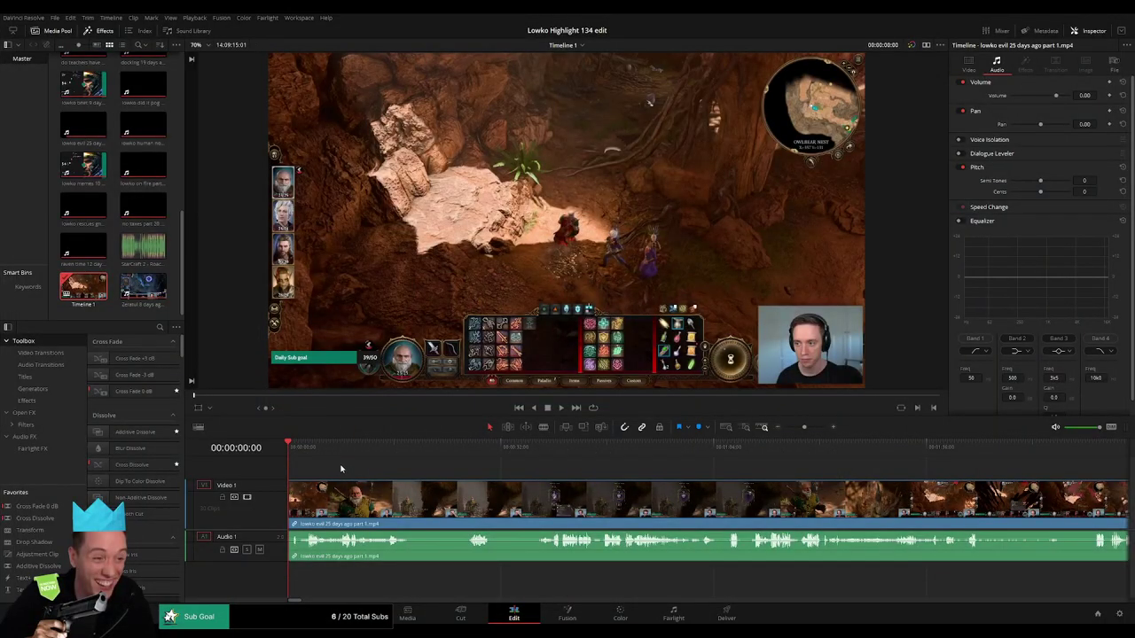
# - Reduce the height of the Video 1 track and shrink the timeline area to give the preview more room
pyautogui.press('space')
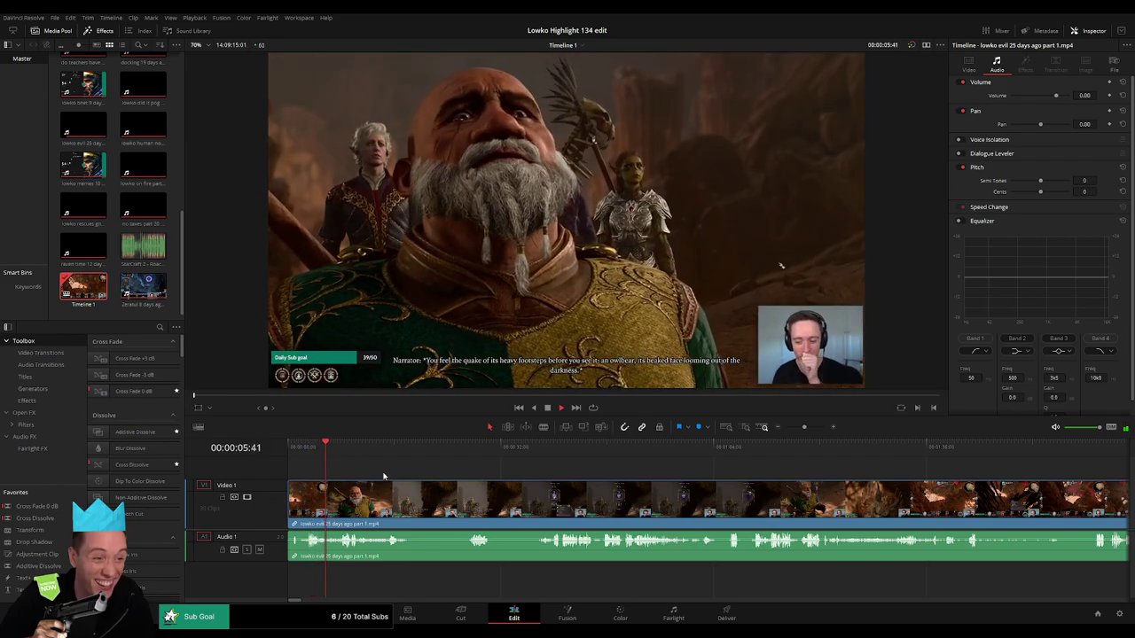
pyautogui.scroll(-2, 370, 473)
pyautogui.scroll(2, 368, 473)
pyautogui.moveTo(272, 481); pyautogui.dragTo(272, 499)
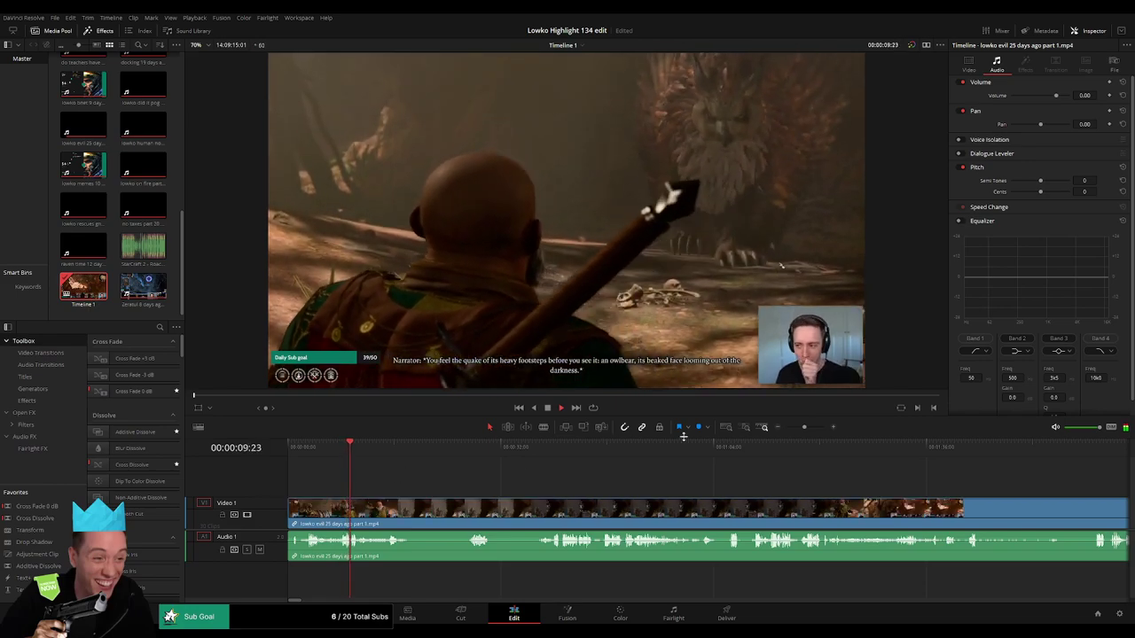
pyautogui.moveTo(684, 436); pyautogui.dragTo(684, 468)
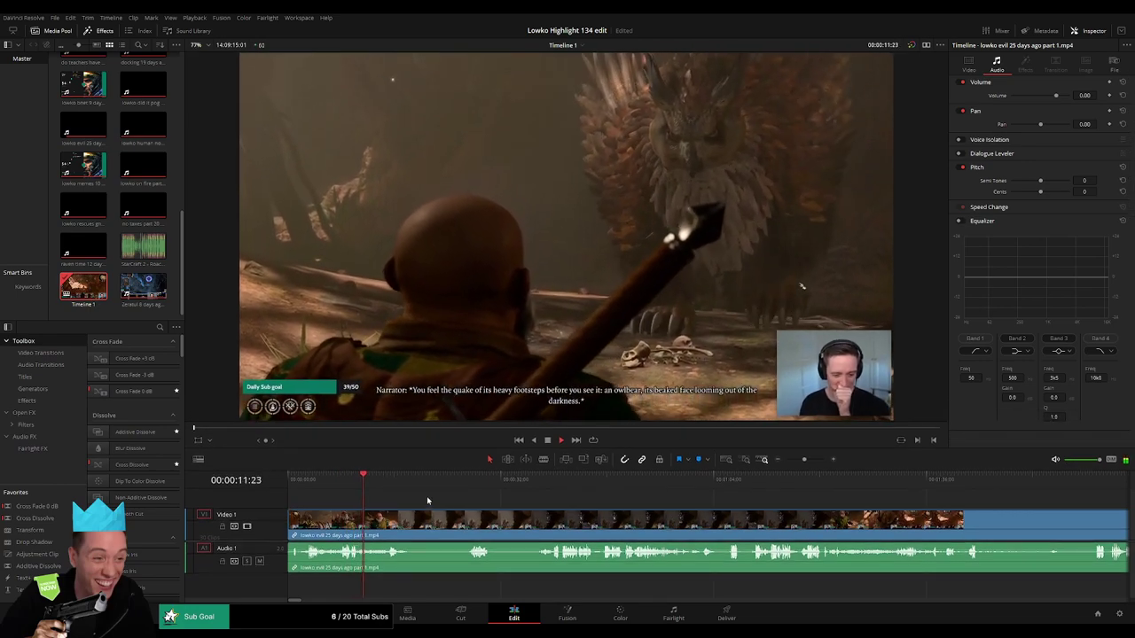
# - Cut out the quiet pause between about 31 and 38 seconds, close the gap, and add a 0 dB audio cross fade at the cut
pyautogui.moveTo(427, 501); pyautogui.dragTo(403, 501)
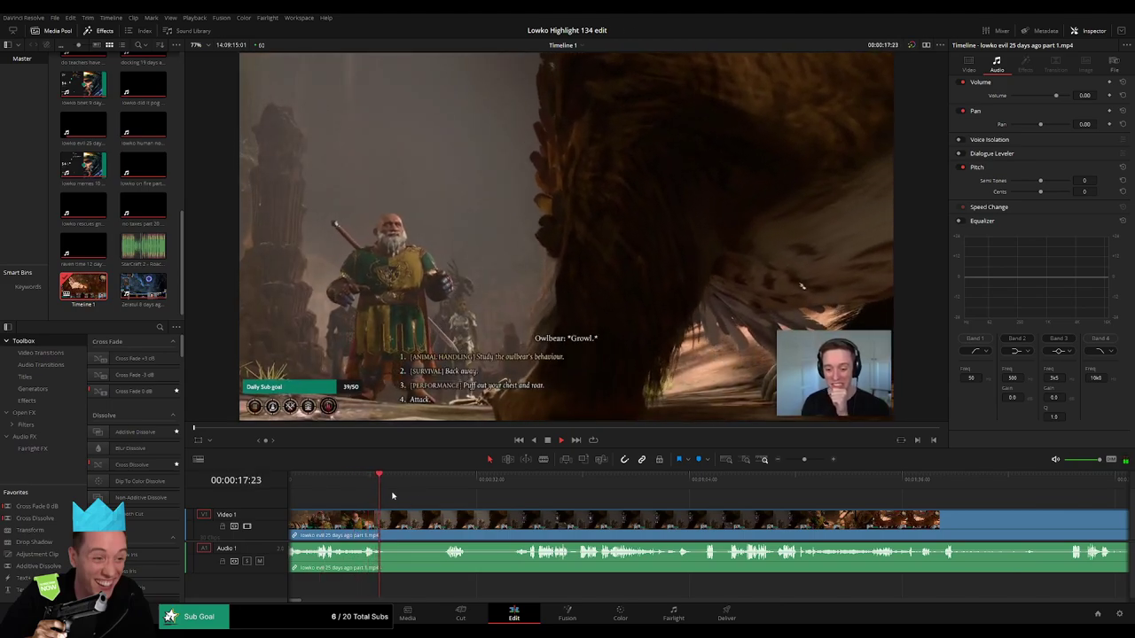
pyautogui.click(404, 486)
pyautogui.moveTo(405, 486); pyautogui.dragTo(434, 488)
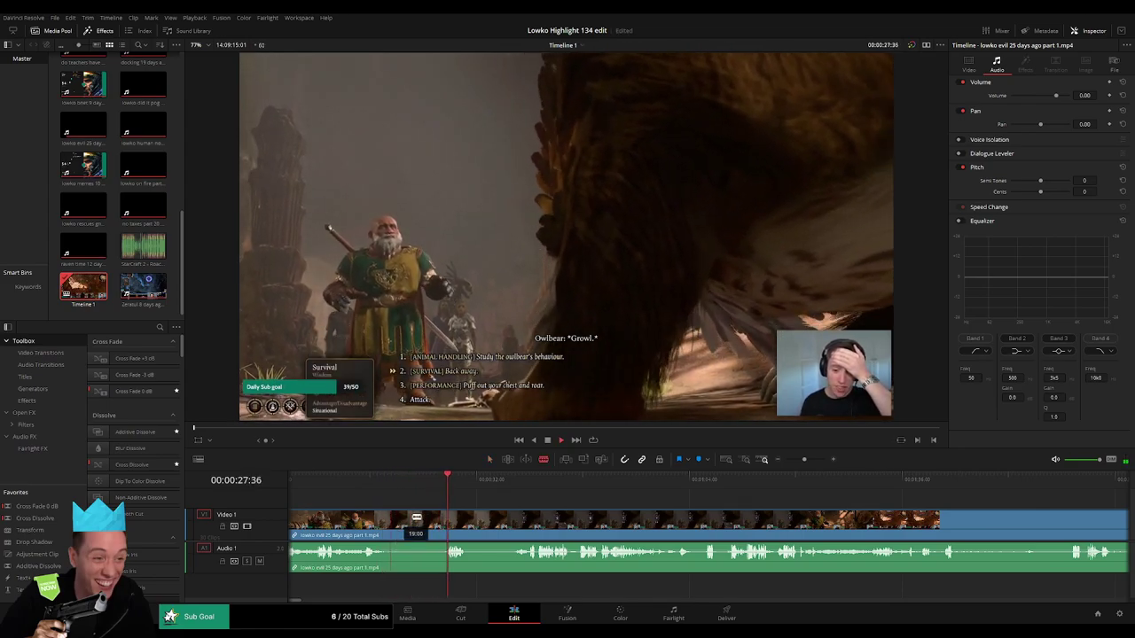
pyautogui.press('b')
pyautogui.moveTo(482, 504); pyautogui.dragTo(444, 503)
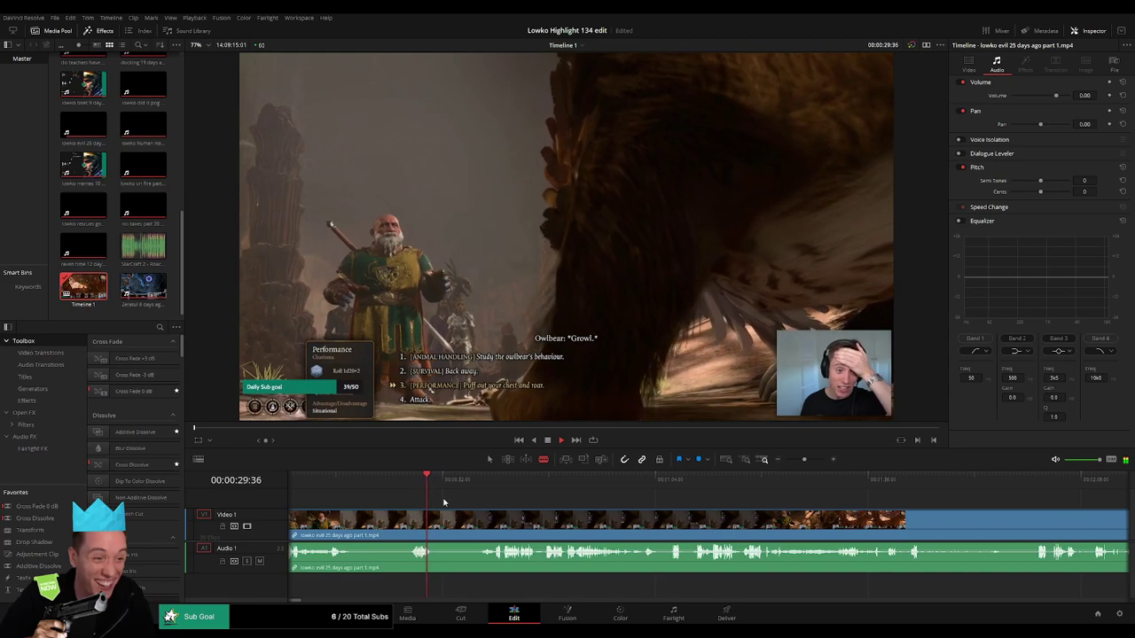
pyautogui.click(436, 520)
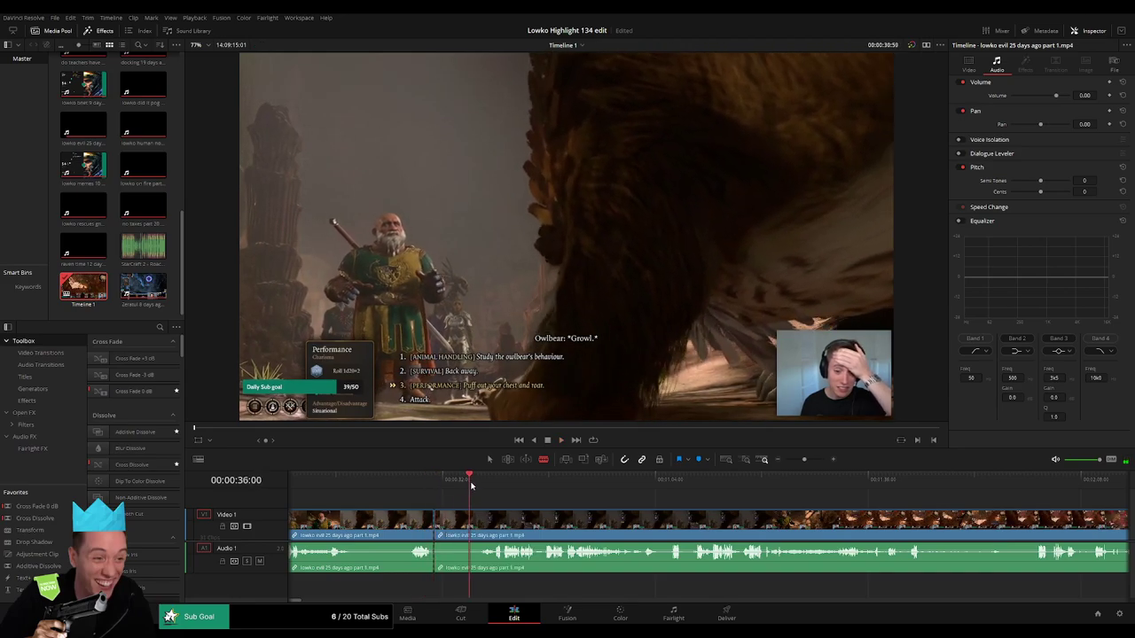
pyautogui.click(478, 521)
pyautogui.press('a')
pyautogui.click(467, 526)
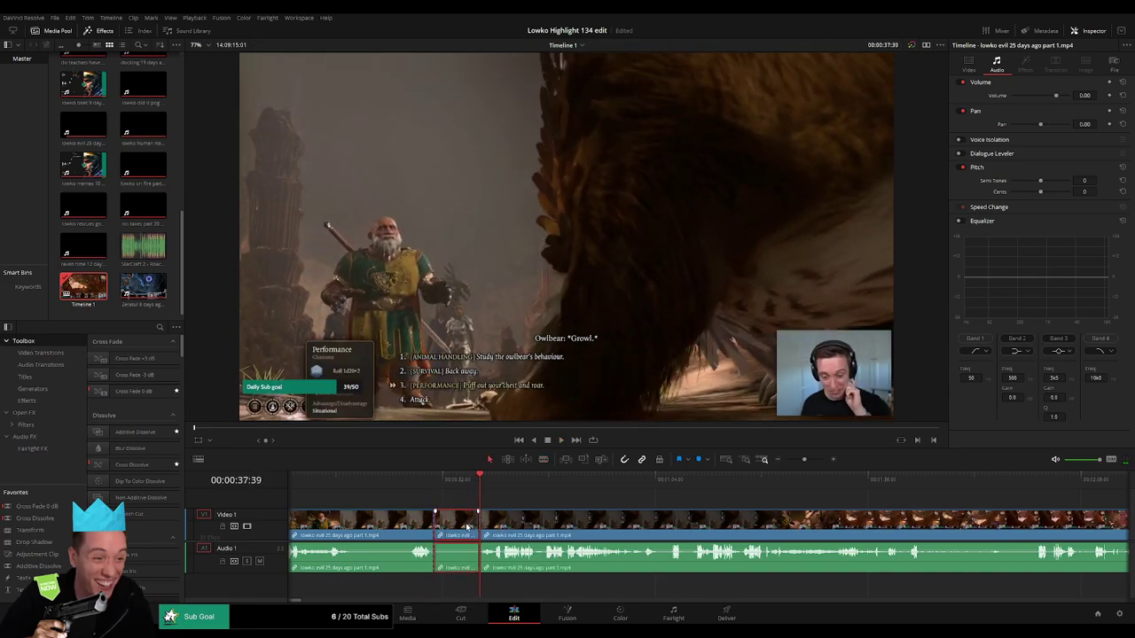
pyautogui.press('Delete')
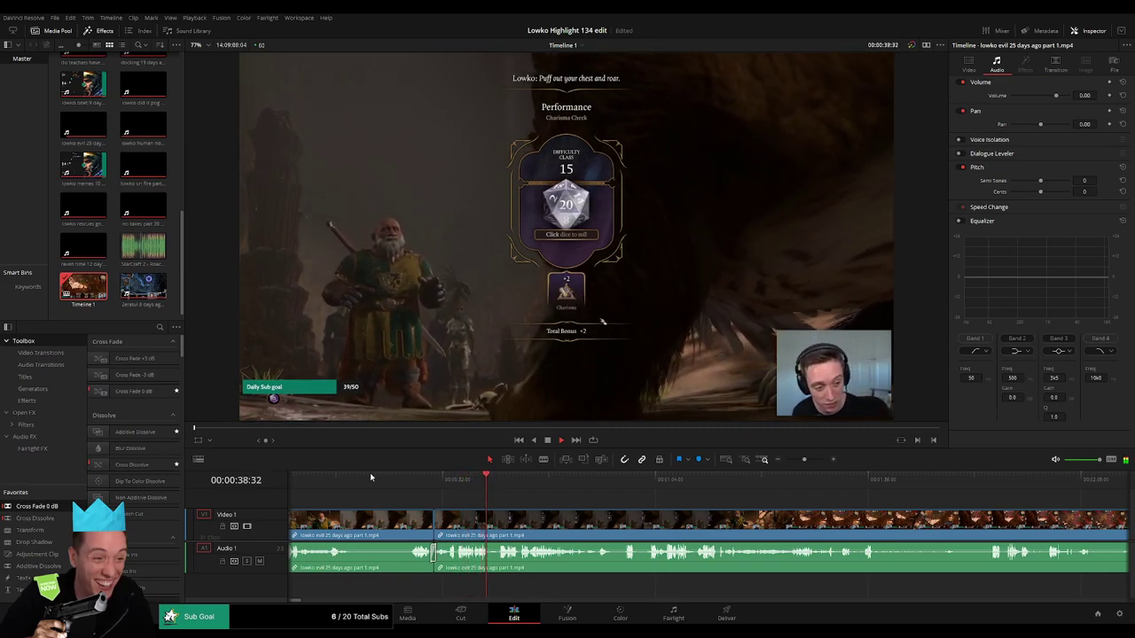
# - Isolate the short segment from 00:00:35:31 to 00:00:35:53 with two blade cuts
pyautogui.click(441, 480)
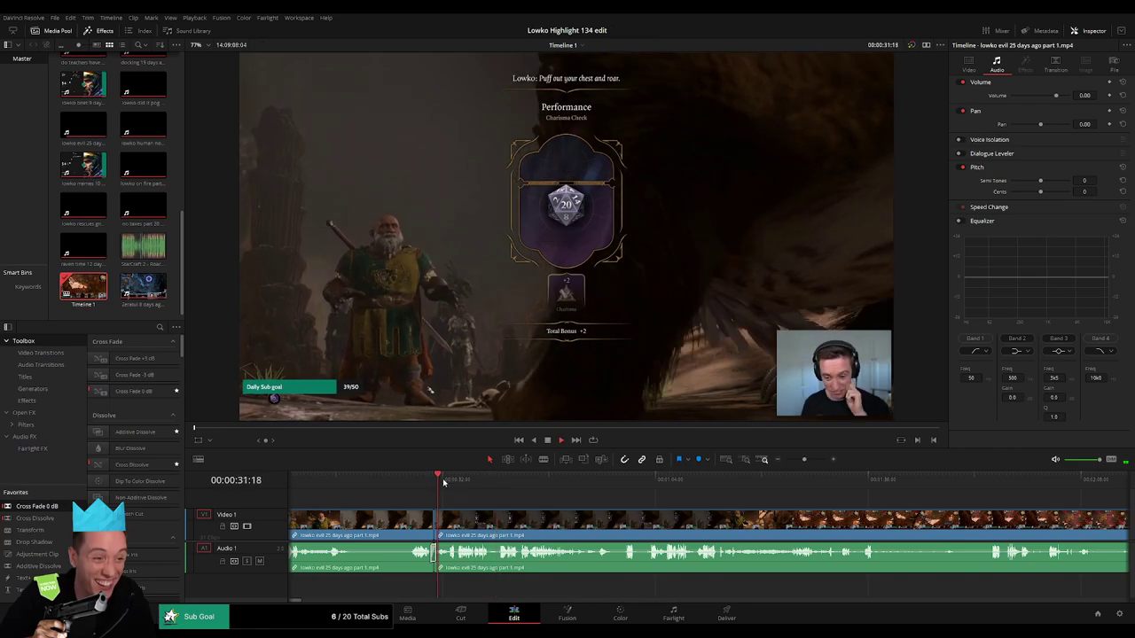
pyautogui.moveTo(804, 459); pyautogui.dragTo(811, 460)
pyautogui.hscroll(3, 496, 513)
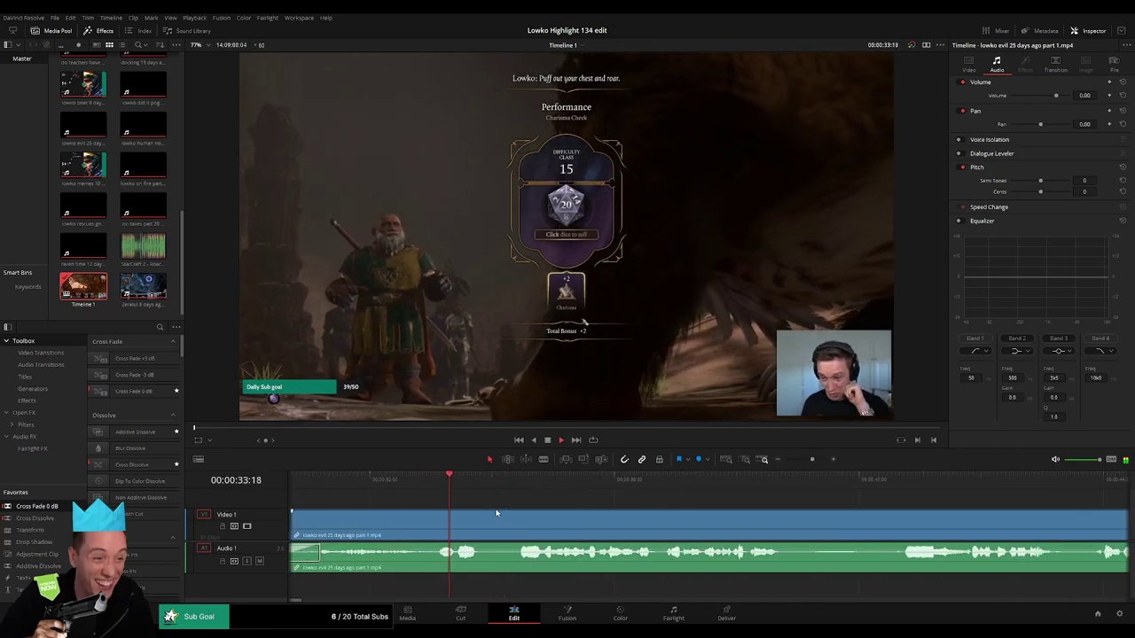
pyautogui.moveTo(549, 499); pyautogui.dragTo(487, 502)
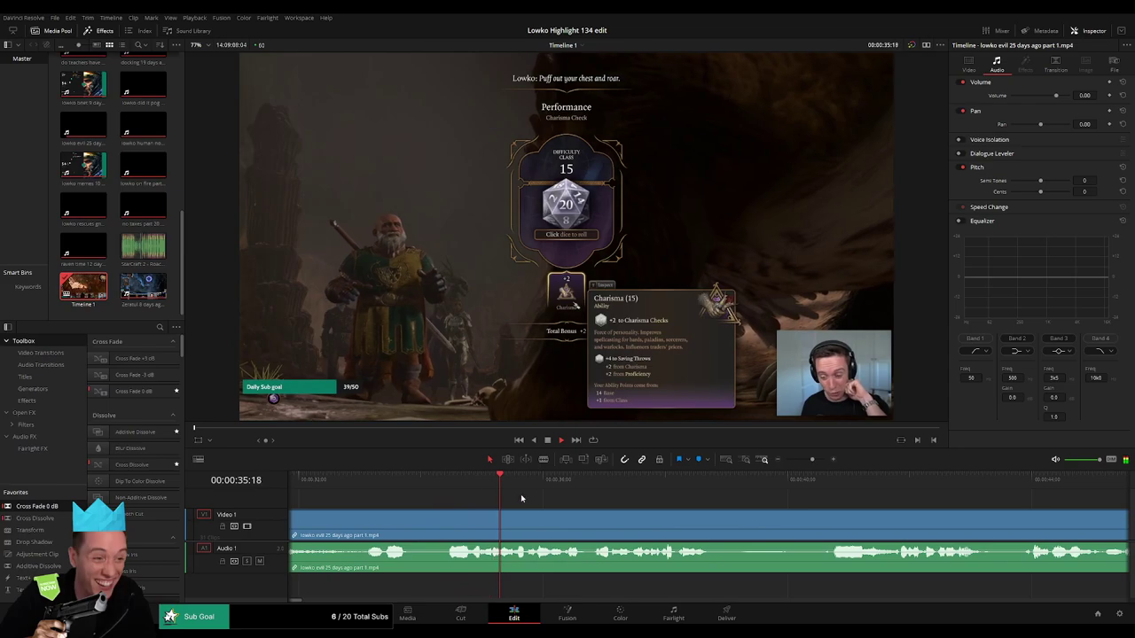
pyautogui.press('space')
pyautogui.click(513, 481)
pyautogui.press('b')
pyautogui.click(515, 522)
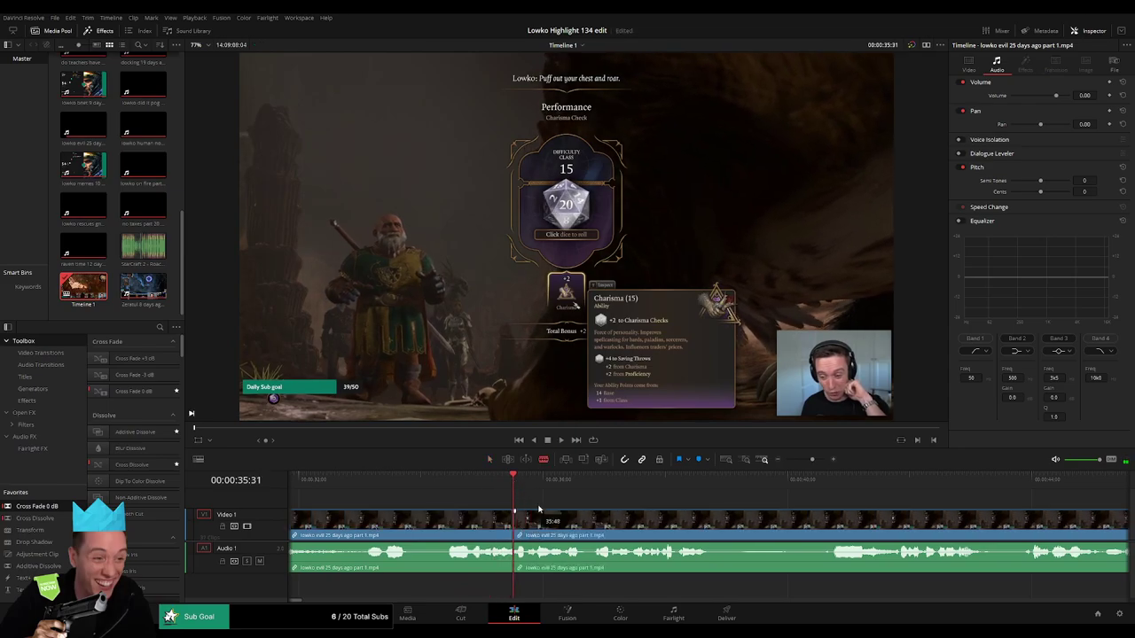
pyautogui.press('space')
pyautogui.press('space')
pyautogui.click(536, 520)
pyautogui.press('a')
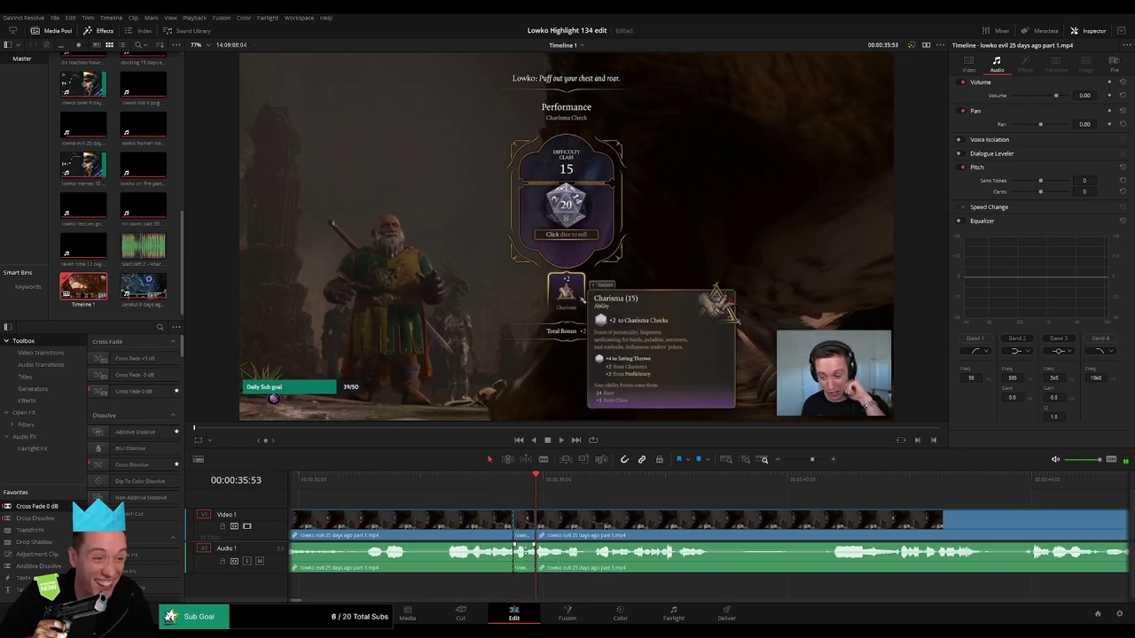
# - Silence the isolated segment's audio and lay StarCraft 2 - Roach Quotes.mp3 under it on Audio 2, trimmed to match, with volume -23
pyautogui.moveTo(525, 552); pyautogui.dragTo(542, 581)
pyautogui.moveTo(143, 248); pyautogui.dragTo(535, 574)
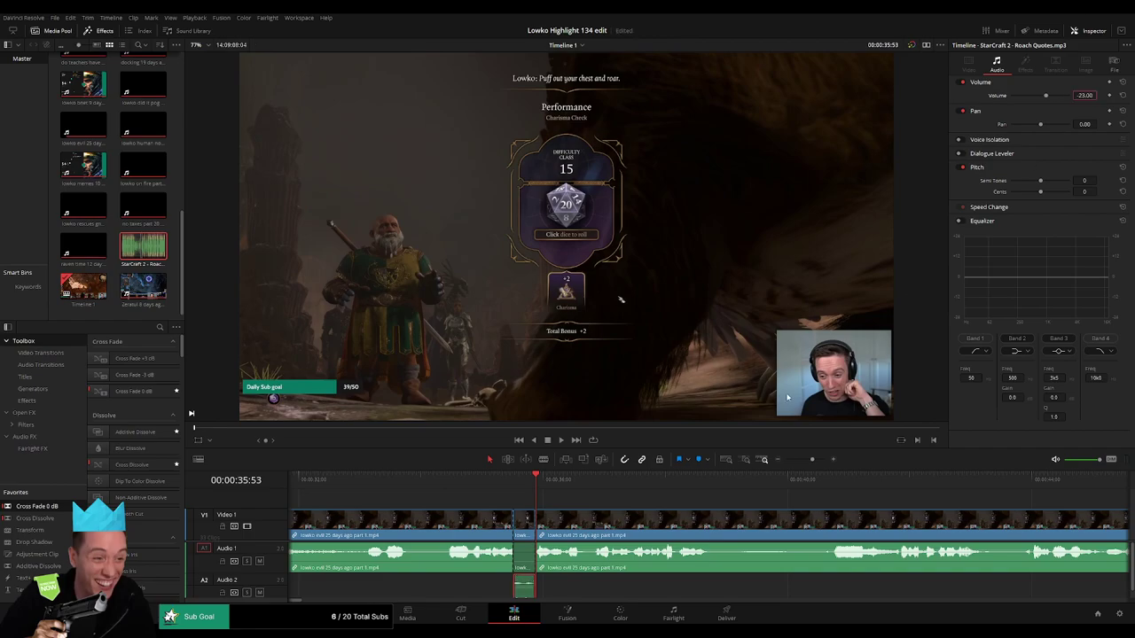
pyautogui.click(343, 478)
pyautogui.moveTo(813, 461); pyautogui.dragTo(809, 461)
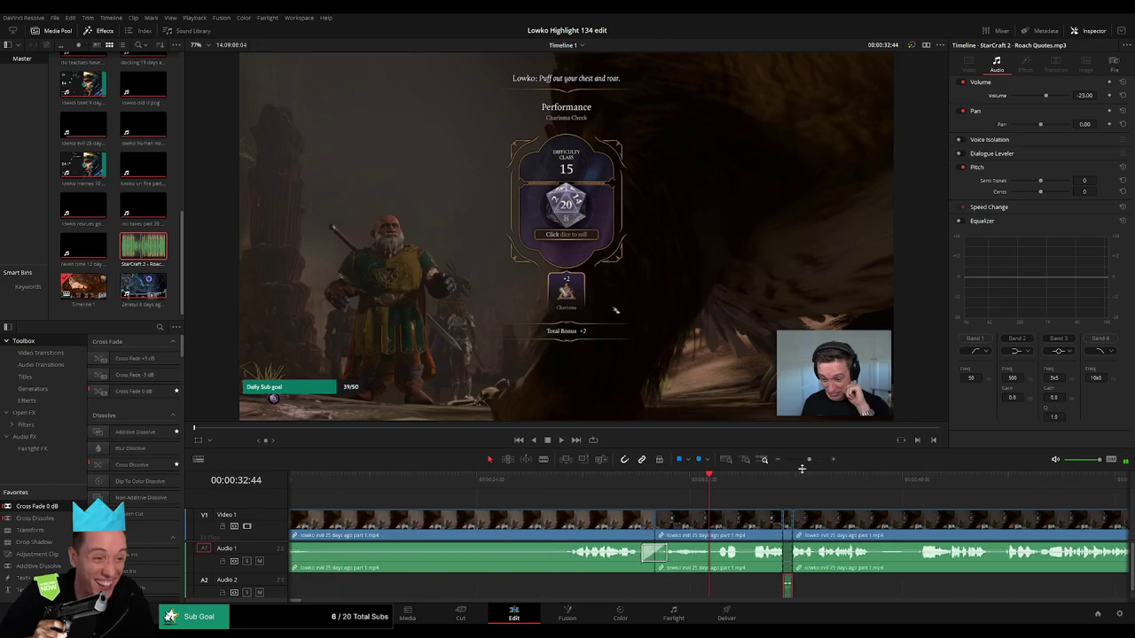
pyautogui.press('space')
pyautogui.moveTo(841, 503); pyautogui.dragTo(603, 499)
pyautogui.hscroll(1, 589, 498)
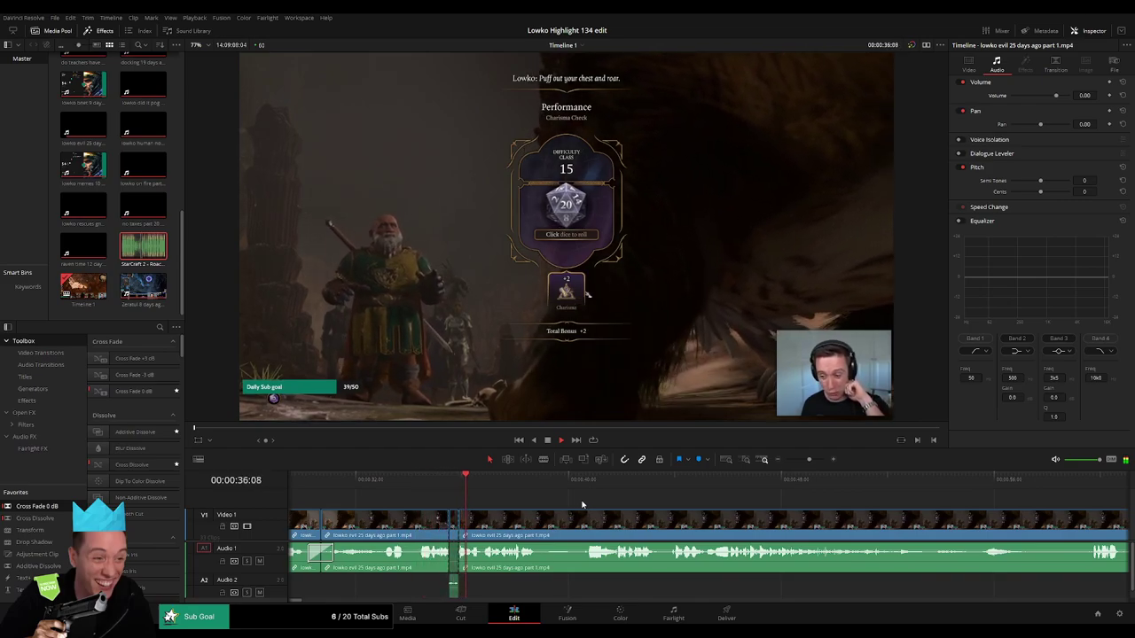
# - Cut out the section between about 39 and 42 seconds from the video and audio, closing the gap
pyautogui.hscroll(1, 591, 506)
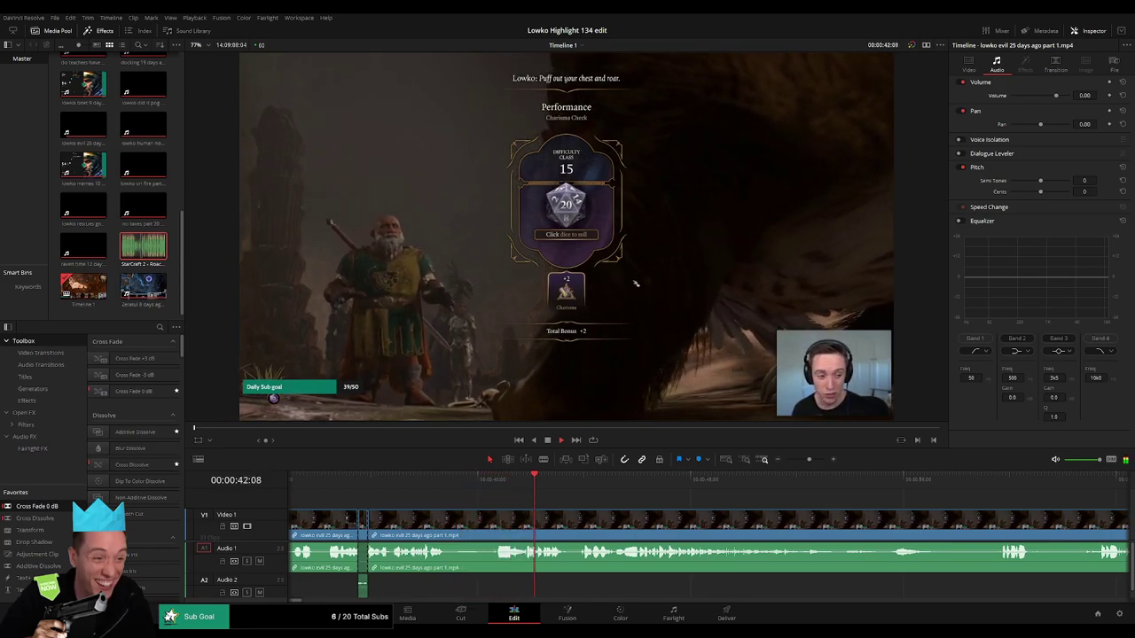
pyautogui.press('b')
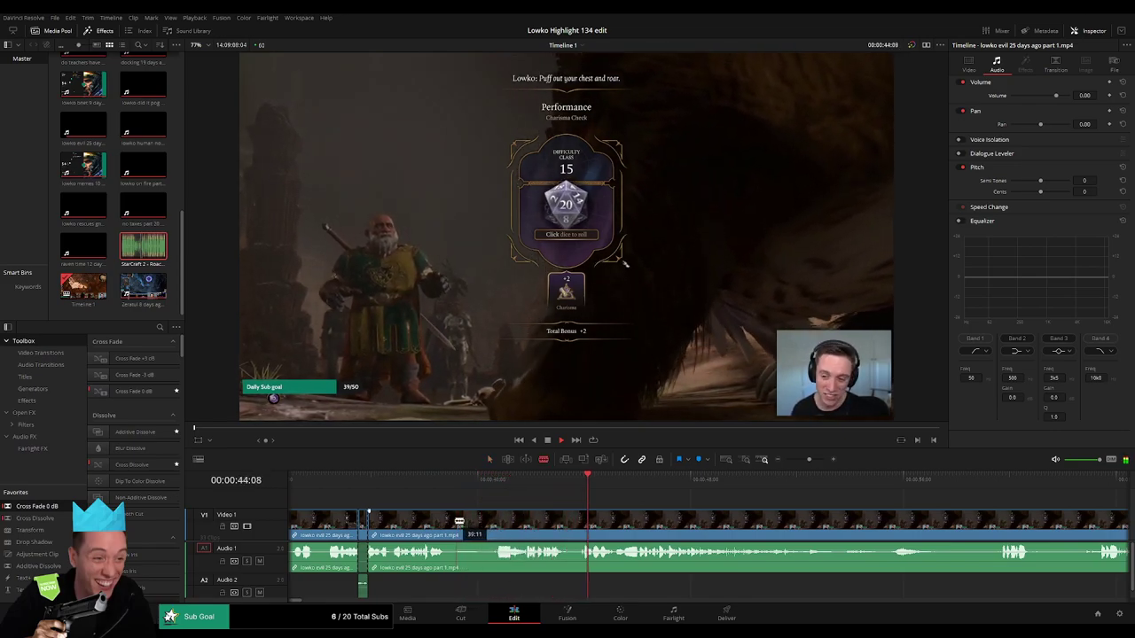
pyautogui.click(454, 523)
pyautogui.click(528, 516)
pyautogui.press('a')
pyautogui.click(484, 521)
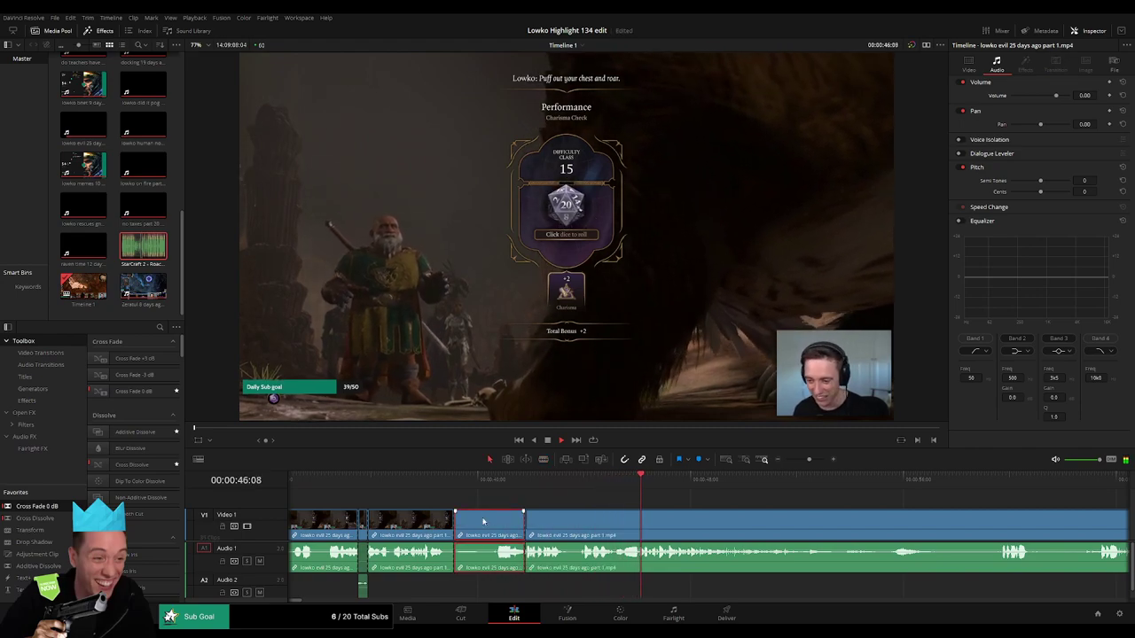
pyautogui.press('Delete')
# - Replay the newest cut near 39 seconds and remove a few frames from the start of the clip that follows it
pyautogui.click(446, 483)
pyautogui.press('space')
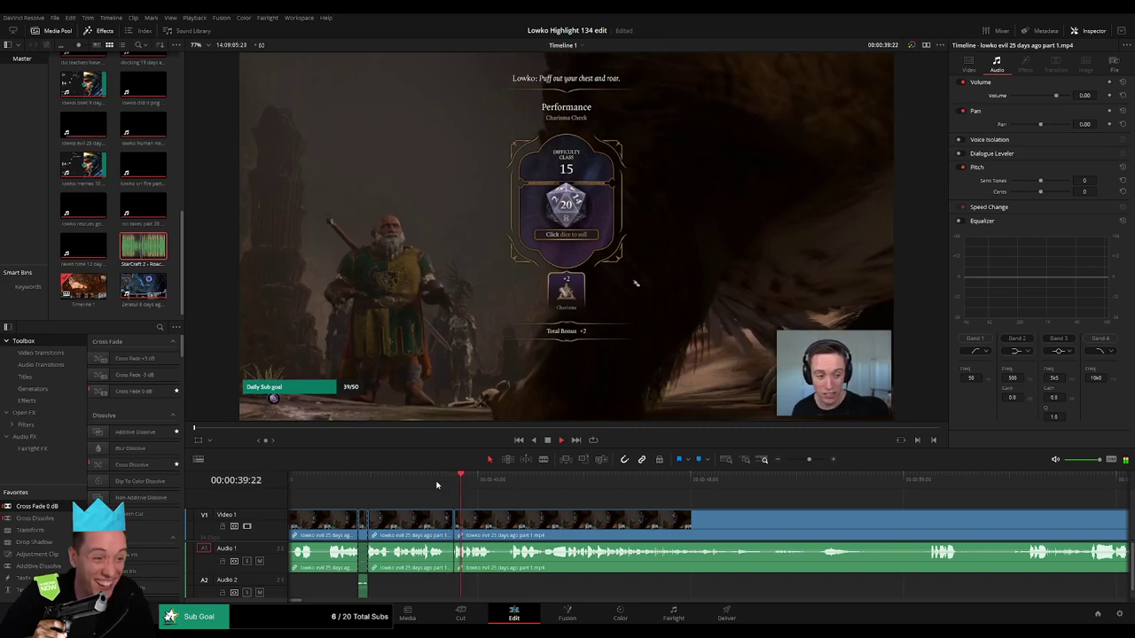
pyautogui.moveTo(806, 463); pyautogui.dragTo(817, 460)
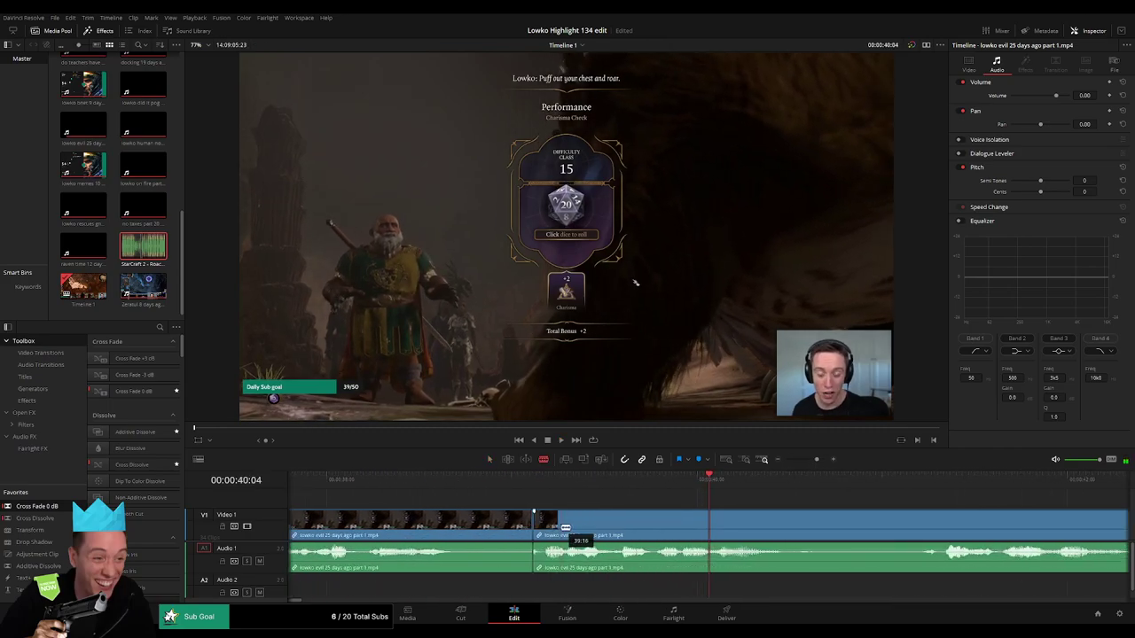
pyautogui.click(545, 525)
pyautogui.press('a')
pyautogui.click(537, 523)
pyautogui.press('Delete')
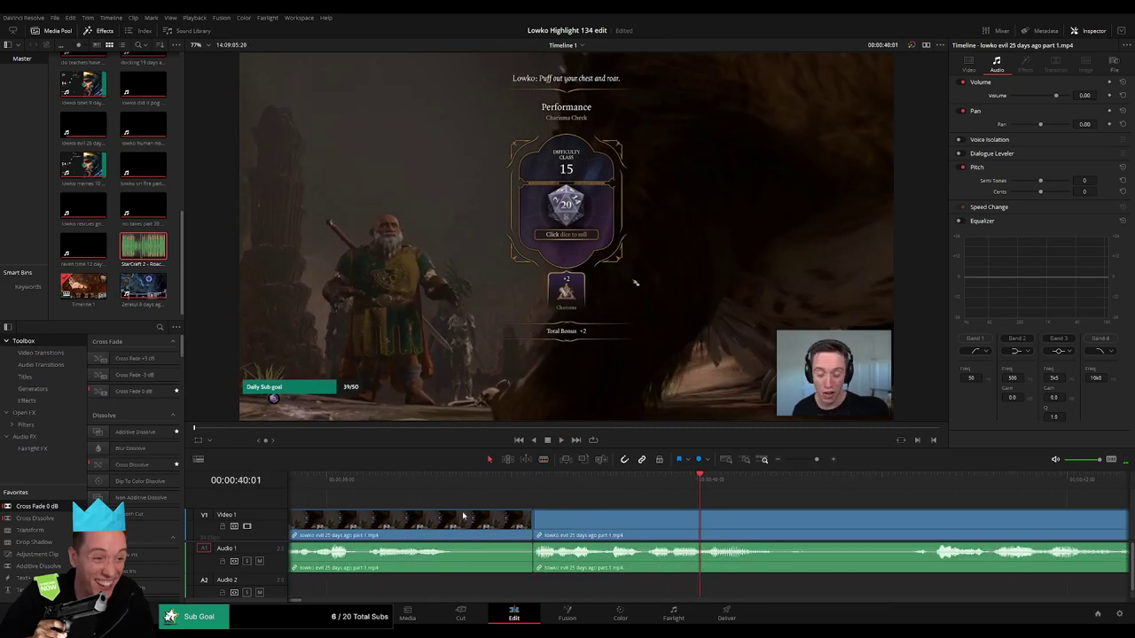
# - Play through the dice-roll scene from about 40 seconds to 01:05 to find the next passage that needs editing
pyautogui.press('space')
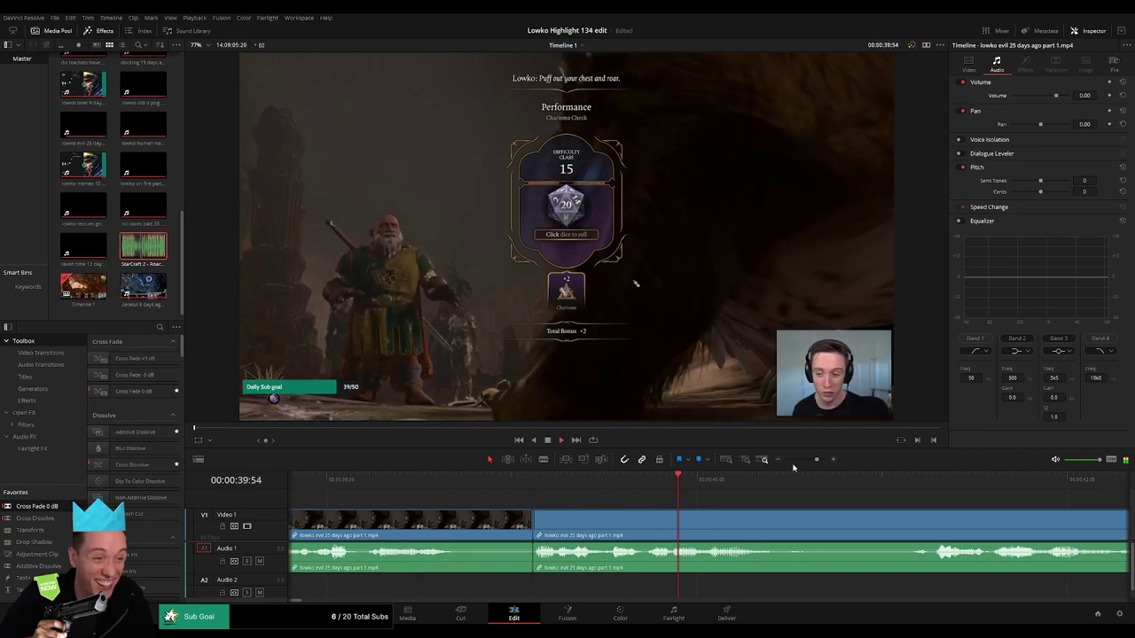
pyautogui.moveTo(816, 460); pyautogui.dragTo(808, 463)
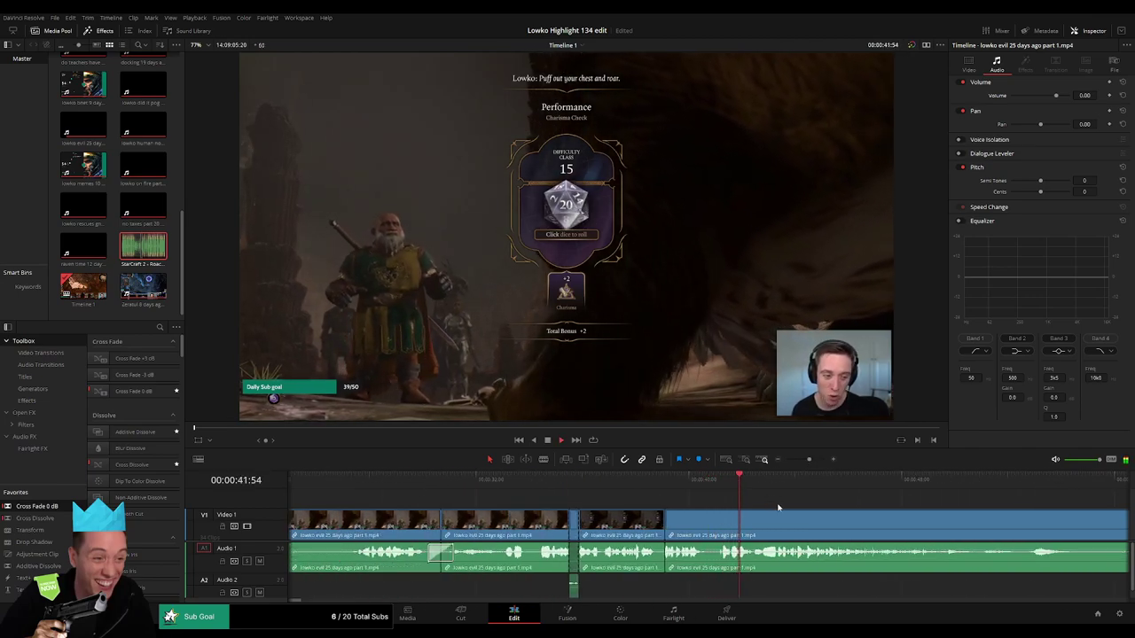
pyautogui.press('space')
pyautogui.moveTo(799, 505); pyautogui.dragTo(497, 502)
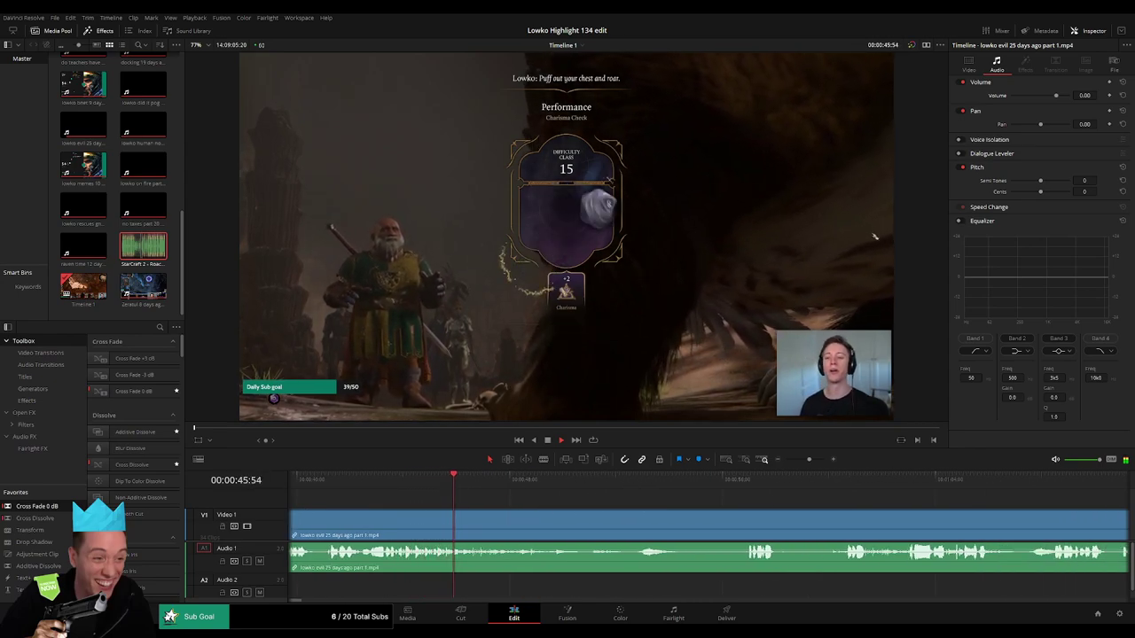
pyautogui.hscroll(3, 484, 503)
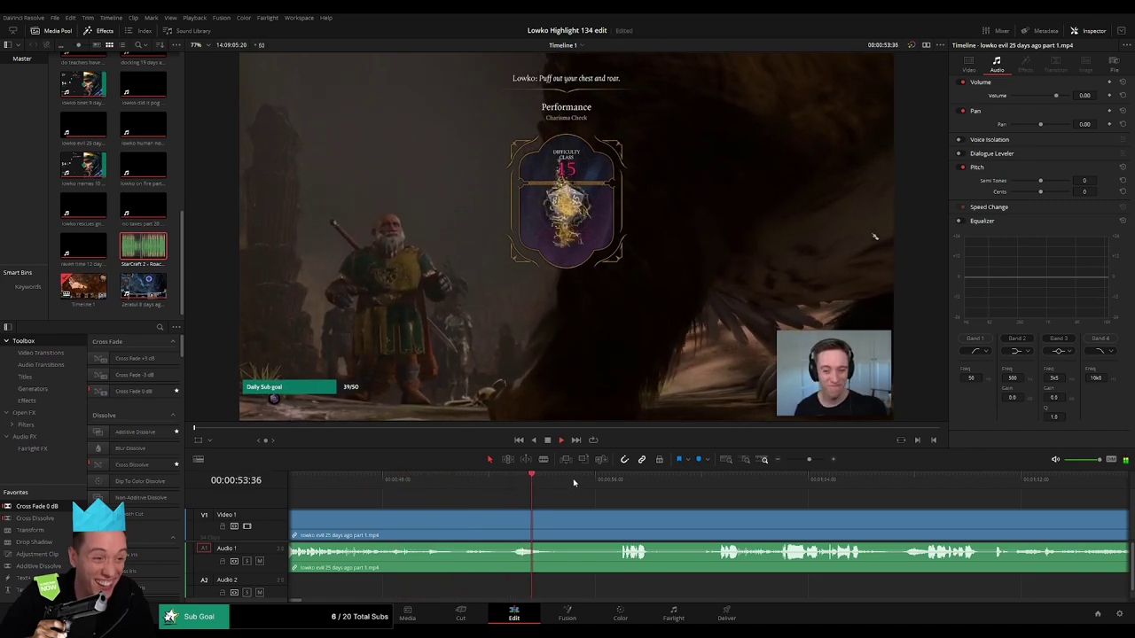
pyautogui.hscroll(3, 731, 511)
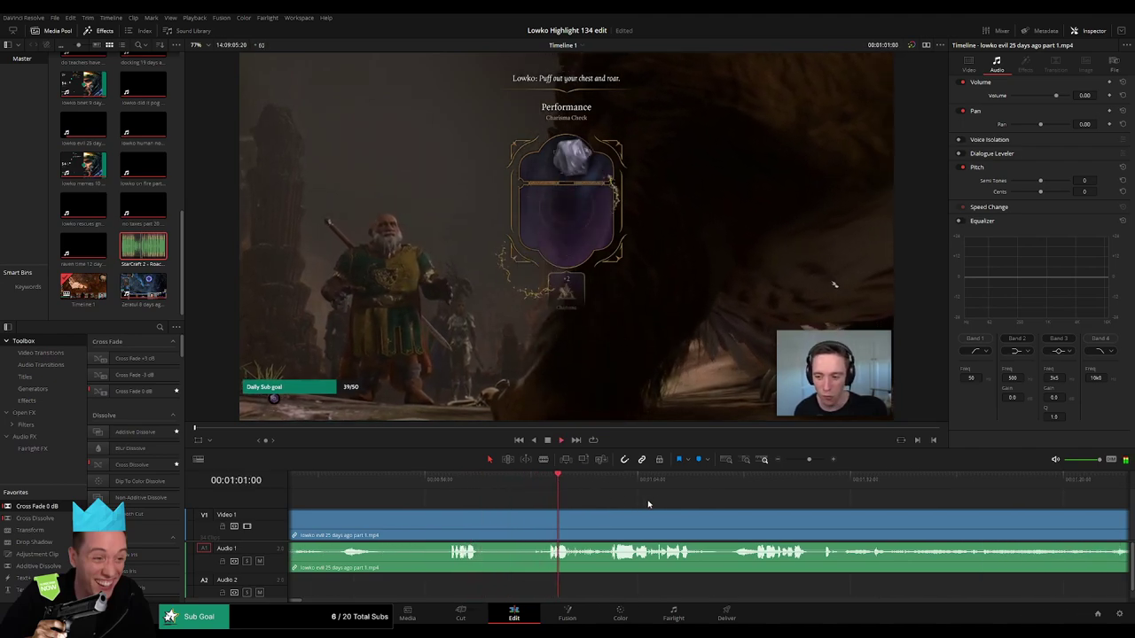
pyautogui.hscroll(3, 570, 503)
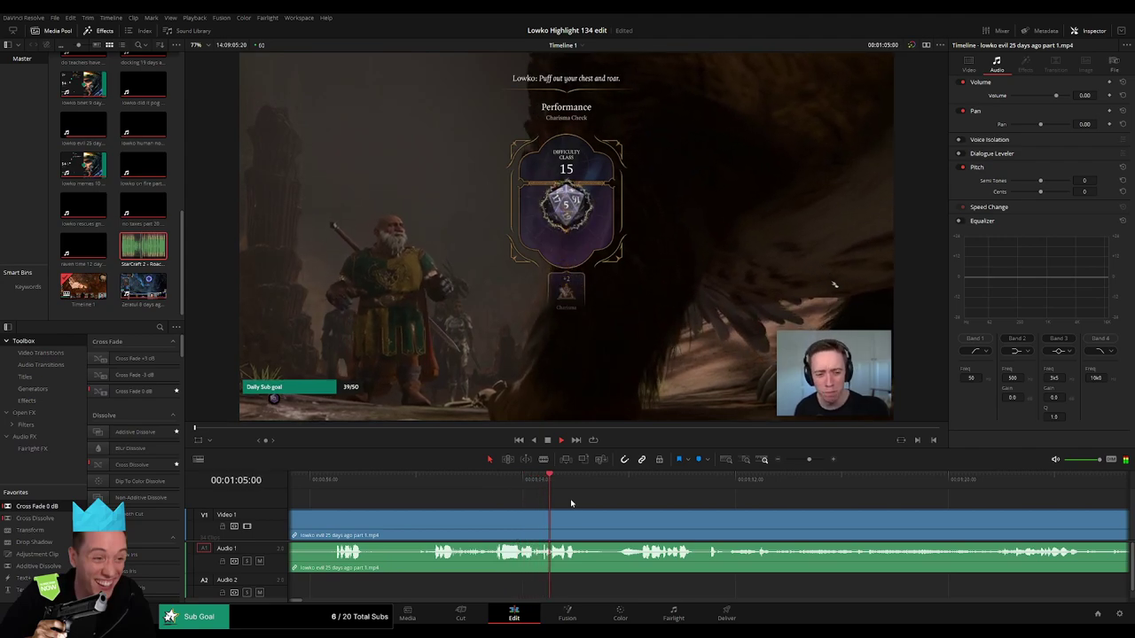
pyautogui.press('space')
# - Isolate the short segment from about 00:01:04:45 to 00:01:05:05 with two blade cuts and silence its original audio
pyautogui.moveTo(809, 460); pyautogui.dragTo(815, 463)
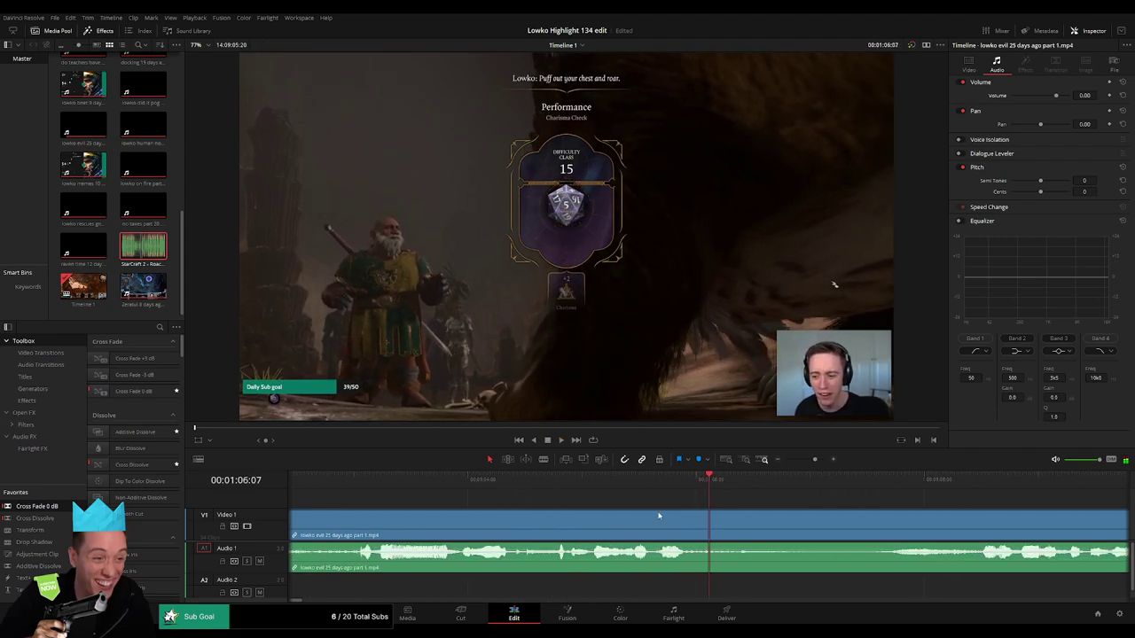
pyautogui.moveTo(410, 483); pyautogui.dragTo(587, 569)
pyautogui.click(560, 523)
pyautogui.press('space')
pyautogui.press('space')
pyautogui.click(594, 525)
pyautogui.press('a')
# - Place the StarCraft 2 Roach Quotes audio on Audio 2 under the silenced segment, trim it to the same length, and set its volume to -23
pyautogui.moveTo(147, 256); pyautogui.dragTo(591, 592)
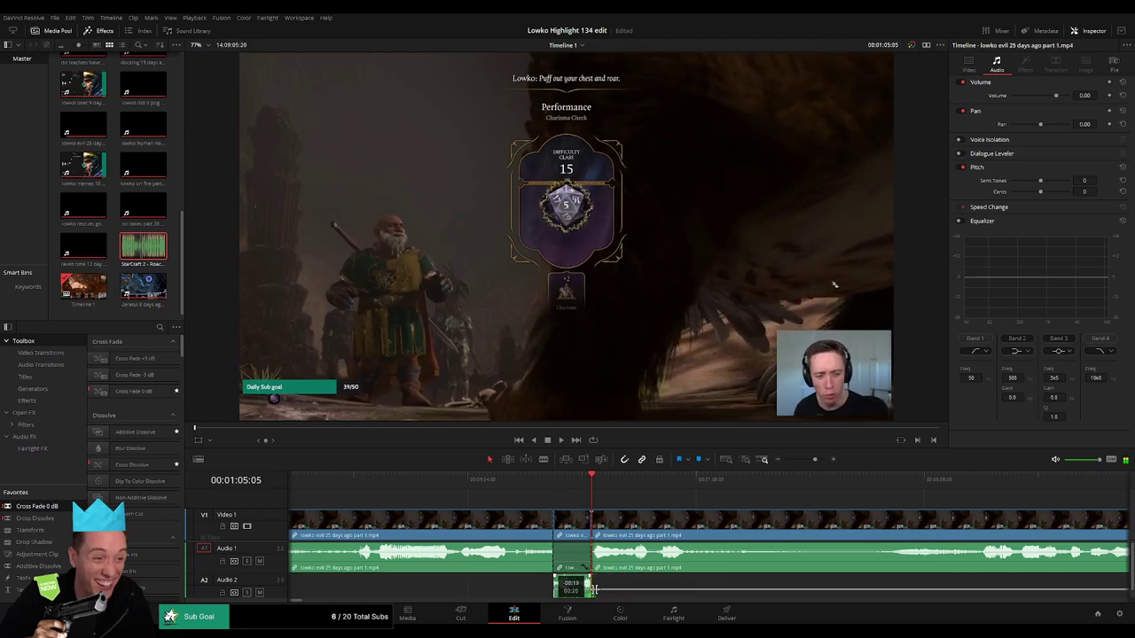
pyautogui.click(1088, 94)
pyautogui.write('-')
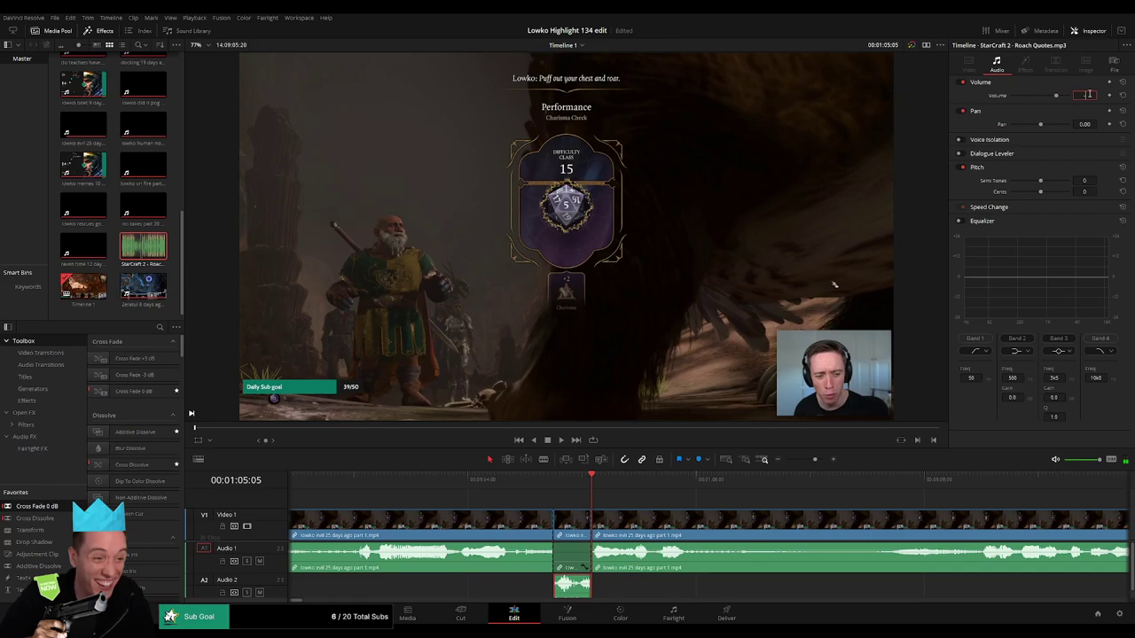
pyautogui.write('23')
pyautogui.press('Return')
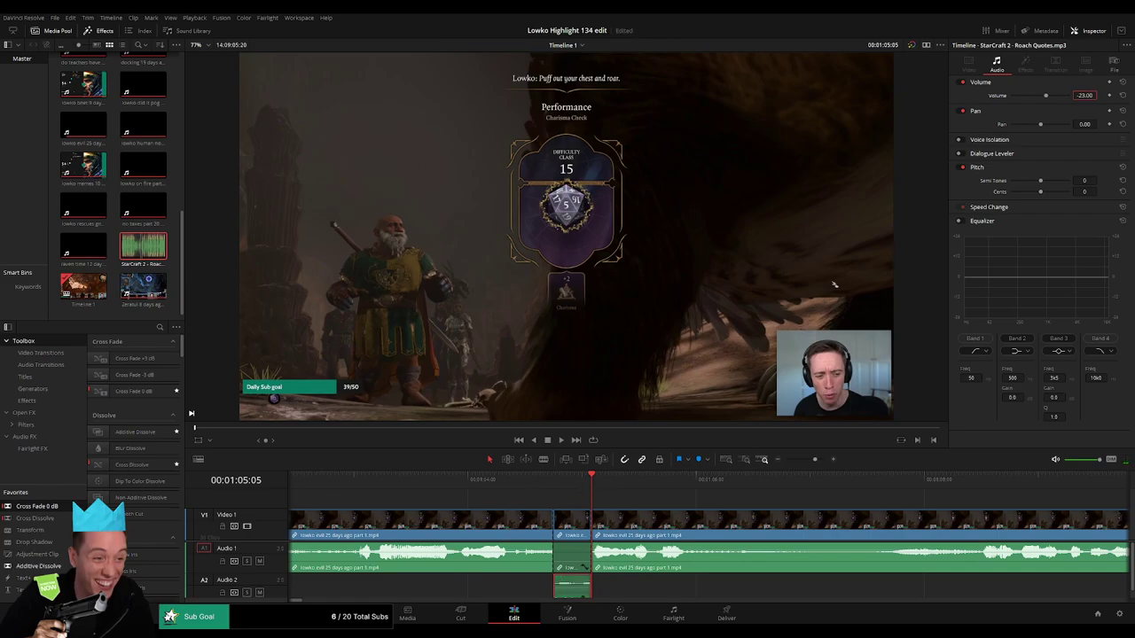
# - Replay the covered moment and isolate the short segment from about 00:01:05:26 to 00:01:05:40 with two blade cuts
pyautogui.click(517, 480)
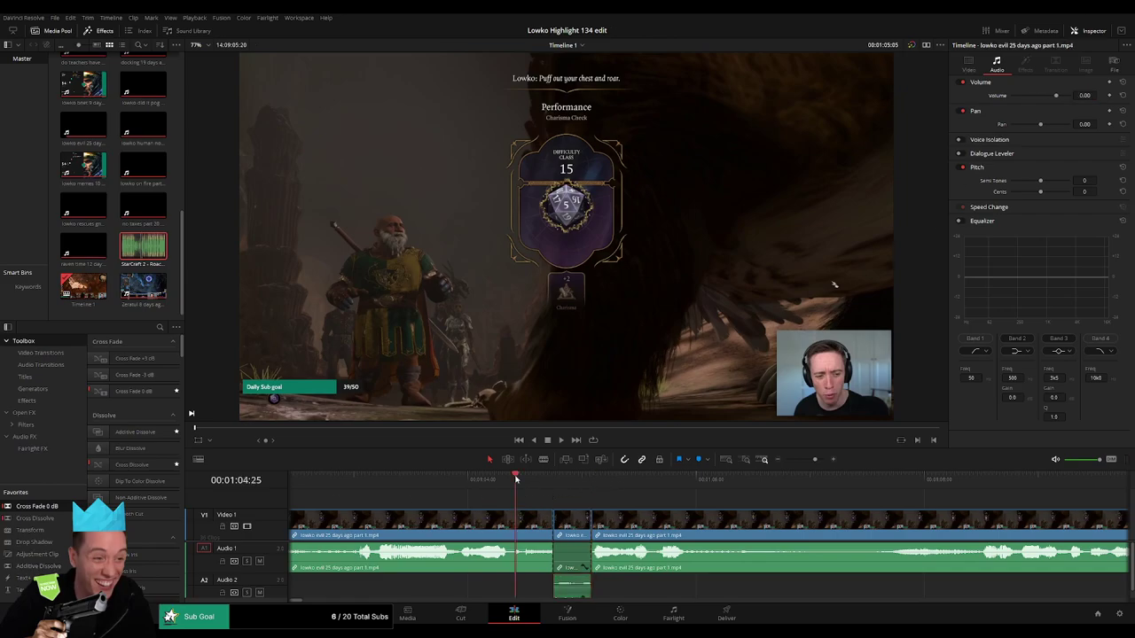
pyautogui.press('space')
pyautogui.moveTo(679, 499); pyautogui.dragTo(415, 481)
pyautogui.press('space')
pyautogui.press('space')
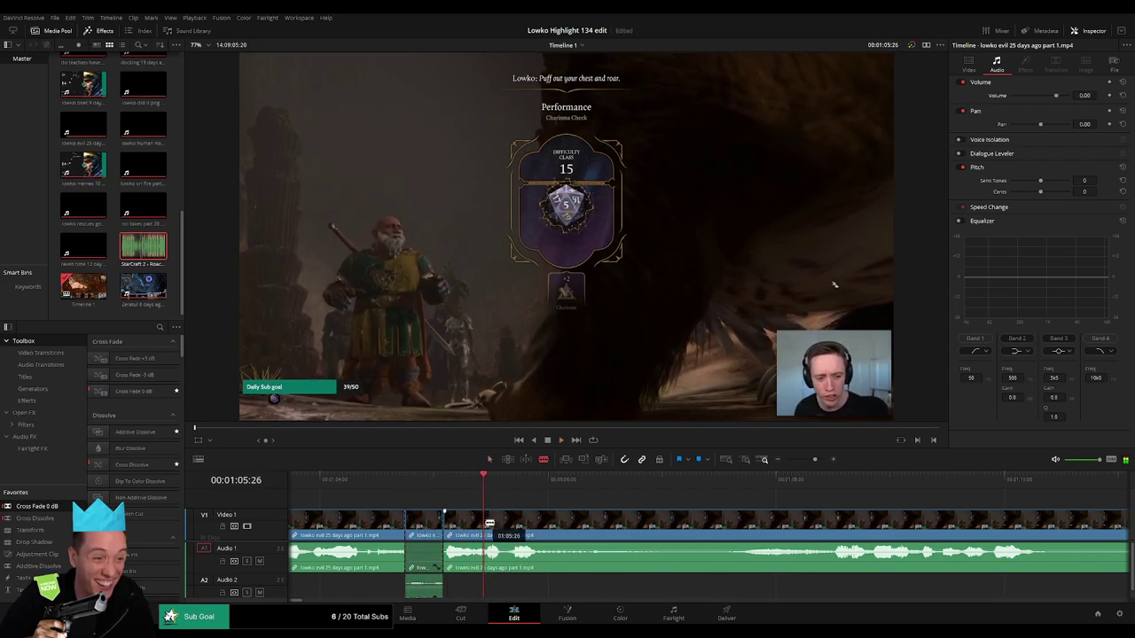
pyautogui.click(510, 550)
pyautogui.press('a')
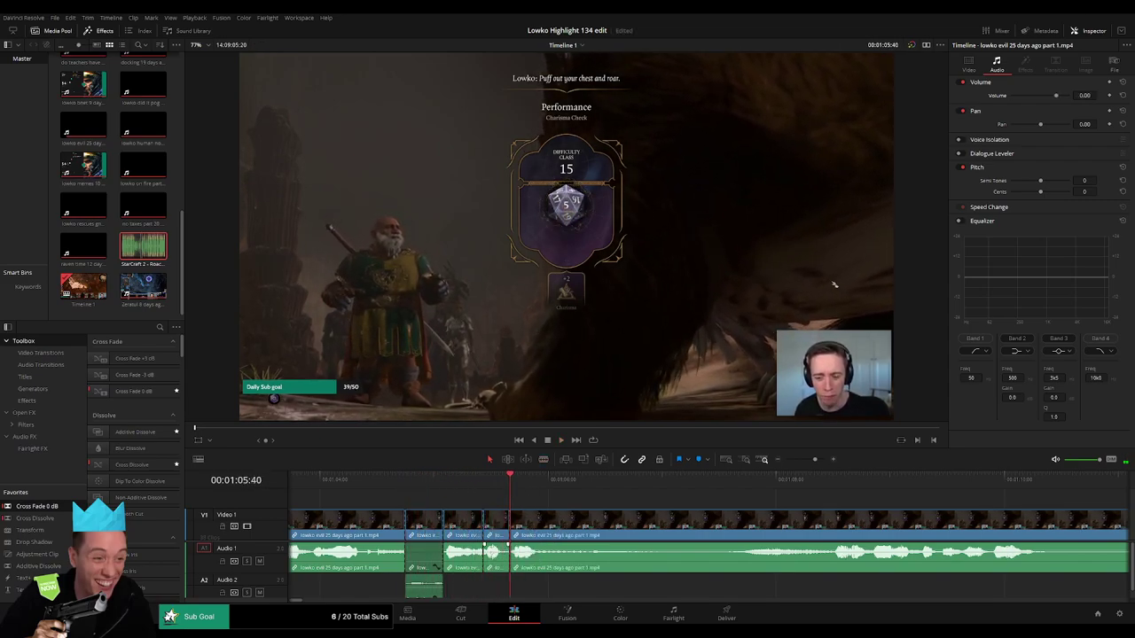
# - Silence that short segment's original audio and place a matching length of the StarCraft 2 Roach Quotes audio beneath it on Audio 2
pyautogui.click(501, 567)
pyautogui.moveTo(161, 255); pyautogui.dragTo(510, 588)
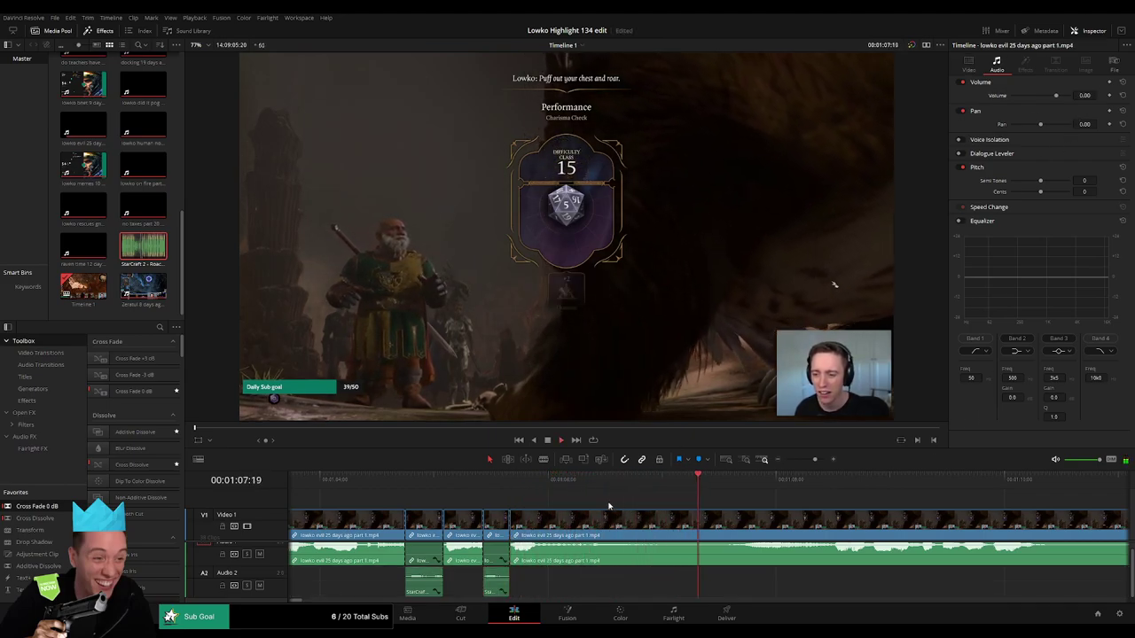
pyautogui.click(106, 298)
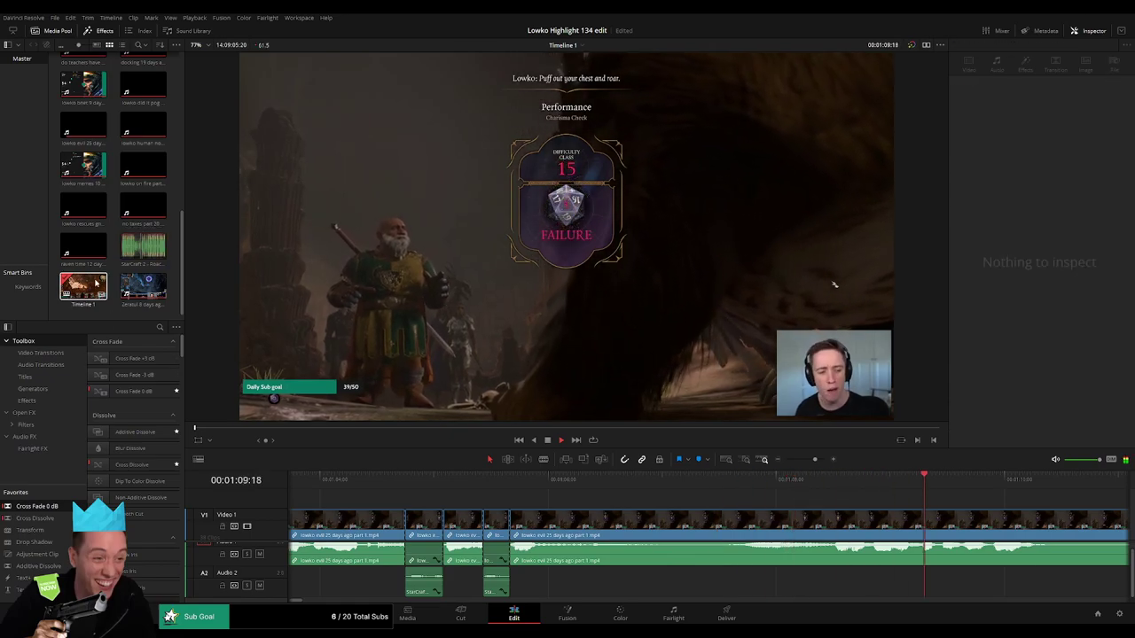
# - Play through the failed roll and isolate the short segment from about 00:01:11:03 to 00:01:11:29 with two blade cuts
pyautogui.click(667, 512)
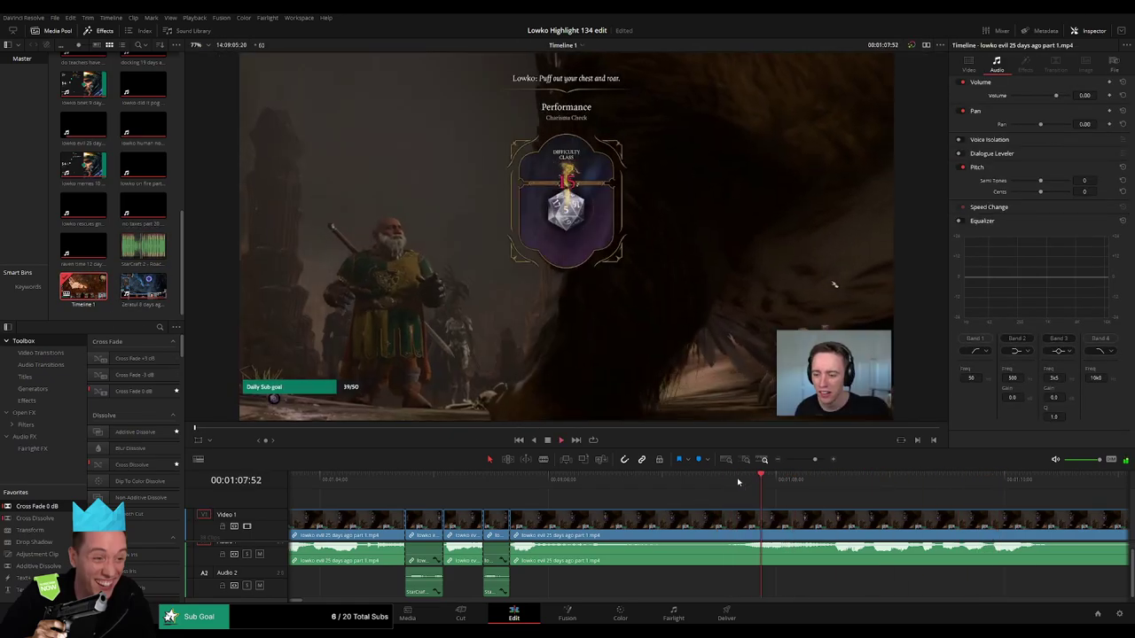
pyautogui.click(809, 460)
pyautogui.scroll(1, 786, 565)
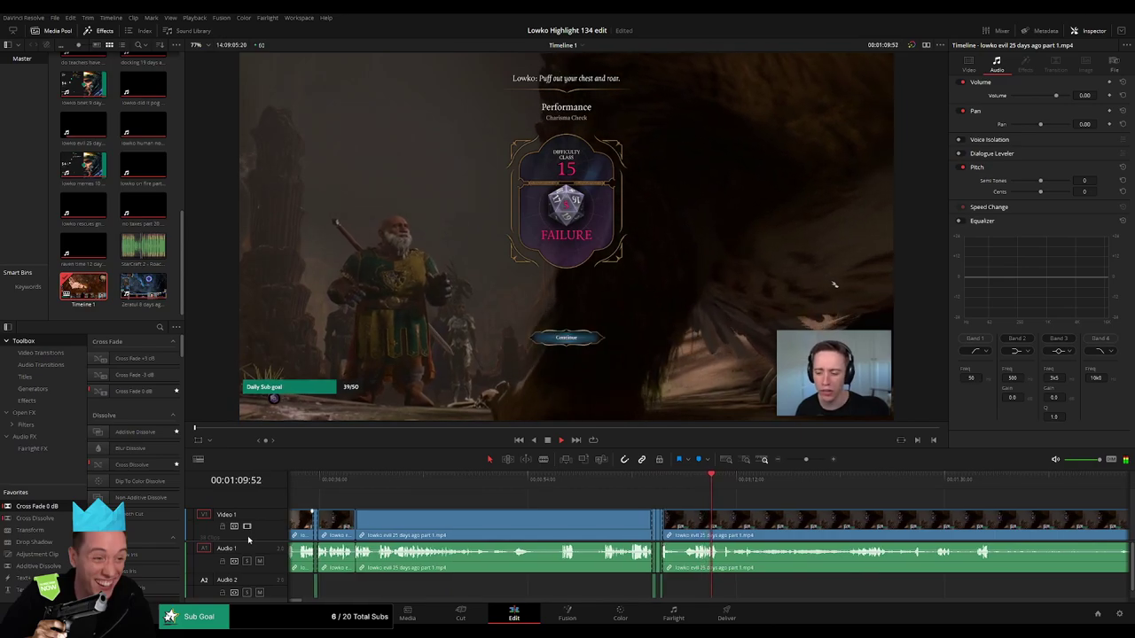
pyautogui.scroll(-2, 253, 540)
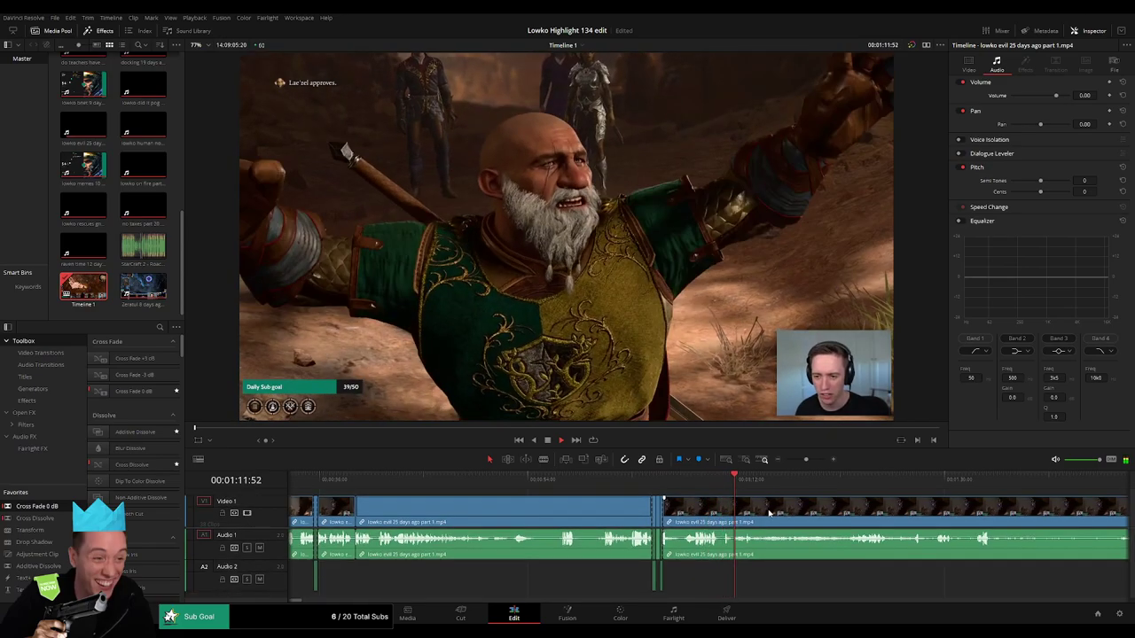
pyautogui.moveTo(804, 460); pyautogui.dragTo(816, 460)
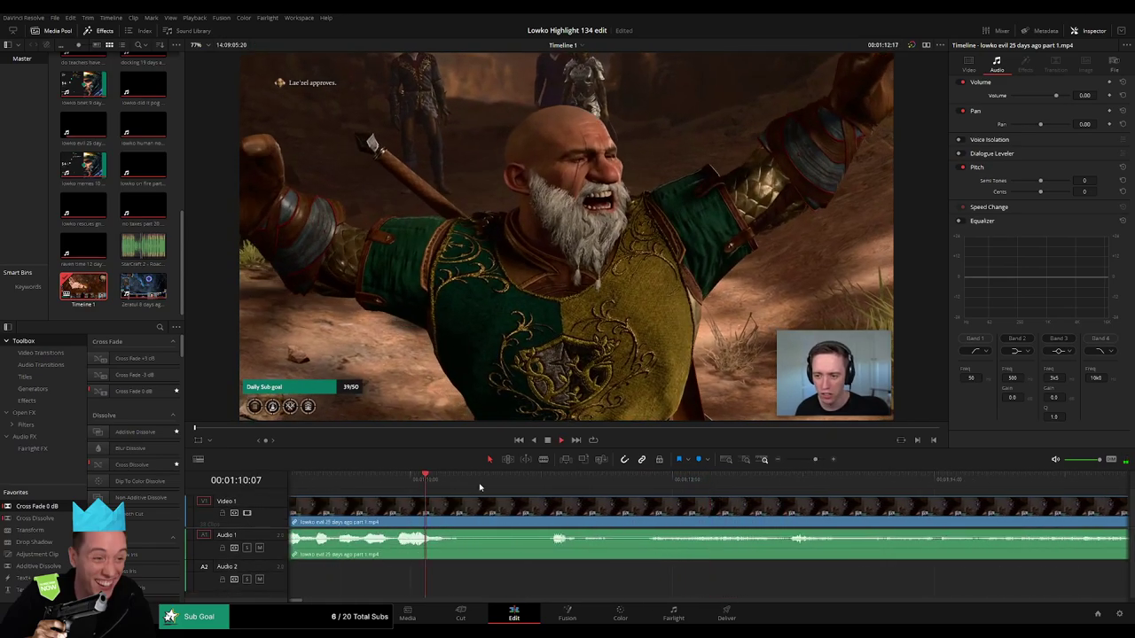
pyautogui.click(547, 485)
pyautogui.press('b')
pyautogui.click(550, 522)
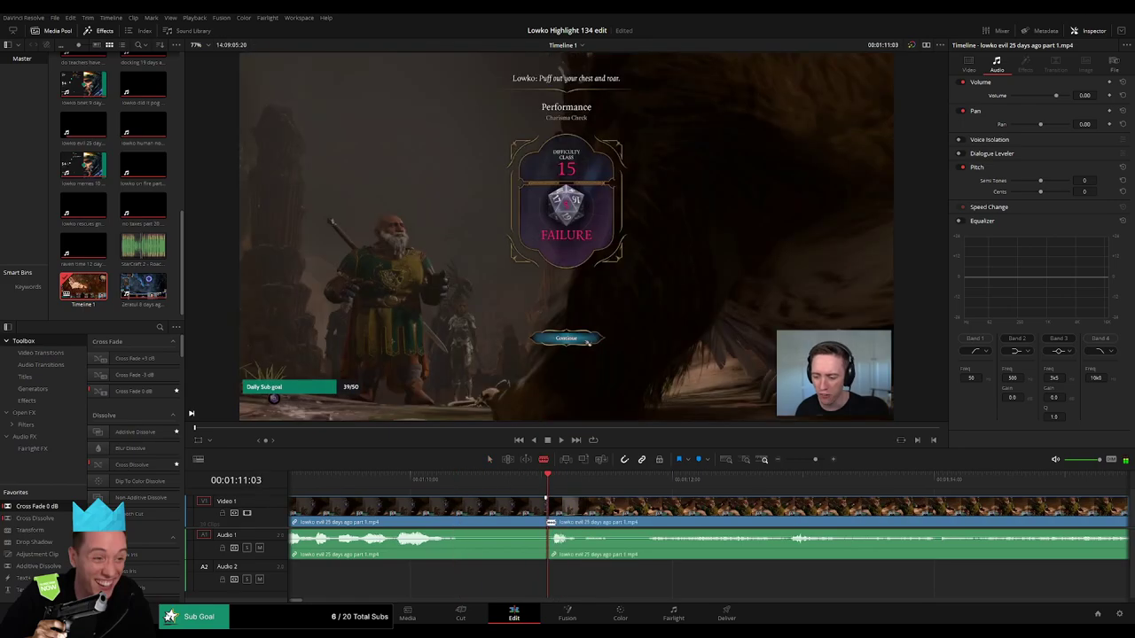
pyautogui.press('space')
pyautogui.press('space')
pyautogui.click(606, 525)
pyautogui.press('a')
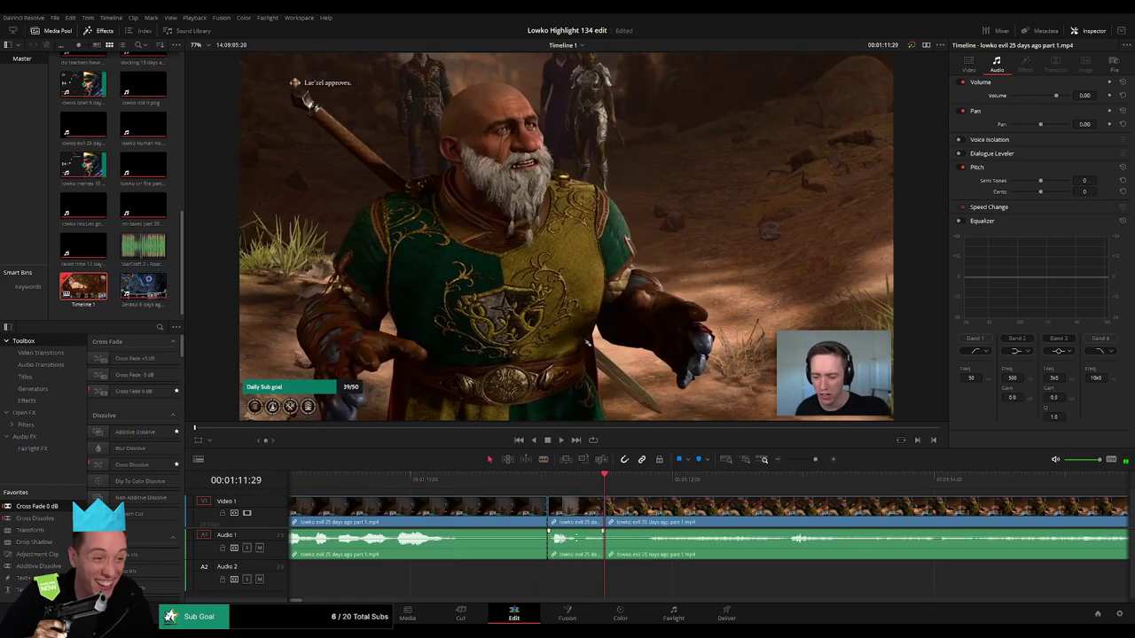
# - Silence the segment ending at 00:01:11:29 and cover it with StarCraft 2 Roach Quotes on Audio 2, trimmed to match at volume -23
pyautogui.moveTo(143, 246); pyautogui.dragTo(605, 578)
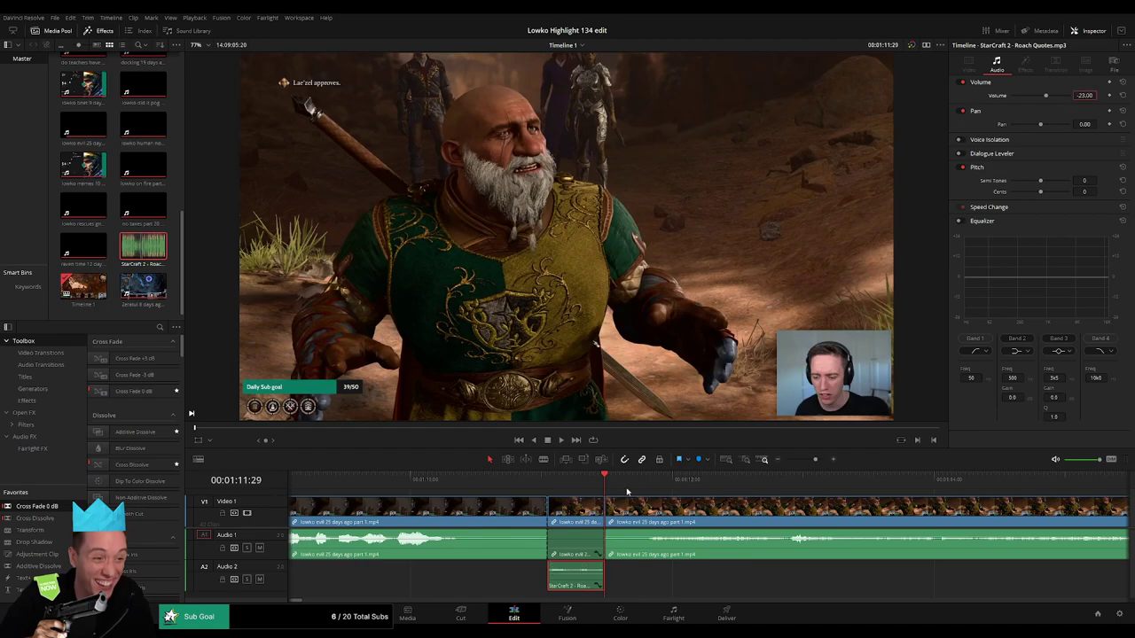
pyautogui.press('space')
pyautogui.click(747, 577)
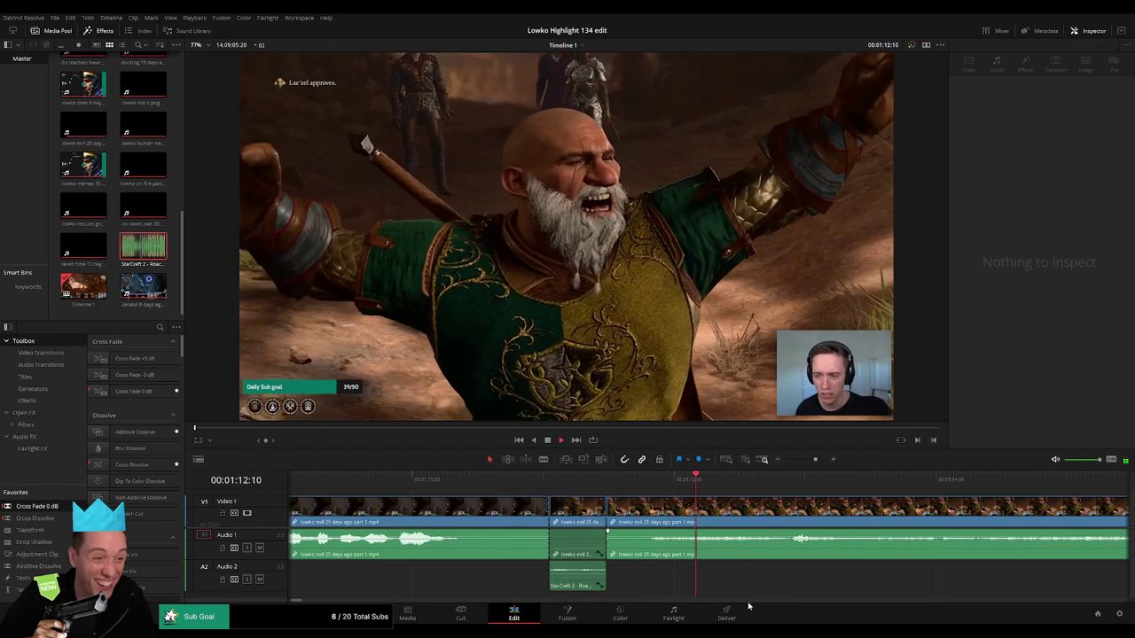
# - Play through the owlbear scene from about 01:12 to 01:34 to find the next dead passage
pyautogui.moveTo(818, 462); pyautogui.dragTo(807, 463)
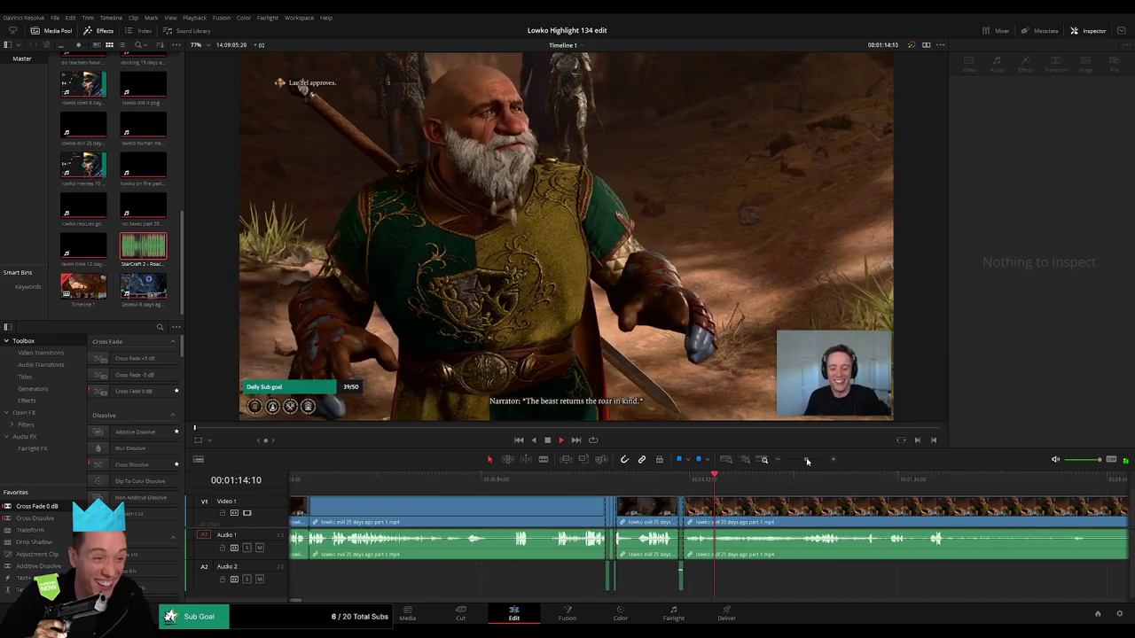
pyautogui.moveTo(741, 542); pyautogui.dragTo(548, 525)
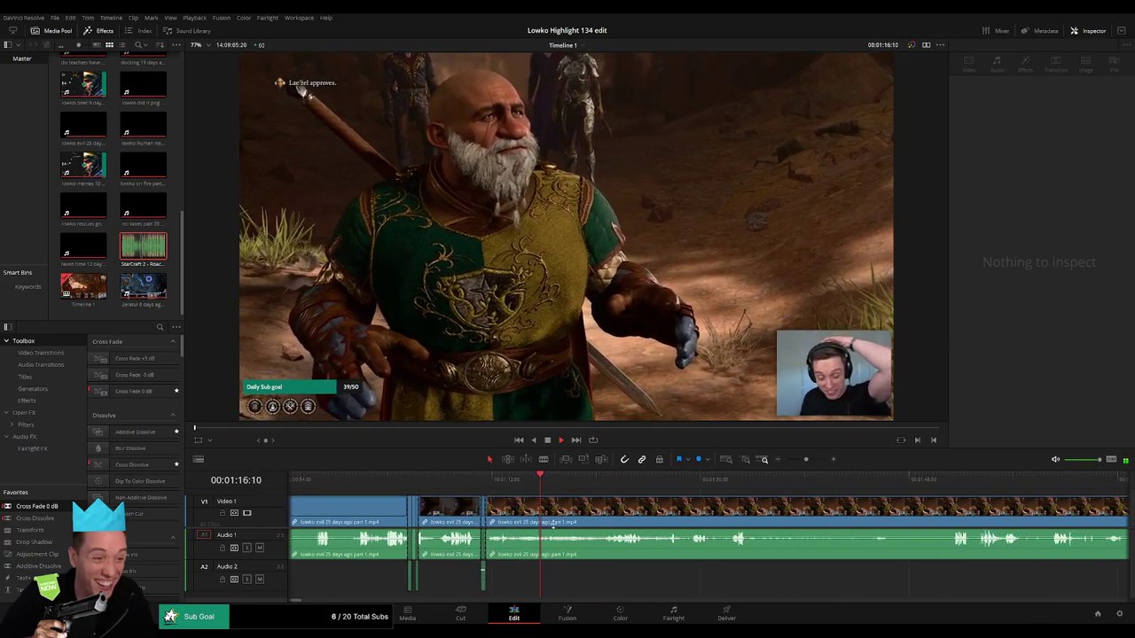
pyautogui.click(550, 500)
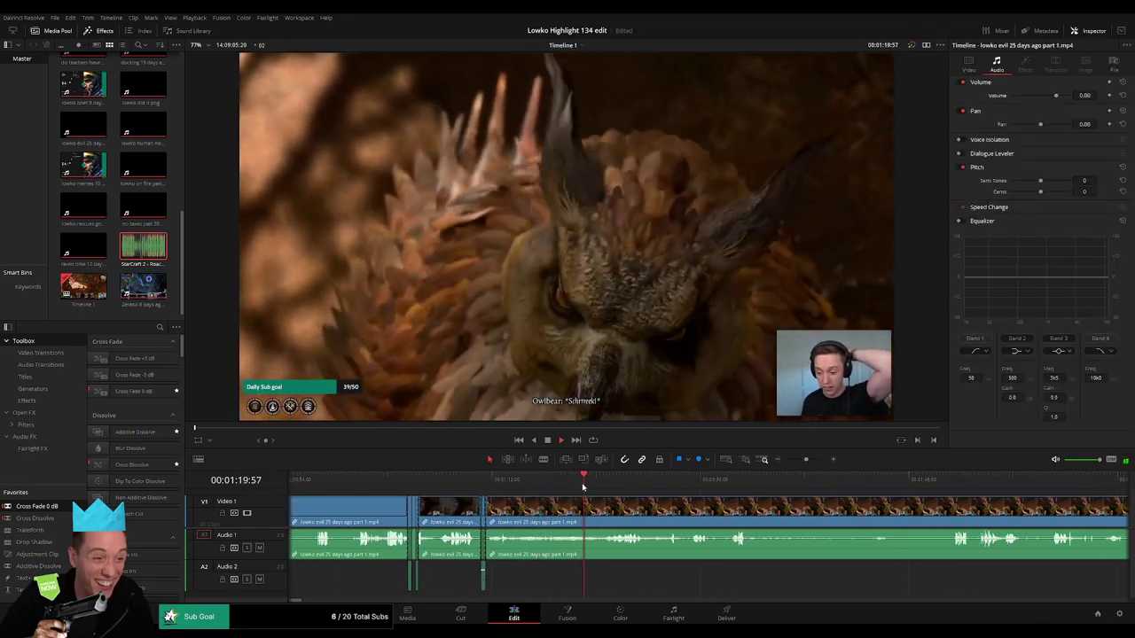
pyautogui.hscroll(3, 581, 496)
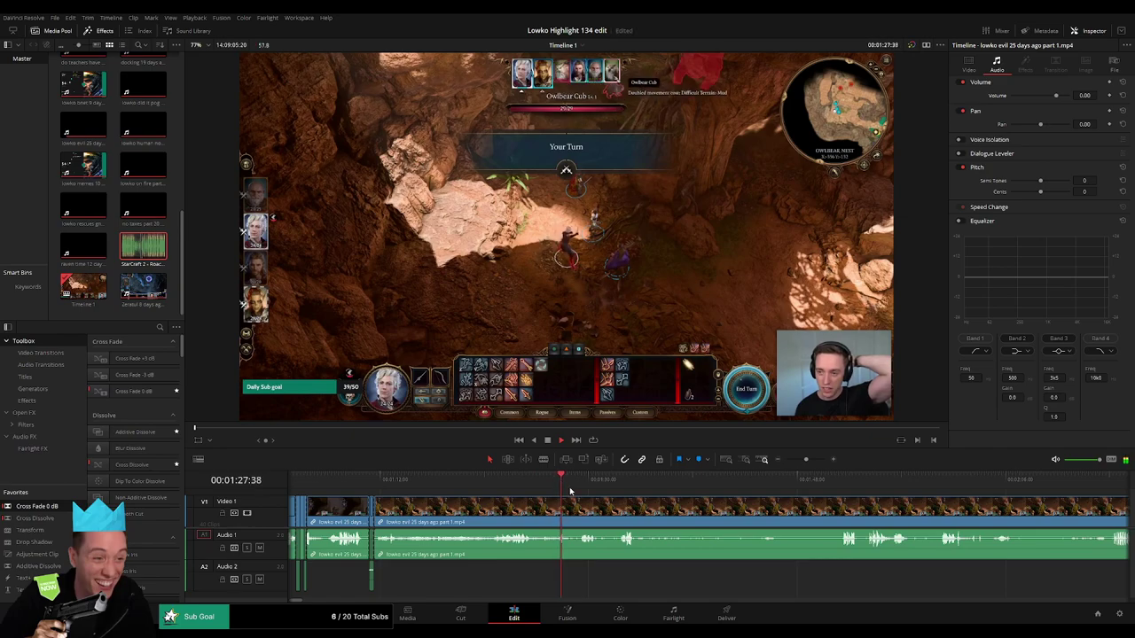
pyautogui.hscroll(2, 556, 516)
pyautogui.hscroll(1, 550, 517)
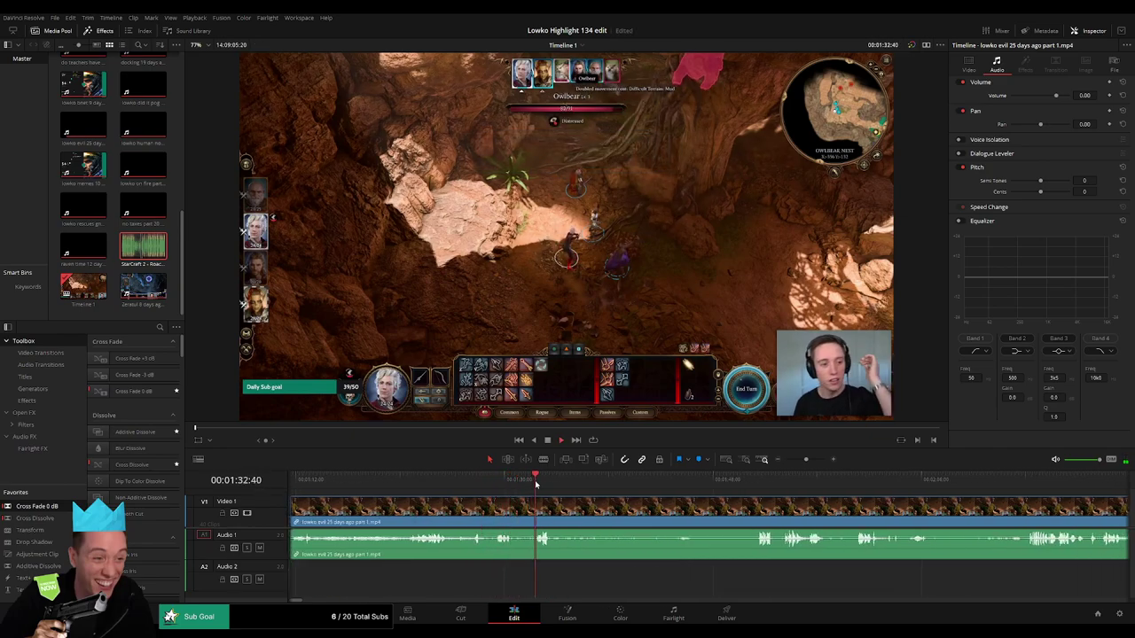
pyautogui.hscroll(3, 536, 483)
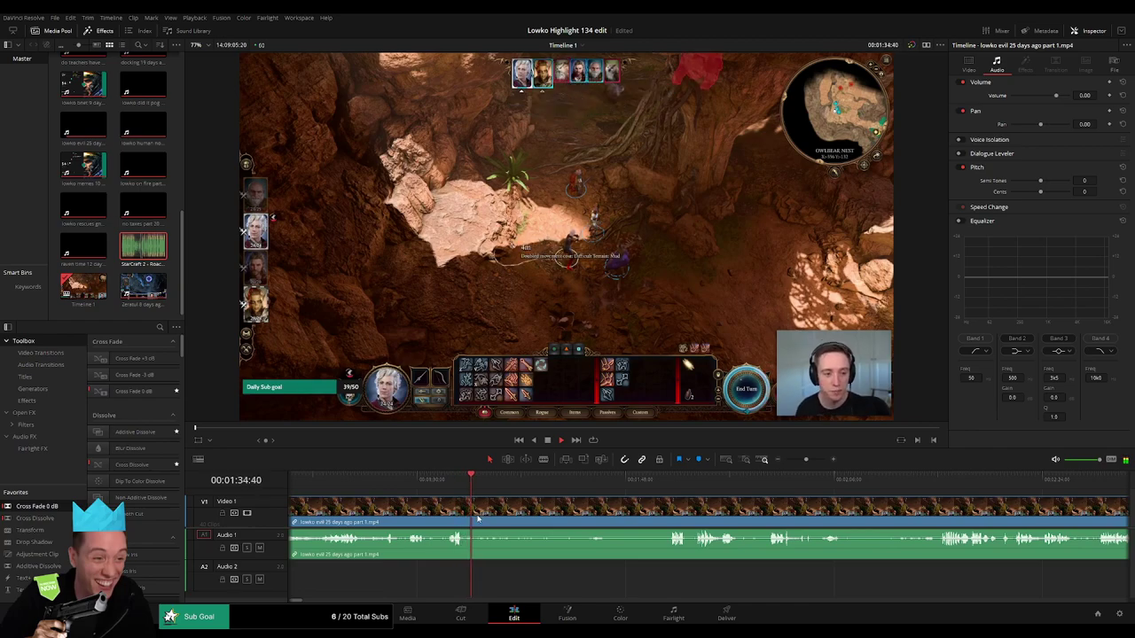
# - Cut out the dead passage from about 01:35 to 01:52 and smooth the audio at the join with a Cross Fade 0 dB
pyautogui.press('space')
pyautogui.press('b')
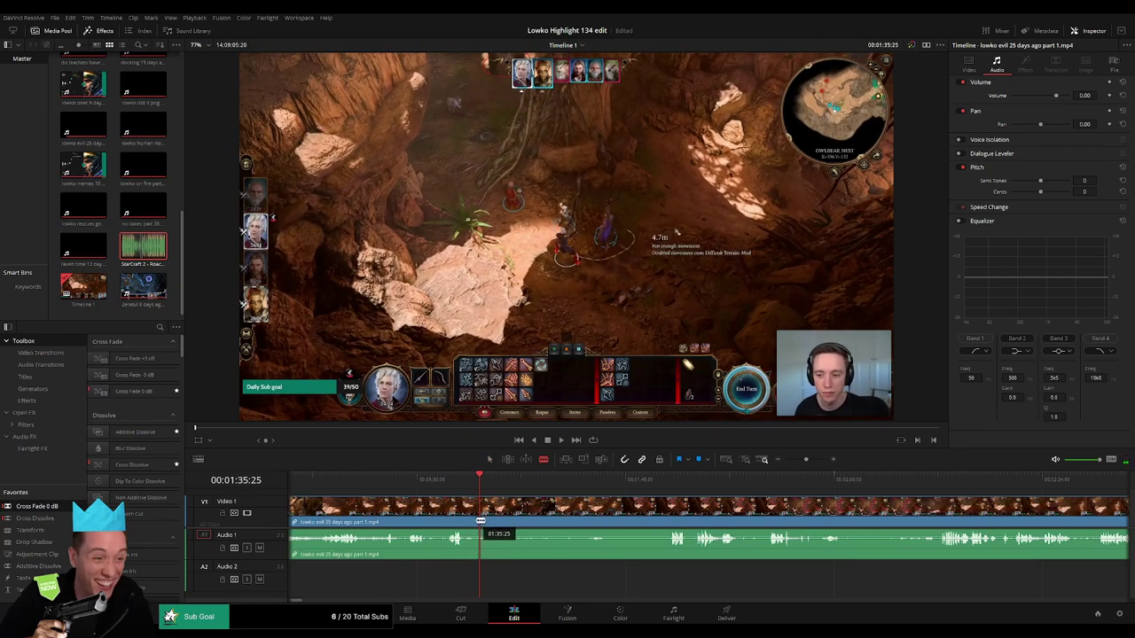
pyautogui.click(478, 521)
pyautogui.moveTo(586, 481); pyautogui.dragTo(667, 483)
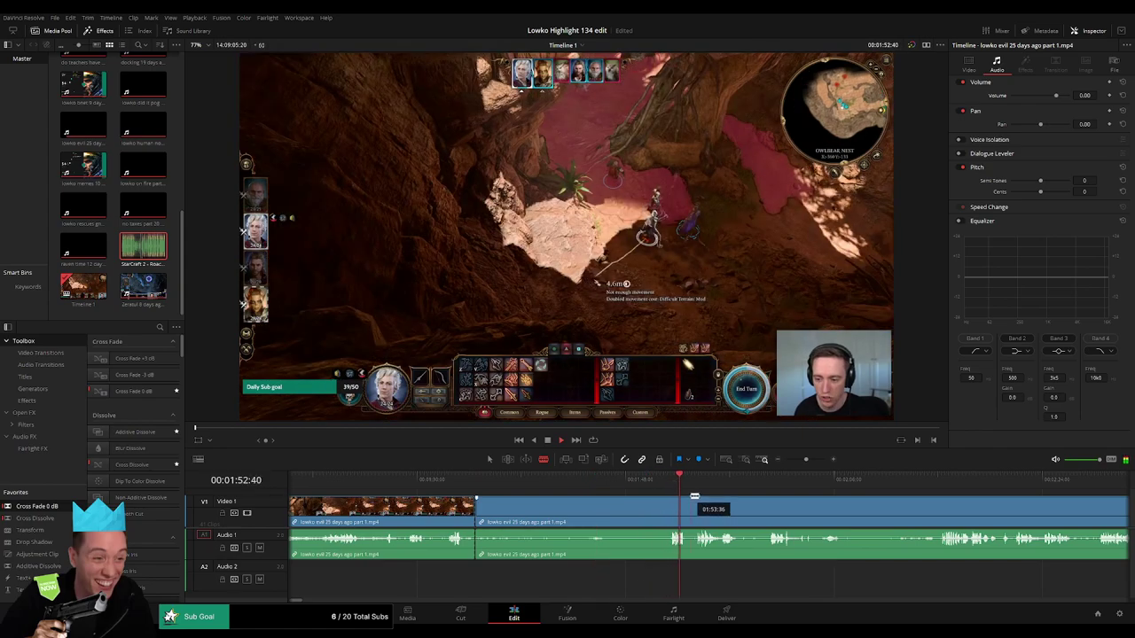
pyautogui.click(671, 516)
pyautogui.press('a')
pyautogui.click(605, 522)
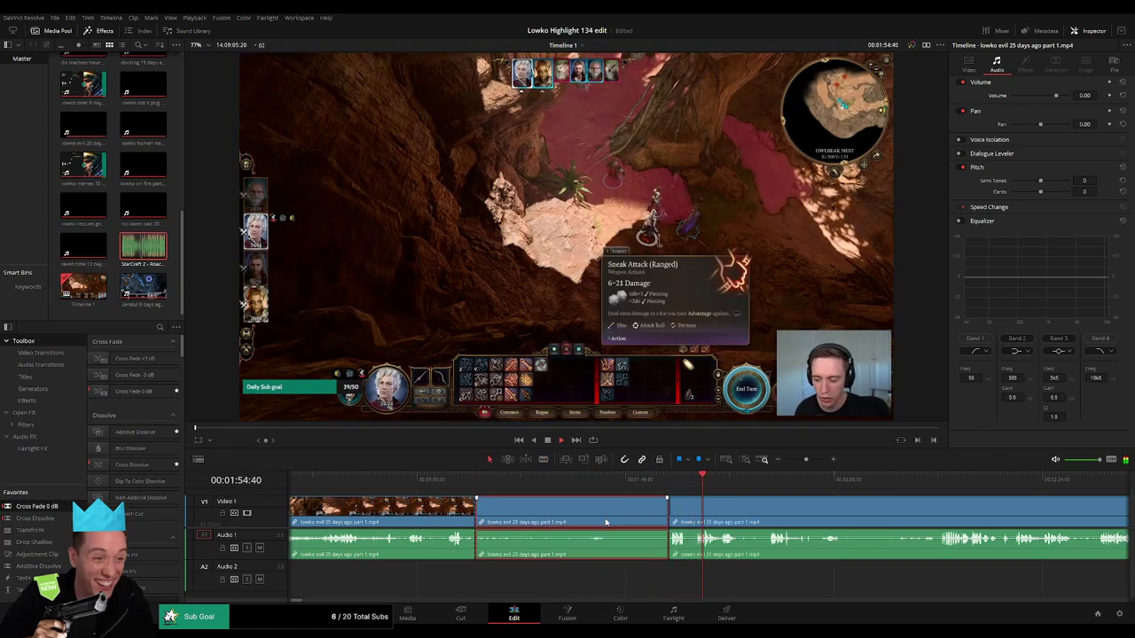
pyautogui.press('Delete')
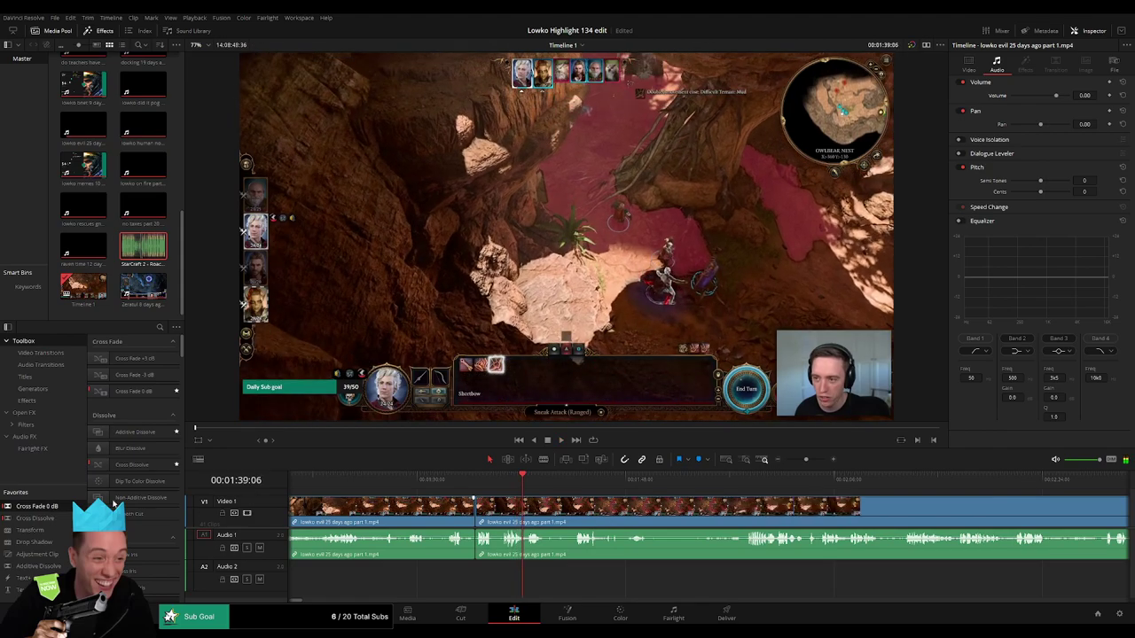
pyautogui.moveTo(577, 502); pyautogui.dragTo(464, 482)
pyautogui.press('space')
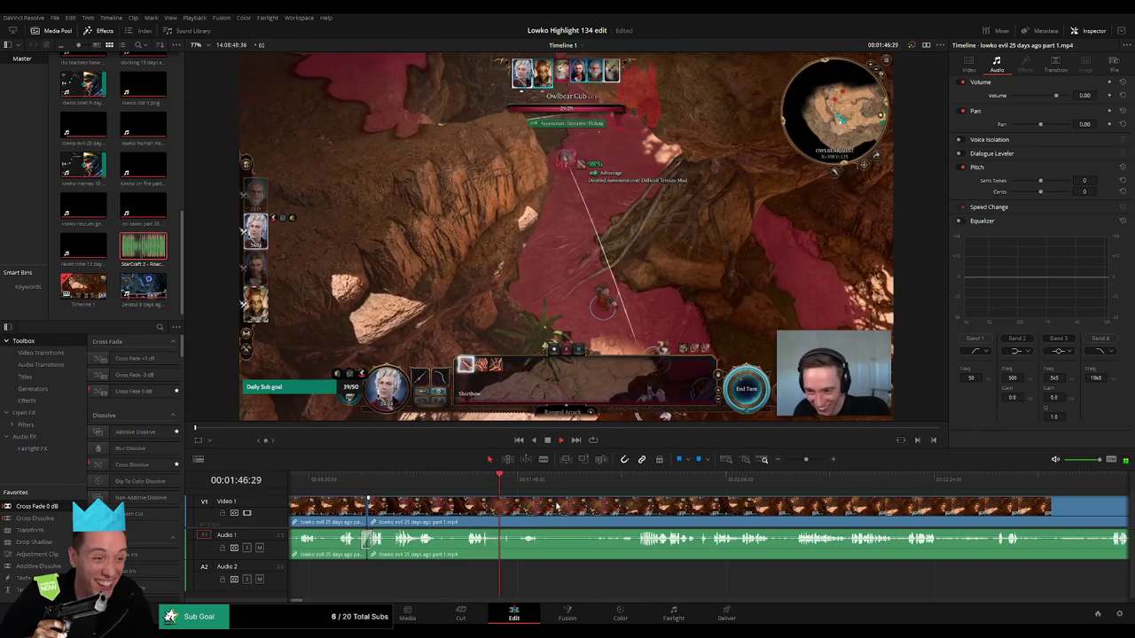
# - Remove the passage from about 01:50 to 01:54 and add a Cross Fade 0 dB to the audio at the join
pyautogui.moveTo(556, 507); pyautogui.dragTo(467, 499)
pyautogui.hscroll(3, 463, 503)
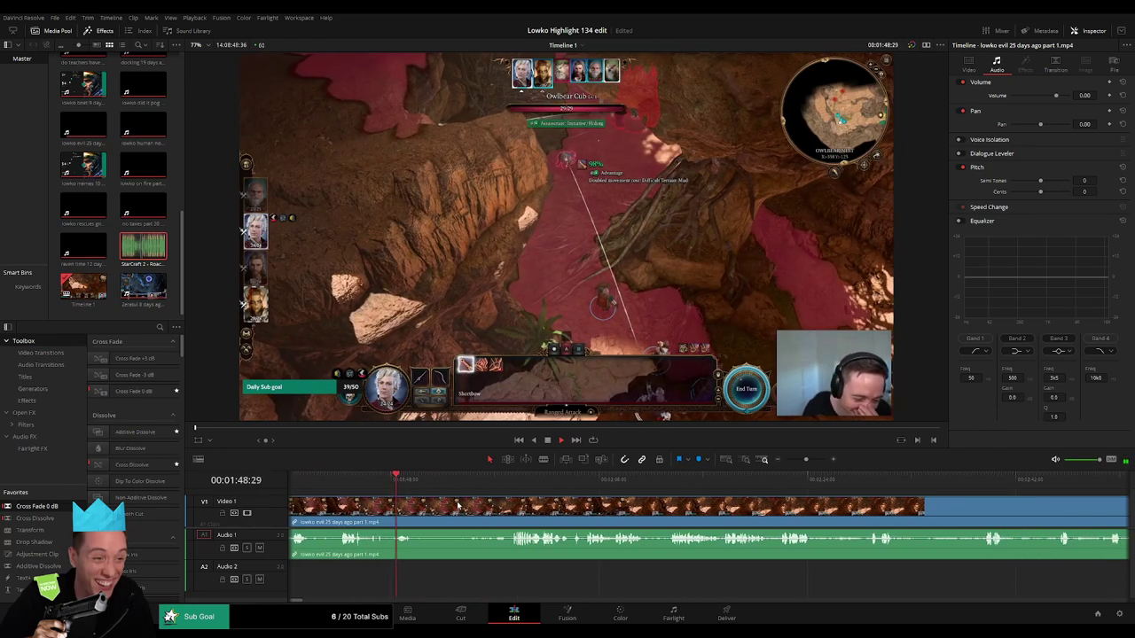
pyautogui.press('b')
pyautogui.click(415, 512)
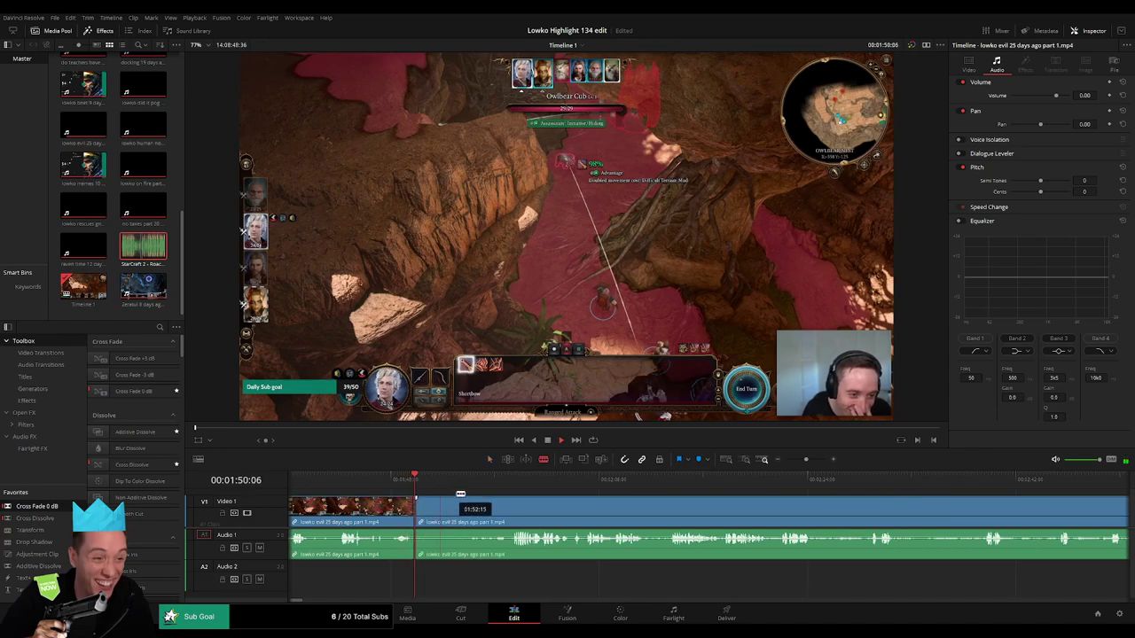
pyautogui.click(481, 480)
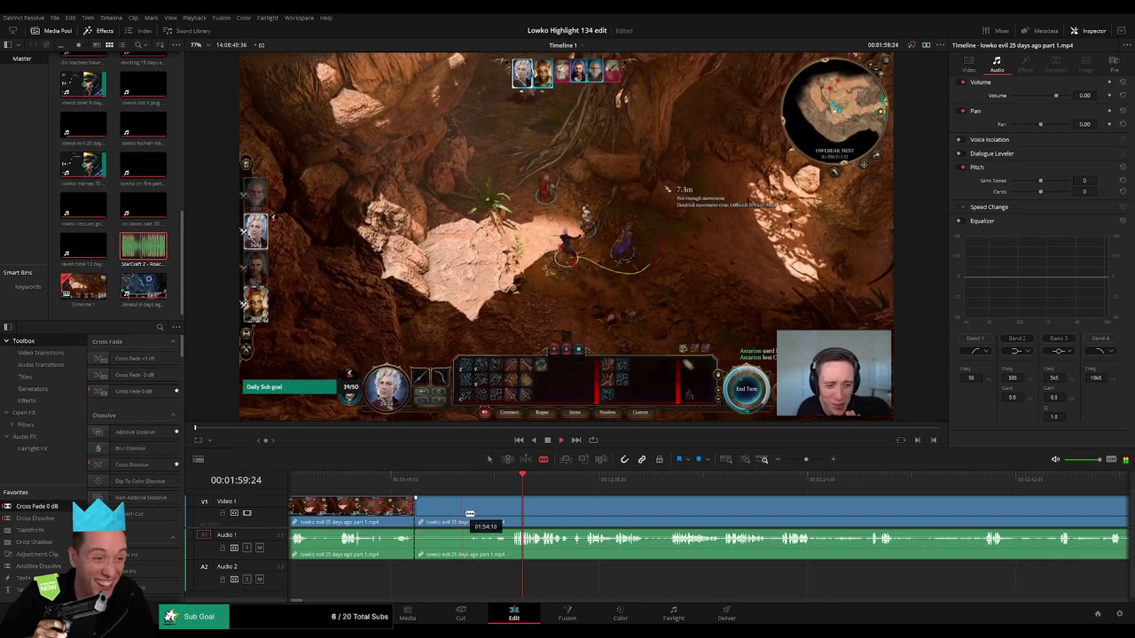
pyautogui.click(463, 512)
pyautogui.press('a')
pyautogui.click(450, 522)
pyautogui.press('Delete')
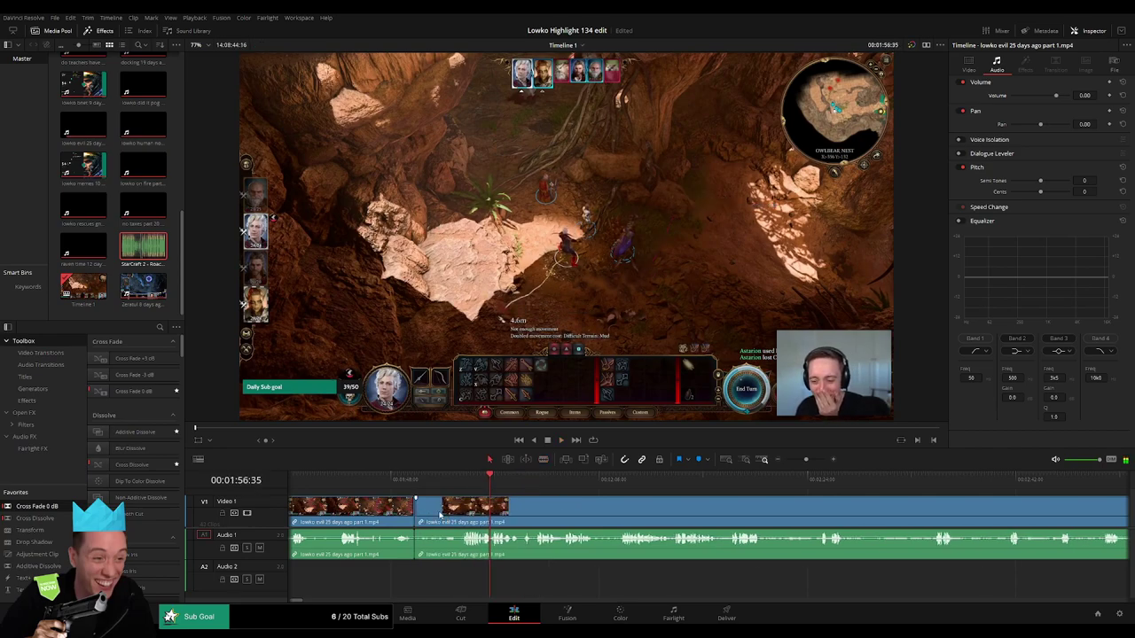
pyautogui.click(419, 480)
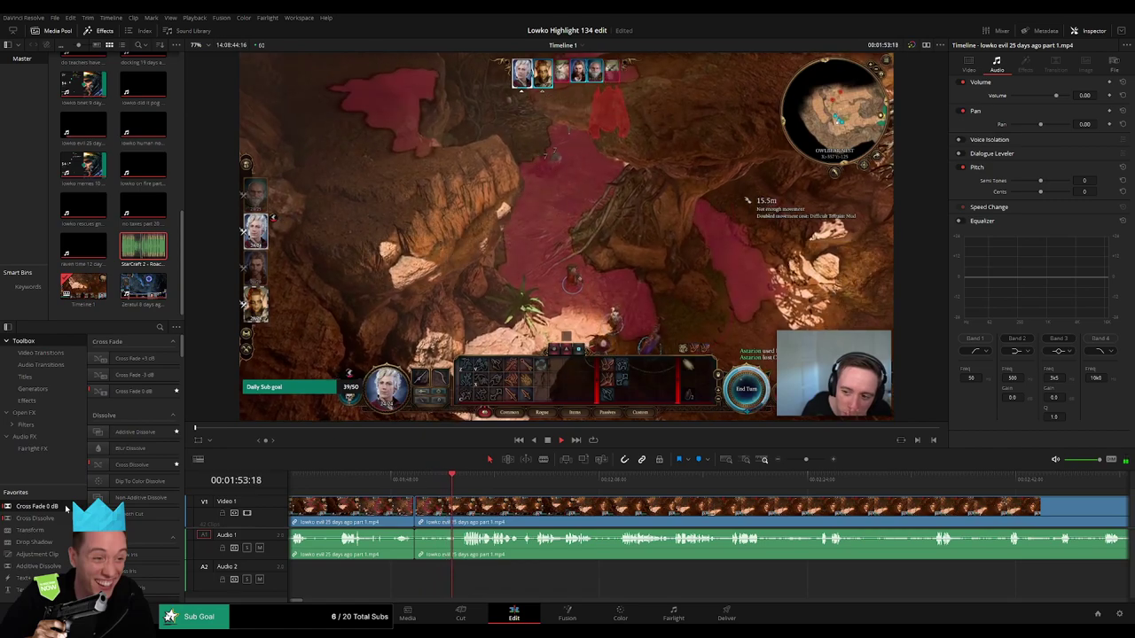
pyautogui.moveTo(66, 509); pyautogui.dragTo(414, 539)
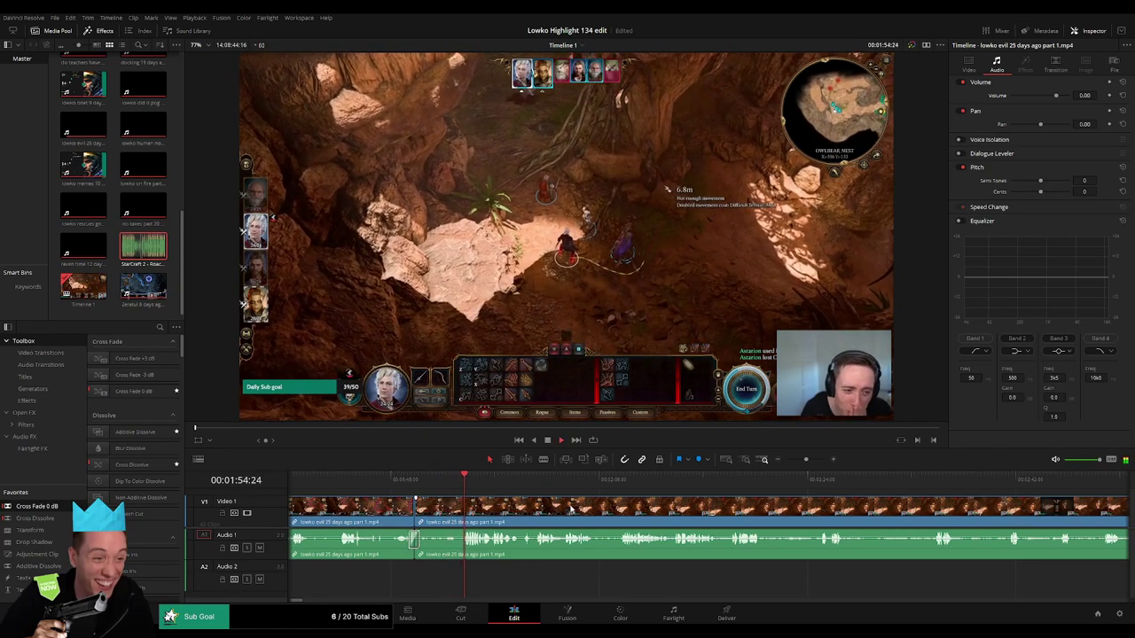
# - Remove the short passage from about 01:59 to 02:00 and replay the timeline across the join
pyautogui.hscroll(2, 474, 504)
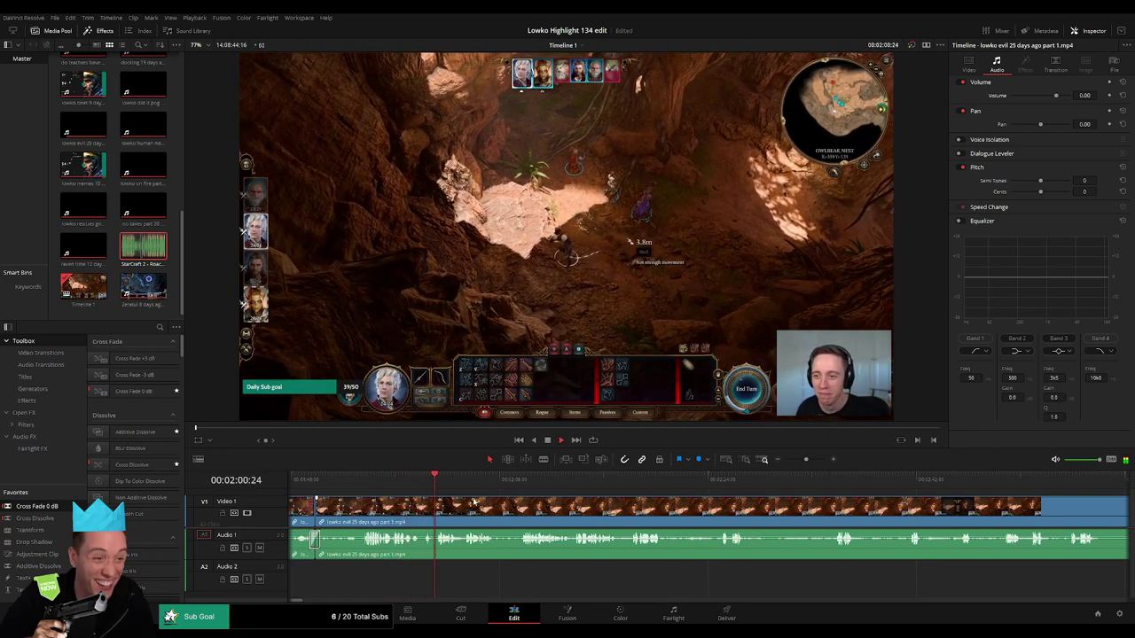
pyautogui.click(423, 521)
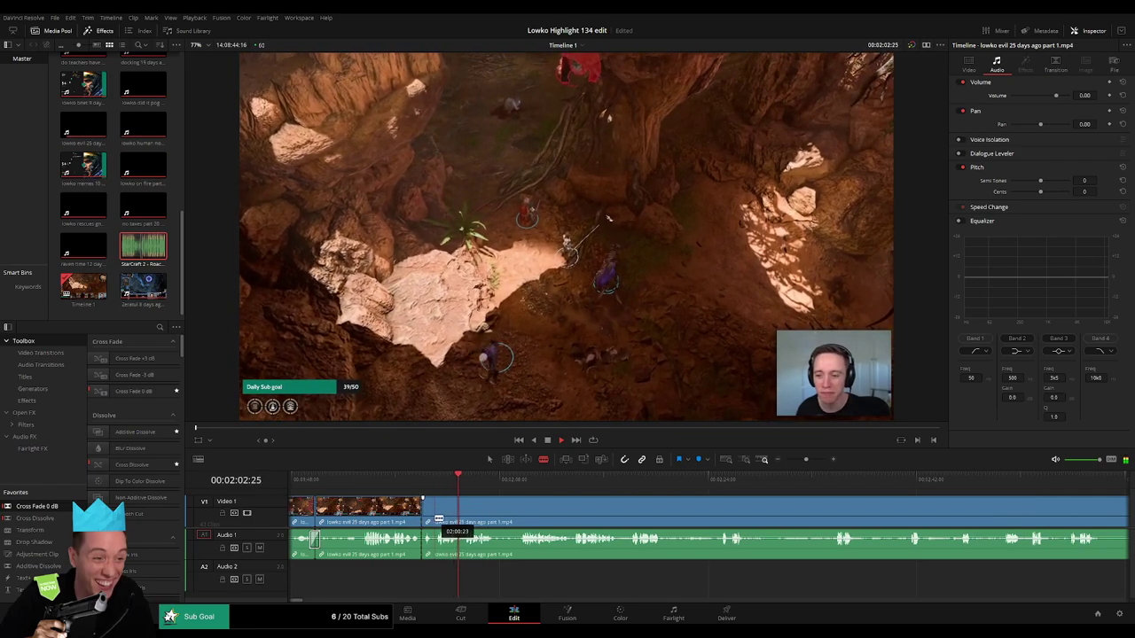
pyautogui.press('Delete')
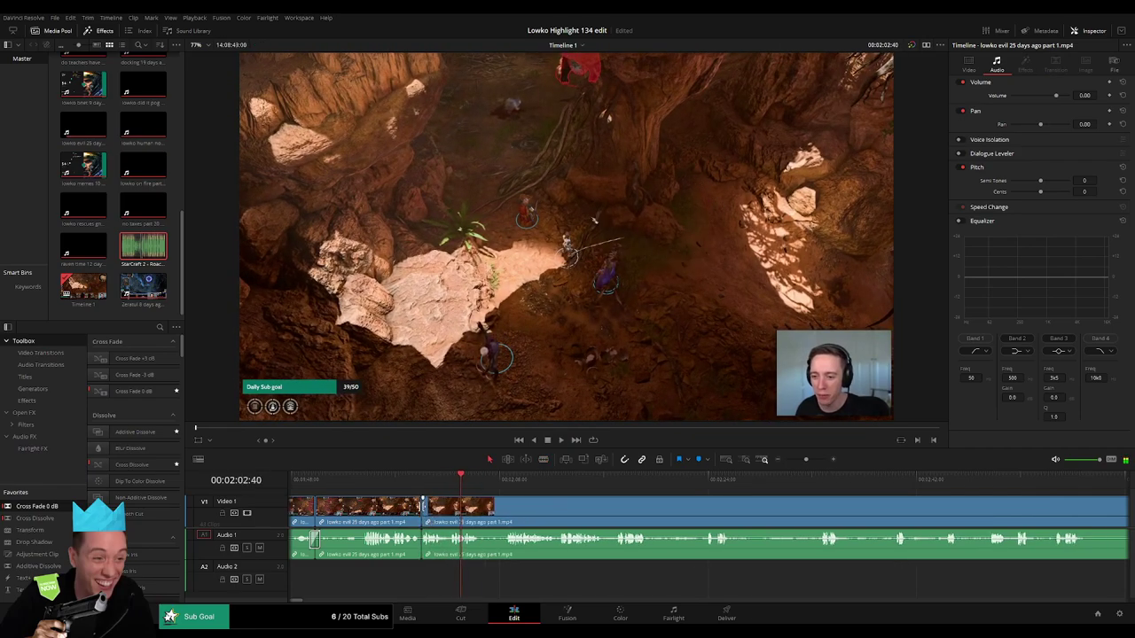
pyautogui.click(410, 488)
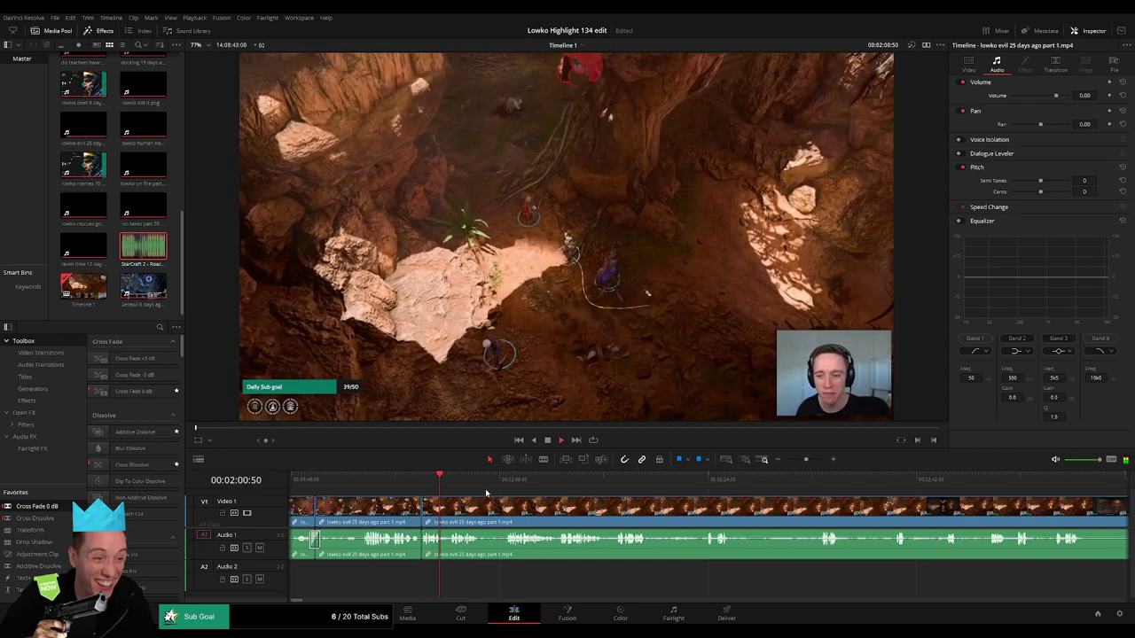
pyautogui.hscroll(1, 483, 509)
pyautogui.moveTo(267, 496); pyautogui.dragTo(269, 499)
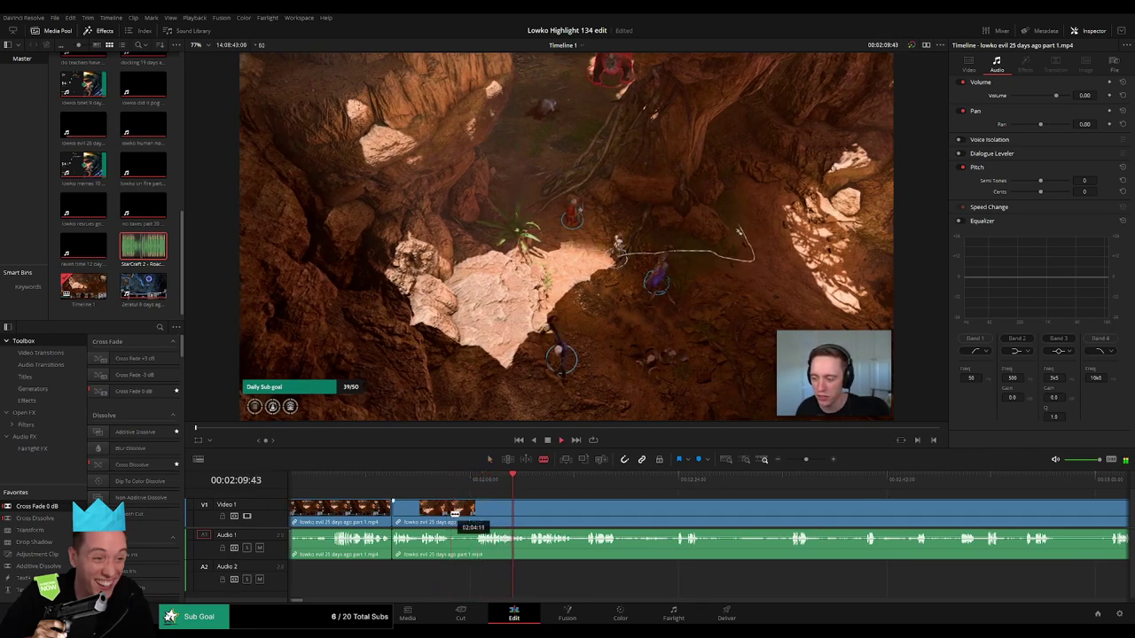
# - Split the video and its linked audio at about 02:04, at the start of the next dead passage
pyautogui.click(460, 510)
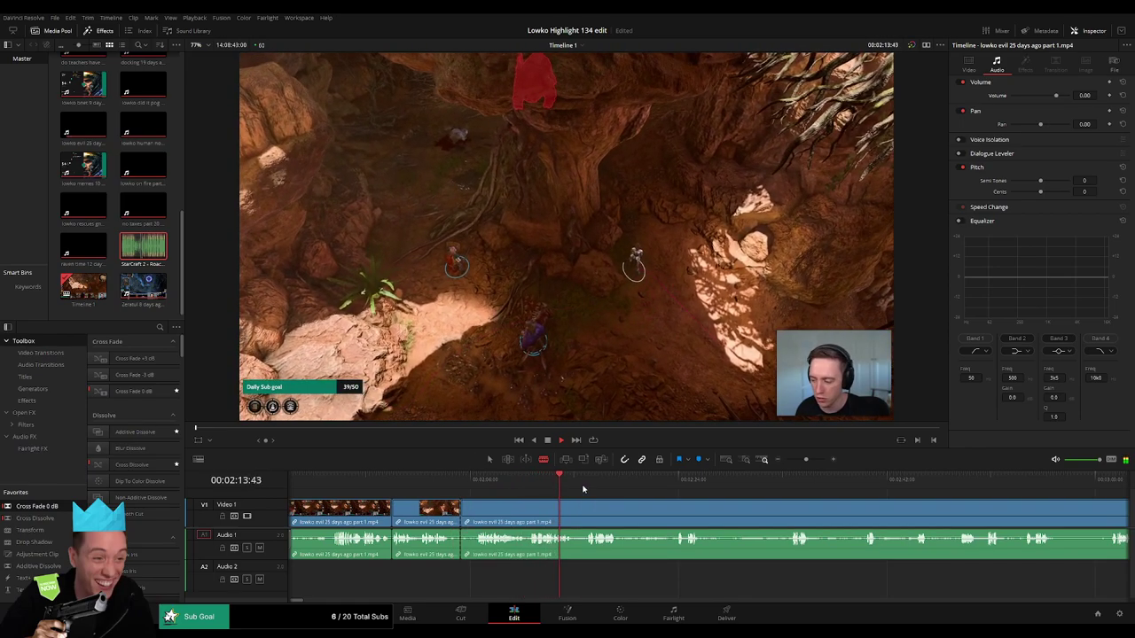
# - Skim the owlbear nest footage from about 02:13 to 04:59 to judge how much material lies ahead
pyautogui.click(681, 481)
pyautogui.moveTo(760, 507); pyautogui.dragTo(582, 499)
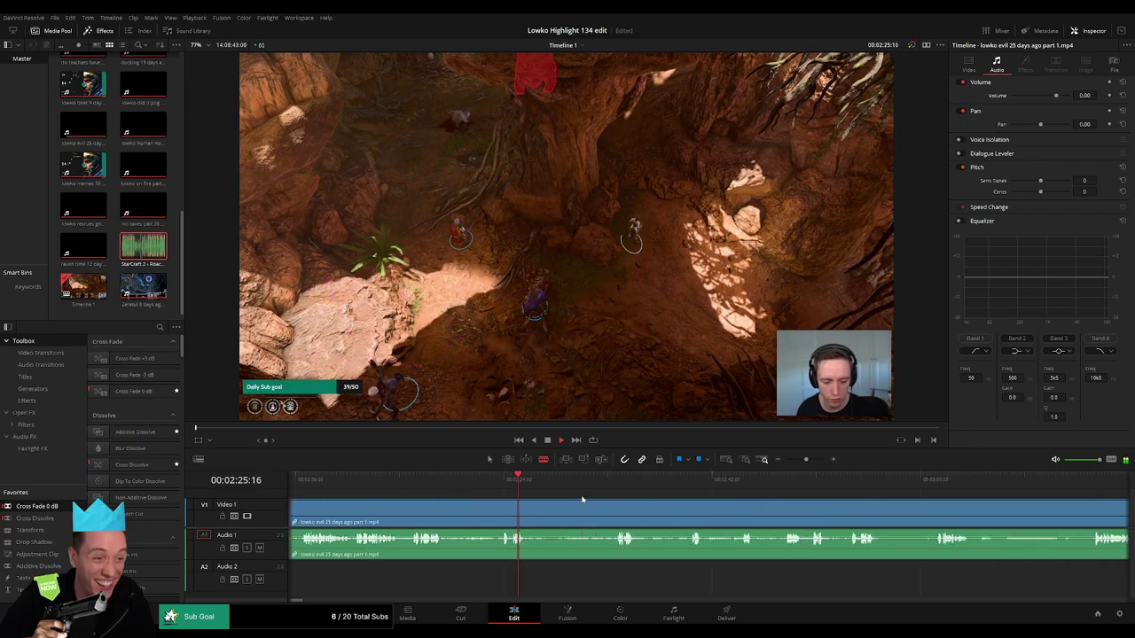
pyautogui.moveTo(821, 485); pyautogui.dragTo(859, 488)
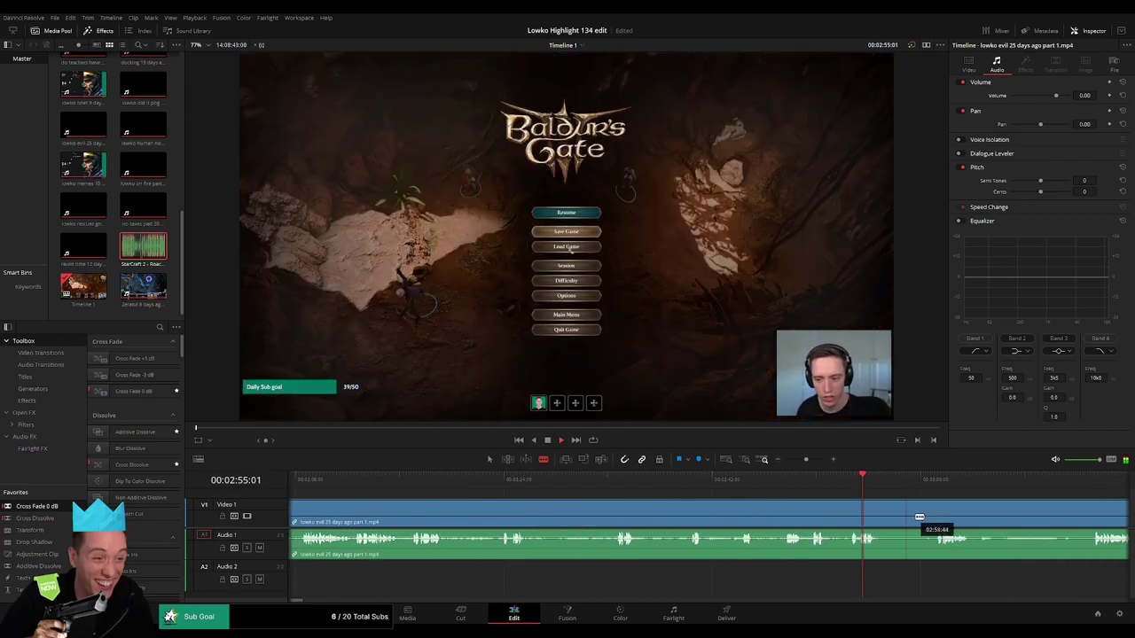
pyautogui.moveTo(920, 516); pyautogui.dragTo(625, 486)
pyautogui.click(988, 481)
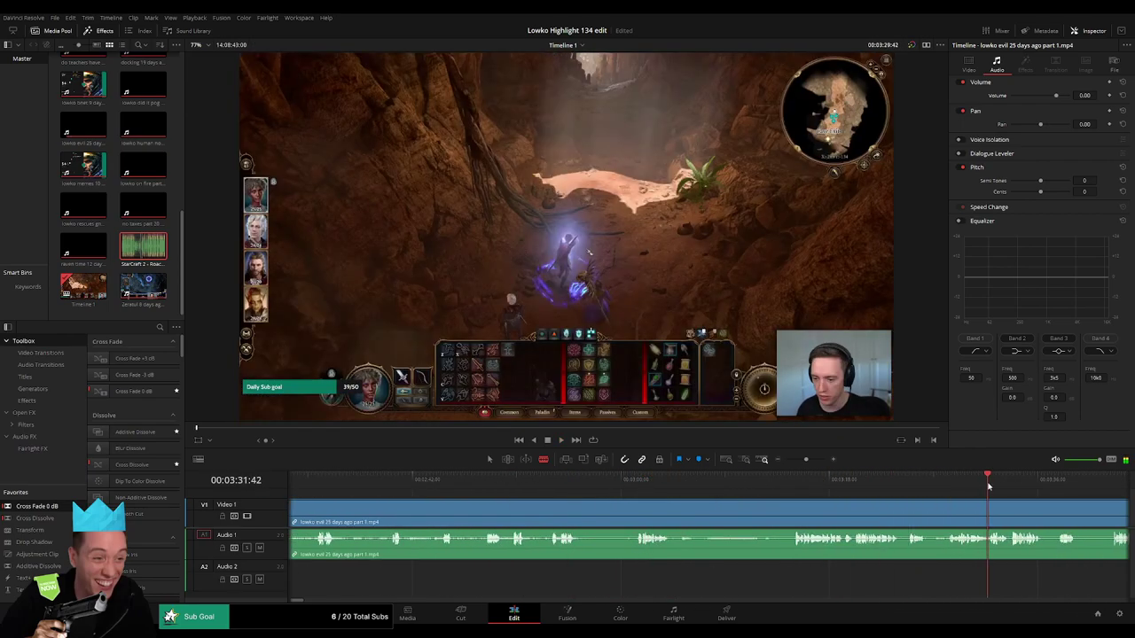
pyautogui.moveTo(991, 521); pyautogui.dragTo(727, 479)
pyautogui.click(965, 481)
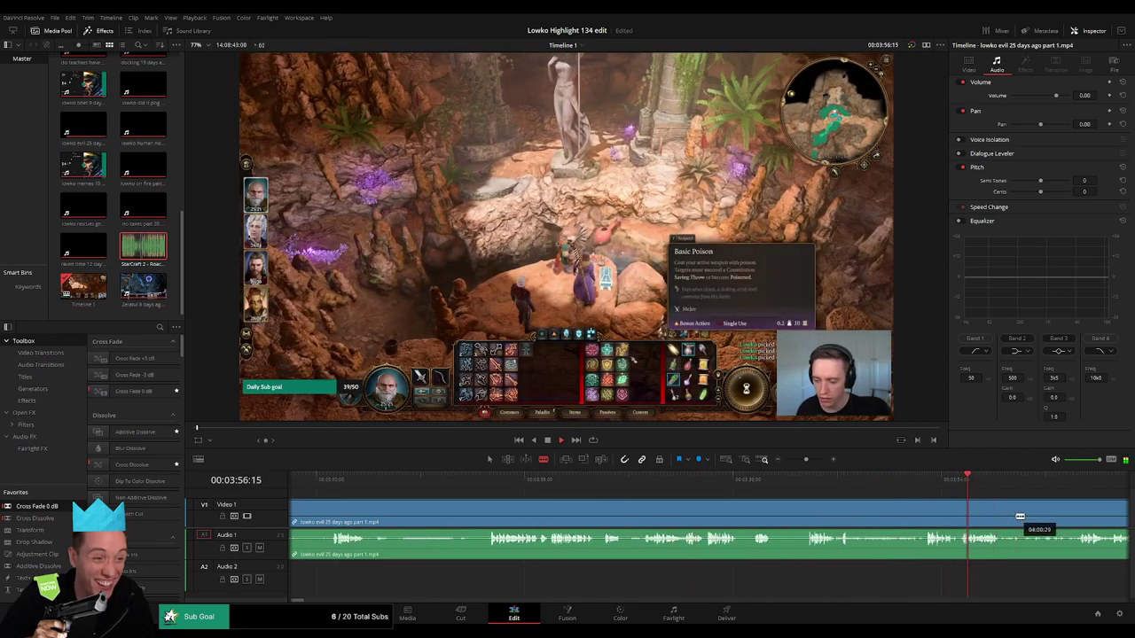
pyautogui.moveTo(1035, 522); pyautogui.dragTo(669, 496)
pyautogui.click(931, 483)
pyautogui.moveTo(954, 536); pyautogui.dragTo(593, 505)
pyautogui.moveTo(881, 481); pyautogui.dragTo(949, 484)
pyautogui.moveTo(1015, 521); pyautogui.dragTo(659, 489)
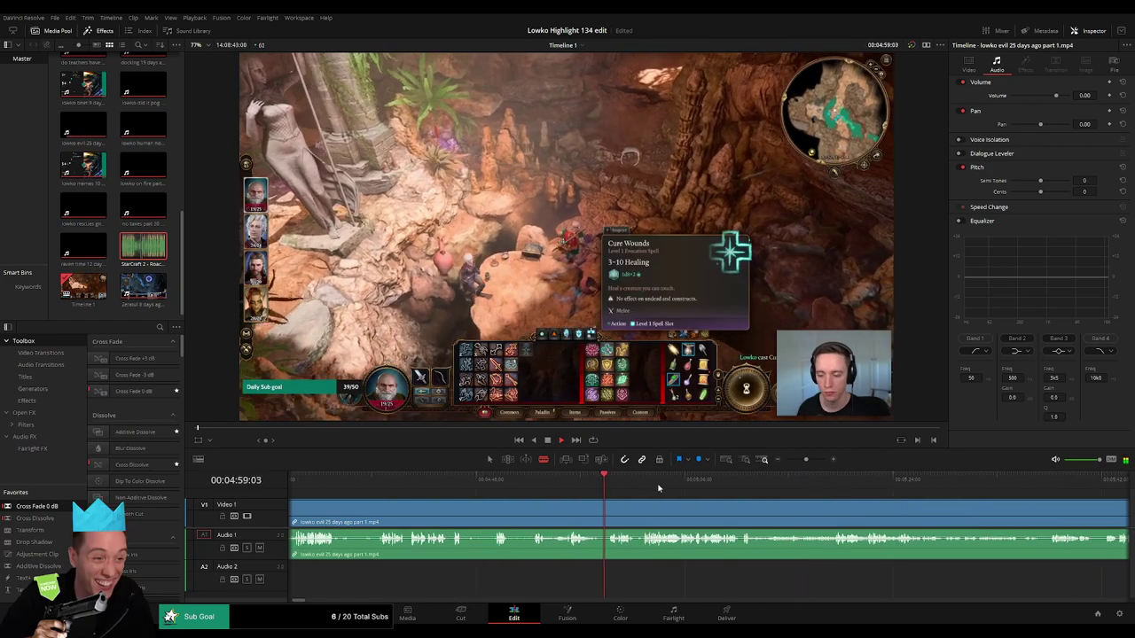
# - Skim the owlbear dialogue and the footage after it, from about 04:59 to 06:48
pyautogui.click(663, 479)
pyautogui.click(881, 481)
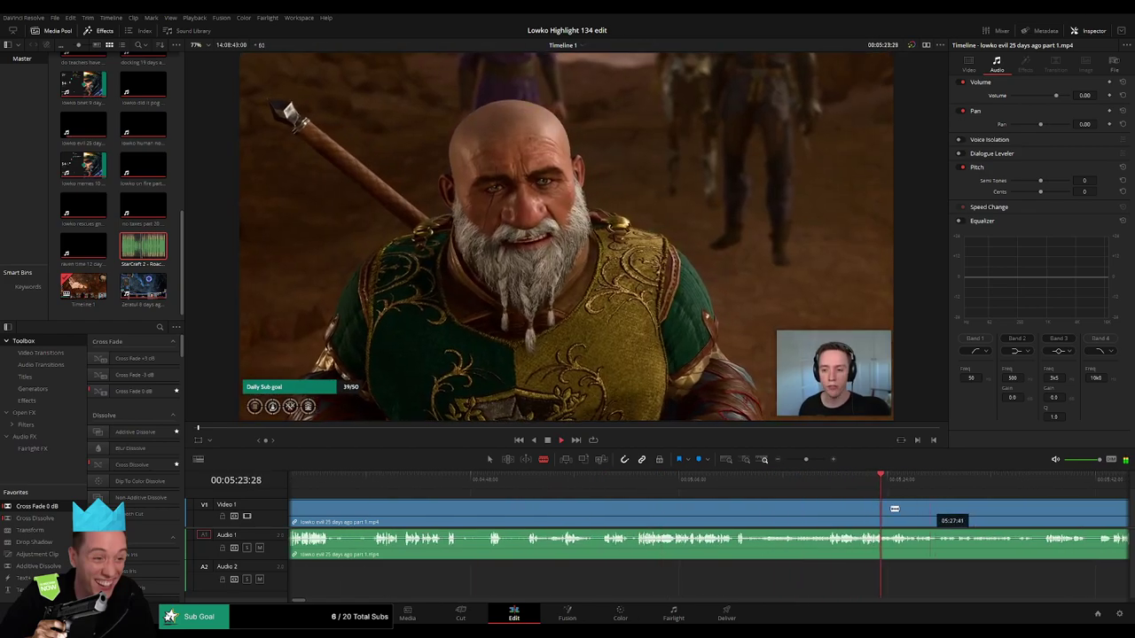
pyautogui.moveTo(931, 519); pyautogui.dragTo(621, 496)
pyautogui.click(702, 481)
pyautogui.moveTo(706, 486); pyautogui.dragTo(651, 497)
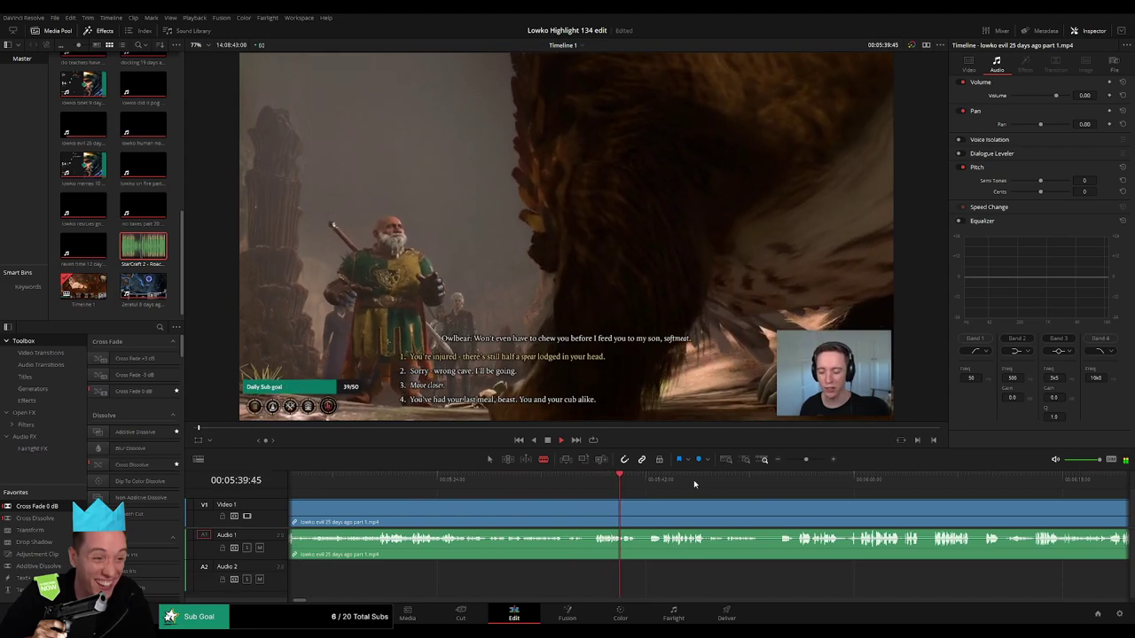
pyautogui.click(805, 479)
pyautogui.moveTo(991, 486); pyautogui.dragTo(635, 479)
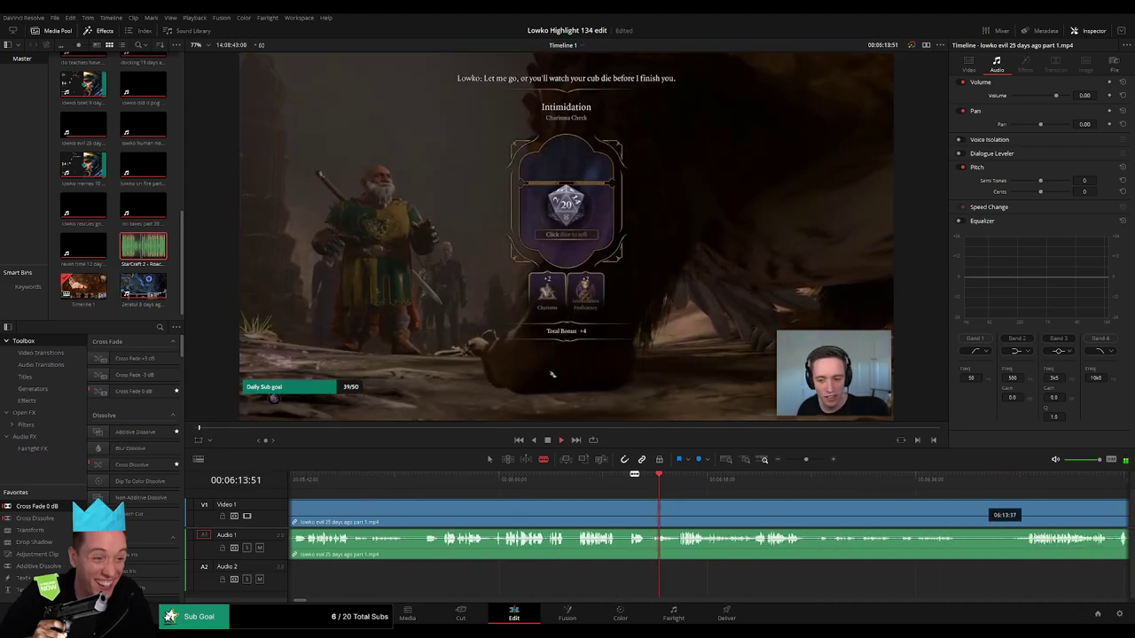
pyautogui.moveTo(714, 485); pyautogui.dragTo(771, 487)
pyautogui.moveTo(853, 505); pyautogui.dragTo(576, 486)
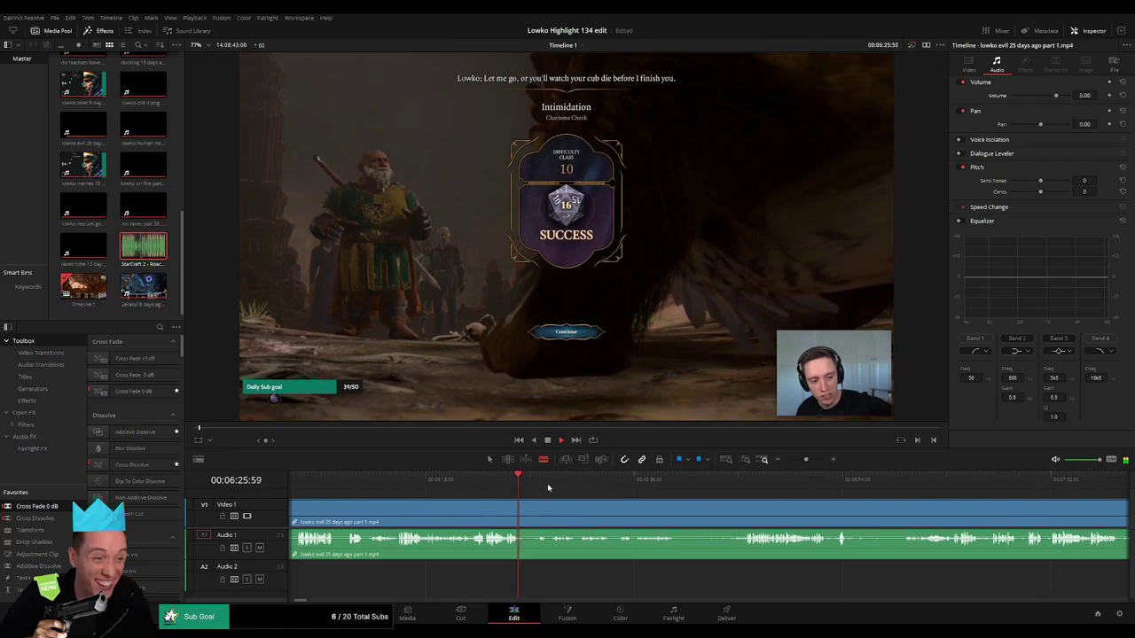
pyautogui.moveTo(679, 486); pyautogui.dragTo(741, 486)
pyautogui.hscroll(4, 843, 510)
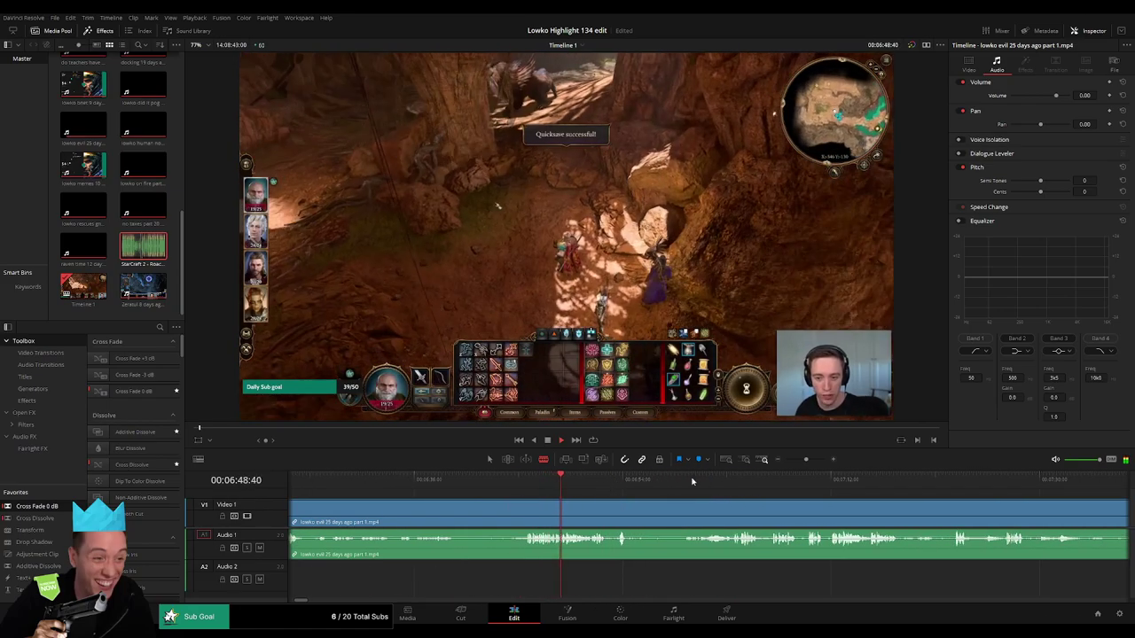
# - Remove the short passage from about 02:04 to 02:06 and add a Cross Fade 0 dB to the audio at the join
pyautogui.moveTo(803, 461); pyautogui.dragTo(807, 467)
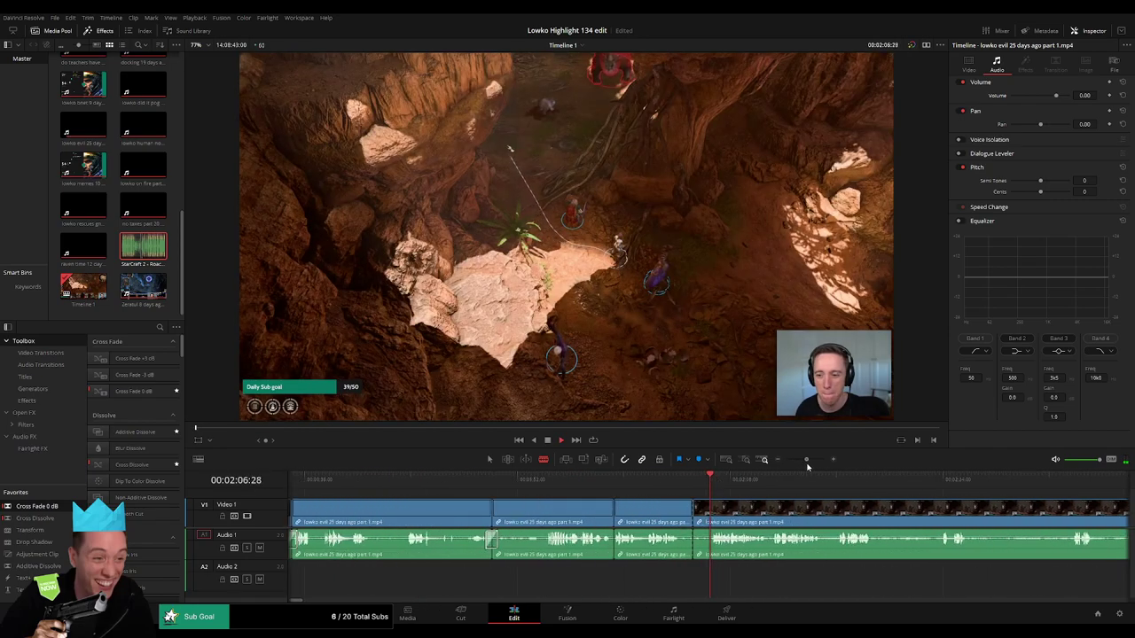
pyautogui.click(687, 482)
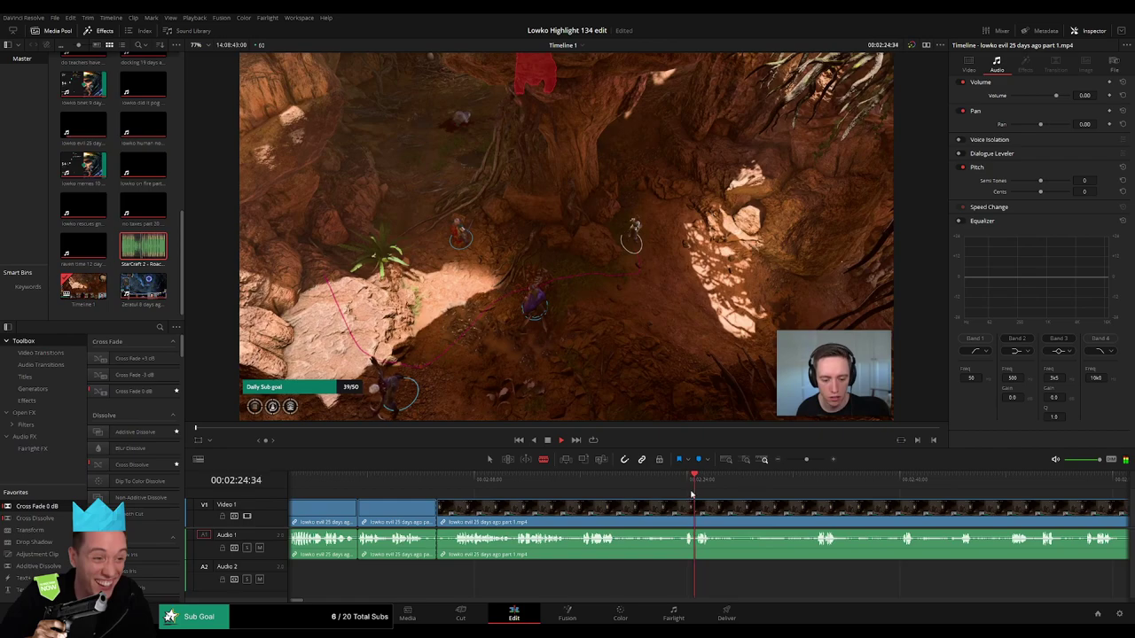
pyautogui.click(595, 481)
pyautogui.click(518, 482)
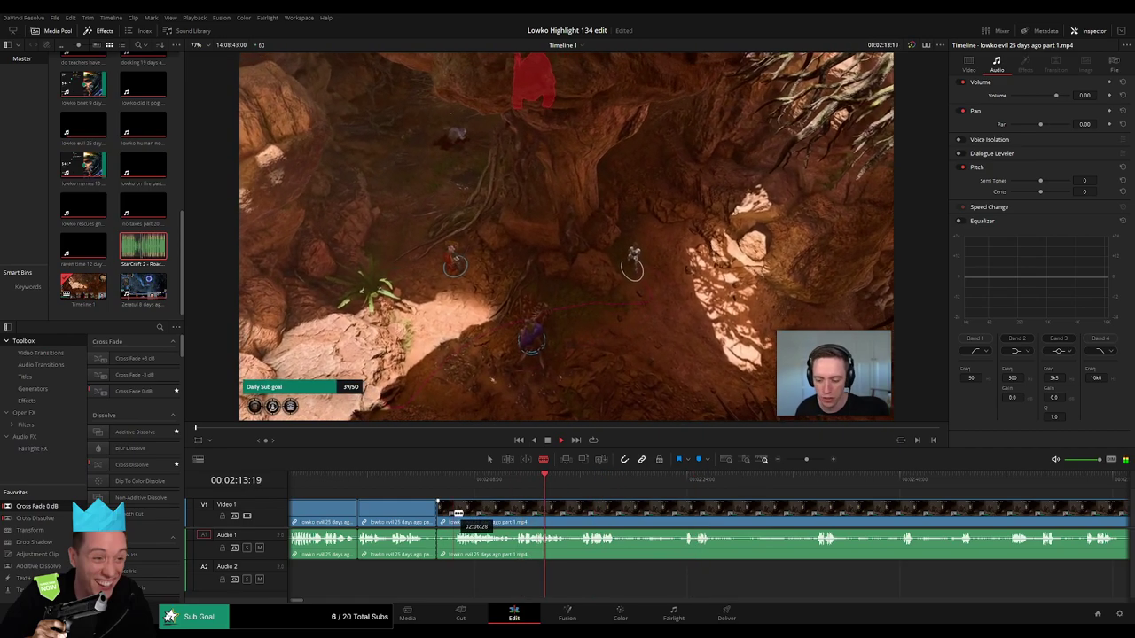
pyautogui.click(456, 513)
pyautogui.press('Delete')
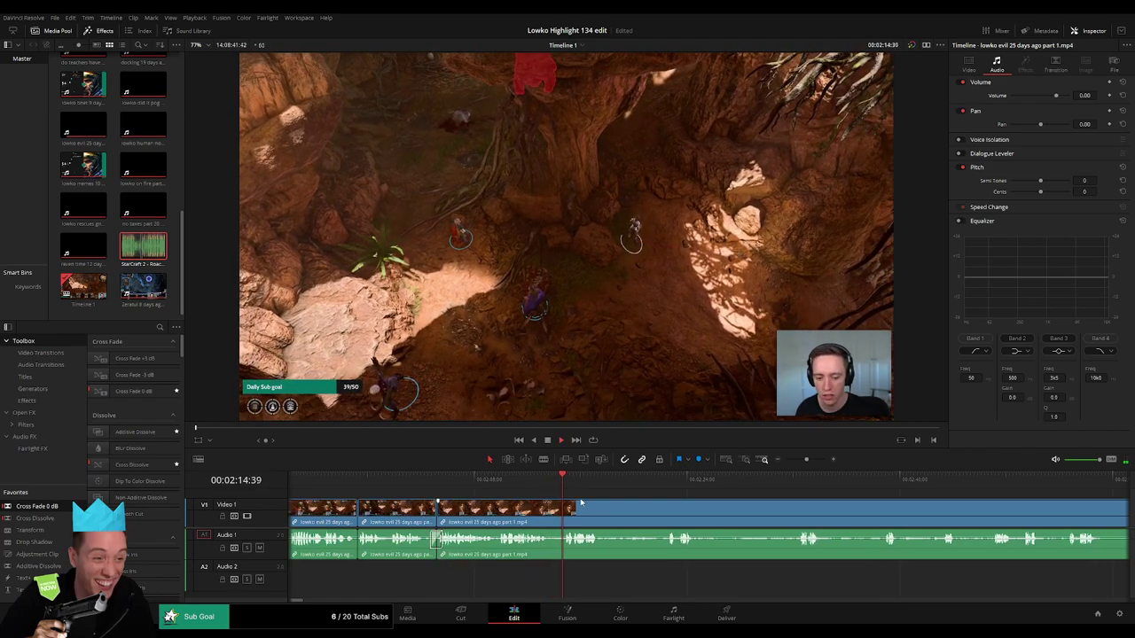
# - Cut out the quiet passage from about 02:17 to 02:22 and smooth the audio join with a Cross Fade 0 dB
pyautogui.moveTo(637, 514); pyautogui.dragTo(522, 508)
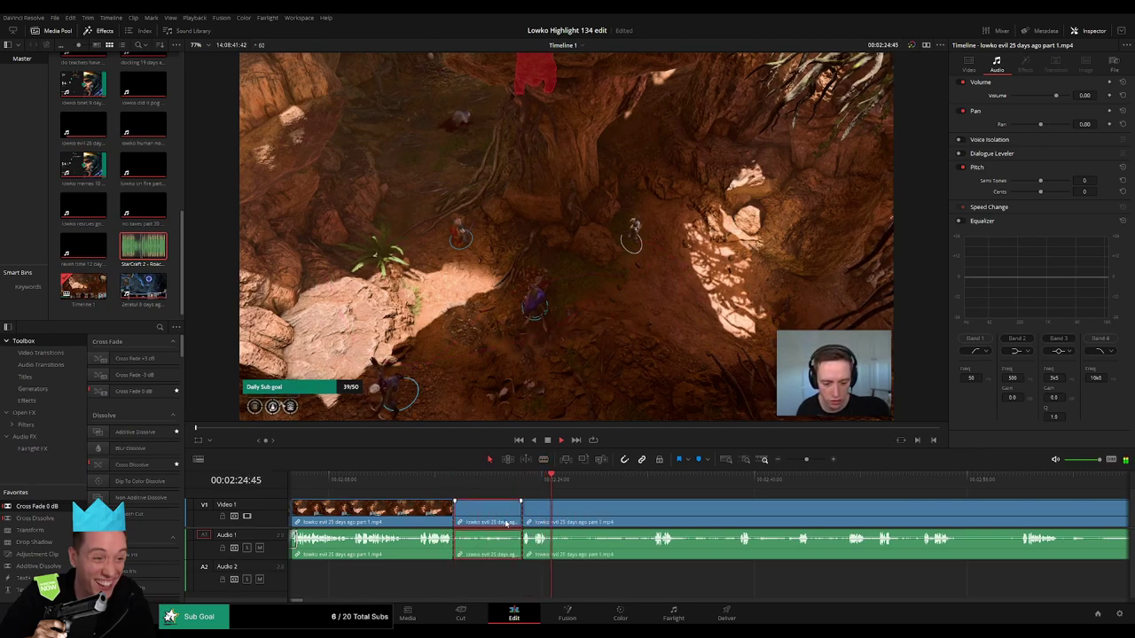
pyautogui.press('Delete')
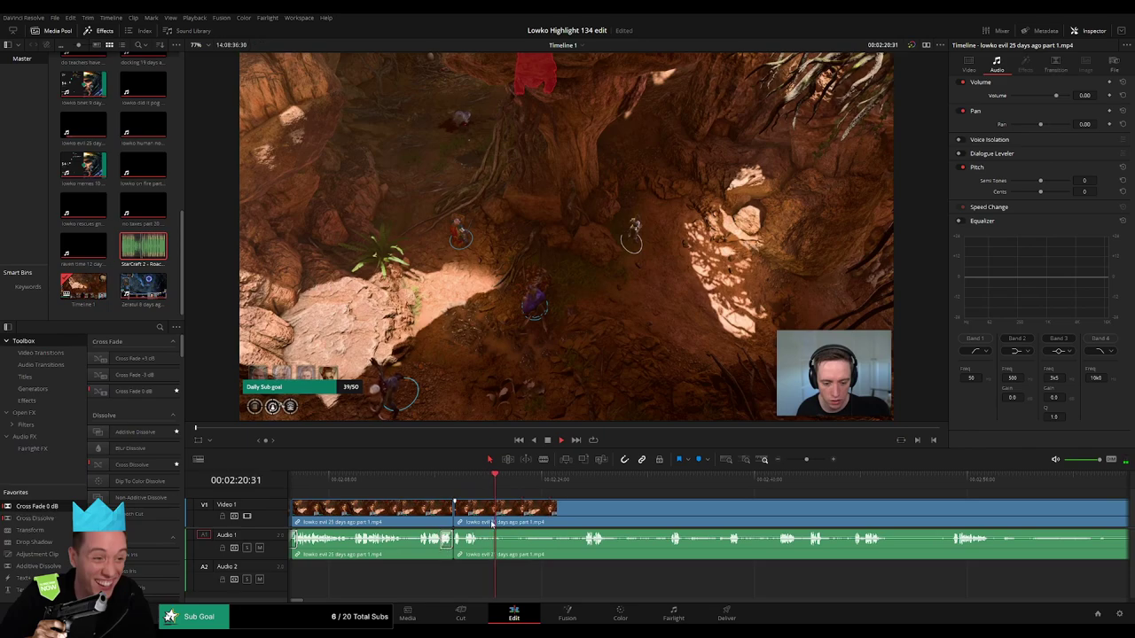
pyautogui.moveTo(40, 507); pyautogui.dragTo(489, 548)
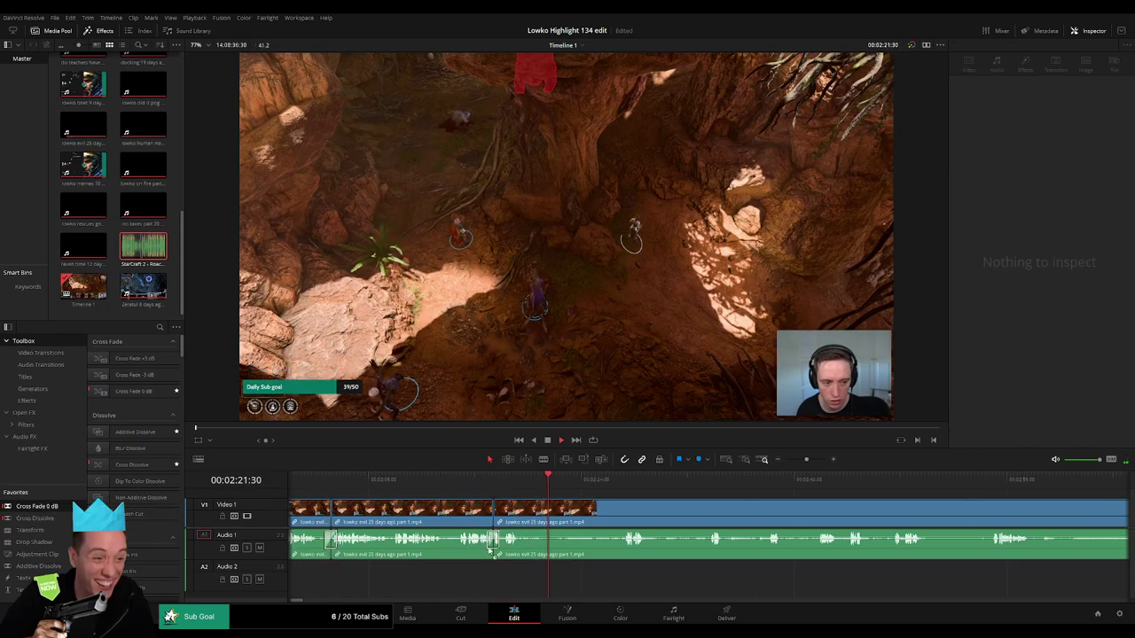
# - Remove the dead passage from about 02:20 to 02:33 and smooth the audio join with a Cross Fade 0 dB
pyautogui.press('b')
pyautogui.click(524, 514)
pyautogui.click(629, 481)
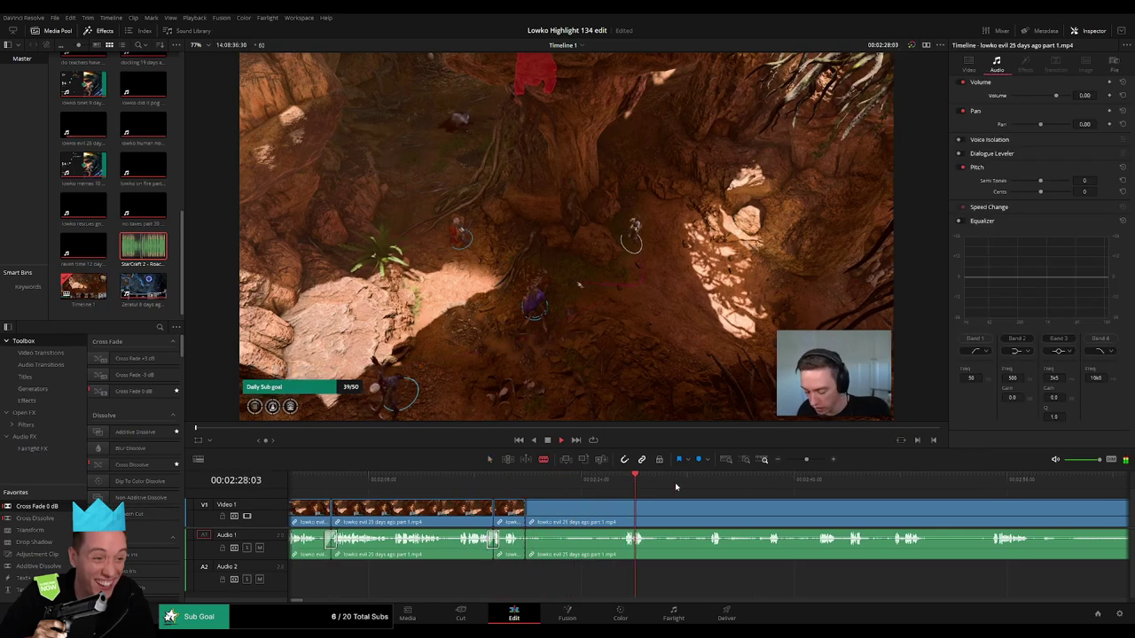
pyautogui.click(703, 481)
pyautogui.moveTo(741, 497); pyautogui.dragTo(559, 492)
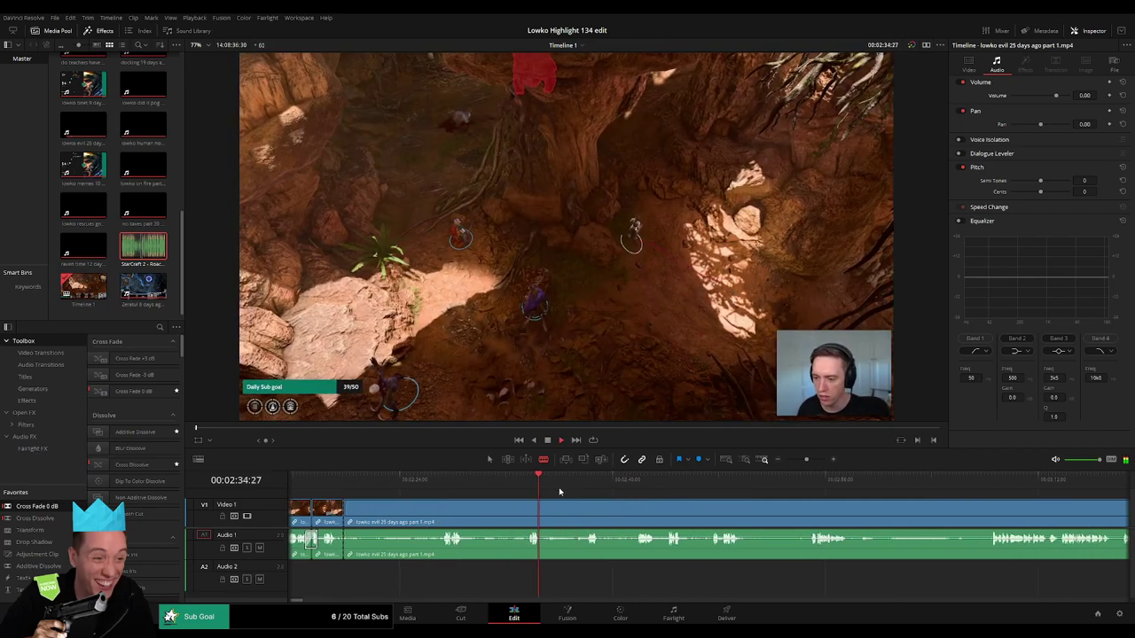
pyautogui.click(524, 514)
pyautogui.press('a')
pyautogui.click(490, 514)
pyautogui.press('Delete')
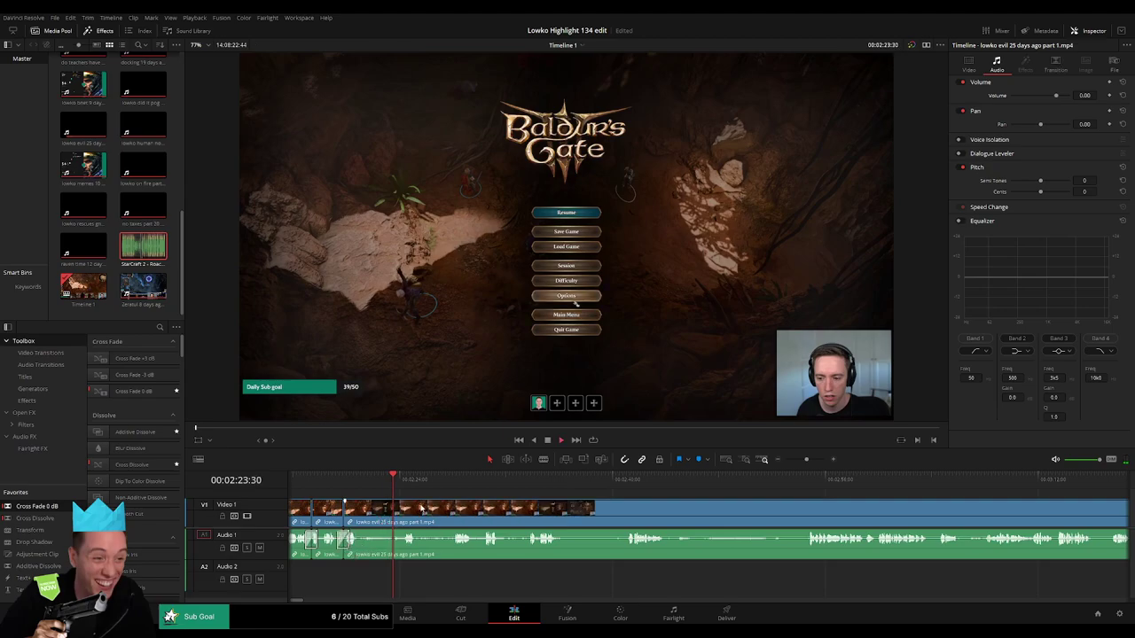
# - Cut out the short passage from about 02:26 to 02:28 and cross-fade the audio at the join
pyautogui.click(457, 480)
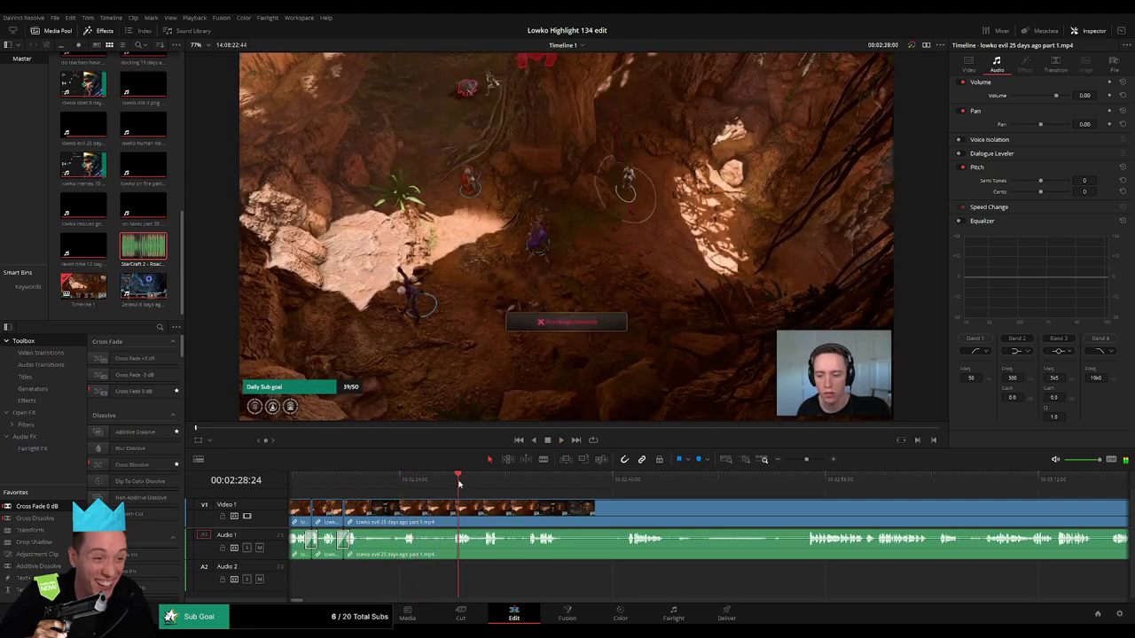
pyautogui.click(422, 514)
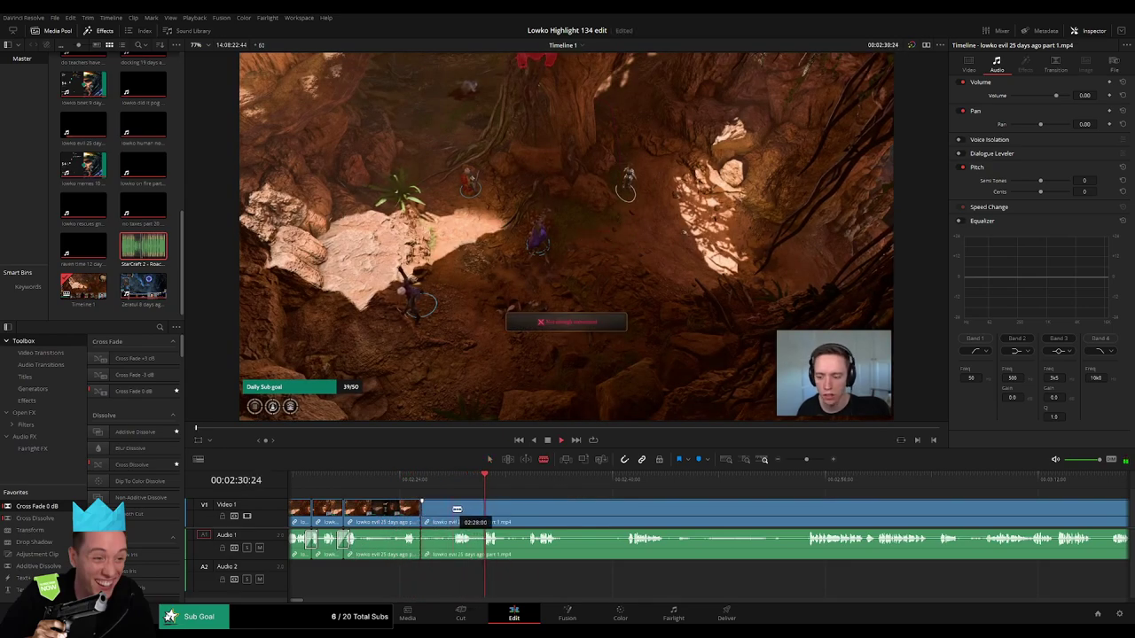
pyautogui.click(449, 512)
pyautogui.press('Delete')
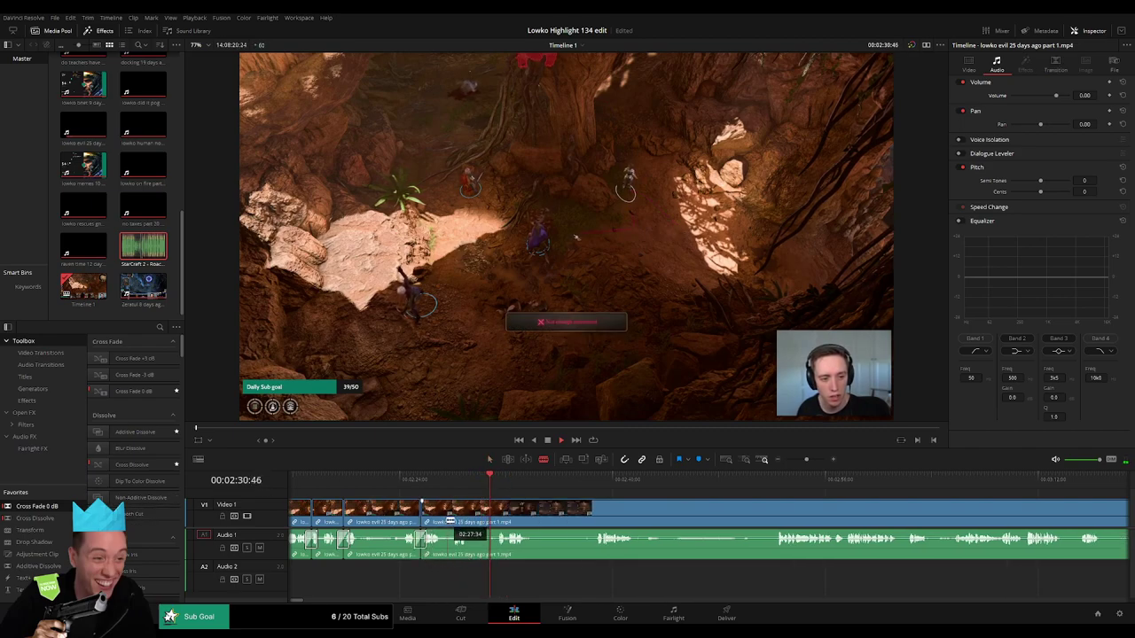
# - Remove two short gaps, about 02:29 to 02:31 and 02:27 to 02:28, and put a Cross Fade 0 dB on each audio join
pyautogui.click(453, 514)
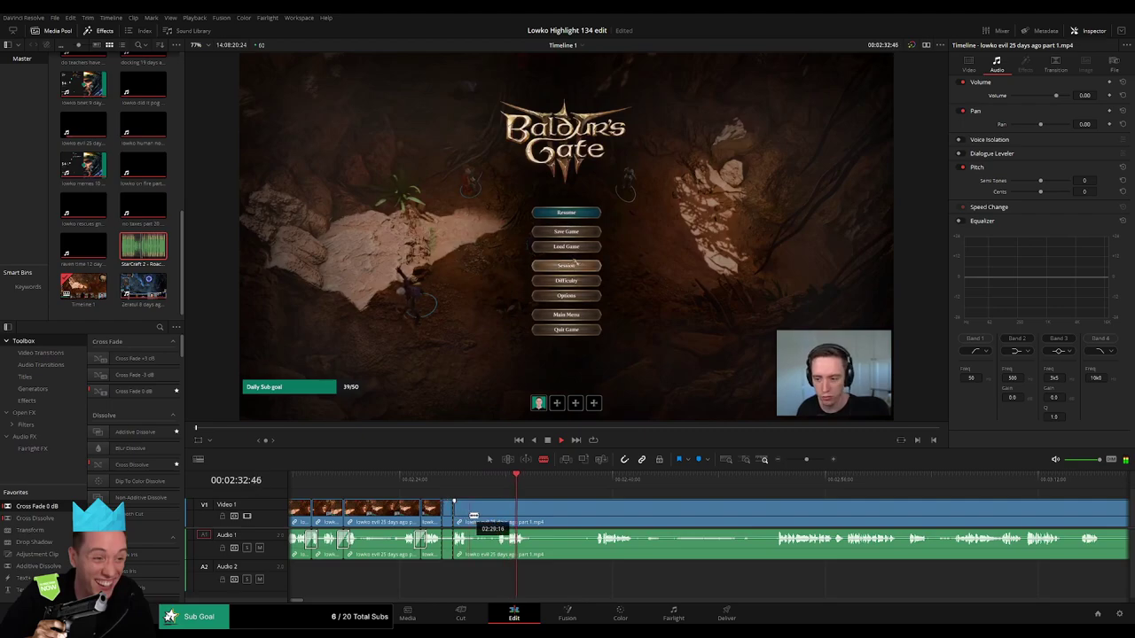
pyautogui.click(471, 514)
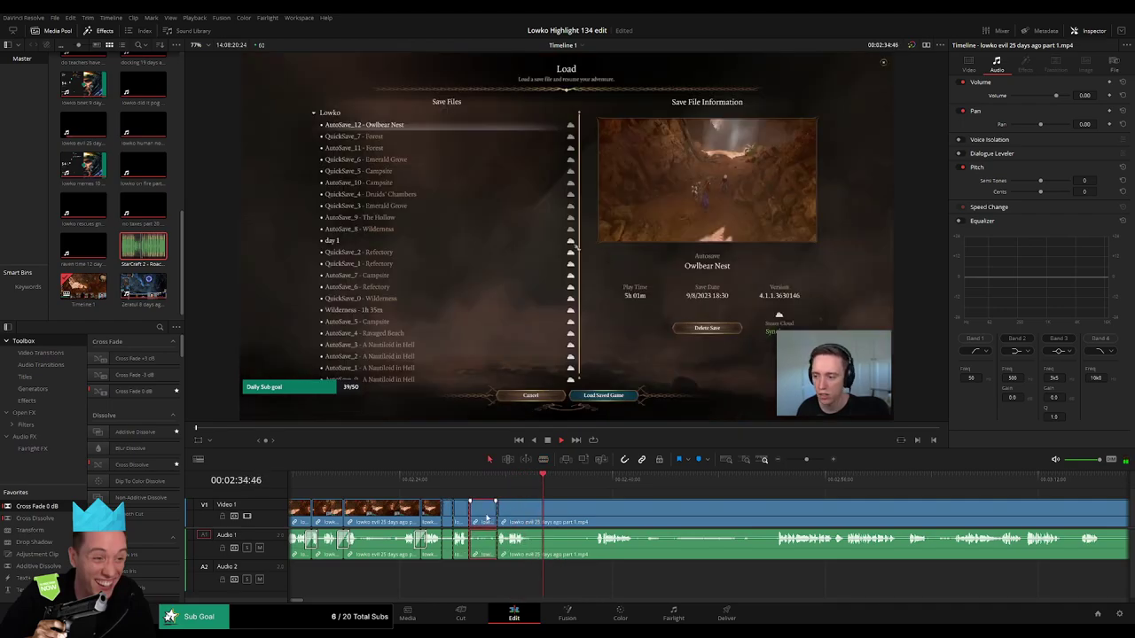
pyautogui.press('Delete')
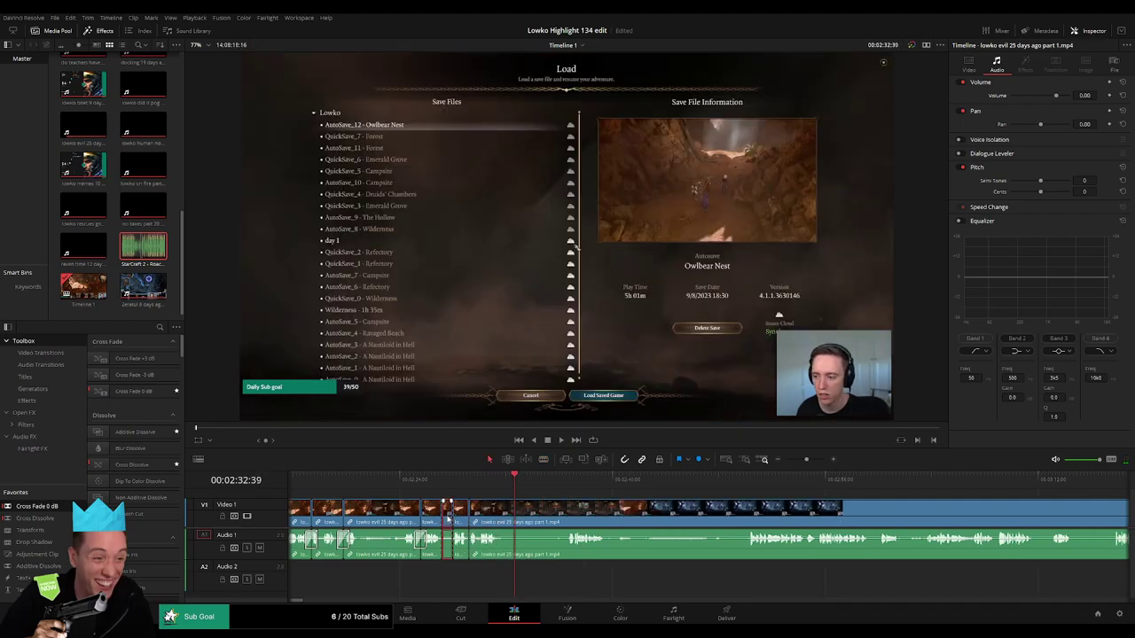
pyautogui.press('Delete')
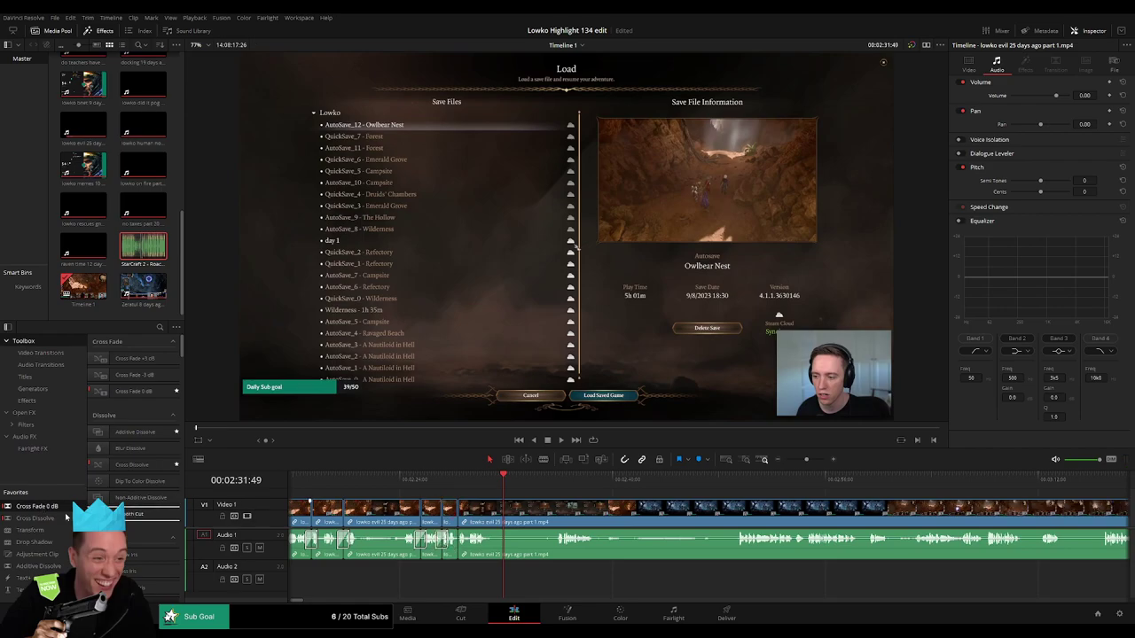
pyautogui.moveTo(148, 502); pyautogui.dragTo(494, 544)
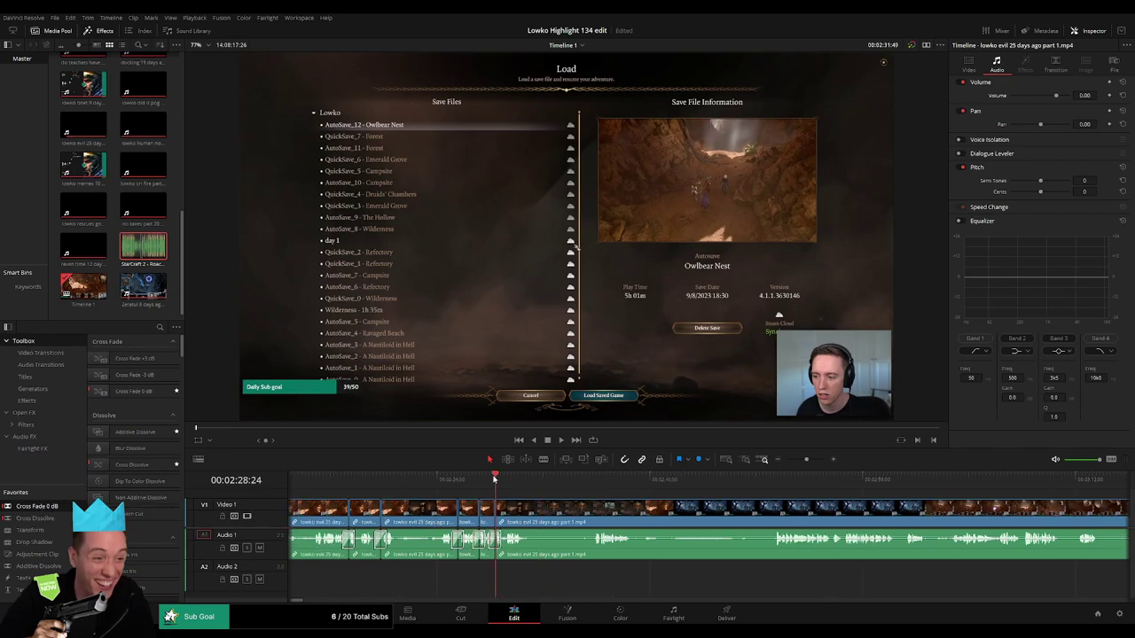
# - Cut the silent part of the Load menu from about 02:31 to 02:35 and cross-fade the audio at the join
pyautogui.press('space')
pyautogui.hscroll(3, 493, 488)
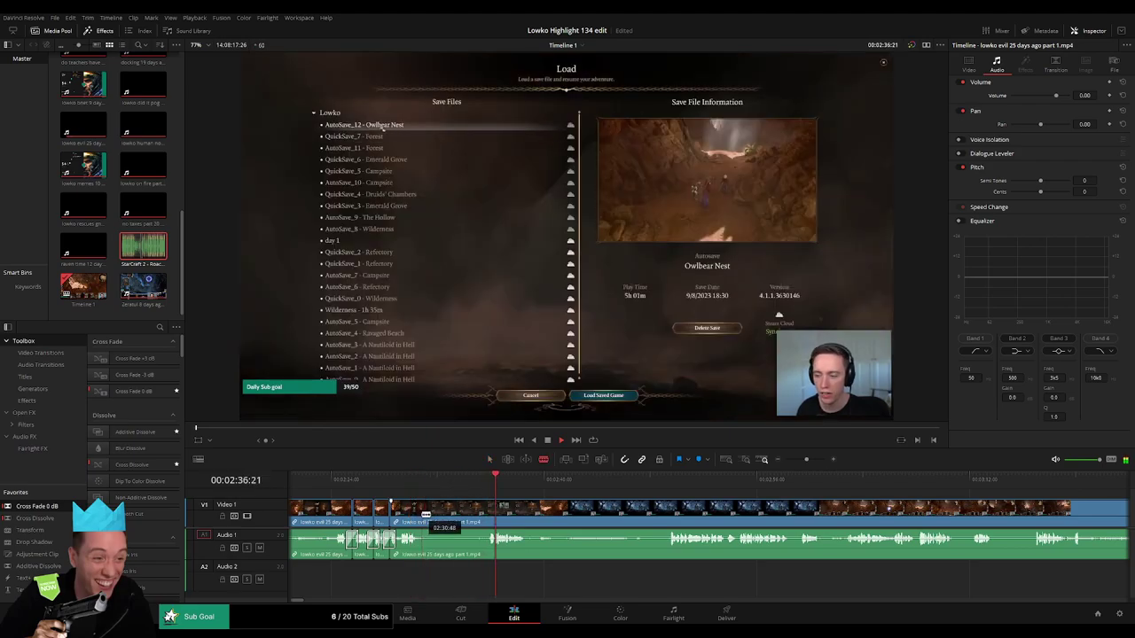
pyautogui.moveTo(425, 514); pyautogui.dragTo(485, 511)
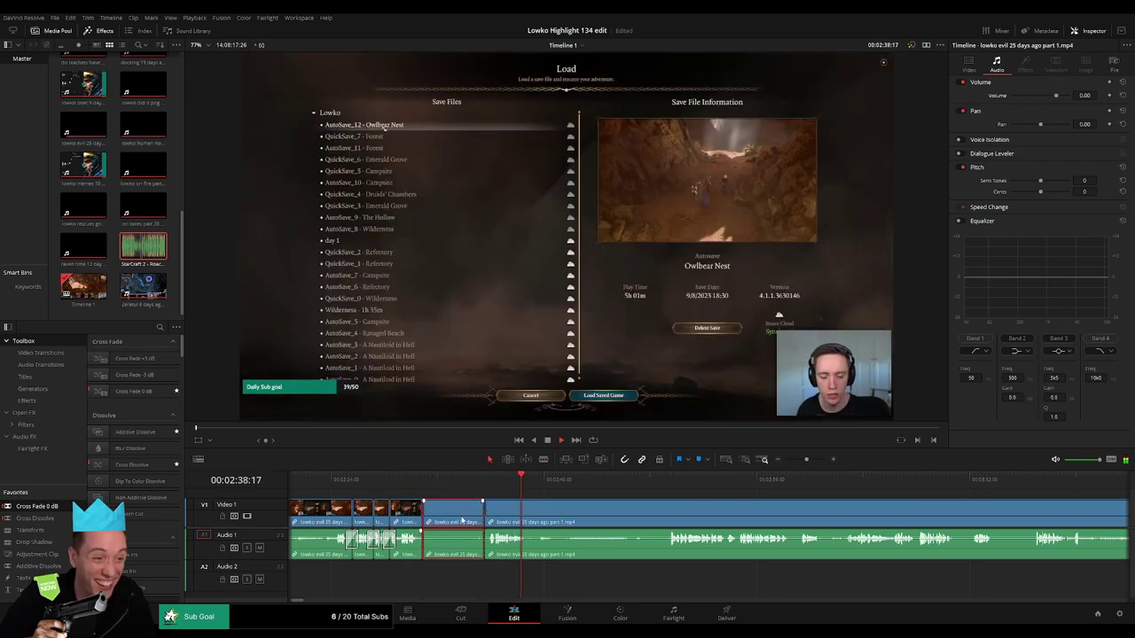
pyautogui.press('Delete')
pyautogui.moveTo(453, 556); pyautogui.dragTo(427, 550)
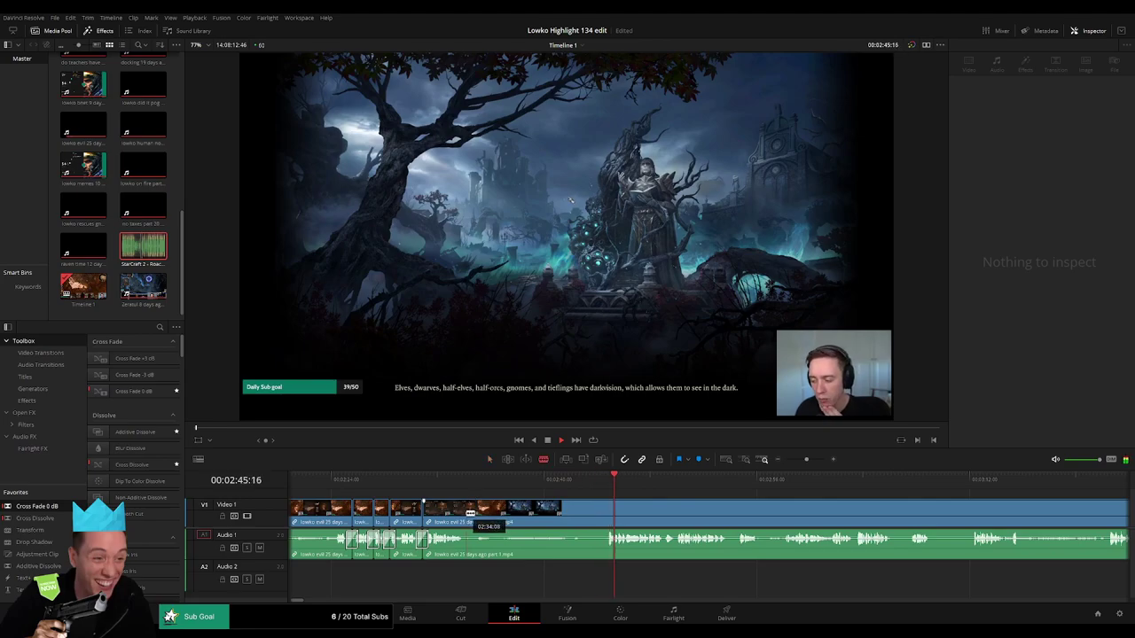
# - Remove the silent loading stretch from about 02:34 to 02:45 and add a Cross Fade 0 dB to the audio at the join
pyautogui.moveTo(470, 512); pyautogui.dragTo(466, 512)
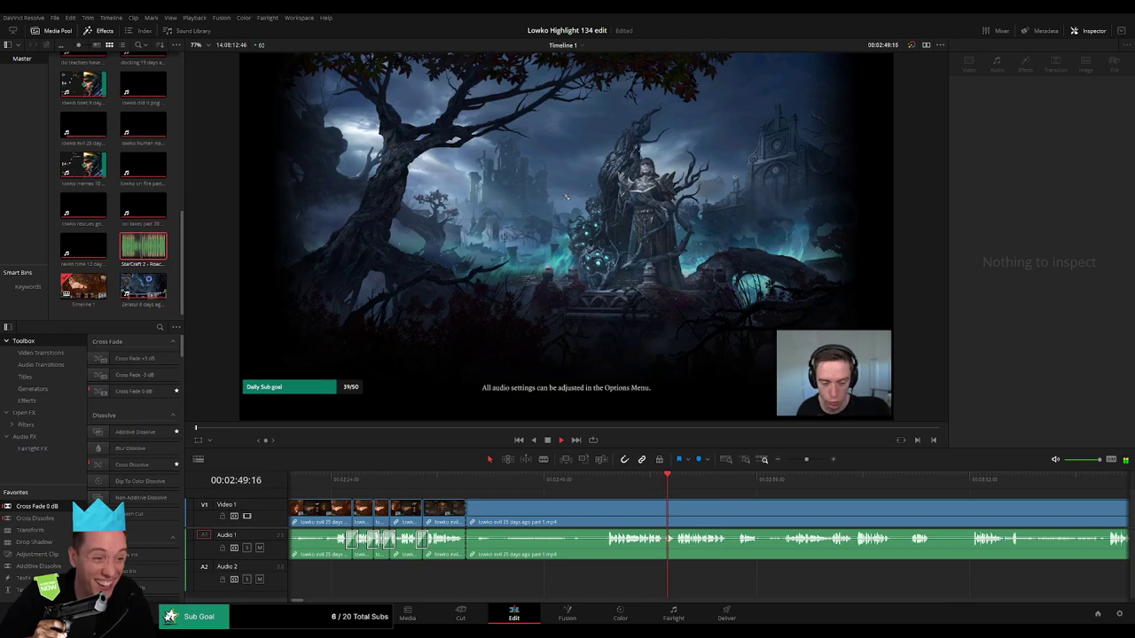
pyautogui.press('b')
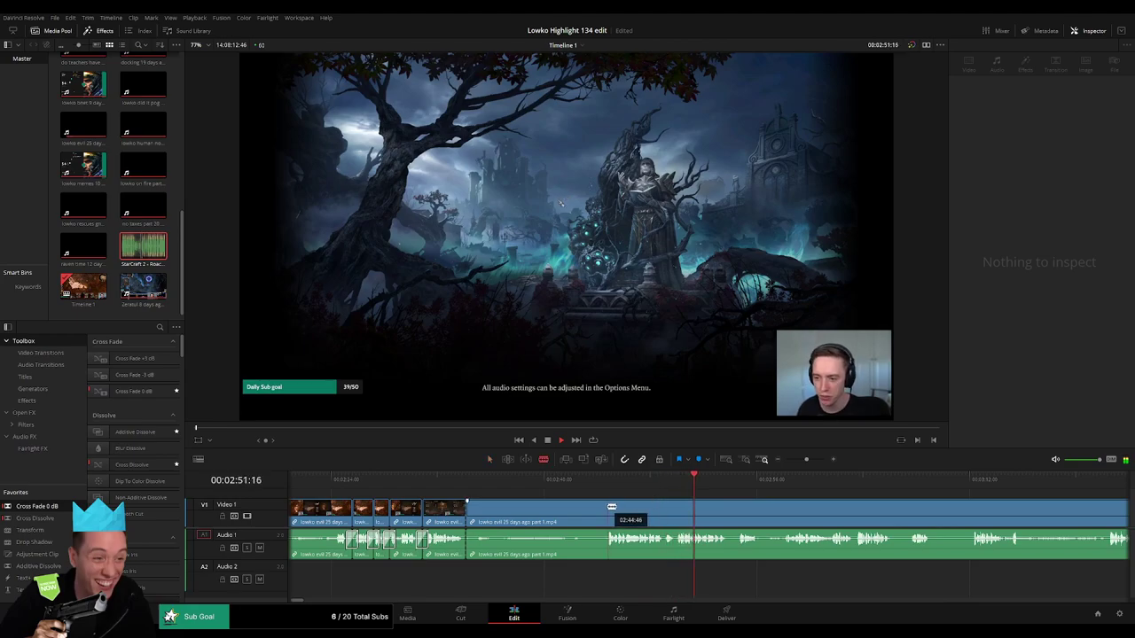
pyautogui.click(611, 507)
pyautogui.press('a')
pyautogui.click(474, 528)
pyautogui.press('Delete')
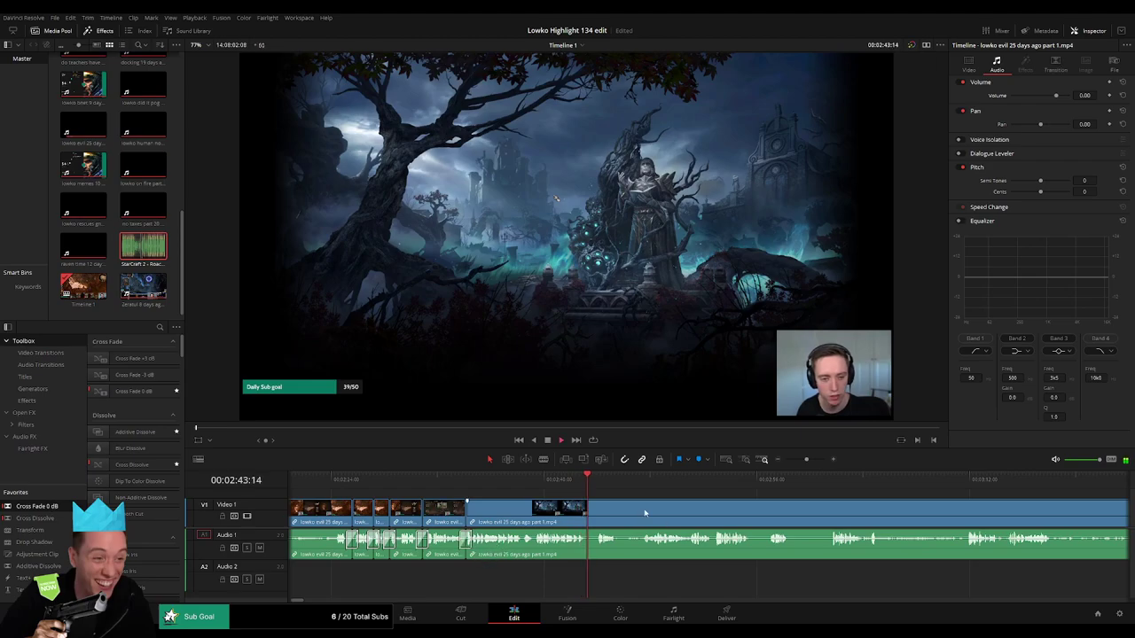
# - Cut out the cave passage from about 02:46 to 03:01 and put a Cross Fade 0 dB on the audio join
pyautogui.moveTo(645, 514); pyautogui.dragTo(499, 502)
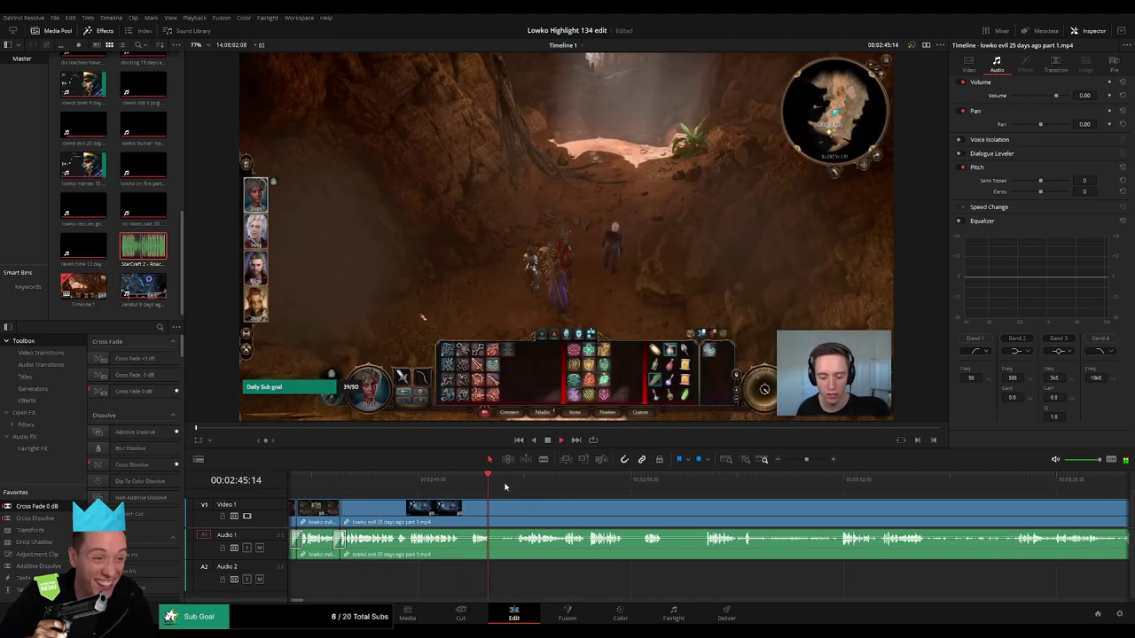
pyautogui.click(519, 479)
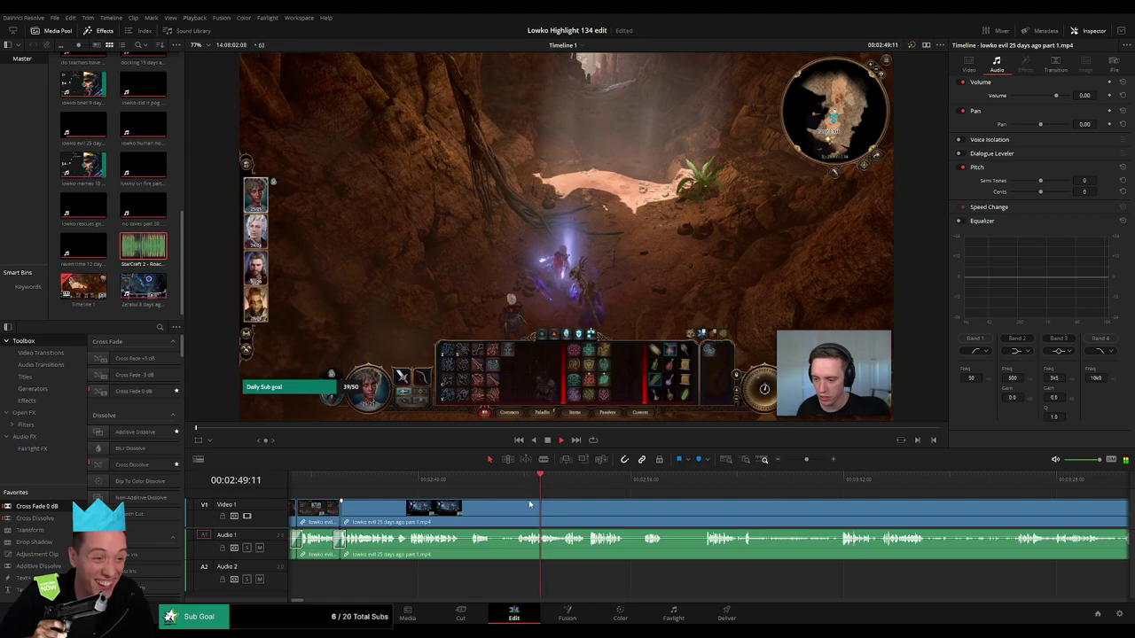
pyautogui.click(635, 479)
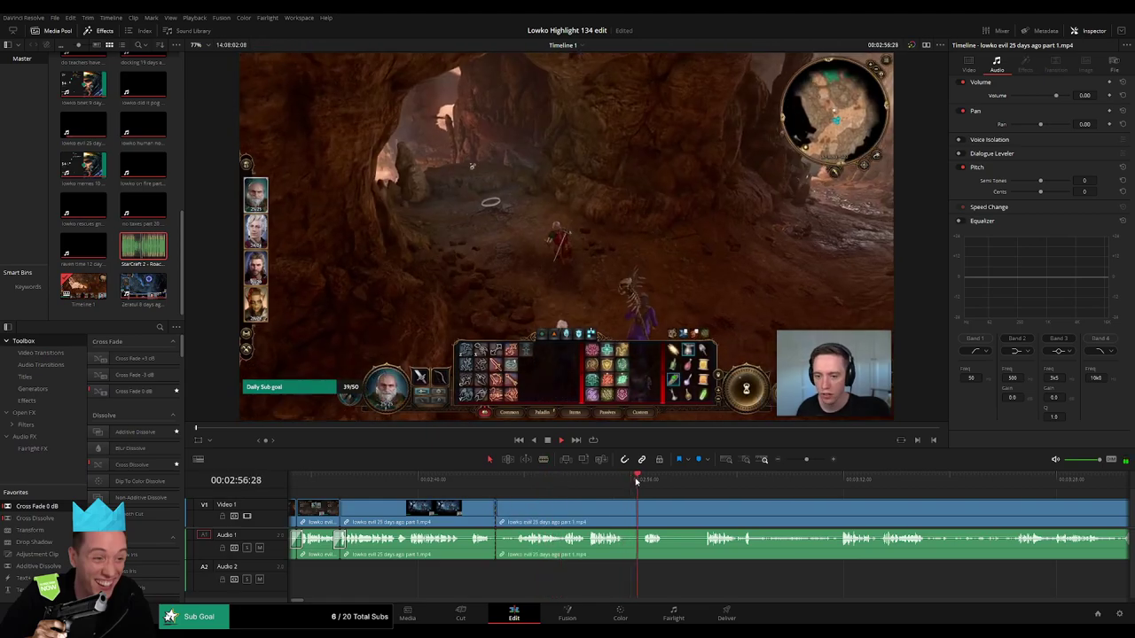
pyautogui.click(559, 480)
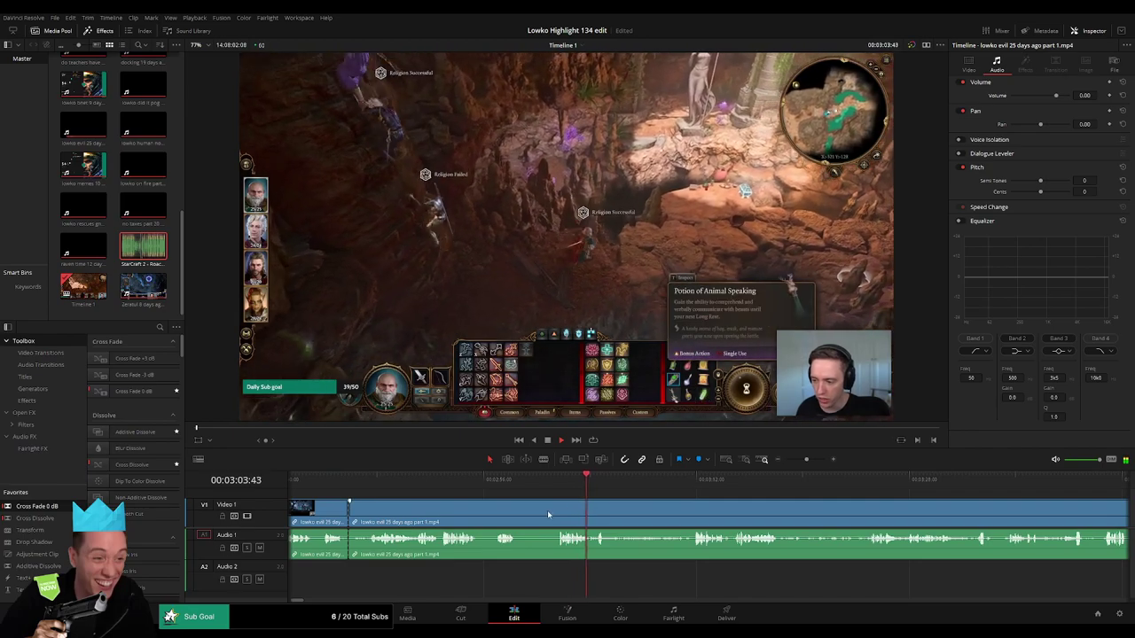
pyautogui.press('b')
pyautogui.click(557, 513)
pyautogui.press('a')
pyautogui.click(511, 515)
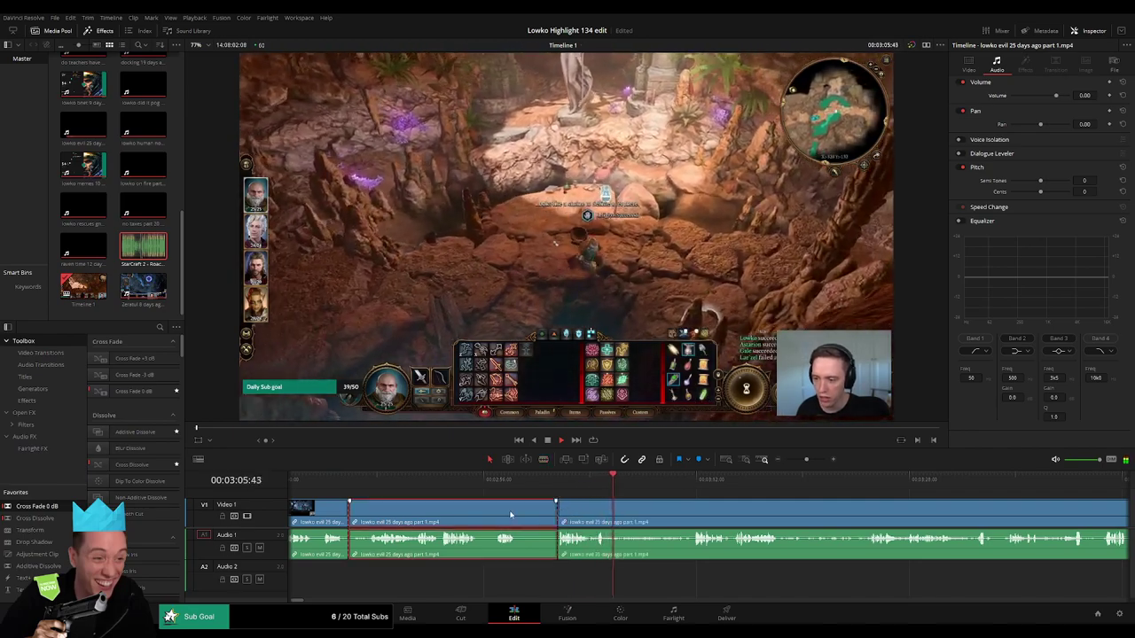
pyautogui.press('Delete')
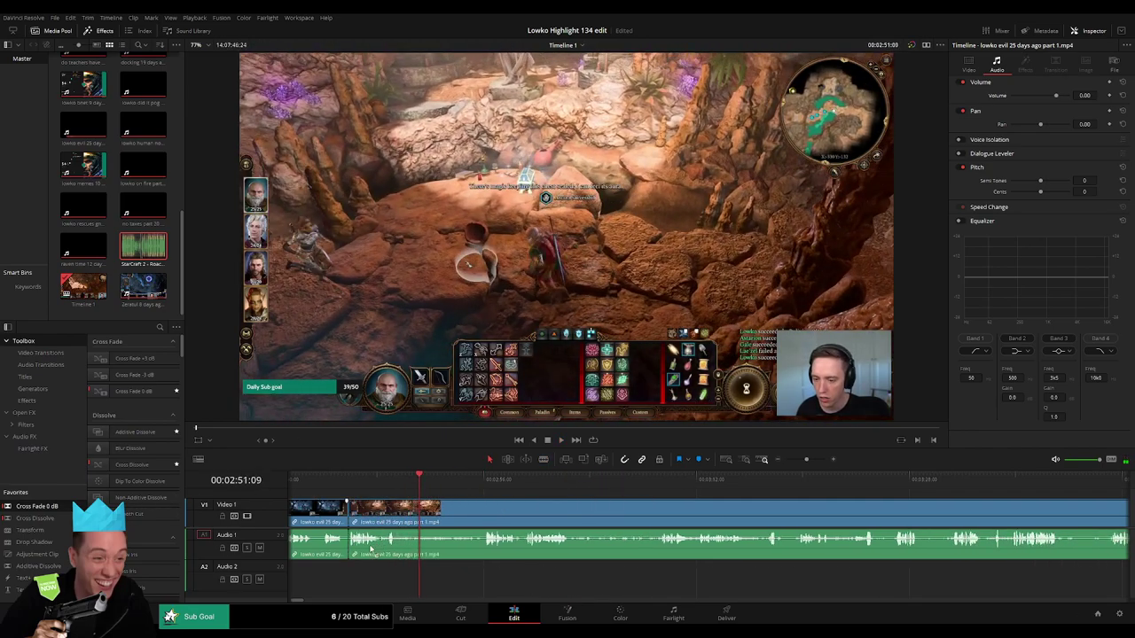
pyautogui.click(481, 480)
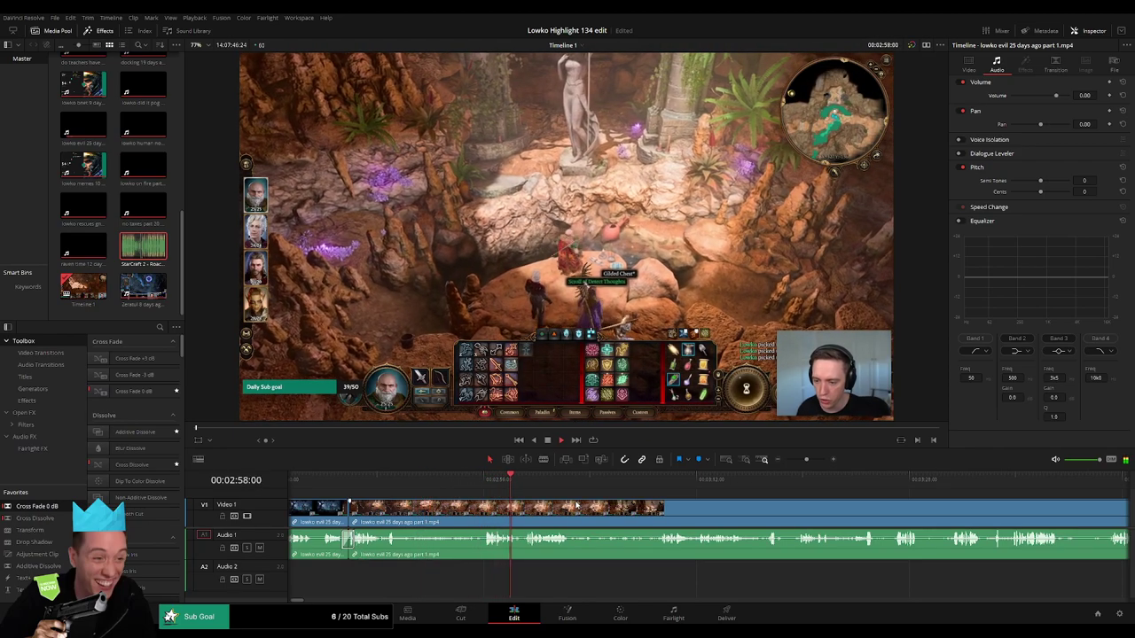
# - Review the footage after the join and split the clip at about 02:50
pyautogui.moveTo(577, 505); pyautogui.dragTo(485, 503)
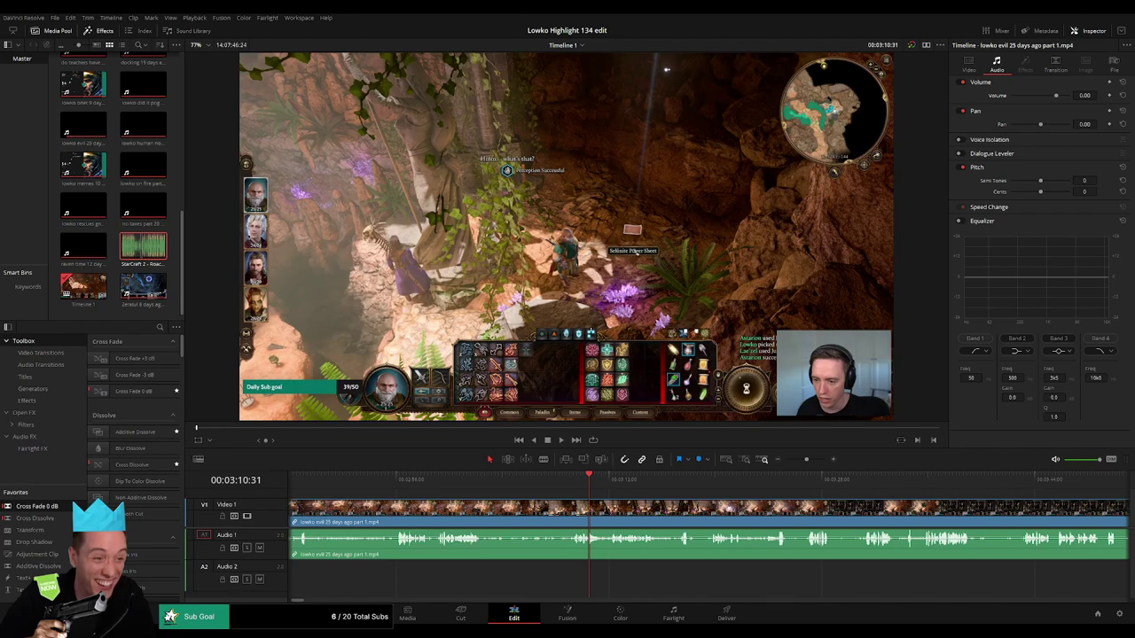
pyautogui.click(397, 479)
pyautogui.press('space')
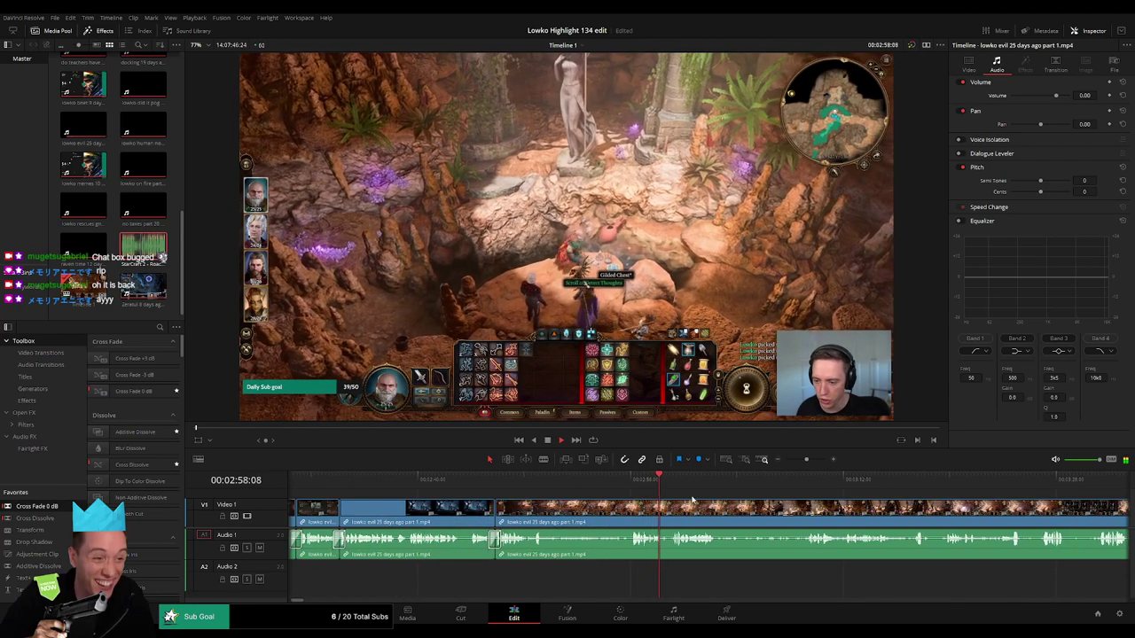
pyautogui.click(537, 485)
pyautogui.press('b')
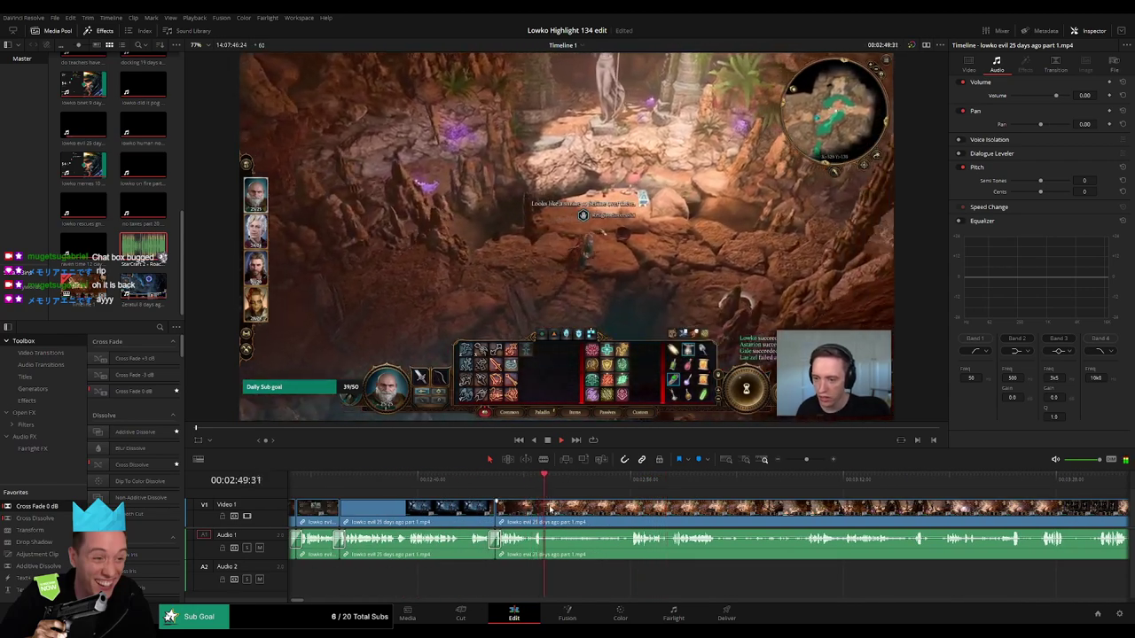
pyautogui.click(545, 506)
# - Split the clip again at about 04:05, delete the section back to the 02:50 cut and cross-fade the audio at the join
pyautogui.click(933, 486)
pyautogui.hscroll(4, 919, 500)
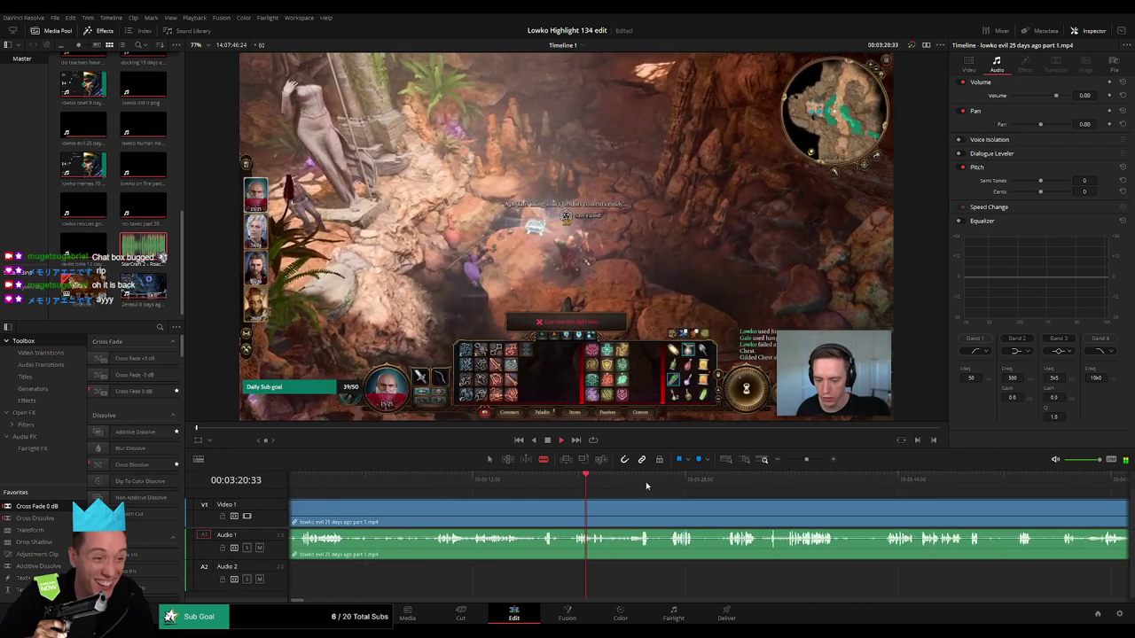
pyautogui.click(764, 485)
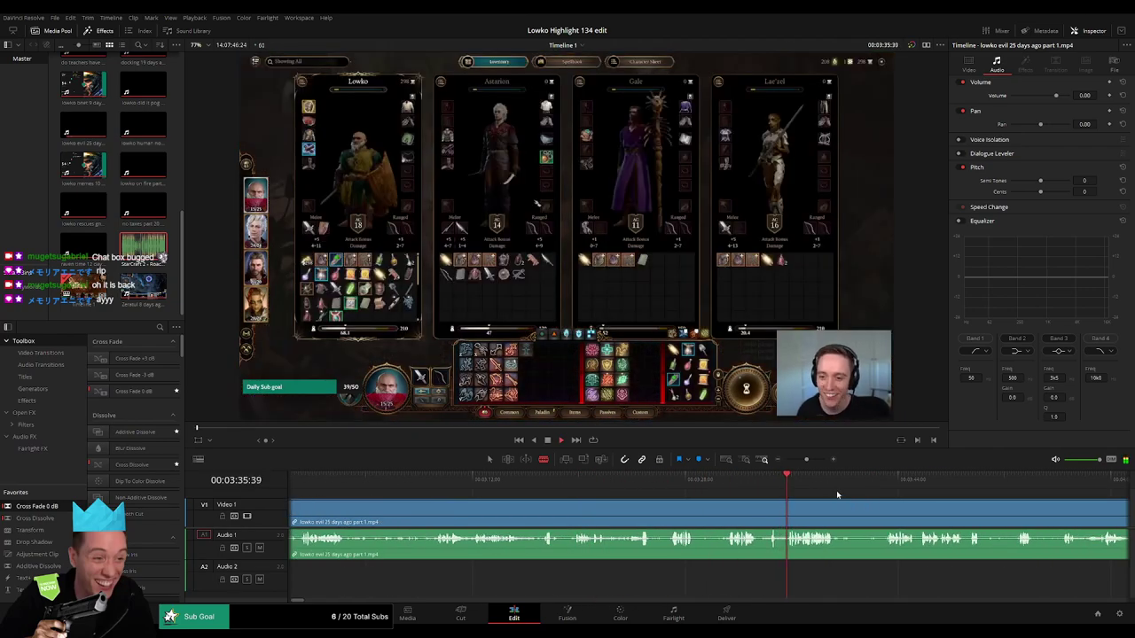
pyautogui.hscroll(3, 798, 523)
pyautogui.click(700, 481)
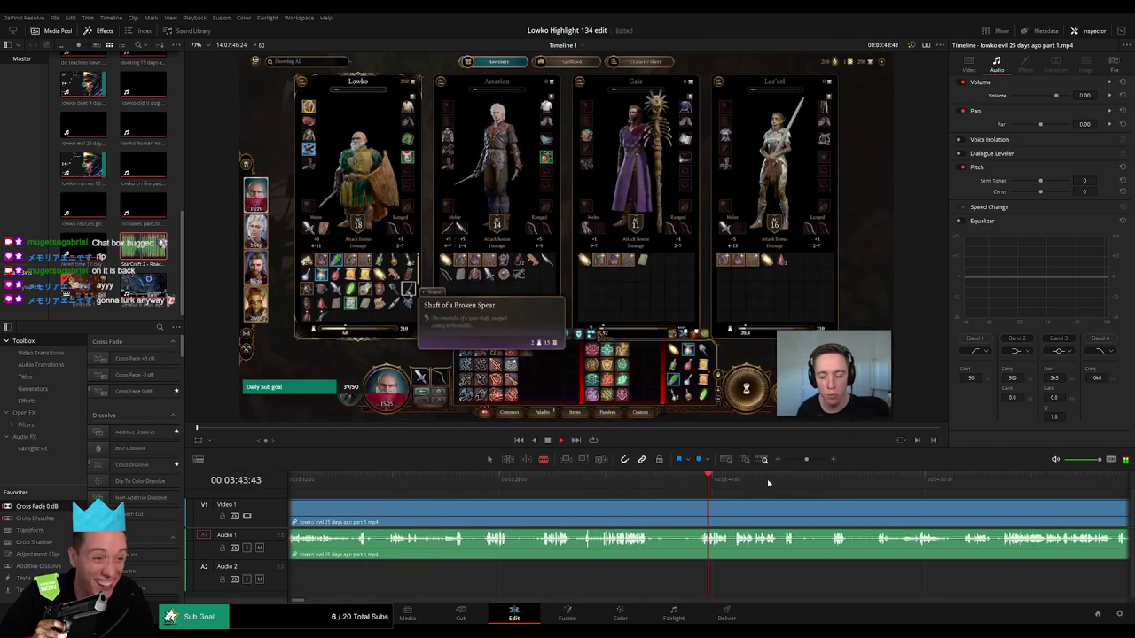
pyautogui.click(871, 481)
pyautogui.hscroll(4, 872, 487)
pyautogui.click(662, 484)
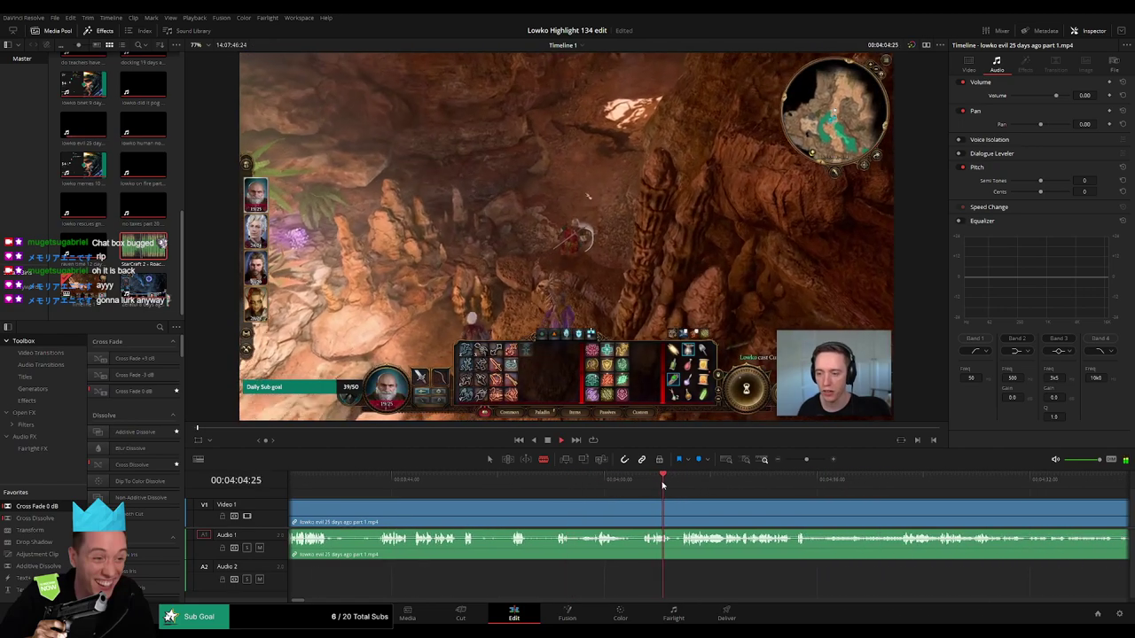
pyautogui.click(684, 483)
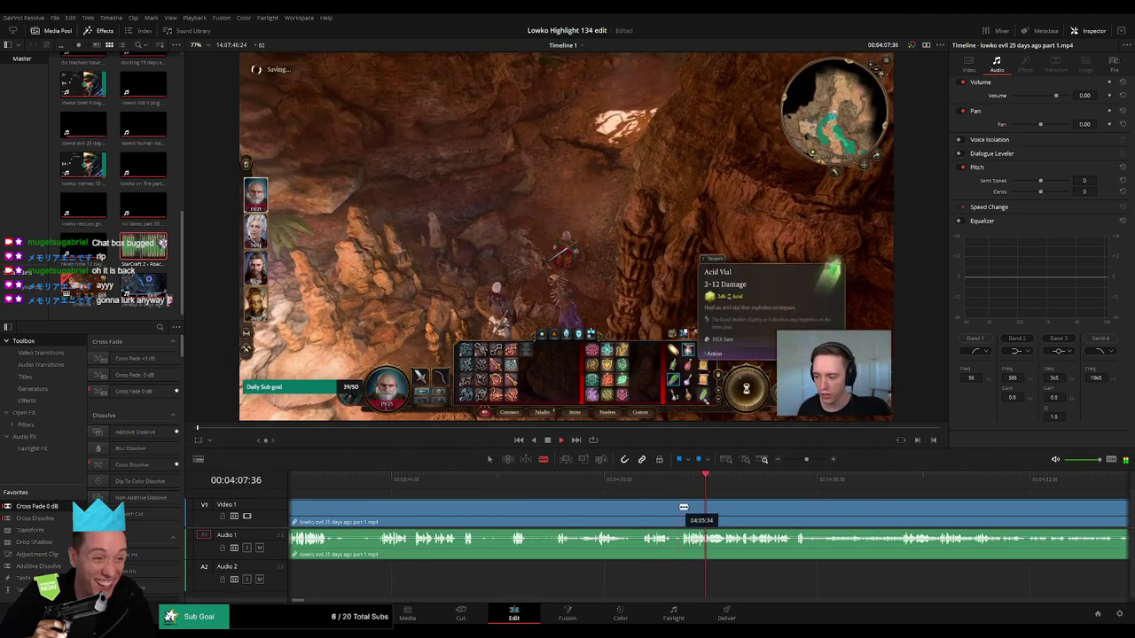
pyautogui.click(681, 507)
pyautogui.press('a')
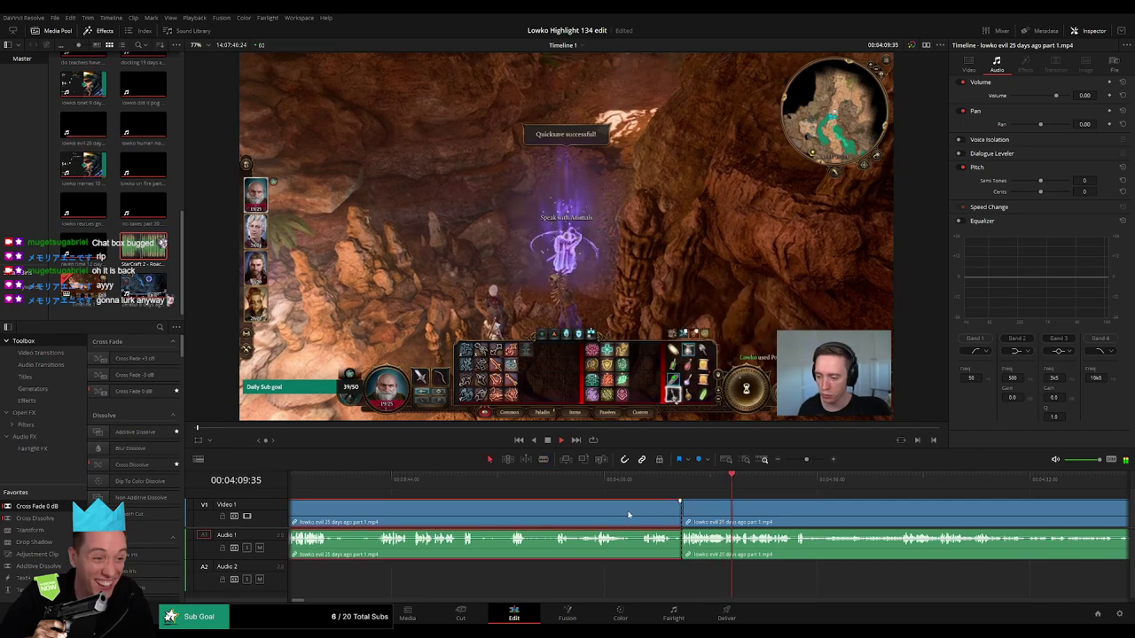
pyautogui.press('Delete')
pyautogui.press('space')
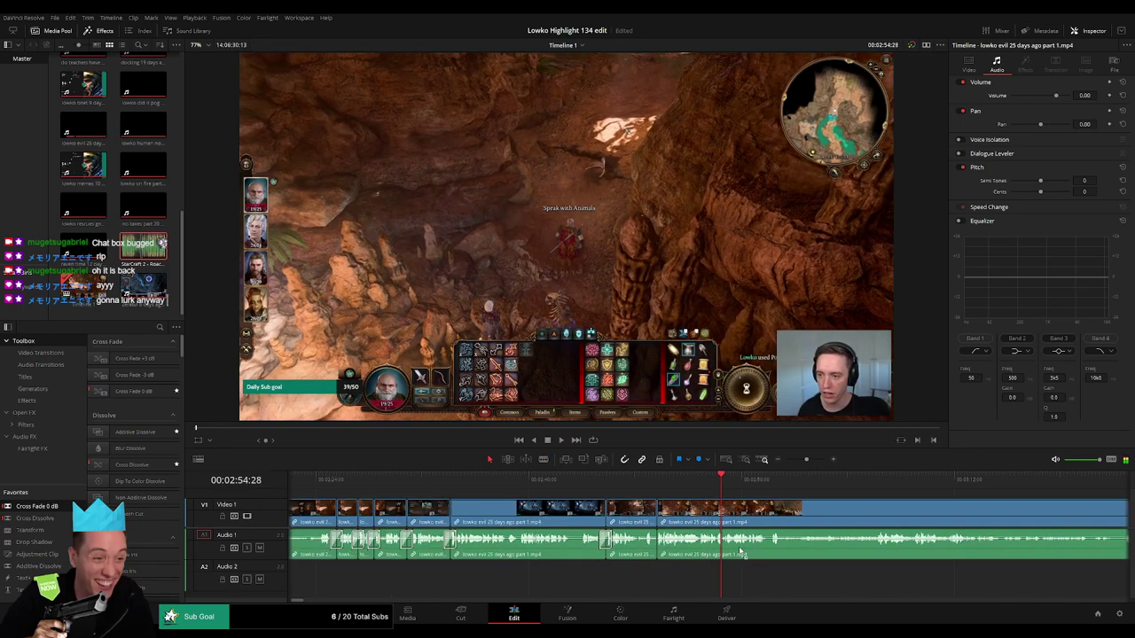
# - Play through the owlbear dialogue from about 02:54 to 03:52, looking for passages to trim or cover
pyautogui.press('space')
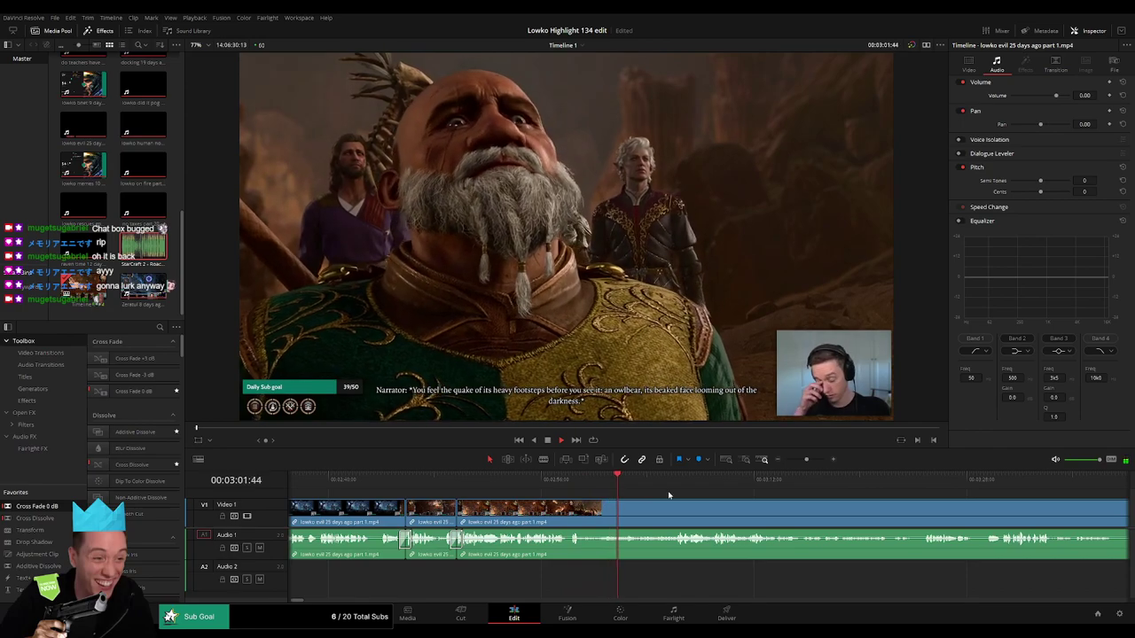
pyautogui.moveTo(669, 496); pyautogui.dragTo(572, 495)
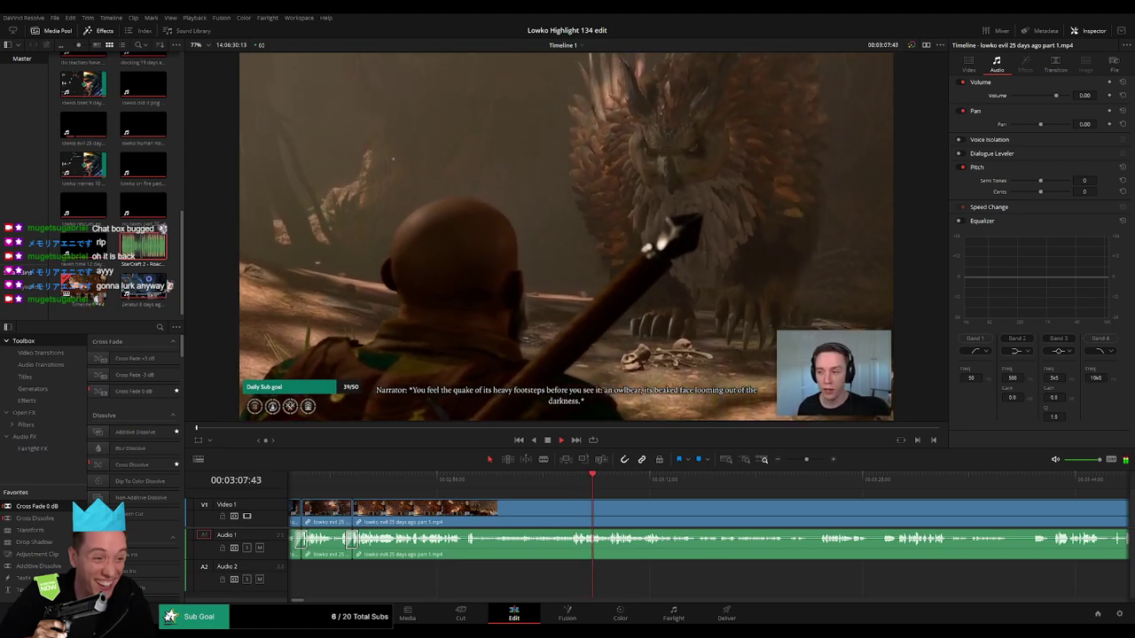
pyautogui.moveTo(693, 497); pyautogui.dragTo(547, 490)
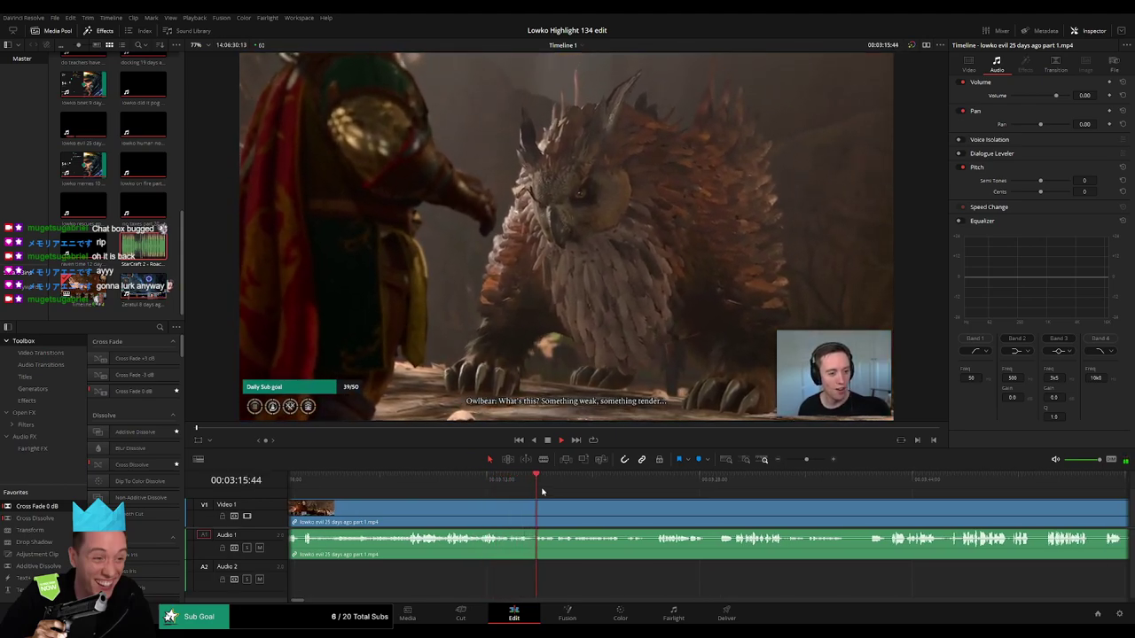
pyautogui.hscroll(1, 574, 494)
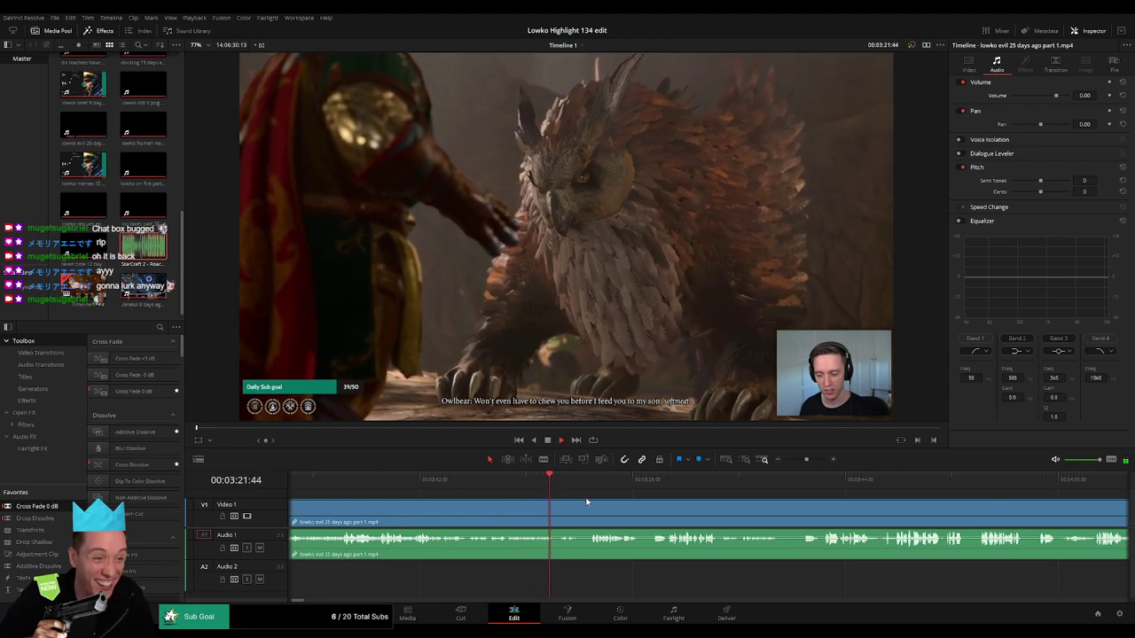
pyautogui.hscroll(1, 586, 502)
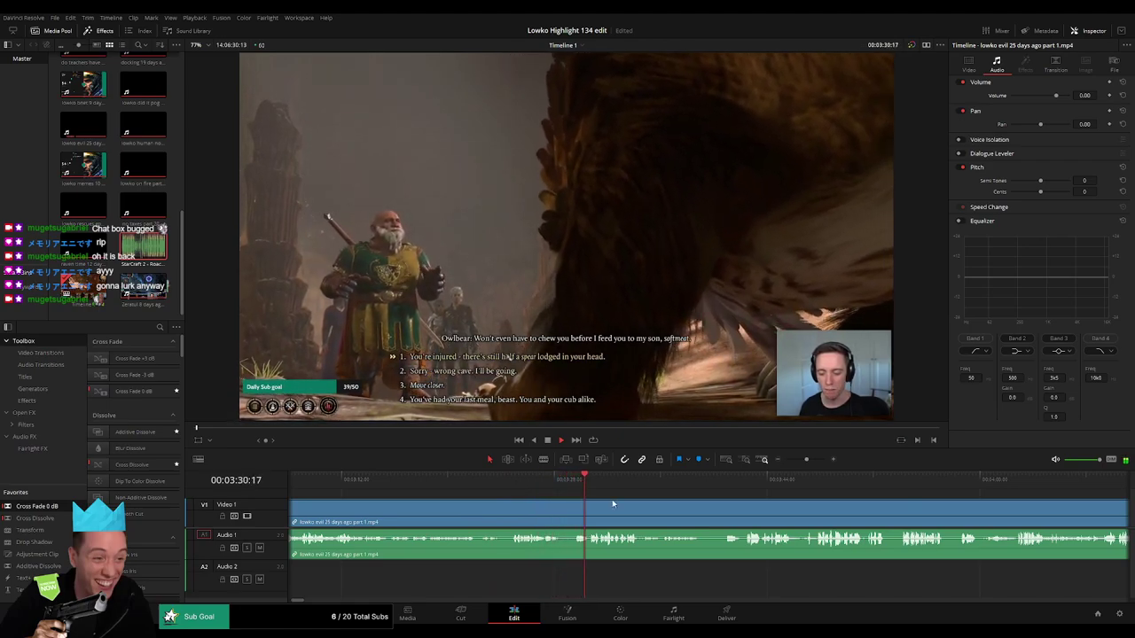
pyautogui.hscroll(1, 564, 503)
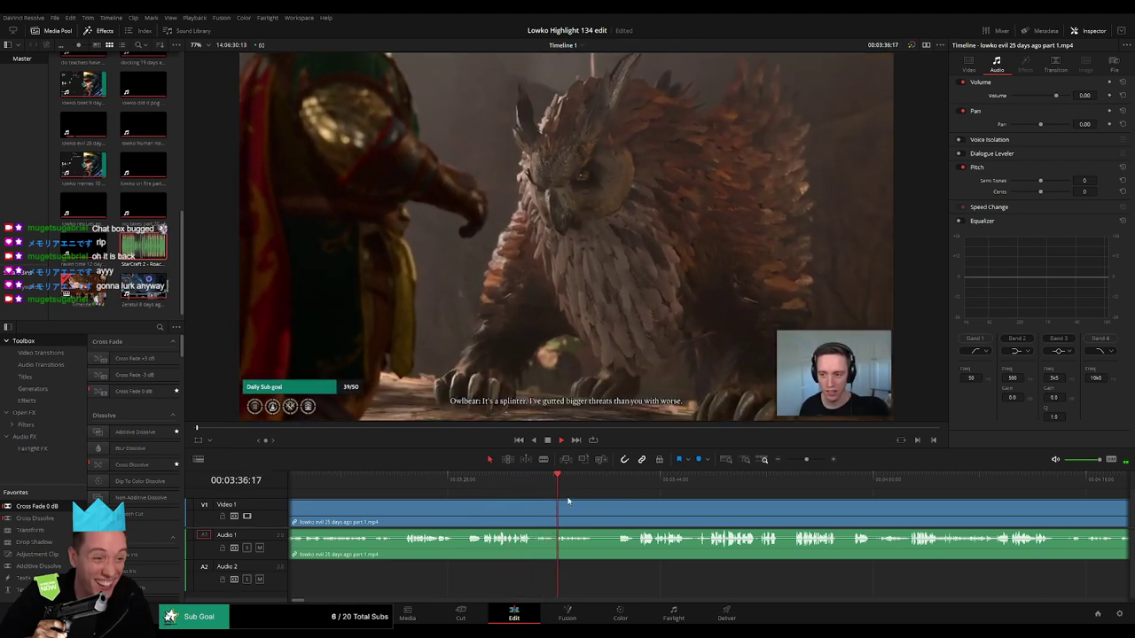
pyautogui.hscroll(3, 523, 498)
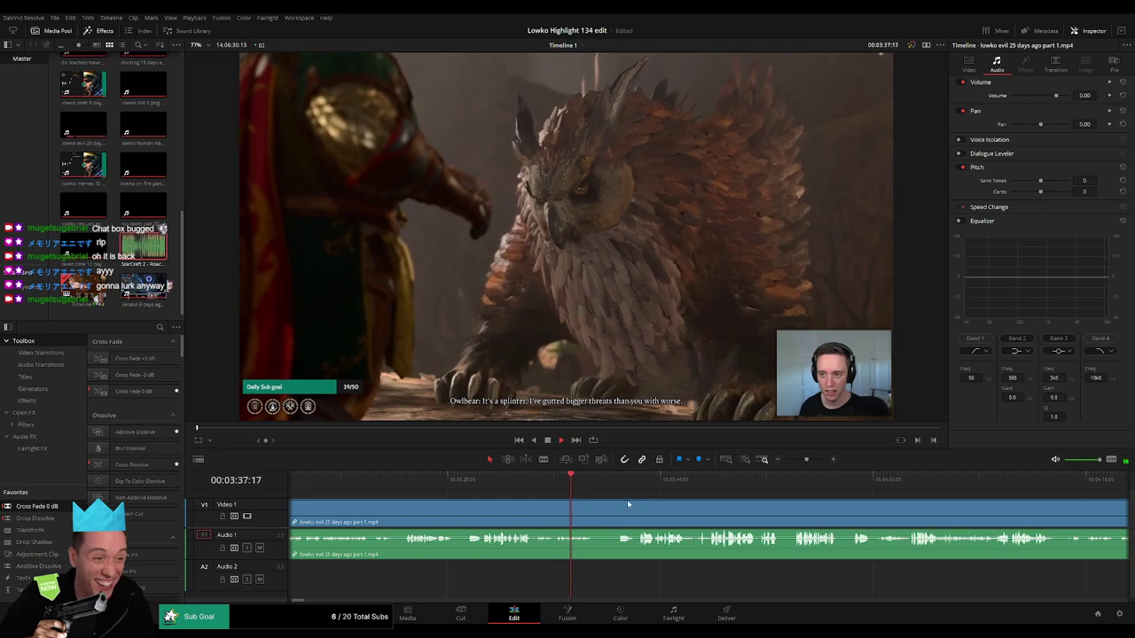
pyautogui.click(480, 478)
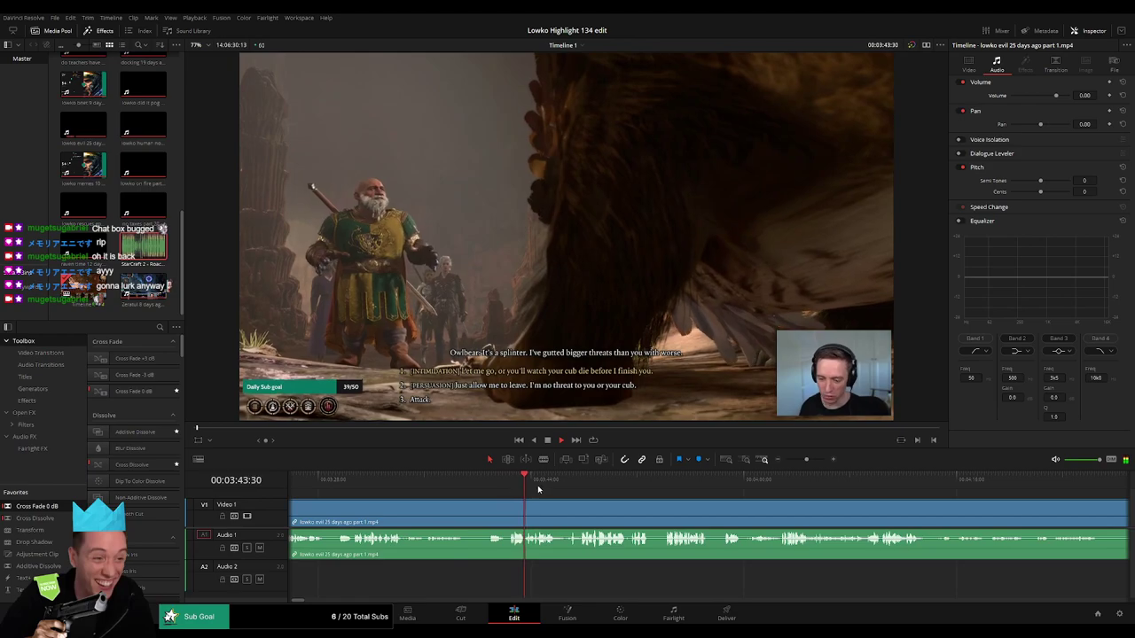
pyautogui.hscroll(2, 519, 493)
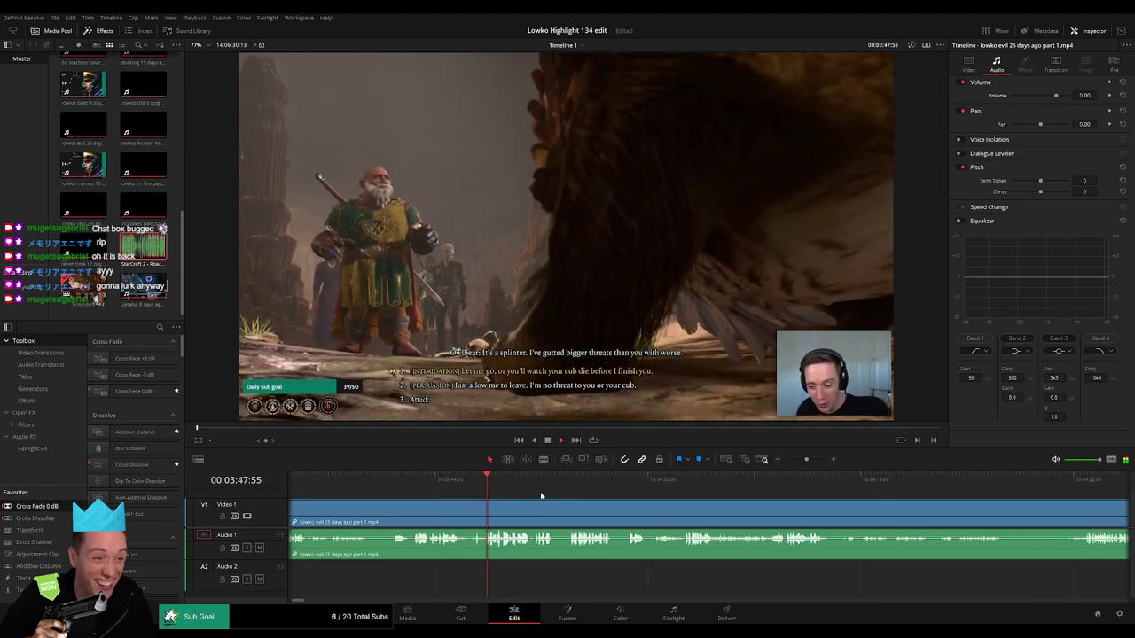
pyautogui.hscroll(2, 571, 499)
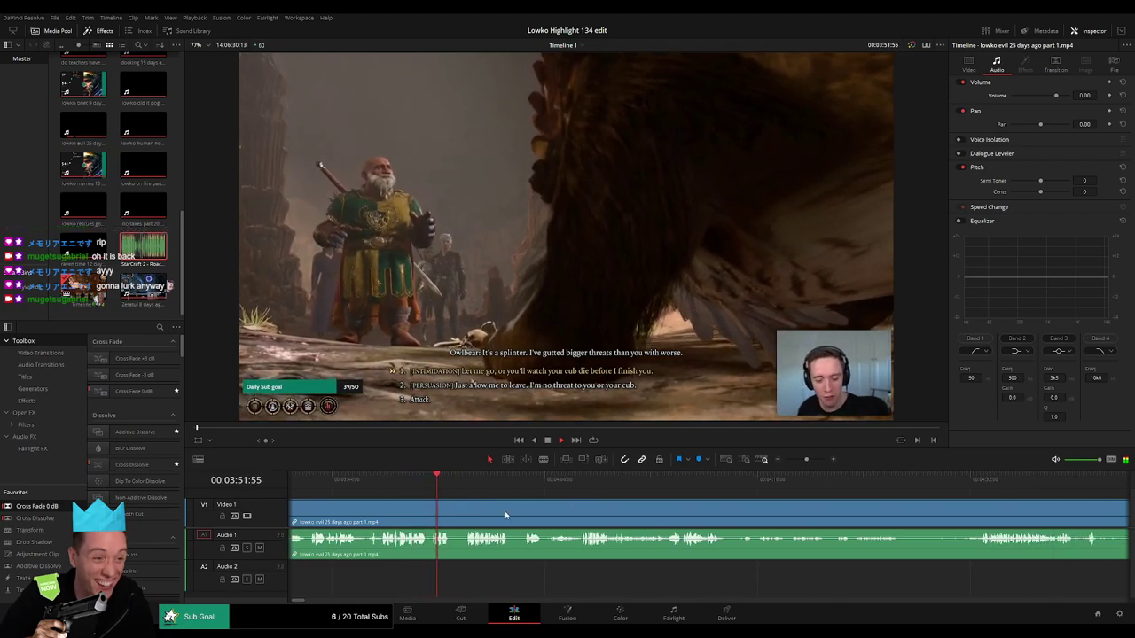
# - Isolate the short spoken moment from about 03:52:00 to 03:52:17 by splitting the clip at both ends
pyautogui.hscroll(1, 504, 510)
pyautogui.scroll(2, 756, 479)
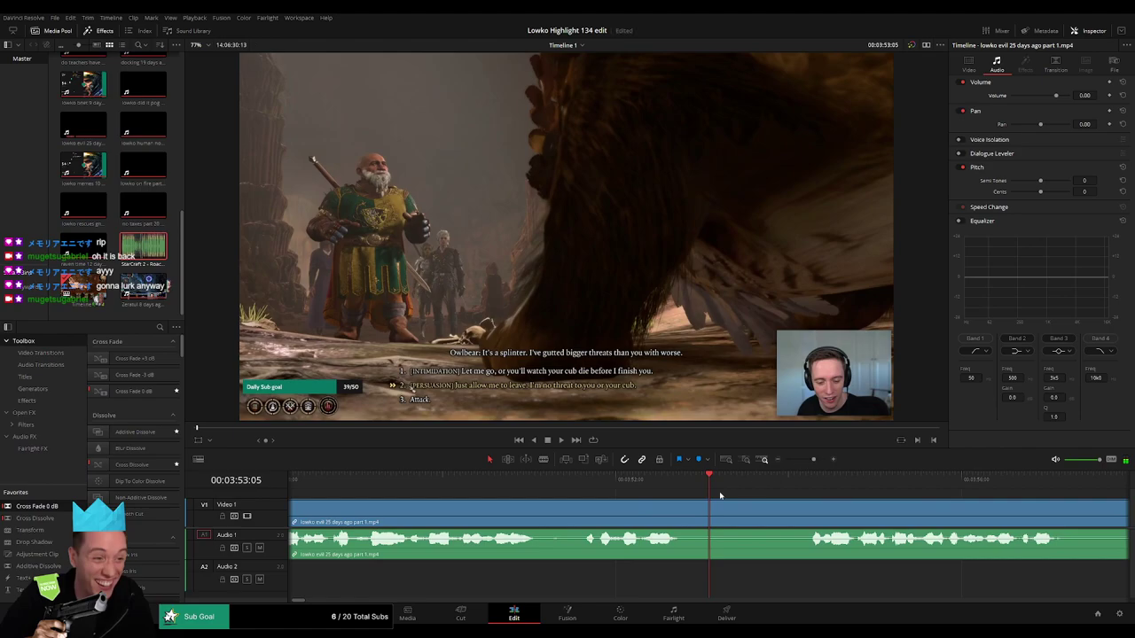
pyautogui.press('space')
pyautogui.click(573, 479)
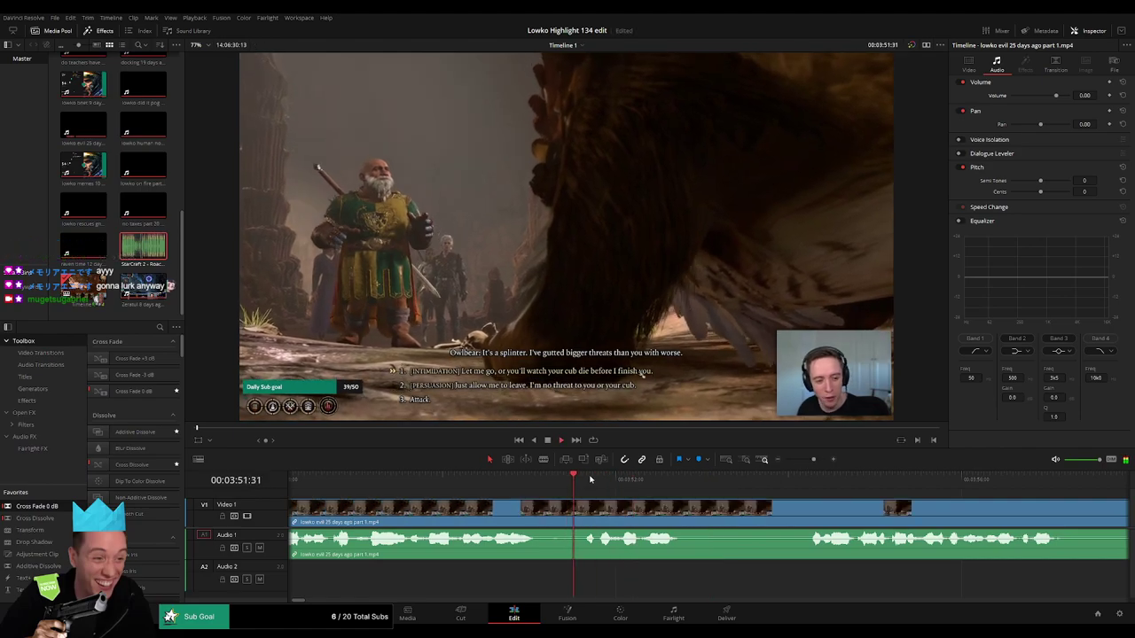
pyautogui.press('space')
pyautogui.press('b')
pyautogui.click(614, 514)
pyautogui.press('space')
pyautogui.press('space')
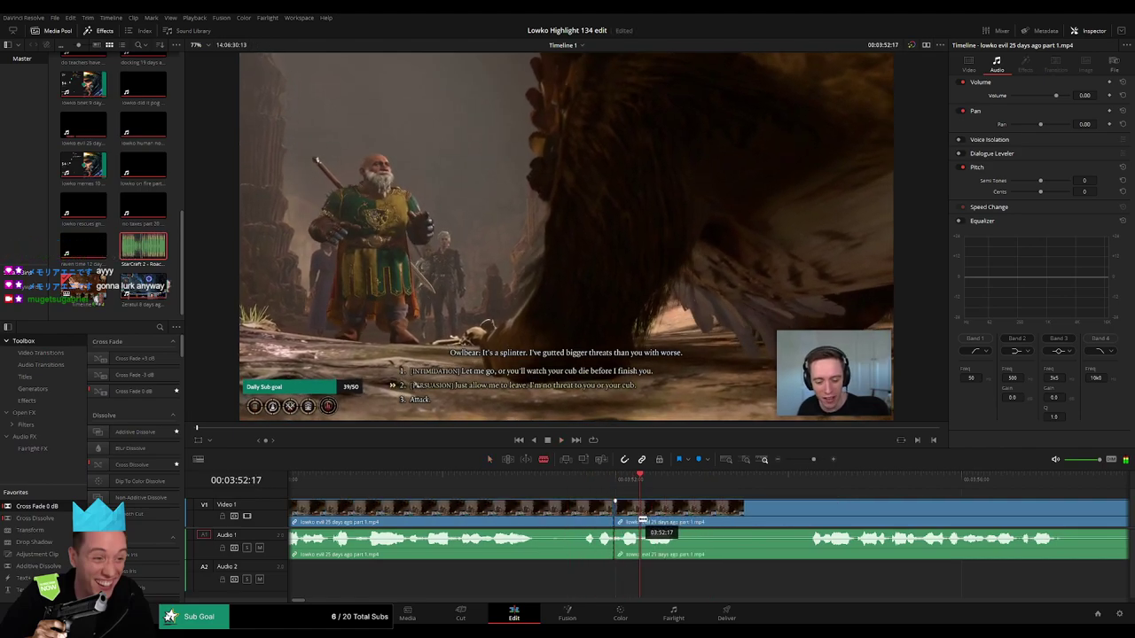
pyautogui.click(639, 521)
# - Silence the isolated piece's audio and cover it with StarCraft 2 - Roach Quotes.mp3 on Audio 2 at volume -23.00
pyautogui.press('a')
pyautogui.moveTo(626, 533); pyautogui.dragTo(627, 558)
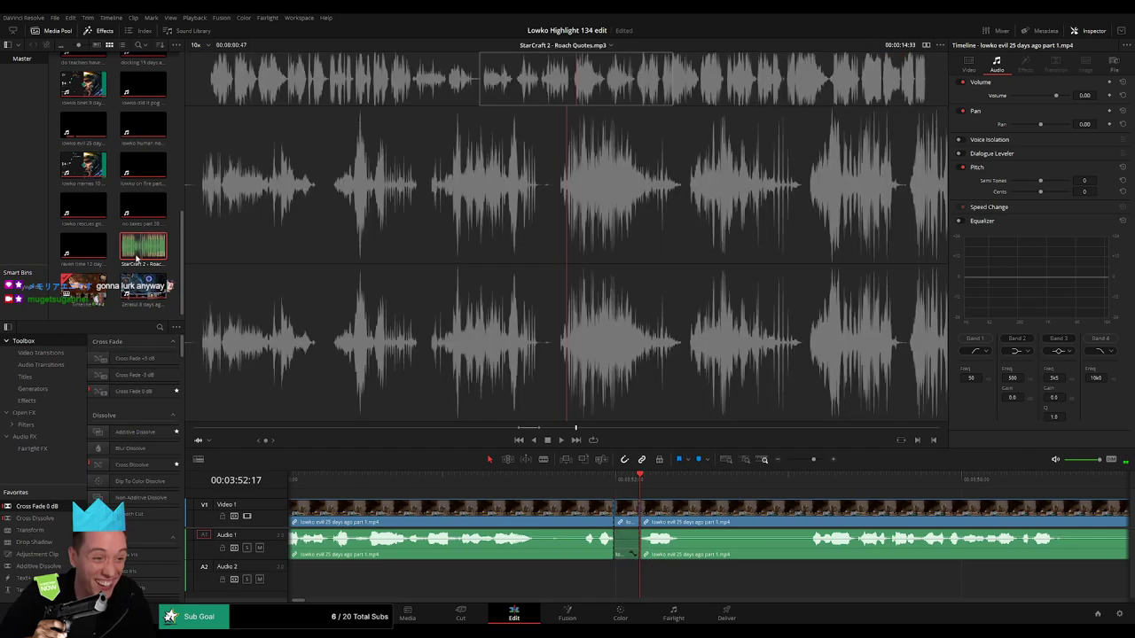
pyautogui.moveTo(138, 256); pyautogui.dragTo(636, 581)
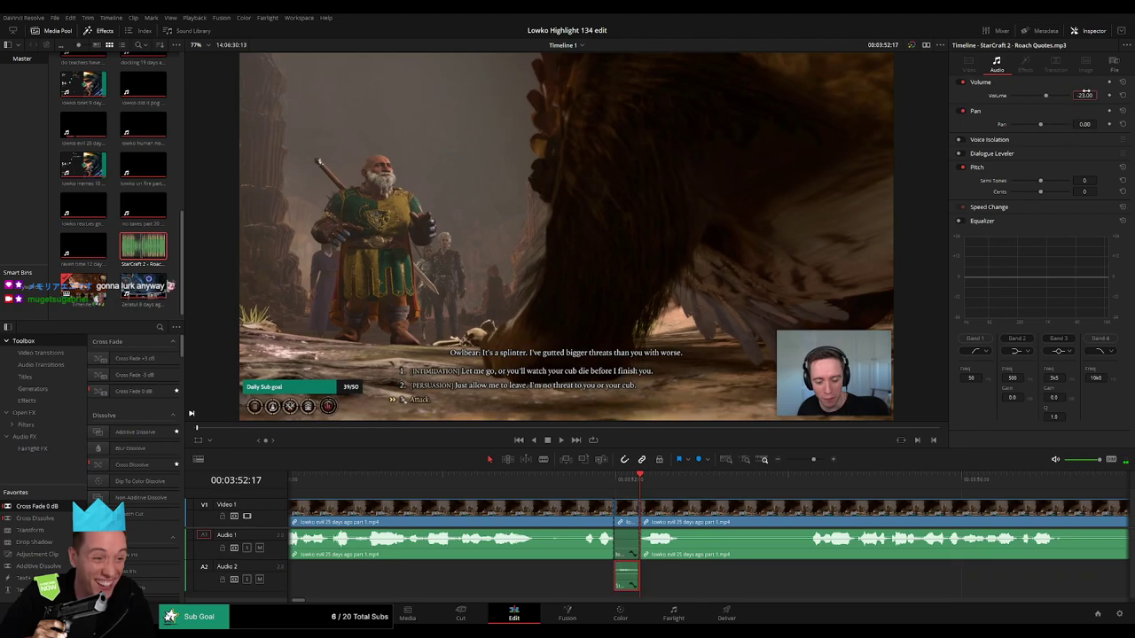
pyautogui.press('space')
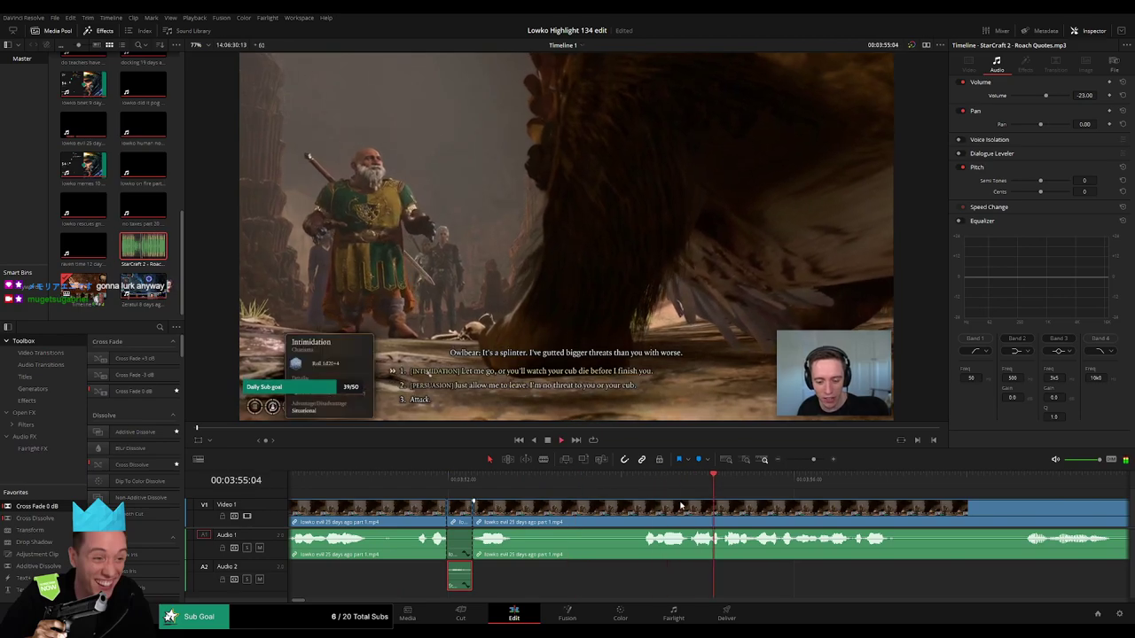
# - Cut out the silent gap from about 03:53 to 03:54, following the covered moment
pyautogui.press('b')
pyautogui.click(529, 506)
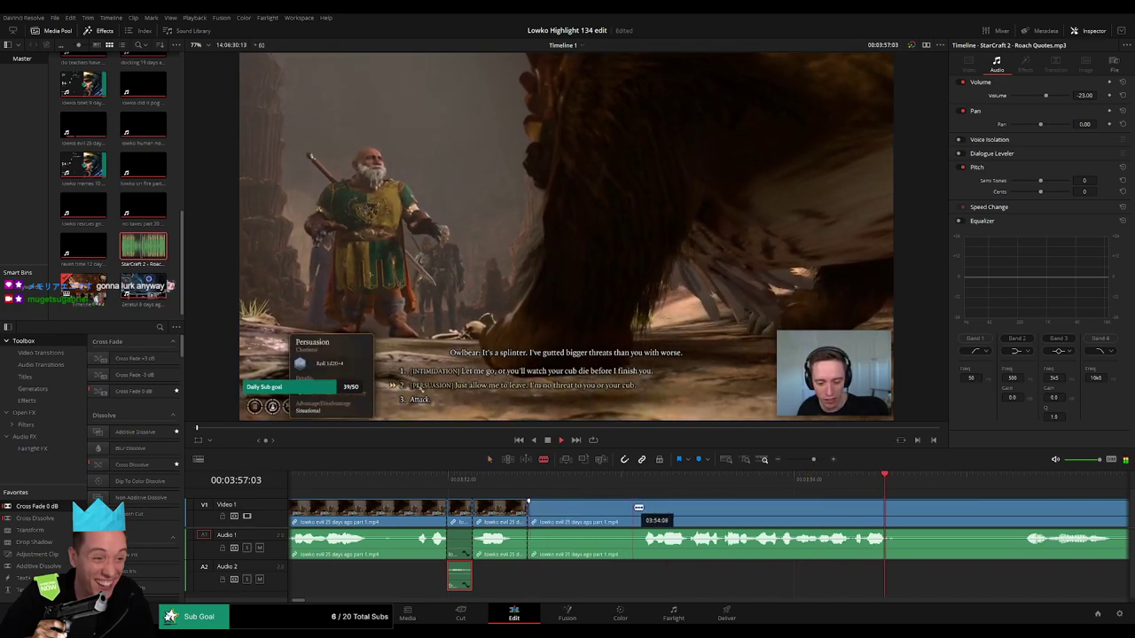
pyautogui.click(634, 508)
pyautogui.press('a')
pyautogui.click(596, 518)
pyautogui.press('Delete')
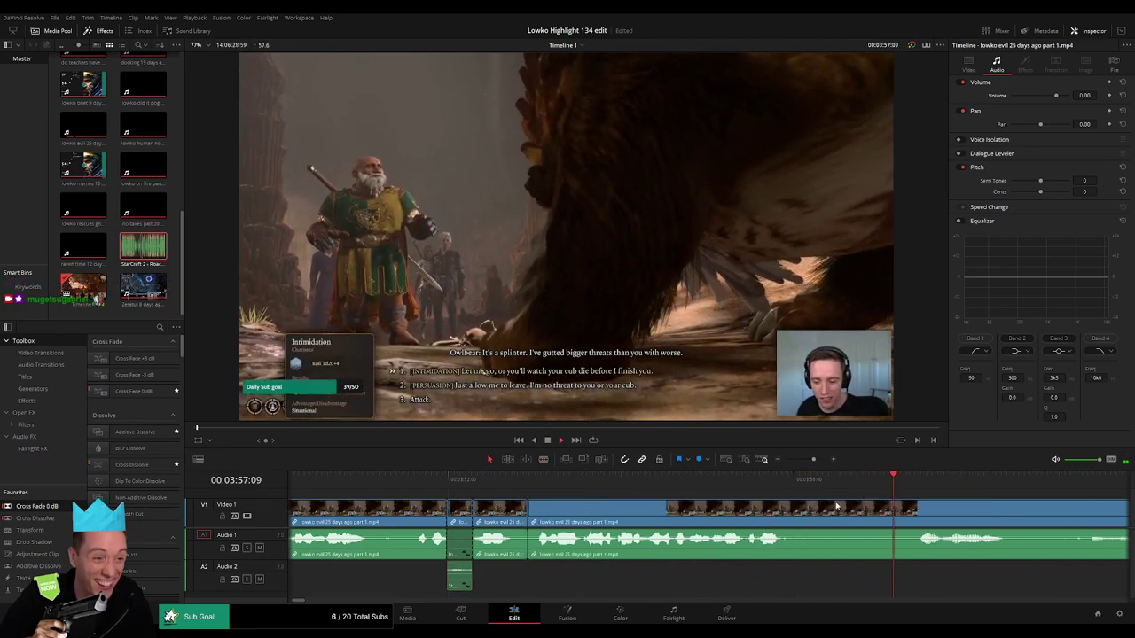
# - Cut out the short pause from about 03:56 to 03:57 in the owlbear dialogue by splitting the clip at both ends
pyautogui.moveTo(817, 462); pyautogui.dragTo(809, 459)
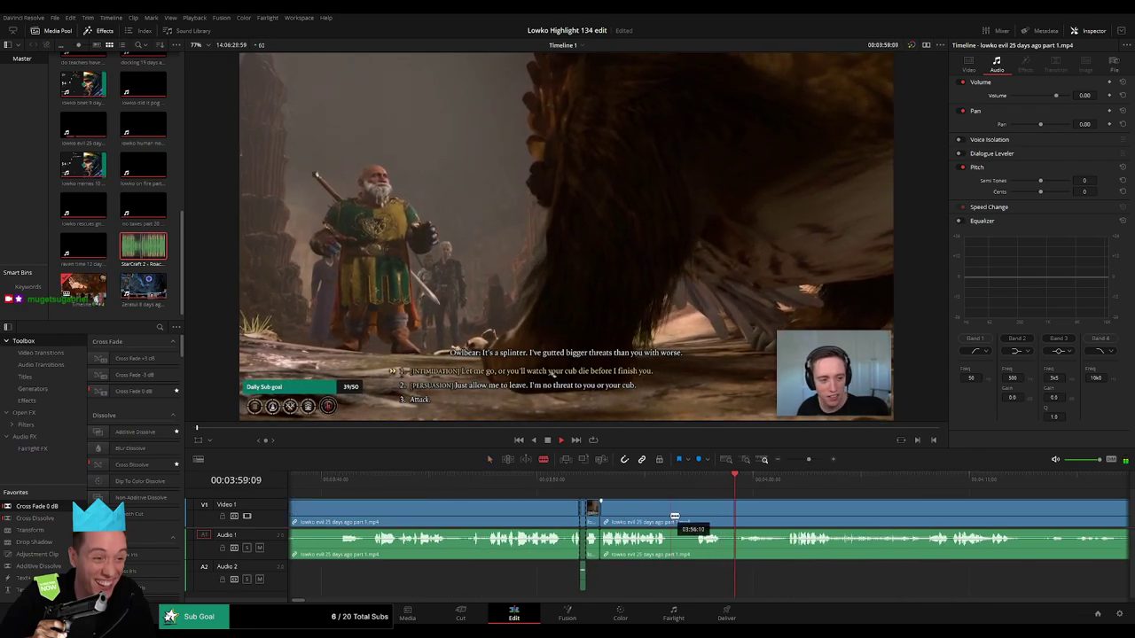
pyautogui.click(693, 511)
pyautogui.press('a')
pyautogui.click(682, 514)
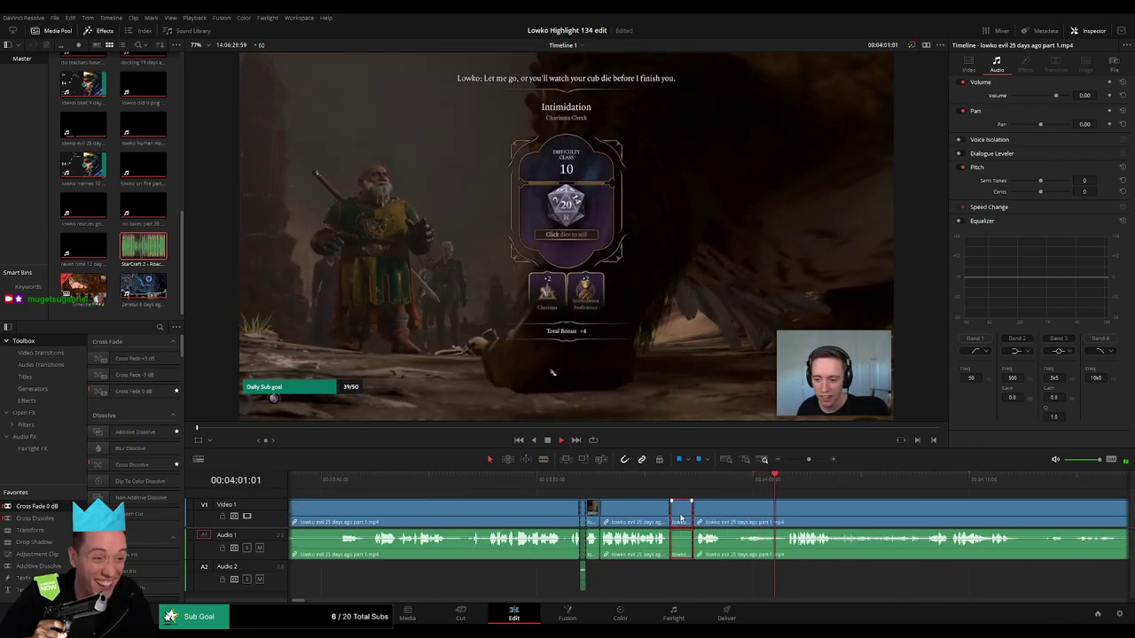
pyautogui.press('Delete')
# - Cut out the passage from about 04:26 to 04:29:38 after the owlbear dialogue ends and put a cross fade on the audio join
pyautogui.moveTo(793, 512); pyautogui.dragTo(555, 503)
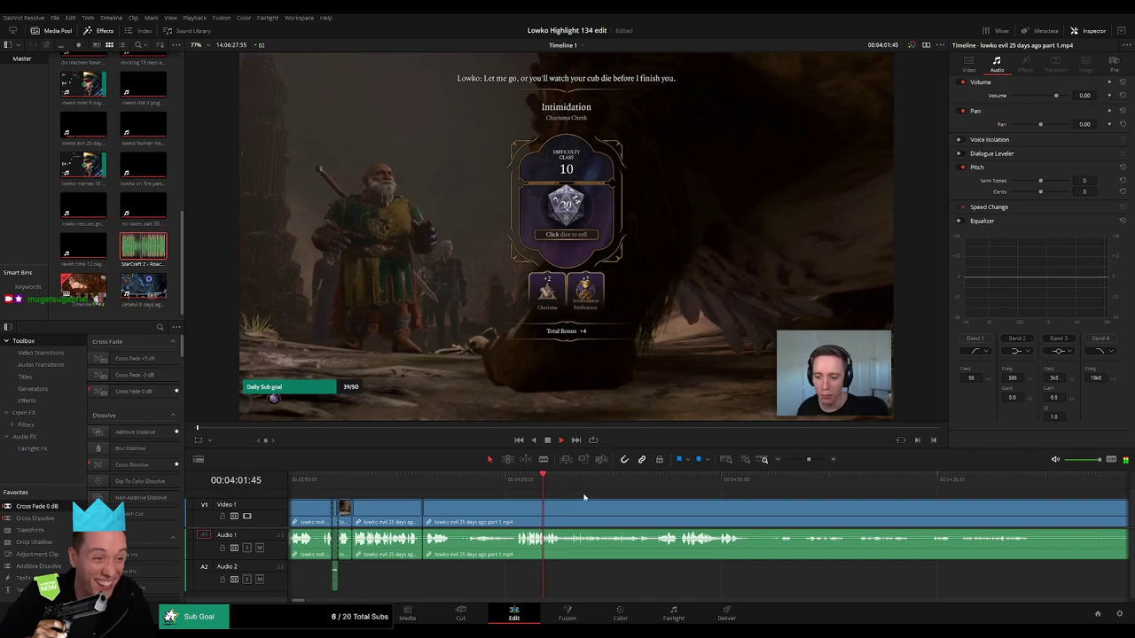
pyautogui.moveTo(645, 499); pyautogui.dragTo(533, 499)
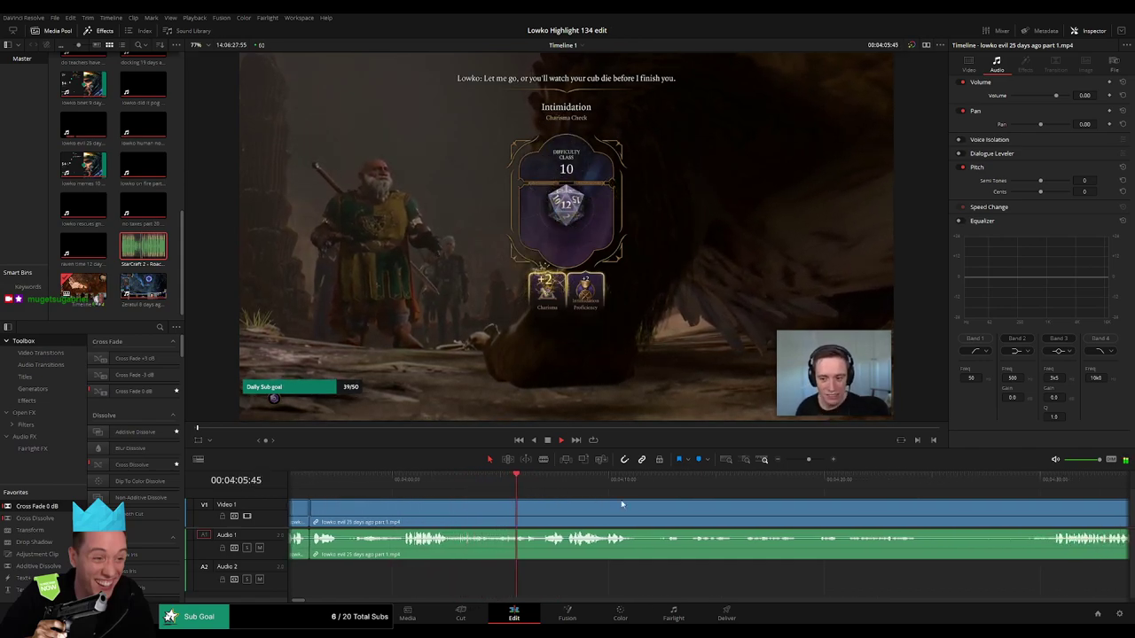
pyautogui.moveTo(622, 503); pyautogui.dragTo(531, 501)
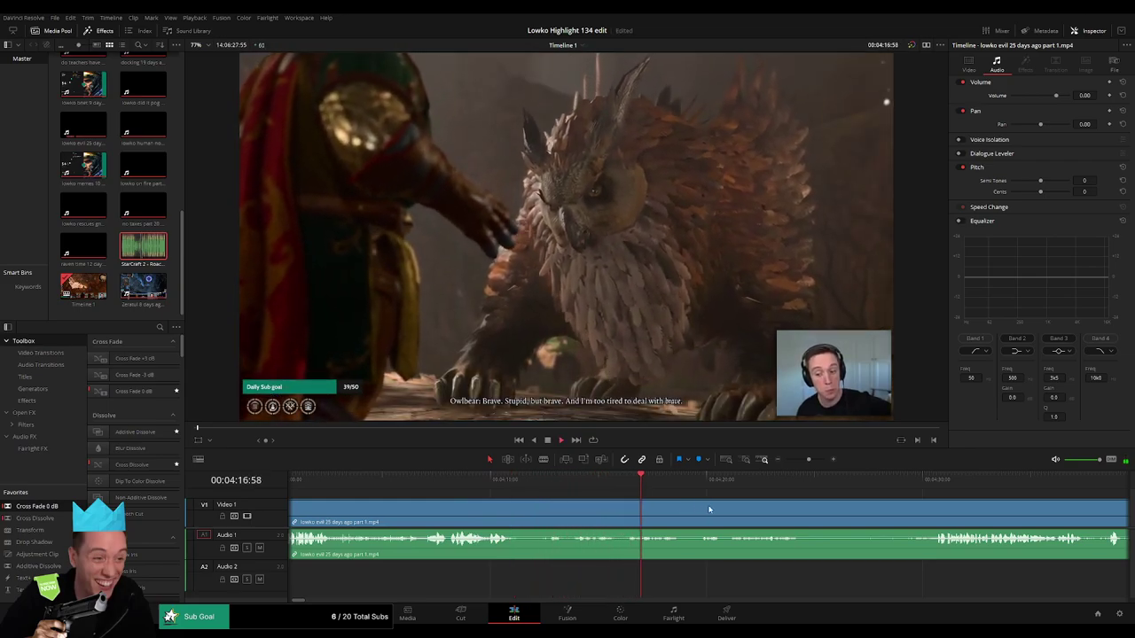
pyautogui.hscroll(3, 646, 507)
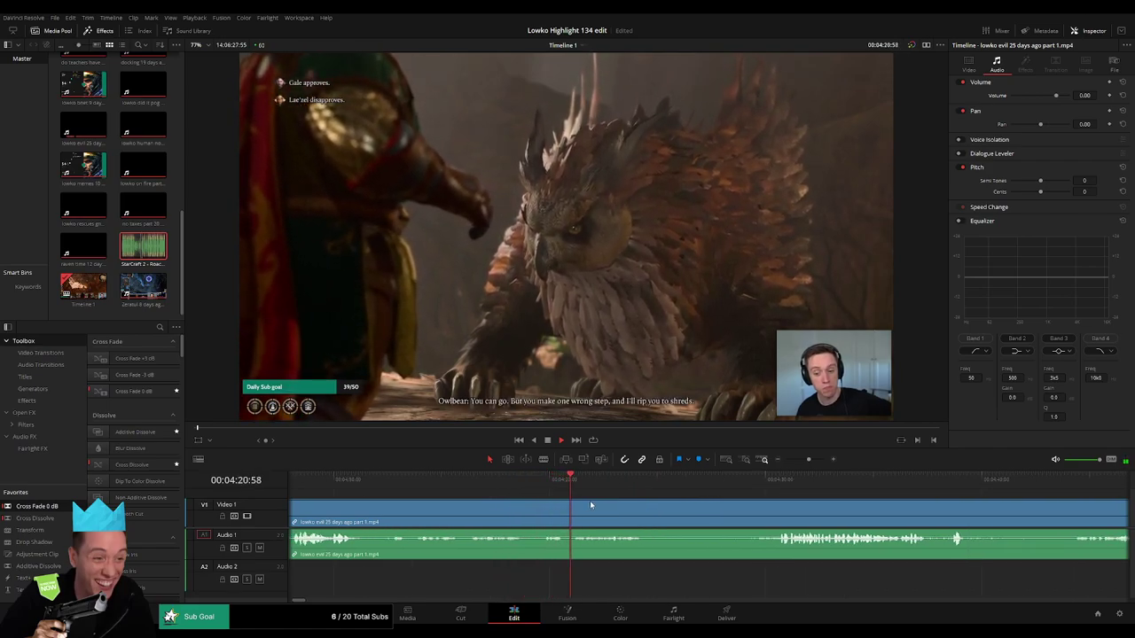
pyautogui.hscroll(2, 567, 506)
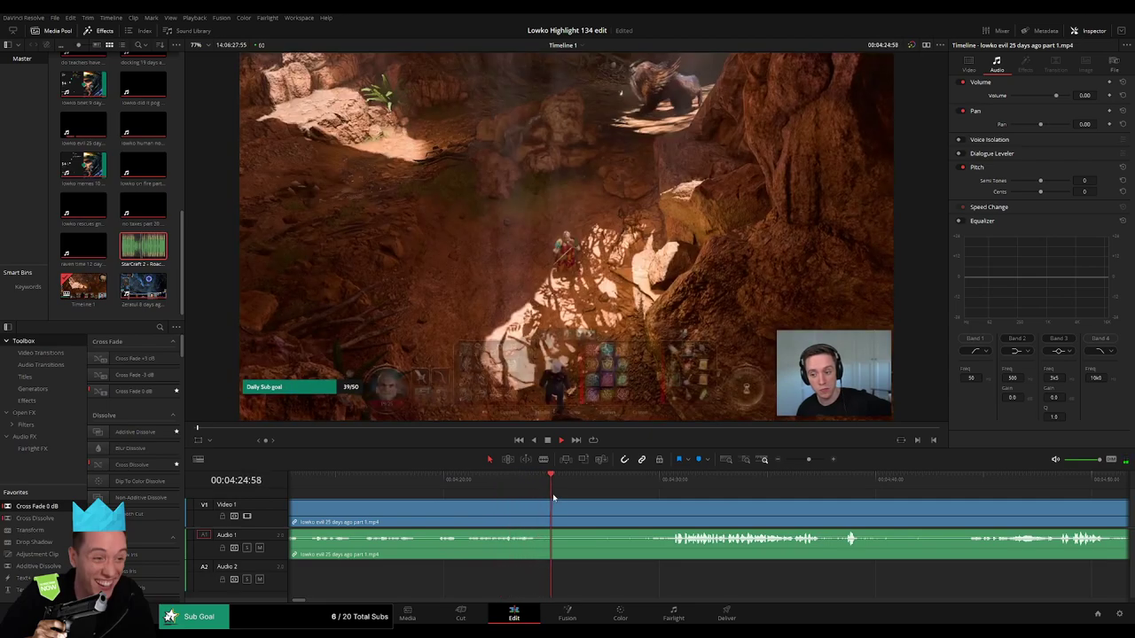
pyautogui.press('b')
pyautogui.click(578, 511)
pyautogui.click(638, 486)
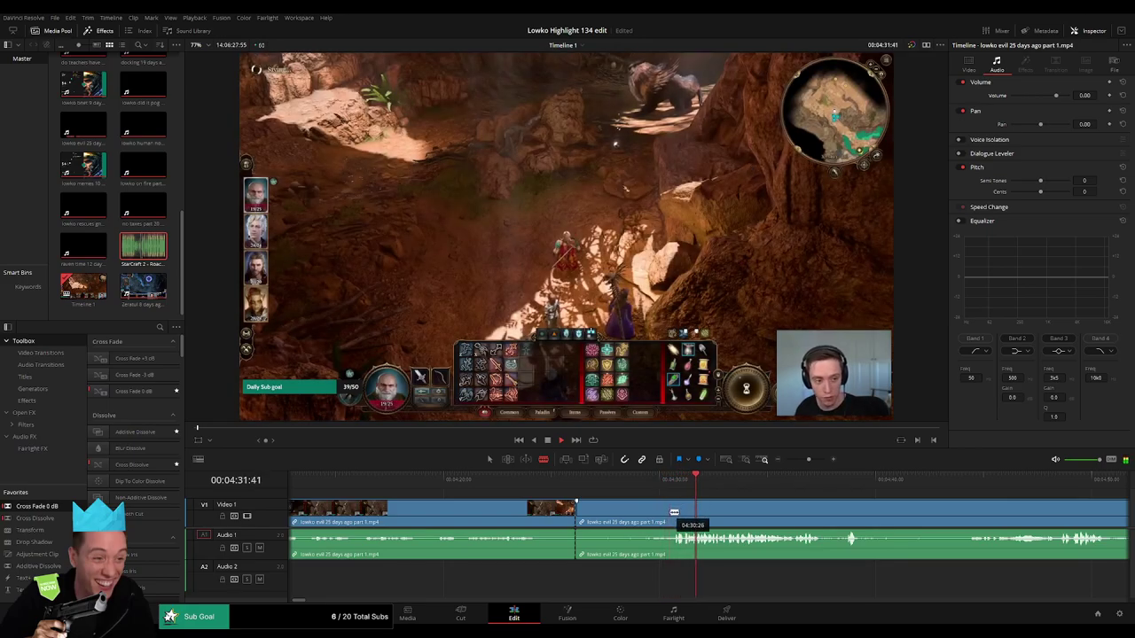
pyautogui.click(655, 512)
pyautogui.click(651, 479)
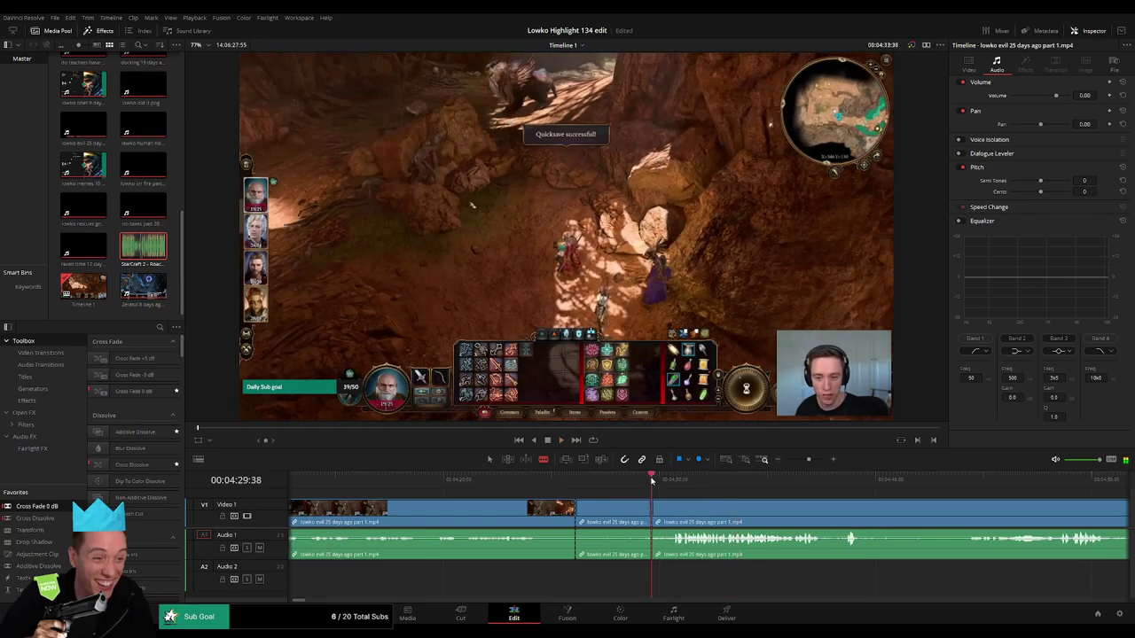
pyautogui.press('a')
pyautogui.click(624, 522)
pyautogui.press('Delete')
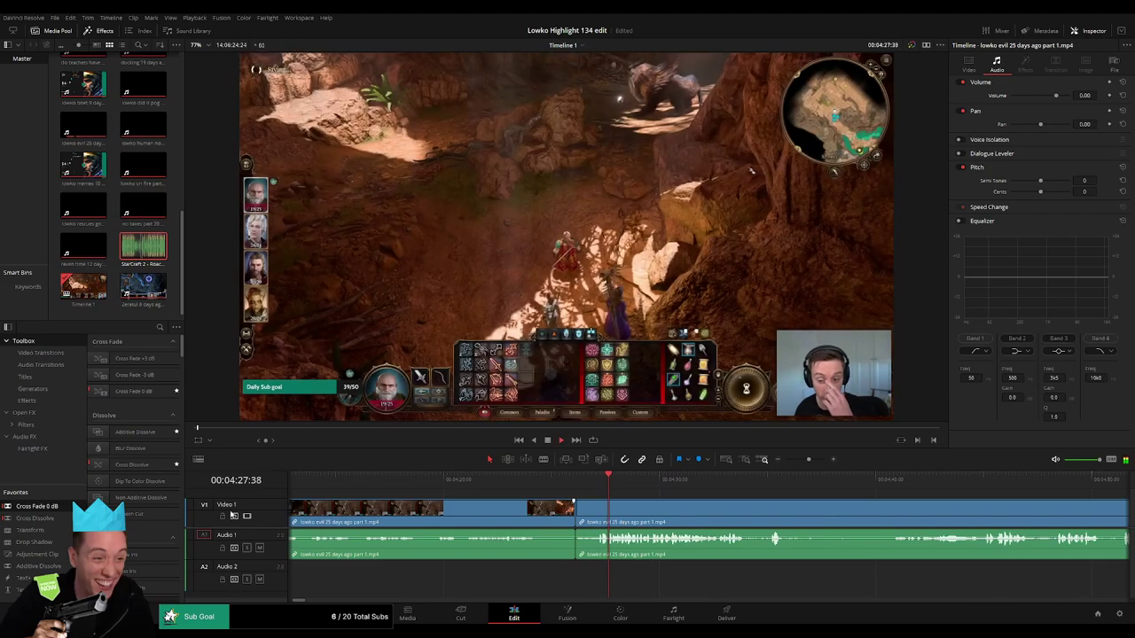
pyautogui.click(688, 484)
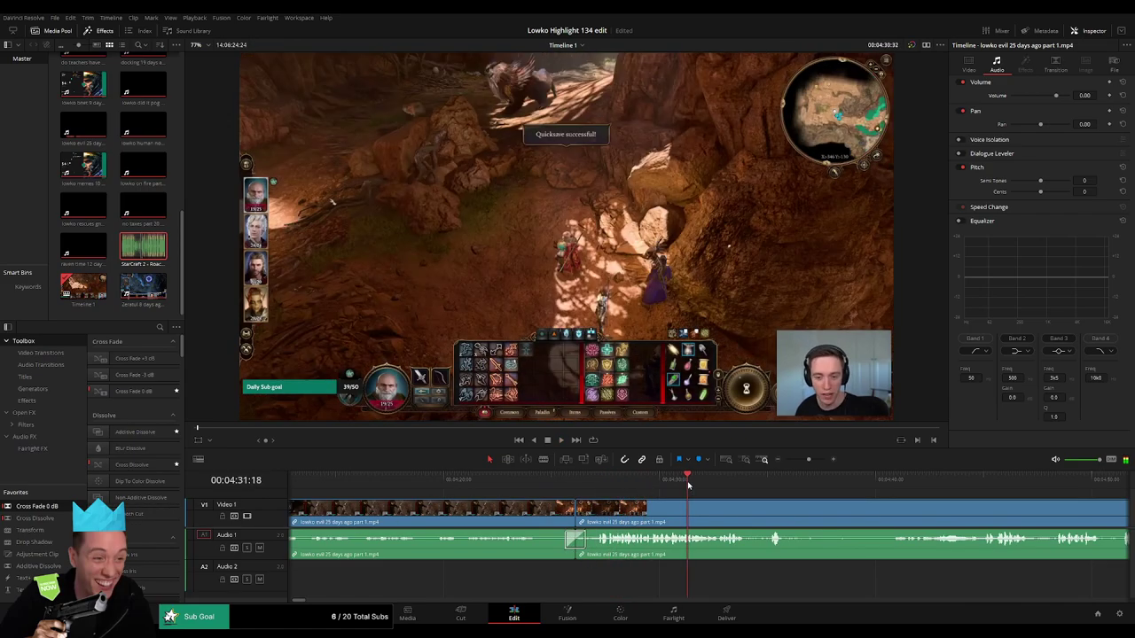
# - Play through the start of the owlbear fight from about 04:31 to 05:09, looking for passages to trim
pyautogui.moveTo(744, 499); pyautogui.dragTo(556, 493)
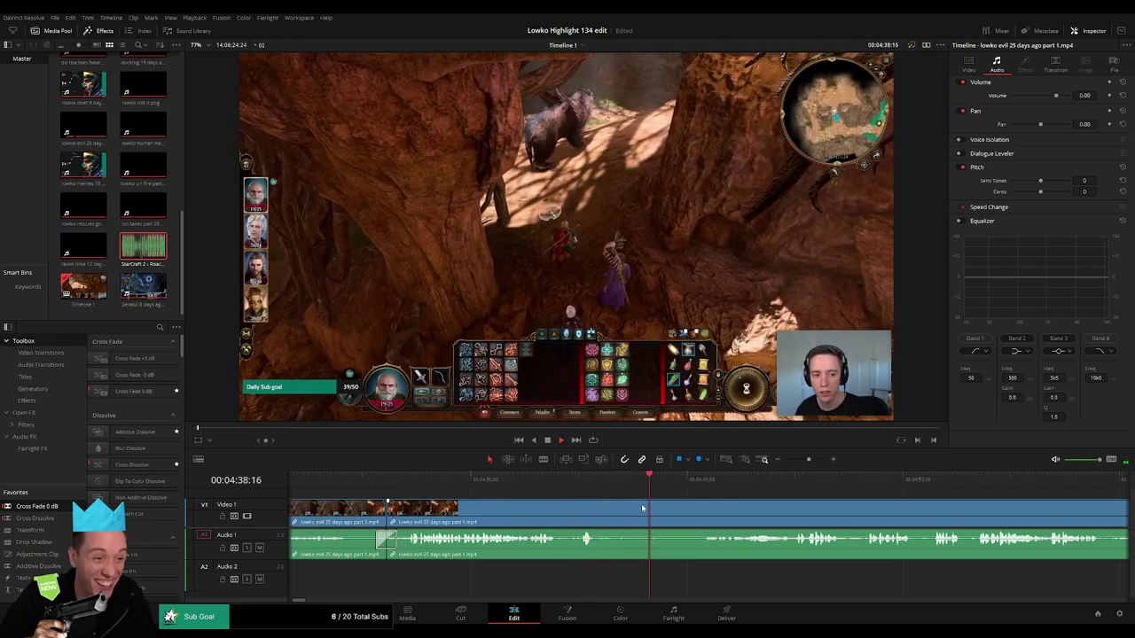
pyautogui.click(700, 484)
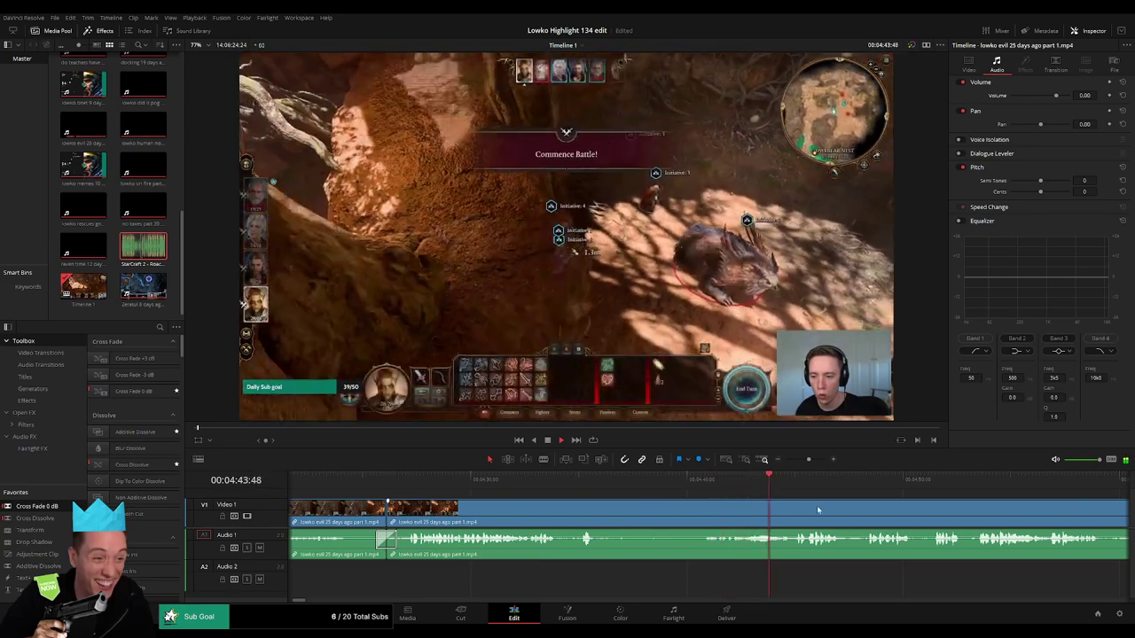
pyautogui.hscroll(3, 816, 505)
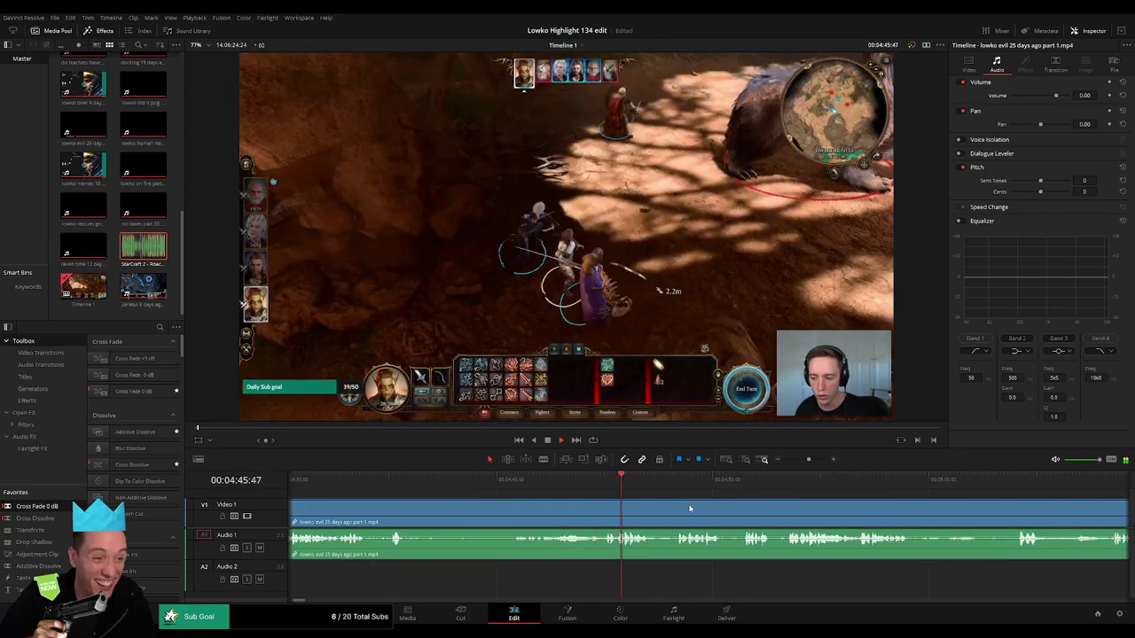
pyautogui.hscroll(3, 667, 506)
pyautogui.click(525, 484)
pyautogui.press('space')
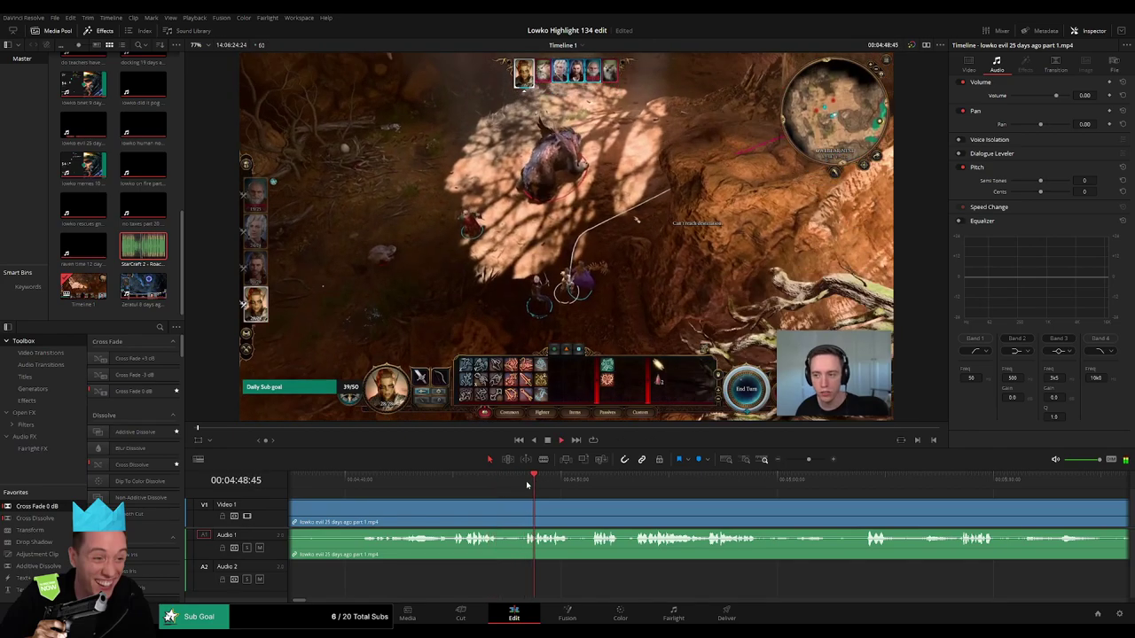
pyautogui.hscroll(2, 652, 510)
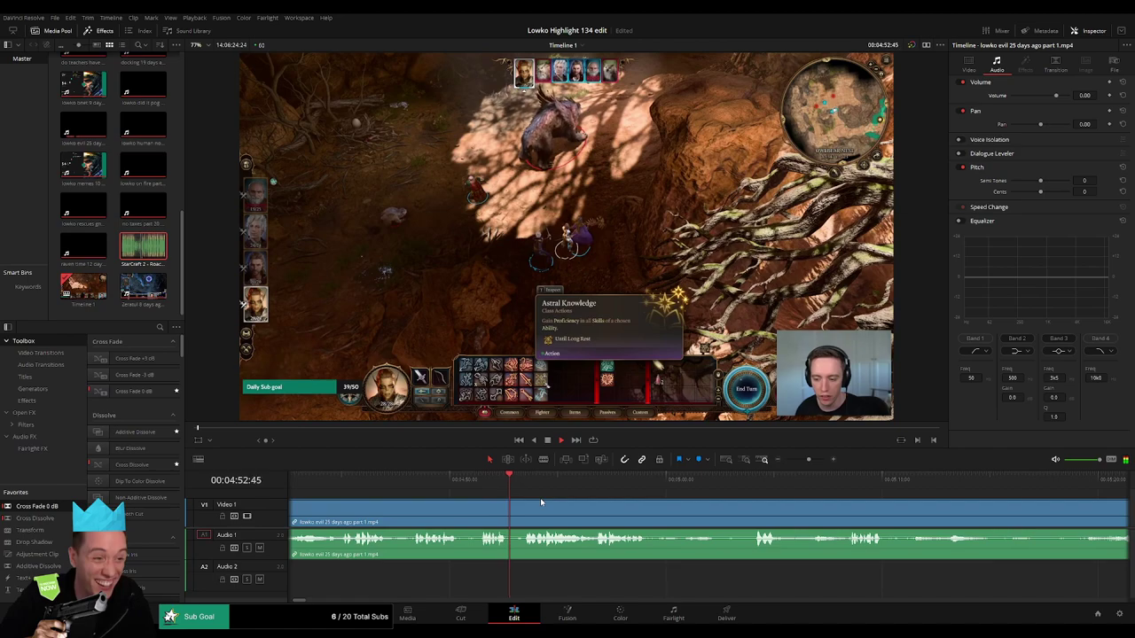
pyautogui.hscroll(2, 562, 502)
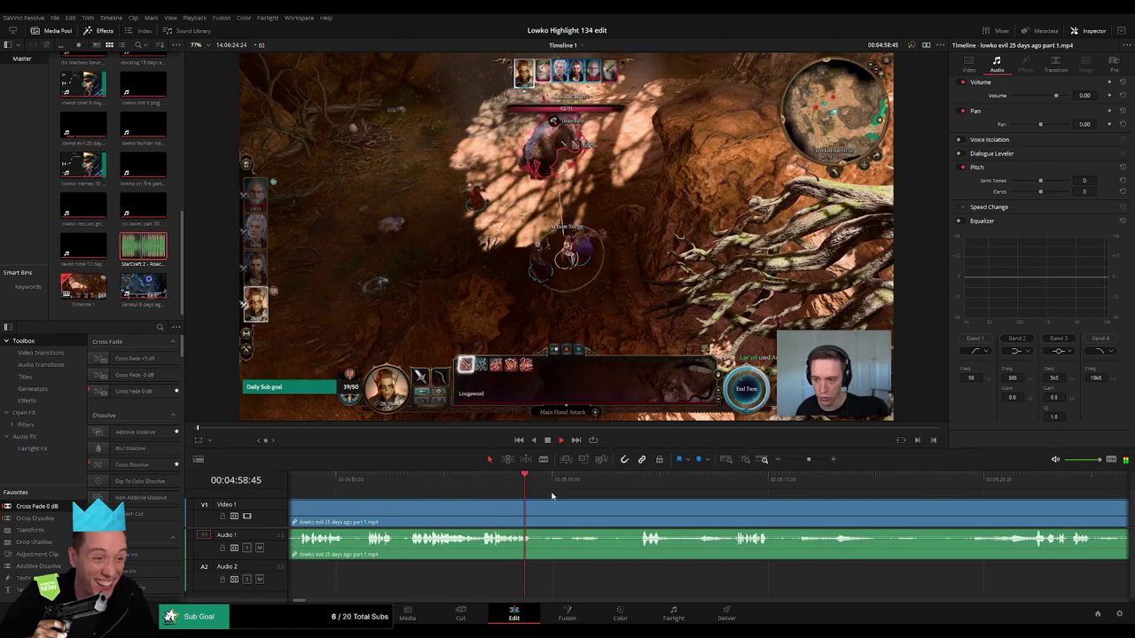
pyautogui.click(591, 483)
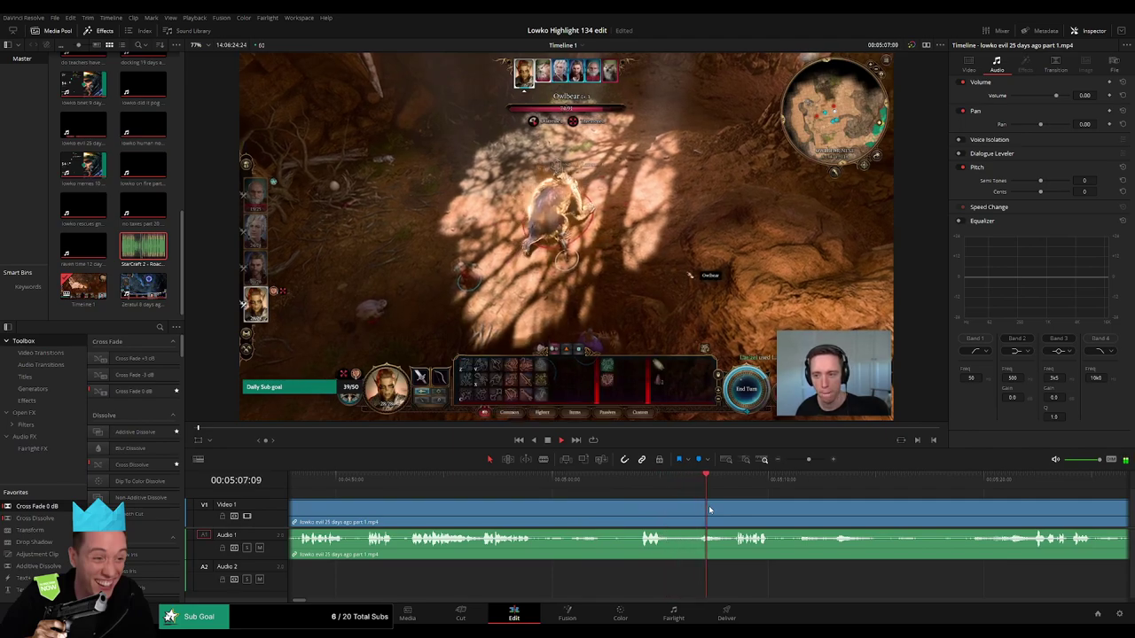
pyautogui.moveTo(765, 515); pyautogui.dragTo(560, 503)
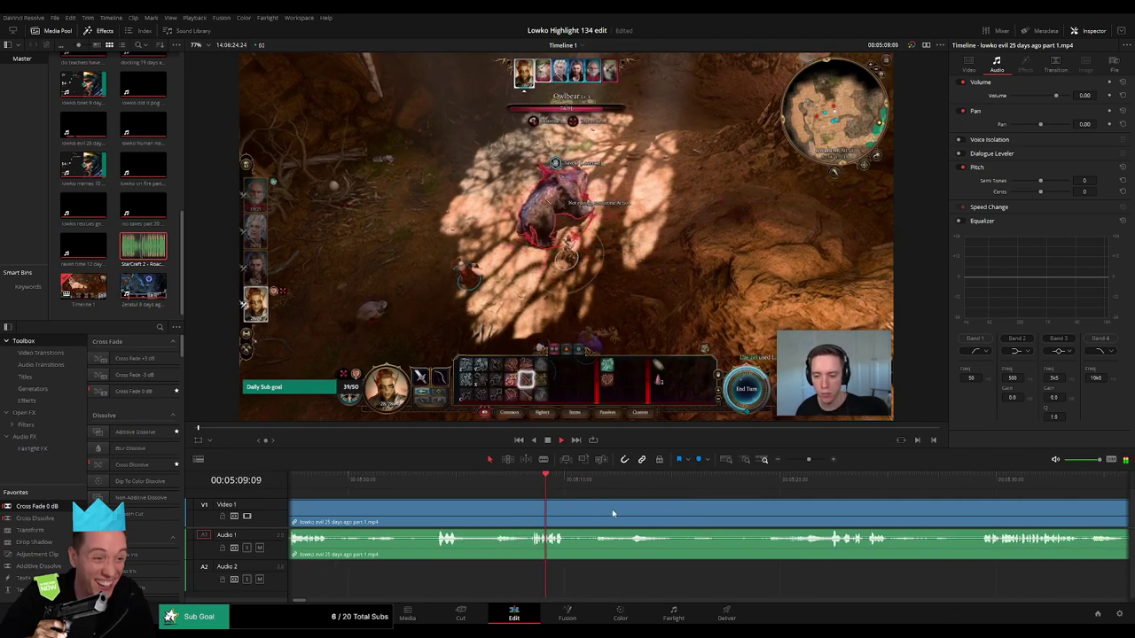
# - Cut out the passage from about 05:10 to 05:19 in the fight and put a cross fade on the audio join
pyautogui.hscroll(2, 525, 508)
pyautogui.press('b')
pyautogui.click(486, 513)
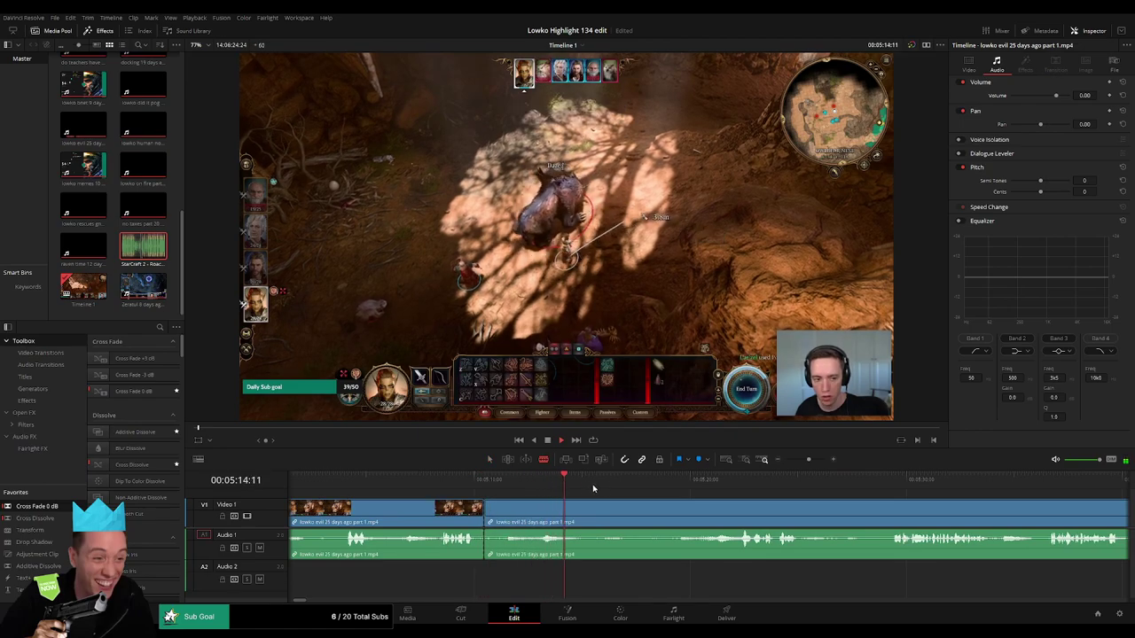
pyautogui.click(675, 482)
pyautogui.hscroll(3, 626, 497)
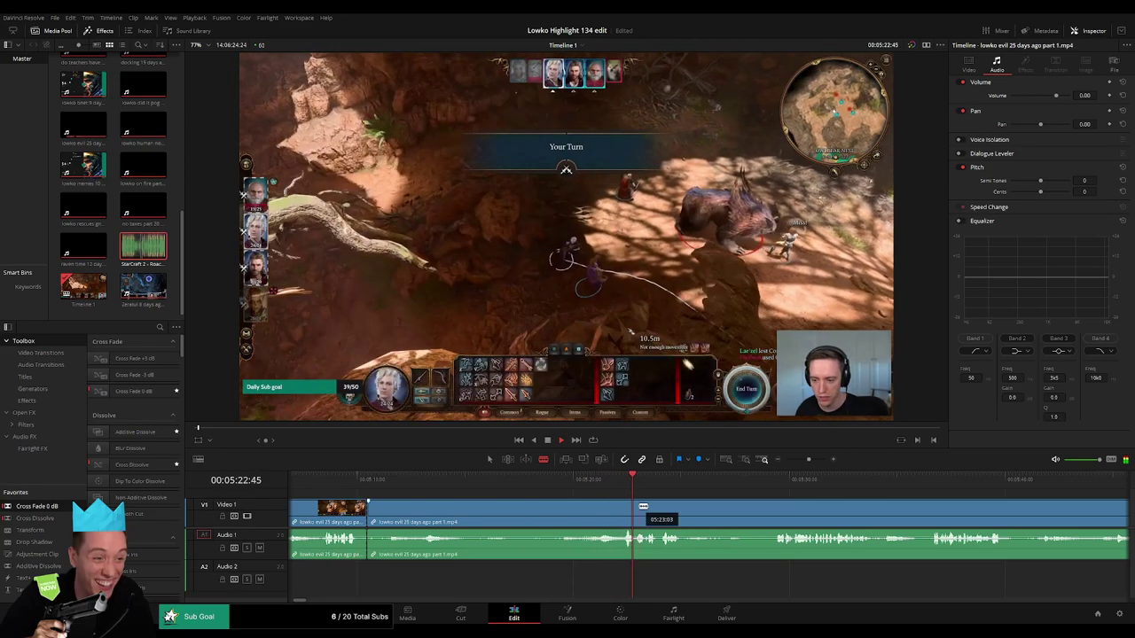
pyautogui.click(560, 509)
pyautogui.press('a')
pyautogui.press('Delete')
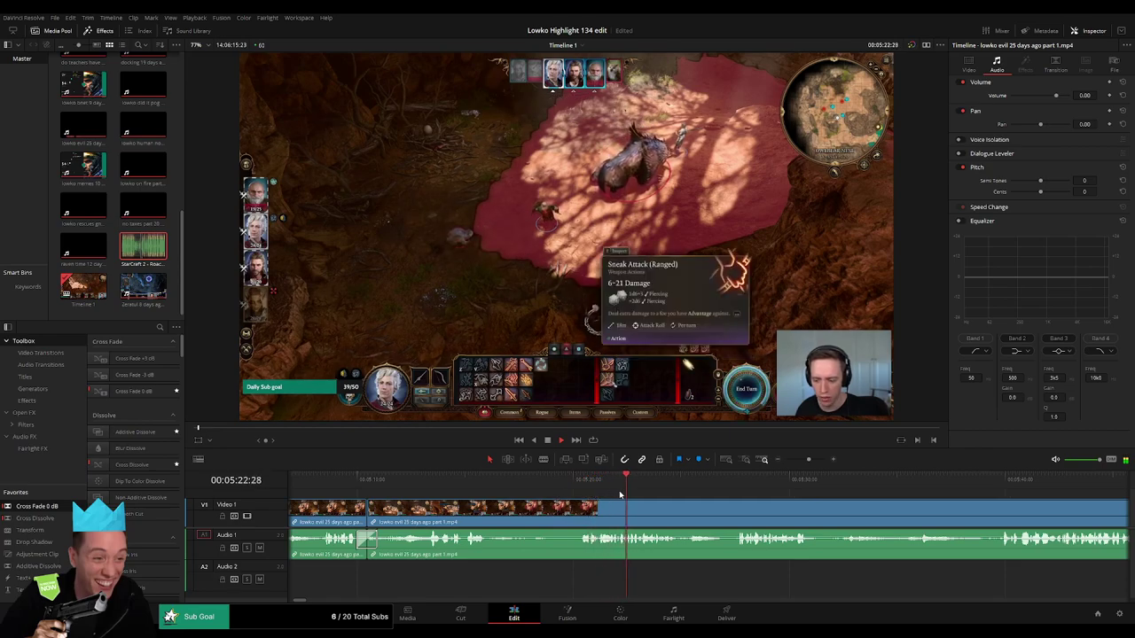
# - Isolate the short spoken moment from about 05:28:58 to 05:29:17 by splitting the clip at both ends
pyautogui.hscroll(3, 643, 503)
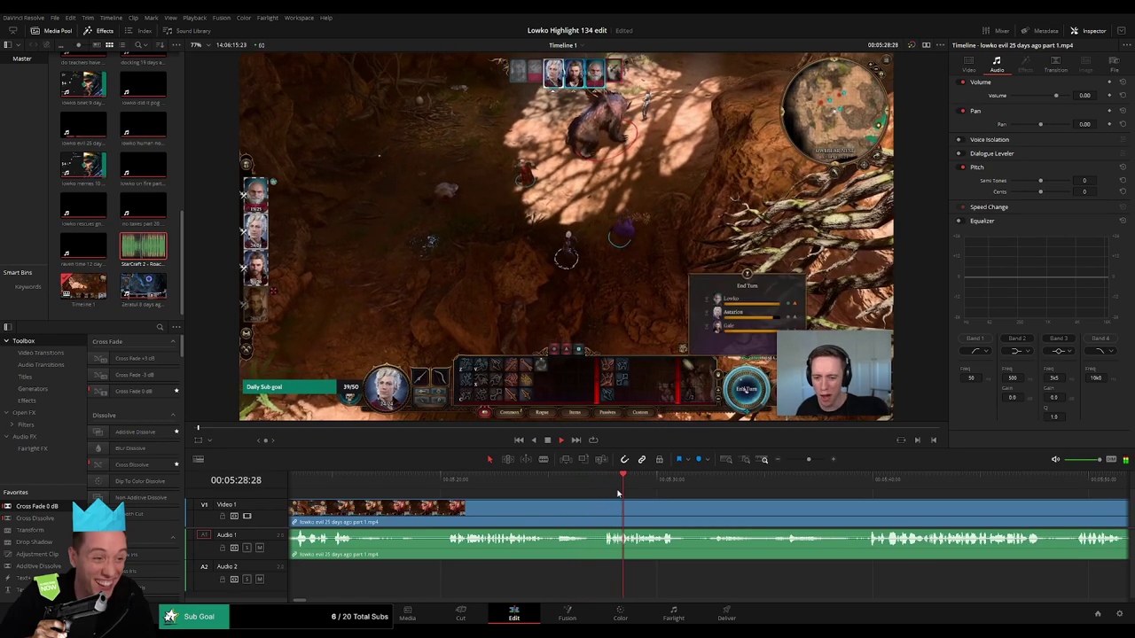
pyautogui.moveTo(739, 499); pyautogui.dragTo(577, 494)
pyautogui.moveTo(808, 460); pyautogui.dragTo(817, 461)
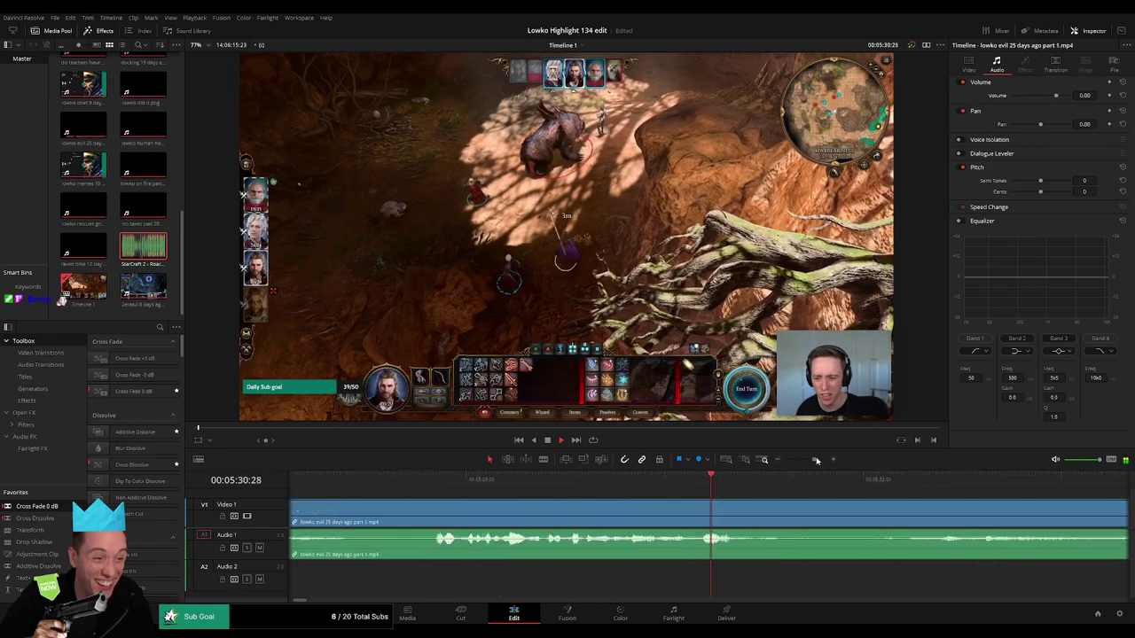
pyautogui.click(354, 479)
pyautogui.press('space')
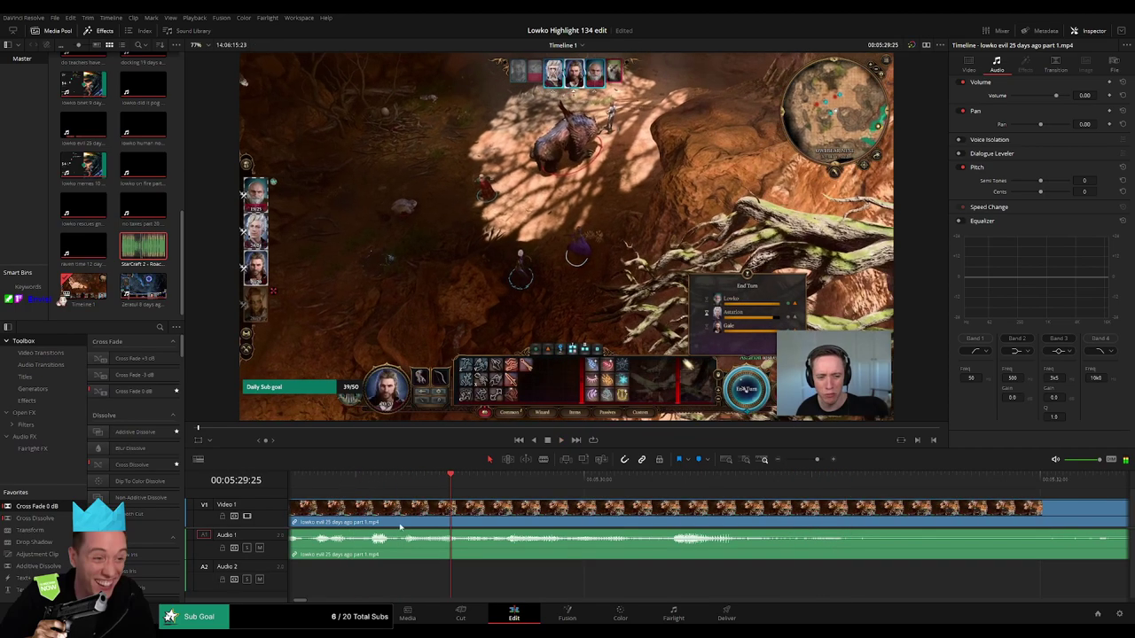
pyautogui.moveTo(400, 526); pyautogui.dragTo(618, 523)
pyautogui.moveTo(497, 483); pyautogui.dragTo(585, 493)
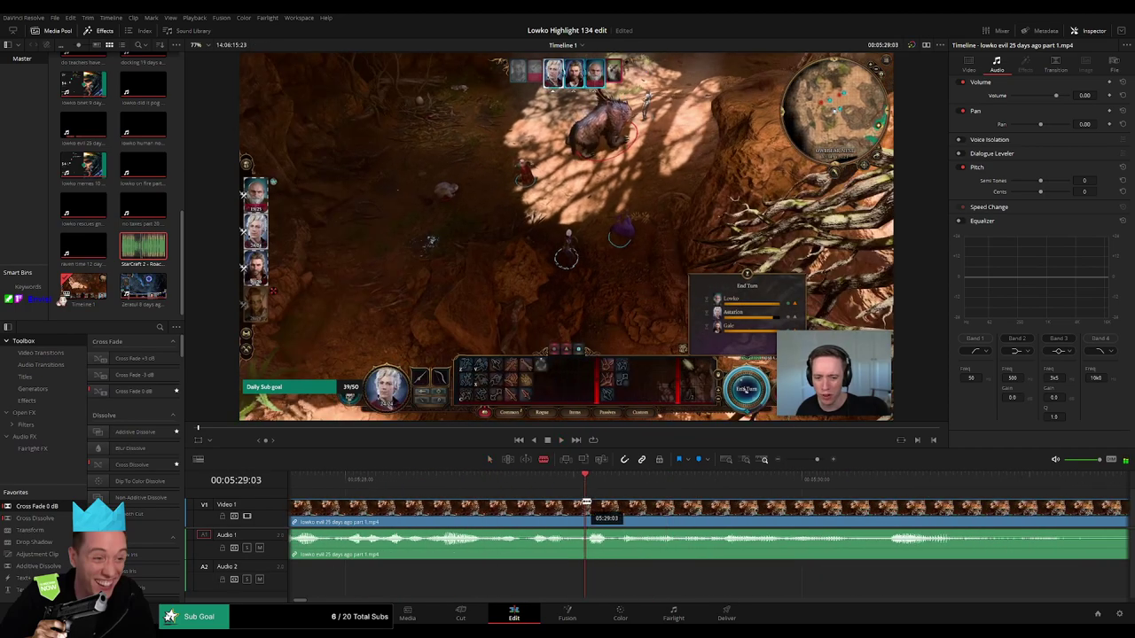
pyautogui.moveTo(460, 485); pyautogui.dragTo(472, 485)
pyautogui.press('space')
pyautogui.click(569, 507)
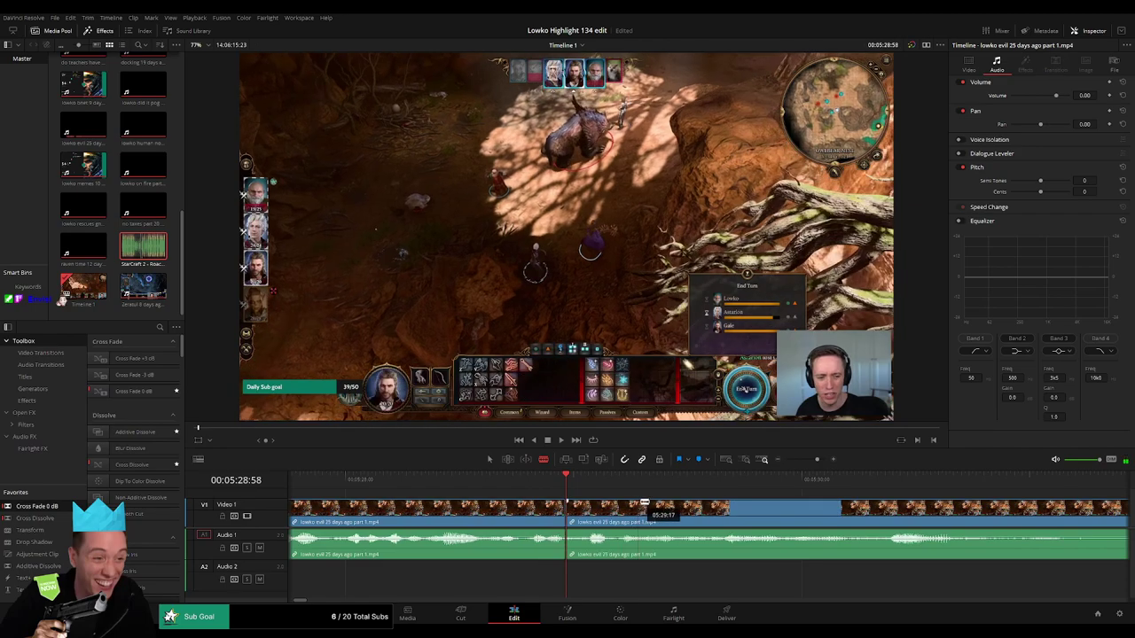
pyautogui.press('space')
pyautogui.press('space')
pyautogui.click(644, 508)
pyautogui.press('a')
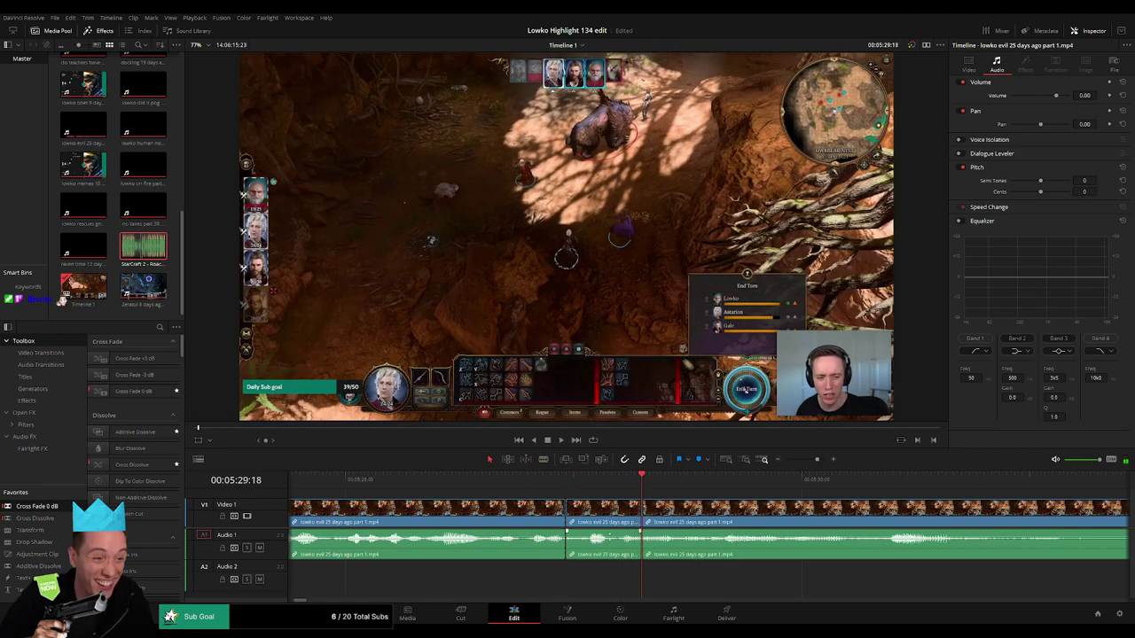
# - Silence the isolated piece's audio and cover it on Audio 2 with StarCraft 2 - Roach Quotes.mp3, trimmed to its length, at volume -20
pyautogui.moveTo(610, 536); pyautogui.dragTo(619, 561)
pyautogui.moveTo(666, 601); pyautogui.dragTo(596, 585)
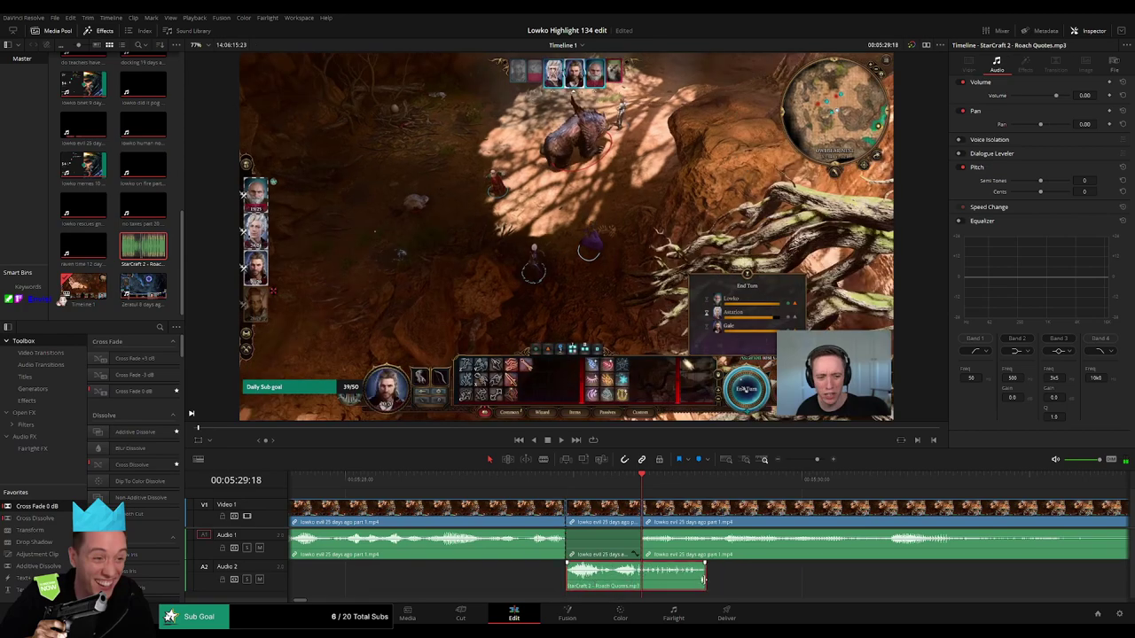
pyautogui.moveTo(703, 580); pyautogui.dragTo(639, 581)
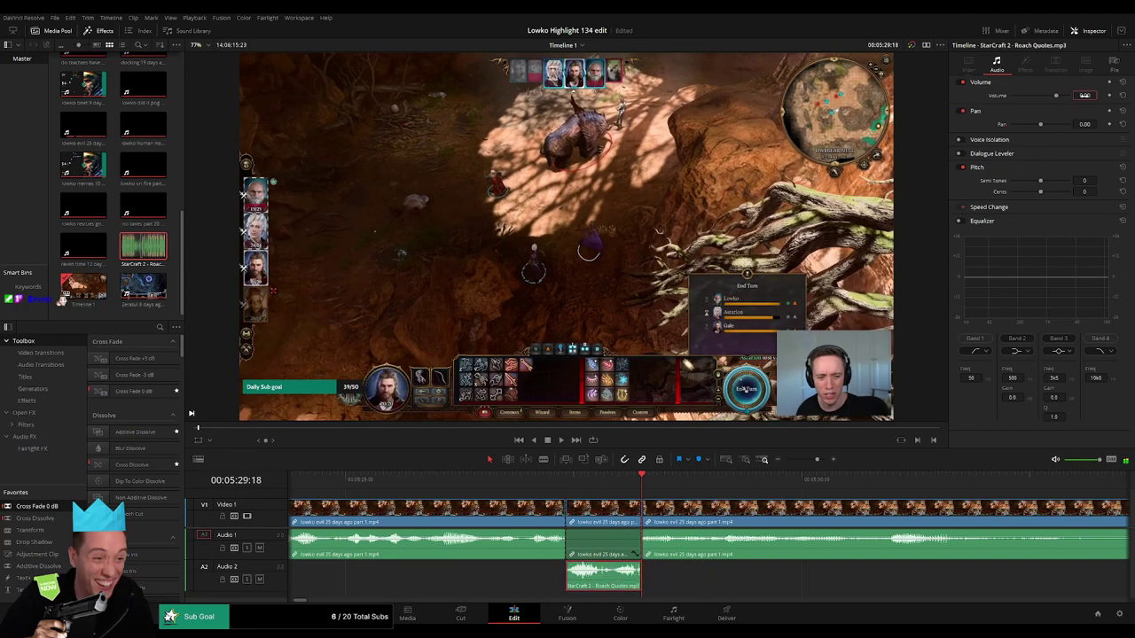
pyautogui.click(1084, 95)
pyautogui.write('-20')
pyautogui.press('Return')
# - Play back the covered moment and review the fight from about 05:28 to 05:47 for further cuts
pyautogui.moveTo(817, 459); pyautogui.dragTo(805, 460)
pyautogui.click(700, 486)
pyautogui.press('space')
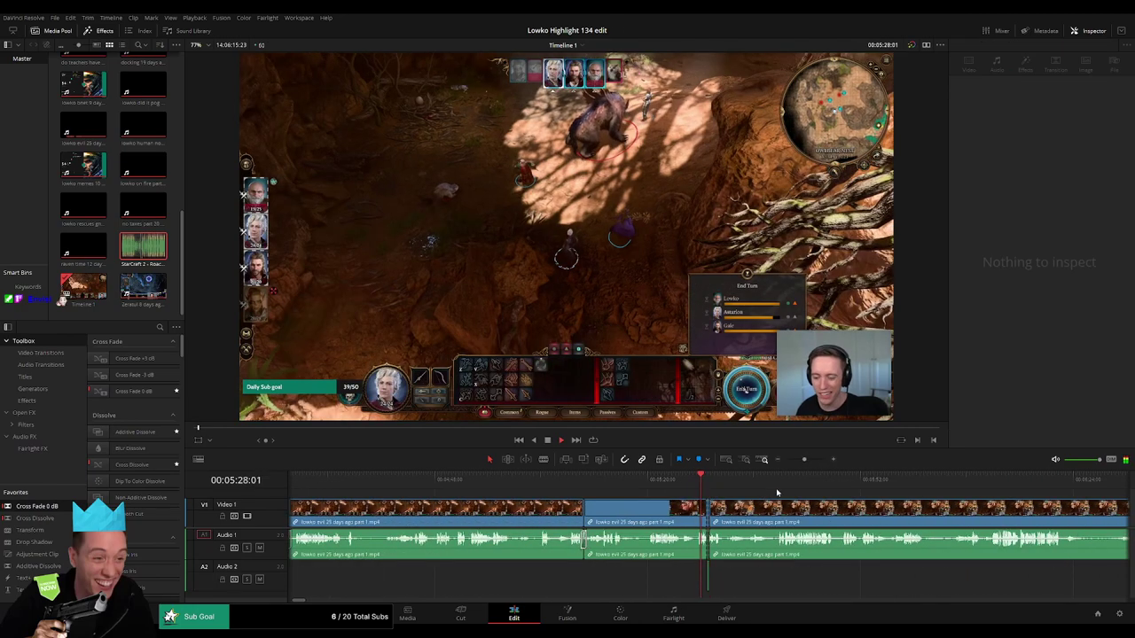
pyautogui.hscroll(4, 628, 496)
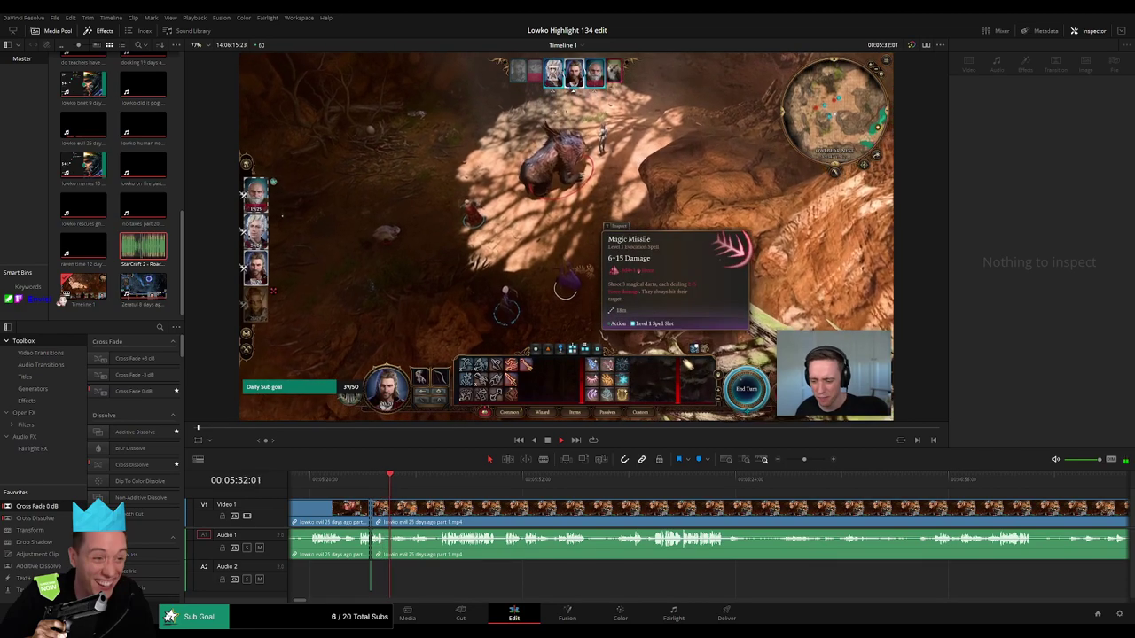
pyautogui.click(439, 486)
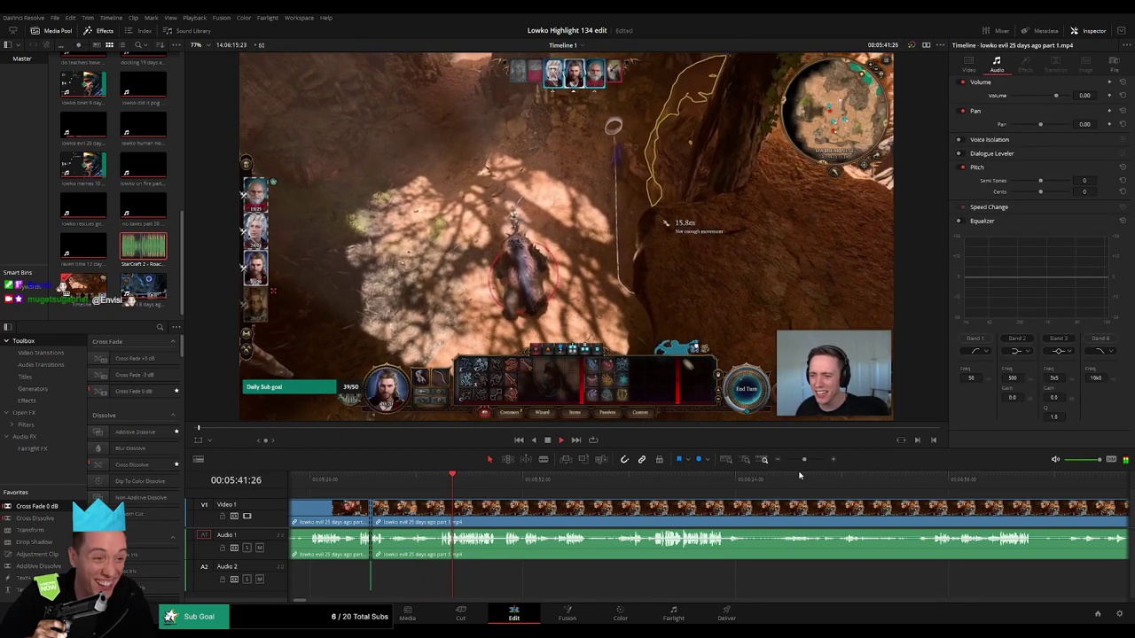
pyautogui.moveTo(809, 459); pyautogui.dragTo(805, 461)
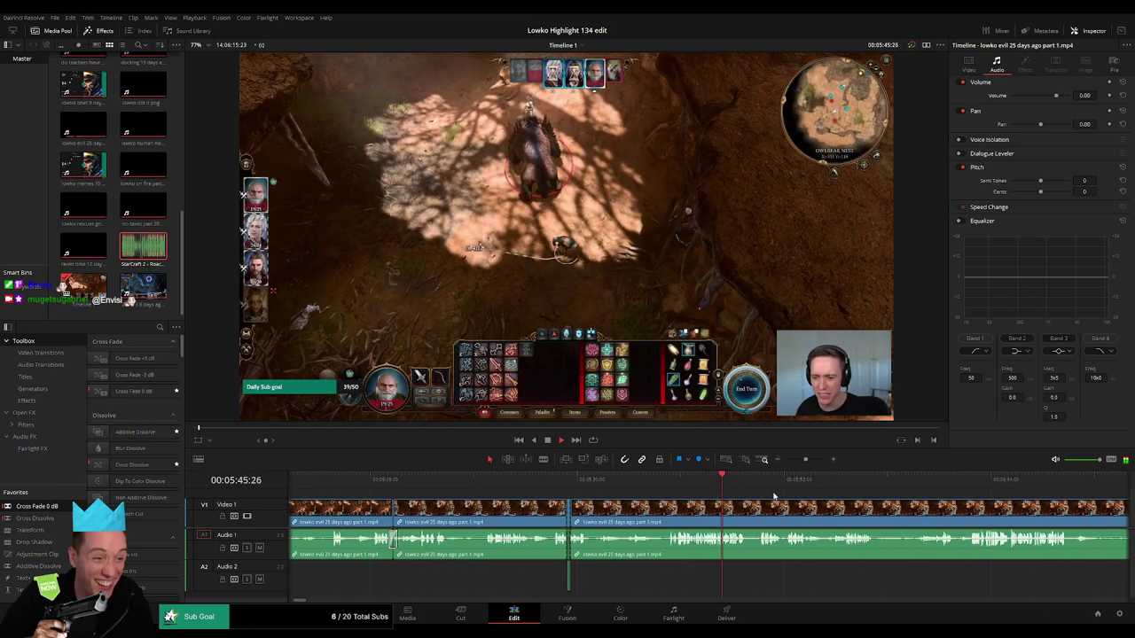
pyautogui.moveTo(773, 497); pyautogui.dragTo(476, 494)
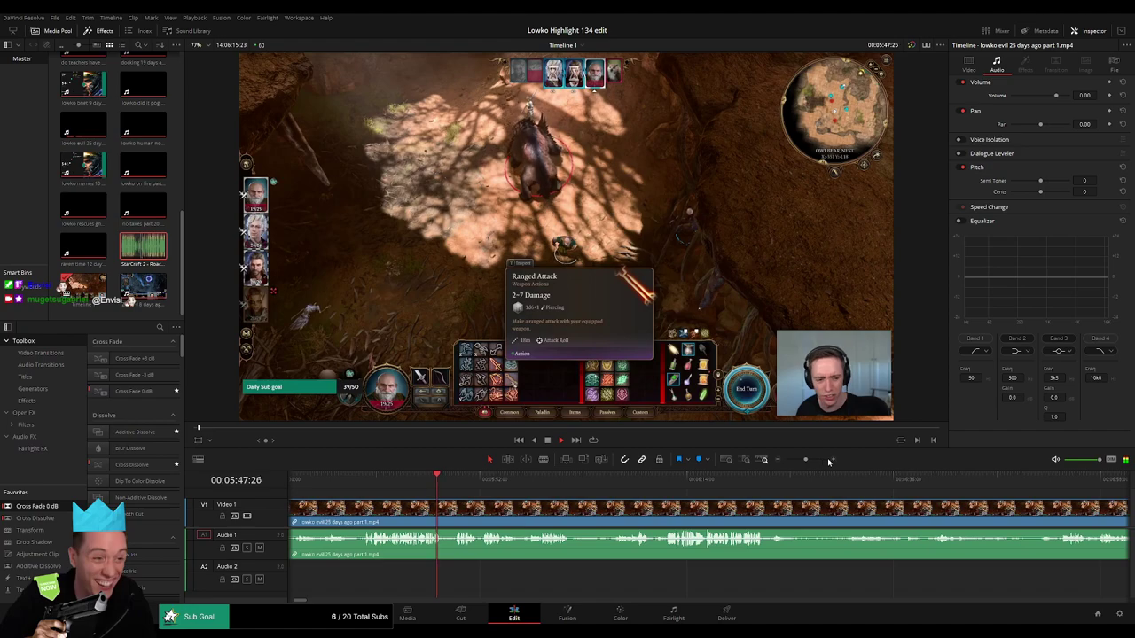
# - Isolate the short spoken moment from about 05:46:38 to 05:46:58 by splitting the clip at both ends
pyautogui.moveTo(806, 459); pyautogui.dragTo(818, 461)
pyautogui.click(390, 484)
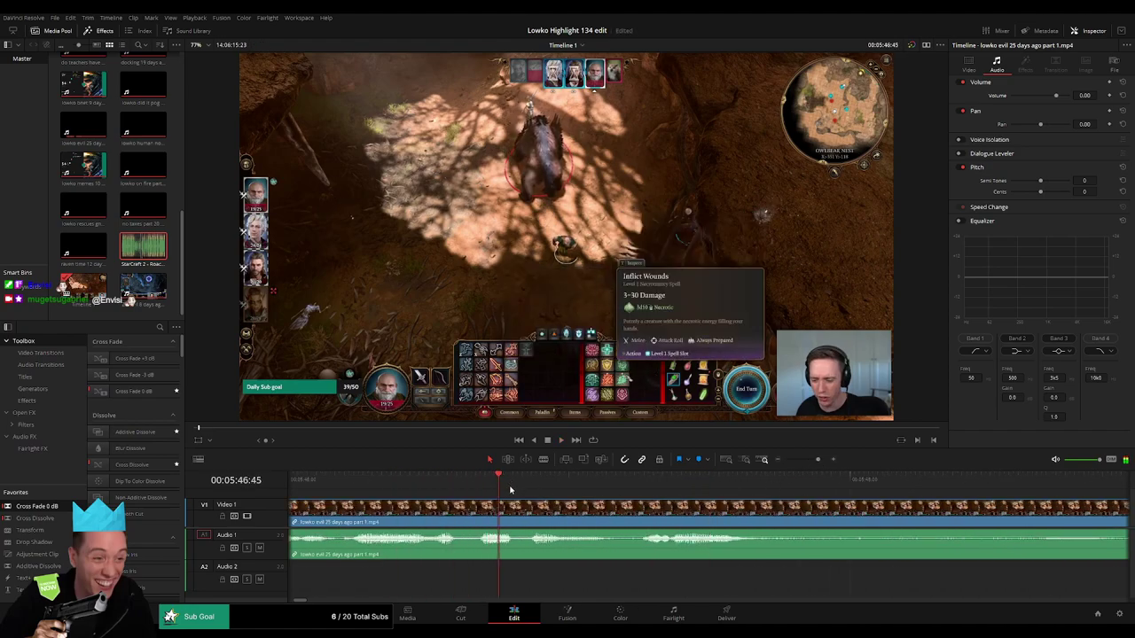
pyautogui.click(454, 484)
pyautogui.click(471, 506)
pyautogui.moveTo(524, 484); pyautogui.dragTo(559, 485)
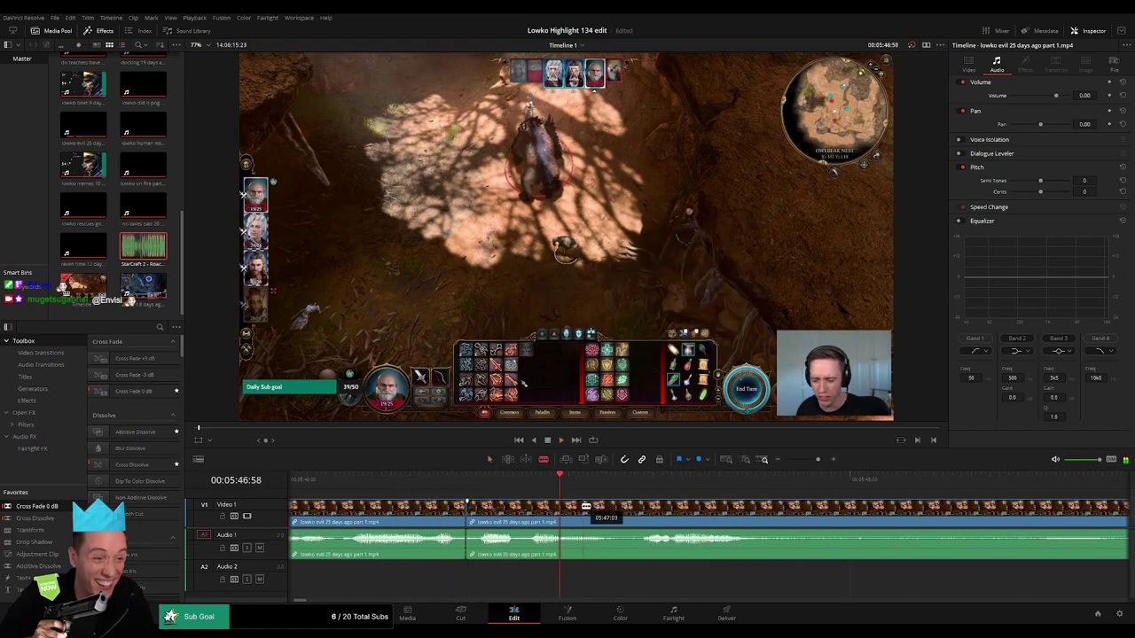
# - Silence the isolated piece's audio and cover it on Audio 2 with StarCraft 2 - Roach Quotes.mp3, trimmed to its length, at volume -23
pyautogui.moveTo(143, 248); pyautogui.dragTo(492, 585)
pyautogui.moveTo(632, 576); pyautogui.dragTo(559, 576)
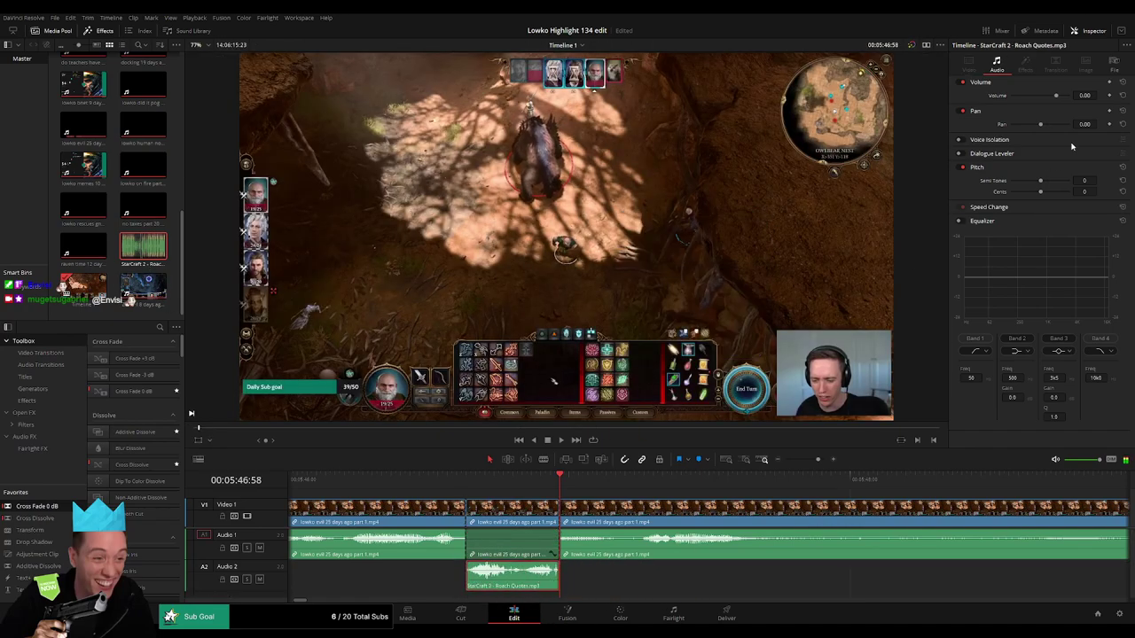
pyautogui.press('Return')
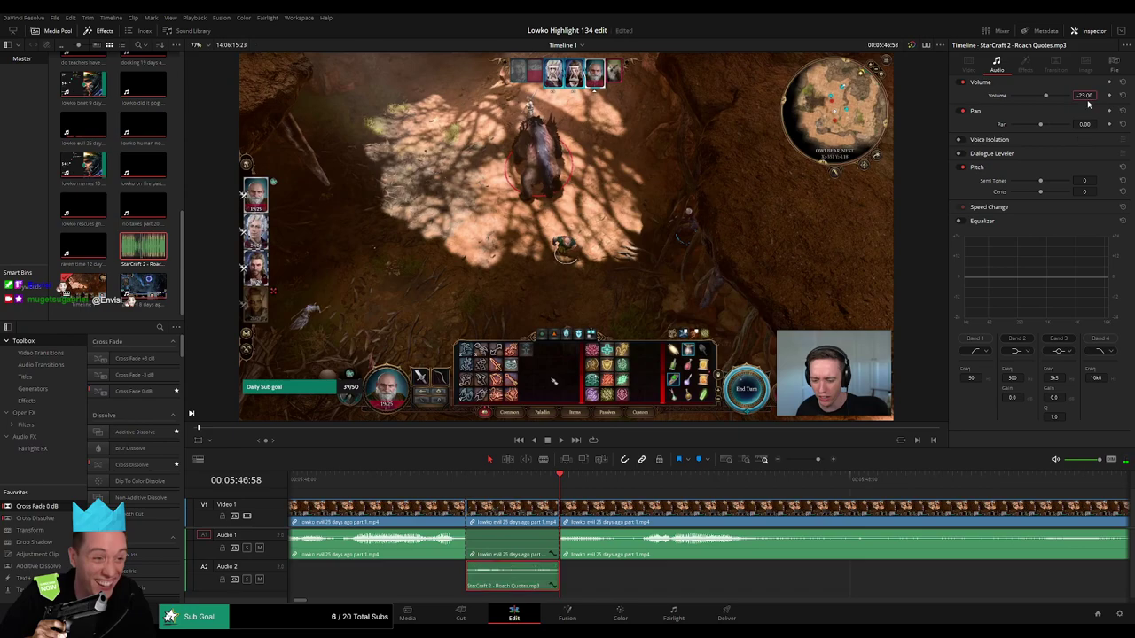
# - Play back the newly covered moment and review the fight from about 05:45 to 06:00 for the next cut
pyautogui.moveTo(818, 459); pyautogui.dragTo(808, 459)
pyautogui.click(666, 480)
pyautogui.press('space')
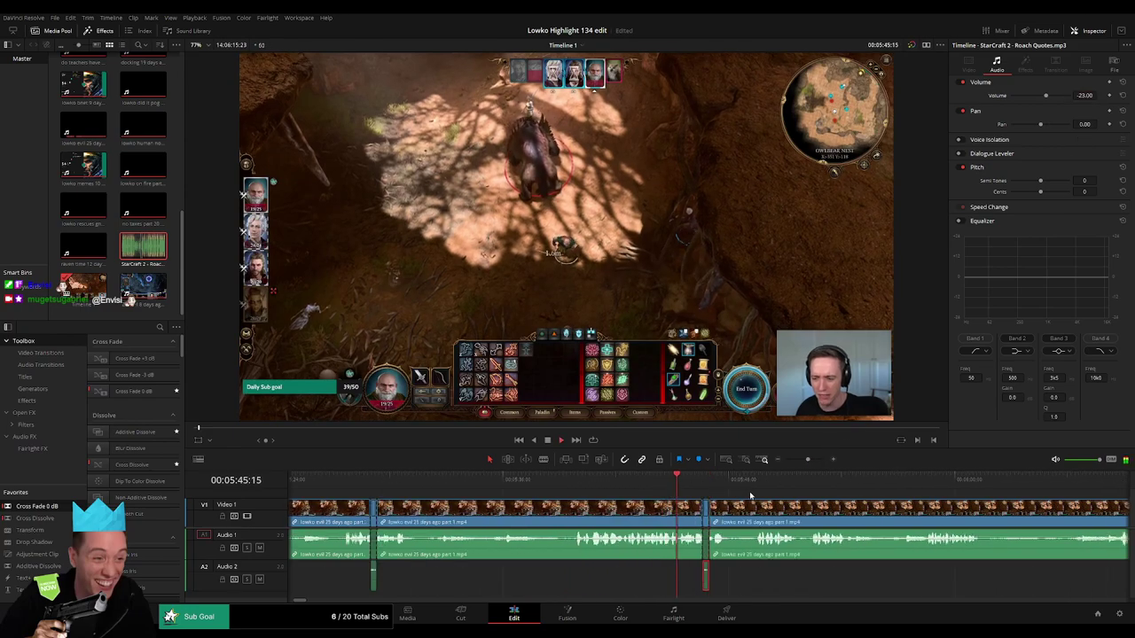
pyautogui.click(751, 496)
pyautogui.moveTo(780, 498); pyautogui.dragTo(605, 499)
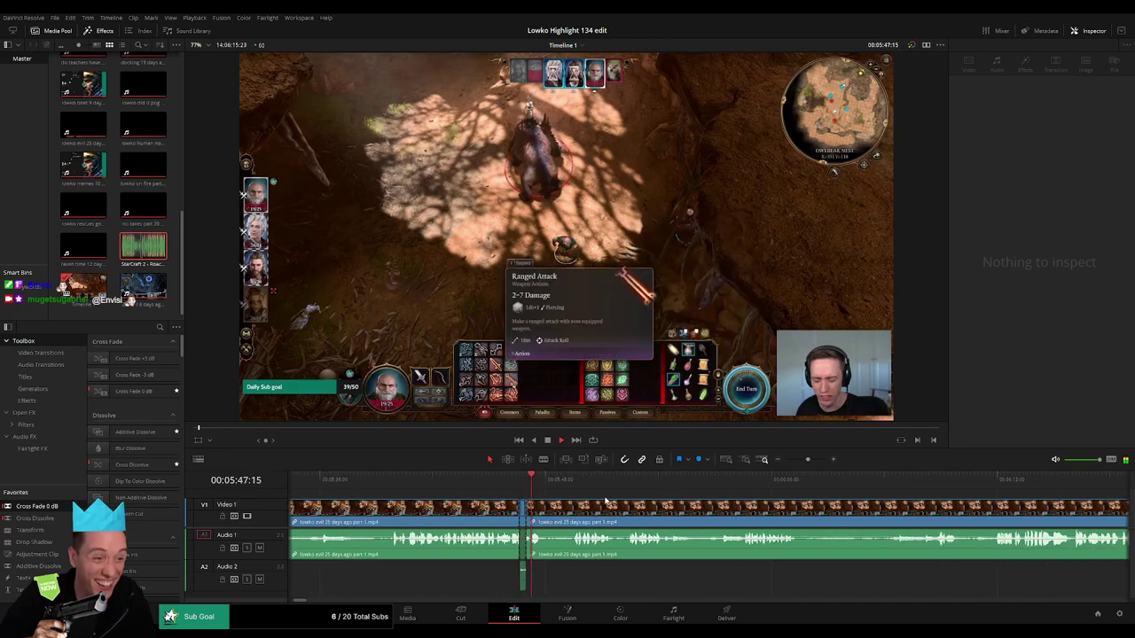
pyautogui.click(568, 487)
pyautogui.moveTo(673, 506); pyautogui.dragTo(550, 503)
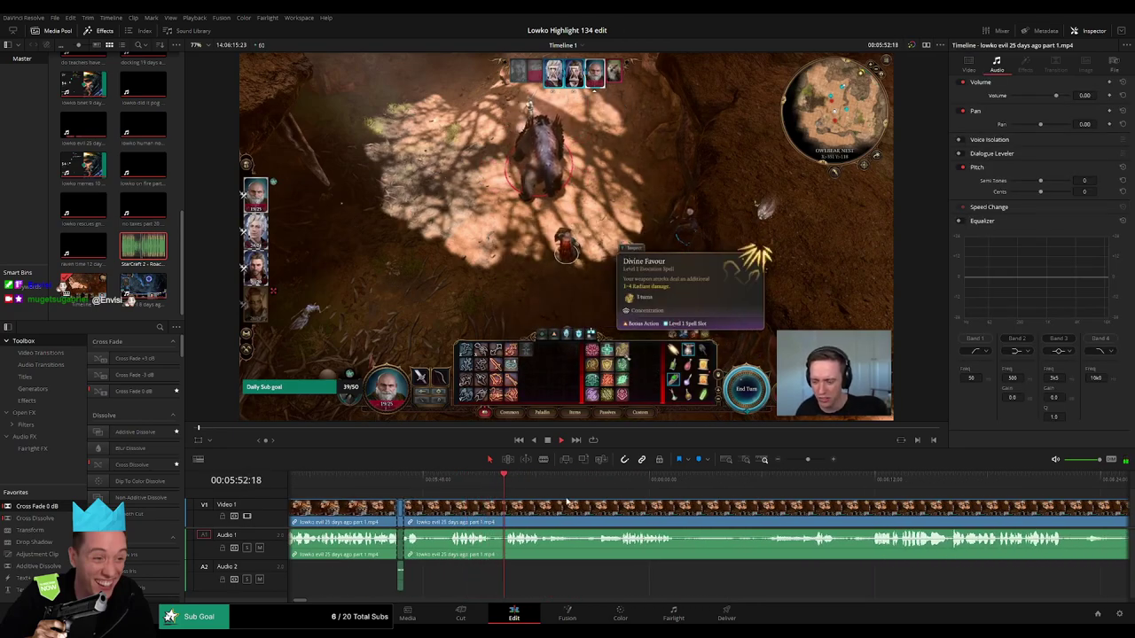
pyautogui.hscroll(2, 554, 503)
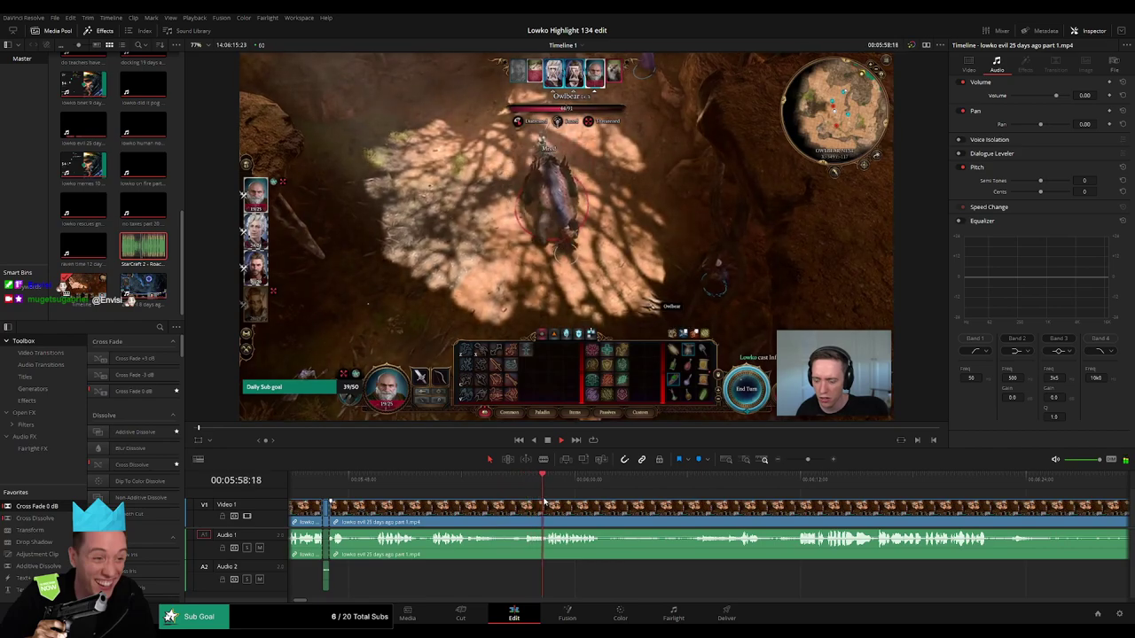
pyautogui.hscroll(2, 532, 503)
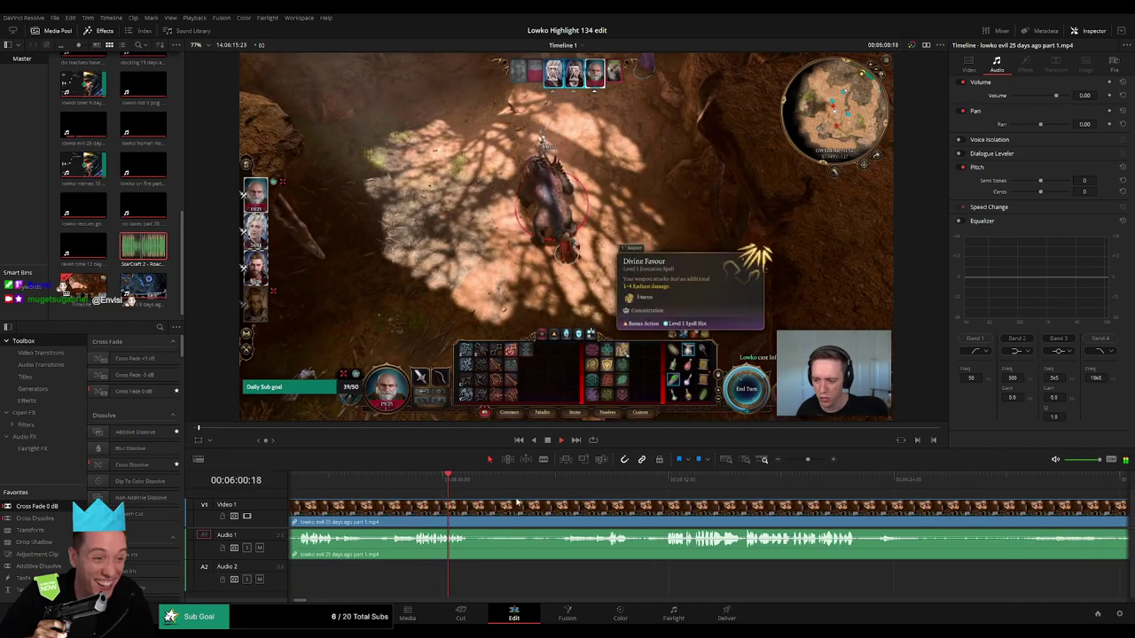
# - Cut out the passage from about 06:01 to 06:10 in the fight and put a cross fade on the audio join
pyautogui.click(479, 512)
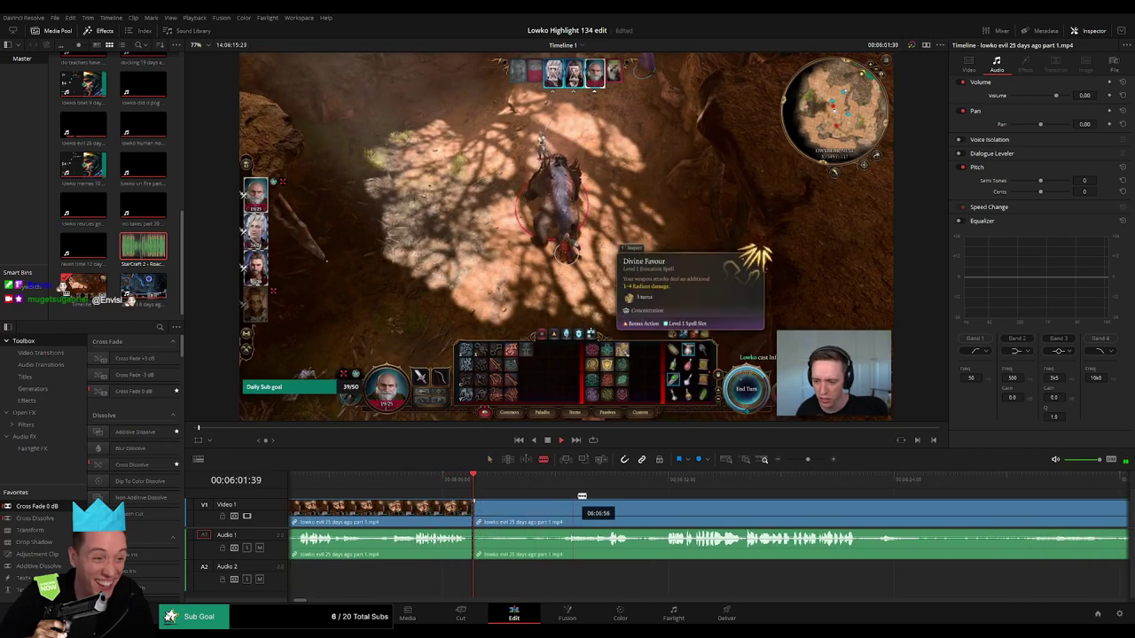
pyautogui.click(574, 483)
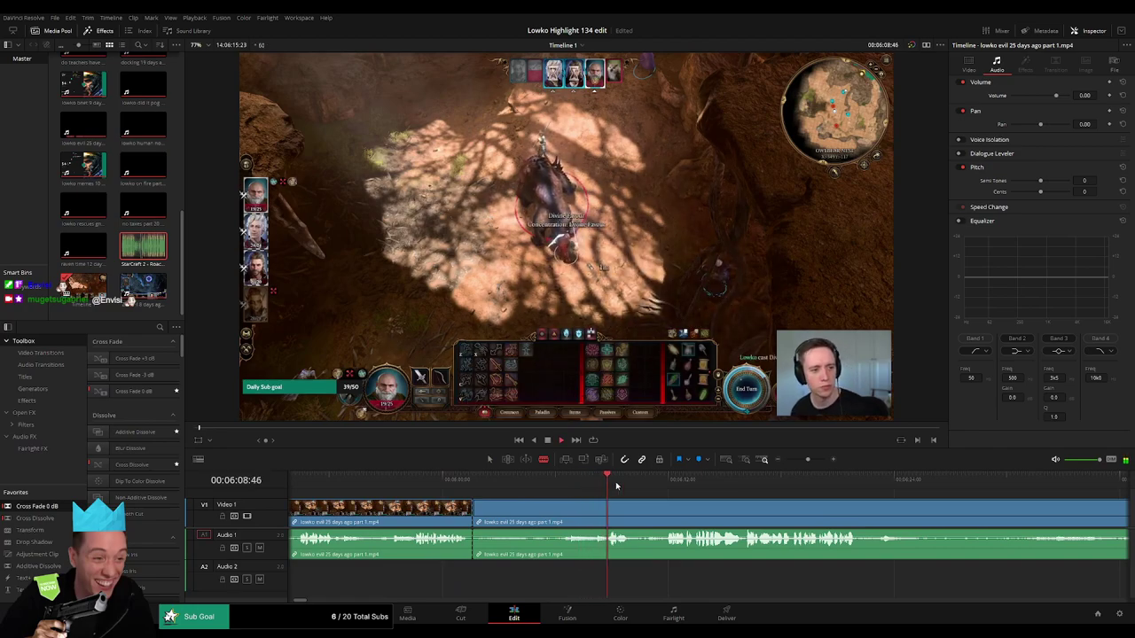
pyautogui.click(663, 480)
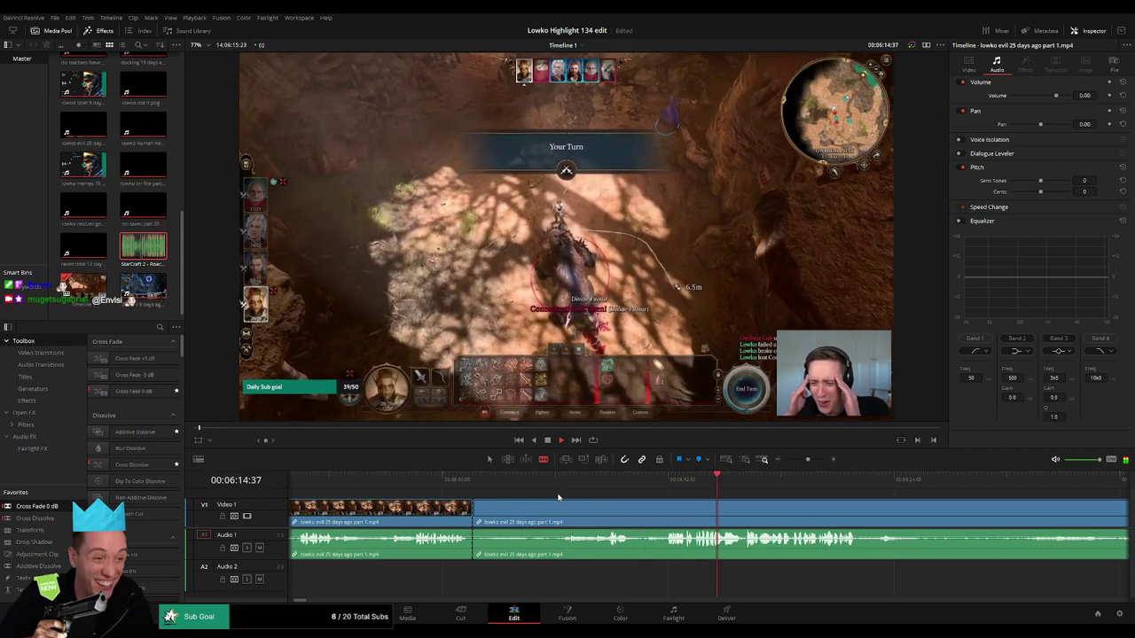
pyautogui.click(632, 482)
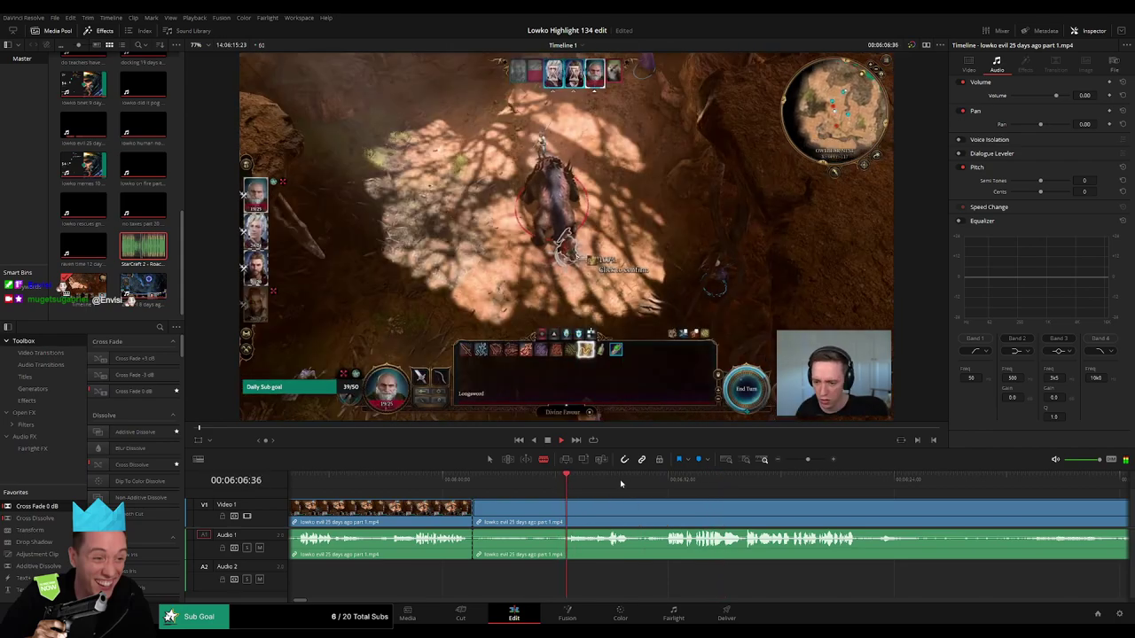
pyautogui.click(645, 521)
pyautogui.press('a')
pyautogui.click(594, 521)
pyautogui.press('Delete')
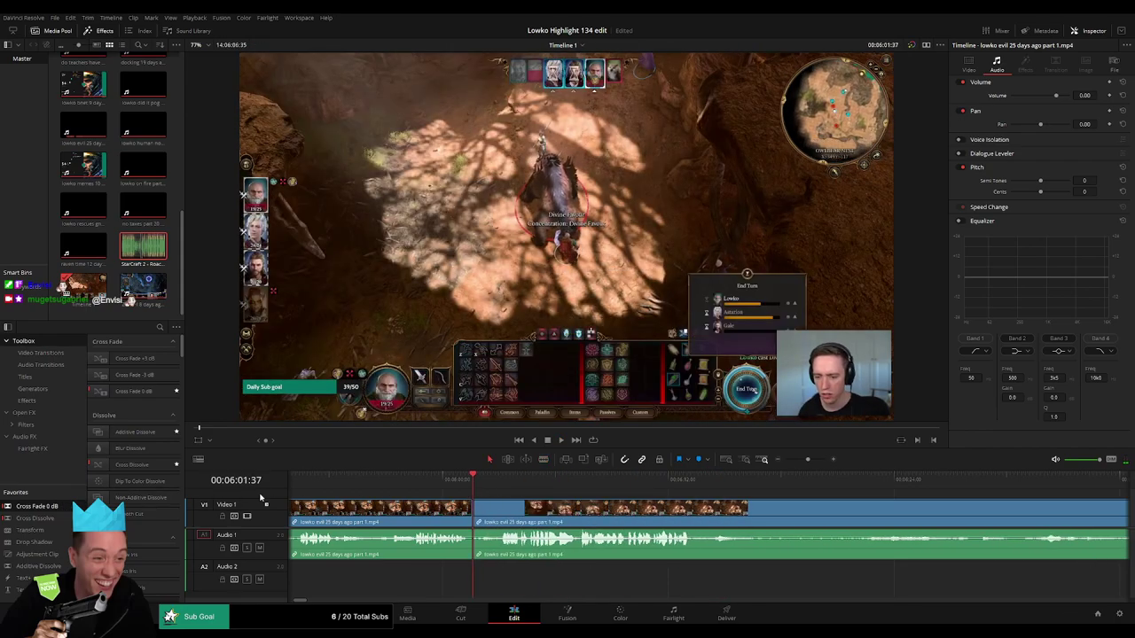
pyautogui.press('space')
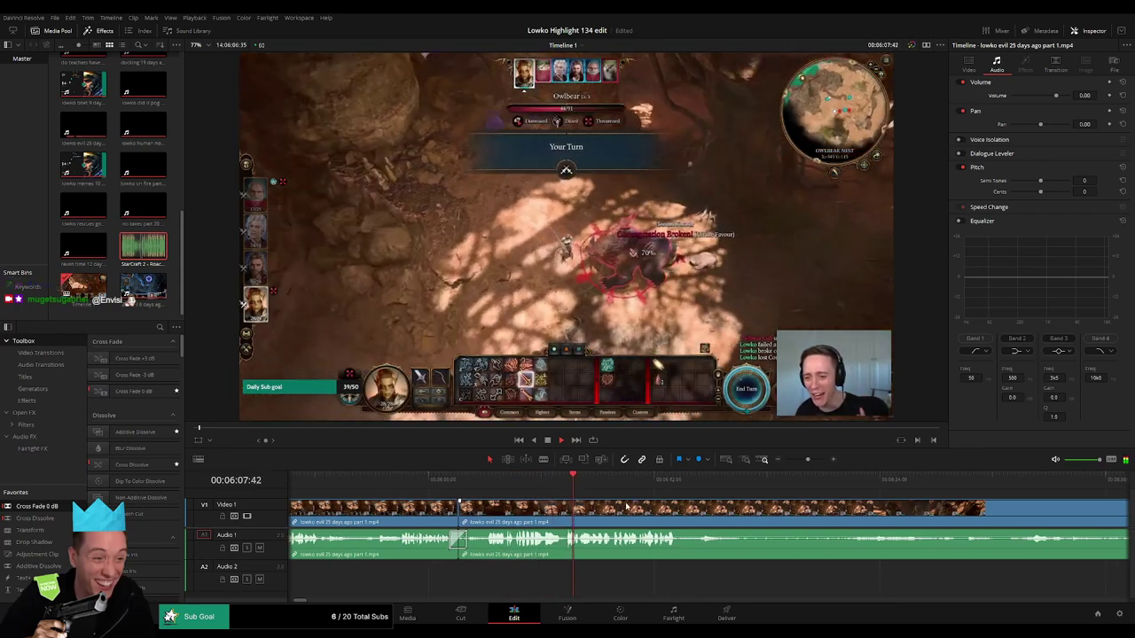
# - Review the fight past the new join and split the clip at about 06:18, after the attack on the Owlbear
pyautogui.hscroll(1, 576, 503)
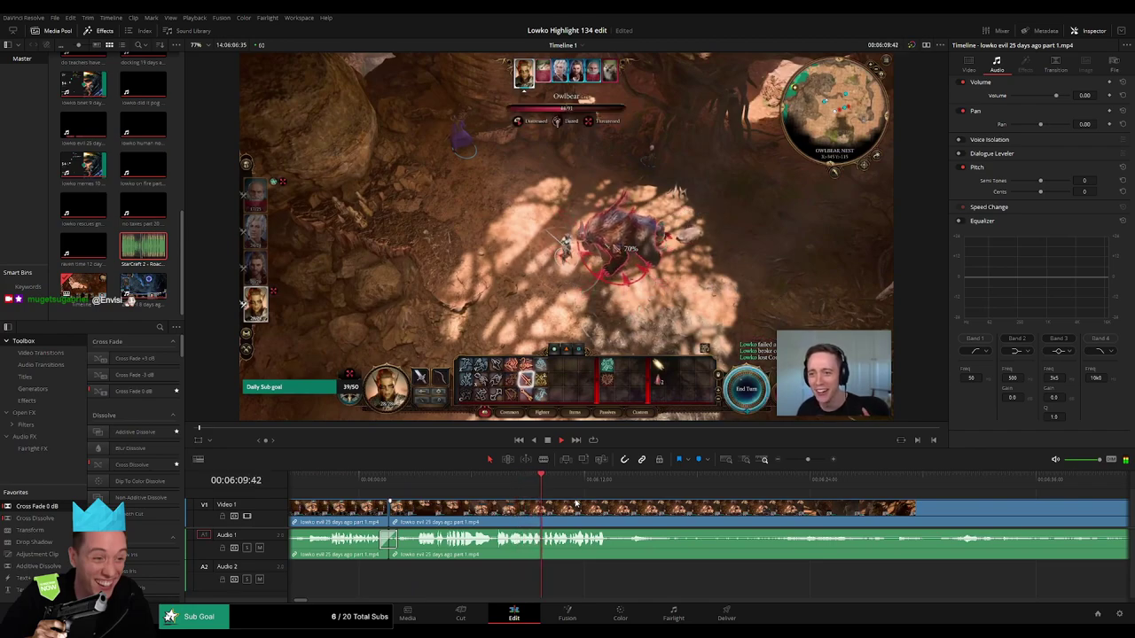
pyautogui.hscroll(3, 576, 504)
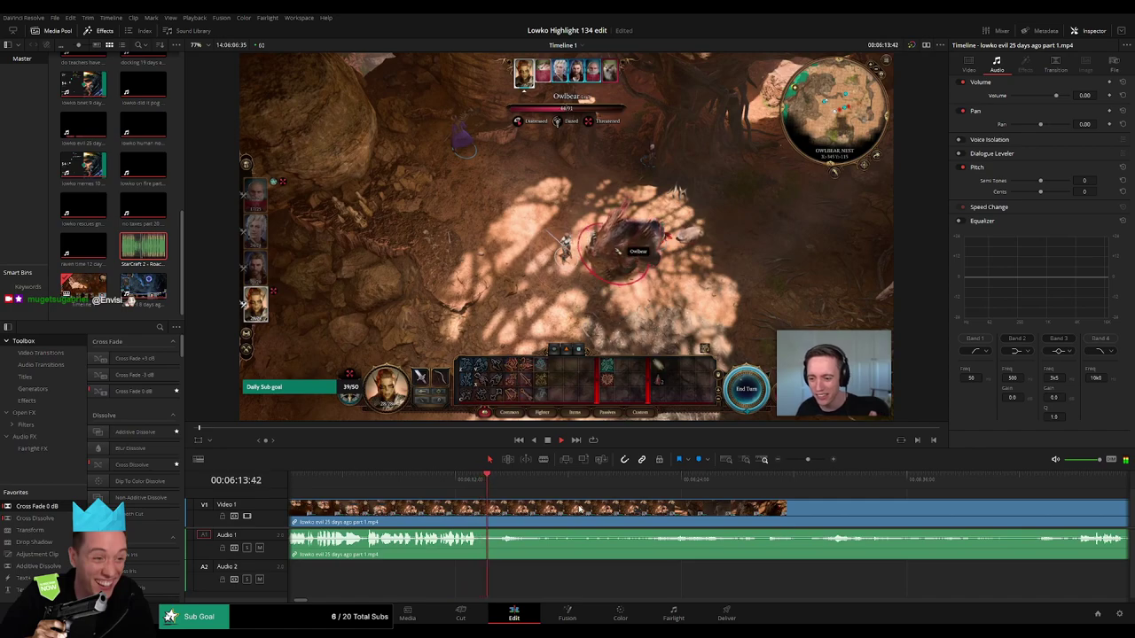
pyautogui.hscroll(2, 581, 507)
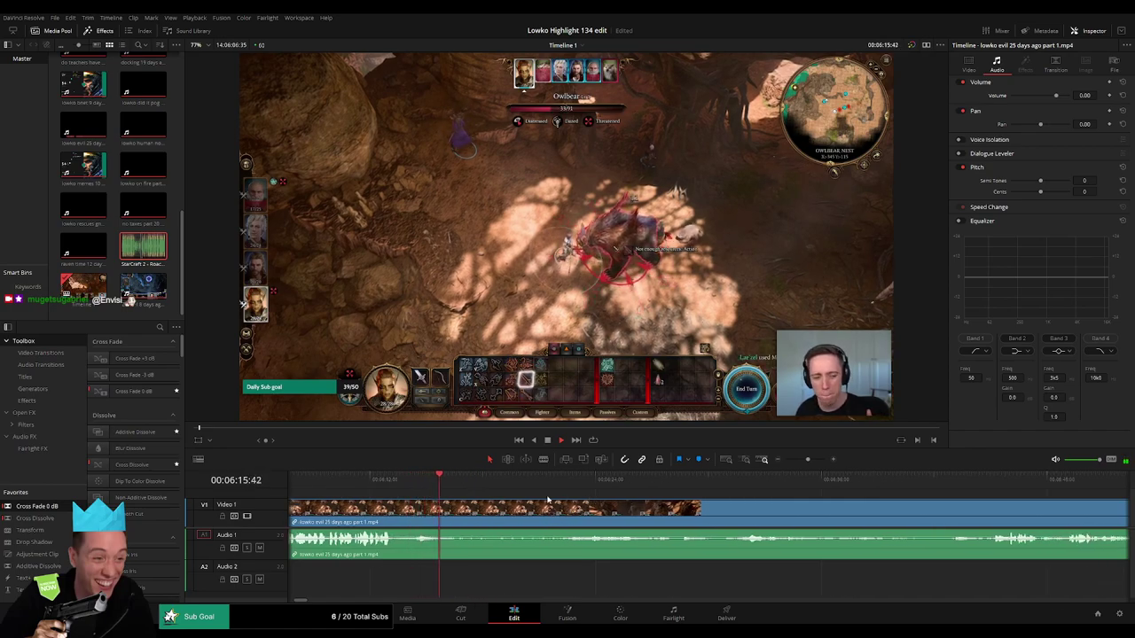
pyautogui.press('b')
pyautogui.click(463, 510)
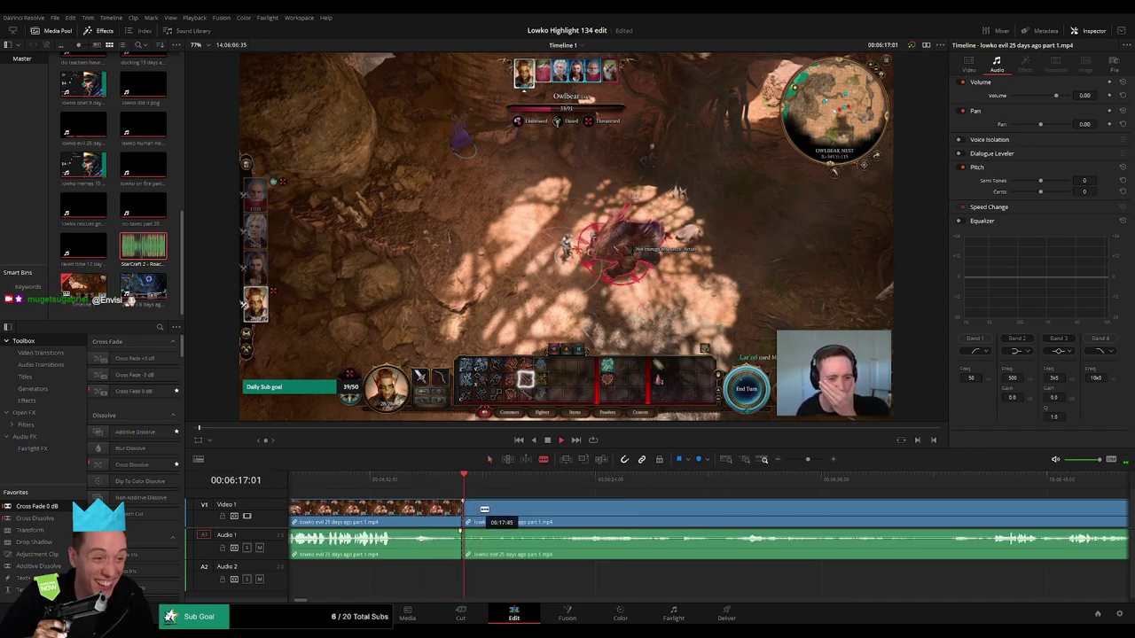
pyautogui.hotkey('ctrl', 'z')
pyautogui.click(486, 514)
# - Scan the footage from about 06:23 to 06:46, through the Owlbear's cutscene and turn, for the end of the dead passage
pyautogui.click(584, 477)
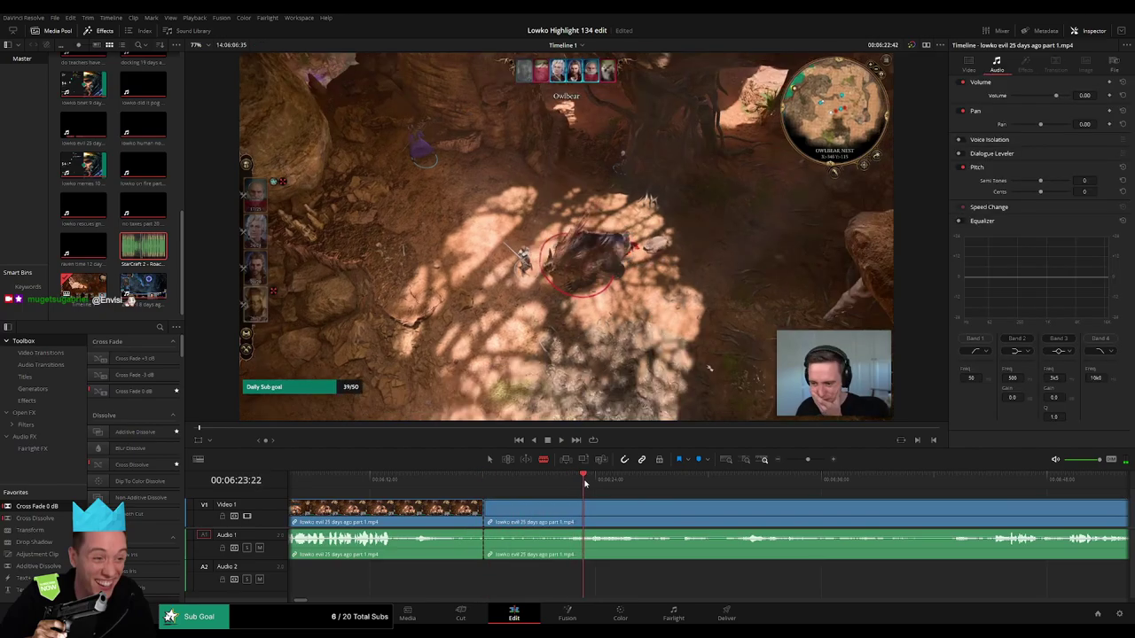
pyautogui.click(665, 480)
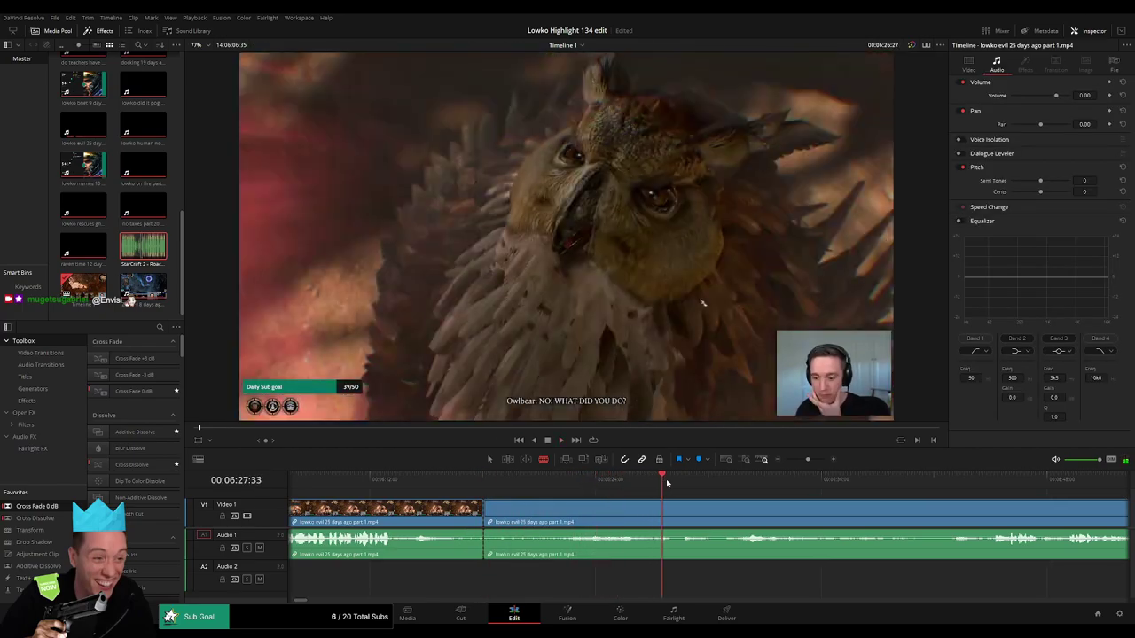
pyautogui.click(644, 479)
pyautogui.click(628, 480)
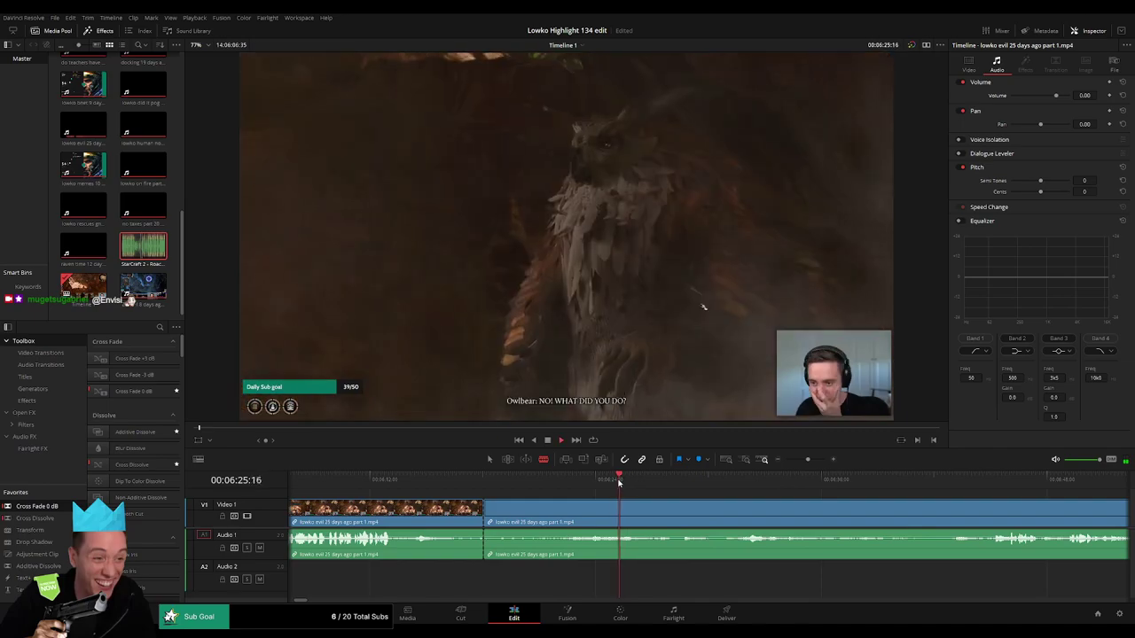
pyautogui.click(595, 480)
pyautogui.click(712, 479)
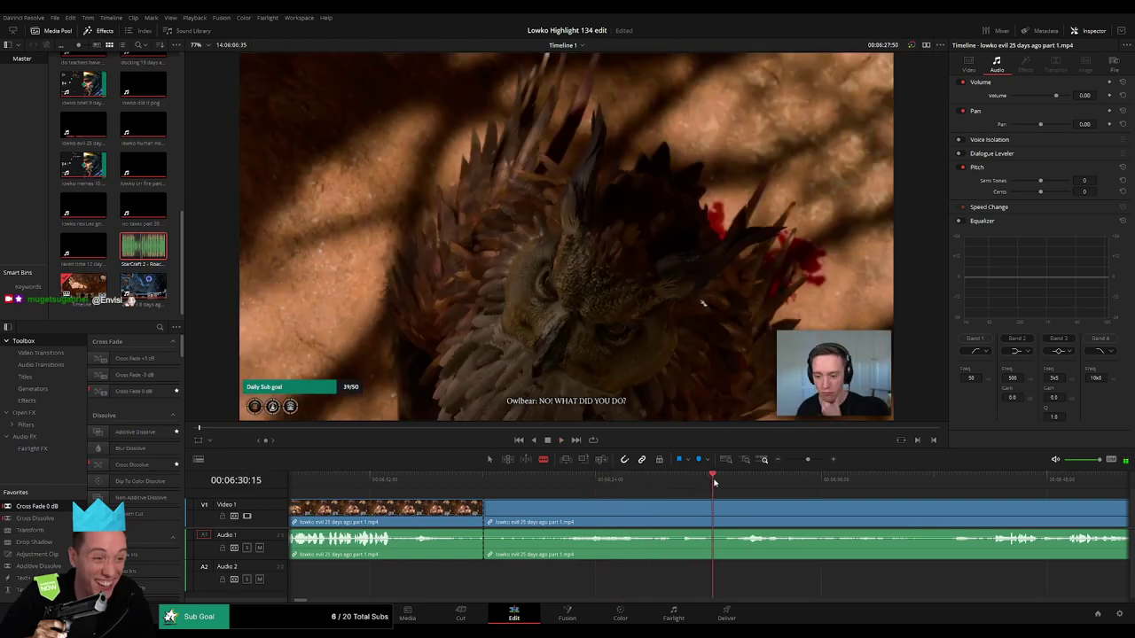
pyautogui.click(725, 479)
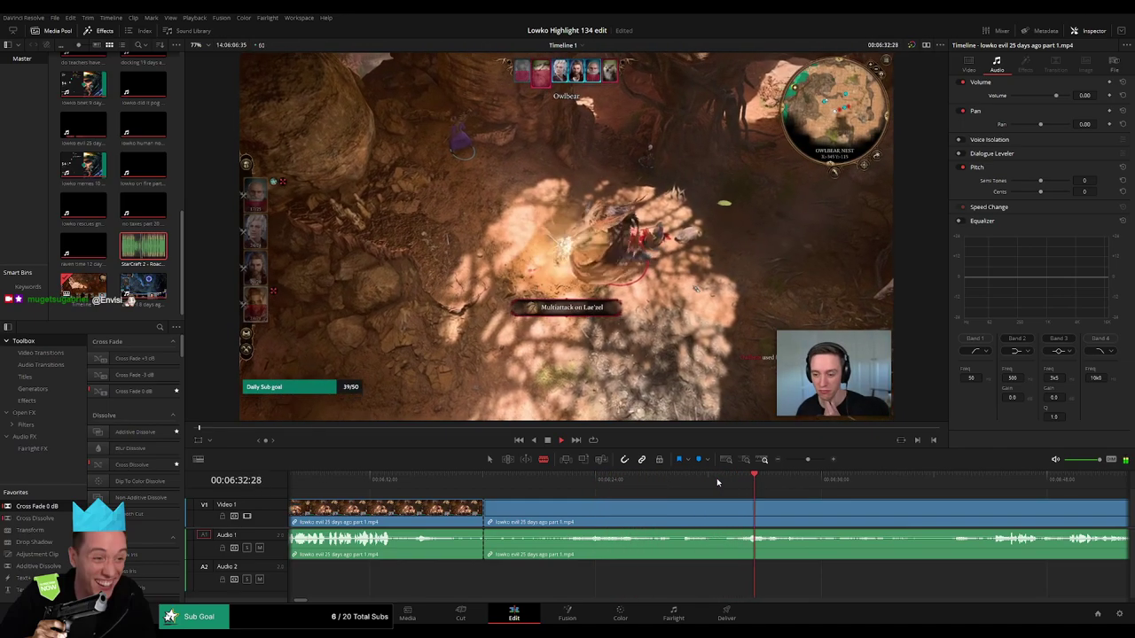
pyautogui.hscroll(3, 793, 499)
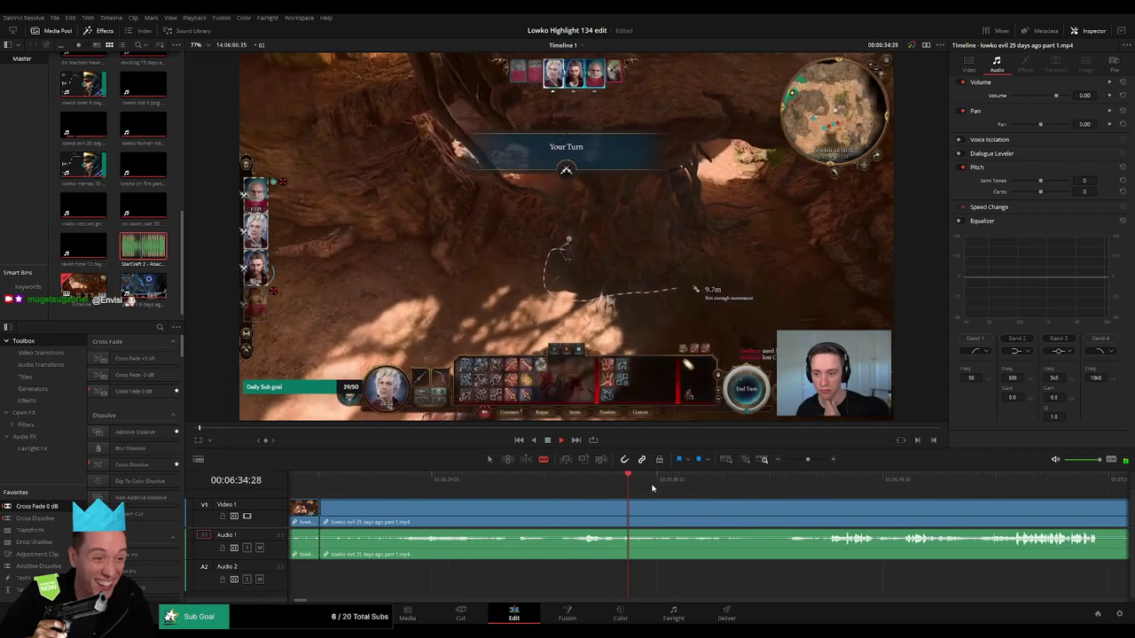
pyautogui.click(730, 482)
pyautogui.click(751, 479)
pyautogui.click(801, 479)
pyautogui.click(820, 480)
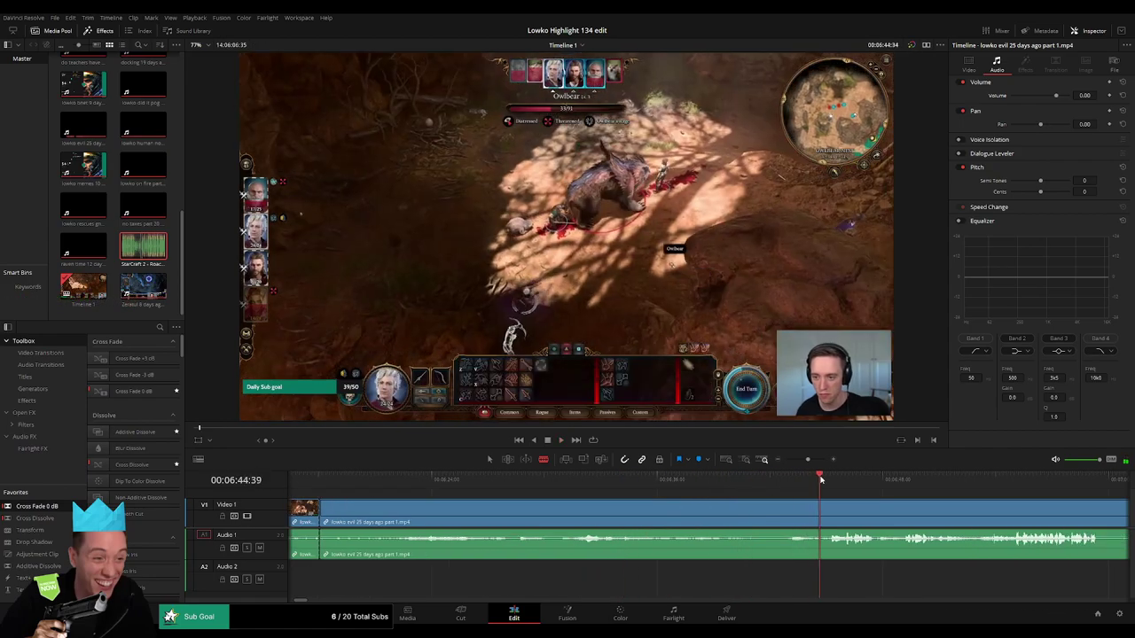
pyautogui.moveTo(849, 498); pyautogui.dragTo(581, 489)
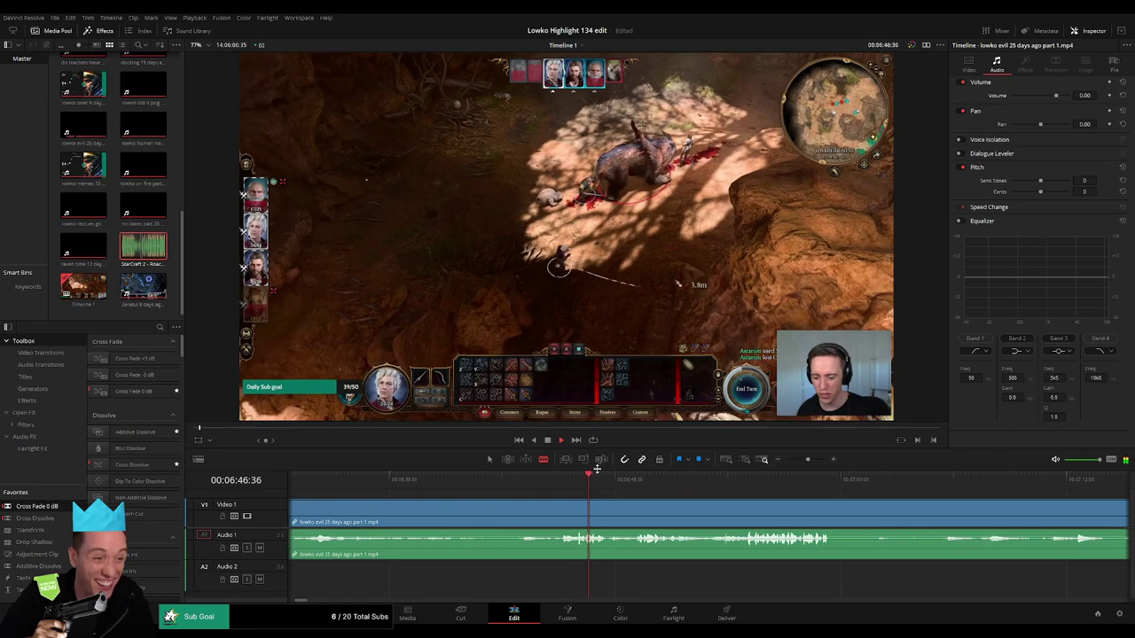
# - Split the clip at about 06:45, remove the piece back to the previous split and put a cross fade on the audio join
pyautogui.click(557, 505)
pyautogui.press('a')
pyautogui.click(530, 508)
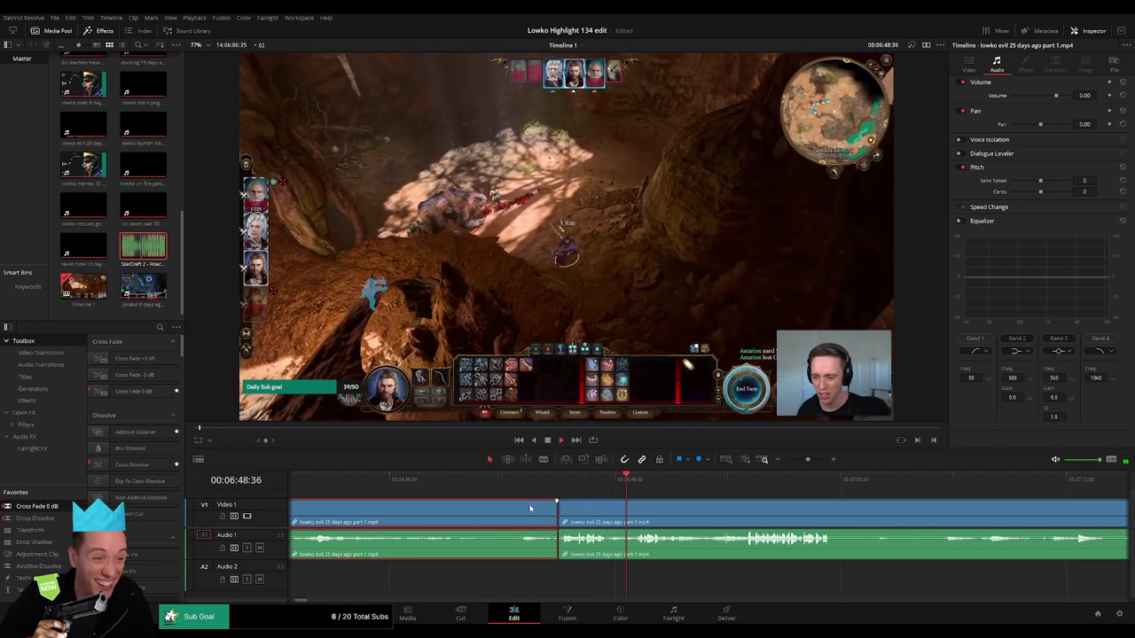
pyautogui.press('BackSpace')
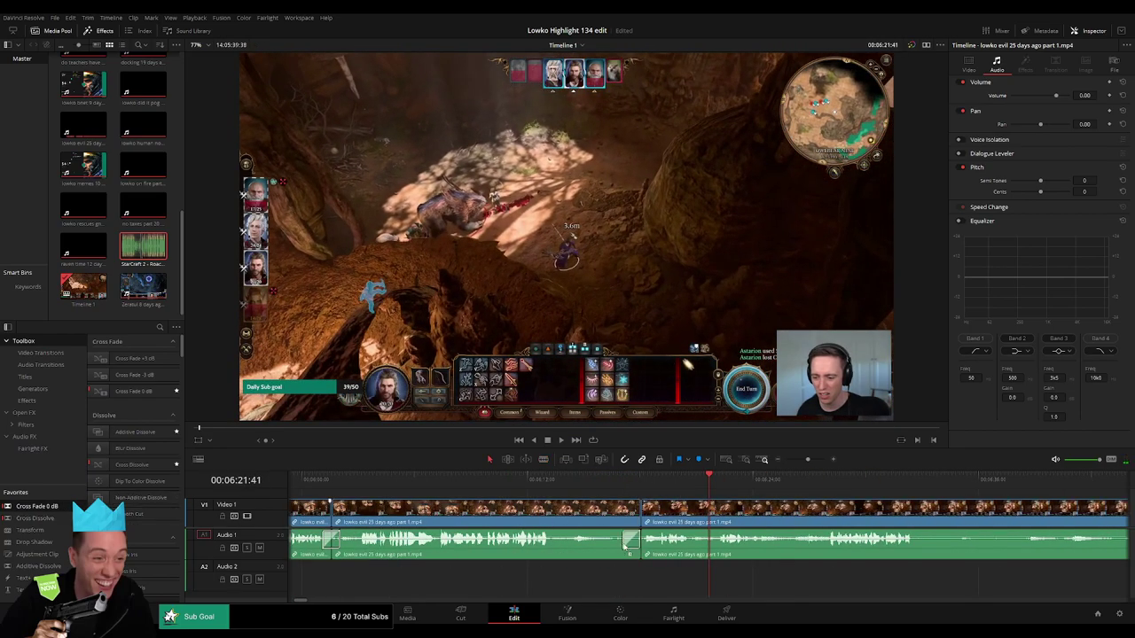
# - Play back the fight across the new join and split the clip at about 06:33, where the talking stops
pyautogui.click(643, 498)
pyautogui.press('space')
pyautogui.moveTo(747, 507); pyautogui.dragTo(561, 505)
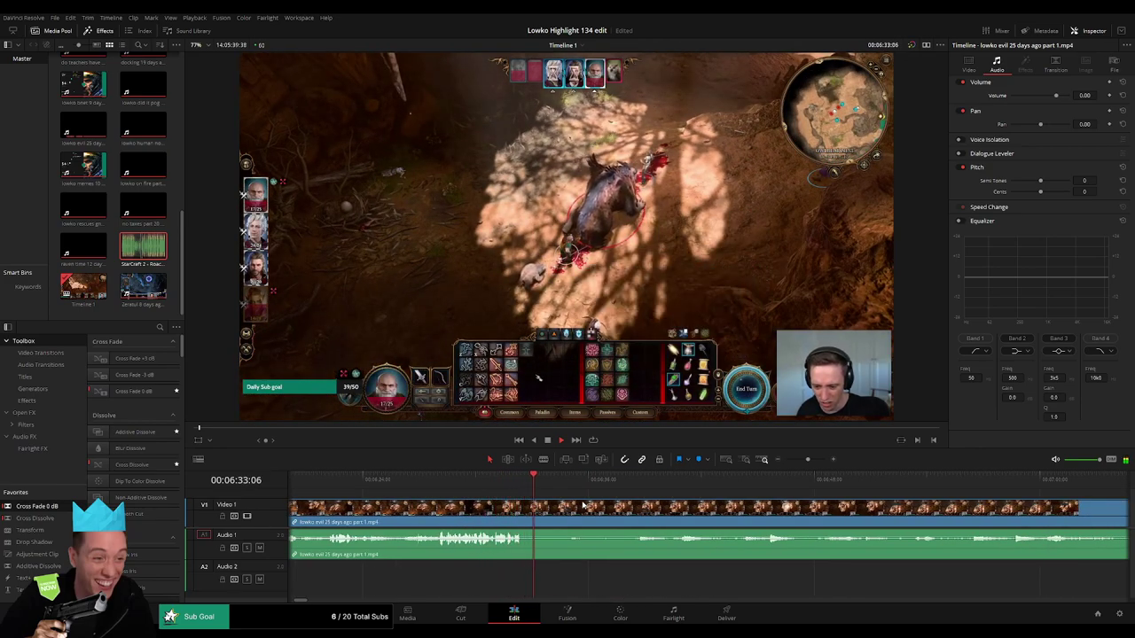
pyautogui.press('b')
pyautogui.click(528, 509)
# - Scan the fight footage from about 06:38 to 07:01 for the end of the dead passage
pyautogui.click(653, 478)
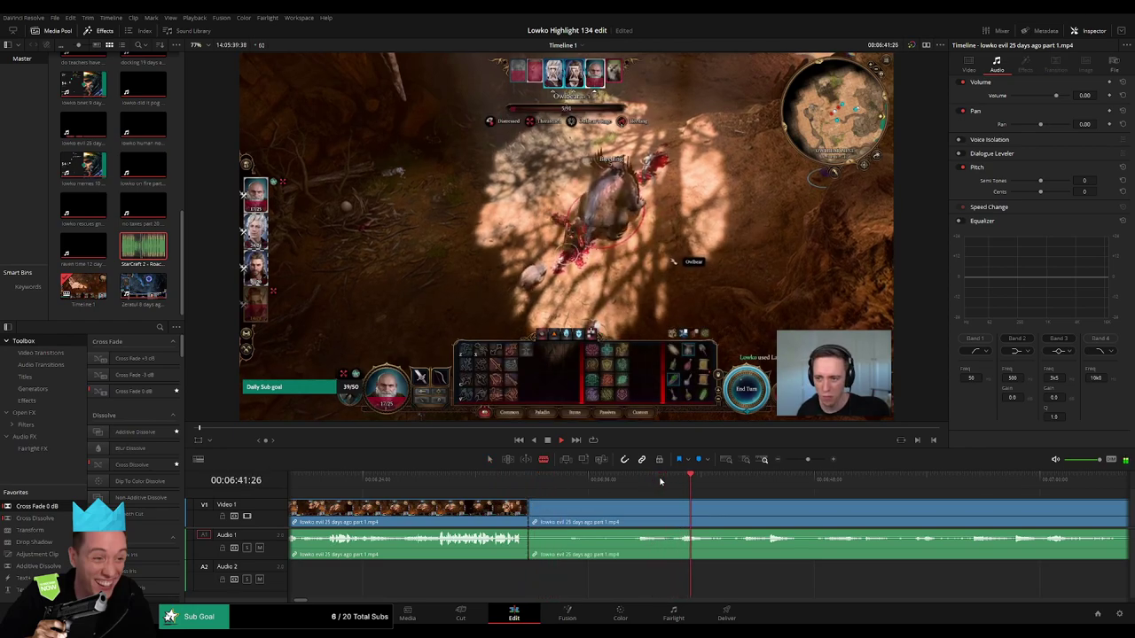
pyautogui.click(752, 478)
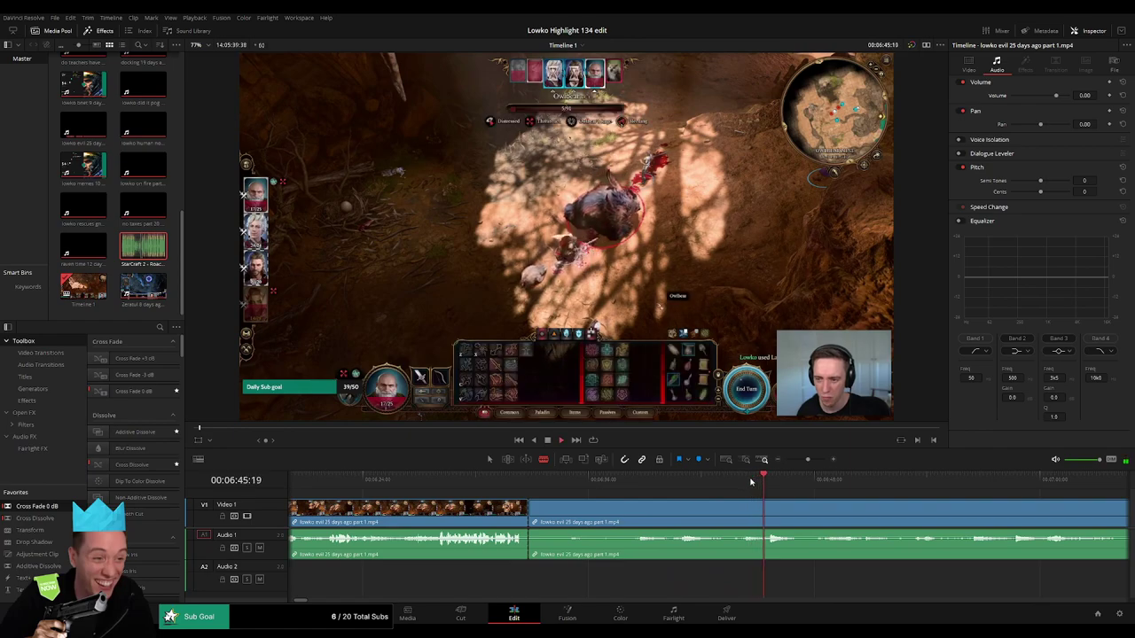
pyautogui.click(822, 481)
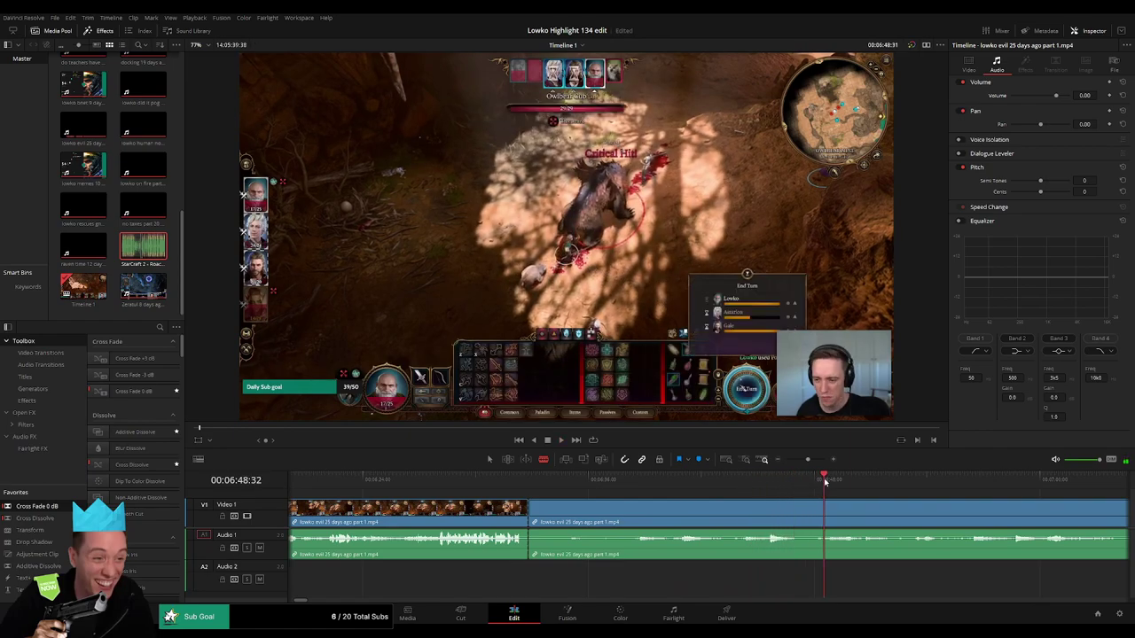
pyautogui.moveTo(843, 501); pyautogui.dragTo(634, 485)
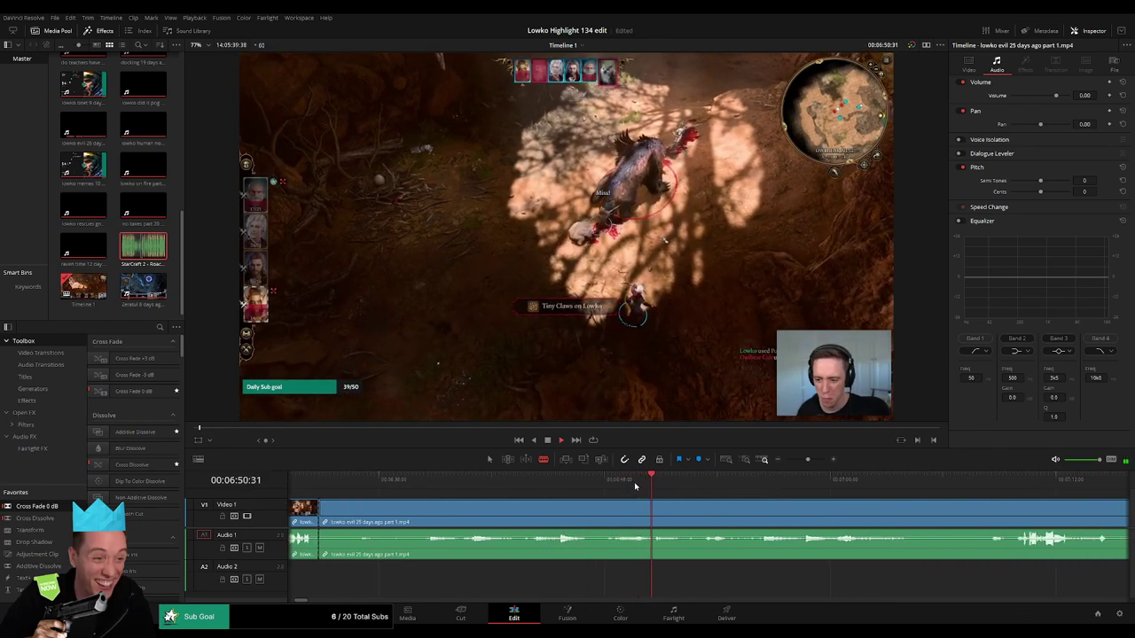
pyautogui.click(715, 479)
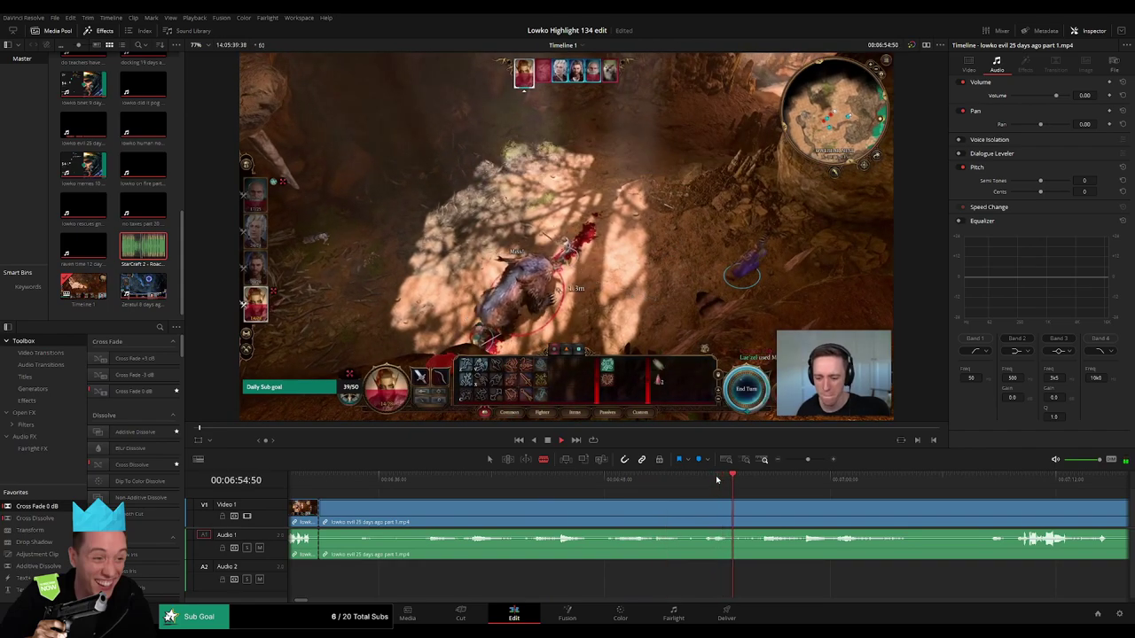
pyautogui.click(861, 478)
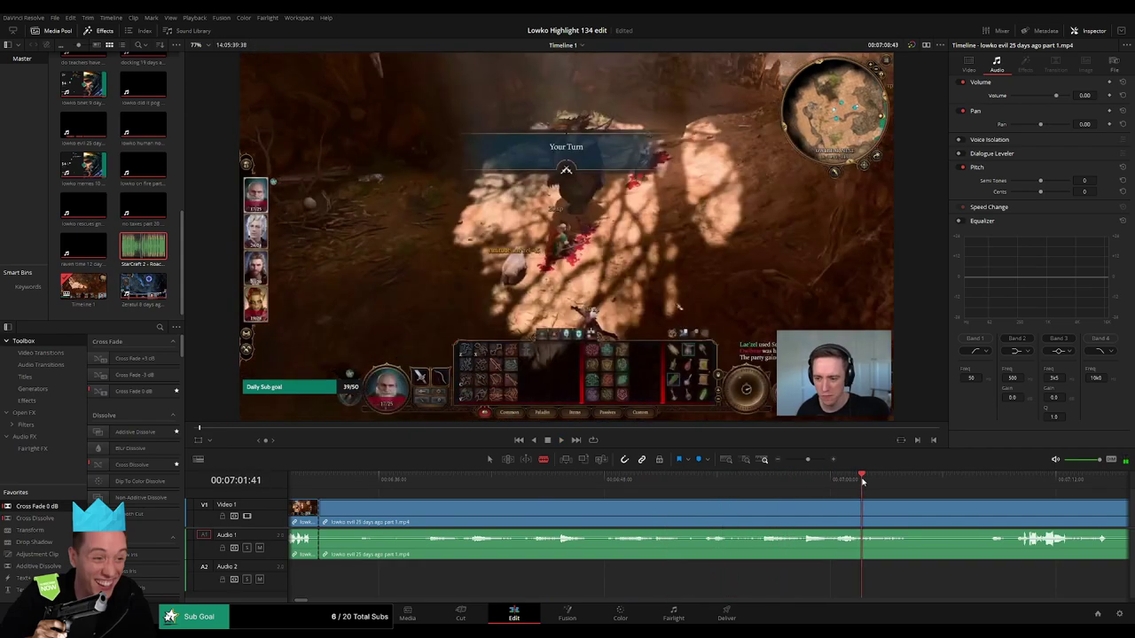
pyautogui.click(700, 476)
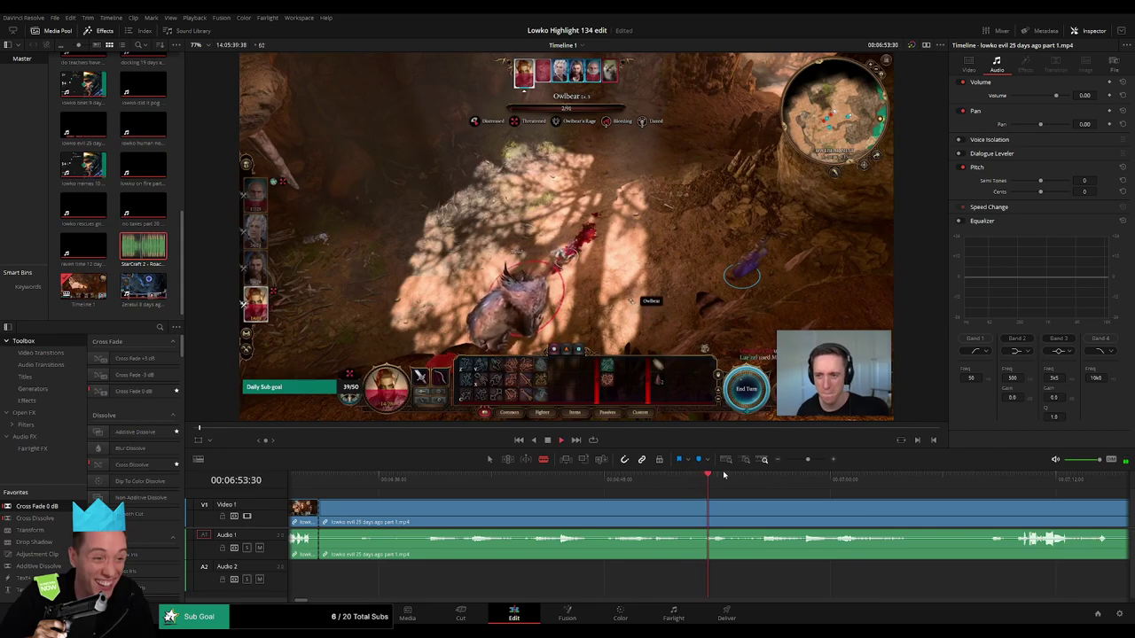
# - Split the clip at about 06:55, remove the piece back to the previous split and put a cross fade on the audio join
pyautogui.click(744, 509)
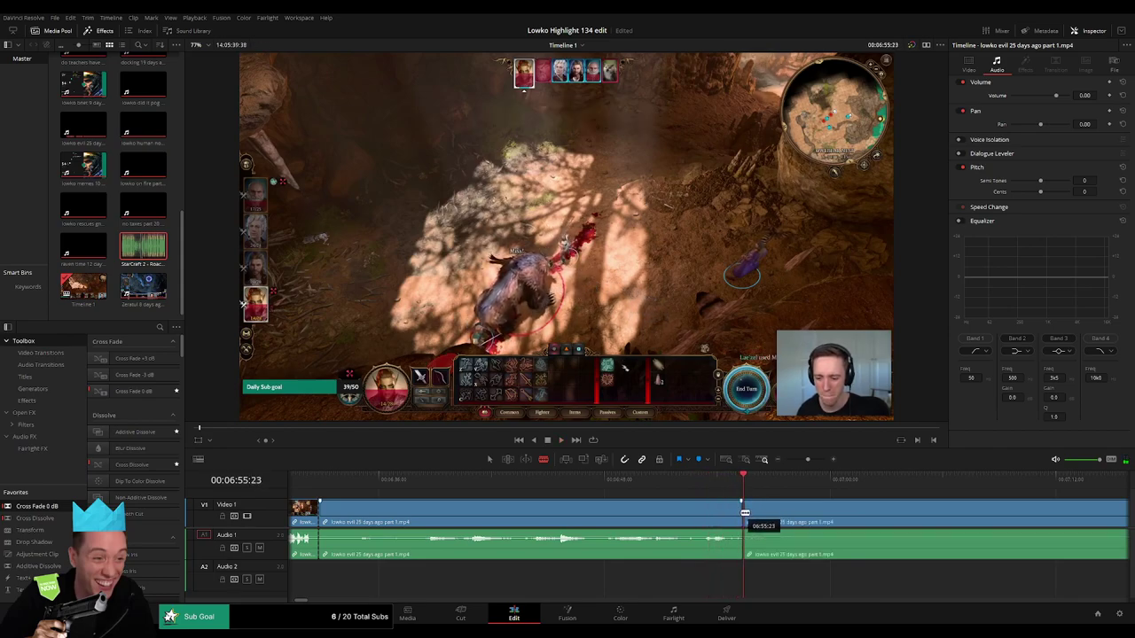
pyautogui.press('a')
pyautogui.click(685, 518)
pyautogui.press('Delete')
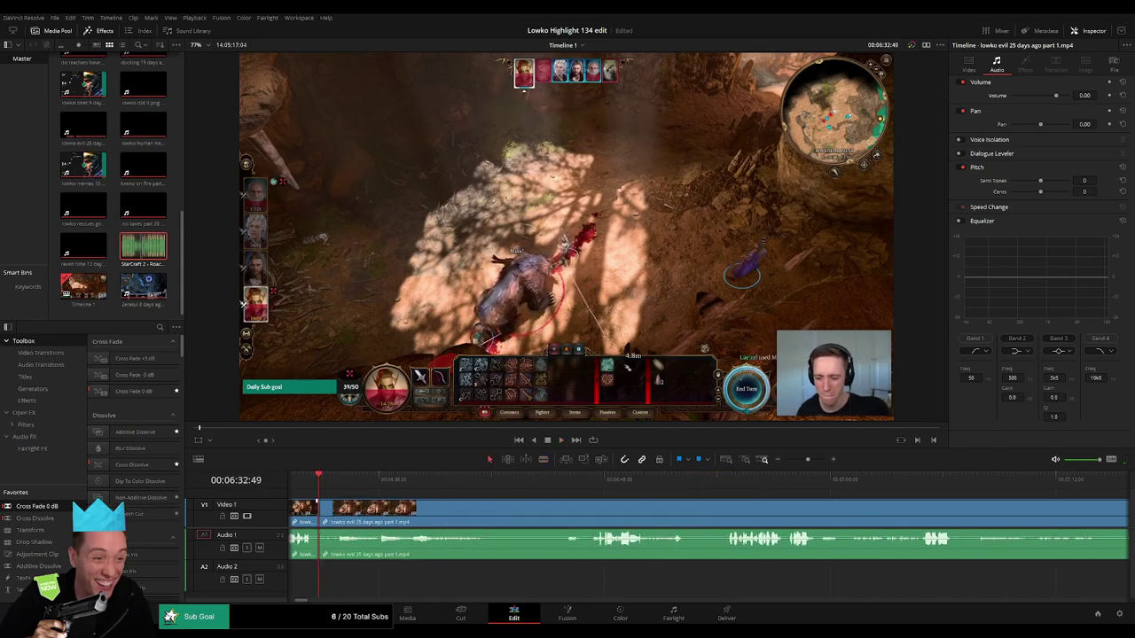
pyautogui.press('space')
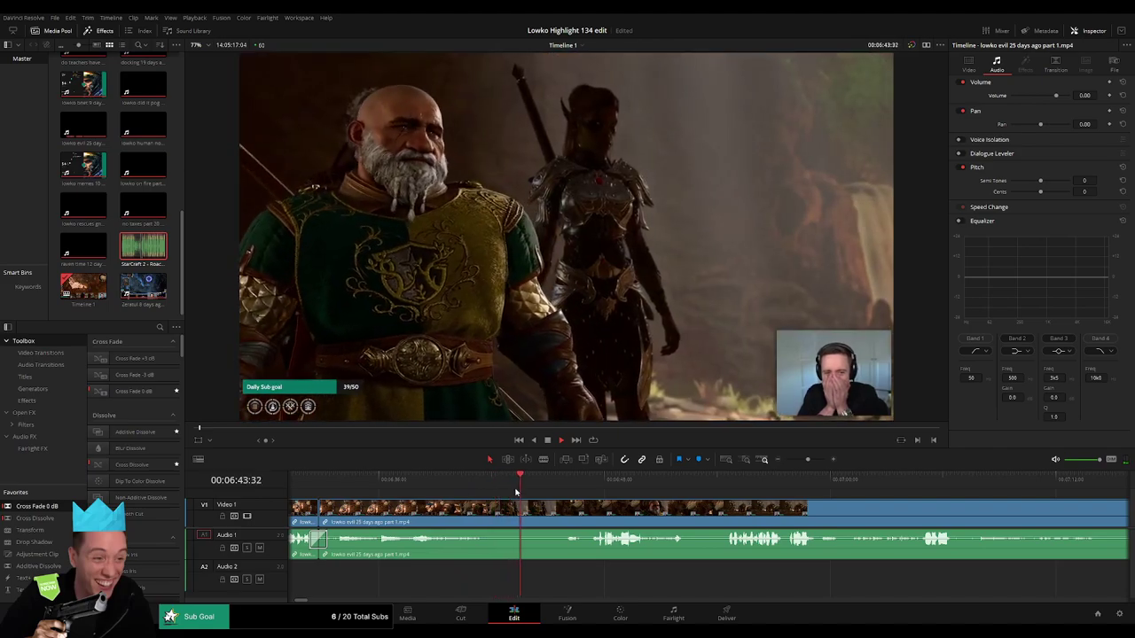
# - Play through the Owlbear cub cutscene and split the clip on both sides of the short spoken moment just before 06:56
pyautogui.click(556, 479)
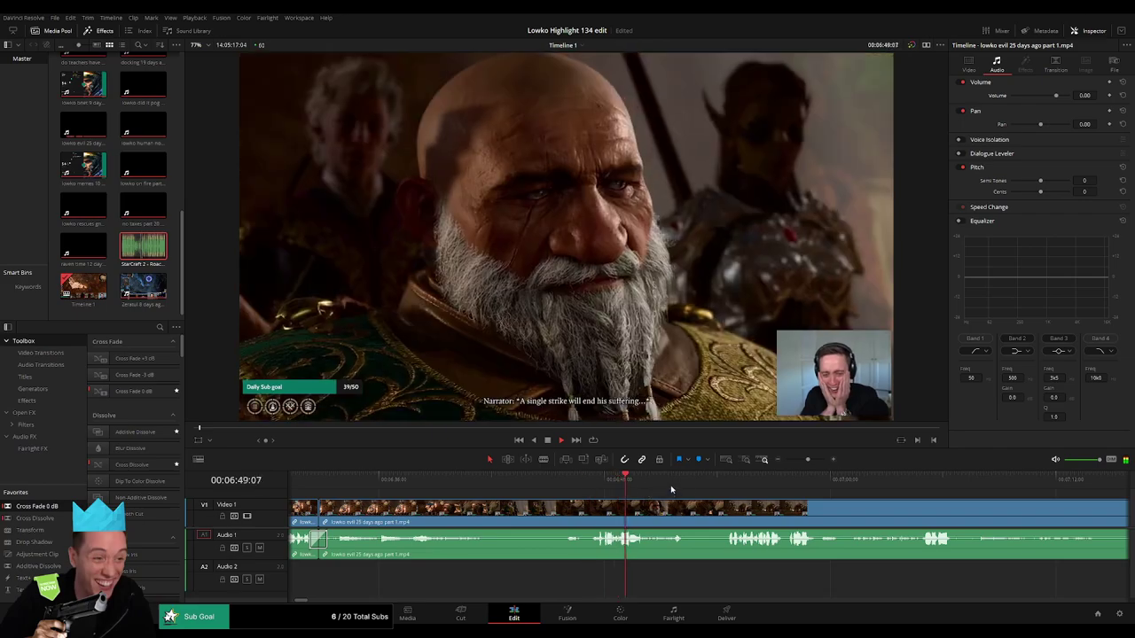
pyautogui.moveTo(663, 493); pyautogui.dragTo(486, 494)
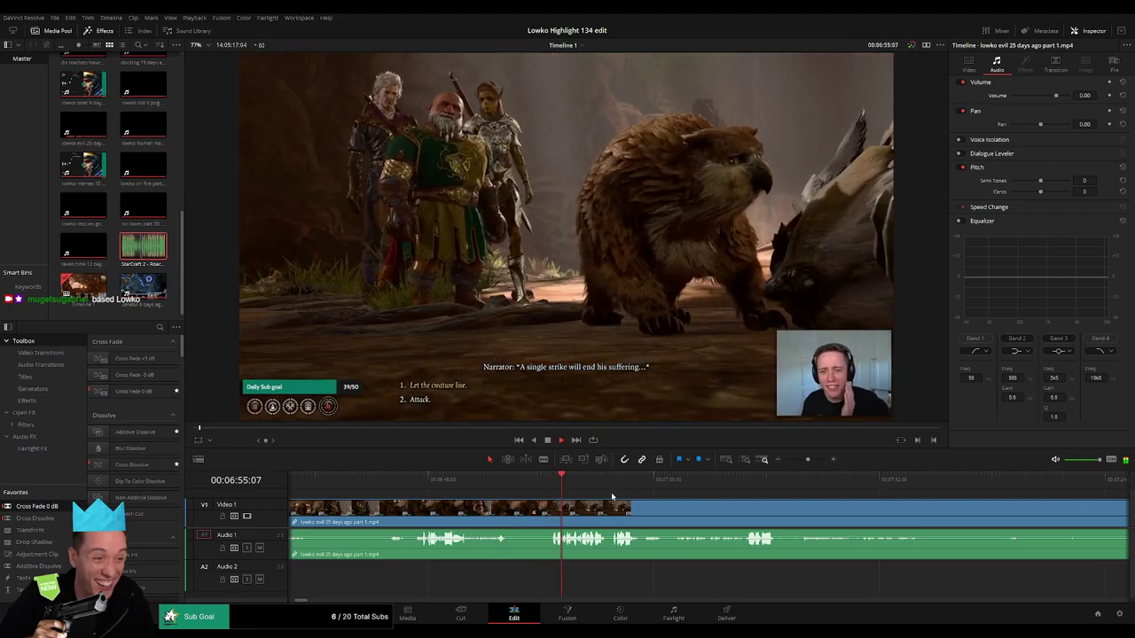
pyautogui.hscroll(1, 612, 496)
pyautogui.click(813, 460)
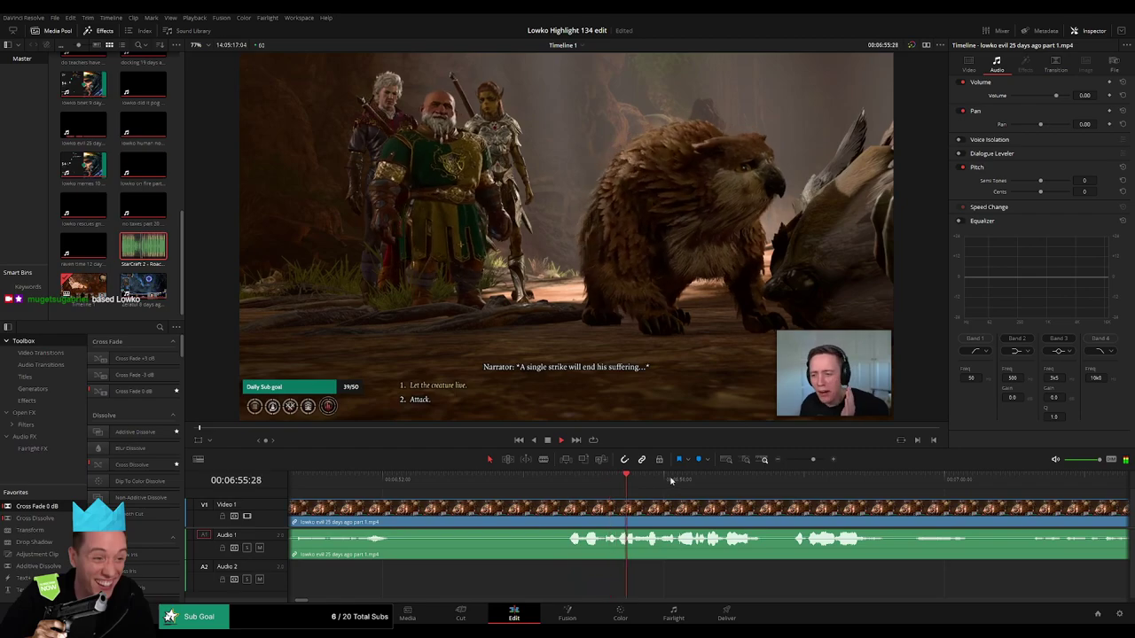
pyautogui.press('b')
pyautogui.click(651, 513)
pyautogui.press('a')
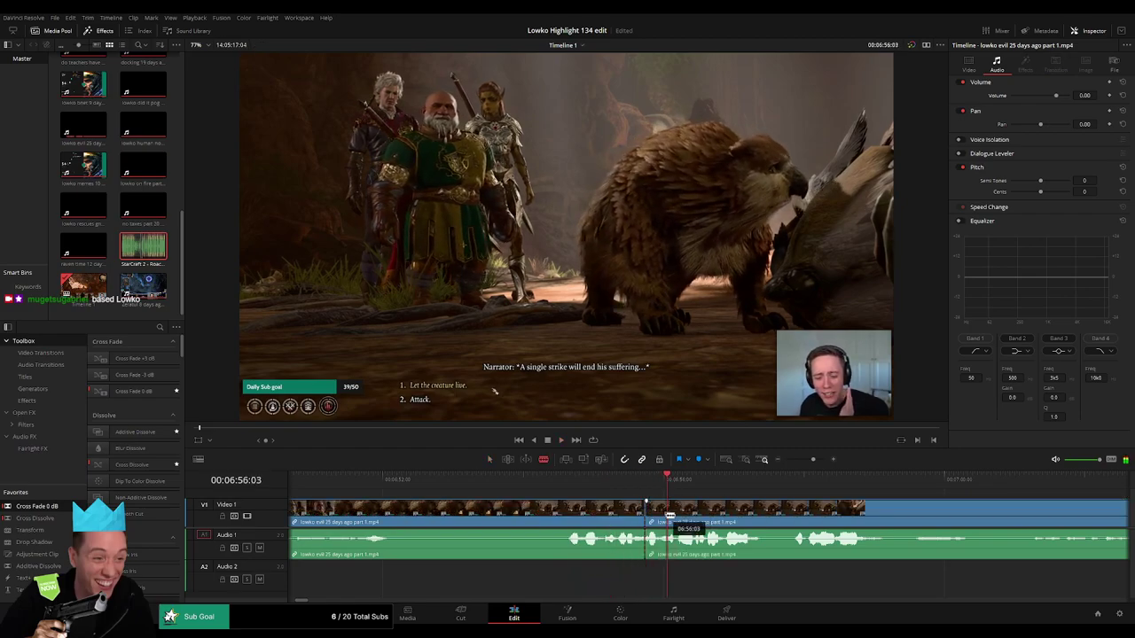
# - Cover the short spoken moment with the StarCraft 2 - Roach Quotes.mp3 sound on Audio 2, trimmed to its length, at volume -23.00
pyautogui.moveTo(240, 326); pyautogui.dragTo(666, 574)
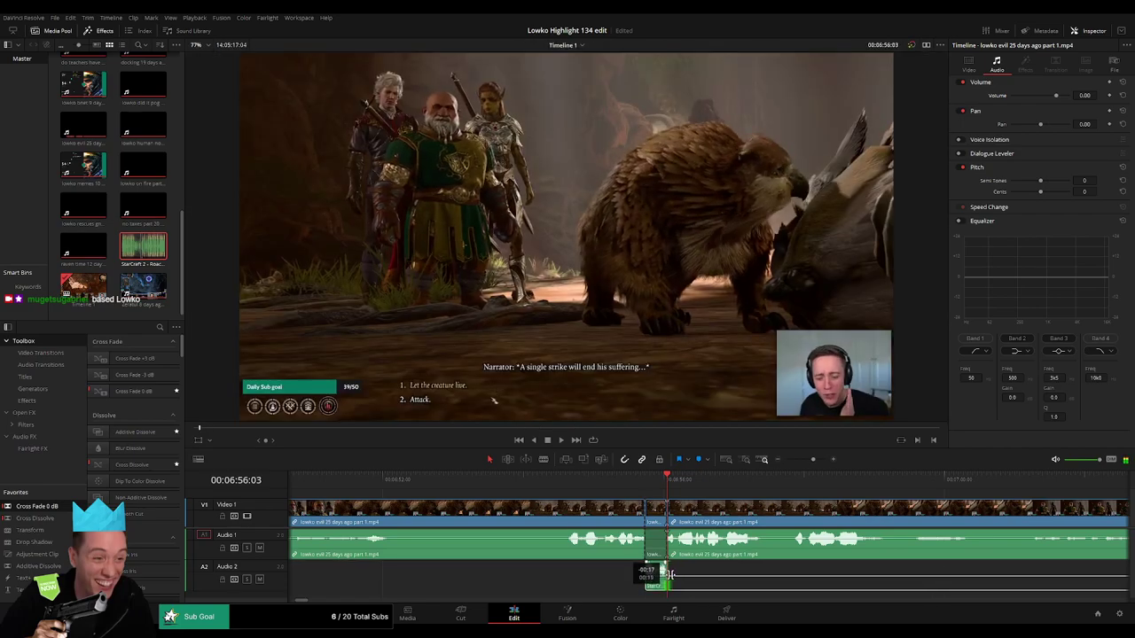
pyautogui.click(1075, 108)
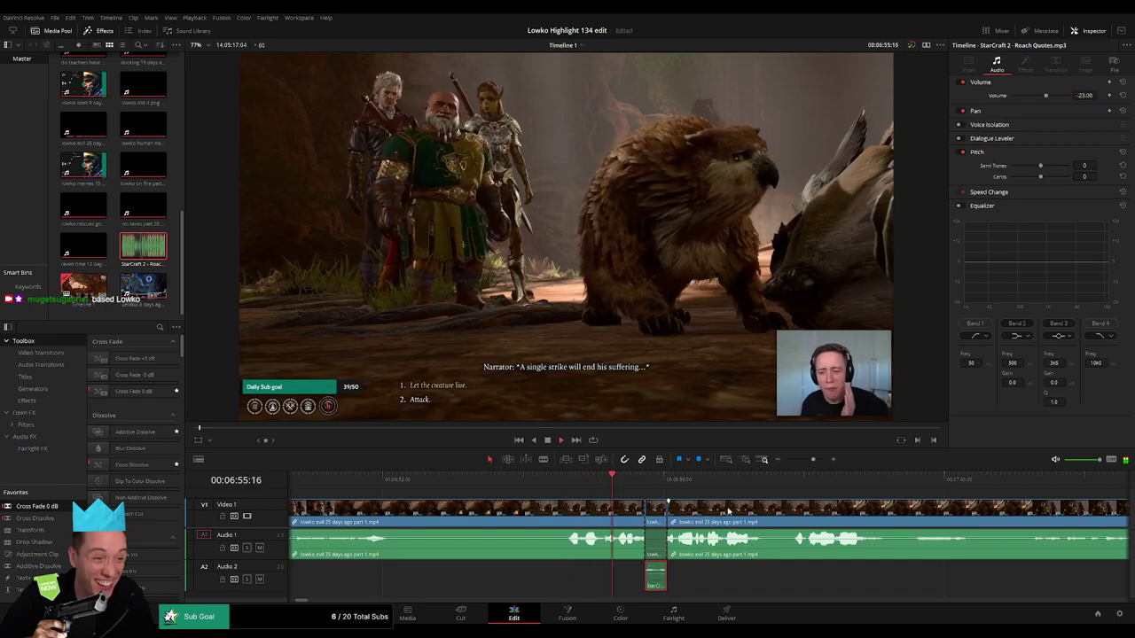
pyautogui.click(1037, 114)
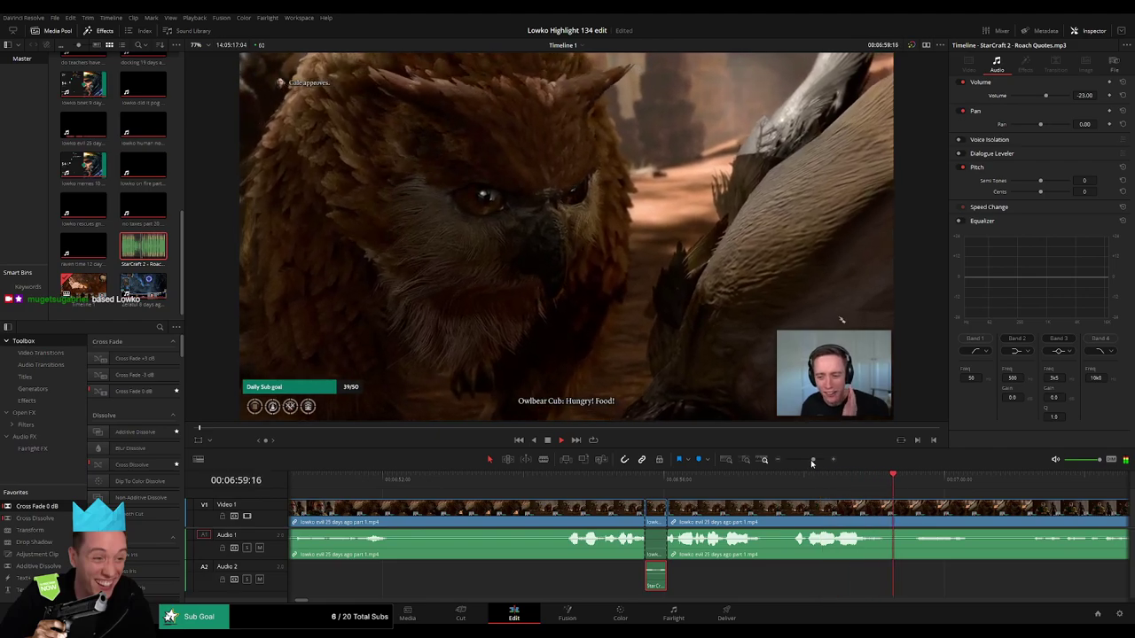
# - Review the rest of the cutscene and the return to the game, and split the clip at about 07:17
pyautogui.moveTo(812, 459); pyautogui.dragTo(629, 492)
pyautogui.click(769, 494)
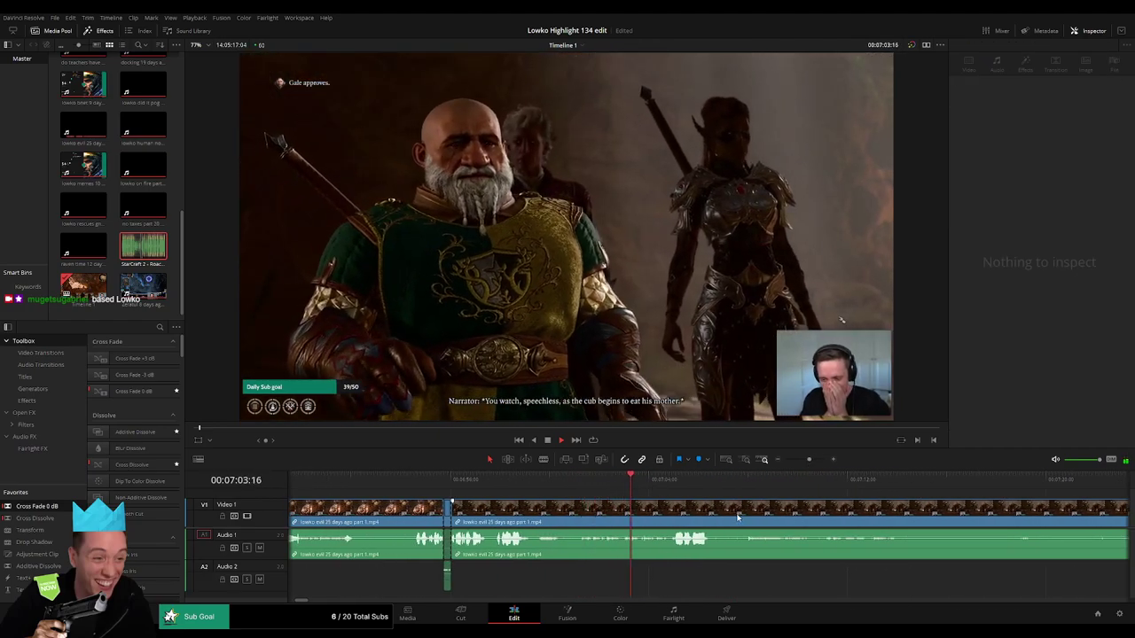
pyautogui.moveTo(733, 538); pyautogui.dragTo(716, 541)
pyautogui.scroll(-2, 716, 541)
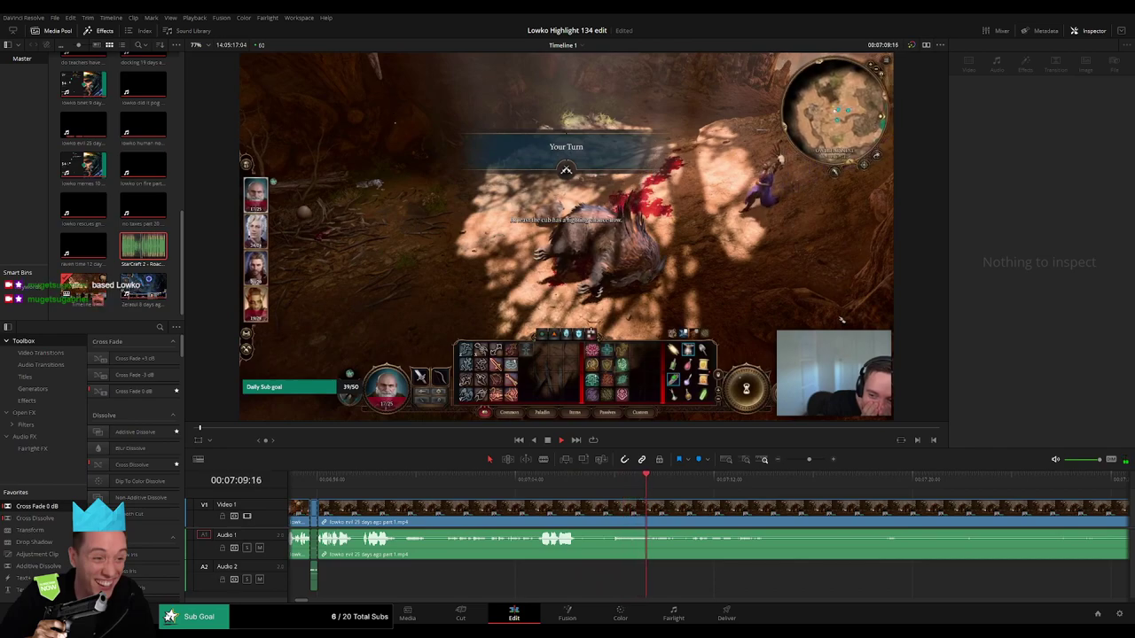
pyautogui.scroll(-3, 582, 511)
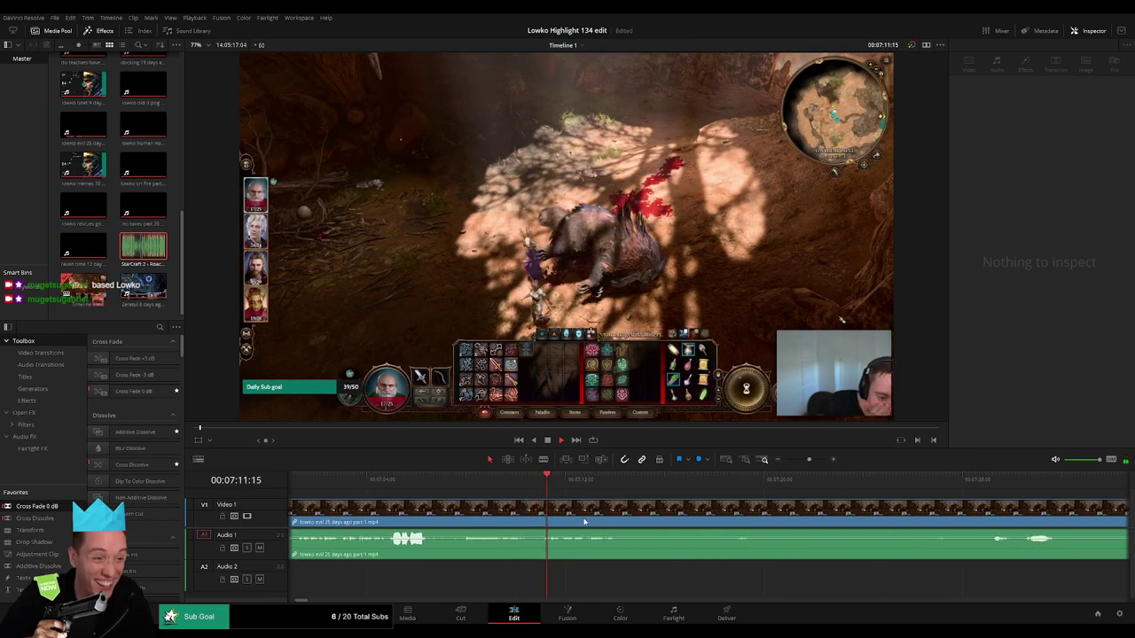
pyautogui.scroll(-2, 584, 522)
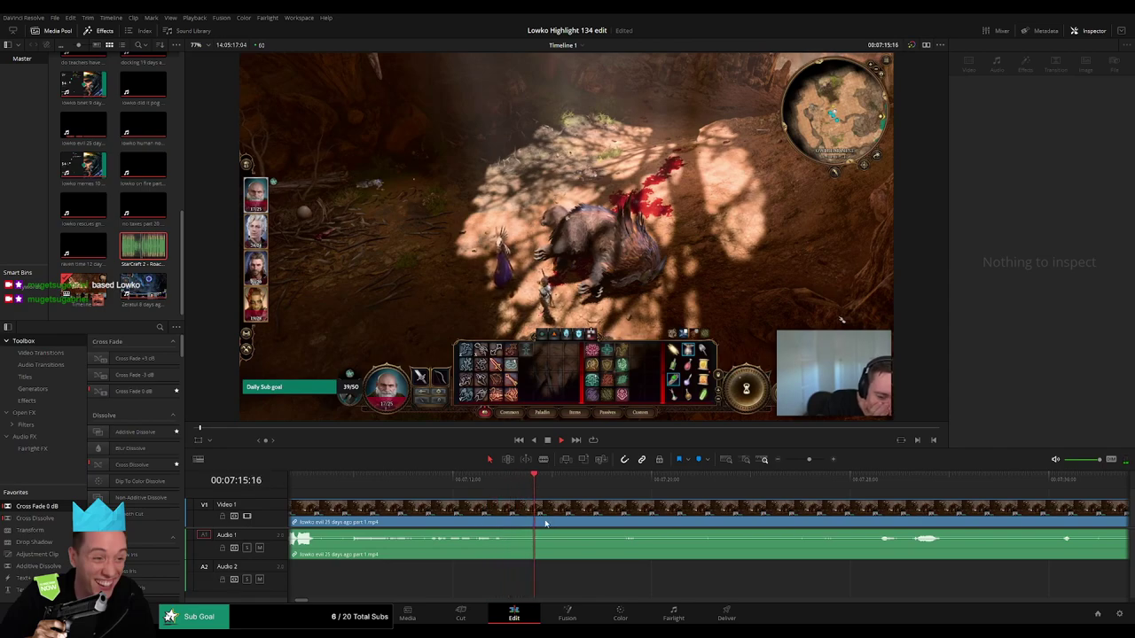
pyautogui.press('space')
pyautogui.press('b')
pyautogui.click(592, 514)
# - Split the clip at about 07:47, remove the quiet piece back to the previous split and put a cross fade on the audio join
pyautogui.moveTo(625, 479); pyautogui.dragTo(871, 494)
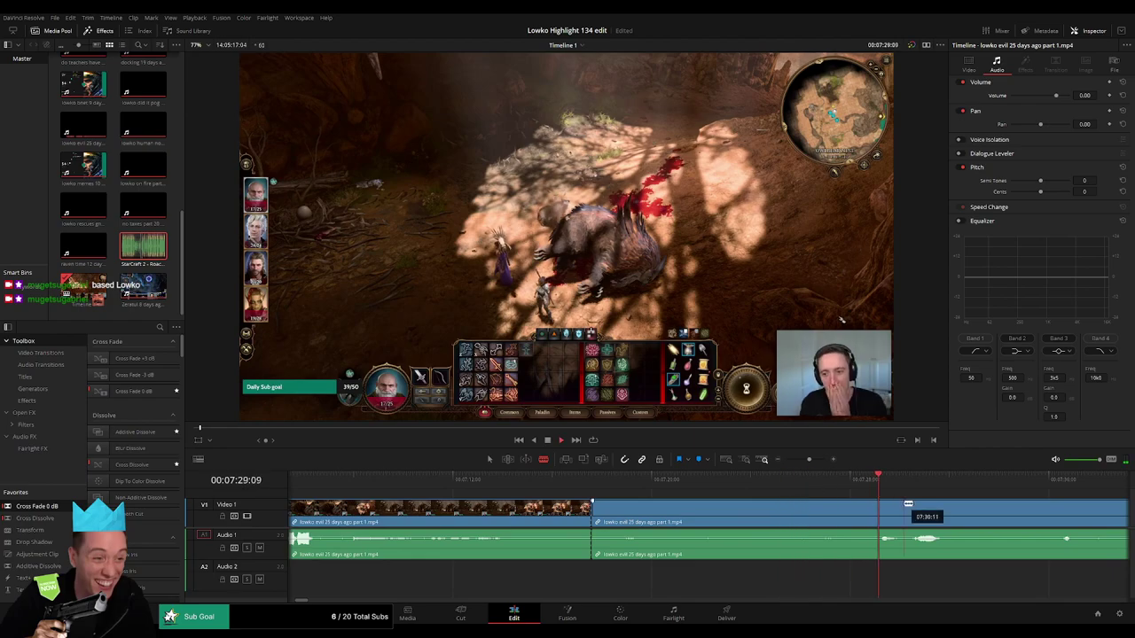
pyautogui.scroll(-3, 906, 504)
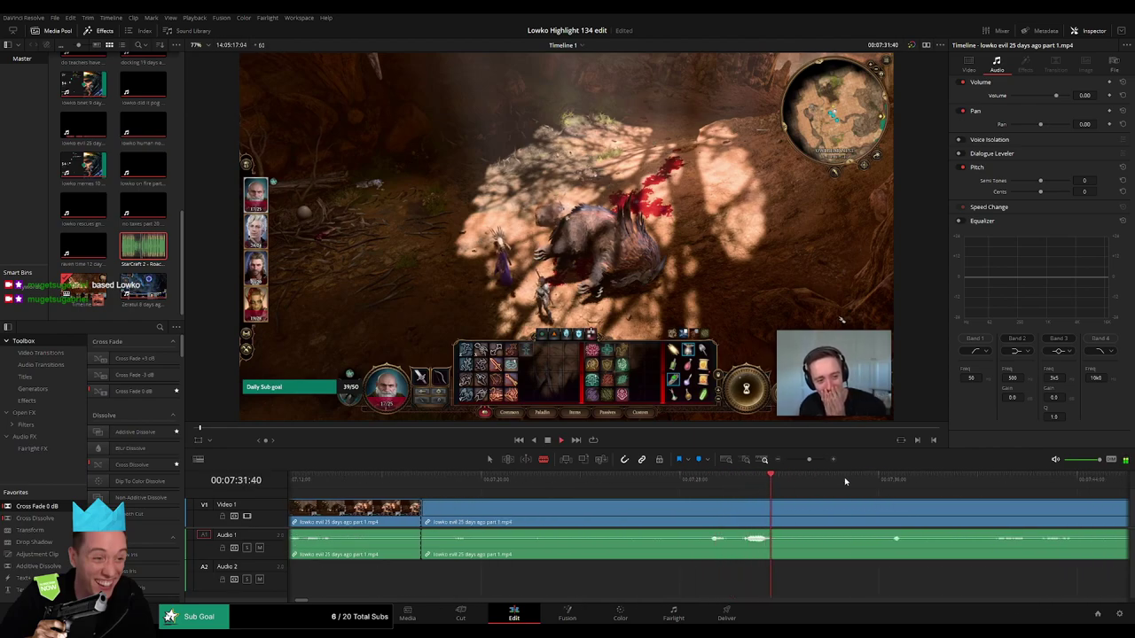
pyautogui.click(889, 480)
pyautogui.scroll(-5, 940, 504)
pyautogui.click(863, 481)
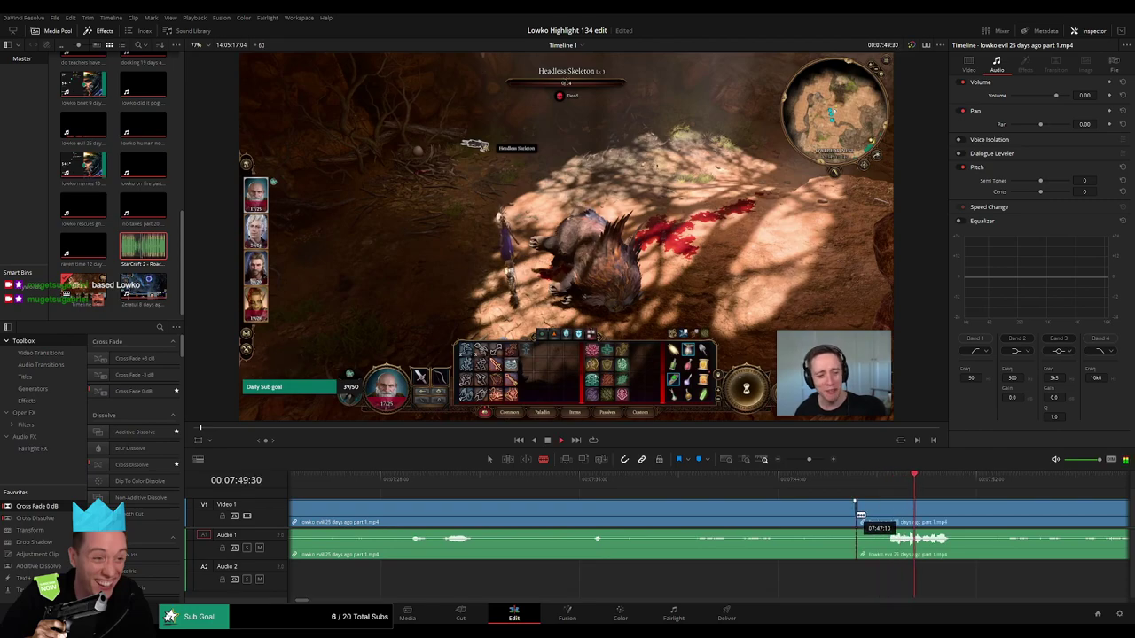
pyautogui.press('a')
pyautogui.click(797, 517)
pyautogui.press('Delete')
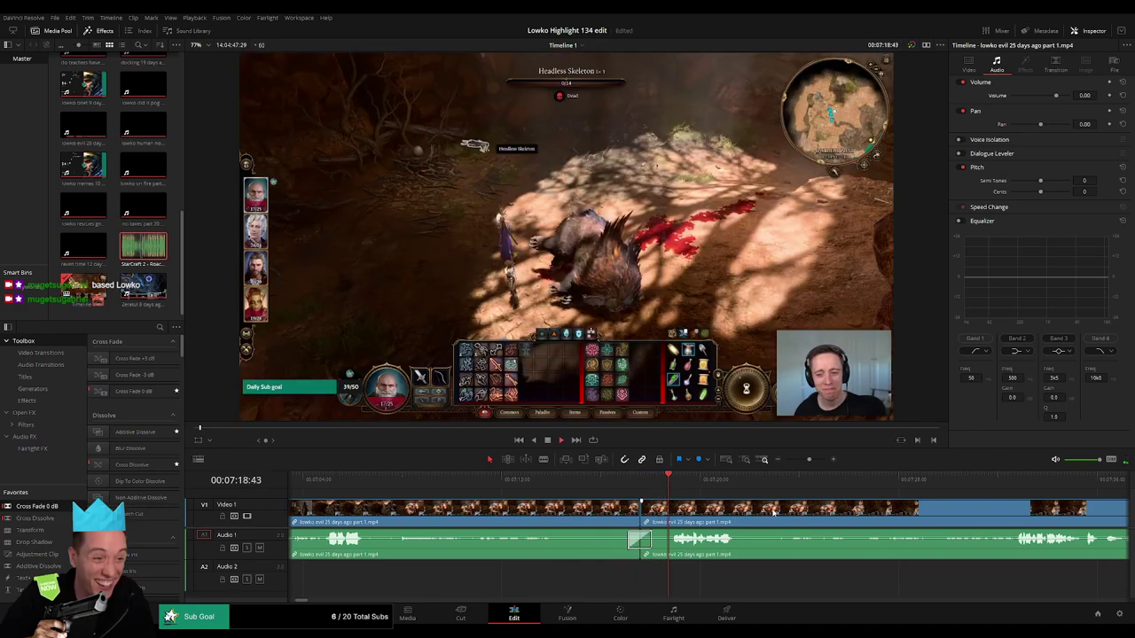
# - Review the looting and inventory footage from about 07:18 to 07:49 for the next pause to cut
pyautogui.moveTo(773, 512); pyautogui.dragTo(588, 504)
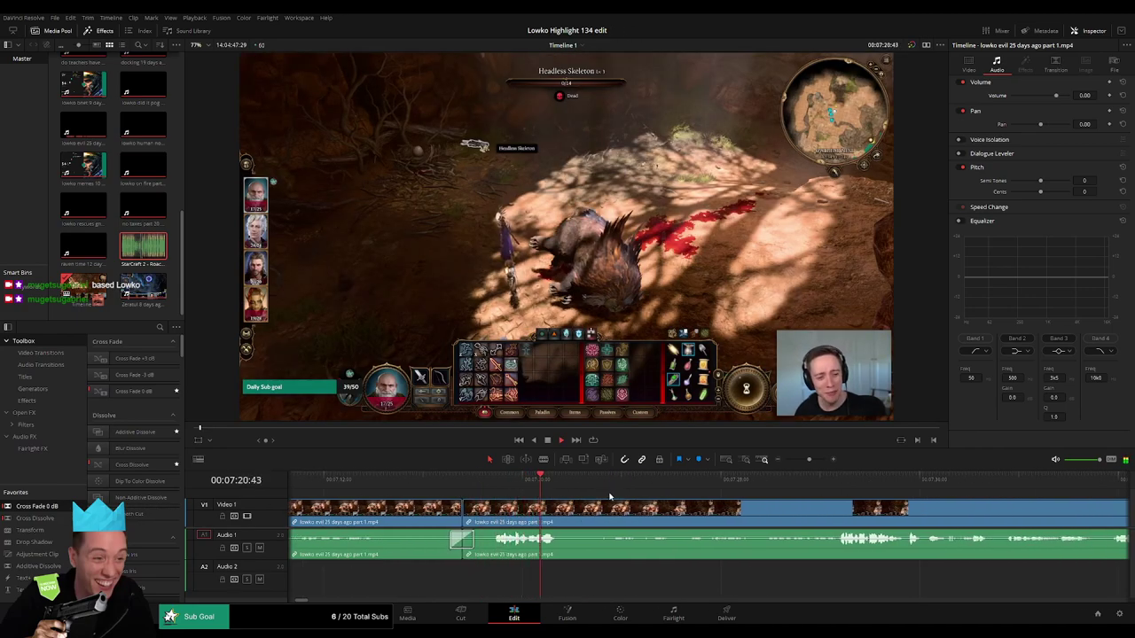
pyautogui.moveTo(581, 486); pyautogui.dragTo(745, 483)
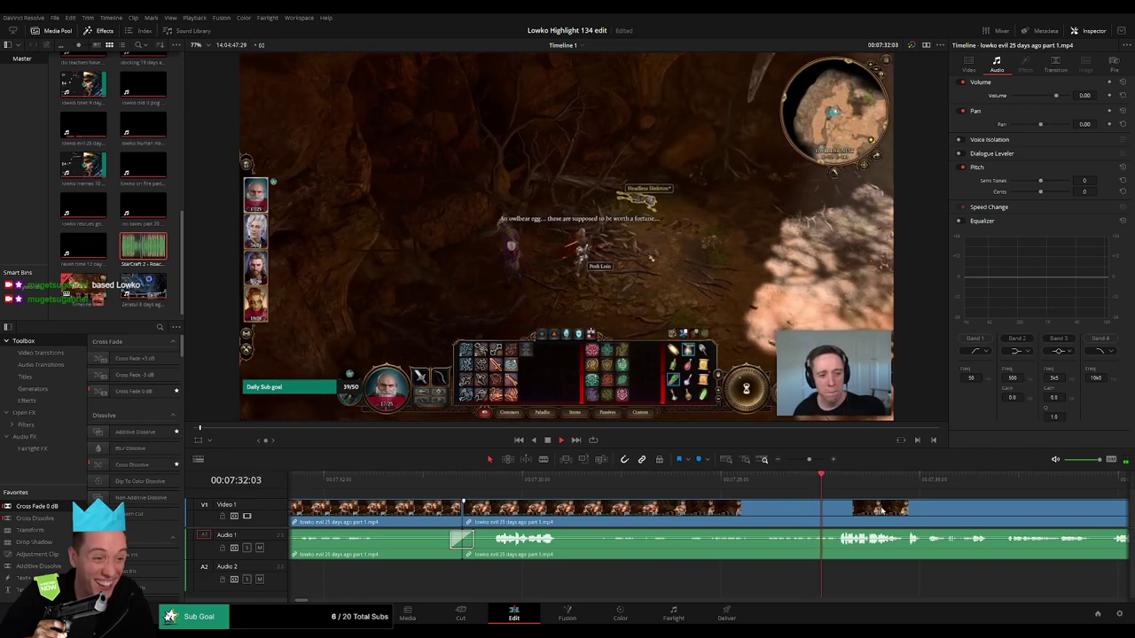
pyautogui.hscroll(3, 726, 503)
pyautogui.hscroll(3, 647, 502)
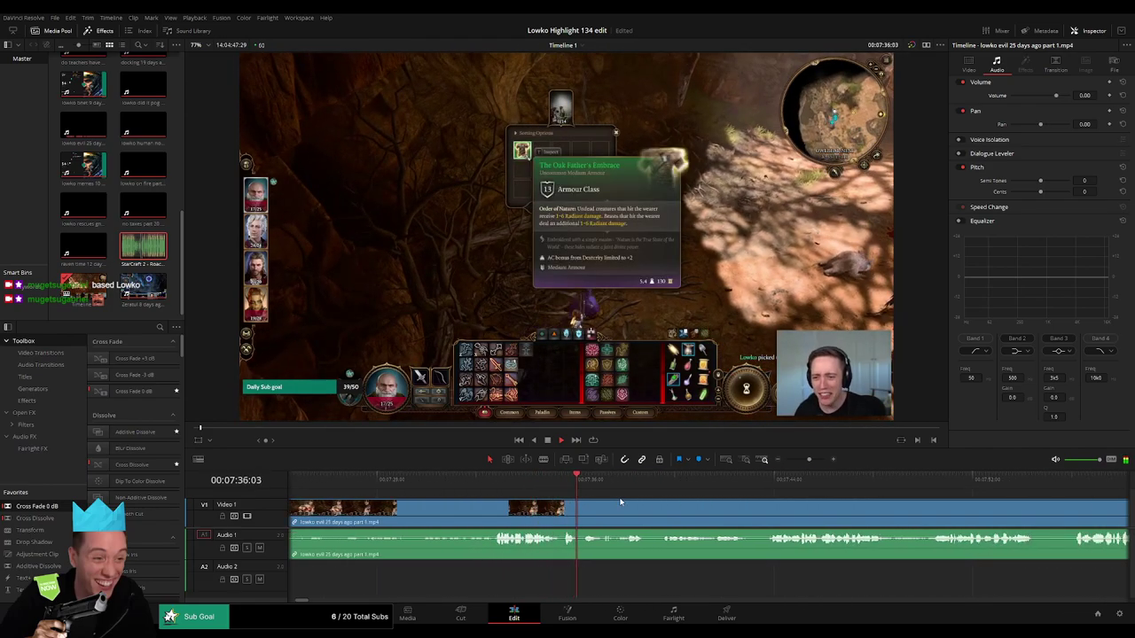
pyautogui.hscroll(2, 611, 503)
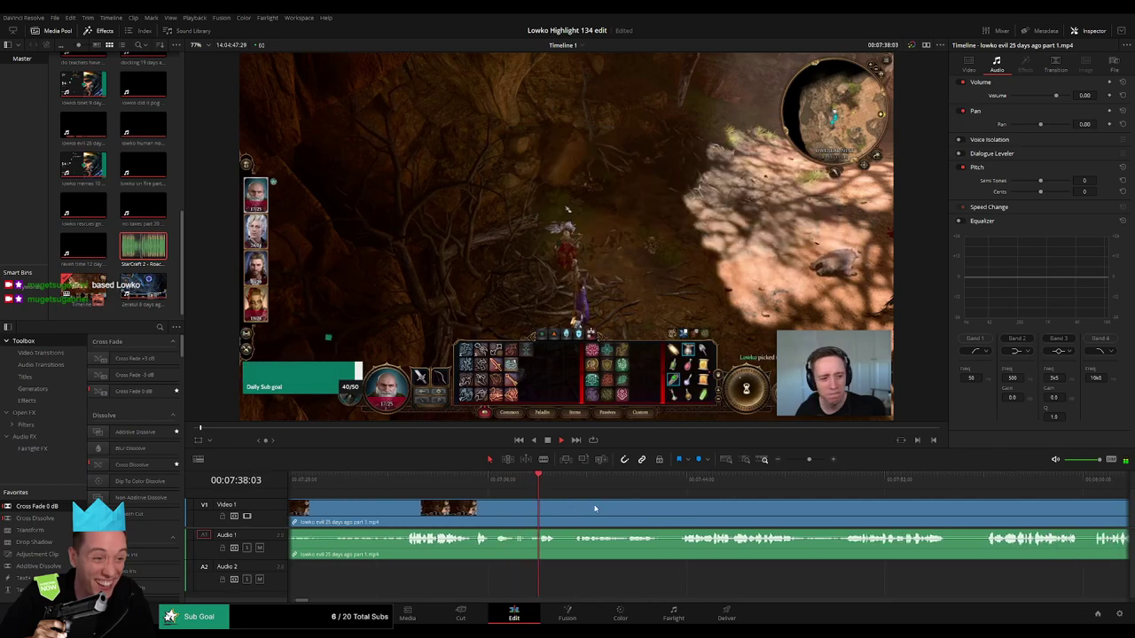
pyautogui.click(570, 484)
pyautogui.hscroll(3, 674, 508)
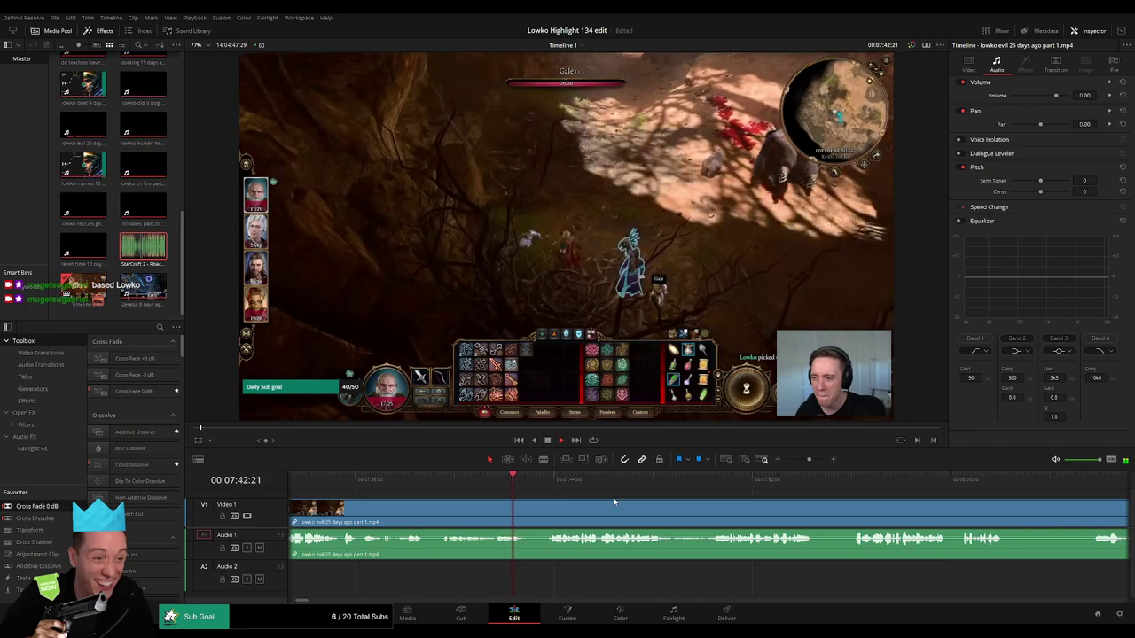
pyautogui.hscroll(3, 610, 496)
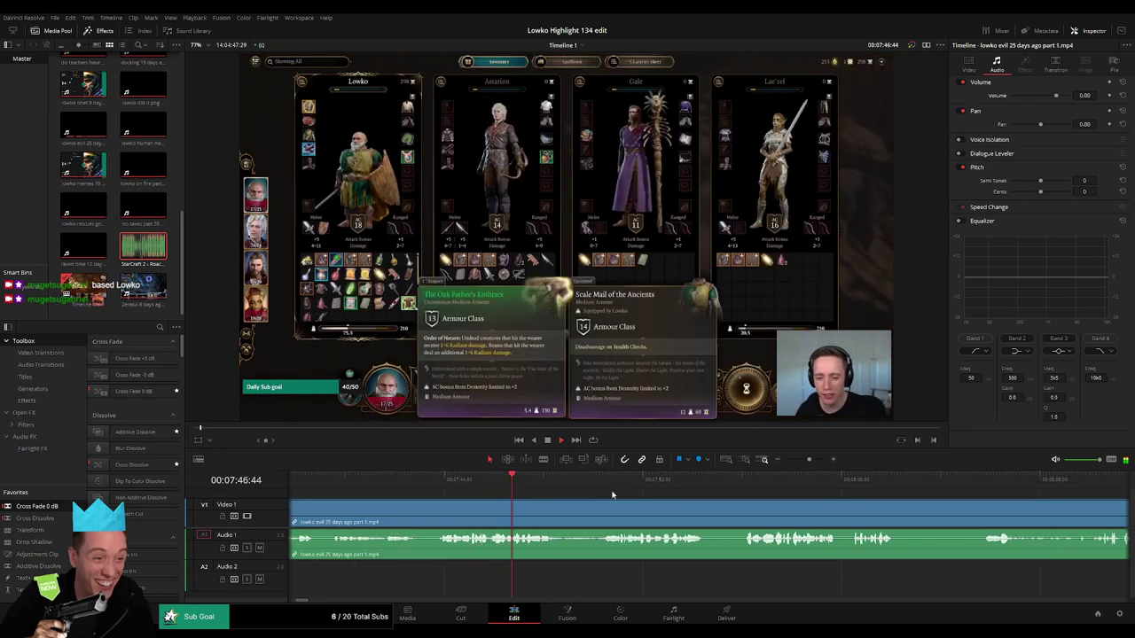
pyautogui.hscroll(2, 549, 503)
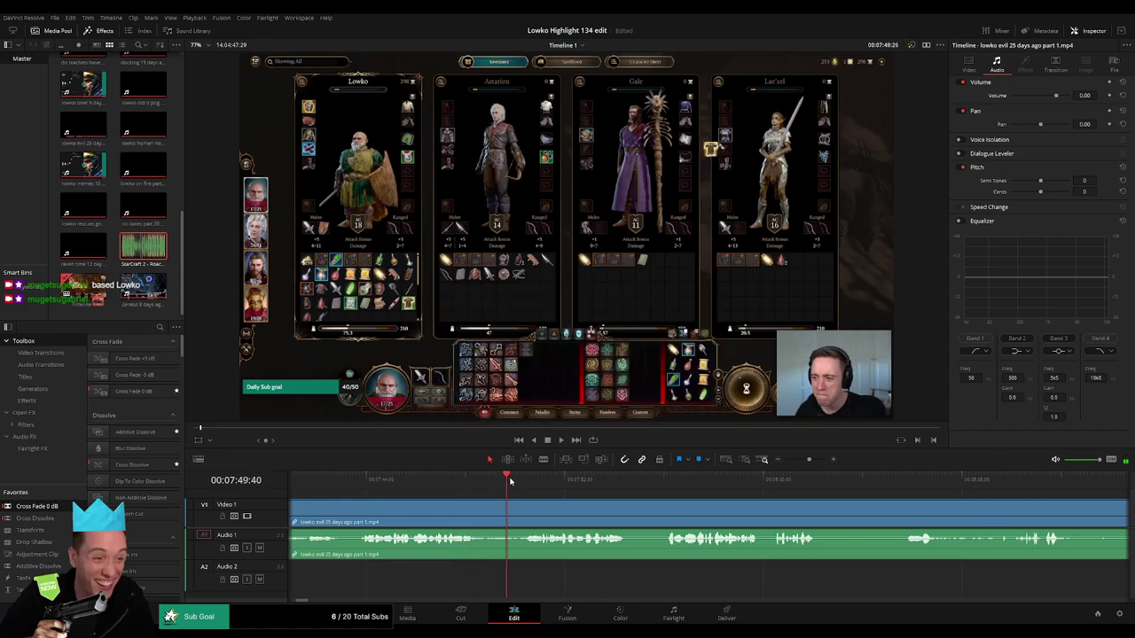
# - Cut out the inventory pause between about 07:48 and 07:50 and put a cross fade on the audio join
pyautogui.press('b')
pyautogui.click(480, 512)
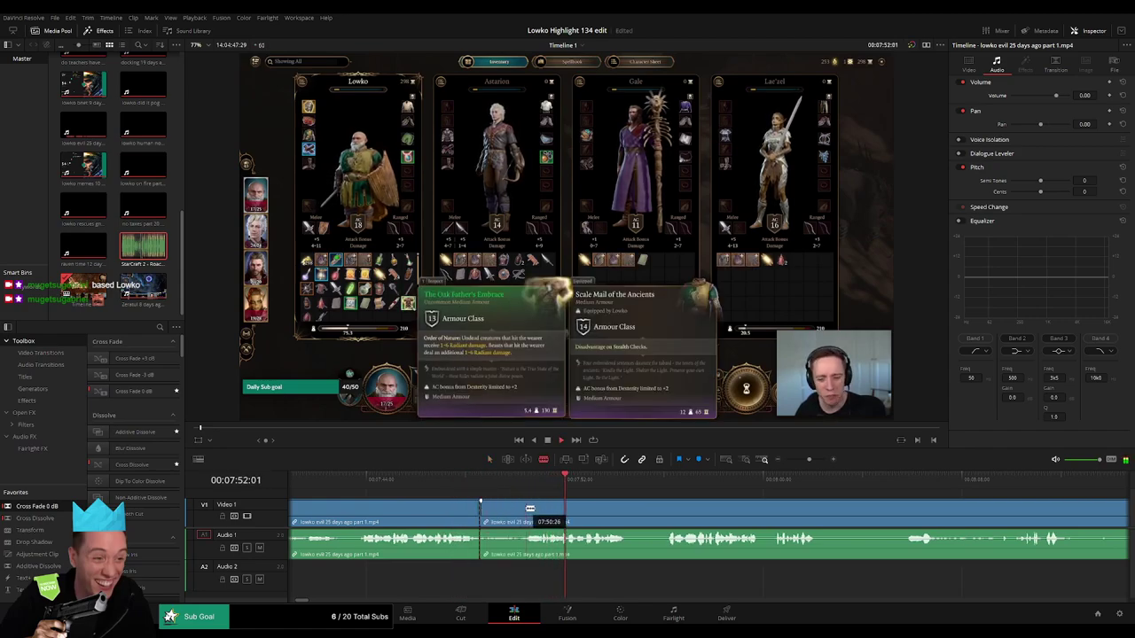
pyautogui.click(524, 509)
pyautogui.press('a')
pyautogui.click(514, 514)
pyautogui.press('Delete')
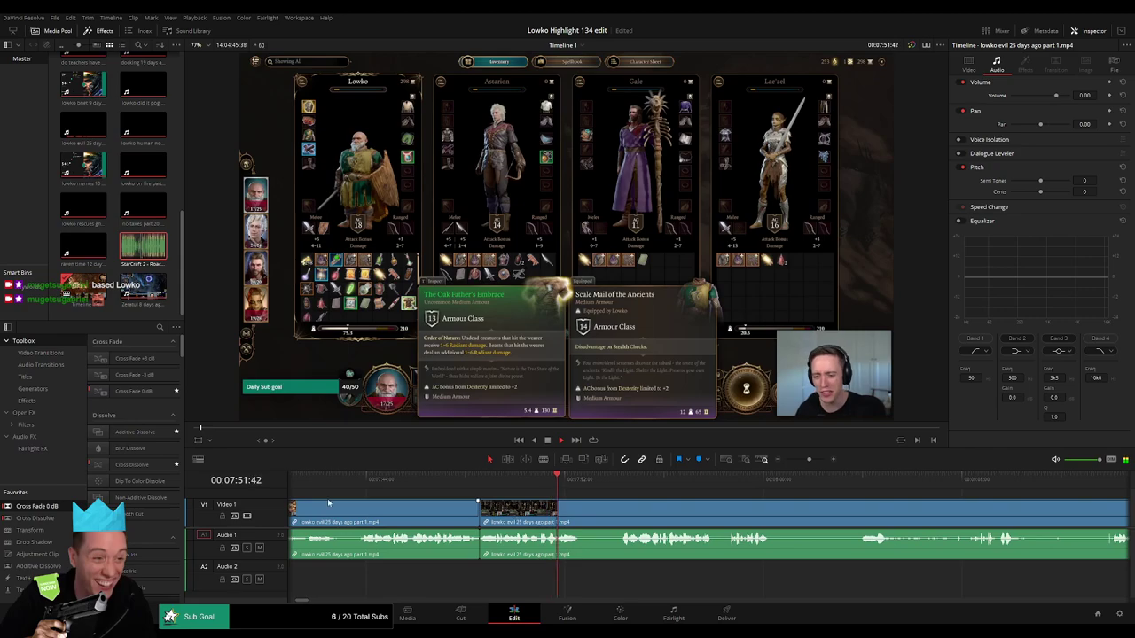
pyautogui.moveTo(483, 551); pyautogui.dragTo(483, 549)
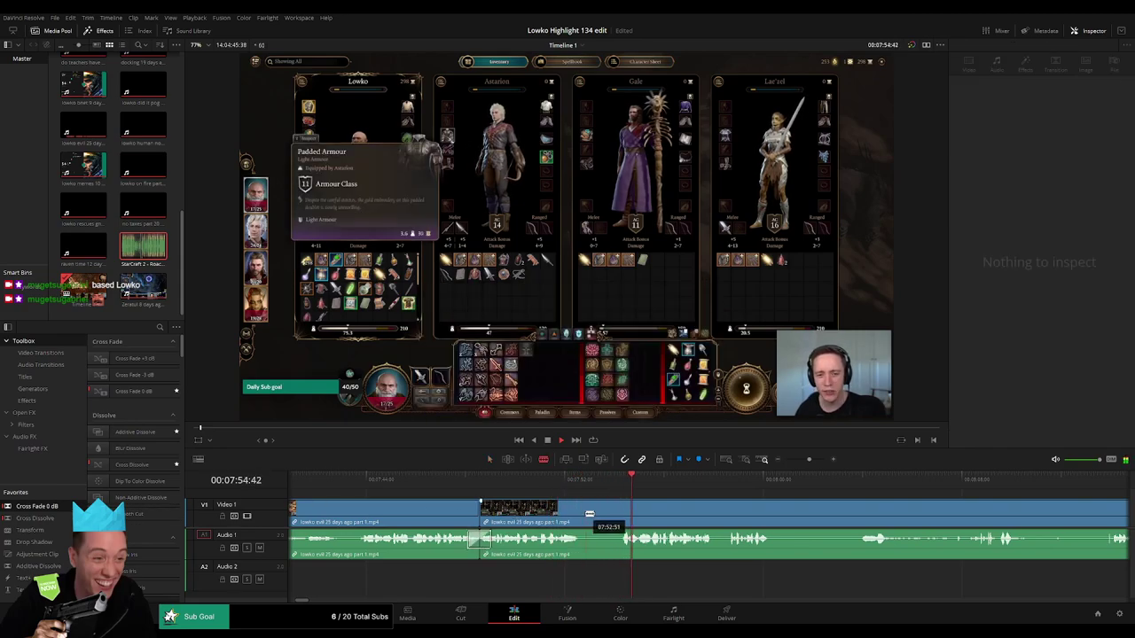
# - Cut out the inventory pause between about 07:53 and 07:54 and put a cross fade on the audio join
pyautogui.click(585, 514)
pyautogui.click(620, 511)
pyautogui.press('a')
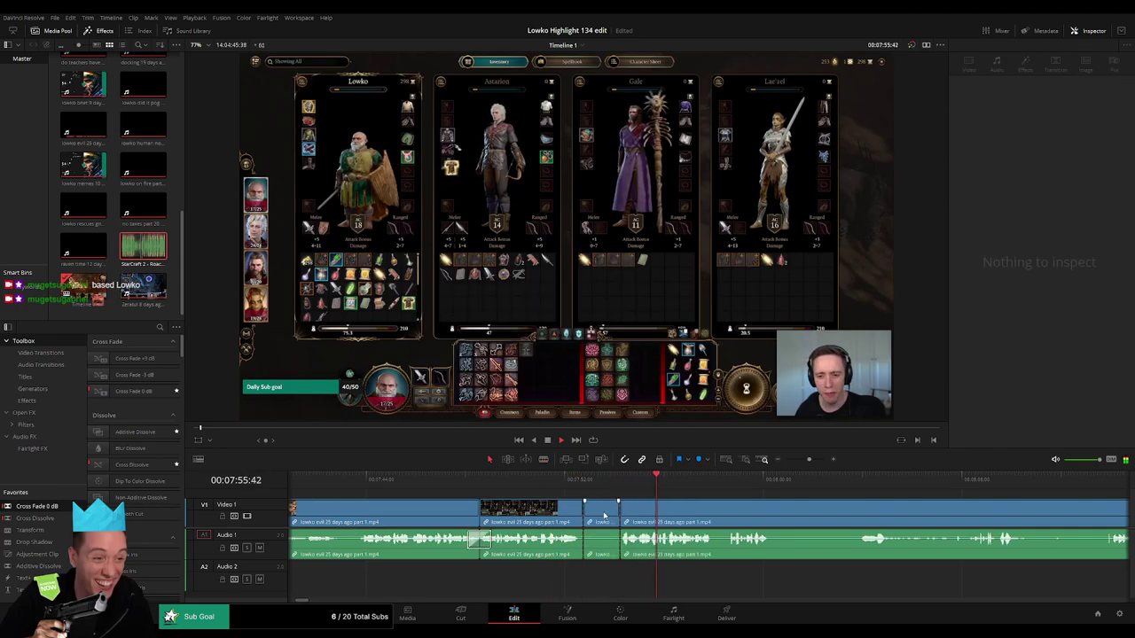
pyautogui.click(604, 515)
pyautogui.press('Delete')
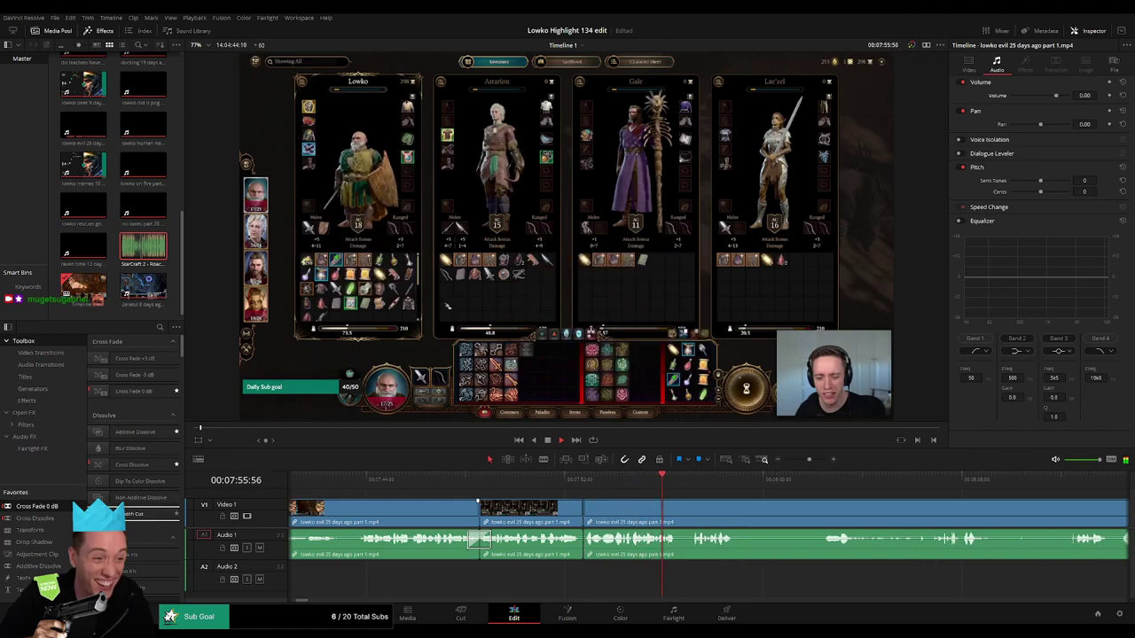
pyautogui.moveTo(587, 551); pyautogui.dragTo(587, 550)
# - Split the clip at about 07:59, after the talk about the armour
pyautogui.moveTo(808, 501); pyautogui.dragTo(602, 501)
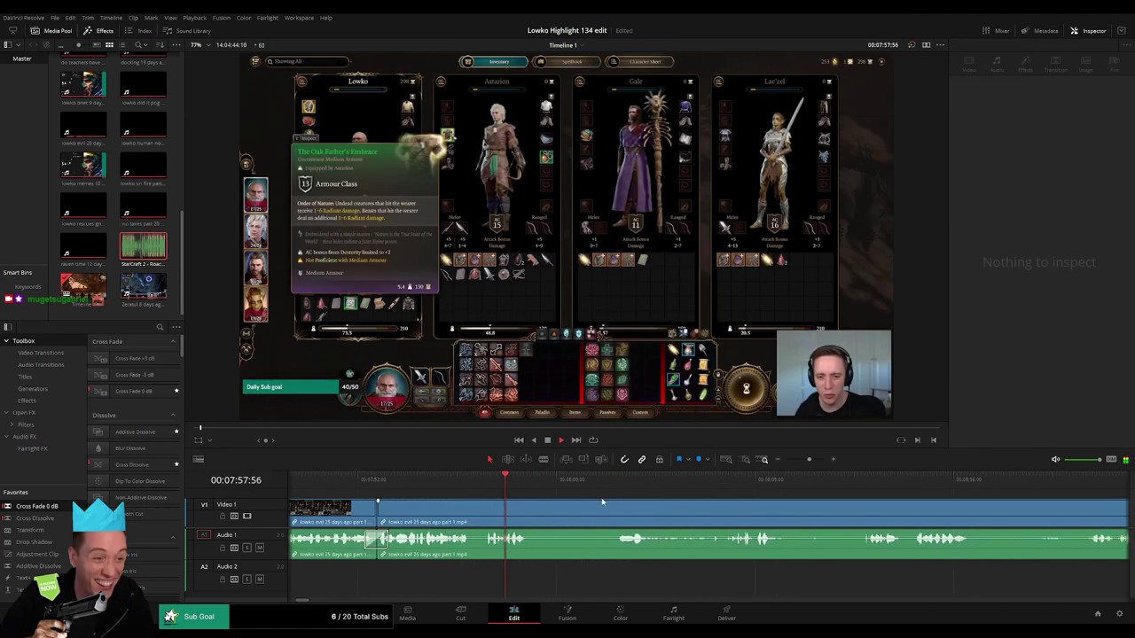
pyautogui.click(611, 479)
pyautogui.press('b')
pyautogui.click(530, 521)
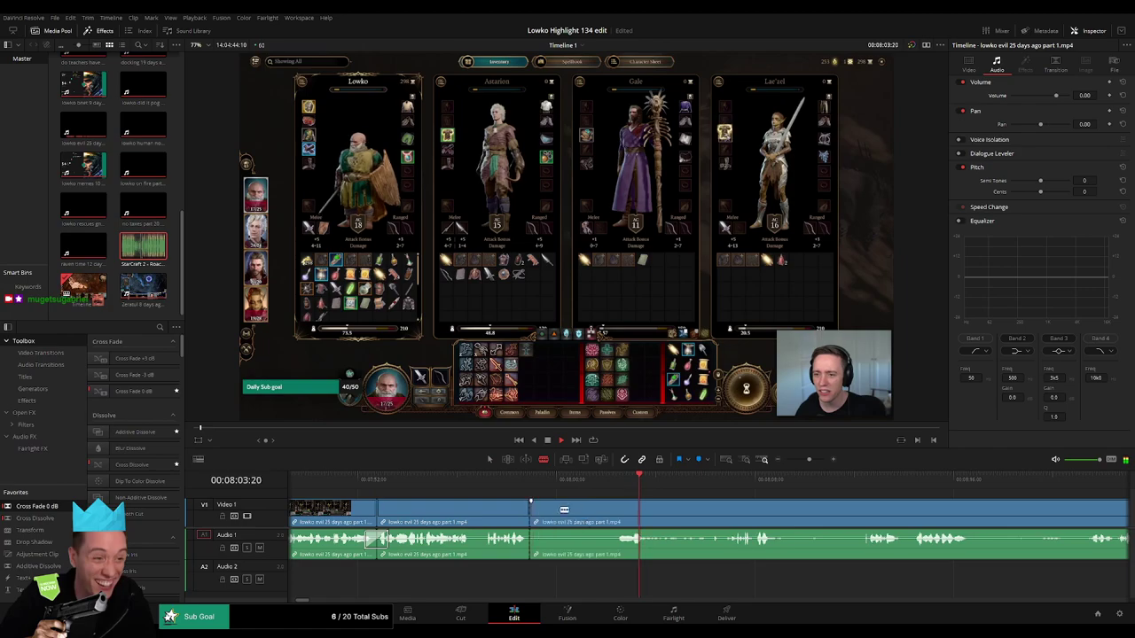
# - Remove the inventory footage from the 07:59 split to about 08:14 and put a cross fade on the audio join
pyautogui.click(717, 485)
pyautogui.hscroll(3, 745, 506)
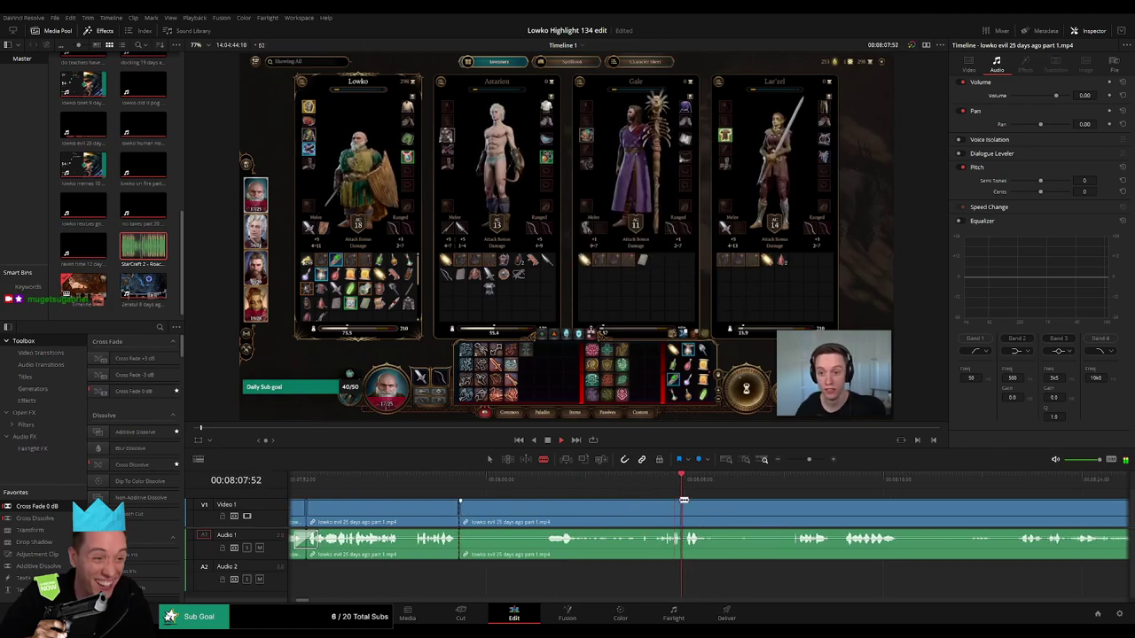
pyautogui.click(608, 483)
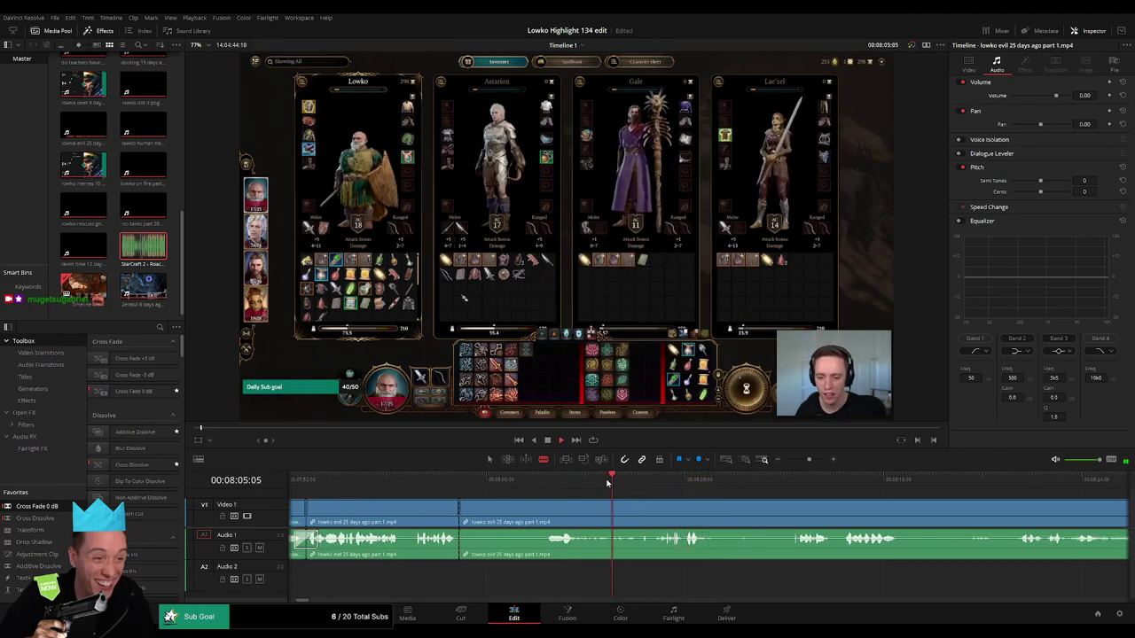
pyautogui.click(780, 483)
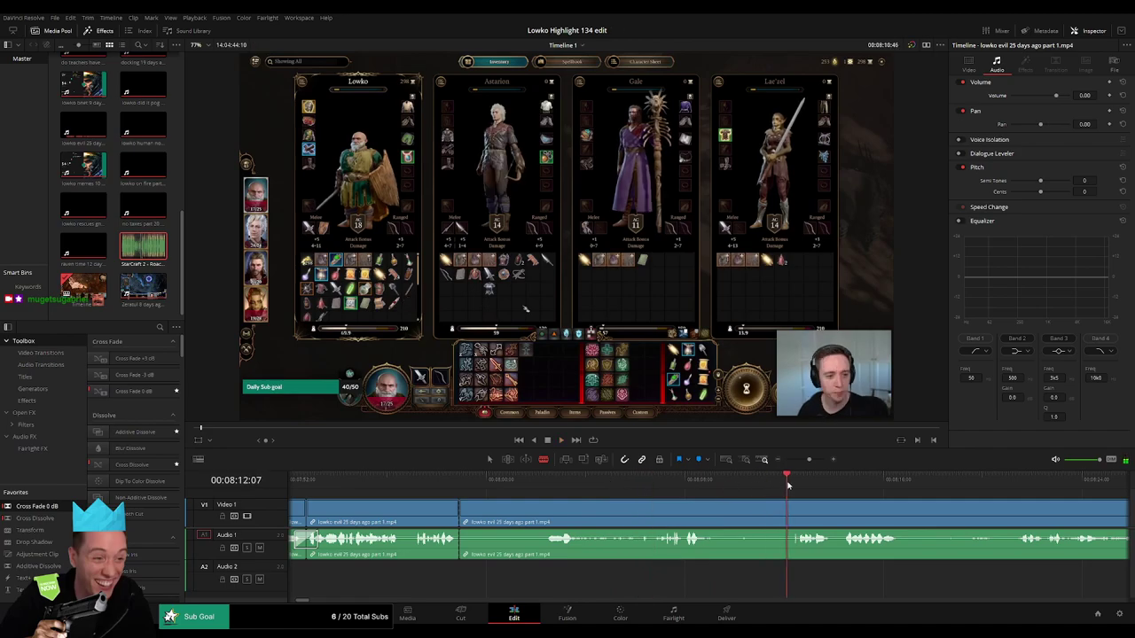
pyautogui.click(839, 483)
pyautogui.hscroll(10, 886, 512)
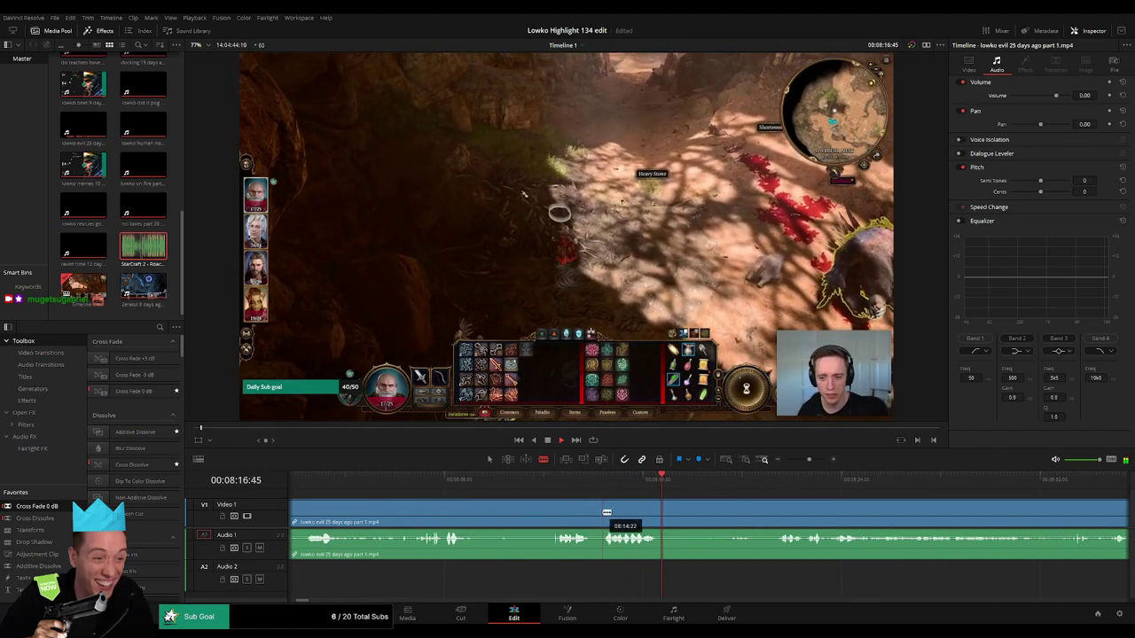
pyautogui.click(600, 512)
pyautogui.press('a')
pyautogui.click(551, 516)
pyautogui.press('Delete')
pyautogui.hscroll(-12, 814, 512)
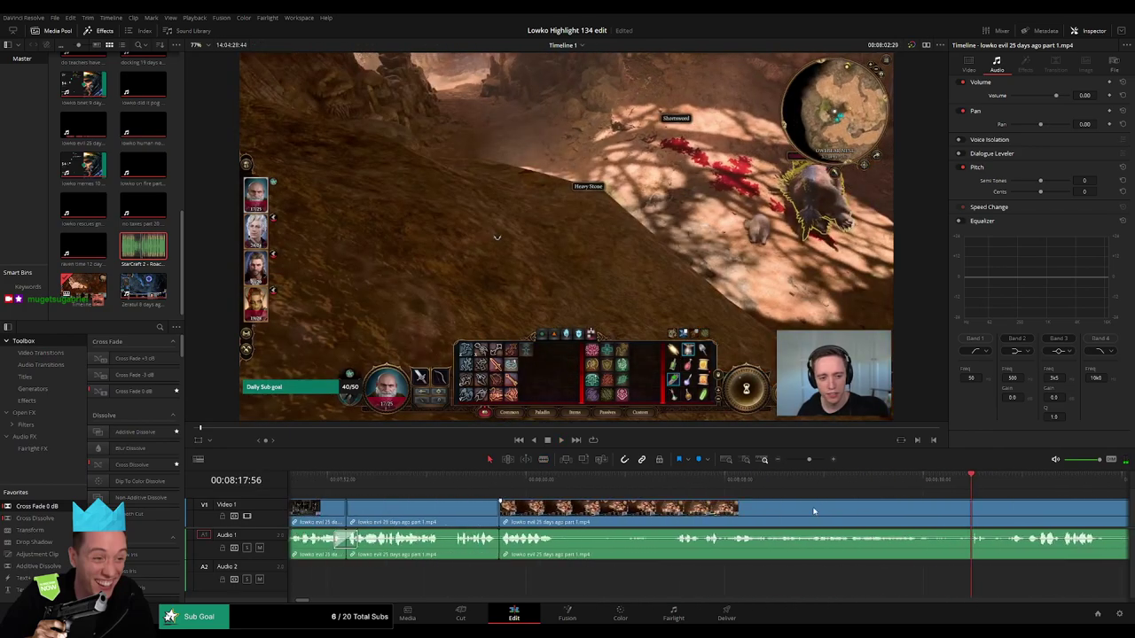
pyautogui.moveTo(53, 506); pyautogui.dragTo(501, 551)
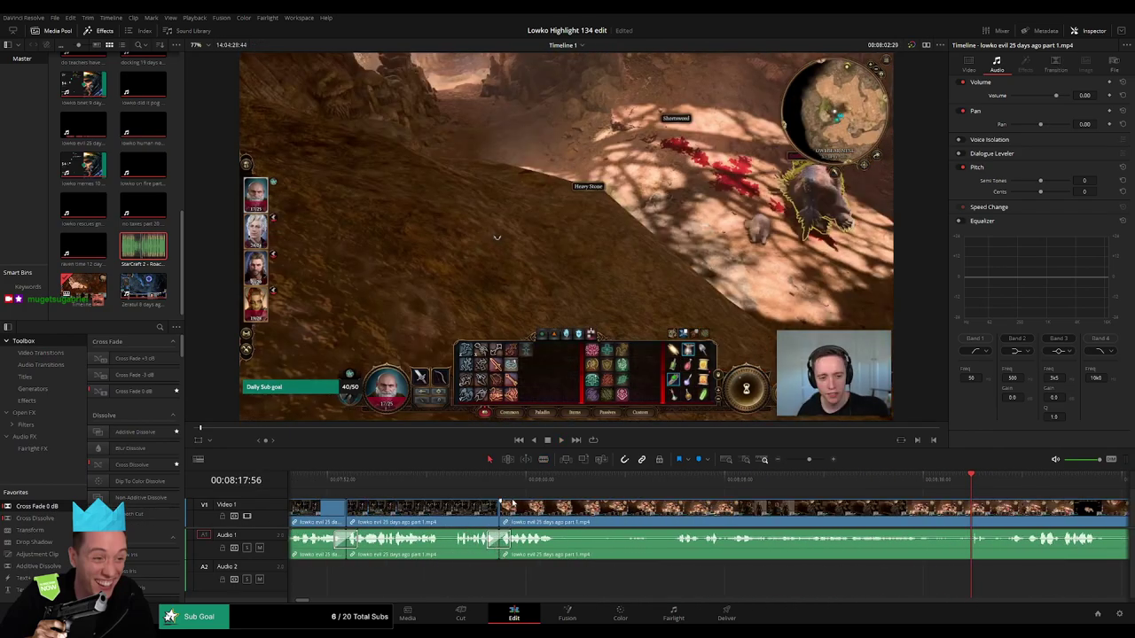
# - Cut out the quiet piece between about 08:01 and 08:06 before the owlbear cub scene and cross-fade the audio join
pyautogui.press('space')
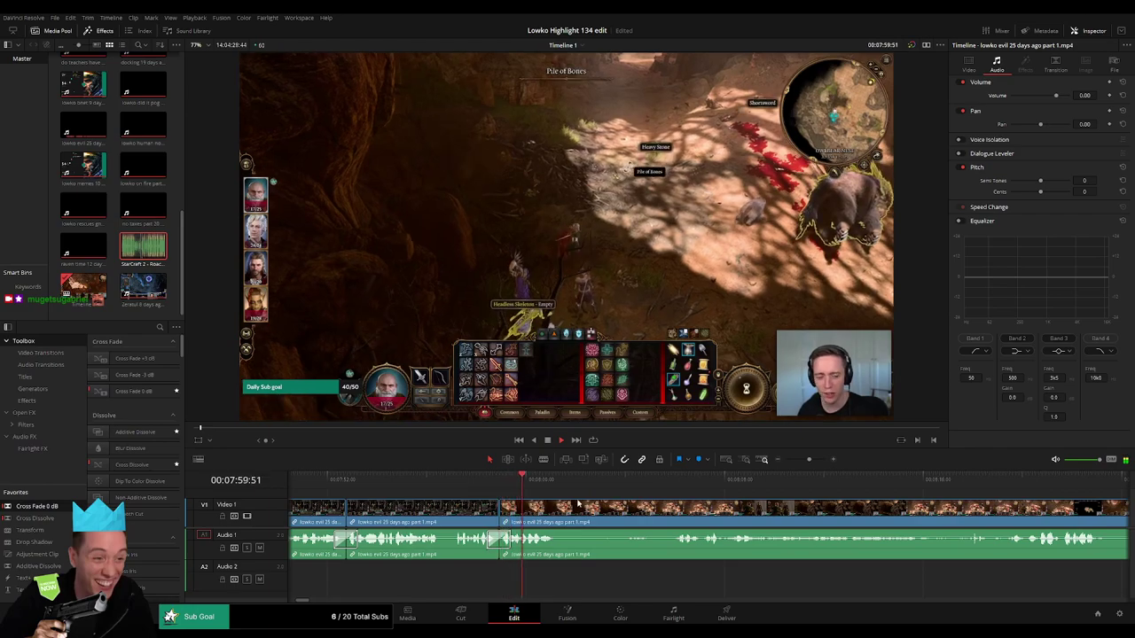
pyautogui.hscroll(3, 624, 510)
pyautogui.click(585, 480)
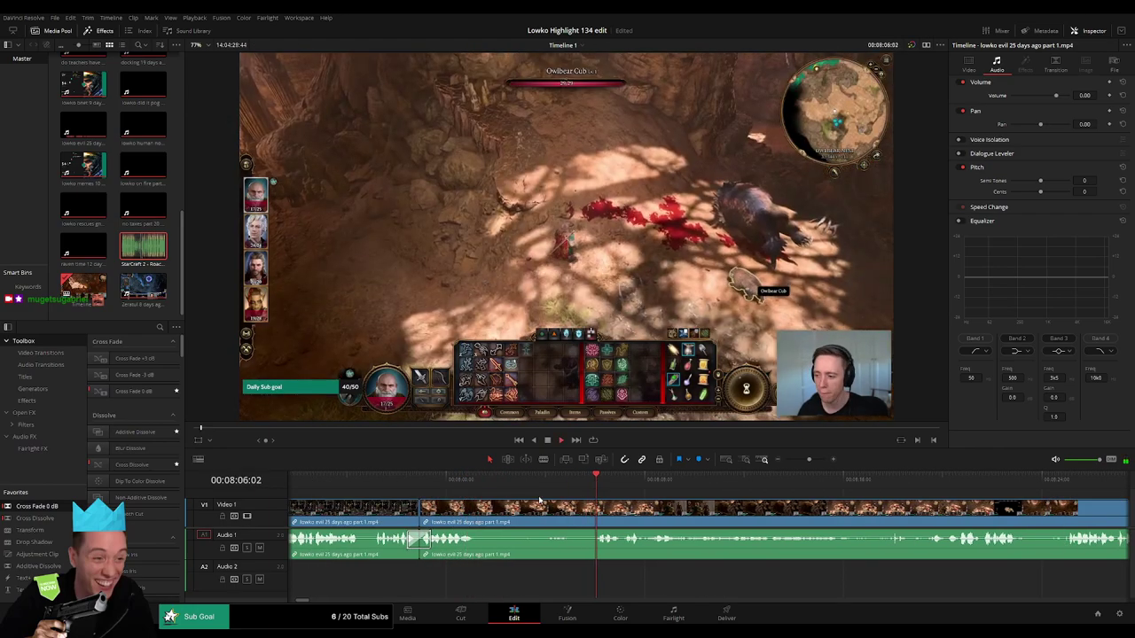
pyautogui.press('b')
pyautogui.click(482, 514)
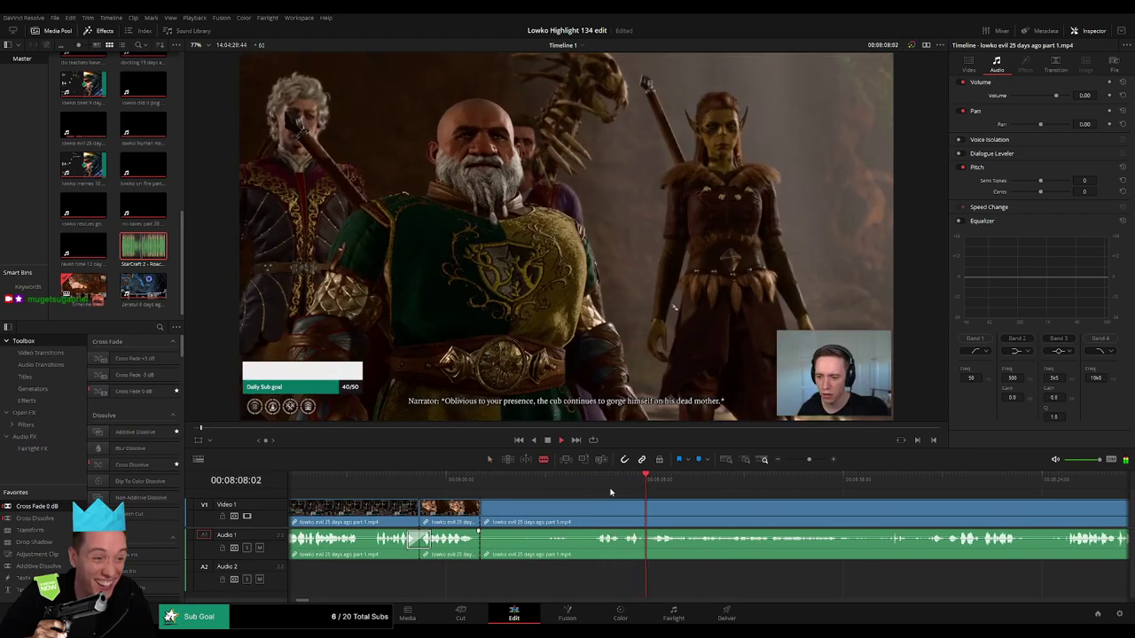
pyautogui.click(587, 514)
pyautogui.press('a')
pyautogui.click(552, 511)
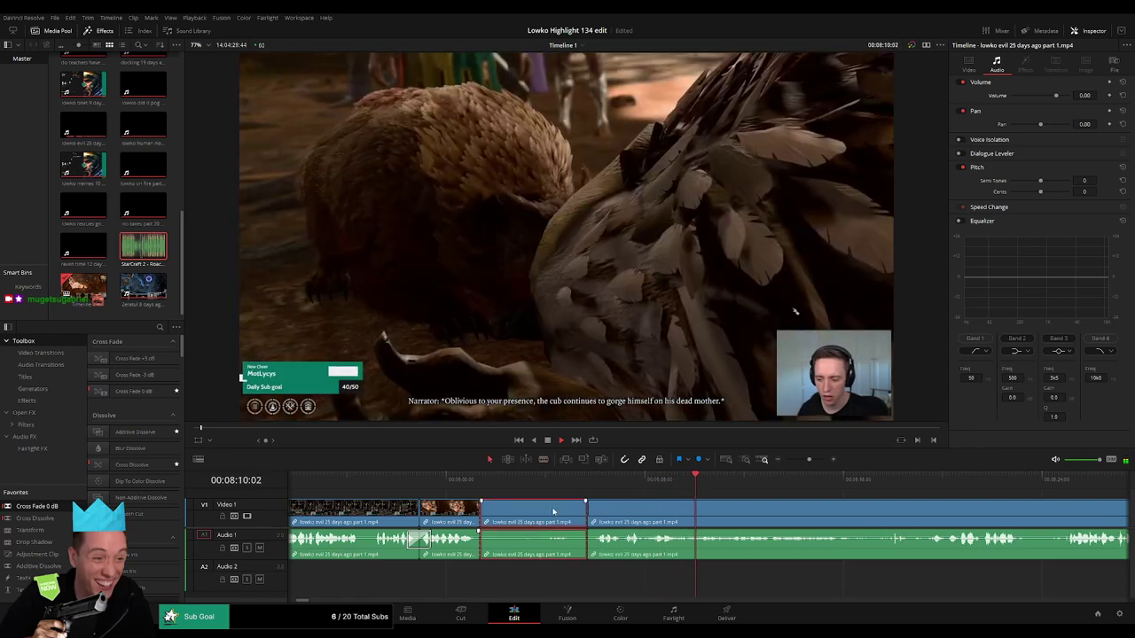
pyautogui.press('Delete')
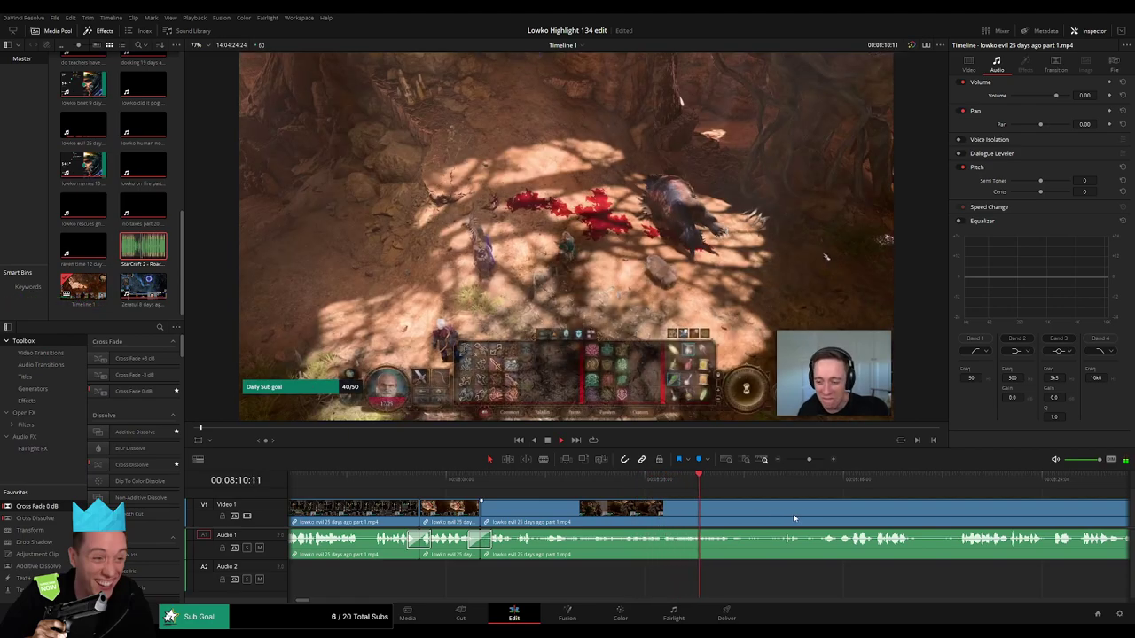
# - Review the owlbear cub scene, cut out the pause between about 08:19 and 08:21, and play back the join
pyautogui.click(487, 485)
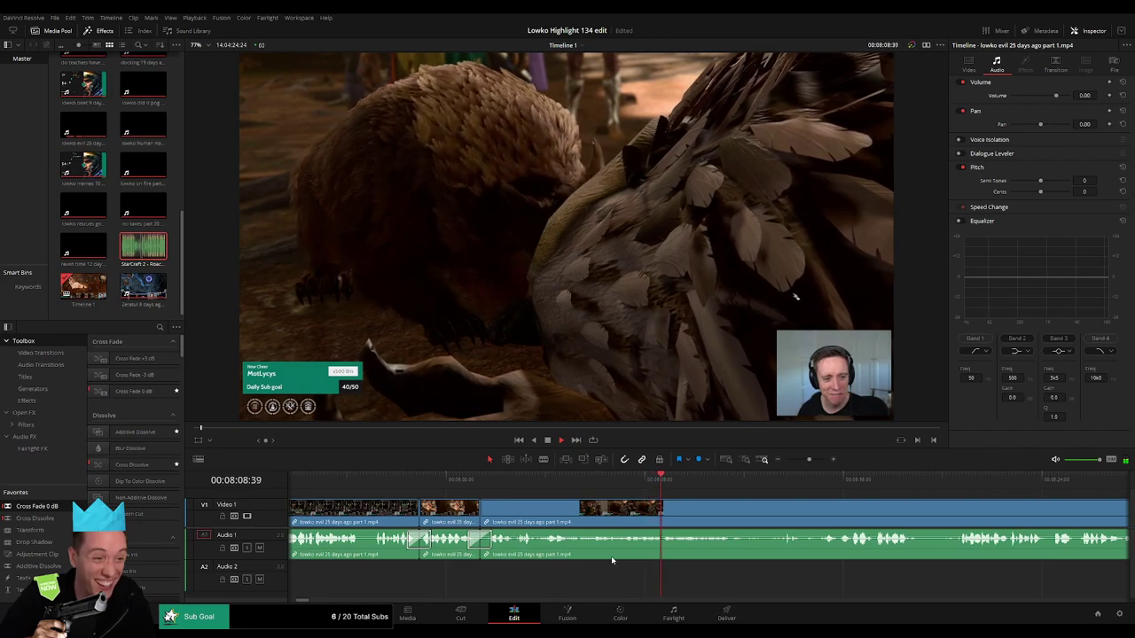
pyautogui.moveTo(746, 513); pyautogui.dragTo(555, 503)
pyautogui.hscroll(4, 540, 496)
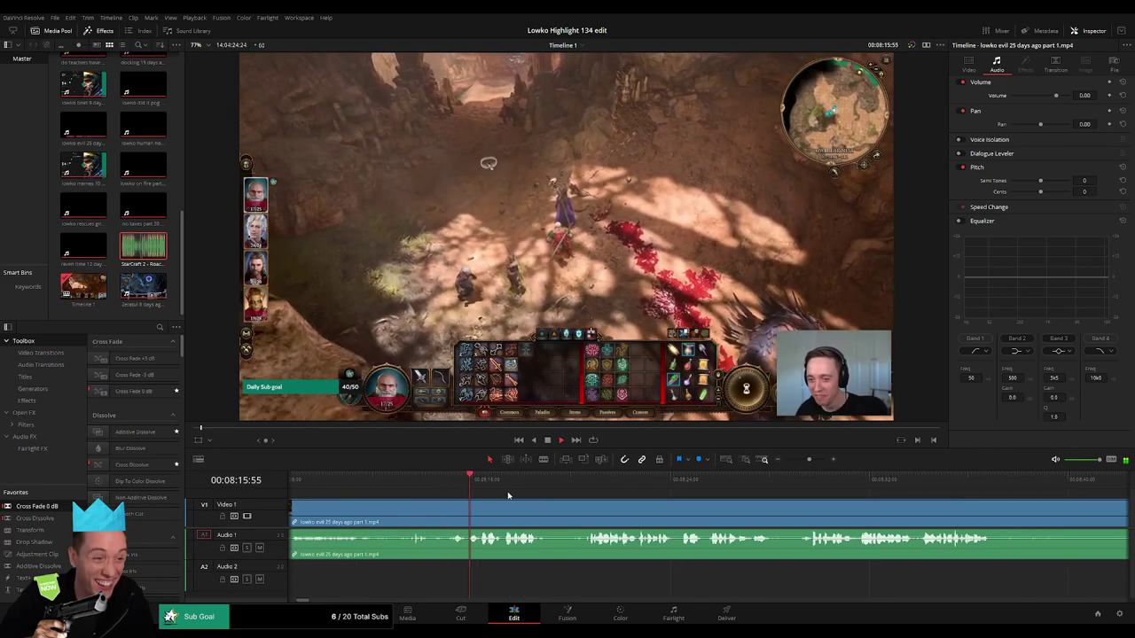
pyautogui.hscroll(2, 546, 499)
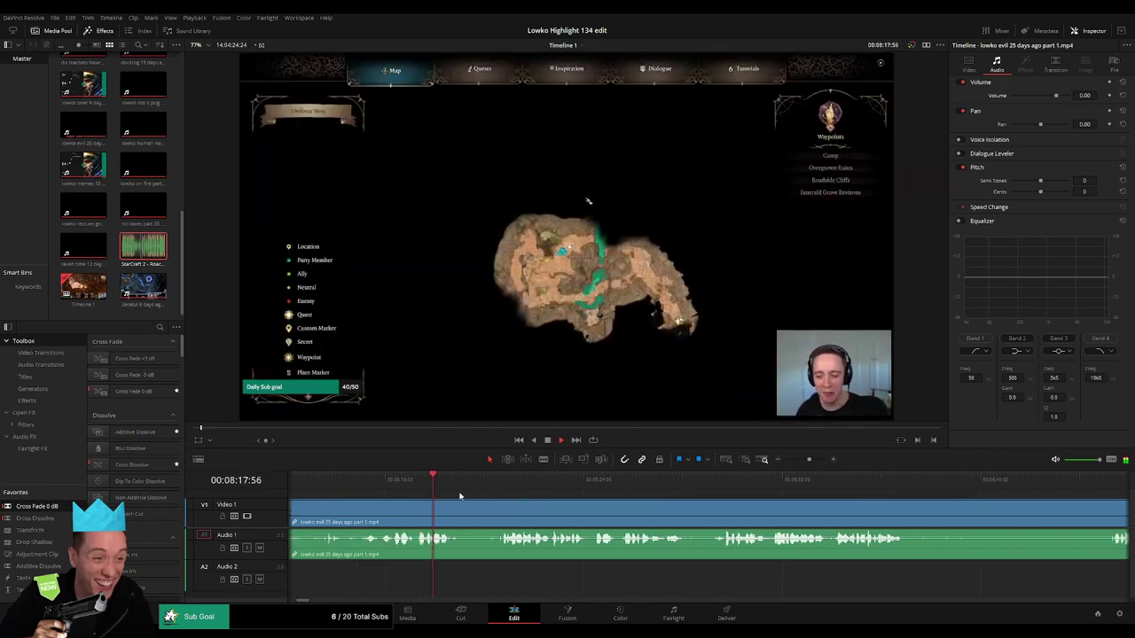
pyautogui.press('b')
pyautogui.click(460, 513)
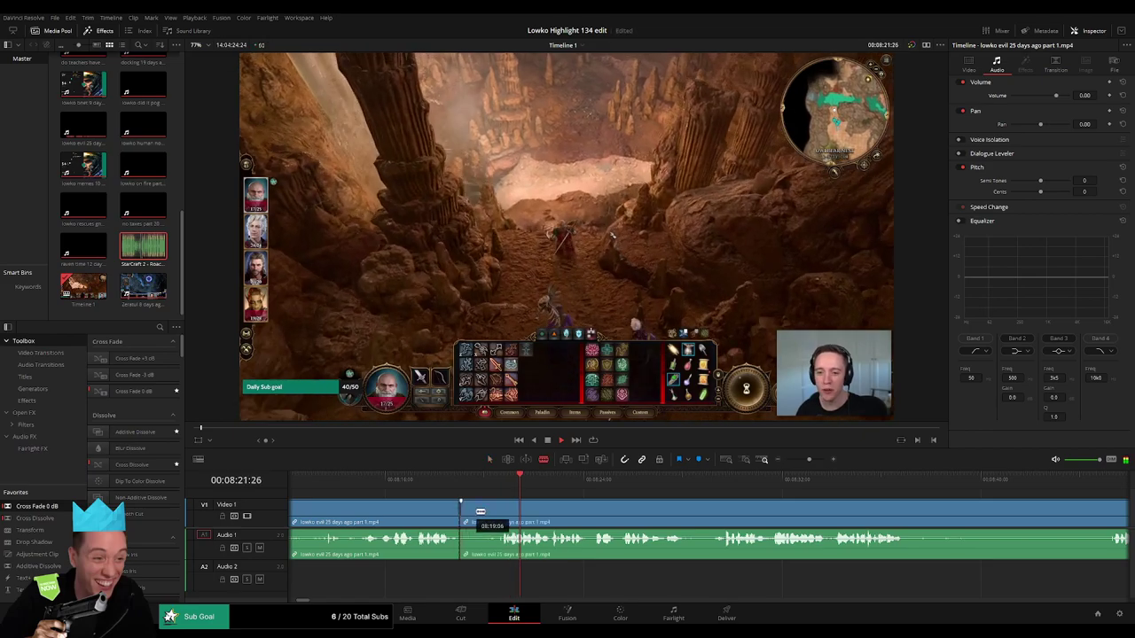
pyautogui.click(500, 512)
pyautogui.press('a')
pyautogui.click(488, 517)
pyautogui.press('Delete')
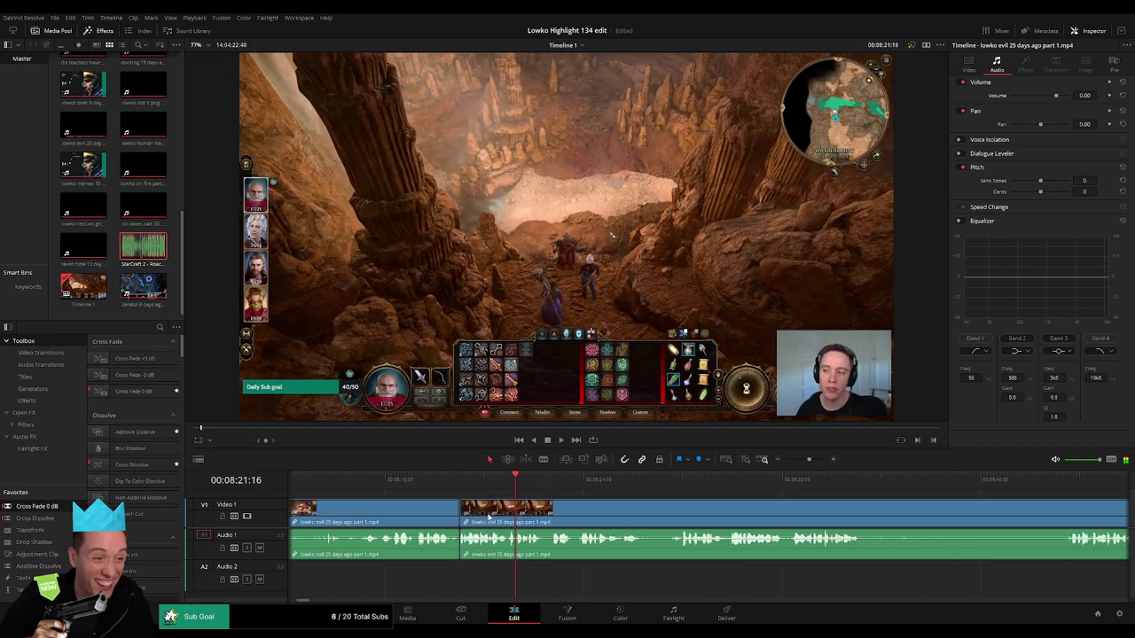
pyautogui.press('space')
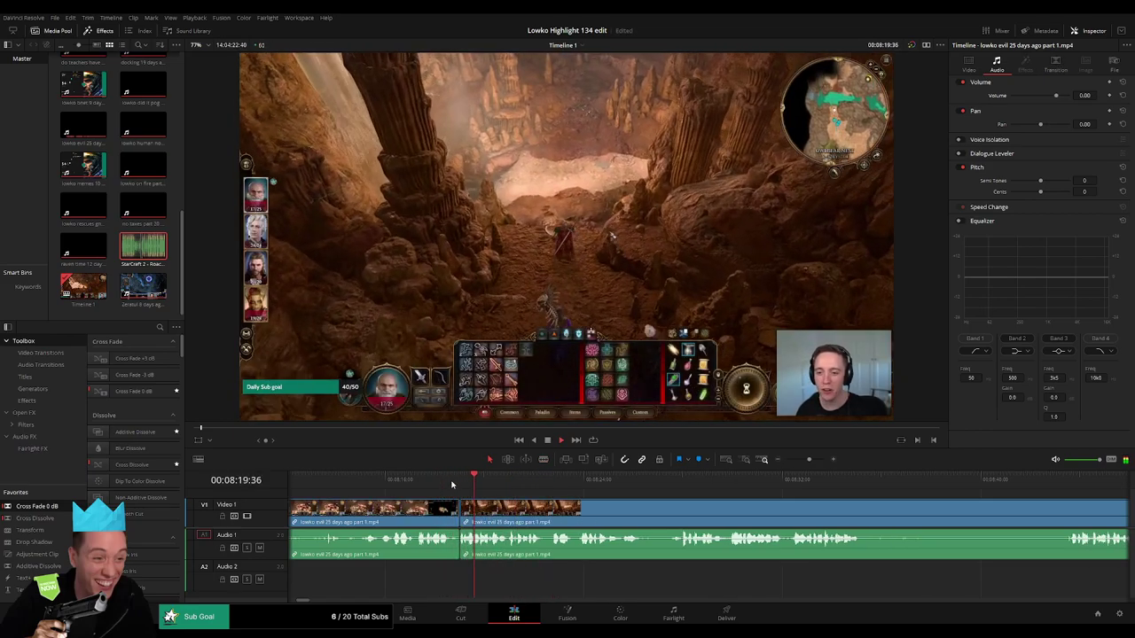
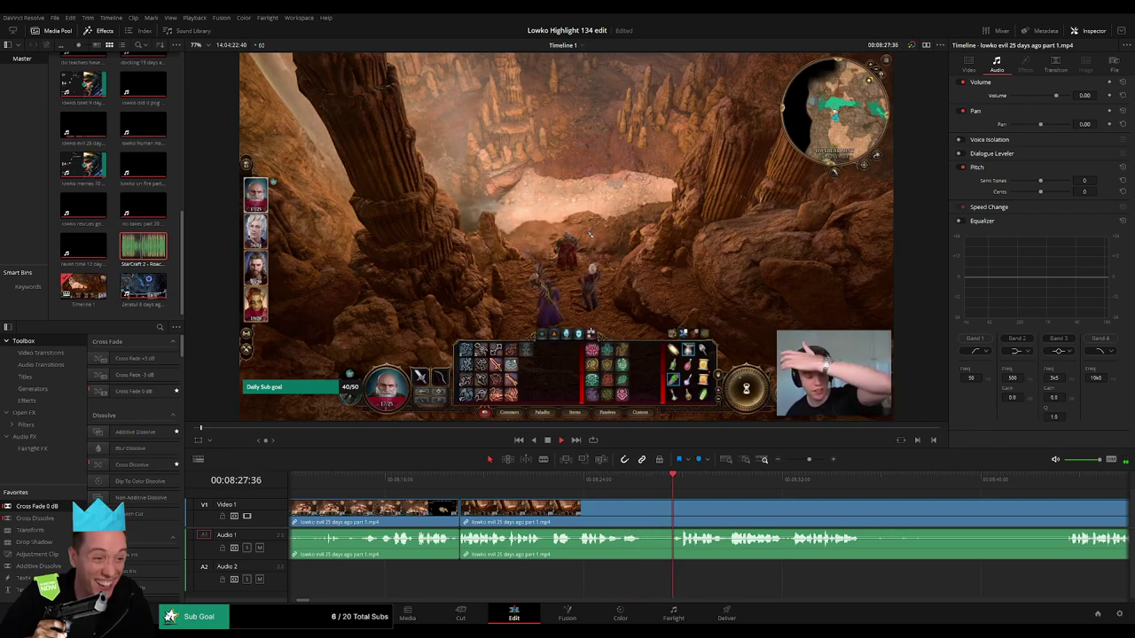
# - Cut out the silent cave passage between about 08:35 and 08:44 and play back the join
pyautogui.hscroll(6, 547, 498)
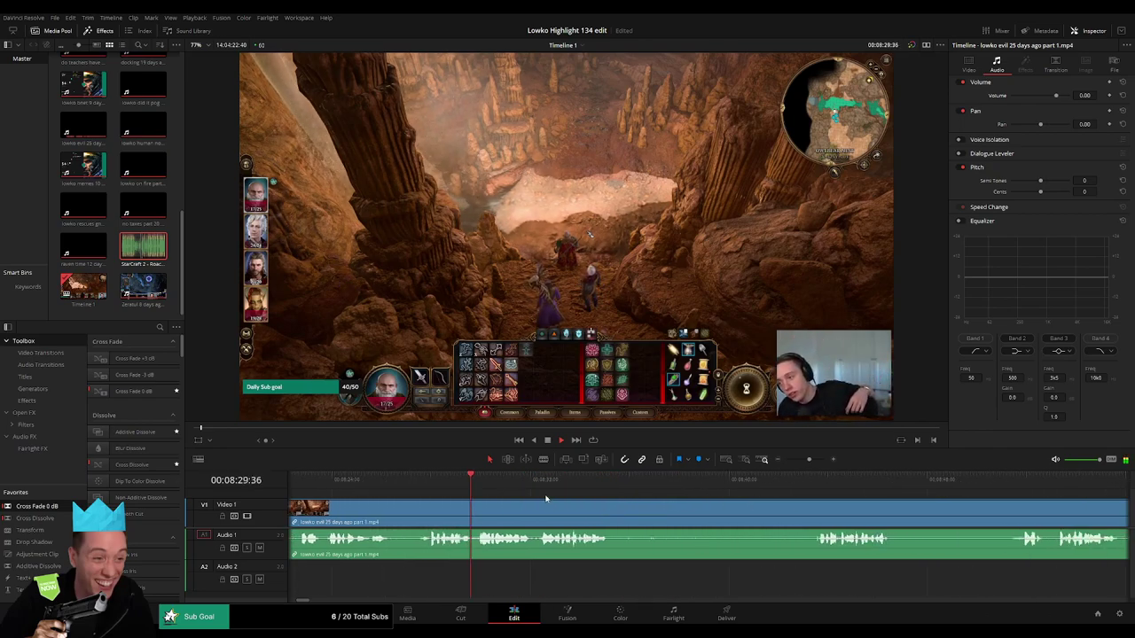
pyautogui.hscroll(3, 528, 499)
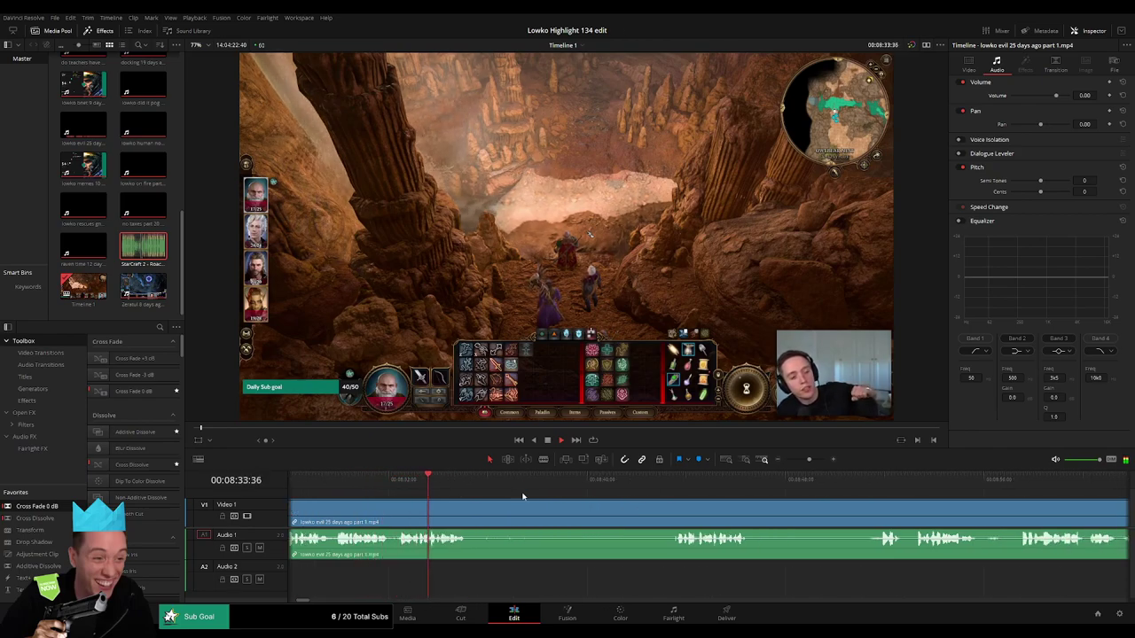
pyautogui.click(472, 514)
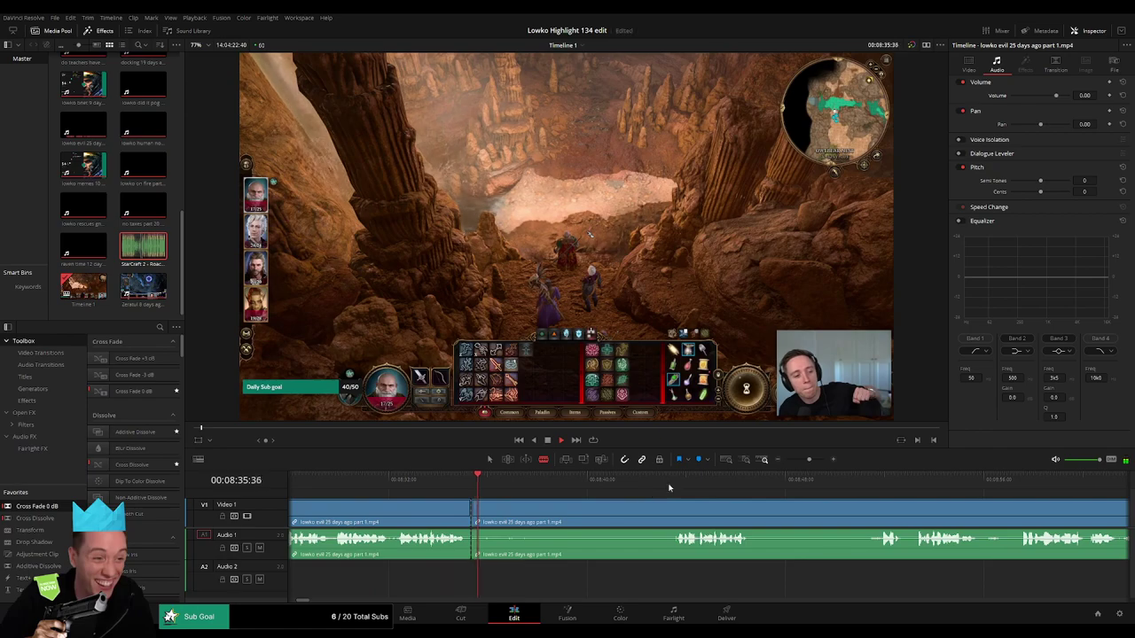
pyautogui.click(682, 513)
pyautogui.press('a')
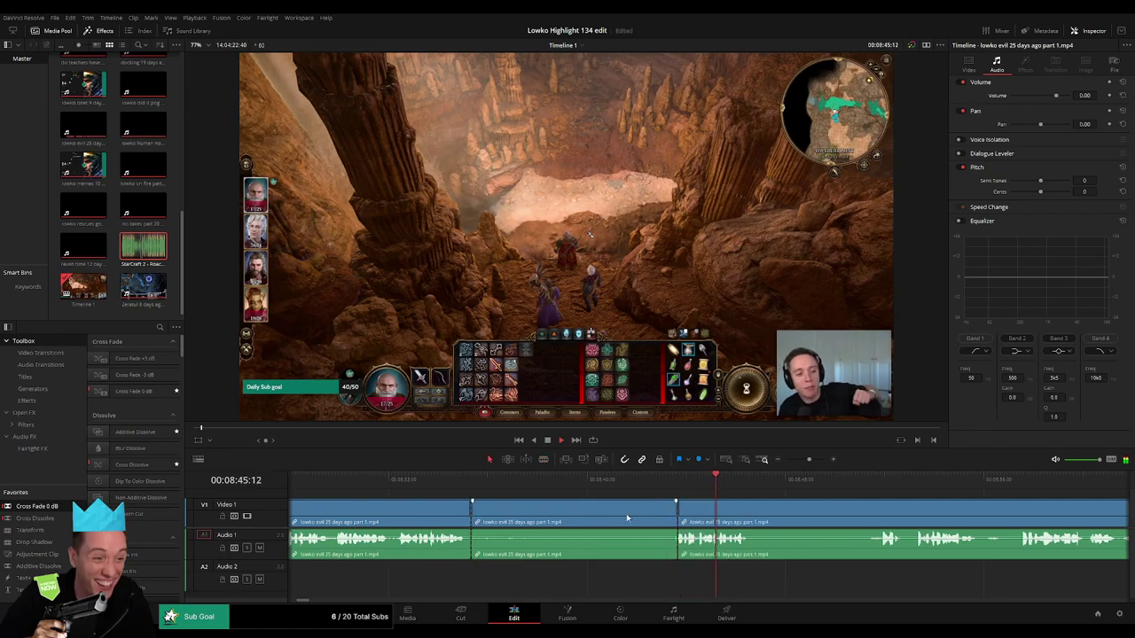
pyautogui.click(626, 513)
pyautogui.press('Delete')
pyautogui.click(457, 480)
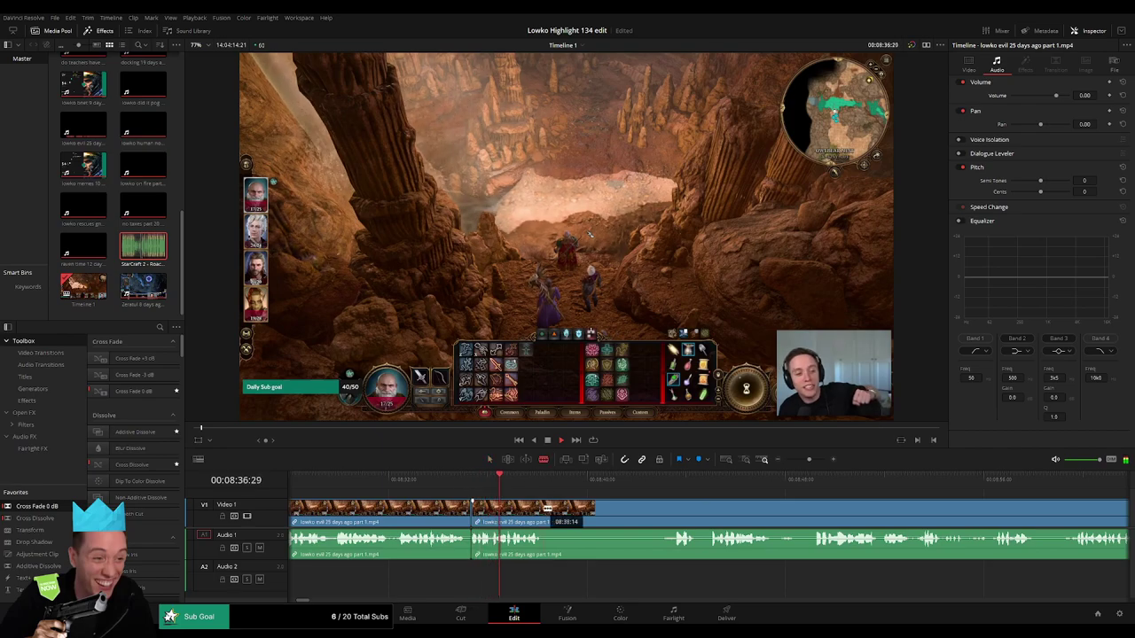
# - Cut out the silent stretch between about 08:38 and 08:43 and put a cross fade on the audio join
pyautogui.click(545, 509)
pyautogui.hscroll(2, 532, 493)
pyautogui.click(561, 486)
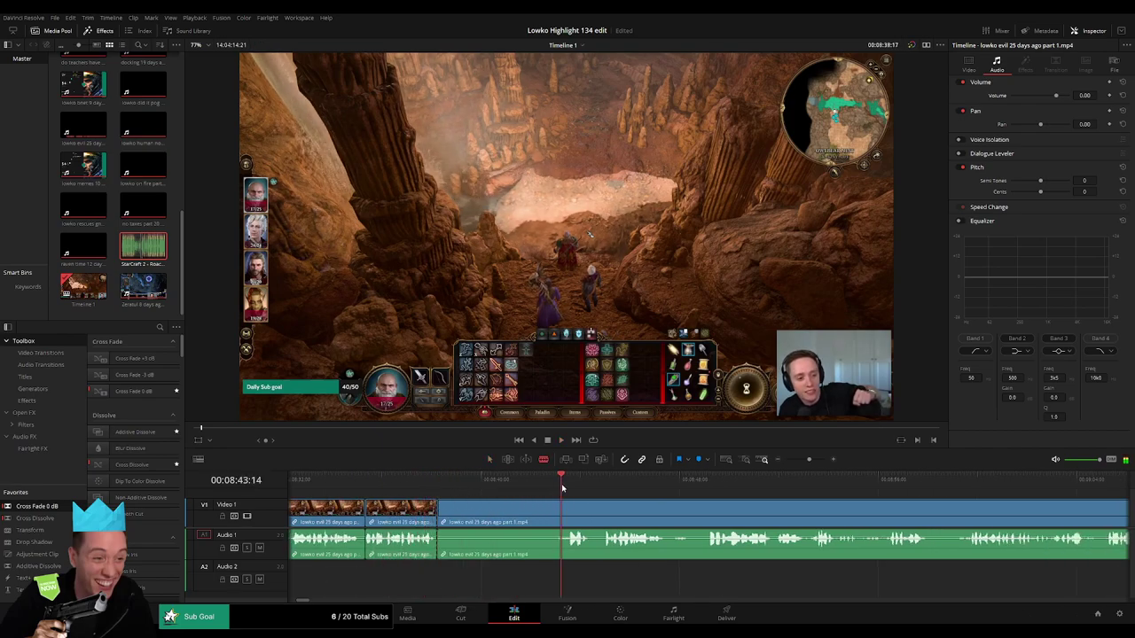
pyautogui.hotkey('ctrl', 'b')
pyautogui.click(537, 516)
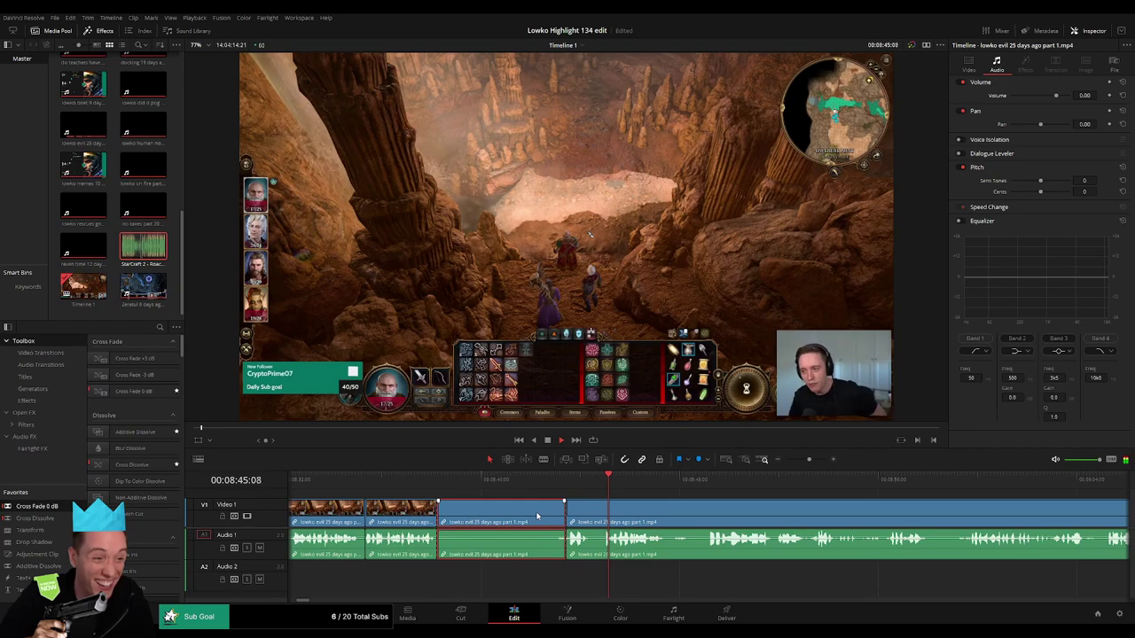
pyautogui.press('Delete')
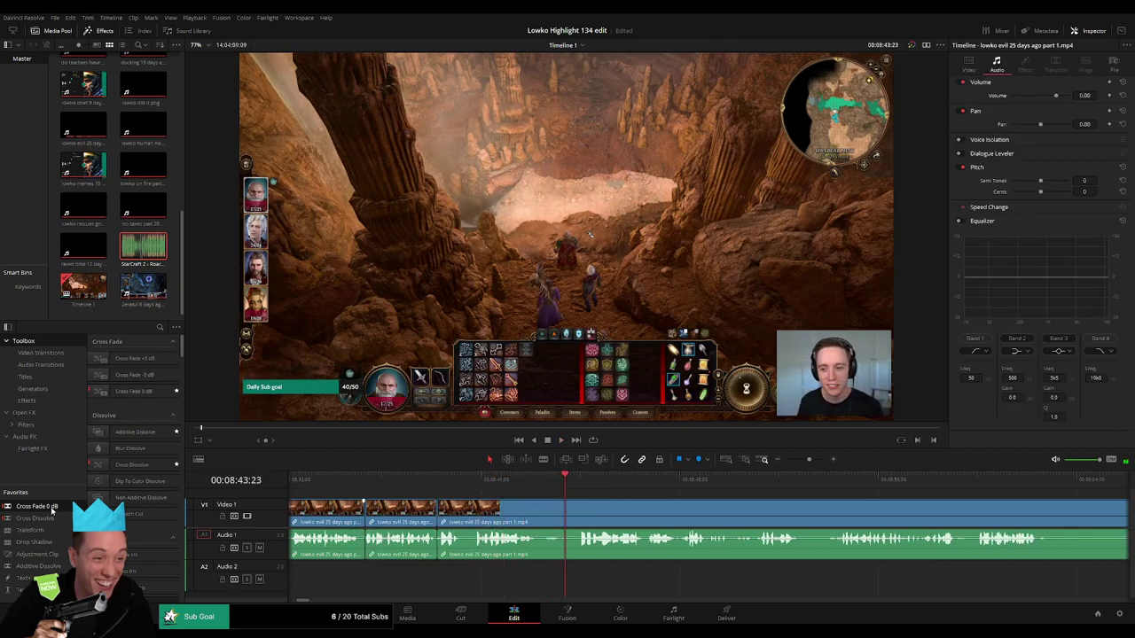
pyautogui.moveTo(51, 510); pyautogui.dragTo(457, 544)
# - Review the cave passage from about 08:44 to 09:01, then cut out the silent stretch between about 09:03 and 09:10 and cross-fade the join
pyautogui.moveTo(718, 506); pyautogui.dragTo(556, 501)
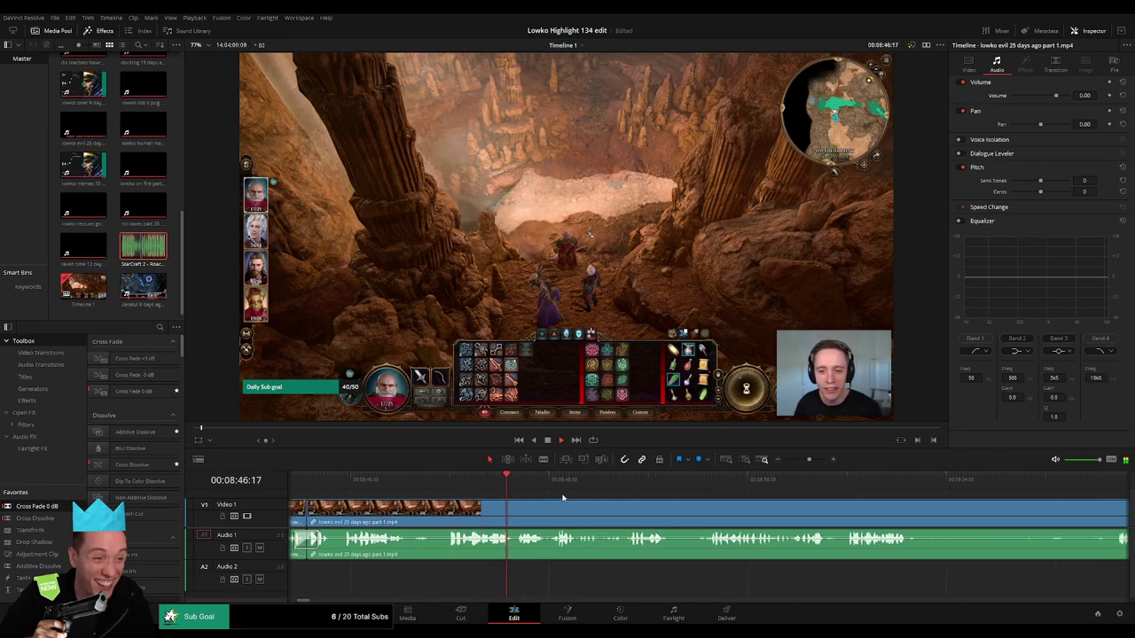
pyautogui.hscroll(2, 605, 502)
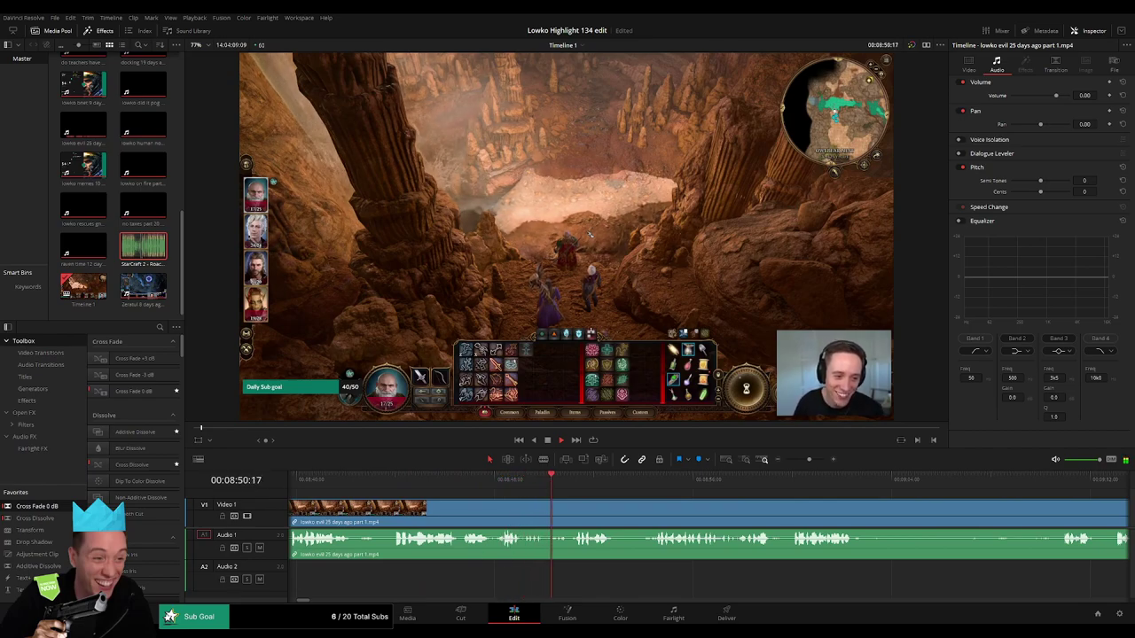
pyautogui.hscroll(3, 616, 502)
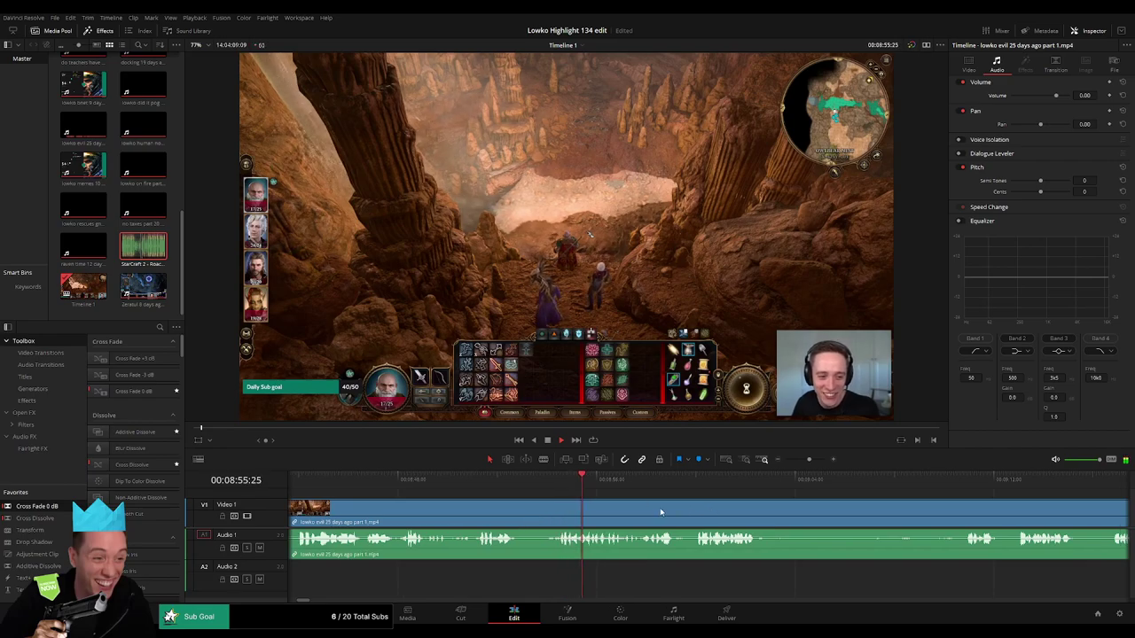
pyautogui.hscroll(4, 574, 500)
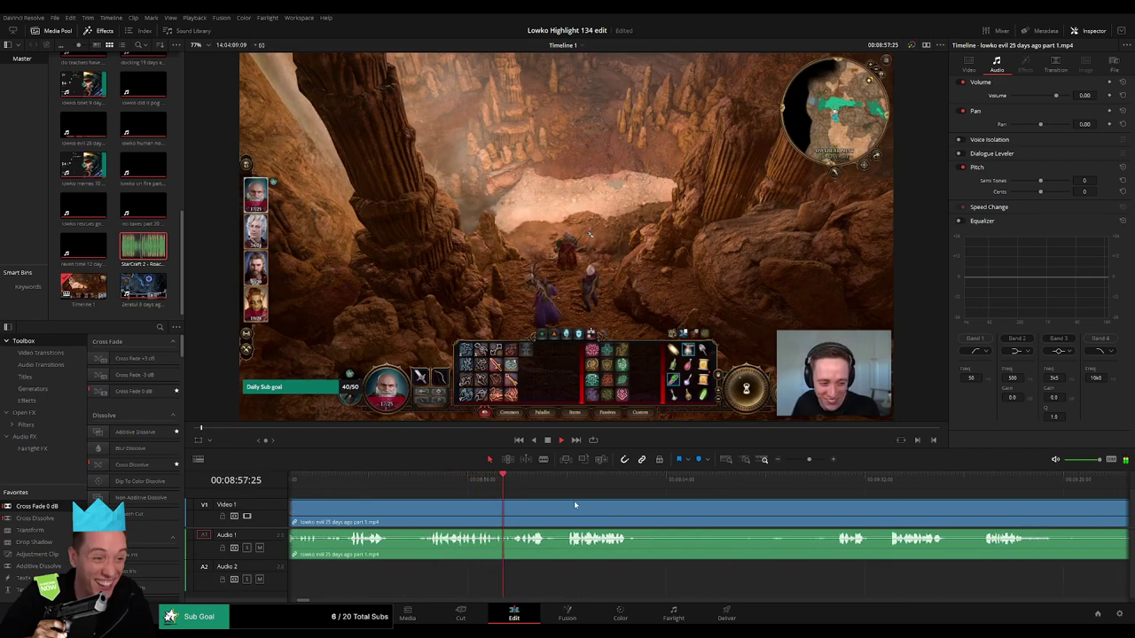
pyautogui.hscroll(4, 585, 503)
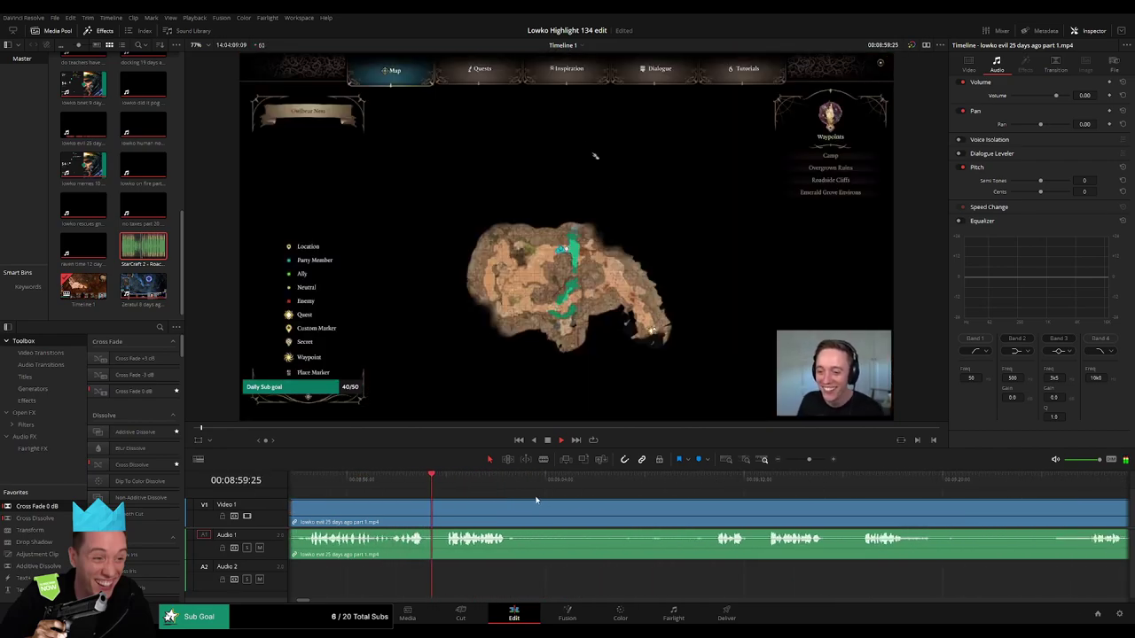
pyautogui.hscroll(2, 523, 511)
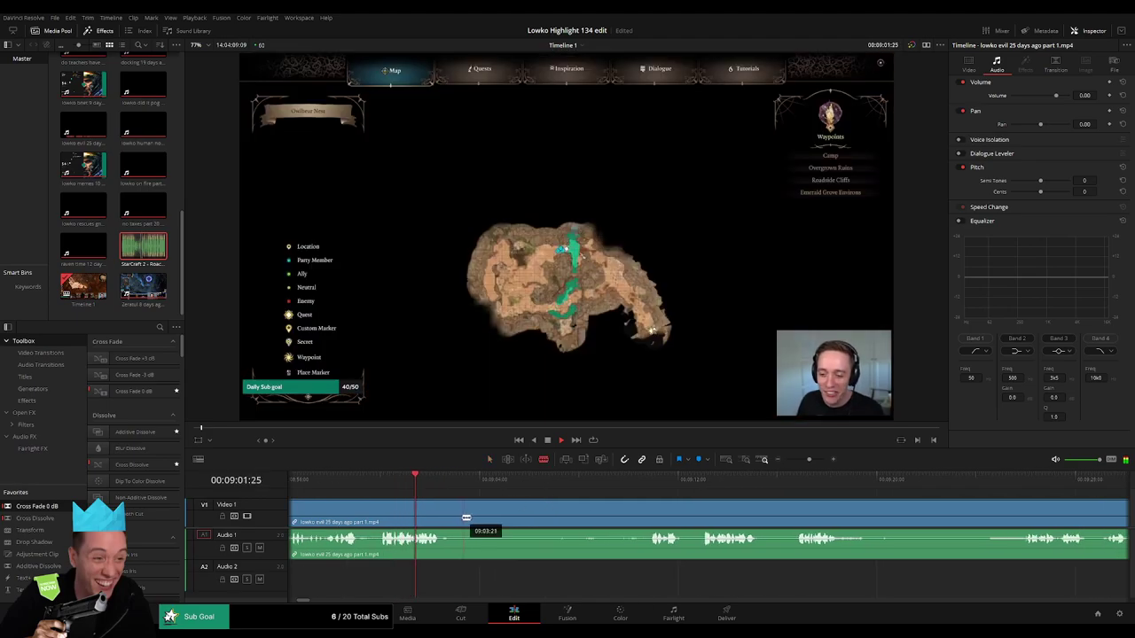
pyautogui.press('b')
pyautogui.click(460, 517)
pyautogui.click(648, 478)
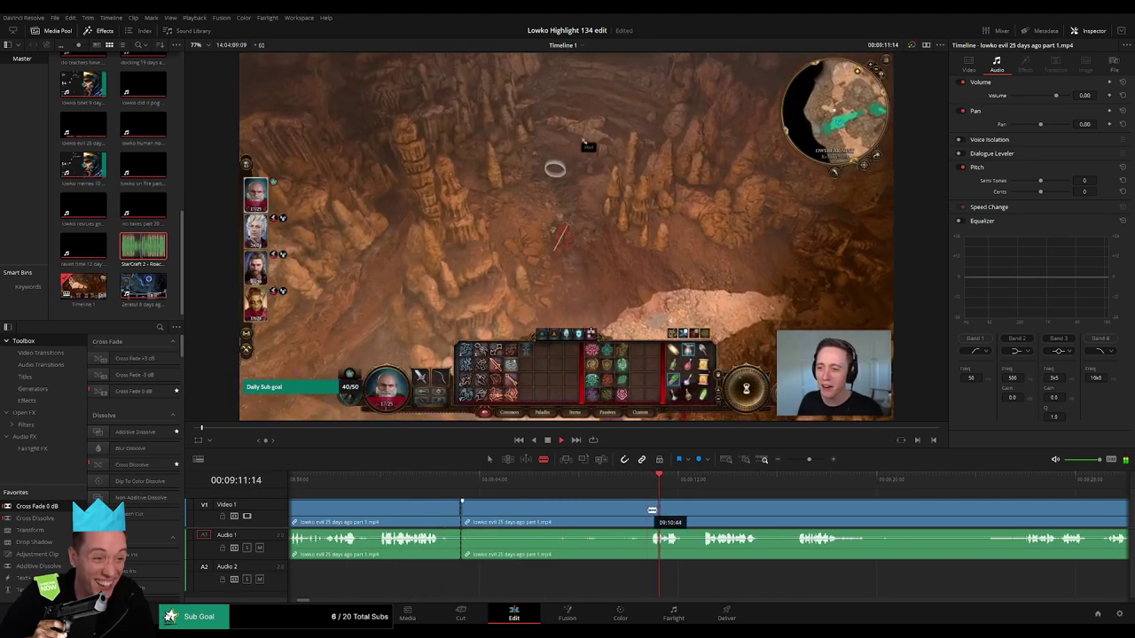
pyautogui.click(649, 511)
pyautogui.press('a')
pyautogui.click(609, 516)
pyautogui.press('Delete')
pyautogui.click(492, 512)
pyautogui.press('Delete')
pyautogui.press('space')
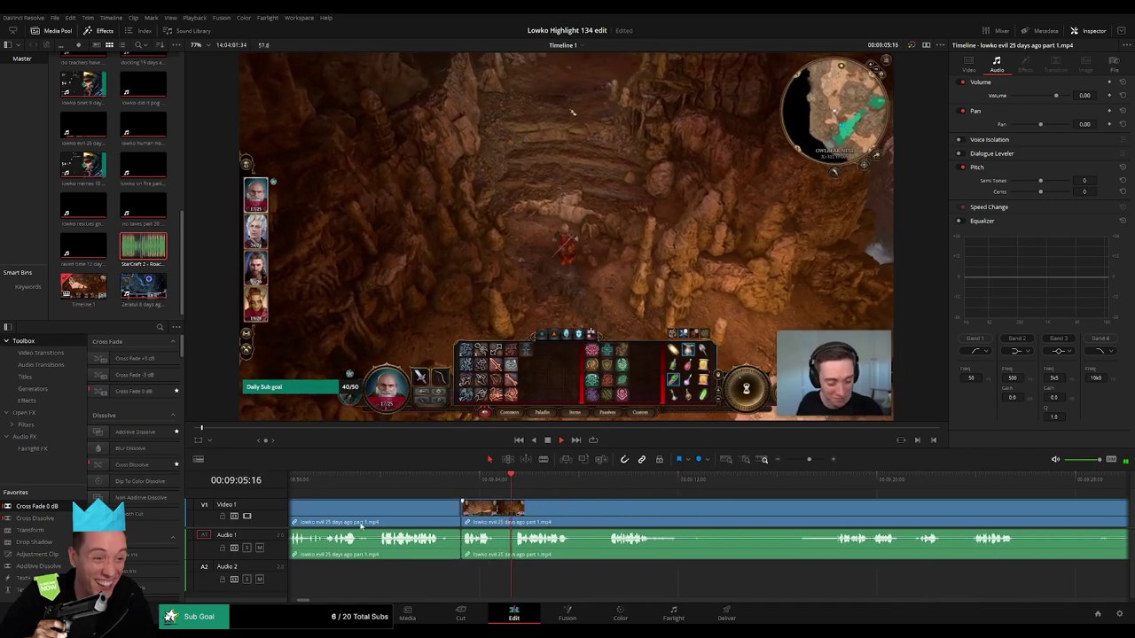
# - Cut out the short pause between about 09:04 and 09:05 and put a cross fade on the audio join
pyautogui.press('b')
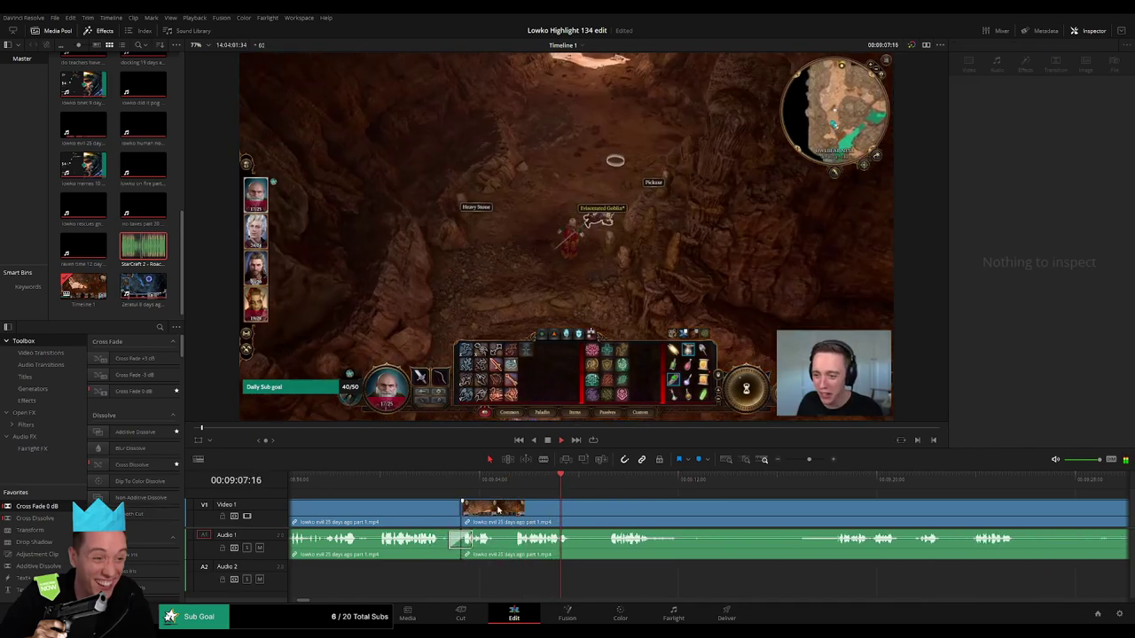
pyautogui.click(497, 513)
pyautogui.press('a')
pyautogui.click(520, 512)
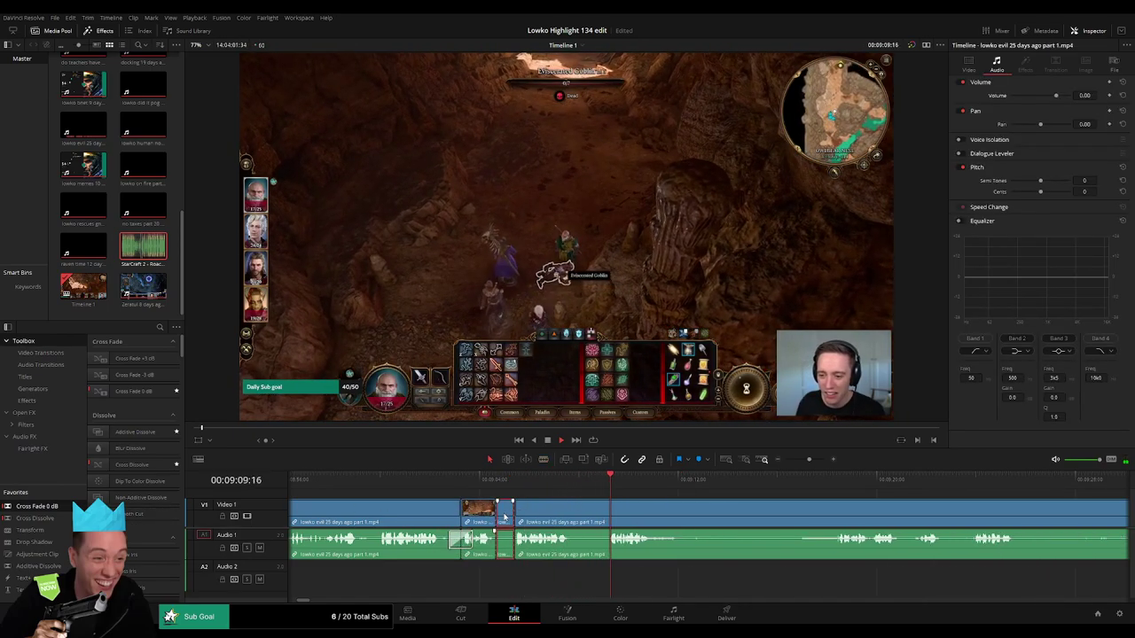
pyautogui.moveTo(131, 519); pyautogui.dragTo(428, 508)
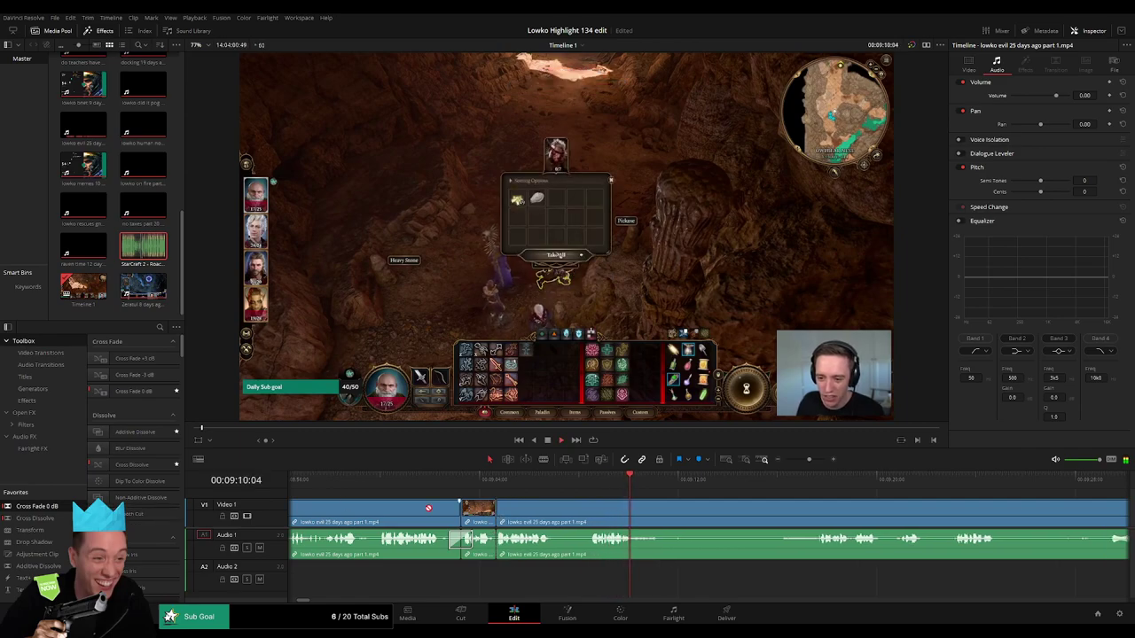
pyautogui.moveTo(498, 556); pyautogui.dragTo(498, 555)
# - Cut out the quiet piece between about 09:07 and 09:08 and cross-fade the audio join
pyautogui.press('b')
pyautogui.click(554, 516)
pyautogui.click(589, 515)
pyautogui.press('a')
pyautogui.click(572, 519)
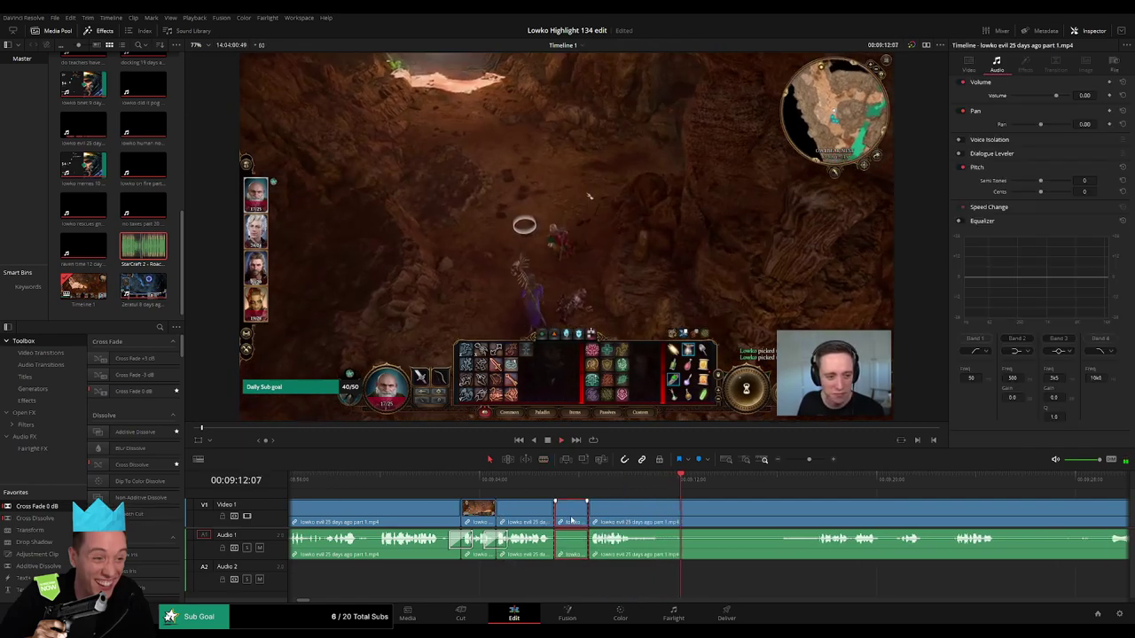
pyautogui.press('Delete')
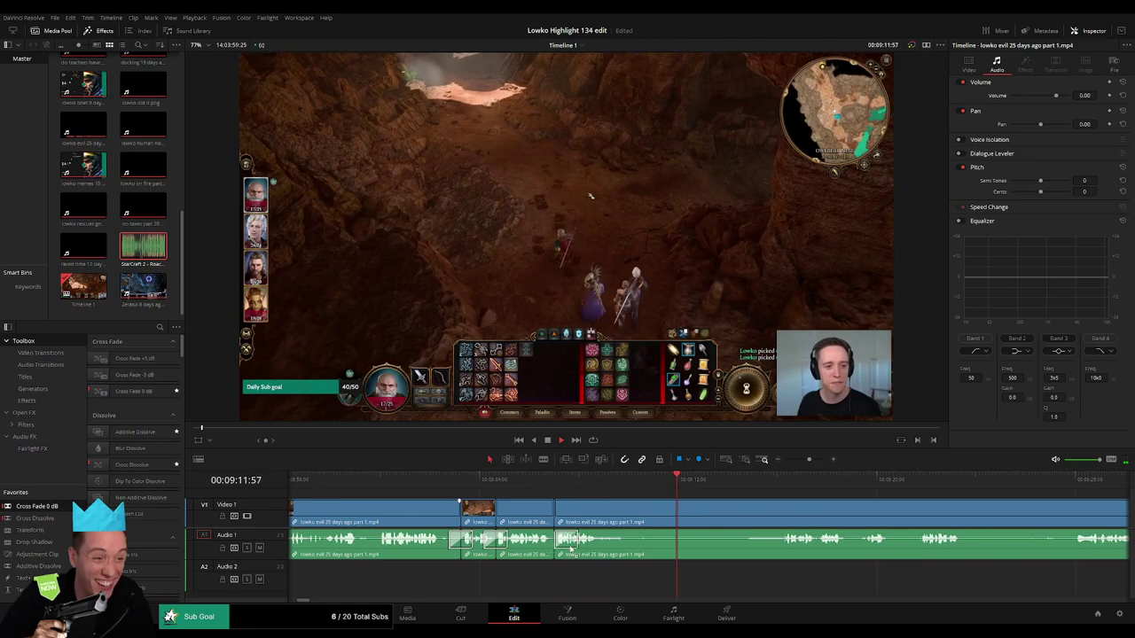
pyautogui.moveTo(561, 548); pyautogui.dragTo(560, 548)
# - Cut out the silent stretch between about 09:10 and 09:16 and cross-fade the audio join
pyautogui.press('b')
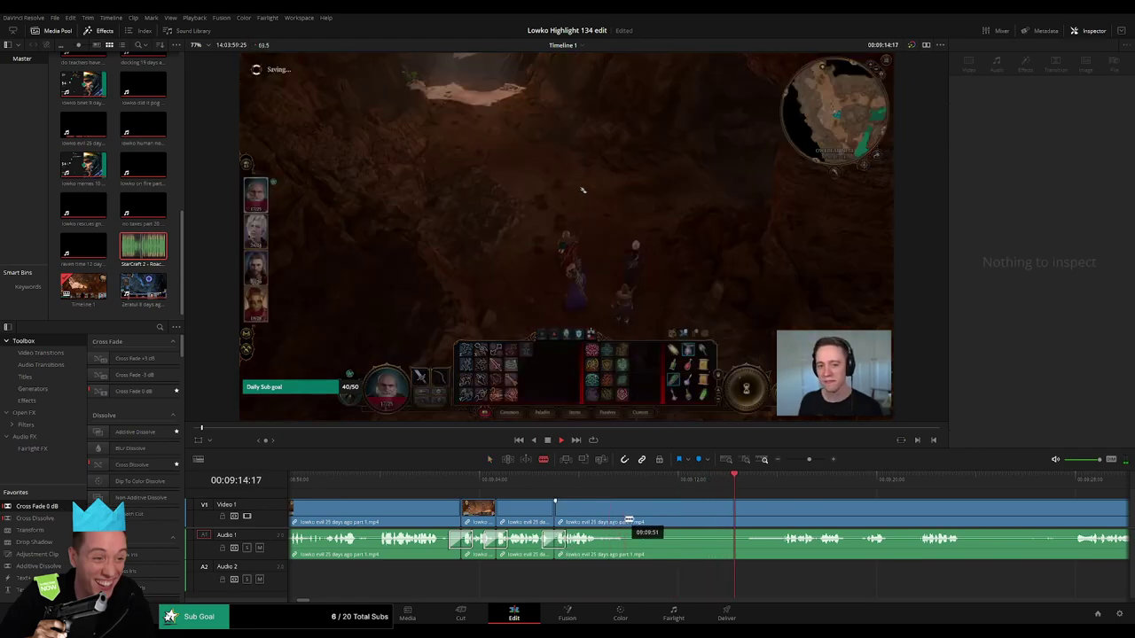
pyautogui.click(624, 518)
pyautogui.click(780, 479)
pyautogui.moveTo(846, 506); pyautogui.dragTo(708, 496)
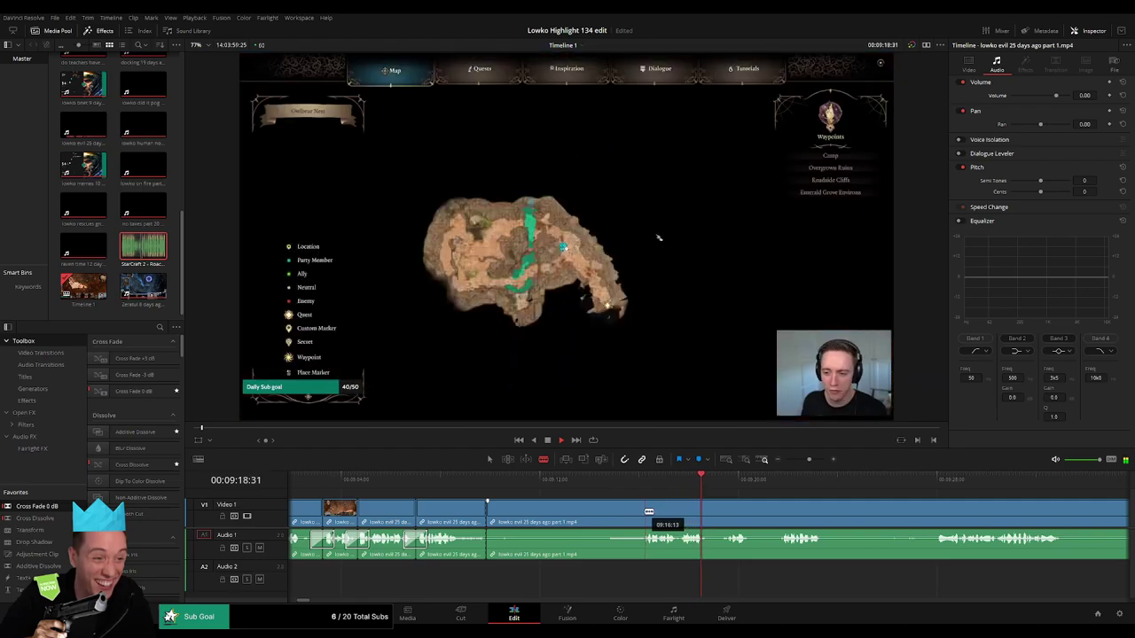
pyautogui.click(644, 513)
pyautogui.press('a')
pyautogui.click(615, 516)
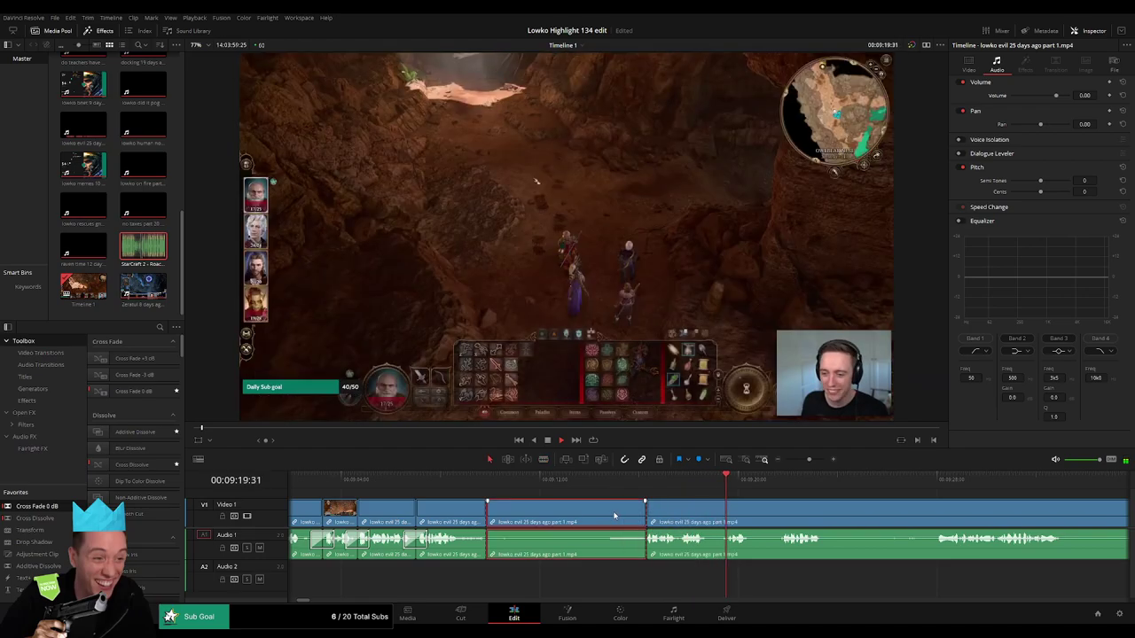
pyautogui.press('Delete')
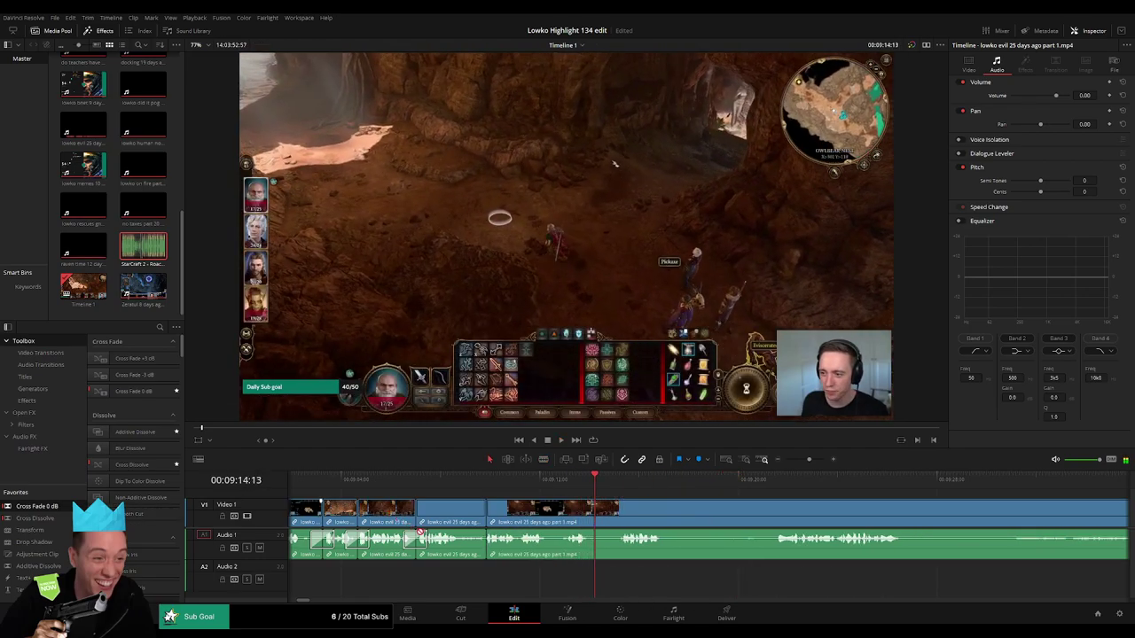
# - Cut out the short pause between about 09:14 and 09:15 and put a cross fade on the audio join
pyautogui.moveTo(626, 515); pyautogui.dragTo(571, 513)
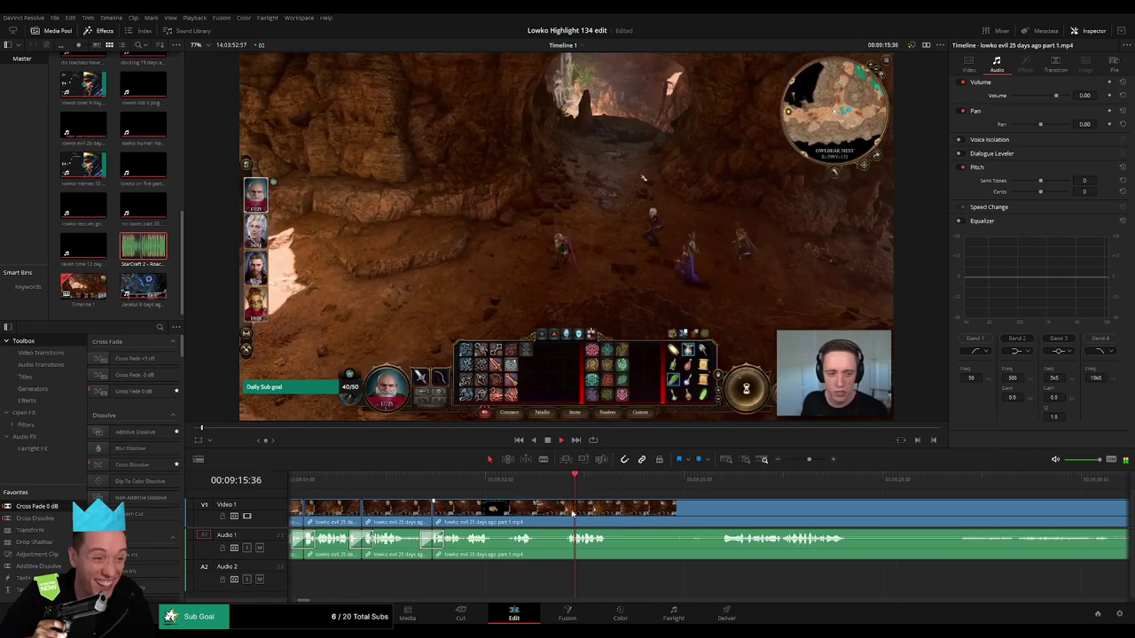
pyautogui.click(537, 513)
pyautogui.click(564, 512)
pyautogui.press('a')
pyautogui.click(553, 519)
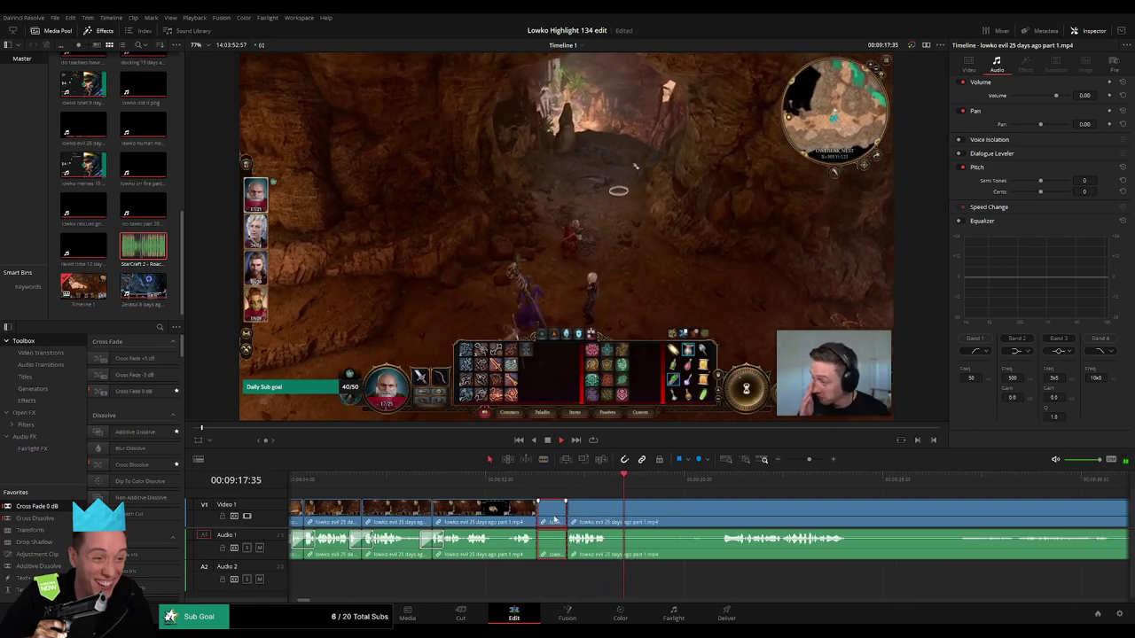
pyautogui.press('Delete')
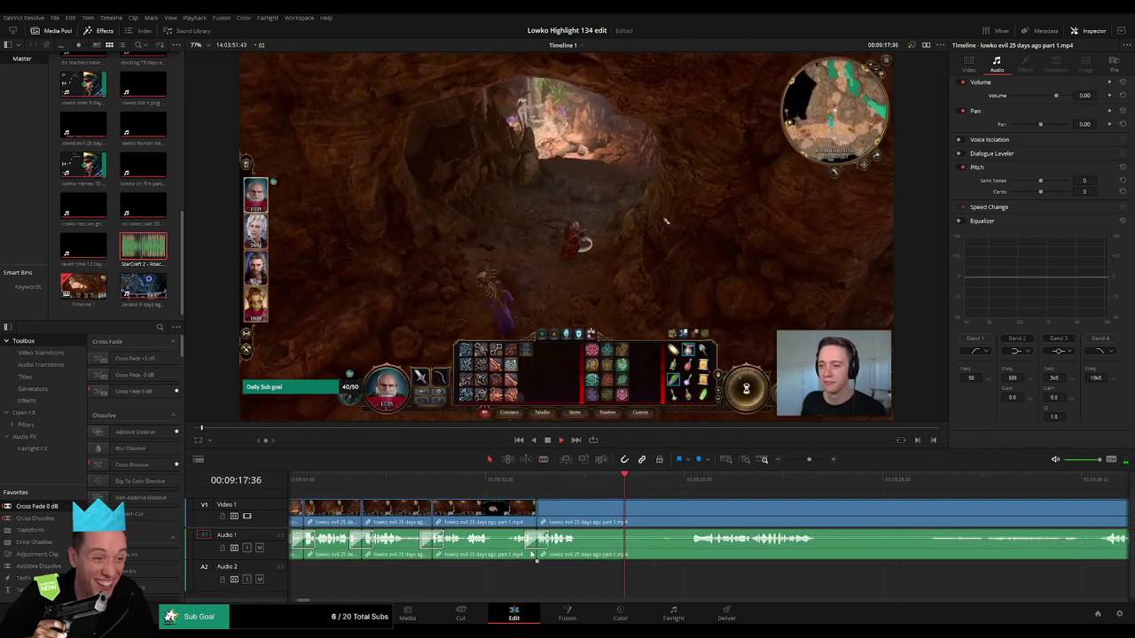
# - Cut out the silent cave walk between about 09:16 and 09:20, closing the gap with a cross fade on the audio join
pyautogui.press('b')
pyautogui.click(580, 512)
pyautogui.click(692, 480)
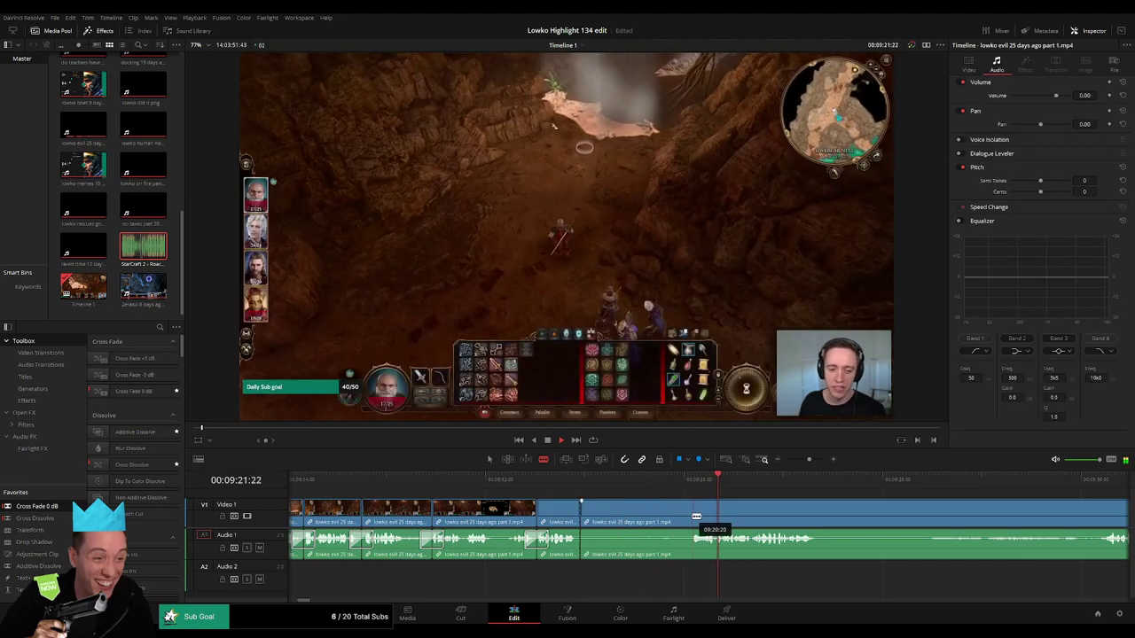
pyautogui.click(691, 516)
pyautogui.press('a')
pyautogui.click(658, 523)
pyautogui.press('Delete')
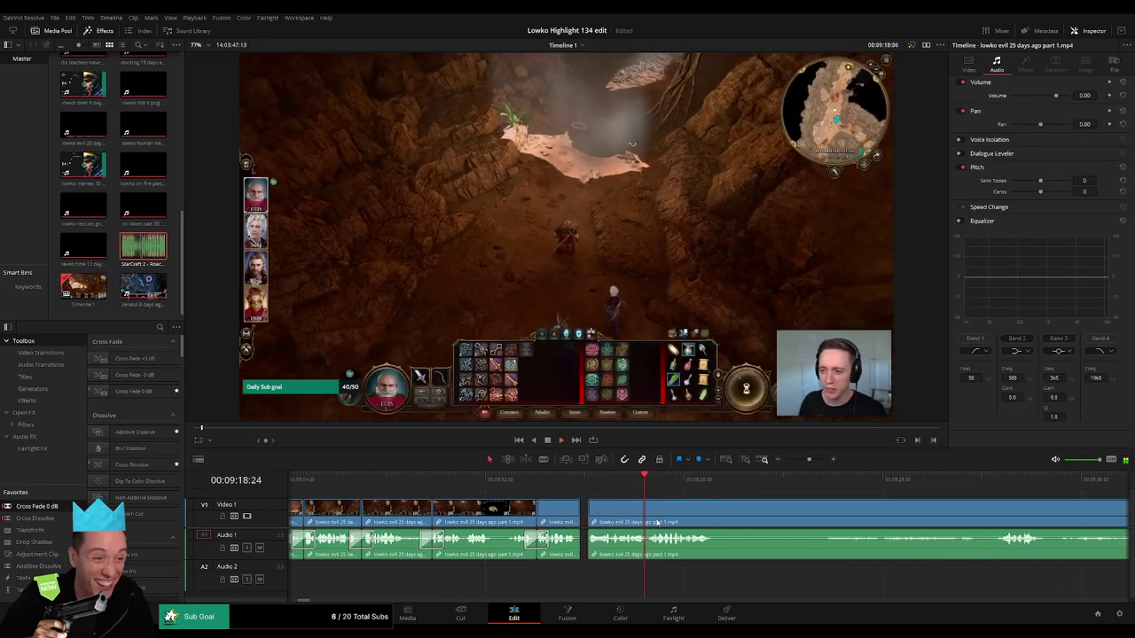
pyautogui.moveTo(581, 554); pyautogui.dragTo(581, 550)
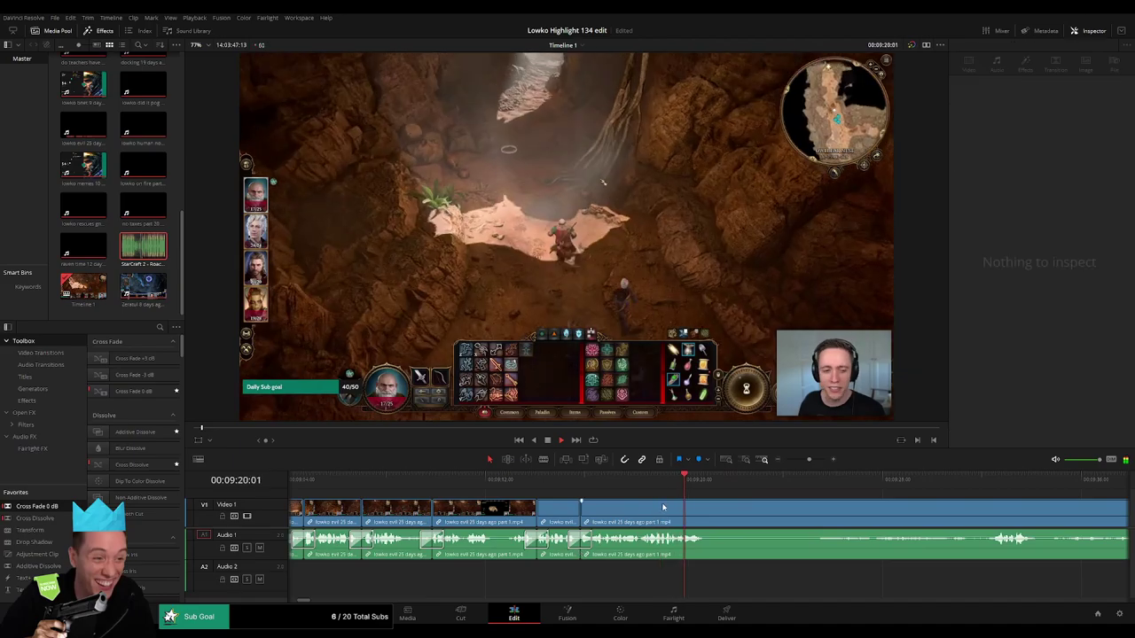
# - Review the cave exit and forest scene and split the clip at about 09:21, 09:32, 09:34, 09:41, 09:42 and 09:44 around the speech
pyautogui.hscroll(3, 753, 520)
pyautogui.press('b')
pyautogui.click(576, 518)
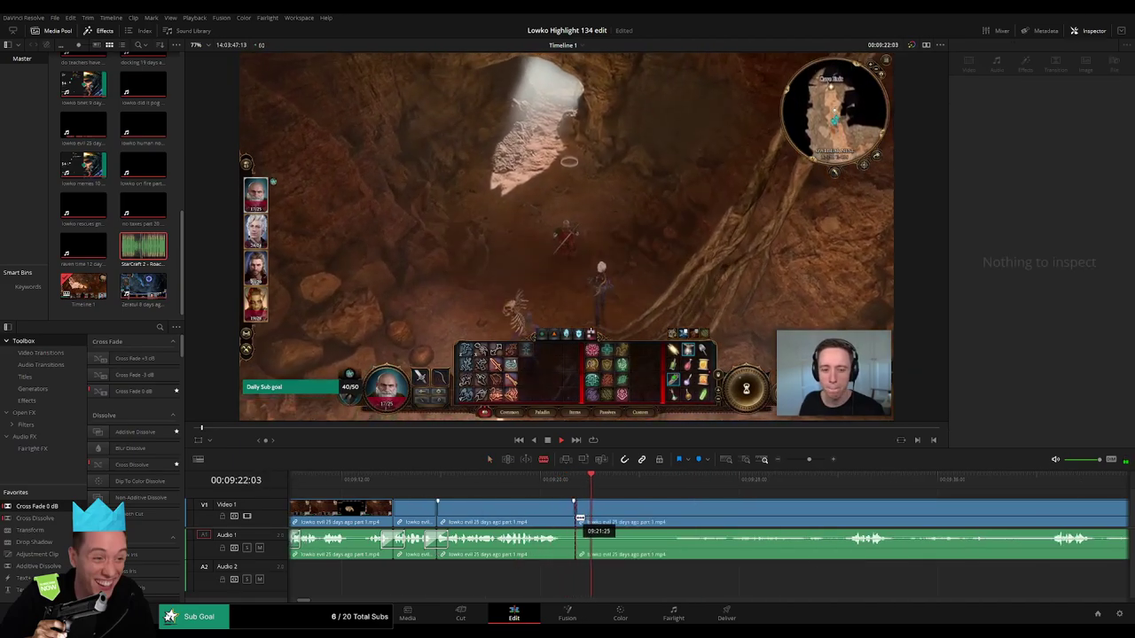
pyautogui.click(798, 481)
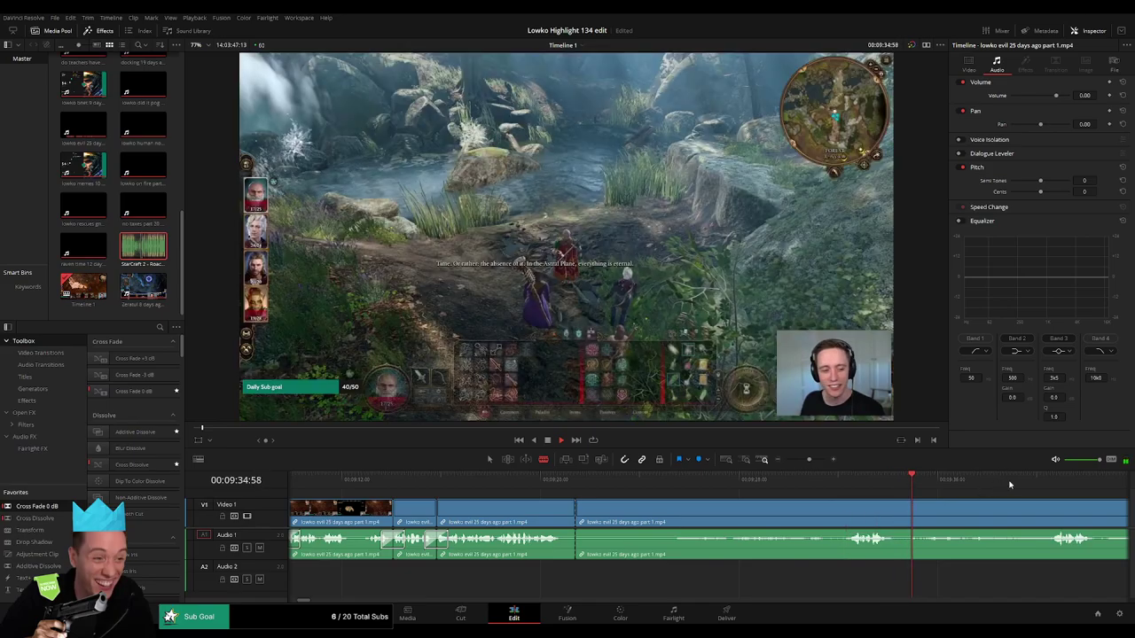
pyautogui.click(1046, 483)
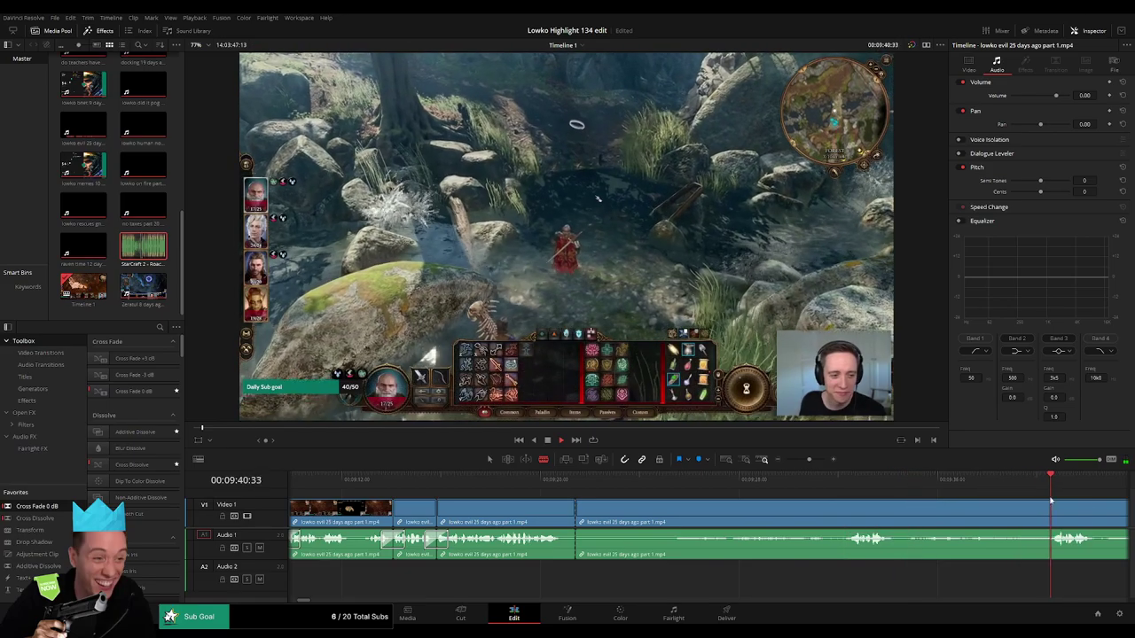
pyautogui.hscroll(3, 1051, 501)
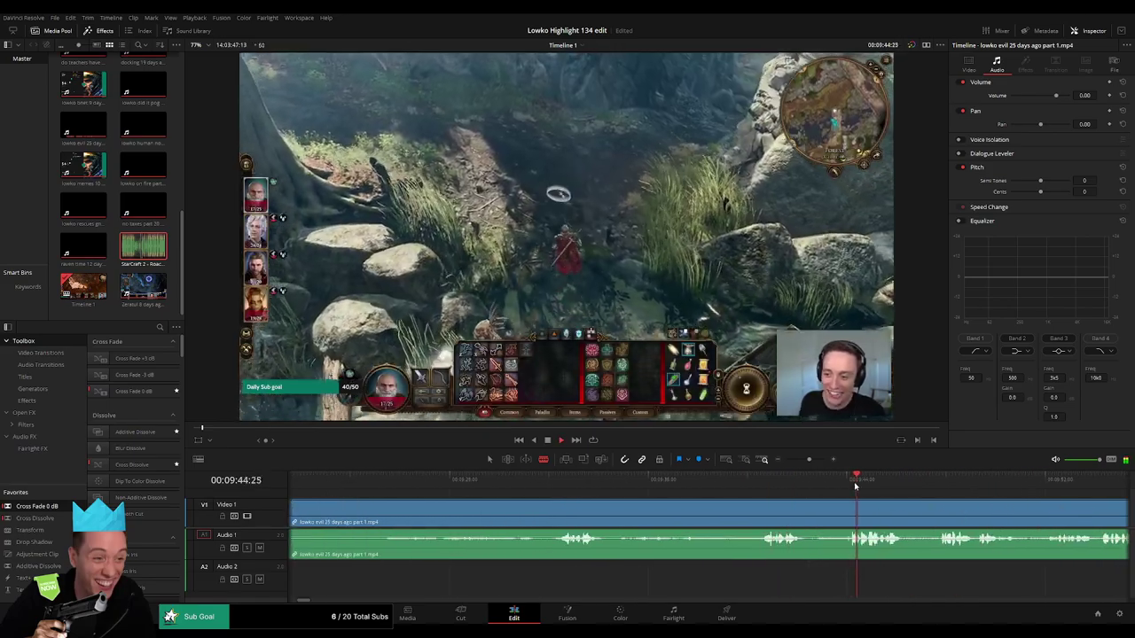
pyautogui.click(557, 517)
pyautogui.click(606, 518)
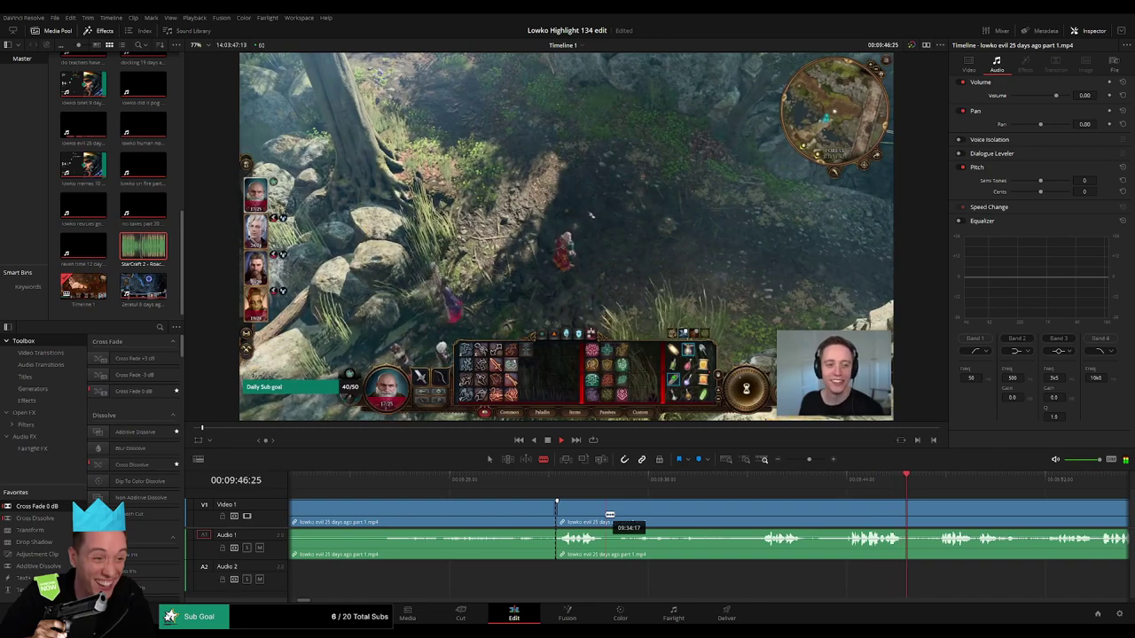
pyautogui.click(764, 515)
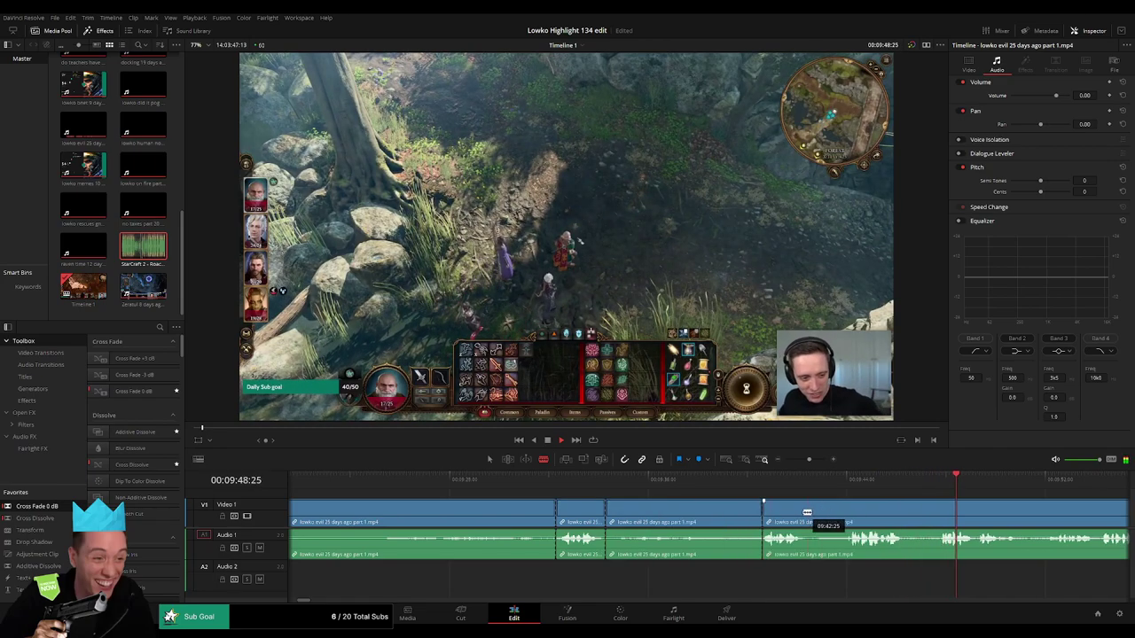
pyautogui.click(806, 514)
pyautogui.click(849, 514)
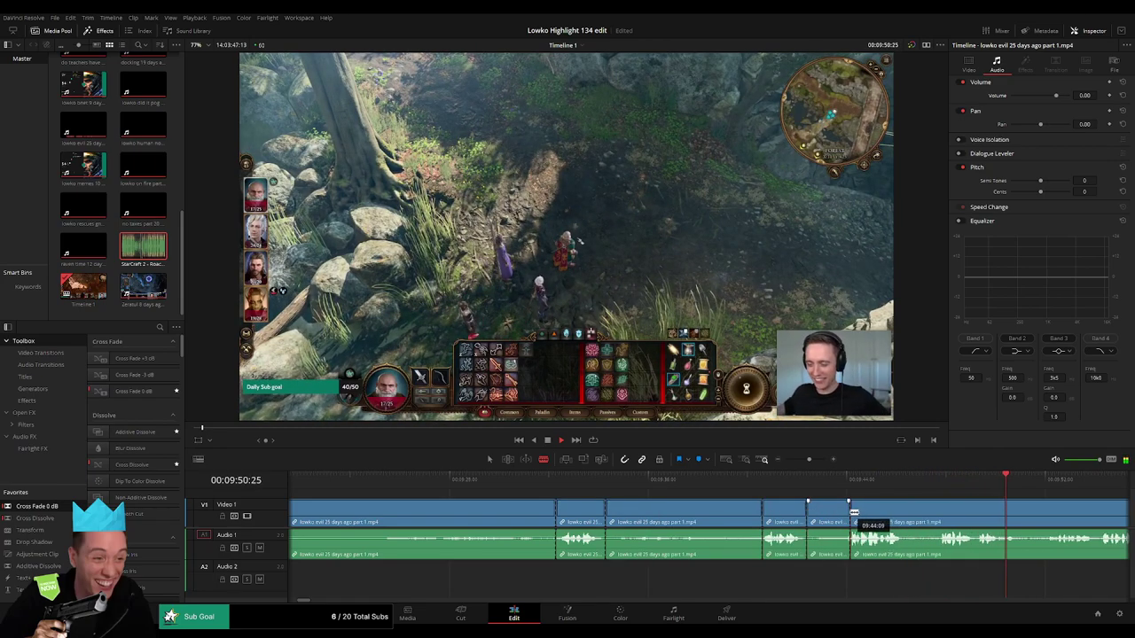
# - Delete the three quiet pieces at about 09:42 to 09:44, 09:34 to 09:41 and 09:21 to 09:32
pyautogui.press('a')
pyautogui.click(828, 514)
pyautogui.press('Delete')
pyautogui.click(683, 524)
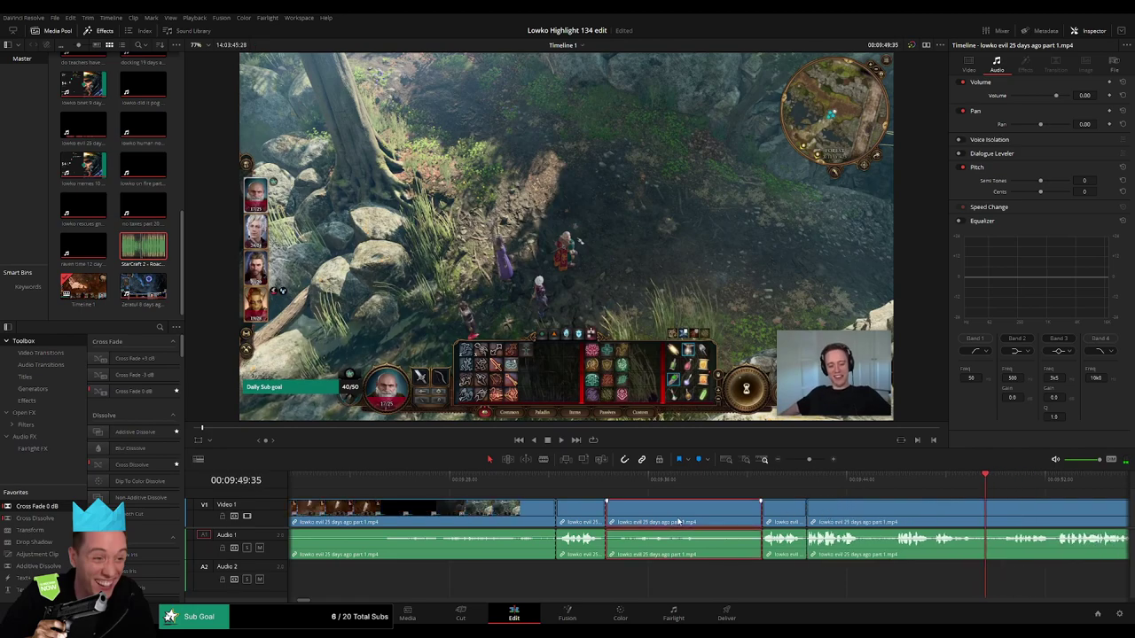
pyautogui.press('Delete')
pyautogui.click(410, 520)
pyautogui.press('Delete')
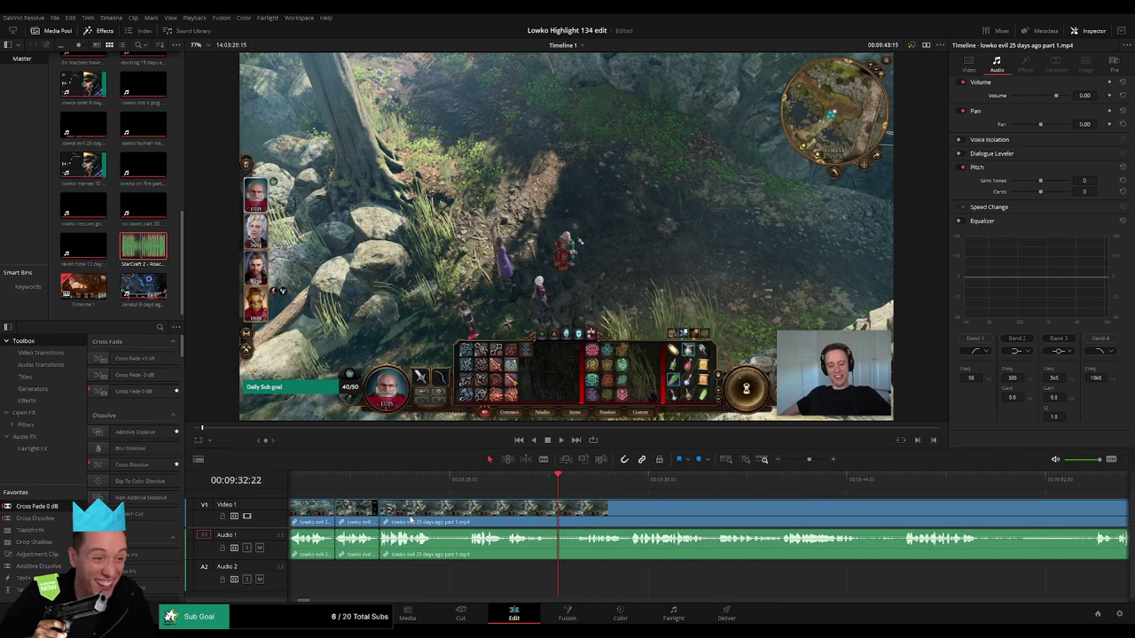
# - Put cross fades on the three new audio joins between about 09:21 and 09:25
pyautogui.moveTo(410, 520); pyautogui.dragTo(607, 516)
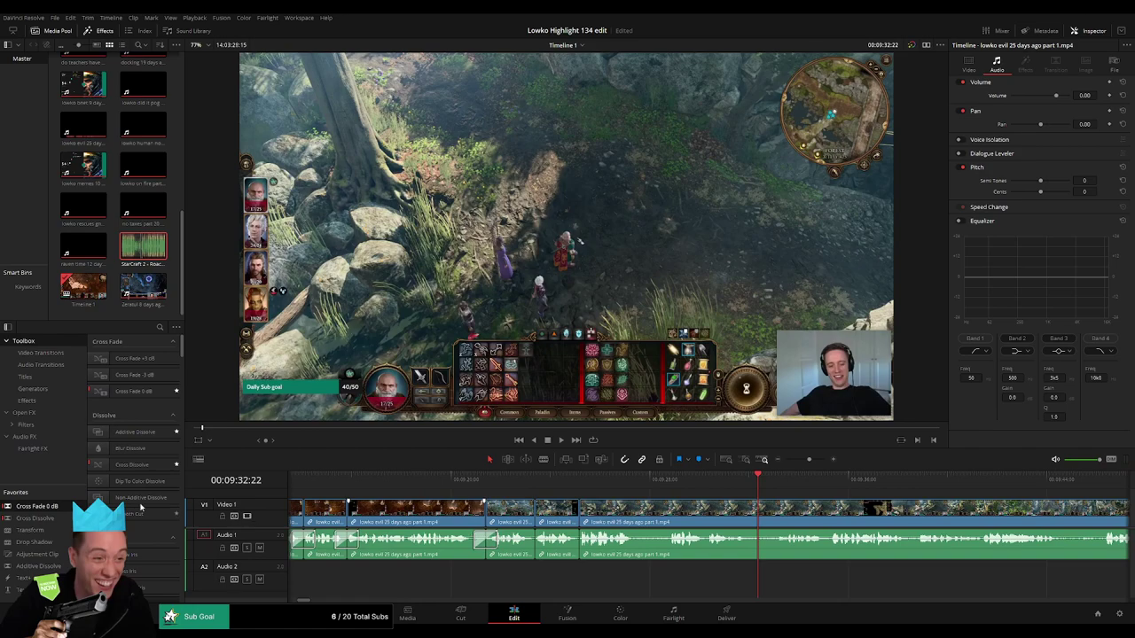
pyautogui.moveTo(68, 502); pyautogui.dragTo(565, 542)
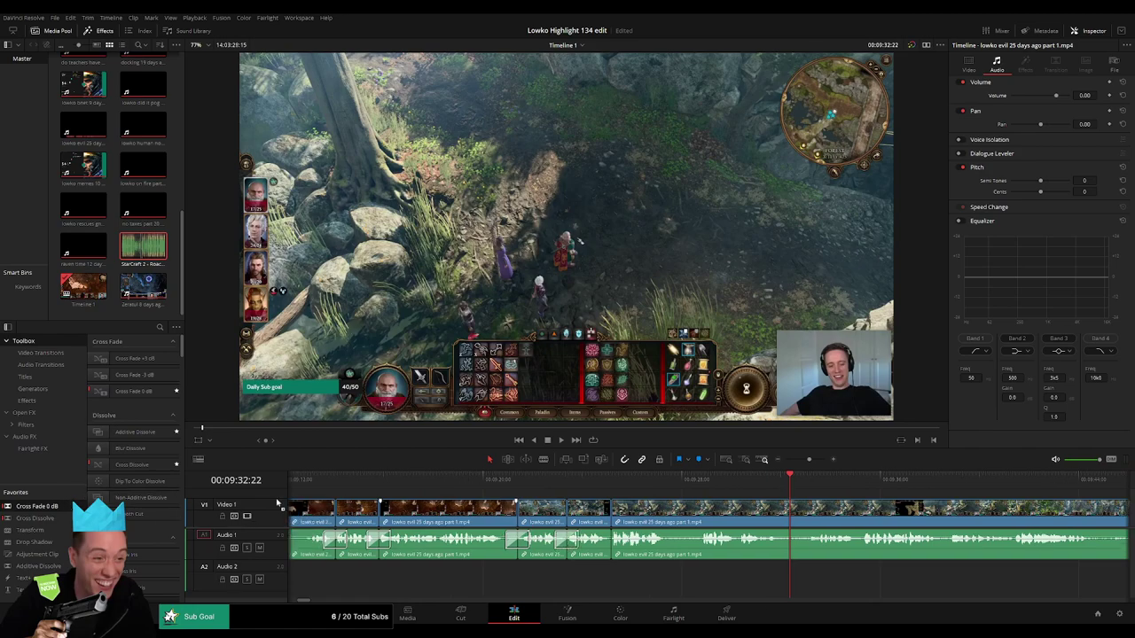
pyautogui.hscroll(-1, 631, 547)
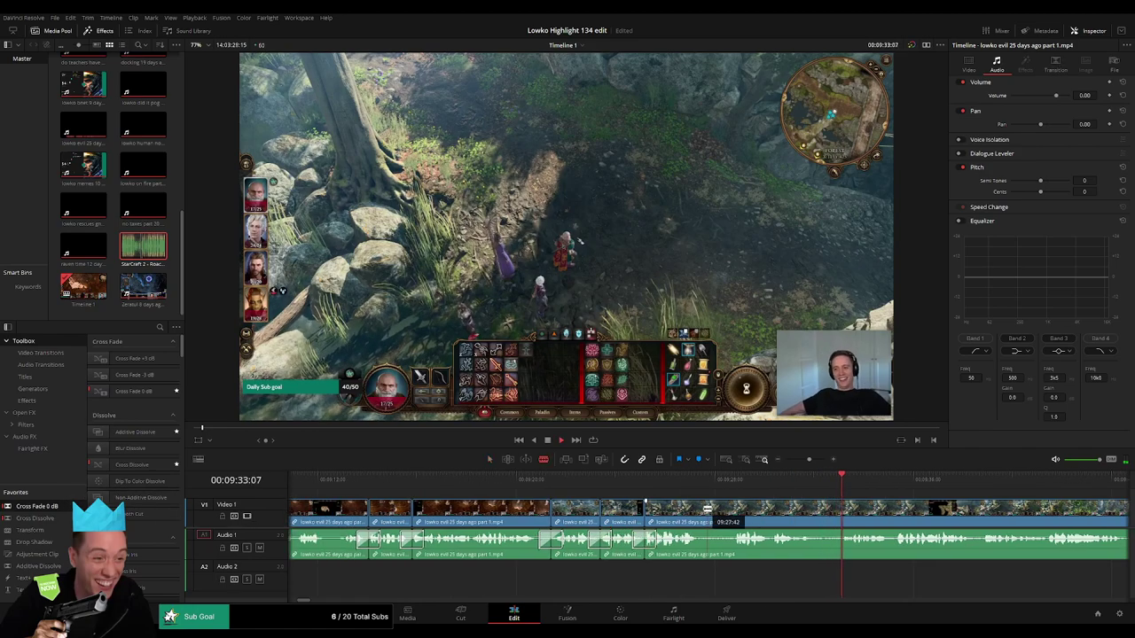
# - Cut out the quiet moment between about 09:27 and 09:28, closing the gap with a cross fade on the audio join
pyautogui.click(687, 479)
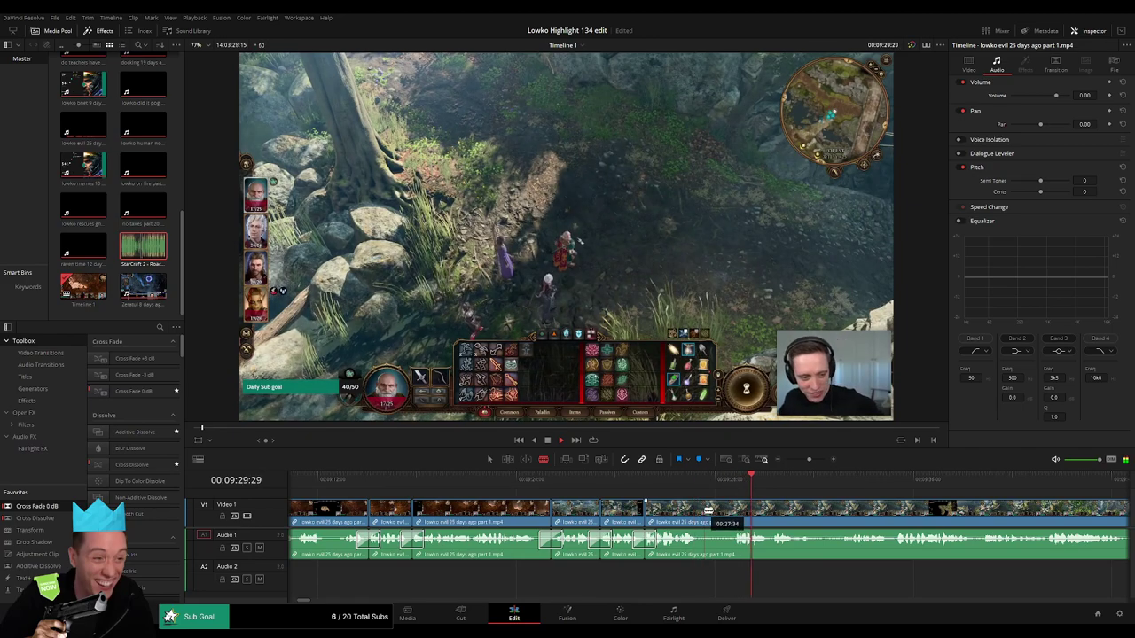
pyautogui.click(702, 511)
pyautogui.click(732, 511)
pyautogui.press('a')
pyautogui.click(717, 514)
pyautogui.press('Delete')
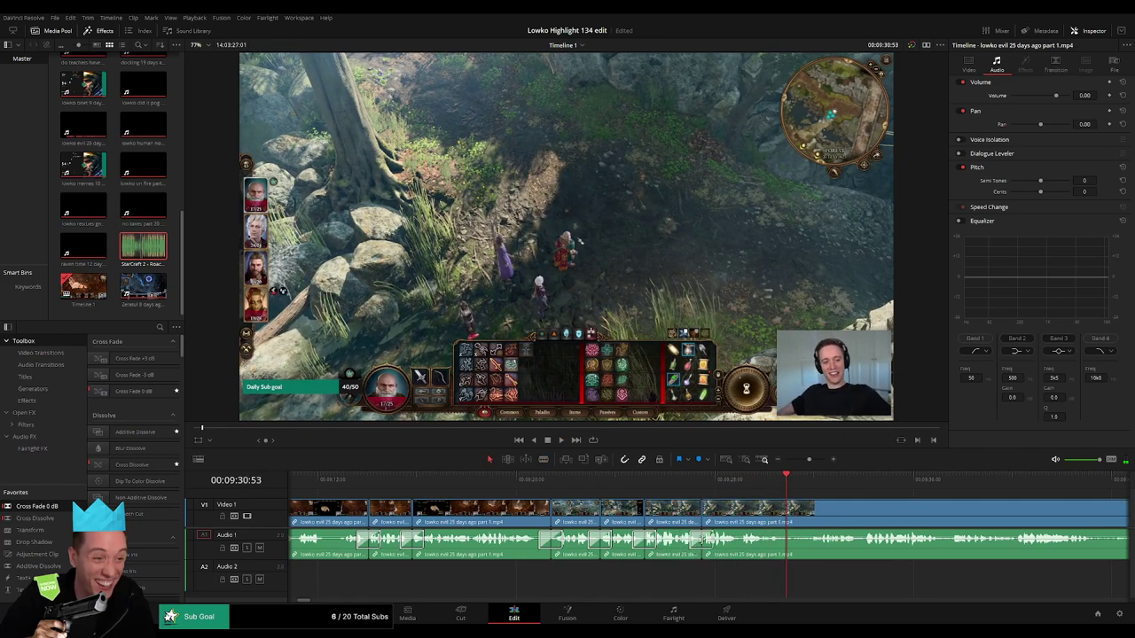
# - Play on through the forest scene and split the clip at about 09:43, in the pause between two stretches of speech
pyautogui.moveTo(912, 517); pyautogui.dragTo(682, 504)
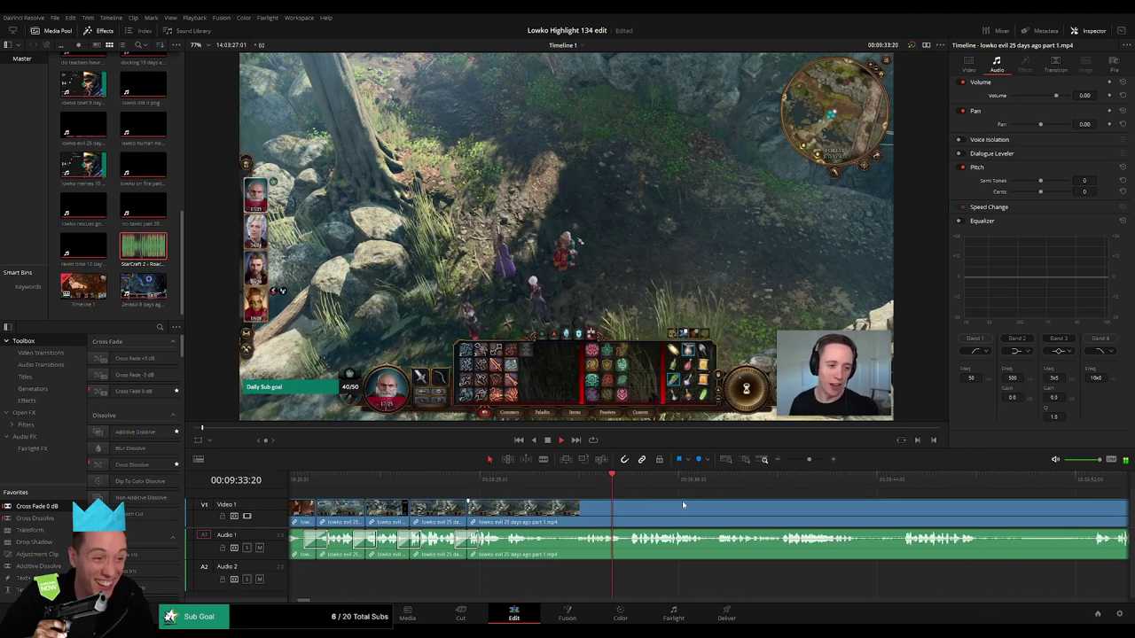
pyautogui.moveTo(762, 508); pyautogui.dragTo(634, 499)
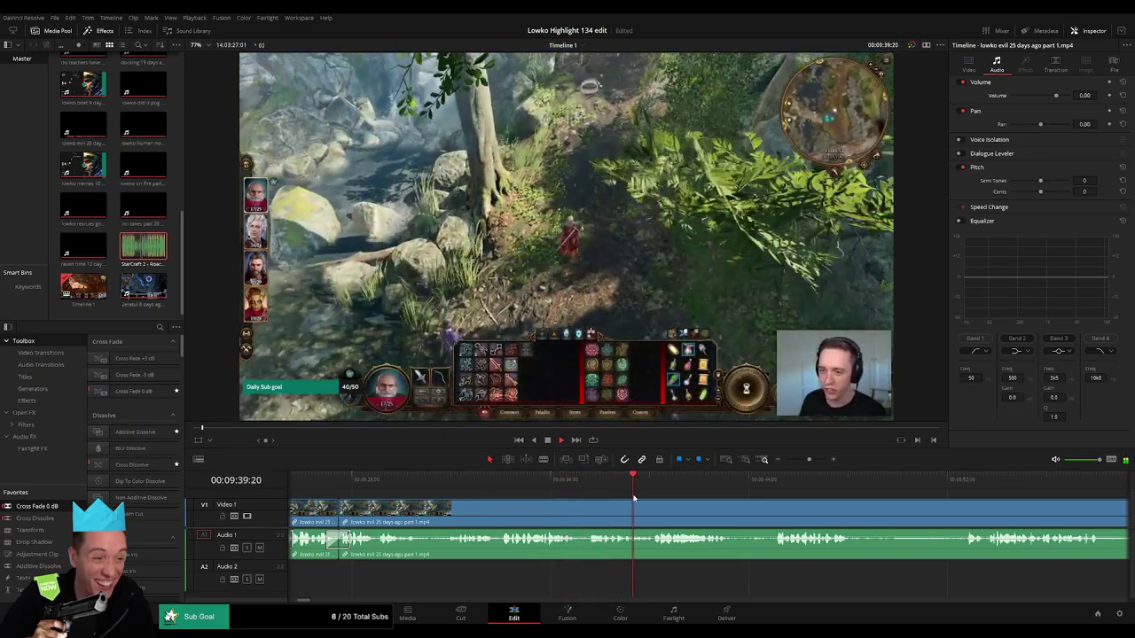
pyautogui.moveTo(796, 512); pyautogui.dragTo(593, 509)
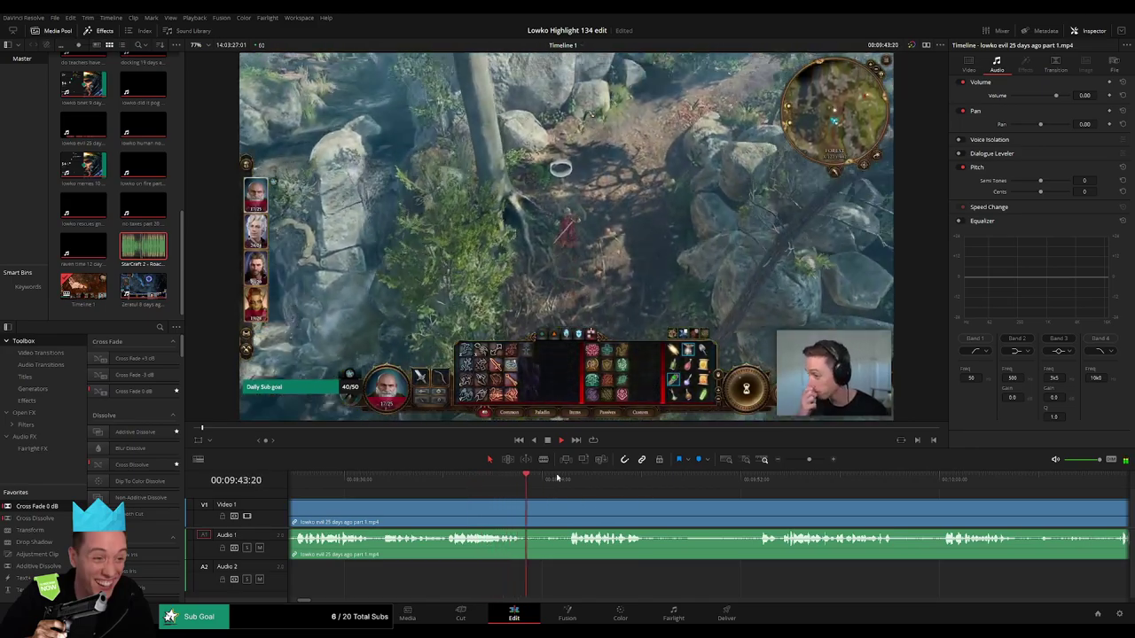
pyautogui.click(572, 483)
pyautogui.press('b')
pyautogui.click(528, 510)
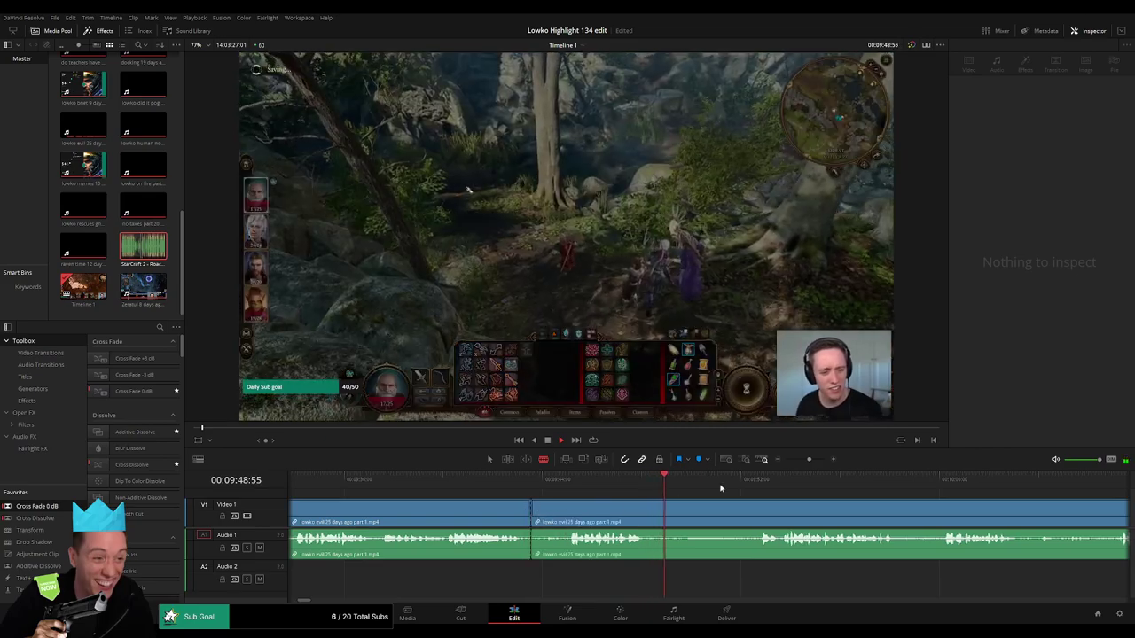
# - Review the forest walk between about 09:48 and 10:41 for the next moment worth keeping
pyautogui.click(771, 480)
pyautogui.moveTo(807, 460); pyautogui.dragTo(802, 460)
pyautogui.click(738, 486)
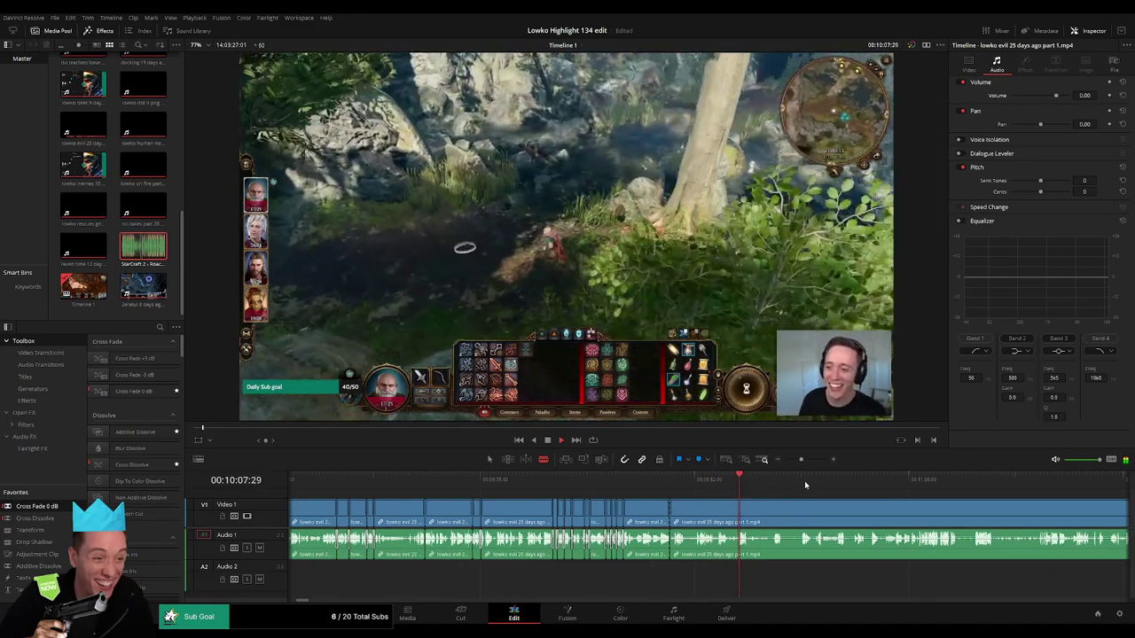
pyautogui.click(774, 483)
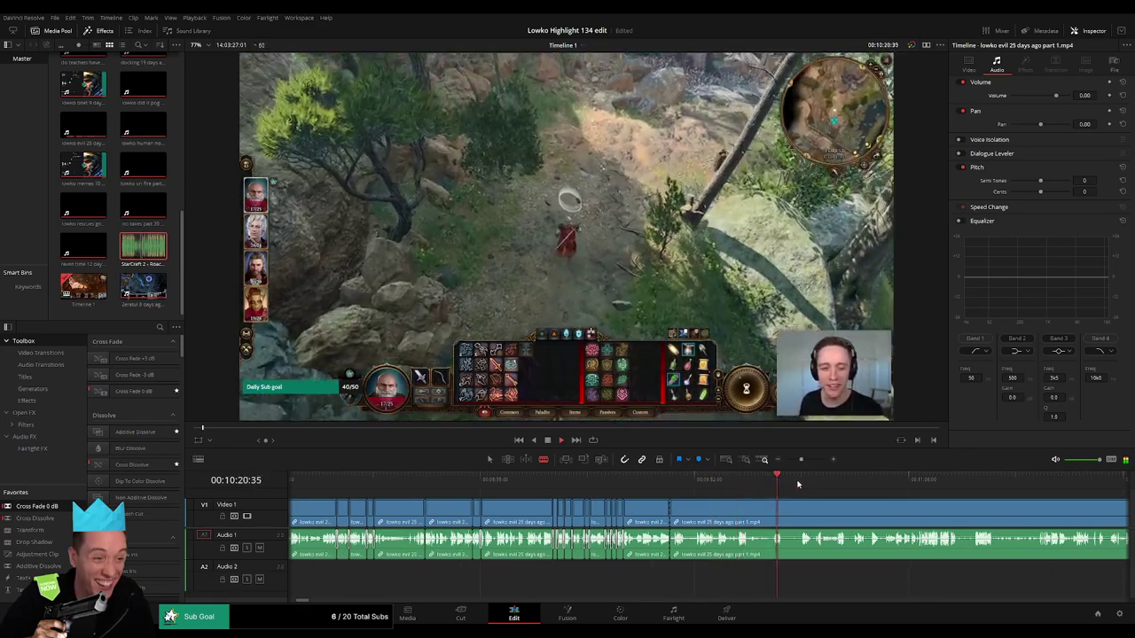
pyautogui.click(742, 482)
pyautogui.click(772, 481)
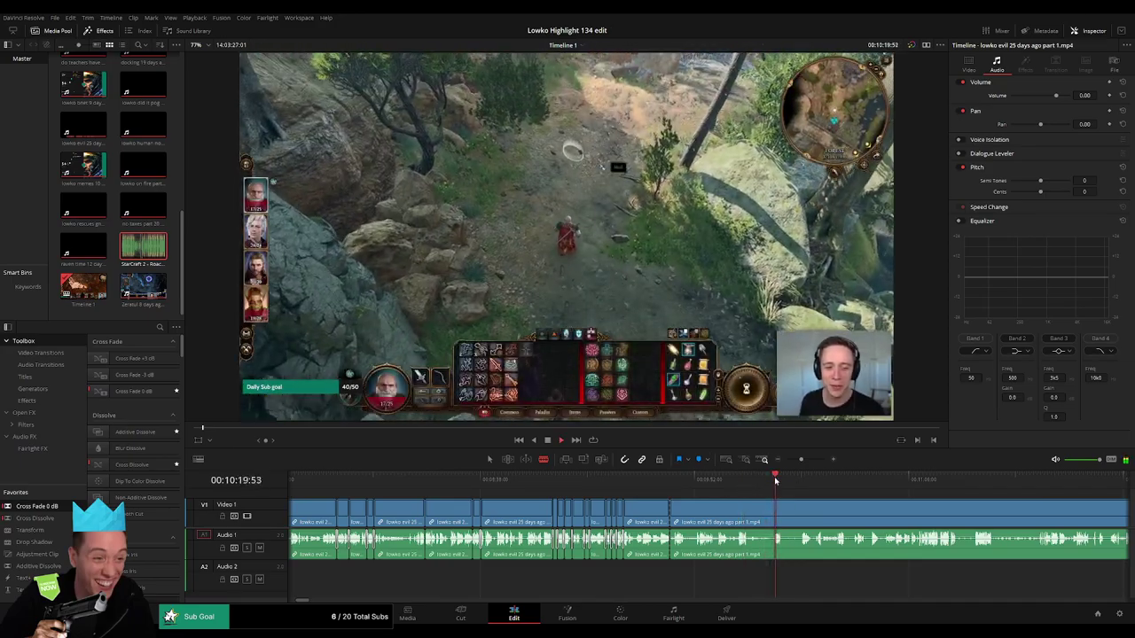
pyautogui.click(802, 483)
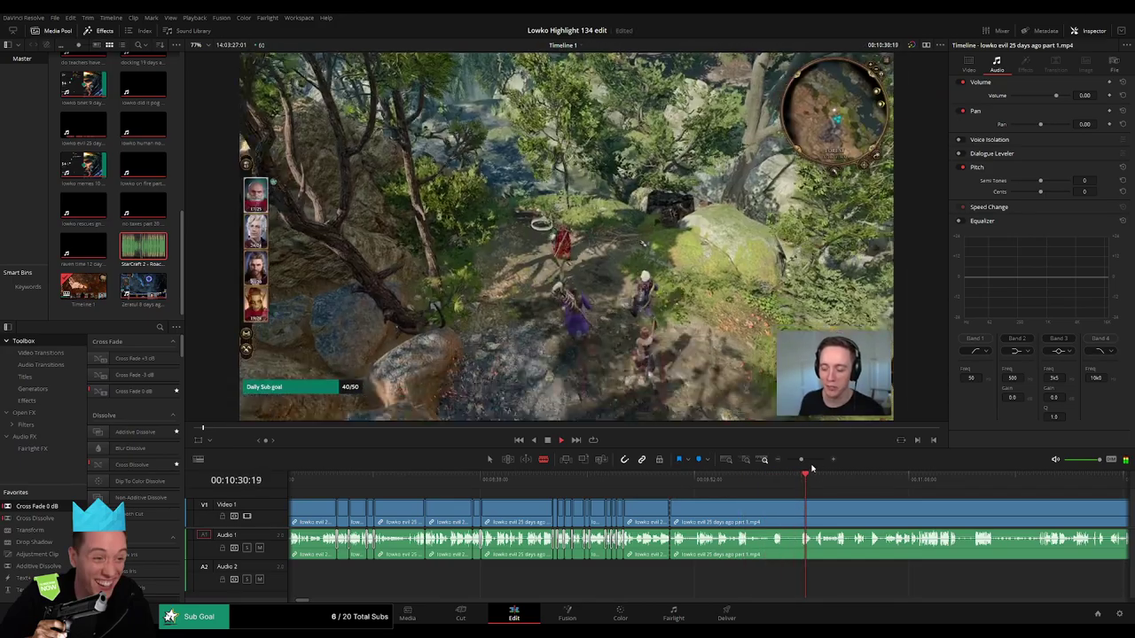
pyautogui.click(806, 460)
pyautogui.click(767, 481)
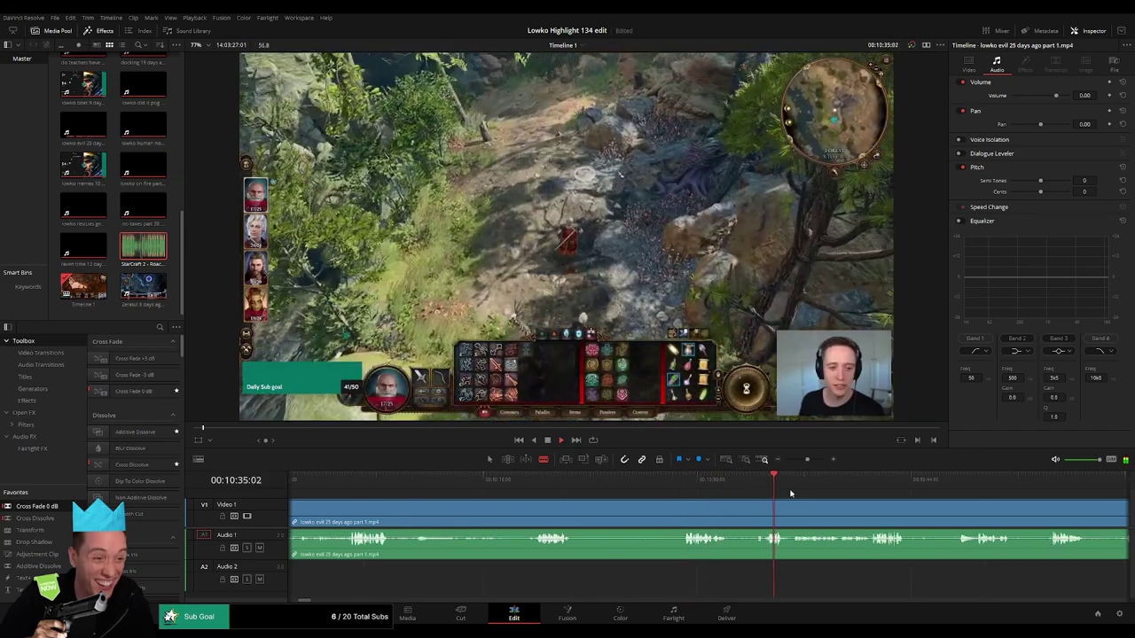
pyautogui.click(865, 483)
pyautogui.click(788, 482)
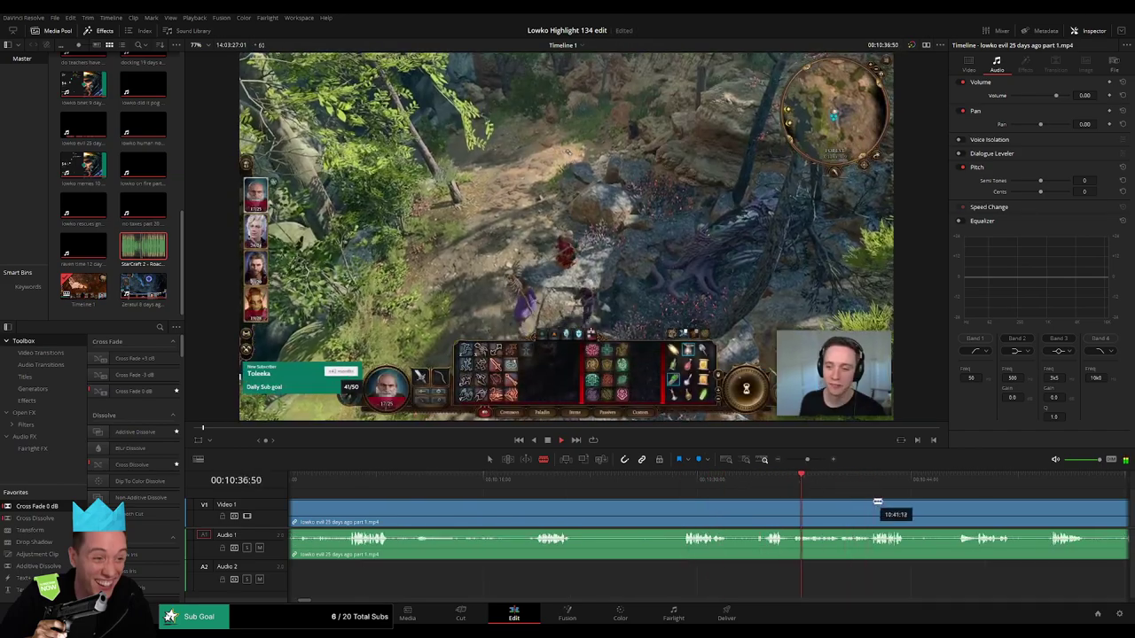
# - Examine the rest of the walk from about 10:40 to 11:07 to find where the corpse scene starts
pyautogui.moveTo(876, 502); pyautogui.dragTo(684, 497)
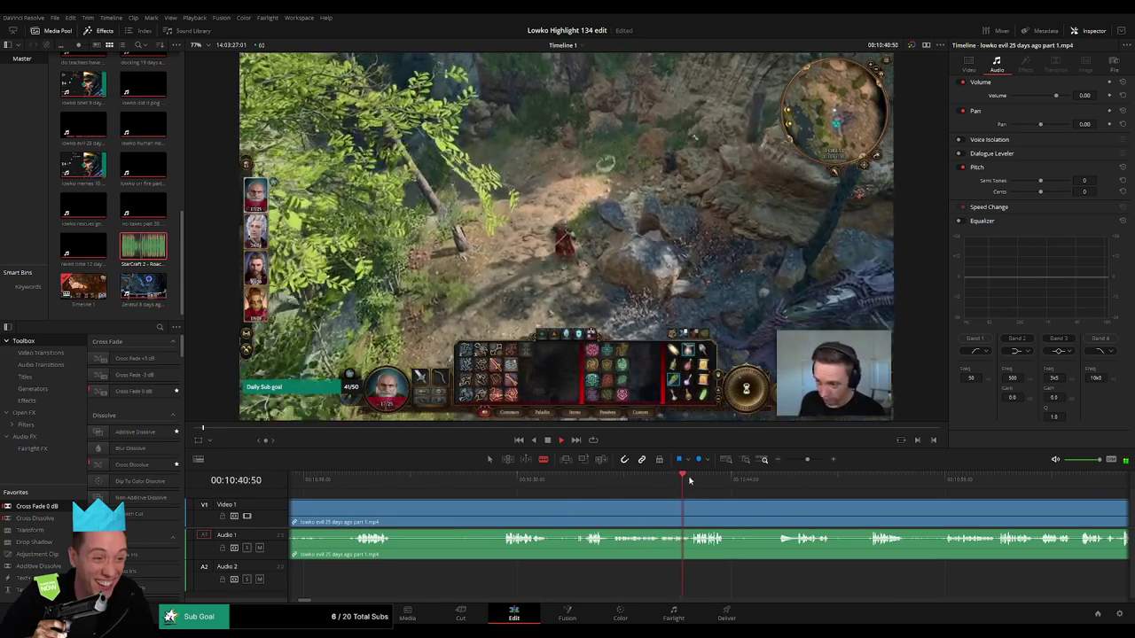
pyautogui.click(776, 483)
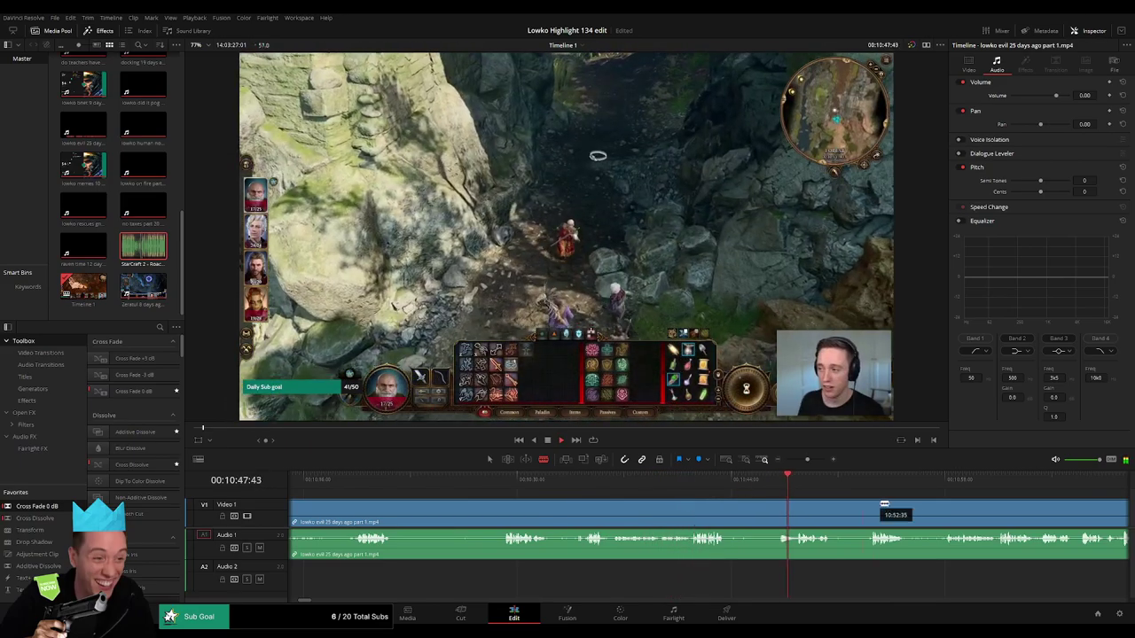
pyautogui.moveTo(883, 504); pyautogui.dragTo(643, 497)
pyautogui.click(635, 480)
pyautogui.click(706, 480)
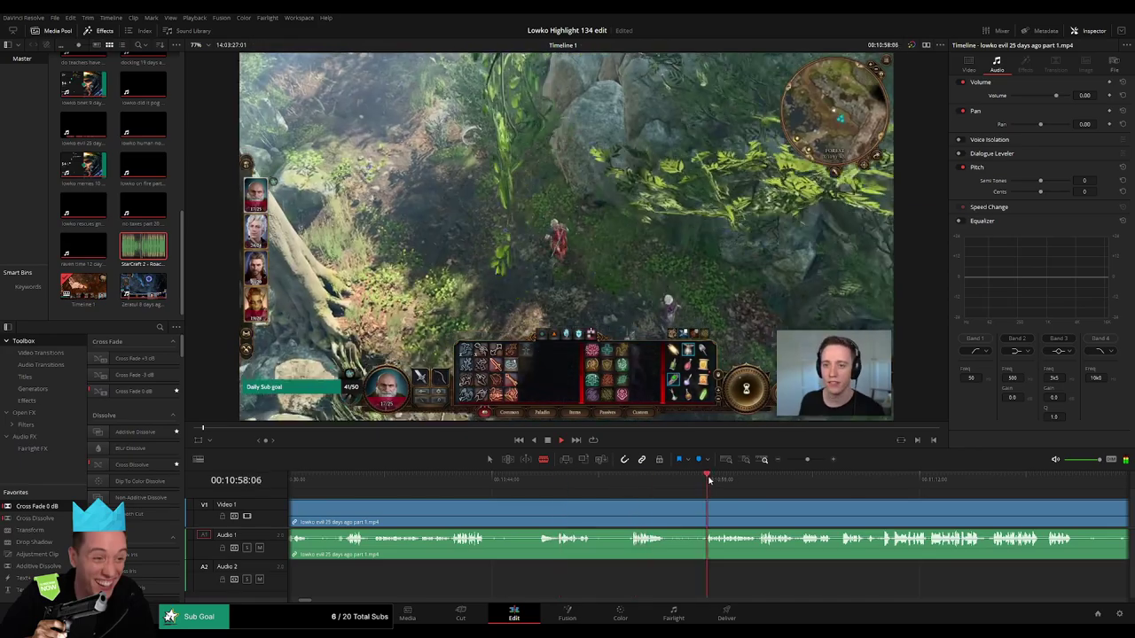
pyautogui.hscroll(2, 682, 483)
pyautogui.click(671, 480)
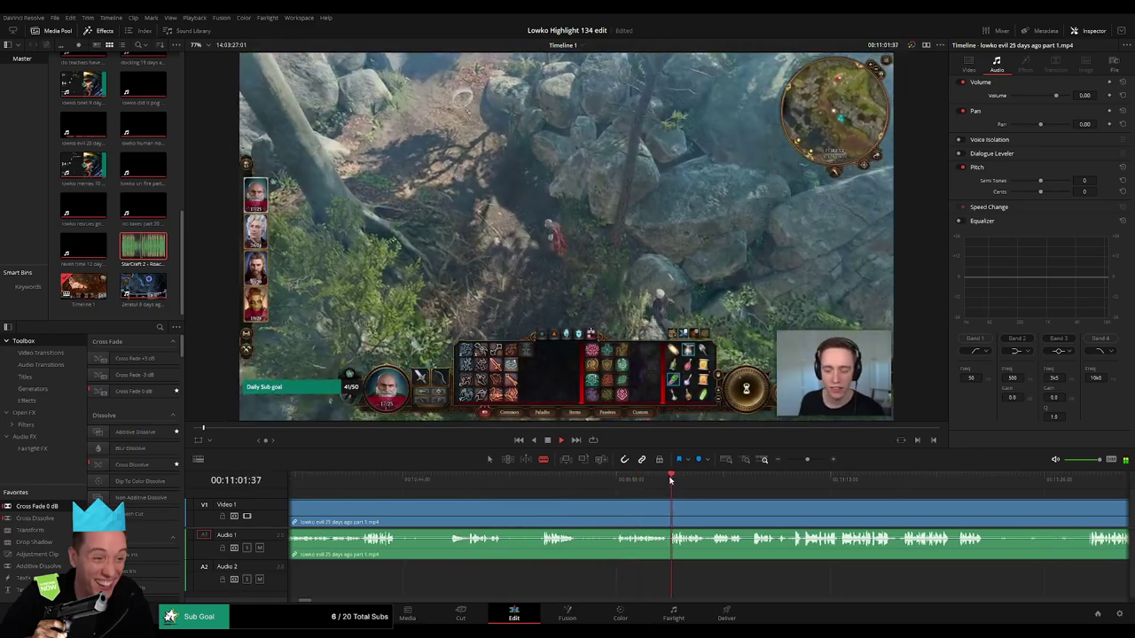
pyautogui.hscroll(3, 615, 502)
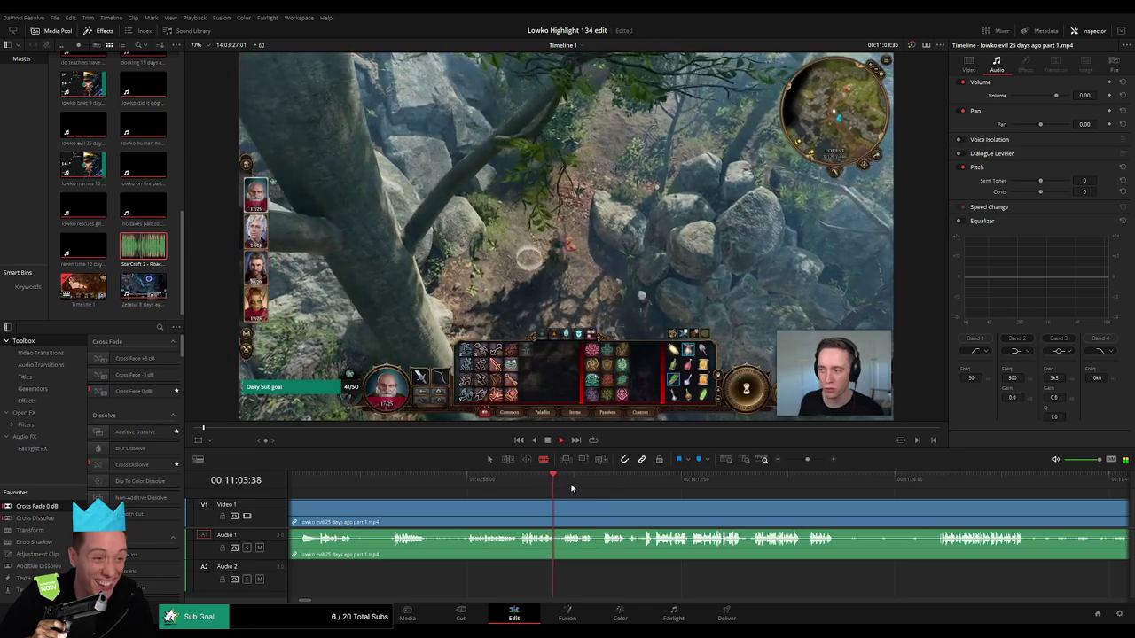
pyautogui.click(595, 480)
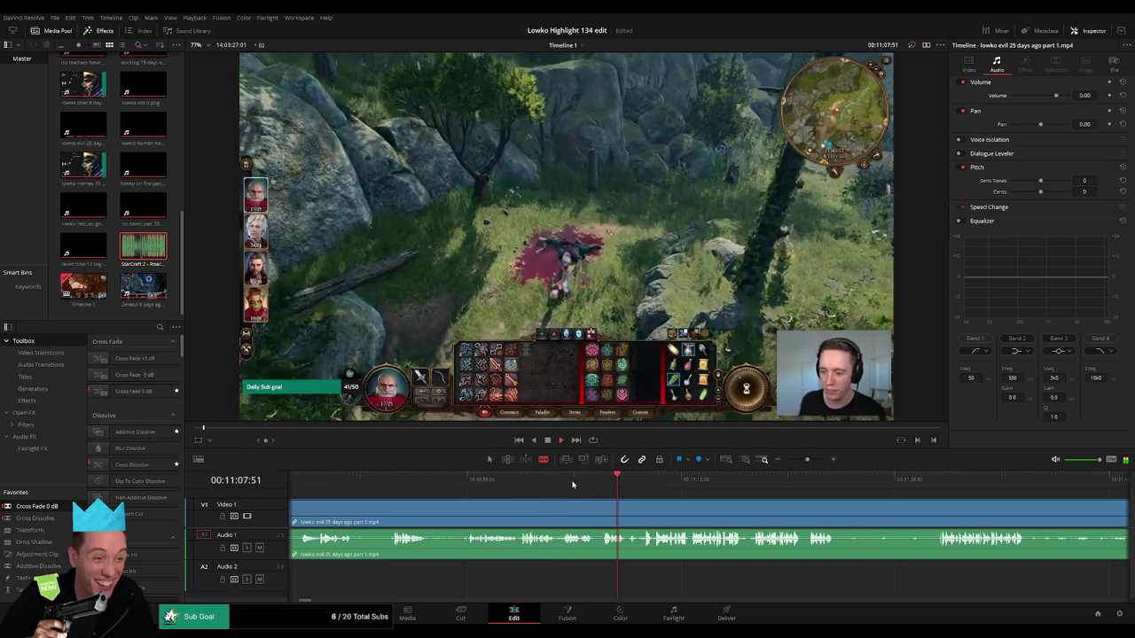
pyautogui.click(570, 480)
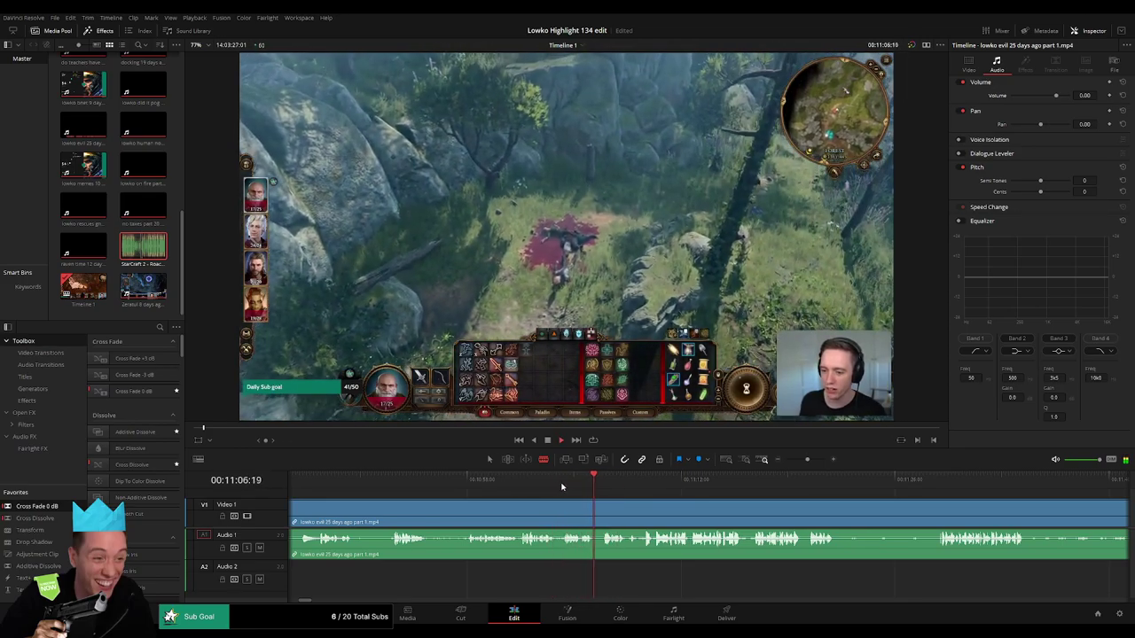
# - Cut out the forest walk from about 09:43 to 11:04 and put a cross fade on the new audio join
pyautogui.click(540, 483)
pyautogui.press('space')
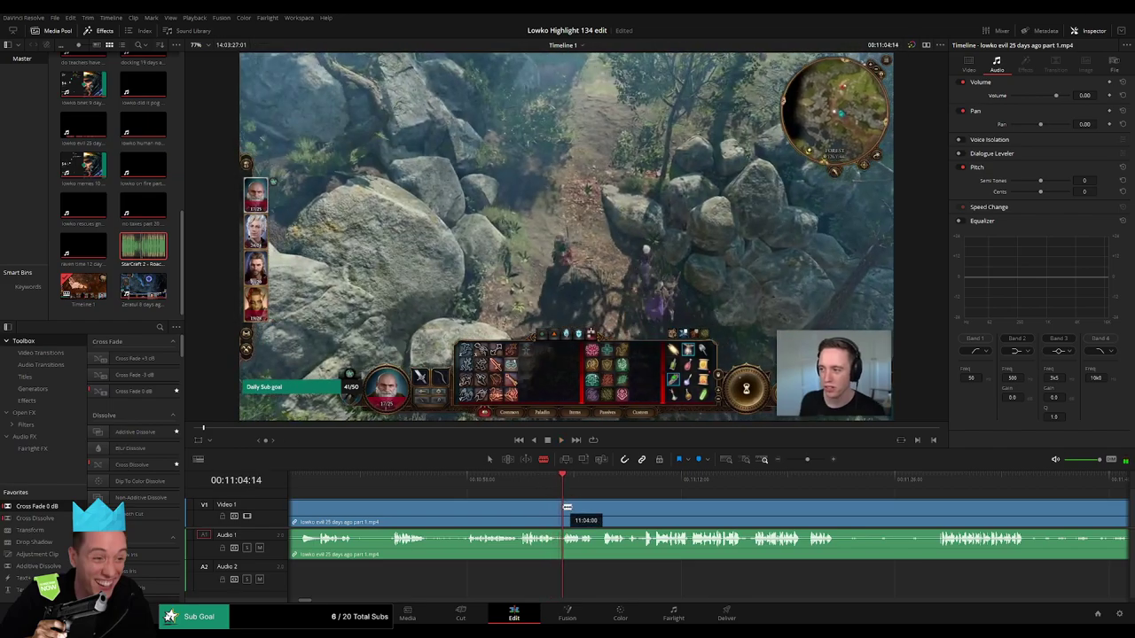
pyautogui.click(564, 507)
pyautogui.press('a')
pyautogui.click(536, 518)
pyautogui.press('Delete')
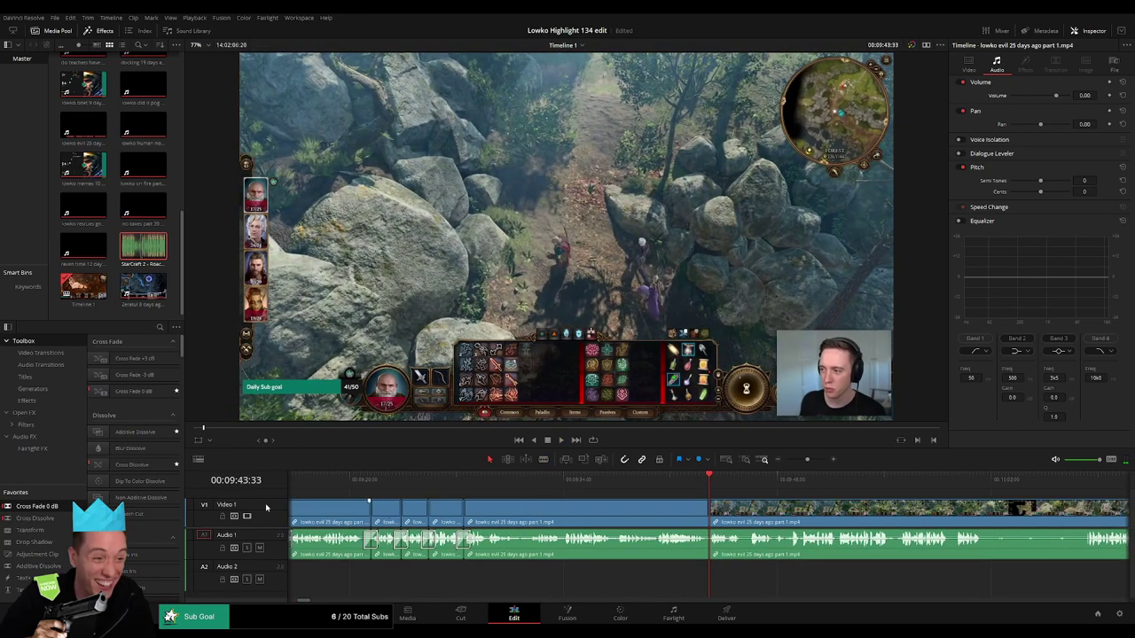
pyautogui.moveTo(721, 558); pyautogui.dragTo(710, 544)
pyautogui.click(691, 483)
pyautogui.press('space')
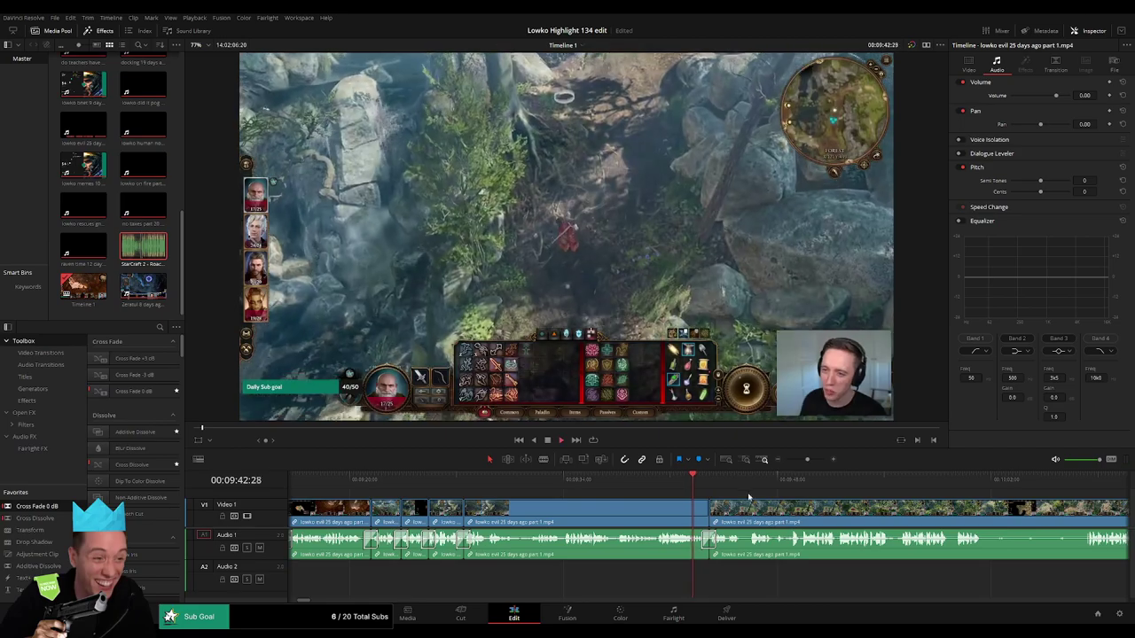
# - Isolate the short audio moment in the corpse scene by splitting the clip at 09:50:51 and 09:51:20
pyautogui.moveTo(804, 510); pyautogui.dragTo(581, 511)
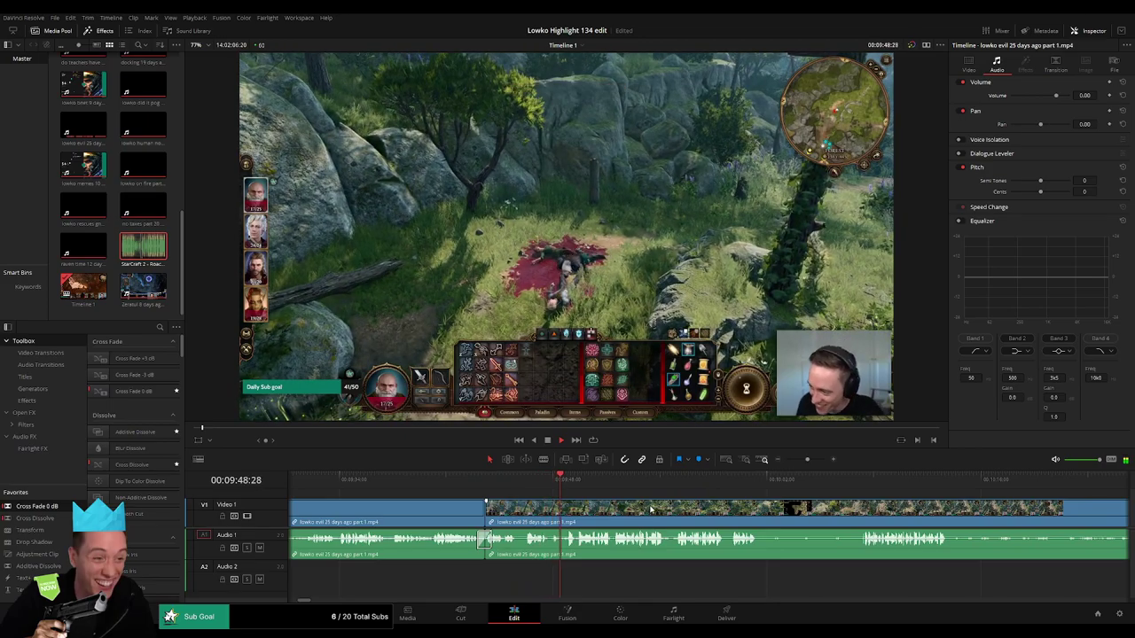
pyautogui.moveTo(712, 514); pyautogui.dragTo(632, 513)
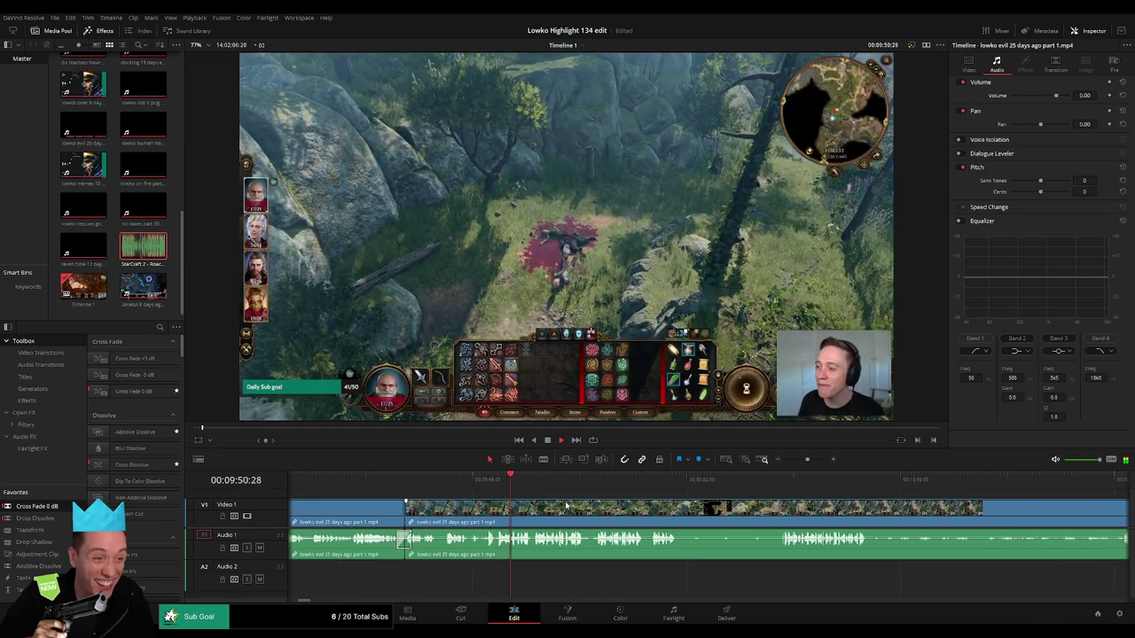
pyautogui.press('space')
pyautogui.moveTo(807, 460); pyautogui.dragTo(814, 461)
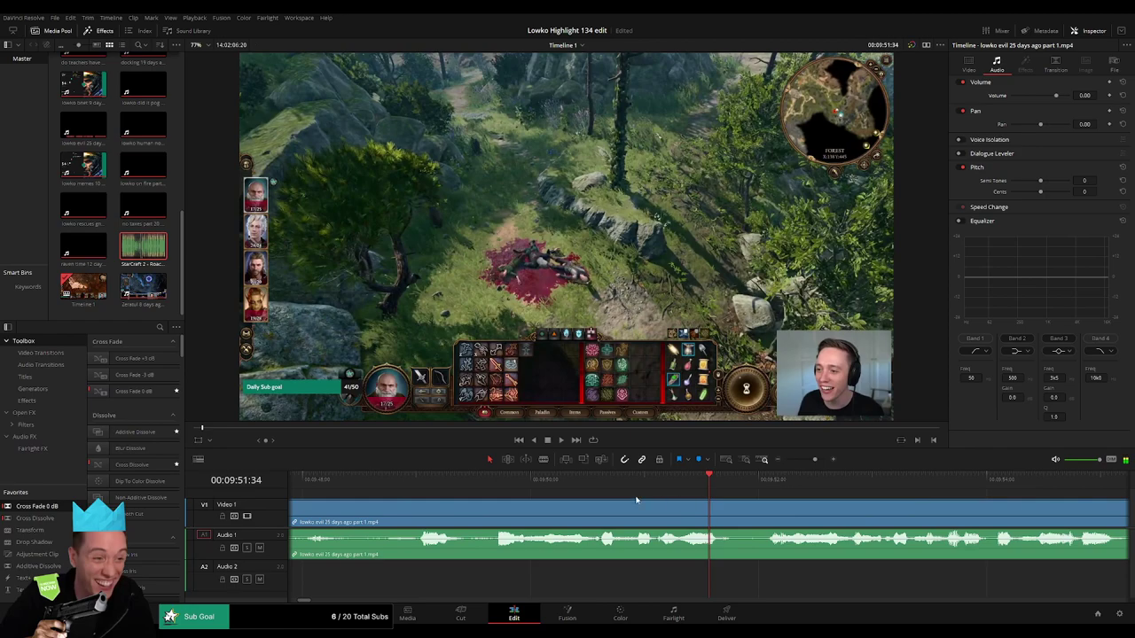
pyautogui.press('b')
pyautogui.click(628, 510)
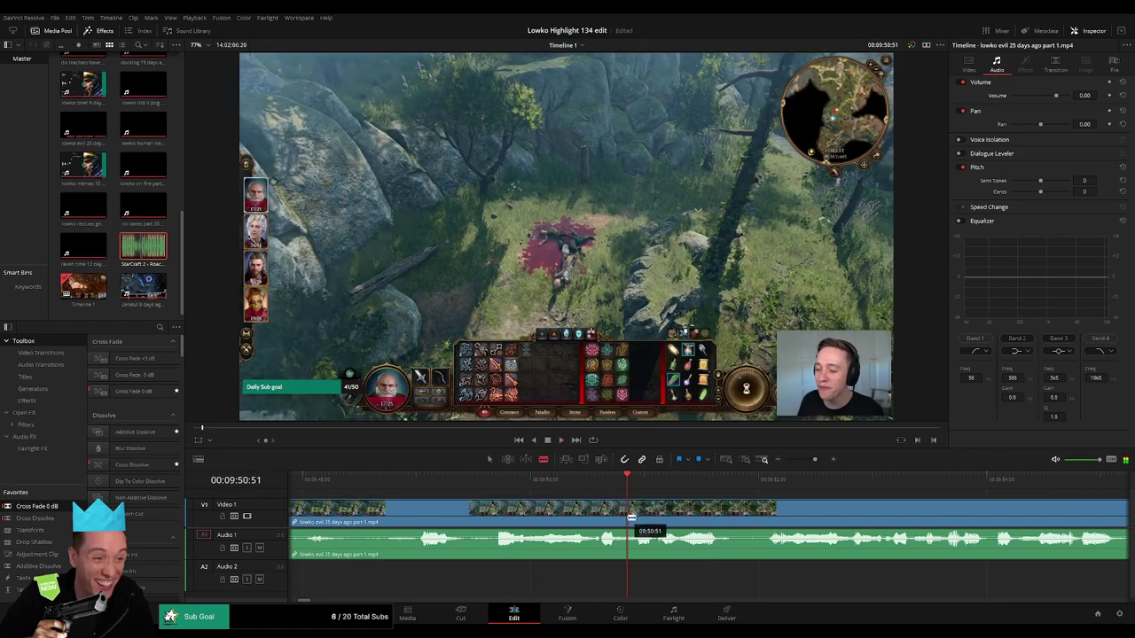
pyautogui.press('space')
pyautogui.click(681, 514)
pyautogui.press('a')
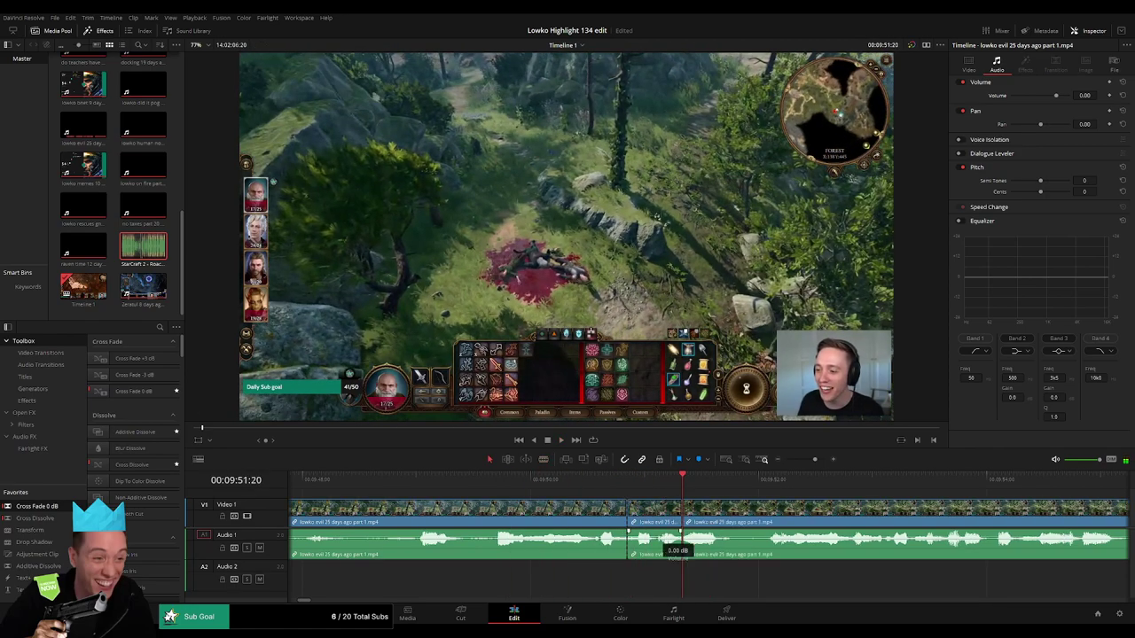
# - Silence the isolated piece's audio and cover it on Audio 2 with an equally long StarCraft 2 Roach Quotes excerpt at -23 volume
pyautogui.moveTo(678, 539); pyautogui.dragTo(678, 567)
pyautogui.press('q')
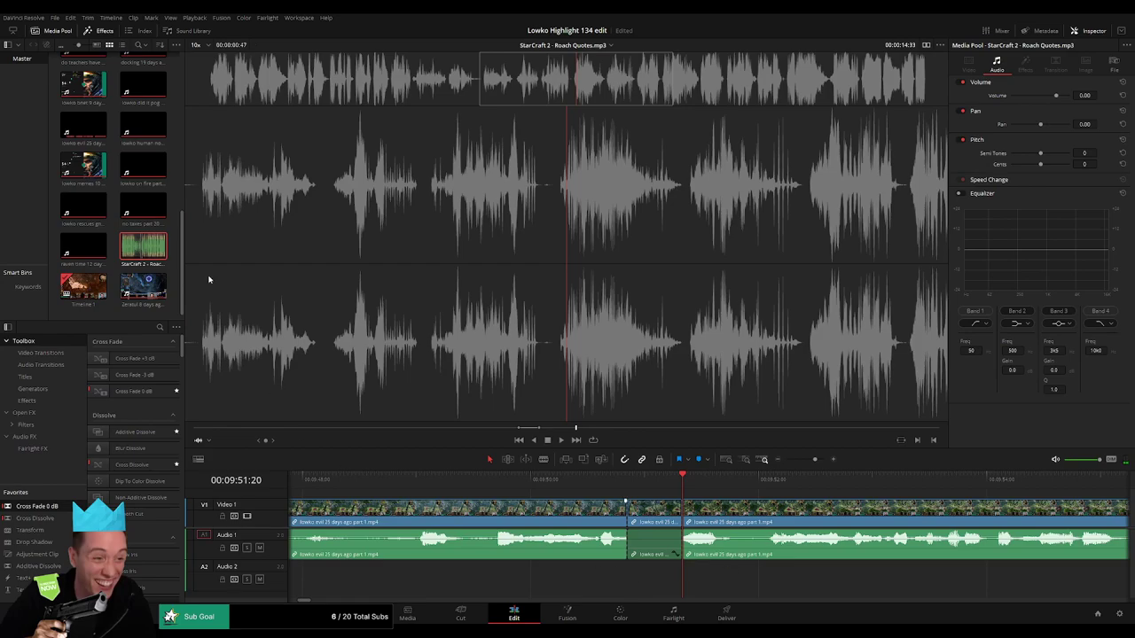
pyautogui.moveTo(738, 496); pyautogui.dragTo(629, 580)
pyautogui.moveTo(697, 585); pyautogui.dragTo(680, 585)
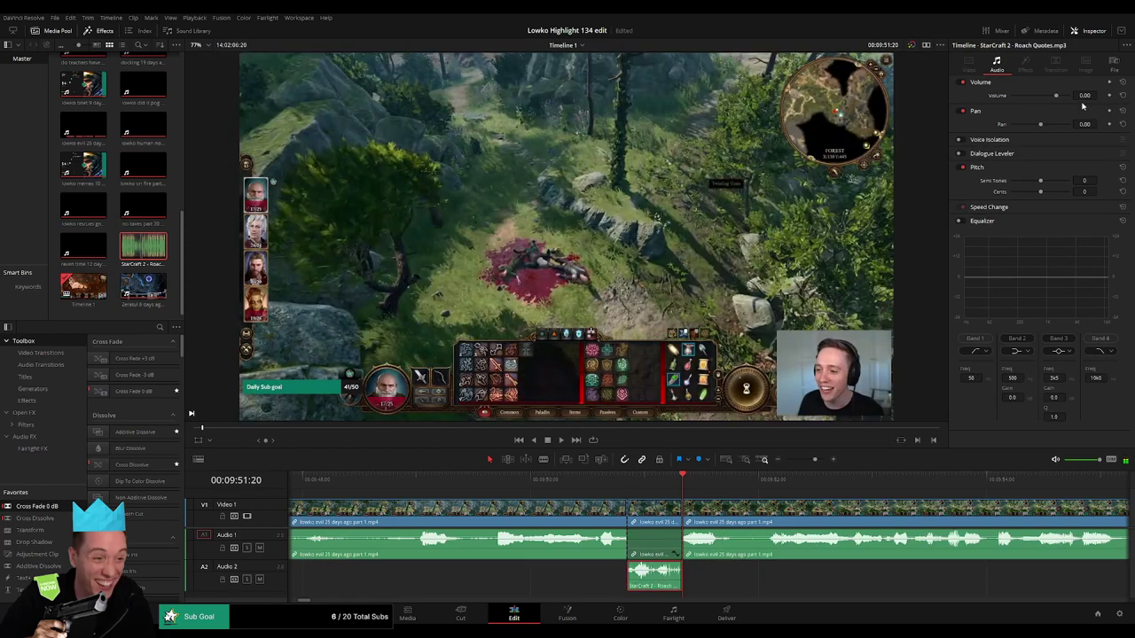
pyautogui.write('-23')
pyautogui.press('Return')
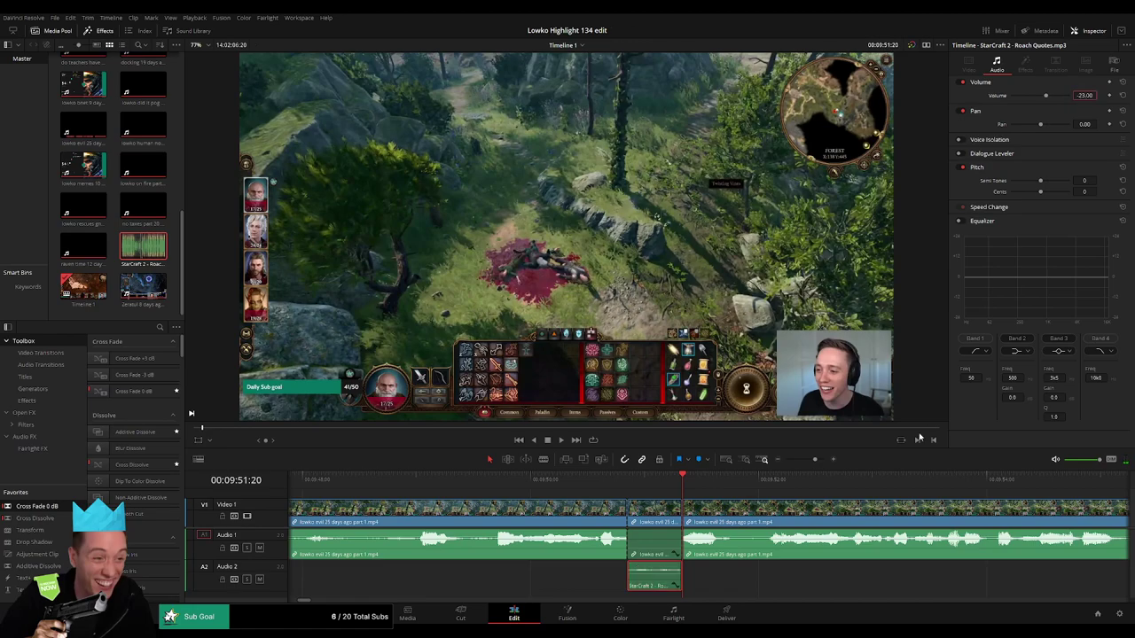
# - Play on past the covered moment and split the clip at about 10:01, where the speech pauses
pyautogui.click(810, 461)
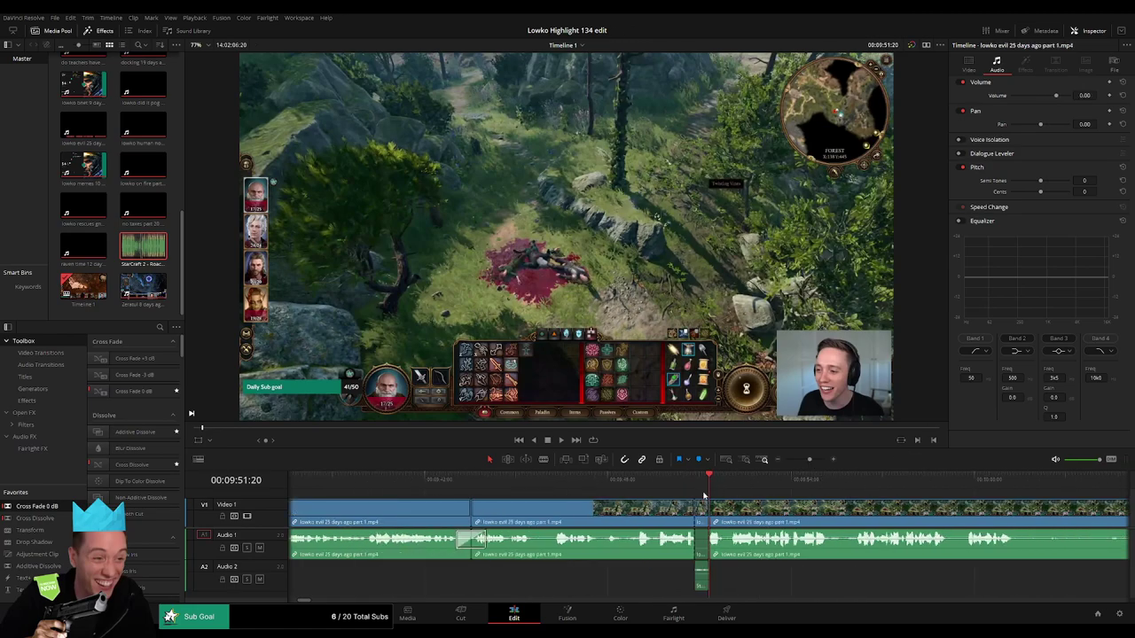
pyautogui.press('space')
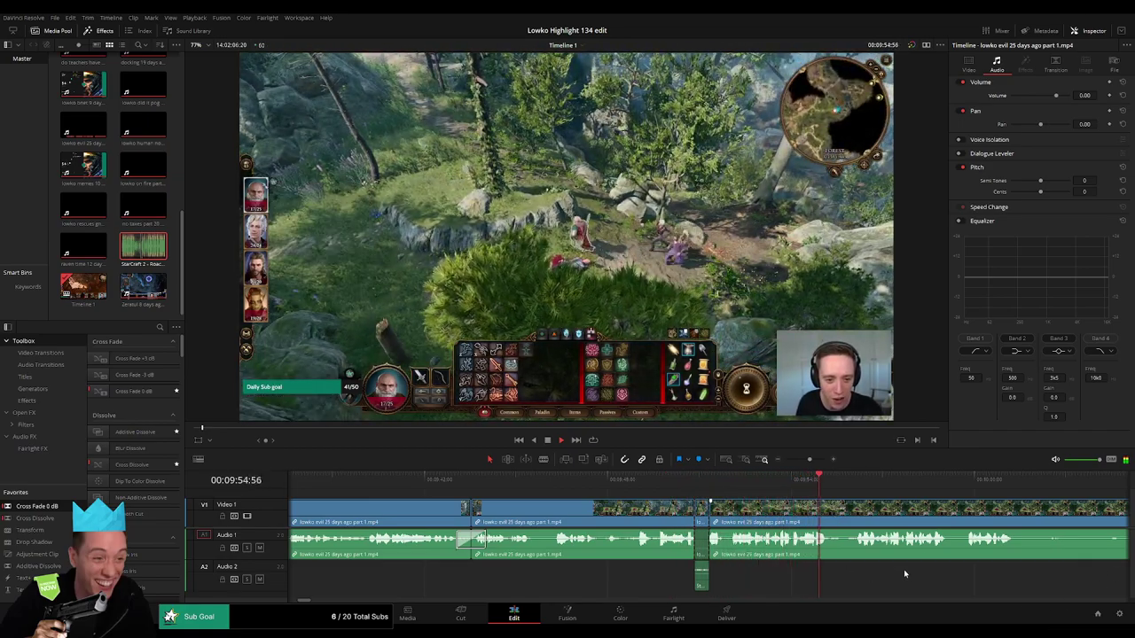
pyautogui.hscroll(5, 836, 522)
pyautogui.hscroll(4, 679, 509)
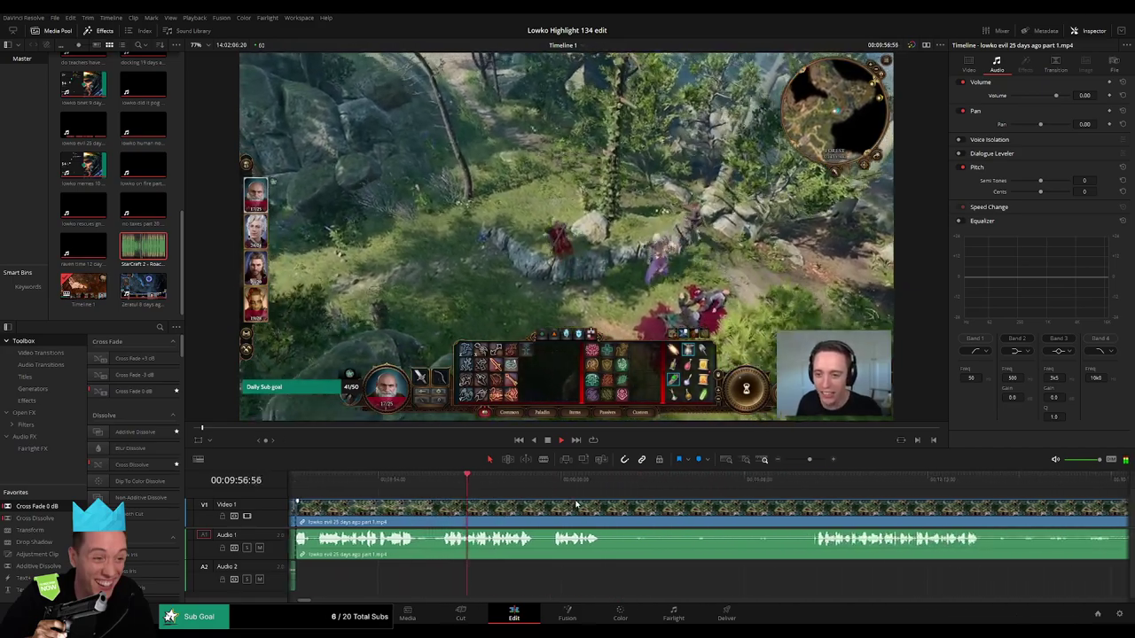
pyautogui.hscroll(2, 576, 510)
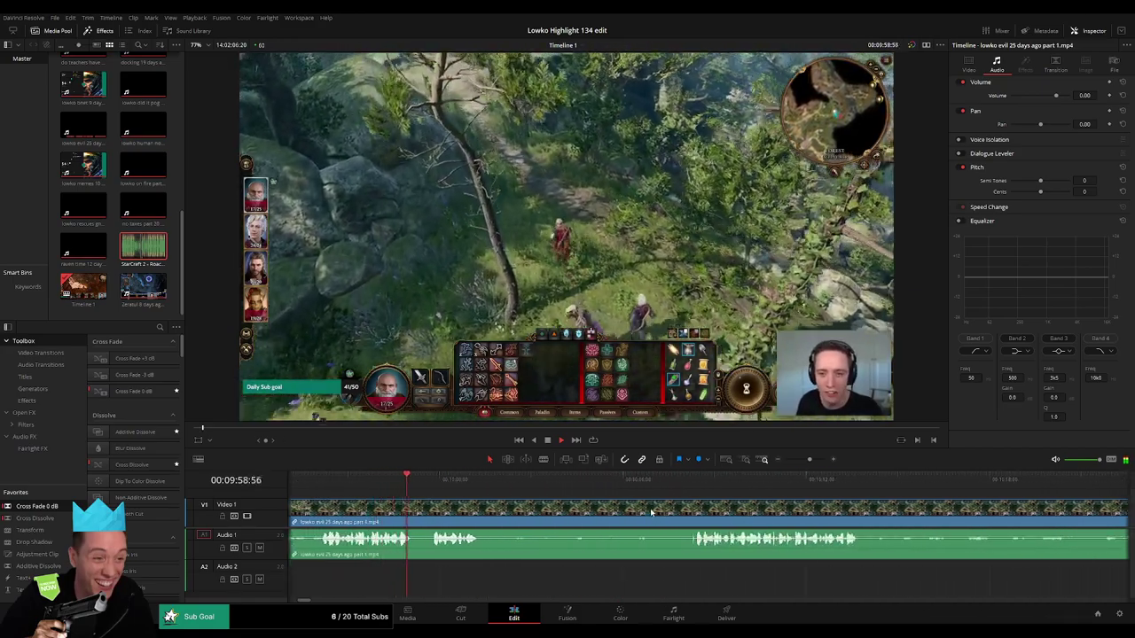
pyautogui.press('b')
pyautogui.click(493, 512)
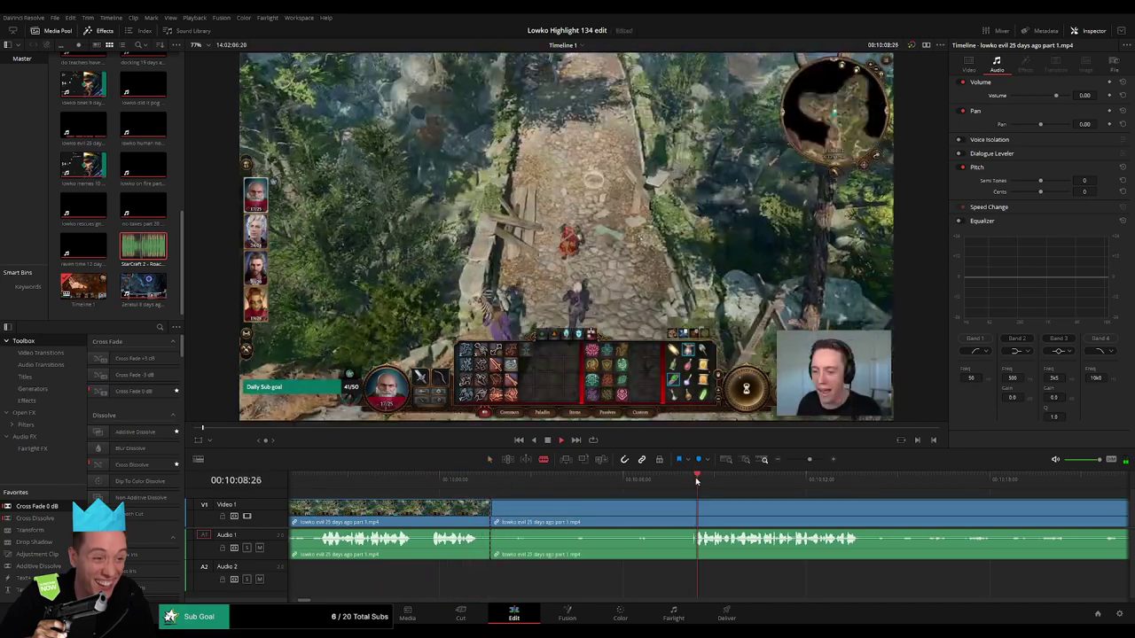
# - Cut out the quiet bridge walk from the existing split at about 10:01 up to 10:08:26, where speech resumes
pyautogui.click(697, 511)
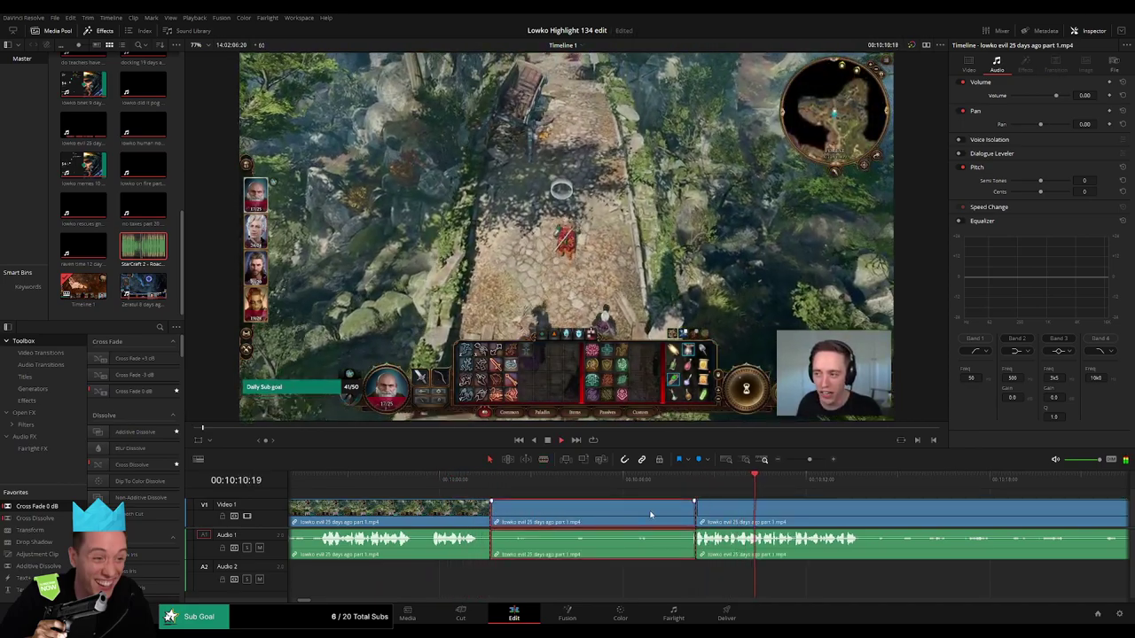
pyautogui.press('Delete')
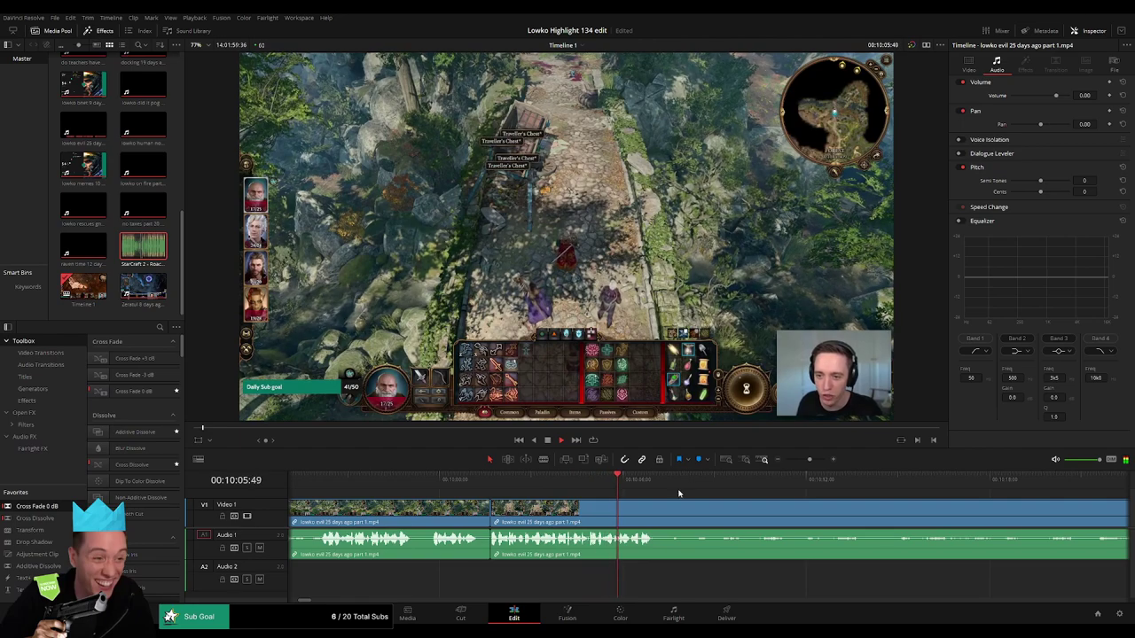
# - Cut out the quiet passage from about 10:07 to 10:24 by the cart and put a cross fade on the audio join
pyautogui.moveTo(700, 508); pyautogui.dragTo(494, 501)
pyautogui.press('b')
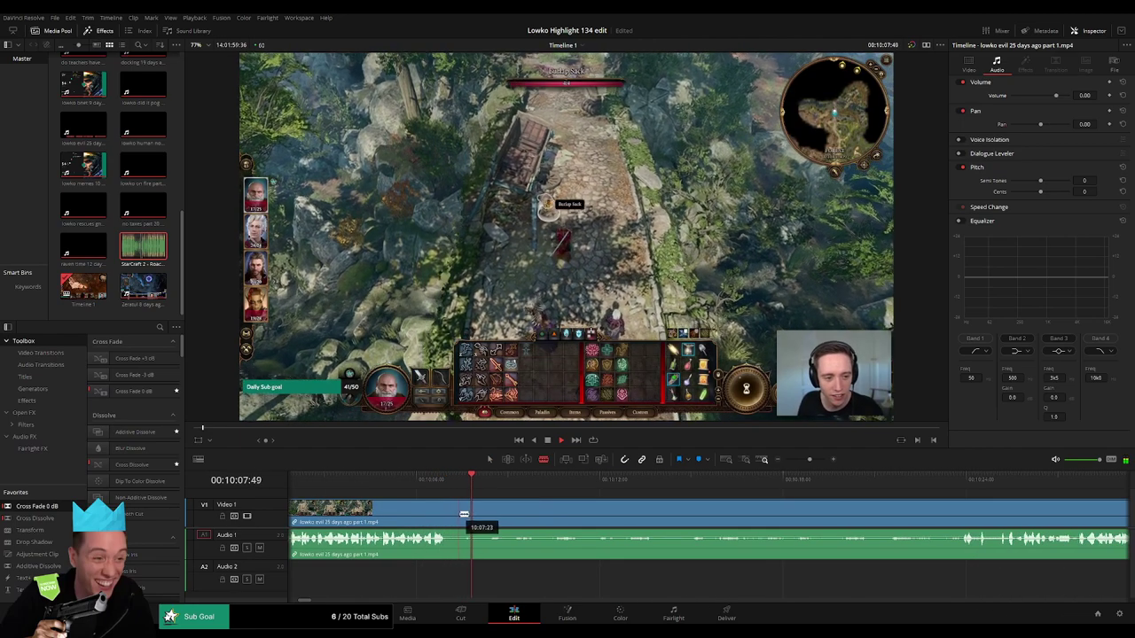
pyautogui.click(460, 514)
pyautogui.moveTo(647, 485); pyautogui.dragTo(953, 487)
pyautogui.press('space')
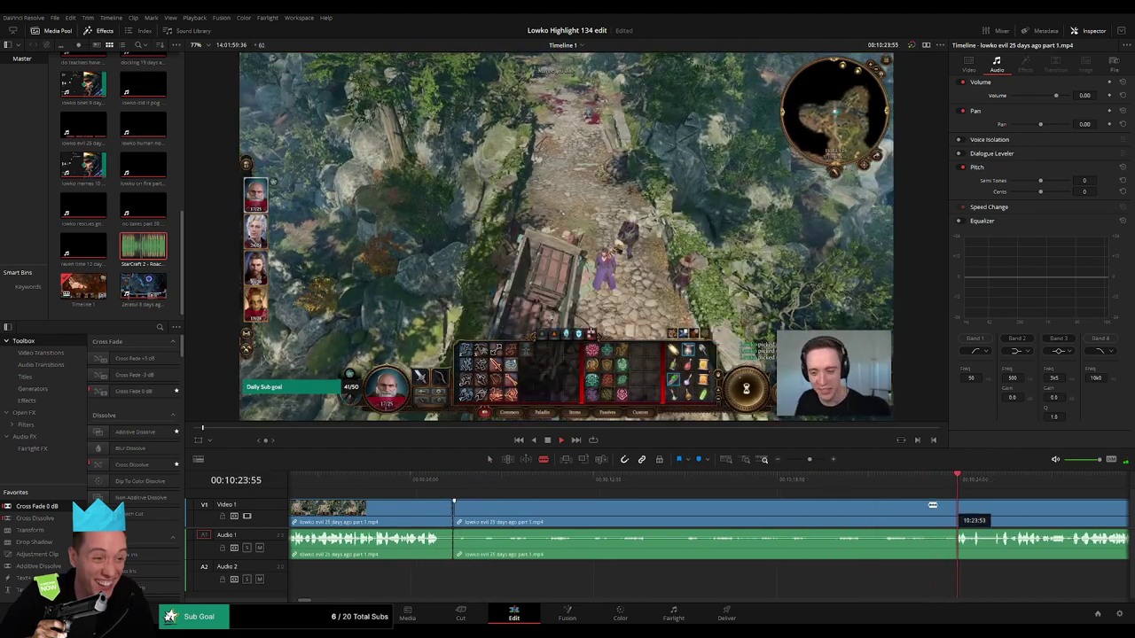
pyautogui.click(899, 510)
pyautogui.press('a')
pyautogui.click(800, 521)
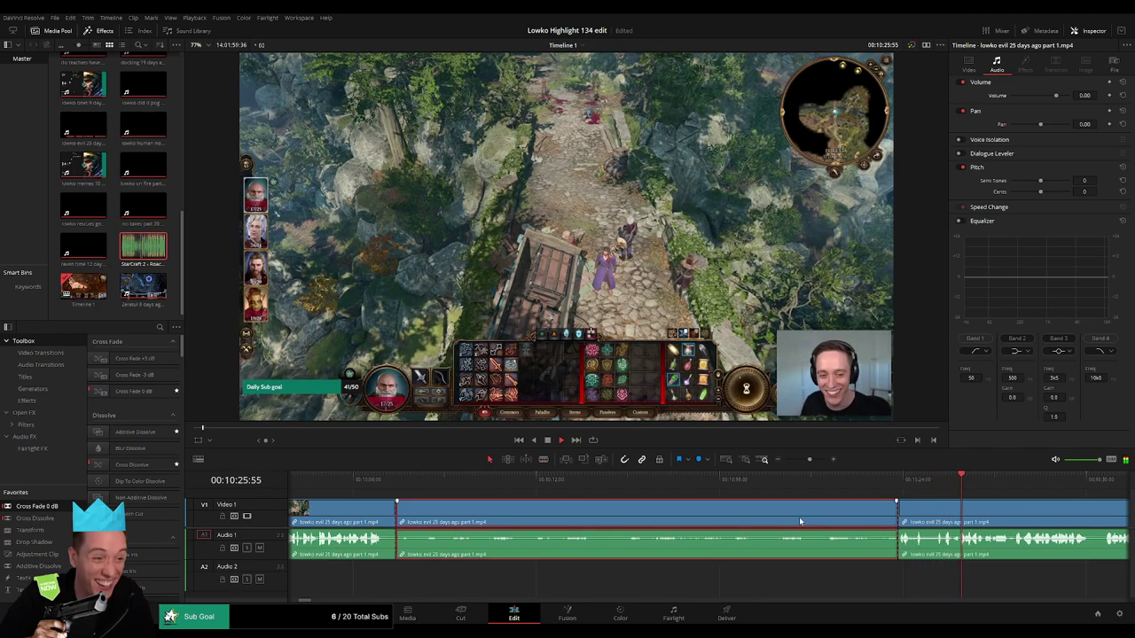
pyautogui.press('Delete')
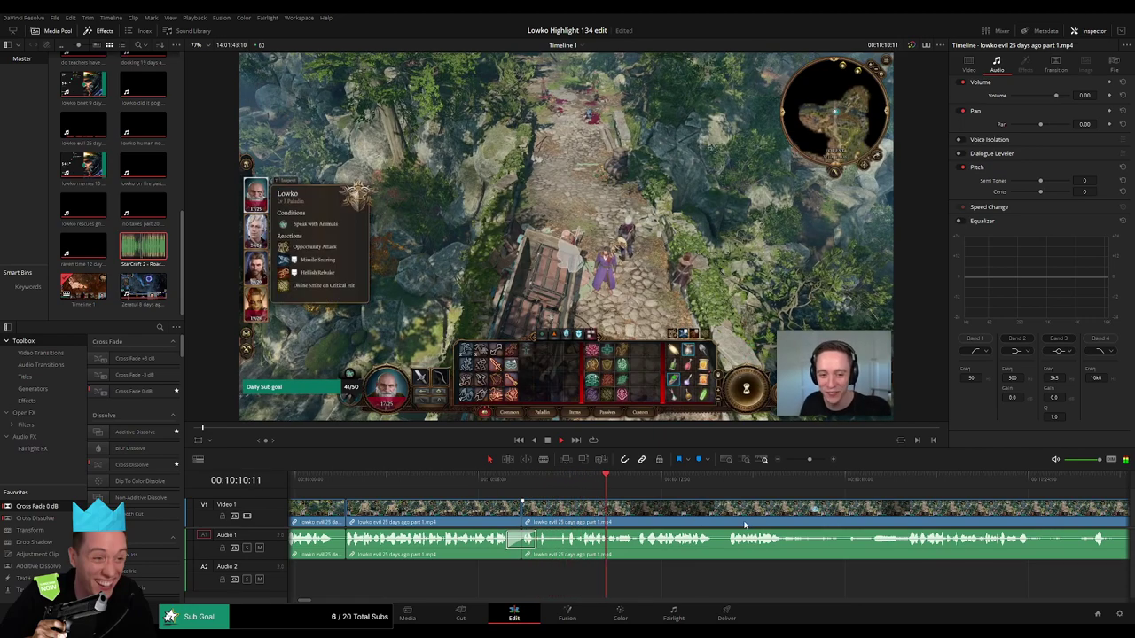
# - Review the bridge scene past the quicksave moment and split the clip at about 10:24:35, where the speech pauses
pyautogui.moveTo(744, 525); pyautogui.dragTo(602, 520)
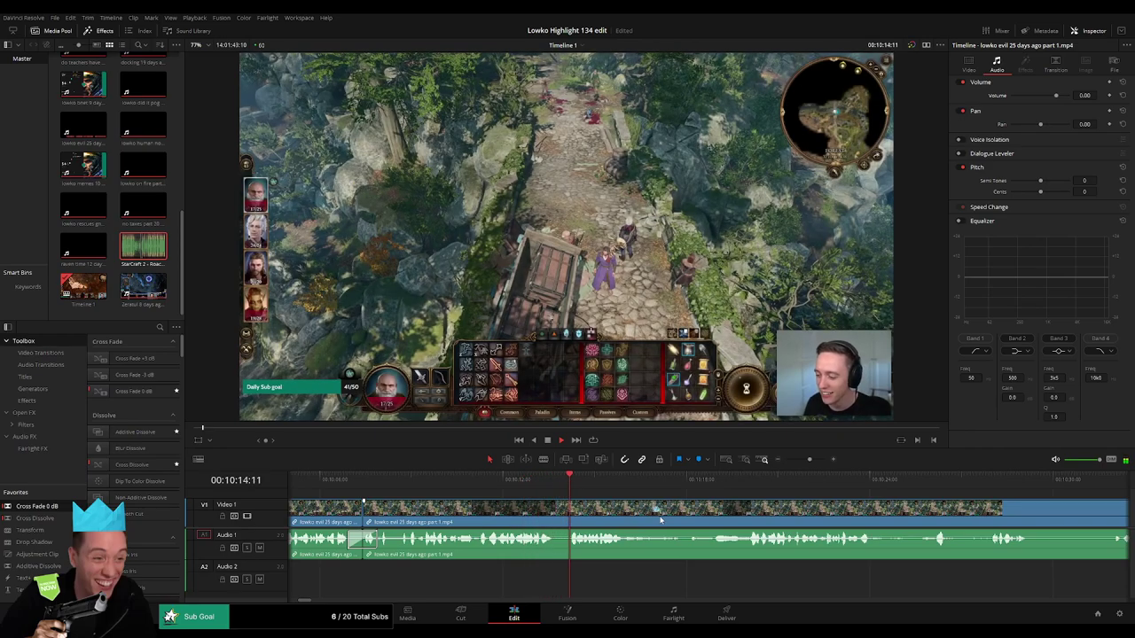
pyautogui.hscroll(2, 661, 520)
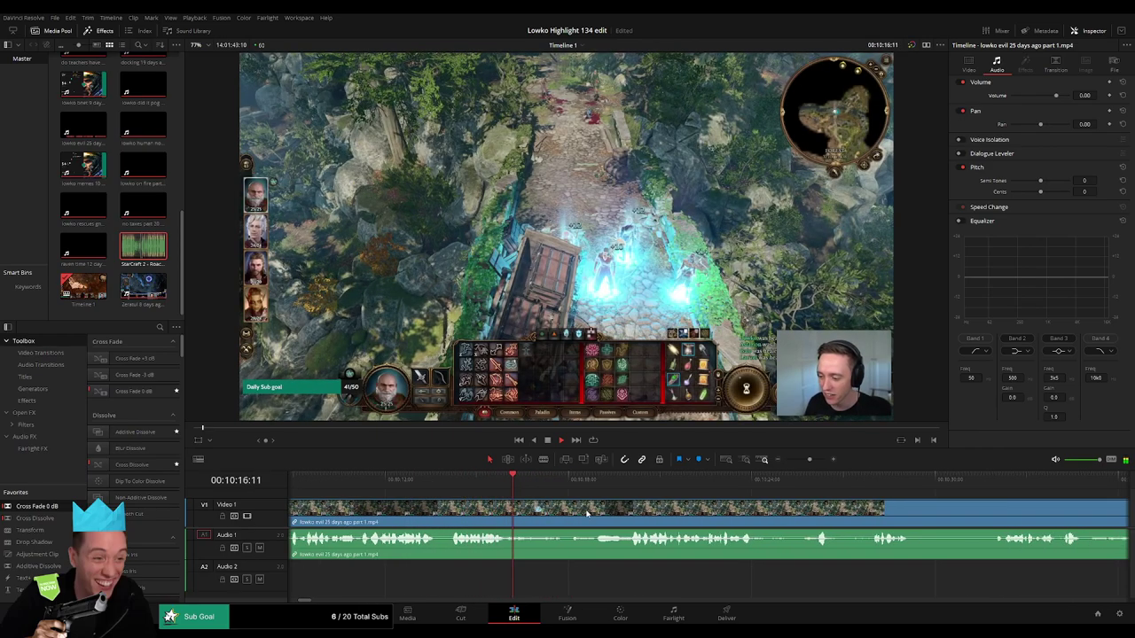
pyautogui.click(604, 484)
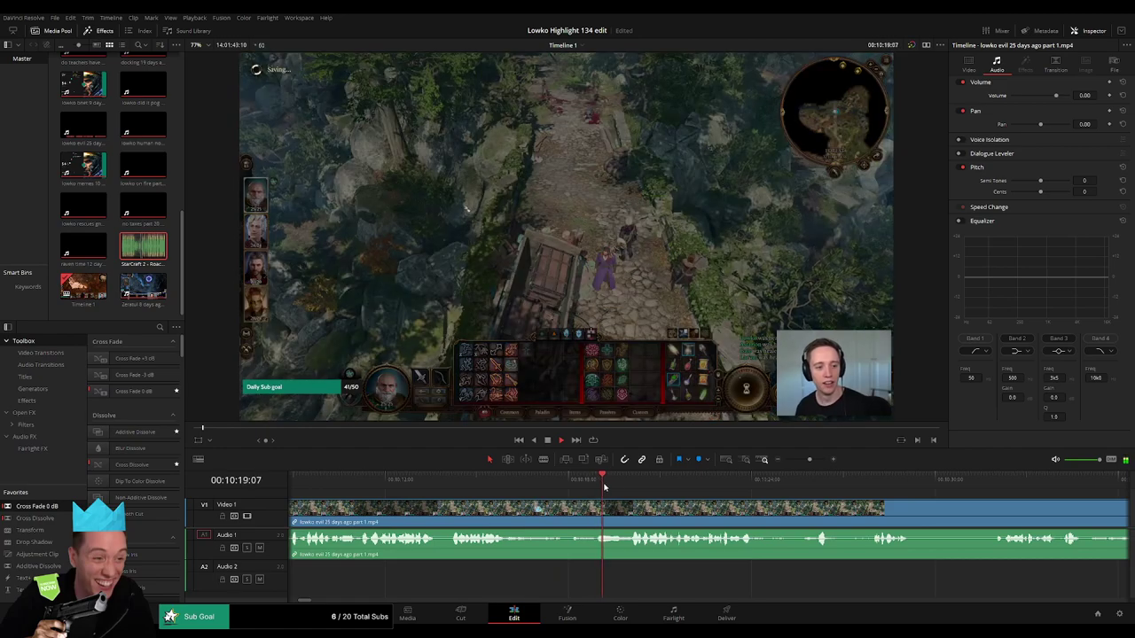
pyautogui.moveTo(604, 486); pyautogui.dragTo(634, 484)
pyautogui.hscroll(3, 576, 501)
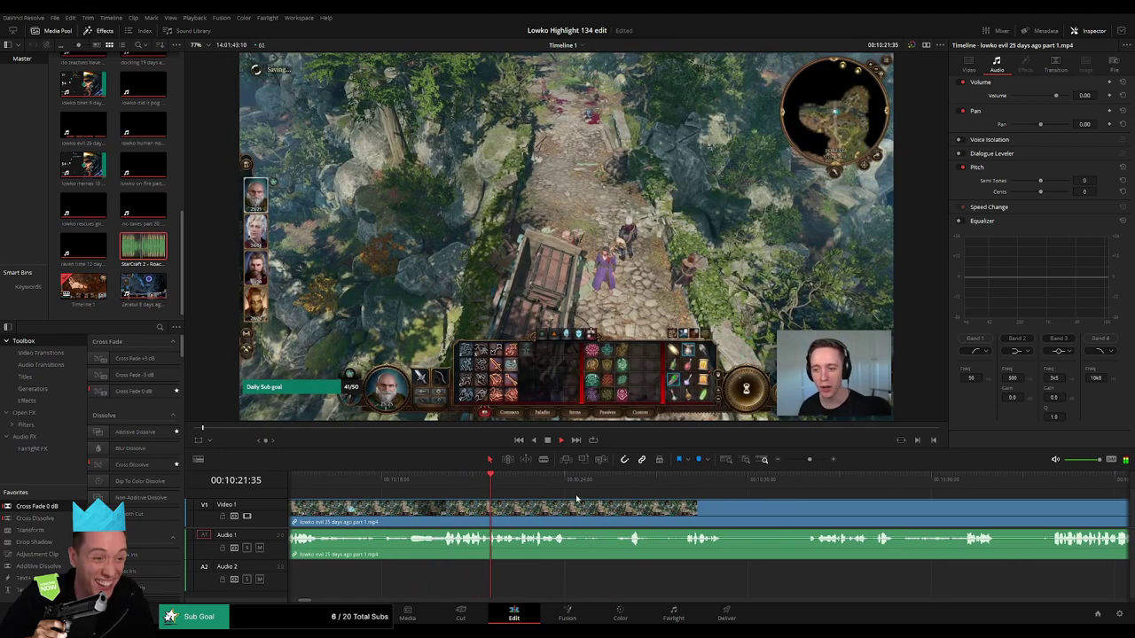
pyautogui.hscroll(1, 576, 510)
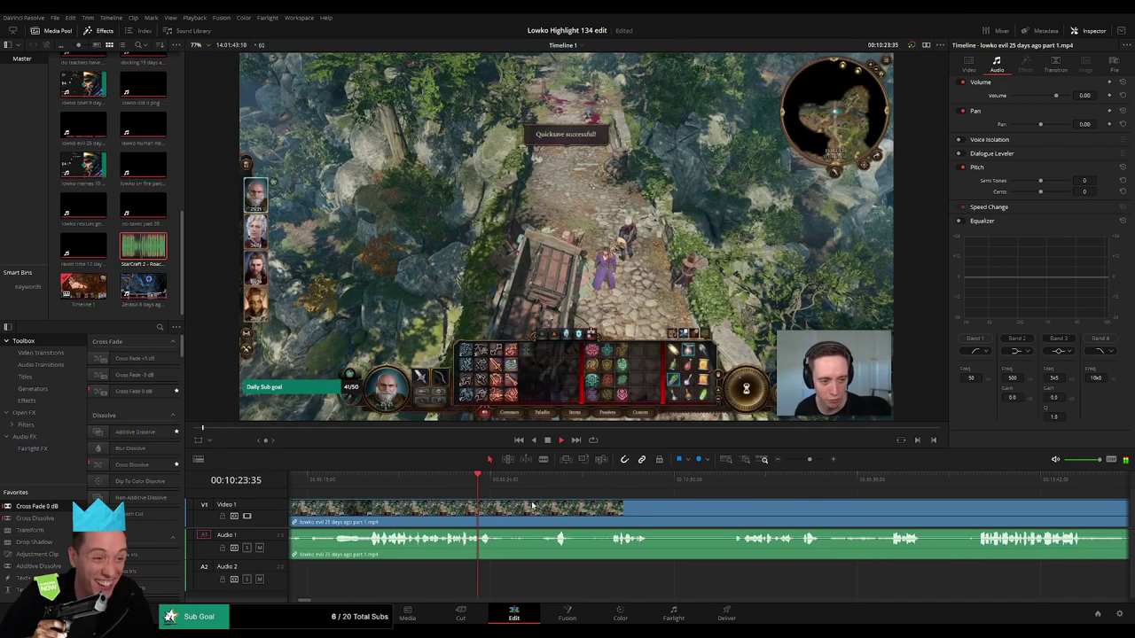
pyautogui.press('b')
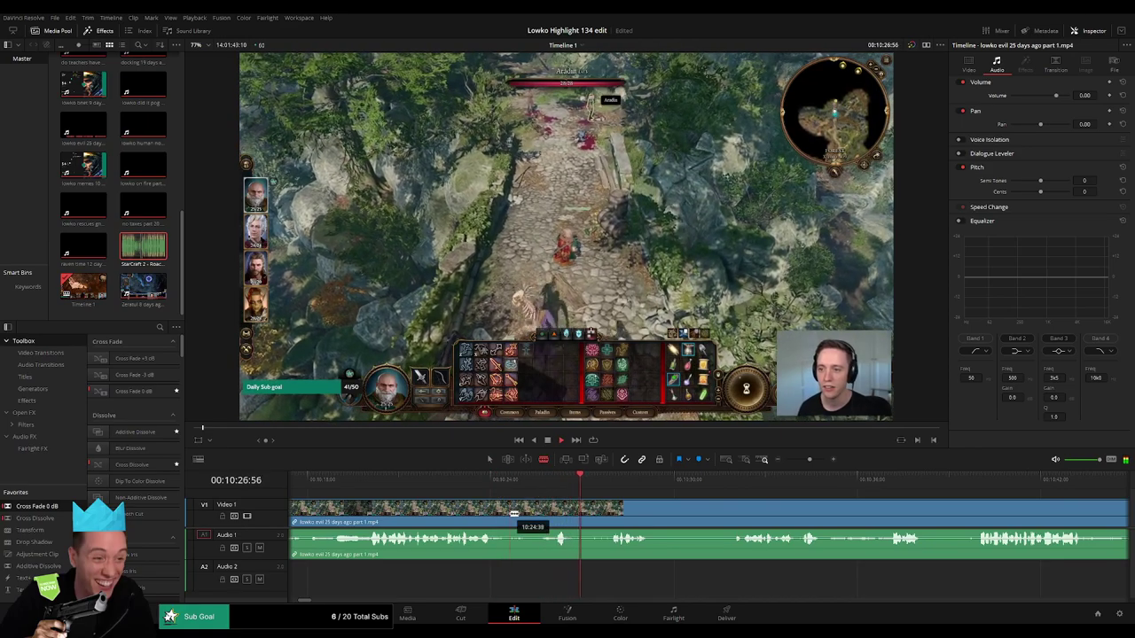
pyautogui.click(511, 515)
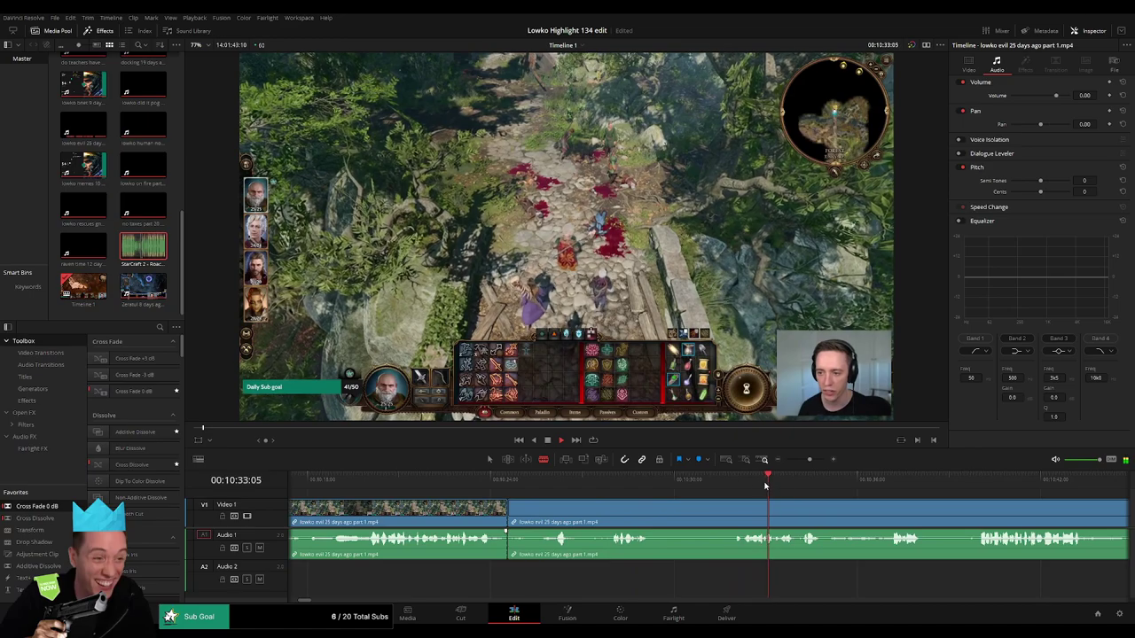
# - Sample the remaining Baldur's Gate footage after the split and delete it all, closing the gap to the human nova part 2 clip
pyautogui.click(878, 484)
pyautogui.moveTo(810, 461); pyautogui.dragTo(796, 461)
pyautogui.click(781, 486)
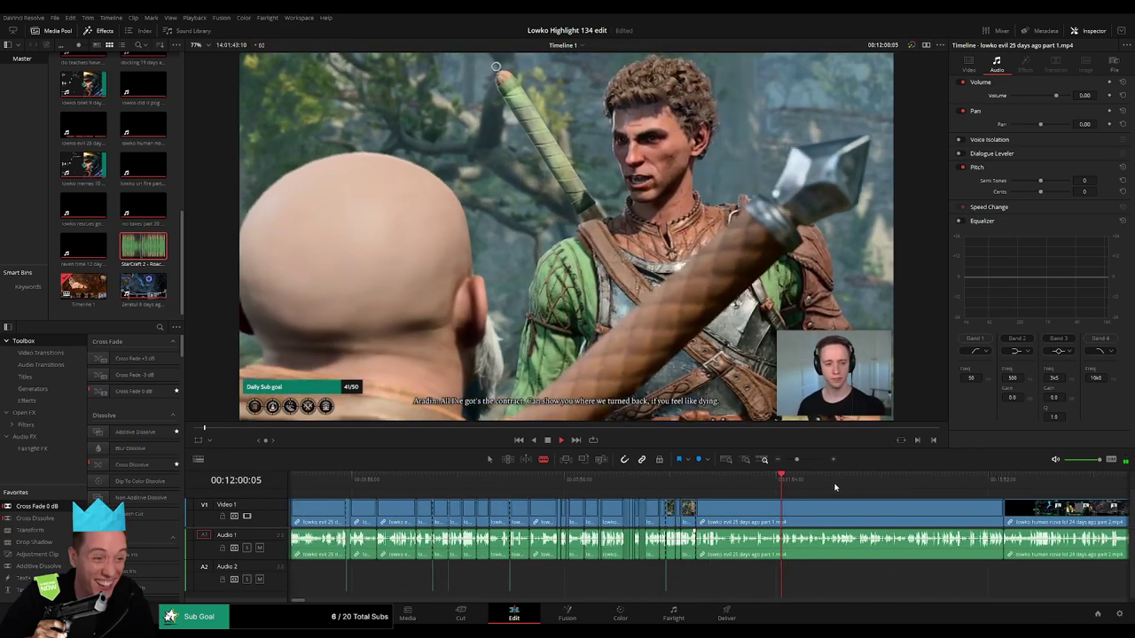
pyautogui.click(835, 487)
pyautogui.hscroll(3, 874, 505)
pyautogui.click(690, 488)
pyautogui.click(739, 485)
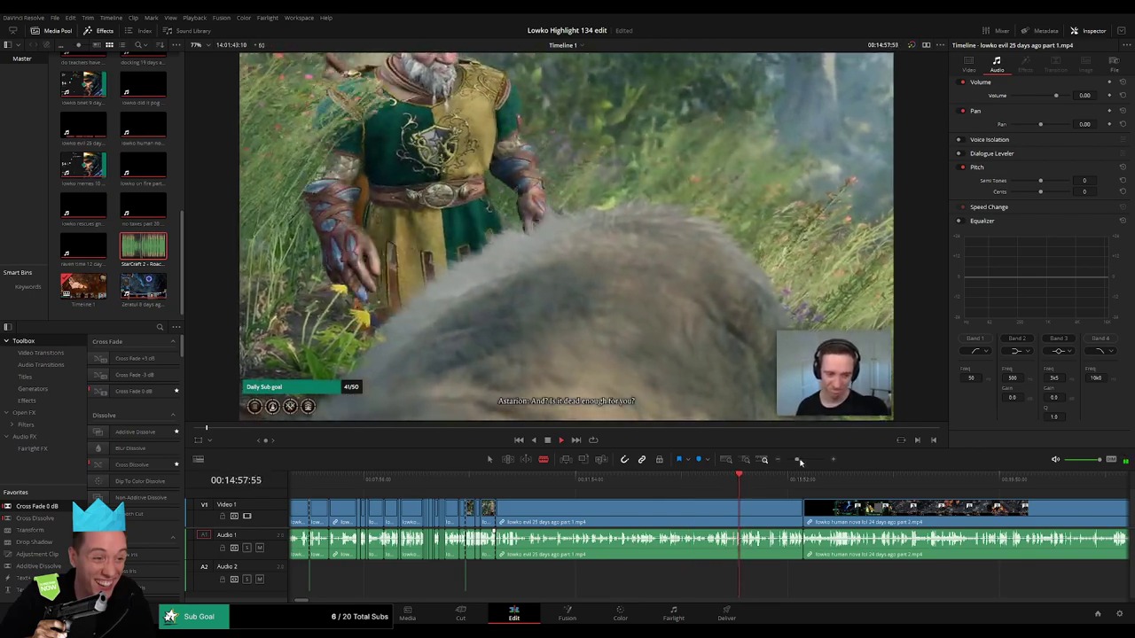
pyautogui.scroll(3, 753, 484)
pyautogui.click(662, 486)
pyautogui.moveTo(661, 485); pyautogui.dragTo(855, 486)
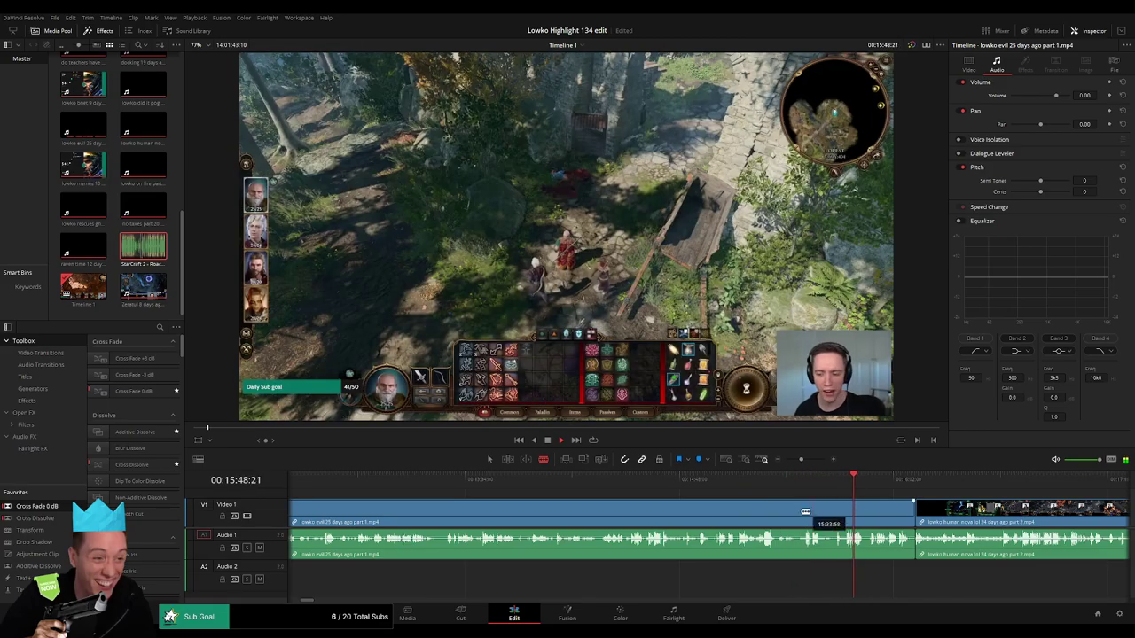
pyautogui.click(801, 514)
pyautogui.press('Delete')
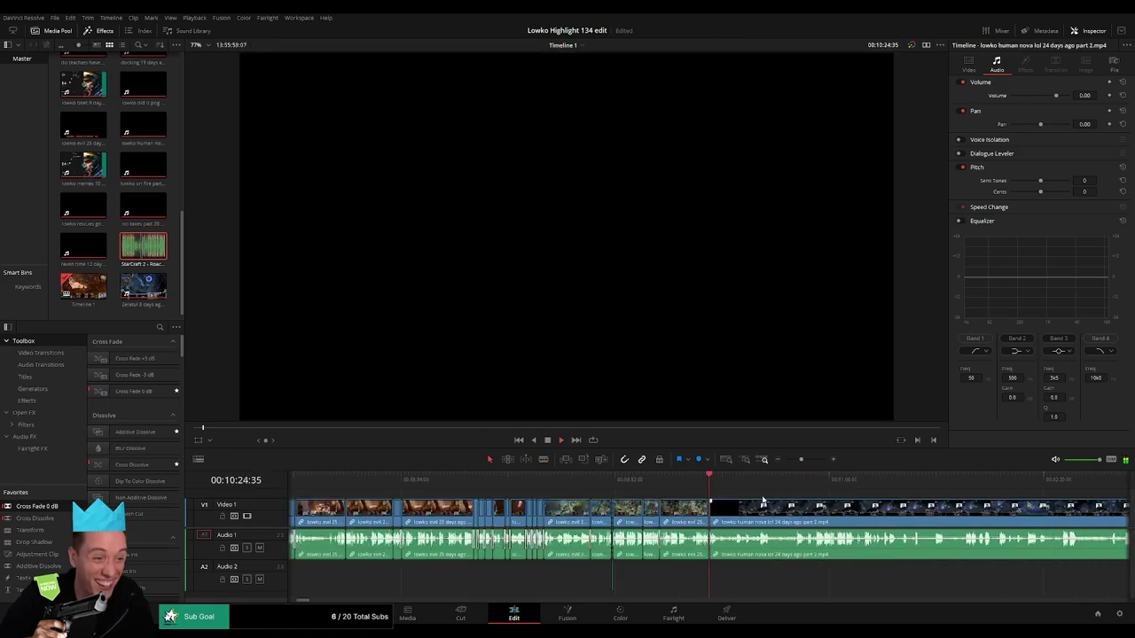
# - Review the opening of the human nova part 2 clip, following the Tyrande mission from about 10:35 to 12:56
pyautogui.moveTo(738, 491); pyautogui.dragTo(542, 494)
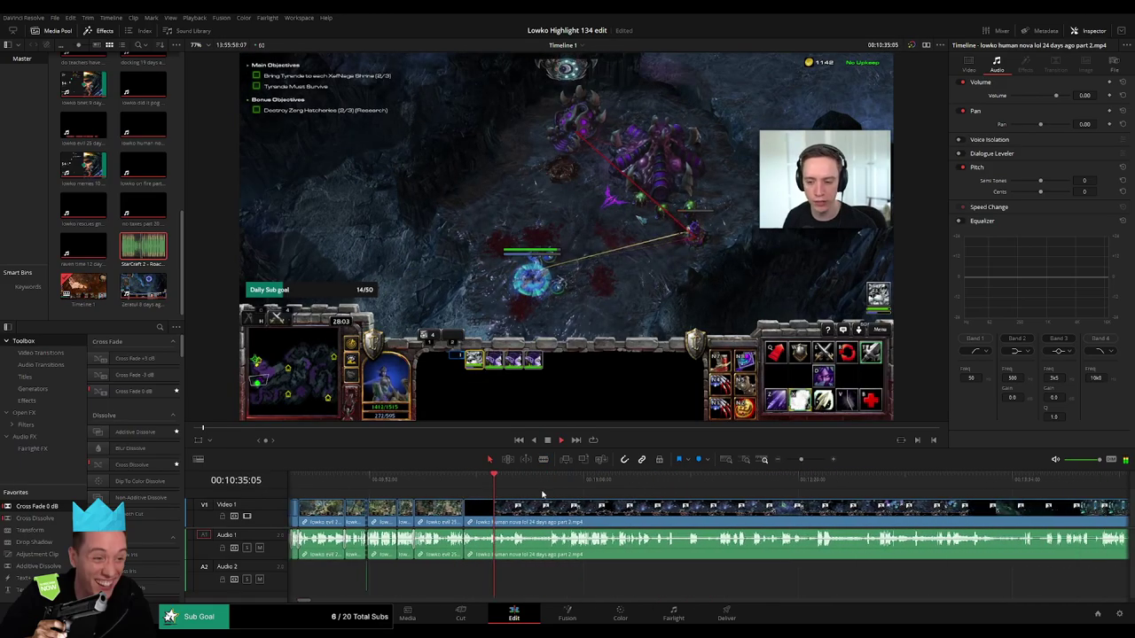
pyautogui.click(549, 481)
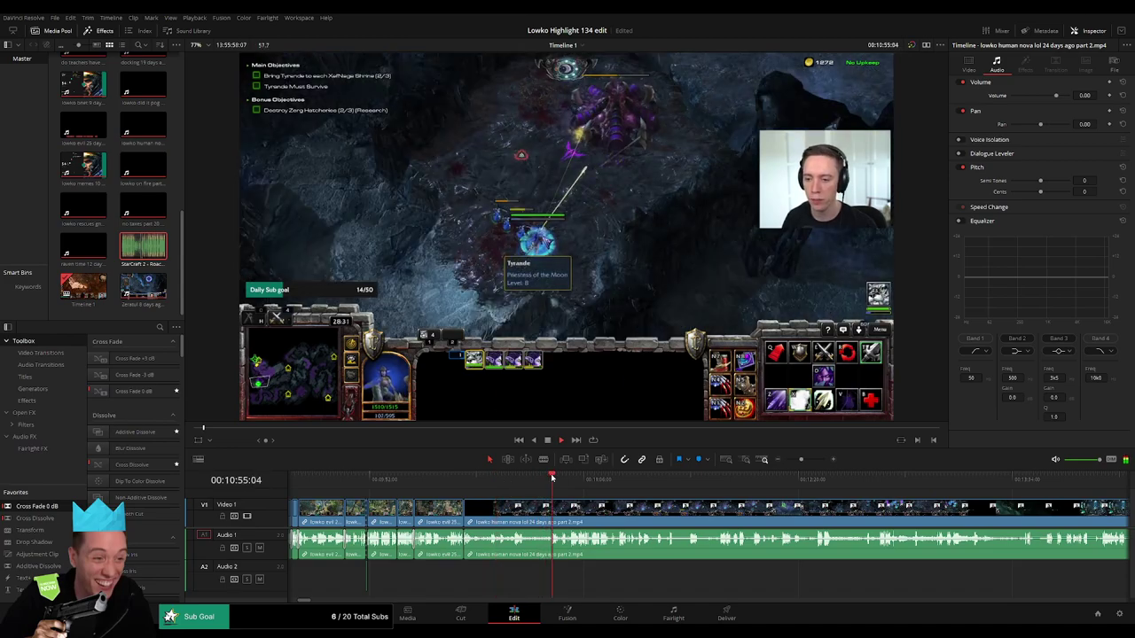
pyautogui.moveTo(802, 460); pyautogui.dragTo(797, 461)
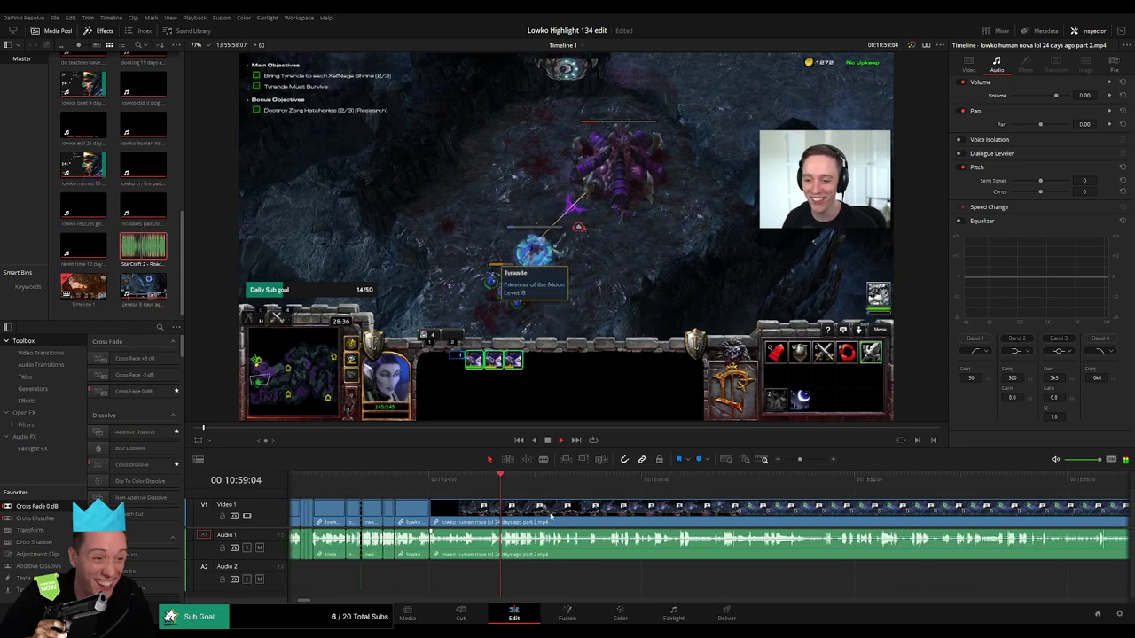
pyautogui.hscroll(3, 551, 516)
pyautogui.click(495, 483)
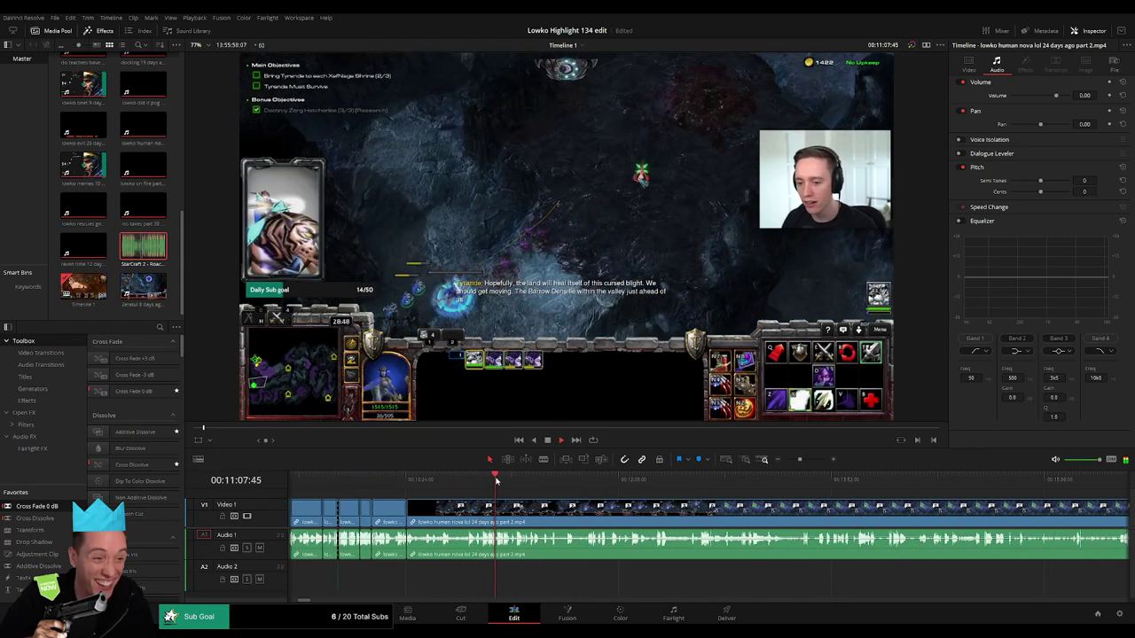
pyautogui.click(624, 483)
pyautogui.click(593, 485)
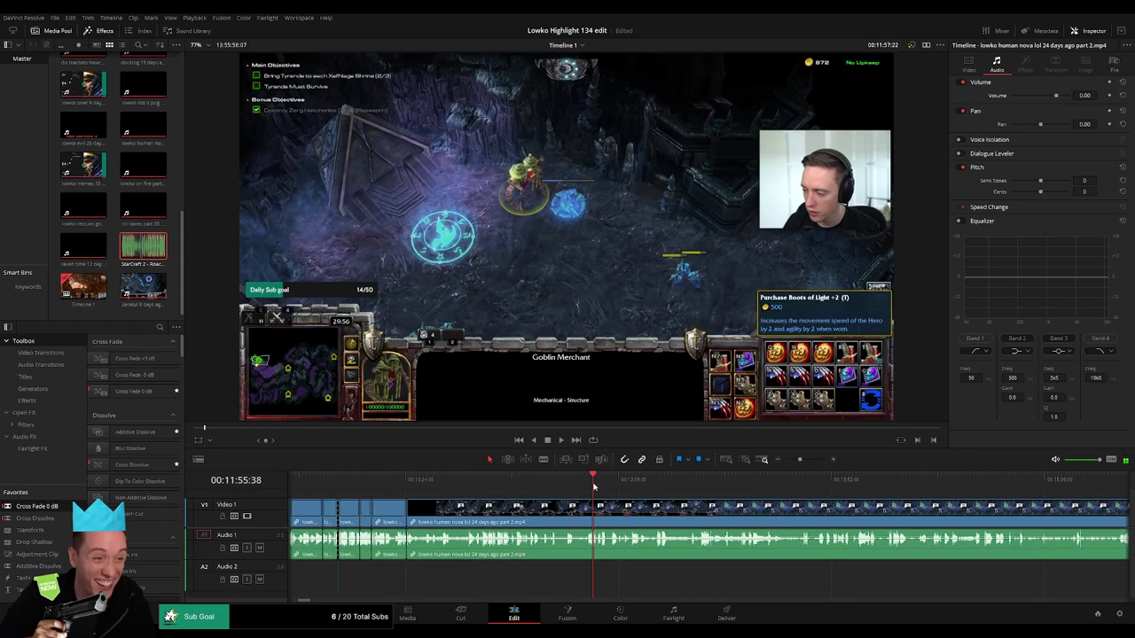
pyautogui.moveTo(618, 486); pyautogui.dragTo(698, 487)
pyautogui.press('space')
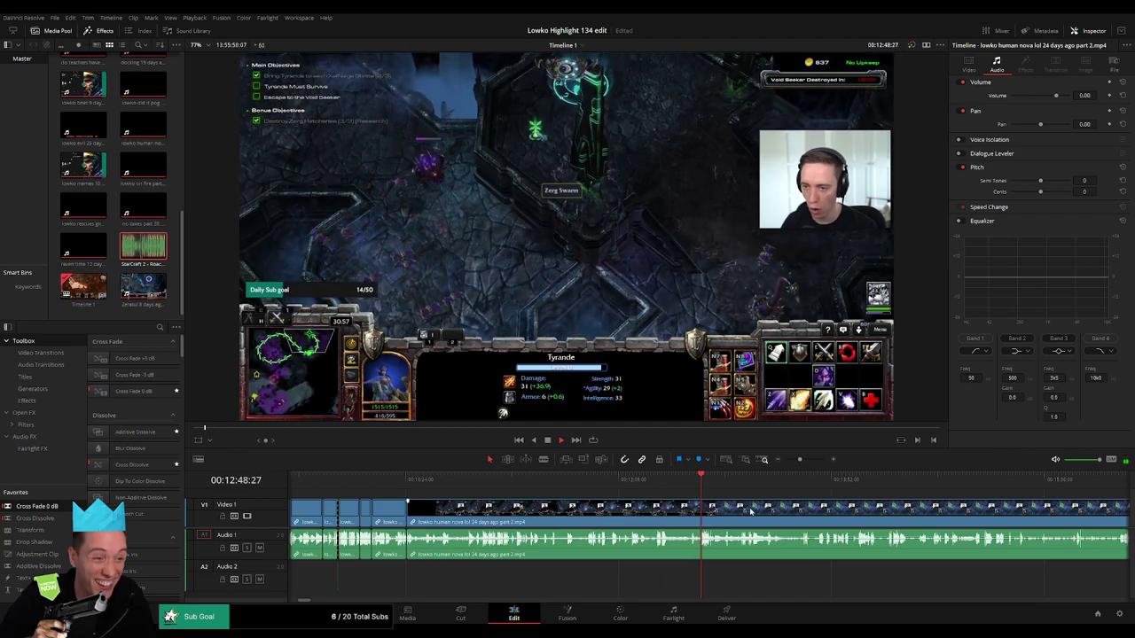
pyautogui.moveTo(748, 509); pyautogui.dragTo(623, 502)
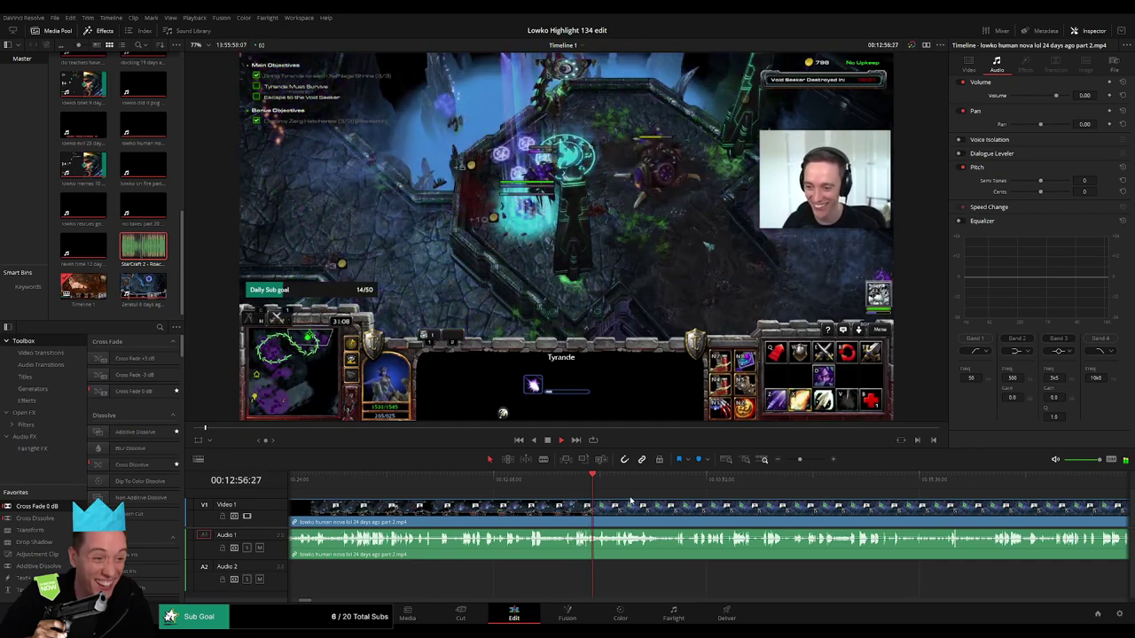
# - Review the end of the Tyrande mission and the following cutscene, from about 12:56 to 14:06
pyautogui.moveTo(796, 462); pyautogui.dragTo(804, 462)
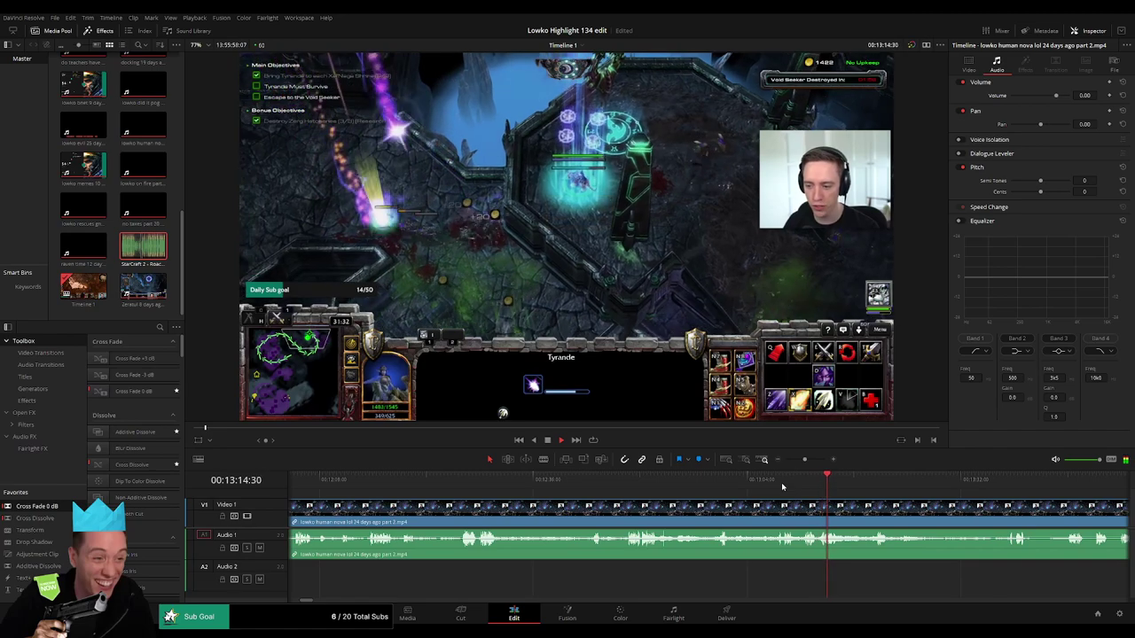
pyautogui.click(878, 485)
pyautogui.hscroll(3, 878, 489)
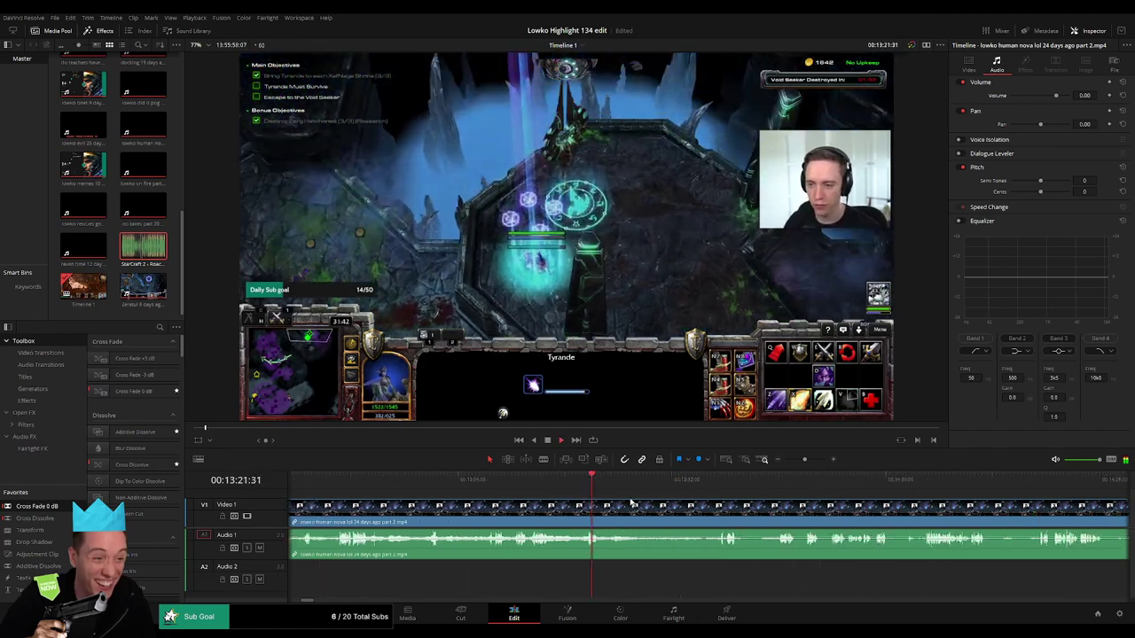
pyautogui.click(699, 483)
pyautogui.click(715, 485)
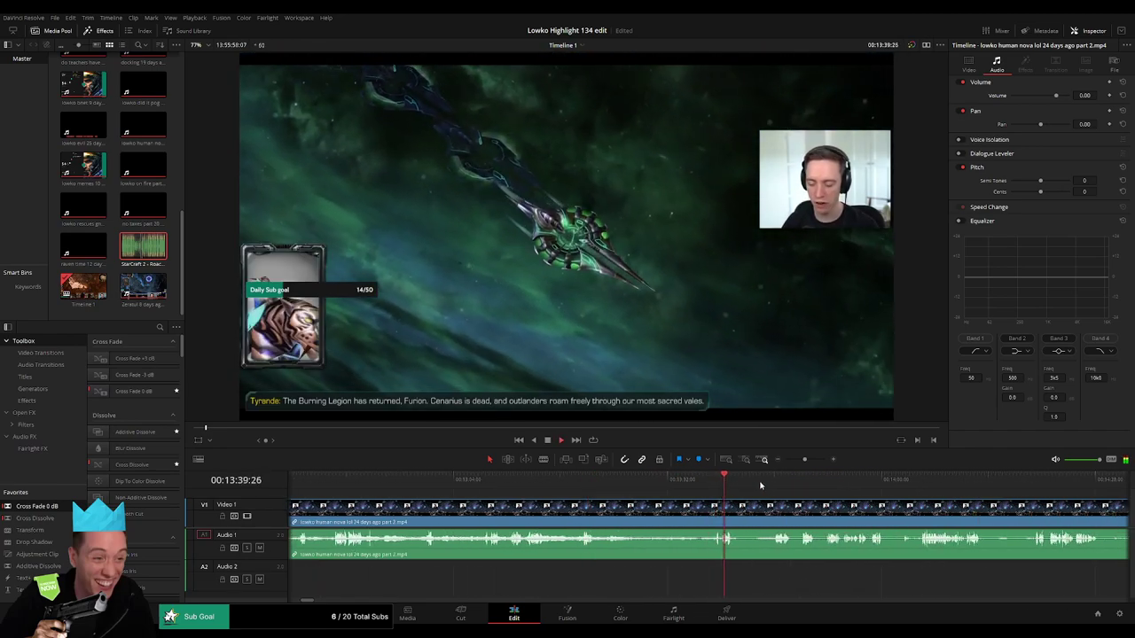
pyautogui.moveTo(768, 482); pyautogui.dragTo(923, 483)
pyautogui.moveTo(973, 511); pyautogui.dragTo(589, 496)
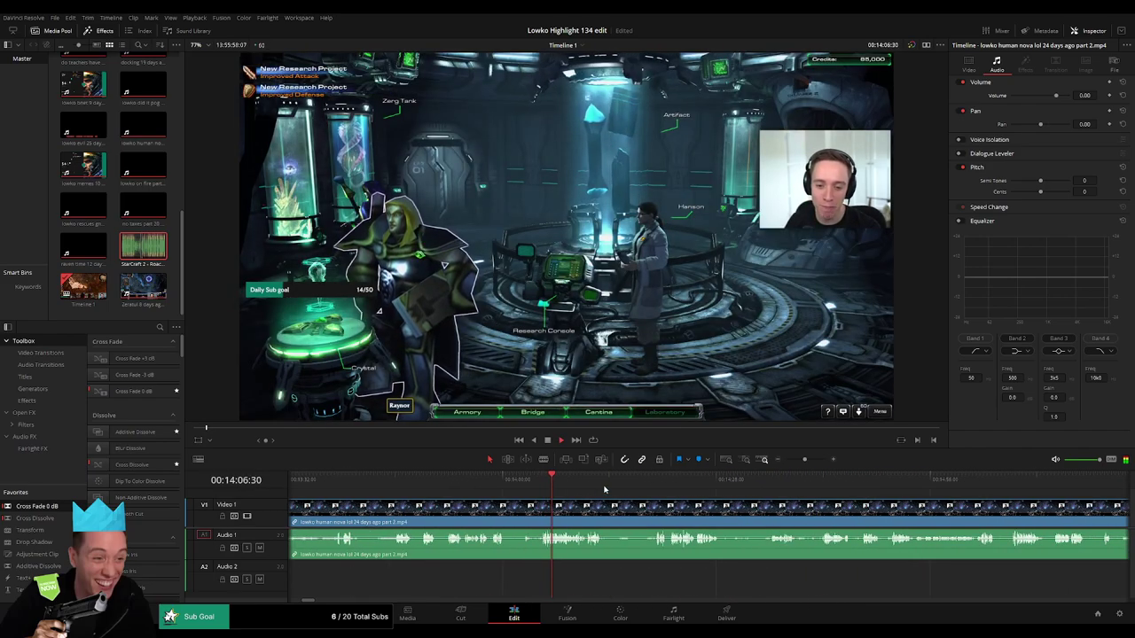
# - Review the Hyperion lab scene and the research screen between about 13:58 and 14:50 for highlight-worthy speech
pyautogui.click(525, 479)
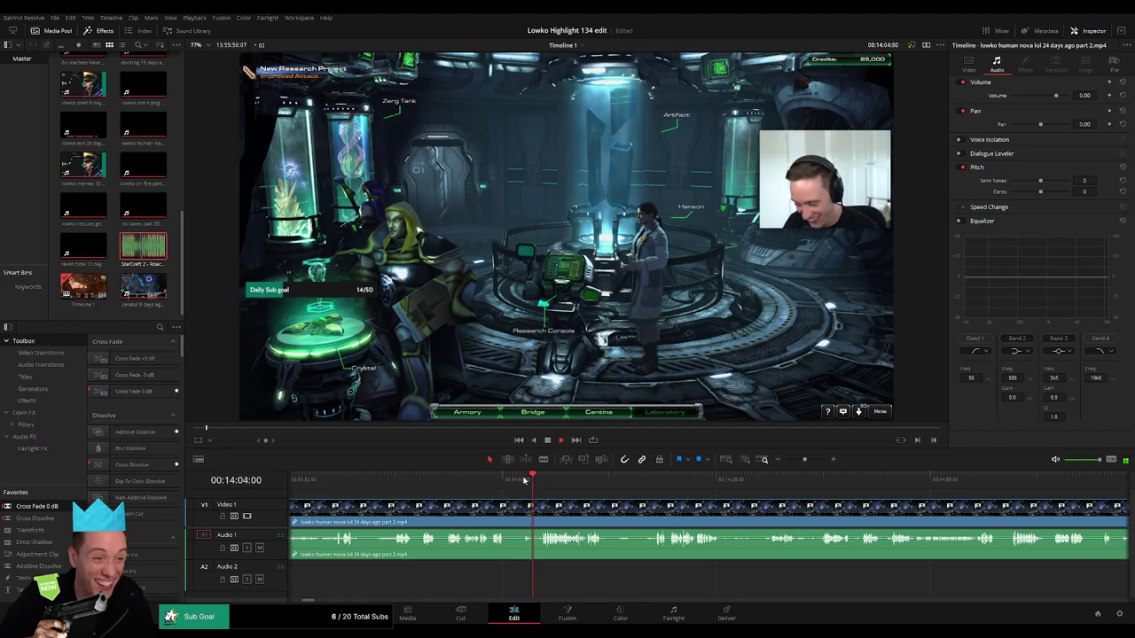
pyautogui.click(524, 480)
pyautogui.click(488, 479)
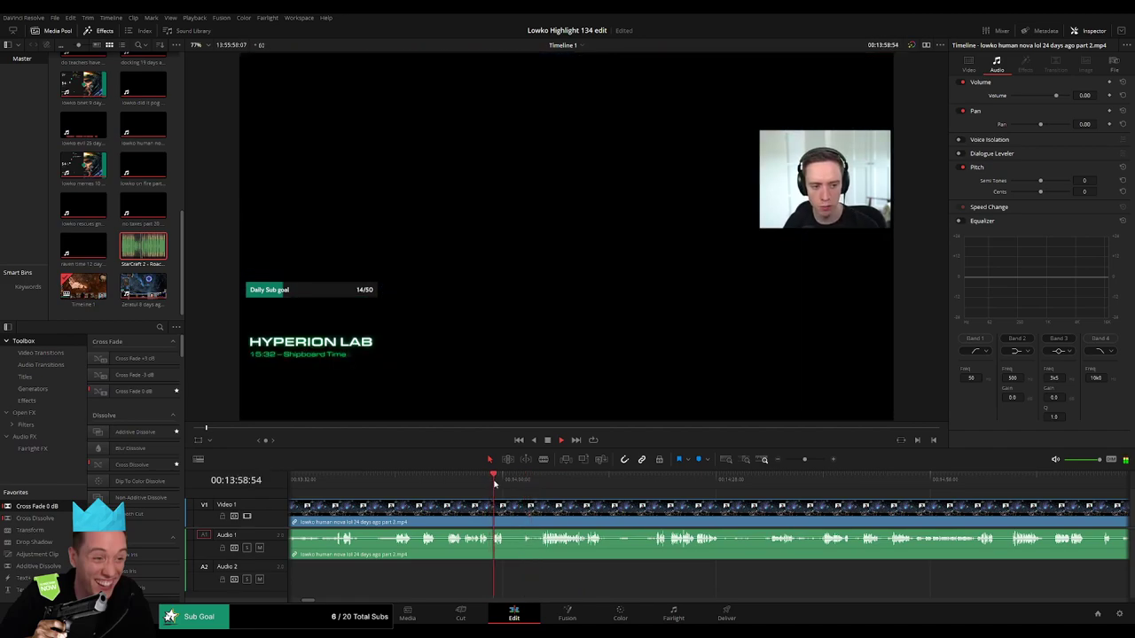
pyautogui.click(588, 479)
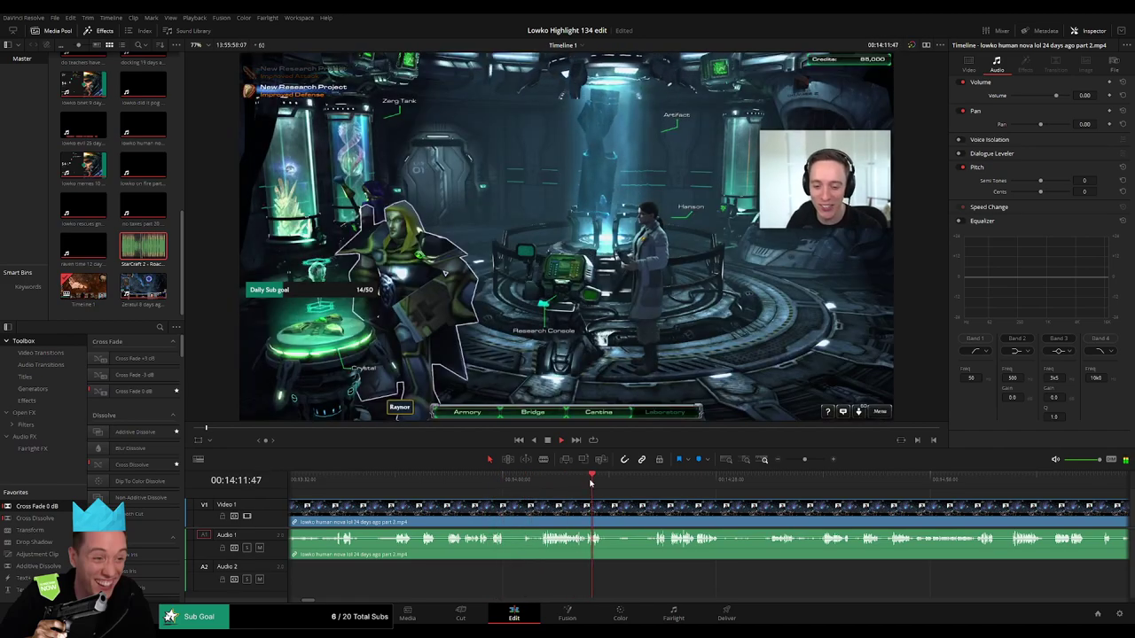
pyautogui.click(655, 486)
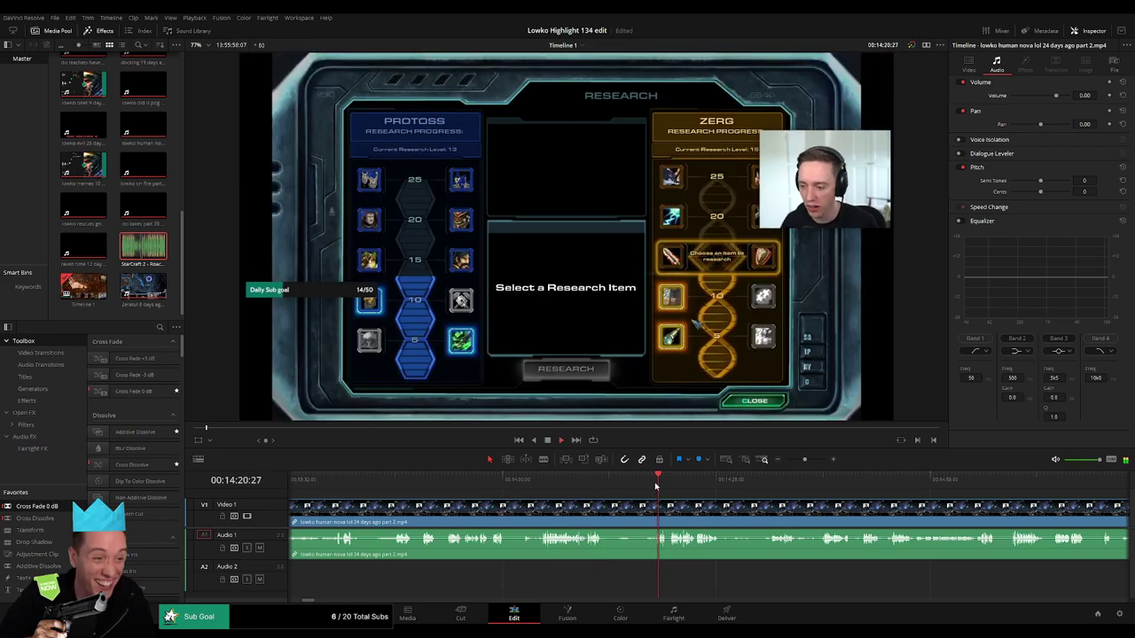
pyautogui.click(840, 485)
pyautogui.click(885, 485)
# - Review the mission selection and the bridge video call with Tosh, from about 14:50 to 15:55
pyautogui.moveTo(919, 501); pyautogui.dragTo(572, 498)
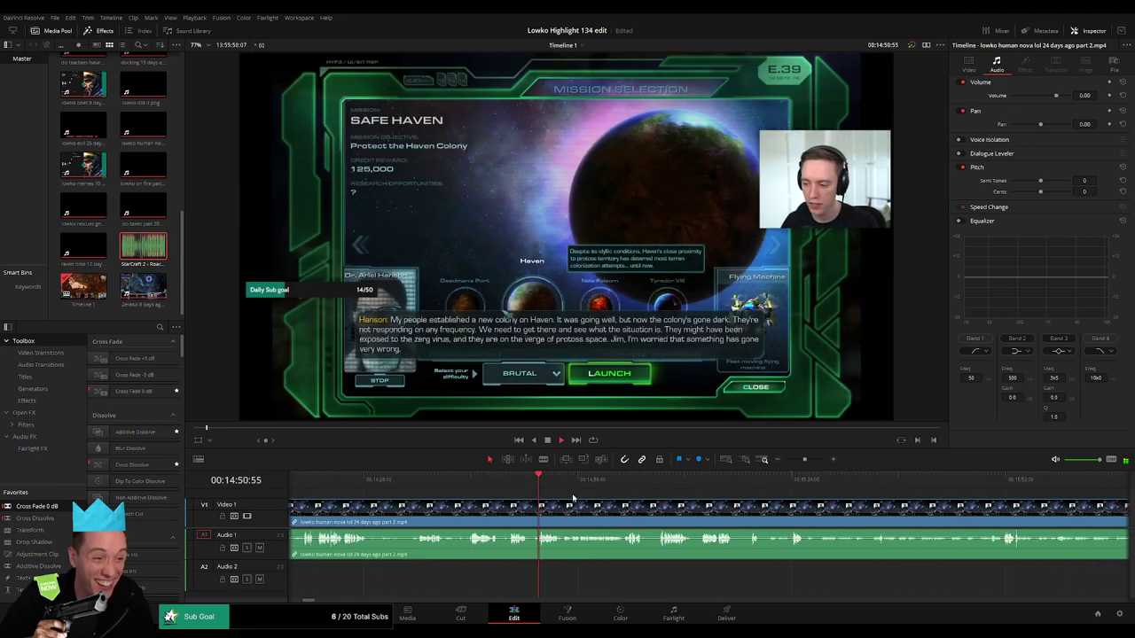
pyautogui.click(733, 488)
pyautogui.click(915, 485)
pyautogui.moveTo(806, 460); pyautogui.dragTo(804, 463)
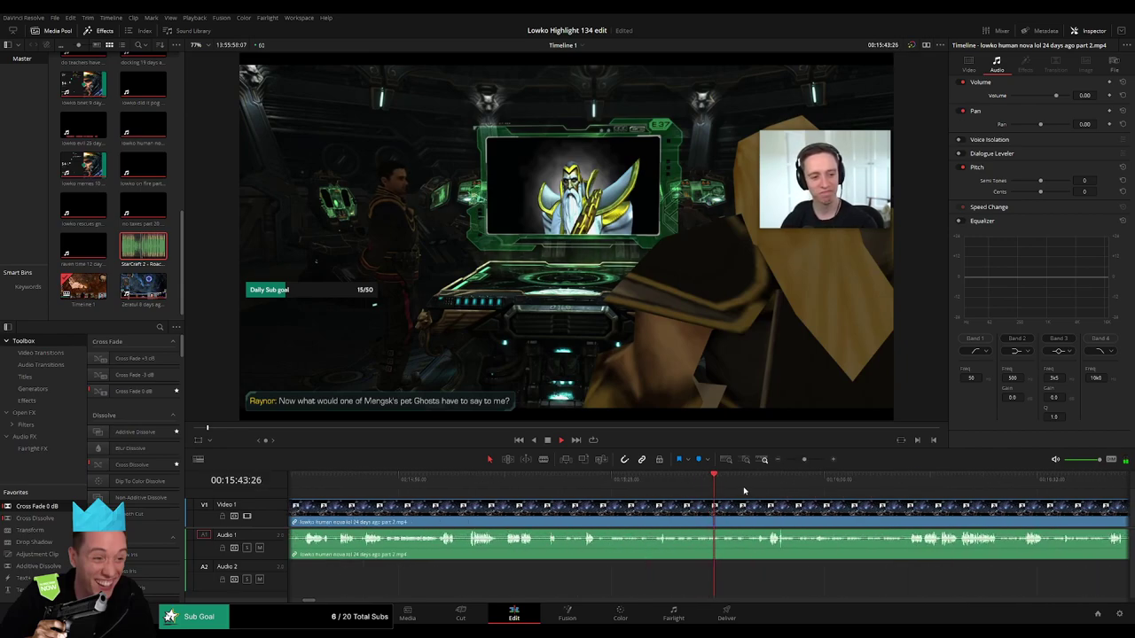
pyautogui.click(768, 479)
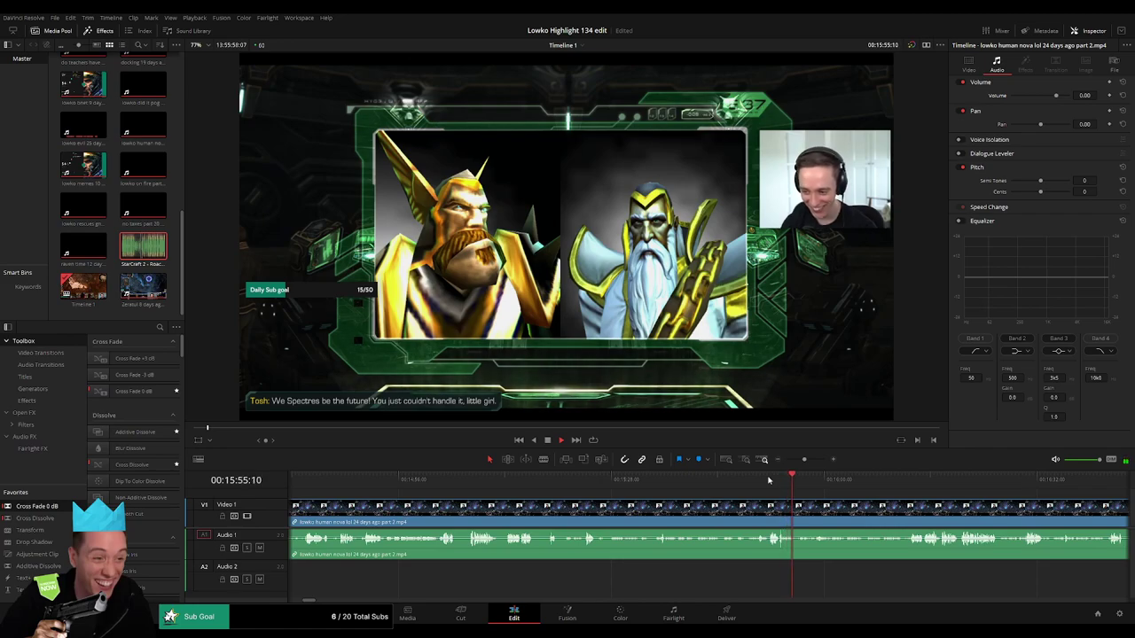
# - Go back from the Tosh video call to the start of the Hyperion lab scene near 14:00 and play it
pyautogui.click(586, 485)
pyautogui.moveTo(472, 493); pyautogui.dragTo(728, 493)
pyautogui.click(563, 484)
pyautogui.hscroll(-2, 564, 484)
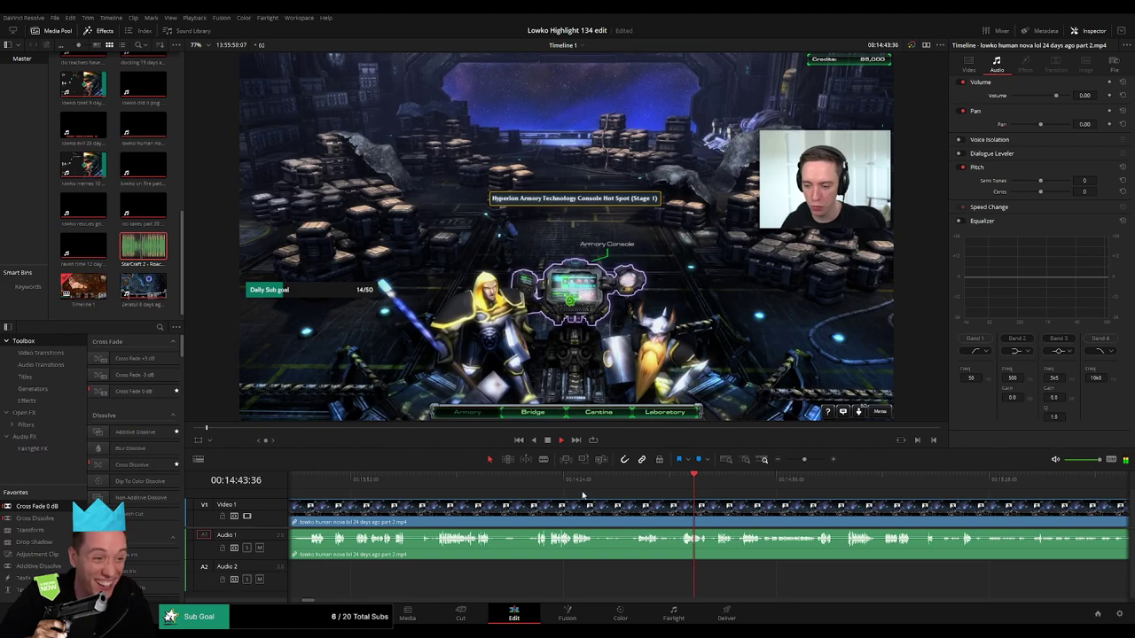
pyautogui.click(567, 484)
pyautogui.click(455, 484)
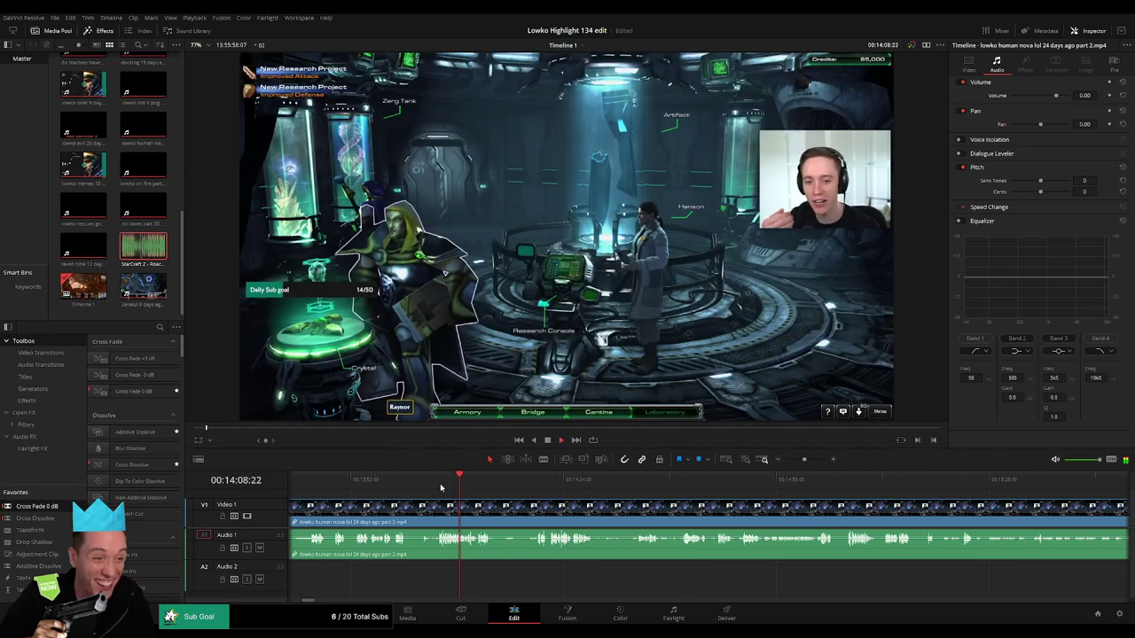
pyautogui.click(426, 484)
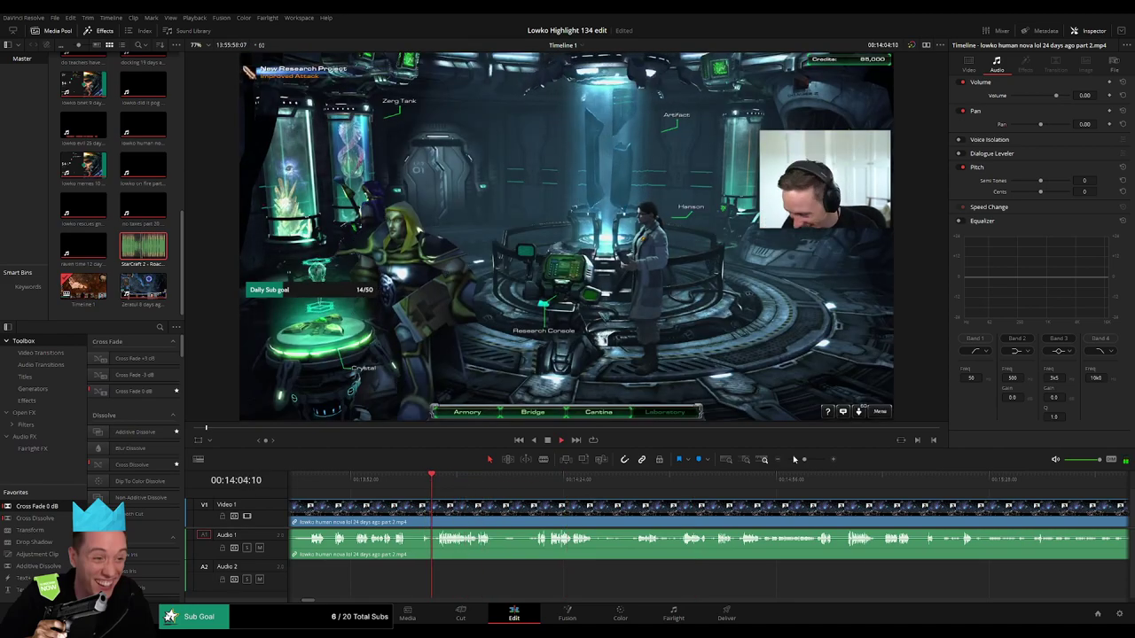
pyautogui.moveTo(803, 459); pyautogui.dragTo(810, 460)
pyautogui.press('space')
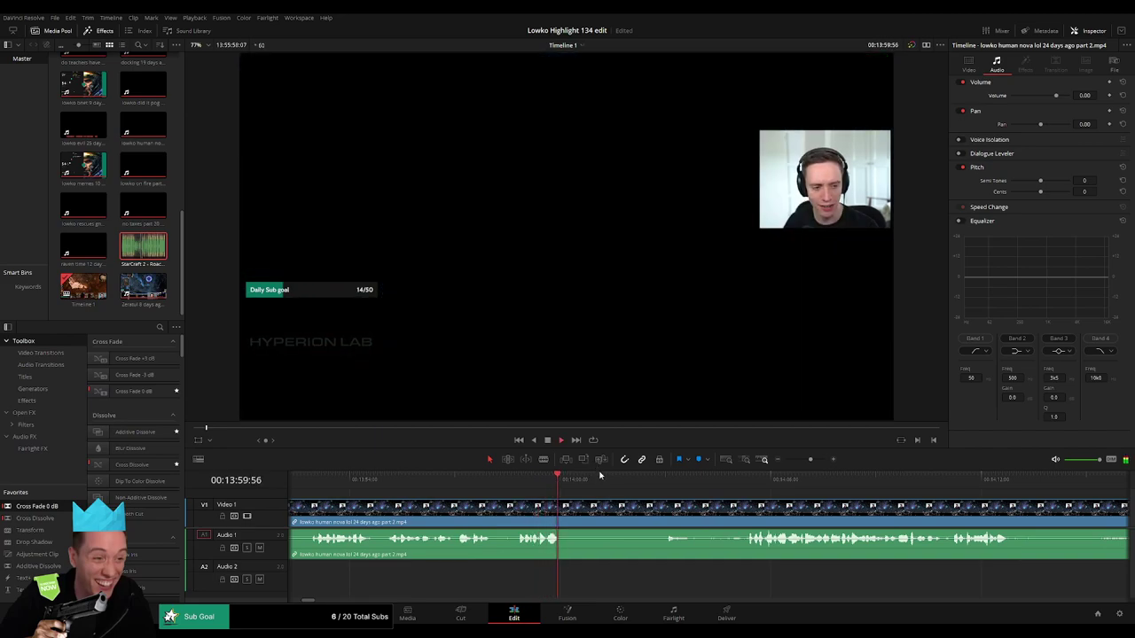
# - Split the human nova part 2 clip at about 14:01, as the Hyperion lab appears, and ripple delete the footage before the cut
pyautogui.press('b')
pyautogui.click(632, 512)
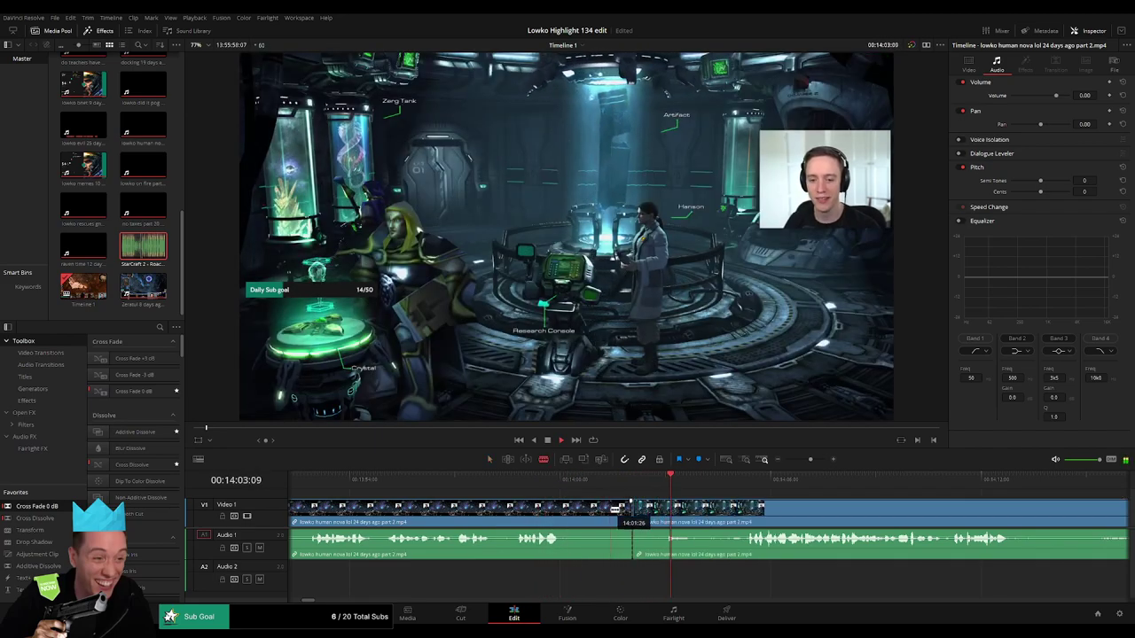
pyautogui.press('a')
pyautogui.click(608, 511)
pyautogui.press('Delete')
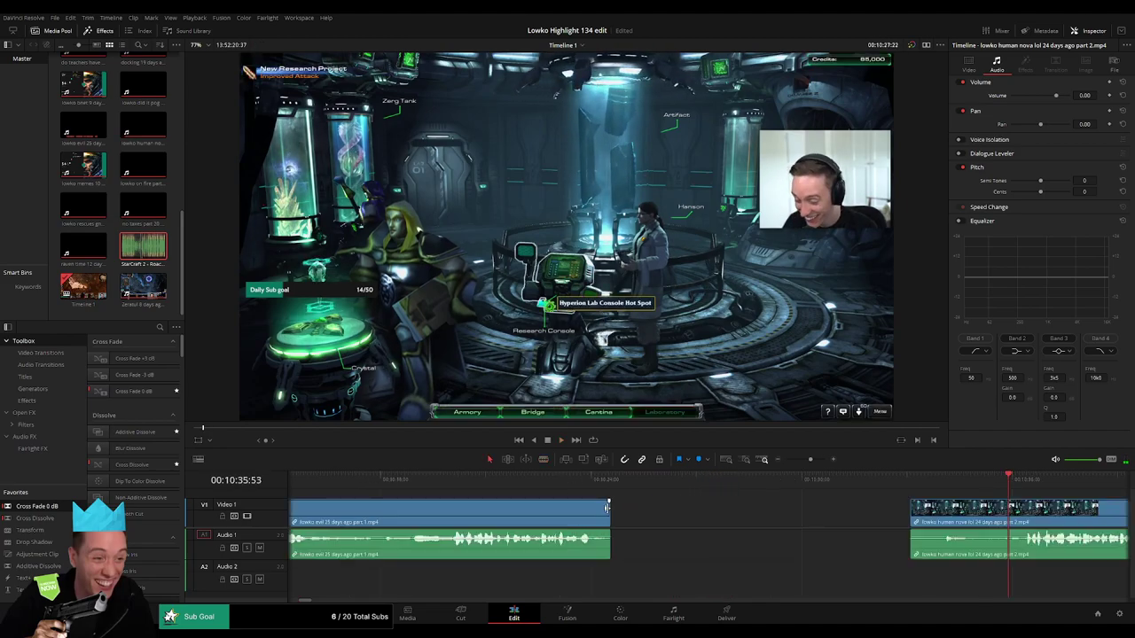
# - Split the human nova part 2 clip in the quiet passage just after the lab speech, at about 10:35
pyautogui.hscroll(7, 687, 521)
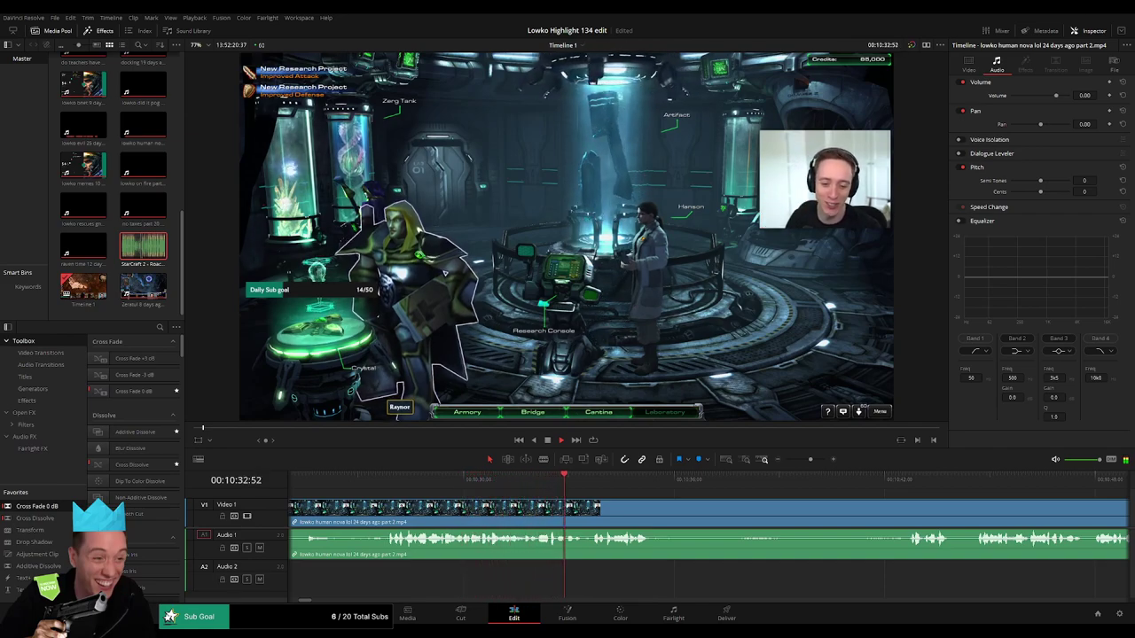
pyautogui.hscroll(2, 512, 498)
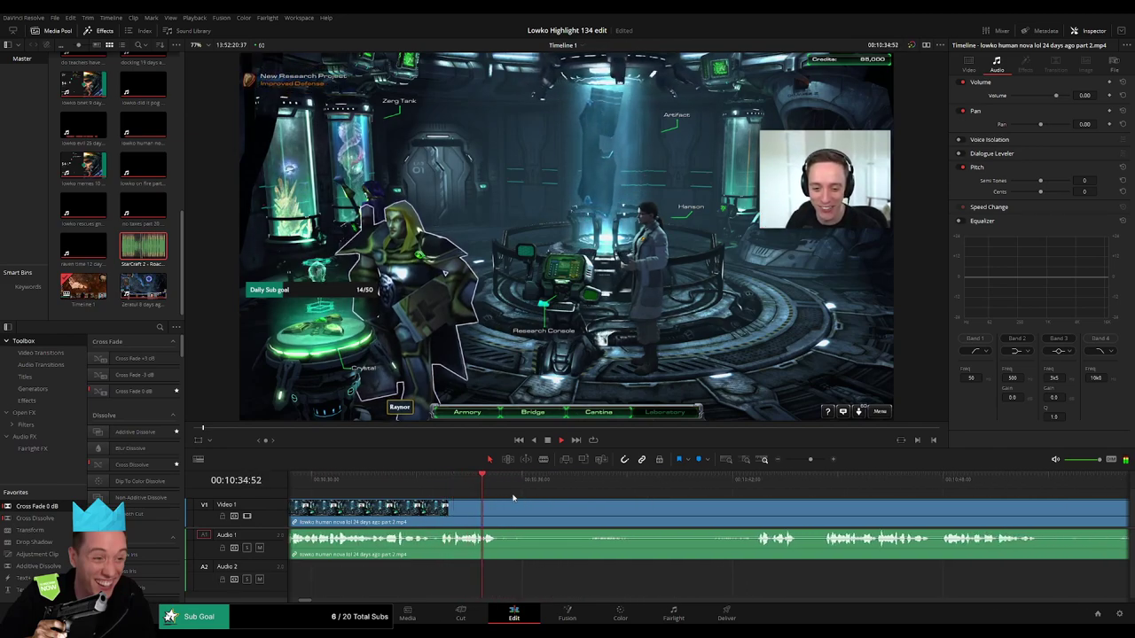
pyautogui.press('b')
pyautogui.click(514, 520)
# - Skim the research screen footage after the cut, from about 10:43 to 11:05, for the next usable speech
pyautogui.click(768, 488)
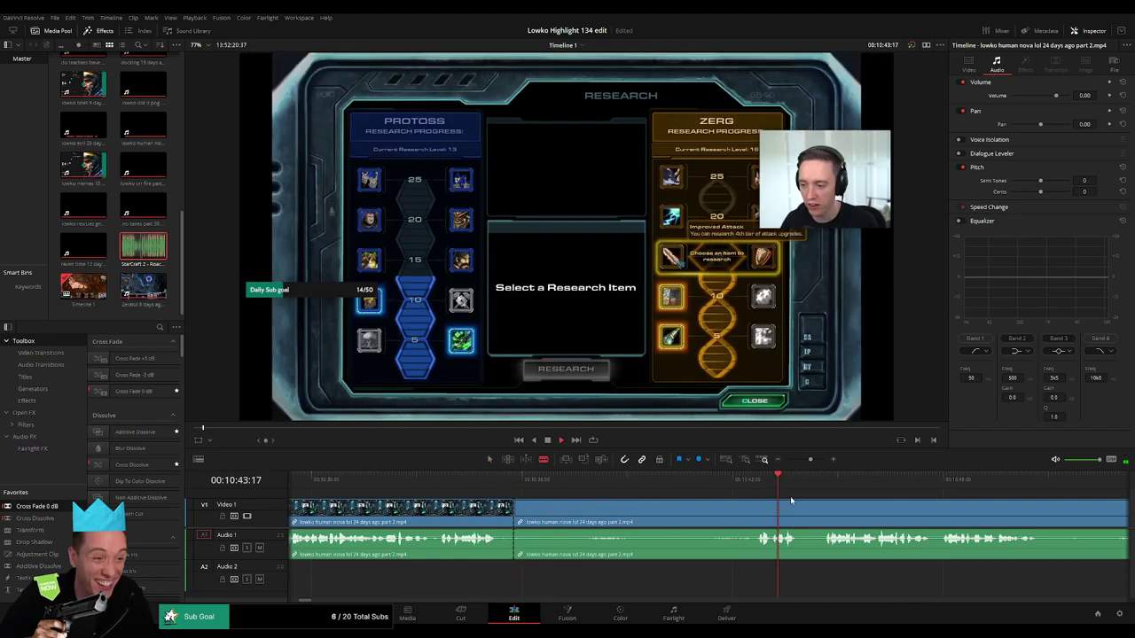
pyautogui.click(1053, 489)
pyautogui.hscroll(10, 1060, 502)
pyautogui.moveTo(941, 484); pyautogui.dragTo(1093, 498)
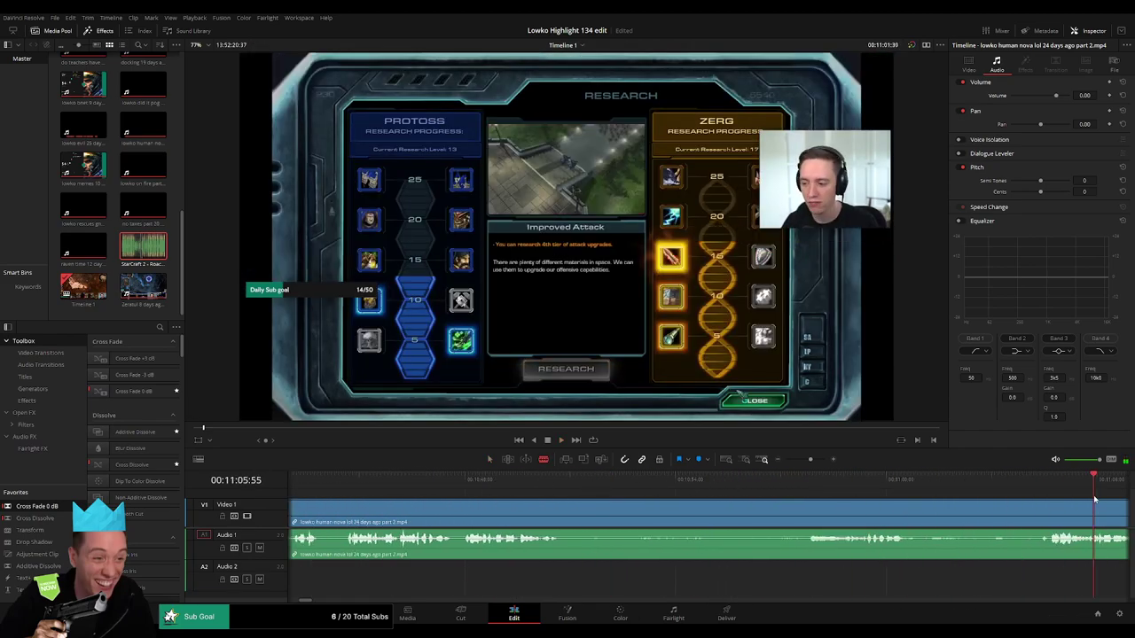
# - Preview the "lowko human nova" footage around the Cutthroat mission selection to find where the usable commentary starts
pyautogui.scroll(-5, 1093, 499)
pyautogui.click(763, 489)
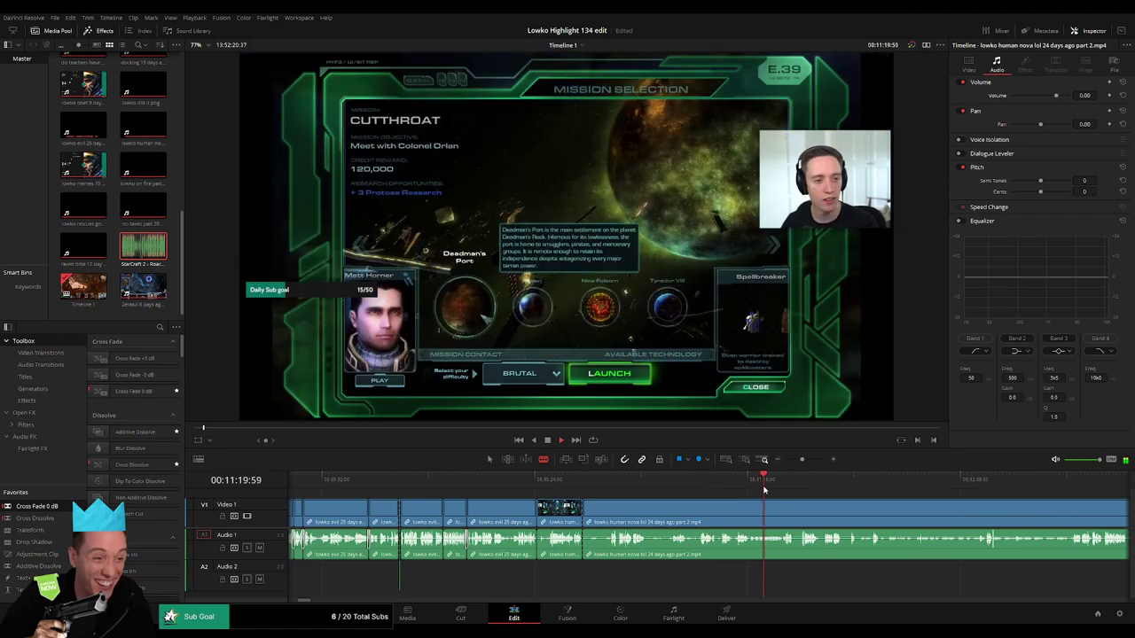
pyautogui.click(801, 485)
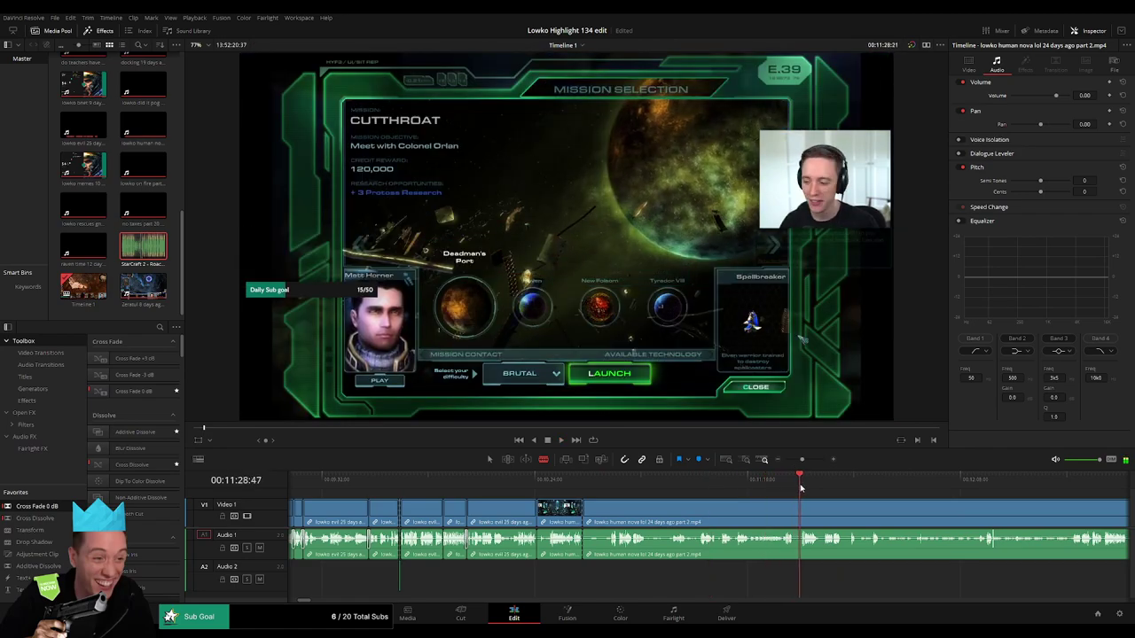
pyautogui.moveTo(802, 460); pyautogui.dragTo(809, 464)
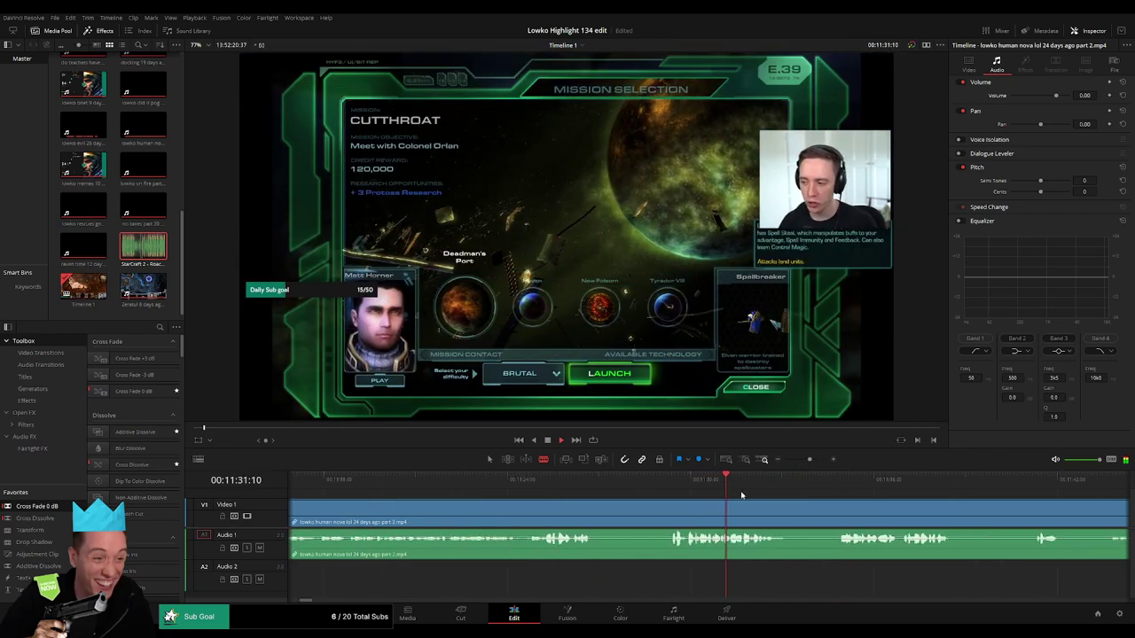
pyautogui.click(845, 482)
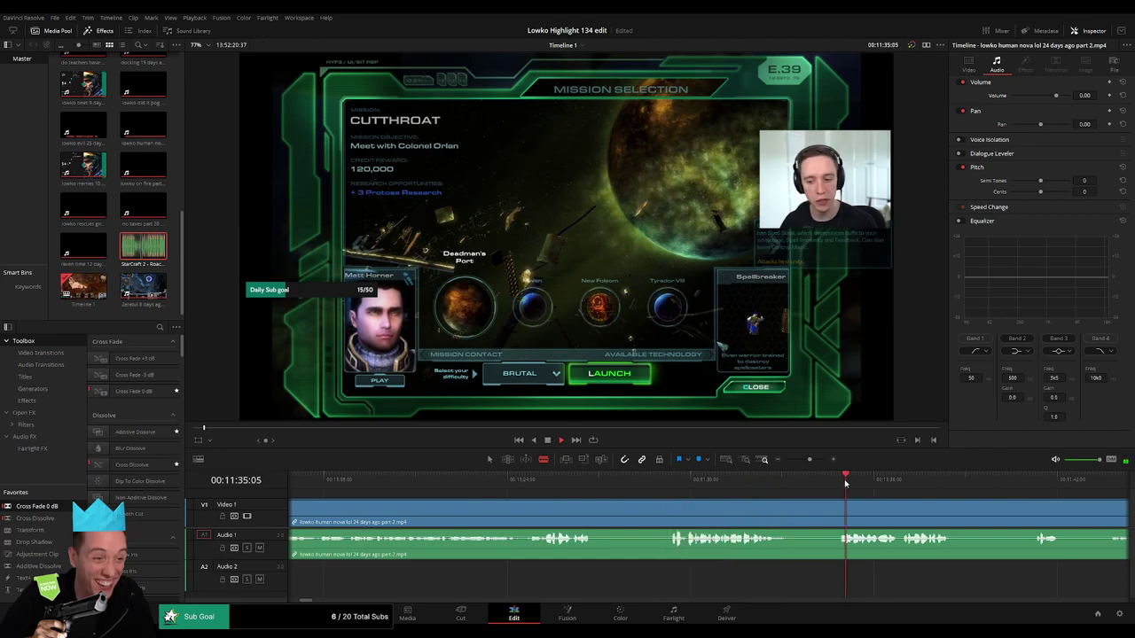
pyautogui.moveTo(809, 461); pyautogui.dragTo(801, 460)
pyautogui.click(837, 483)
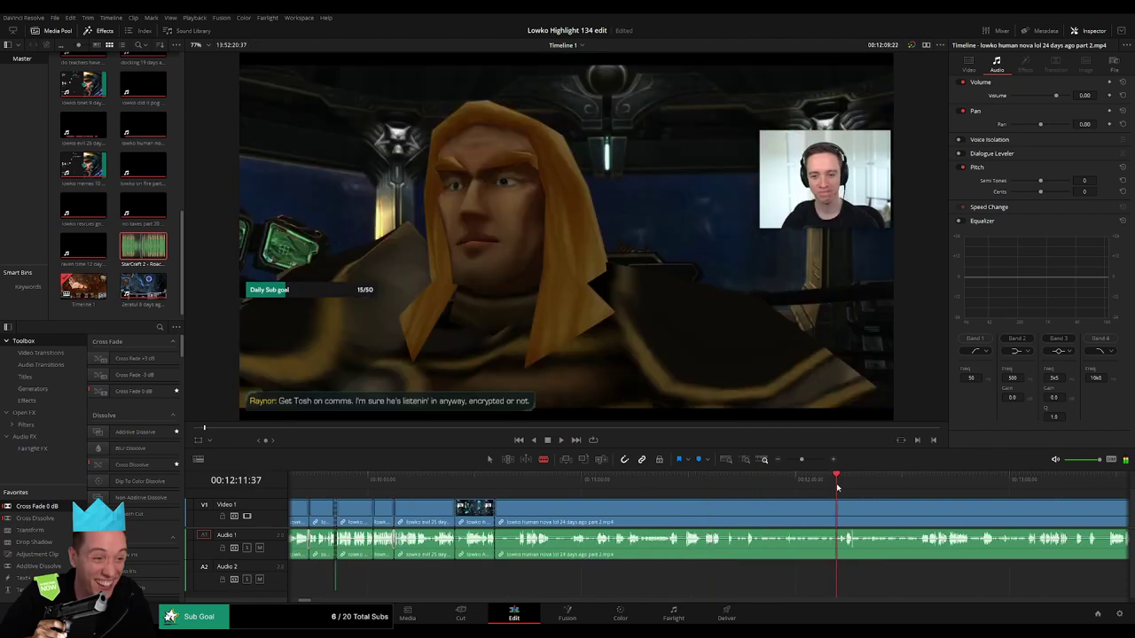
pyautogui.click(706, 485)
# - Split the "lowko human nova" clip at about 11:30:00 and ripple-delete the section before the cut
pyautogui.moveTo(798, 460); pyautogui.dragTo(805, 459)
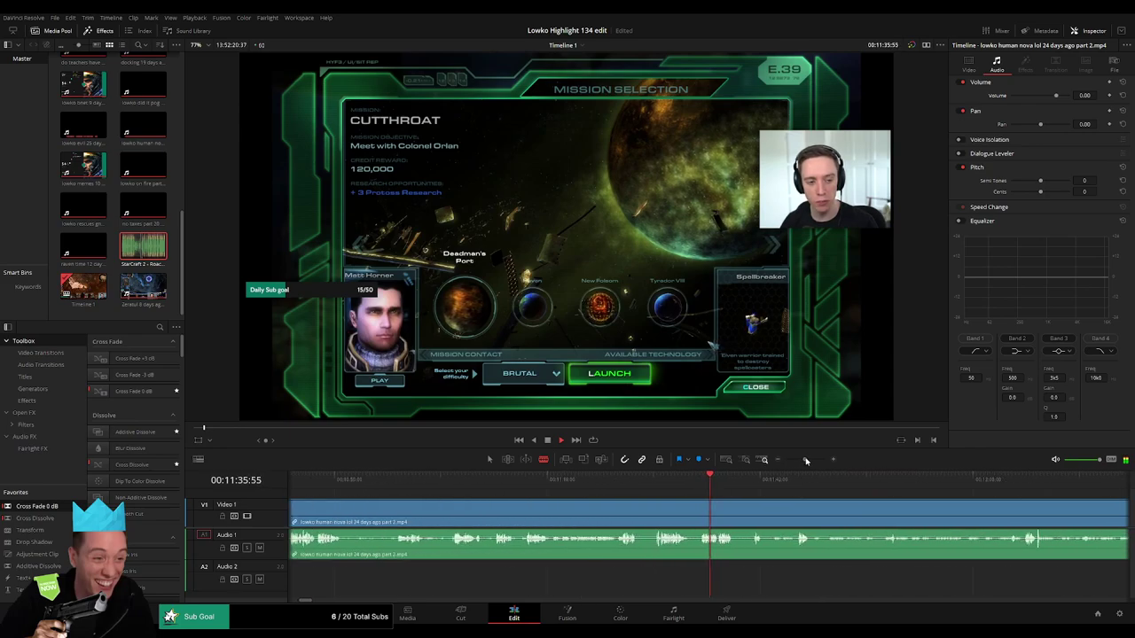
pyautogui.click(647, 479)
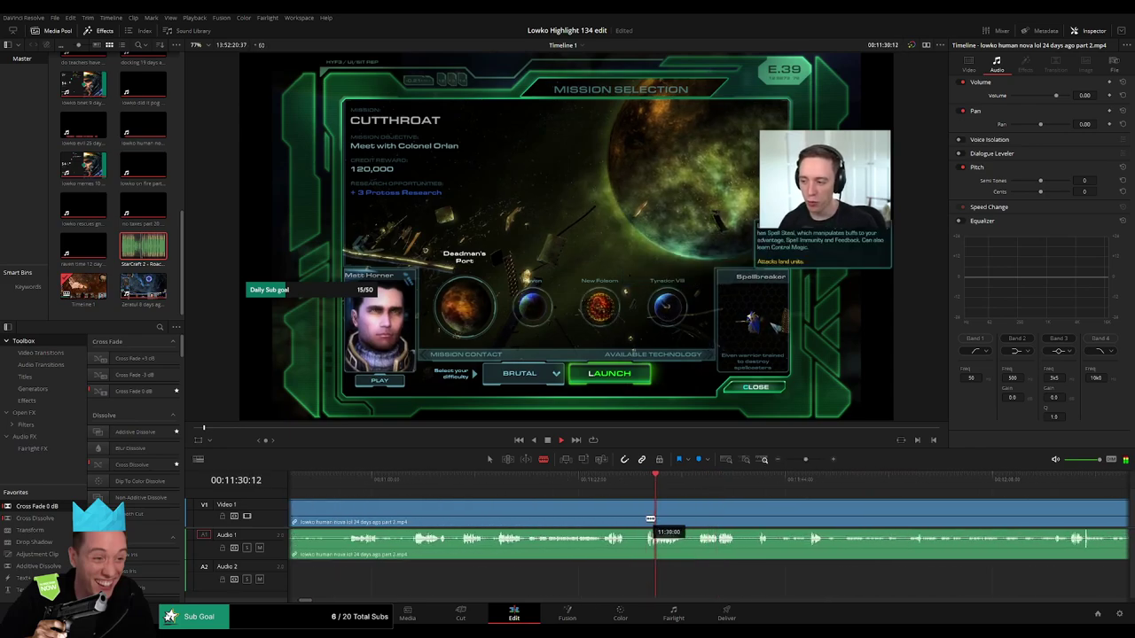
pyautogui.click(643, 517)
pyautogui.press('a')
pyautogui.click(606, 519)
pyautogui.press('Delete')
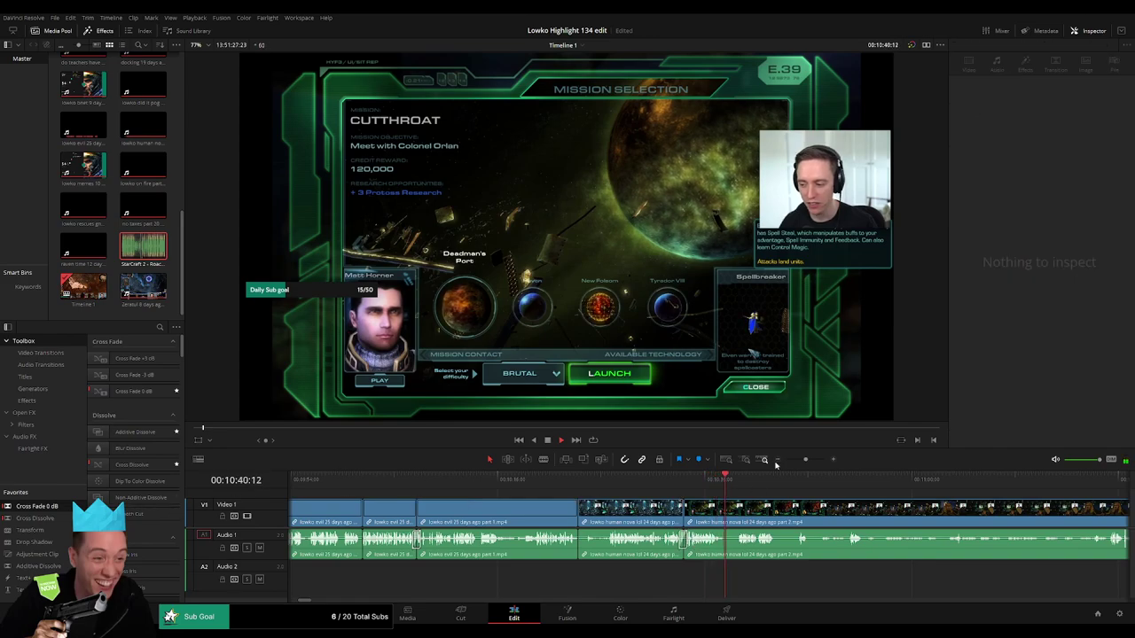
# - Cut the short pause after about 10:39:47 out of the mission selection footage and cross-fade the audio at the join
pyautogui.press('b')
pyautogui.click(676, 514)
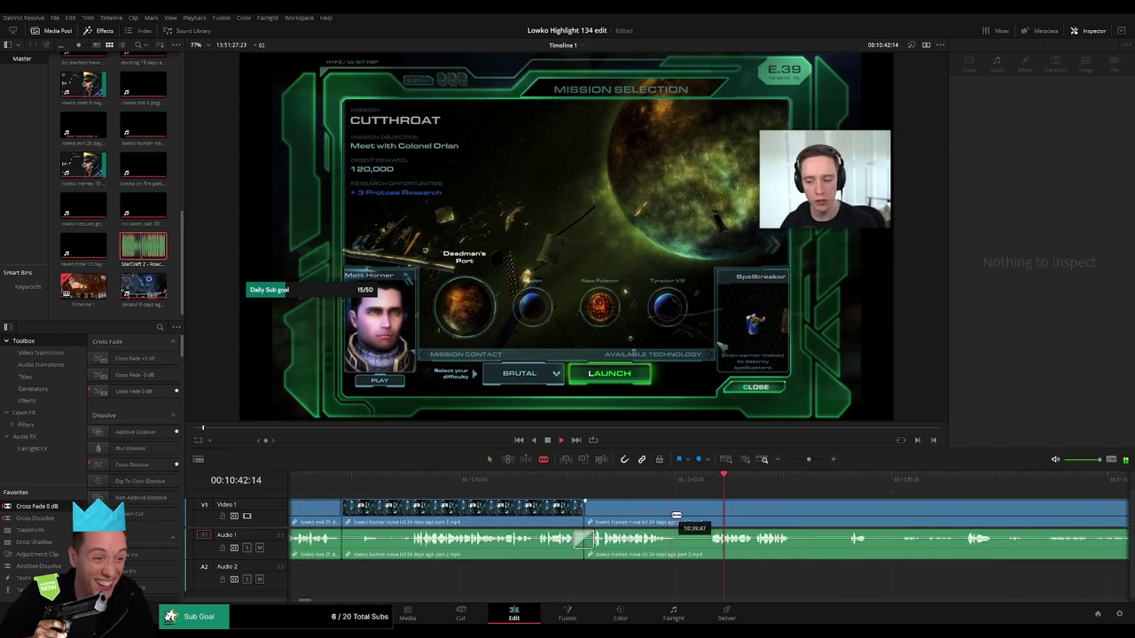
pyautogui.press('a')
pyautogui.click(713, 514)
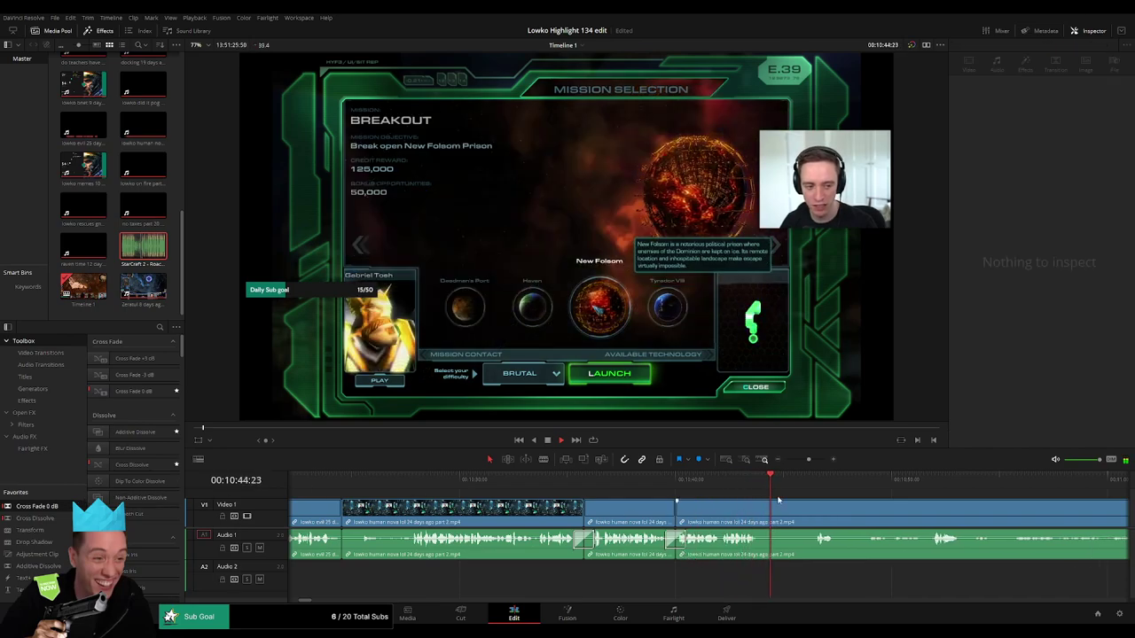
# - Cut out the silent gap before about 10:46:14, ahead of Raynor's first line, and add an audio cross fade at the join
pyautogui.click(520, 512)
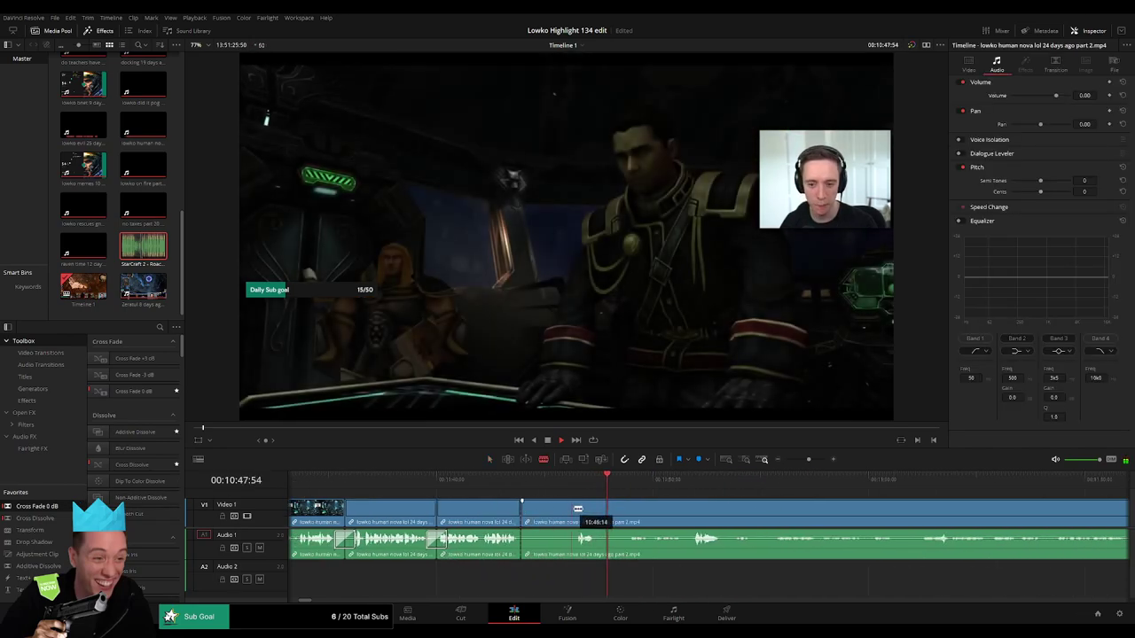
pyautogui.click(577, 509)
pyautogui.press('a')
pyautogui.click(553, 514)
pyautogui.press('BackSpace')
pyautogui.click(551, 514)
pyautogui.press('BackSpace')
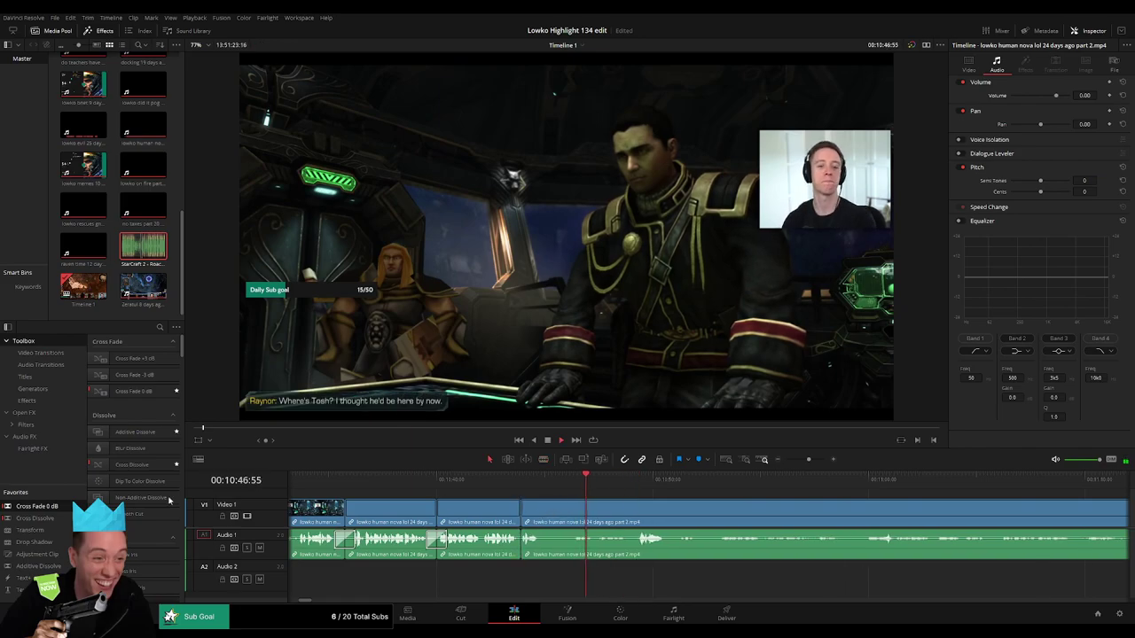
pyautogui.moveTo(527, 542); pyautogui.dragTo(524, 541)
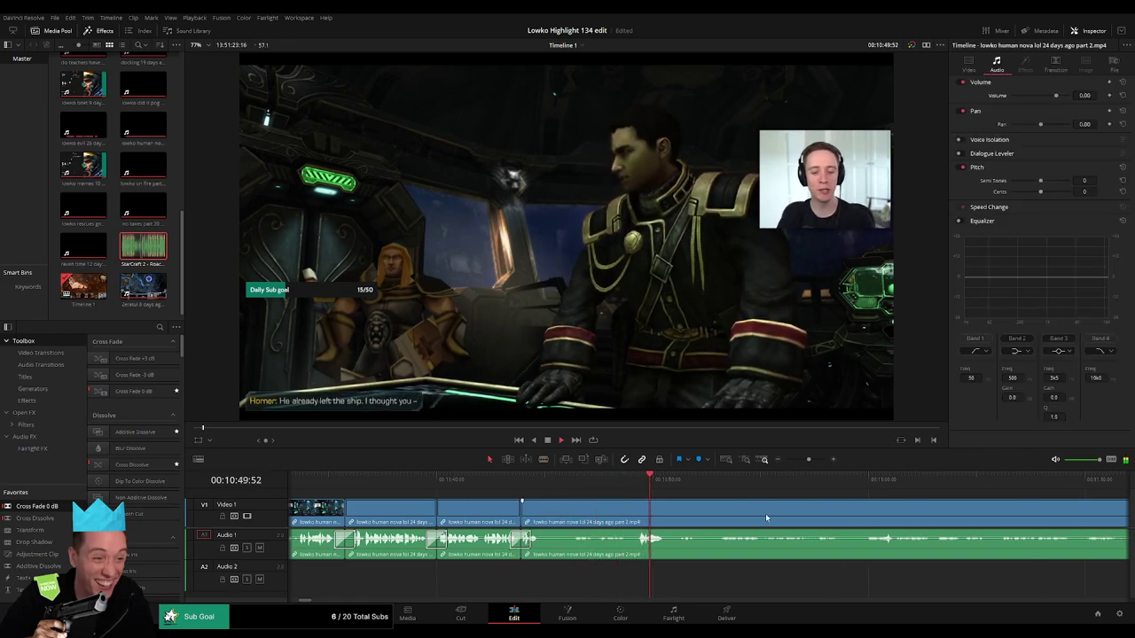
# - Review the Raynor, Nova and Tosh cutscene from about 10:50 to 11:38 for material to keep or trim
pyautogui.moveTo(766, 513); pyautogui.dragTo(594, 508)
pyautogui.moveTo(532, 487); pyautogui.dragTo(705, 487)
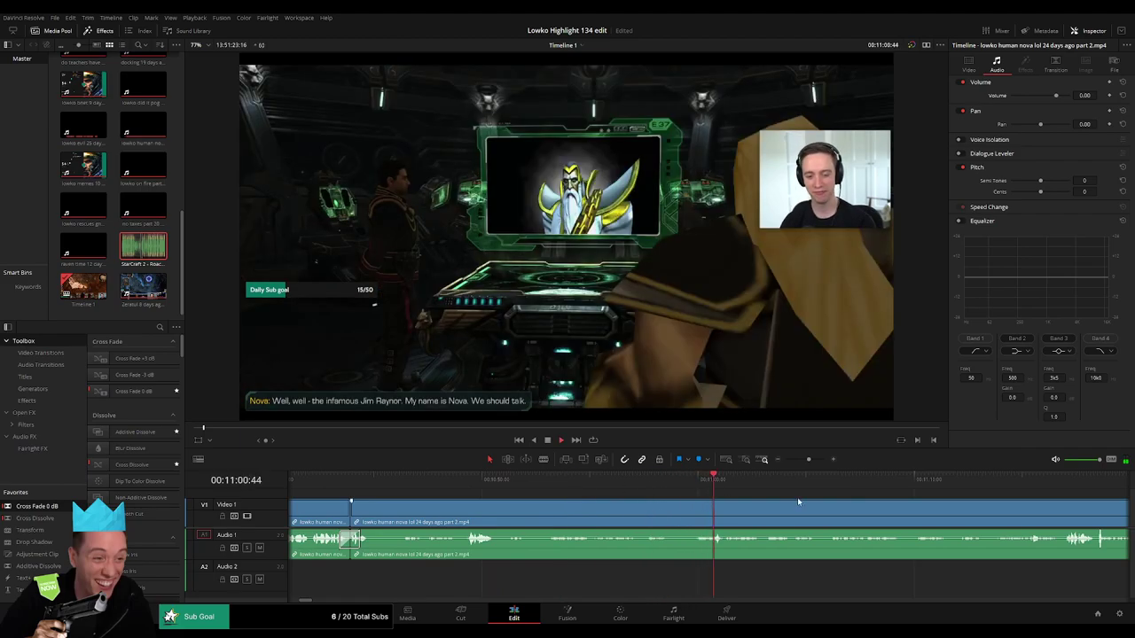
pyautogui.hscroll(4, 797, 497)
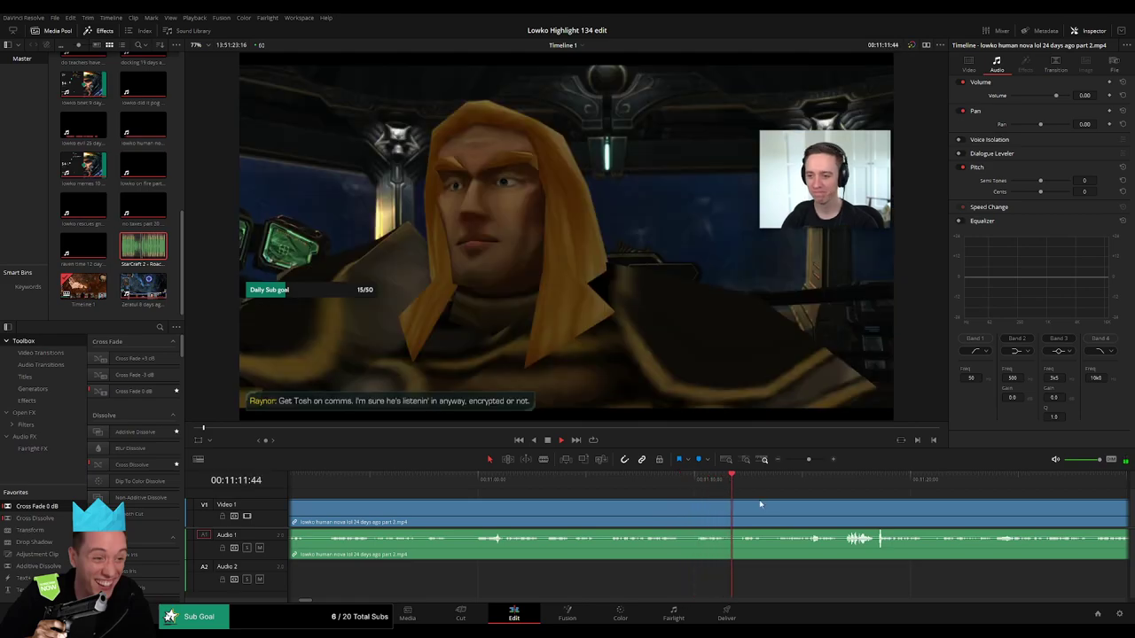
pyautogui.moveTo(805, 505); pyautogui.dragTo(538, 488)
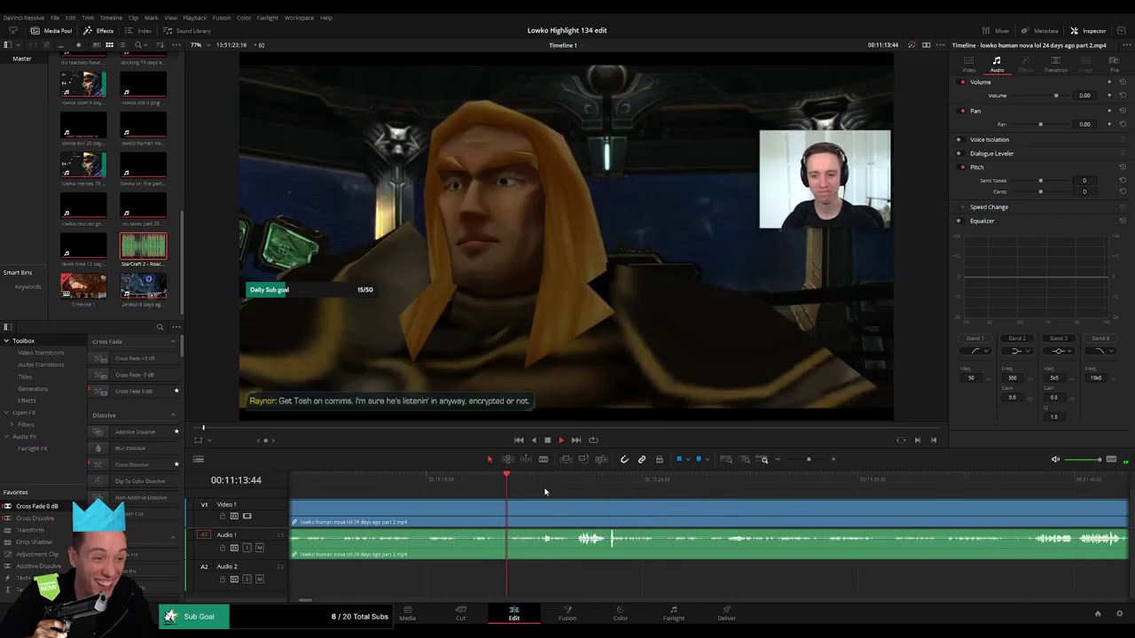
pyautogui.hscroll(2, 583, 498)
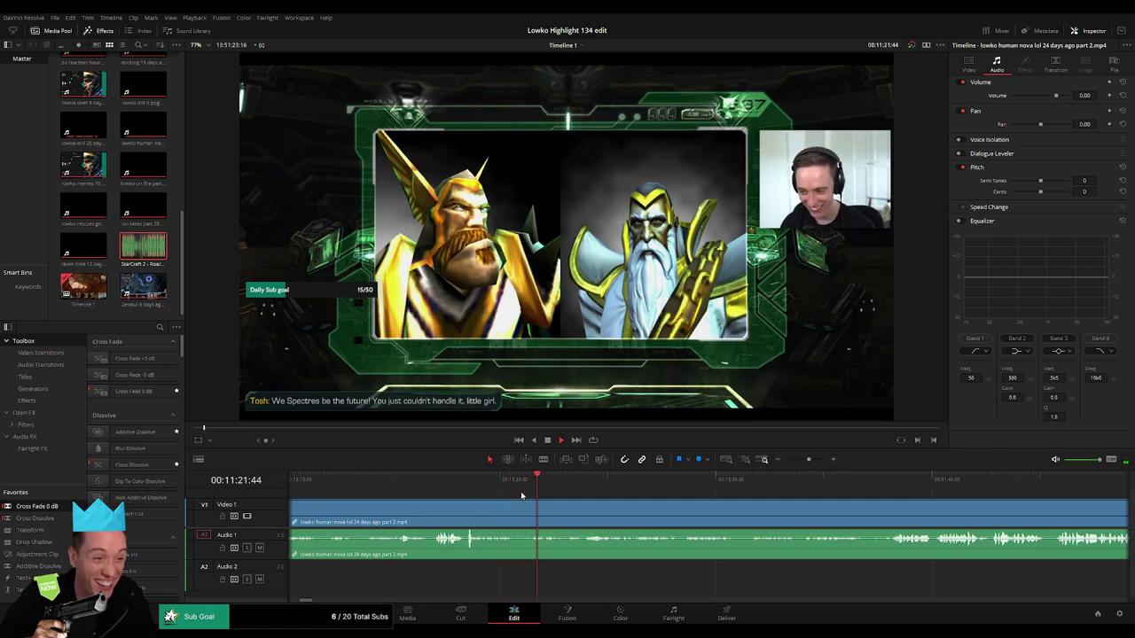
pyautogui.moveTo(732, 529); pyautogui.dragTo(596, 518)
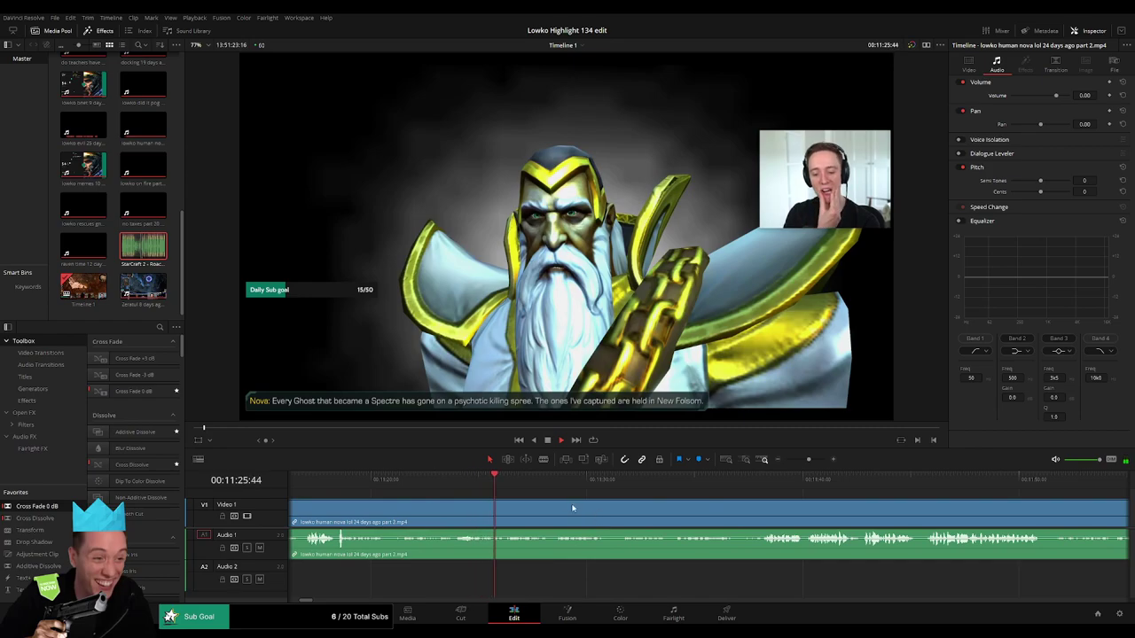
pyautogui.click(581, 483)
pyautogui.click(681, 489)
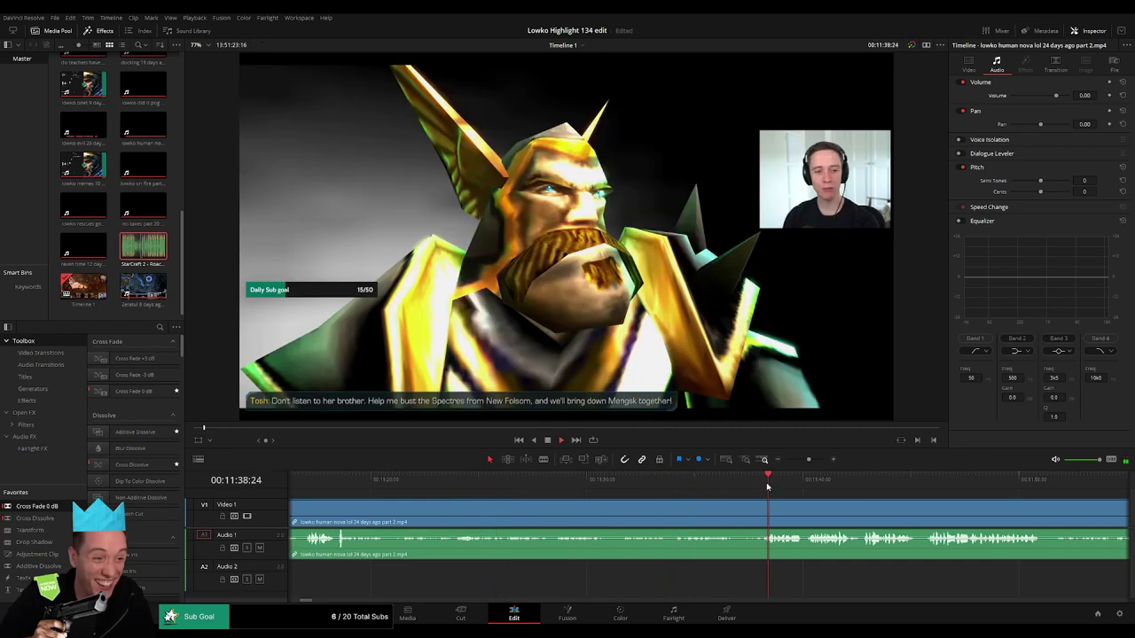
# - Review the rest of the cutscene from about 11:42 up to the Help Garithos or Help Antonidas choice screen
pyautogui.hscroll(6, 555, 499)
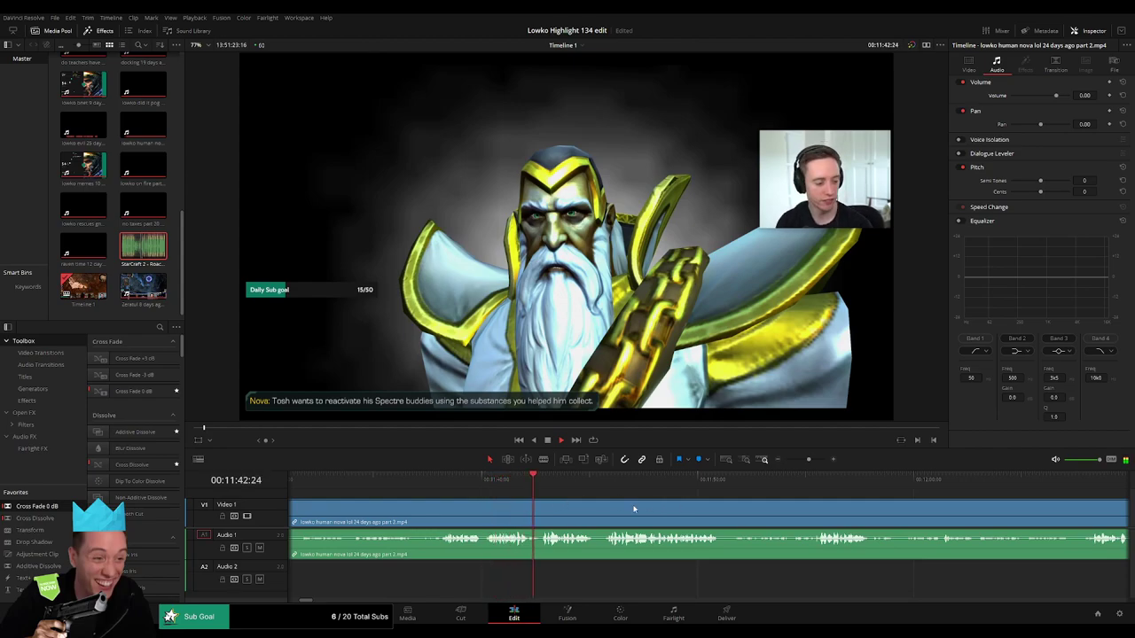
pyautogui.hscroll(3, 534, 502)
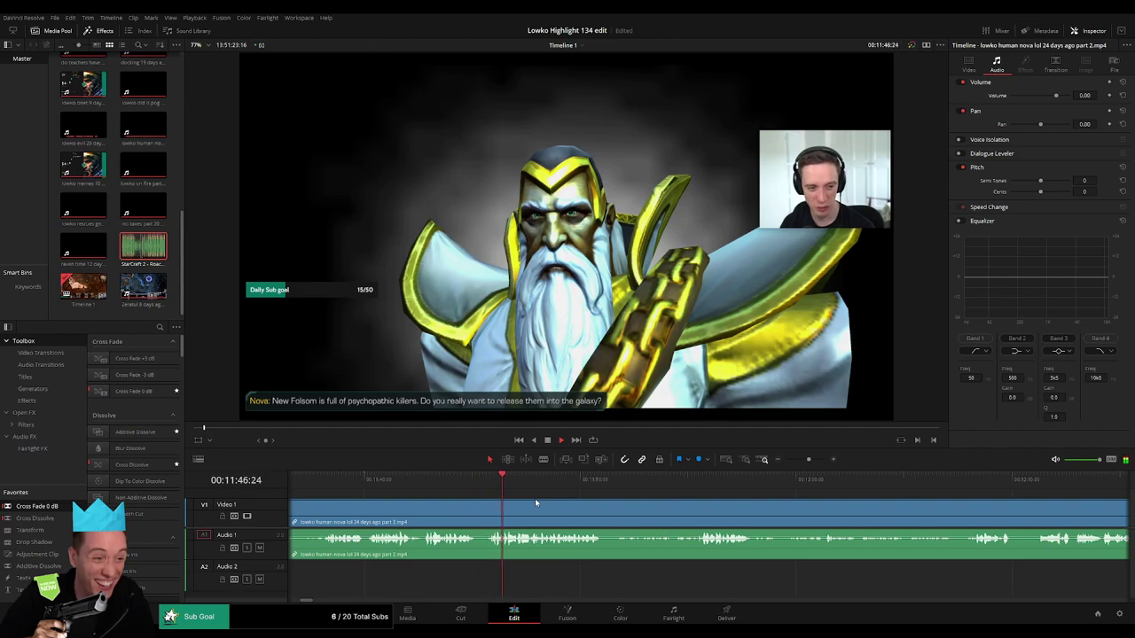
pyautogui.hscroll(2, 535, 501)
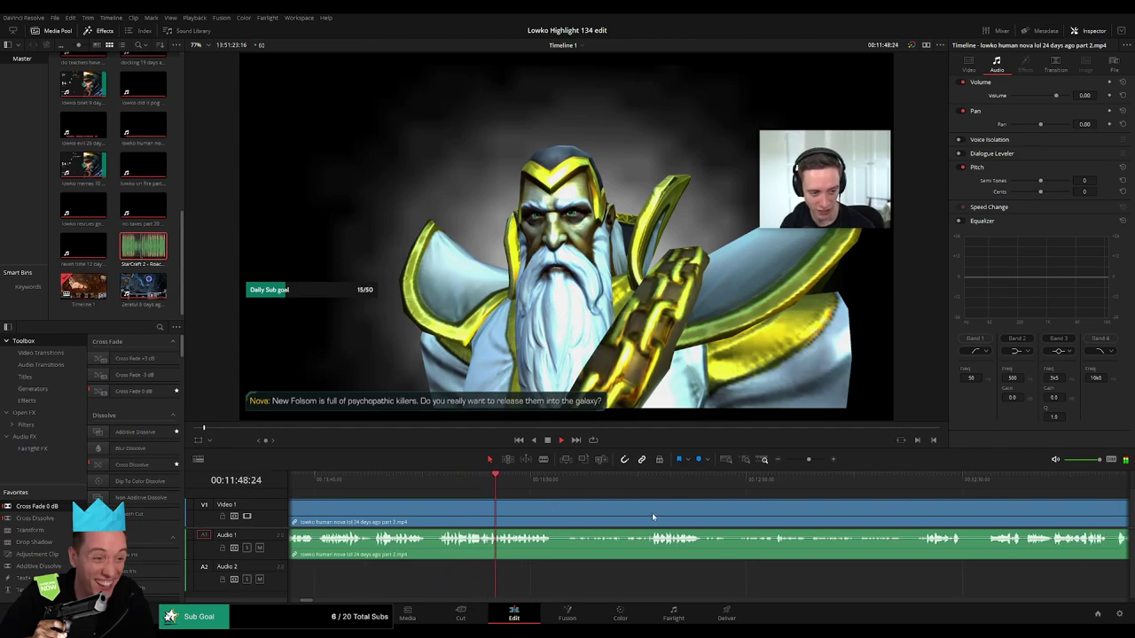
pyautogui.hscroll(3, 652, 517)
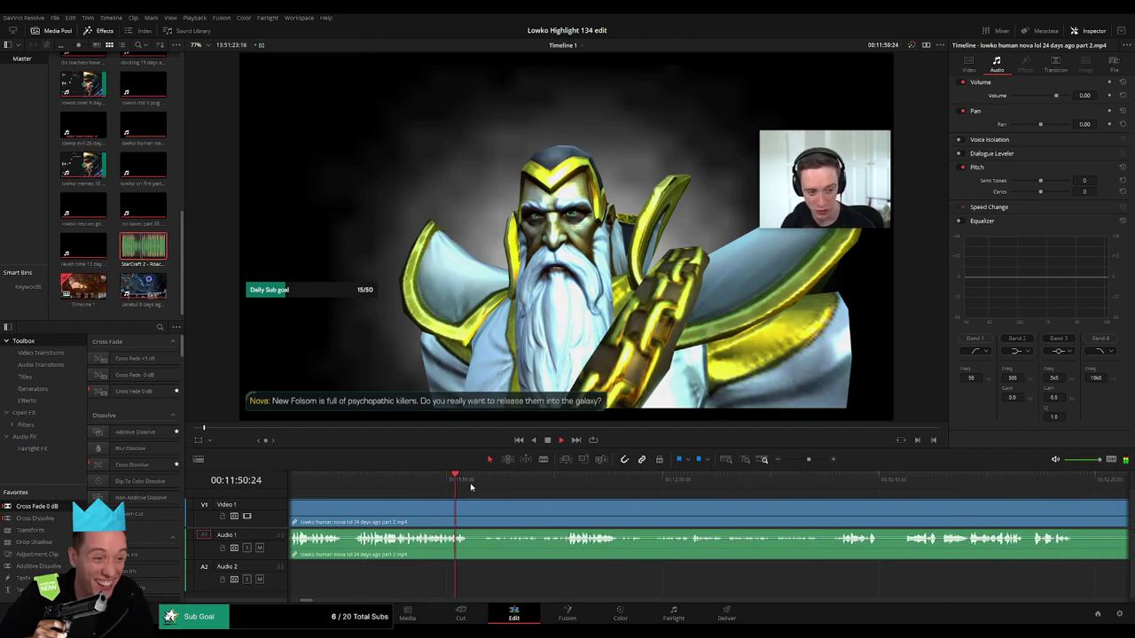
pyautogui.click(530, 484)
pyautogui.hscroll(4, 508, 502)
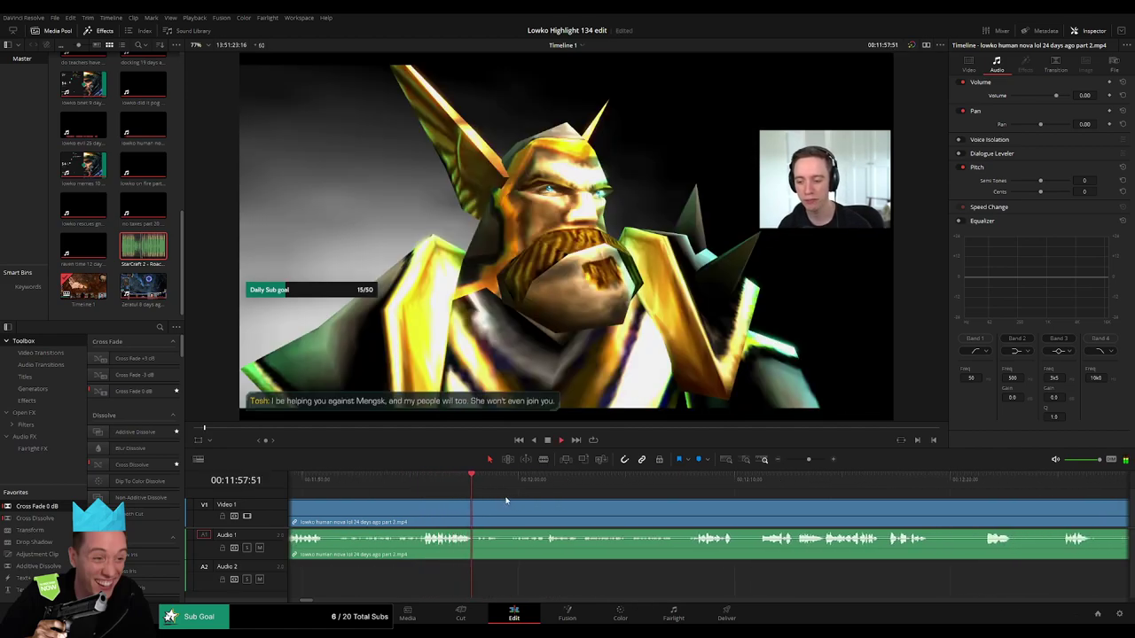
pyautogui.click(539, 486)
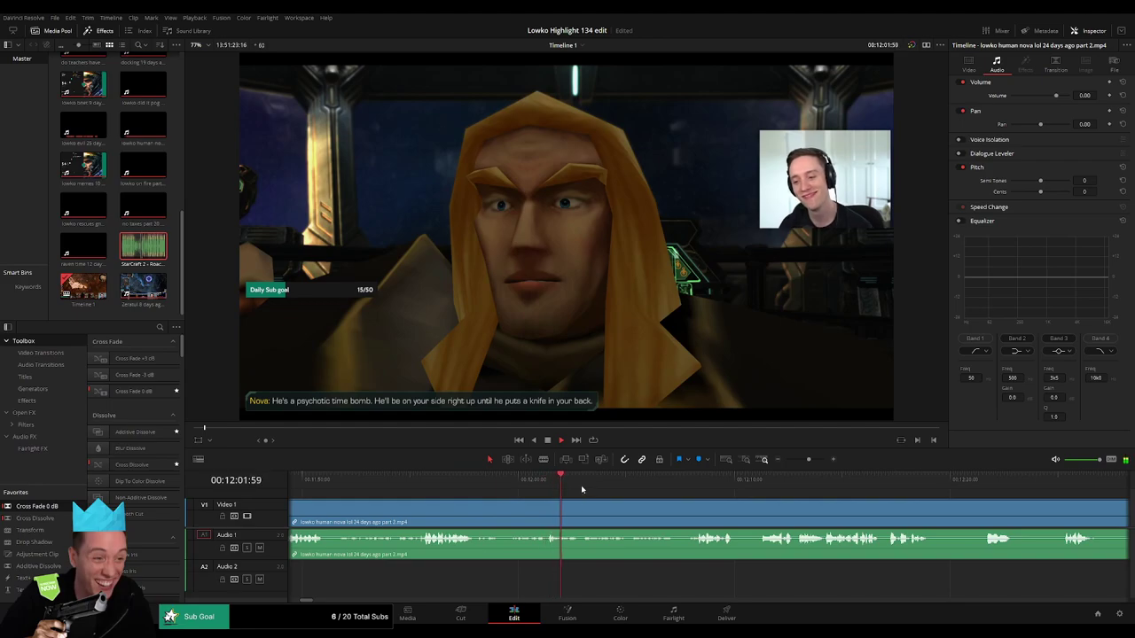
pyautogui.click(689, 485)
pyautogui.hscroll(8, 620, 502)
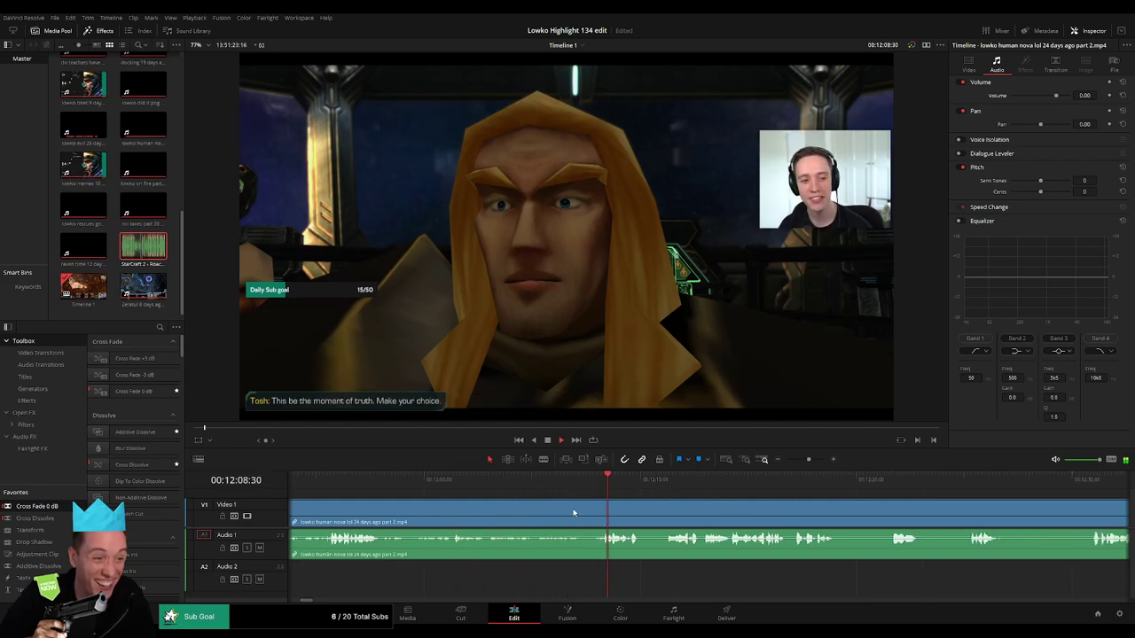
pyautogui.click(507, 484)
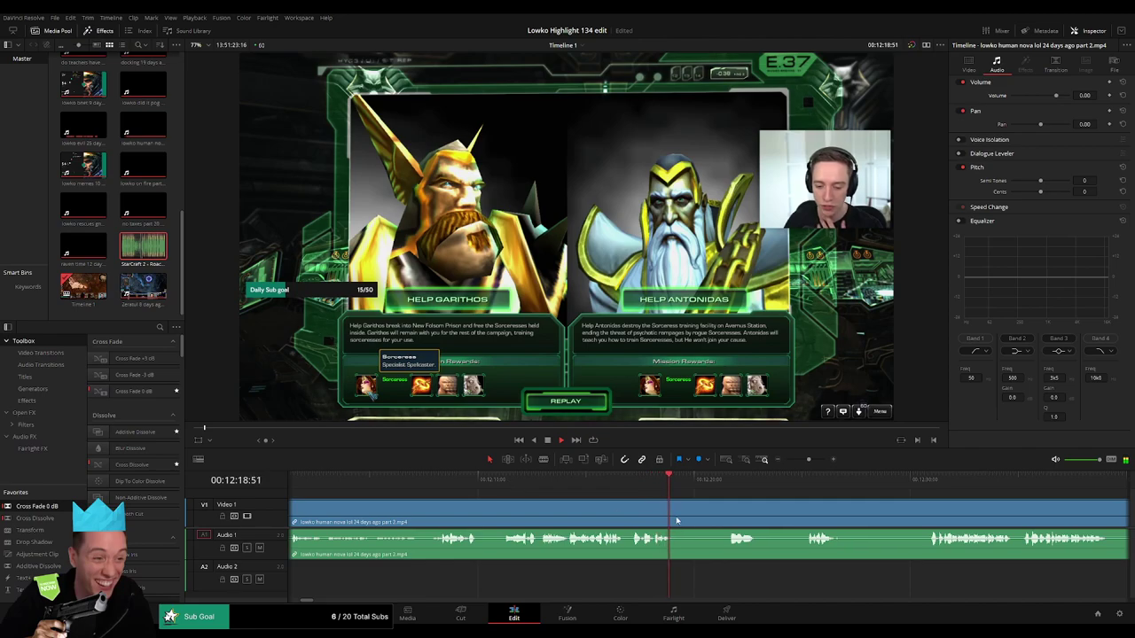
# - Split the clip on the Garithos or Antonidas choice screen at about 12:19:03 and try another split at about 12:30:54
pyautogui.moveTo(725, 521); pyautogui.dragTo(577, 501)
pyautogui.click(576, 482)
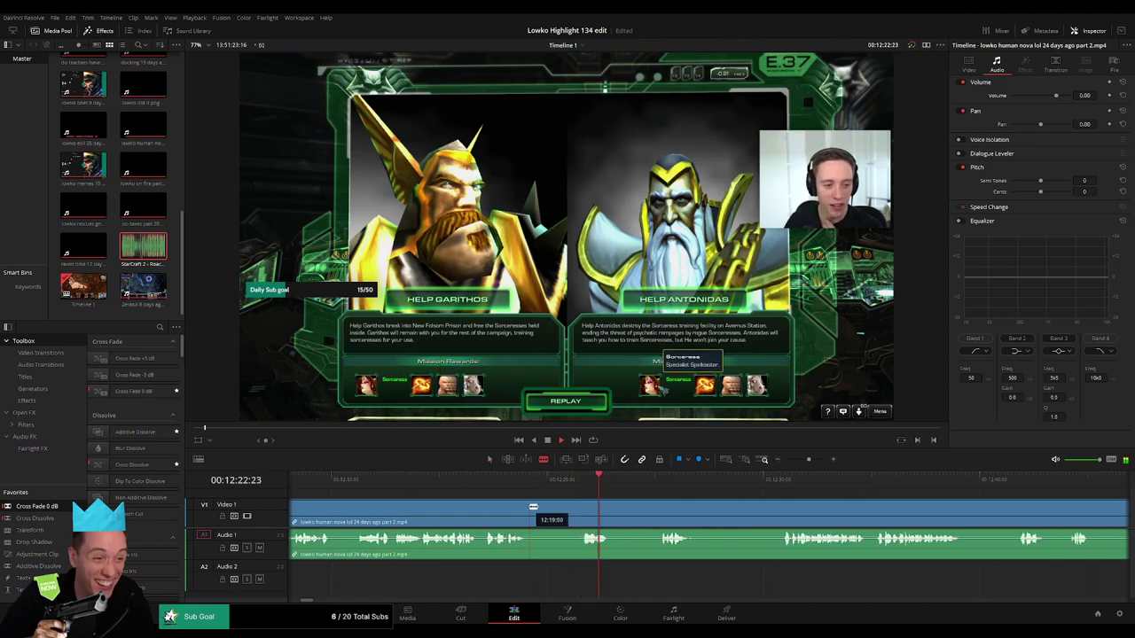
pyautogui.click(531, 507)
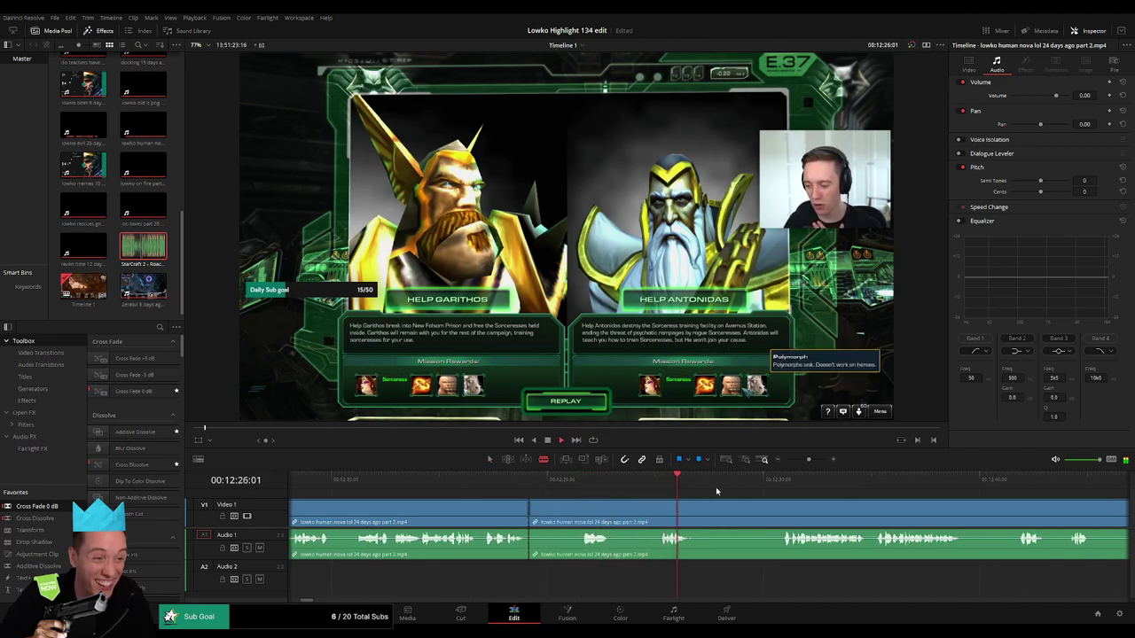
pyautogui.click(770, 491)
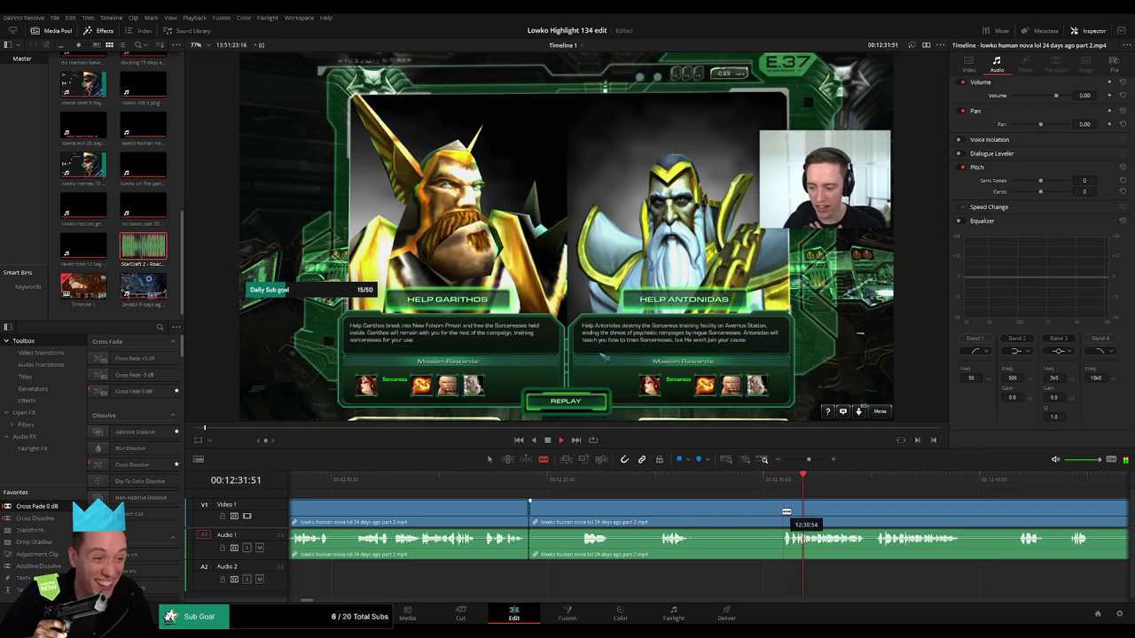
pyautogui.click(785, 511)
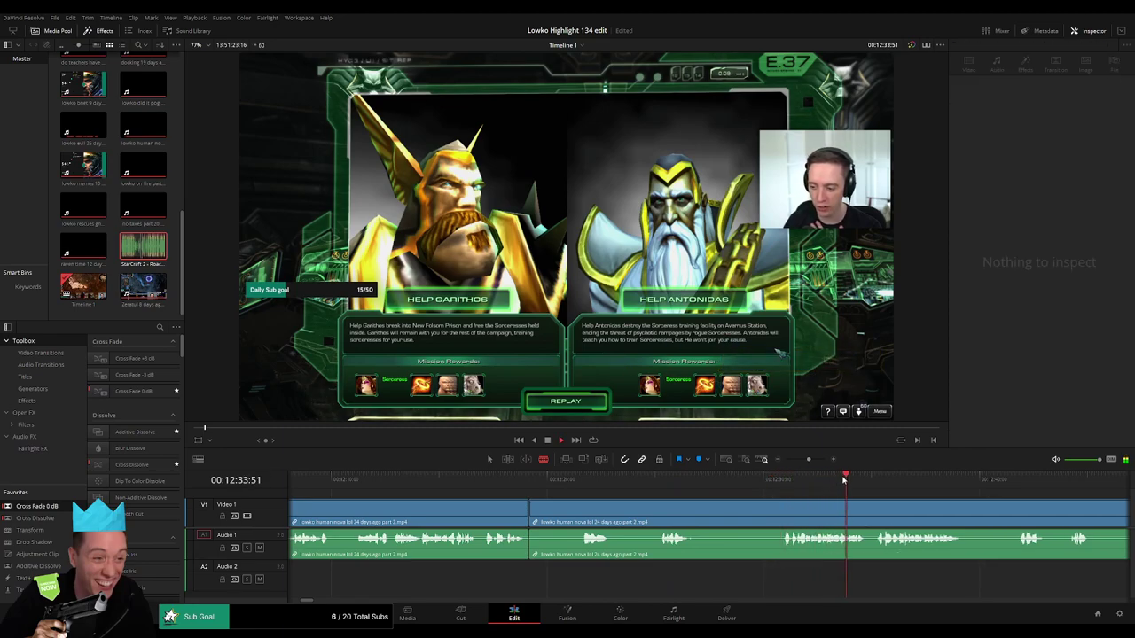
# - Delete the choice-screen footage from about 12:19:03 to 12:51 and add an audio cross fade at the join
pyautogui.moveTo(940, 483); pyautogui.dragTo(703, 495)
pyautogui.hscroll(2, 718, 491)
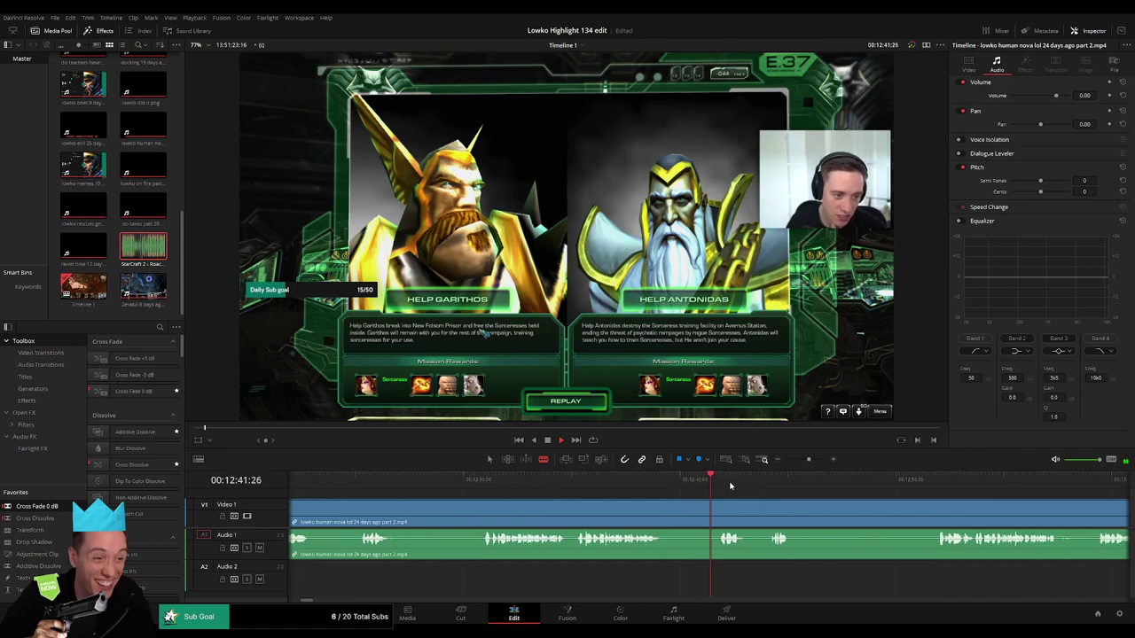
pyautogui.click(769, 484)
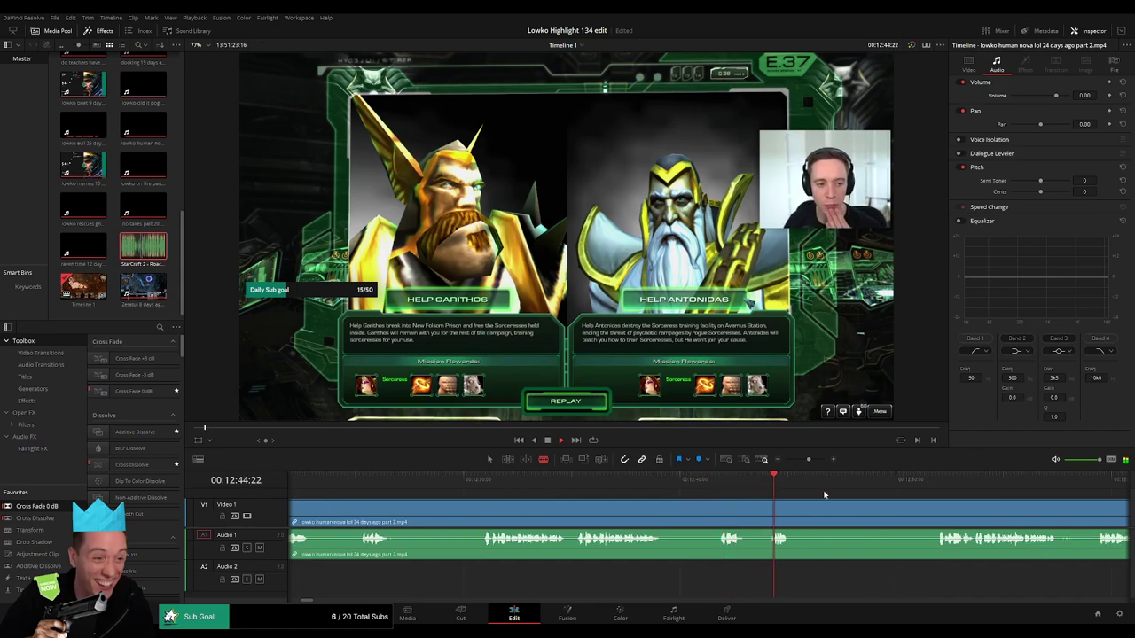
pyautogui.click(930, 484)
pyautogui.hscroll(5, 709, 501)
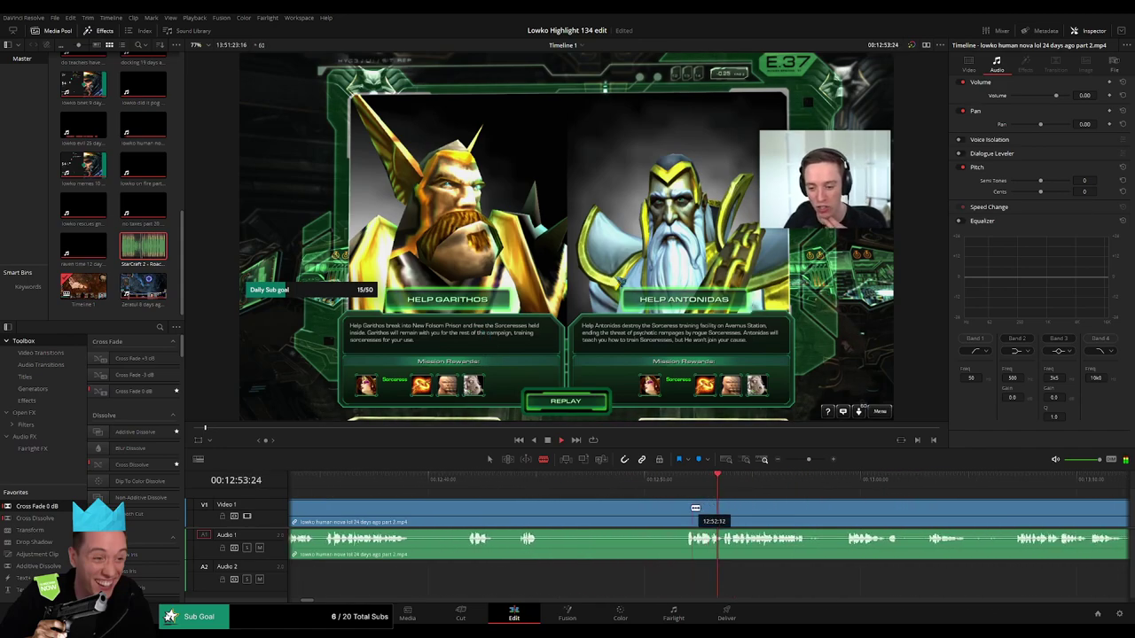
pyautogui.click(683, 507)
pyautogui.press('a')
pyautogui.click(658, 512)
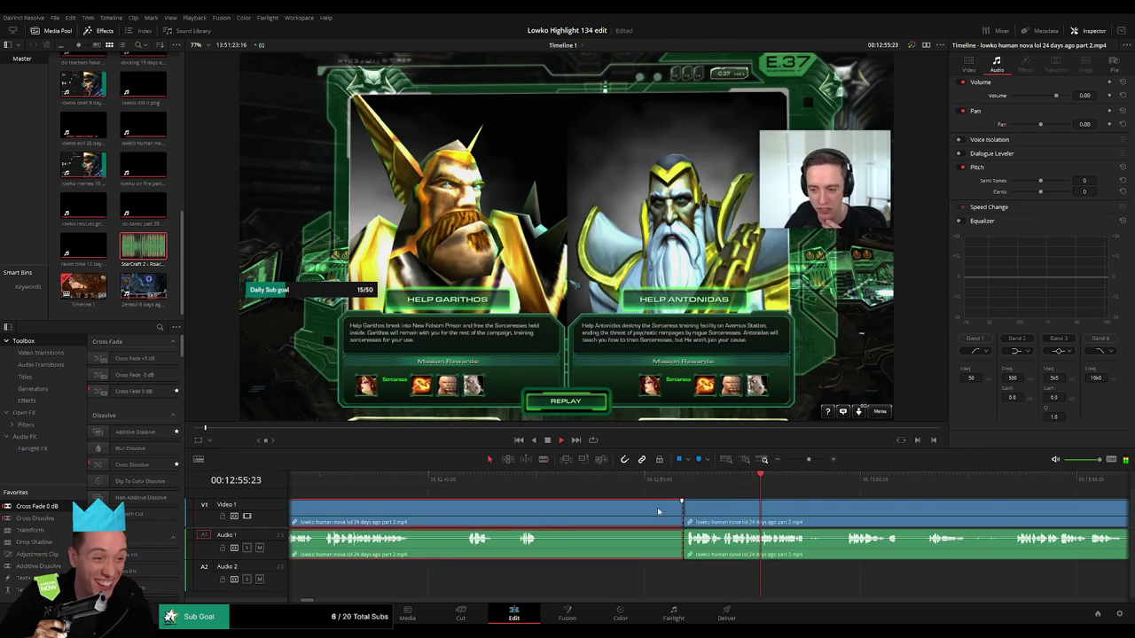
pyautogui.press('Delete')
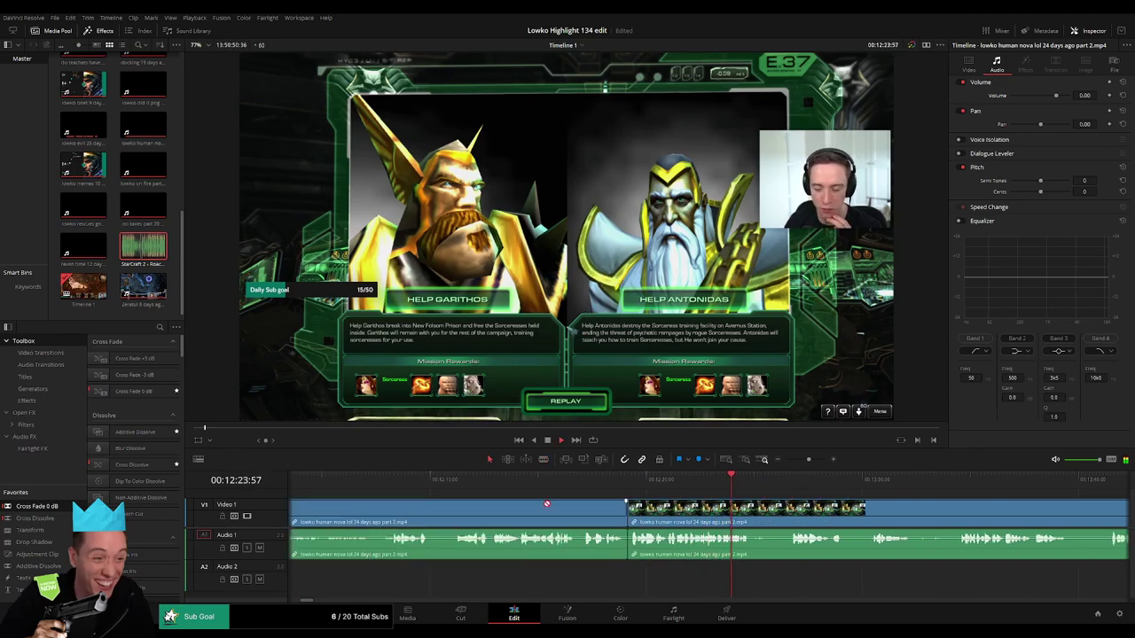
pyautogui.click(616, 541)
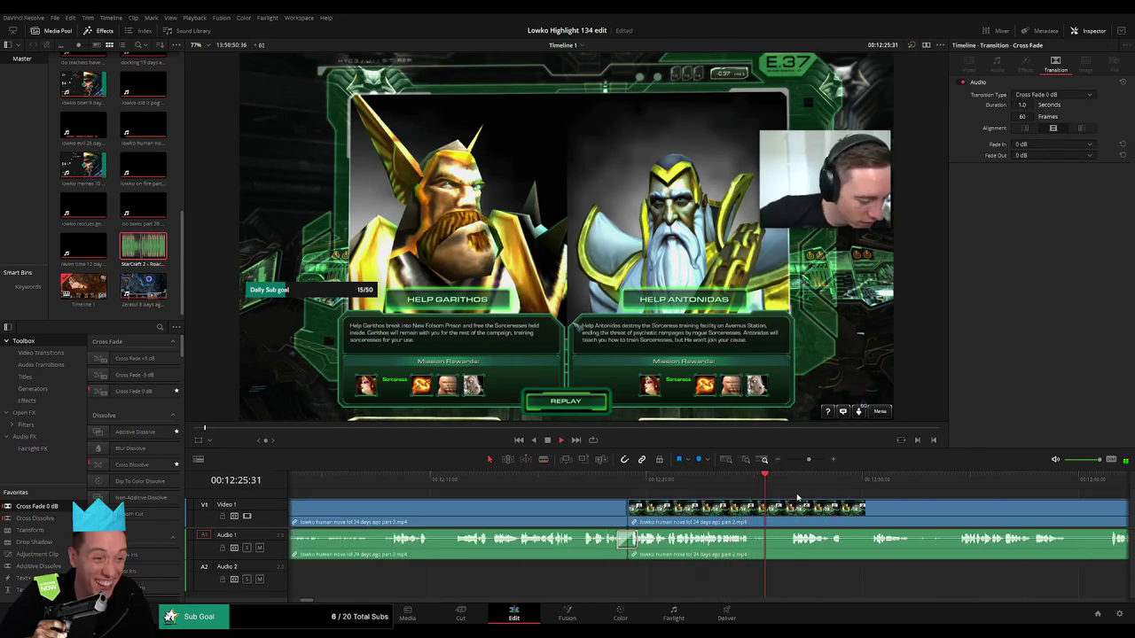
# - Cut out the short pause on the Garithos or Antonidas choice screen from about 12:25 to 12:26:40
pyautogui.moveTo(797, 497); pyautogui.dragTo(505, 492)
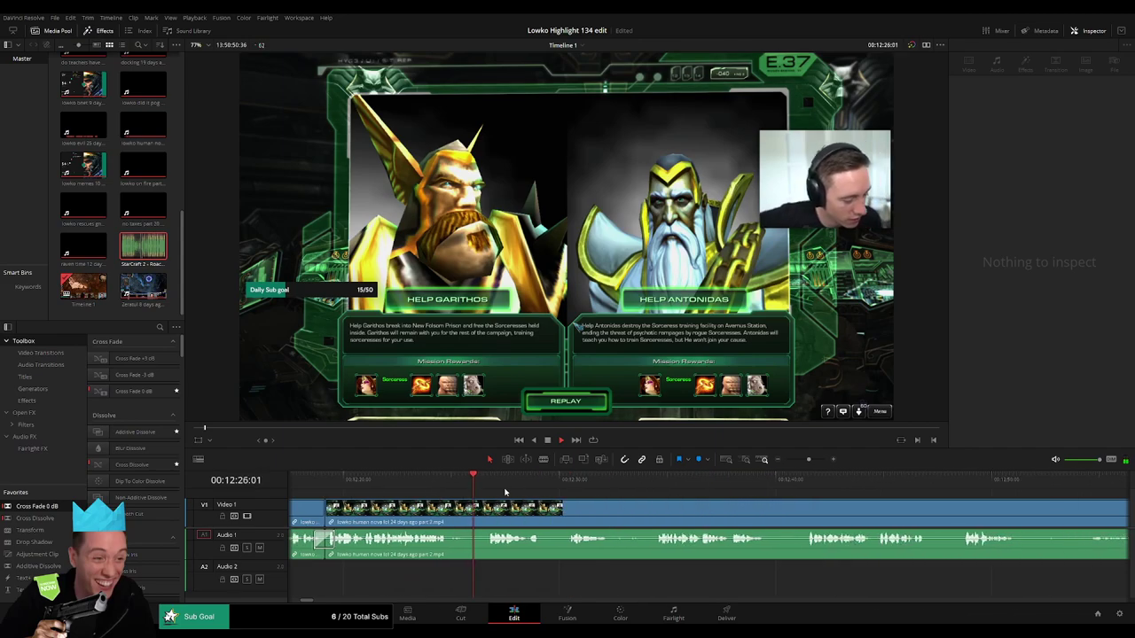
pyautogui.click(452, 516)
pyautogui.click(489, 512)
pyautogui.press('a')
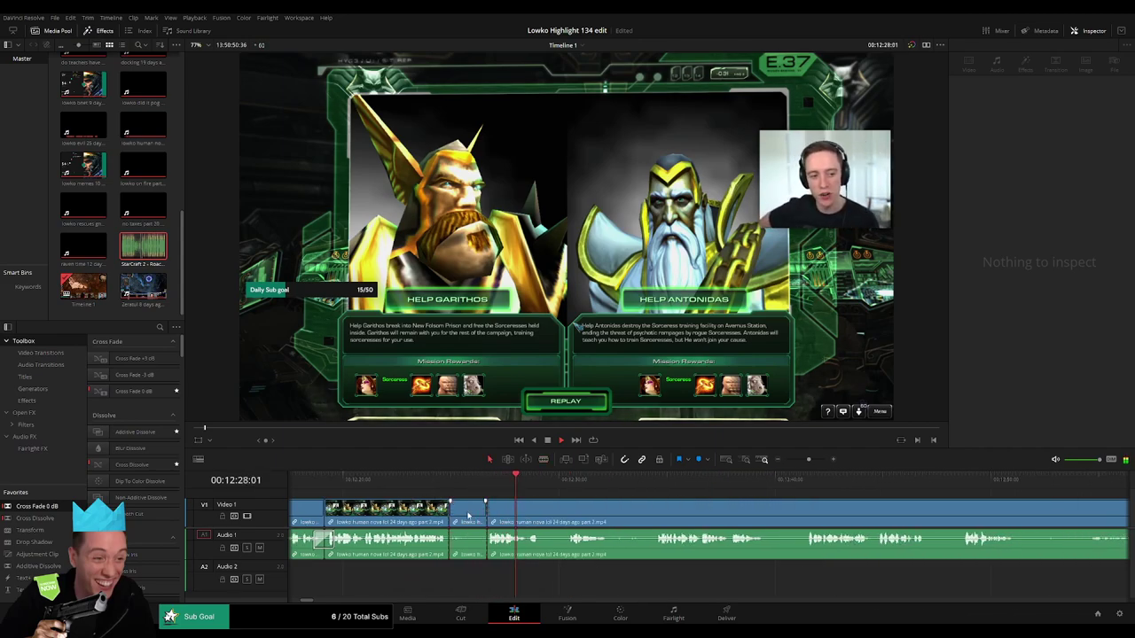
pyautogui.click(468, 517)
pyautogui.press('Delete')
# - Cut out the short silent gap between about 12:27:36 and 12:28:39, just before the next spoken line
pyautogui.press('space')
pyautogui.click(532, 491)
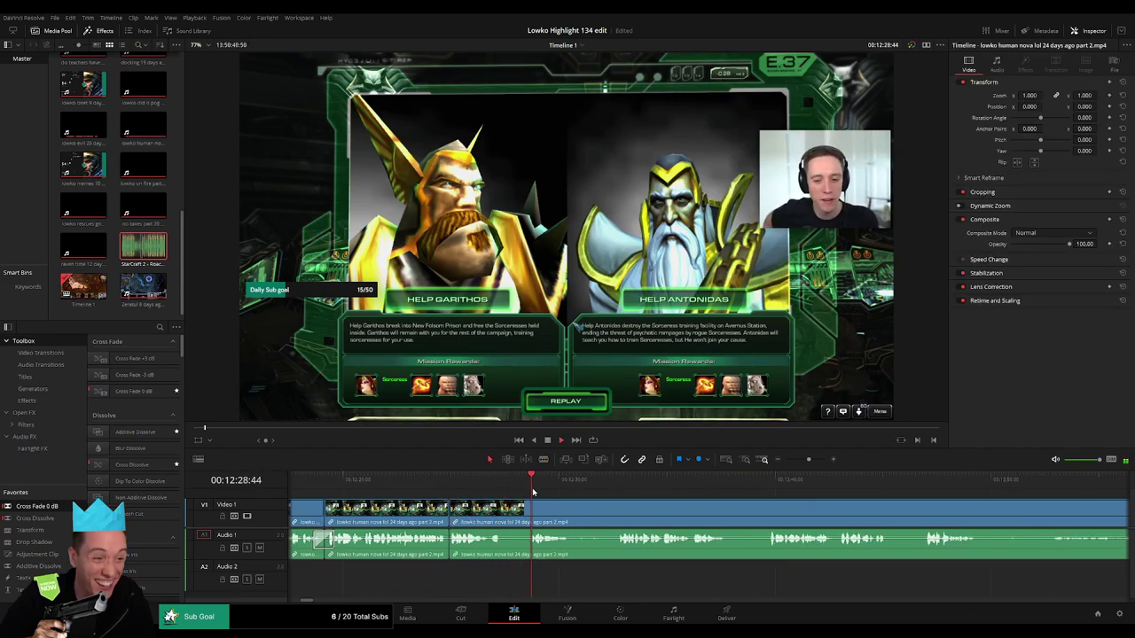
pyautogui.click(507, 511)
pyautogui.click(530, 509)
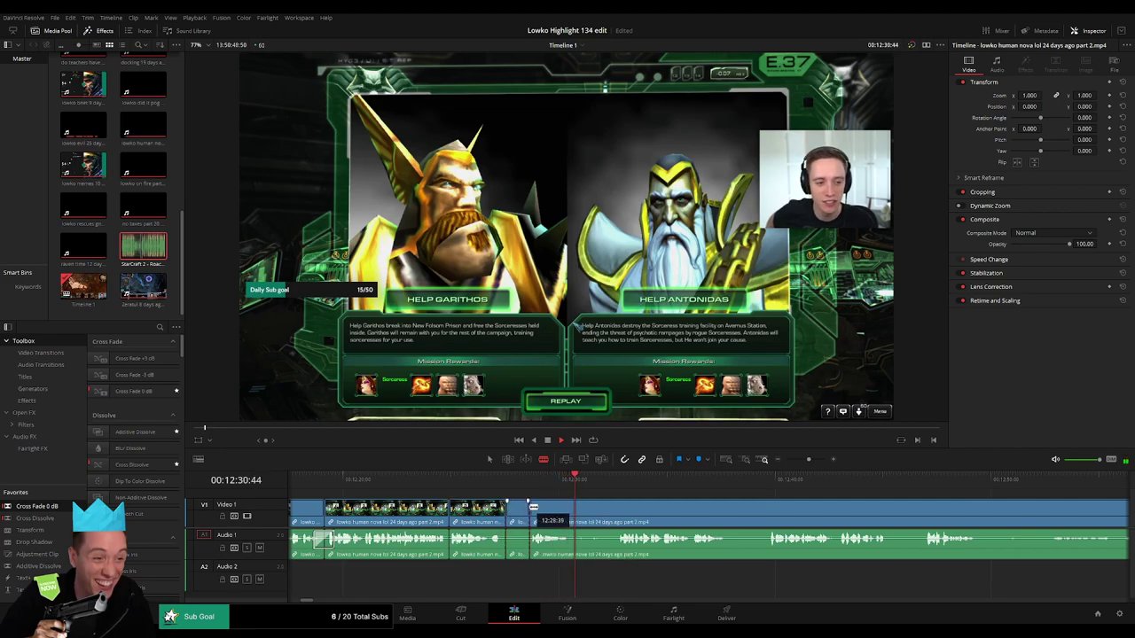
pyautogui.press('Delete')
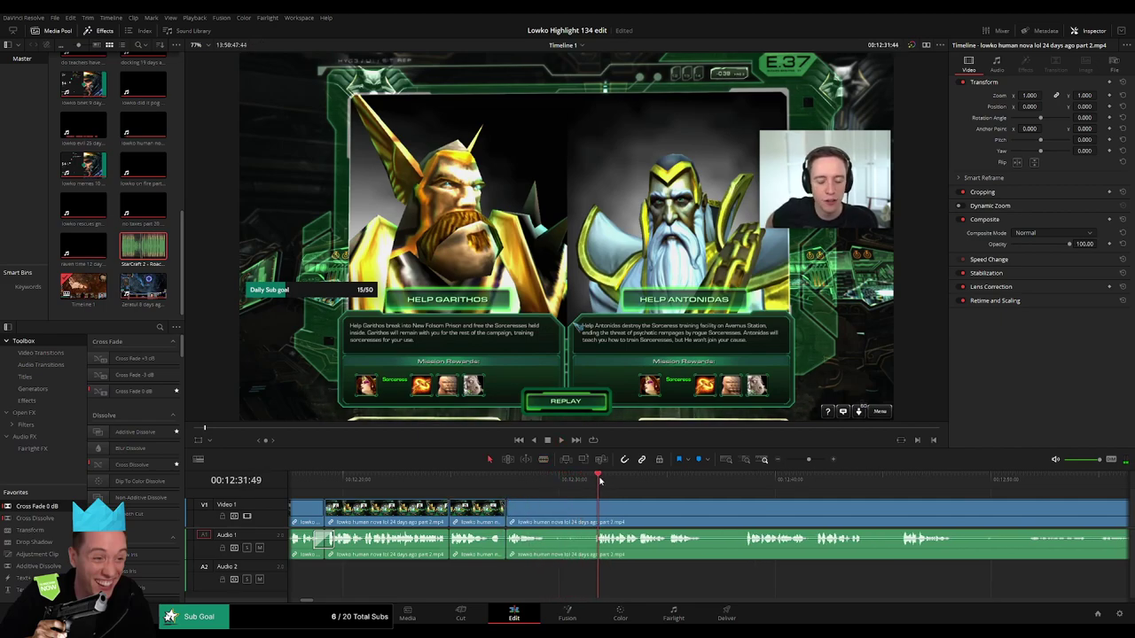
# - Remove the two-second pause in the choice-screen commentary from about 12:29:35 to 12:31:38
pyautogui.click(551, 511)
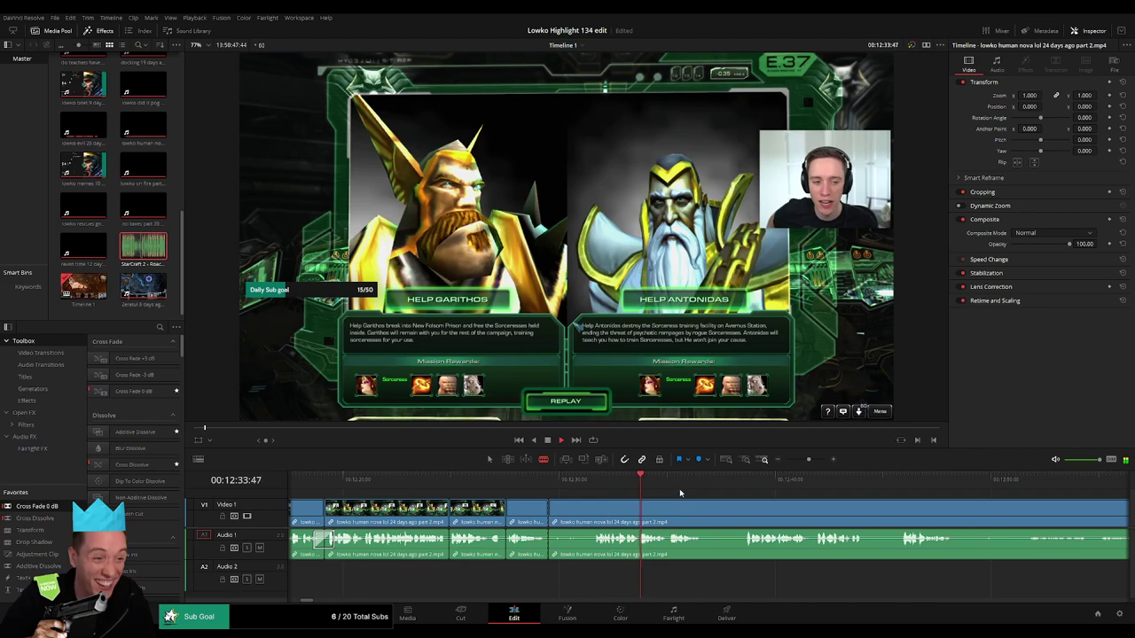
pyautogui.click(592, 510)
pyautogui.press('a')
pyautogui.click(573, 509)
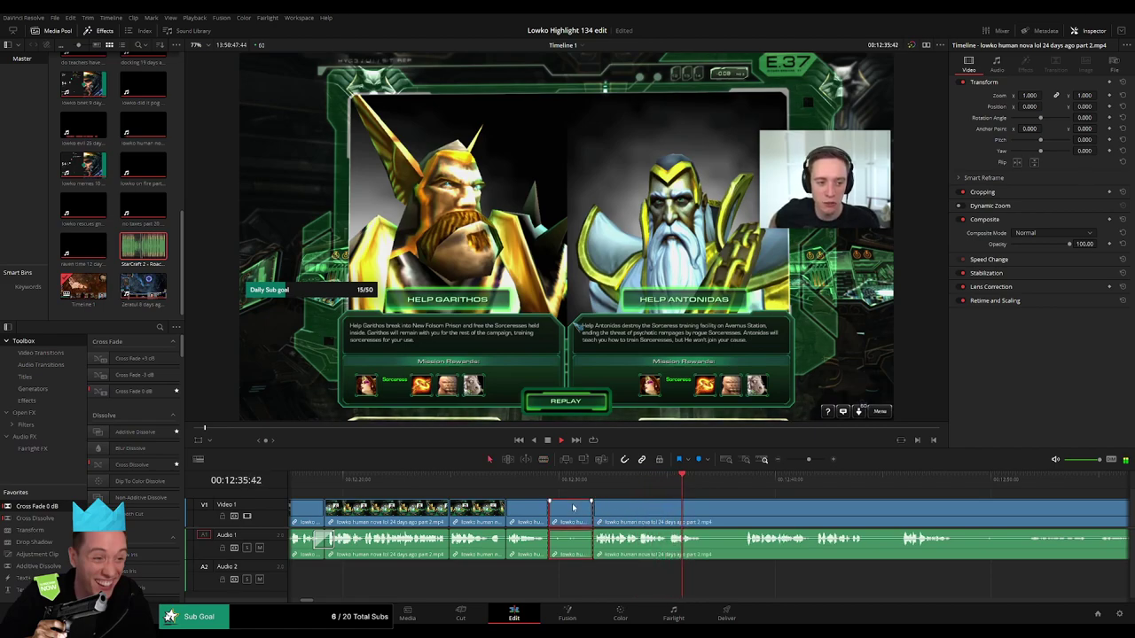
pyautogui.press('Delete')
# - Split out and delete the silent stretch between about 12:34:43 and 12:36:21
pyautogui.moveTo(711, 507); pyautogui.dragTo(525, 513)
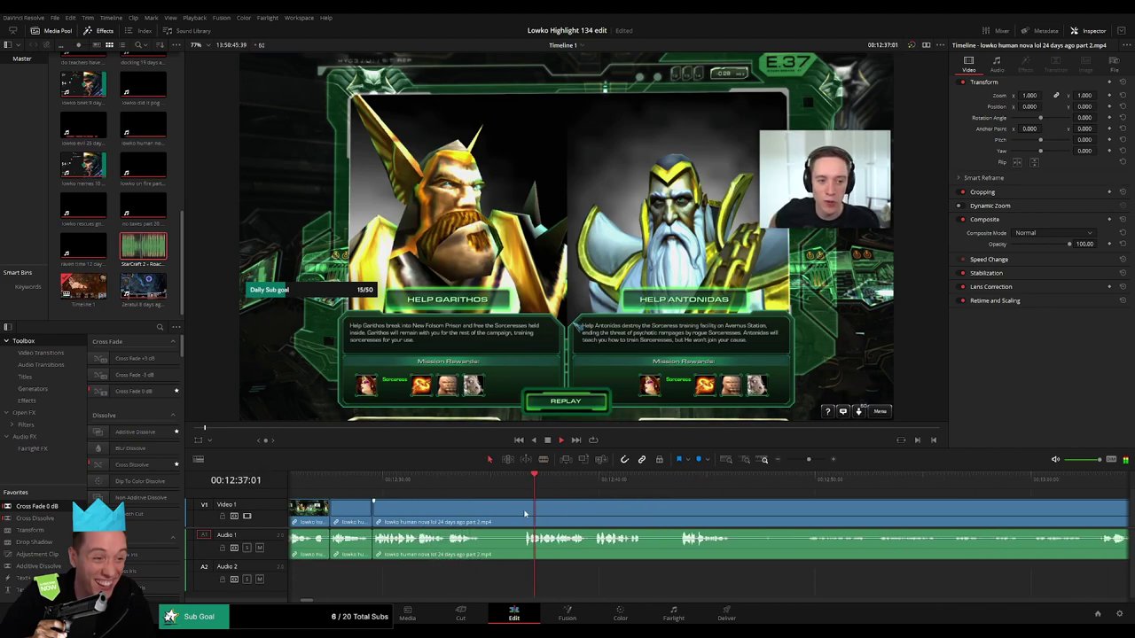
pyautogui.click(485, 511)
pyautogui.click(520, 512)
pyautogui.press('a')
pyautogui.click(501, 513)
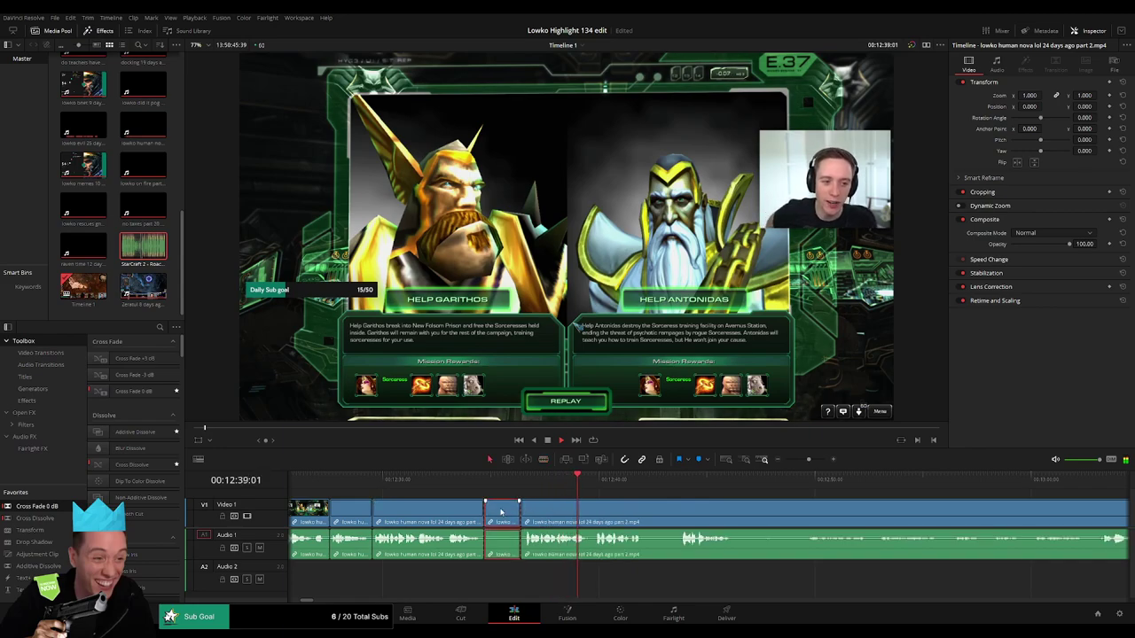
pyautogui.press('Delete')
# - Cut out the gap from about 12:40:23 to 12:41:55, before the last comment on the choice screen
pyautogui.moveTo(628, 511); pyautogui.dragTo(484, 505)
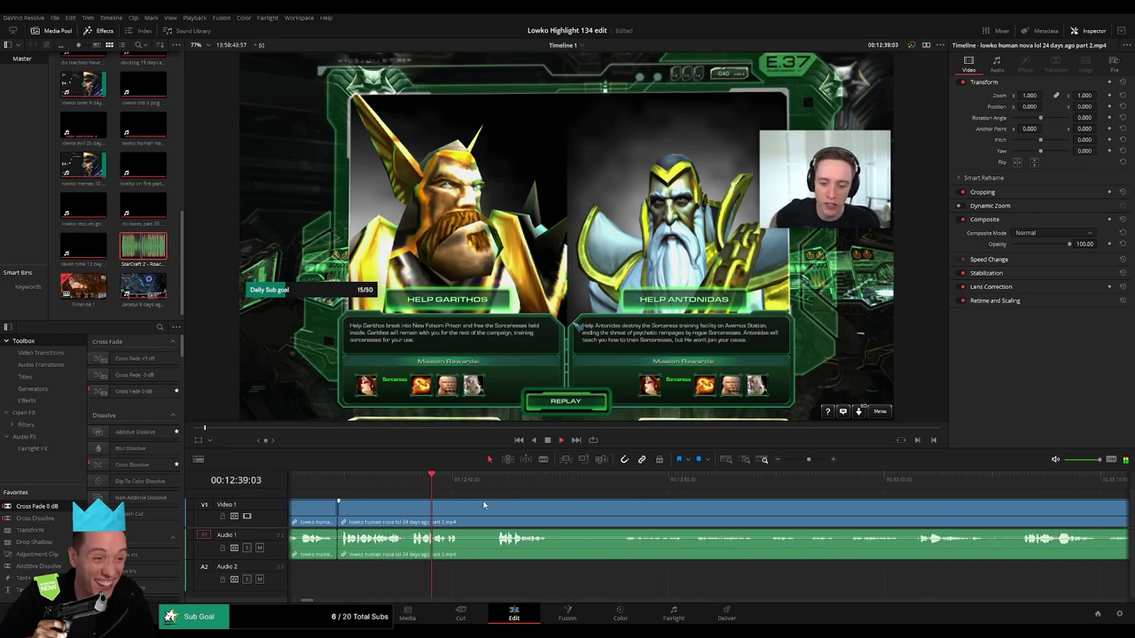
pyautogui.press('b')
pyautogui.click(460, 511)
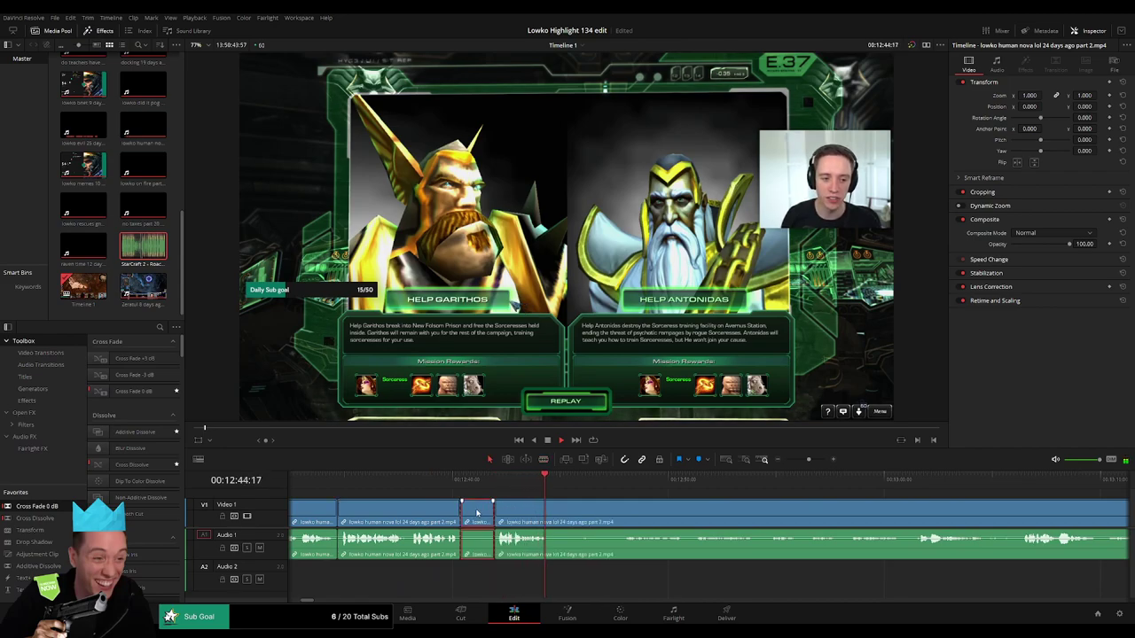
pyautogui.press('Delete')
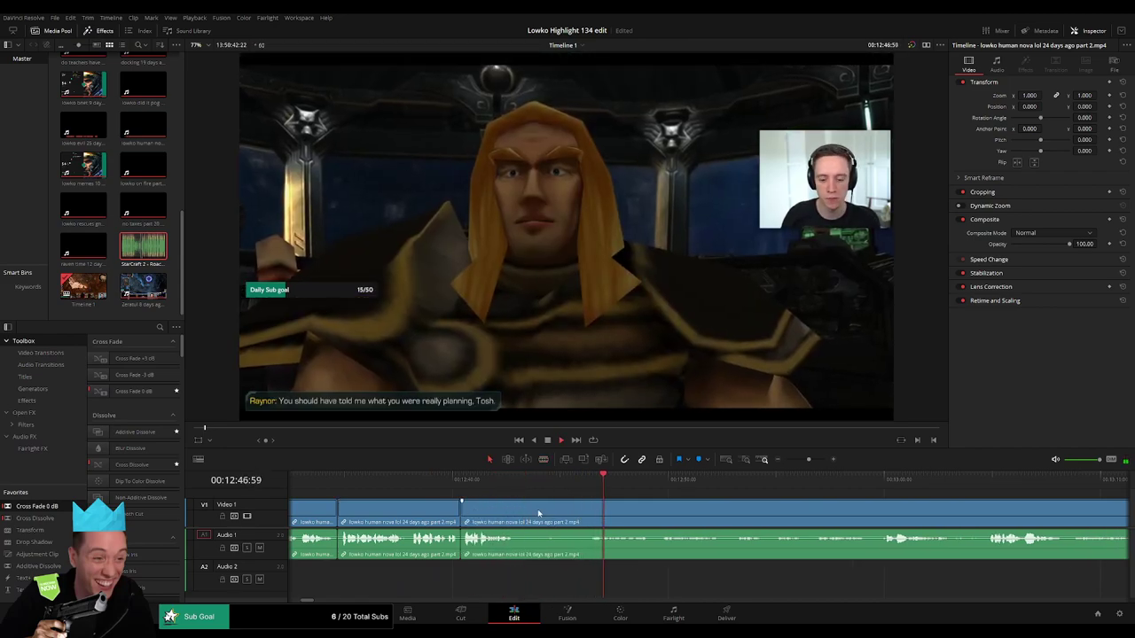
# - Review the Raynor and Tosh cutscene from about 12:43 up to the Breakout mission loading screen for material to keep or trim
pyautogui.moveTo(577, 511); pyautogui.dragTo(455, 502)
pyautogui.click(401, 482)
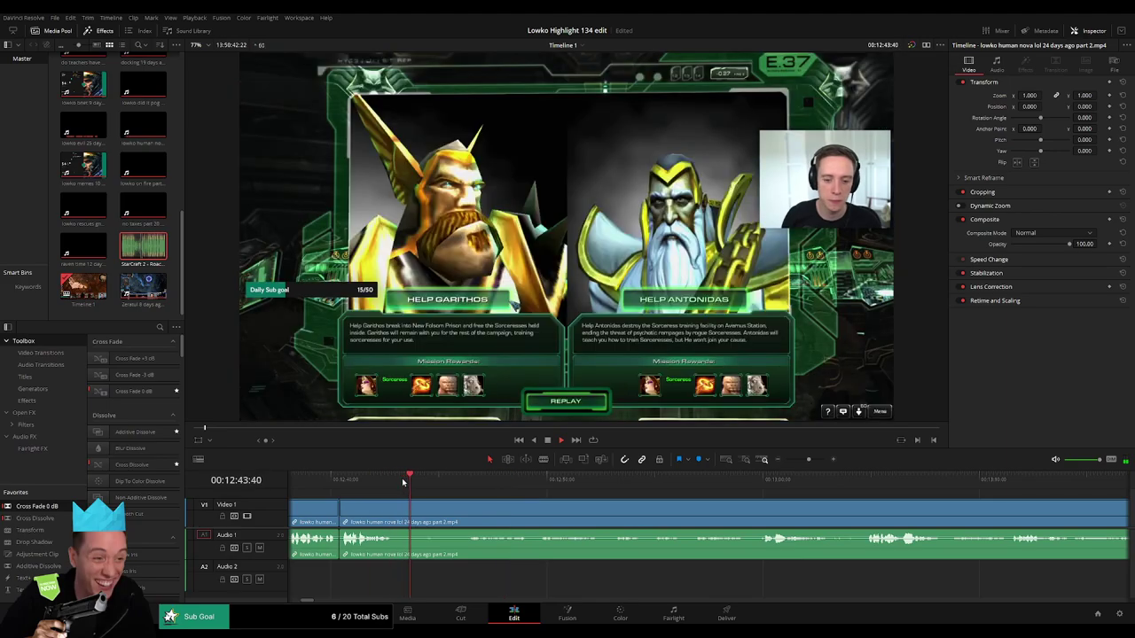
pyautogui.click(466, 480)
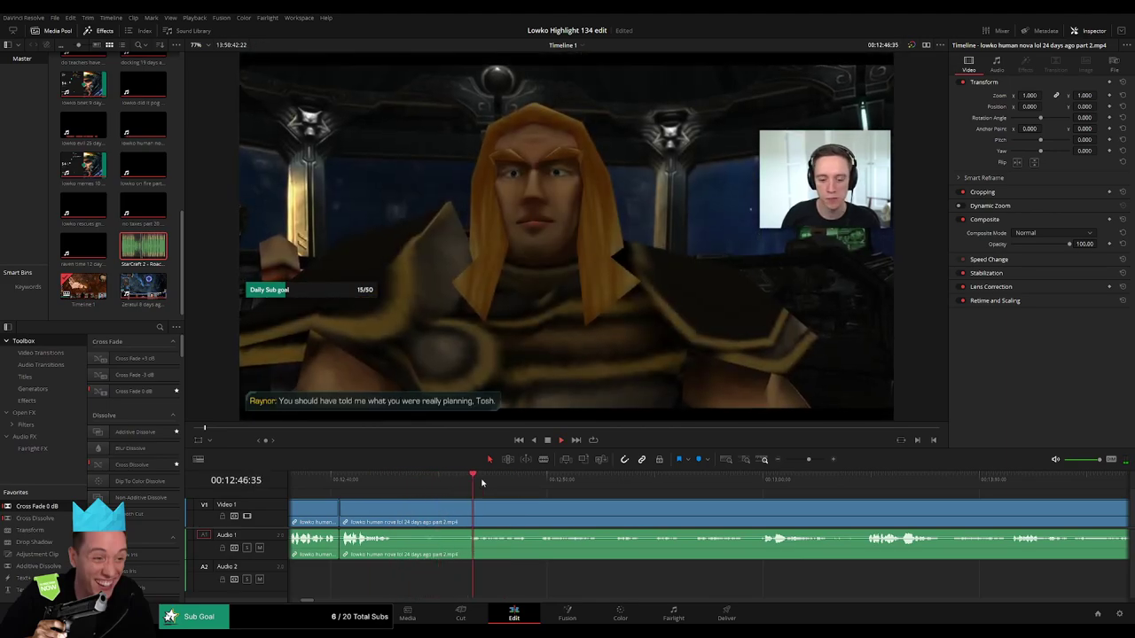
pyautogui.moveTo(500, 479); pyautogui.dragTo(618, 485)
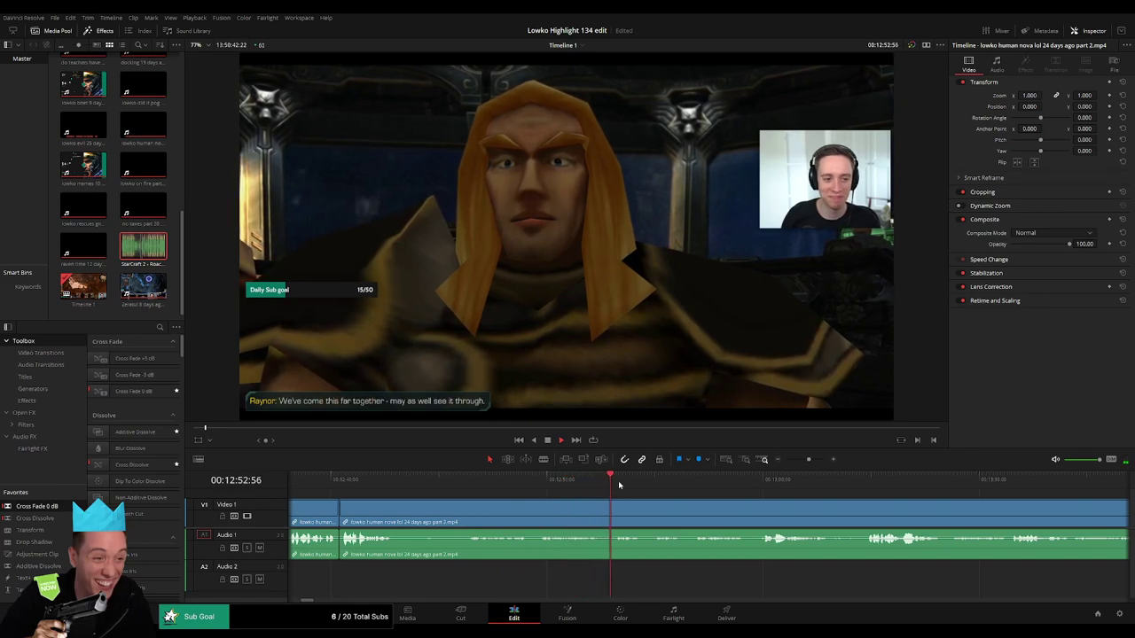
pyautogui.click(719, 483)
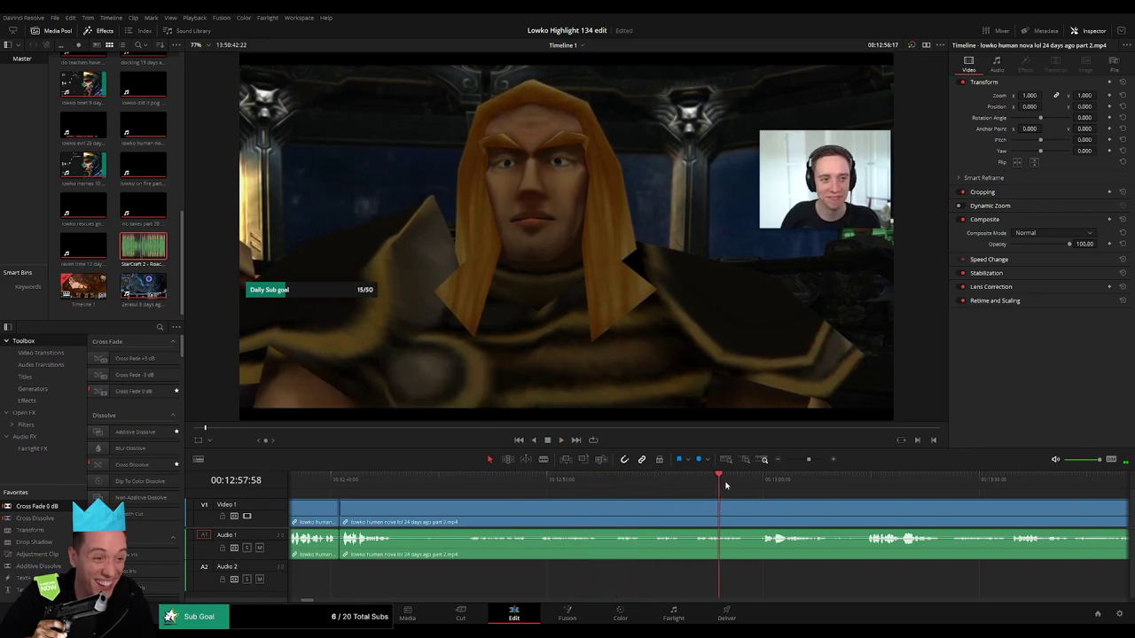
pyautogui.click(751, 481)
pyautogui.moveTo(759, 503); pyautogui.dragTo(505, 498)
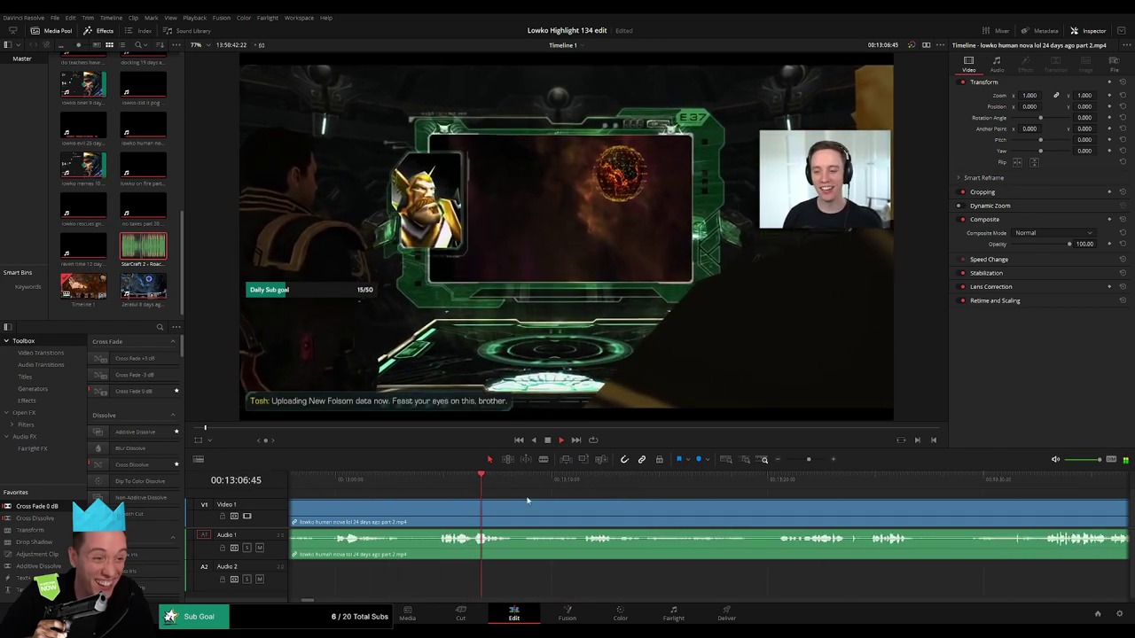
pyautogui.click(588, 489)
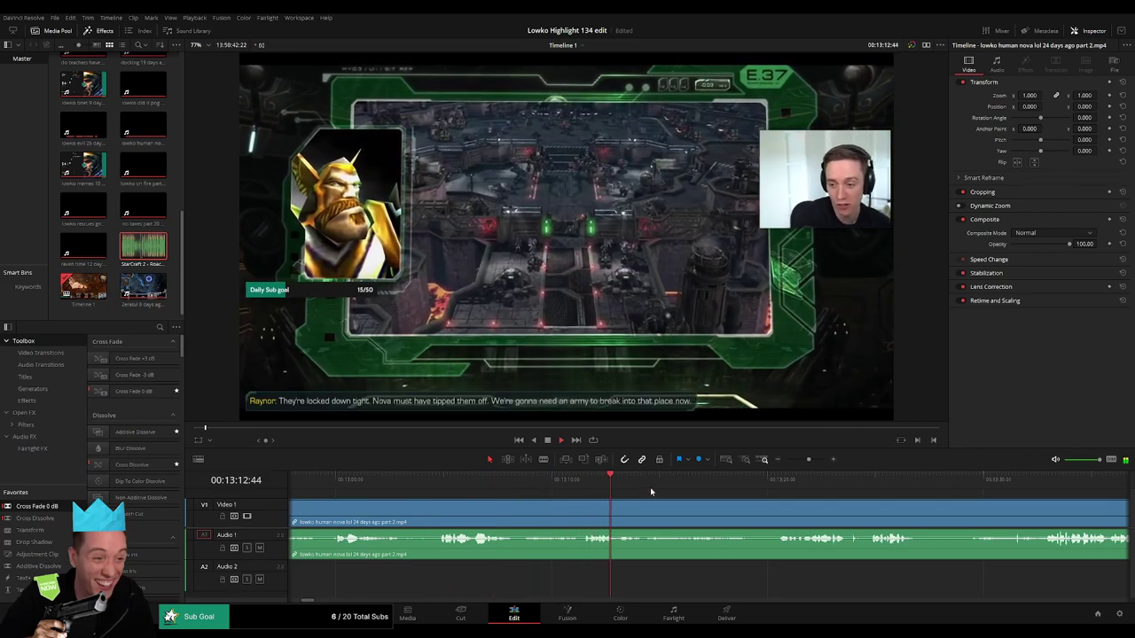
pyautogui.click(720, 489)
pyautogui.click(777, 491)
pyautogui.moveTo(737, 502); pyautogui.dragTo(461, 502)
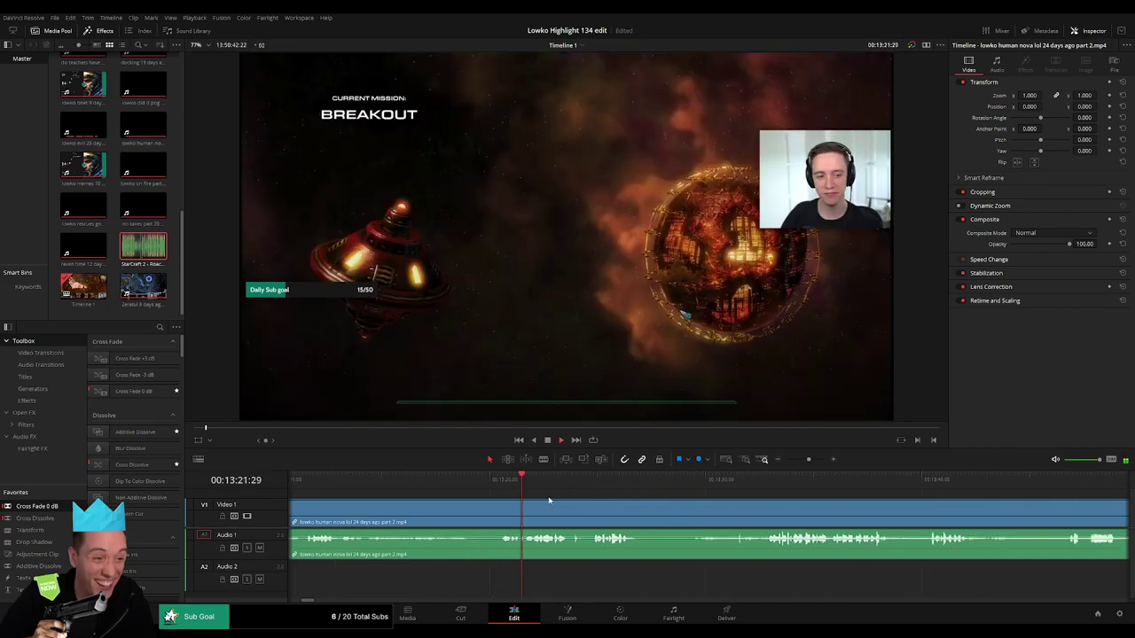
# - Split the clip on the Breakout mission loading screen at about 13:27
pyautogui.moveTo(573, 518); pyautogui.dragTo(477, 514)
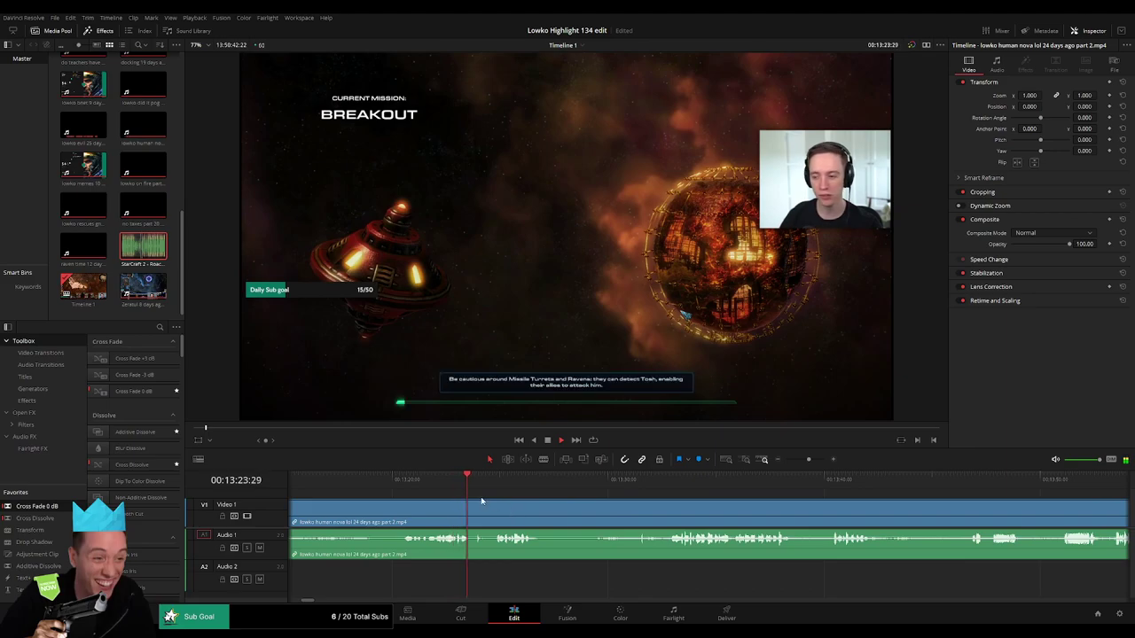
pyautogui.hscroll(2, 583, 513)
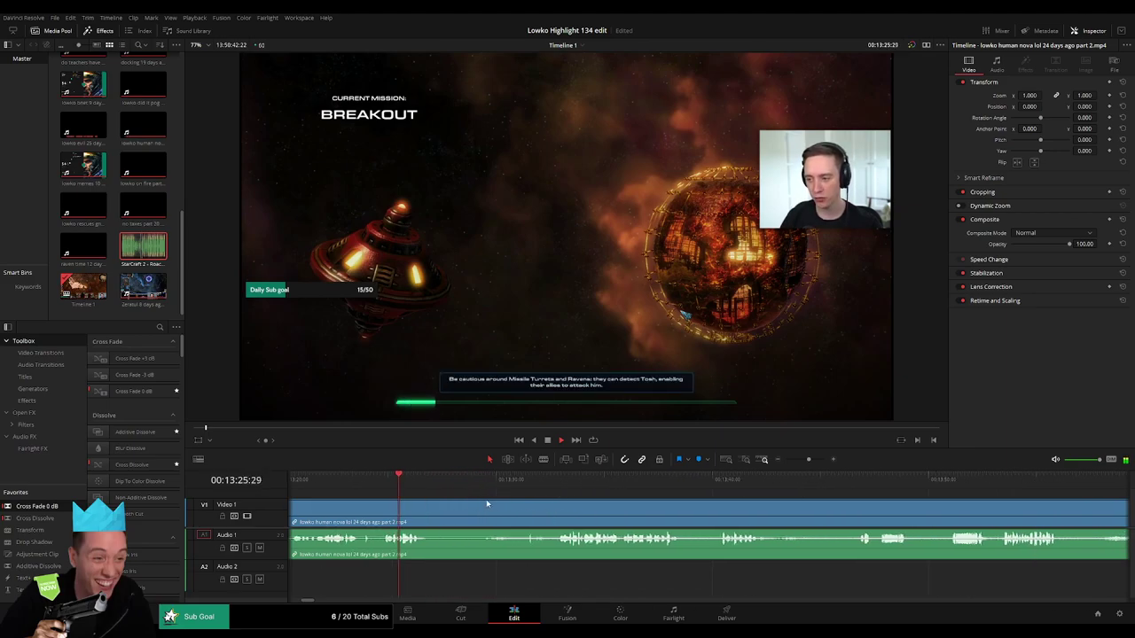
pyautogui.press('b')
pyautogui.click(430, 523)
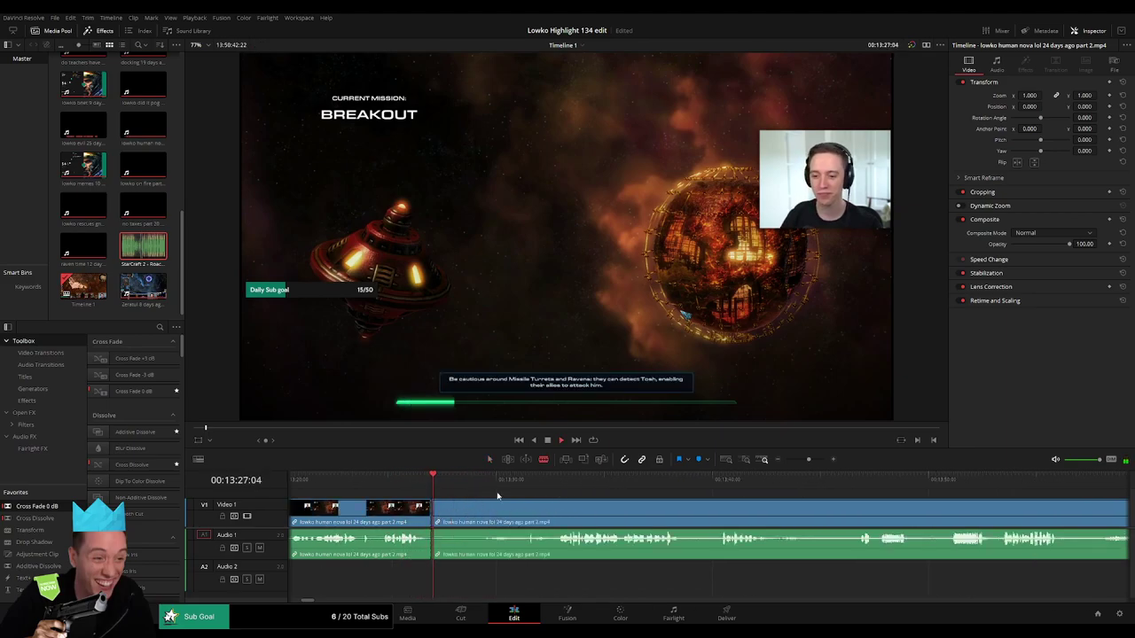
# - Review the Breakout mission gameplay with Lord Garithos from about 13:33 to 24:46 for footage to keep or cut
pyautogui.click(557, 481)
pyautogui.click(696, 485)
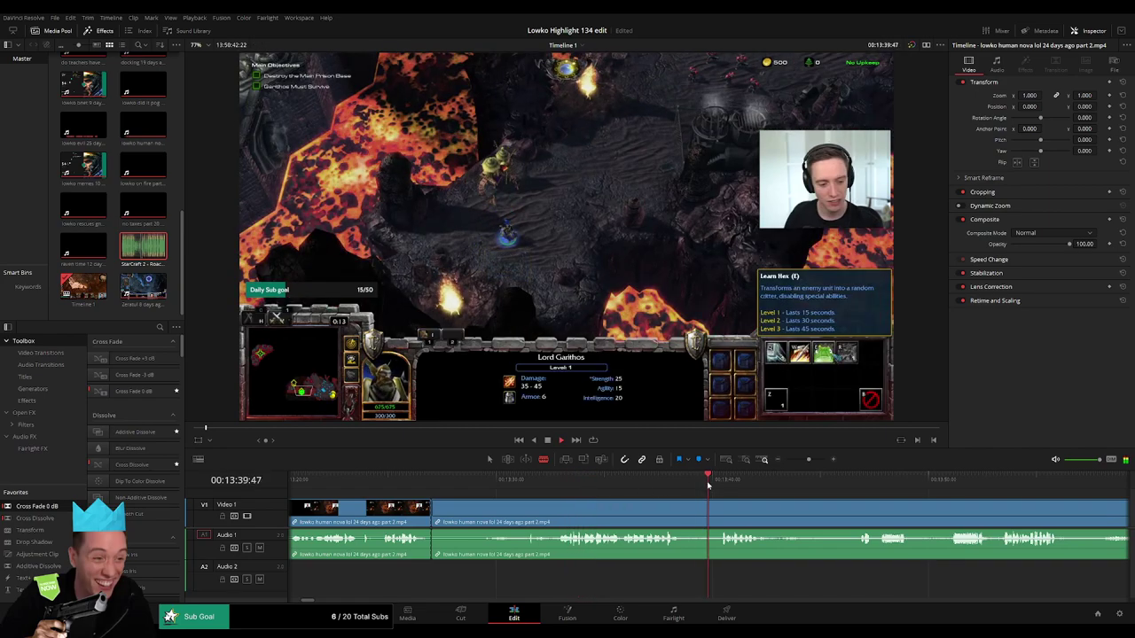
pyautogui.click(998, 484)
pyautogui.moveTo(807, 460); pyautogui.dragTo(576, 486)
pyautogui.click(760, 483)
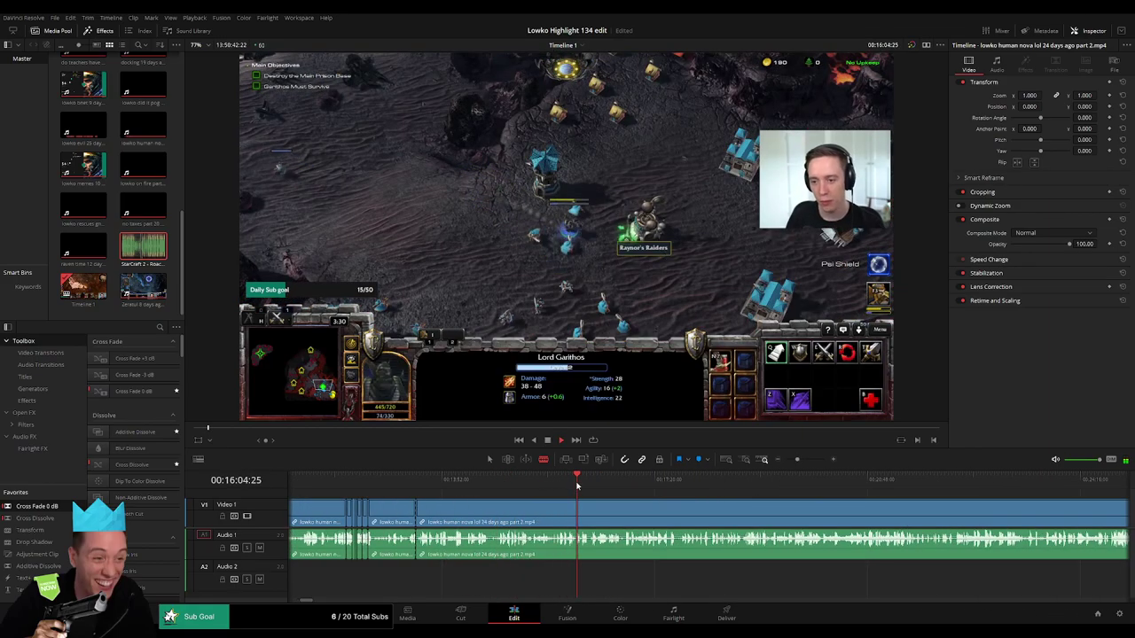
pyautogui.click(683, 488)
pyautogui.click(789, 485)
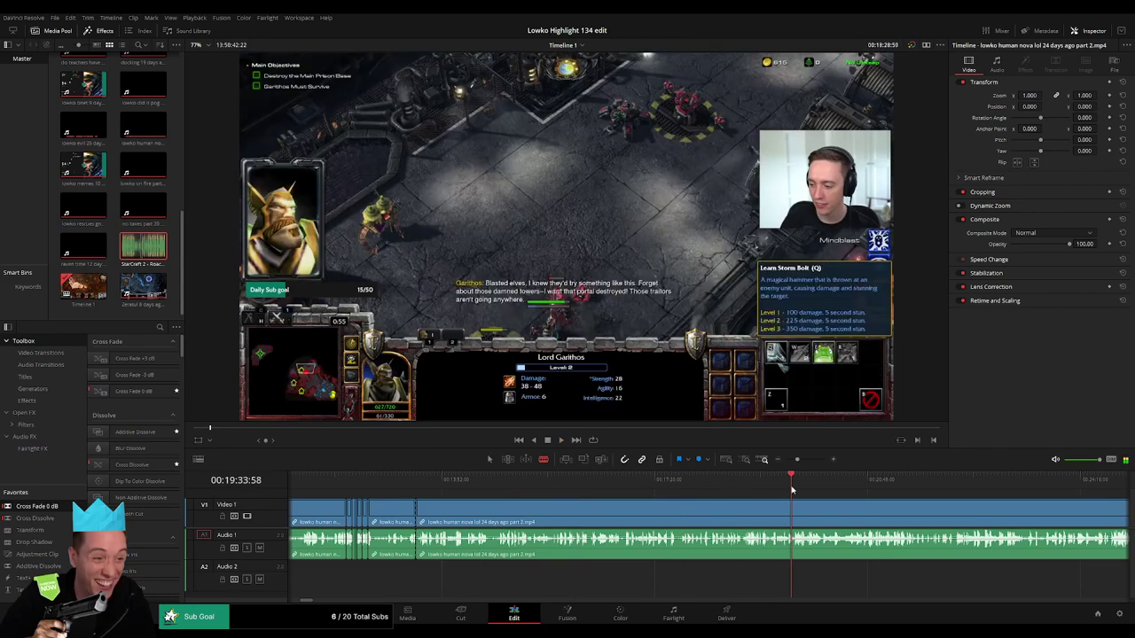
pyautogui.moveTo(845, 501); pyautogui.dragTo(567, 489)
pyautogui.click(667, 484)
pyautogui.press('space')
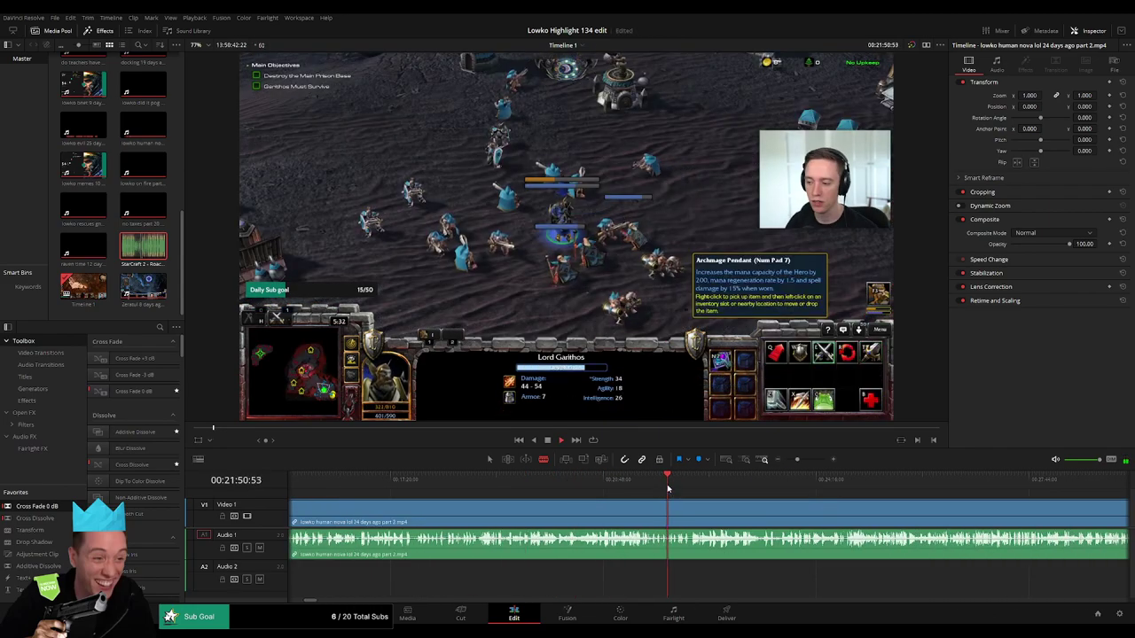
pyautogui.click(697, 489)
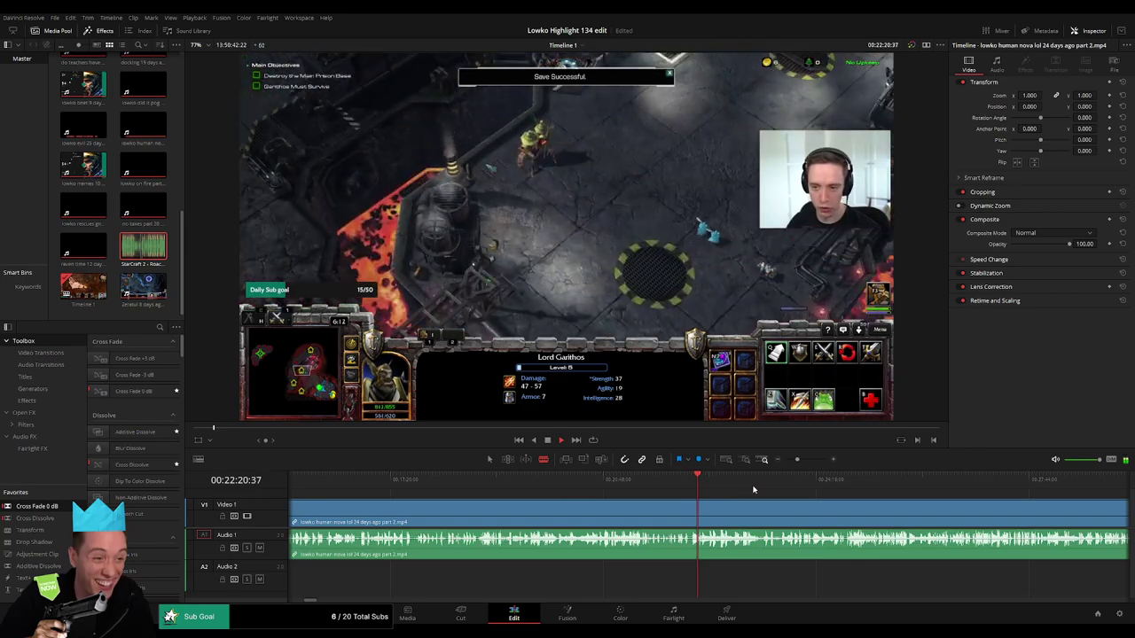
pyautogui.click(753, 489)
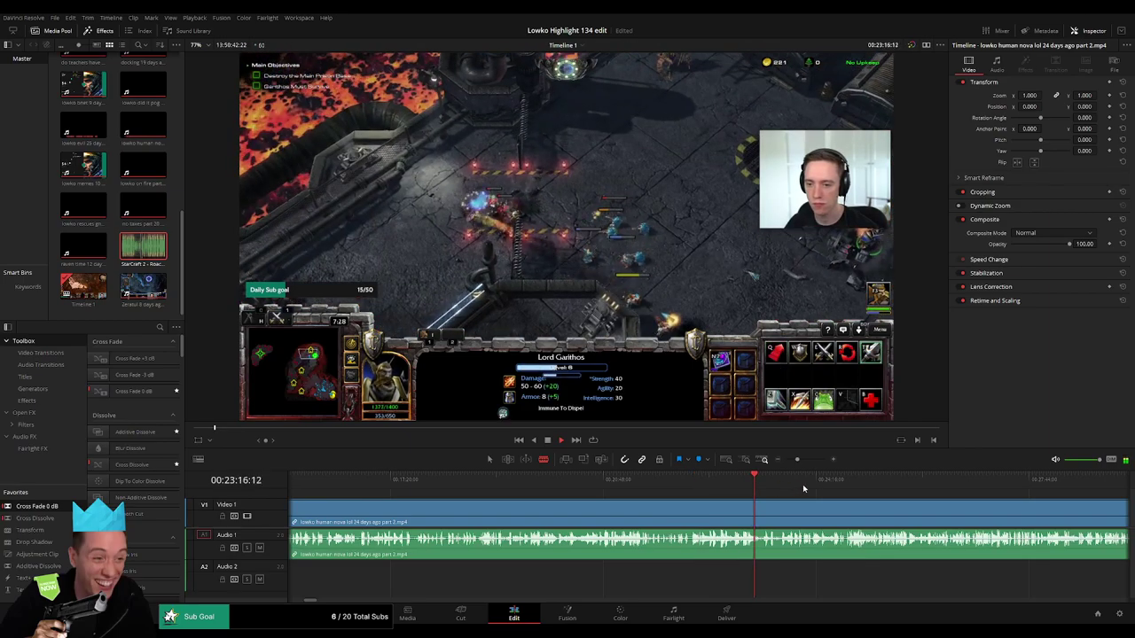
pyautogui.click(804, 488)
pyautogui.moveTo(804, 488); pyautogui.dragTo(583, 483)
pyautogui.click(611, 481)
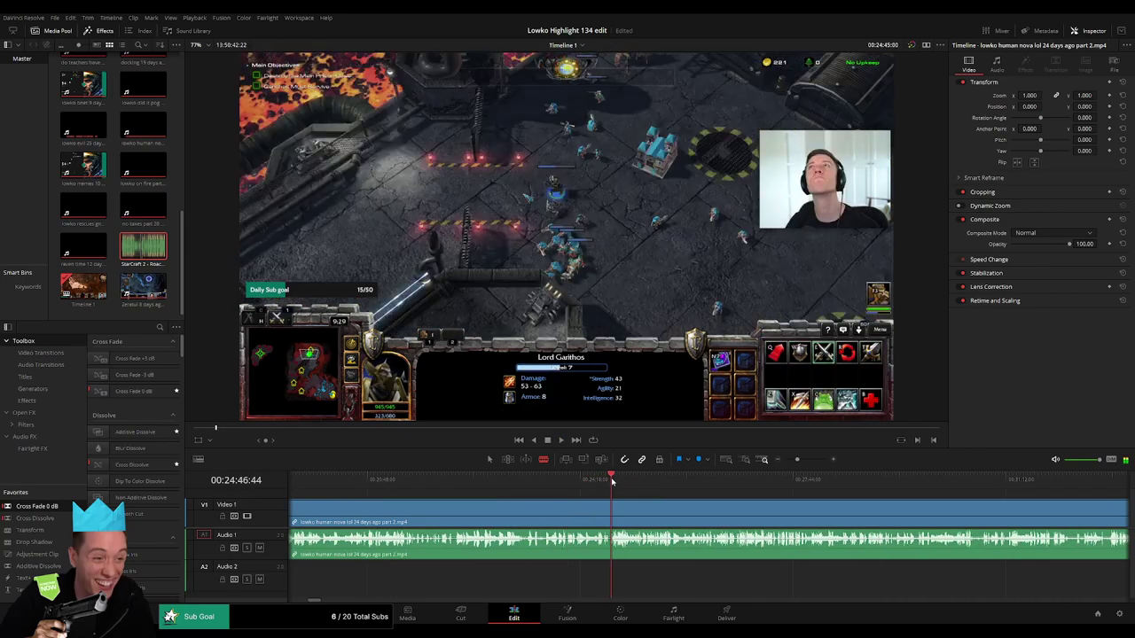
# - Review the rest of the Breakout mission gameplay from about 24:46 to 40:15 for footage to keep or cut
pyautogui.click(696, 484)
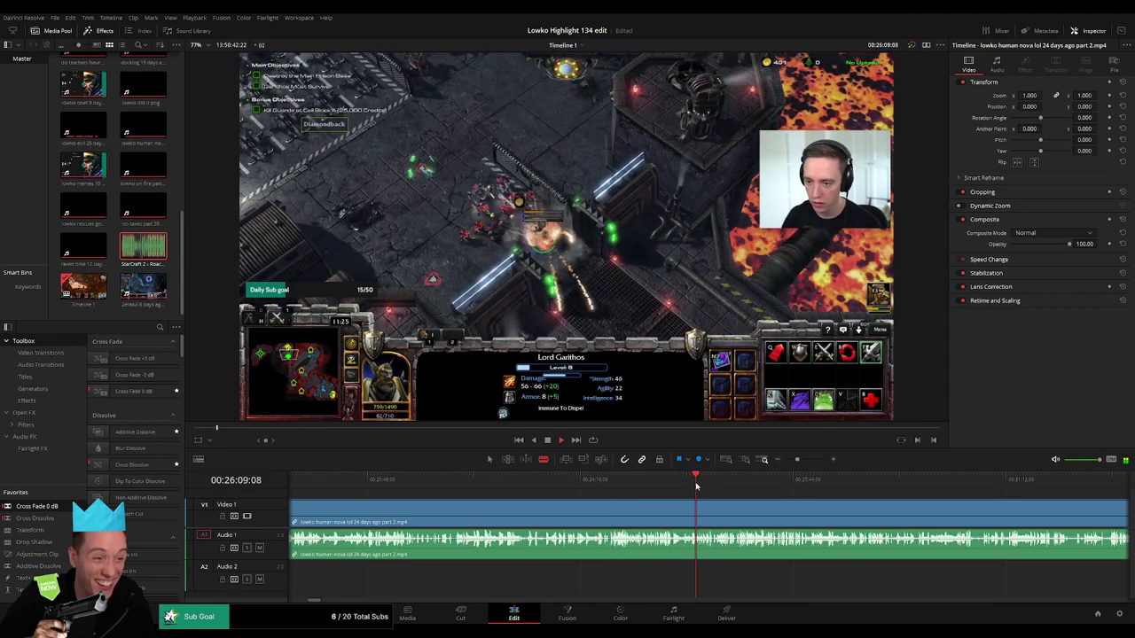
pyautogui.click(733, 486)
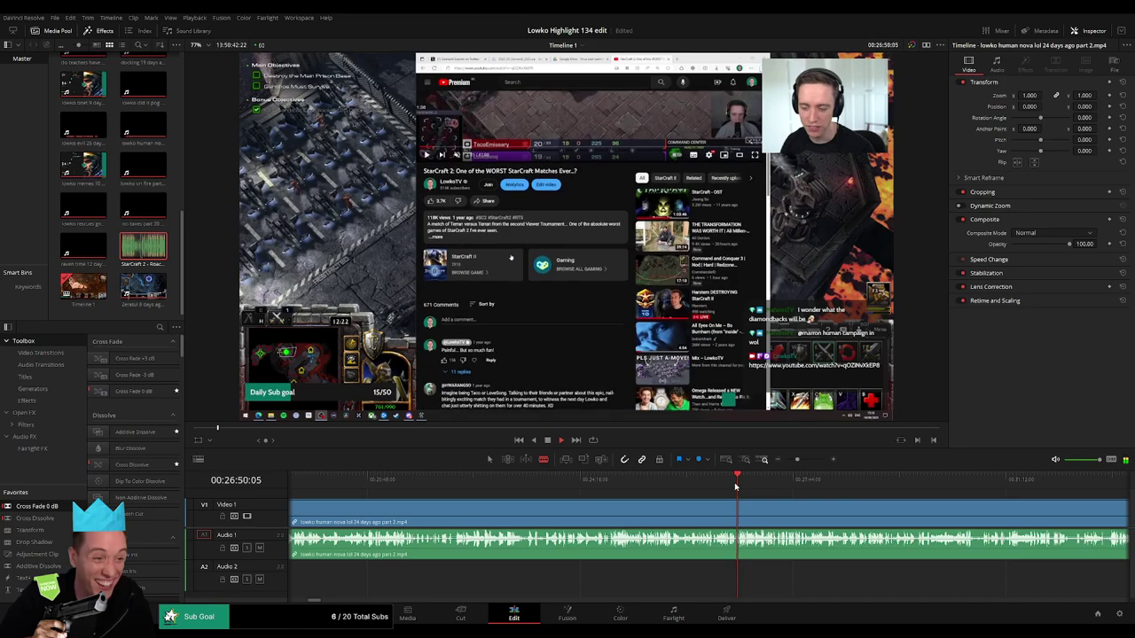
pyautogui.click(784, 486)
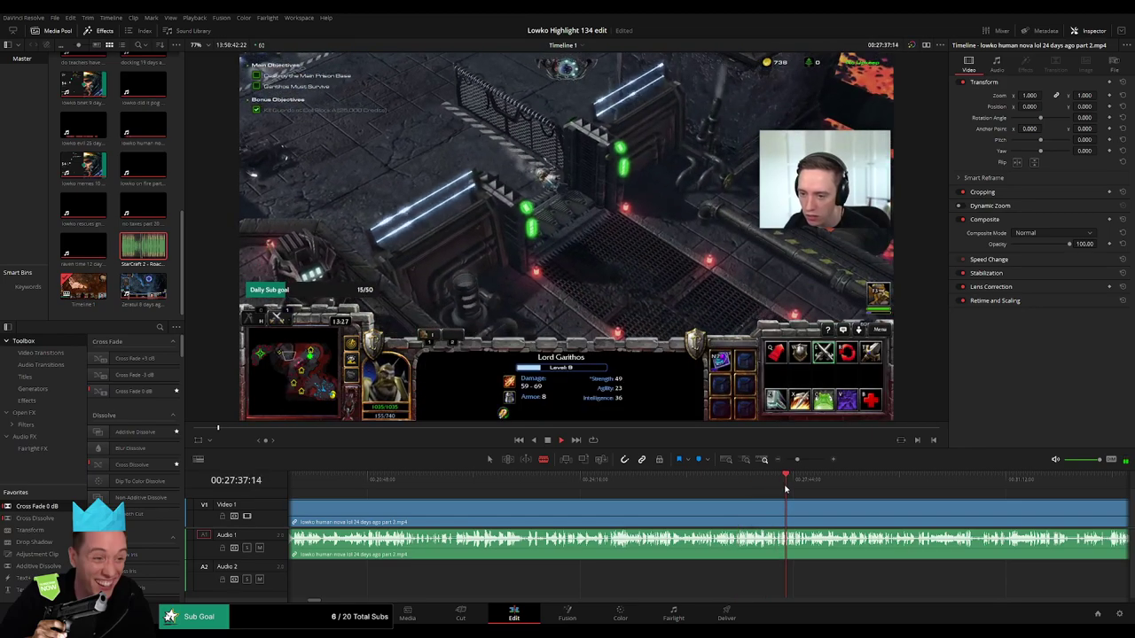
pyautogui.click(806, 487)
pyautogui.click(812, 488)
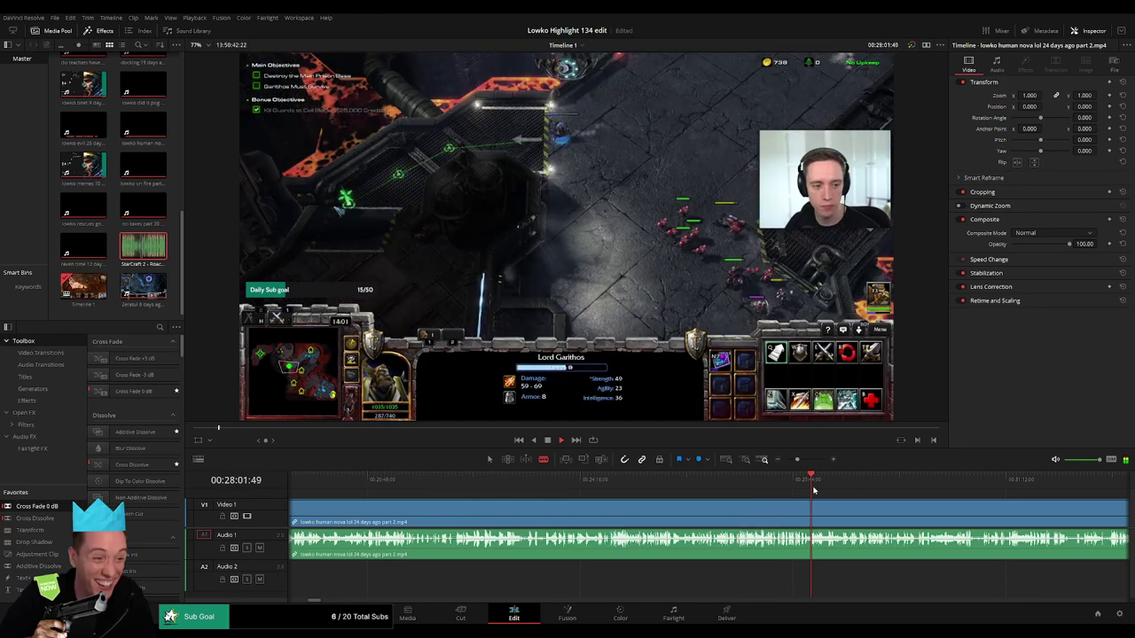
pyautogui.click(860, 481)
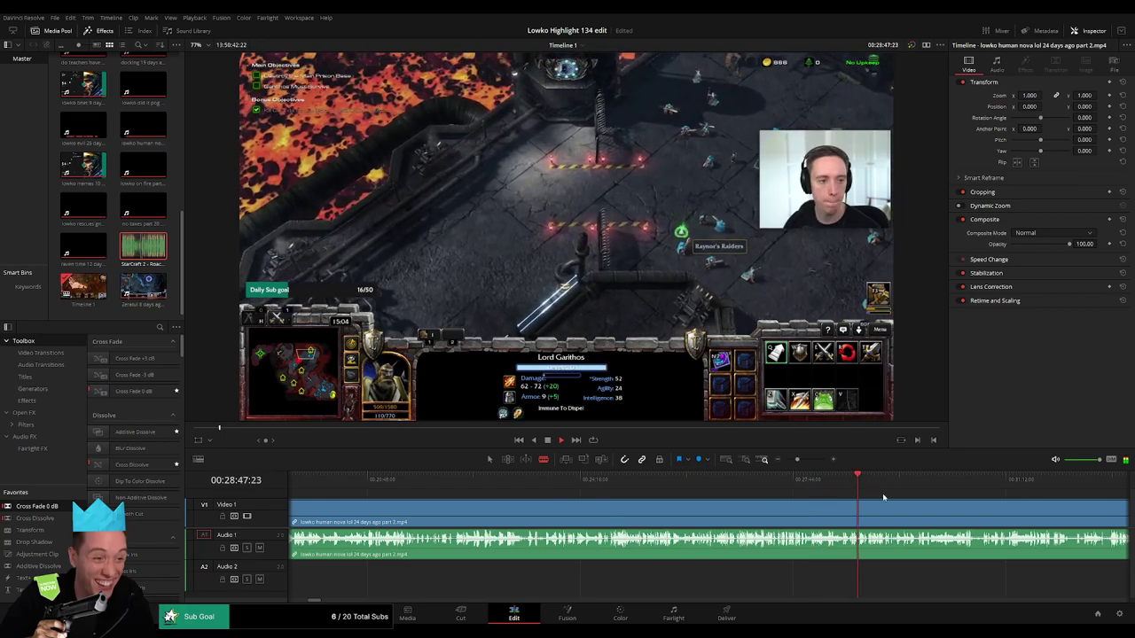
pyautogui.click(693, 480)
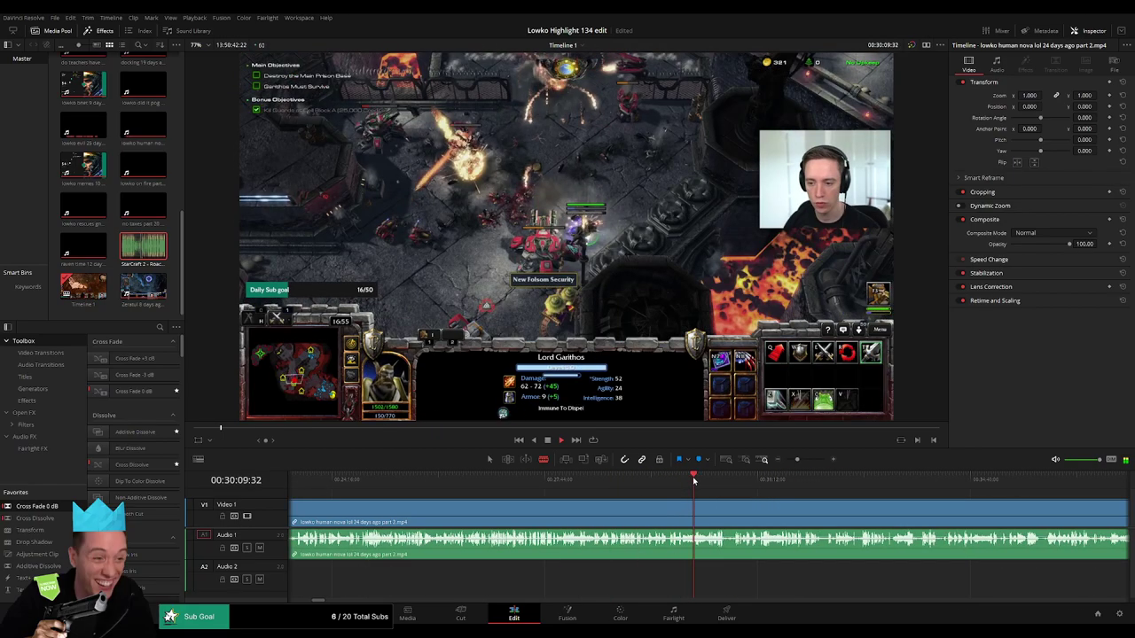
pyautogui.click(733, 482)
pyautogui.click(810, 484)
pyautogui.click(891, 485)
pyautogui.moveTo(926, 502); pyautogui.dragTo(600, 490)
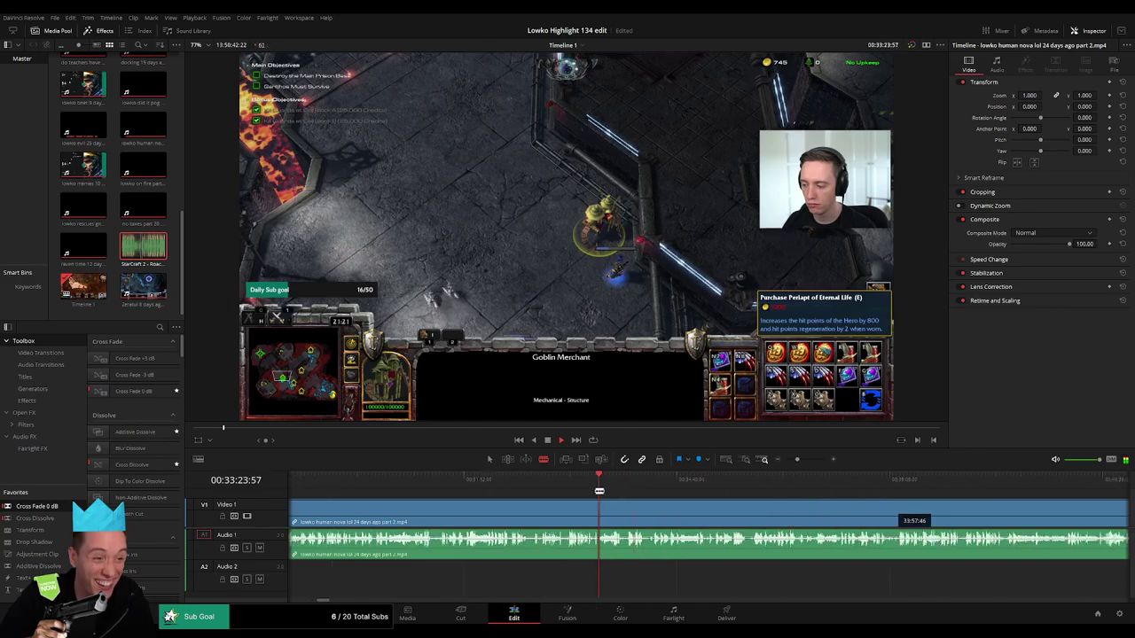
pyautogui.click(733, 483)
pyautogui.click(794, 486)
pyautogui.click(987, 479)
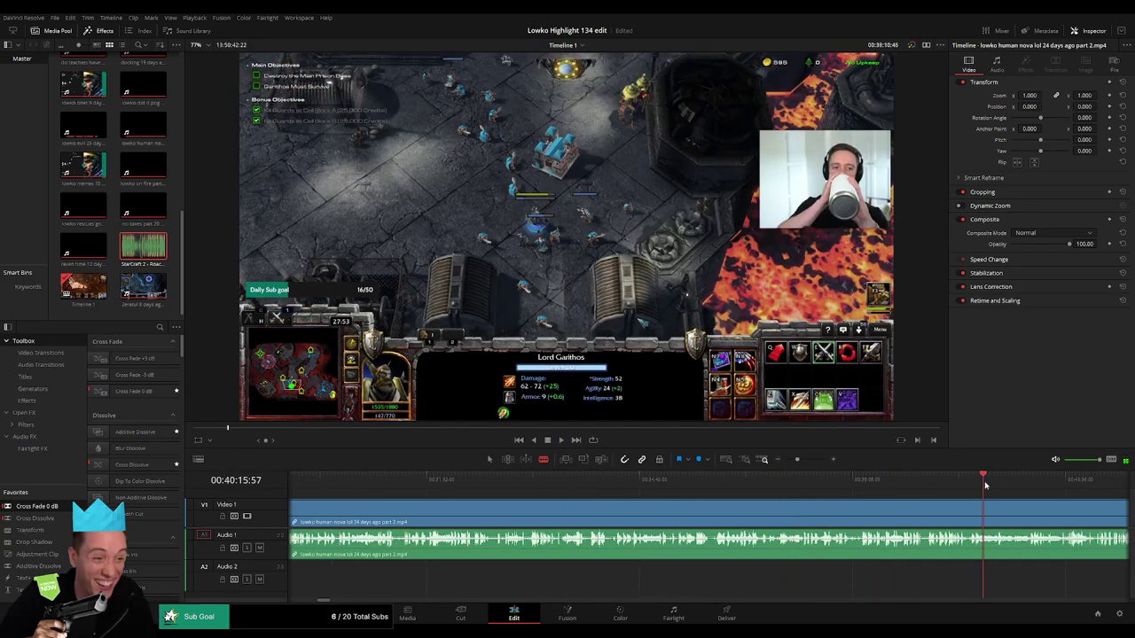
# - Check the end of the human nova part 2 clip and ripple-delete everything after its split on the Breakout loading screen
pyautogui.moveTo(706, 482); pyautogui.dragTo(859, 478)
pyautogui.press('space')
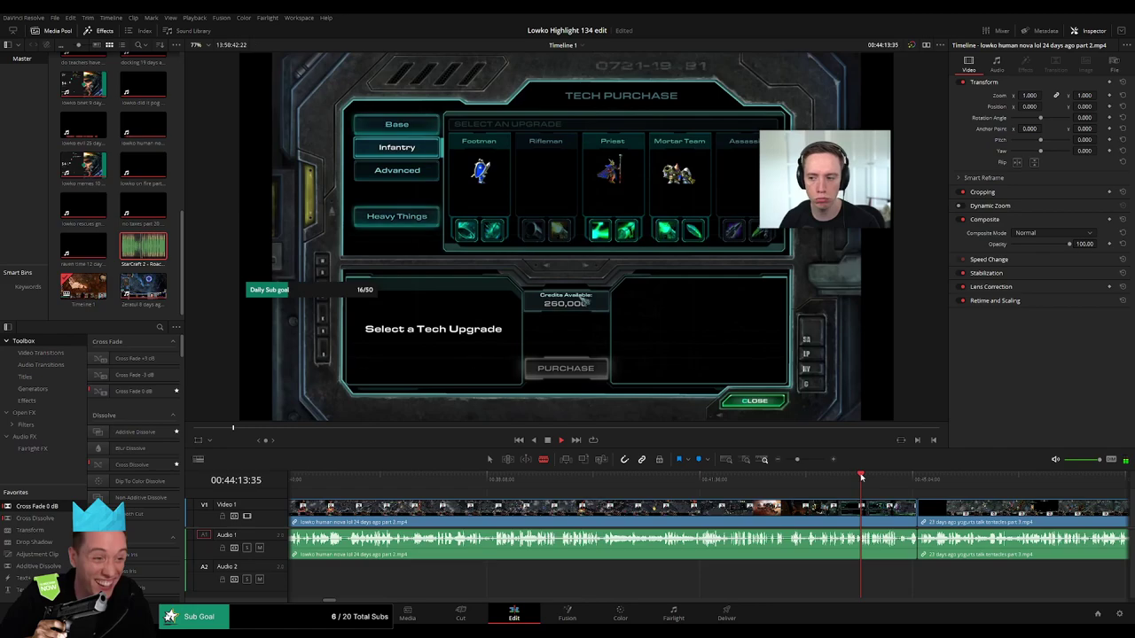
pyautogui.click(820, 510)
pyautogui.press('Delete')
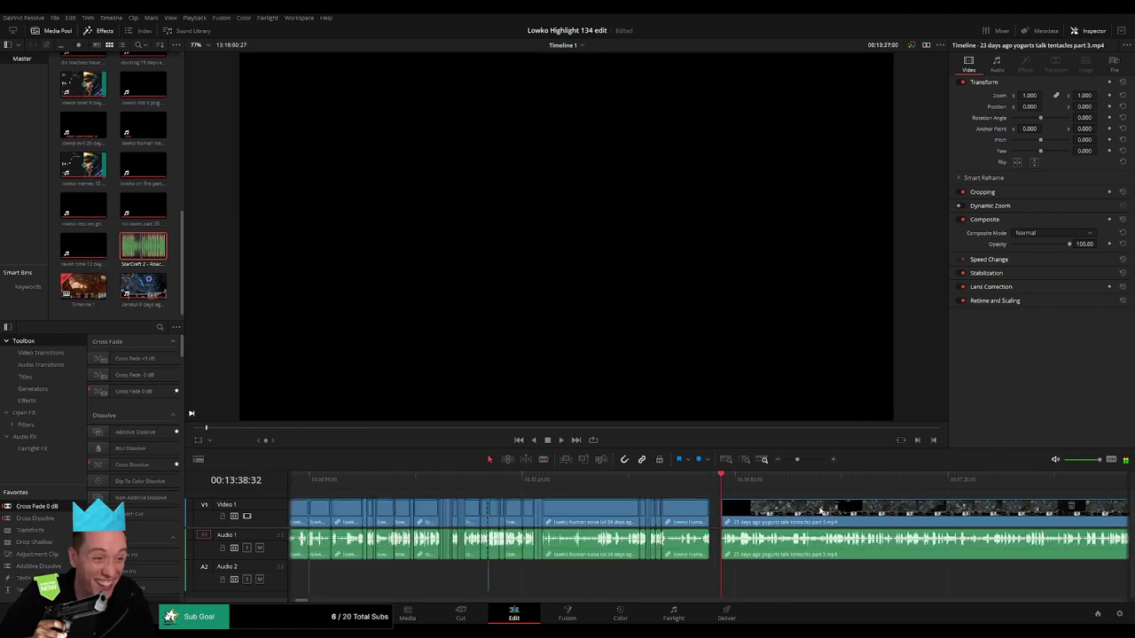
# - Review the opening gameplay of the yogurts talk tentacles part 3 clip, up to about 17:55, for material to keep
pyautogui.moveTo(741, 486); pyautogui.dragTo(747, 488)
pyautogui.hscroll(2, 798, 528)
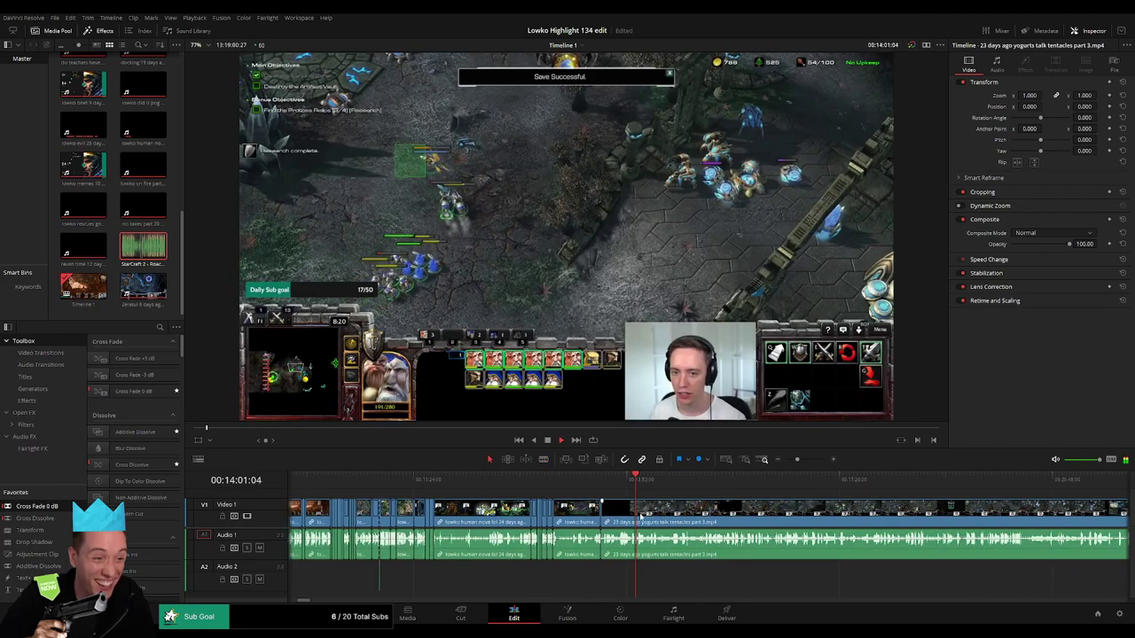
pyautogui.hscroll(2, 769, 530)
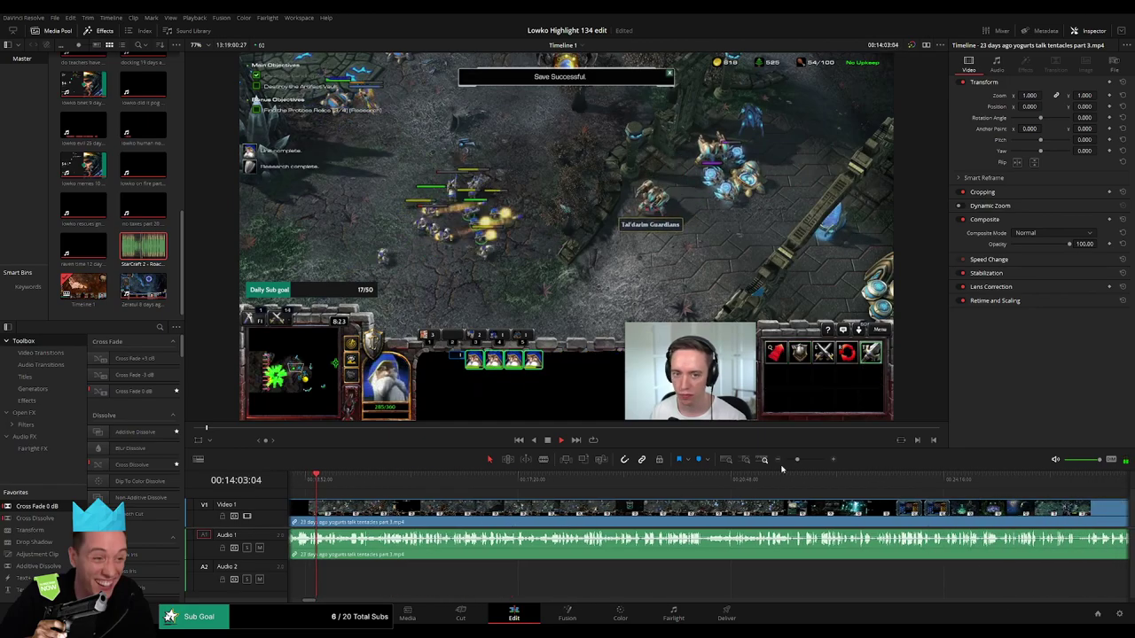
pyautogui.moveTo(796, 460); pyautogui.dragTo(800, 461)
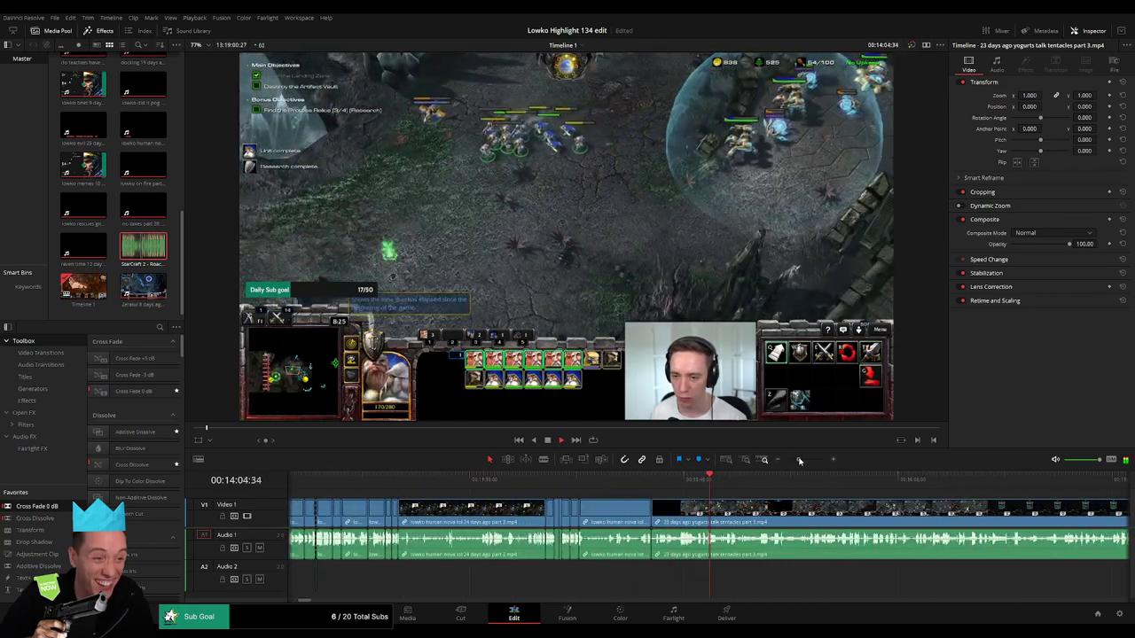
pyautogui.click(730, 480)
pyautogui.hscroll(2, 780, 508)
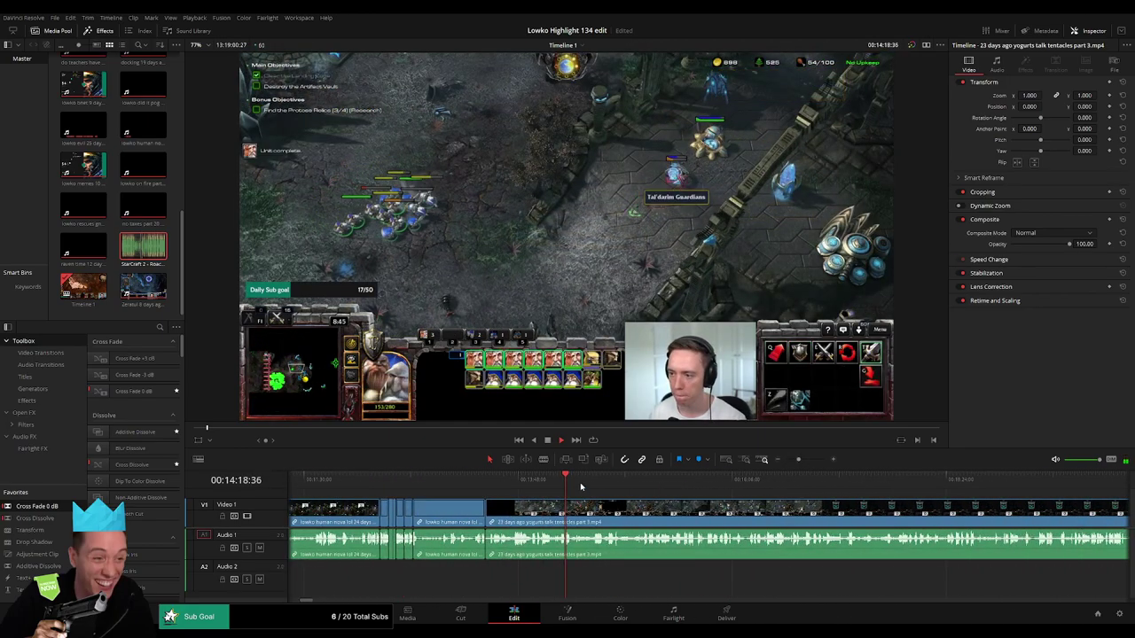
pyautogui.click(593, 482)
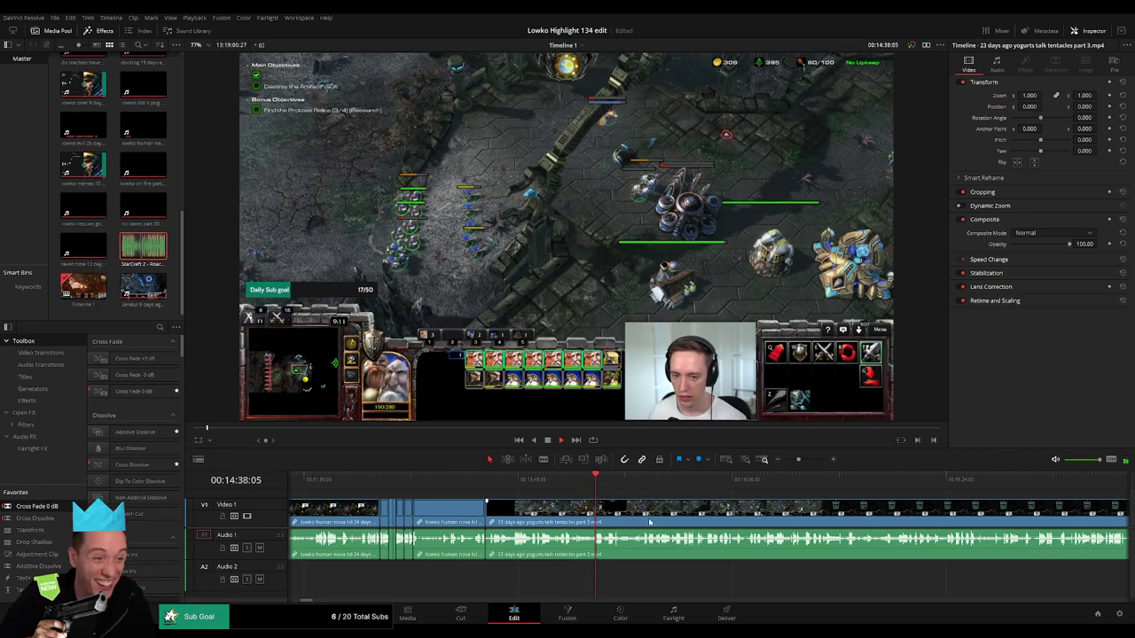
pyautogui.hscroll(2, 648, 522)
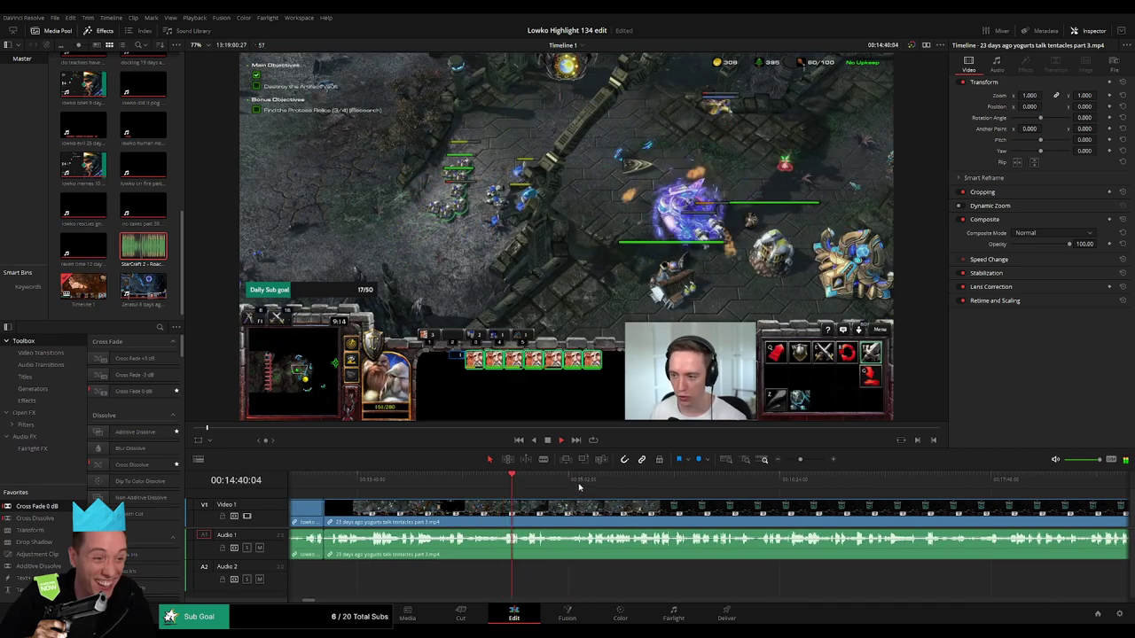
pyautogui.click(589, 486)
pyautogui.click(665, 486)
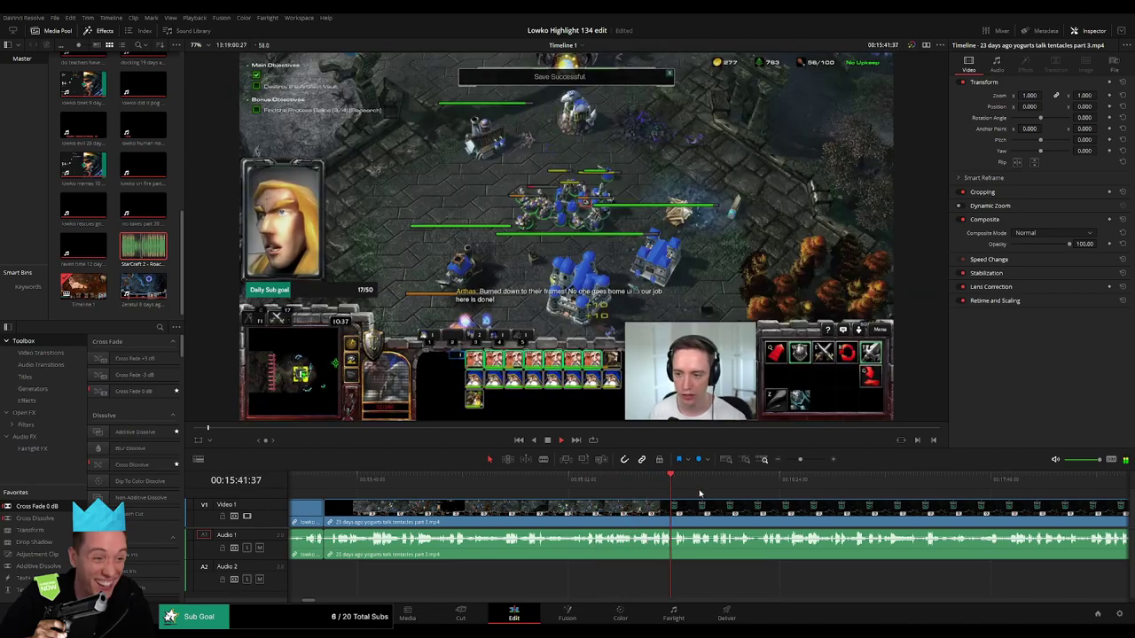
pyautogui.hscroll(3, 699, 493)
pyautogui.click(583, 483)
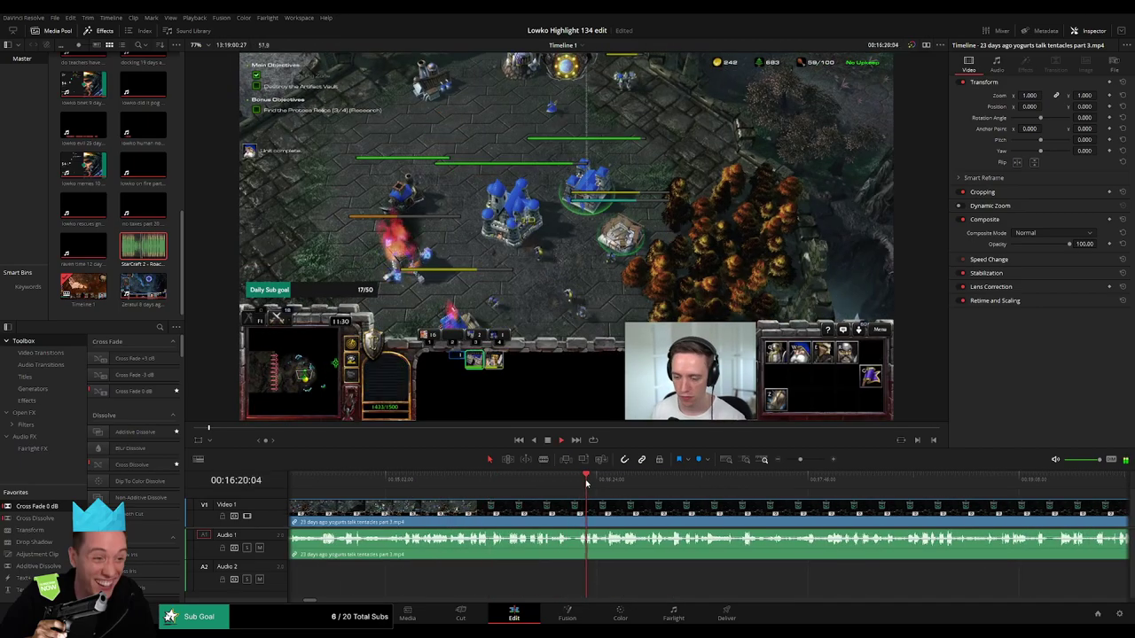
pyautogui.click(621, 483)
pyautogui.click(611, 483)
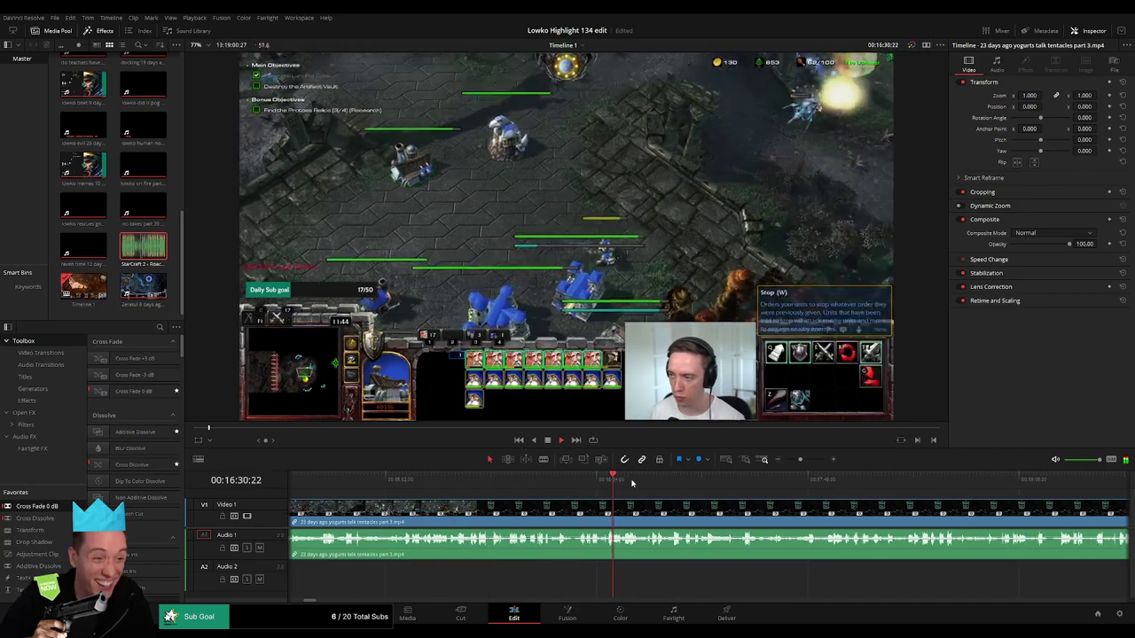
pyautogui.moveTo(651, 483); pyautogui.dragTo(754, 484)
pyautogui.hscroll(3, 691, 496)
pyautogui.moveTo(542, 484); pyautogui.dragTo(557, 483)
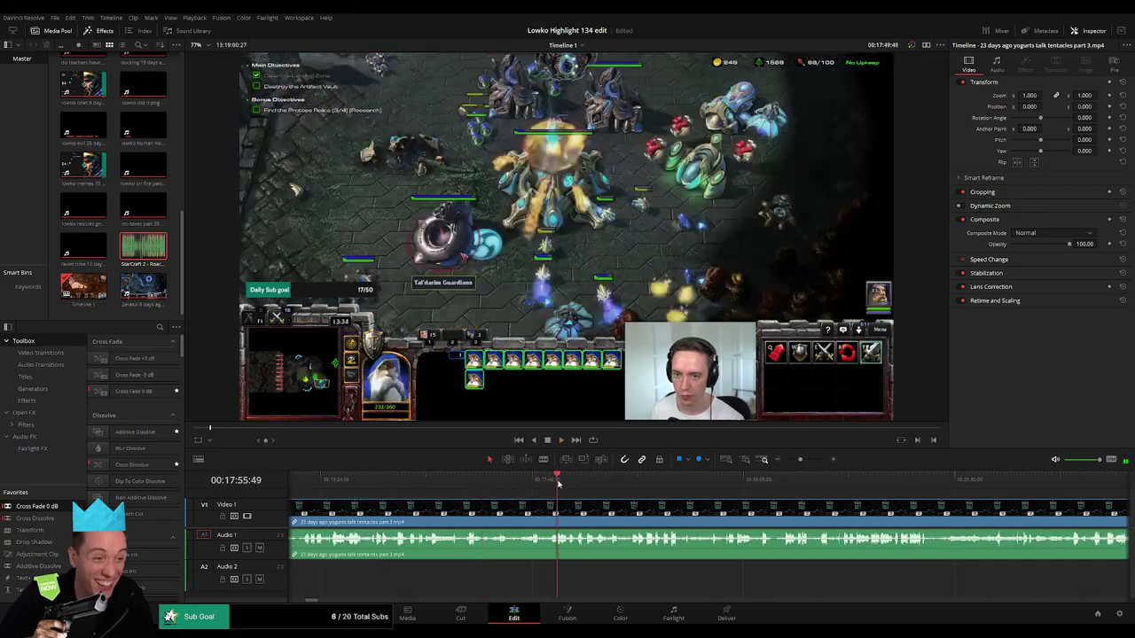
# - Review the Artifact Vault mission gameplay from about 17:58 to 20:47 for commentary to keep or trim
pyautogui.click(560, 483)
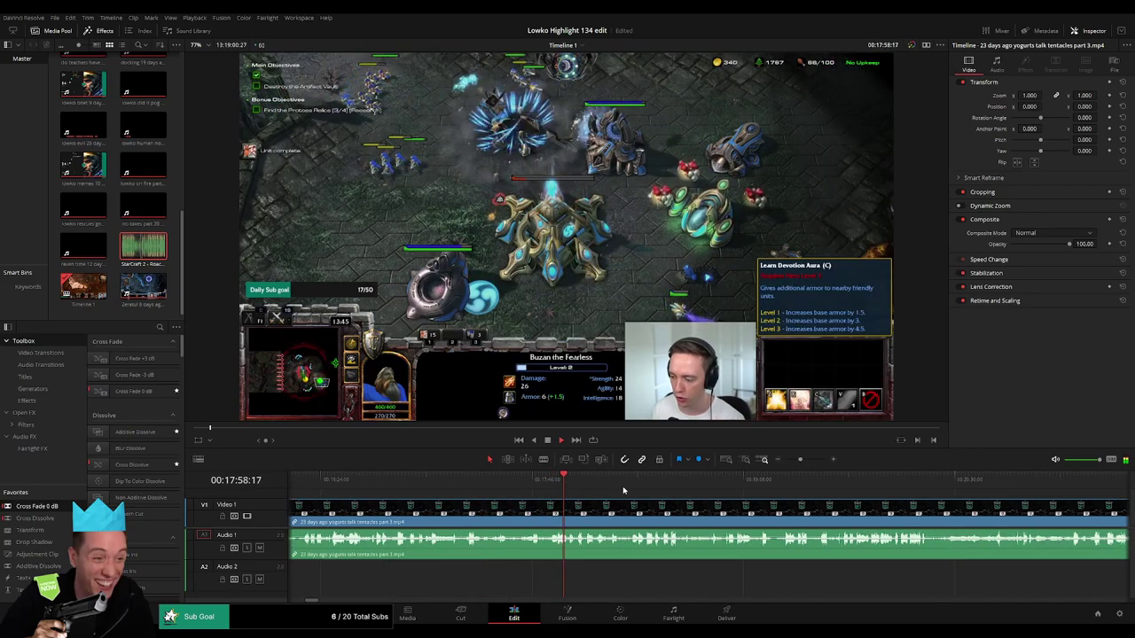
pyautogui.click(639, 487)
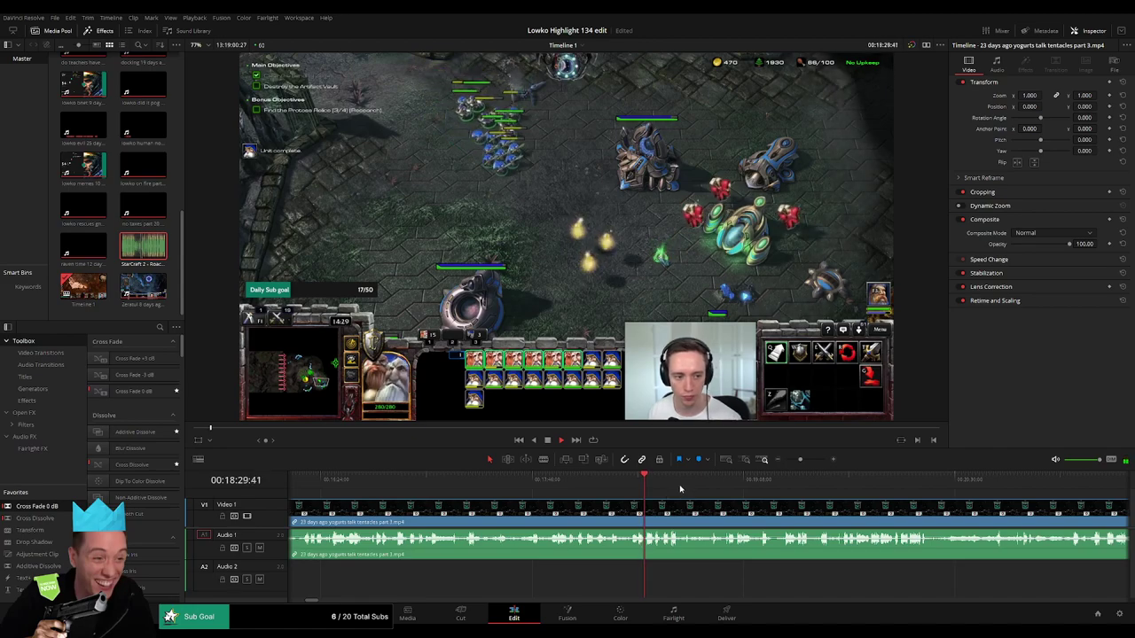
pyautogui.moveTo(711, 480); pyautogui.dragTo(726, 480)
pyautogui.press('space')
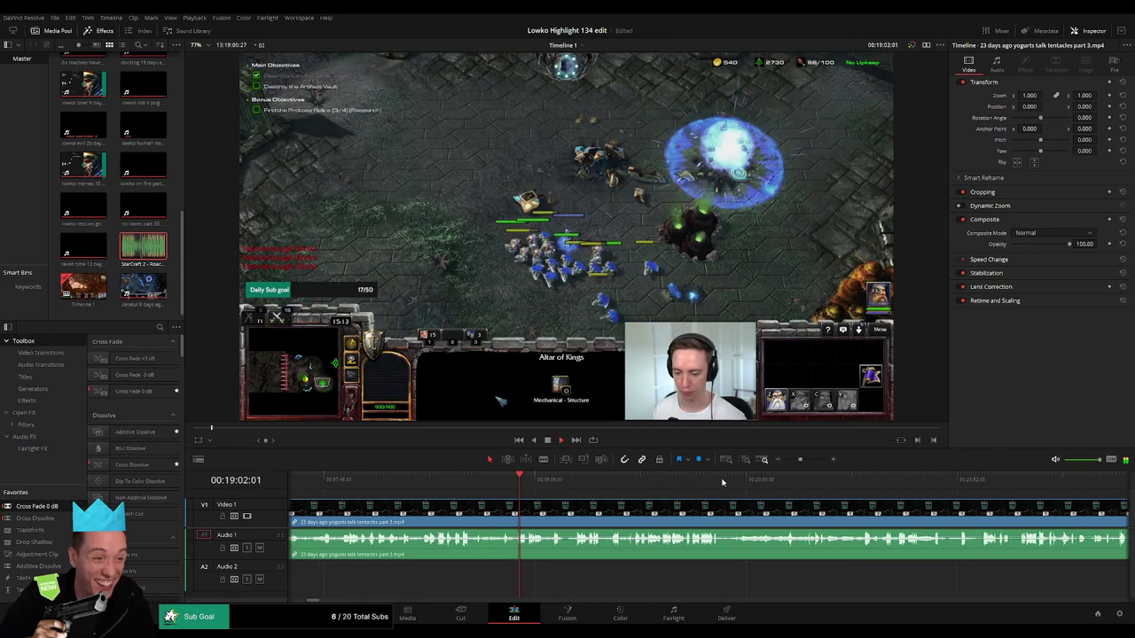
pyautogui.moveTo(799, 460); pyautogui.dragTo(801, 459)
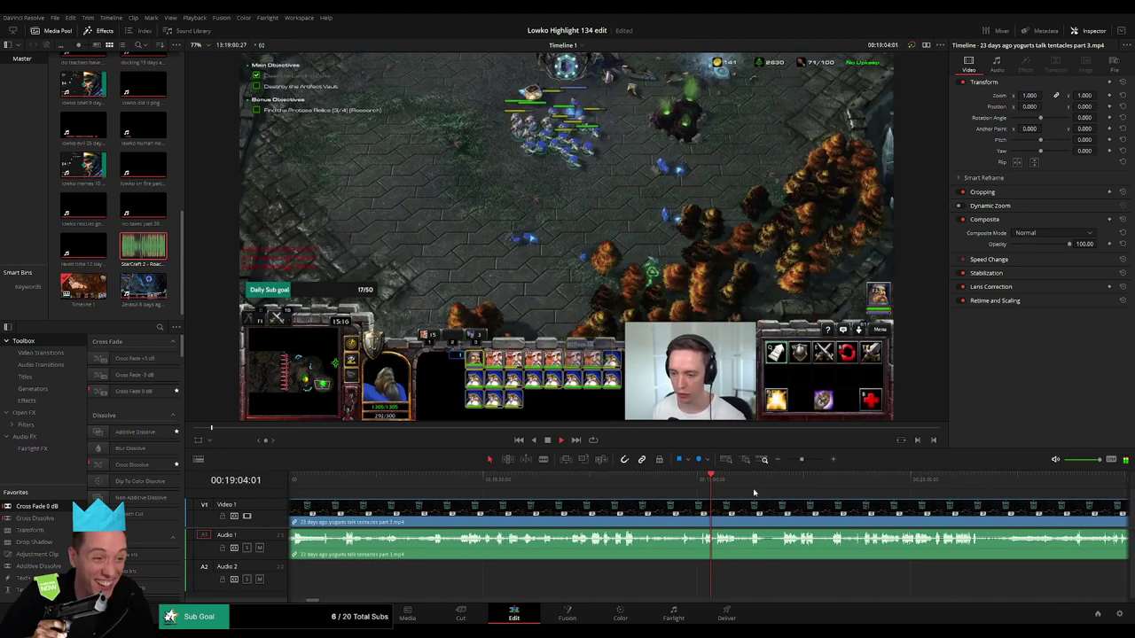
pyautogui.moveTo(779, 520); pyautogui.dragTo(534, 510)
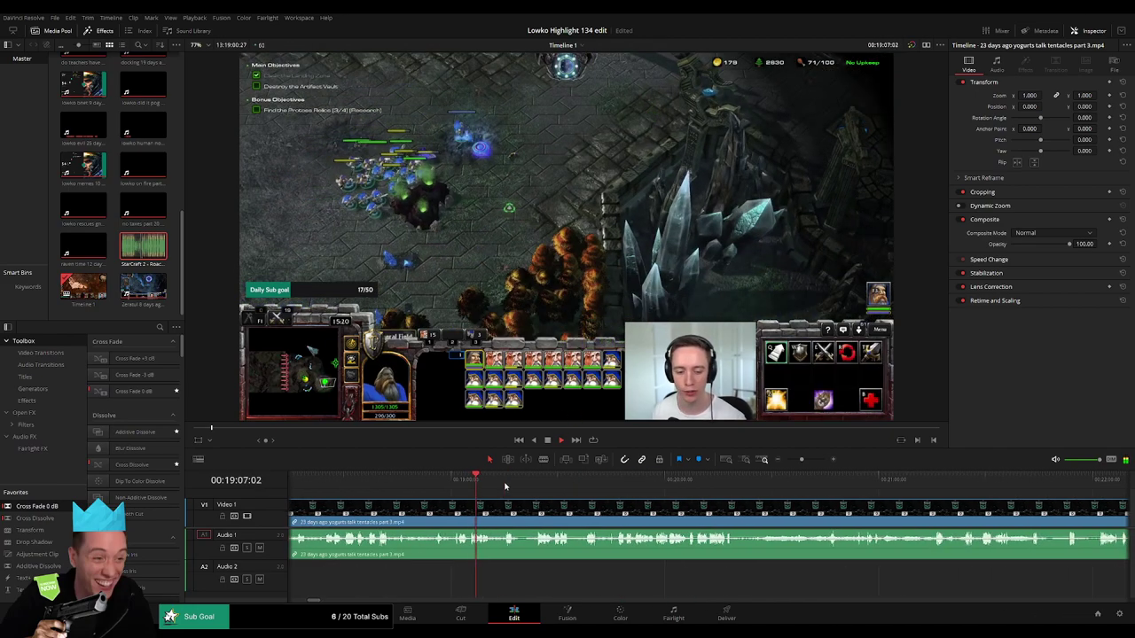
pyautogui.click(505, 481)
pyautogui.click(538, 487)
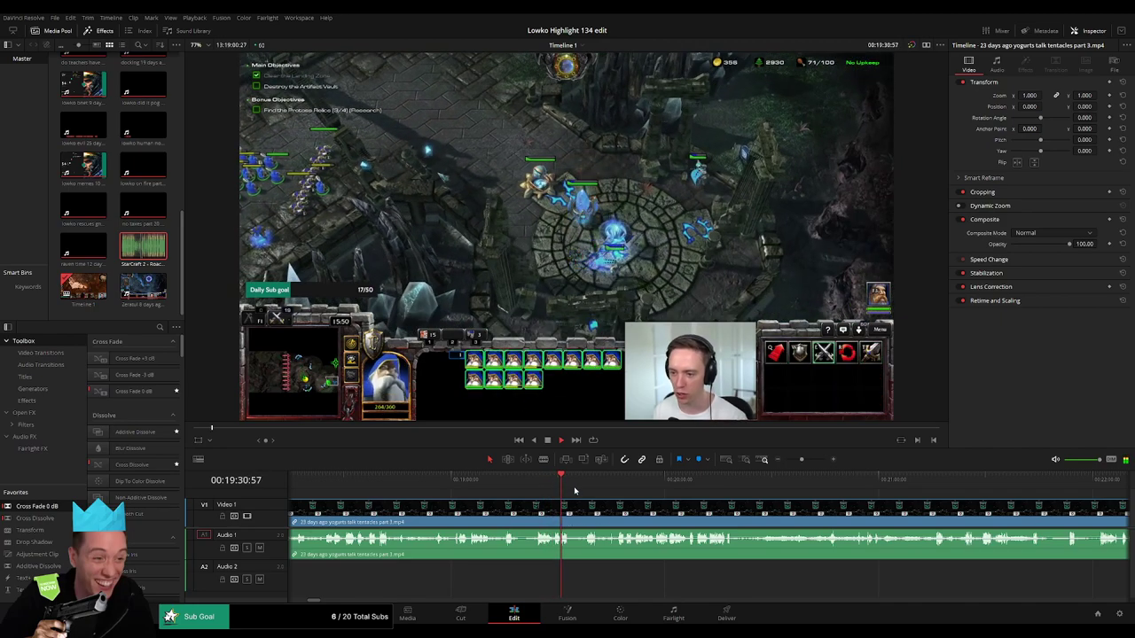
pyautogui.click(588, 486)
pyautogui.click(619, 487)
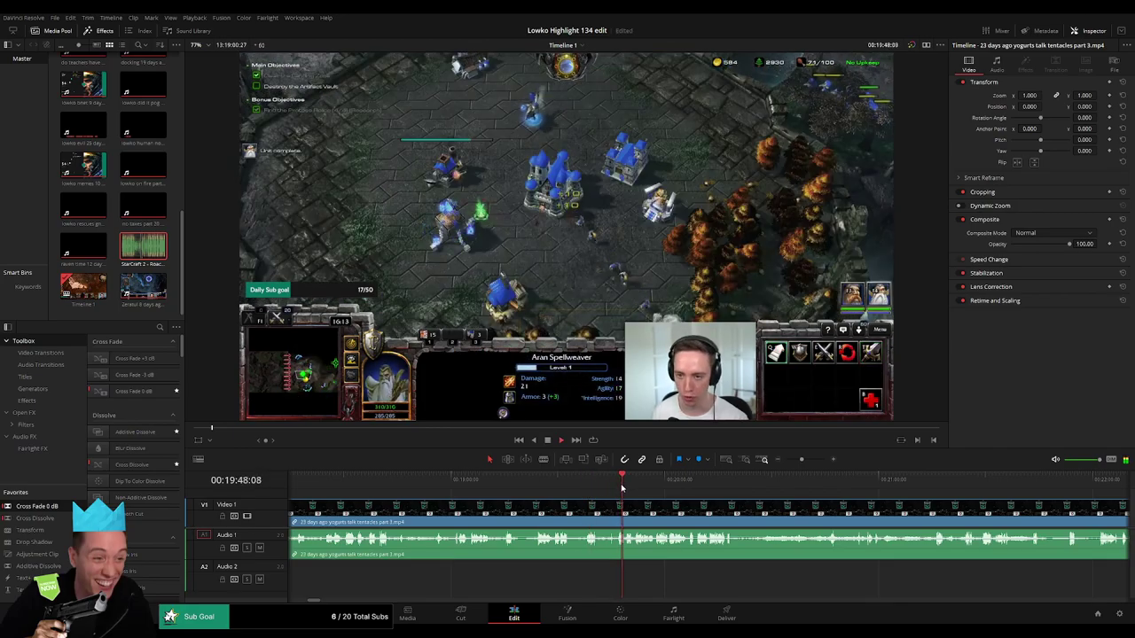
pyautogui.hscroll(3, 640, 508)
pyautogui.click(521, 480)
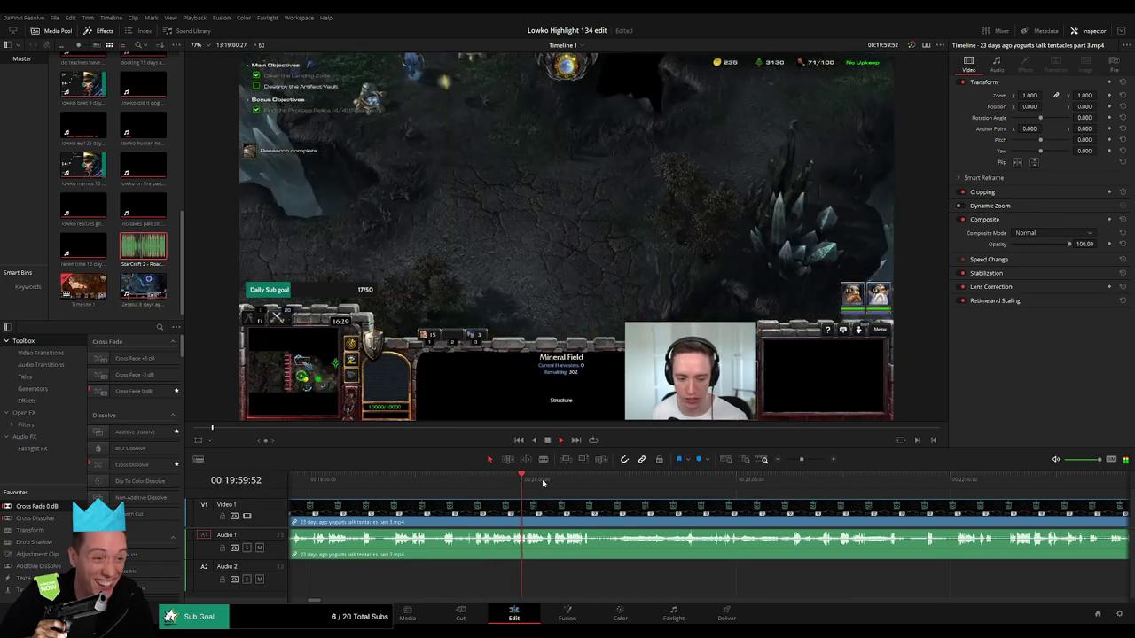
pyautogui.moveTo(544, 481); pyautogui.dragTo(691, 483)
pyautogui.hscroll(4, 673, 494)
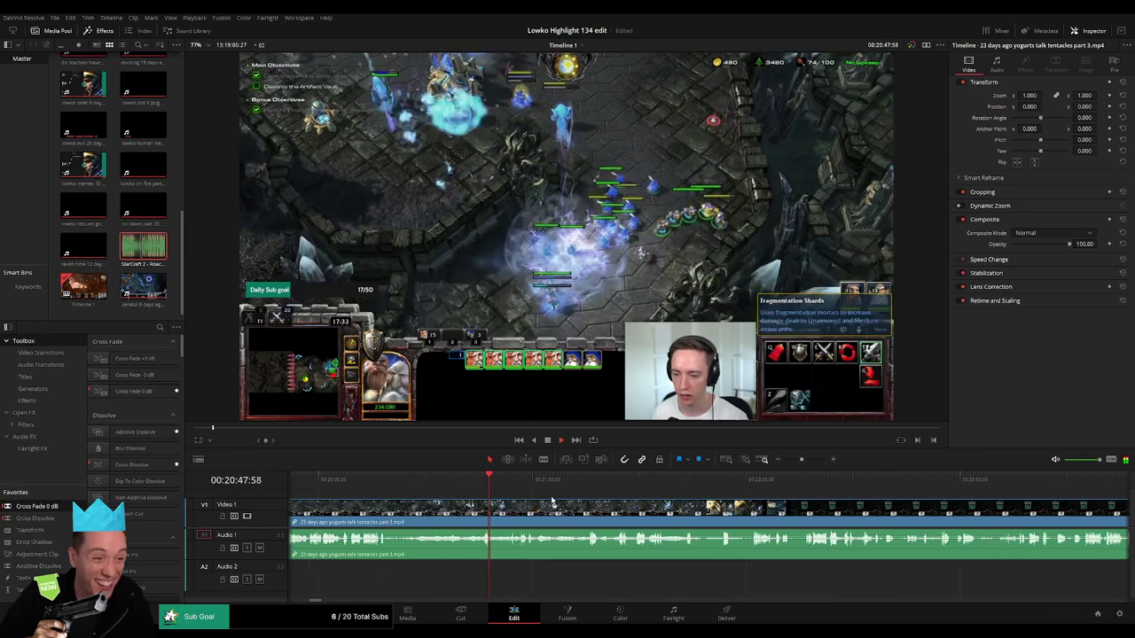
# - Review the end of the Artifact Vault mission and the Hyperion scenes from about 20:47 to 23:20 for commentary to keep
pyautogui.moveTo(570, 483); pyautogui.dragTo(806, 481)
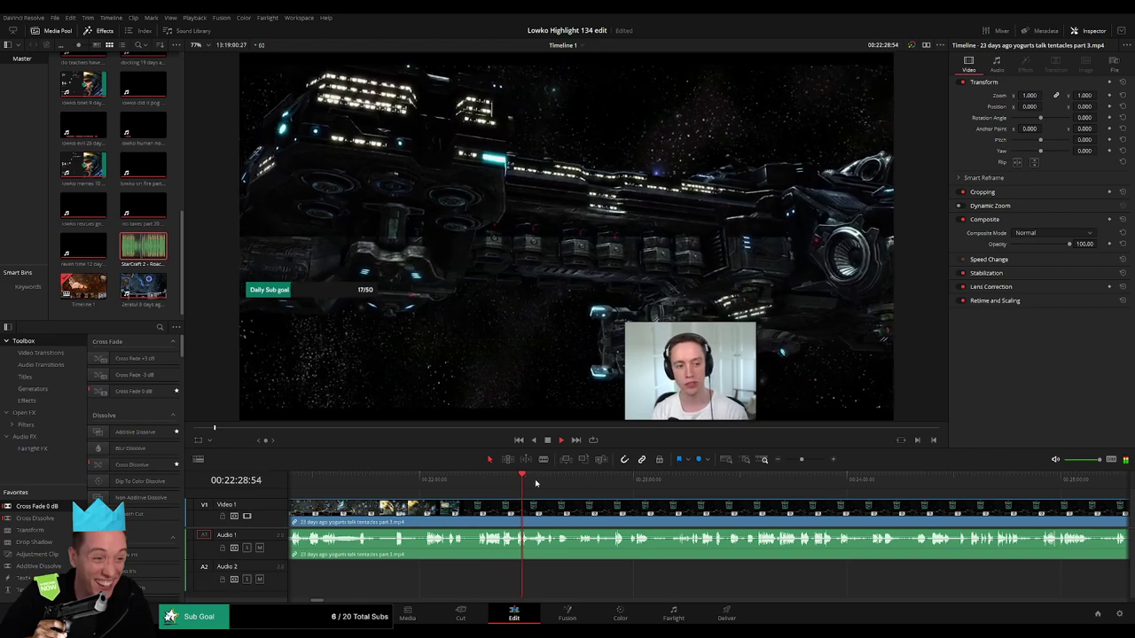
pyautogui.click(687, 485)
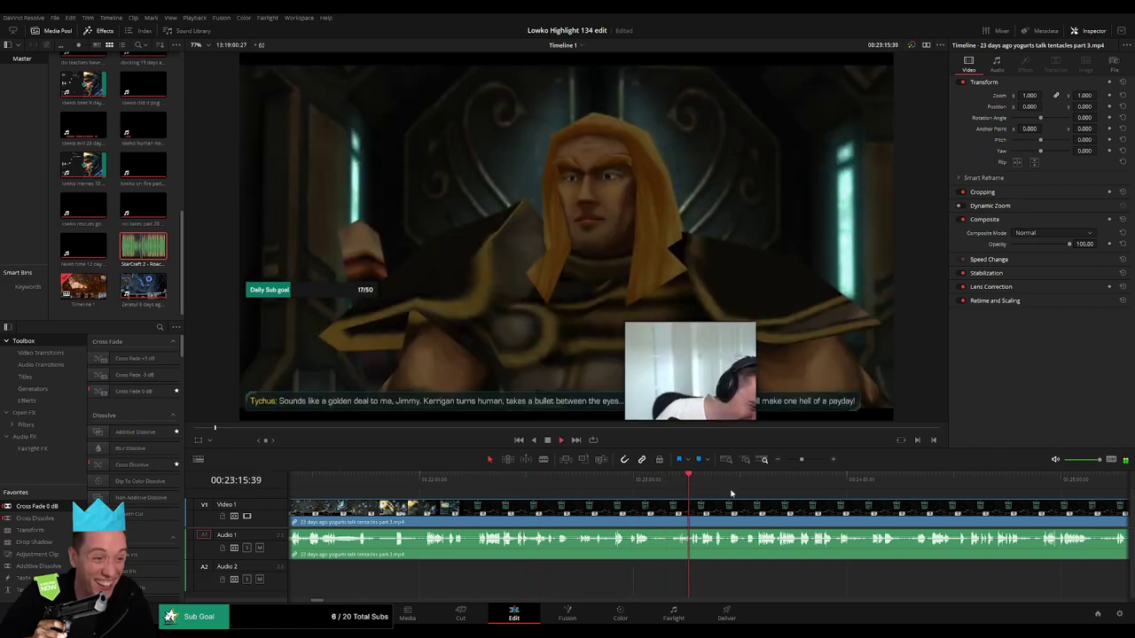
pyautogui.click(630, 486)
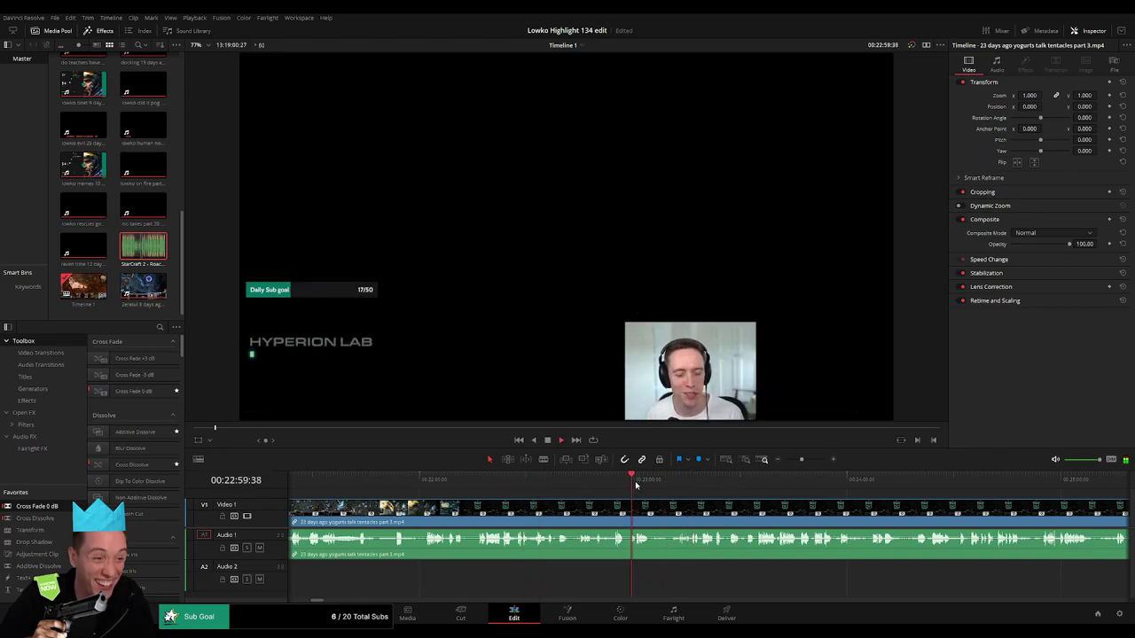
pyautogui.click(637, 486)
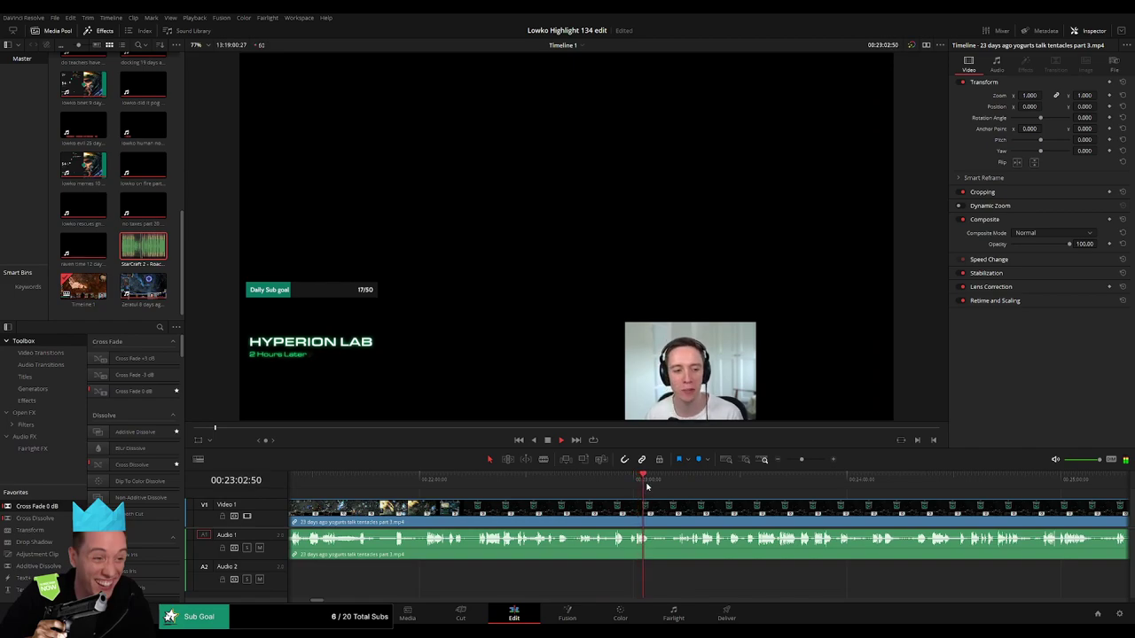
pyautogui.click(667, 486)
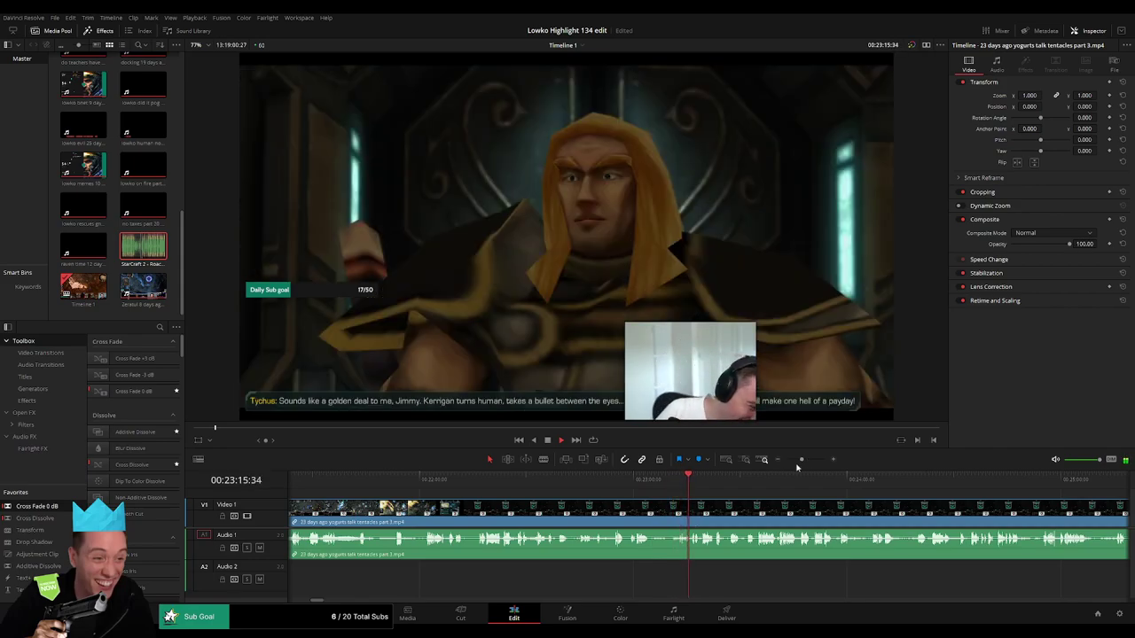
pyautogui.moveTo(801, 459); pyautogui.dragTo(808, 461)
pyautogui.moveTo(806, 501); pyautogui.dragTo(668, 510)
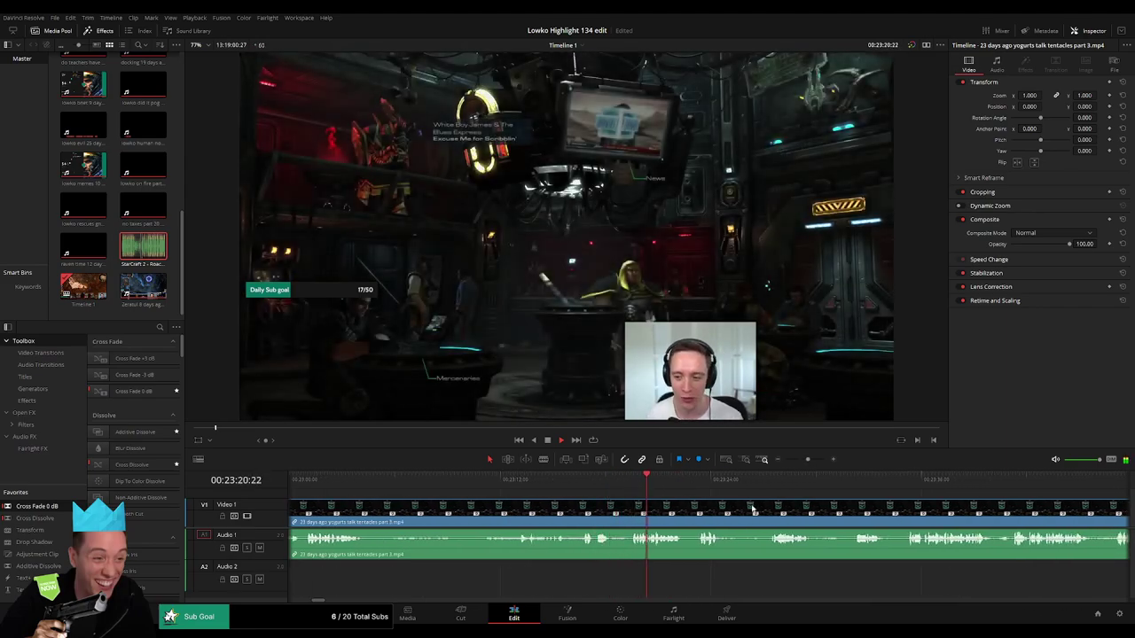
# - Review the cantina and Protoss research screen footage from about 23:22 to 24:33 for material to keep or trim
pyautogui.moveTo(809, 460); pyautogui.dragTo(806, 461)
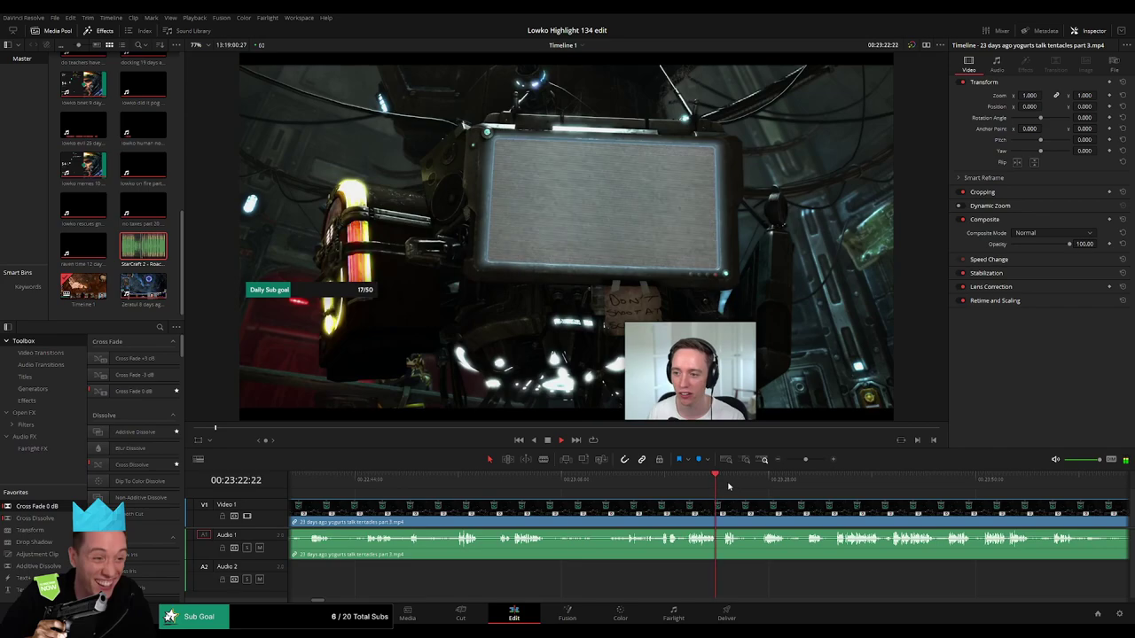
pyautogui.hscroll(5, 618, 503)
pyautogui.moveTo(576, 480); pyautogui.dragTo(703, 481)
pyautogui.hscroll(5, 712, 509)
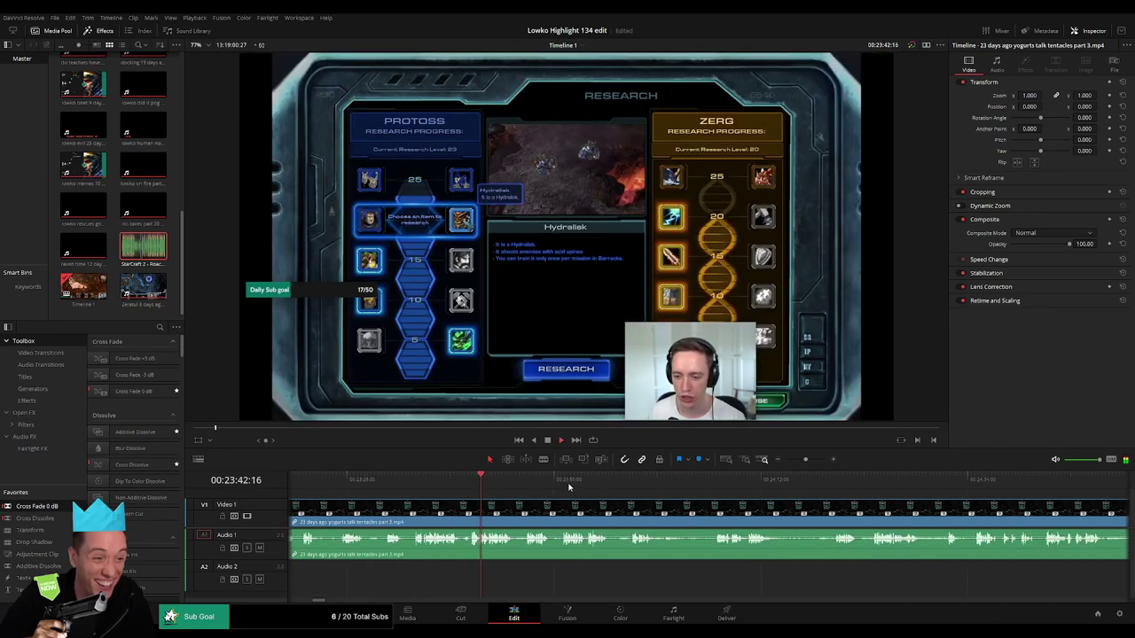
pyautogui.moveTo(574, 488); pyautogui.dragTo(760, 492)
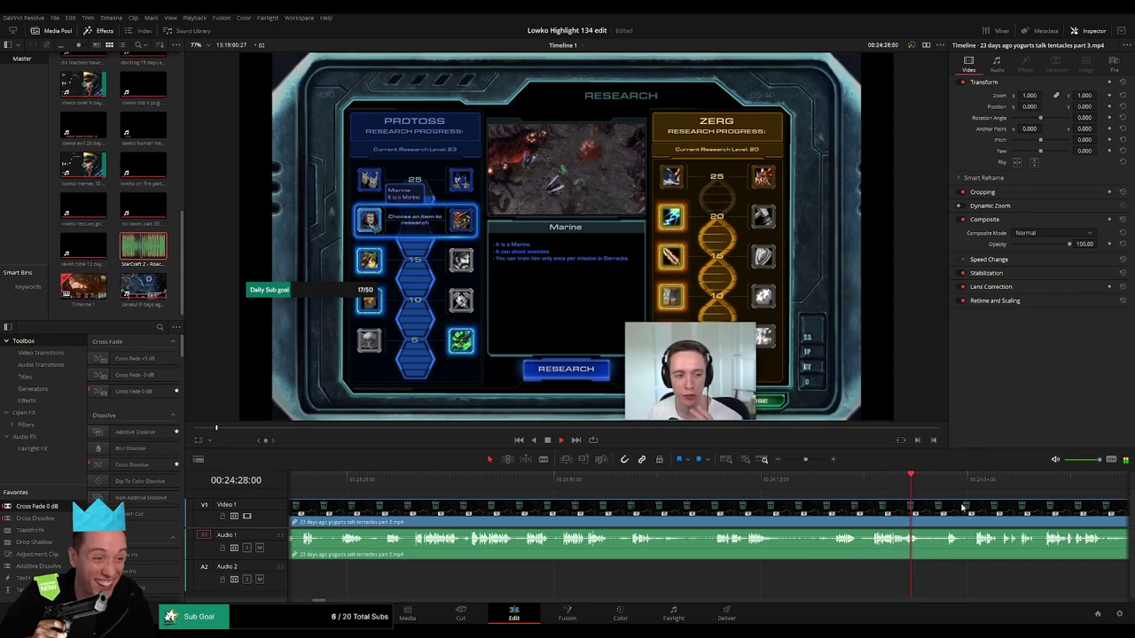
pyautogui.moveTo(963, 508); pyautogui.dragTo(663, 485)
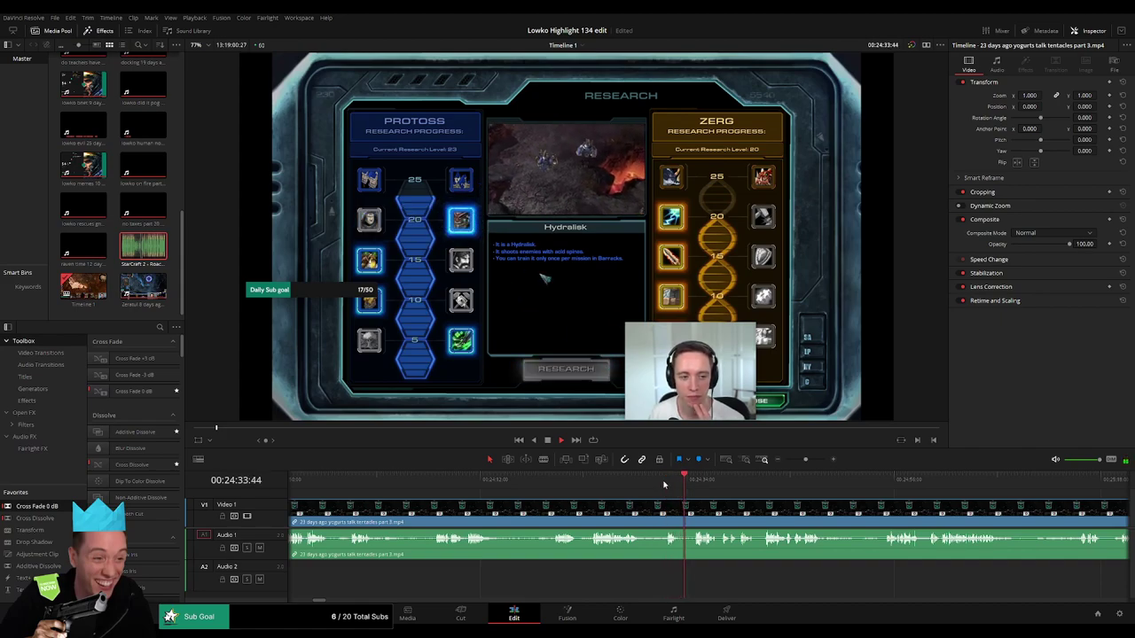
# - Review the artifact scene, A Sinister Turn loading screen and mission intro from about 24:56 to 26:10
pyautogui.click(887, 483)
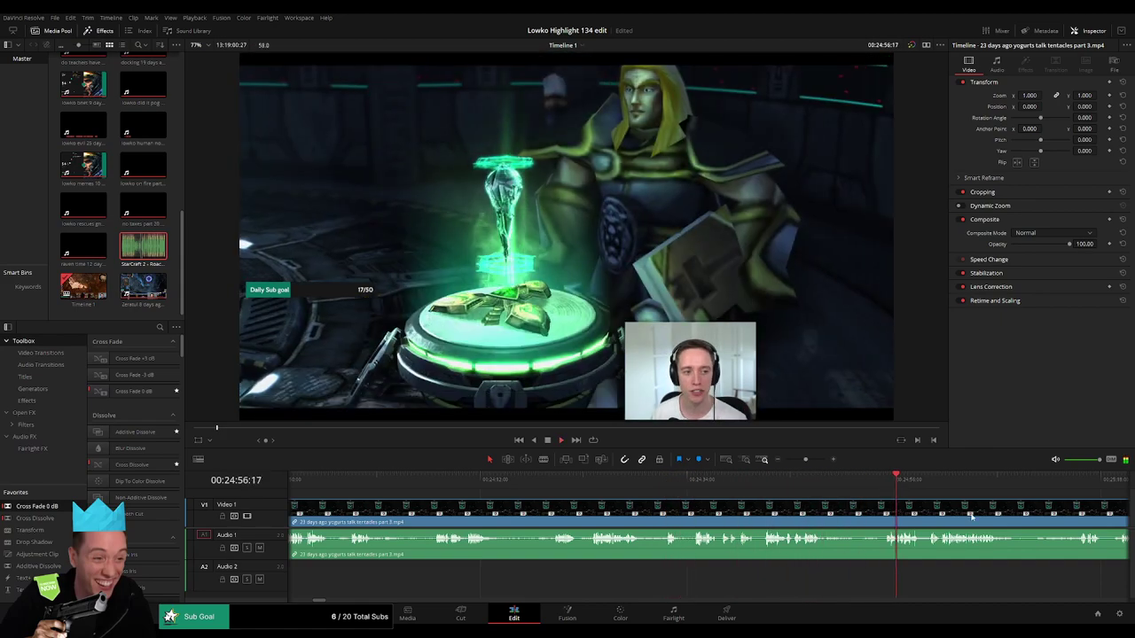
pyautogui.moveTo(969, 505); pyautogui.dragTo(610, 500)
pyautogui.click(894, 479)
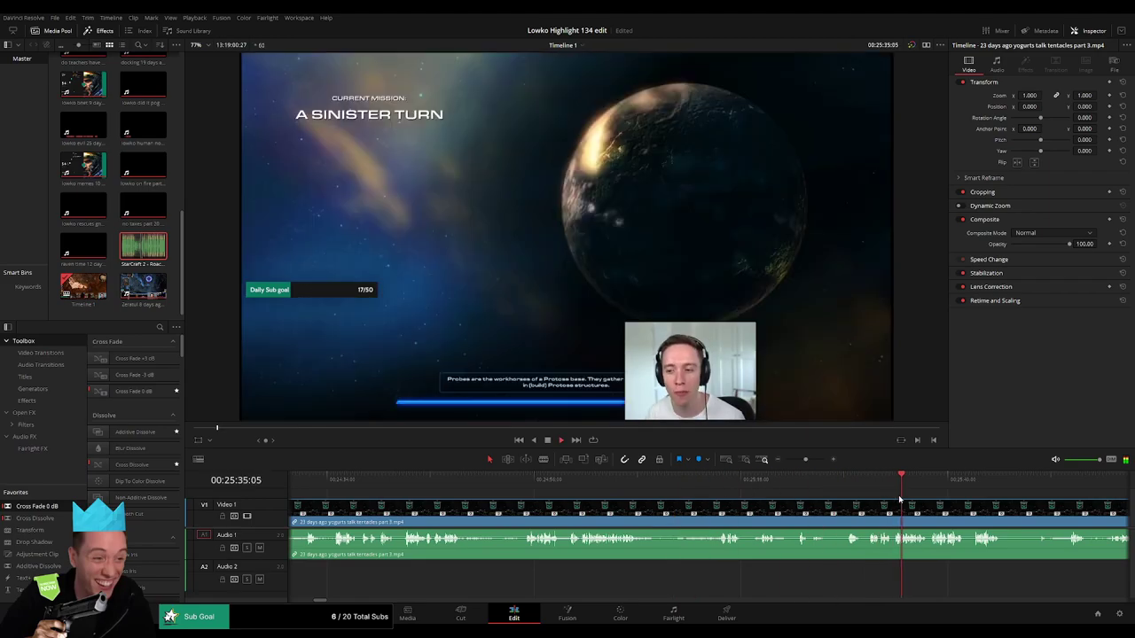
pyautogui.moveTo(960, 516); pyautogui.dragTo(540, 505)
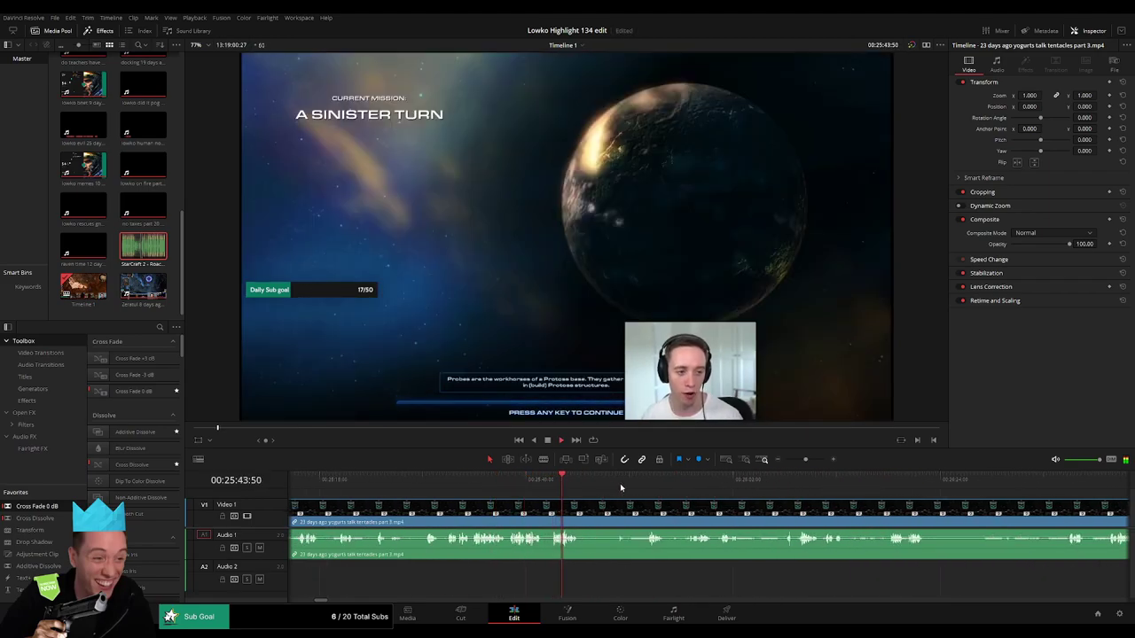
pyautogui.moveTo(652, 488); pyautogui.dragTo(724, 487)
pyautogui.click(806, 484)
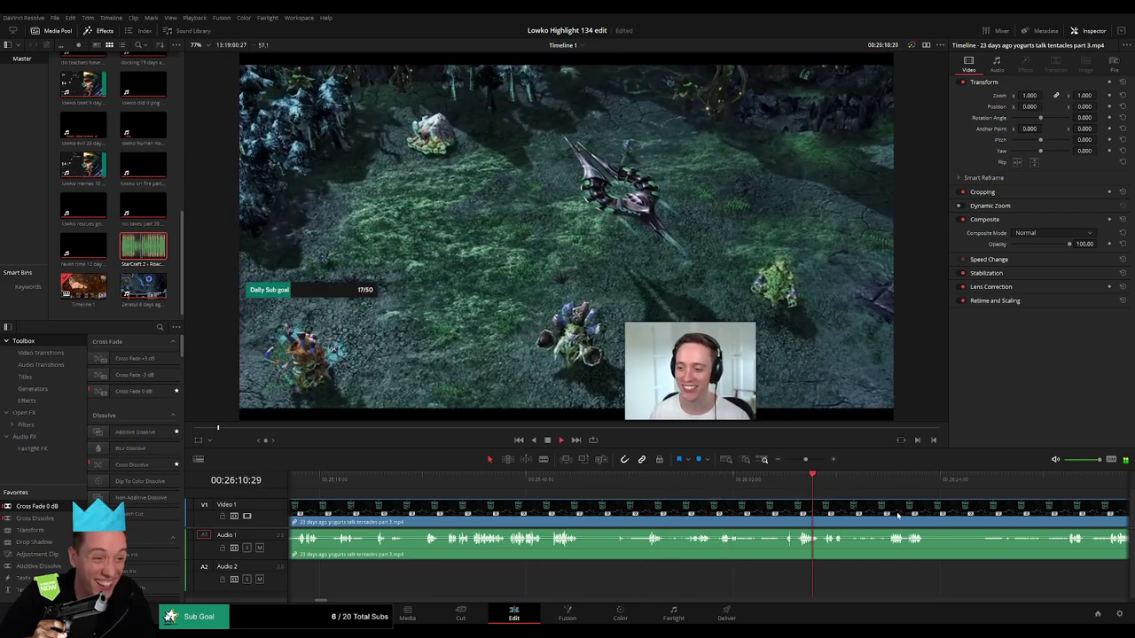
# - Review the early A Sinister Turn mission gameplay from about 26:10 to 30:08 for moments worth keeping
pyautogui.moveTo(898, 508); pyautogui.dragTo(585, 506)
pyautogui.click(808, 485)
pyautogui.click(892, 486)
pyautogui.moveTo(1041, 502); pyautogui.dragTo(787, 484)
pyautogui.hscroll(5, 683, 502)
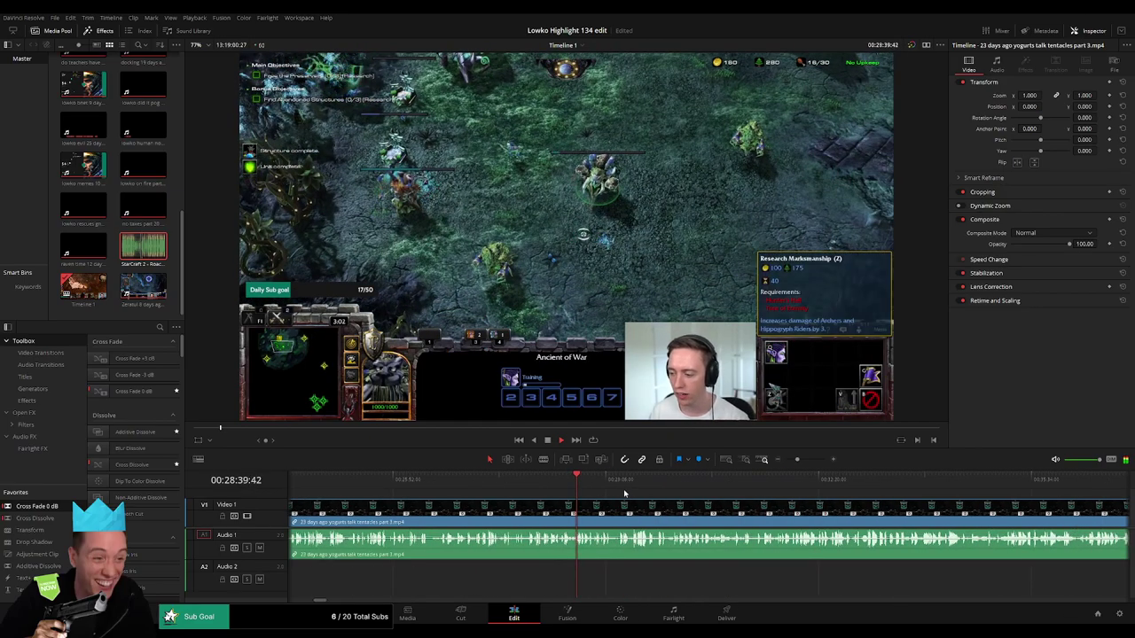
pyautogui.moveTo(624, 493); pyautogui.dragTo(632, 486)
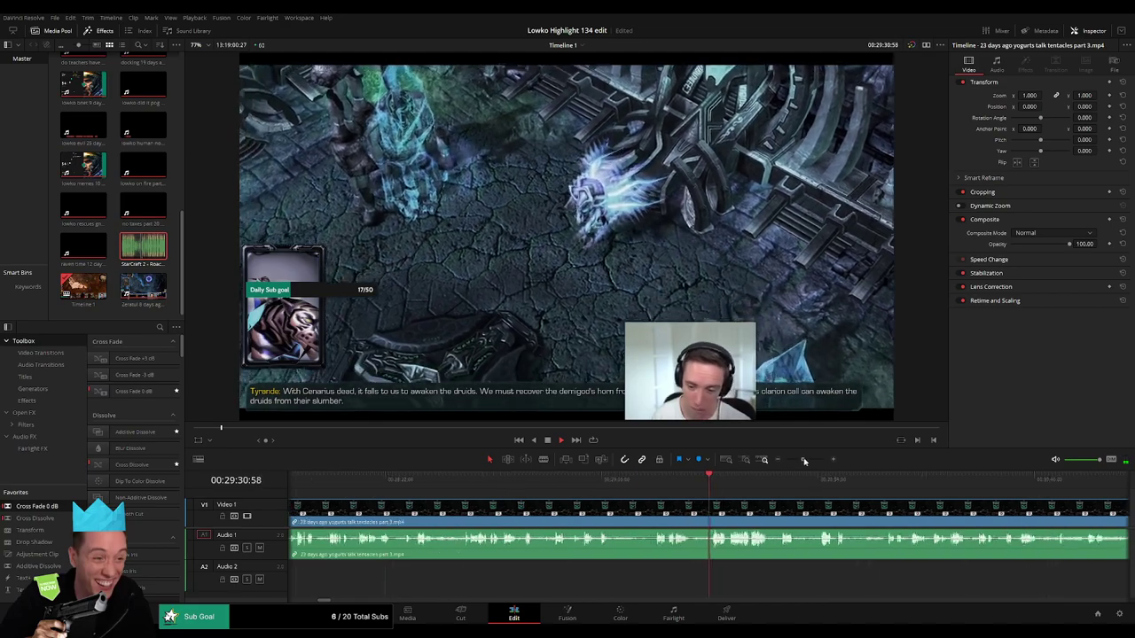
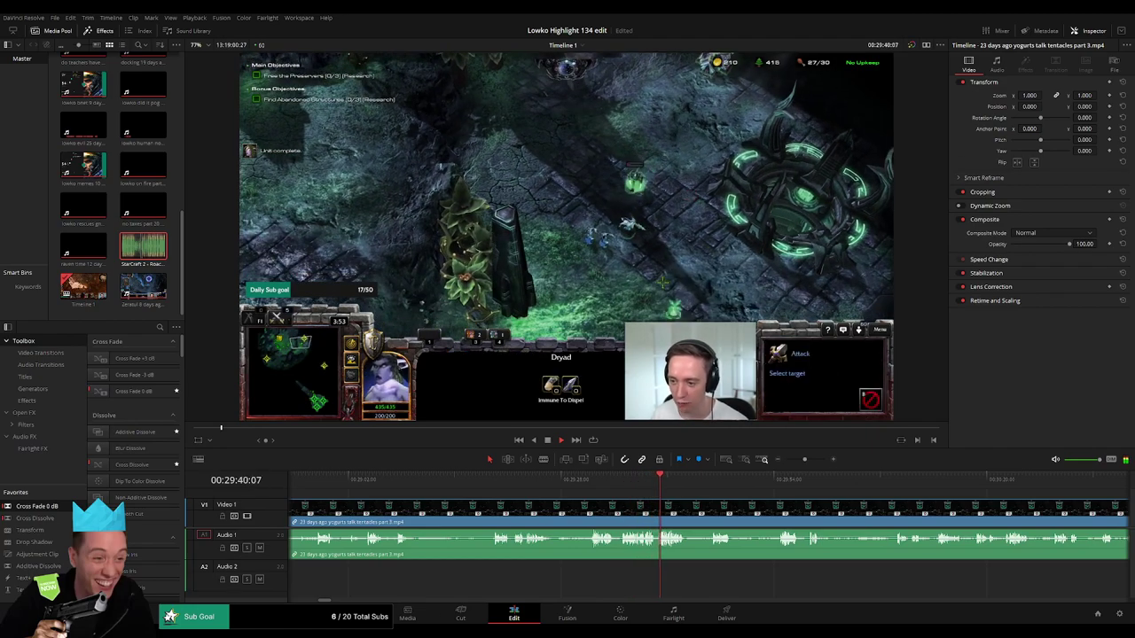
pyautogui.click(562, 486)
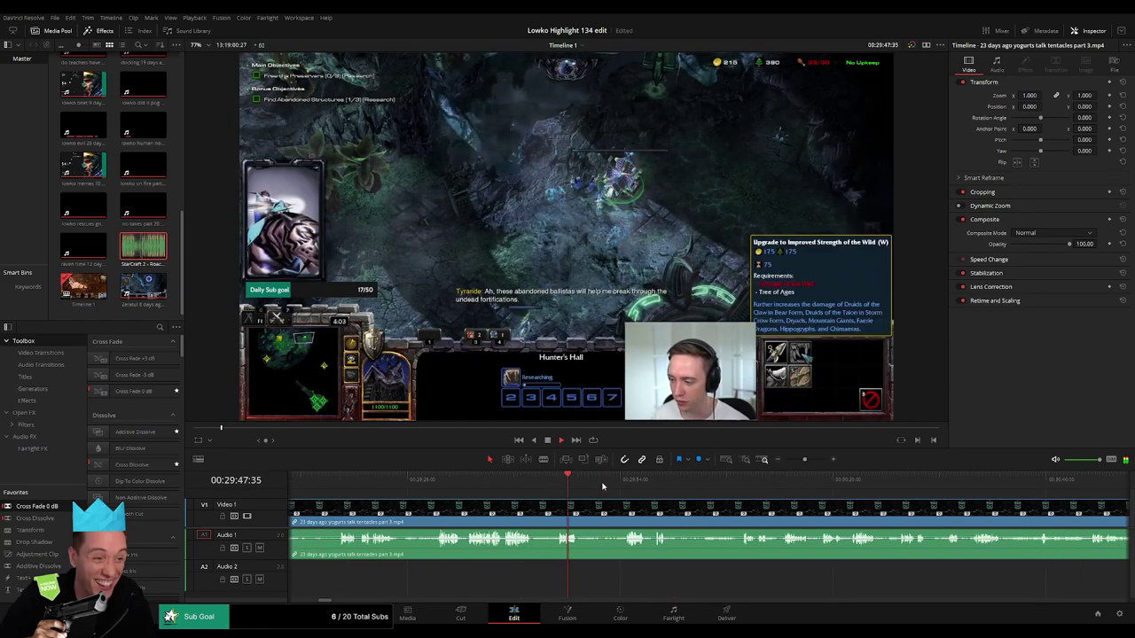
pyautogui.press('space')
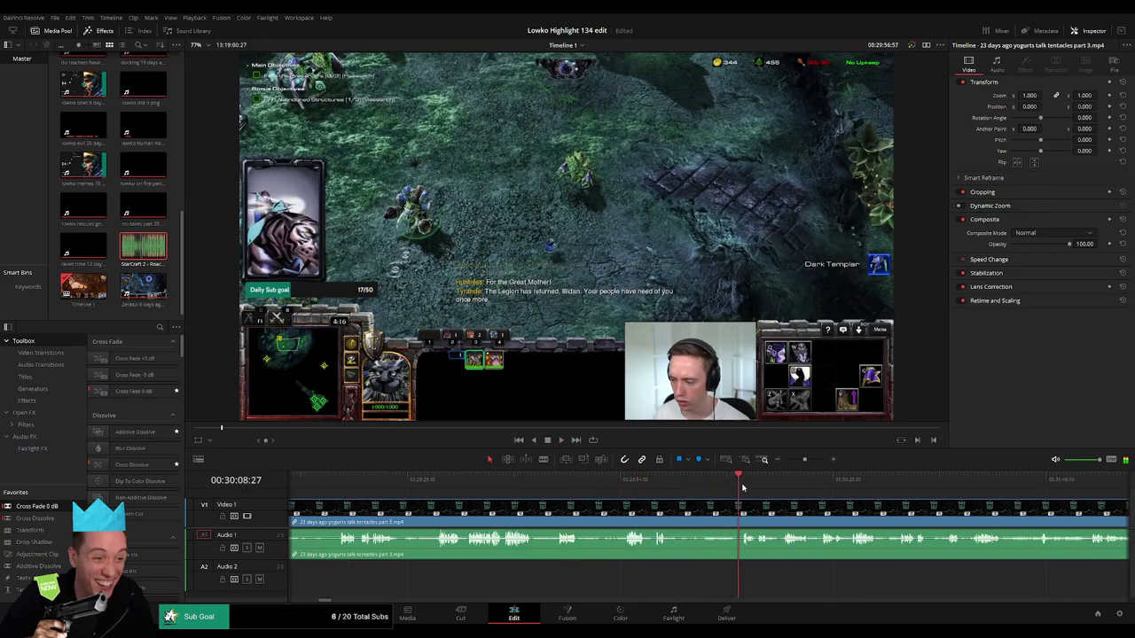
# - Review the A Sinister Turn base-building and defence gameplay from about 30:25 to 32:07 for commentary to keep
pyautogui.click(589, 487)
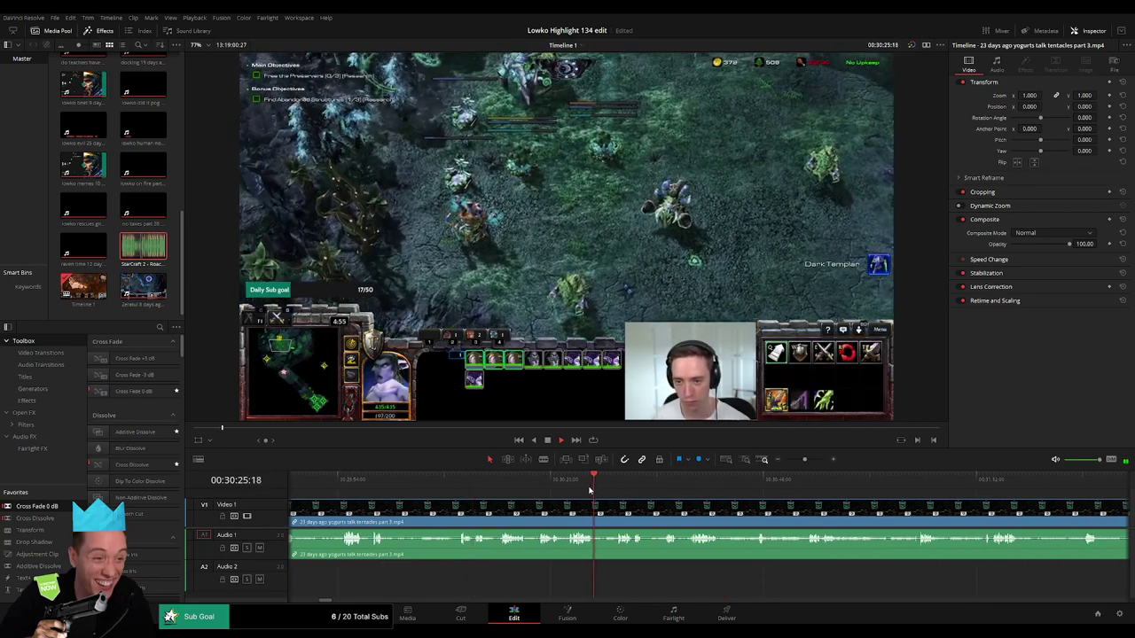
pyautogui.click(811, 488)
pyautogui.hscroll(4, 588, 504)
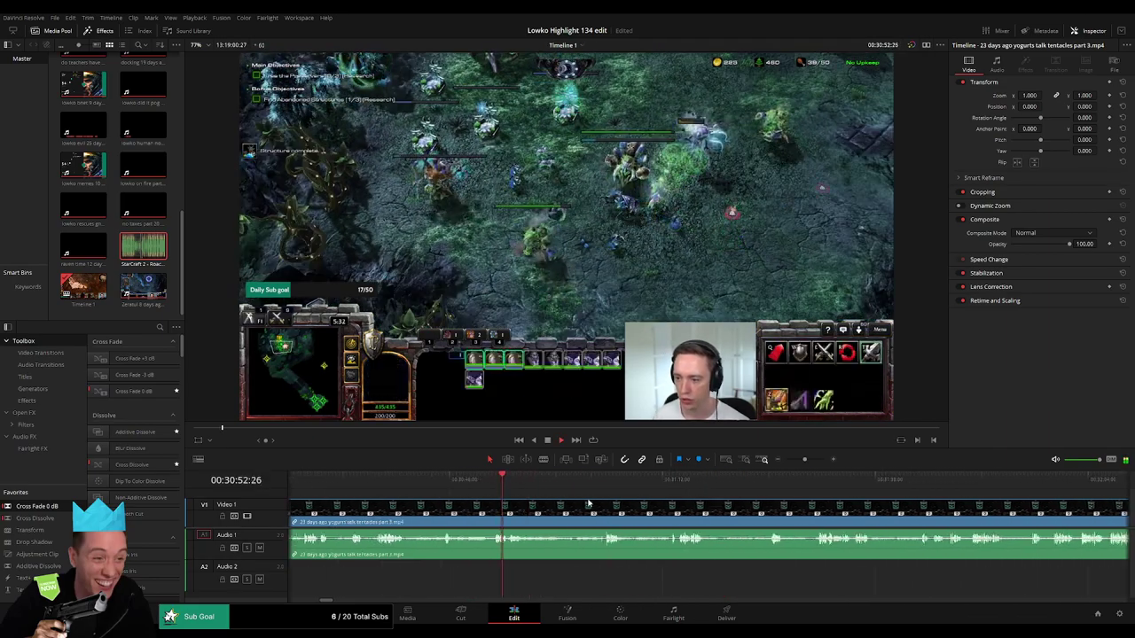
pyautogui.click(597, 484)
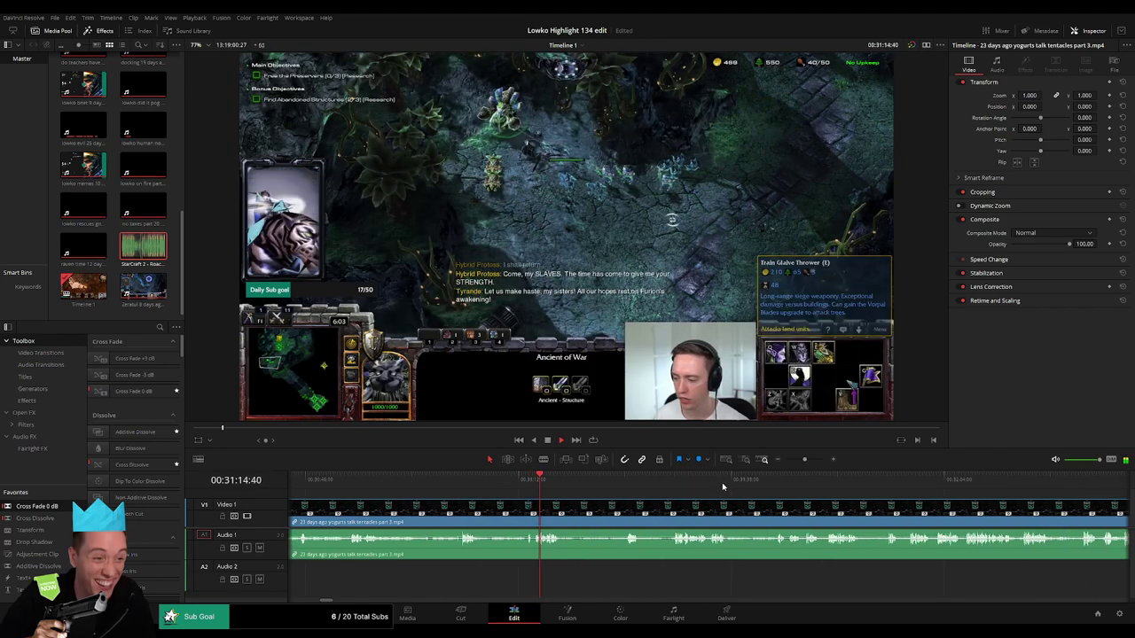
pyautogui.click(682, 483)
pyautogui.hscroll(3, 780, 502)
pyautogui.click(592, 484)
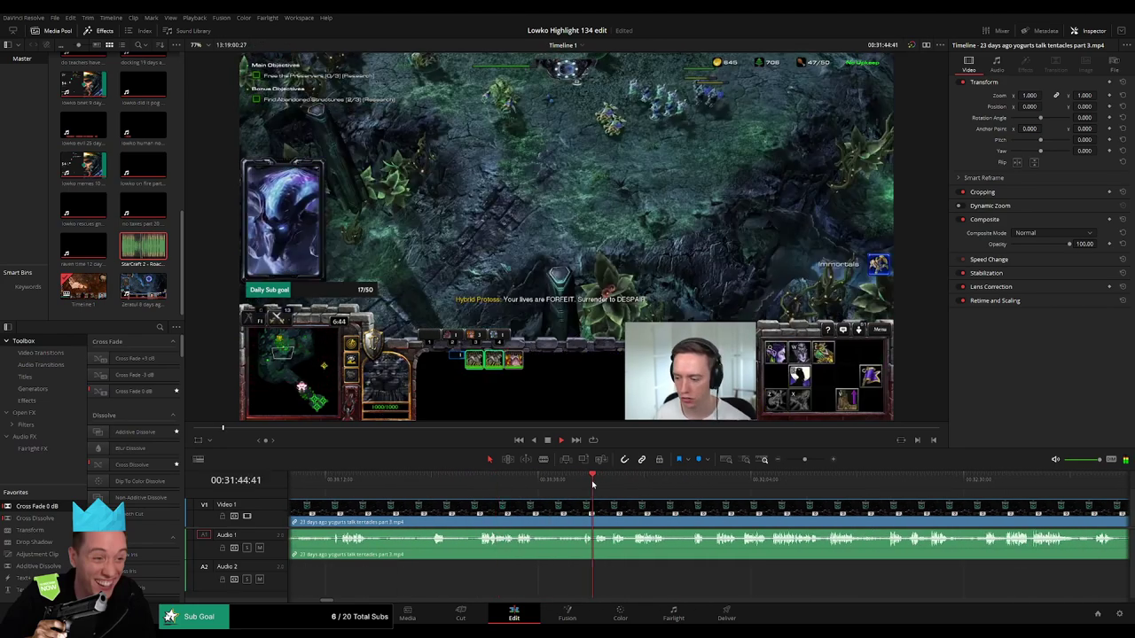
pyautogui.click(707, 482)
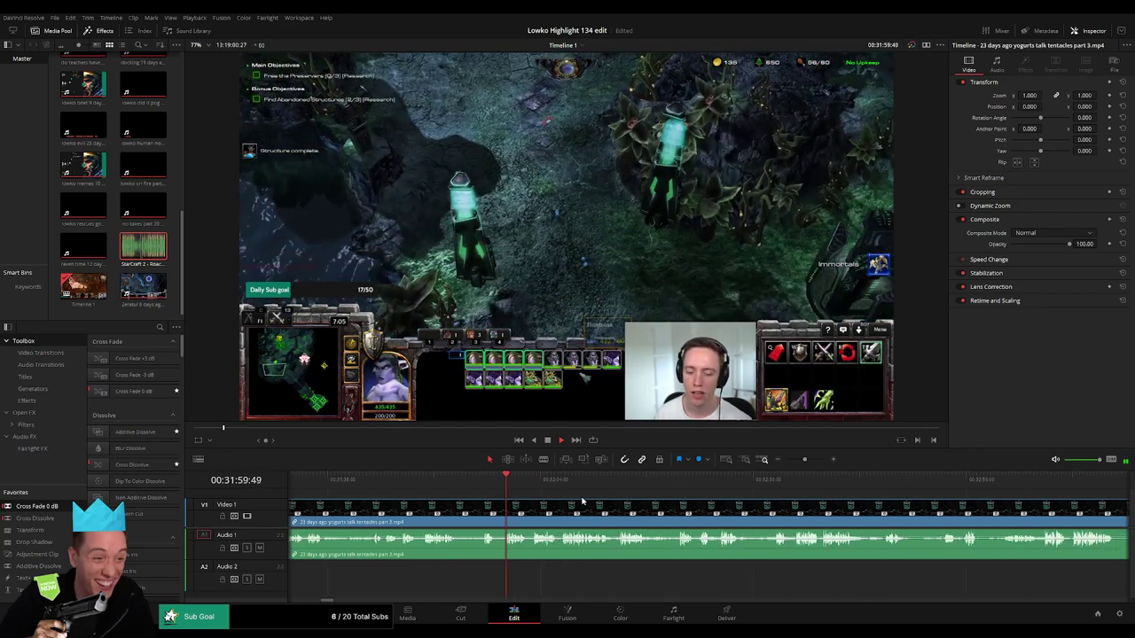
pyautogui.moveTo(562, 481); pyautogui.dragTo(566, 481)
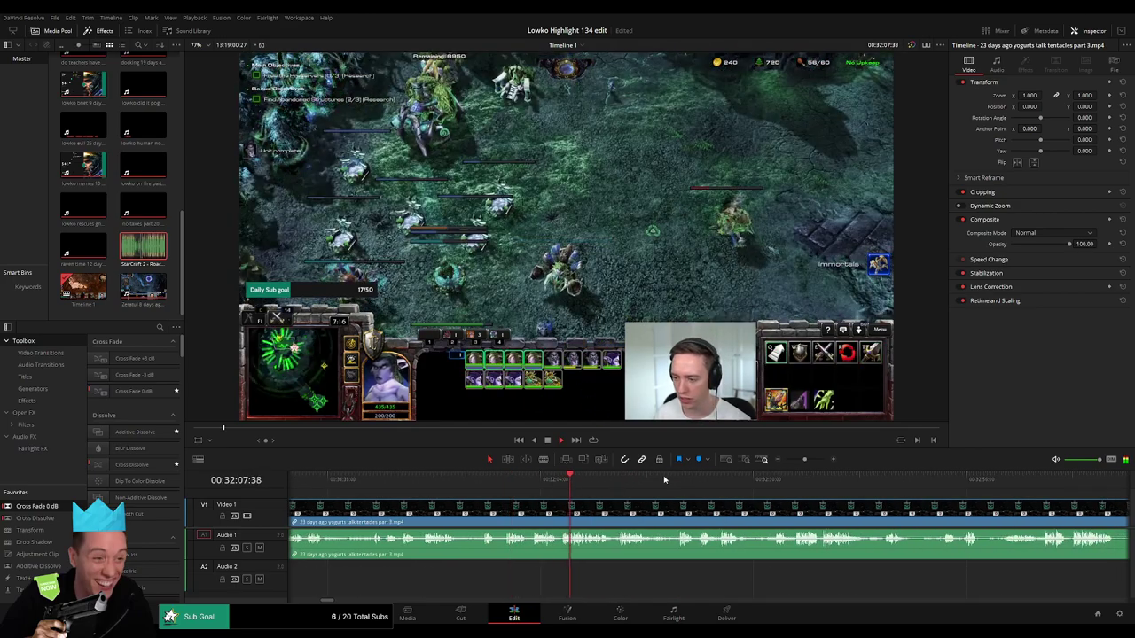
pyautogui.click(768, 480)
# - Review the A Sinister Turn gameplay from about 33:05 to 34:20, including the hybrid fight, for footage to keep or cut
pyautogui.moveTo(836, 506); pyautogui.dragTo(784, 479)
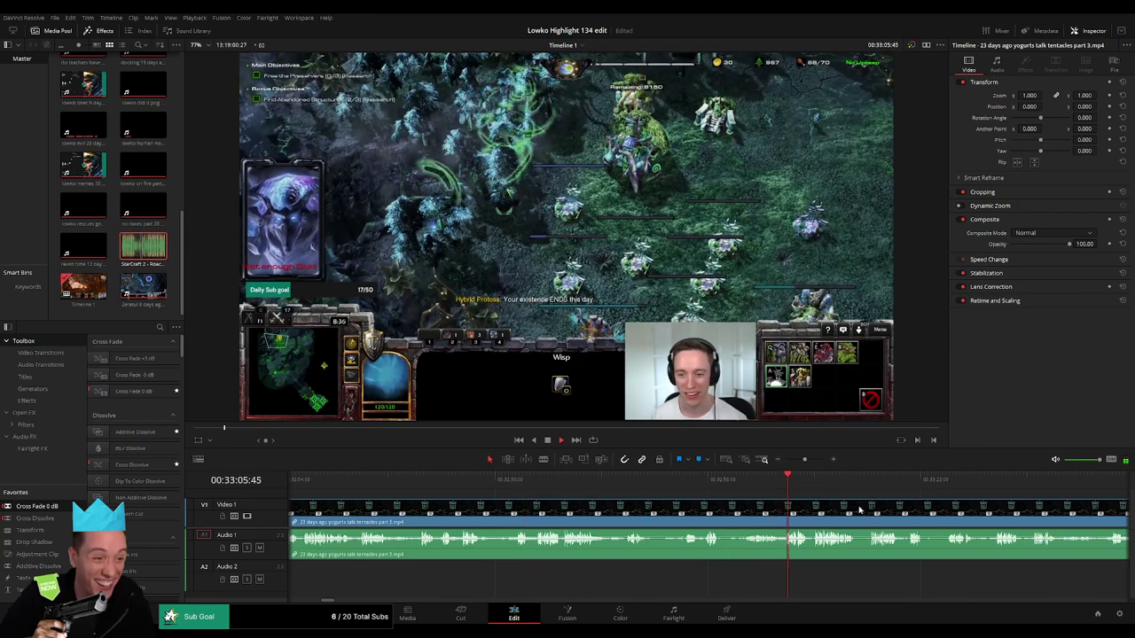
pyautogui.moveTo(859, 510); pyautogui.dragTo(567, 498)
pyautogui.click(543, 482)
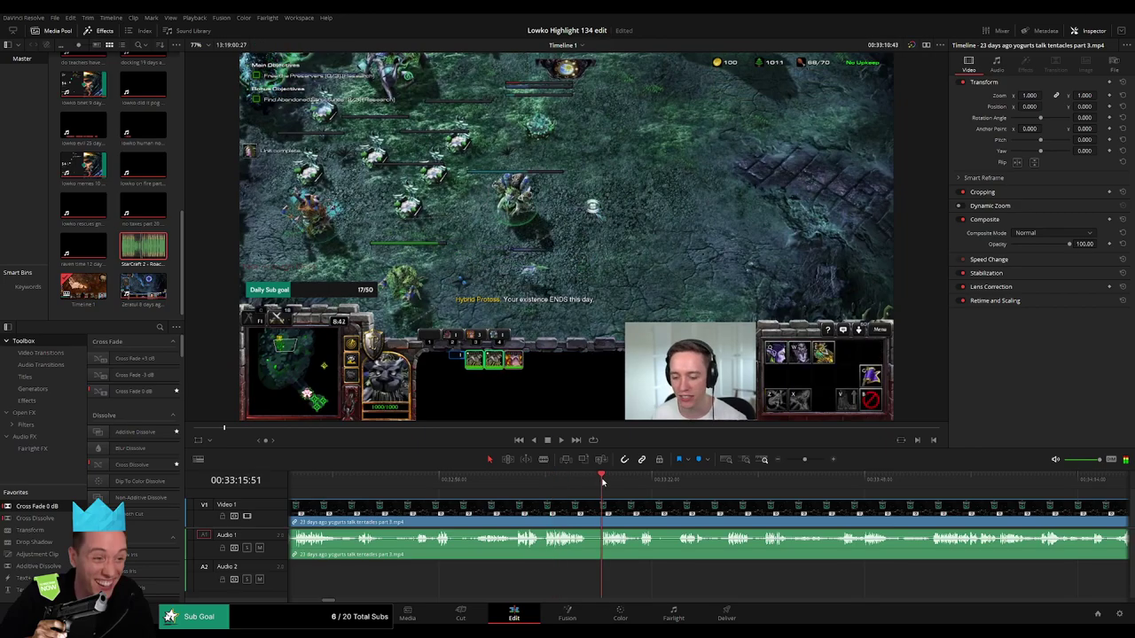
pyautogui.moveTo(808, 484); pyautogui.dragTo(844, 484)
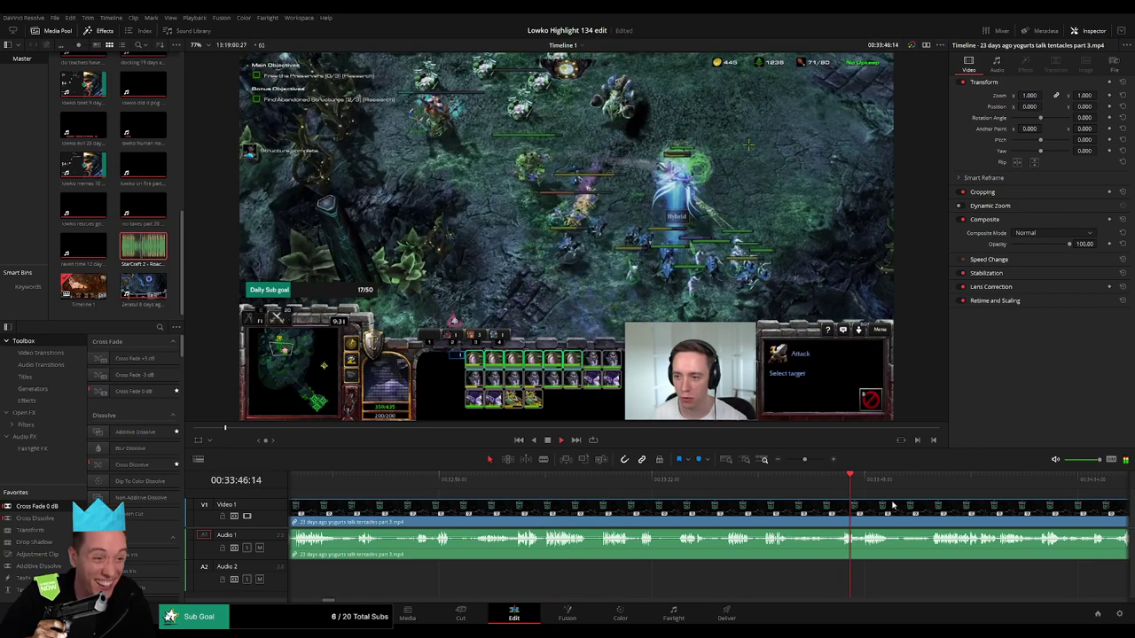
pyautogui.moveTo(918, 502); pyautogui.dragTo(590, 484)
pyautogui.click(608, 484)
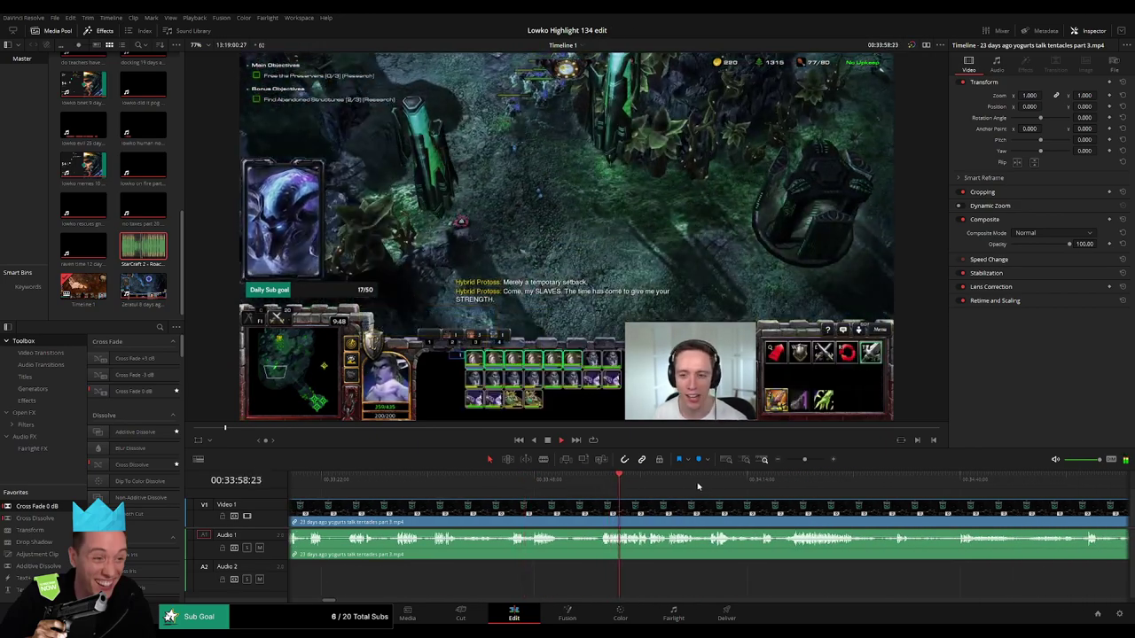
pyautogui.moveTo(768, 481); pyautogui.dragTo(791, 480)
pyautogui.moveTo(889, 508); pyautogui.dragTo(583, 493)
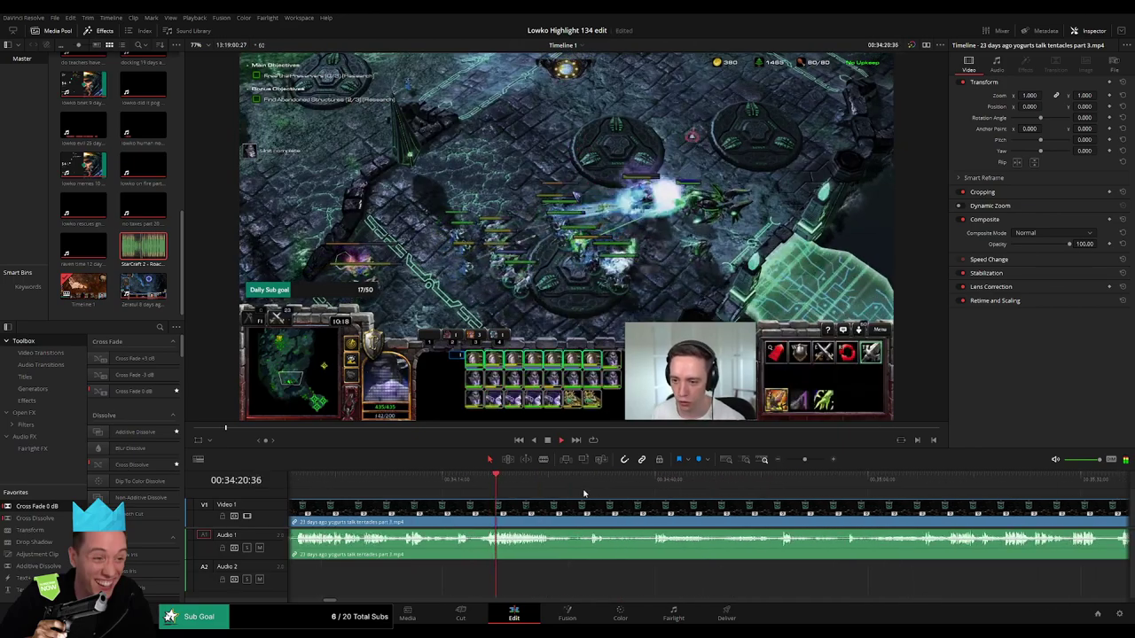
# - Review the attack on the Zhakul Guardians from about 35:12 to 35:36, replaying the streamer's reaction near 35:21
pyautogui.click(676, 480)
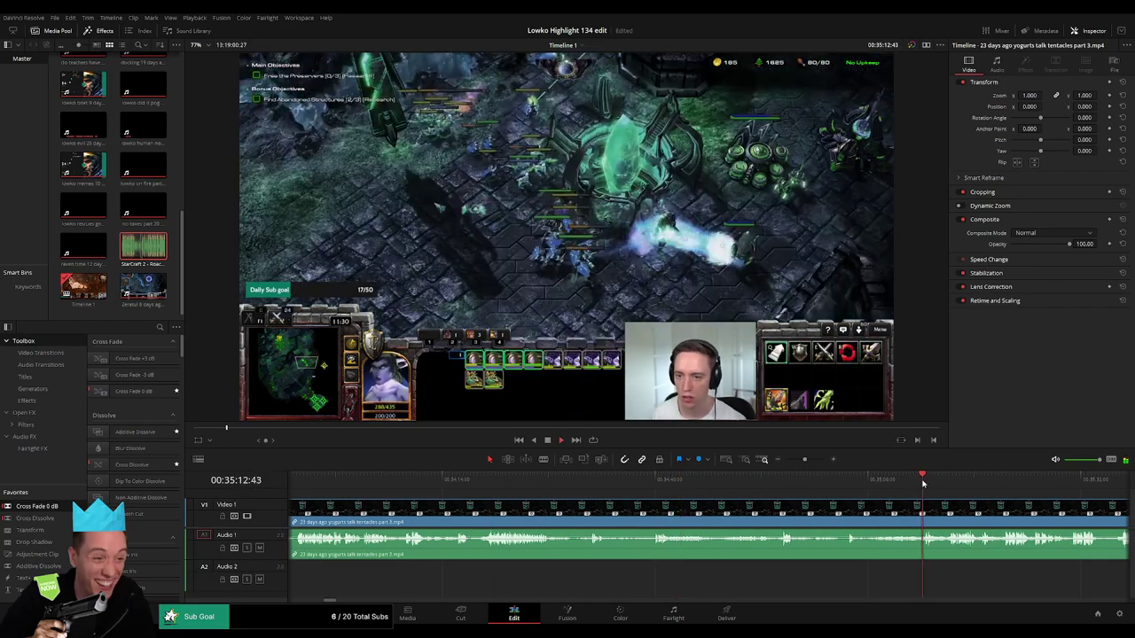
pyautogui.click(922, 482)
pyautogui.hscroll(3, 970, 506)
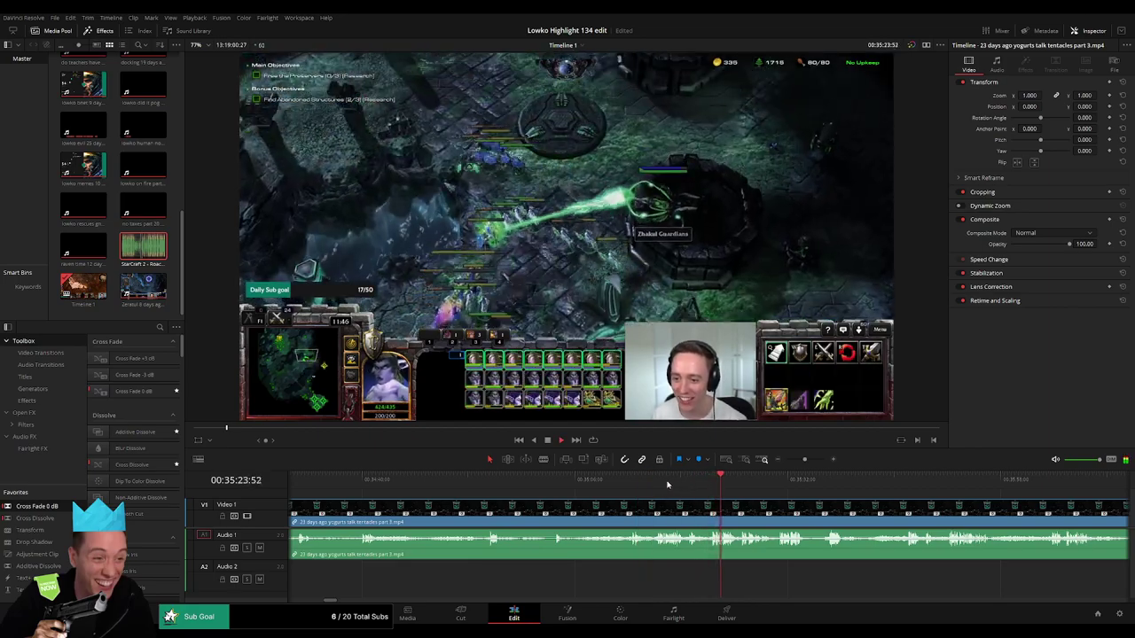
pyautogui.click(662, 483)
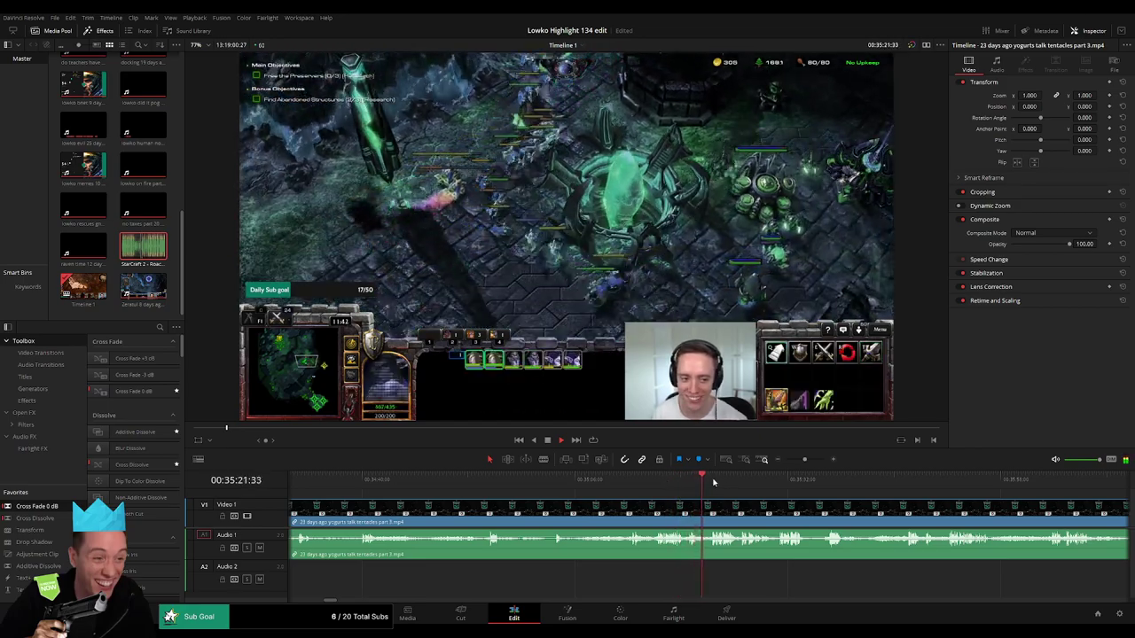
pyautogui.moveTo(828, 508); pyautogui.dragTo(618, 507)
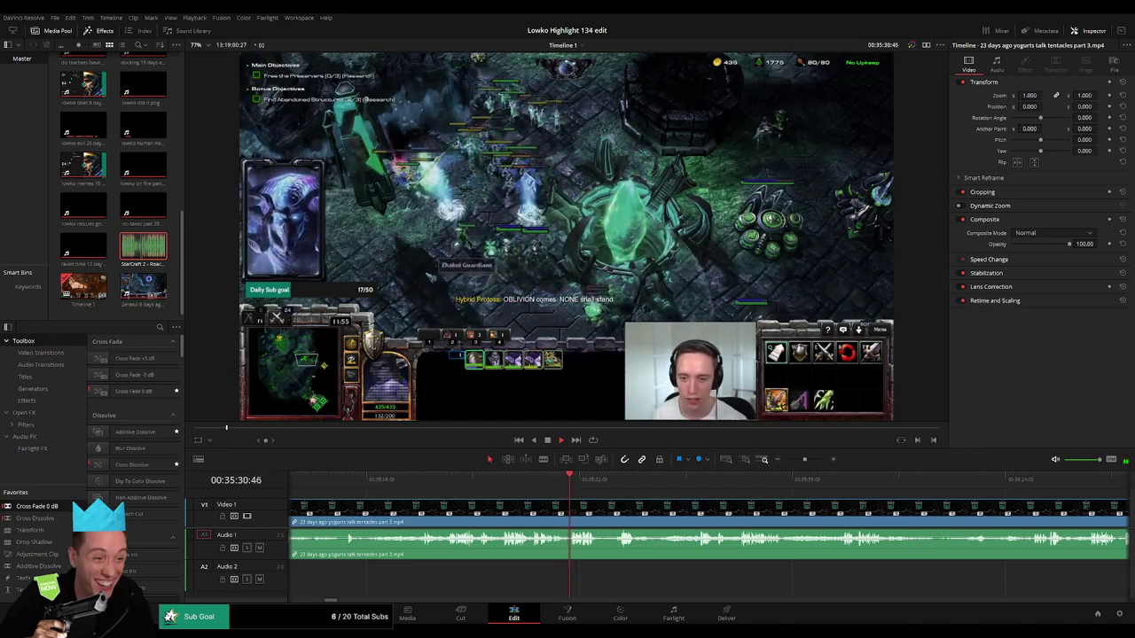
pyautogui.click(618, 482)
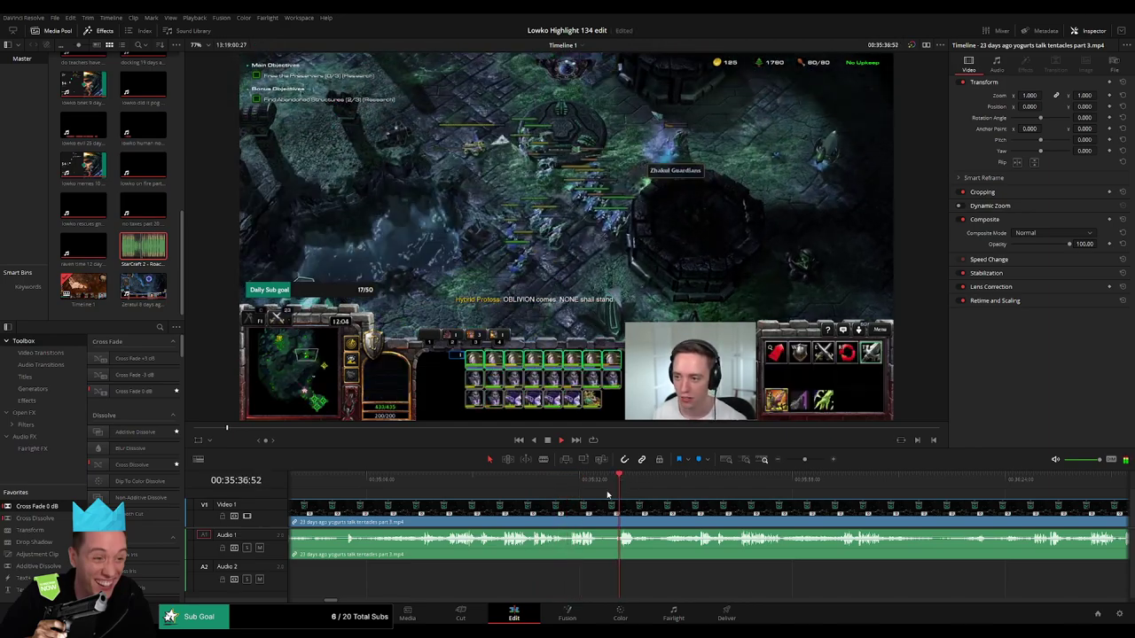
# - Review the Zhakul Guardians mission gameplay from about 35:47 to 38:51 for moments worth keeping
pyautogui.hscroll(3, 678, 492)
pyautogui.click(506, 477)
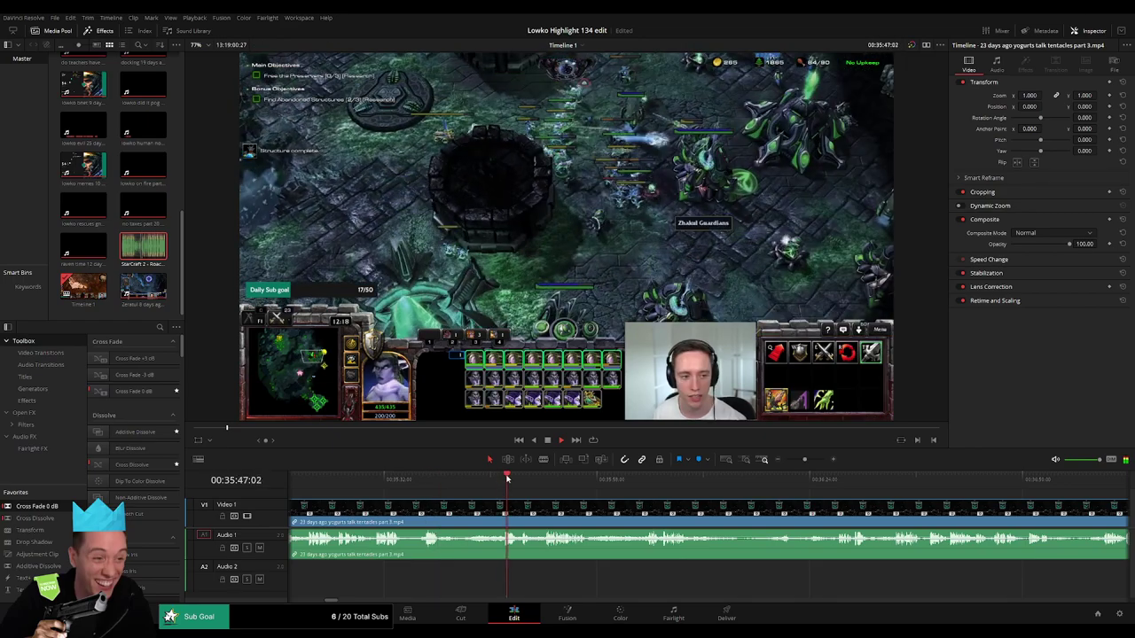
pyautogui.click(550, 478)
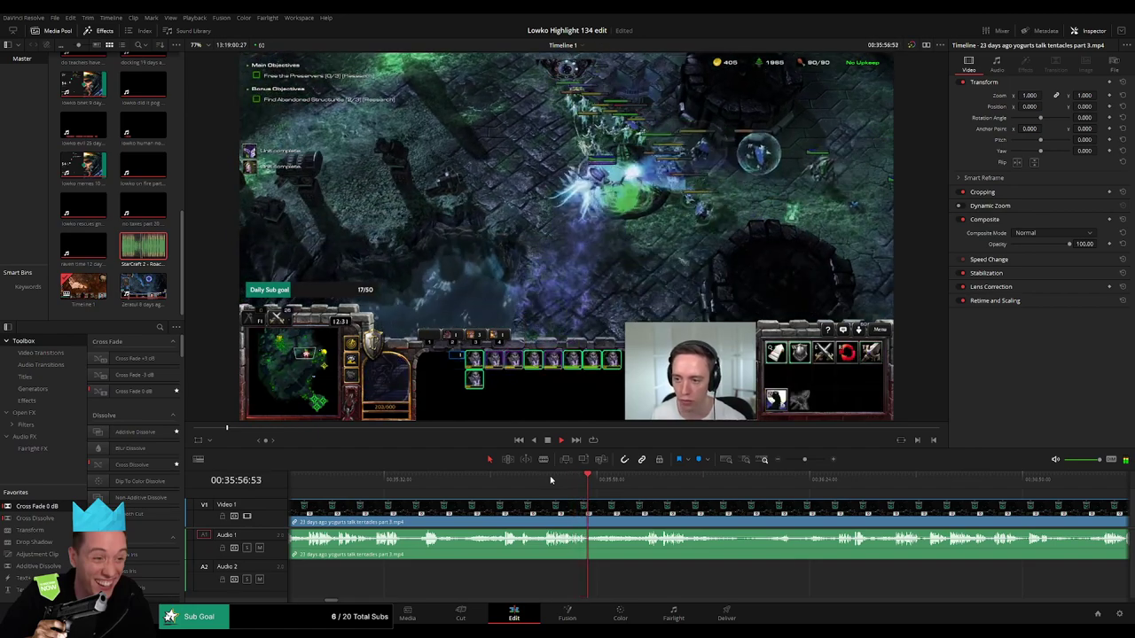
pyautogui.click(634, 484)
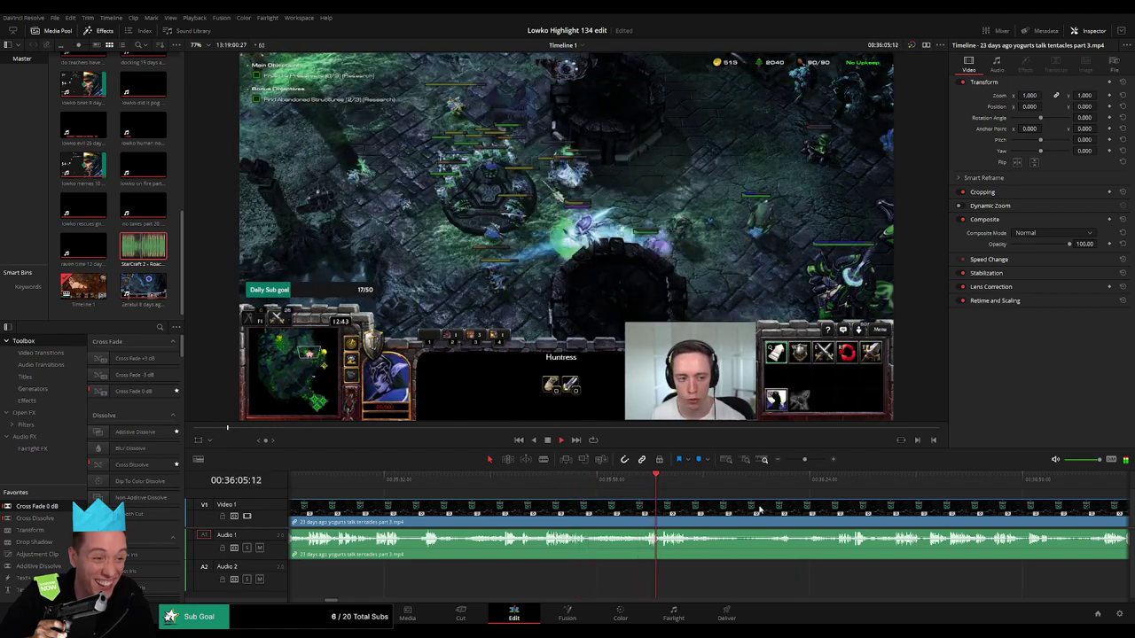
pyautogui.moveTo(789, 500); pyautogui.dragTo(610, 488)
pyautogui.click(651, 485)
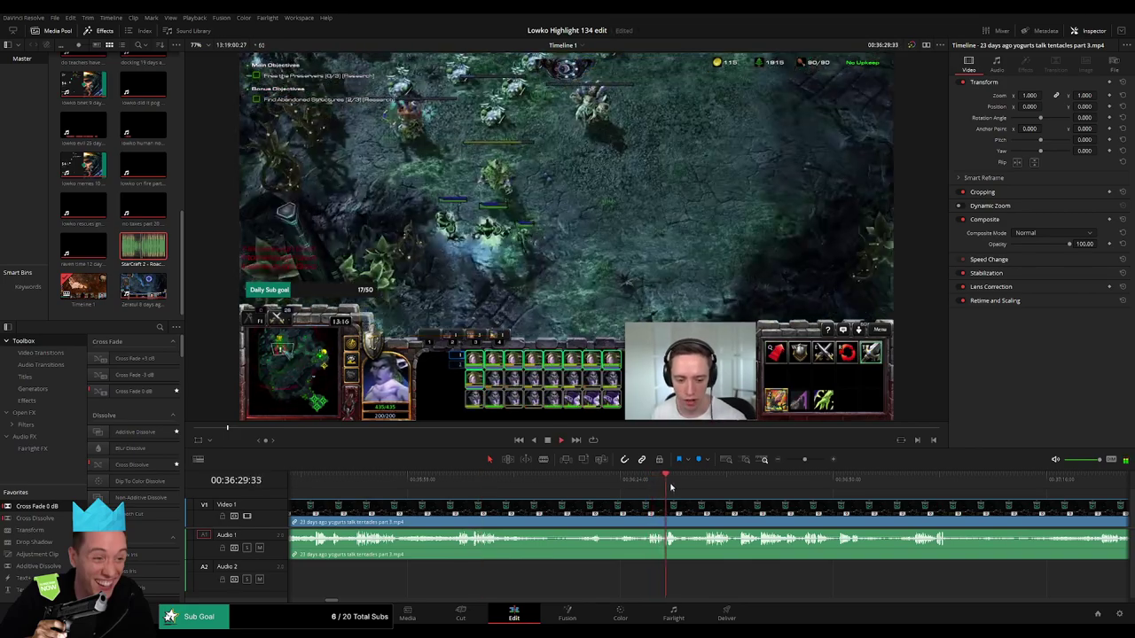
pyautogui.click(697, 485)
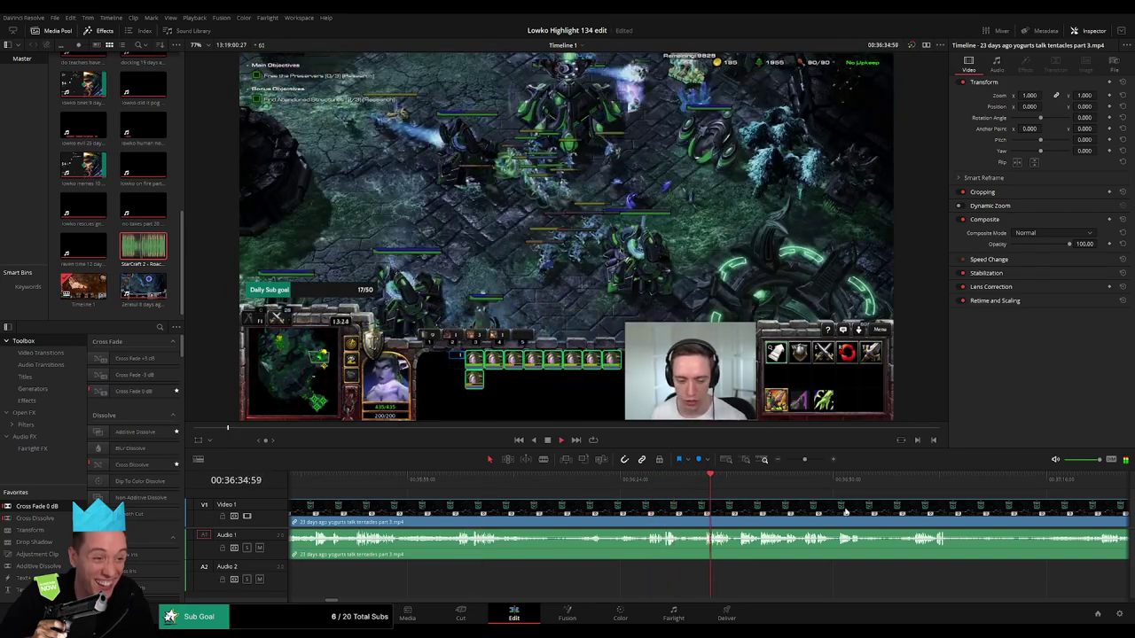
pyautogui.click(674, 483)
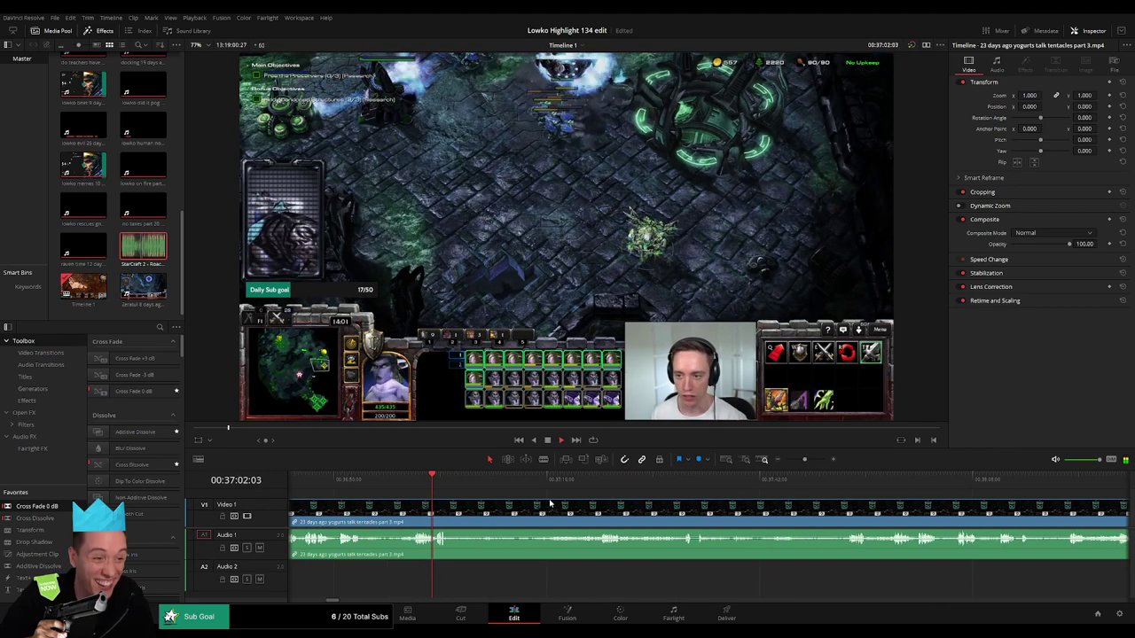
pyautogui.click(602, 482)
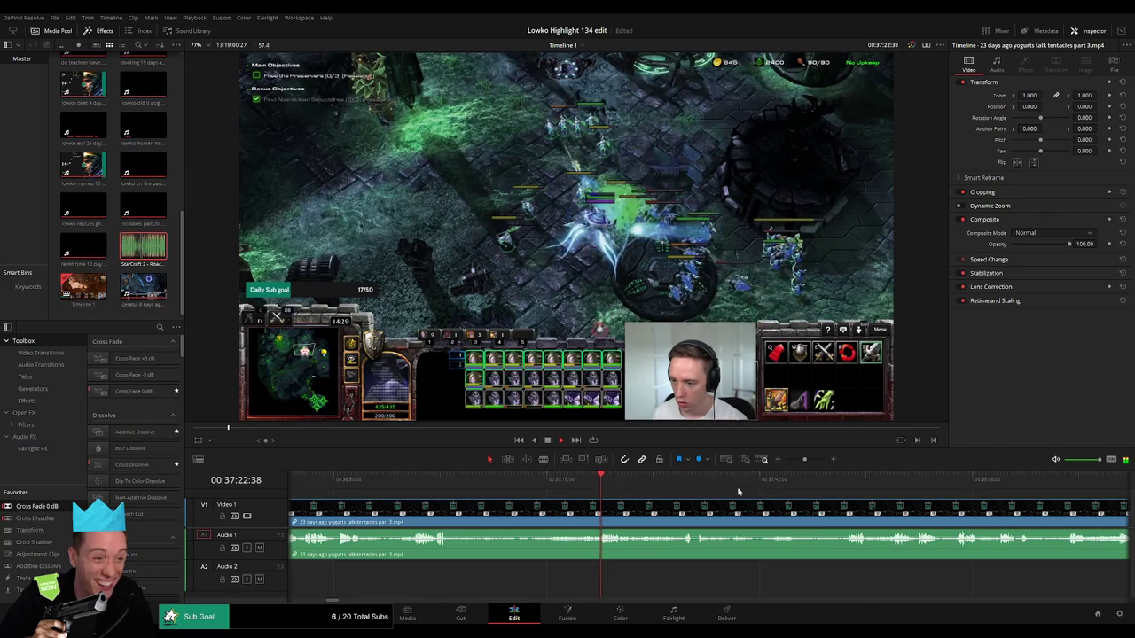
pyautogui.click(851, 483)
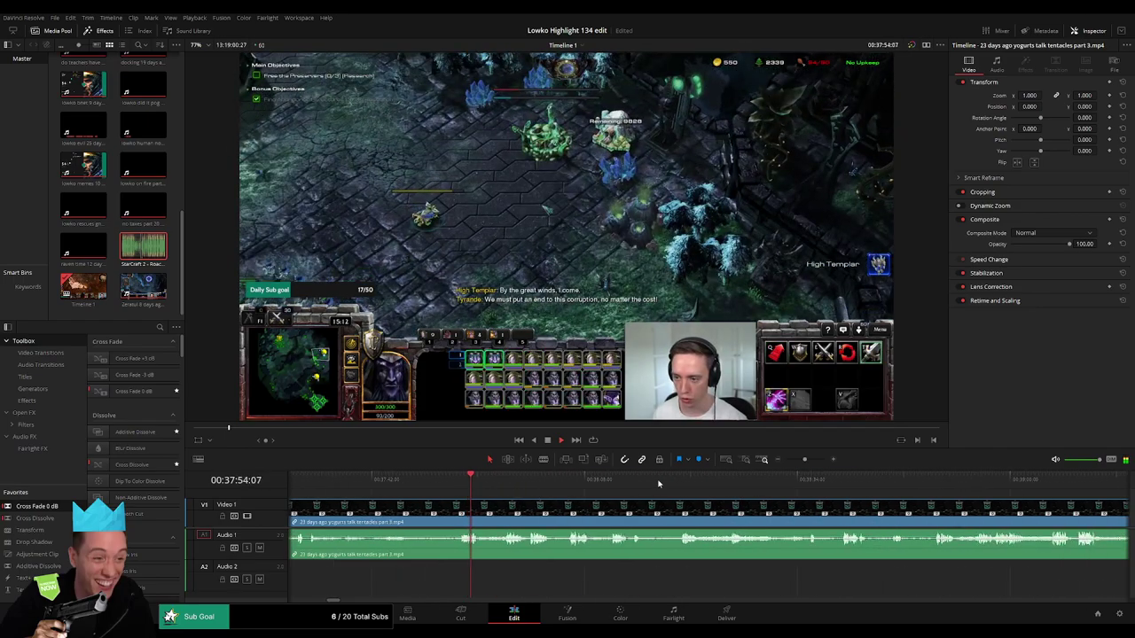
pyautogui.click(915, 483)
pyautogui.moveTo(919, 486); pyautogui.dragTo(937, 486)
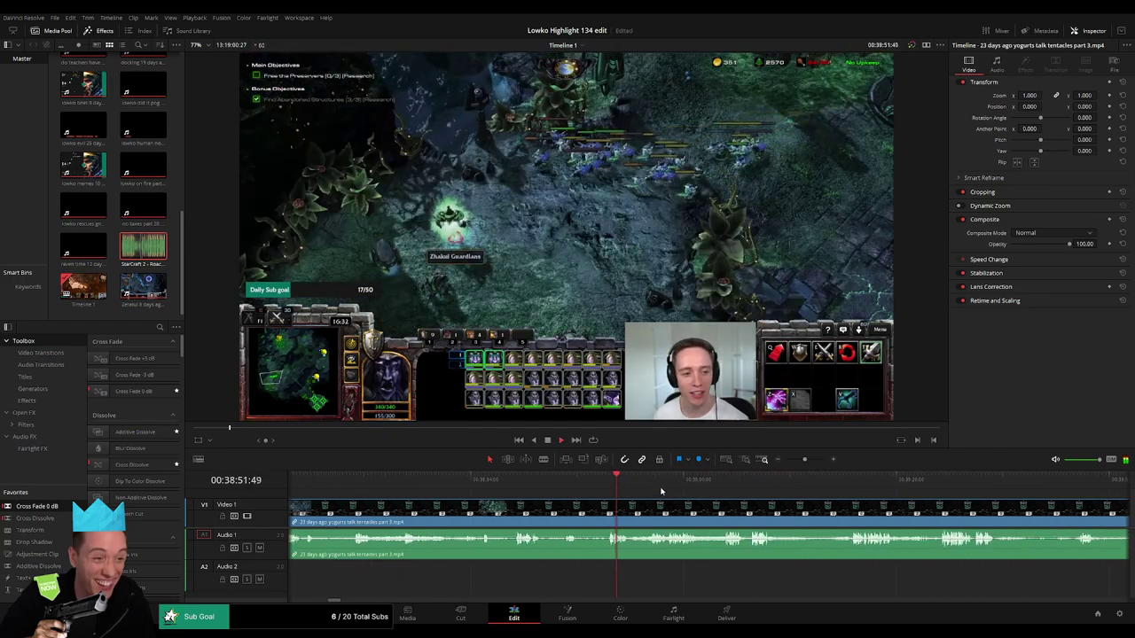
# - Ripple-delete the yogurts talk tentacles part 3 footage before about 38:50 and add Cross Fade 0 dB at the audio join with the previous clip
pyautogui.click(608, 512)
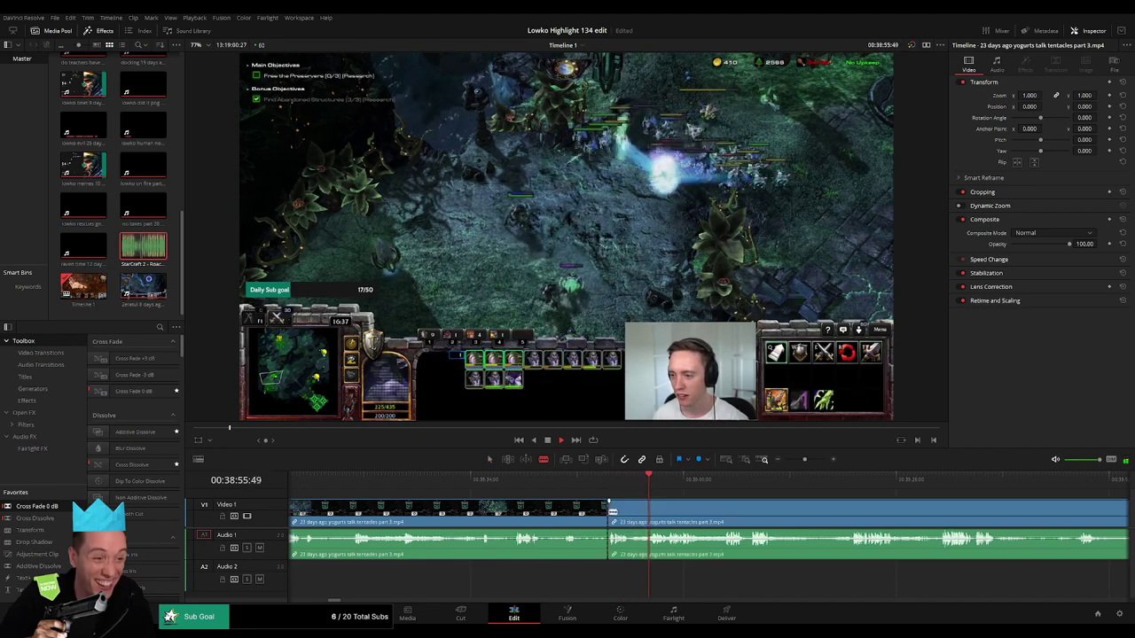
pyautogui.press('a')
pyautogui.click(580, 520)
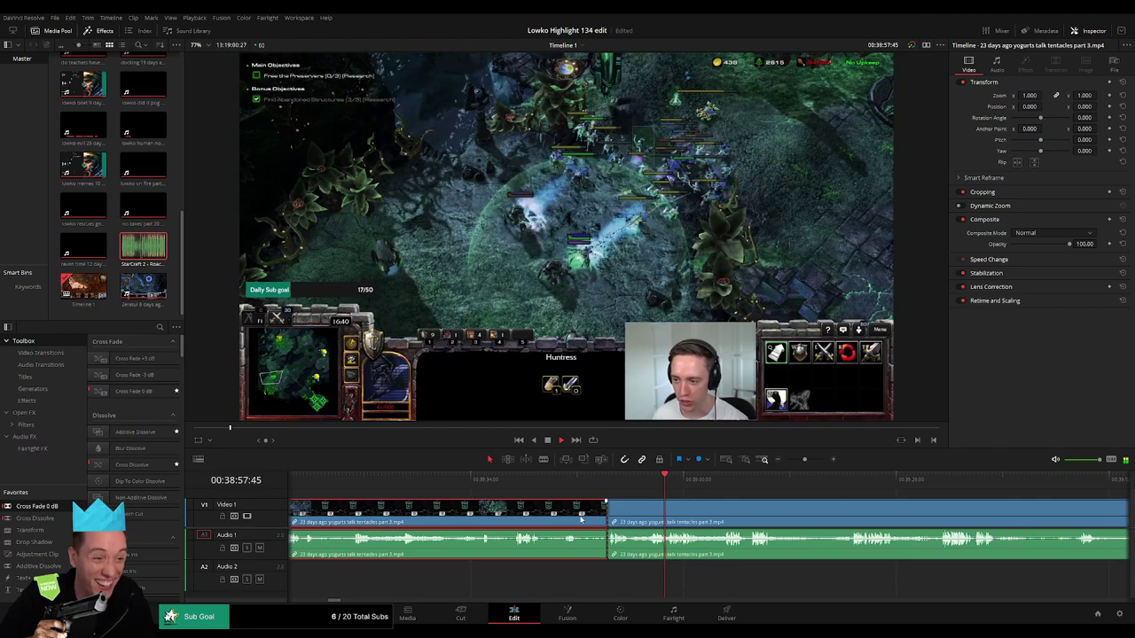
pyautogui.press('Delete')
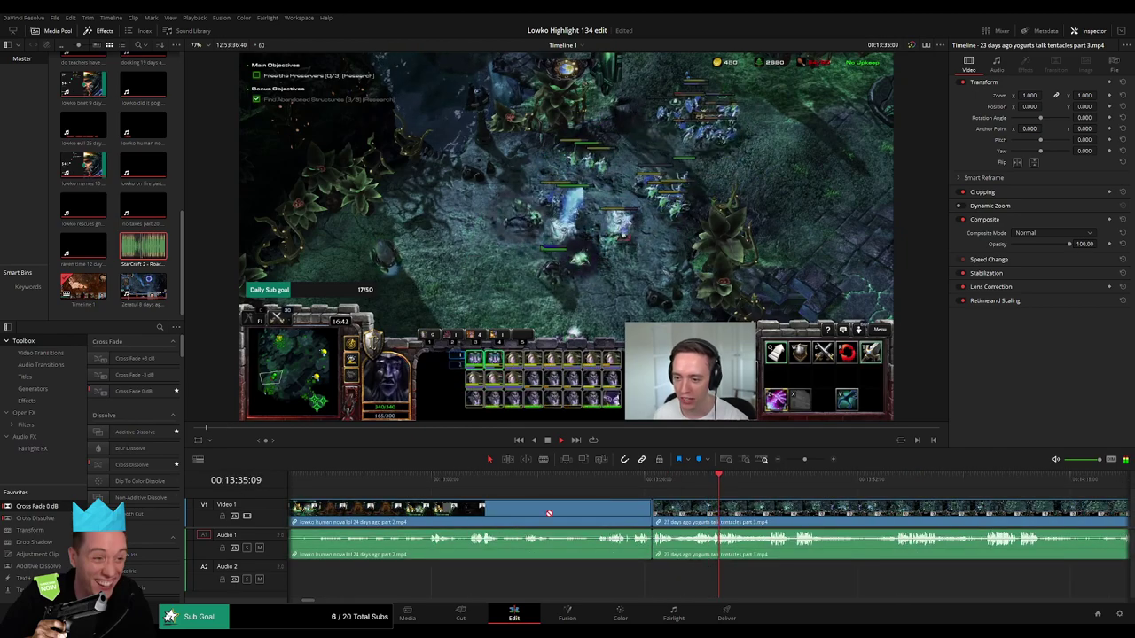
pyautogui.click(653, 540)
# - Ripple-delete the part 3 footage from about 13:47 to 13:57 and add Cross Fade 0 dB to the audio at the join
pyautogui.hscroll(3, 583, 494)
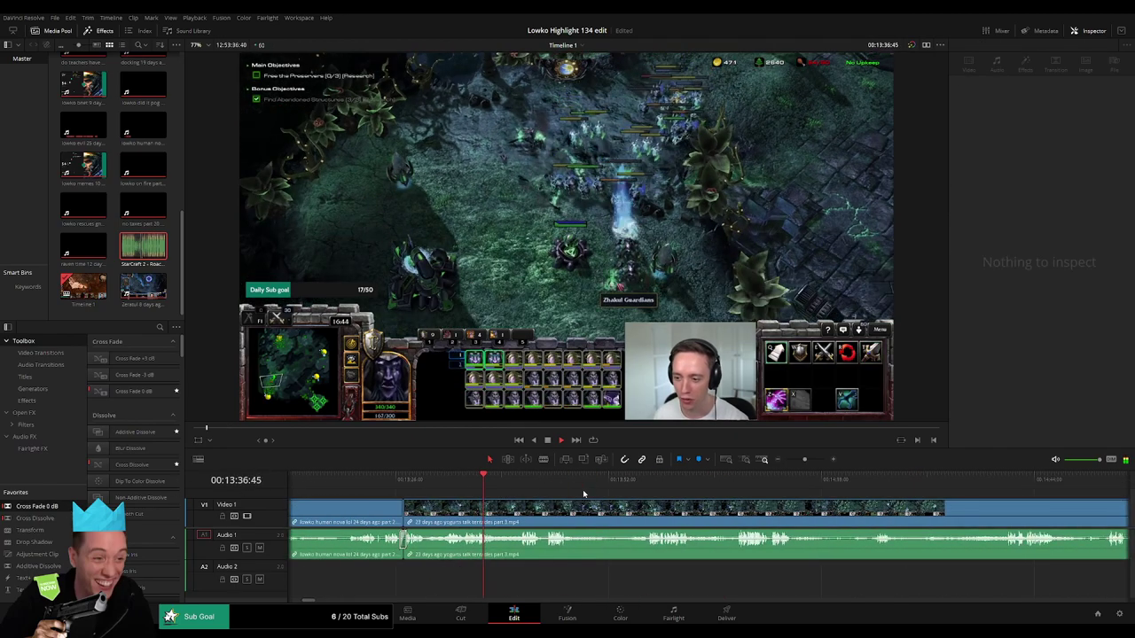
pyautogui.click(508, 505)
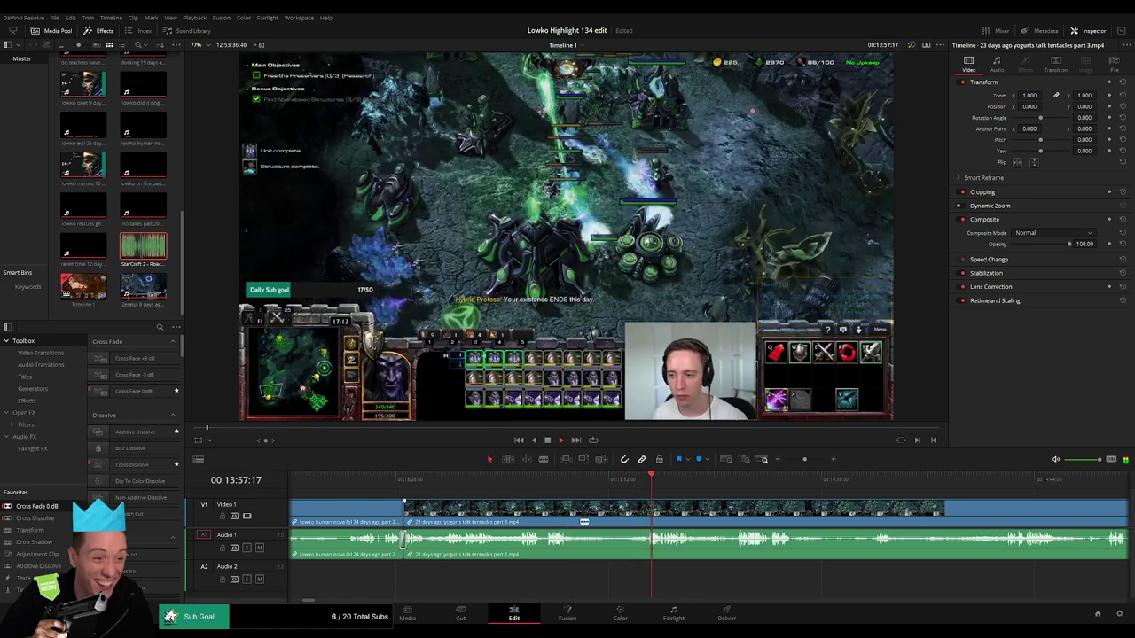
pyautogui.click(569, 516)
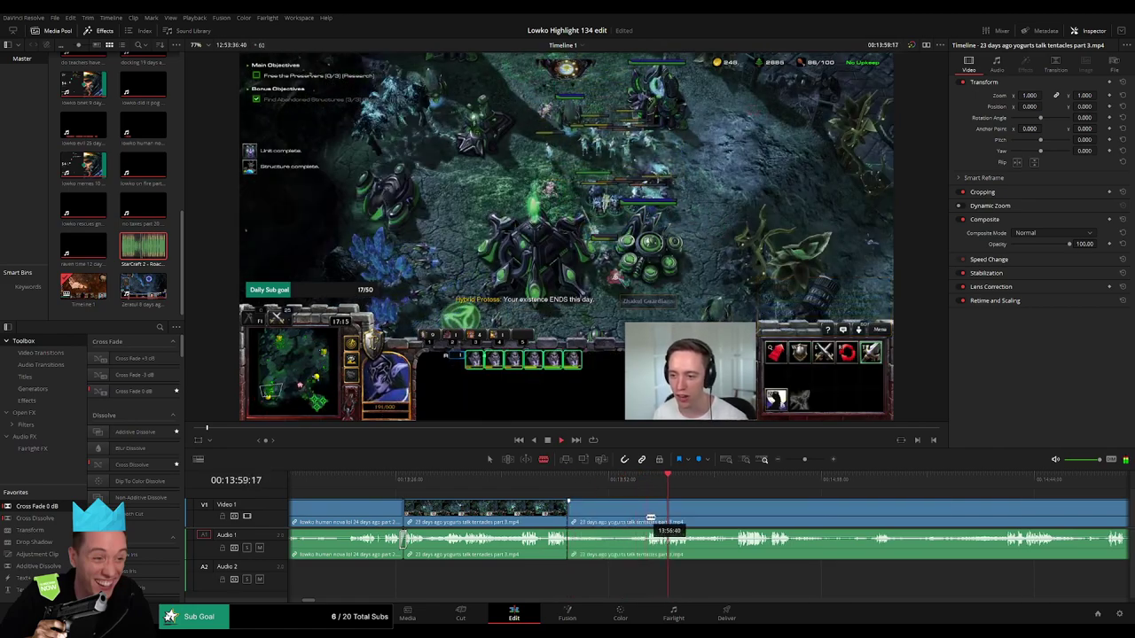
pyautogui.click(647, 517)
pyautogui.press('a')
pyautogui.click(607, 516)
pyautogui.press('Delete')
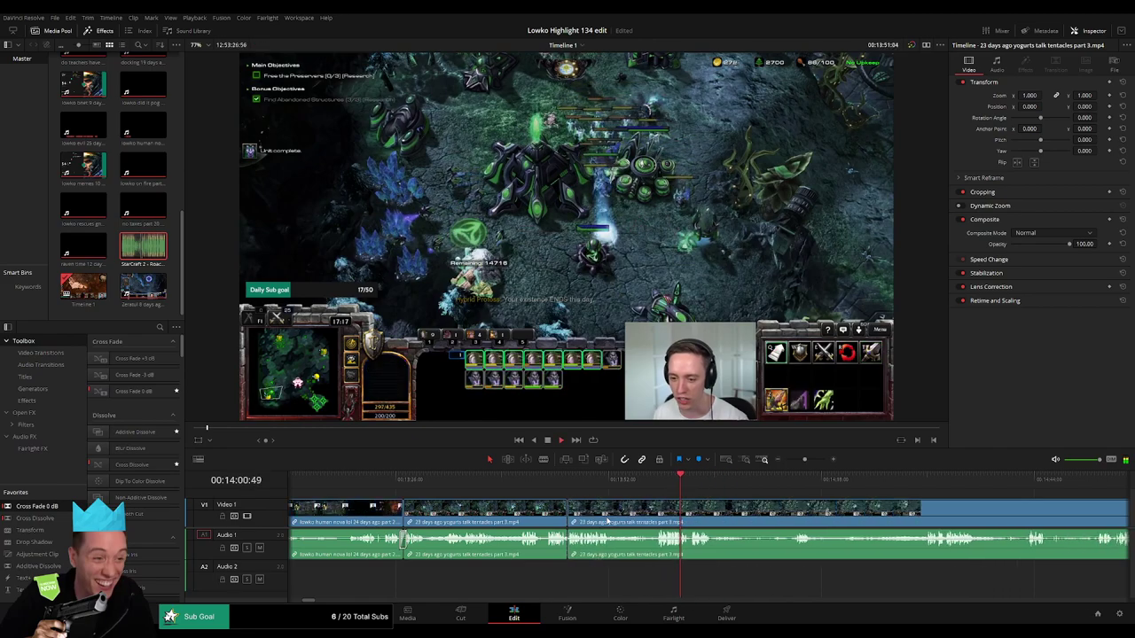
pyautogui.click(569, 480)
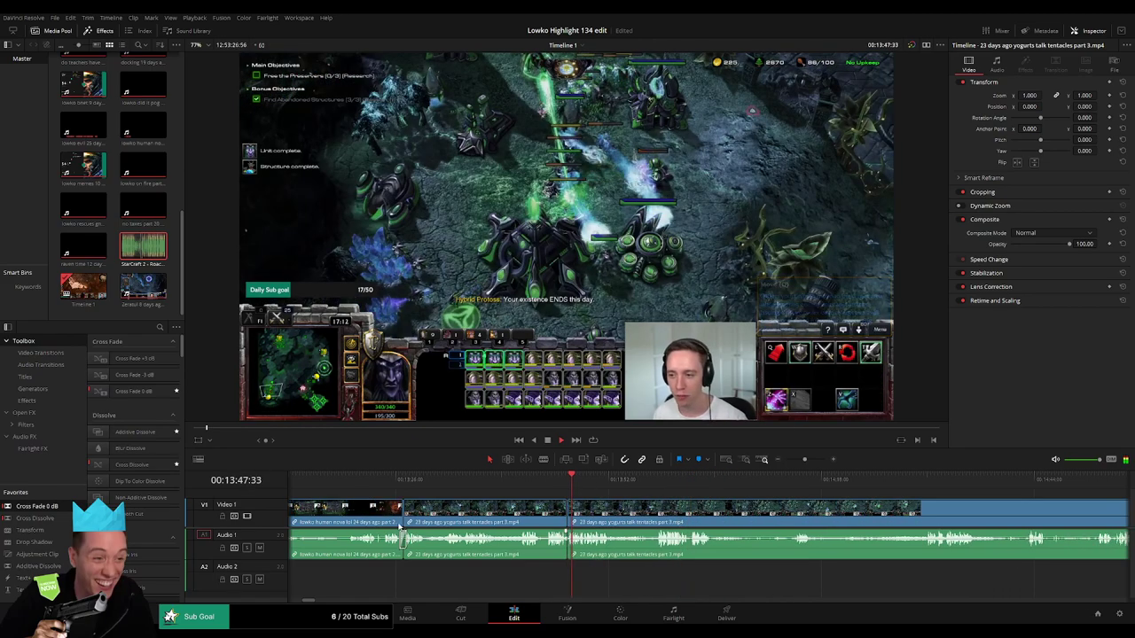
pyautogui.moveTo(54, 506); pyautogui.dragTo(578, 551)
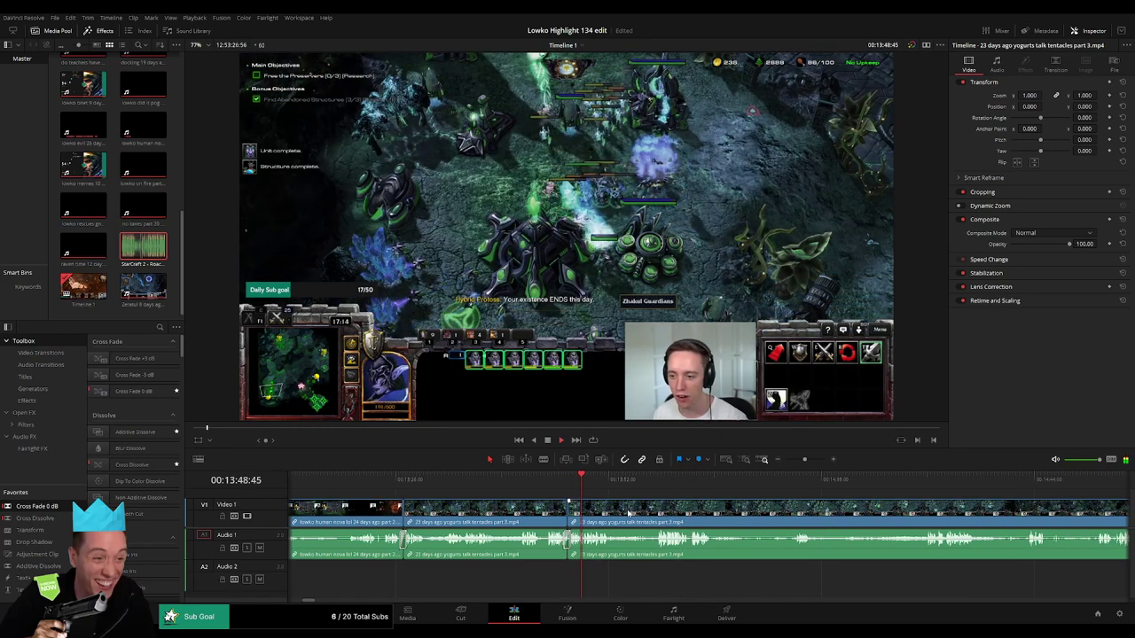
# - Ripple-delete the quiet footage from about 13:52 to 13:57 and add Cross Fade 0 dB to the audio at the join
pyautogui.hscroll(2, 629, 513)
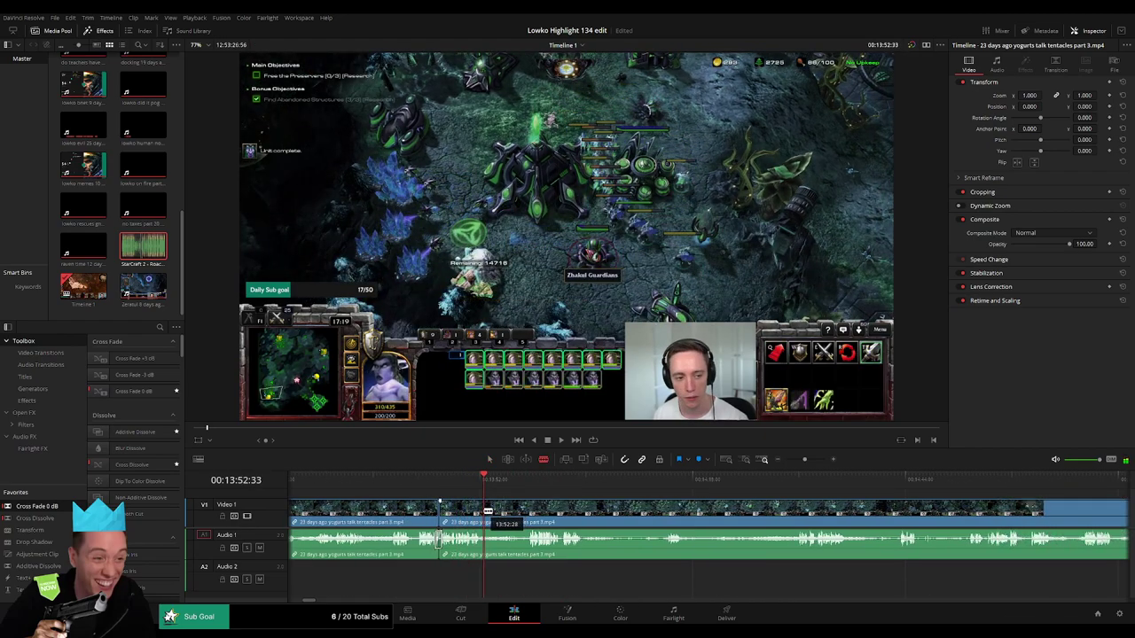
pyautogui.click(488, 511)
pyautogui.click(528, 477)
pyautogui.press('space')
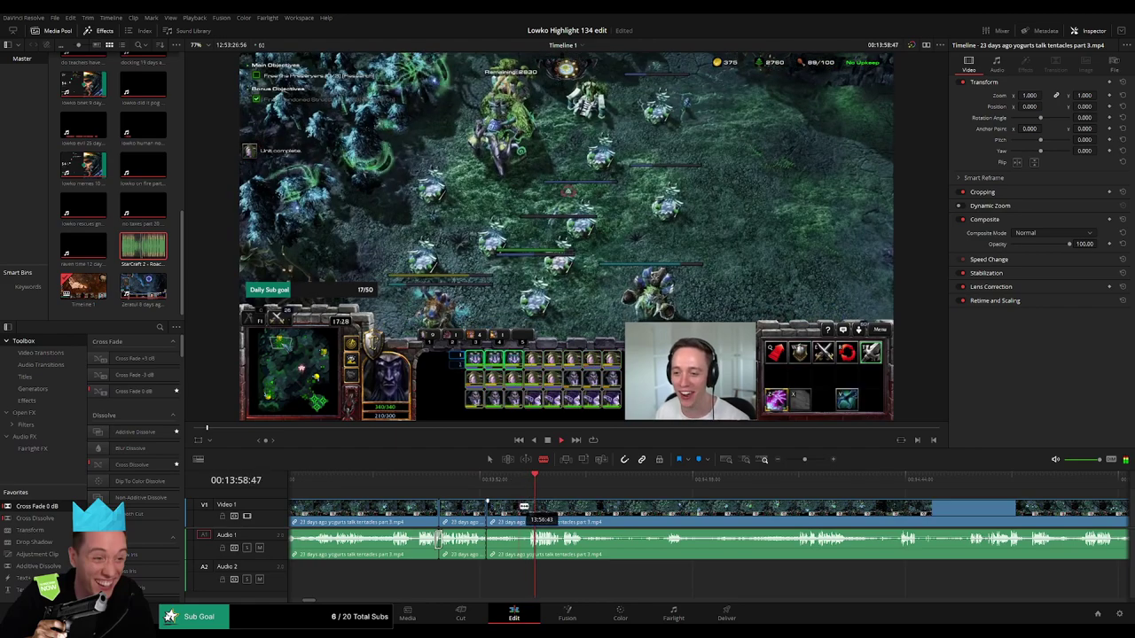
pyautogui.press('a')
pyautogui.click(515, 510)
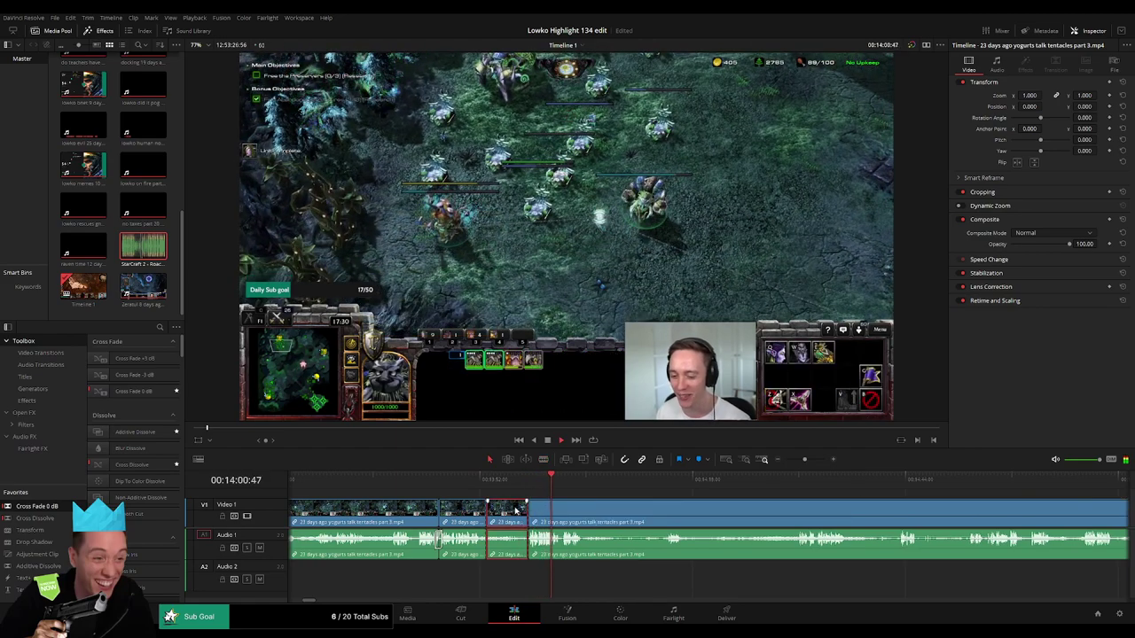
pyautogui.press('Delete')
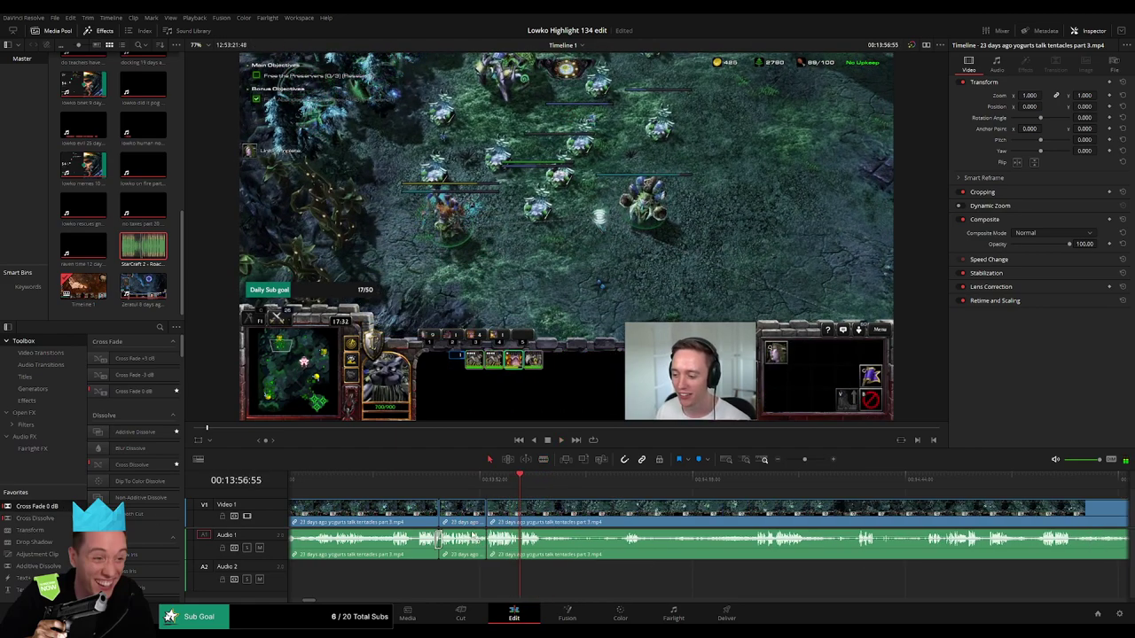
pyautogui.press('space')
# - Split the part 3 clip at about 13:59, where the streamer's comment about the Ancients ends
pyautogui.hscroll(1, 478, 504)
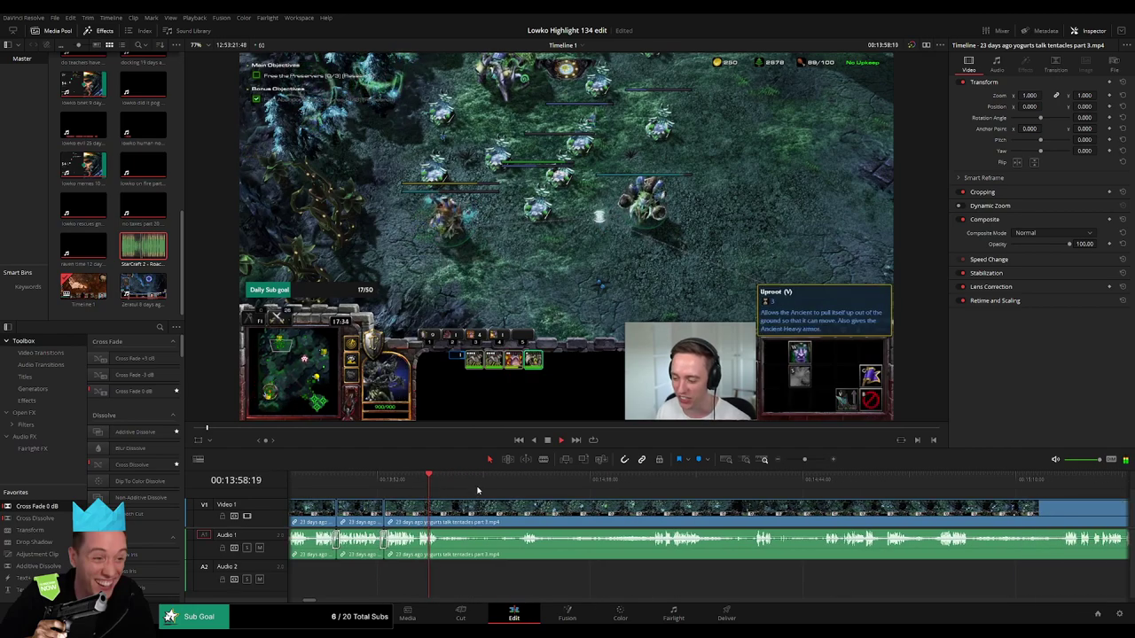
pyautogui.press('space')
pyautogui.press('b')
pyautogui.click(441, 521)
pyautogui.press('space')
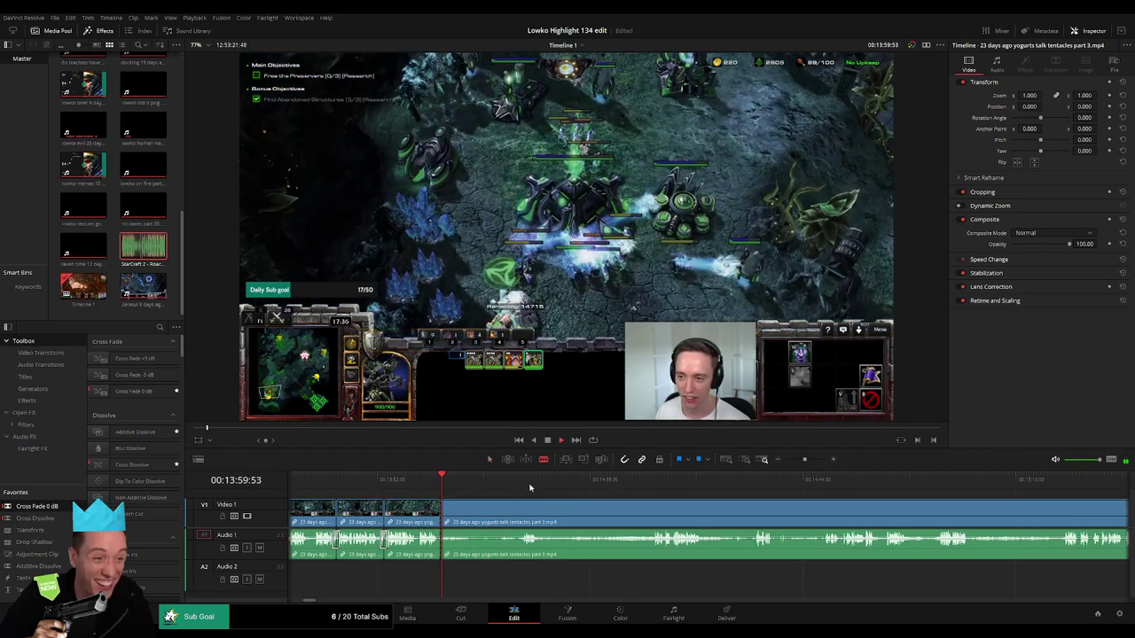
# - Ripple-delete the footage between the 13:59 cut and about 14:25, and add Cross Fade 0 dB to the audio at the join
pyautogui.click(530, 481)
pyautogui.click(644, 480)
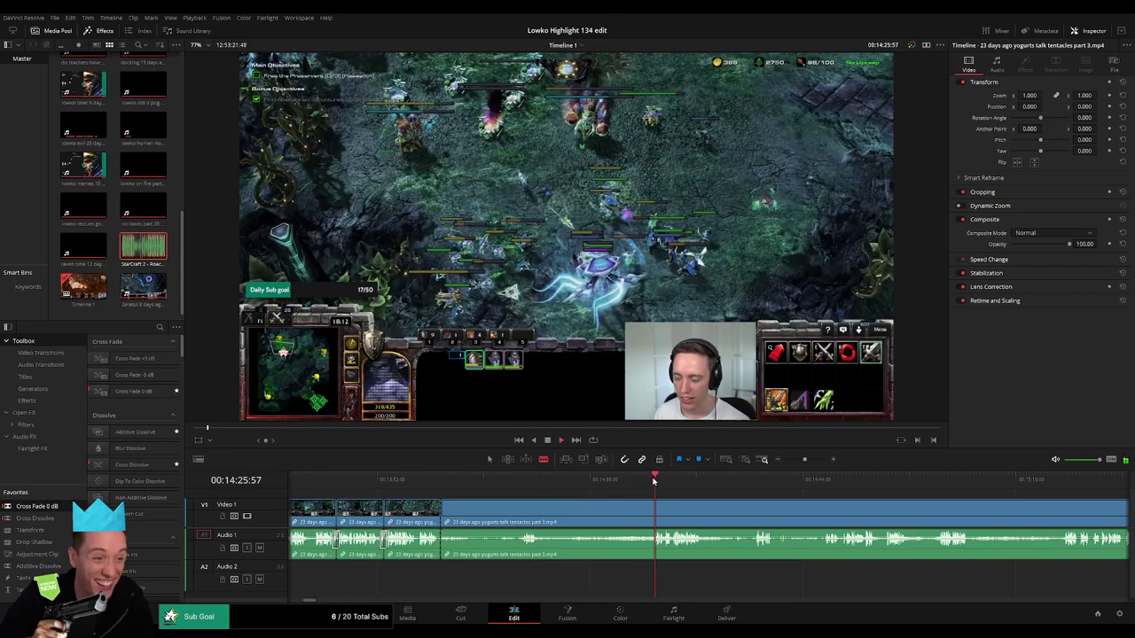
pyautogui.click(520, 480)
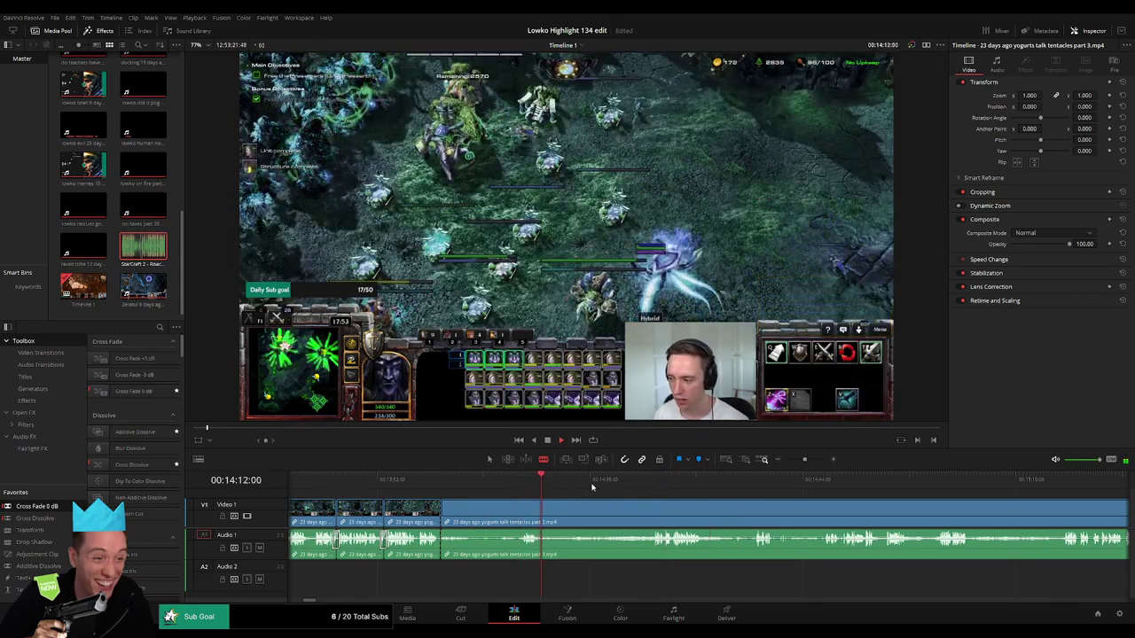
pyautogui.click(658, 480)
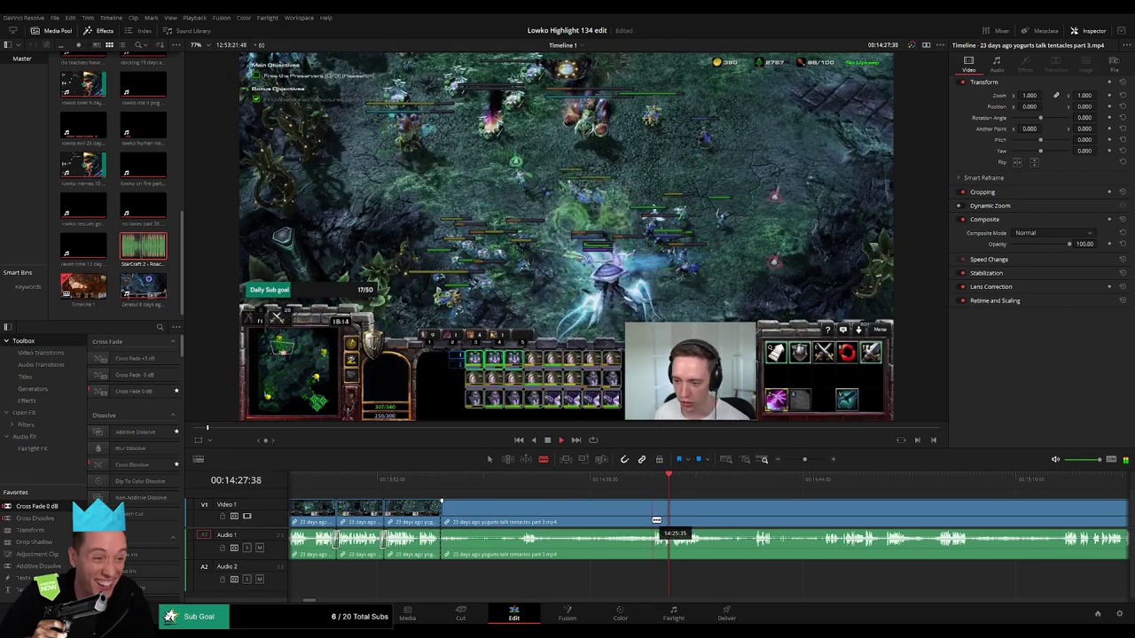
pyautogui.click(652, 521)
pyautogui.press('a')
pyautogui.click(626, 520)
pyautogui.press('Delete')
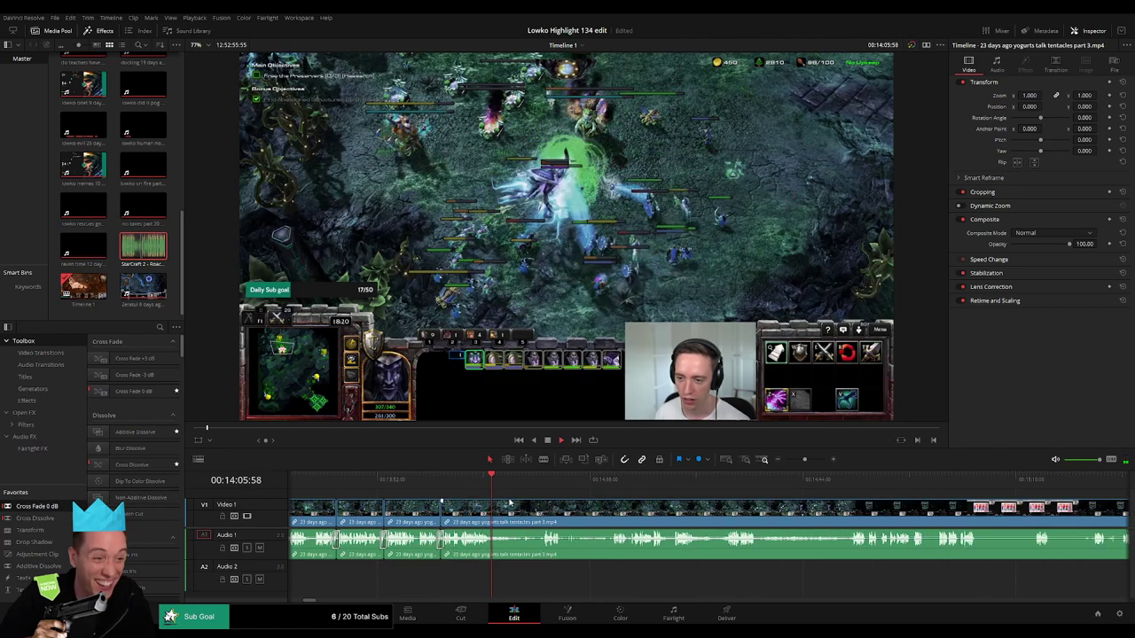
# - Ripple-delete the part 3 footage from about 14:06 to 14:20 and add Cross Fade 0 dB to the audio at the join
pyautogui.click(539, 483)
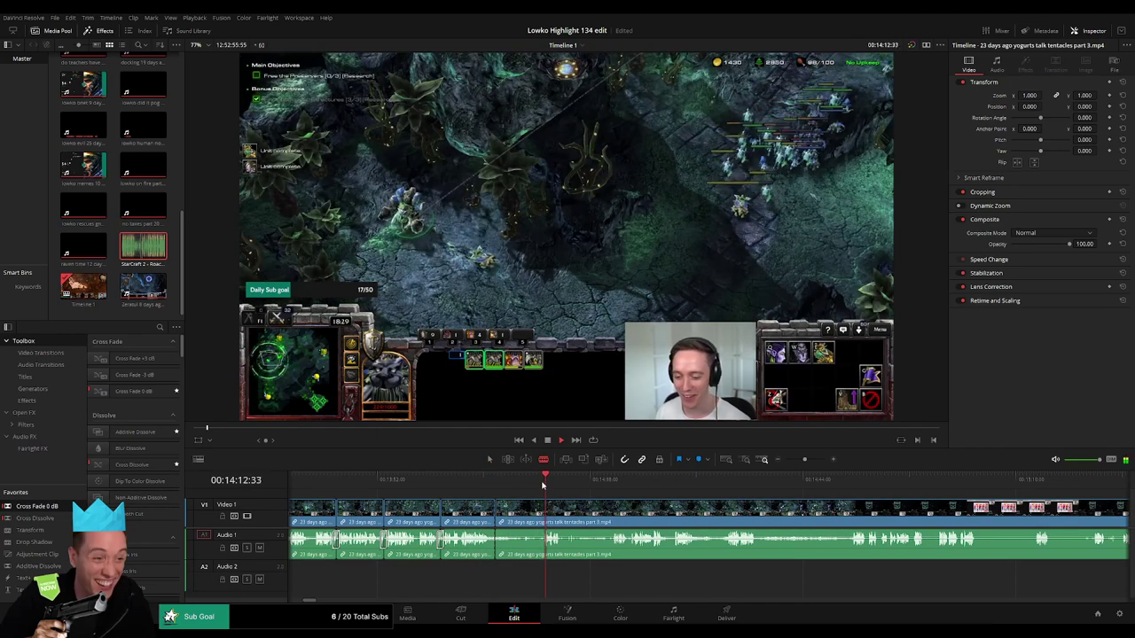
pyautogui.click(608, 503)
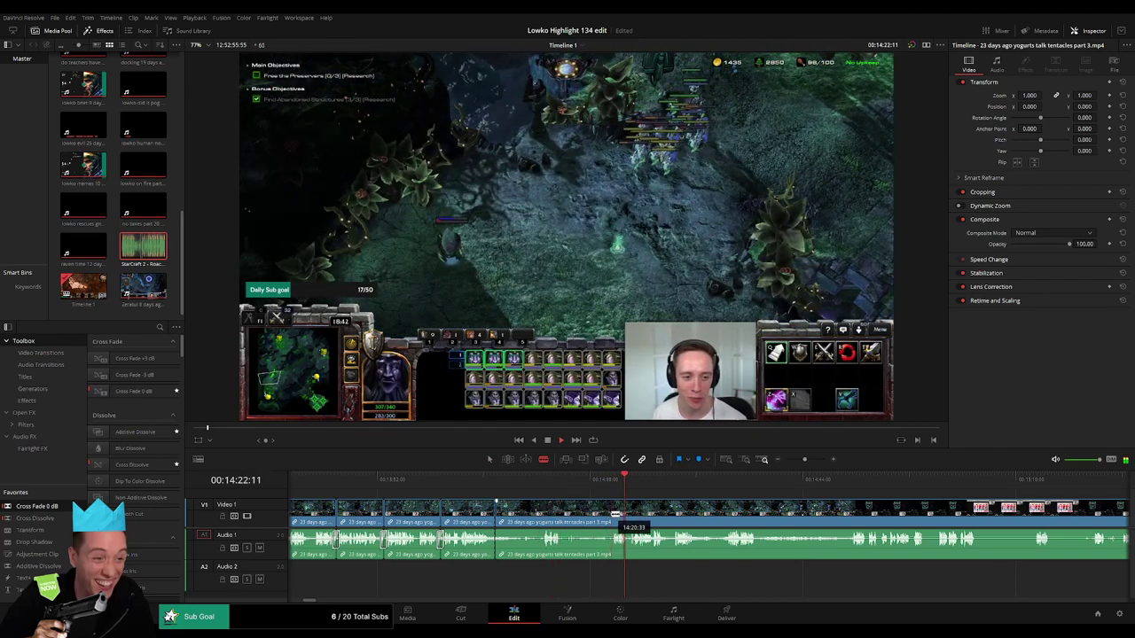
pyautogui.click(614, 514)
pyautogui.press('Delete')
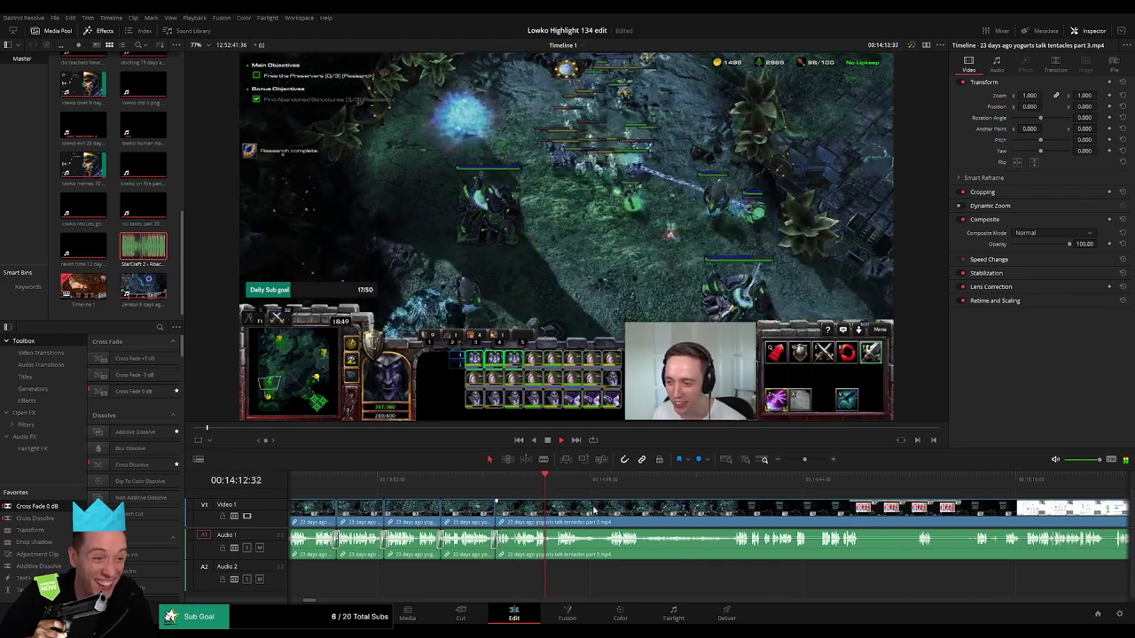
# - Cut out the quiet part 3 footage from about 14:17 to 14:20 with a ripple delete
pyautogui.moveTo(594, 509); pyautogui.dragTo(395, 500)
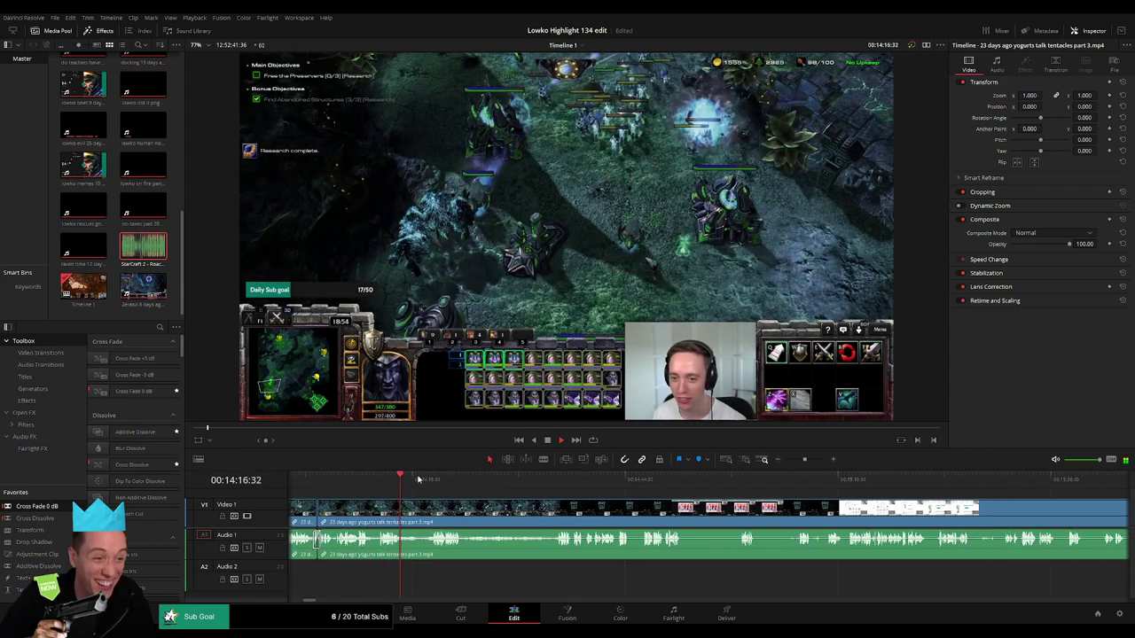
pyautogui.press('b')
pyautogui.click(405, 512)
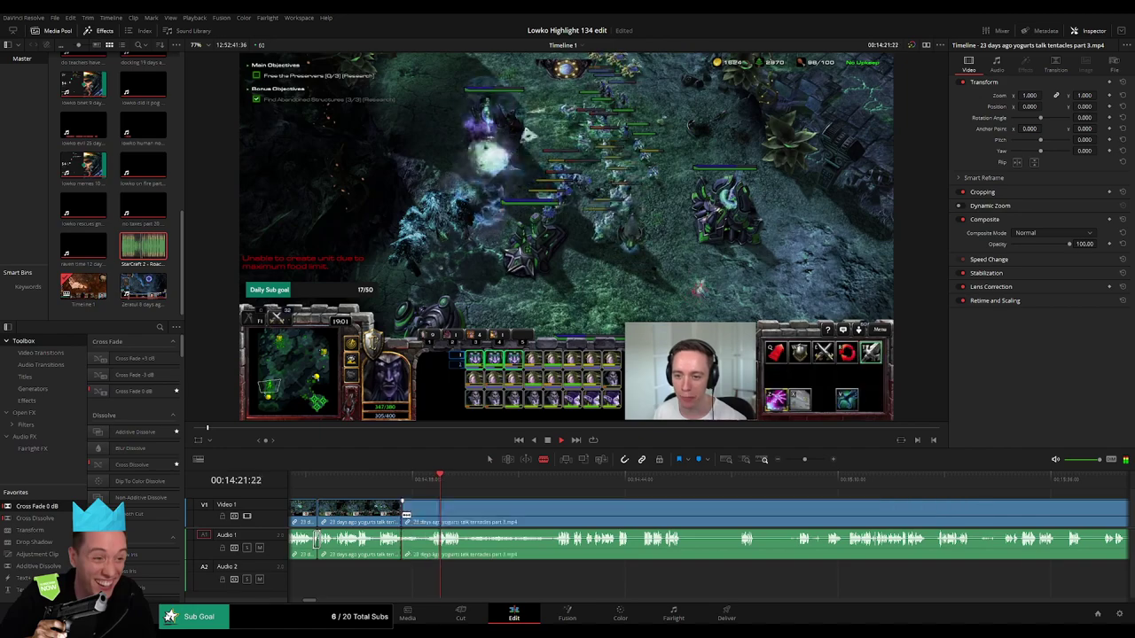
pyautogui.click(429, 512)
pyautogui.press('a')
pyautogui.click(419, 518)
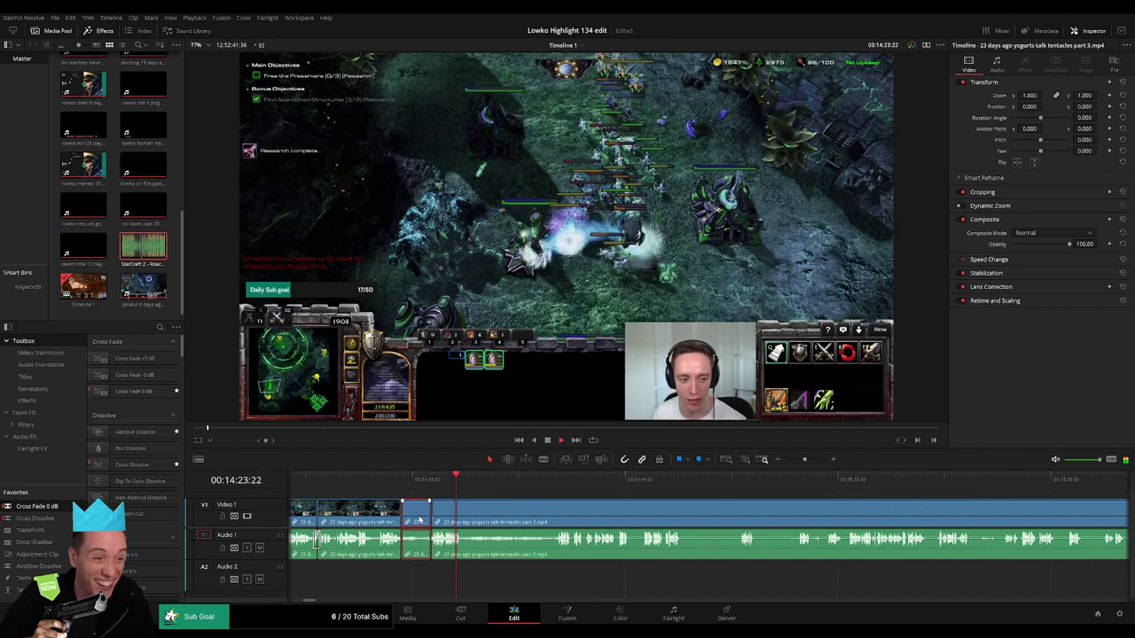
pyautogui.press('Delete')
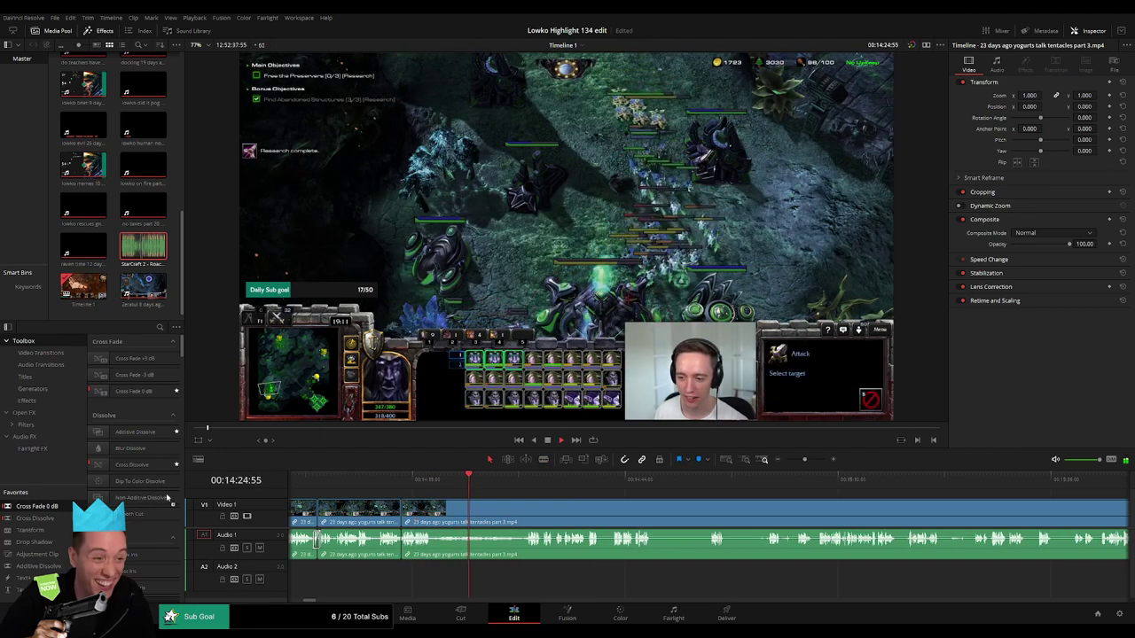
# - Ripple-delete the part 3 footage from about 14:21 to 14:32 and add Cross Fade 0 dB to the audio joins at about 14:17 and 14:21
pyautogui.moveTo(396, 551); pyautogui.dragTo(399, 548)
pyautogui.click(524, 482)
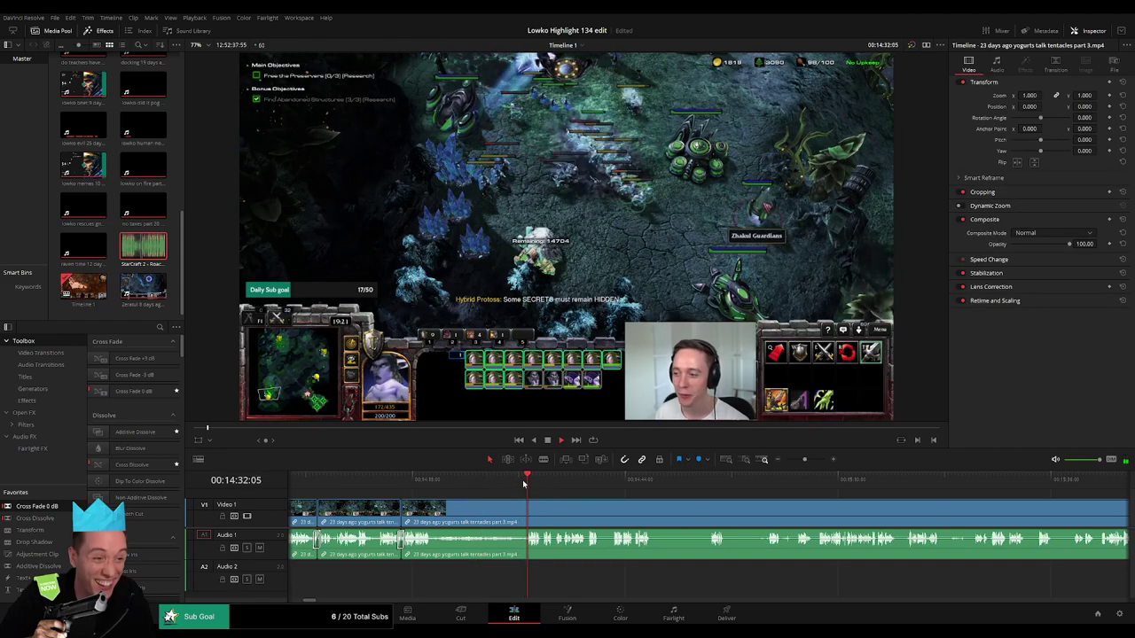
pyautogui.press('b')
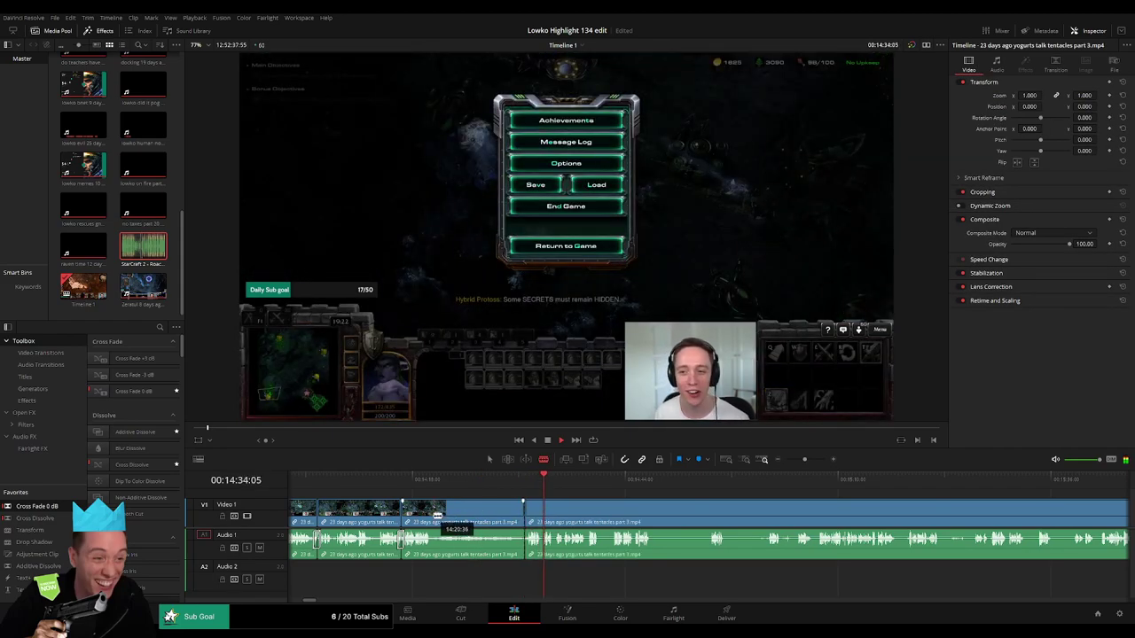
pyautogui.press('Delete')
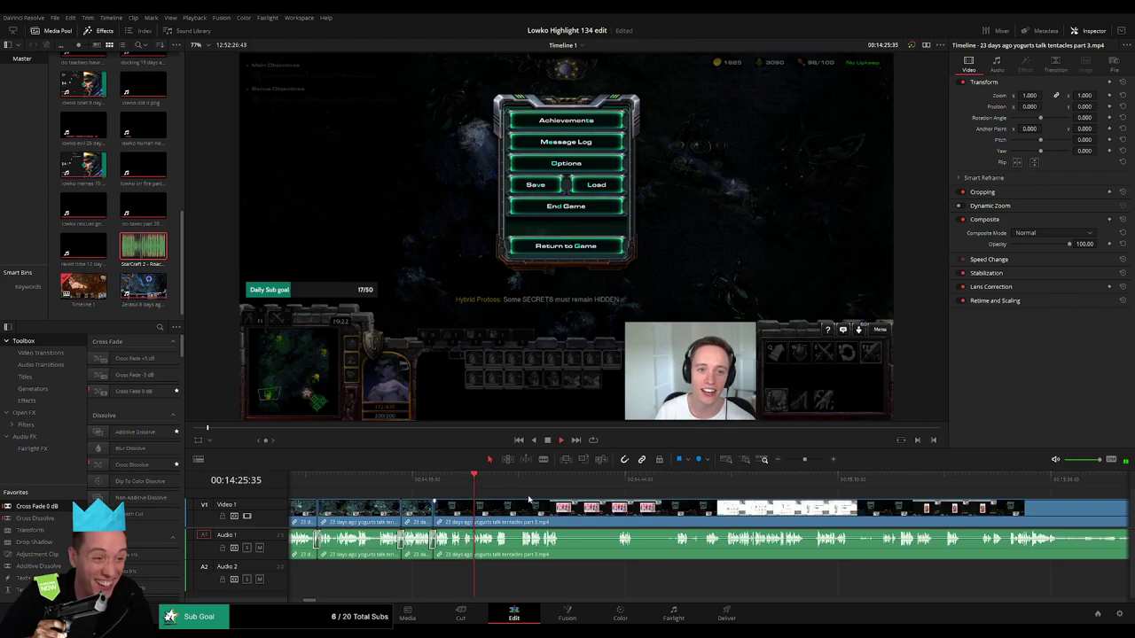
# - Ripple-delete the quiet part 3 footage from about 14:29 to 14:31, and again from about 14:34 to 14:41
pyautogui.scroll(4, 532, 511)
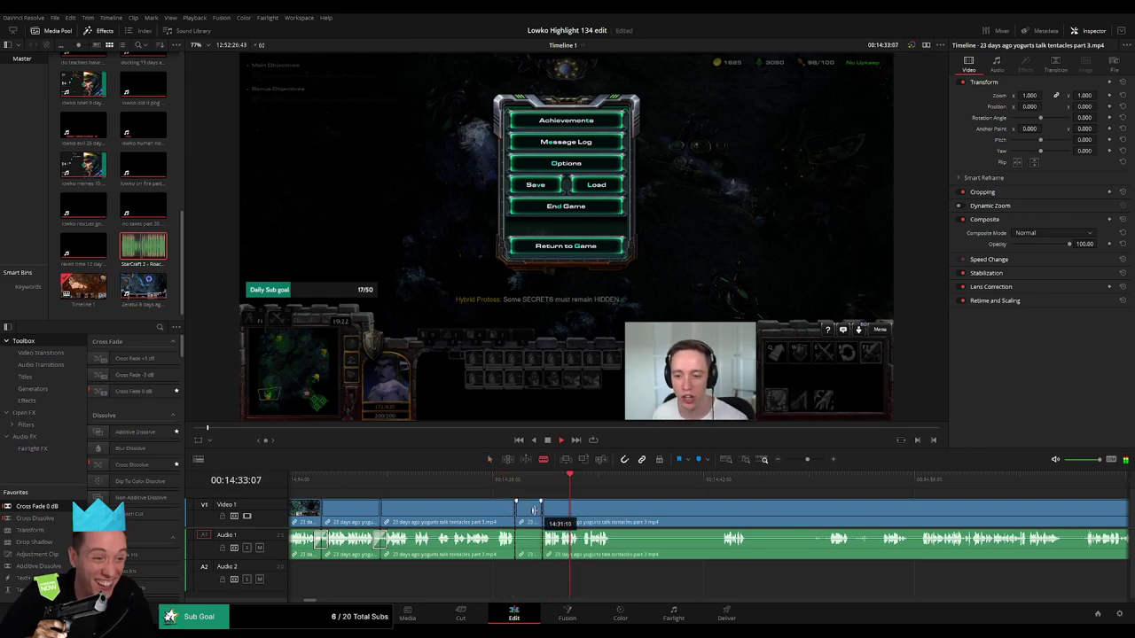
pyautogui.press('Delete')
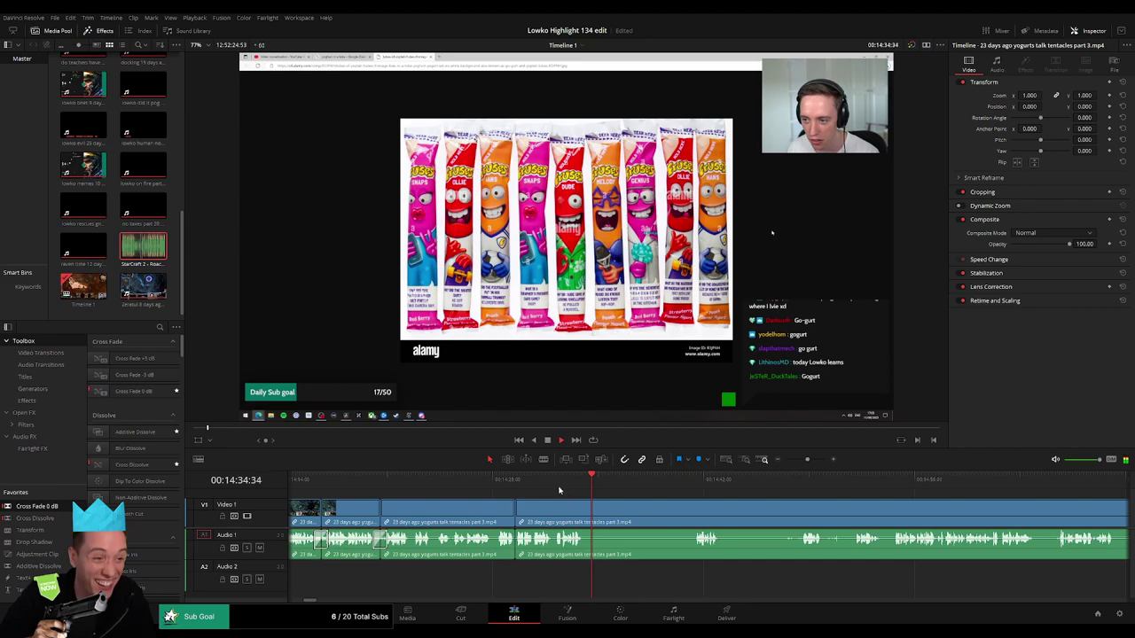
pyautogui.click(550, 482)
pyautogui.moveTo(670, 514); pyautogui.dragTo(538, 483)
pyautogui.press('b')
pyautogui.click(438, 511)
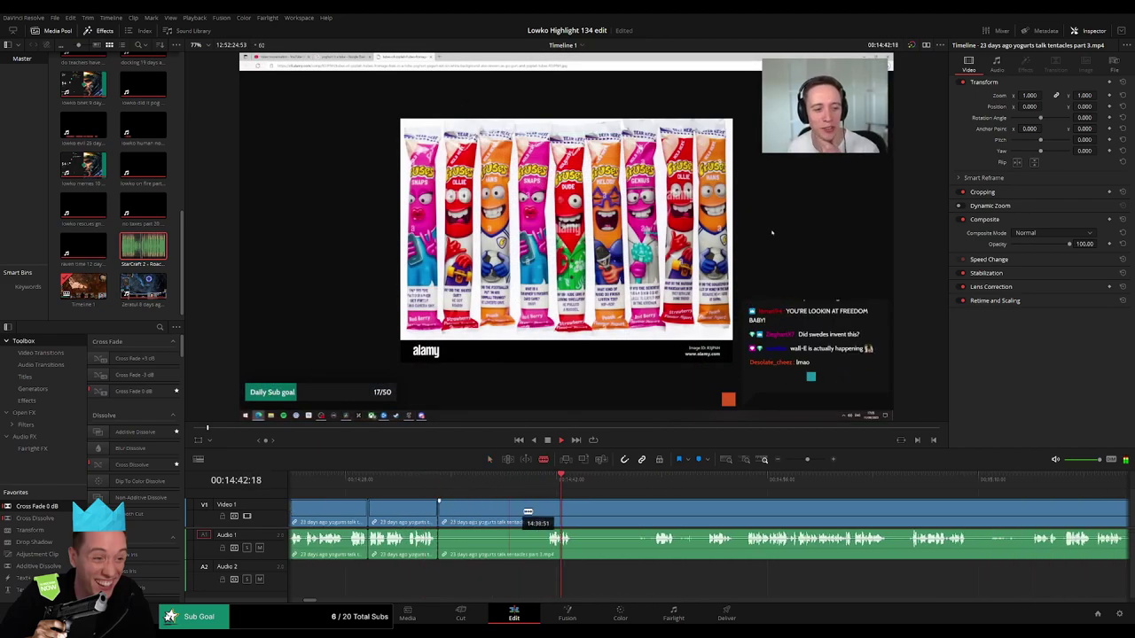
pyautogui.click(545, 512)
pyautogui.press('a')
pyautogui.click(525, 519)
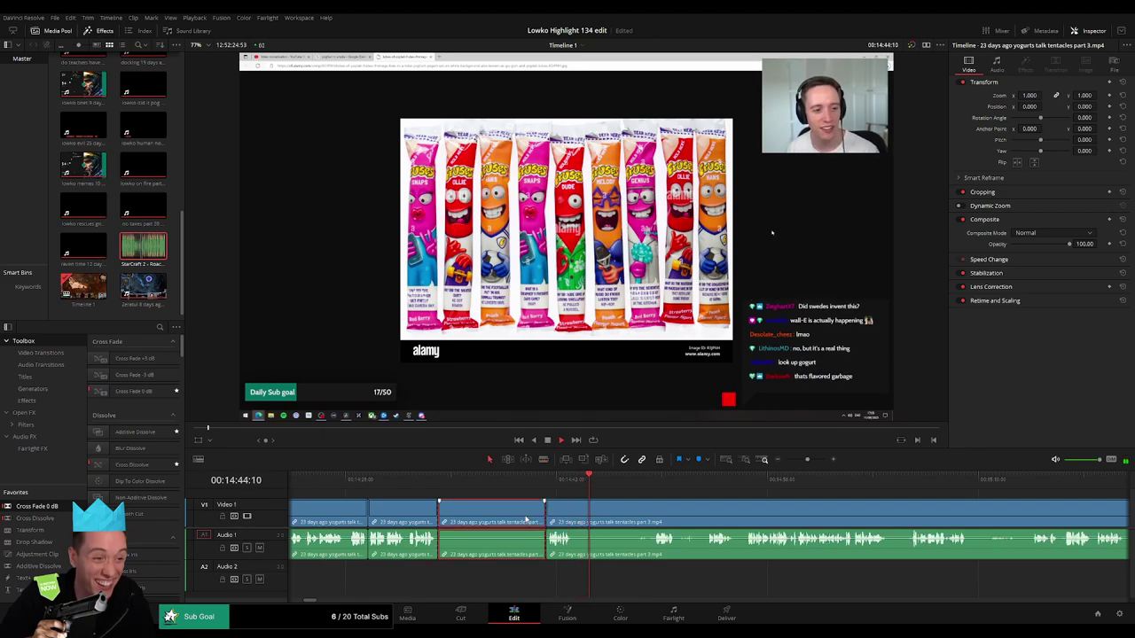
pyautogui.press('Delete')
# - Cut out the part 3 footage from about 14:36 to 14:41, and the pause from about 14:37 to 14:39, with ripple deletes
pyautogui.click(468, 511)
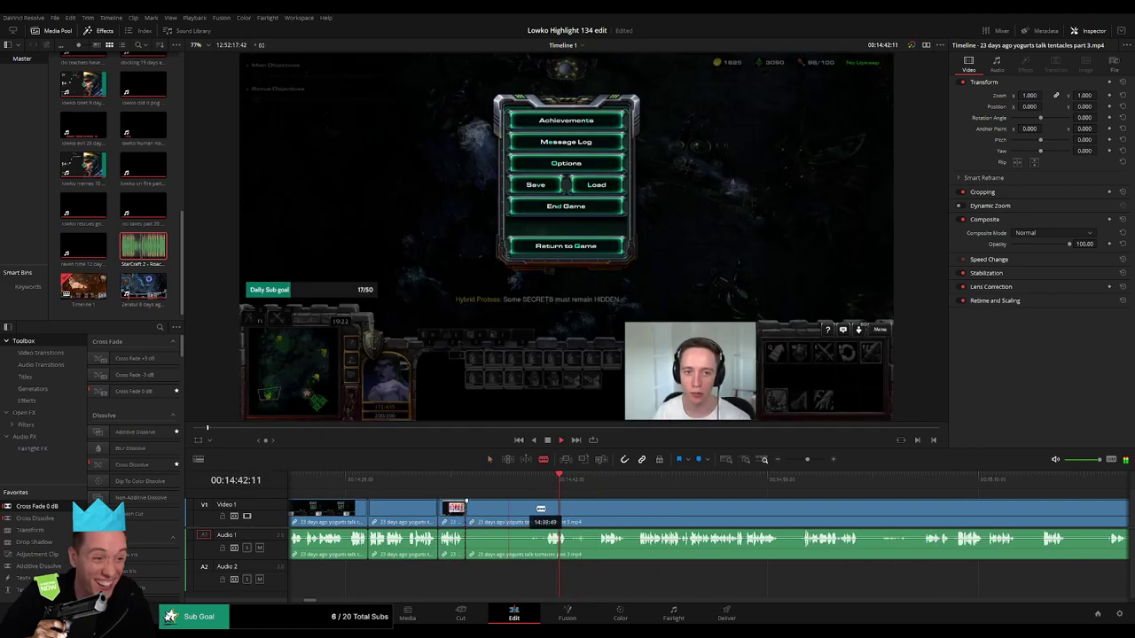
pyautogui.press('Delete')
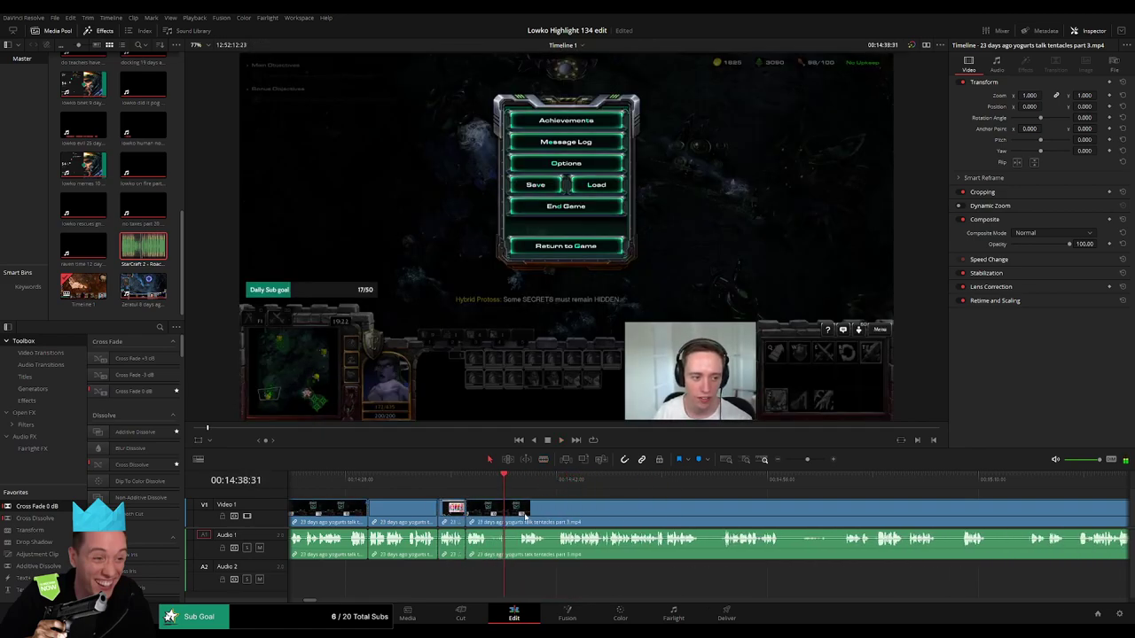
pyautogui.press('b')
pyautogui.click(486, 516)
pyautogui.hotkey('ctrl', 'z')
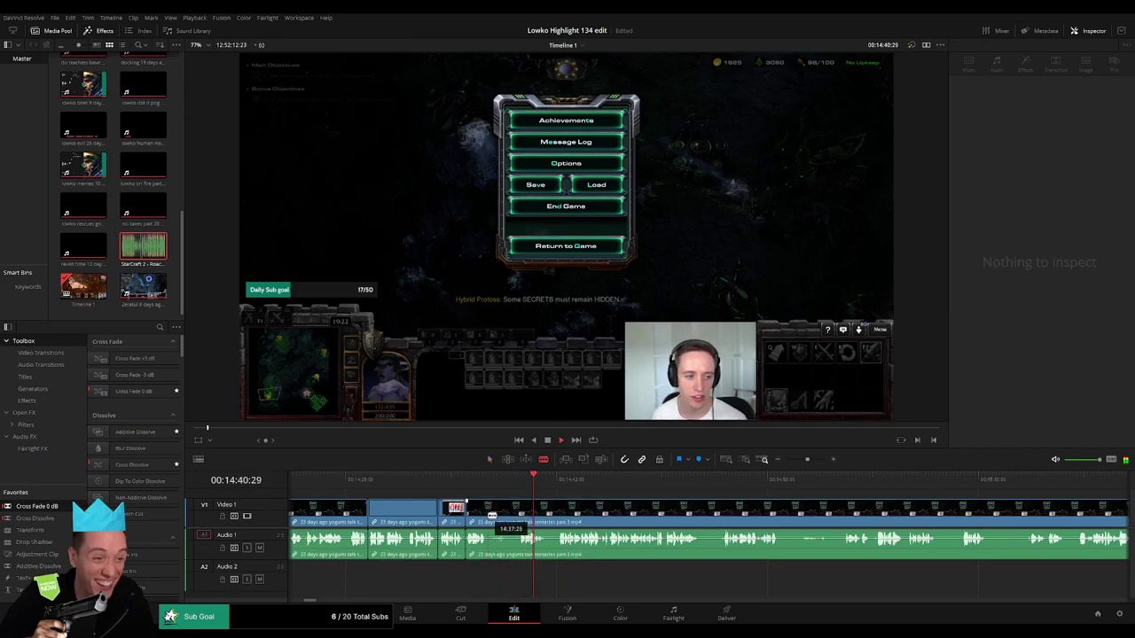
pyautogui.click(488, 515)
pyautogui.click(518, 507)
pyautogui.press('a')
pyautogui.click(504, 515)
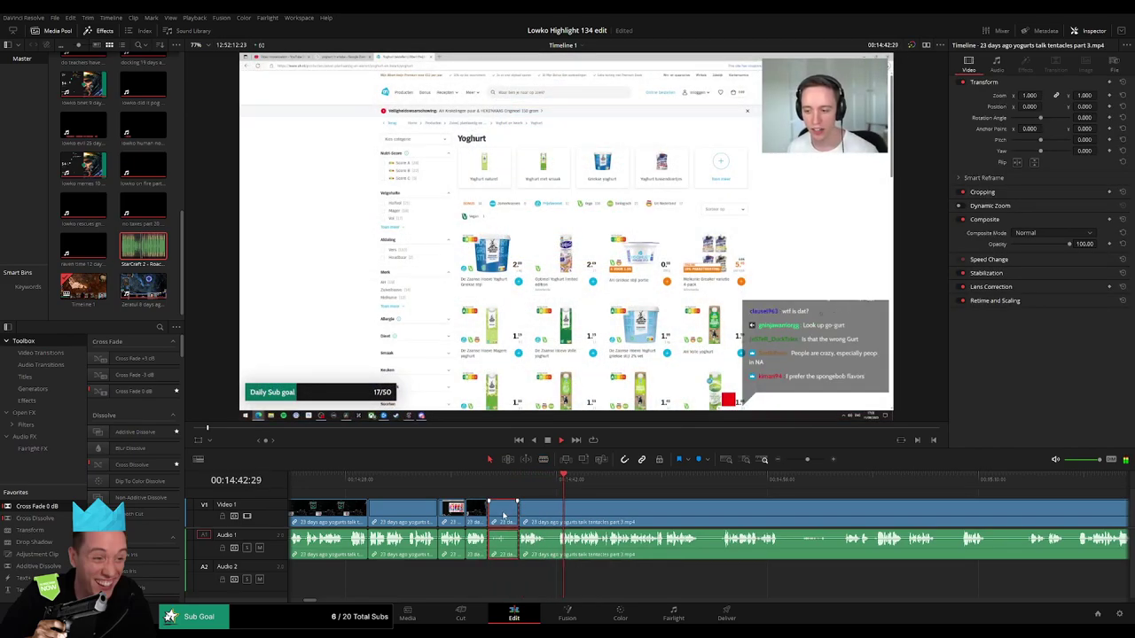
pyautogui.press('Delete')
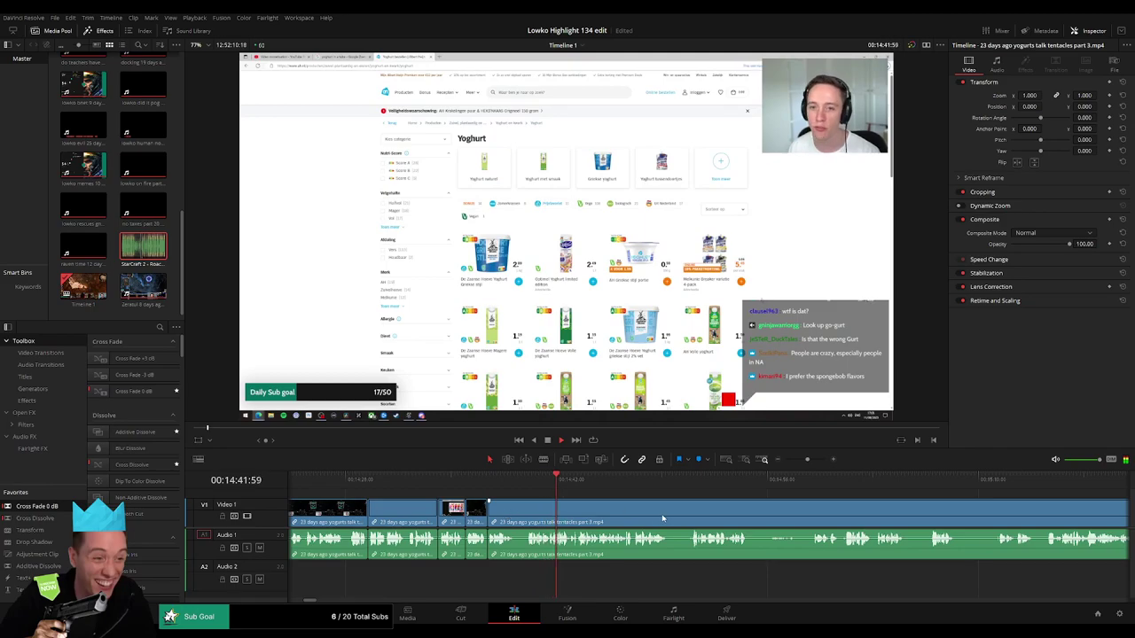
# - Ripple-delete the short pause from about 14:49 to 14:51 in the Campina yoghurt section of part 3
pyautogui.moveTo(662, 517); pyautogui.dragTo(502, 508)
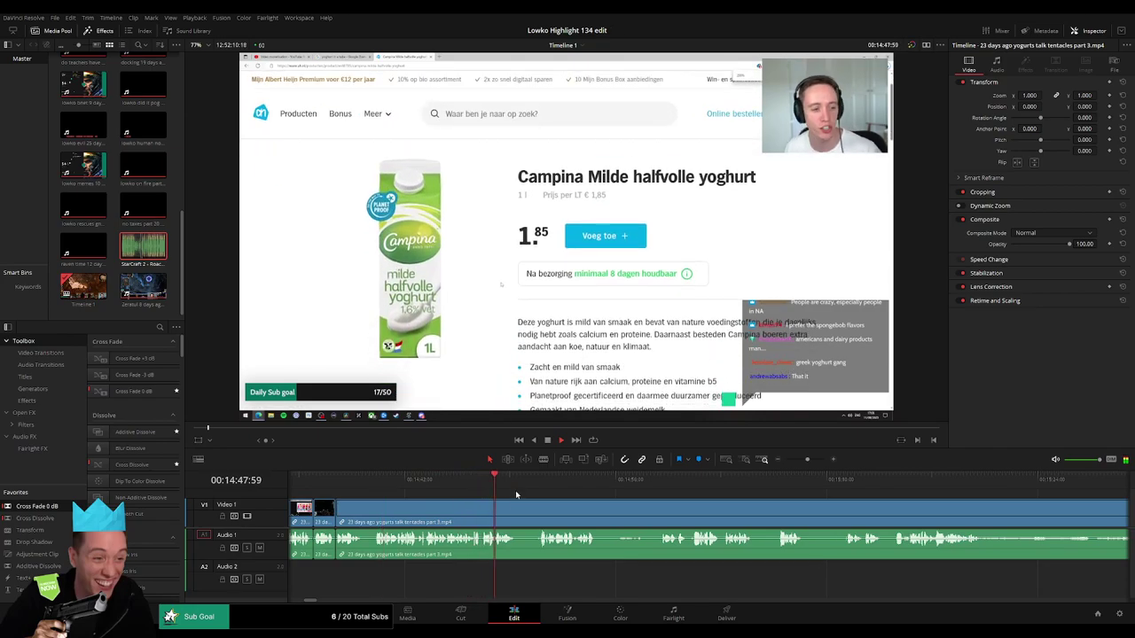
pyautogui.hscroll(3, 487, 494)
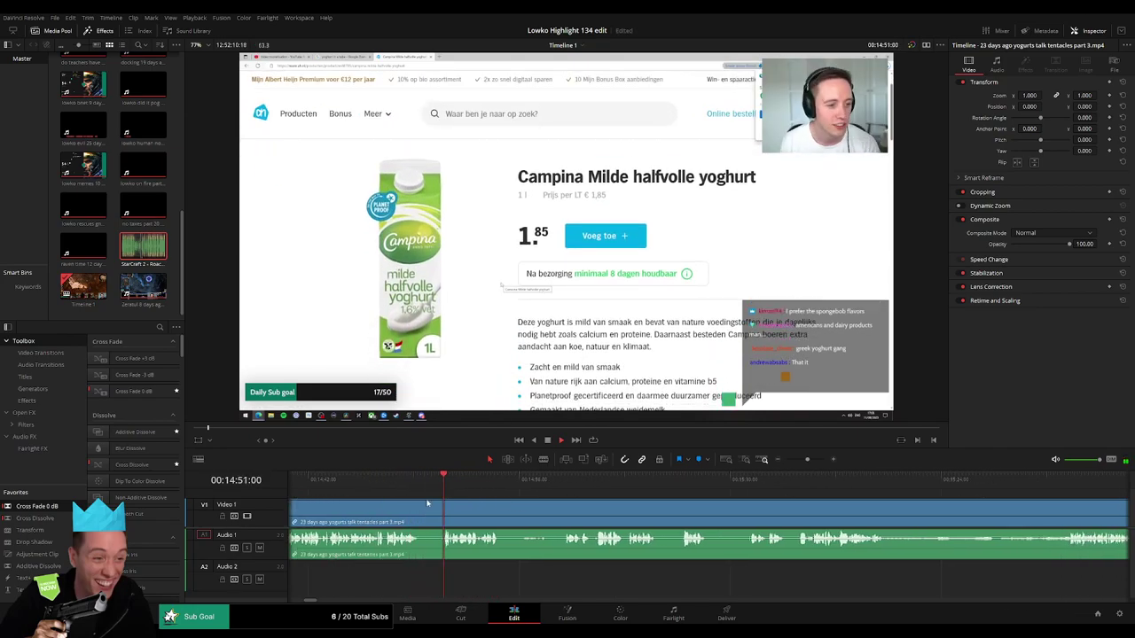
pyautogui.click(422, 509)
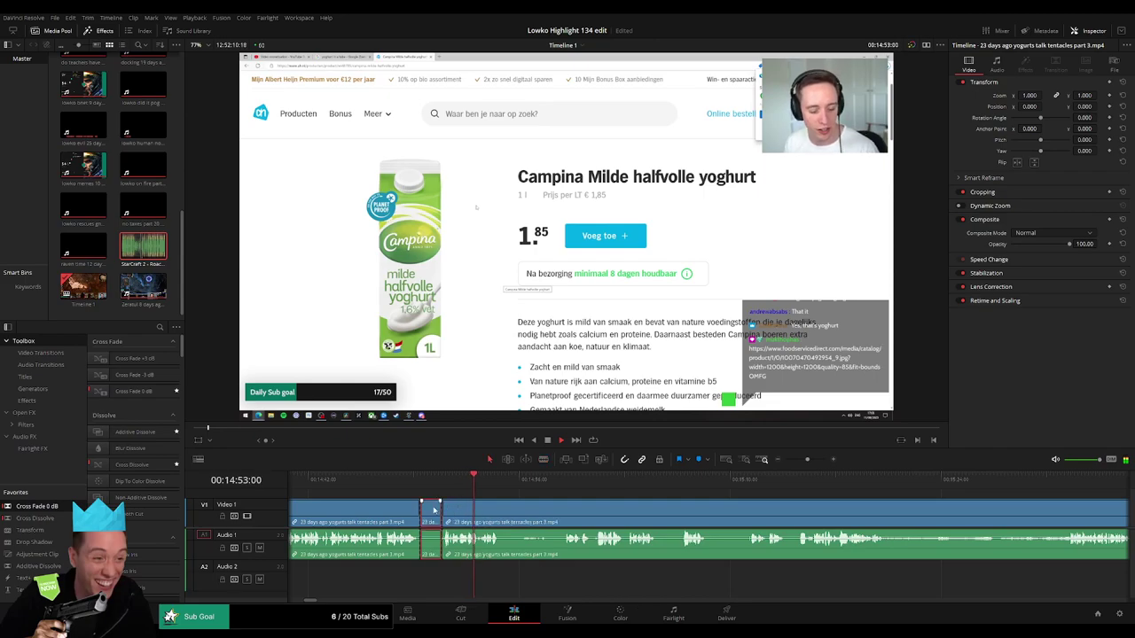
pyautogui.press('Delete')
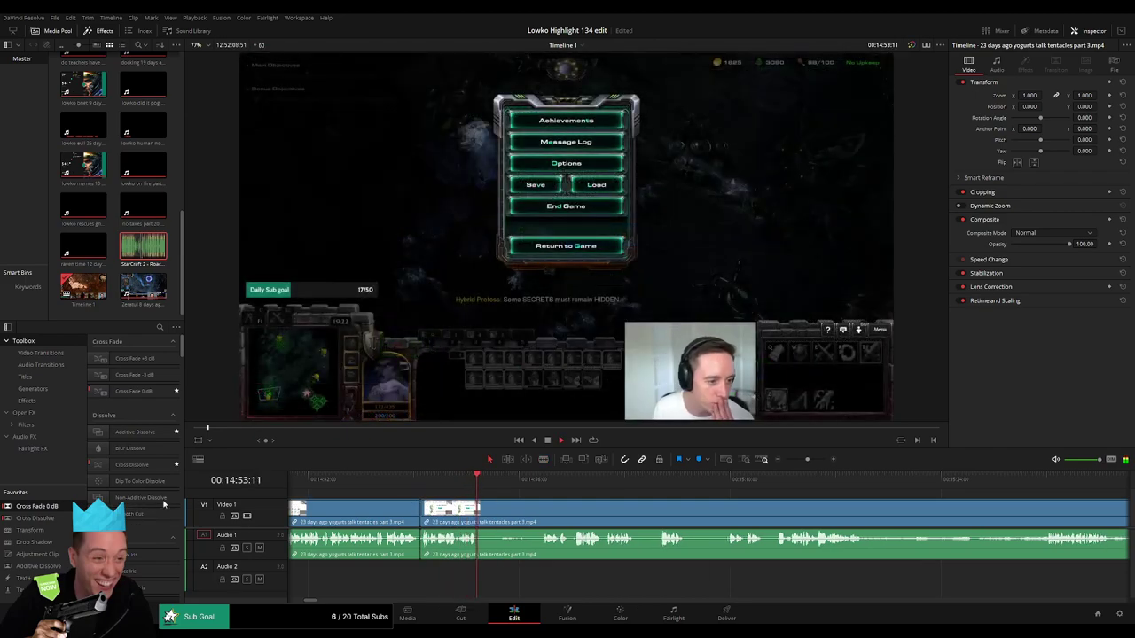
# - Split out and ripple-delete the quiet part 3 footage from about 14:53 to 14:57
pyautogui.press('b')
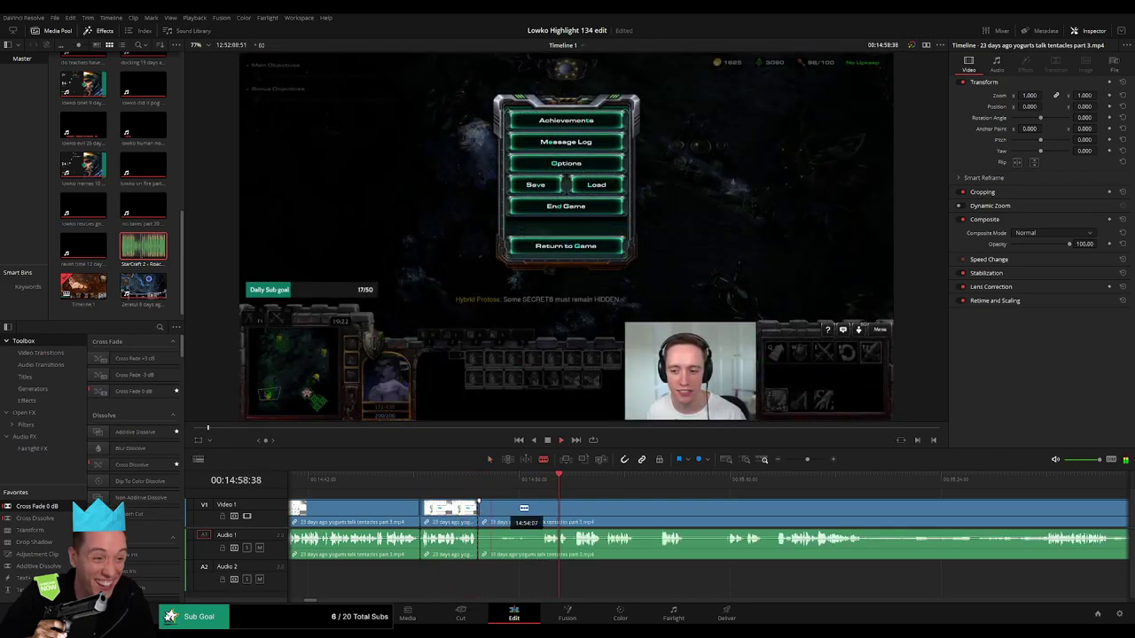
pyautogui.click(542, 507)
pyautogui.press('a')
pyautogui.click(521, 512)
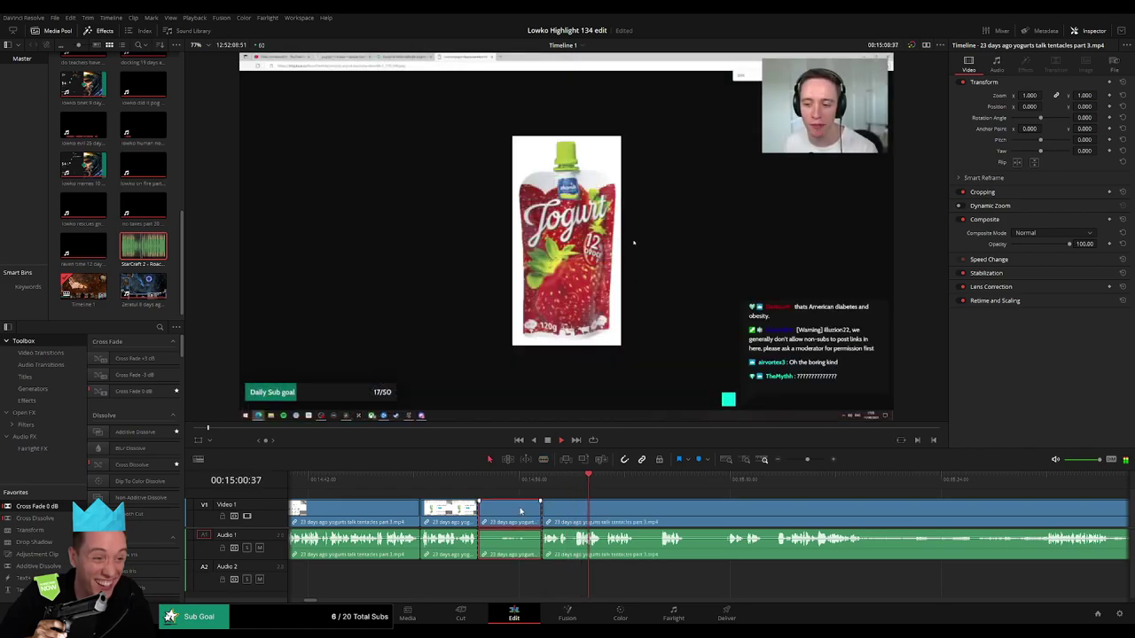
pyautogui.press('Delete')
# - Ripple-delete the two pauses in the strawberry yogurt pouch section, from about 14:59 to 15:01 and from about 15:01 to 15:04
pyautogui.moveTo(627, 510); pyautogui.dragTo(523, 502)
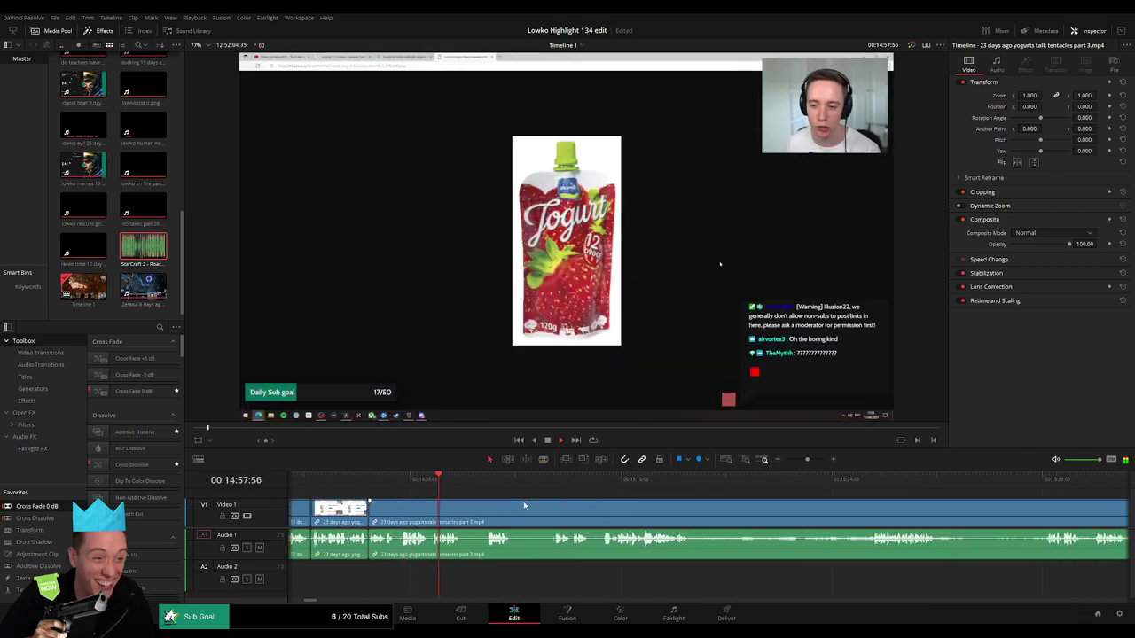
pyautogui.click(483, 480)
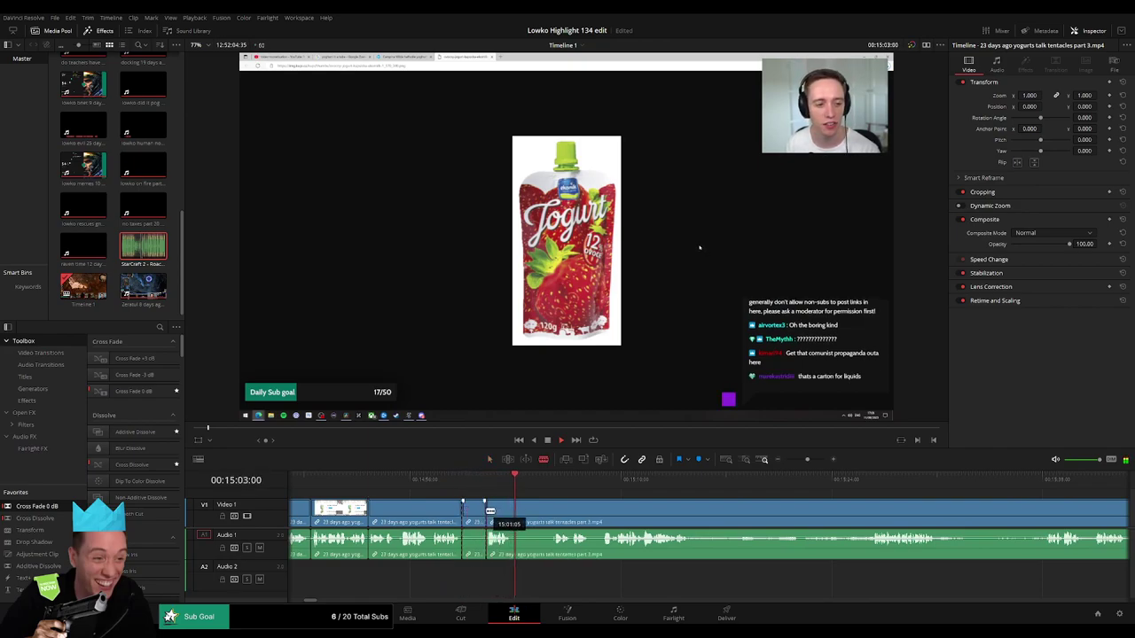
pyautogui.press('Delete')
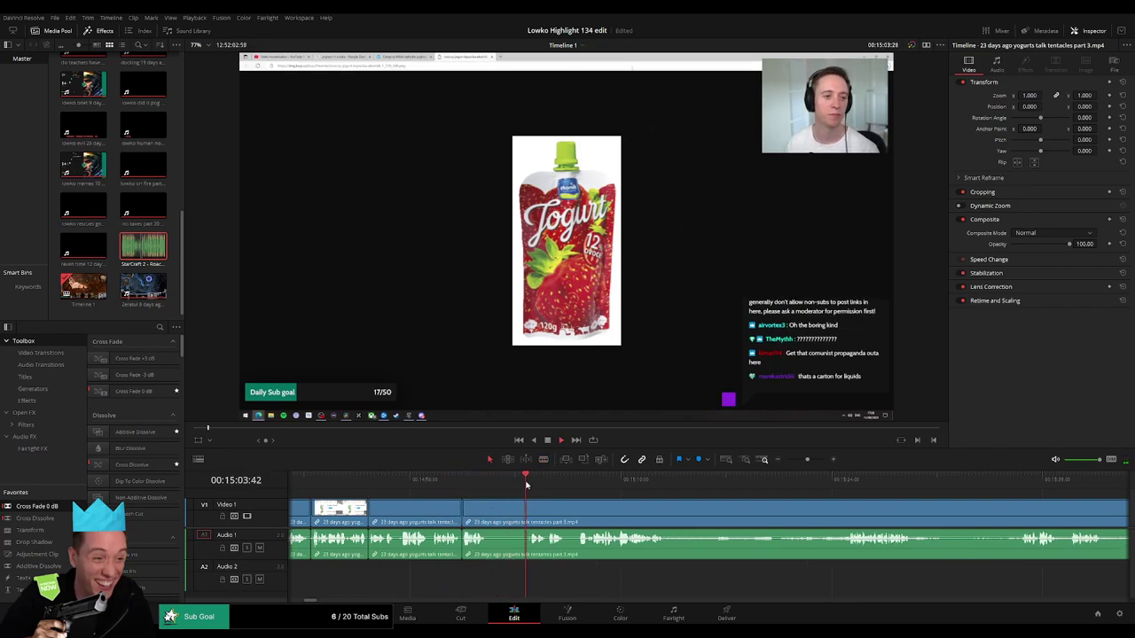
pyautogui.click(487, 512)
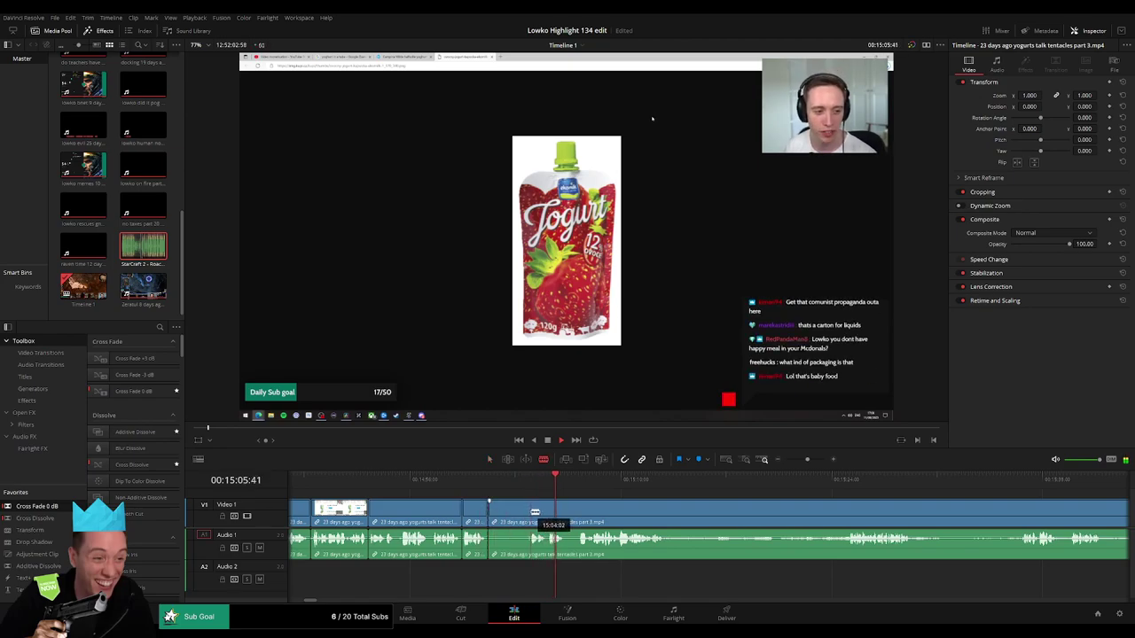
pyautogui.press('Delete')
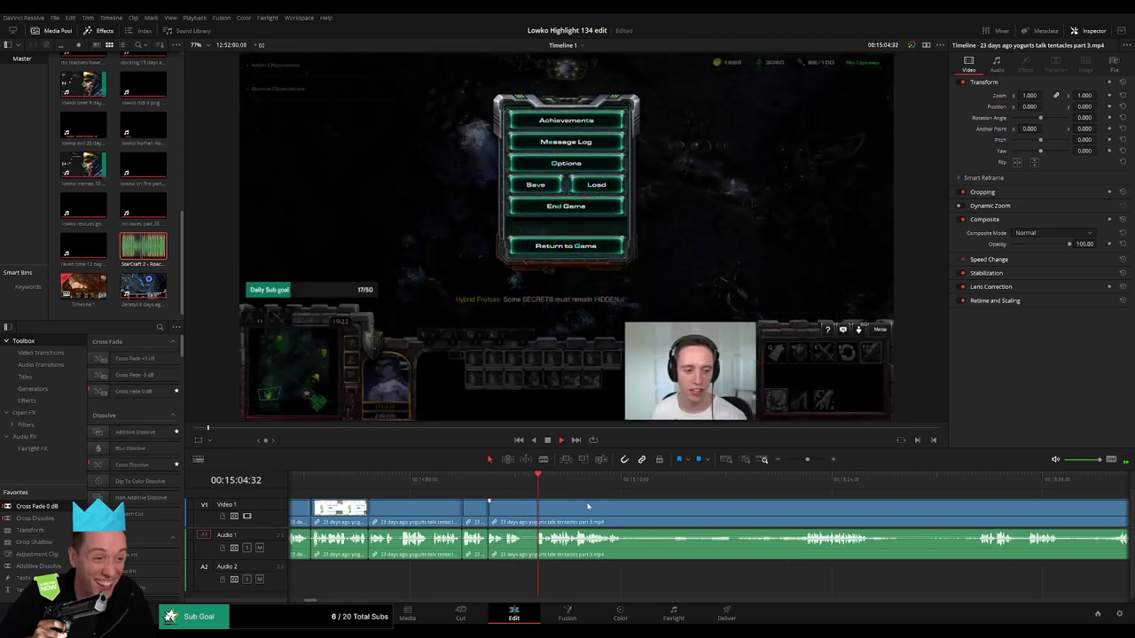
# - Ripple-delete the part 3 gameplay footage from about 15:10 to 15:34 and add Cross Fade 0 dB to the audio at the join
pyautogui.moveTo(634, 515); pyautogui.dragTo(528, 507)
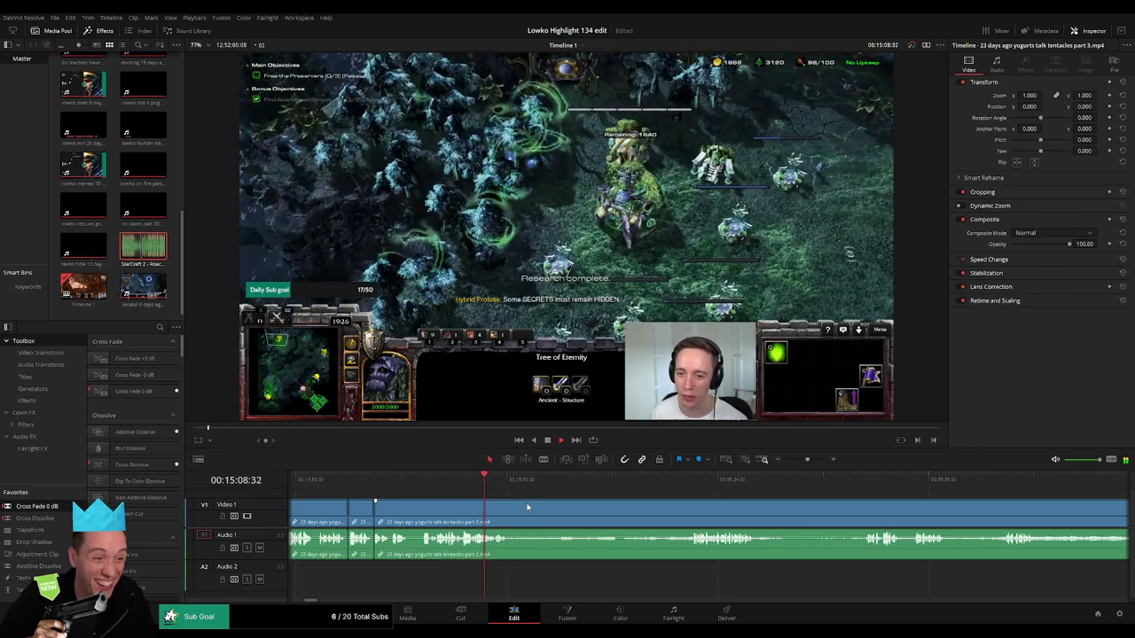
pyautogui.hscroll(2, 490, 509)
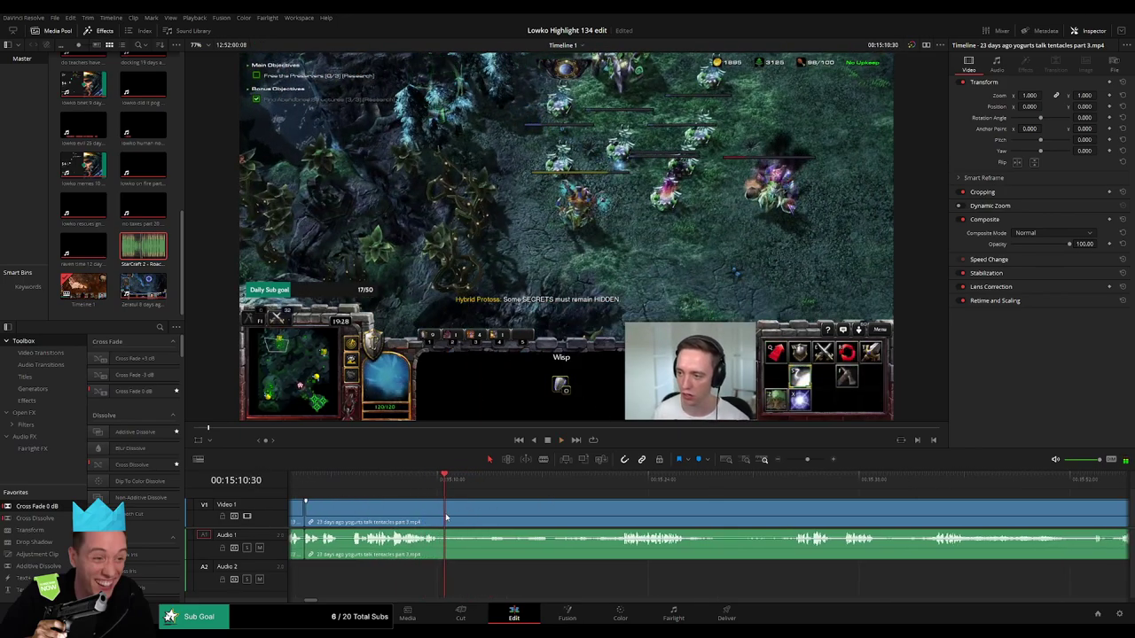
pyautogui.hotkey('ctrl', 'b')
pyautogui.click(625, 483)
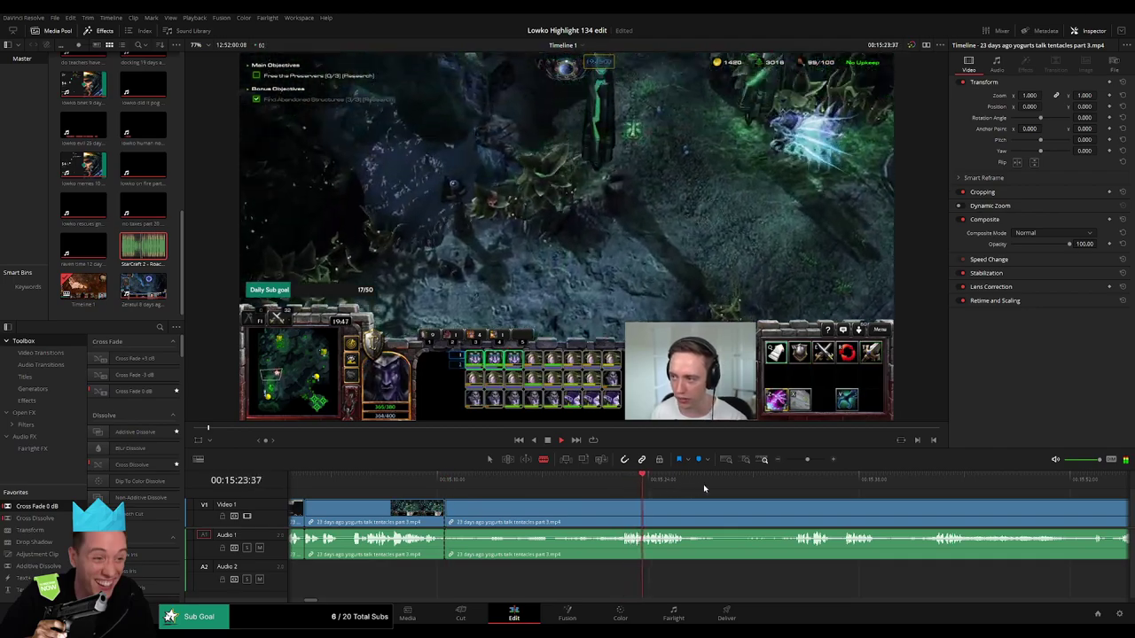
pyautogui.click(792, 483)
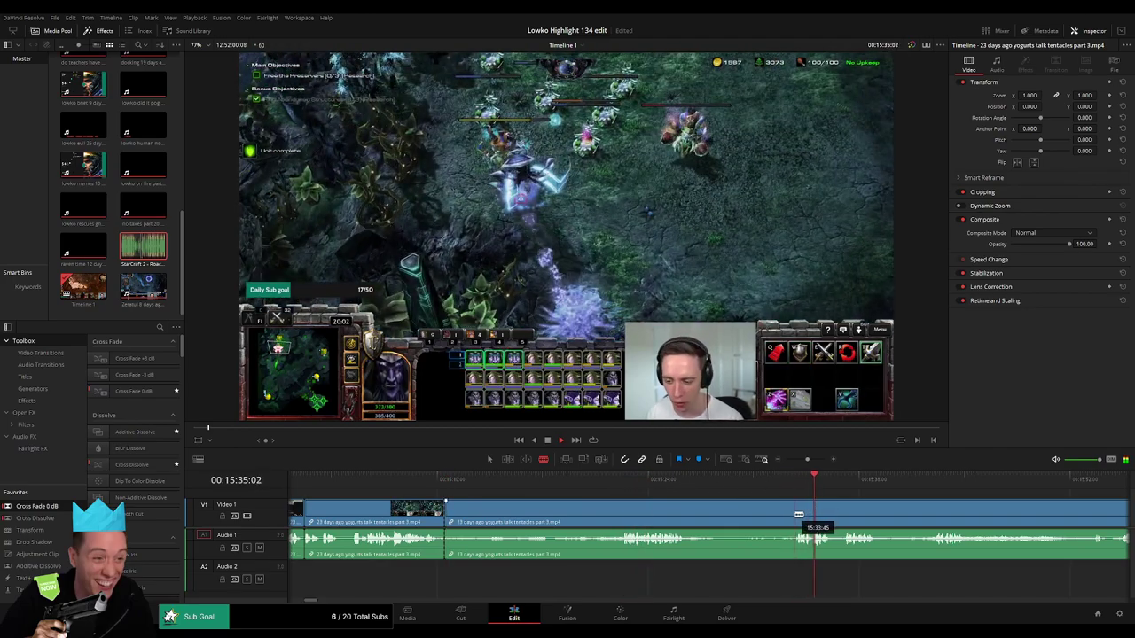
pyautogui.click(793, 514)
pyautogui.press('a')
pyautogui.click(740, 519)
pyautogui.press('Delete')
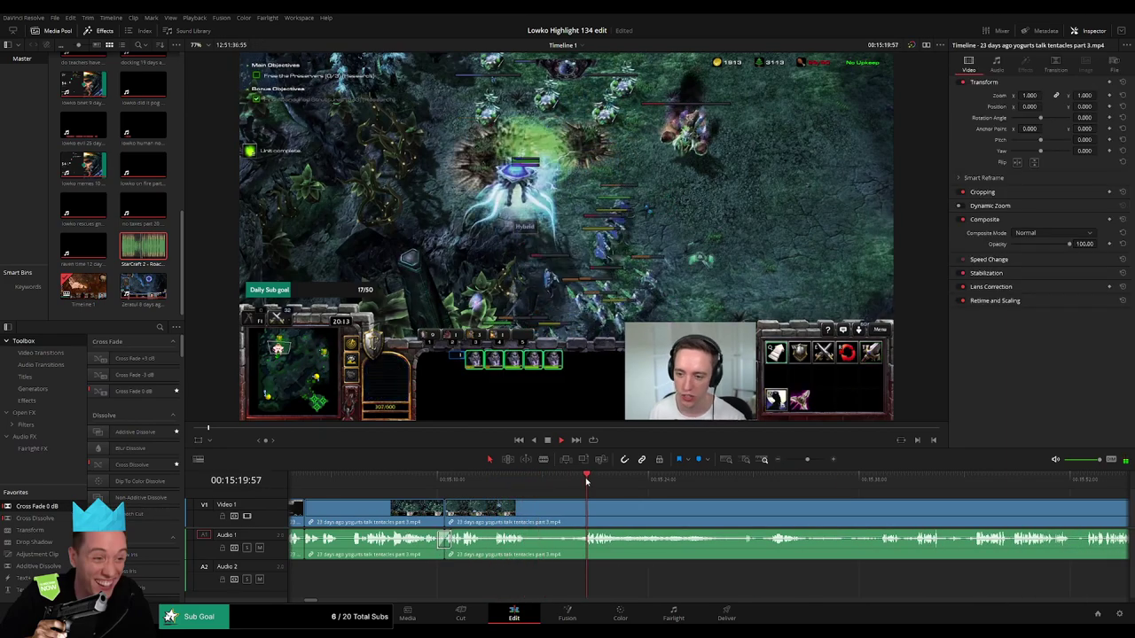
# - Ripple-delete the part 3 footage from about 15:16 to 15:20 and add Cross Fade 0 dB to the audio at the join
pyautogui.click(530, 511)
pyautogui.click(585, 508)
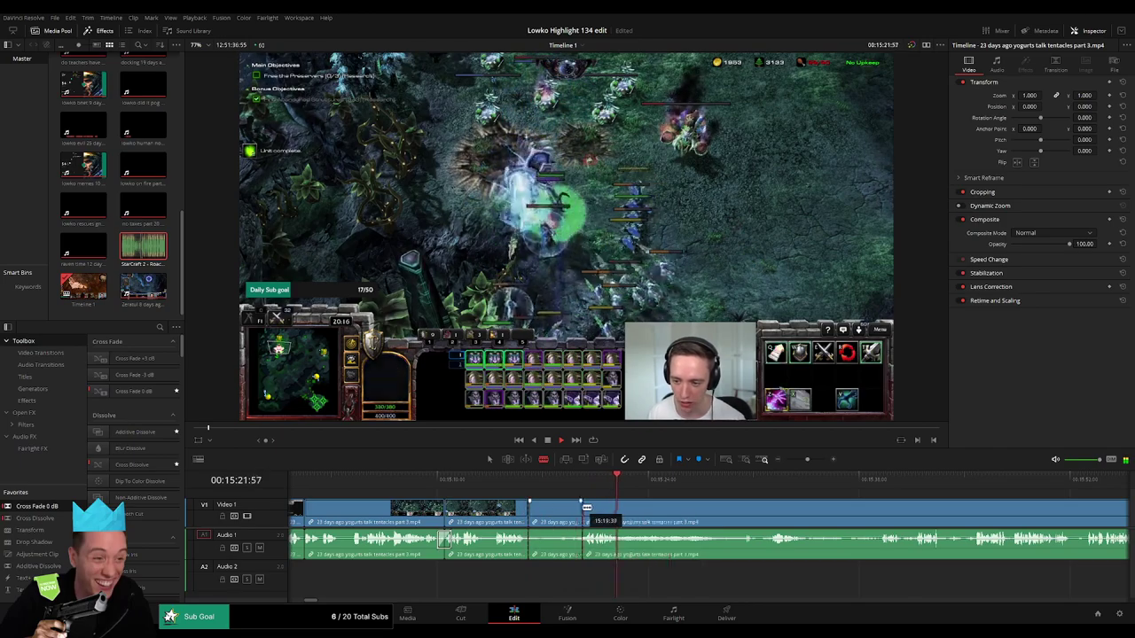
pyautogui.press('a')
pyautogui.click(565, 513)
pyautogui.press('Delete')
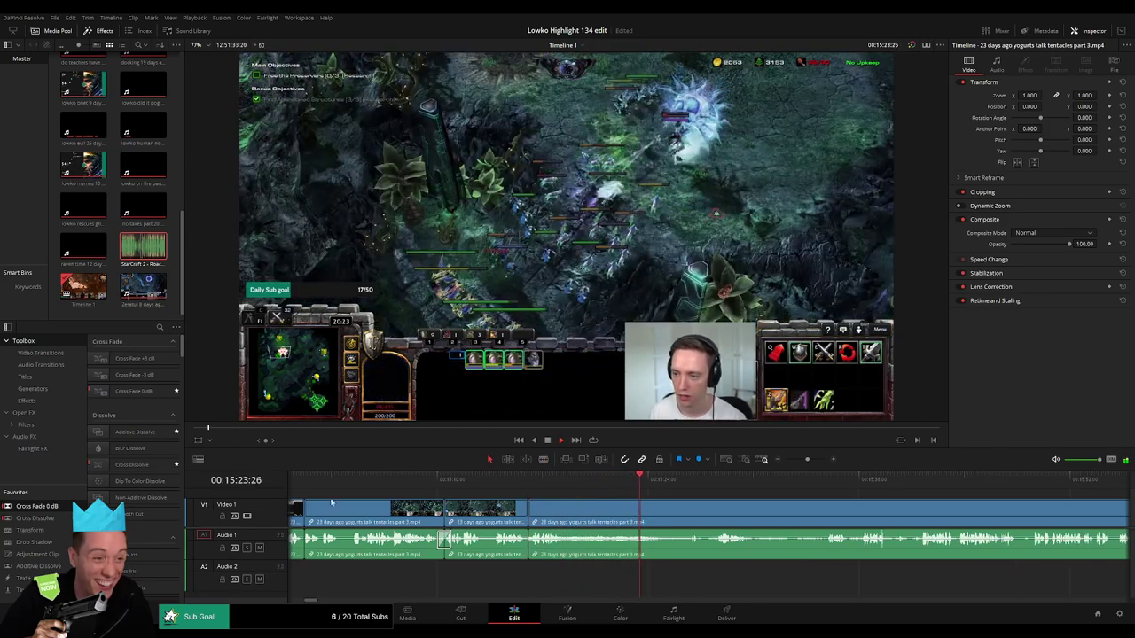
# - Ripple-delete the part 3 footage from about 15:19 to 15:36 and add Cross Fade 0 dB to the audio at the join
pyautogui.press('b')
pyautogui.click(570, 510)
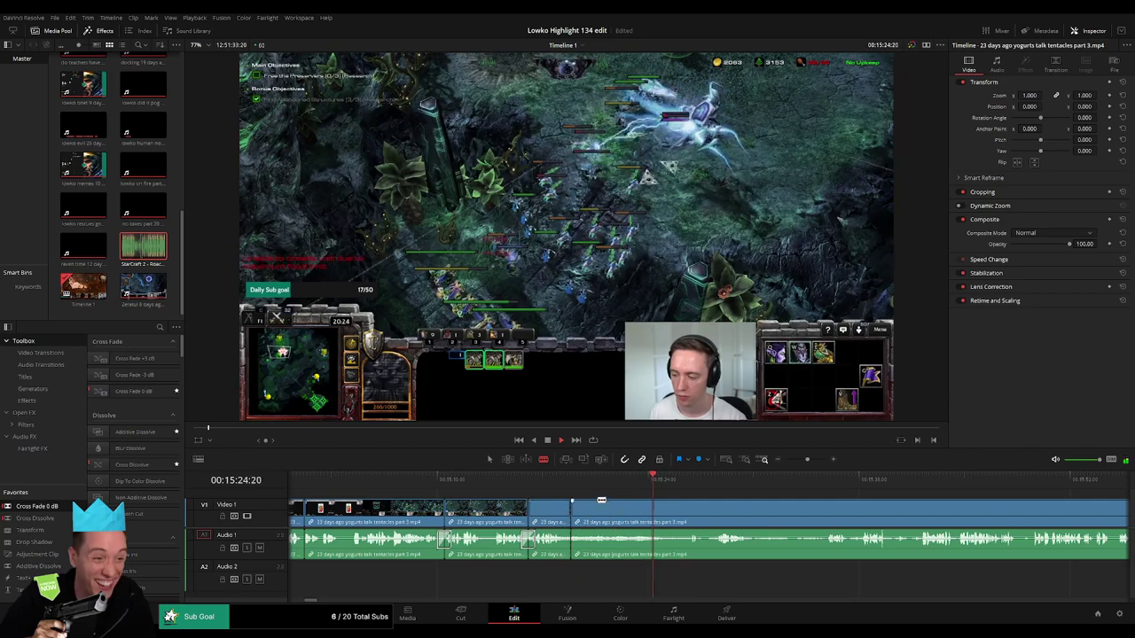
pyautogui.click(697, 477)
pyautogui.moveTo(779, 499); pyautogui.dragTo(618, 492)
pyautogui.click(670, 483)
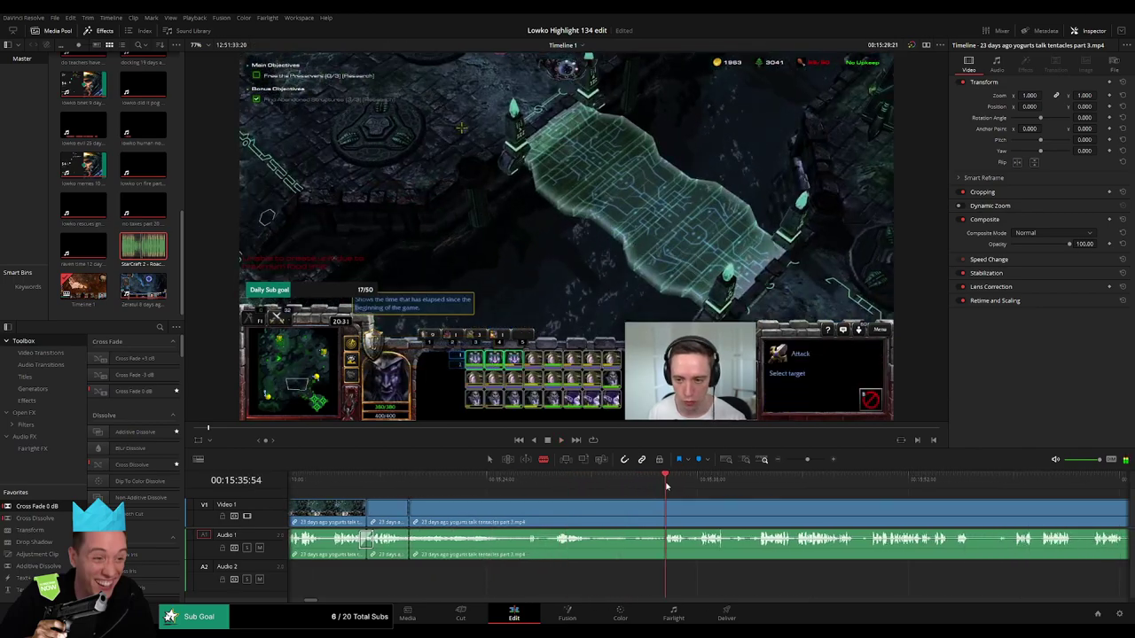
pyautogui.click(668, 510)
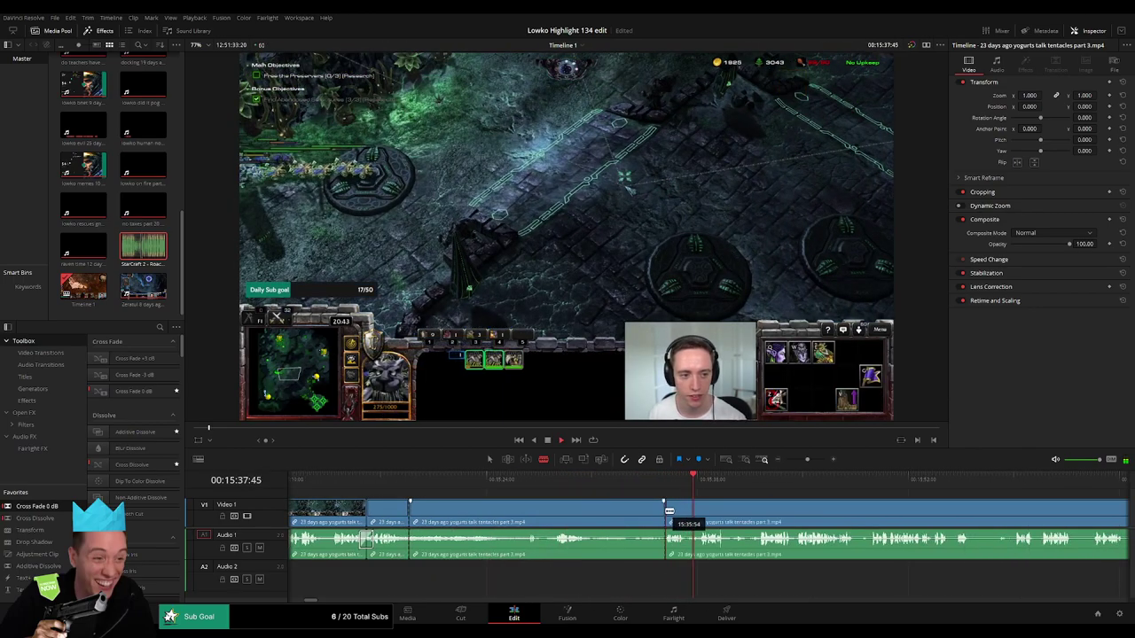
pyautogui.press('a')
pyautogui.click(617, 513)
pyautogui.press('Delete')
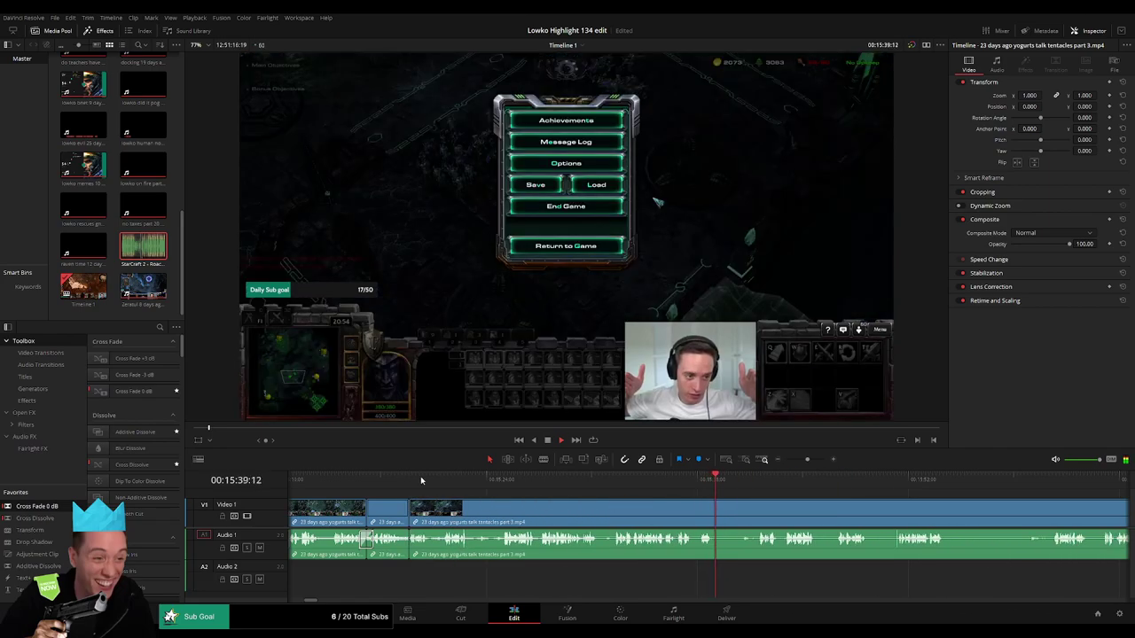
pyautogui.click(429, 480)
pyautogui.press('space')
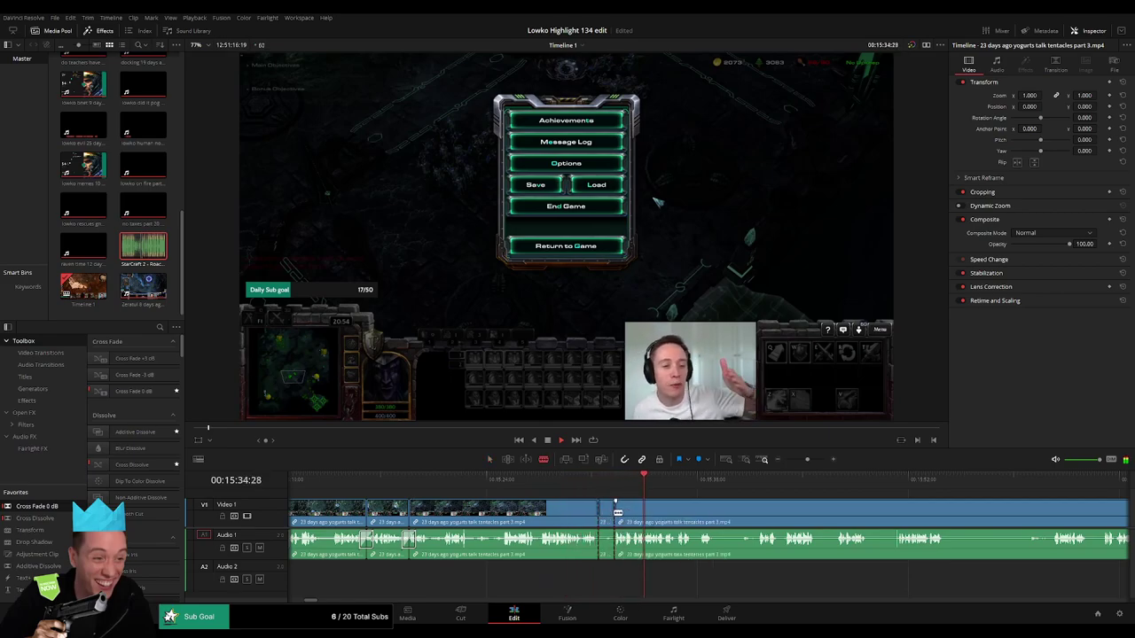
# - Ripple-delete the two pauses in the part 3 clip, from about 15:31.5 to 15:32.5 and from about 15:45 to 15:46
pyautogui.press('Delete')
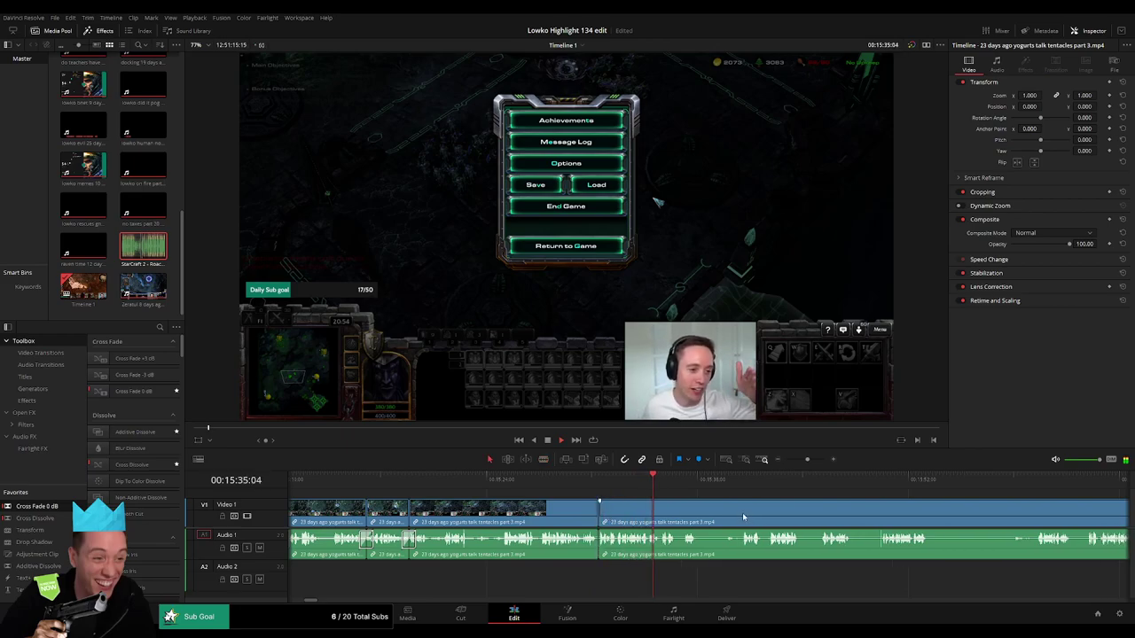
pyautogui.hscroll(3, 743, 517)
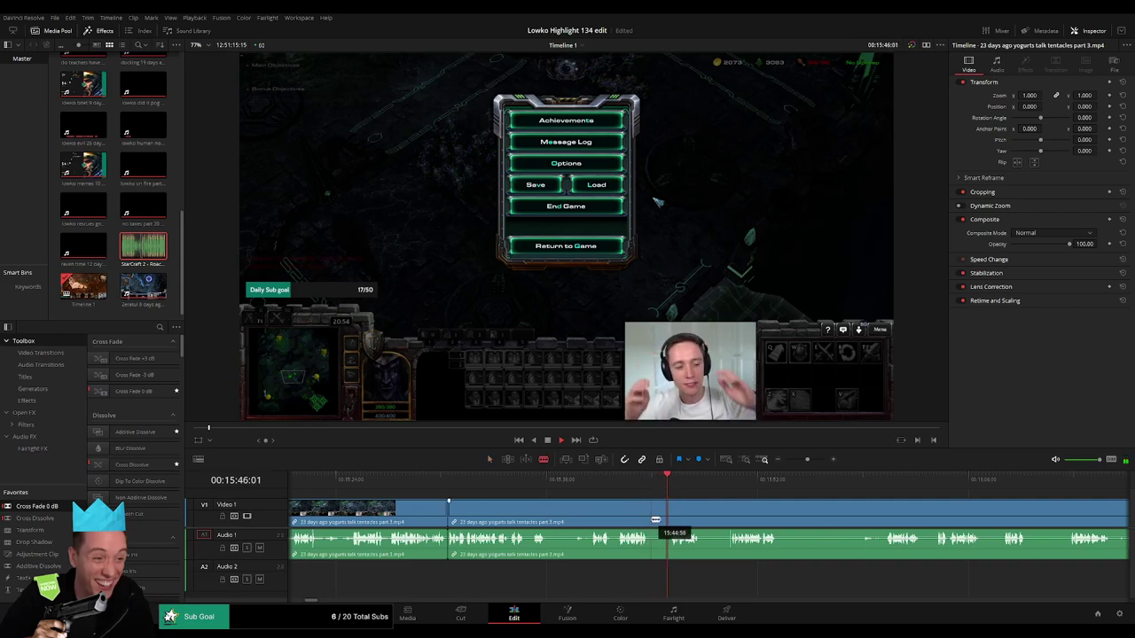
pyautogui.click(668, 516)
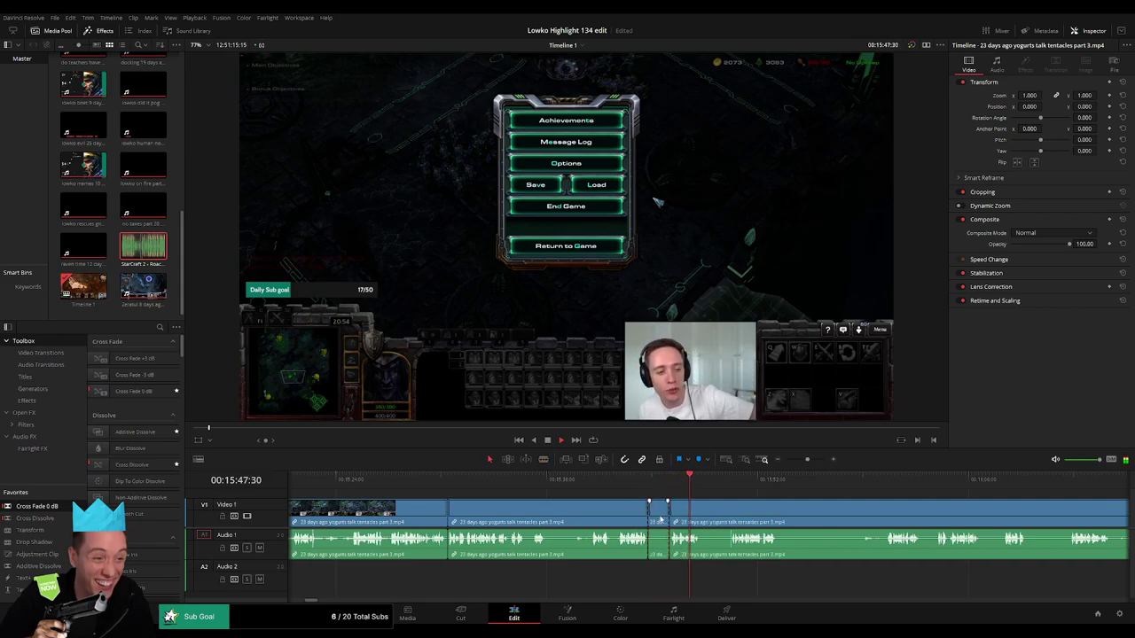
pyautogui.click(660, 519)
pyautogui.press('Delete')
# - Ripple-delete the quiet part 3 section from about 15:47 to 15:49
pyautogui.click(678, 520)
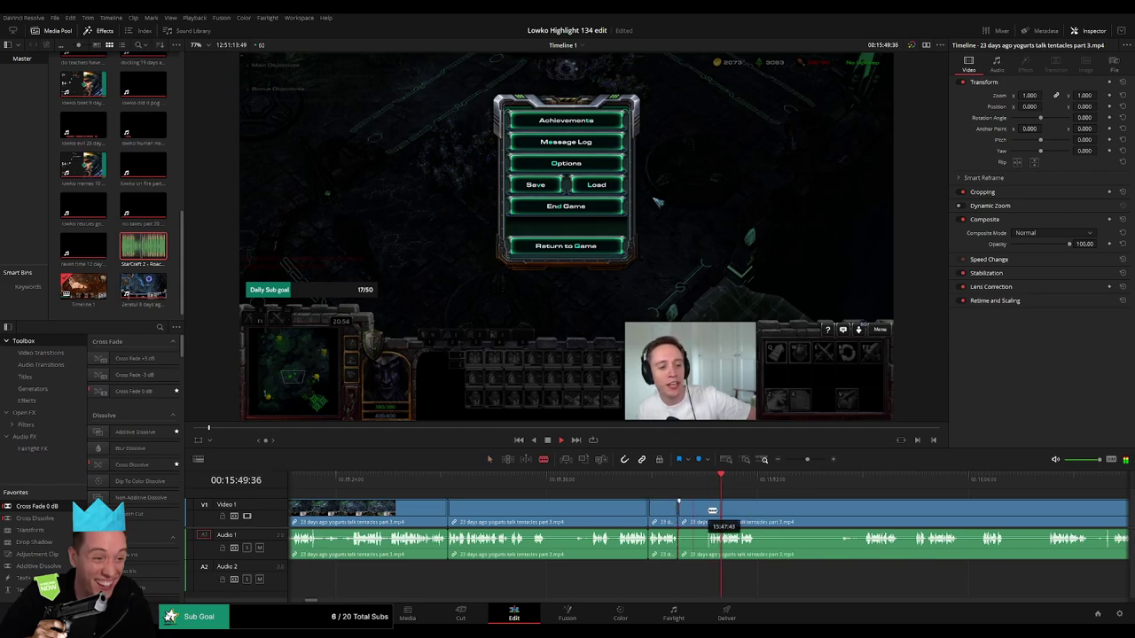
pyautogui.scroll(2, 716, 510)
pyautogui.click(656, 520)
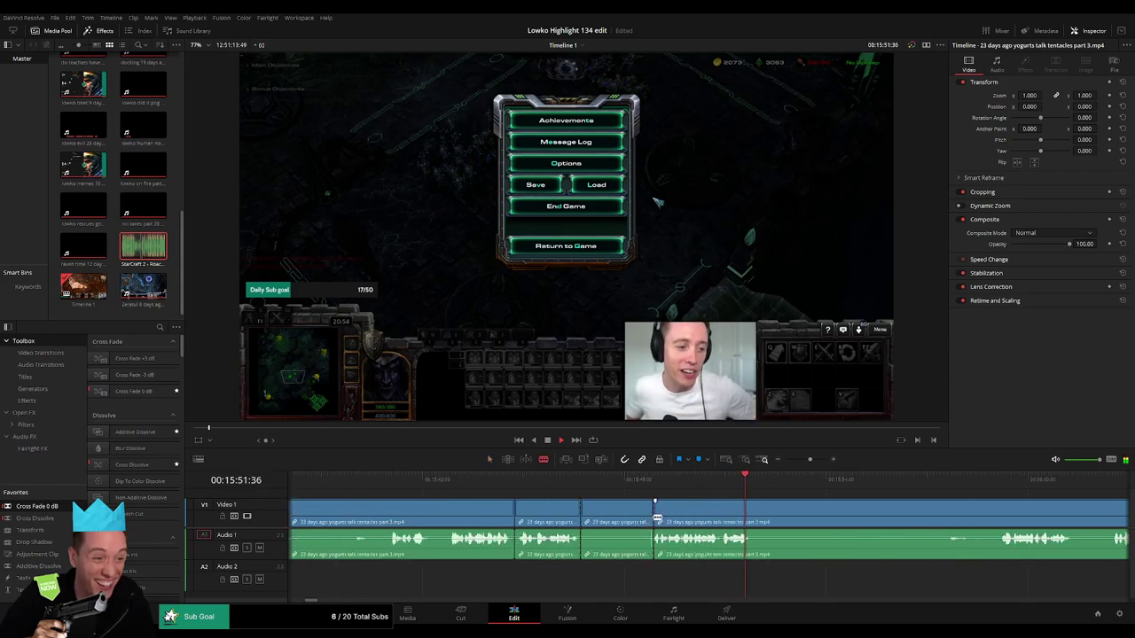
pyautogui.press('Delete')
# - Split the part 3 clip at about 15:50 and 15:57 and ripple-delete the silent section between the cuts
pyautogui.press('b')
pyautogui.click(690, 512)
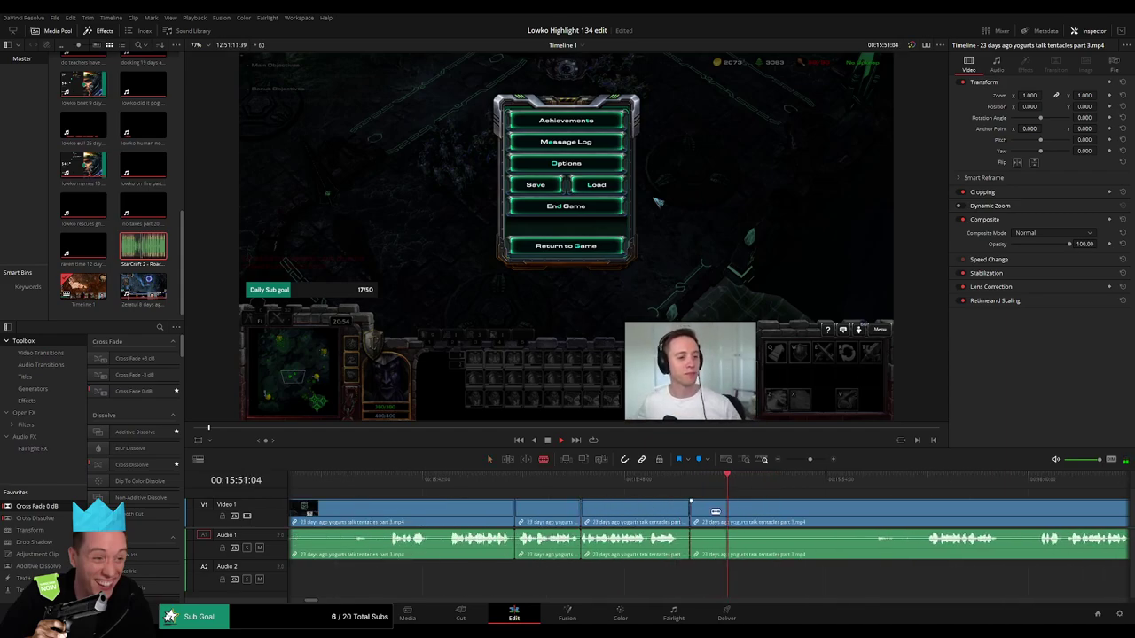
pyautogui.click(927, 511)
pyautogui.press('a')
pyautogui.click(873, 521)
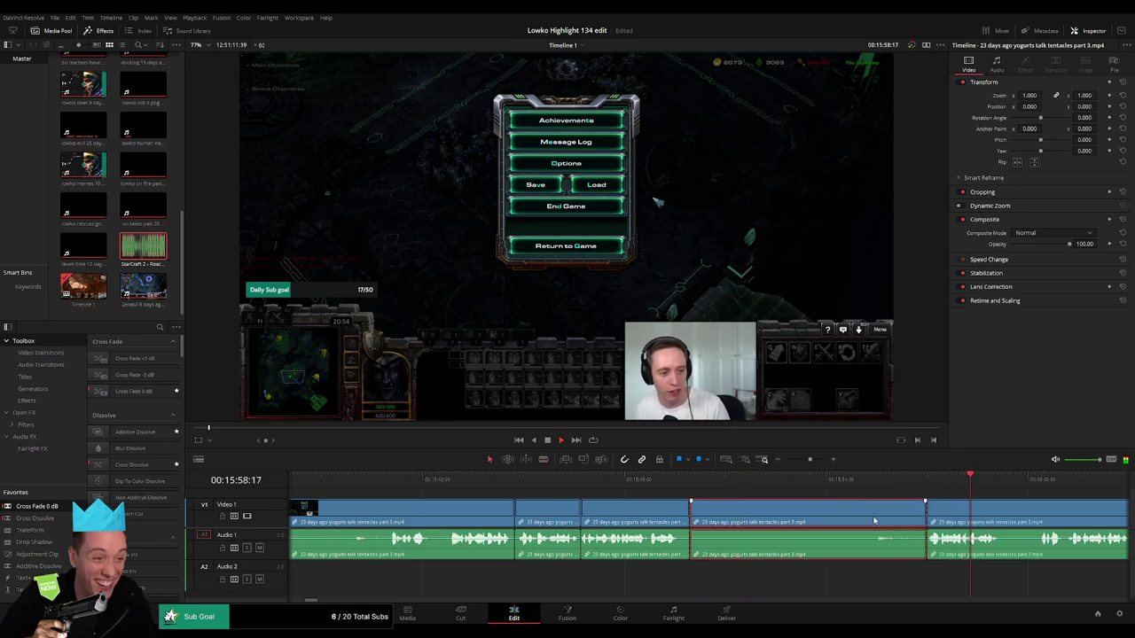
pyautogui.press('Delete')
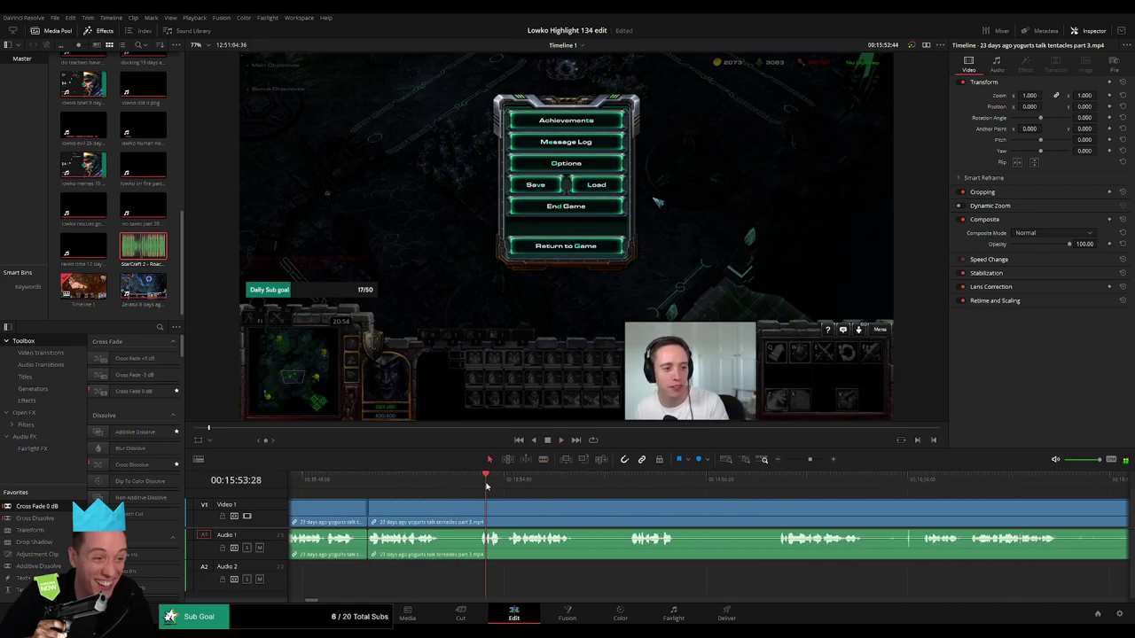
# - Ripple-delete the two short pauses in the part 3 clip, from about 15:52 to 15:53 and from about 15:55 to 15:56.5
pyautogui.click(444, 515)
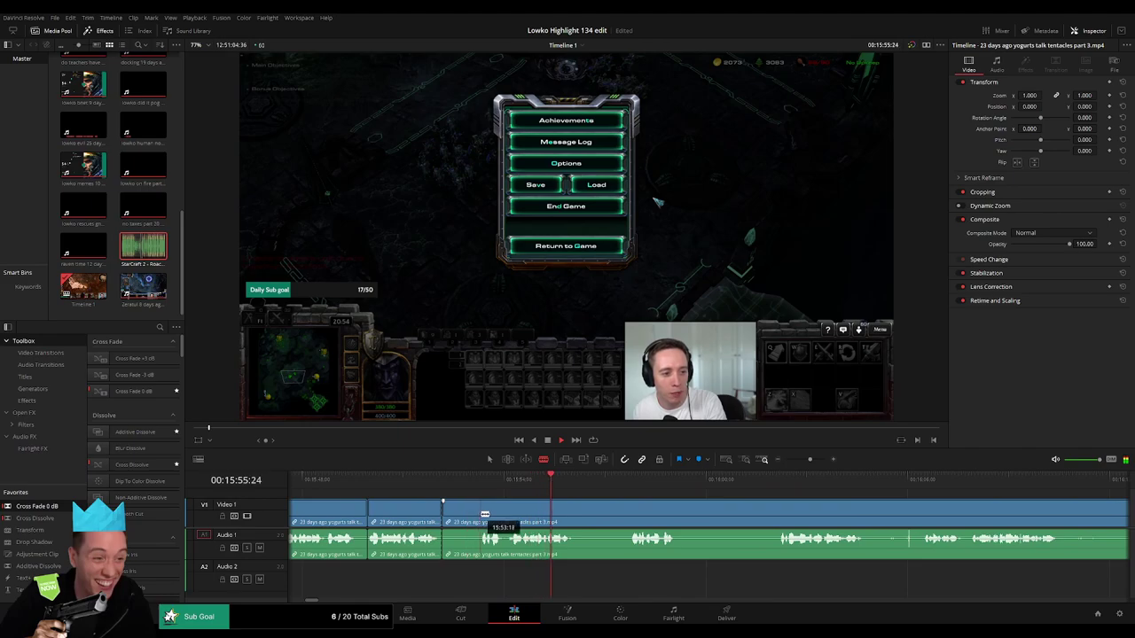
pyautogui.press('Delete')
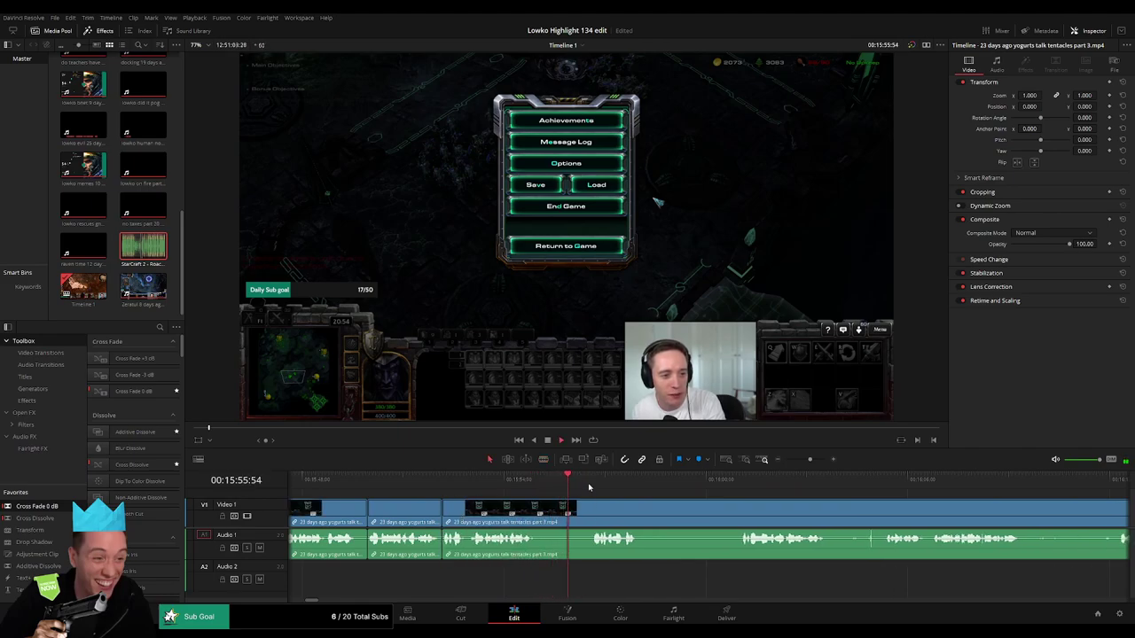
pyautogui.click(539, 514)
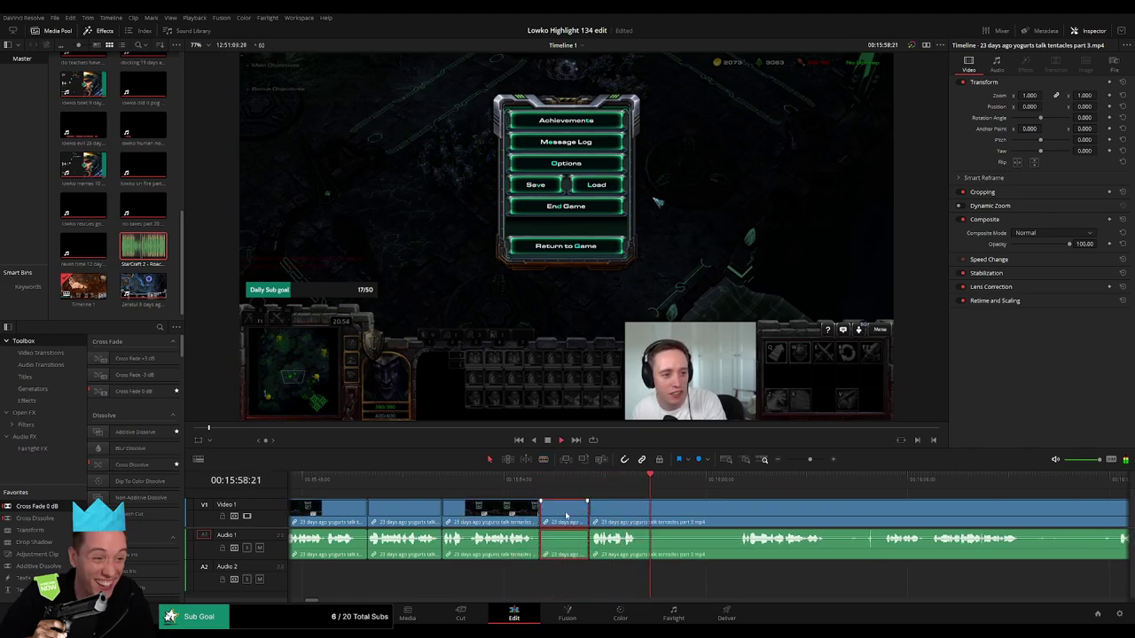
pyautogui.press('Delete')
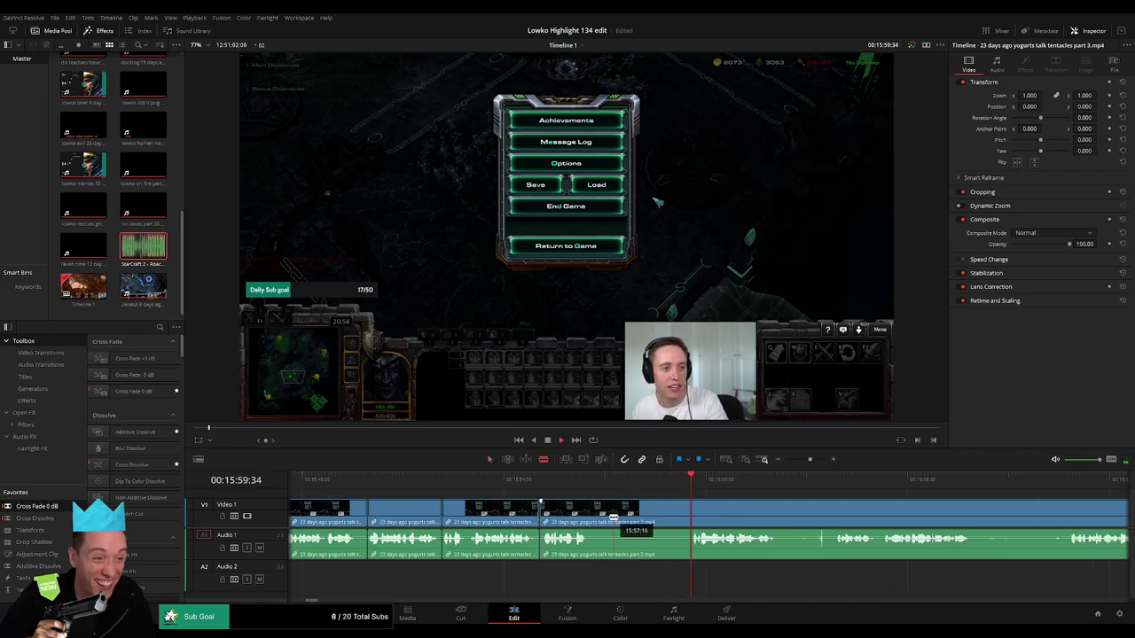
# - Ripple-delete the silence from about 15:56.5 to 15:59.5, plus the following pause from about 15:59.5 to 16:01
pyautogui.click(592, 514)
pyautogui.click(685, 514)
pyautogui.press('a')
pyautogui.click(658, 516)
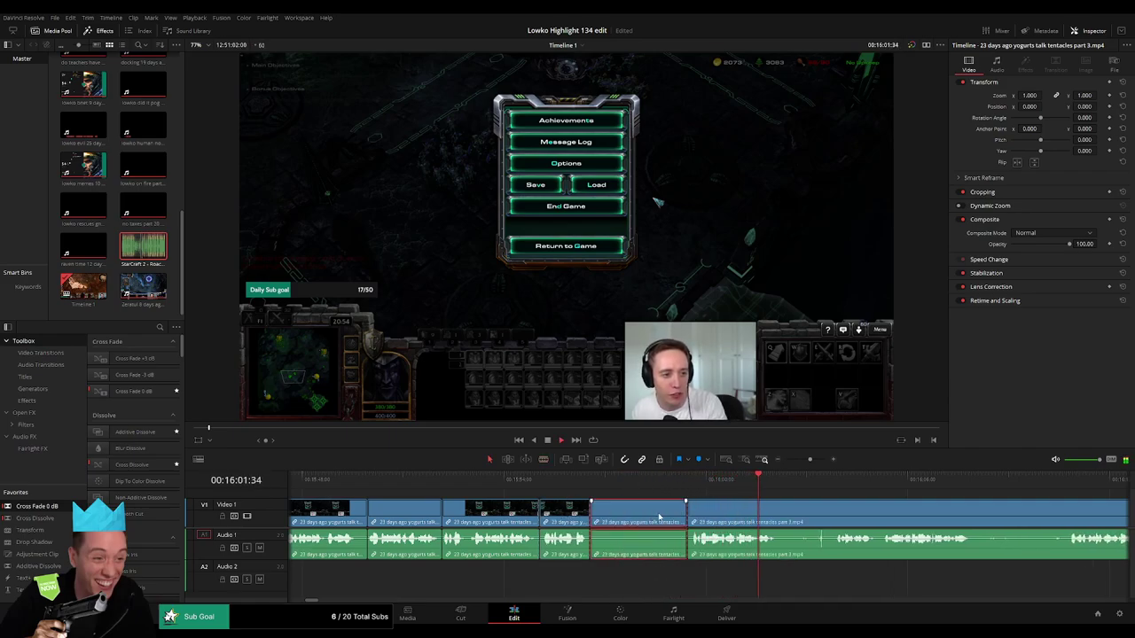
pyautogui.press('Delete')
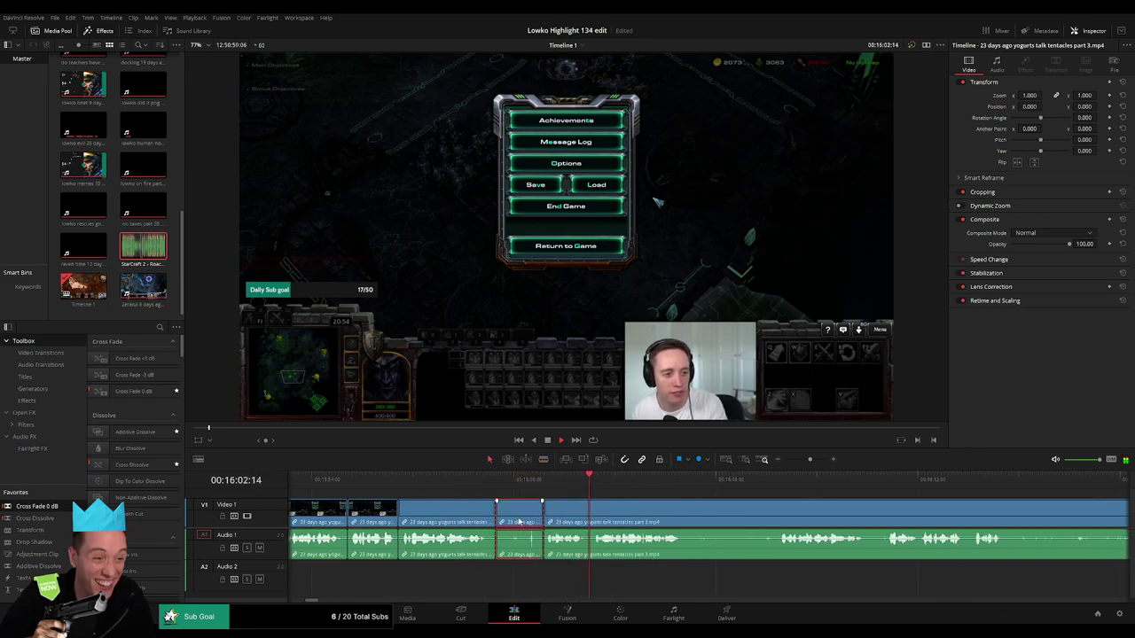
pyautogui.press('Delete')
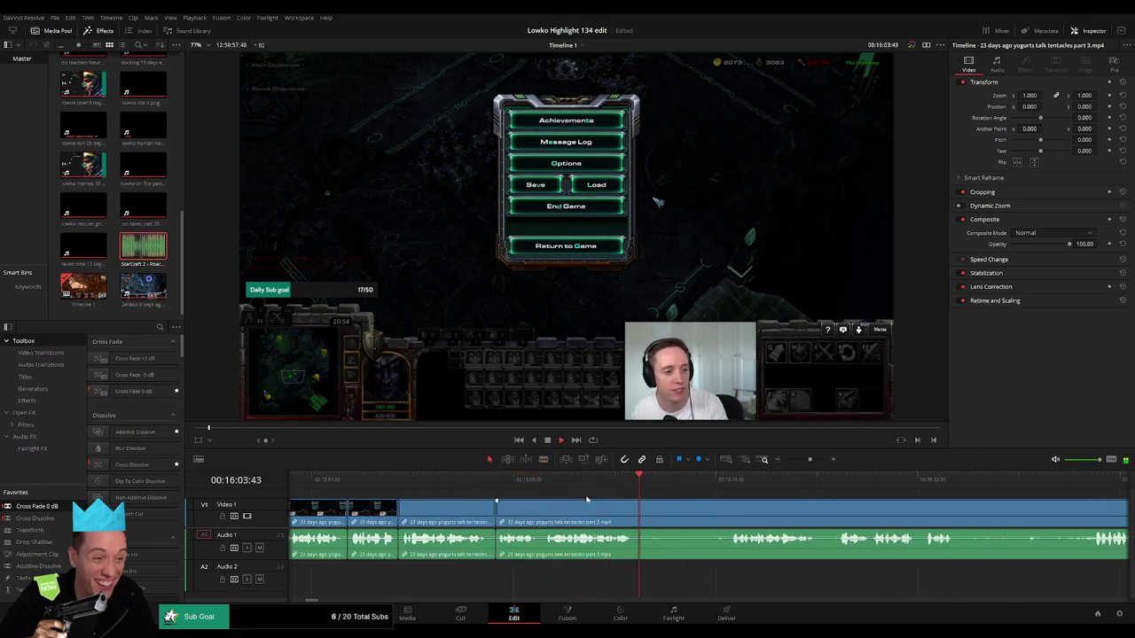
# - Ripple-delete the silent part 3 section from about 16:03.5 to 16:06.5
pyautogui.hscroll(3, 585, 511)
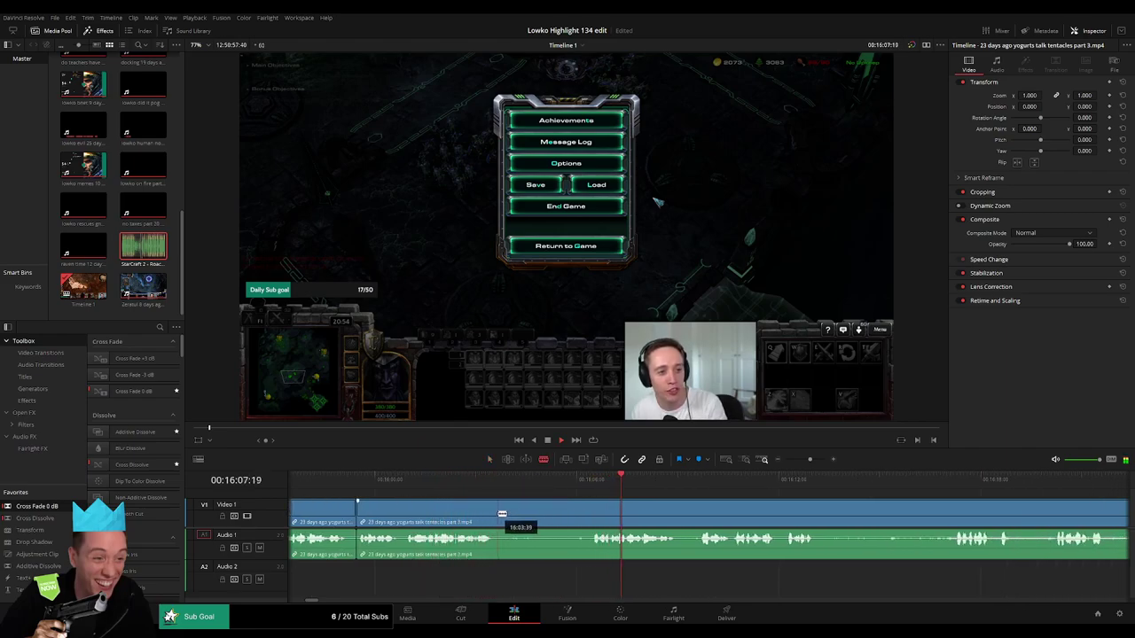
pyautogui.click(502, 515)
pyautogui.click(597, 512)
pyautogui.press('a')
pyautogui.click(564, 513)
pyautogui.press('Delete')
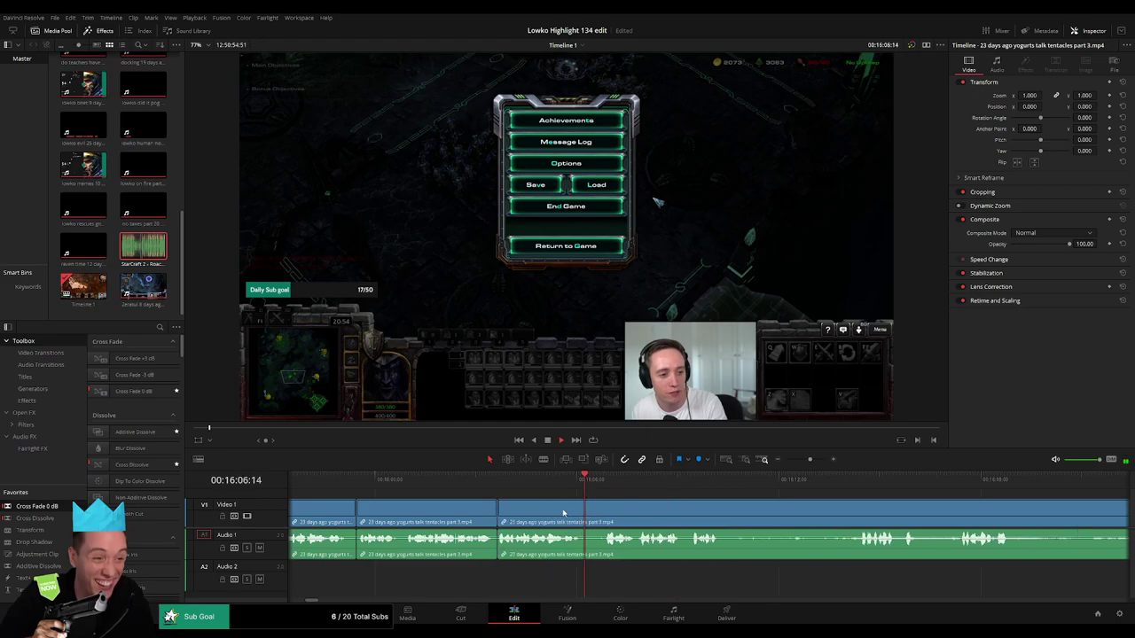
# - Ripple-delete the part 3 silence from about 16:10 to 16:14 and add Cross Fade 0 dB to the audio at the join
pyautogui.moveTo(630, 519); pyautogui.dragTo(511, 502)
pyautogui.click(607, 516)
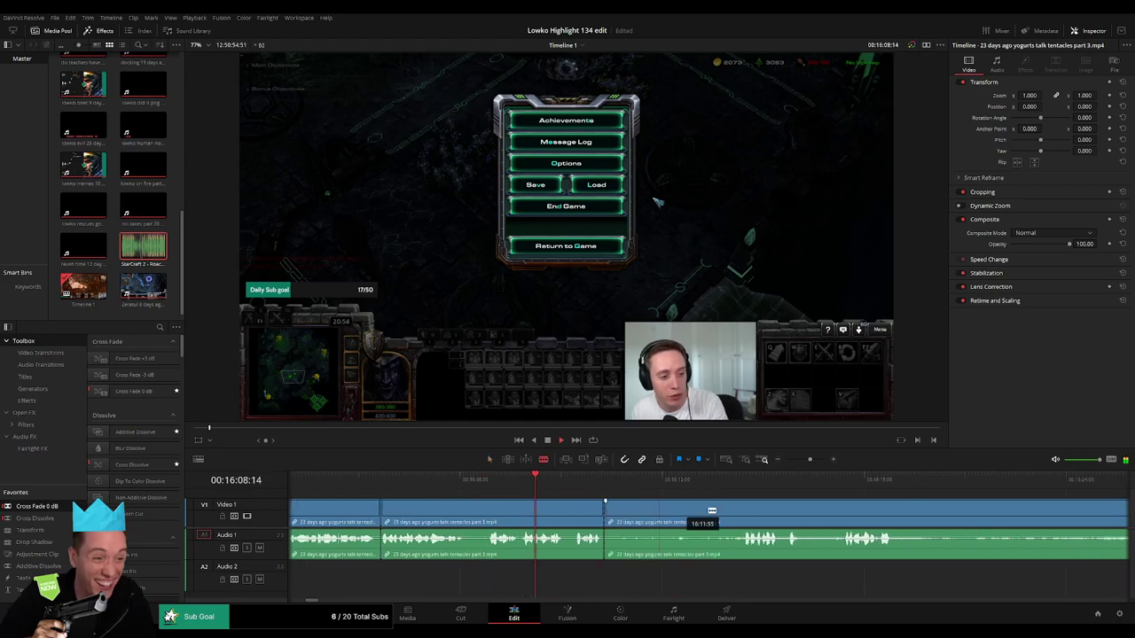
pyautogui.hscroll(4, 568, 512)
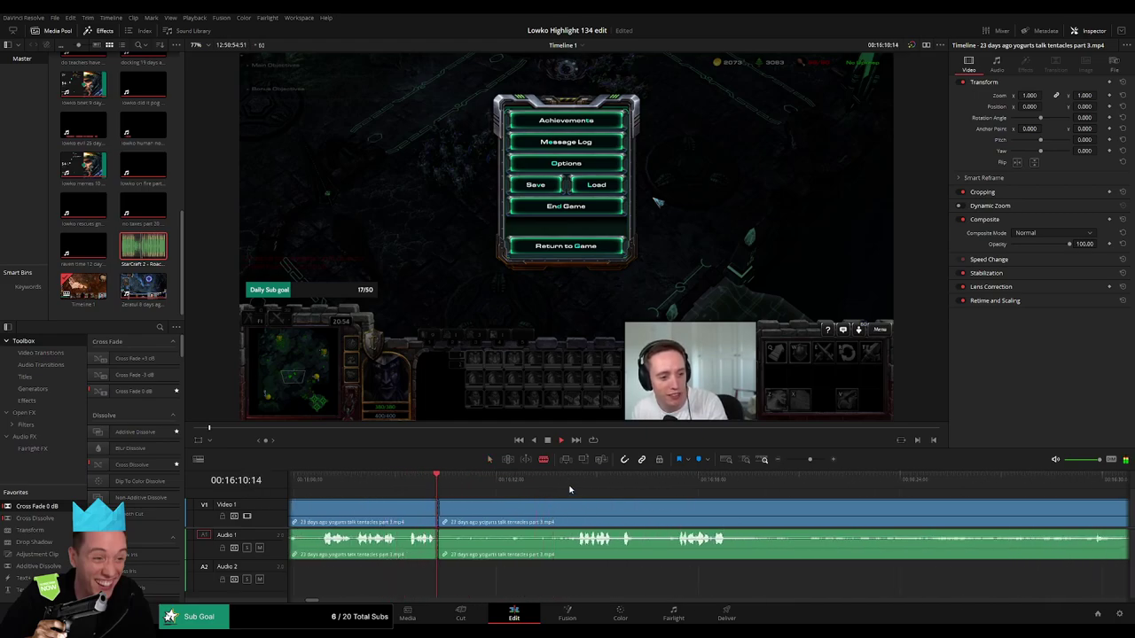
pyautogui.click(574, 514)
pyautogui.press('a')
pyautogui.click(550, 509)
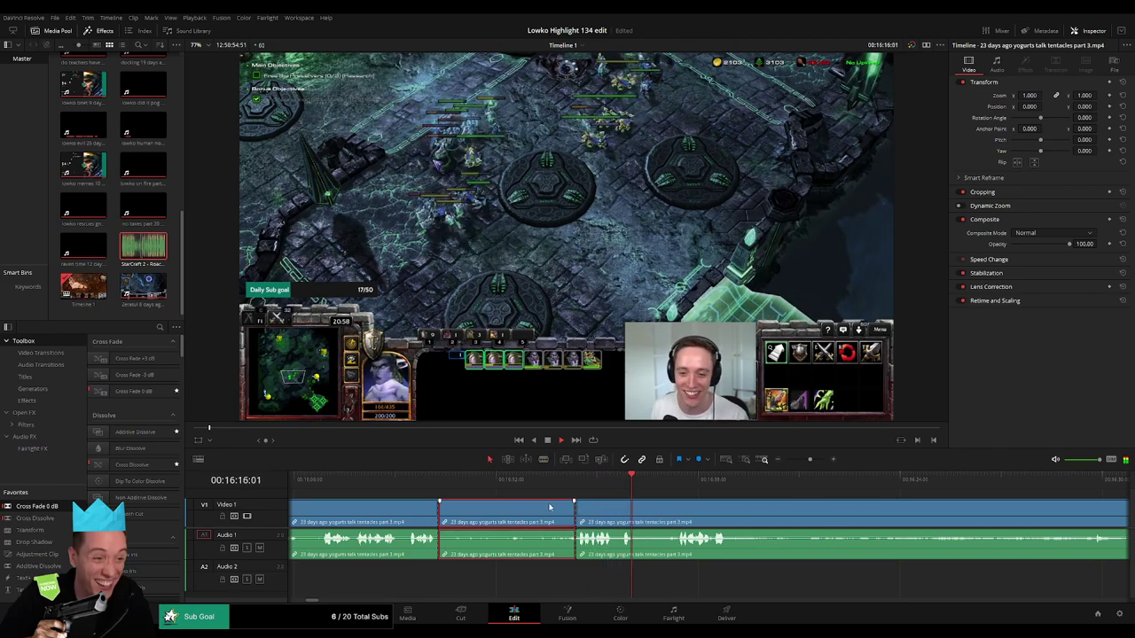
pyautogui.press('Delete')
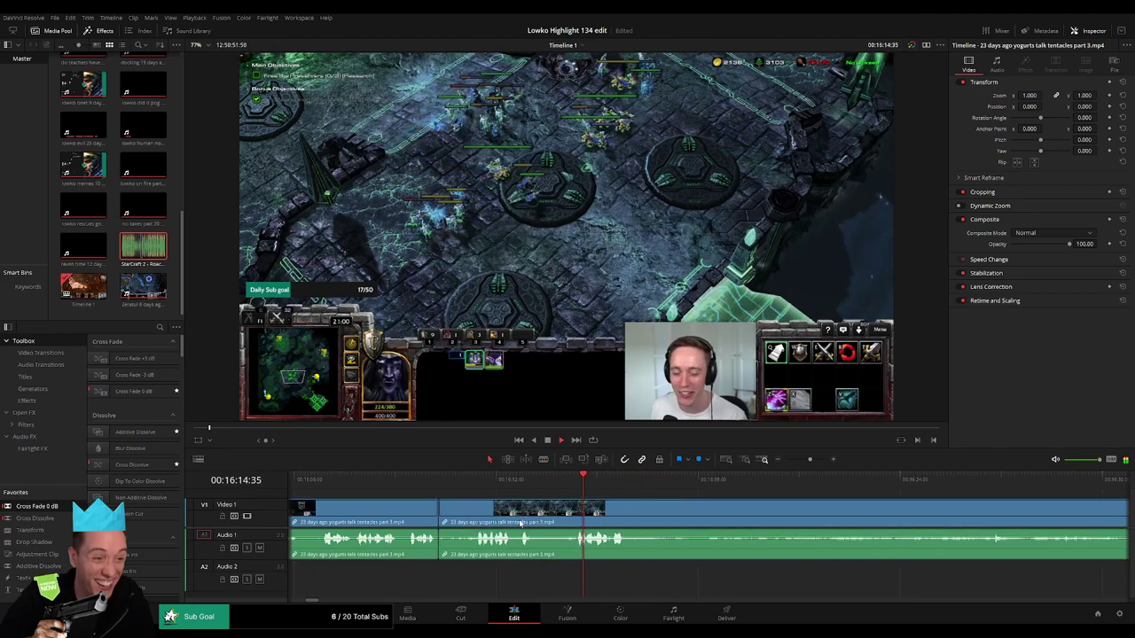
pyautogui.moveTo(447, 476); pyautogui.dragTo(576, 480)
# - Ripple-delete the part 3 gameplay from about 16:16.5 to 16:37 and add Cross Fade 0 dB to the audio at the join
pyautogui.hscroll(3, 530, 506)
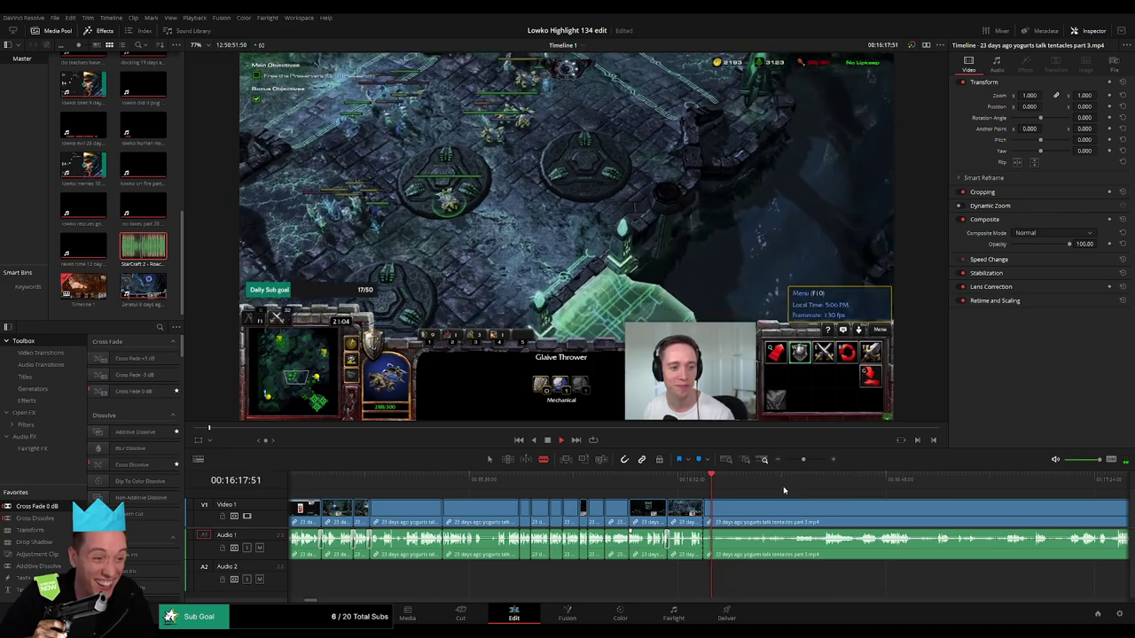
pyautogui.click(827, 485)
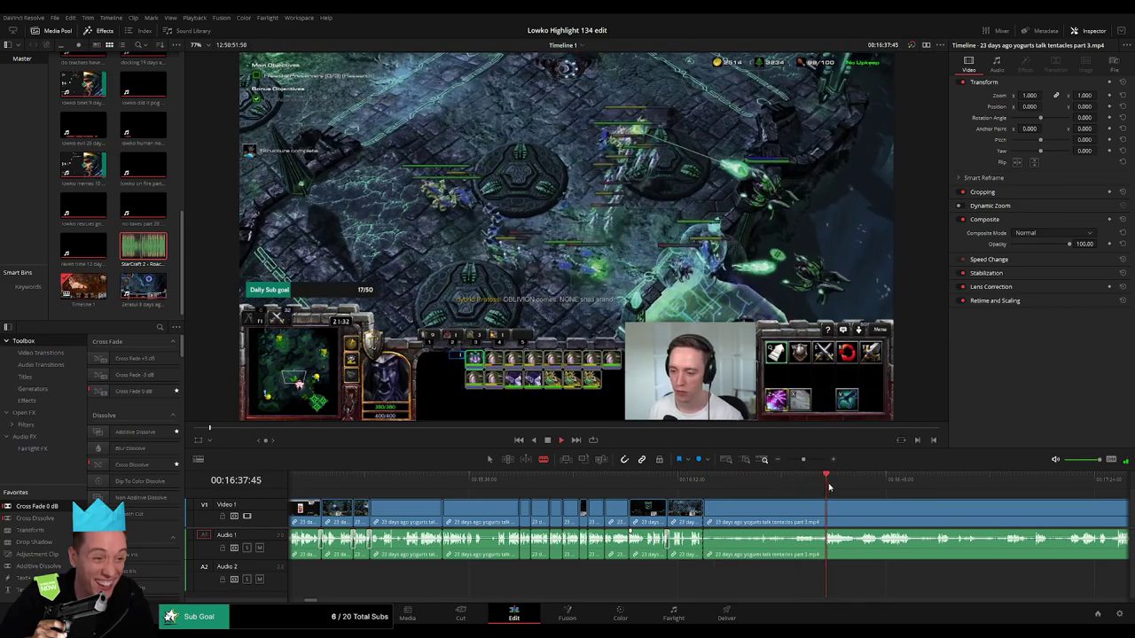
pyautogui.moveTo(828, 486); pyautogui.dragTo(595, 490)
pyautogui.click(499, 482)
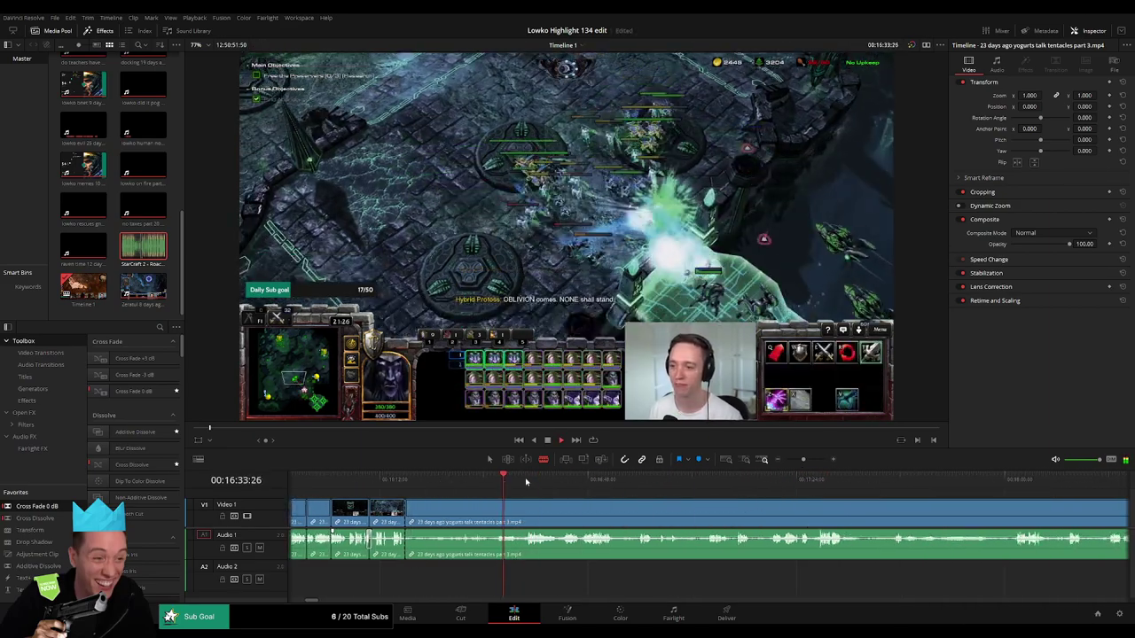
pyautogui.click(526, 481)
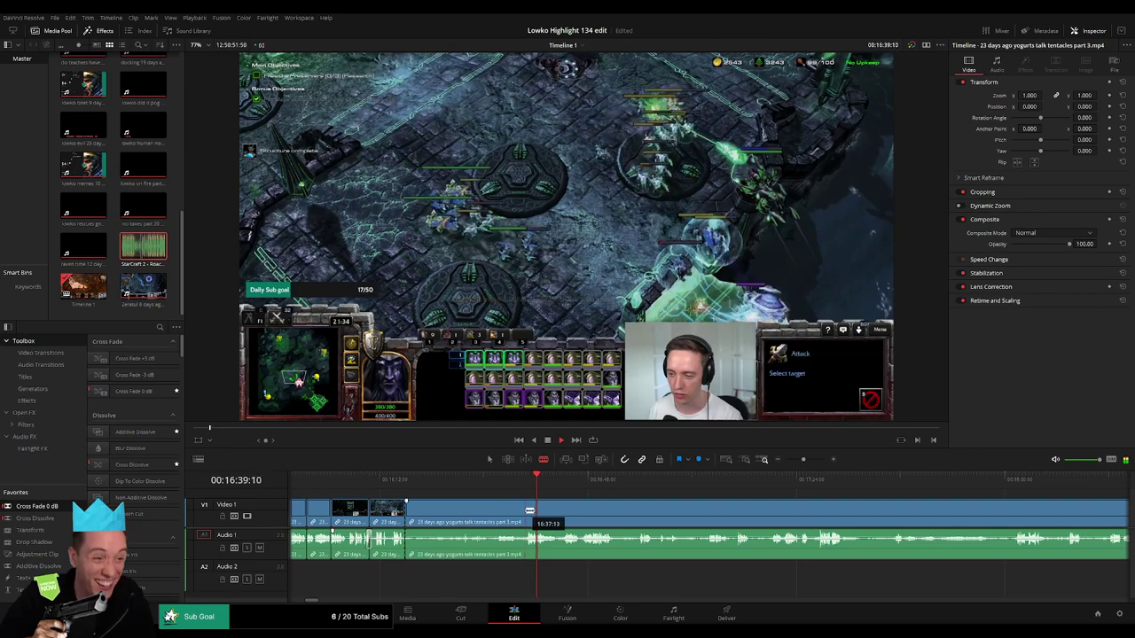
pyautogui.click(529, 510)
pyautogui.press('a')
pyautogui.click(504, 513)
pyautogui.press('Delete')
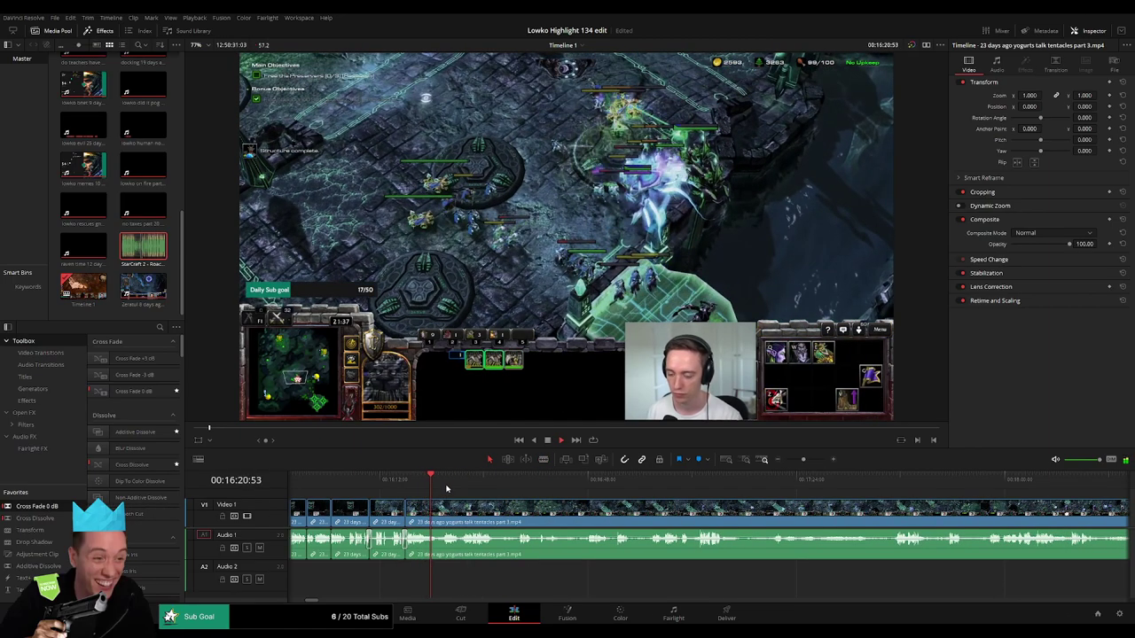
pyautogui.click(420, 489)
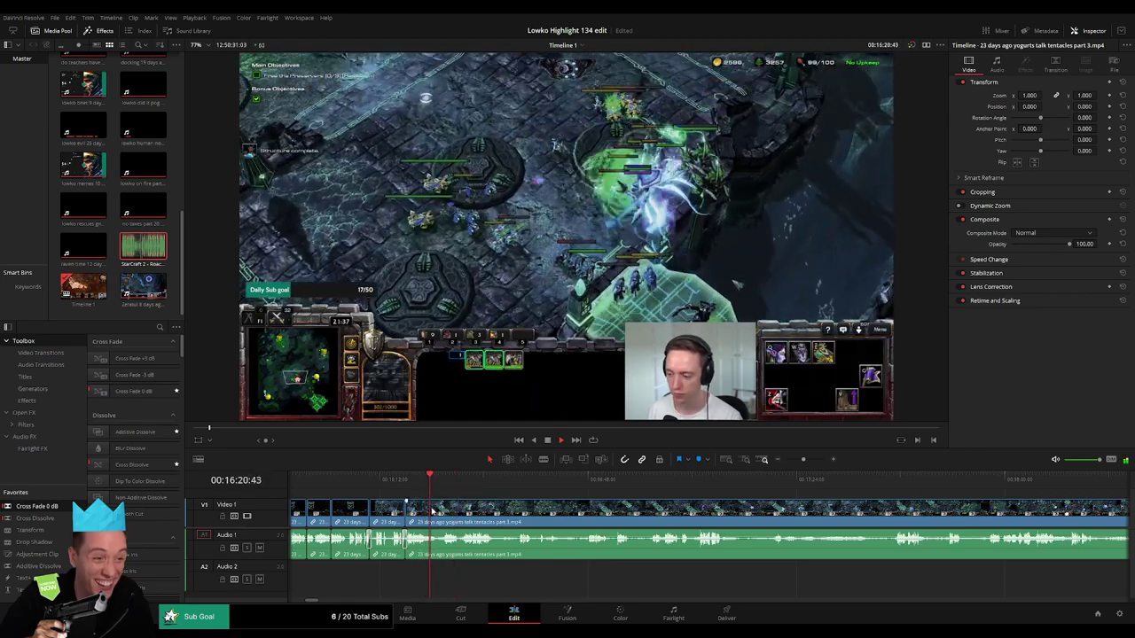
# - Split the part 3 gameplay at about 16:53, 16:55.5 and 16:58.5, and ripple-delete the section from about 16:55.5 to 16:58.5
pyautogui.moveTo(478, 485); pyautogui.dragTo(618, 480)
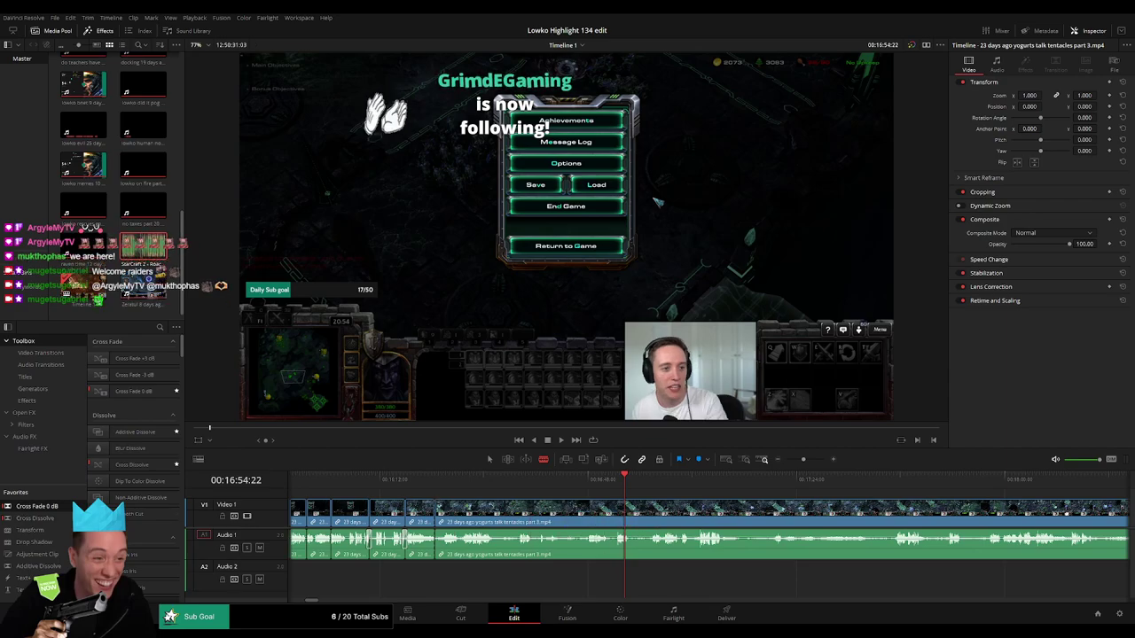
pyautogui.click(587, 488)
pyautogui.press('space')
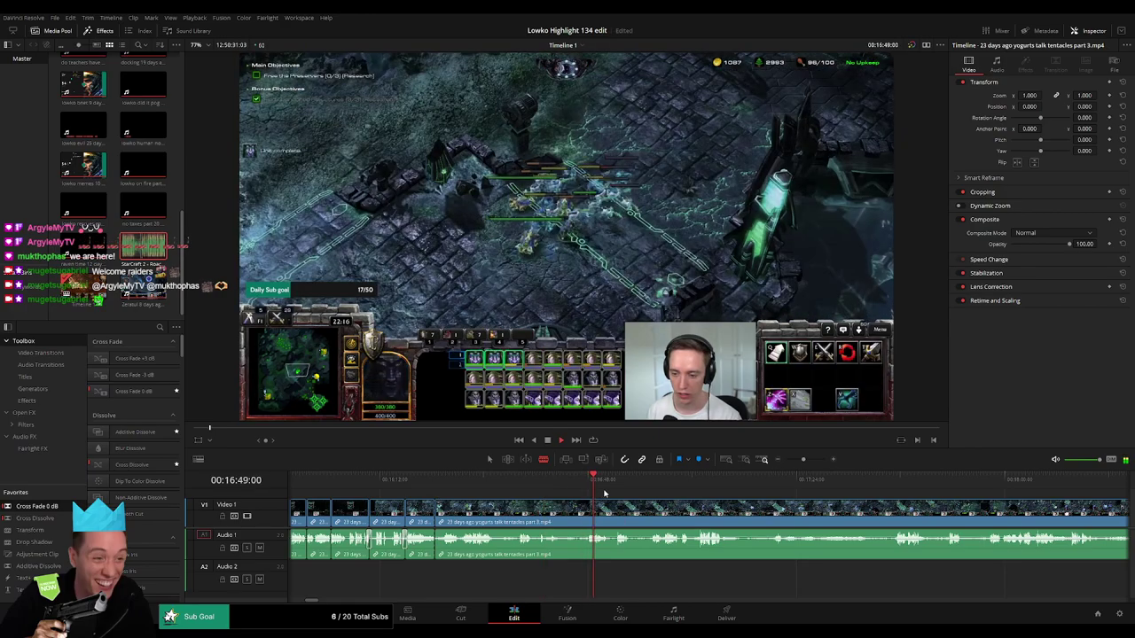
pyautogui.click(618, 488)
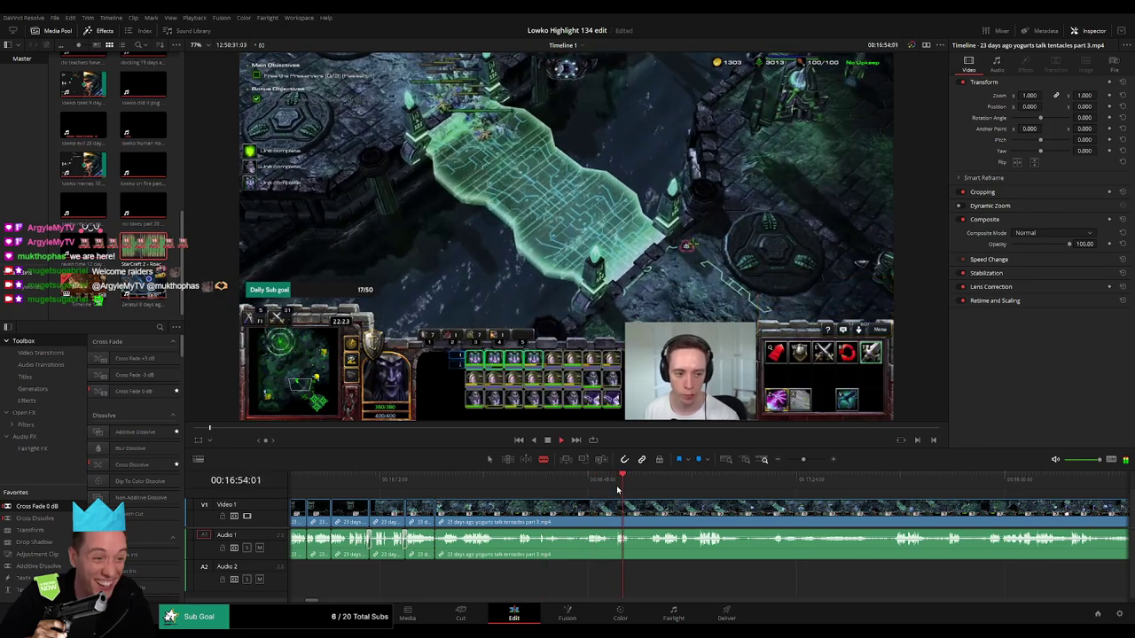
pyautogui.click(651, 485)
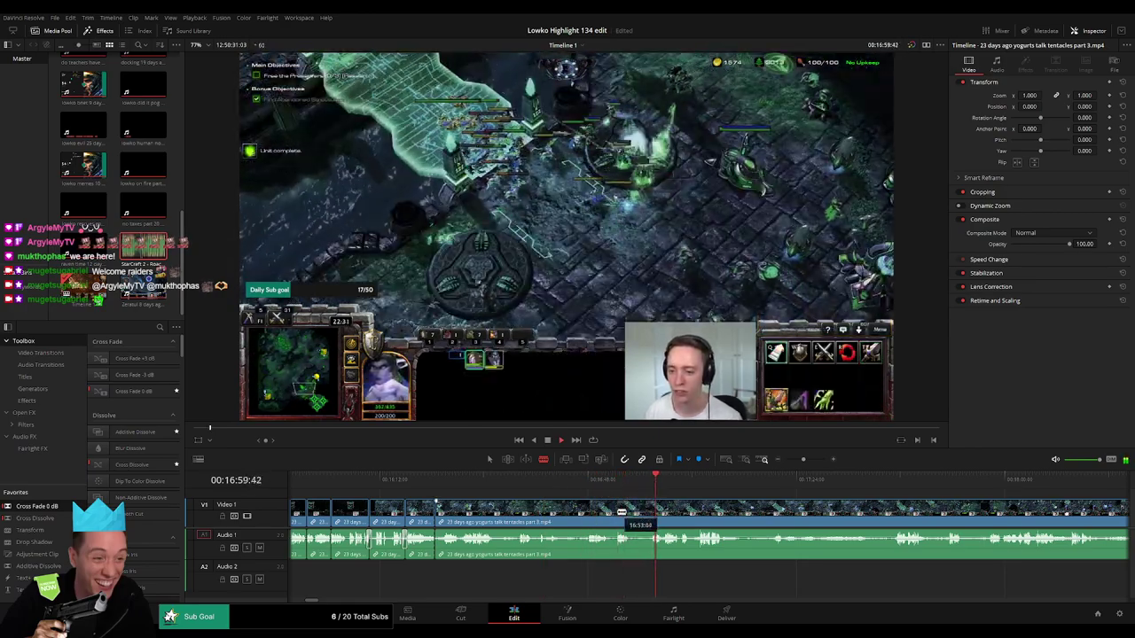
pyautogui.click(616, 509)
pyautogui.click(631, 507)
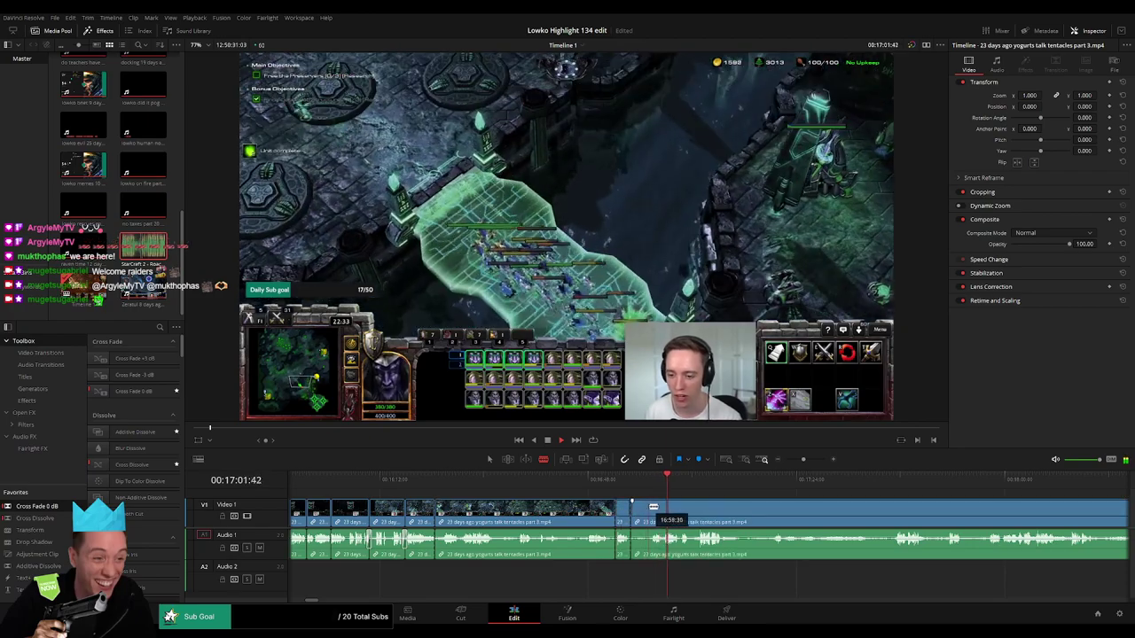
pyautogui.click(650, 508)
pyautogui.press('a')
pyautogui.click(643, 511)
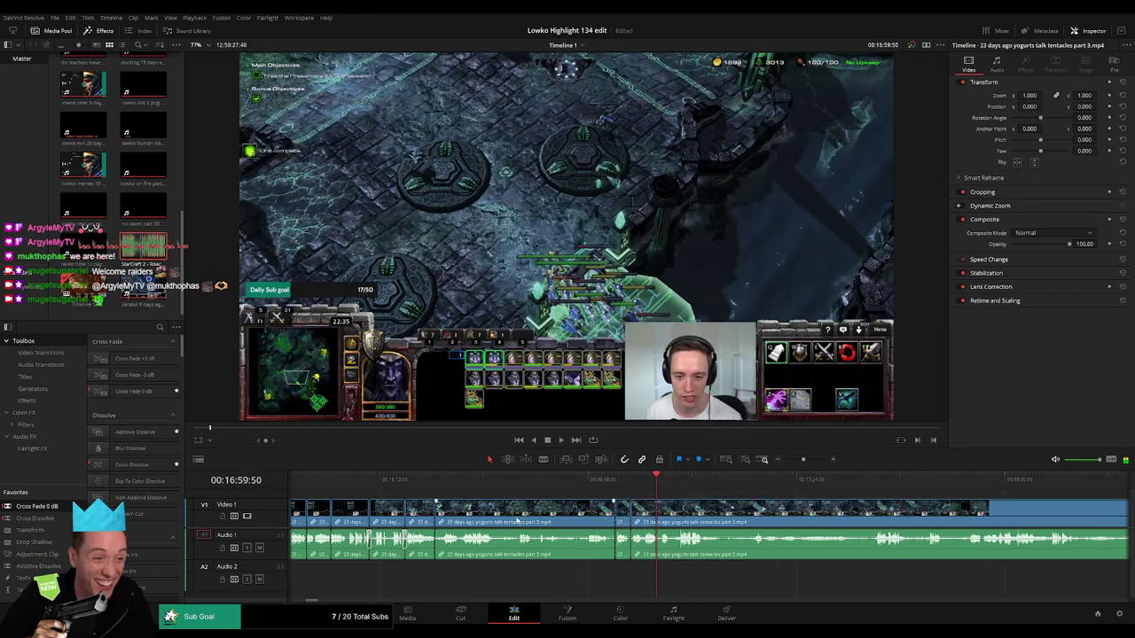
# - Ripple-delete the part 3 gameplay from about 16:21.5 to 16:53 and add Cross Fade 0 dB to the audio at both neighbouring joins
pyautogui.press('BackSpace')
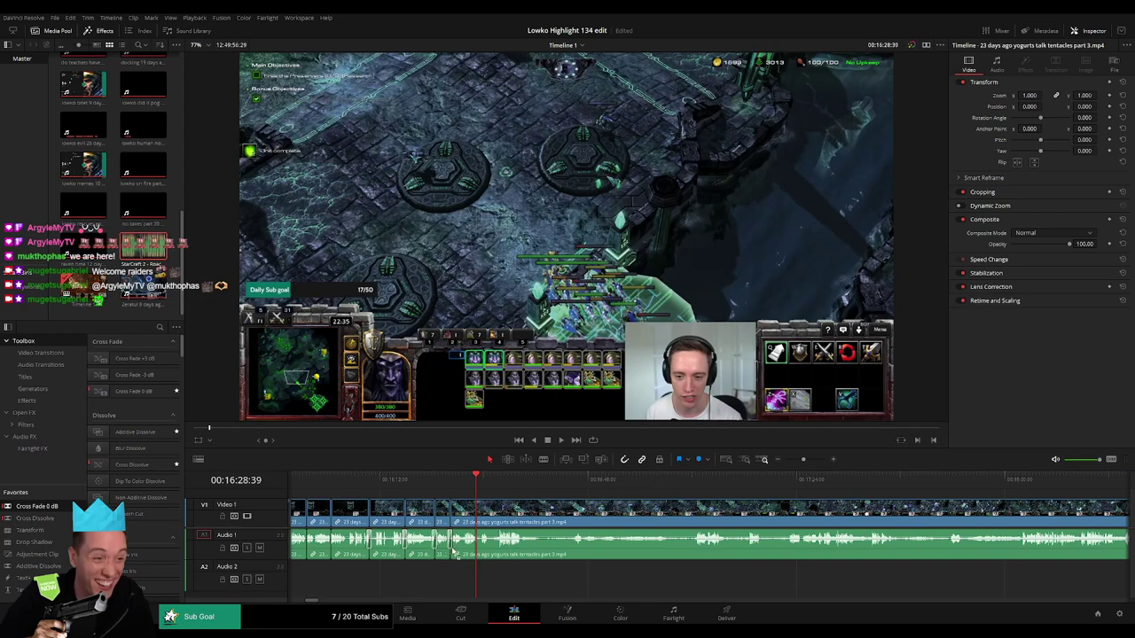
pyautogui.click(454, 483)
pyautogui.press('space')
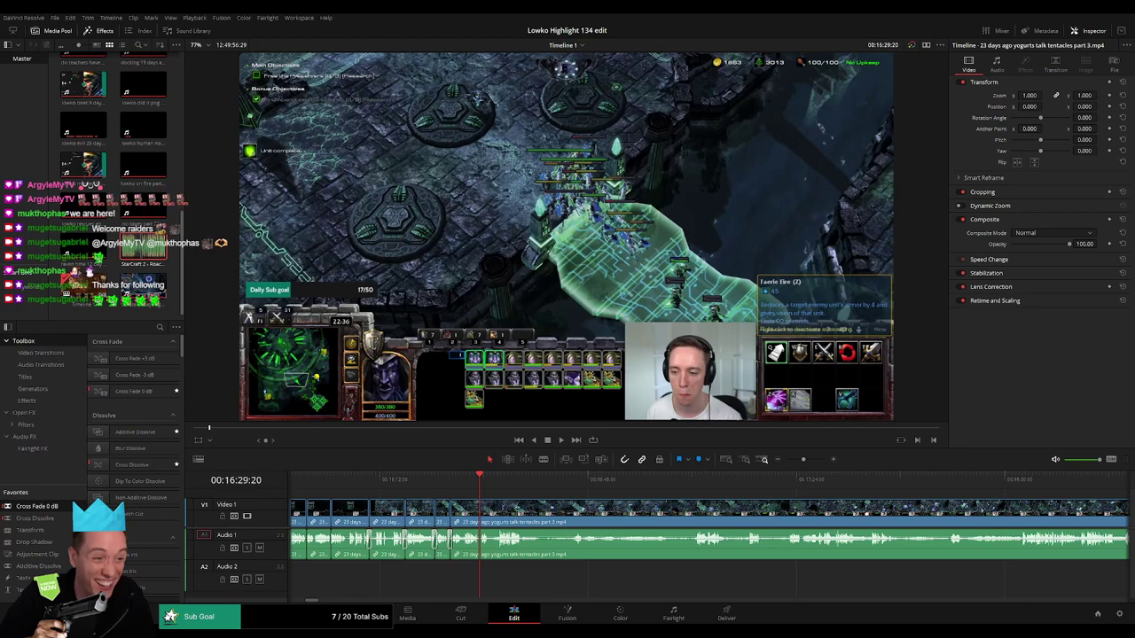
# - Ripple-delete the part 3 gameplay from about 16:36.5 to 16:45.5 and add Cross Fade 0 dB to the audio at the join
pyautogui.click(451, 479)
pyautogui.press('space')
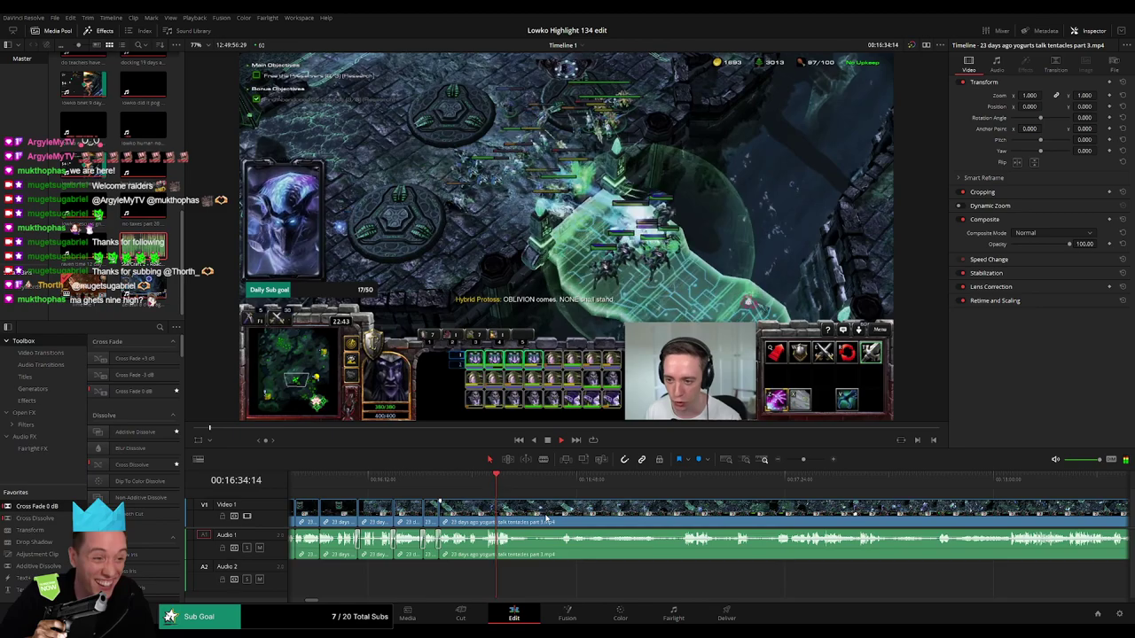
pyautogui.click(511, 523)
pyautogui.click(562, 479)
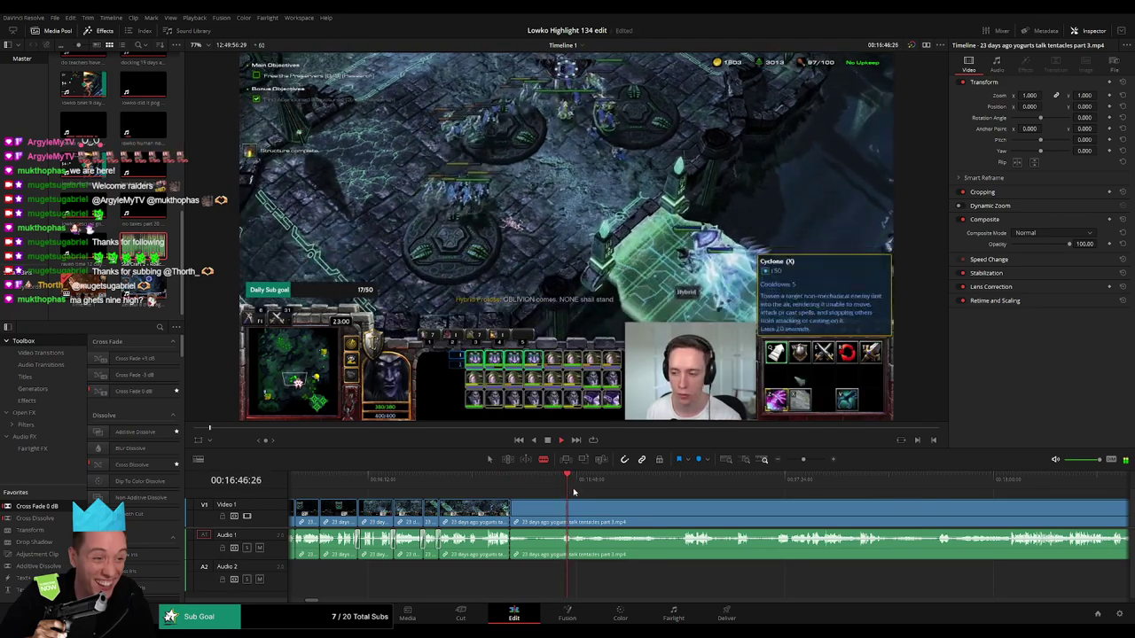
pyautogui.click(565, 506)
pyautogui.press('a')
pyautogui.click(549, 513)
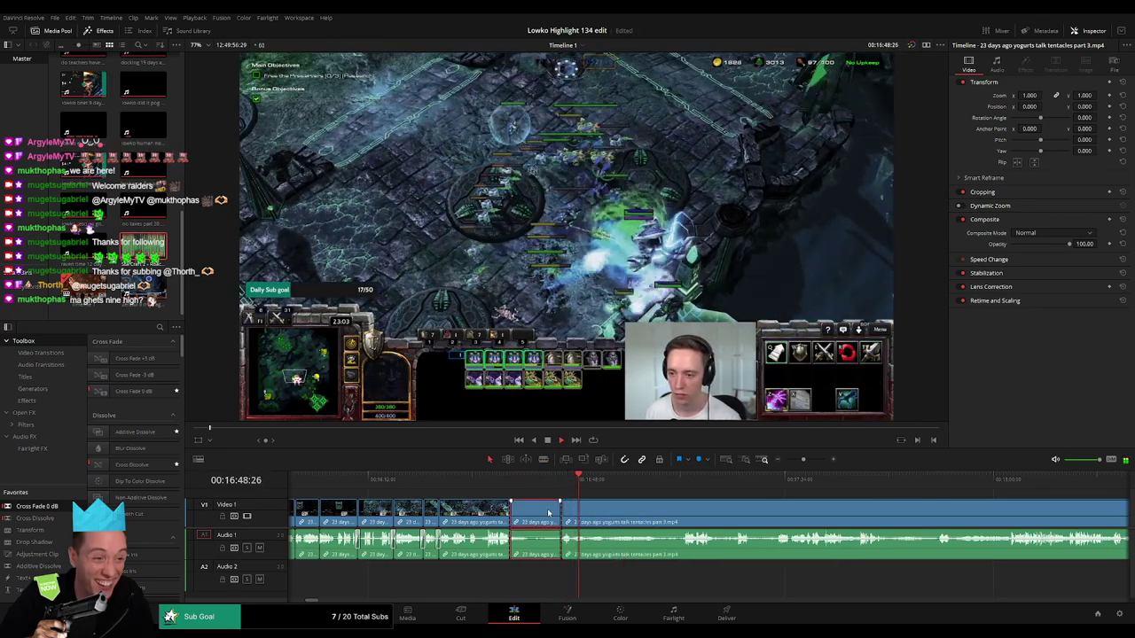
pyautogui.press('Delete')
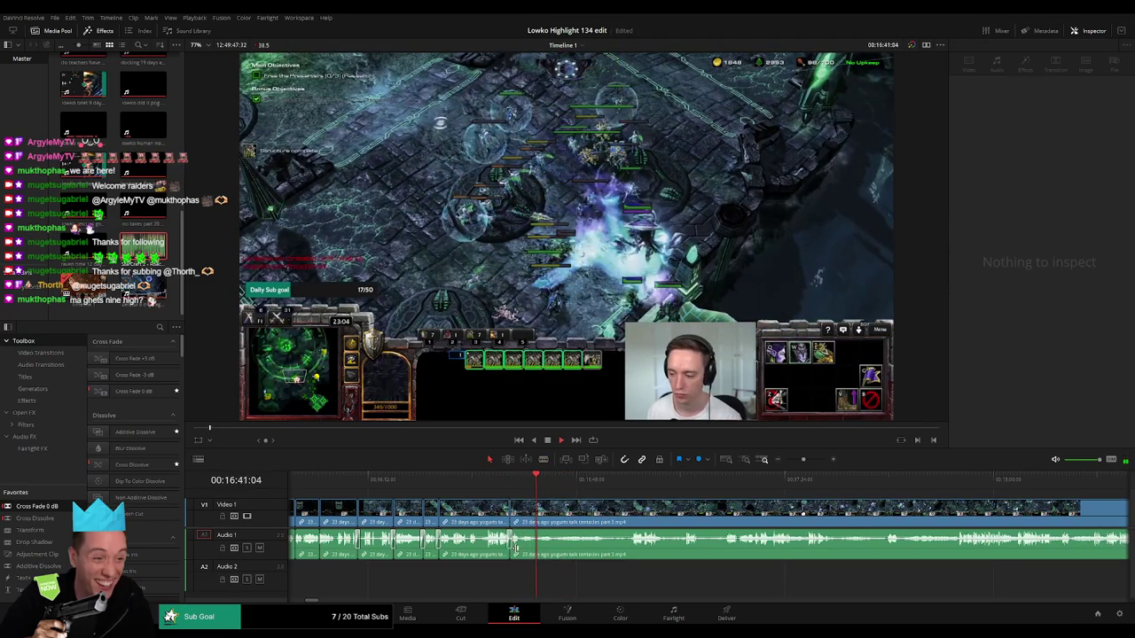
# - Split the part 3 clip at about 16:38.5, check the remaining gameplay for talk, and ripple-delete everything after the split
pyautogui.press('b')
pyautogui.press('space')
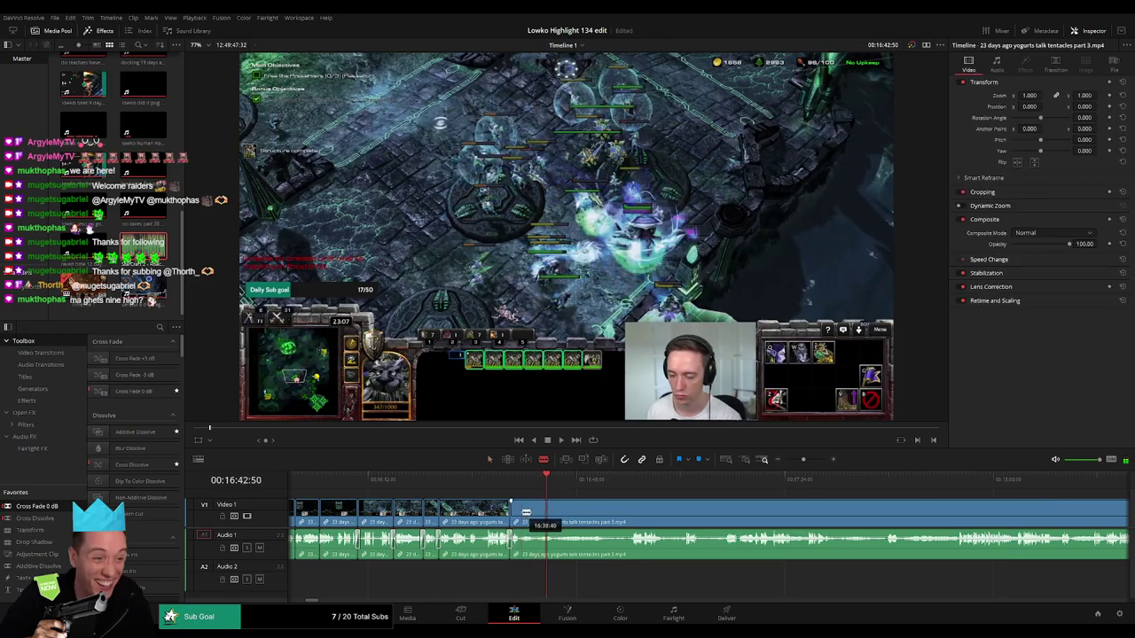
pyautogui.scroll(2, 523, 512)
pyautogui.press('a')
pyautogui.moveTo(820, 484); pyautogui.dragTo(626, 507)
pyautogui.press('space')
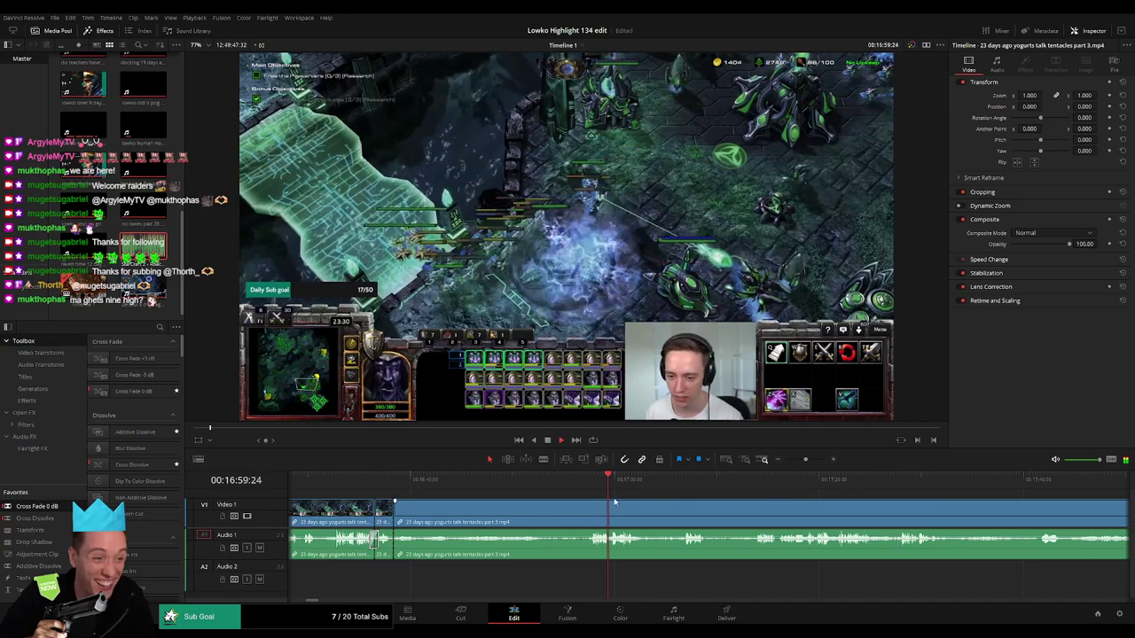
pyautogui.click(671, 486)
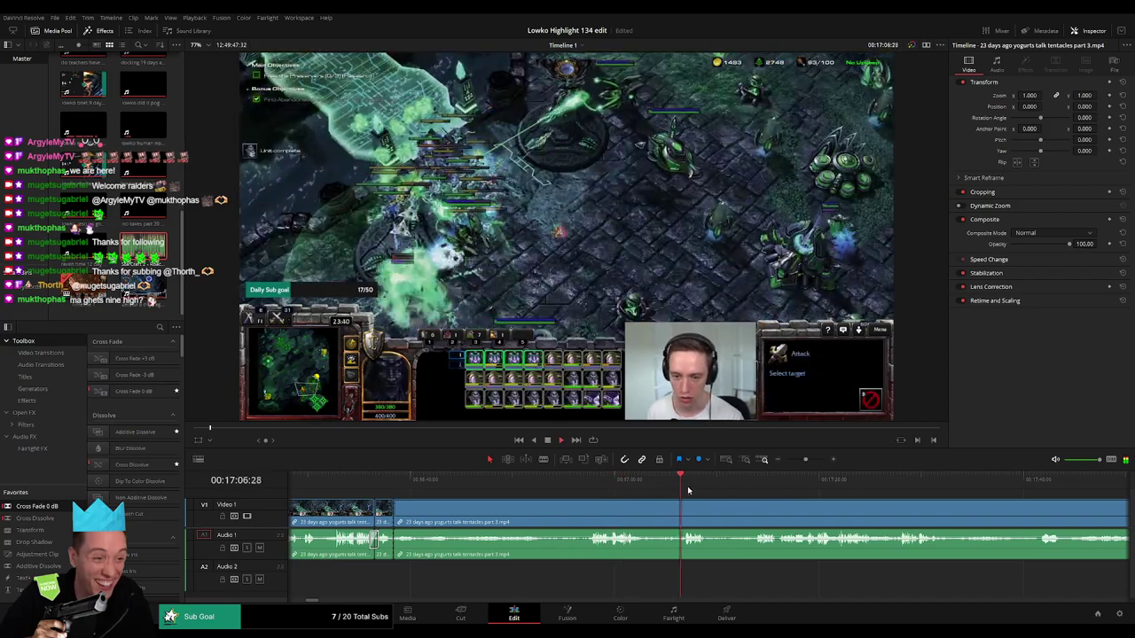
pyautogui.click(759, 493)
pyautogui.scroll(-8, 759, 495)
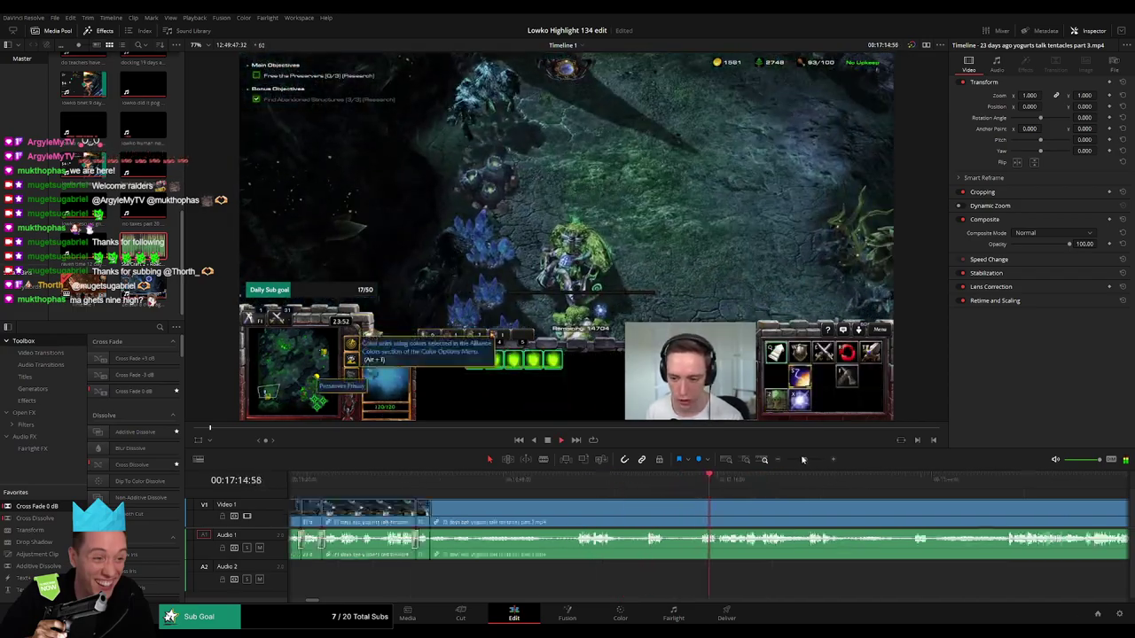
pyautogui.click(642, 521)
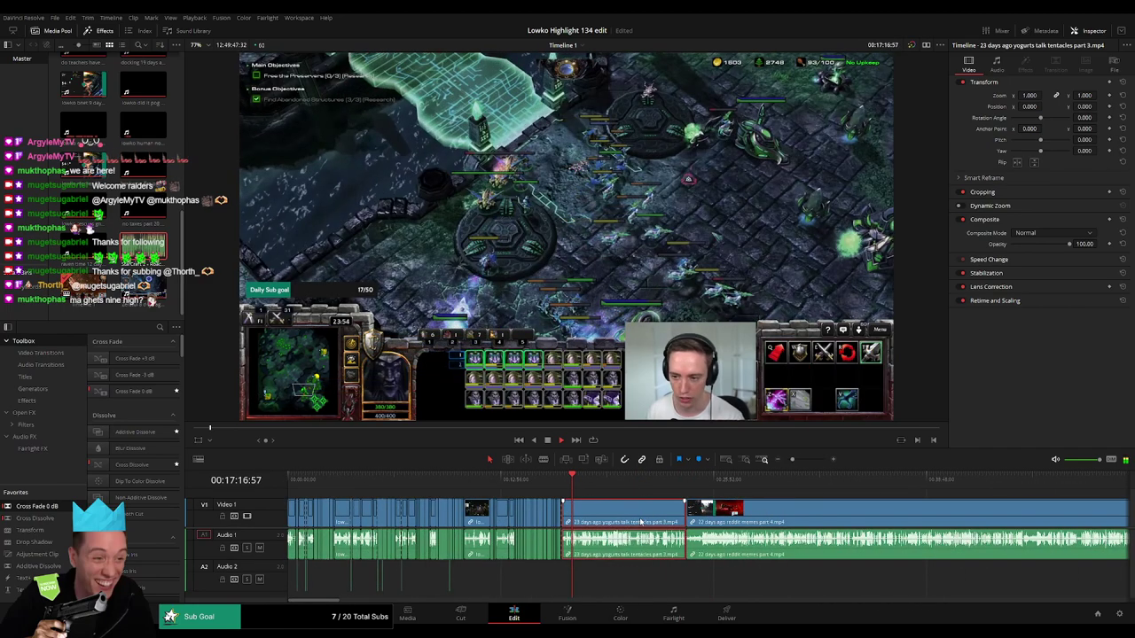
pyautogui.press('Delete')
# - Find the start of the talk in the reddit memes part 4 clip, split at about 22:15.5, and ripple-delete everything before it
pyautogui.click(614, 486)
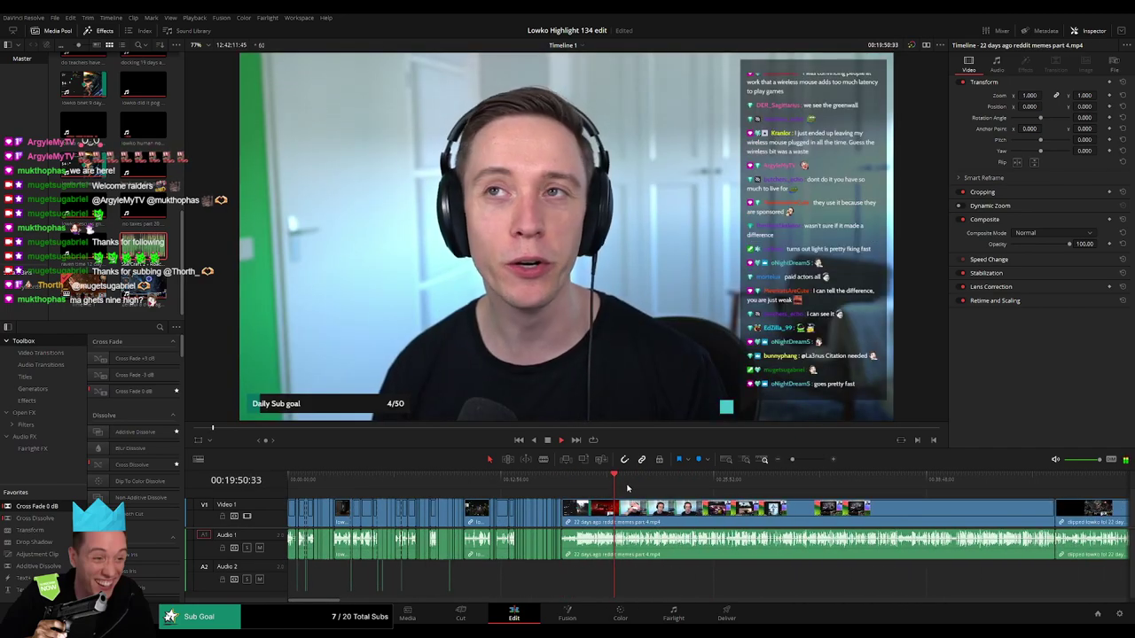
pyautogui.click(638, 488)
pyautogui.click(649, 489)
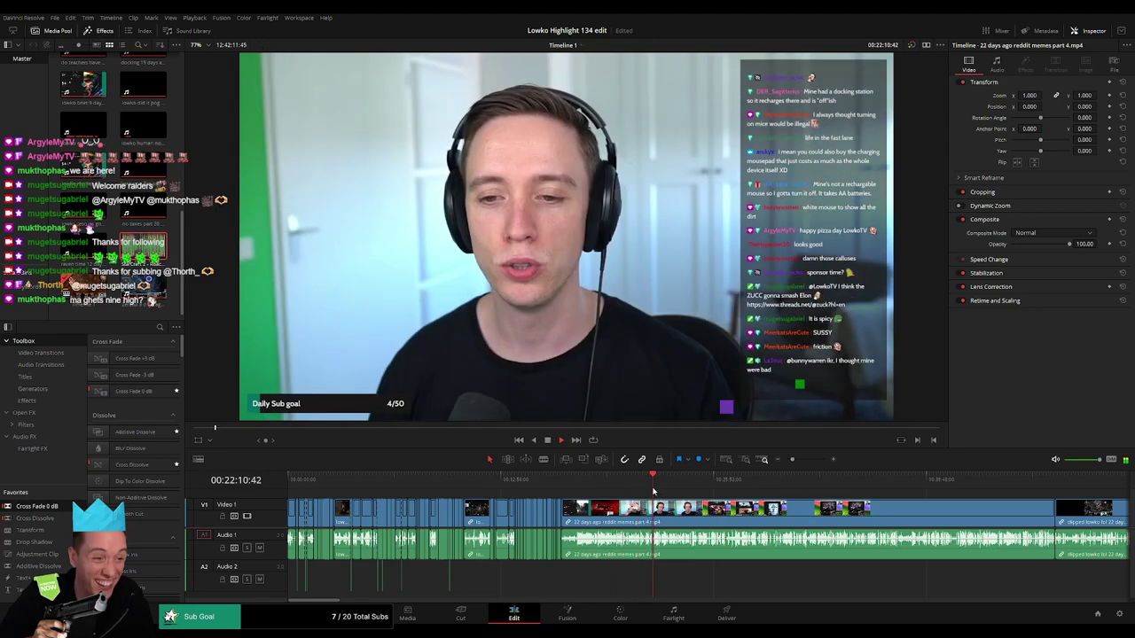
pyautogui.press('space')
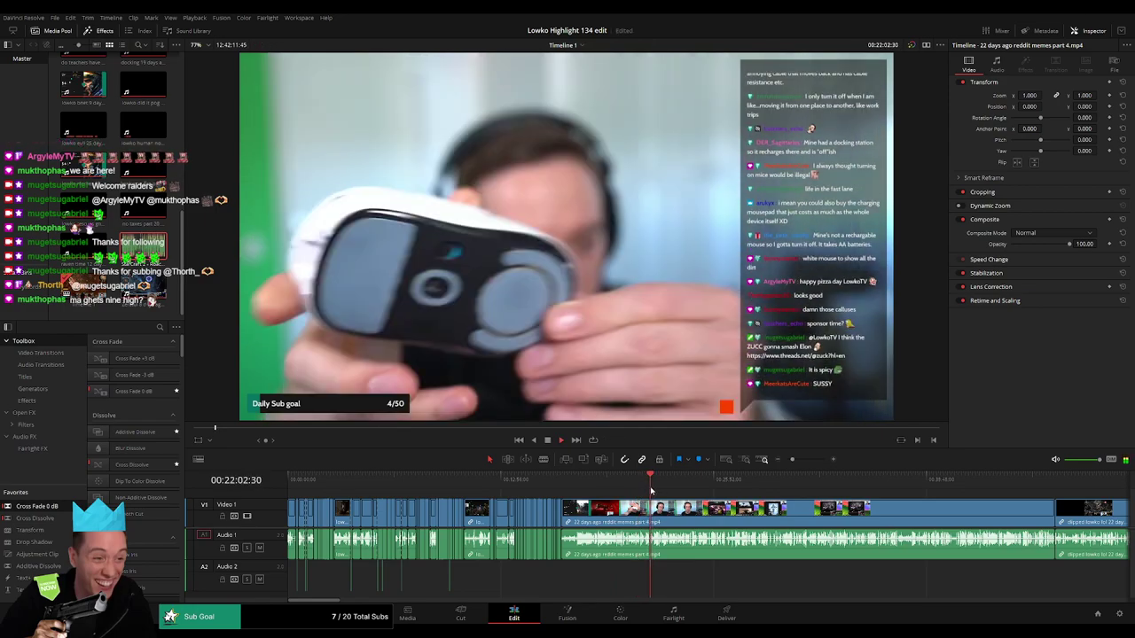
pyautogui.moveTo(791, 460); pyautogui.dragTo(798, 461)
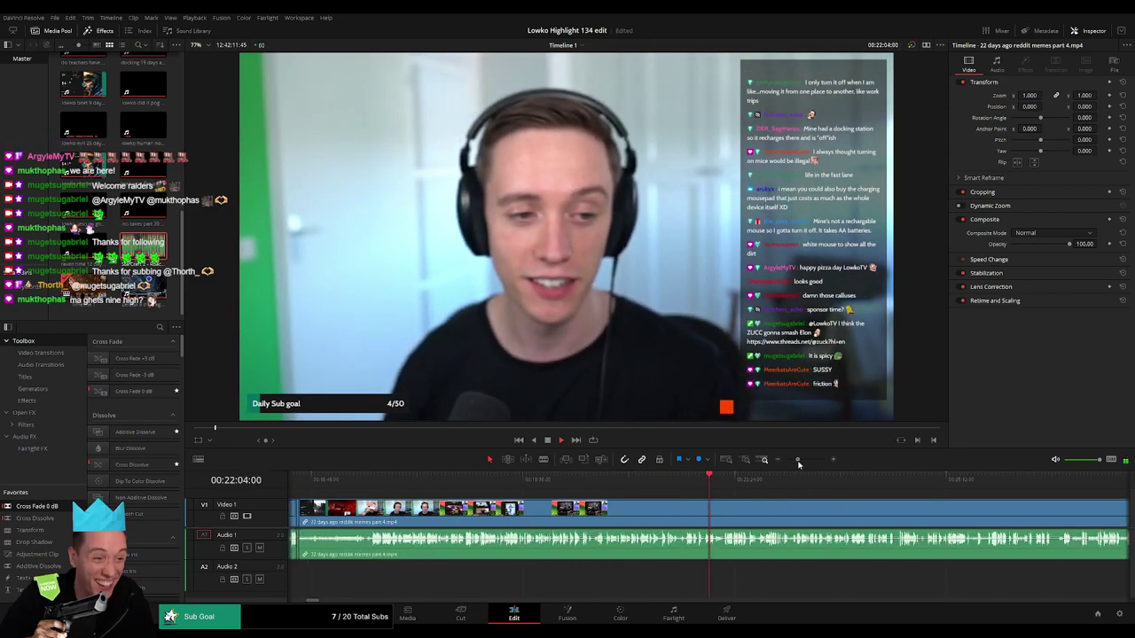
pyautogui.click(724, 482)
pyautogui.moveTo(784, 508); pyautogui.dragTo(551, 497)
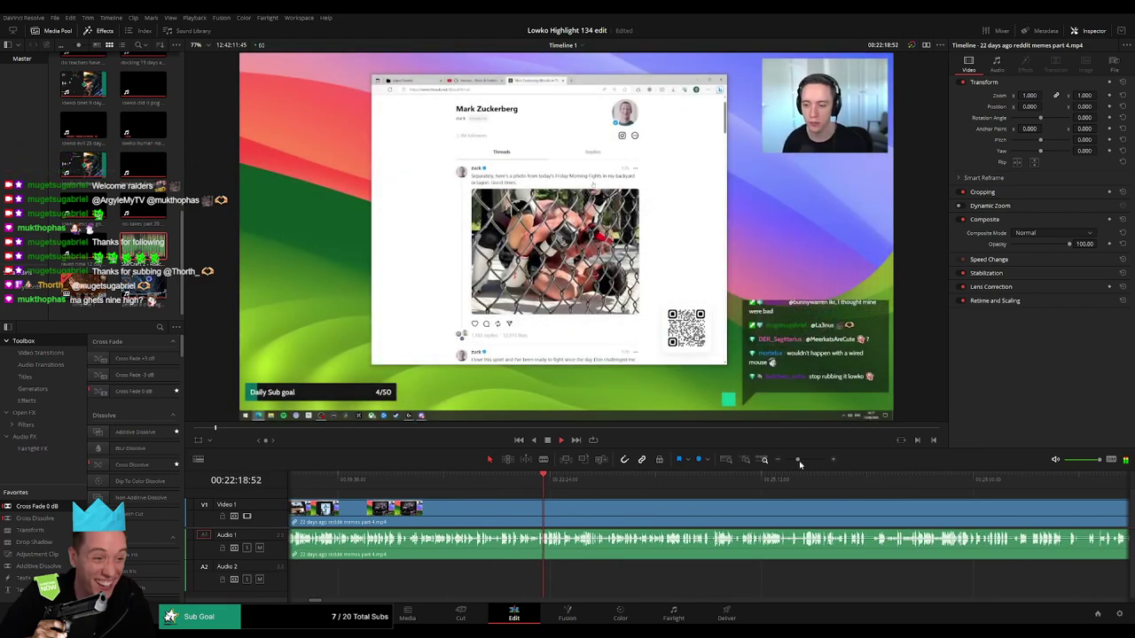
pyautogui.moveTo(798, 460); pyautogui.dragTo(808, 462)
pyautogui.click(645, 480)
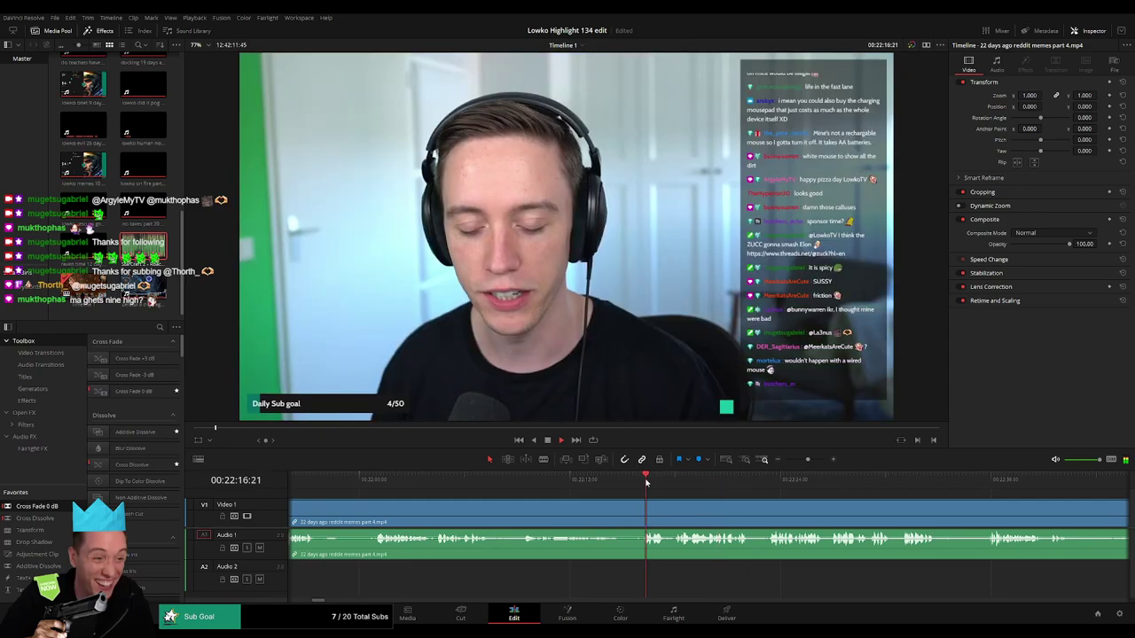
pyautogui.click(635, 482)
pyautogui.hotkey('ctrl', 'b')
pyautogui.click(625, 532)
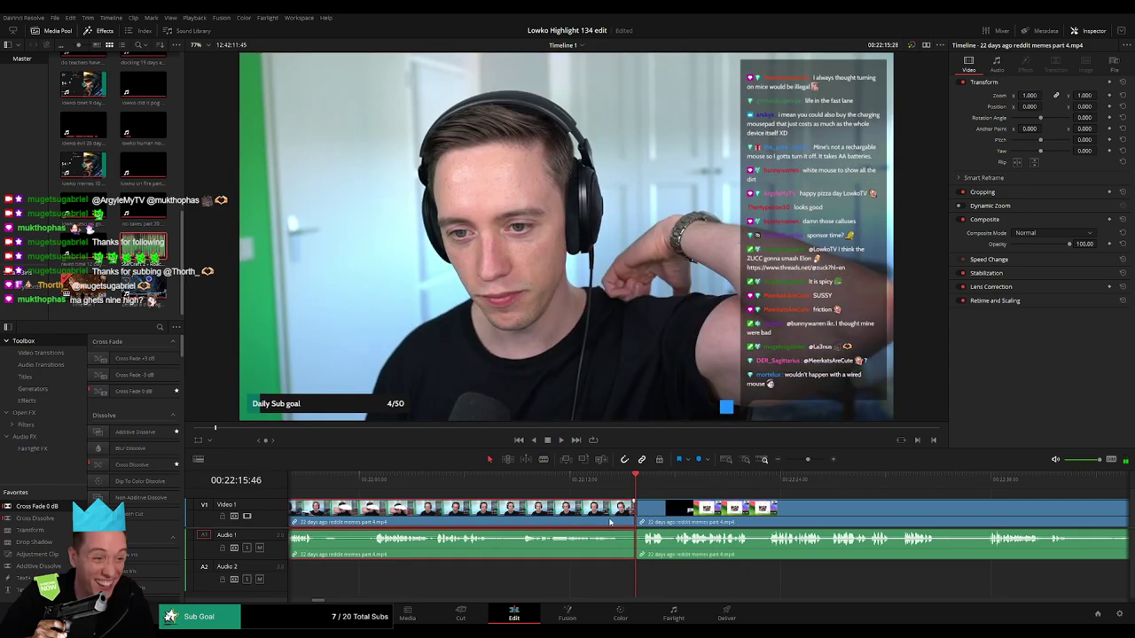
pyautogui.press('Delete')
pyautogui.click(767, 519)
pyautogui.press('Delete')
# - Ripple-delete the part 4 section from about 16:55.5 to 16:58.5 and add Cross Fade 0 dB to the audio at the join
pyautogui.press('space')
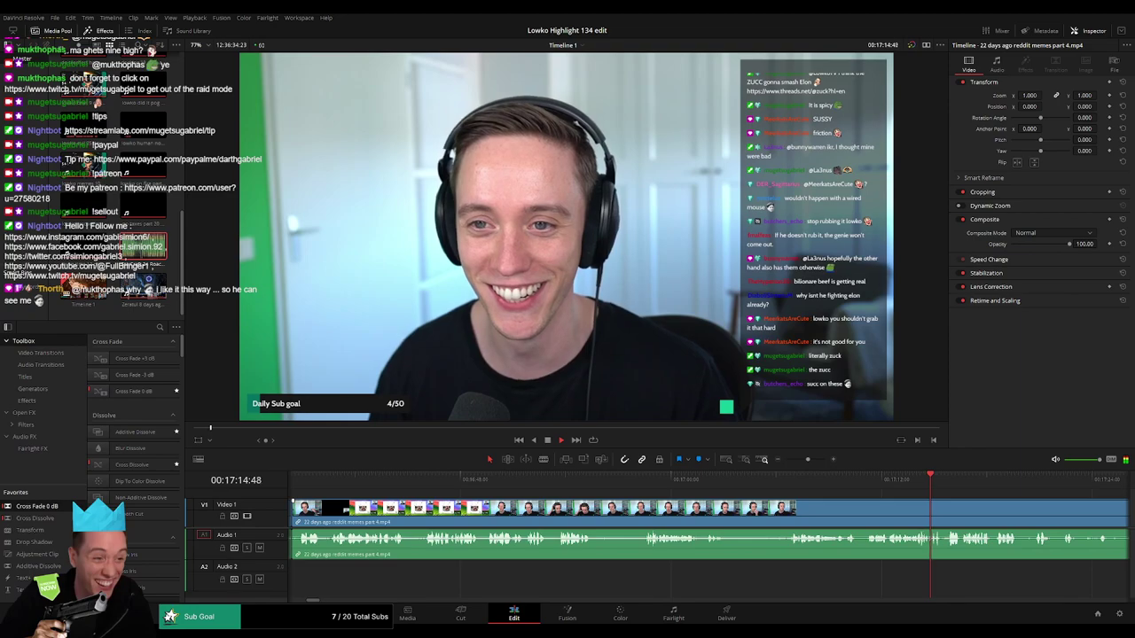
pyautogui.click(561, 480)
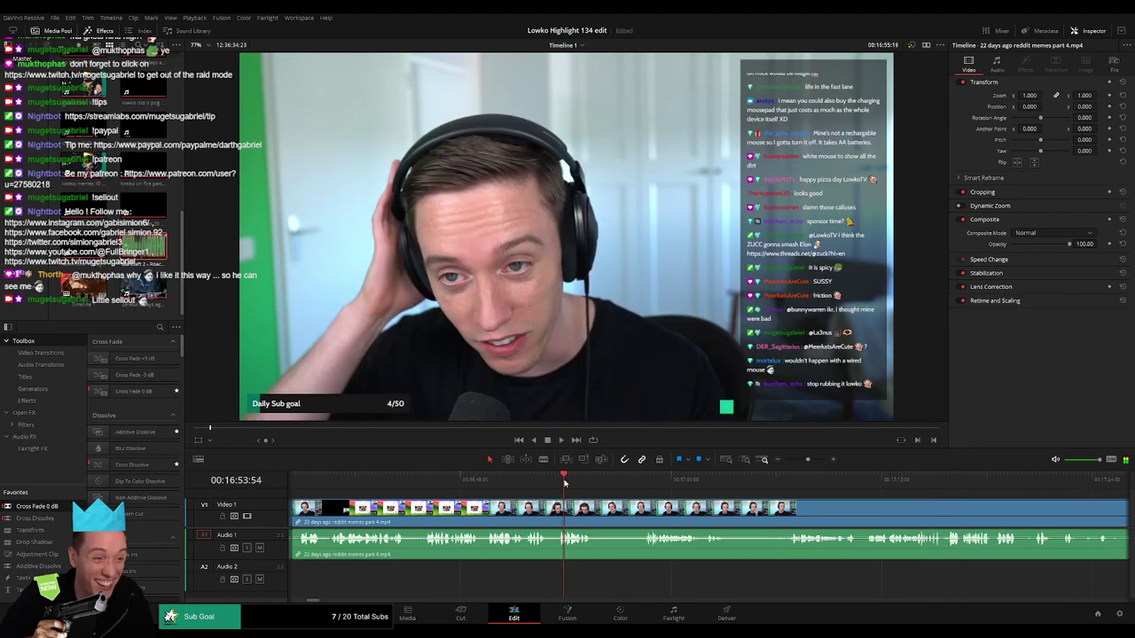
pyautogui.click(480, 483)
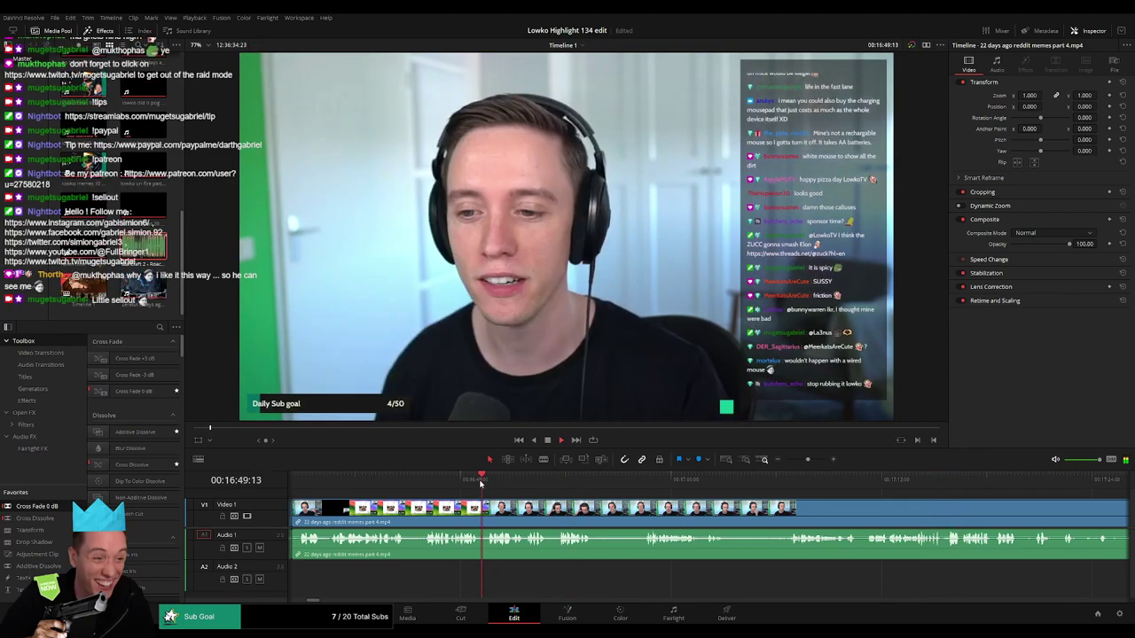
pyautogui.click(554, 484)
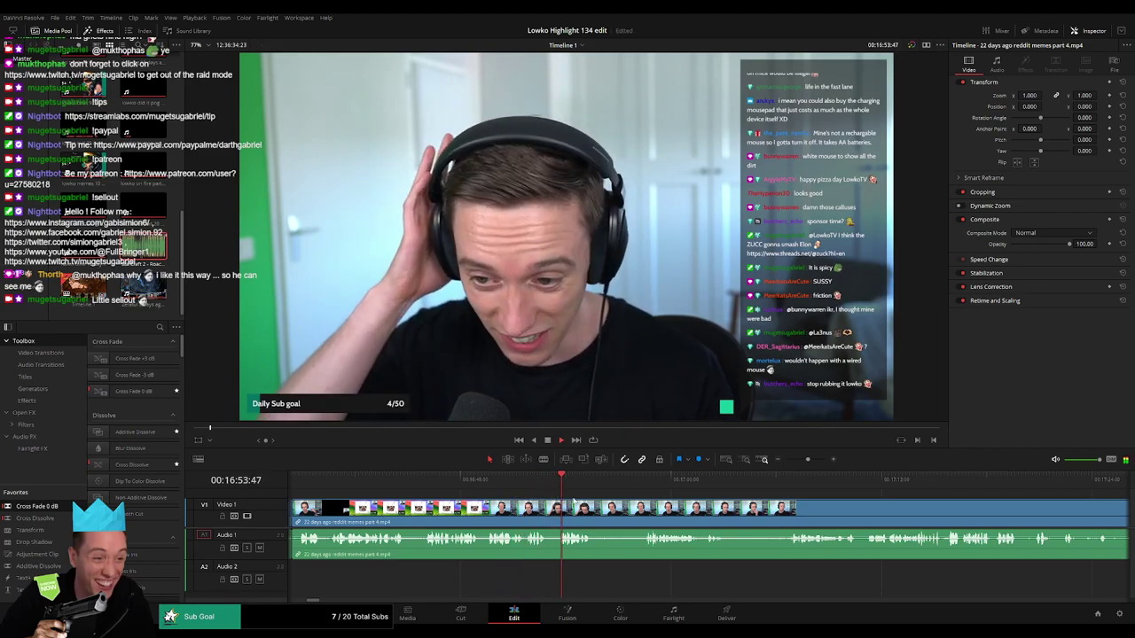
pyautogui.press('b')
pyautogui.click(593, 509)
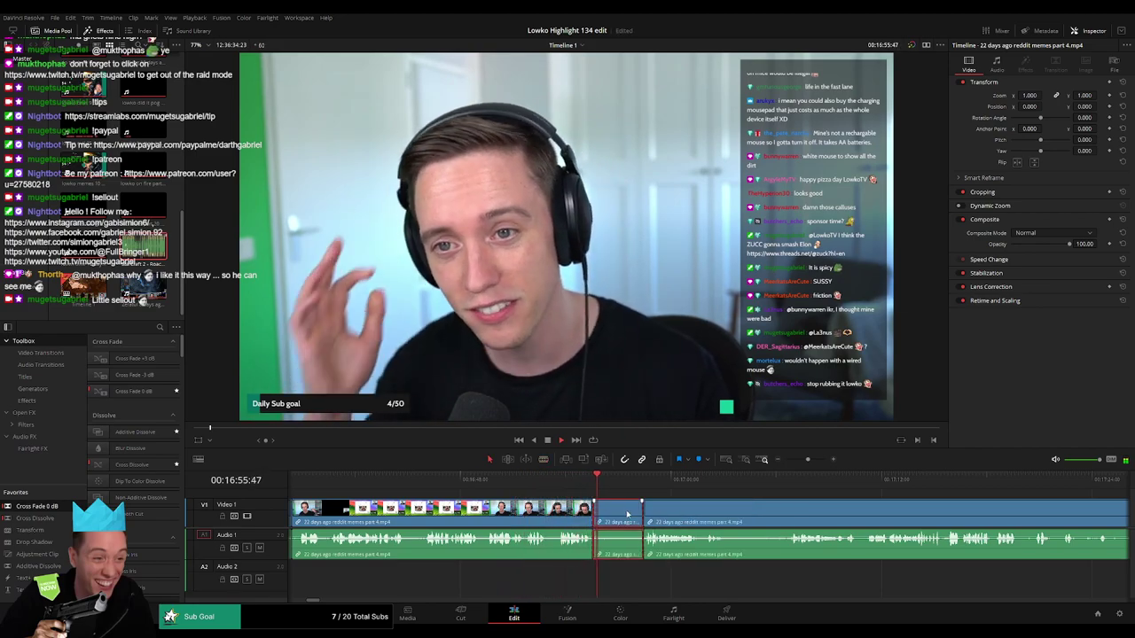
pyautogui.press('a')
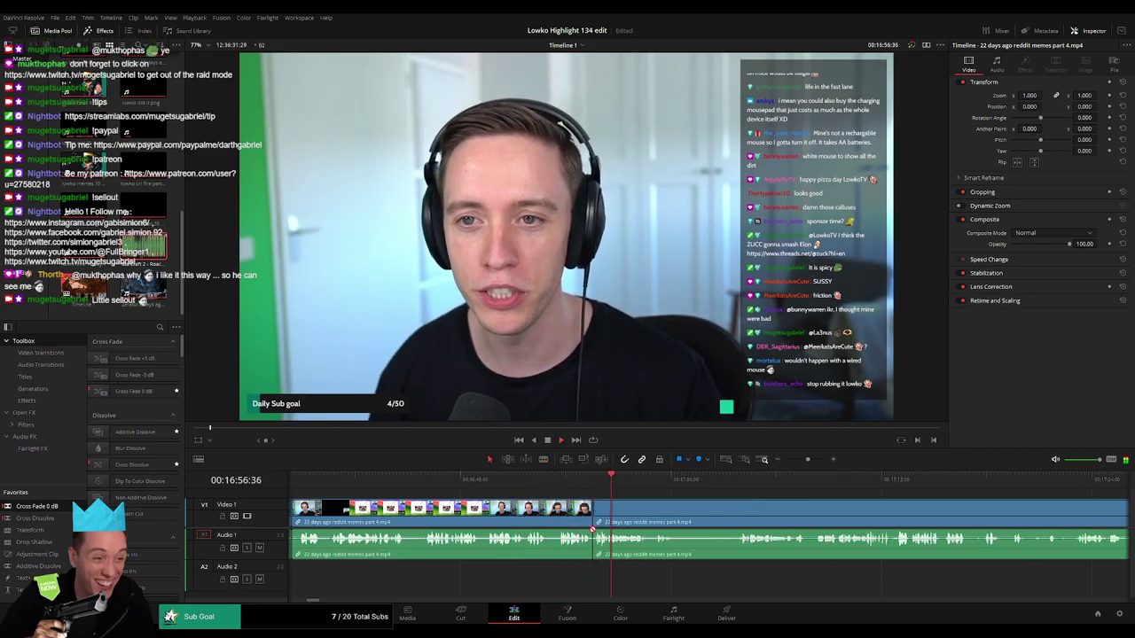
pyautogui.moveTo(586, 550); pyautogui.dragTo(590, 549)
# - Ripple-delete the part 4 pause from about 17:00.3 to 17:03.8 and add Cross Fade 0 dB to the audio at the join
pyautogui.moveTo(714, 522); pyautogui.dragTo(577, 517)
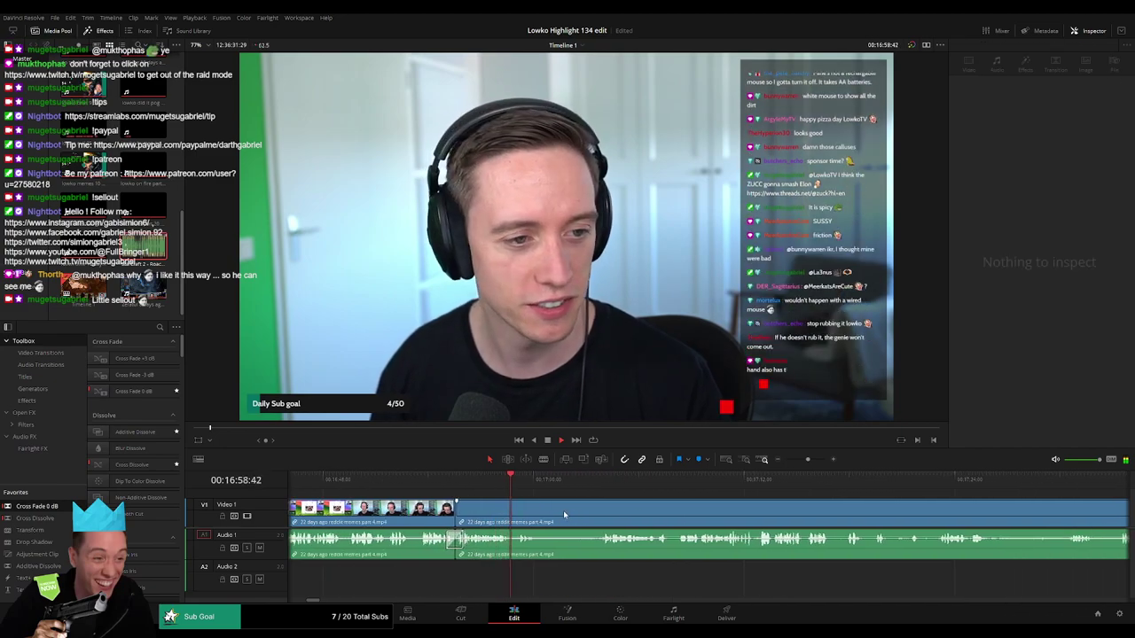
pyautogui.click(589, 490)
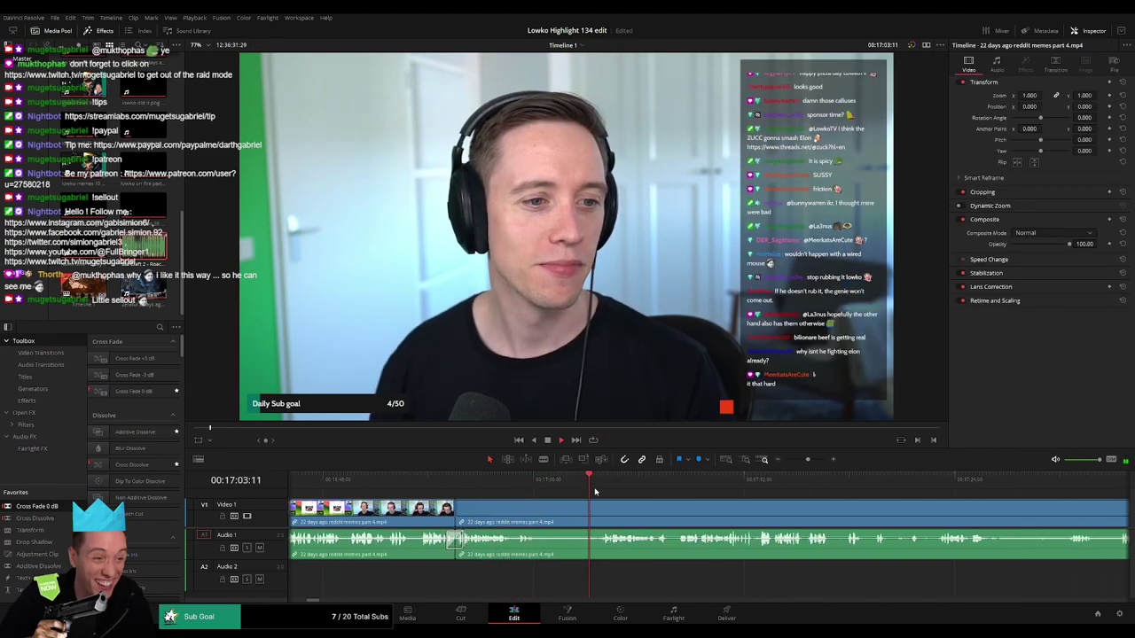
pyautogui.press('b')
pyautogui.click(538, 519)
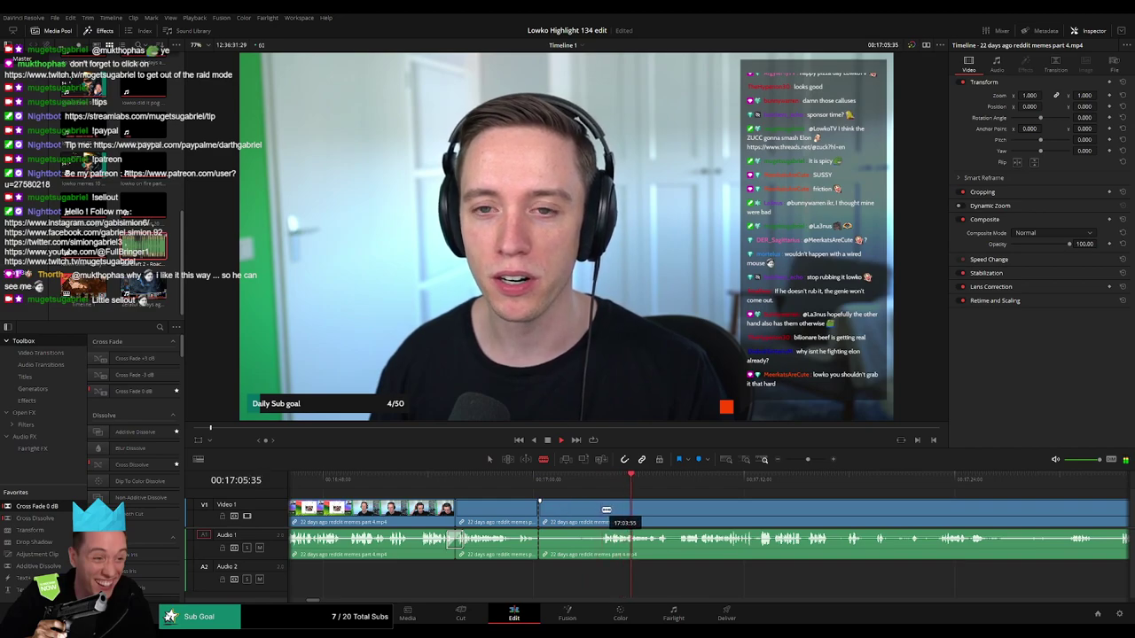
pyautogui.click(600, 514)
pyautogui.press('a')
pyautogui.click(577, 514)
pyautogui.press('Delete')
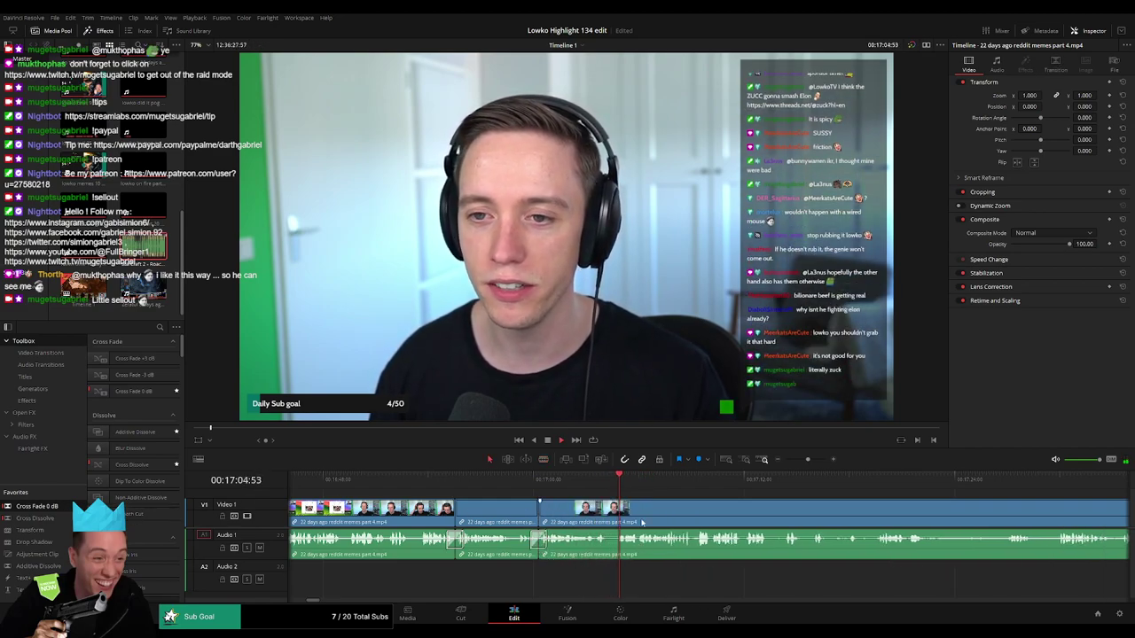
# - Split the part 4 clip at about 17:11.2 and 17:11.4 and lower the short section's audio volume to -100 dB
pyautogui.moveTo(713, 521); pyautogui.dragTo(549, 516)
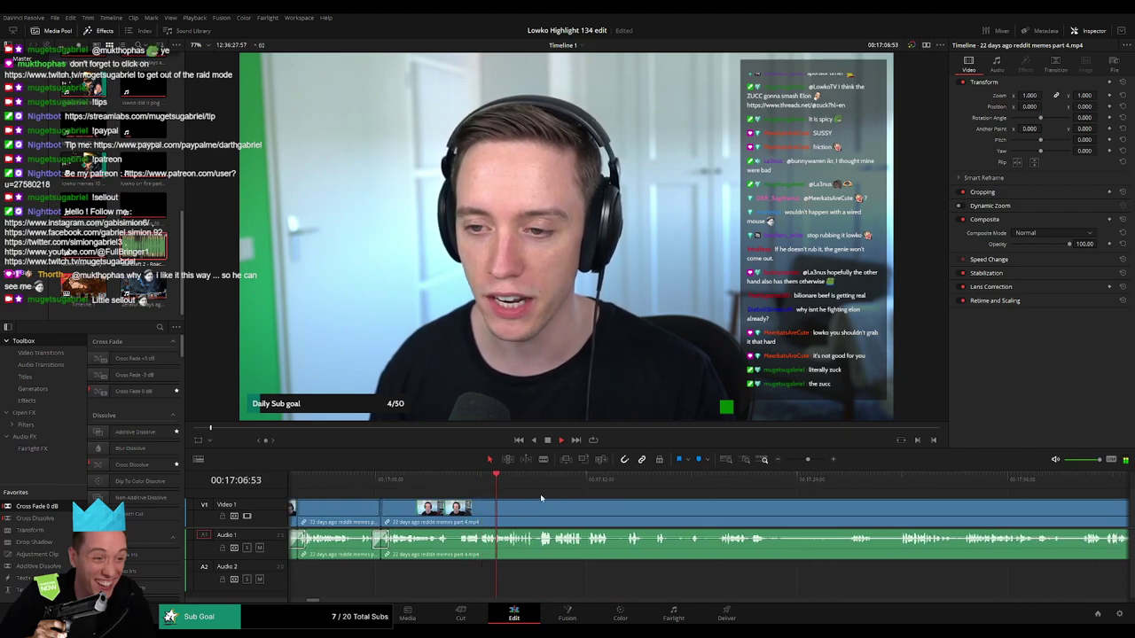
pyautogui.hscroll(2, 590, 504)
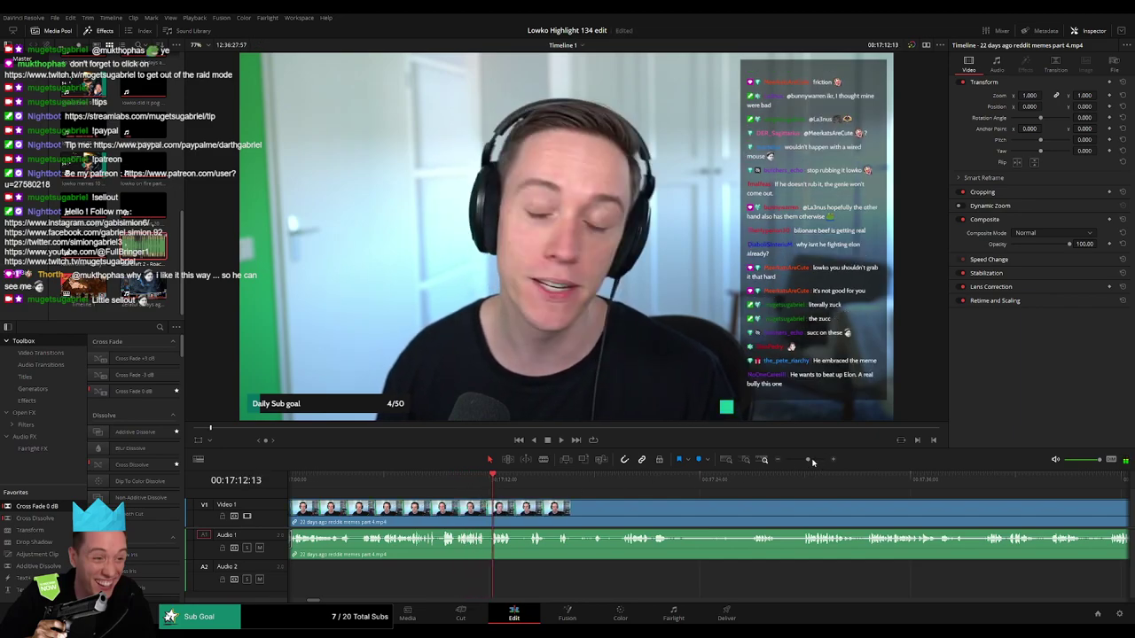
pyautogui.moveTo(811, 460); pyautogui.dragTo(813, 461)
pyautogui.press('space')
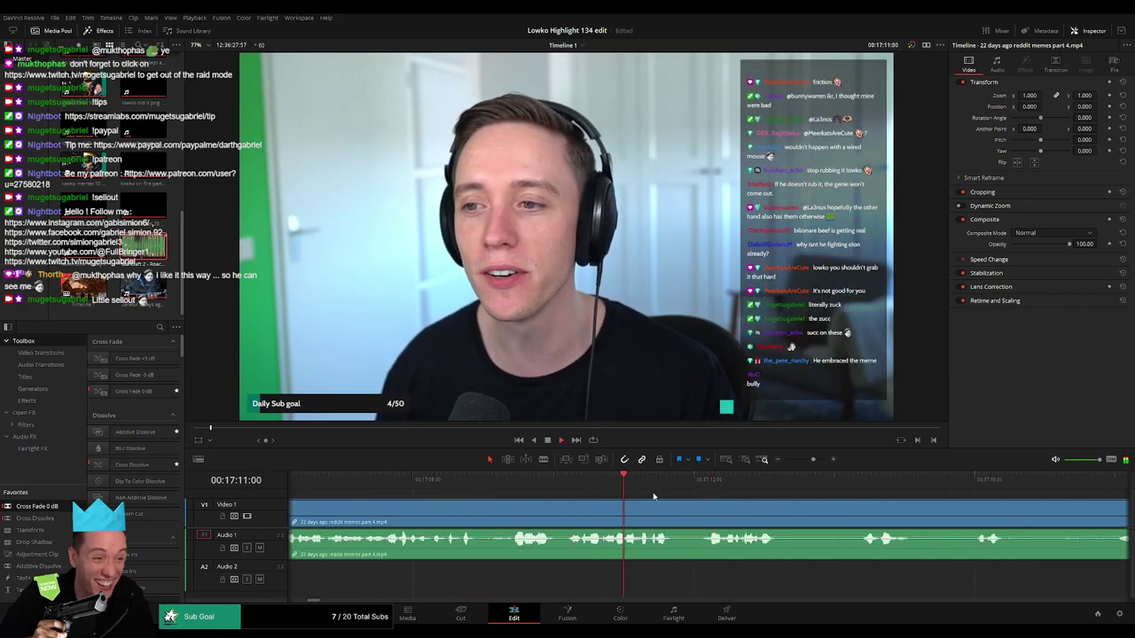
pyautogui.press('space')
pyautogui.press('b')
pyautogui.click(649, 509)
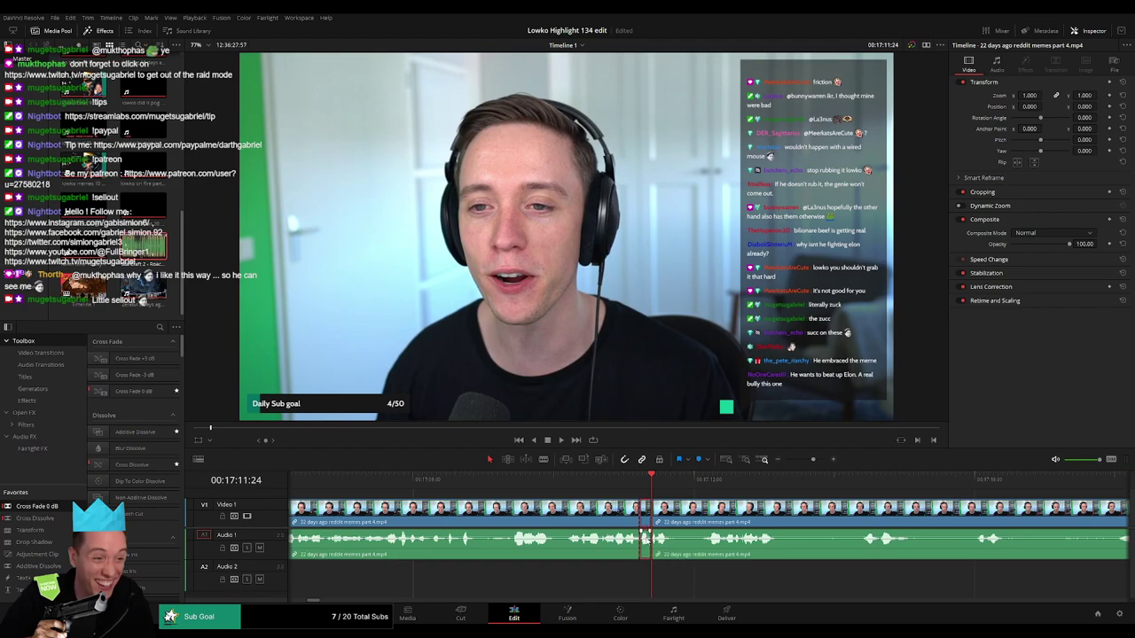
pyautogui.scroll(3, 650, 542)
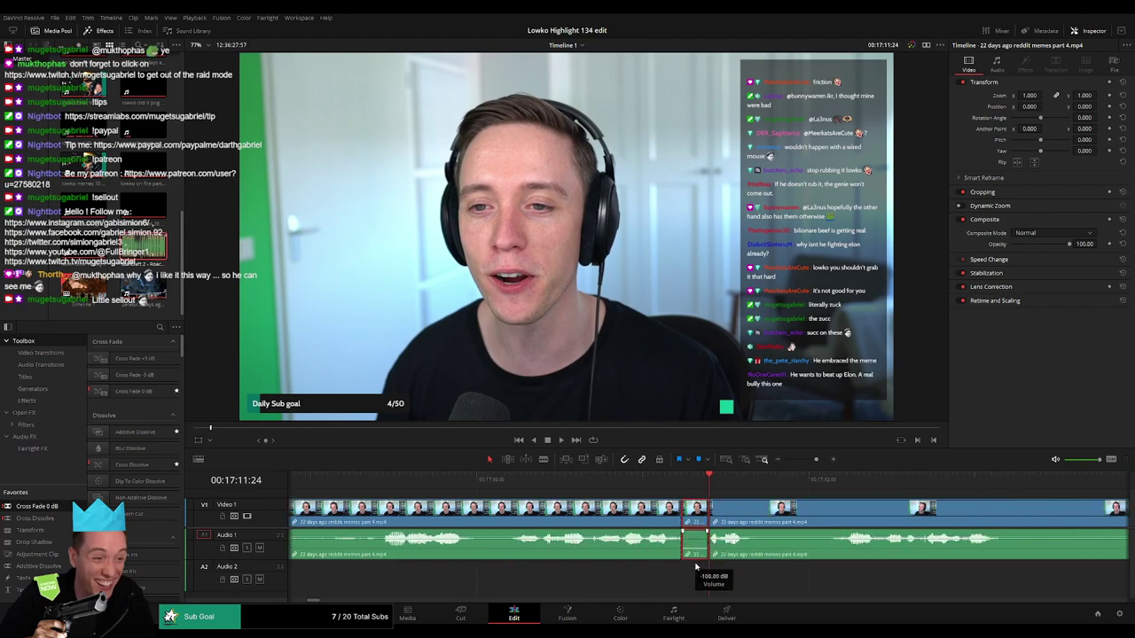
# - Place StarCraft 2 Roach Quotes.mp3 on Audio 2 under the muted section, trim it to that section's length, and set its volume to -23 dB
pyautogui.moveTo(144, 246); pyautogui.dragTo(655, 580)
pyautogui.moveTo(659, 579); pyautogui.dragTo(742, 578)
pyautogui.moveTo(703, 583)
pyautogui.mouseDown()
pyautogui.moveTo(691, 581)
pyautogui.moveTo(707, 579)
pyautogui.mouseUp()
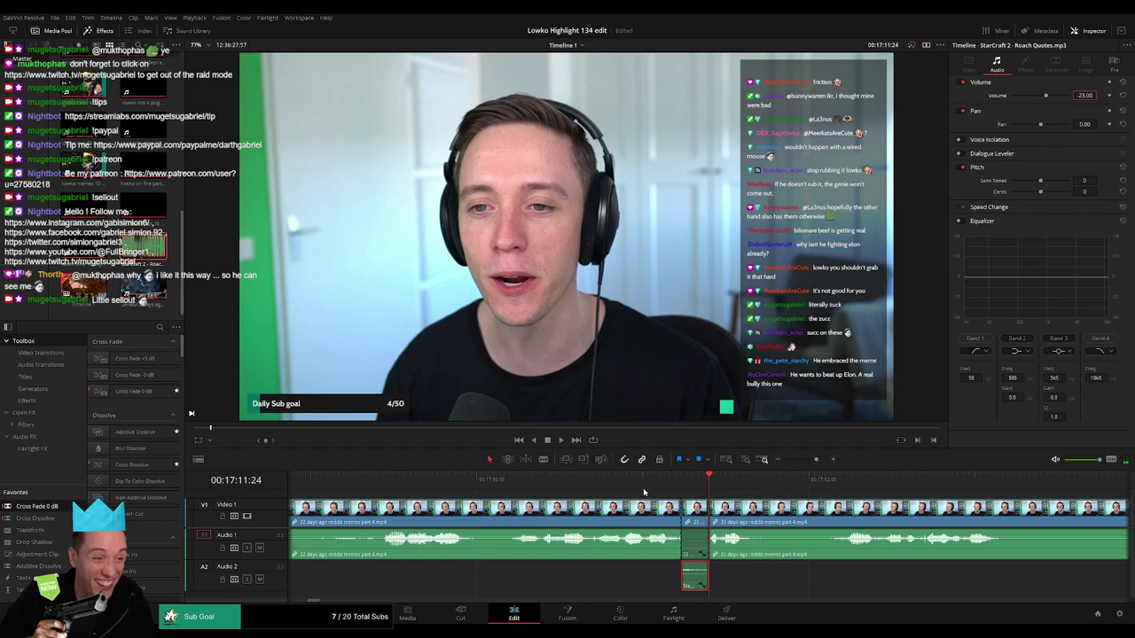
# - Play on past the censored word and split the part 4 clip at about 17:16.7, where the unneeded footage starts
pyautogui.scroll(-5, 787, 487)
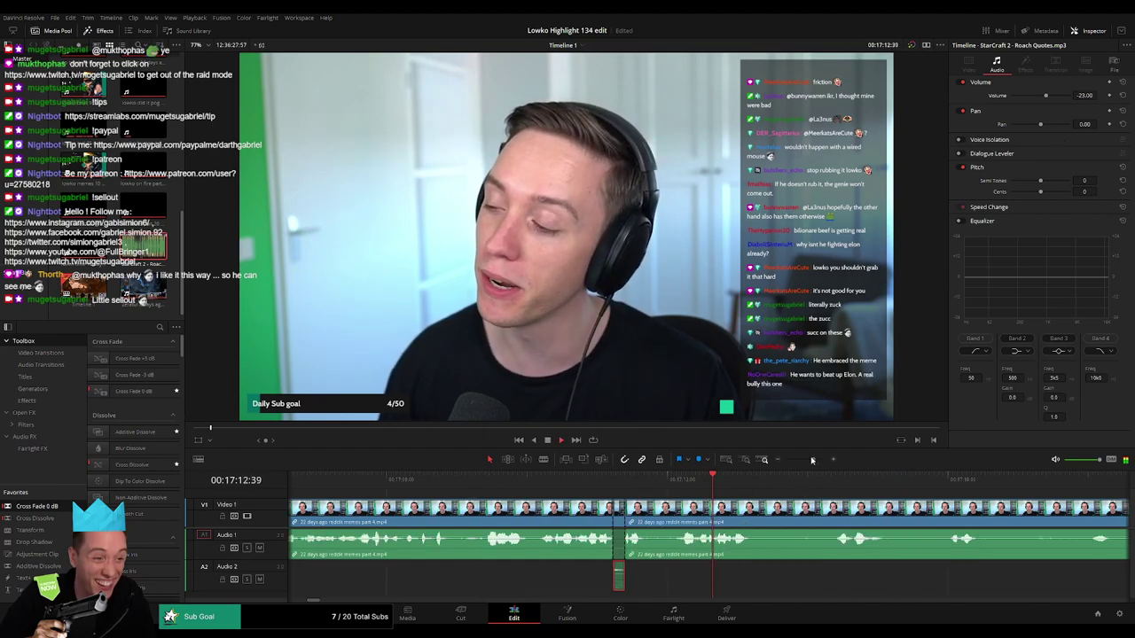
pyautogui.click(783, 492)
pyautogui.hscroll(2, 611, 499)
pyautogui.hscroll(2, 602, 499)
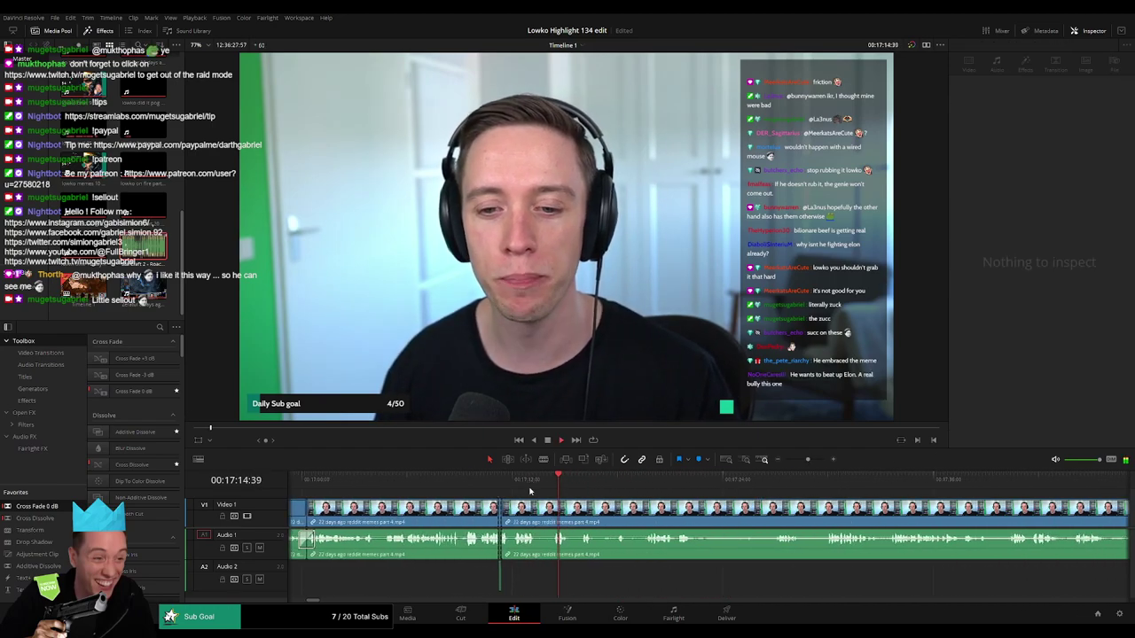
pyautogui.click(582, 484)
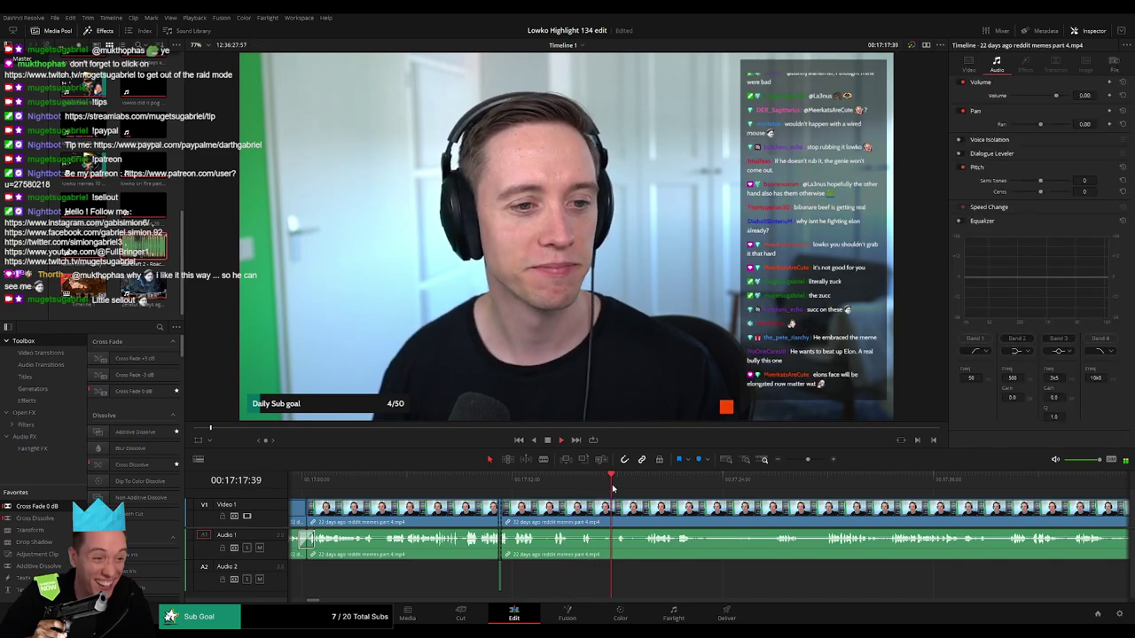
pyautogui.press('b')
pyautogui.click(595, 514)
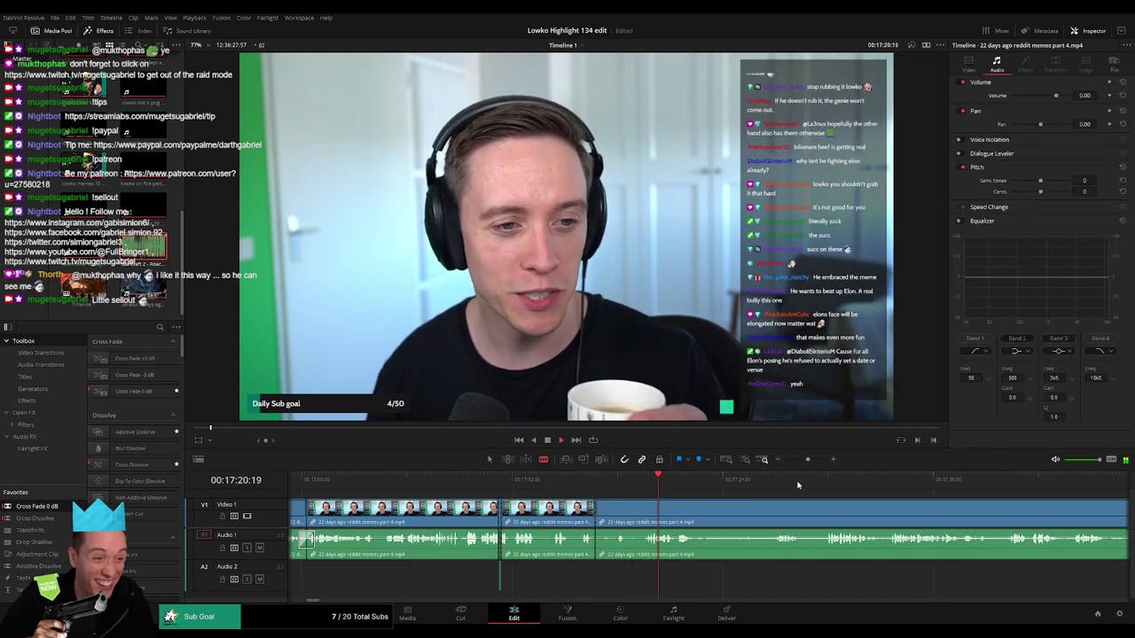
# - Skim the part 4 footage from about 17:20 to 19:26 to find where the unneeded section ends
pyautogui.click(827, 480)
pyautogui.hscroll(5, 668, 499)
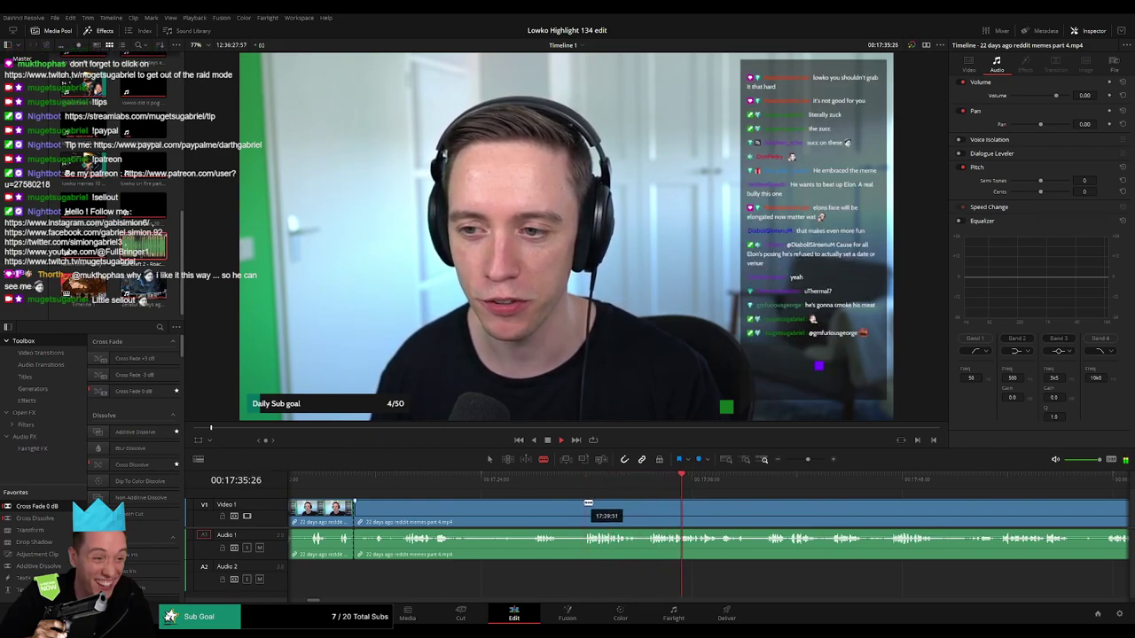
pyautogui.click(894, 480)
pyautogui.moveTo(979, 491); pyautogui.dragTo(598, 489)
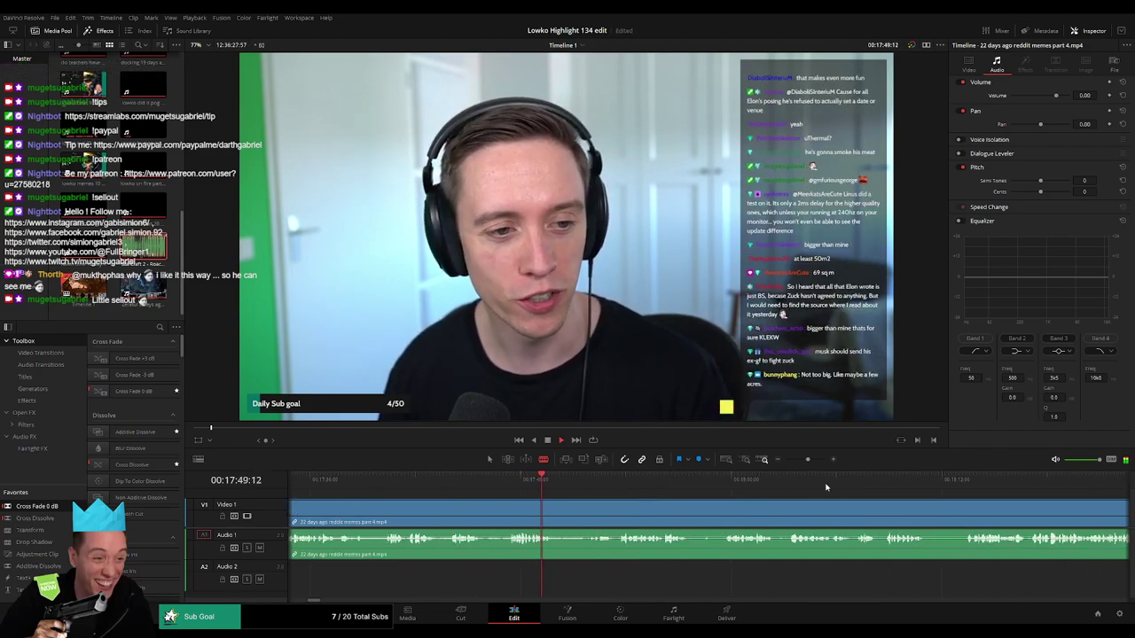
pyautogui.click(885, 479)
pyautogui.hscroll(7, 887, 496)
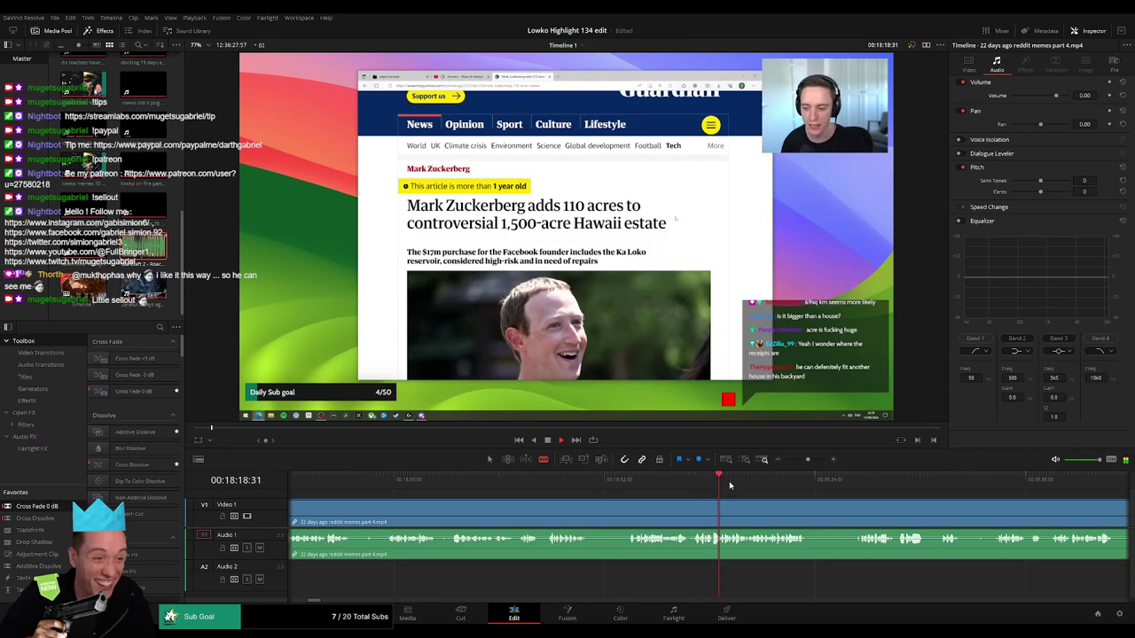
pyautogui.hscroll(4, 700, 492)
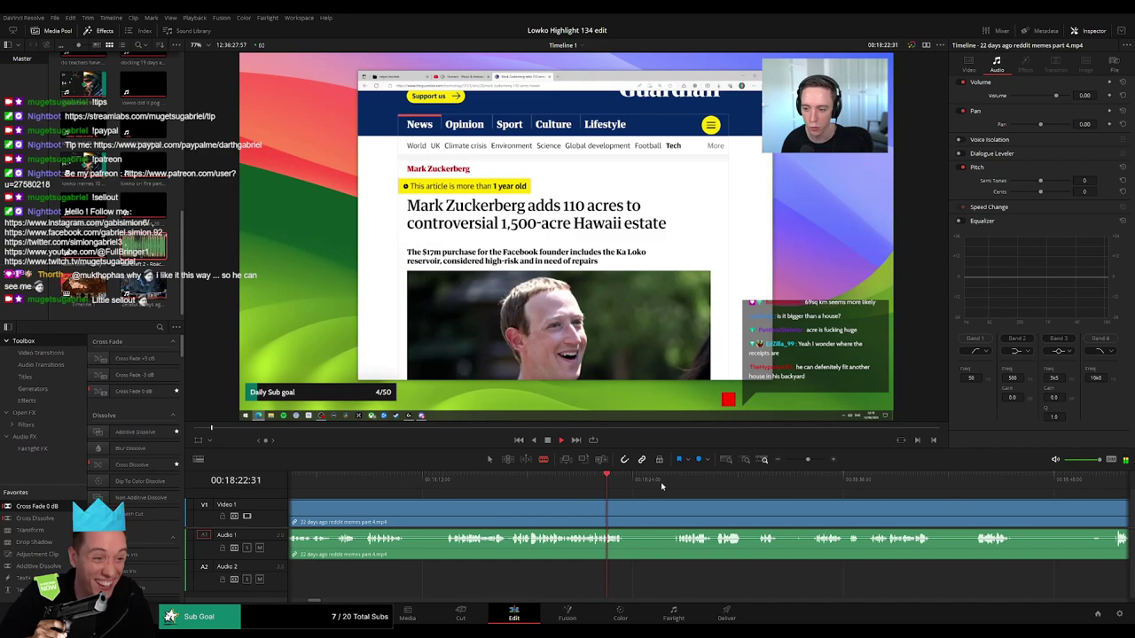
pyautogui.hscroll(4, 617, 499)
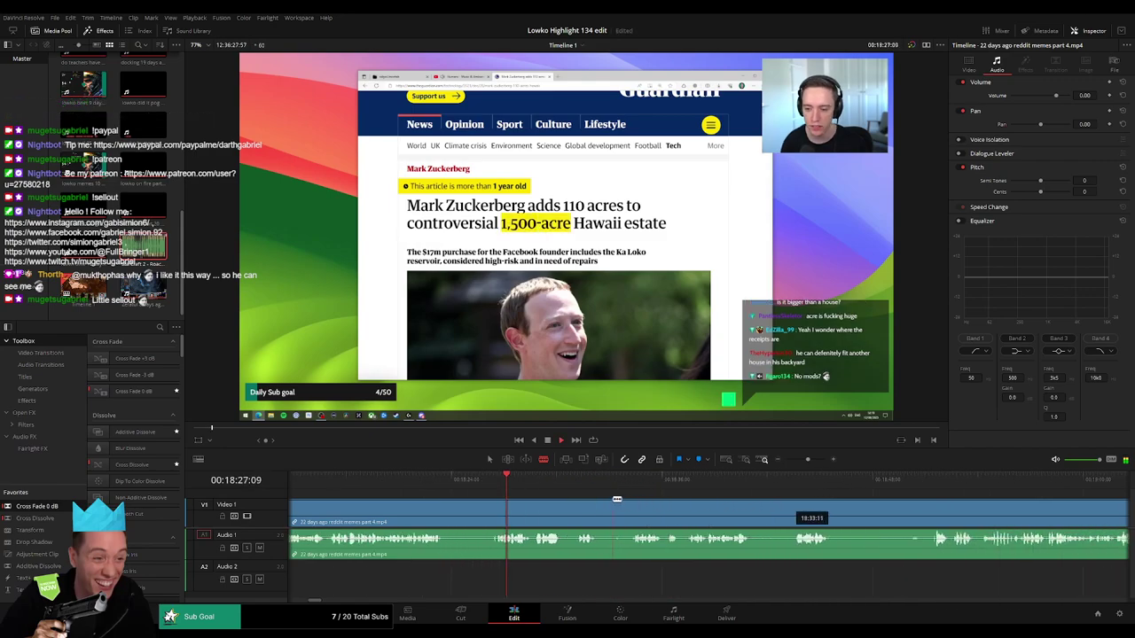
pyautogui.click(625, 479)
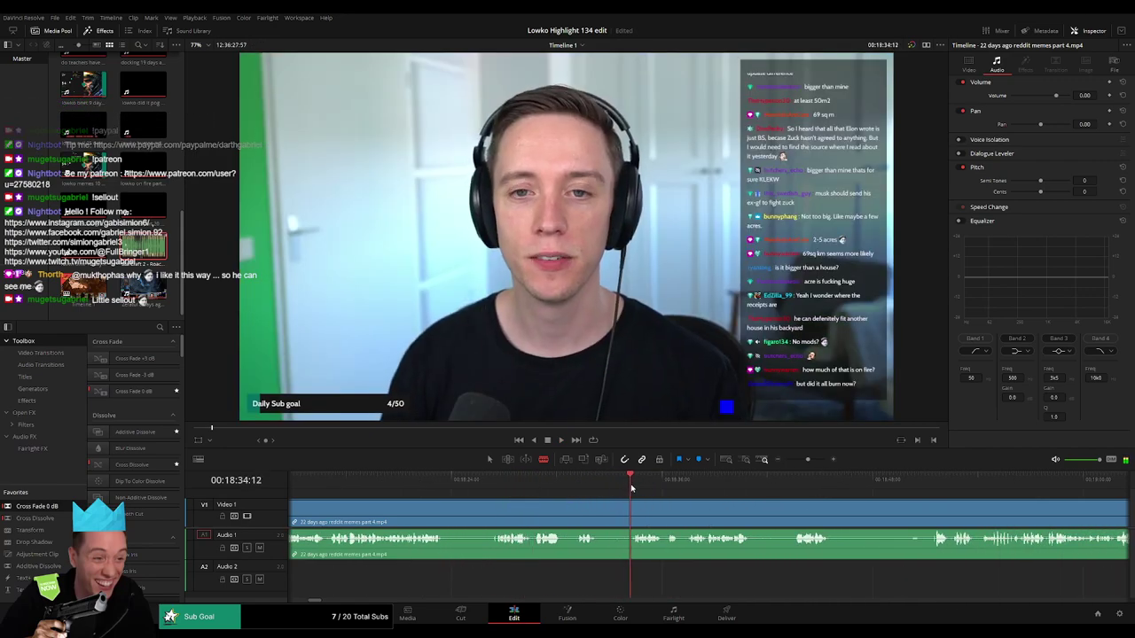
pyautogui.click(940, 505)
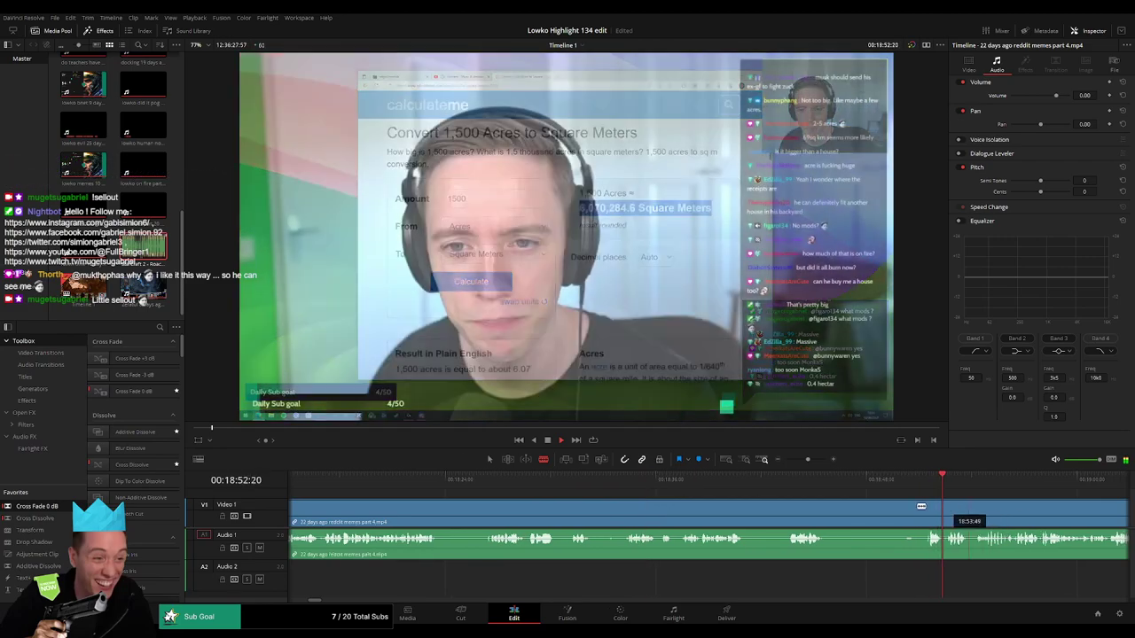
pyautogui.hscroll(6, 732, 490)
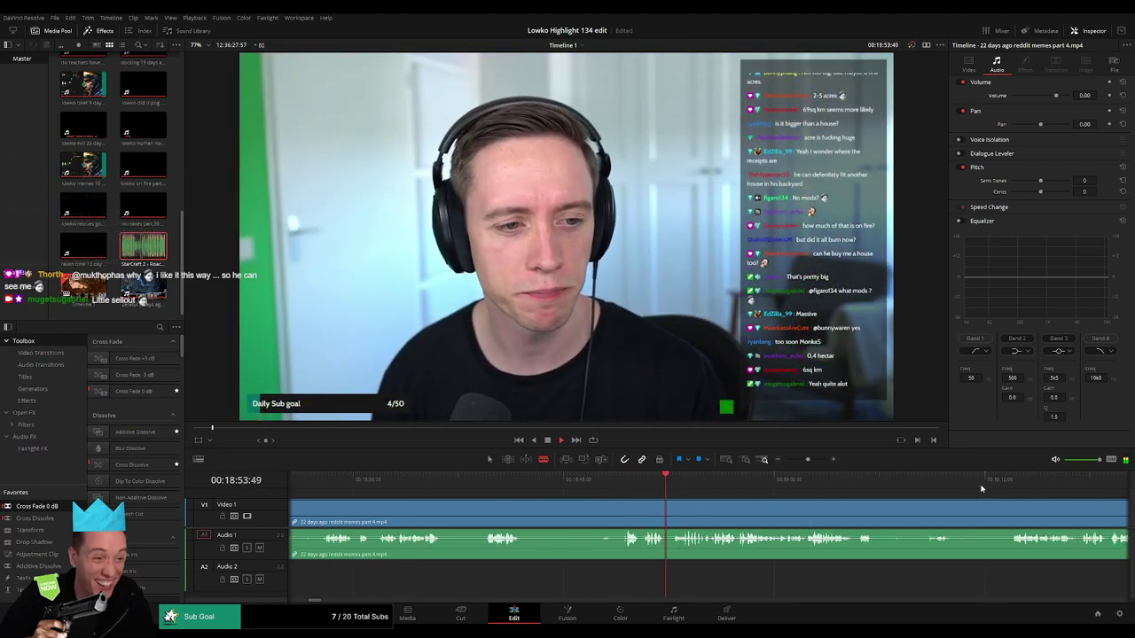
pyautogui.click(1013, 486)
pyautogui.hscroll(8, 642, 494)
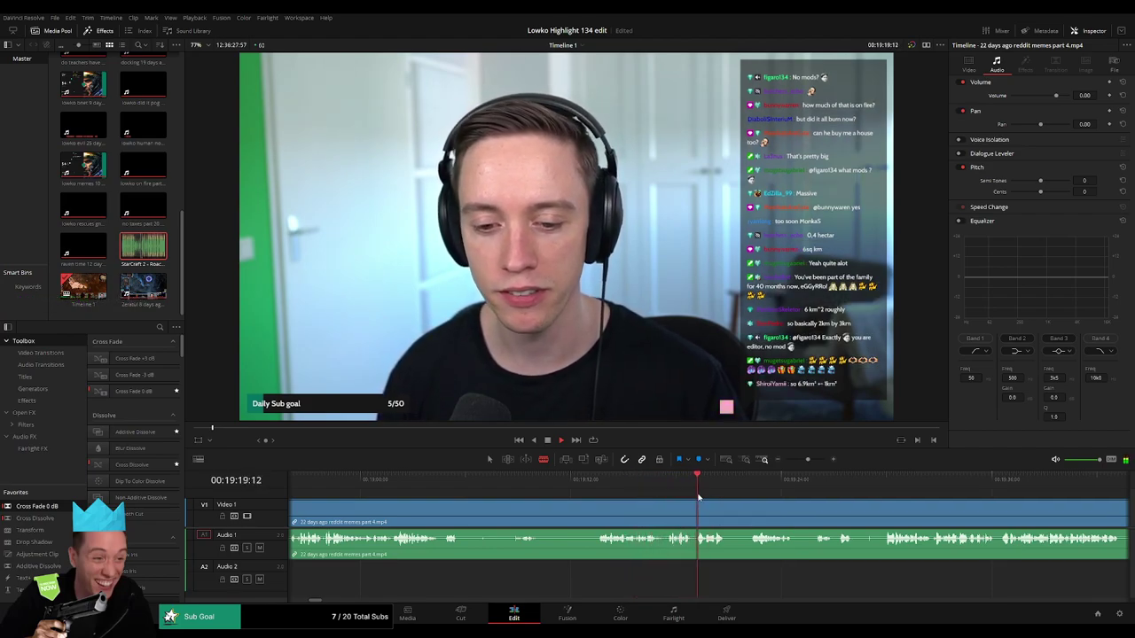
pyautogui.moveTo(713, 504); pyautogui.dragTo(575, 500)
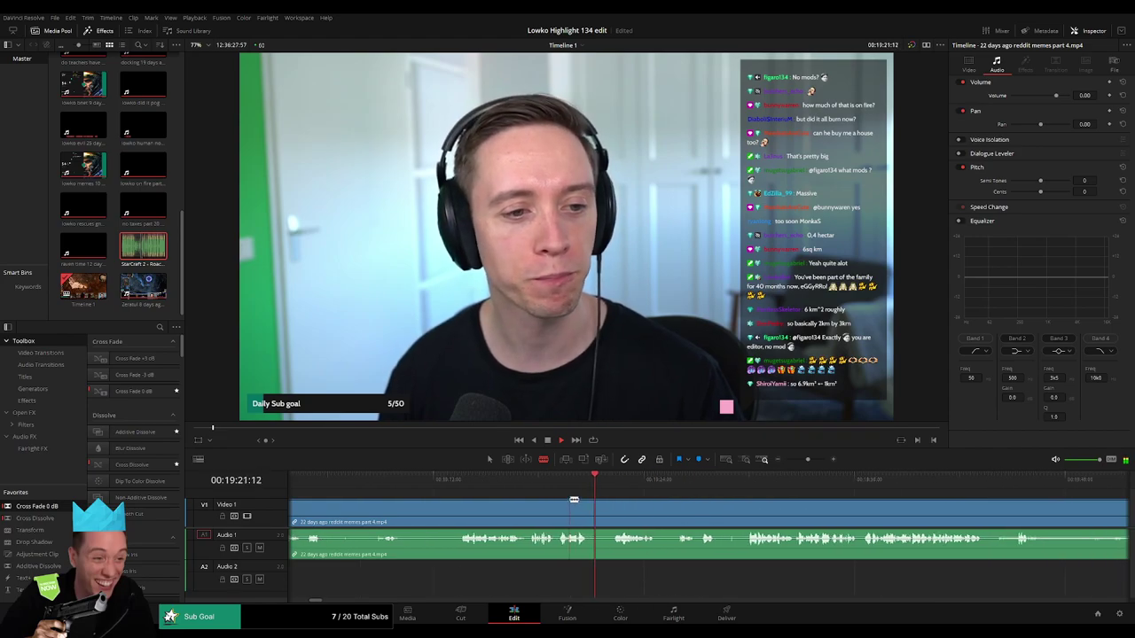
pyautogui.click(613, 484)
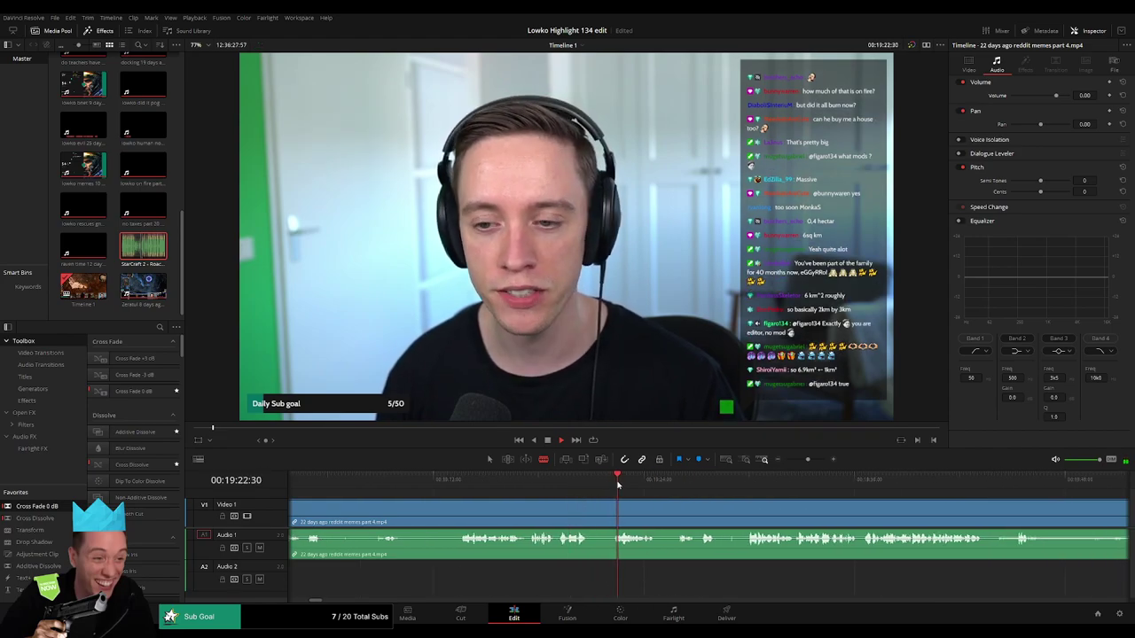
pyautogui.click(683, 485)
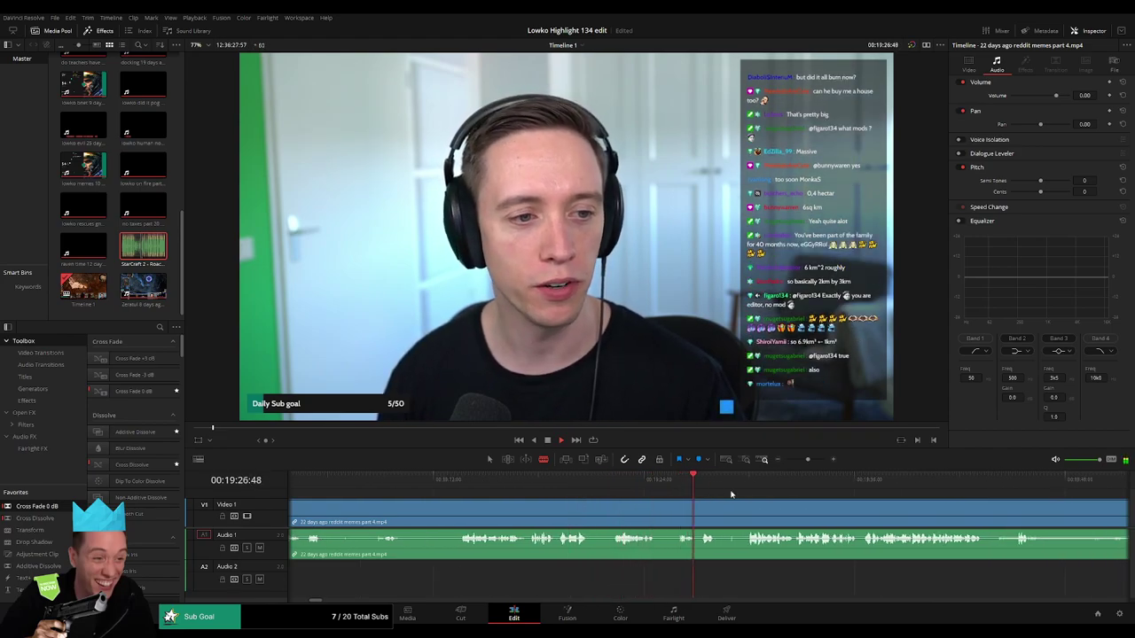
# - Split the part 4 clip at about 19:30, where the Battlecruiser post starts, and ripple-delete the section from about 17:16.7 to there
pyautogui.hscroll(5, 700, 492)
pyautogui.click(632, 487)
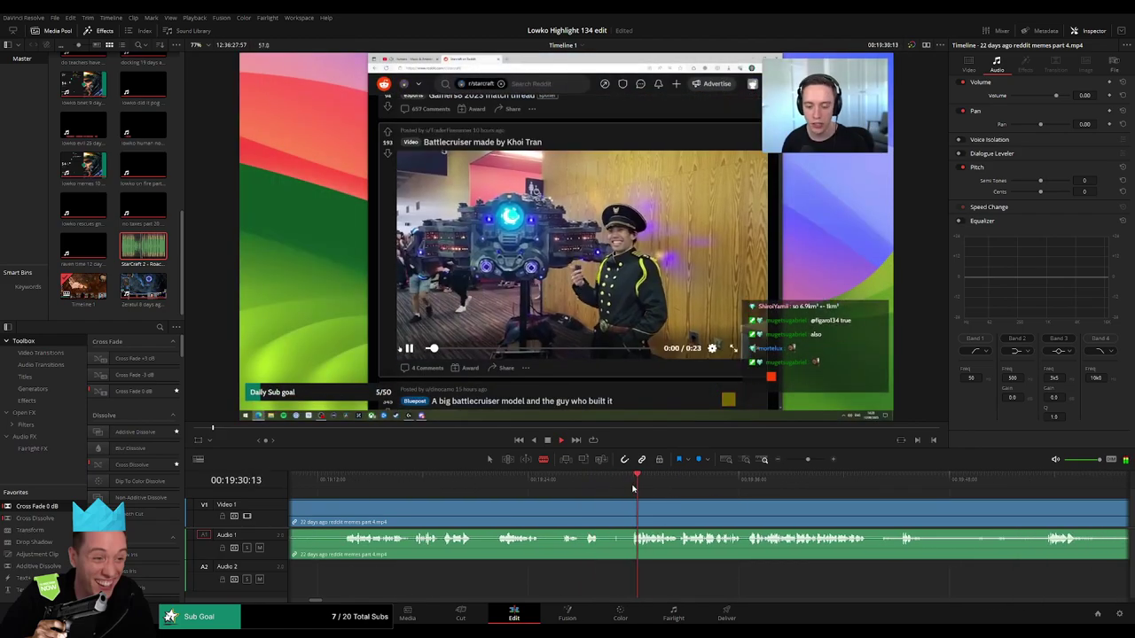
pyautogui.click(634, 514)
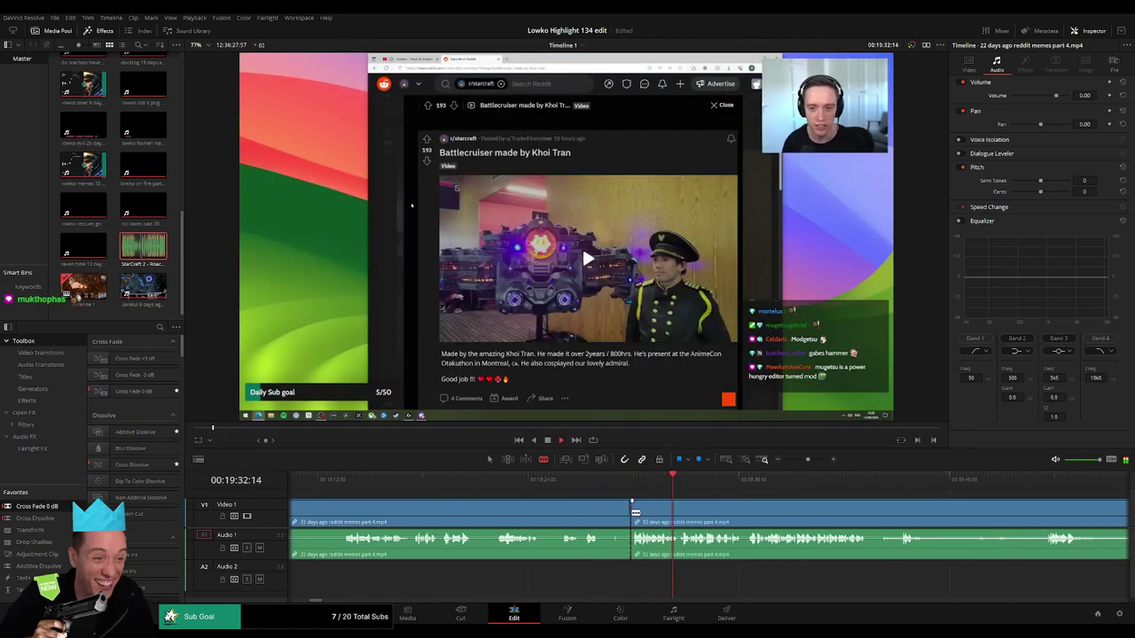
pyautogui.press('a')
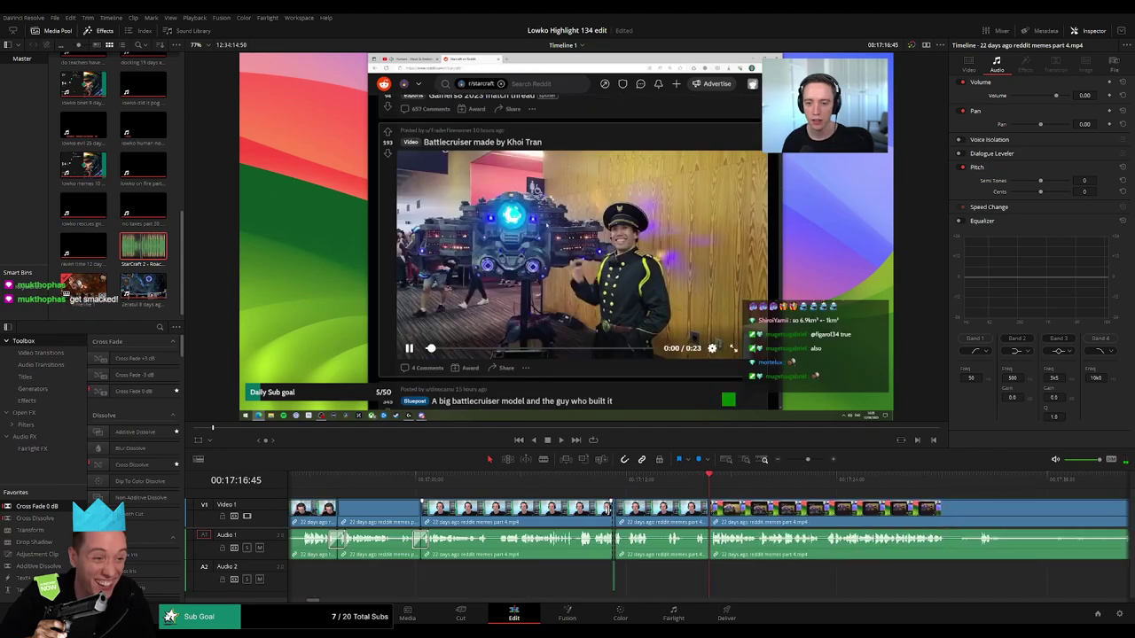
# - Review the Battlecruiser footage in part 4 from about 17:17 to 17:51 to locate the next word to censor
pyautogui.hscroll(4, 654, 511)
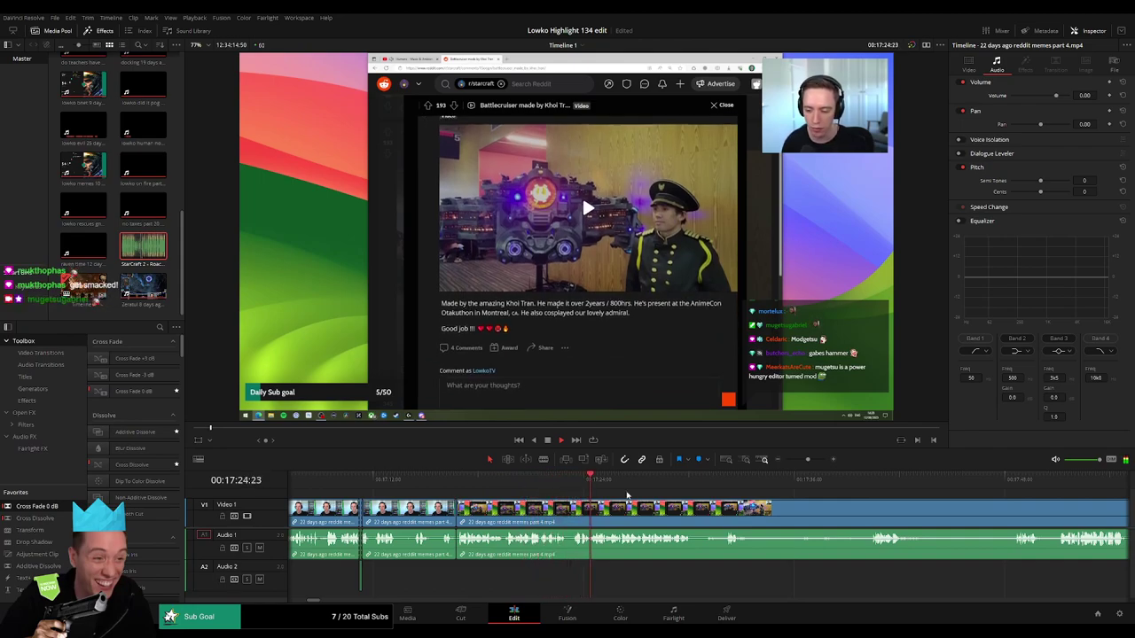
pyautogui.hscroll(4, 667, 508)
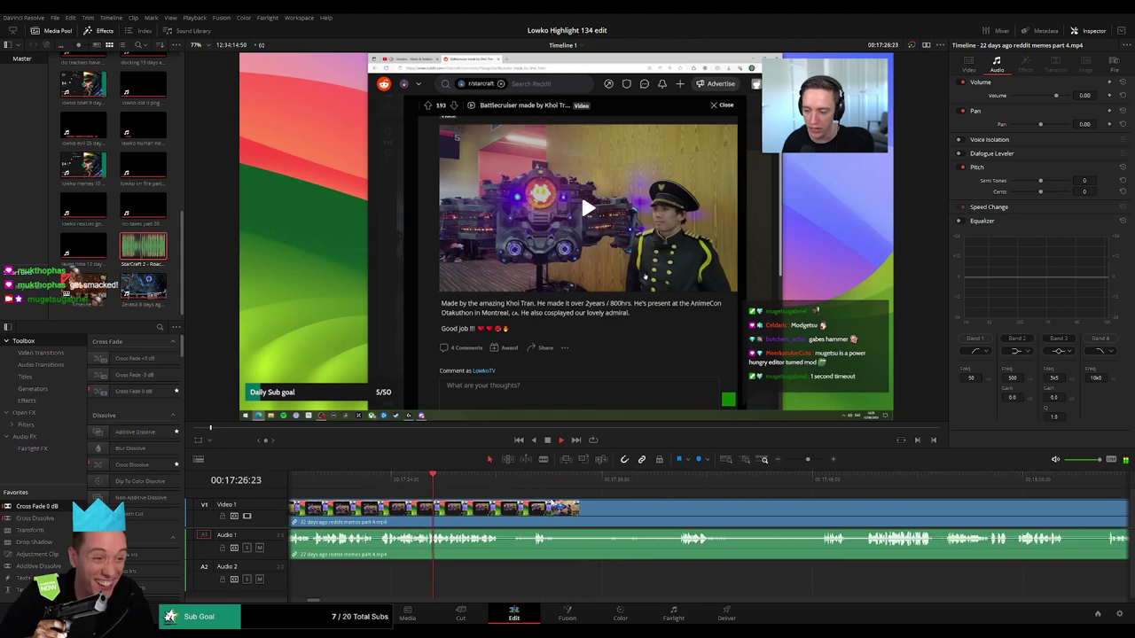
pyautogui.hscroll(1, 541, 518)
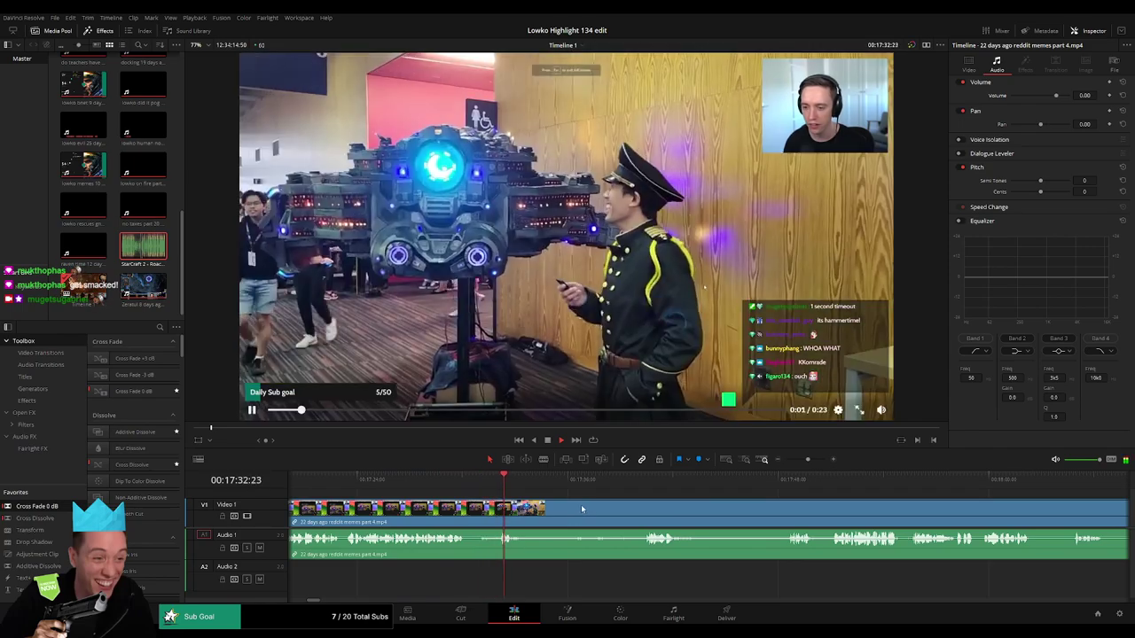
pyautogui.hscroll(2, 581, 508)
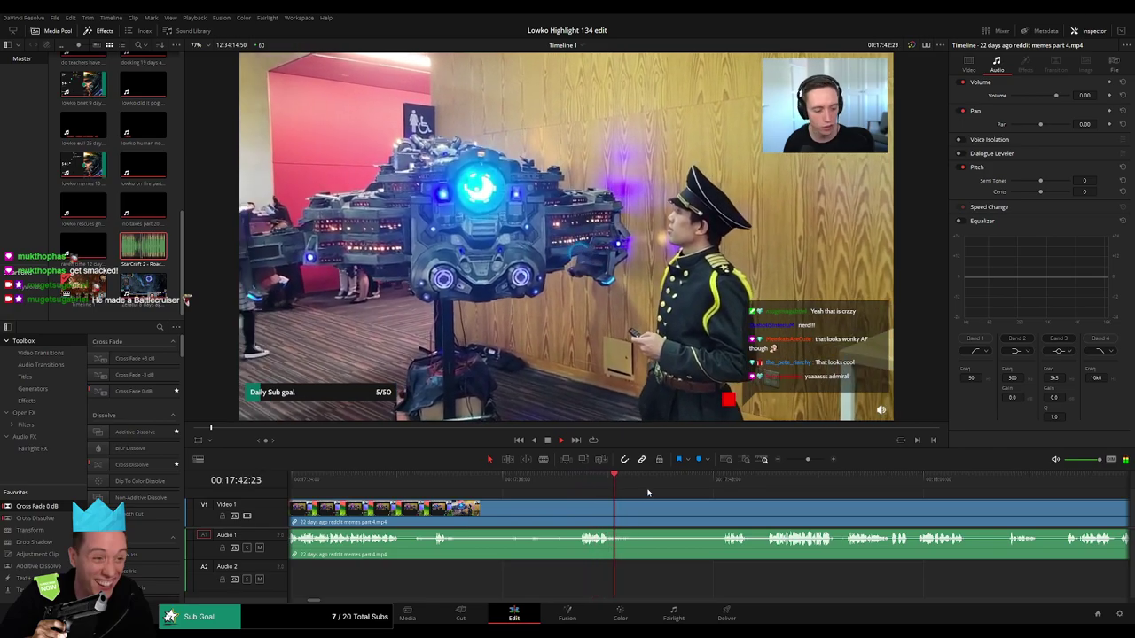
pyautogui.moveTo(635, 481); pyautogui.dragTo(717, 479)
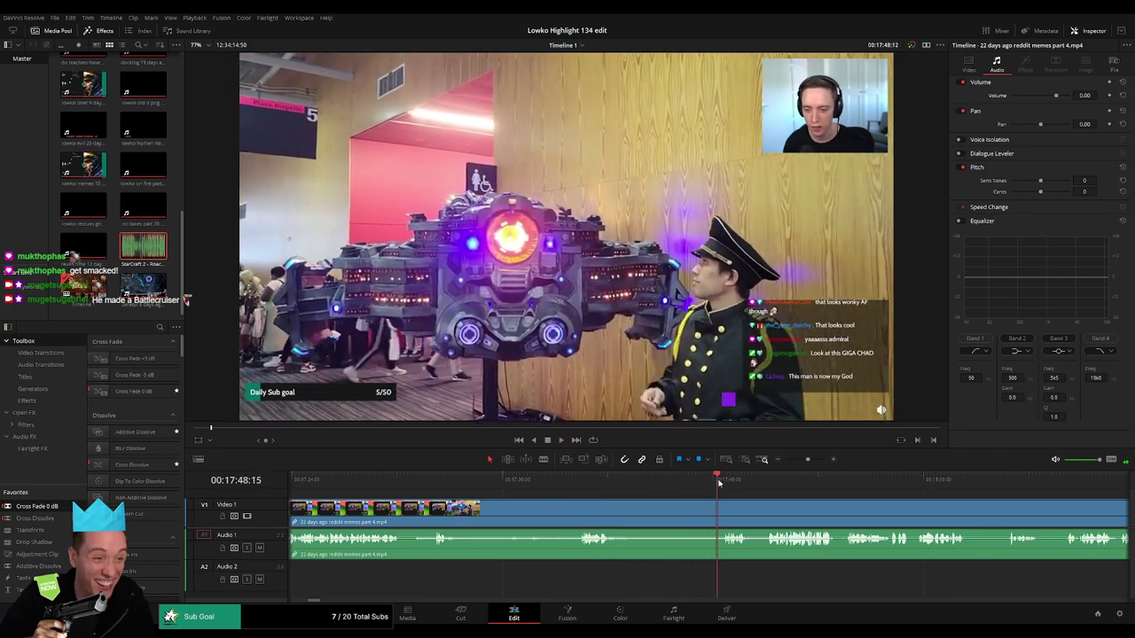
pyautogui.click(565, 484)
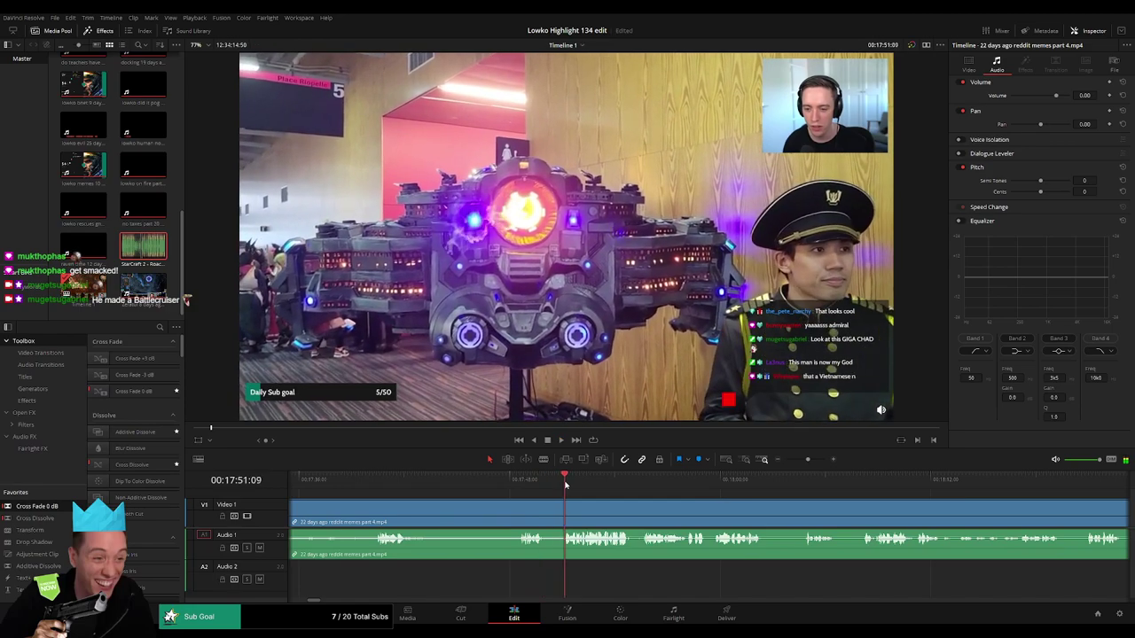
pyautogui.moveTo(808, 460); pyautogui.dragTo(812, 461)
pyautogui.click(567, 484)
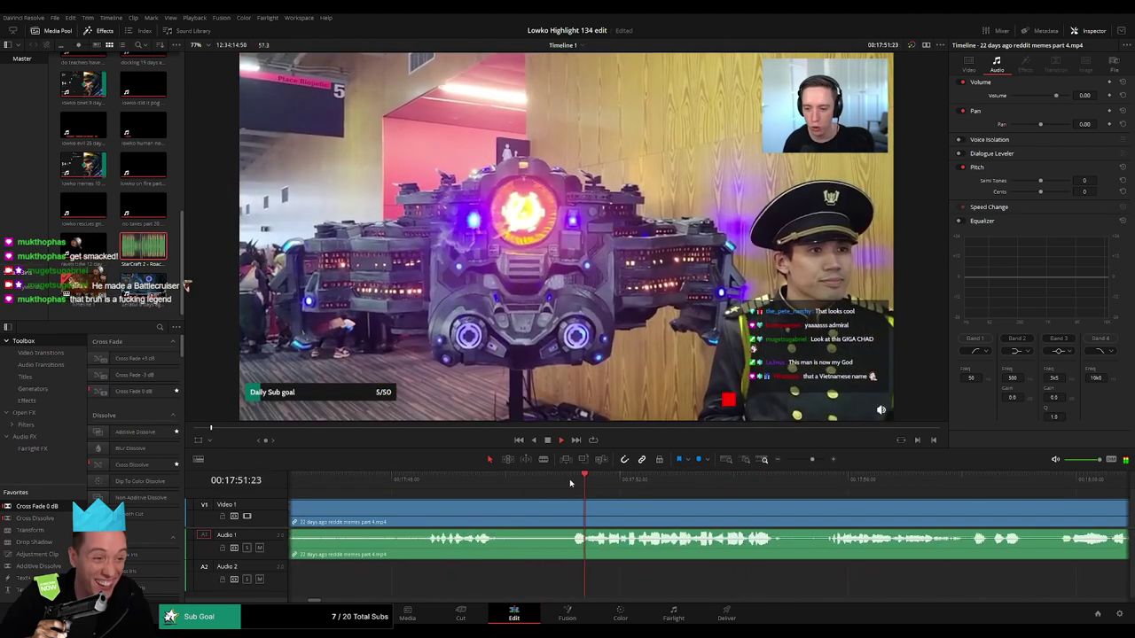
pyautogui.click(594, 484)
pyautogui.moveTo(591, 485)
pyautogui.mouseDown()
pyautogui.moveTo(581, 484)
pyautogui.moveTo(594, 488)
pyautogui.mouseUp()
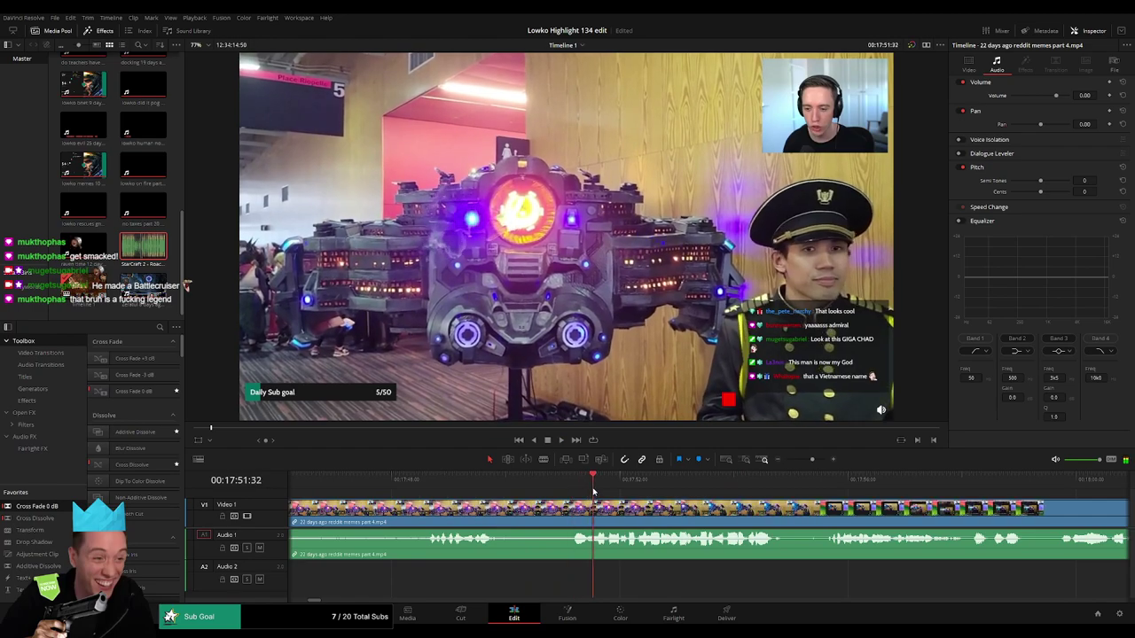
# - Split the part 4 clip at about 17:51.5 and 17:51.8 and lower the short section's audio volume to about -99 dB
pyautogui.press('b')
pyautogui.click(595, 511)
pyautogui.press('space')
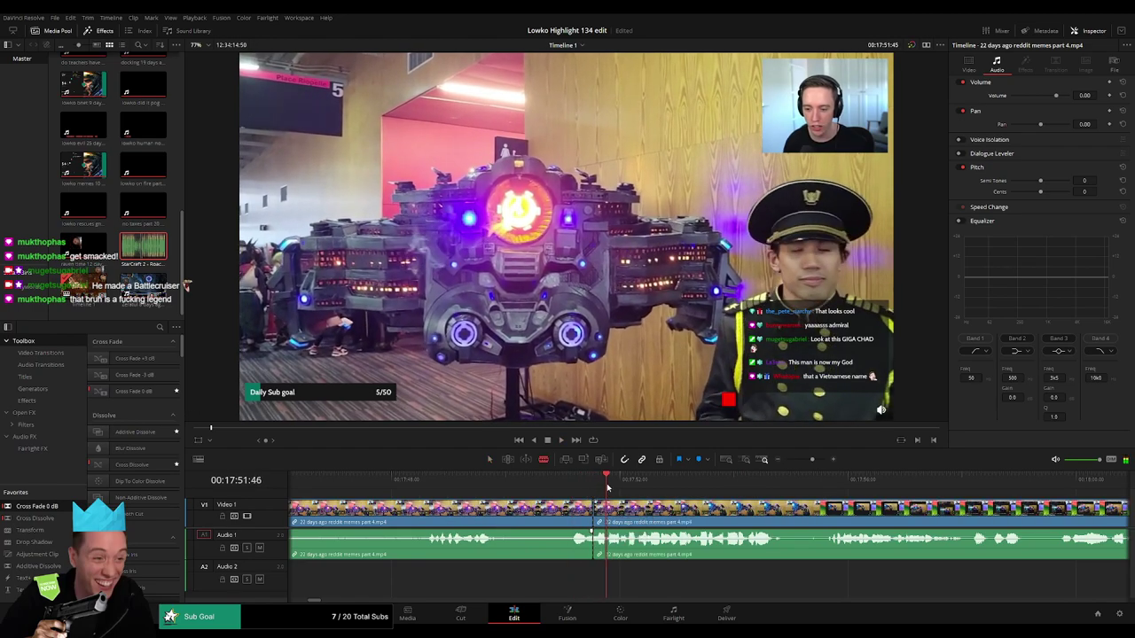
pyautogui.click(610, 514)
pyautogui.press('a')
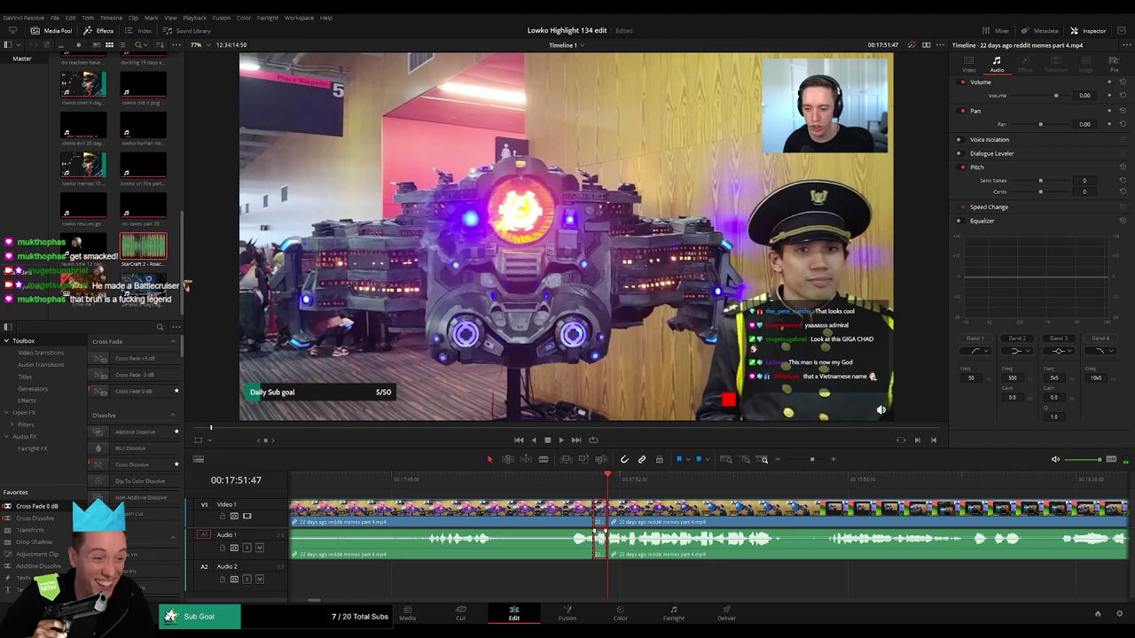
pyautogui.scroll(5, 611, 540)
pyautogui.moveTo(696, 537); pyautogui.dragTo(700, 575)
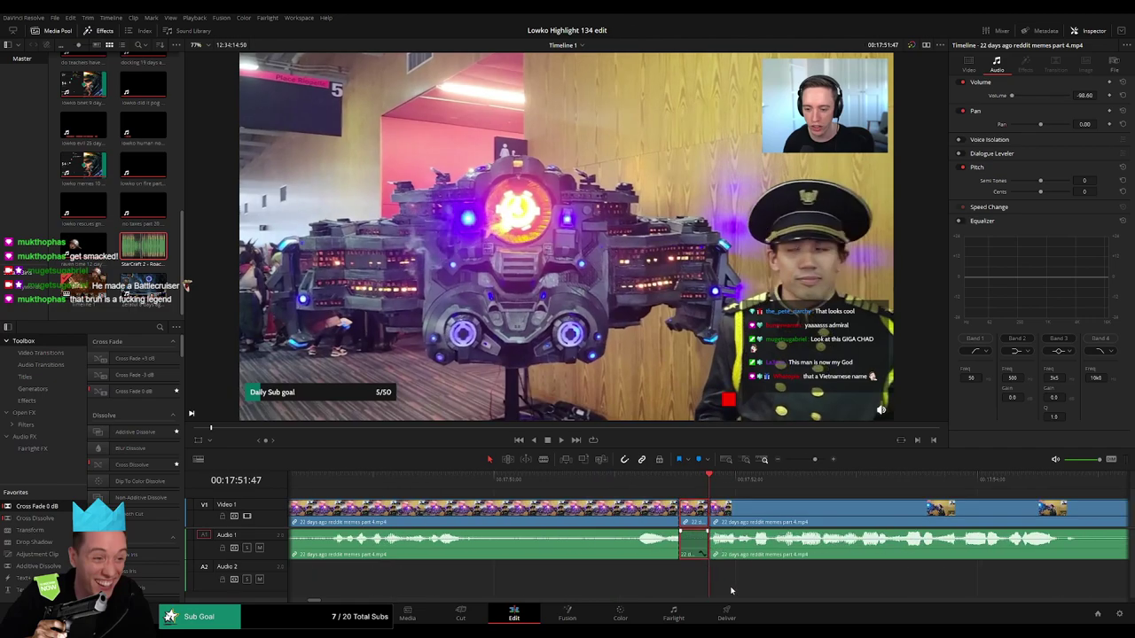
# - Place StarCraft 2 Roach Quotes.mp3 on Audio 2 under the section muted at 17:51.5, trim it to that length, and adjust its volume
pyautogui.moveTo(144, 247); pyautogui.dragTo(679, 580)
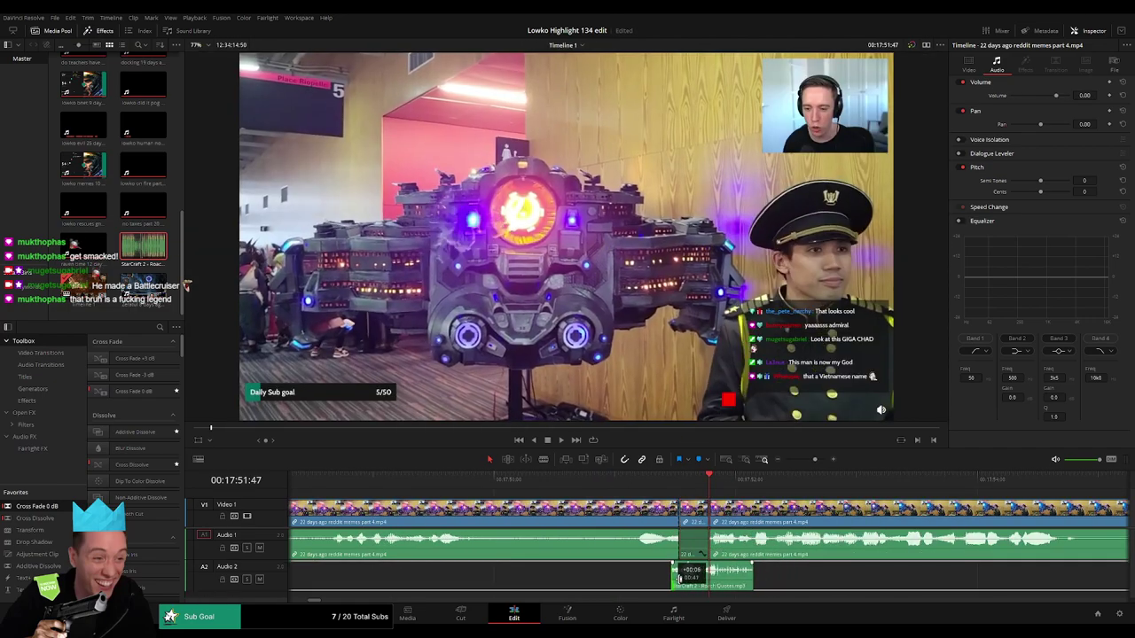
pyautogui.moveTo(752, 580); pyautogui.dragTo(707, 581)
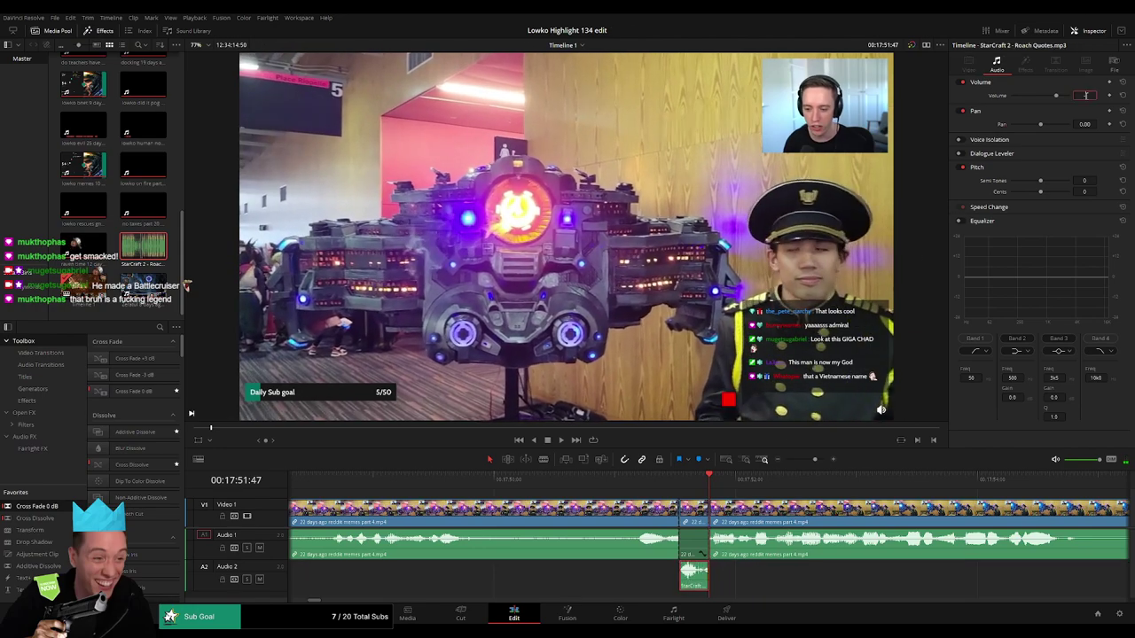
pyautogui.click(631, 493)
pyautogui.press('space')
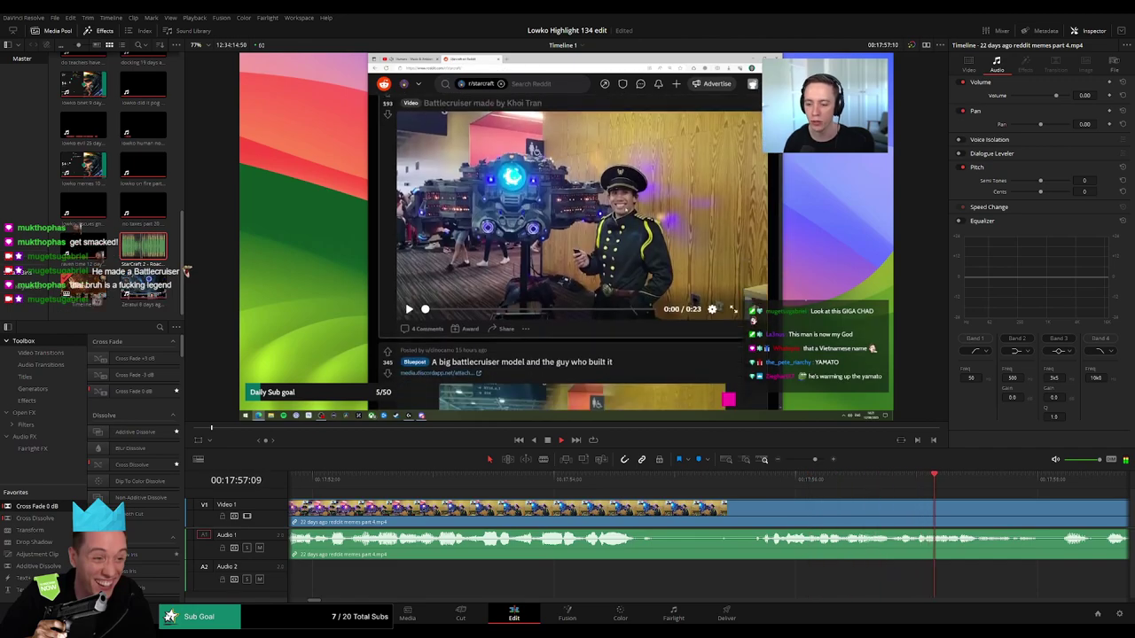
# - Split the part 4 clip at about 18:02.3 and 18:04.6 and ripple-delete the section between the cuts
pyautogui.hotkey('ctrl', '-')
pyautogui.hotkey('ctrl', '-')
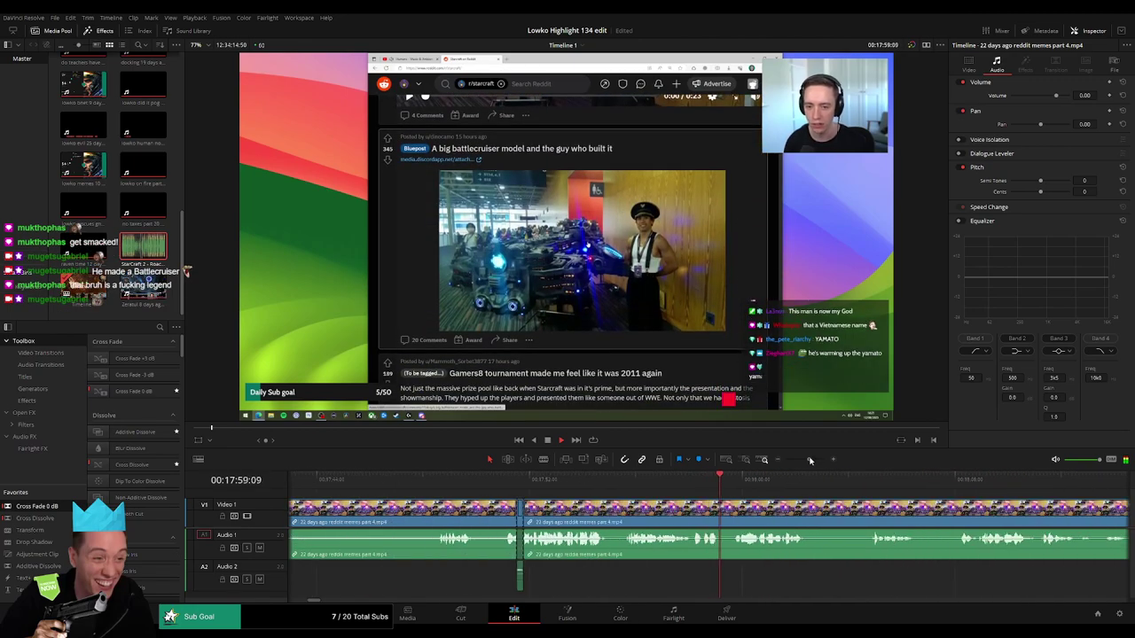
pyautogui.moveTo(768, 498); pyautogui.dragTo(618, 498)
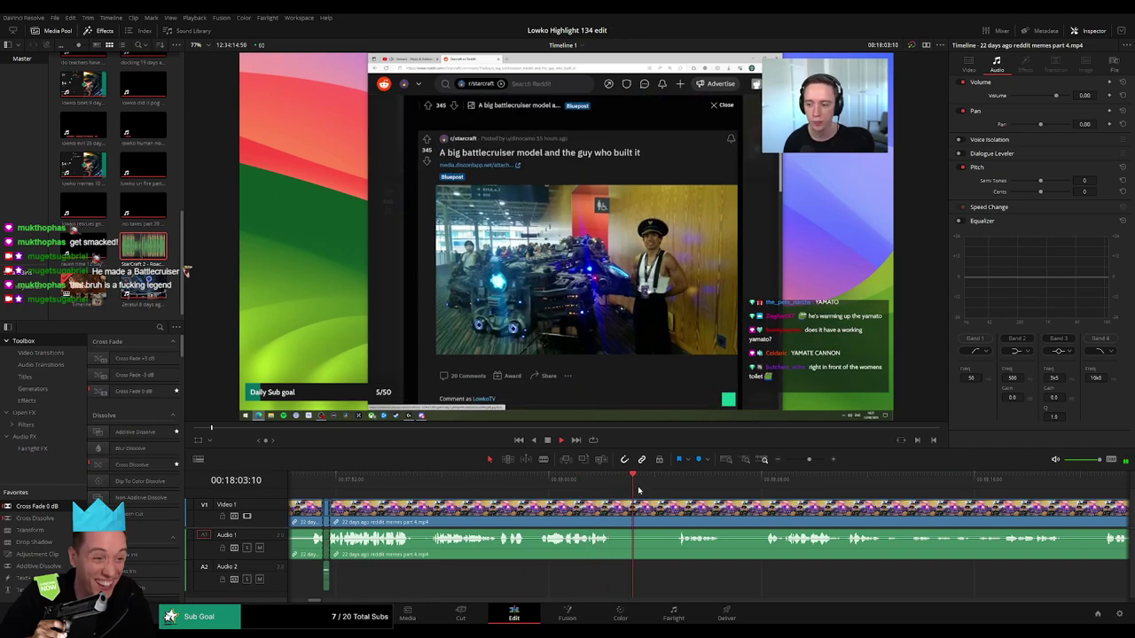
pyautogui.moveTo(638, 490); pyautogui.dragTo(672, 486)
pyautogui.click(615, 508)
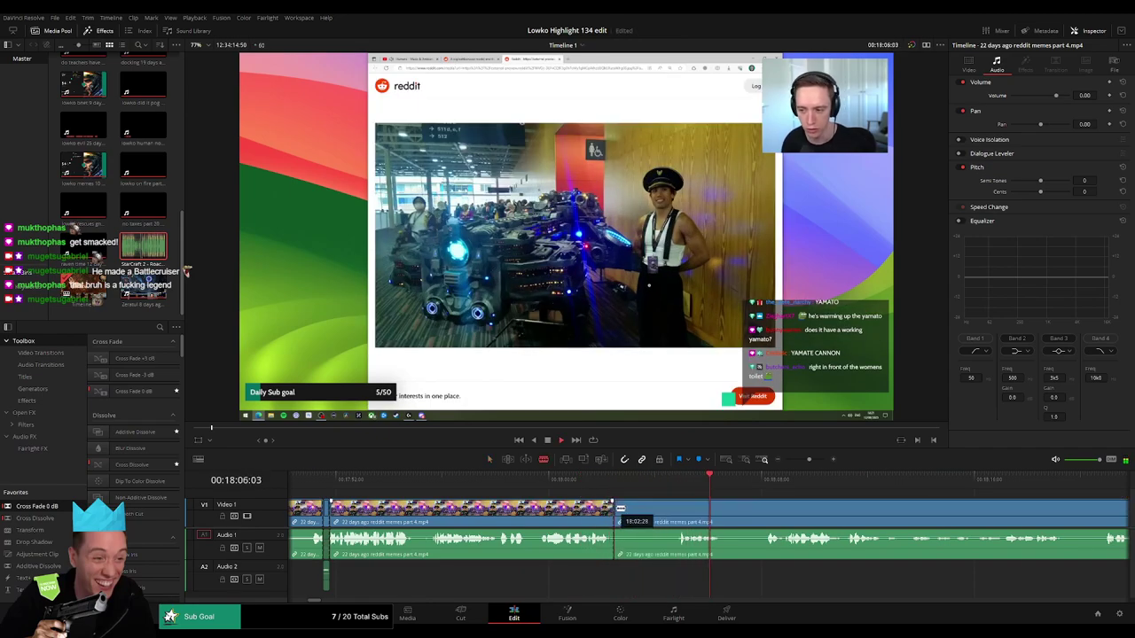
pyautogui.click(676, 509)
pyautogui.press('a')
pyautogui.click(656, 516)
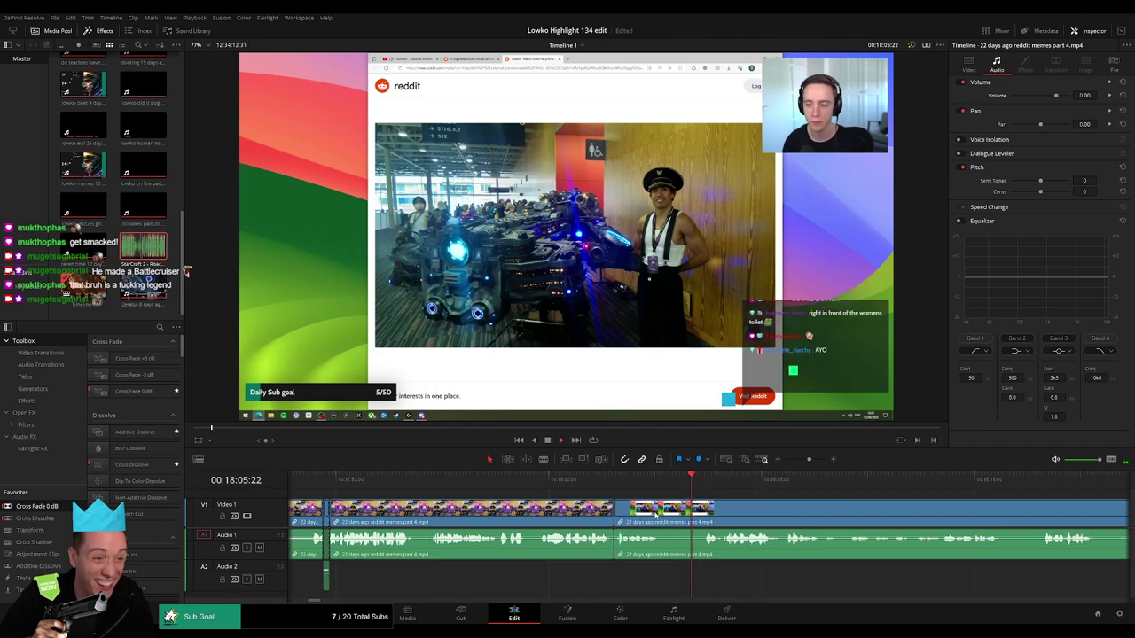
pyautogui.press('Delete')
# - Cut the pause from about 18:03.9 to 18:05.4 out of the part 4 clip and close the gap
pyautogui.click(531, 515)
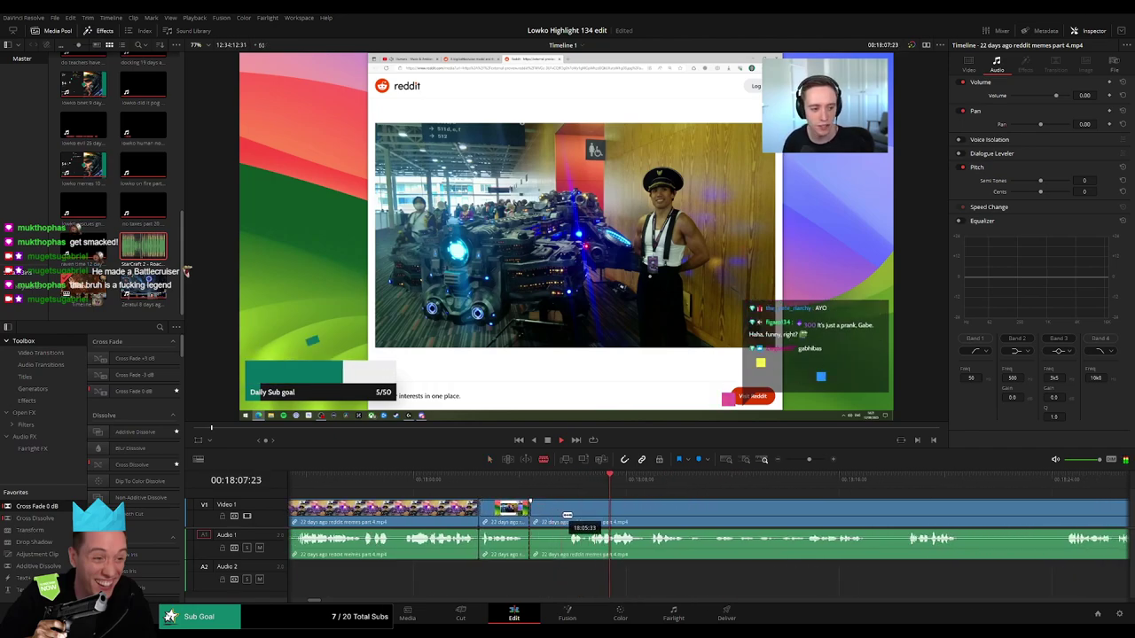
pyautogui.click(568, 515)
pyautogui.press('a')
pyautogui.click(550, 519)
pyautogui.press('Delete')
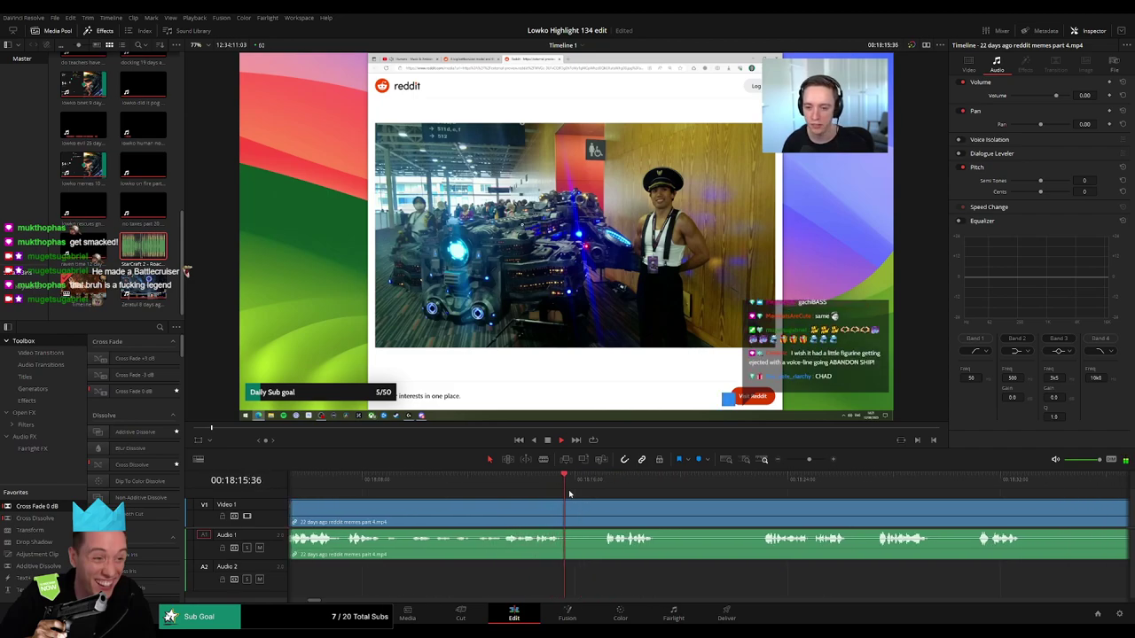
# - Split the part 4 clip at about 18:15.2 and 18:16.6 and ripple-delete the quiet section between them
pyautogui.press('b')
pyautogui.click(569, 515)
pyautogui.click(606, 513)
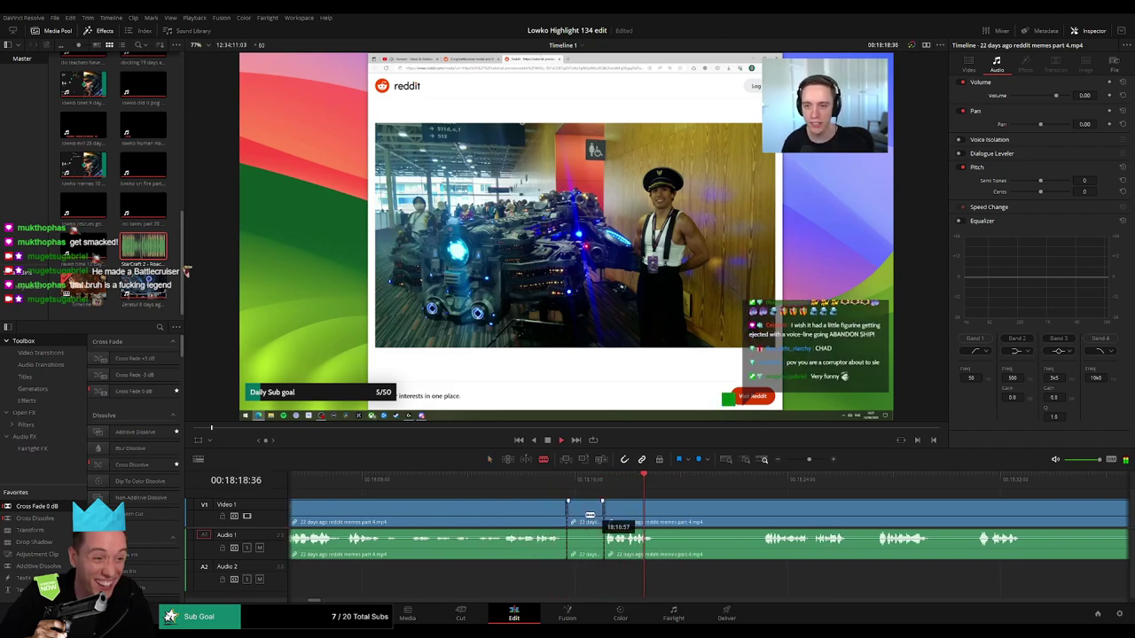
pyautogui.press('a')
pyautogui.click(582, 518)
pyautogui.press('BackSpace')
pyautogui.click(580, 519)
pyautogui.press('BackSpace')
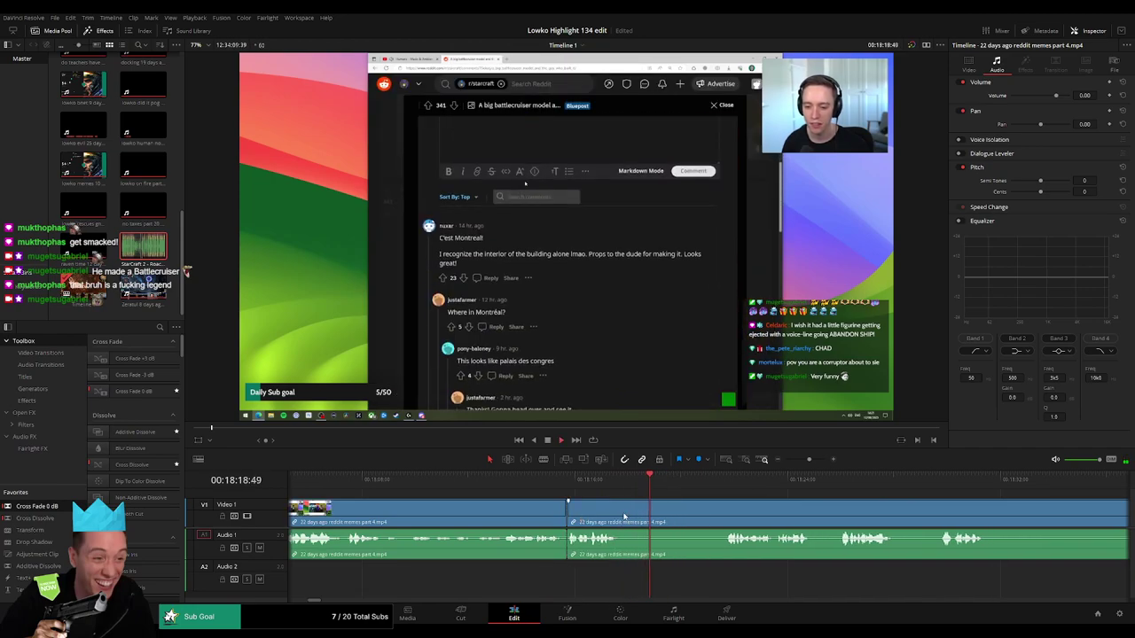
pyautogui.press('a')
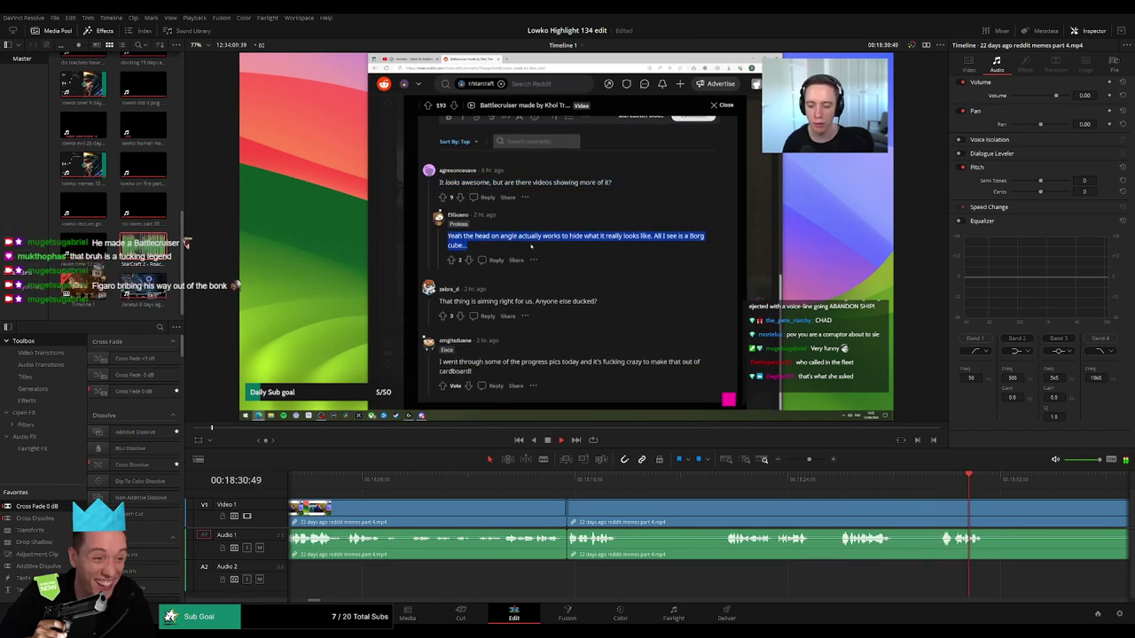
# - Split the part 4 clip at about 18:31.5, right after the last speech about the Battlecruiser comments
pyautogui.moveTo(935, 496); pyautogui.dragTo(589, 494)
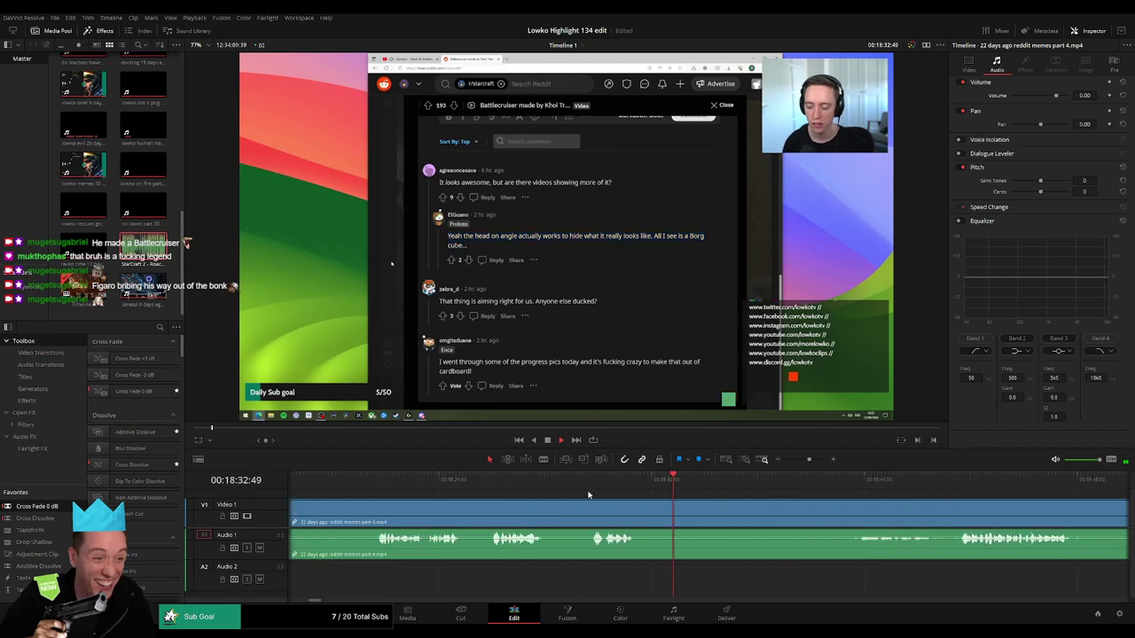
pyautogui.press('b')
pyautogui.click(639, 508)
# - Review the part 4 footage from about 18:39 to 19:47, covering the Serral vs. Solar post, to judge what to cut
pyautogui.click(854, 482)
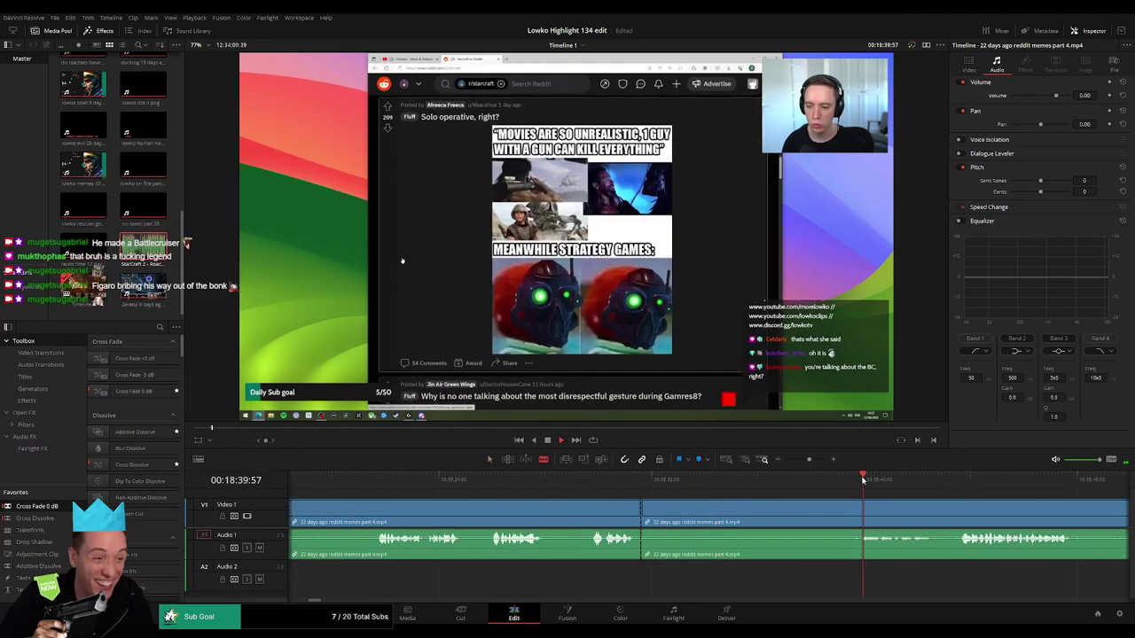
pyautogui.moveTo(886, 498); pyautogui.dragTo(675, 495)
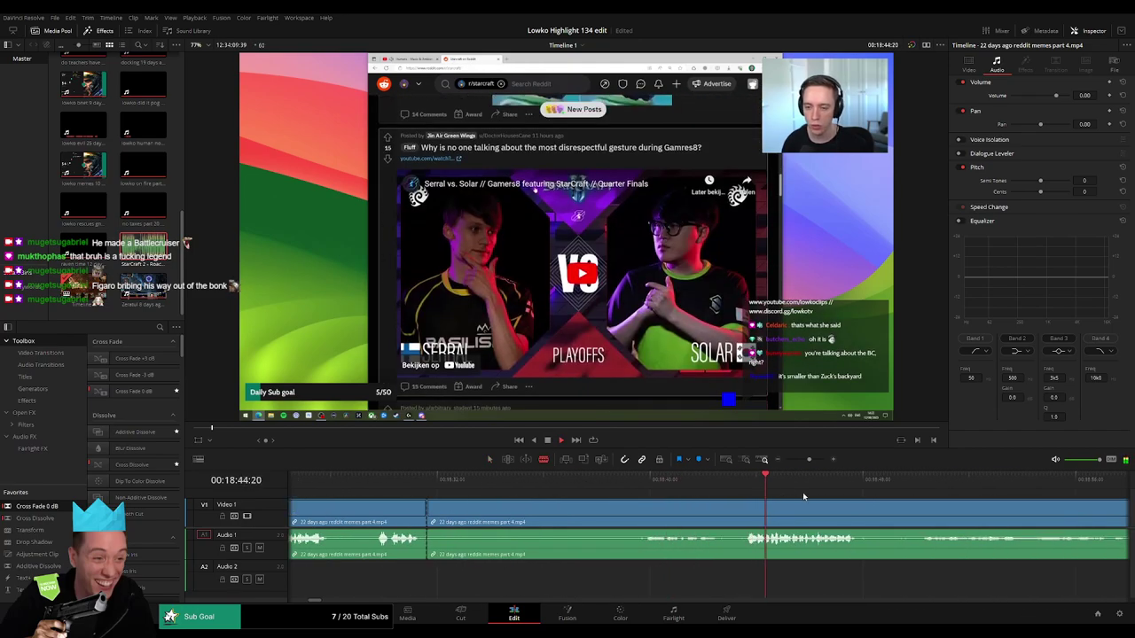
pyautogui.hscroll(6, 802, 496)
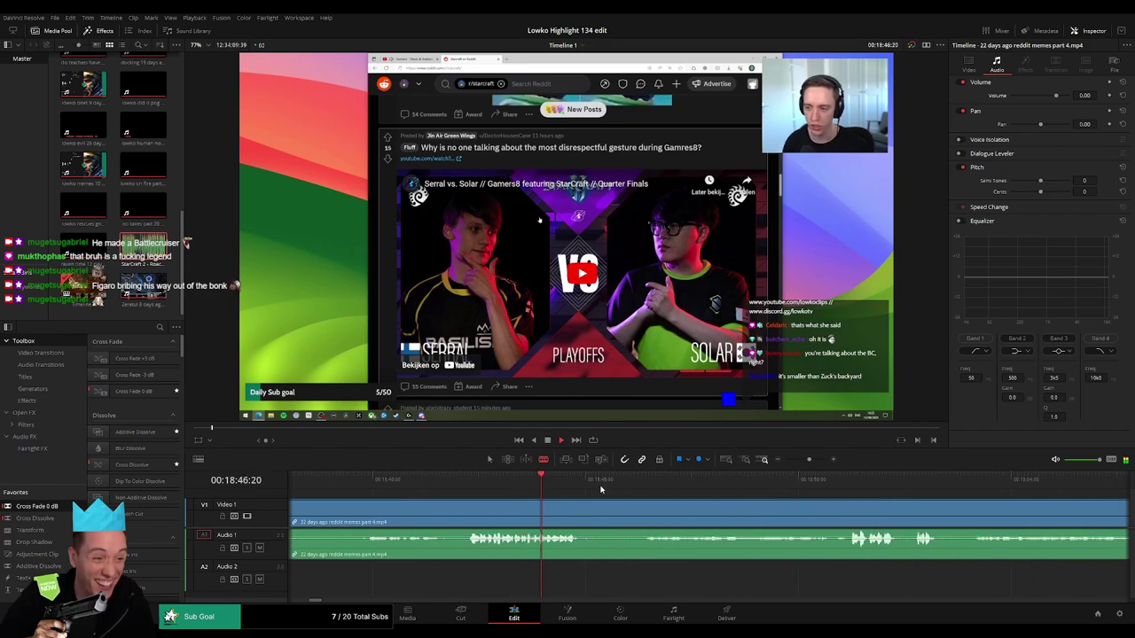
pyautogui.click(634, 488)
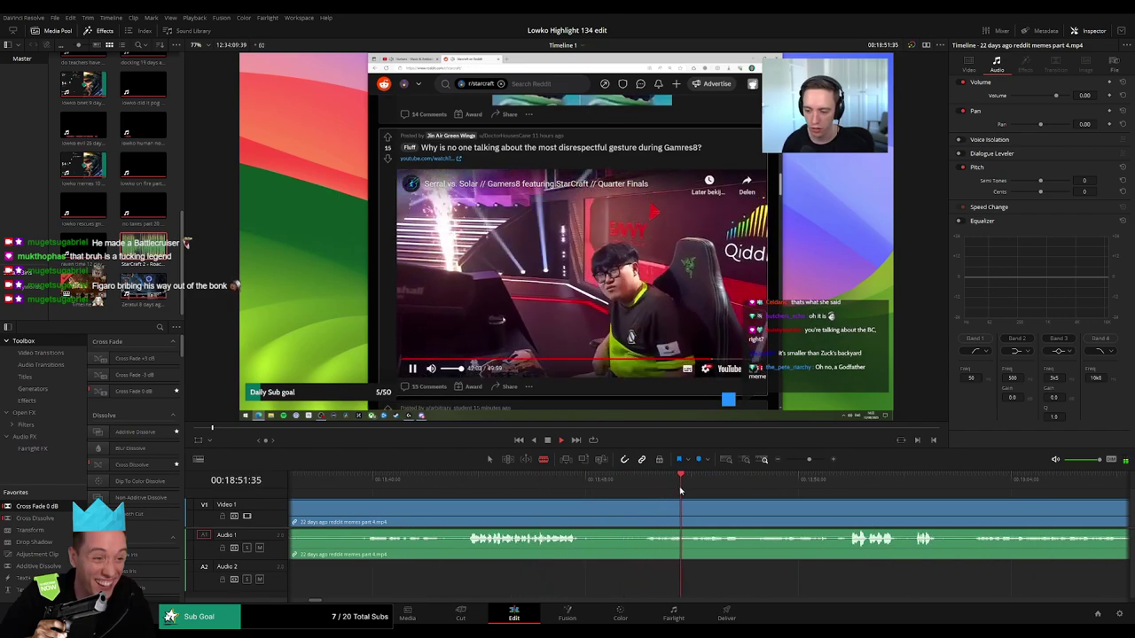
pyautogui.moveTo(680, 491); pyautogui.dragTo(739, 488)
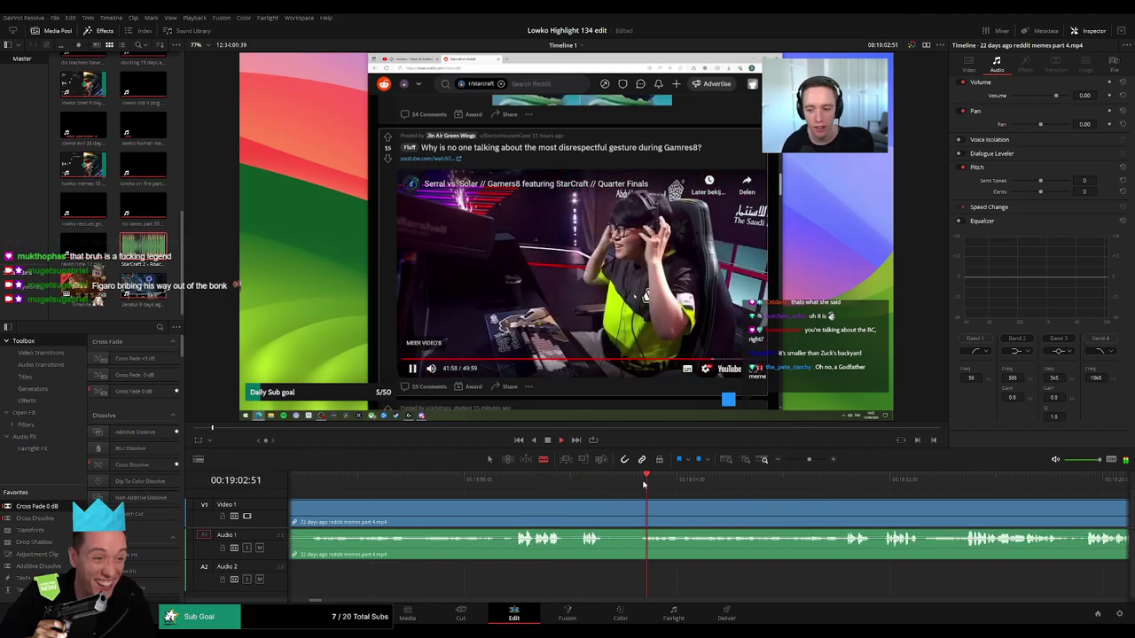
pyautogui.moveTo(644, 483); pyautogui.dragTo(783, 481)
pyautogui.press('space')
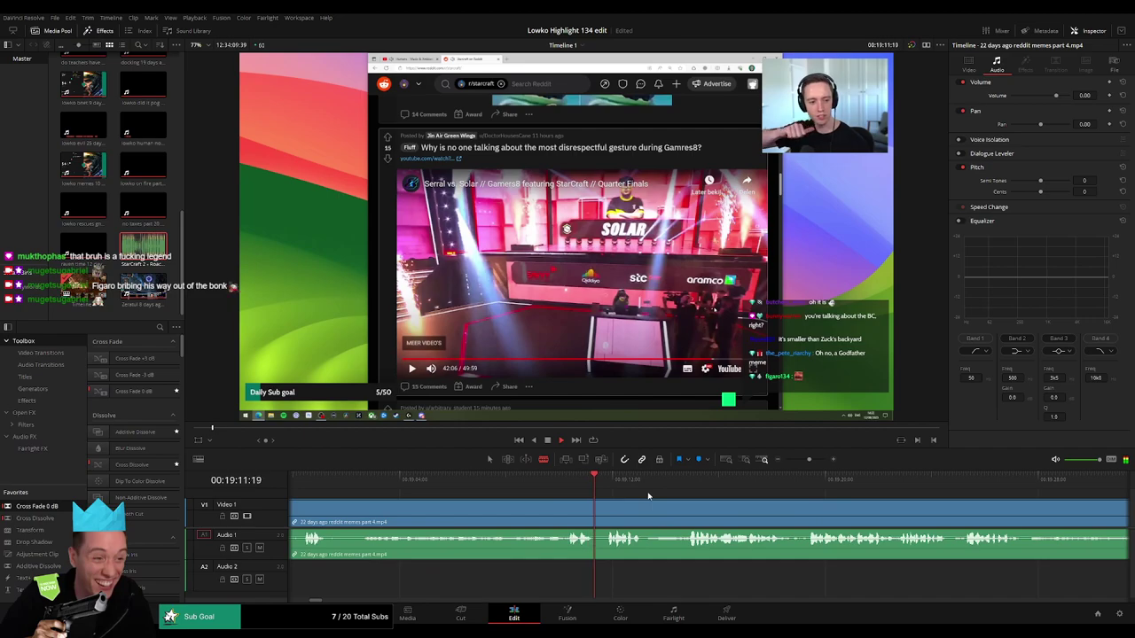
pyautogui.click(695, 484)
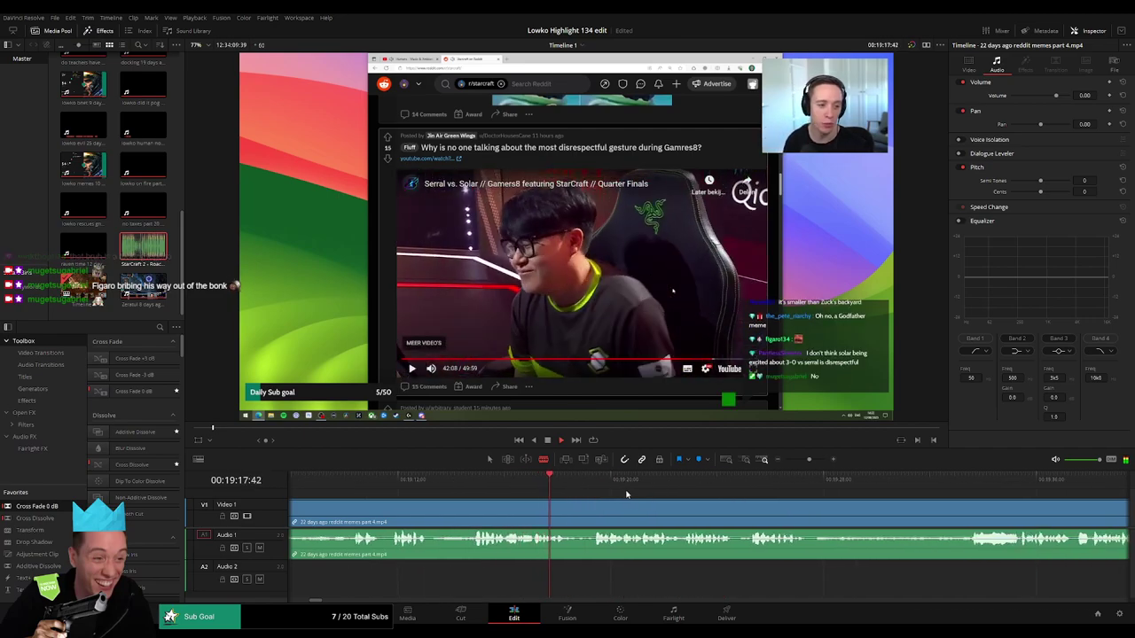
pyautogui.click(595, 483)
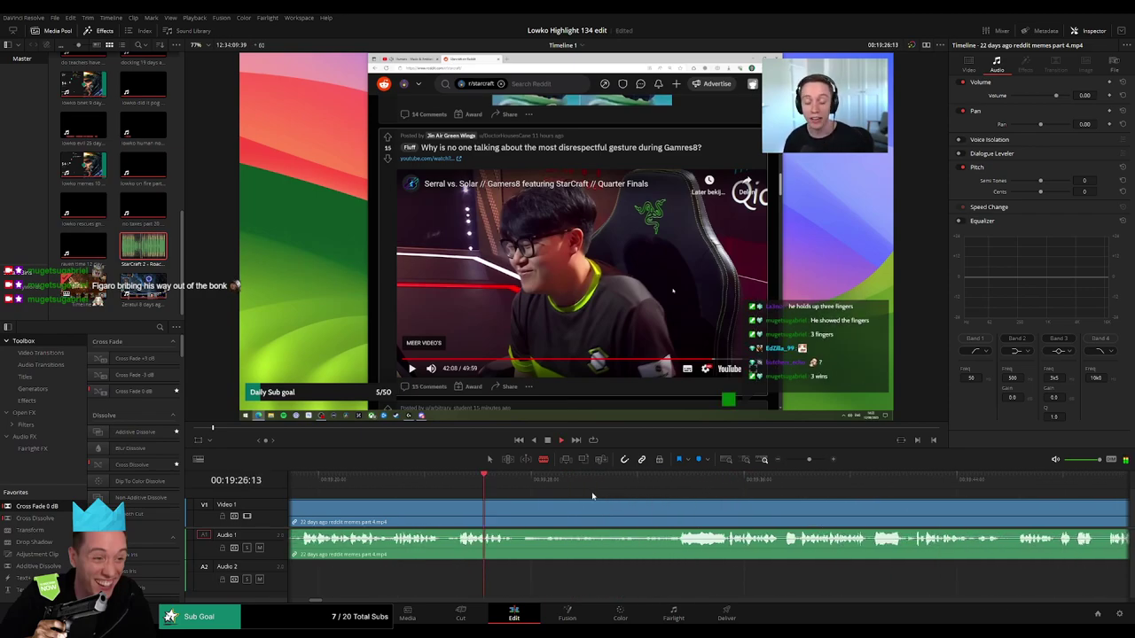
pyautogui.click(679, 483)
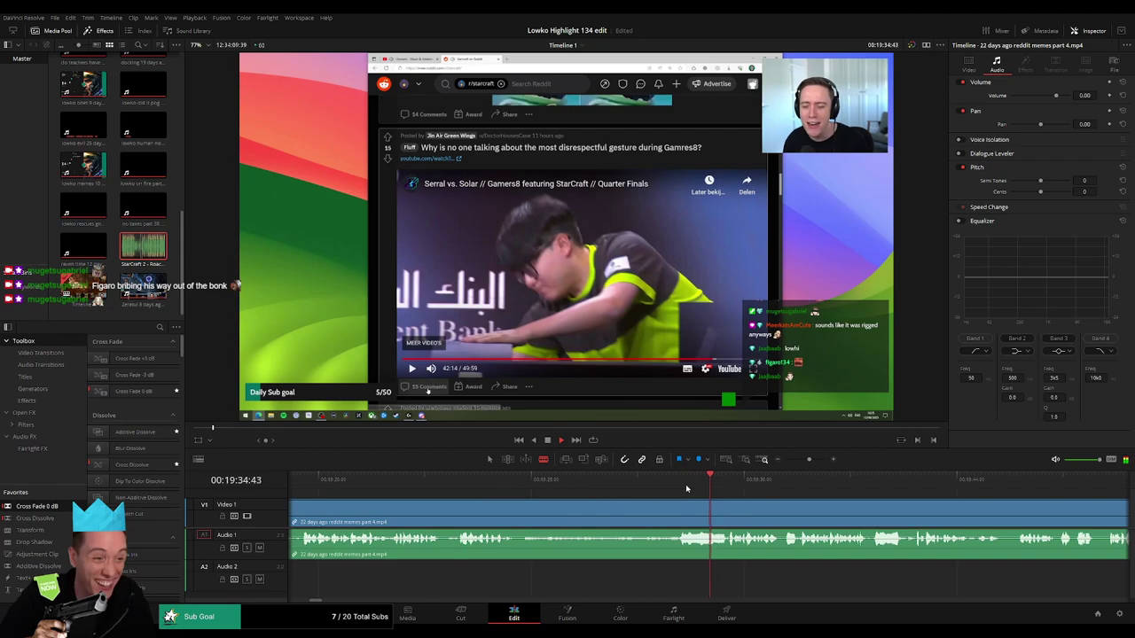
pyautogui.click(864, 483)
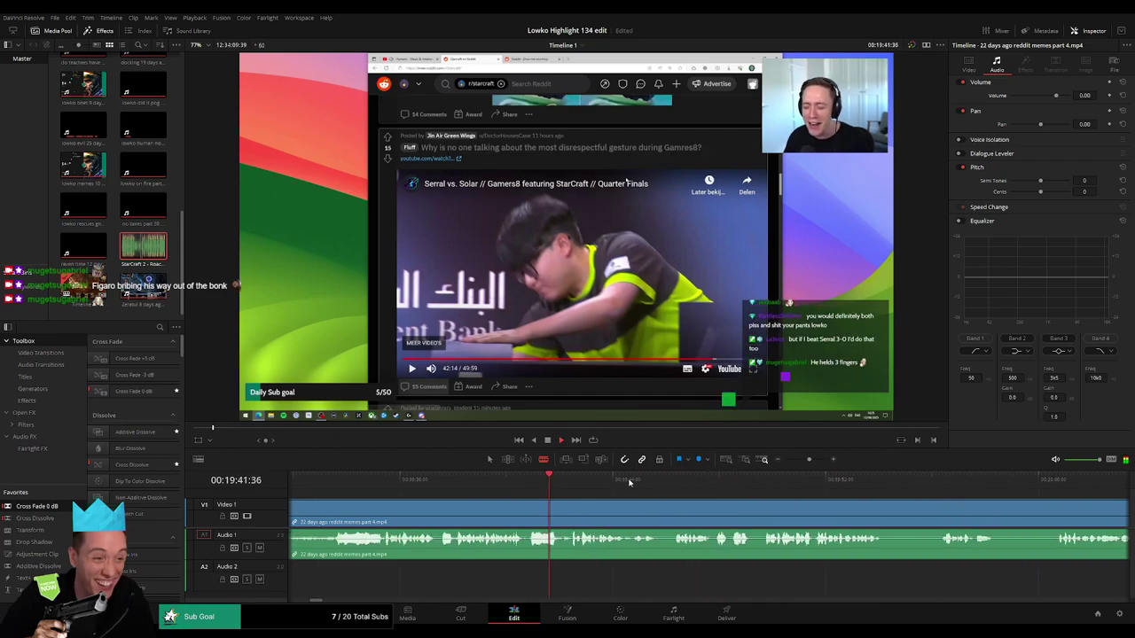
pyautogui.click(707, 482)
# - Replay the loud audio bursts at about 19:34 and 19:41 in part 4 and compare how they sound
pyautogui.click(537, 483)
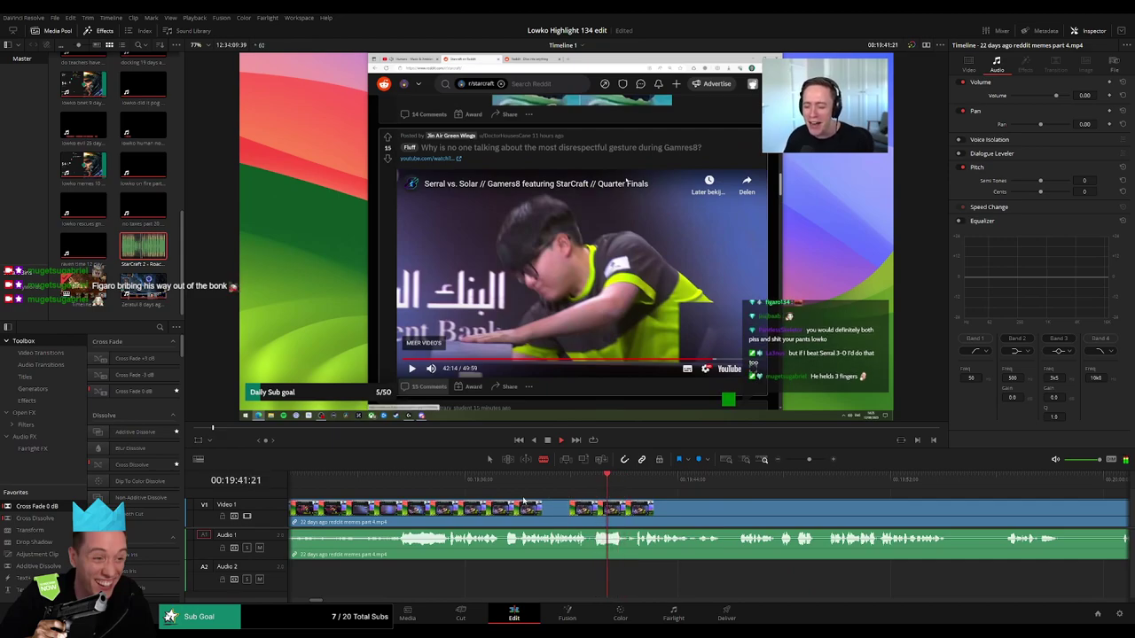
pyautogui.click(399, 483)
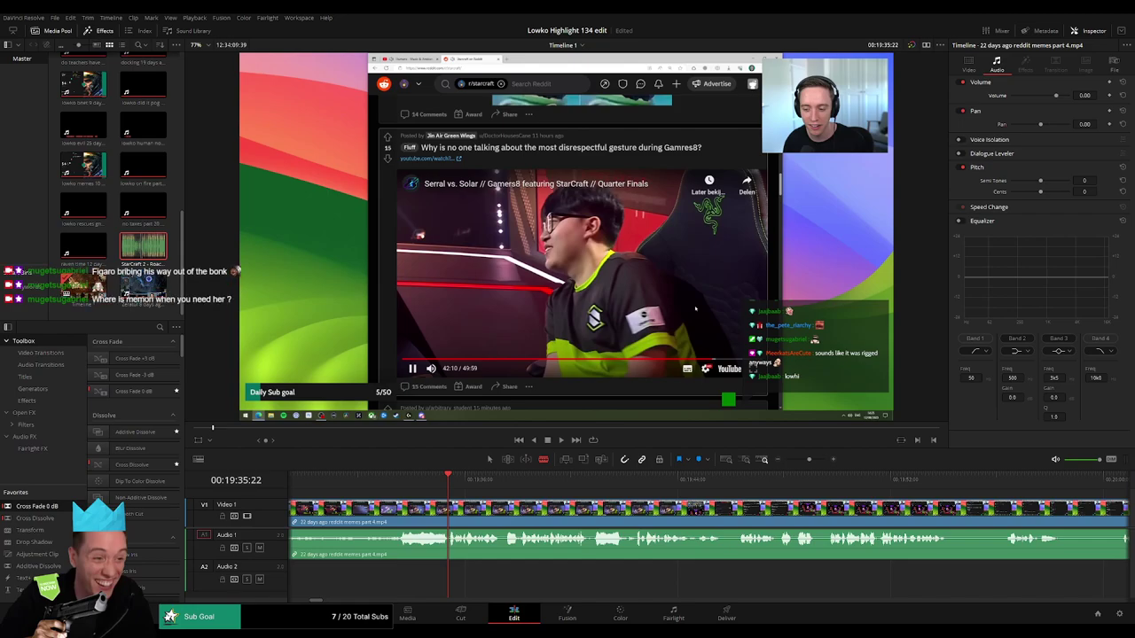
pyautogui.click(398, 480)
pyautogui.press('space')
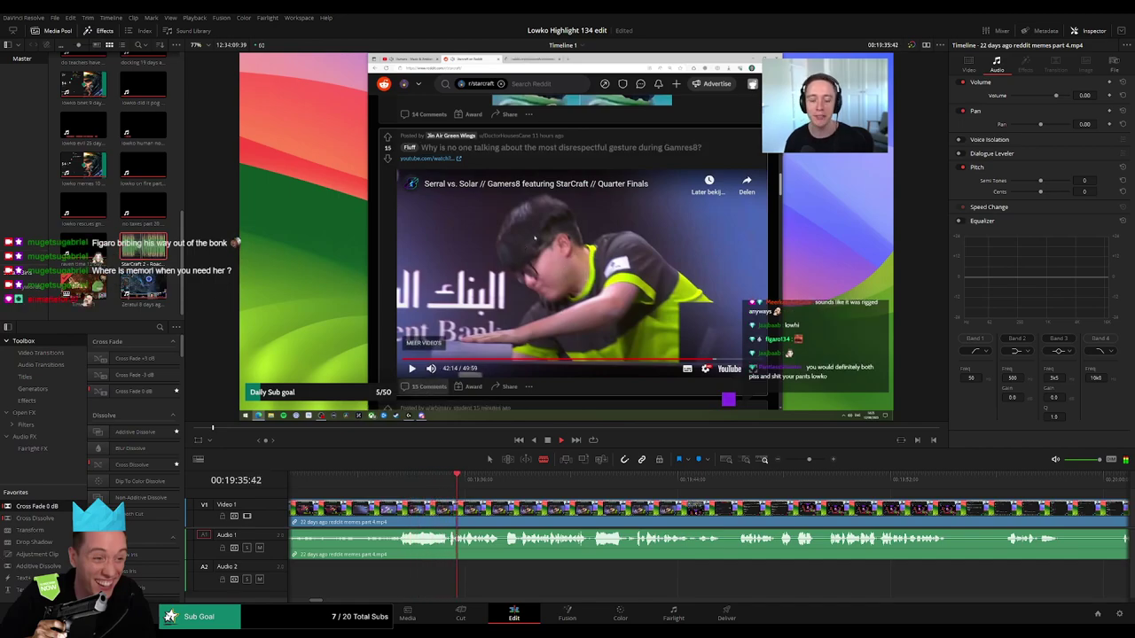
pyautogui.click(401, 478)
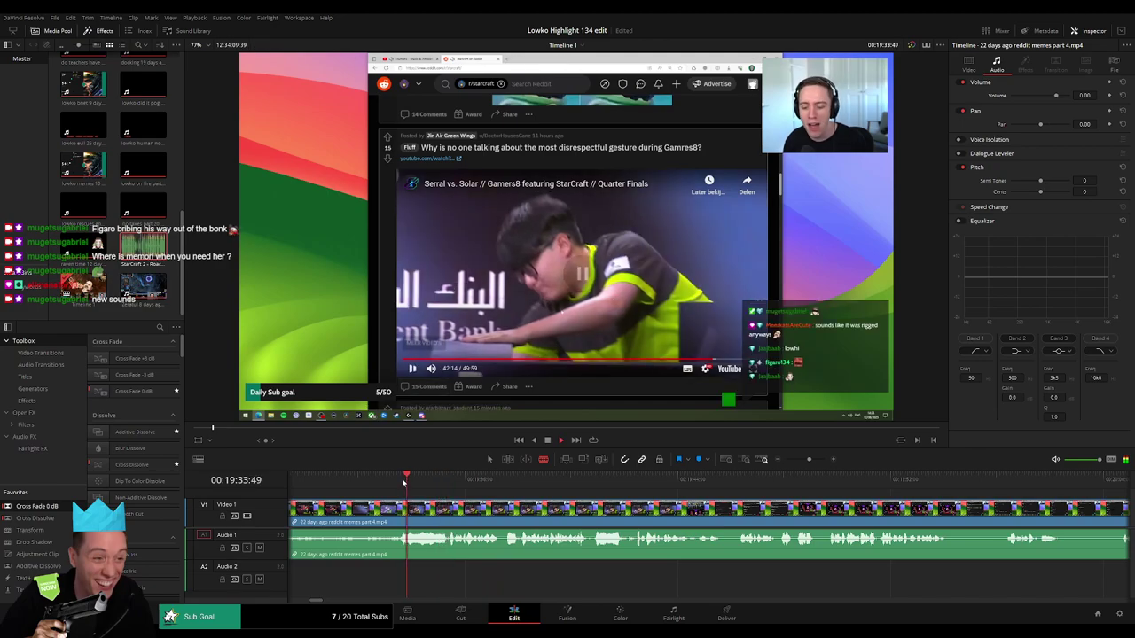
pyautogui.click(403, 481)
pyautogui.click(593, 482)
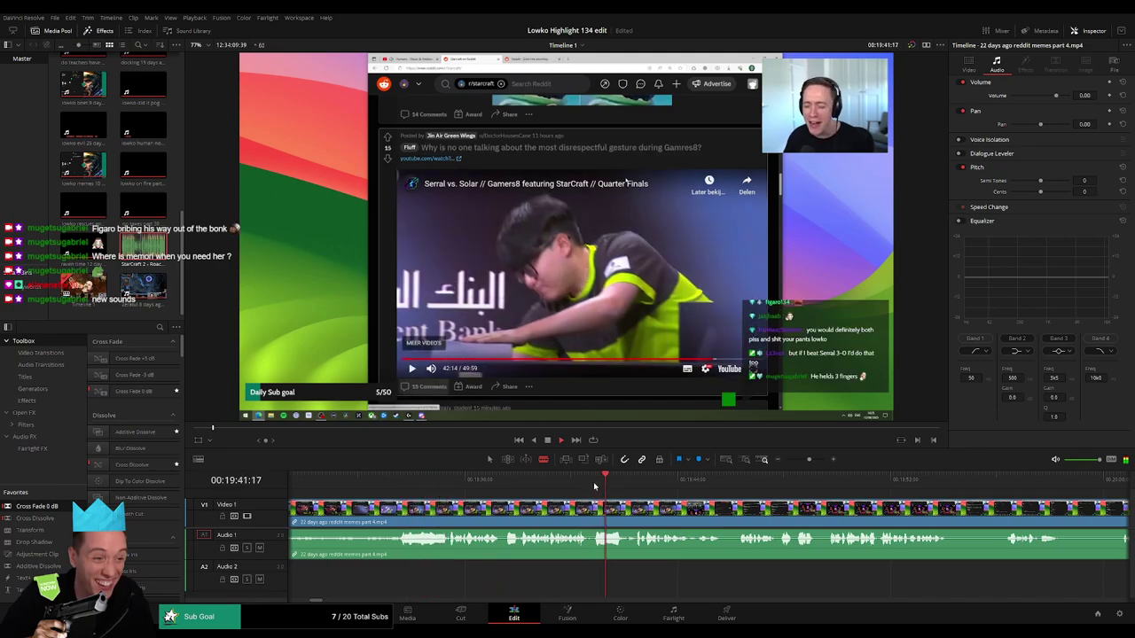
pyautogui.click(596, 483)
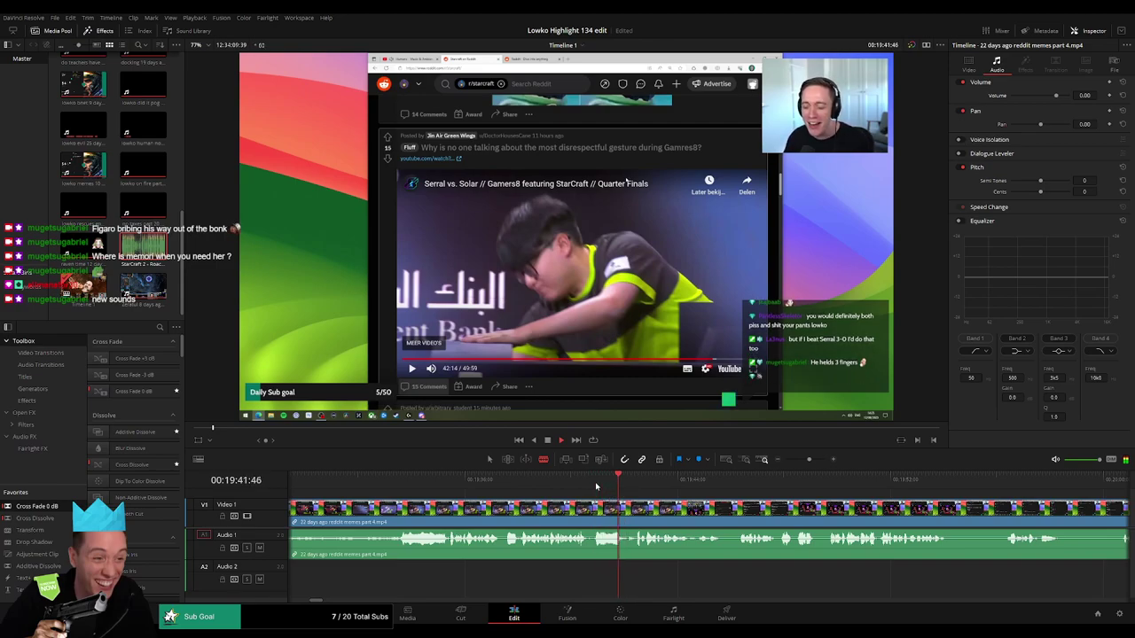
pyautogui.click(596, 483)
pyautogui.click(596, 483)
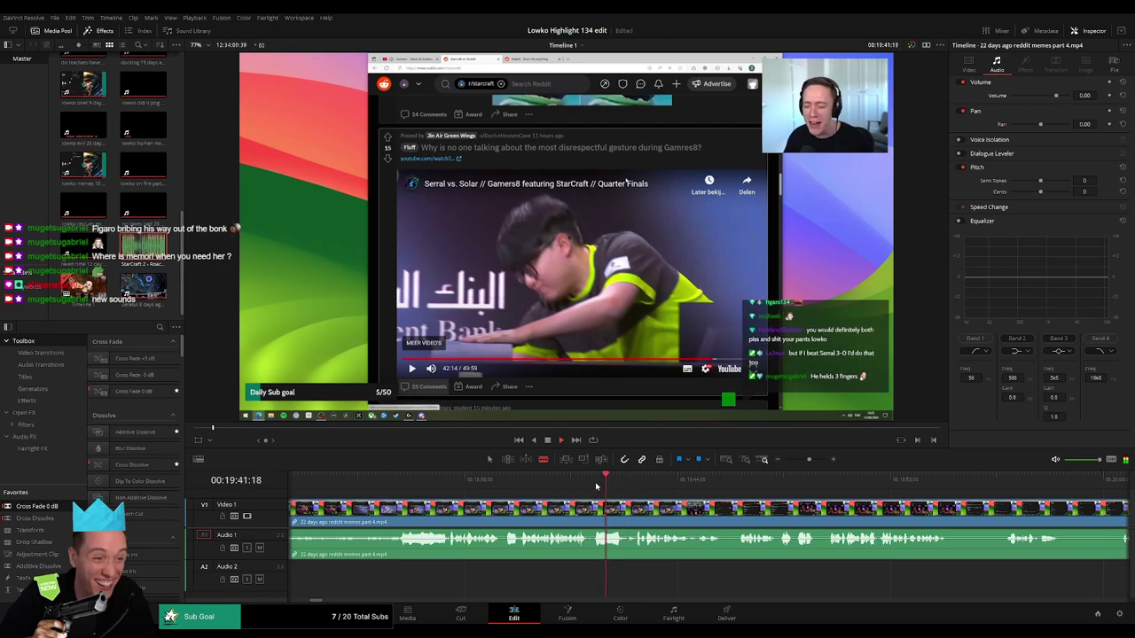
pyautogui.moveTo(733, 510); pyautogui.dragTo(616, 507)
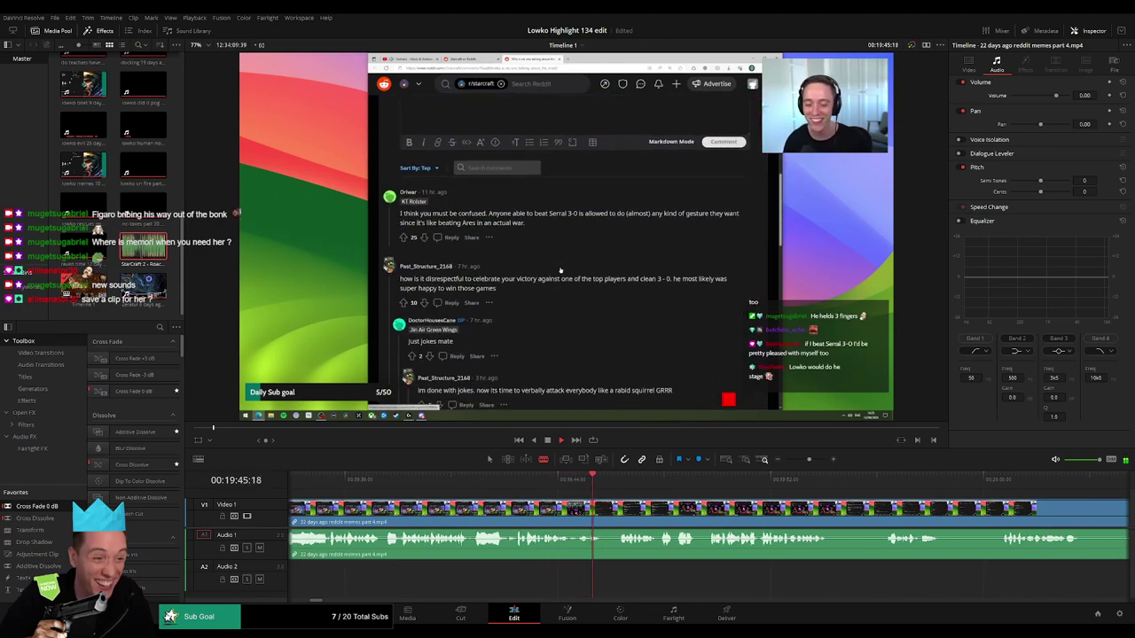
pyautogui.click(475, 483)
pyautogui.moveTo(454, 512); pyautogui.dragTo(665, 500)
pyautogui.hscroll(-2, 664, 501)
pyautogui.click(487, 482)
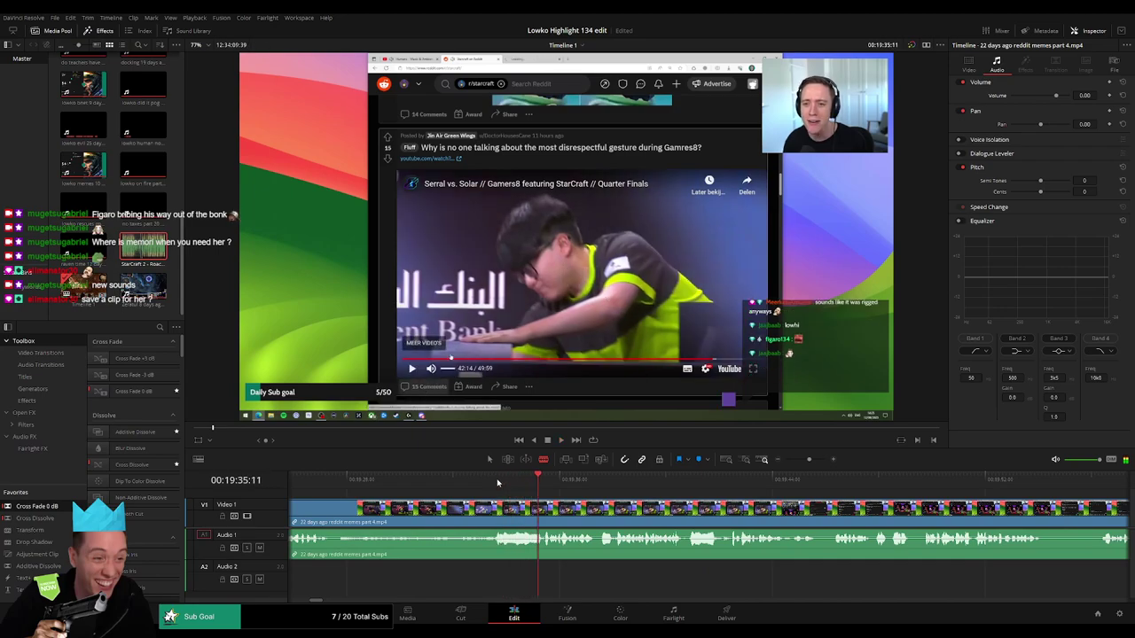
pyautogui.click(497, 483)
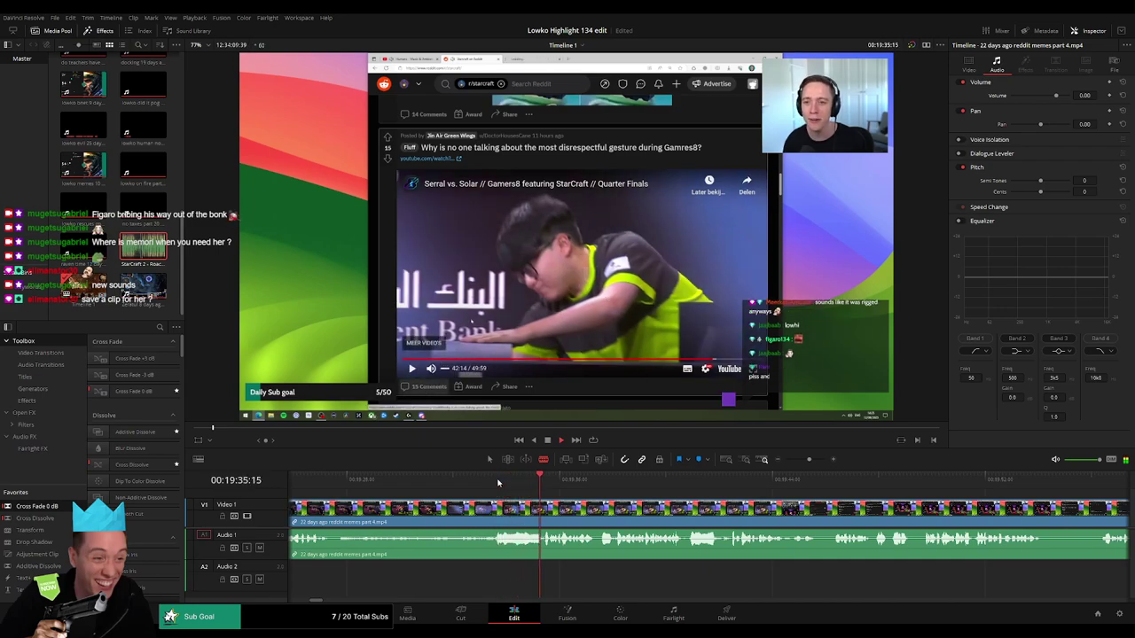
pyautogui.click(498, 482)
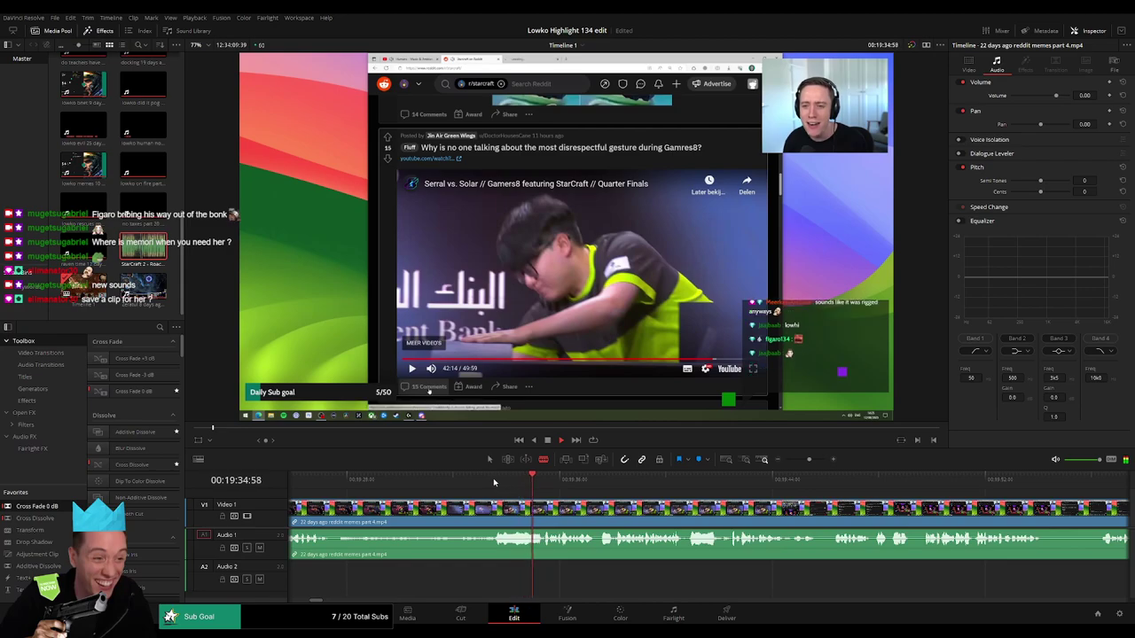
pyautogui.click(494, 481)
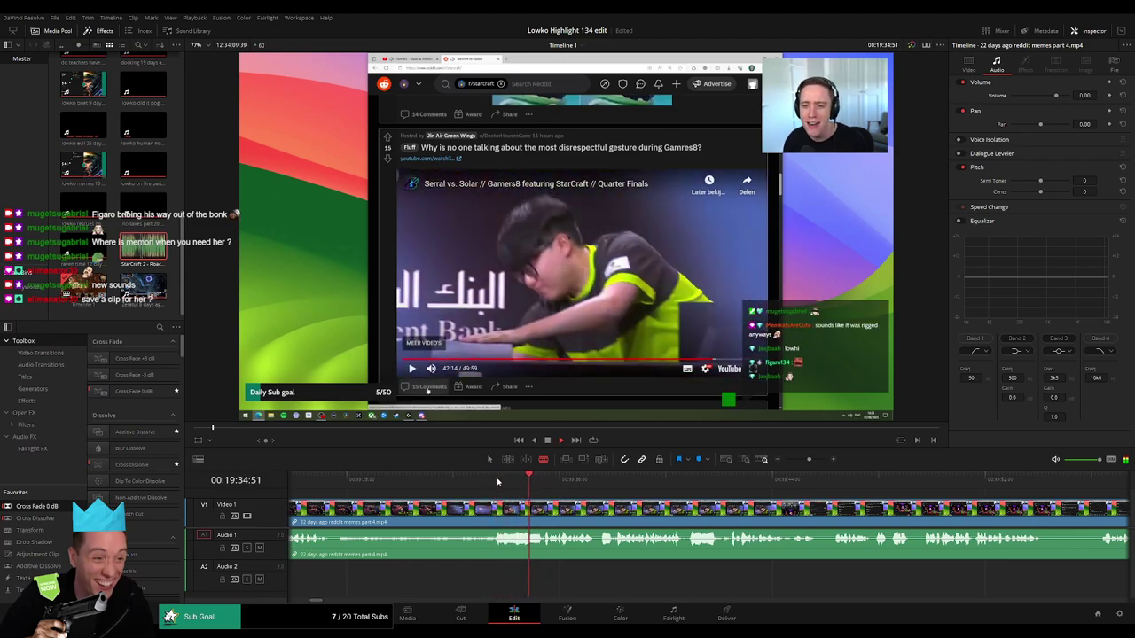
pyautogui.click(498, 481)
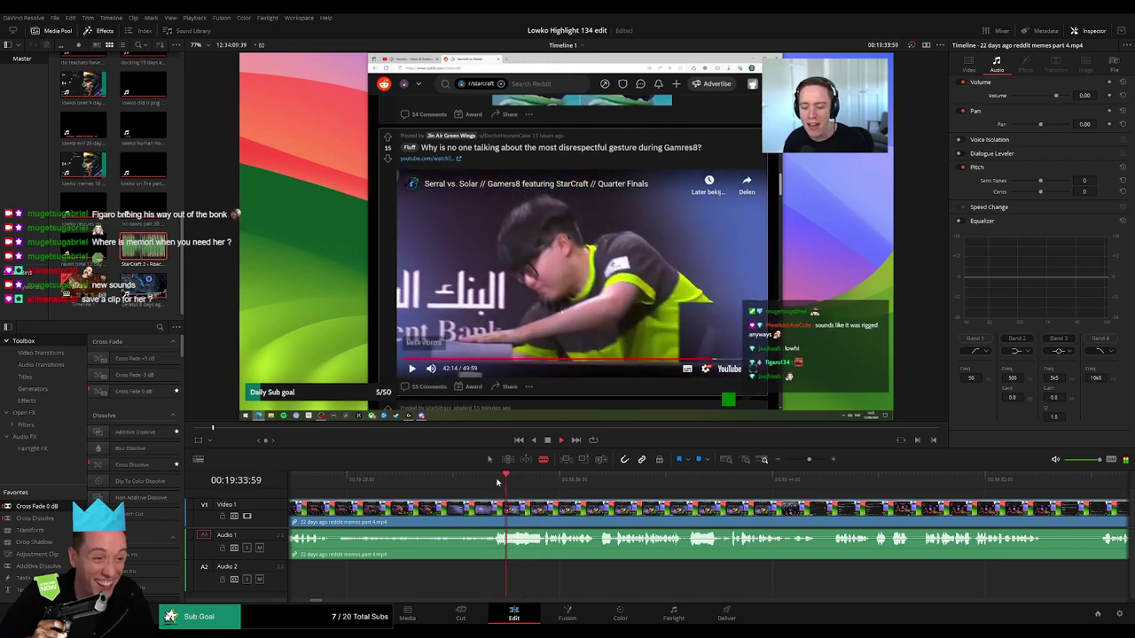
# - Review the part 4 footage from about 19:40 to 20:35, covering the Serral vs. Solar comments and the mutalisk cloud post, to judge what to cut
pyautogui.click(686, 479)
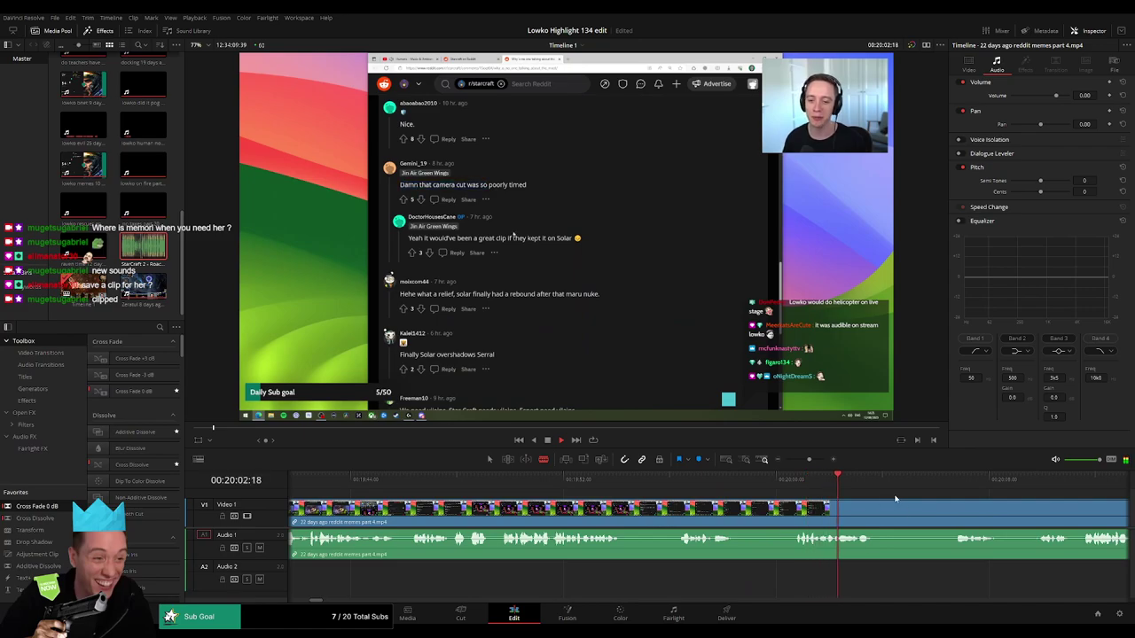
pyautogui.moveTo(594, 483); pyautogui.dragTo(722, 488)
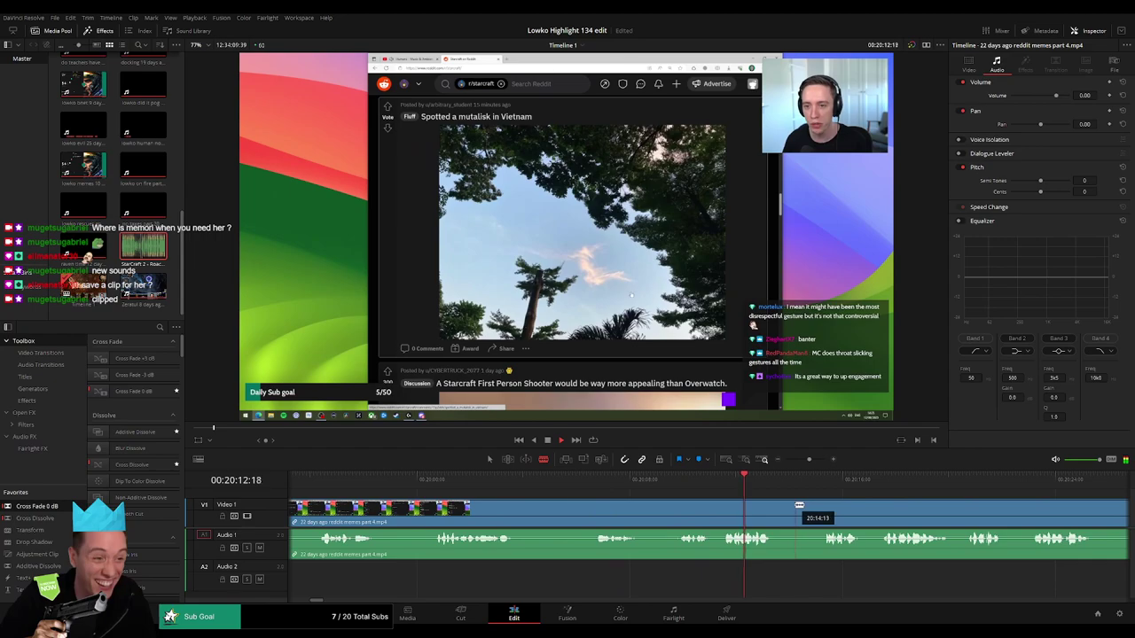
pyautogui.moveTo(801, 506); pyautogui.dragTo(584, 496)
pyautogui.click(601, 483)
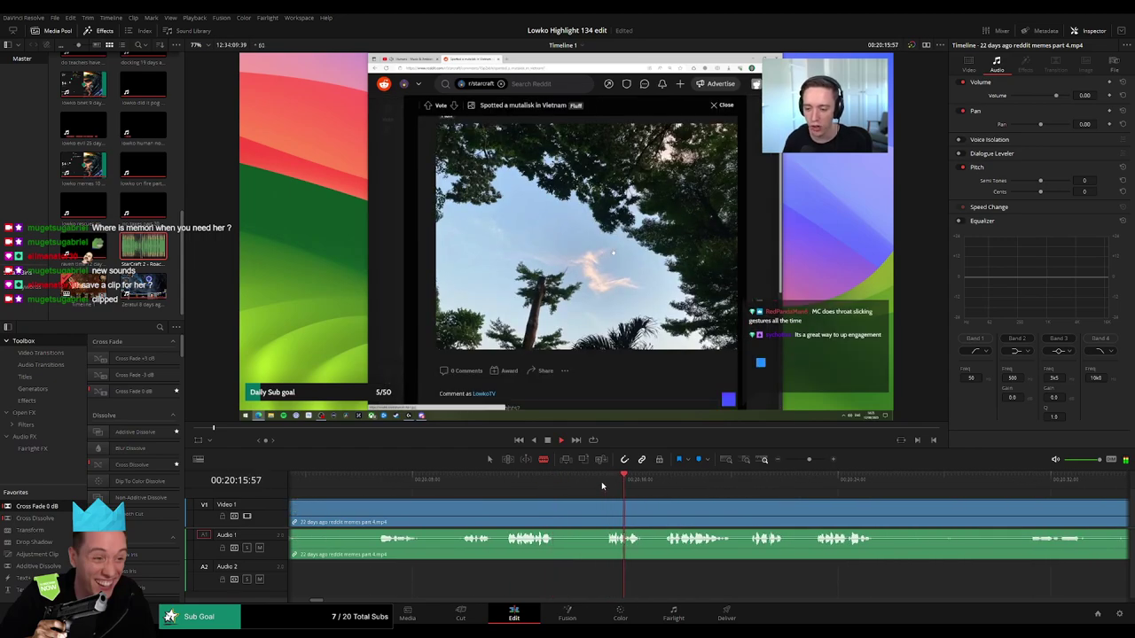
pyautogui.click(669, 483)
pyautogui.moveTo(806, 507); pyautogui.dragTo(534, 492)
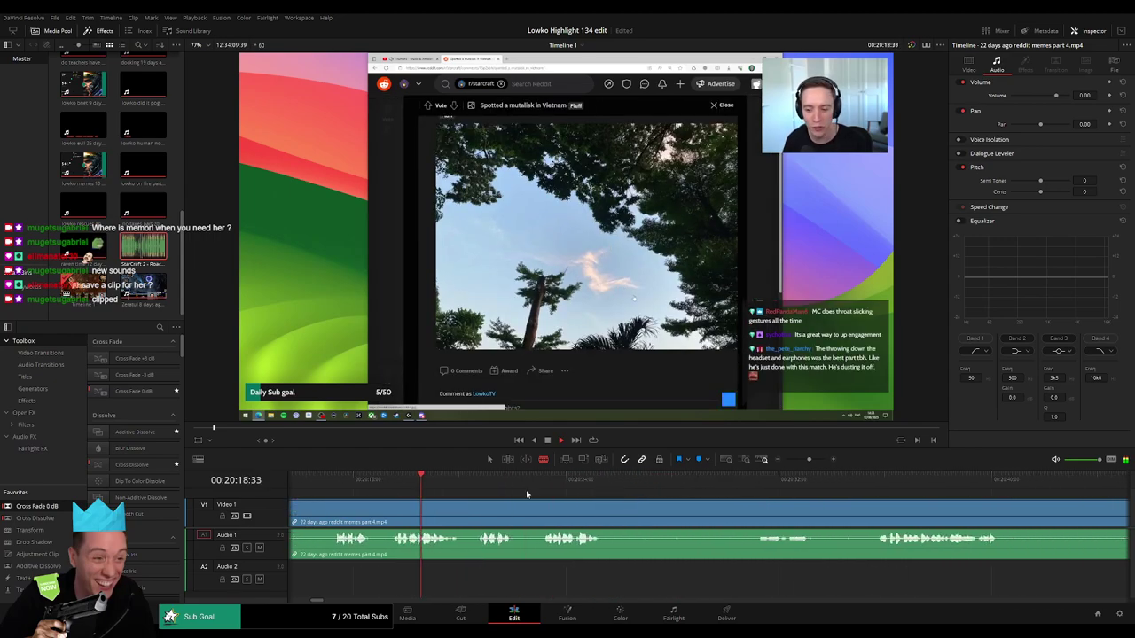
pyautogui.click(473, 483)
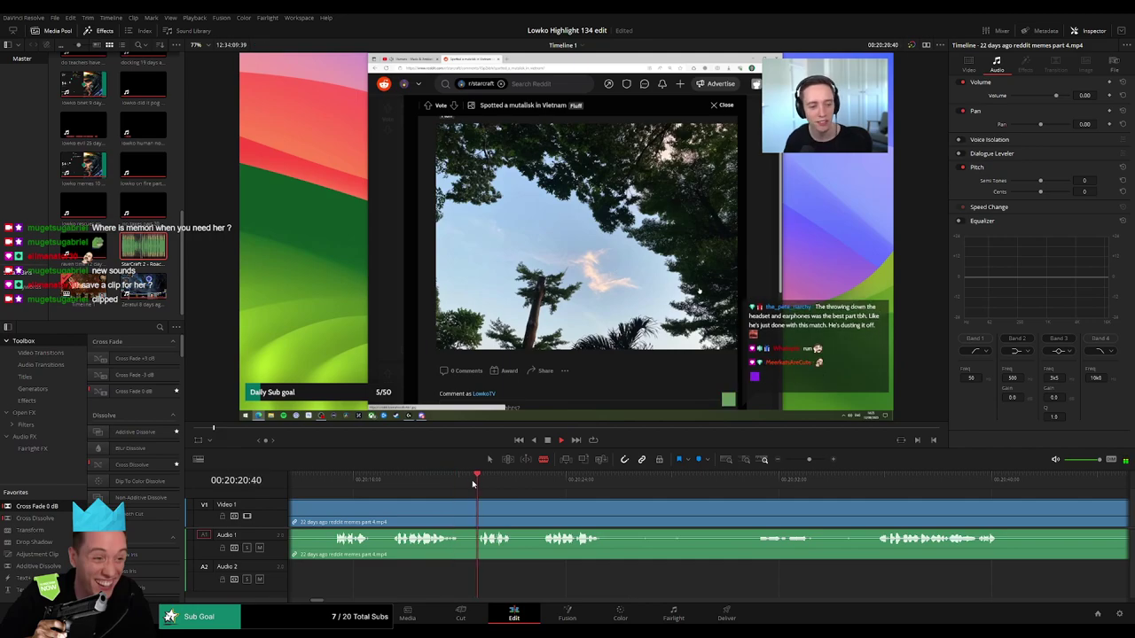
pyautogui.click(547, 485)
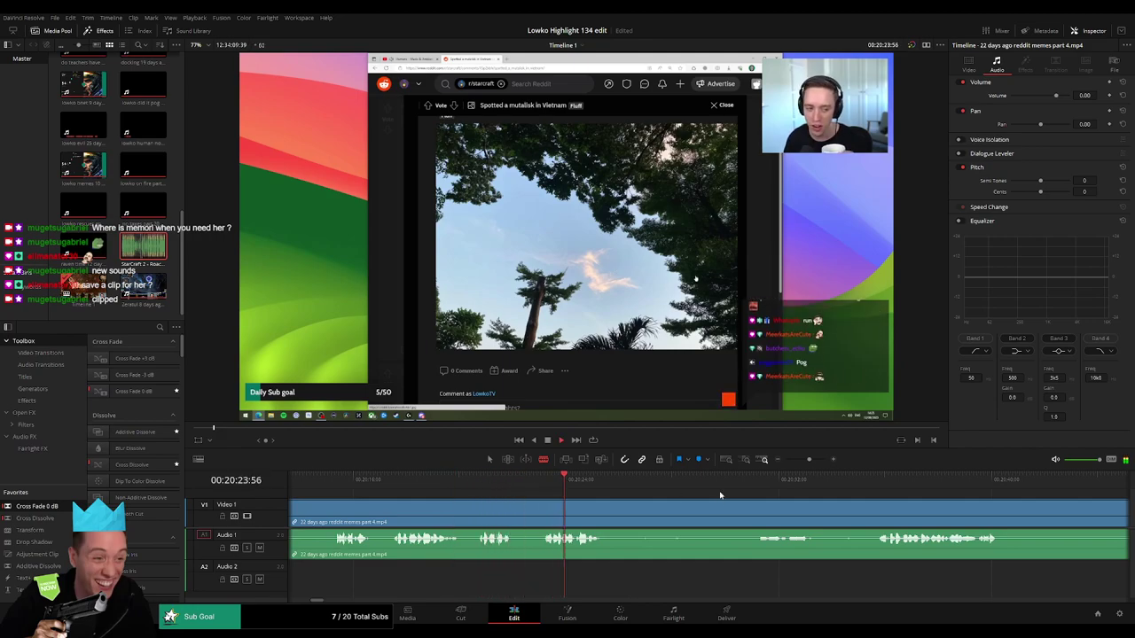
pyautogui.click(773, 483)
pyautogui.click(866, 483)
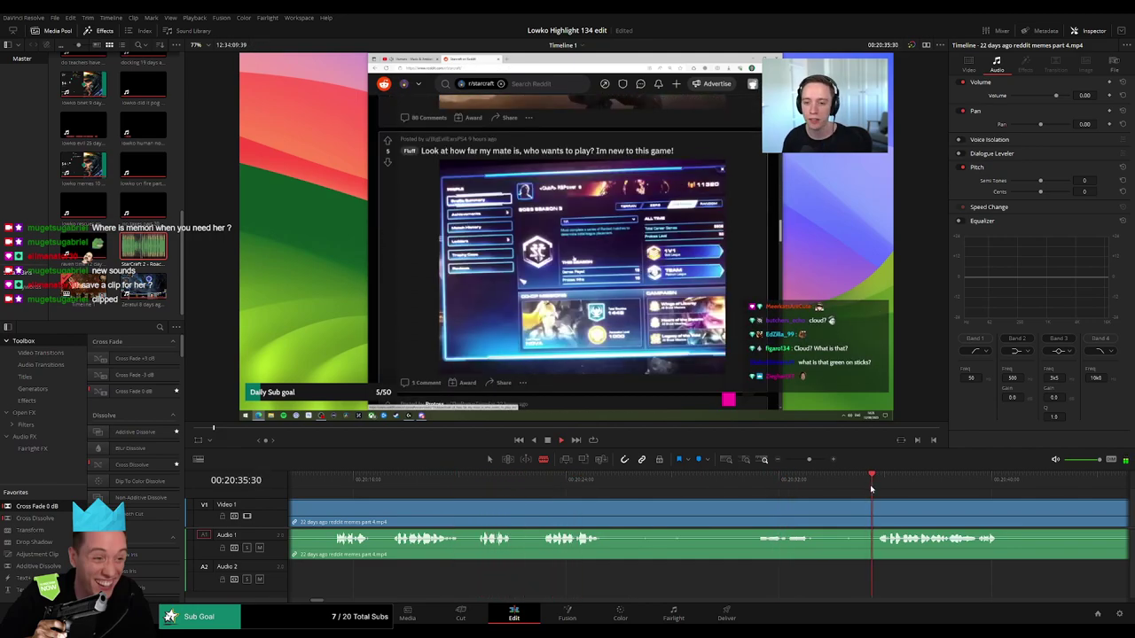
# - Split the part 4 clip at about 21:15.8, before the speech introducing the Lambo clip, and ripple-delete the section from 18:31.5 up to it
pyautogui.moveTo(922, 505); pyautogui.dragTo(663, 484)
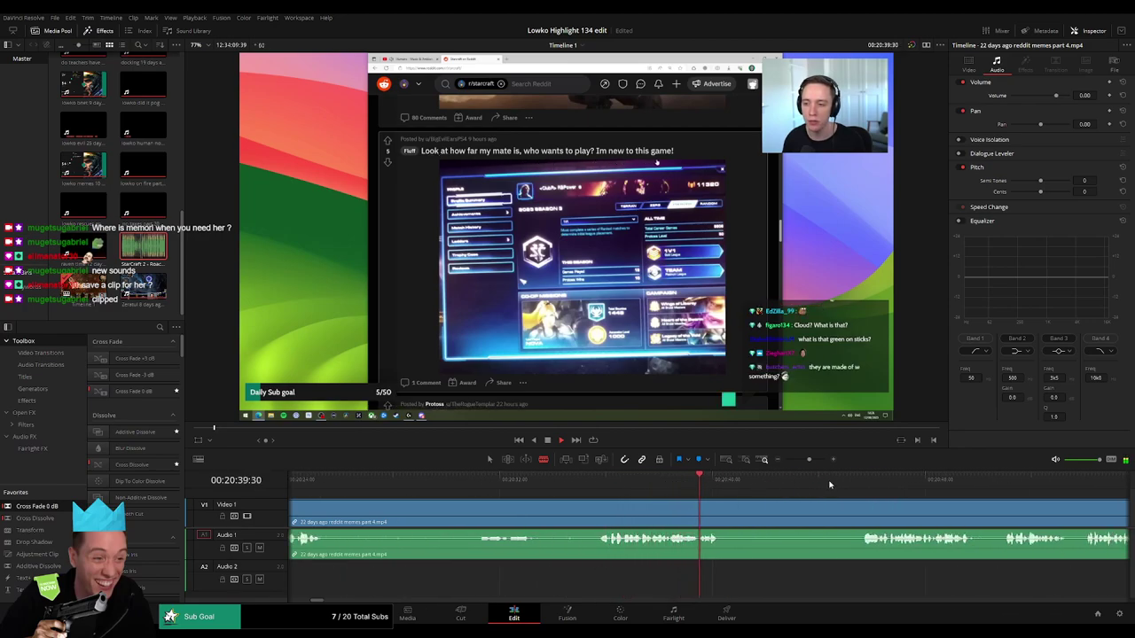
pyautogui.click(860, 483)
pyautogui.moveTo(931, 505); pyautogui.dragTo(584, 491)
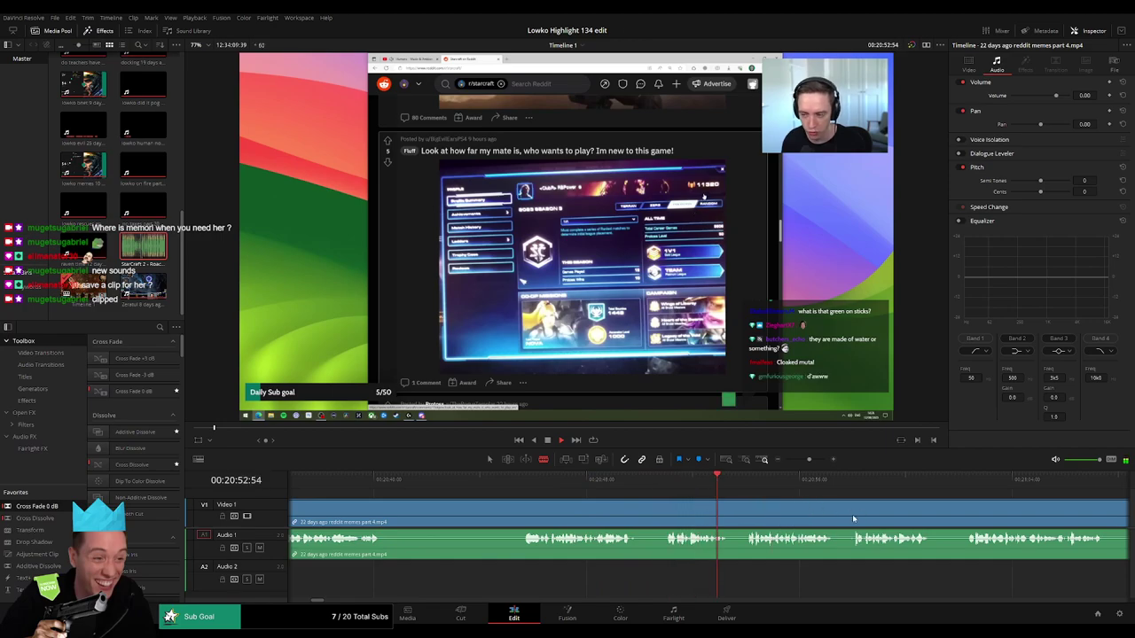
pyautogui.moveTo(897, 518); pyautogui.dragTo(656, 501)
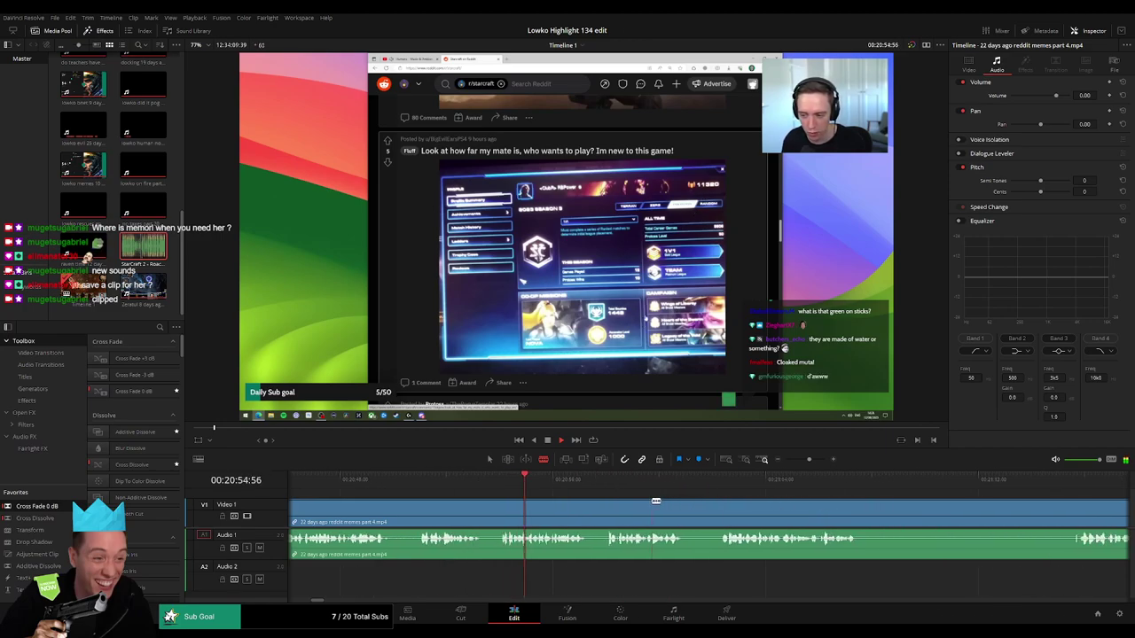
pyautogui.moveTo(734, 509); pyautogui.dragTo(574, 496)
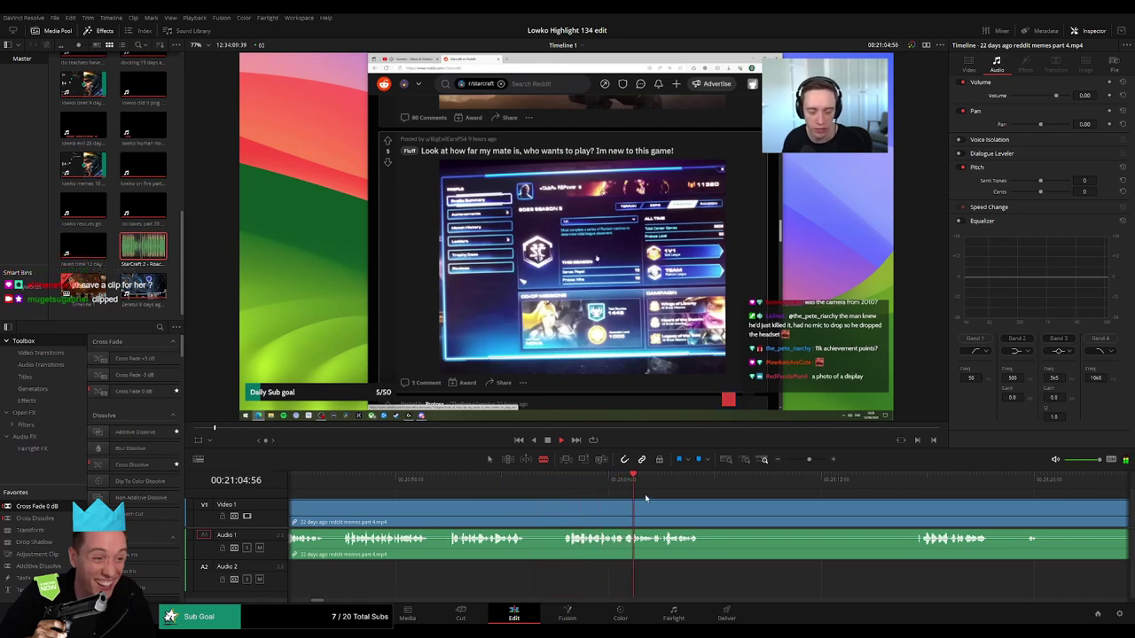
pyautogui.moveTo(671, 503); pyautogui.dragTo(467, 485)
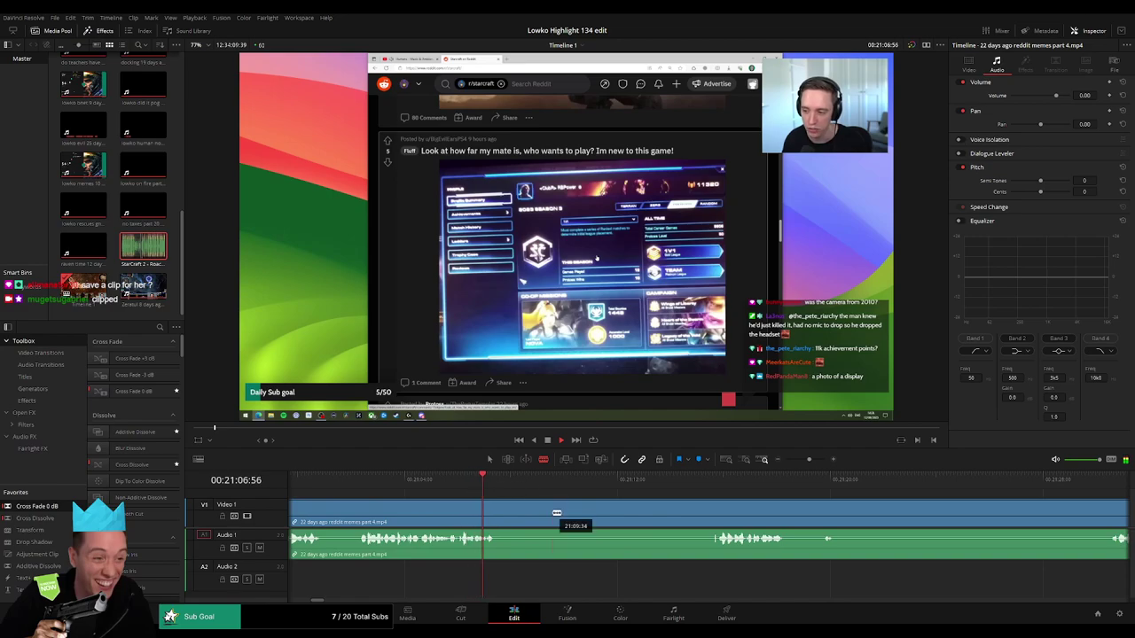
pyautogui.moveTo(835, 513); pyautogui.dragTo(623, 499)
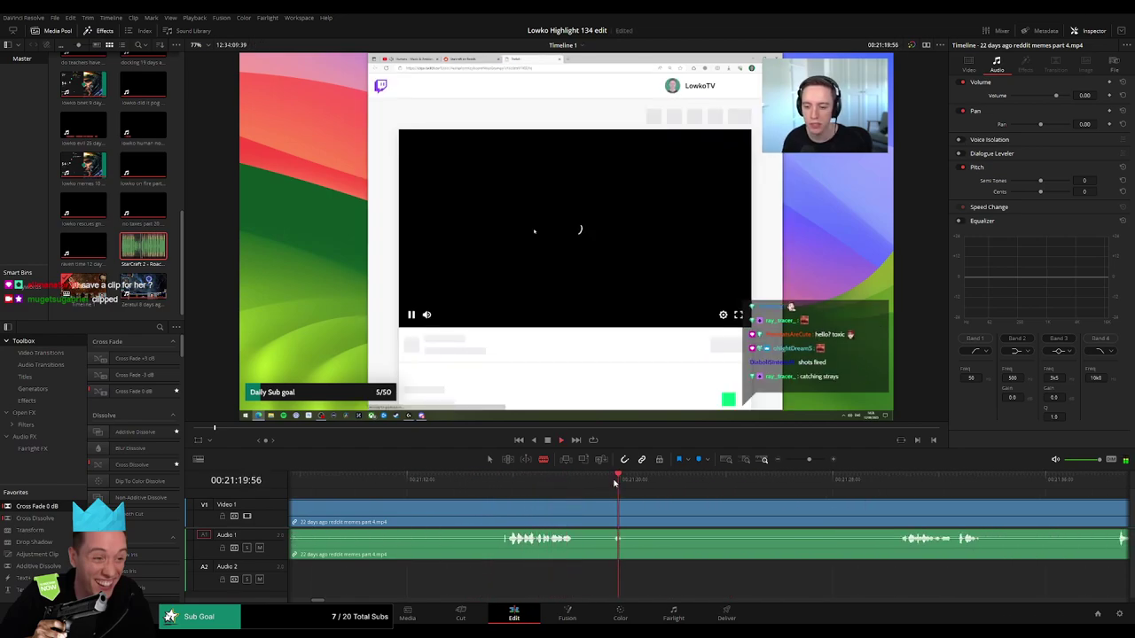
pyautogui.click(507, 507)
pyautogui.press('a')
pyautogui.click(478, 511)
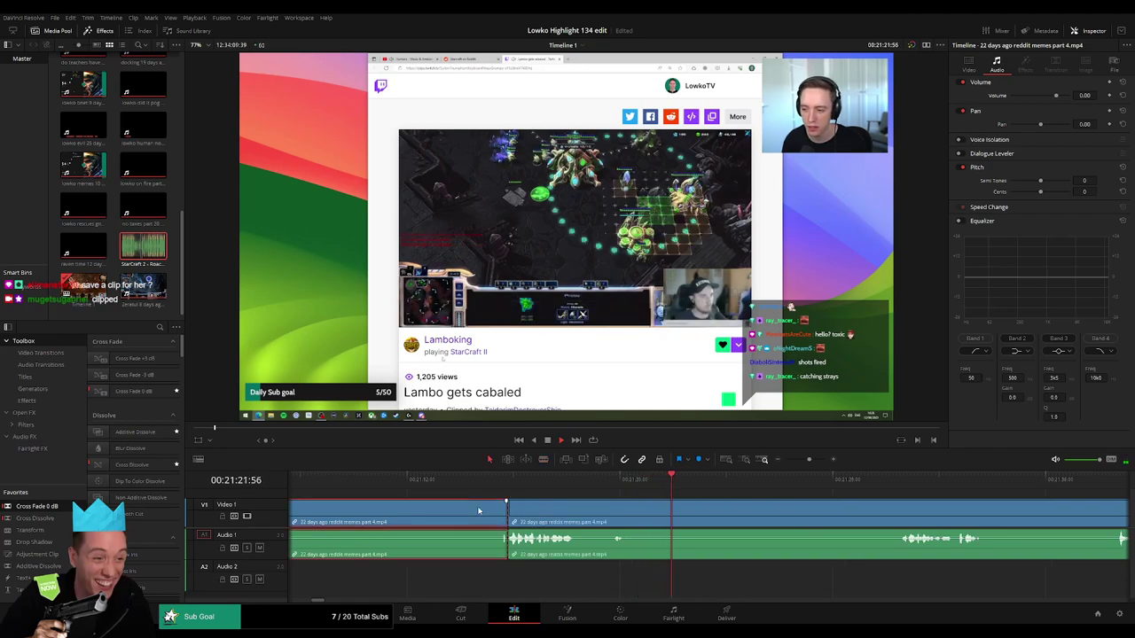
pyautogui.press('Delete')
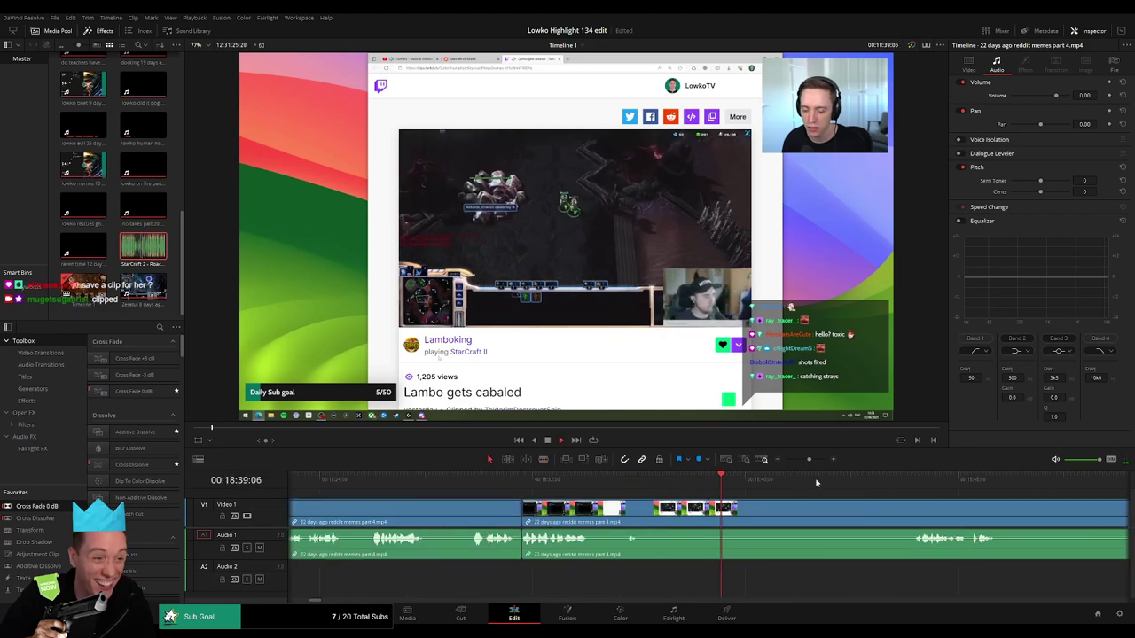
# - Split the part 4 clip at about 19:09, at the Gen Z StarCraft player video, and ripple-delete the preceding Lambo clip section from 18:31.5
pyautogui.hscroll(3, 735, 508)
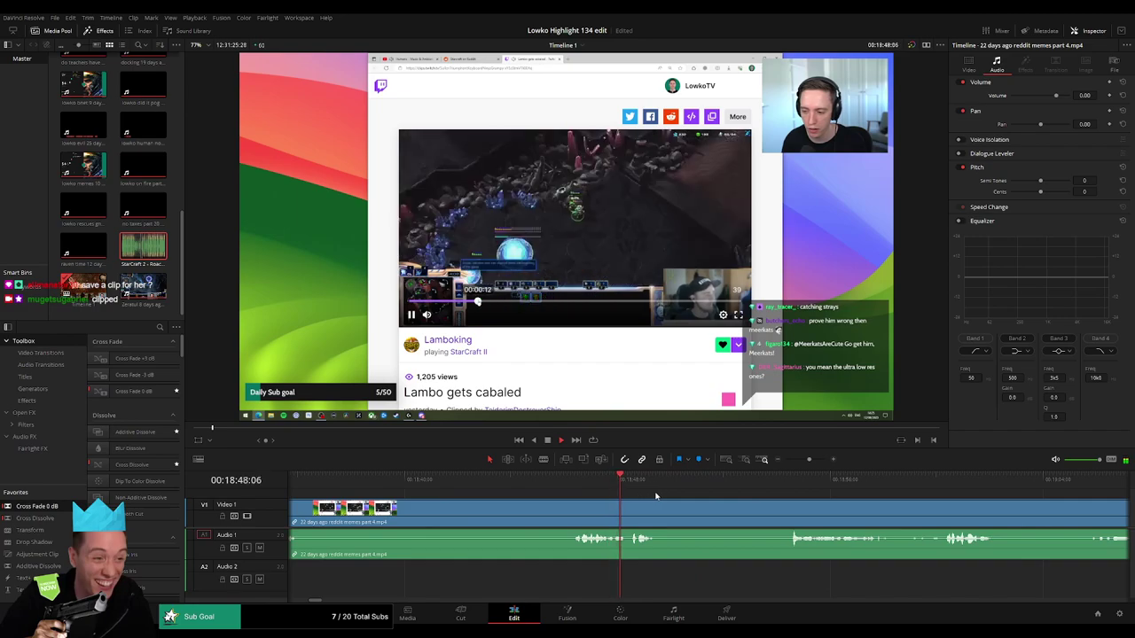
pyautogui.moveTo(660, 491); pyautogui.dragTo(828, 497)
pyautogui.scroll(2, 780, 519)
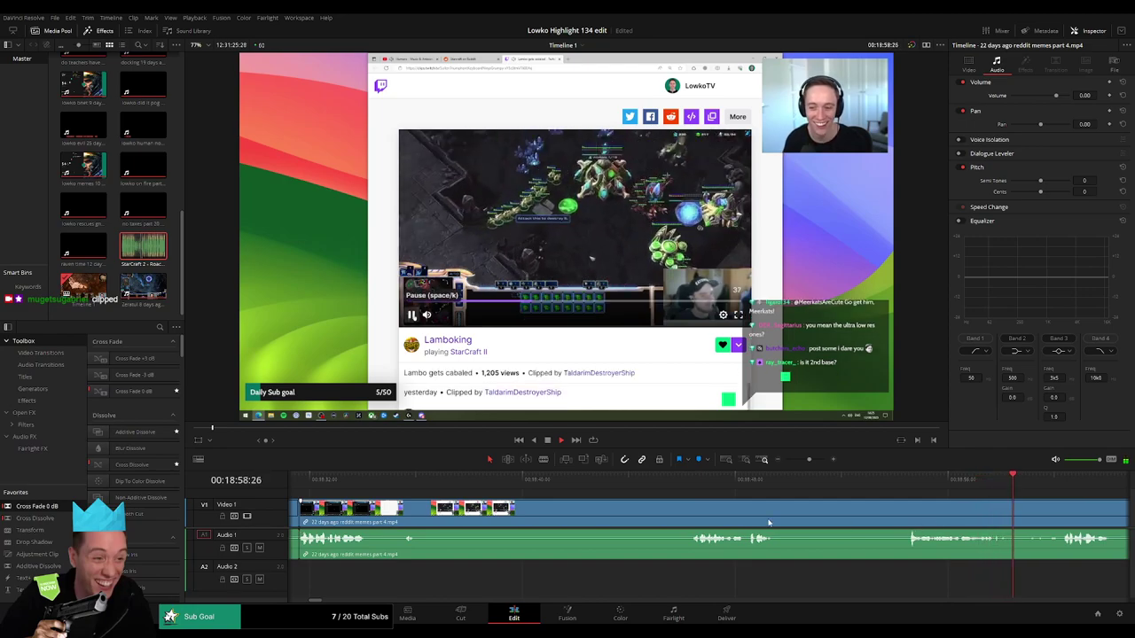
pyautogui.hscroll(1, 770, 522)
pyautogui.hscroll(5, 769, 522)
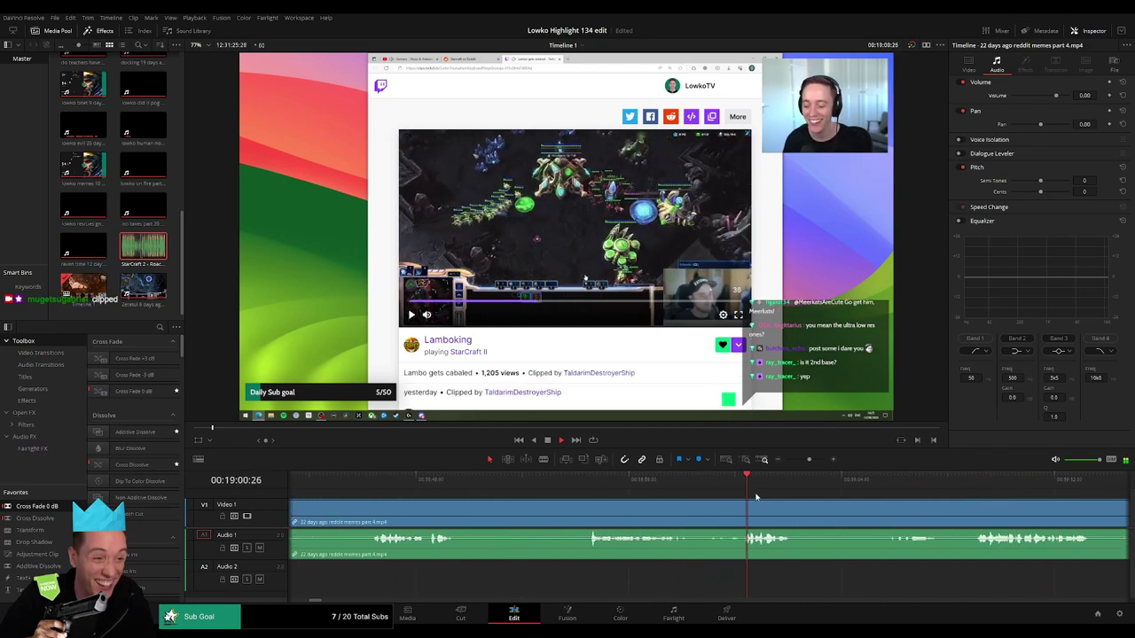
pyautogui.click(910, 479)
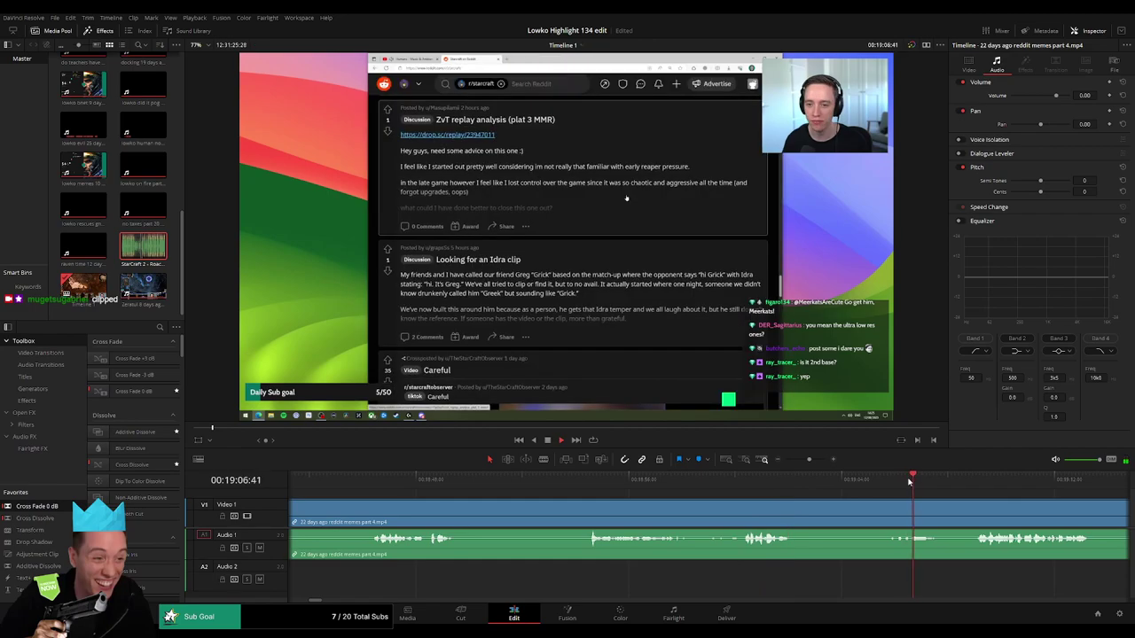
pyautogui.hscroll(6, 1056, 517)
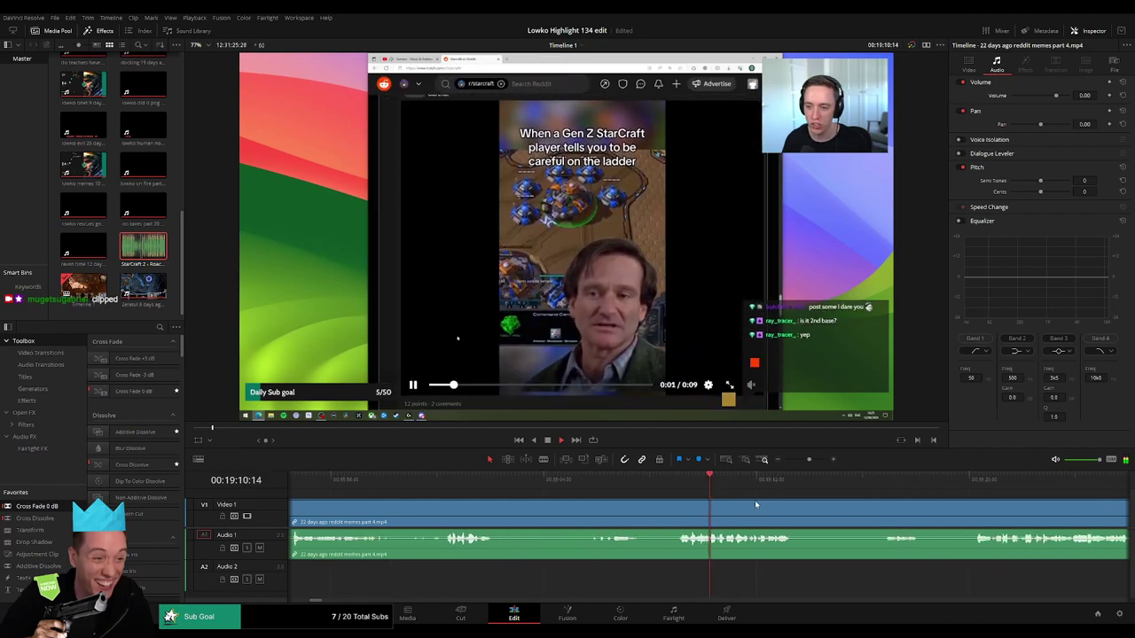
pyautogui.press('b')
pyautogui.click(679, 514)
pyautogui.press('a')
pyautogui.press('Delete')
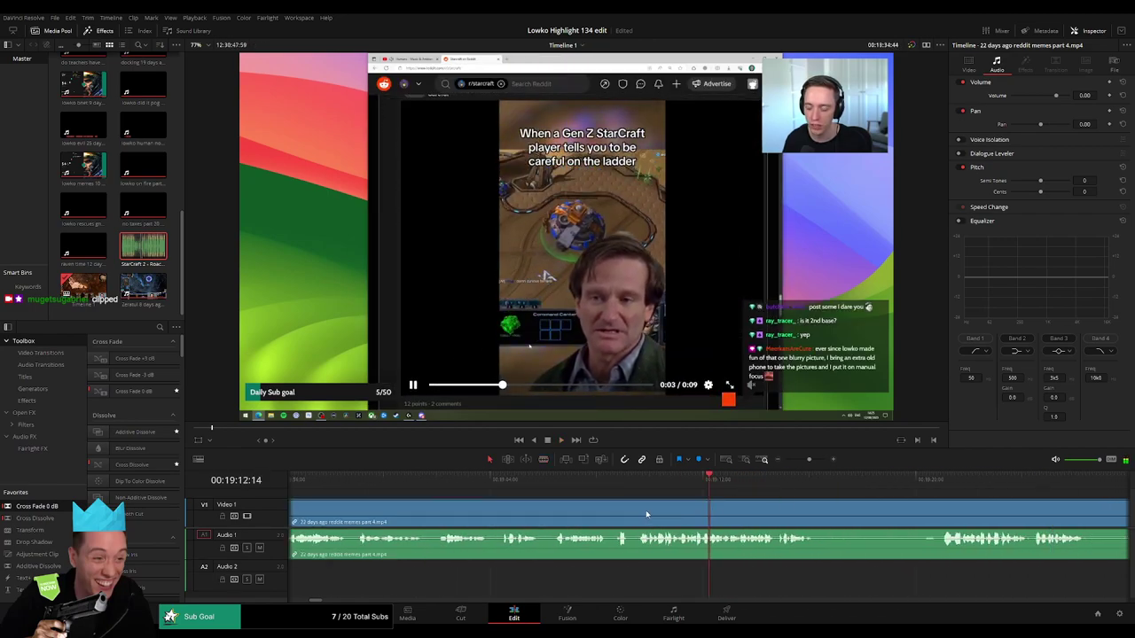
# - Split the part 4 clip at about 18:42.6, where the almighty influencers meme speech starts, and ripple-delete the Gen Z video section before it
pyautogui.hscroll(-15, 735, 520)
pyautogui.click(515, 480)
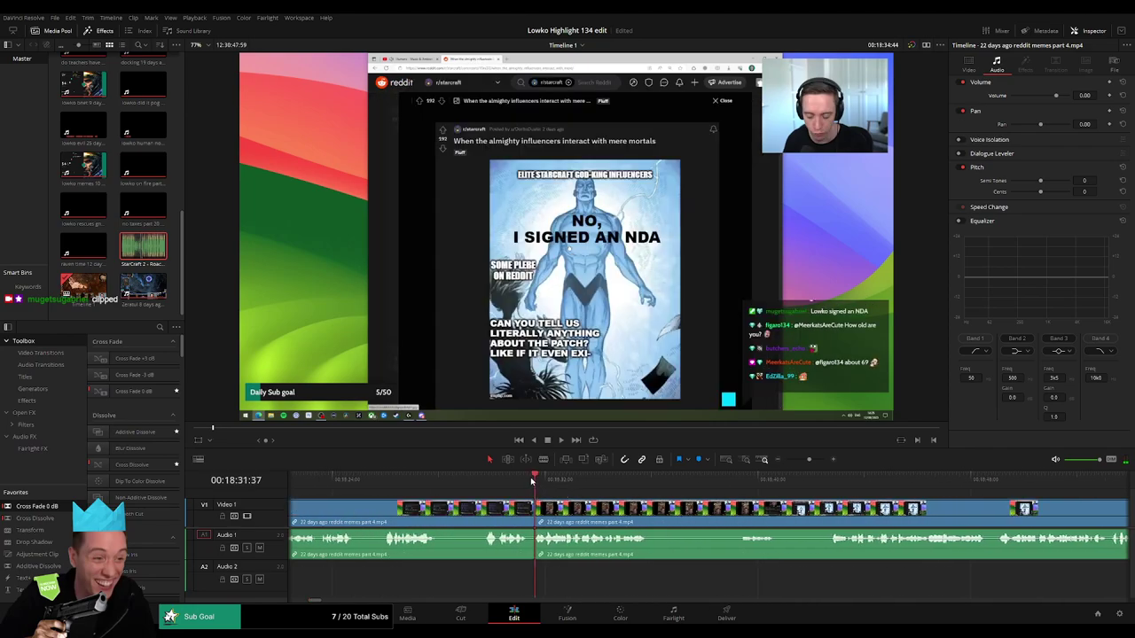
pyautogui.press('space')
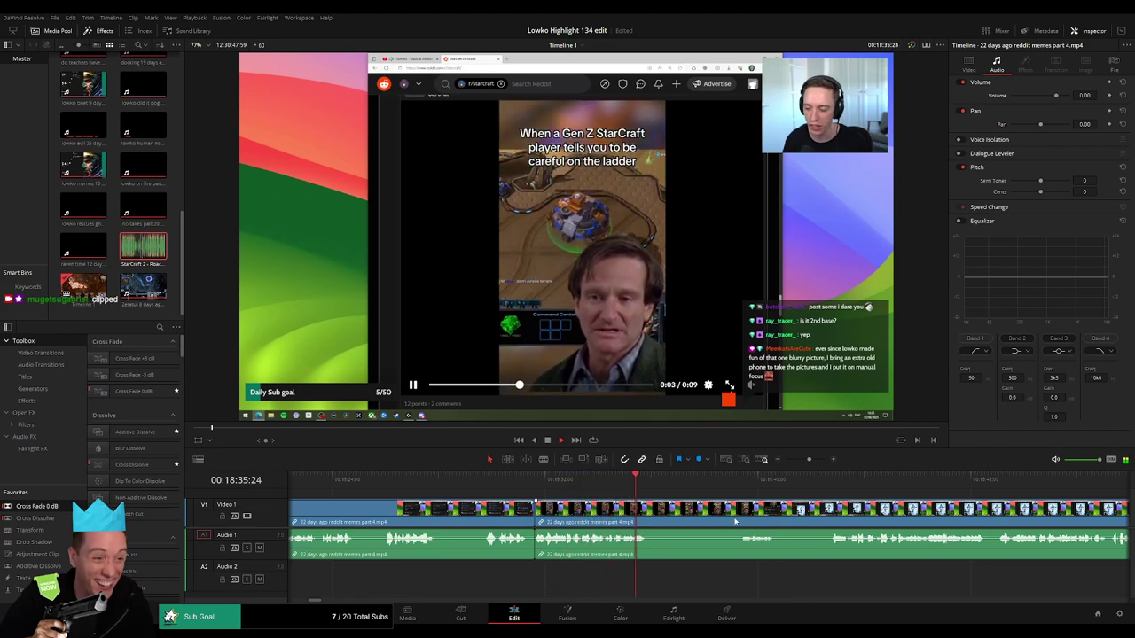
pyautogui.hscroll(3, 760, 524)
pyautogui.click(524, 484)
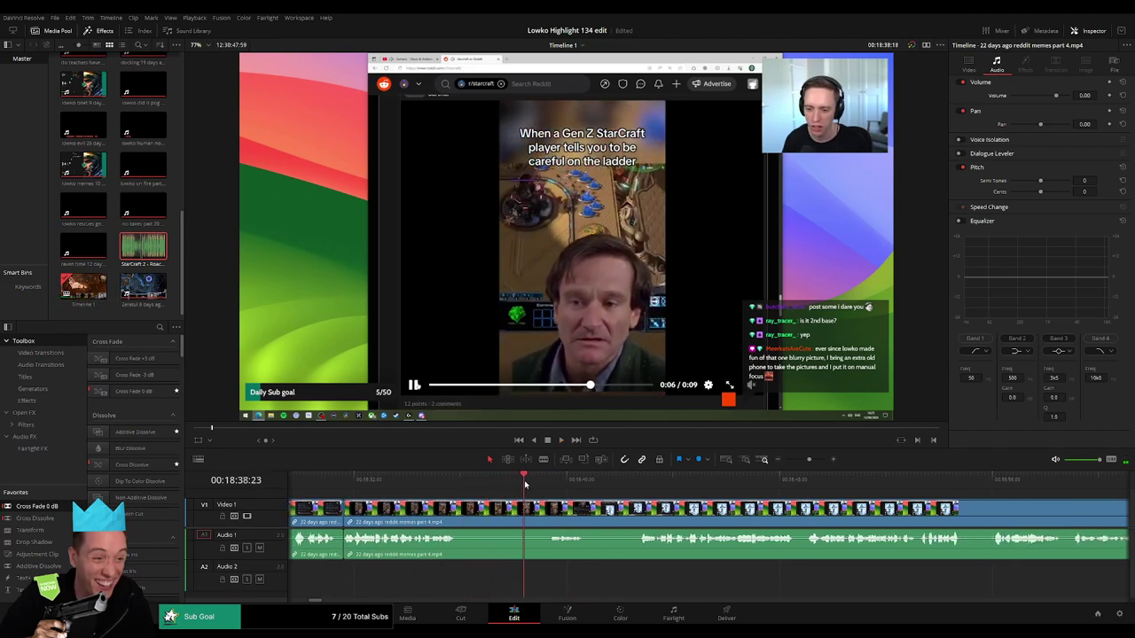
pyautogui.moveTo(524, 483); pyautogui.dragTo(624, 487)
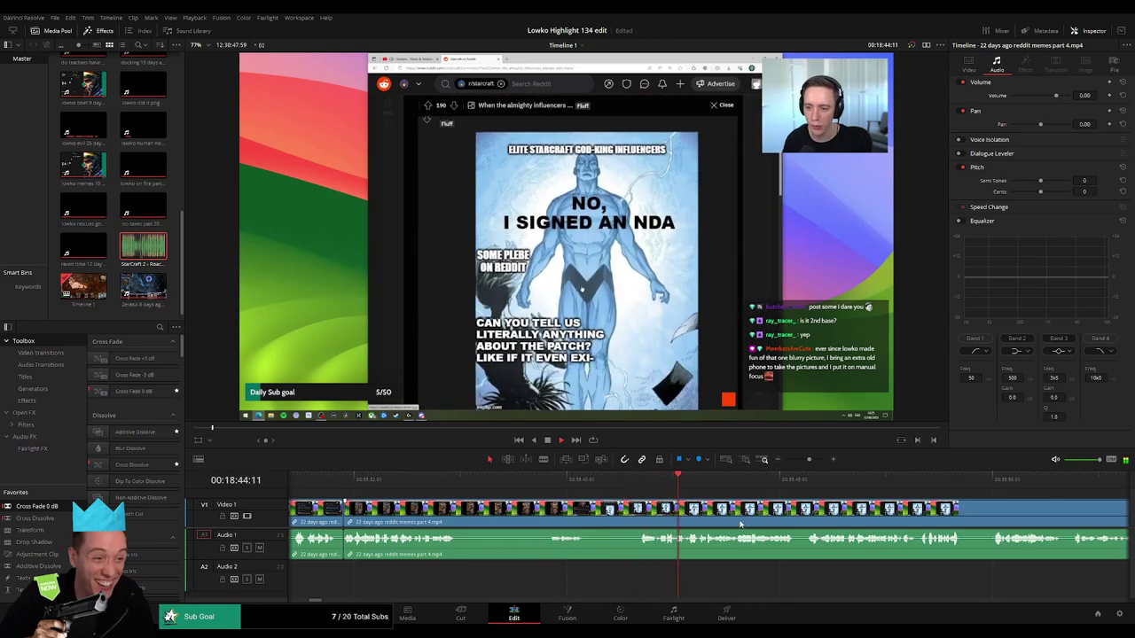
pyautogui.click(640, 515)
pyautogui.press('a')
pyautogui.click(597, 516)
pyautogui.press('Delete')
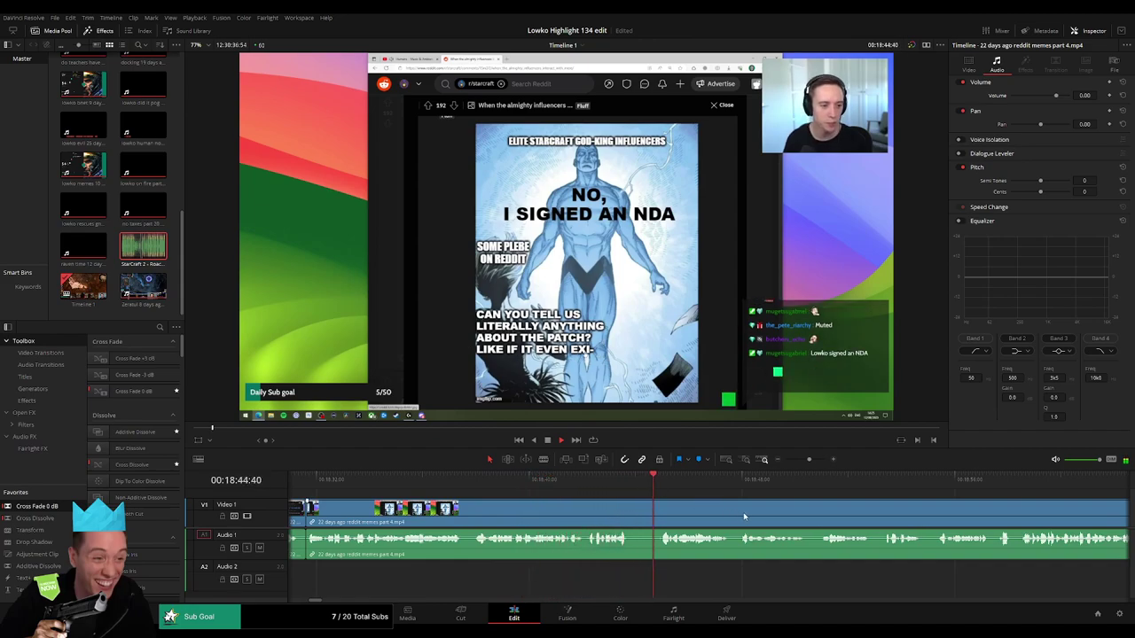
# - Split the part 4 clip at about 19:05.3 and 19:09.8 during the NDA meme and ripple-delete the quiet section between them
pyautogui.moveTo(847, 514); pyautogui.dragTo(574, 503)
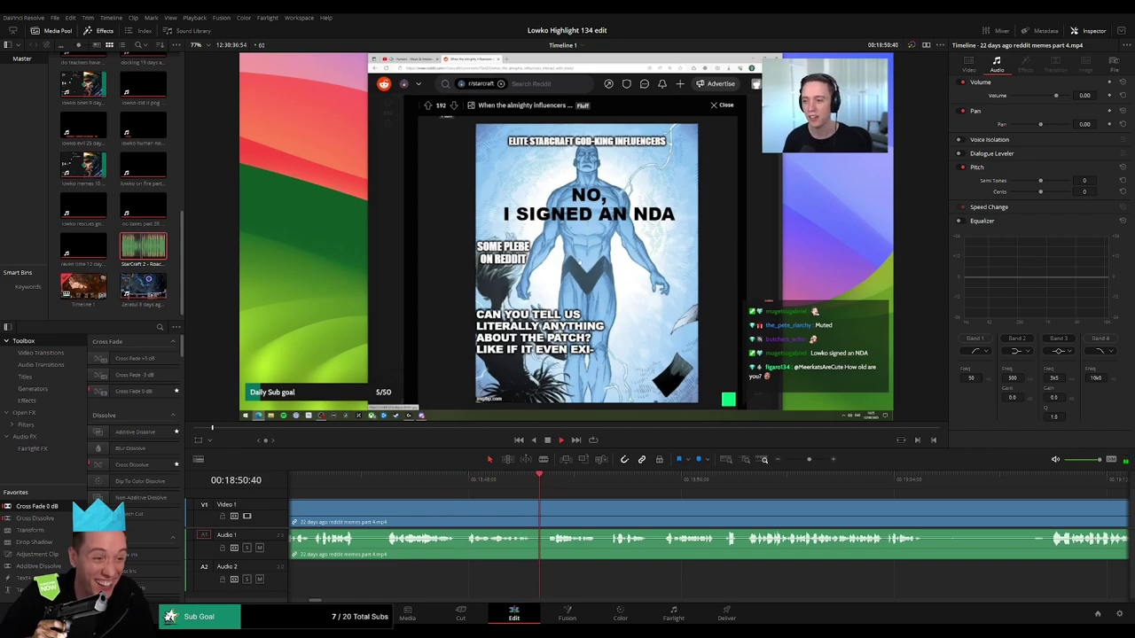
pyautogui.hscroll(1, 585, 504)
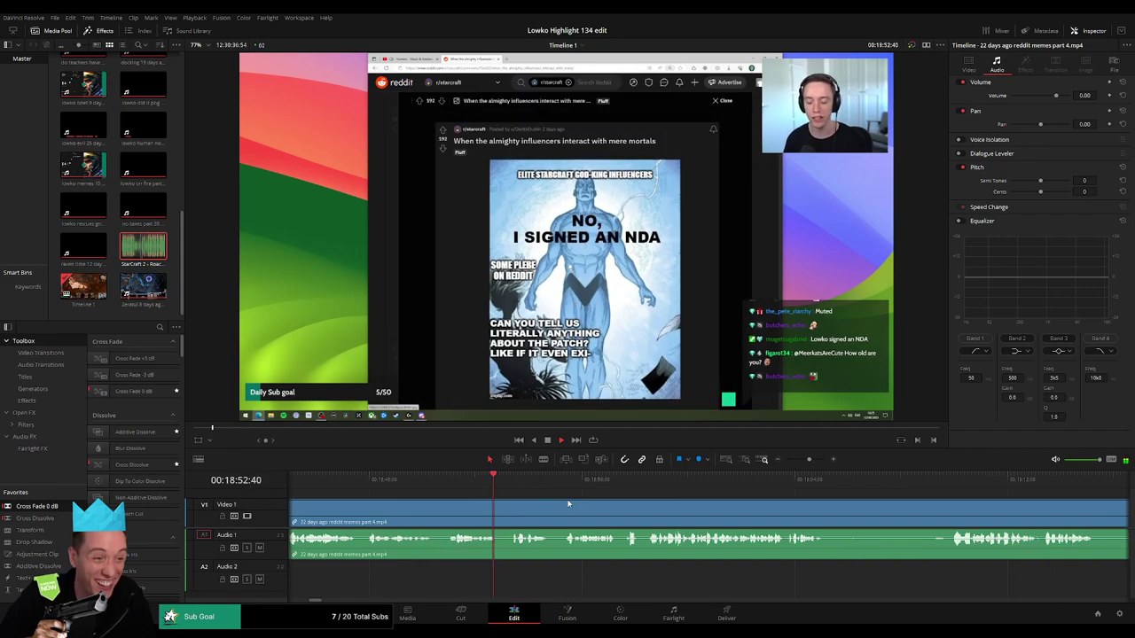
pyautogui.hscroll(1, 545, 505)
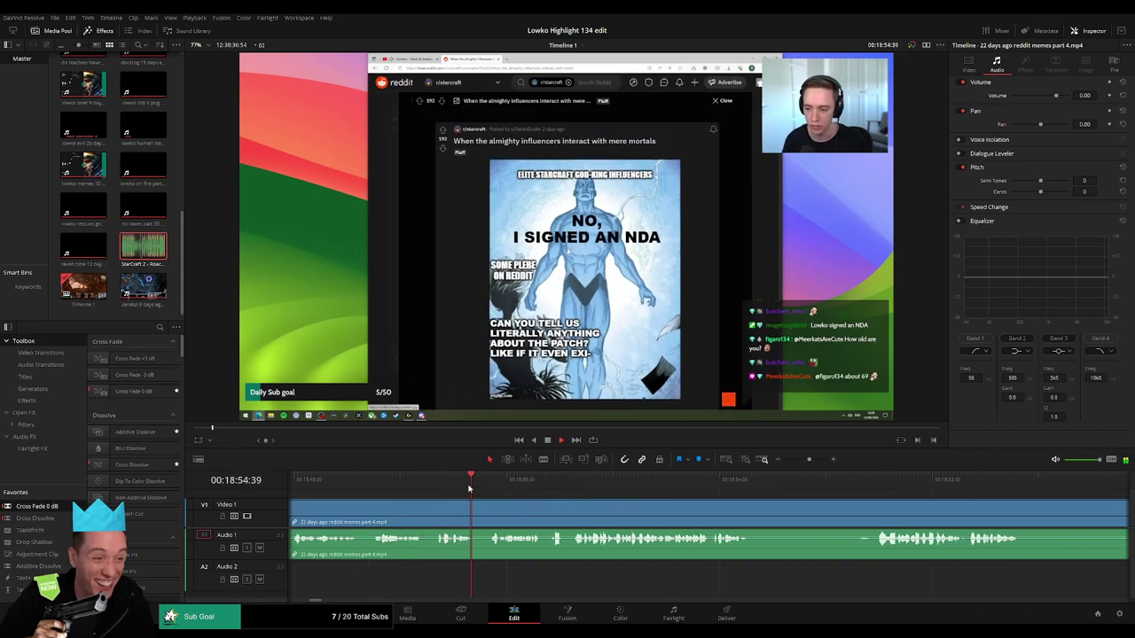
pyautogui.hscroll(1, 611, 505)
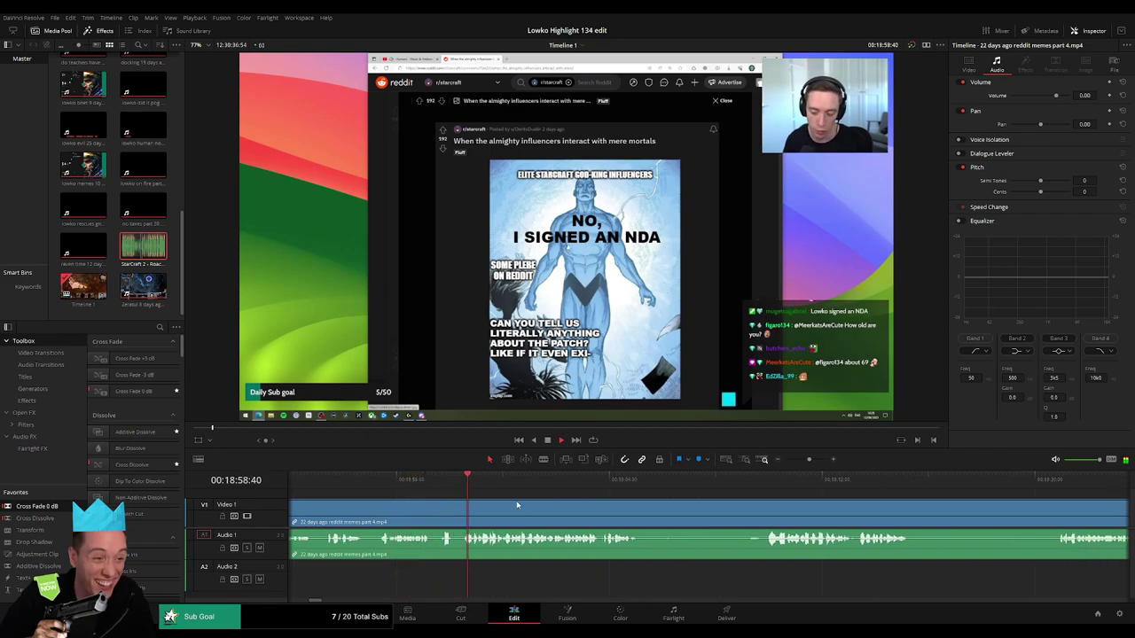
pyautogui.hscroll(1, 620, 507)
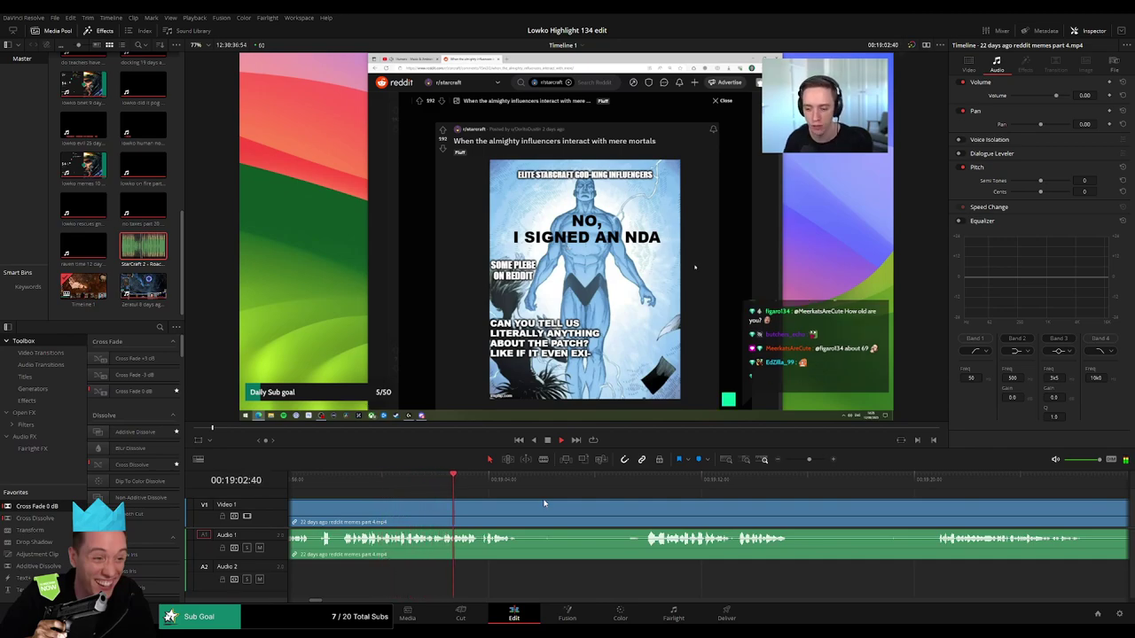
pyautogui.hscroll(1, 558, 505)
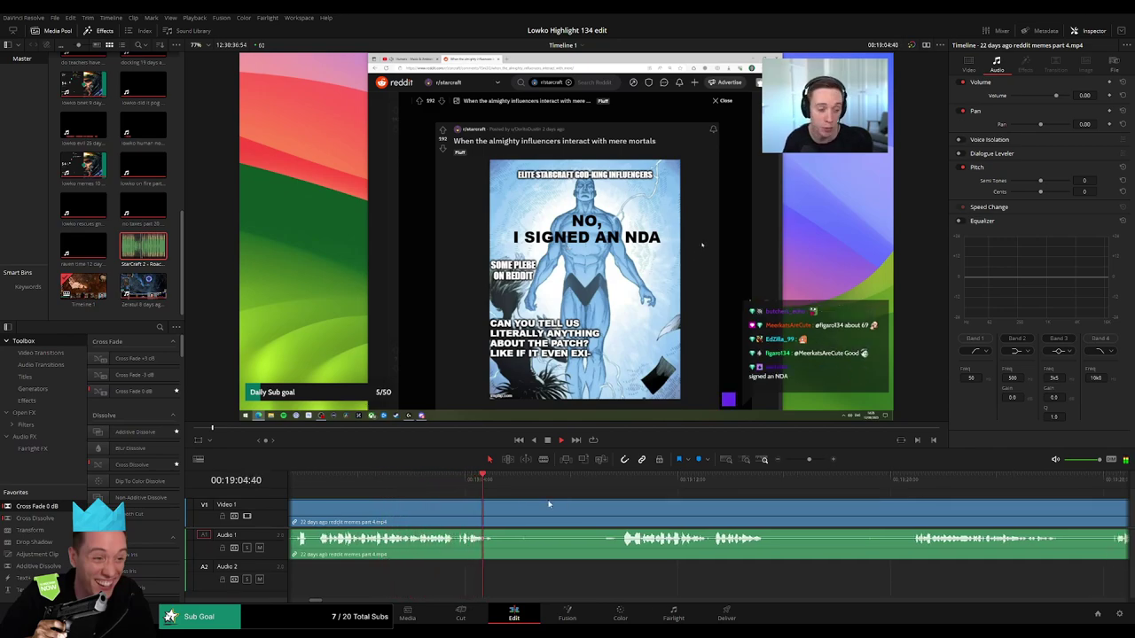
pyautogui.press('b')
pyautogui.click(502, 512)
pyautogui.click(608, 480)
pyautogui.click(620, 514)
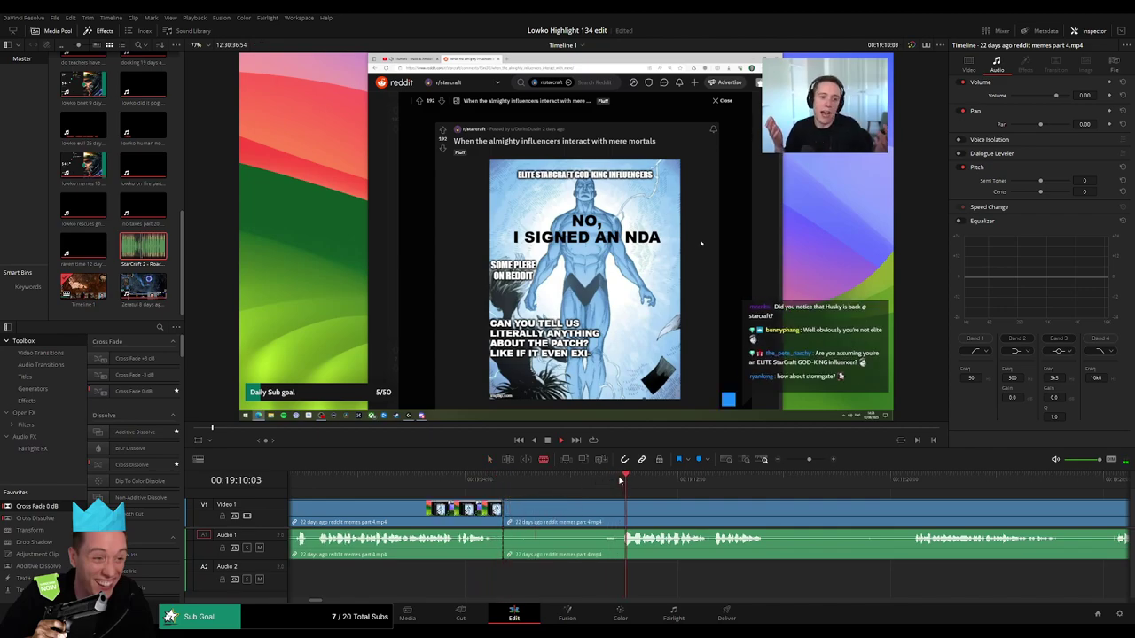
pyautogui.press('a')
pyautogui.click(591, 514)
pyautogui.press('Delete')
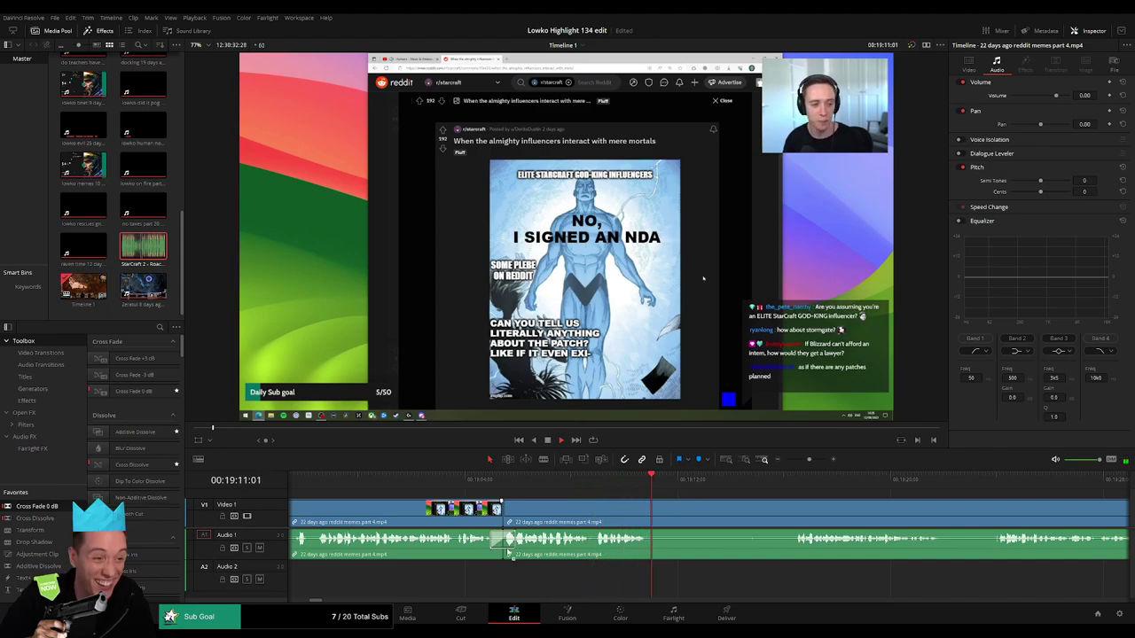
# - Split the part 4 clip at about 19:11.4 and 19:16.4, ripple-delete the quiet section between, and add a Cross Fade 0 dB at the join
pyautogui.press('b')
pyautogui.click(661, 514)
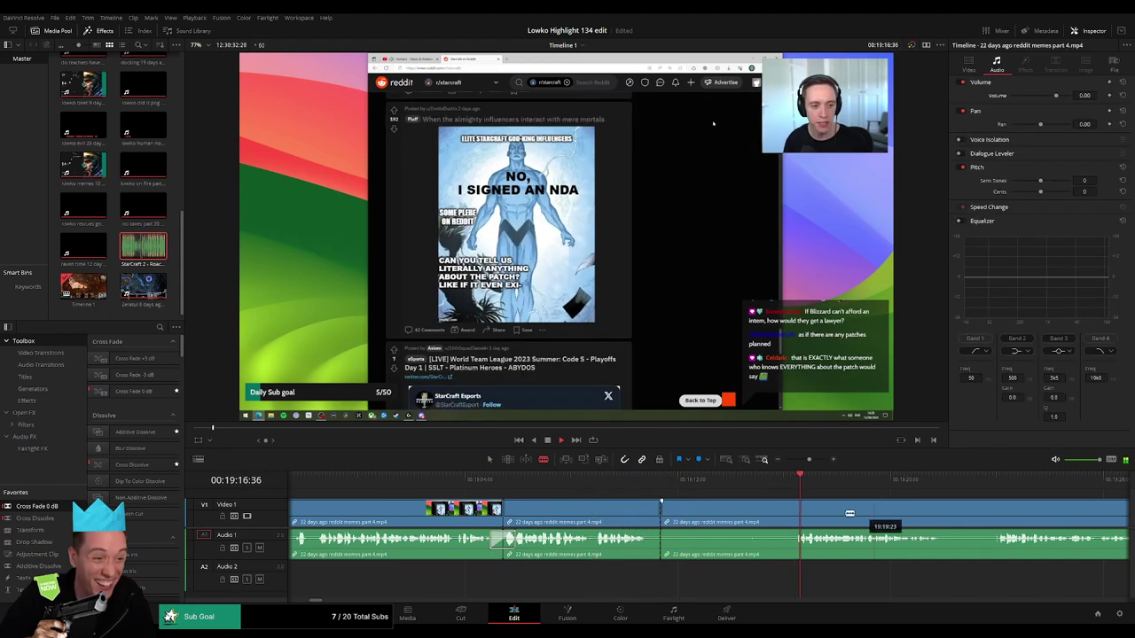
pyautogui.click(548, 513)
pyautogui.press('a')
pyautogui.click(522, 512)
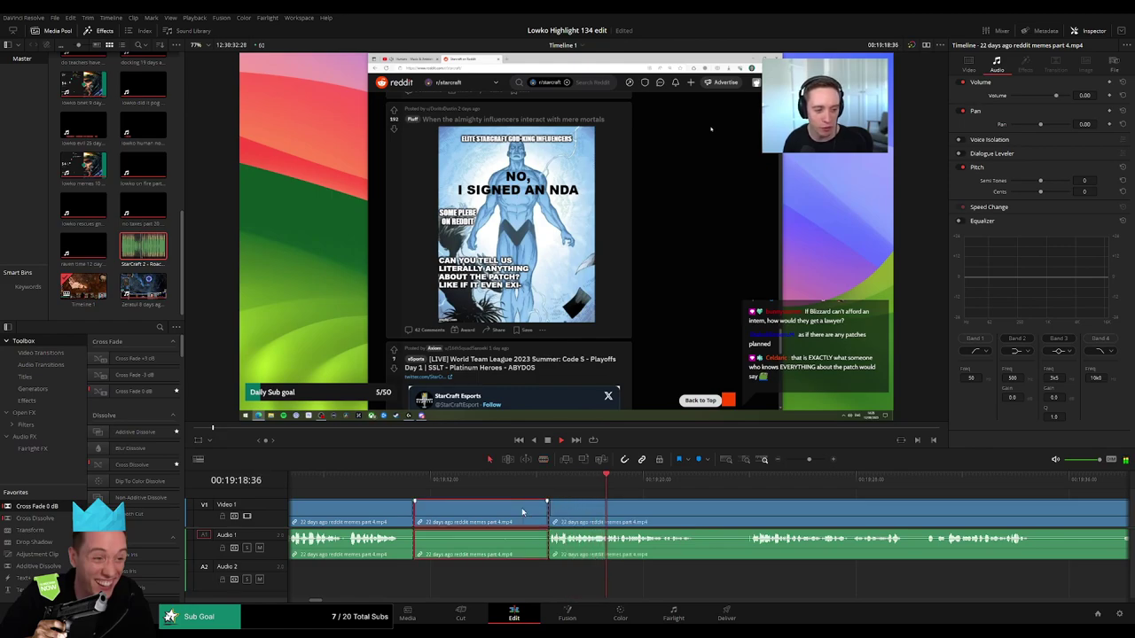
pyautogui.press('Delete')
pyautogui.click(506, 492)
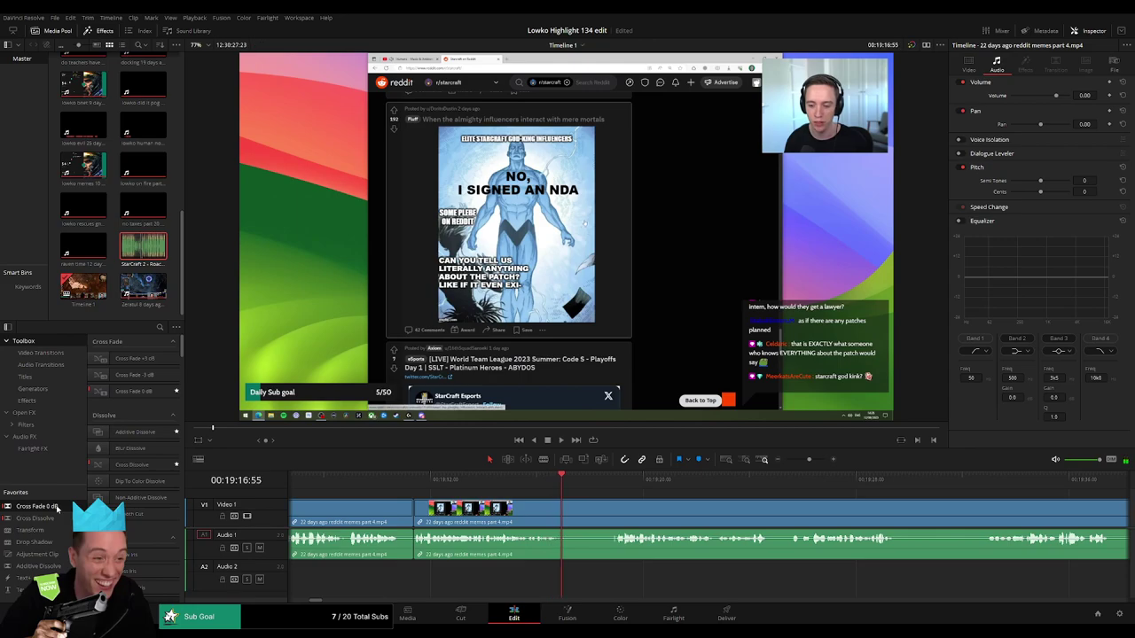
pyautogui.doubleClick(37, 506)
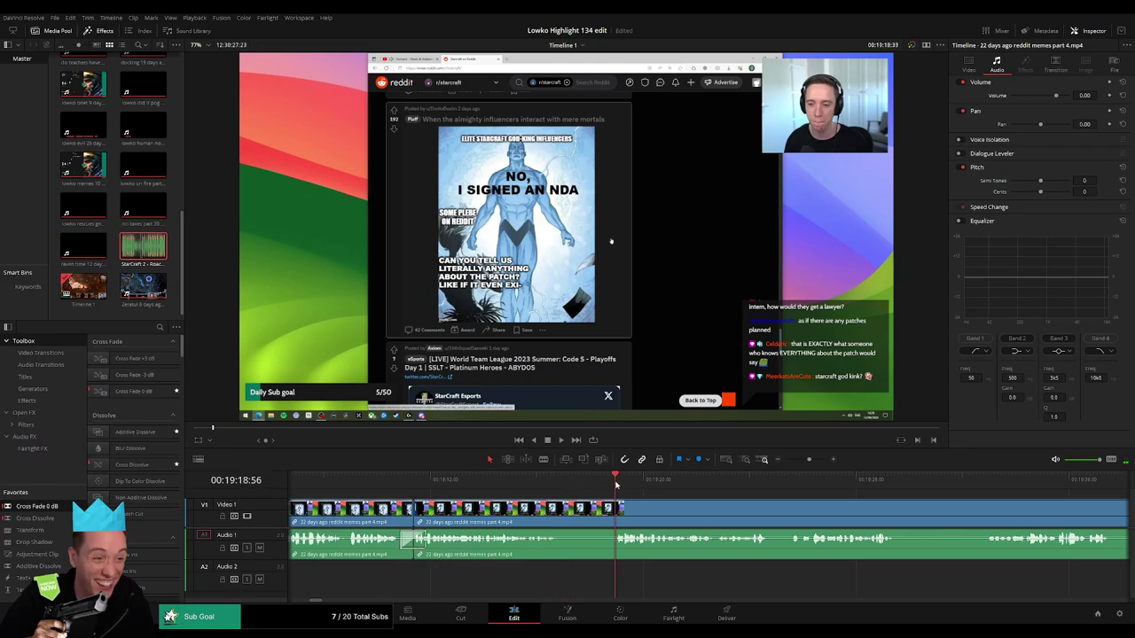
# - Split the part 4 clip at about 19:17 and 19:19 and ripple-delete the short pause between them
pyautogui.press('space')
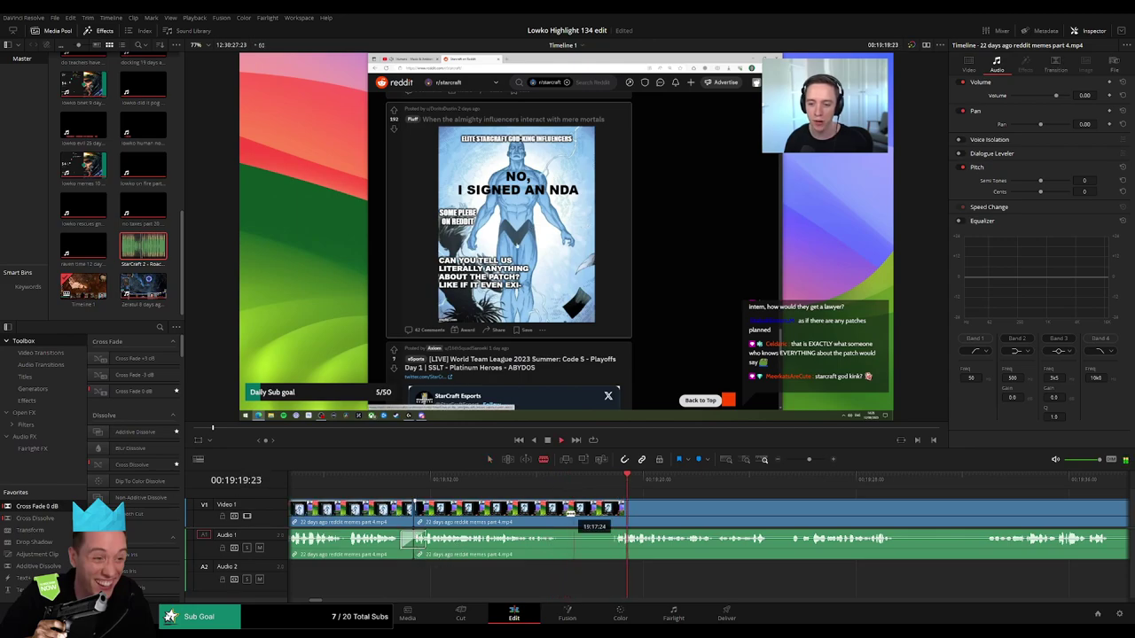
pyautogui.click(619, 509)
pyautogui.press('a')
pyautogui.click(598, 515)
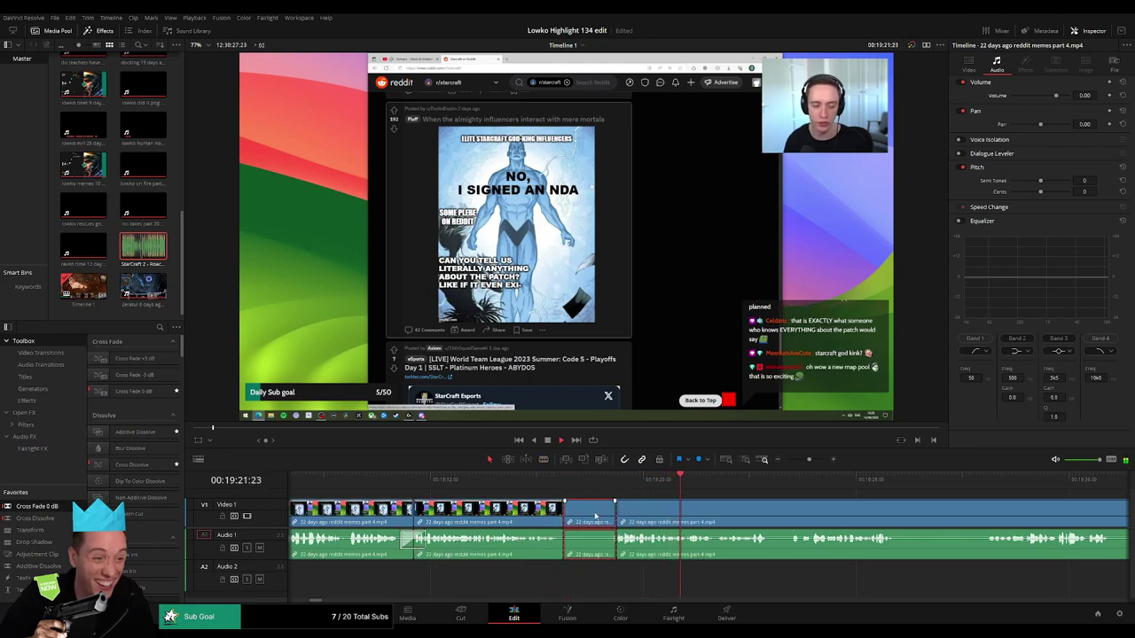
pyautogui.press('Delete')
# - Split the part 4 clip at about 19:27.6, where the speech over the NDA meme pauses
pyautogui.moveTo(721, 504); pyautogui.dragTo(494, 502)
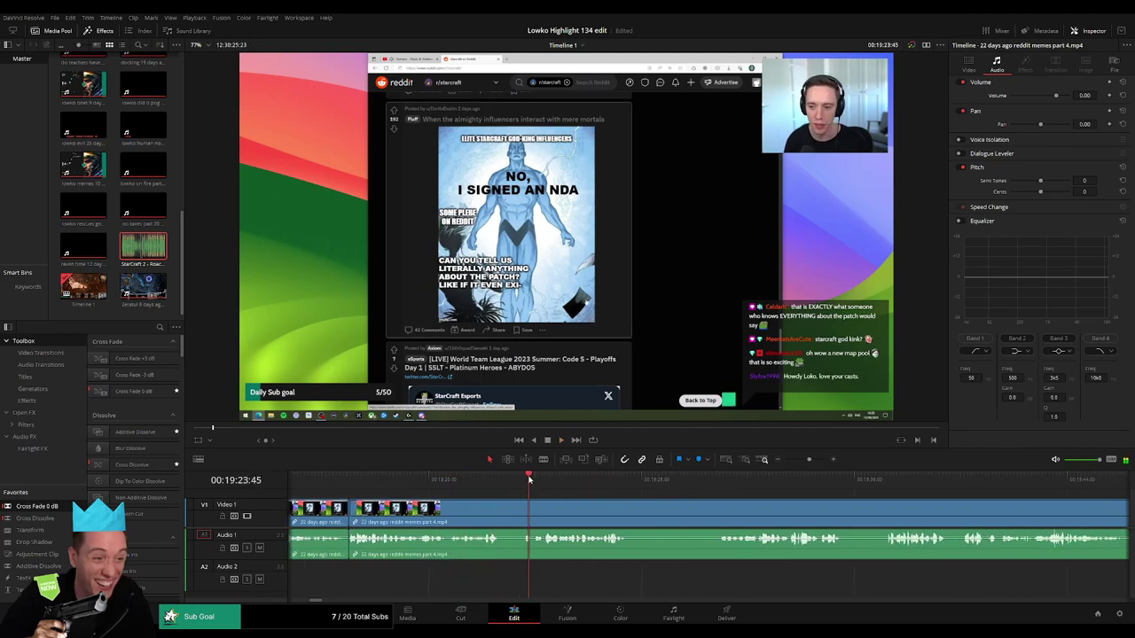
pyautogui.hscroll(3, 648, 500)
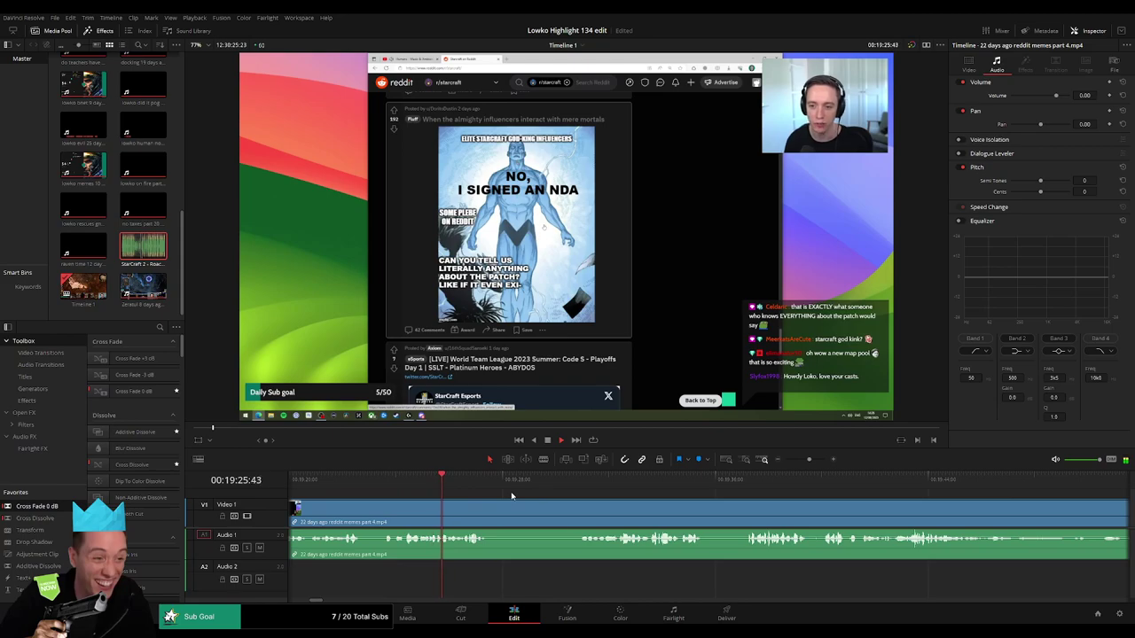
pyautogui.click(572, 481)
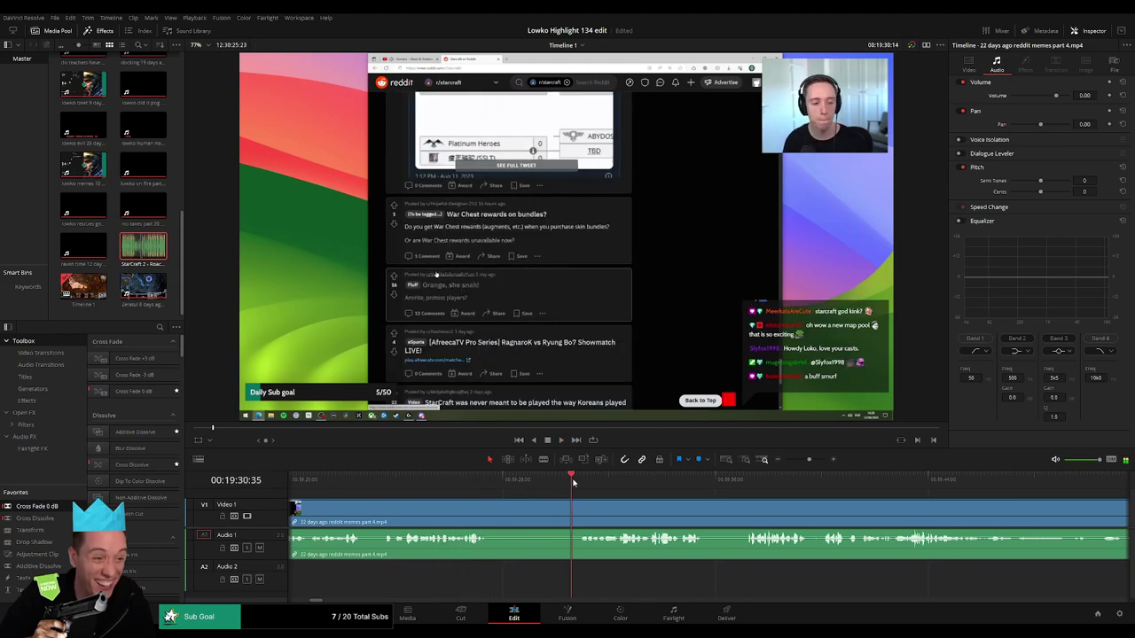
pyautogui.press('b')
pyautogui.click(493, 507)
pyautogui.hscroll(3, 641, 490)
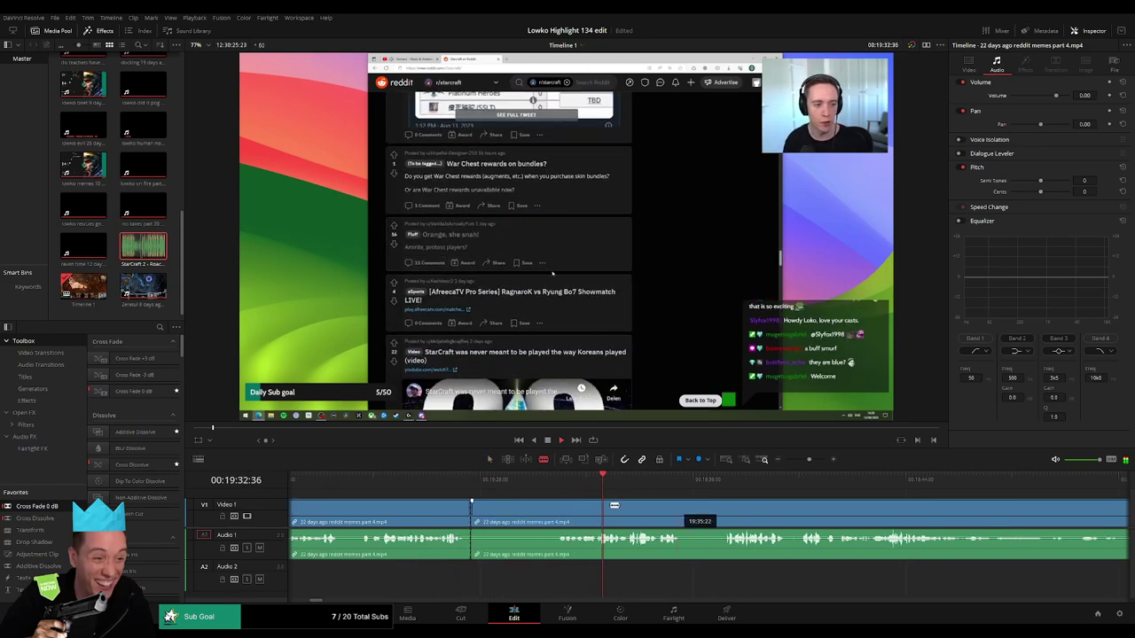
# - Review the part 4 footage after the 19:27.6 split, past the cat shot to about 20:07, for the end of the unneeded section
pyautogui.click(618, 483)
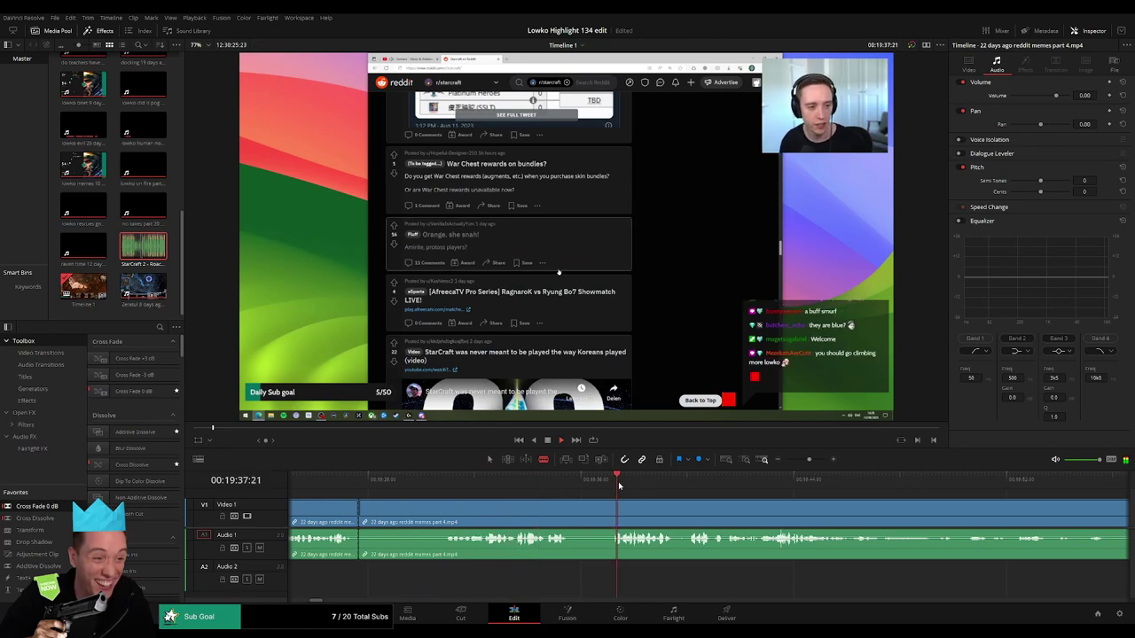
pyautogui.hscroll(2, 411, 491)
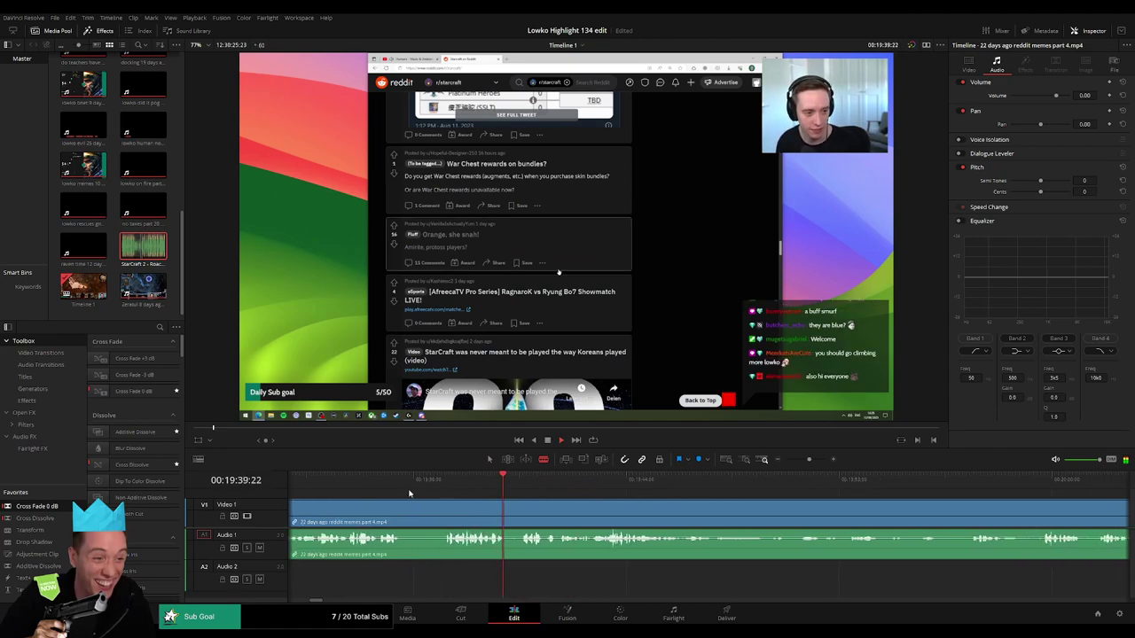
pyautogui.click(499, 485)
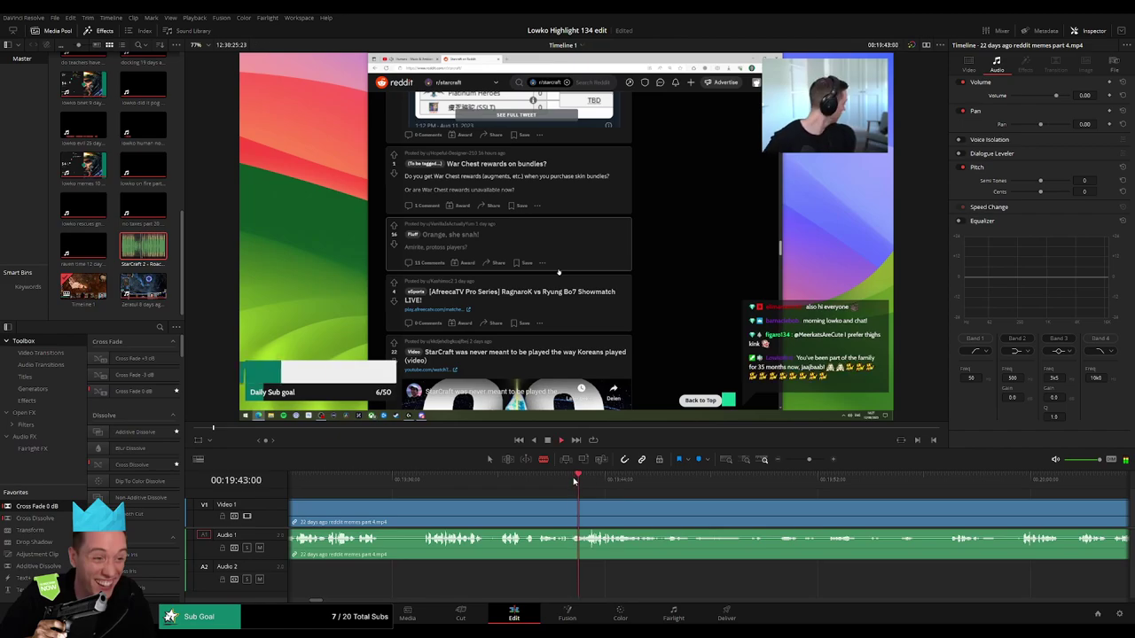
pyautogui.click(774, 482)
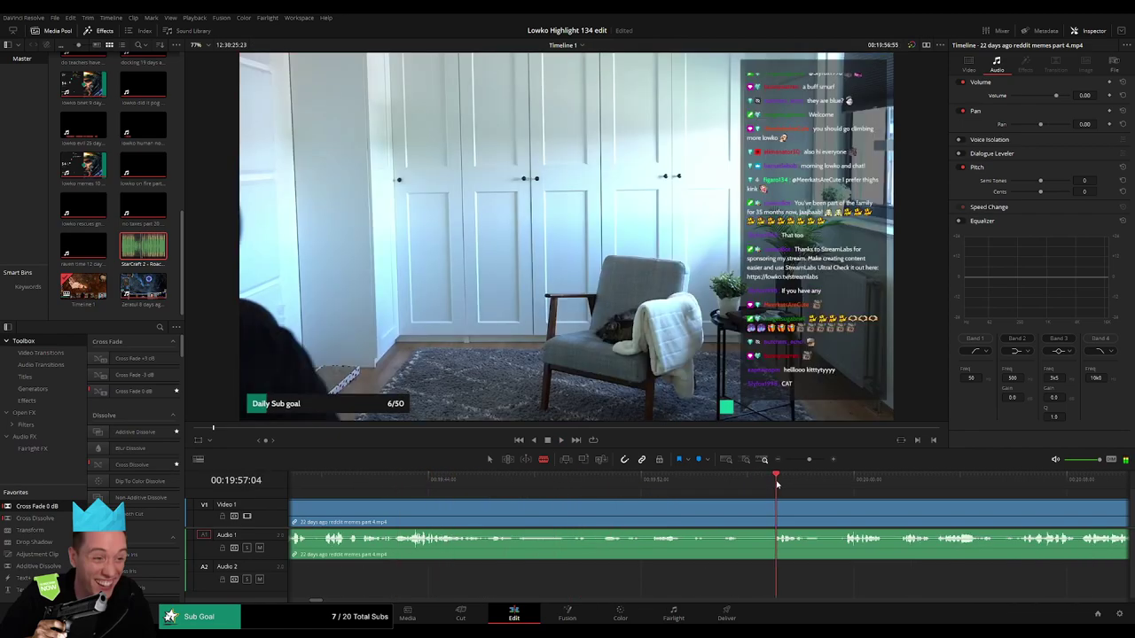
pyautogui.click(591, 484)
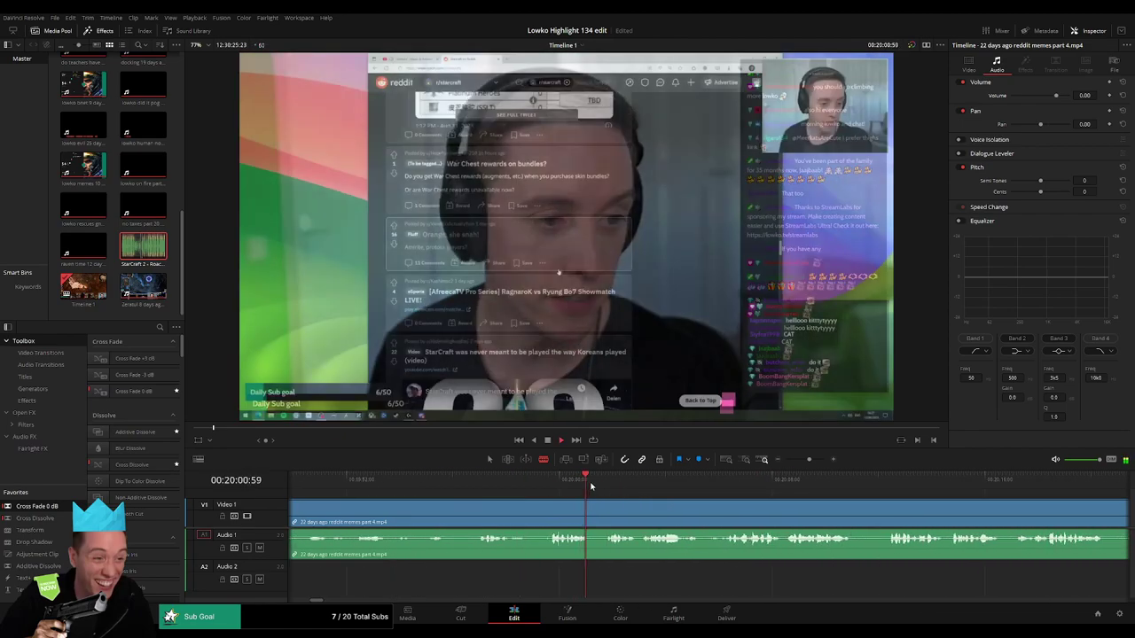
pyautogui.click(728, 484)
pyautogui.moveTo(863, 512); pyautogui.dragTo(637, 499)
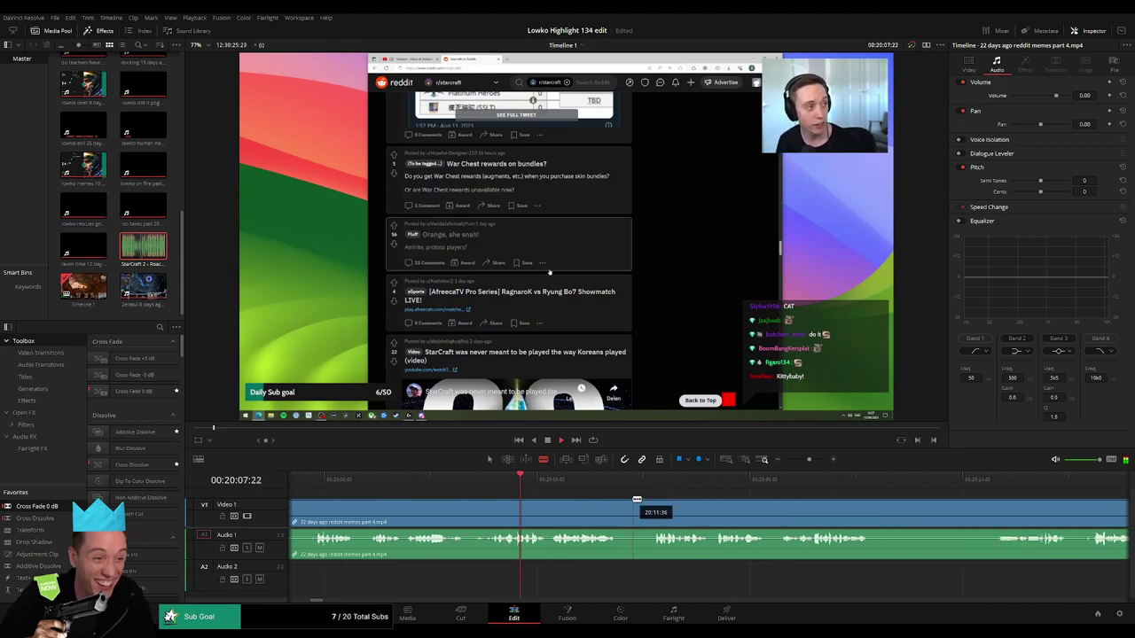
# - Skim the Reddit browsing and webcam talk in the stream footage from about 00:20:07 to 00:20:52 for the next usable moment
pyautogui.click(648, 485)
pyautogui.moveTo(774, 499); pyautogui.dragTo(623, 488)
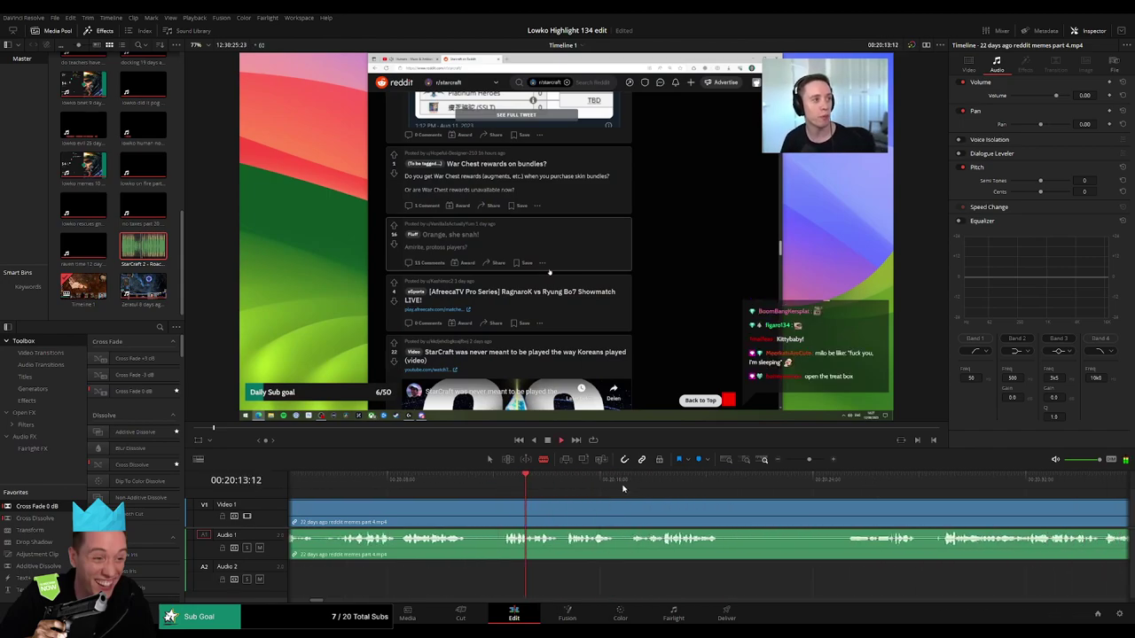
pyautogui.moveTo(803, 506); pyautogui.dragTo(615, 492)
pyautogui.click(648, 478)
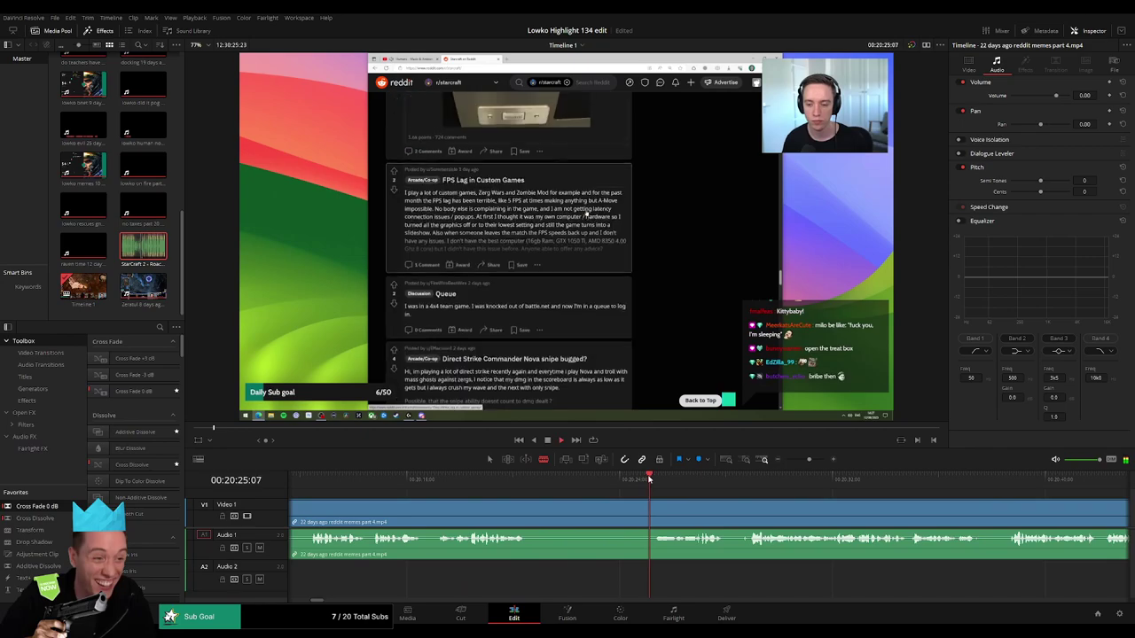
pyautogui.moveTo(775, 500); pyautogui.dragTo(616, 500)
pyautogui.click(586, 484)
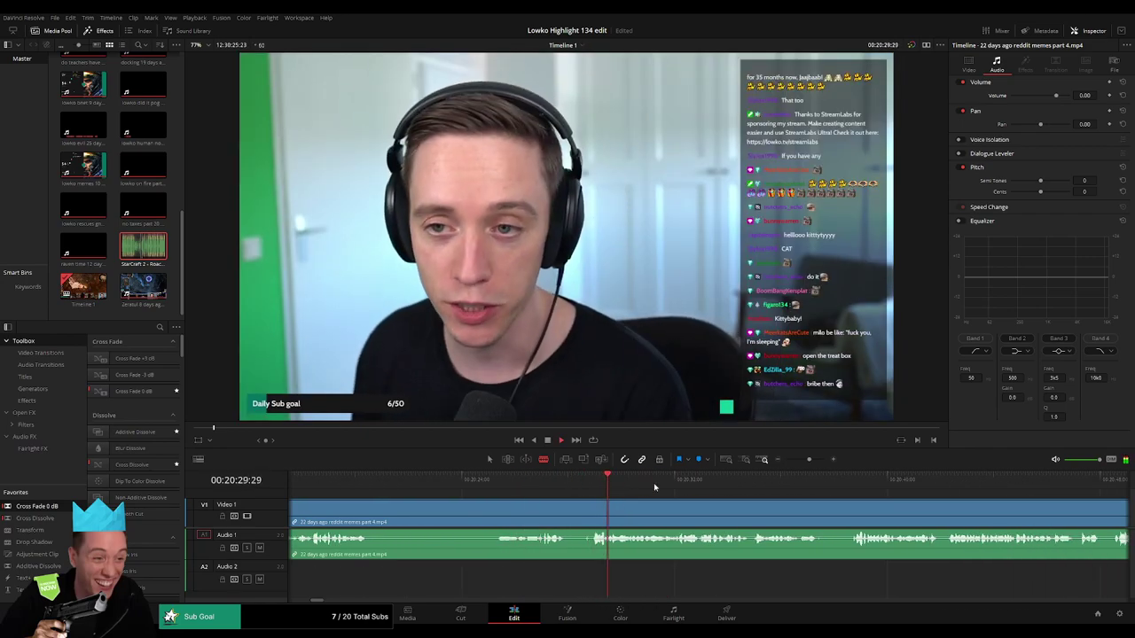
pyautogui.click(809, 484)
pyautogui.click(859, 485)
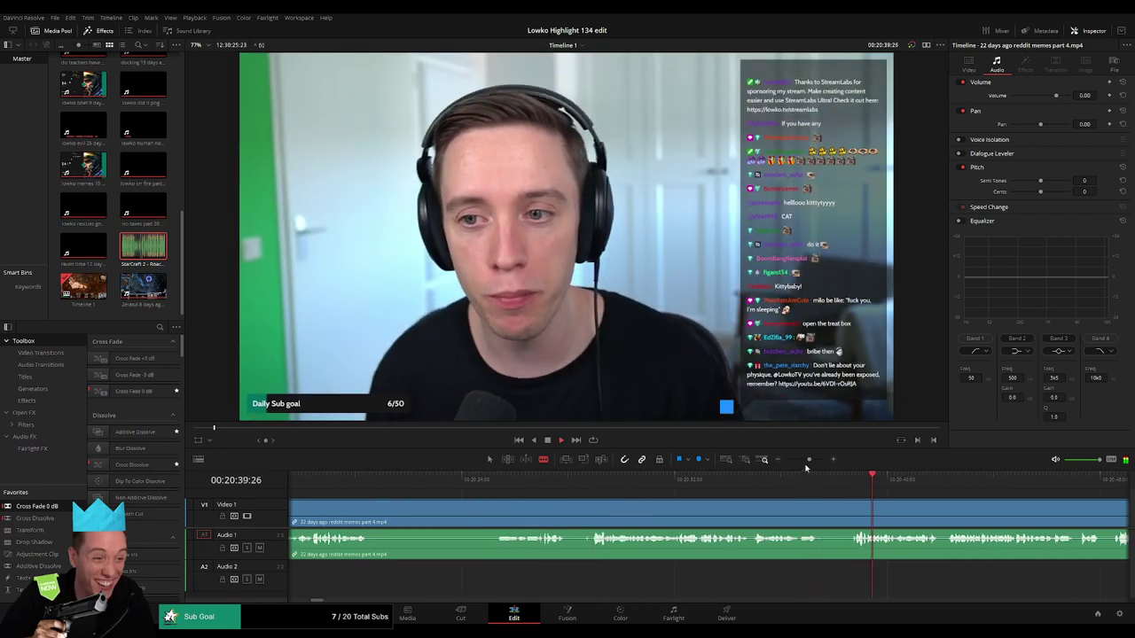
pyautogui.moveTo(808, 460)
pyautogui.mouseDown()
pyautogui.moveTo(791, 460)
pyautogui.moveTo(805, 461)
pyautogui.mouseUp()
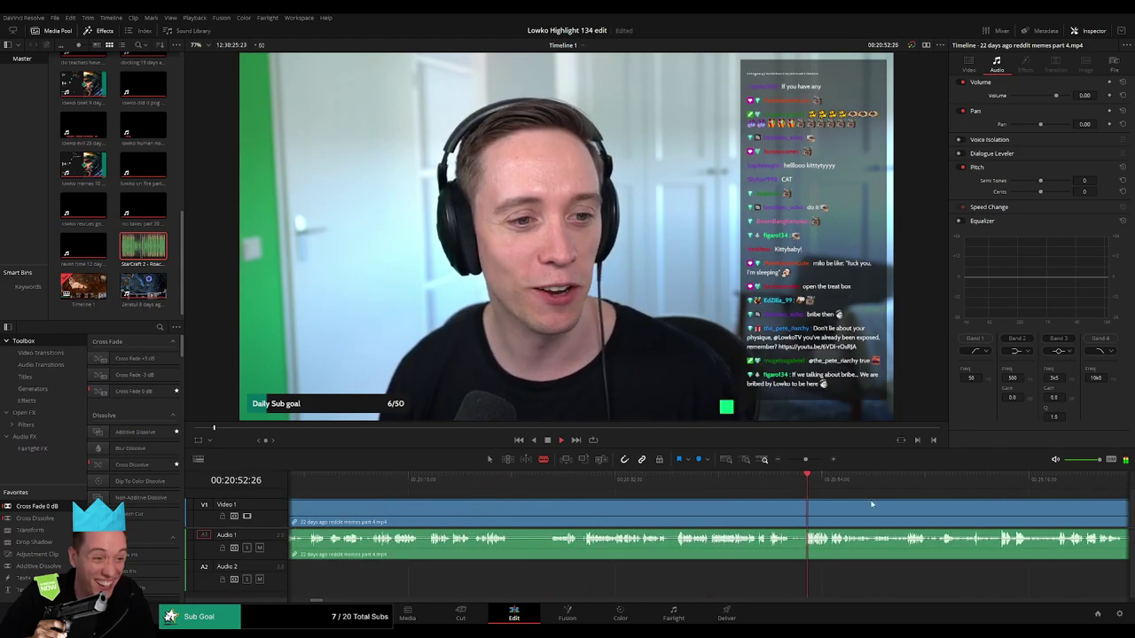
# - Delete the gap before the "StarCraft Streamers if they went to the gym" section so the clips meet, and resume playback
pyautogui.moveTo(892, 501); pyautogui.dragTo(593, 500)
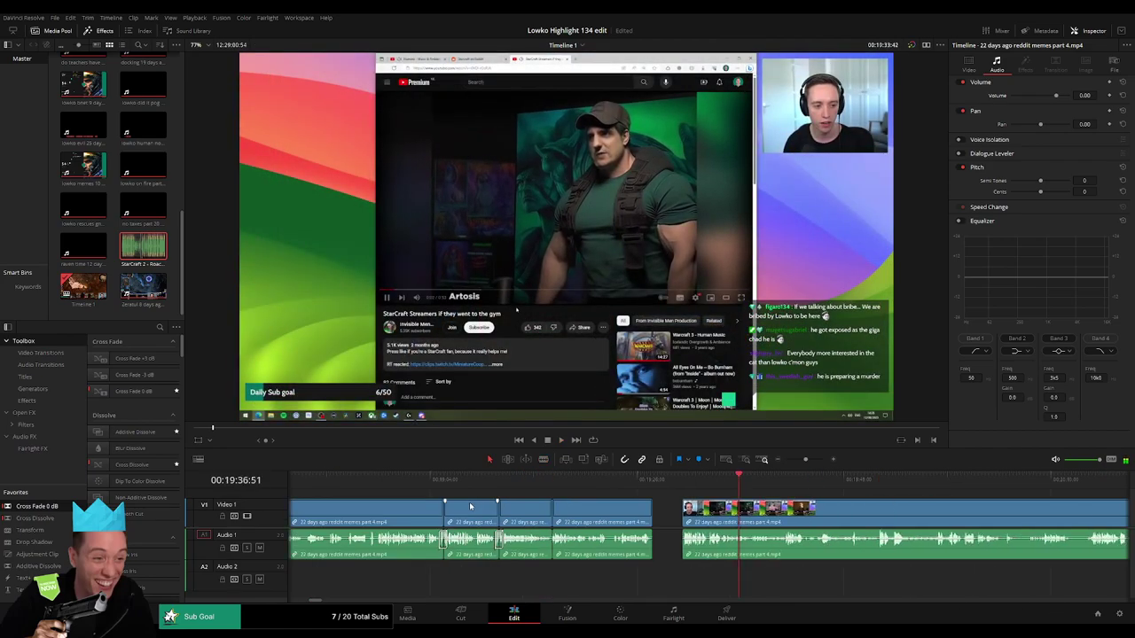
pyautogui.press('Delete')
pyautogui.press('space')
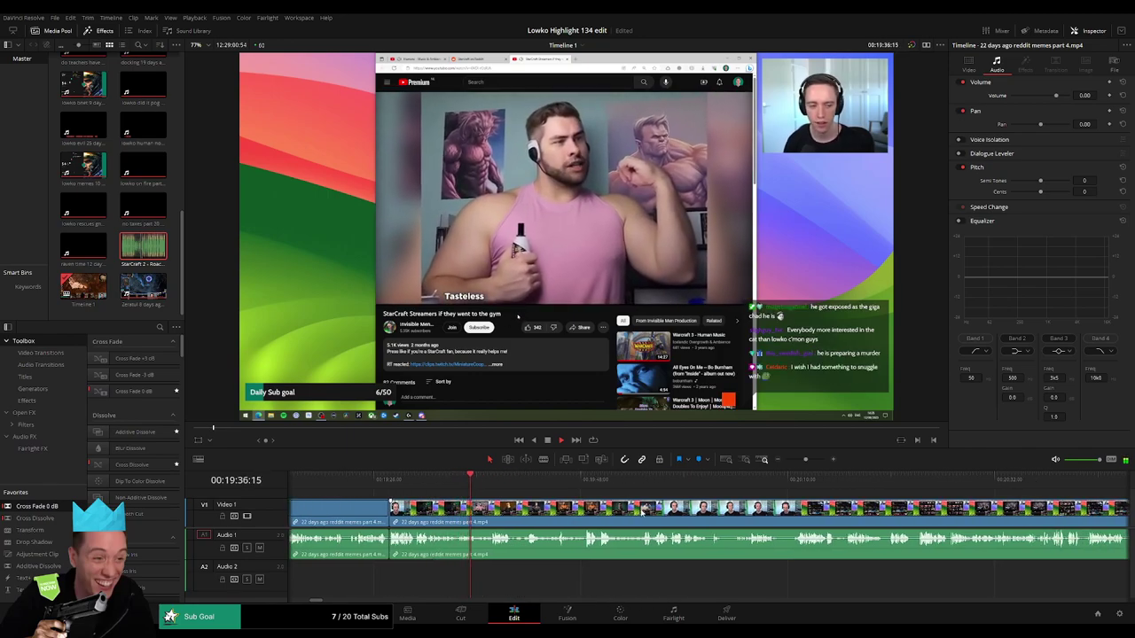
# - Review the gym video reaction and split the video and audio right after it, at about 00:20:01
pyautogui.moveTo(277, 500); pyautogui.dragTo(277, 502)
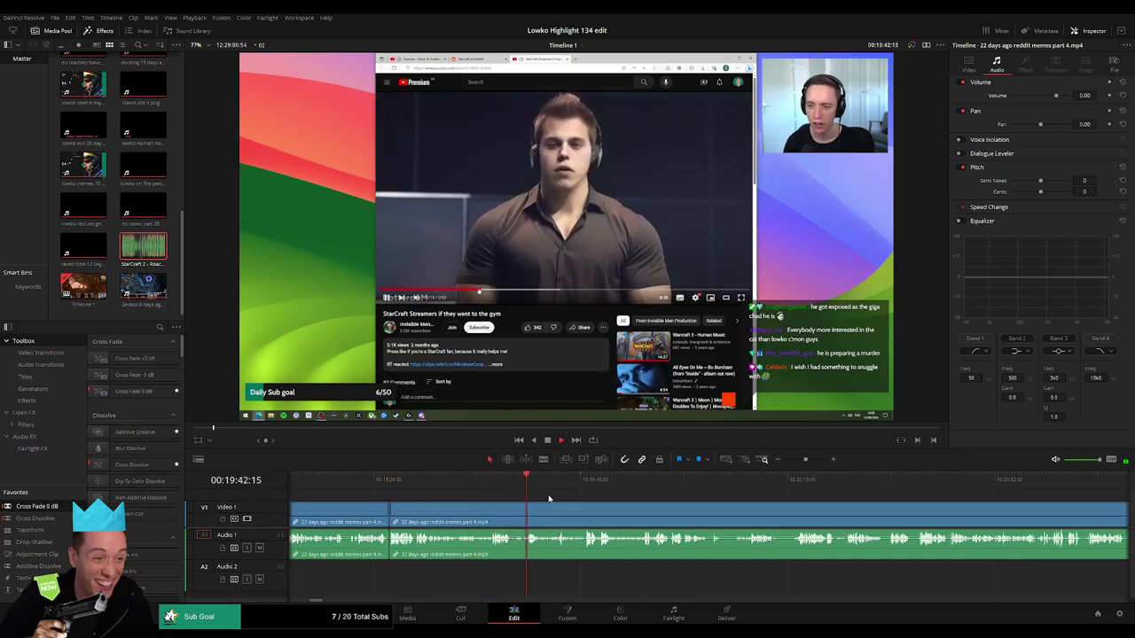
pyautogui.moveTo(541, 484); pyautogui.dragTo(553, 484)
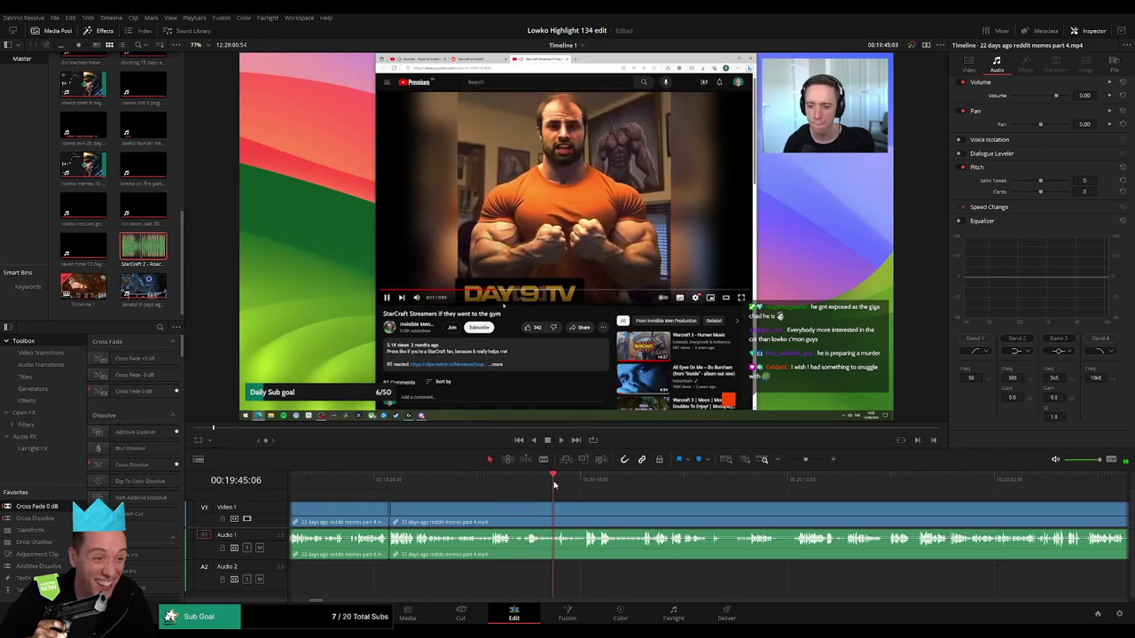
pyautogui.click(583, 484)
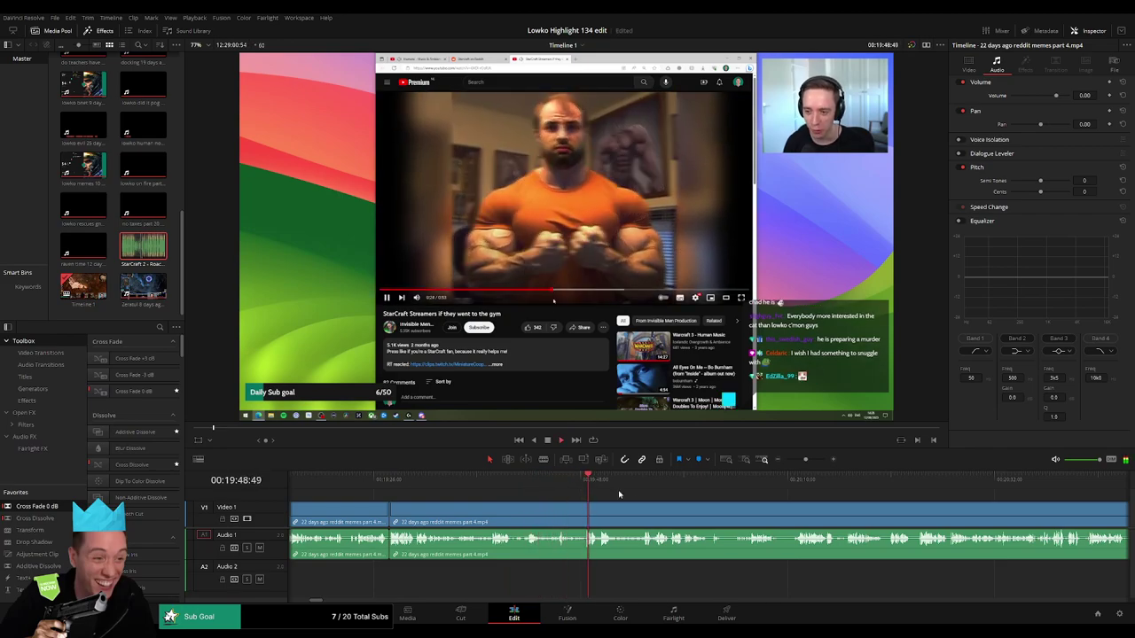
pyautogui.moveTo(691, 510); pyautogui.dragTo(518, 495)
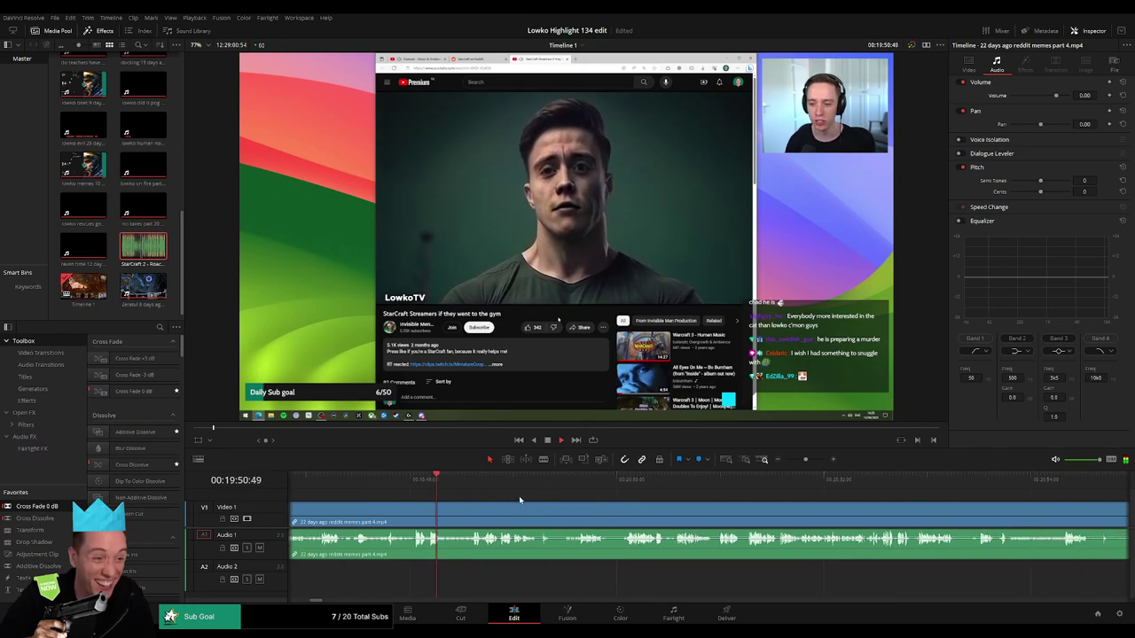
pyautogui.moveTo(440, 478); pyautogui.dragTo(463, 480)
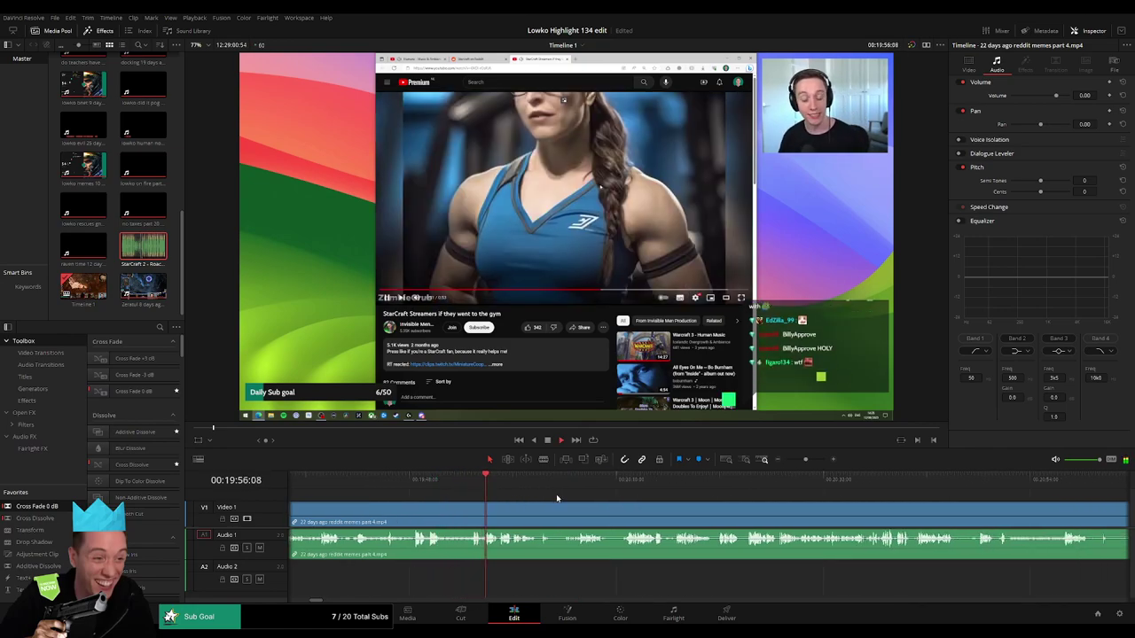
pyautogui.moveTo(580, 500); pyautogui.dragTo(548, 503)
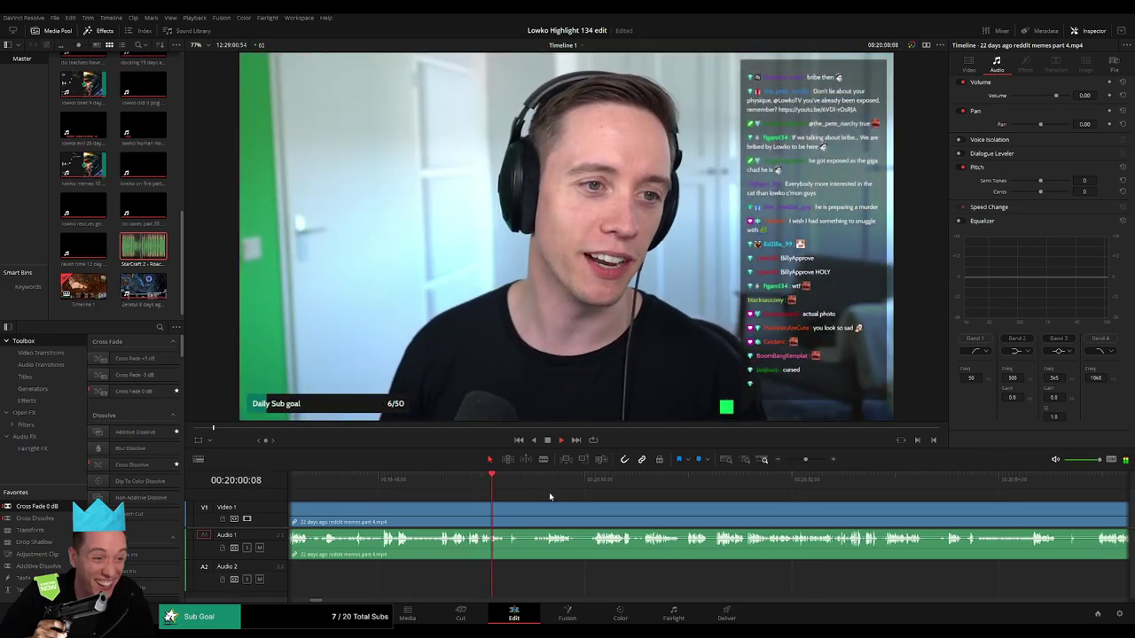
pyautogui.press('b')
pyautogui.click(506, 514)
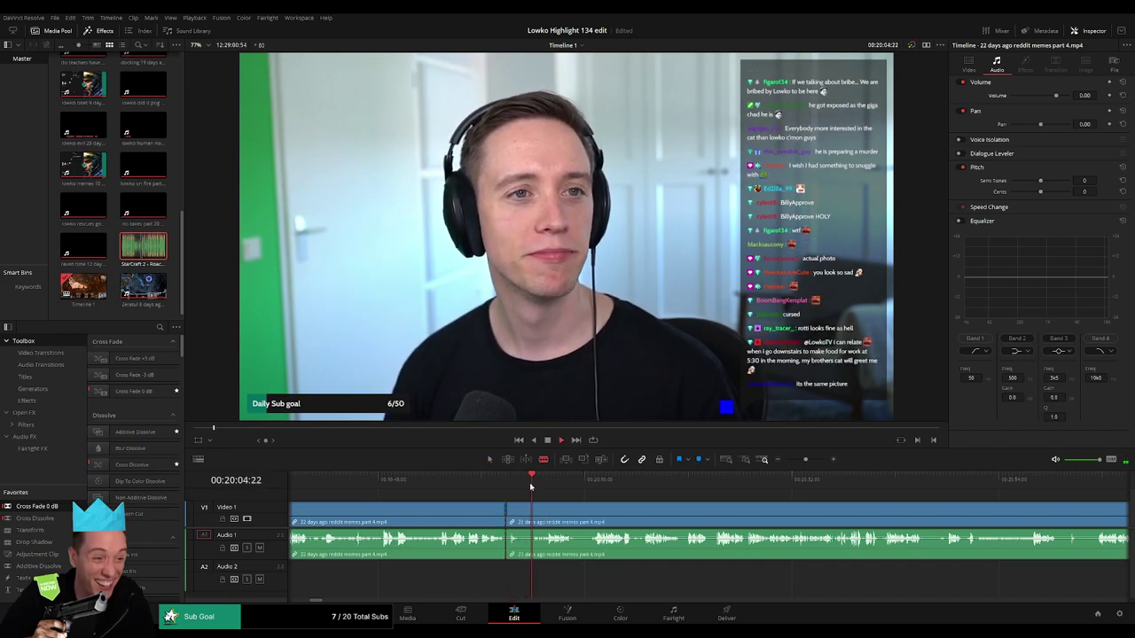
# - Skim the footage after the cut, through the Invisible Men Production channel browsing and the Reaper micro video, to about 00:21:05
pyautogui.click(594, 483)
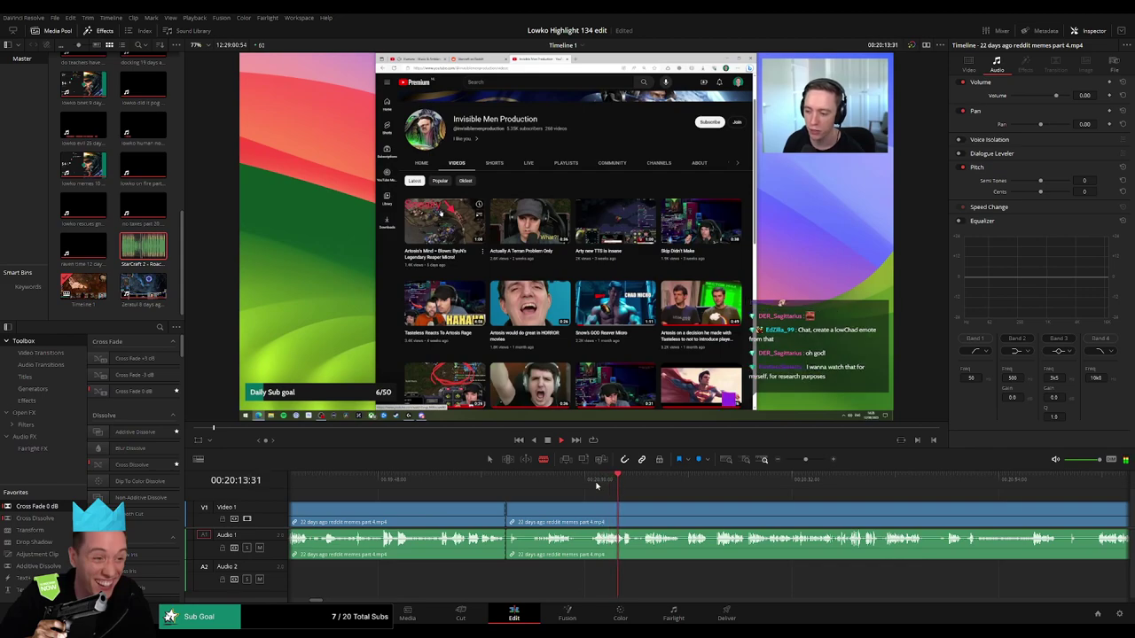
pyautogui.click(647, 483)
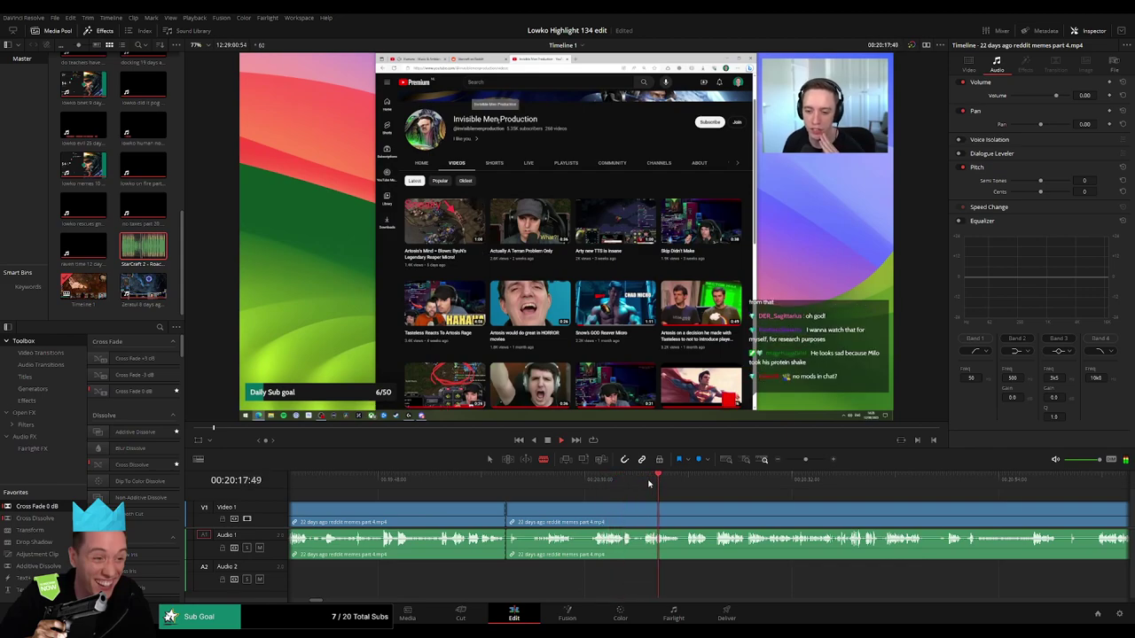
pyautogui.click(682, 483)
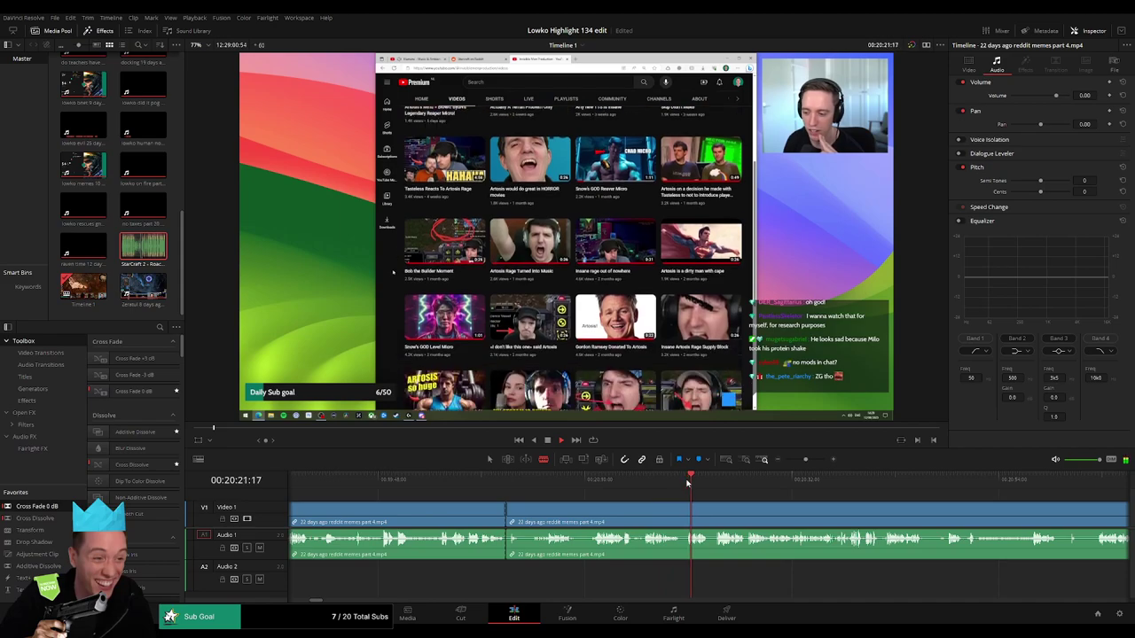
pyautogui.click(714, 484)
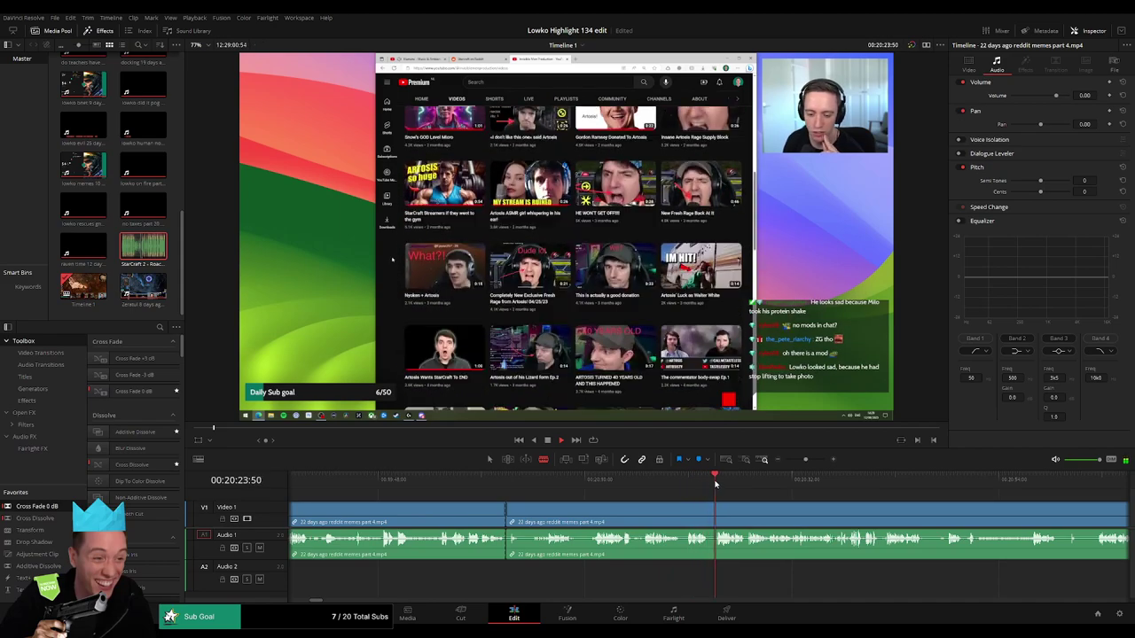
pyautogui.moveTo(763, 501); pyautogui.dragTo(593, 502)
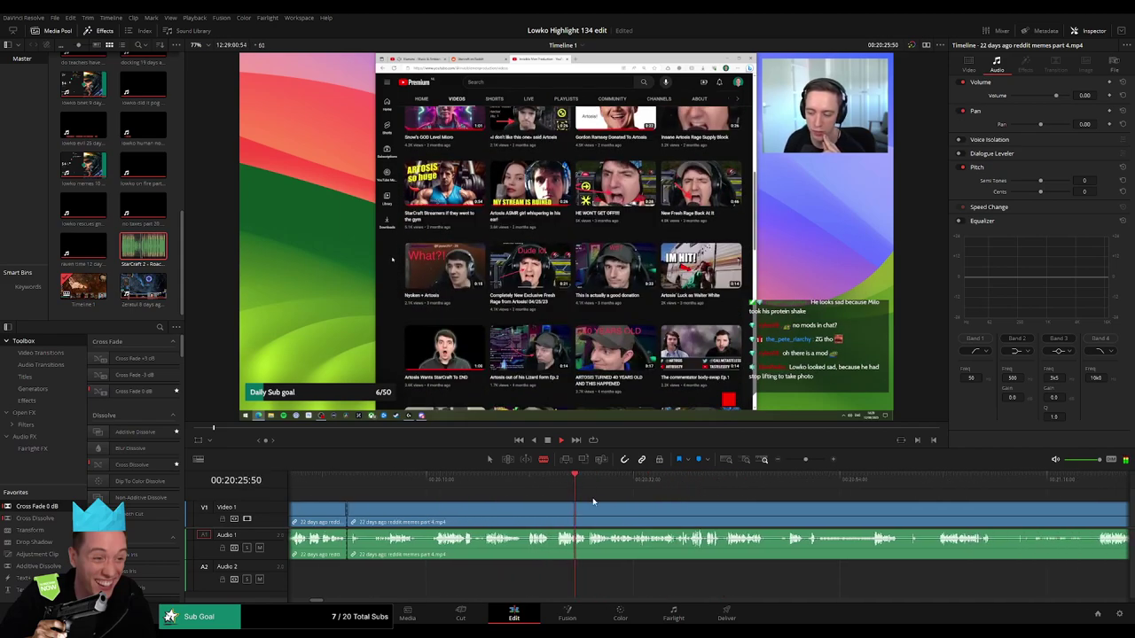
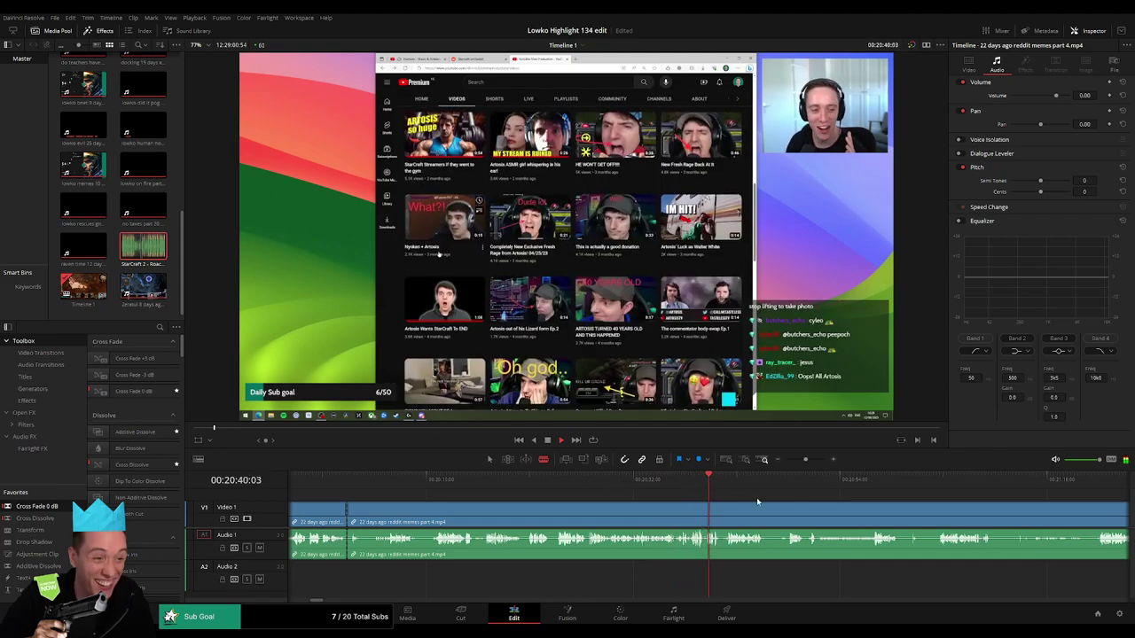
pyautogui.moveTo(757, 501); pyautogui.dragTo(576, 502)
pyautogui.click(557, 484)
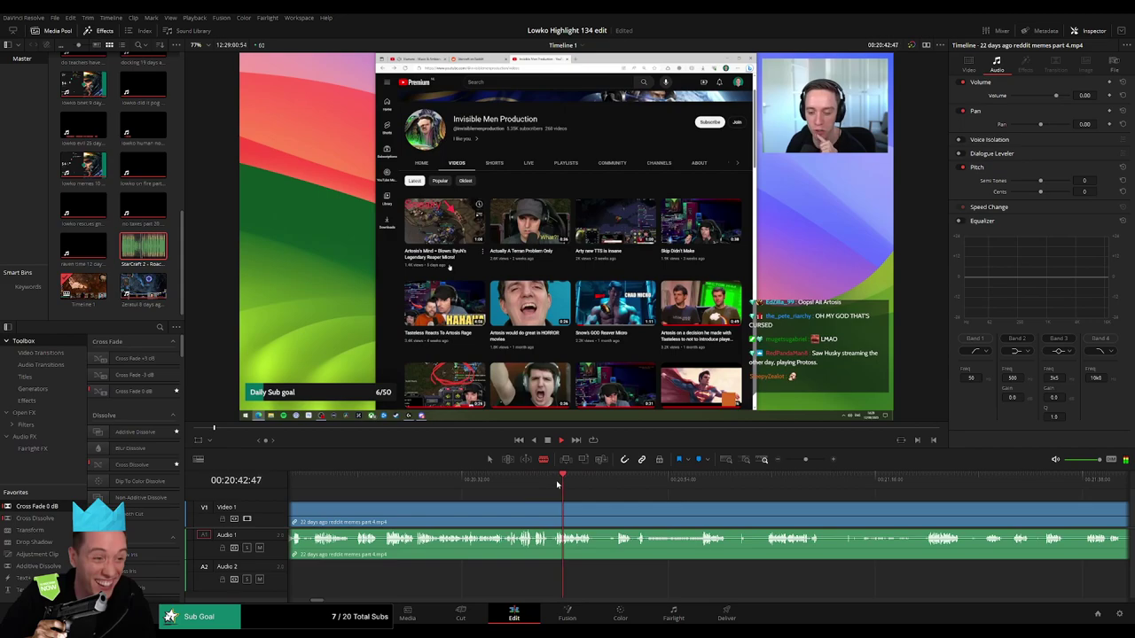
pyautogui.click(608, 484)
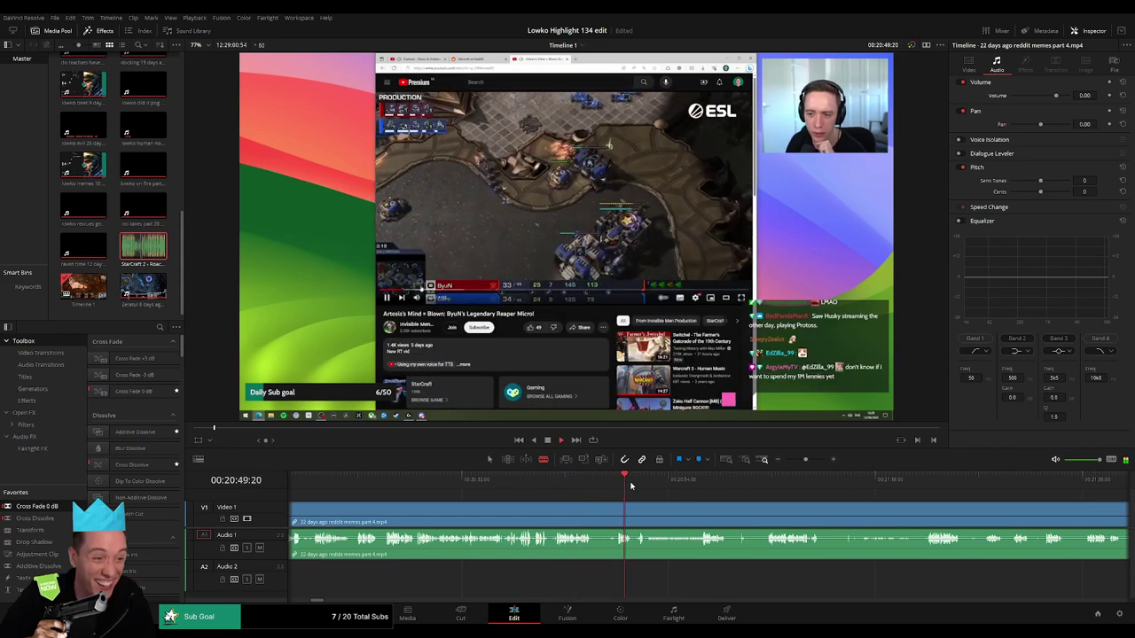
pyautogui.click(638, 485)
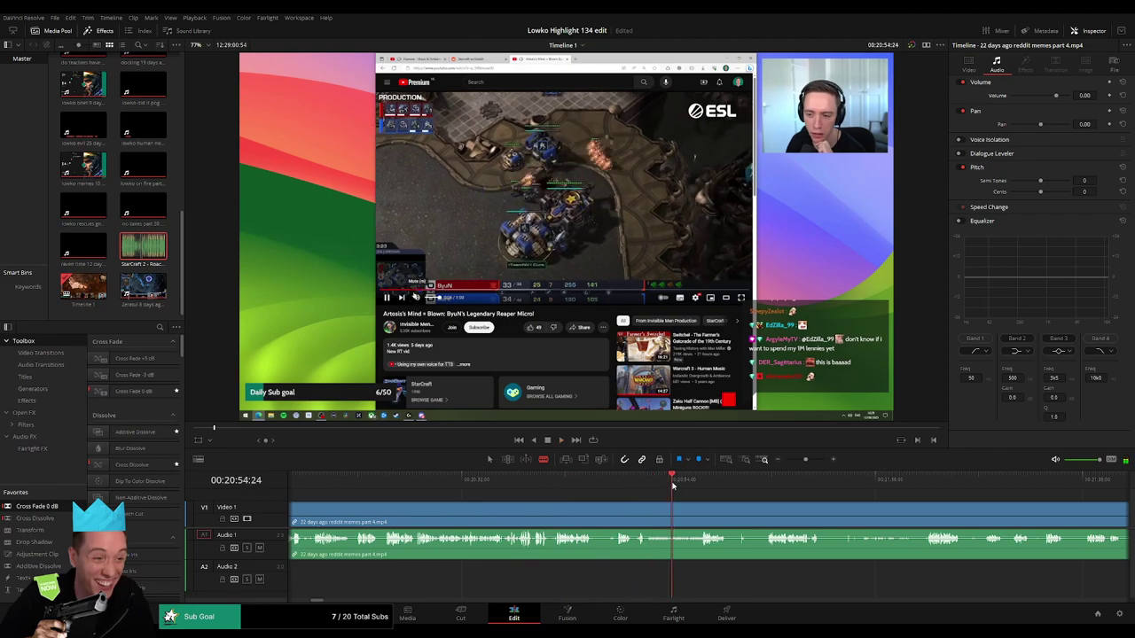
pyautogui.click(671, 484)
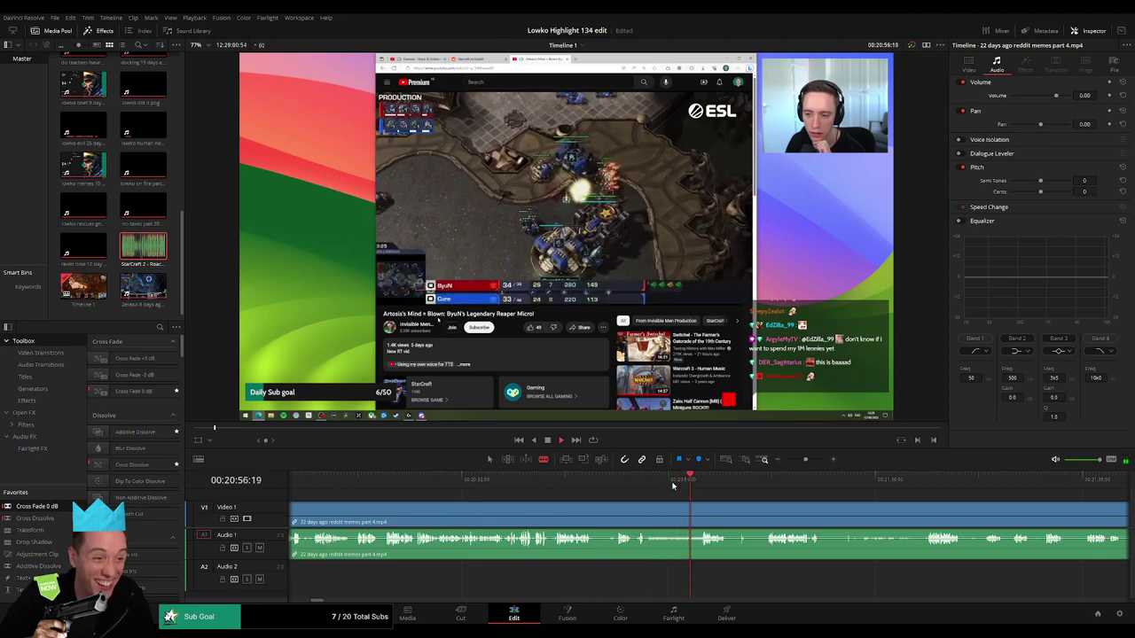
pyautogui.click(767, 485)
pyautogui.moveTo(791, 497); pyautogui.dragTo(559, 494)
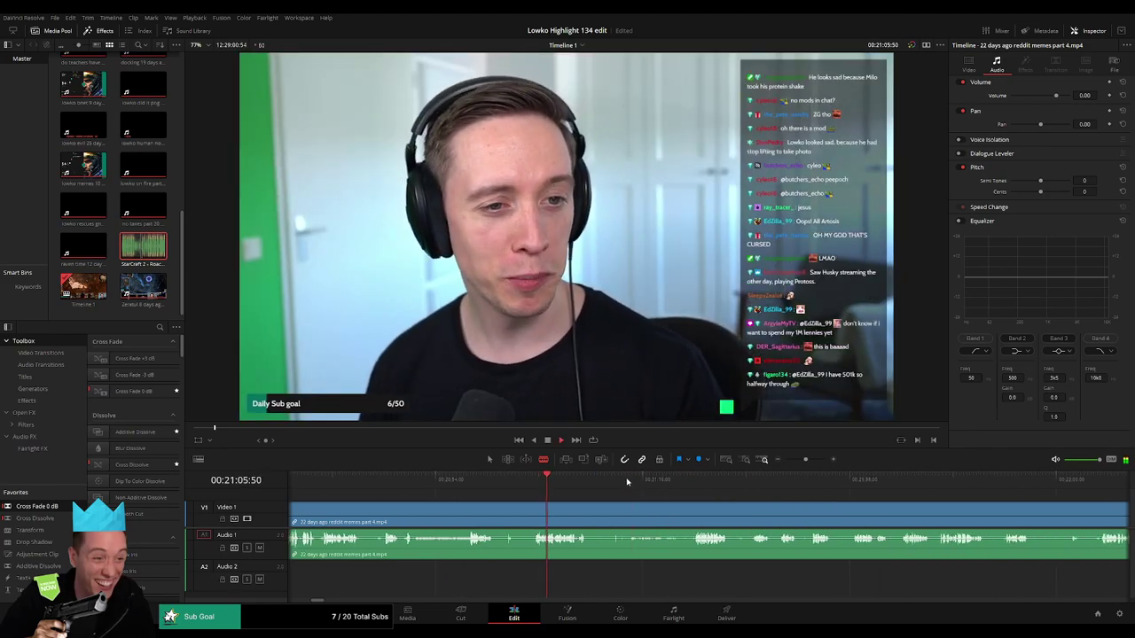
# - Skim the footage covering the game launcher and the Overwatch 2 store page reviews, from about 00:21:21 to 00:22:07
pyautogui.moveTo(625, 482); pyautogui.dragTo(694, 484)
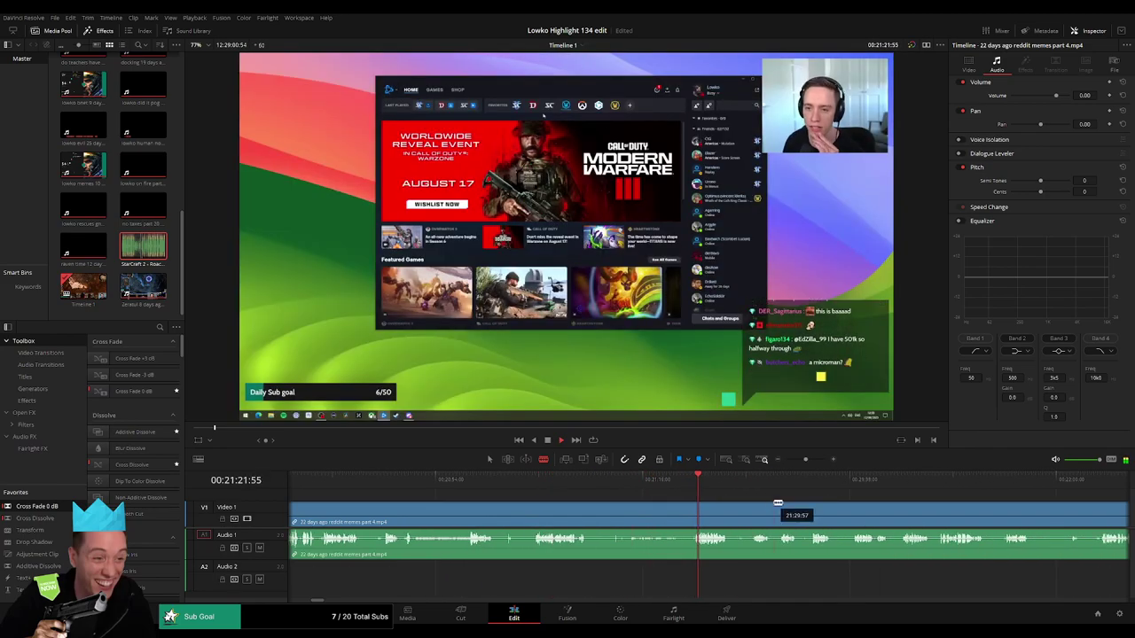
pyautogui.moveTo(776, 502); pyautogui.dragTo(547, 492)
pyautogui.click(529, 482)
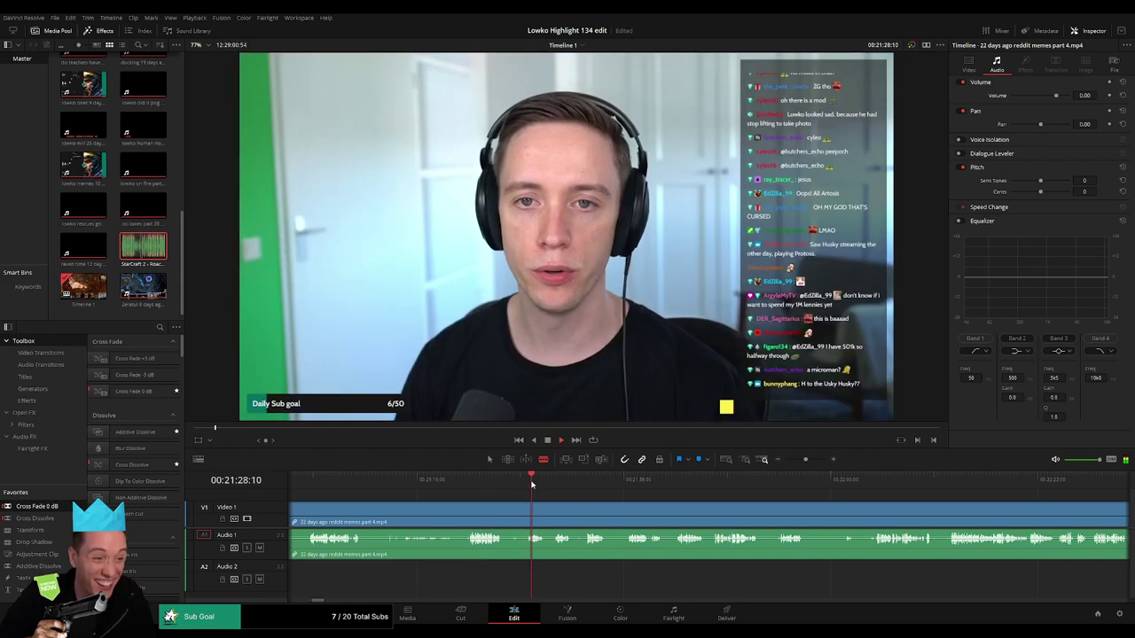
pyautogui.click(688, 483)
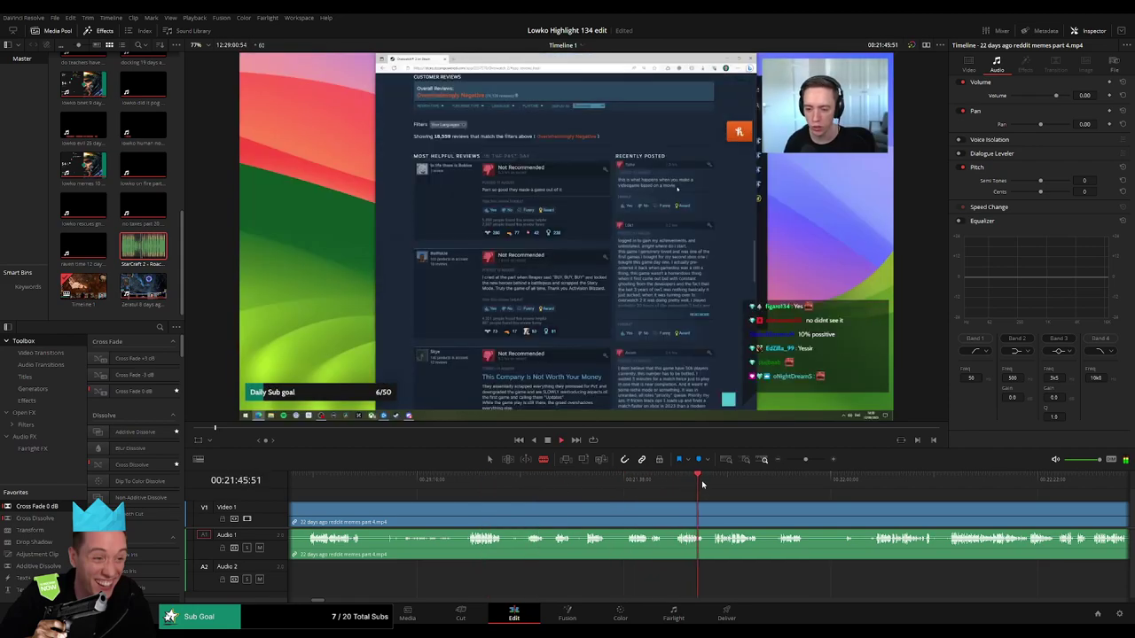
pyautogui.click(594, 484)
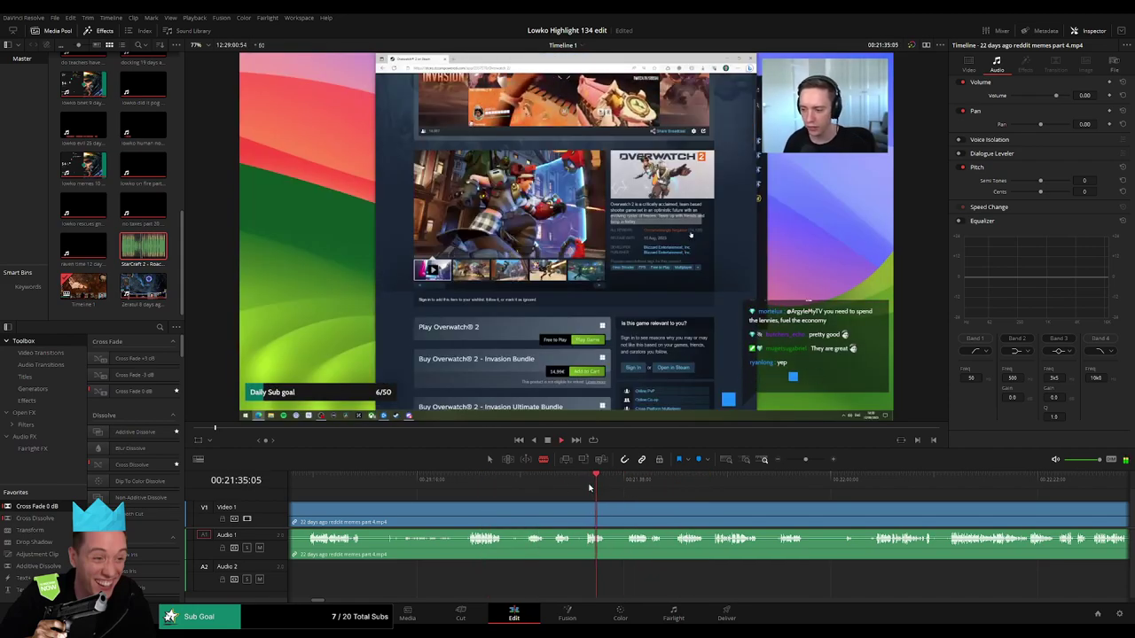
pyautogui.click(845, 486)
pyautogui.click(873, 486)
pyautogui.moveTo(946, 509); pyautogui.dragTo(606, 494)
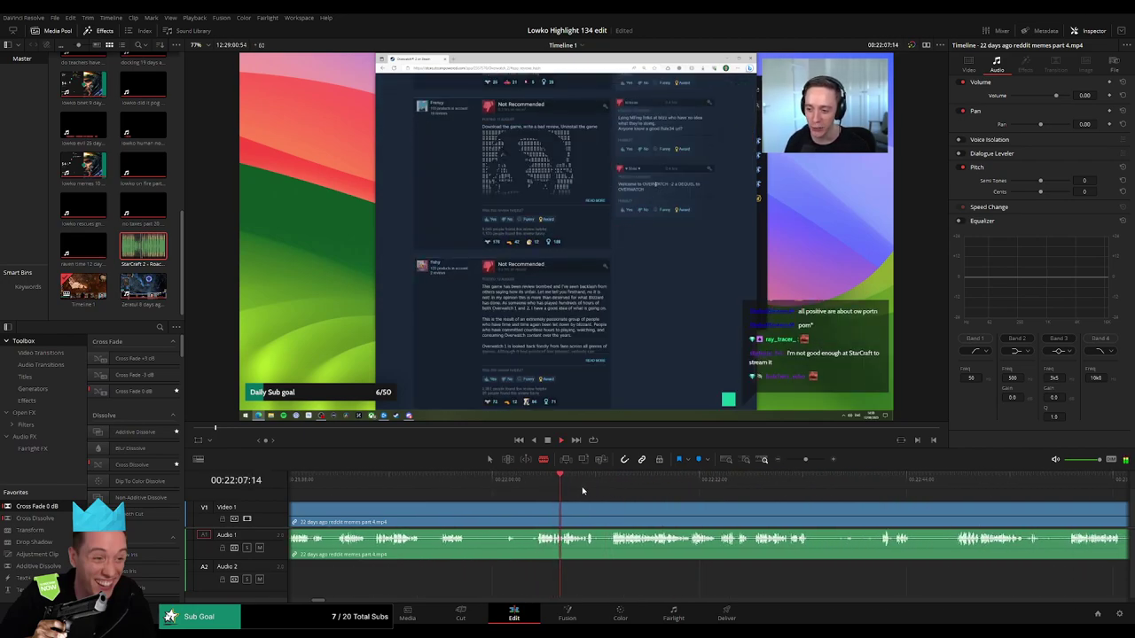
# - Skim the footage from about 00:22:07 to 00:23:35, through the StarCraft II login and main menu
pyautogui.click(611, 486)
pyautogui.click(917, 484)
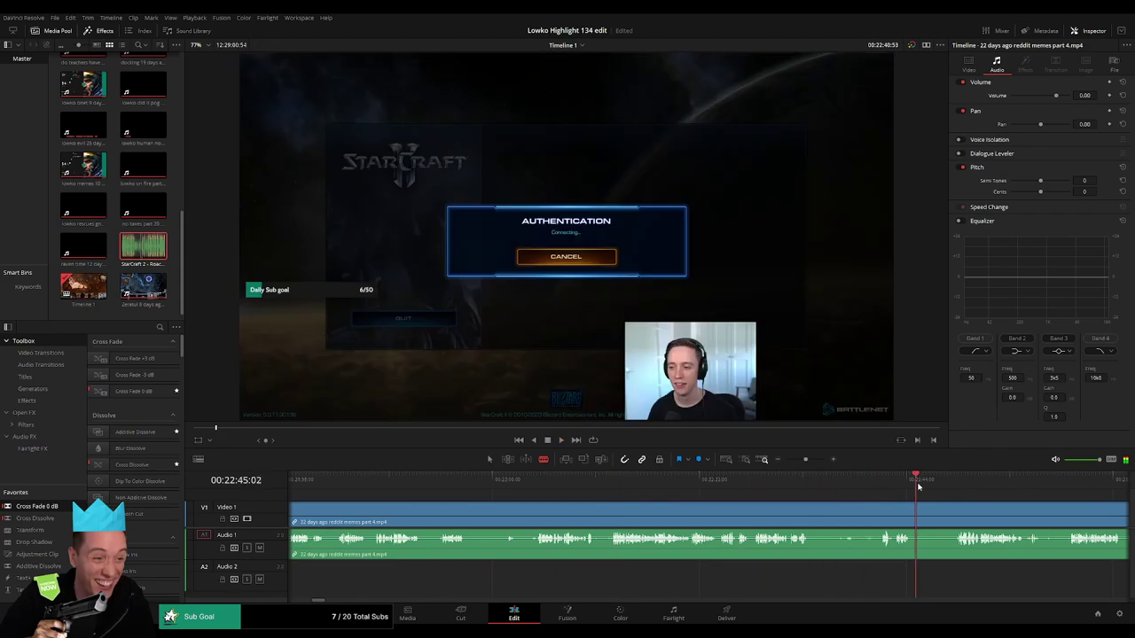
pyautogui.click(972, 485)
pyautogui.moveTo(1017, 506); pyautogui.dragTo(538, 494)
pyautogui.click(822, 485)
pyautogui.click(903, 485)
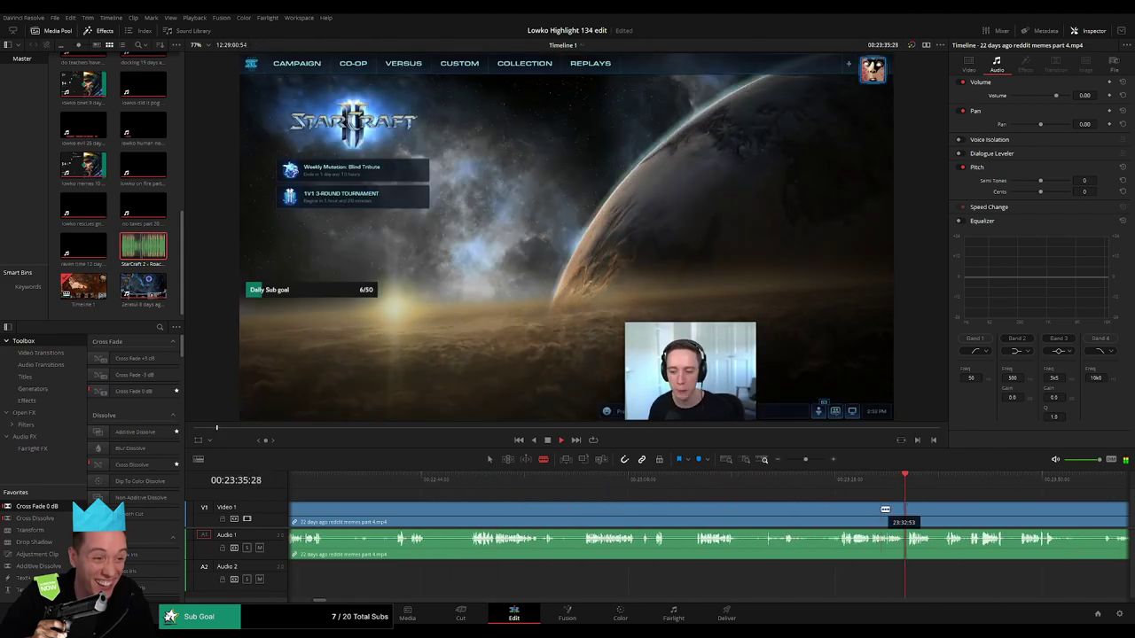
# - Skim a wider stretch from about 00:23:57 to 00:26:46, through the Baldur's Gate 3 video and the imgur picture
pyautogui.click(796, 460)
pyautogui.click(730, 483)
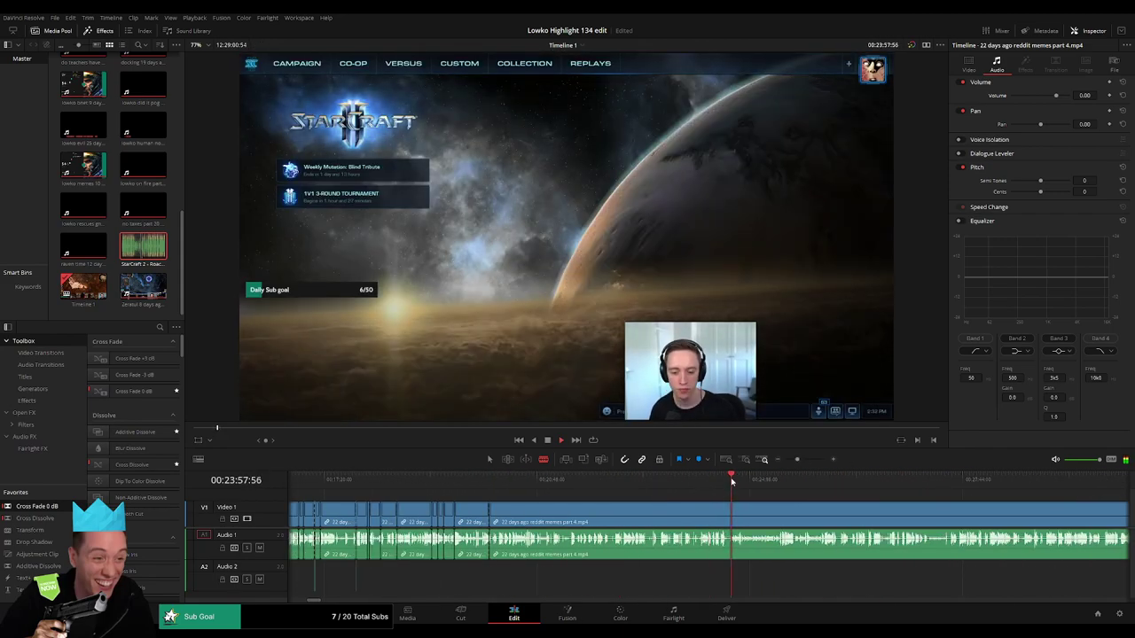
pyautogui.click(750, 483)
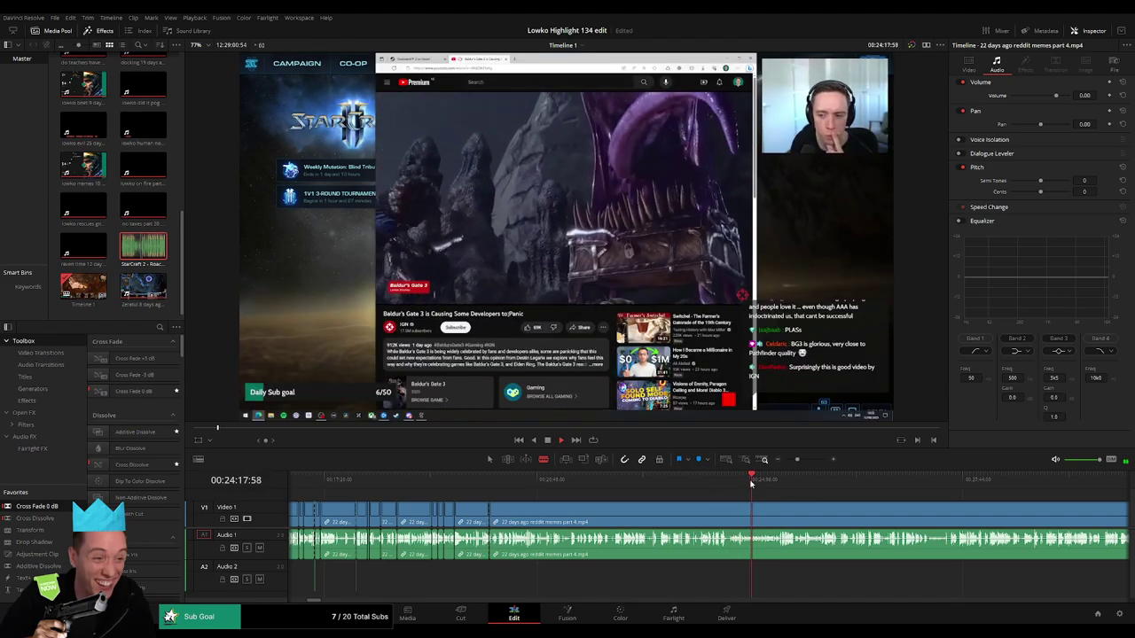
pyautogui.click(777, 483)
pyautogui.click(887, 483)
pyautogui.click(904, 485)
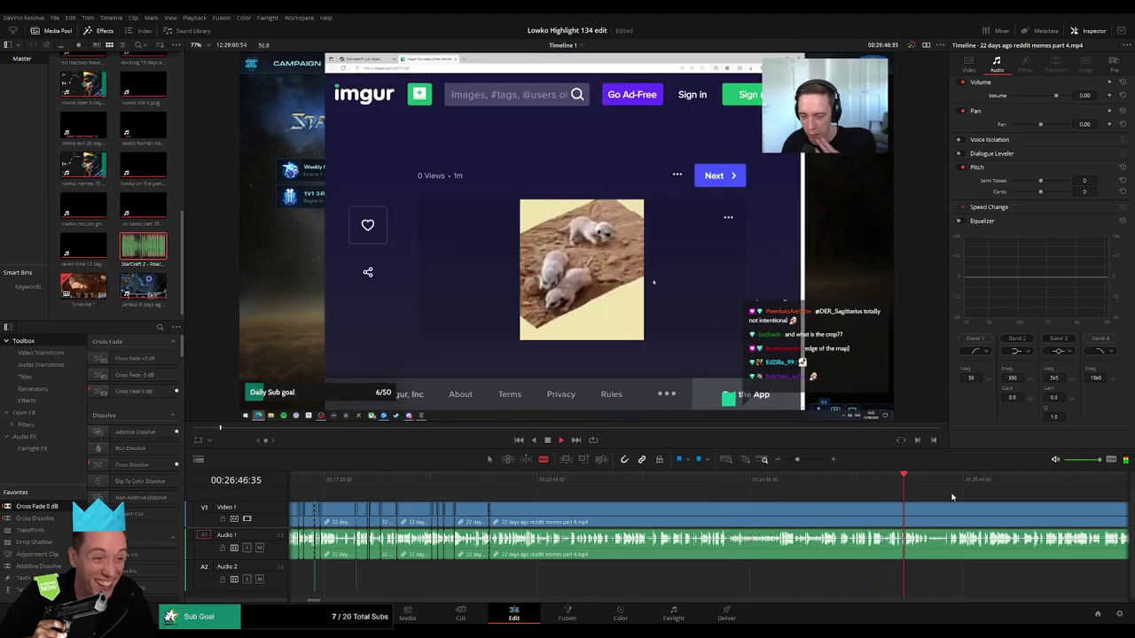
# - Skim the footage from about 00:26:51 to 00:30:20, through the Baldur's Gate 3 in-game purchases clip and the Larian website
pyautogui.moveTo(1023, 499); pyautogui.dragTo(711, 487)
pyautogui.click(574, 482)
pyautogui.click(602, 483)
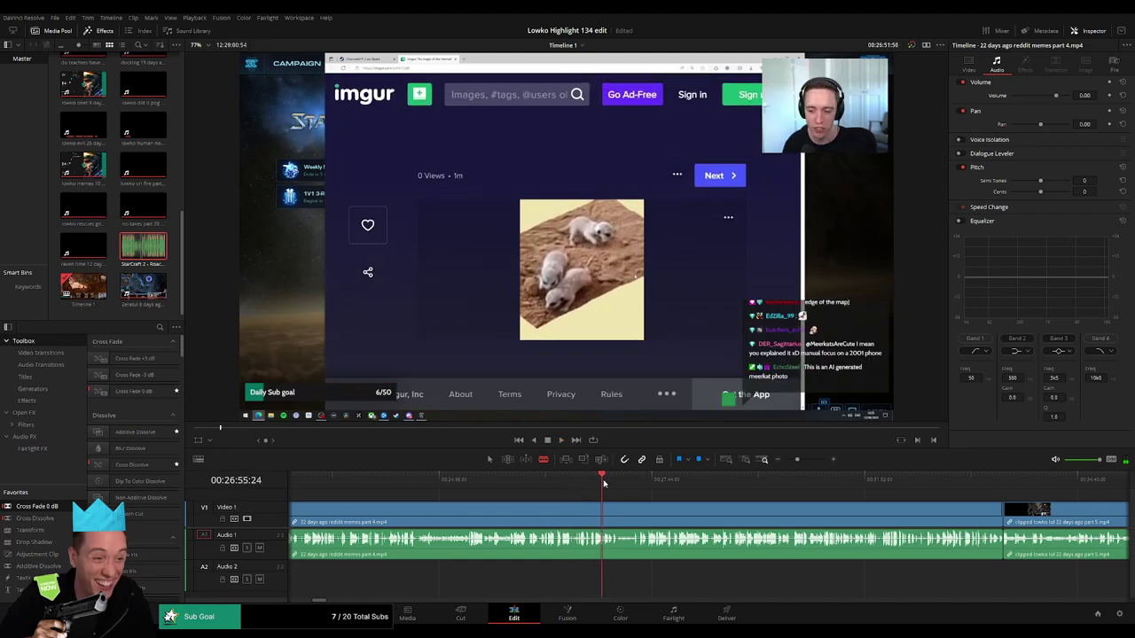
pyautogui.click(614, 483)
pyautogui.click(636, 485)
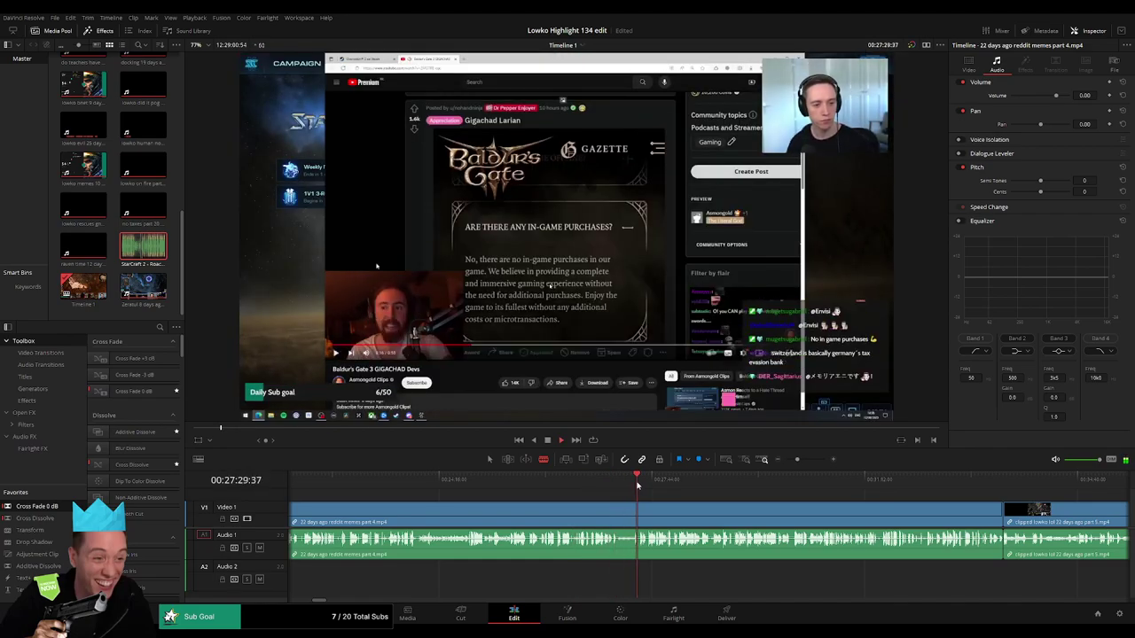
pyautogui.click(684, 483)
pyautogui.click(813, 484)
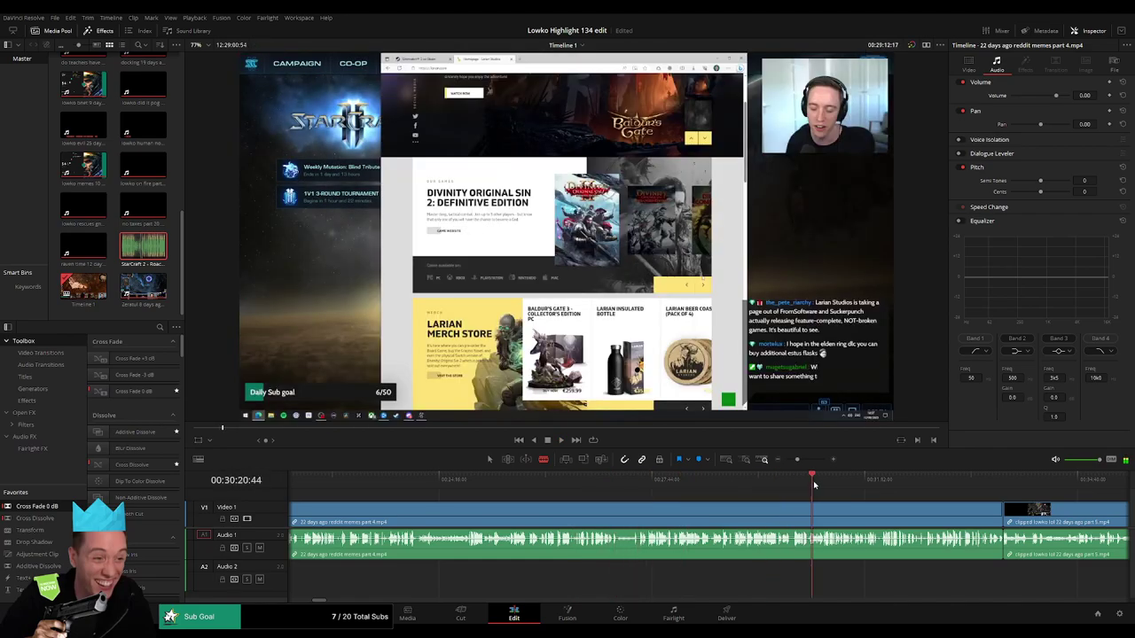
# - Check back and forth through the footage up to about 00:31:31 for the next moment worth keeping
pyautogui.click(760, 481)
pyautogui.click(723, 479)
pyautogui.moveTo(723, 479); pyautogui.dragTo(890, 480)
pyautogui.click(872, 480)
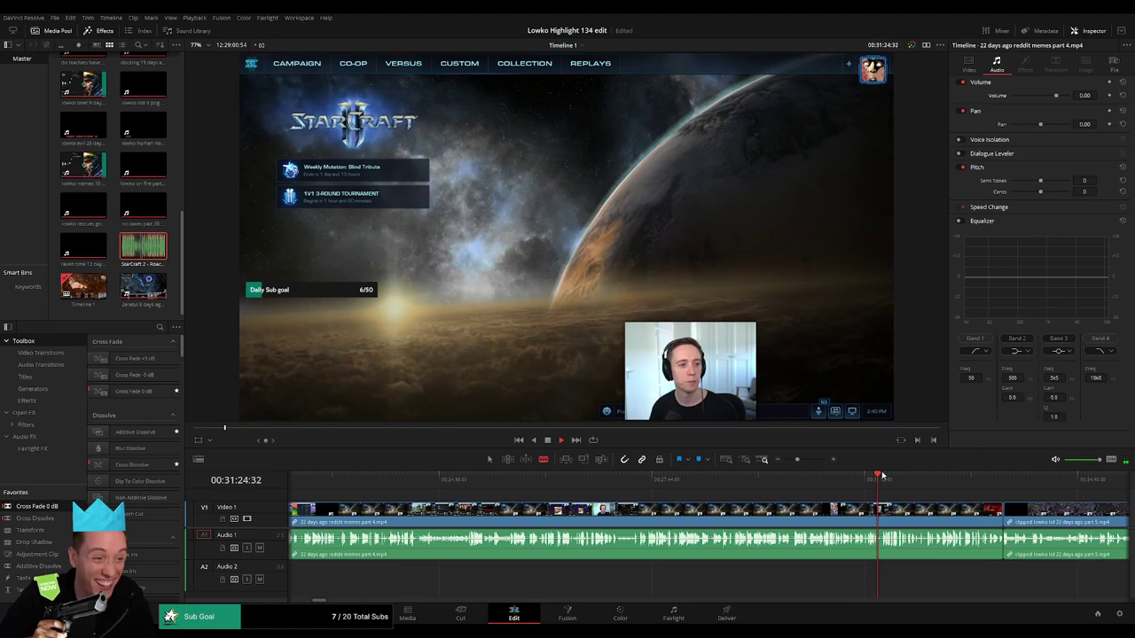
pyautogui.moveTo(880, 476); pyautogui.dragTo(883, 478)
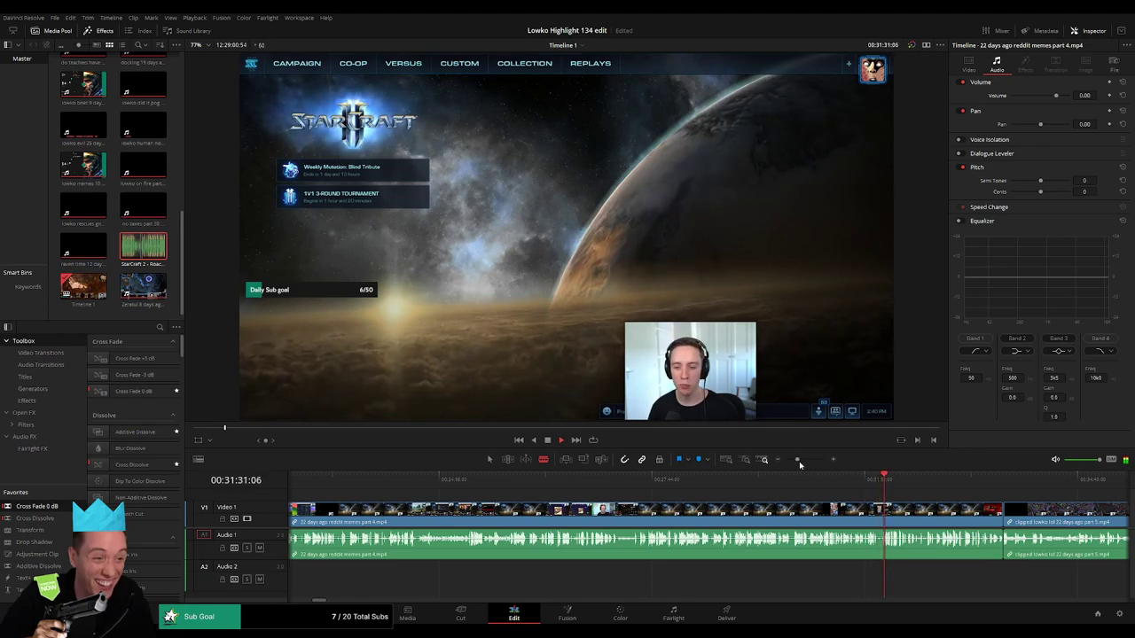
pyautogui.moveTo(799, 465); pyautogui.dragTo(806, 461)
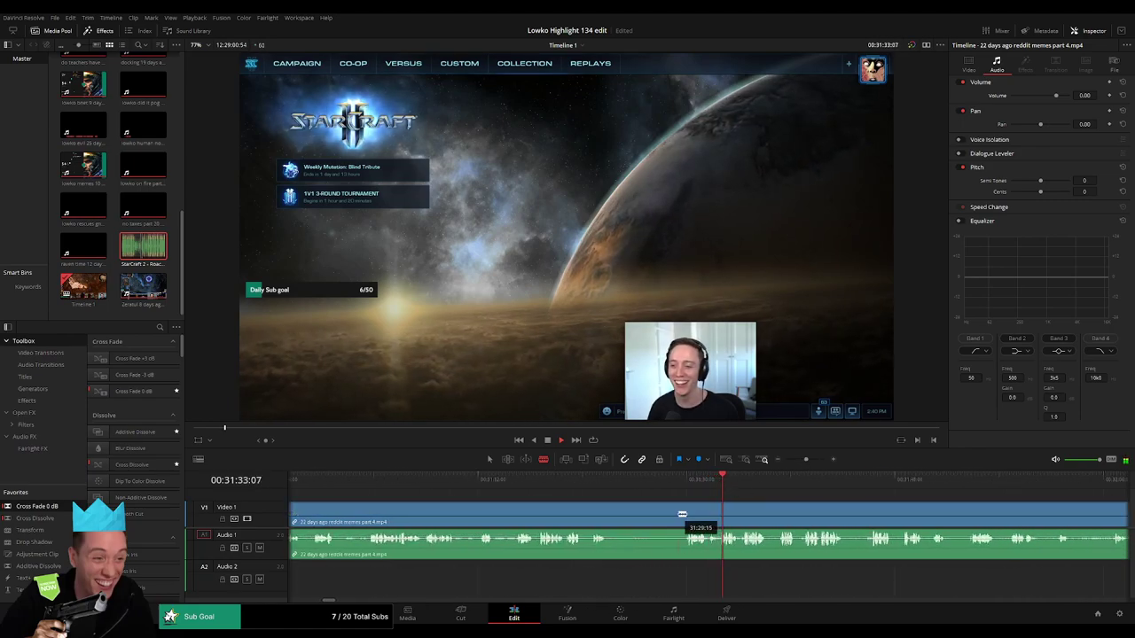
pyautogui.click(688, 514)
pyautogui.press('a')
pyautogui.click(649, 515)
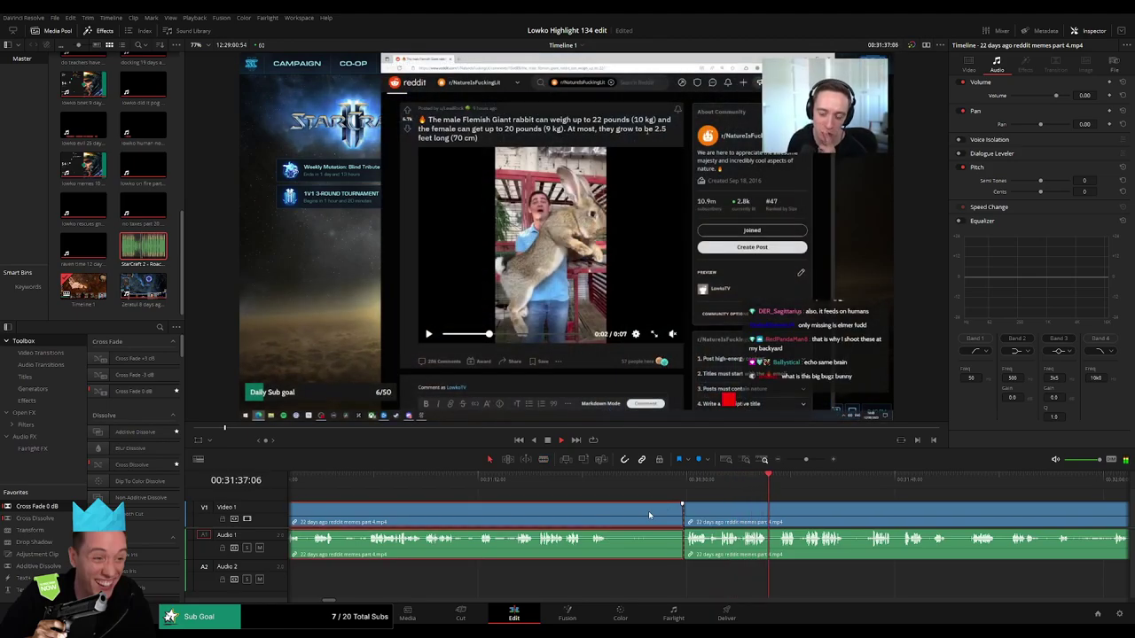
pyautogui.click(401, 487)
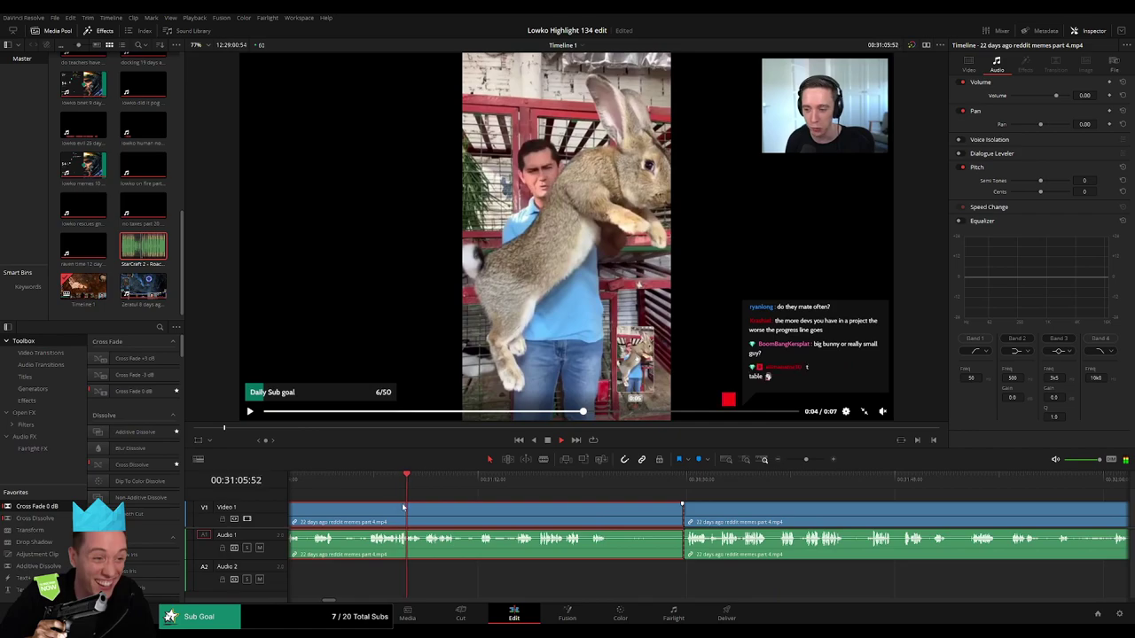
pyautogui.hotkey('ctrl', 'z')
# - Split the video and audio where the Flemish Giant rabbit reaction starts, about 00:30:32, and delete the footage between there and the 00:20:01 cut
pyautogui.hscroll(-3, 532, 502)
pyautogui.click(427, 487)
pyautogui.hscroll(-4, 592, 511)
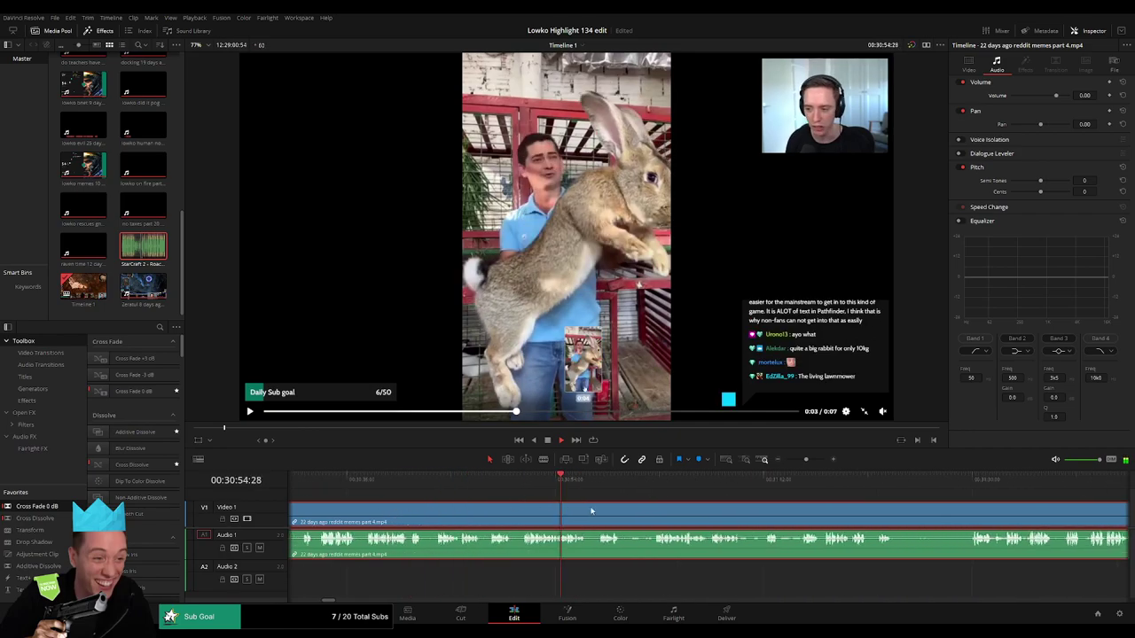
pyautogui.click(469, 486)
pyautogui.click(434, 490)
pyautogui.click(391, 487)
pyautogui.hscroll(-4, 474, 503)
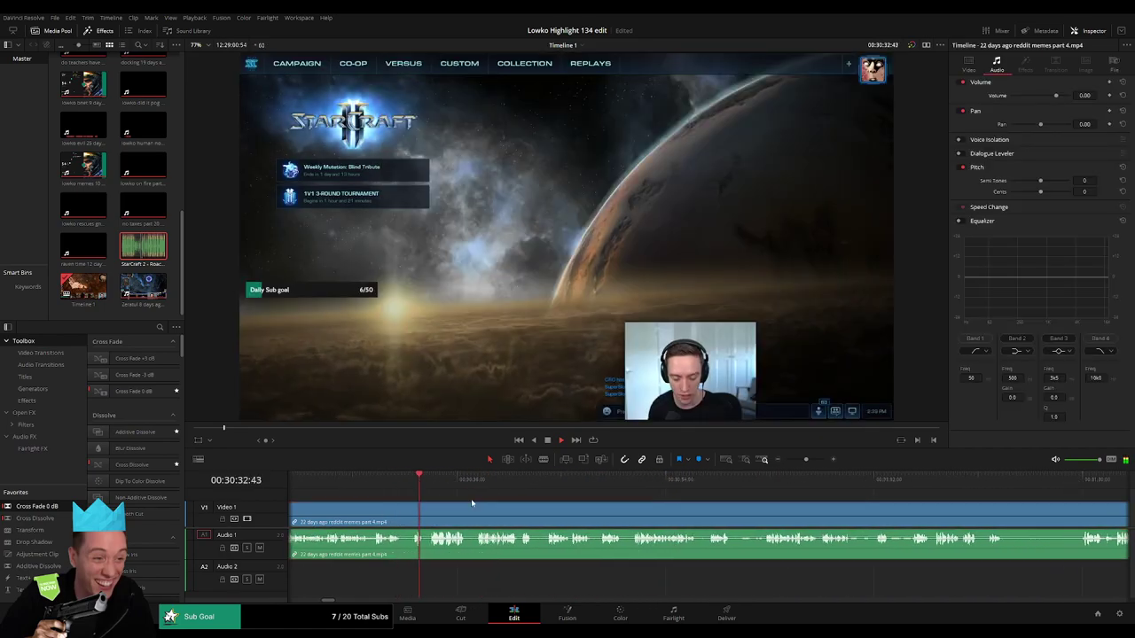
pyautogui.press('b')
pyautogui.click(474, 510)
pyautogui.press('a')
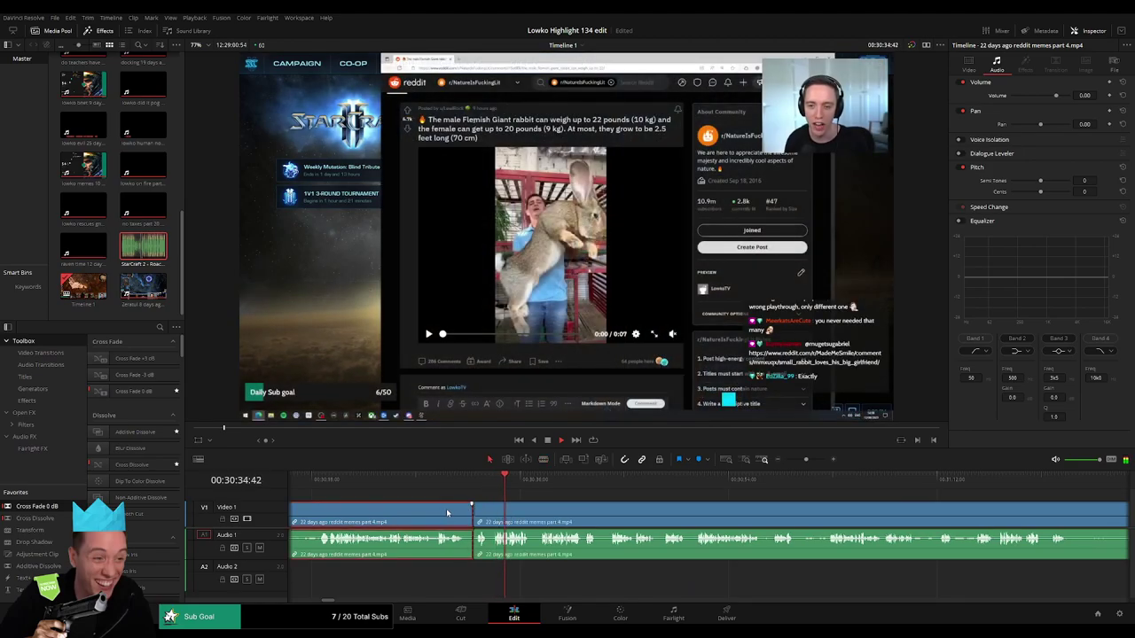
pyautogui.hotkey('ctrl', 'z')
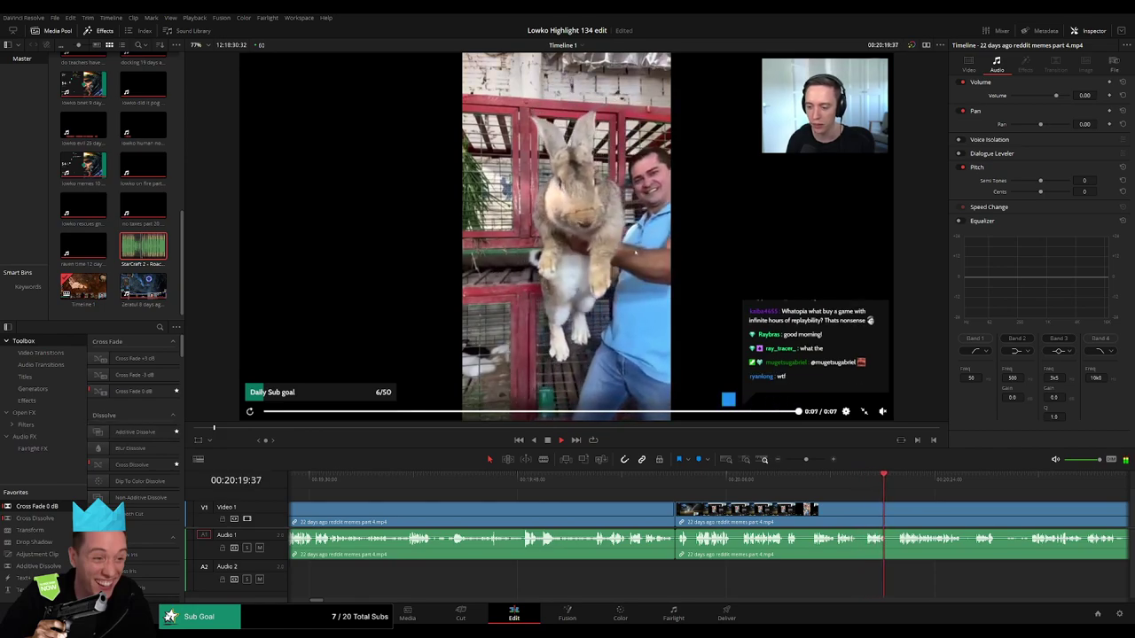
# - Cut out the pause in the rabbit reaction from about 00:20:29 to 00:20:32 and add an audio cross fade over the join
pyautogui.moveTo(942, 494); pyautogui.dragTo(580, 499)
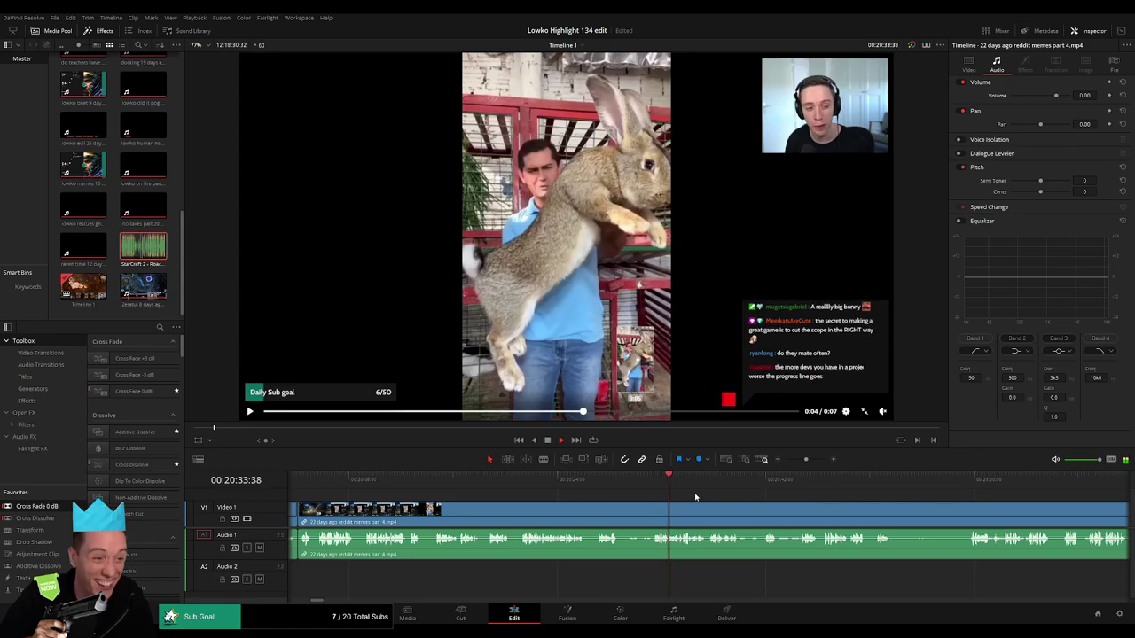
pyautogui.click(619, 513)
pyautogui.click(654, 514)
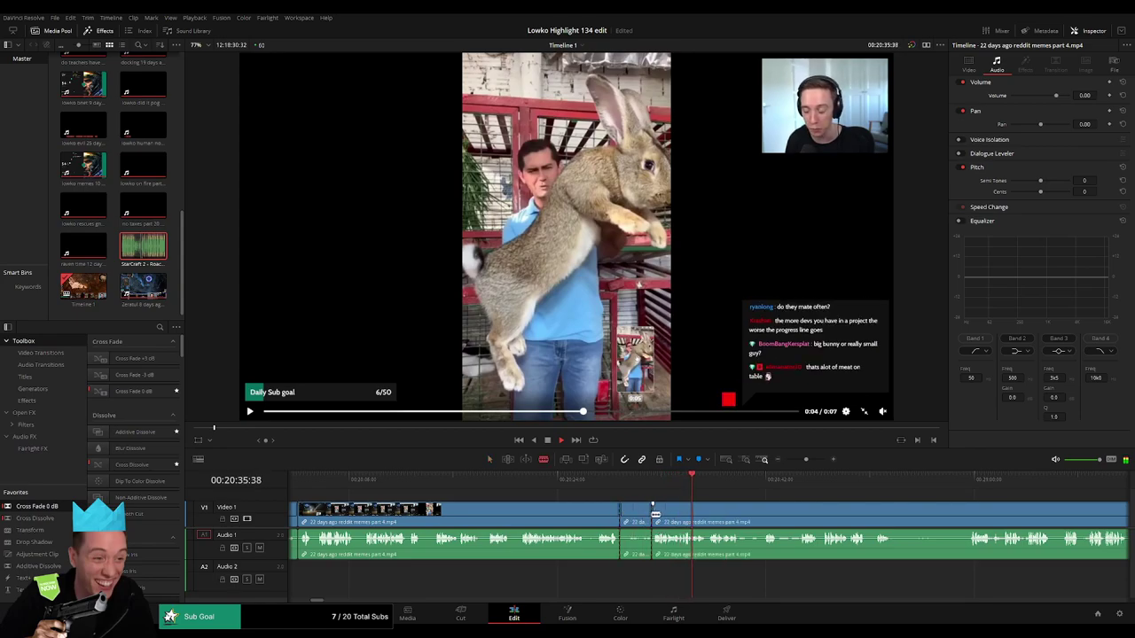
pyautogui.press('Delete')
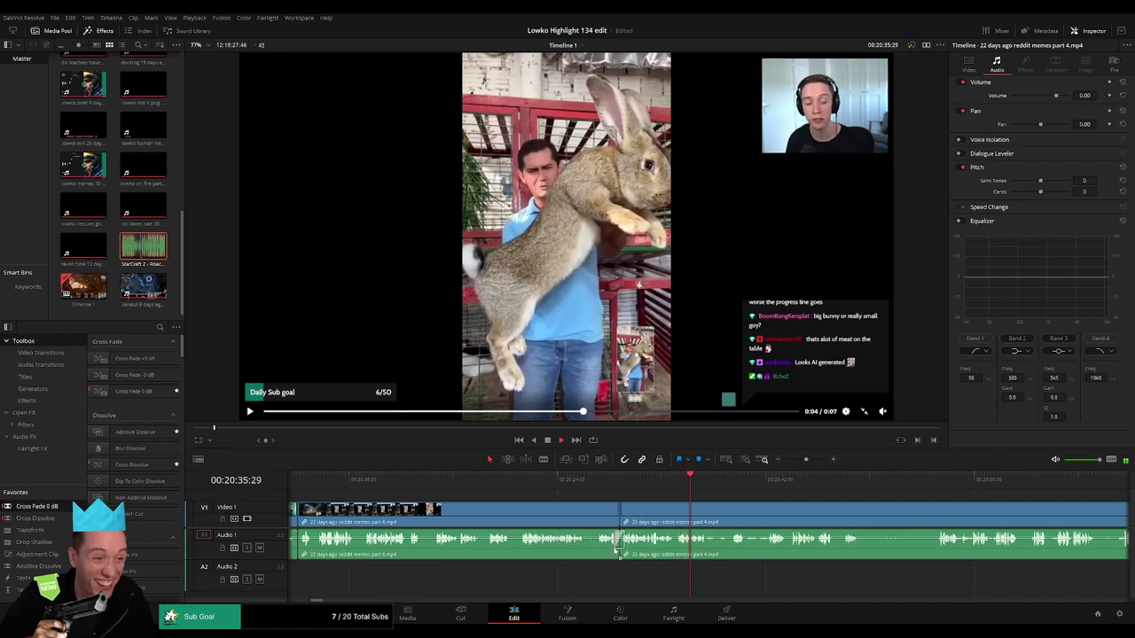
pyautogui.moveTo(614, 551); pyautogui.dragTo(616, 549)
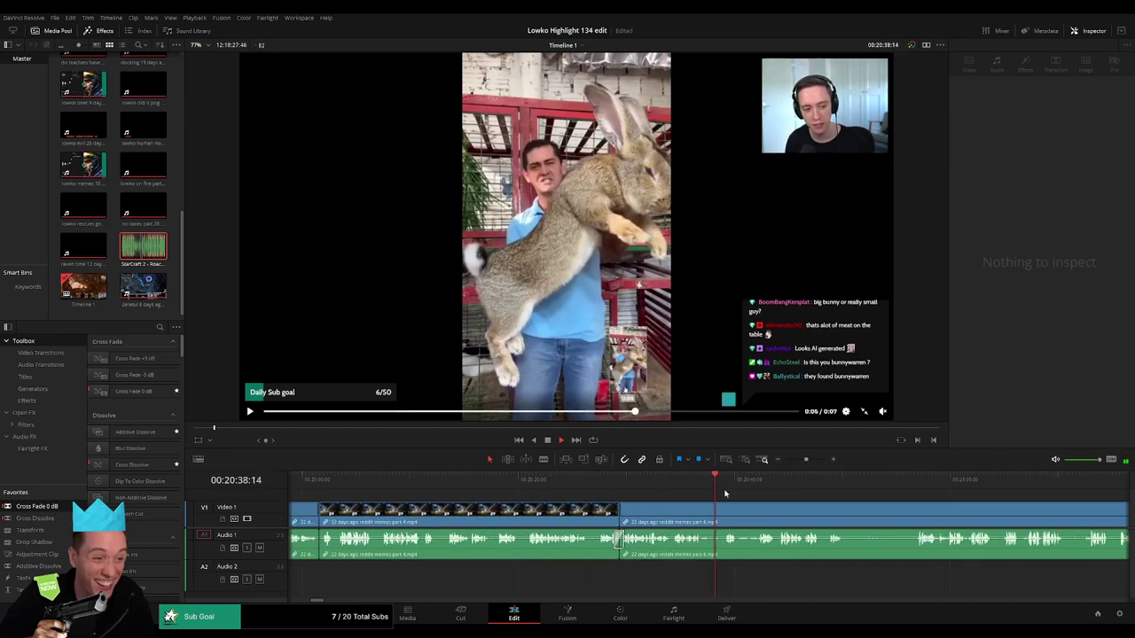
# - Remove the quiet stretch from about 00:20:37 to 00:20:39, closing the gap, and cross-fade the audio at the new cut
pyautogui.click(725, 486)
pyautogui.moveTo(752, 509); pyautogui.dragTo(558, 515)
pyautogui.press('b')
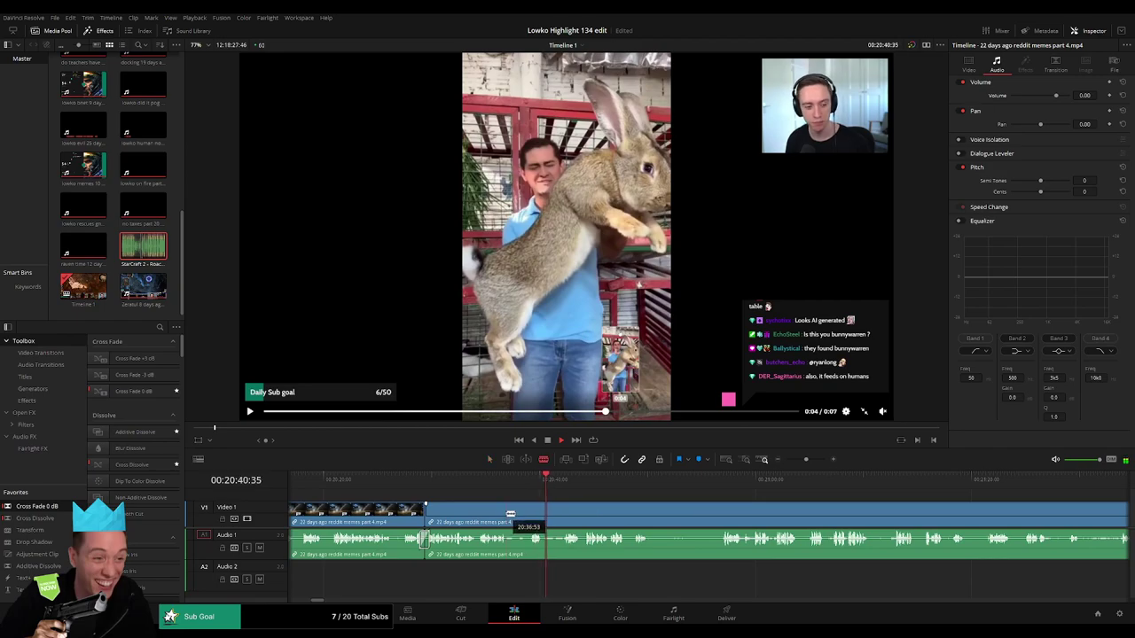
pyautogui.click(509, 511)
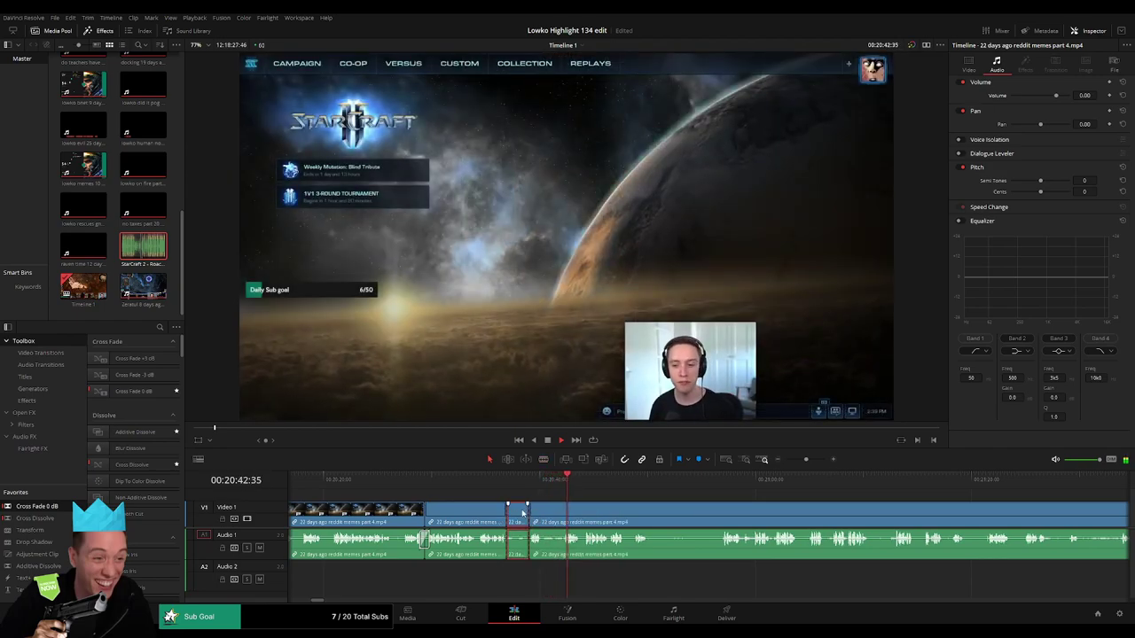
pyautogui.press('BackSpace')
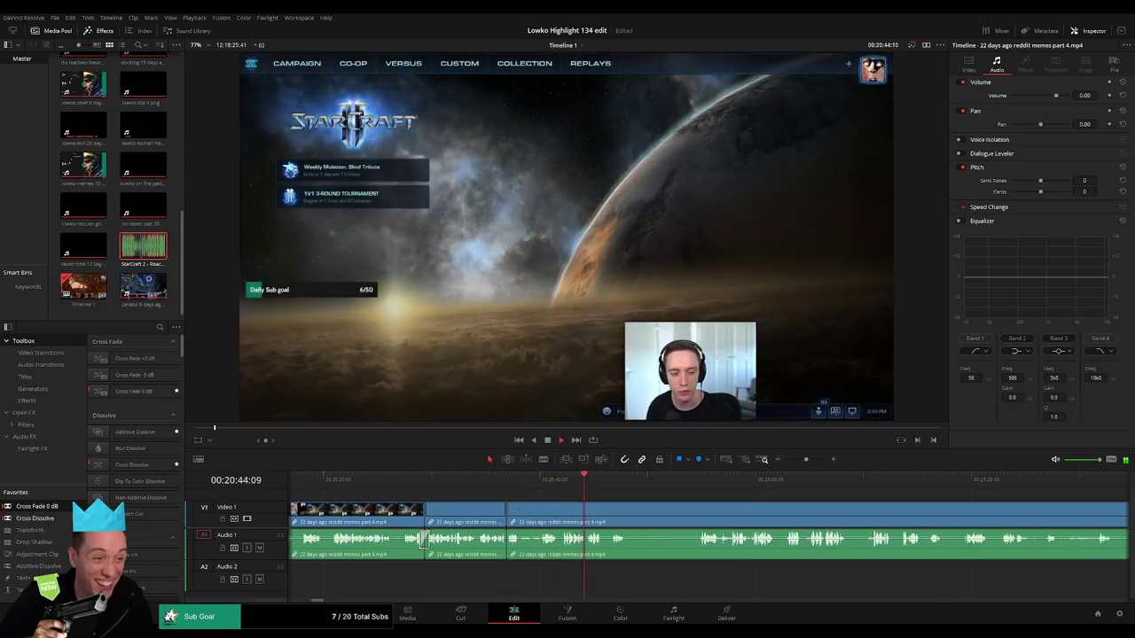
pyautogui.moveTo(515, 553); pyautogui.dragTo(511, 549)
# - Cut out the one-second pause at about 00:20:46 so the clips meet, and add an audio cross fade there
pyautogui.moveTo(647, 511); pyautogui.dragTo(541, 510)
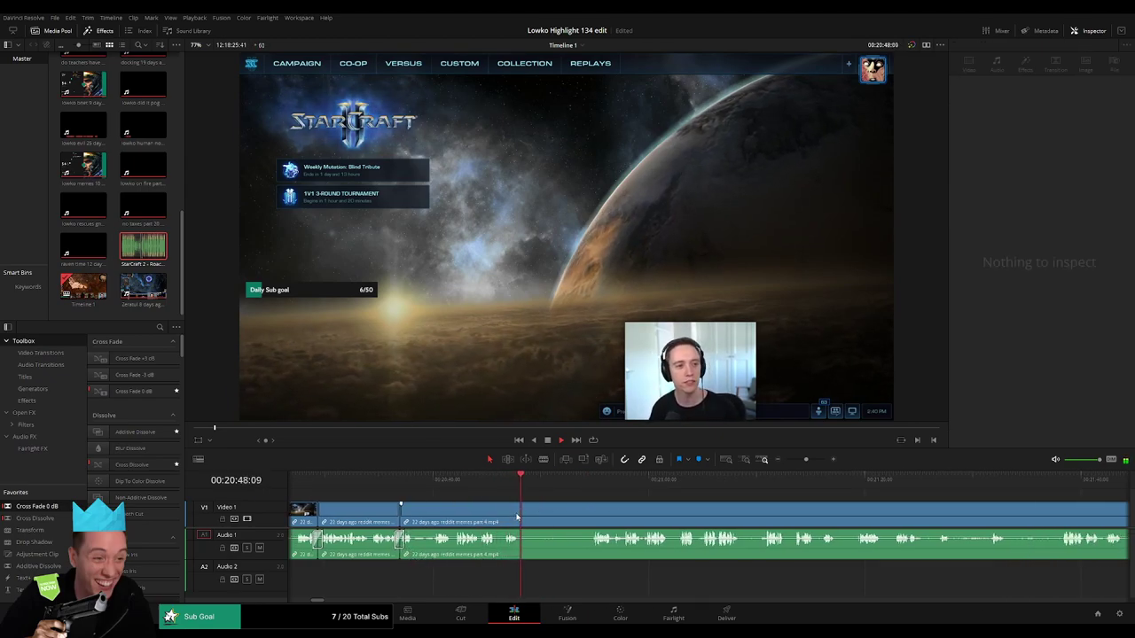
pyautogui.click(496, 515)
pyautogui.click(505, 516)
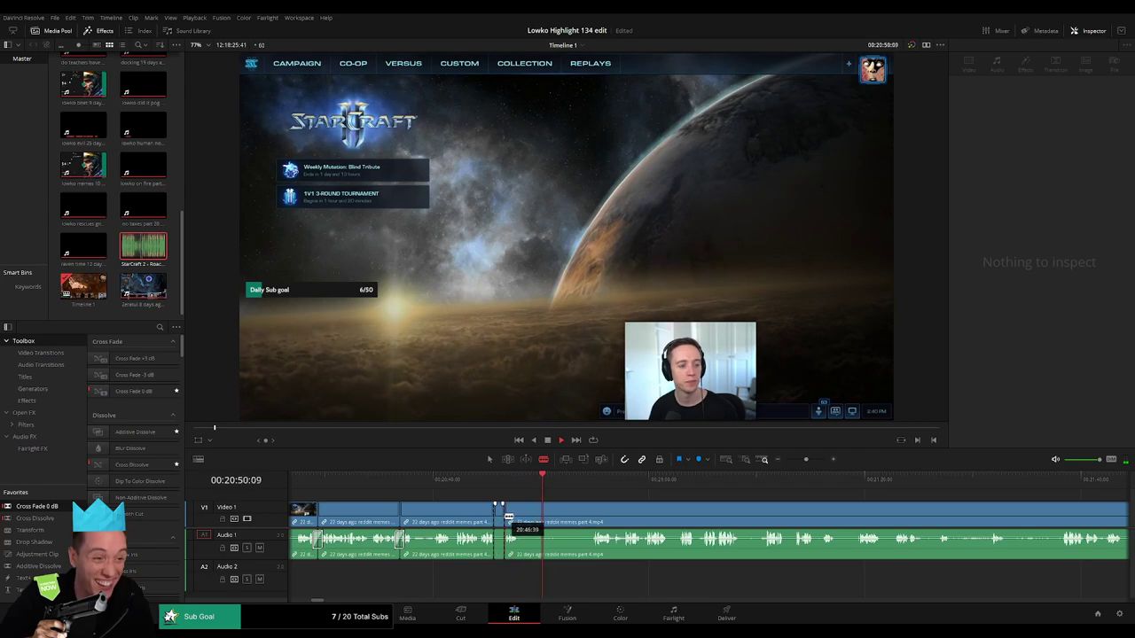
pyautogui.press('a')
pyautogui.click(501, 519)
pyautogui.press('BackSpace')
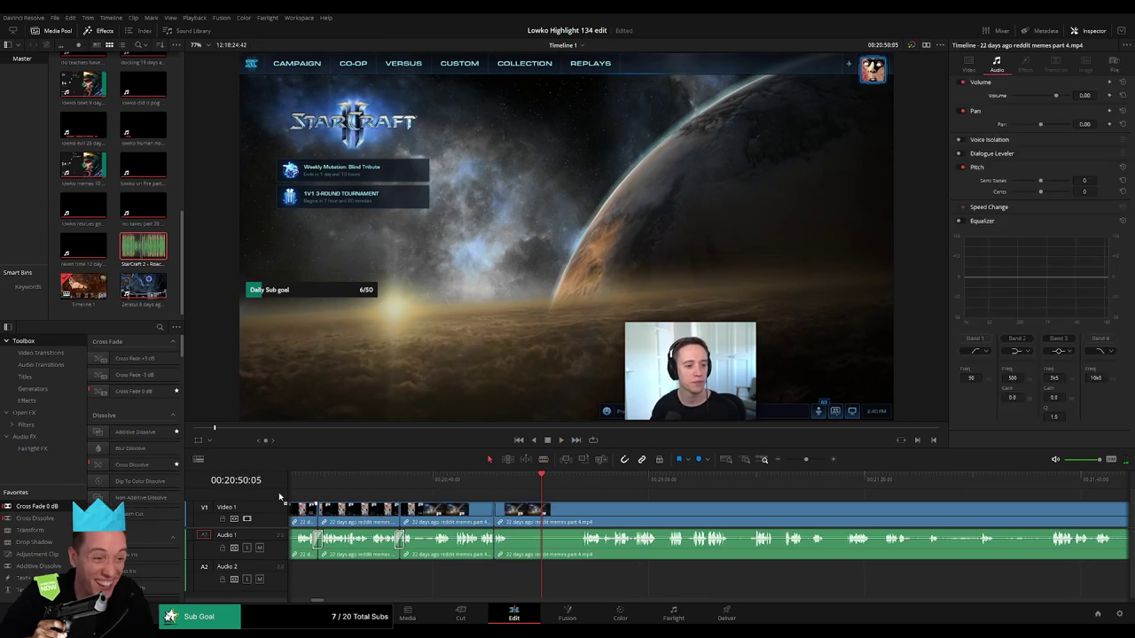
# - Remove the silence from about 00:20:47 to 00:20:53 with its gap, and cross-fade the audio at the join
pyautogui.press('b')
pyautogui.click(511, 526)
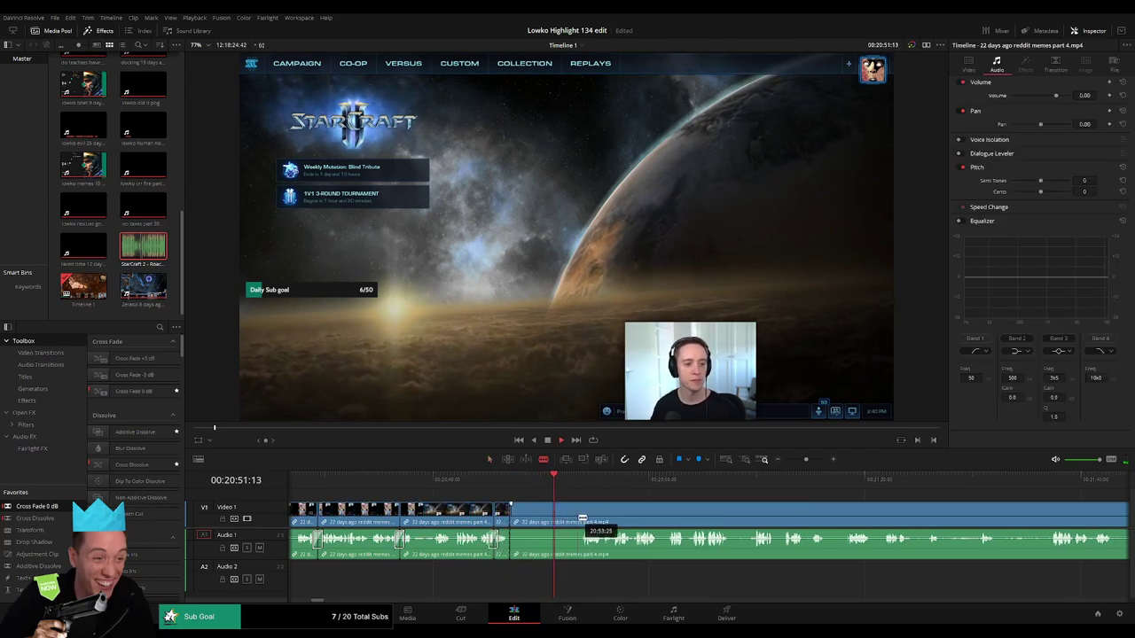
pyautogui.click(582, 519)
pyautogui.press('a')
pyautogui.click(565, 521)
pyautogui.press('BackSpace')
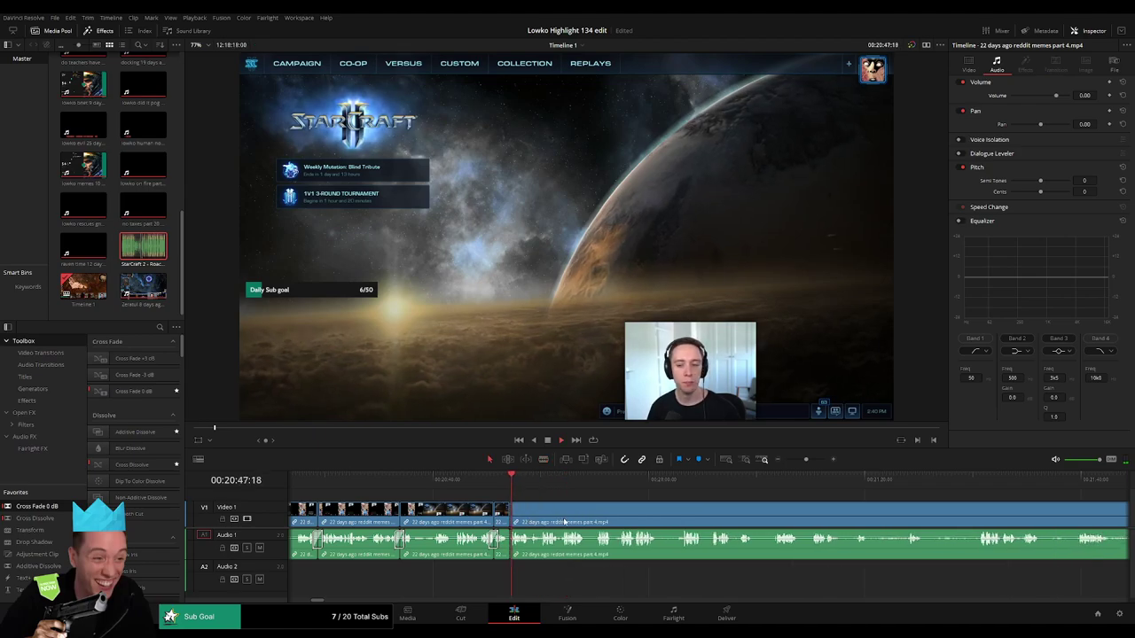
pyautogui.moveTo(521, 539); pyautogui.dragTo(514, 539)
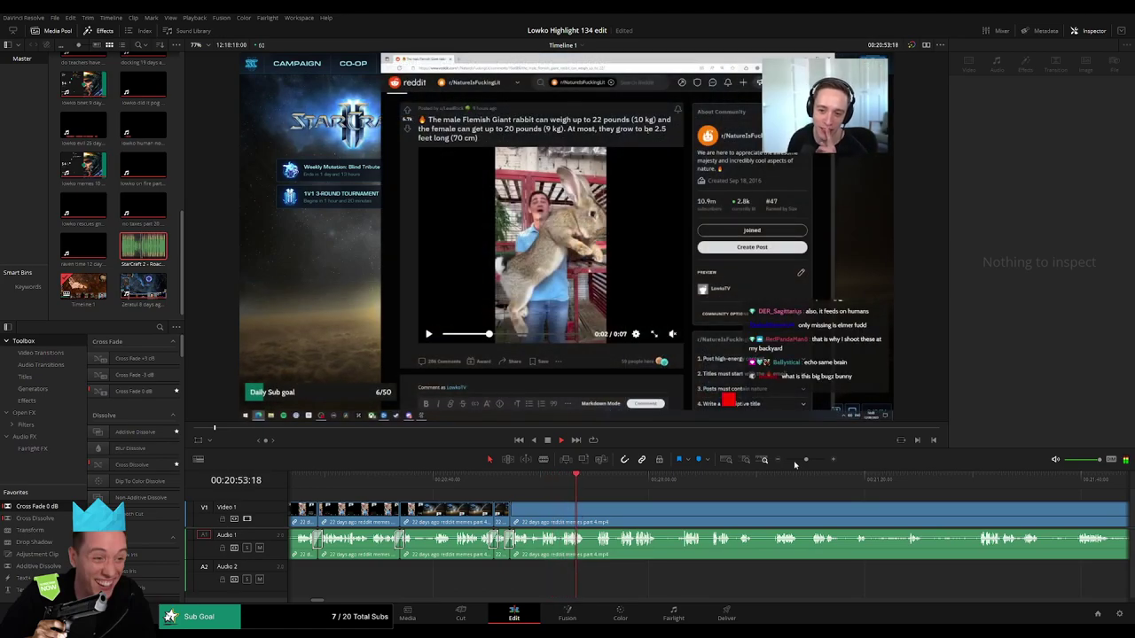
# - Cut out the pause from about 00:21:01 to 00:21:03 so the clips meet, and add an audio cross fade over the join
pyautogui.moveTo(806, 461); pyautogui.dragTo(811, 462)
pyautogui.moveTo(833, 512); pyautogui.dragTo(644, 509)
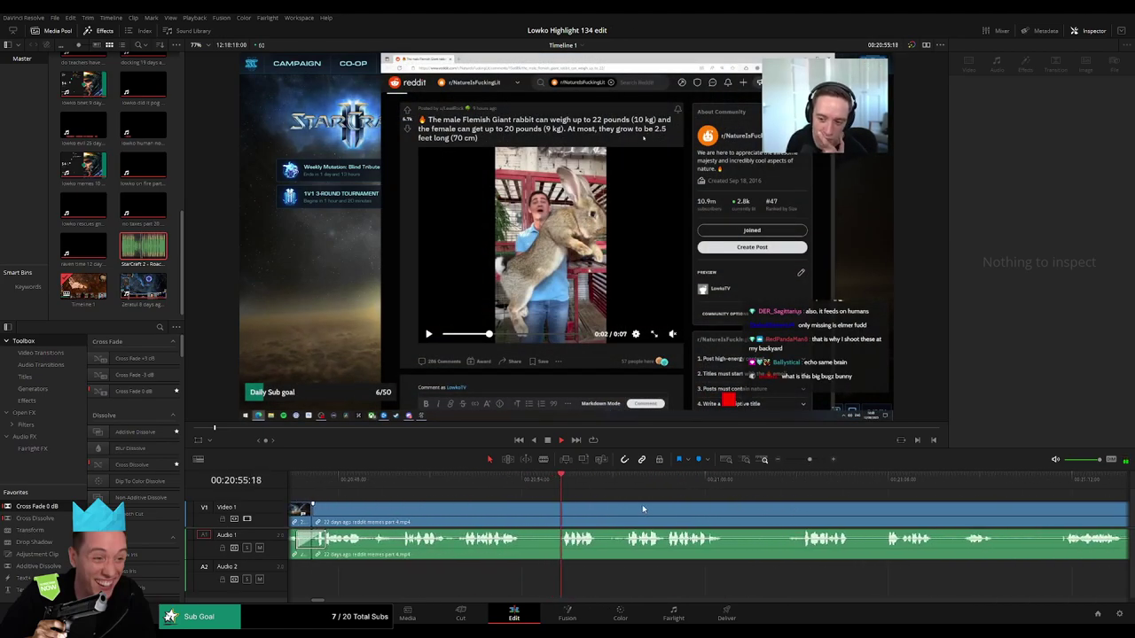
pyautogui.click(611, 512)
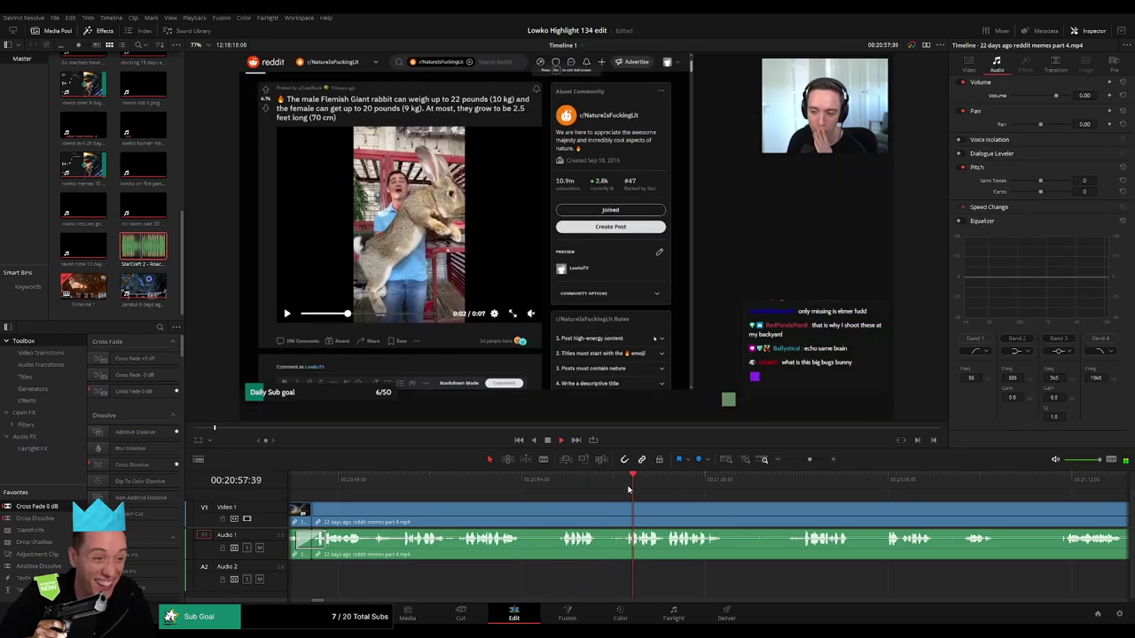
pyautogui.hscroll(5, 612, 514)
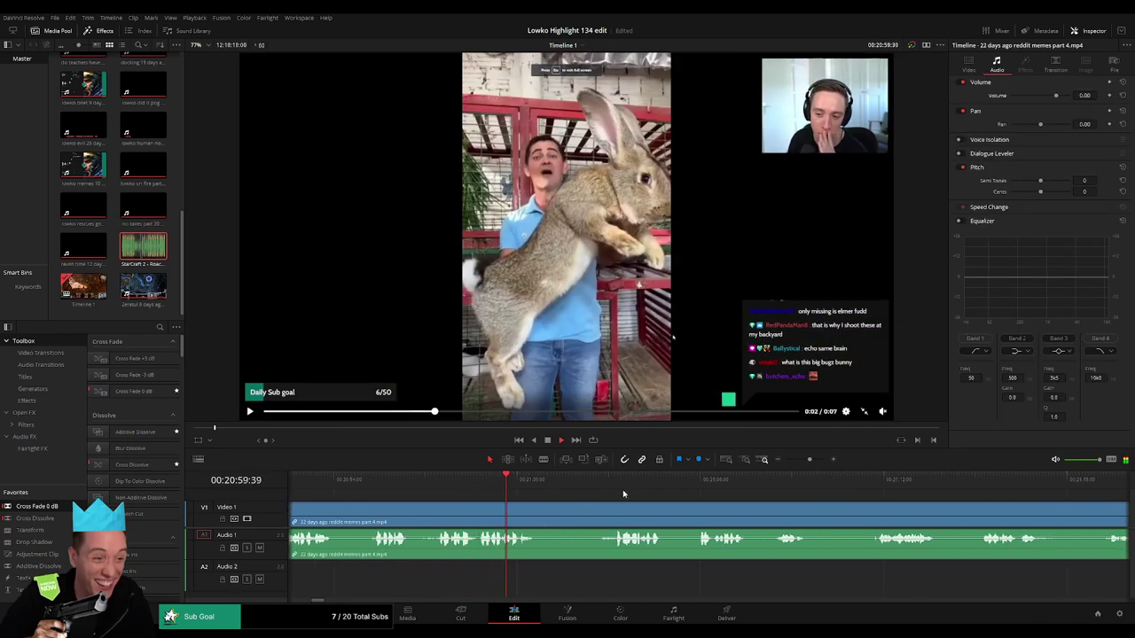
pyautogui.press('b')
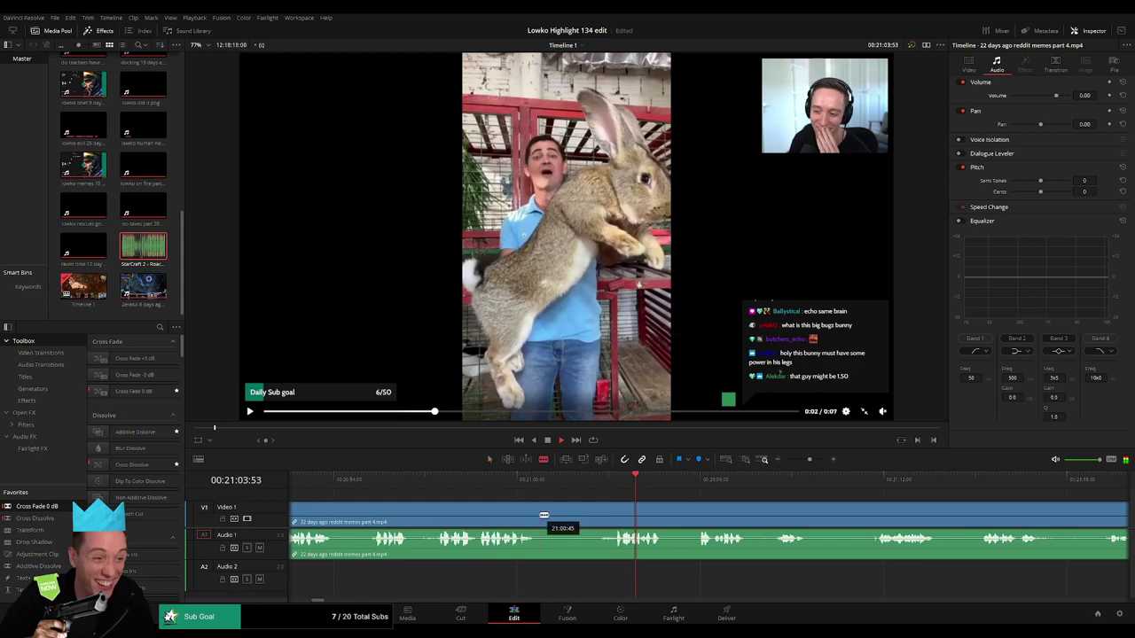
pyautogui.click(541, 514)
pyautogui.press('a')
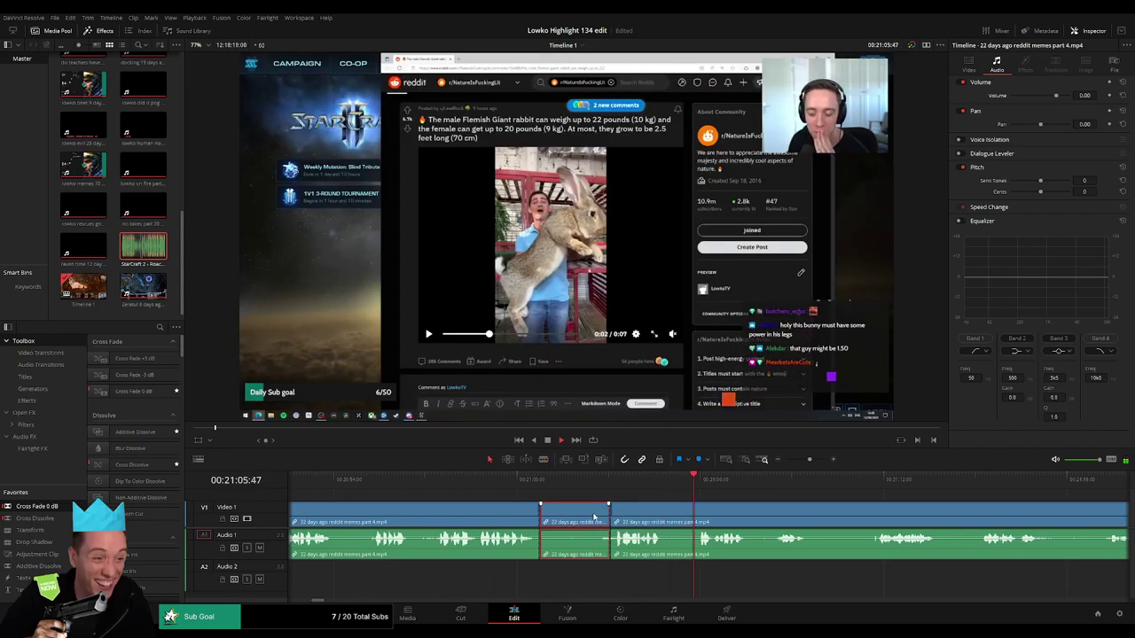
pyautogui.moveTo(535, 556); pyautogui.dragTo(536, 554)
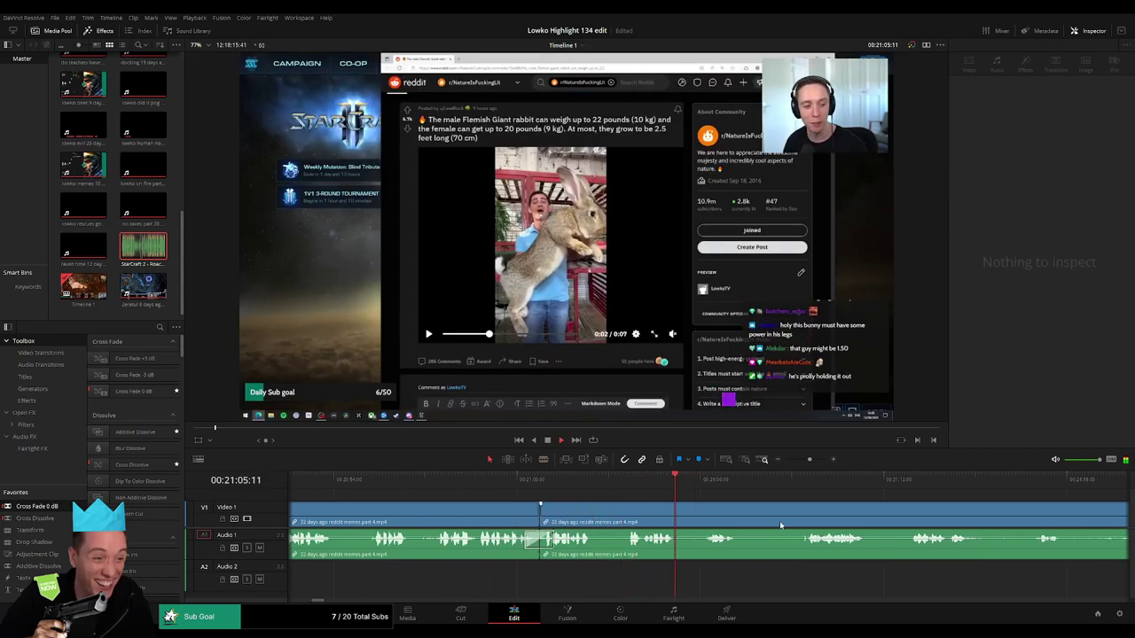
# - Remove the stretch from about 00:21:07 to 00:21:17 together with its gap, and cross-fade the audio at the new cut
pyautogui.moveTo(788, 529); pyautogui.dragTo(599, 517)
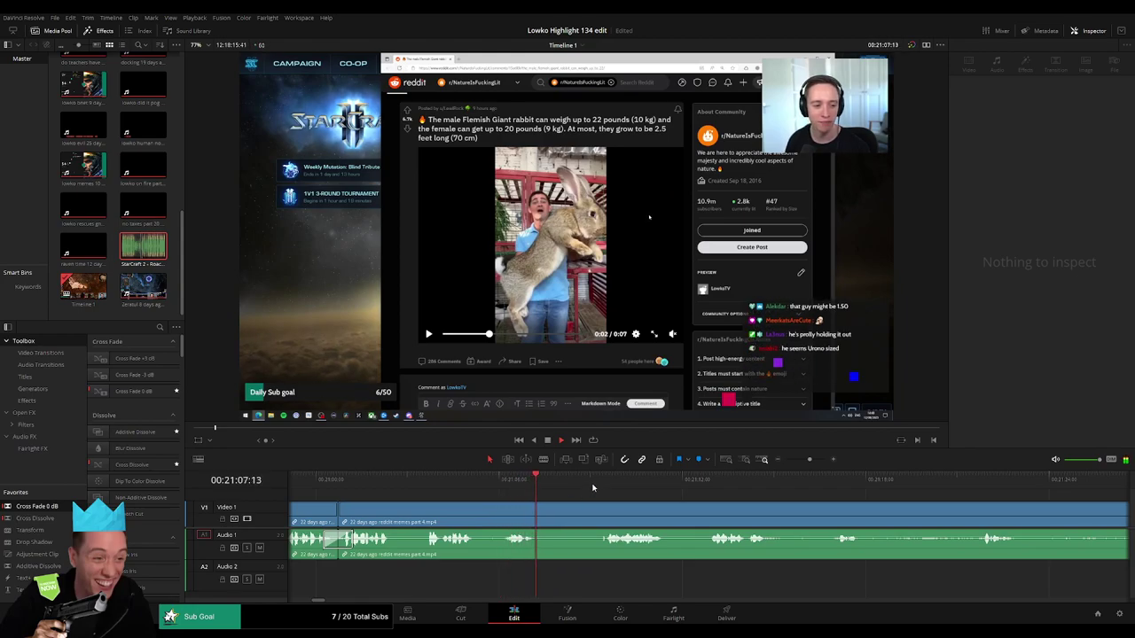
pyautogui.click(594, 483)
pyautogui.press('b')
pyautogui.click(537, 513)
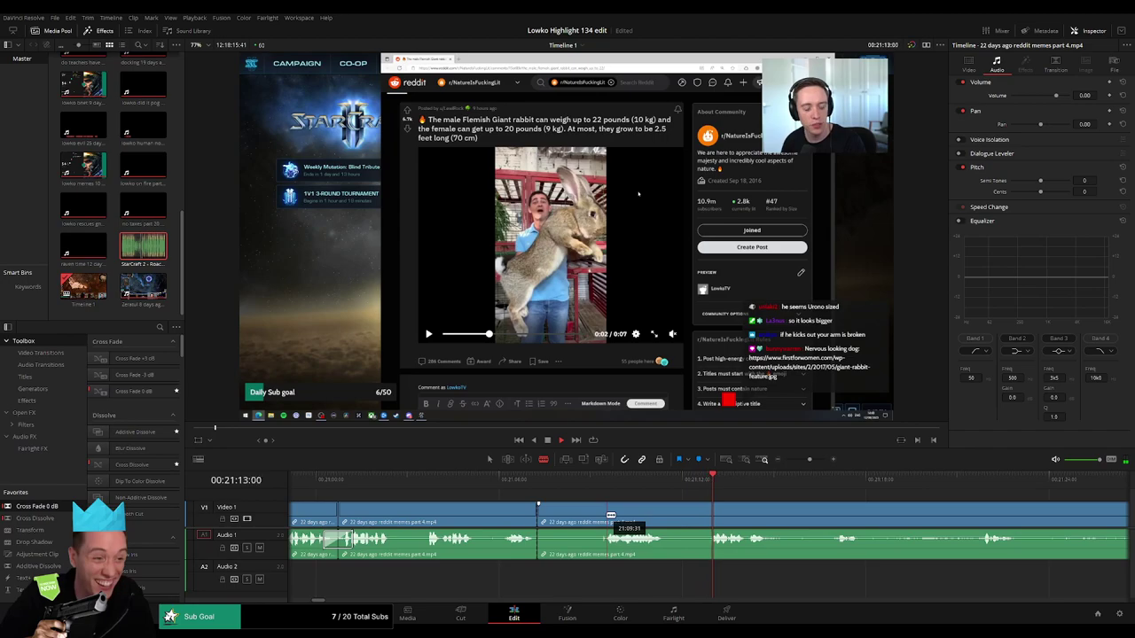
pyautogui.click(841, 484)
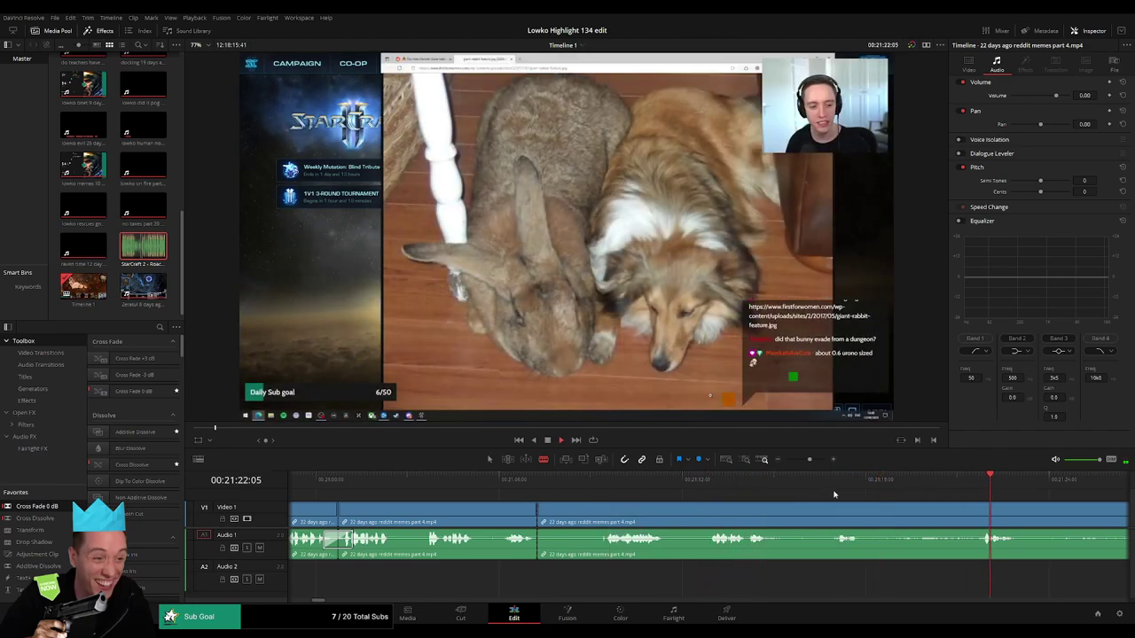
pyautogui.click(829, 522)
pyautogui.press('a')
pyautogui.click(741, 519)
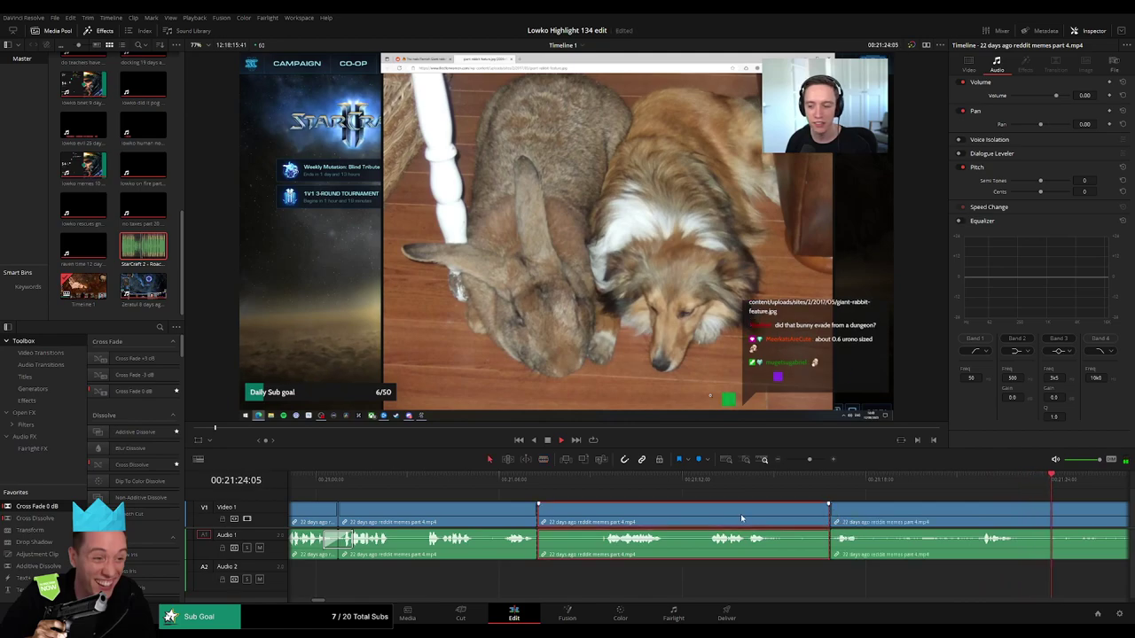
pyautogui.press('BackSpace')
pyautogui.click(742, 519)
pyautogui.press('BackSpace')
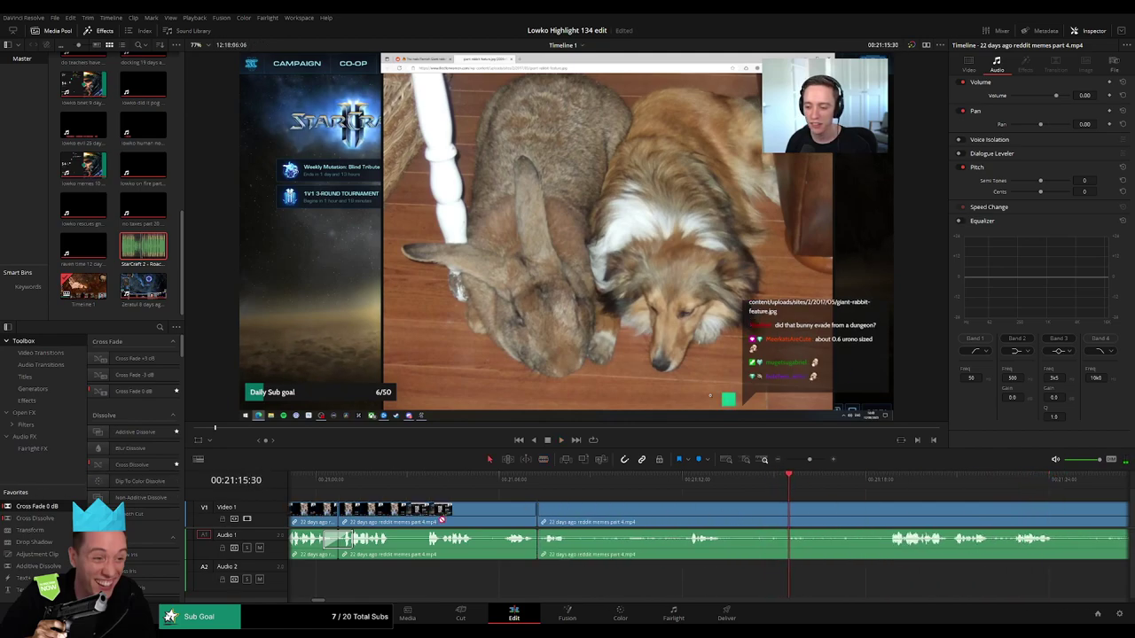
# - Cut out the quiet part from about 00:21:09 to 00:21:12, closing the gap, and add an audio cross fade there
pyautogui.press('b')
pyautogui.click(581, 512)
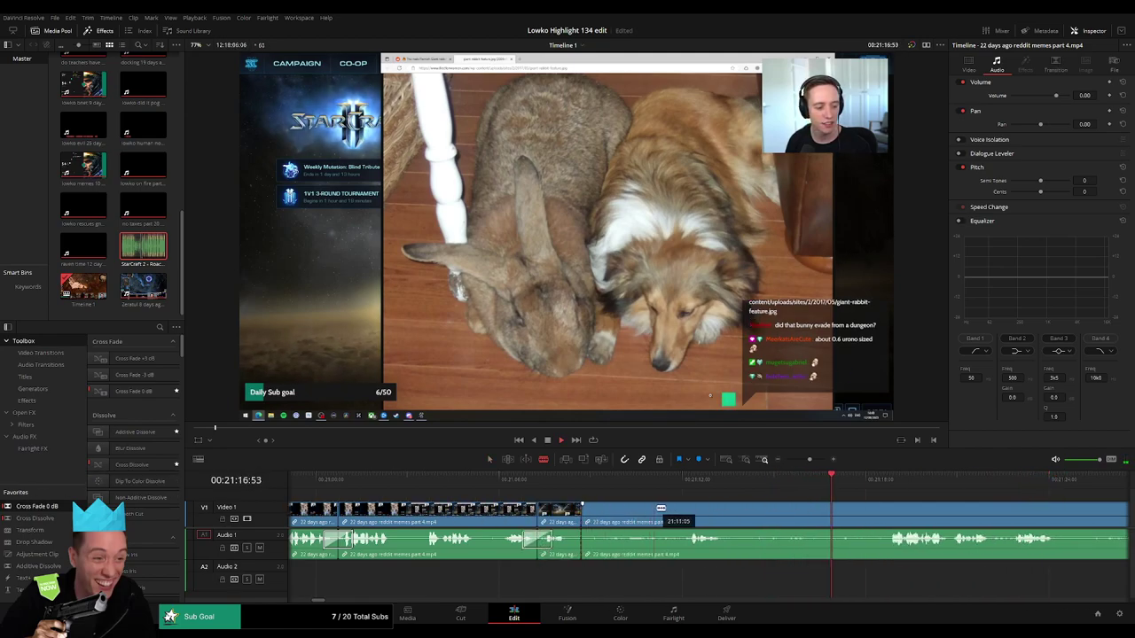
pyautogui.click(682, 510)
pyautogui.press('a')
pyautogui.click(638, 514)
pyautogui.press('BackSpace')
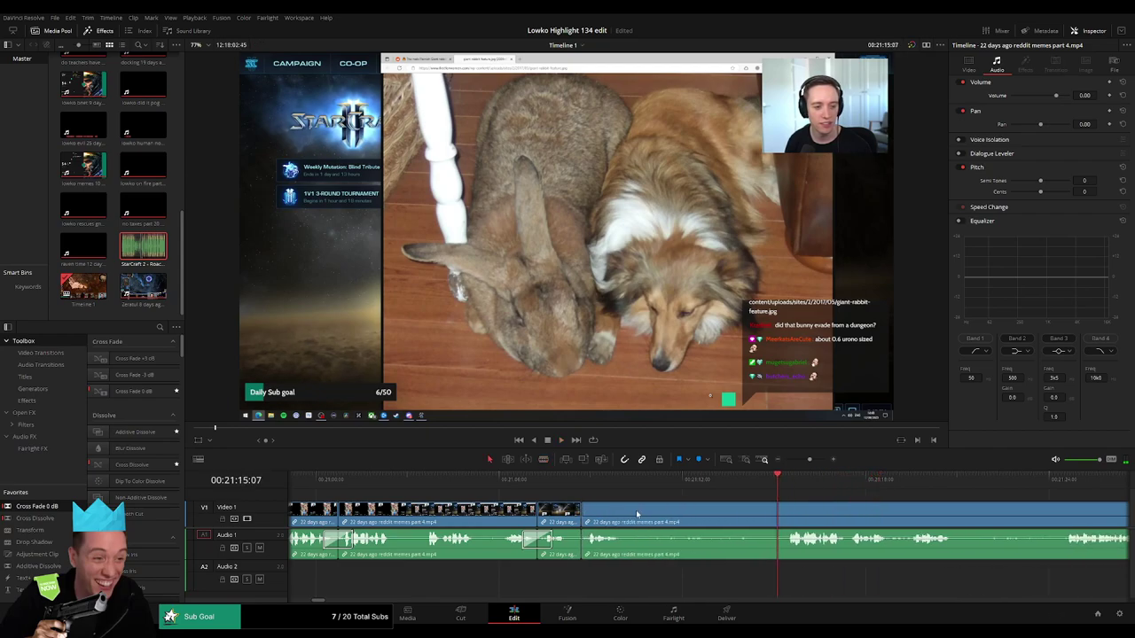
# - Remove the silence from about 00:21:10 to 00:21:15 with its gap, and apply Cross Fade 0 dB to the audio join
pyautogui.press('b')
pyautogui.click(626, 523)
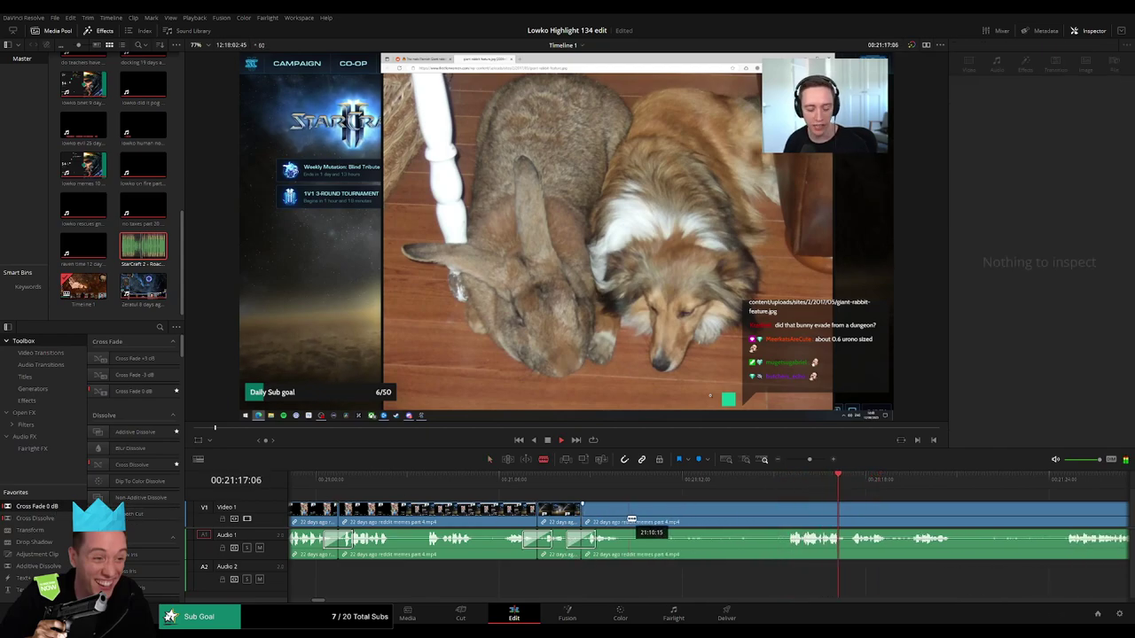
pyautogui.click(785, 523)
pyautogui.press('a')
pyautogui.click(725, 520)
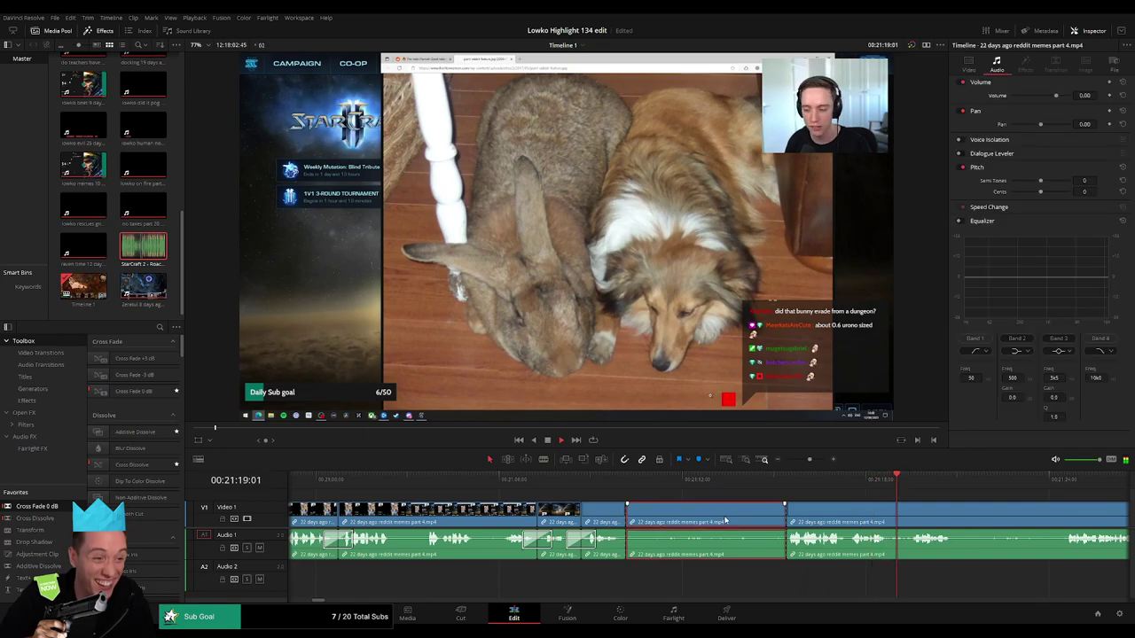
pyautogui.press('BackSpace')
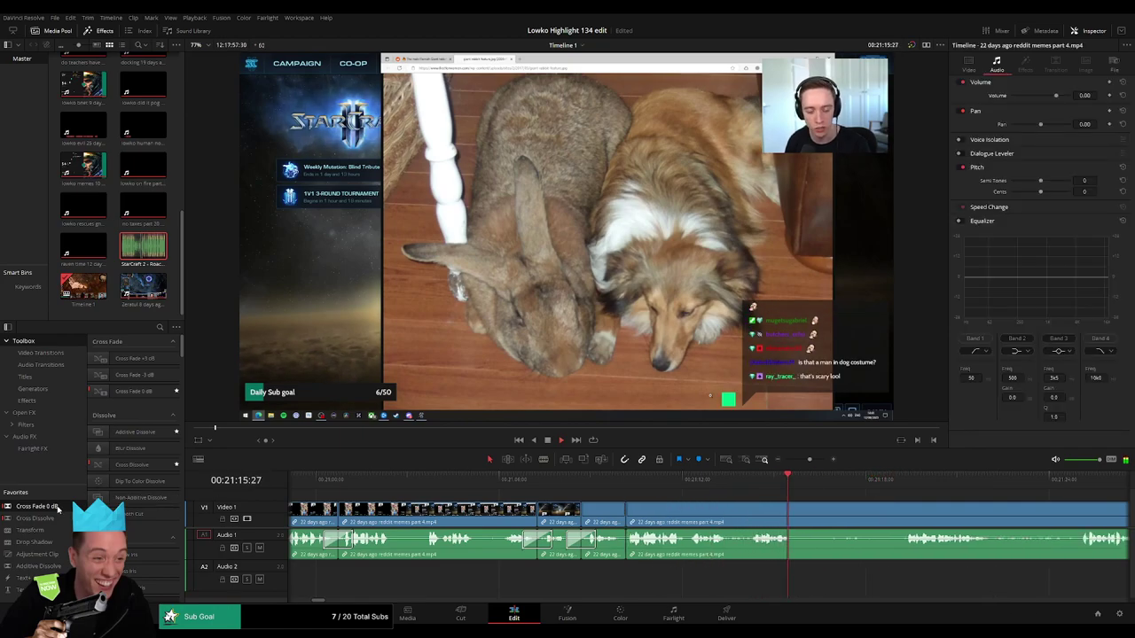
pyautogui.moveTo(58, 510); pyautogui.dragTo(657, 567)
# - Cut out the pause from about 00:21:15 to 00:21:19 so the clips meet, and cross-fade the audio at the join
pyautogui.press('space')
pyautogui.click(897, 487)
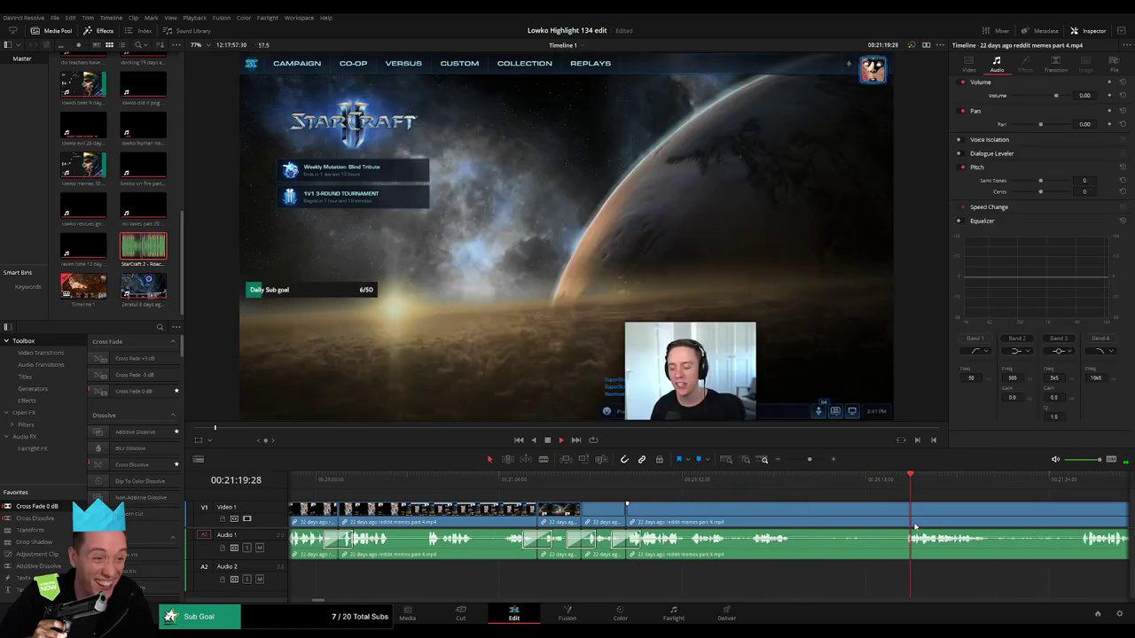
pyautogui.hscroll(3, 522, 522)
pyautogui.press('b')
pyautogui.click(518, 514)
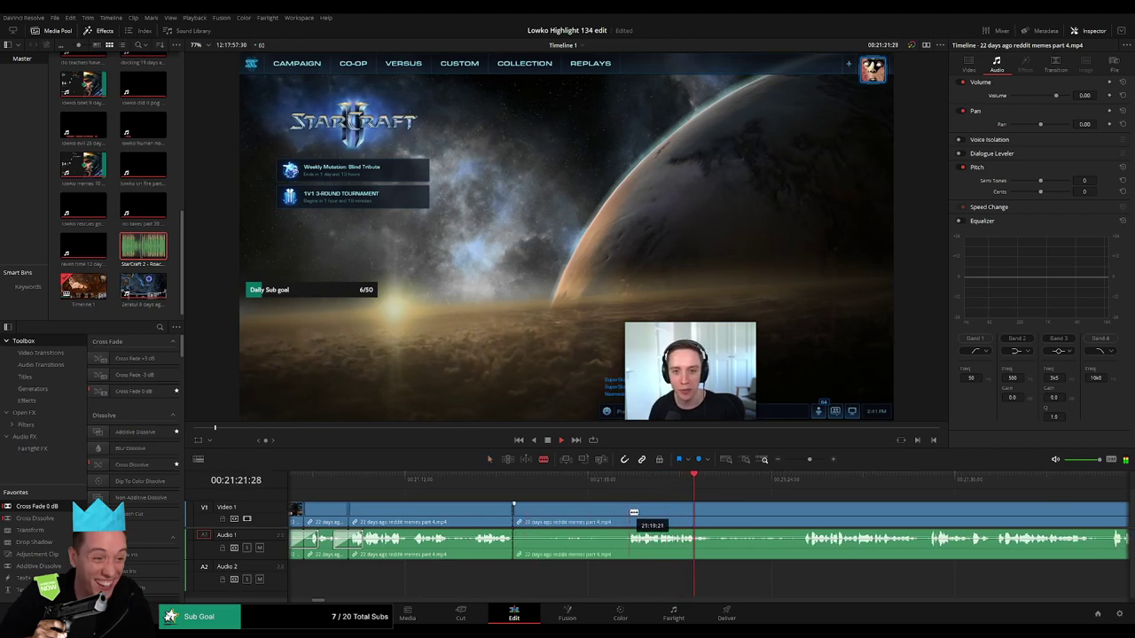
pyautogui.click(633, 514)
pyautogui.press('a')
pyautogui.click(586, 515)
pyautogui.press('Delete')
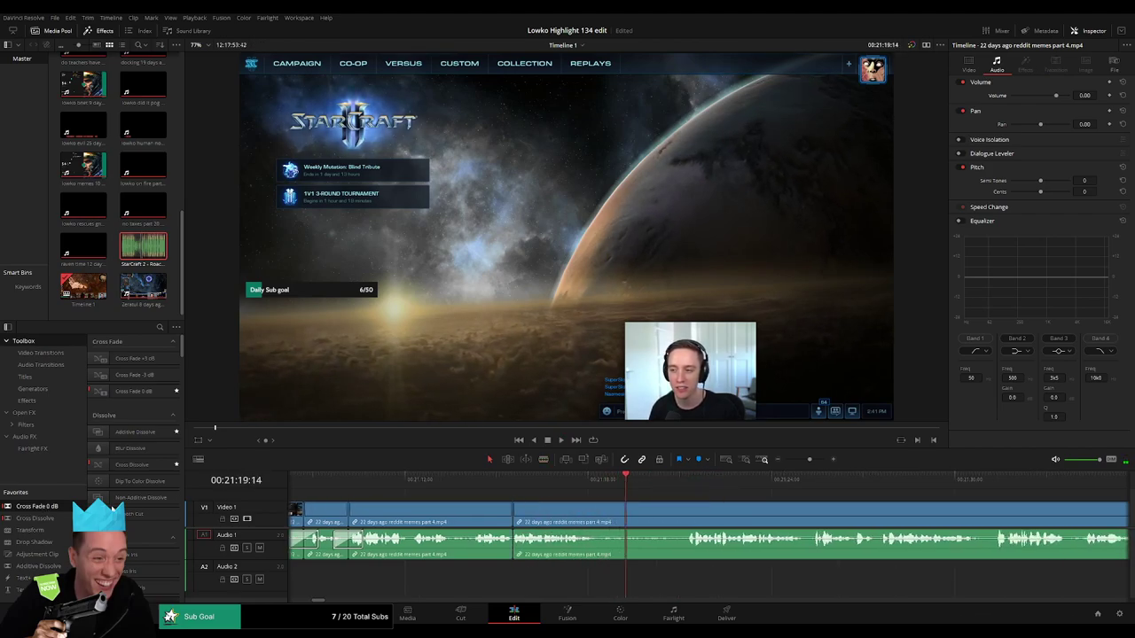
# - Remove the quiet stretch from about 00:21:18 to 00:21:21, closing the gap, and add an audio cross fade over the cut
pyautogui.press('b')
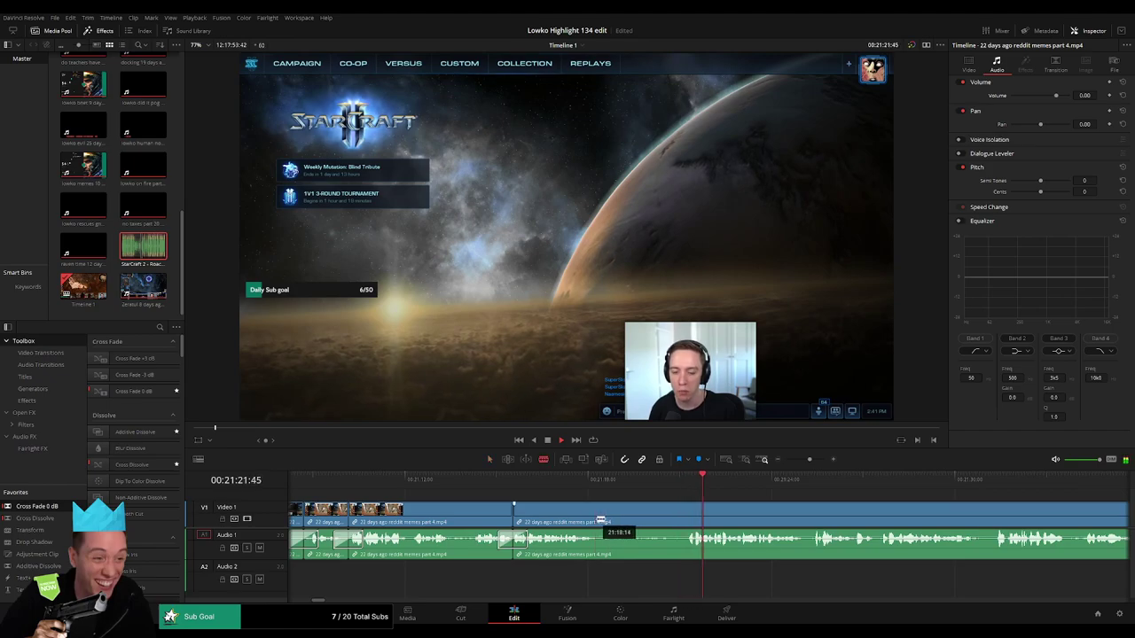
pyautogui.click(599, 523)
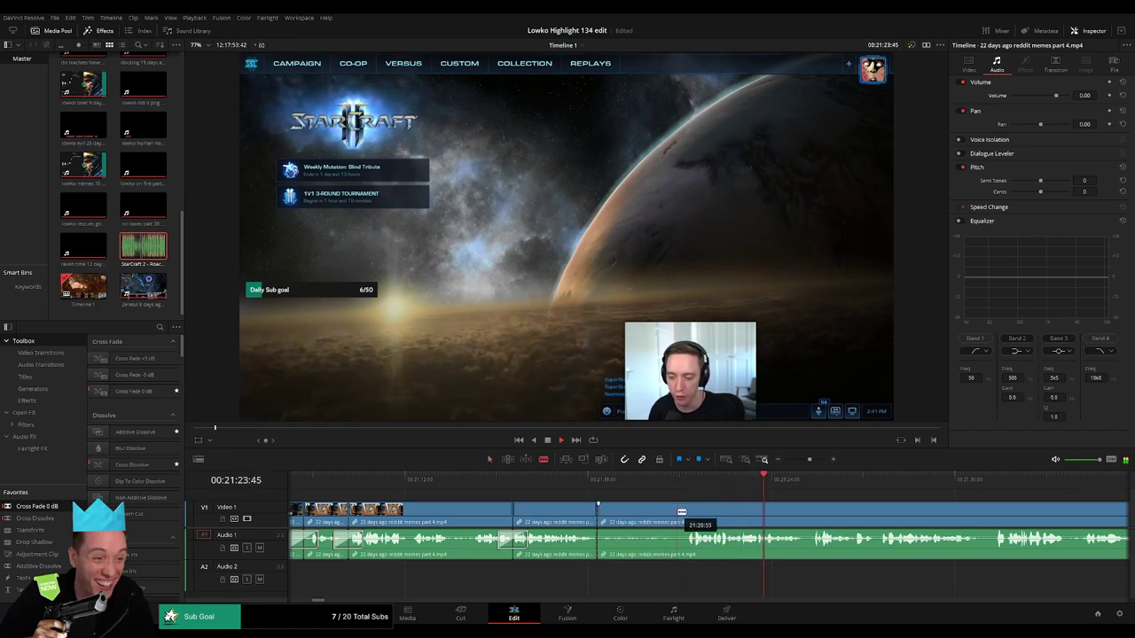
pyautogui.click(684, 514)
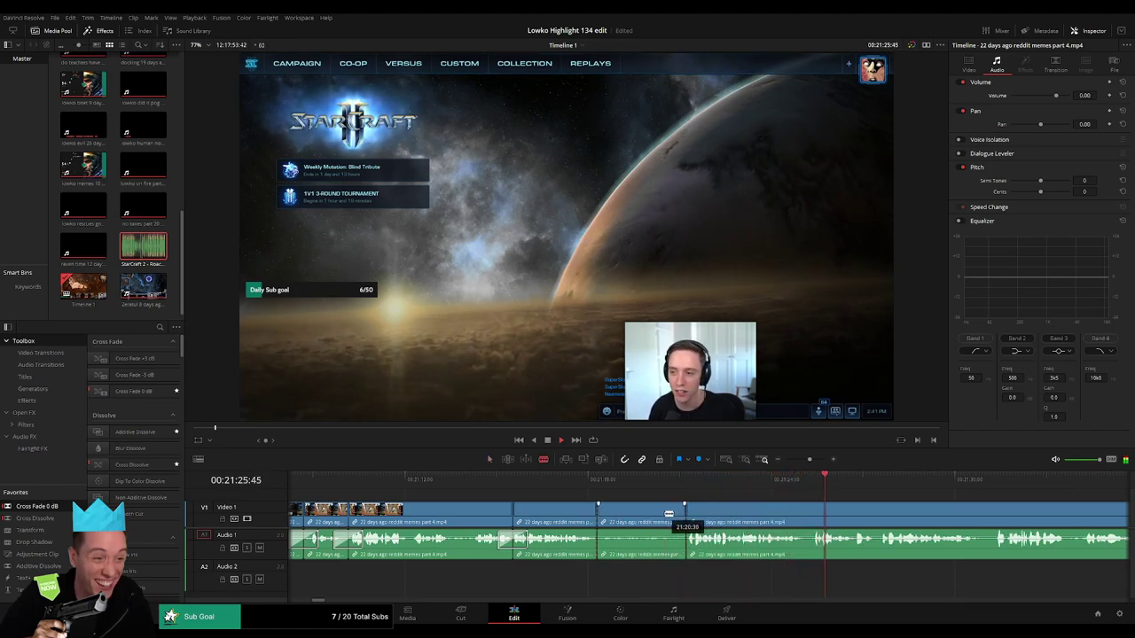
pyautogui.press('a')
pyautogui.click(676, 522)
pyautogui.press('Delete')
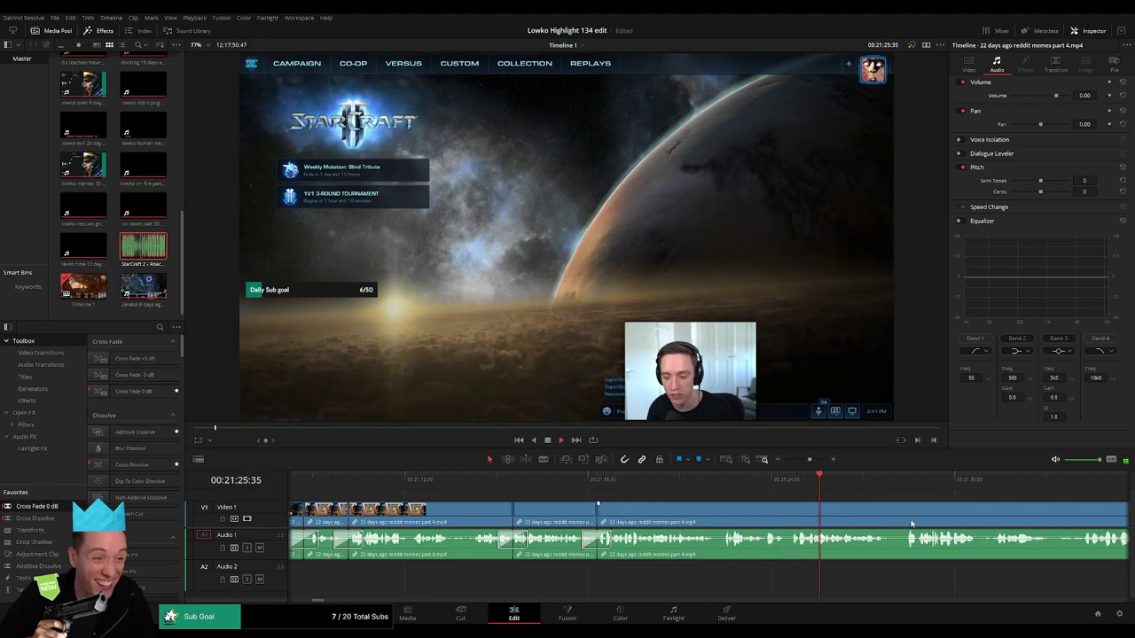
# - Split the reddit memes clip at 00:21:27:23 and 00:21:27:59 to isolate the short stretch of speech between them
pyautogui.hscroll(6, 539, 520)
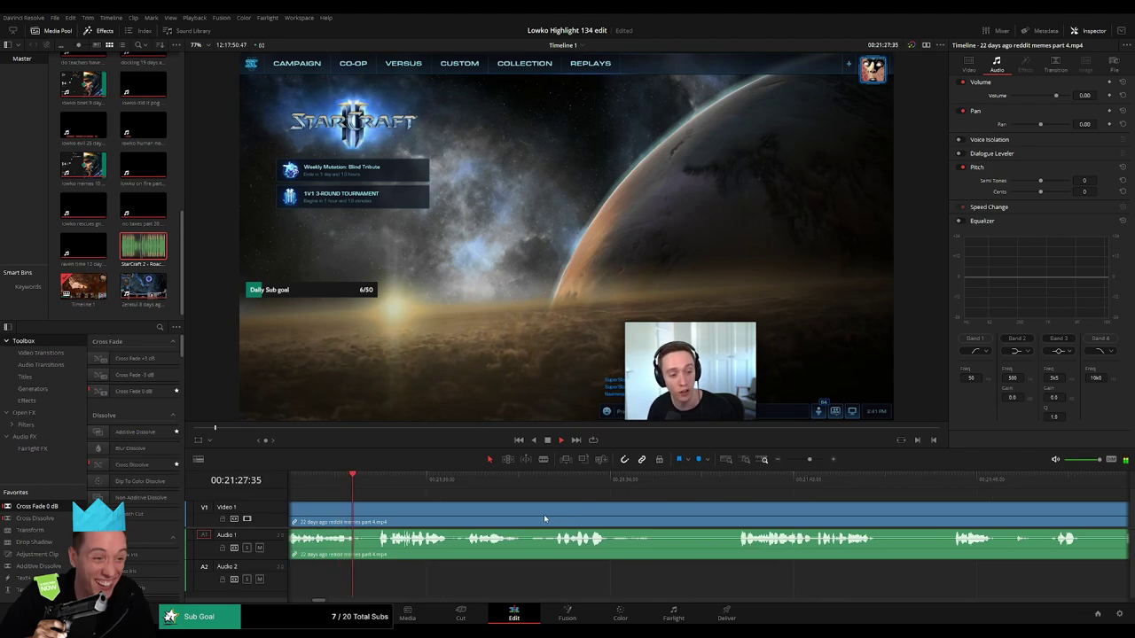
pyautogui.hscroll(-3, 545, 517)
pyautogui.click(448, 479)
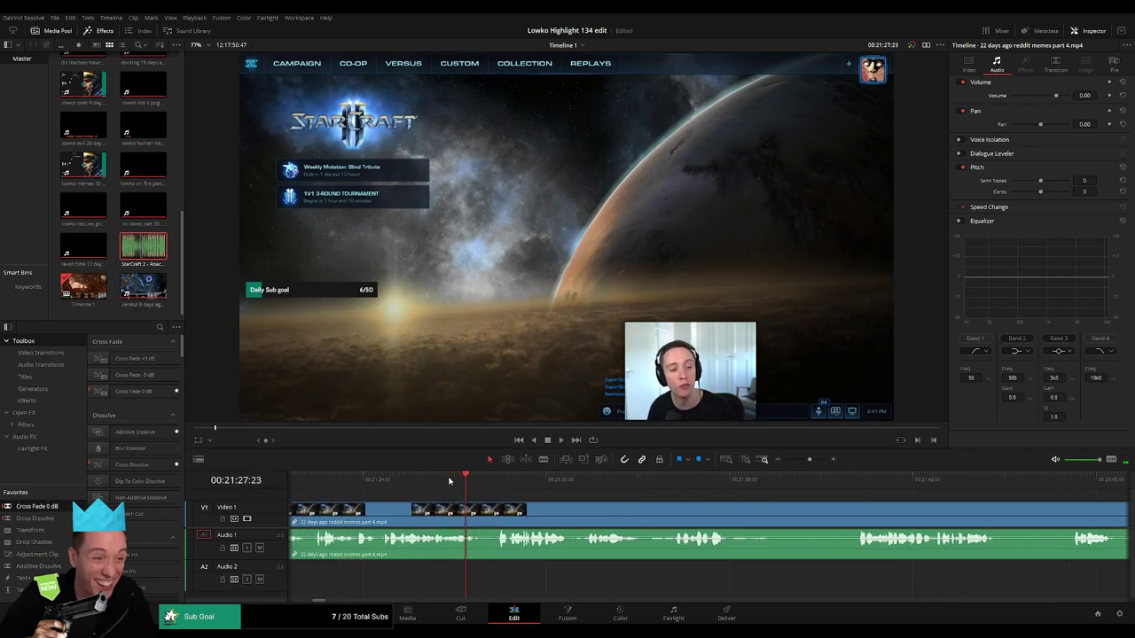
pyautogui.hotkey('ctrl', 'b')
pyautogui.hotkey('ctrl', 'b')
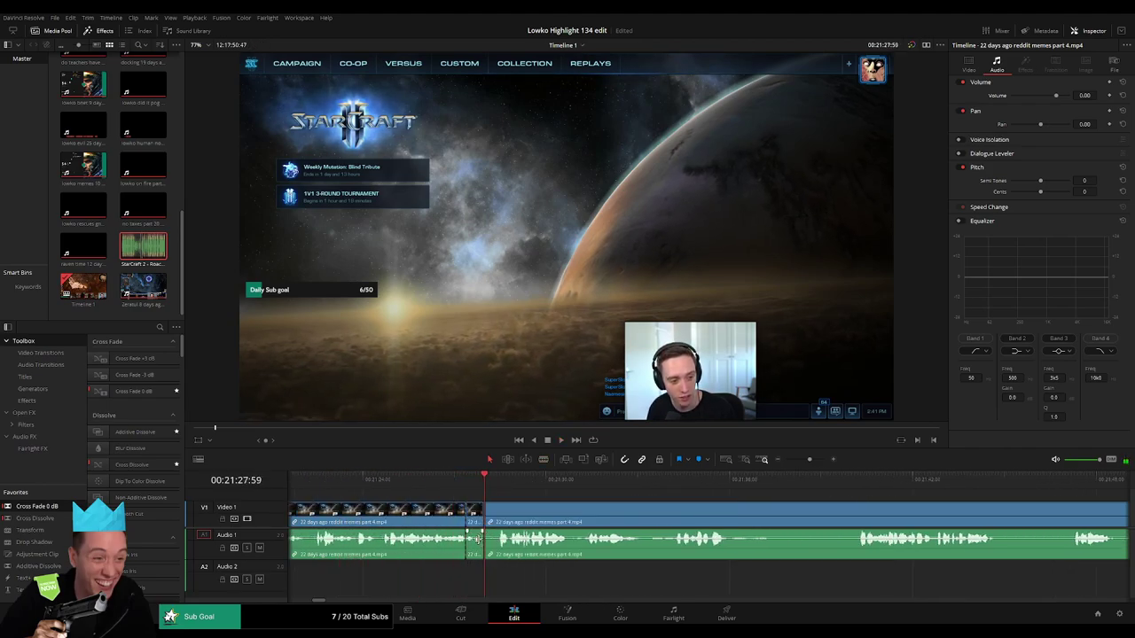
# - Disable the isolated segment's audio and cover it with the StarCraft 2 Roach Quotes sound on Audio 2 at volume -23
pyautogui.moveTo(158, 256); pyautogui.dragTo(484, 581)
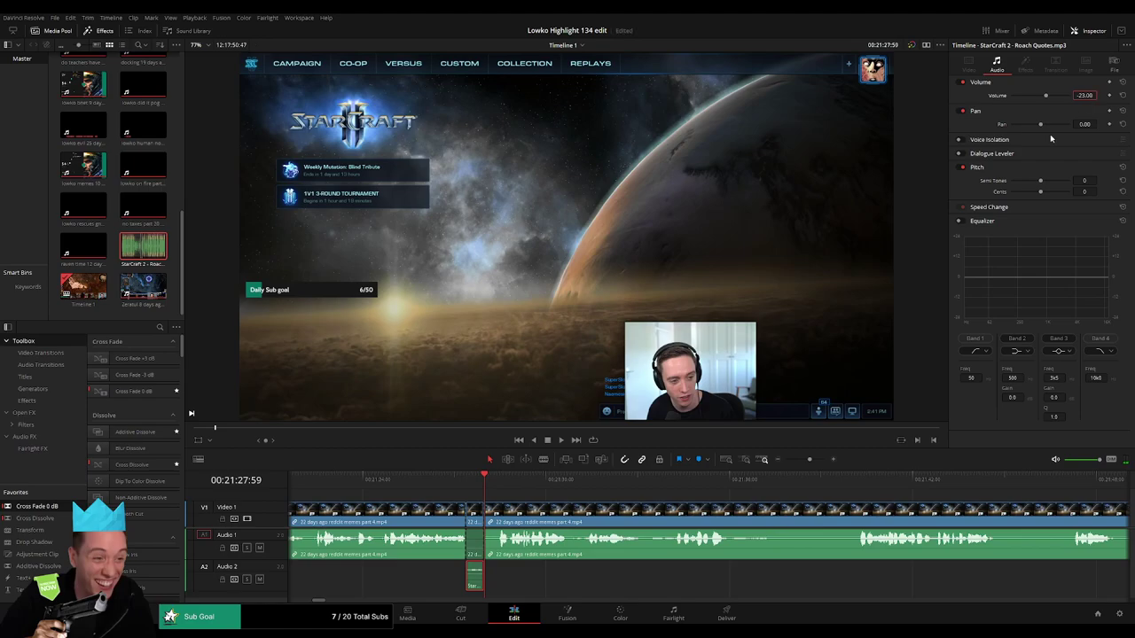
pyautogui.click(697, 589)
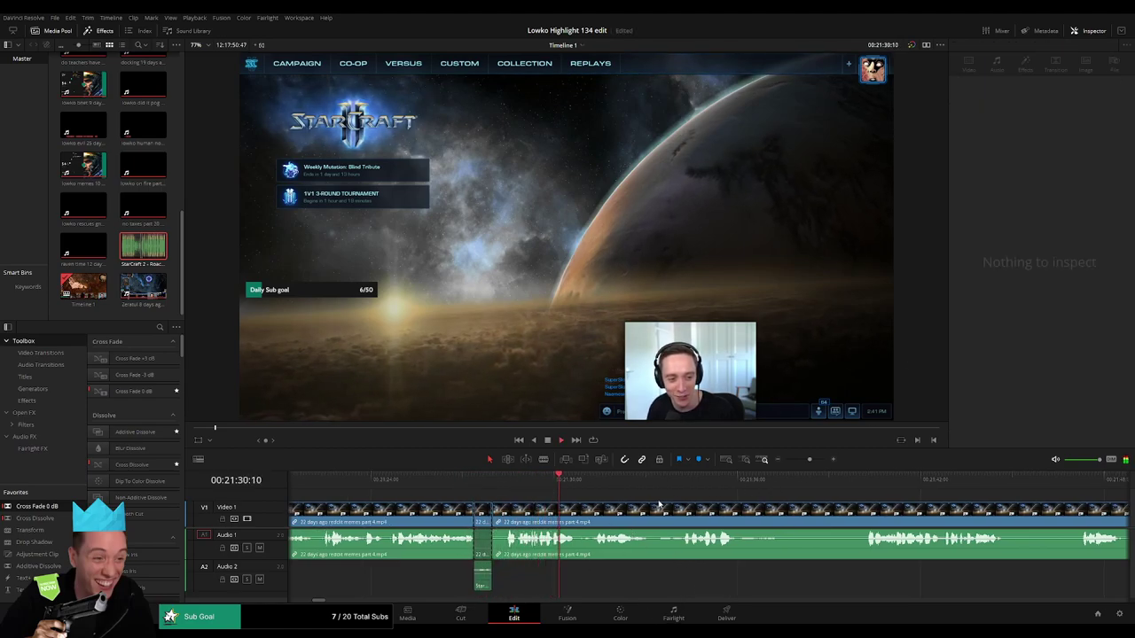
pyautogui.moveTo(659, 503); pyautogui.dragTo(549, 506)
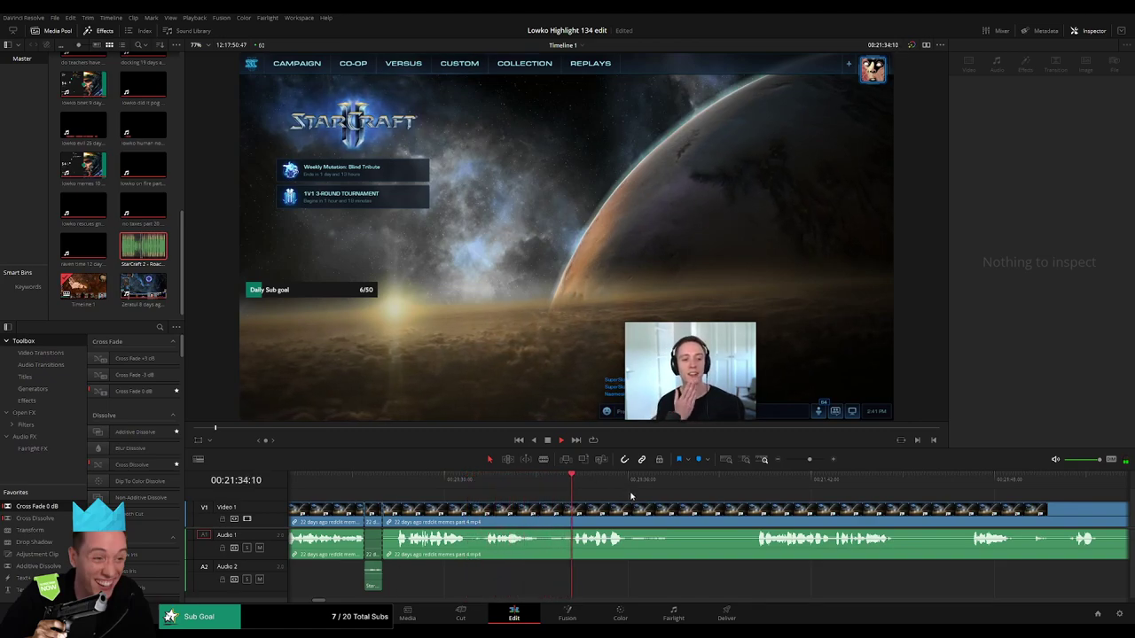
# - Cut out the silence from about 00:21:36 to 00:21:40 with its gap, and add an audio cross fade at the join
pyautogui.hscroll(3, 525, 501)
pyautogui.click(581, 481)
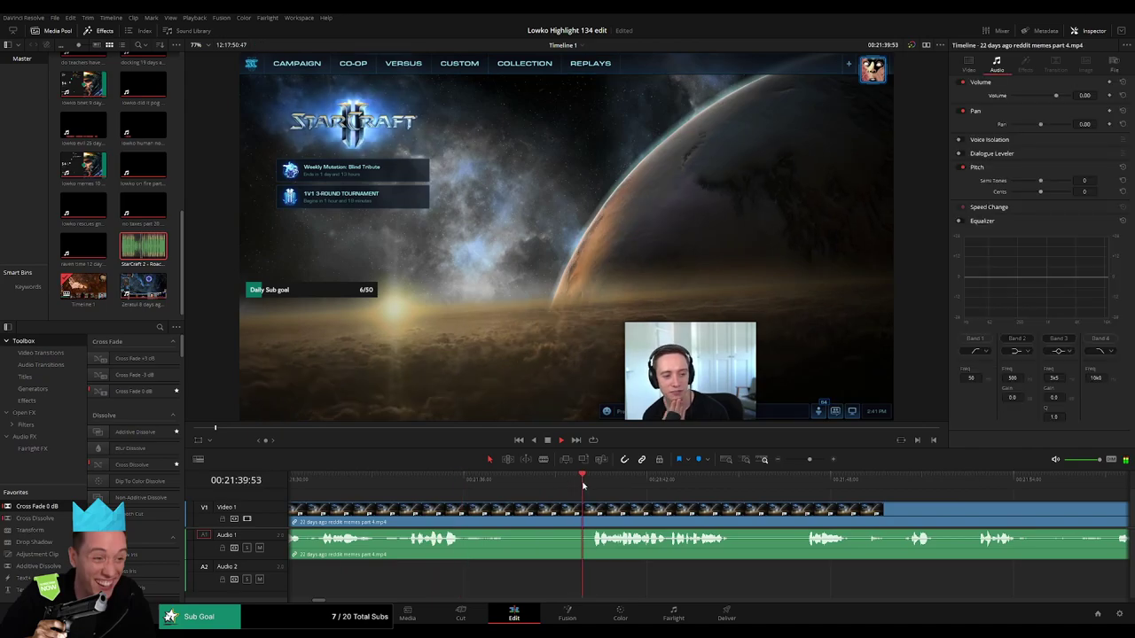
pyautogui.press('b')
pyautogui.click(467, 509)
pyautogui.click(590, 512)
pyautogui.press('a')
pyautogui.click(556, 512)
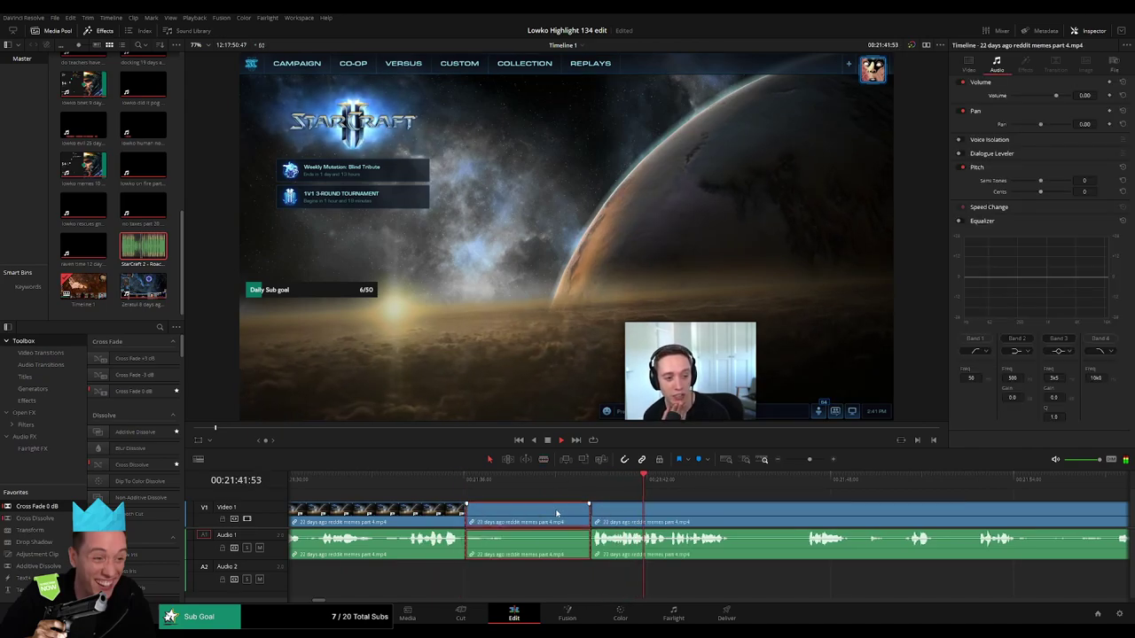
pyautogui.press('Delete')
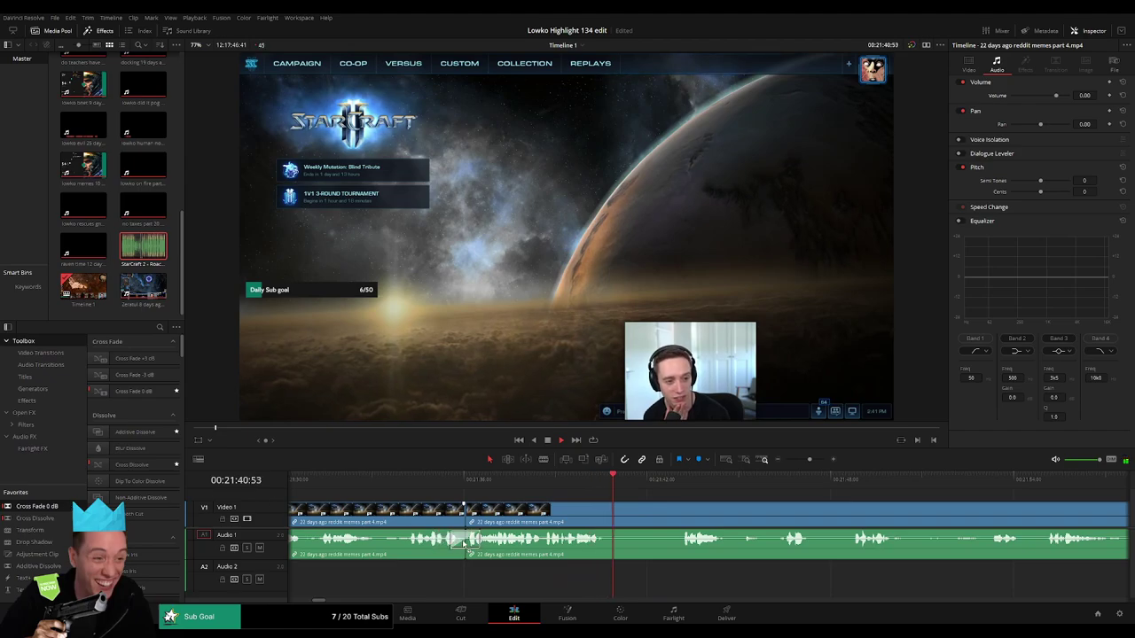
# - Remove the pause from about 00:21:41 to 00:21:43 so the clips meet, and cross-fade the audio over the cut
pyautogui.click(609, 513)
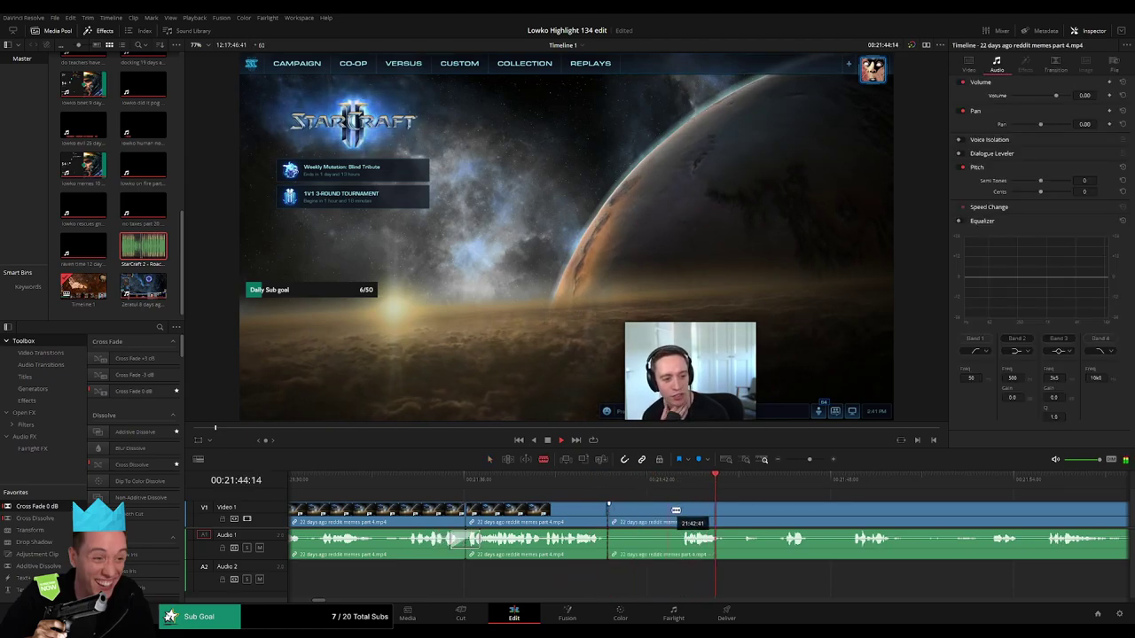
pyautogui.click(680, 512)
pyautogui.press('a')
pyautogui.click(657, 515)
pyautogui.press('Delete')
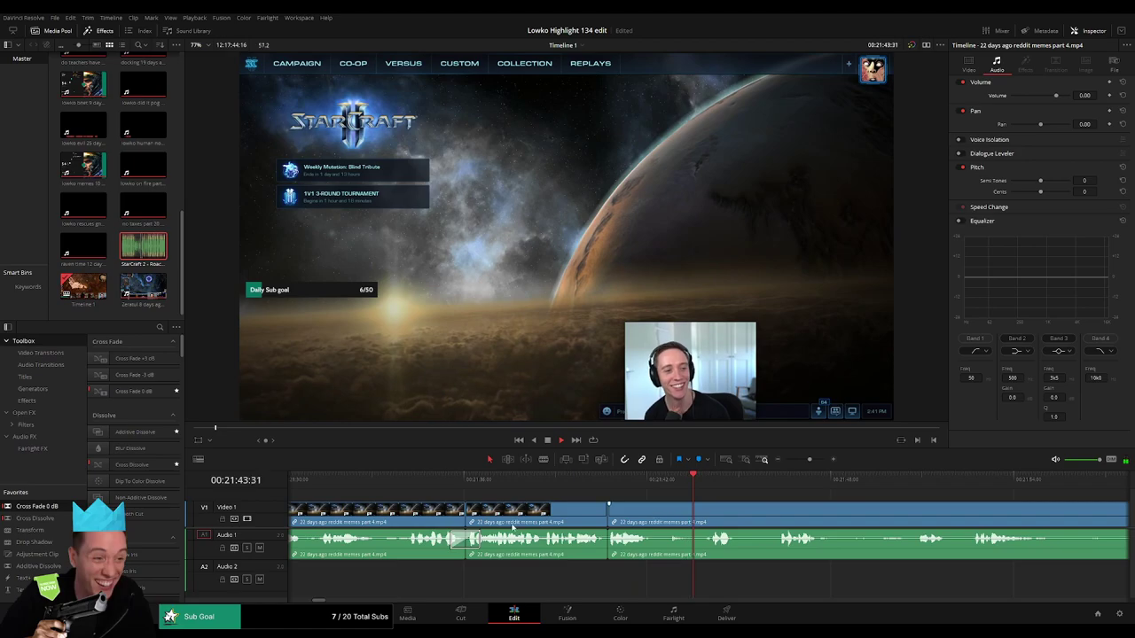
pyautogui.press('b')
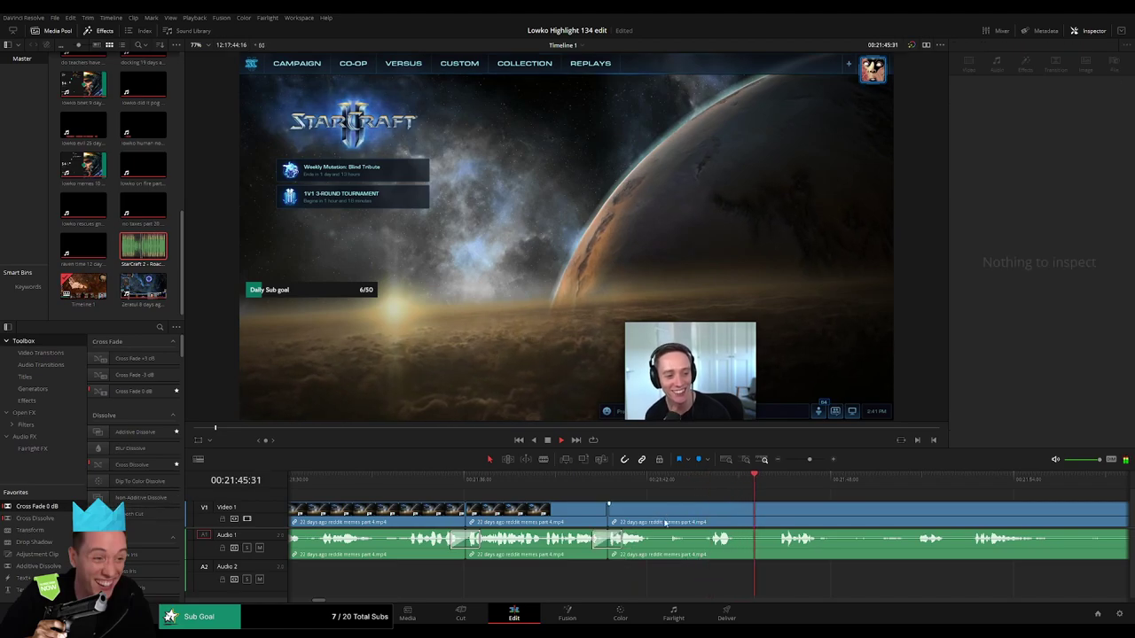
# - Cut out the pause from about 00:21:42 to 00:21:44 in the reddit memes clip and cross-fade the audio over the join
pyautogui.click(656, 514)
pyautogui.click(706, 514)
pyautogui.press('a')
pyautogui.click(680, 517)
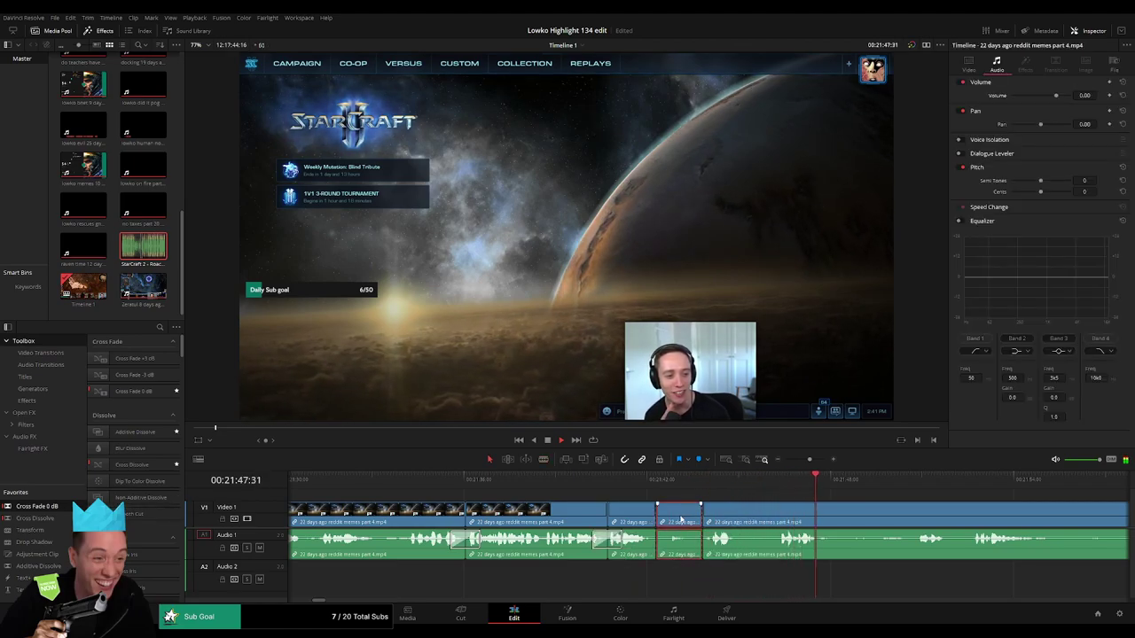
pyautogui.press('Delete')
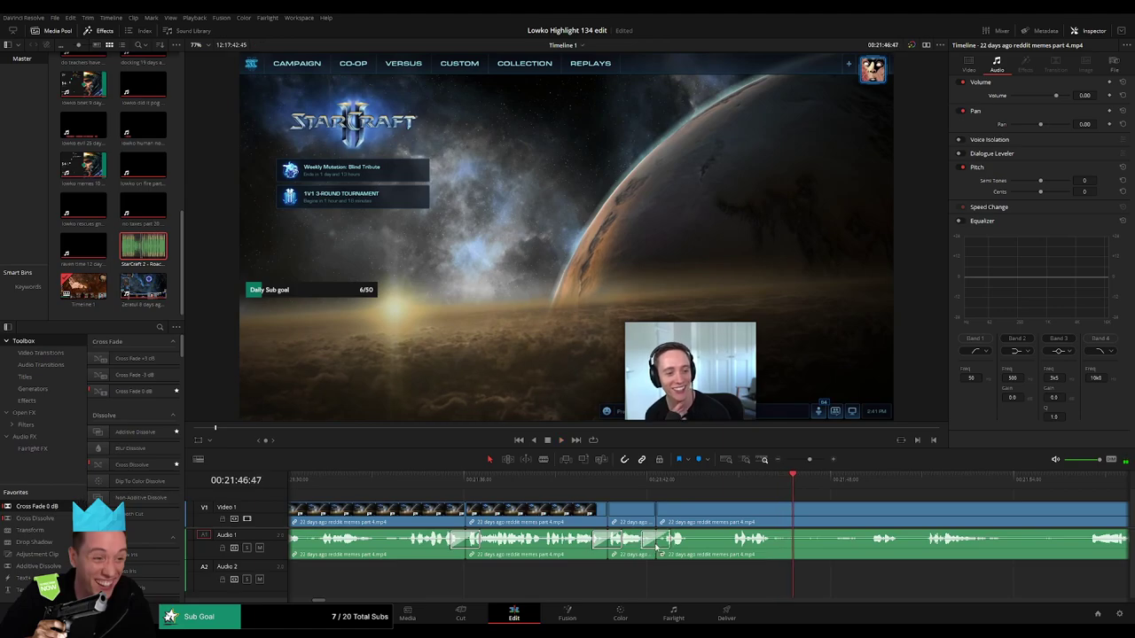
# - Remove the roughly one-second pause after about 00:21:43:40, closing the gap and adding an audio cross fade at the cut
pyautogui.click(697, 514)
pyautogui.click(728, 515)
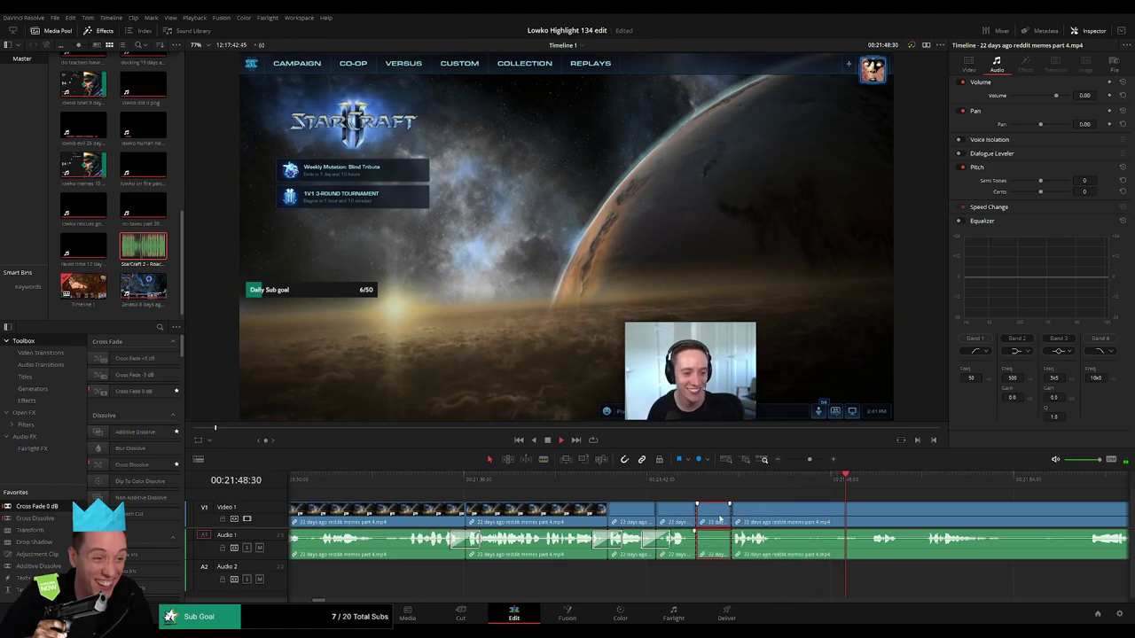
pyautogui.press('Delete')
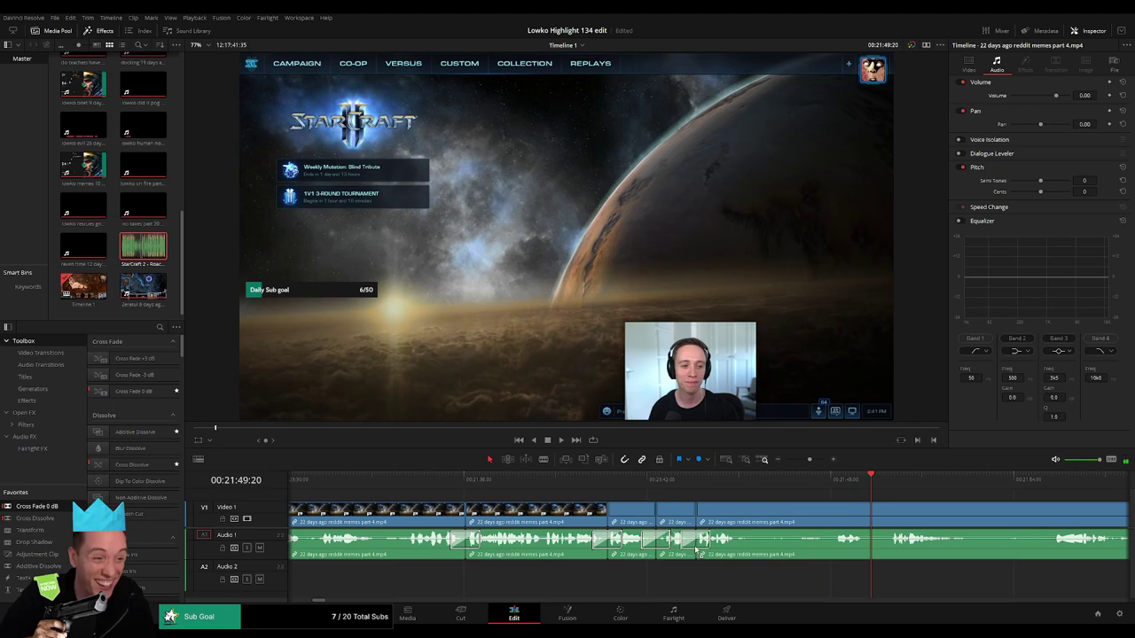
# - Remove the quiet stretch from about 00:21:45 to 00:21:48 with its gap, and cross-fade the audio at the join
pyautogui.click(831, 479)
pyautogui.press('space')
pyautogui.moveTo(812, 511); pyautogui.dragTo(565, 512)
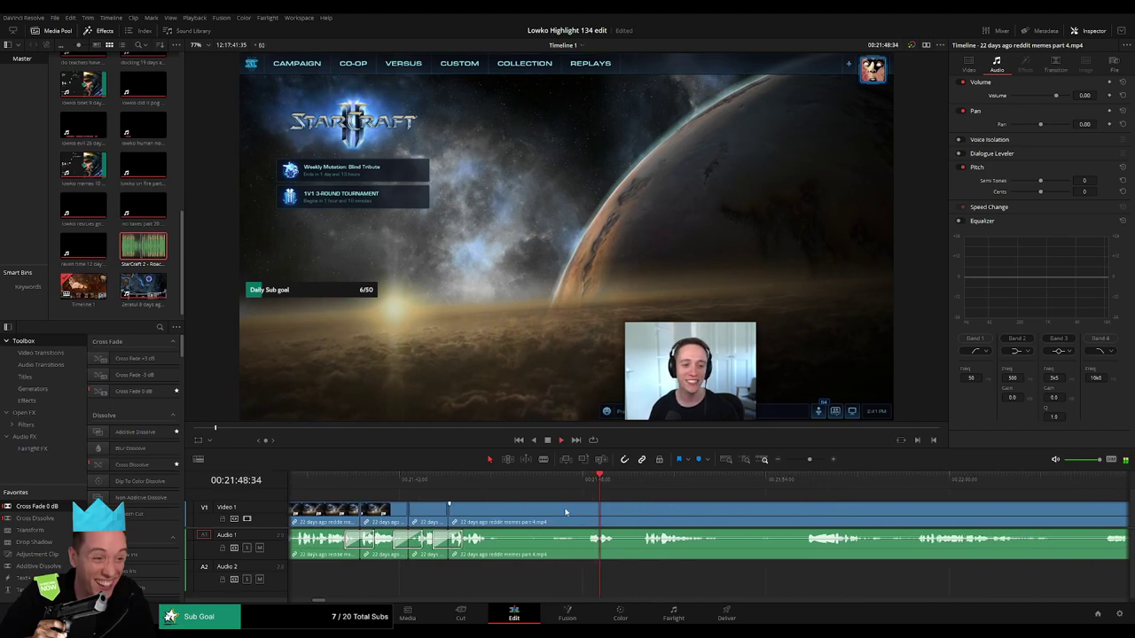
pyautogui.click(500, 520)
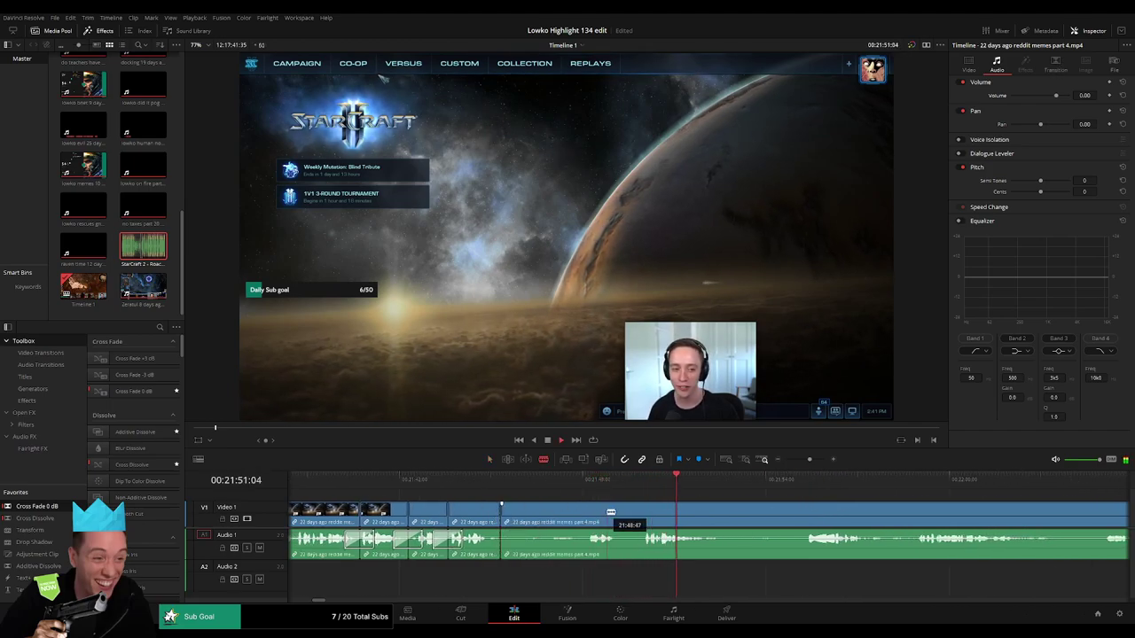
pyautogui.click(584, 516)
pyautogui.press('a')
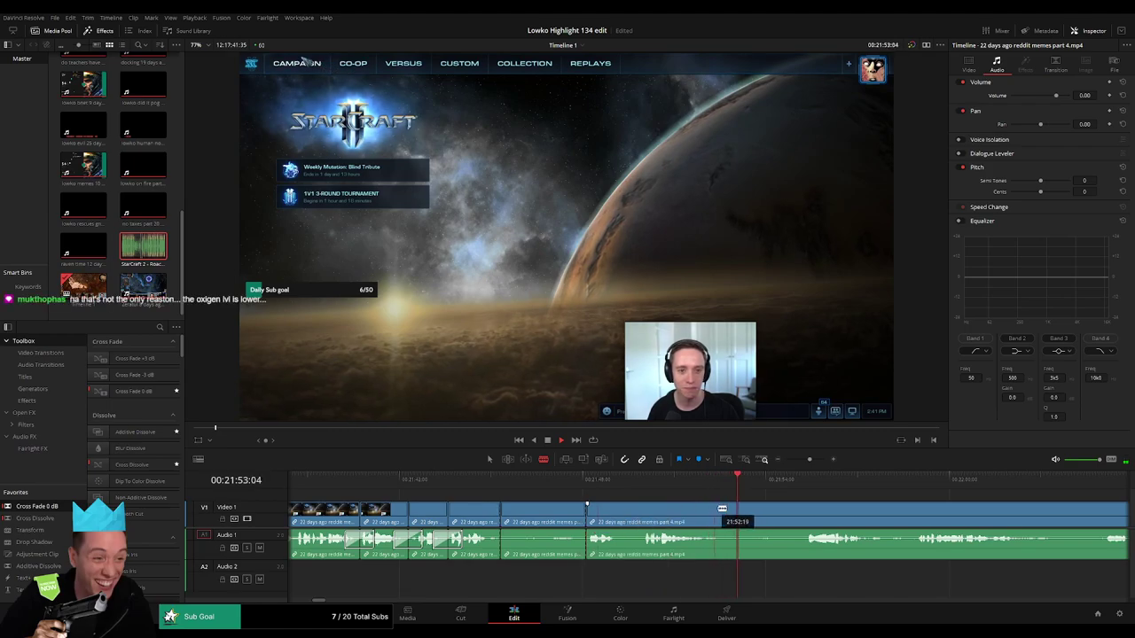
pyautogui.click(553, 517)
pyautogui.press('Delete')
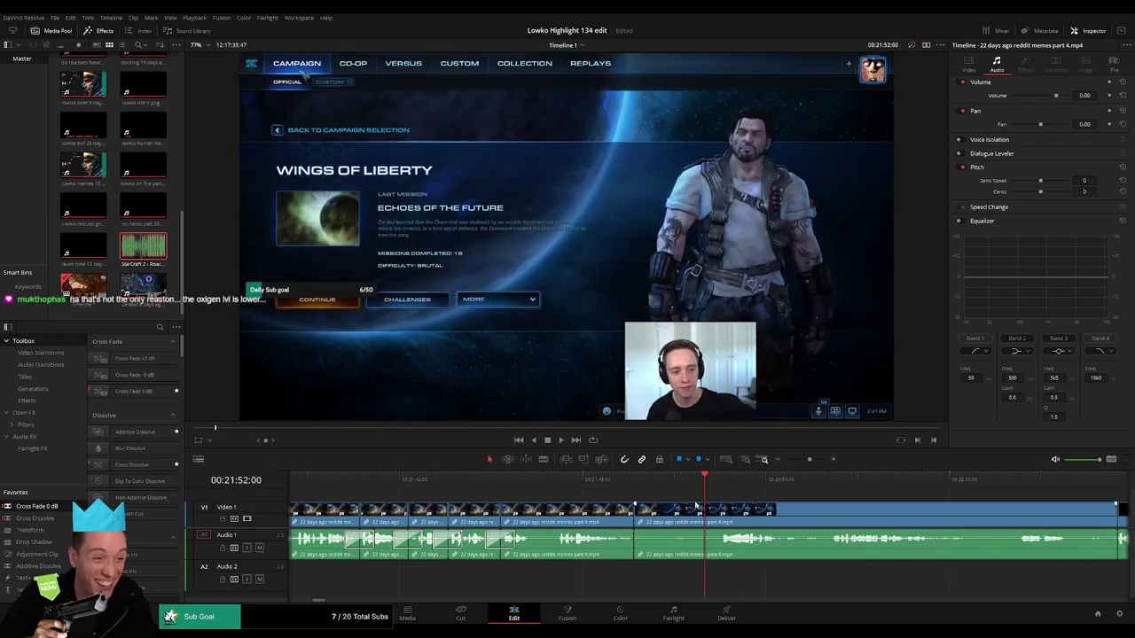
# - Review the end of the reddit memes part 4 clip and delete everything in it after about 00:21:49:40, closing the gap
pyautogui.press('space')
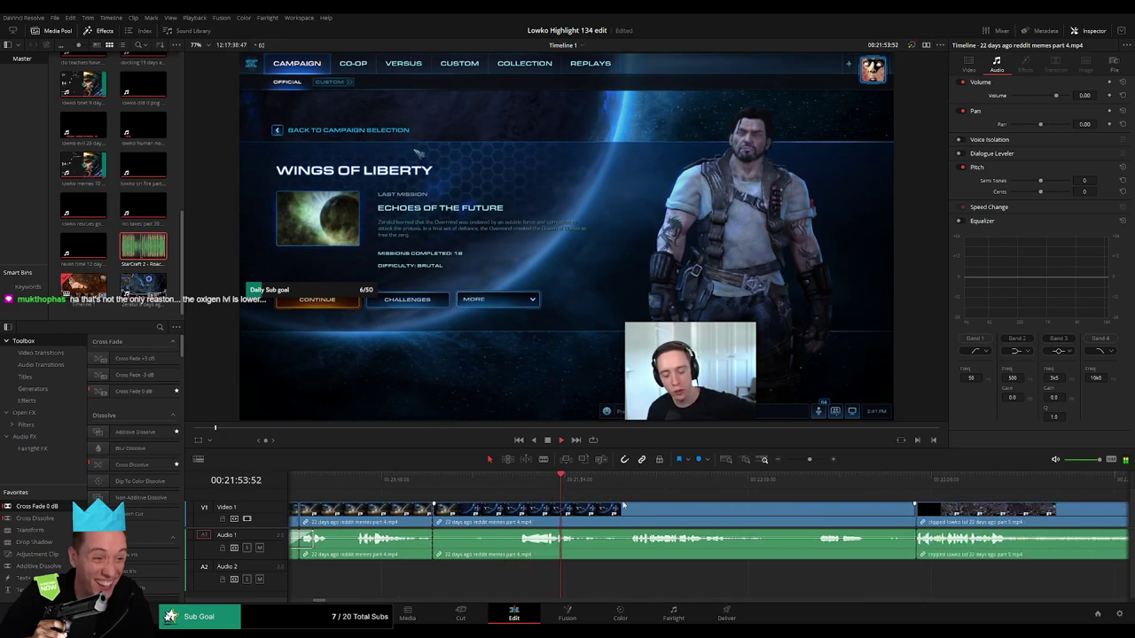
pyautogui.click(623, 490)
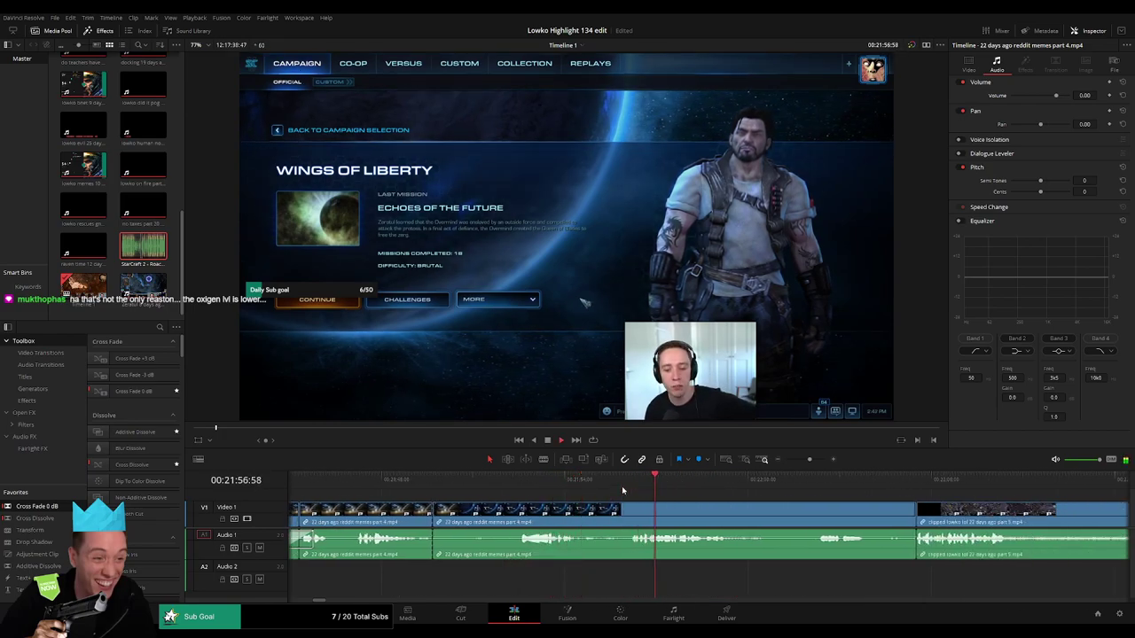
pyautogui.click(796, 491)
pyautogui.click(759, 521)
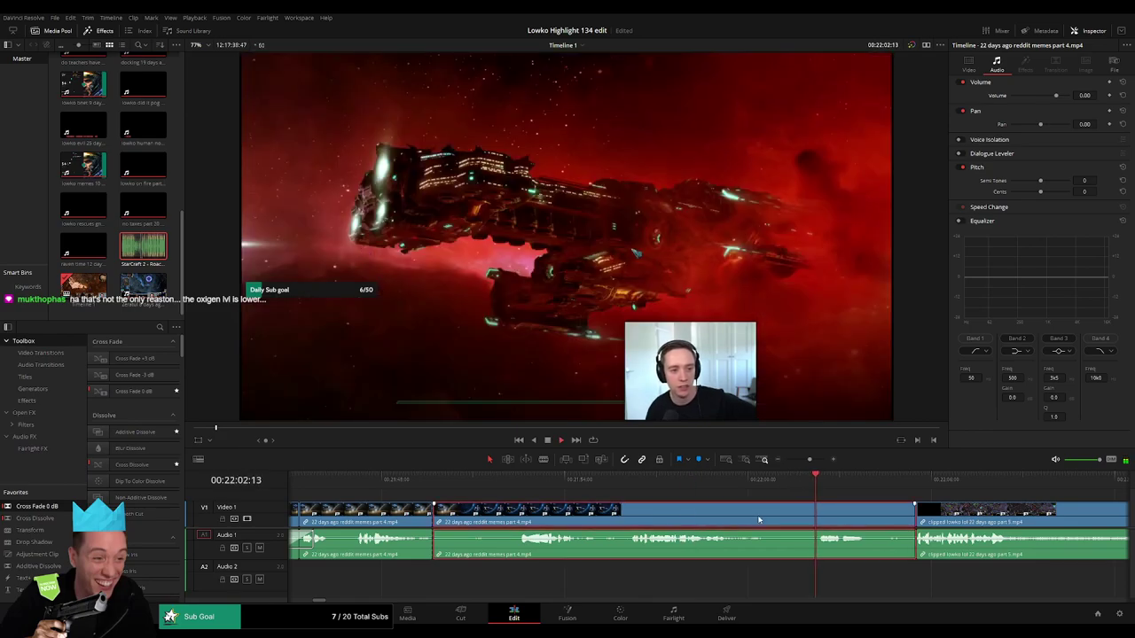
pyautogui.press('Delete')
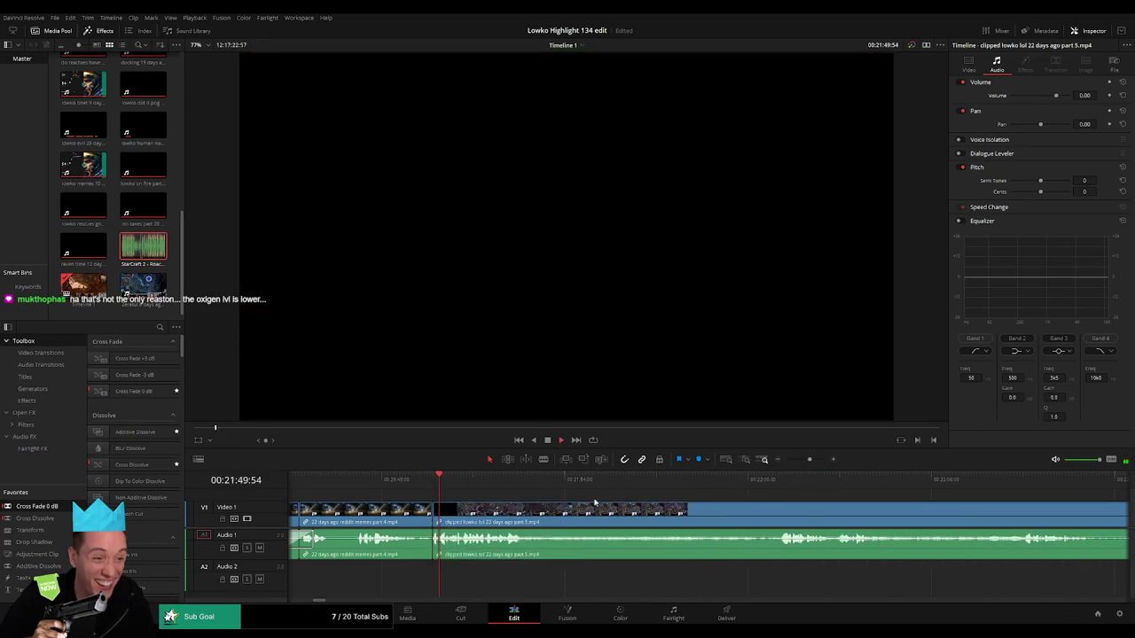
# - Skim through the "clipped lowko lol 22 days ago part 5" clip and delete it entirely, closing the gap on the timeline
pyautogui.click(753, 487)
pyautogui.moveTo(841, 506); pyautogui.dragTo(554, 495)
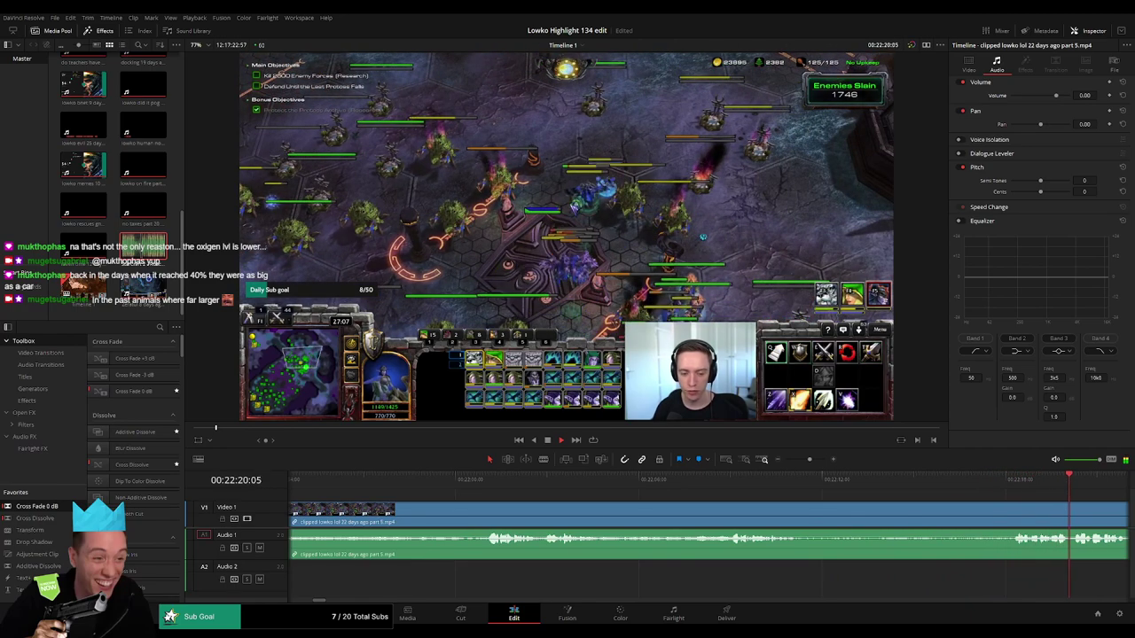
pyautogui.moveTo(811, 460); pyautogui.dragTo(796, 460)
pyautogui.hscroll(5, 445, 501)
pyautogui.hscroll(-3, 445, 500)
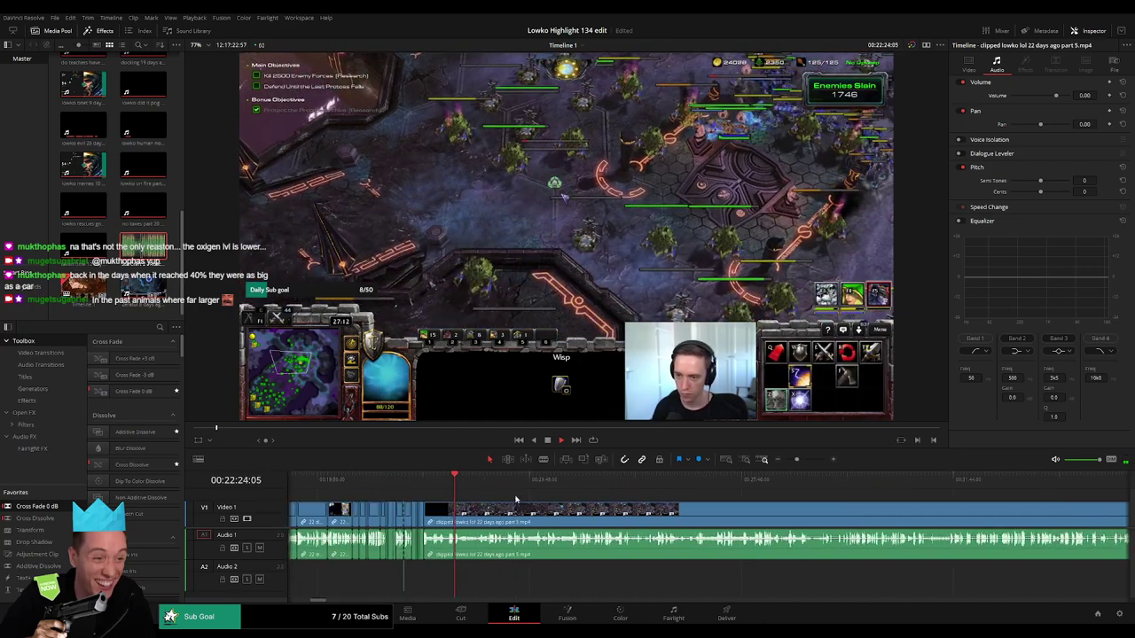
pyautogui.click(493, 482)
pyautogui.moveTo(502, 483); pyautogui.dragTo(983, 492)
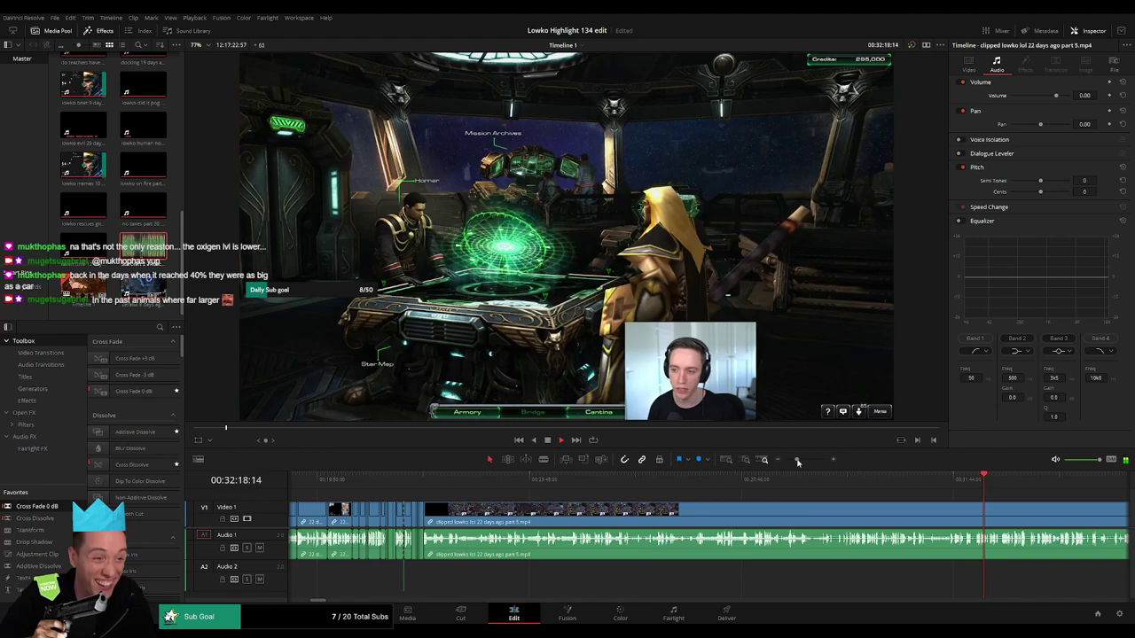
pyautogui.moveTo(797, 461); pyautogui.dragTo(857, 484)
pyautogui.press('space')
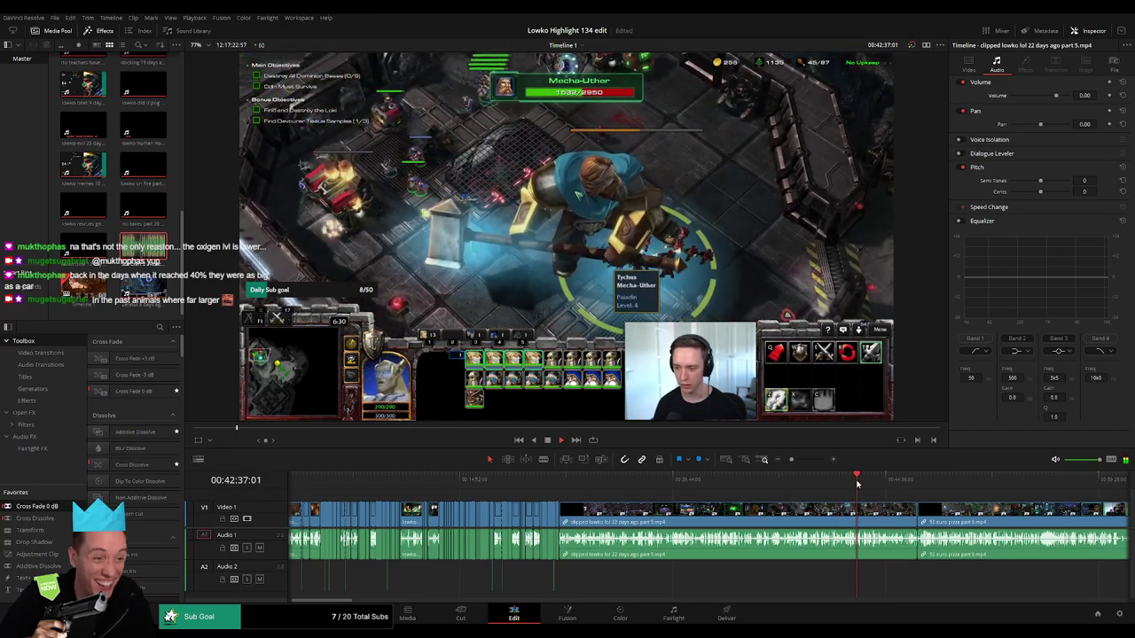
pyautogui.moveTo(876, 485); pyautogui.dragTo(890, 485)
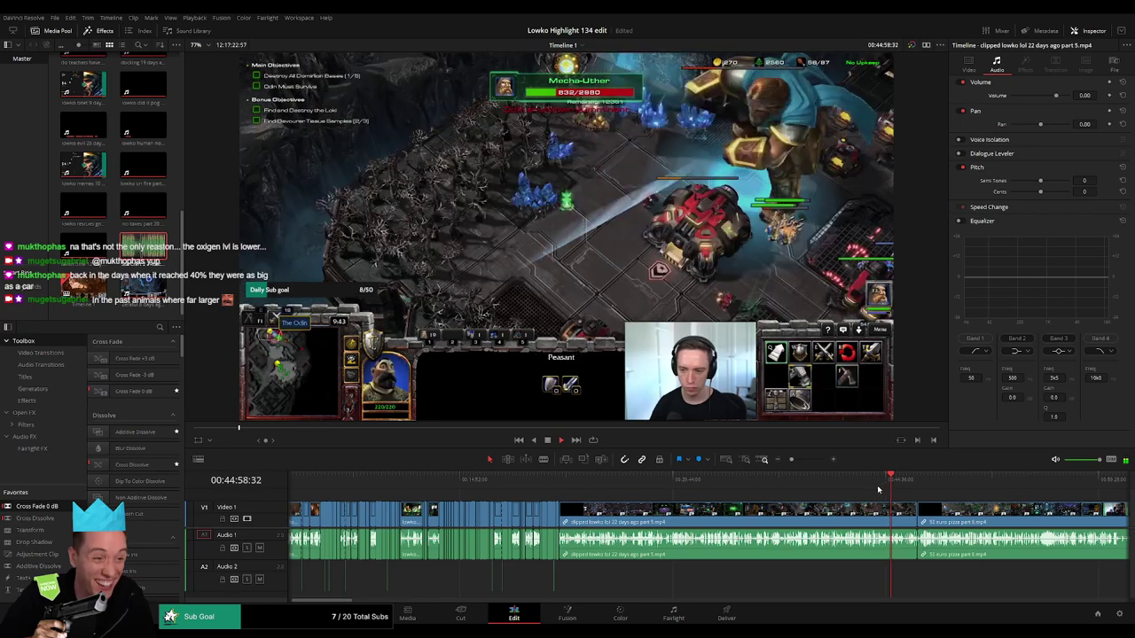
pyautogui.click(810, 508)
pyautogui.press('Delete')
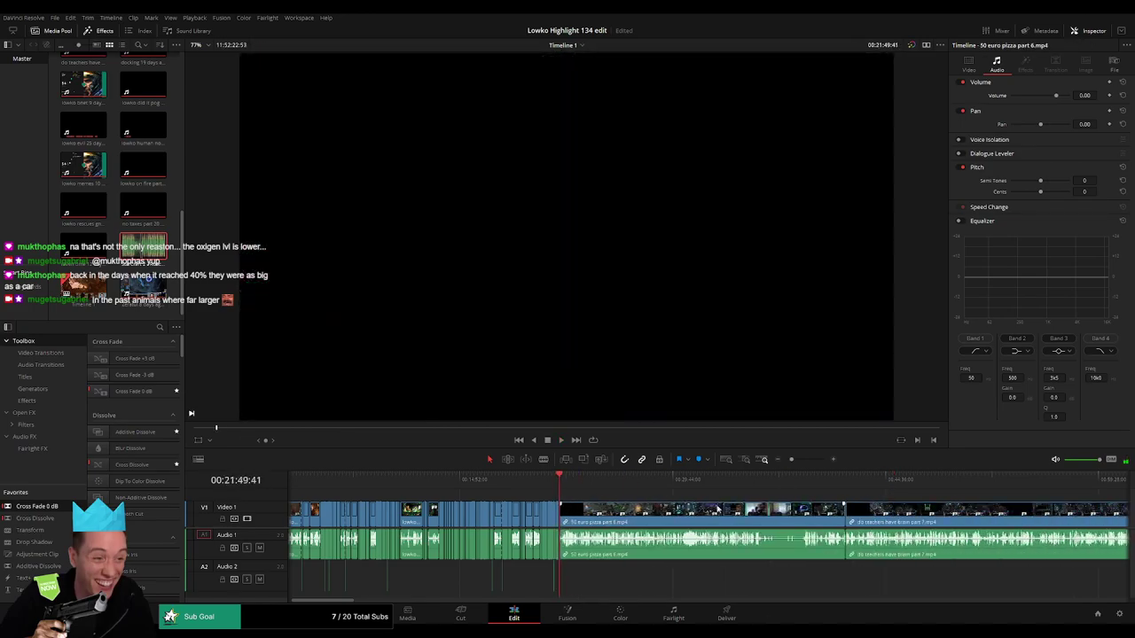
# - Sample several moments of the "50 euro pizza part 6" clip and delete the whole clip, closing the gap
pyautogui.click(570, 485)
pyautogui.moveTo(597, 485); pyautogui.dragTo(690, 489)
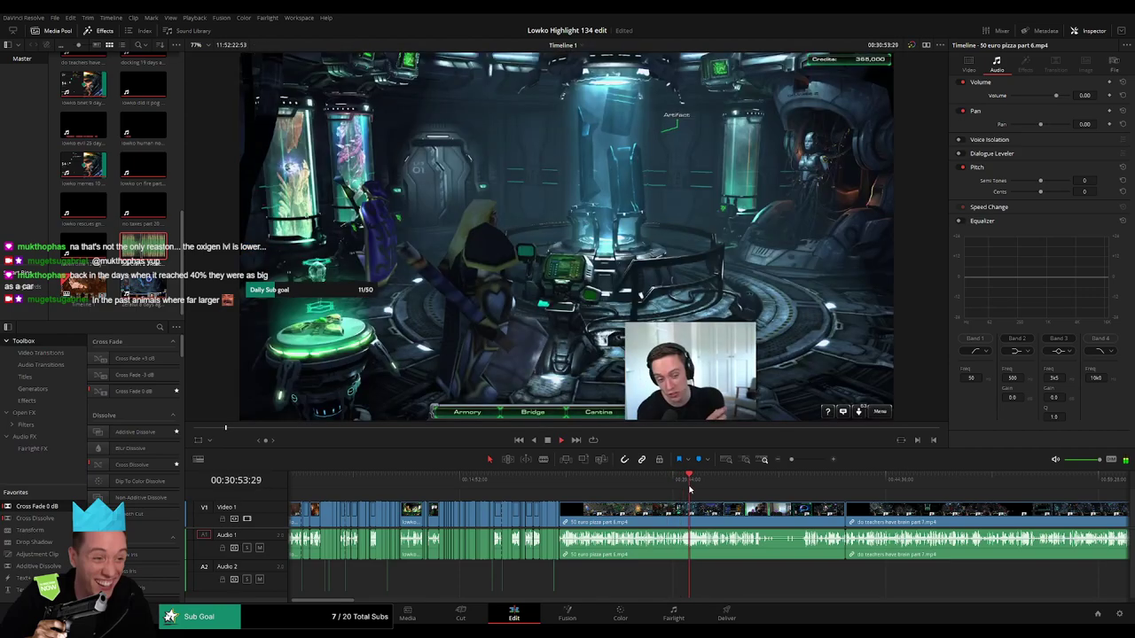
pyautogui.moveTo(791, 459); pyautogui.dragTo(798, 461)
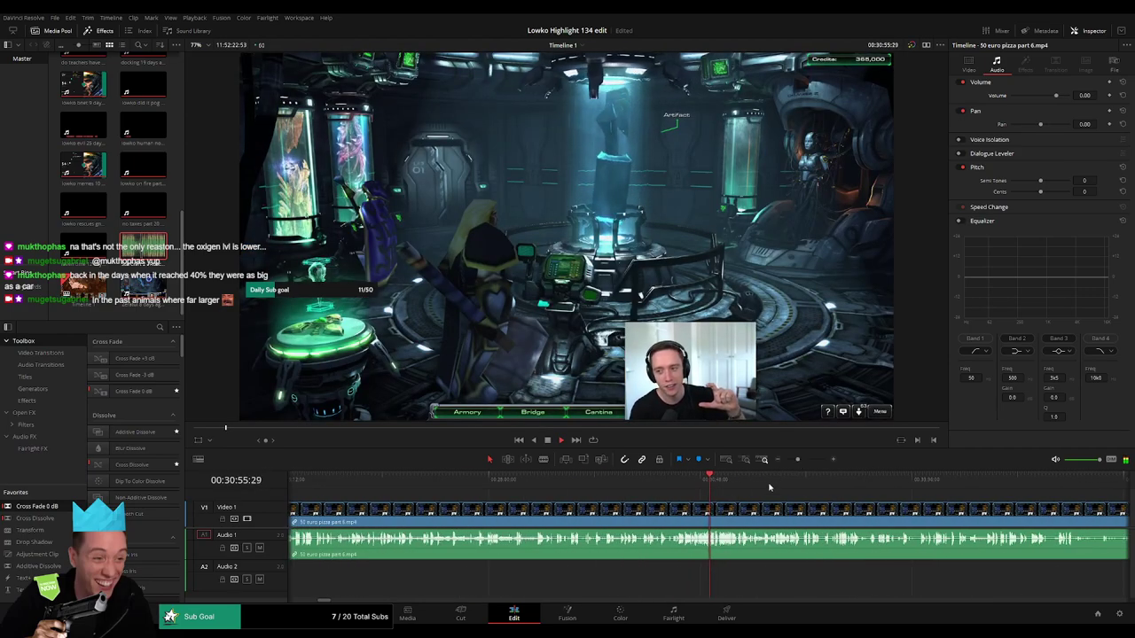
pyautogui.click(968, 486)
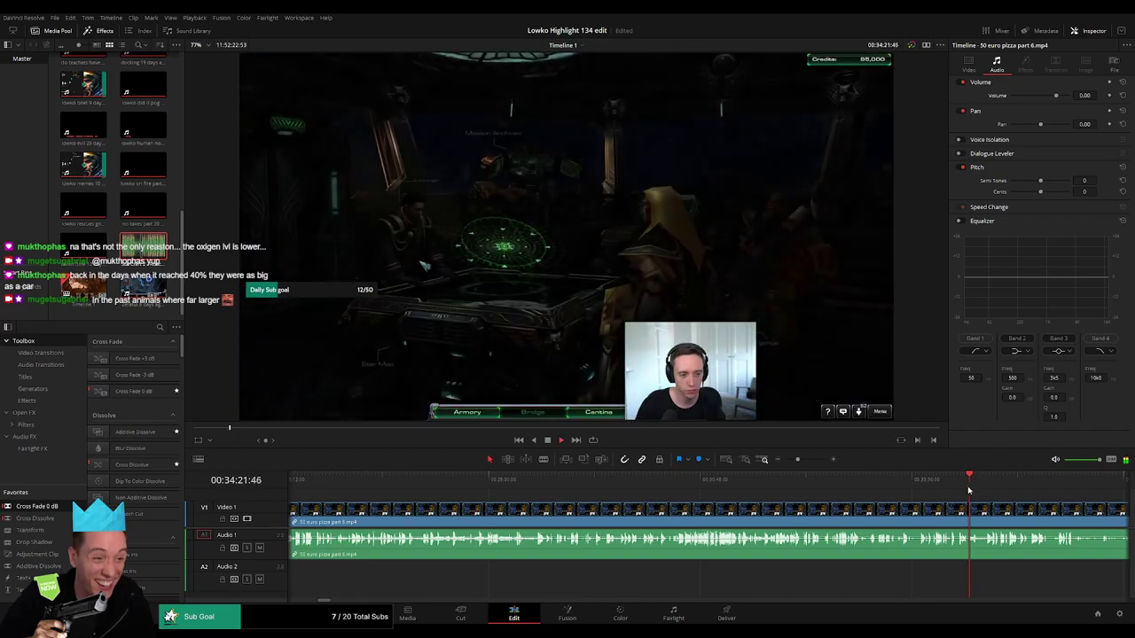
pyautogui.moveTo(798, 460); pyautogui.dragTo(792, 461)
pyautogui.click(731, 485)
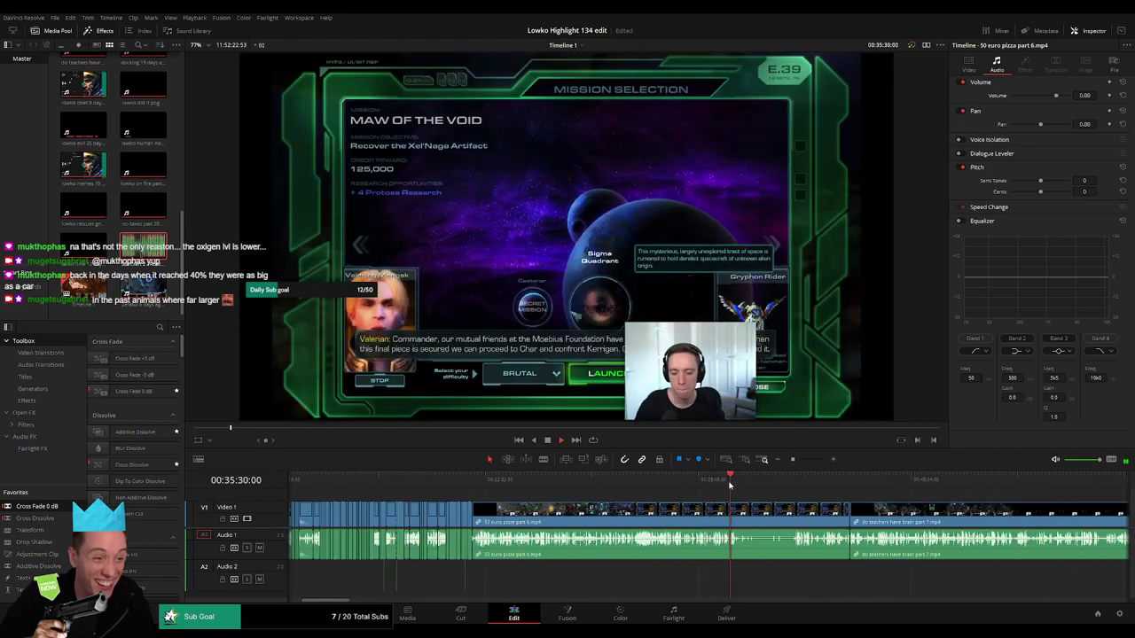
pyautogui.moveTo(731, 485); pyautogui.dragTo(638, 487)
pyautogui.click(729, 514)
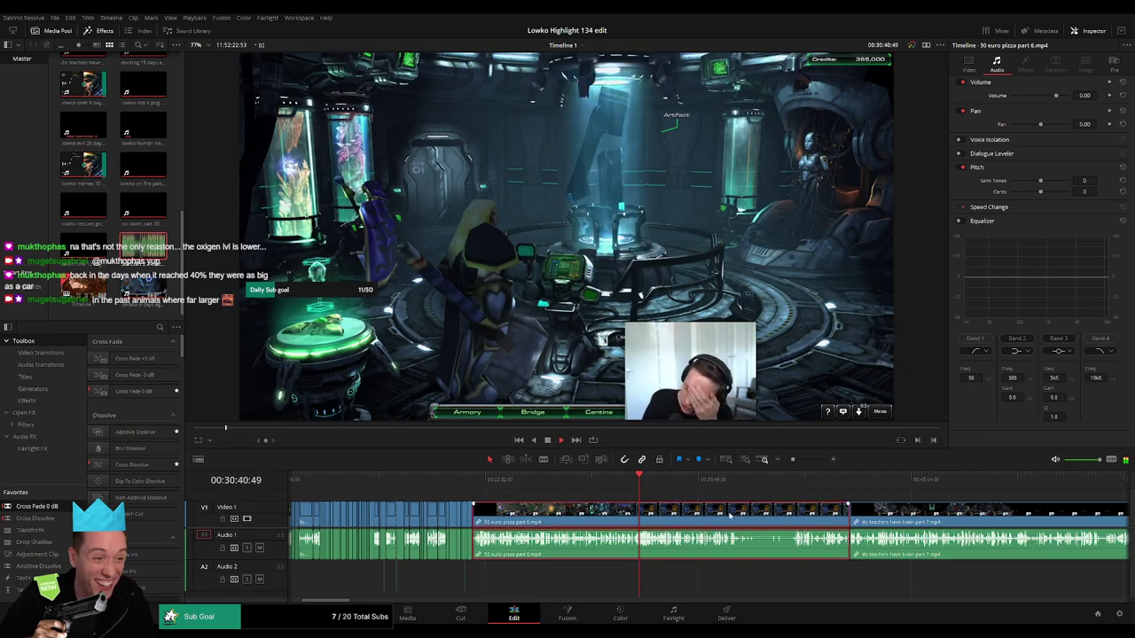
pyautogui.press('Delete')
# - Skim the "do teachers have brain part 7" clip between about 00:30:42 and 00:29:18 in search of the highlight conversation
pyautogui.moveTo(485, 483); pyautogui.dragTo(631, 486)
pyautogui.press('space')
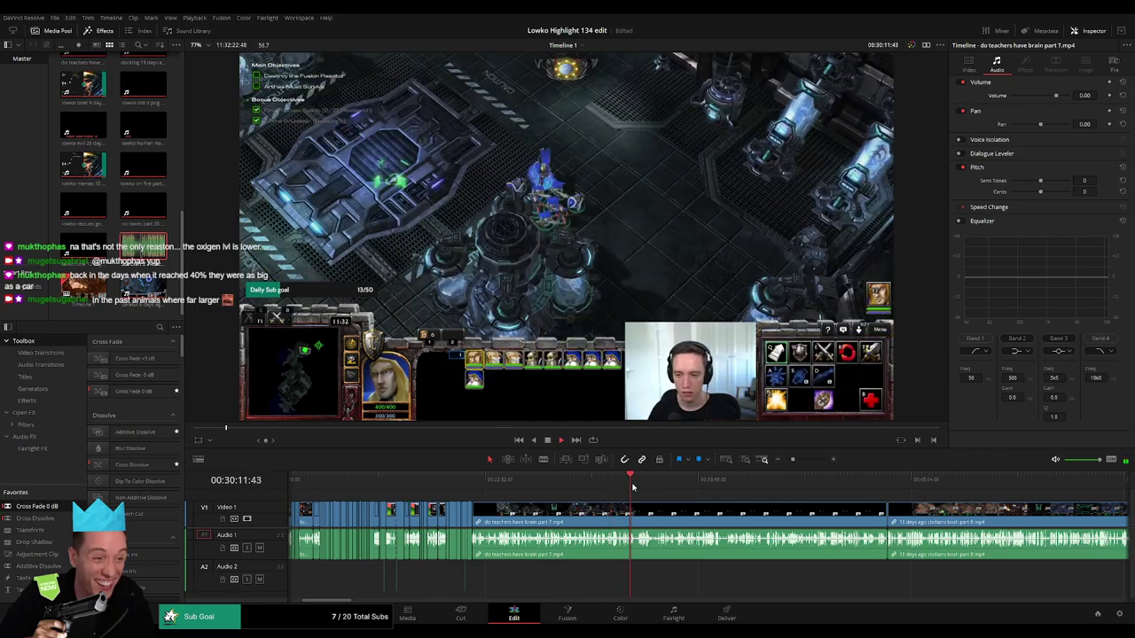
pyautogui.click(639, 486)
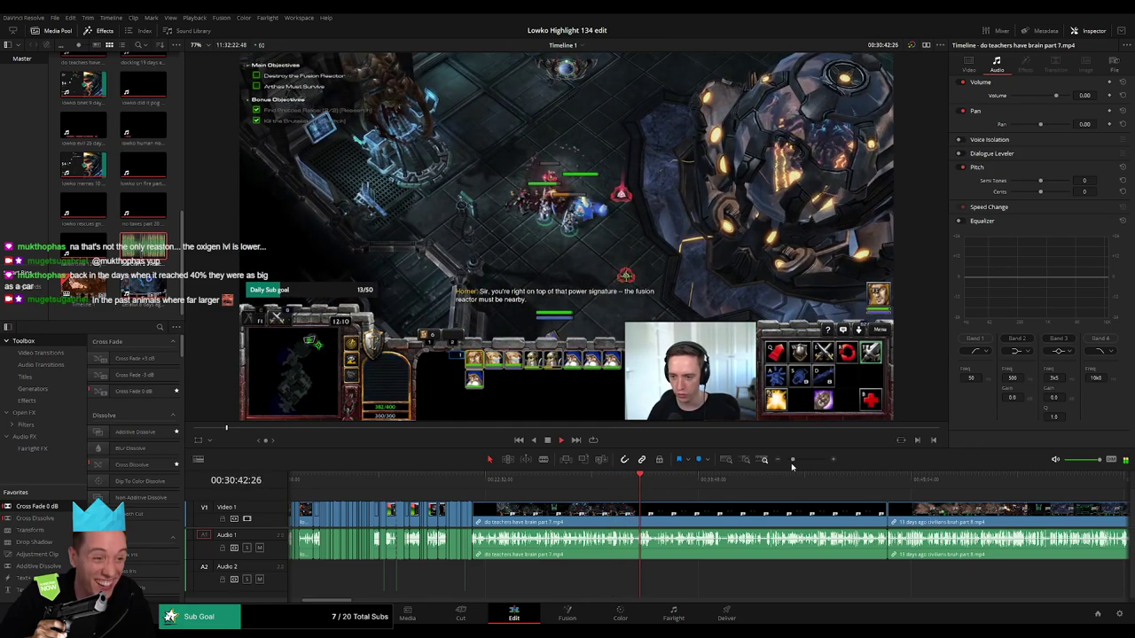
pyautogui.moveTo(792, 460); pyautogui.dragTo(802, 460)
pyautogui.press('space')
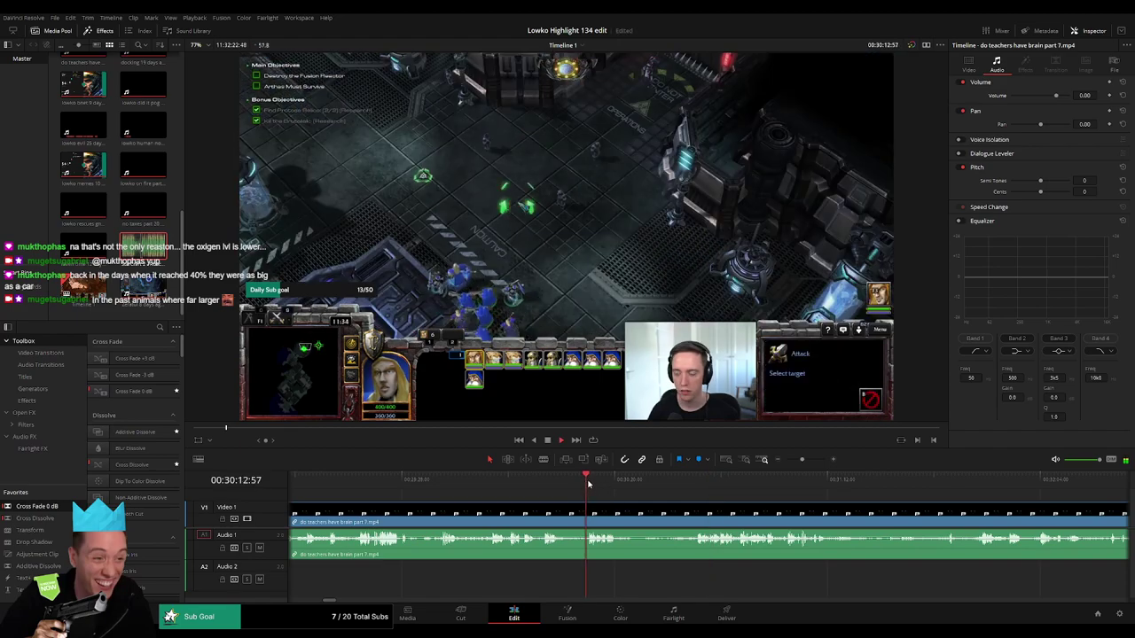
pyautogui.click(494, 485)
pyautogui.click(441, 479)
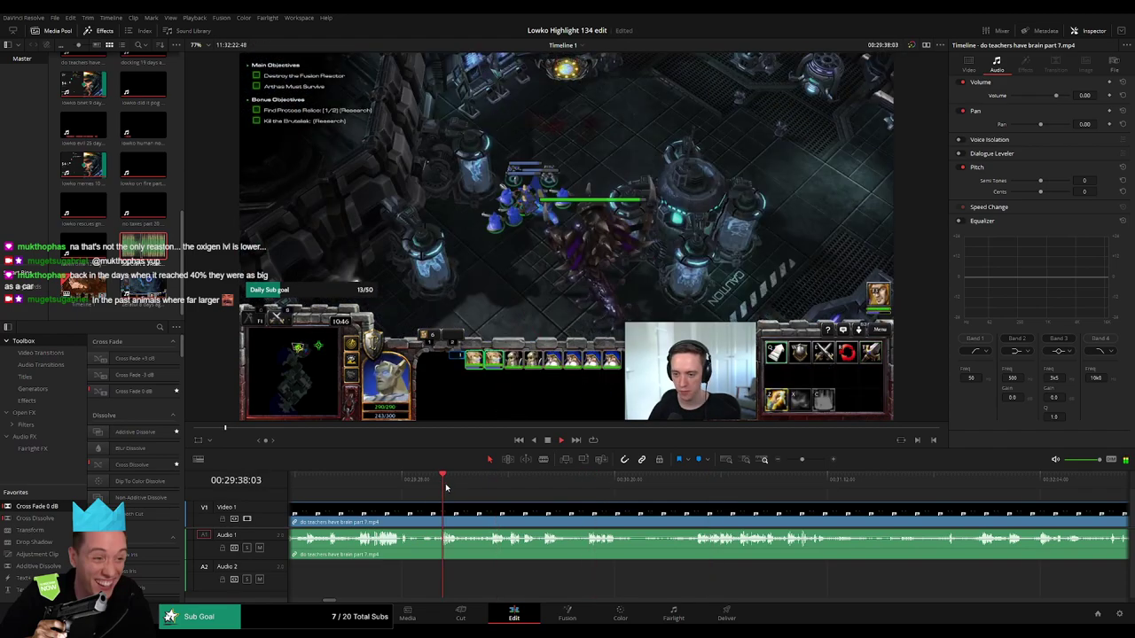
pyautogui.click(514, 480)
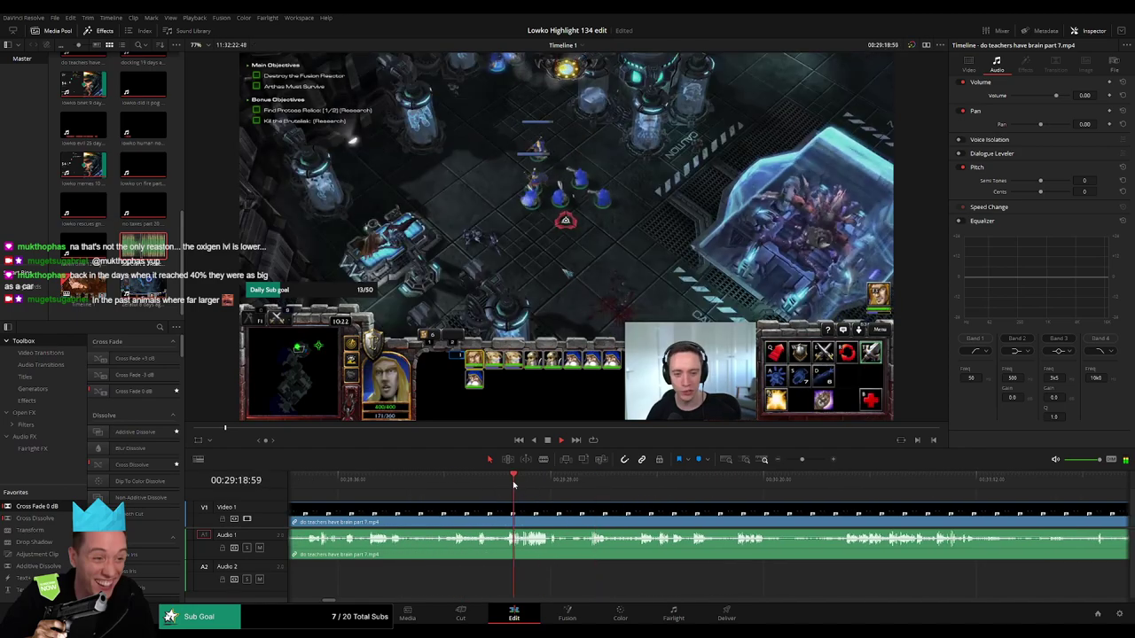
# - Skim the "do teachers have brain part 7" clip backwards from about 00:29:20 to 00:28:08 for the start of the conversation
pyautogui.moveTo(802, 460); pyautogui.dragTo(806, 461)
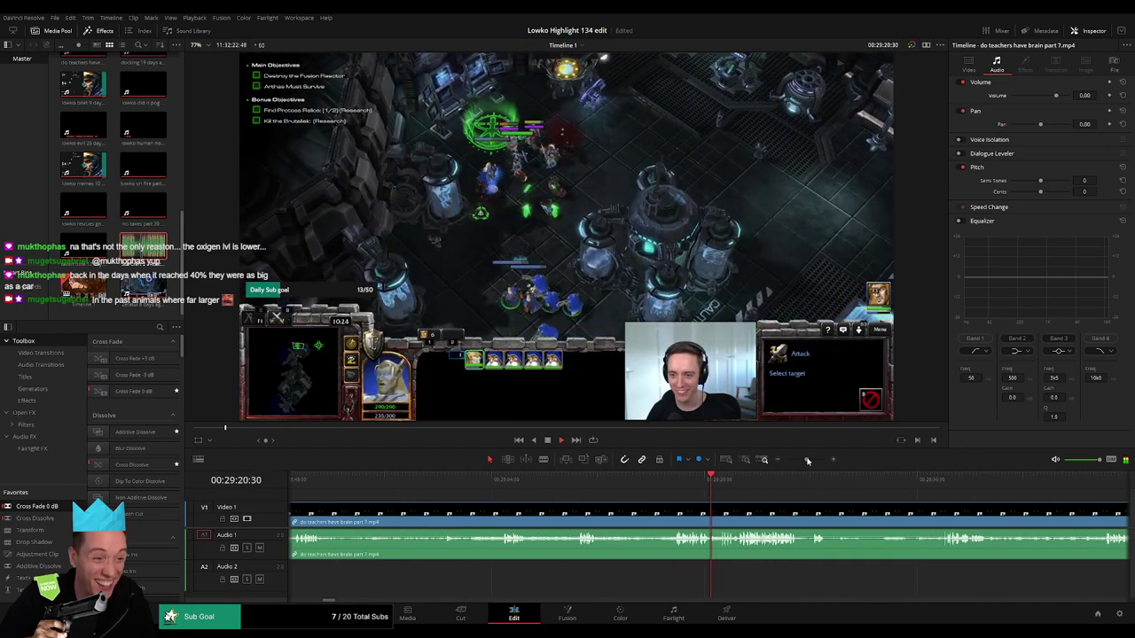
pyautogui.click(507, 480)
pyautogui.click(574, 481)
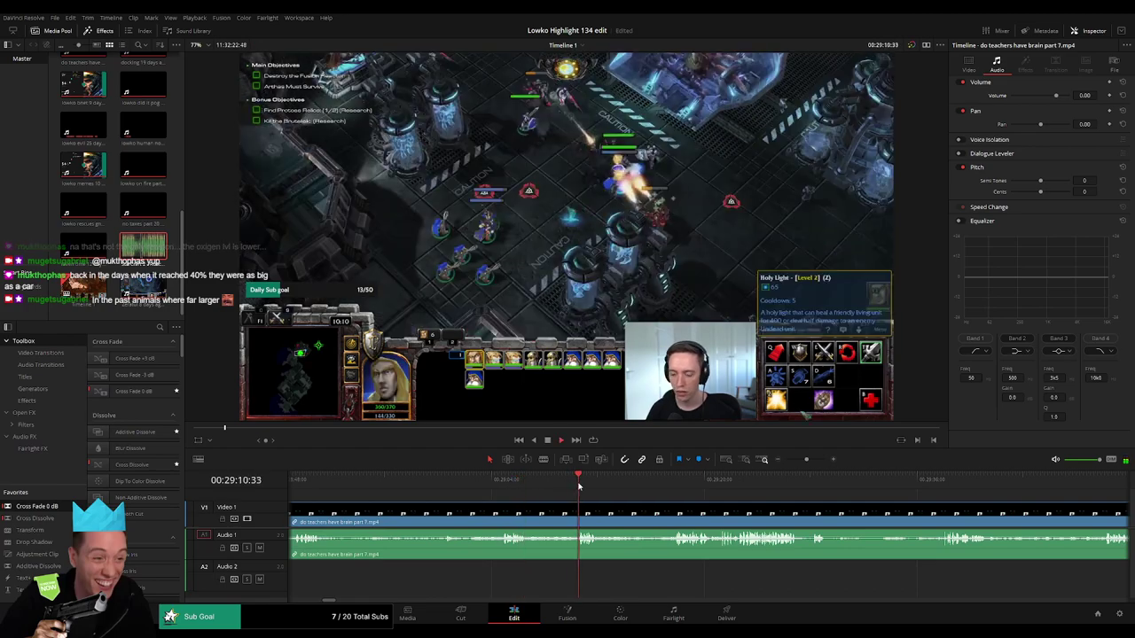
pyautogui.click(666, 483)
pyautogui.click(677, 483)
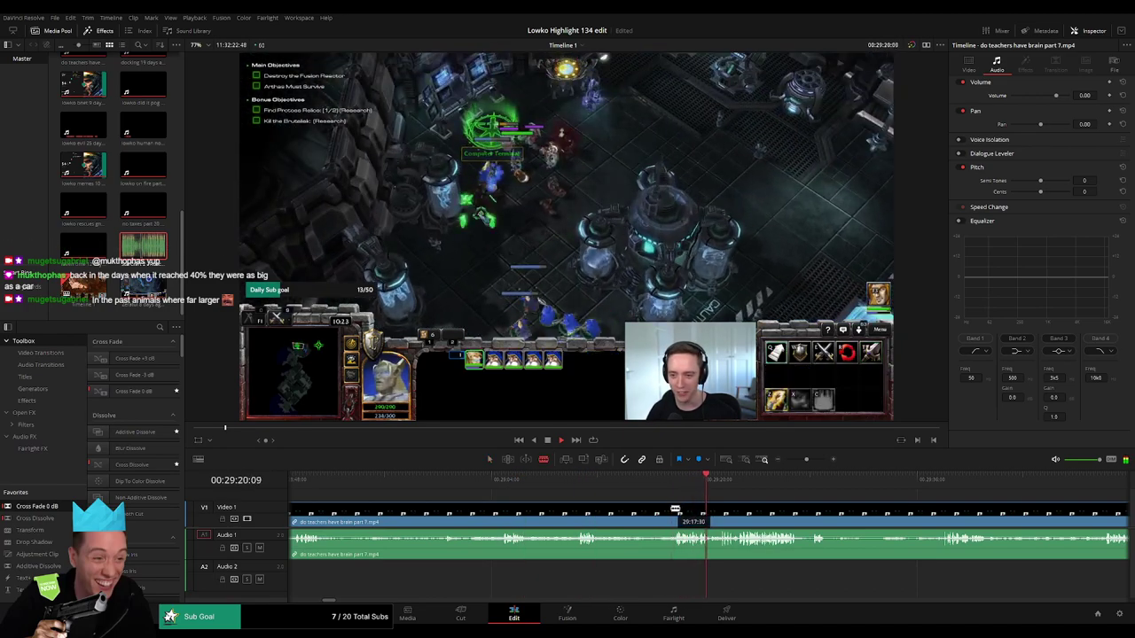
pyautogui.hscroll(-1, 628, 508)
pyautogui.click(396, 496)
pyautogui.click(336, 481)
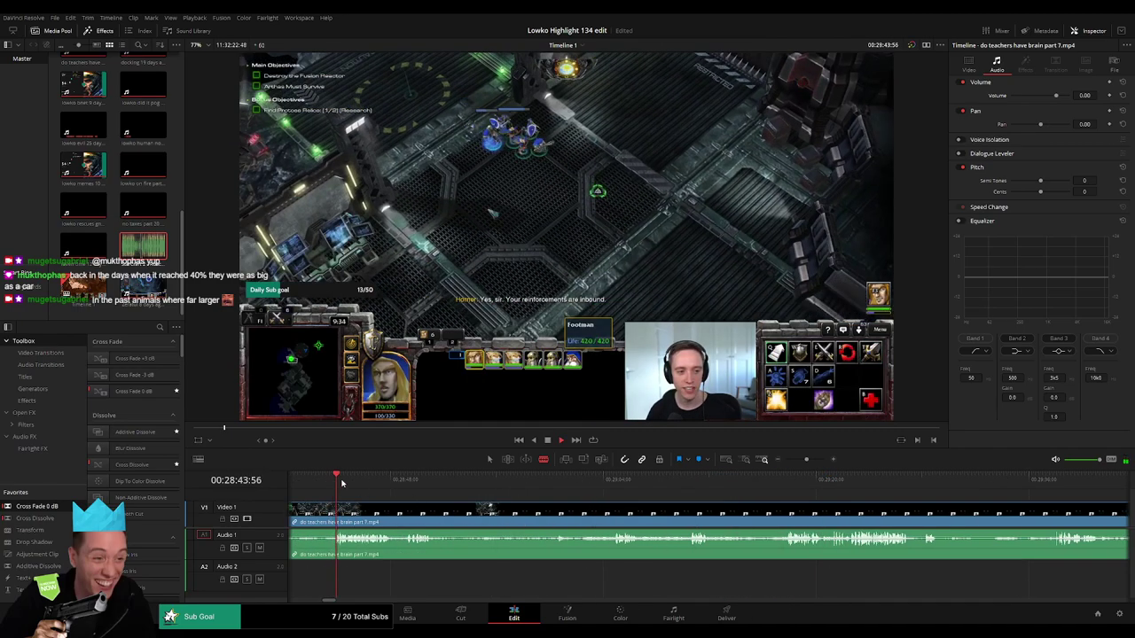
pyautogui.moveTo(406, 504); pyautogui.dragTo(665, 505)
pyautogui.click(424, 483)
pyautogui.click(425, 479)
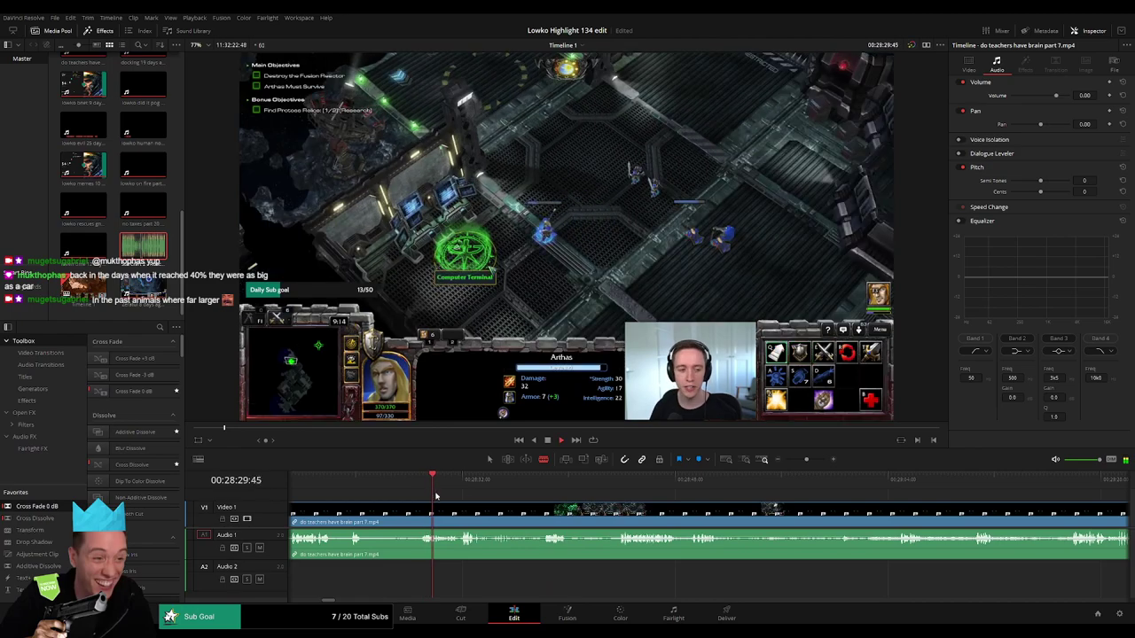
pyautogui.hscroll(-3, 673, 504)
pyautogui.click(487, 483)
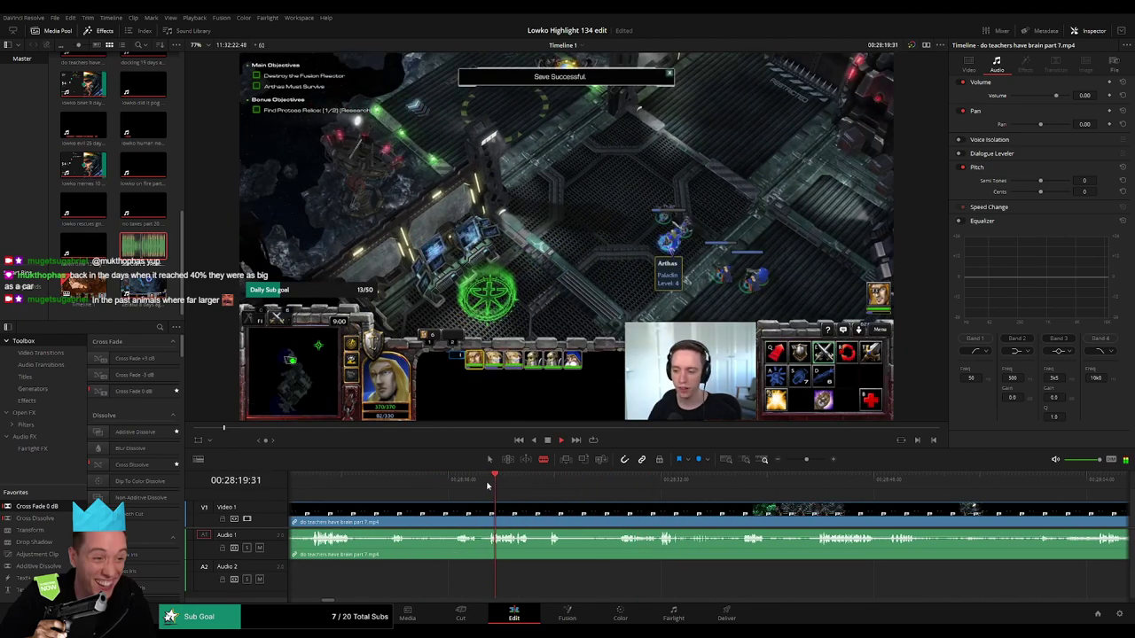
pyautogui.click(462, 486)
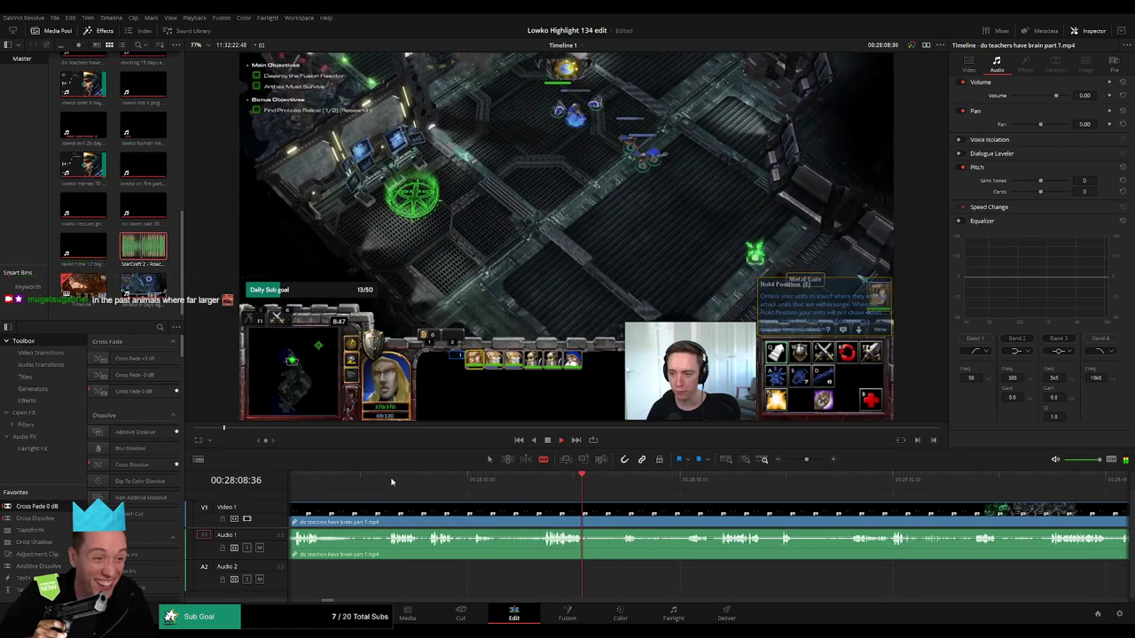
# - Sample the part 7 clip from about 00:27:54 to 00:28:29 to find where the highlight begins
pyautogui.click(391, 479)
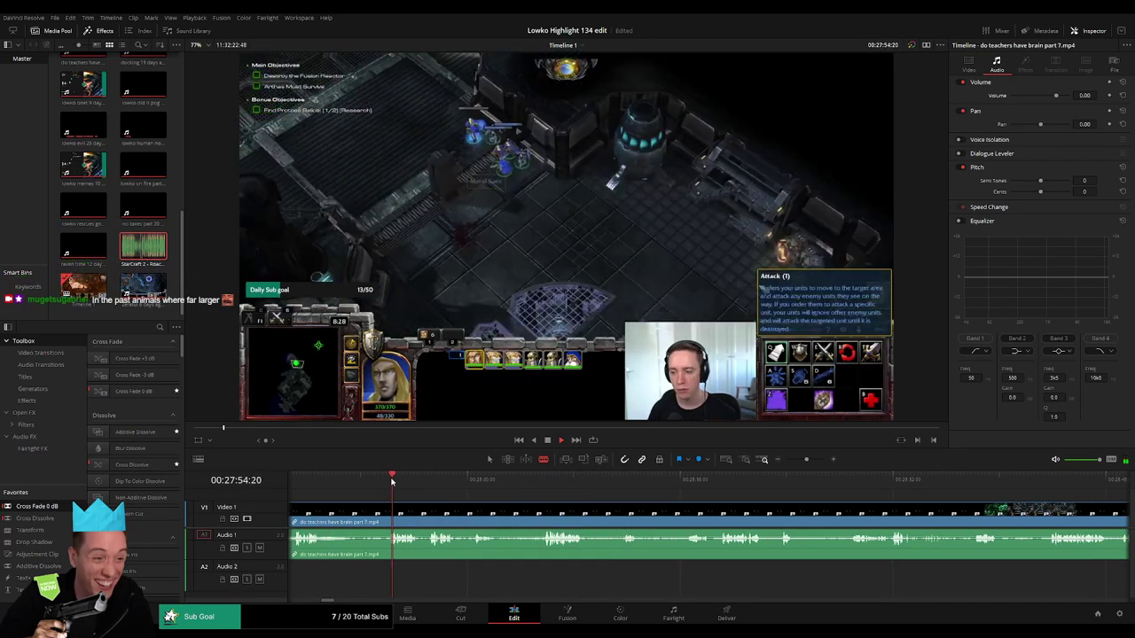
pyautogui.click(438, 479)
pyautogui.click(719, 479)
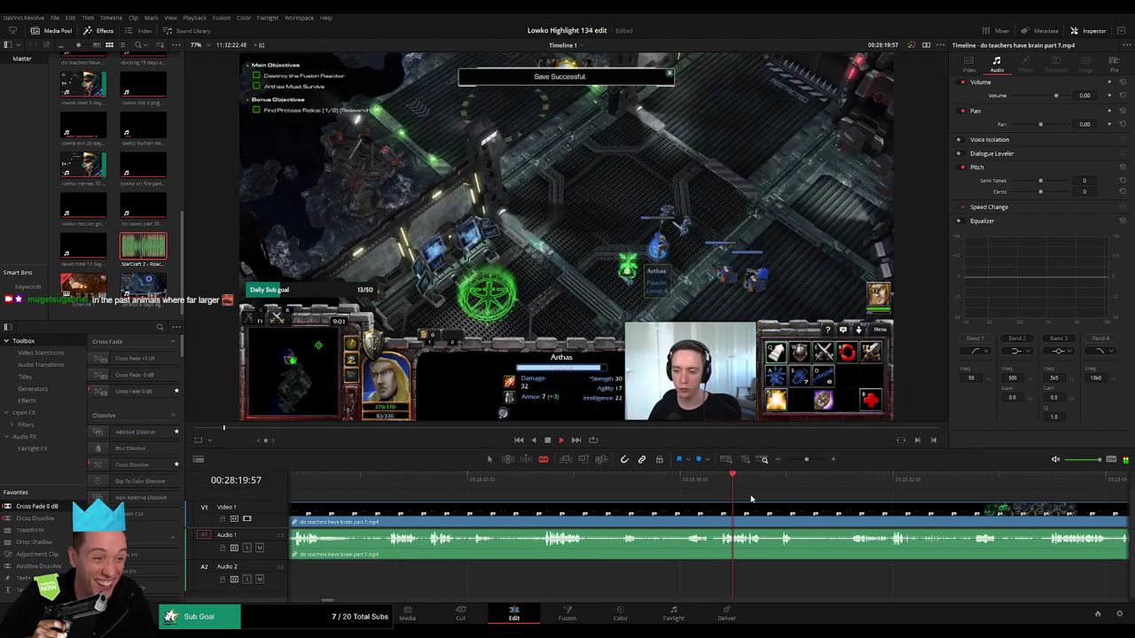
pyautogui.moveTo(807, 509); pyautogui.dragTo(564, 502)
pyautogui.click(540, 481)
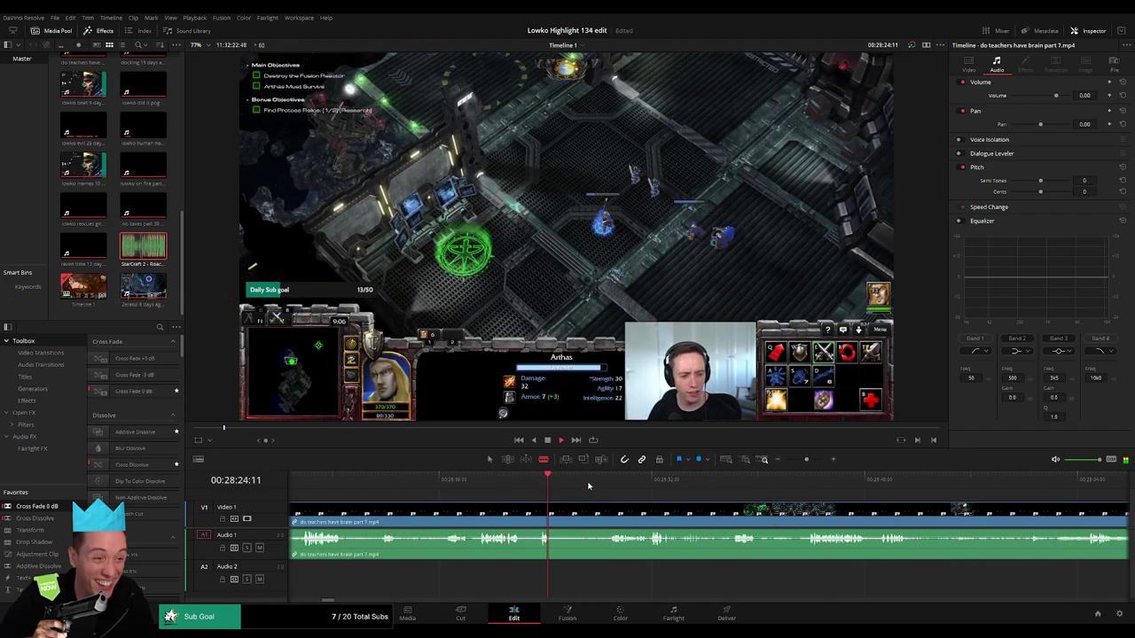
pyautogui.moveTo(739, 517); pyautogui.dragTo(534, 503)
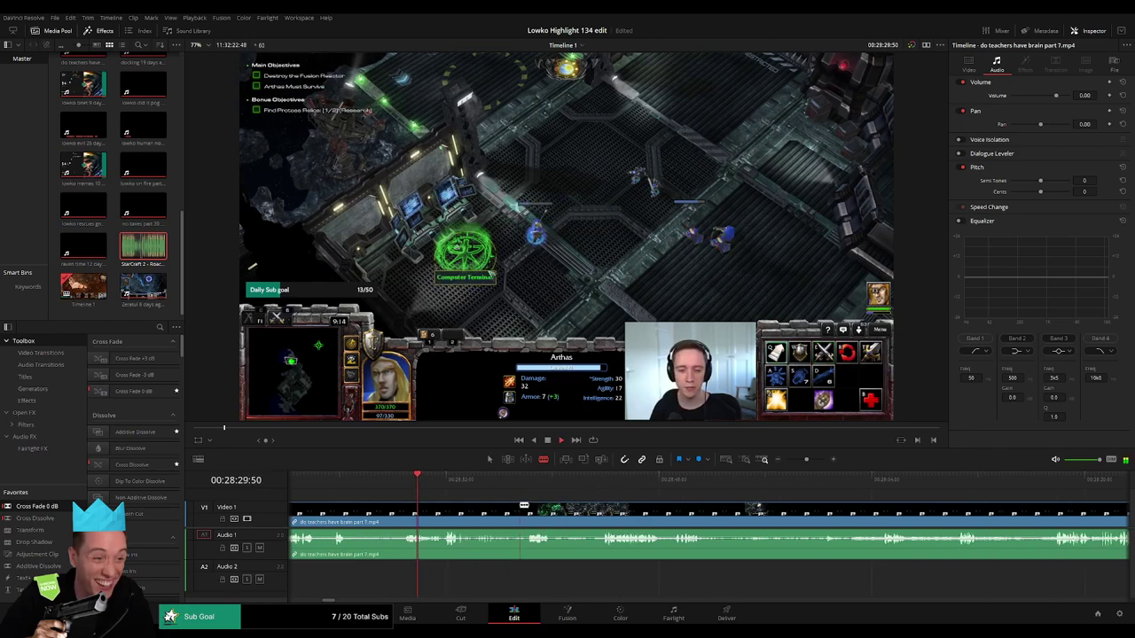
# - Remove the part 7 clip's opening before about 00:28:43 and the pause ending at about 00:22:11, closing both gaps
pyautogui.click(531, 481)
pyautogui.click(598, 480)
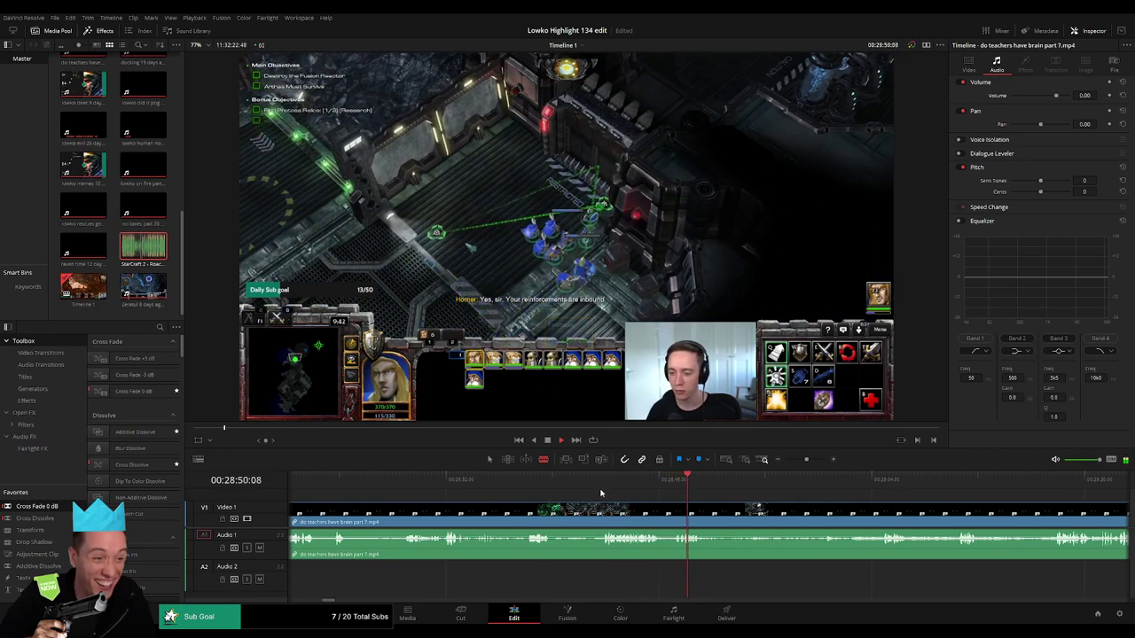
pyautogui.click(604, 514)
pyautogui.press('a')
pyautogui.click(590, 515)
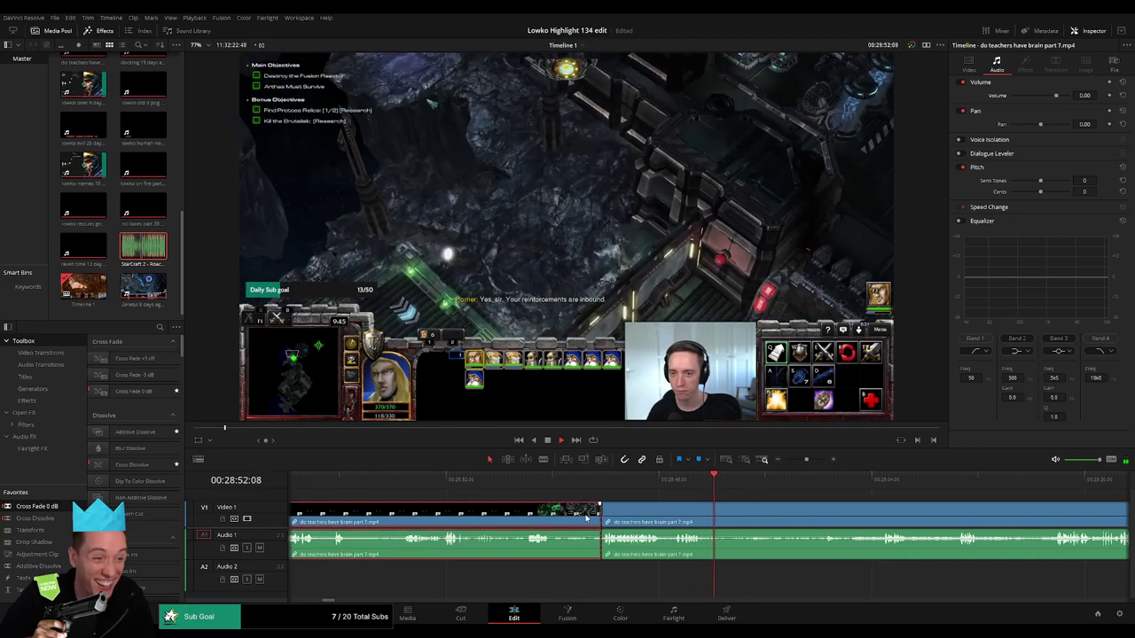
pyautogui.press('BackSpace')
pyautogui.click(585, 519)
pyautogui.press('BackSpace')
pyautogui.press('space')
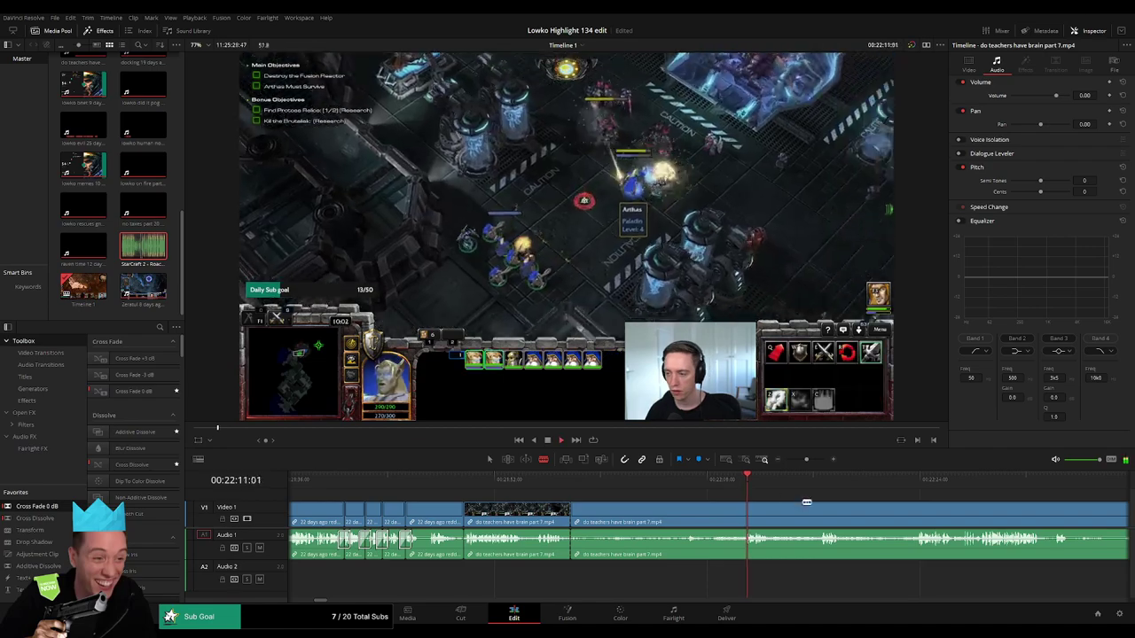
pyautogui.moveTo(722, 492); pyautogui.dragTo(751, 486)
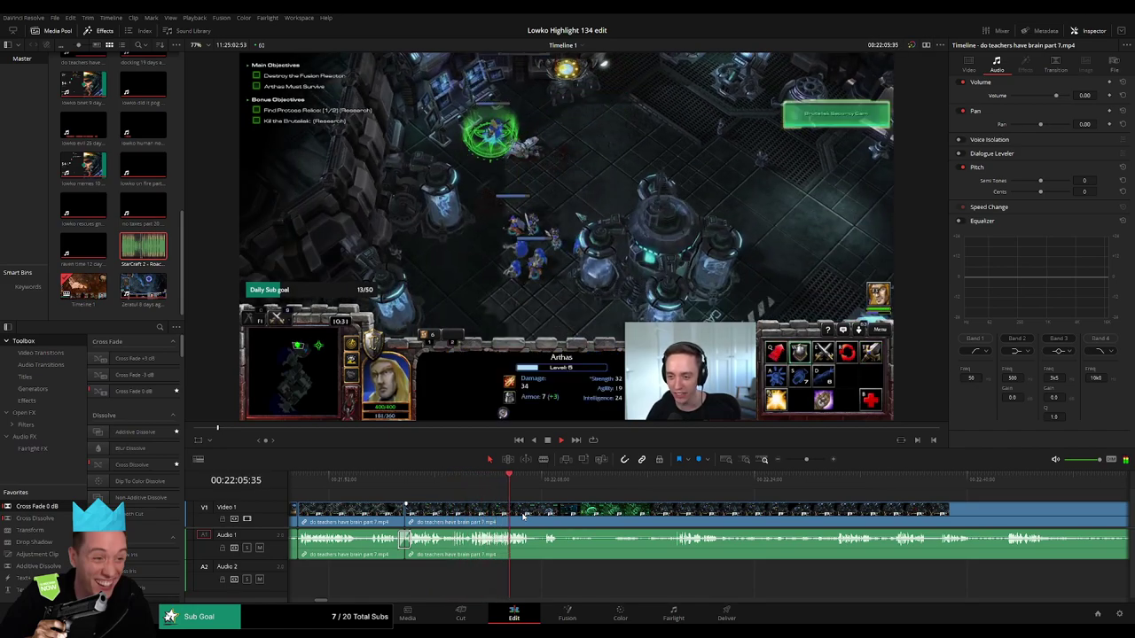
# - Replay the speech around 00:22:05 and split the part 7 clip at about 00:22:04:54
pyautogui.moveTo(806, 460); pyautogui.dragTo(809, 462)
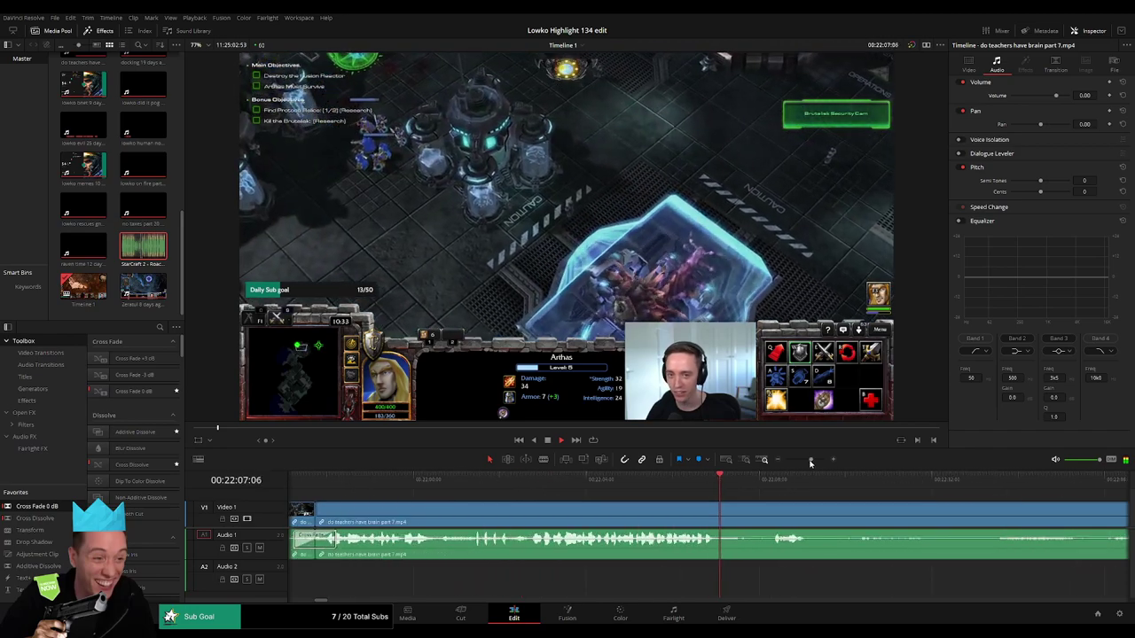
pyautogui.click(594, 479)
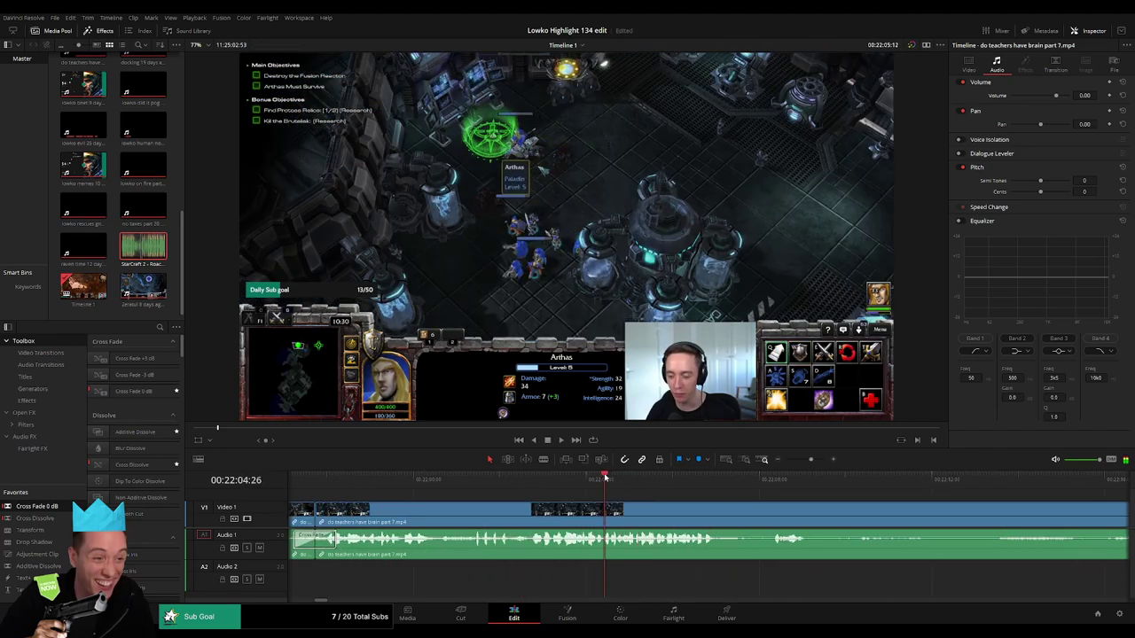
pyautogui.press('space')
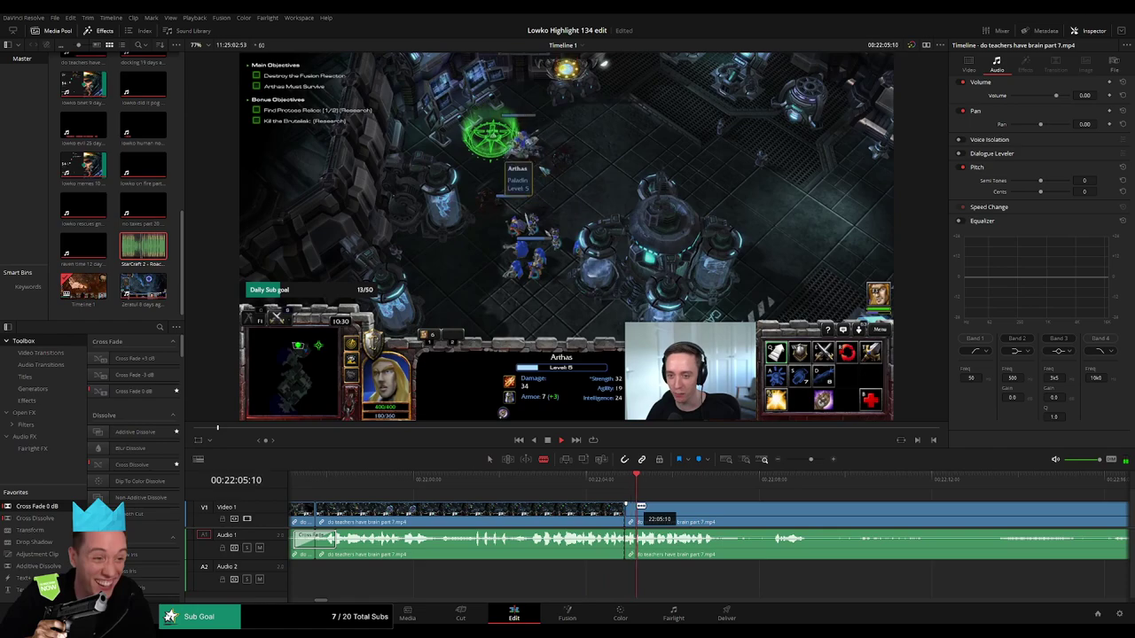
pyautogui.press('space')
# - Step frame by frame through the speech after the new cut and split the clip again at about 00:22:05:07
pyautogui.moveTo(810, 460); pyautogui.dragTo(812, 461)
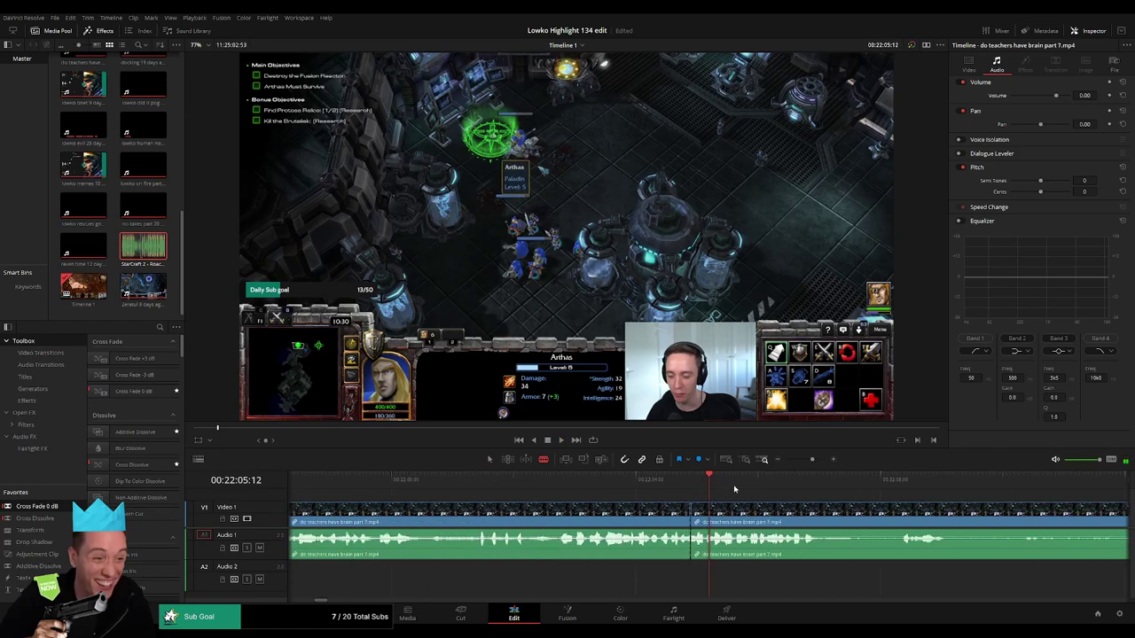
pyautogui.press('Left')
pyautogui.press('Left')
pyautogui.press('Left')
pyautogui.press('Left')
pyautogui.press('Left')
pyautogui.press('Left')
pyautogui.press('Left')
pyautogui.press('Left')
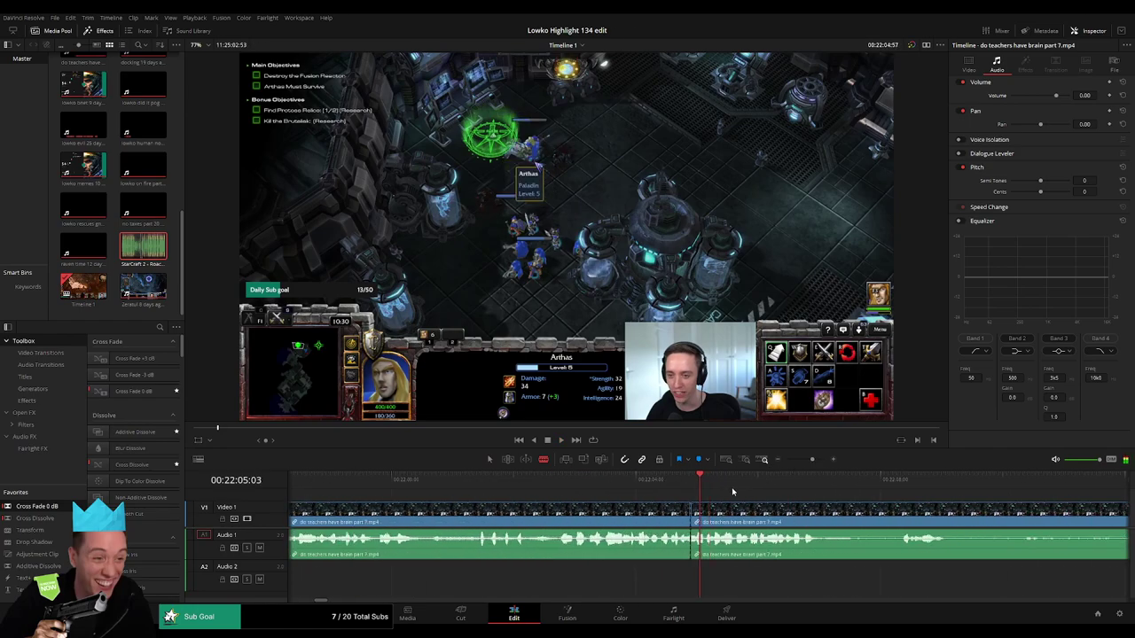
pyautogui.press('Left')
pyautogui.press('Left')
pyautogui.press('Left')
pyautogui.press('Left')
pyautogui.press('Left')
pyautogui.press('Left')
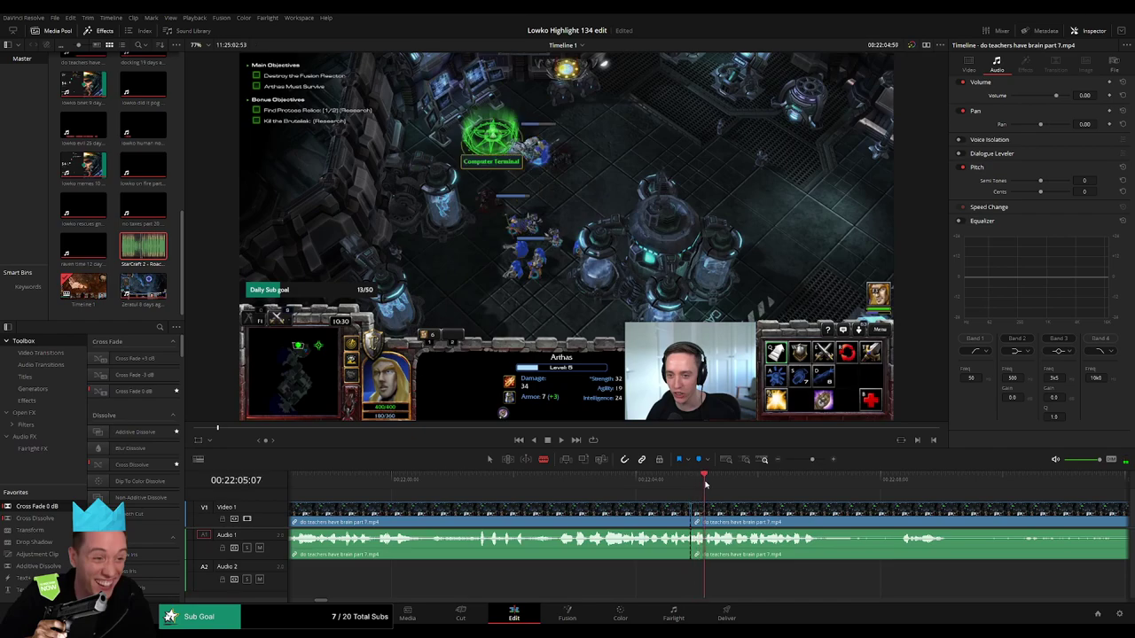
pyautogui.moveTo(813, 459); pyautogui.dragTo(820, 460)
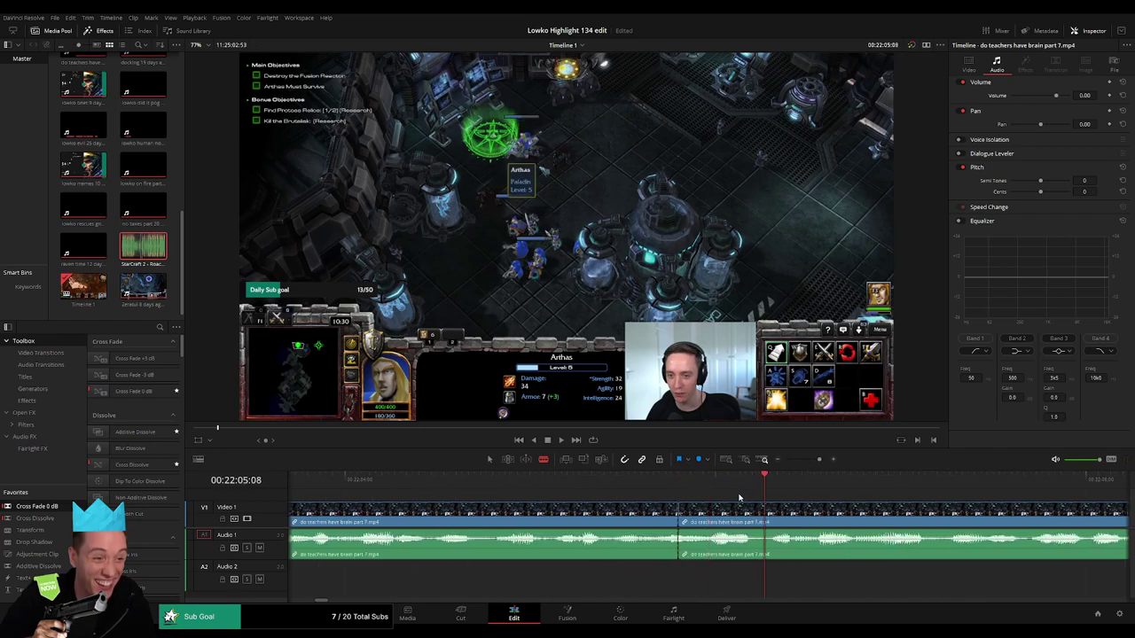
pyautogui.click(761, 511)
pyautogui.press('a')
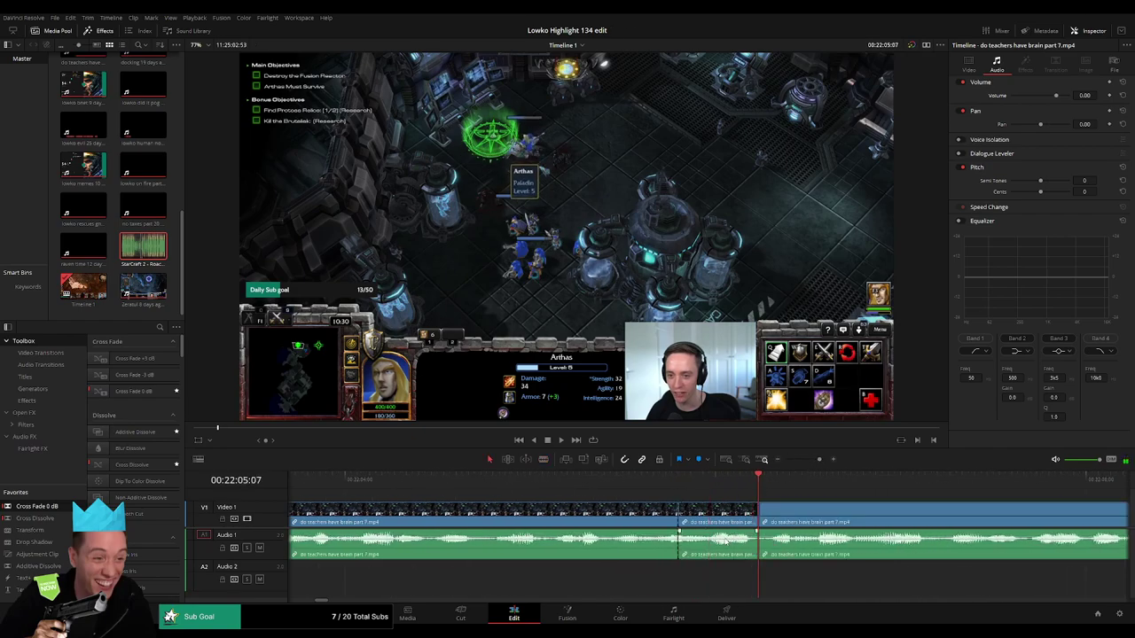
# - Place the StarCraft 2 - Roach Quotes sound on Audio 2 beneath the short cut section and set its volume to -23
pyautogui.moveTo(144, 255); pyautogui.dragTo(758, 576)
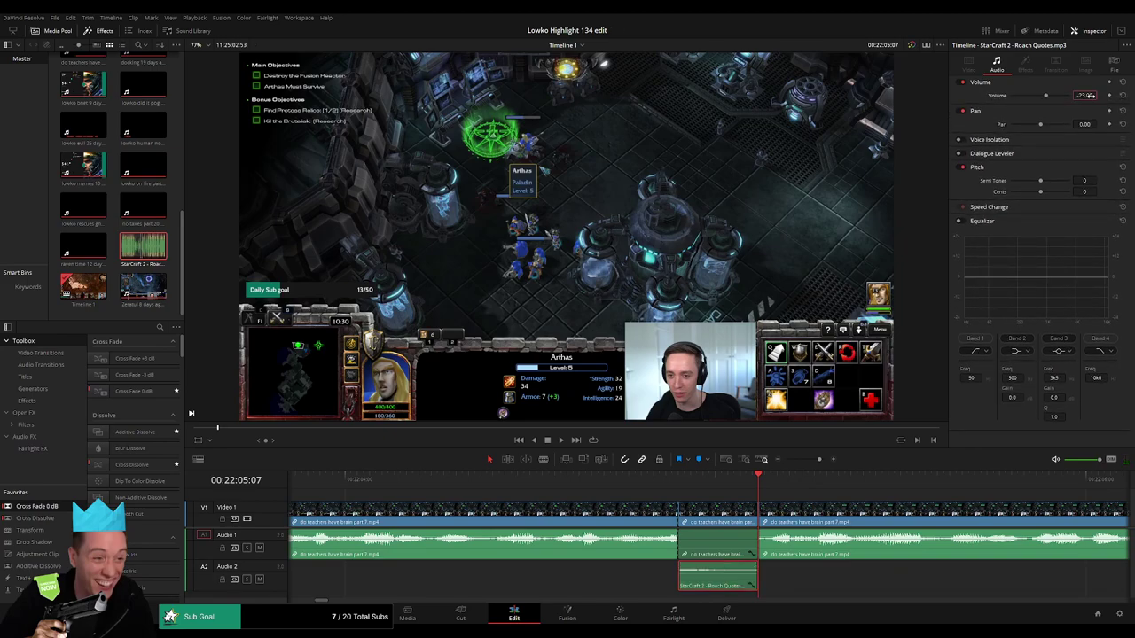
pyautogui.press('space')
pyautogui.moveTo(820, 460); pyautogui.dragTo(808, 460)
pyautogui.click(787, 499)
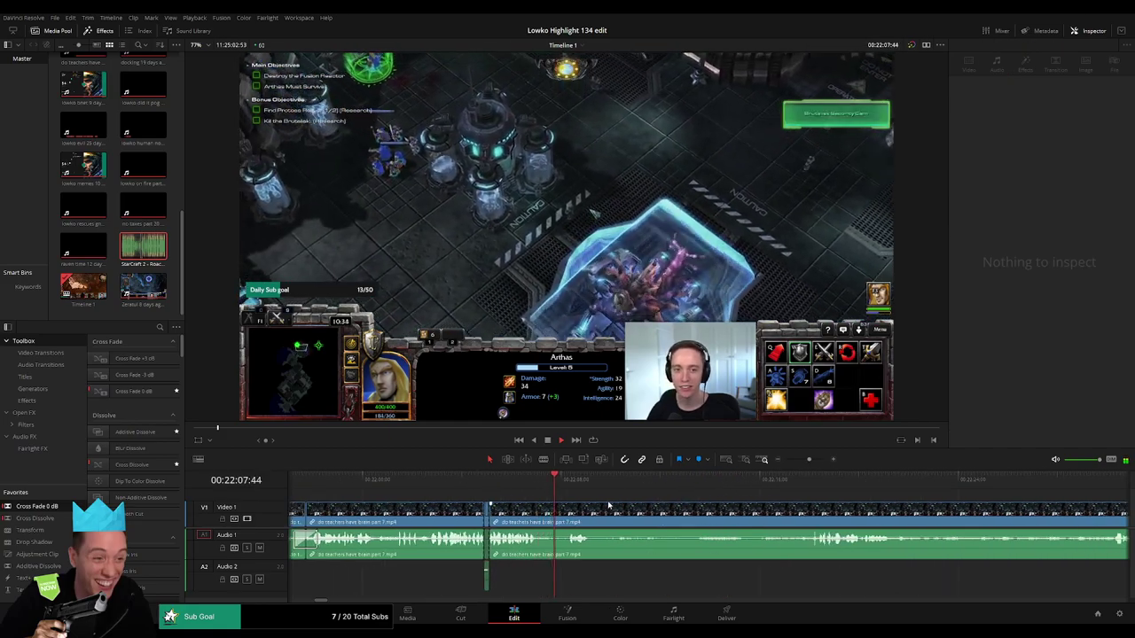
# - Cut out the quiet stretch of the part 7 clip between about 00:22:09 and 00:22:18, closing the gap
pyautogui.click(538, 514)
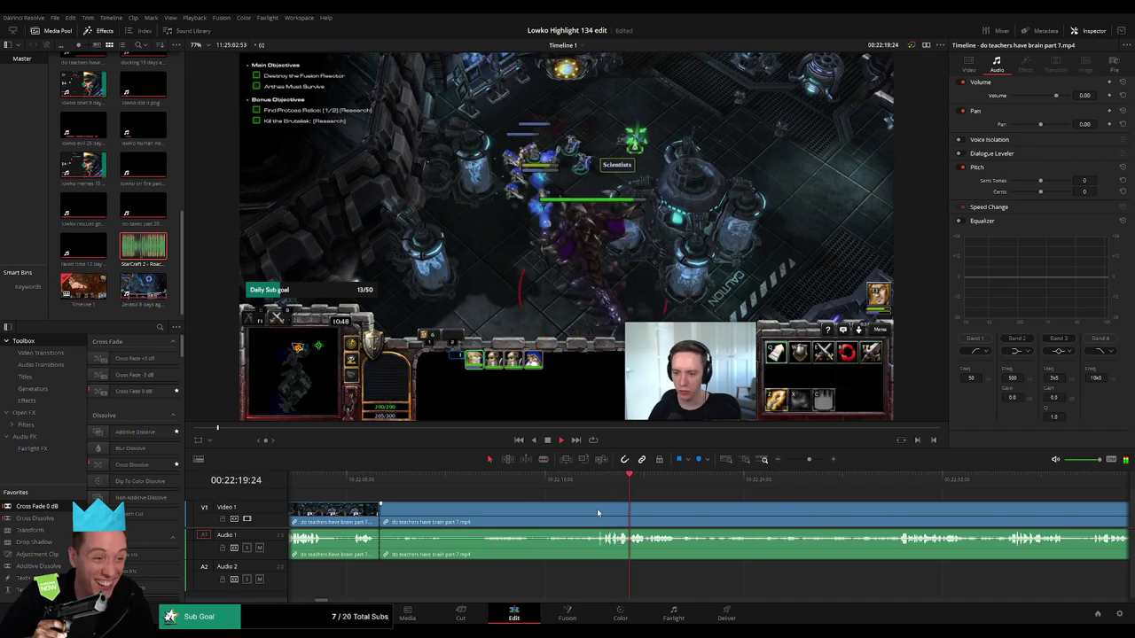
pyautogui.click(603, 501)
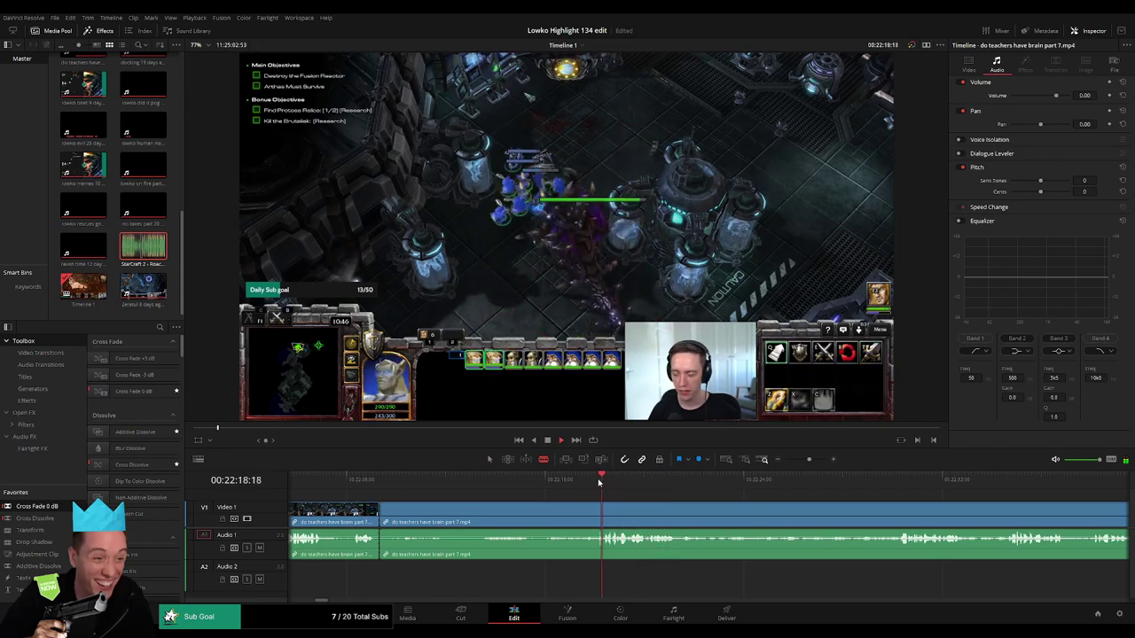
pyautogui.click(603, 508)
pyautogui.press('a')
pyautogui.click(570, 513)
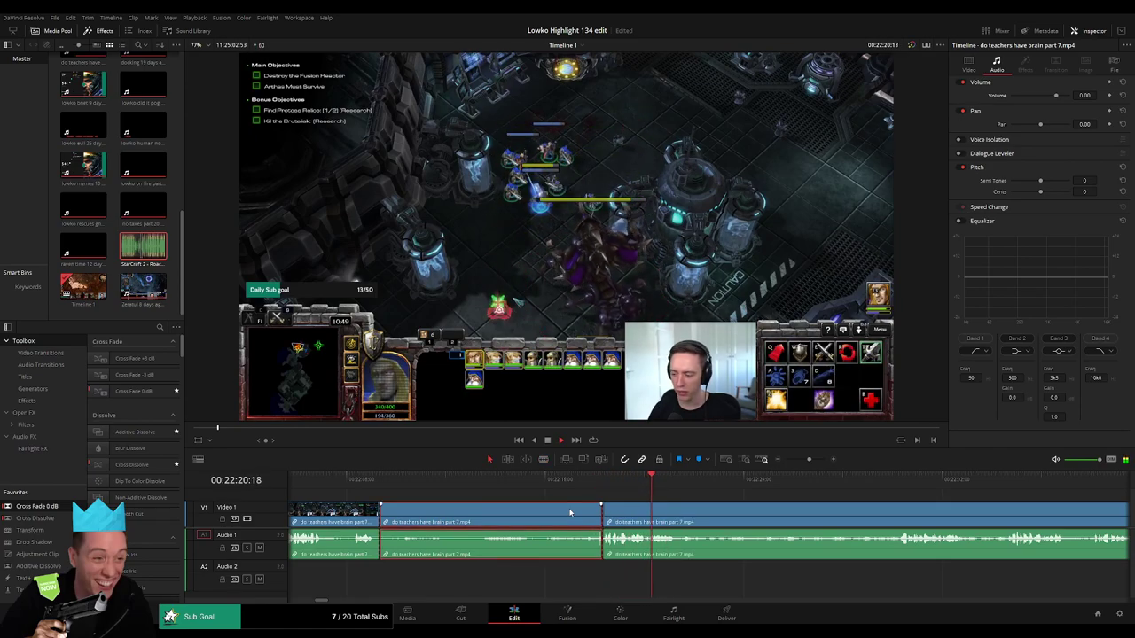
pyautogui.press('BackSpace')
# - Remove the pause between about 00:22:13 and 00:22:21 and cross-fade the resulting audio cut
pyautogui.click(677, 485)
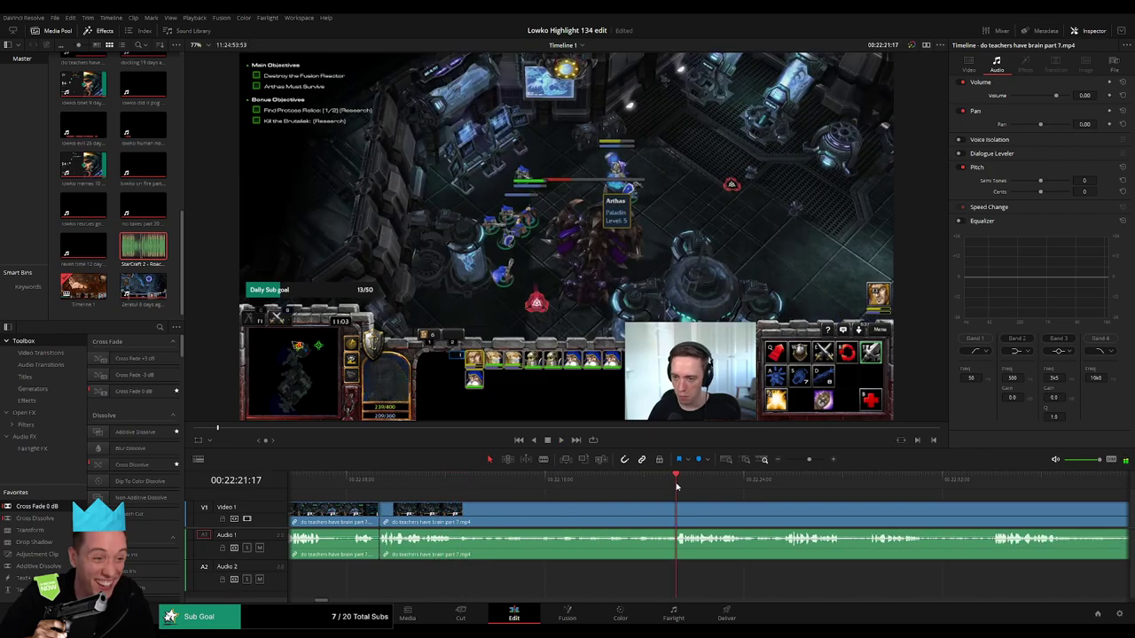
pyautogui.click(675, 509)
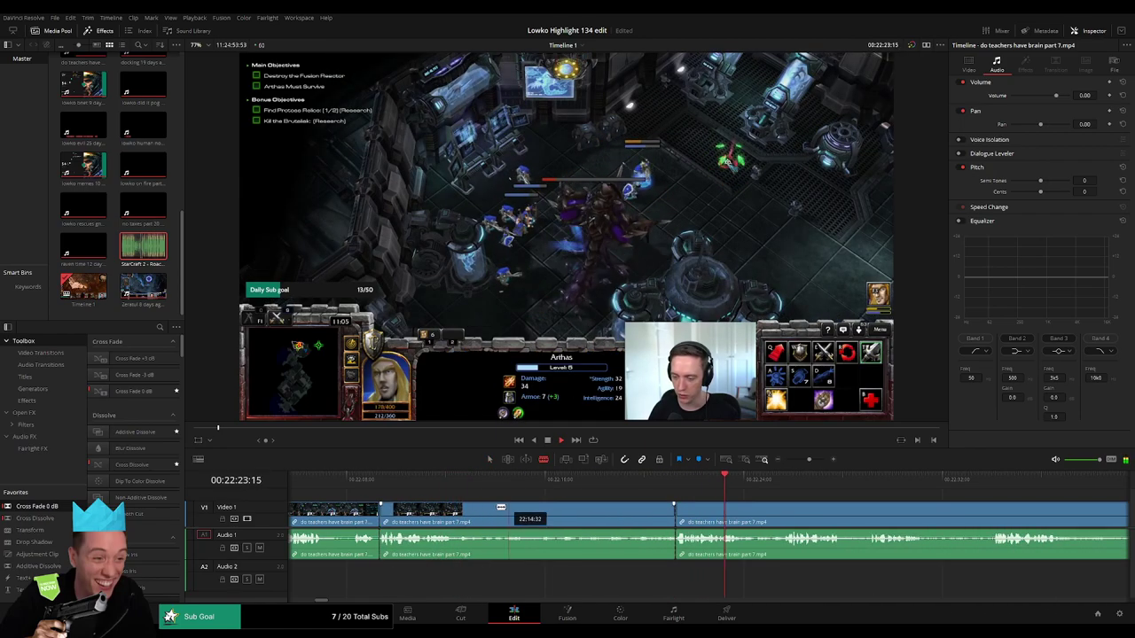
pyautogui.press('BackSpace')
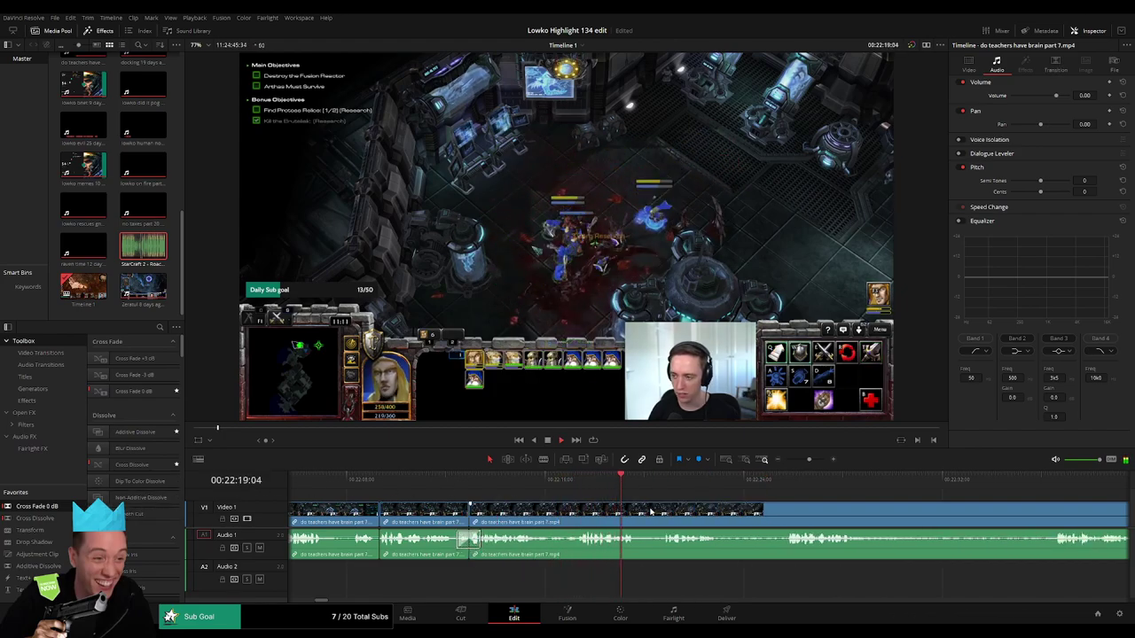
# - Split the part 7 clip at about 00:22:23 and 00:22:25:40 and delete the section between, closing the gap
pyautogui.moveTo(721, 493); pyautogui.dragTo(516, 506)
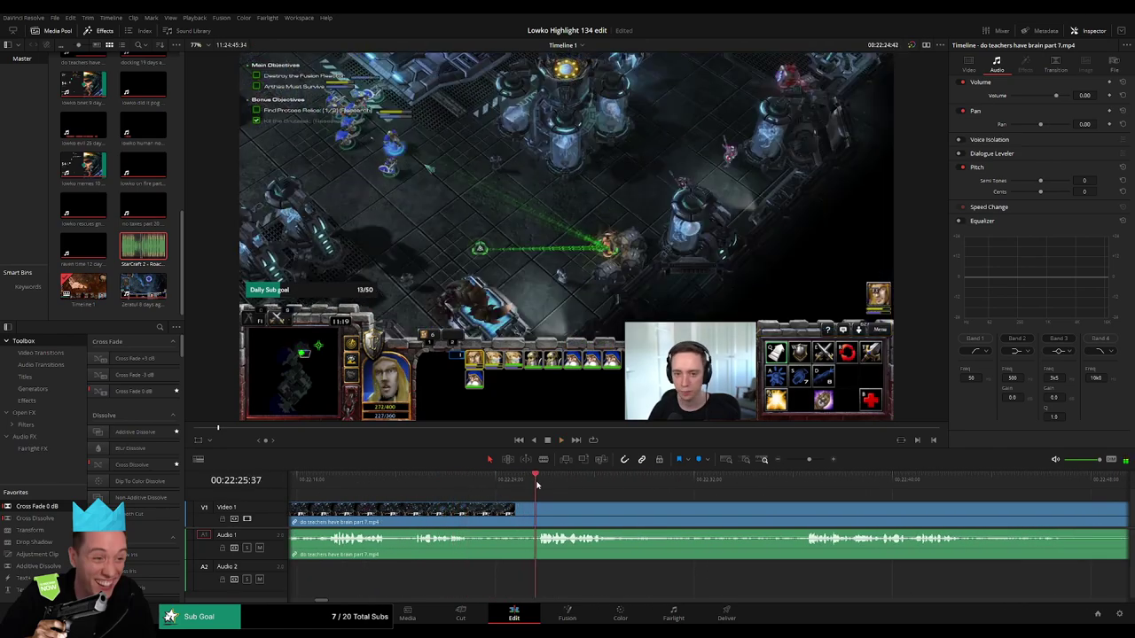
pyautogui.click(470, 512)
pyautogui.click(537, 512)
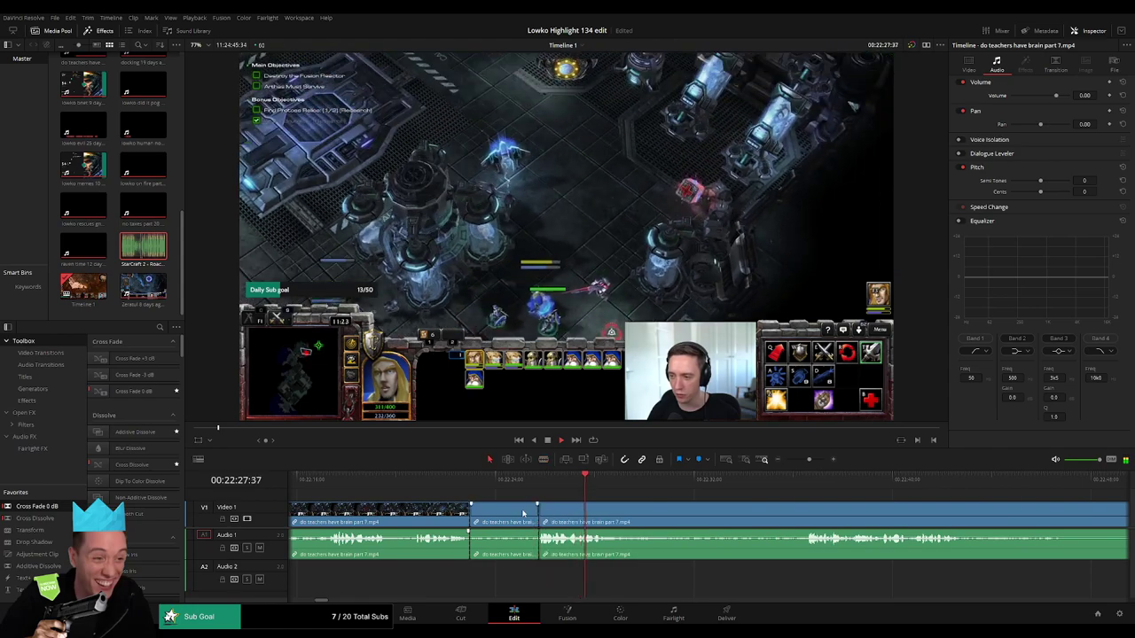
pyautogui.press('Delete')
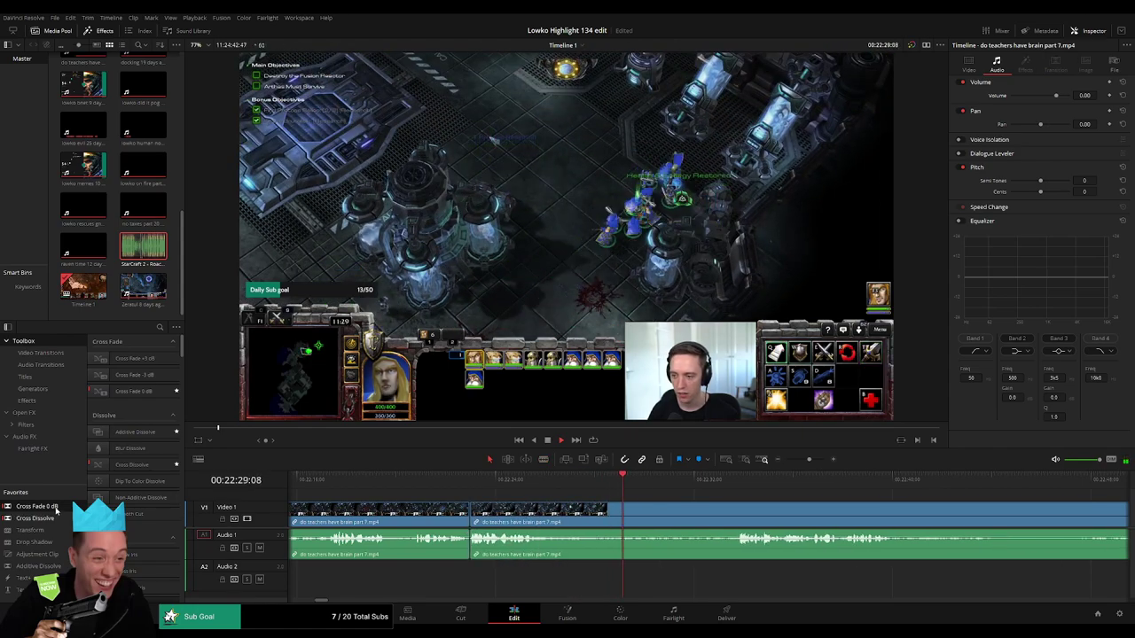
# - Try to cross-fade the audio cut at about 00:22:23, undo it and replay the cut
pyautogui.moveTo(461, 559); pyautogui.dragTo(463, 553)
pyautogui.hotkey('ctrl', 'z')
pyautogui.click(471, 481)
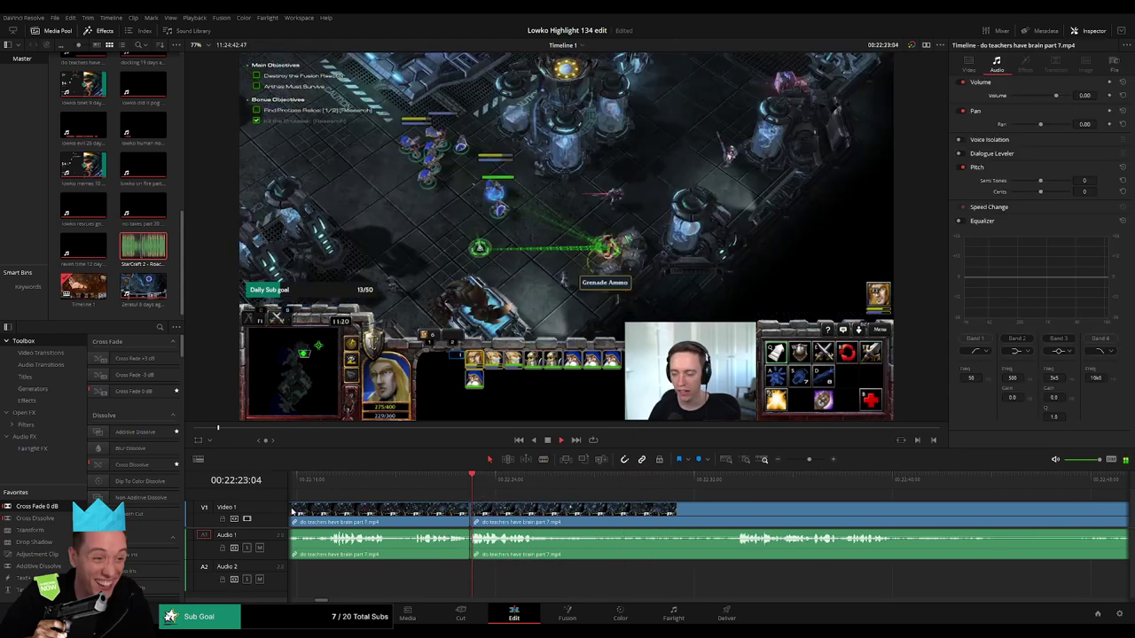
# - Remove the part 7 stretch between about 00:22:27 and 00:22:33, and cross-fade the audio cuts at about 00:22:23 and 00:22:27
pyautogui.press('space')
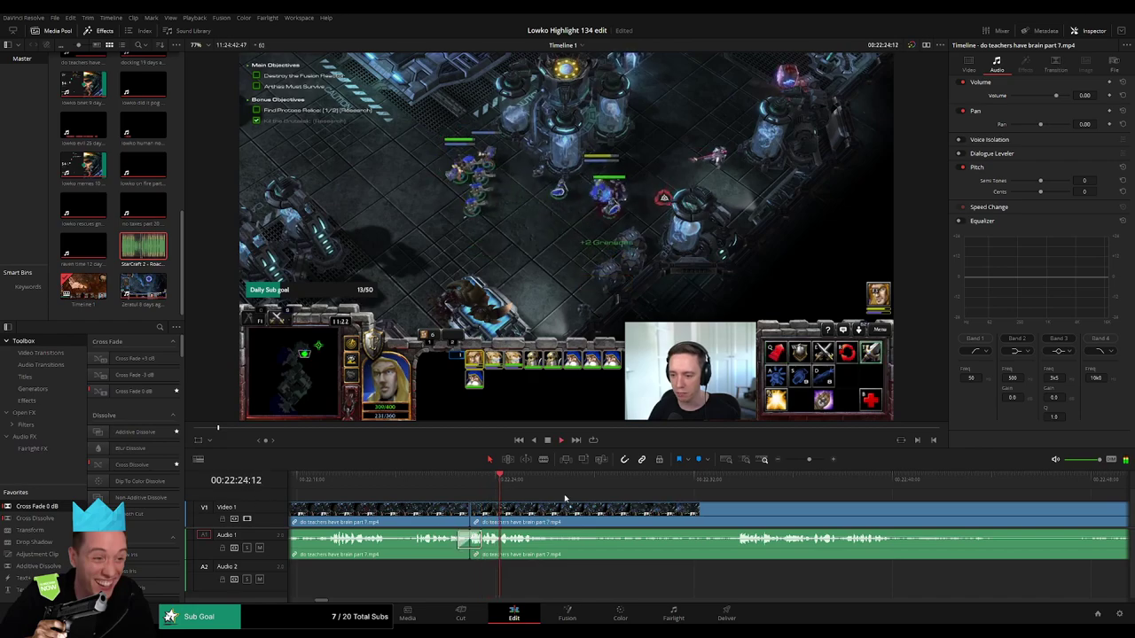
pyautogui.hscroll(2, 564, 501)
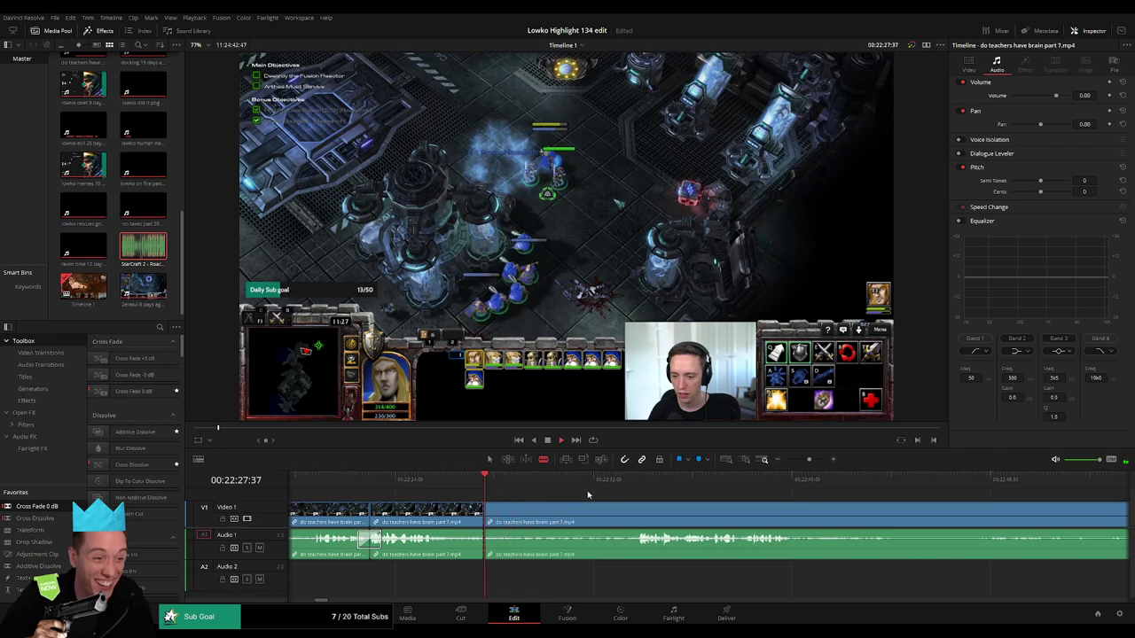
pyautogui.click(636, 512)
pyautogui.press('a')
pyautogui.click(603, 519)
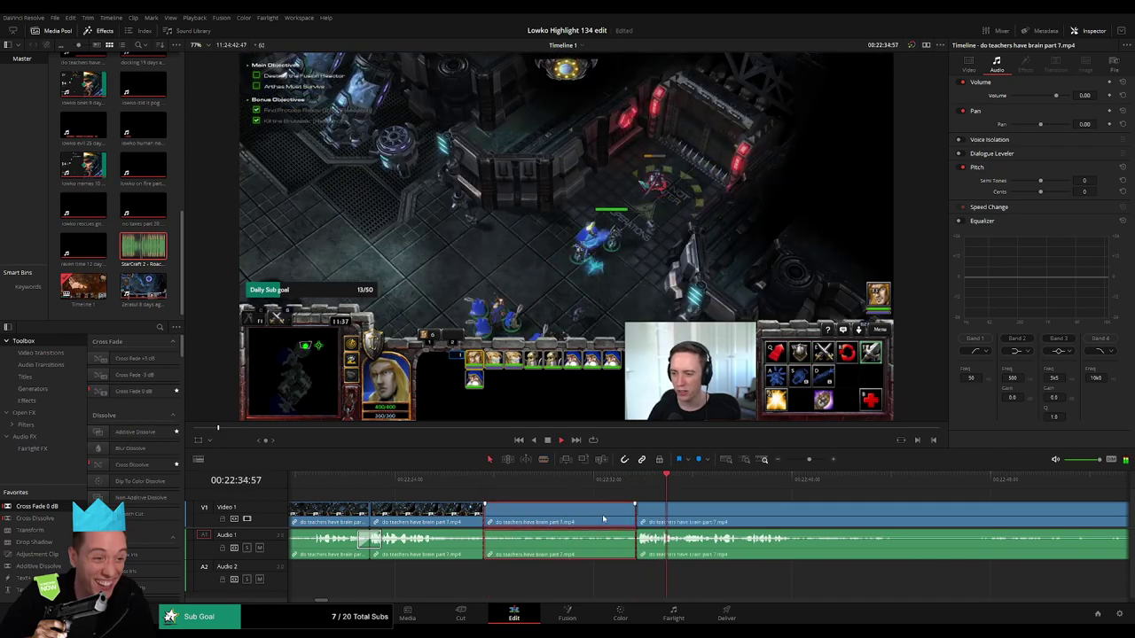
pyautogui.press('Delete')
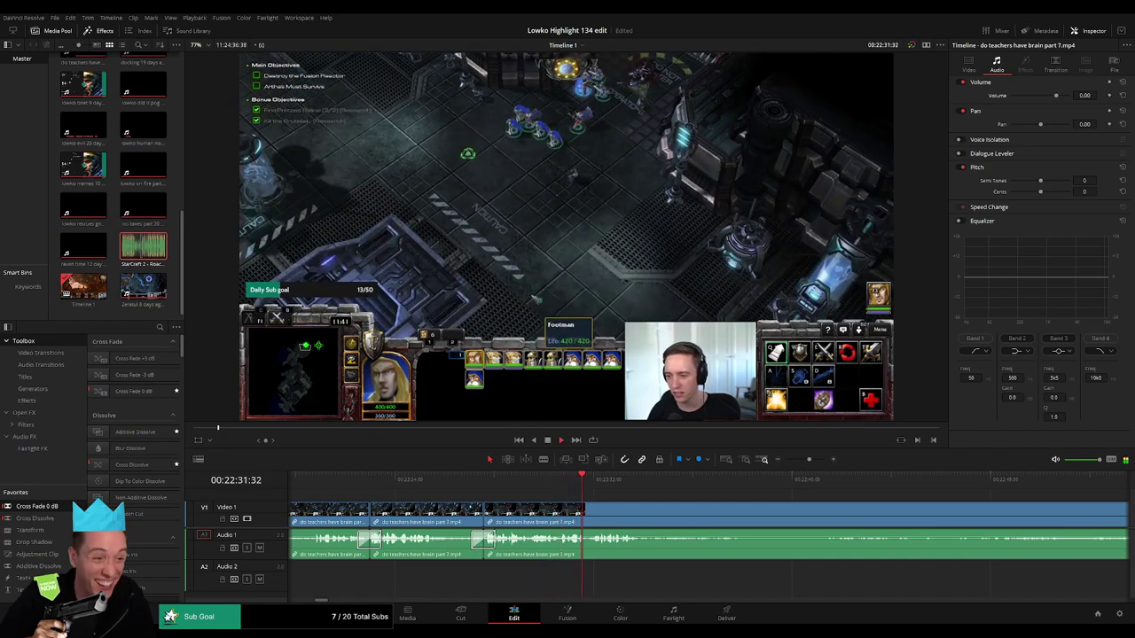
# - Cut out the part 7 section between about 00:22:34 and 00:22:54, closing the gap, and cross-fade the resulting audio cut
pyautogui.moveTo(739, 509); pyautogui.dragTo(529, 512)
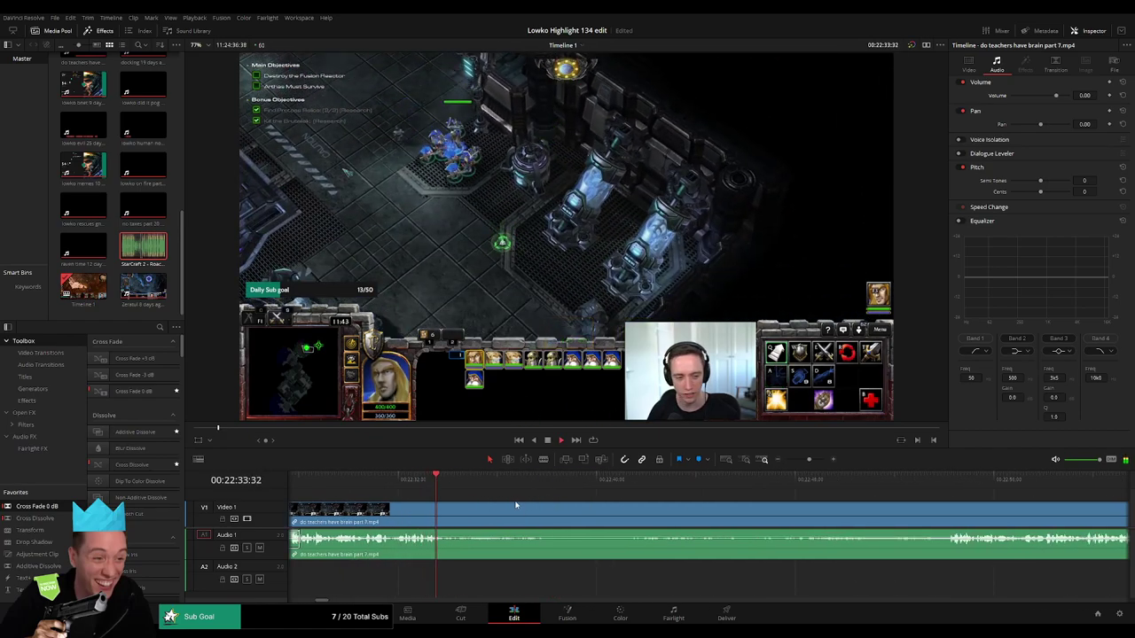
pyautogui.press('b')
pyautogui.click(452, 514)
pyautogui.click(905, 480)
pyautogui.click(942, 479)
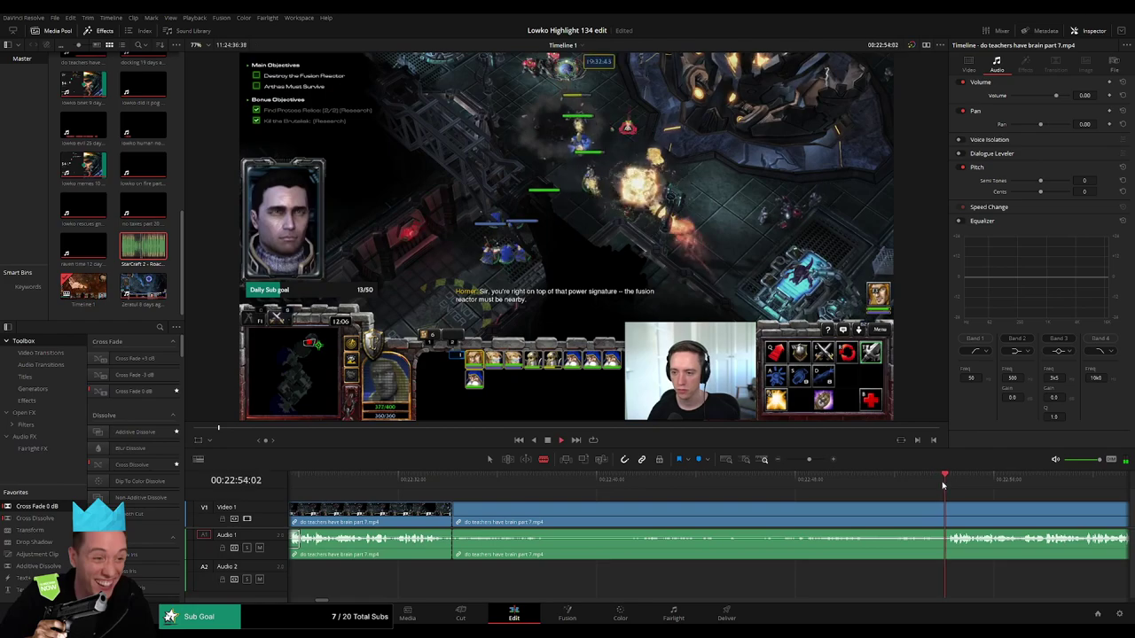
pyautogui.click(948, 504)
pyautogui.press('a')
pyautogui.click(869, 508)
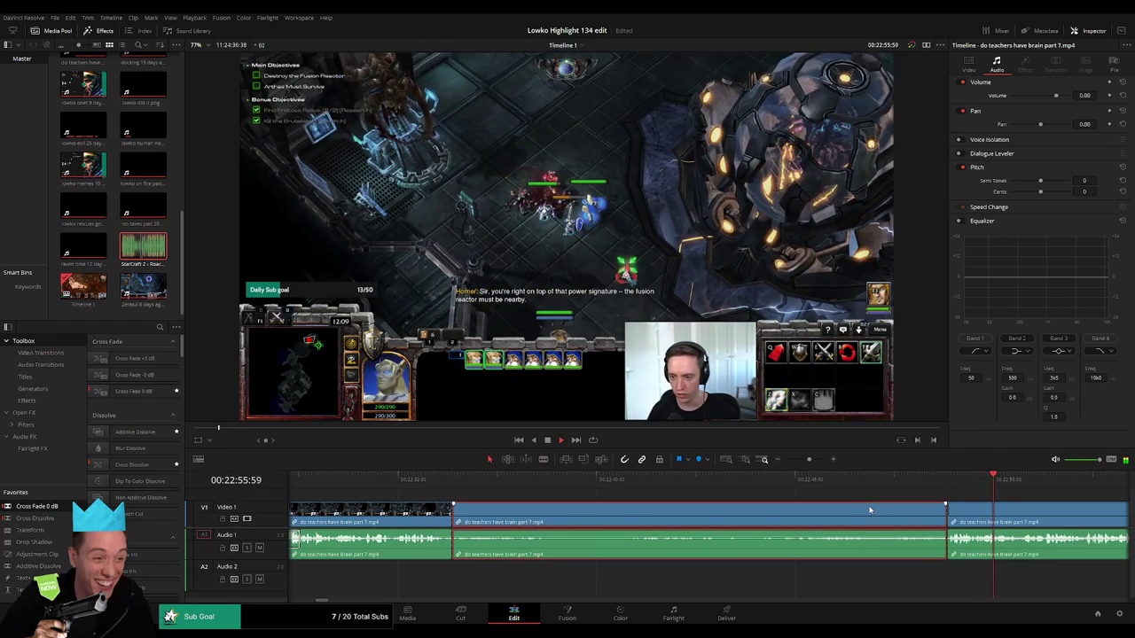
pyautogui.press('Delete')
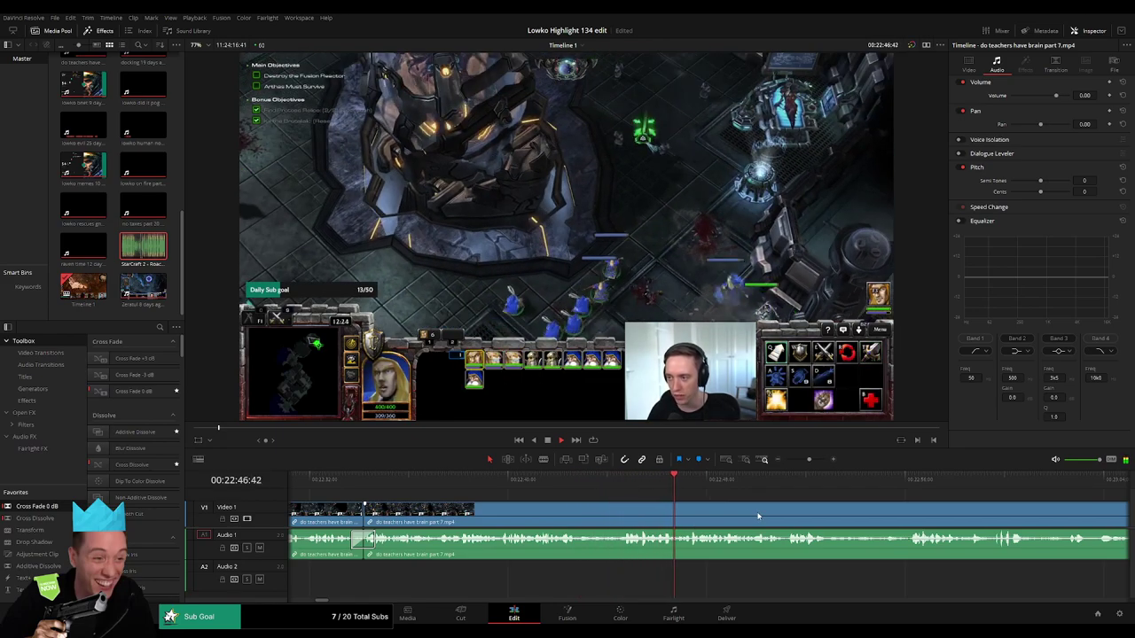
# - Remove the pause between about 00:22:53 and 00:22:56 from the part 7 clip and cross-fade the resulting audio cut
pyautogui.moveTo(757, 515); pyautogui.dragTo(660, 512)
pyautogui.hscroll(3, 660, 511)
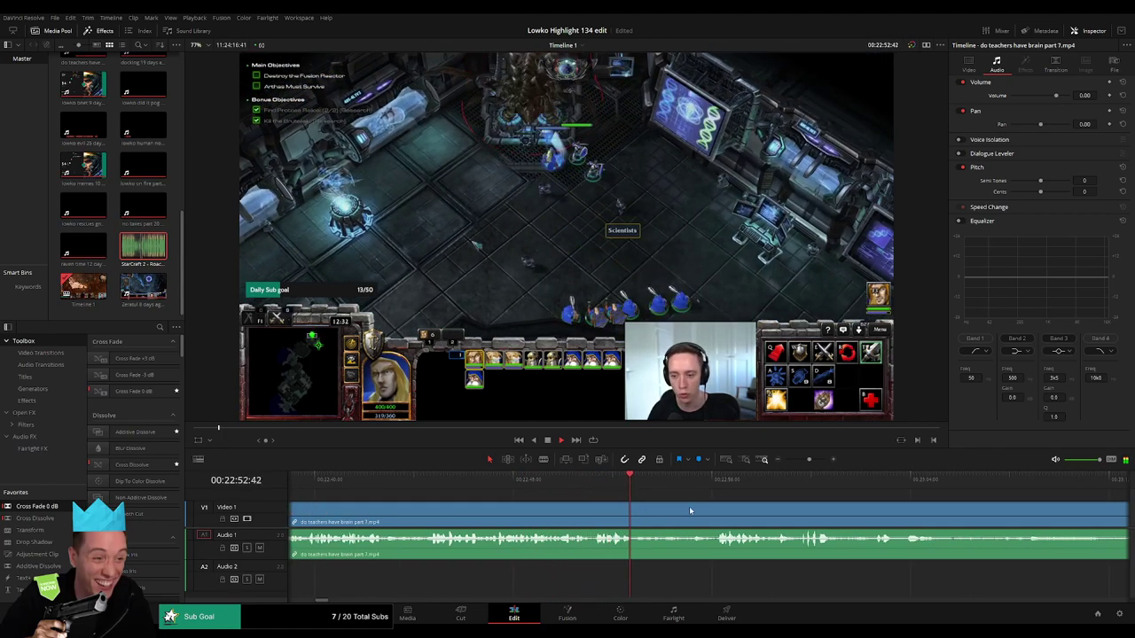
pyautogui.press('b')
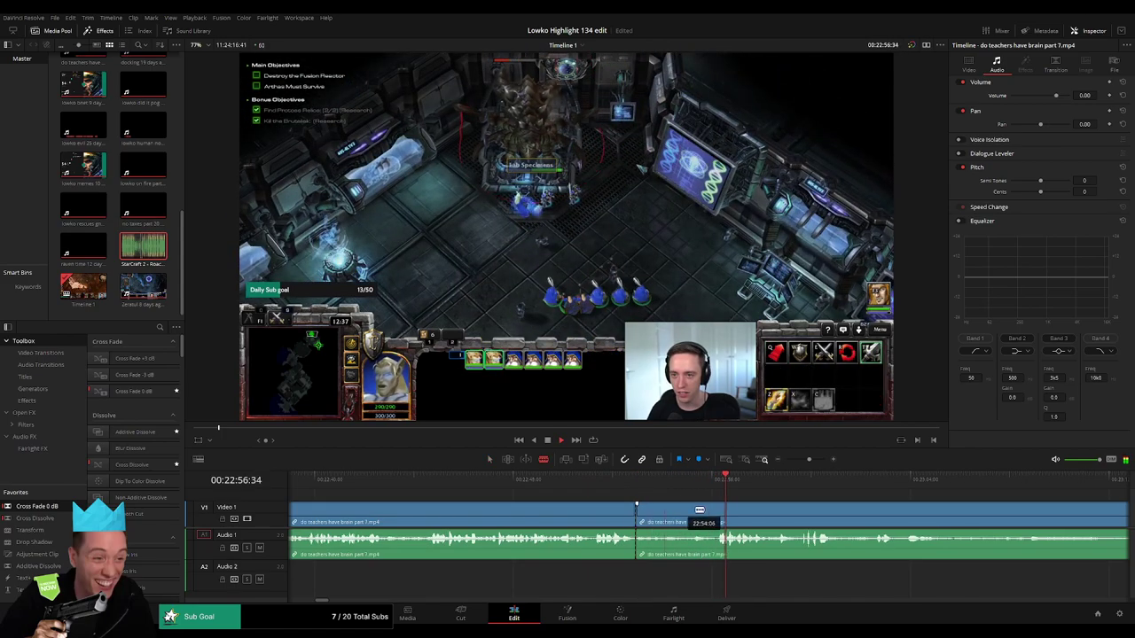
pyautogui.press('a')
pyautogui.click(690, 515)
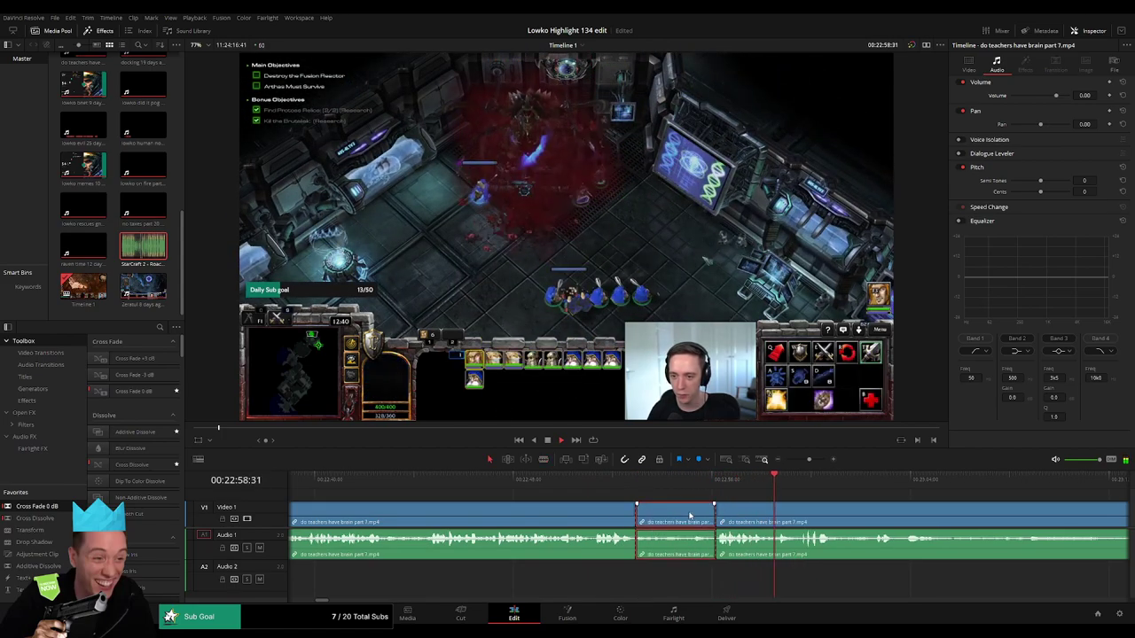
pyautogui.press('Delete')
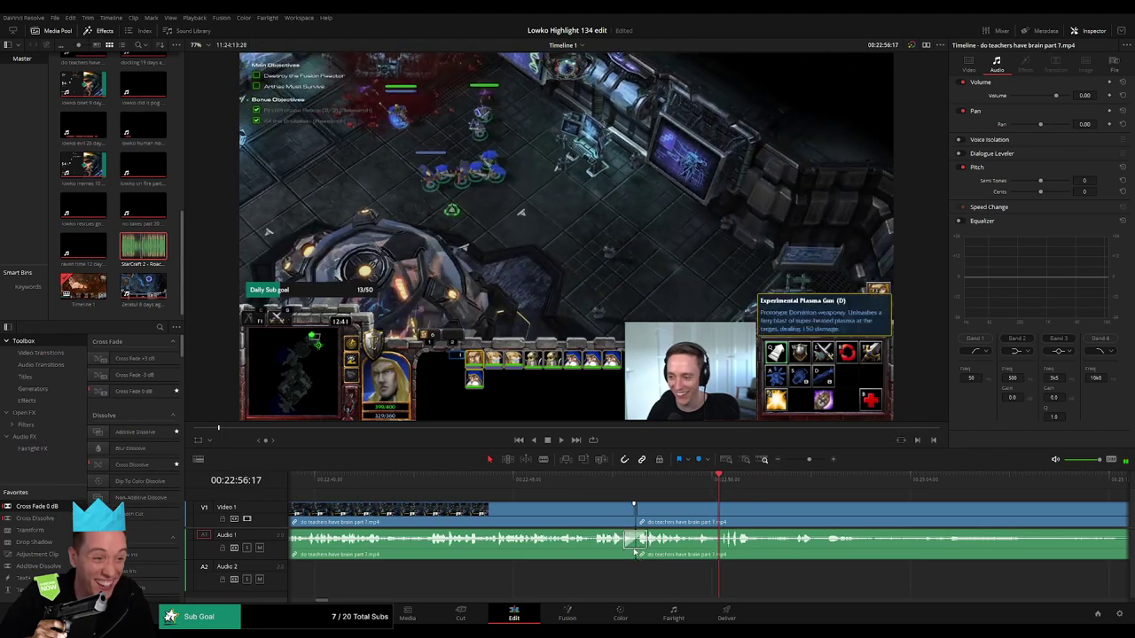
# - Review the footage after the last cut and split the part 7 clip at about 00:23:02
pyautogui.hscroll(5, 804, 533)
pyautogui.click(561, 481)
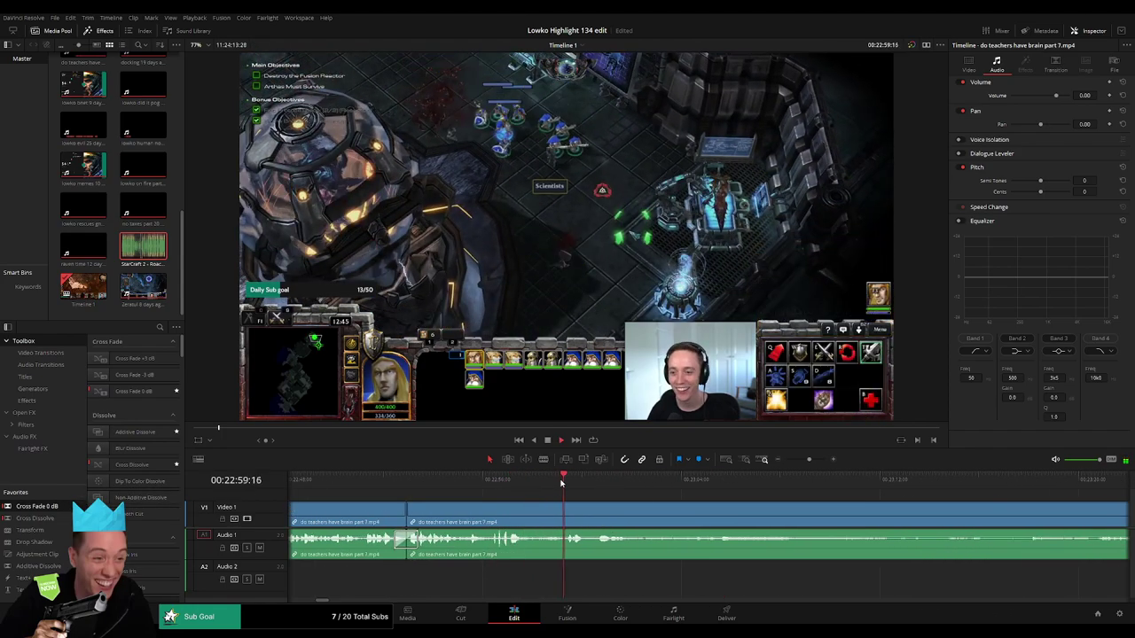
pyautogui.hscroll(1, 570, 507)
pyautogui.hscroll(1, 570, 506)
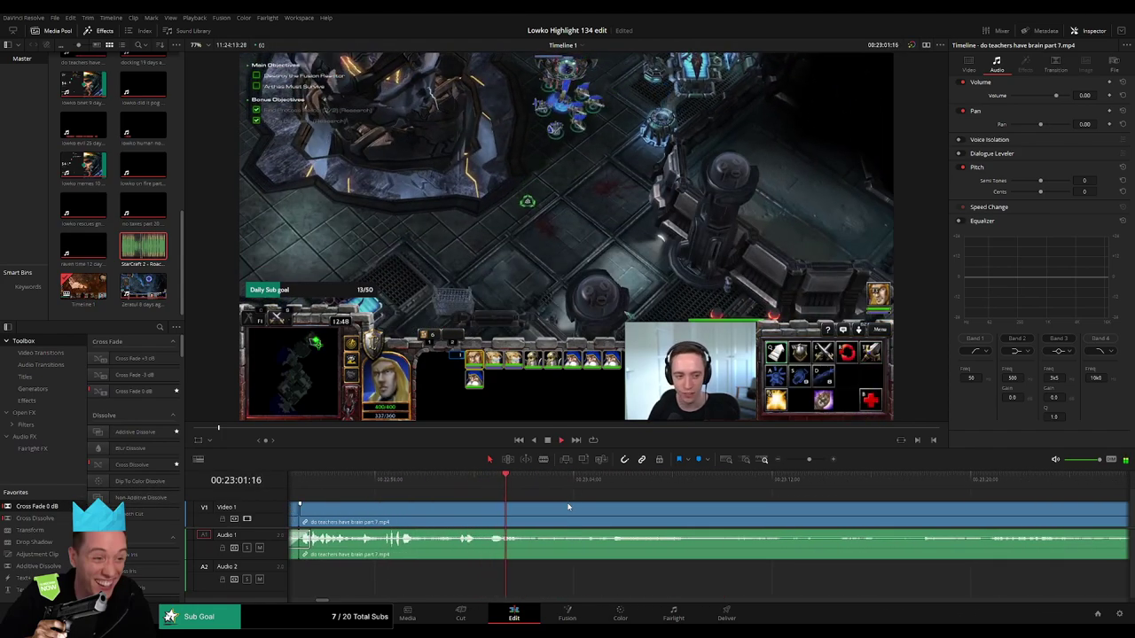
pyautogui.click(999, 481)
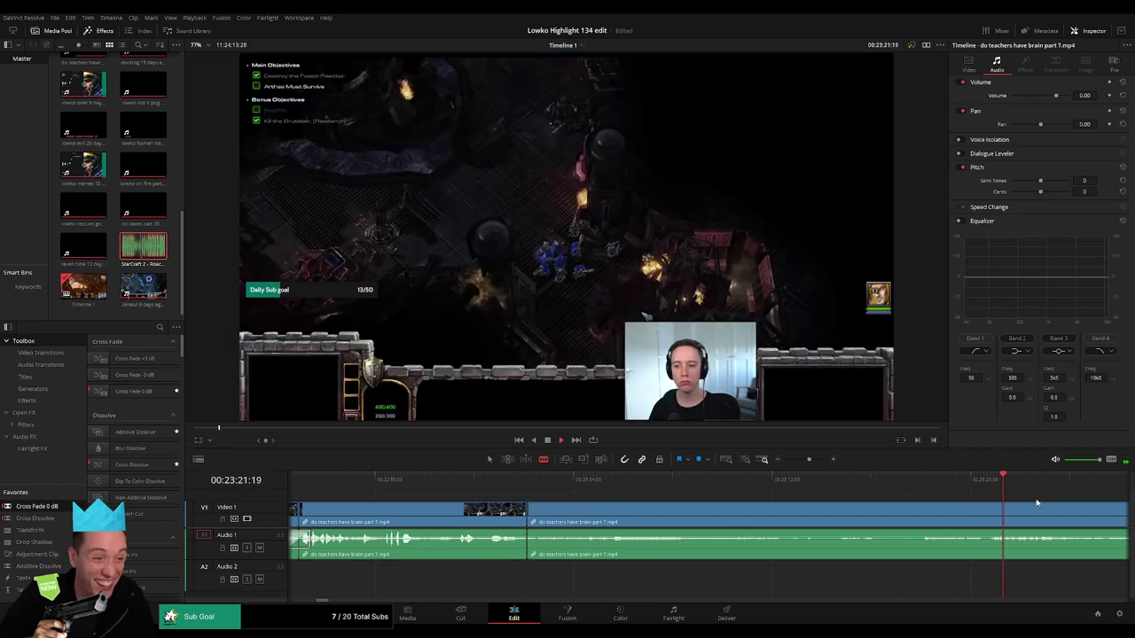
# - Sample the part 7 footage from about 00:23:21 to 00:24:36 to look for the next section worth keeping
pyautogui.hscroll(10, 1036, 502)
pyautogui.click(799, 482)
pyautogui.click(982, 481)
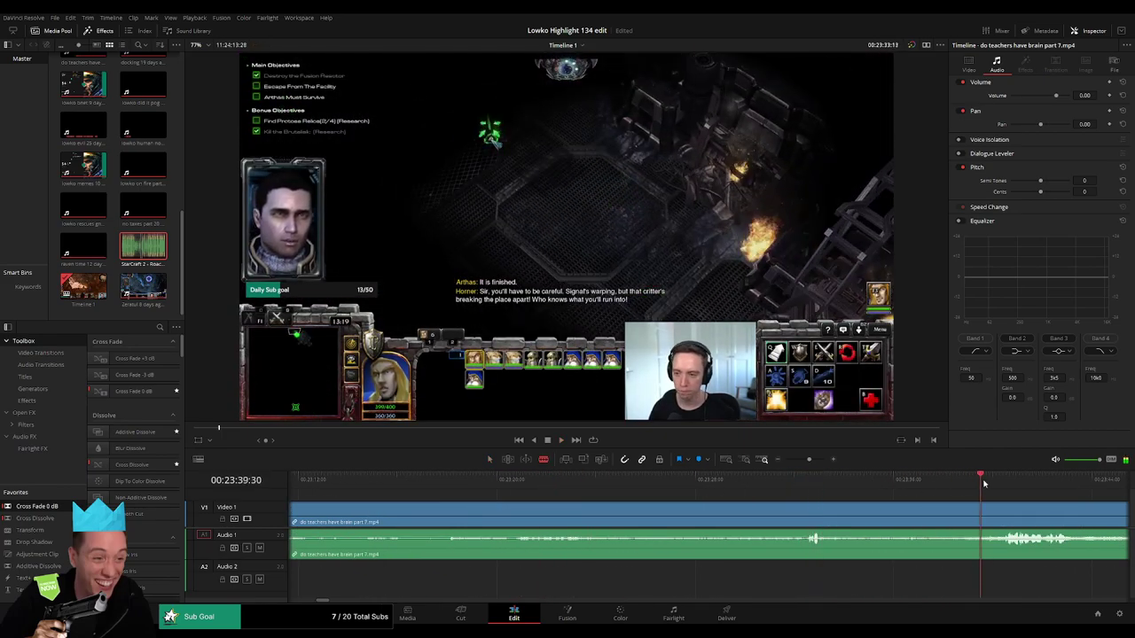
pyautogui.hscroll(7, 1072, 507)
pyautogui.click(850, 481)
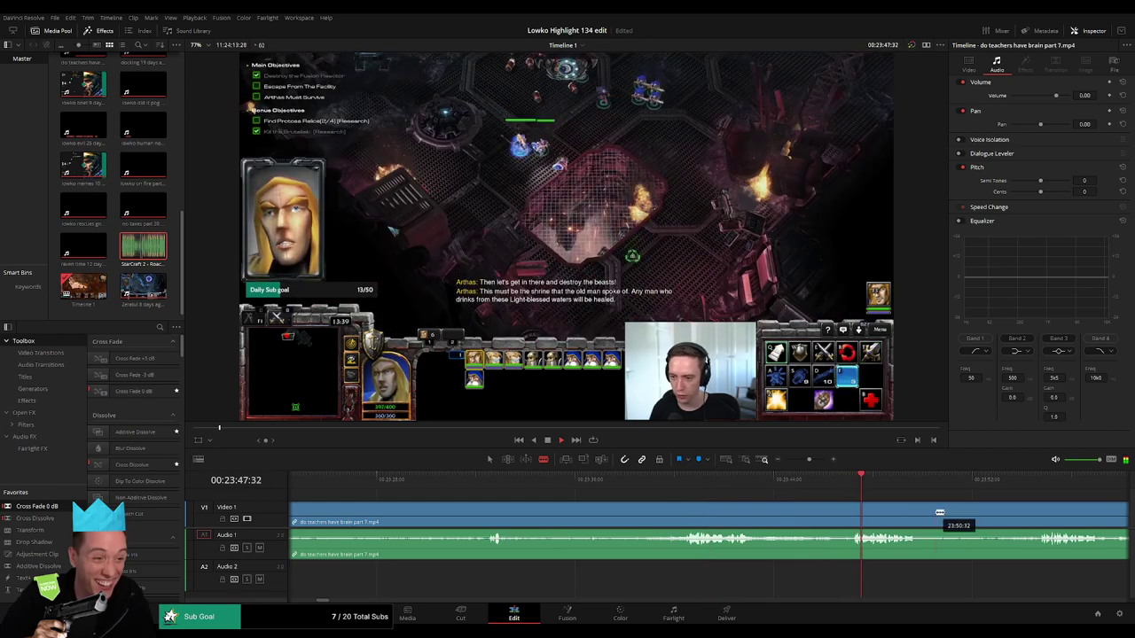
pyautogui.hscroll(6, 937, 512)
pyautogui.click(779, 481)
pyautogui.moveTo(809, 459); pyautogui.dragTo(801, 460)
pyautogui.click(763, 482)
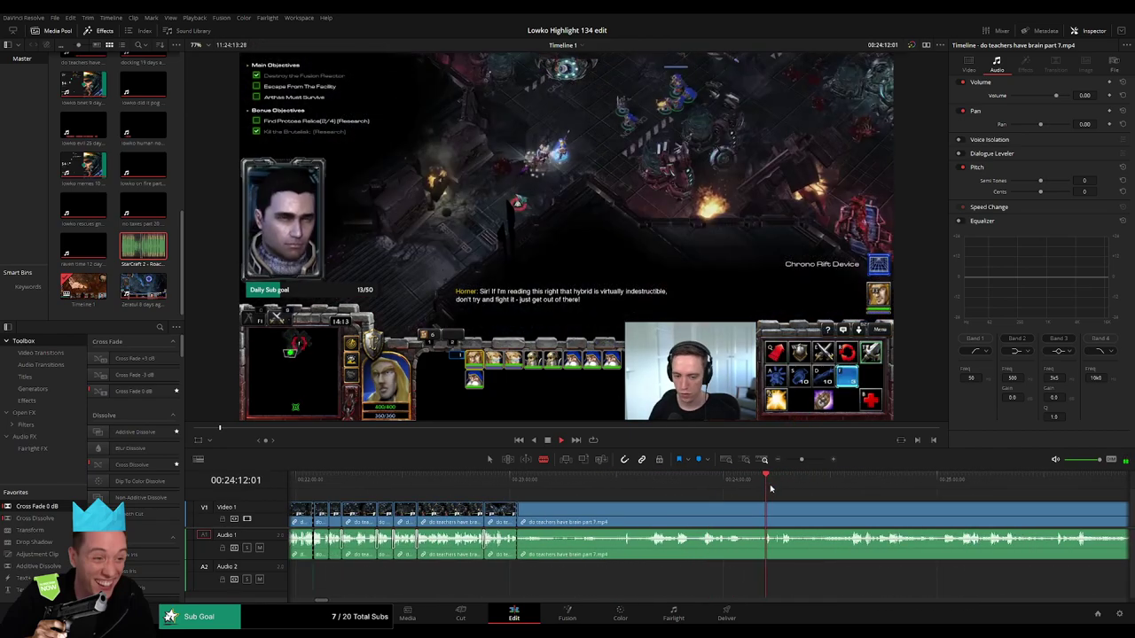
pyautogui.click(847, 484)
pyautogui.click(853, 484)
pyautogui.press('space')
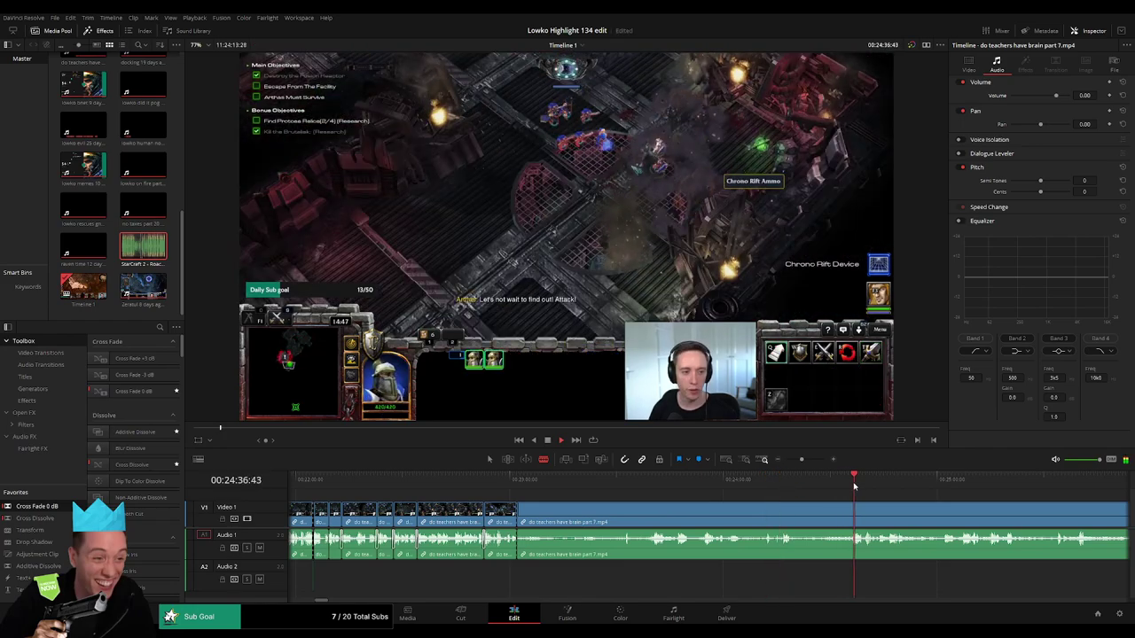
# - Examine the commentary between about 00:24:35 and 00:24:47 to judge where the kept footage should resume
pyautogui.click(806, 460)
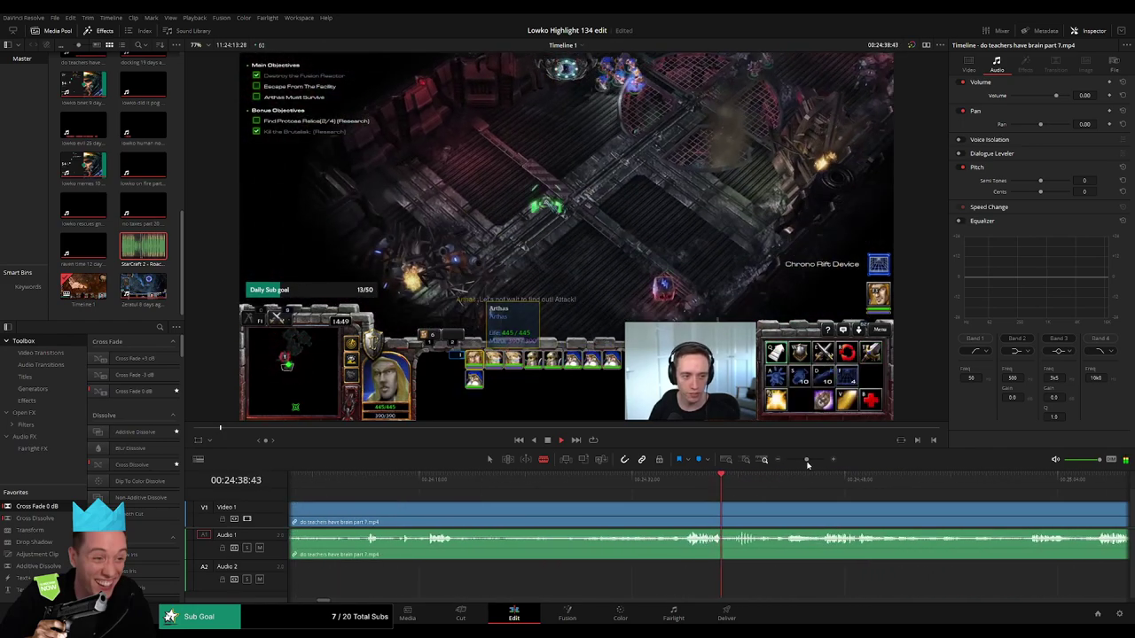
pyautogui.click(671, 488)
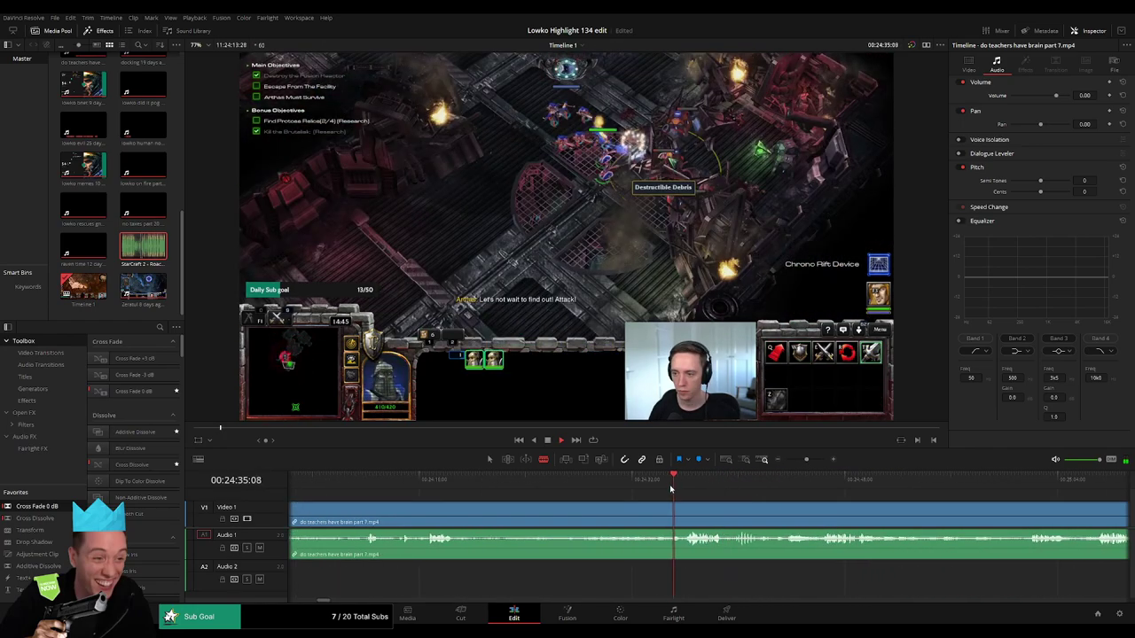
pyautogui.click(744, 482)
pyautogui.click(834, 484)
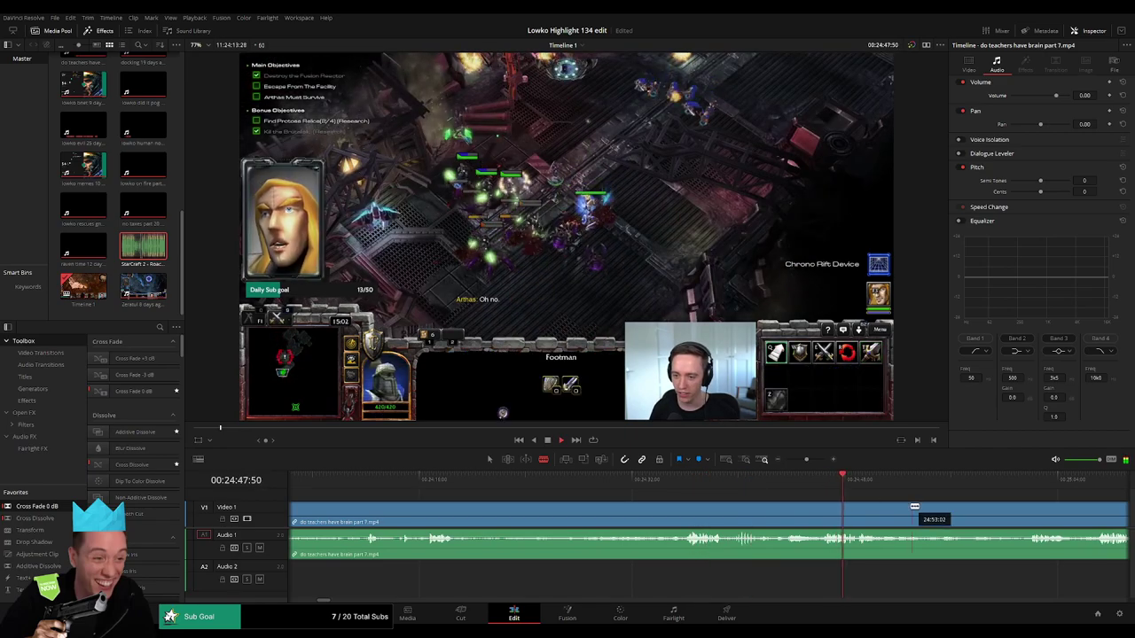
pyautogui.moveTo(912, 507); pyautogui.dragTo(620, 501)
pyautogui.click(536, 486)
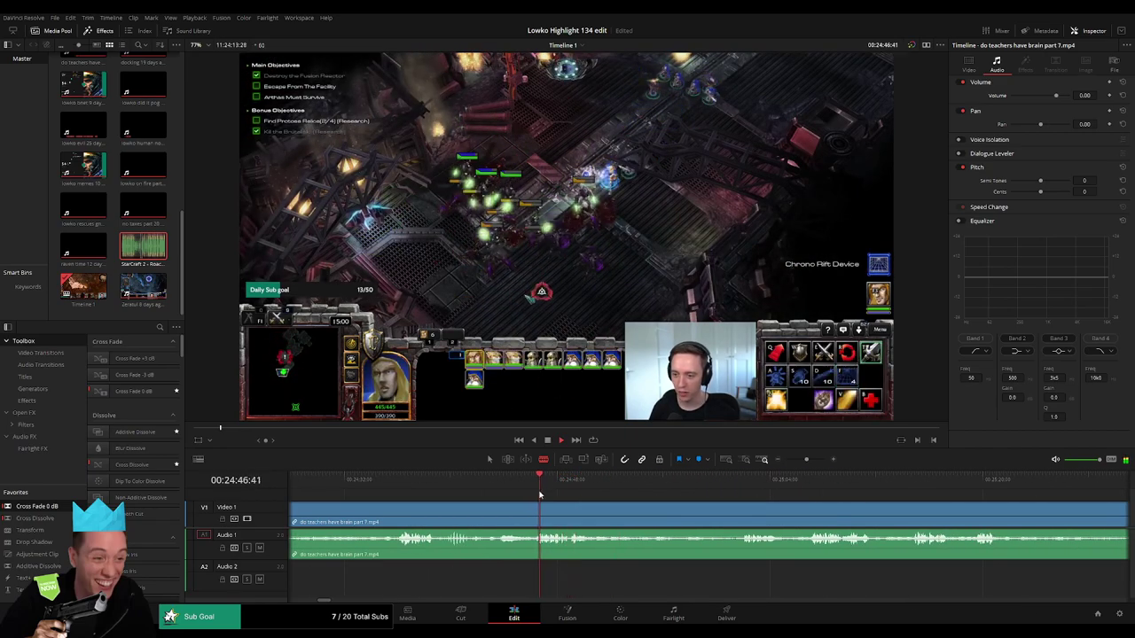
pyautogui.moveTo(534, 503); pyautogui.dragTo(685, 502)
pyautogui.click(544, 481)
pyautogui.hscroll(-2, 552, 503)
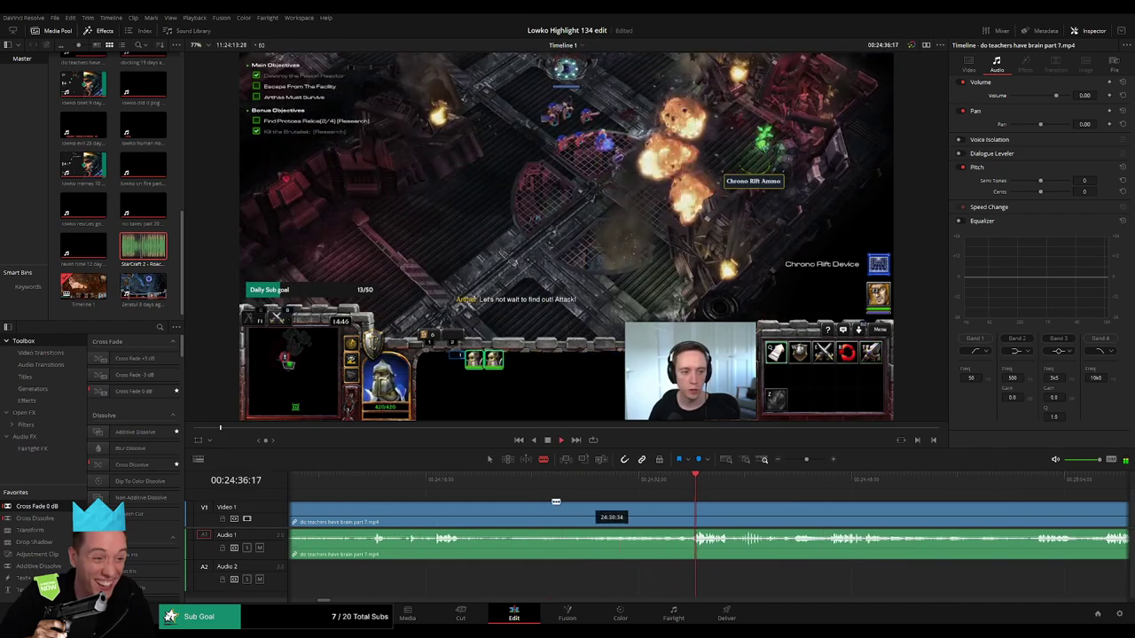
# - Recheck the earlier commentary, delete the part 7 section between about 00:23:02 and 00:24:36, closing the gap, and cross-fade the audio cut
pyautogui.click(441, 484)
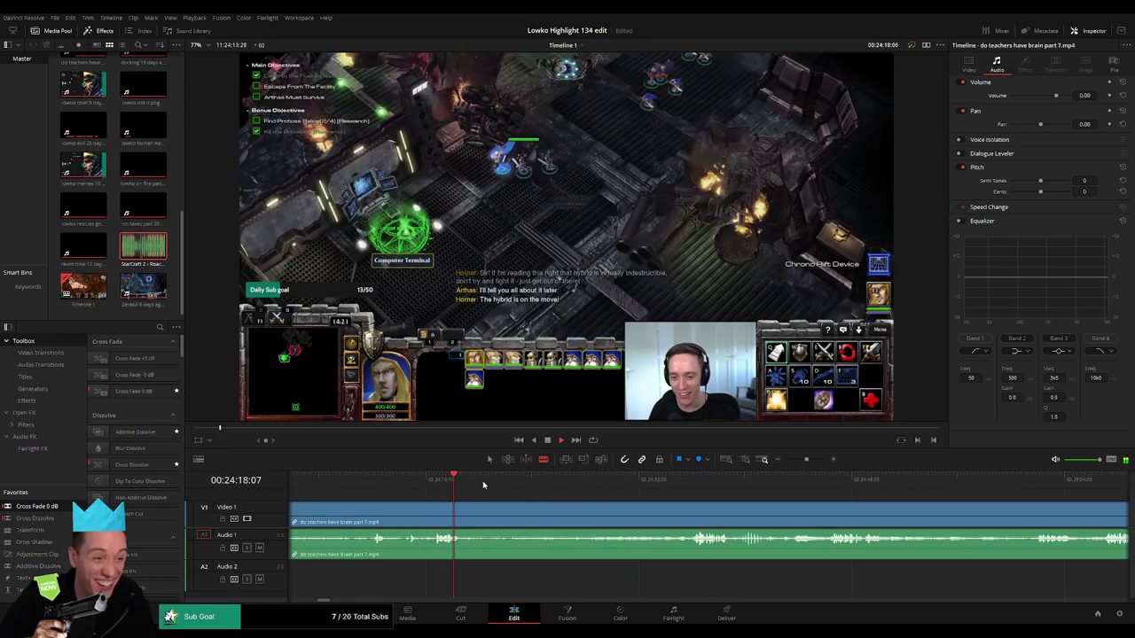
pyautogui.click(661, 485)
pyautogui.click(379, 484)
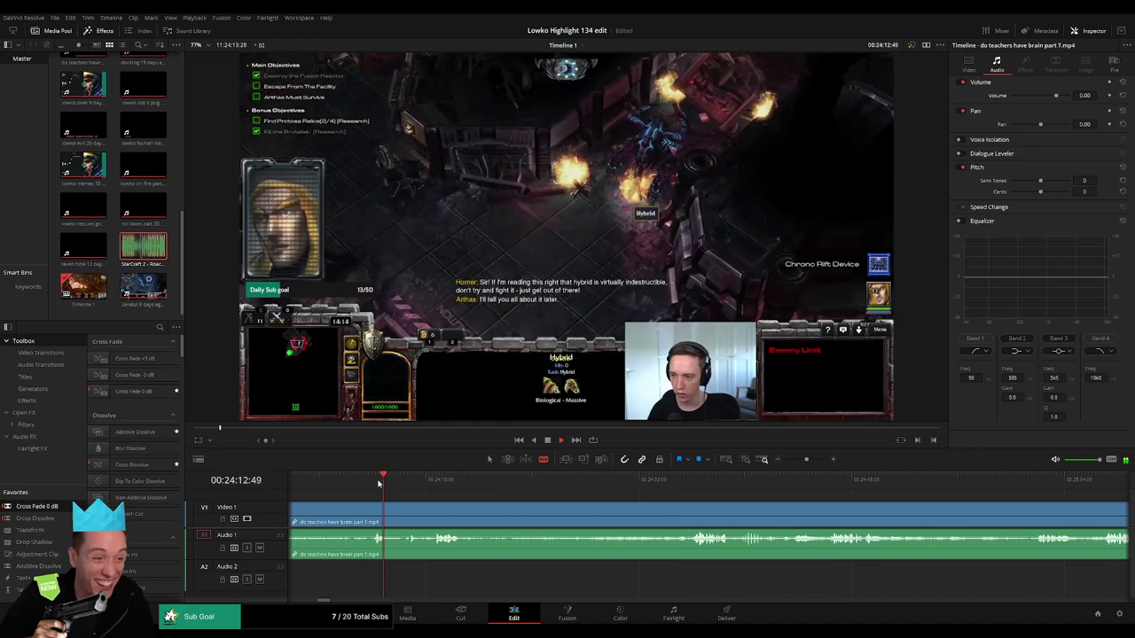
pyautogui.click(375, 484)
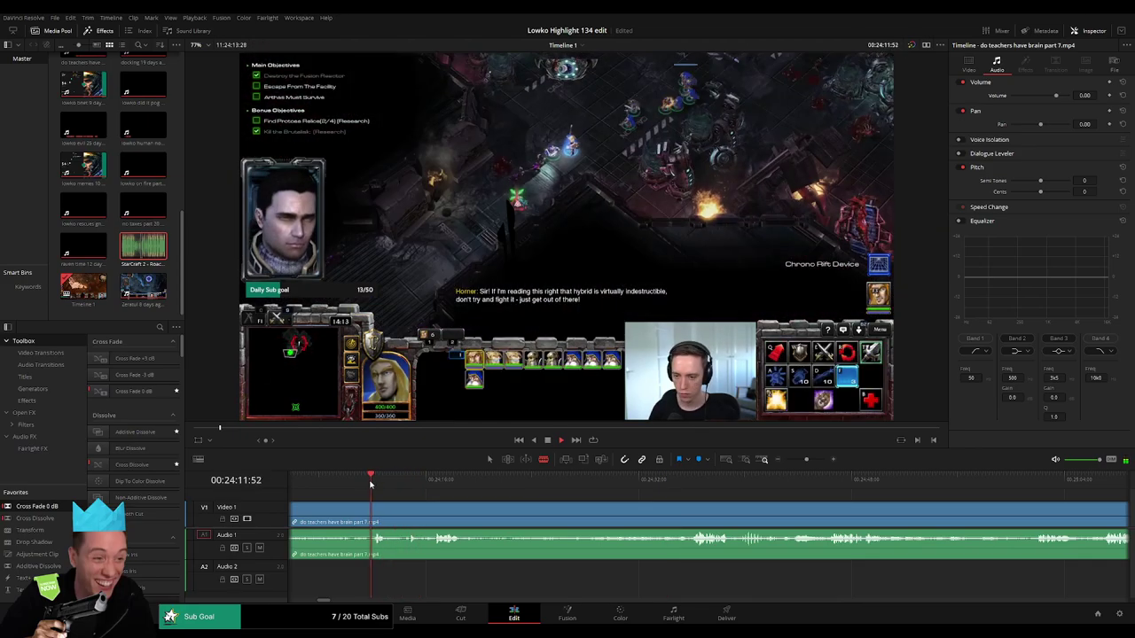
pyautogui.hscroll(-3, 521, 499)
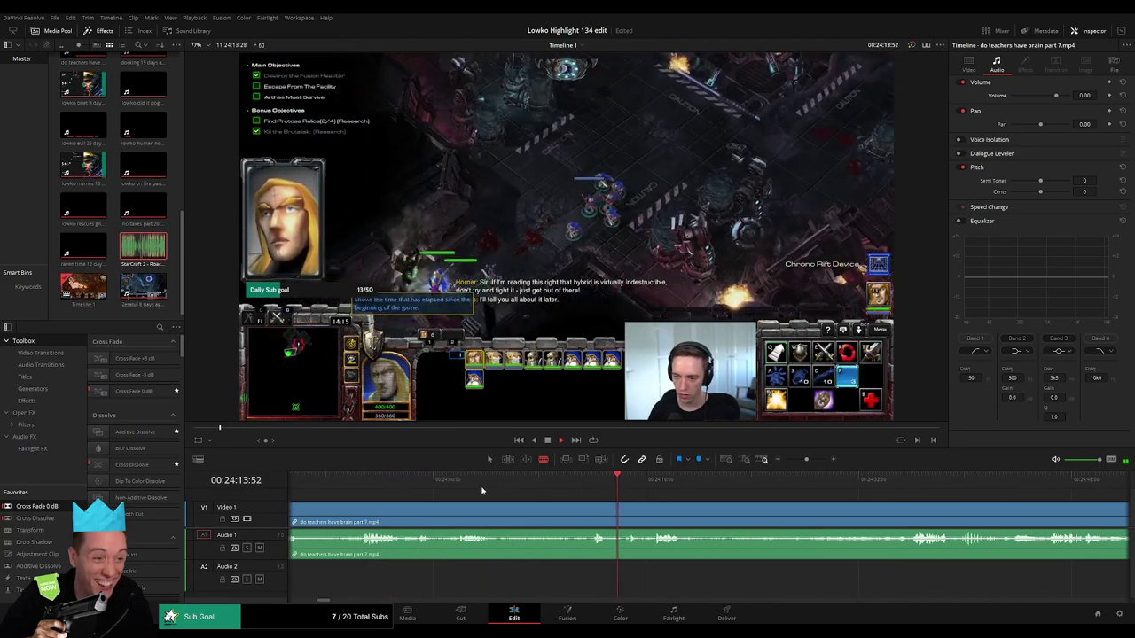
pyautogui.click(464, 485)
pyautogui.click(372, 484)
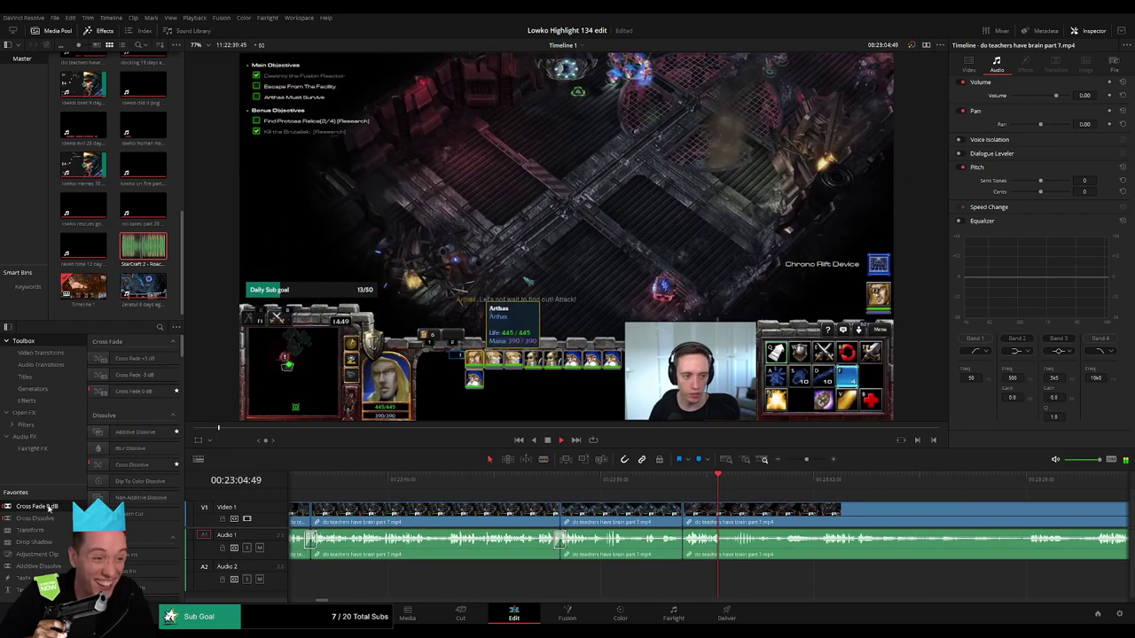
pyautogui.moveTo(681, 544); pyautogui.dragTo(683, 543)
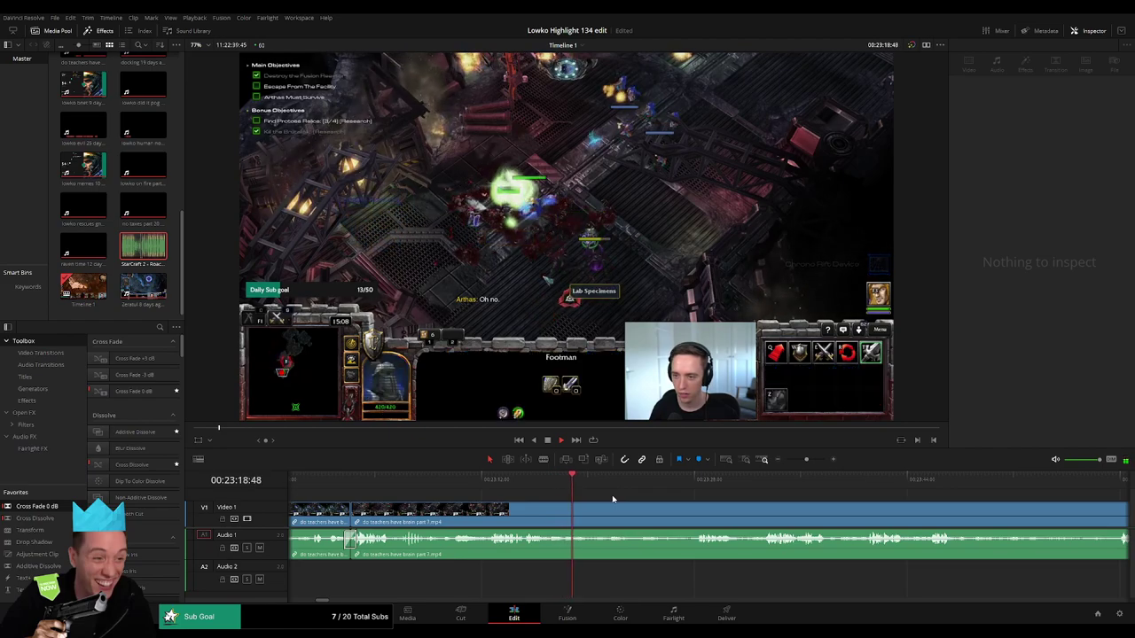
# - Split the part 7 clip at about 00:23:17 and sample the footage after the cut up to about 00:23:45
pyautogui.click(532, 480)
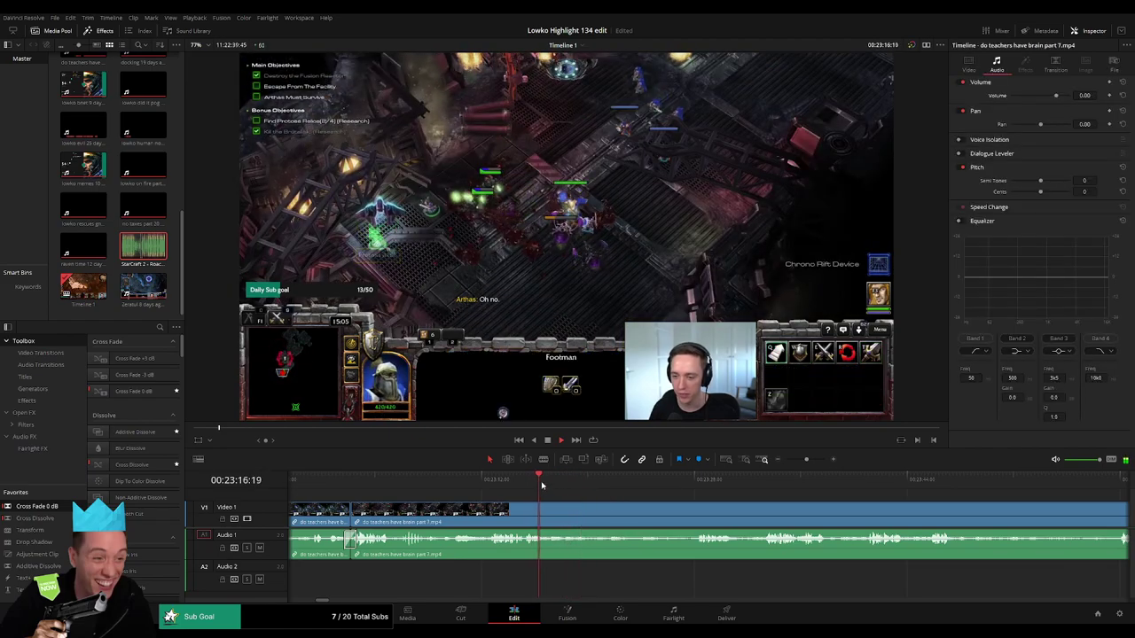
pyautogui.click(695, 484)
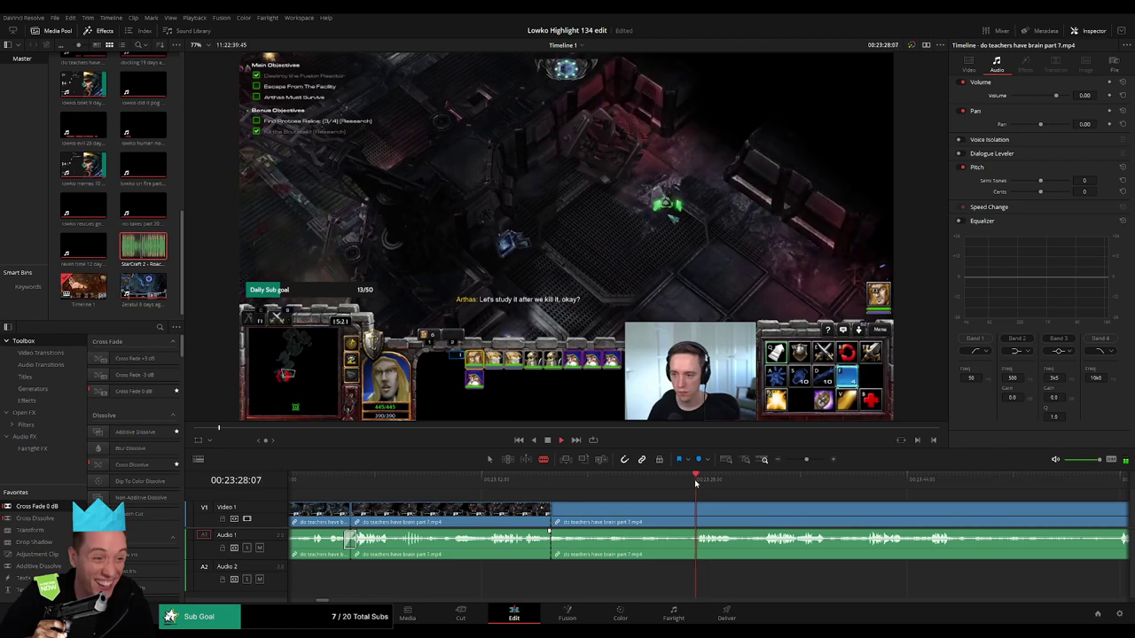
pyautogui.moveTo(679, 504); pyautogui.dragTo(573, 506)
pyautogui.click(659, 484)
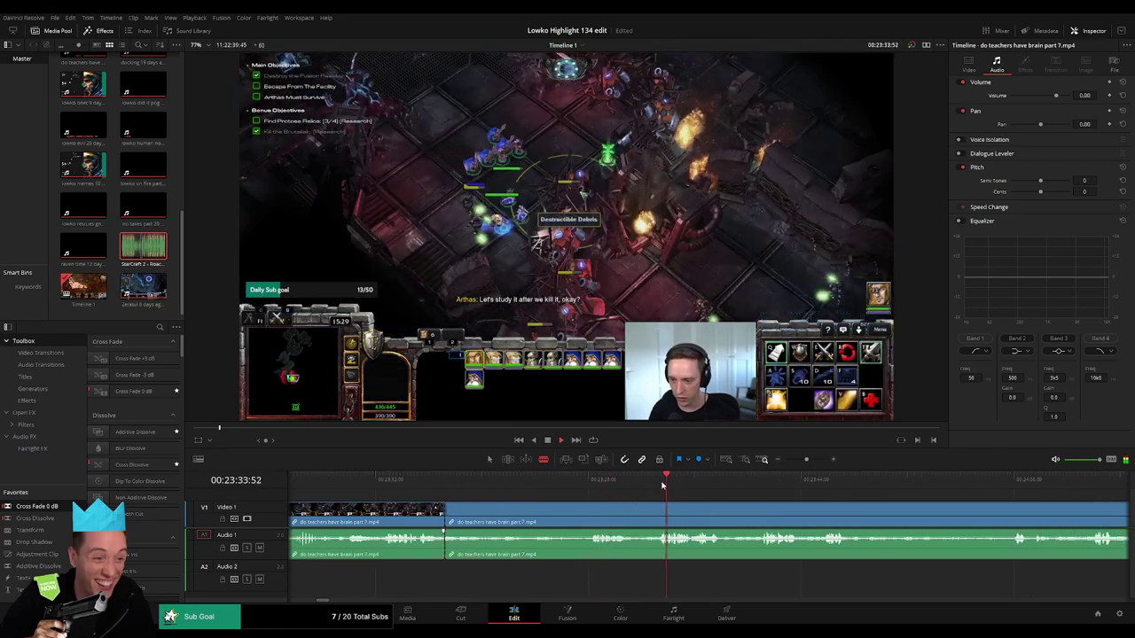
pyautogui.click(760, 480)
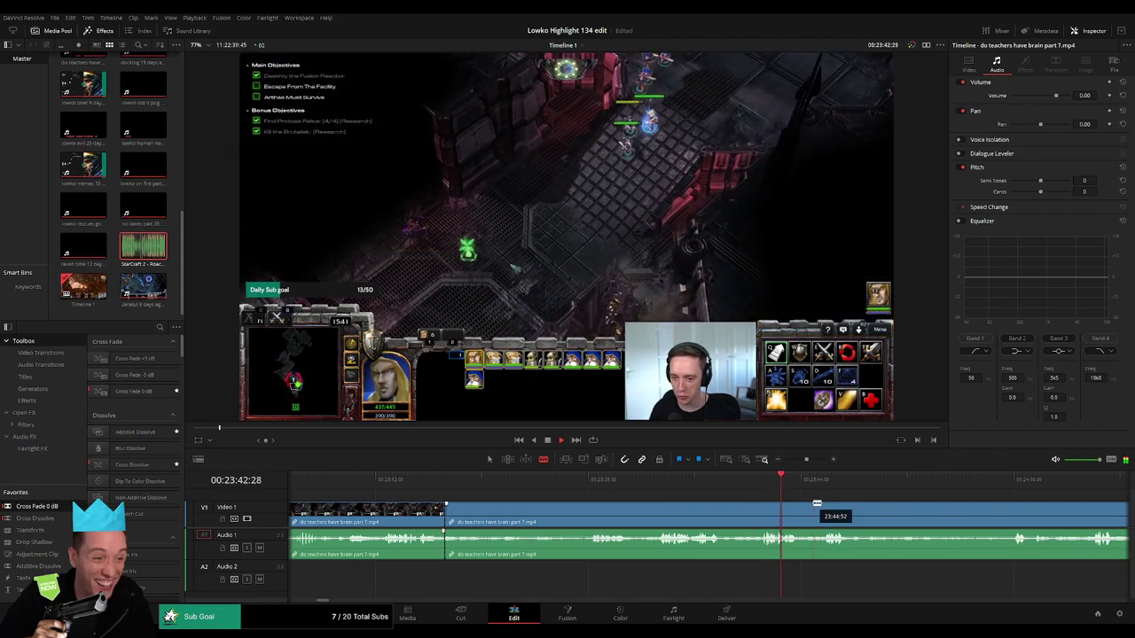
pyautogui.click(820, 480)
# - Sample the part 7 footage from about 00:24:06 to 00:24:49 to find where the kept footage should resume
pyautogui.moveTo(879, 514); pyautogui.dragTo(631, 502)
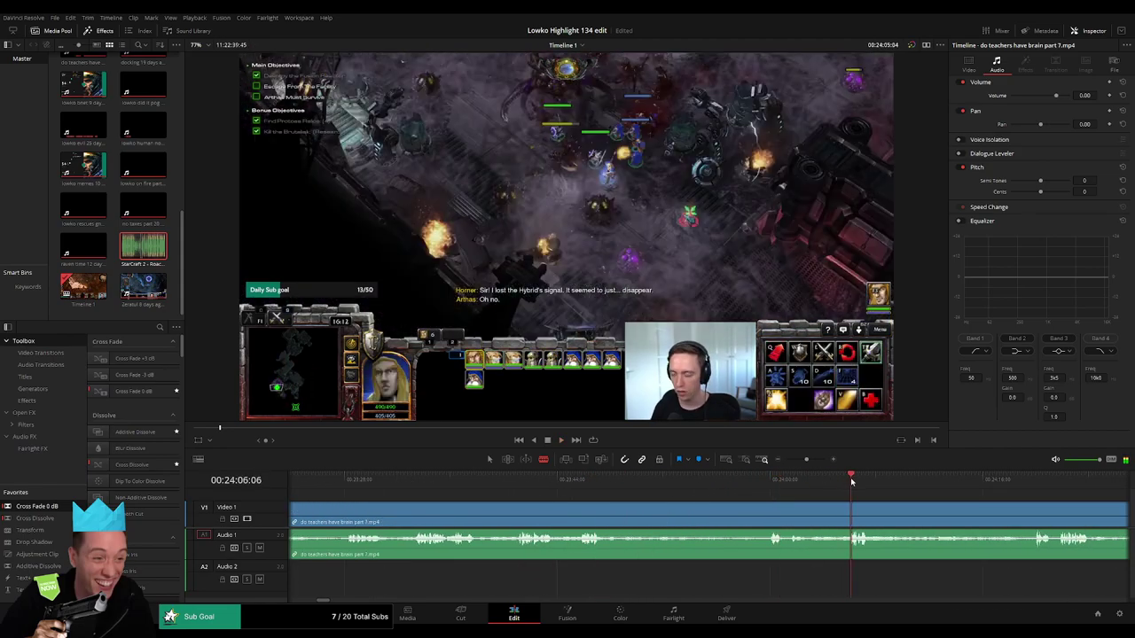
pyautogui.click(692, 499)
pyautogui.click(782, 481)
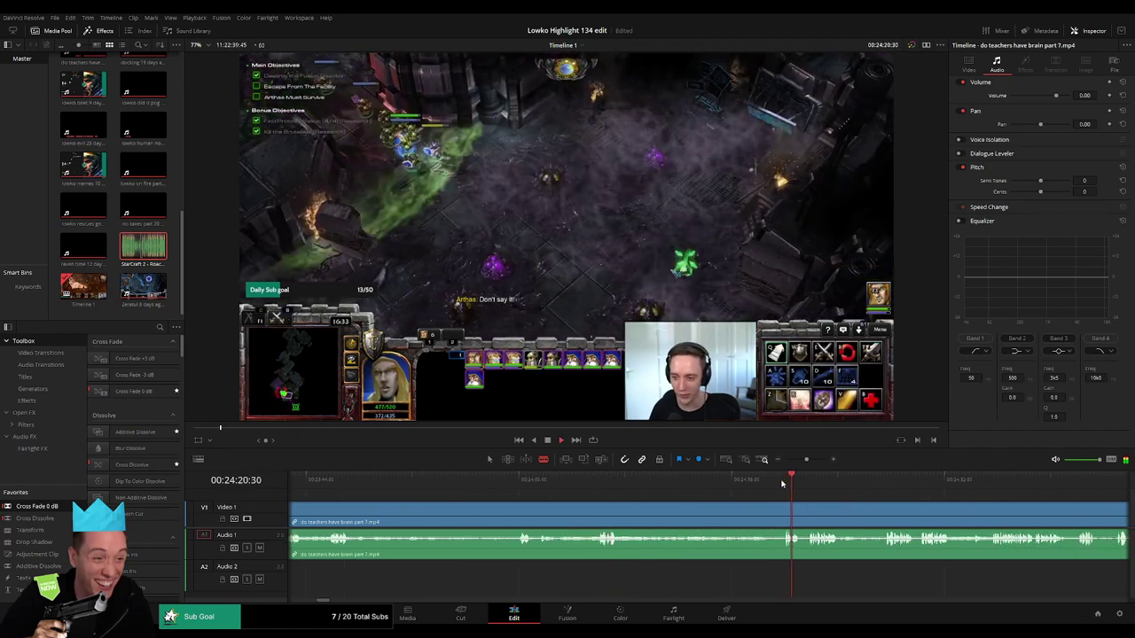
pyautogui.click(808, 481)
pyautogui.moveTo(873, 509); pyautogui.dragTo(630, 494)
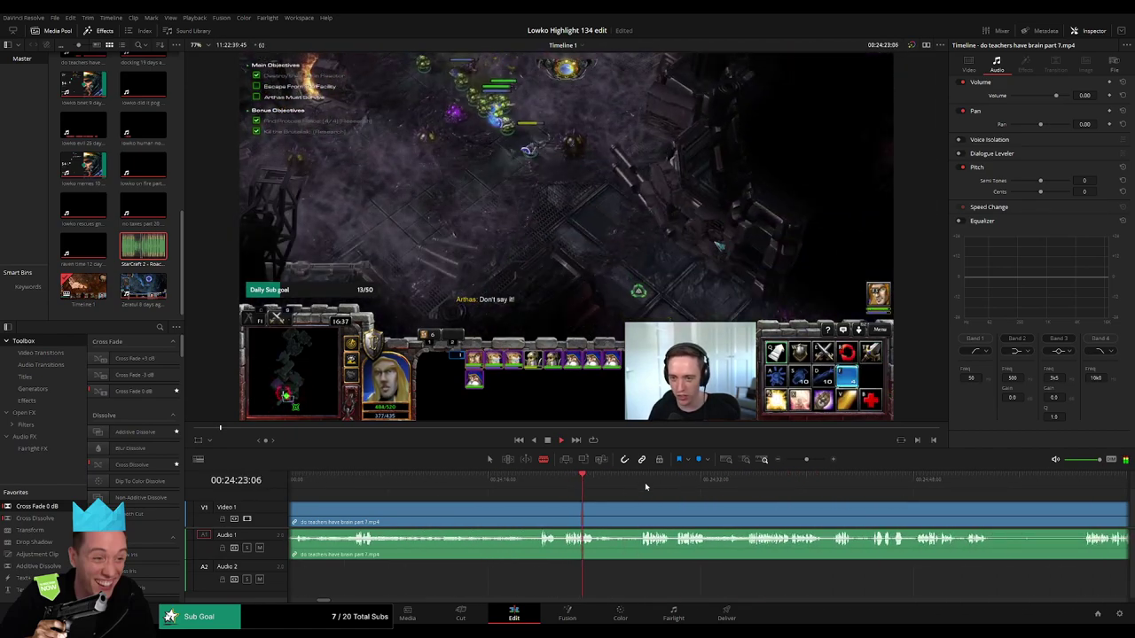
pyautogui.click(644, 483)
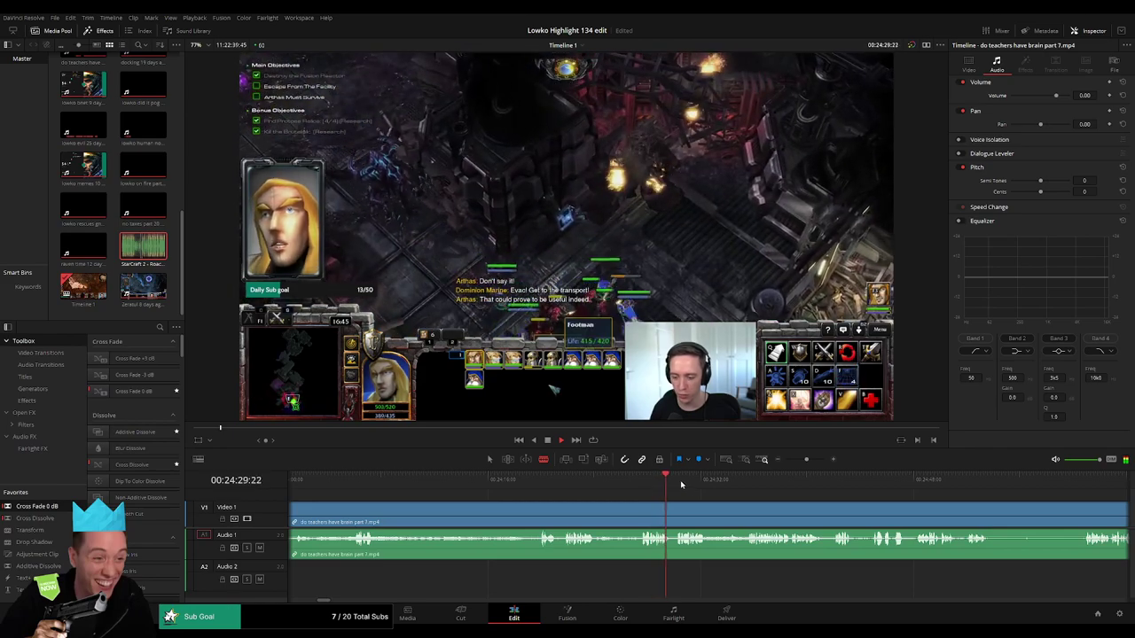
pyautogui.click(742, 482)
pyautogui.moveTo(846, 505); pyautogui.dragTo(594, 503)
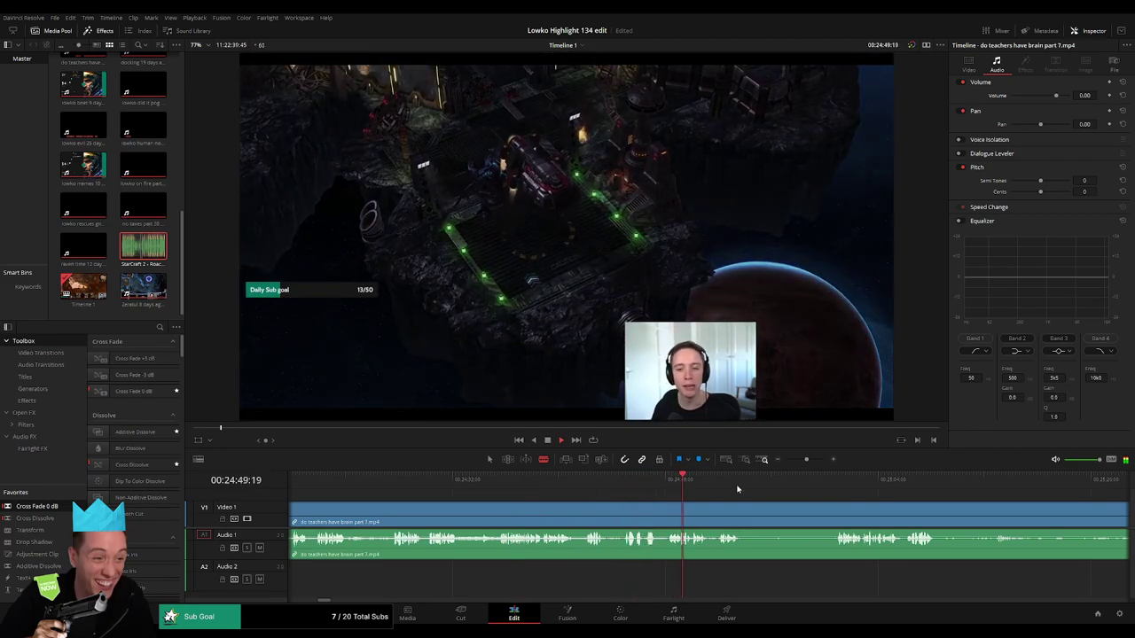
# - Split the part 7 clip at about 00:25:01, delete the section back to 00:23:17, closing the gap, and cross-fade the audio cut
pyautogui.click(839, 485)
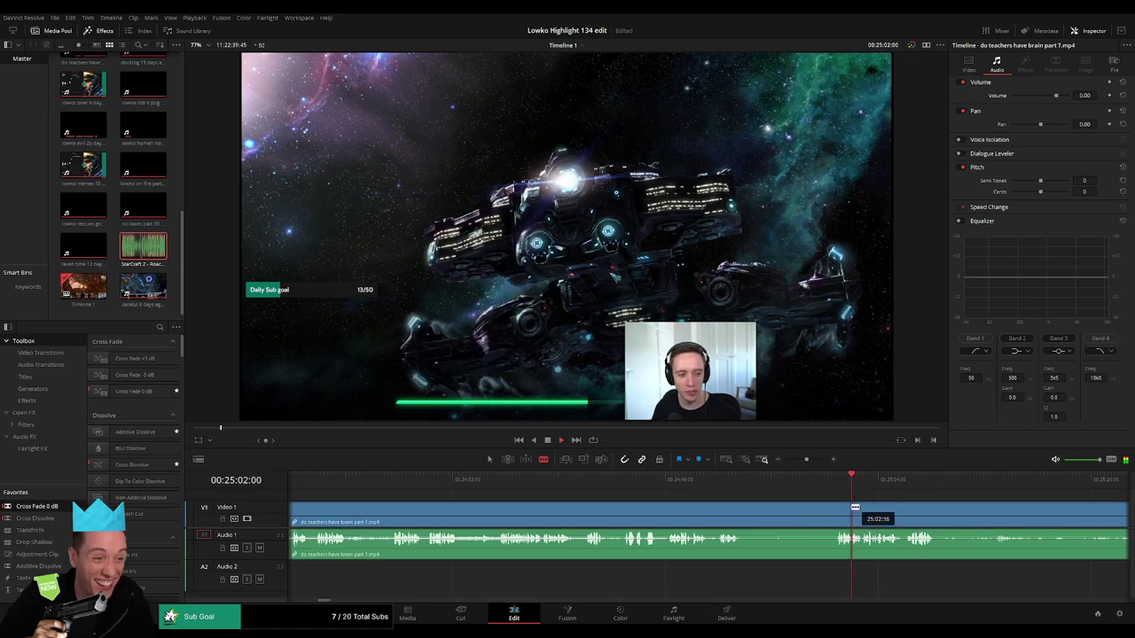
pyautogui.click(836, 513)
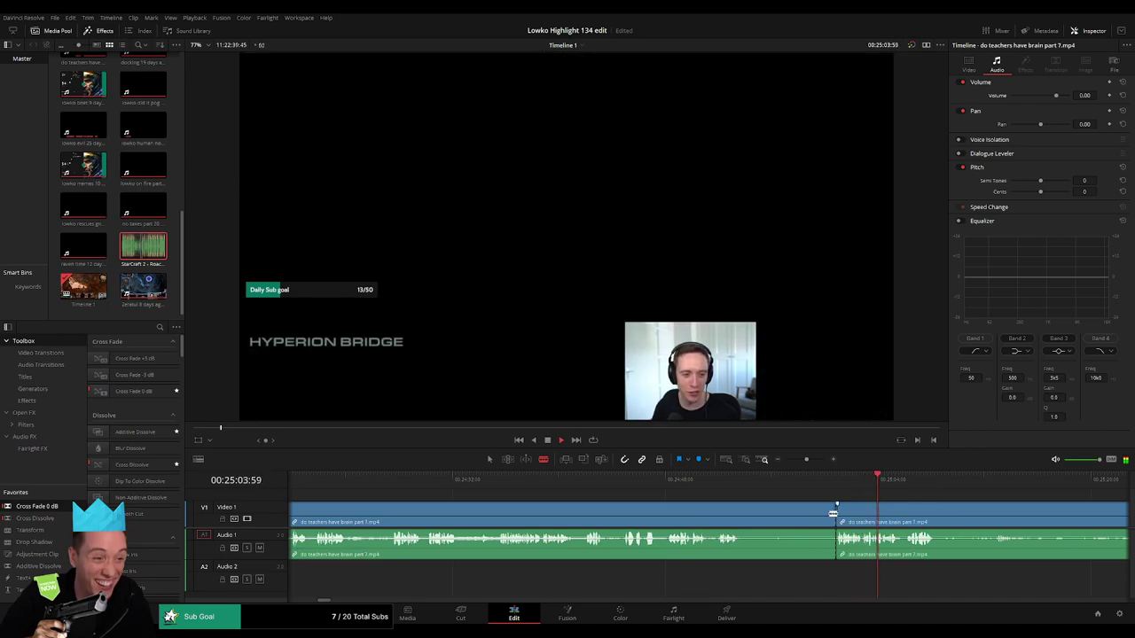
pyautogui.press('a')
pyautogui.click(807, 519)
pyautogui.press('Delete')
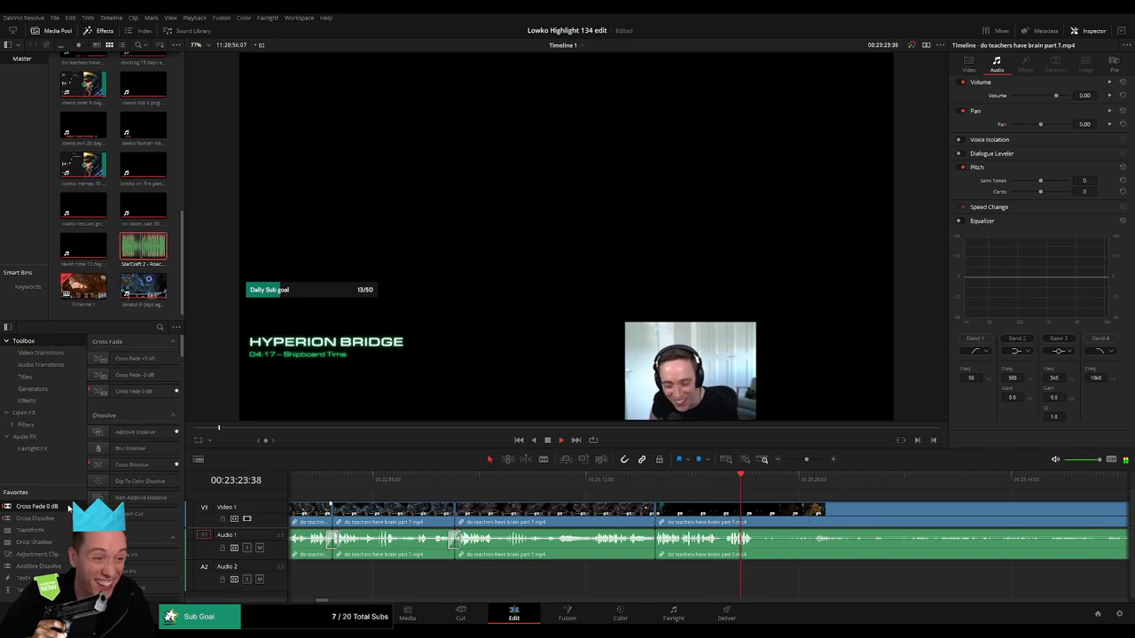
pyautogui.moveTo(653, 542); pyautogui.dragTo(654, 542)
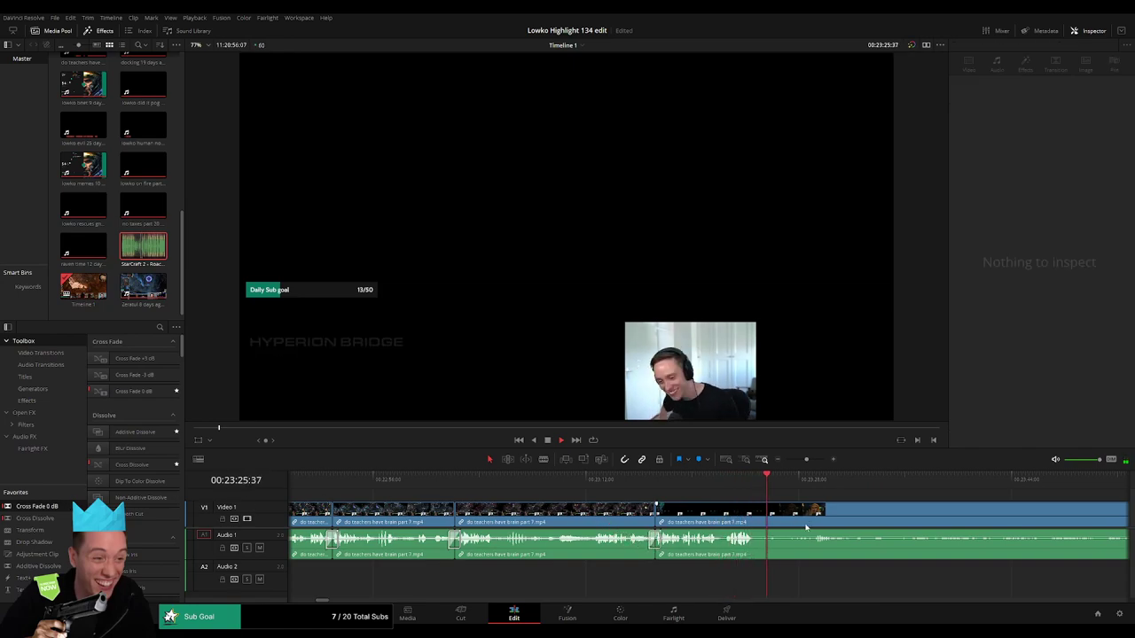
# - Delete the part 7 section between about 00:23:25 and 00:23:56, closing the gap, and cross-fade the audio cut
pyautogui.hscroll(3, 806, 527)
pyautogui.press('b')
pyautogui.click(546, 508)
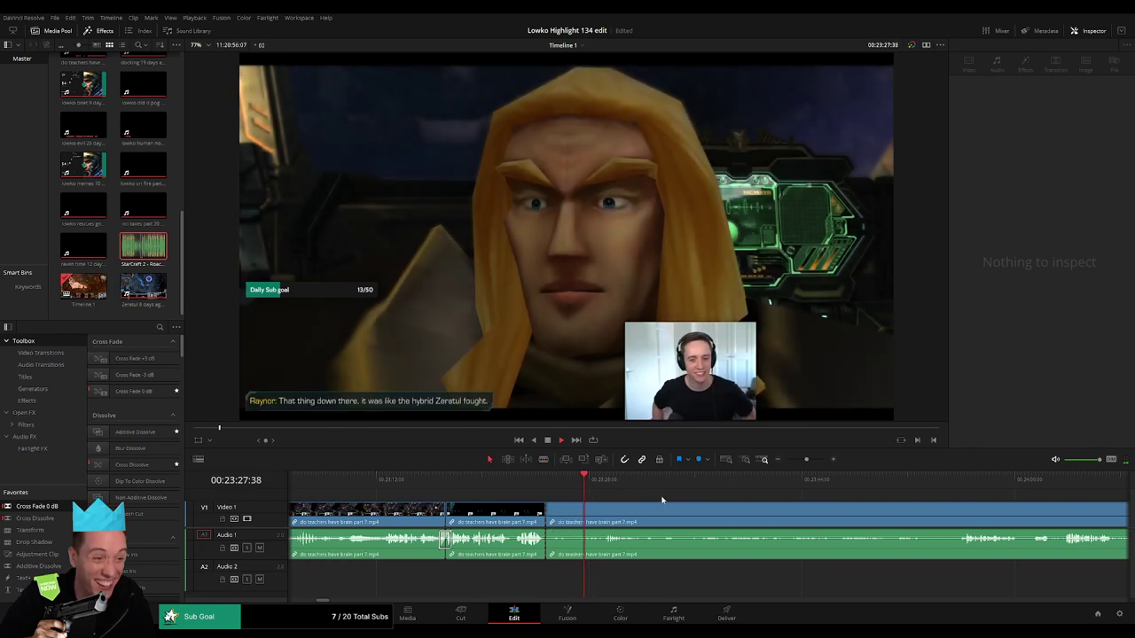
pyautogui.click(936, 478)
pyautogui.click(972, 478)
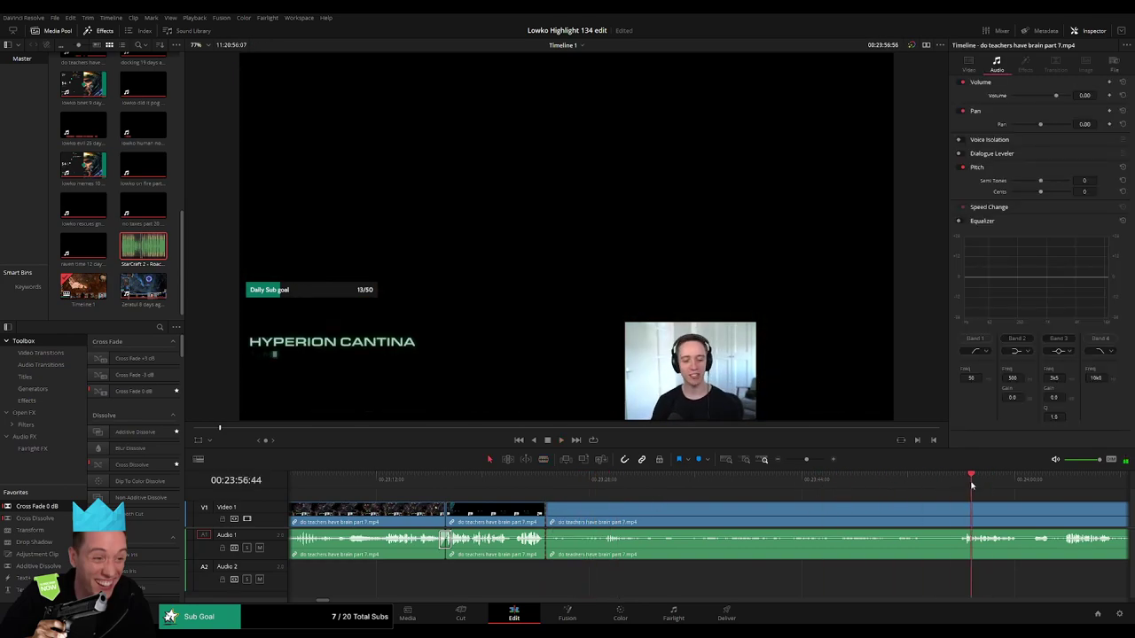
pyautogui.moveTo(1019, 503); pyautogui.dragTo(780, 498)
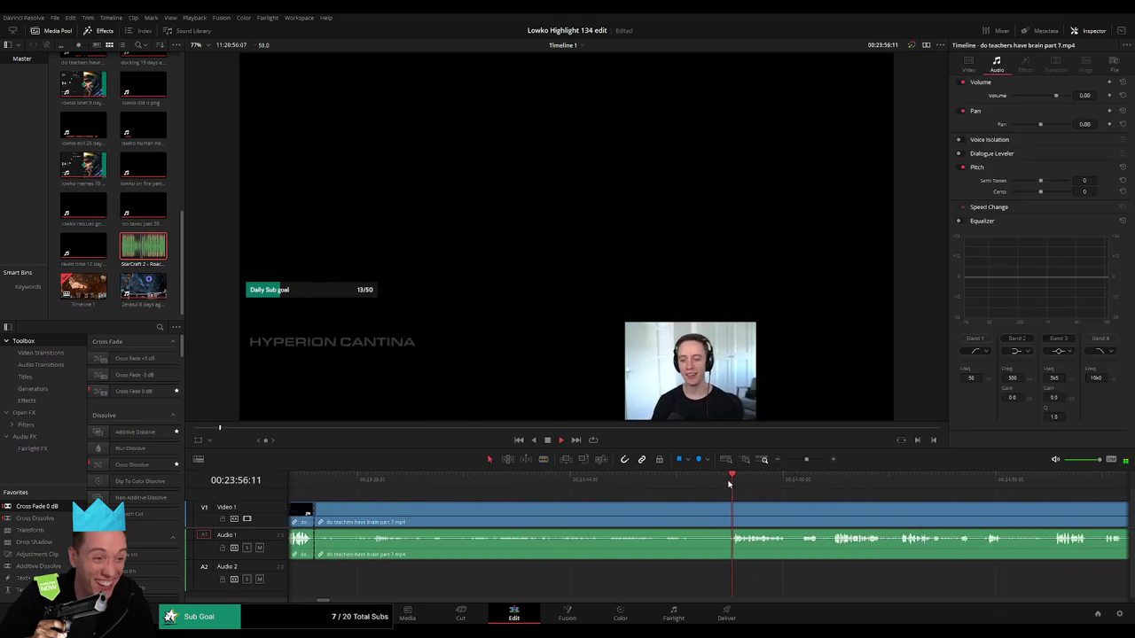
pyautogui.press('a')
pyautogui.click(686, 520)
pyautogui.press('Delete')
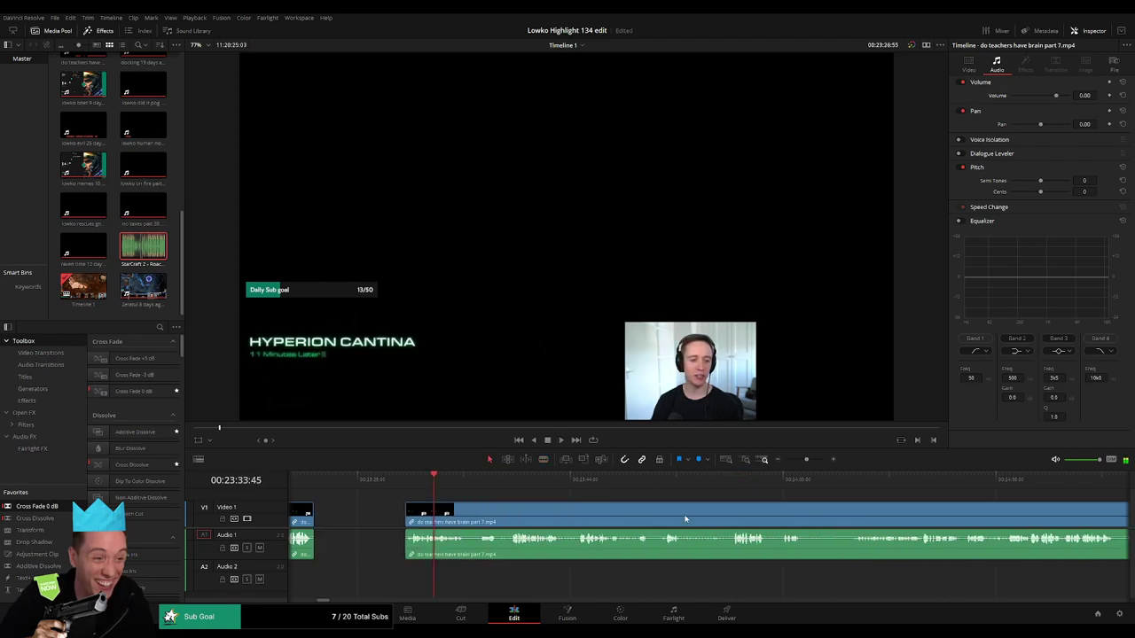
pyautogui.hscroll(-3, 427, 523)
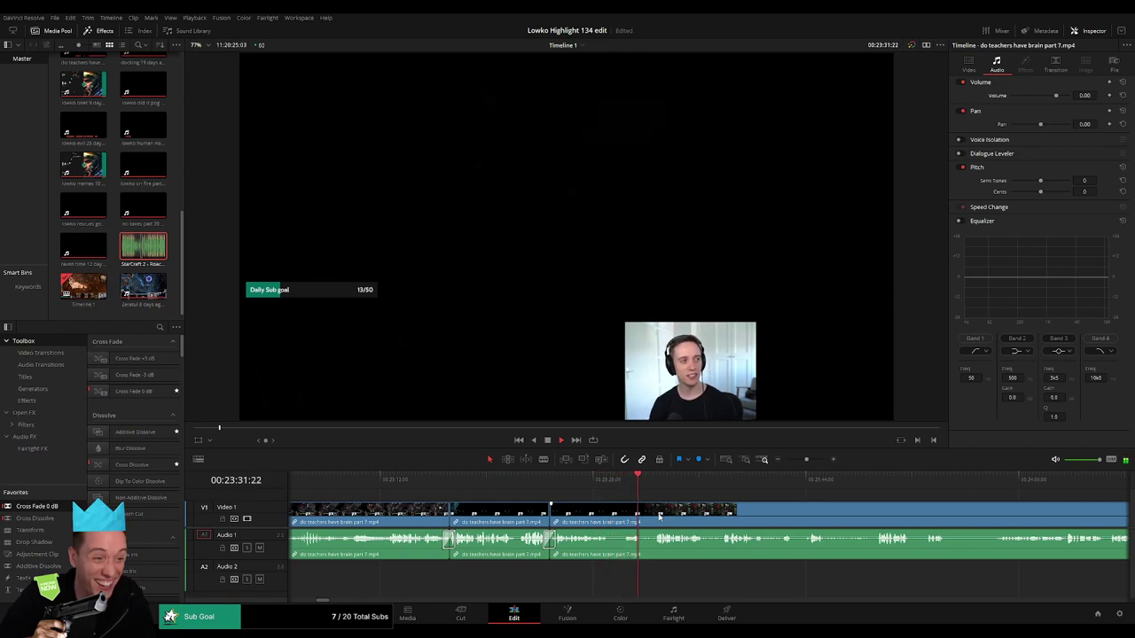
# - Split the part 7 clip at about 00:23:32 and sample the footage after the cut up to about 00:24:10
pyautogui.hscroll(3, 658, 517)
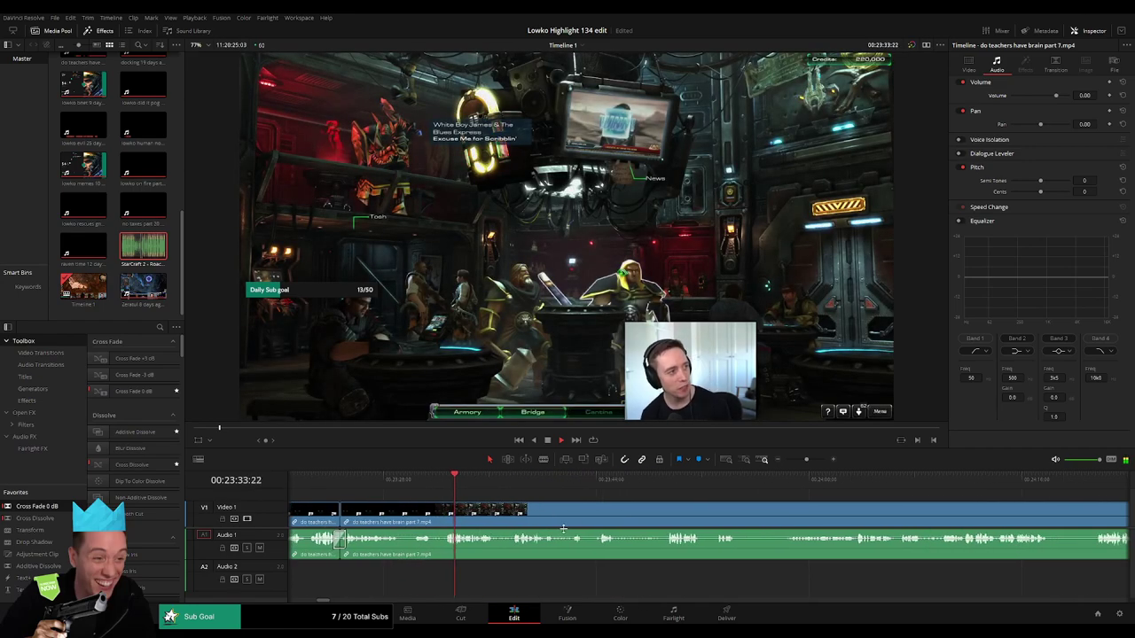
pyautogui.press('b')
pyautogui.click(434, 518)
pyautogui.click(509, 489)
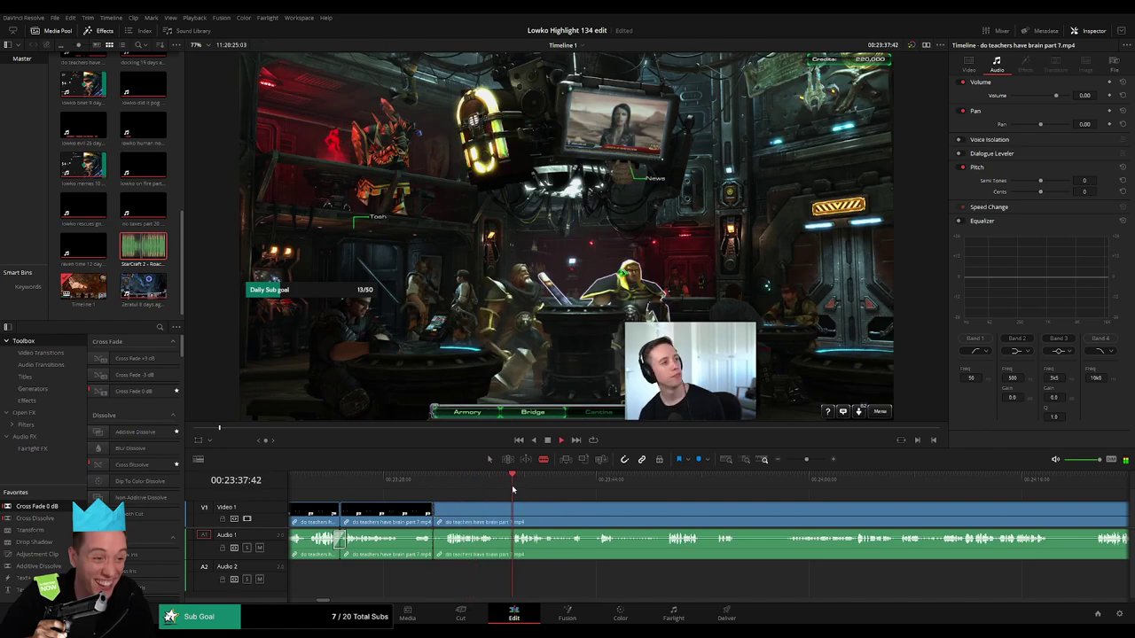
pyautogui.click(600, 486)
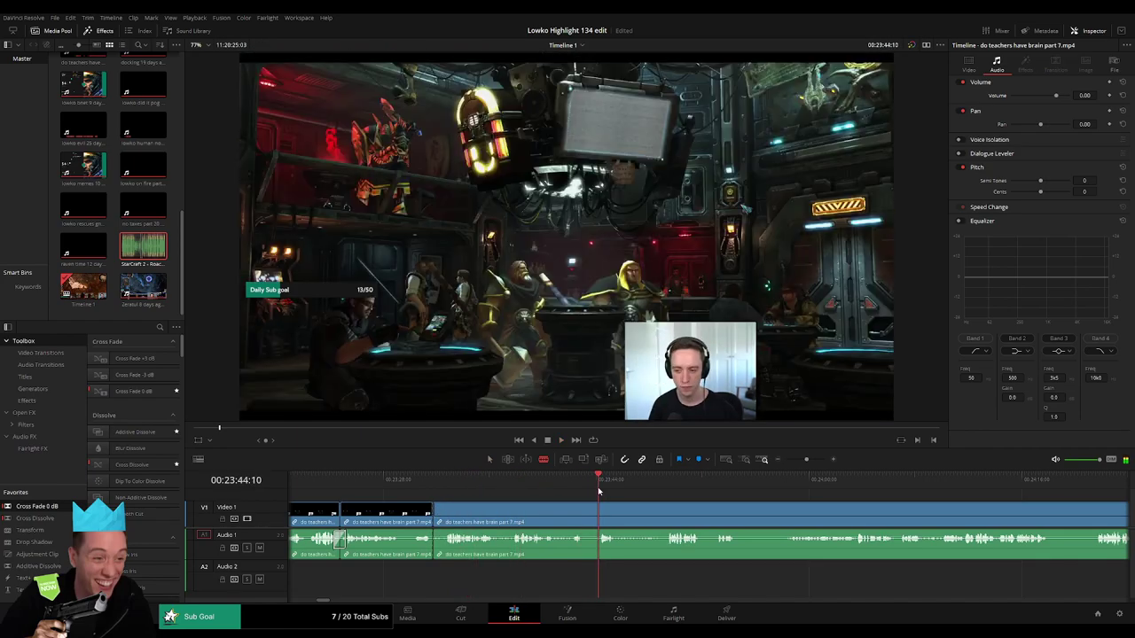
pyautogui.click(668, 486)
pyautogui.hscroll(2, 716, 515)
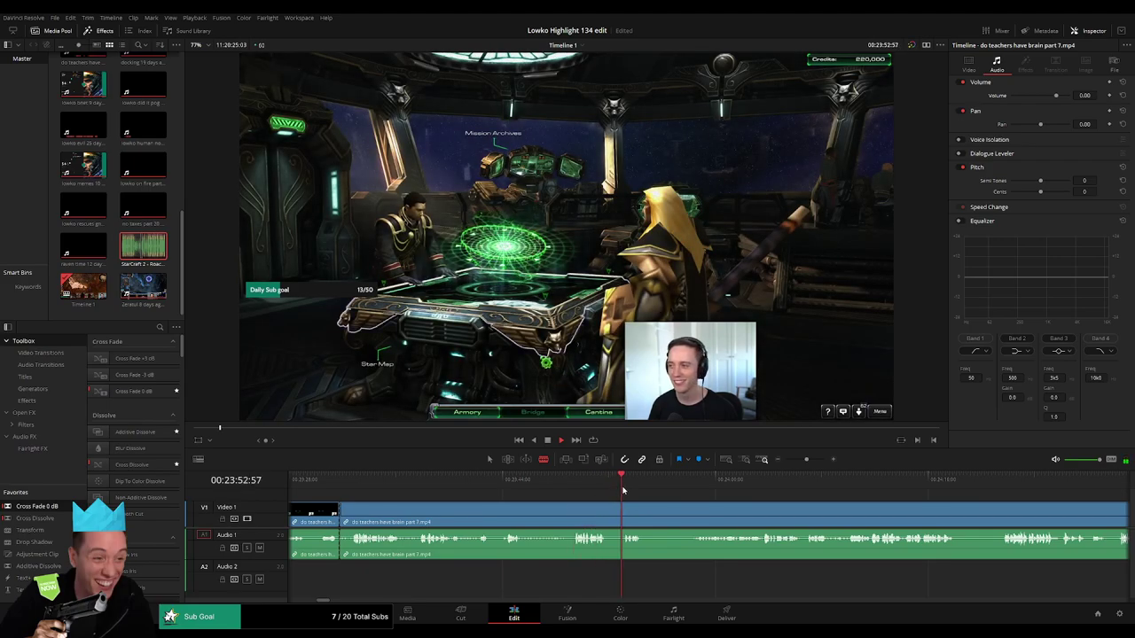
pyautogui.click(702, 486)
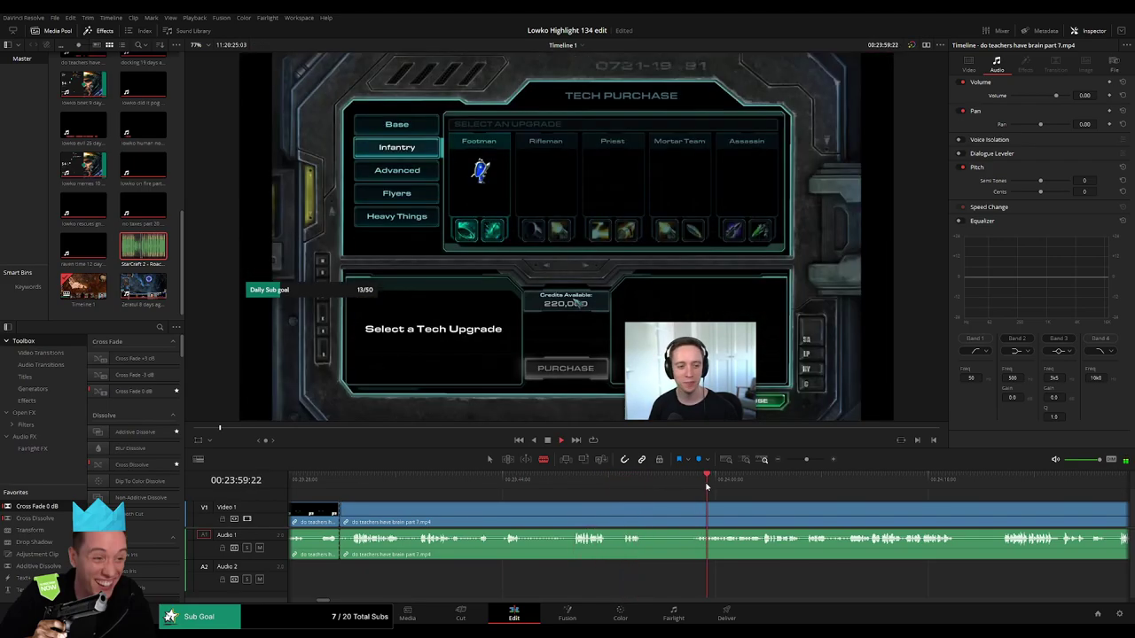
pyautogui.click(849, 486)
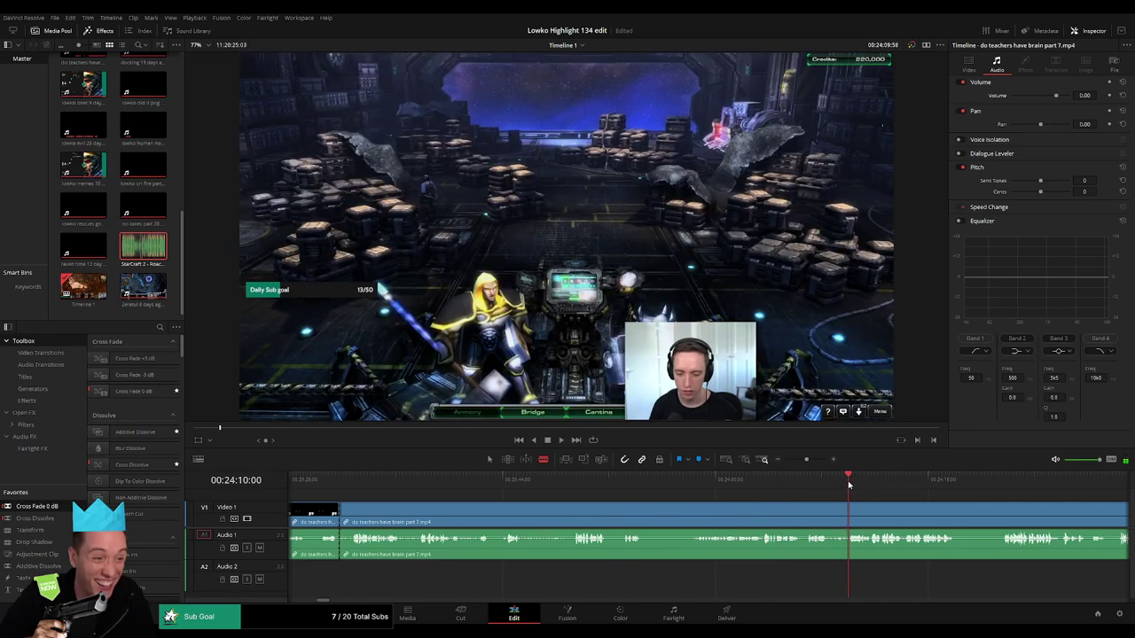
# - Delete the part 7 section between about 00:23:32 and 00:24:22, closing the gap, and cross-fade the audio cut
pyautogui.hscroll(3, 831, 511)
pyautogui.click(785, 485)
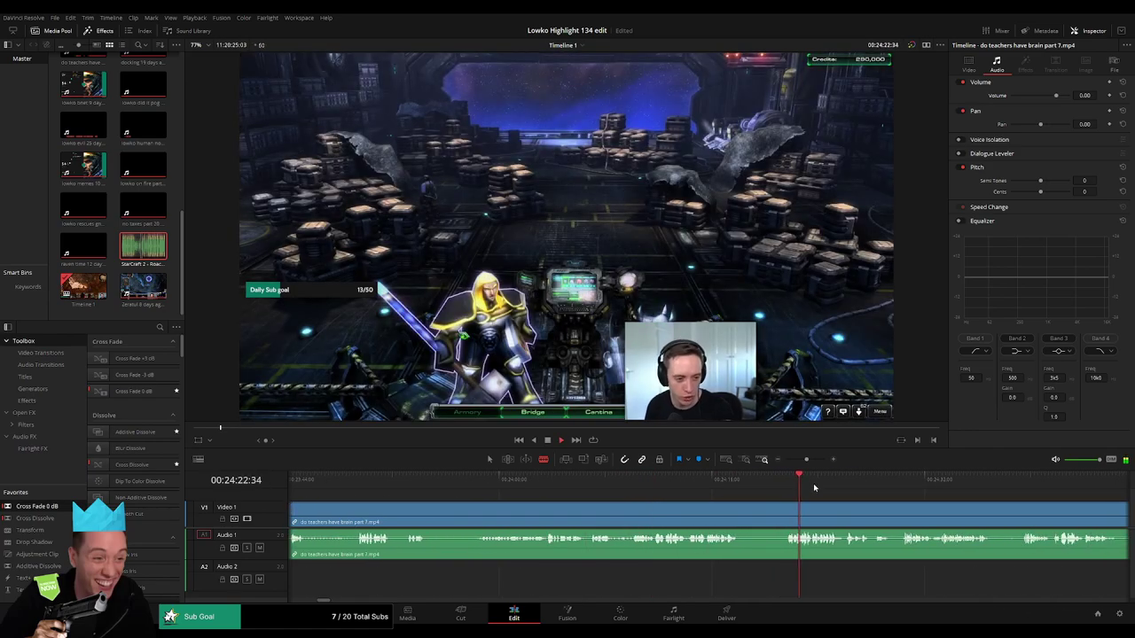
pyautogui.click(698, 485)
pyautogui.click(798, 486)
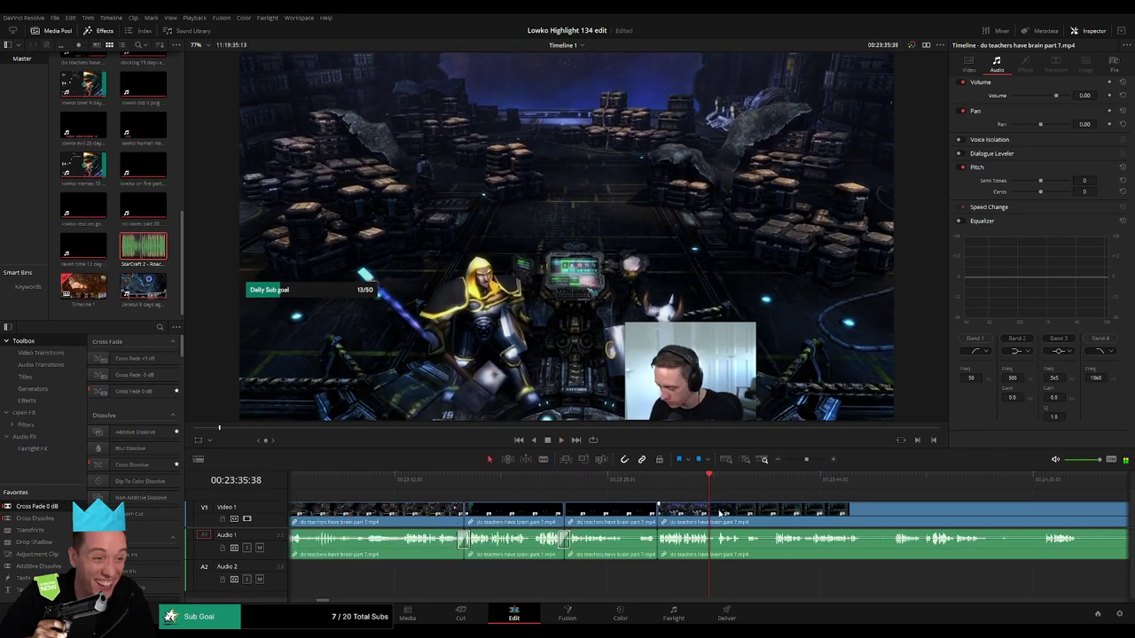
pyautogui.press('space')
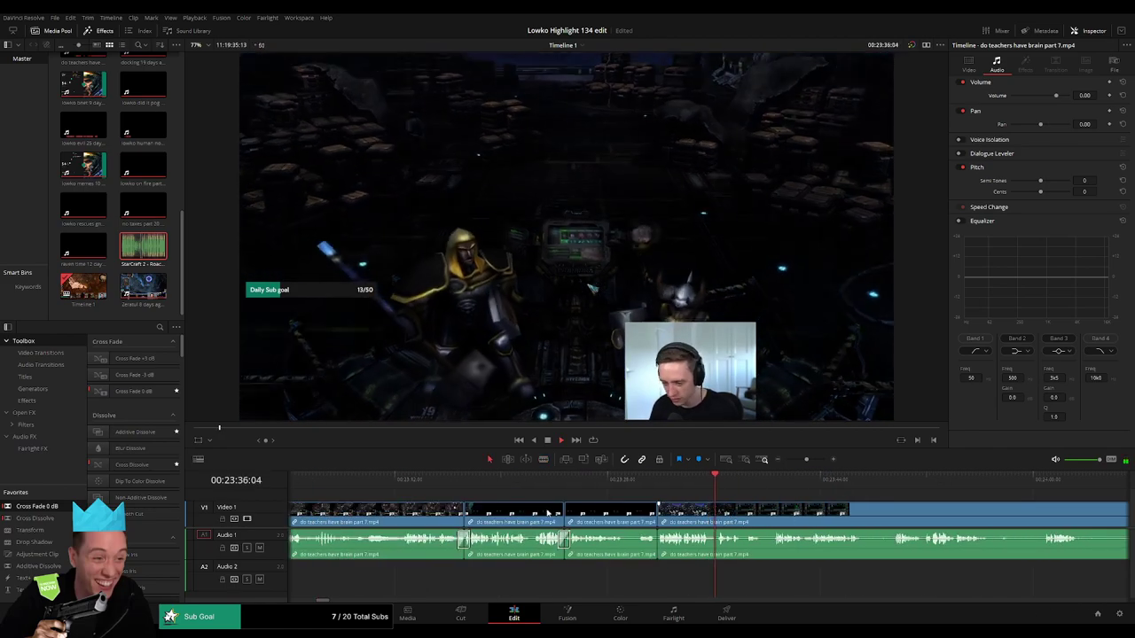
pyautogui.press('space')
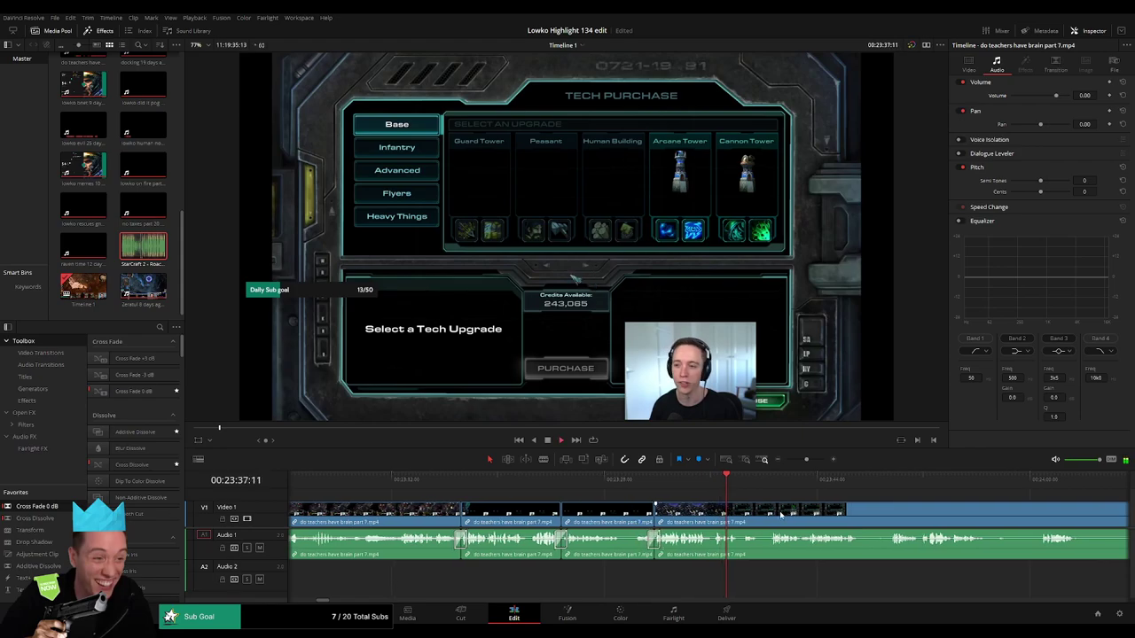
# - Split the part 7 clip at about 00:23:40 and sample the footage after the cut up to about 00:24:10
pyautogui.hscroll(3, 561, 509)
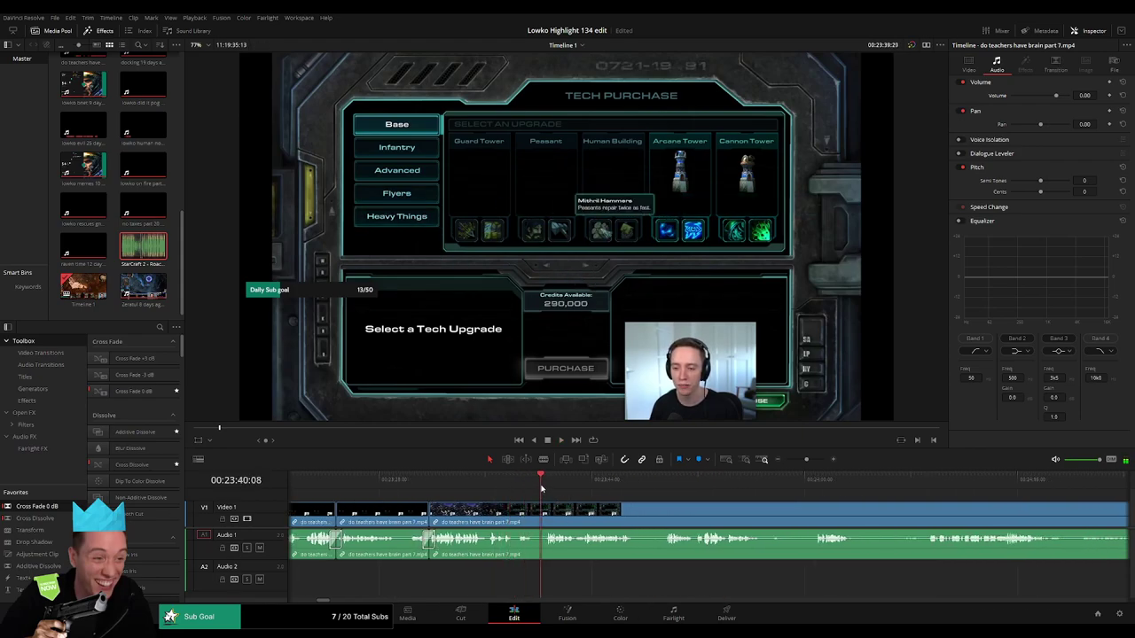
pyautogui.press('b')
pyautogui.click(535, 511)
pyautogui.moveTo(631, 489); pyautogui.dragTo(823, 487)
pyautogui.hscroll(3, 703, 499)
pyautogui.click(714, 483)
pyautogui.press('space')
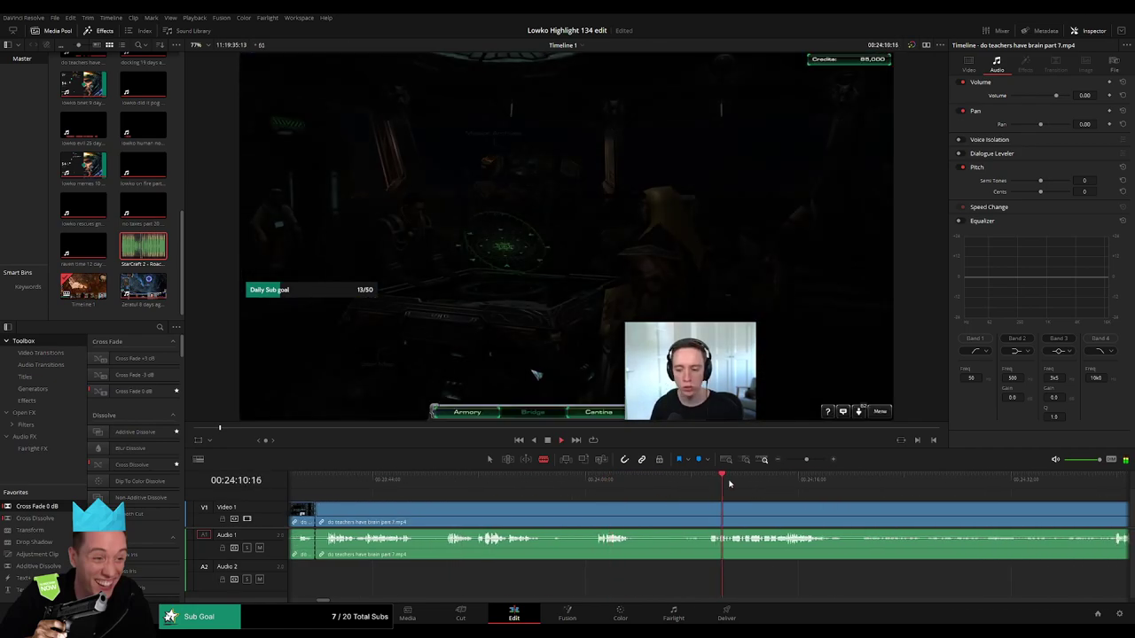
# - Sample the part 7 footage from about 00:24:15 to 00:25:05 to find the next section worth keeping
pyautogui.moveTo(730, 484); pyautogui.dragTo(789, 484)
pyautogui.hscroll(4, 671, 499)
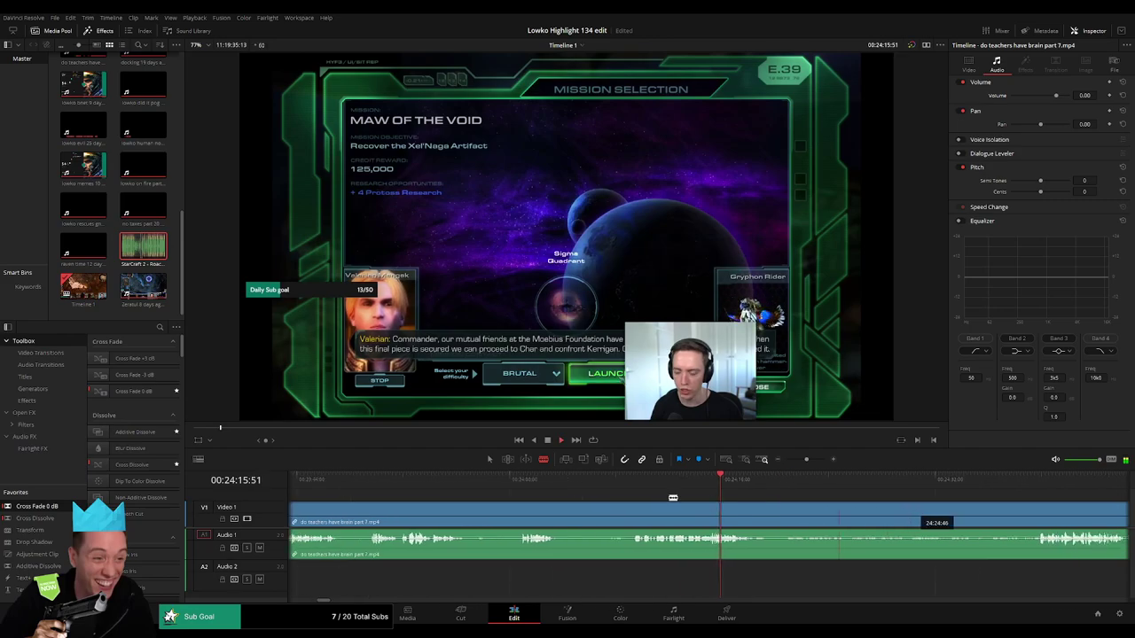
pyautogui.click(797, 483)
pyautogui.hscroll(3, 648, 498)
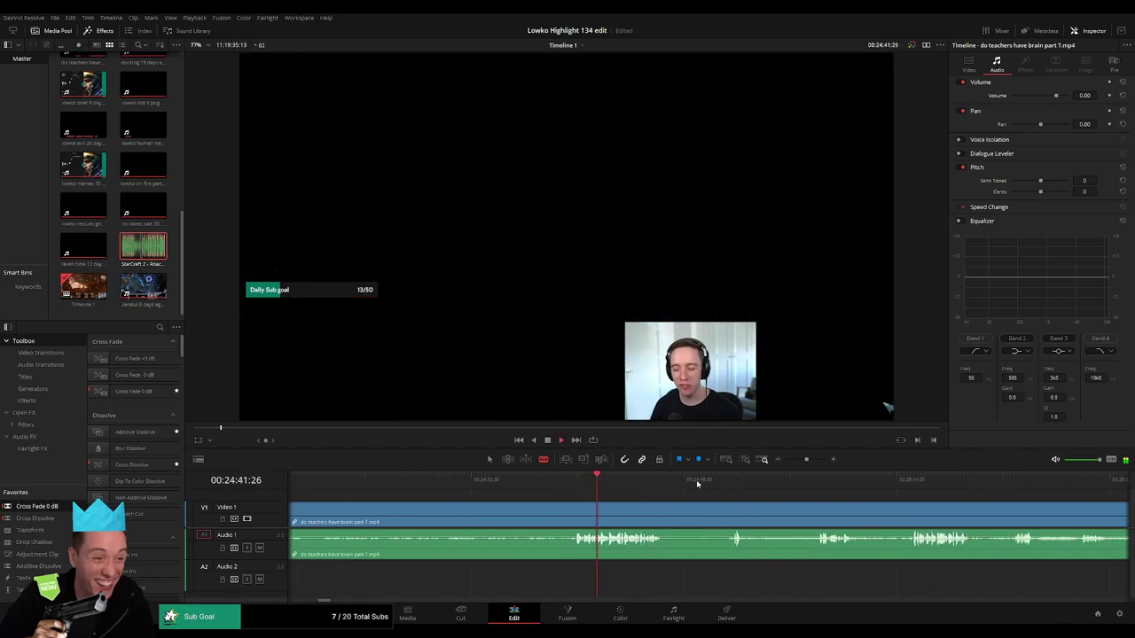
pyautogui.click(735, 484)
pyautogui.click(822, 486)
pyautogui.click(915, 486)
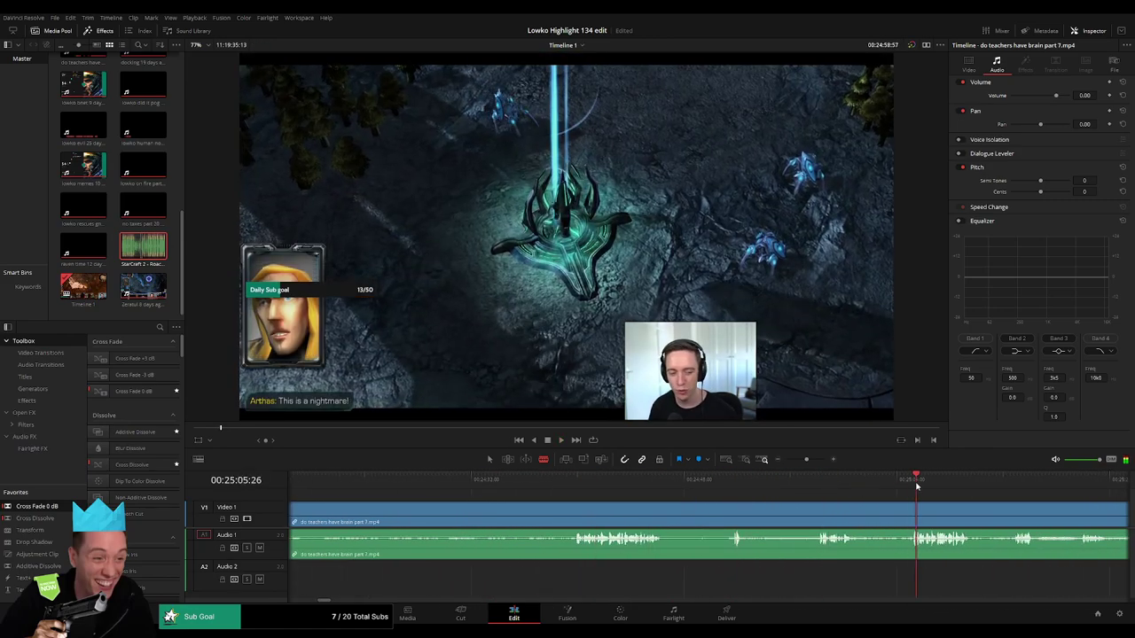
# - Split the part 7 clip at about 00:25:05 and delete the section before the cut, closing the gap
pyautogui.hscroll(4, 771, 493)
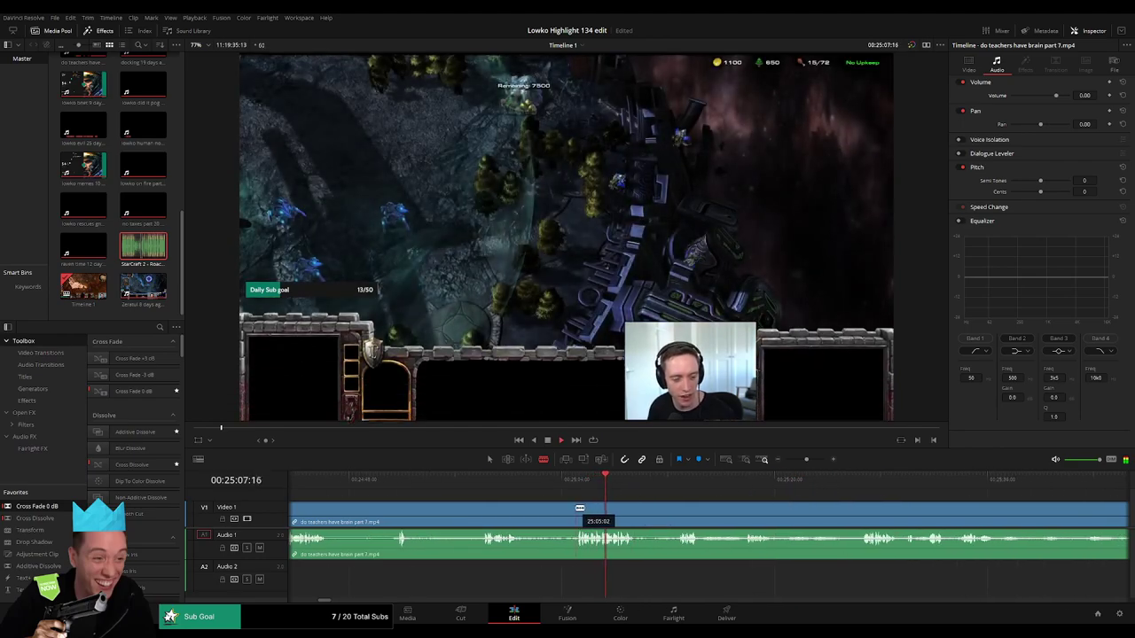
pyautogui.click(574, 508)
pyautogui.press('a')
pyautogui.click(557, 513)
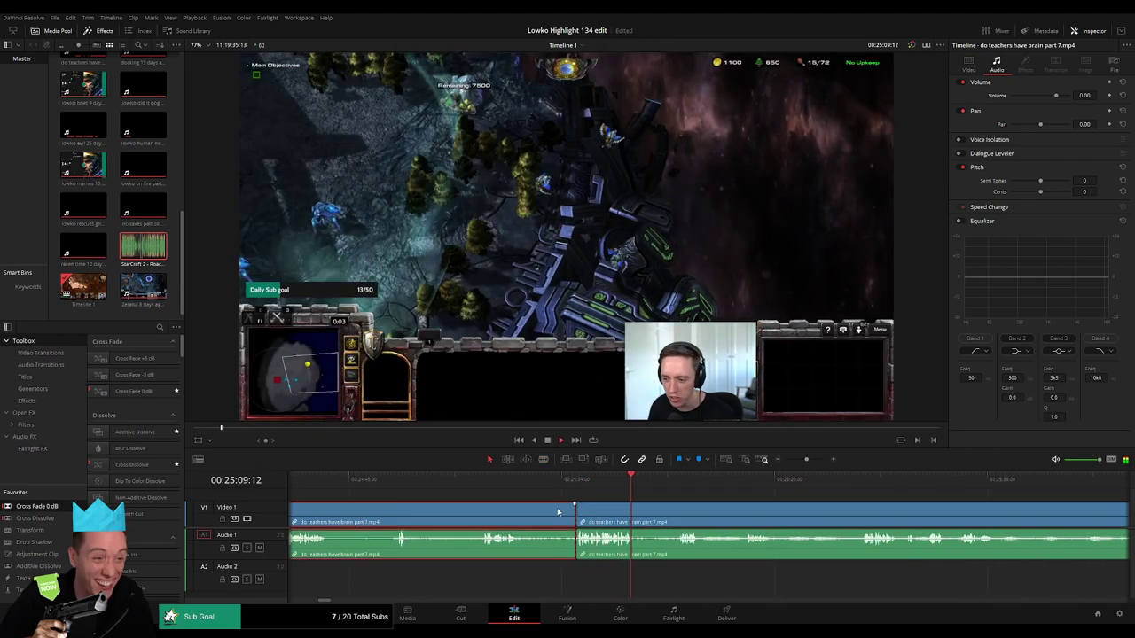
pyautogui.press('Delete')
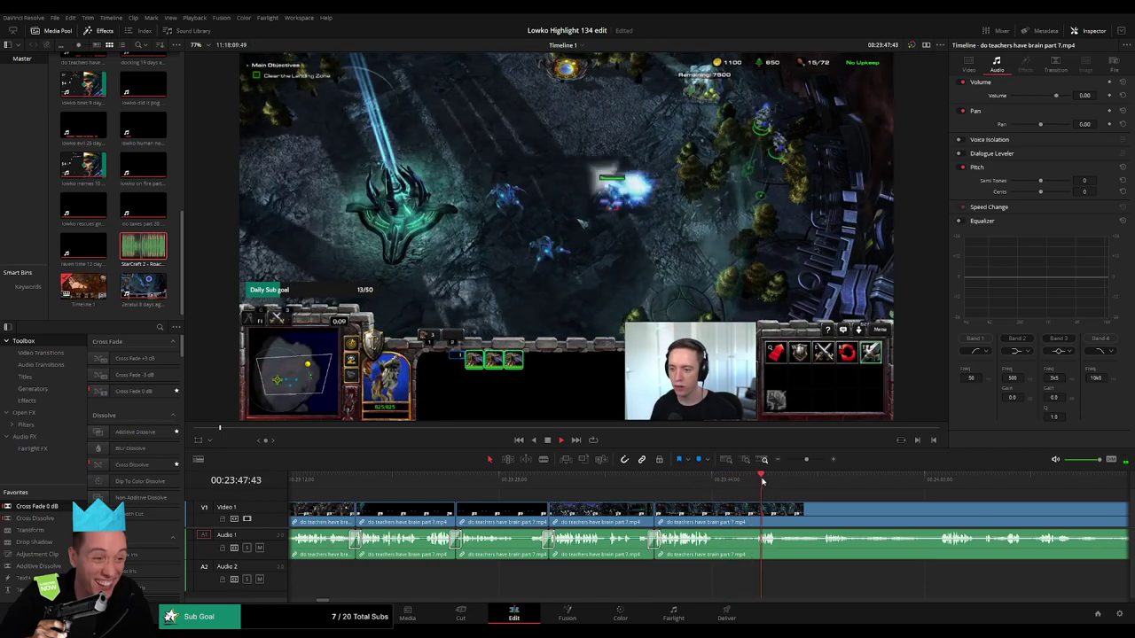
# - Delete the short part 7 section from about 00:23:43 to 00:23:46, closing the gap, and cross-fade the audio cut before it
pyautogui.hscroll(3, 632, 505)
pyautogui.click(543, 513)
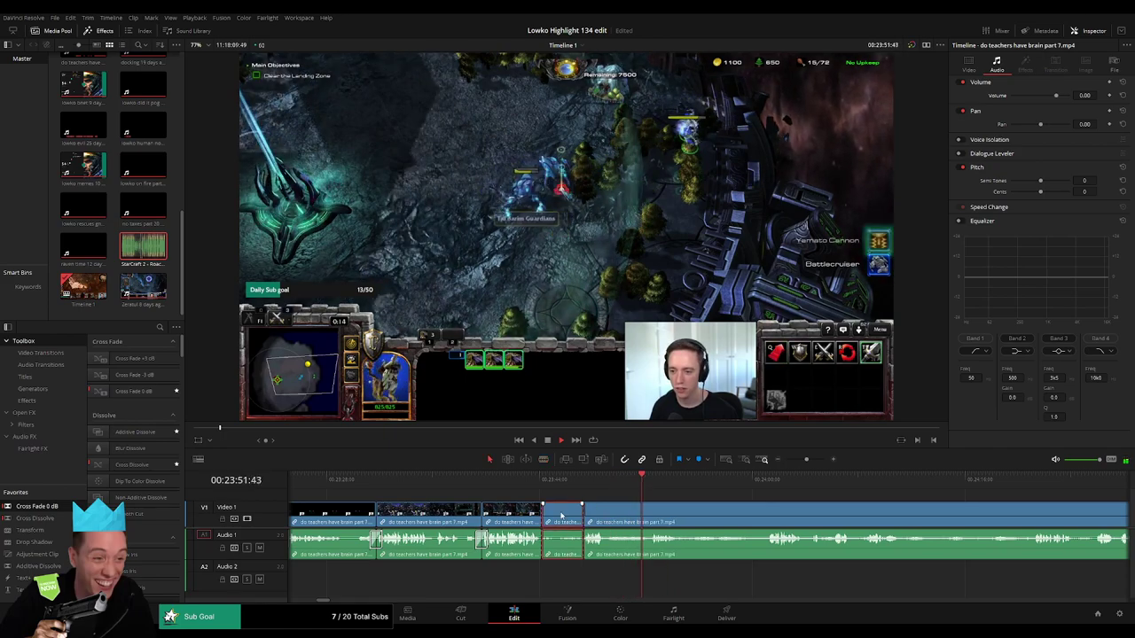
pyautogui.press('Delete')
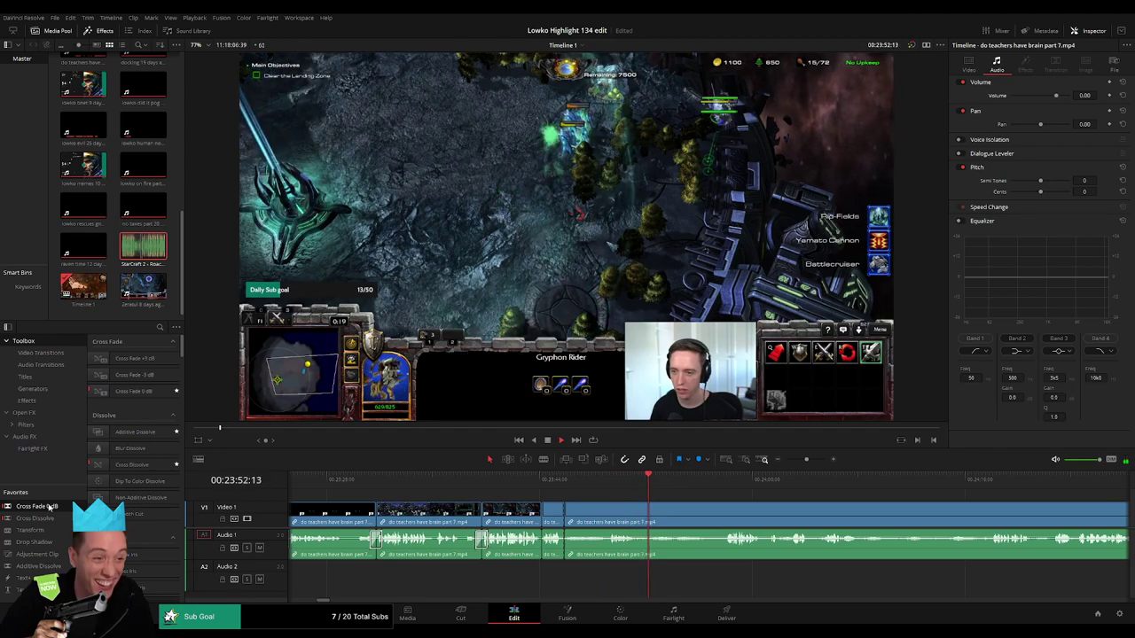
pyautogui.moveTo(527, 549); pyautogui.dragTo(541, 545)
# - Sample the remaining part 7 footage from about 00:24:06 to 00:25:41 for sections worth keeping
pyautogui.click(784, 510)
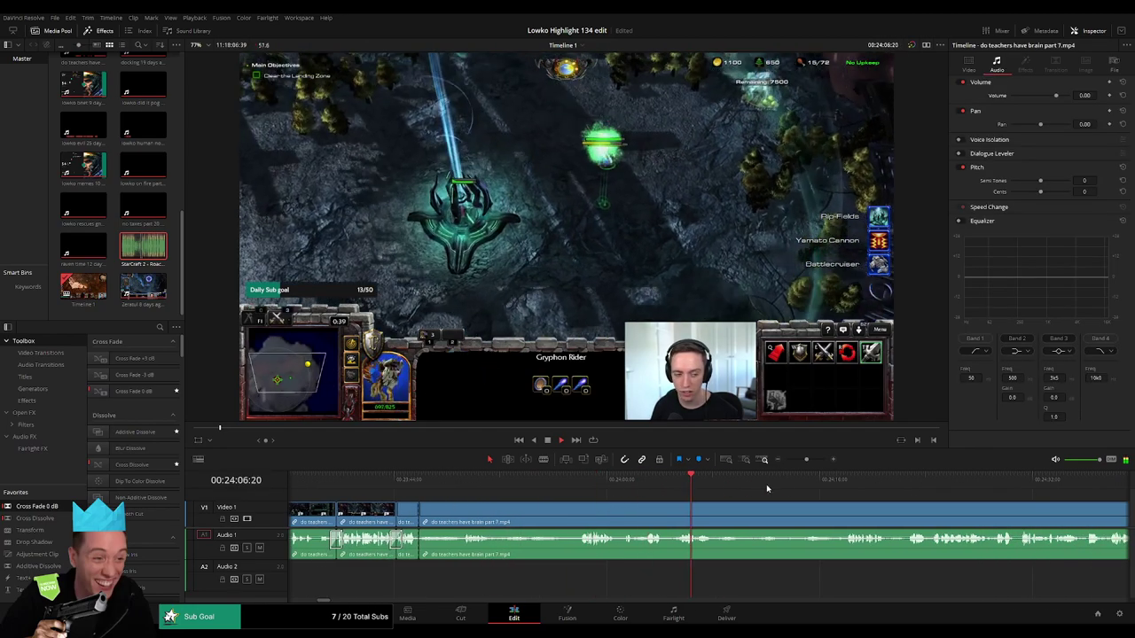
pyautogui.click(836, 483)
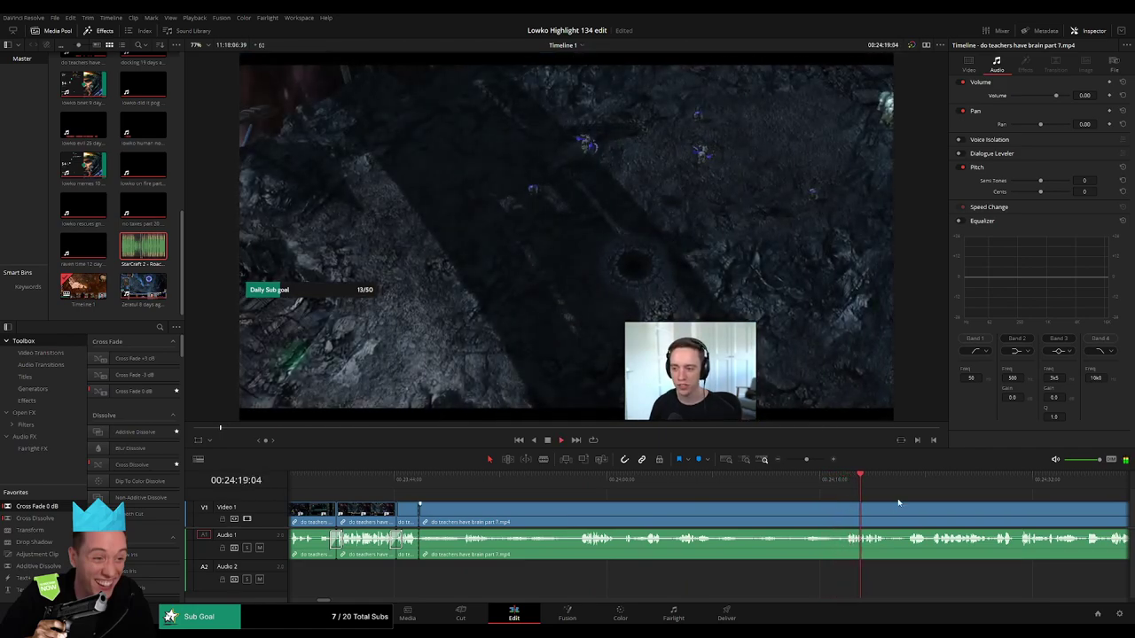
pyautogui.click(907, 482)
pyautogui.moveTo(975, 509); pyautogui.dragTo(706, 495)
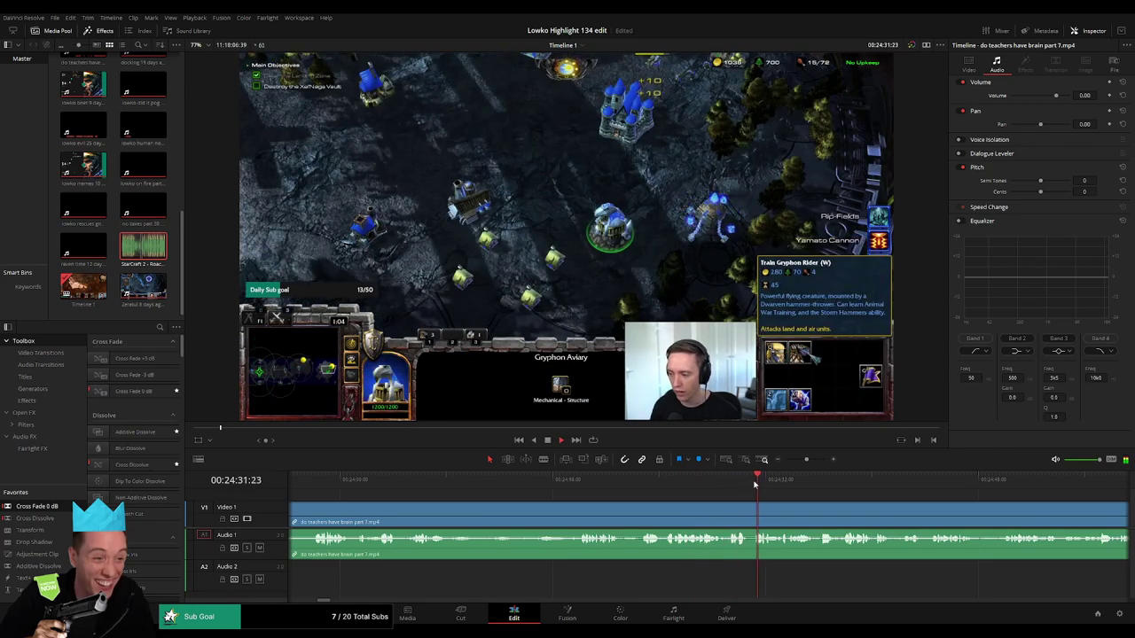
pyautogui.click(864, 484)
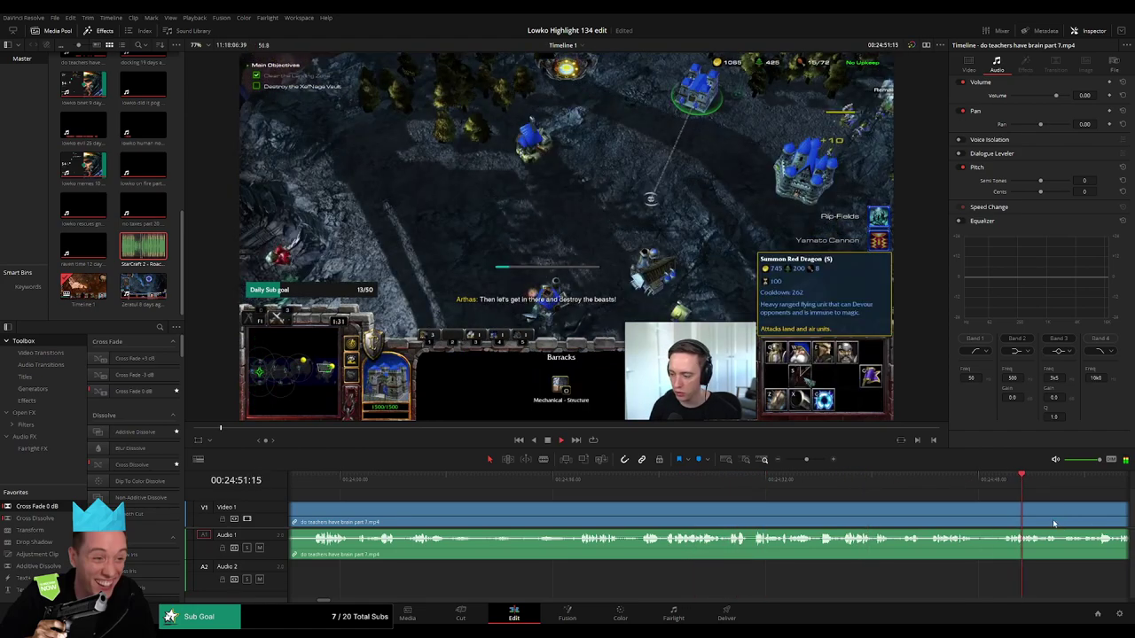
pyautogui.click(916, 484)
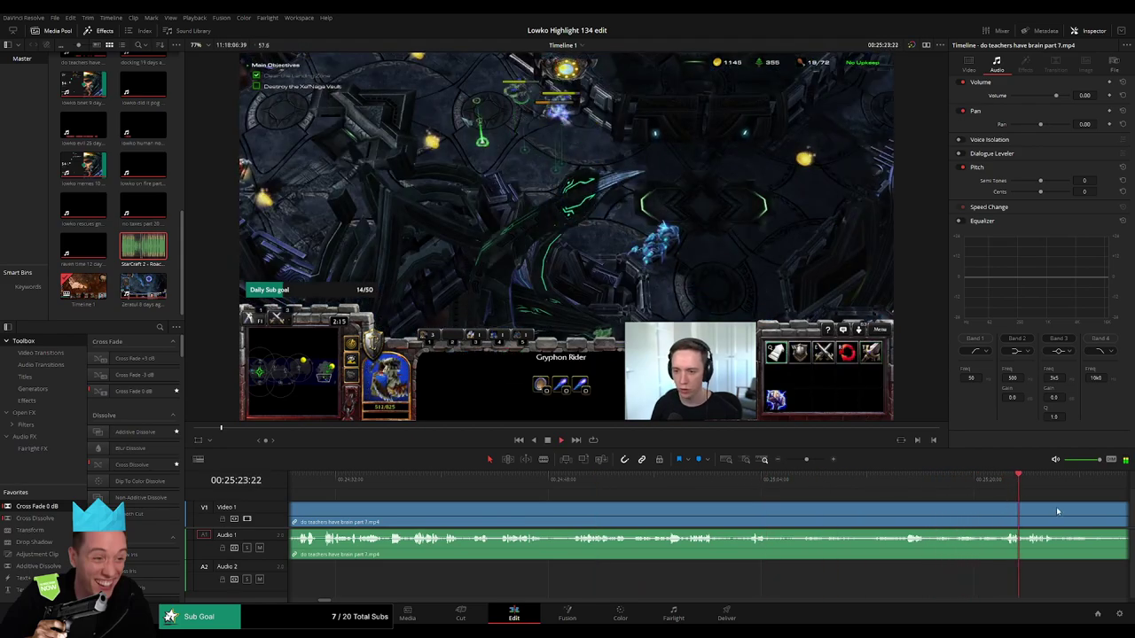
pyautogui.click(714, 490)
pyautogui.click(797, 487)
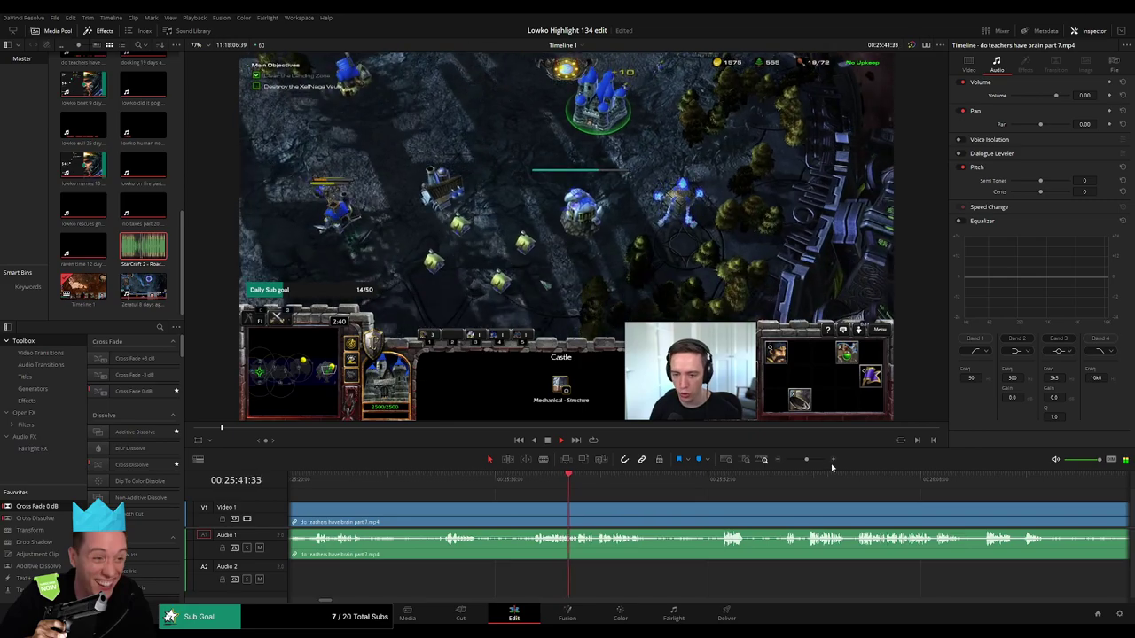
# - Sample the part 7 footage from about 00:25:43 to 00:27:54 for more usable moments
pyautogui.moveTo(803, 460)
pyautogui.mouseDown()
pyautogui.moveTo(790, 461)
pyautogui.moveTo(801, 461)
pyautogui.mouseUp()
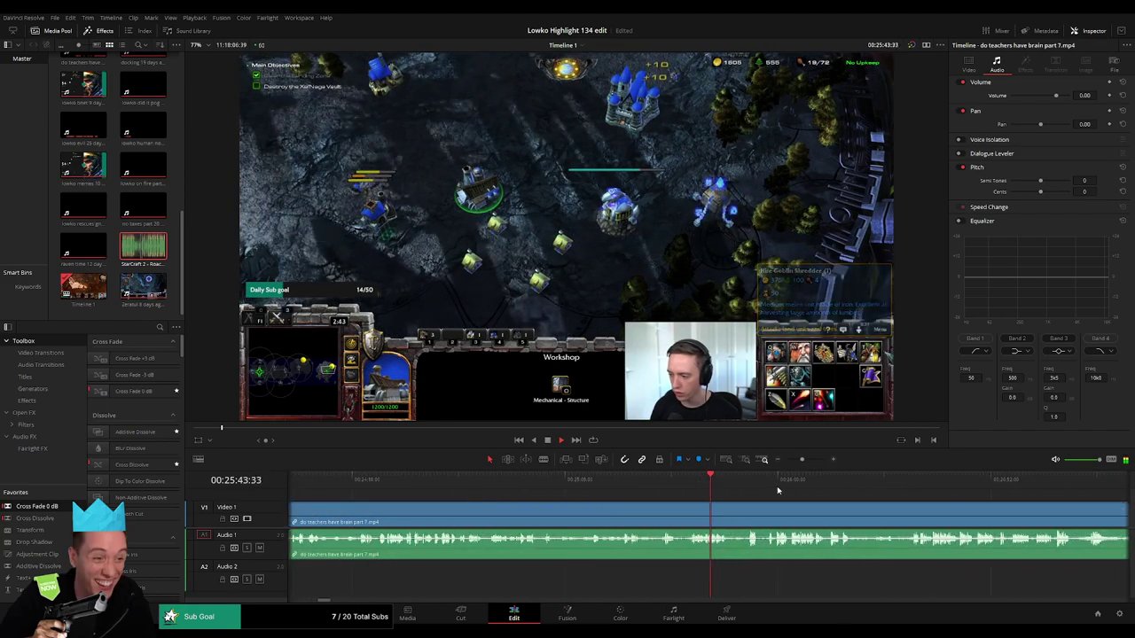
pyautogui.click(749, 484)
pyautogui.press('space')
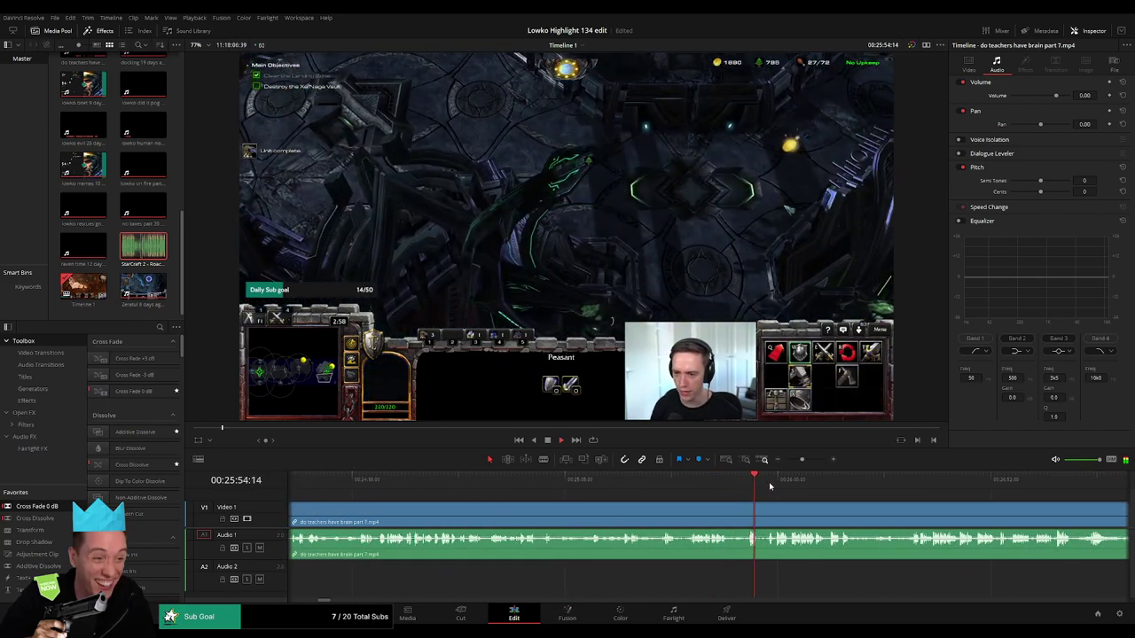
pyautogui.click(777, 485)
pyautogui.click(799, 485)
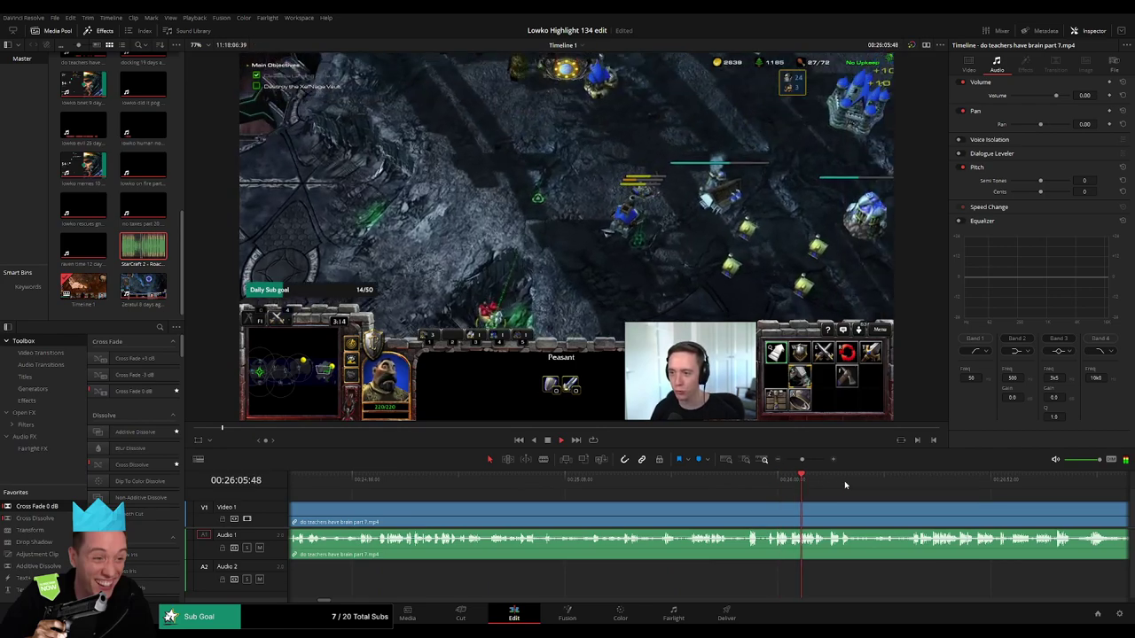
pyautogui.click(898, 484)
pyautogui.click(914, 486)
pyautogui.moveTo(922, 487); pyautogui.dragTo(613, 497)
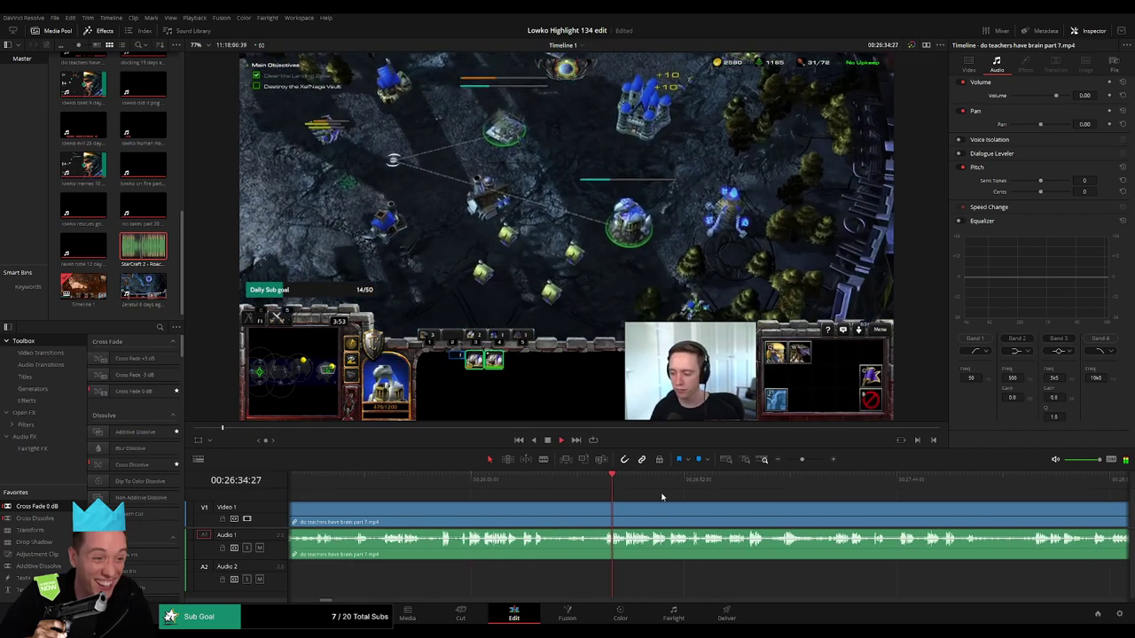
pyautogui.click(723, 486)
pyautogui.click(744, 486)
pyautogui.click(936, 483)
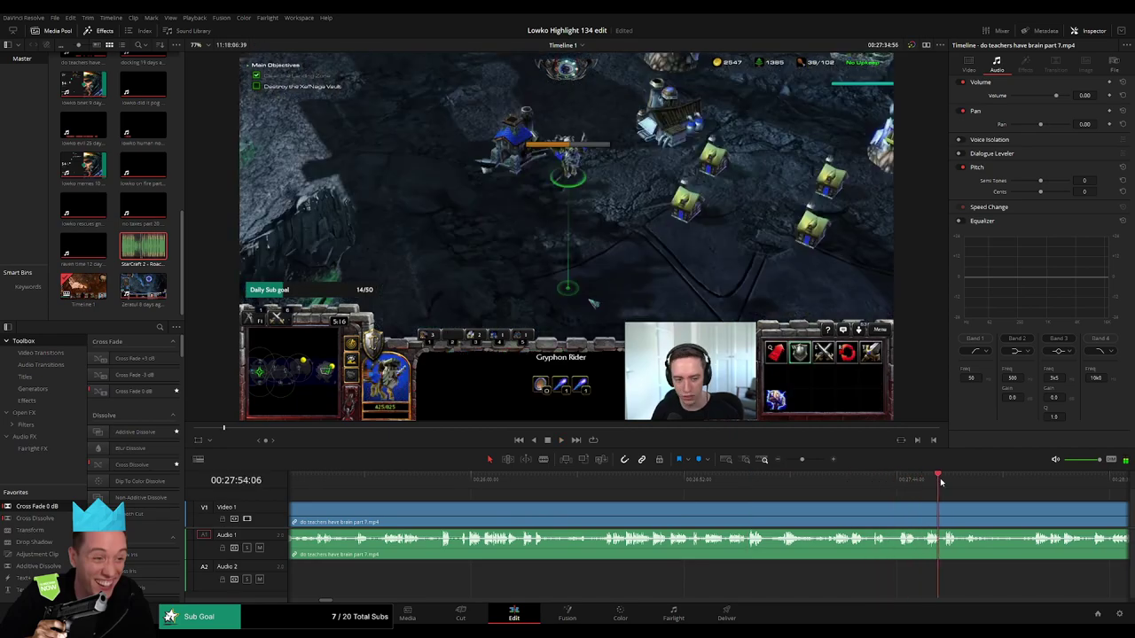
# - Delete the rest of the part 7 clip after about 00:23:46, closing the gap, and play the following part 8 clip
pyautogui.moveTo(802, 460); pyautogui.dragTo(795, 460)
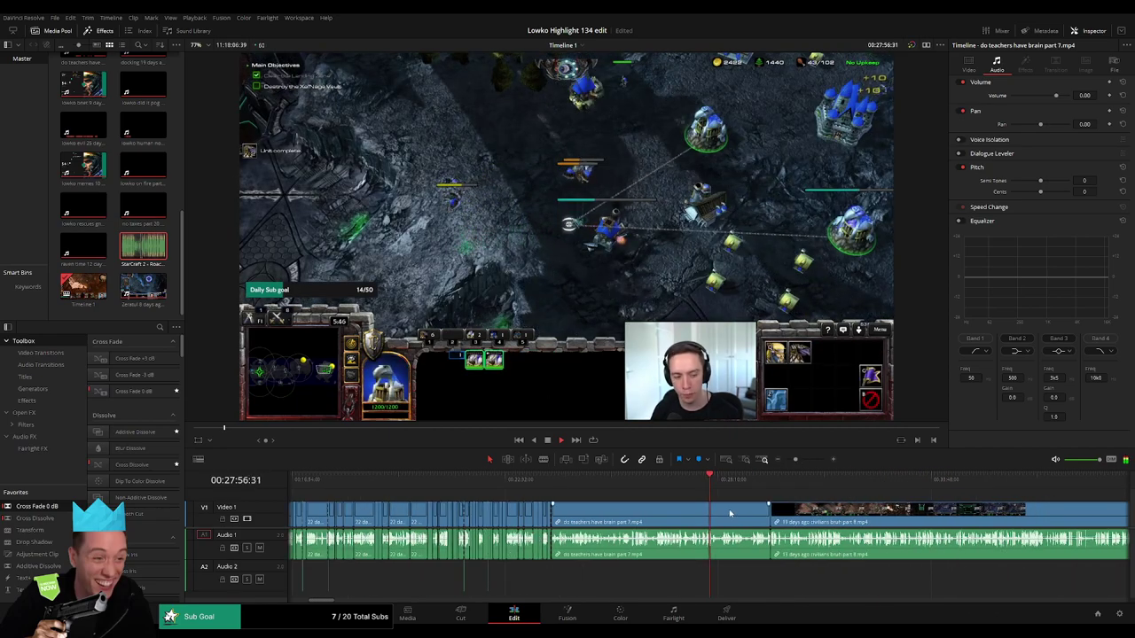
pyautogui.press('Delete')
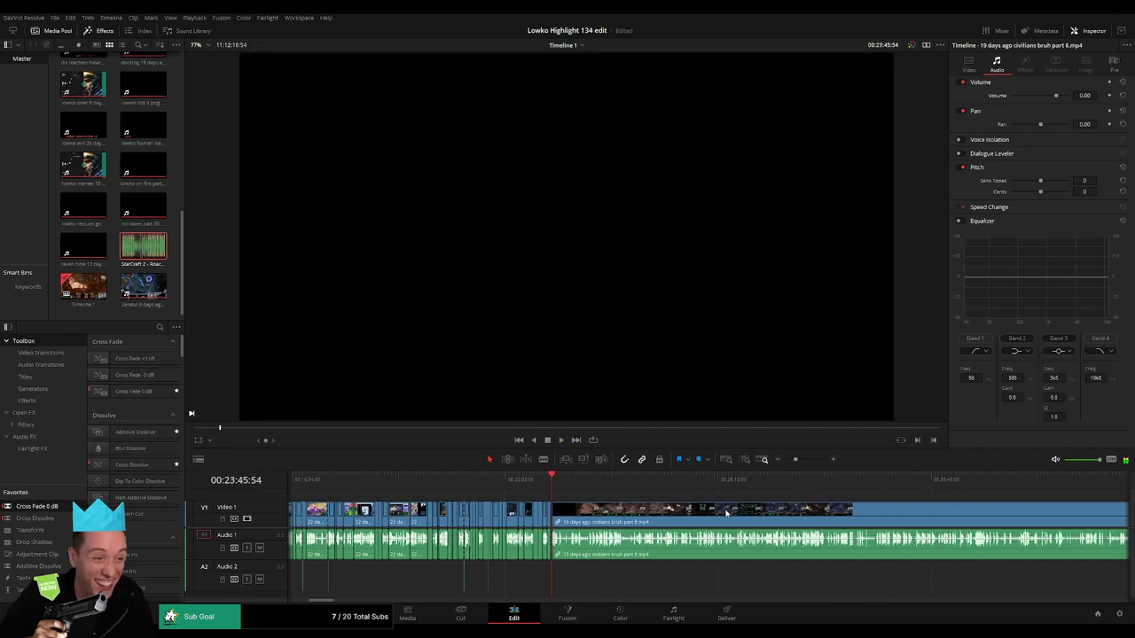
pyautogui.press('space')
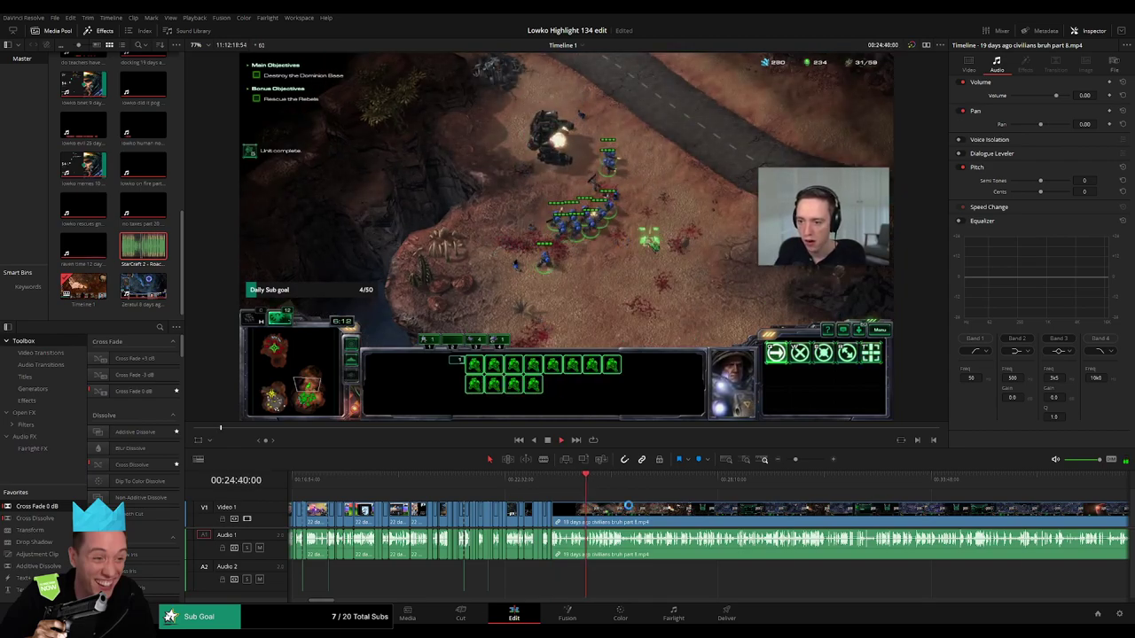
# - Sample the part 8 footage from about 00:24:40 to 00:25:58 to find where the highlight should start
pyautogui.moveTo(795, 460); pyautogui.dragTo(806, 460)
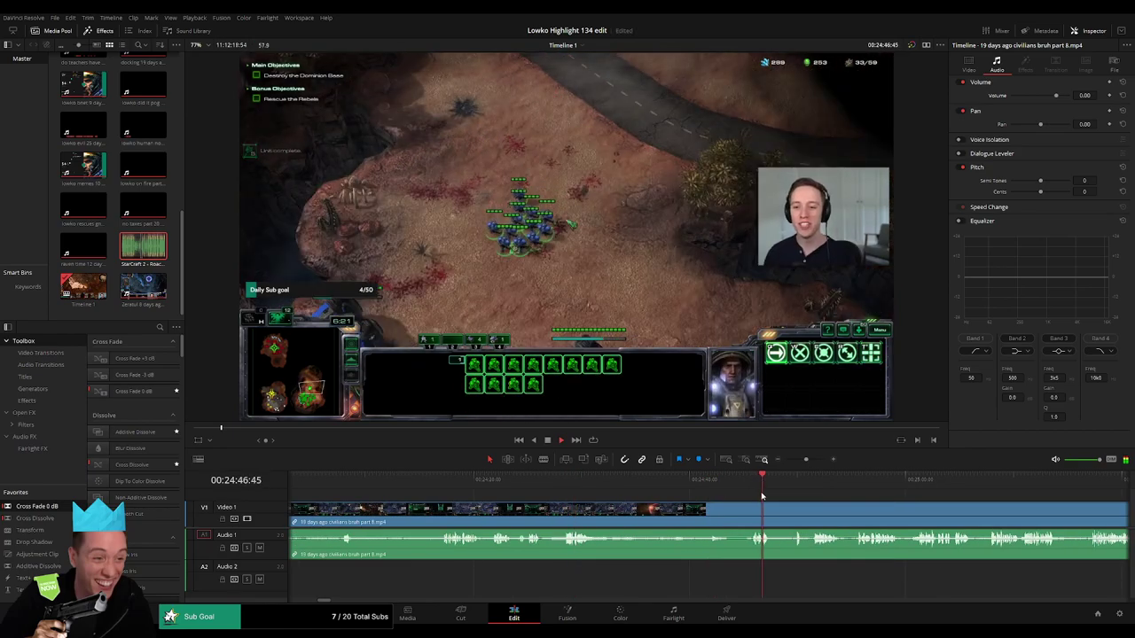
pyautogui.click(820, 484)
pyautogui.moveTo(930, 519); pyautogui.dragTo(609, 497)
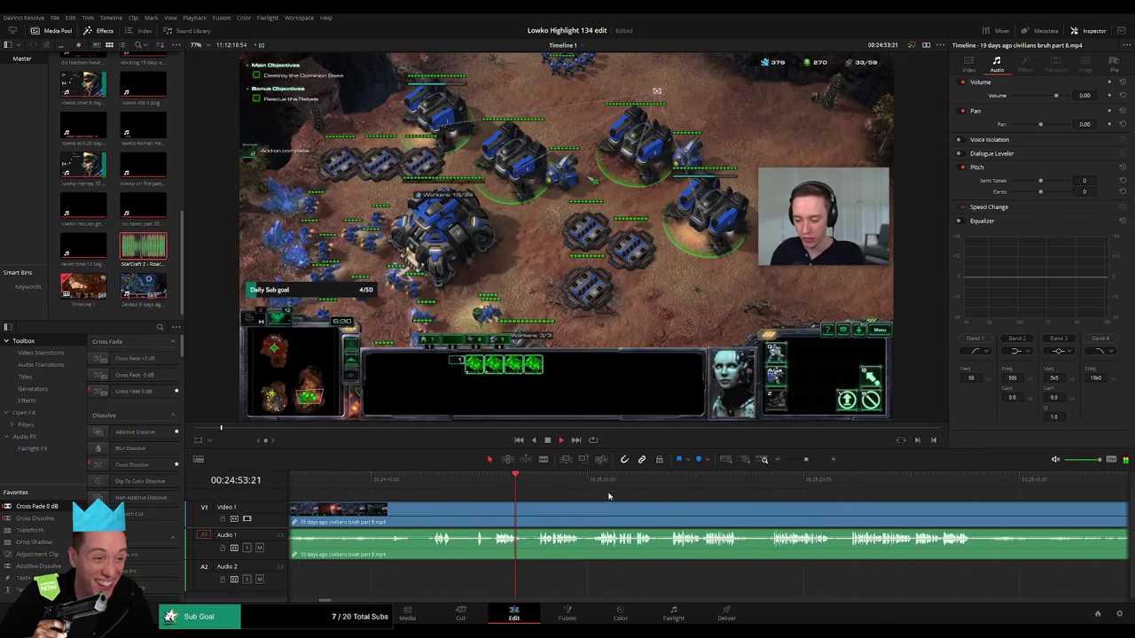
pyautogui.click(553, 489)
pyautogui.click(600, 486)
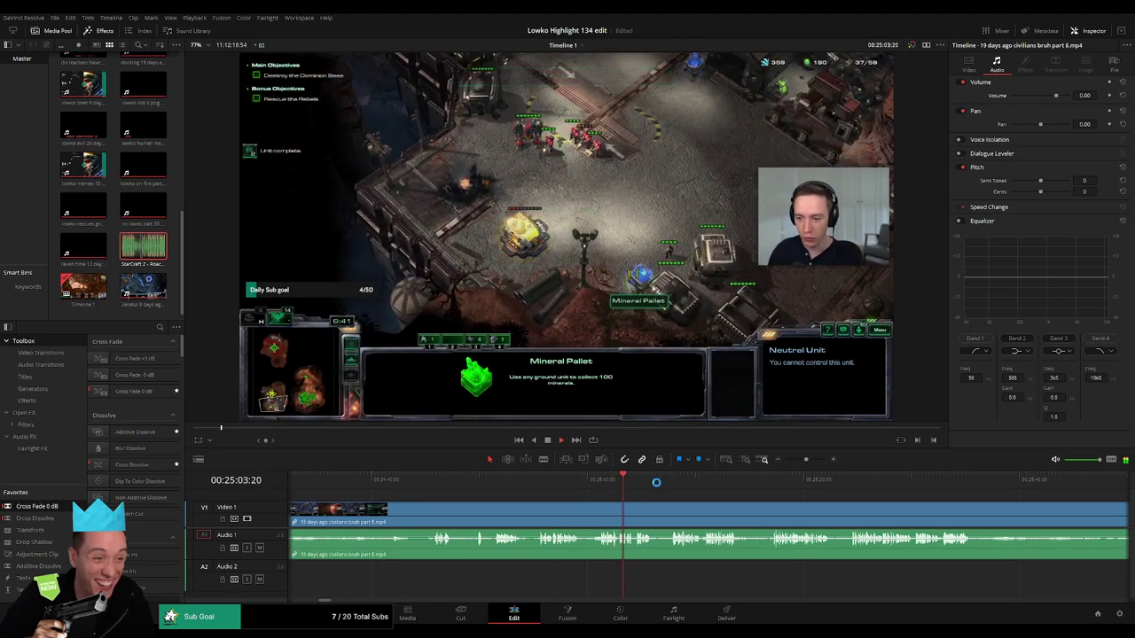
pyautogui.click(666, 486)
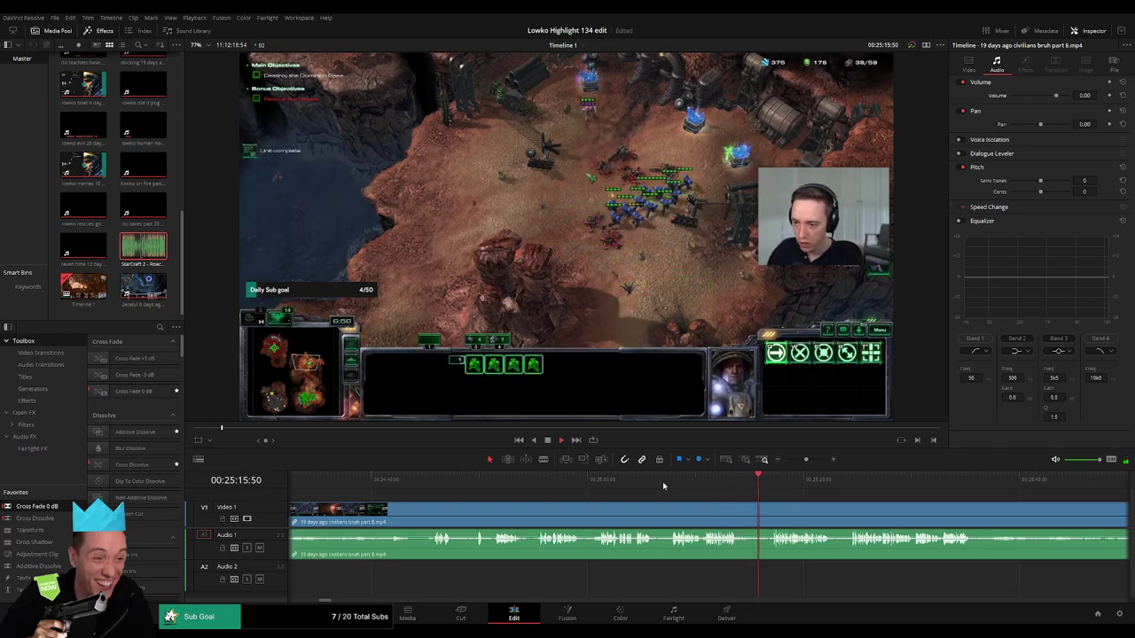
pyautogui.click(852, 483)
pyautogui.hscroll(5, 620, 487)
pyautogui.click(830, 484)
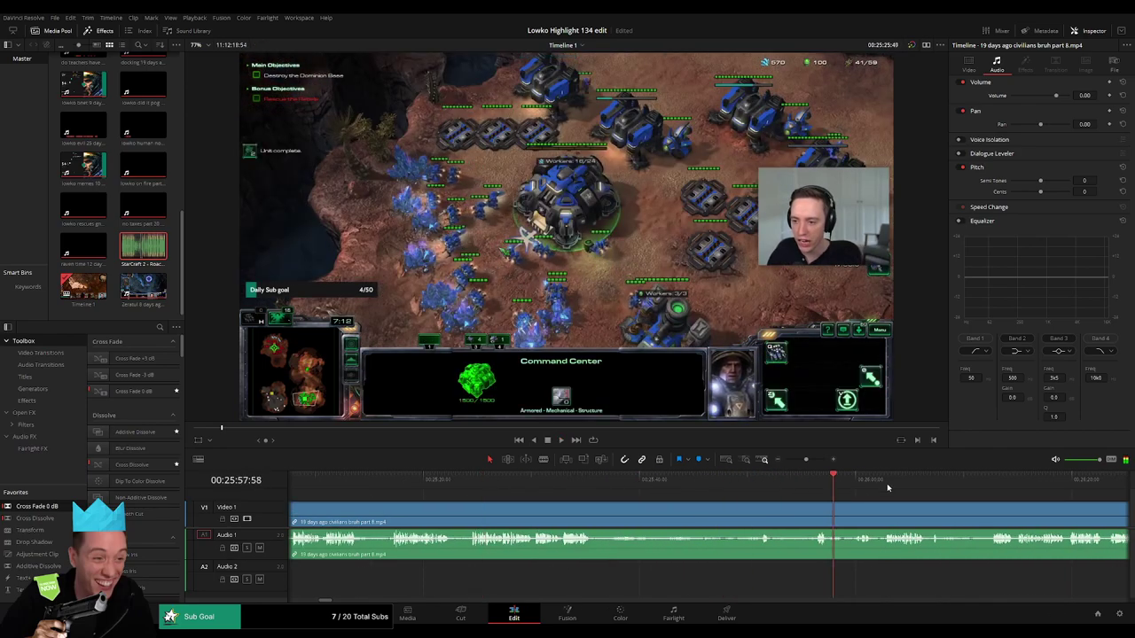
# - Sample the part 8 footage from about 00:26:13 to 00:27:38 for sections worth keeping
pyautogui.click(984, 484)
pyautogui.hscroll(5, 1034, 506)
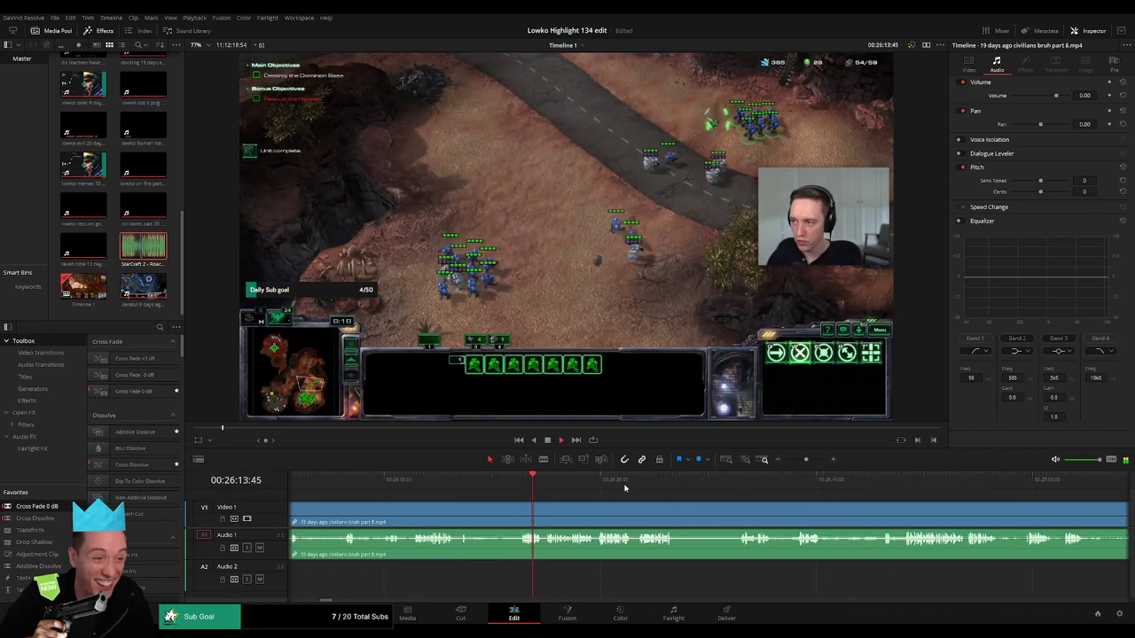
pyautogui.click(606, 485)
pyautogui.click(781, 488)
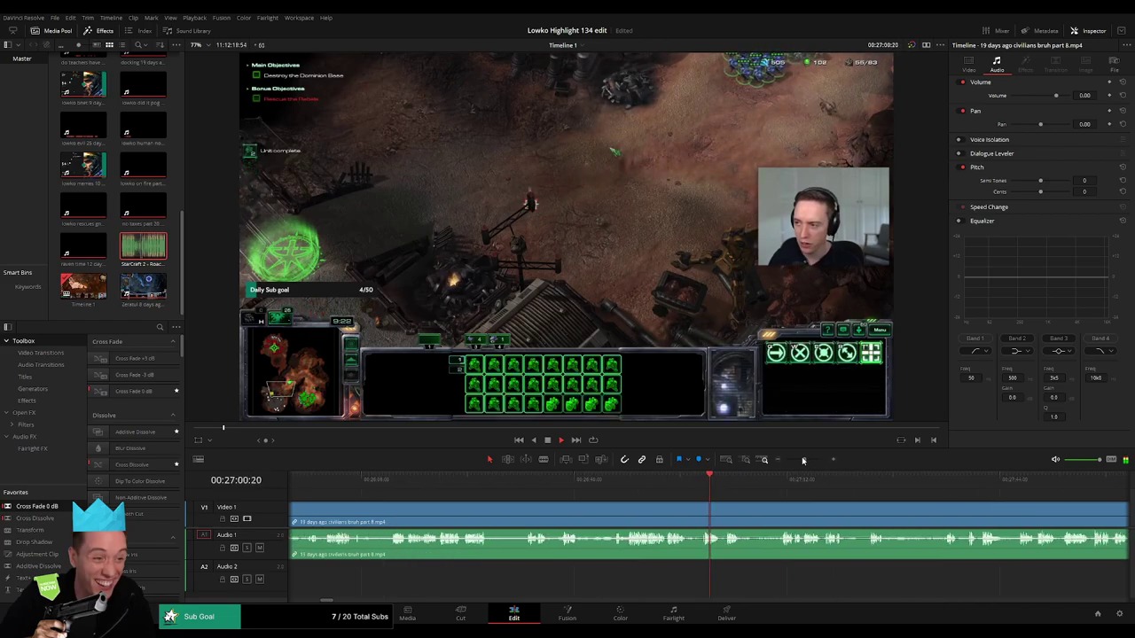
pyautogui.click(749, 480)
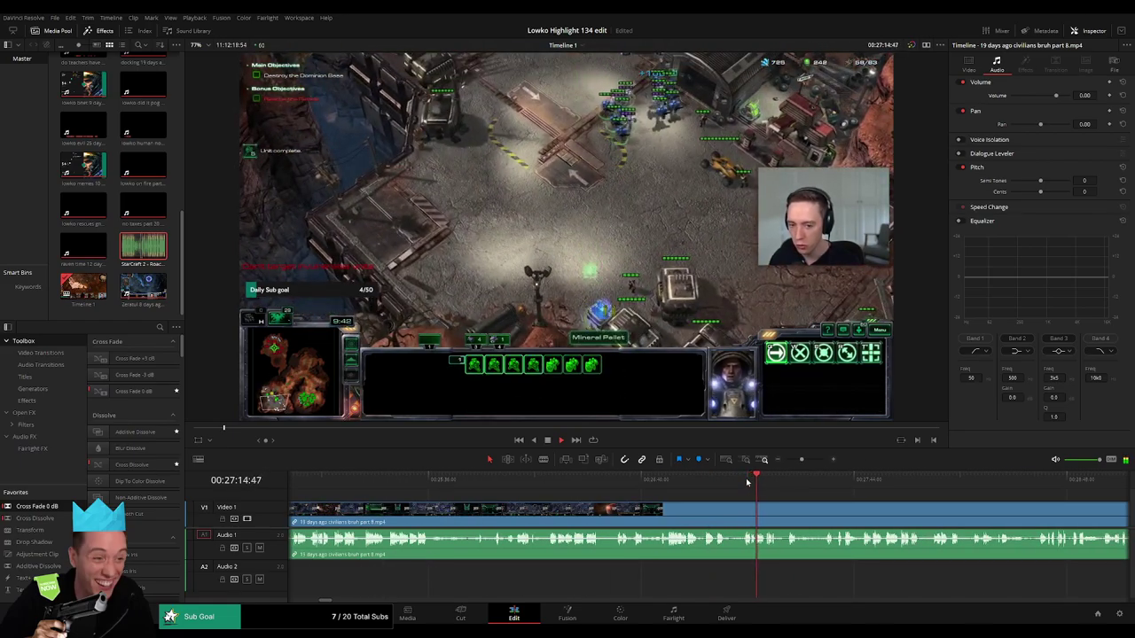
pyautogui.click(770, 477)
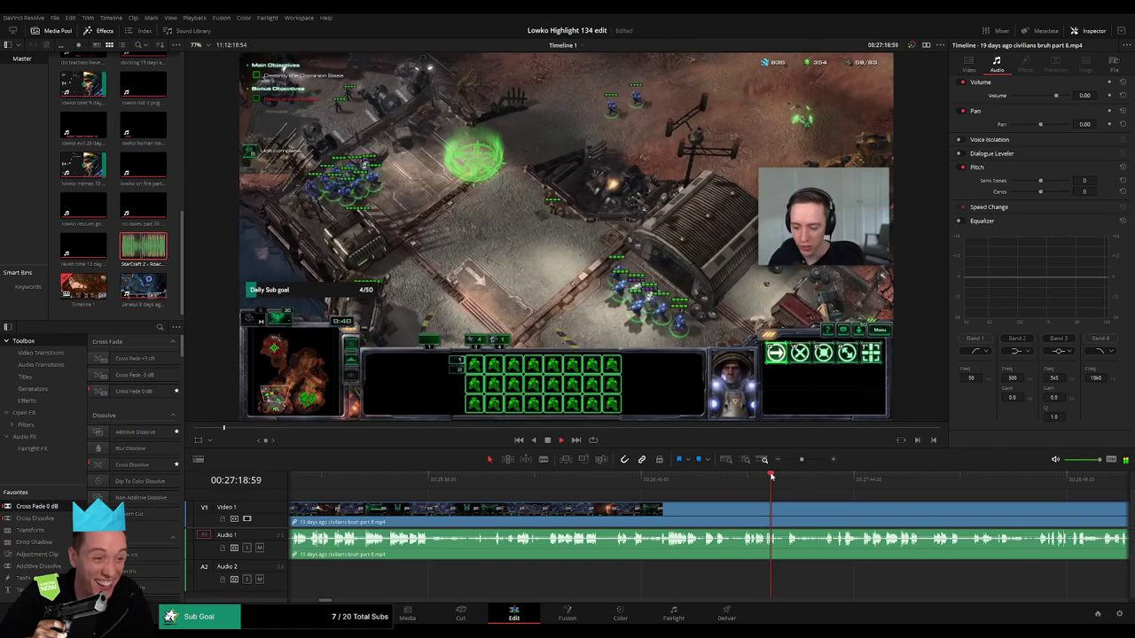
pyautogui.click(792, 479)
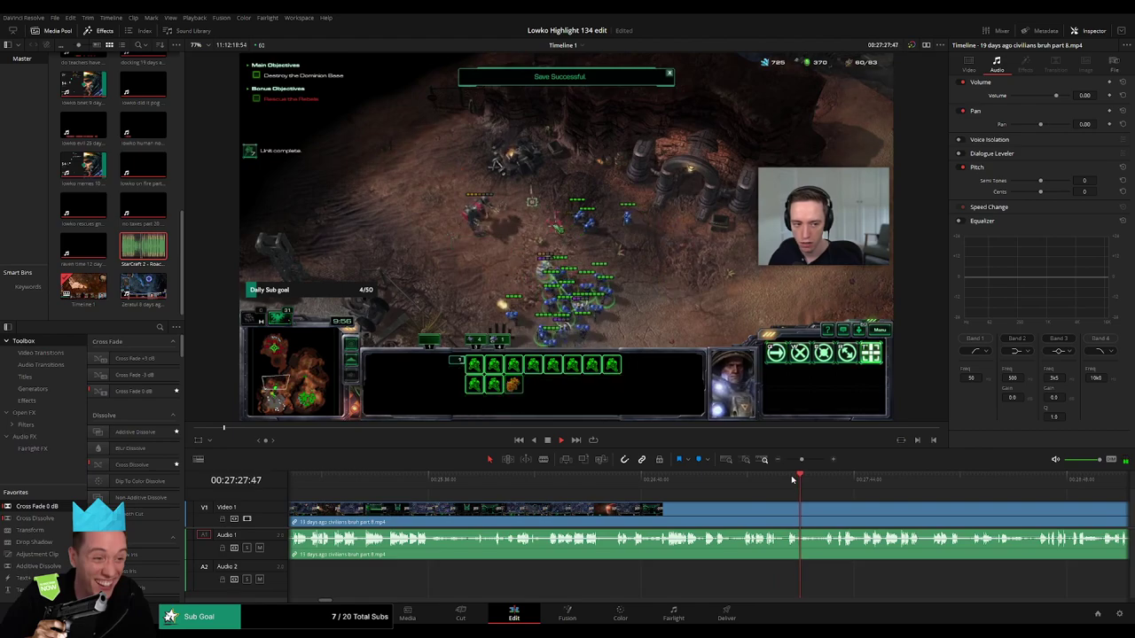
pyautogui.click(829, 479)
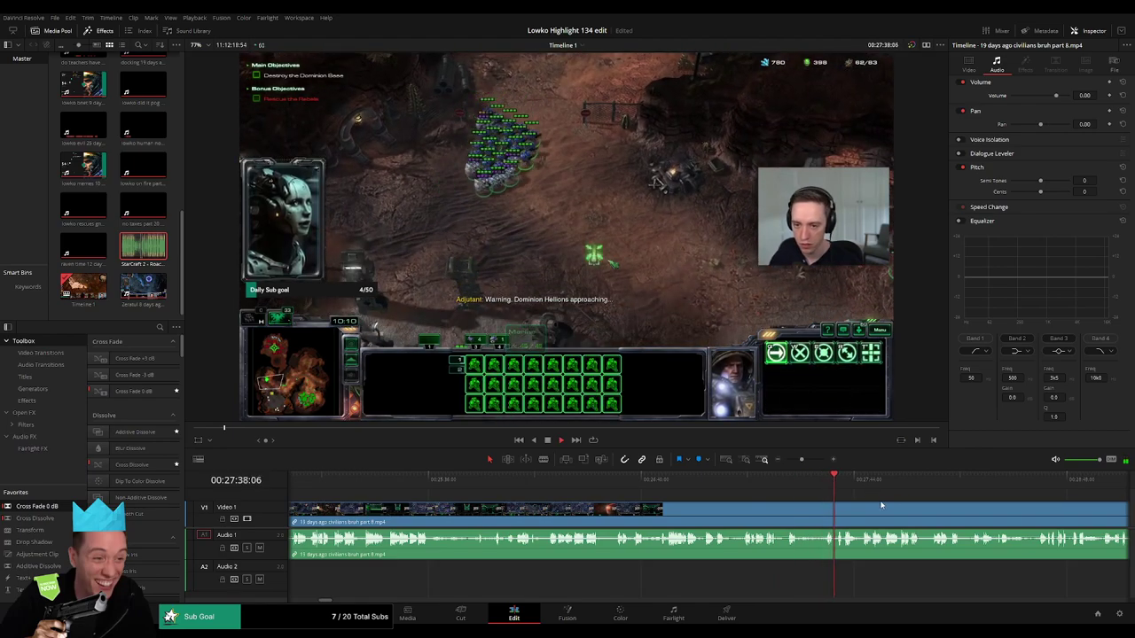
# - Sample the part 8 footage from about 00:27:48 past the mission victory screen to about 00:32:21
pyautogui.hscroll(4, 679, 493)
pyautogui.click(620, 481)
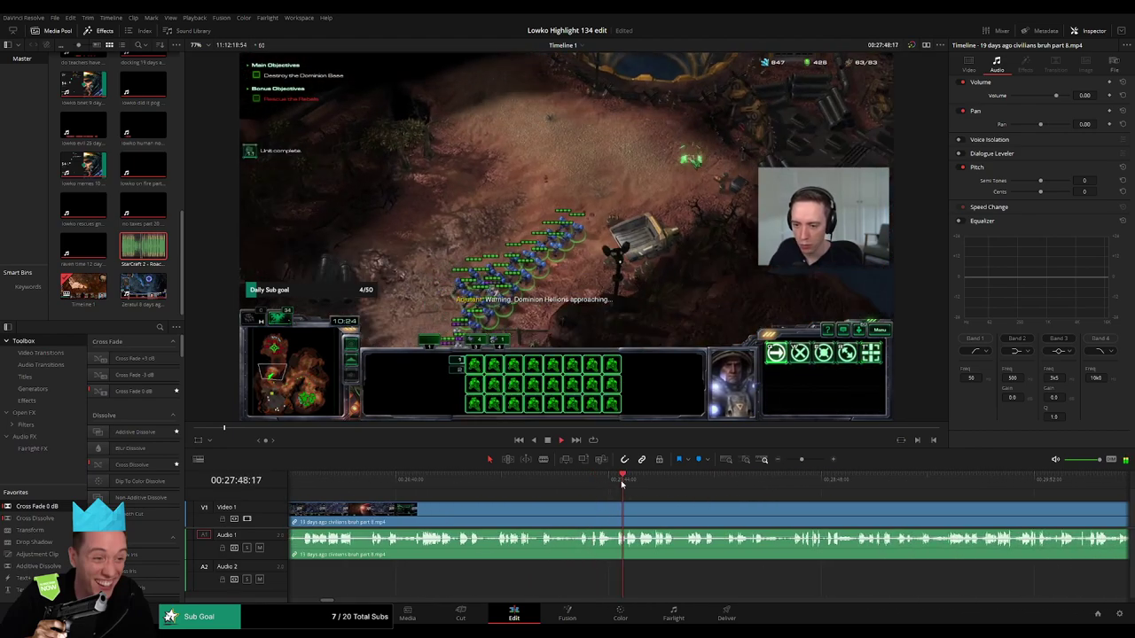
pyautogui.click(648, 481)
pyautogui.moveTo(664, 485); pyautogui.dragTo(1050, 487)
pyautogui.hscroll(4, 721, 488)
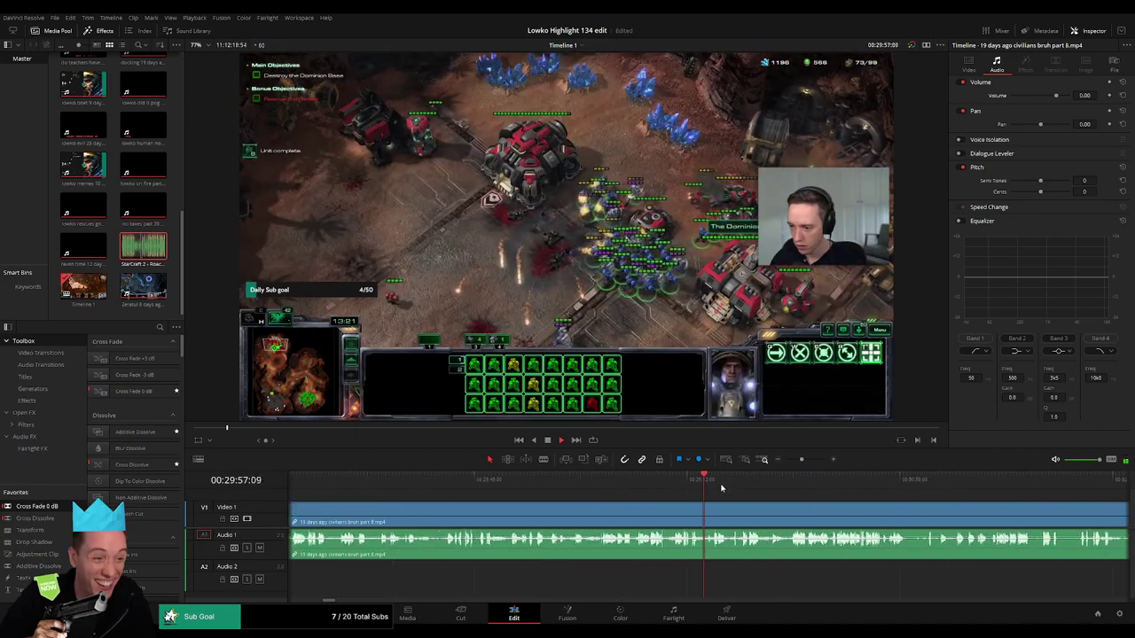
pyautogui.click(783, 484)
pyautogui.click(861, 484)
pyautogui.hscroll(4, 643, 495)
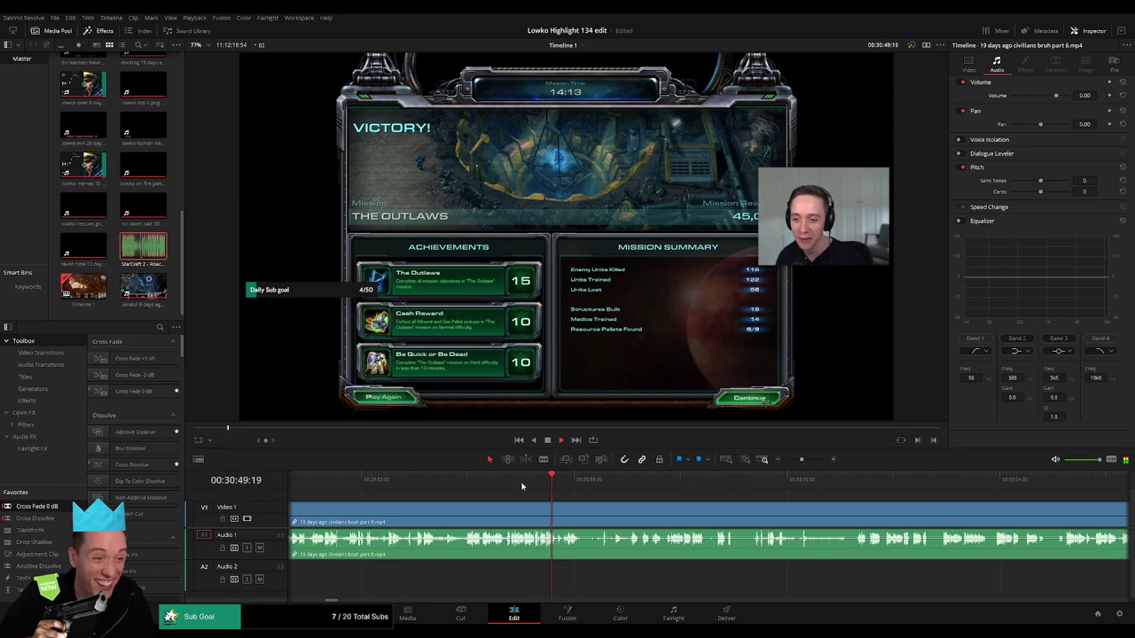
pyautogui.moveTo(521, 486); pyautogui.dragTo(737, 488)
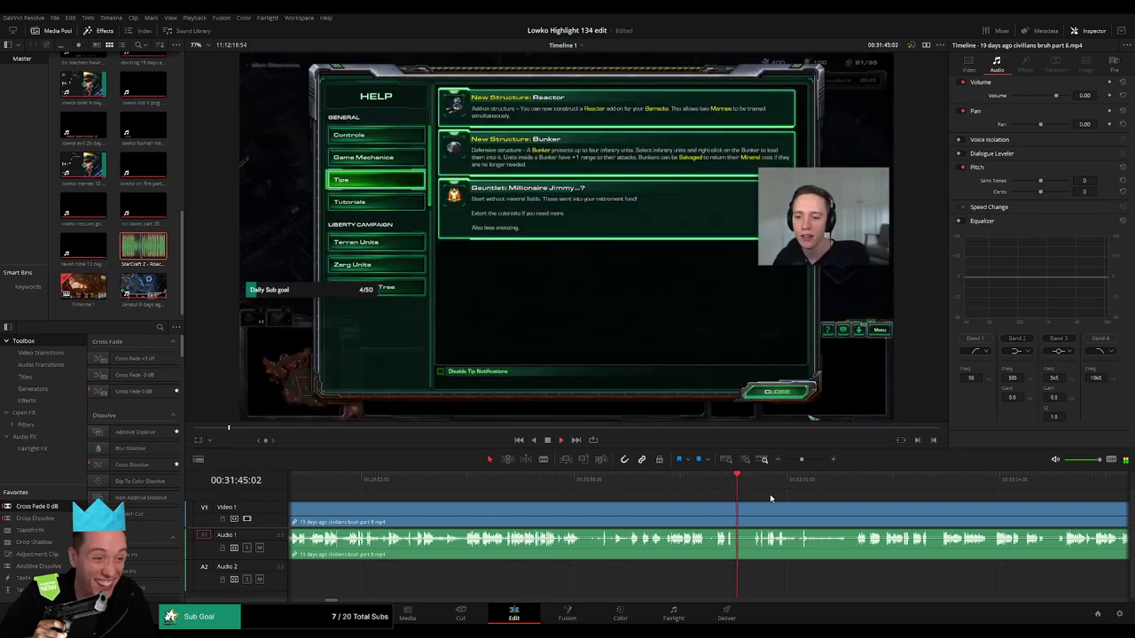
pyautogui.moveTo(875, 488); pyautogui.dragTo(891, 486)
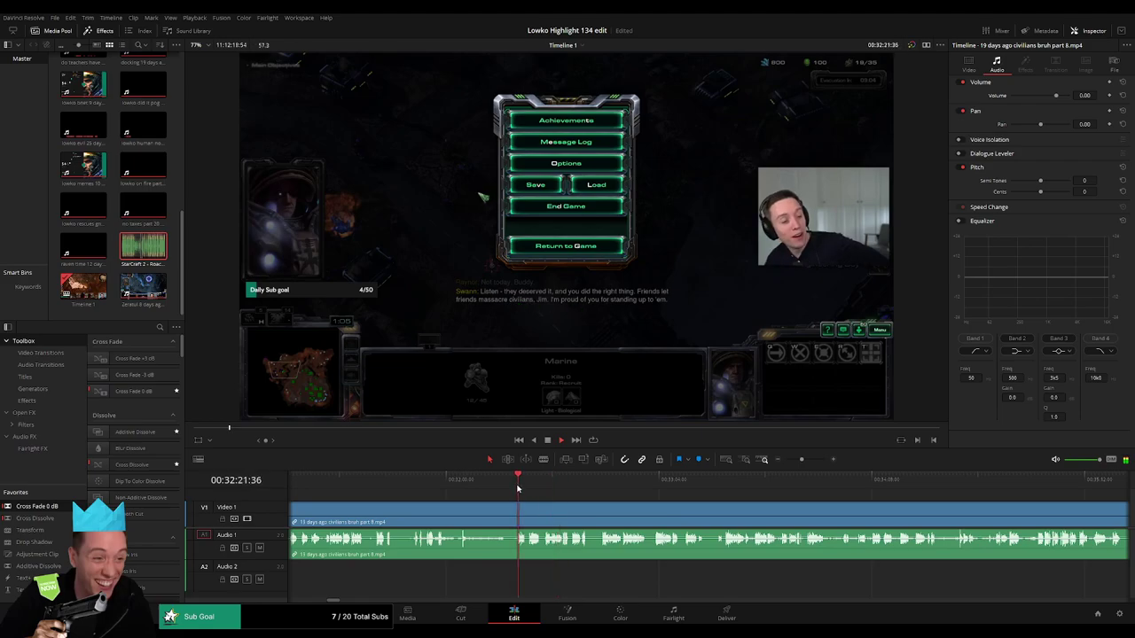
# - Sample the part 8 footage backwards from about 00:32:23 to 00:31:13 to find where the Zero Hour mission starts
pyautogui.moveTo(803, 461); pyautogui.dragTo(806, 461)
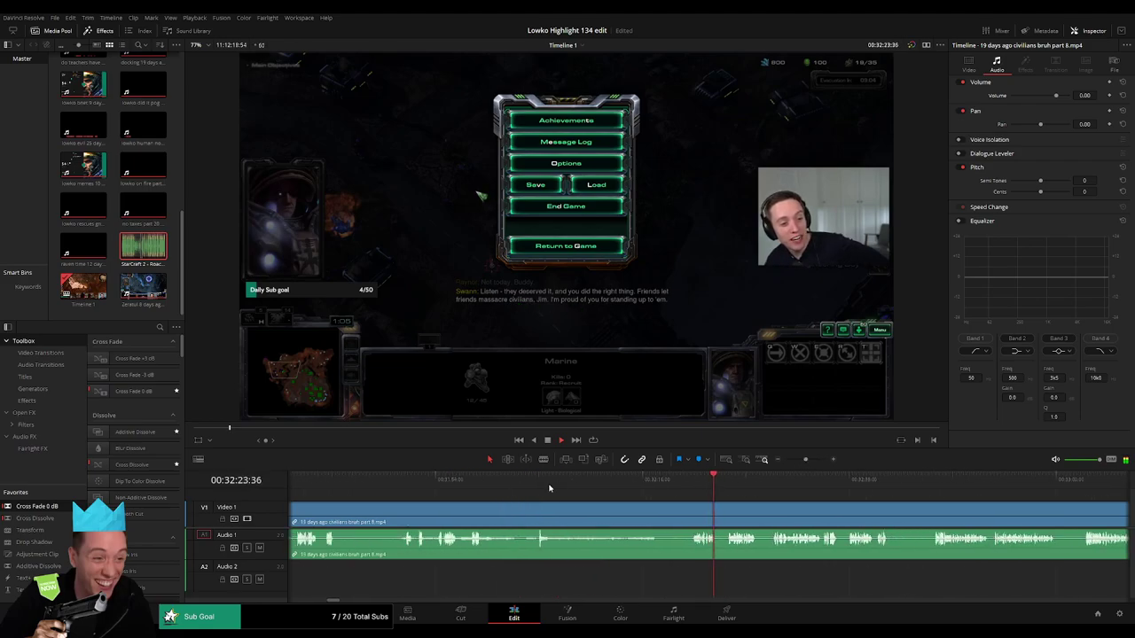
pyautogui.click(549, 488)
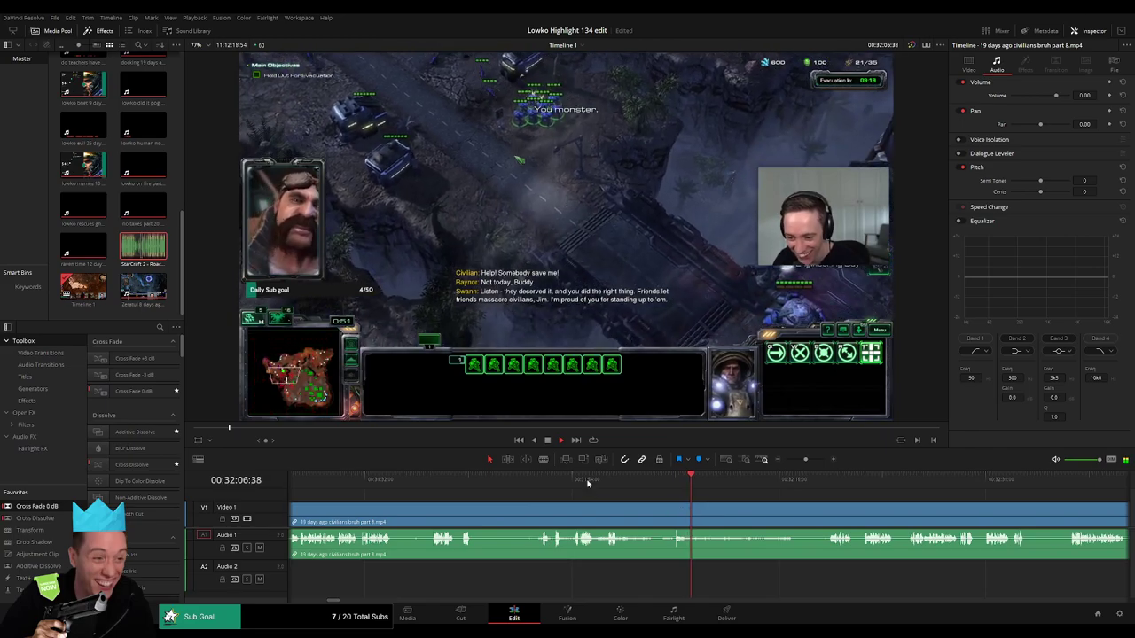
pyautogui.click(586, 483)
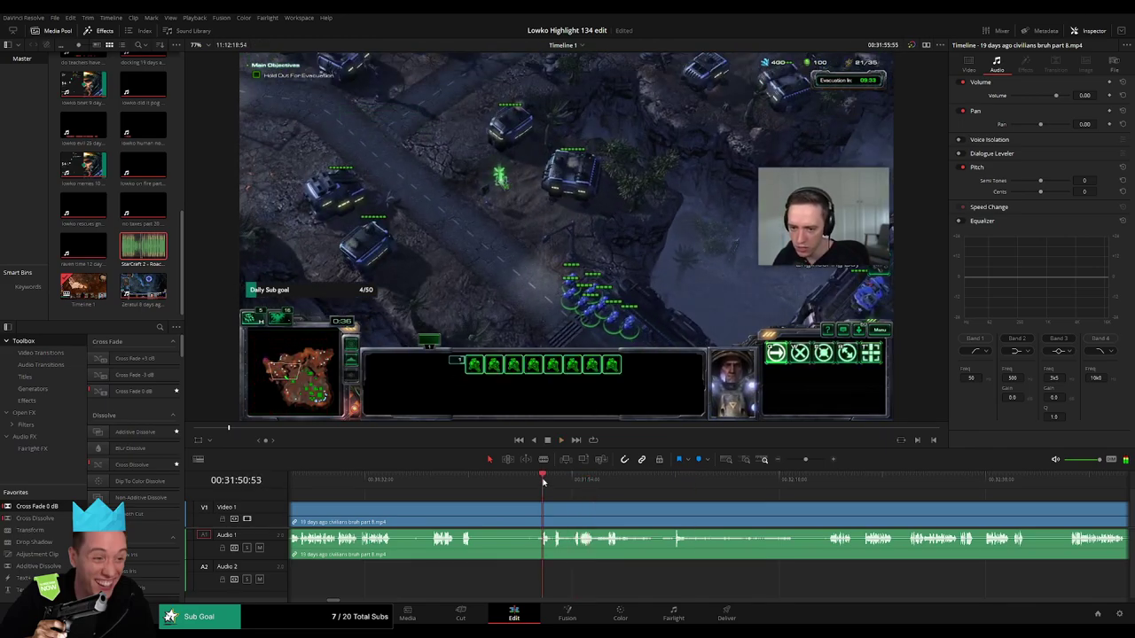
pyautogui.hscroll(-1, 521, 498)
pyautogui.click(527, 481)
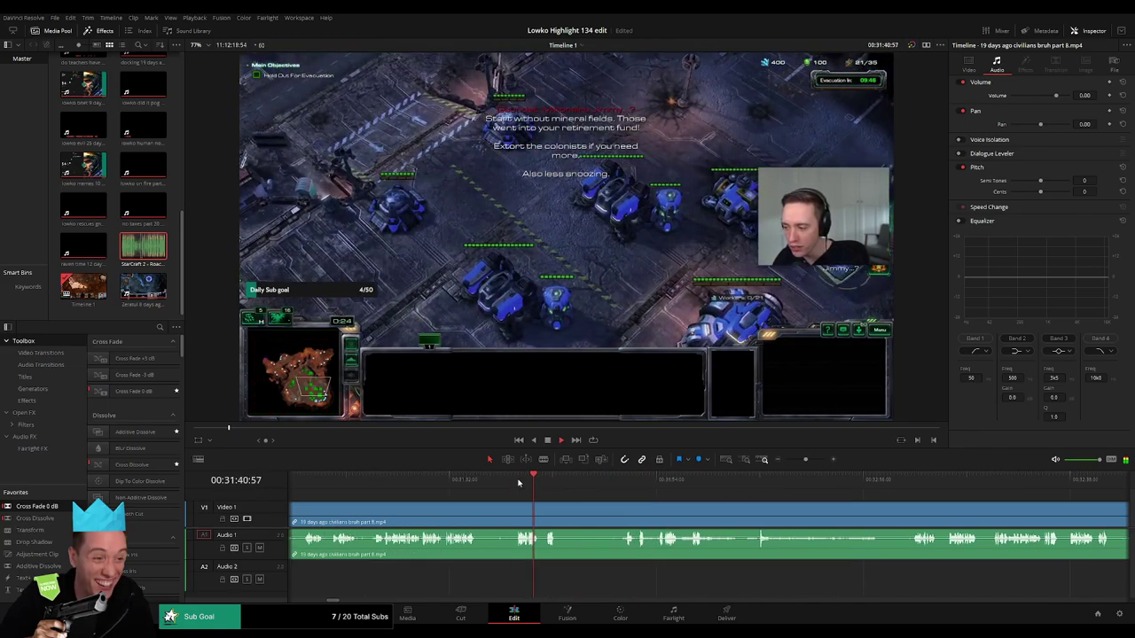
pyautogui.hscroll(-2, 523, 482)
pyautogui.click(541, 481)
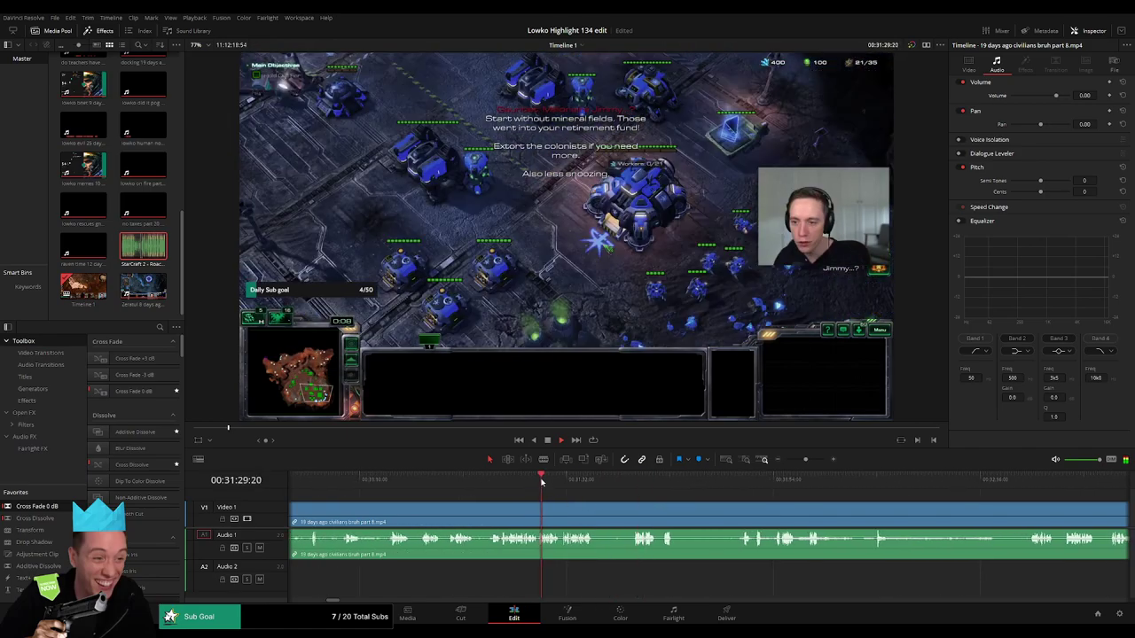
pyautogui.click(494, 483)
pyautogui.hscroll(-2, 553, 498)
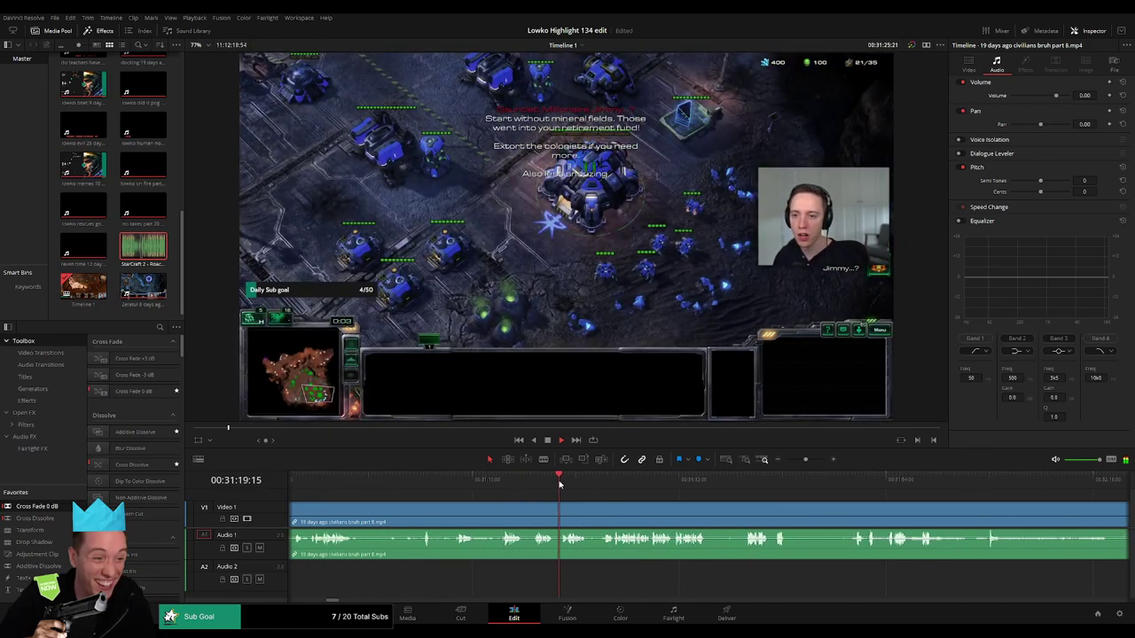
pyautogui.click(503, 487)
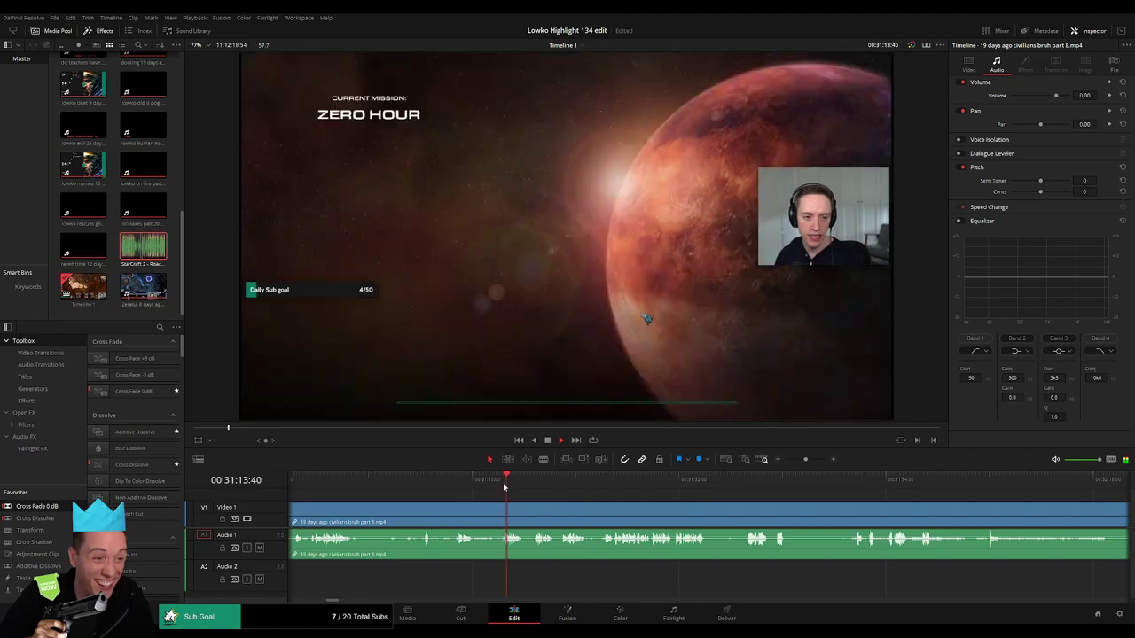
# - Split the part 8 clip at about 00:31:24 and delete the footage before the cut, closing the gap
pyautogui.click(605, 486)
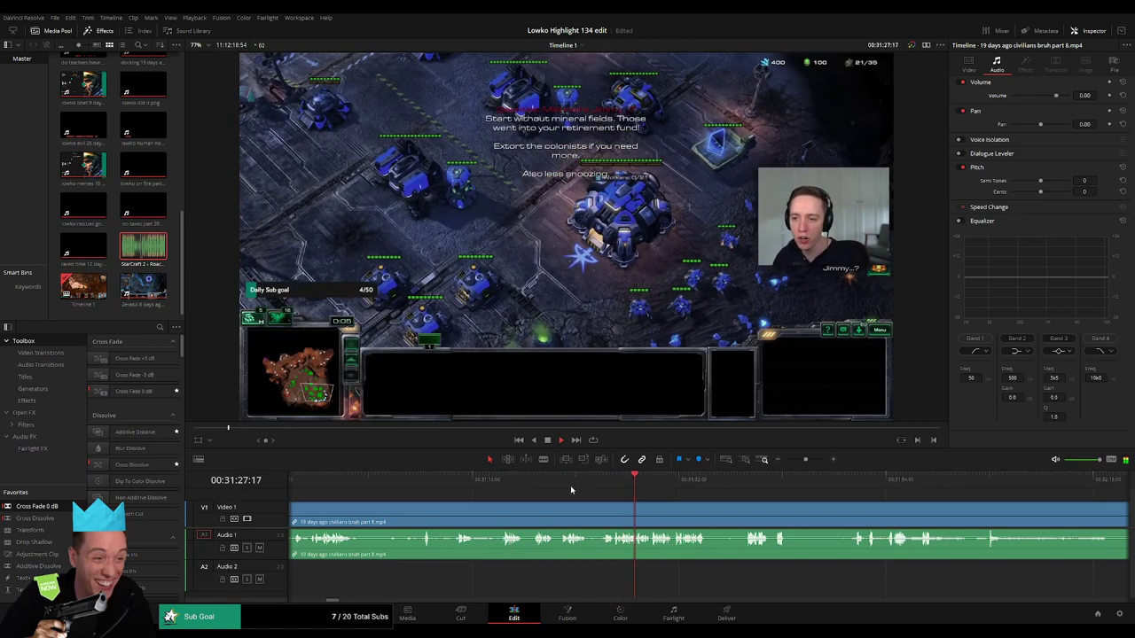
pyautogui.click(603, 484)
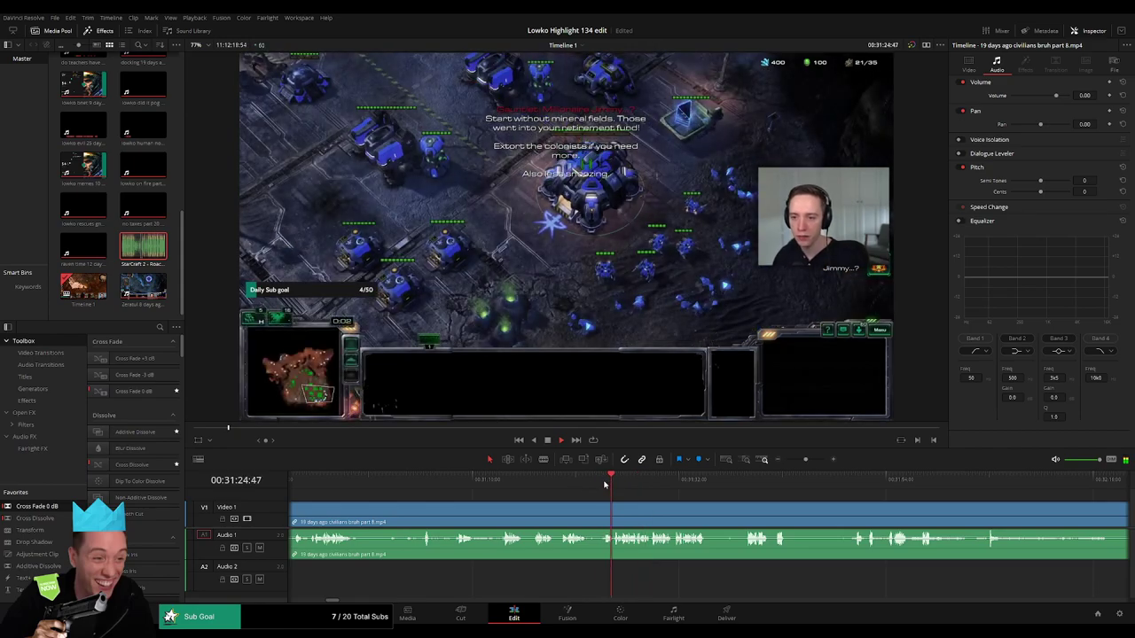
pyautogui.hotkey('ctrl', 'b')
pyautogui.click(591, 516)
pyautogui.press('Delete')
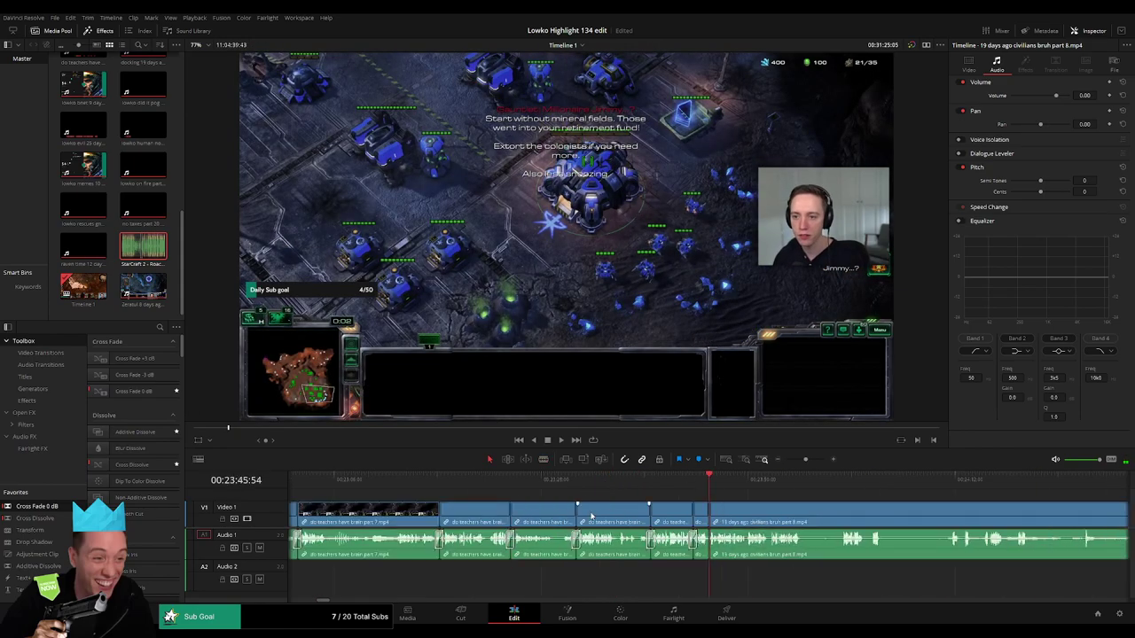
# - Play the start of part 8 and cut out the silence from about 00:23:55 to 00:23:59, closing the gap with an audio cross-fade
pyautogui.press('space')
pyautogui.moveTo(795, 524); pyautogui.dragTo(503, 506)
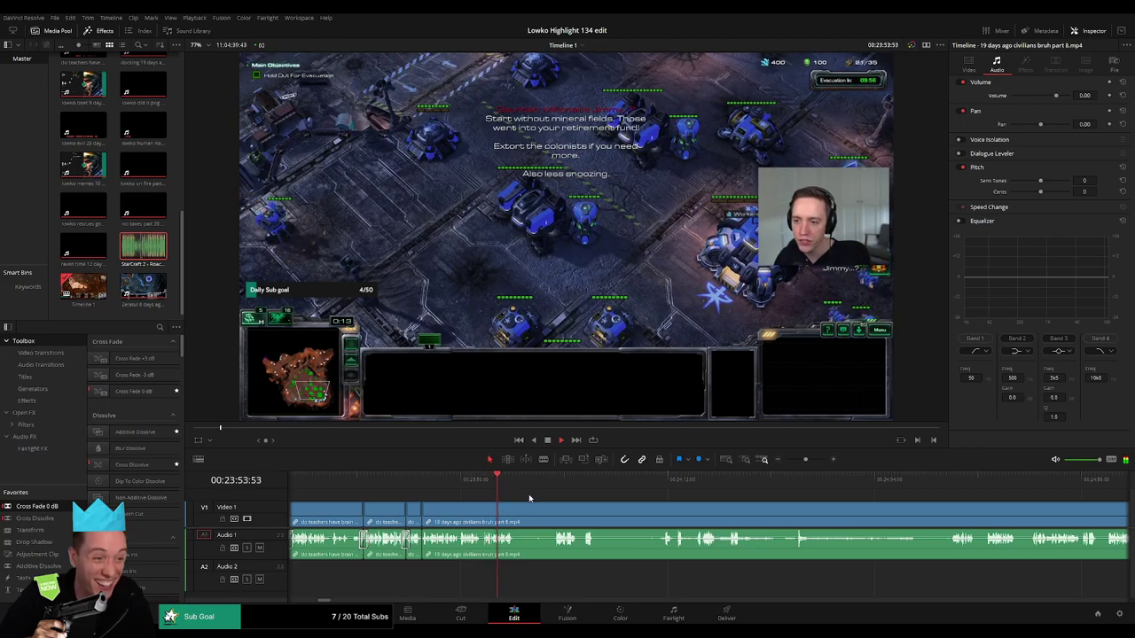
pyautogui.moveTo(521, 481); pyautogui.dragTo(554, 480)
pyautogui.press('b')
pyautogui.click(515, 512)
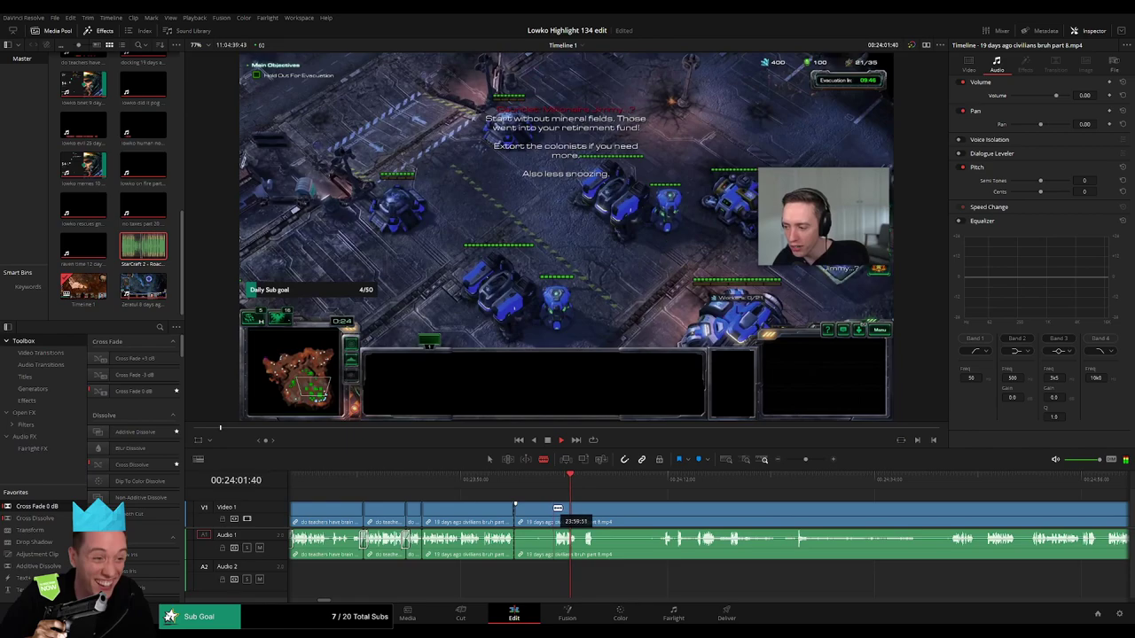
pyautogui.click(555, 510)
pyautogui.press('a')
pyautogui.click(541, 512)
pyautogui.press('Delete')
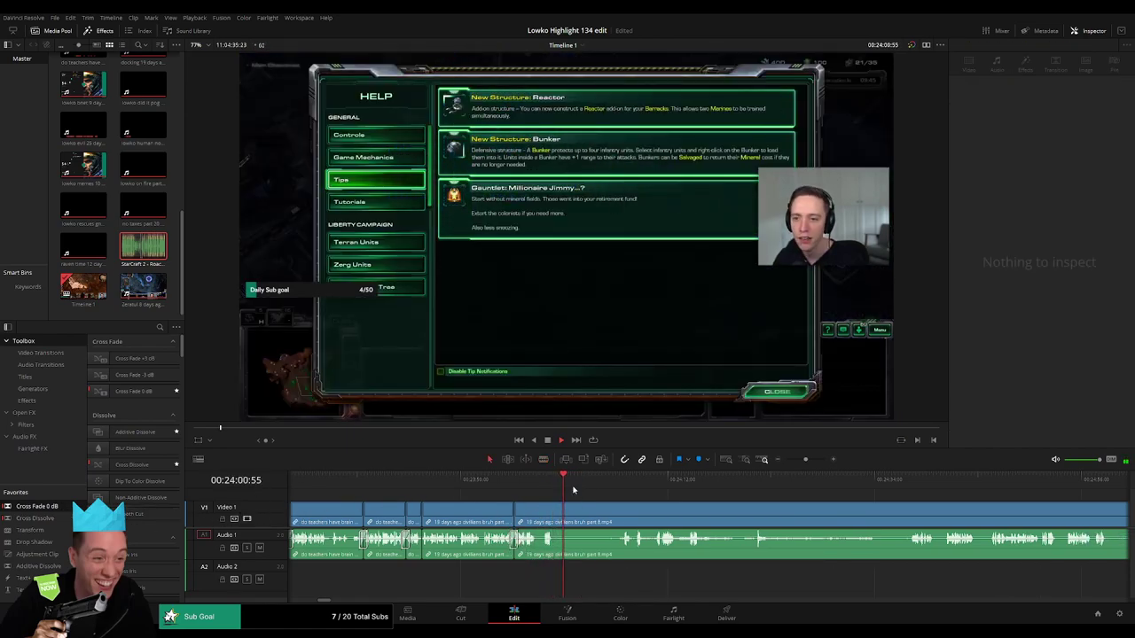
# - Remove the silent stretch from about 00:24:00 to 00:24:07 in part 8, close the gap and cross-fade the audio cut
pyautogui.press('b')
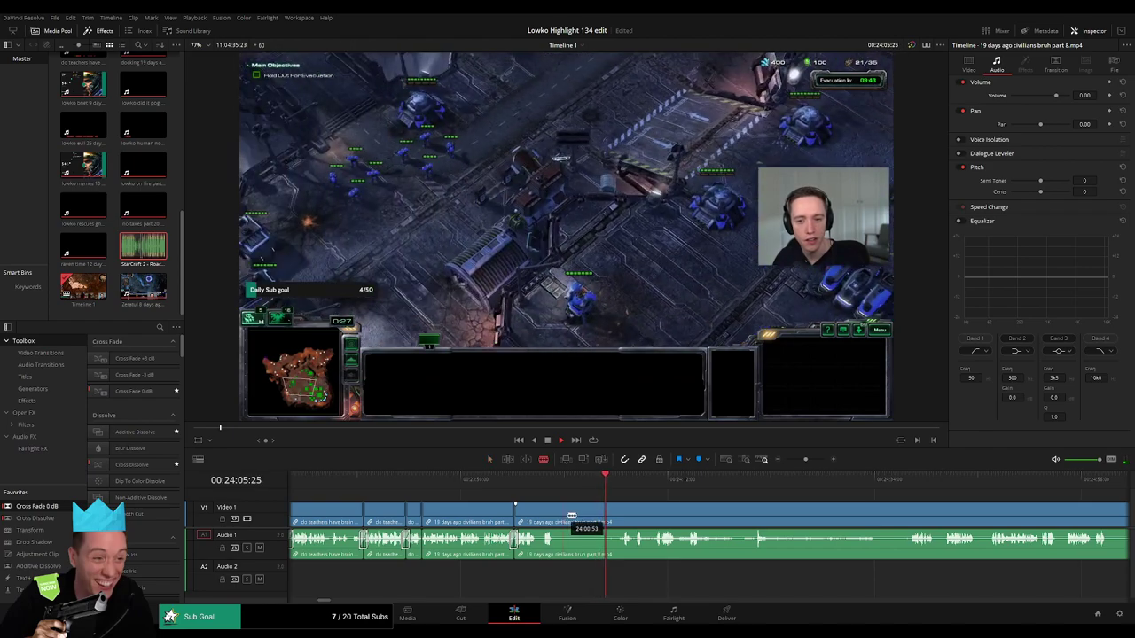
pyautogui.click(556, 516)
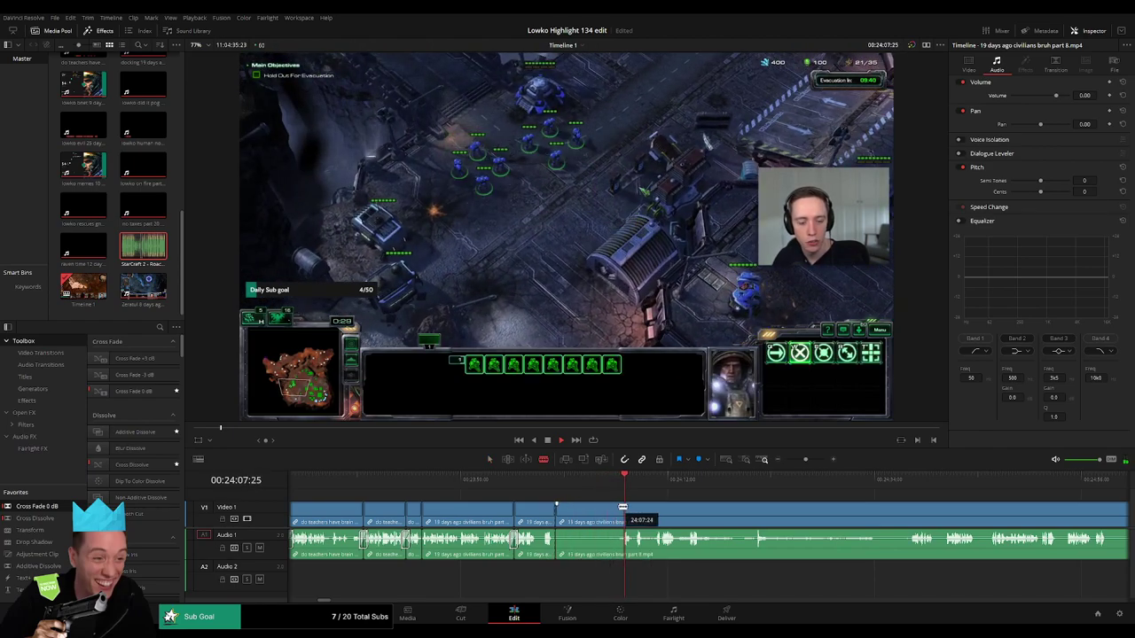
pyautogui.click(620, 508)
pyautogui.press('a')
pyautogui.click(603, 515)
pyautogui.press('Delete')
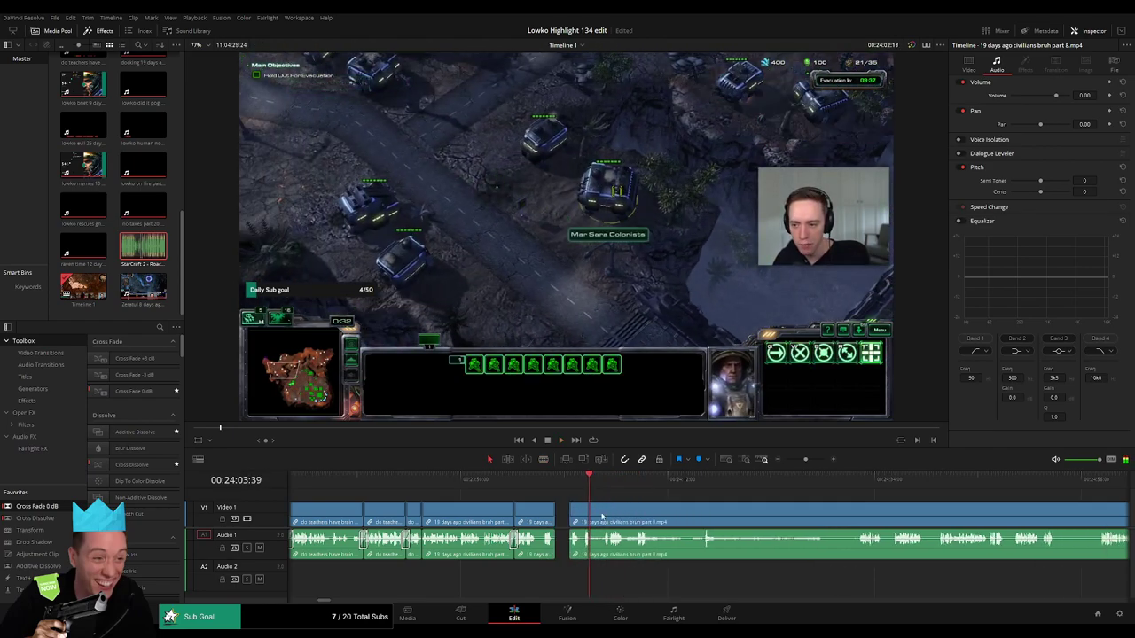
pyautogui.click(561, 516)
pyautogui.press('Delete')
pyautogui.hotkey('shift', 't')
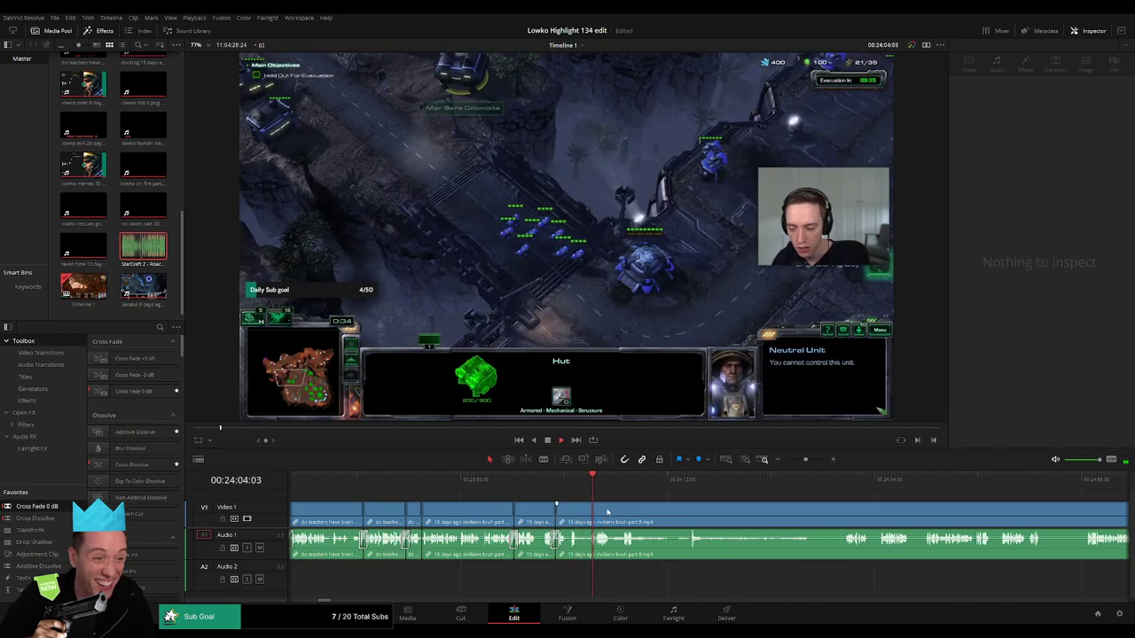
# - Review the civilian attack and remove the pause from about 00:24:27 to 00:24:31, closing the gap with an audio cross-fade
pyautogui.moveTo(681, 511); pyautogui.dragTo(582, 512)
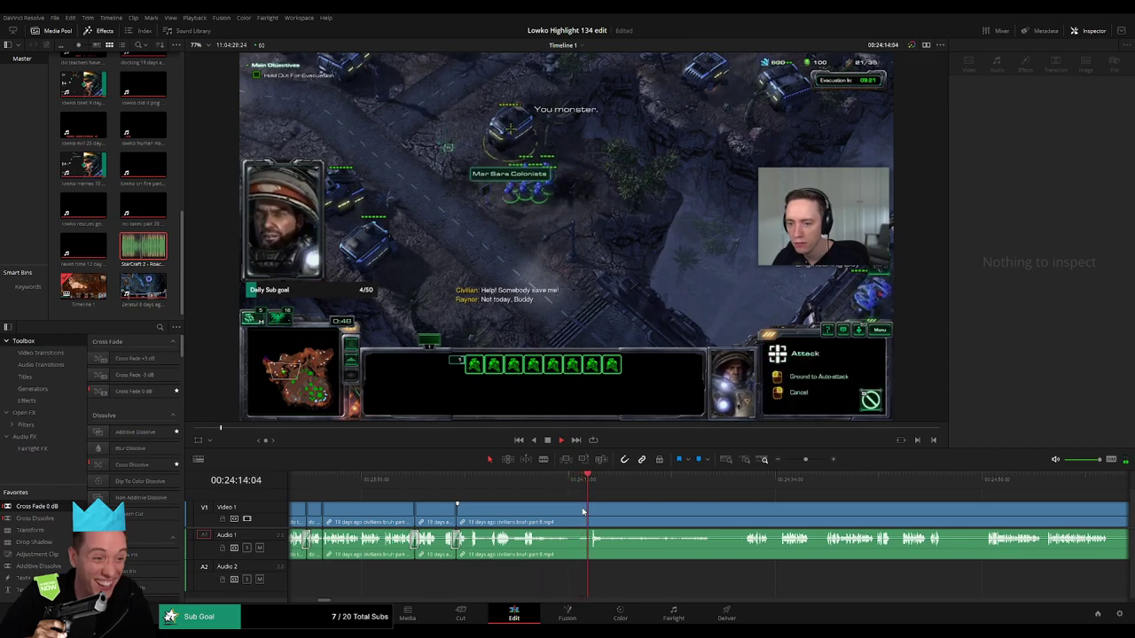
pyautogui.moveTo(679, 516); pyautogui.dragTo(591, 512)
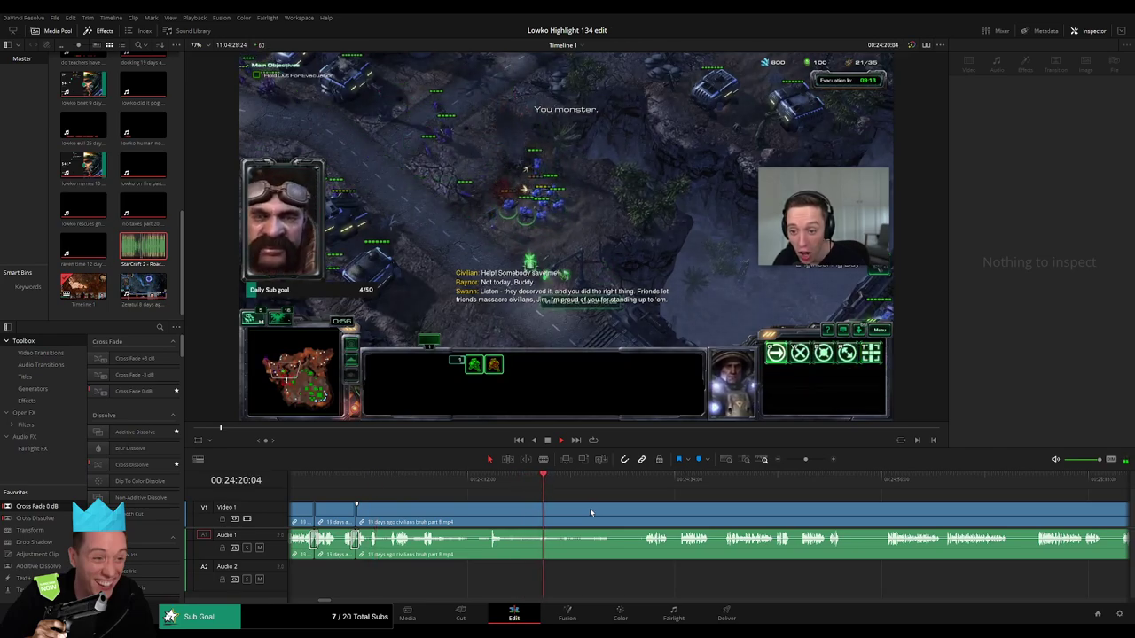
pyautogui.moveTo(805, 460); pyautogui.dragTo(808, 460)
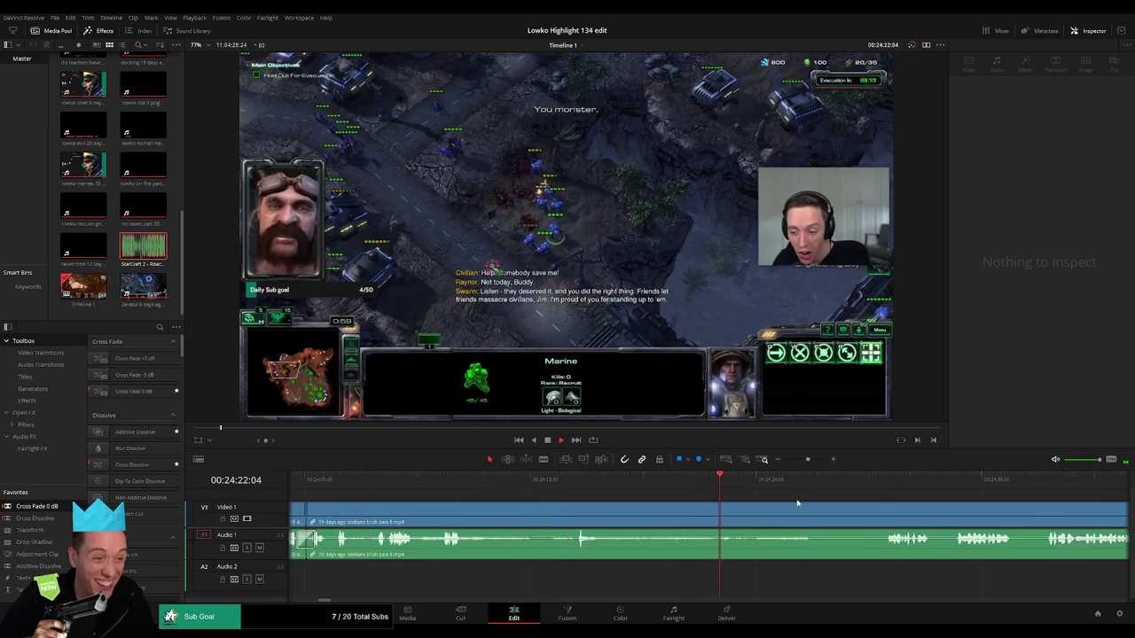
pyautogui.moveTo(807, 522); pyautogui.dragTo(602, 506)
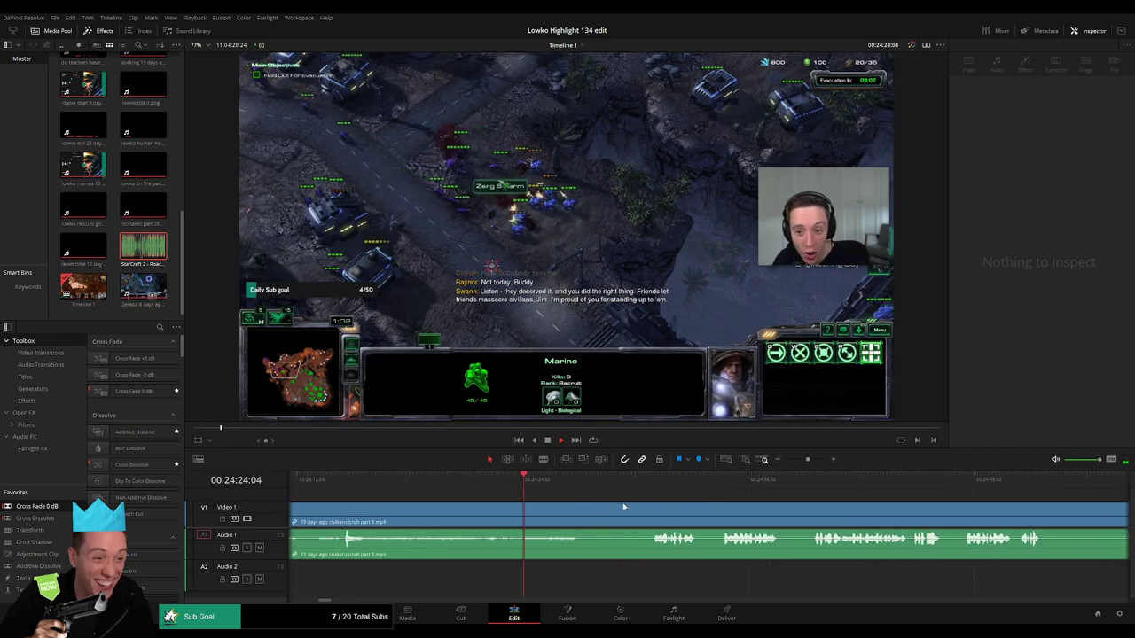
pyautogui.hscroll(2, 532, 509)
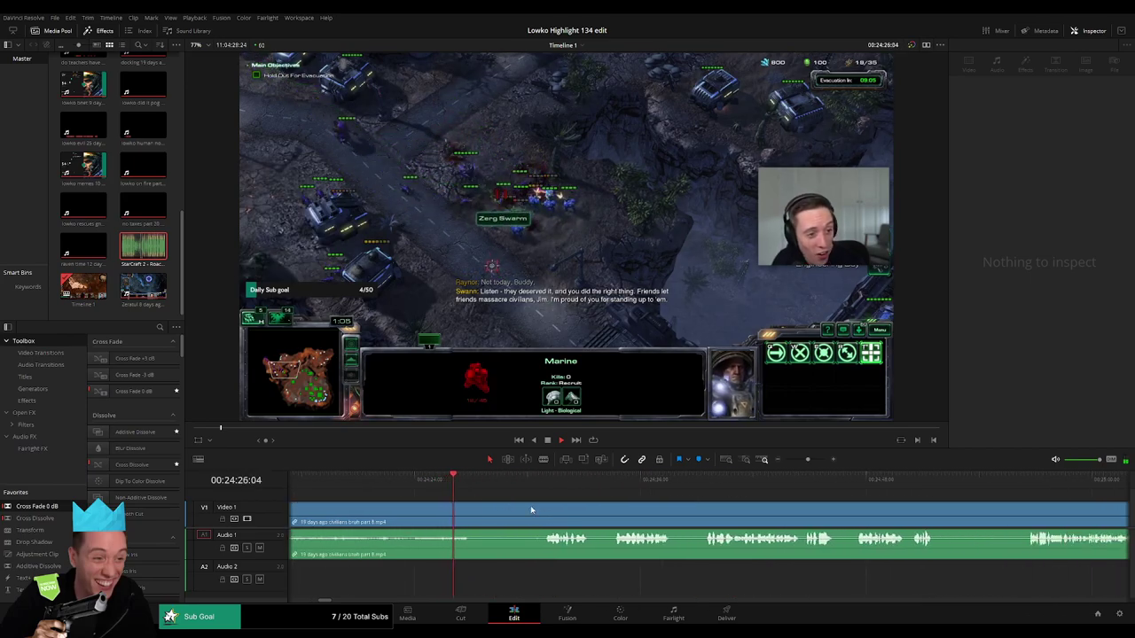
pyautogui.press('b')
pyautogui.click(479, 511)
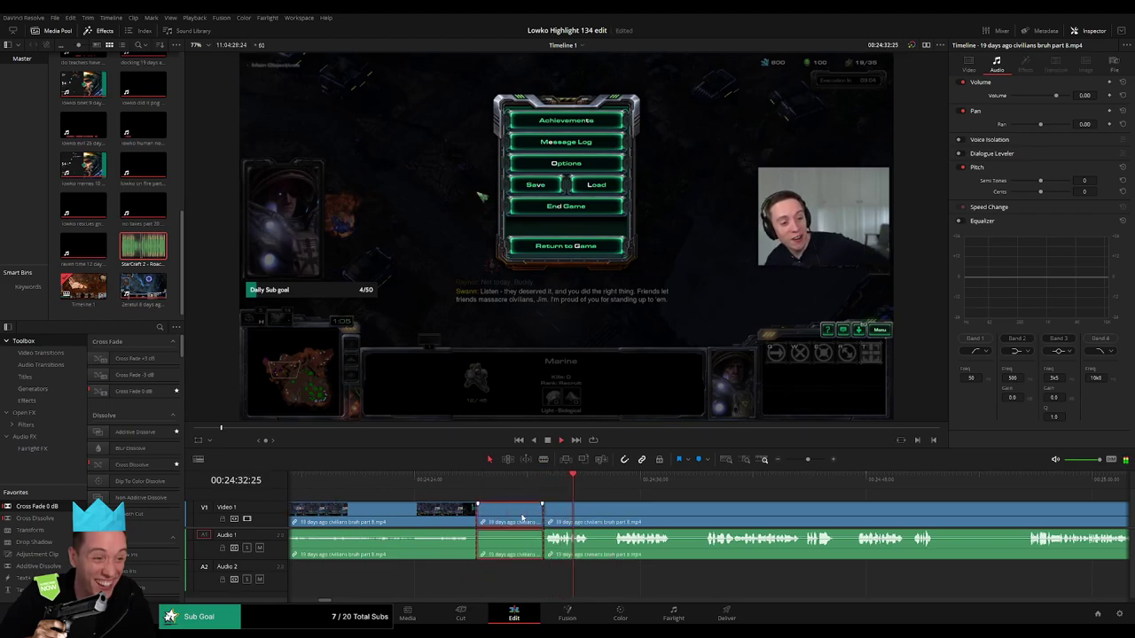
pyautogui.press('BackSpace')
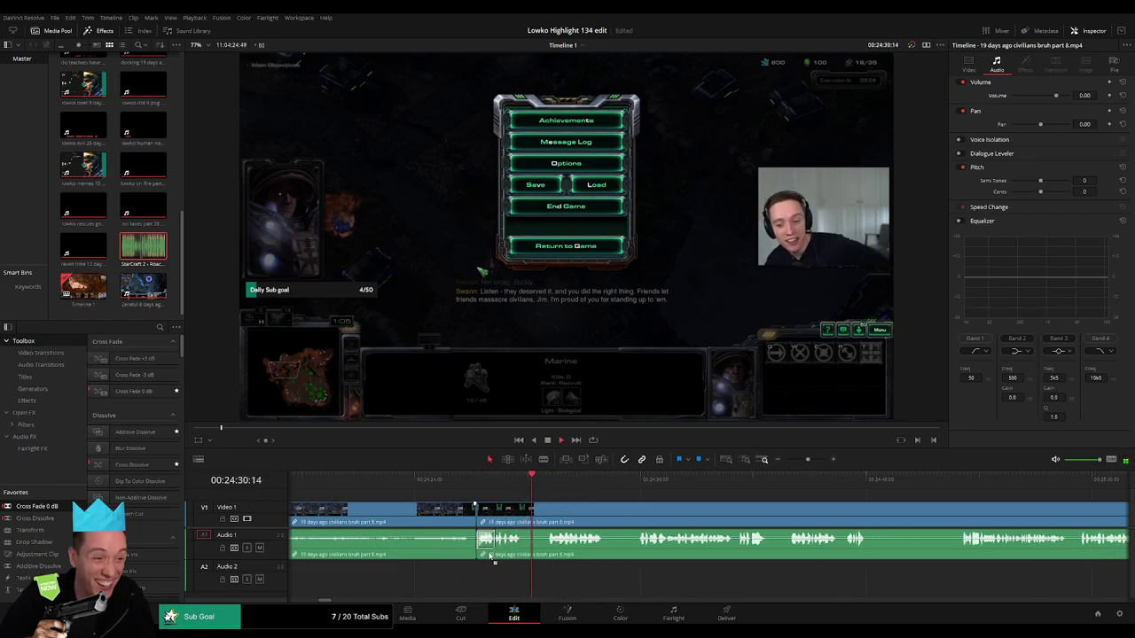
pyautogui.click(490, 554)
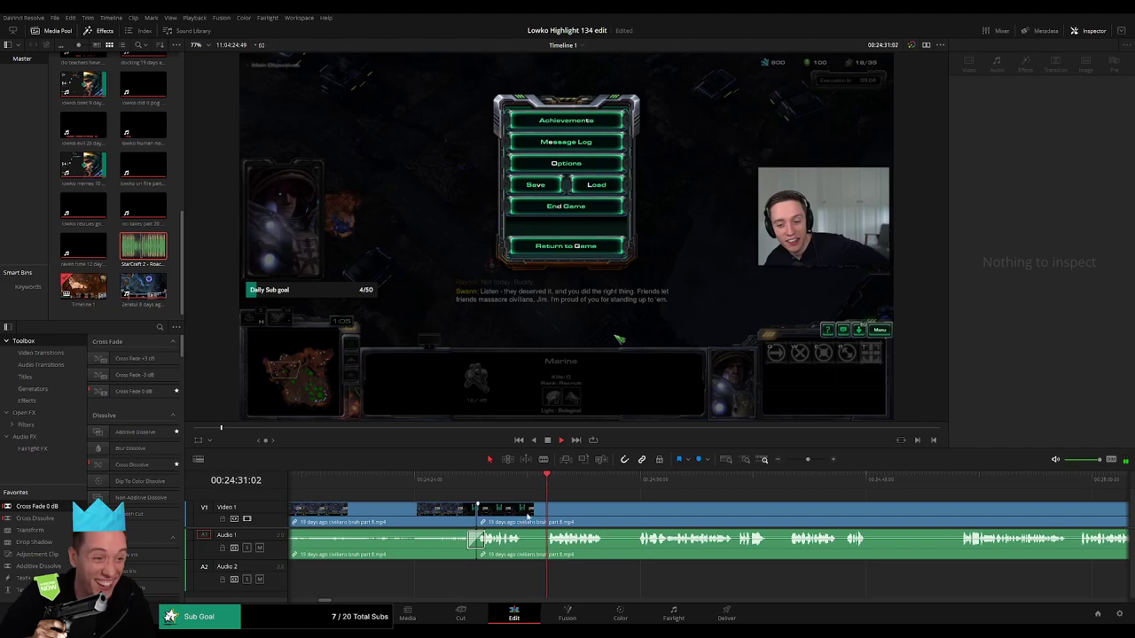
# - Delete two short pauses at about 00:24:30 and 00:24:33 from the game menu footage in part 8, closing the gaps
pyautogui.click(544, 513)
pyautogui.press('a')
pyautogui.click(534, 520)
pyautogui.press('BackSpace')
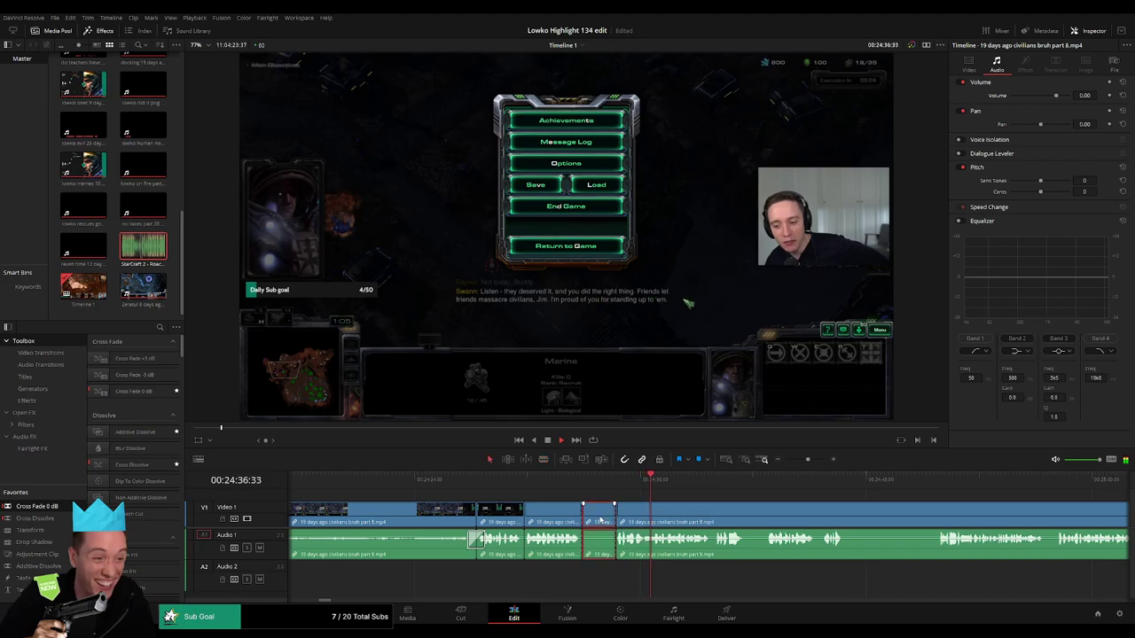
pyautogui.press('BackSpace')
# - Cut the silences from about 00:24:40 to 00:24:41 and 00:24:44 to 00:24:49 out of part 8, closing both gaps
pyautogui.moveTo(718, 519); pyautogui.dragTo(554, 511)
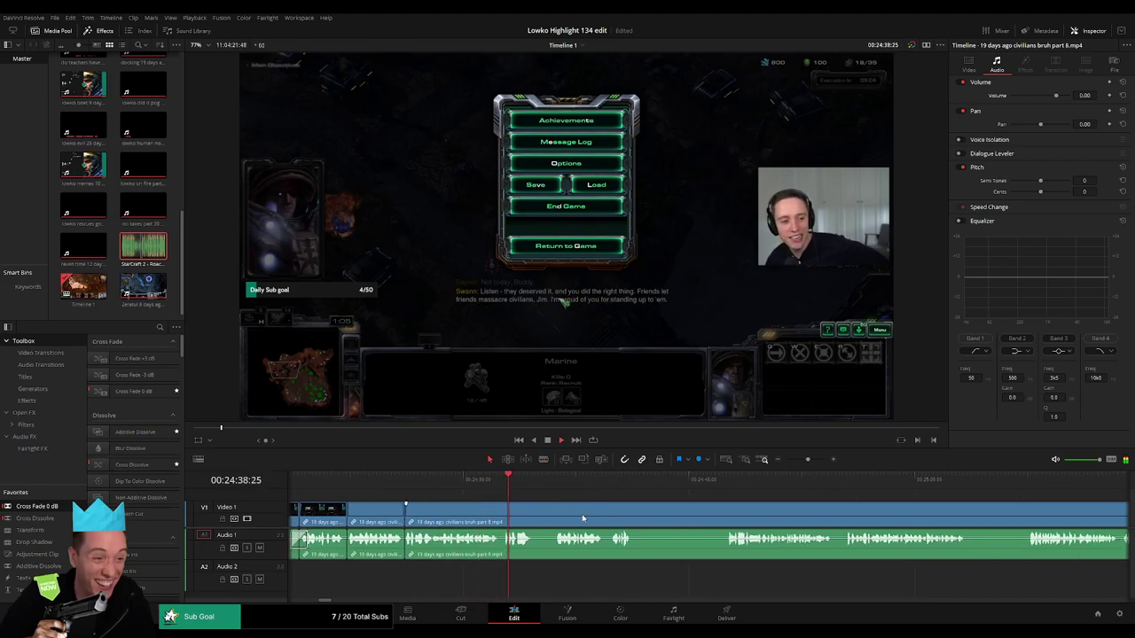
pyautogui.hscroll(1, 540, 512)
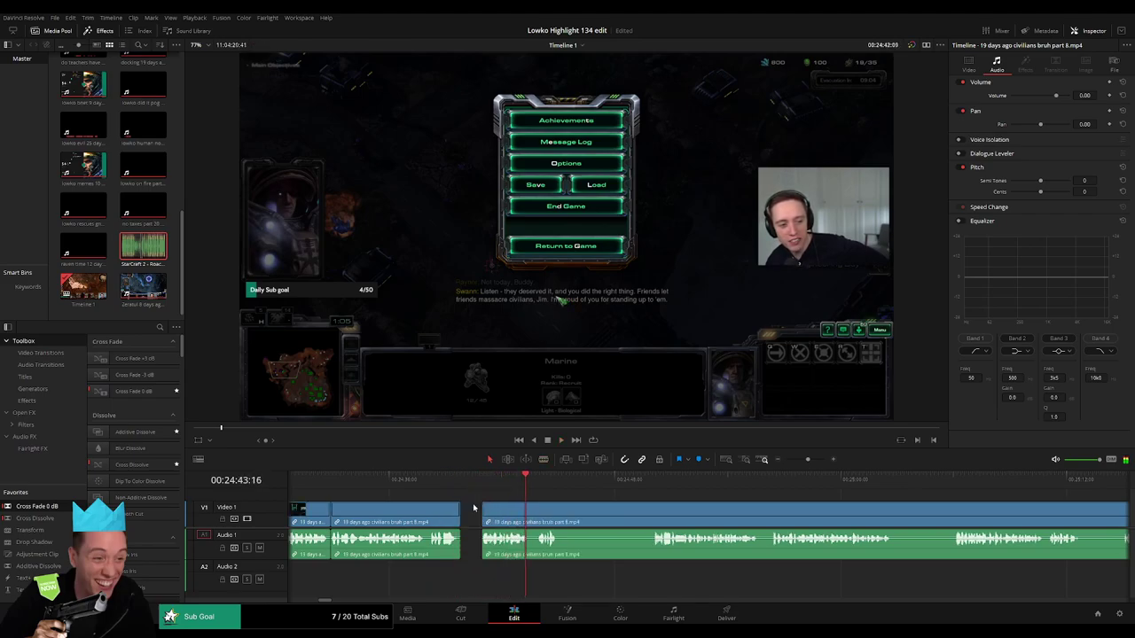
pyautogui.click(473, 508)
pyautogui.press('BackSpace')
pyautogui.hscroll(2, 477, 505)
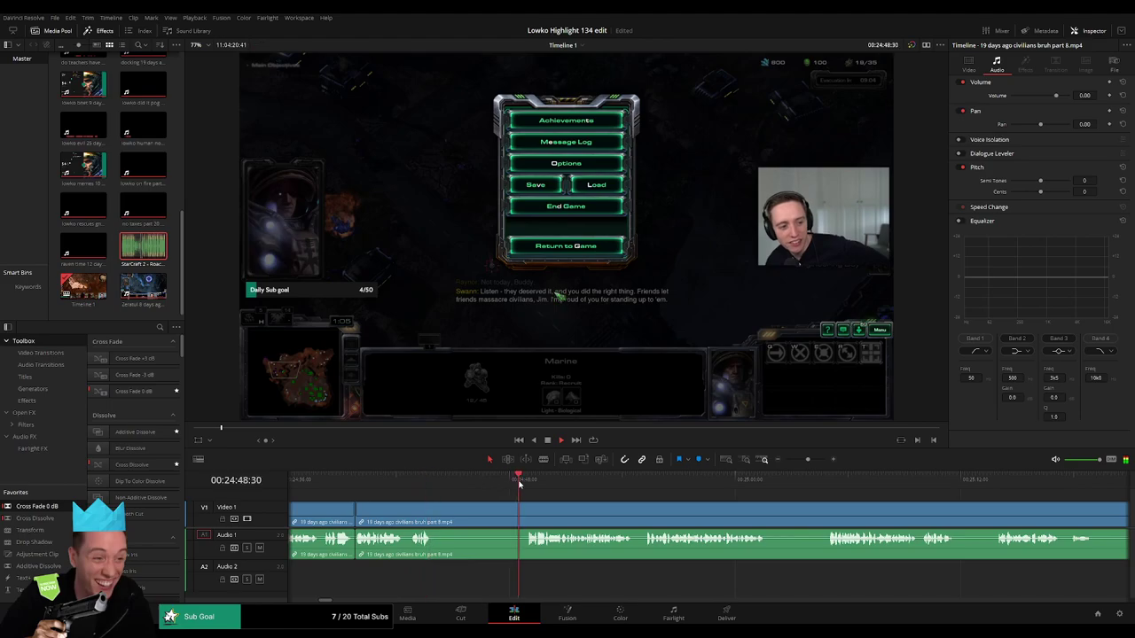
pyautogui.click(434, 510)
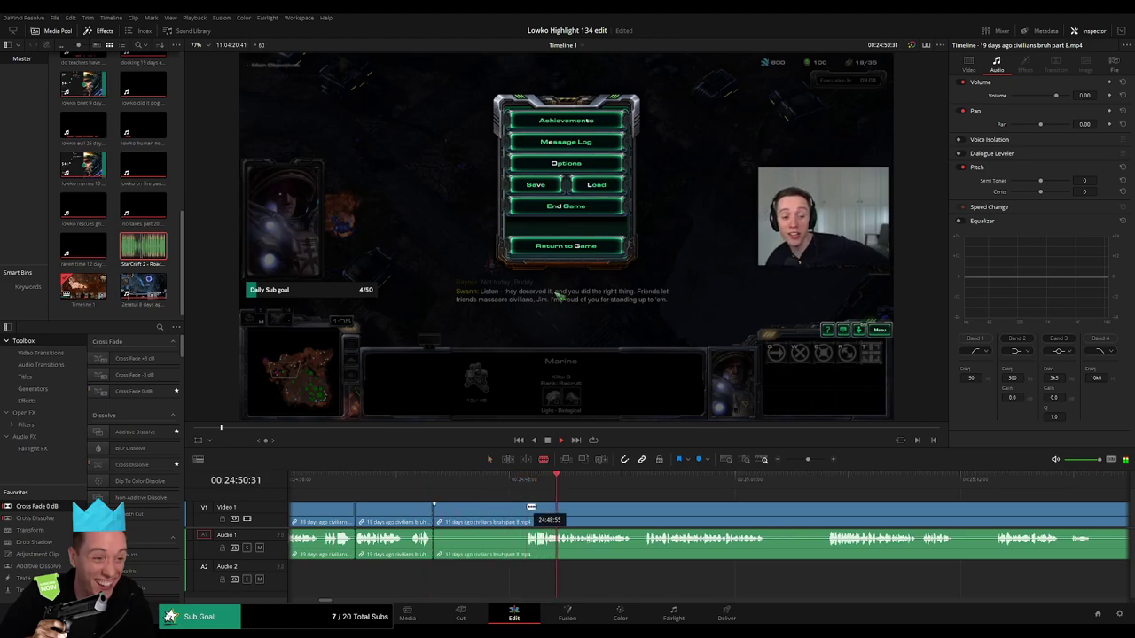
pyautogui.press('BackSpace')
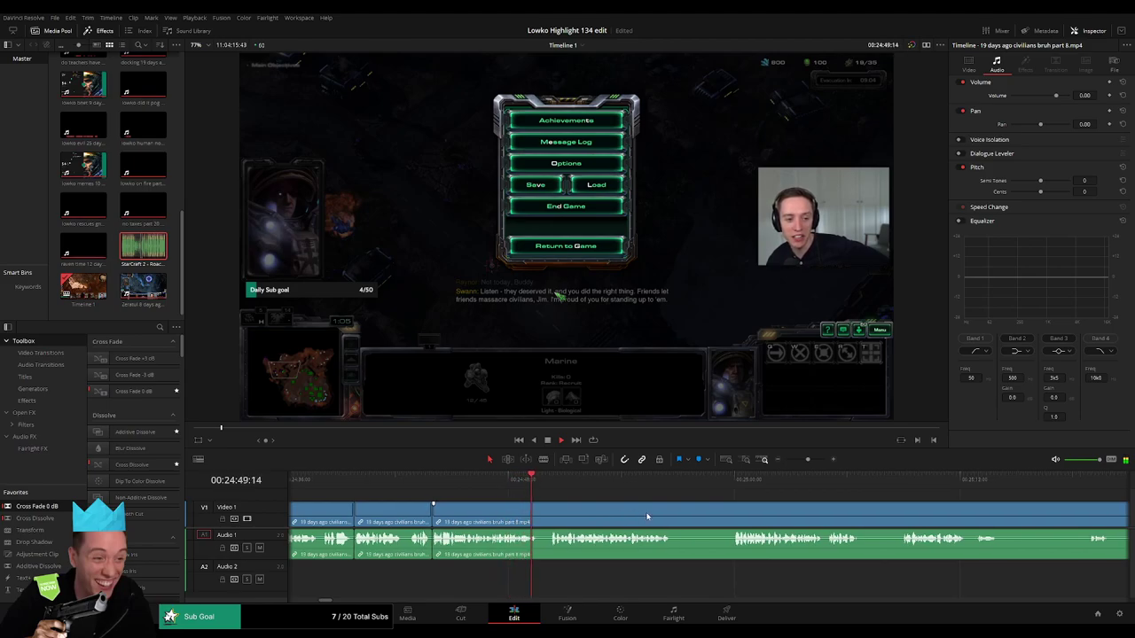
# - Remove the pause starting at about 00:24:57 and the short one at about 00:24:49 from part 8, closing the gaps
pyautogui.hscroll(3, 532, 510)
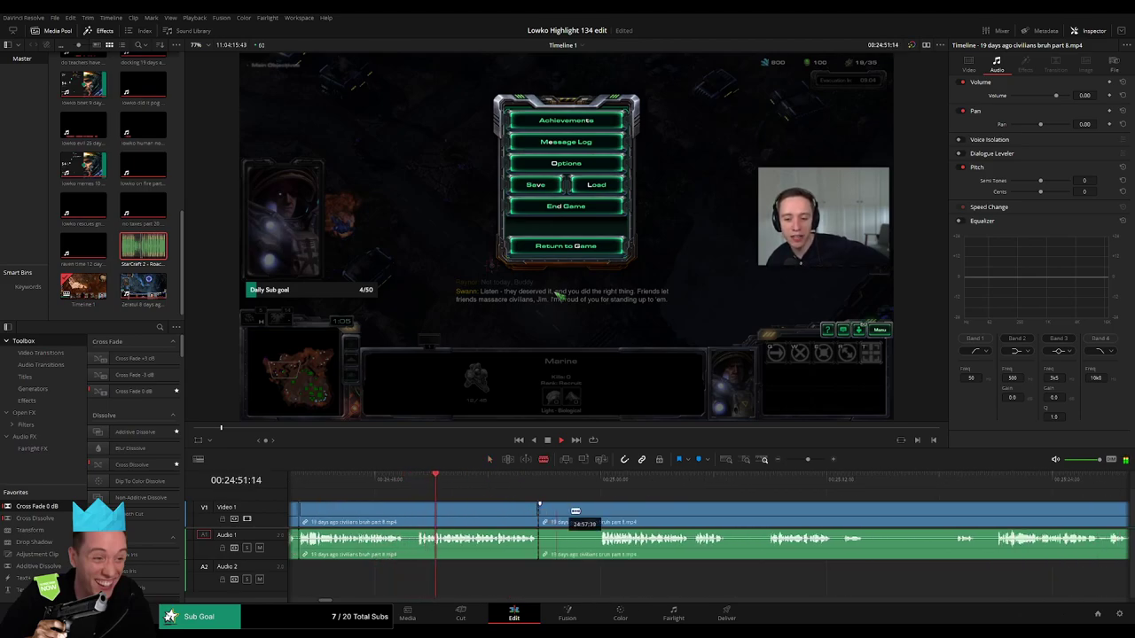
pyautogui.press('BackSpace')
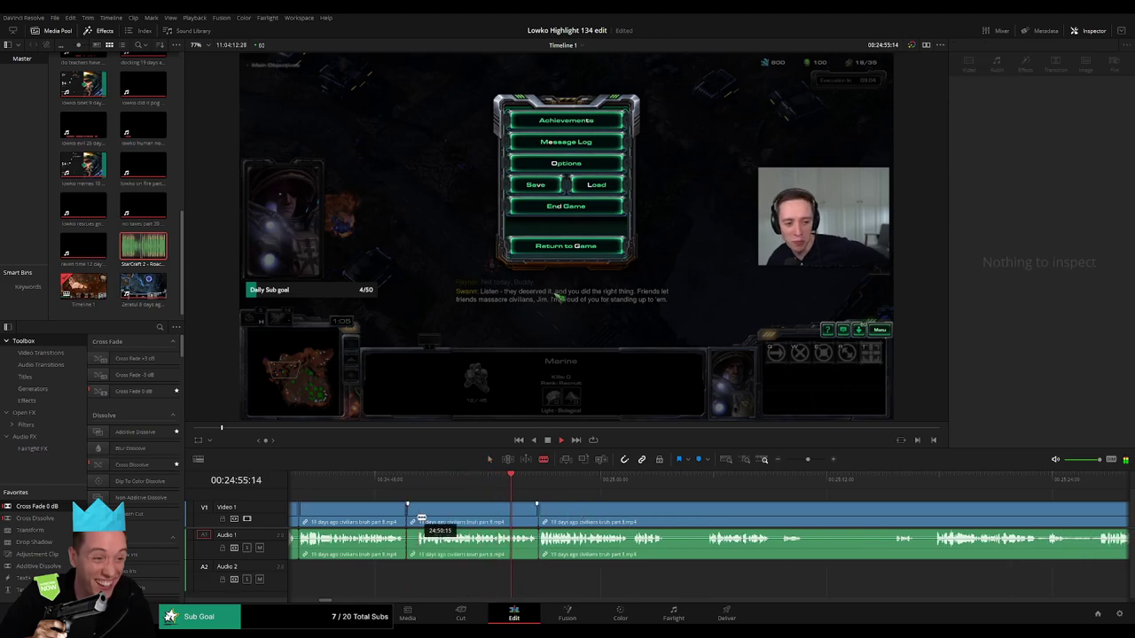
pyautogui.click(411, 517)
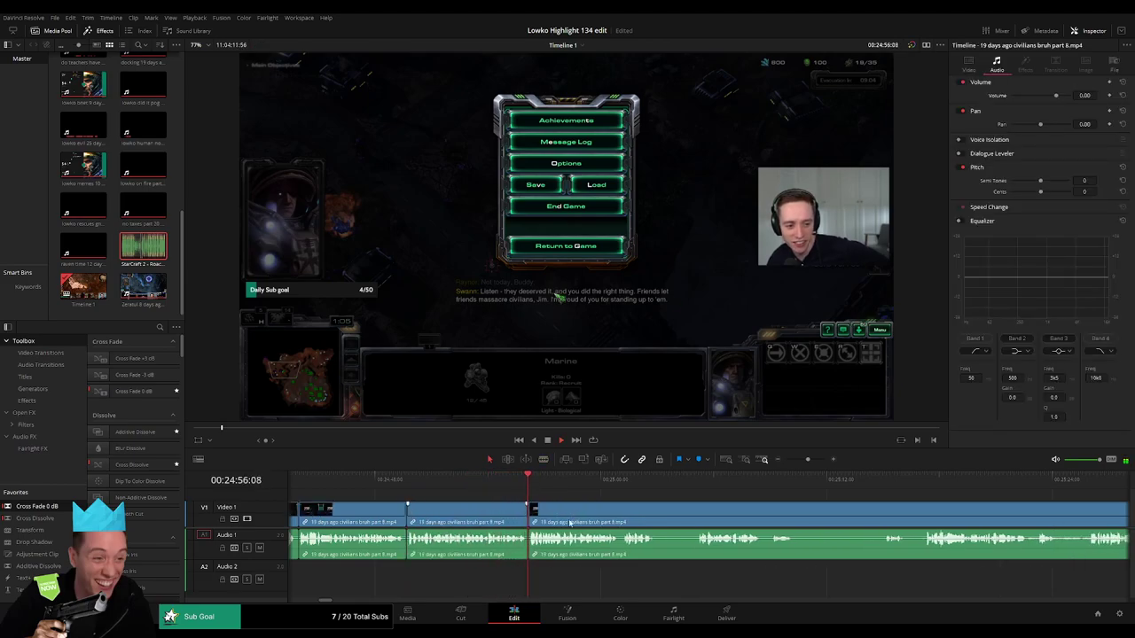
pyautogui.hscroll(3, 621, 519)
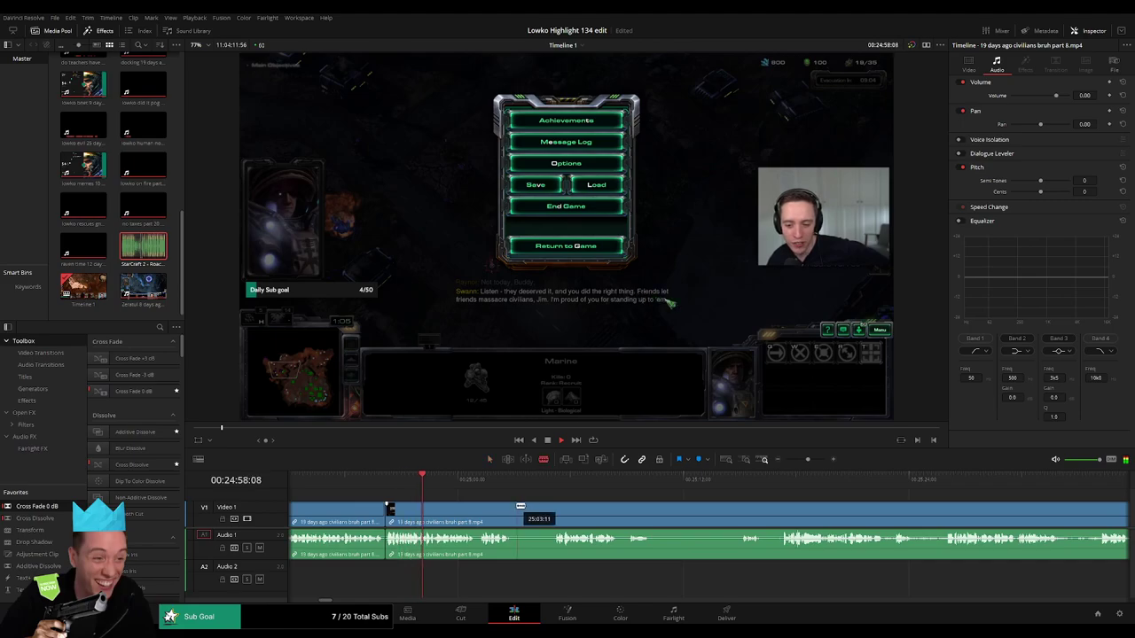
# - Cut the pause from about 00:25:03 to 00:25:05 out of the part 8 game menu footage, closing the gap
pyautogui.press('b')
pyautogui.click(515, 512)
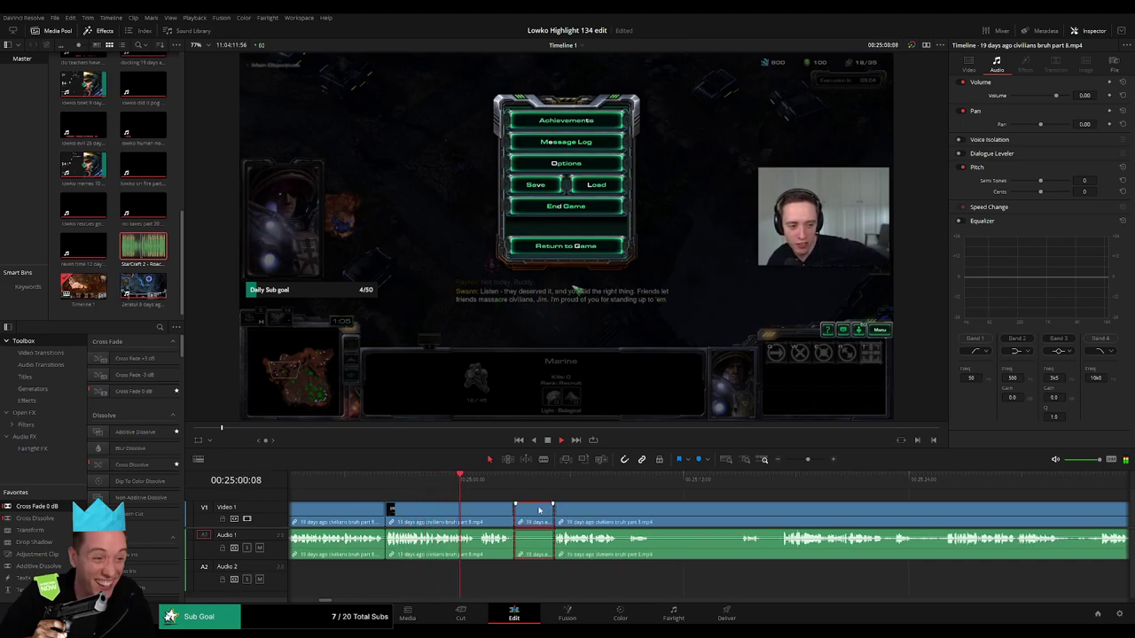
pyautogui.press('Delete')
pyautogui.hscroll(2, 537, 510)
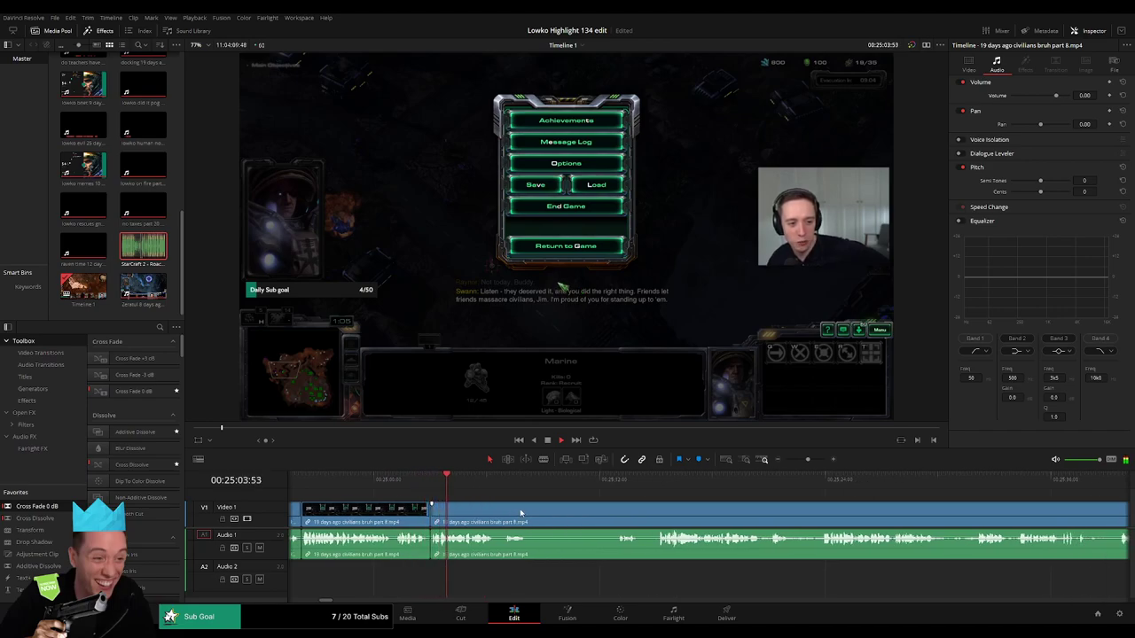
# - Remove the section from about 00:25:08 to 00:25:12 up to the Zero Hour loading screen, closing the gap
pyautogui.hscroll(2, 520, 512)
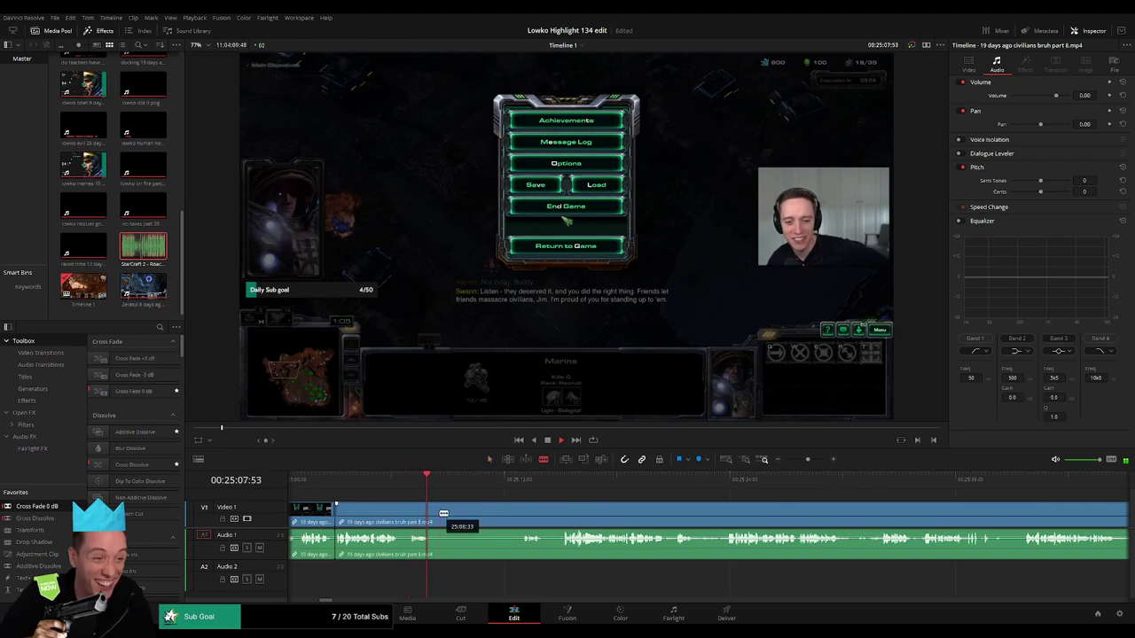
pyautogui.click(444, 514)
pyautogui.click(521, 483)
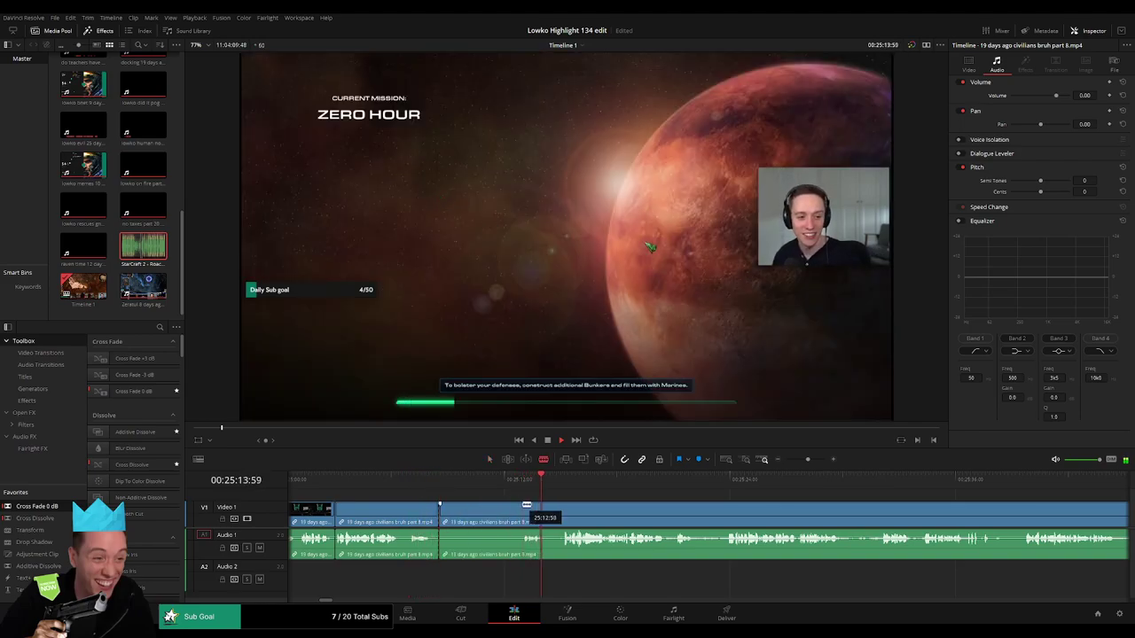
pyautogui.click(525, 507)
pyautogui.press('a')
pyautogui.click(499, 514)
pyautogui.press('Delete')
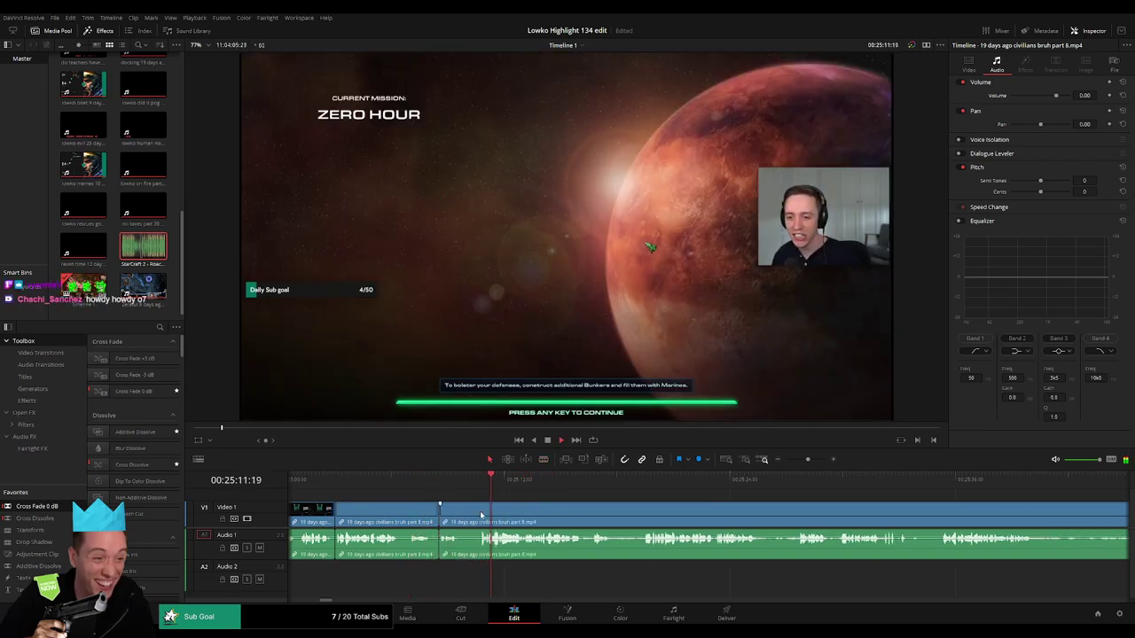
# - Delete the short pause at about 00:25:10 from the Zero Hour loading screen footage and close the gap
pyautogui.press('b')
pyautogui.click(462, 513)
pyautogui.click(479, 512)
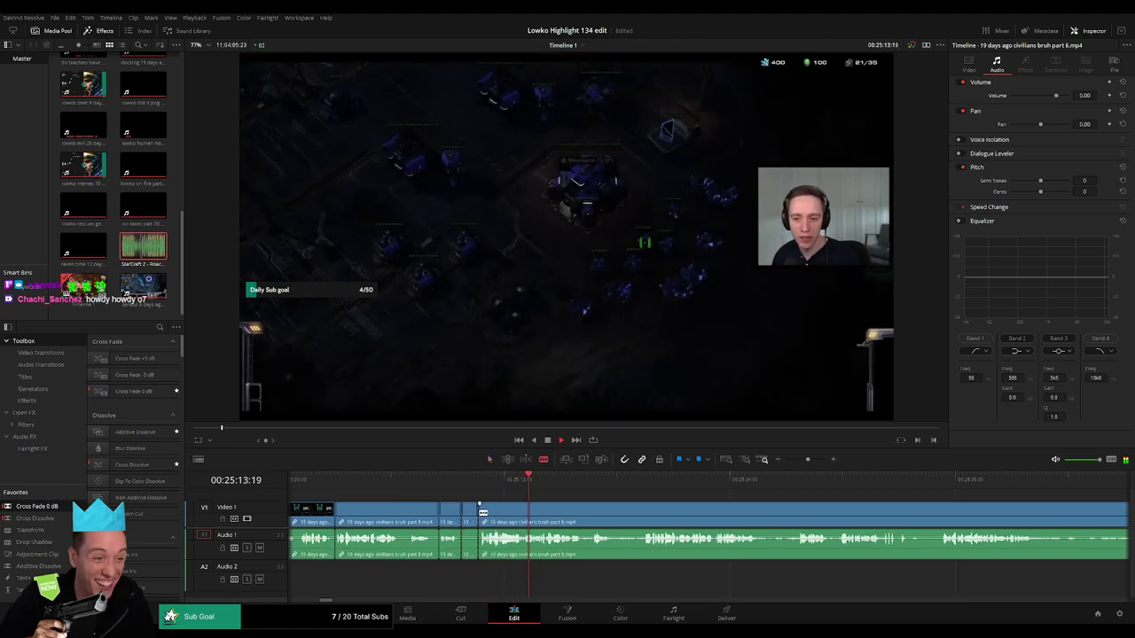
pyautogui.press('a')
pyautogui.click(471, 519)
pyautogui.press('Delete')
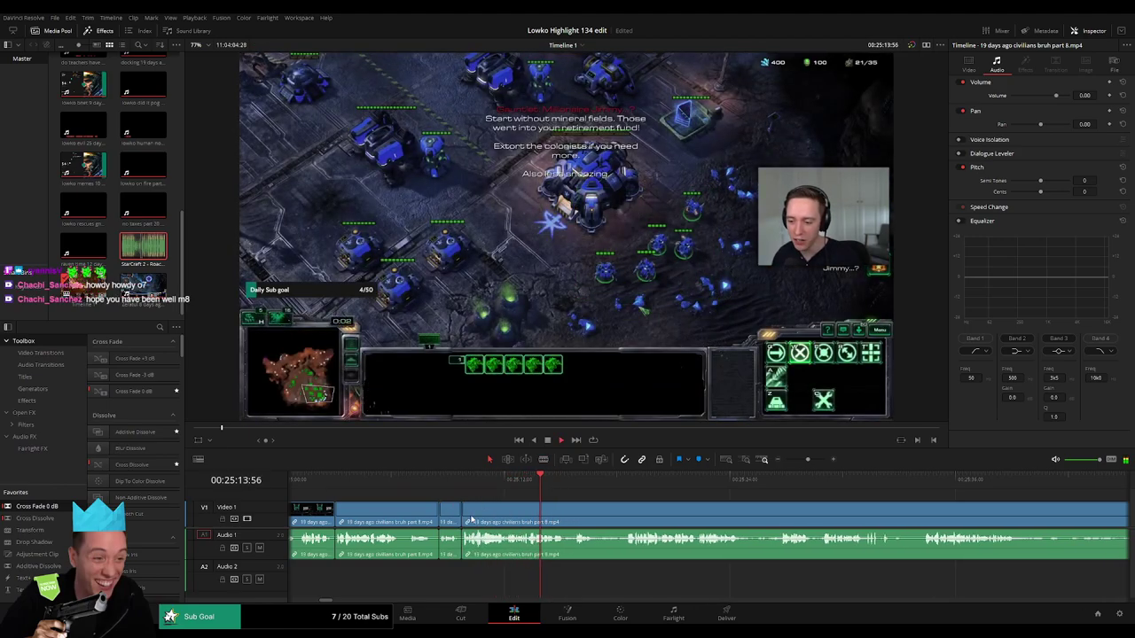
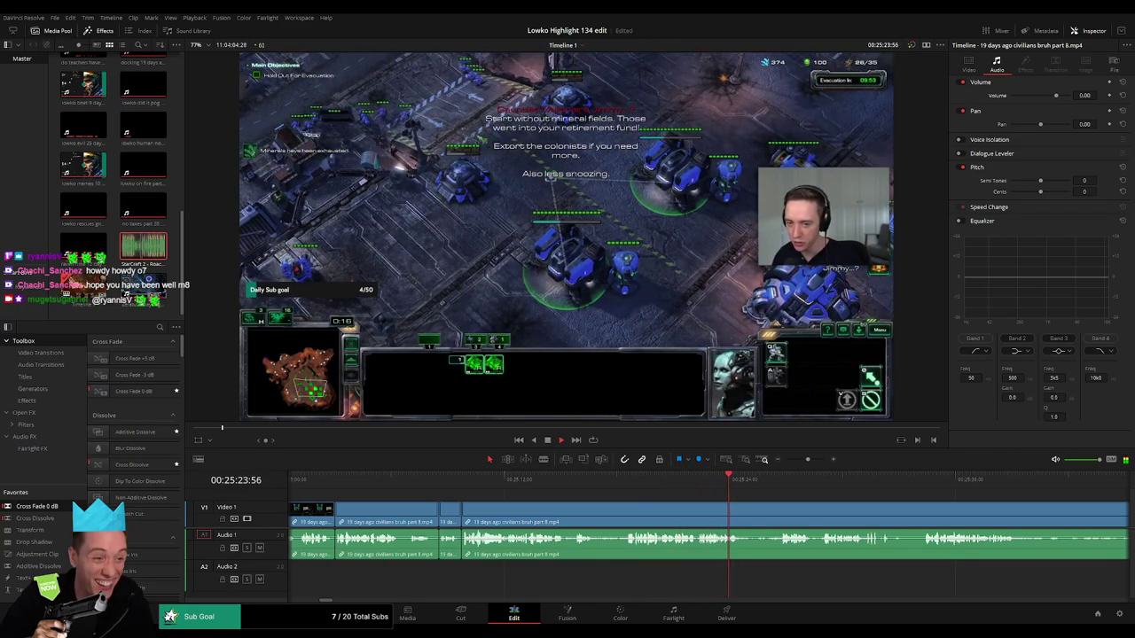
# - Review the opening of the Zero Hour mission and split the part 8 clip at about 00:25:17
pyautogui.click(572, 479)
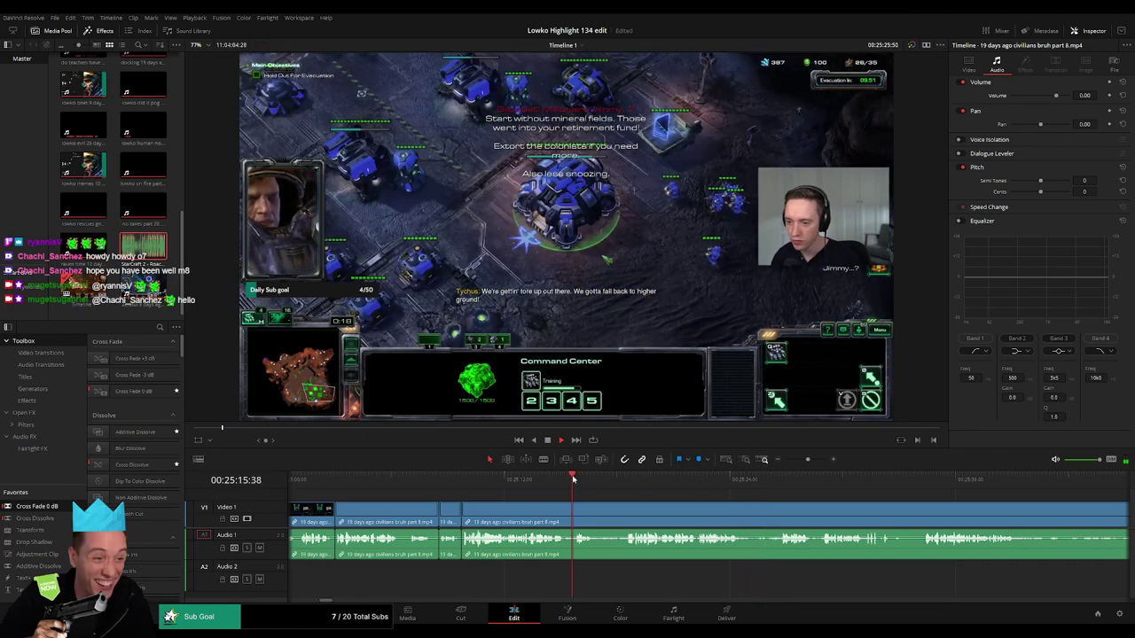
pyautogui.click(514, 481)
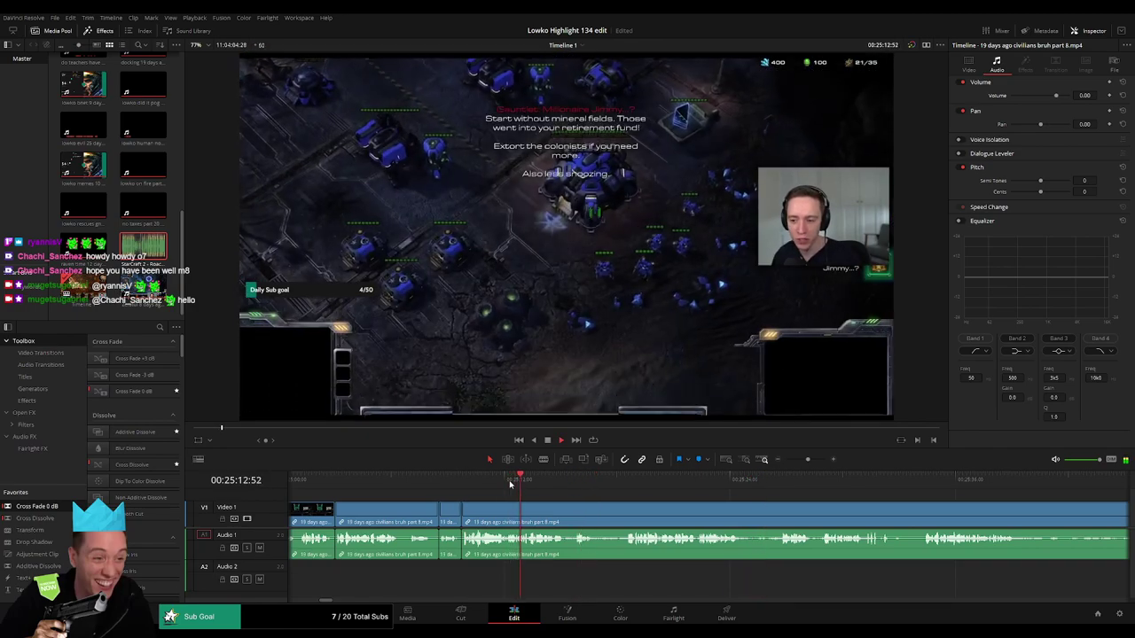
pyautogui.hscroll(3, 546, 500)
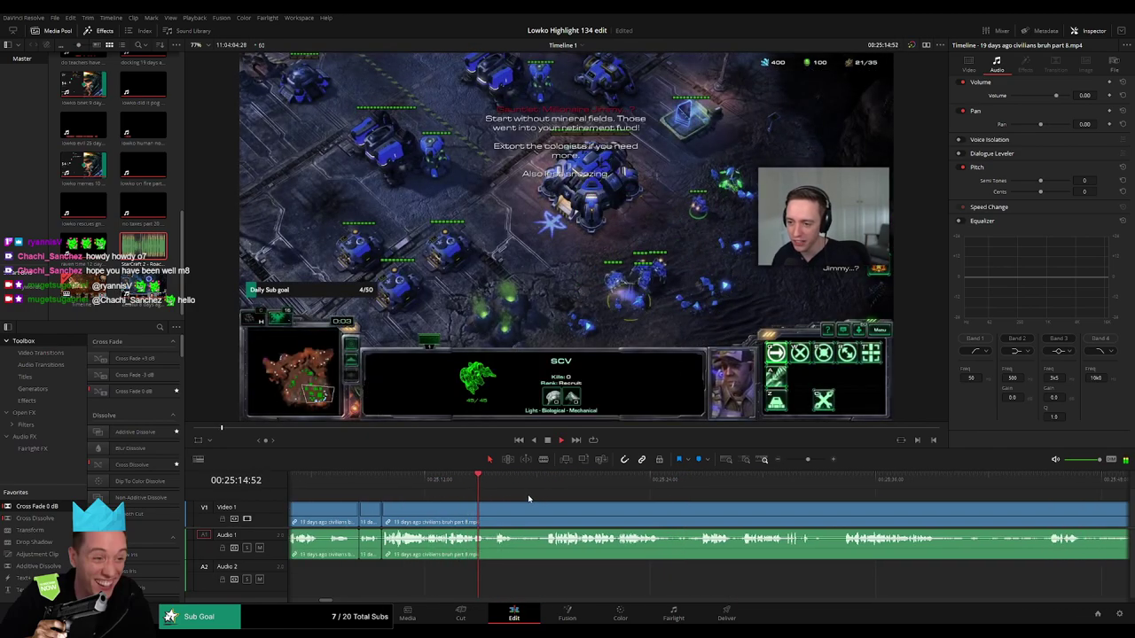
pyautogui.click(495, 485)
pyautogui.press('b')
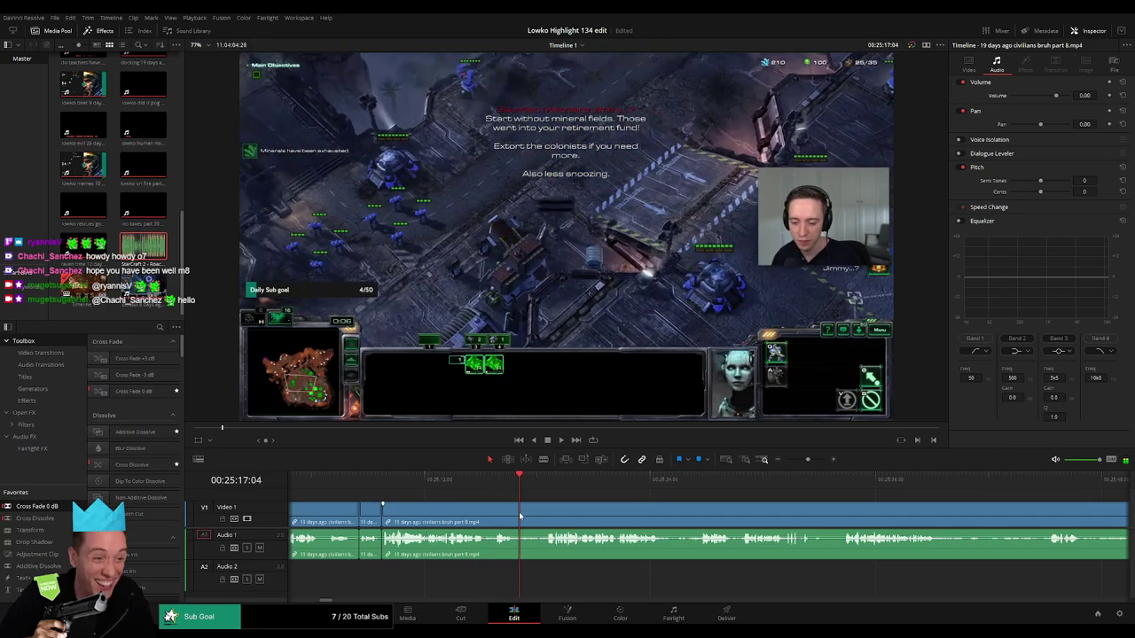
pyautogui.click(521, 516)
# - Remove the Zero Hour gameplay from about 00:25:17 to 00:26:02, closing the gap with an audio cross-fade
pyautogui.click(696, 487)
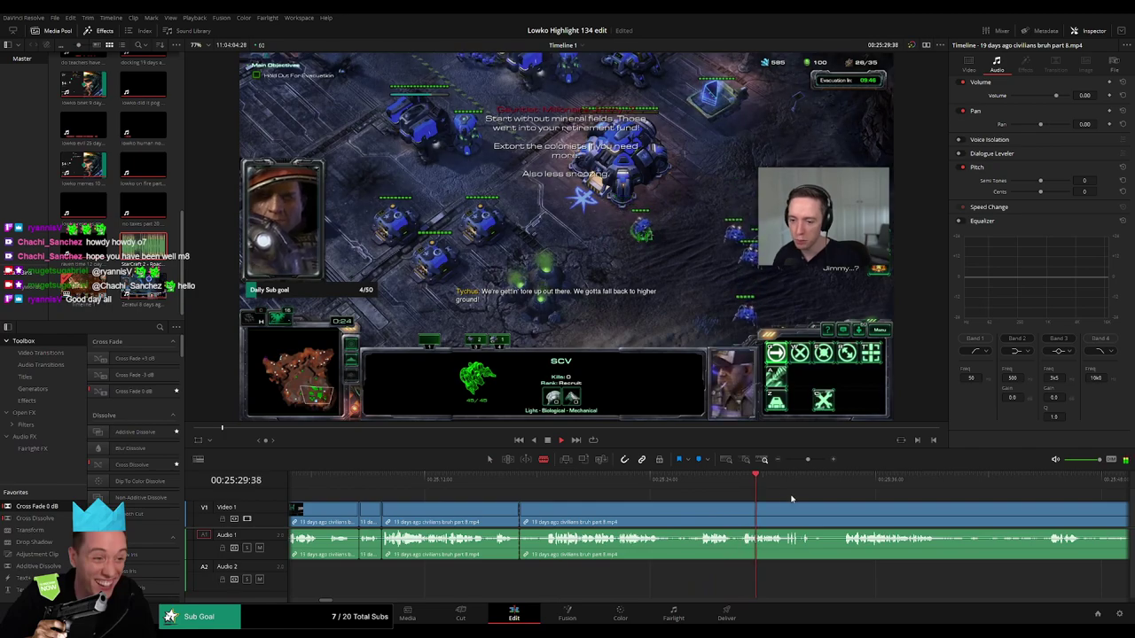
pyautogui.hscroll(3, 950, 501)
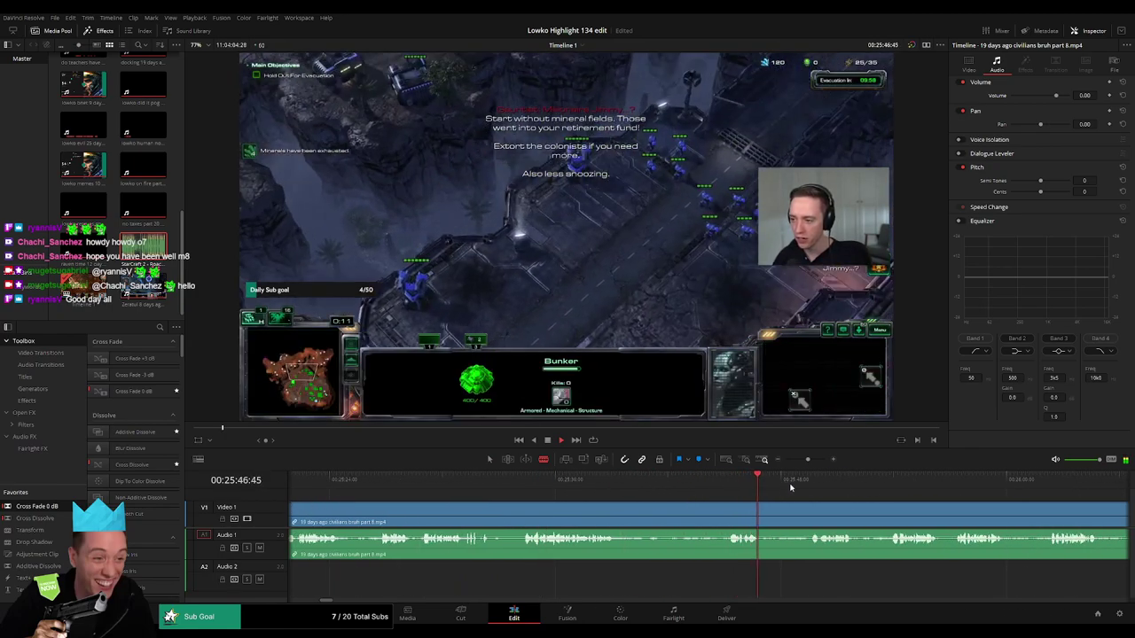
pyautogui.hscroll(2, 864, 503)
pyautogui.click(701, 487)
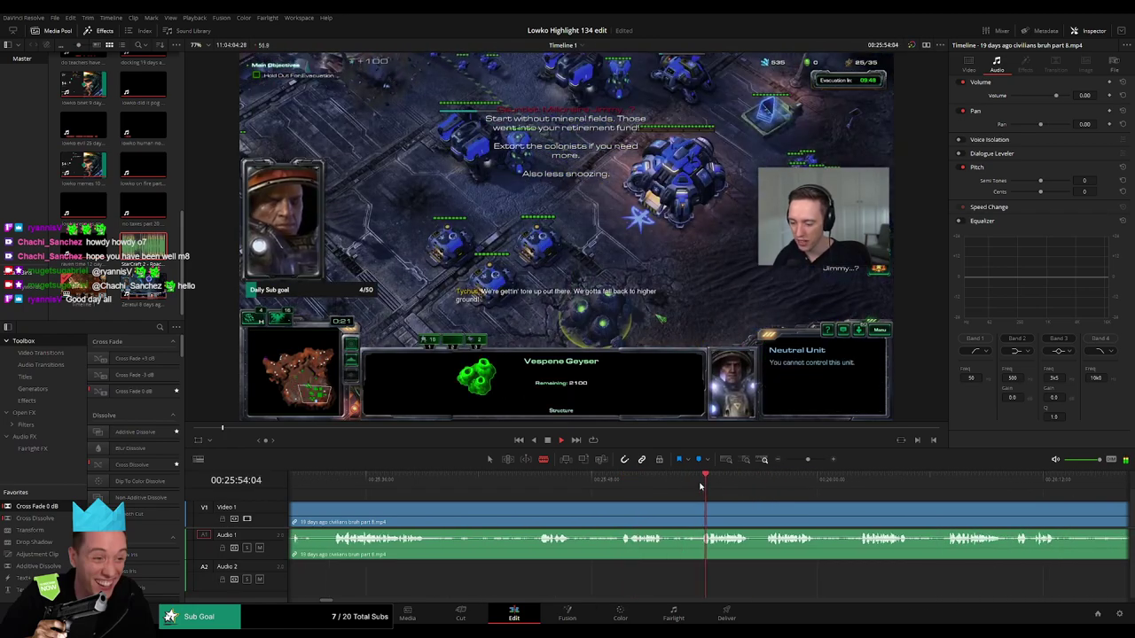
pyautogui.click(765, 482)
pyautogui.hscroll(2, 843, 500)
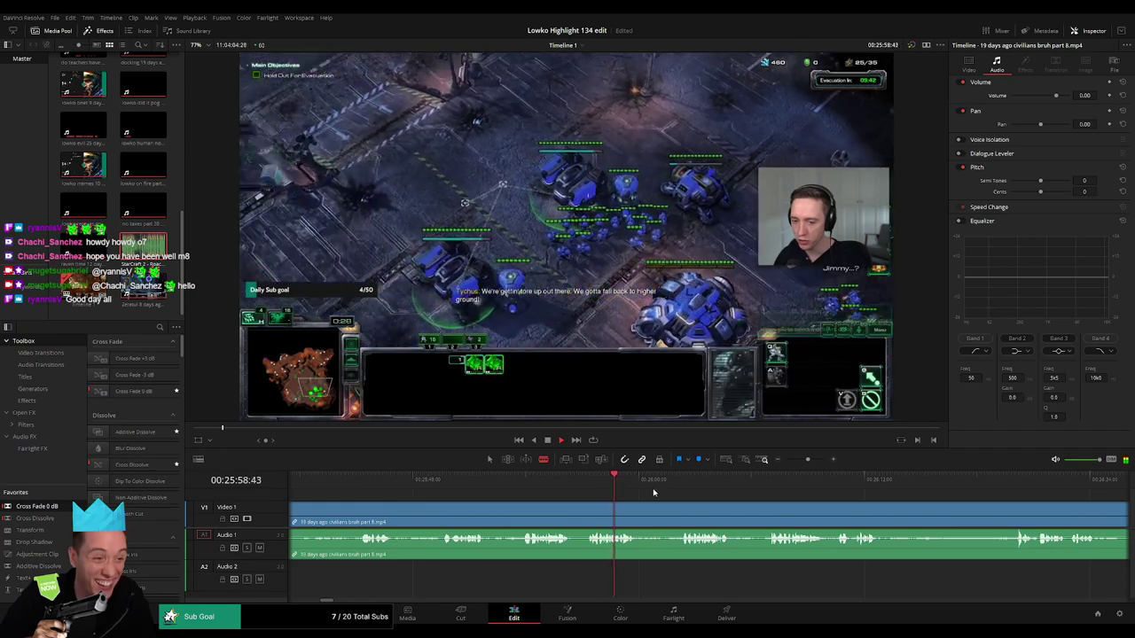
pyautogui.click(678, 484)
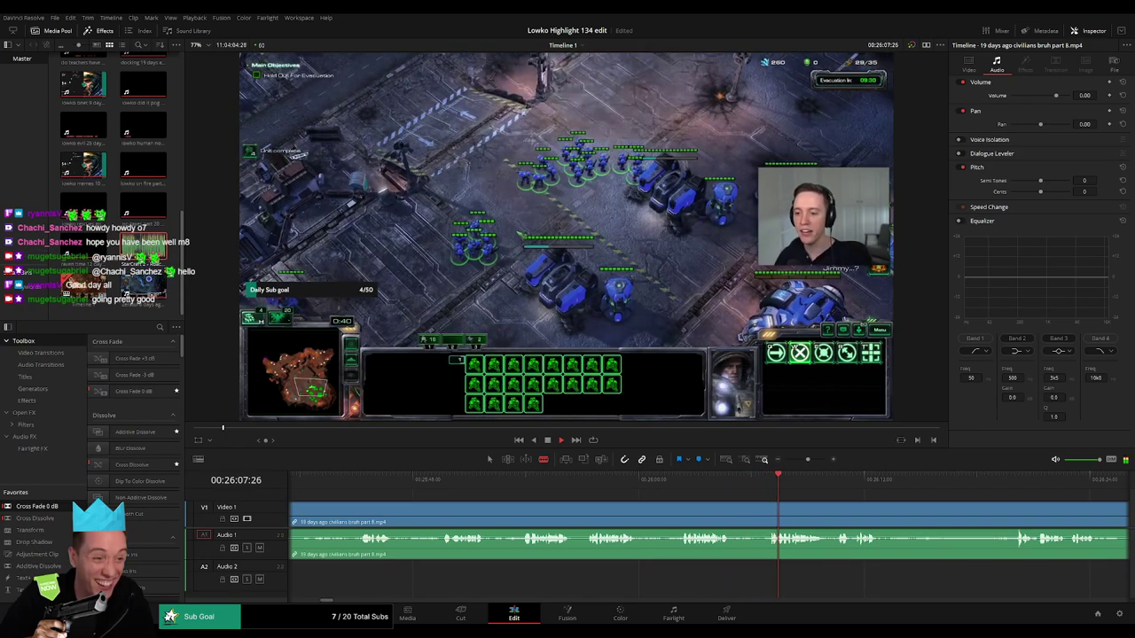
pyautogui.click(677, 479)
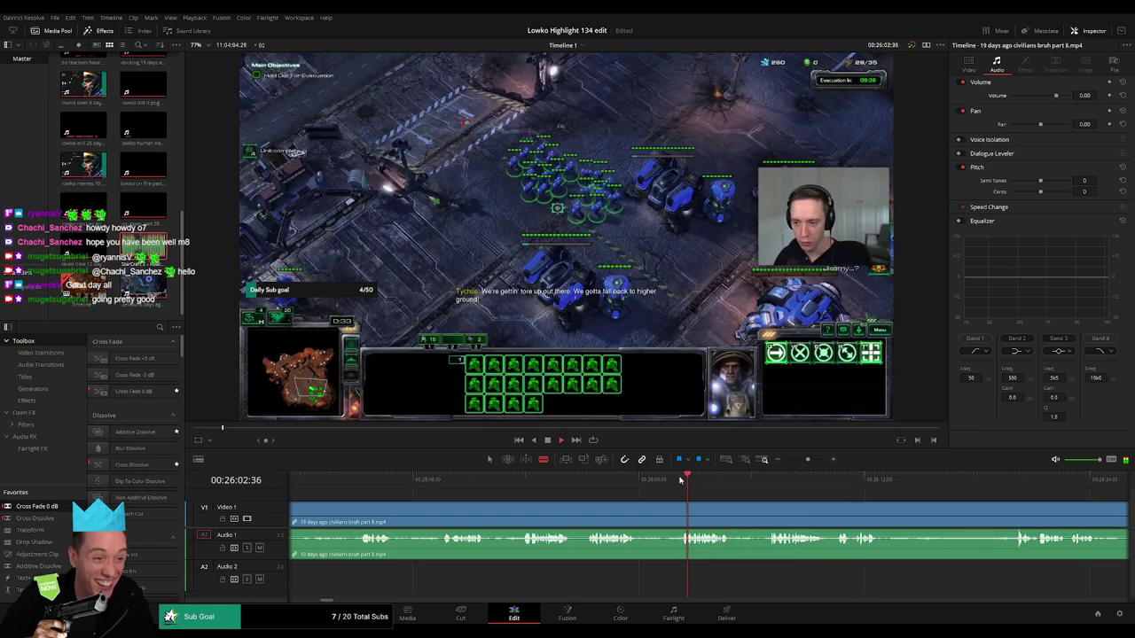
pyautogui.click(680, 508)
pyautogui.press('a')
pyautogui.click(644, 514)
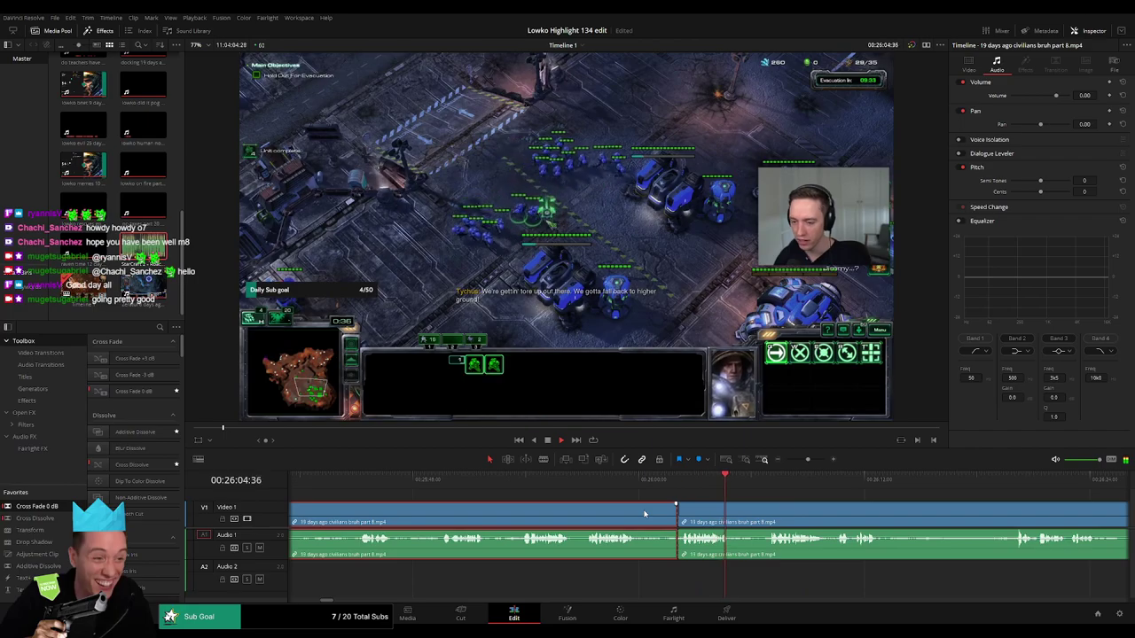
pyautogui.press('Delete')
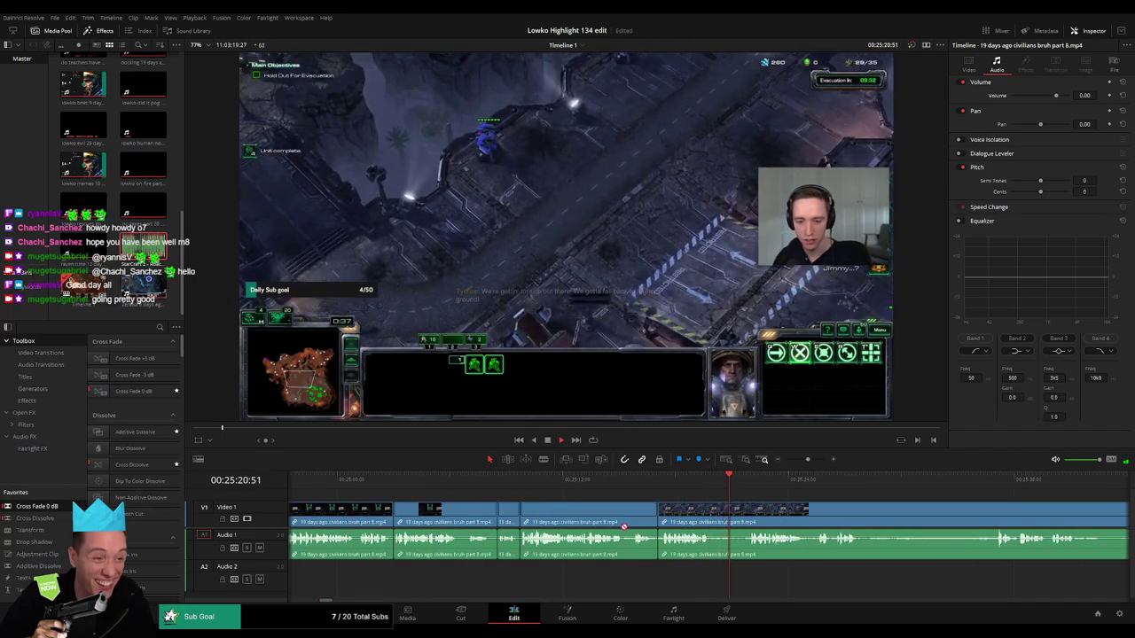
pyautogui.click(657, 536)
pyautogui.hotkey('shift', 't')
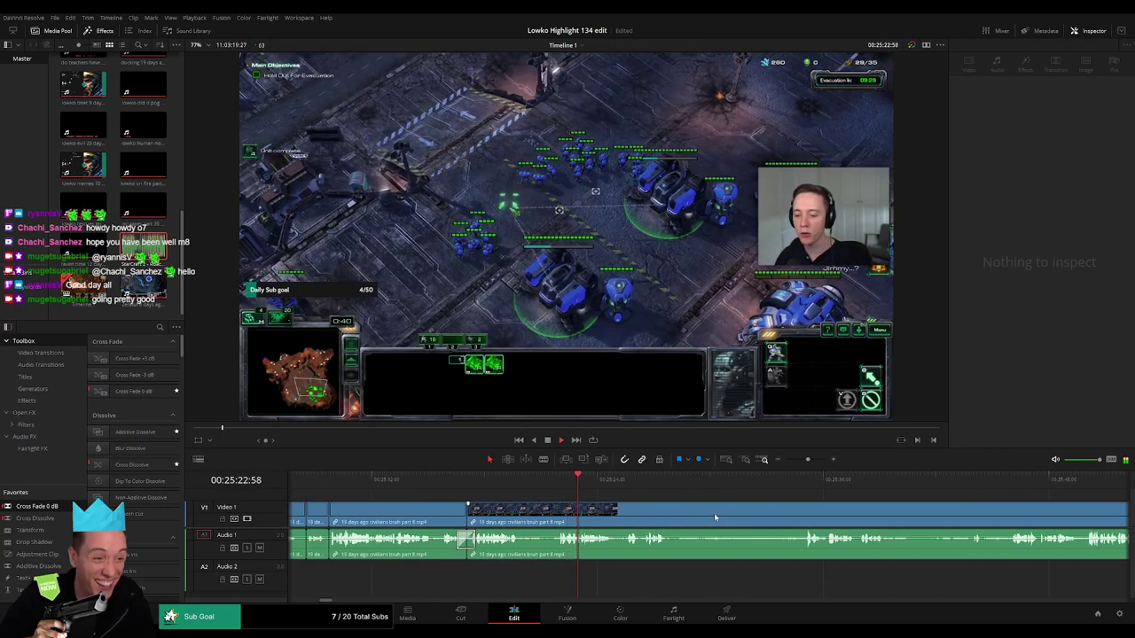
# - Cut the silence from about 00:25:28 to 00:25:34 out of part 8, closing the gap with an audio cross-fade
pyautogui.hscroll(5, 714, 513)
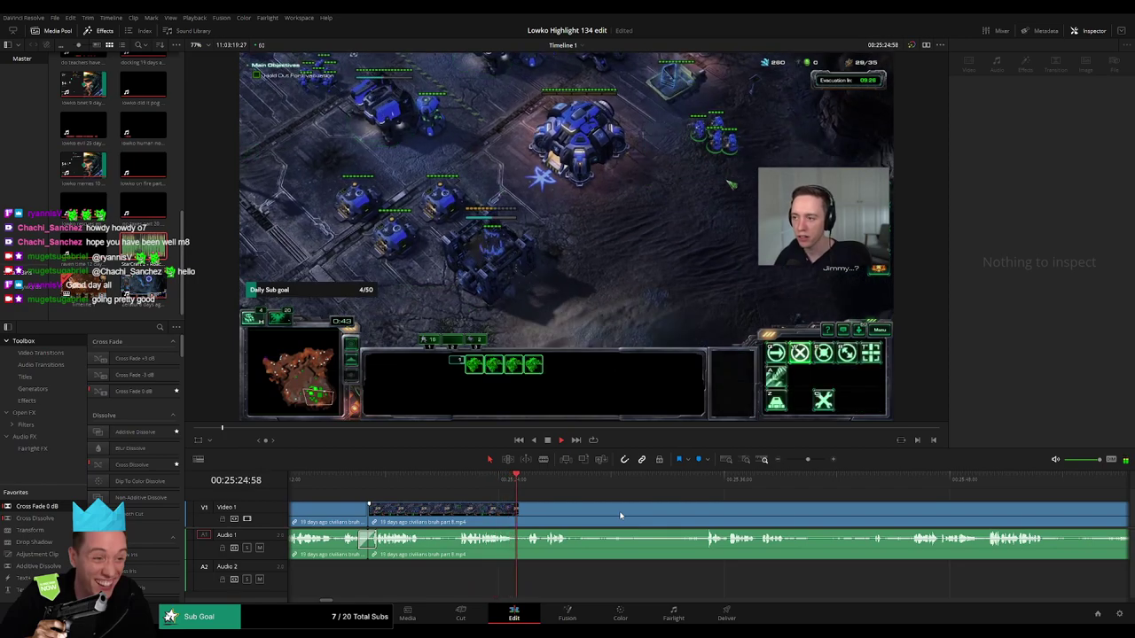
pyautogui.hscroll(1, 559, 507)
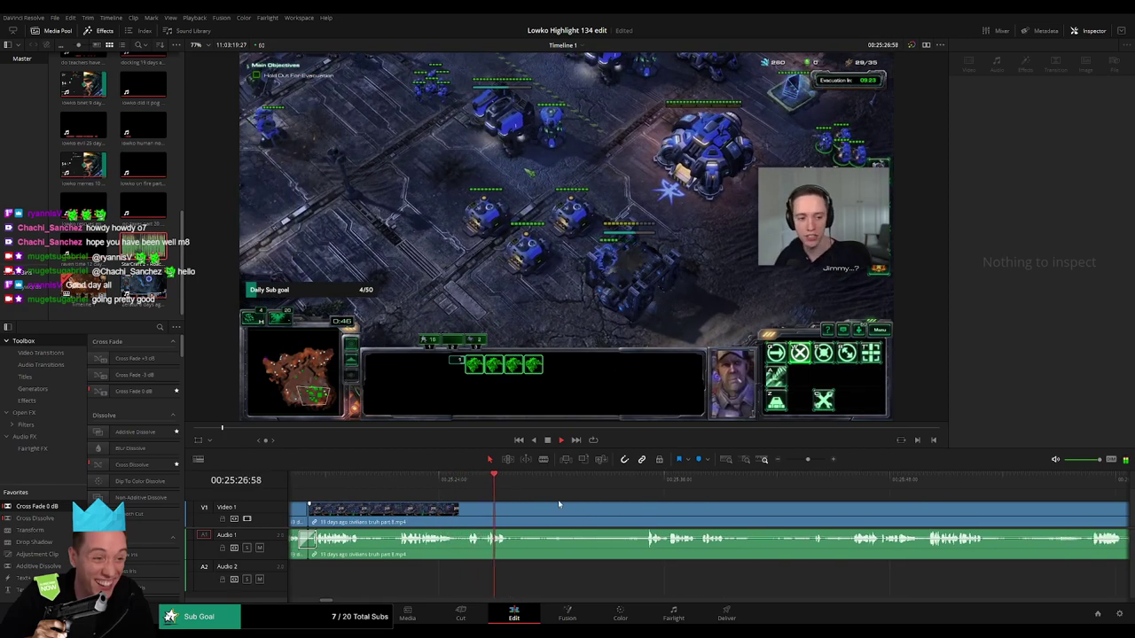
pyautogui.click(634, 480)
pyautogui.press('b')
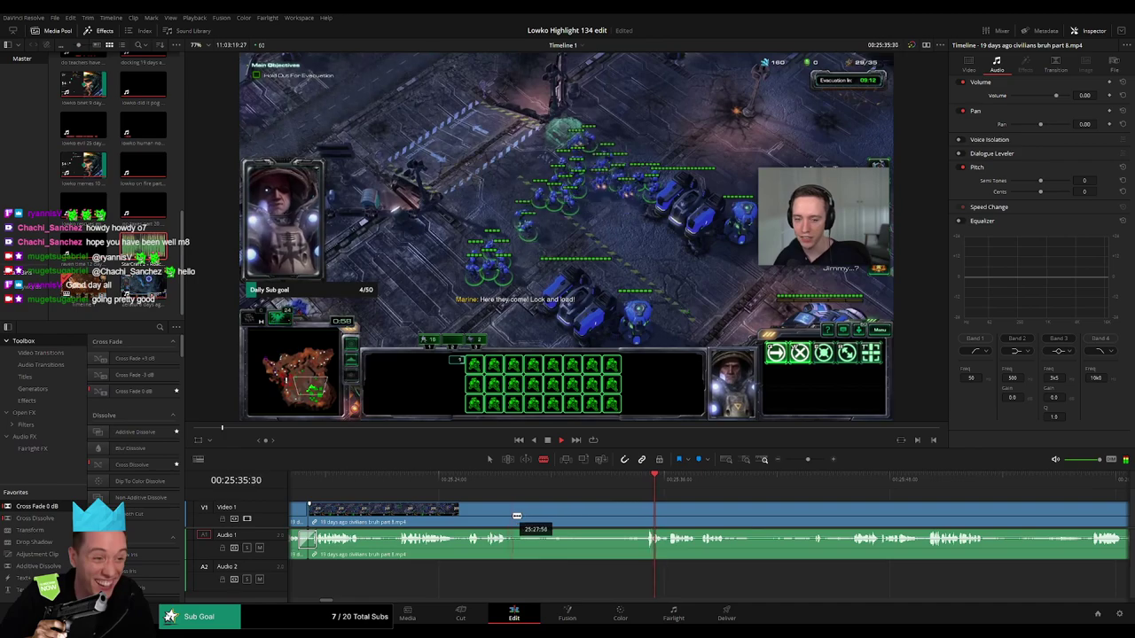
pyautogui.click(514, 513)
pyautogui.click(638, 514)
pyautogui.press('a')
pyautogui.click(608, 518)
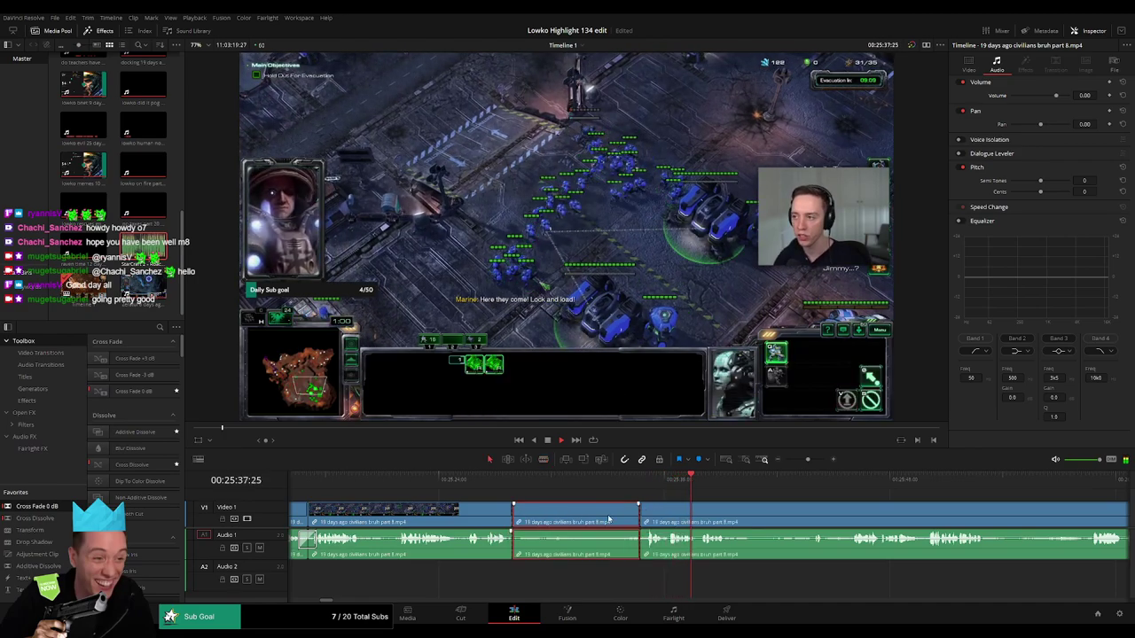
pyautogui.press('Delete')
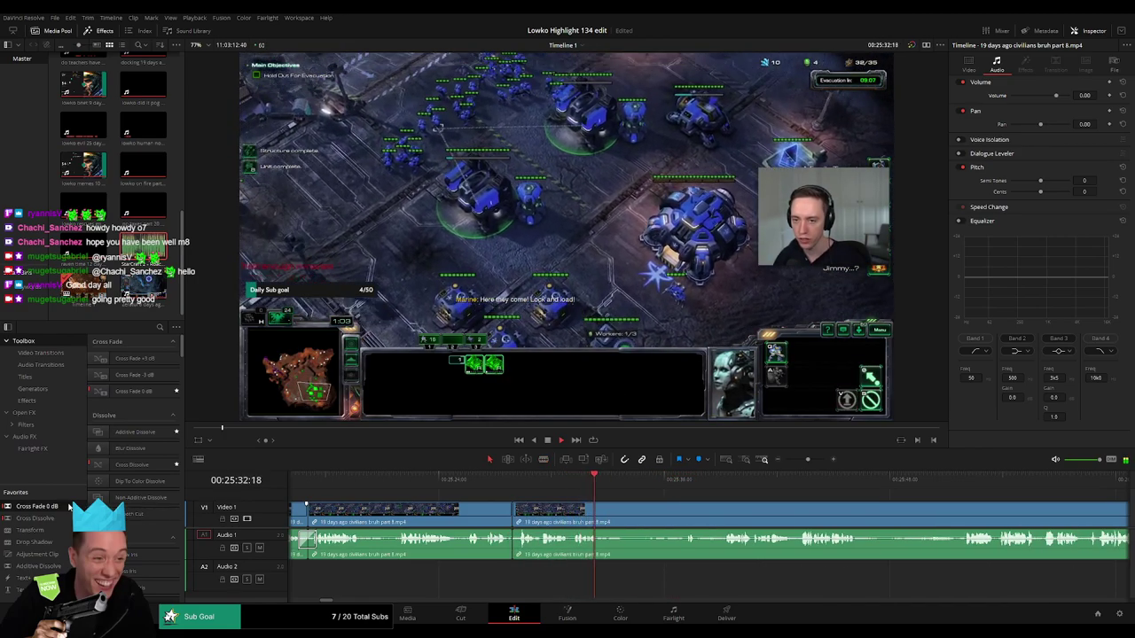
# - Delete the quiet section from about 00:25:32 to 00:25:37 and place an audio cross-fade on the resulting cut
pyautogui.click(676, 481)
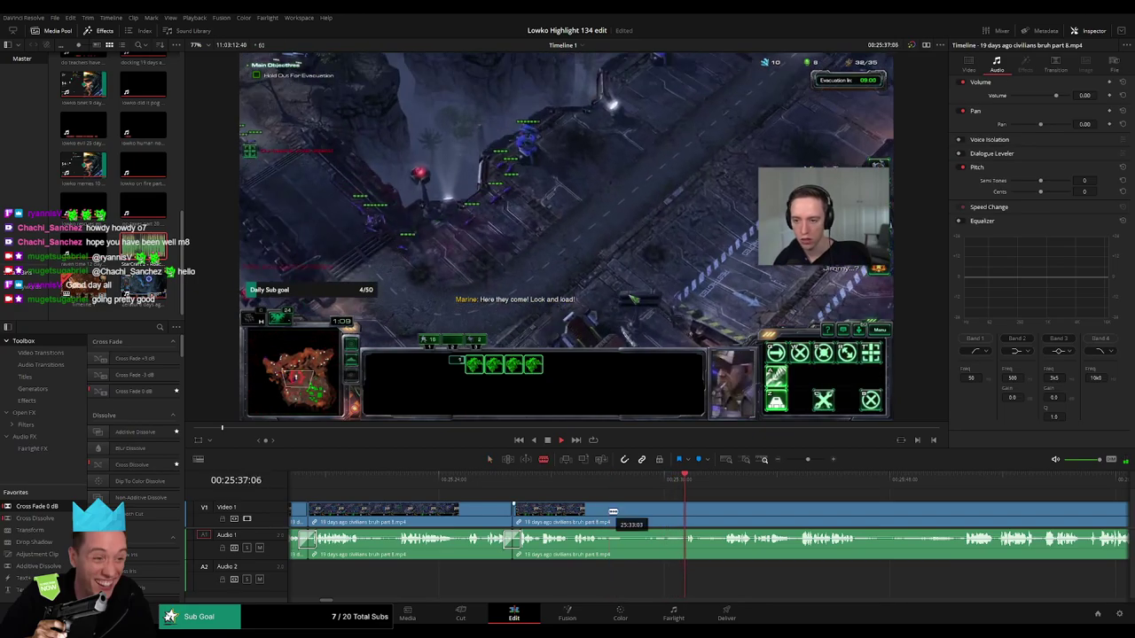
pyautogui.click(661, 516)
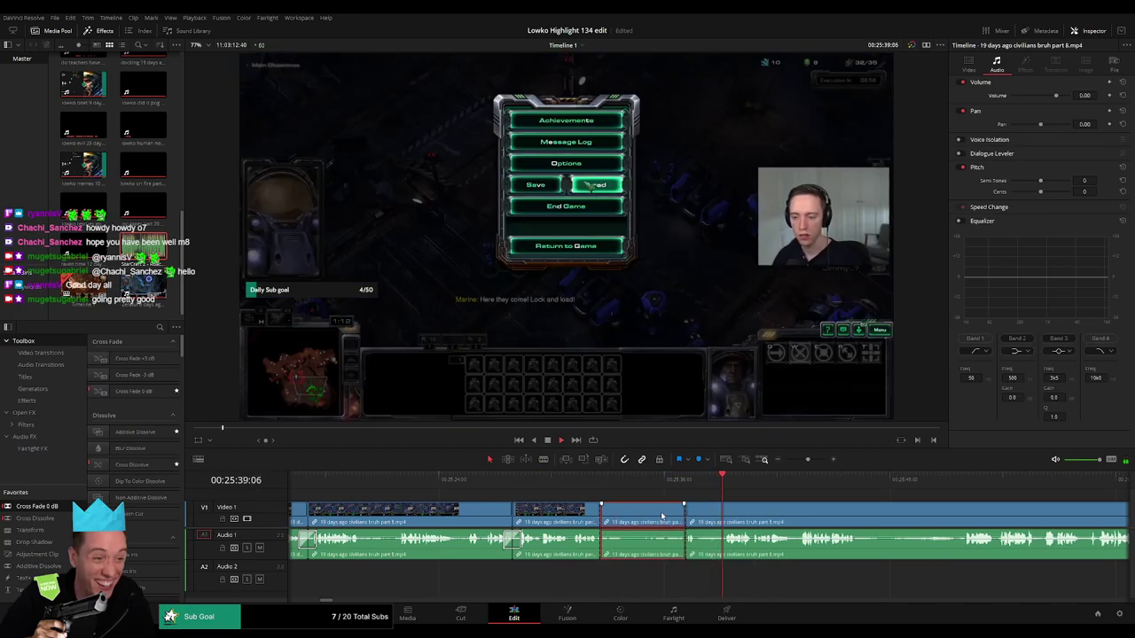
pyautogui.press('Delete')
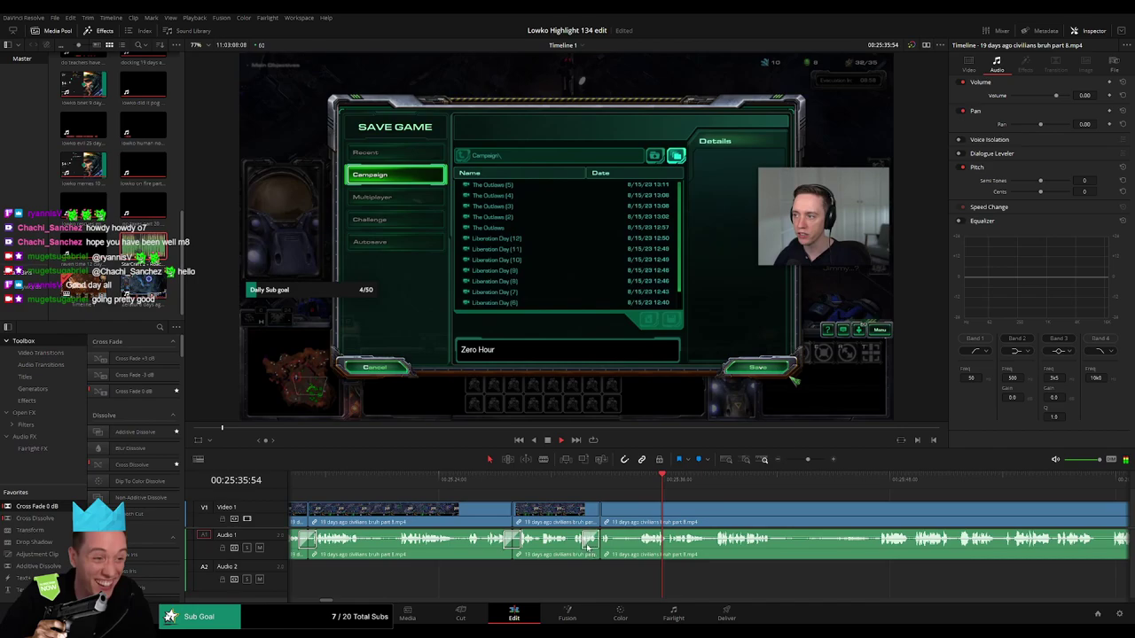
pyautogui.moveTo(587, 547); pyautogui.dragTo(600, 544)
# - Review the marines' battle footage from about 00:25:38 to 00:25:55 for pauses to cut
pyautogui.hscroll(2, 730, 517)
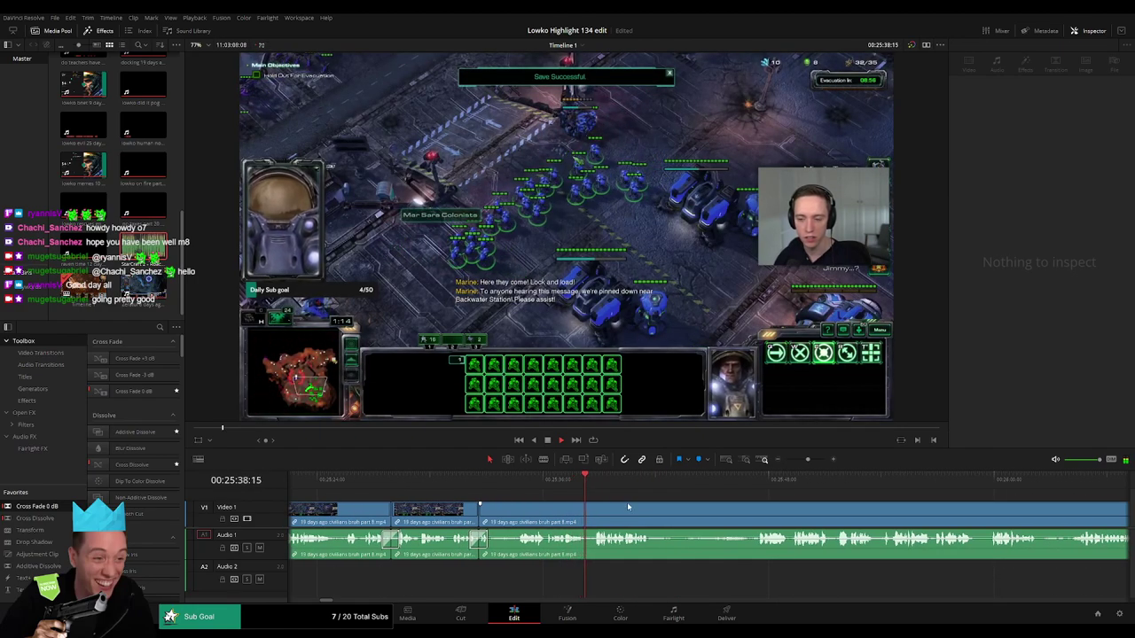
pyautogui.click(627, 506)
pyautogui.hscroll(1, 651, 505)
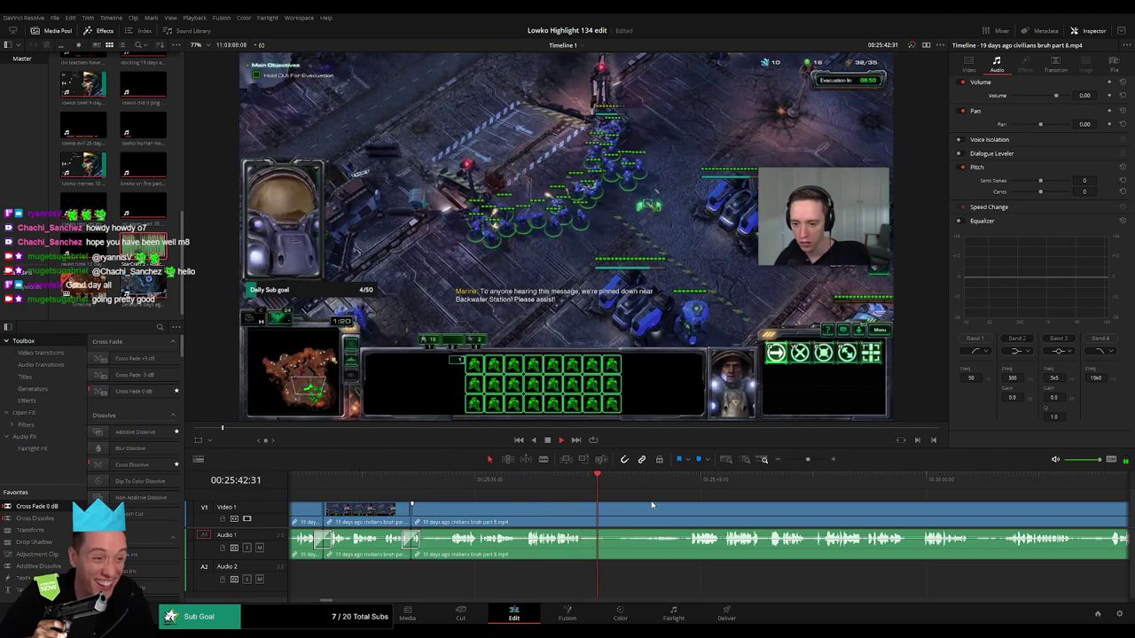
pyautogui.click(682, 480)
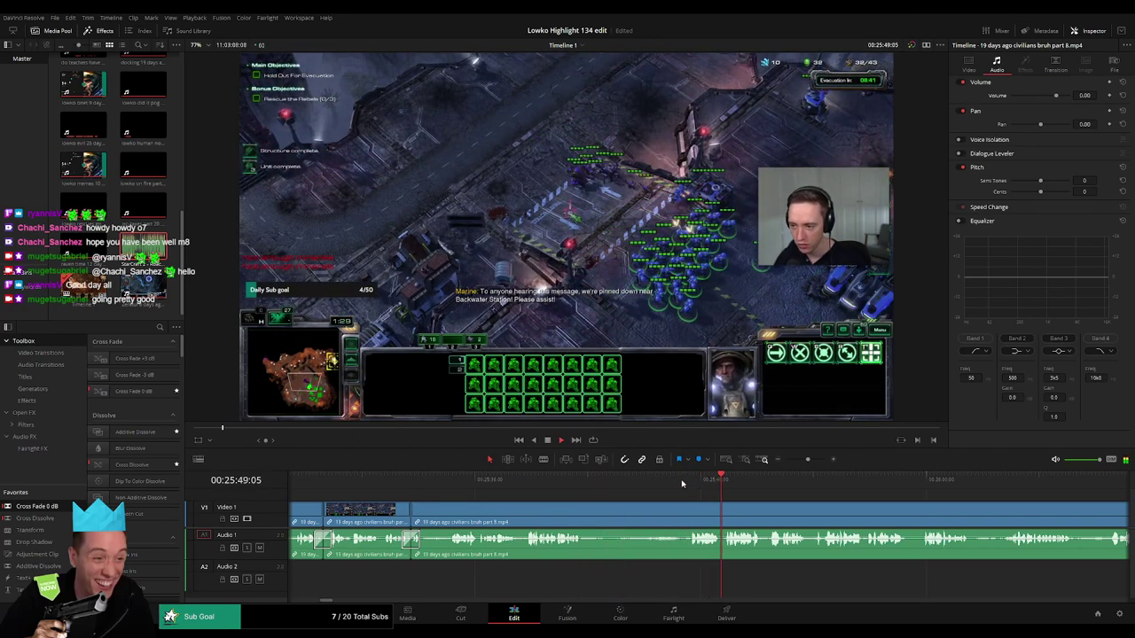
pyautogui.moveTo(812, 499); pyautogui.dragTo(634, 491)
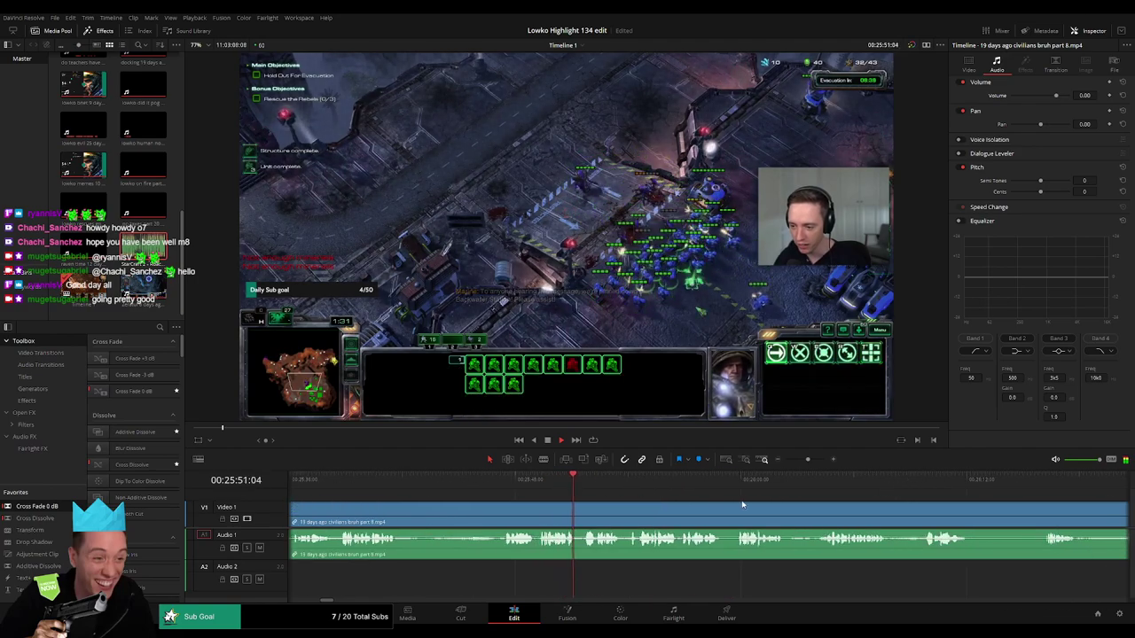
pyautogui.hscroll(2, 634, 497)
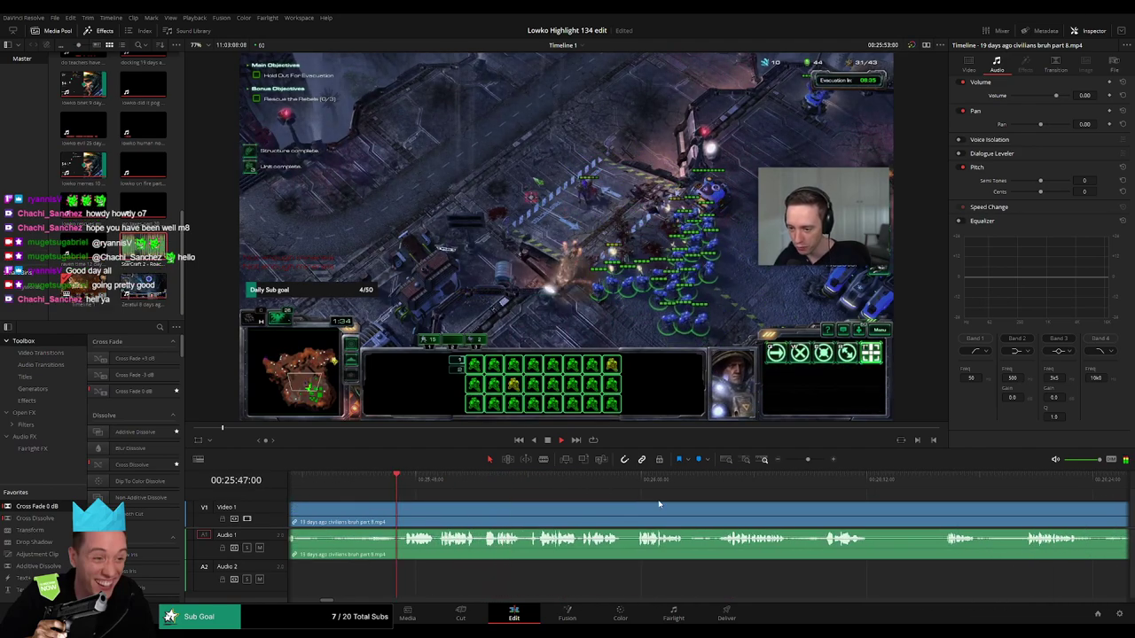
pyautogui.hscroll(2, 686, 511)
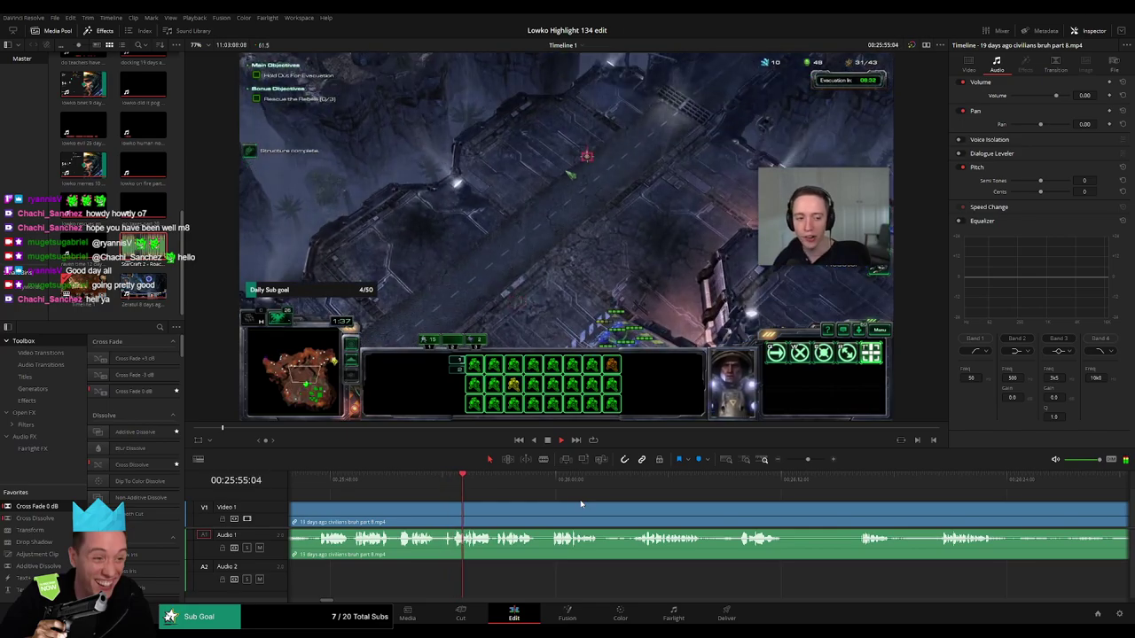
# - Split the part 8 clip at about 00:26:12, where the commentary pauses
pyautogui.moveTo(807, 459)
pyautogui.mouseDown()
pyautogui.moveTo(787, 460)
pyautogui.moveTo(808, 460)
pyautogui.mouseUp()
pyautogui.moveTo(784, 511); pyautogui.dragTo(565, 521)
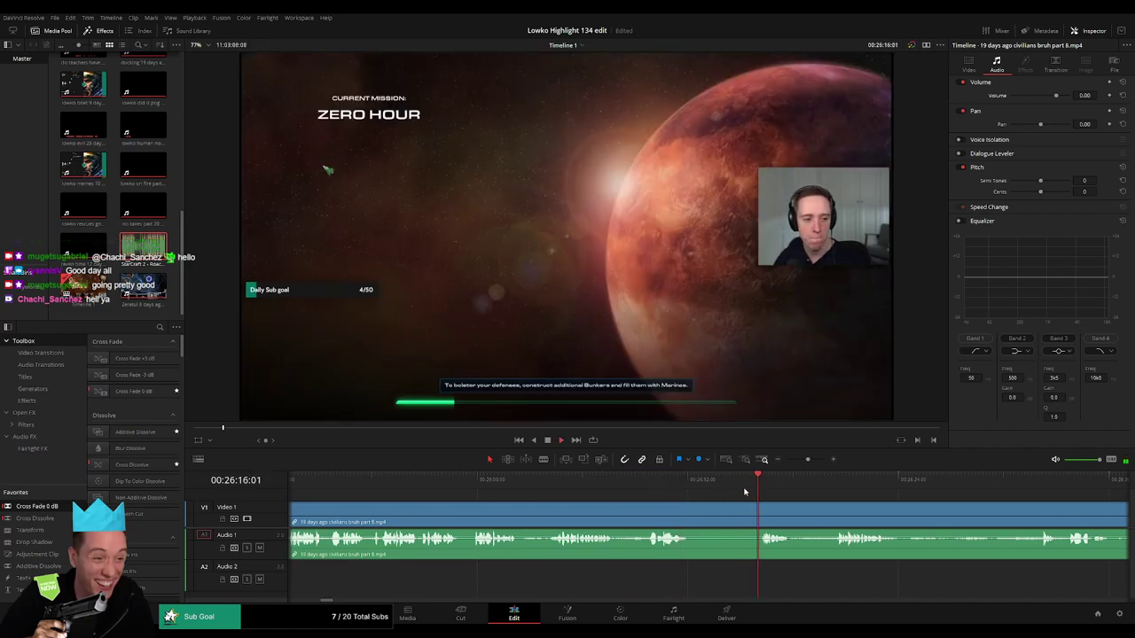
pyautogui.hscroll(3, 838, 502)
pyautogui.click(661, 482)
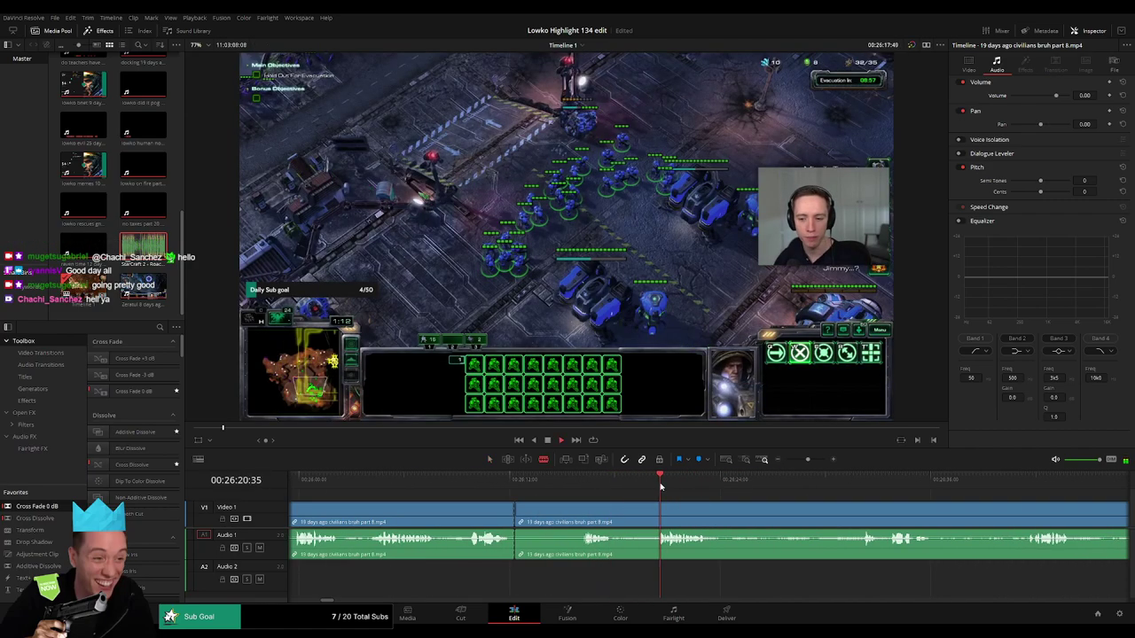
# - Delete the gameplay from about 00:26:12 to 00:27:14, closing the gap with an audio cross-fade
pyautogui.click(864, 479)
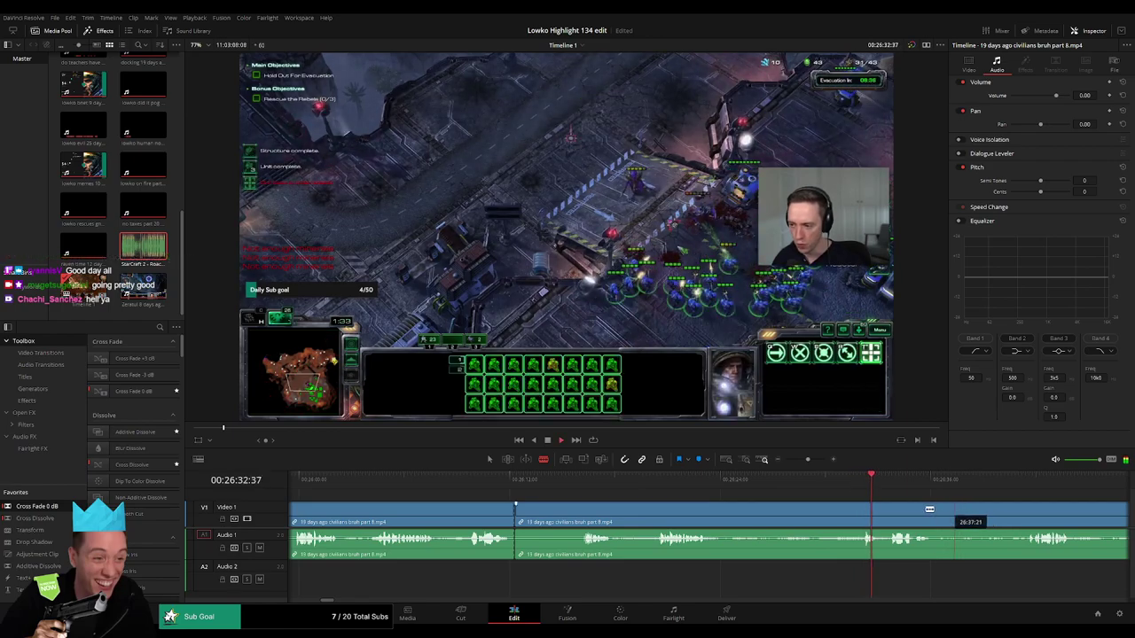
pyautogui.moveTo(941, 508); pyautogui.dragTo(704, 496)
pyautogui.moveTo(916, 508); pyautogui.dragTo(626, 489)
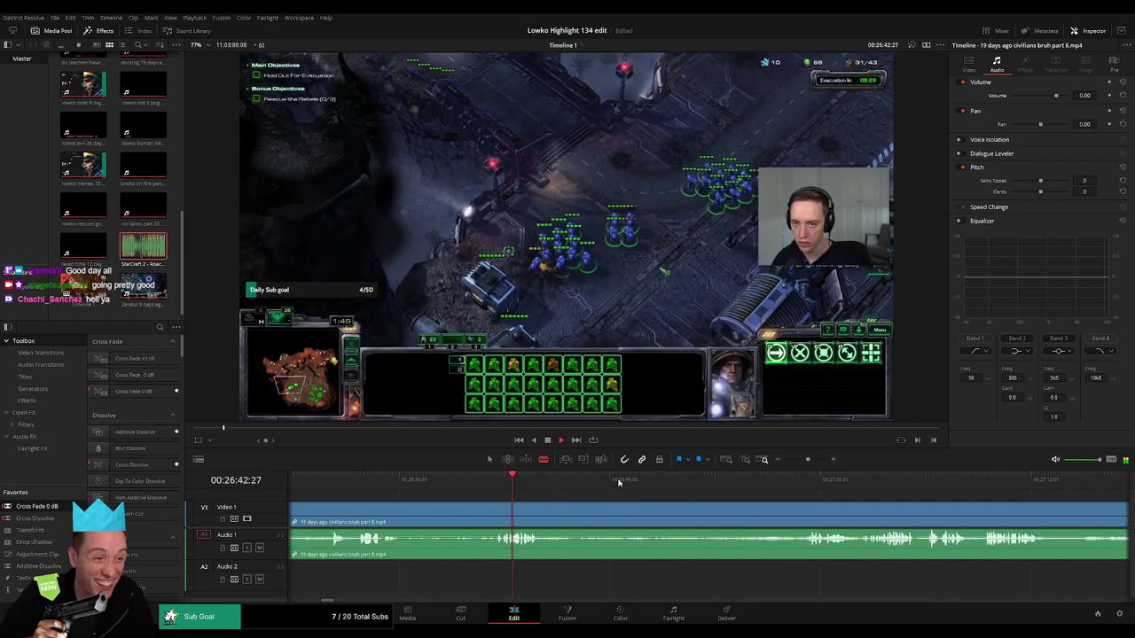
pyautogui.moveTo(772, 484); pyautogui.dragTo(803, 489)
pyautogui.hscroll(3, 652, 503)
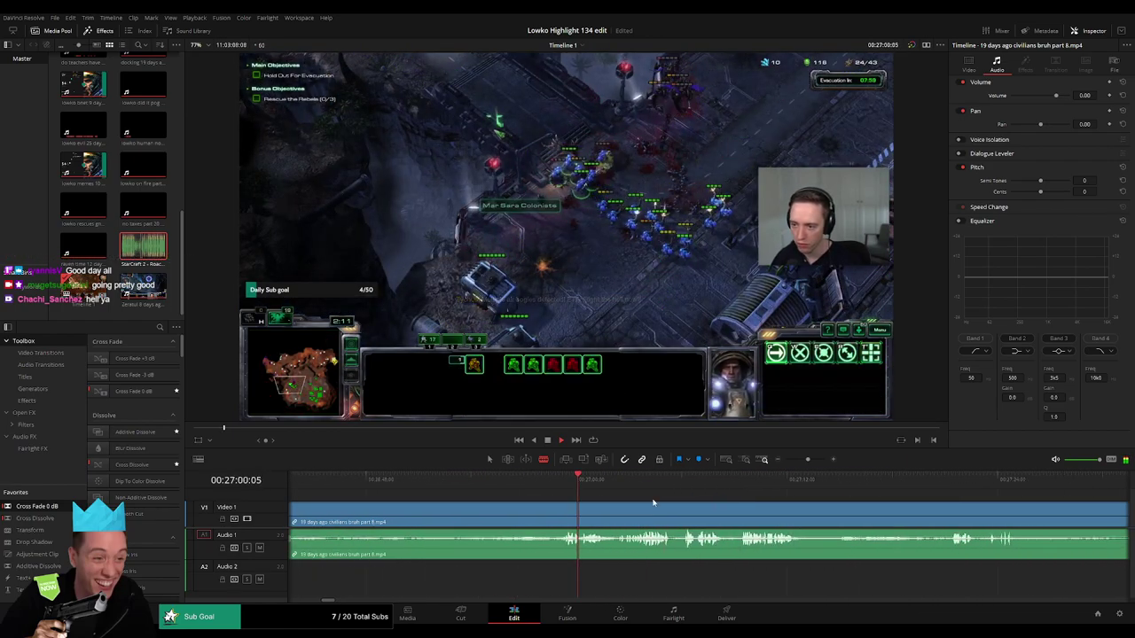
pyautogui.click(690, 484)
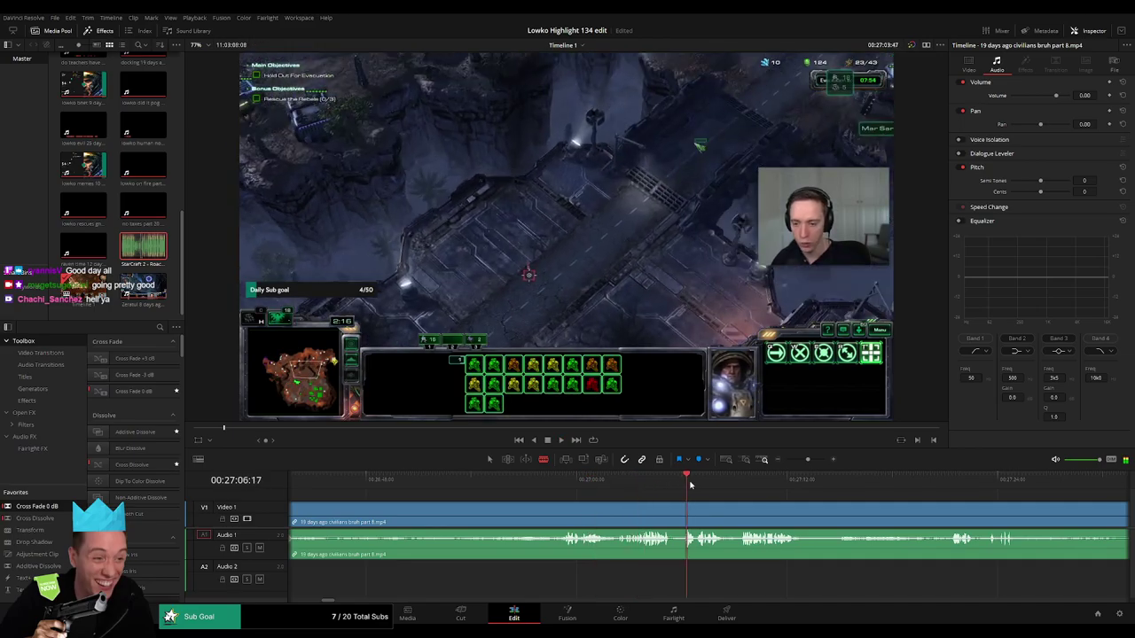
pyautogui.hotkey('ctrl', 's')
pyautogui.click(829, 481)
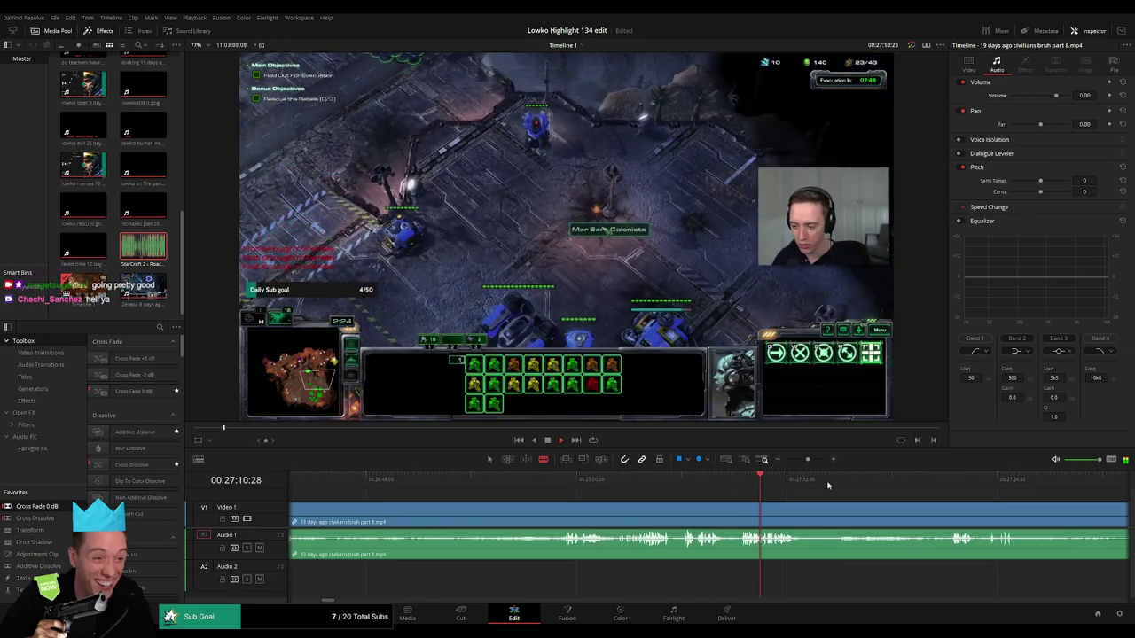
pyautogui.click(952, 481)
pyautogui.hscroll(3, 1002, 518)
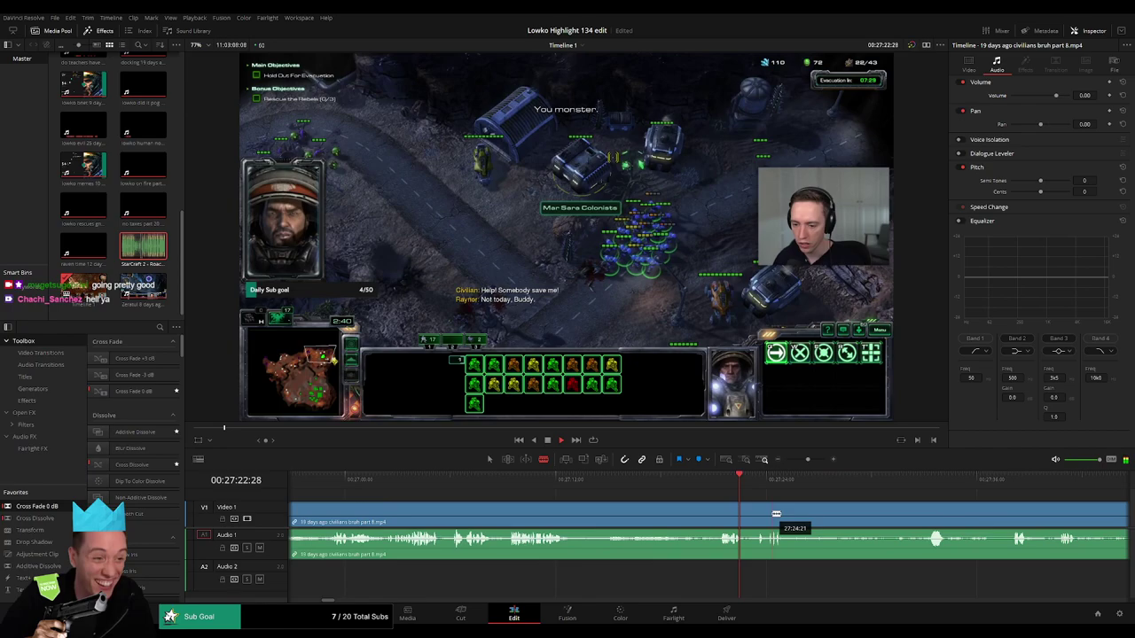
pyautogui.click(610, 481)
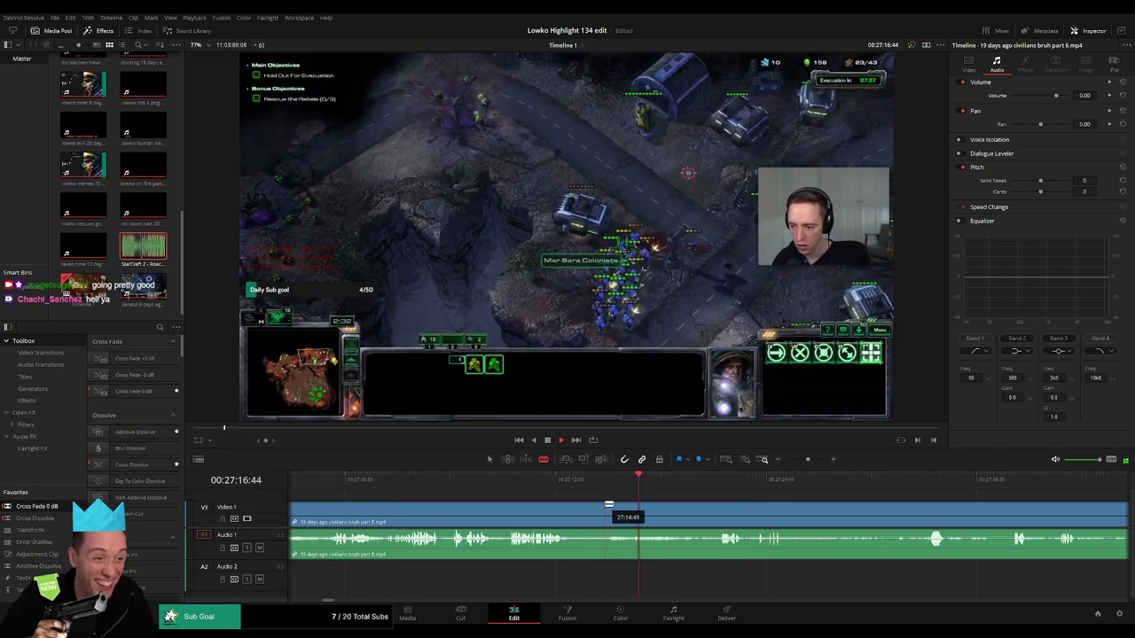
pyautogui.click(574, 512)
pyautogui.press('Delete')
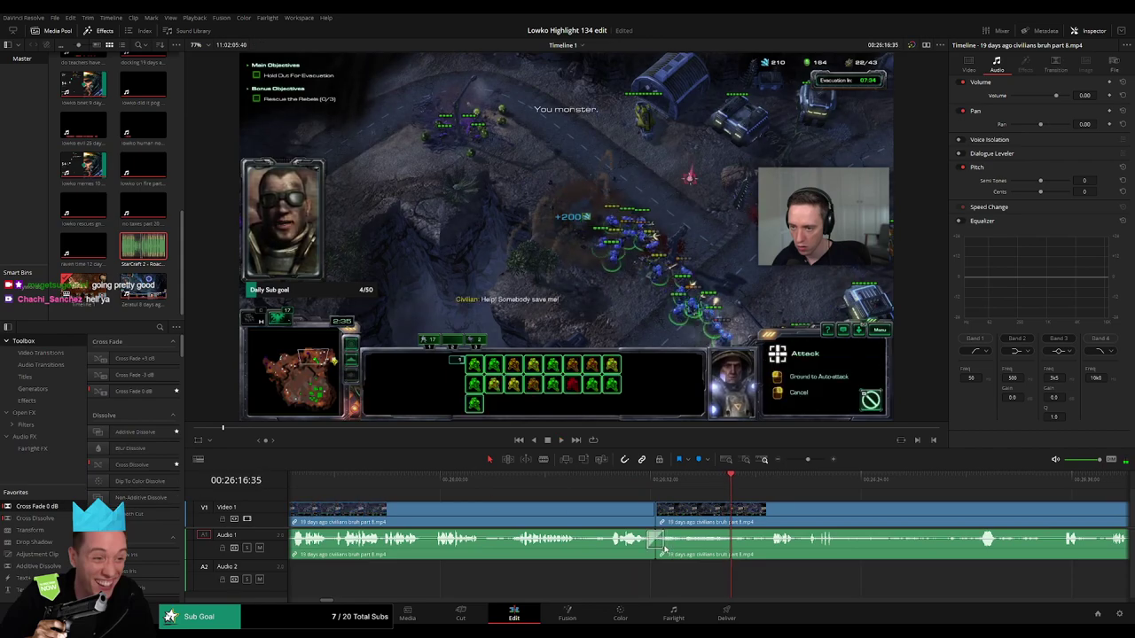
# - Review the colonist rescue footage from about 00:26:16 and split the part 8 clip at about 00:26:45
pyautogui.press('space')
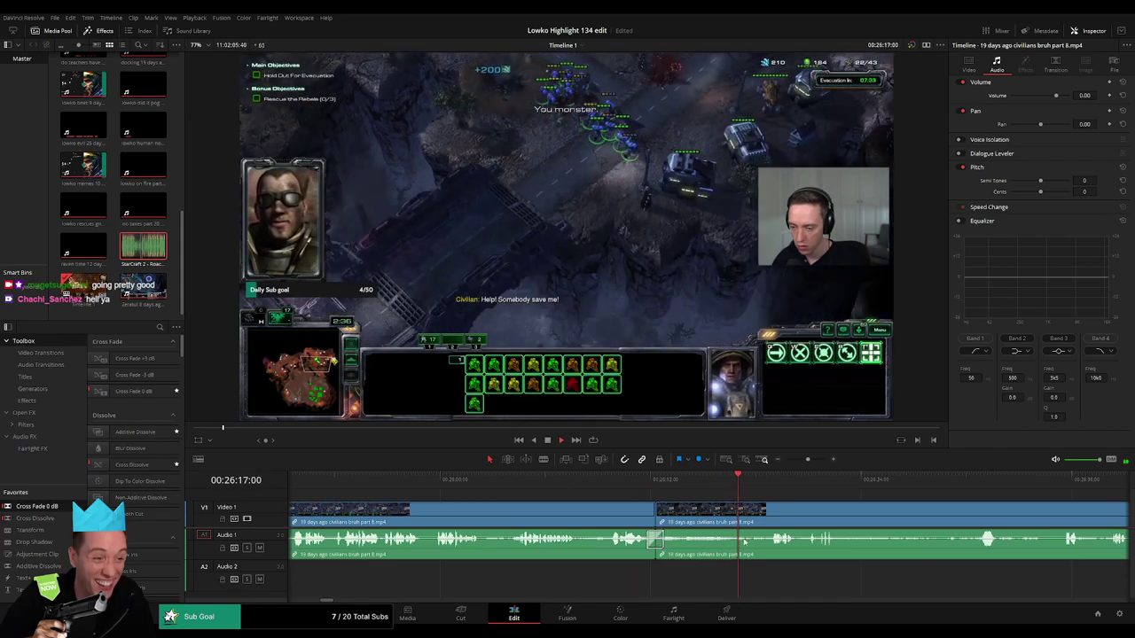
pyautogui.moveTo(872, 521); pyautogui.dragTo(608, 512)
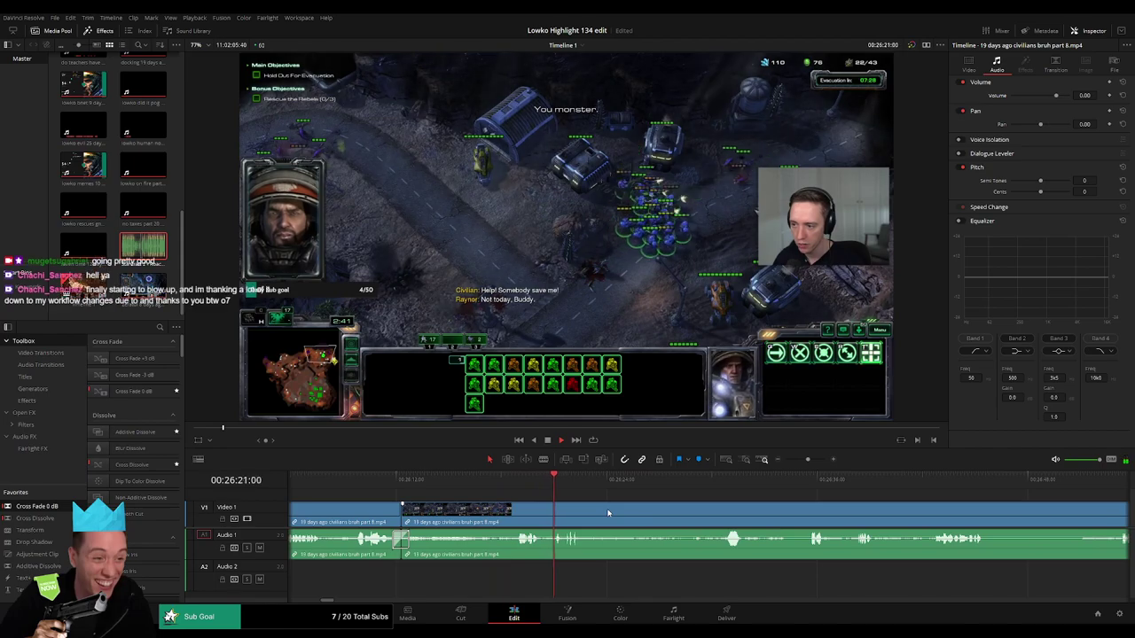
pyautogui.moveTo(686, 517); pyautogui.dragTo(550, 508)
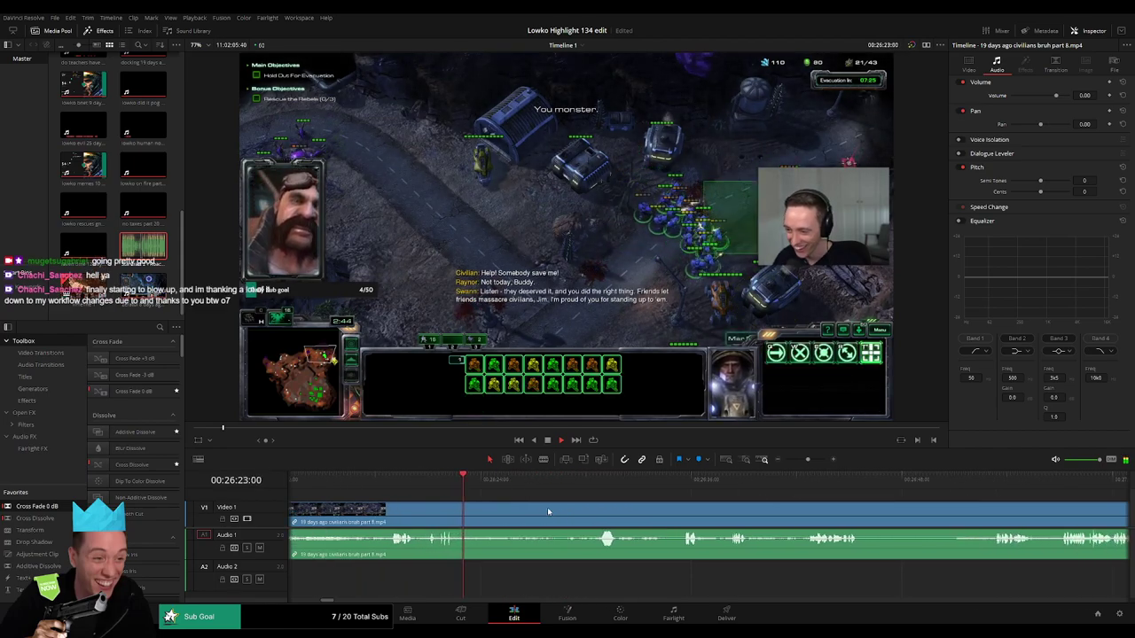
pyautogui.moveTo(484, 483); pyautogui.dragTo(527, 481)
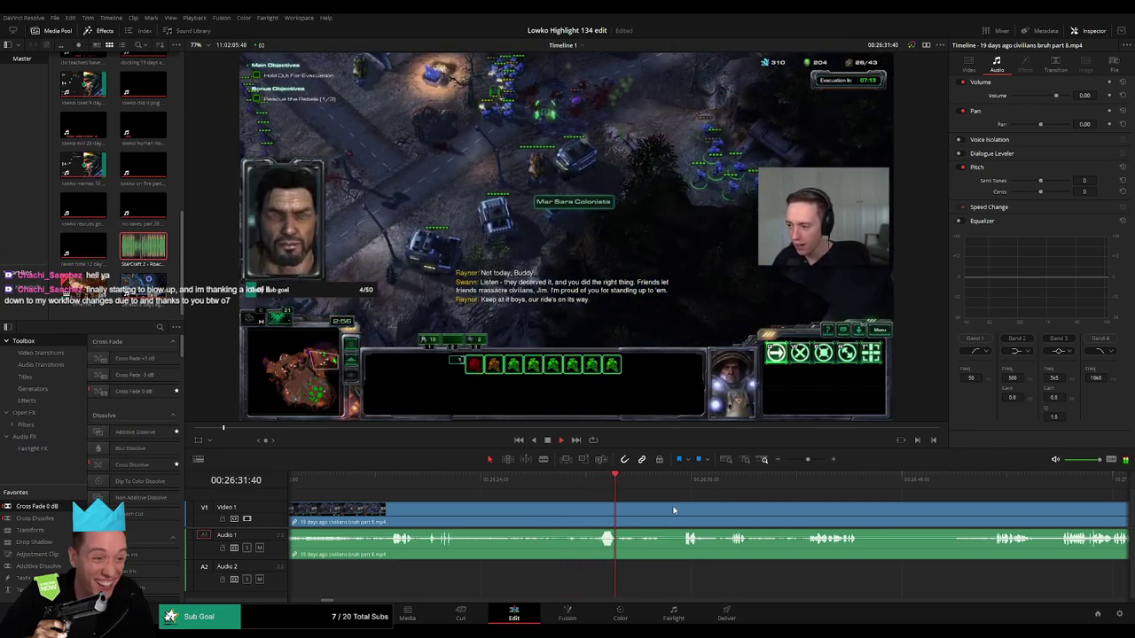
pyautogui.click(664, 478)
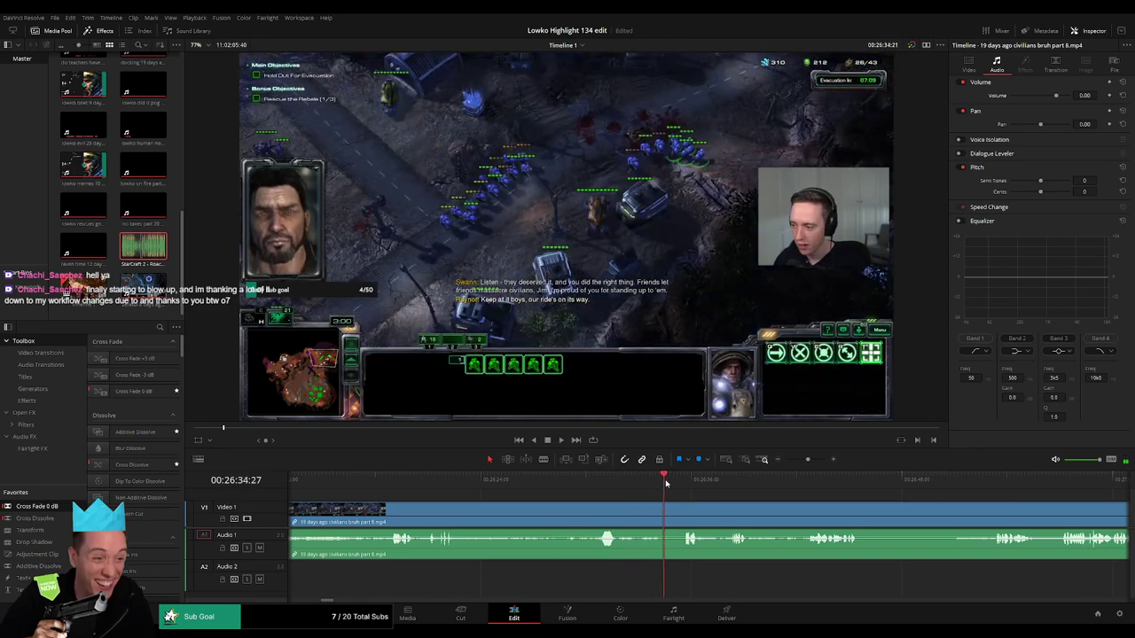
pyautogui.moveTo(758, 505); pyautogui.dragTo(631, 502)
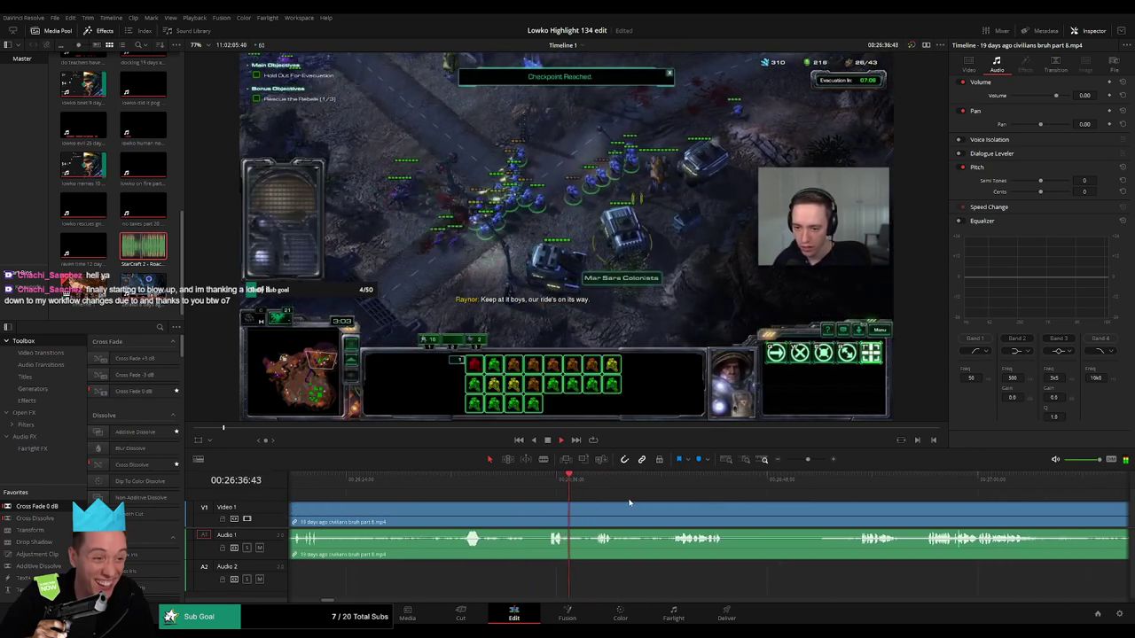
pyautogui.hscroll(3, 600, 504)
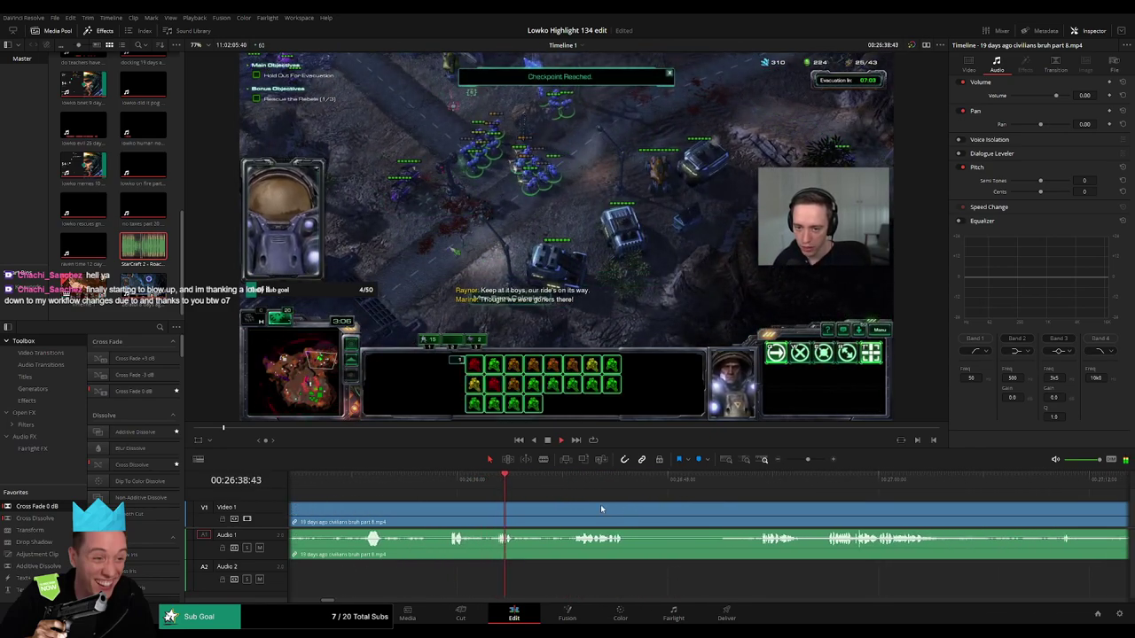
pyautogui.click(565, 483)
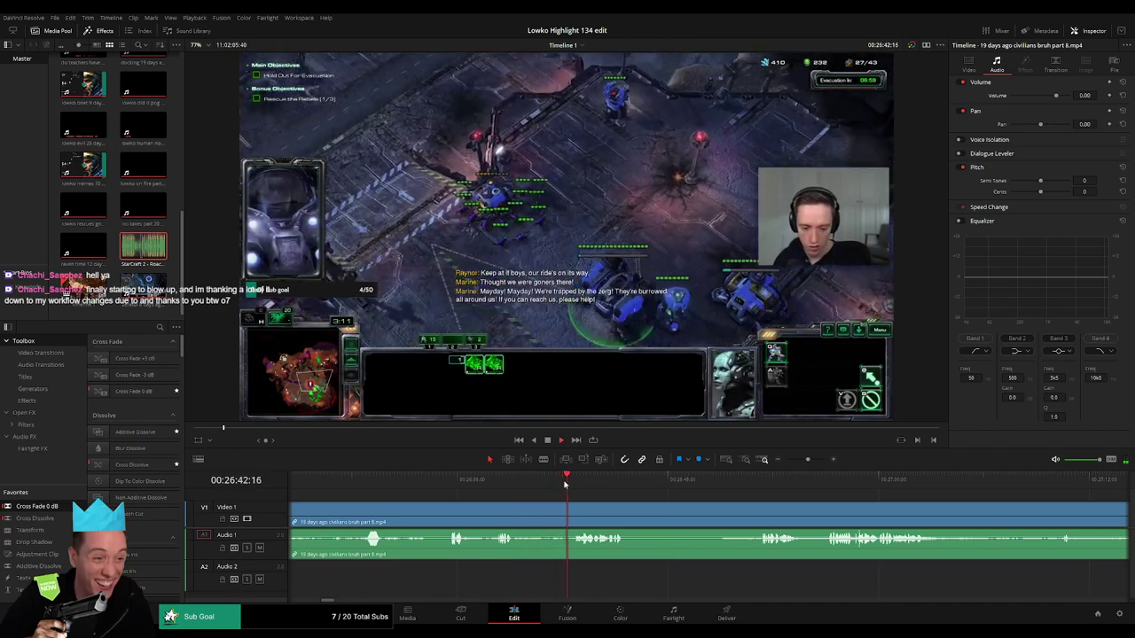
pyautogui.hscroll(3, 510, 497)
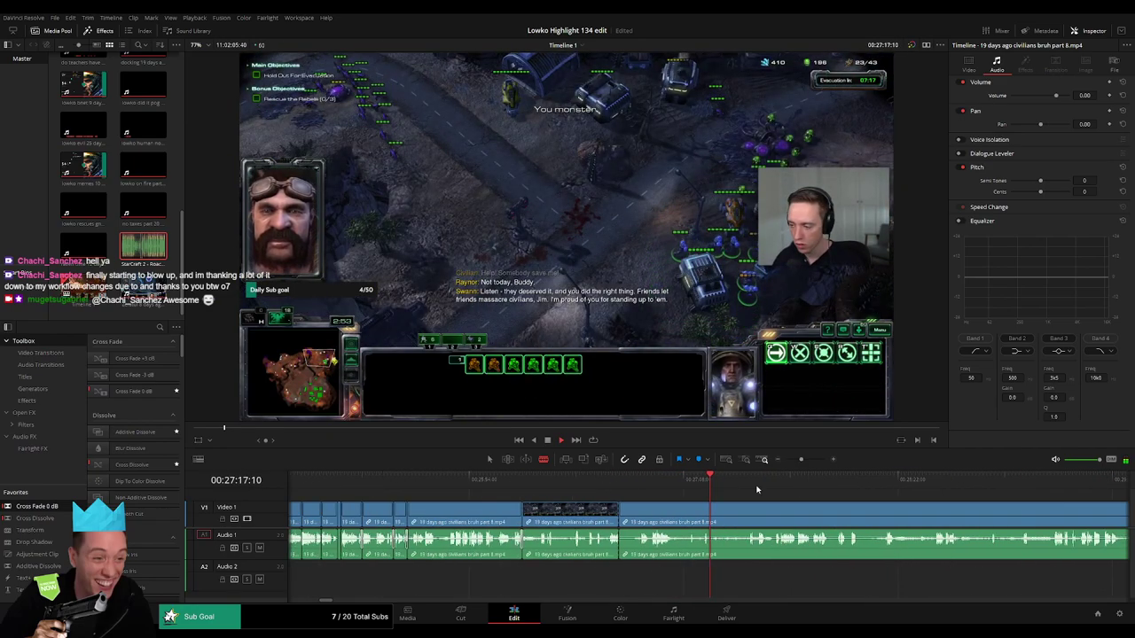
# - Delete the gameplay between about 00:26:45 and 00:30:43, including the Zero Hour loading screen, and close the gap
pyautogui.click(756, 488)
pyautogui.click(872, 487)
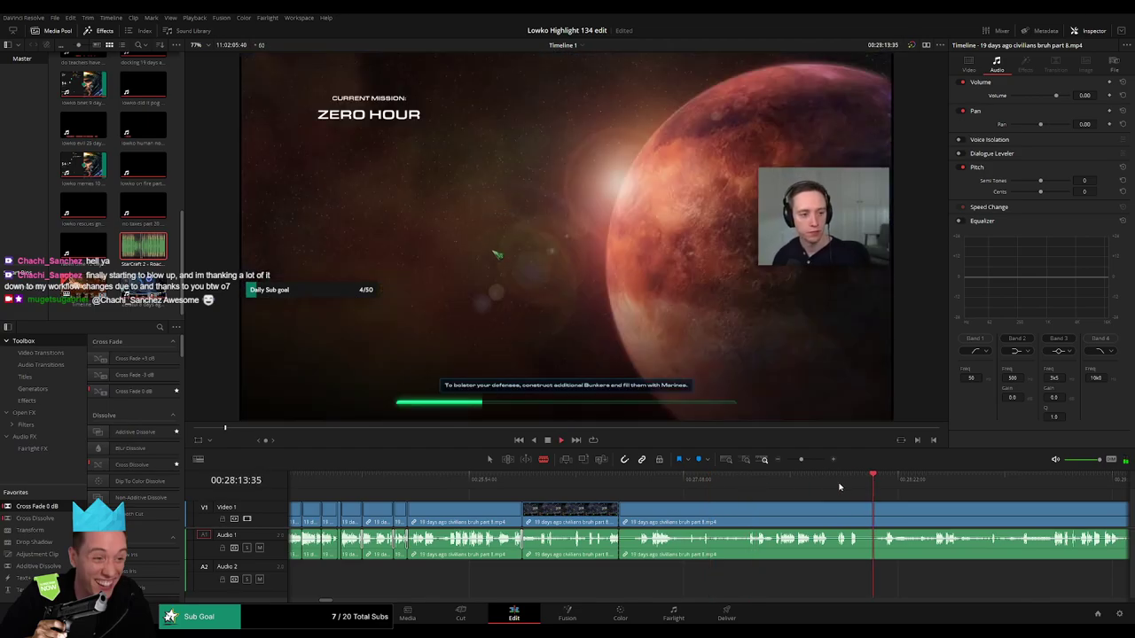
pyautogui.click(820, 483)
pyautogui.moveTo(893, 483); pyautogui.dragTo(754, 481)
pyautogui.click(744, 480)
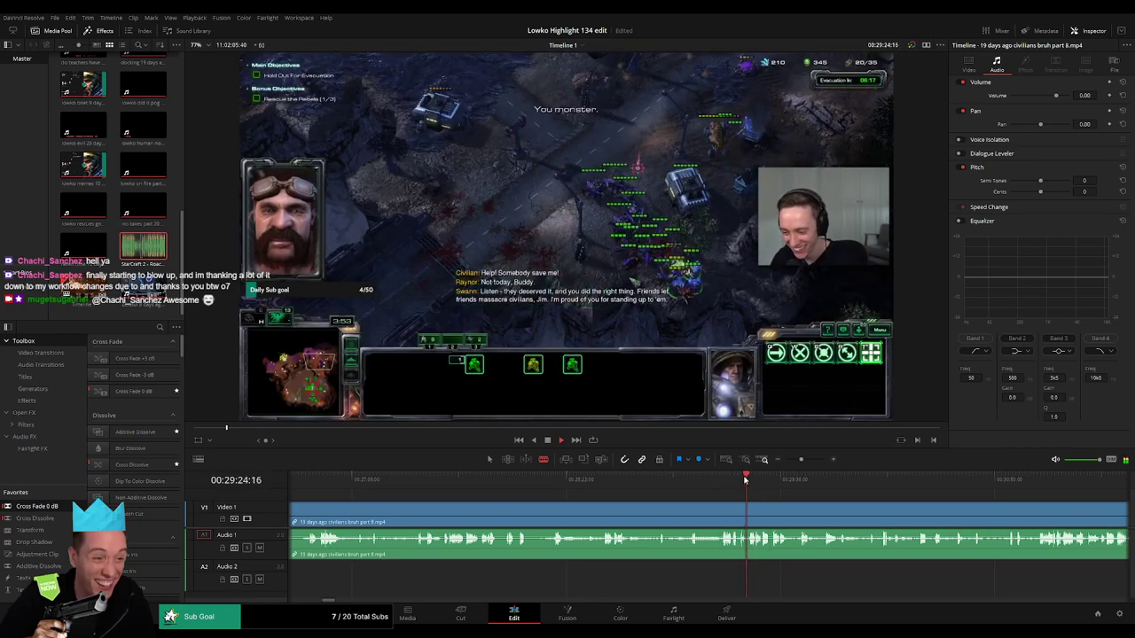
pyautogui.moveTo(818, 481); pyautogui.dragTo(1053, 475)
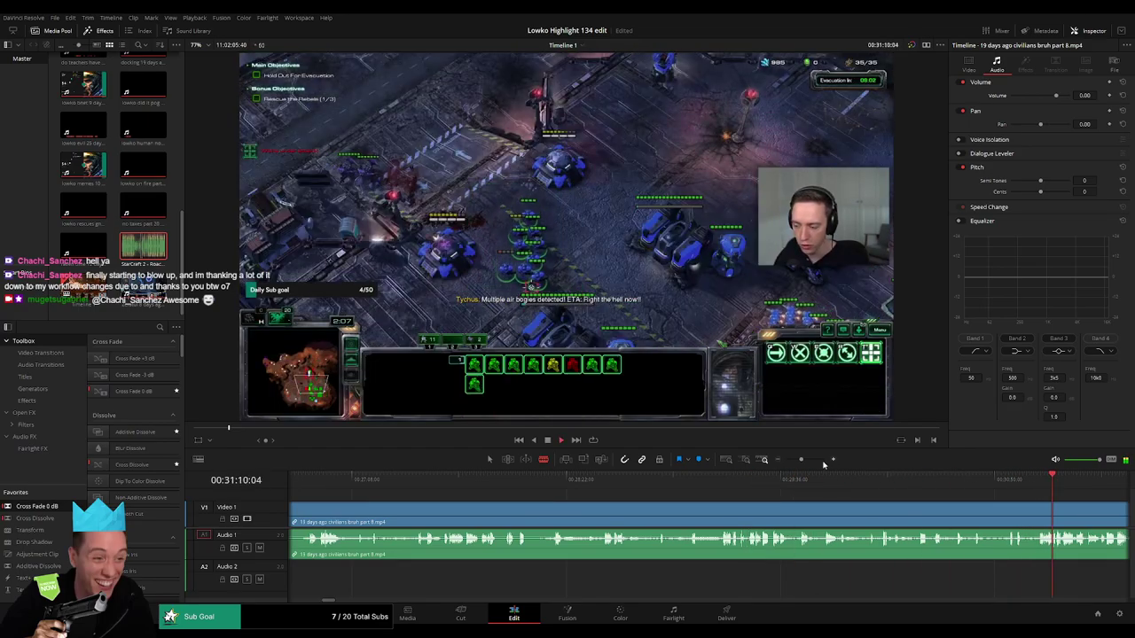
pyautogui.moveTo(802, 460)
pyautogui.mouseDown()
pyautogui.moveTo(780, 469)
pyautogui.moveTo(807, 462)
pyautogui.mouseUp()
pyautogui.click(618, 479)
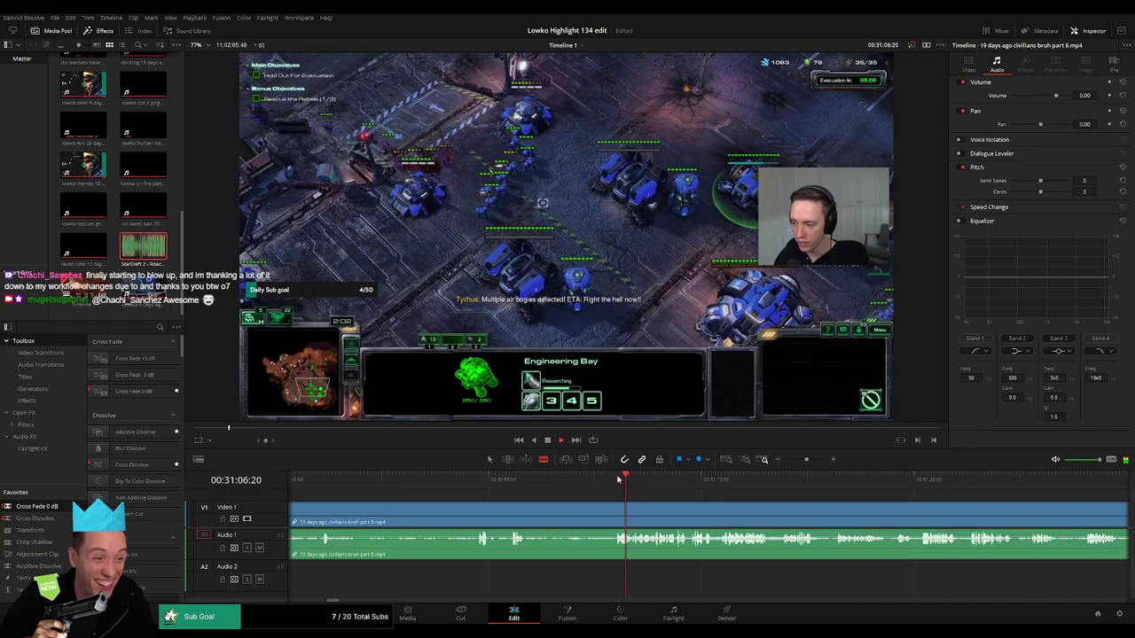
pyautogui.click(613, 479)
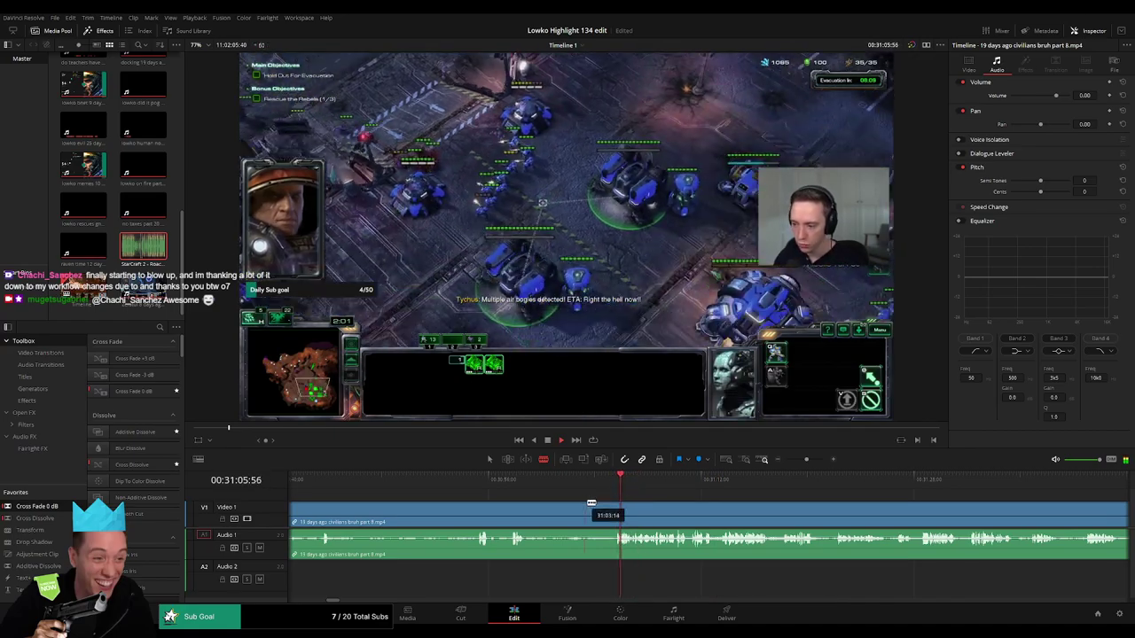
pyautogui.hscroll(-2, 592, 501)
pyautogui.click(561, 483)
pyautogui.hscroll(-2, 580, 503)
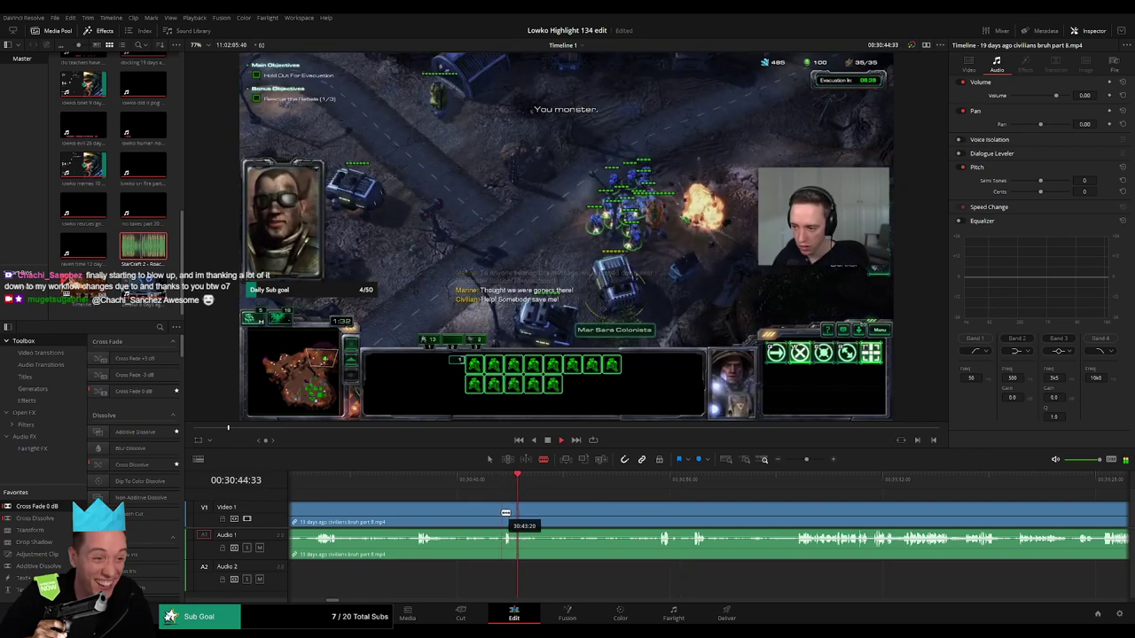
pyautogui.press('Delete')
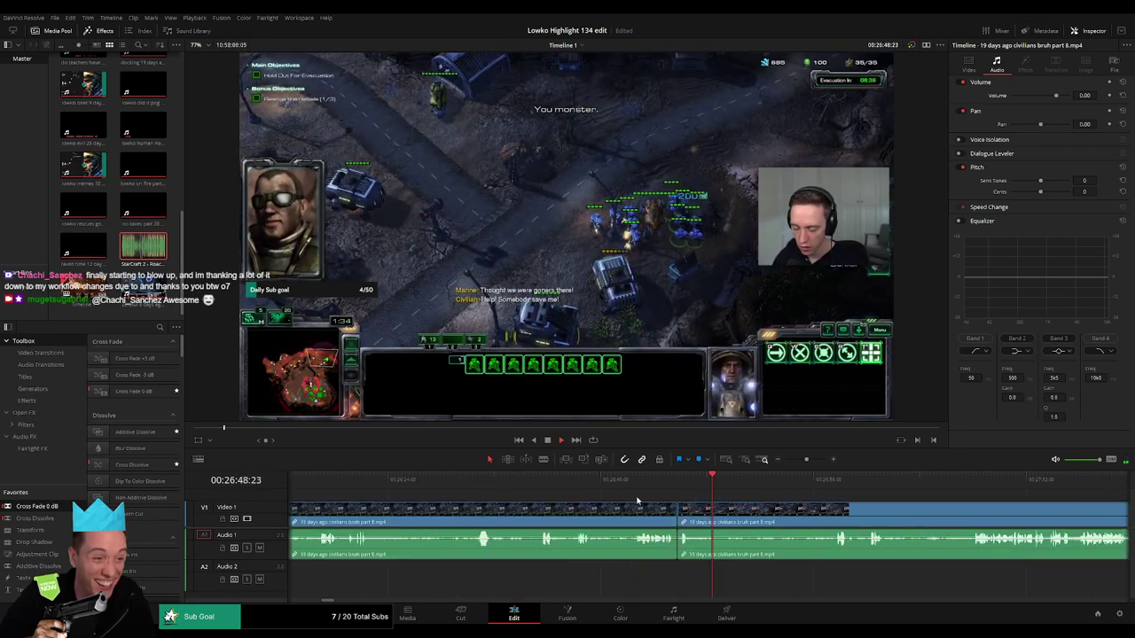
# - Place an audio cross-fade on the cut at about 00:26:45
pyautogui.click(659, 480)
pyautogui.press('space')
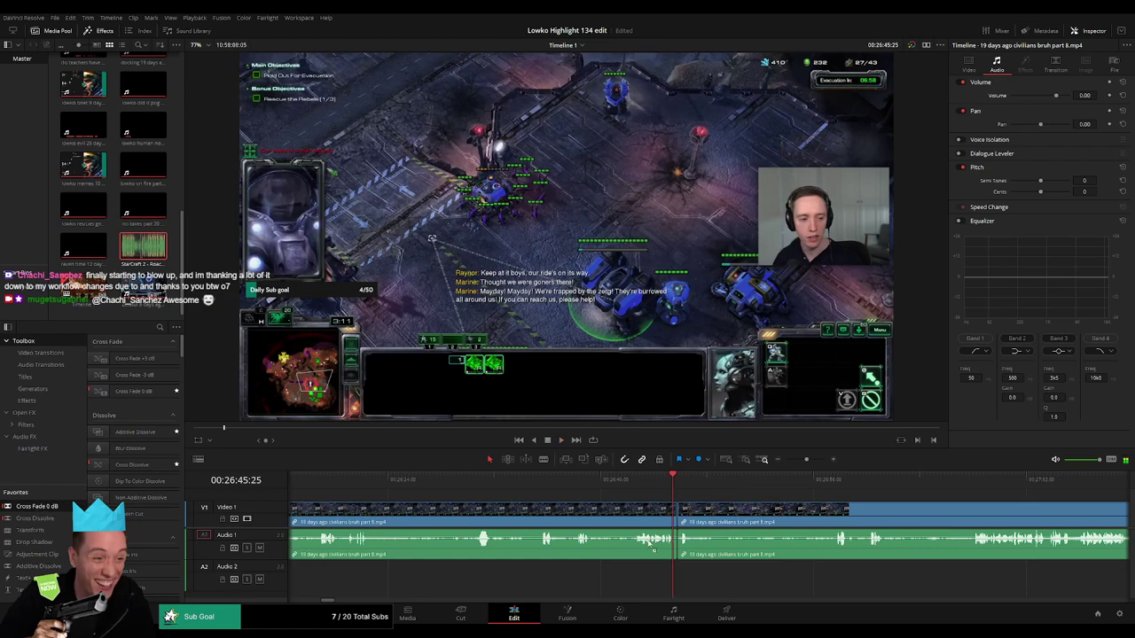
pyautogui.moveTo(806, 526); pyautogui.dragTo(547, 522)
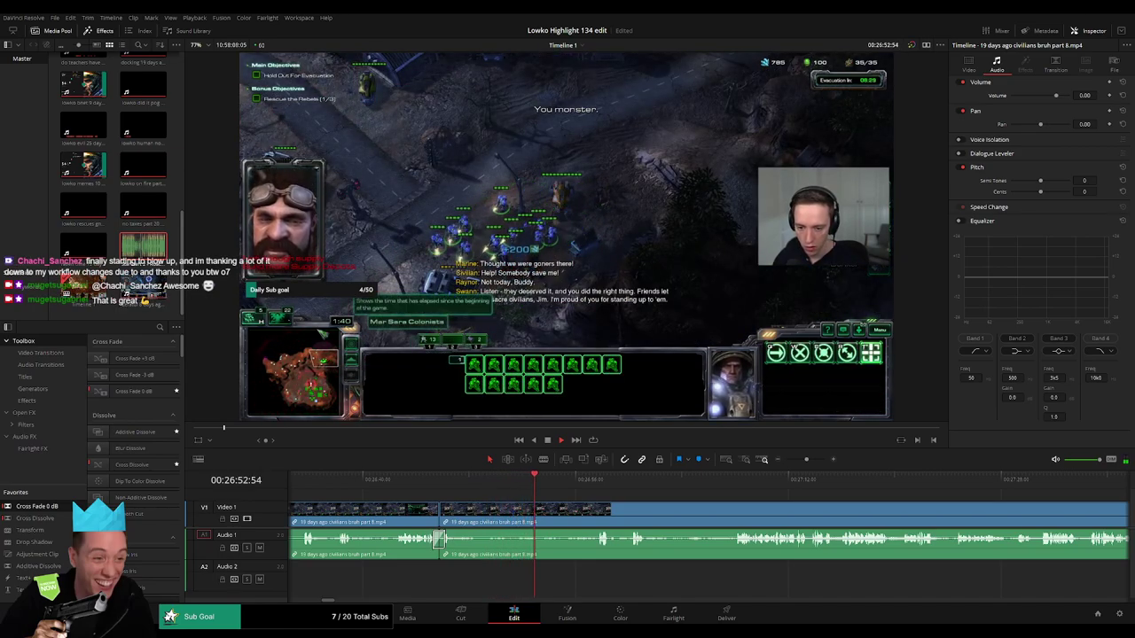
# - Review the base defence footage from about 00:26:53 and split the part 8 clip at about 00:27:41
pyautogui.press('space')
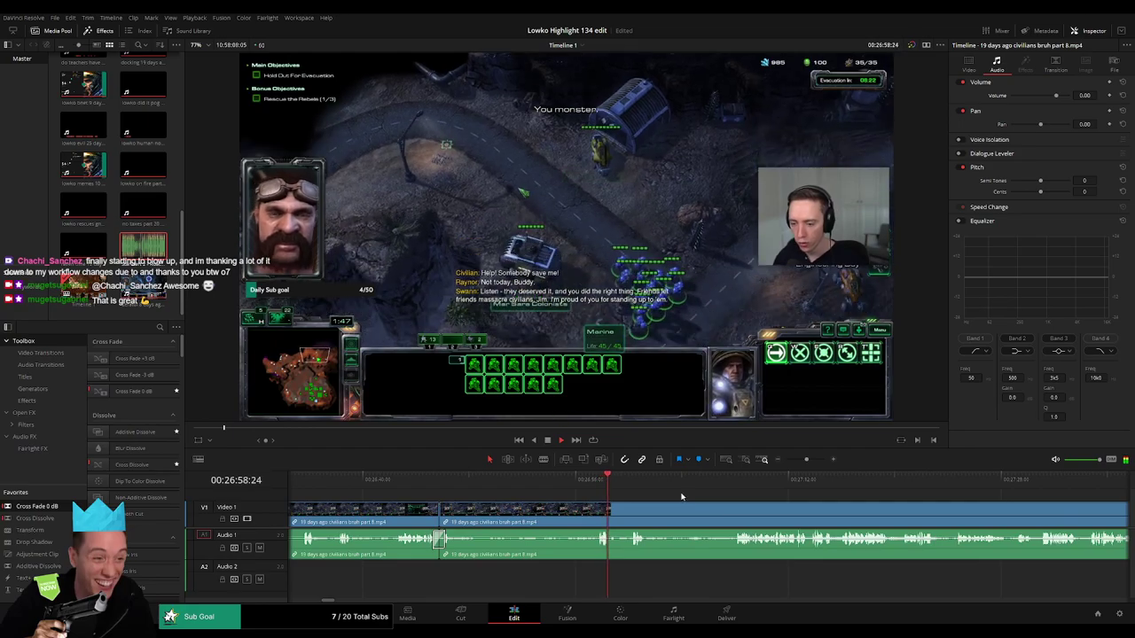
pyautogui.click(719, 484)
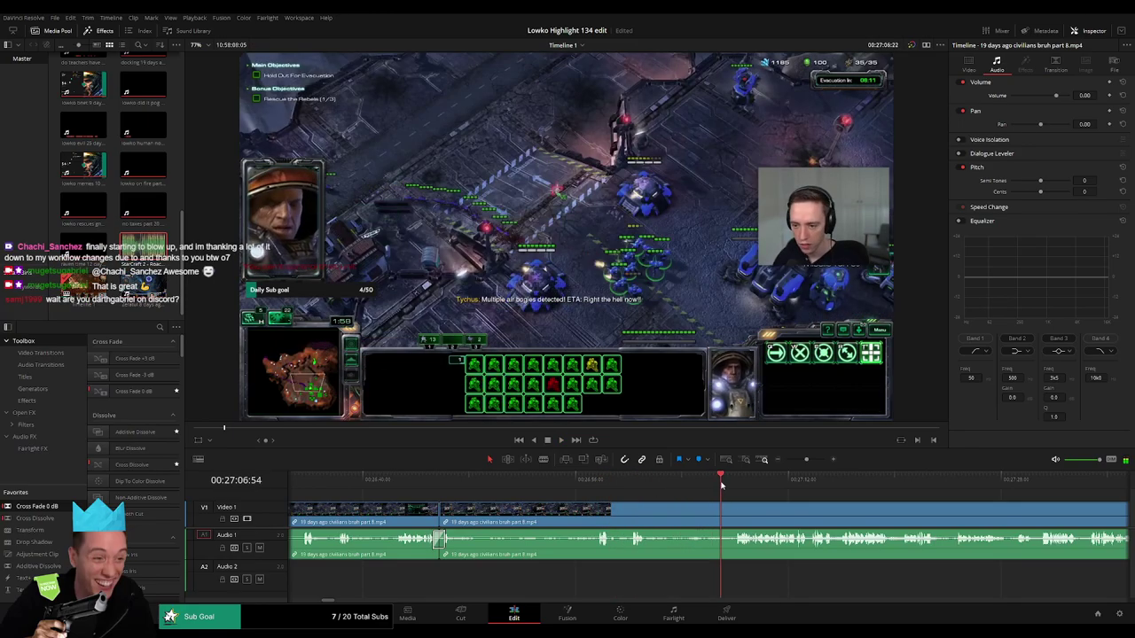
pyautogui.moveTo(808, 506); pyautogui.dragTo(623, 503)
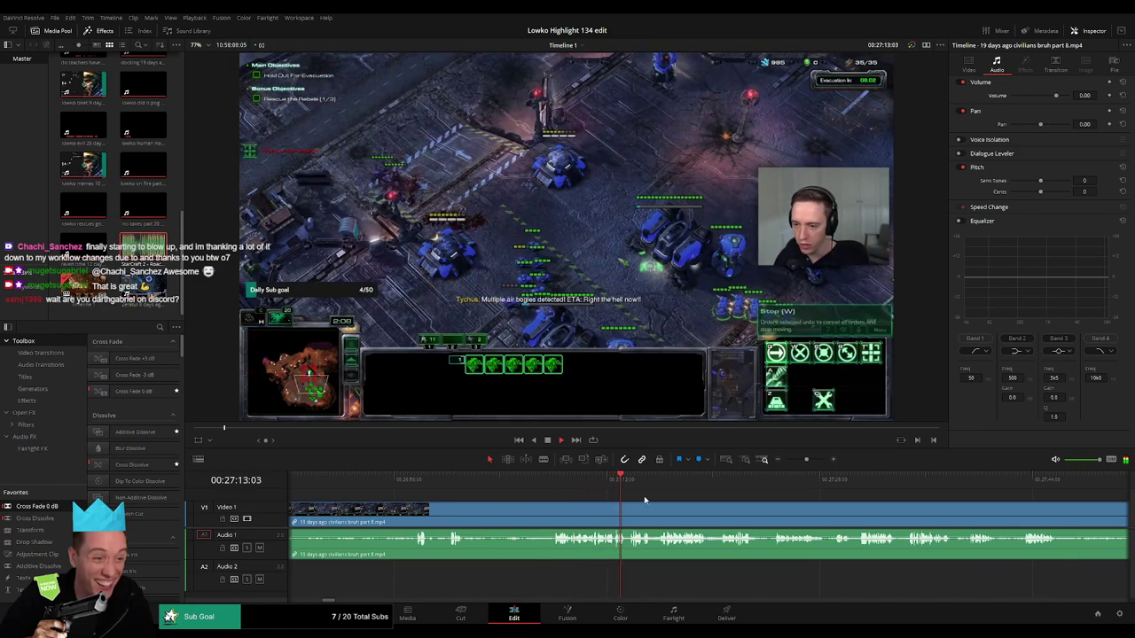
pyautogui.hscroll(2, 750, 517)
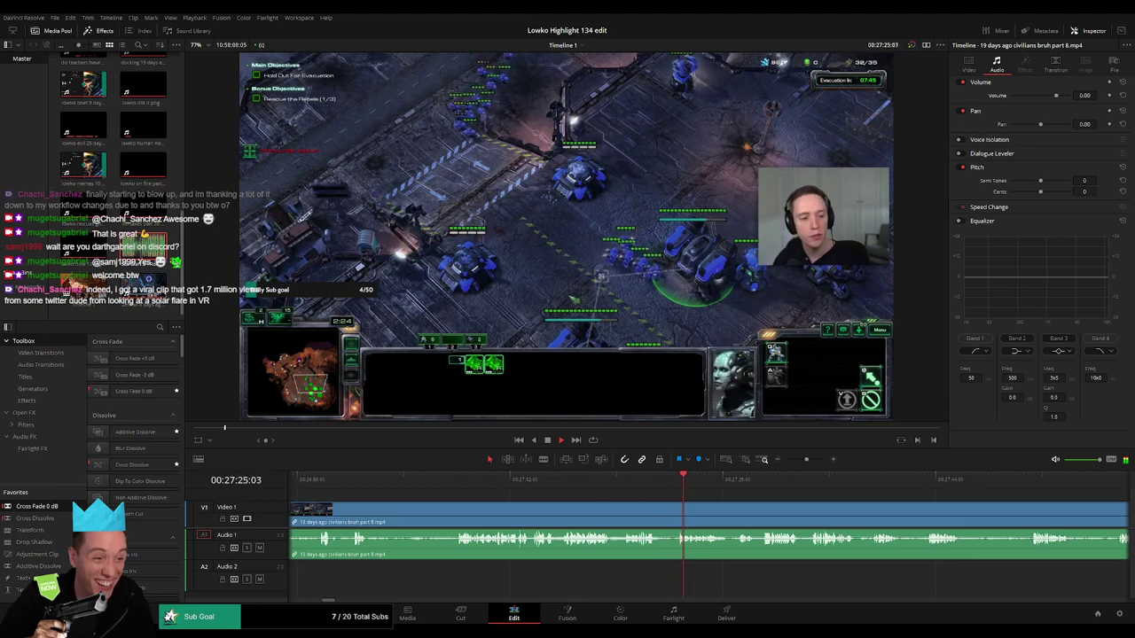
pyautogui.hscroll(1, 661, 512)
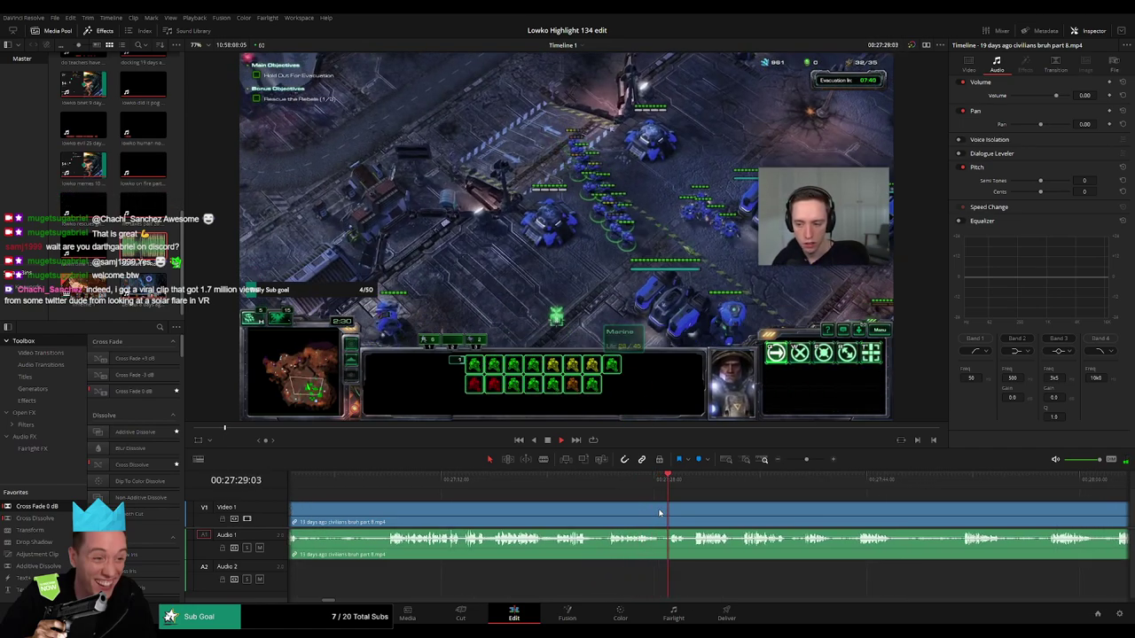
pyautogui.moveTo(729, 510); pyautogui.dragTo(625, 499)
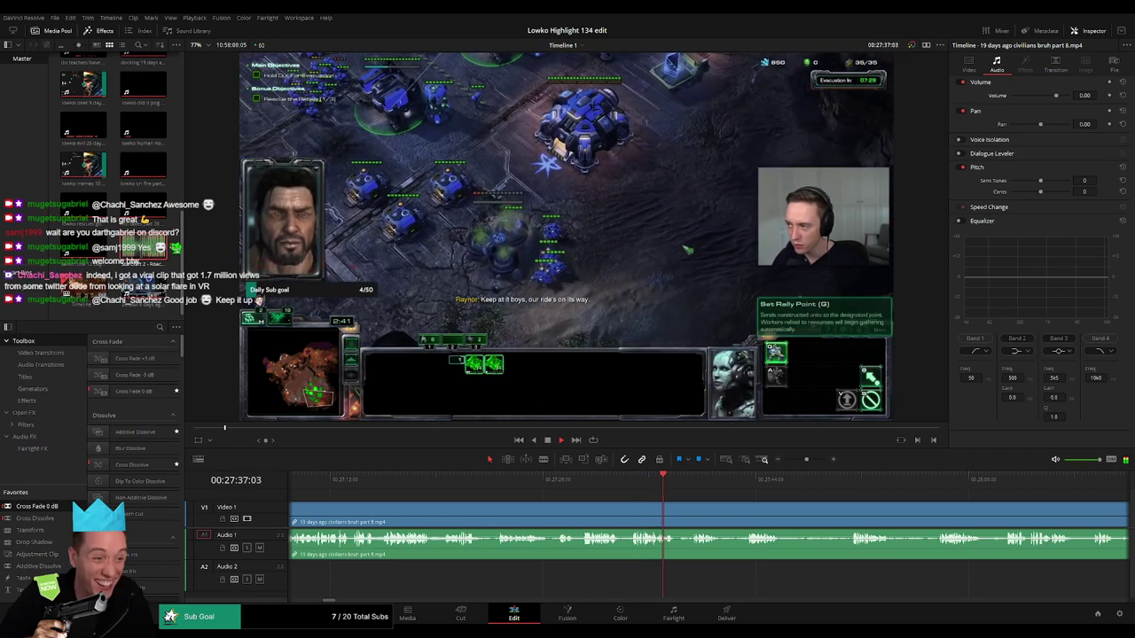
pyautogui.moveTo(759, 493); pyautogui.dragTo(591, 501)
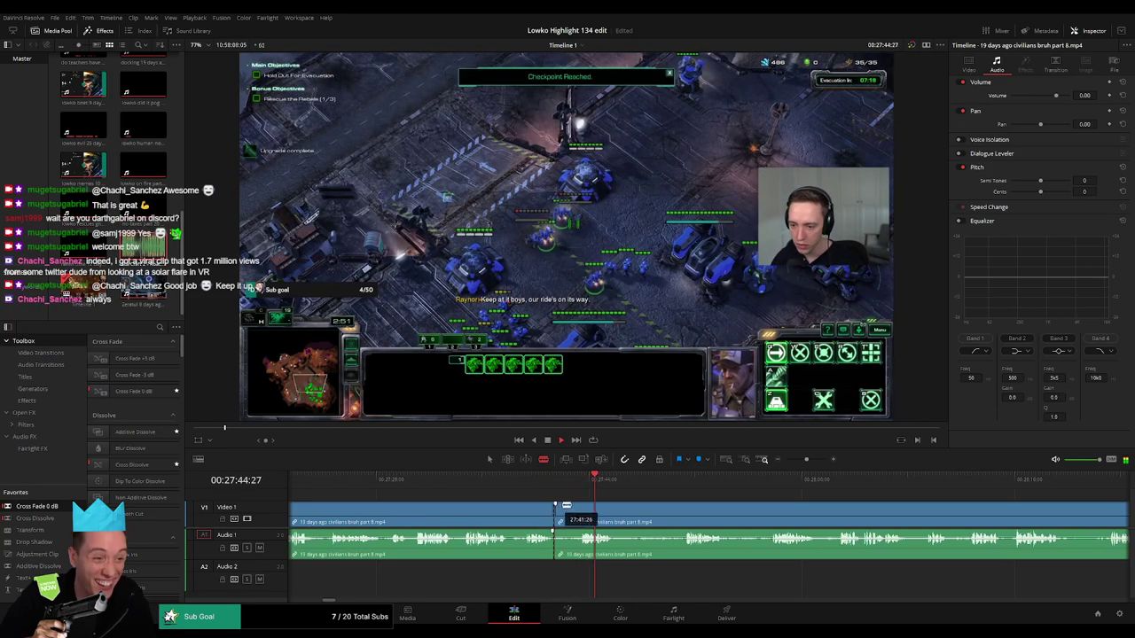
# - Undo the split at about 00:27:41 and split the part 8 clip at about 00:27:30 instead
pyautogui.click(466, 484)
pyautogui.click(422, 483)
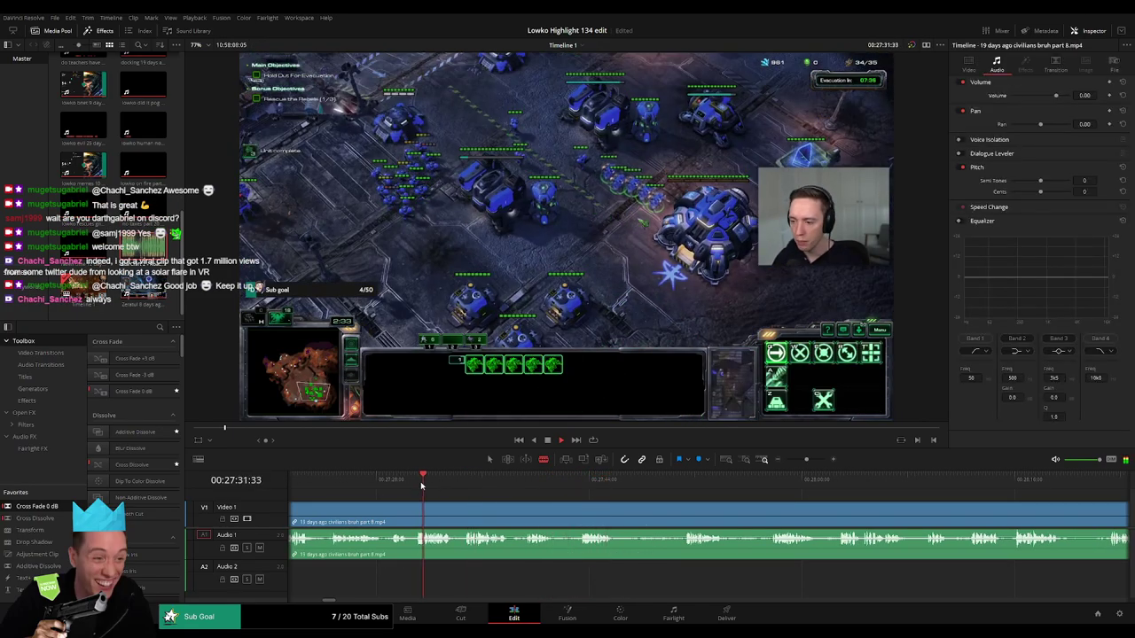
pyautogui.moveTo(427, 494); pyautogui.dragTo(578, 499)
pyautogui.click(523, 485)
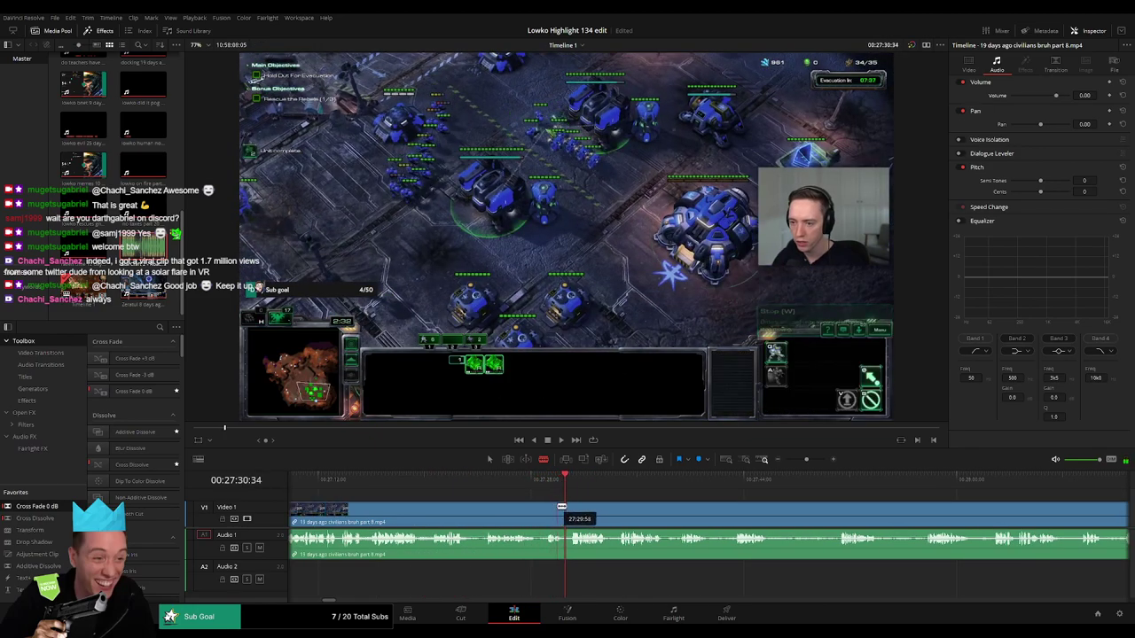
pyautogui.moveTo(564, 508); pyautogui.dragTo(595, 504)
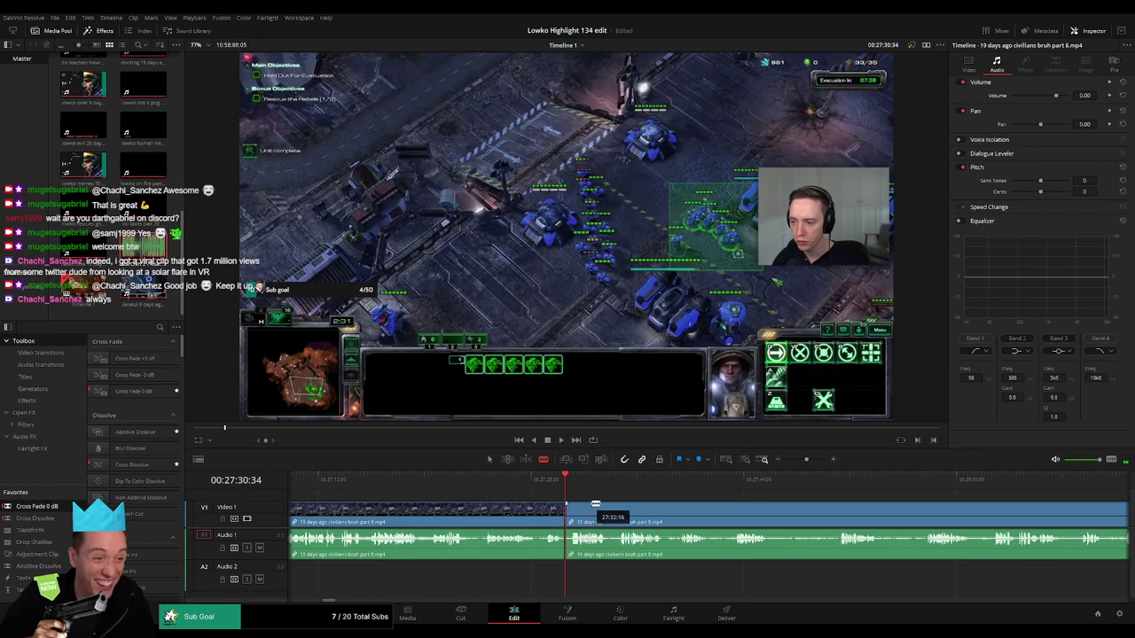
# - Skim the rest of the part 8 footage and delete everything after the cut at about 00:27:30, closing the gap
pyautogui.press('space')
pyautogui.moveTo(882, 501); pyautogui.dragTo(620, 496)
pyautogui.click(702, 486)
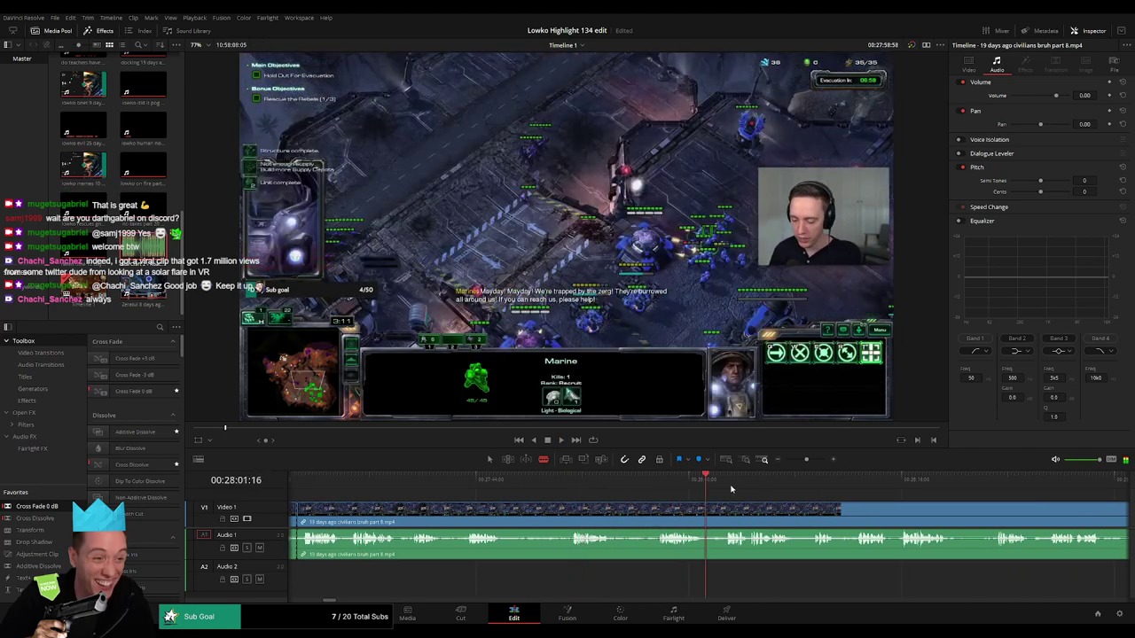
pyautogui.click(965, 487)
pyautogui.moveTo(804, 462); pyautogui.dragTo(796, 460)
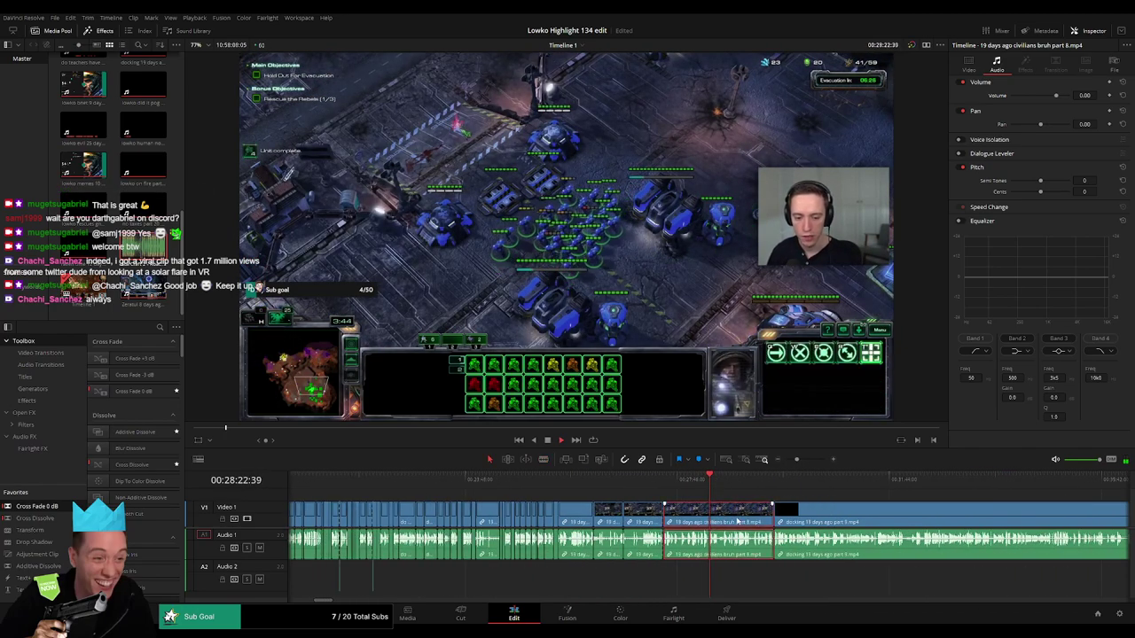
pyautogui.press('Delete')
# - Review the opening of the docking part 9 clip from about 00:27:31 to 00:29:27 for usable highlights
pyautogui.click(675, 488)
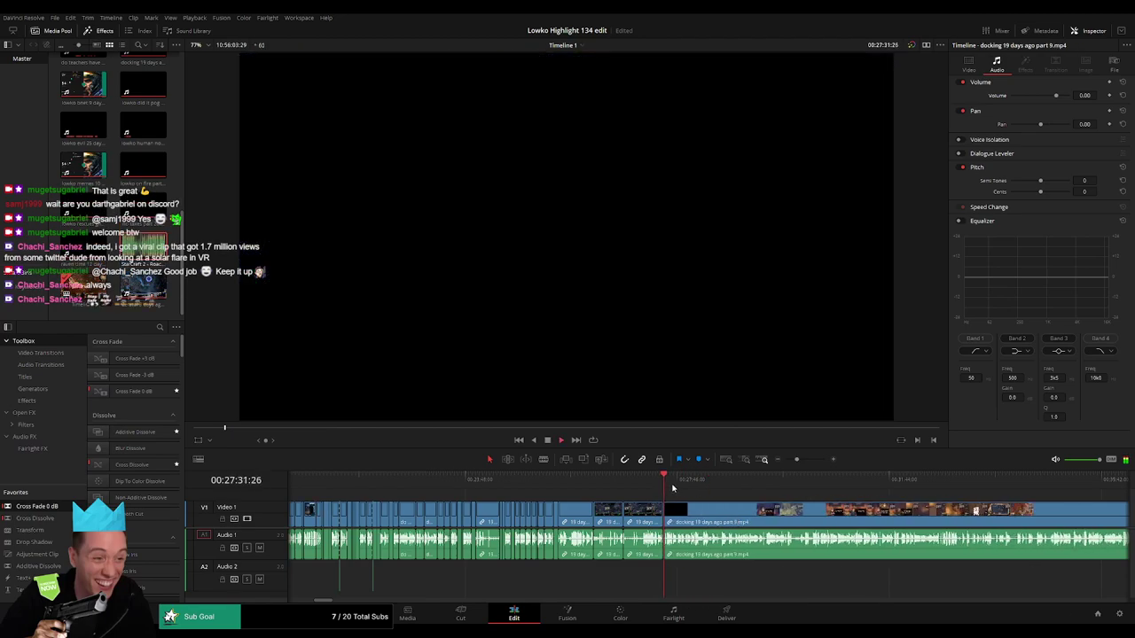
pyautogui.click(676, 488)
pyautogui.hscroll(3, 755, 512)
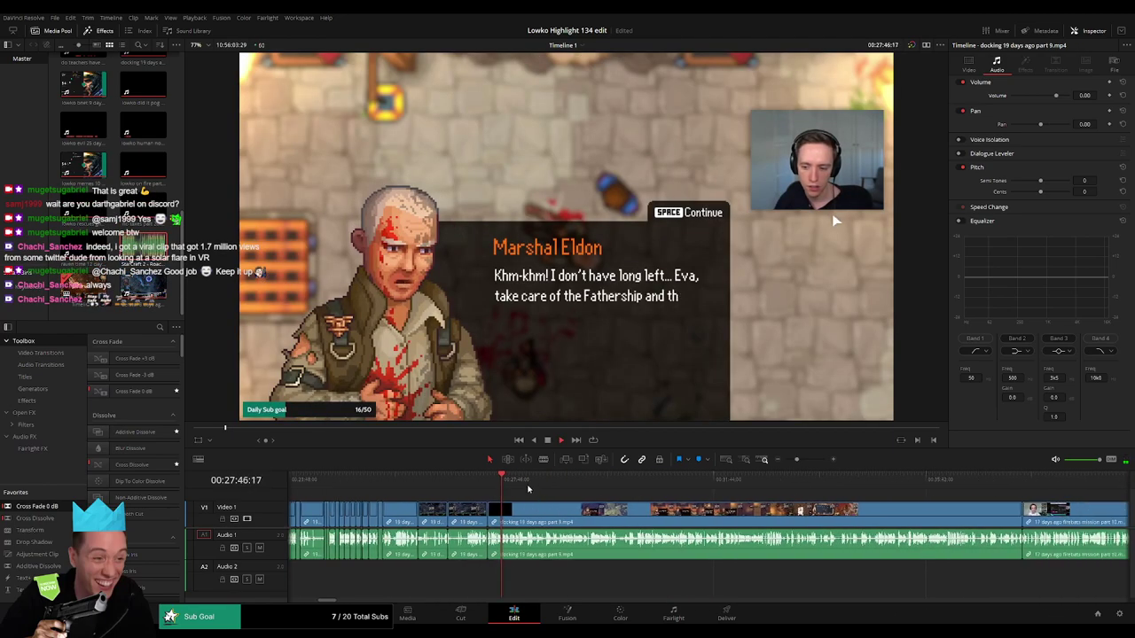
pyautogui.click(528, 486)
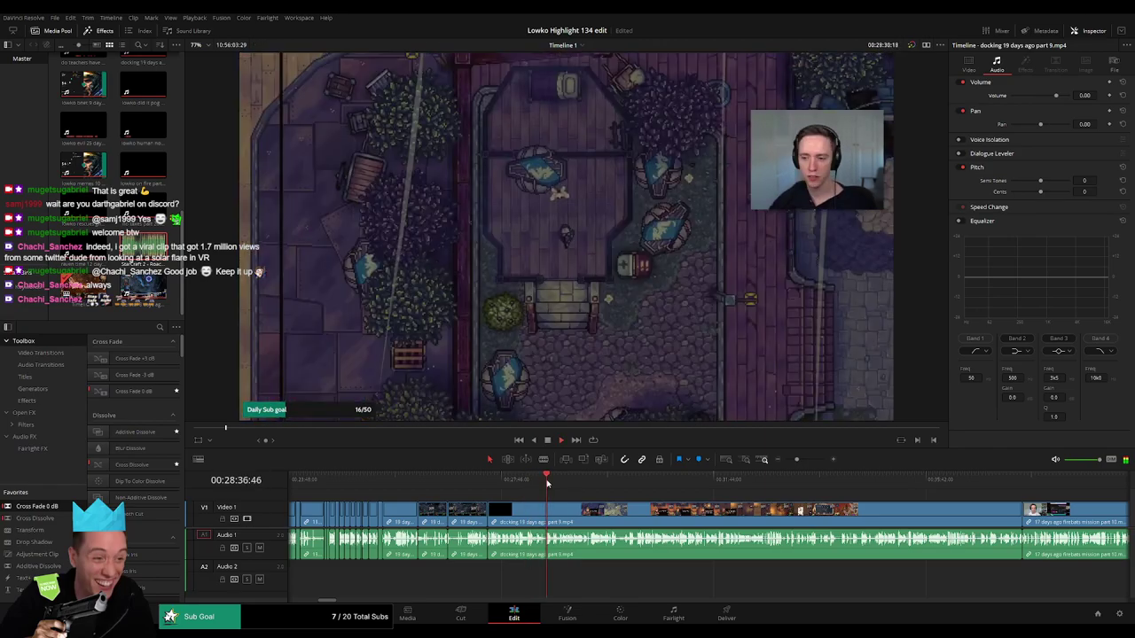
pyautogui.moveTo(793, 458); pyautogui.dragTo(802, 460)
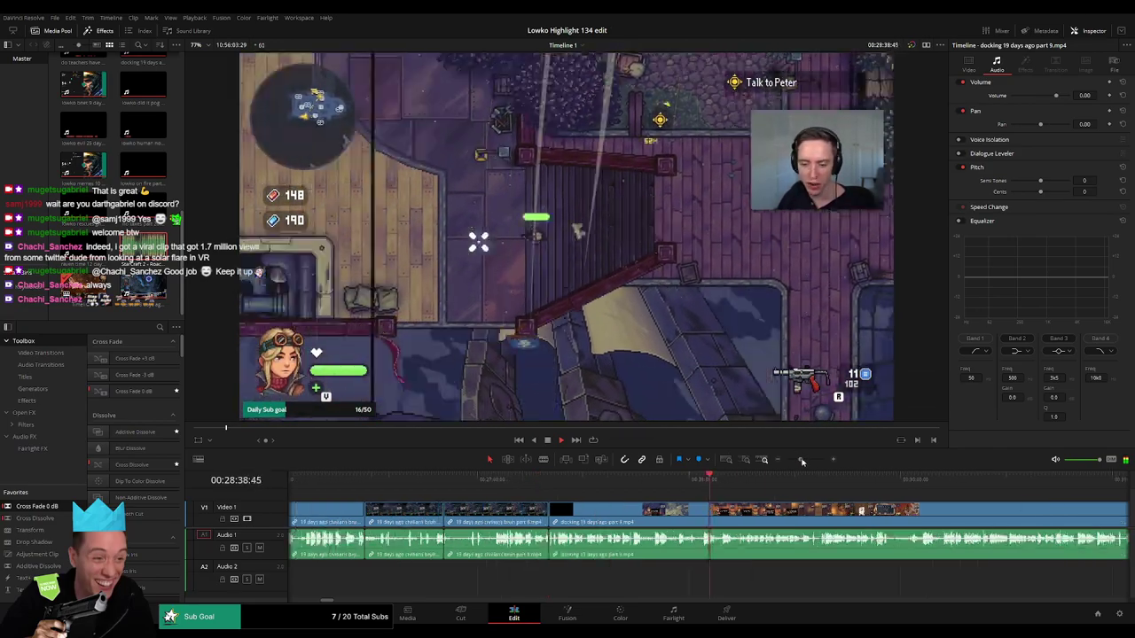
pyautogui.click(738, 480)
pyautogui.click(866, 481)
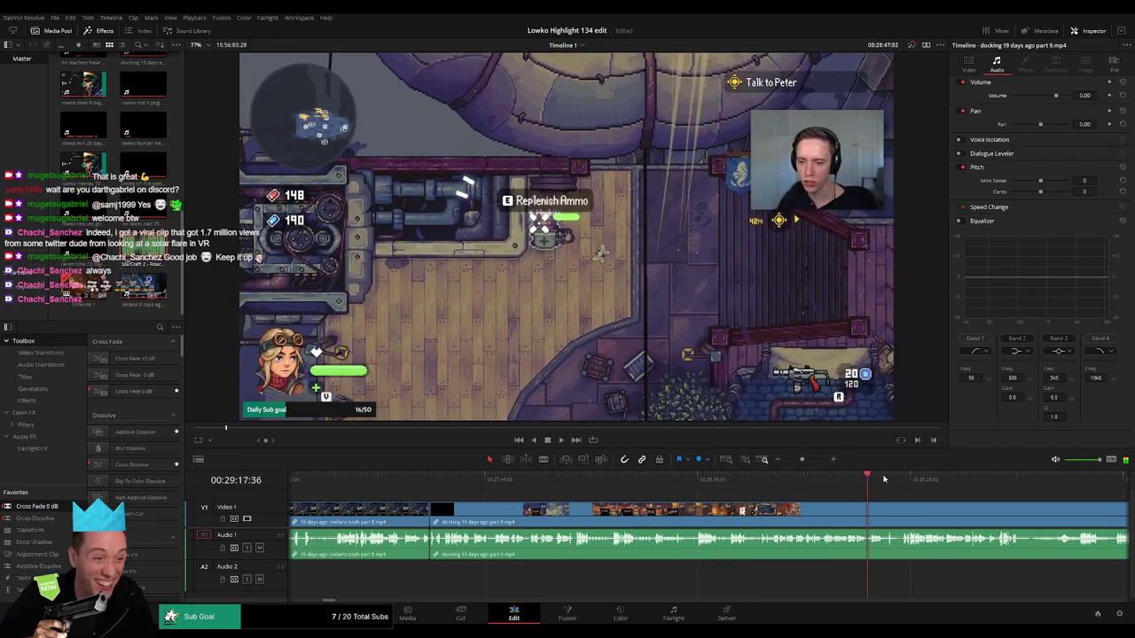
pyautogui.click(902, 480)
pyautogui.moveTo(898, 498); pyautogui.dragTo(642, 502)
pyautogui.hscroll(3, 643, 501)
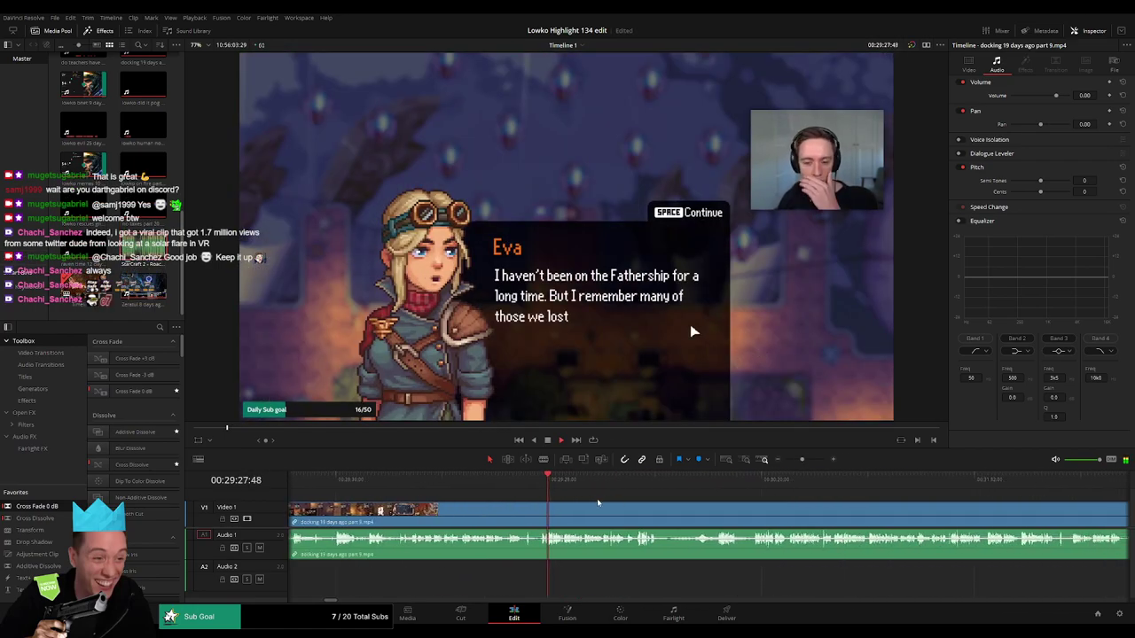
# - Review the docking part 9 dialogue and fuel station flight footage from about 00:29:27 to 00:34:30
pyautogui.moveTo(529, 483); pyautogui.dragTo(601, 483)
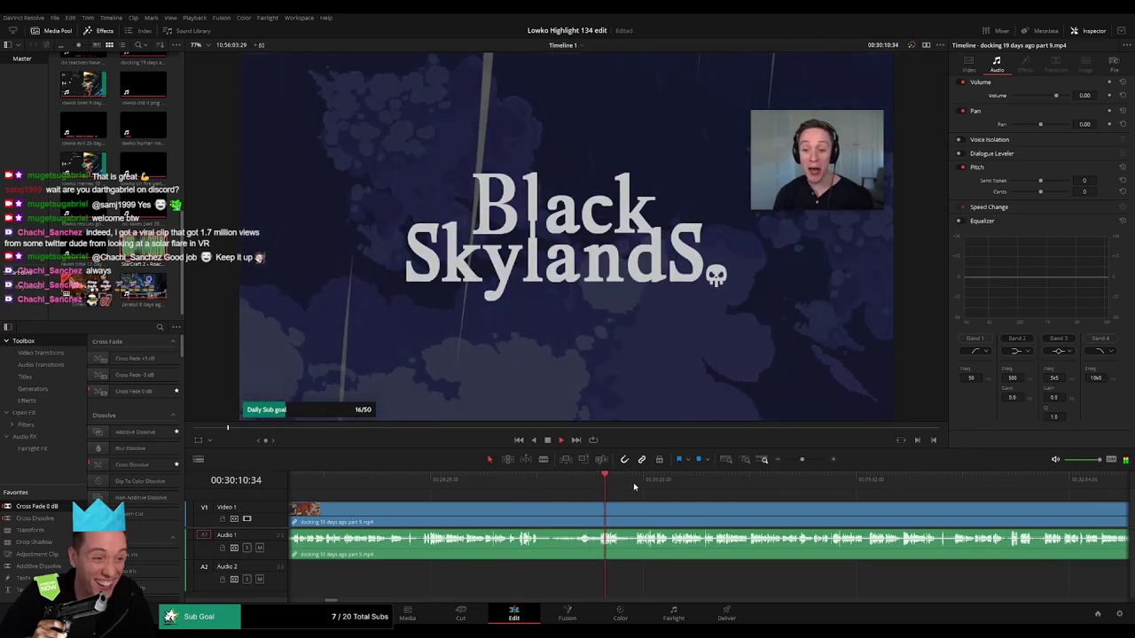
pyautogui.click(635, 486)
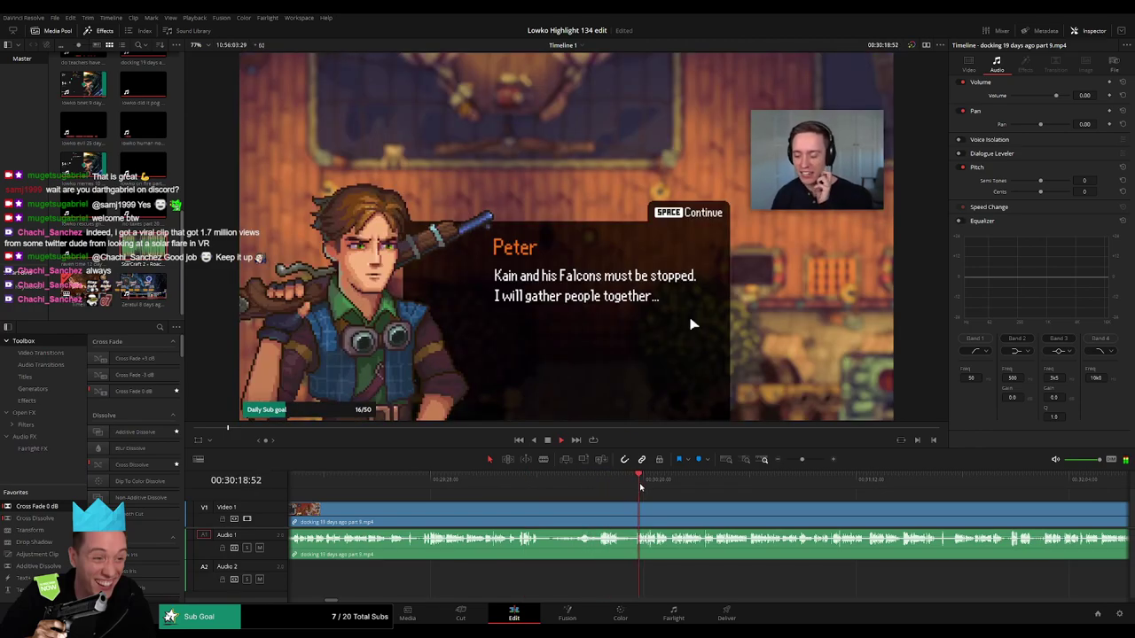
pyautogui.moveTo(959, 482); pyautogui.dragTo(983, 484)
pyautogui.hscroll(6, 1044, 509)
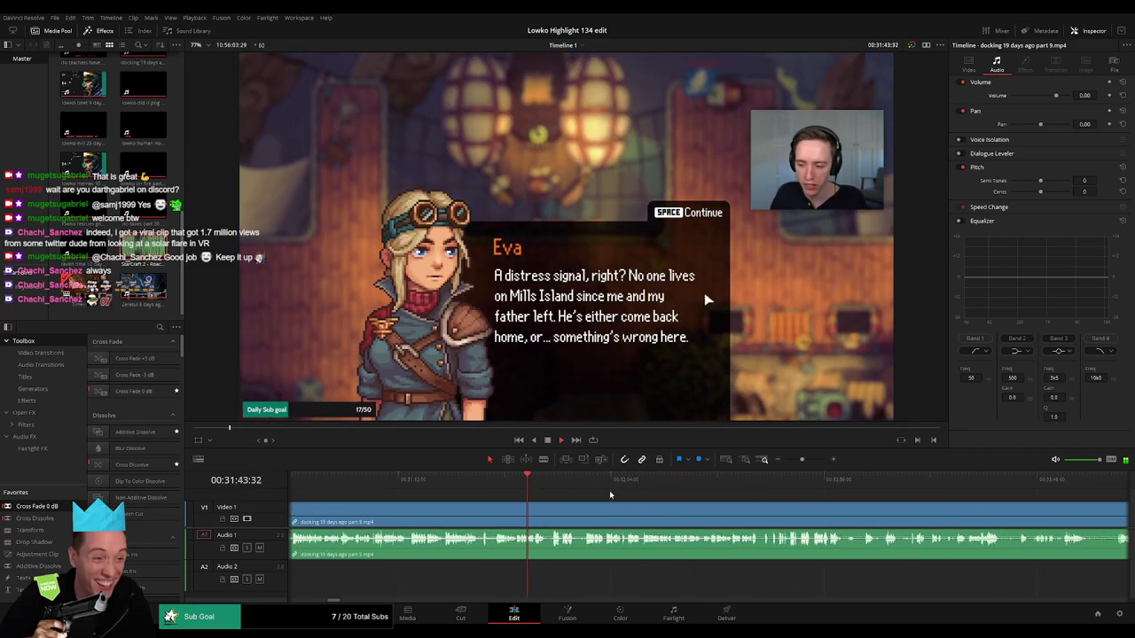
pyautogui.click(780, 486)
pyautogui.moveTo(774, 494); pyautogui.dragTo(547, 487)
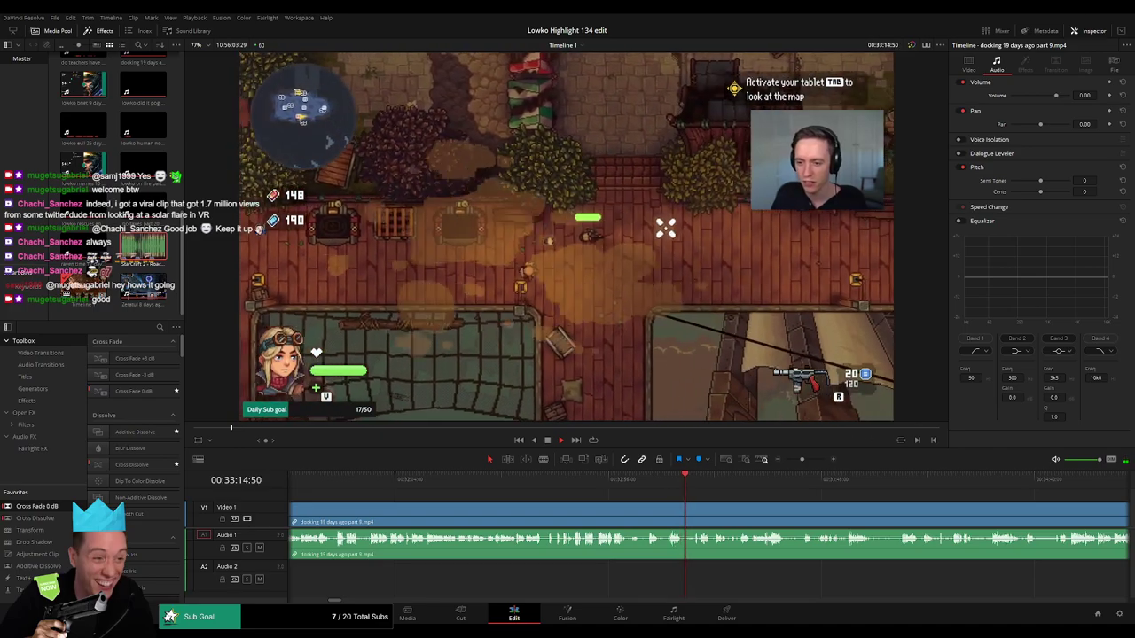
pyautogui.click(703, 488)
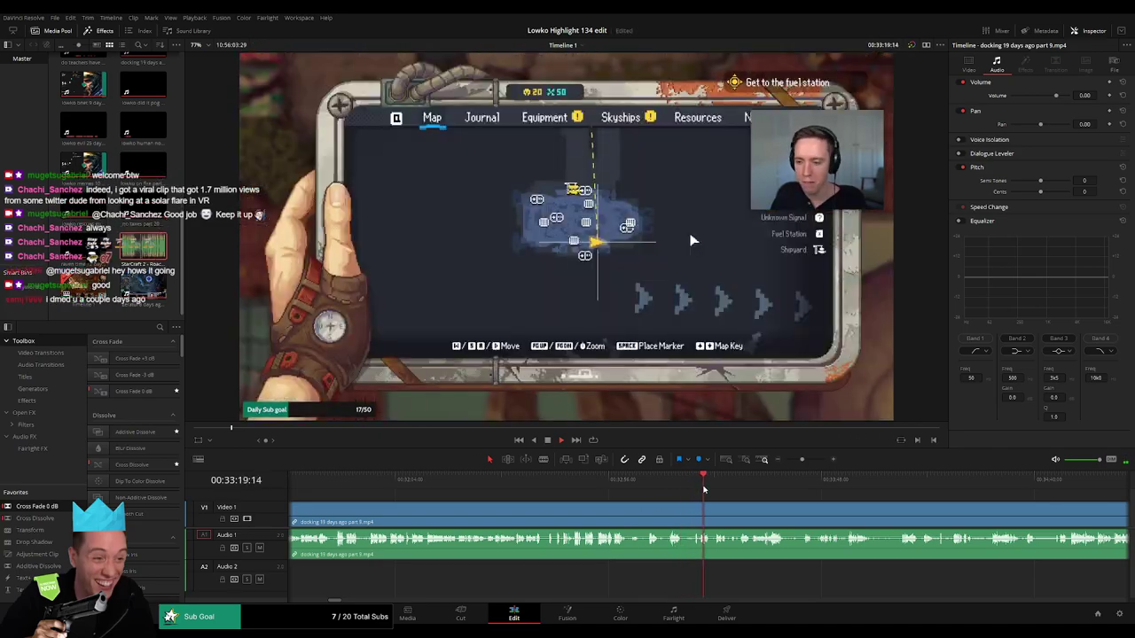
pyautogui.moveTo(725, 509); pyautogui.dragTo(509, 499)
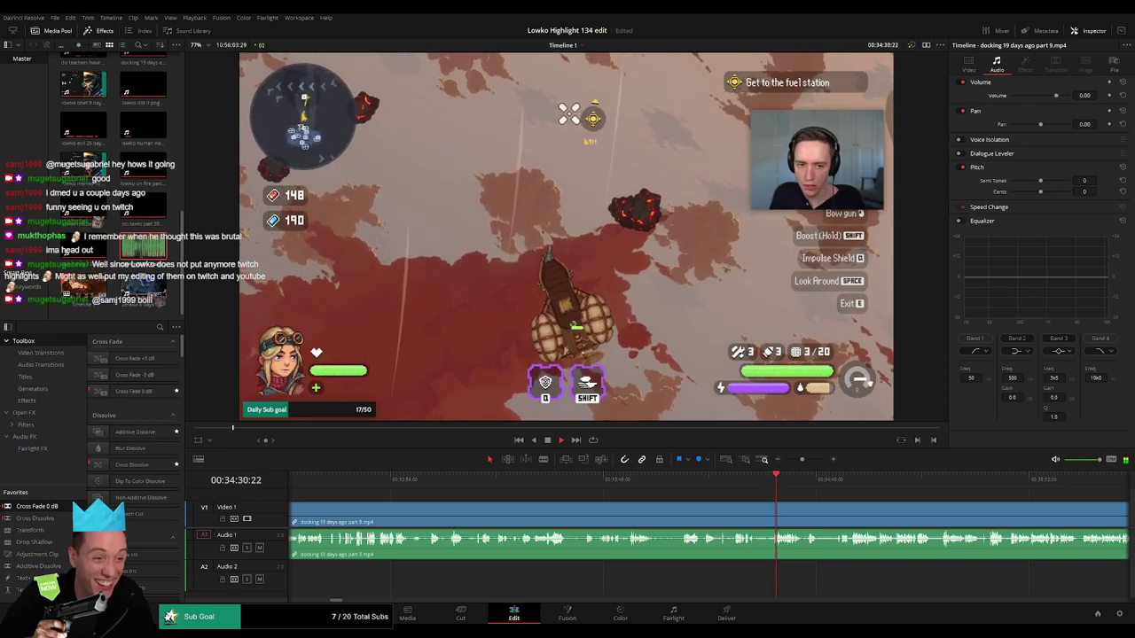
# - Skim the docking part 9 footage up to about 00:37:01, then delete the whole clip and close the gap
pyautogui.click(831, 480)
pyautogui.moveTo(937, 514); pyautogui.dragTo(633, 504)
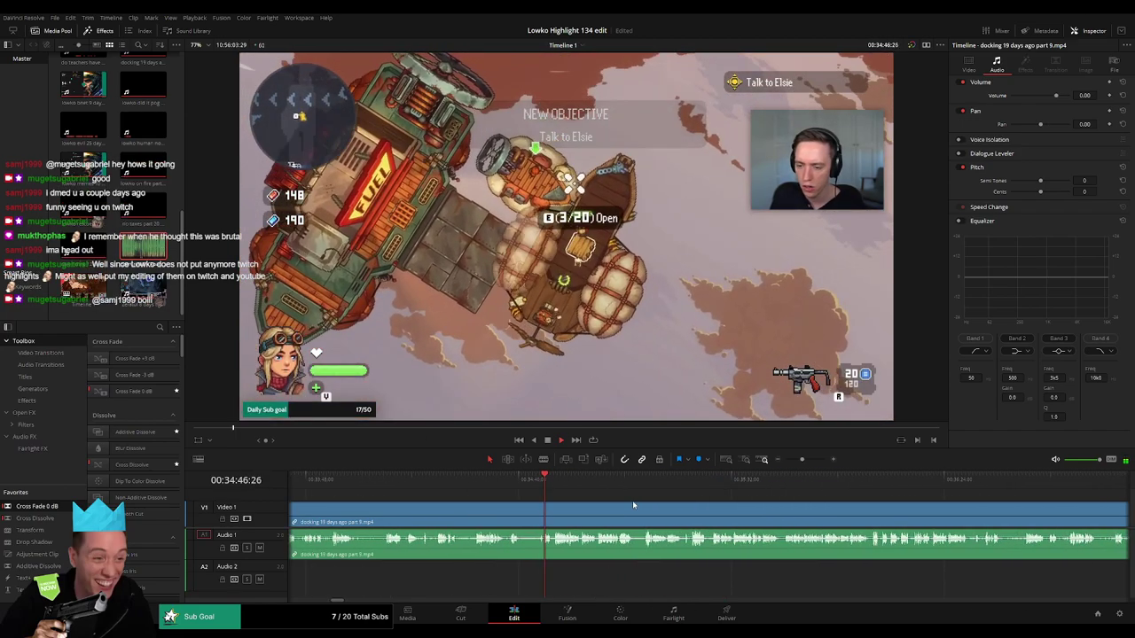
pyautogui.click(566, 482)
pyautogui.click(747, 486)
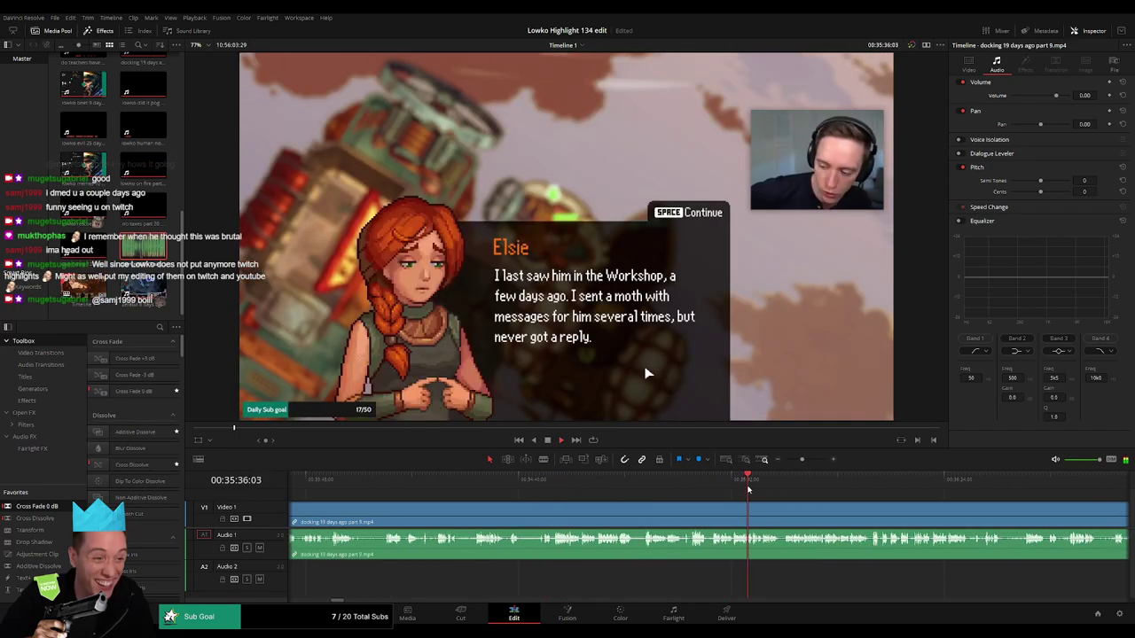
pyautogui.click(794, 492)
pyautogui.click(888, 490)
pyautogui.moveTo(961, 498); pyautogui.dragTo(684, 503)
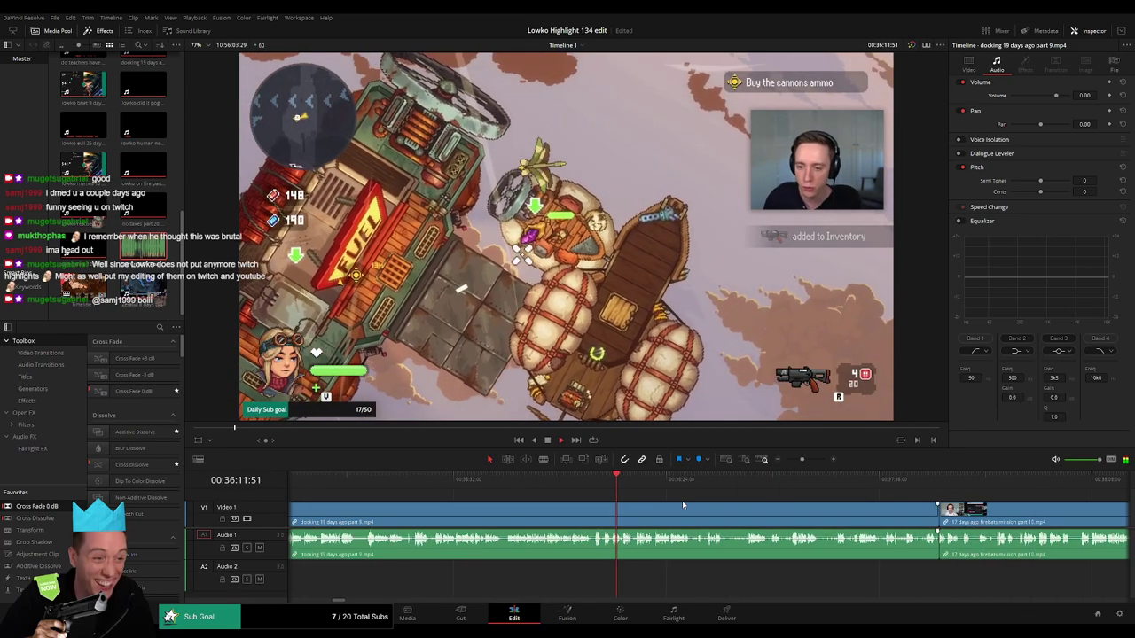
pyautogui.click(757, 489)
pyautogui.click(810, 495)
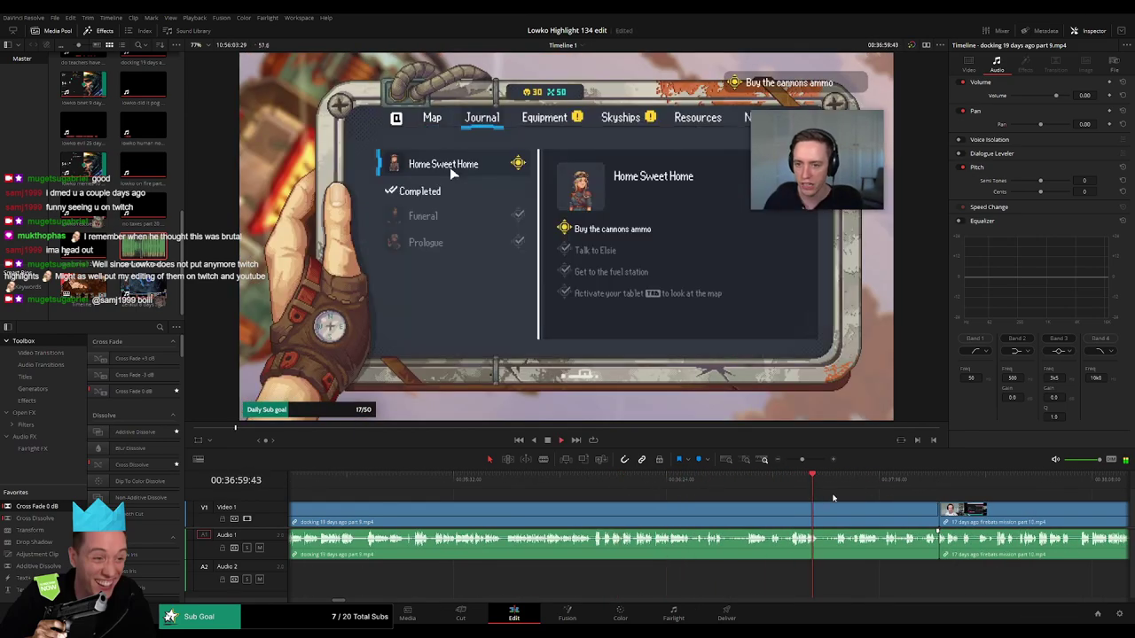
pyautogui.click(789, 522)
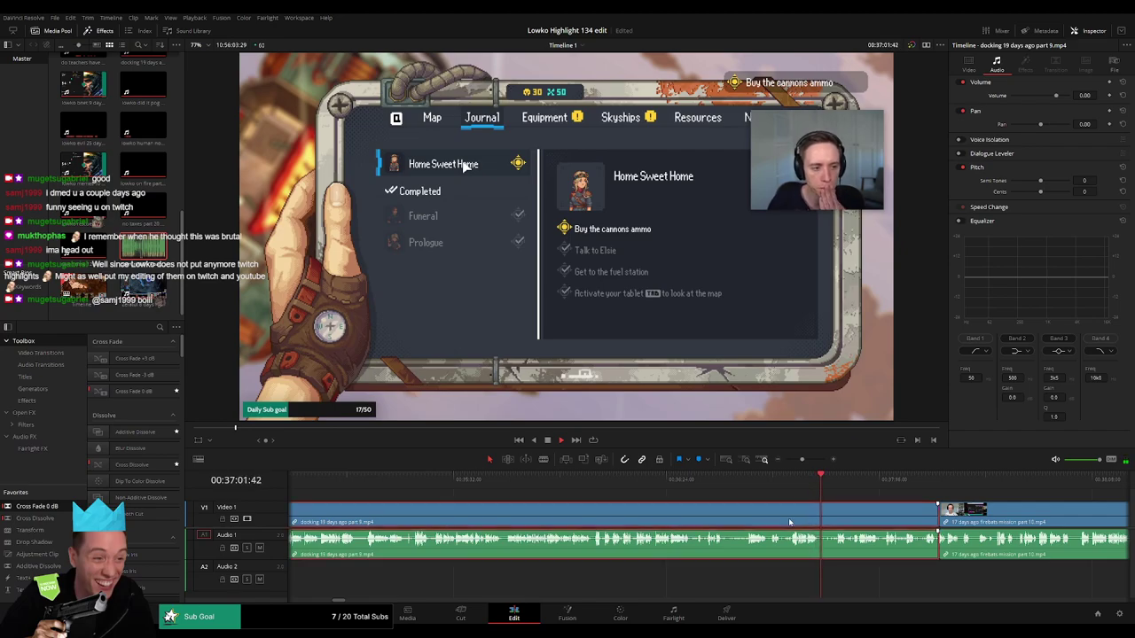
pyautogui.press('Delete')
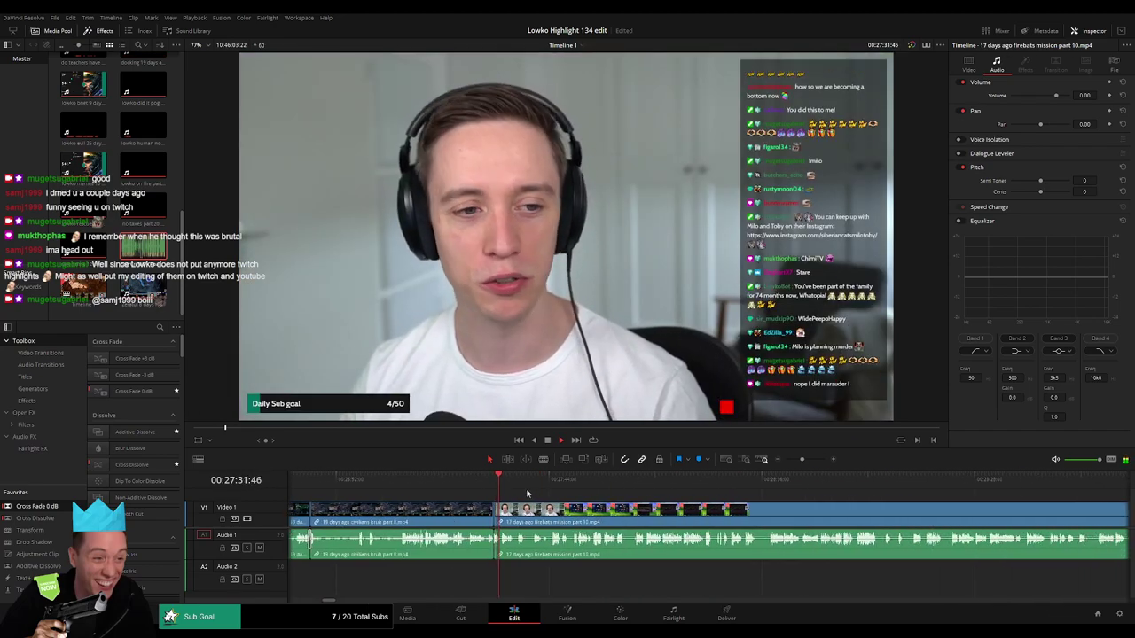
# - Skim through the "17 days ago firebats mission part 10.mp4" clip and ripple-delete it from the timeline
pyautogui.click(821, 496)
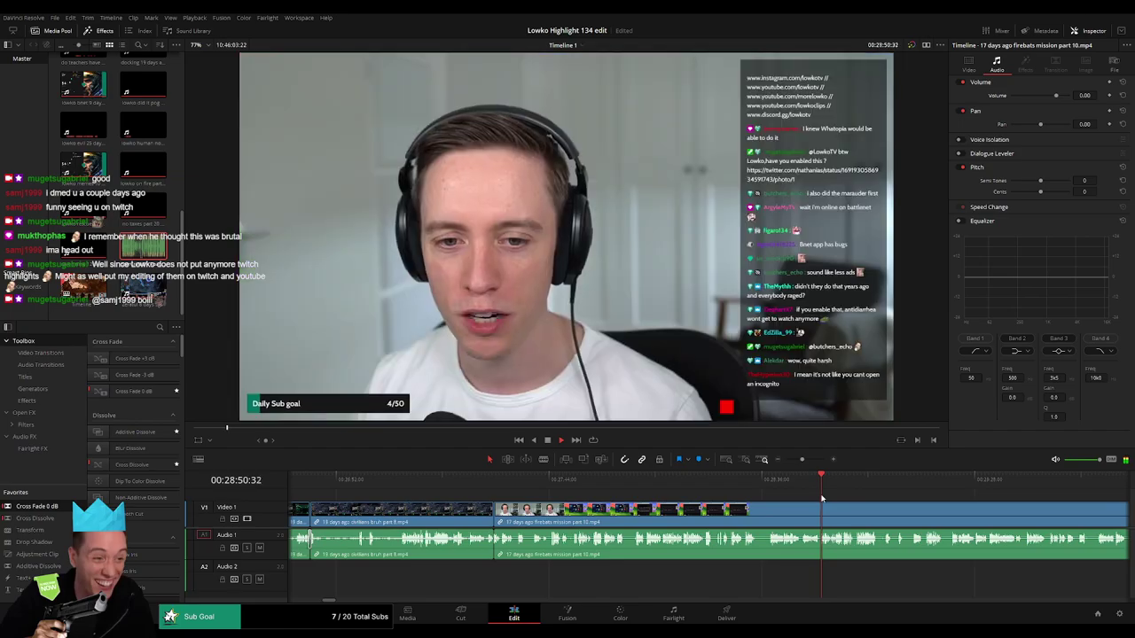
pyautogui.moveTo(802, 460); pyautogui.dragTo(792, 460)
pyautogui.click(736, 490)
pyautogui.click(800, 490)
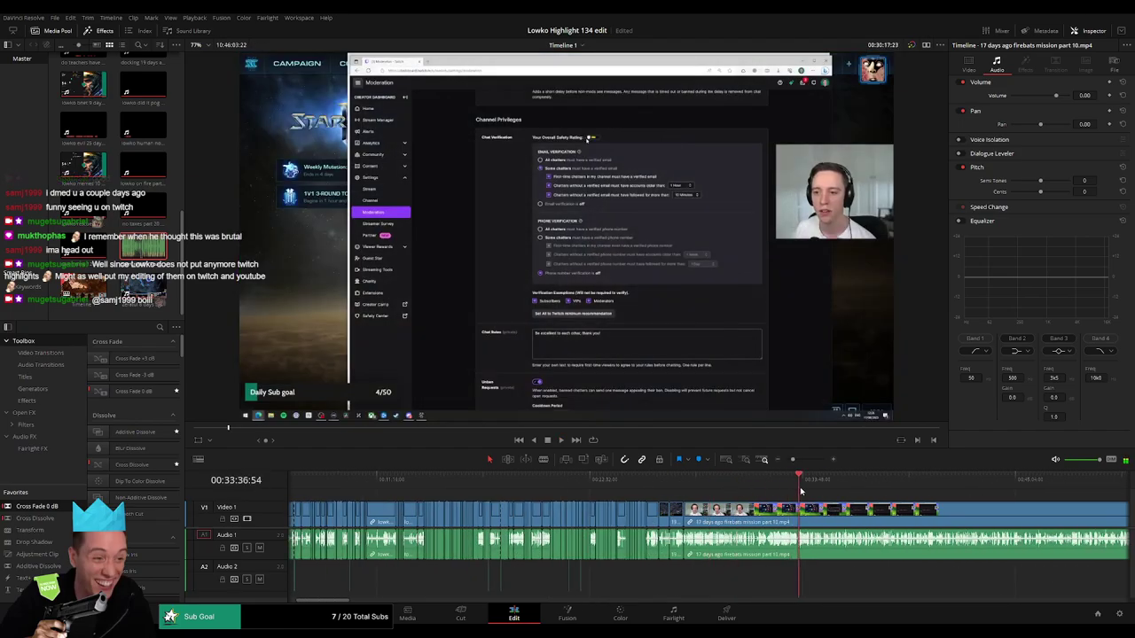
pyautogui.click(803, 491)
pyautogui.hscroll(4, 567, 504)
pyautogui.click(833, 501)
pyautogui.click(888, 503)
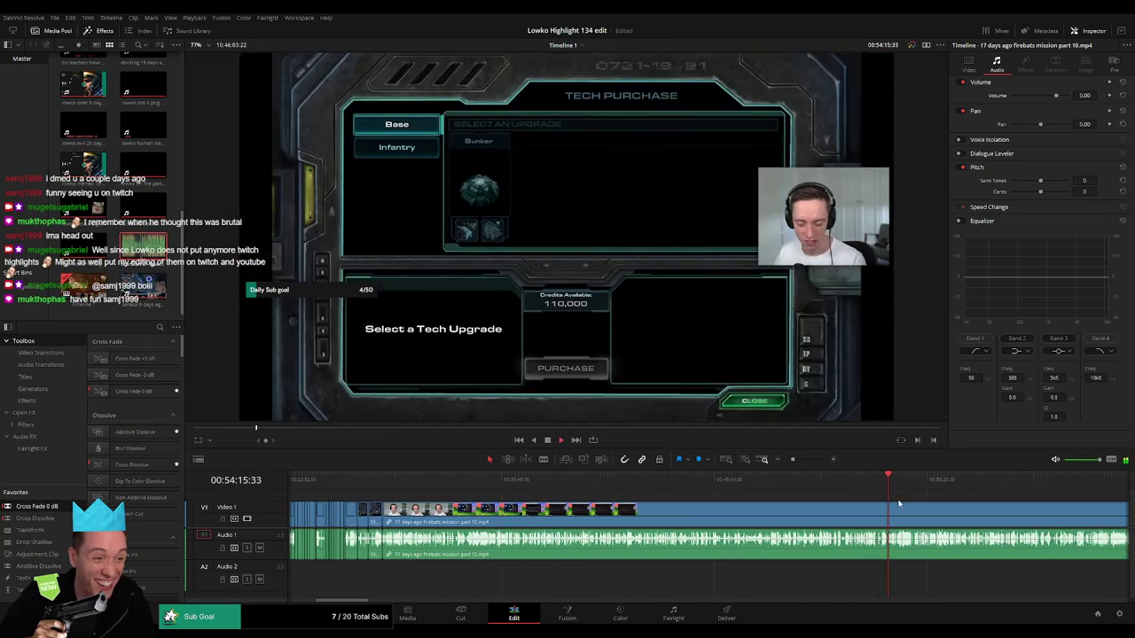
pyautogui.hscroll(5, 898, 503)
pyautogui.click(697, 492)
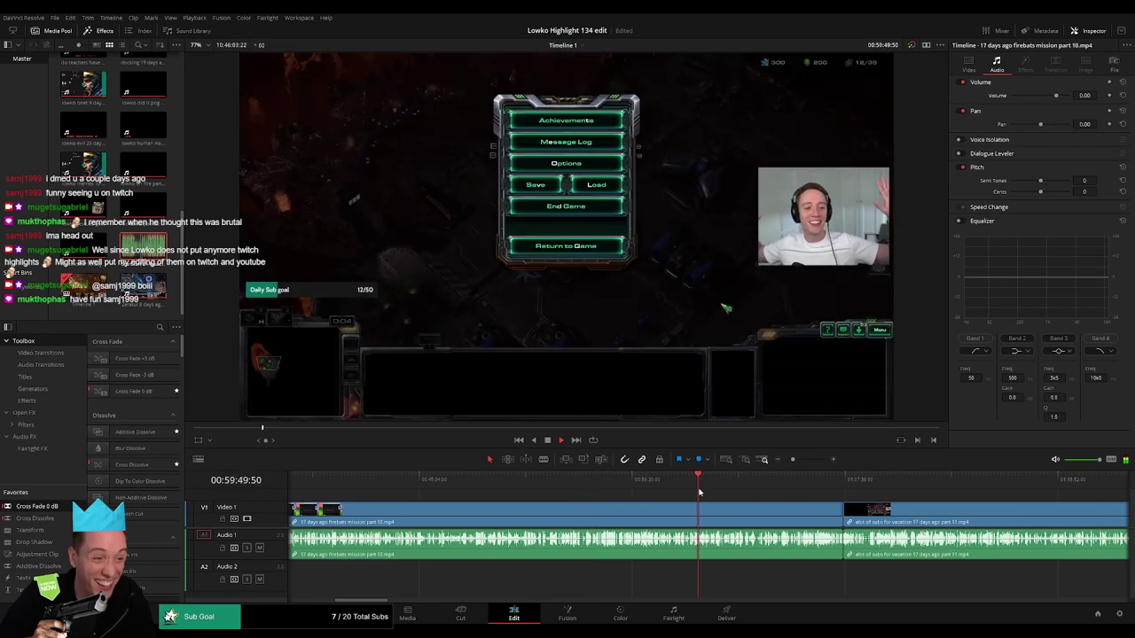
pyautogui.click(684, 489)
pyautogui.click(756, 490)
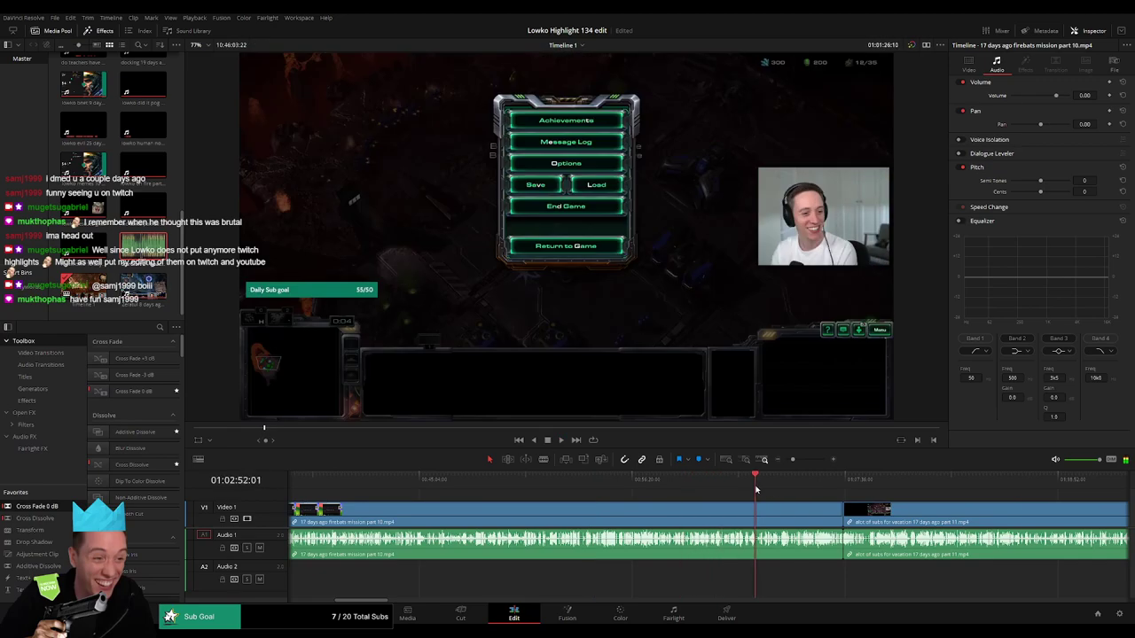
pyautogui.click(717, 513)
pyautogui.press('Delete')
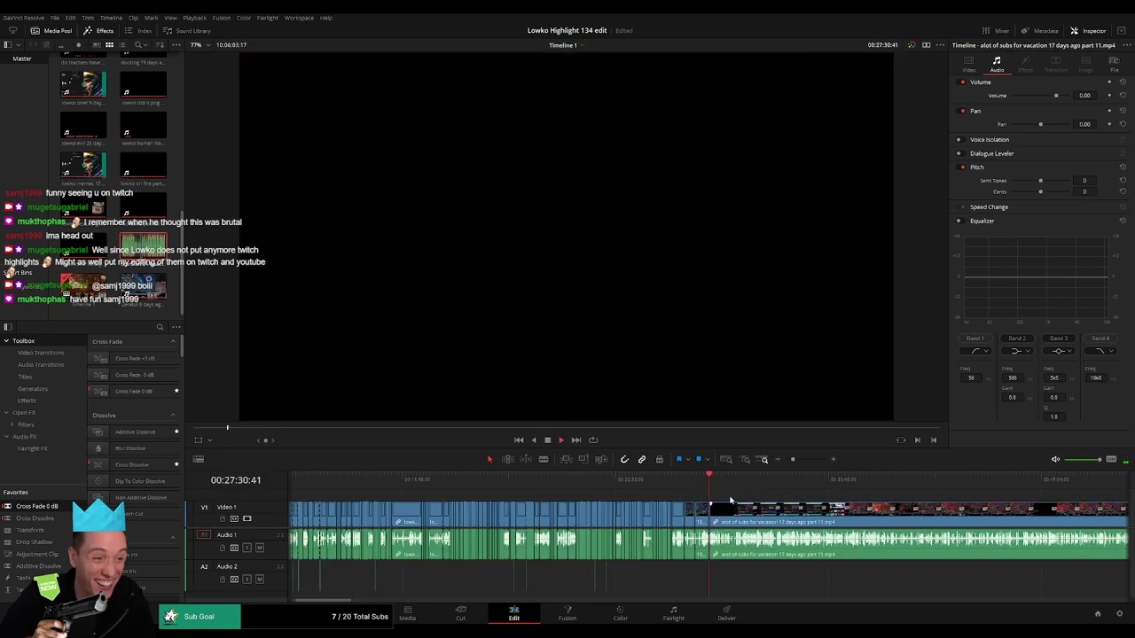
# - Play and skim the opening minute of "alot of subs for vacation 17 days ago part 11.mp4" to judge what to keep
pyautogui.press('space')
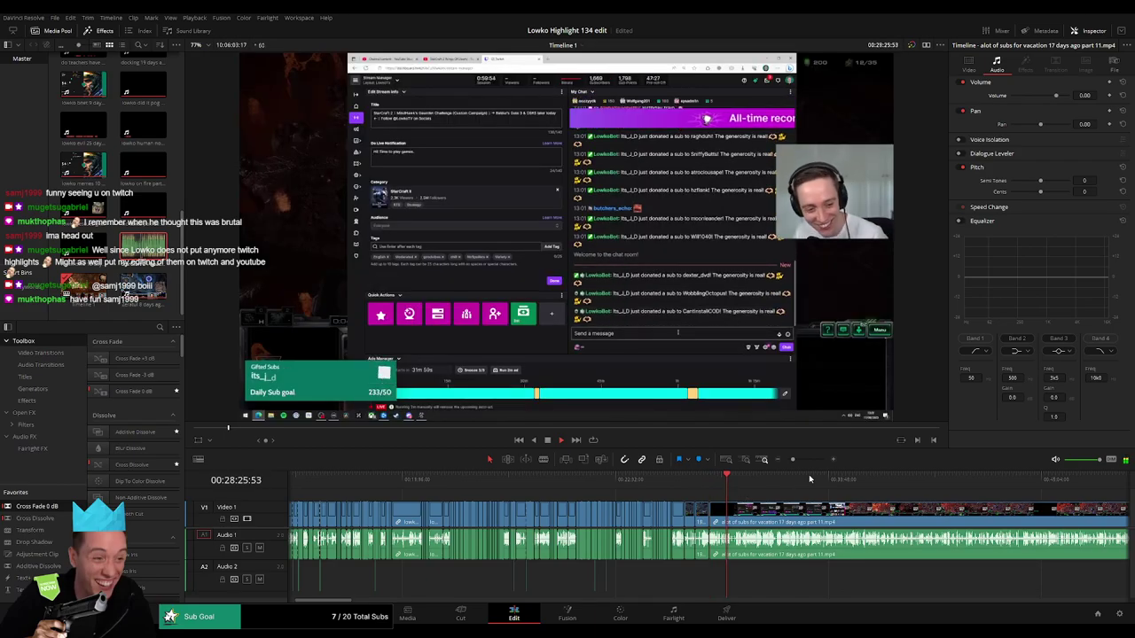
pyautogui.moveTo(791, 459); pyautogui.dragTo(805, 461)
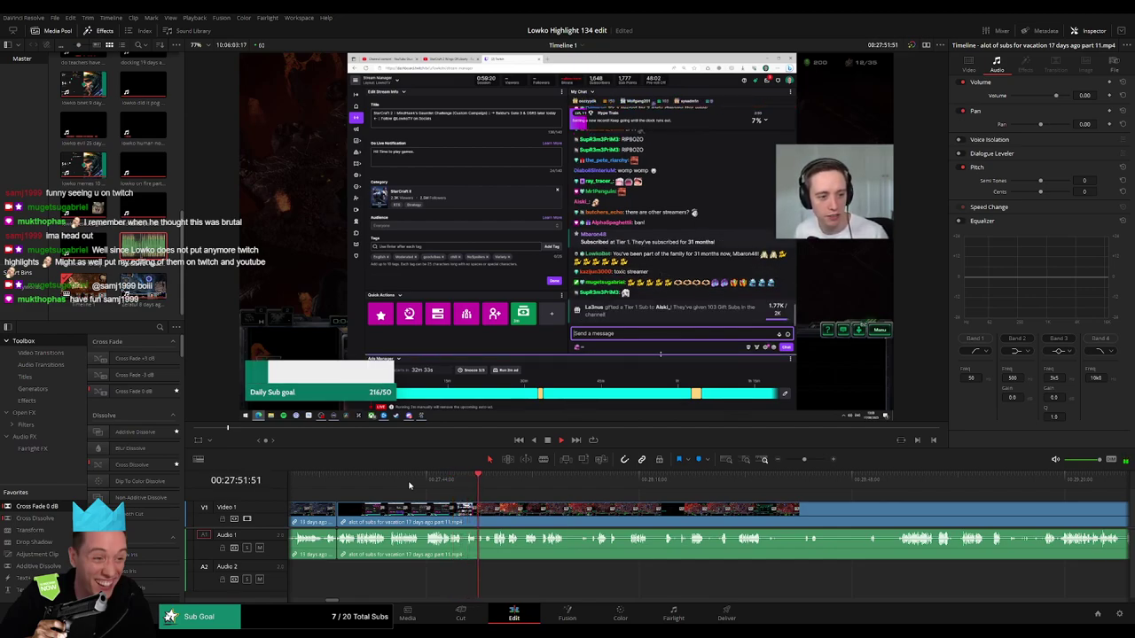
pyautogui.click(378, 479)
pyautogui.click(539, 480)
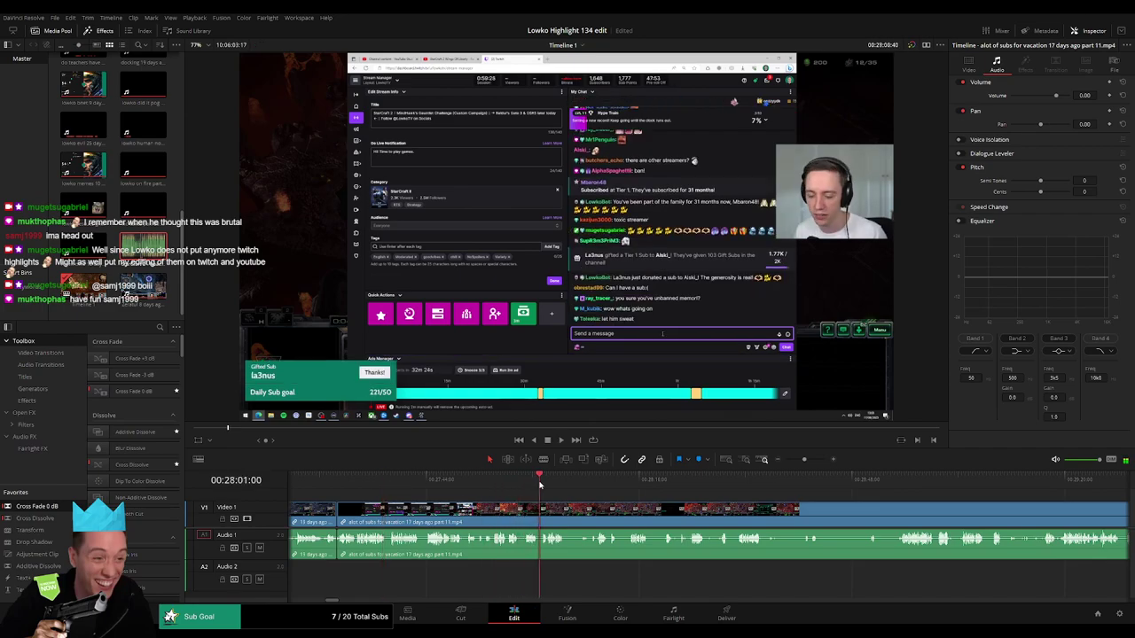
pyautogui.click(528, 483)
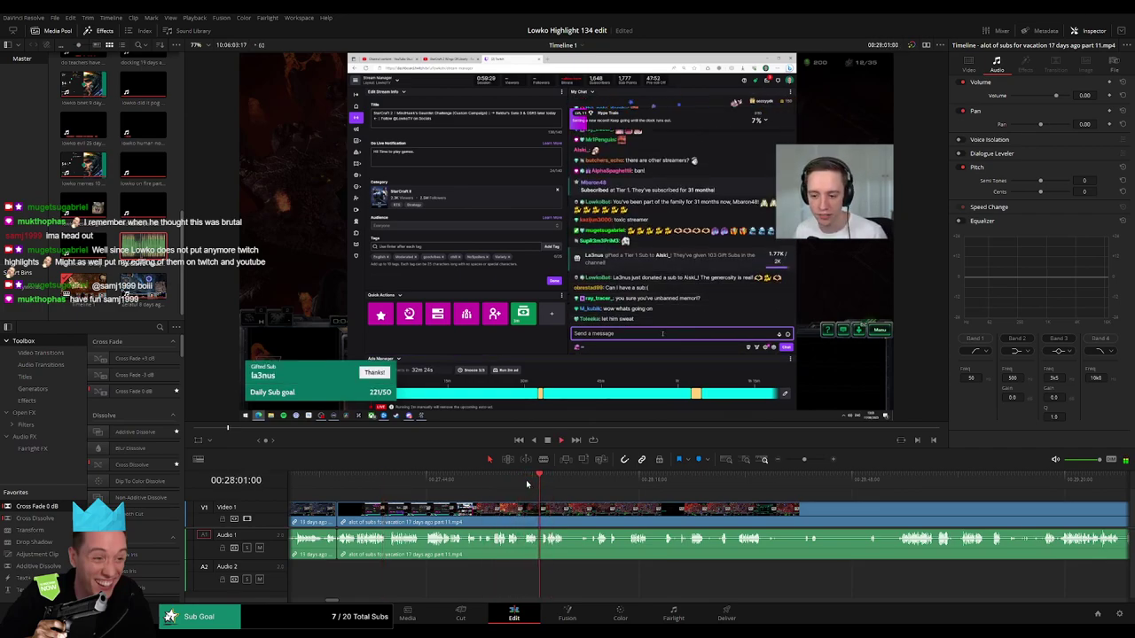
pyautogui.click(597, 483)
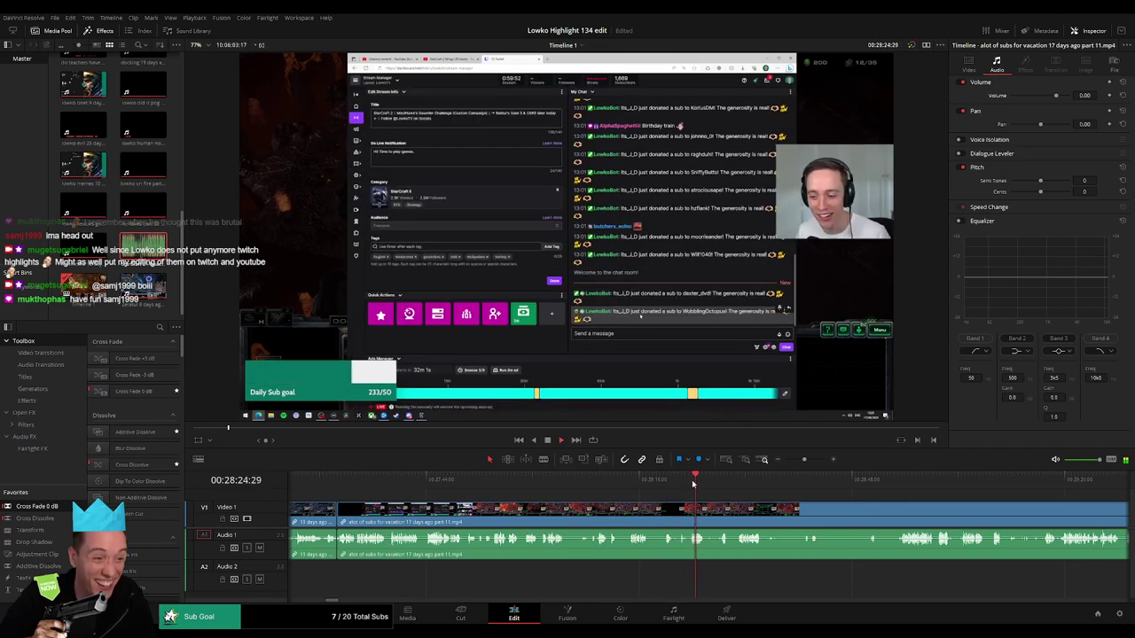
pyautogui.click(363, 480)
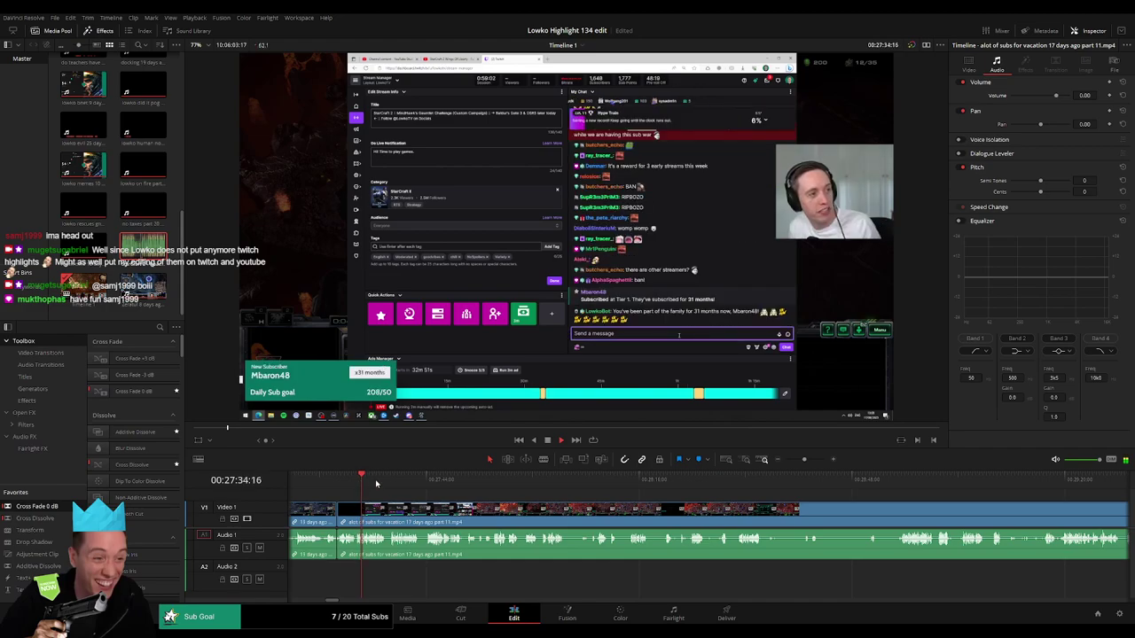
# - Cut the "alot of subs for vacation" clip at about 00:27:44 and ripple-delete its opening part
pyautogui.moveTo(804, 460); pyautogui.dragTo(809, 461)
pyautogui.hscroll(5, 795, 497)
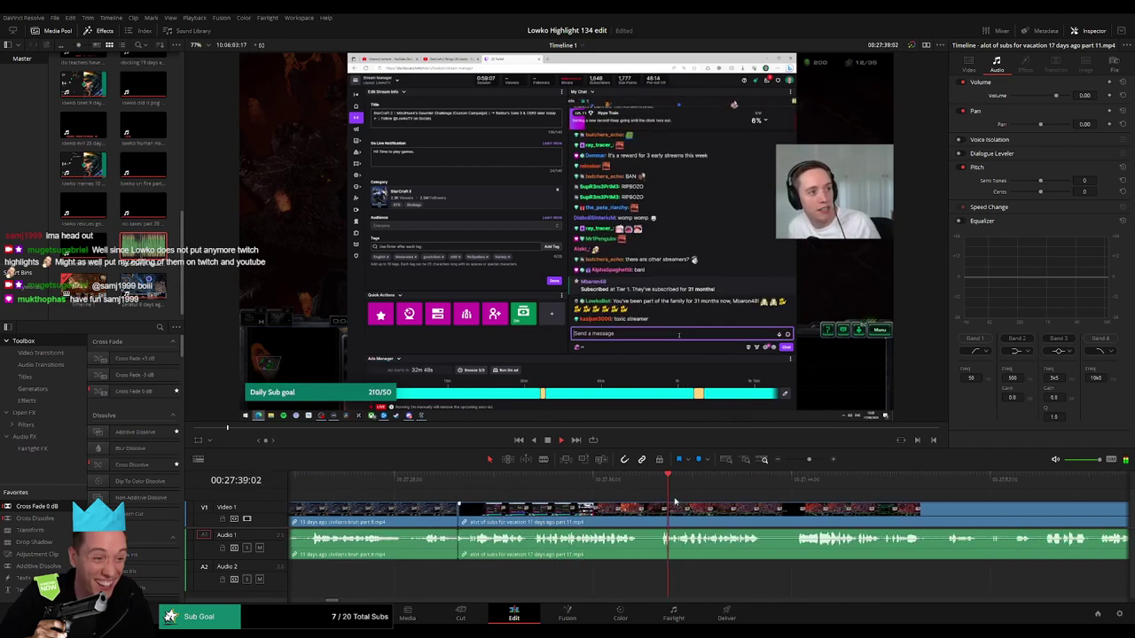
pyautogui.click(740, 479)
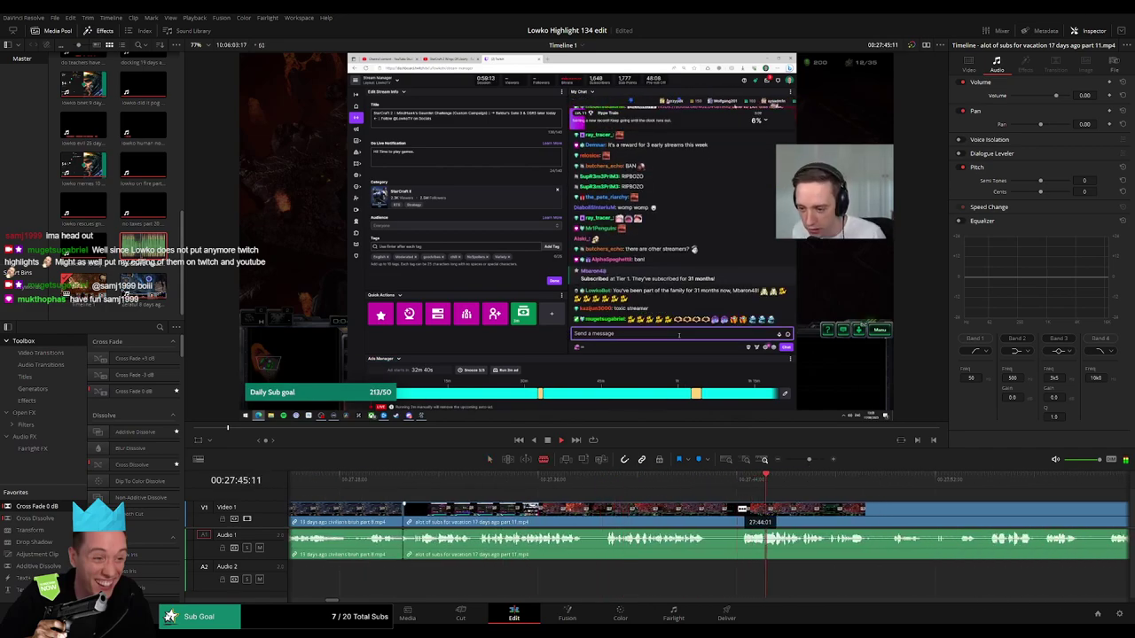
pyautogui.click(742, 509)
pyautogui.press('a')
pyautogui.click(688, 514)
pyautogui.press('Delete')
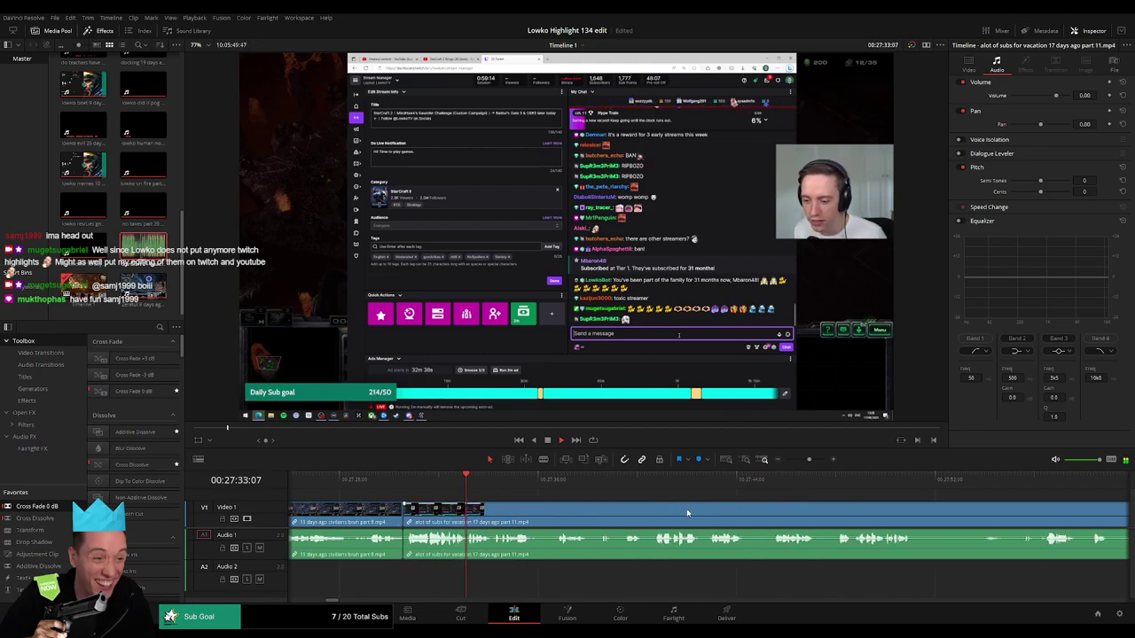
# - Cut the subs clip at 00:27:51:26 and about 00:27:56, and ripple-delete the mostly quiet stretch between the cuts
pyautogui.moveTo(604, 516); pyautogui.dragTo(538, 512)
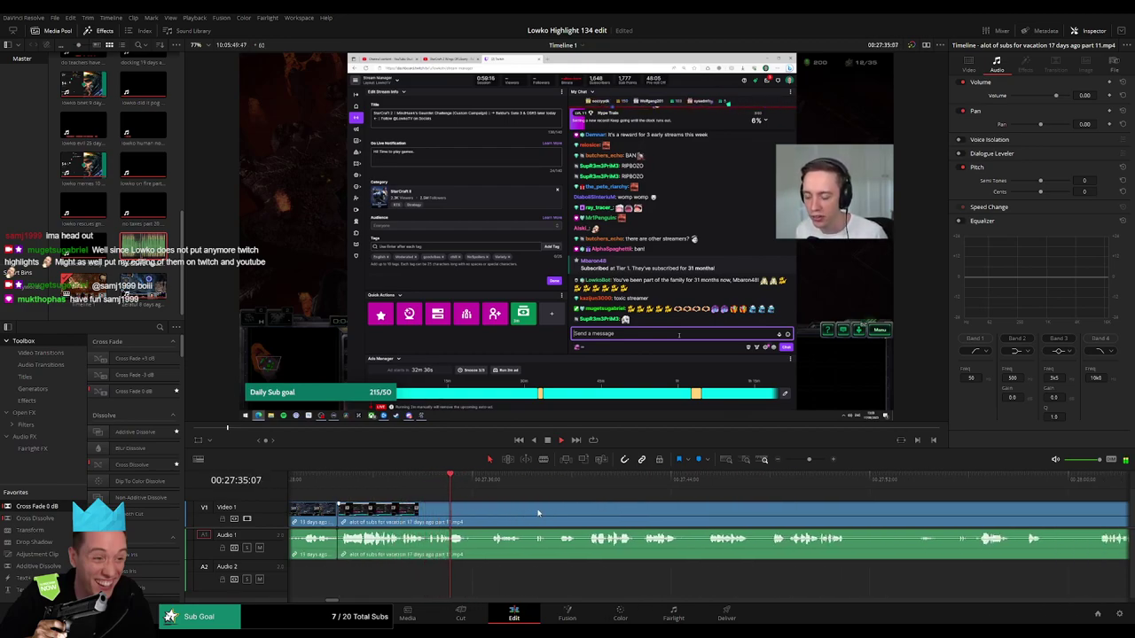
pyautogui.click(494, 482)
pyautogui.click(535, 486)
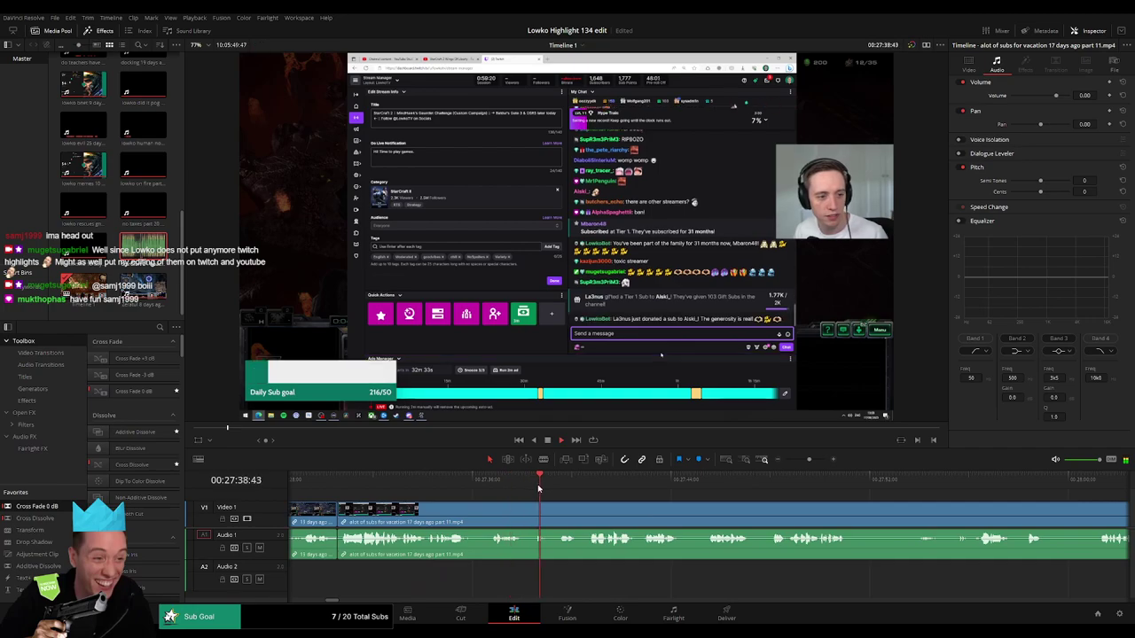
pyautogui.click(567, 486)
pyautogui.hscroll(4, 660, 510)
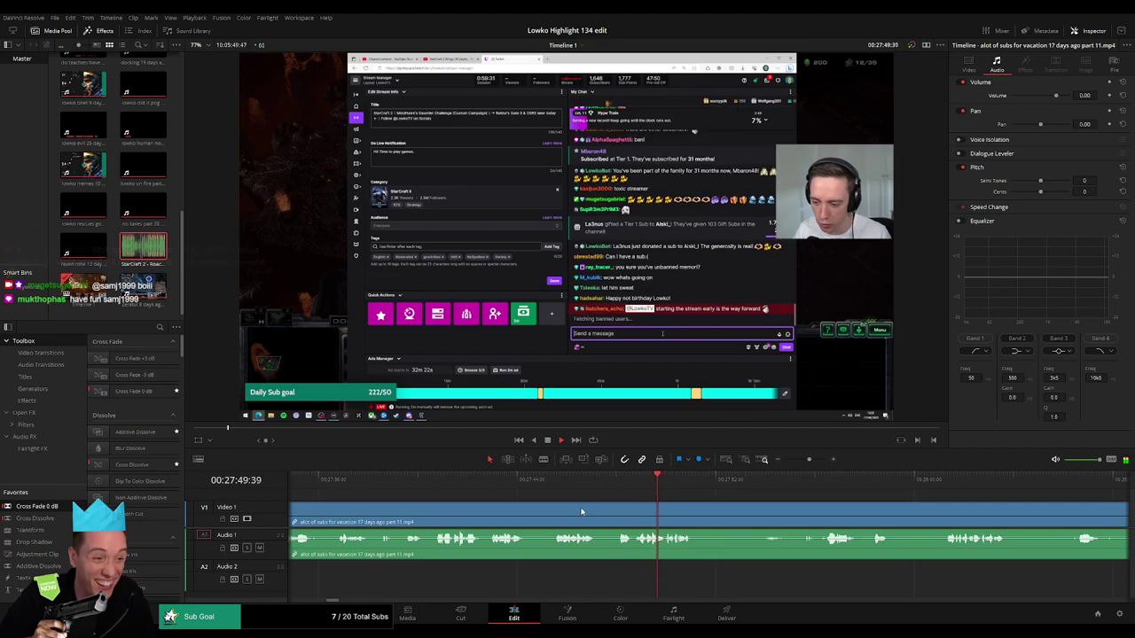
pyautogui.hscroll(3, 610, 522)
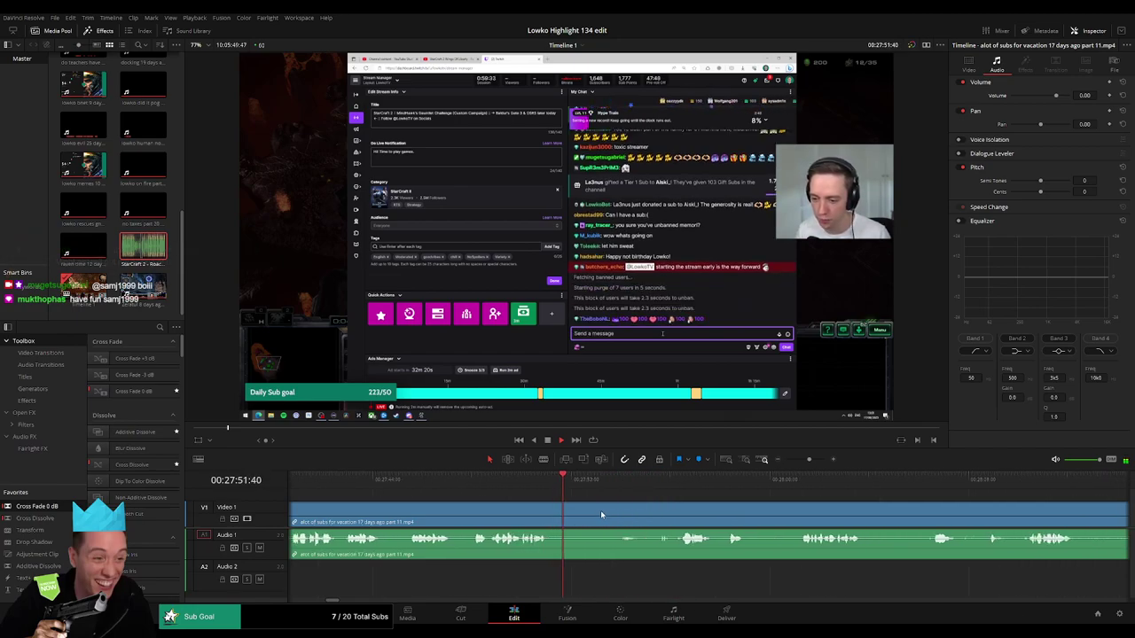
pyautogui.moveTo(597, 486); pyautogui.dragTo(630, 486)
pyautogui.press('b')
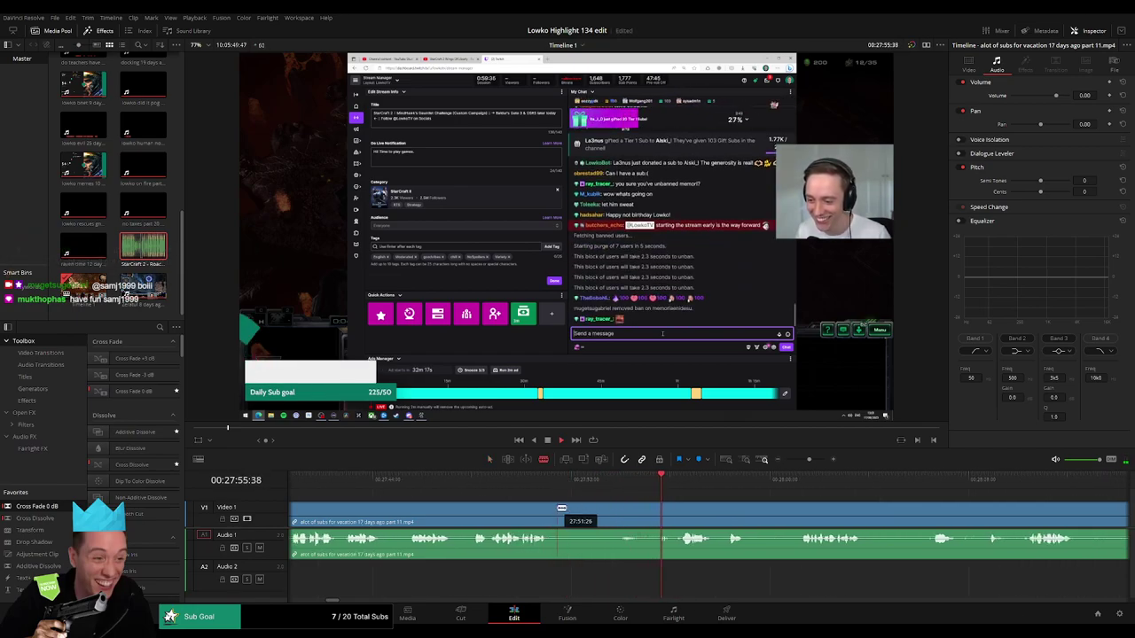
pyautogui.click(557, 509)
pyautogui.click(671, 514)
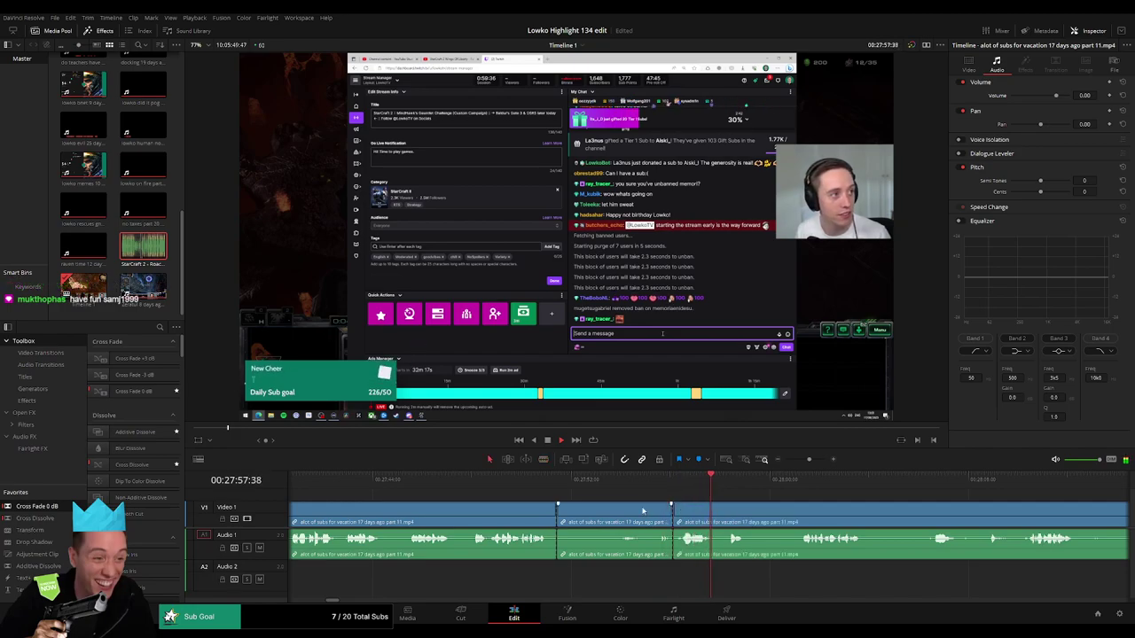
pyautogui.press('a')
pyautogui.click(643, 511)
pyautogui.press('Delete')
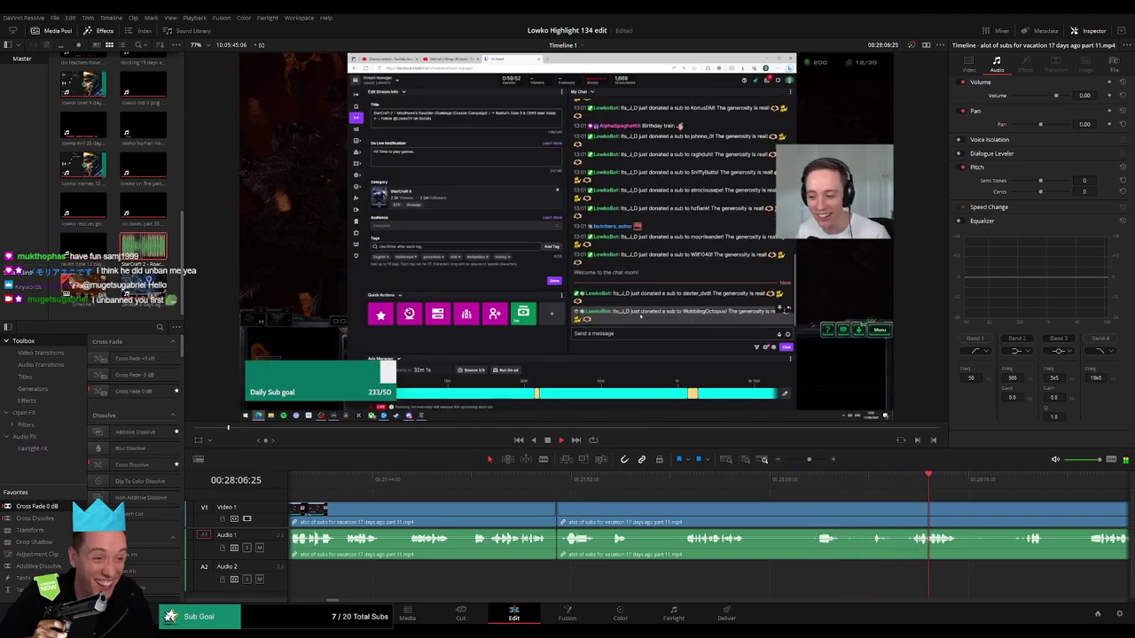
# - Isolate the short section from about 00:28:05:48 to 00:28:06:02 with two cuts and lower its audio to -98.60
pyautogui.click(826, 480)
pyautogui.click(866, 481)
pyautogui.hscroll(3, 929, 502)
pyautogui.click(671, 484)
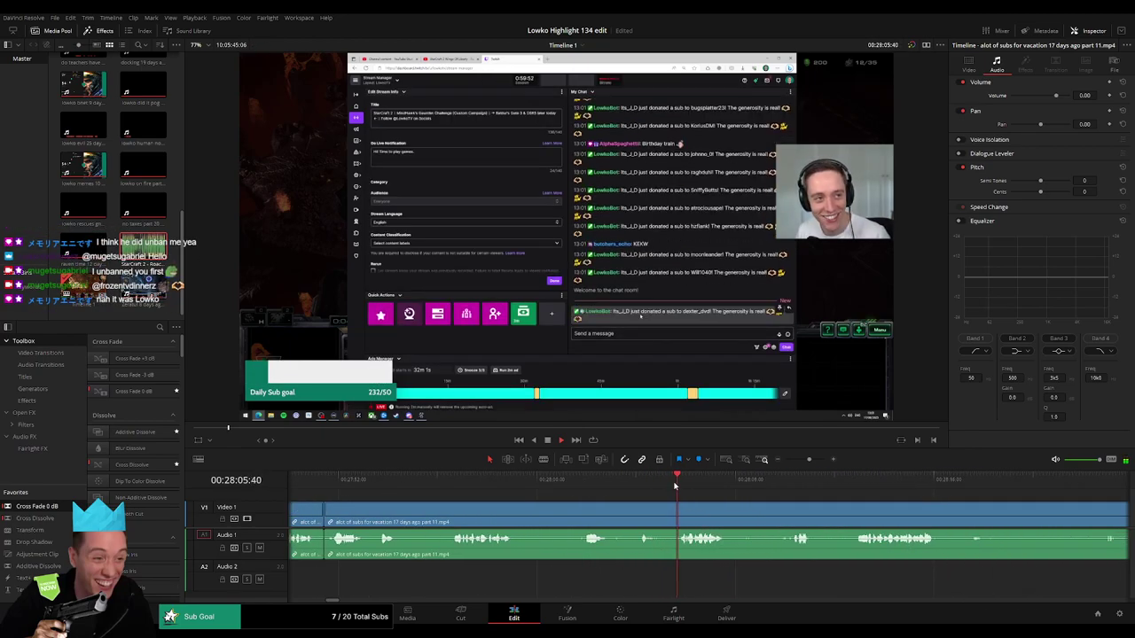
pyautogui.press('space')
pyautogui.moveTo(809, 459); pyautogui.dragTo(815, 461)
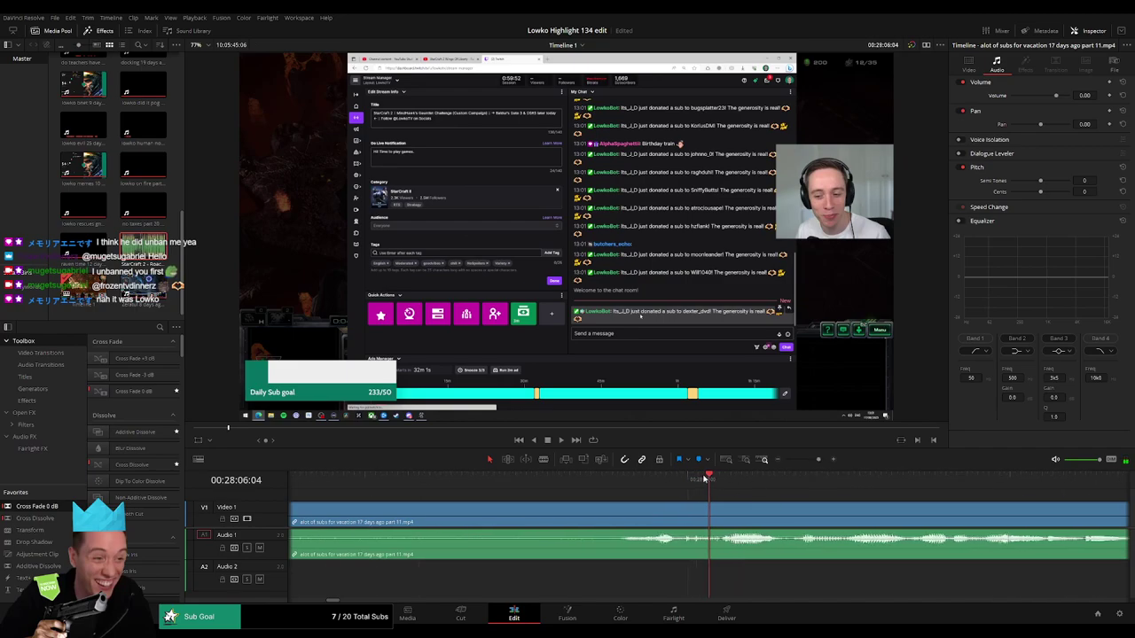
pyautogui.moveTo(705, 478); pyautogui.dragTo(699, 479)
pyautogui.click(623, 519)
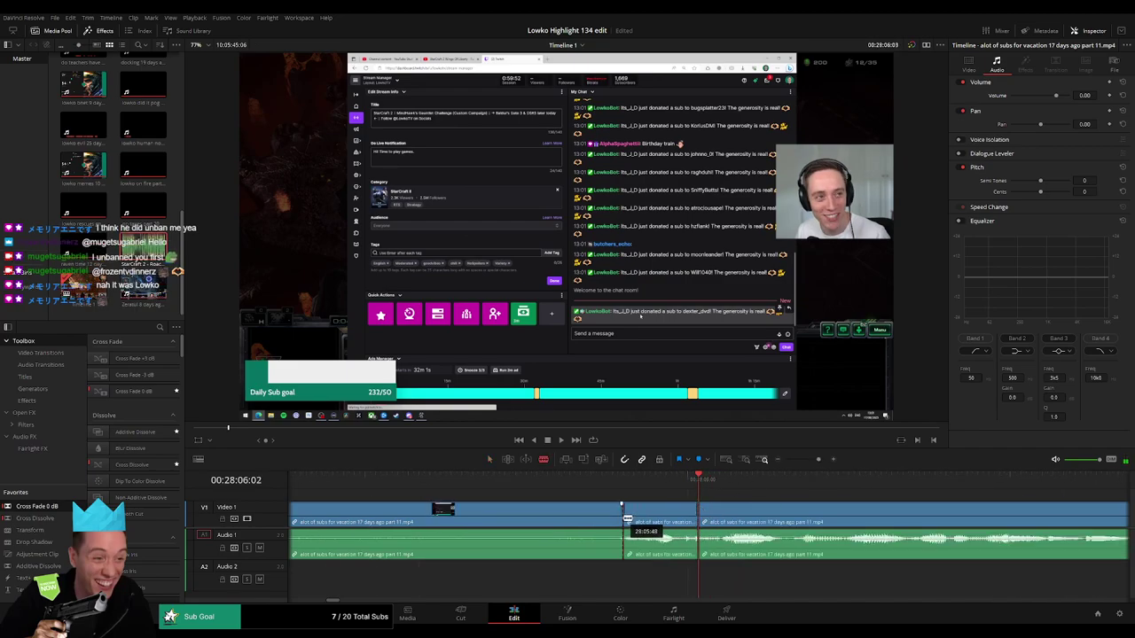
pyautogui.press('a')
pyautogui.moveTo(669, 535); pyautogui.dragTo(671, 560)
# - Place "StarCraft 2 - Roach Quotes.mp3" on Audio 2 beneath the muted section and trim it to the same length
pyautogui.doubleClick(143, 247)
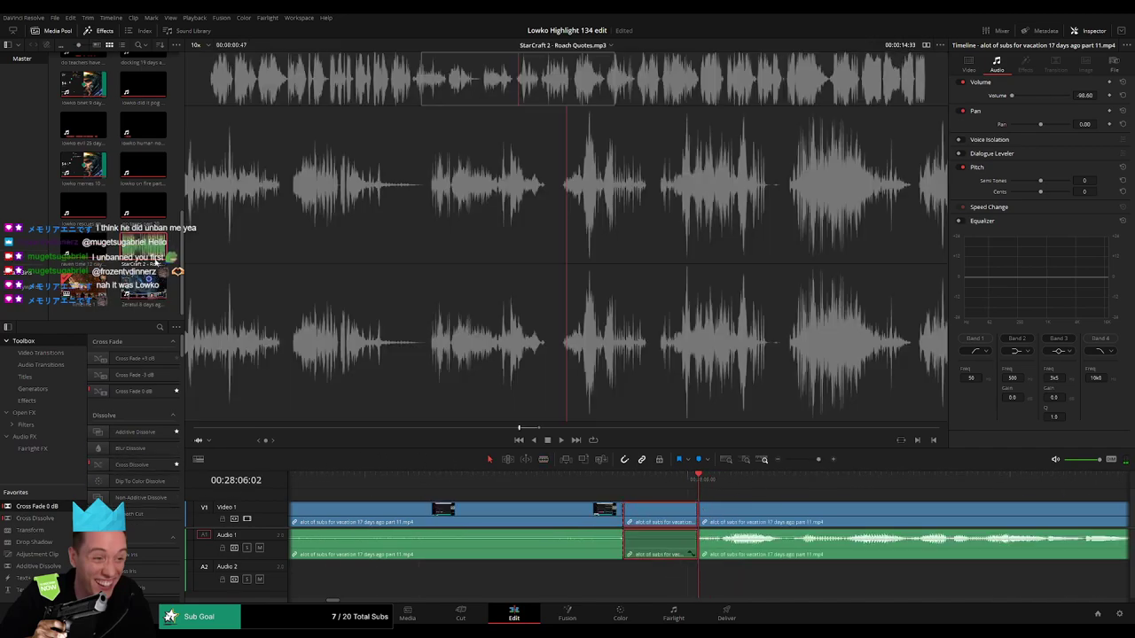
pyautogui.moveTo(143, 247); pyautogui.dragTo(618, 581)
pyautogui.moveTo(875, 576); pyautogui.dragTo(697, 583)
# - Set the volume of the Roach Quotes audio clip to -23
pyautogui.click(681, 578)
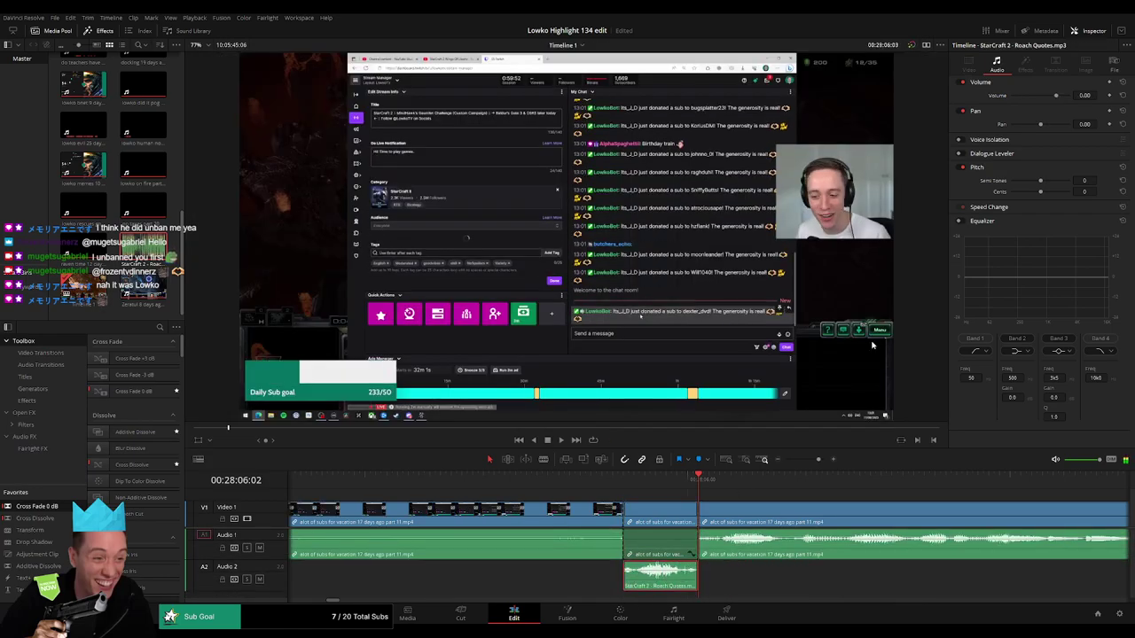
pyautogui.click(1090, 96)
pyautogui.click(1086, 95)
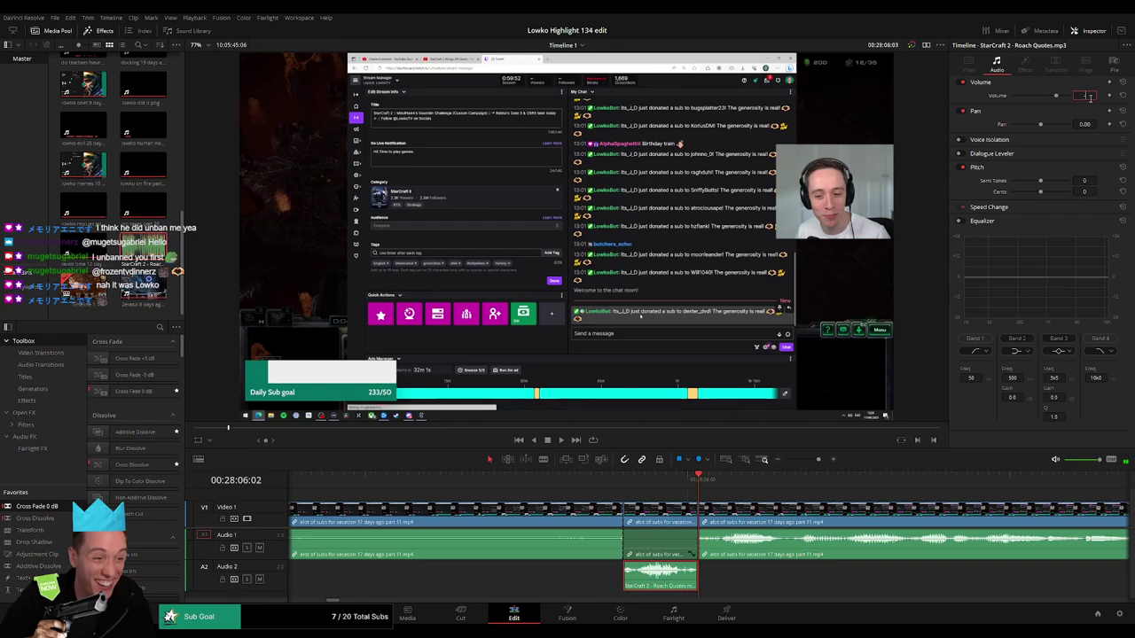
pyautogui.write('-23')
pyautogui.press('Return')
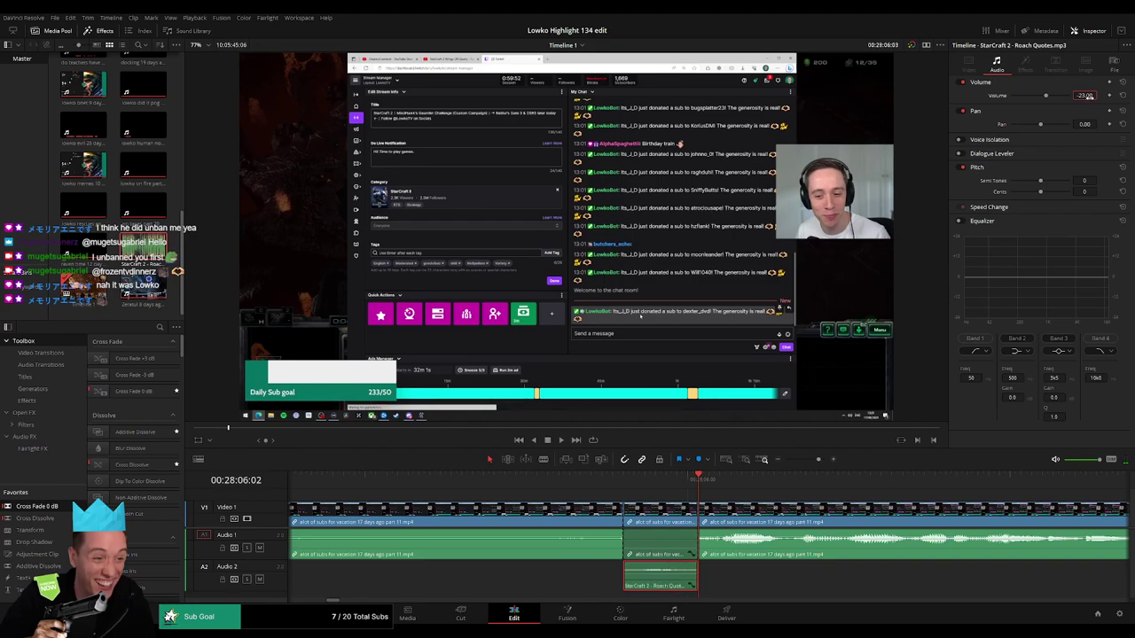
# - Review the edited subs clips from about 00:27:50 and stop playback at 00:27:55:02
pyautogui.hotkey('shift', 'Left')
pyautogui.click(808, 460)
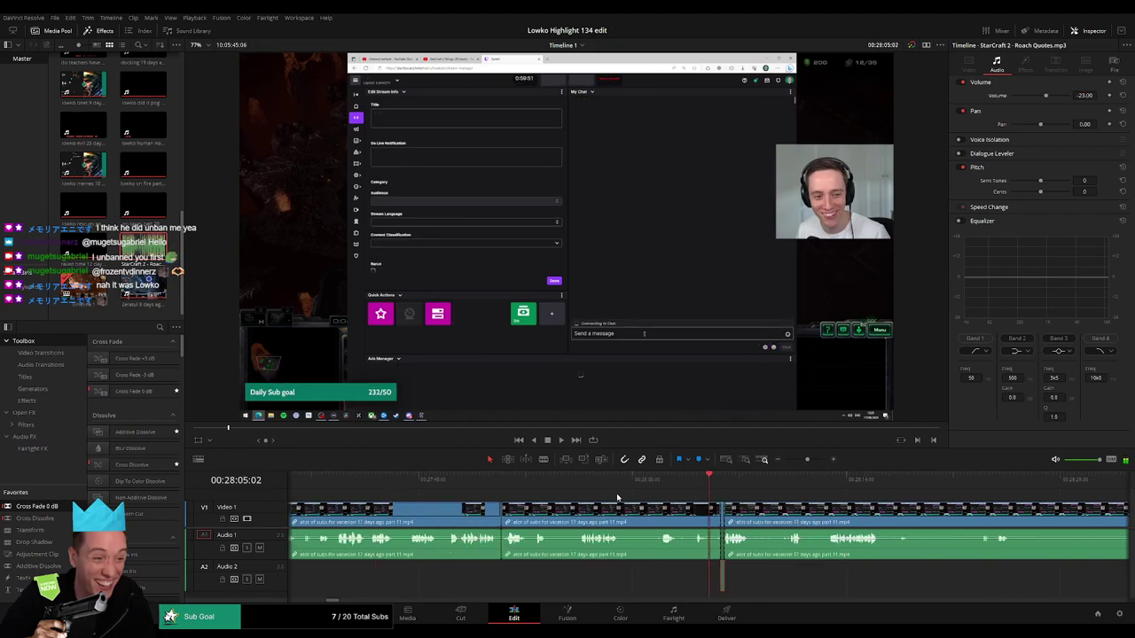
pyautogui.moveTo(584, 479); pyautogui.dragTo(552, 480)
pyautogui.click(575, 496)
pyautogui.click(481, 491)
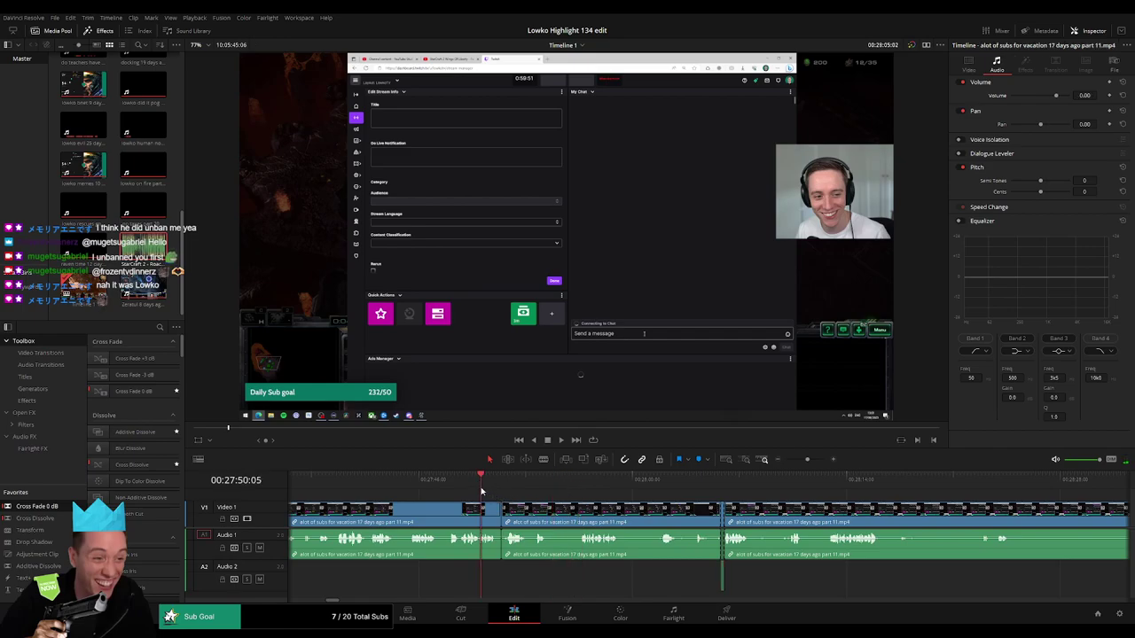
pyautogui.click(549, 491)
pyautogui.press('space')
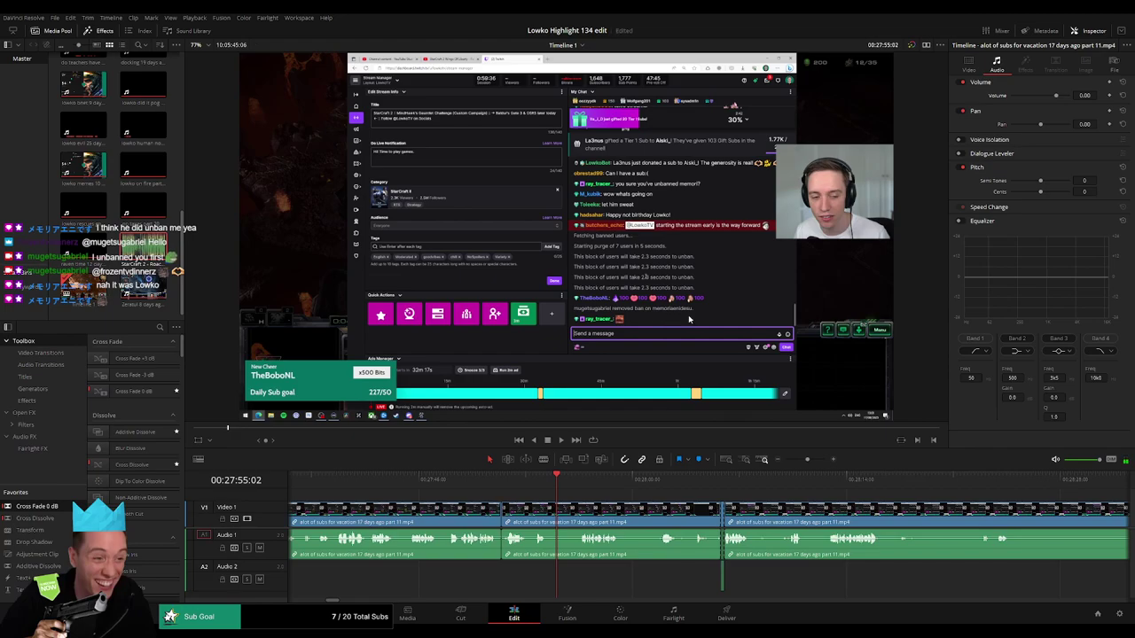
# - Try zooming the middle subs clip to 2.140 at X position -354 to frame the chat, and undo the transform
pyautogui.click(602, 532)
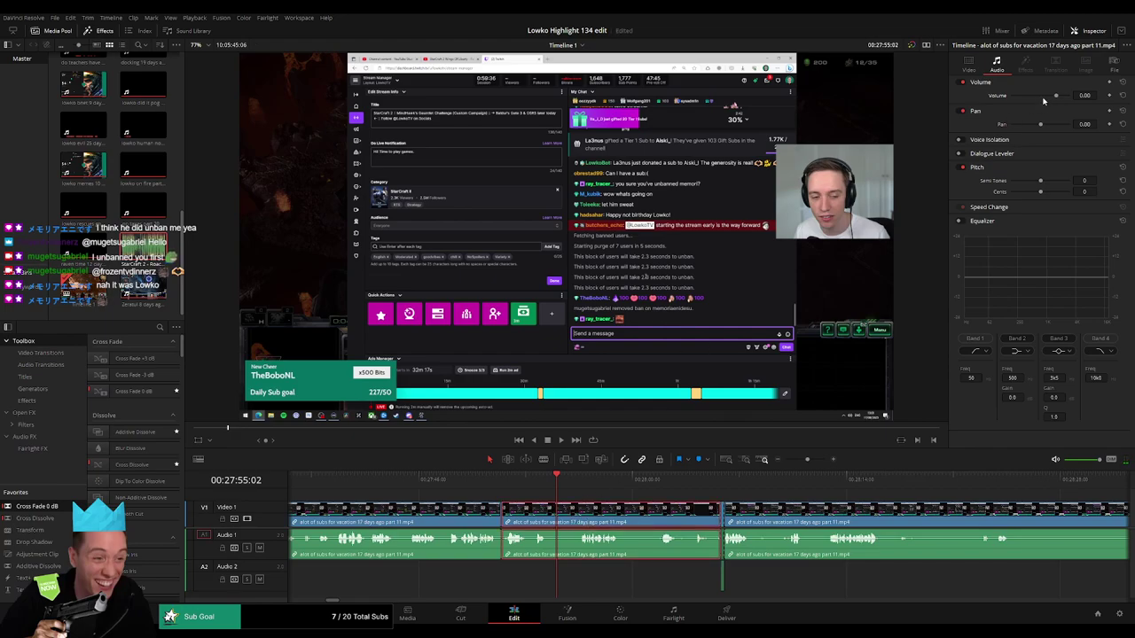
pyautogui.click(969, 64)
pyautogui.moveTo(1029, 95)
pyautogui.mouseDown()
pyautogui.moveTo(1045, 95)
pyautogui.moveTo(1033, 109)
pyautogui.mouseUp()
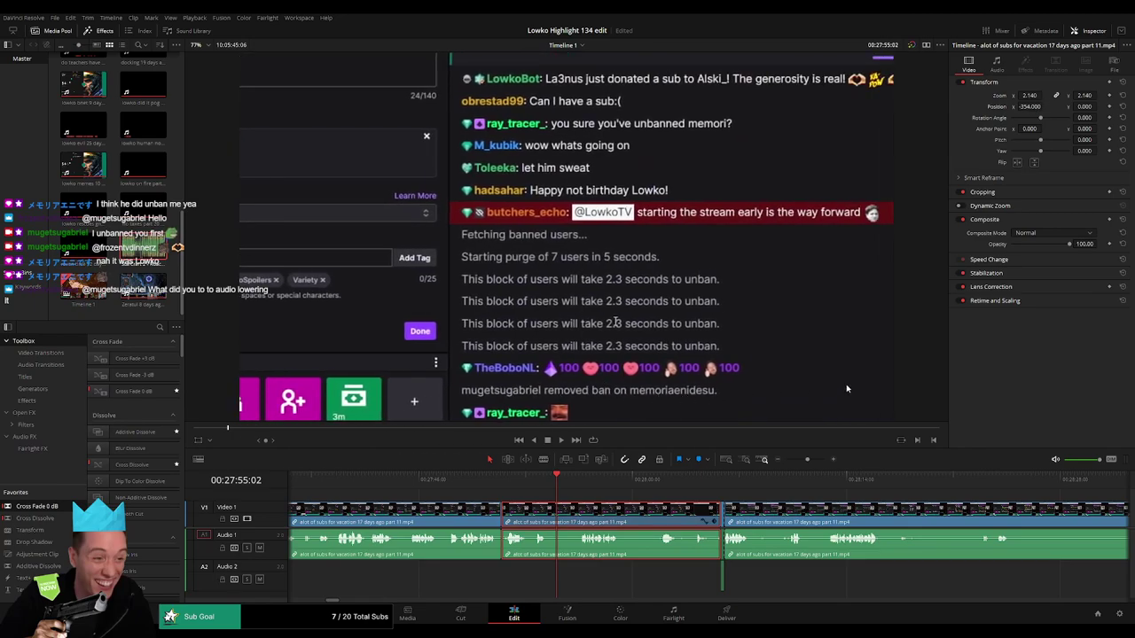
pyautogui.hotkey('ctrl', 'z')
pyautogui.hotkey('ctrl', 'z')
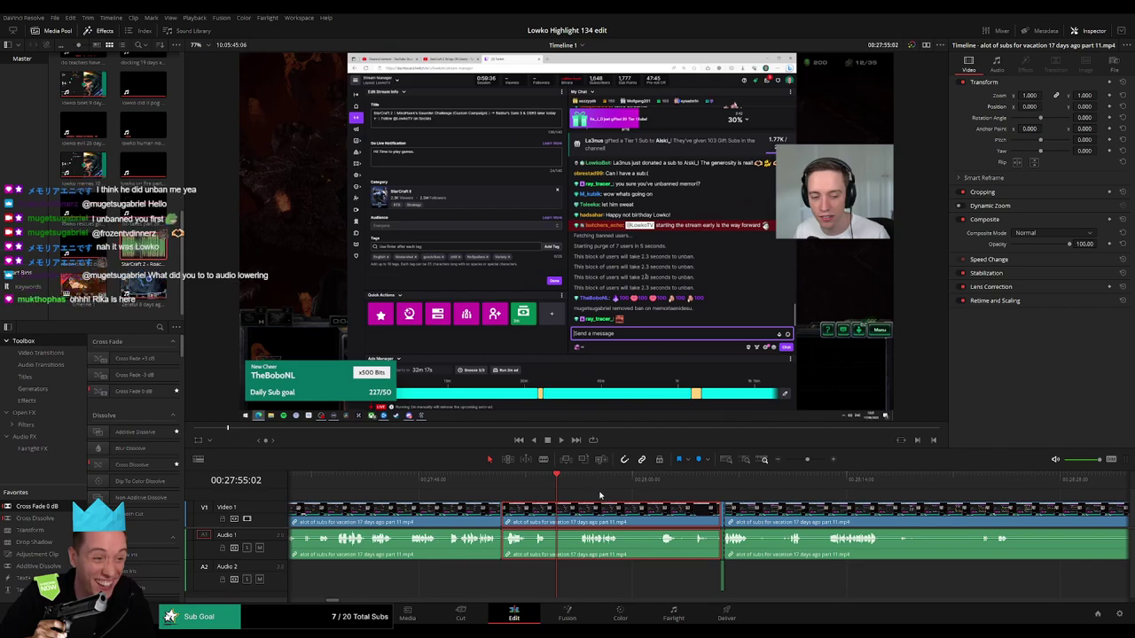
# - Try raising the audio volume of the middle subs clip near 00:27:56:47, and undo the change
pyautogui.click(599, 497)
pyautogui.press('space')
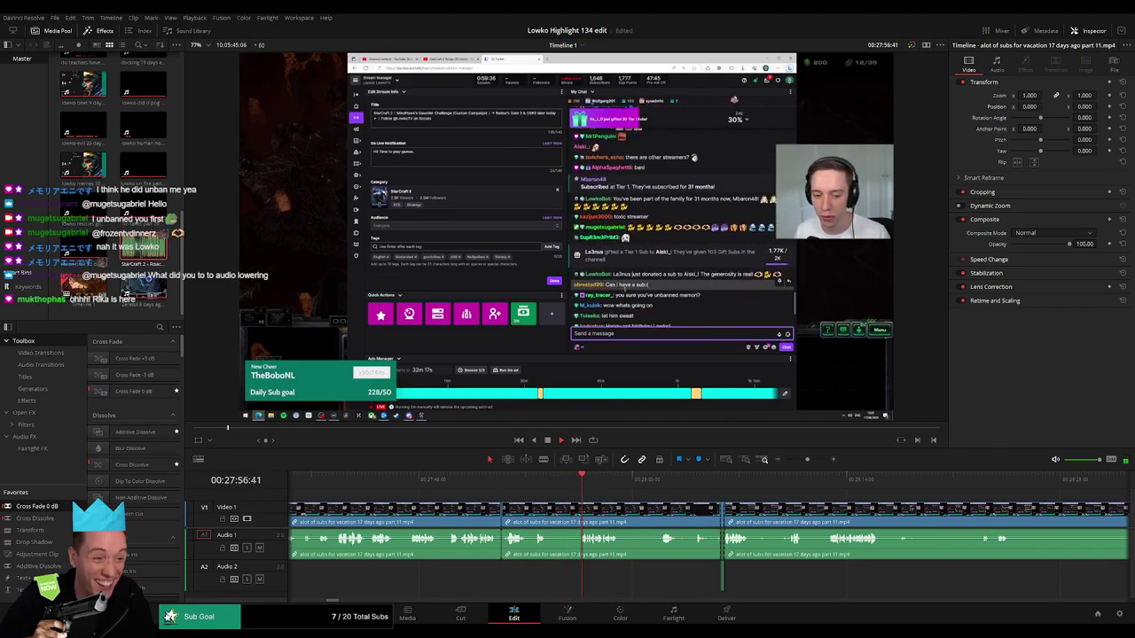
pyautogui.click(601, 522)
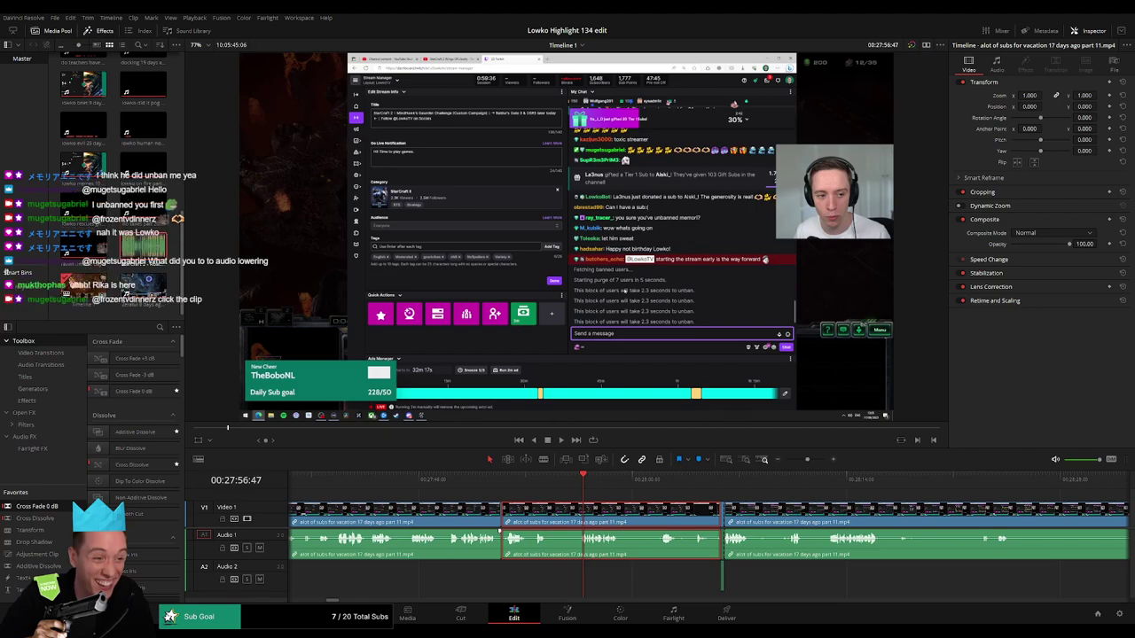
pyautogui.doubleClick(619, 523)
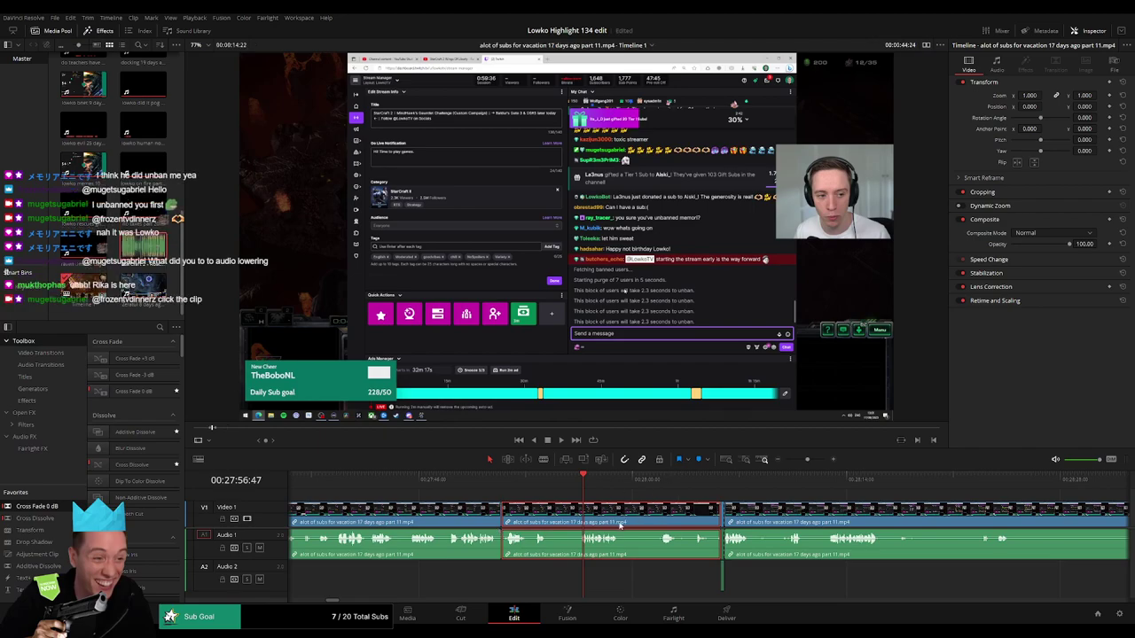
pyautogui.click(1001, 69)
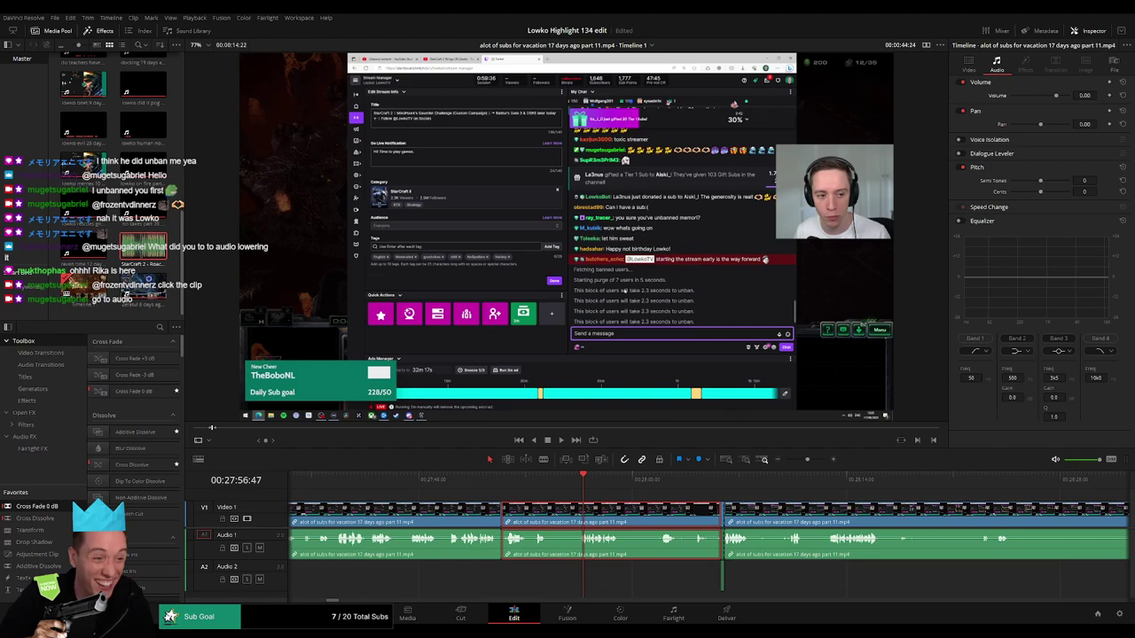
pyautogui.moveTo(1056, 96); pyautogui.dragTo(1114, 94)
pyautogui.hotkey('ctrl', 'z')
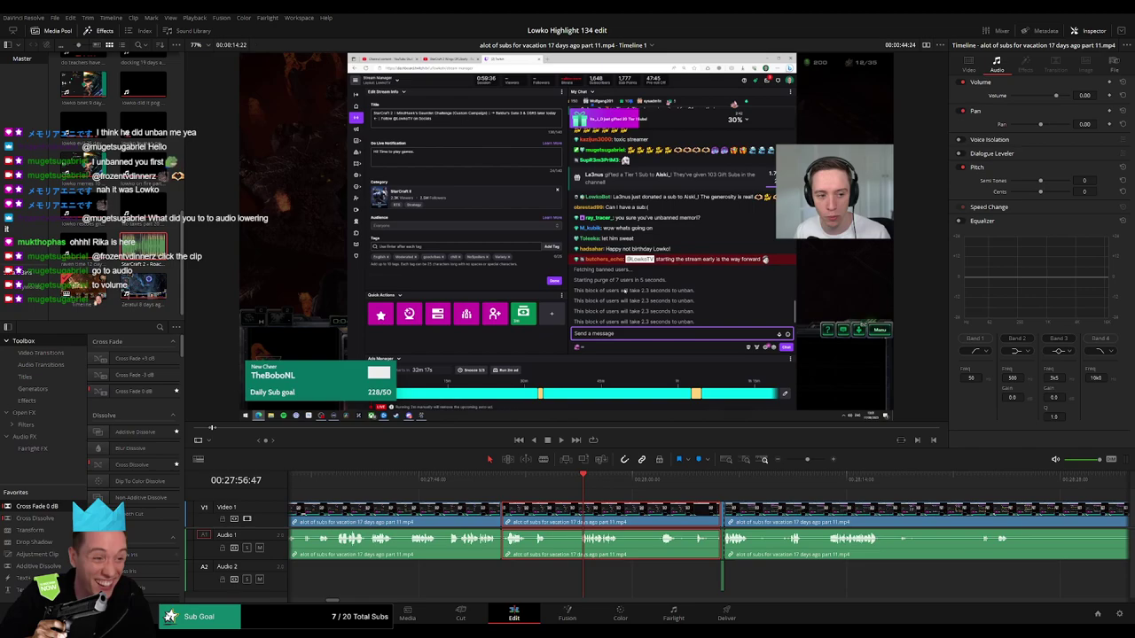
pyautogui.scroll(3, 547, 546)
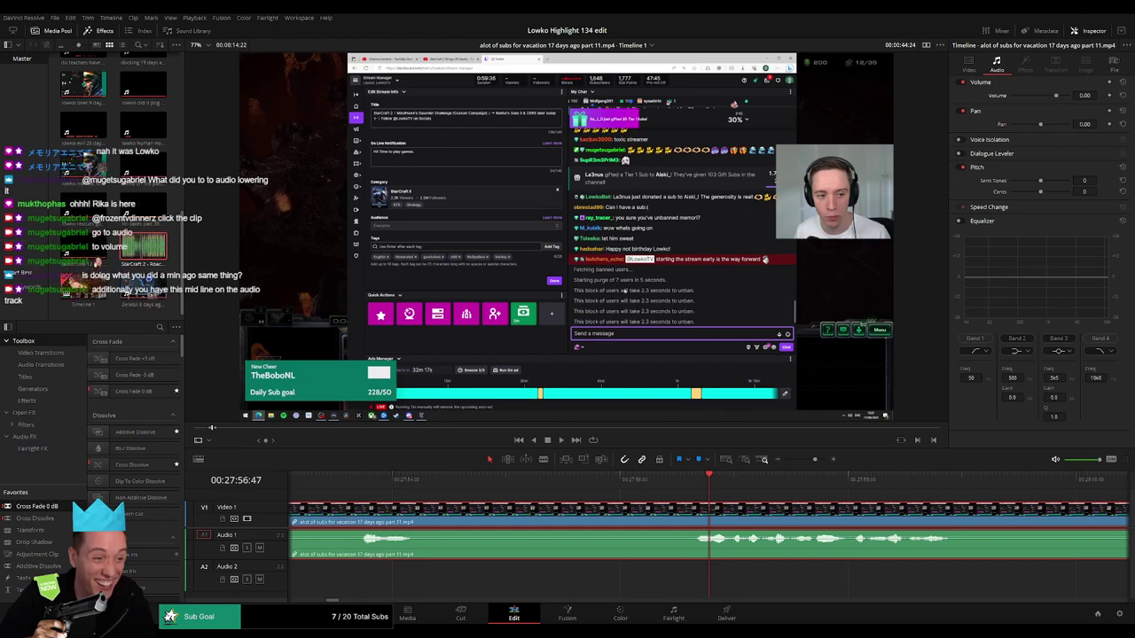
pyautogui.moveTo(559, 529); pyautogui.dragTo(584, 538)
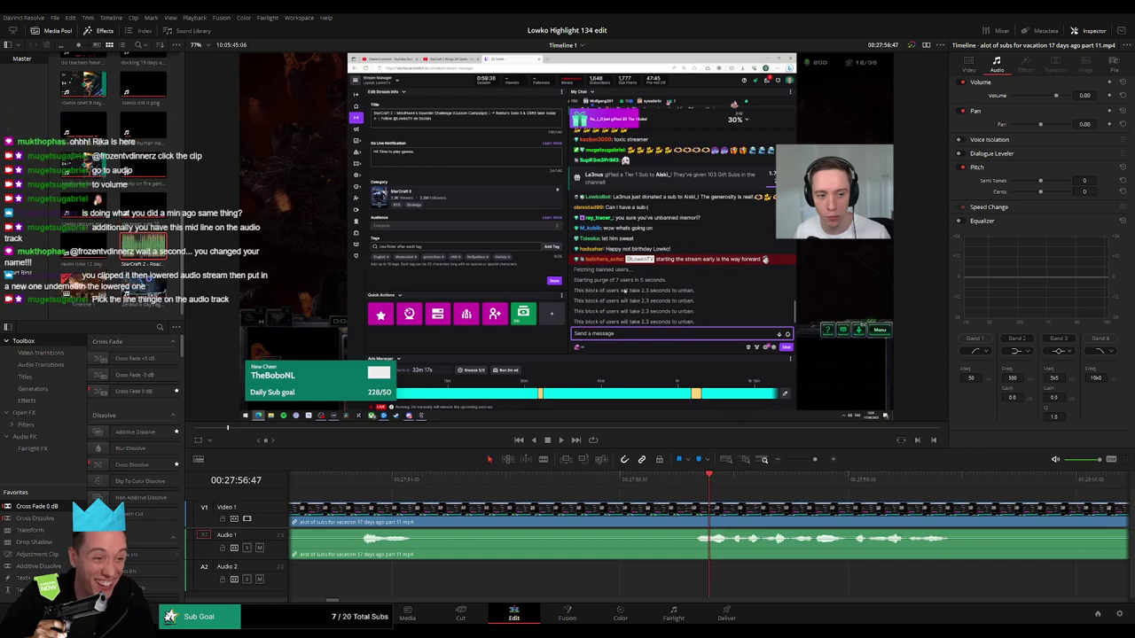
# - Inspect the short Roach Quotes clip on Audio 2 and open its waveform in the source viewer
pyautogui.scroll(-6, 824, 491)
pyautogui.scroll(3, 825, 491)
pyautogui.click(876, 485)
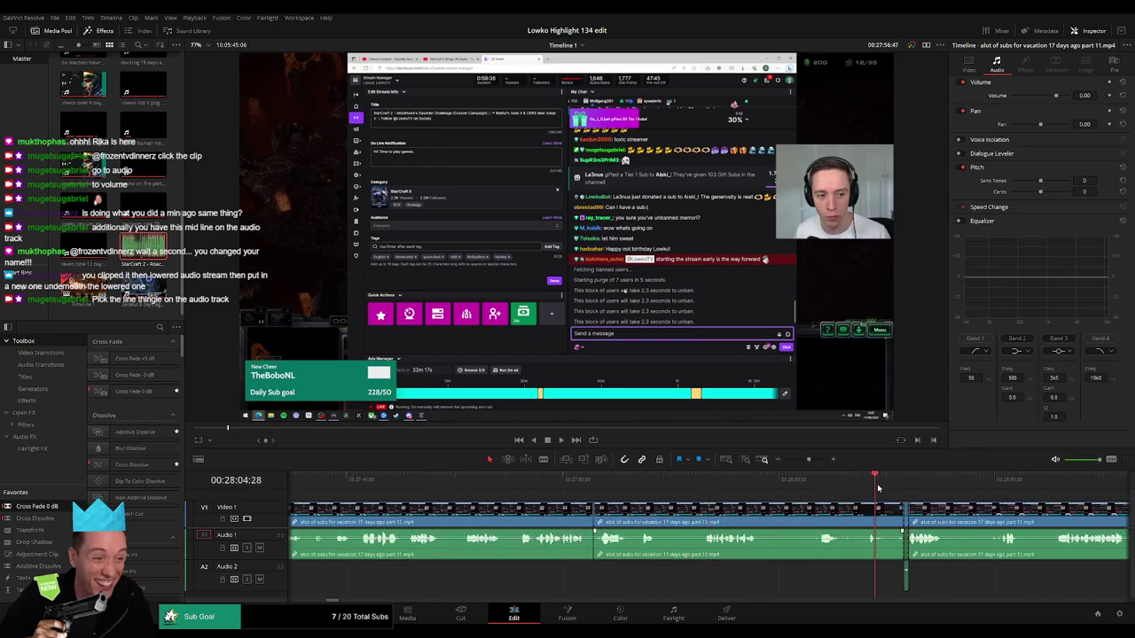
pyautogui.click(894, 480)
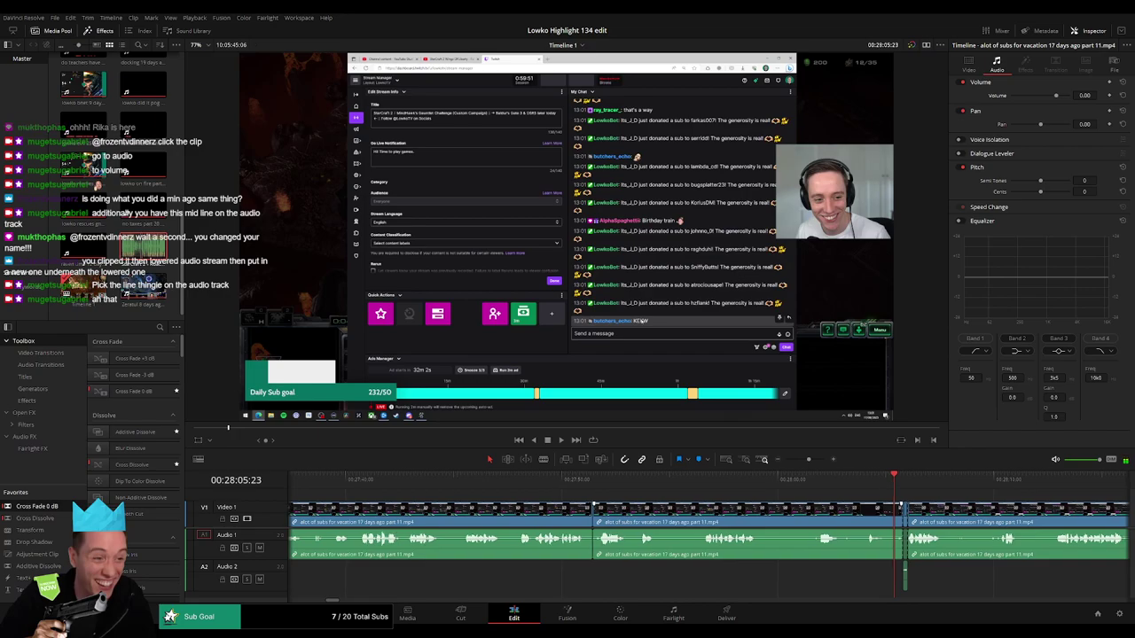
pyautogui.hscroll(3, 917, 532)
pyautogui.moveTo(809, 460); pyautogui.dragTo(817, 463)
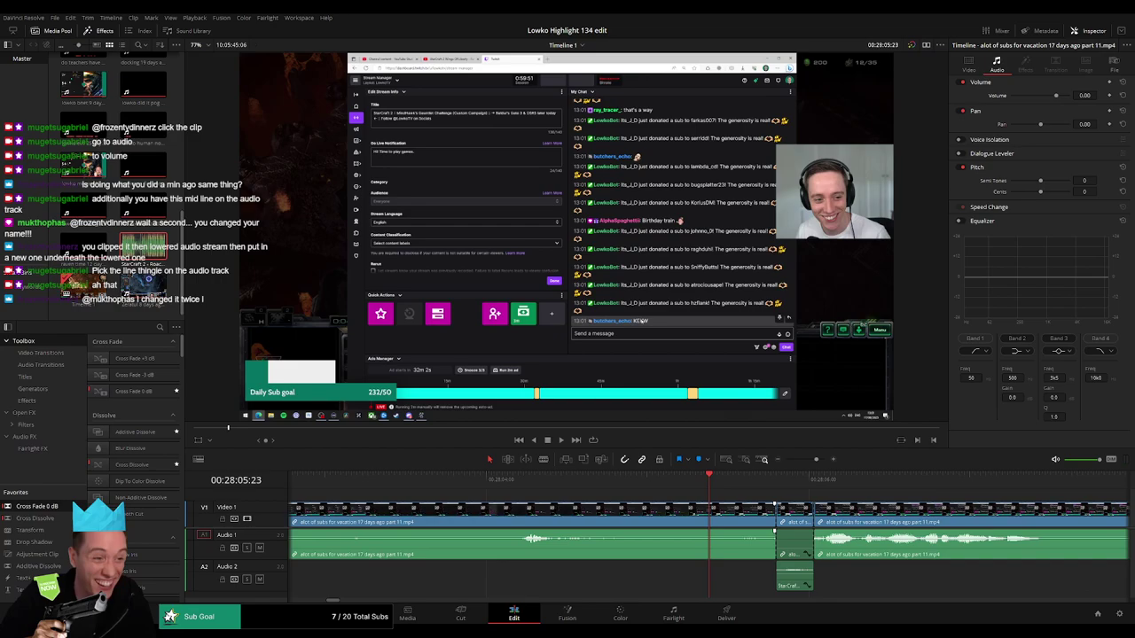
pyautogui.doubleClick(794, 581)
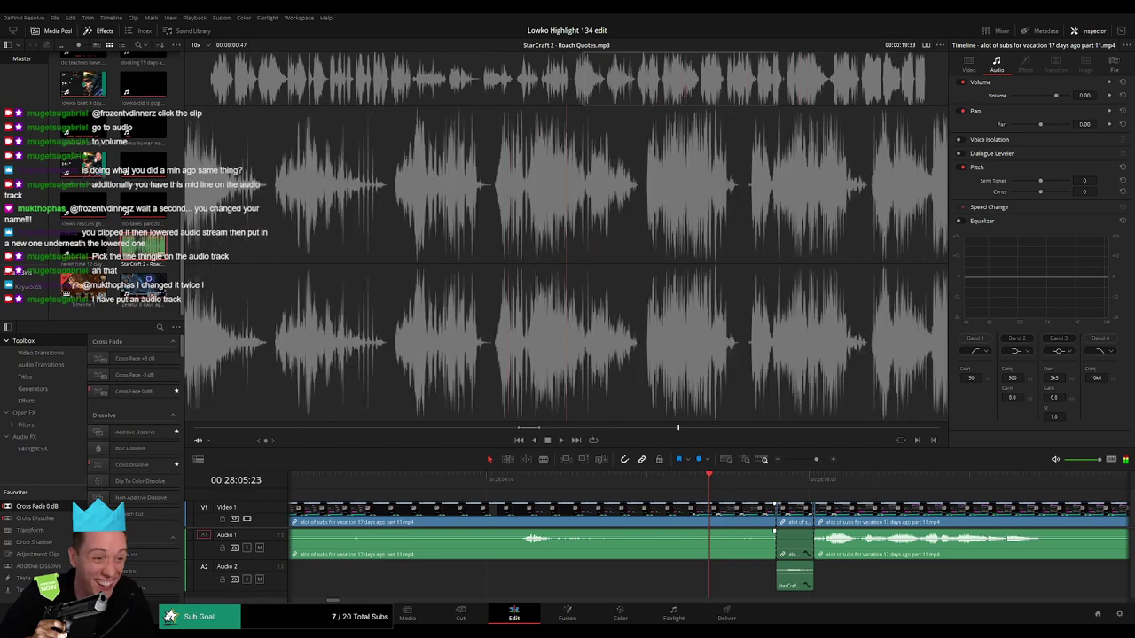
pyautogui.press('q')
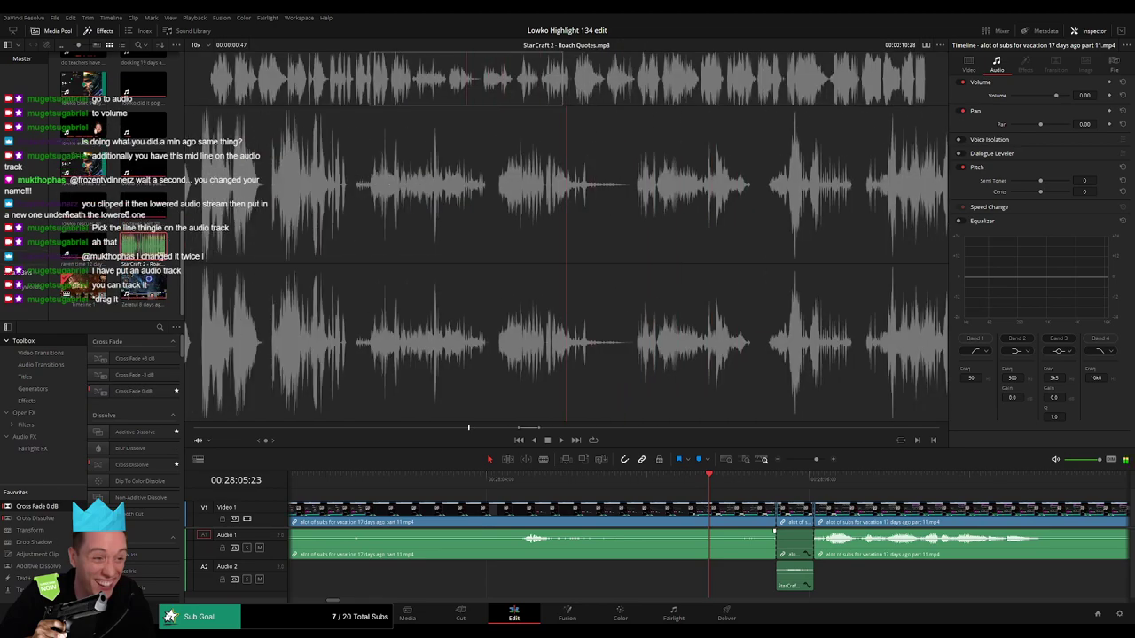
# - Try a second "StarCraft 2 - Roach Quotes.mp3" clip on Audio 2 at volume -23, and delete it
pyautogui.moveTo(144, 248); pyautogui.dragTo(630, 585)
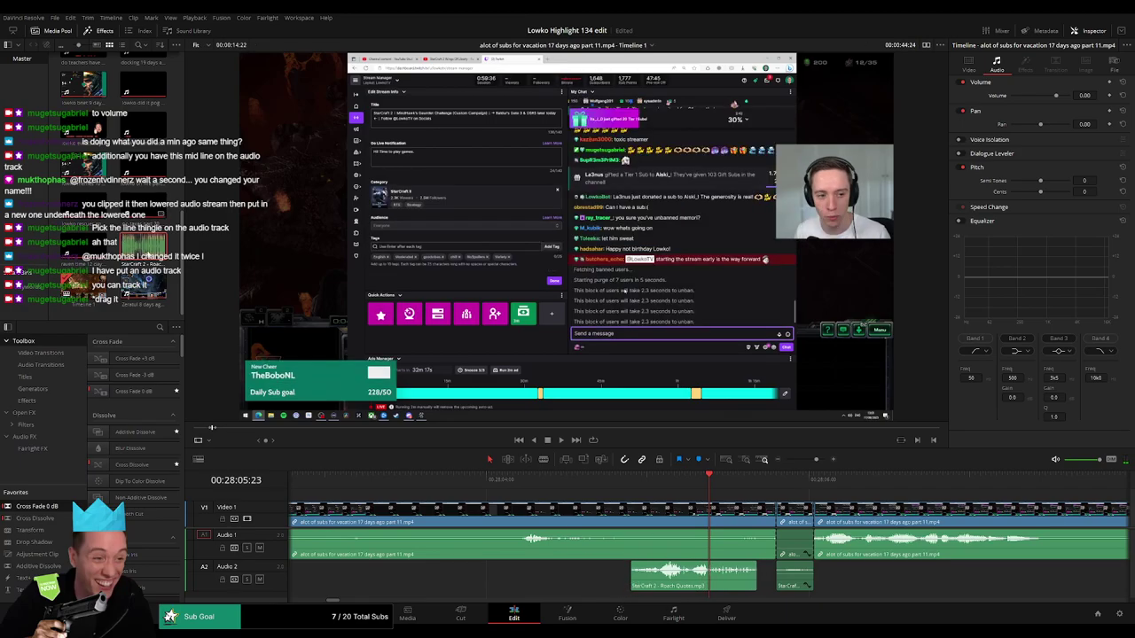
pyautogui.hotkey('ctrl', 'z')
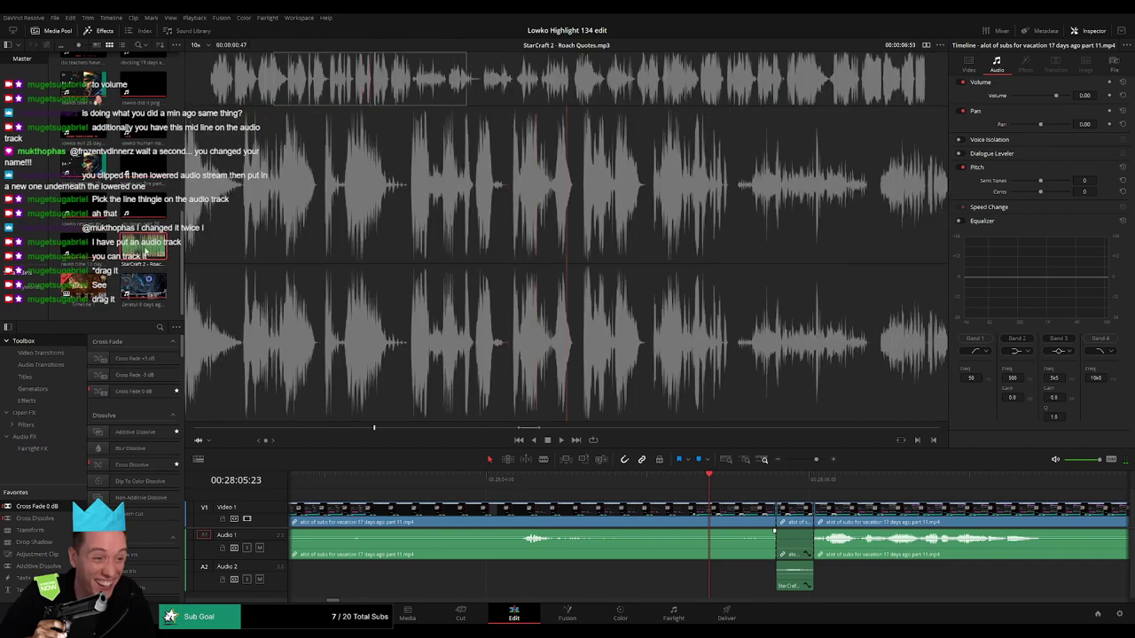
pyautogui.moveTo(135, 249); pyautogui.dragTo(601, 590)
pyautogui.click(660, 580)
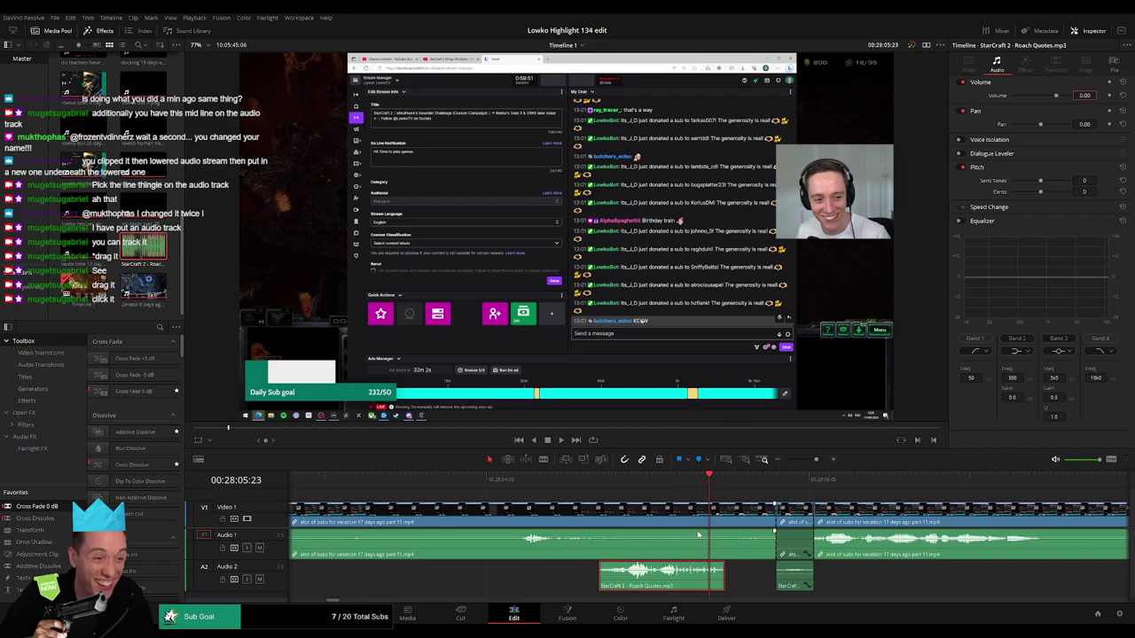
pyautogui.write('-23')
pyautogui.press('Return')
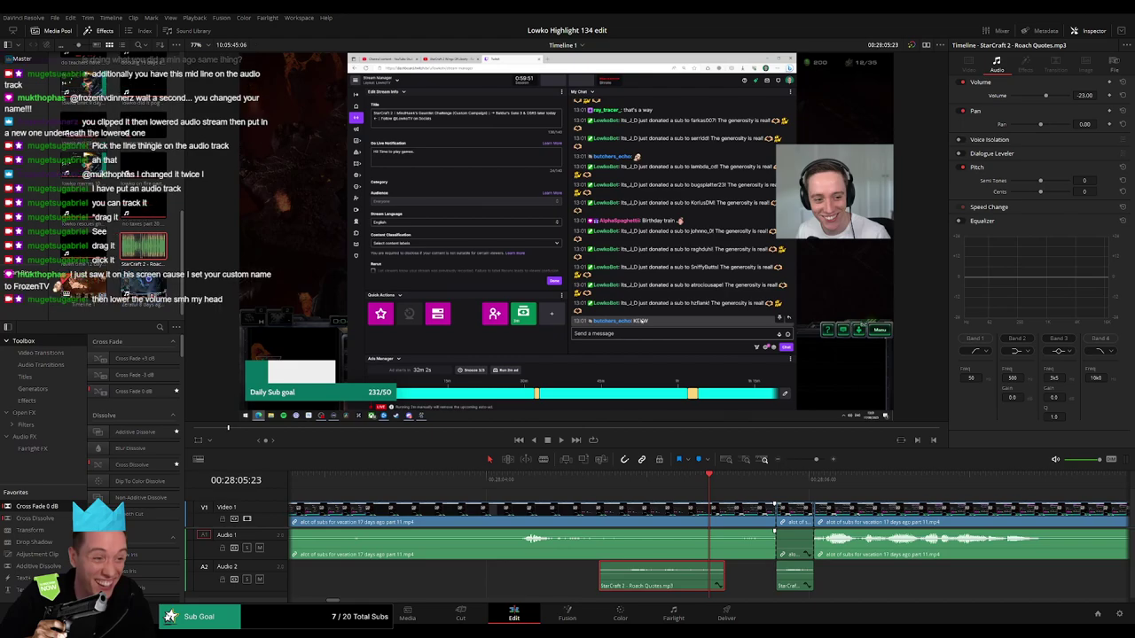
pyautogui.press('Delete')
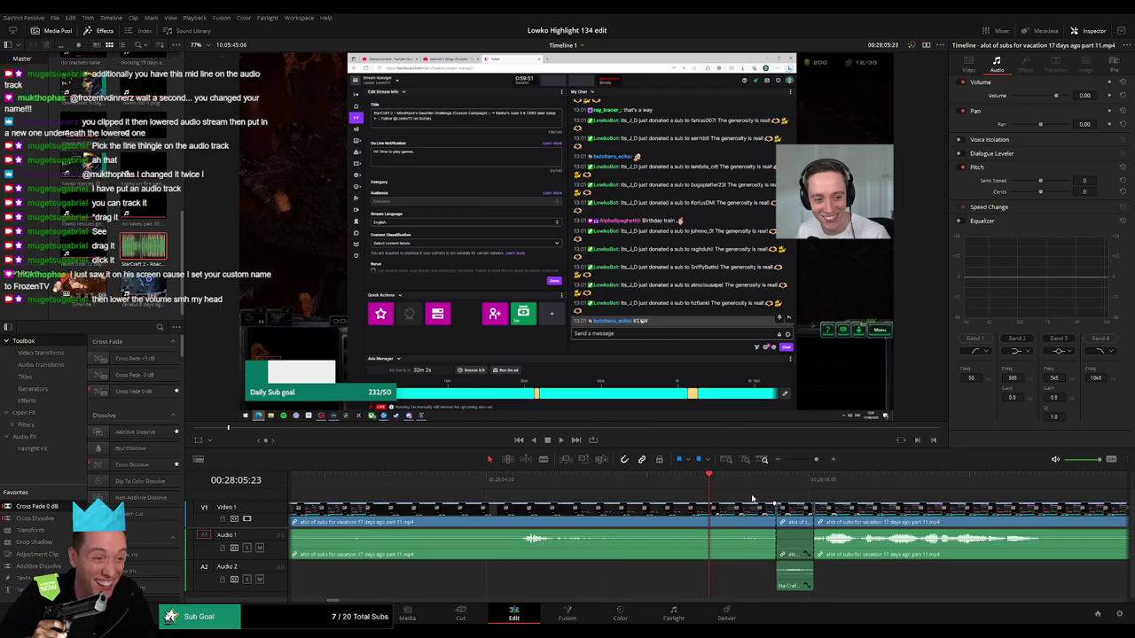
# - Review the subs footage from just before the Roach Quotes clip to about 00:28:23 for quiet stretches
pyautogui.click(754, 477)
pyautogui.press('space')
pyautogui.moveTo(816, 460); pyautogui.dragTo(806, 460)
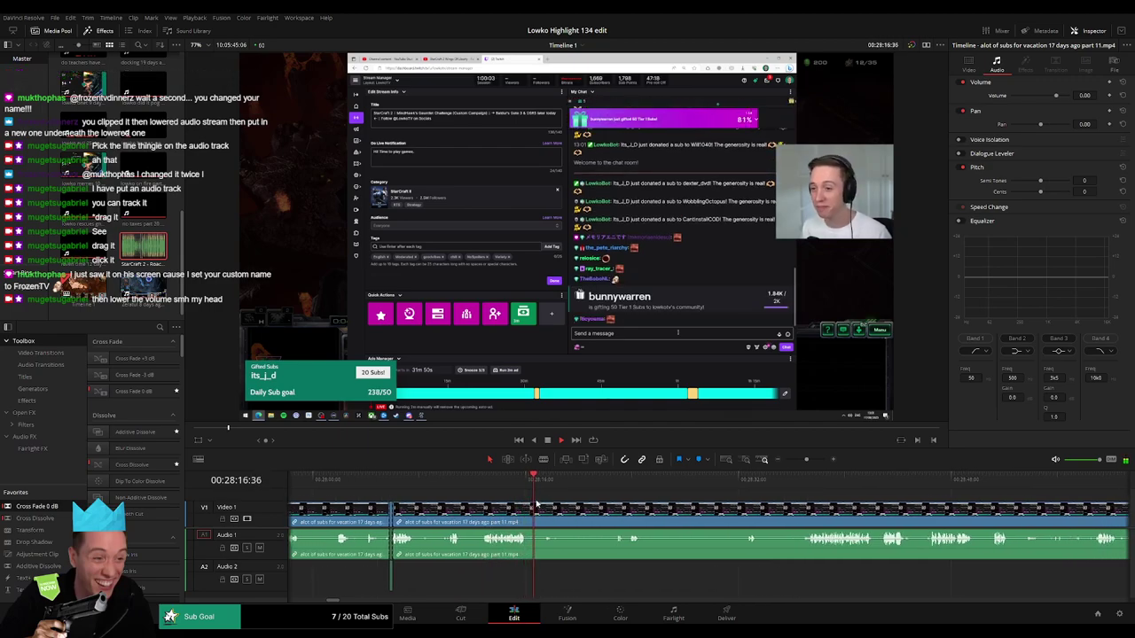
pyautogui.click(585, 486)
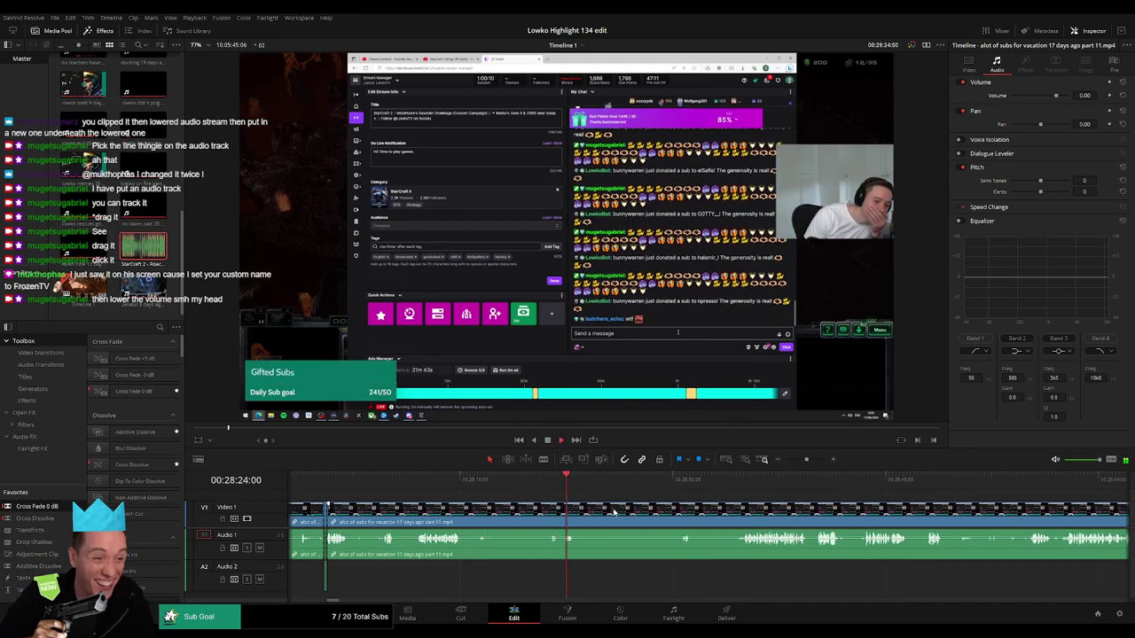
pyautogui.click(461, 486)
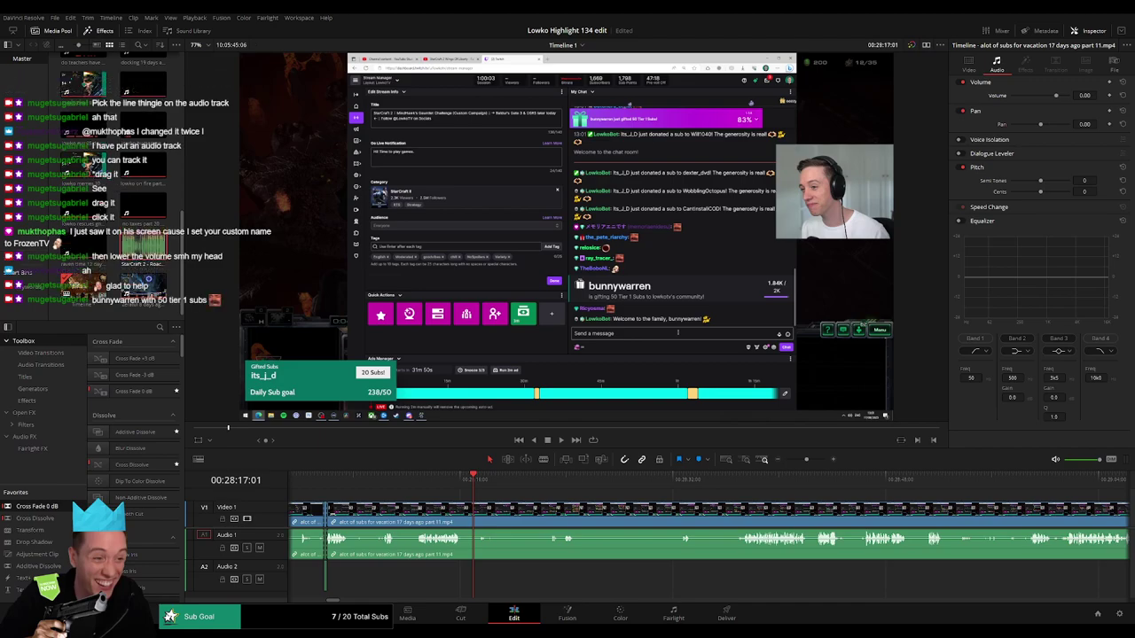
pyautogui.click(467, 484)
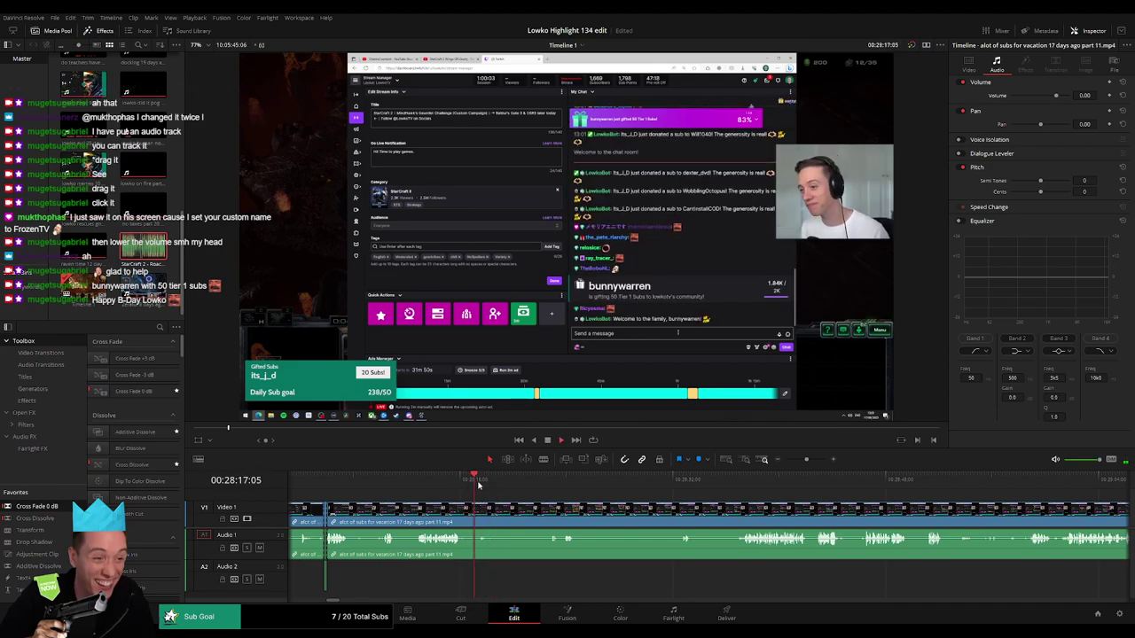
pyautogui.click(544, 483)
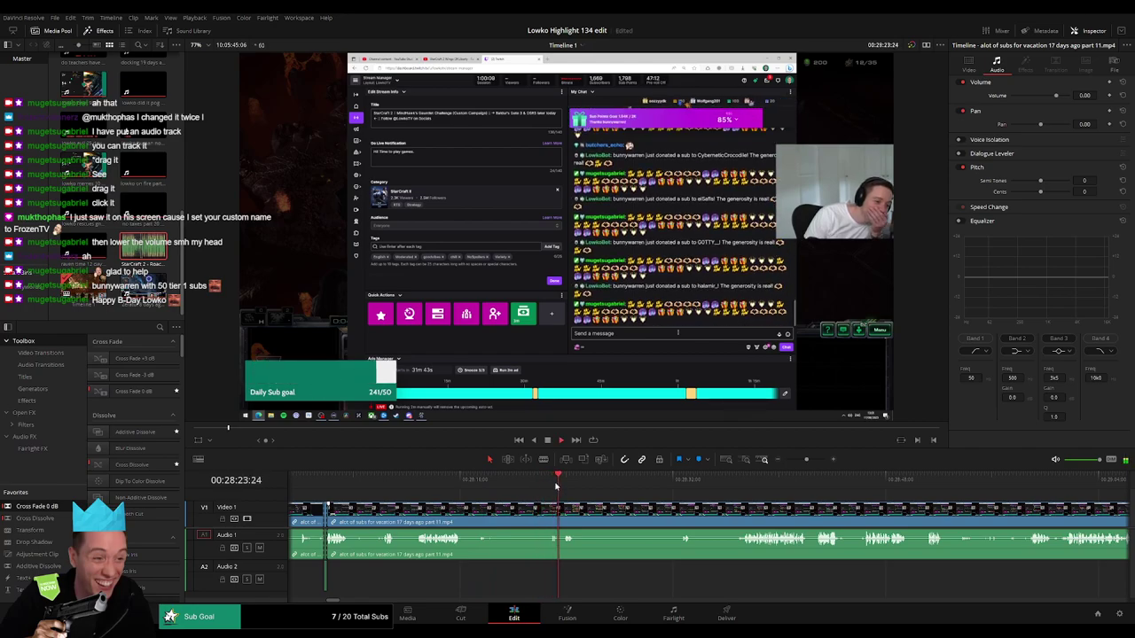
# - Cut out the quiet stretch from about 00:28:25 to 00:28:32, close the gap and cross-fade the audio at the join
pyautogui.click(610, 483)
pyautogui.moveTo(611, 484); pyautogui.dragTo(679, 487)
pyautogui.click(581, 512)
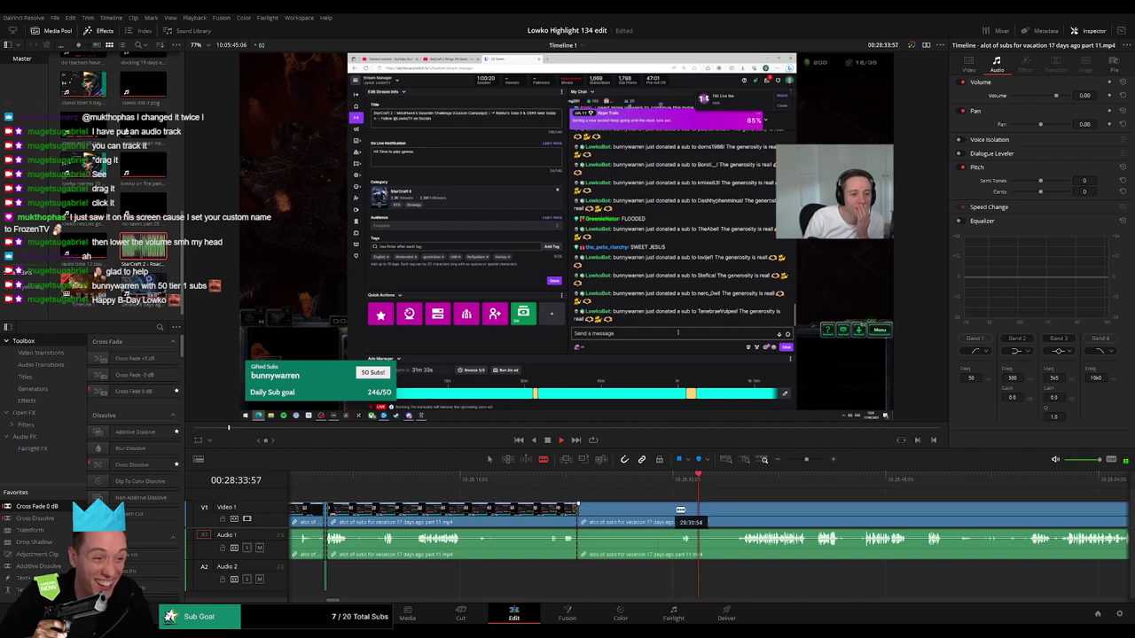
pyautogui.click(682, 510)
pyautogui.press('a')
pyautogui.click(654, 516)
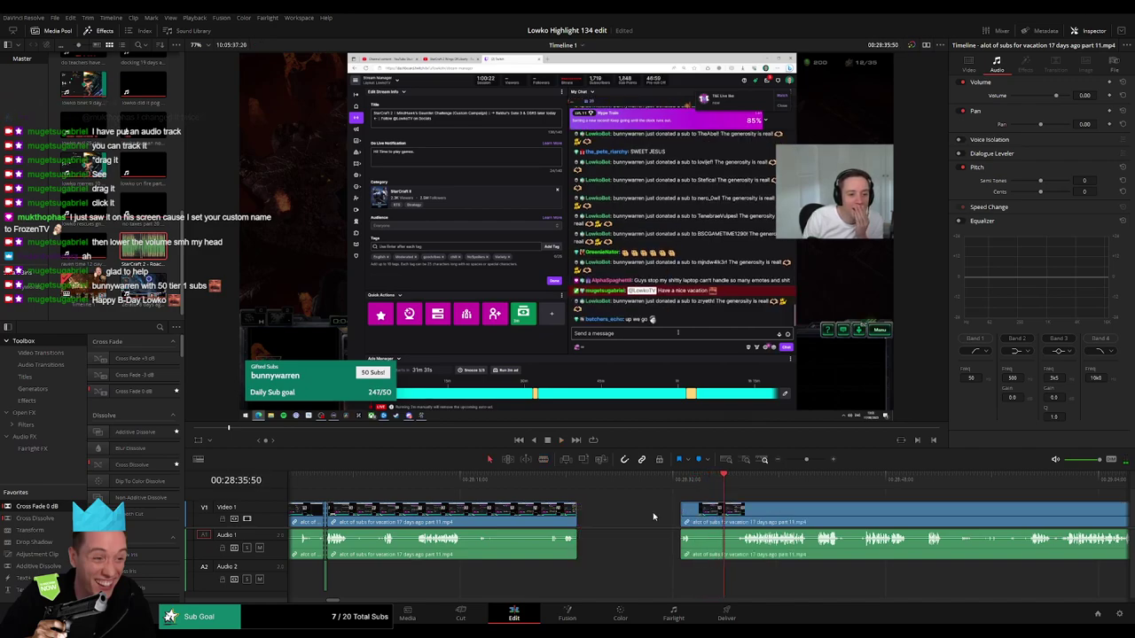
pyautogui.press('Delete')
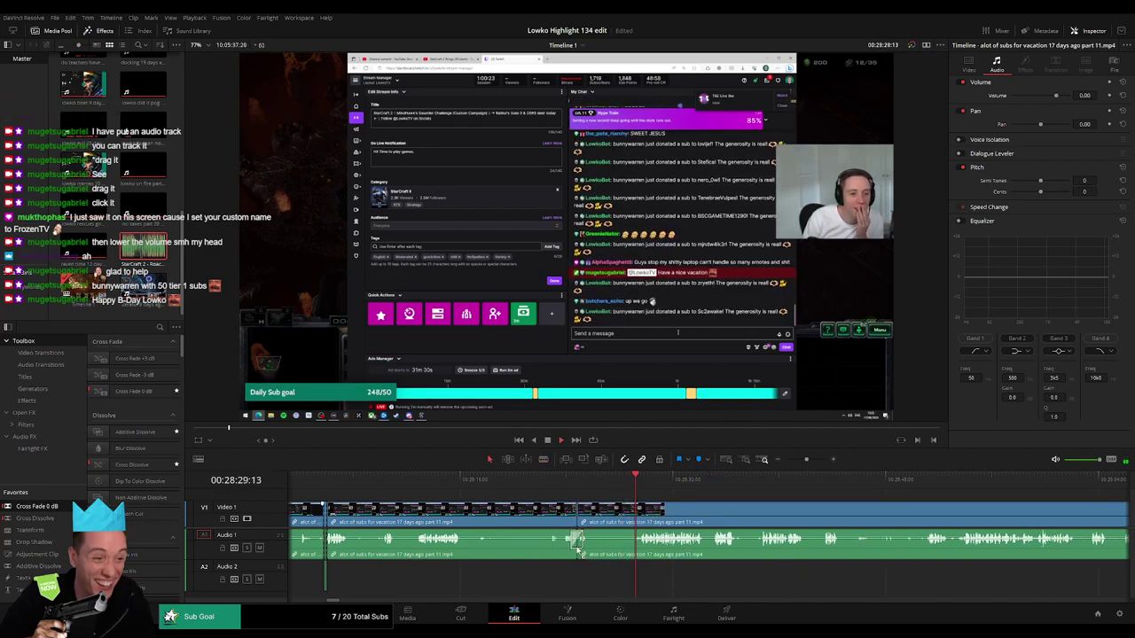
# - Cut out the pause from about 00:28:26 to 00:28:29, close the gap and cross-fade the audio at the join
pyautogui.press('b')
pyautogui.click(596, 513)
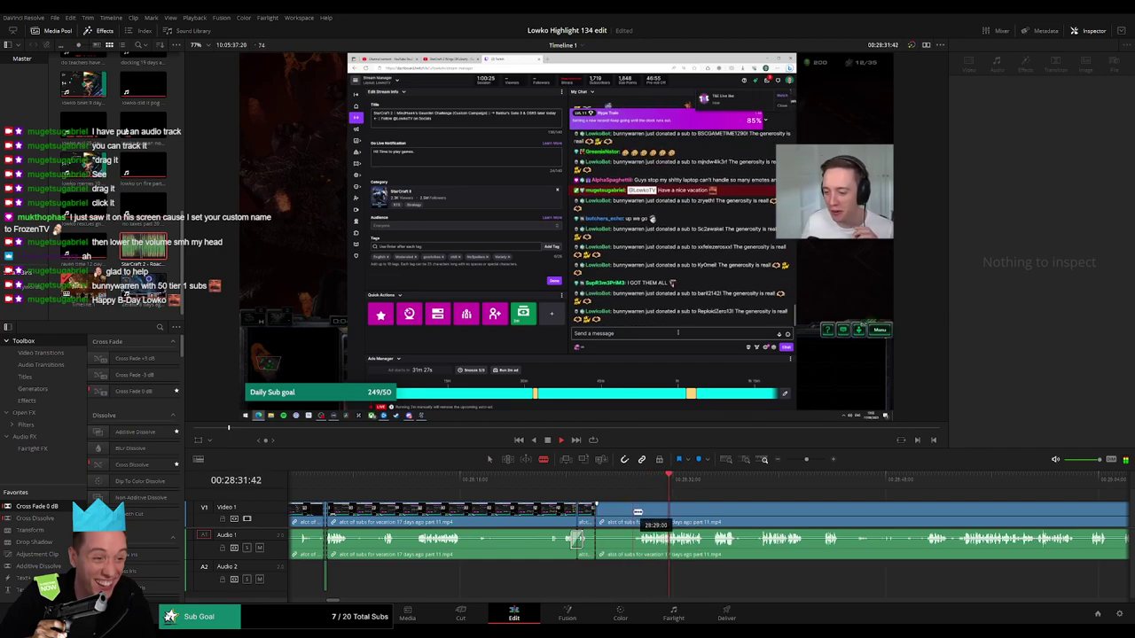
pyautogui.click(640, 513)
pyautogui.press('a')
pyautogui.click(625, 516)
pyautogui.press('Delete')
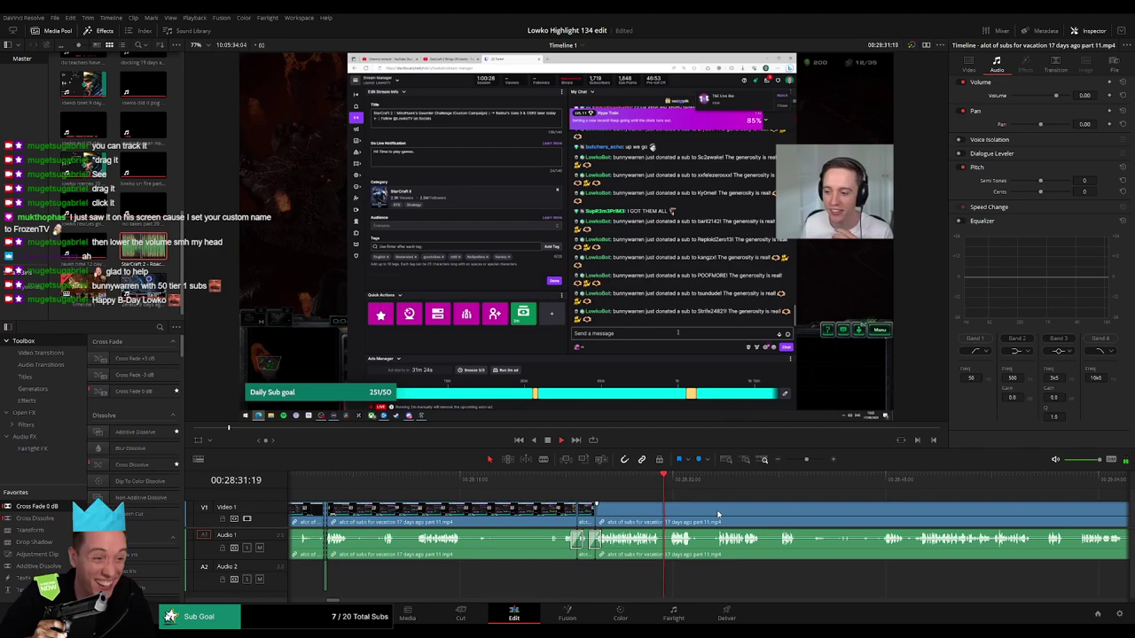
# - Remove the short pause from about 00:28:38 to 00:28:40, close the gap and cross-fade the audio at the join
pyautogui.hscroll(5, 628, 516)
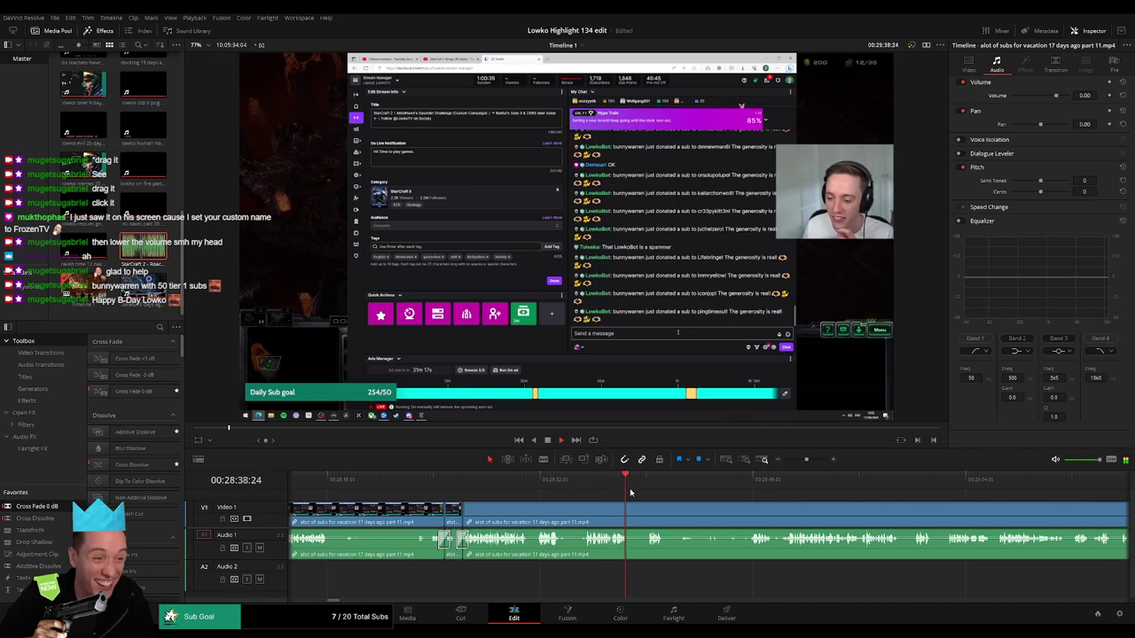
pyautogui.hscroll(3, 567, 509)
pyautogui.press('b')
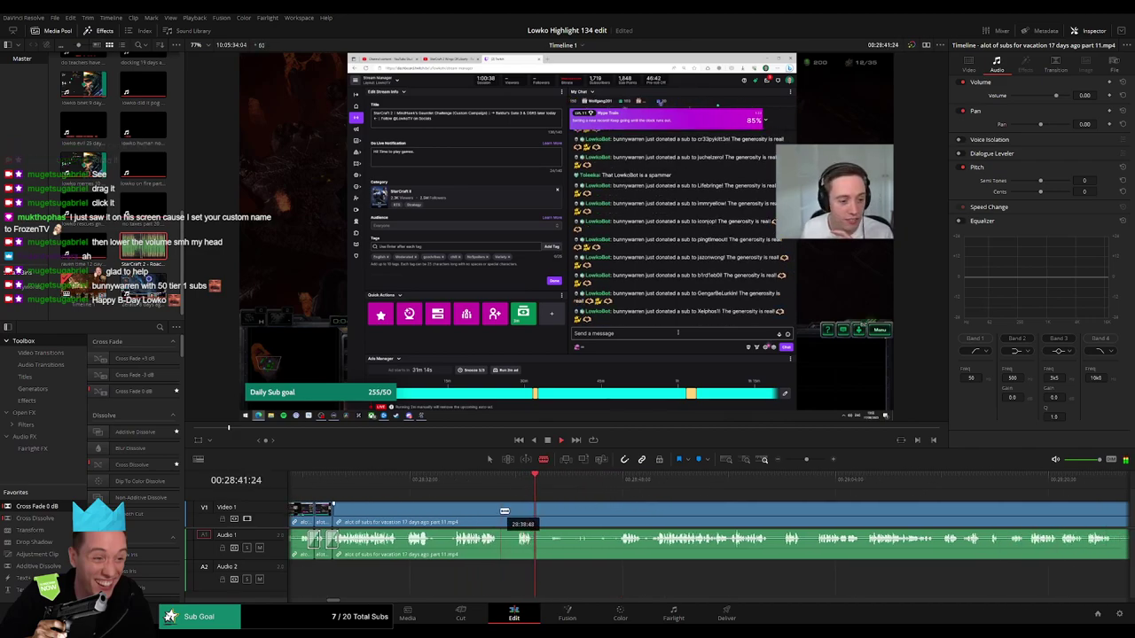
pyautogui.click(498, 511)
pyautogui.click(517, 512)
pyautogui.press('a')
pyautogui.click(508, 514)
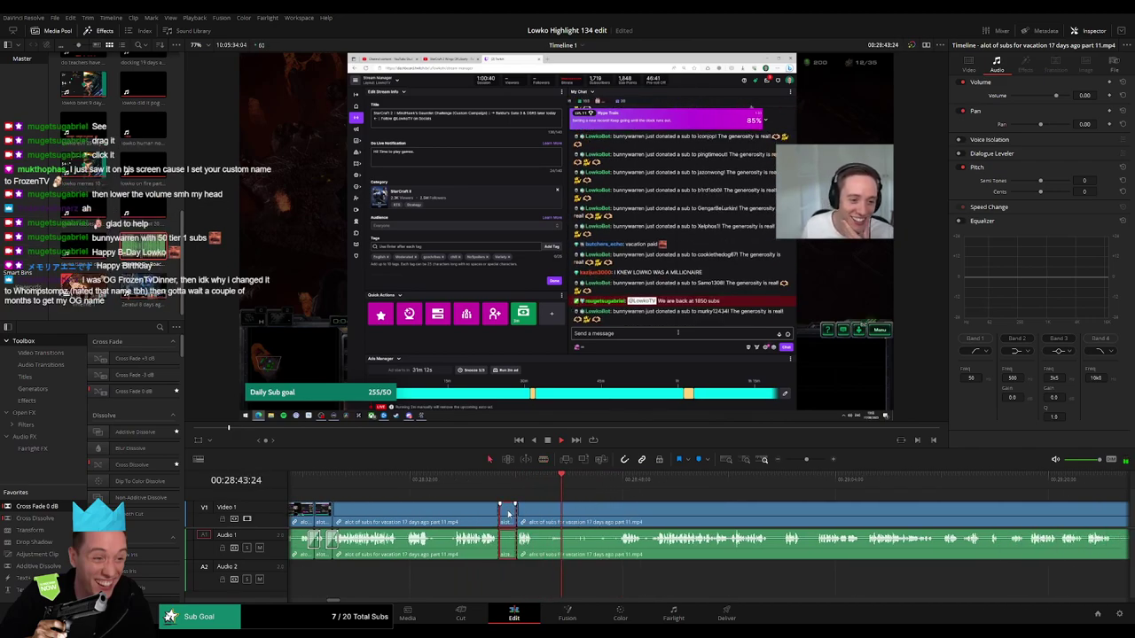
pyautogui.press('Delete')
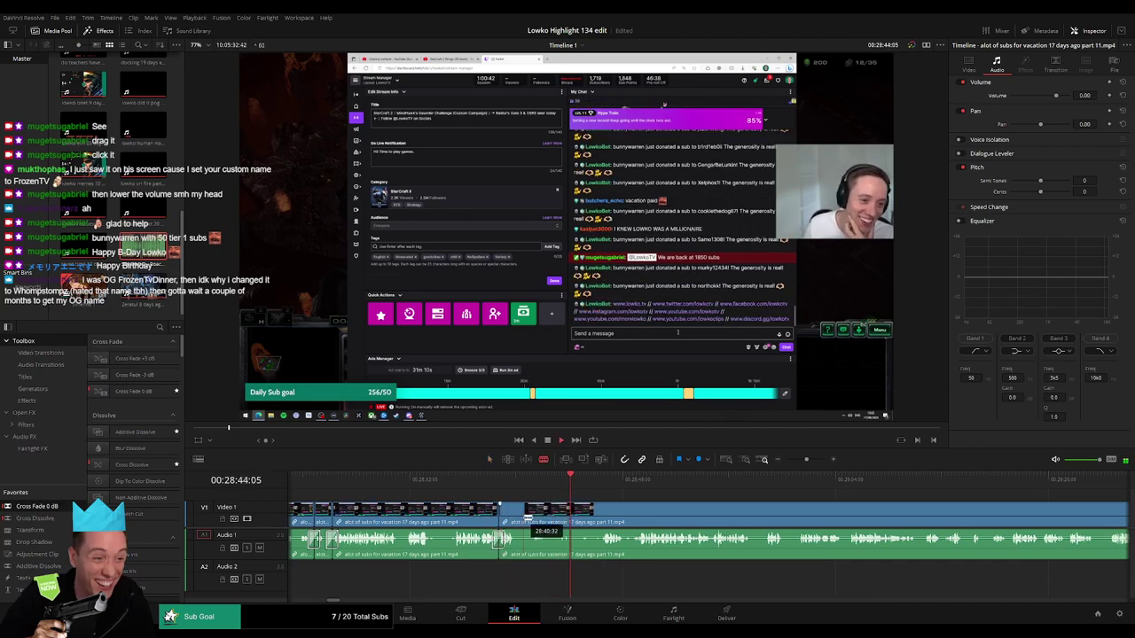
# - Remove the section from about 00:28:40:32 to 00:28:46:22, close the gap and cross-fade the audio at the join
pyautogui.click(607, 486)
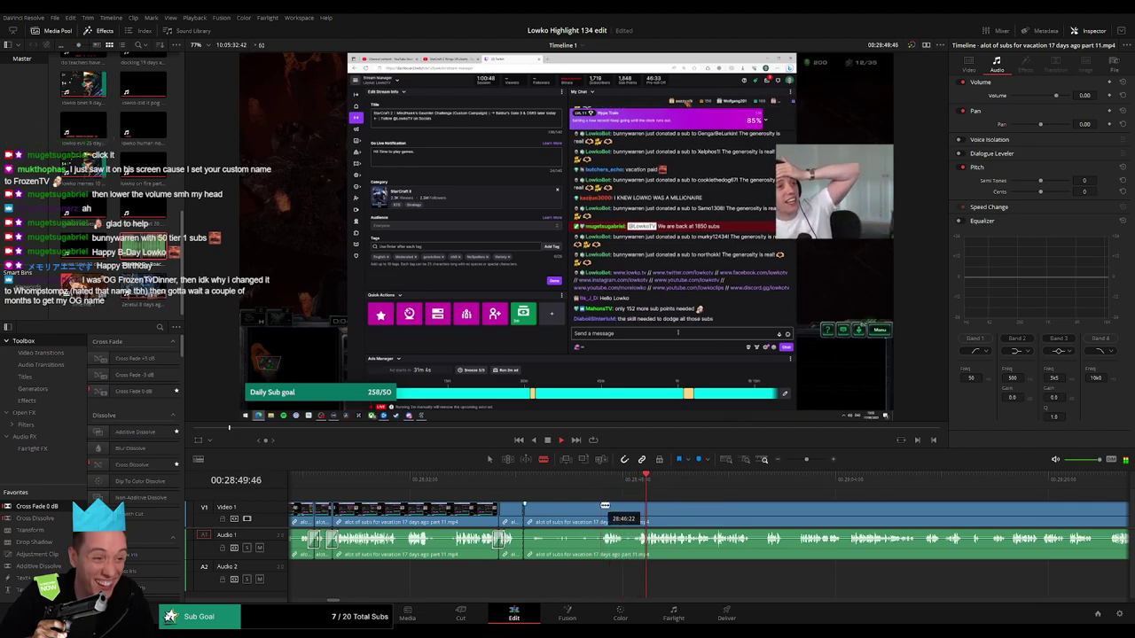
pyautogui.click(604, 505)
pyautogui.press('a')
pyautogui.click(581, 514)
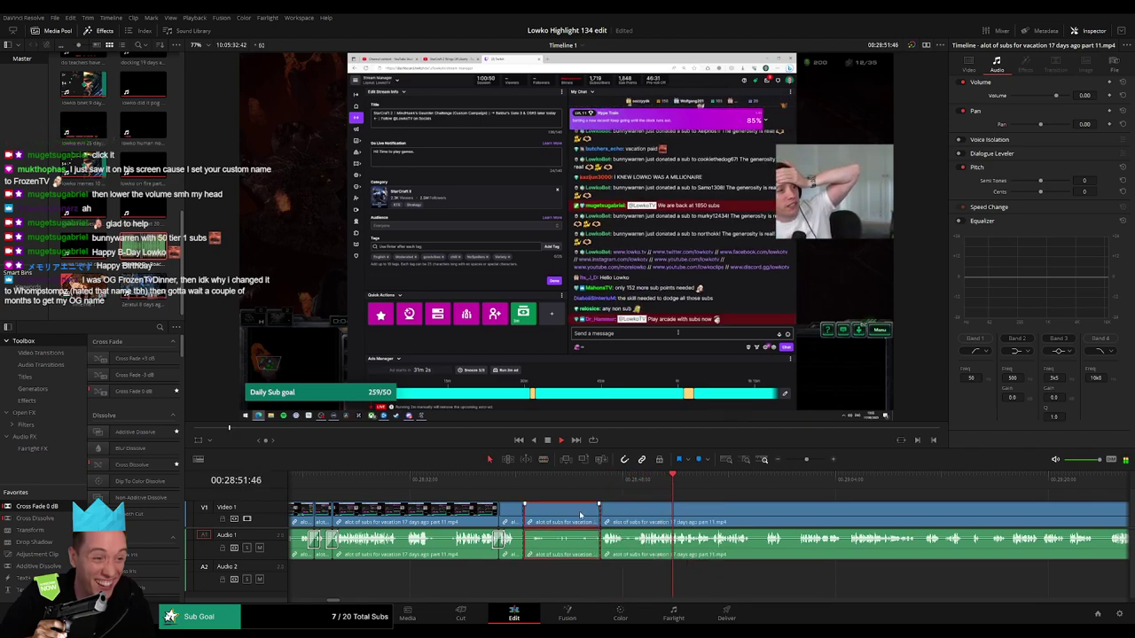
pyautogui.press('Delete')
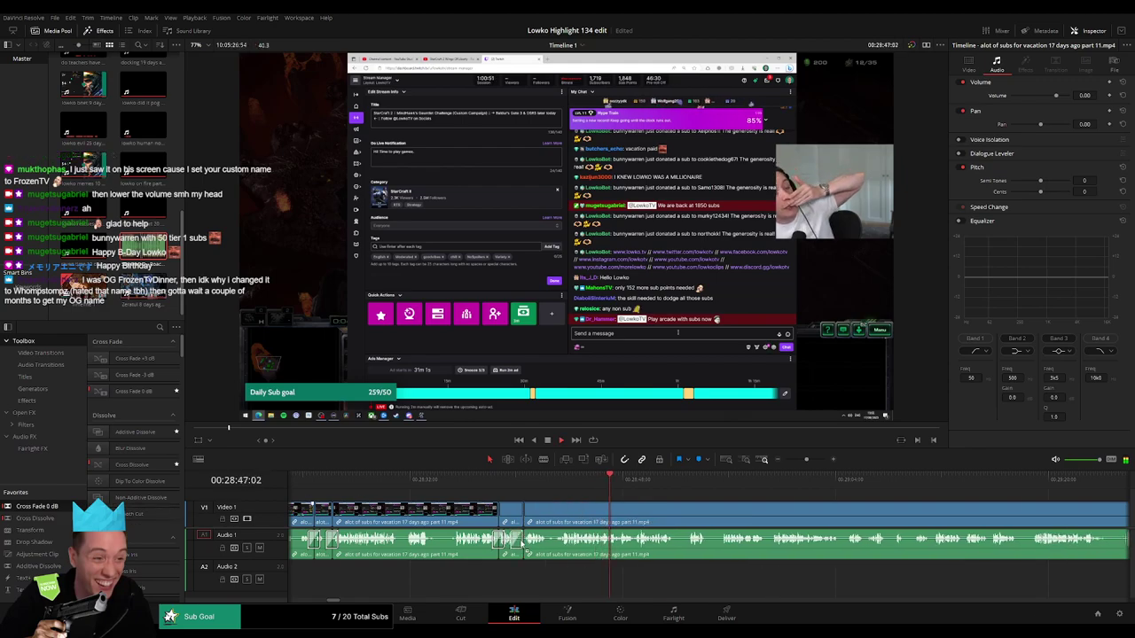
pyautogui.moveTo(522, 544); pyautogui.dragTo(524, 542)
pyautogui.moveTo(812, 459); pyautogui.dragTo(807, 459)
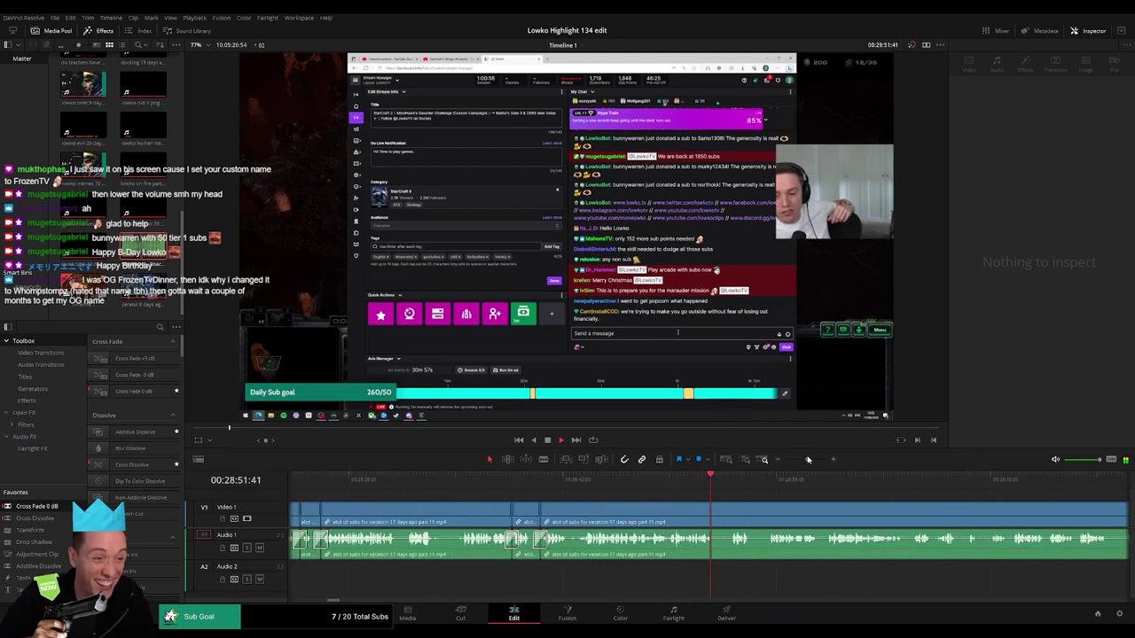
# - Review the footage from about 00:28:51 to 00:29:35 for pauses to trim
pyautogui.click(737, 494)
pyautogui.hscroll(5, 732, 508)
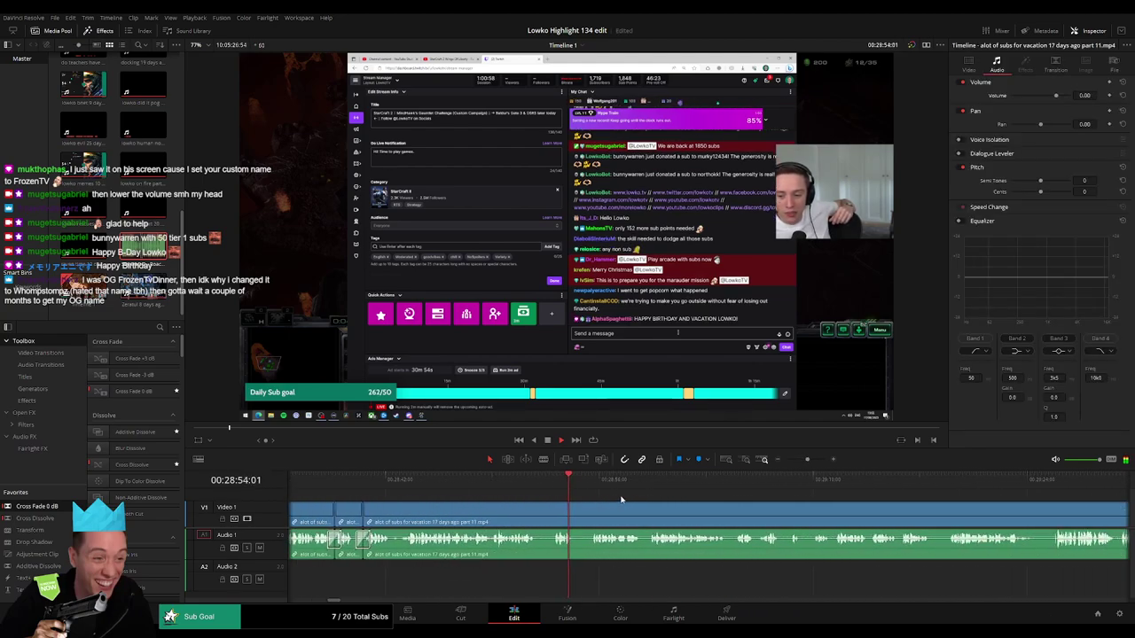
pyautogui.moveTo(750, 518); pyautogui.dragTo(654, 511)
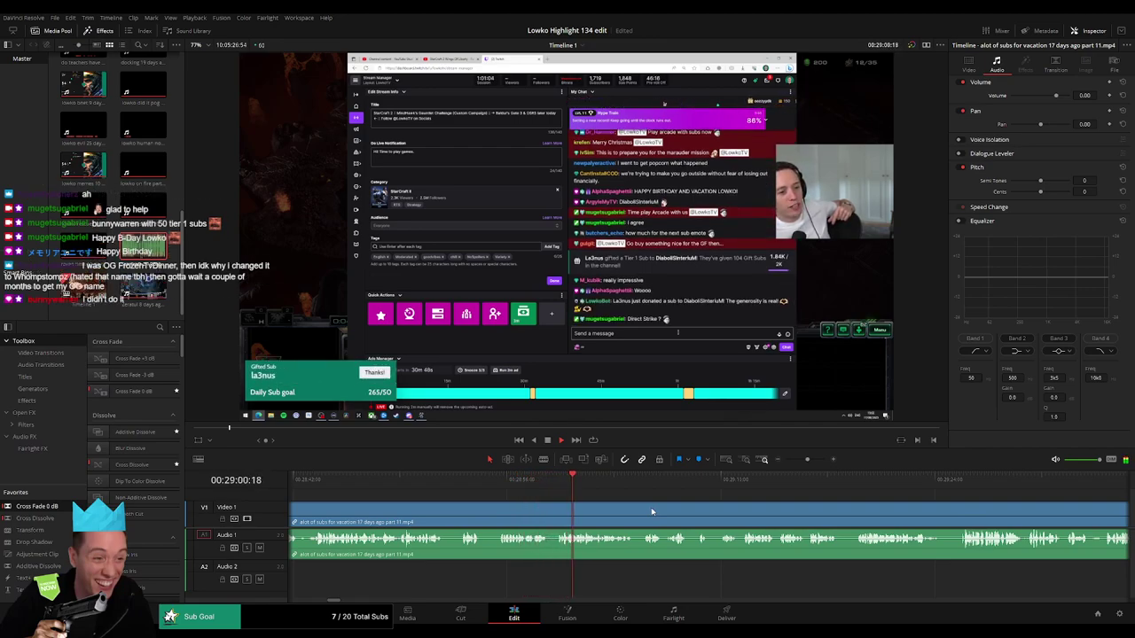
pyautogui.hscroll(1, 595, 514)
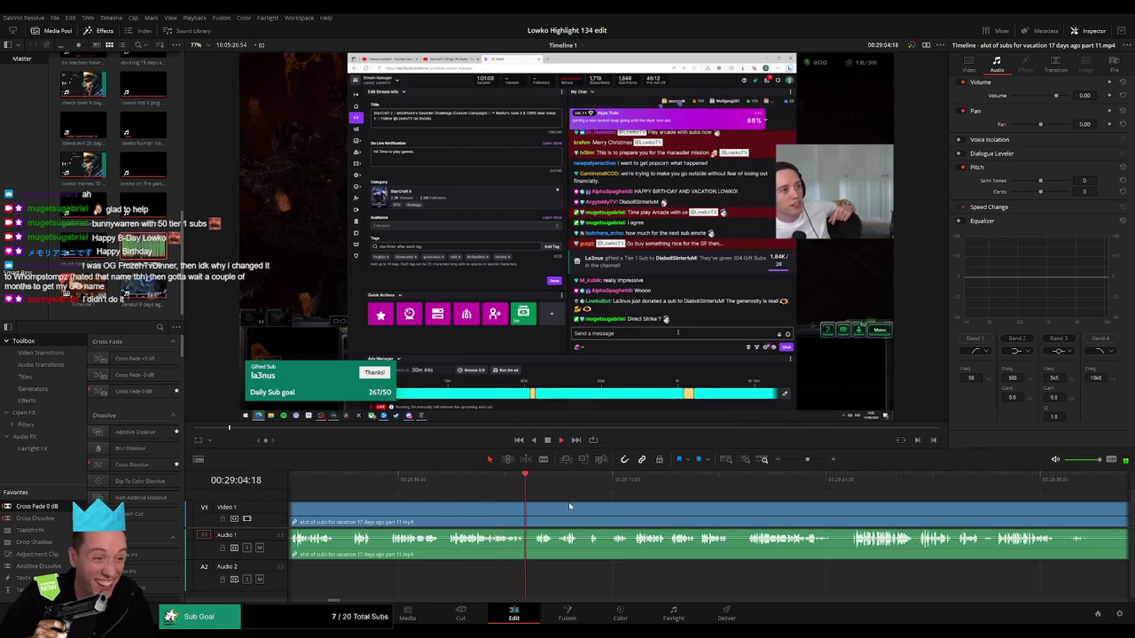
pyautogui.moveTo(459, 479); pyautogui.dragTo(449, 478)
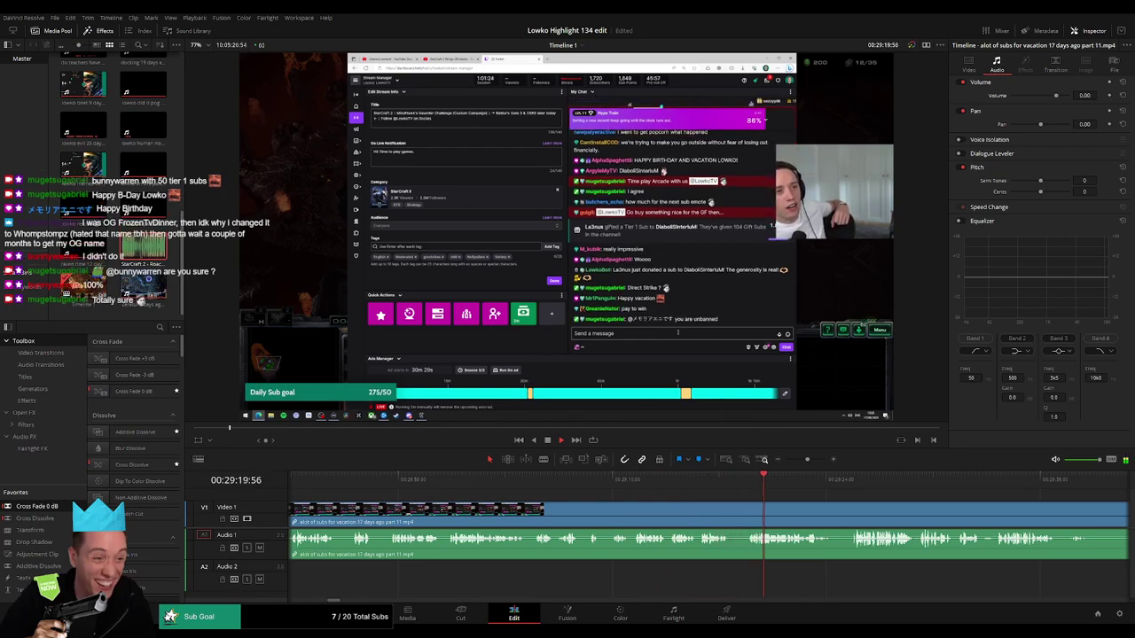
pyautogui.click(447, 480)
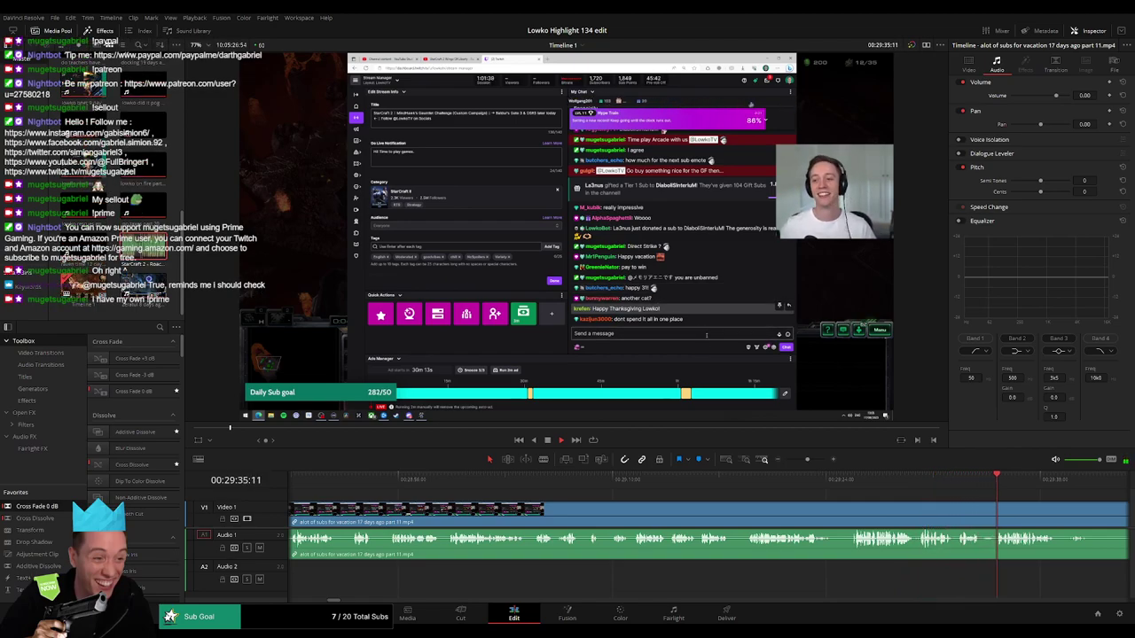
# - Remove the section from about 00:29:39 to 00:29:46, close the gap and cross-fade the audio at the join
pyautogui.hscroll(3, 743, 484)
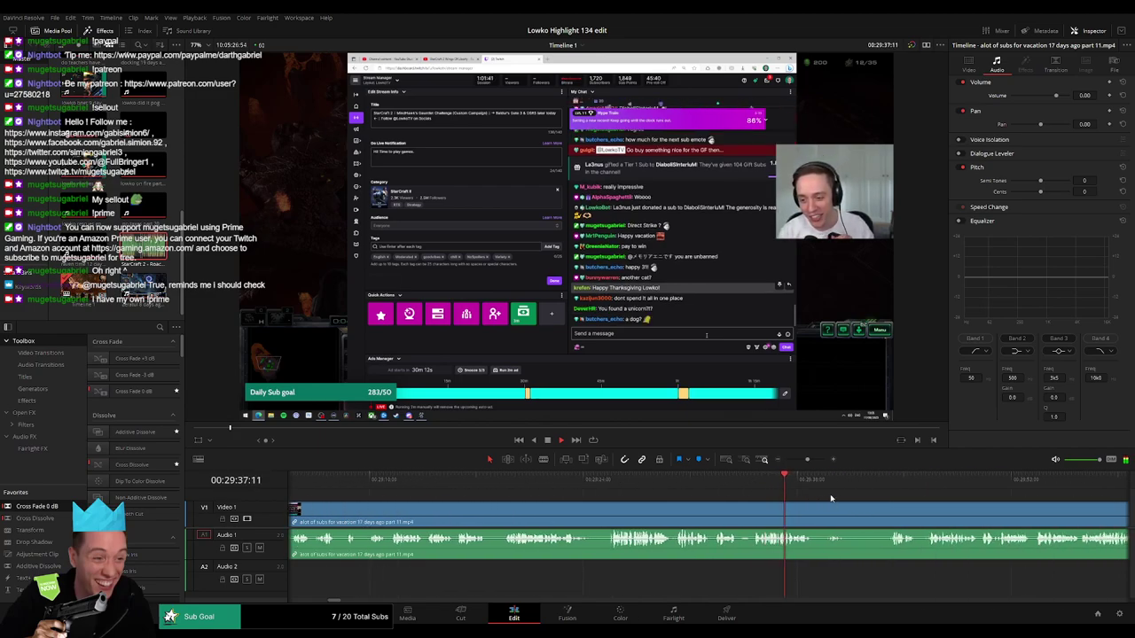
pyautogui.moveTo(840, 496); pyautogui.dragTo(671, 499)
pyautogui.click(665, 480)
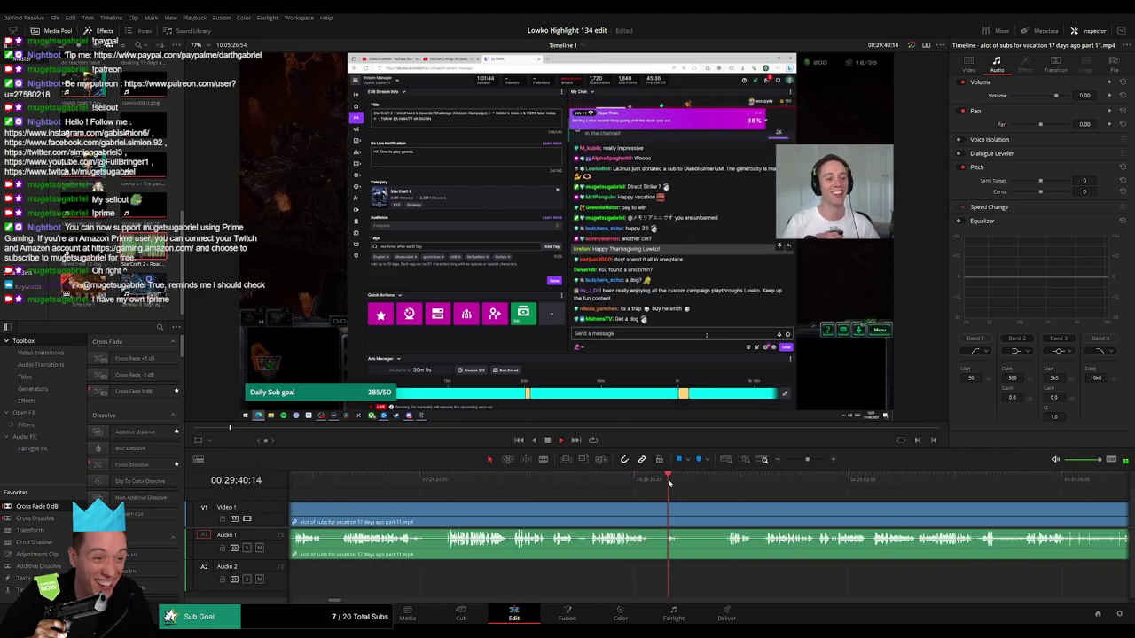
pyautogui.press('b')
pyautogui.click(651, 510)
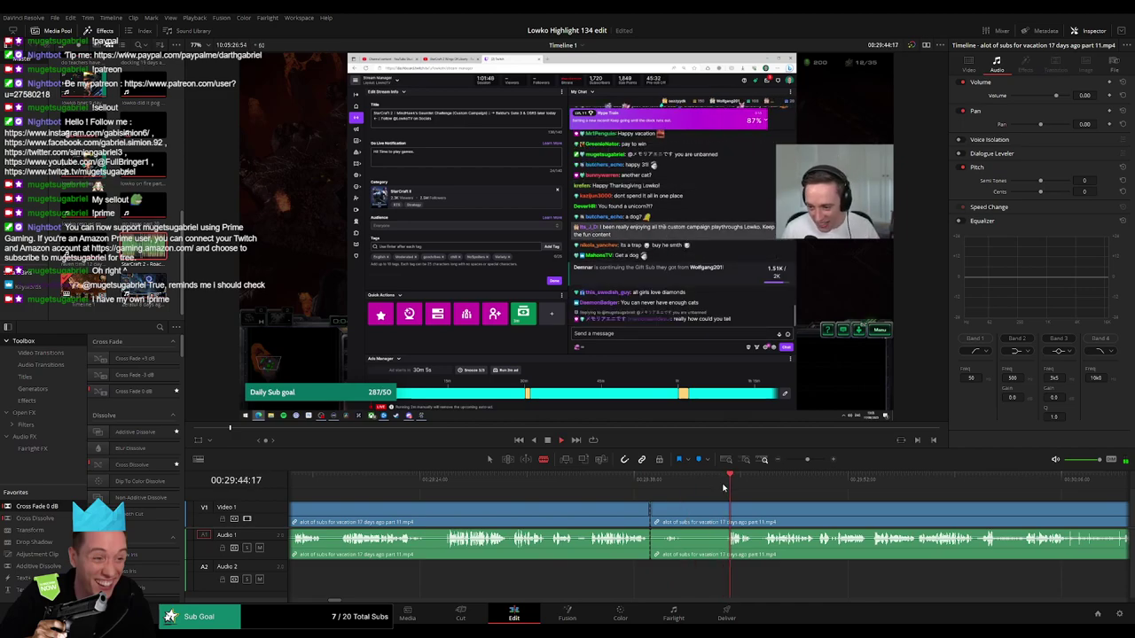
pyautogui.hscroll(2, 780, 510)
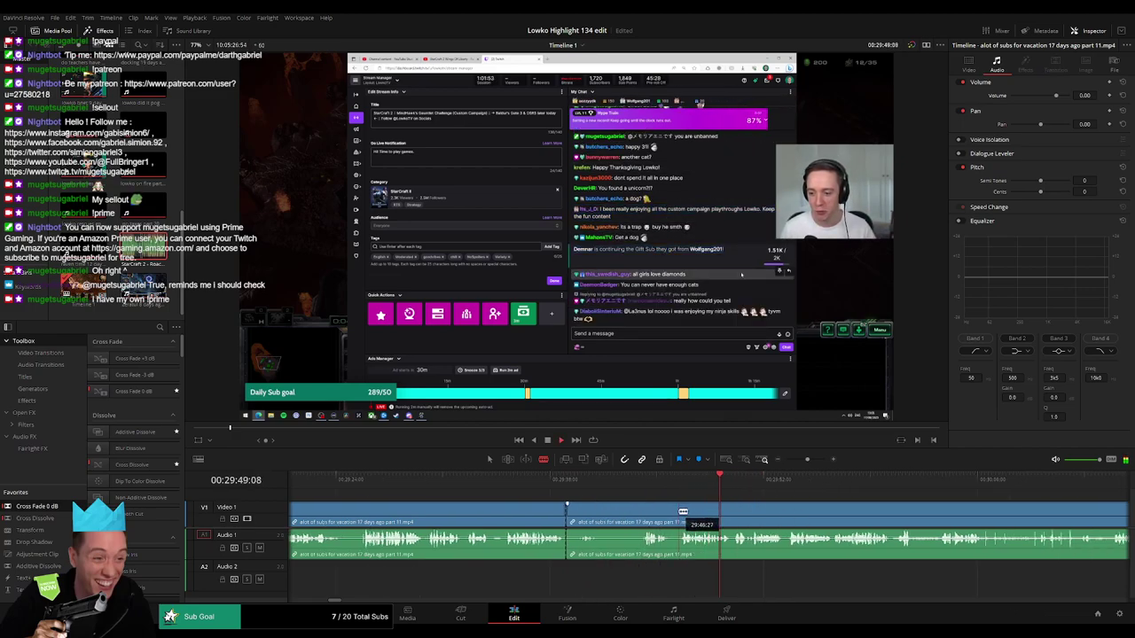
pyautogui.click(681, 509)
pyautogui.press('a')
pyautogui.click(651, 516)
pyautogui.press('Delete')
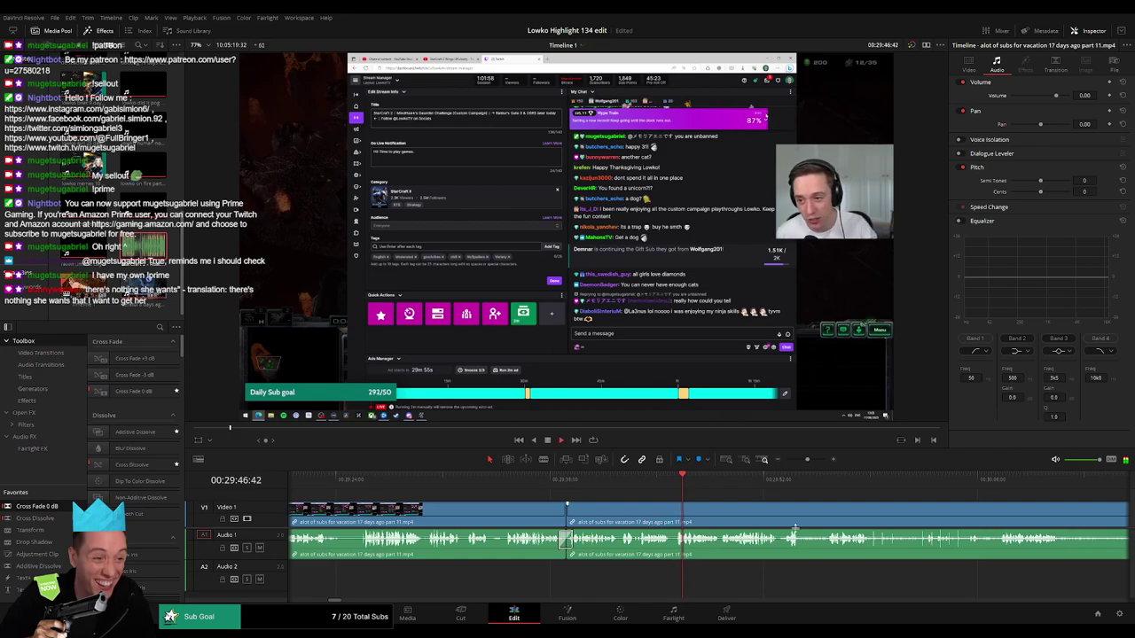
# - Cut out the quiet stretch from about 00:30:14:27 to 00:30:19:28, close the gap and cross-fade the audio at the join
pyautogui.hscroll(3, 572, 524)
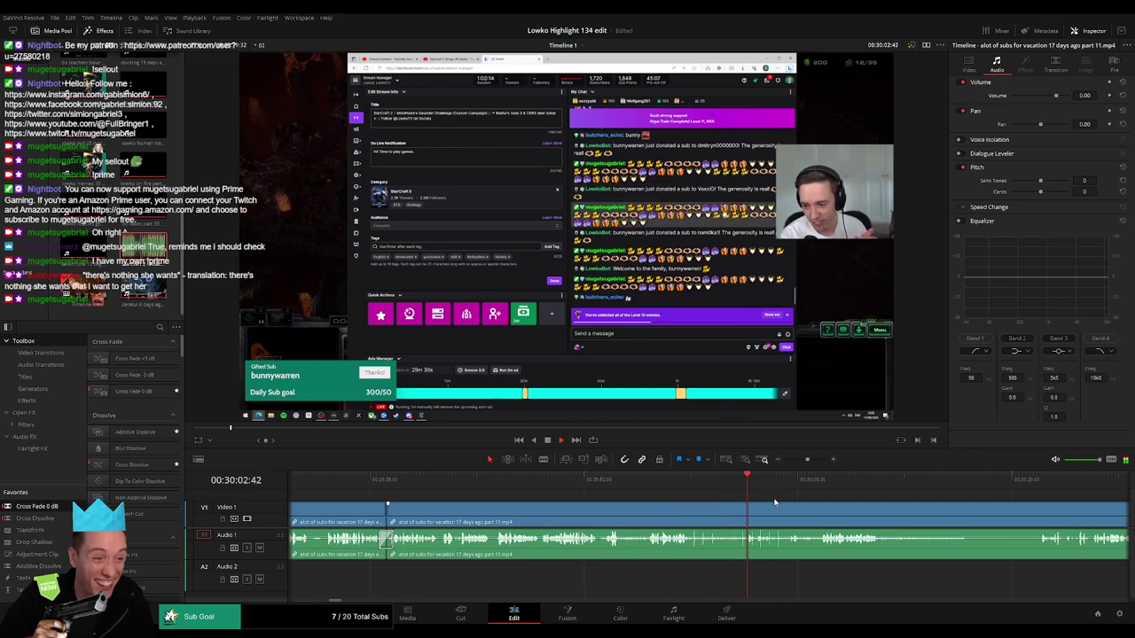
pyautogui.hscroll(2, 623, 499)
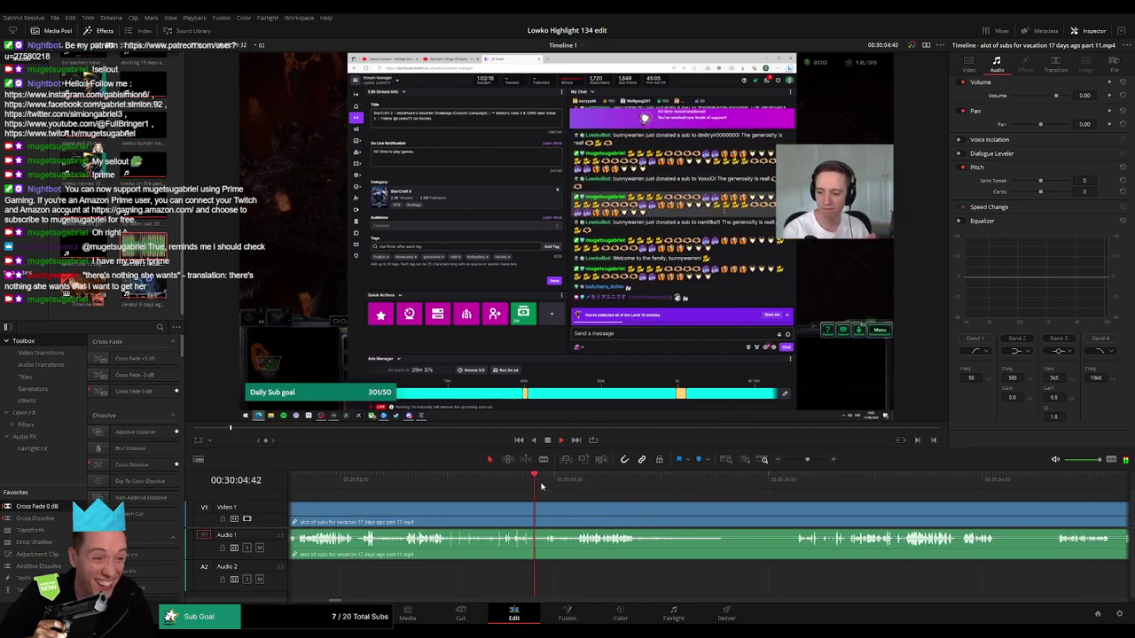
pyautogui.moveTo(541, 486); pyautogui.dragTo(580, 481)
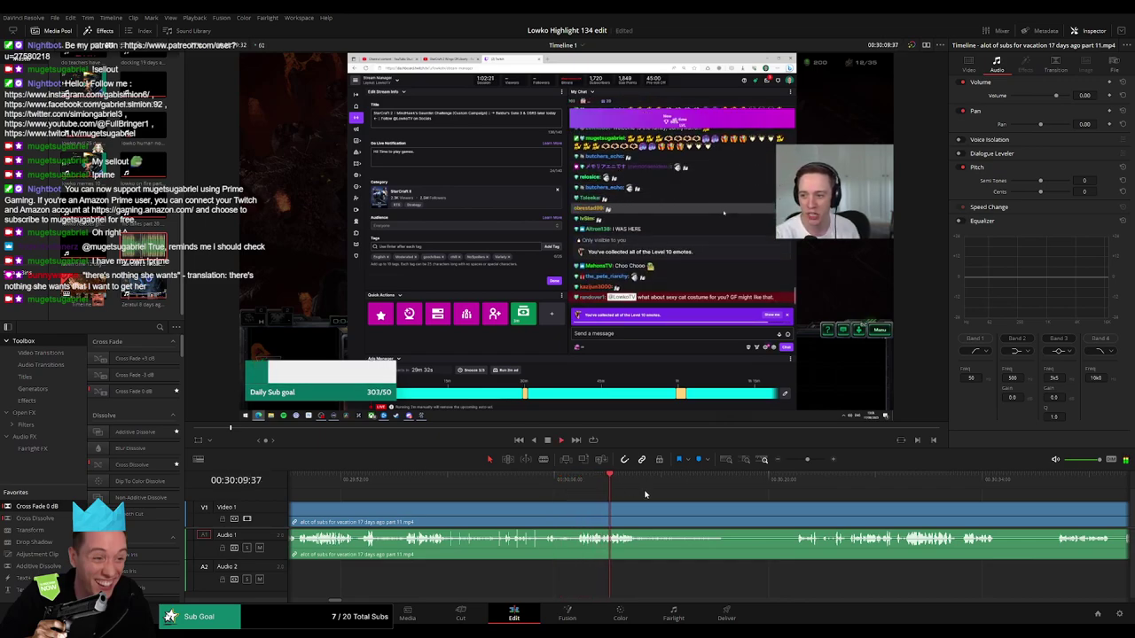
pyautogui.hscroll(1, 715, 511)
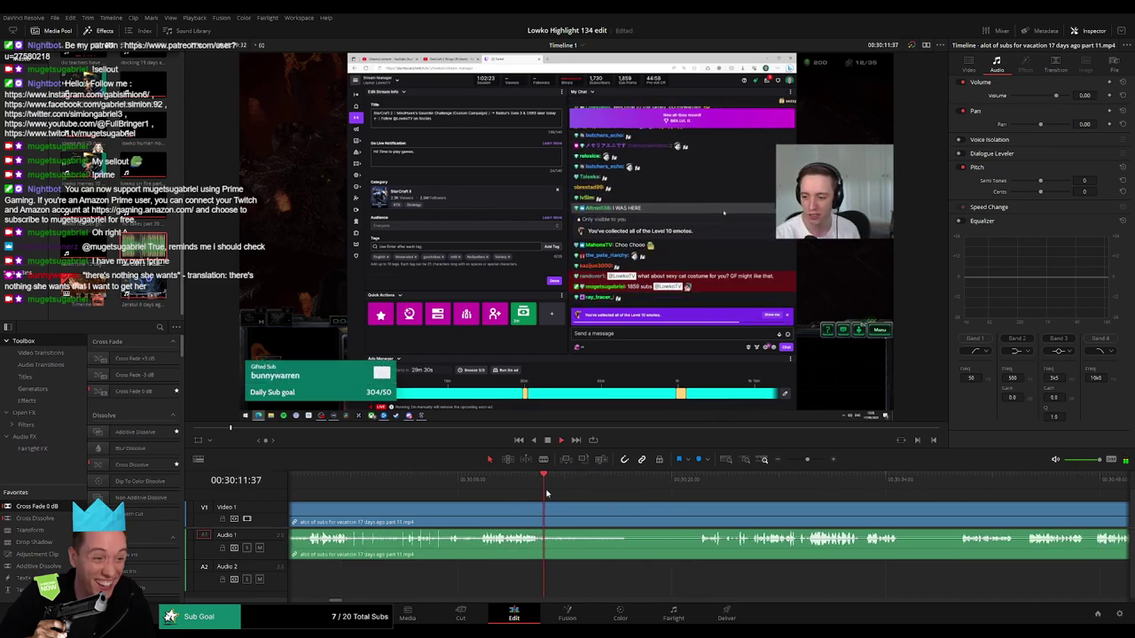
pyautogui.press('b')
pyautogui.click(586, 519)
pyautogui.click(696, 485)
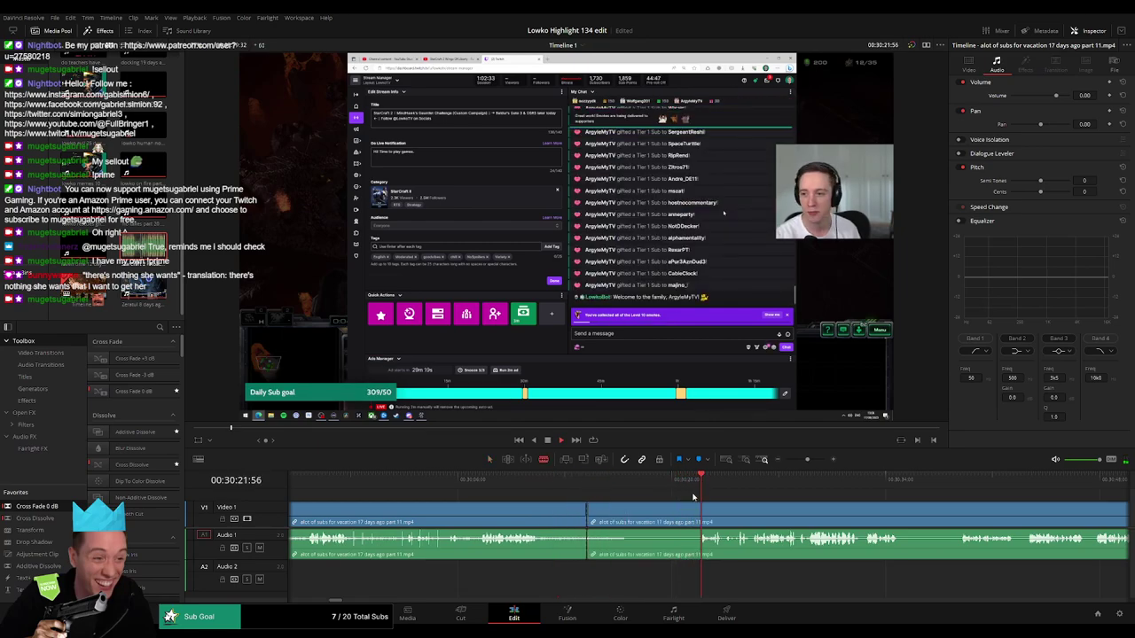
pyautogui.click(644, 496)
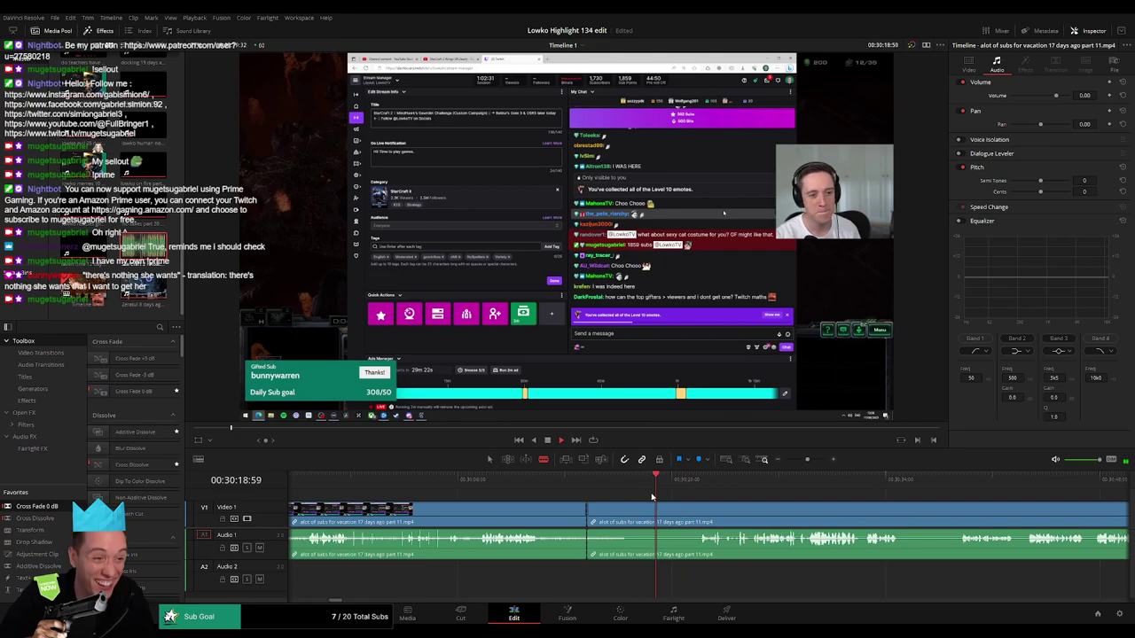
pyautogui.press('space')
pyautogui.click(664, 511)
pyautogui.press('a')
pyautogui.click(641, 526)
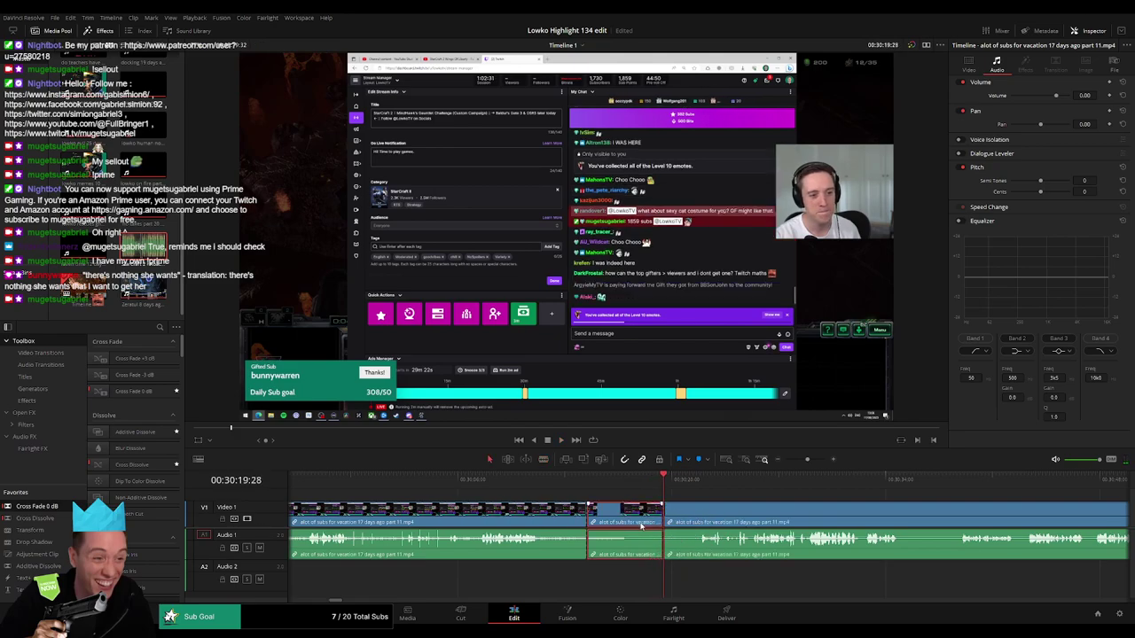
pyautogui.press('Delete')
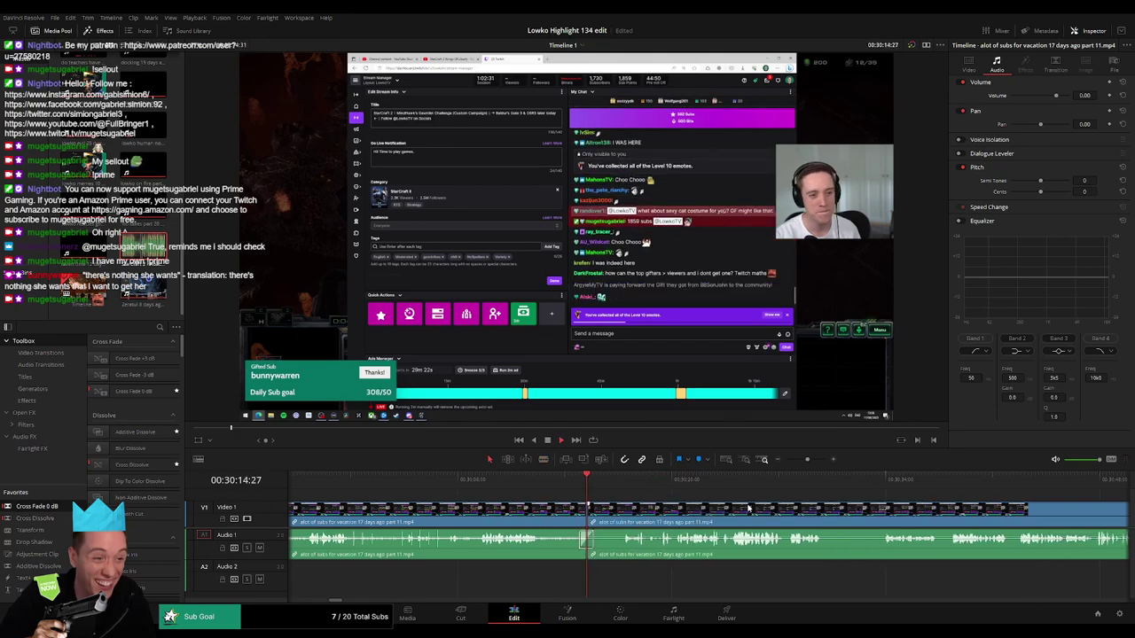
pyautogui.press('space')
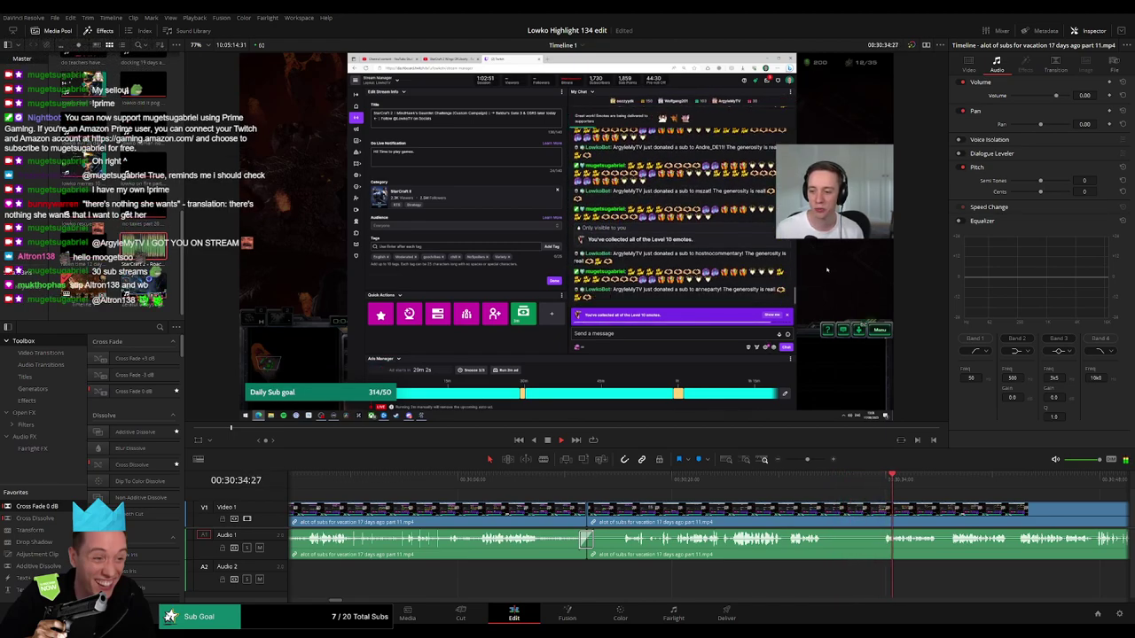
# - Split the clip at about 00:30:45:11 and 00:30:45:41 and disable only the audio between the two cuts
pyautogui.hscroll(1, 778, 504)
pyautogui.hscroll(3, 776, 503)
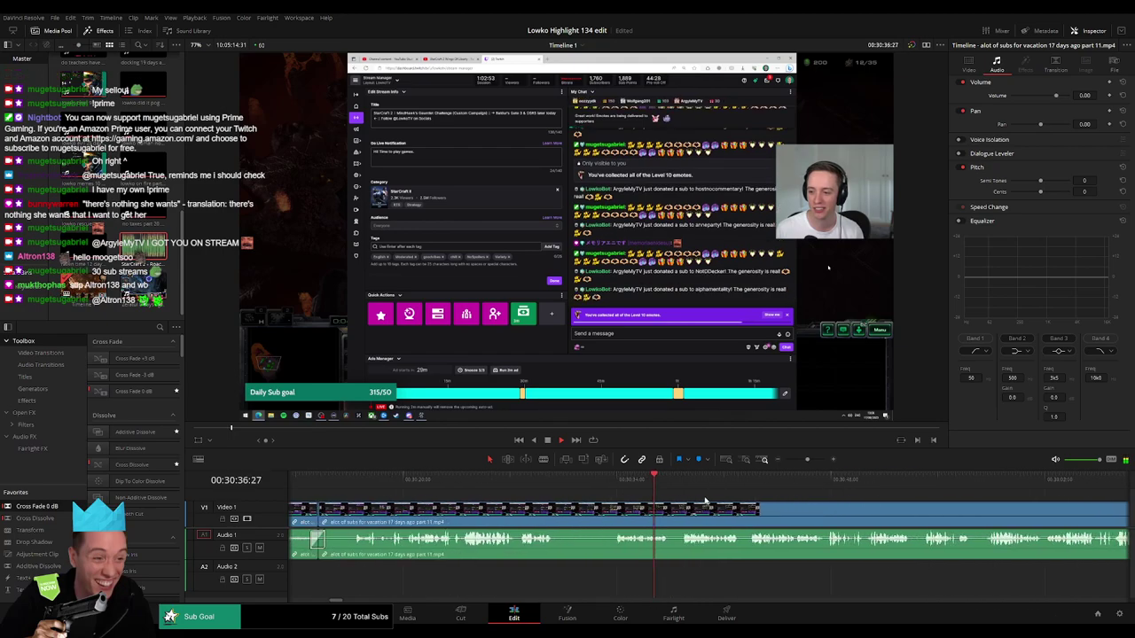
pyautogui.hscroll(2, 751, 504)
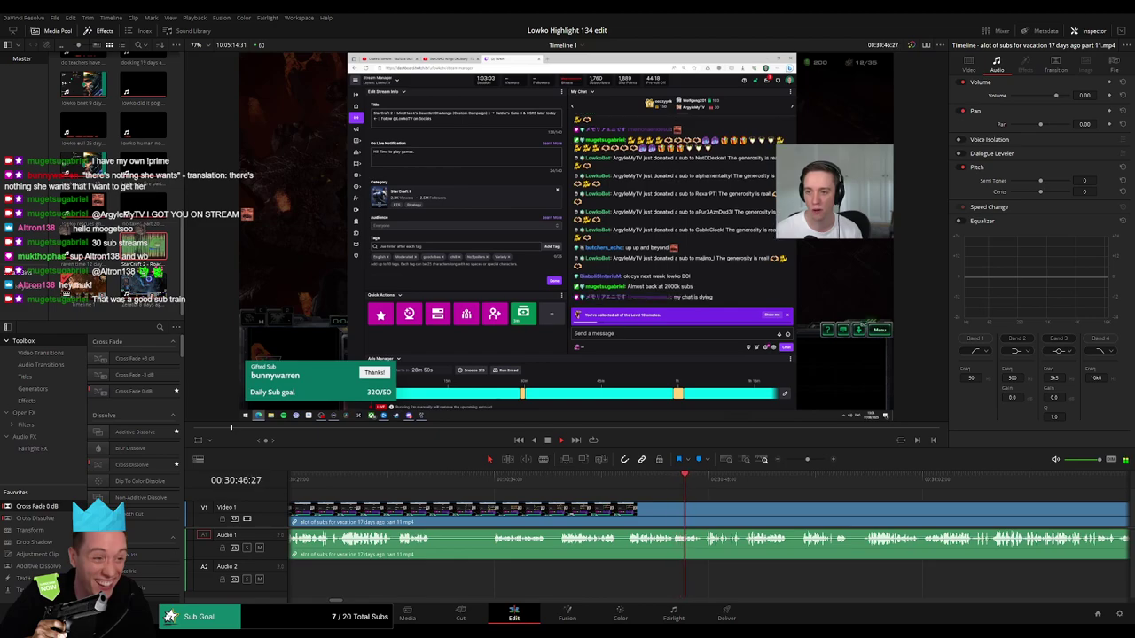
pyautogui.click(647, 487)
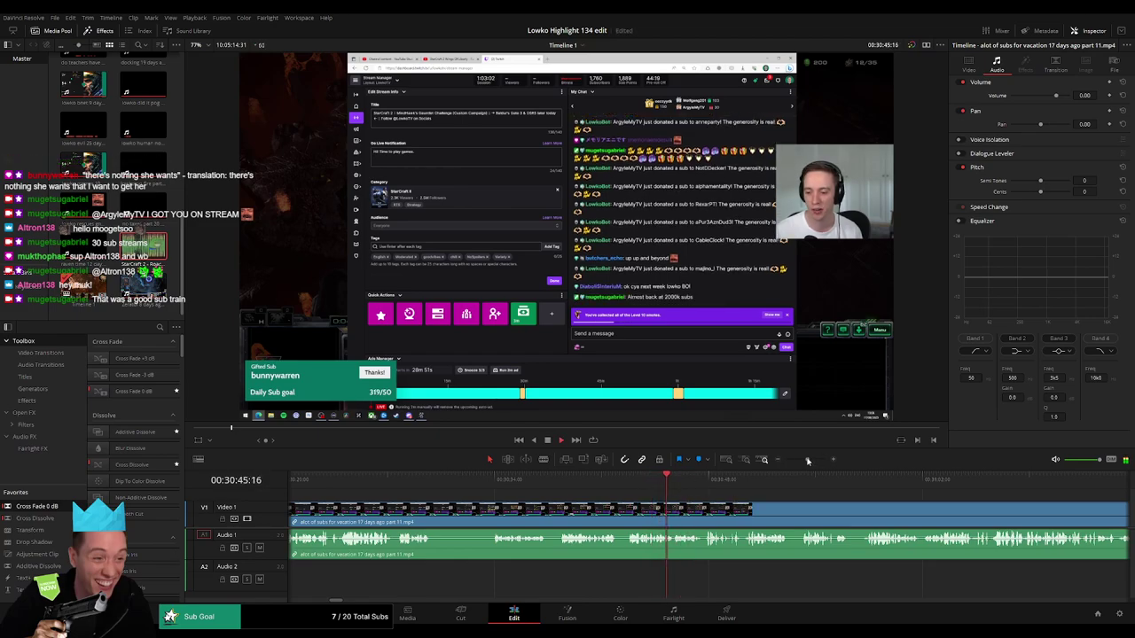
pyautogui.moveTo(806, 460); pyautogui.dragTo(813, 460)
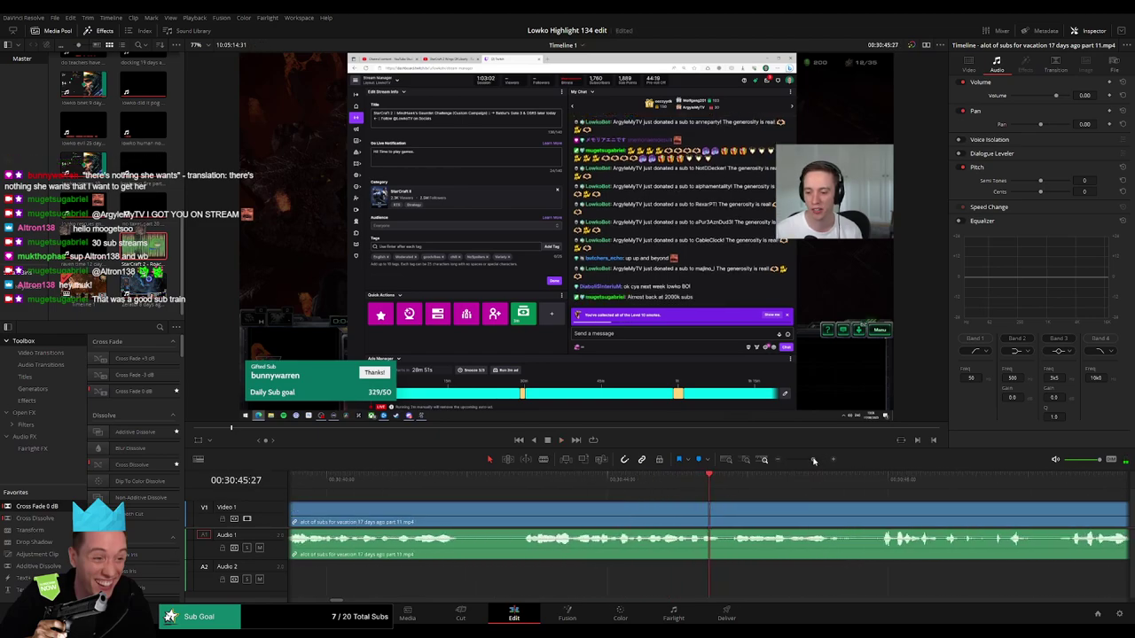
pyautogui.press('space')
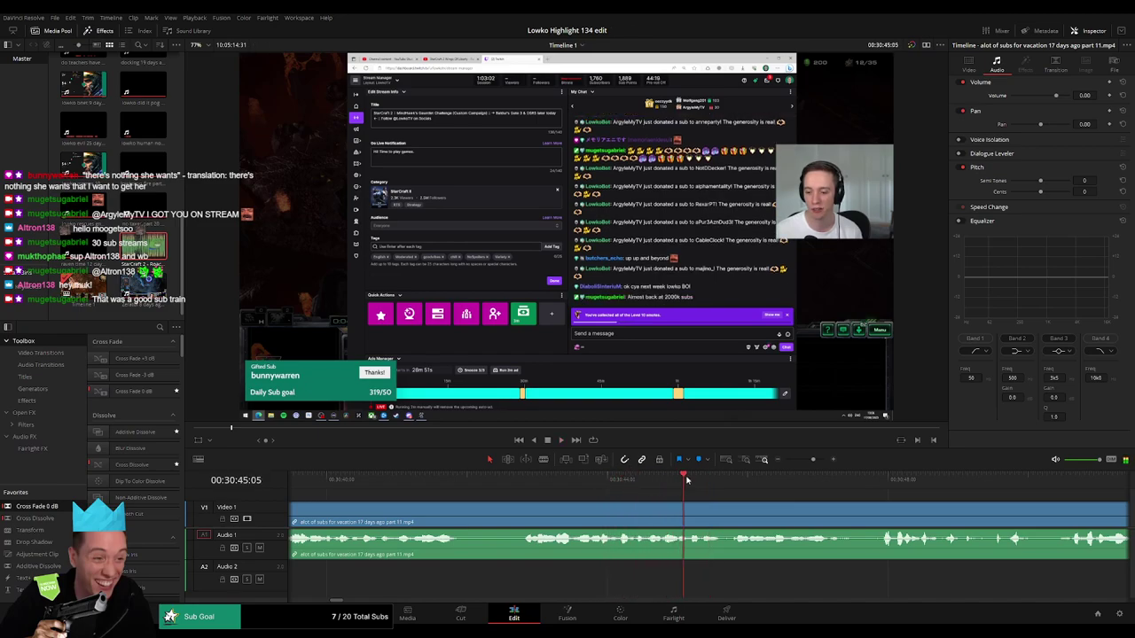
pyautogui.press('space')
pyautogui.click(691, 479)
pyautogui.press('b')
pyautogui.click(694, 511)
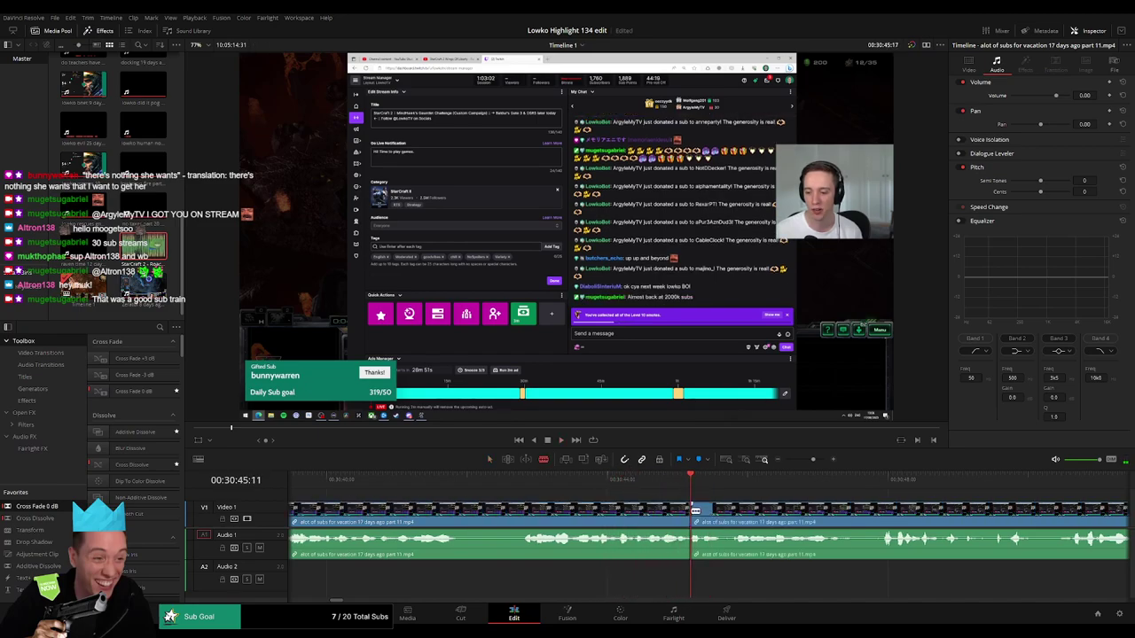
pyautogui.press('space')
pyautogui.click(729, 518)
pyautogui.press('a')
pyautogui.keyDown('alt'); pyautogui.click(711, 544); pyautogui.keyUp('alt')
pyautogui.press('d')
pyautogui.click(727, 579)
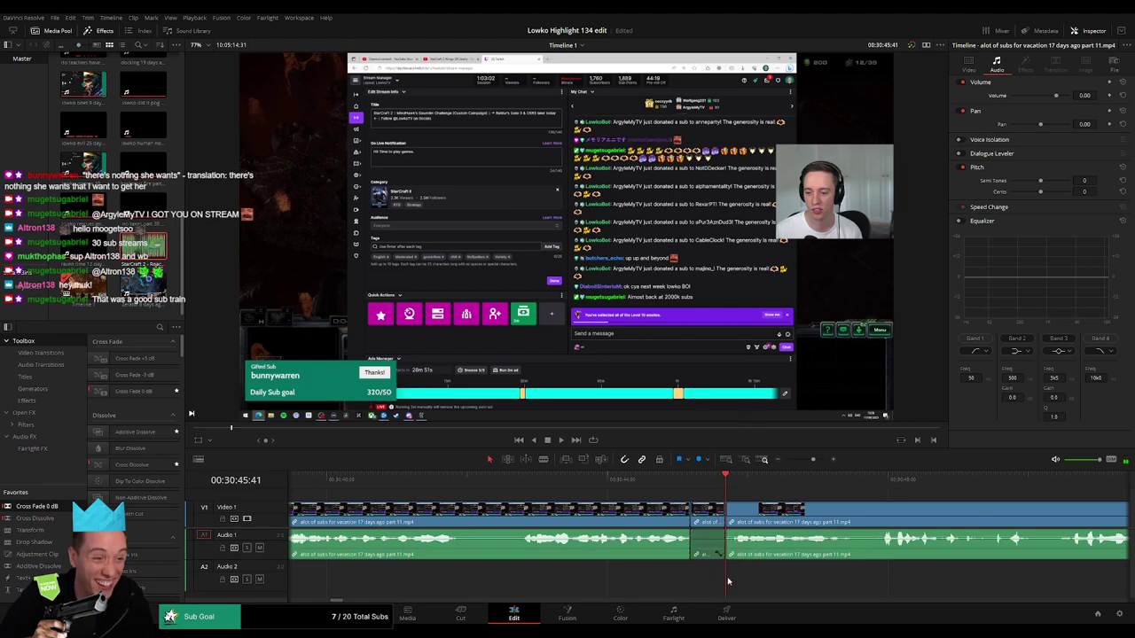
# - Place the StarCraft 2 Roach Quotes sound on Audio 2, trim it to the muted section and set its volume to -23
pyautogui.doubleClick(142, 255)
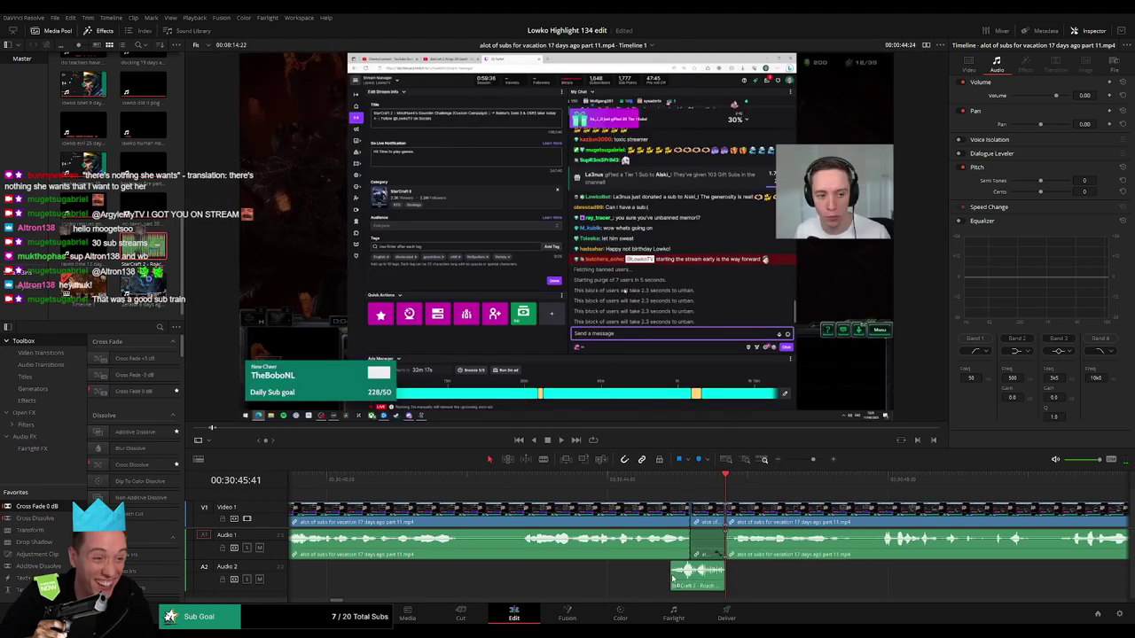
pyautogui.moveTo(683, 580); pyautogui.dragTo(723, 574)
pyautogui.click(714, 575)
pyautogui.click(1084, 95)
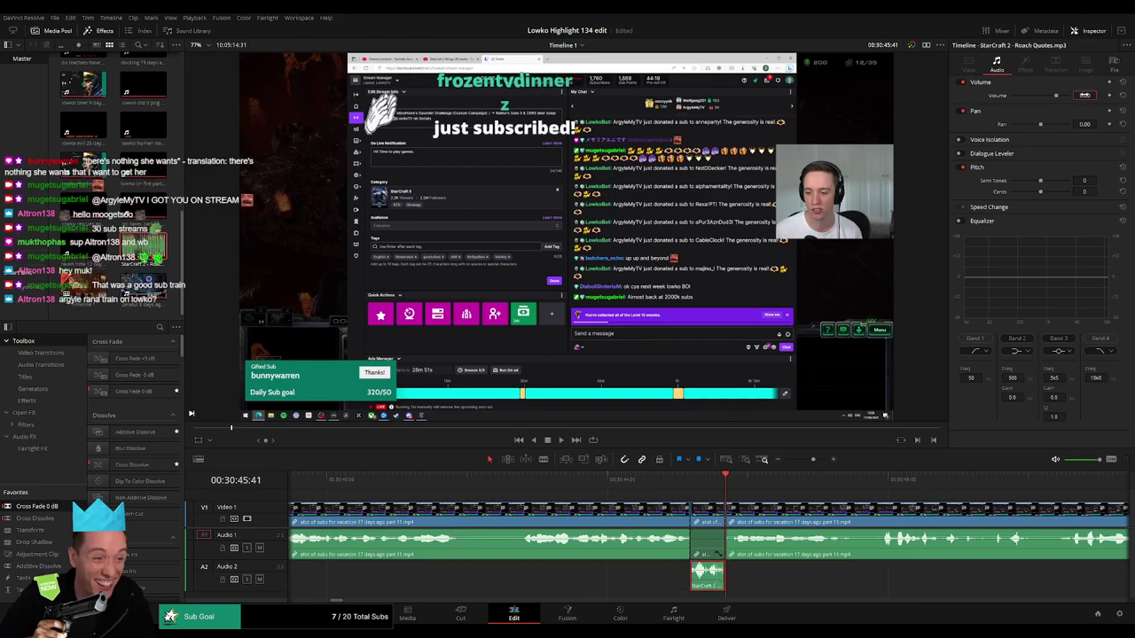
pyautogui.write('-23')
pyautogui.press('Return')
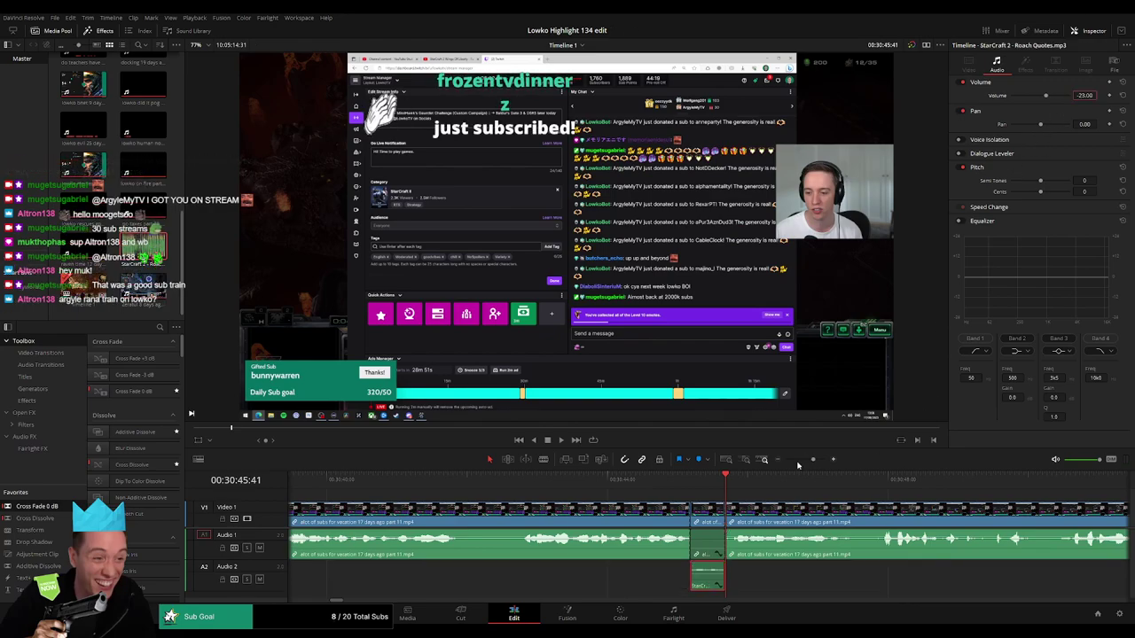
# - Play back the section with the sound effect and review the footage following it up to about 00:30:51
pyautogui.press('space')
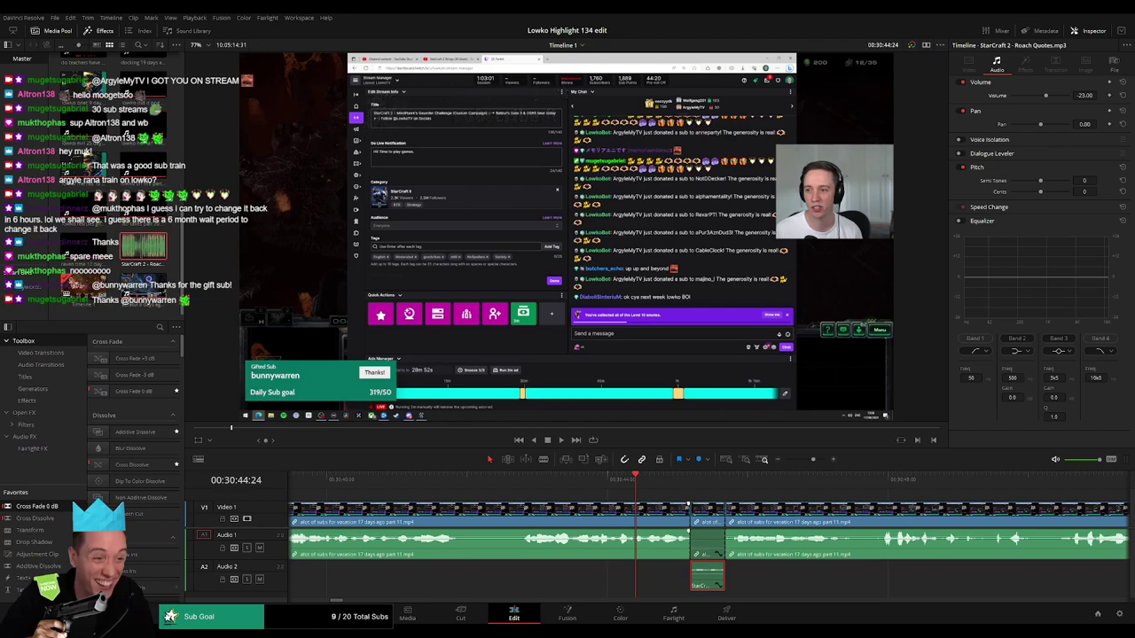
pyautogui.click(523, 479)
pyautogui.press('space')
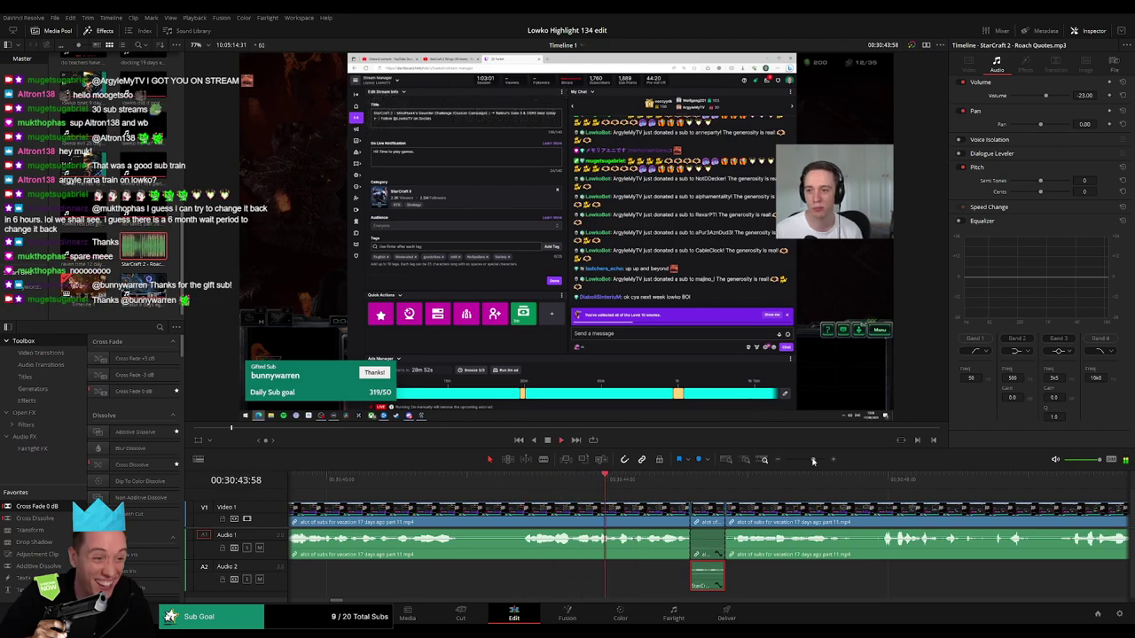
pyautogui.moveTo(813, 460); pyautogui.dragTo(807, 460)
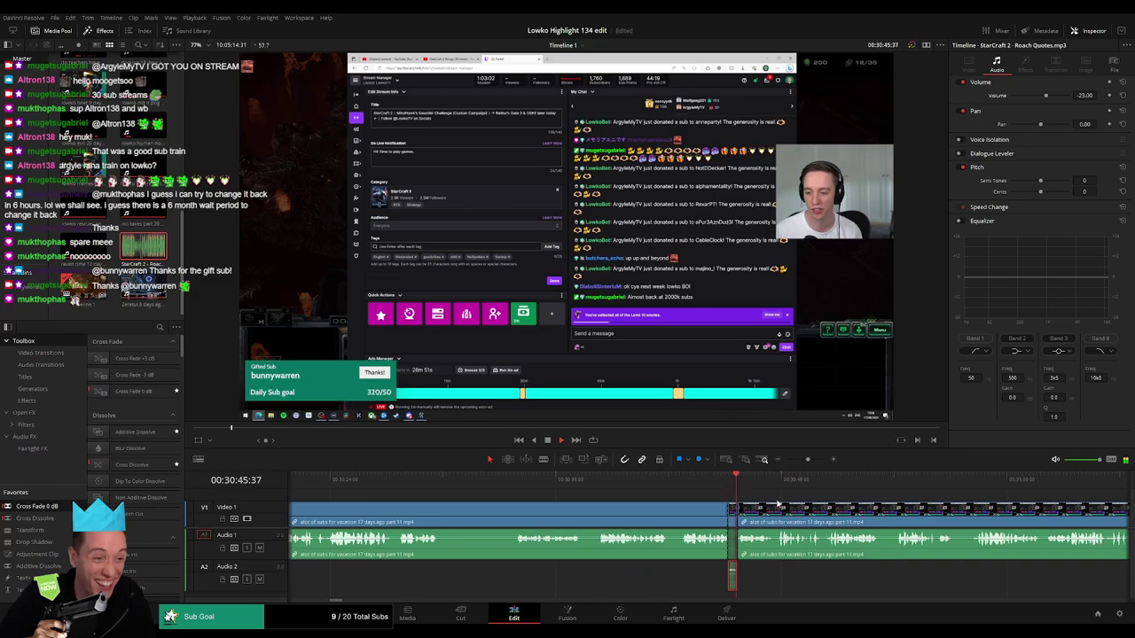
pyautogui.click(819, 499)
pyautogui.moveTo(823, 499); pyautogui.dragTo(658, 499)
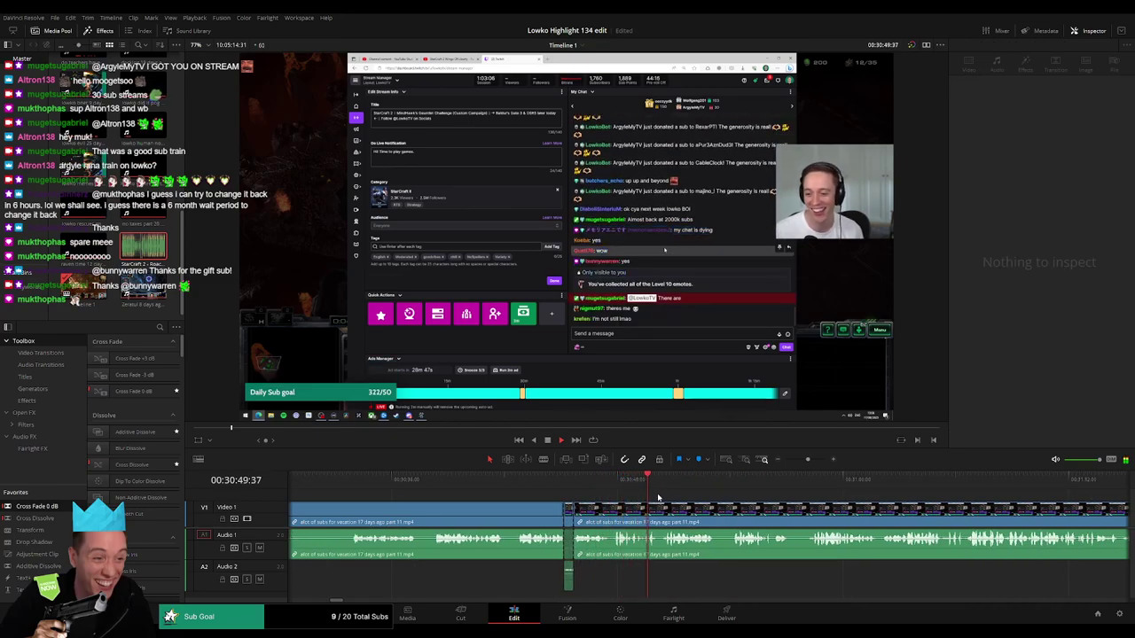
pyautogui.moveTo(682, 500); pyautogui.dragTo(645, 500)
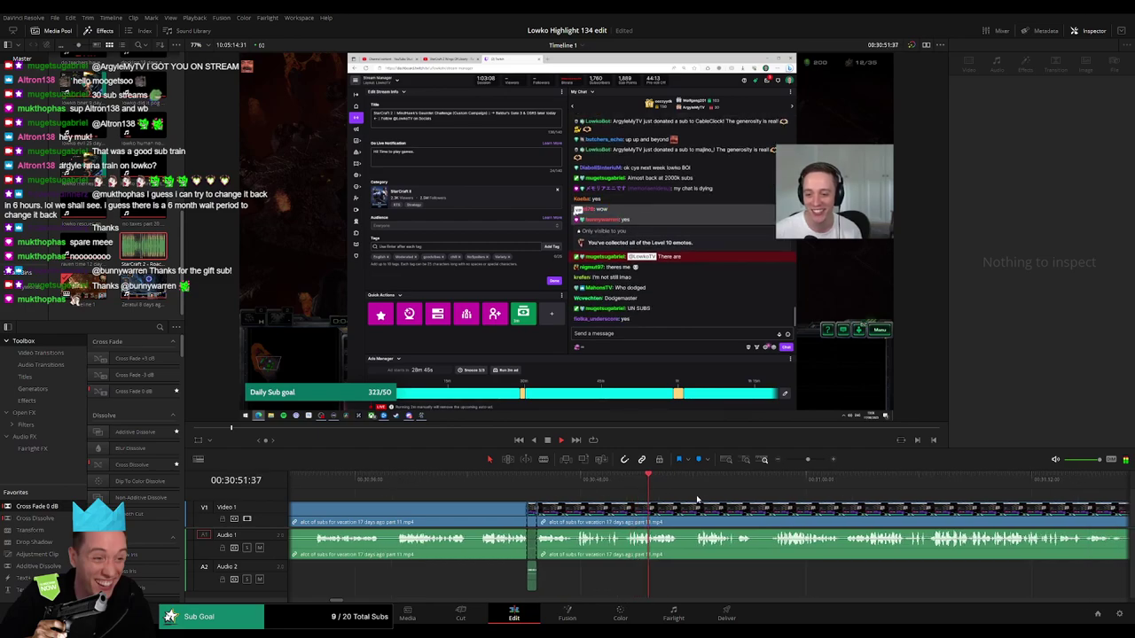
pyautogui.click(620, 483)
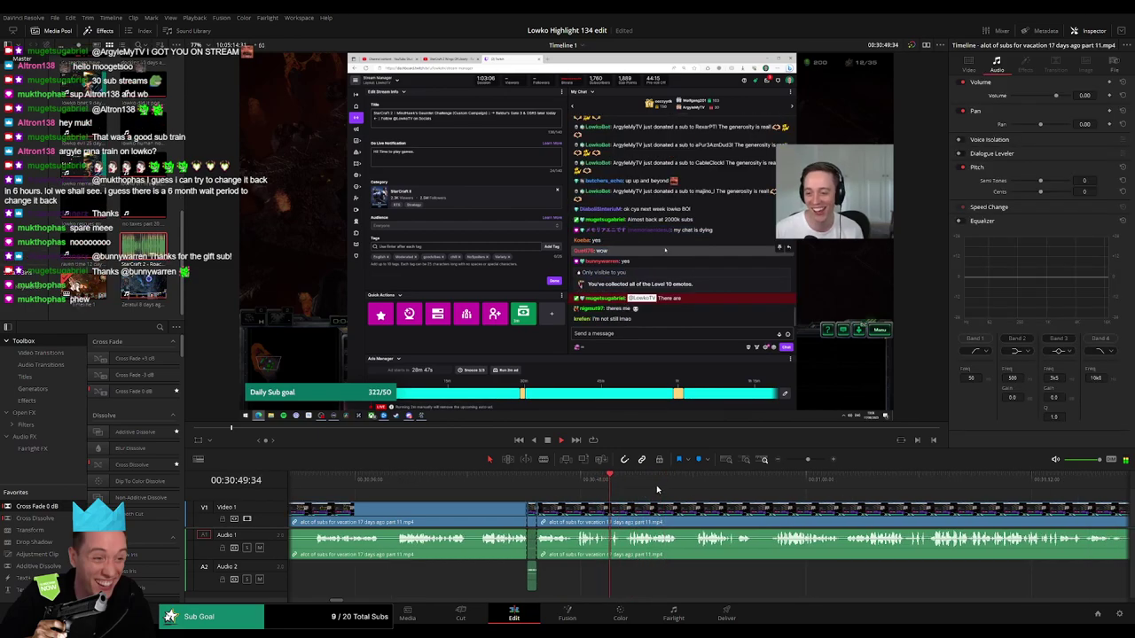
# - Split the clip just before 00:30:50:53 and at about 00:30:51:10 and disable only the audio between the two cuts
pyautogui.moveTo(808, 459); pyautogui.dragTo(815, 460)
pyautogui.press('space')
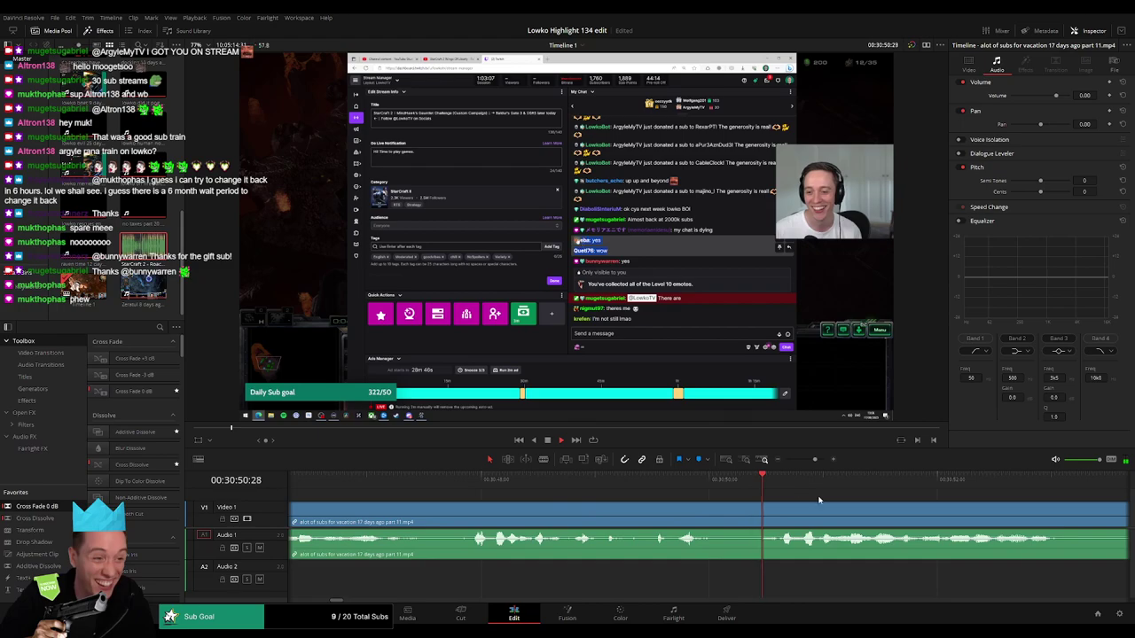
pyautogui.press('b')
pyautogui.click(800, 513)
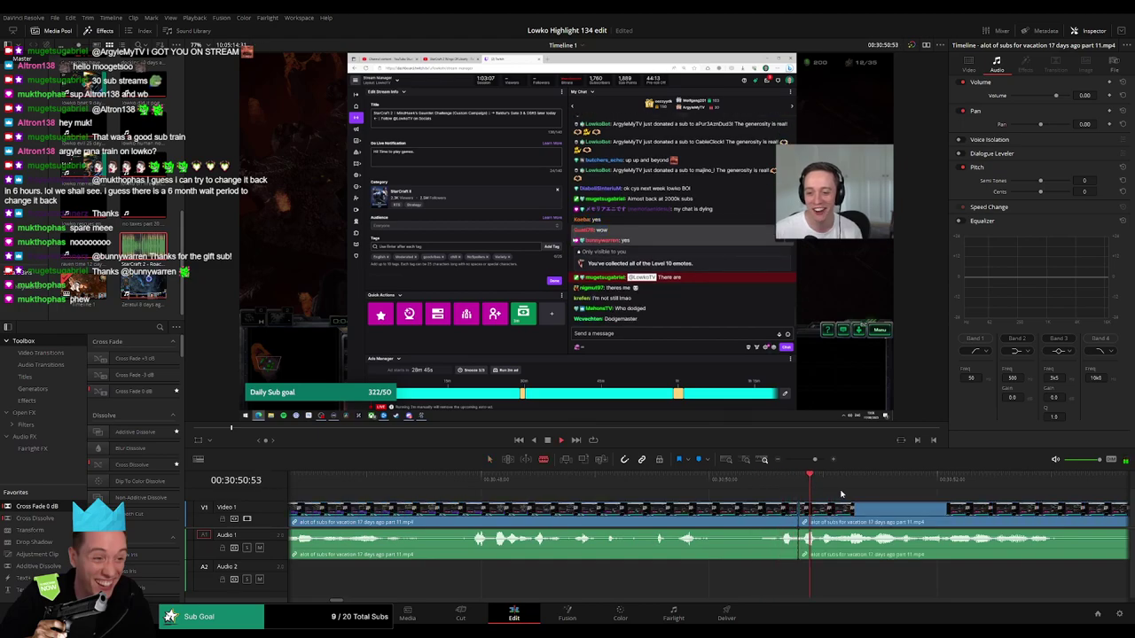
pyautogui.click(842, 513)
pyautogui.press('a')
pyautogui.keyDown('alt'); pyautogui.click(828, 554); pyautogui.keyUp('alt')
pyautogui.press('d')
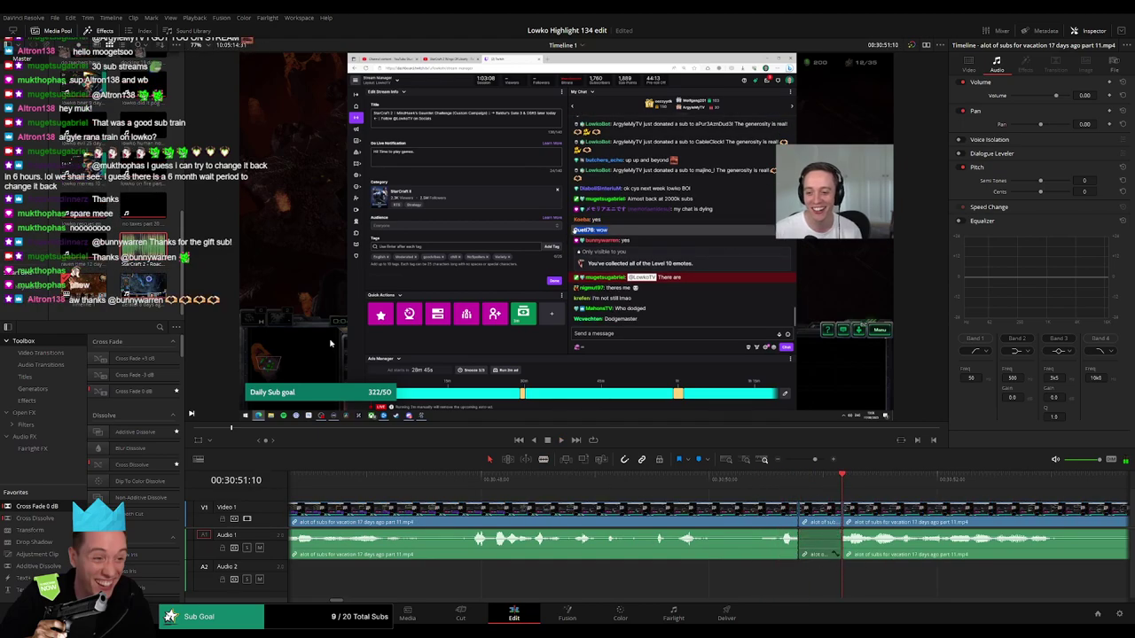
# - Place the StarCraft 2 Roach Quotes sound on Audio 2 under the muted section, trim it to fit and set its volume to -23
pyautogui.moveTo(150, 257); pyautogui.dragTo(798, 585)
pyautogui.moveTo(870, 578); pyautogui.dragTo(840, 578)
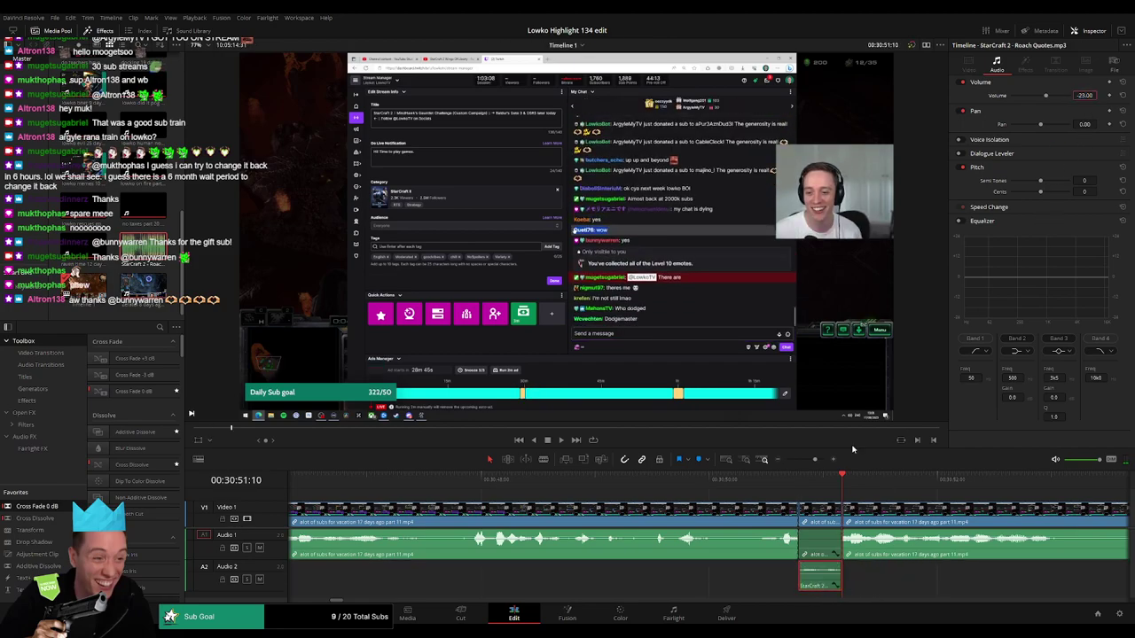
pyautogui.click(764, 480)
pyautogui.press('space')
# - Review the footage from about 00:30:51 to 00:31:04 and replay the part from about 00:30:58:34
pyautogui.scroll(-5, 772, 499)
pyautogui.click(804, 498)
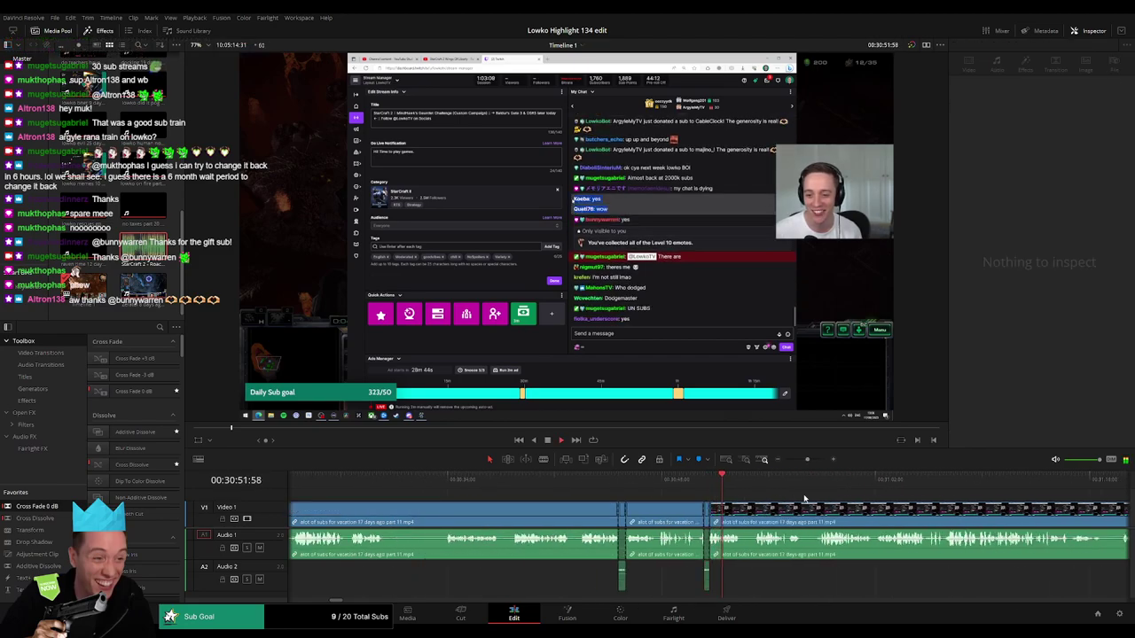
pyautogui.moveTo(804, 498); pyautogui.dragTo(661, 513)
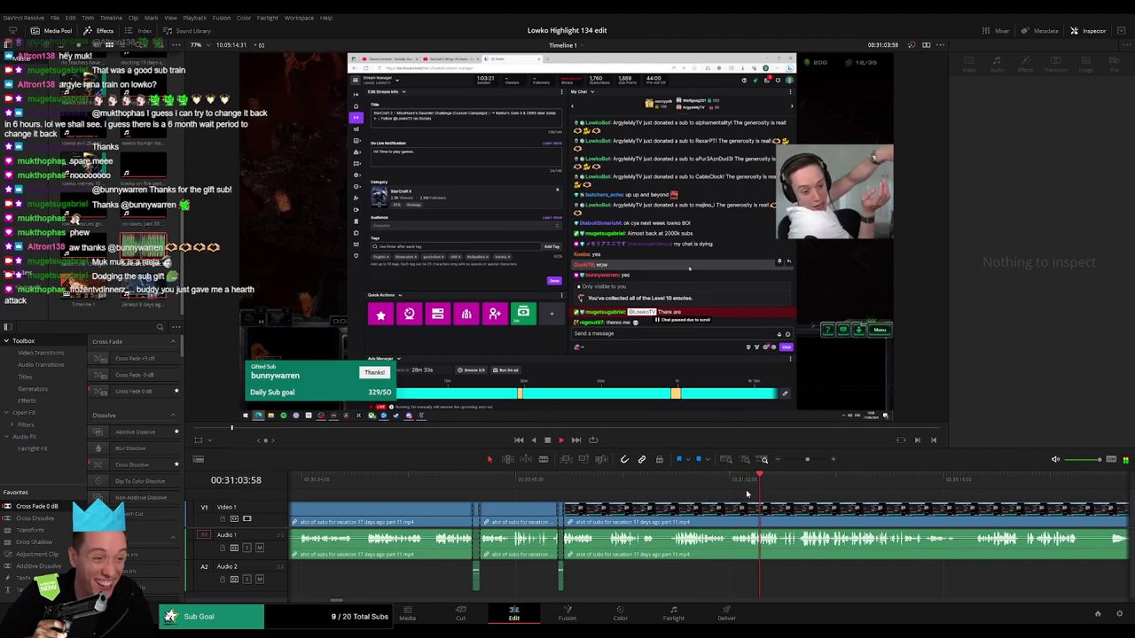
pyautogui.click(677, 491)
pyautogui.press('space')
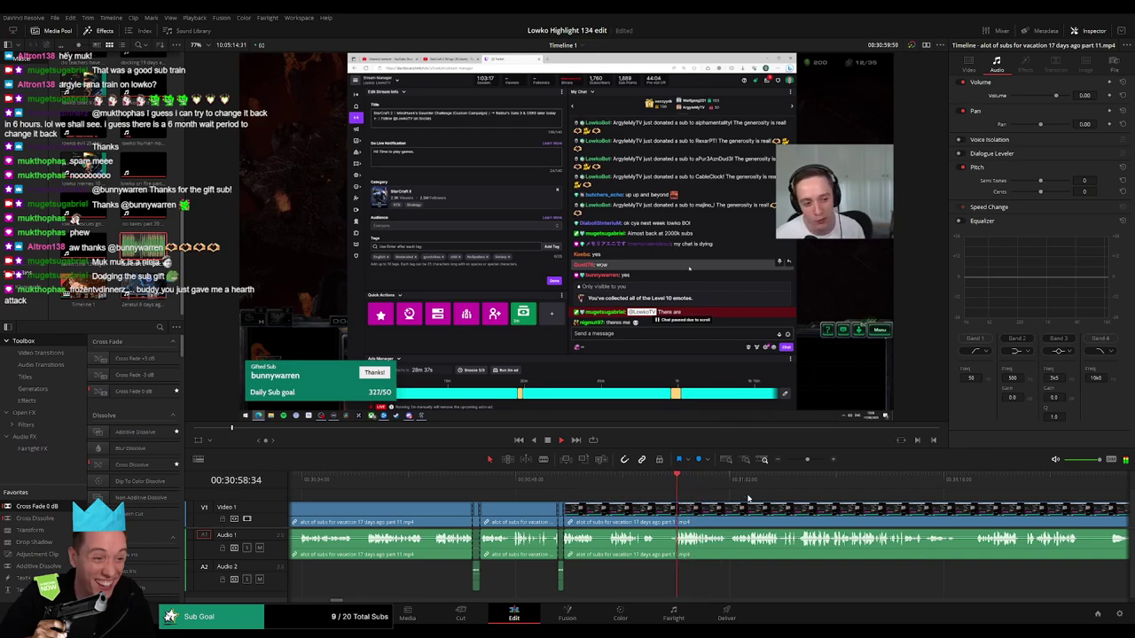
pyautogui.hscroll(5, 687, 507)
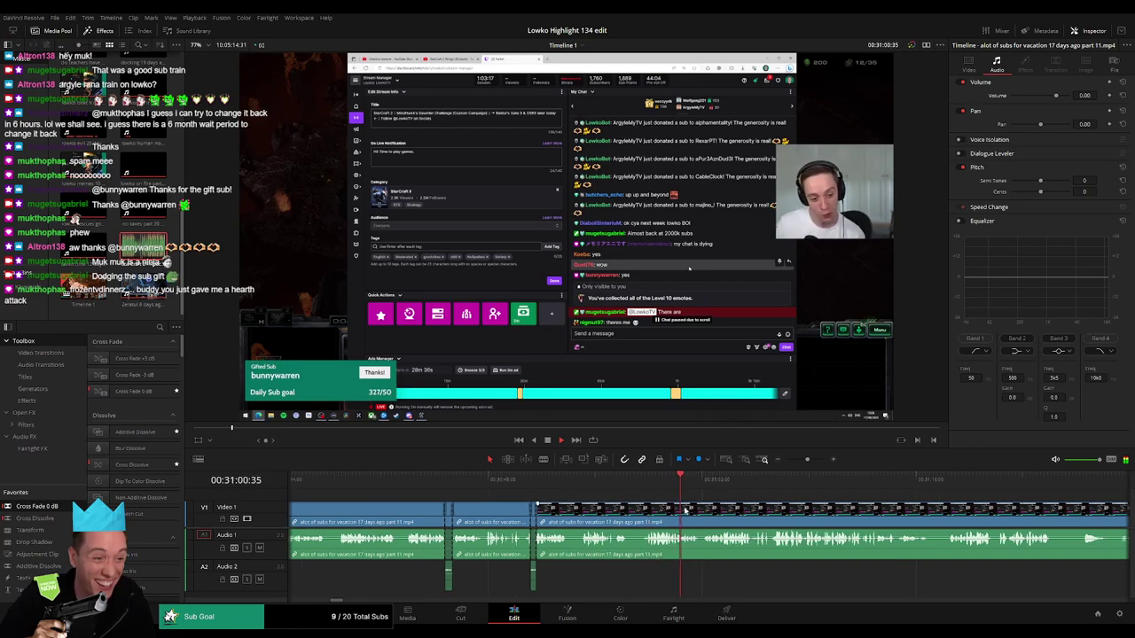
pyautogui.click(489, 489)
# - Mute the clip's audio between about 00:31:01:00 and 00:31:01:14 and cover it with the StarCraft 2 Roach Quotes sound on Audio 2
pyautogui.moveTo(807, 460); pyautogui.dragTo(812, 460)
pyautogui.press('space')
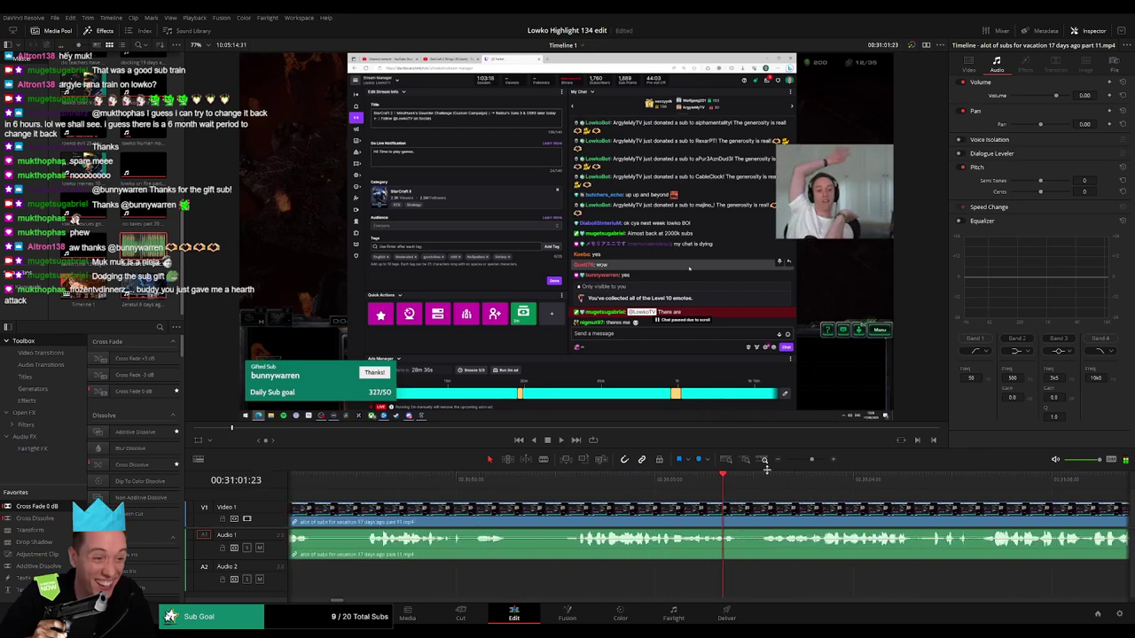
pyautogui.scroll(2, 766, 470)
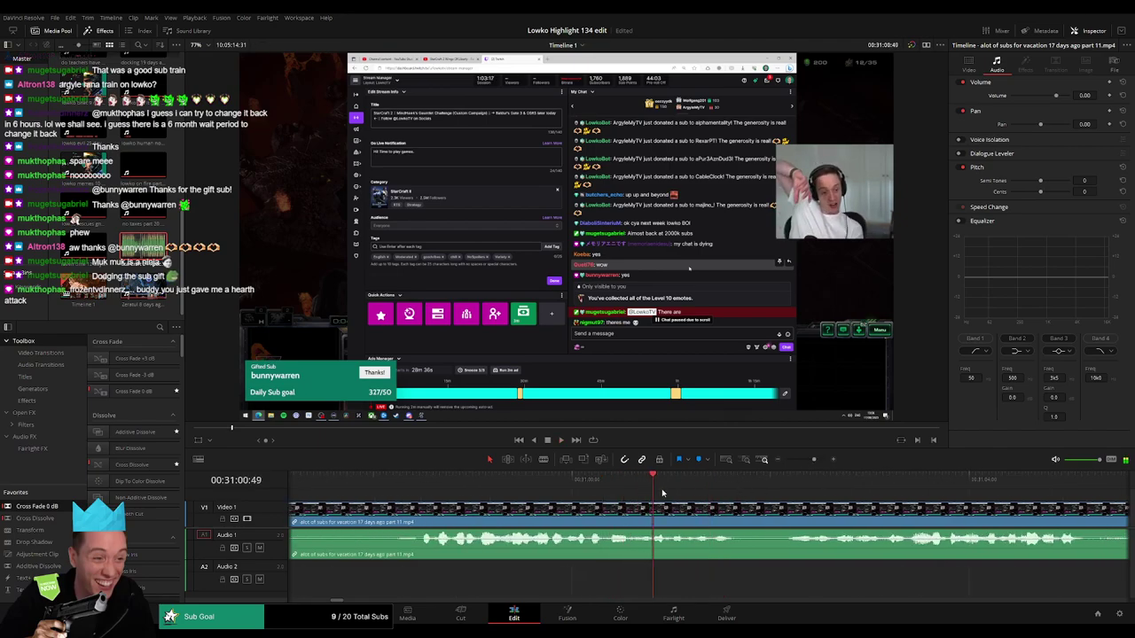
pyautogui.press('space')
pyautogui.press('b')
pyautogui.click(671, 517)
pyautogui.press('space')
pyautogui.press('space')
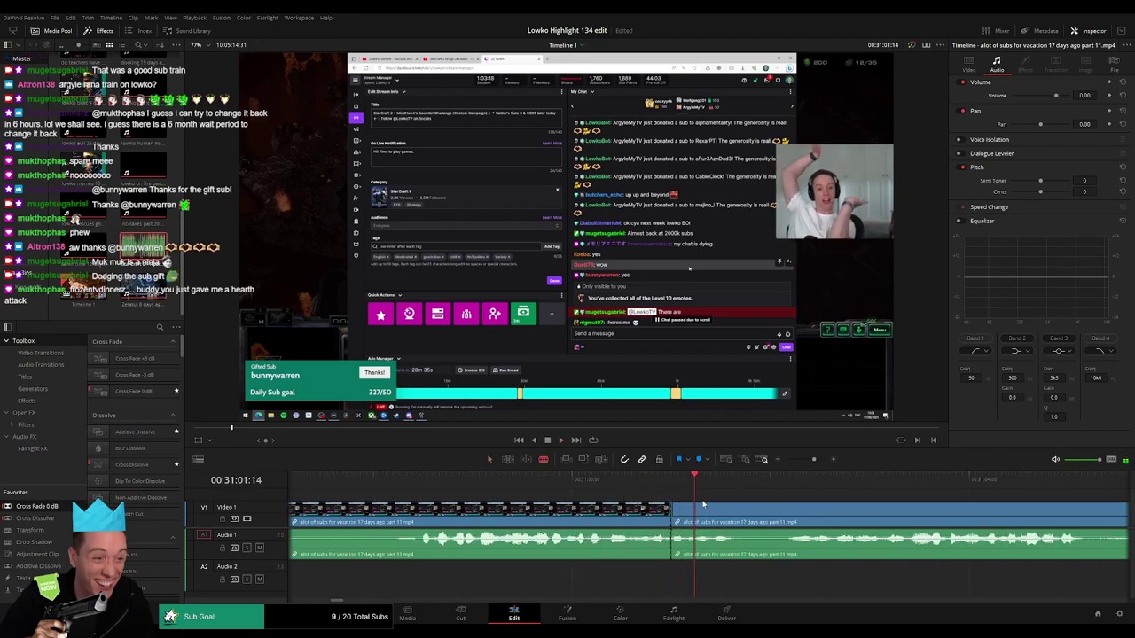
pyautogui.click(694, 517)
pyautogui.moveTo(694, 540); pyautogui.dragTo(695, 542)
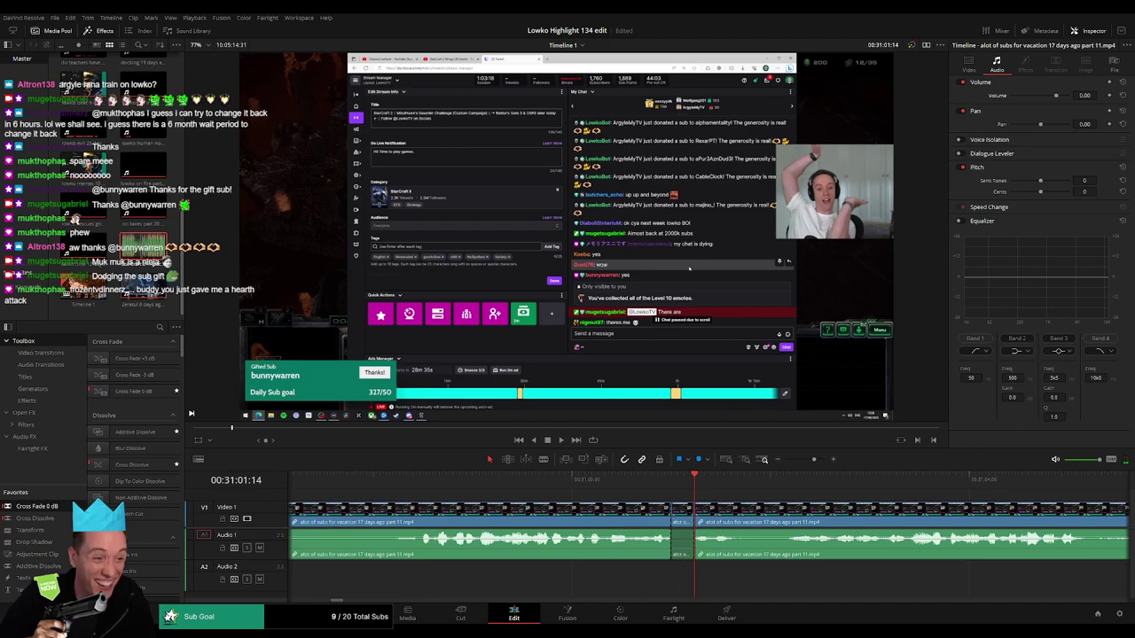
pyautogui.moveTo(142, 249); pyautogui.dragTo(693, 581)
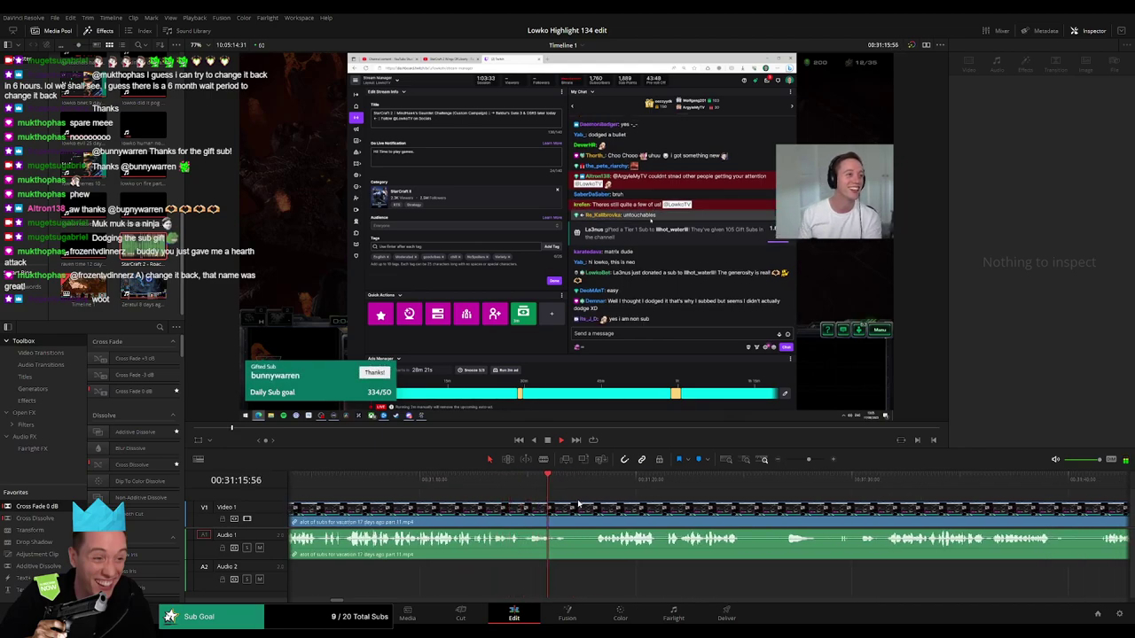
# - Cut out the pause between about 00:31:16 and 00:31:18 and close the gap
pyautogui.click(596, 486)
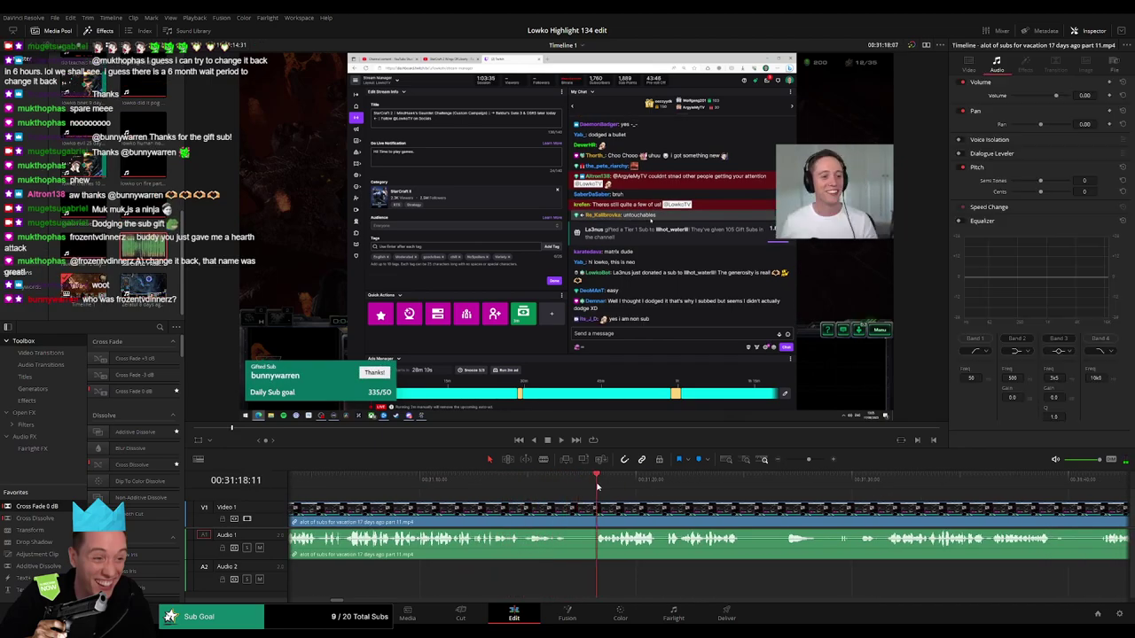
pyautogui.click(559, 523)
pyautogui.click(599, 514)
pyautogui.press('a')
pyautogui.click(581, 519)
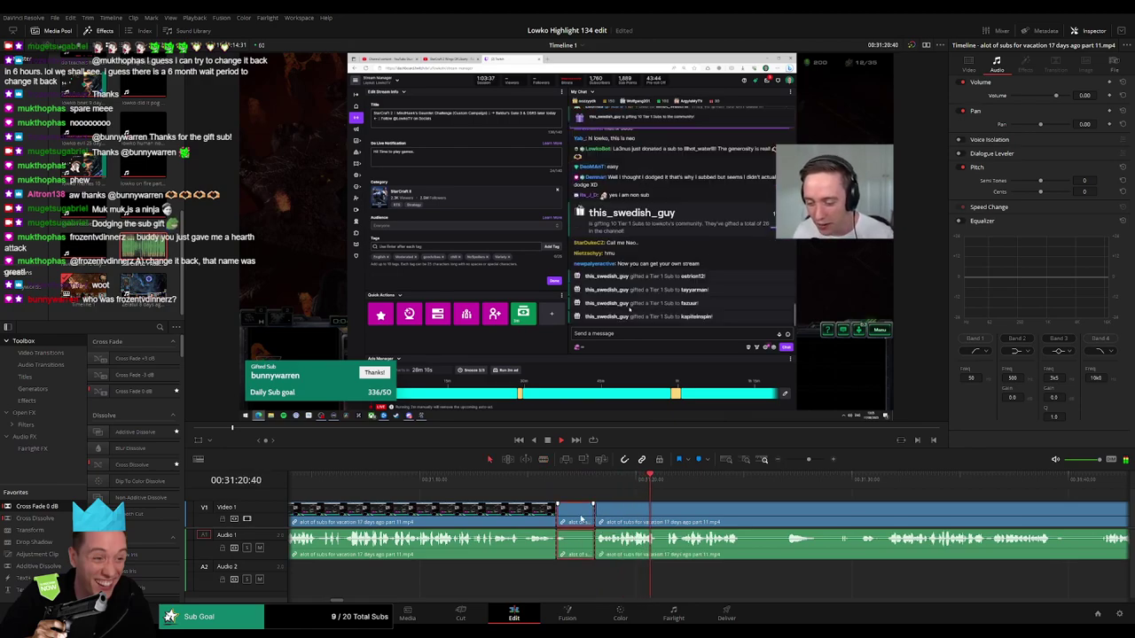
pyautogui.press('Delete')
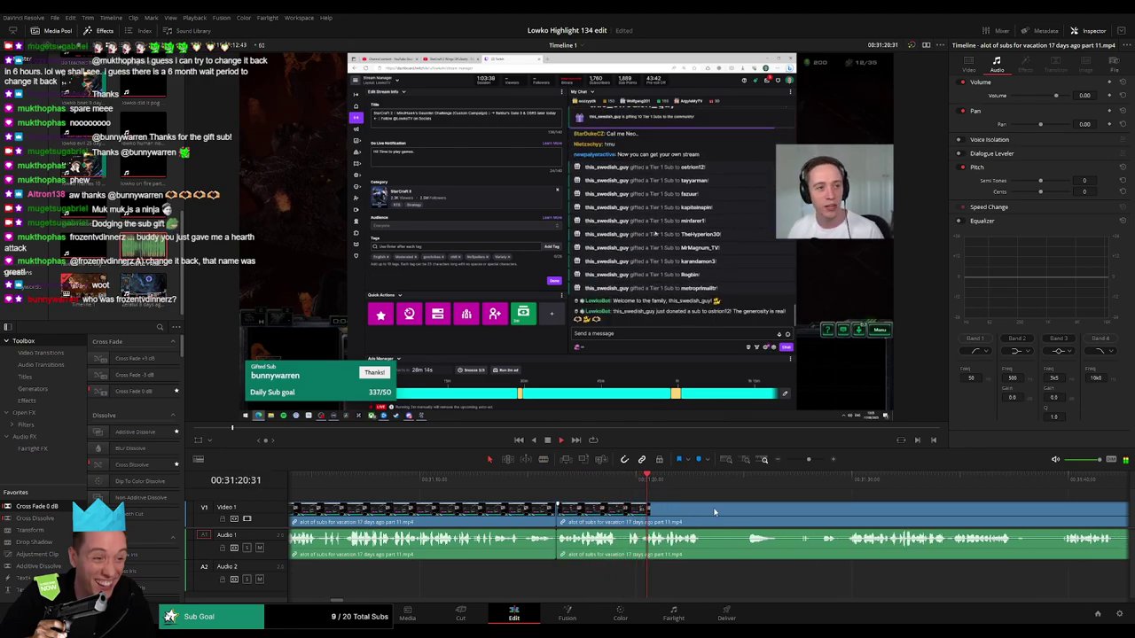
# - Cut out the stretch from about 00:31:23:10 to 00:31:29:57 and close the gap
pyautogui.hscroll(3, 616, 502)
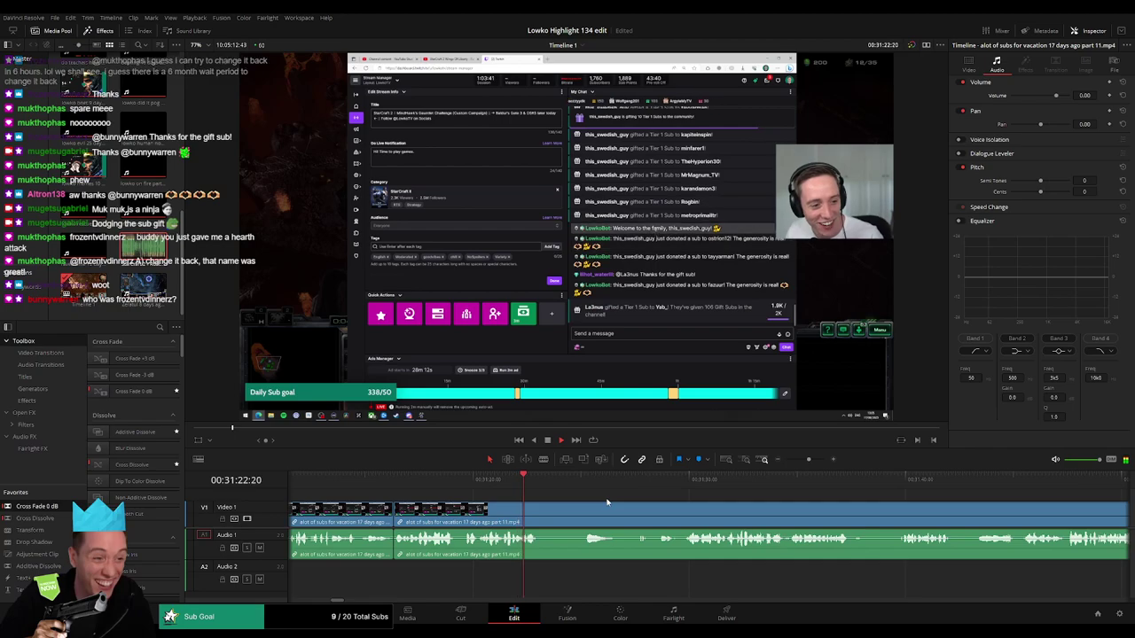
pyautogui.click(576, 480)
pyautogui.press('b')
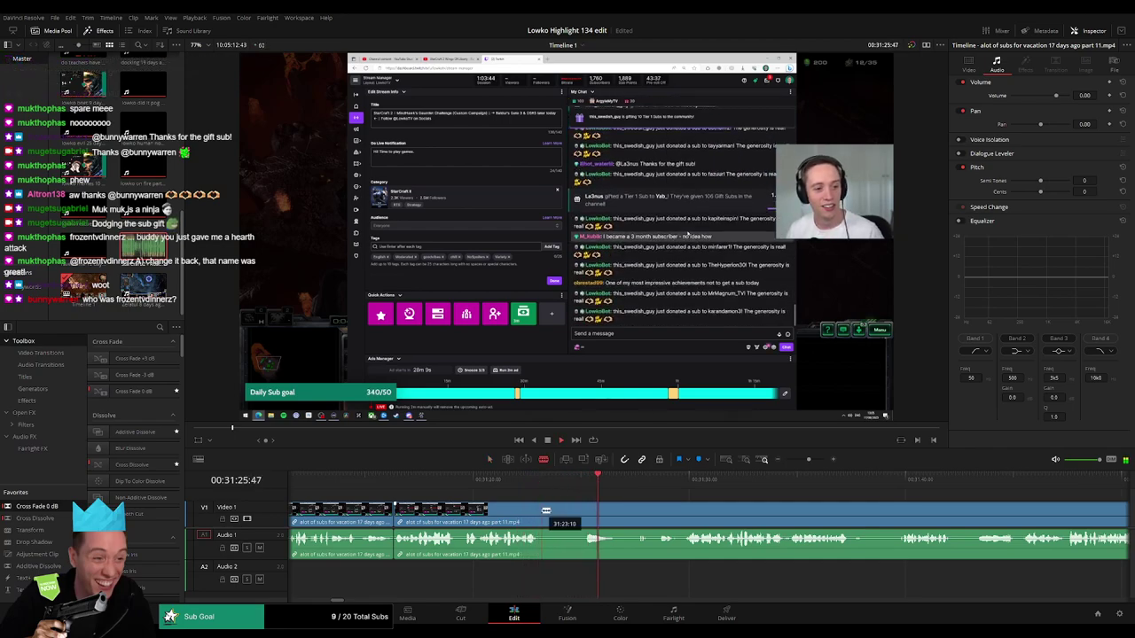
pyautogui.click(541, 510)
pyautogui.click(636, 481)
pyautogui.moveTo(637, 480); pyautogui.dragTo(656, 482)
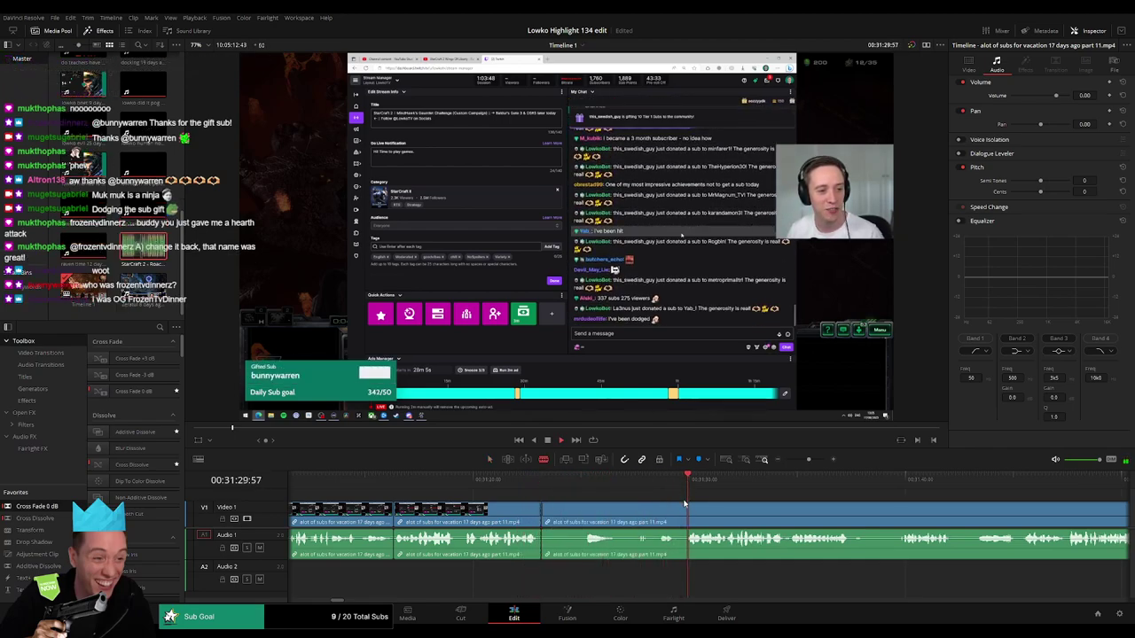
pyautogui.click(684, 514)
pyautogui.press('a')
pyautogui.click(649, 512)
pyautogui.press('Delete')
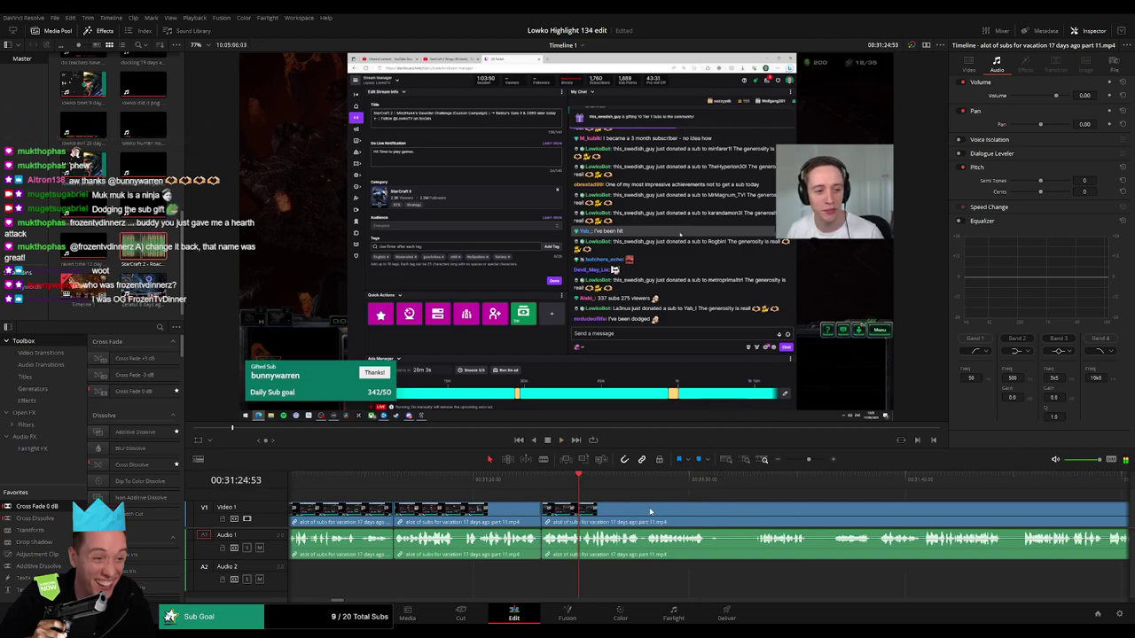
# - Cut out the pause ending at about 00:31:32:57 and the short pause just before 00:31:34, closing both gaps
pyautogui.moveTo(751, 520); pyautogui.dragTo(598, 517)
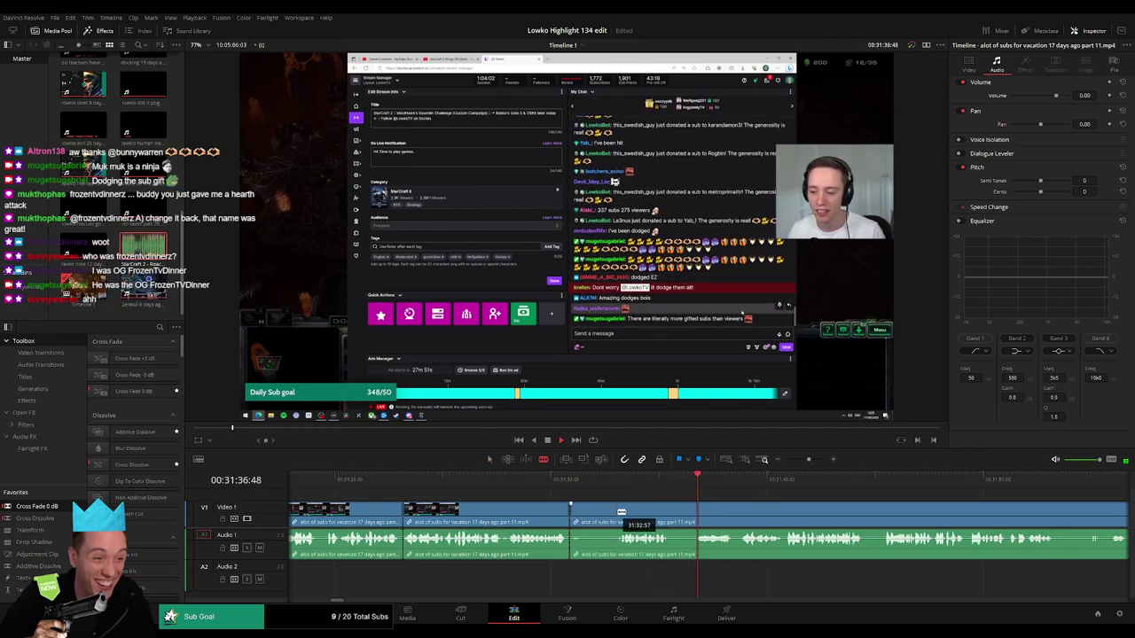
pyautogui.click(609, 518)
pyautogui.press('BackSpace')
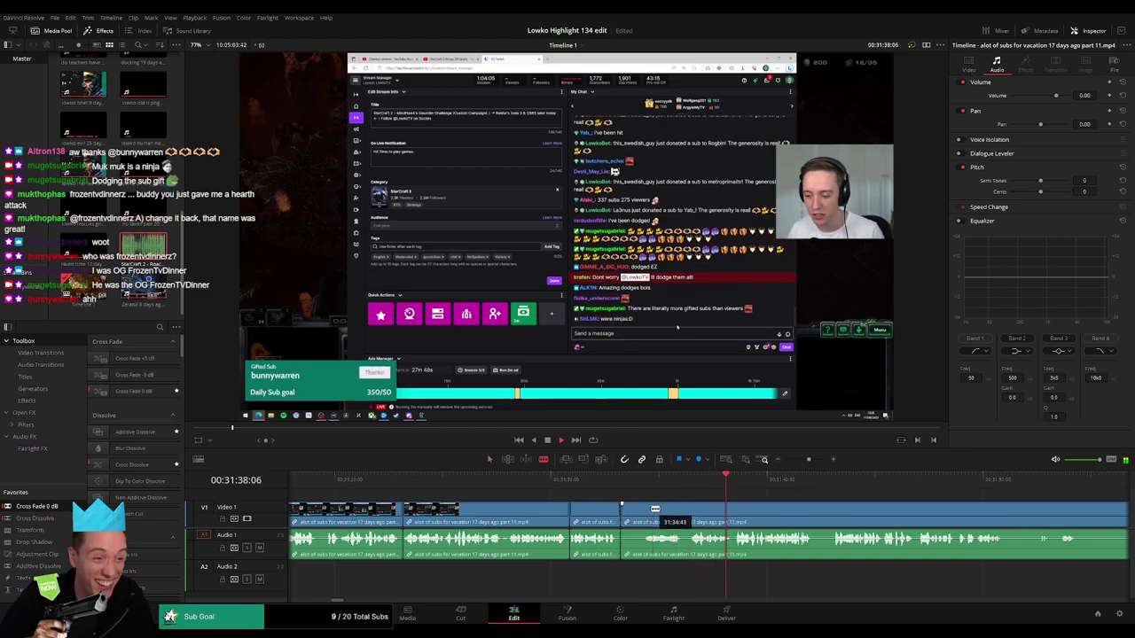
pyautogui.click(646, 510)
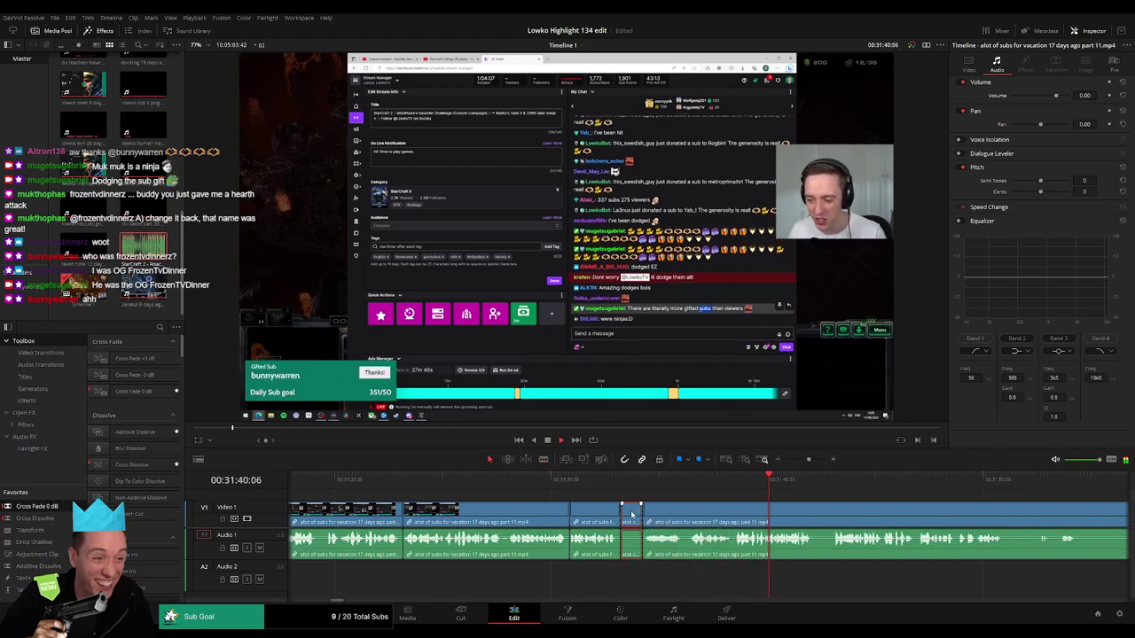
pyautogui.press('BackSpace')
# - Cut out the short pause between about 00:31:41 and 00:31:42 and close the gap
pyautogui.moveTo(821, 520); pyautogui.dragTo(576, 512)
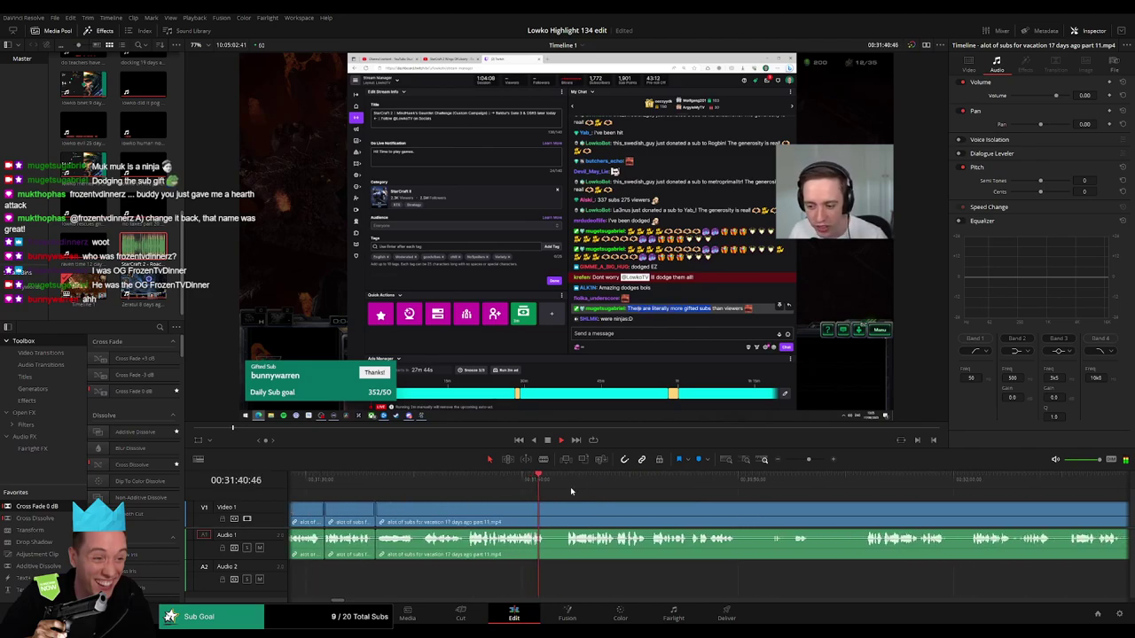
pyautogui.click(547, 507)
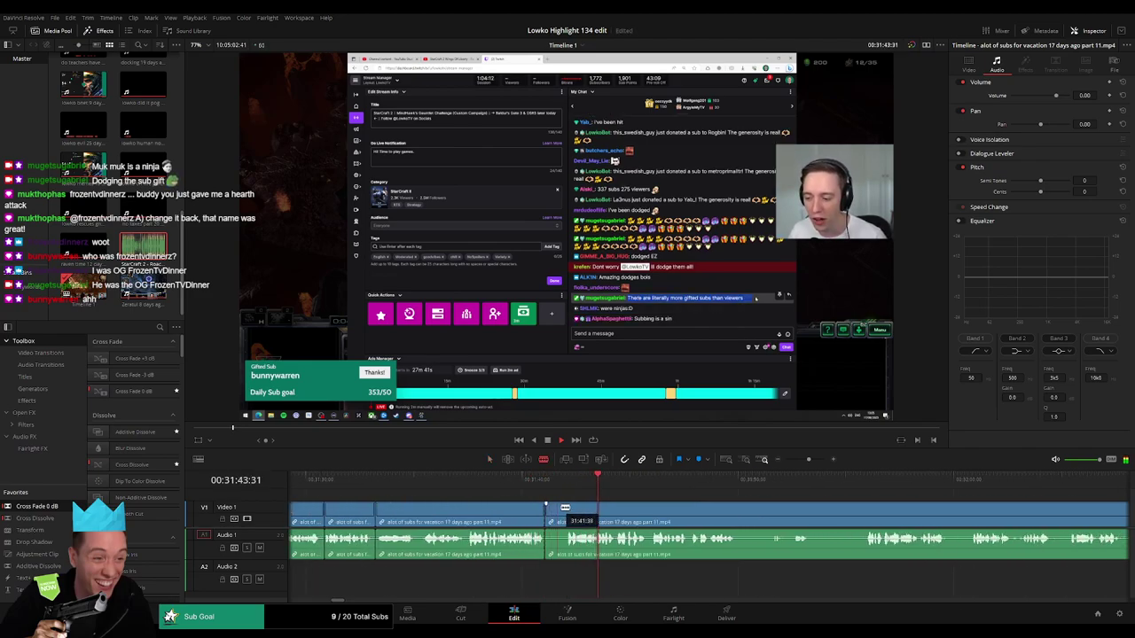
pyautogui.click(568, 508)
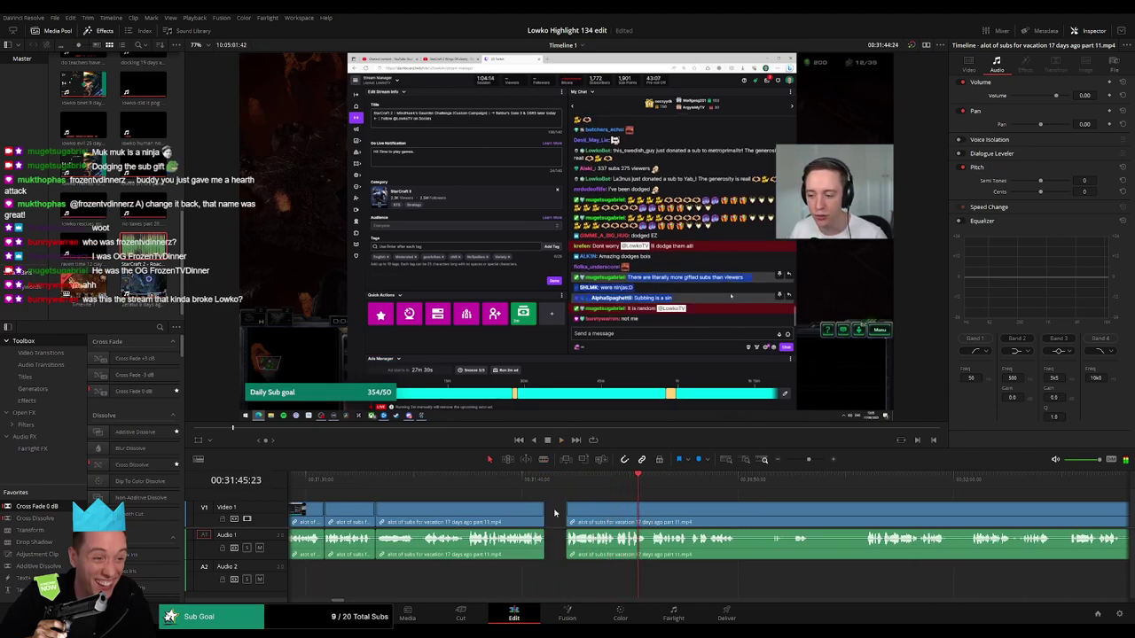
pyautogui.press('Delete')
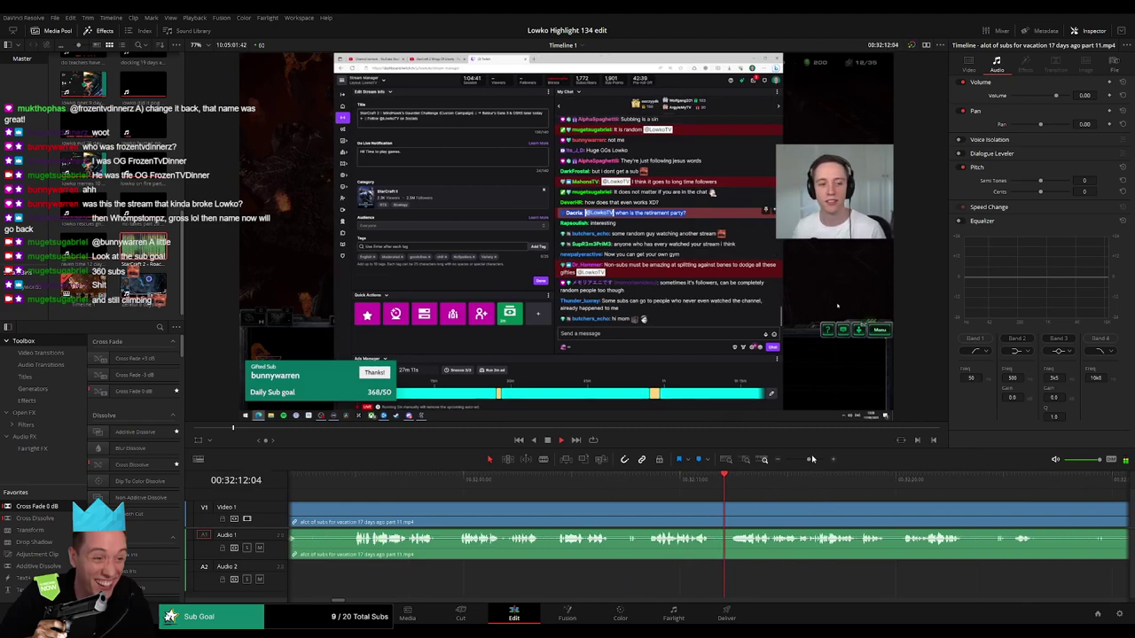
# - Cut out the quiet stretch from about 00:32:23 to just past 00:32:30:14 and close the gap
pyautogui.moveTo(810, 460)
pyautogui.mouseDown()
pyautogui.moveTo(787, 460)
pyautogui.moveTo(807, 460)
pyautogui.mouseUp()
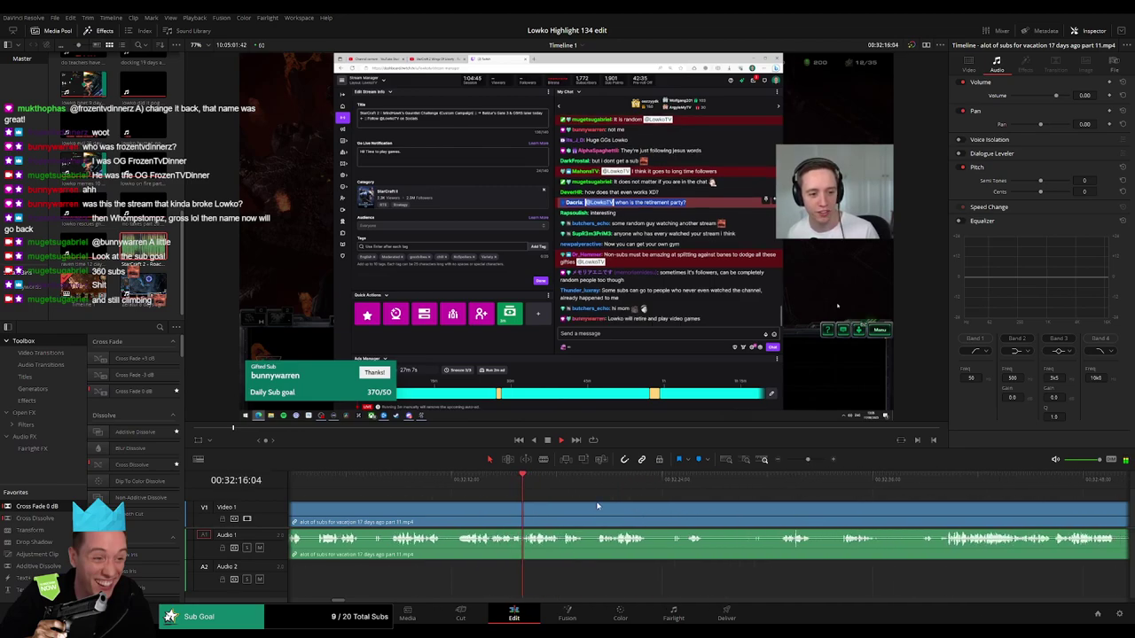
pyautogui.hscroll(5, 558, 506)
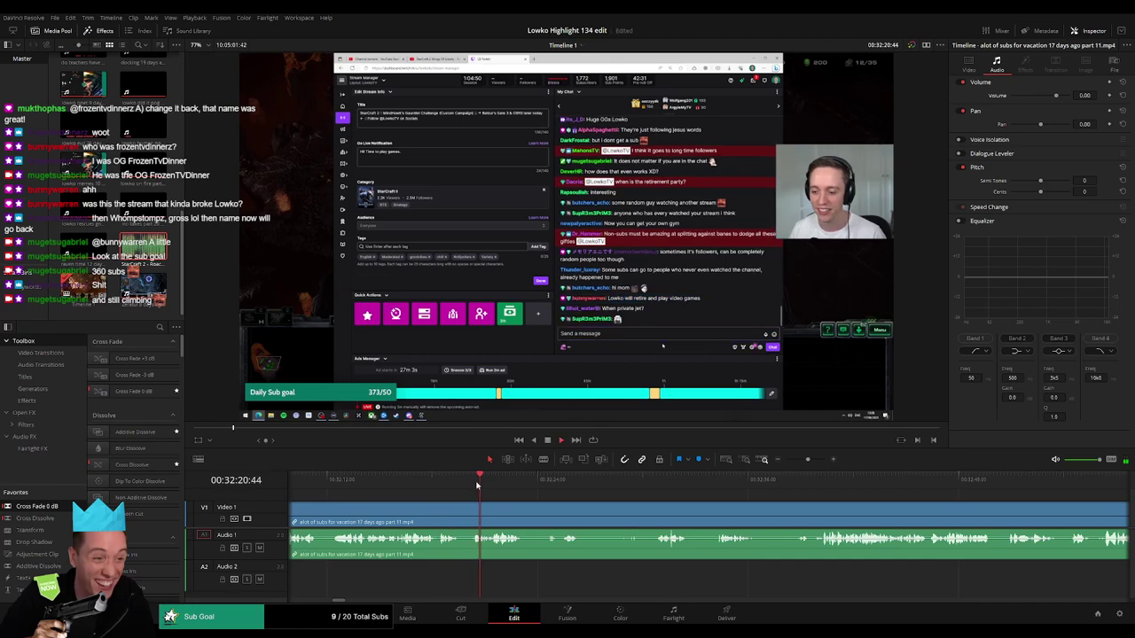
pyautogui.hscroll(3, 465, 498)
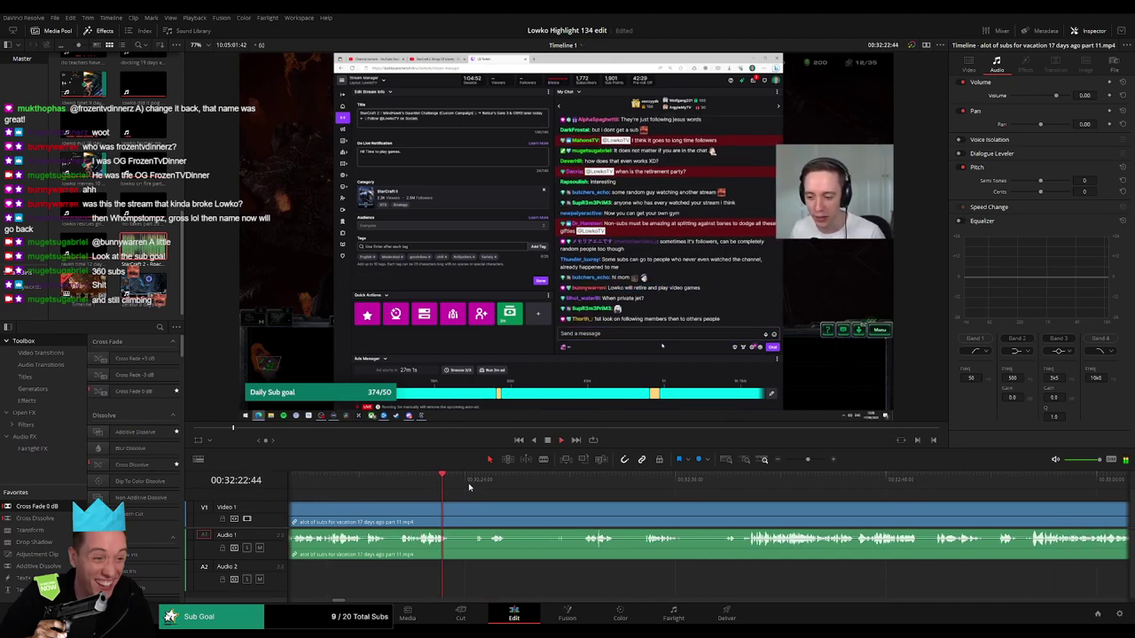
pyautogui.click(488, 483)
pyautogui.press('b')
pyautogui.click(452, 513)
pyautogui.click(575, 487)
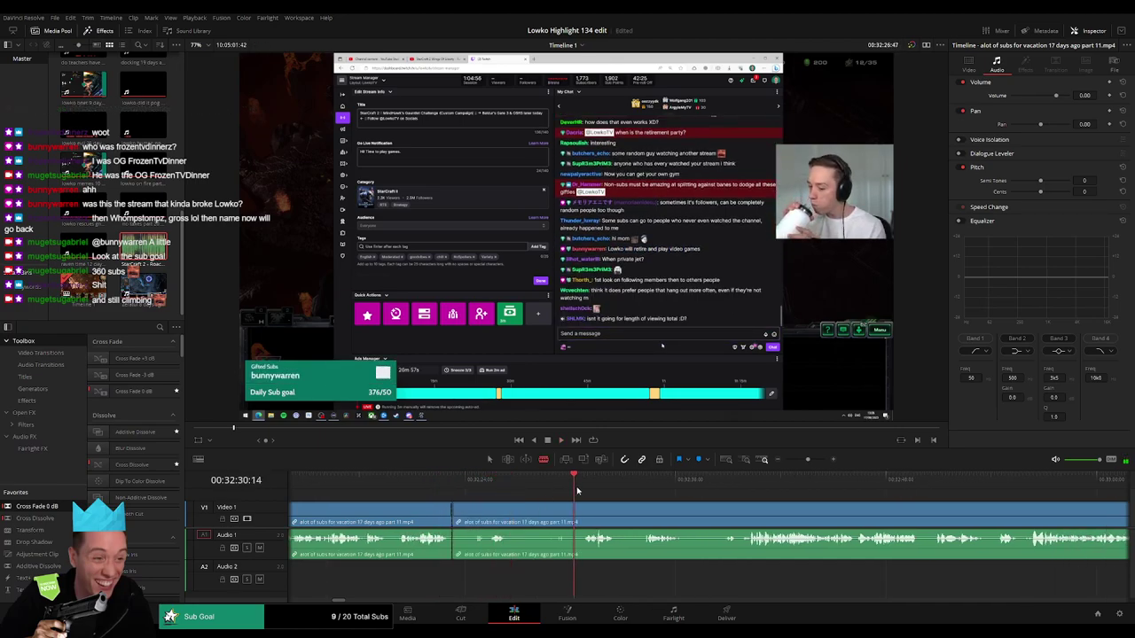
pyautogui.click(582, 514)
pyautogui.press('a')
pyautogui.click(537, 519)
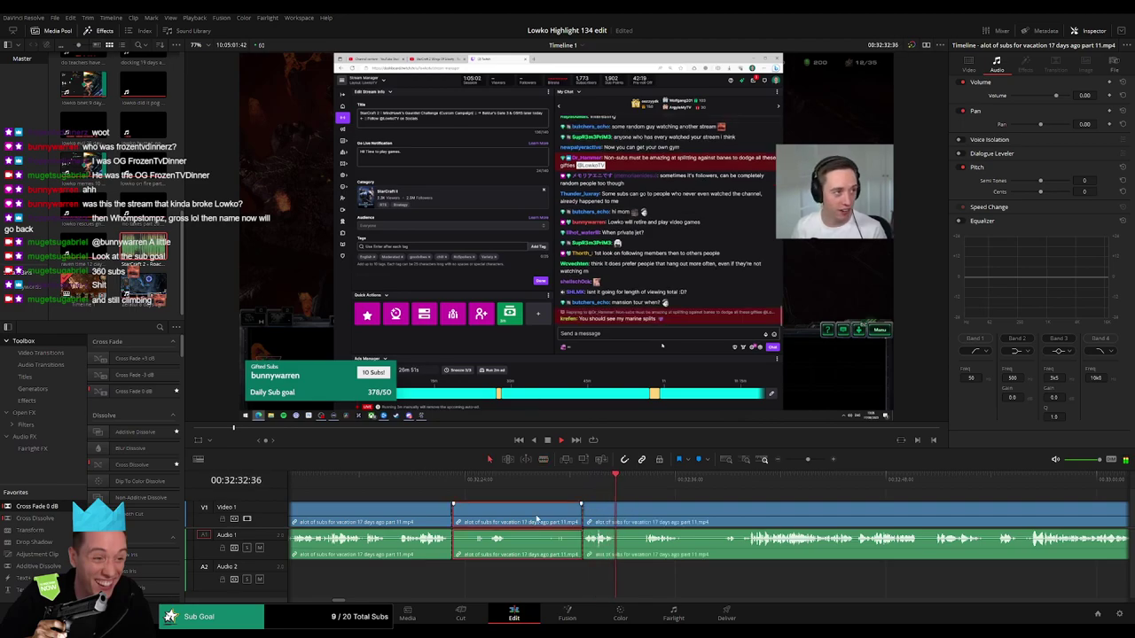
pyautogui.press('Delete')
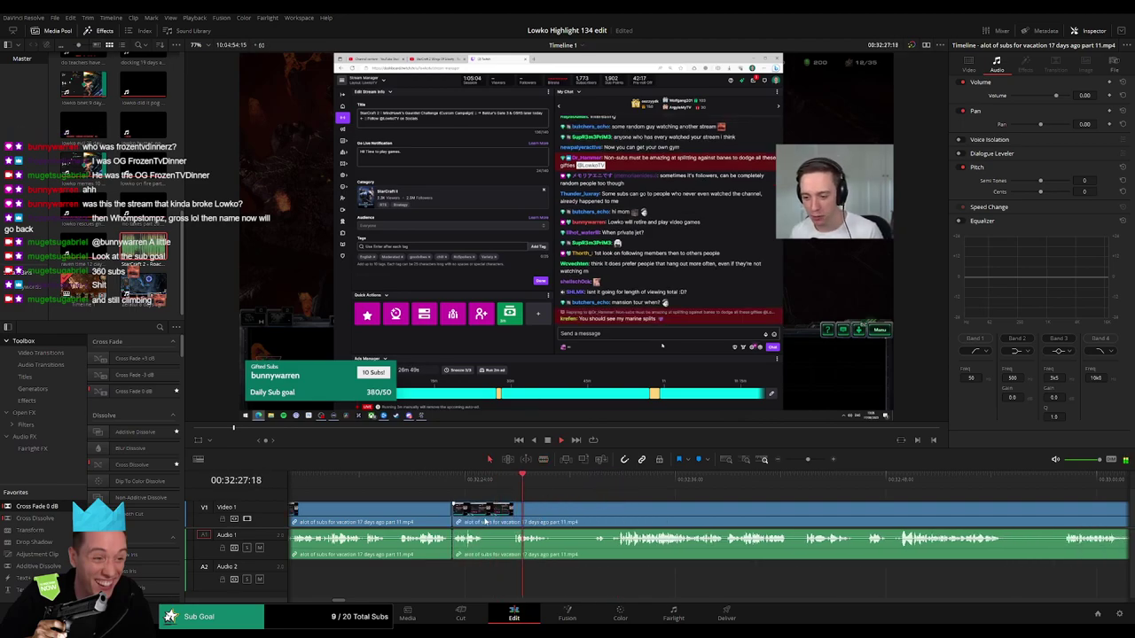
# - Cut out the pause from about 00:32:25:10 to 00:32:27 and close the gap
pyautogui.press('b')
pyautogui.click(486, 519)
pyautogui.click(522, 518)
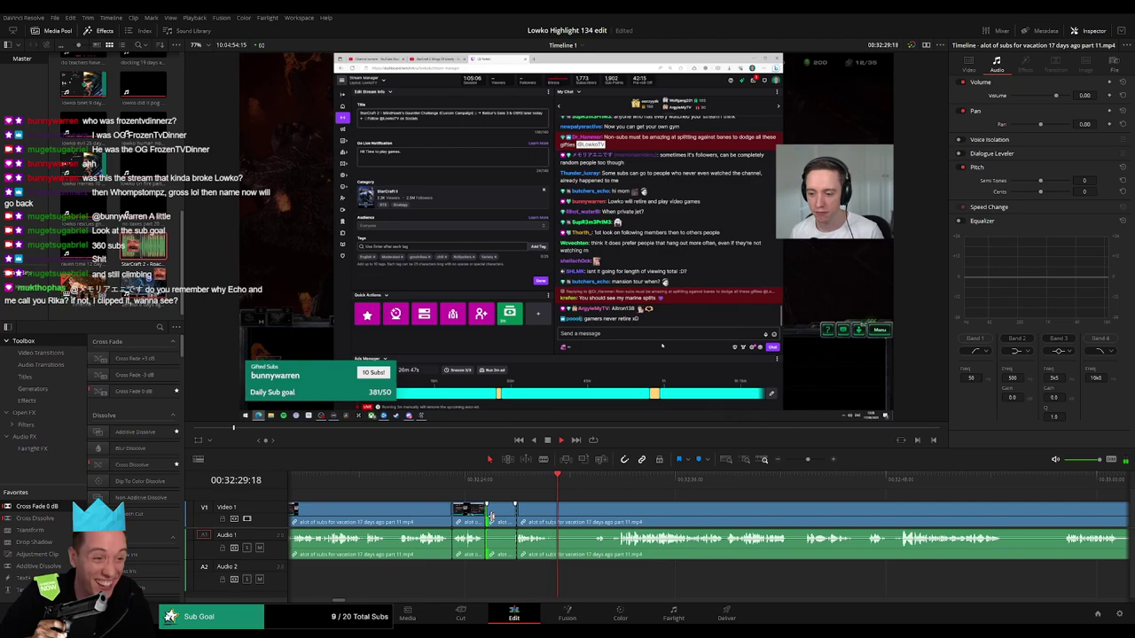
pyautogui.press('Delete')
pyautogui.press('space')
pyautogui.moveTo(807, 459); pyautogui.dragTo(811, 459)
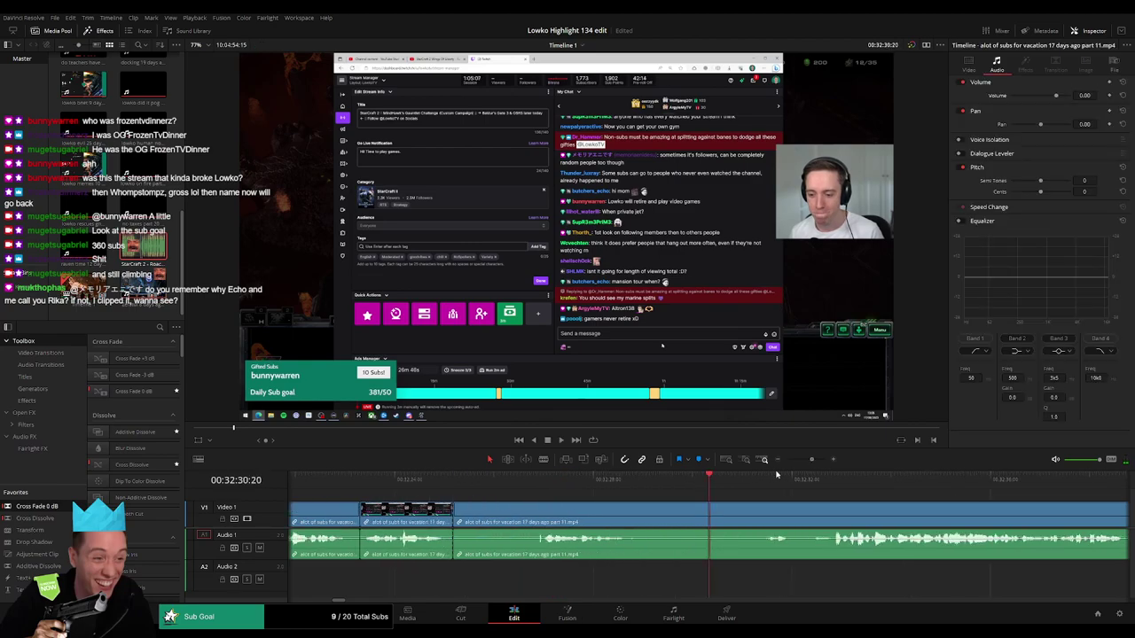
pyautogui.click(543, 514)
pyautogui.press('a')
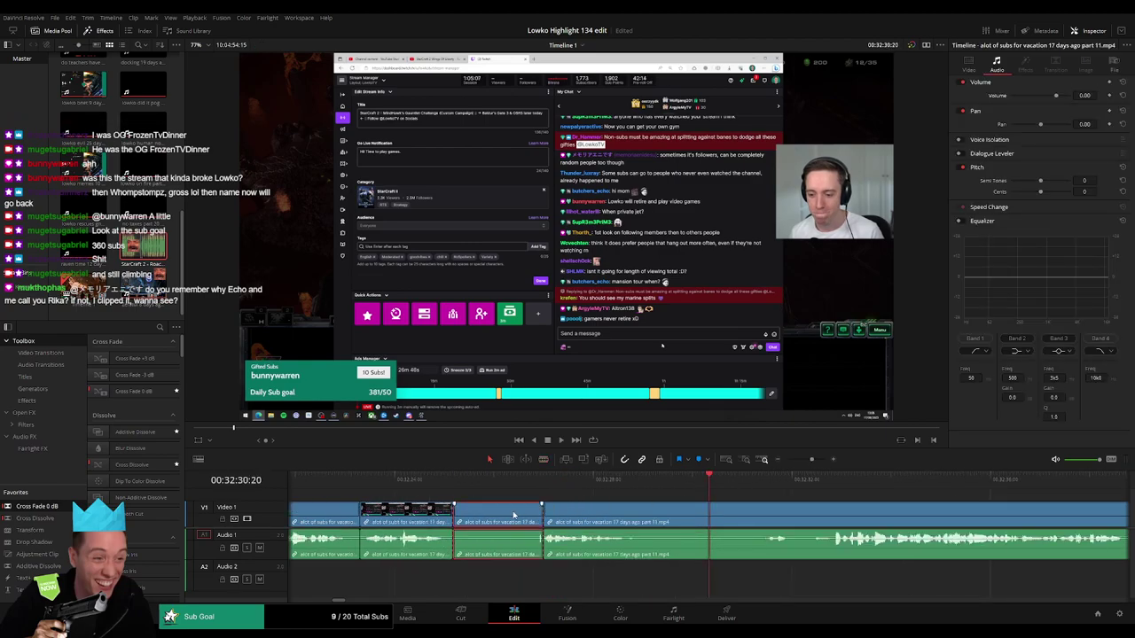
pyautogui.press('Delete')
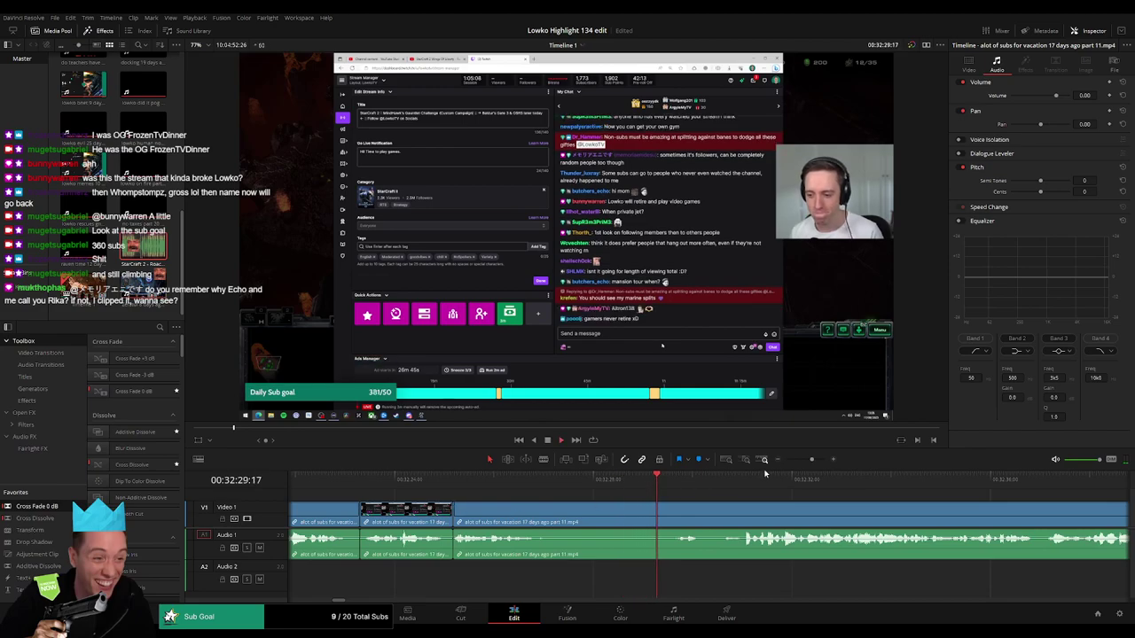
# - Cut out the quiet stretch from about 00:32:27:35 to 00:32:29:30 and close the gap
pyautogui.moveTo(811, 461); pyautogui.dragTo(807, 461)
pyautogui.moveTo(747, 512); pyautogui.dragTo(573, 510)
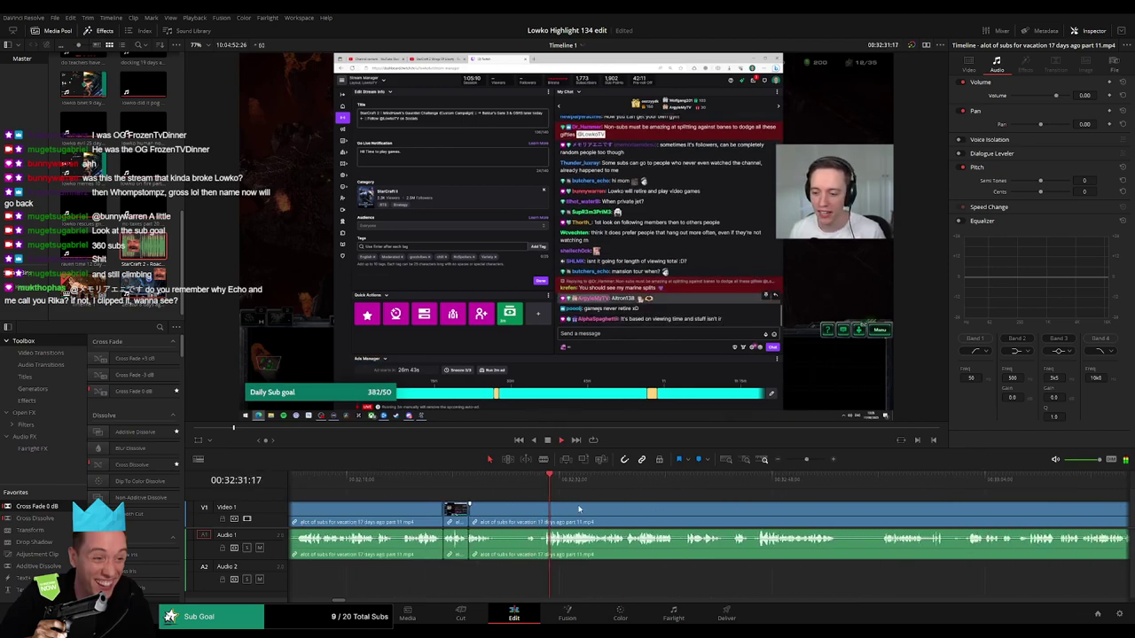
pyautogui.press('b')
pyautogui.click(500, 513)
pyautogui.click(527, 513)
pyautogui.press('a')
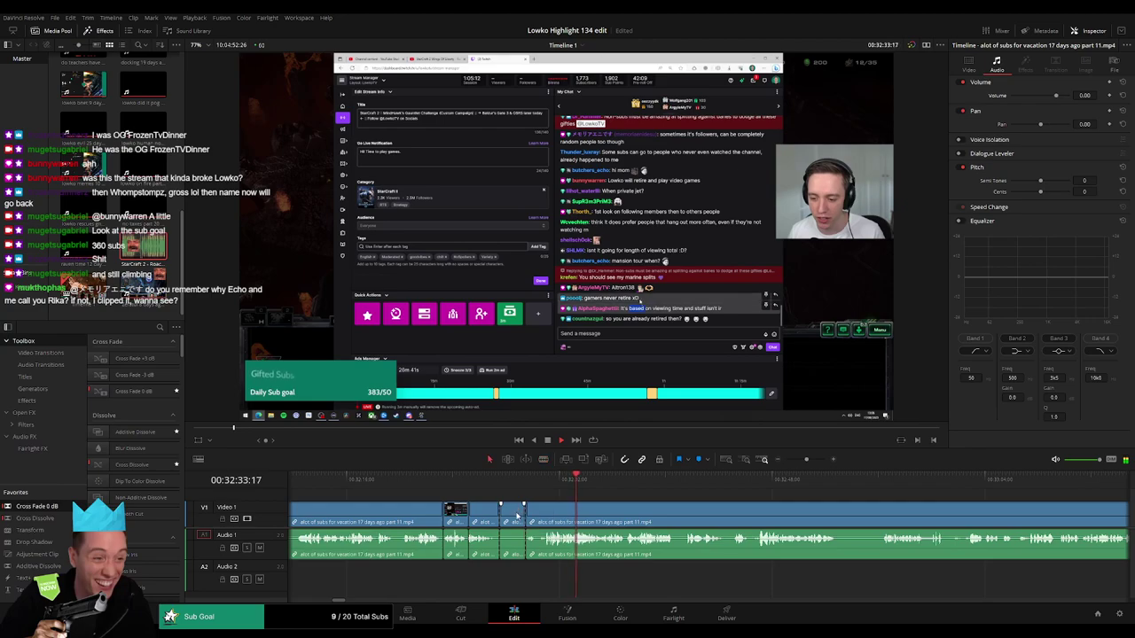
pyautogui.click(517, 514)
pyautogui.press('Delete')
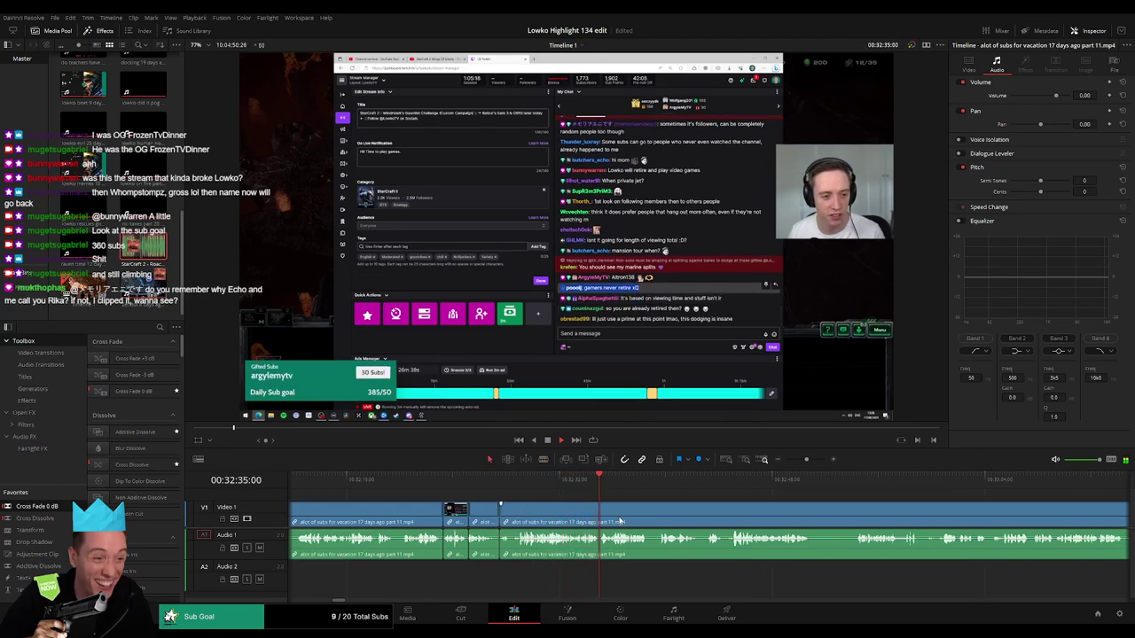
# - Cut out the pause from about 00:32:51 to 00:32:54:15 and close the gap
pyautogui.moveTo(665, 522); pyautogui.dragTo(538, 514)
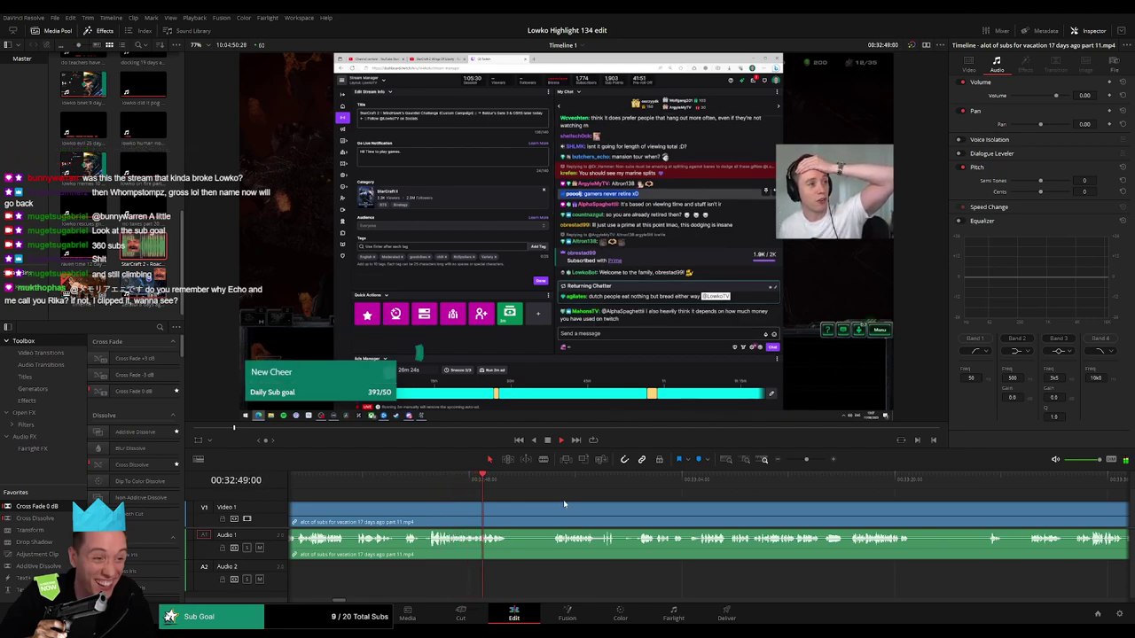
pyautogui.click(539, 478)
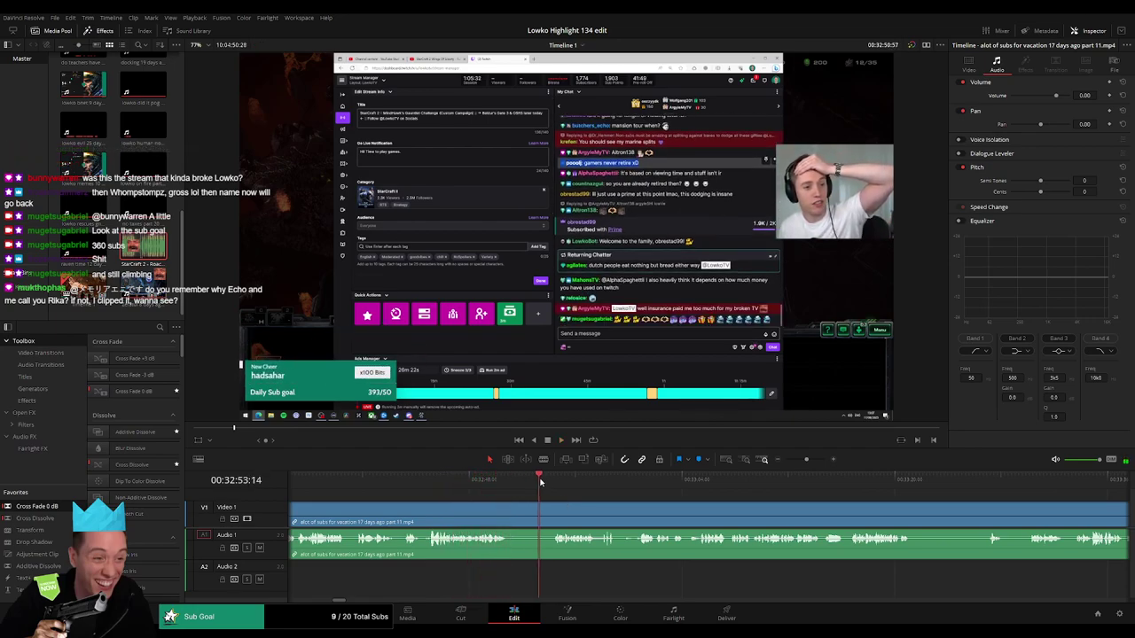
pyautogui.press('b')
pyautogui.click(509, 514)
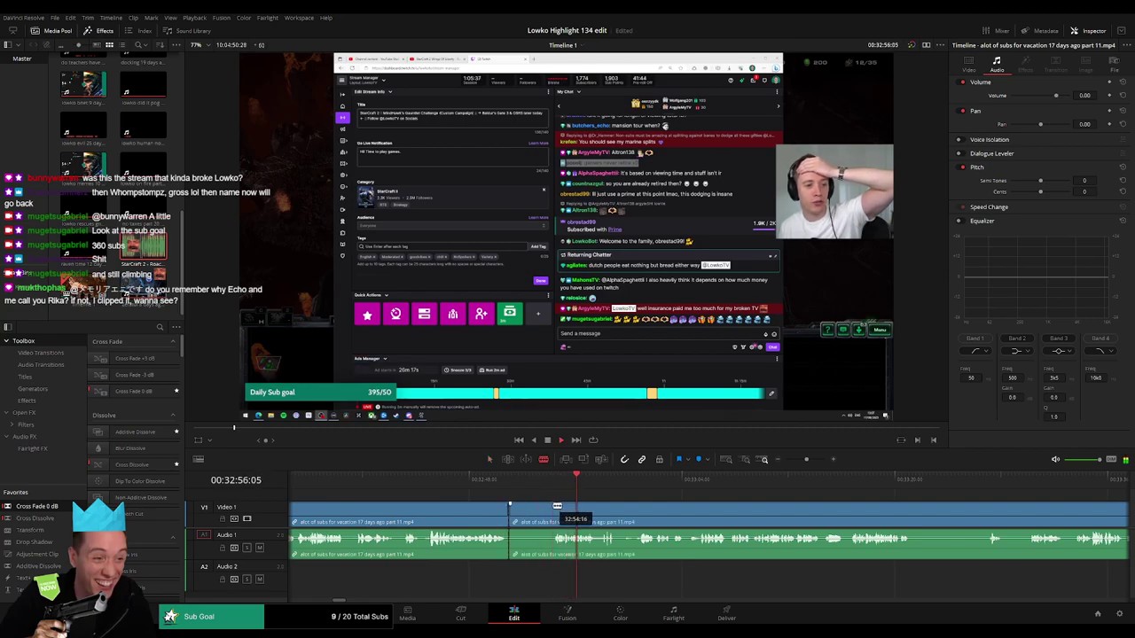
pyautogui.click(552, 514)
pyautogui.press('a')
pyautogui.click(529, 513)
pyautogui.press('Delete')
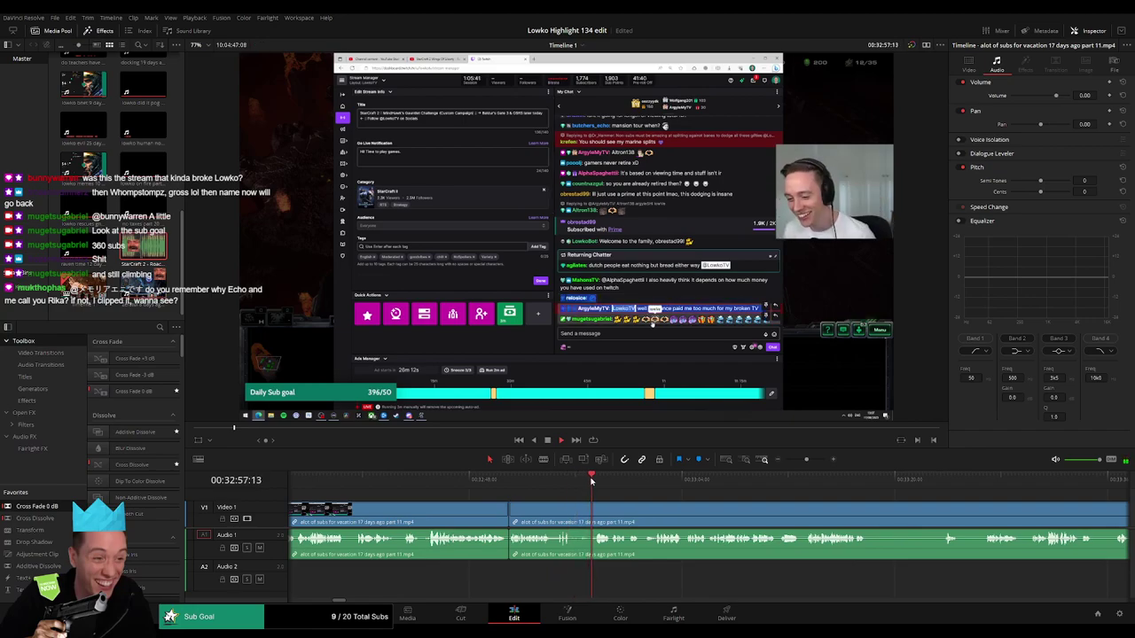
# - Cut out the short stretch from about 00:32:55:50 to 00:32:57:30 and close the gap
pyautogui.press('b')
pyautogui.click(574, 510)
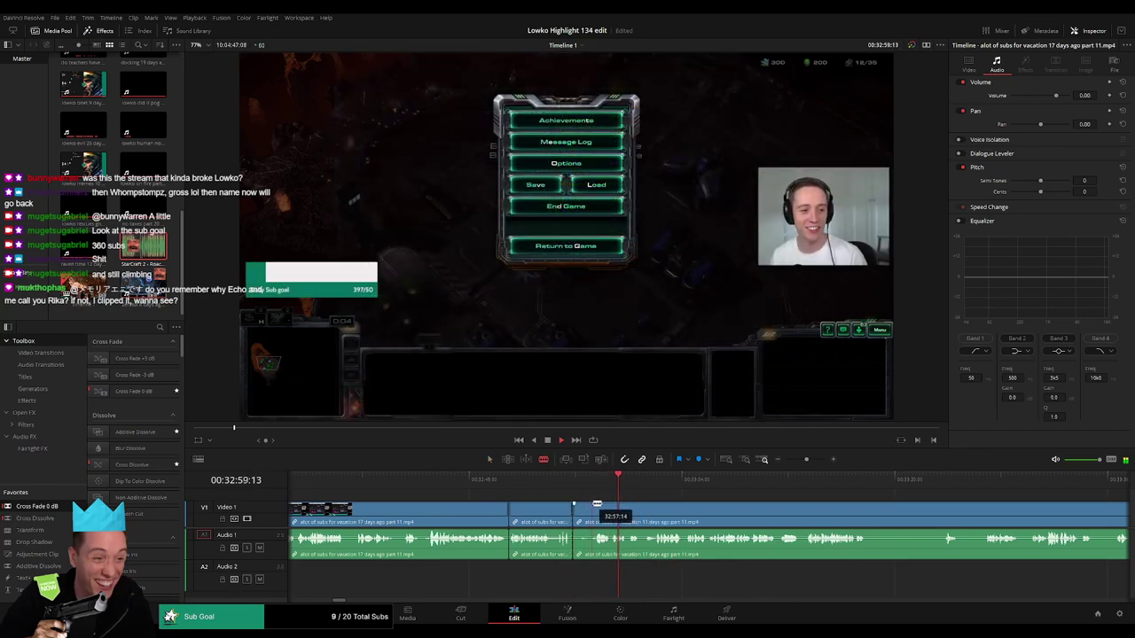
pyautogui.click(596, 509)
pyautogui.press('a')
pyautogui.click(585, 512)
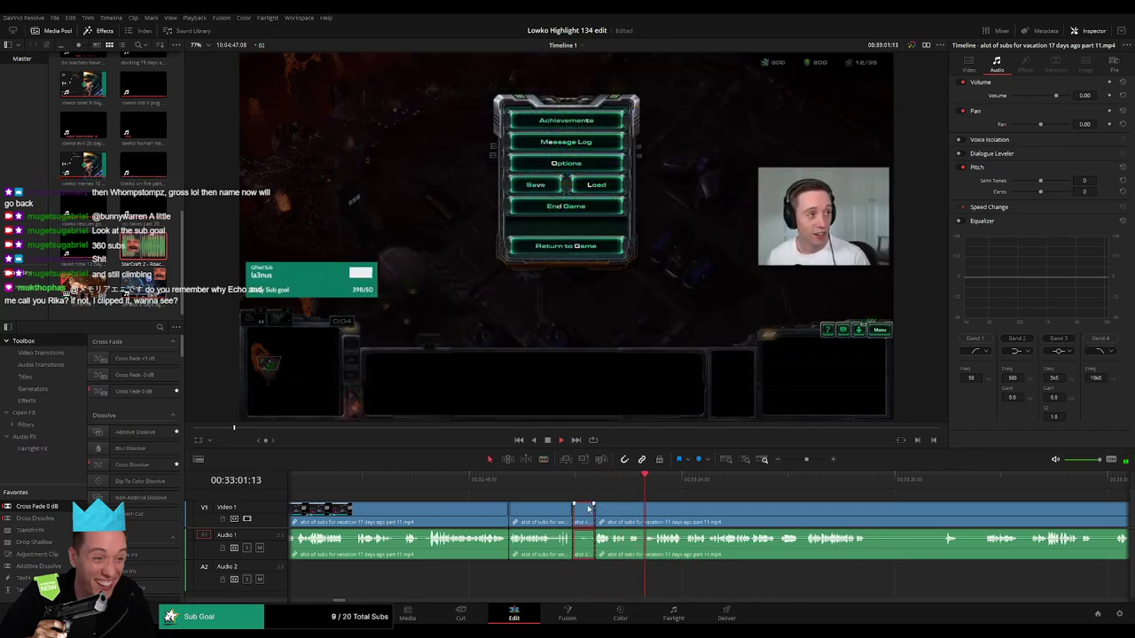
pyautogui.press('Delete')
# - Cut out the stretch from about 00:33:16:20 to 00:33:22:04 and close the gap
pyautogui.hscroll(5, 560, 499)
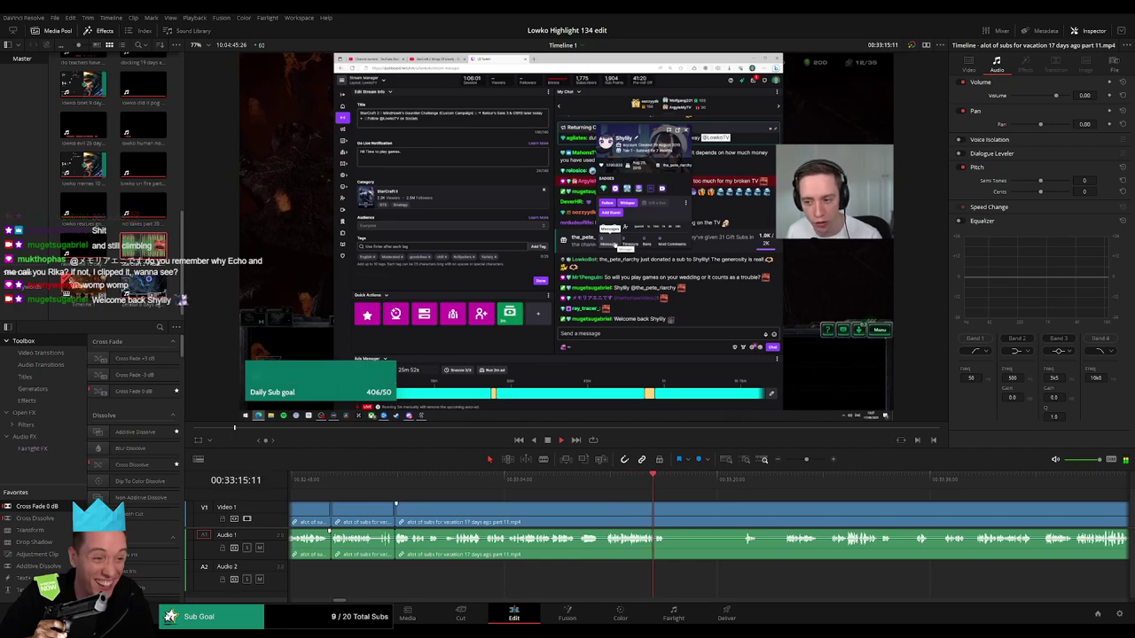
pyautogui.moveTo(704, 496); pyautogui.dragTo(593, 483)
pyautogui.press('b')
pyautogui.click(521, 509)
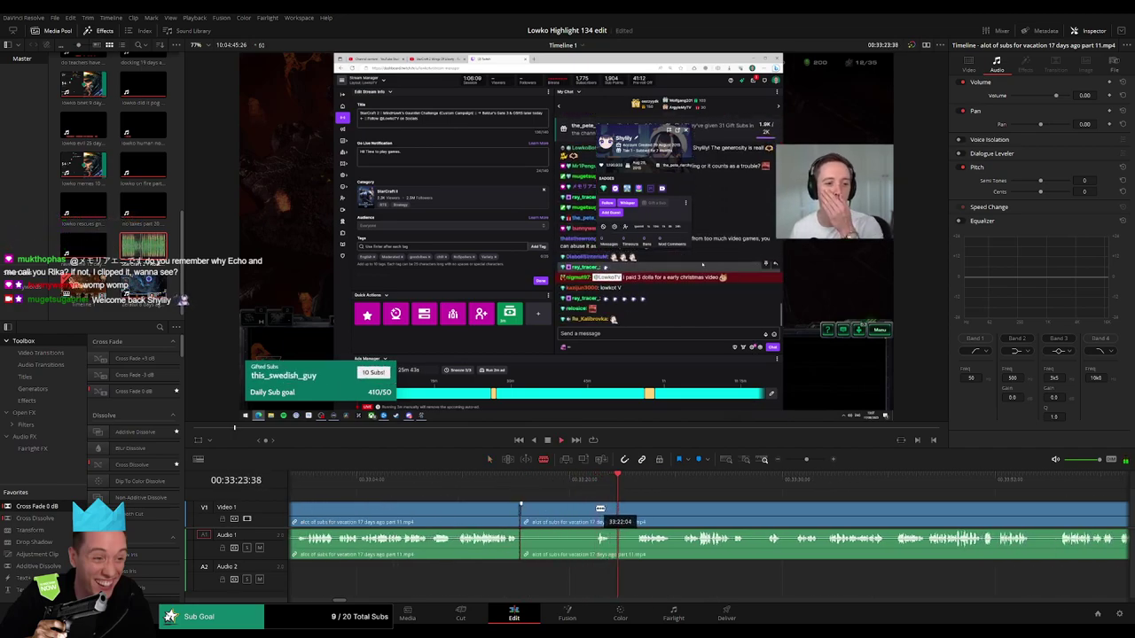
pyautogui.press('a')
# - Cut out the pause from about 00:33:17:30 to 00:33:19:20 and close the gap
pyautogui.click(533, 479)
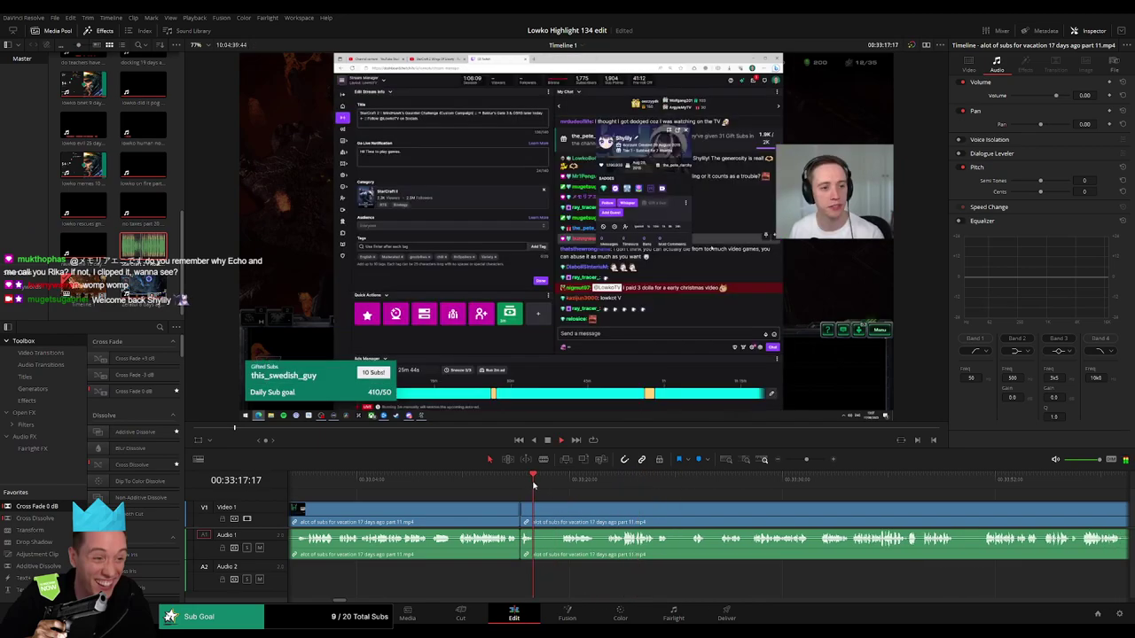
pyautogui.press('b')
pyautogui.click(537, 514)
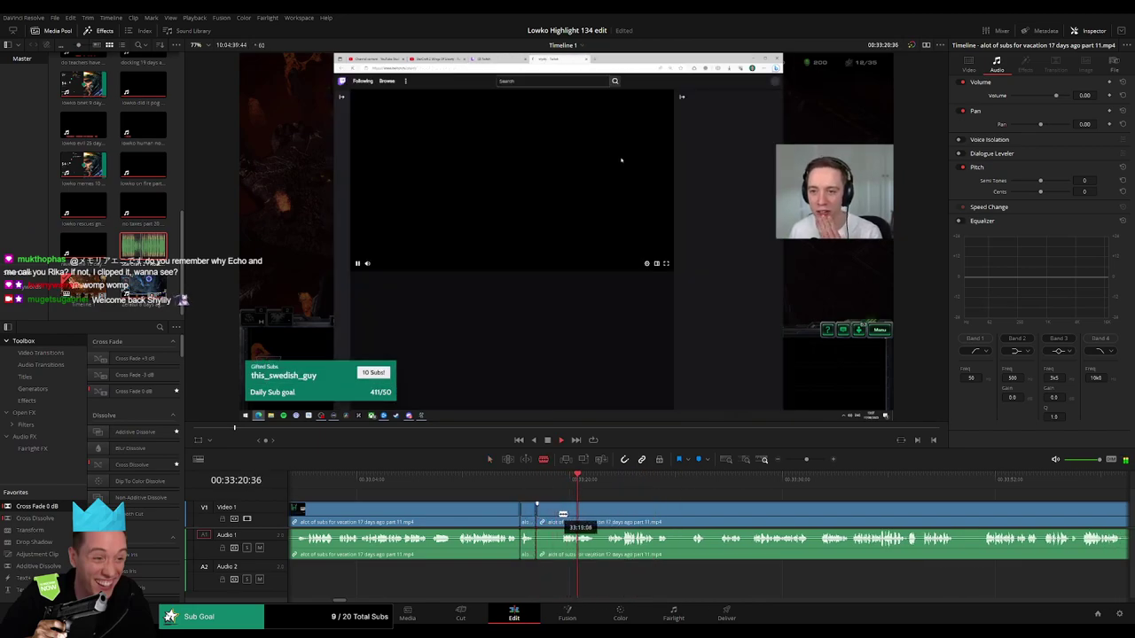
pyautogui.press('a')
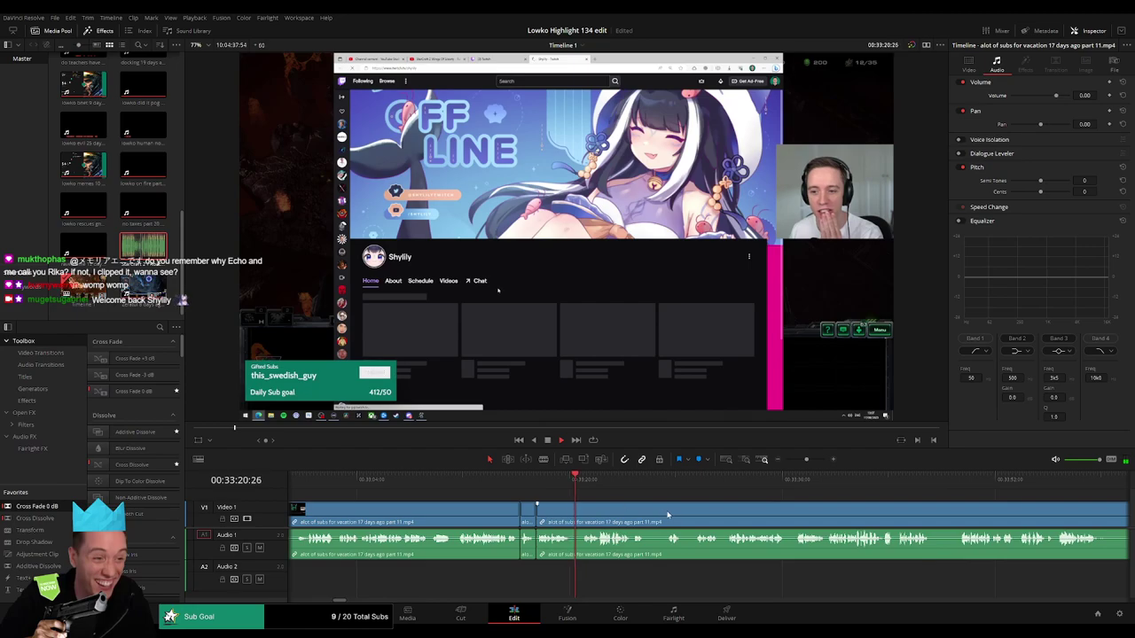
# - Cut out the short pause from about 00:33:25:40 to 00:33:27:10 and close the gap
pyautogui.moveTo(667, 515); pyautogui.dragTo(556, 509)
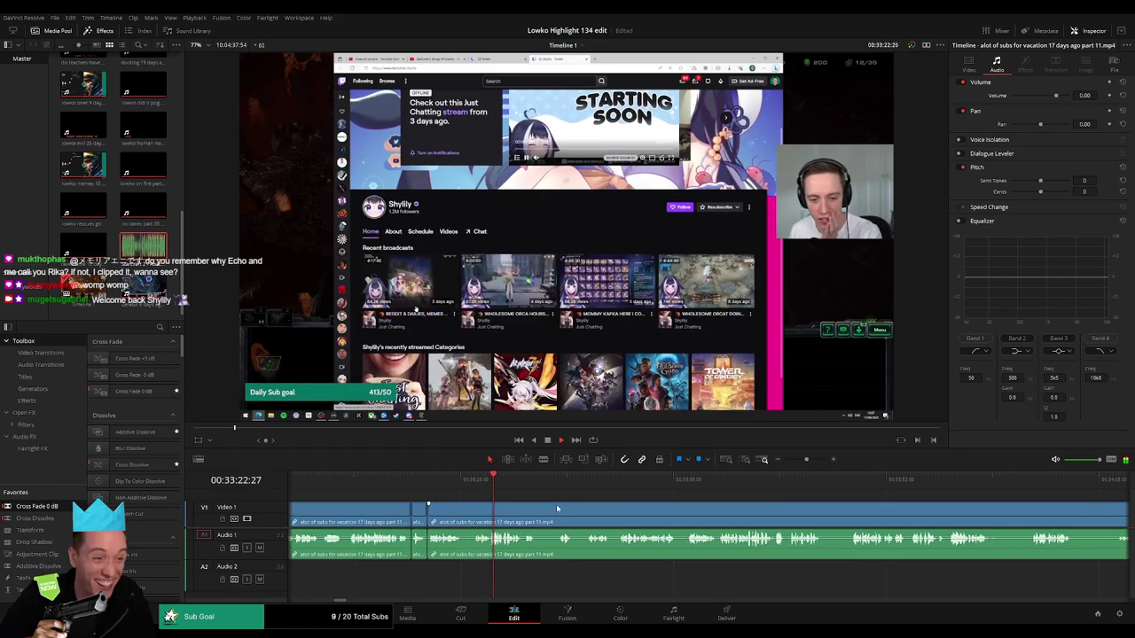
pyautogui.hscroll(1, 551, 507)
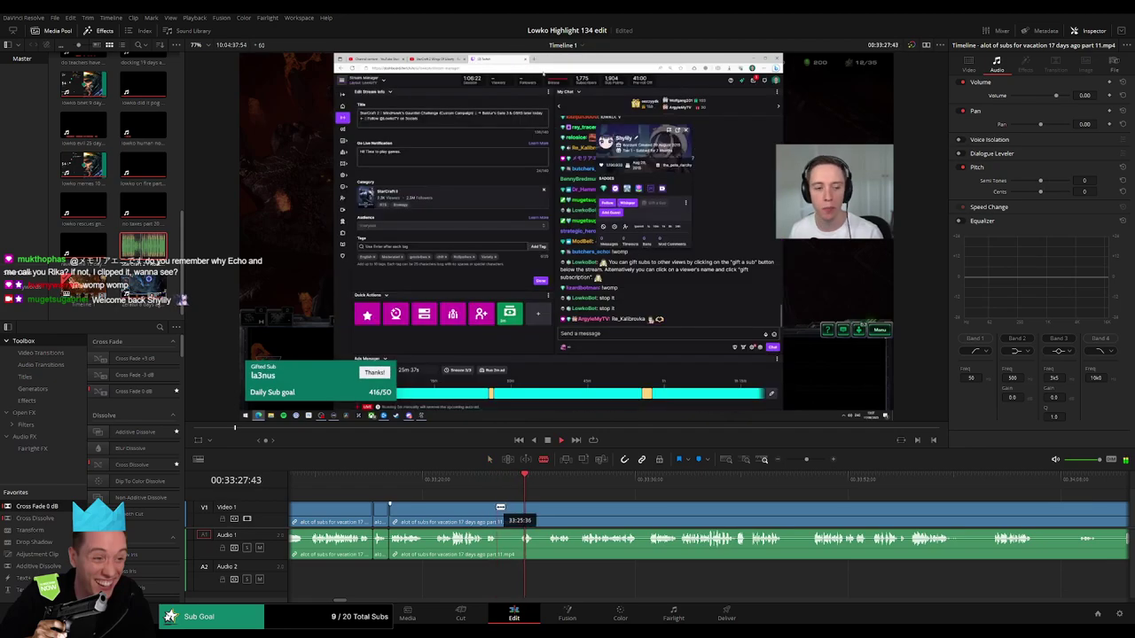
pyautogui.click(499, 508)
pyautogui.click(519, 507)
pyautogui.press('a')
pyautogui.click(510, 510)
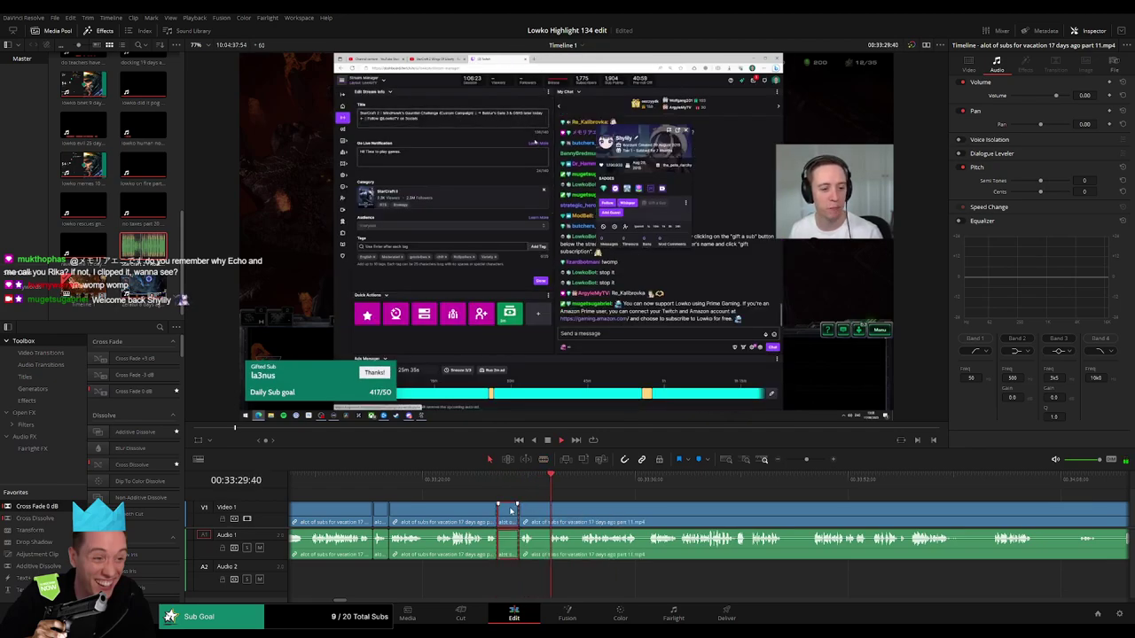
pyautogui.press('Delete')
# - Cut out the one-second pause starting at about 00:33:26:50 and close the gap
pyautogui.press('b')
pyautogui.click(513, 509)
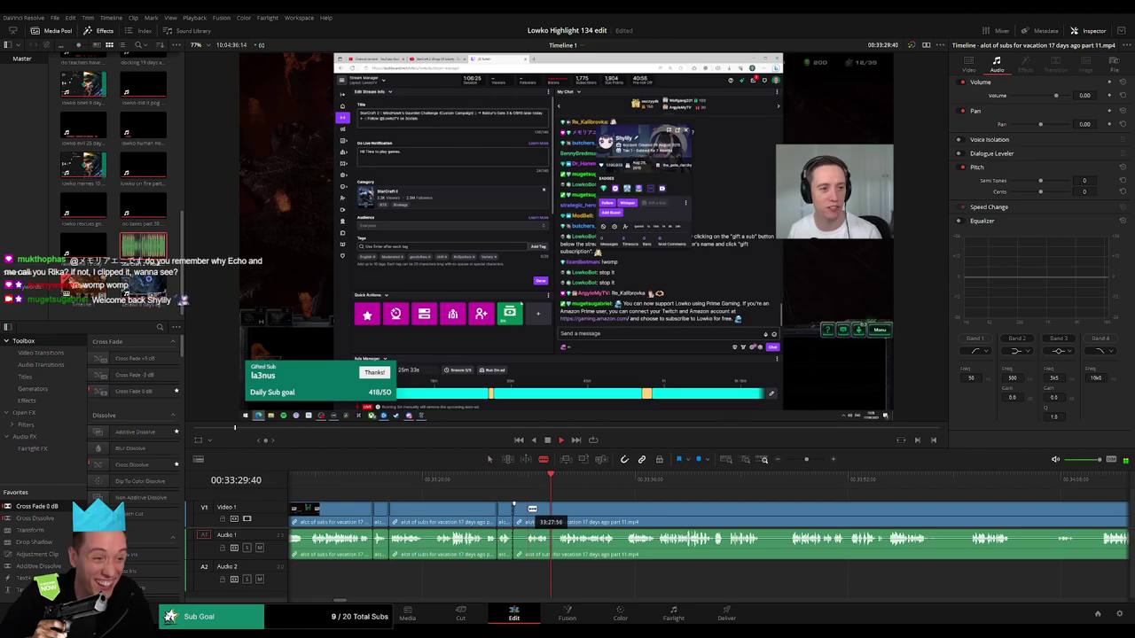
pyautogui.moveTo(532, 509); pyautogui.dragTo(522, 511)
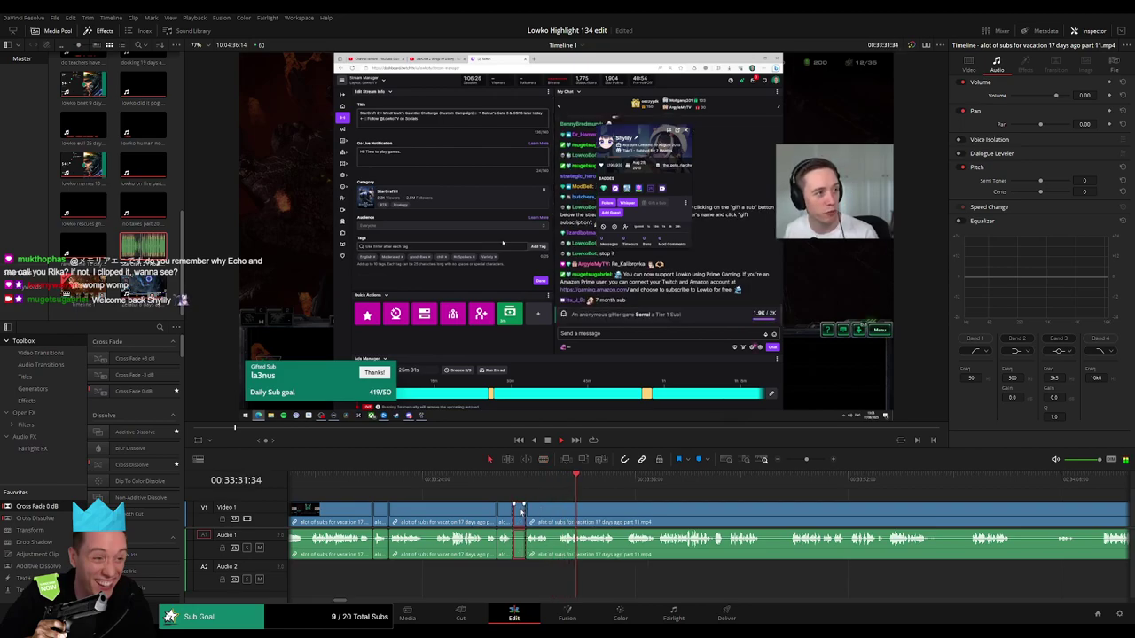
pyautogui.press('Delete')
# - Cut out the pause from about 00:33:44:45 to 00:33:46:45 and close the gap
pyautogui.moveTo(653, 511); pyautogui.dragTo(528, 507)
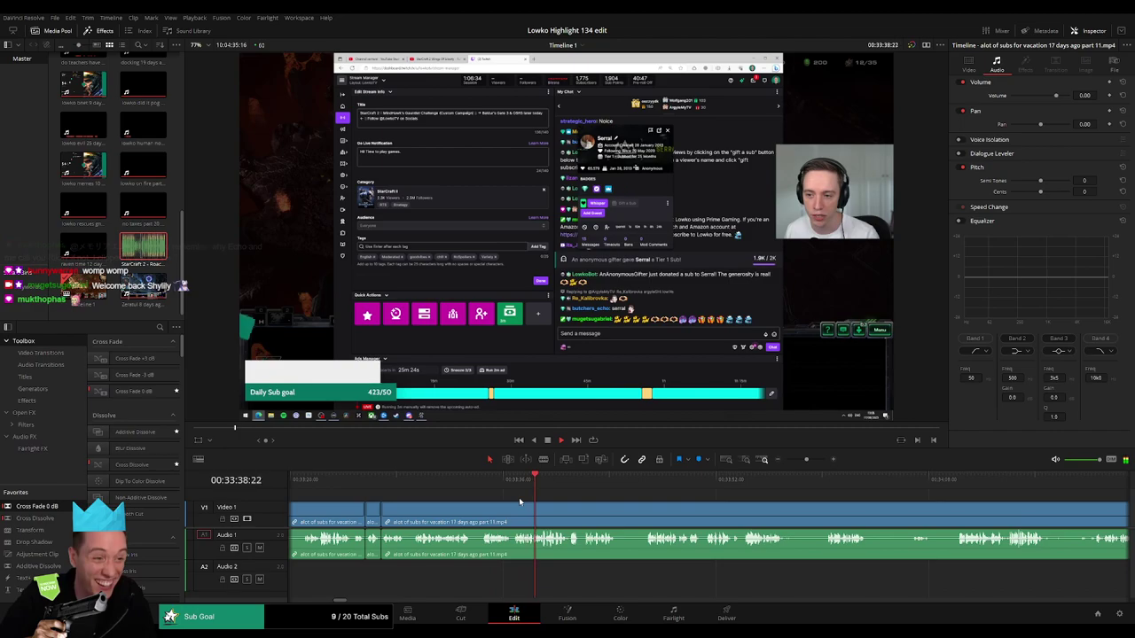
pyautogui.moveTo(547, 509); pyautogui.dragTo(476, 514)
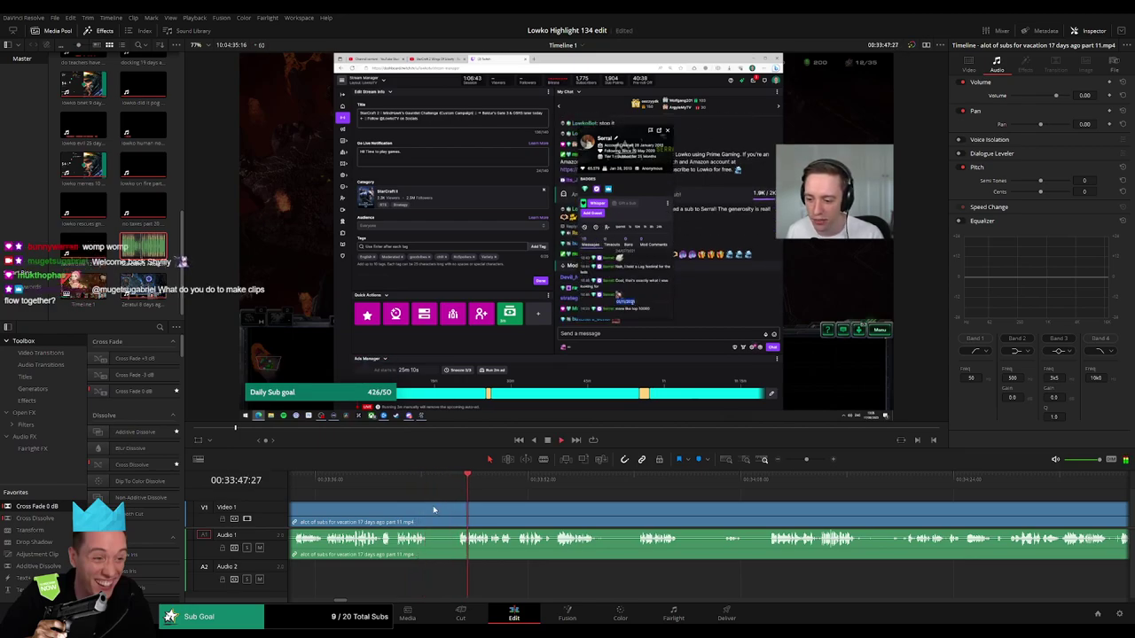
pyautogui.press('b')
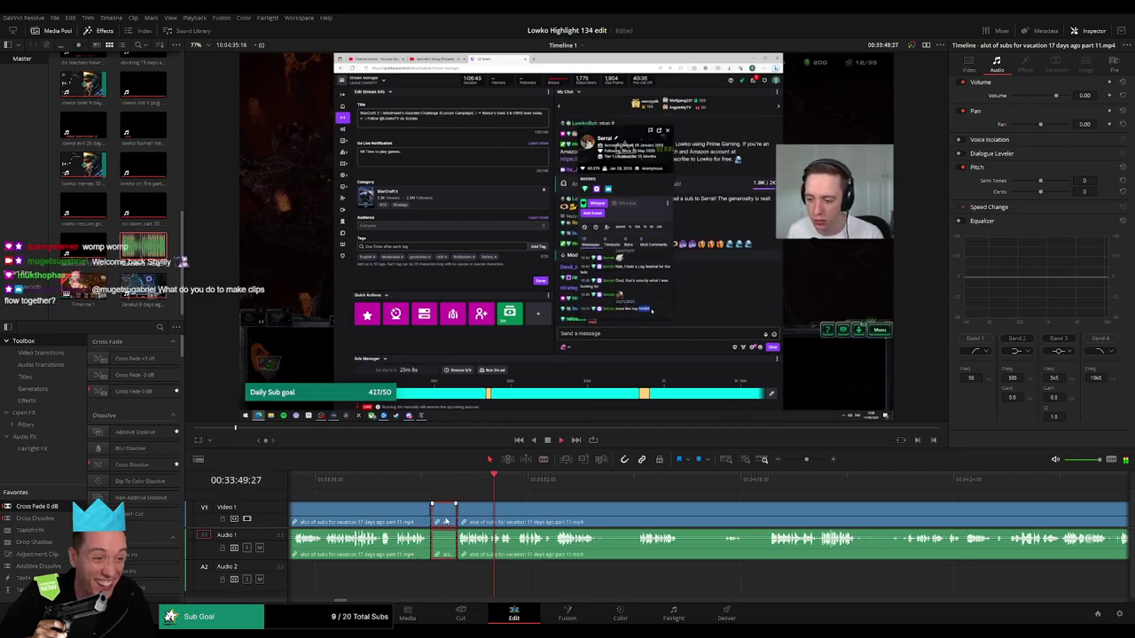
pyautogui.click(433, 517)
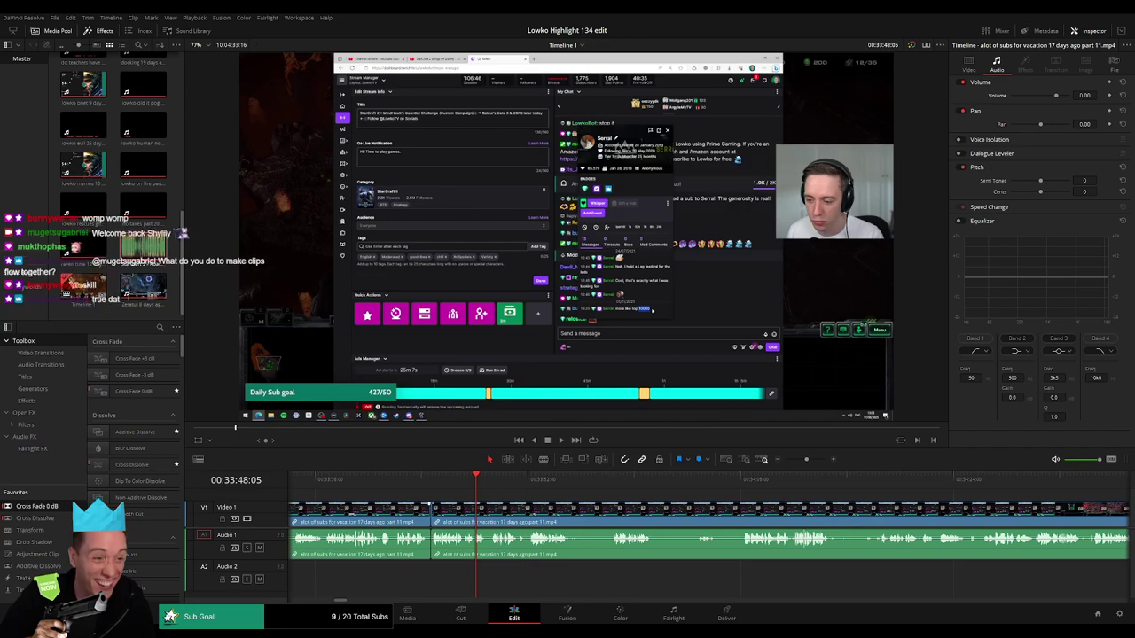
# - Split the clip at 00:33:55:02 and about 00:33:58:10 to isolate the pause between them
pyautogui.click(568, 485)
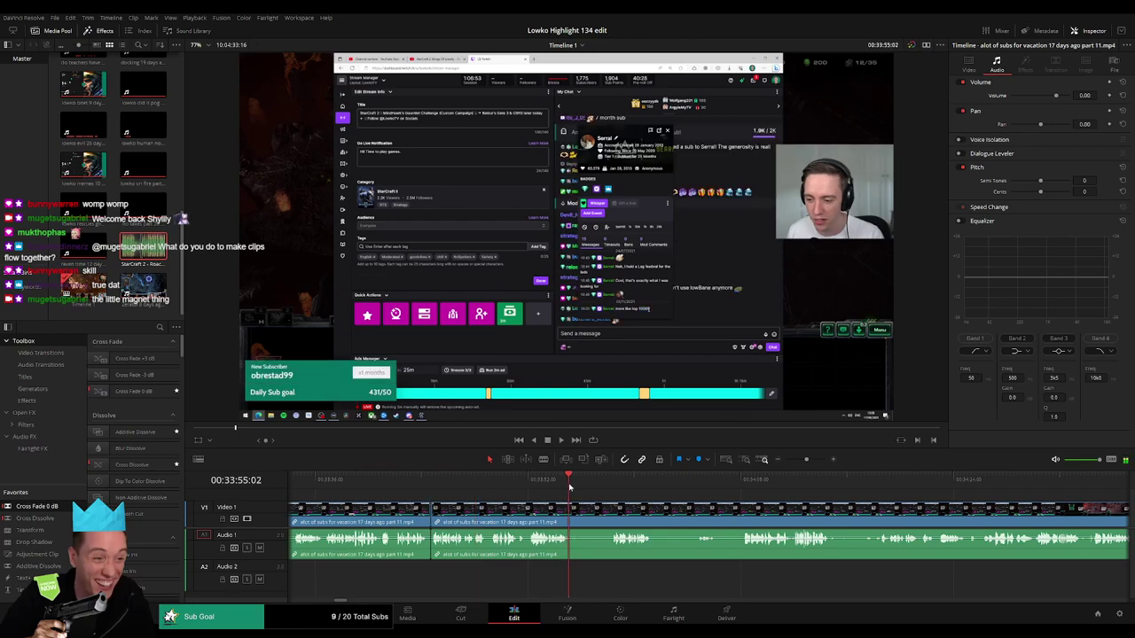
pyautogui.press('b')
pyautogui.click(570, 513)
pyautogui.click(611, 513)
pyautogui.press('a')
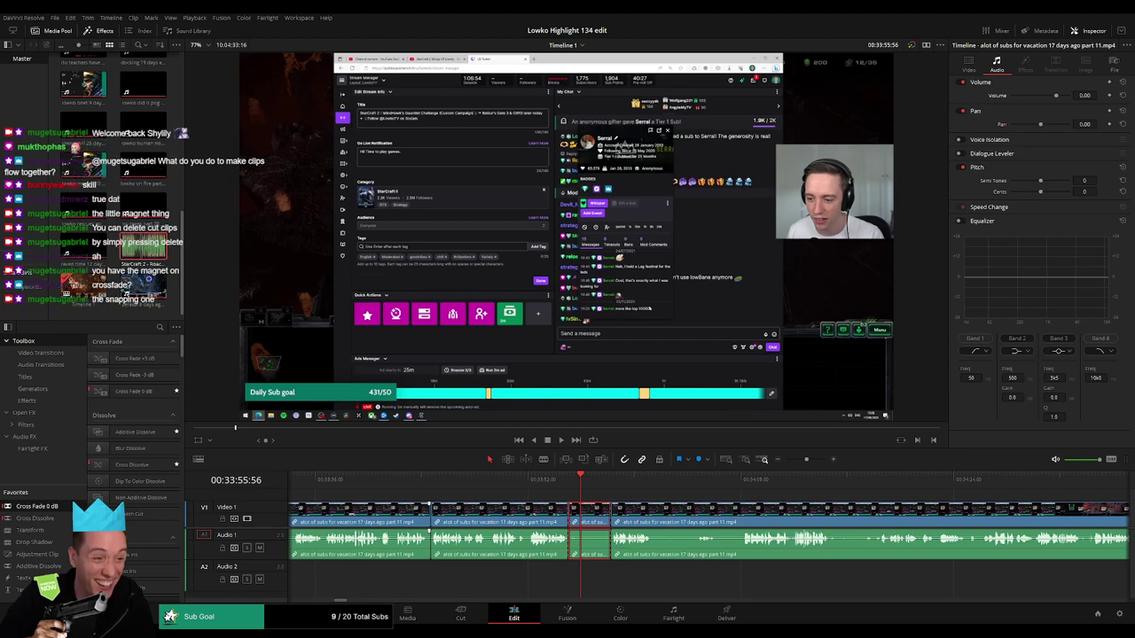
# - Try removing the isolated pause both with and without closing the gap, undoing each removal
pyautogui.press('Delete')
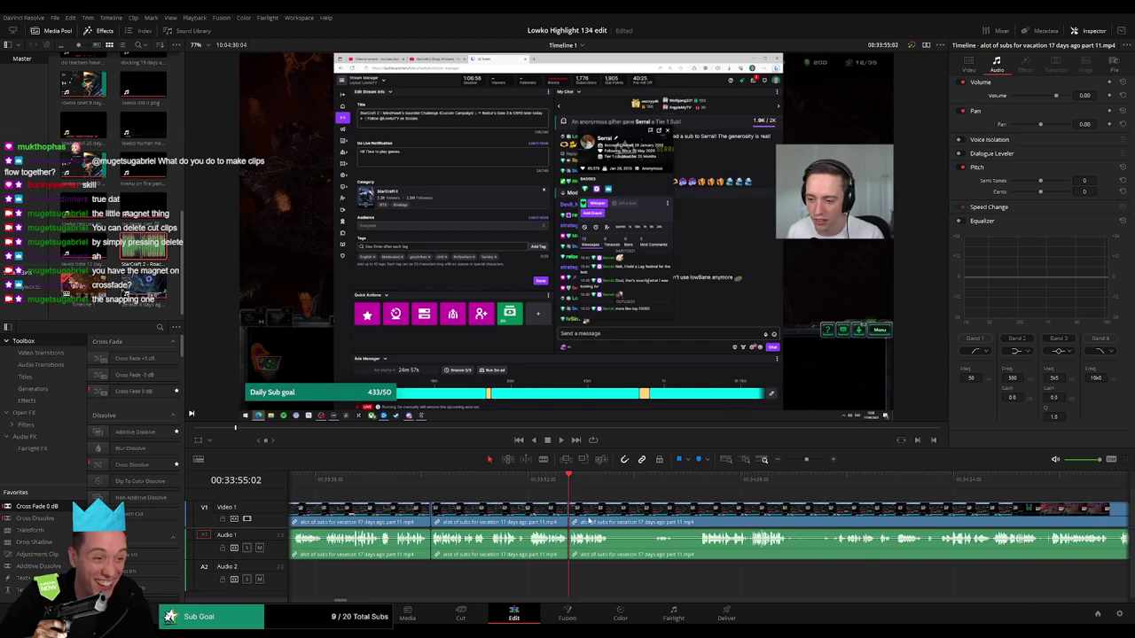
pyautogui.hotkey('ctrl', 'z')
pyautogui.press('Delete')
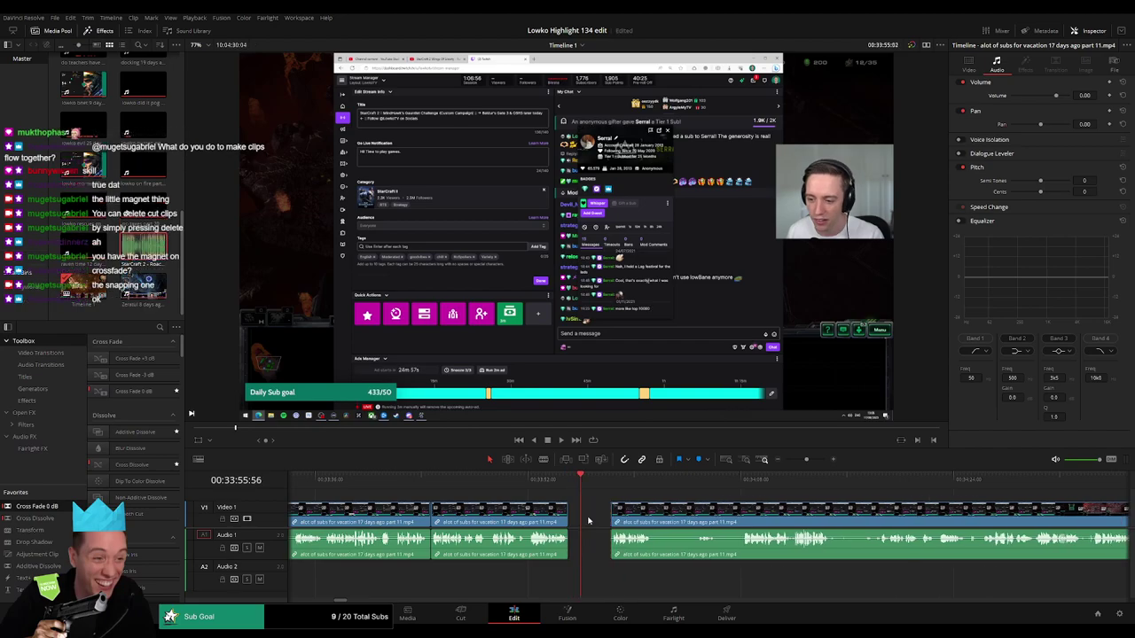
pyautogui.hotkey('ctrl', 'z')
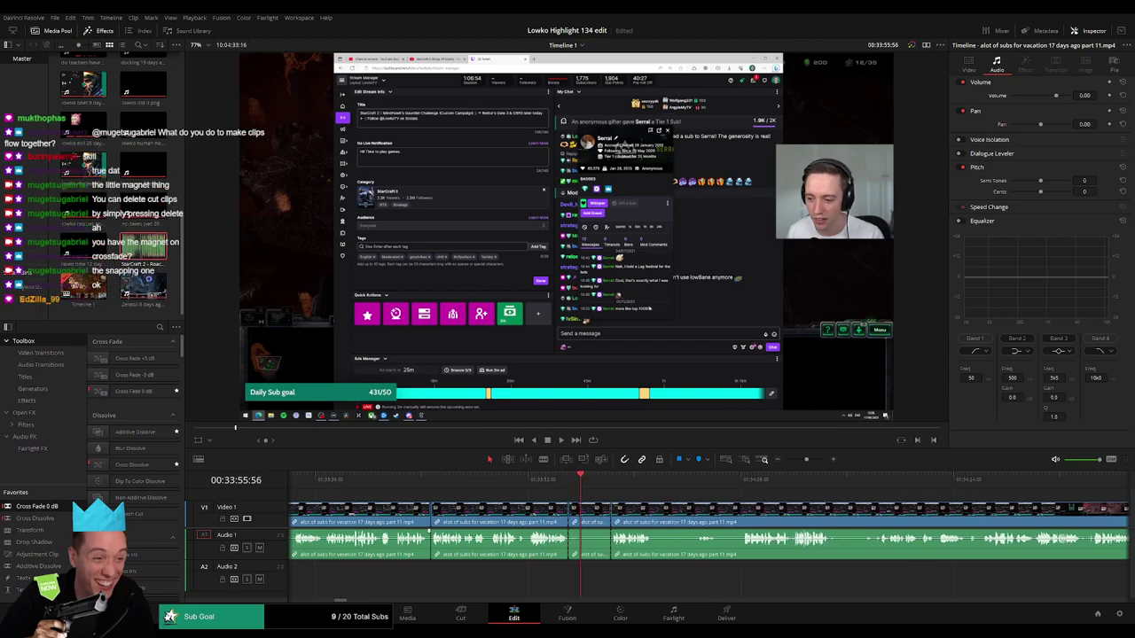
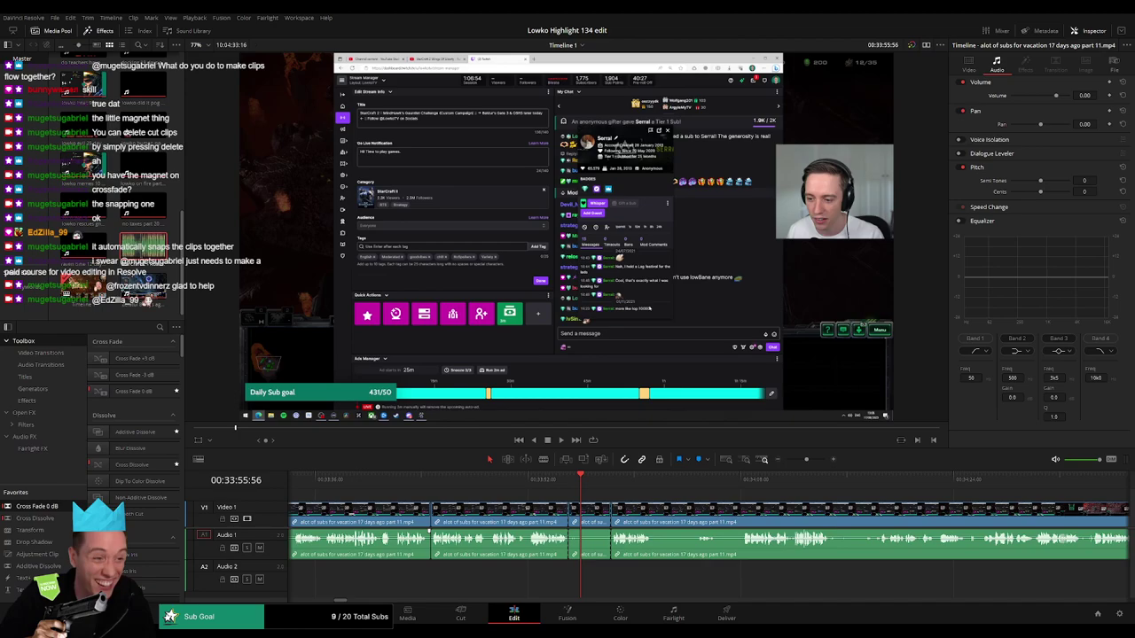
# - Remove the isolated pause starting at 00:33:55:02 and close the gap
pyautogui.click(553, 480)
pyautogui.press('space')
pyautogui.click(598, 516)
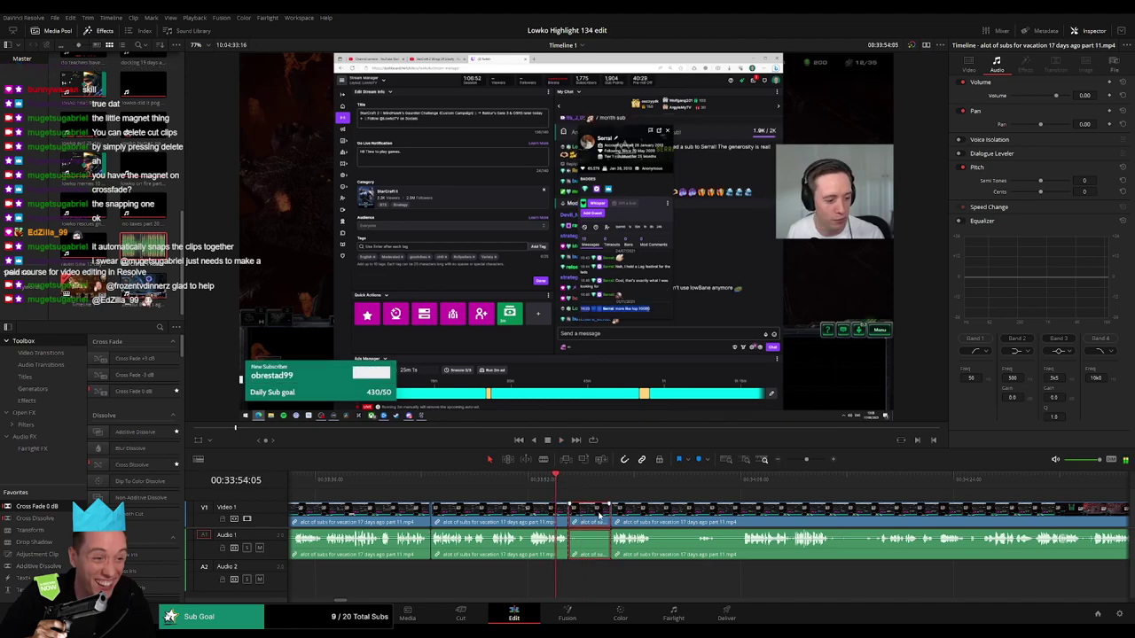
pyautogui.press('Delete')
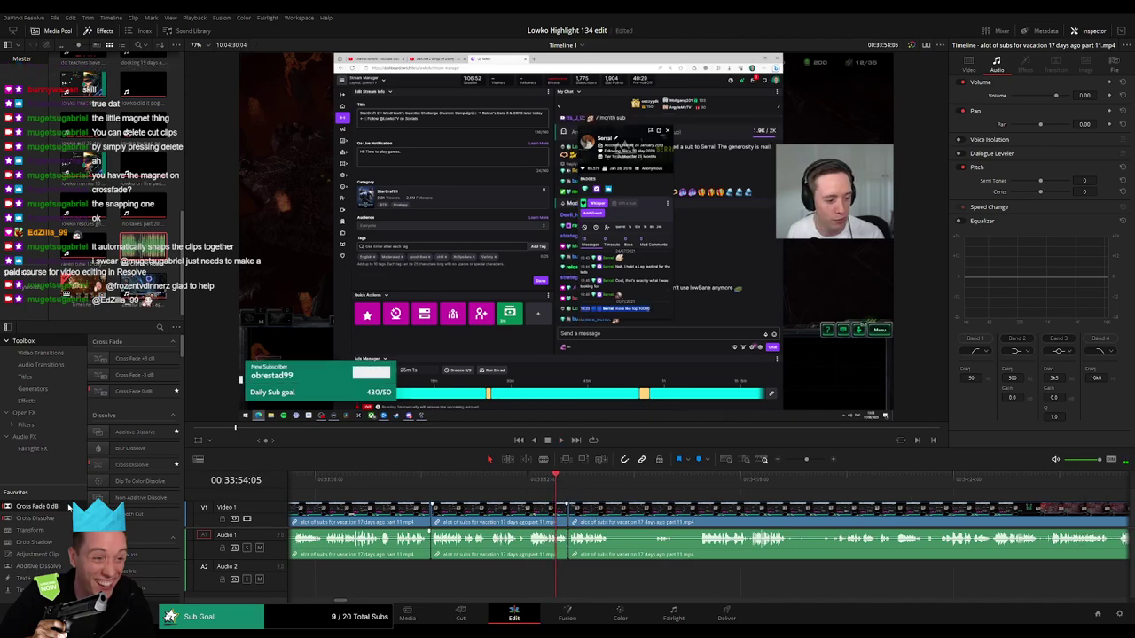
# - Cross-fade the audio at the 00:33:55 cut and play the edit from about 00:33:44 to check the joins
pyautogui.click(424, 479)
pyautogui.press('space')
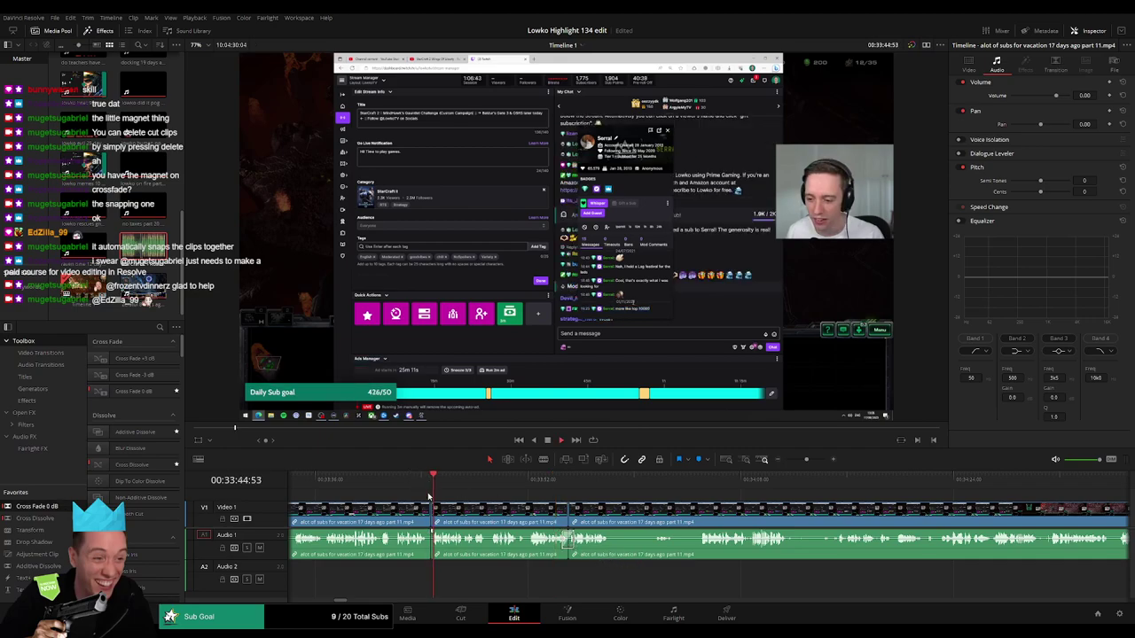
pyautogui.hscroll(3, 523, 496)
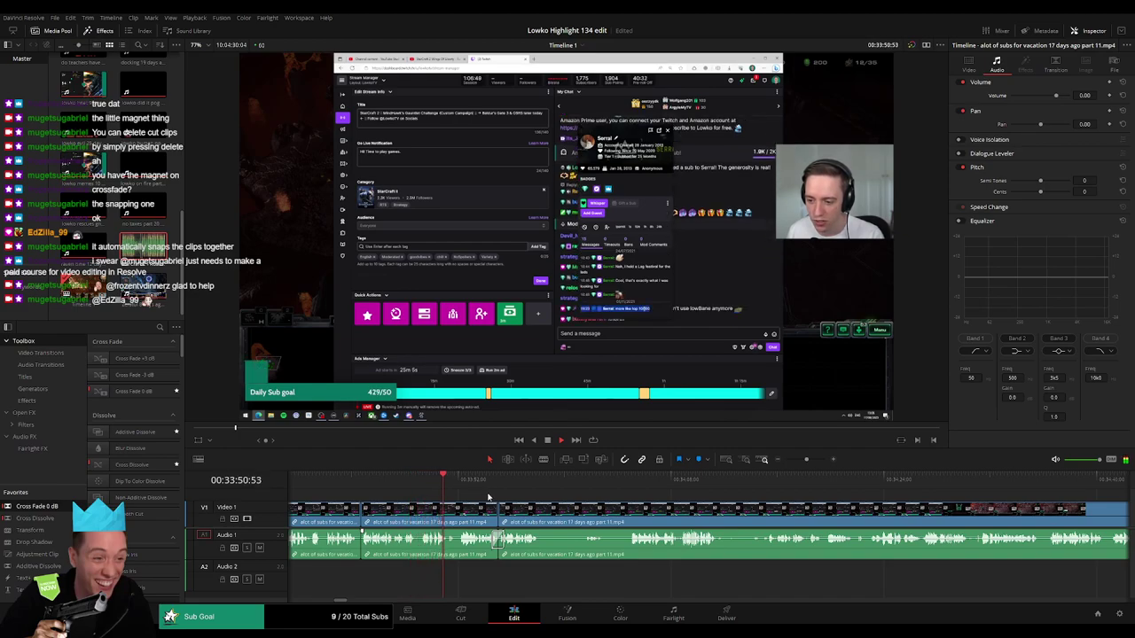
pyautogui.hscroll(2, 470, 498)
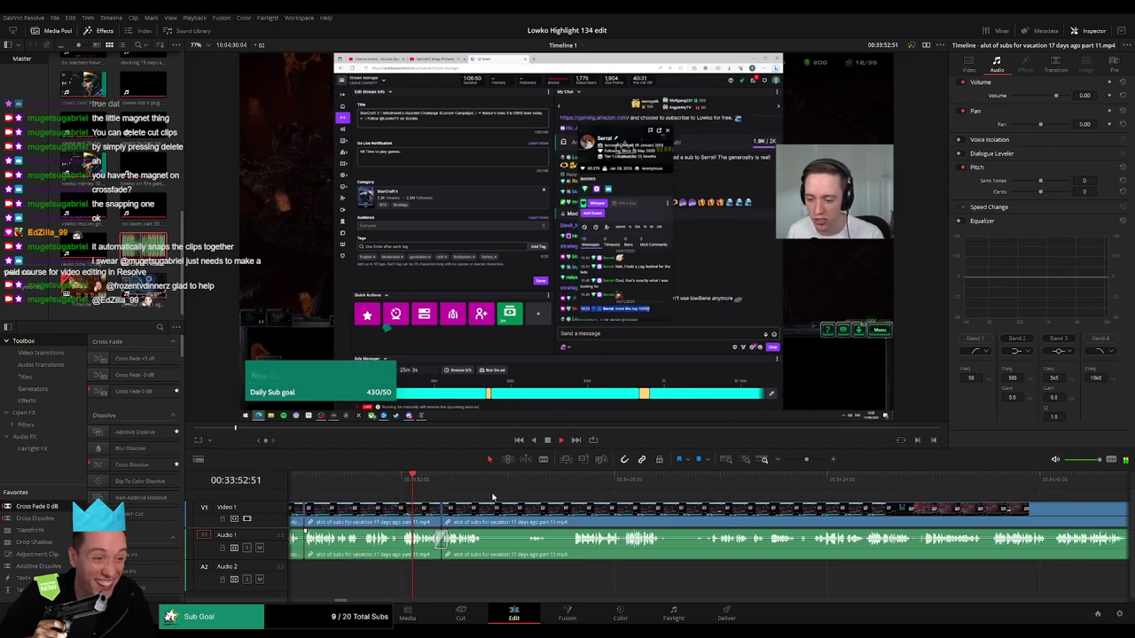
pyautogui.hscroll(2, 454, 496)
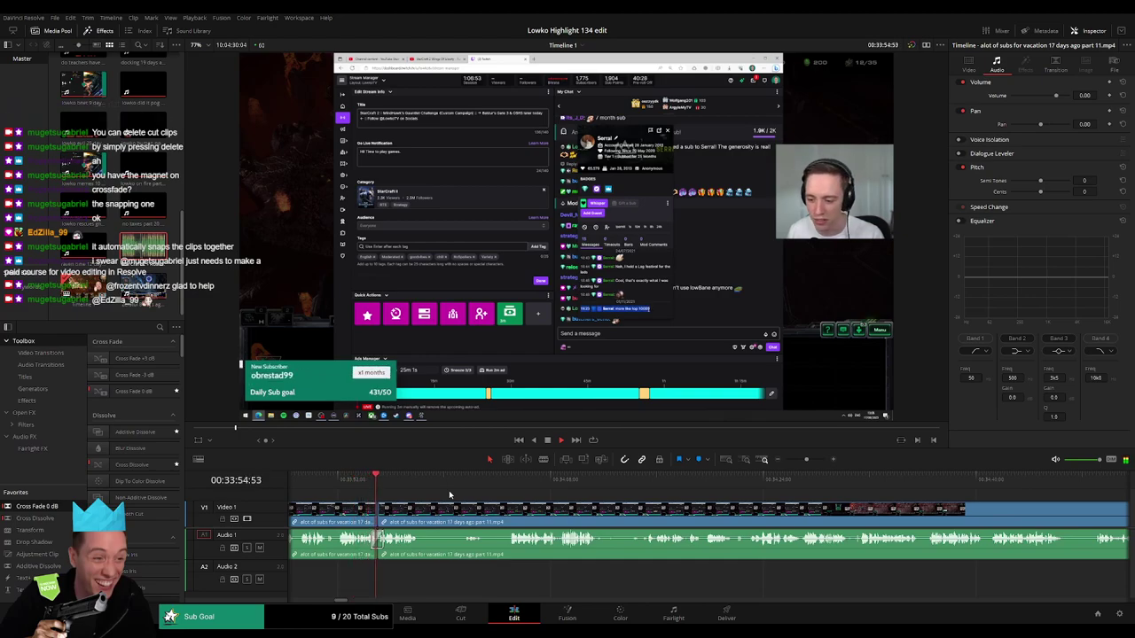
pyautogui.hscroll(3, 478, 501)
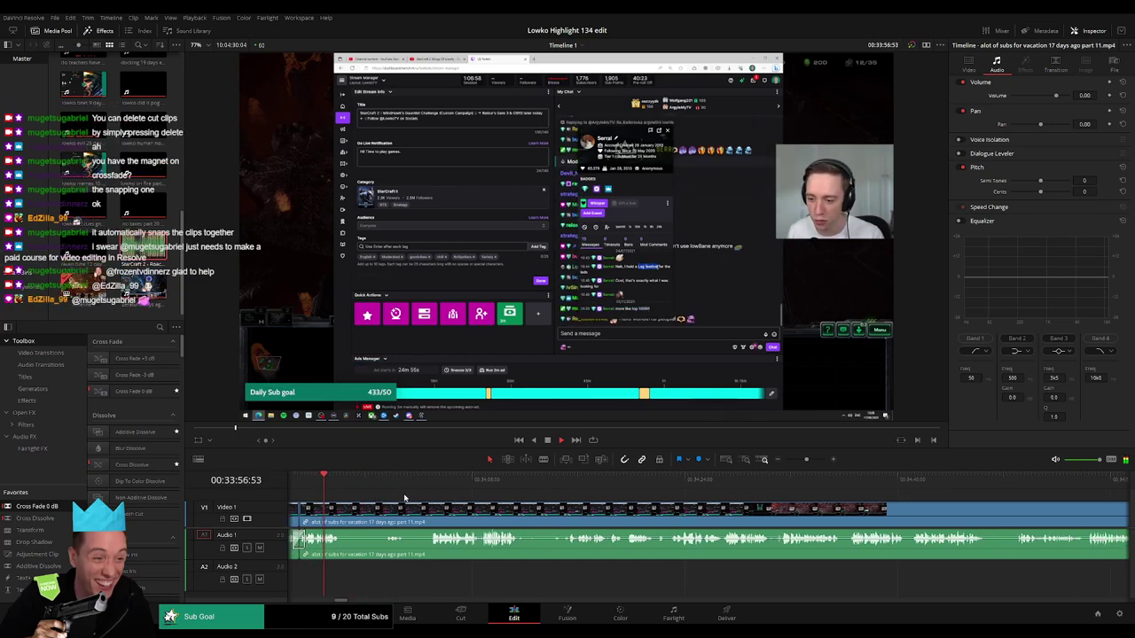
# - Cut out the pause from about 00:33:58 to 00:34:01 and close the gap
pyautogui.click(387, 484)
pyautogui.press('b')
pyautogui.click(348, 514)
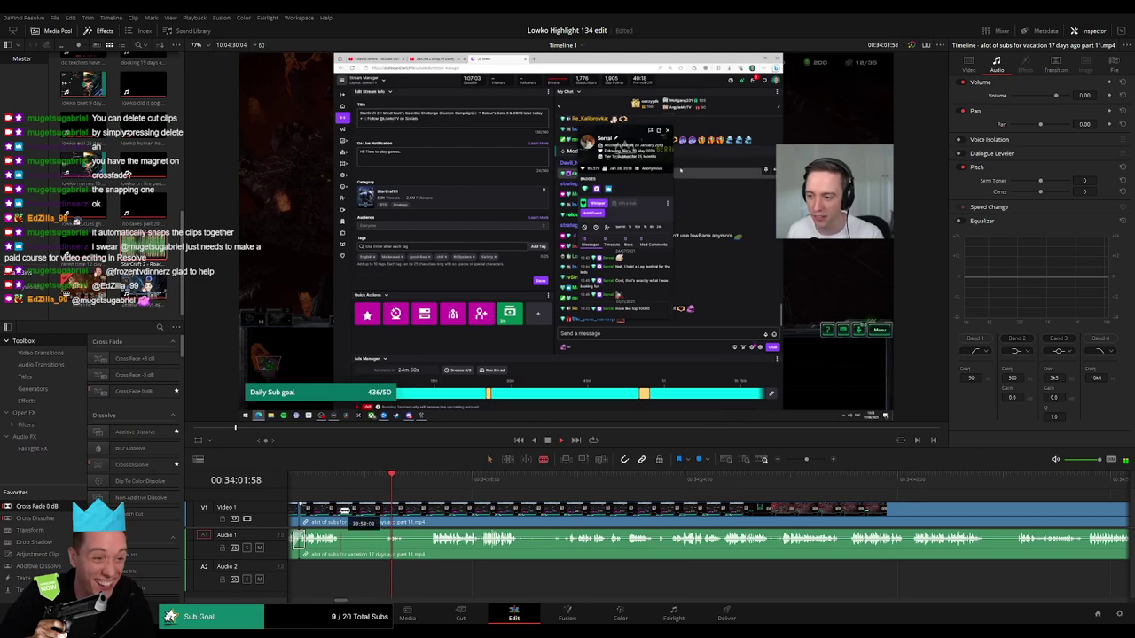
pyautogui.press('space')
pyautogui.click(386, 512)
pyautogui.press('a')
pyautogui.click(373, 515)
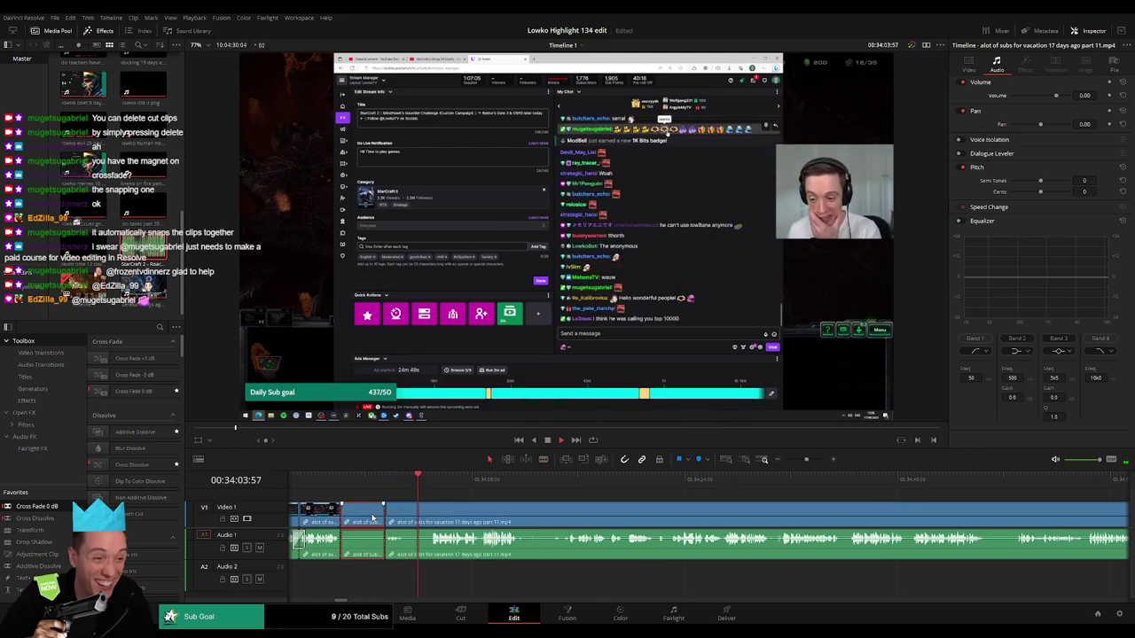
pyautogui.press('Delete')
# - Cut out the unwanted section from about 00:33:59:40 to 00:34:01:30 and close the gap
pyautogui.press('b')
pyautogui.click(363, 513)
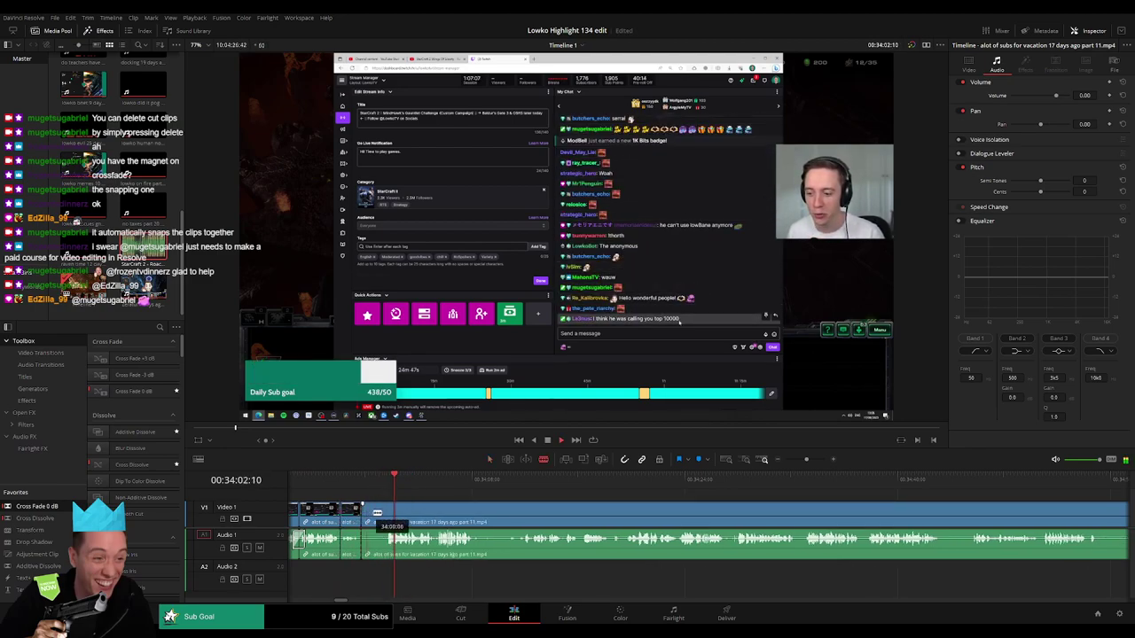
pyautogui.click(386, 514)
pyautogui.press('a')
pyautogui.click(373, 517)
pyautogui.press('Delete')
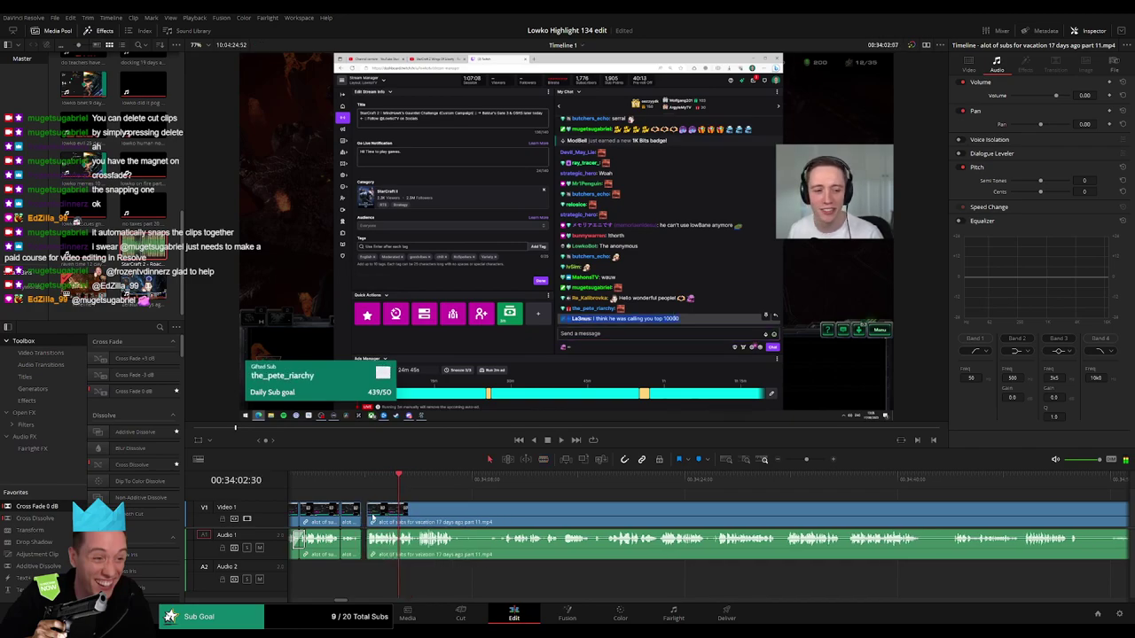
# - Cut out the quiet section from about 00:34:06:40 to 00:34:10:00 and close the gap
pyautogui.hscroll(2, 425, 511)
pyautogui.press('b')
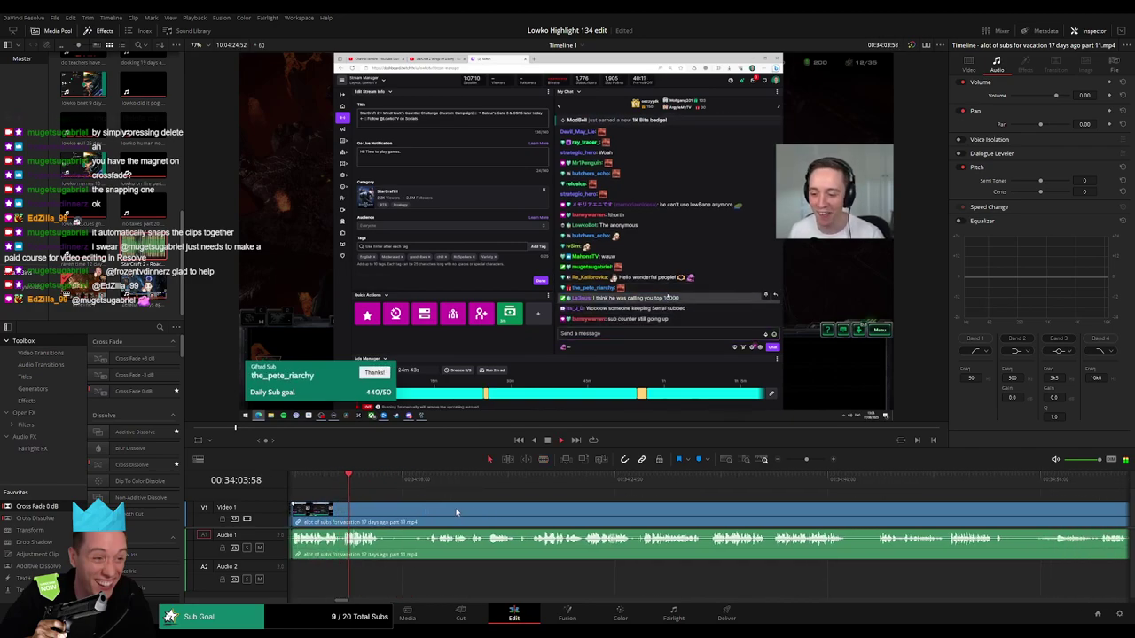
pyautogui.click(385, 510)
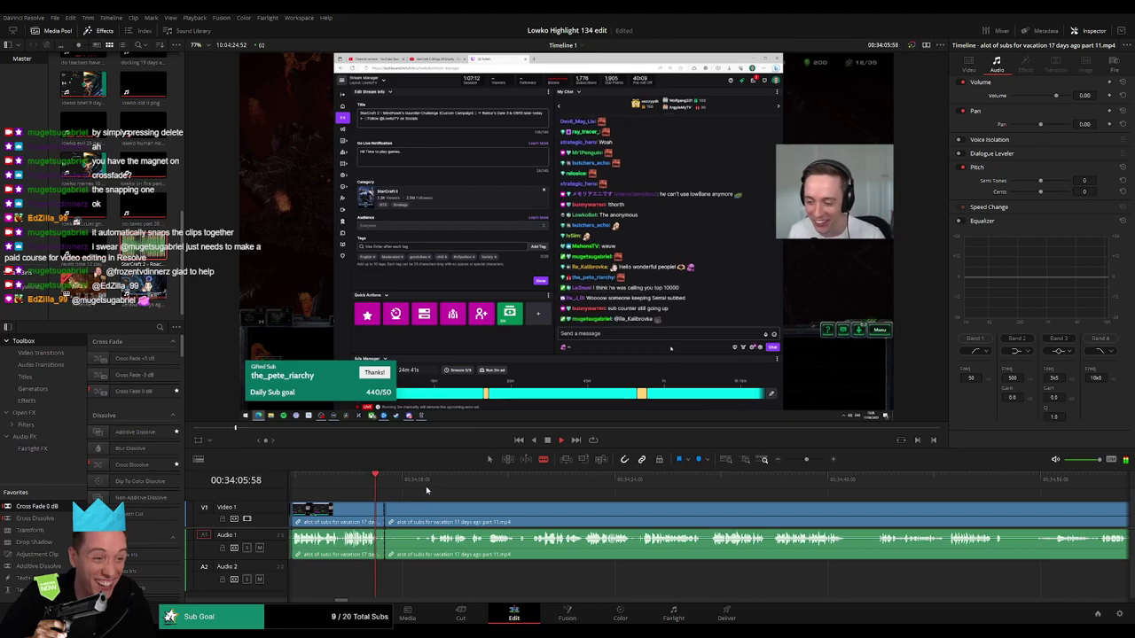
pyautogui.click(428, 485)
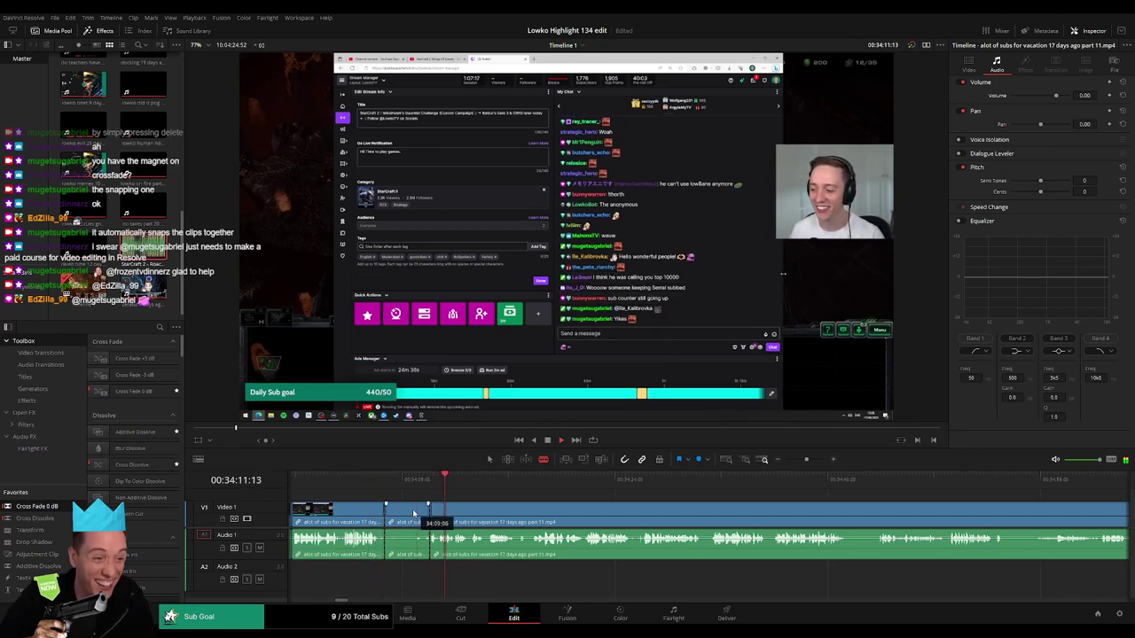
# - Apply Cross Fade 0 dB to the audio cut at about 00:34:06:40 and play the footage that follows
pyautogui.click(418, 479)
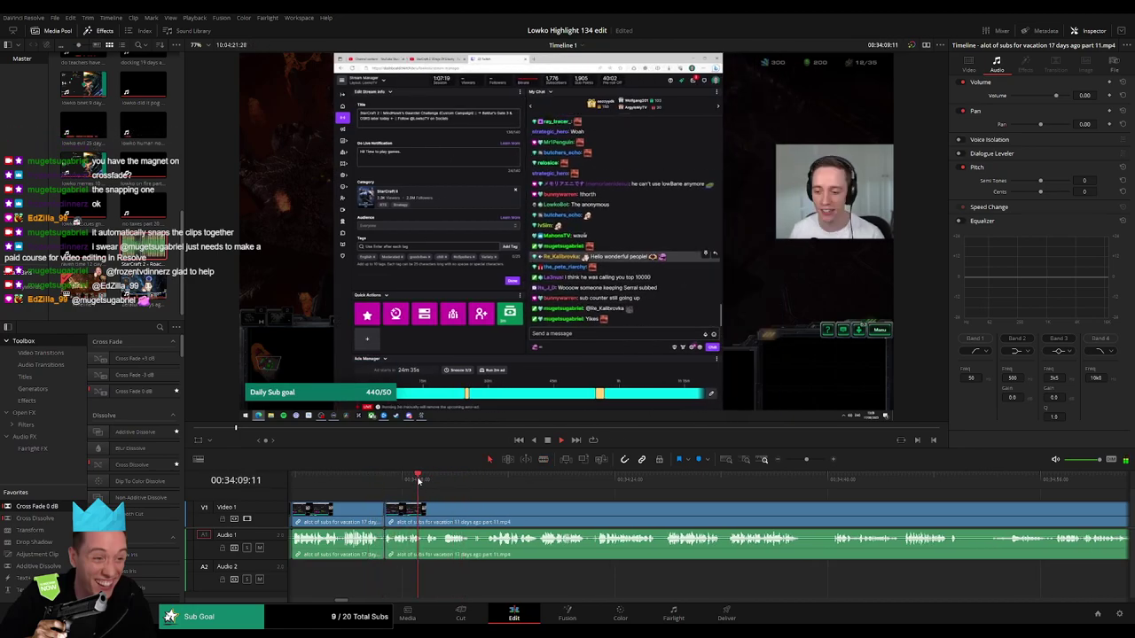
pyautogui.moveTo(54, 506); pyautogui.dragTo(390, 551)
pyautogui.press('space')
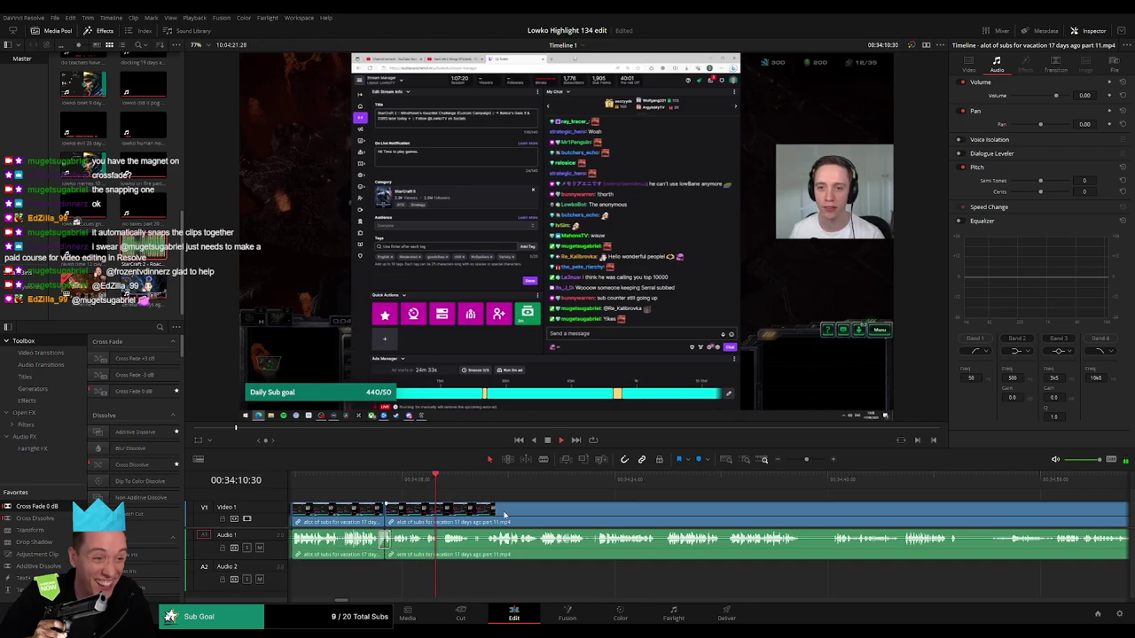
pyautogui.moveTo(508, 515); pyautogui.dragTo(417, 508)
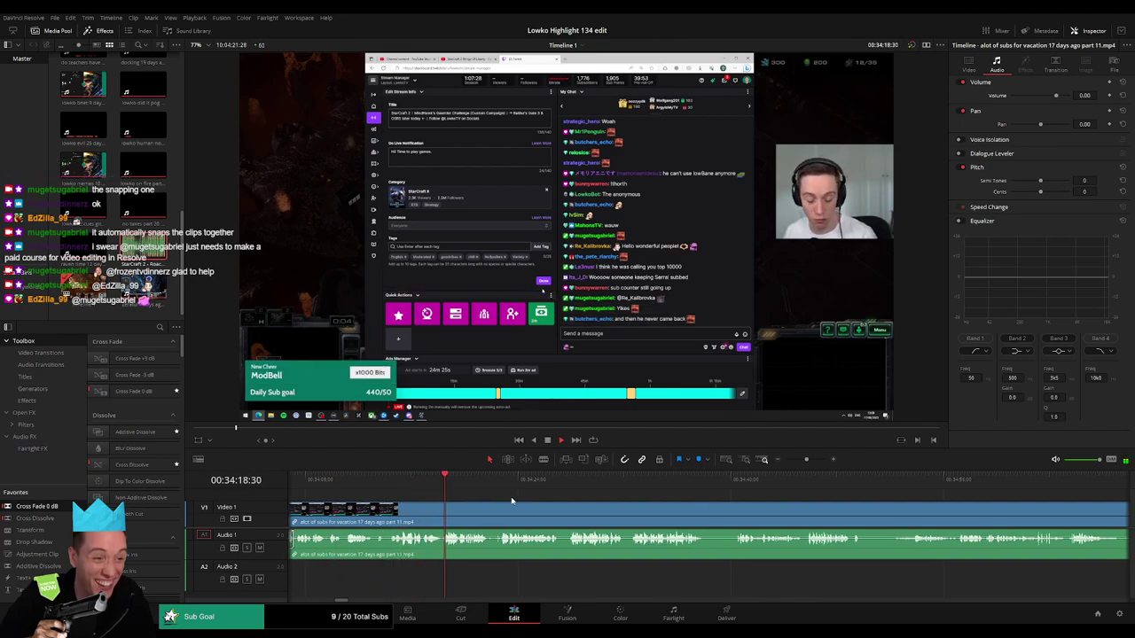
pyautogui.hscroll(1, 512, 499)
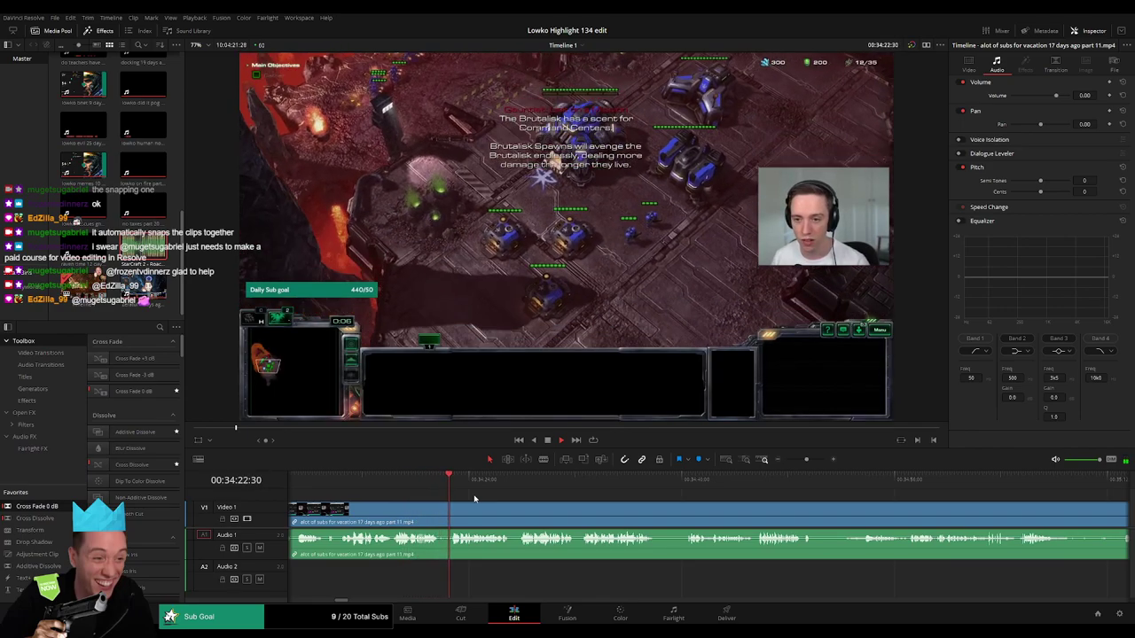
# - Cut out the short pause from about 00:34:21:55 to 00:34:22:40 and close the gap
pyautogui.press('b')
pyautogui.click(442, 510)
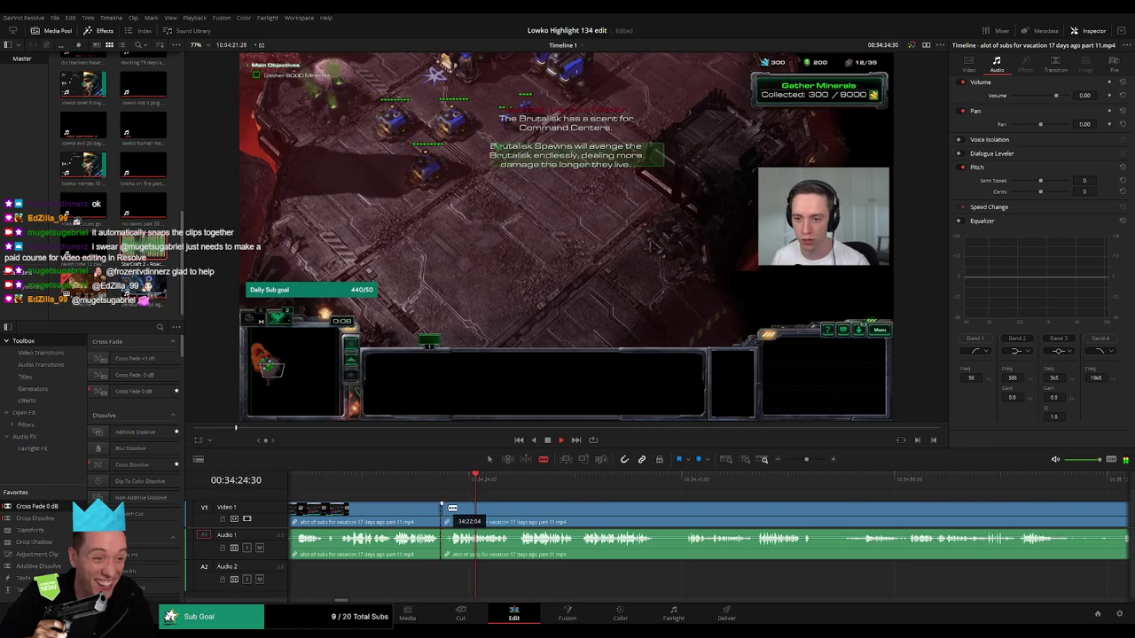
pyautogui.press('b')
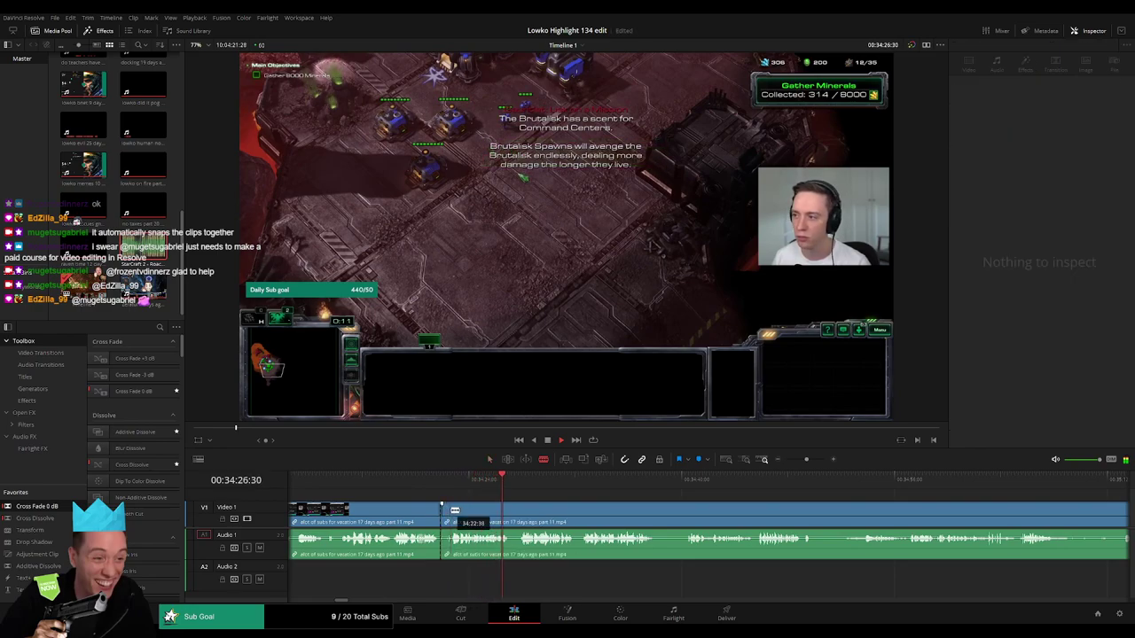
pyautogui.press('a')
pyautogui.click(456, 510)
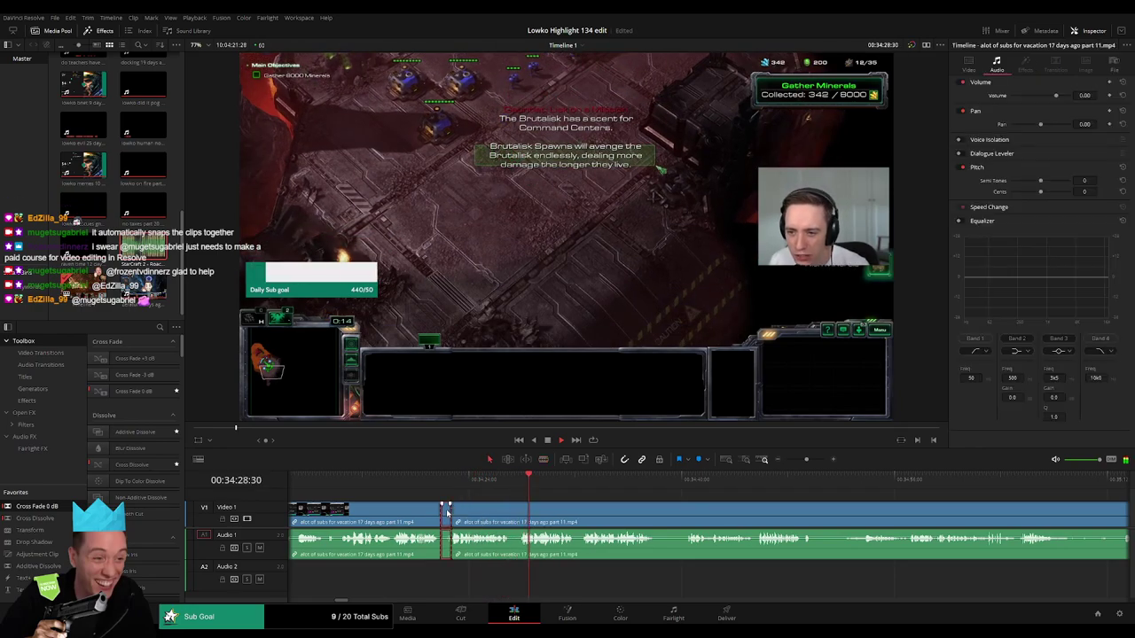
pyautogui.press('Delete')
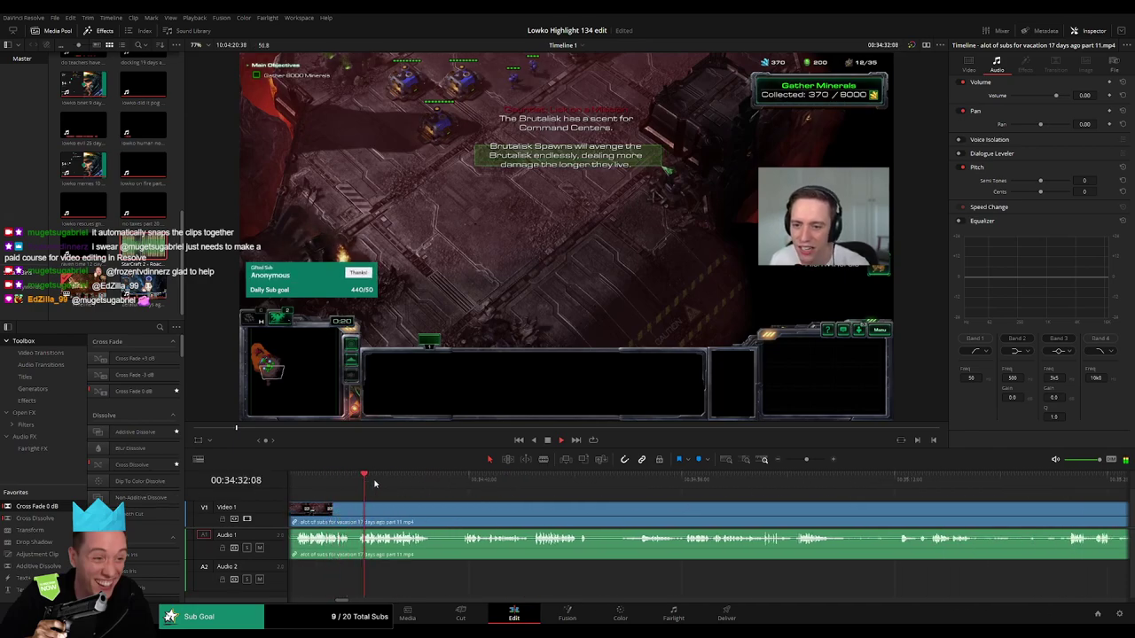
# - Cut out the section from about 00:34:37:10 to 00:34:39:30, close the gap and apply Cross Fade 0 dB to the audio join
pyautogui.moveTo(408, 483); pyautogui.dragTo(464, 483)
pyautogui.press('b')
pyautogui.click(431, 510)
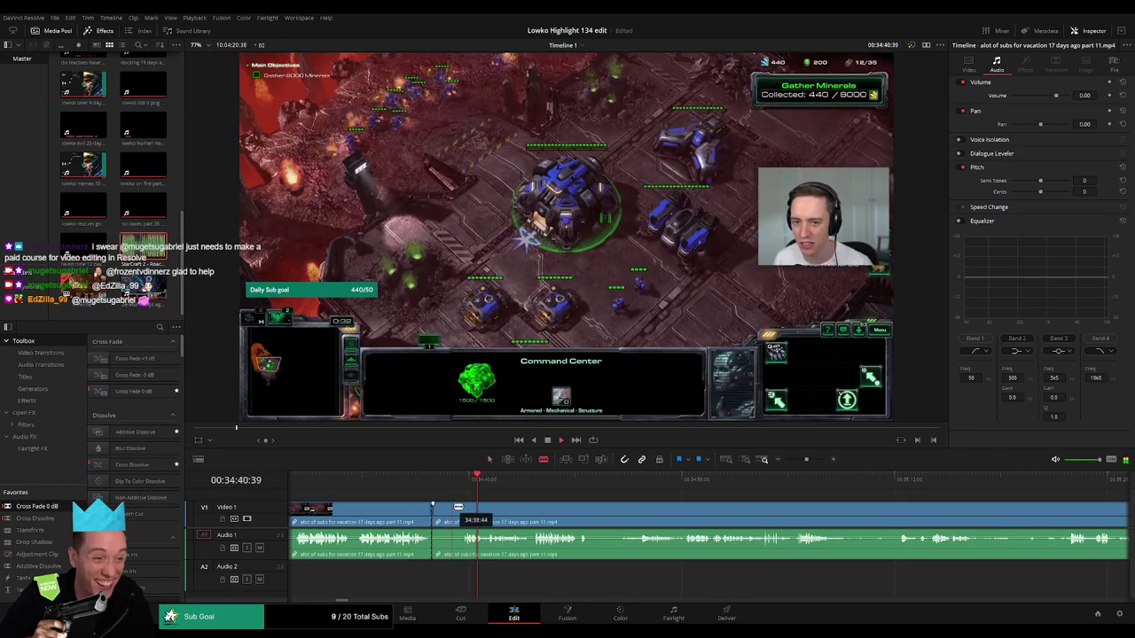
pyautogui.click(462, 510)
pyautogui.press('a')
pyautogui.click(448, 511)
pyautogui.press('Delete')
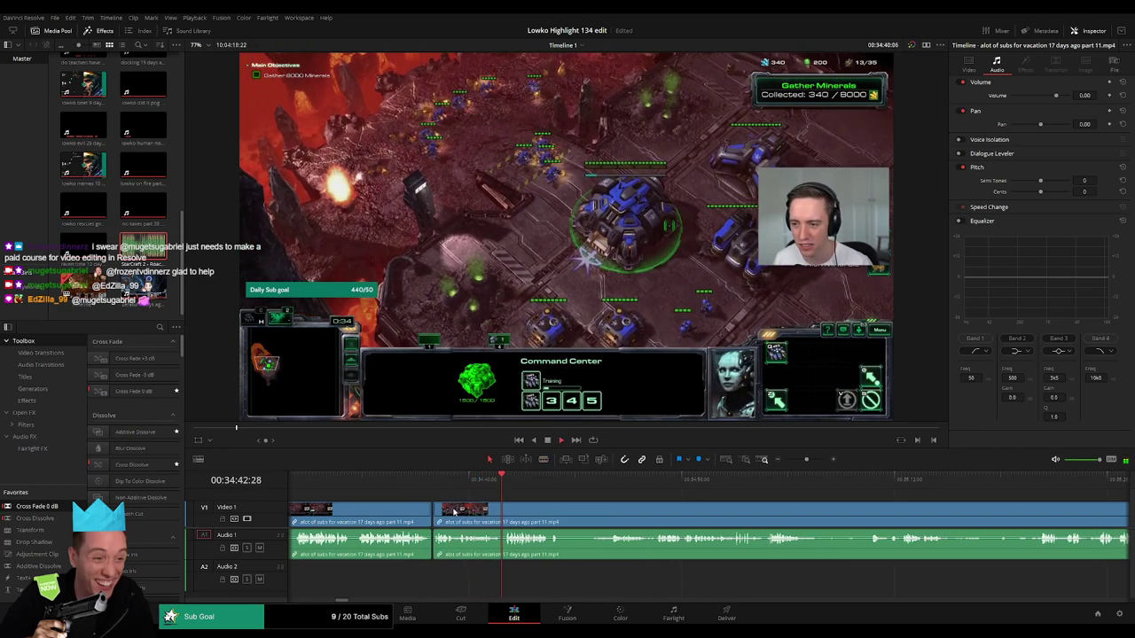
pyautogui.moveTo(436, 551); pyautogui.dragTo(434, 548)
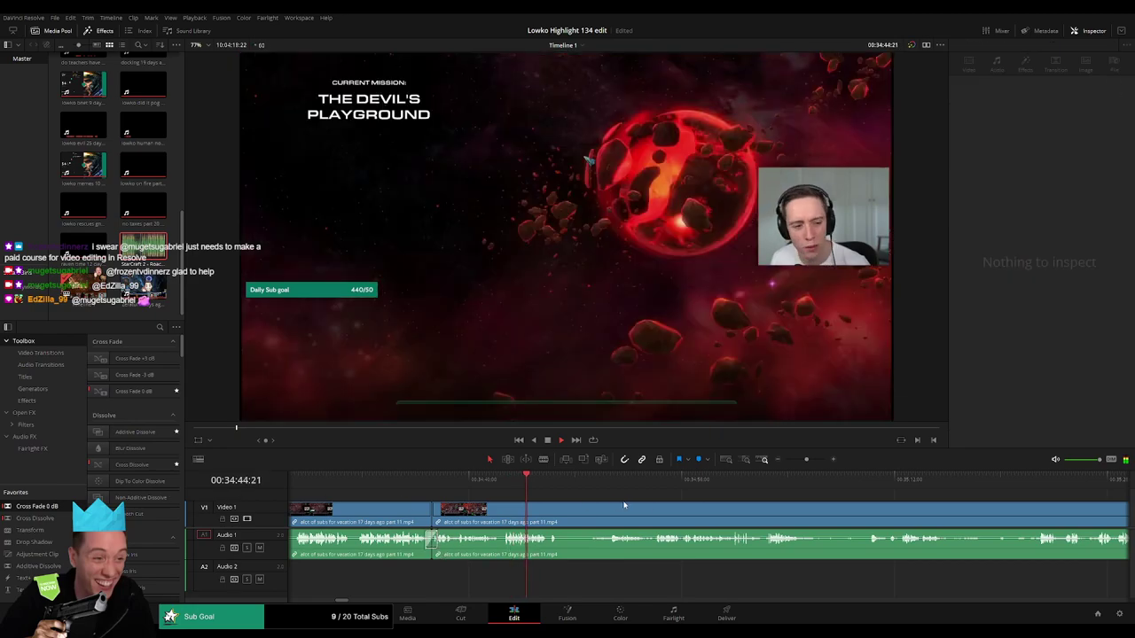
# - Cut out the loading section from about 00:34:46:50 to 00:34:54:00, close the gap and apply Cross Fade 0 dB to the audio join
pyautogui.moveTo(632, 505); pyautogui.dragTo(521, 515)
pyautogui.click(458, 507)
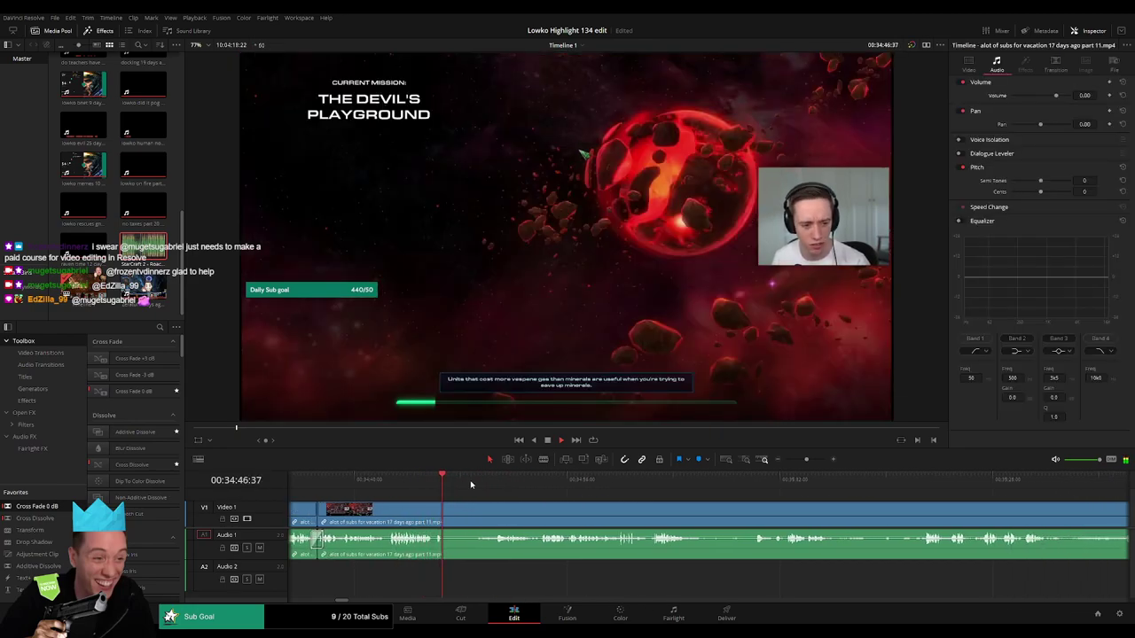
pyautogui.press('b')
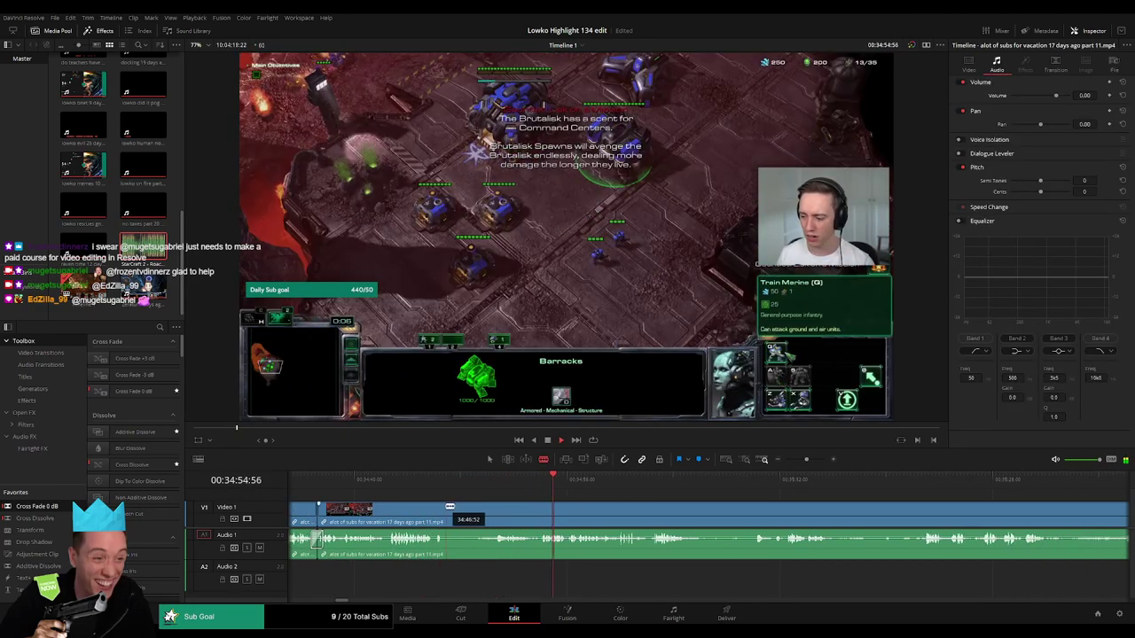
pyautogui.click(447, 506)
pyautogui.click(540, 506)
pyautogui.press('a')
pyautogui.click(508, 512)
pyautogui.press('Delete')
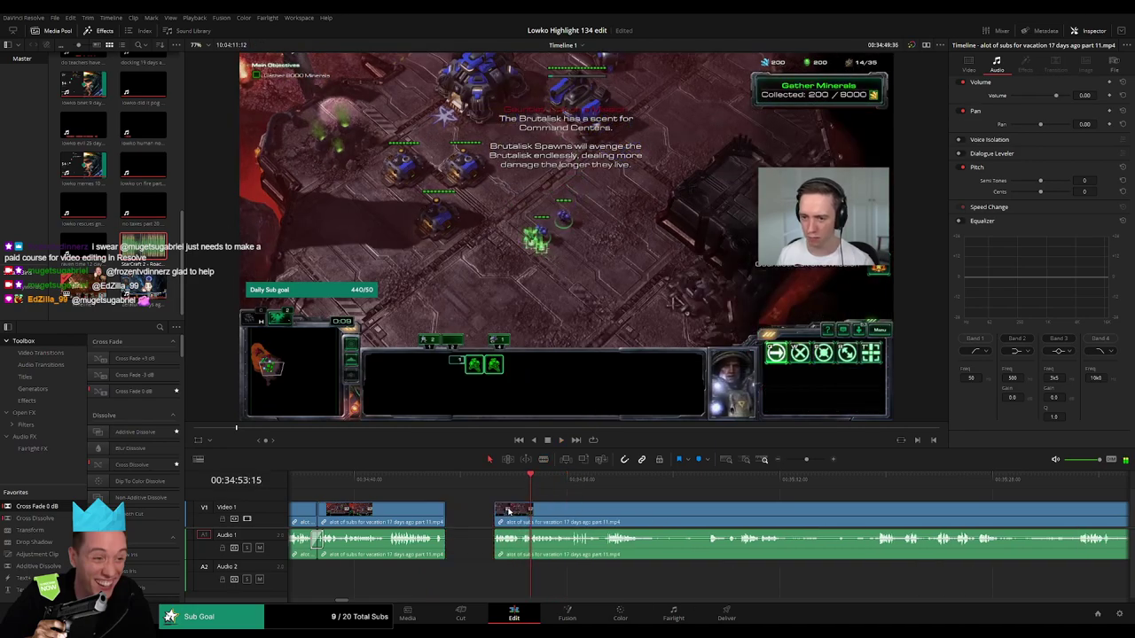
pyautogui.moveTo(445, 540); pyautogui.dragTo(445, 540)
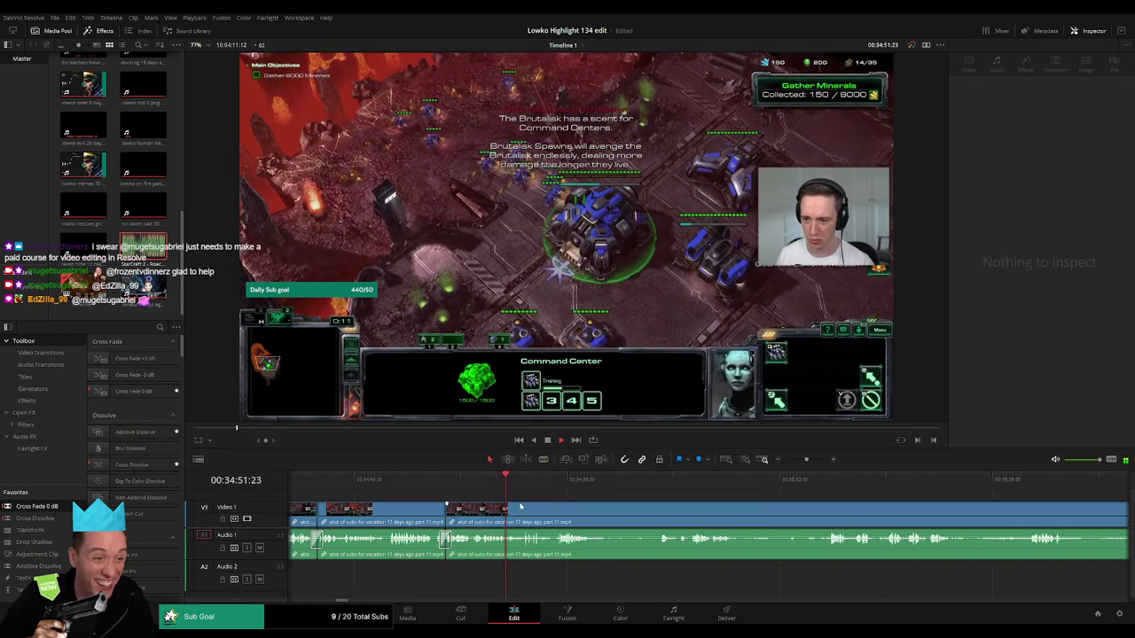
# - Isolate the segment from about 00:34:50:26 to 00:34:50:43 with two splits and mute its audio
pyautogui.click(481, 487)
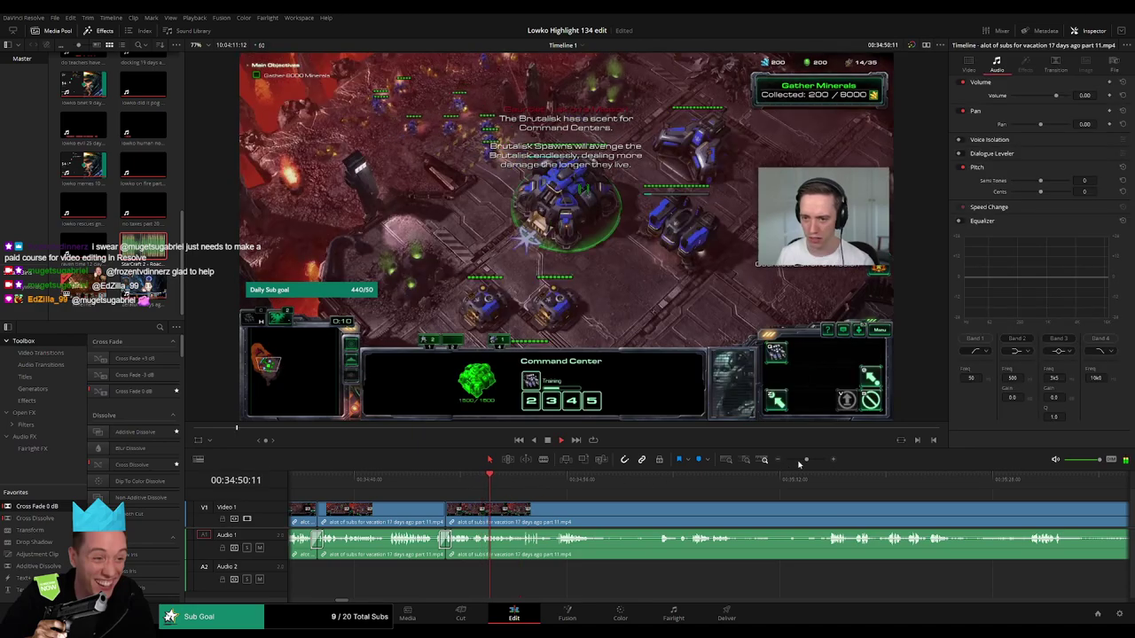
pyautogui.moveTo(806, 460); pyautogui.dragTo(810, 460)
pyautogui.click(671, 487)
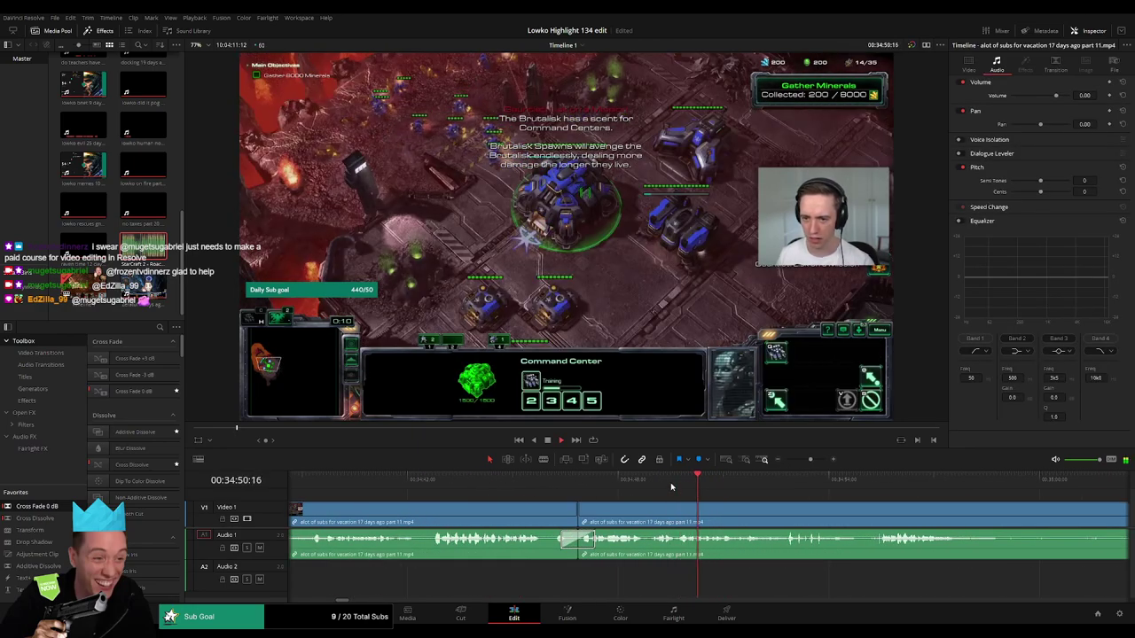
pyautogui.click(708, 515)
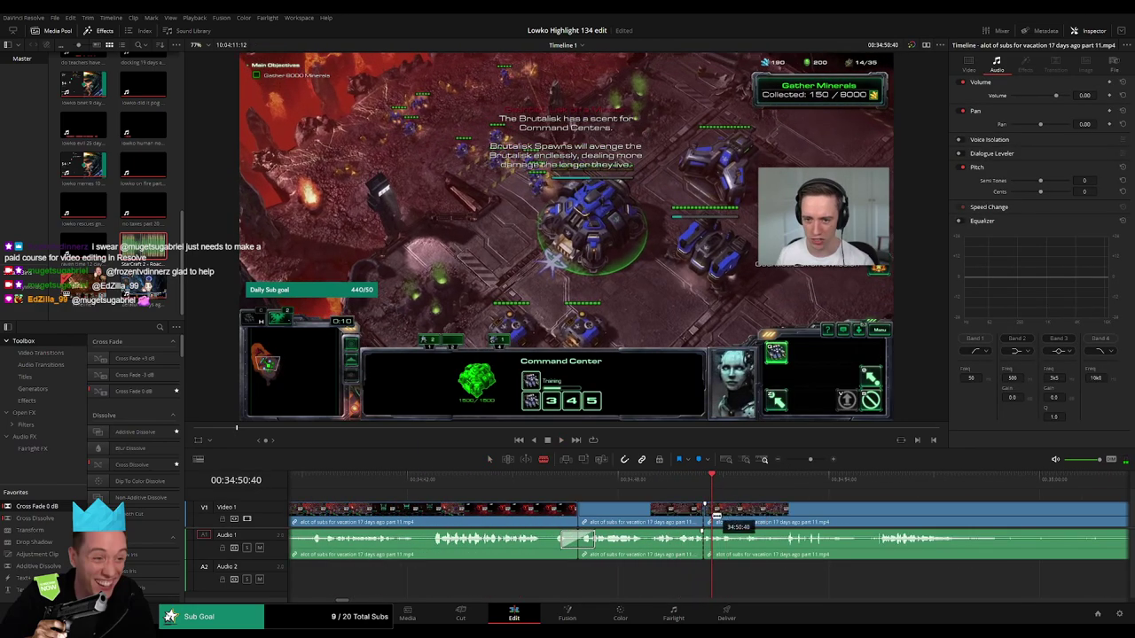
pyautogui.moveTo(811, 460); pyautogui.dragTo(817, 460)
pyautogui.moveTo(680, 481); pyautogui.dragTo(705, 490)
pyautogui.click(717, 540)
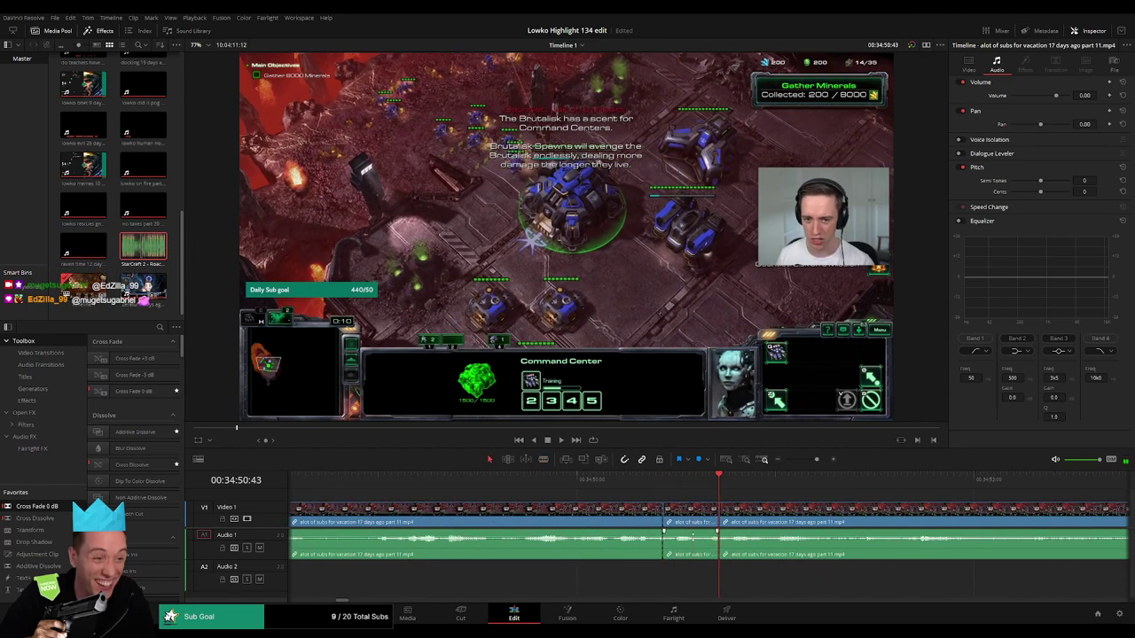
pyautogui.press('a')
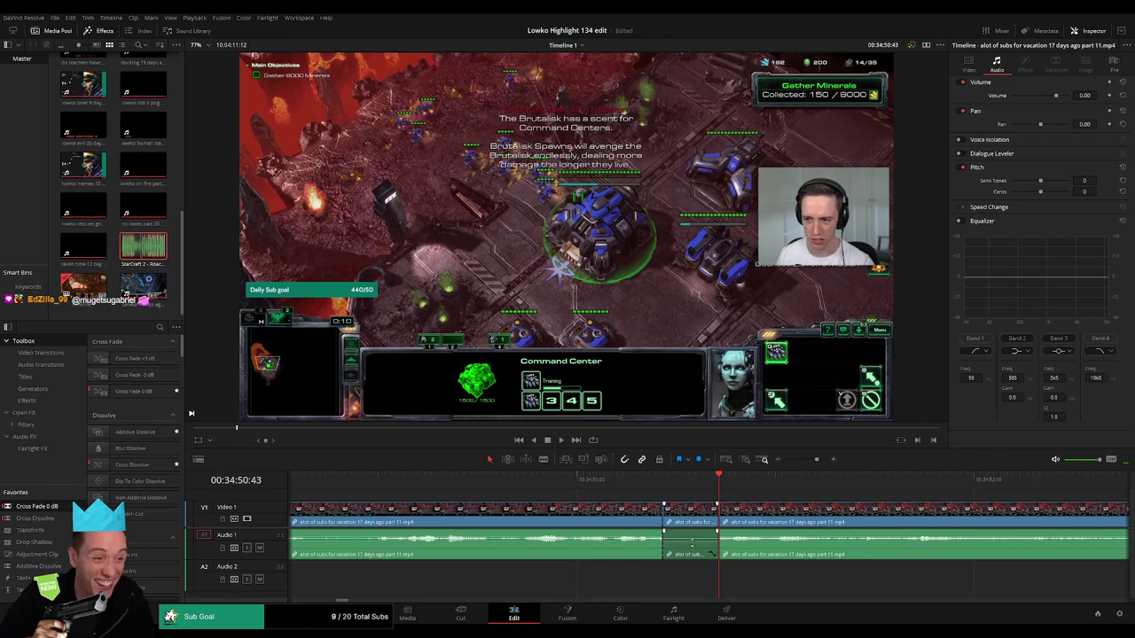
# - Cover the muted segment with StarCraft 2 - Roach Quotes.mp3 on Audio 2, fitted to its length at volume -23, and play the result
pyautogui.moveTo(142, 248); pyautogui.dragTo(716, 576)
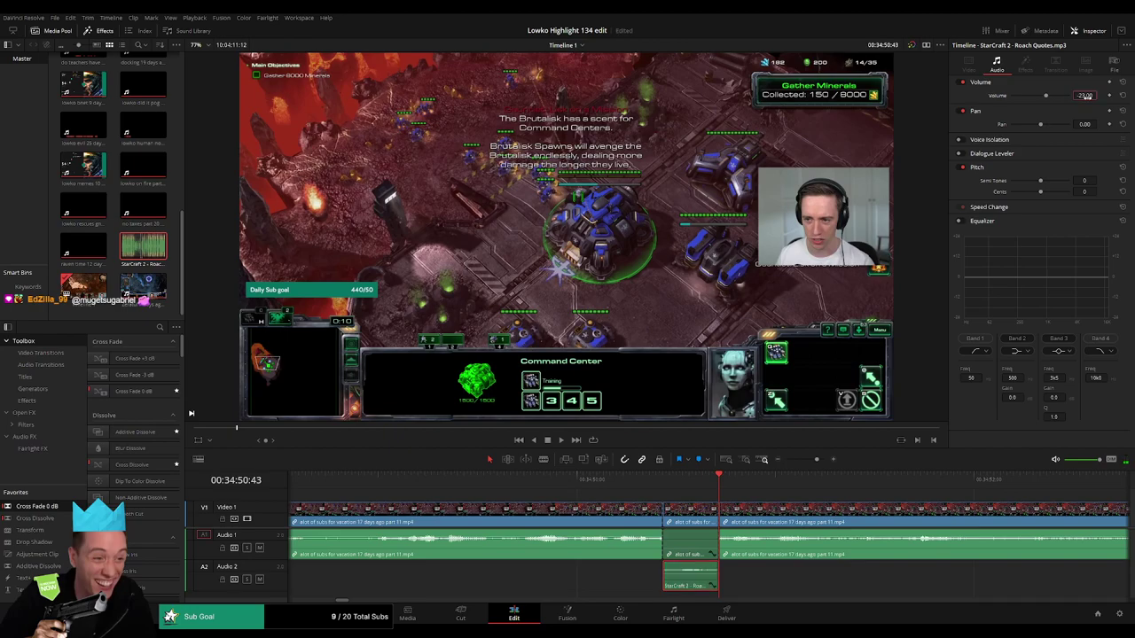
pyautogui.press('space')
pyautogui.click(808, 460)
pyautogui.click(753, 493)
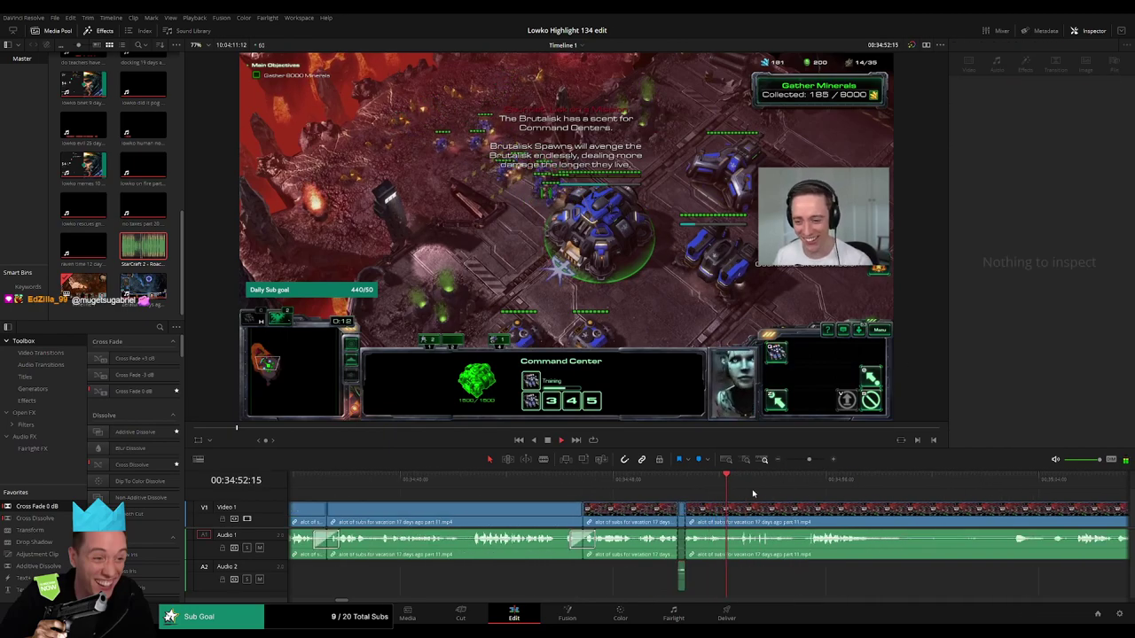
pyautogui.click(807, 481)
pyautogui.hscroll(3, 837, 508)
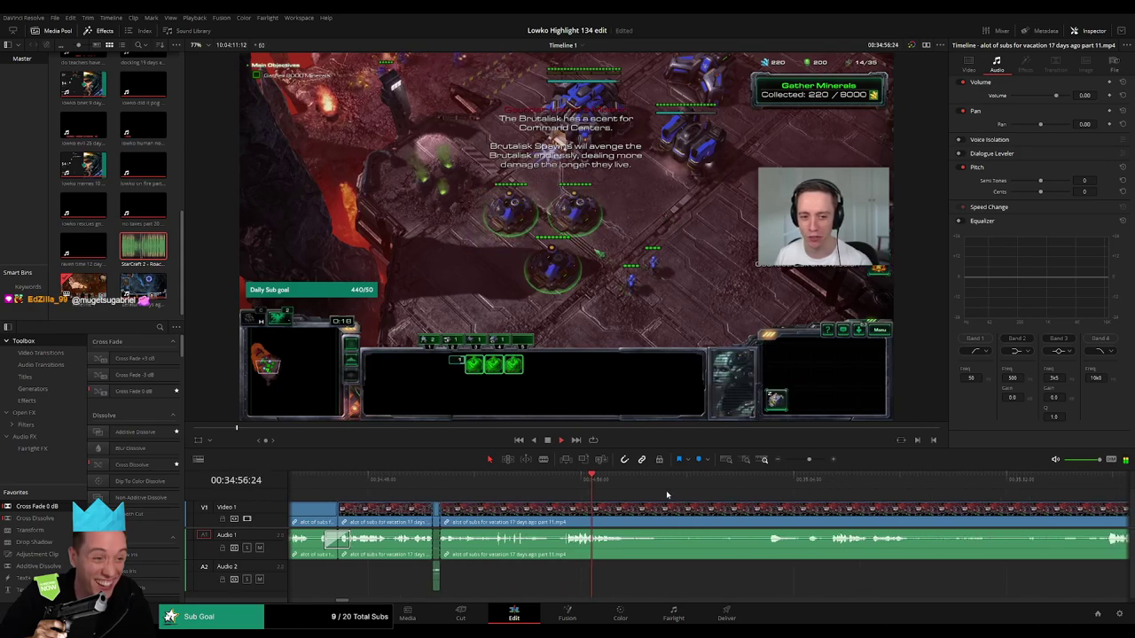
# - Cut out the section from about 00:34:57:50 to 00:35:05:15, close the gap and apply Cross Fade 0 dB to the audio join
pyautogui.press('b')
pyautogui.click(629, 514)
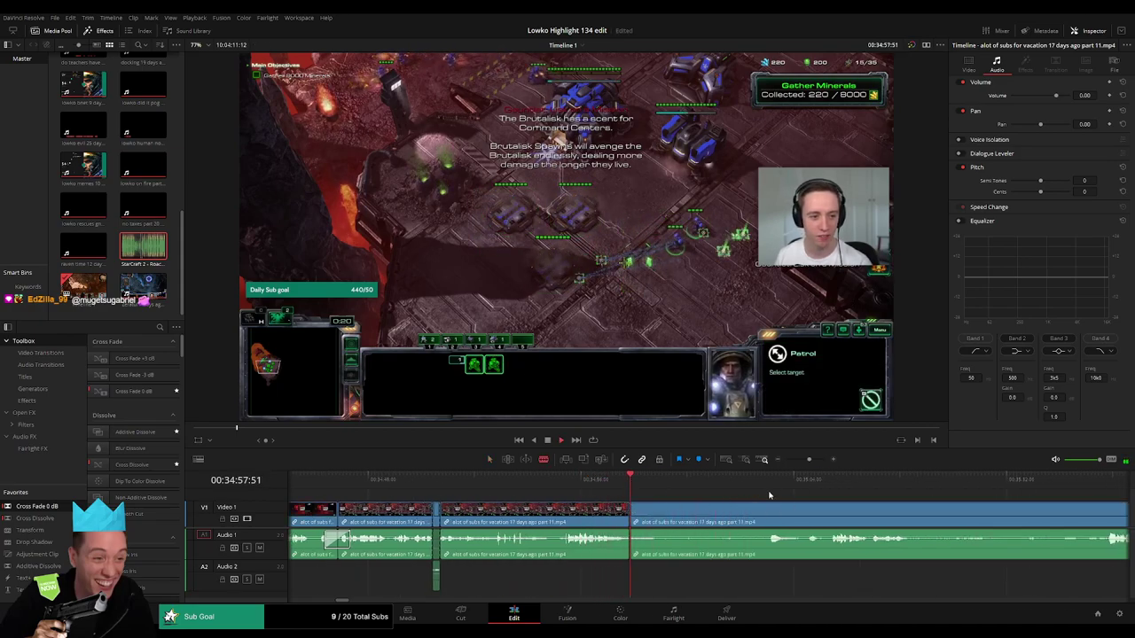
pyautogui.click(831, 482)
pyautogui.scroll(-2, 727, 498)
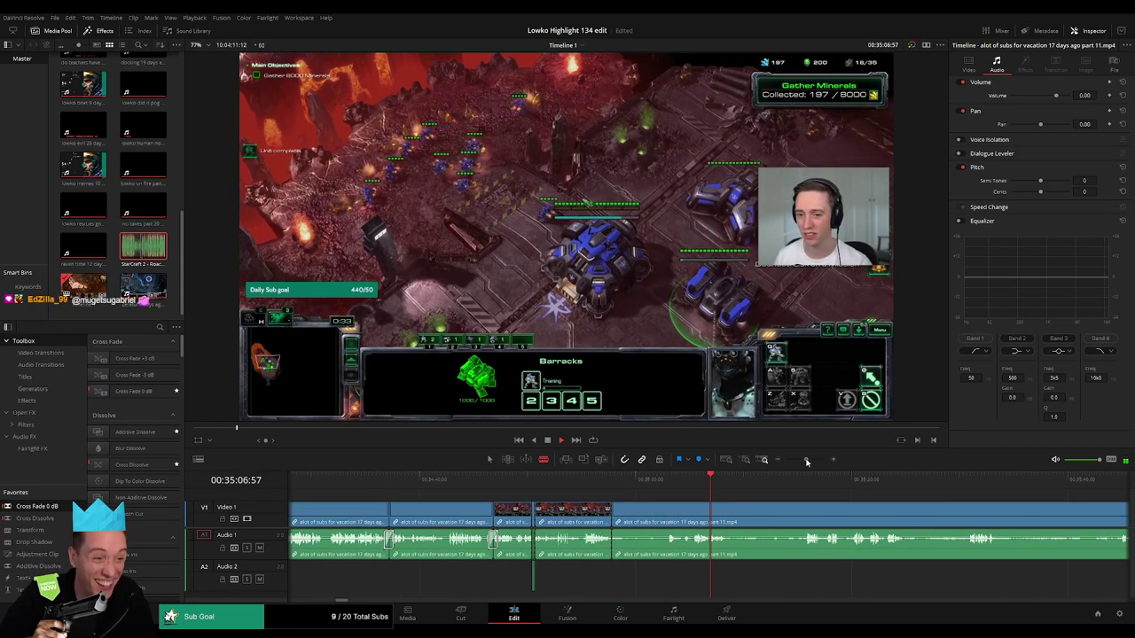
pyautogui.click(684, 512)
pyautogui.press('a')
pyautogui.click(670, 517)
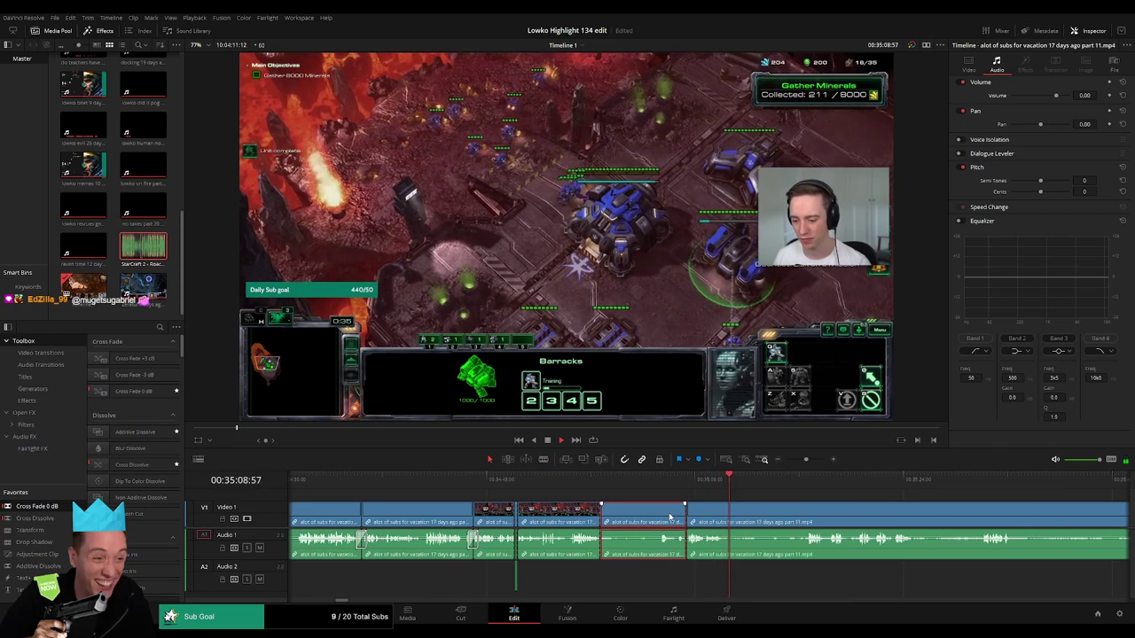
pyautogui.press('Delete')
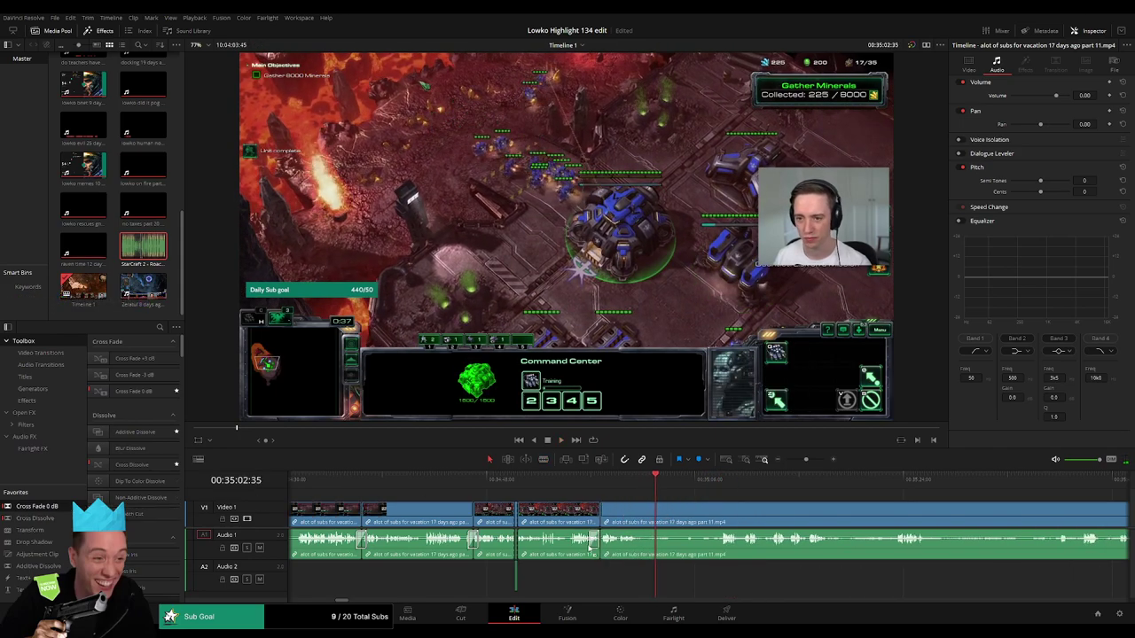
# - Cut out the section from about 00:35:01:10 to 00:35:08:05, close the gap and apply Cross Fade 0 dB to the audio join
pyautogui.press('space')
pyautogui.press('b')
pyautogui.click(640, 516)
pyautogui.click(715, 478)
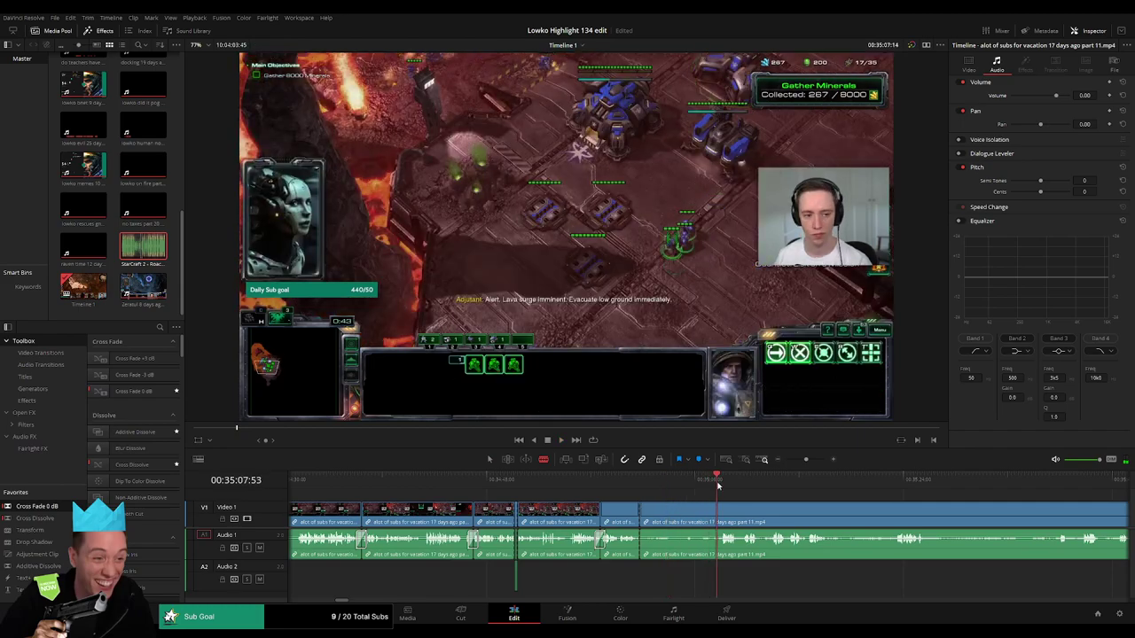
pyautogui.hscroll(3, 817, 508)
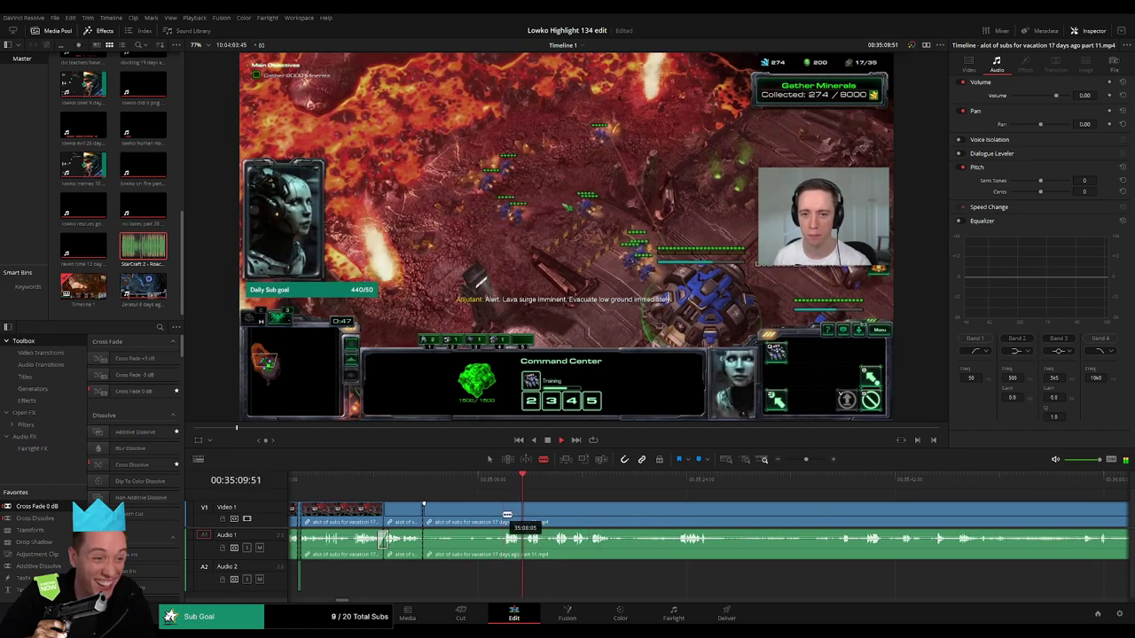
pyautogui.click(503, 514)
pyautogui.press('a')
pyautogui.click(470, 521)
pyautogui.press('Delete')
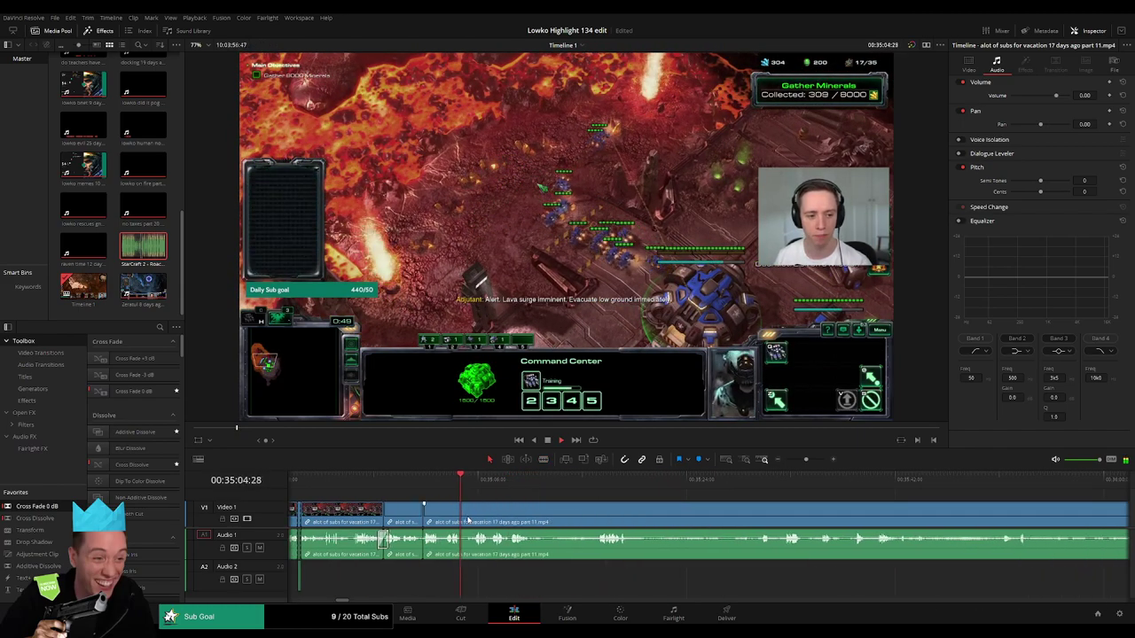
pyautogui.moveTo(439, 545); pyautogui.dragTo(430, 542)
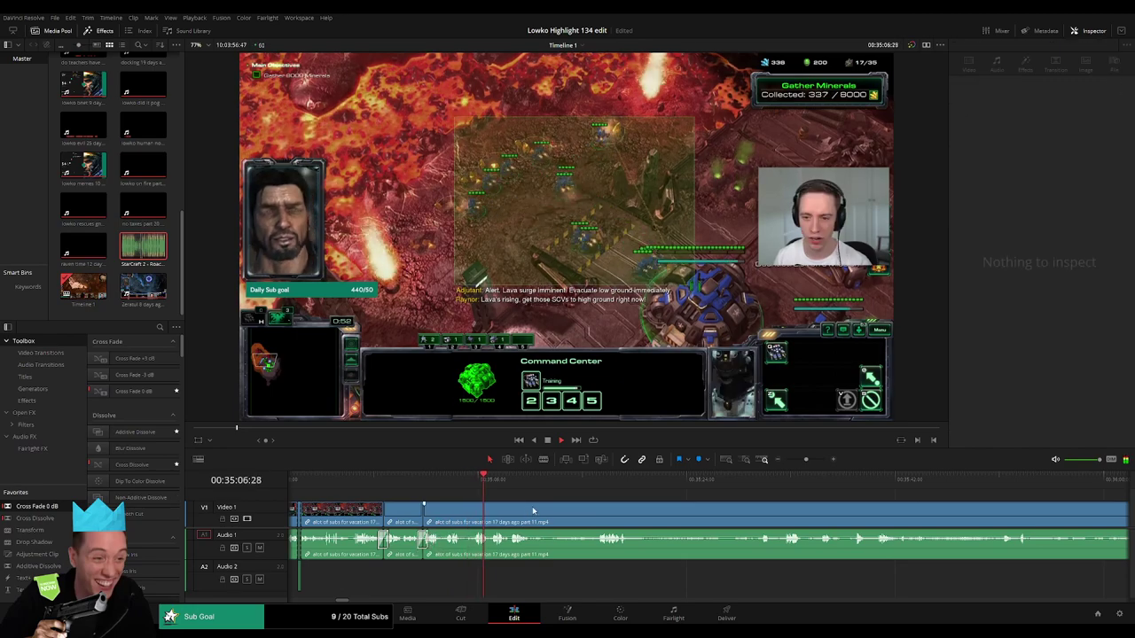
# - Play on through the mission footage and split the part 11 clip at about 00:35:10:48
pyautogui.moveTo(565, 504); pyautogui.dragTo(494, 506)
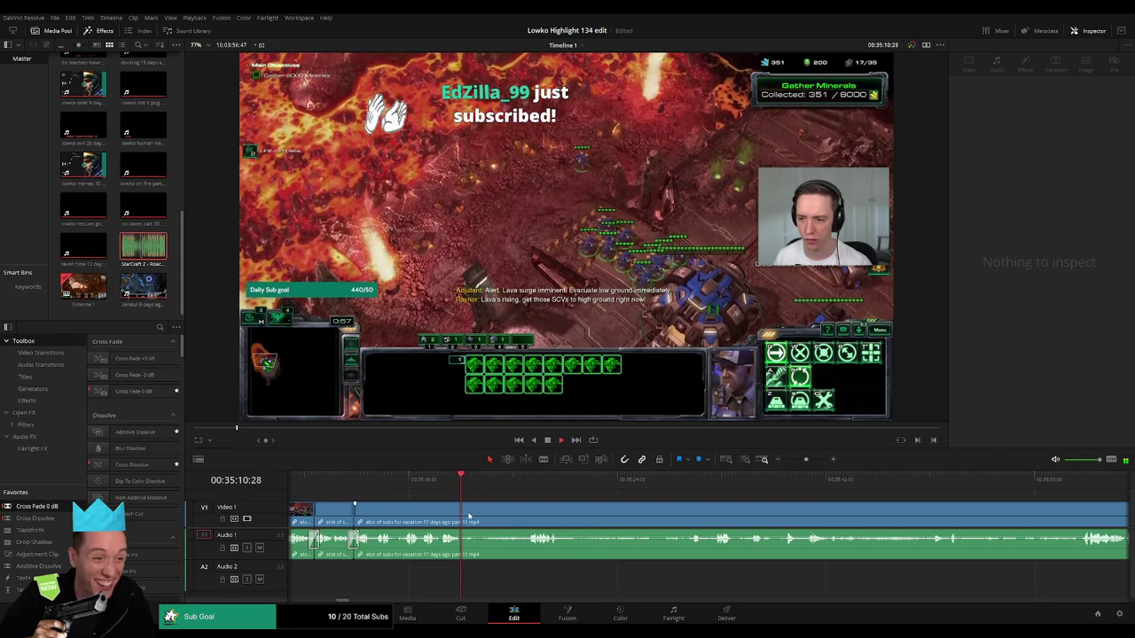
pyautogui.press('space')
pyautogui.hotkey('ctrl', 'b')
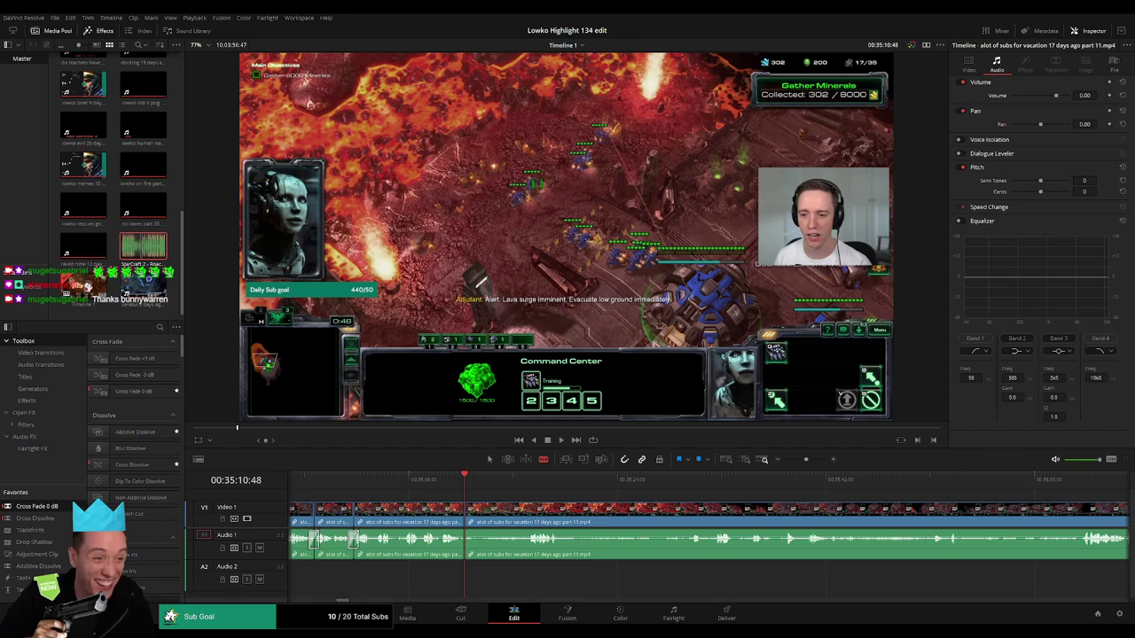
# - Skim the rest of the part 11 footage after the split, up to the start of the part 12 clip, for moments worth keeping
pyautogui.press('space')
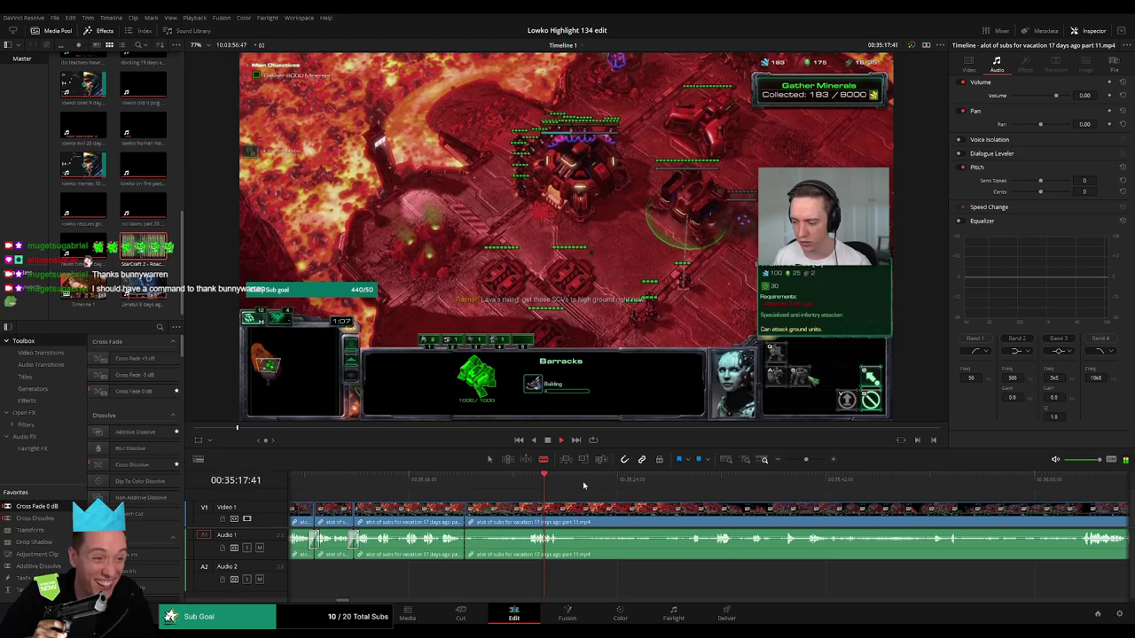
pyautogui.click(693, 481)
pyautogui.click(722, 481)
pyautogui.click(791, 481)
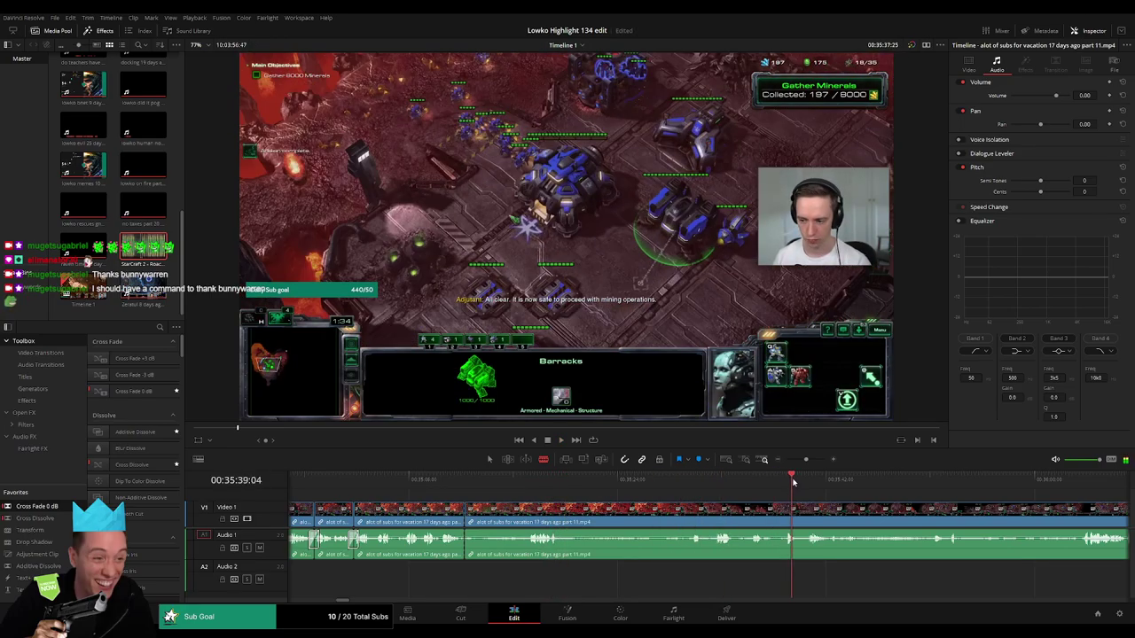
pyautogui.press('space')
pyautogui.click(1074, 481)
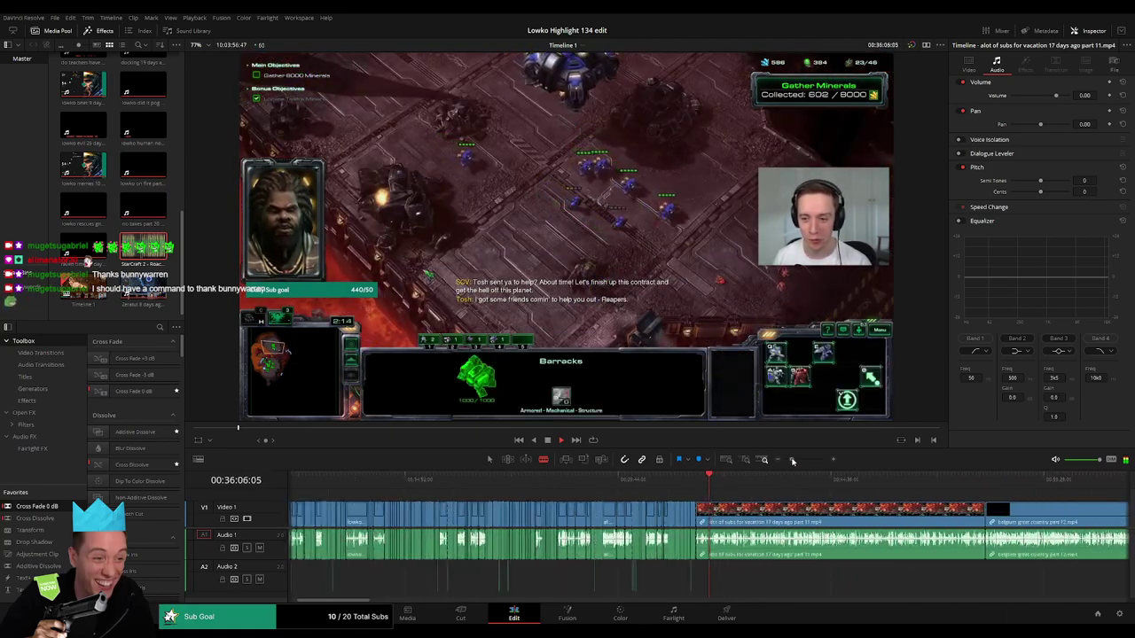
pyautogui.moveTo(798, 461); pyautogui.dragTo(801, 460)
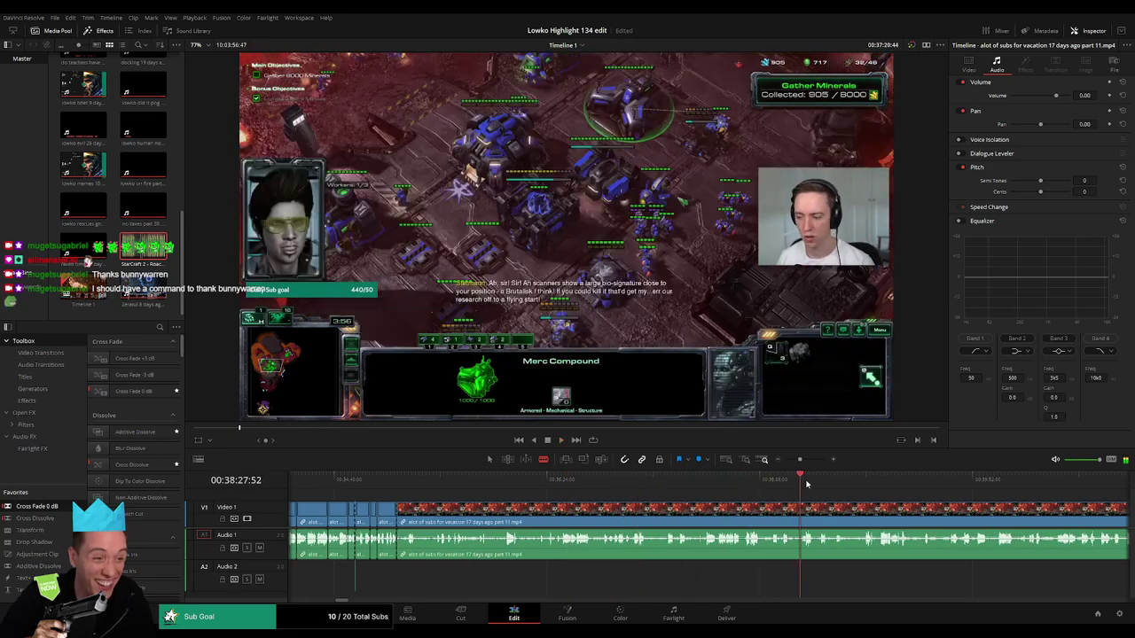
pyautogui.moveTo(609, 483); pyautogui.dragTo(616, 481)
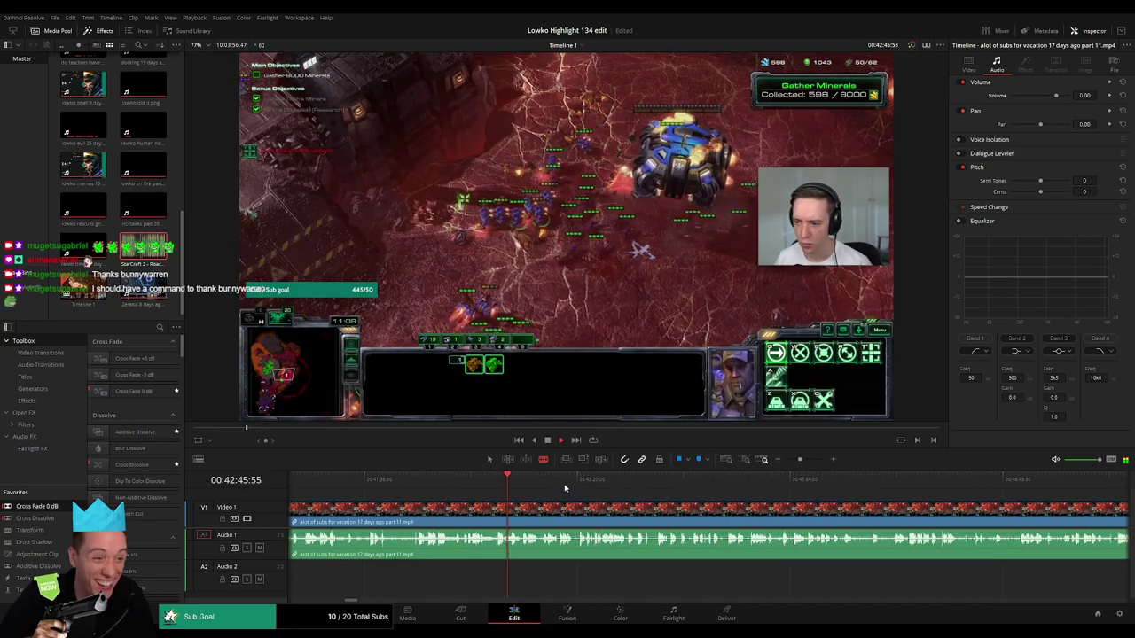
pyautogui.click(768, 483)
pyautogui.hscroll(4, 651, 496)
pyautogui.click(812, 493)
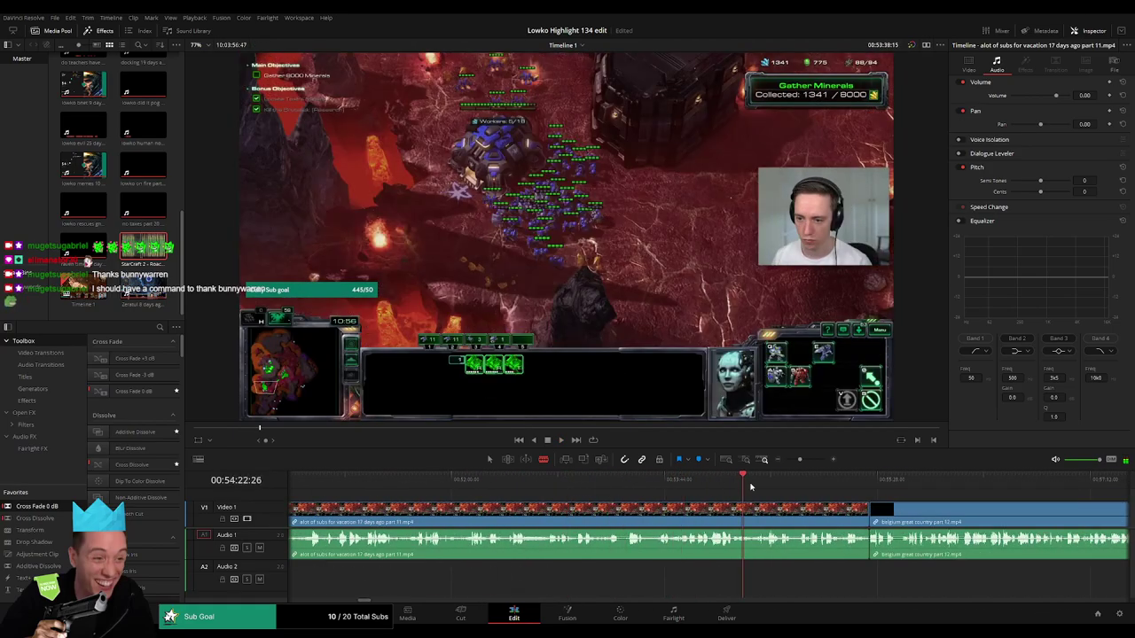
pyautogui.moveTo(750, 487); pyautogui.dragTo(761, 489)
# - Delete the remaining part 11 footage after 00:35:10:48 and close the gap before belgium great country part 12.mp4
pyautogui.press('space')
pyautogui.press('a')
pyautogui.click(661, 509)
pyautogui.press('Delete')
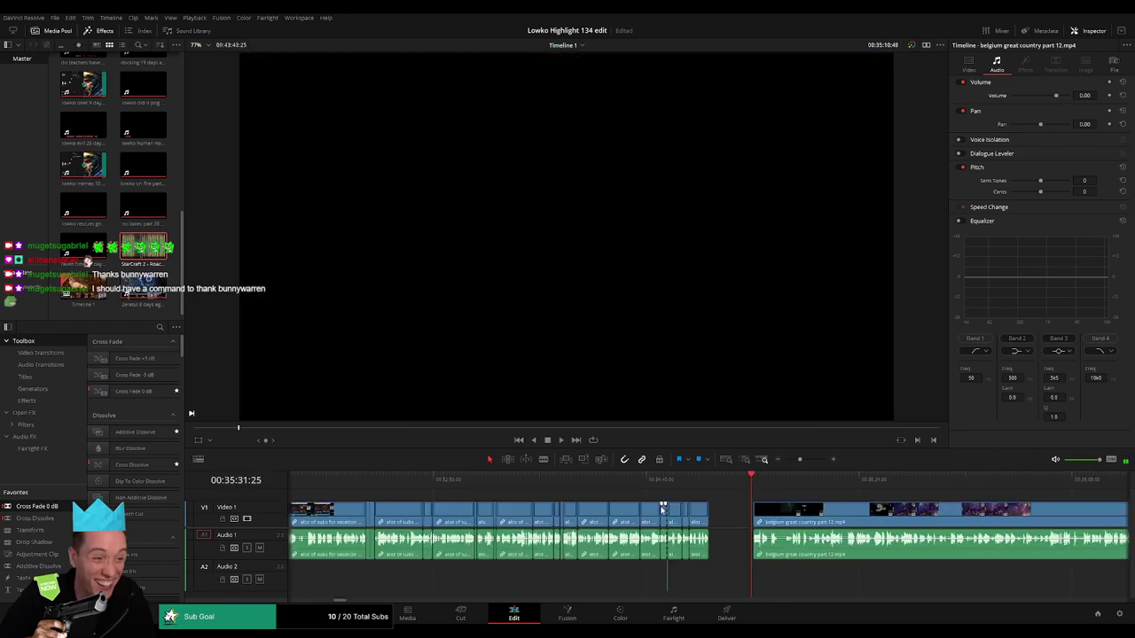
pyautogui.click(718, 507)
pyautogui.press('Delete')
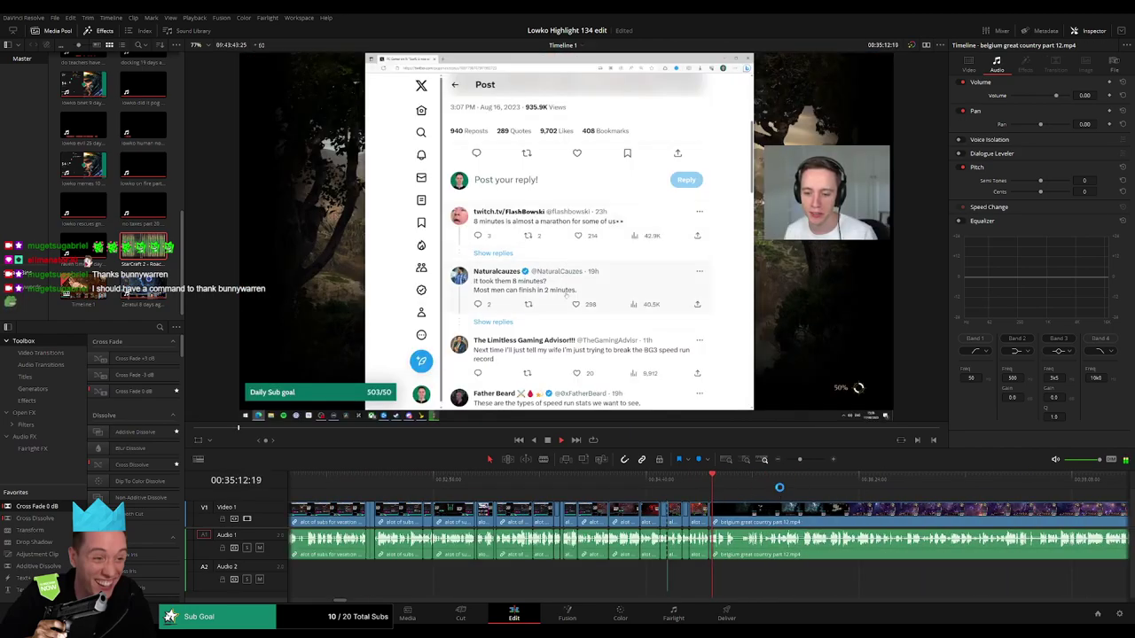
# - Cut out the opening of the part 12 clip up to about 00:35:30:00, close the gap and apply Cross Fade 0 dB to the audio join
pyautogui.moveTo(808, 461)
pyautogui.mouseDown()
pyautogui.moveTo(784, 461)
pyautogui.moveTo(805, 465)
pyautogui.mouseUp()
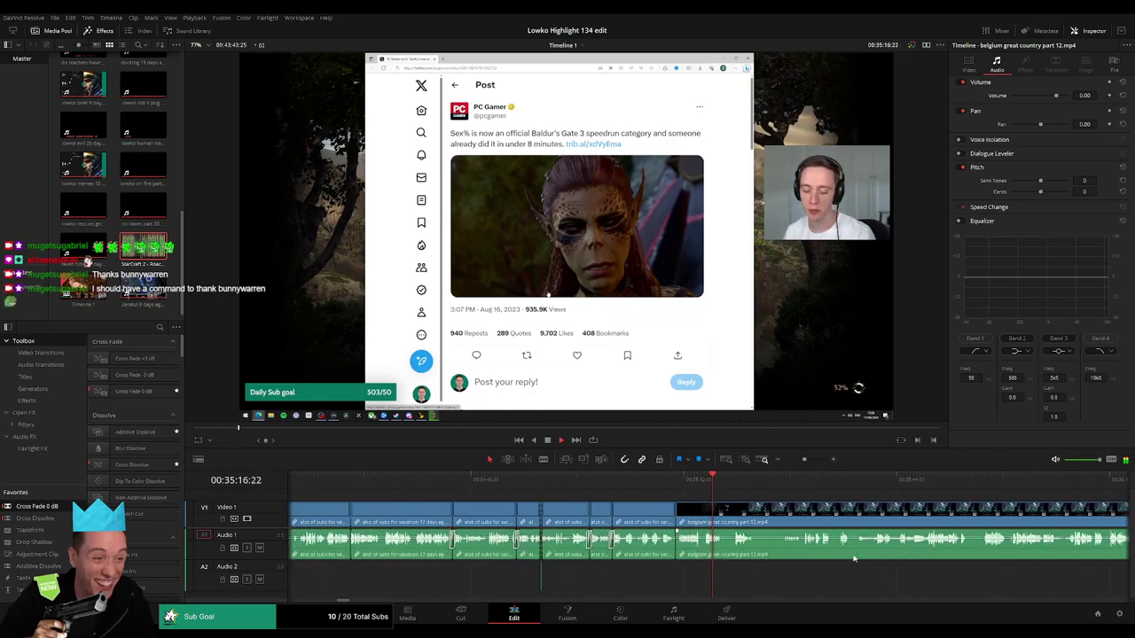
pyautogui.moveTo(851, 538); pyautogui.dragTo(560, 509)
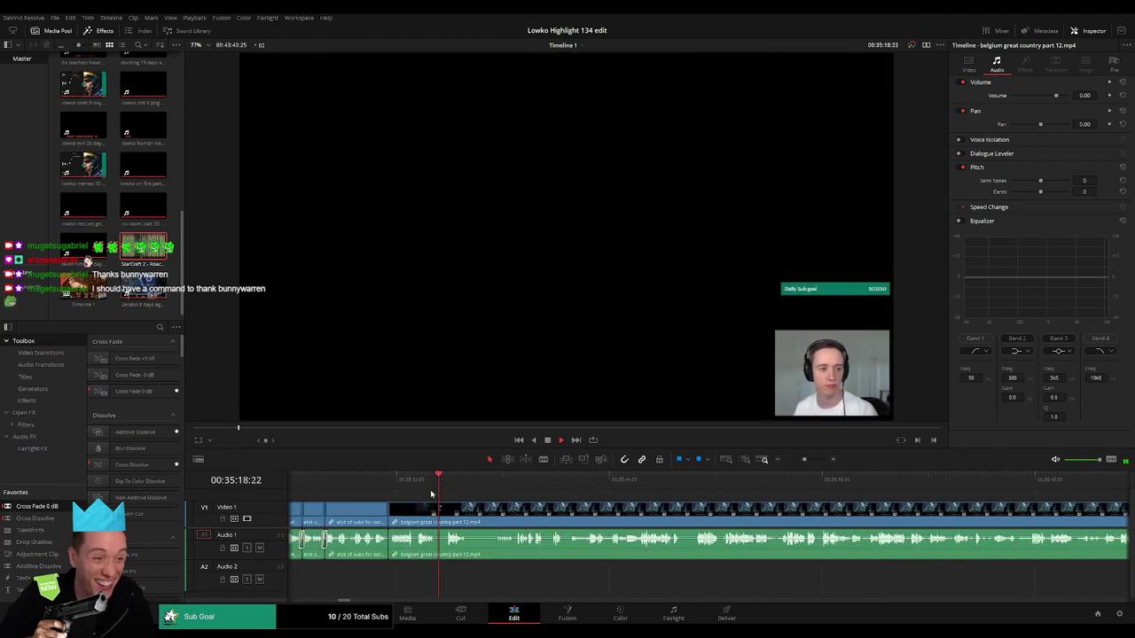
pyautogui.click(523, 479)
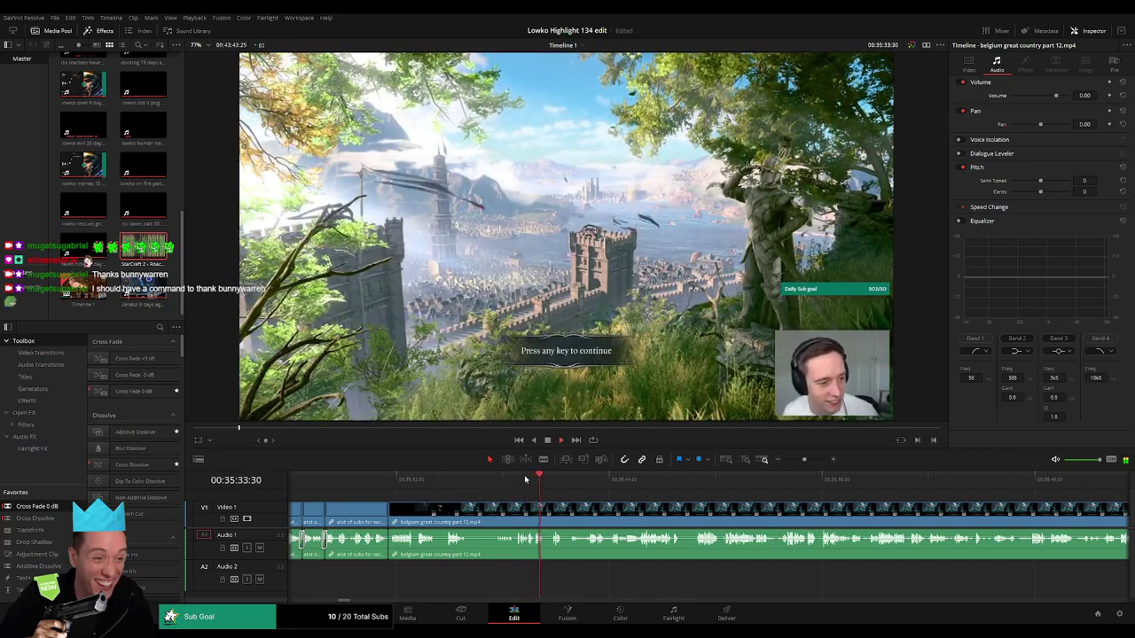
pyautogui.click(517, 514)
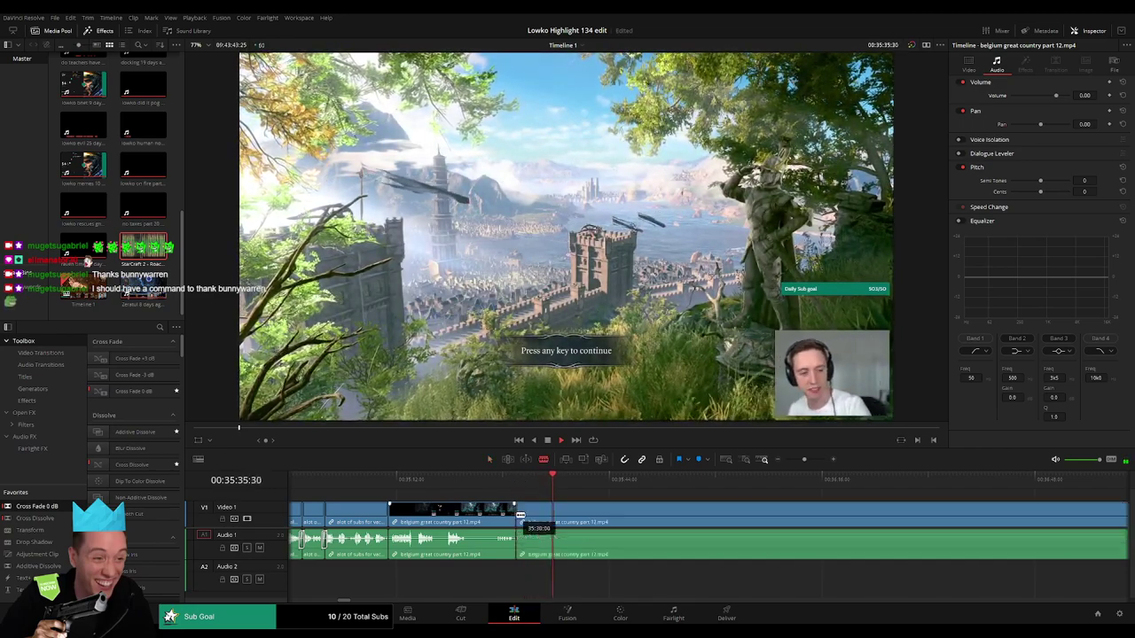
pyautogui.press('a')
pyautogui.click(484, 521)
pyautogui.click(376, 479)
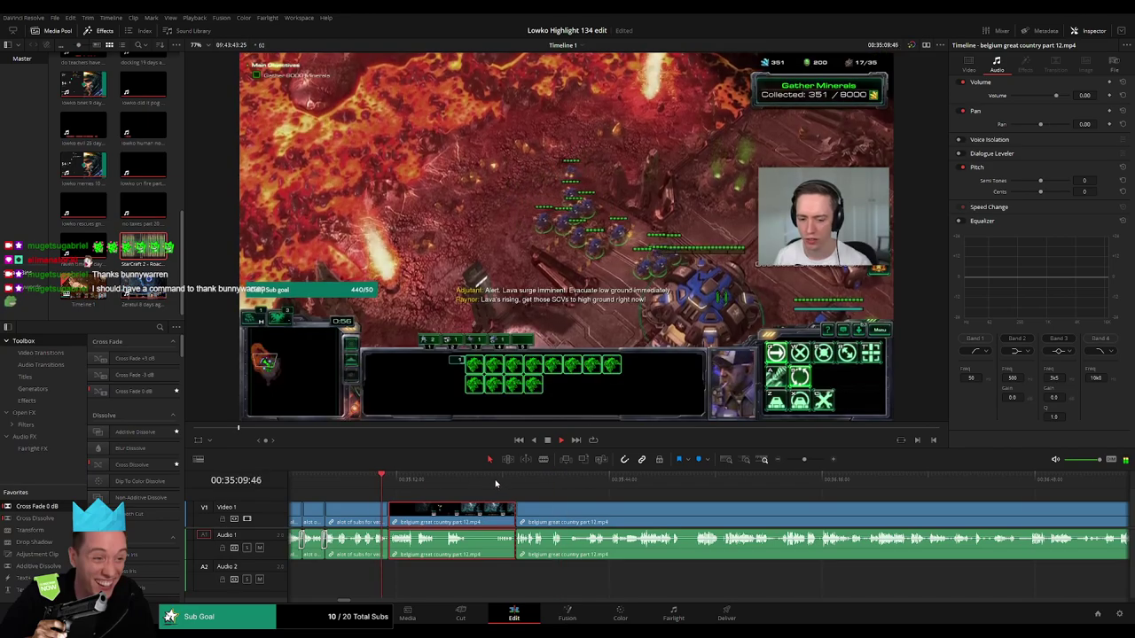
pyautogui.click(519, 479)
pyautogui.press('BackSpace')
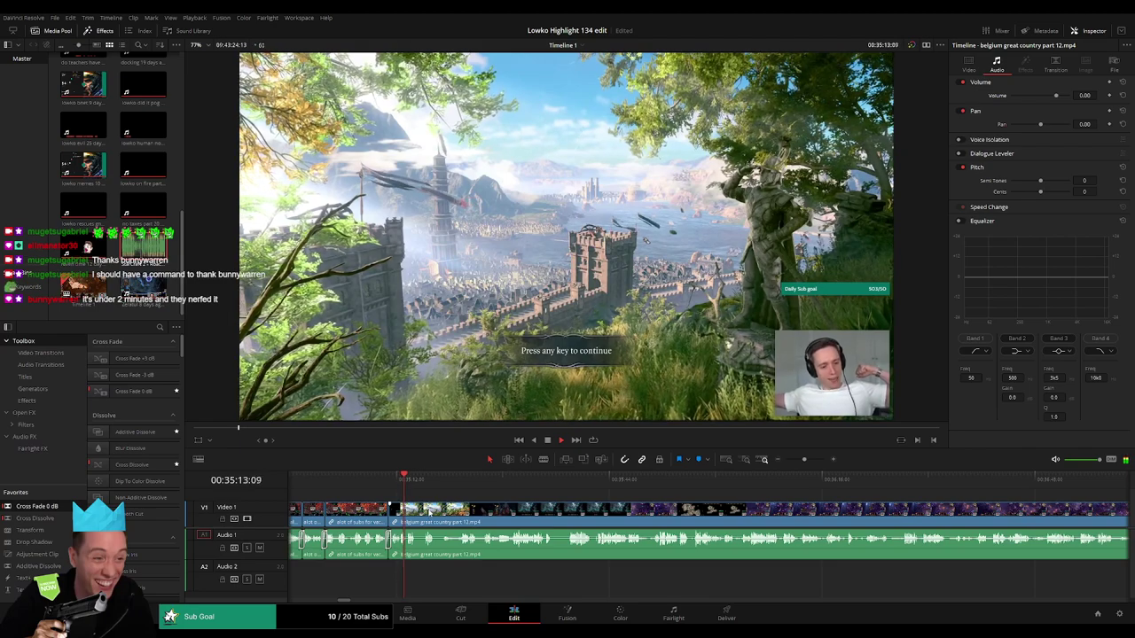
# - Review the start of the part 12 footage and split its clip at about 00:35:15:00
pyautogui.moveTo(804, 460); pyautogui.dragTo(809, 461)
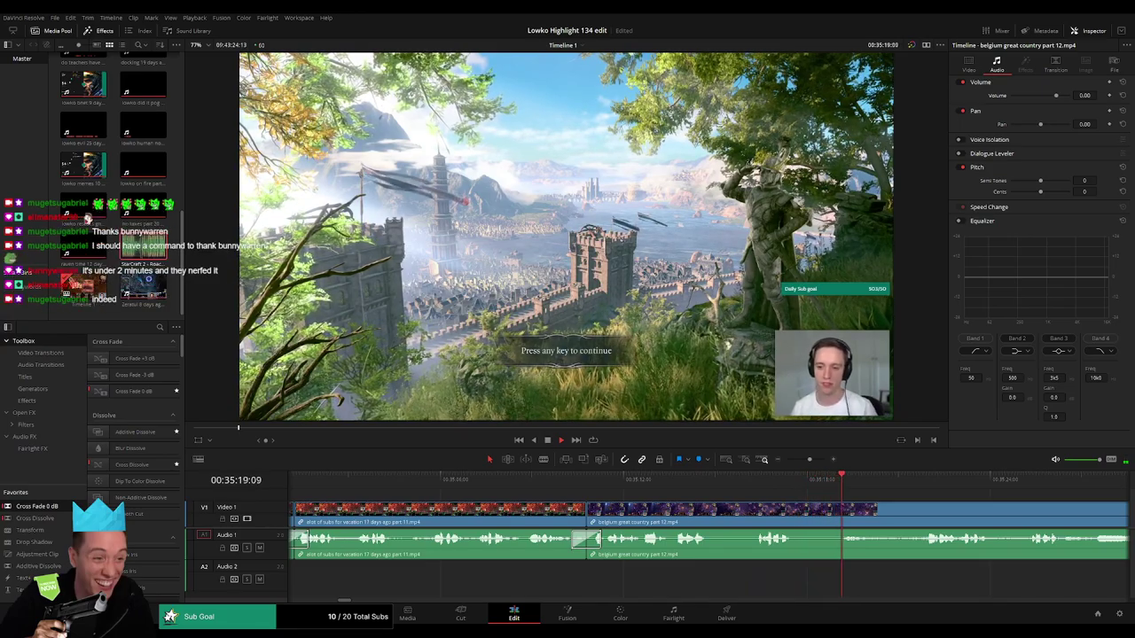
pyautogui.hscroll(3, 660, 503)
pyautogui.click(530, 479)
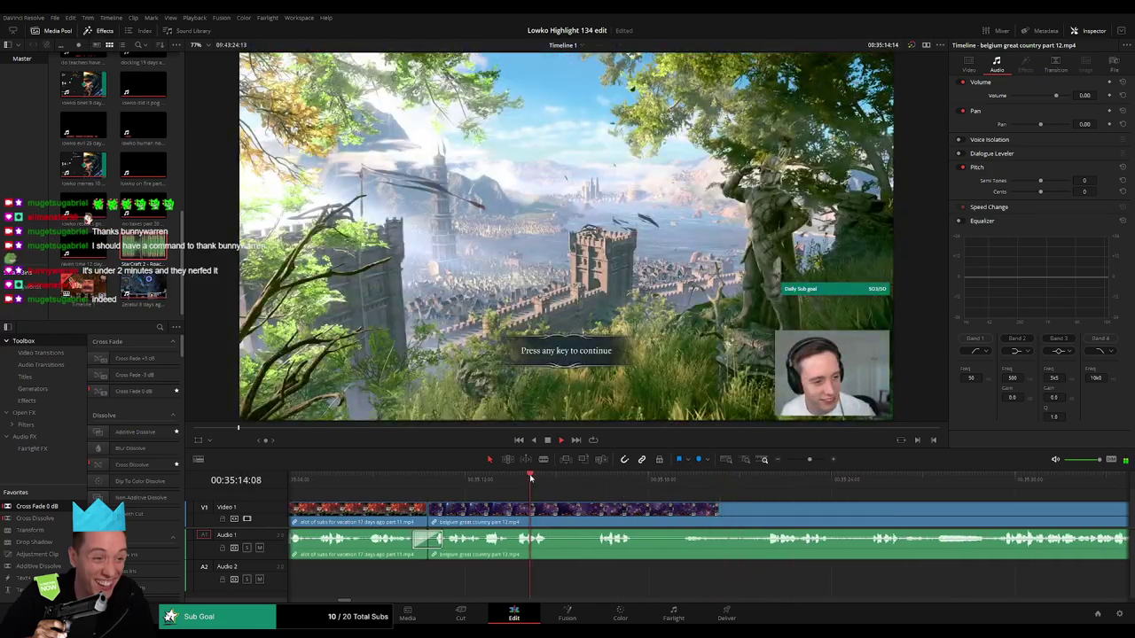
pyautogui.press('b')
pyautogui.click(558, 513)
# - Skim the part 12 footage after the split at about 00:35:15 up to about 00:36:50 for moments worth keeping
pyautogui.click(756, 479)
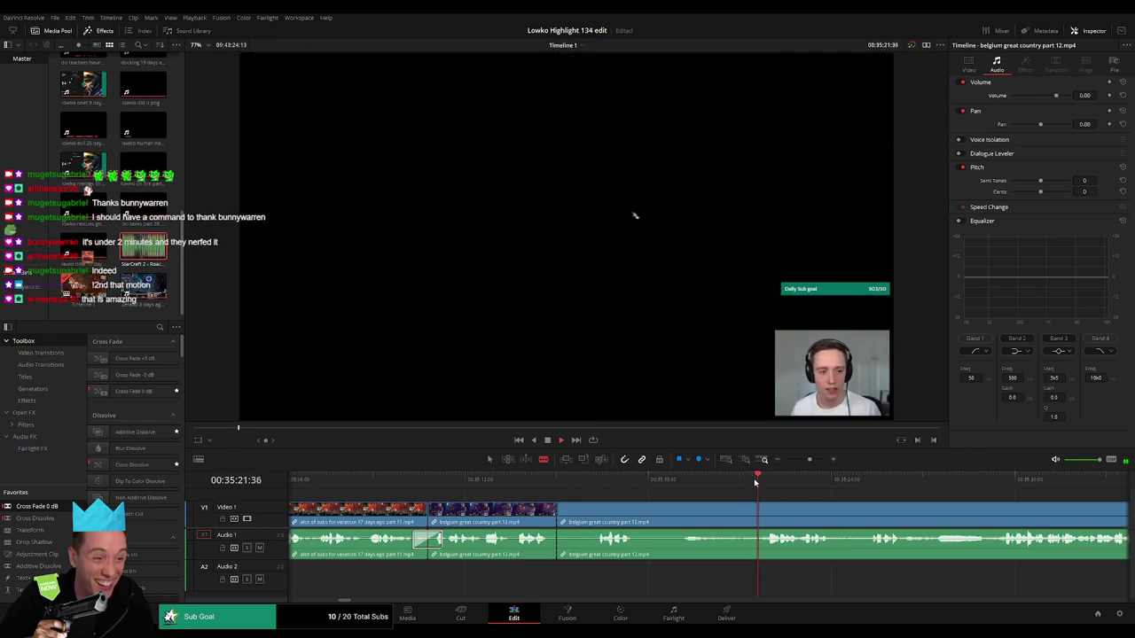
pyautogui.hscroll(3, 797, 483)
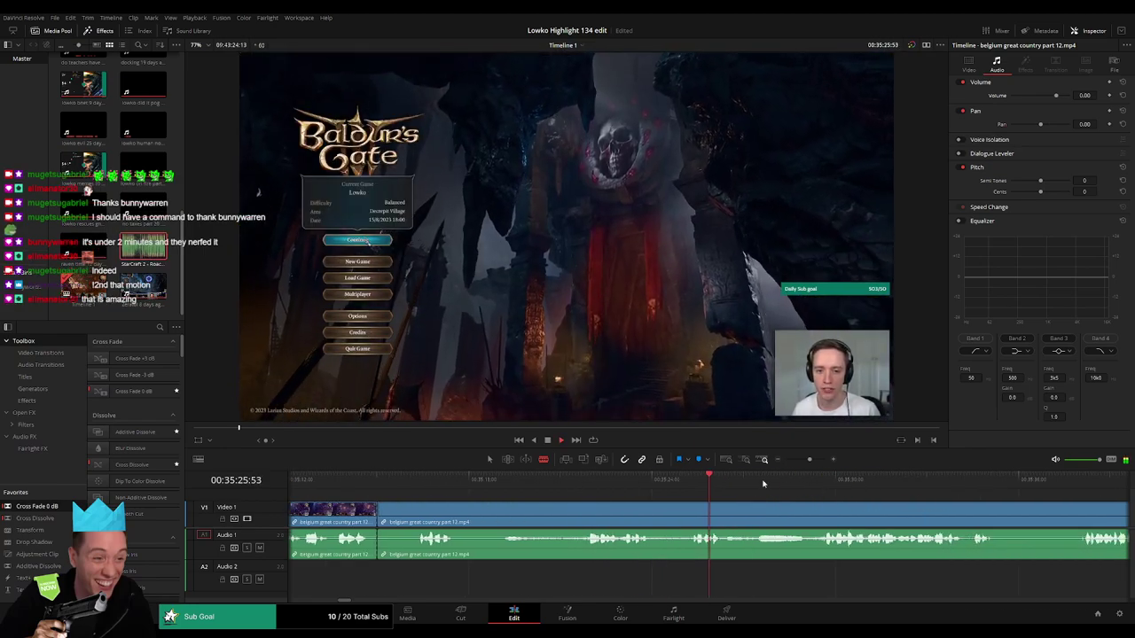
pyautogui.moveTo(810, 460); pyautogui.dragTo(804, 461)
pyautogui.click(744, 484)
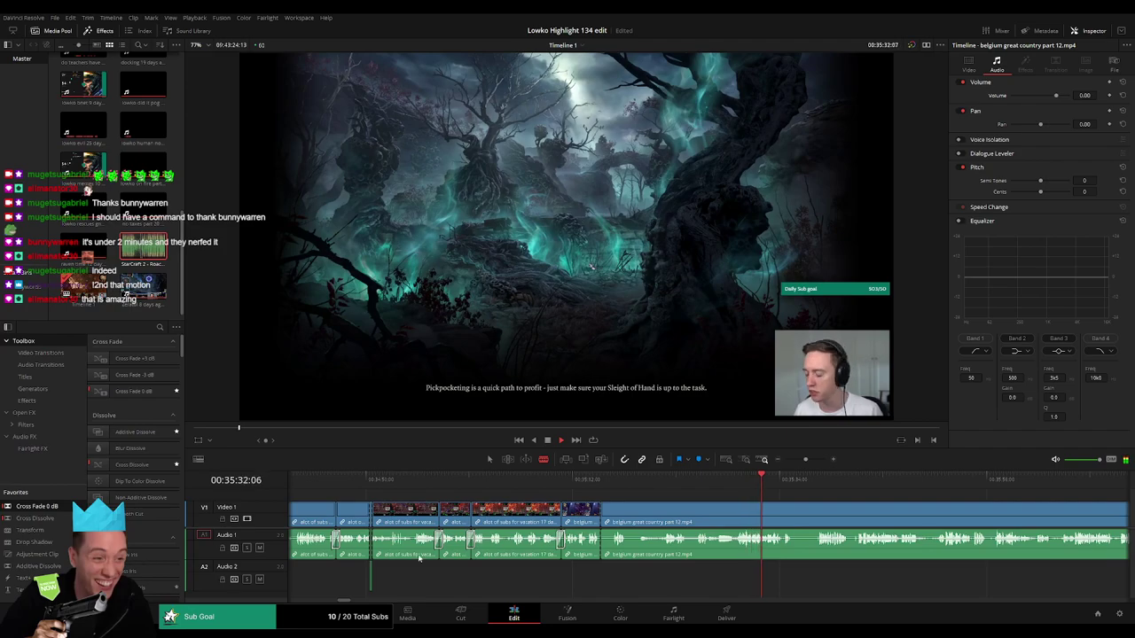
pyautogui.hscroll(3, 797, 539)
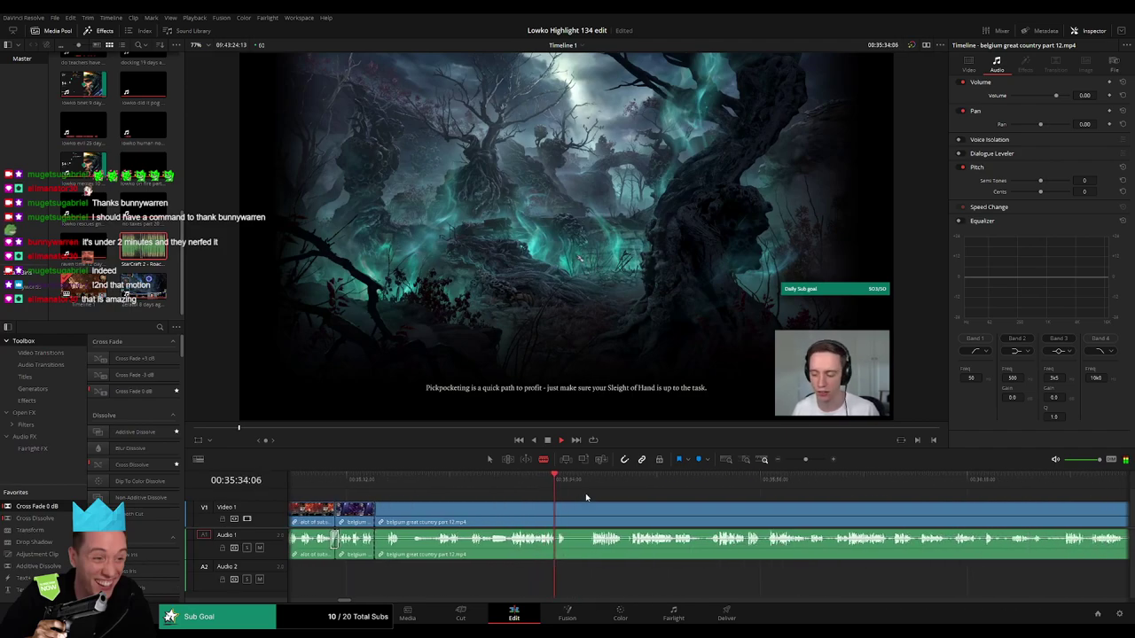
pyautogui.click(857, 485)
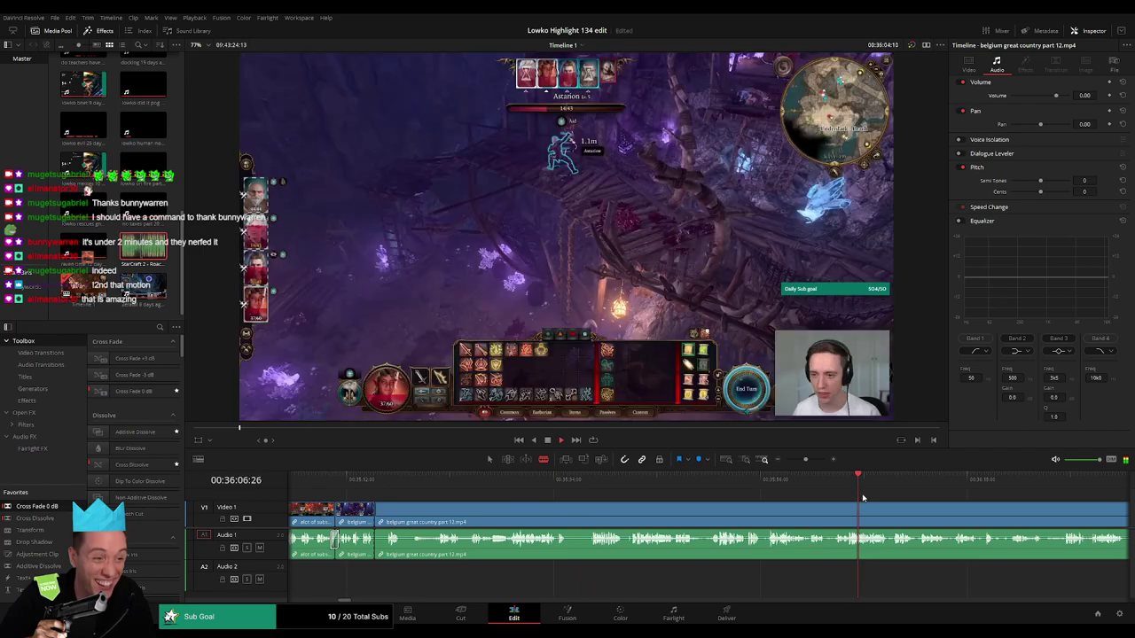
pyautogui.moveTo(805, 460); pyautogui.dragTo(797, 461)
pyautogui.click(725, 486)
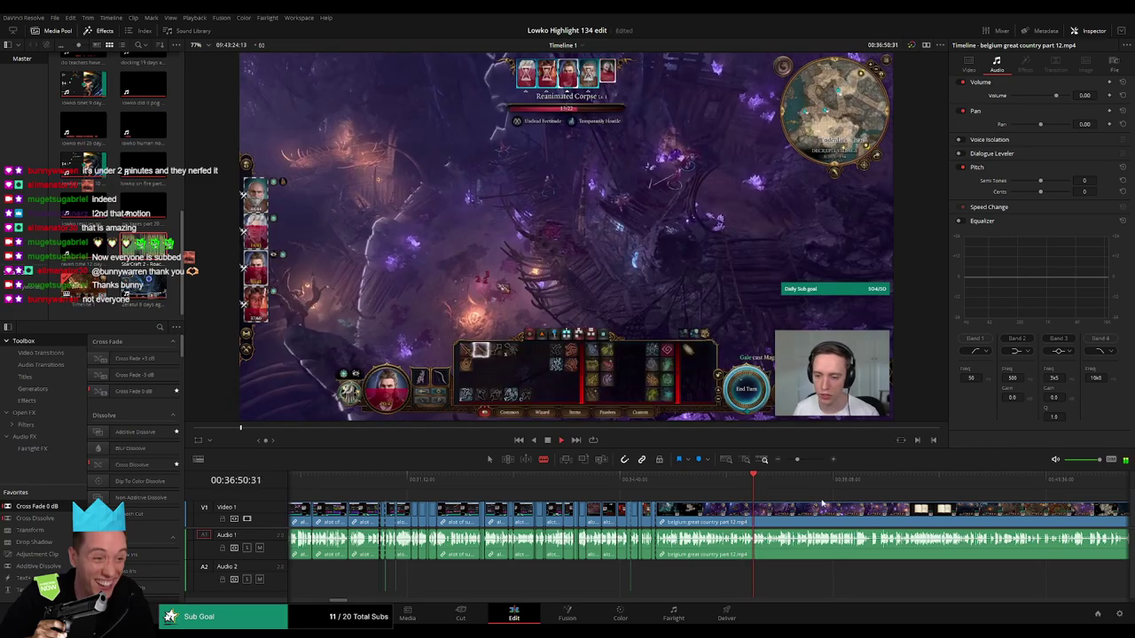
# - Review the part 12 footage from about 00:36:50 to 00:40:36 for highlight-worthy moments
pyautogui.moveTo(754, 489); pyautogui.dragTo(527, 486)
pyautogui.click(540, 485)
pyautogui.click(549, 485)
pyautogui.click(552, 488)
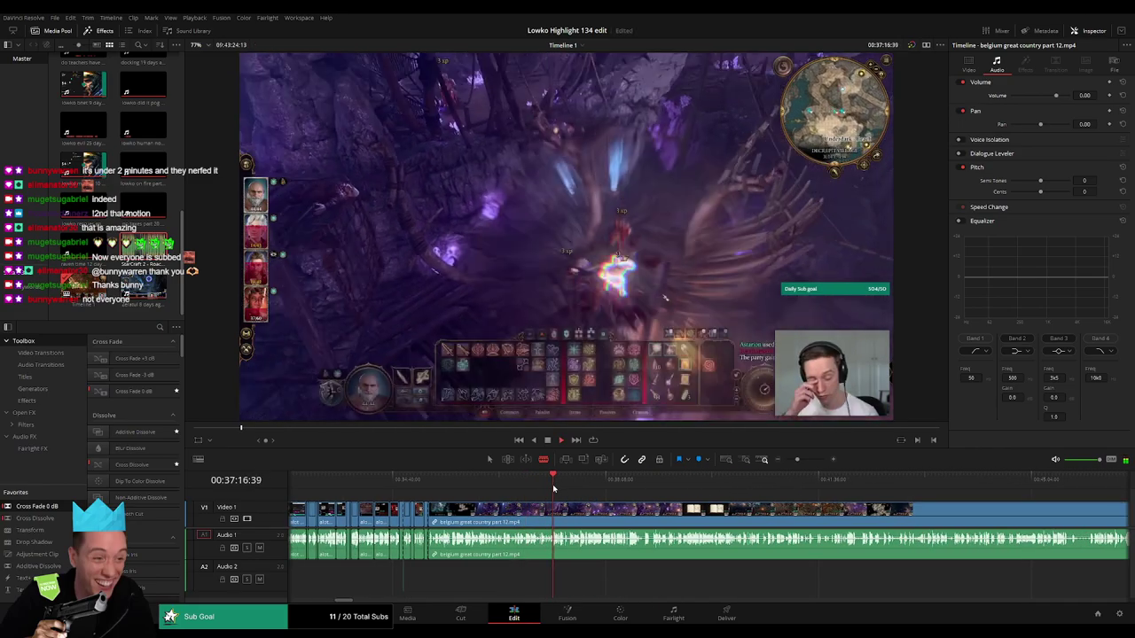
pyautogui.moveTo(796, 460); pyautogui.dragTo(803, 462)
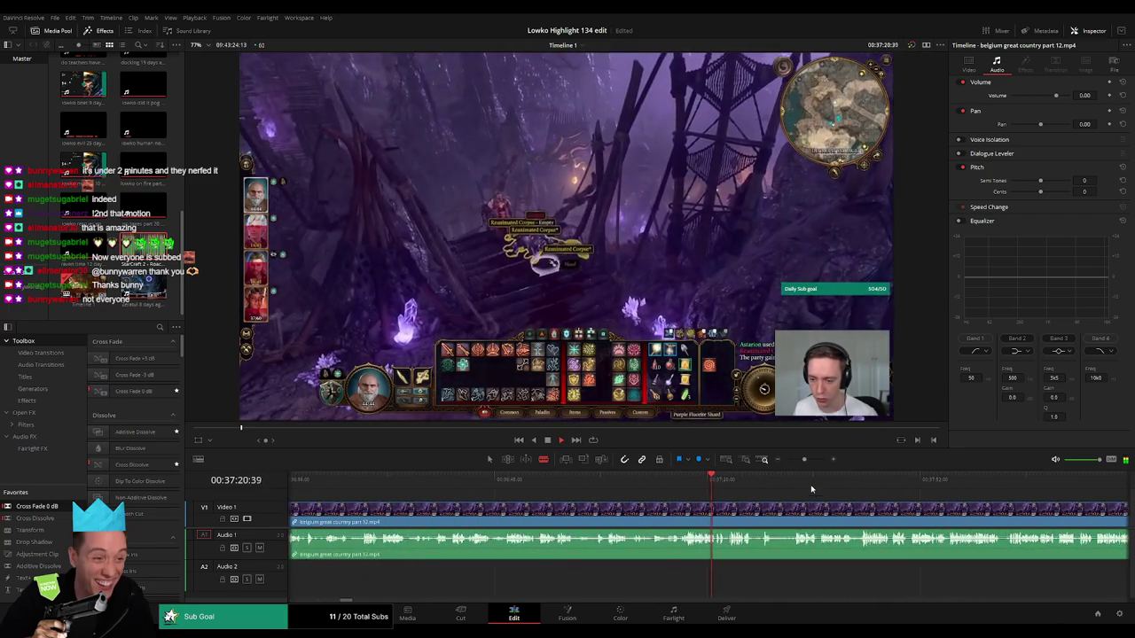
pyautogui.click(805, 479)
pyautogui.click(601, 483)
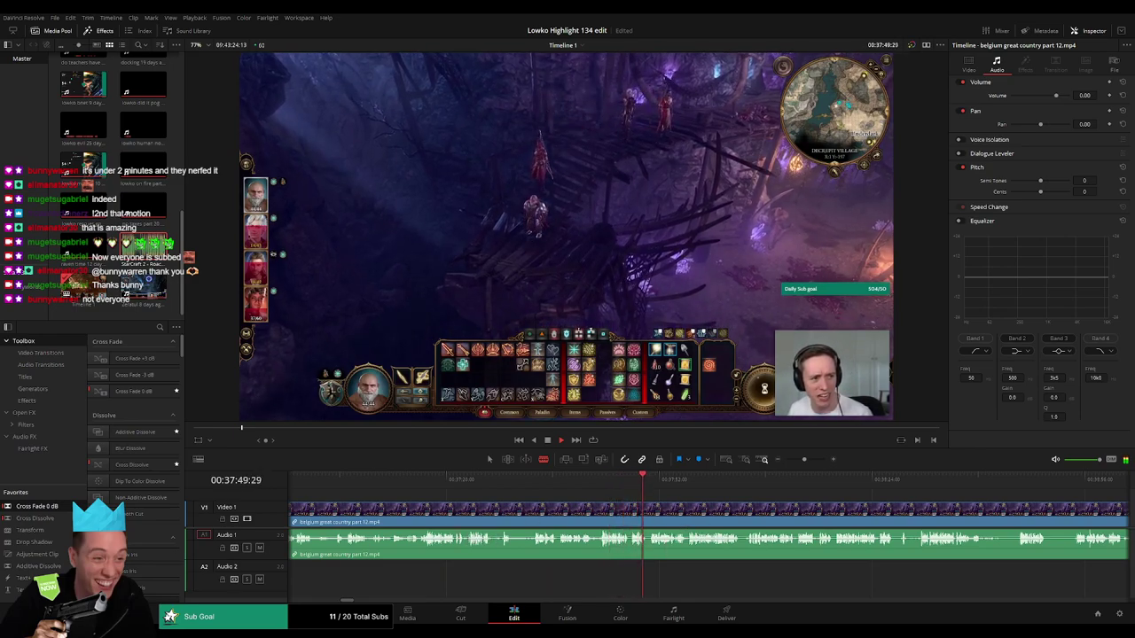
pyautogui.moveTo(750, 478); pyautogui.dragTo(769, 480)
pyautogui.moveTo(996, 478); pyautogui.dragTo(559, 480)
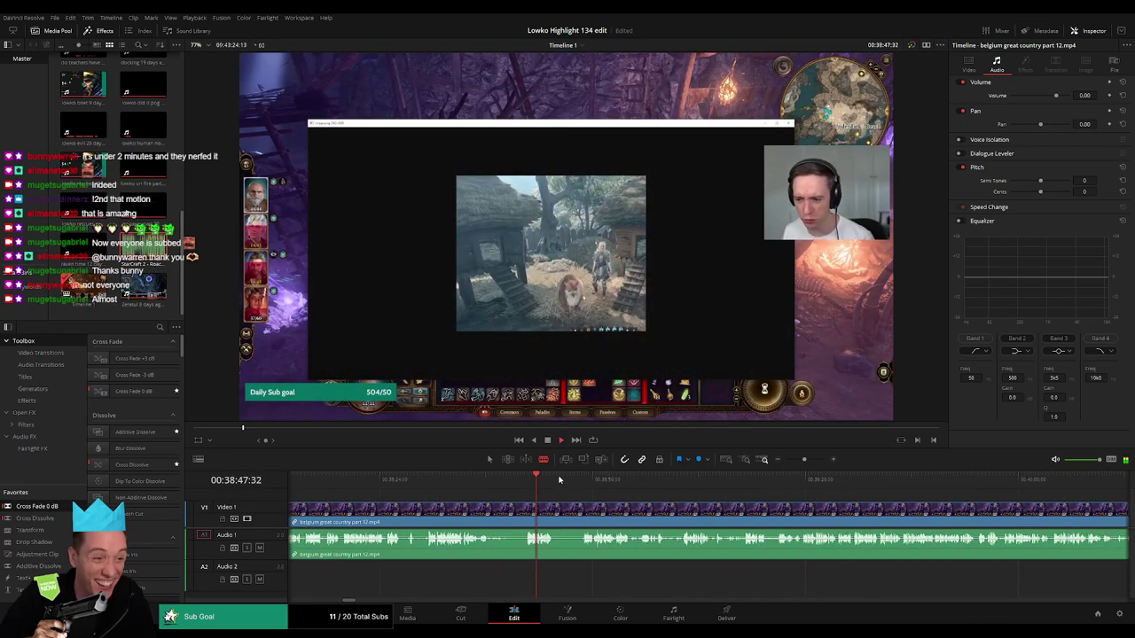
pyautogui.click(589, 480)
pyautogui.click(891, 480)
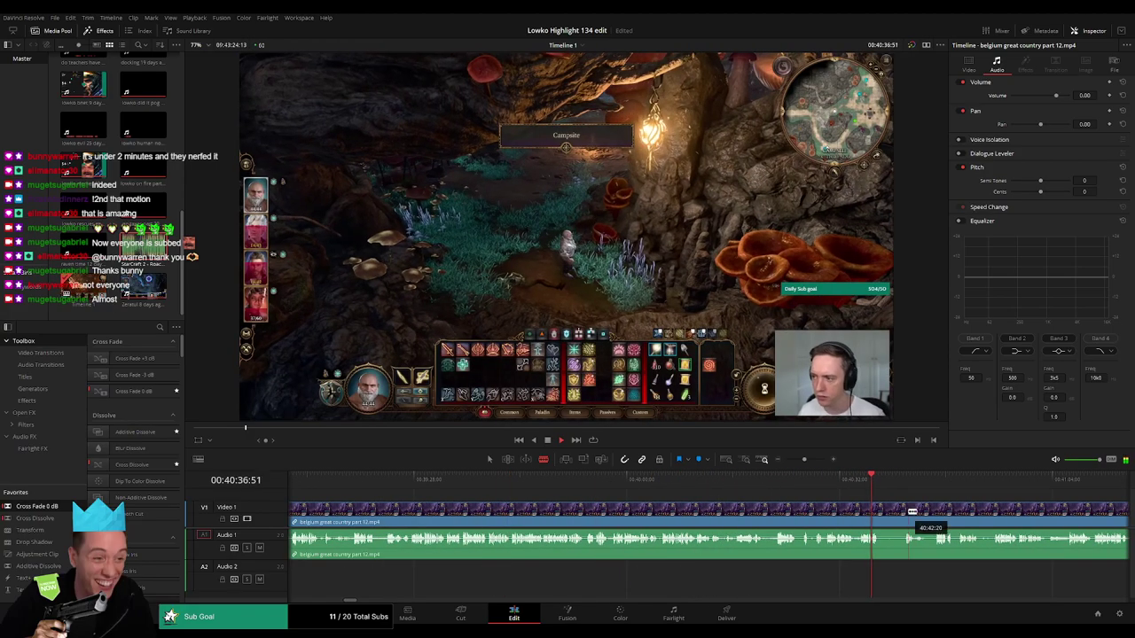
# - Continue skimming the part 12 footage from about 00:40:36 to 00:46:13 for the next usable moment
pyautogui.moveTo(805, 460); pyautogui.dragTo(757, 483)
pyautogui.click(751, 483)
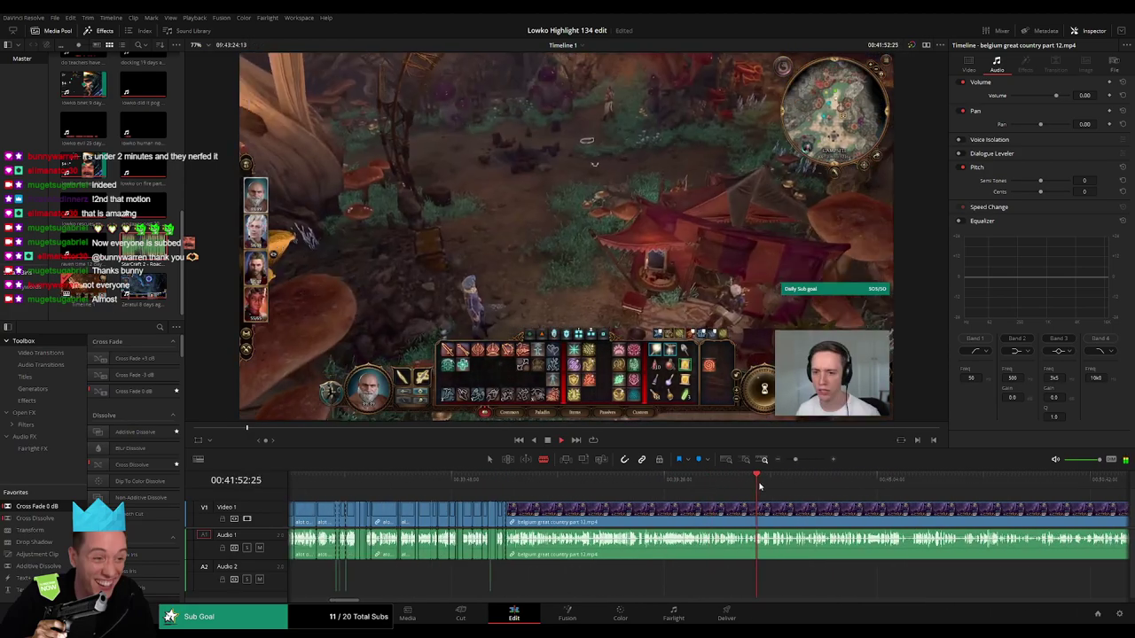
pyautogui.click(789, 485)
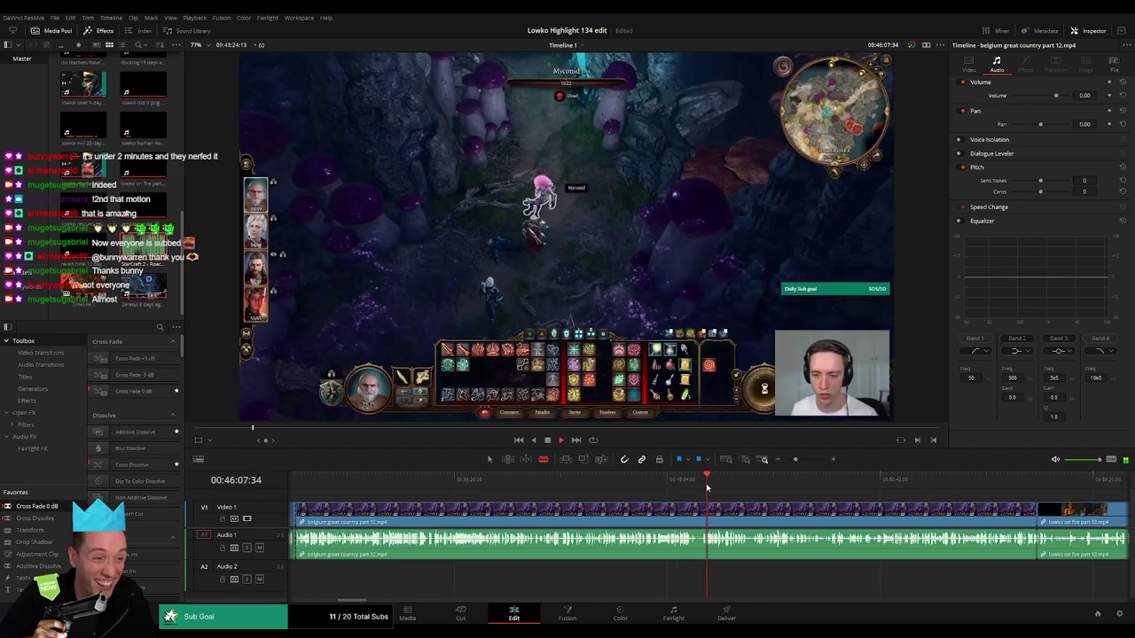
pyautogui.moveTo(794, 459); pyautogui.dragTo(802, 459)
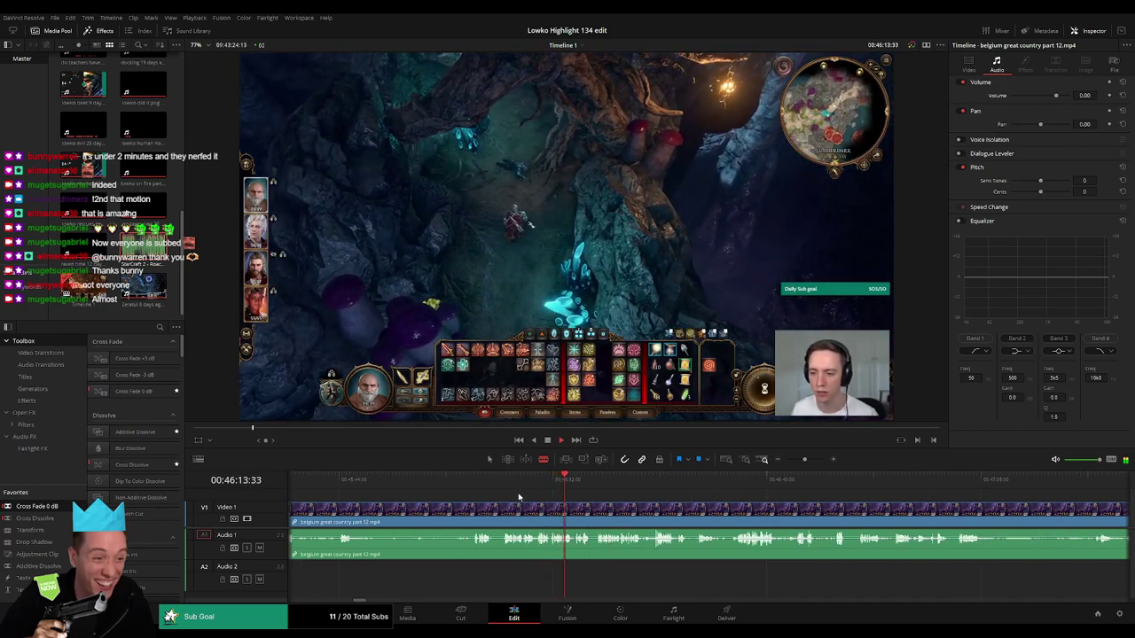
pyautogui.click(469, 483)
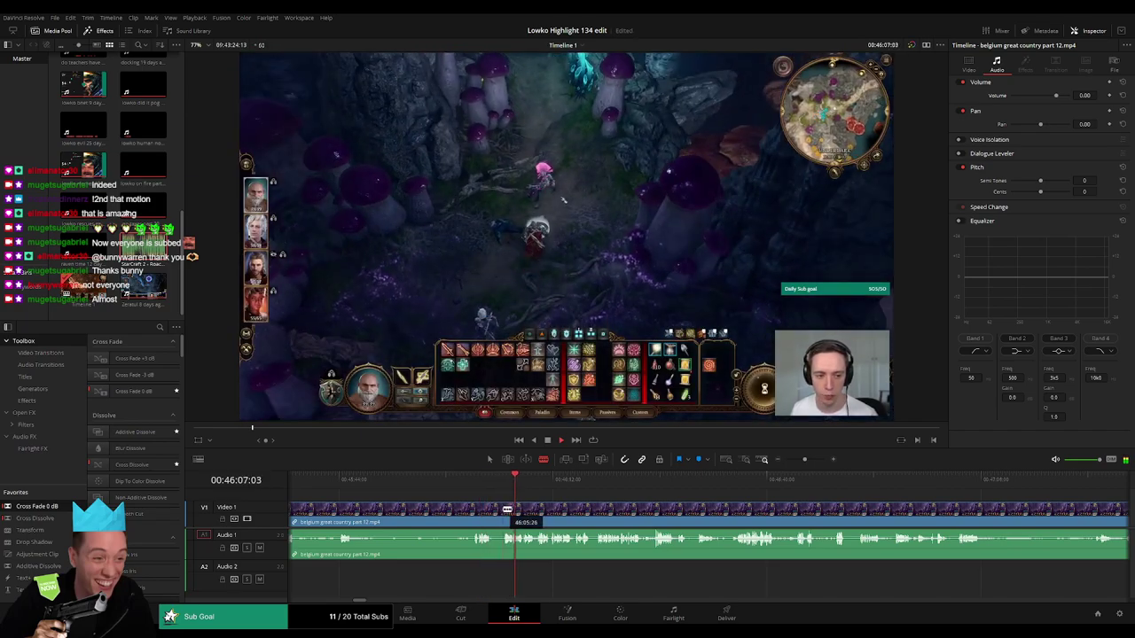
pyautogui.click(507, 510)
pyautogui.moveTo(500, 503); pyautogui.dragTo(762, 503)
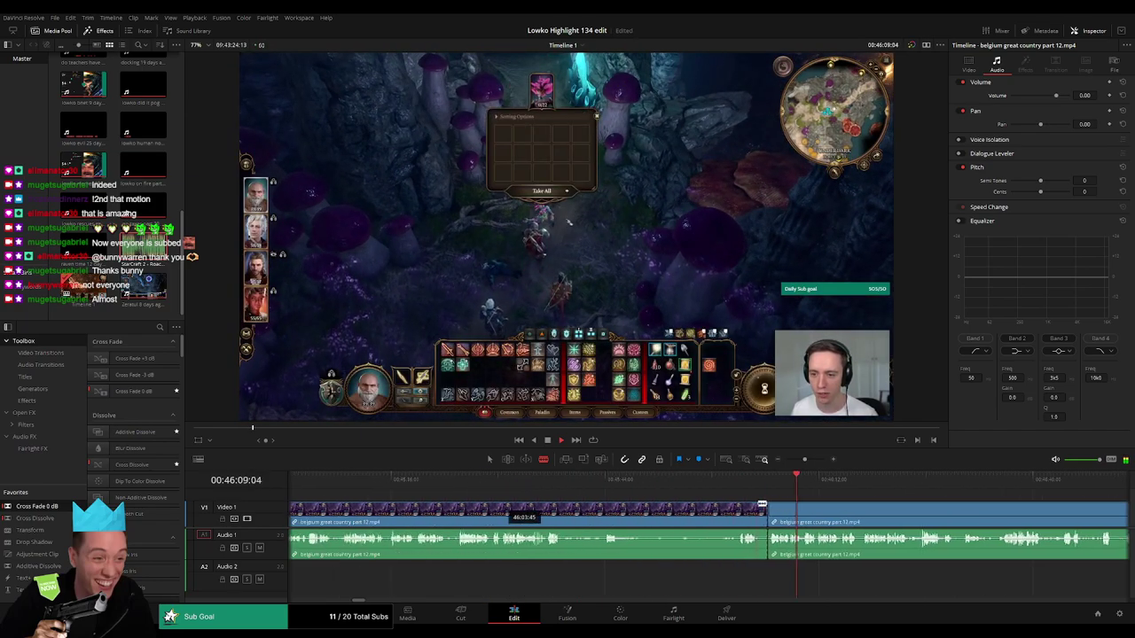
pyautogui.click(511, 485)
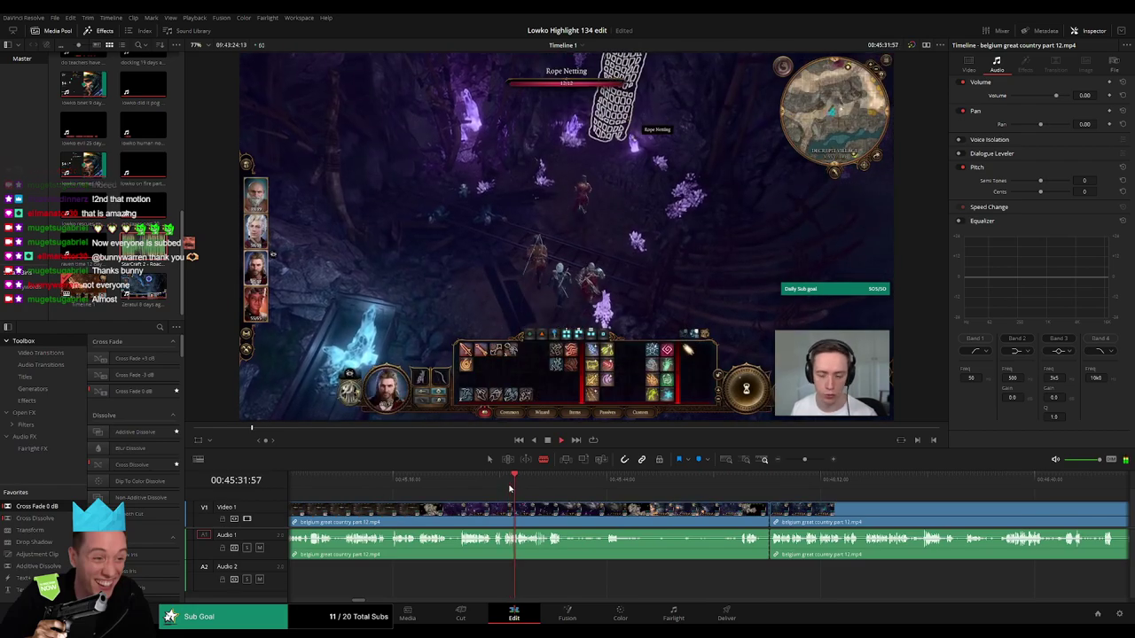
pyautogui.click(461, 485)
pyautogui.hotkey('ctrl', 'z')
# - Cut out the part 12 footage from about 00:35:15 to 00:45:24, close the gap and cross-fade the audio join
pyautogui.moveTo(476, 505); pyautogui.dragTo(578, 506)
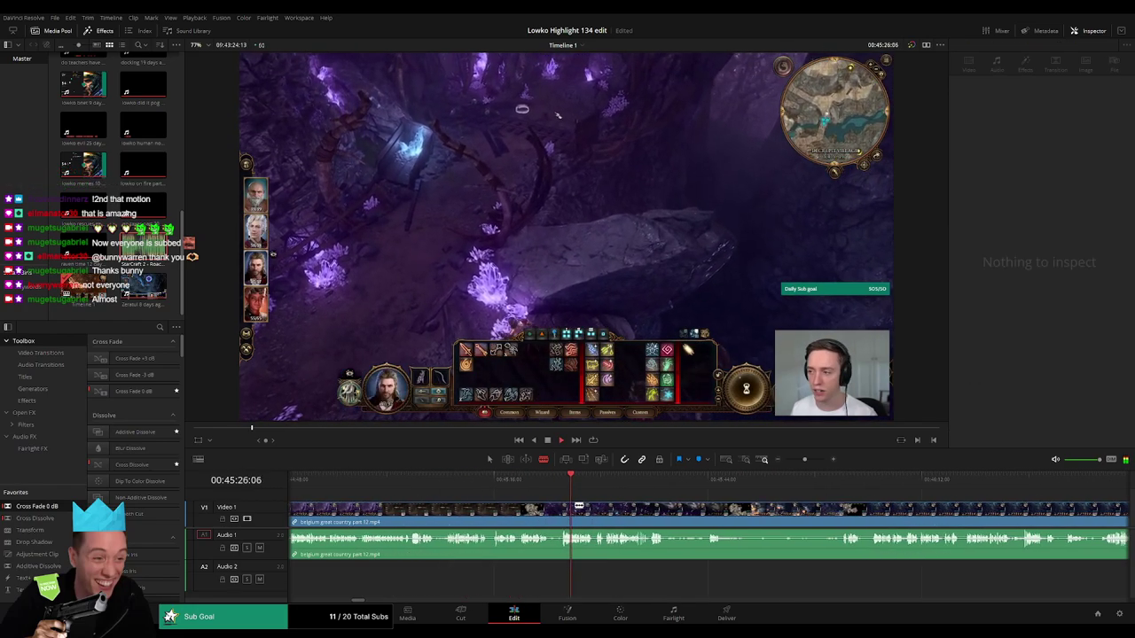
pyautogui.click(514, 483)
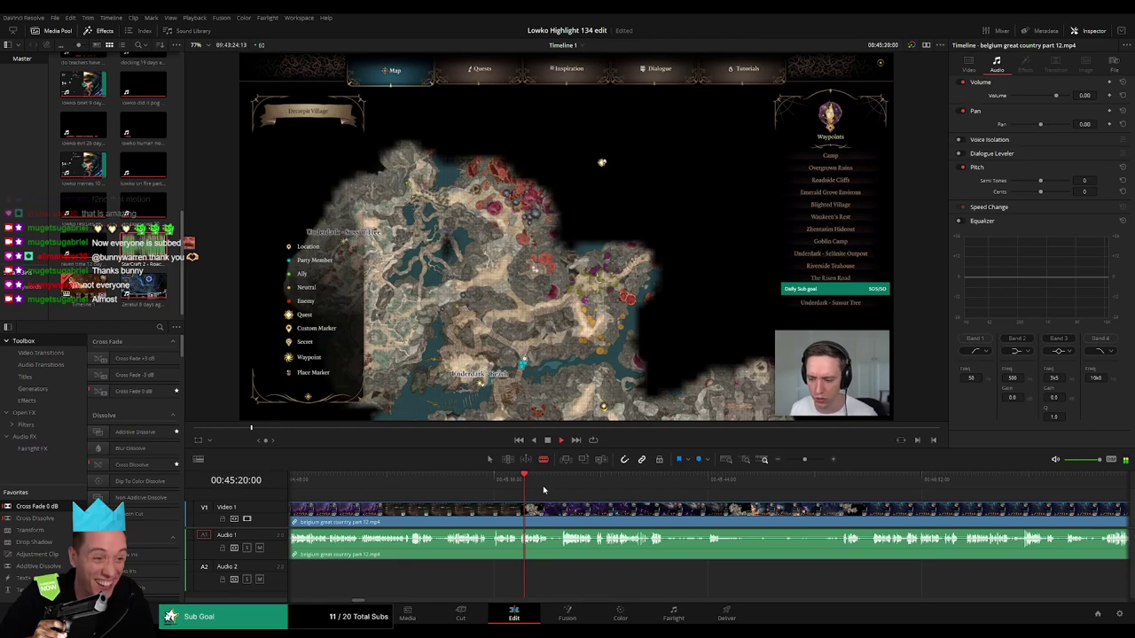
pyautogui.click(555, 486)
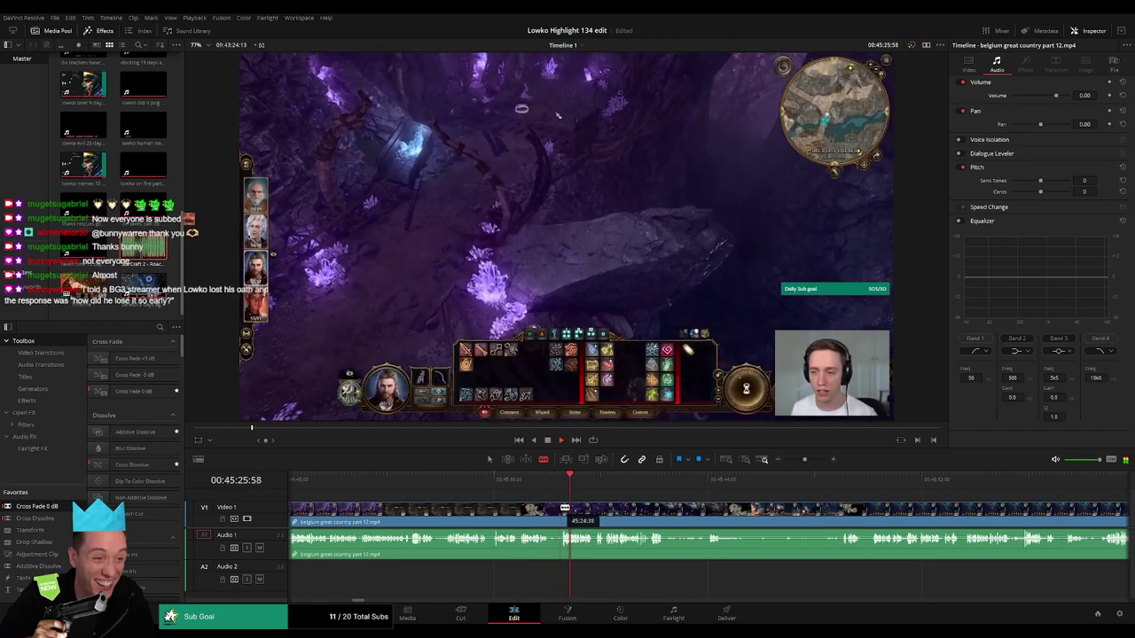
pyautogui.click(563, 508)
pyautogui.press('a')
pyautogui.click(554, 509)
pyautogui.press('Delete')
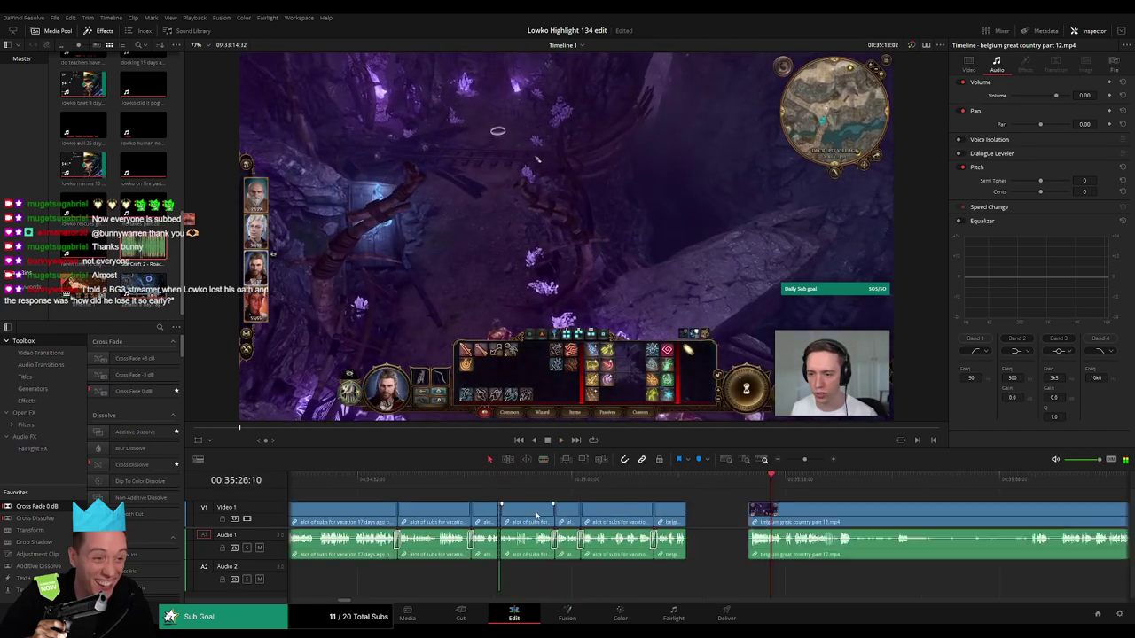
pyautogui.hotkey('ctrl', 'z')
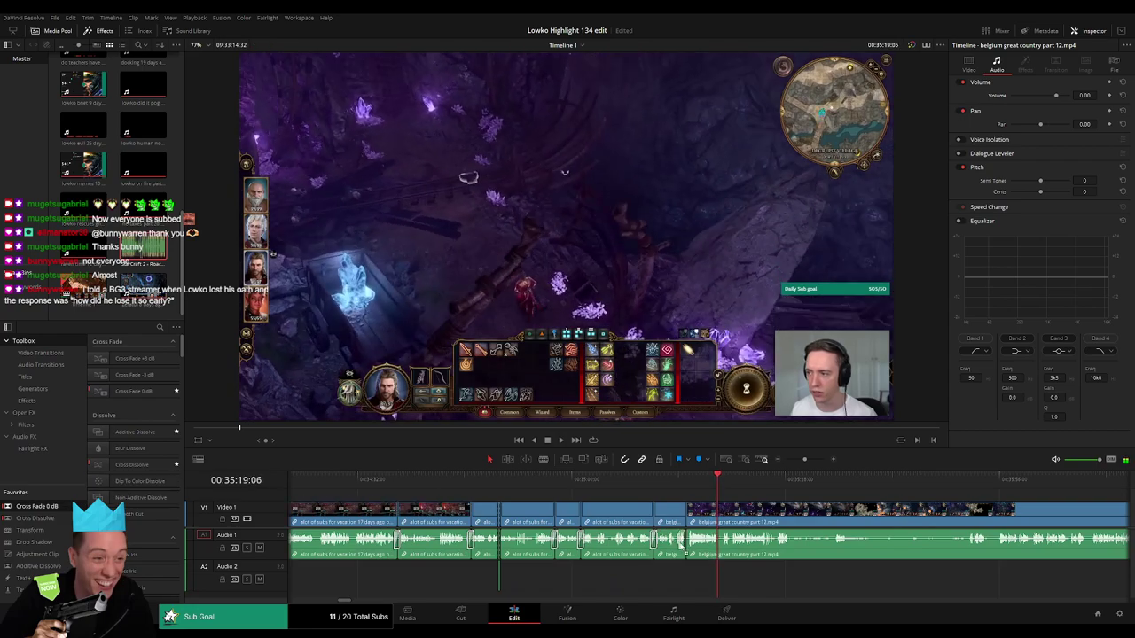
# - Split the remaining part 12 clip at about 00:35:29, 00:35:34 and 00:35:36, around the short burst of speech
pyautogui.hscroll(3, 583, 506)
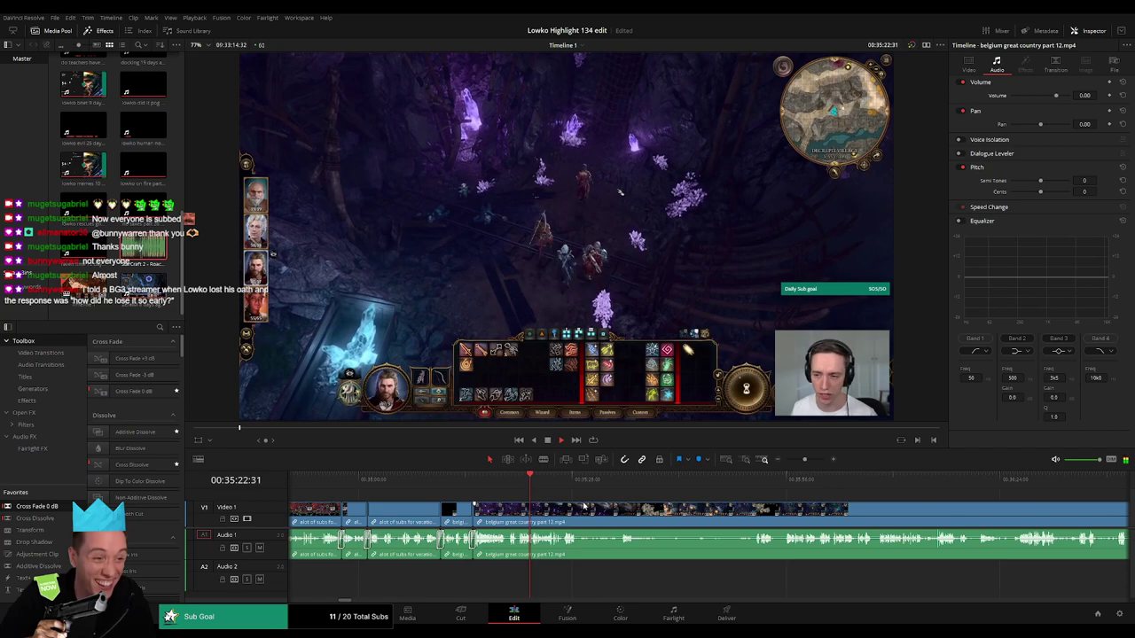
pyautogui.hscroll(1, 510, 502)
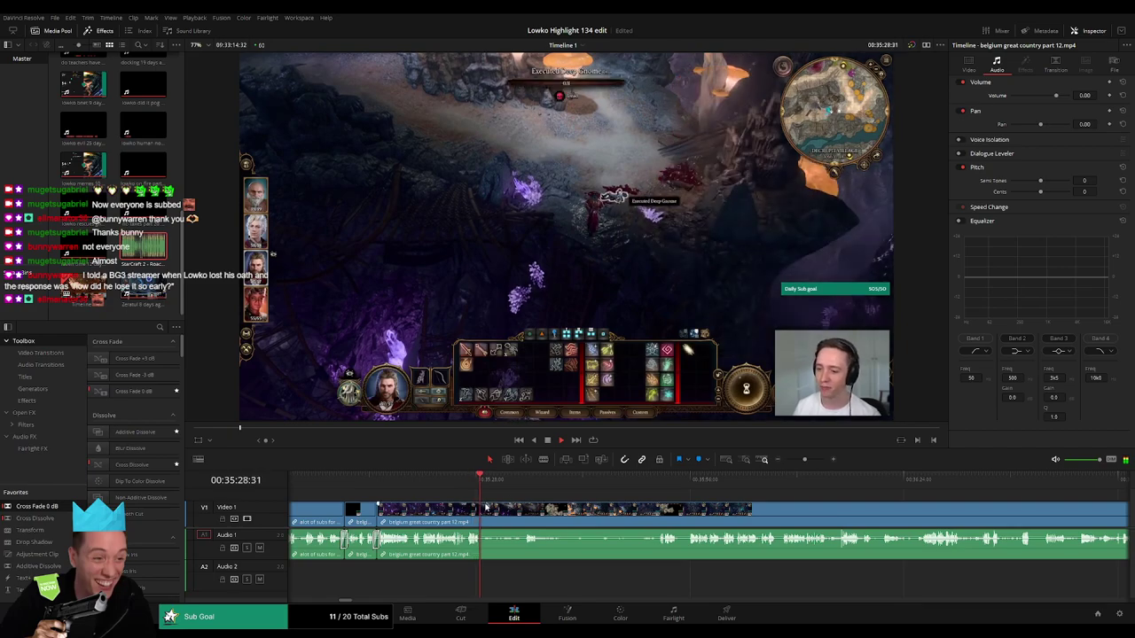
pyautogui.press('b')
pyautogui.click(484, 511)
pyautogui.press('space')
pyautogui.click(526, 481)
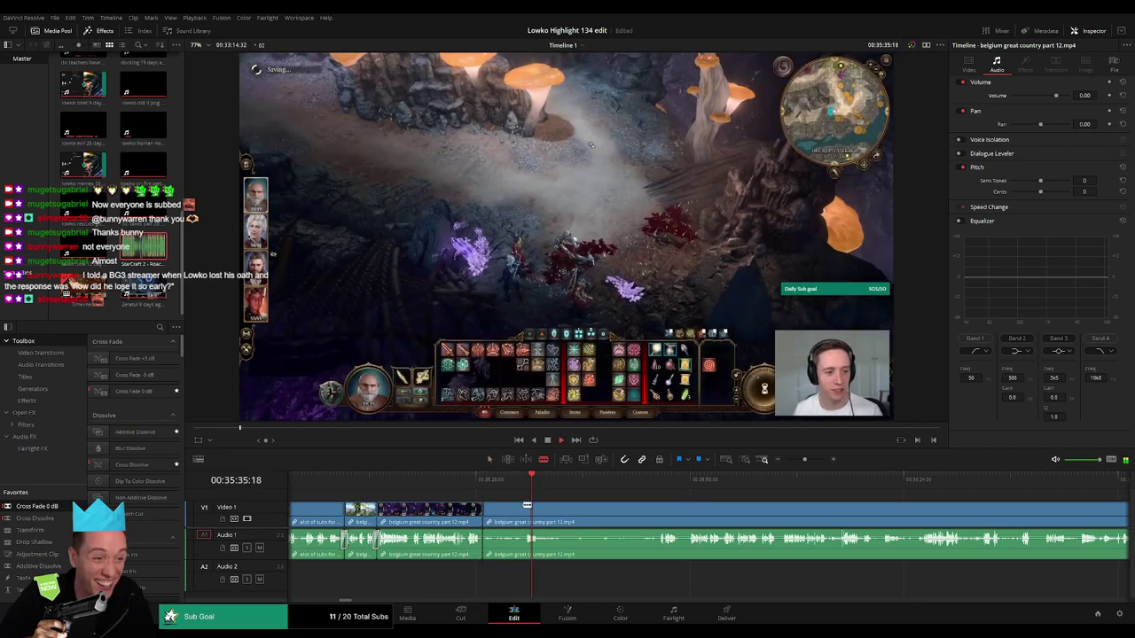
pyautogui.click(524, 510)
pyautogui.click(538, 511)
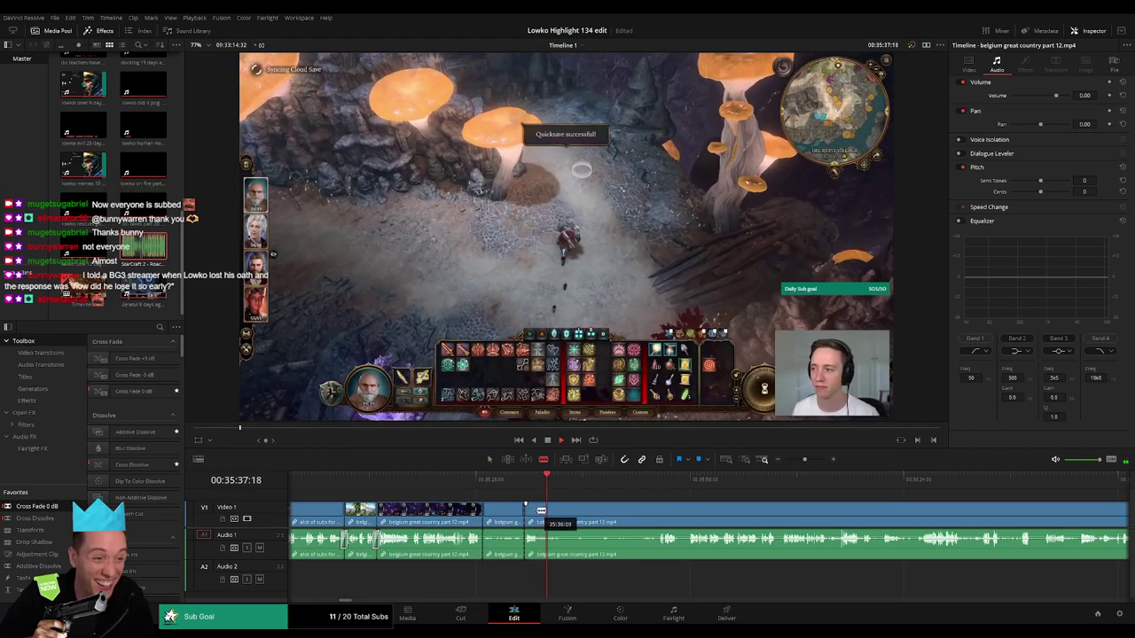
# - Split the clip where speech resumes at about 00:35:52 and ripple-delete the quiet stretch from about 00:35:36 up to it
pyautogui.click(658, 510)
pyautogui.press('a')
pyautogui.click(627, 513)
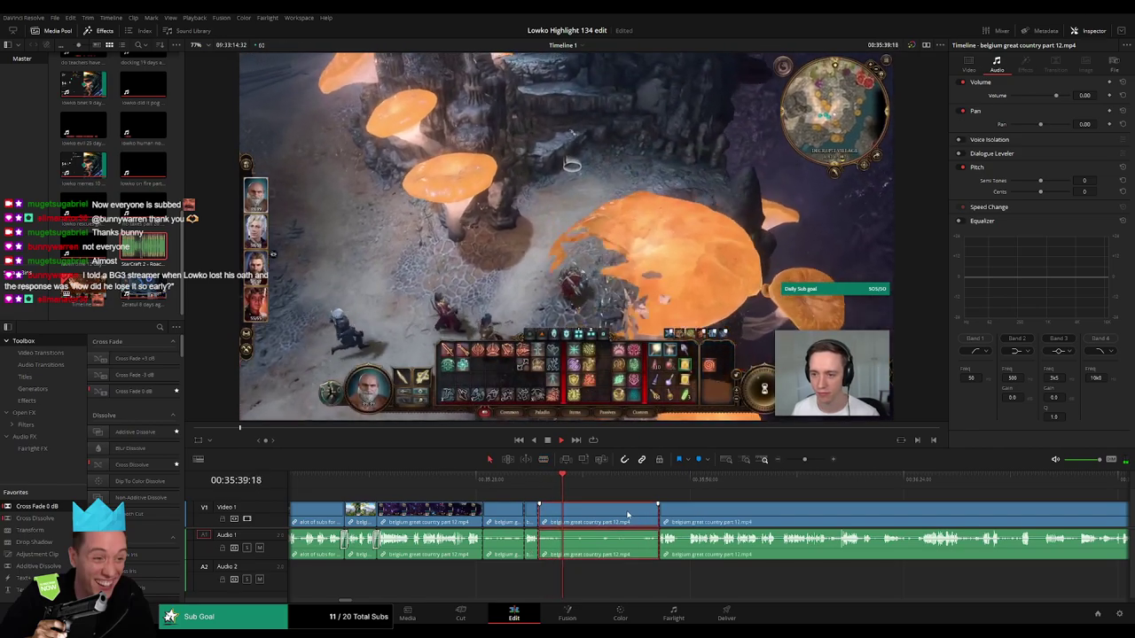
pyautogui.press('Delete')
# - Delete the footage from about 00:35:36 to 00:35:39 and the quiet segment starting at 00:35:29, close the gaps and cross-fade the audio joins
pyautogui.press('b')
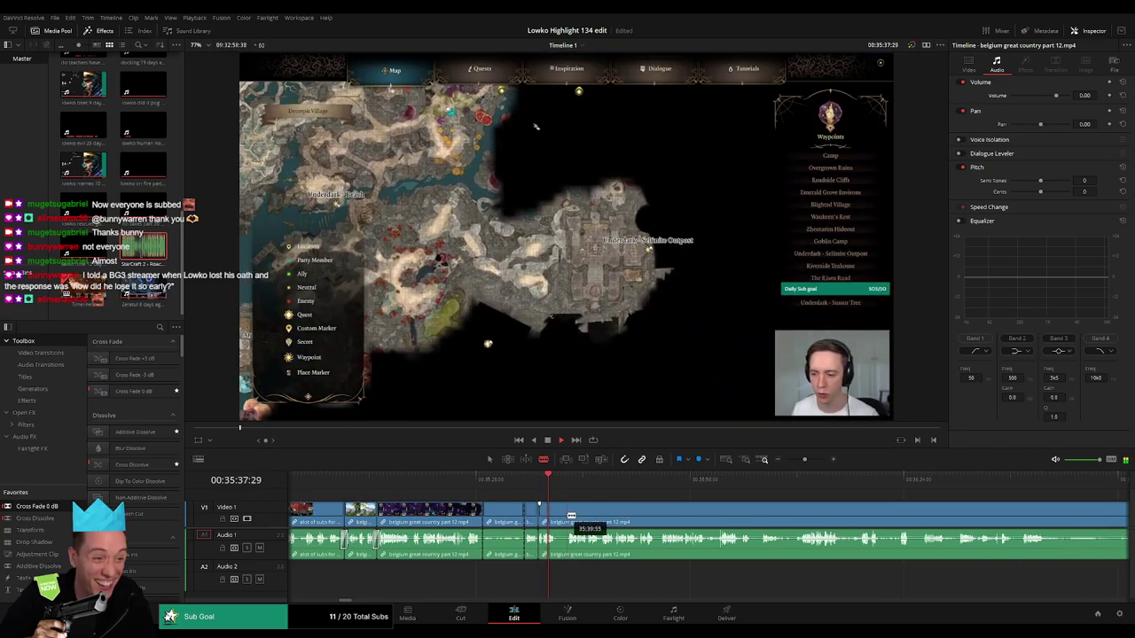
pyautogui.click(568, 517)
pyautogui.press('a')
pyautogui.click(556, 520)
pyautogui.press('Delete')
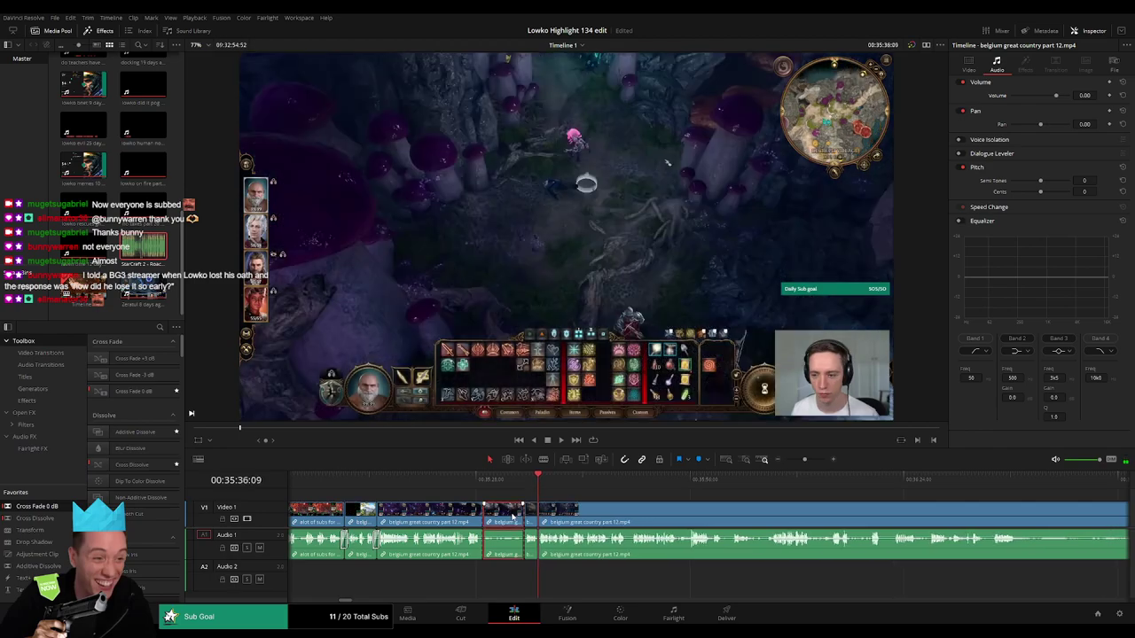
pyautogui.press('Delete')
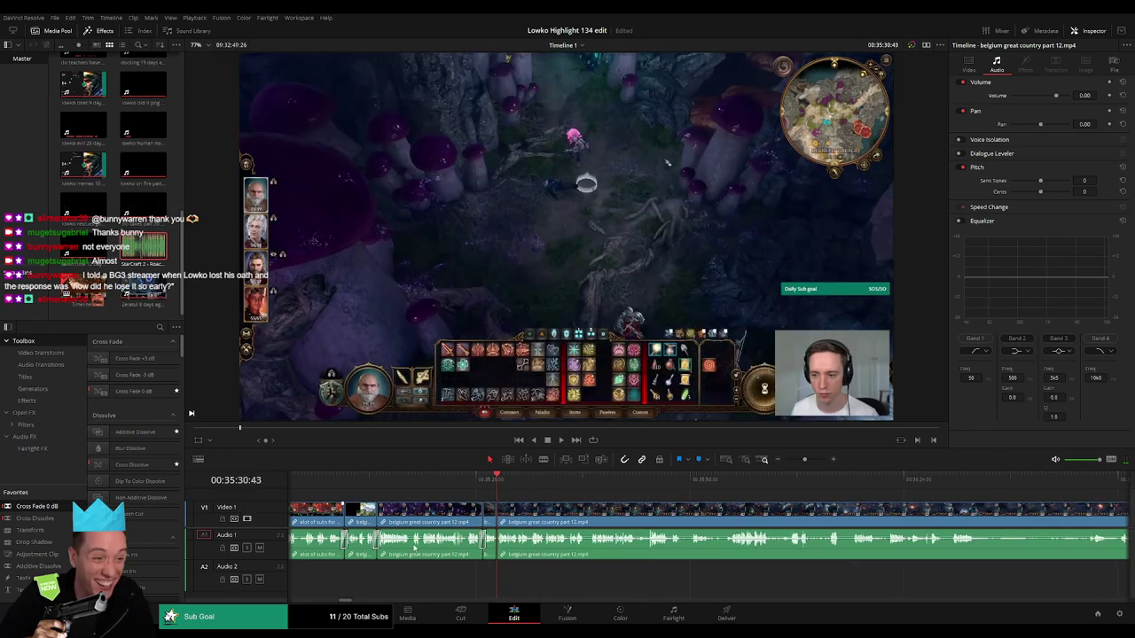
pyautogui.hscroll(-2, 532, 552)
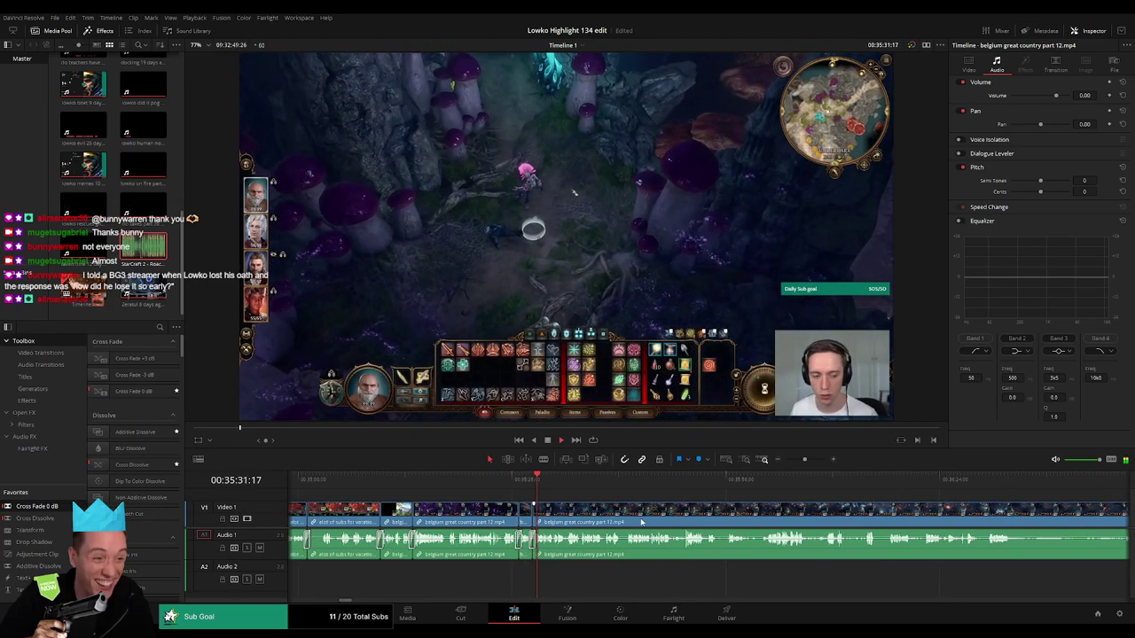
# - Cut out the short pause at about 00:35:55 in the part 12 clip and close the gap
pyautogui.hscroll(8, 440, 514)
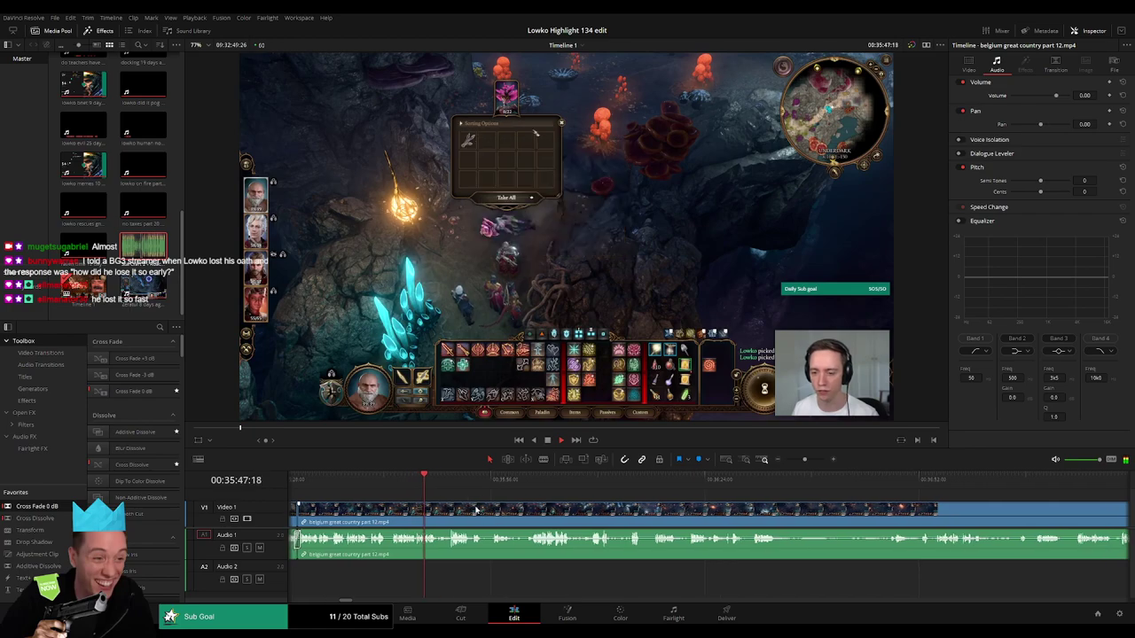
pyautogui.moveTo(804, 459); pyautogui.dragTo(586, 553)
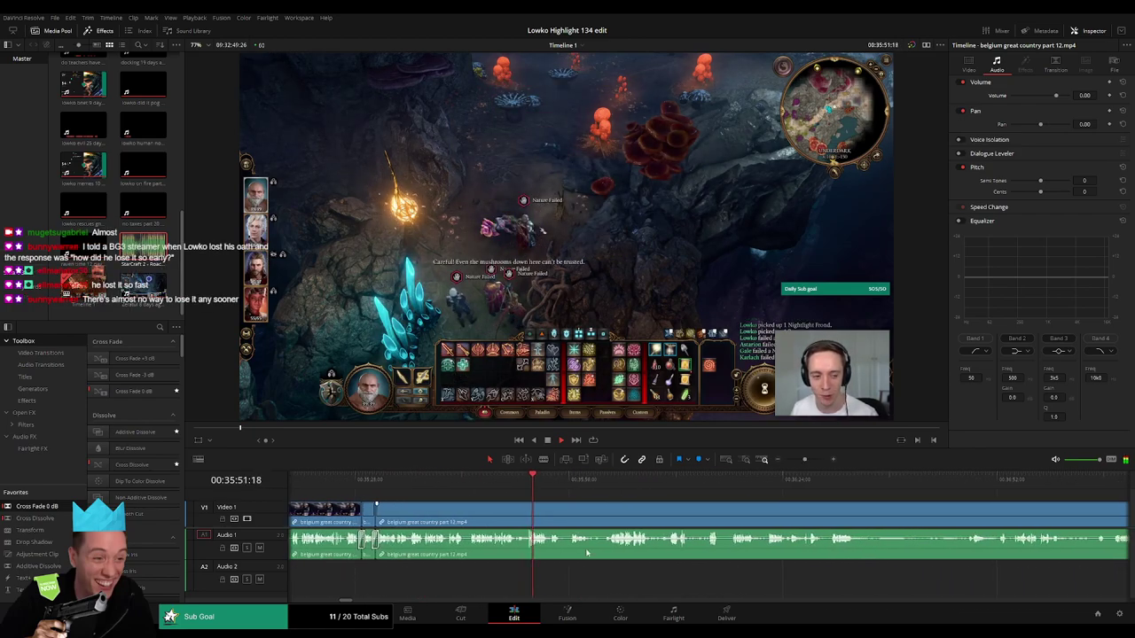
pyautogui.press('b')
pyautogui.click(489, 512)
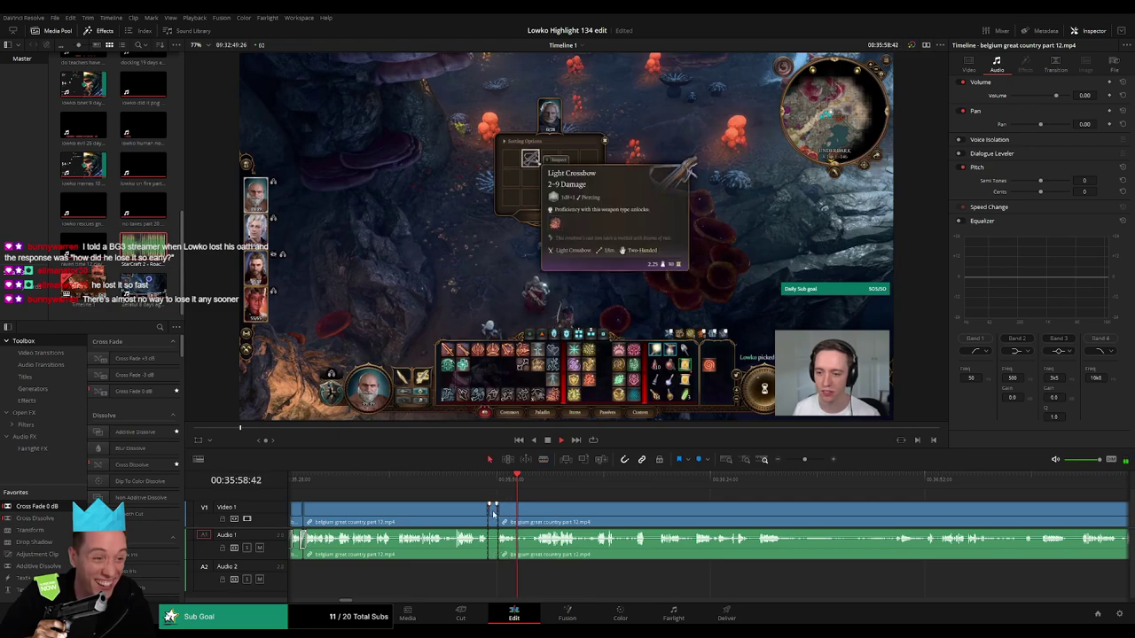
pyautogui.press('Delete')
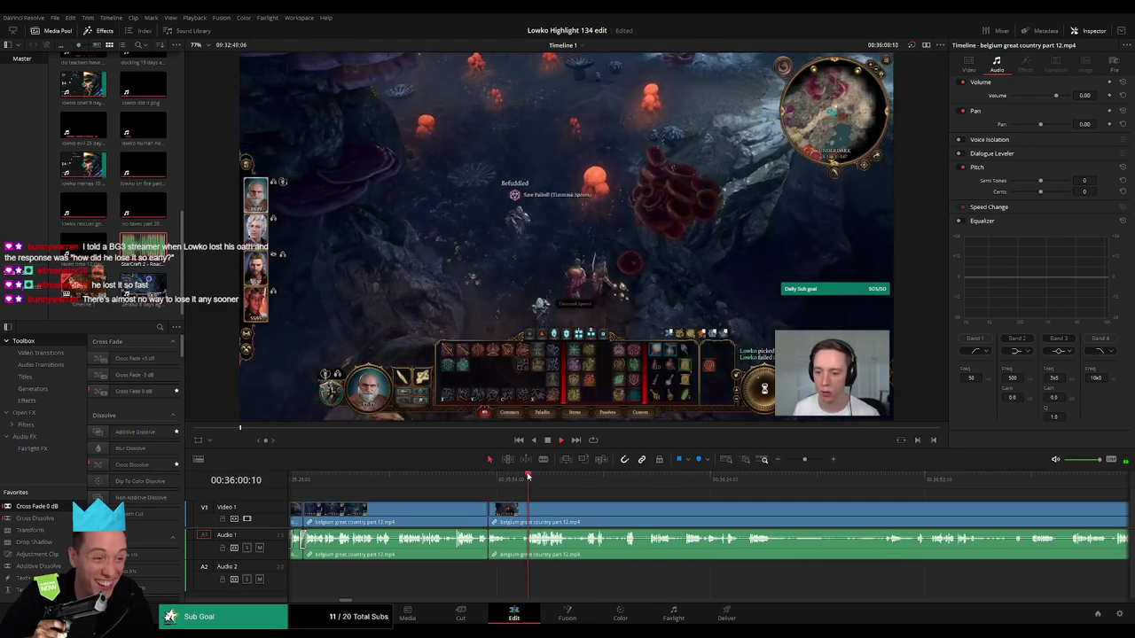
# - Cross-fade the audio join at about 00:35:55 and split the part 12 clip at about 00:35:57
pyautogui.press('b')
pyautogui.click(514, 535)
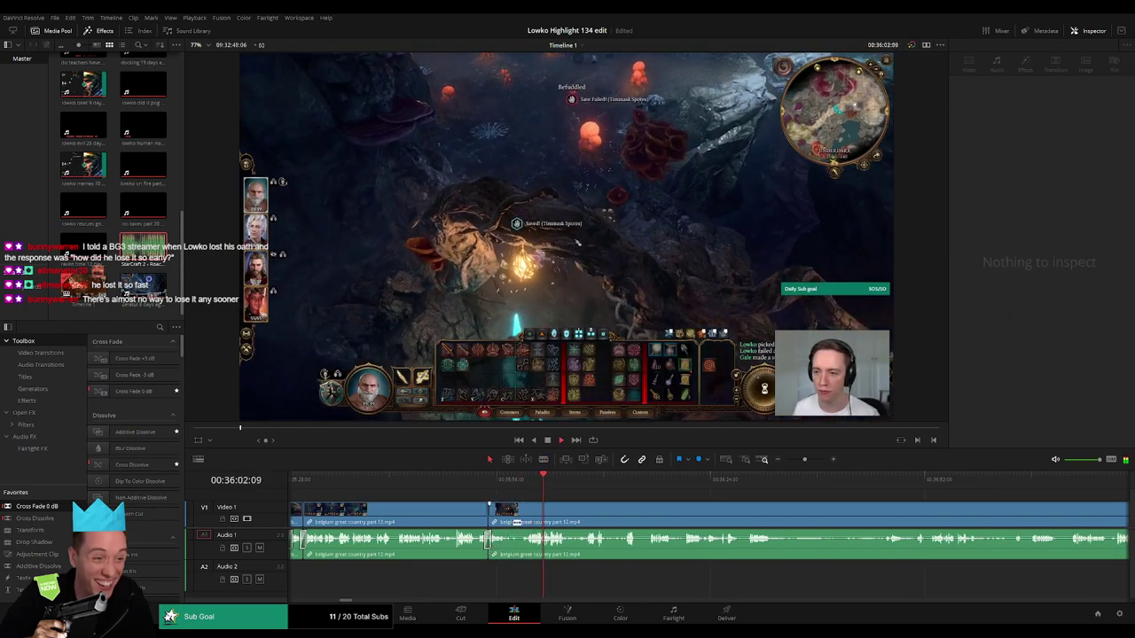
pyautogui.hotkey('ctrl', 'z')
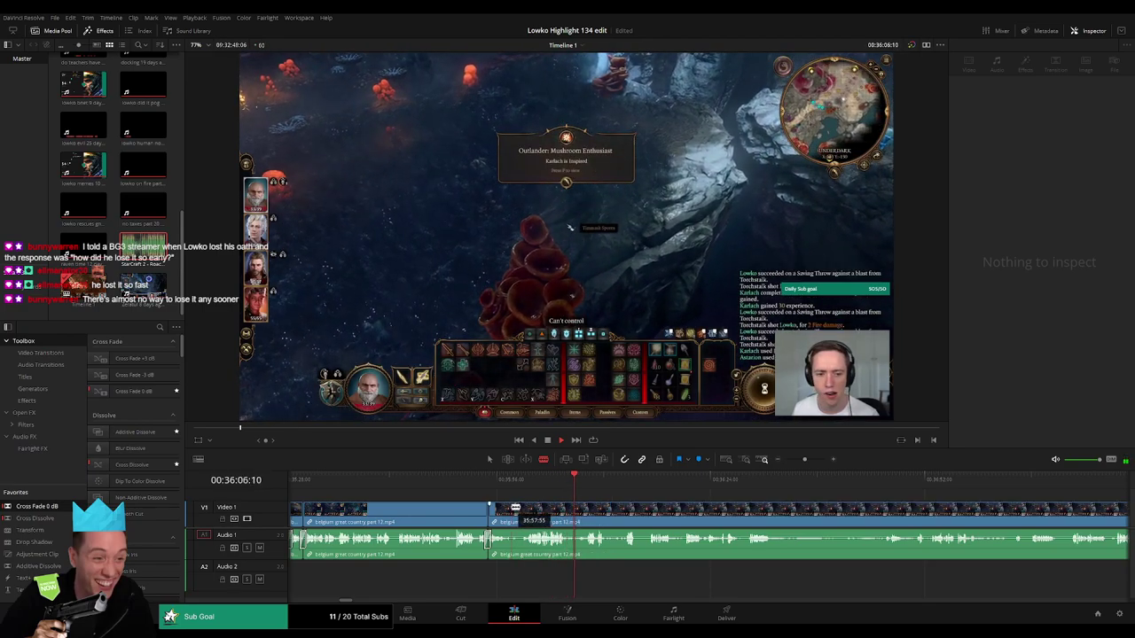
pyautogui.click(517, 513)
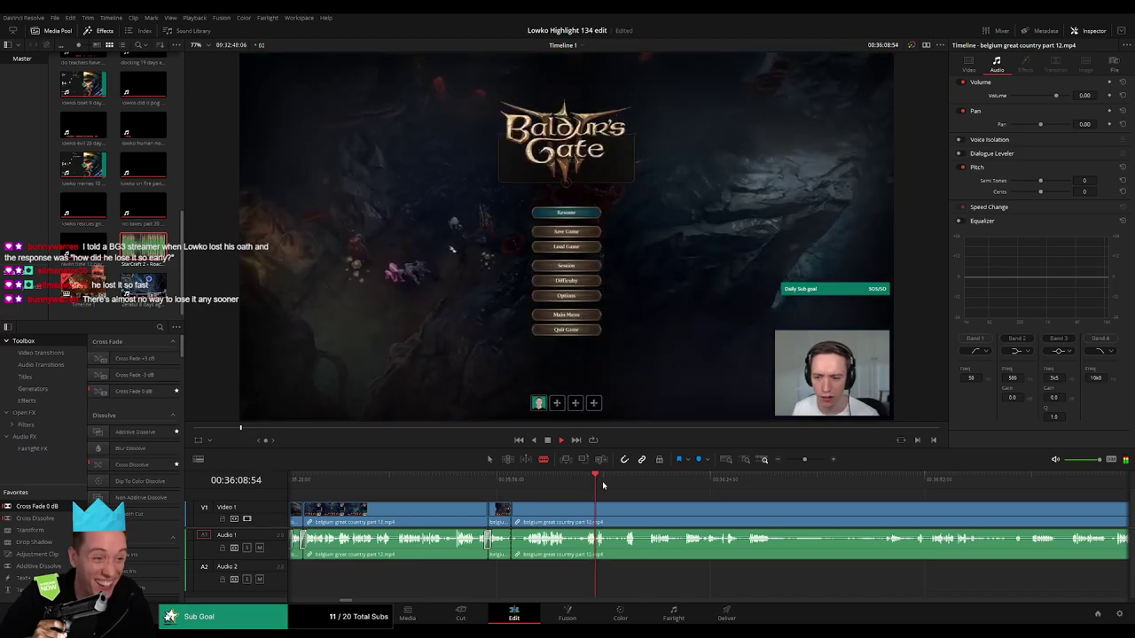
# - Skim the rest of the part 12 footage from about 00:36:08 to 00:42:50 for moments worth keeping
pyautogui.moveTo(626, 486); pyautogui.dragTo(653, 486)
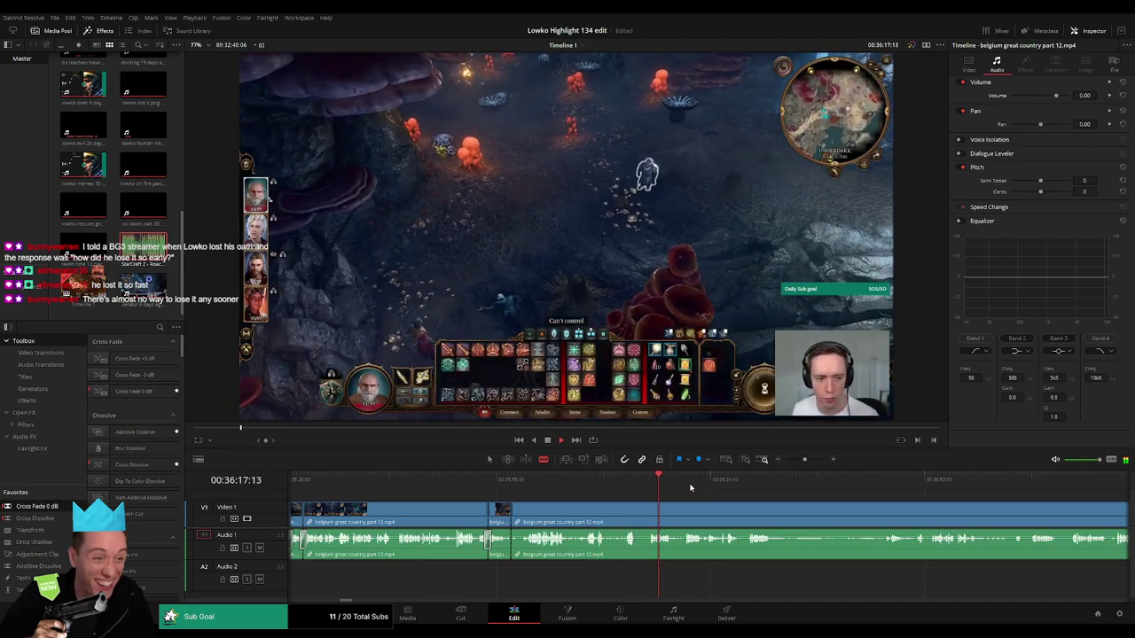
pyautogui.click(687, 485)
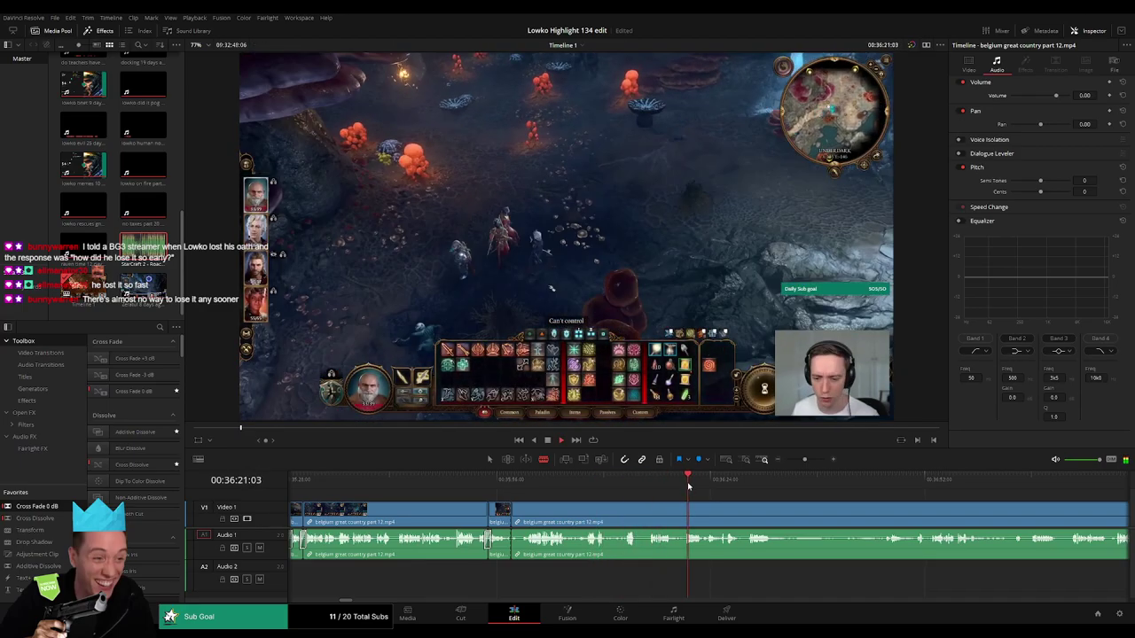
pyautogui.click(748, 483)
pyautogui.moveTo(826, 506); pyautogui.dragTo(623, 493)
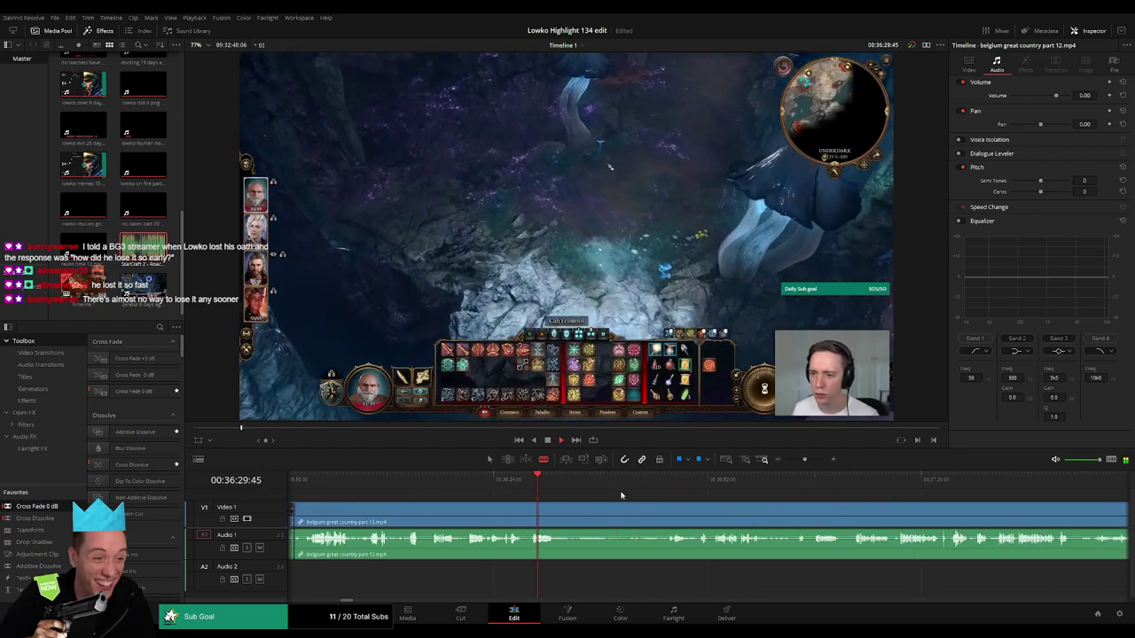
pyautogui.click(677, 479)
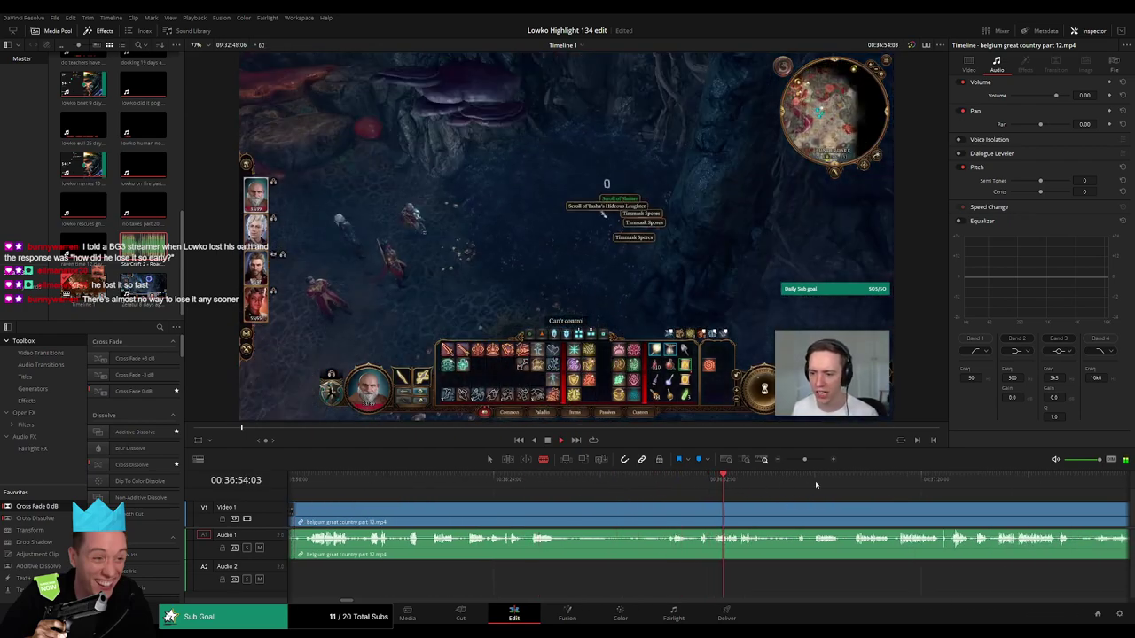
pyautogui.moveTo(902, 502); pyautogui.dragTo(671, 498)
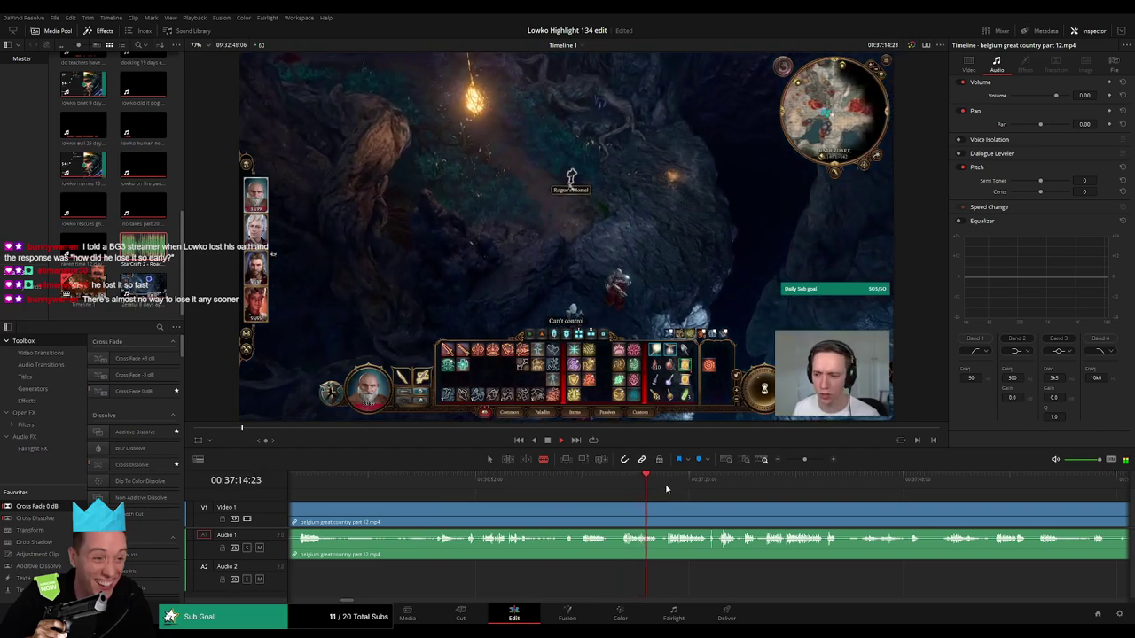
pyautogui.click(1031, 483)
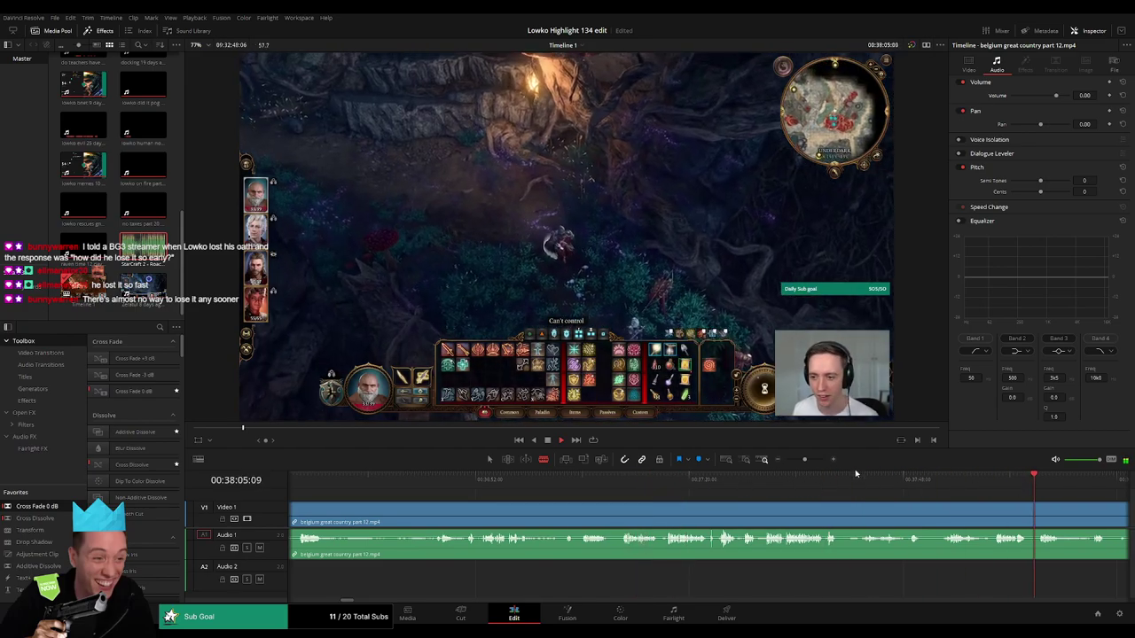
pyautogui.moveTo(796, 462); pyautogui.dragTo(781, 484)
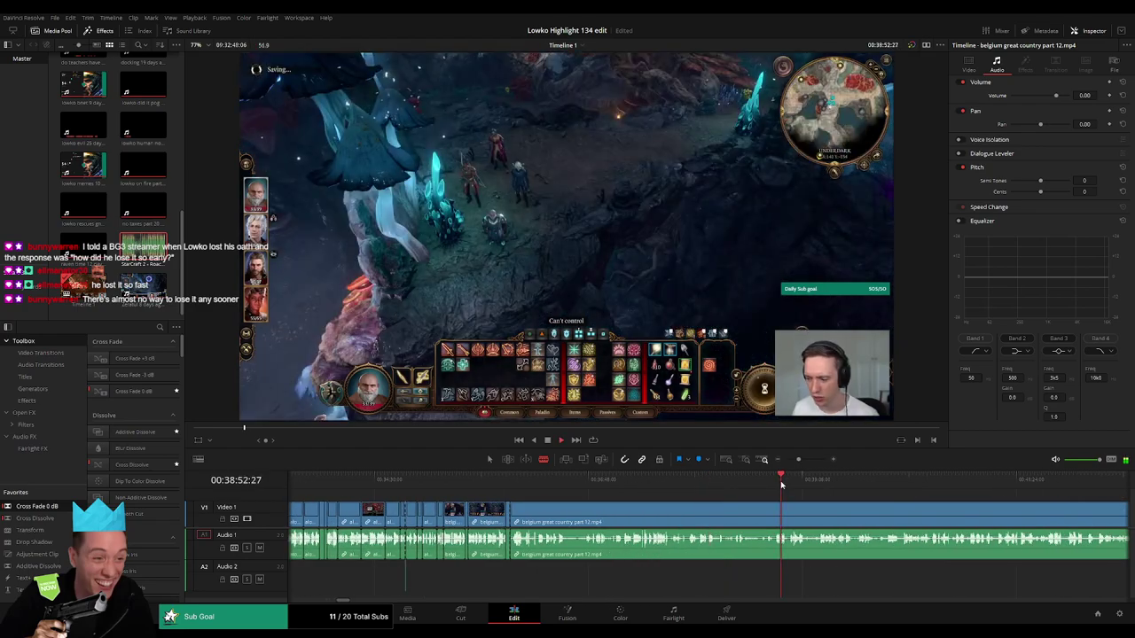
pyautogui.click(899, 485)
pyautogui.moveTo(939, 493); pyautogui.dragTo(615, 491)
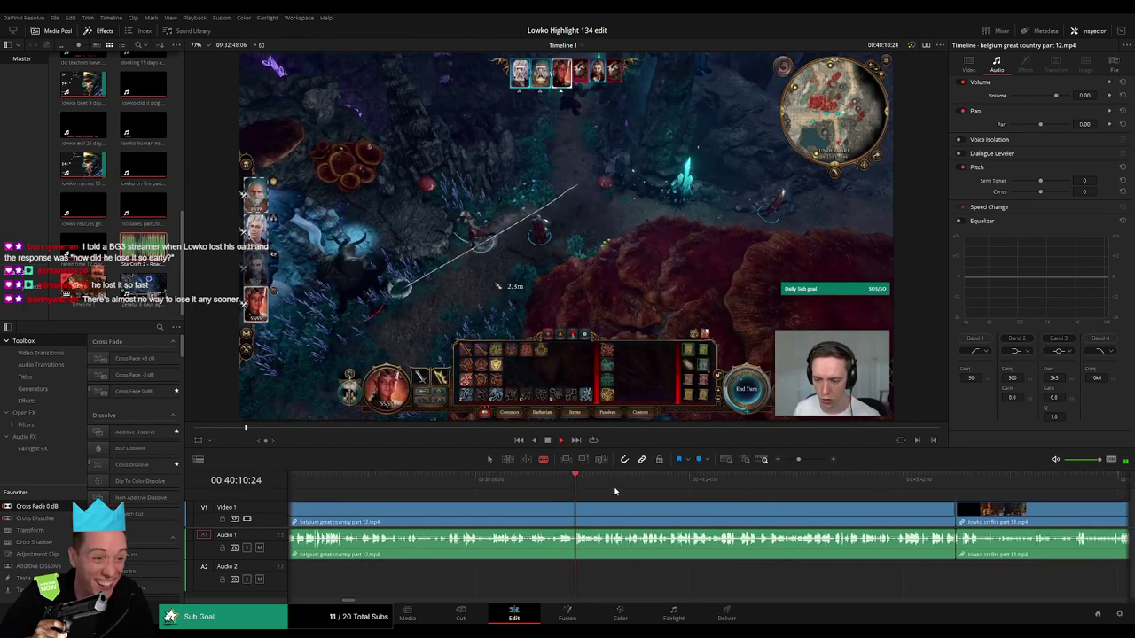
pyautogui.click(663, 479)
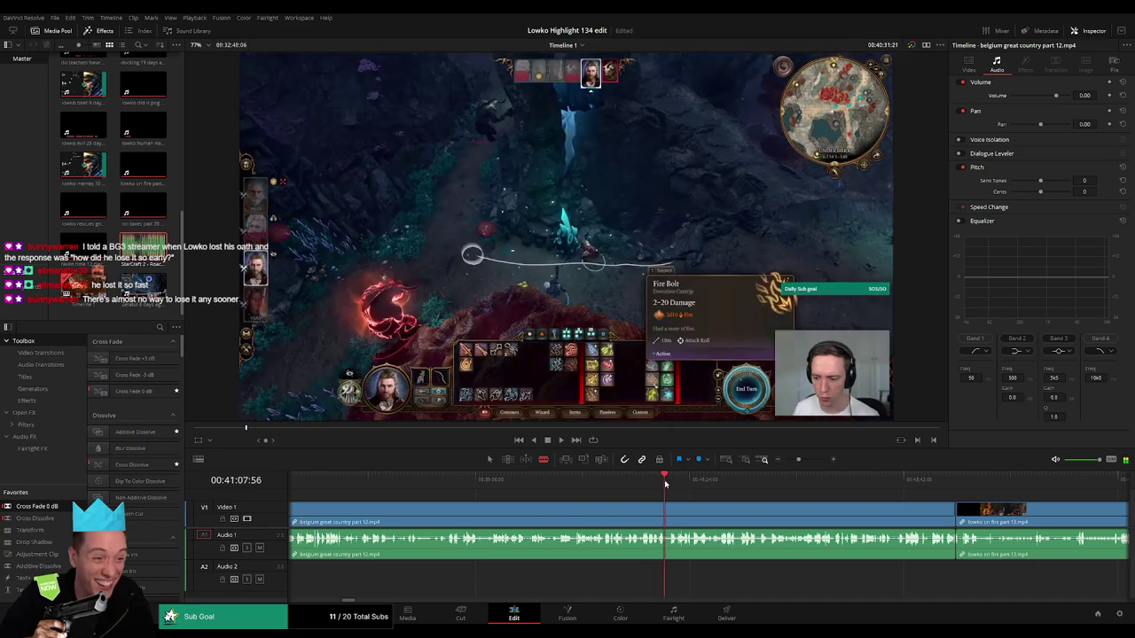
pyautogui.click(823, 492)
# - Ripple-delete the remaining part 12 footage after the split at about 00:35:57, up to the start of the part 13 clip
pyautogui.press('a')
pyautogui.click(739, 521)
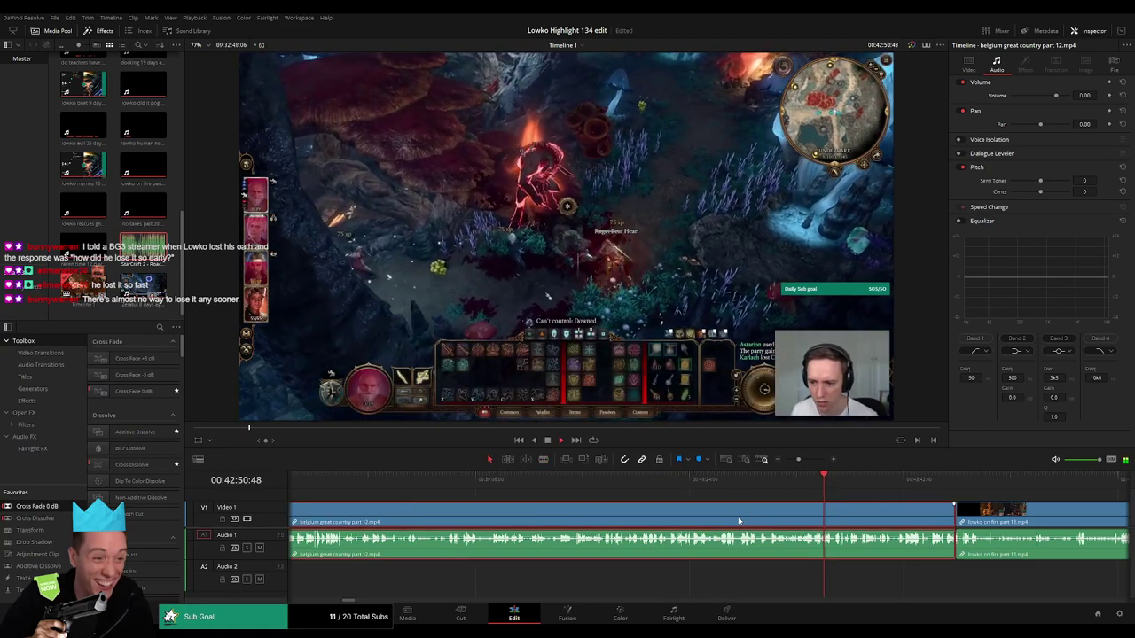
pyautogui.press('Delete')
# - Skim the part 13 clip from about 00:36:51 to 00:53:53 to find where usable highlight footage starts
pyautogui.click(793, 488)
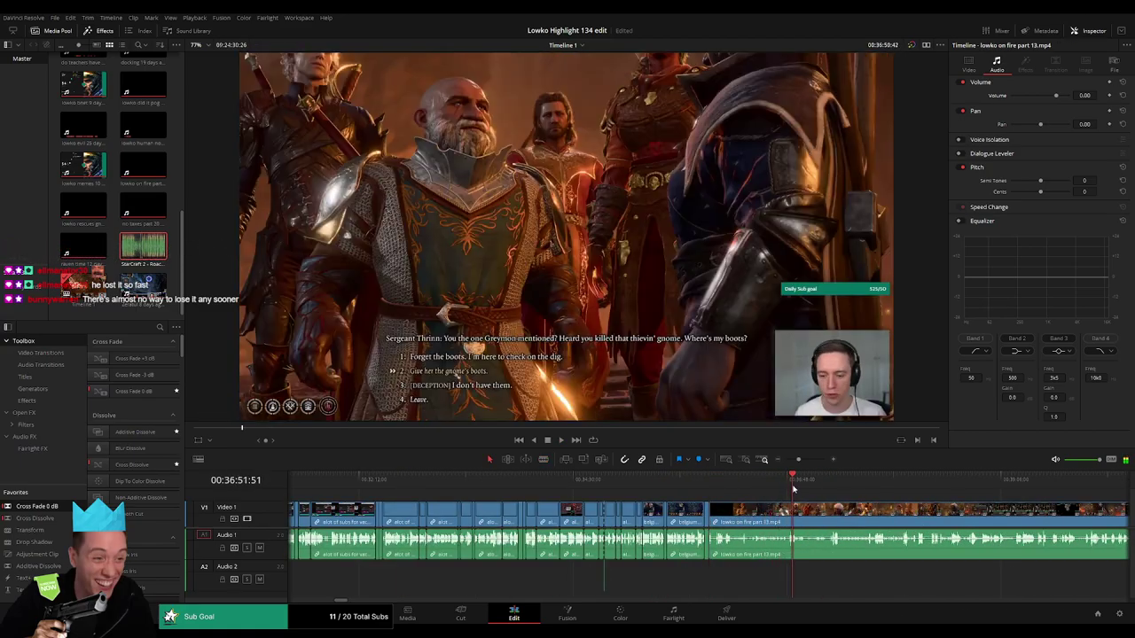
pyautogui.moveTo(868, 522); pyautogui.dragTo(582, 503)
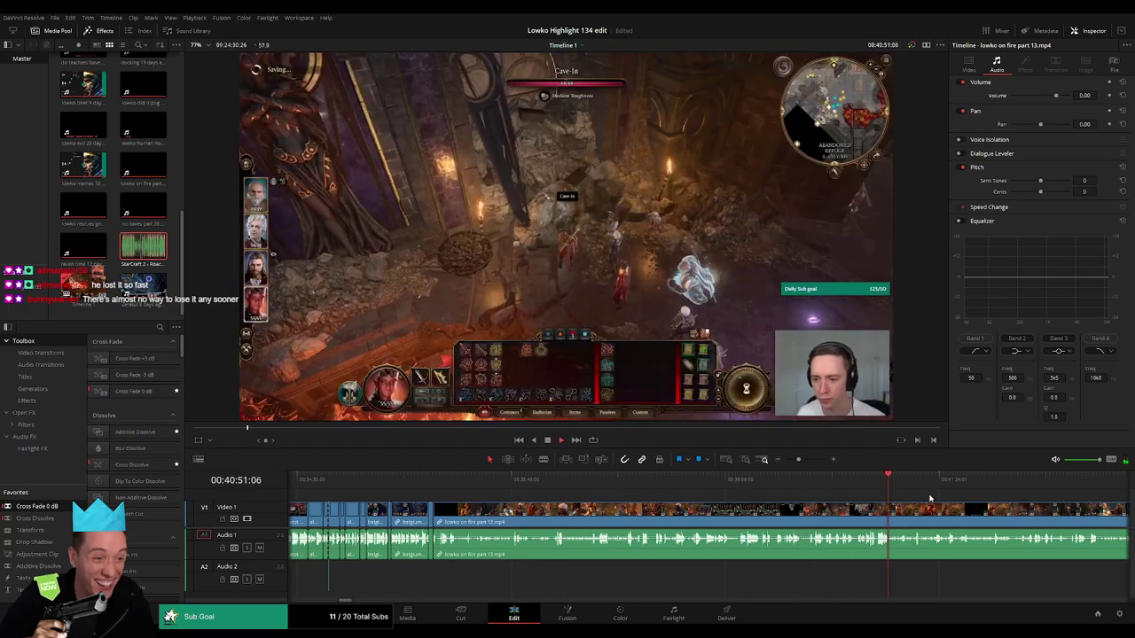
pyautogui.hscroll(6, 930, 499)
pyautogui.click(776, 489)
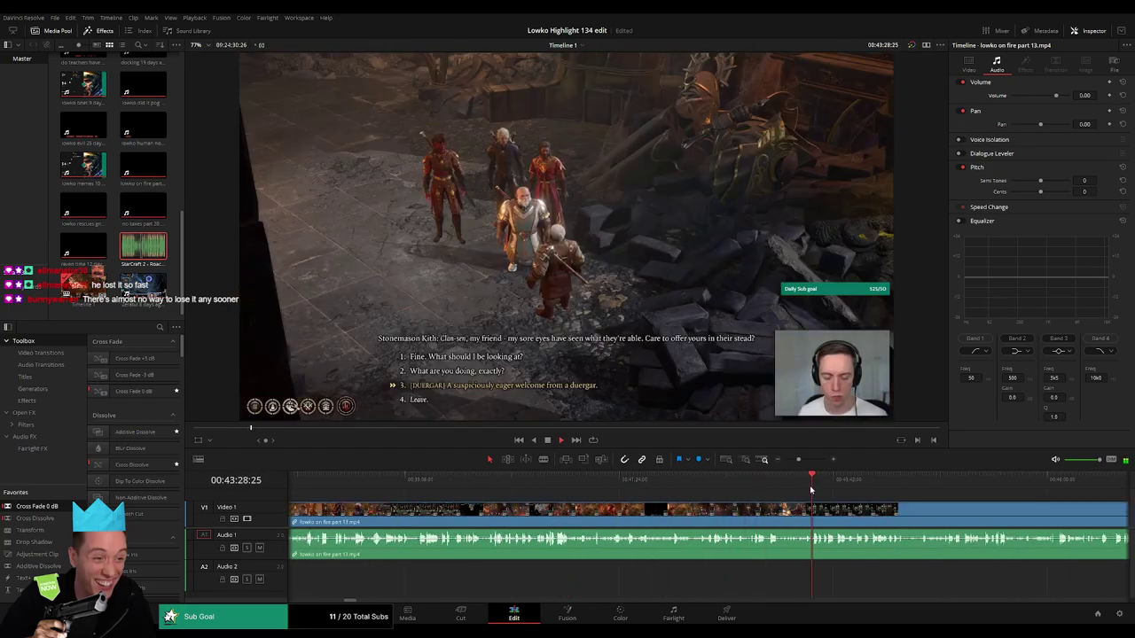
pyautogui.click(931, 489)
pyautogui.hscroll(4, 945, 499)
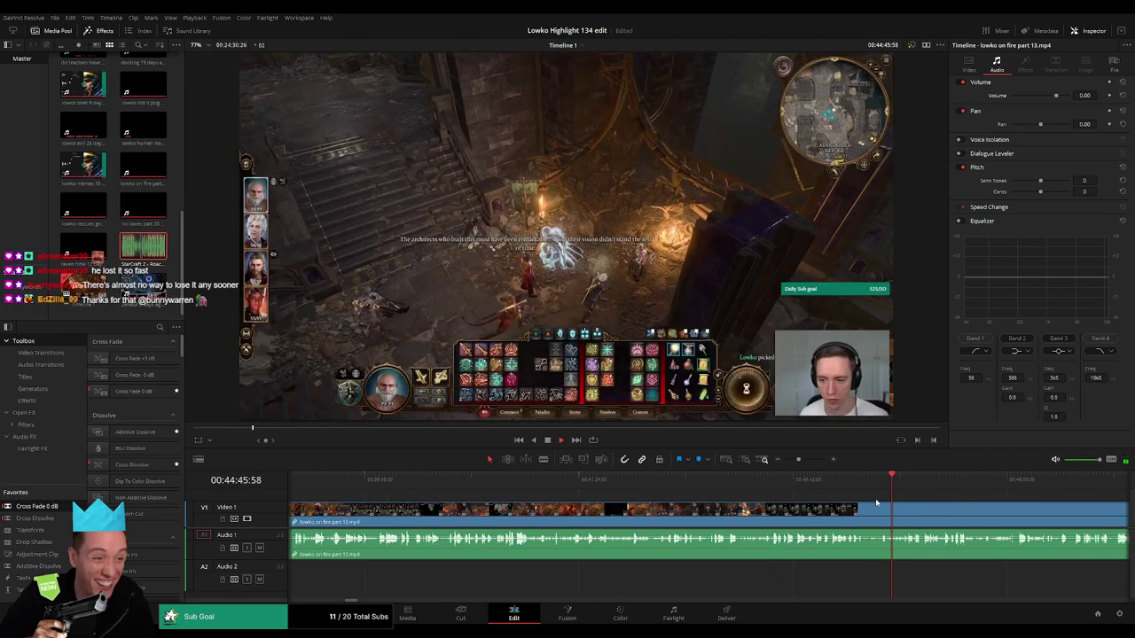
pyautogui.click(786, 483)
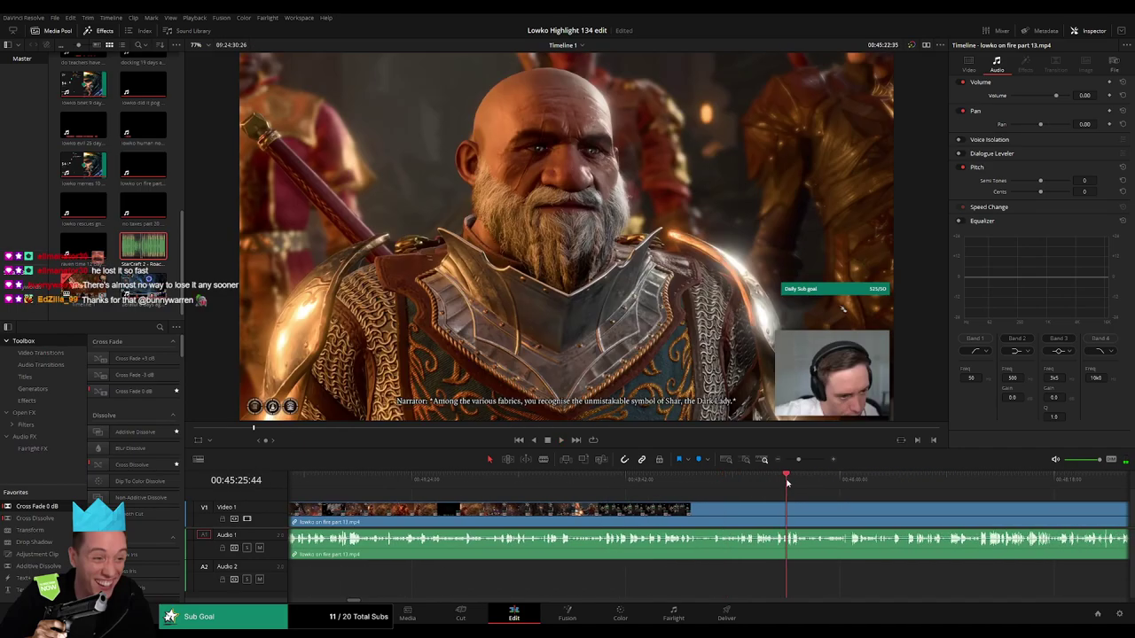
pyautogui.click(881, 485)
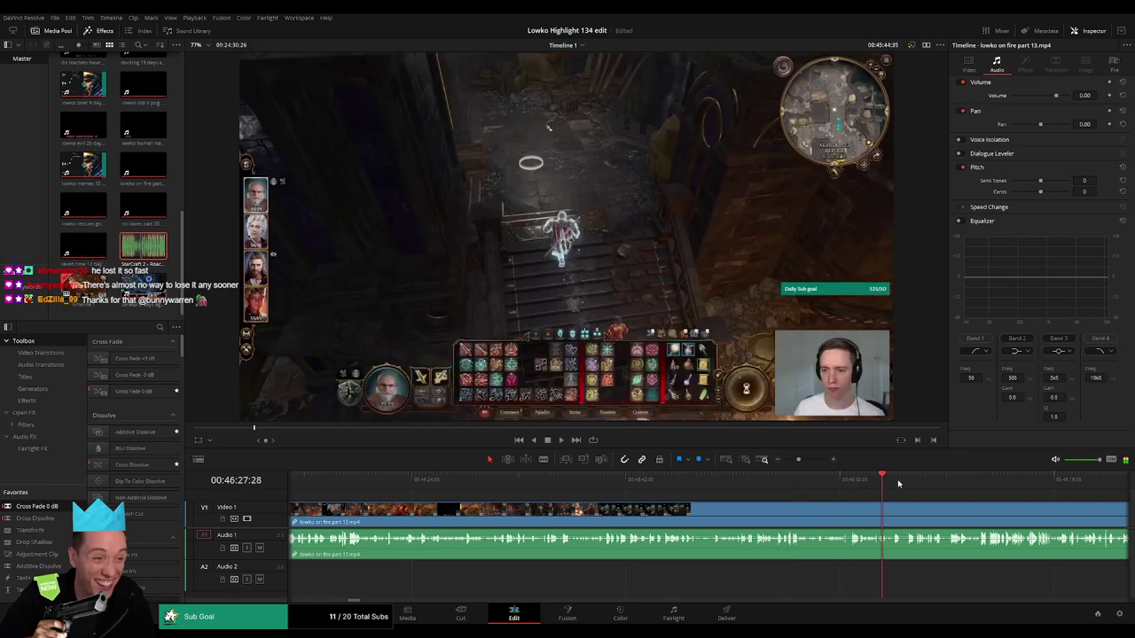
pyautogui.click(936, 486)
pyautogui.hscroll(4, 851, 498)
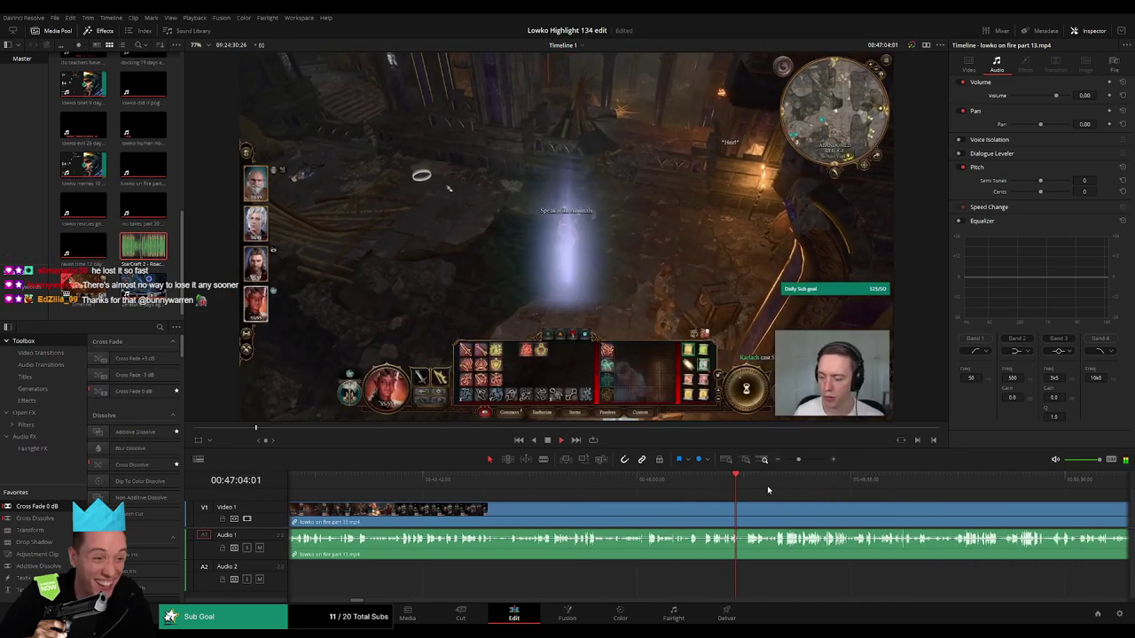
pyautogui.click(804, 488)
pyautogui.click(858, 484)
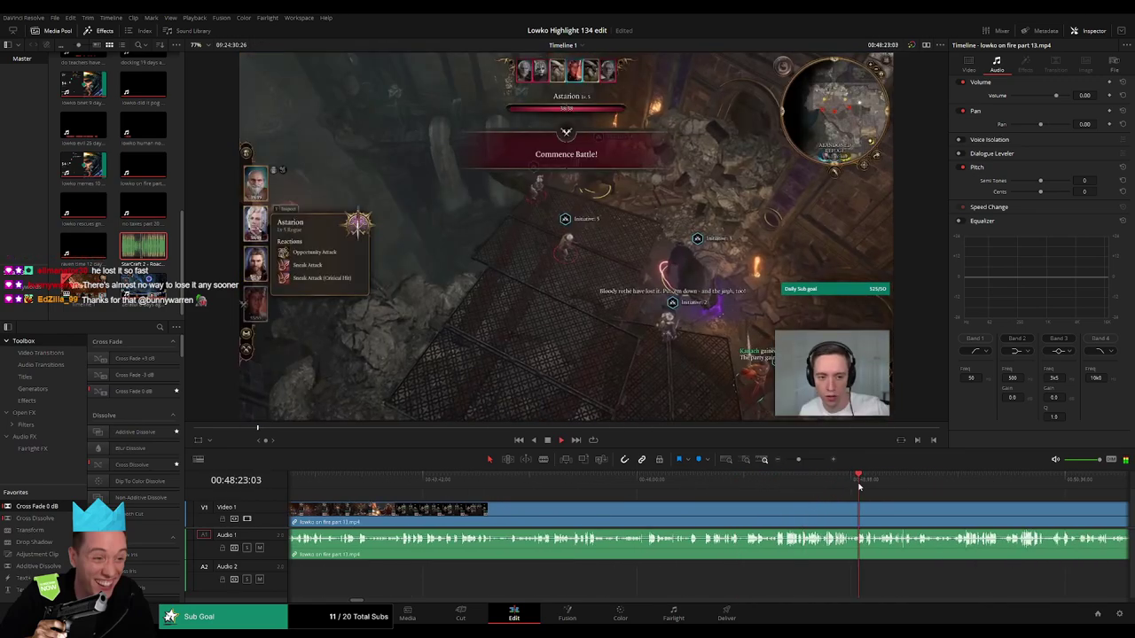
pyautogui.hscroll(8, 685, 494)
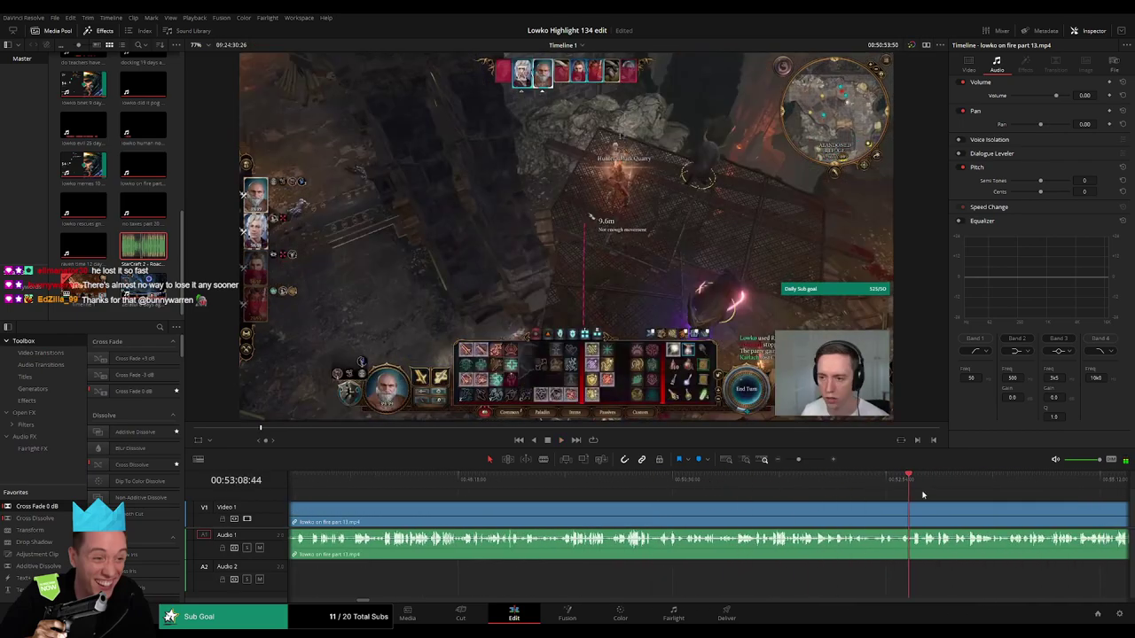
pyautogui.hscroll(8, 802, 474)
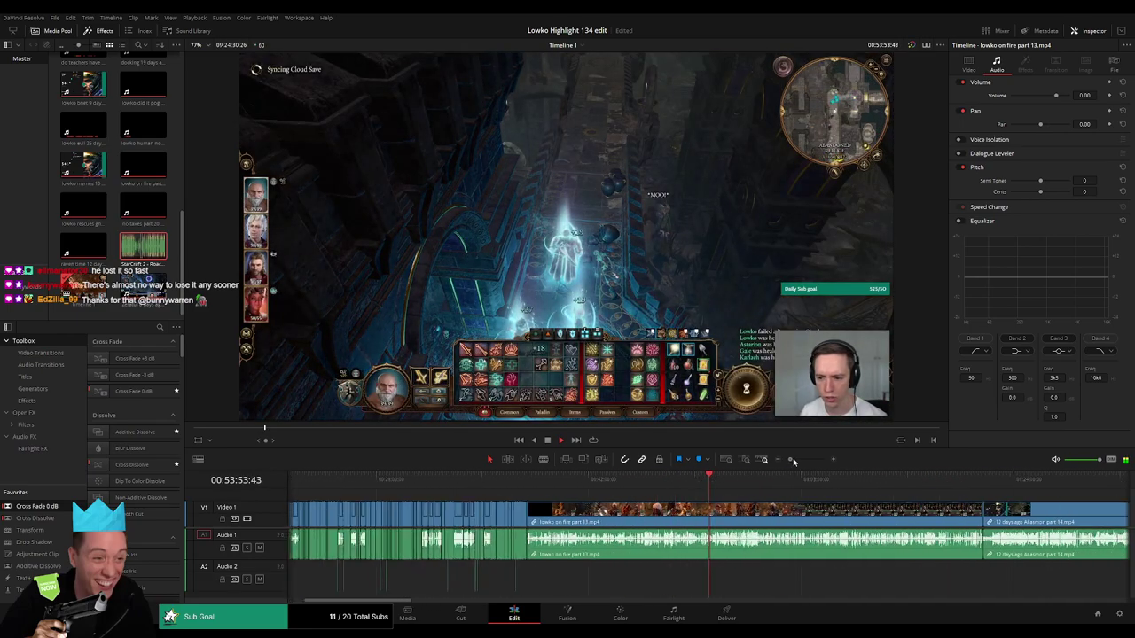
# - Review the marble plate and Sleight of Hand scenes in the part 13 clip from about 00:54:30 to 00:55:48
pyautogui.click(789, 485)
pyautogui.moveTo(789, 486); pyautogui.dragTo(805, 461)
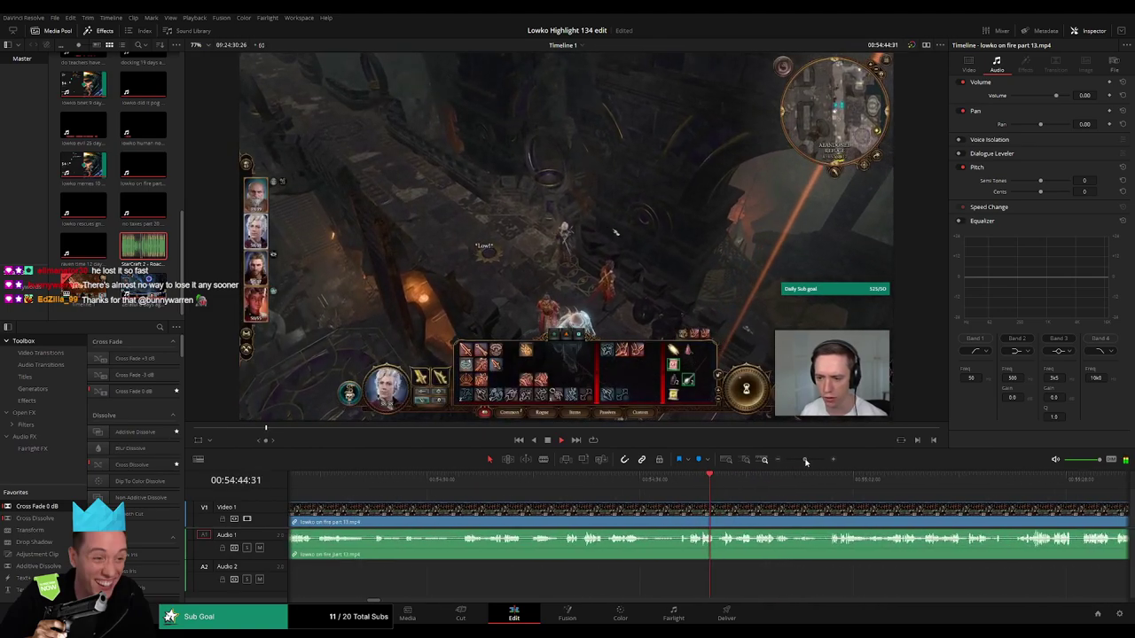
pyautogui.click(562, 488)
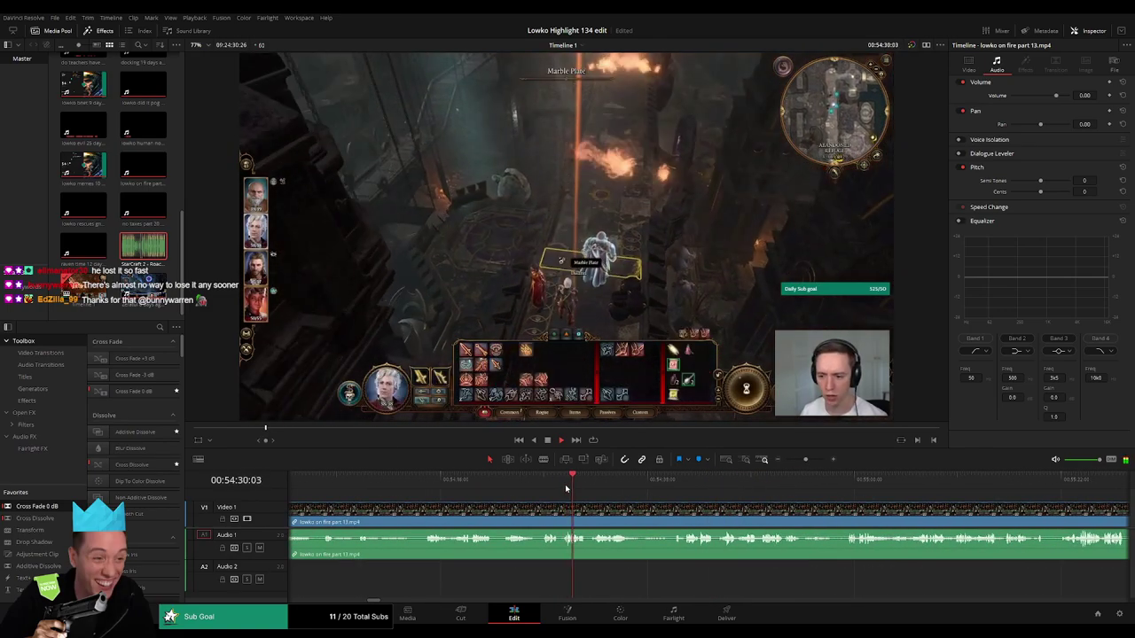
pyautogui.moveTo(624, 484); pyautogui.dragTo(803, 490)
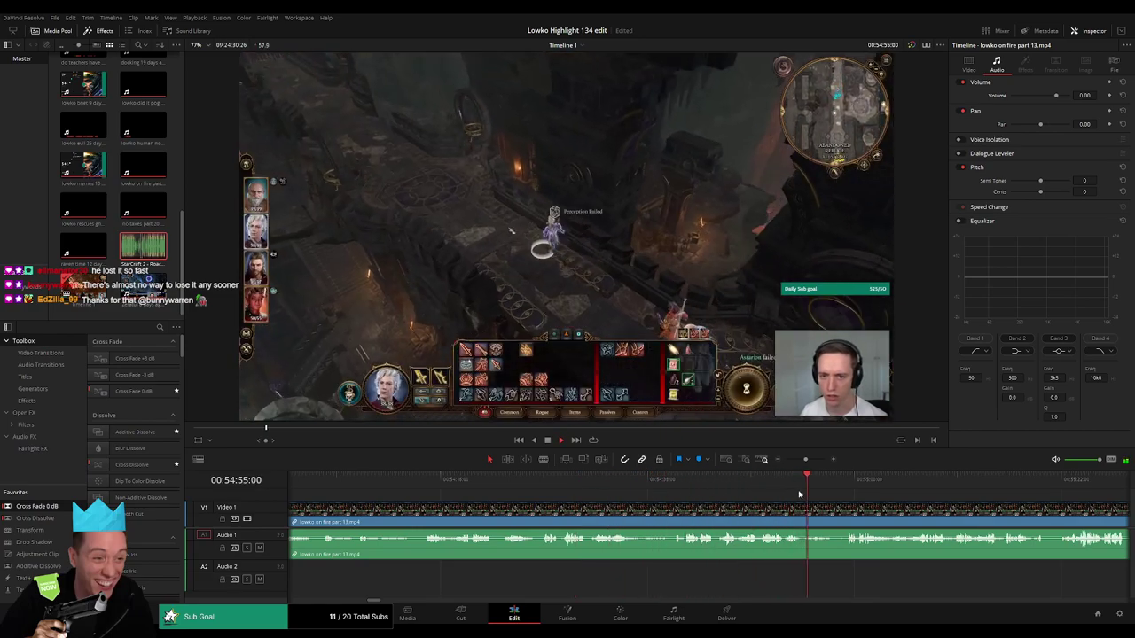
pyautogui.moveTo(914, 507); pyautogui.dragTo(657, 482)
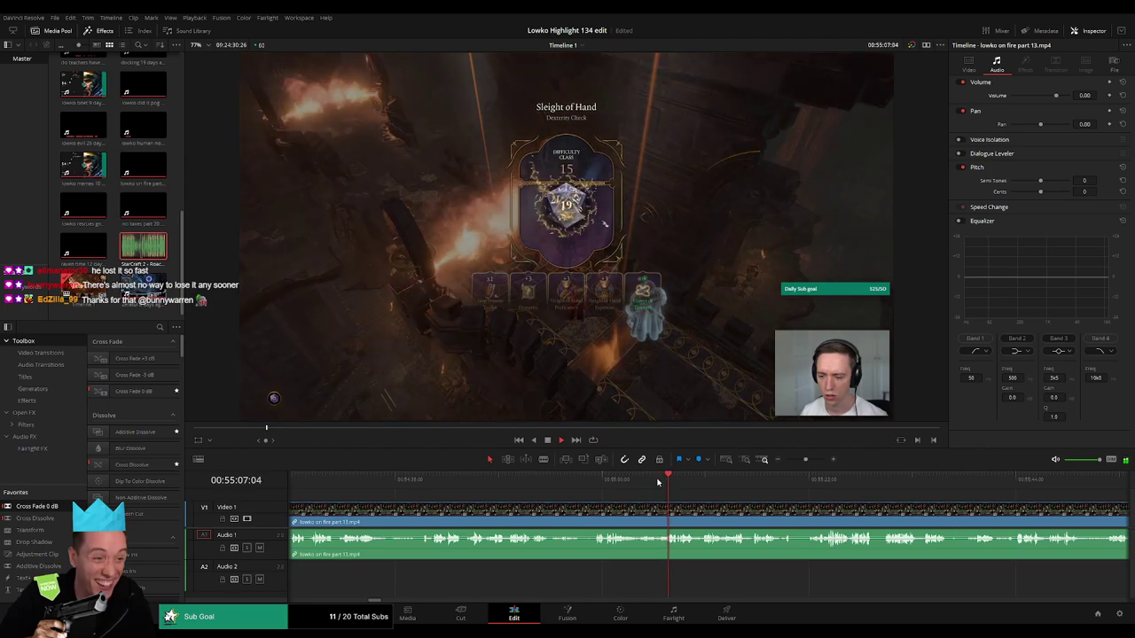
pyautogui.click(705, 482)
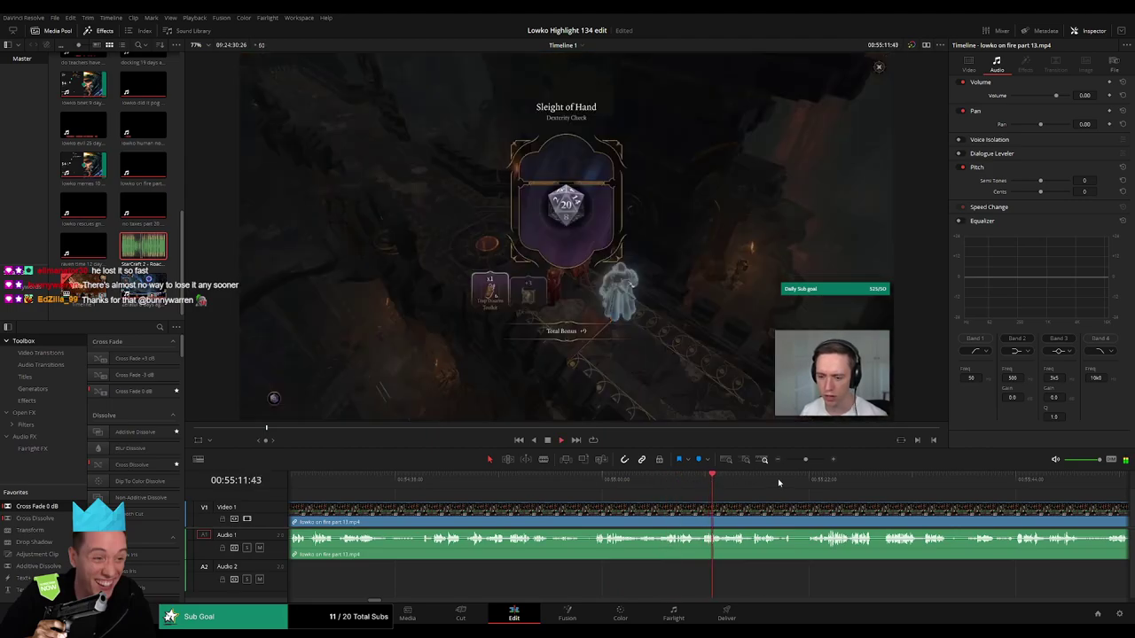
pyautogui.click(808, 482)
pyautogui.moveTo(866, 502); pyautogui.dragTo(653, 502)
pyautogui.click(630, 484)
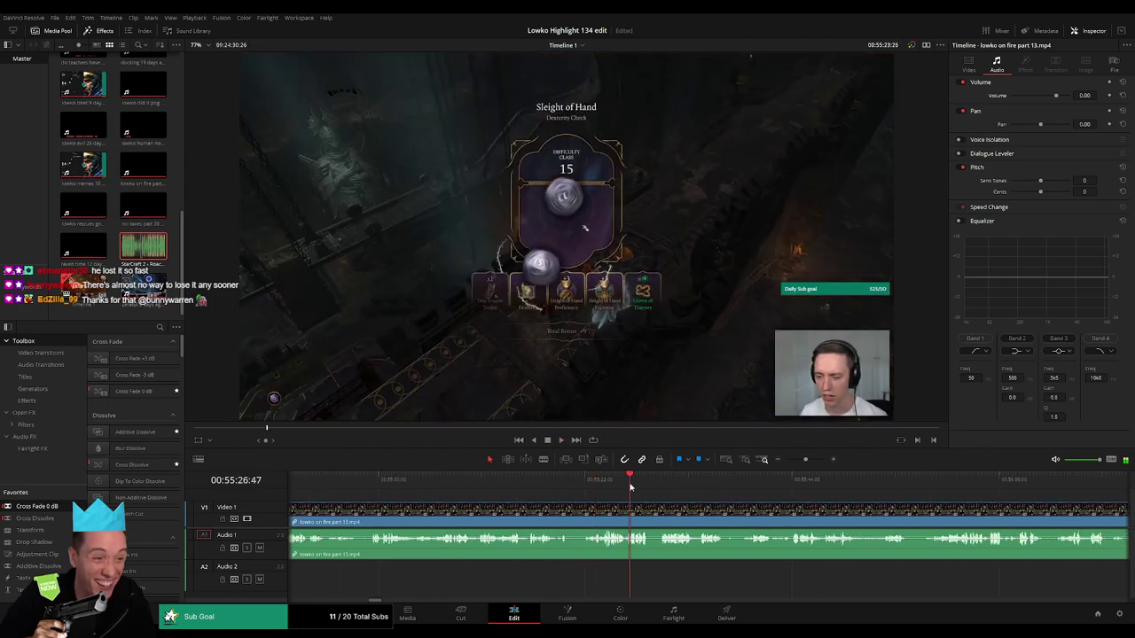
pyautogui.click(666, 482)
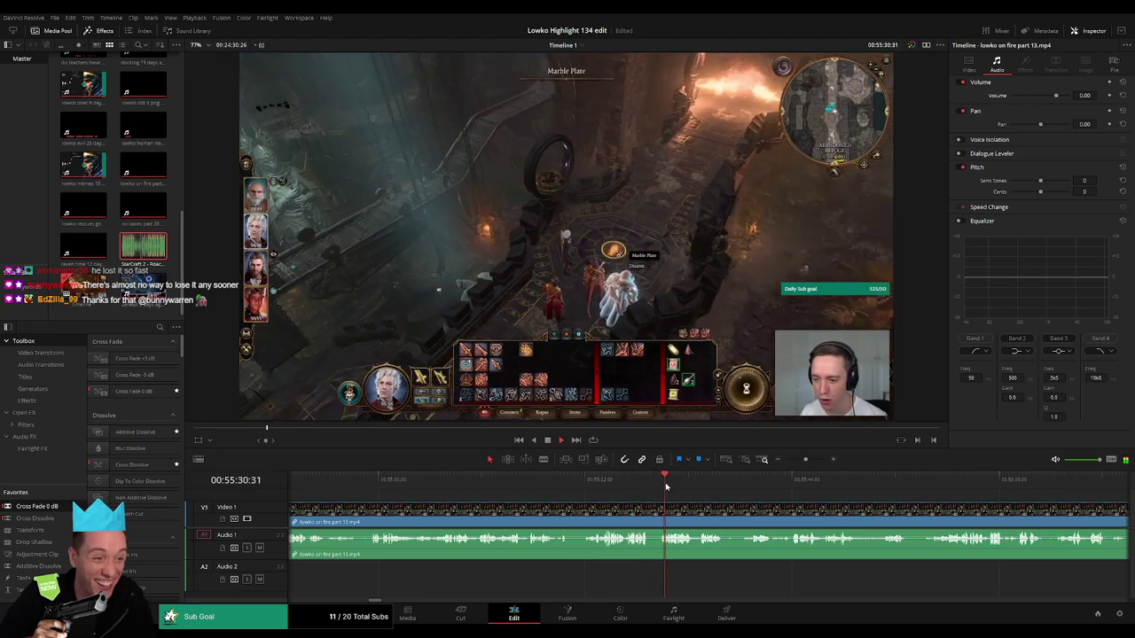
pyautogui.click(750, 482)
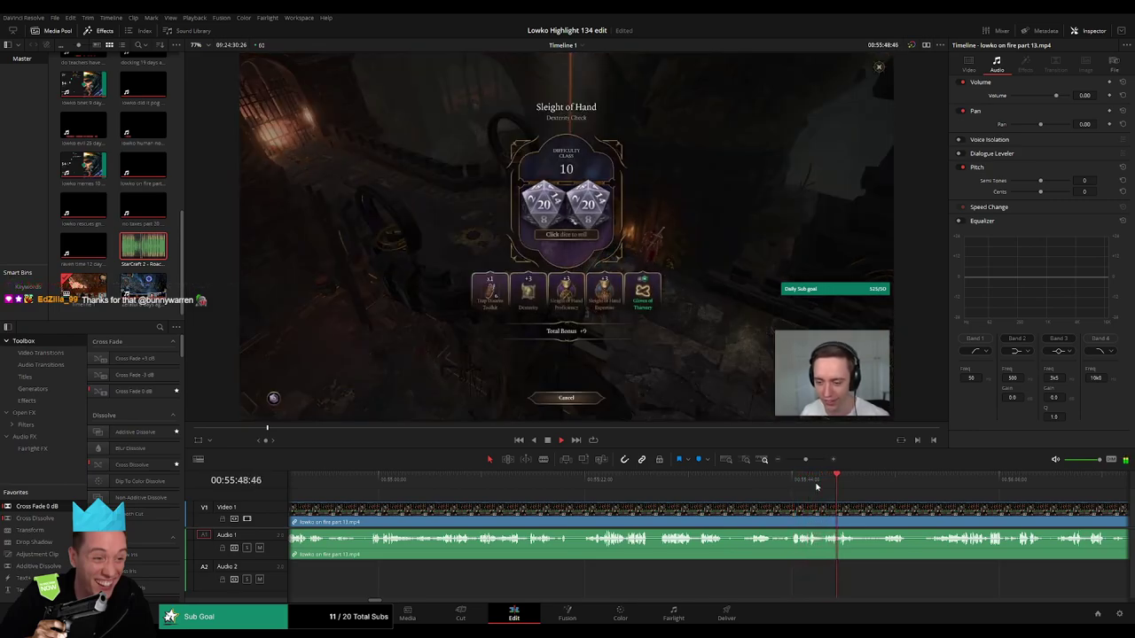
# - Split the part 13 clip at about 00:55:43 and ripple-delete all of its footage before that cut
pyautogui.click(750, 480)
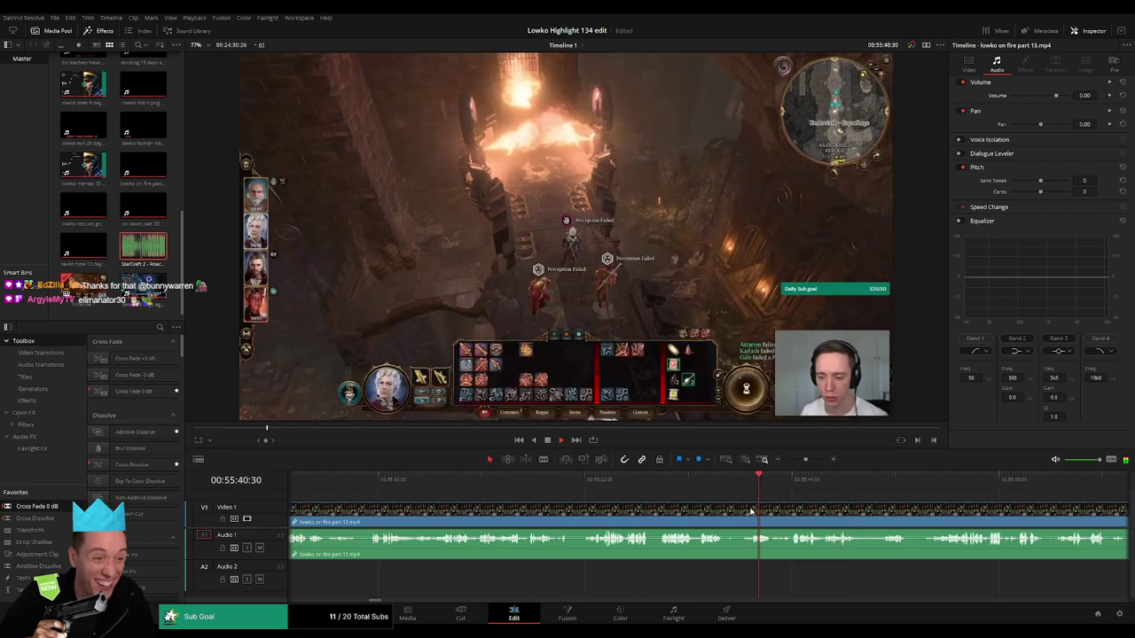
pyautogui.click(792, 482)
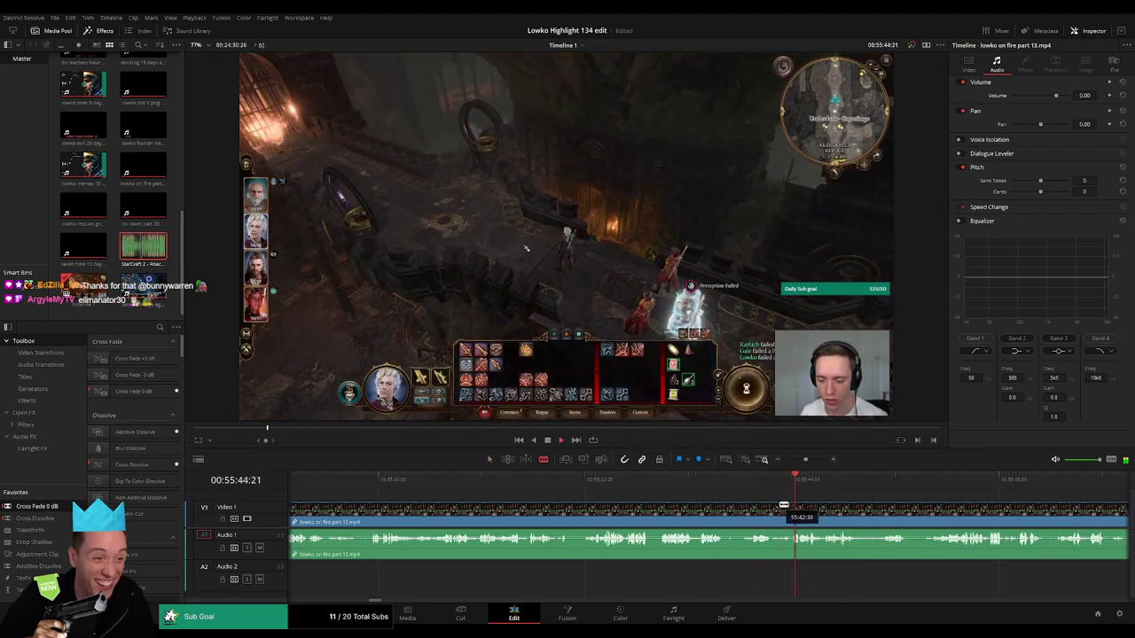
pyautogui.click(794, 506)
pyautogui.press('a')
pyautogui.click(734, 518)
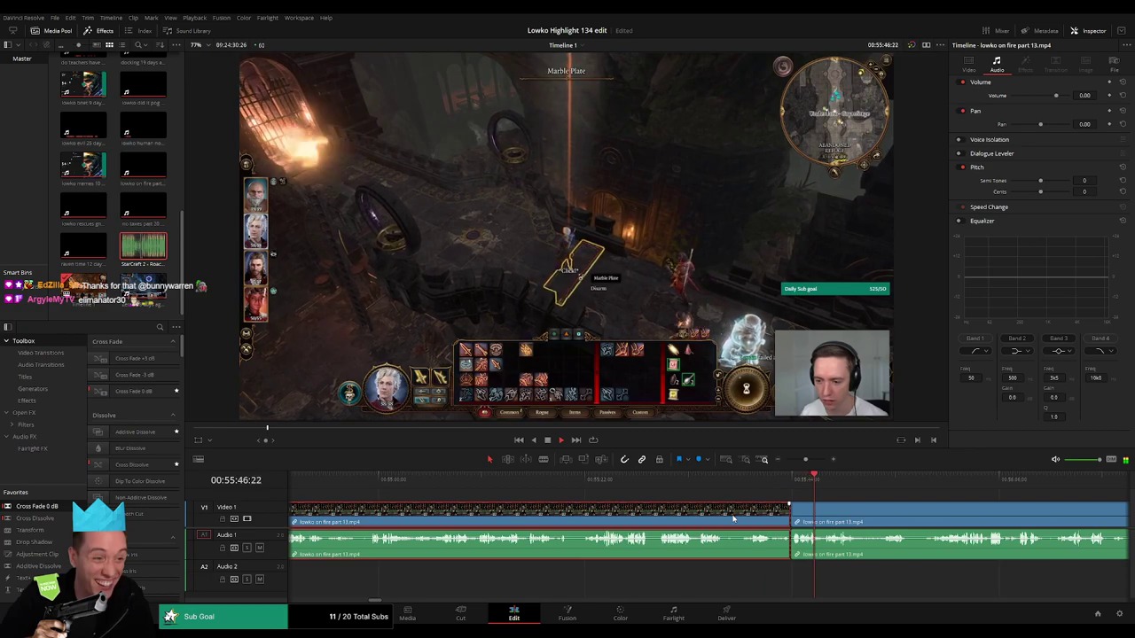
pyautogui.press('Delete')
pyautogui.hscroll(-15, 795, 520)
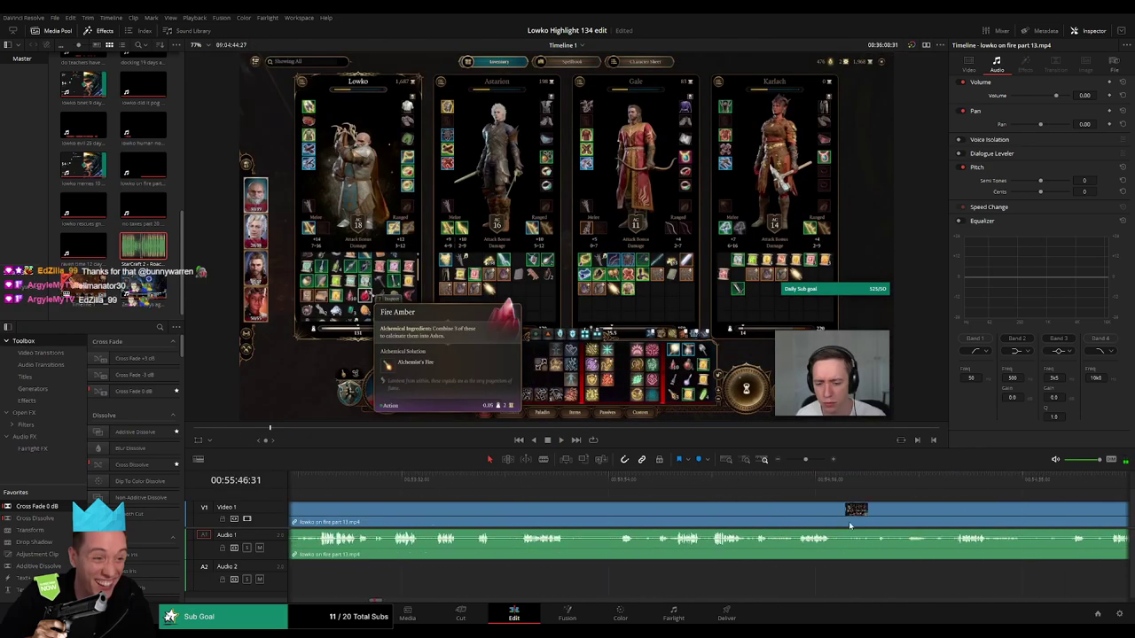
# - Review the trapped beacon and Sleight of Hand scenes at the start of the part 13 clip, from about 00:35:57 to 00:36:36
pyautogui.moveTo(804, 459)
pyautogui.mouseDown()
pyautogui.moveTo(793, 460)
pyautogui.moveTo(807, 459)
pyautogui.mouseUp()
pyautogui.click(309, 483)
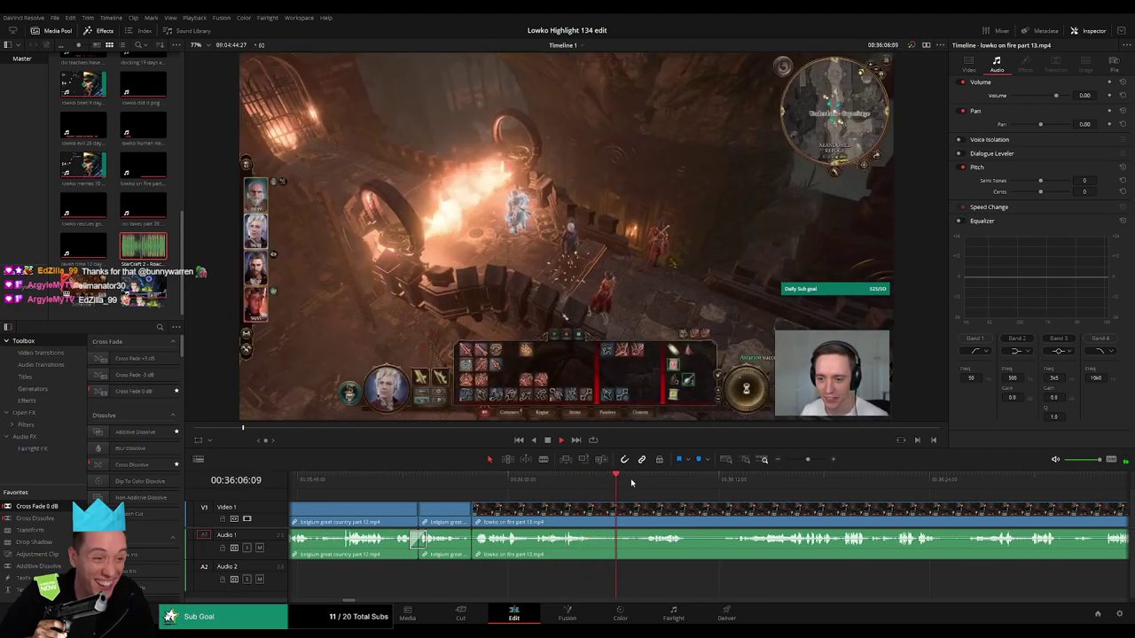
pyautogui.click(647, 486)
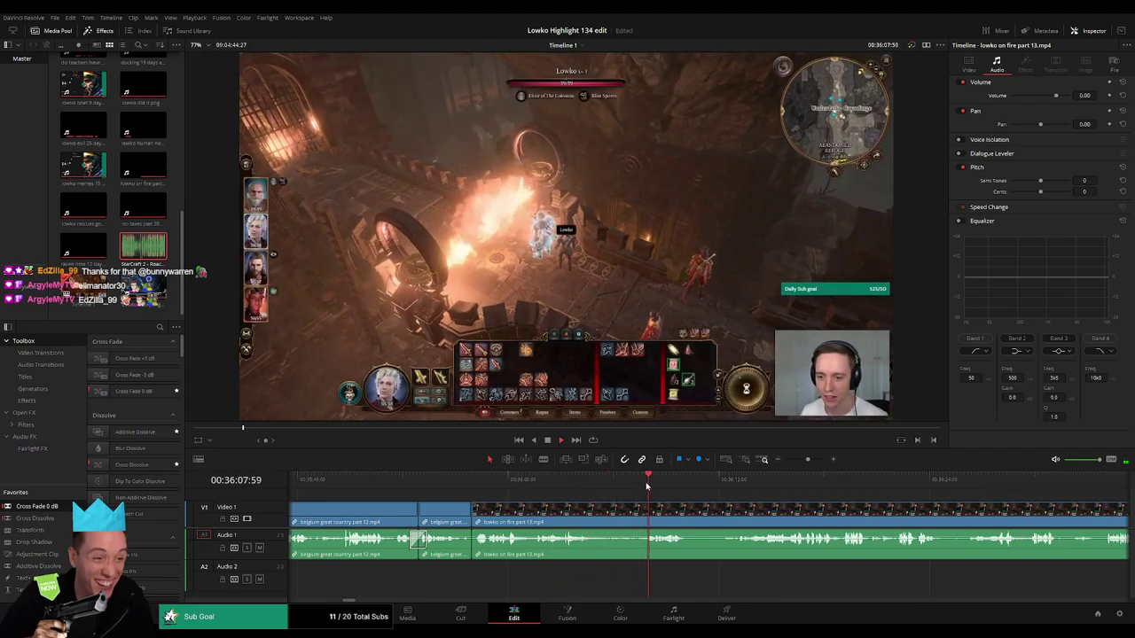
pyautogui.moveTo(733, 515); pyautogui.dragTo(558, 505)
pyautogui.click(557, 479)
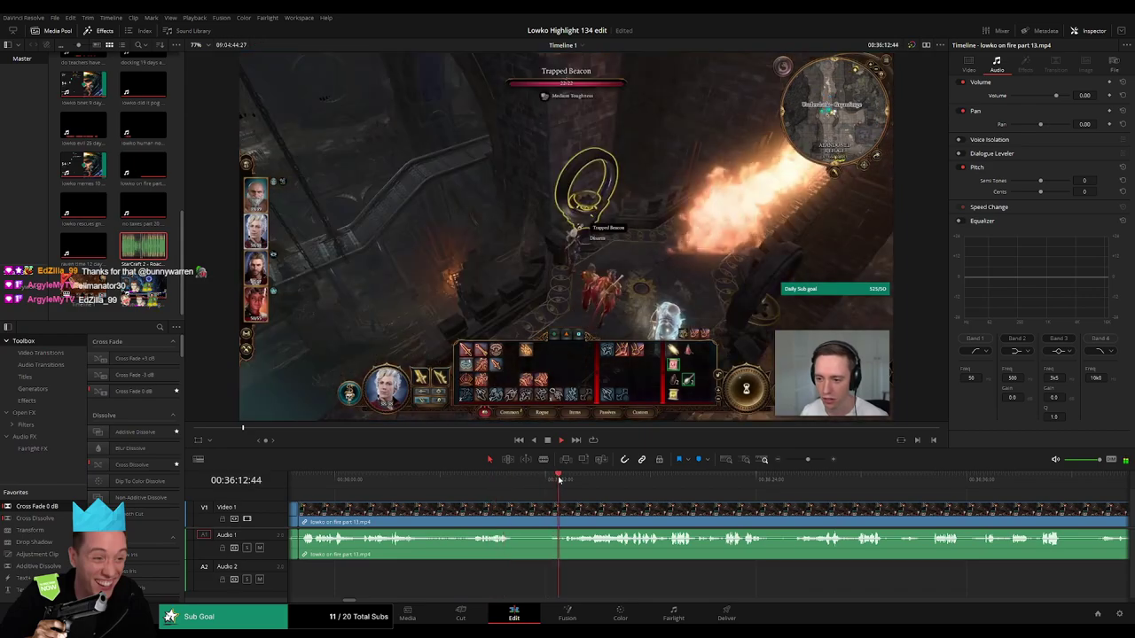
pyautogui.hscroll(2, 547, 503)
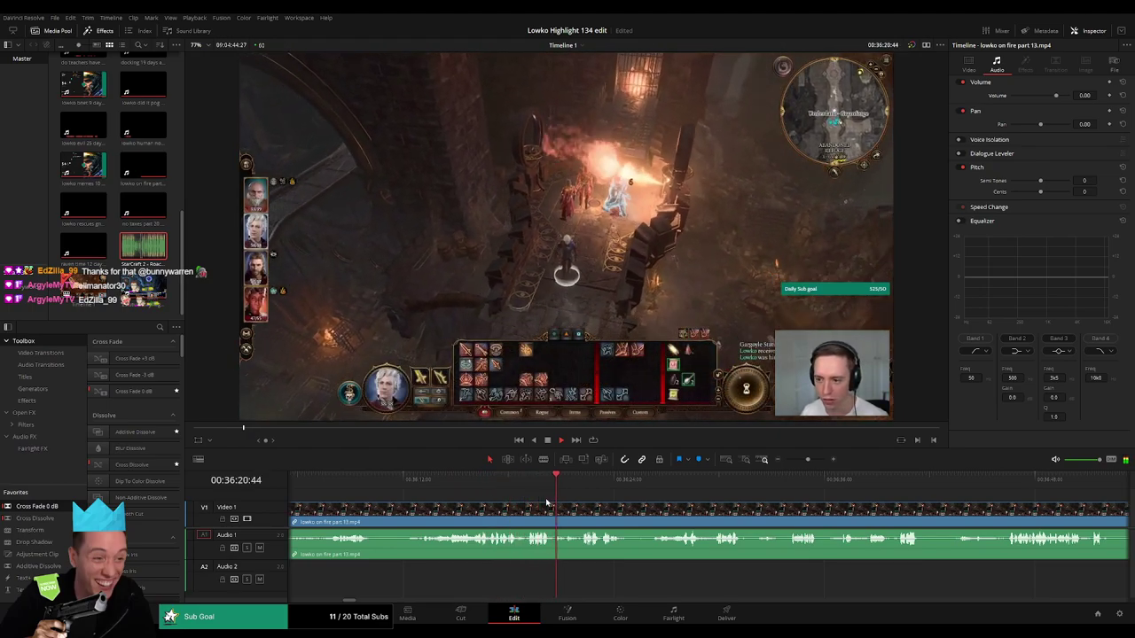
pyautogui.hscroll(2, 552, 503)
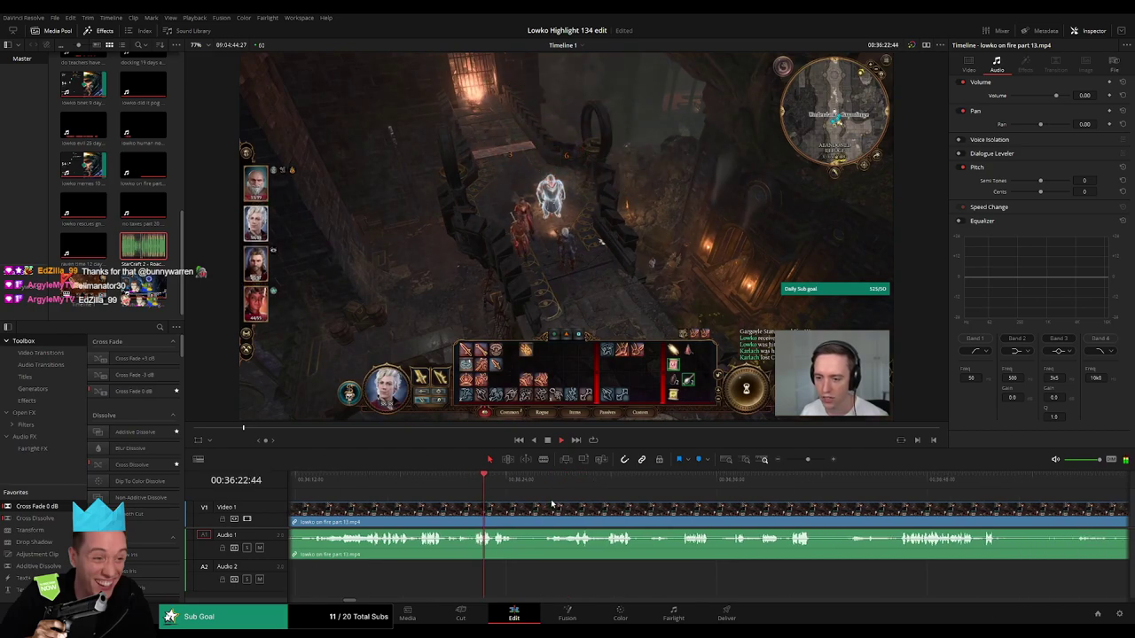
pyautogui.click(551, 479)
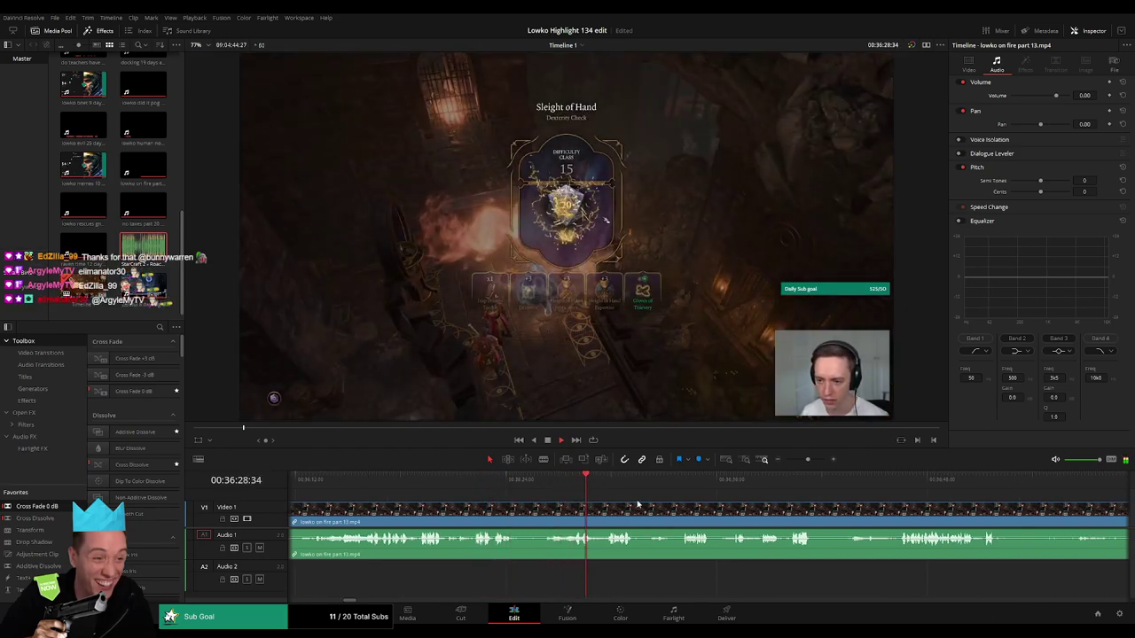
pyautogui.hscroll(2, 672, 506)
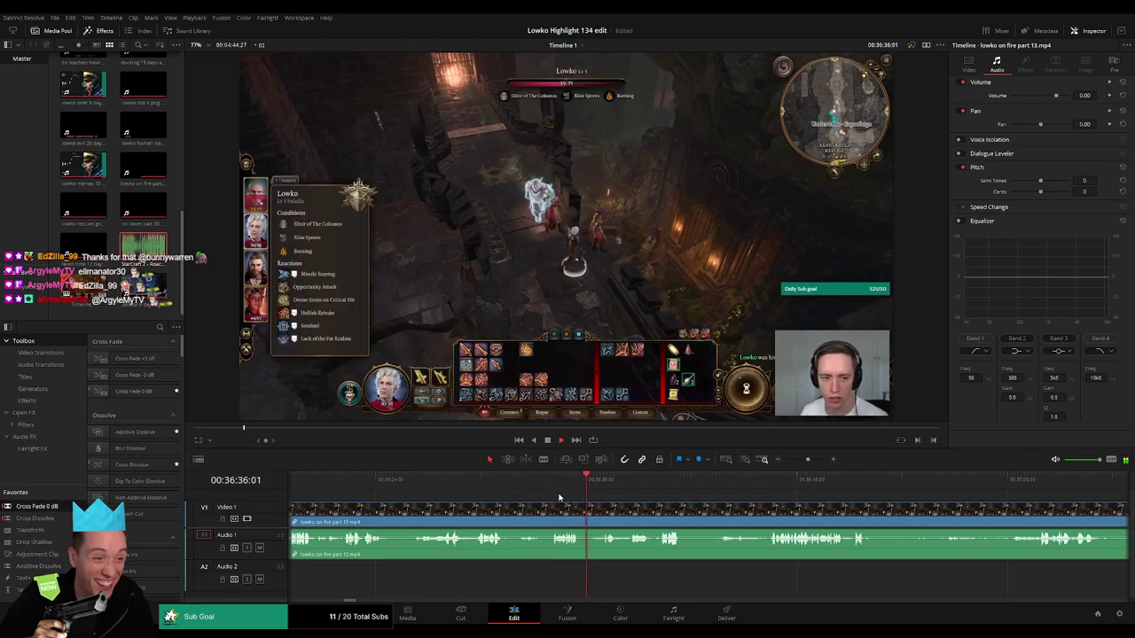
# - Isolate the speech from about 00:36:34:09 to 00:36:34:24 with two splits and mute the audio of that short piece
pyautogui.click(554, 481)
pyautogui.moveTo(807, 460); pyautogui.dragTo(817, 461)
pyautogui.click(753, 484)
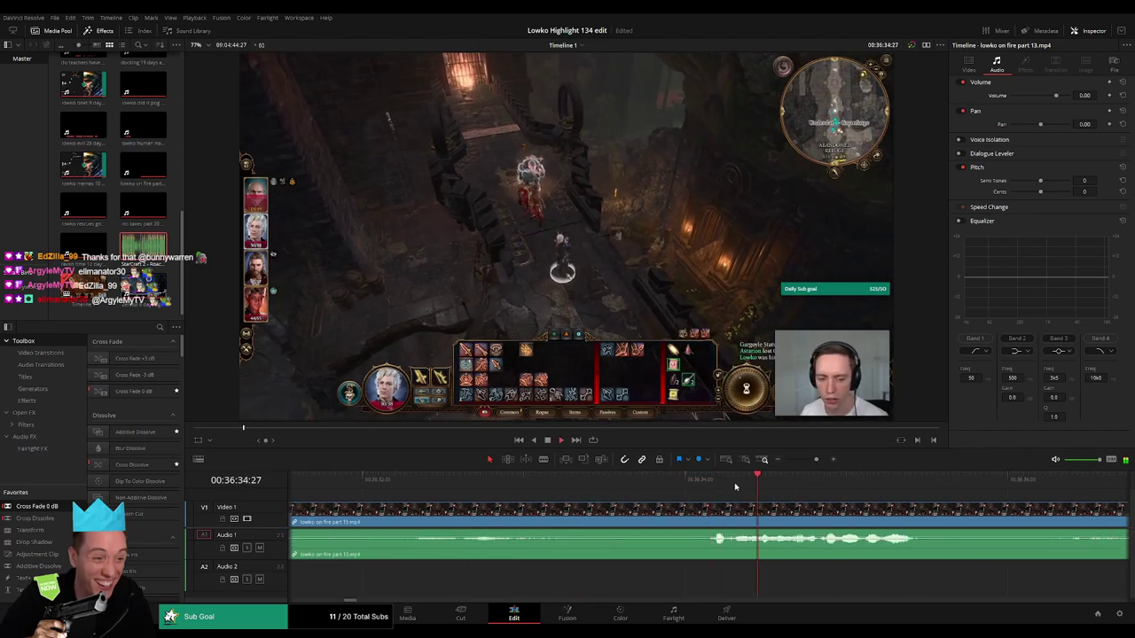
pyautogui.click(708, 478)
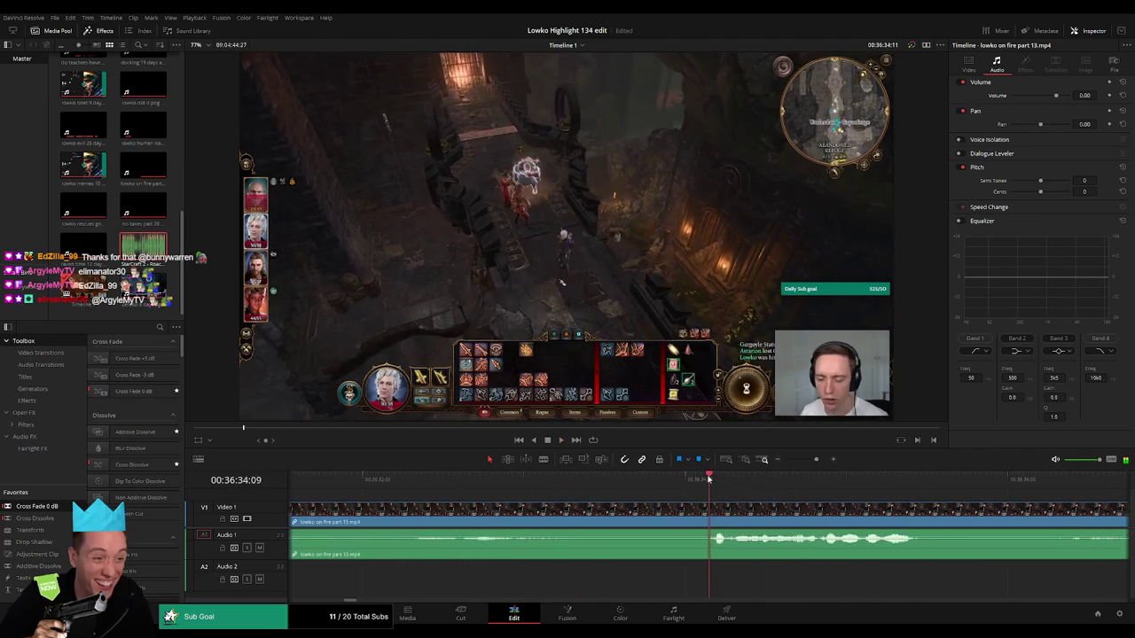
pyautogui.click(760, 505)
pyautogui.press('a')
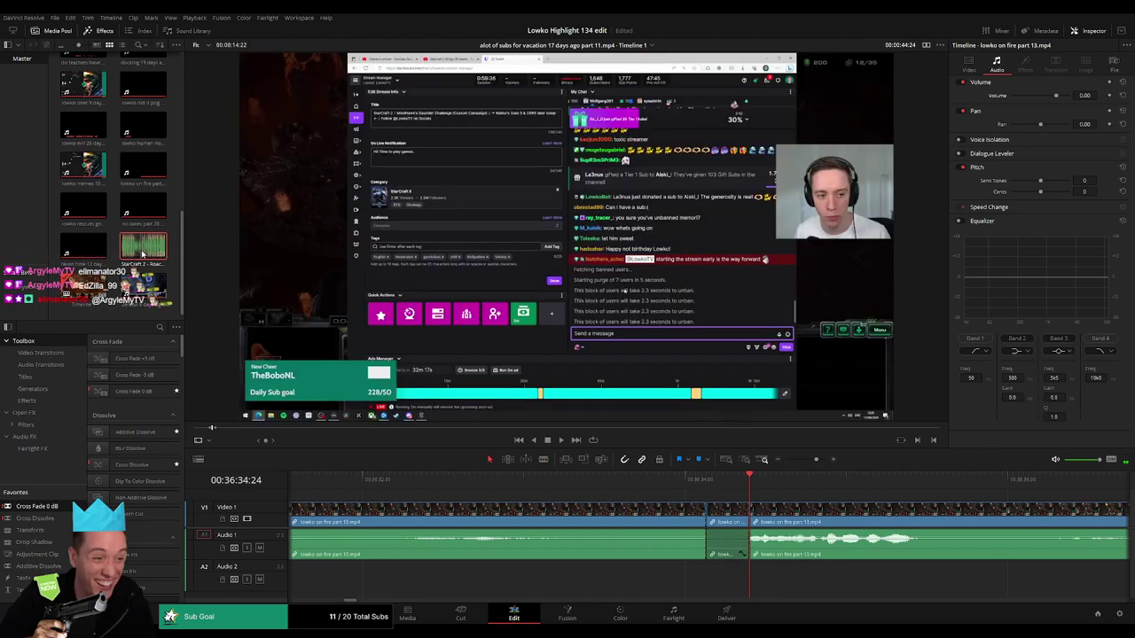
# - Add the StarCraft 2 Roach Quotes sound beneath the muted piece at 00:36:34, trim it to the piece's length and set its volume to -23
pyautogui.moveTo(143, 249); pyautogui.dragTo(712, 582)
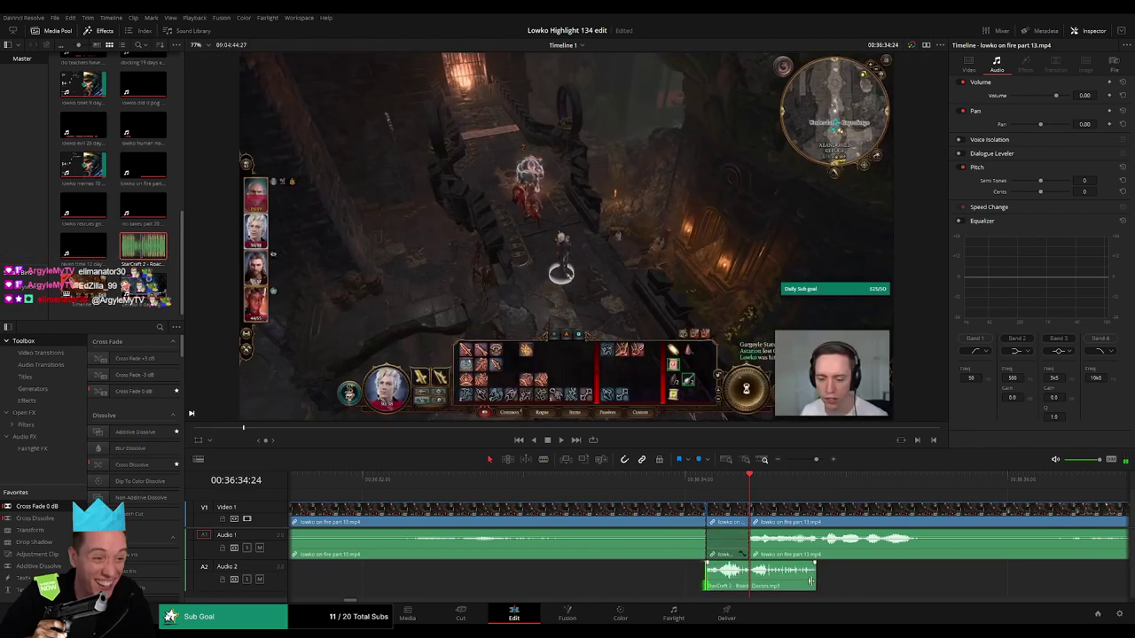
pyautogui.moveTo(813, 581); pyautogui.dragTo(749, 580)
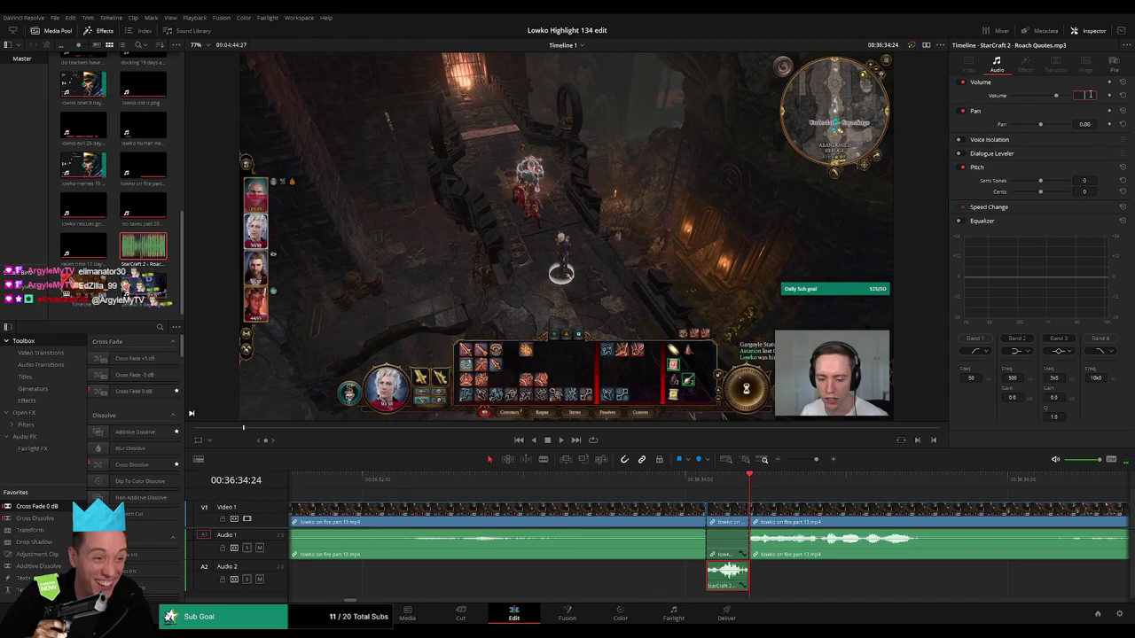
pyautogui.click(683, 482)
pyautogui.press('space')
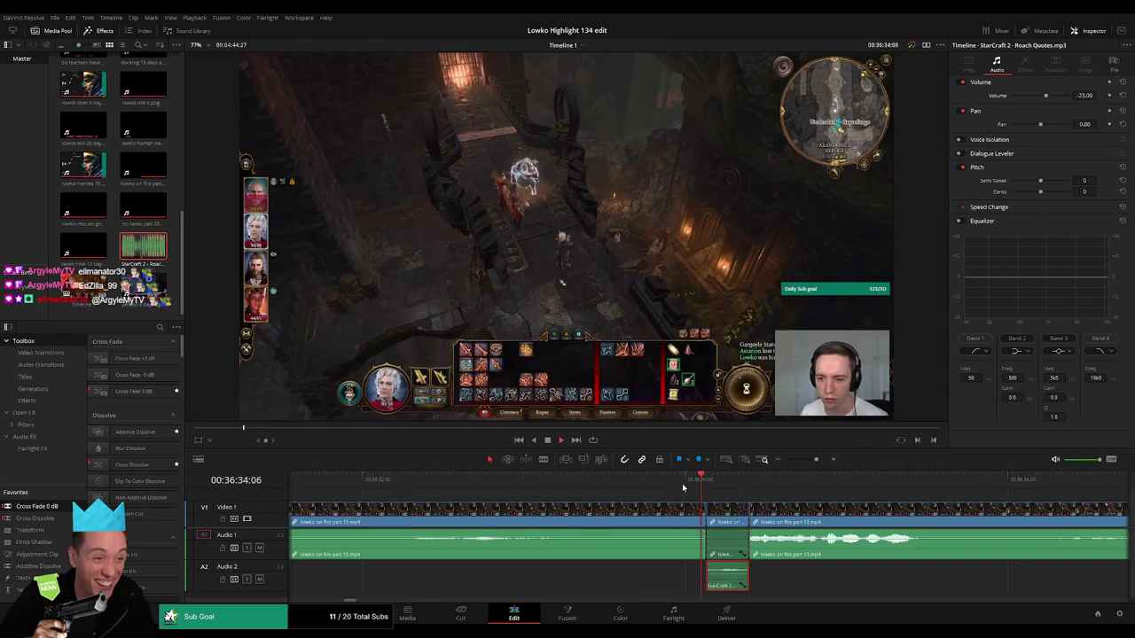
# - Ripple-delete the part 13 footage from about 00:36:36 to 00:36:38:27 and add an audio cross-fade at the resulting join
pyautogui.click(807, 460)
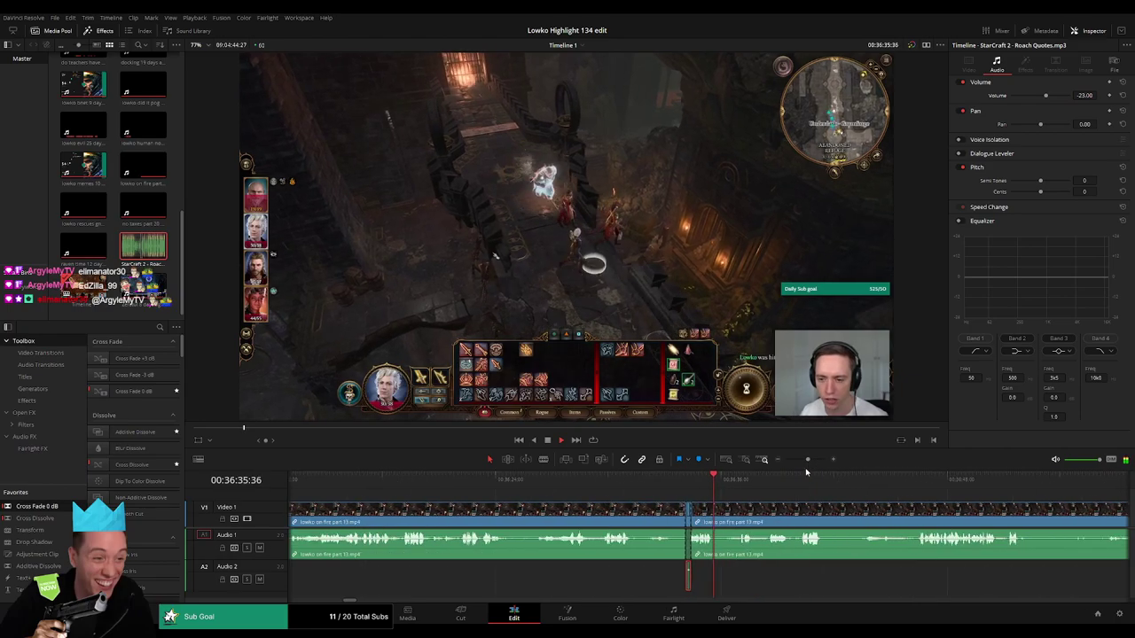
pyautogui.click(738, 498)
pyautogui.moveTo(792, 496); pyautogui.dragTo(595, 503)
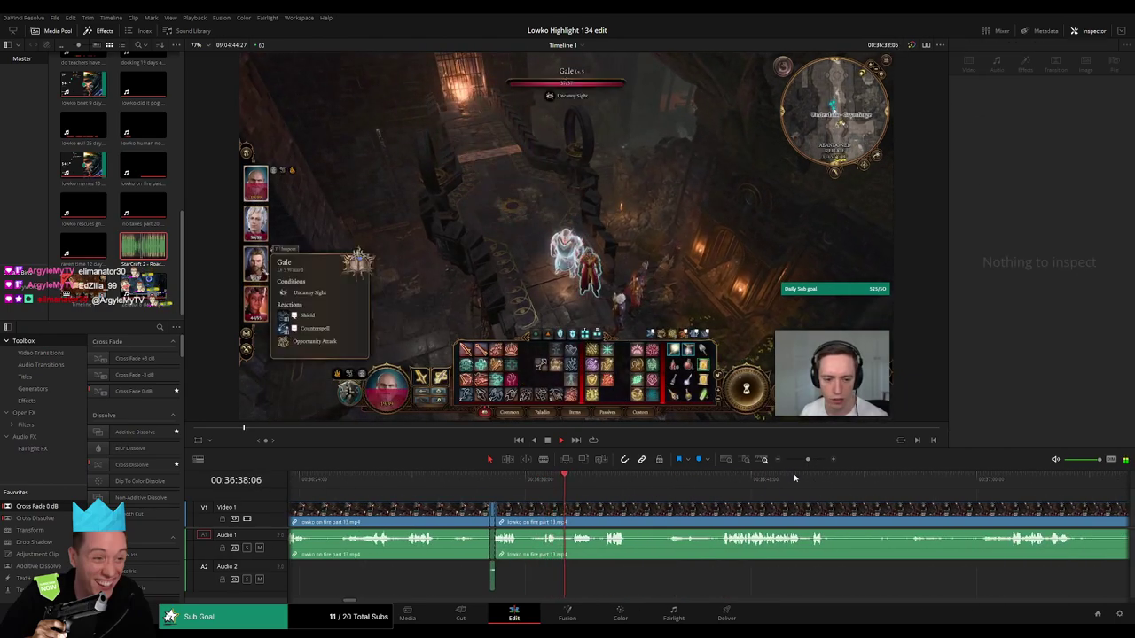
pyautogui.press('space')
pyautogui.click(811, 460)
pyautogui.press('b')
pyautogui.click(626, 513)
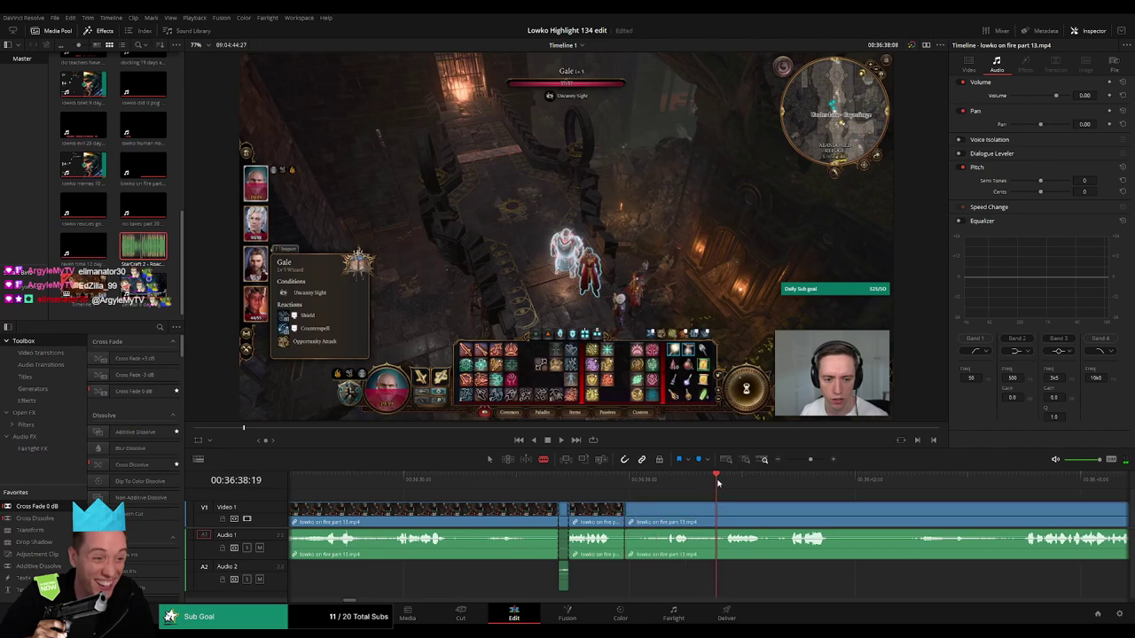
pyautogui.click(721, 514)
pyautogui.press('a')
pyautogui.click(683, 517)
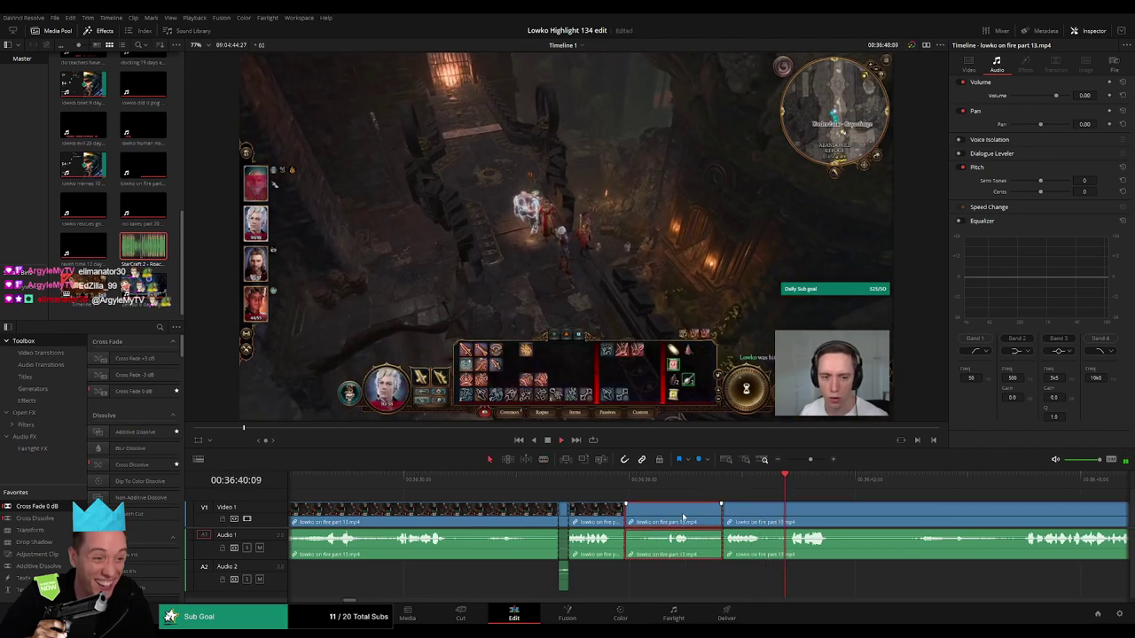
pyautogui.press('Delete')
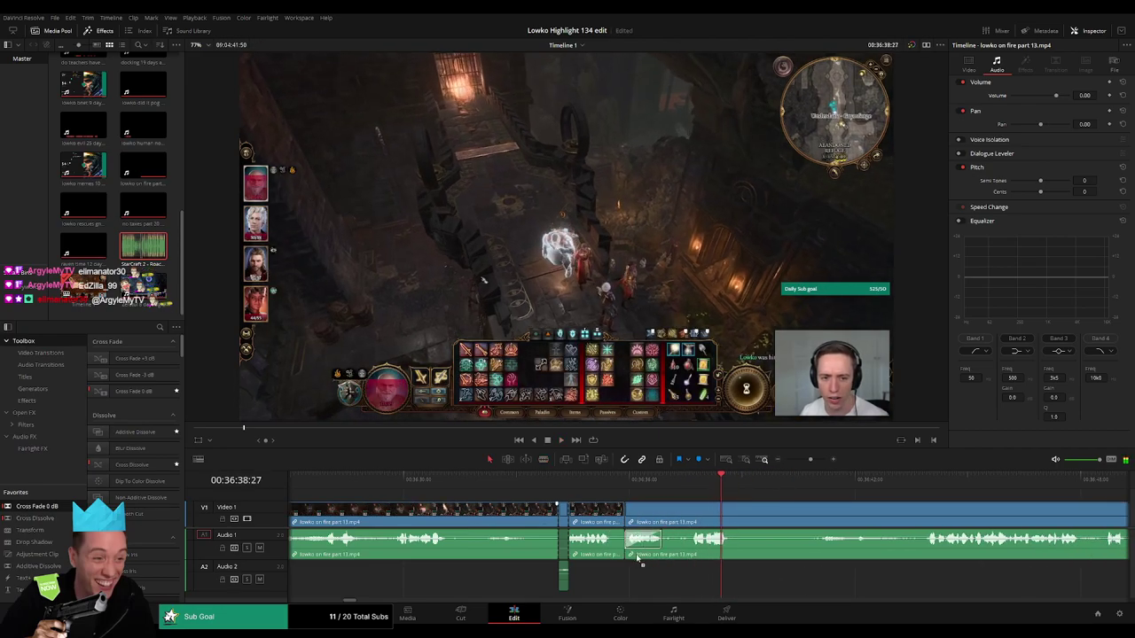
pyautogui.moveTo(637, 558); pyautogui.dragTo(626, 549)
# - Isolate the speech just before 00:36:46:46 with two splits and mute the audio of that short piece
pyautogui.press('space')
pyautogui.hscroll(4, 767, 525)
pyautogui.click(608, 484)
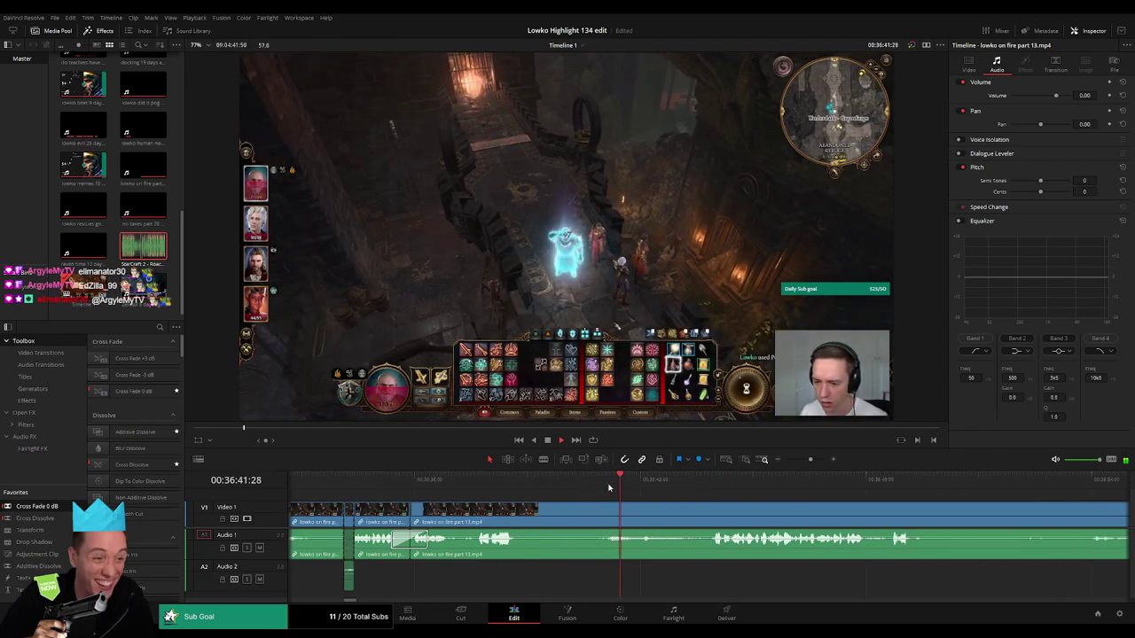
pyautogui.hscroll(3, 589, 499)
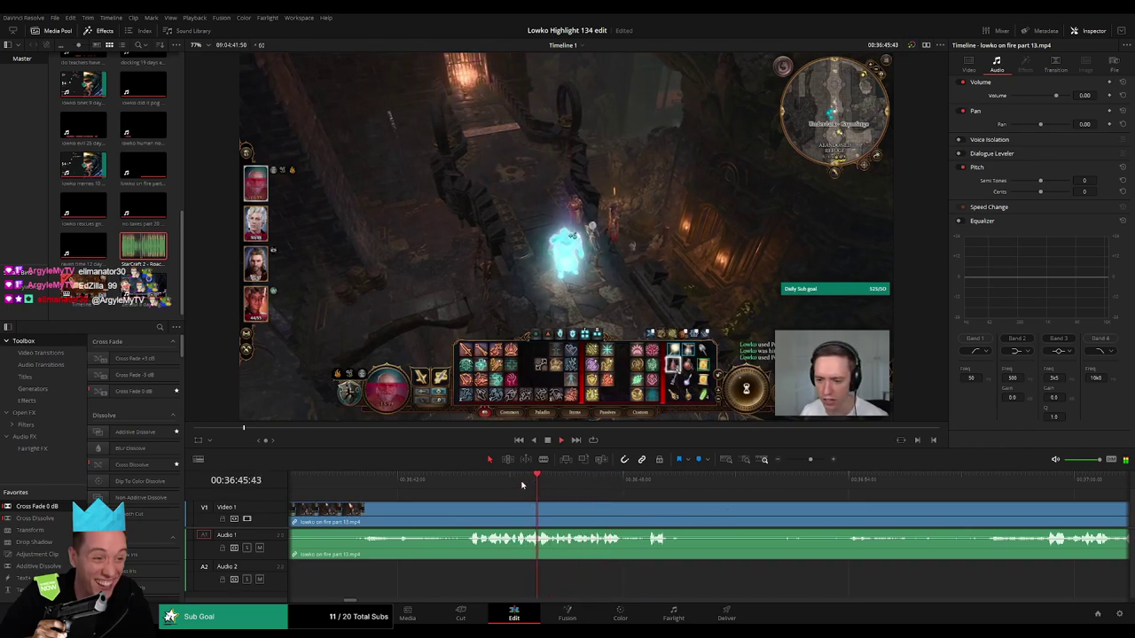
pyautogui.moveTo(558, 488); pyautogui.dragTo(566, 513)
pyautogui.press('space')
pyautogui.press('space')
pyautogui.click(576, 531)
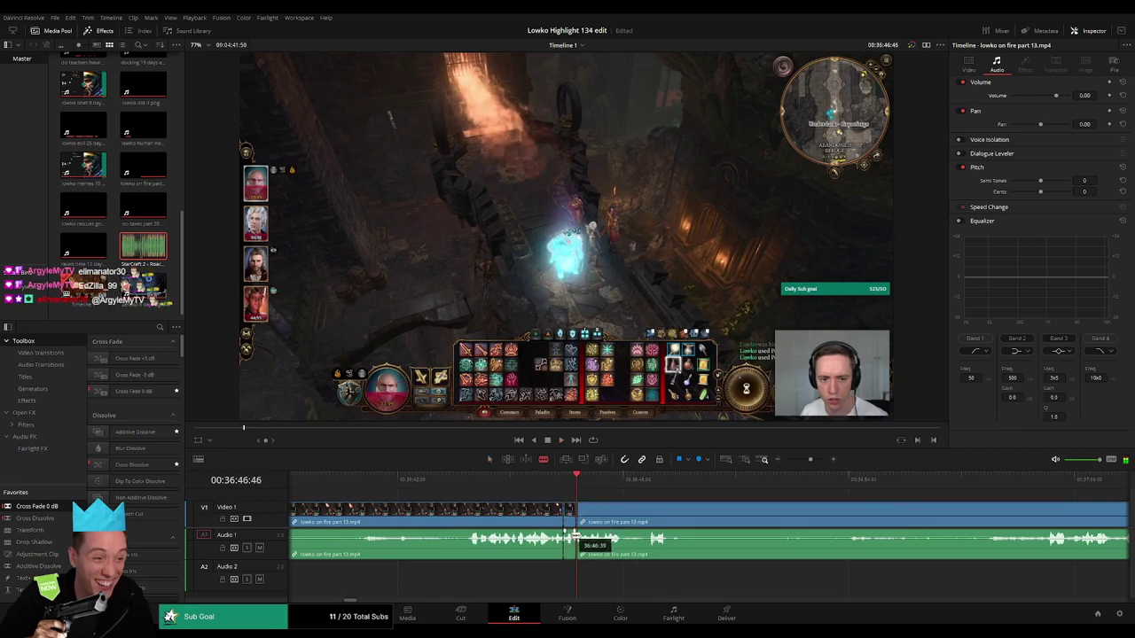
pyautogui.press('a')
# - Place the StarCraft 2 Roach Quotes sound under the muted piece ending at 00:36:46:46, trim both ends to match and set its volume to -23
pyautogui.moveTo(147, 250); pyautogui.dragTo(638, 517)
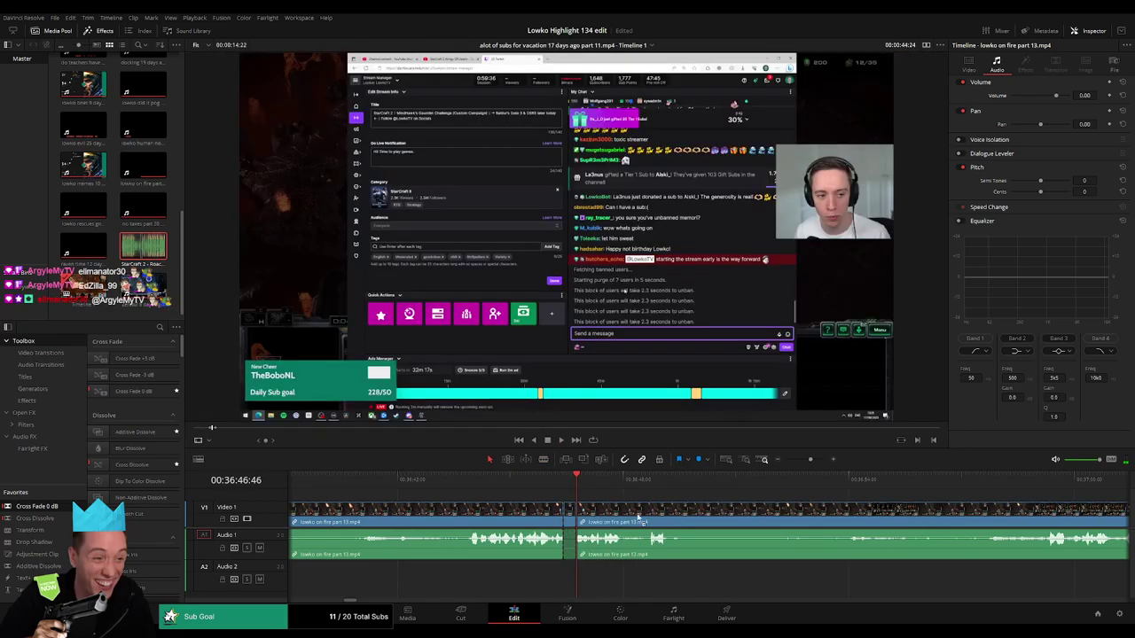
pyautogui.moveTo(557, 584); pyautogui.dragTo(560, 585)
pyautogui.scroll(4, 656, 585)
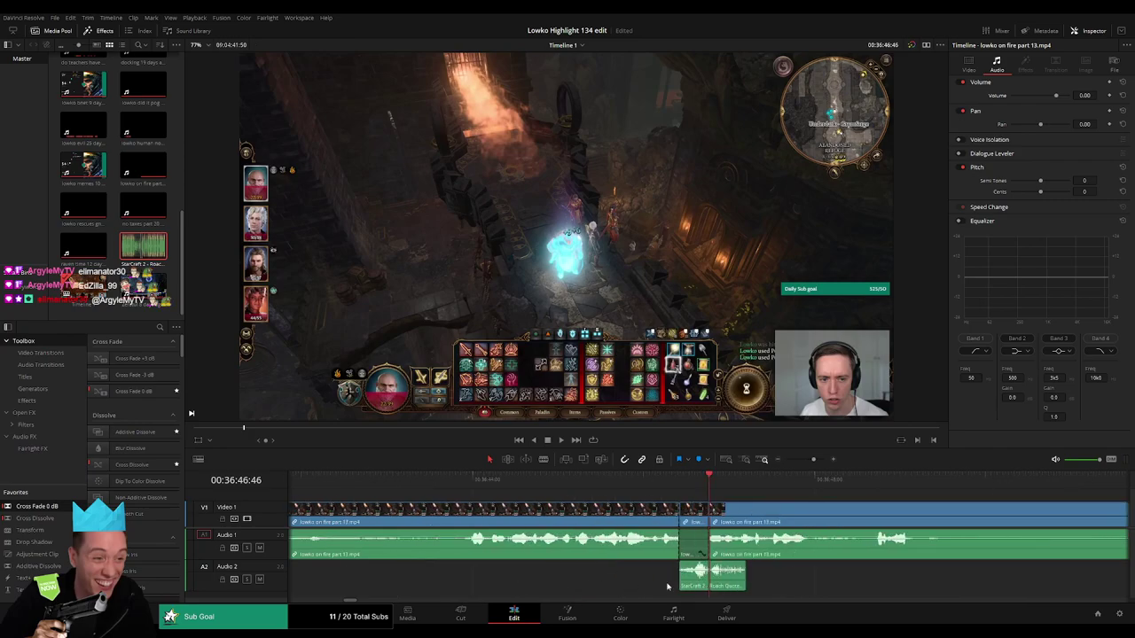
pyautogui.moveTo(699, 585); pyautogui.dragTo(655, 582)
pyautogui.moveTo(674, 583); pyautogui.dragTo(647, 583)
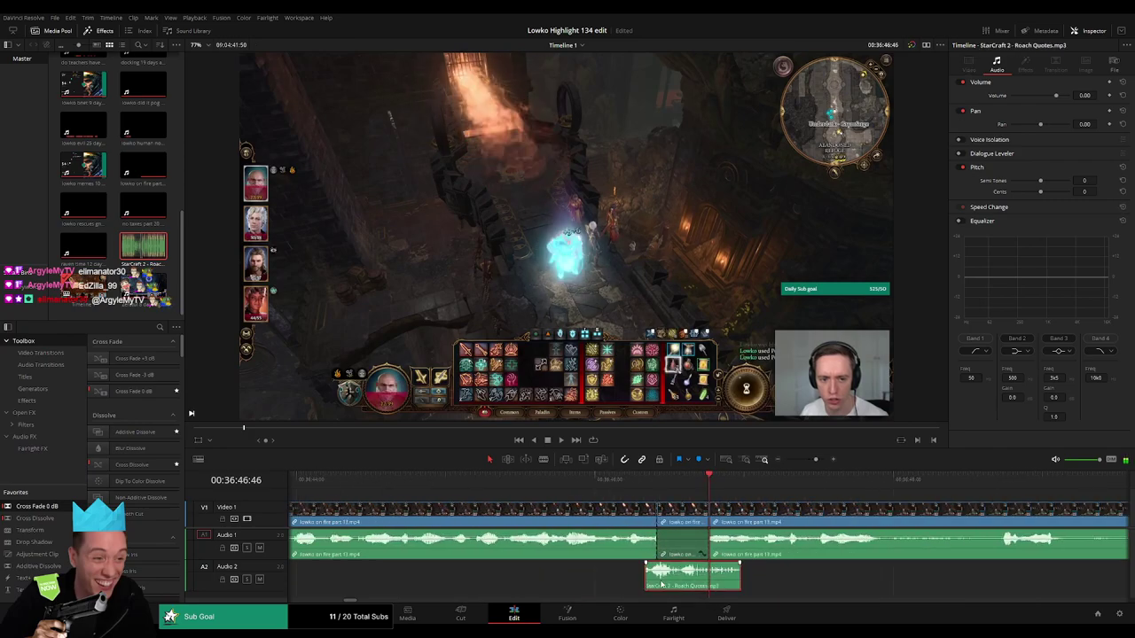
pyautogui.moveTo(750, 581); pyautogui.dragTo(707, 581)
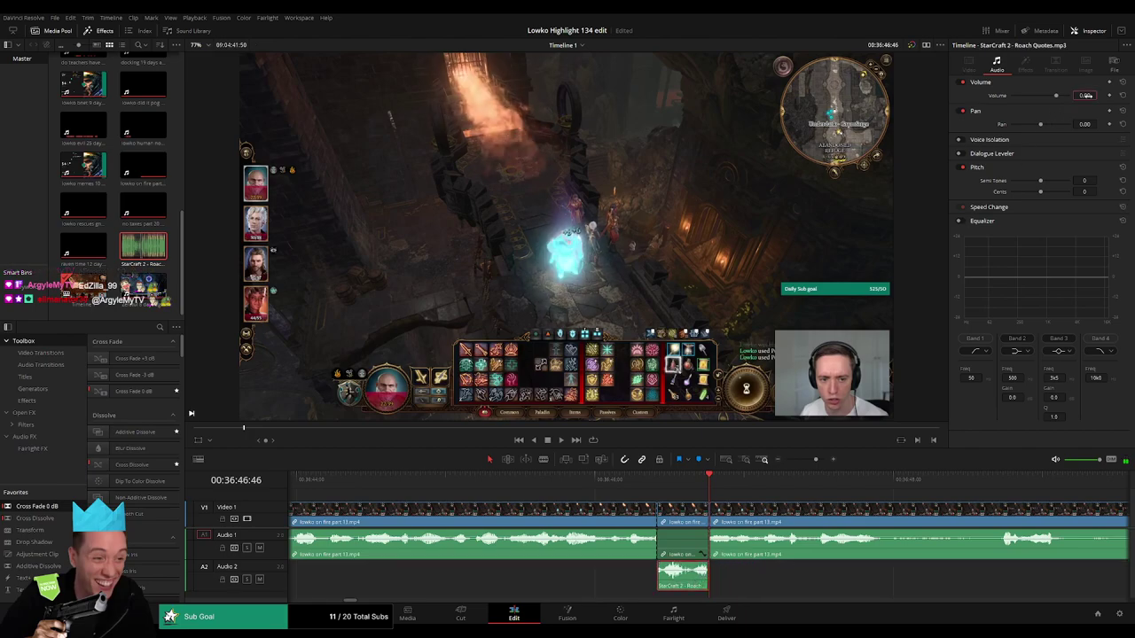
pyautogui.click(616, 489)
pyautogui.press('space')
pyautogui.scroll(-3, 756, 501)
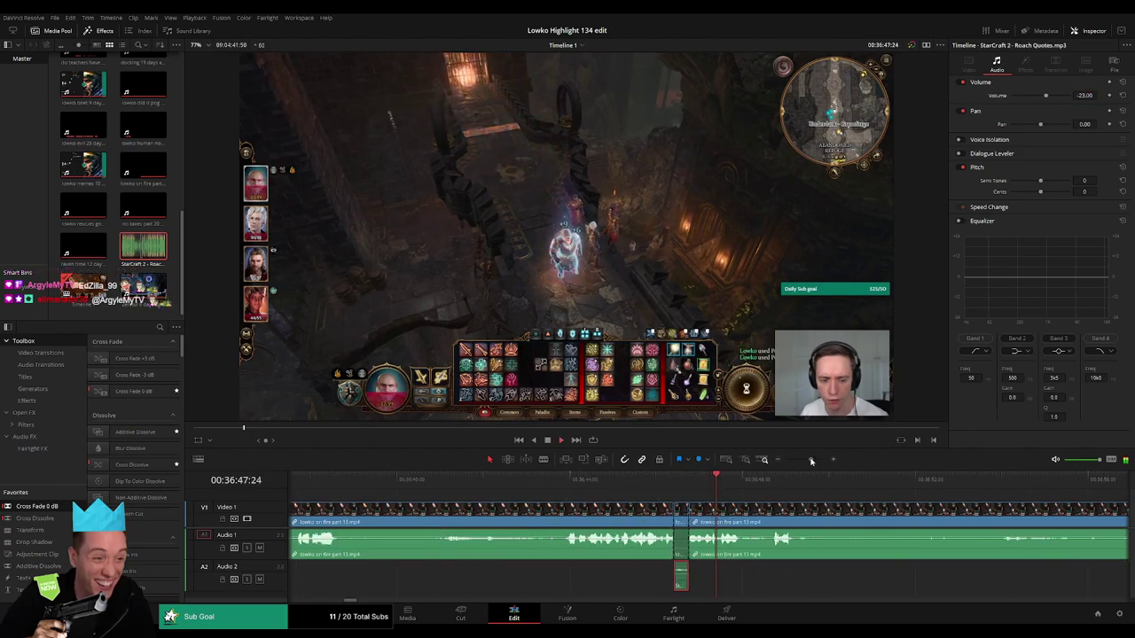
# - Ripple-delete the part 13 inventory footage from about 00:36:50 to 00:36:57 and cross-fade the audio at the join
pyautogui.click(758, 499)
pyautogui.hscroll(3, 617, 501)
pyautogui.moveTo(552, 489); pyautogui.dragTo(676, 487)
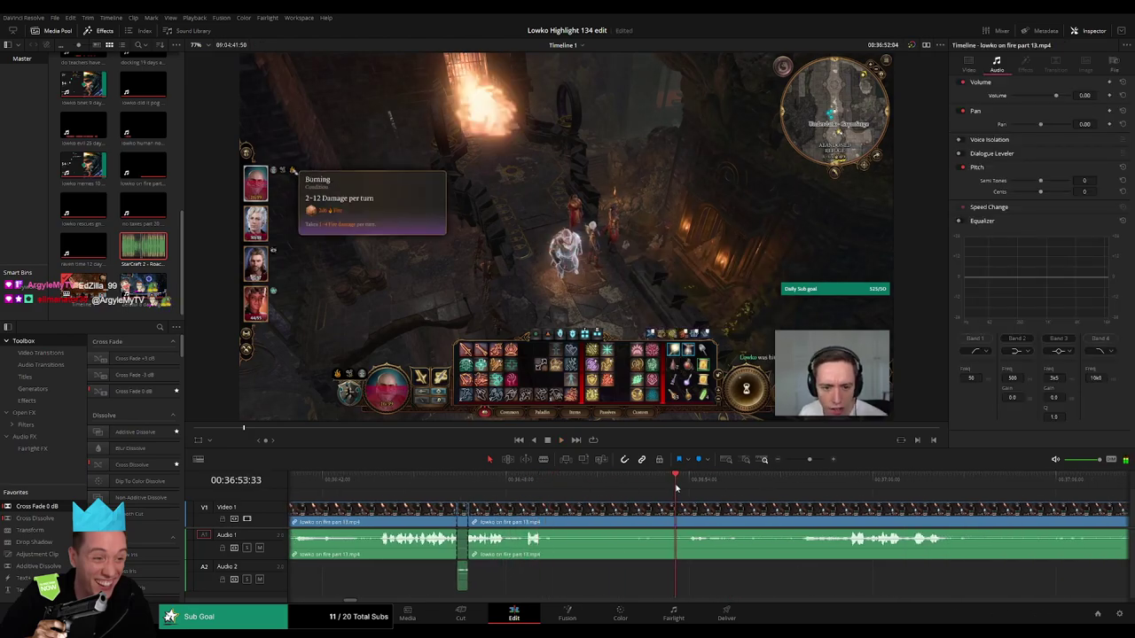
pyautogui.press('space')
pyautogui.press('b')
pyautogui.click(558, 517)
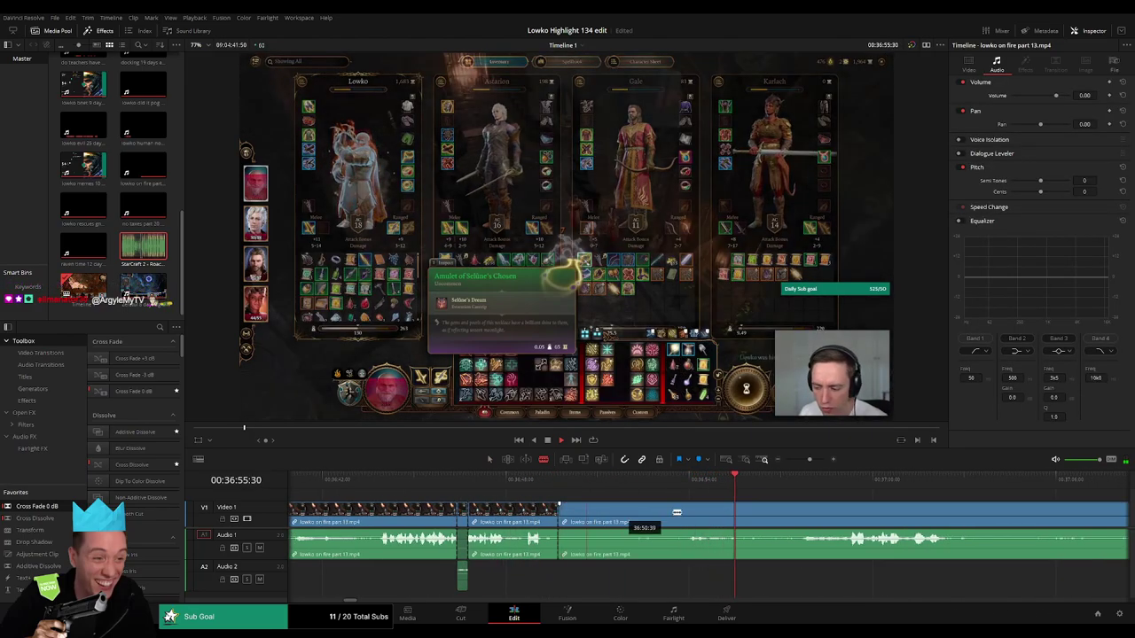
pyautogui.click(798, 519)
pyautogui.press('a')
pyautogui.click(751, 519)
pyautogui.press('Delete')
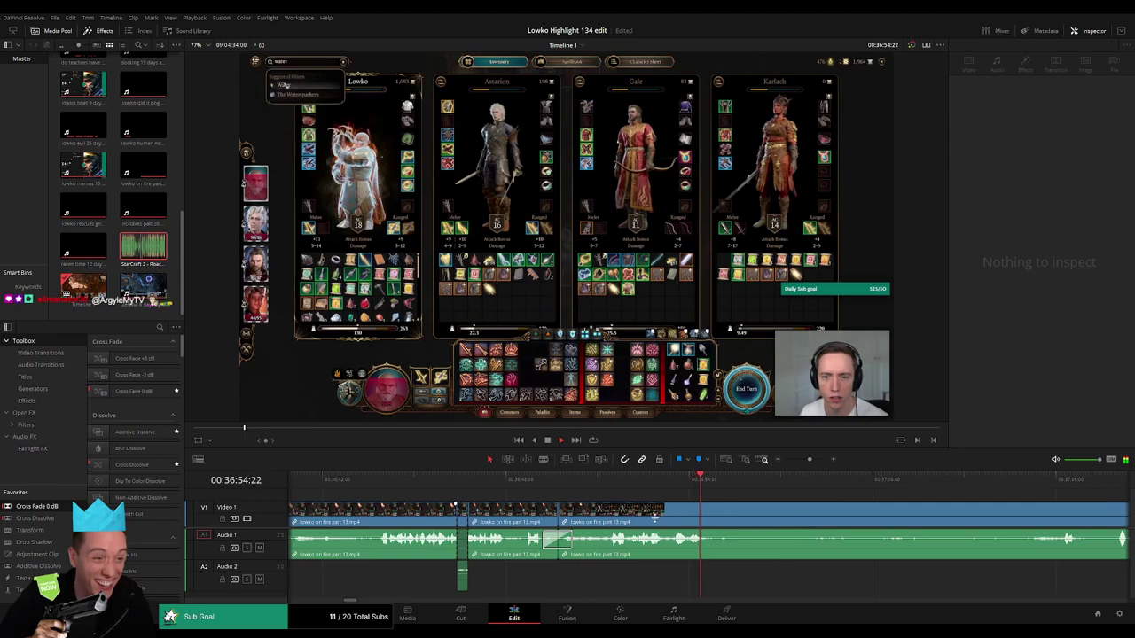
# - Ripple-delete the part 13 footage from about 00:37:07 to 00:37:17 and cross-fade the audio at the join
pyautogui.moveTo(609, 486); pyautogui.dragTo(788, 491)
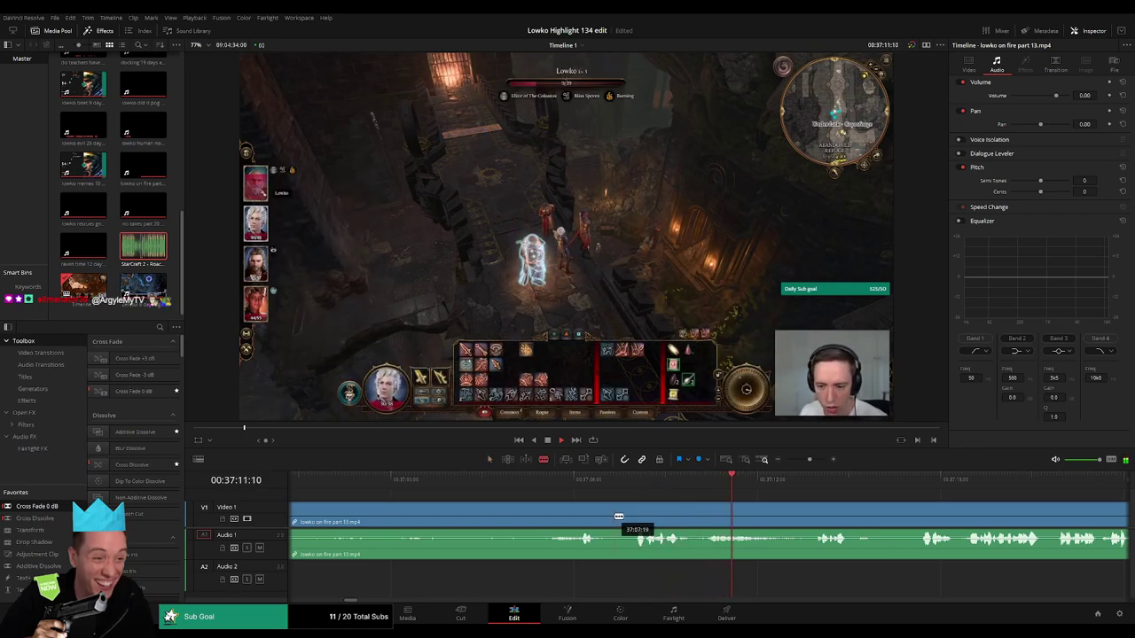
pyautogui.click(628, 479)
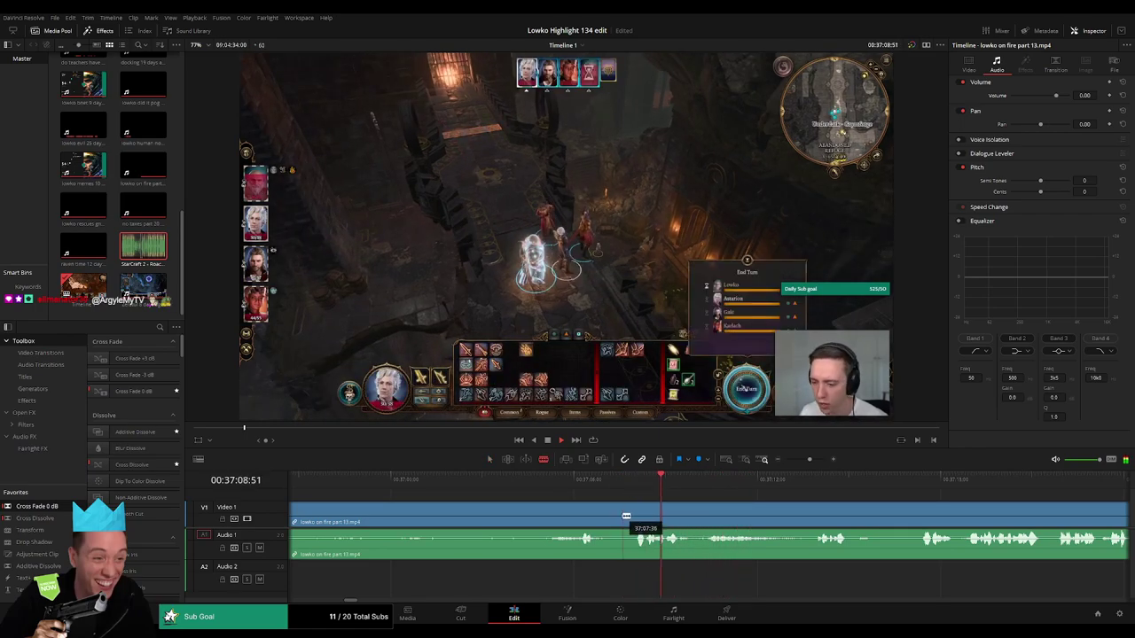
pyautogui.click(614, 515)
pyautogui.click(806, 479)
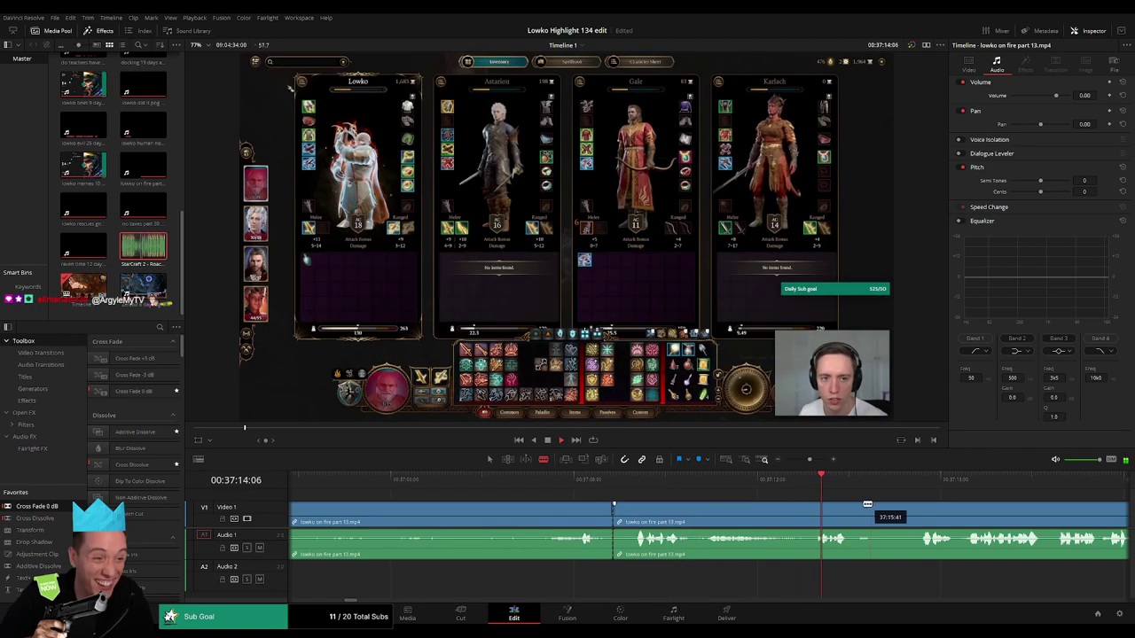
pyautogui.hscroll(3, 866, 502)
pyautogui.click(766, 482)
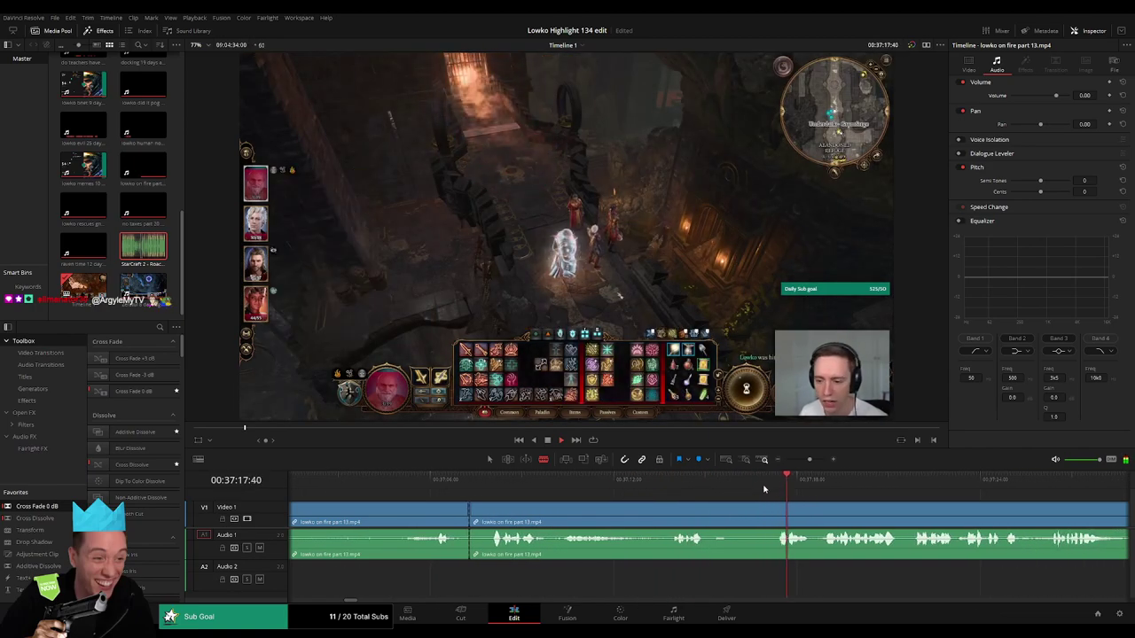
pyautogui.click(772, 513)
pyautogui.press('a')
pyautogui.click(727, 514)
pyautogui.press('Delete')
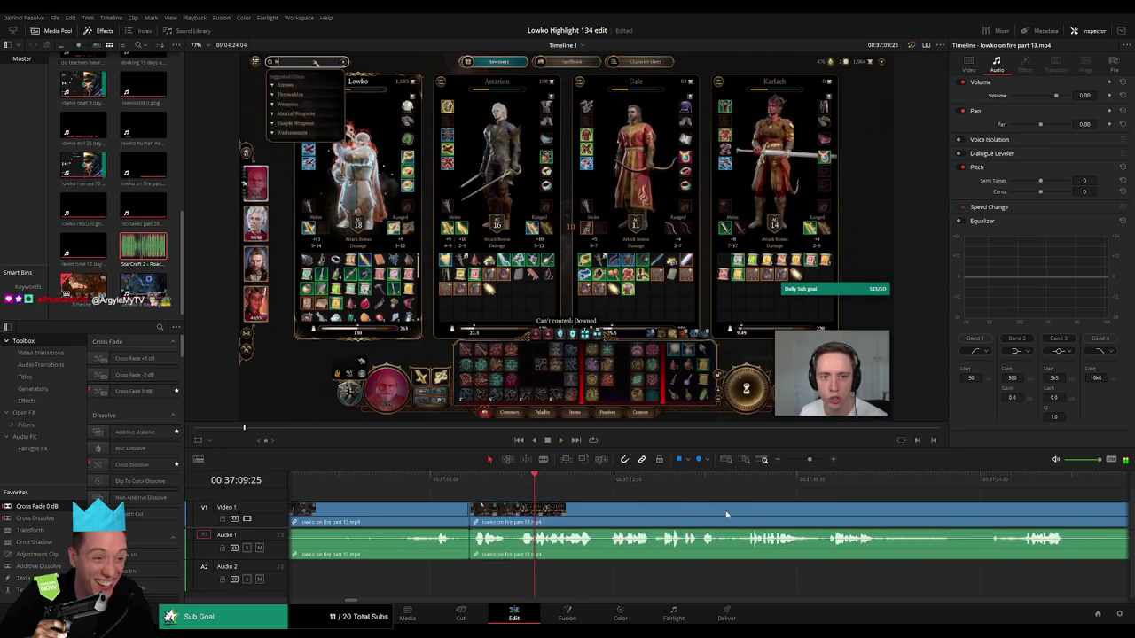
pyautogui.moveTo(475, 551); pyautogui.dragTo(475, 548)
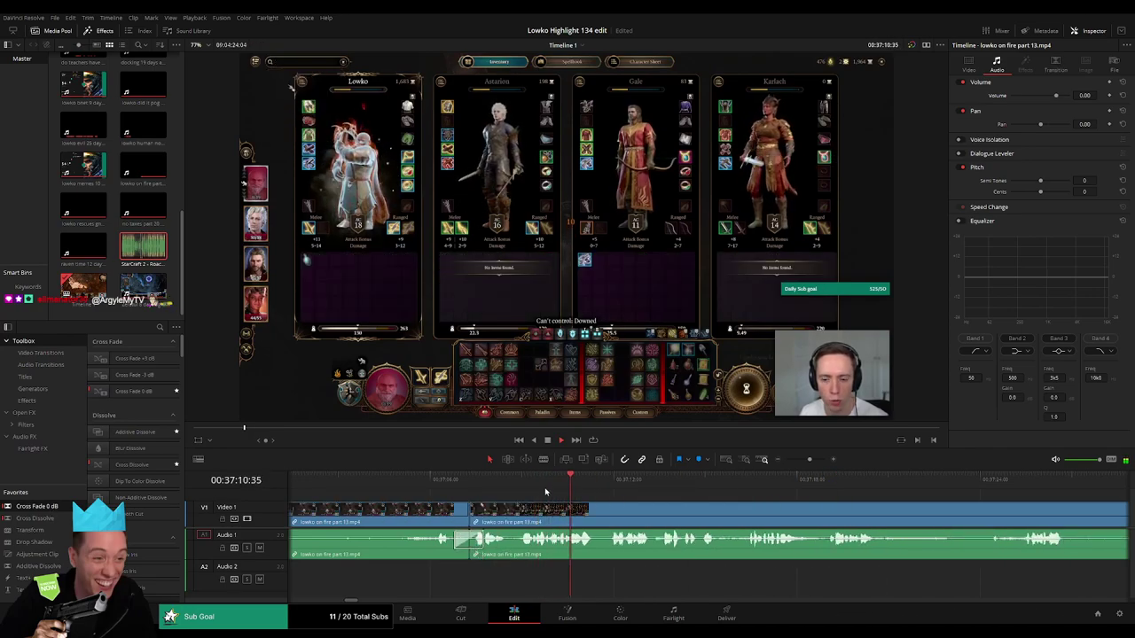
# - Isolate and mute the speech from 00:37:10:12 to 00:37:10:33 and cover it with the StarCraft 2 Roach Quotes sound at volume -23
pyautogui.click(506, 482)
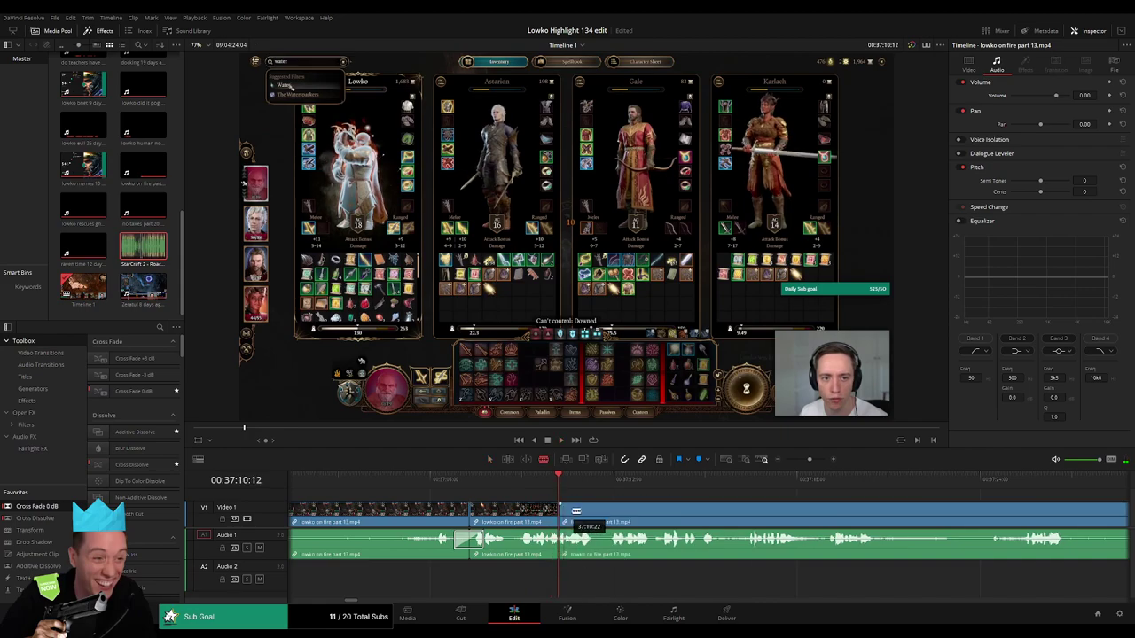
pyautogui.press('a')
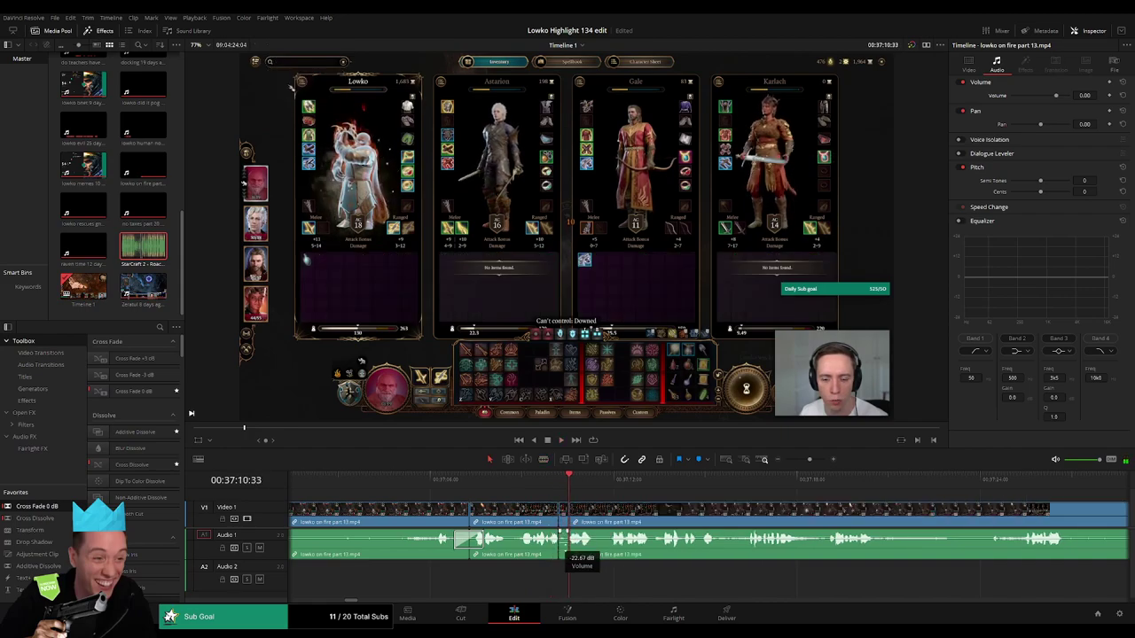
pyautogui.moveTo(156, 253); pyautogui.dragTo(556, 573)
pyautogui.scroll(4, 610, 568)
pyautogui.moveTo(663, 591)
pyautogui.mouseDown()
pyautogui.moveTo(691, 590)
pyautogui.moveTo(659, 579)
pyautogui.mouseUp()
pyautogui.moveTo(739, 567); pyautogui.dragTo(708, 558)
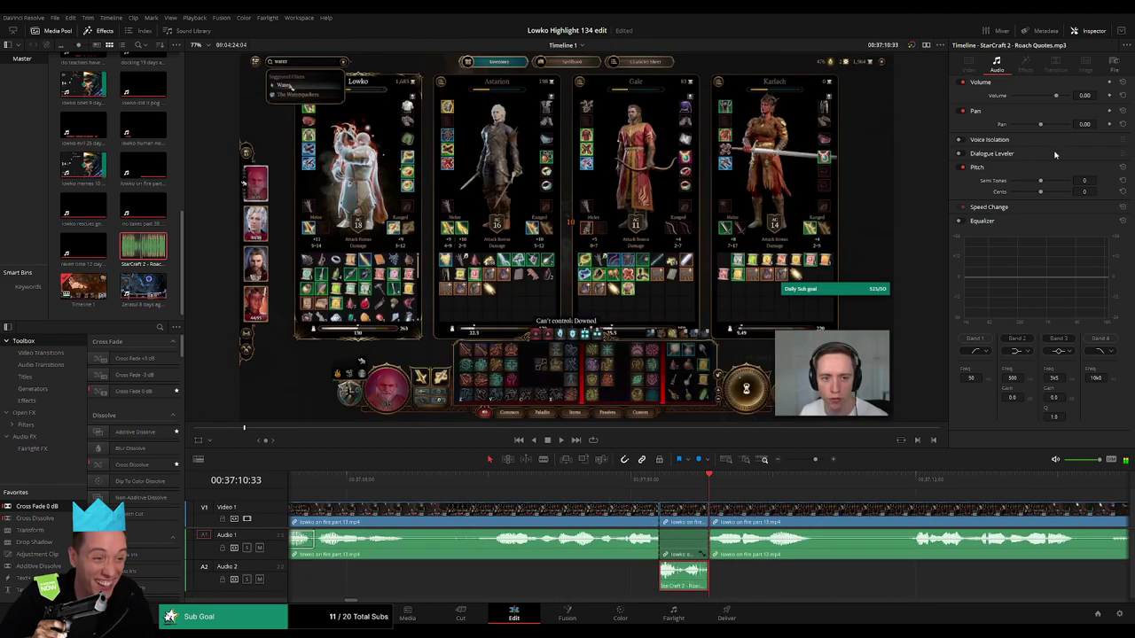
pyautogui.press('Return')
pyautogui.press('space')
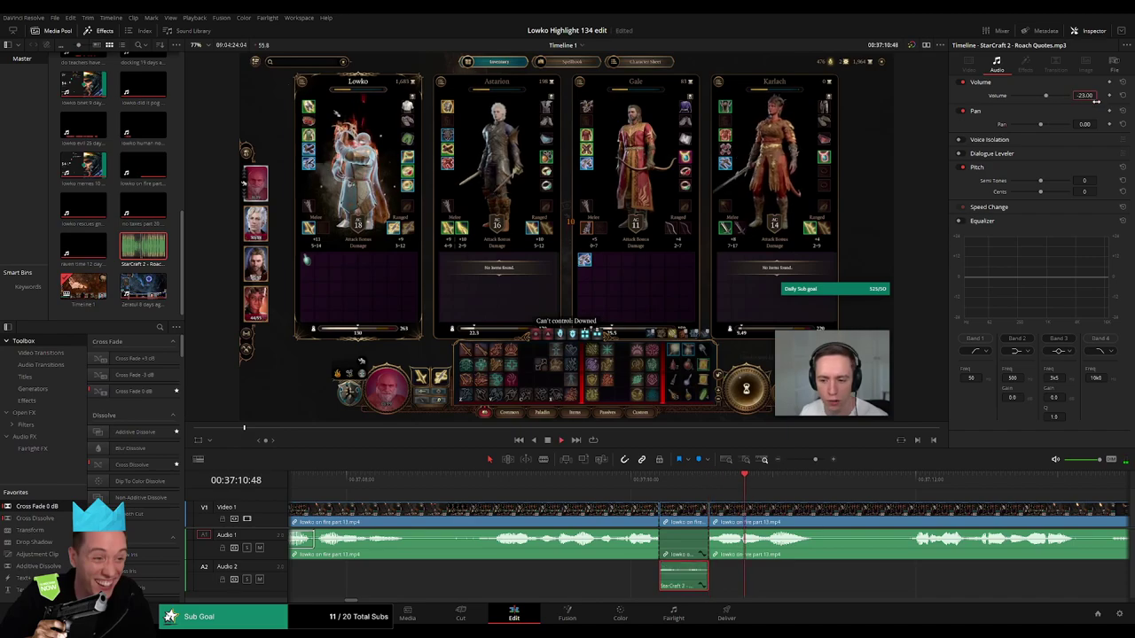
# - Ripple-delete the part 13 inventory footage from about 00:37:27 to 00:37:30 and cross-fade the audio at the join
pyautogui.scroll(-4, 773, 499)
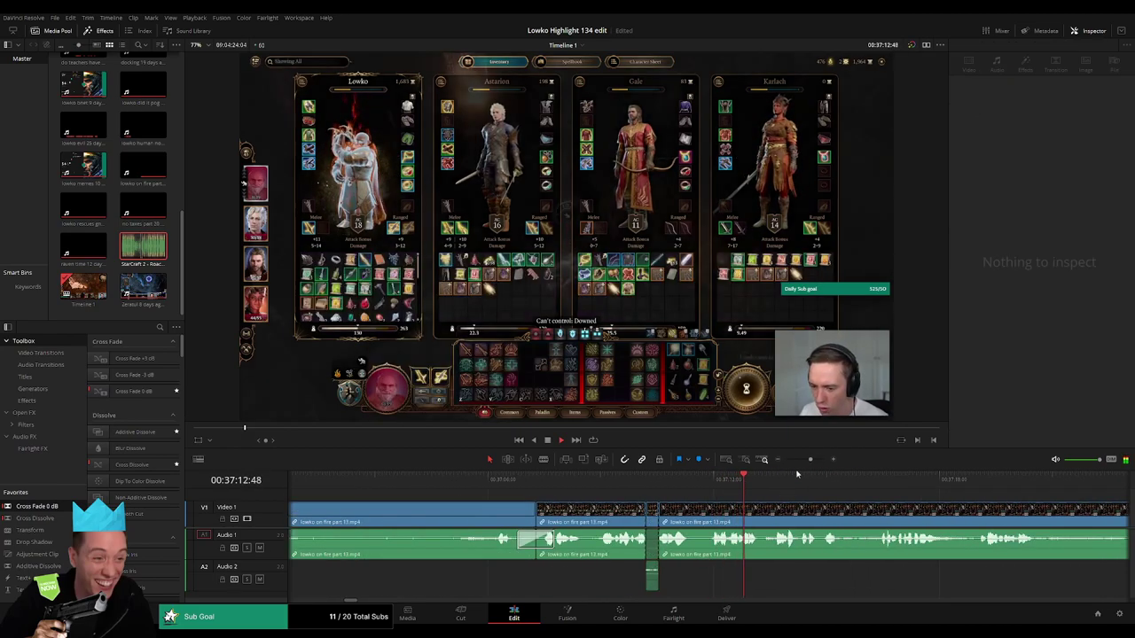
pyautogui.scroll(-3, 773, 499)
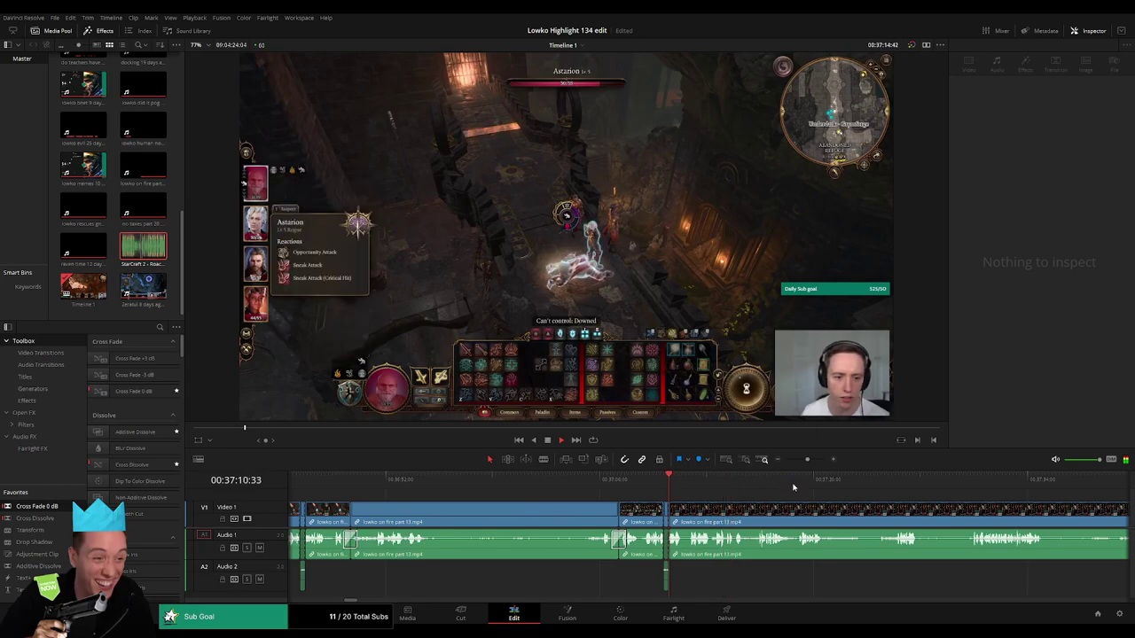
pyautogui.moveTo(824, 502); pyautogui.dragTo(640, 501)
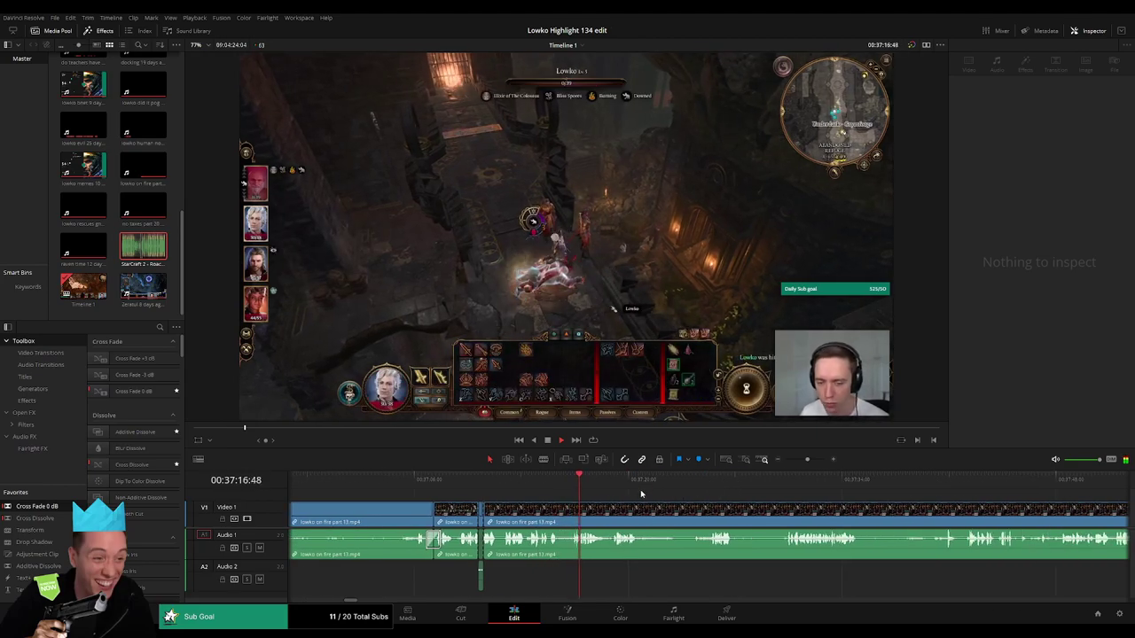
pyautogui.hscroll(2, 603, 499)
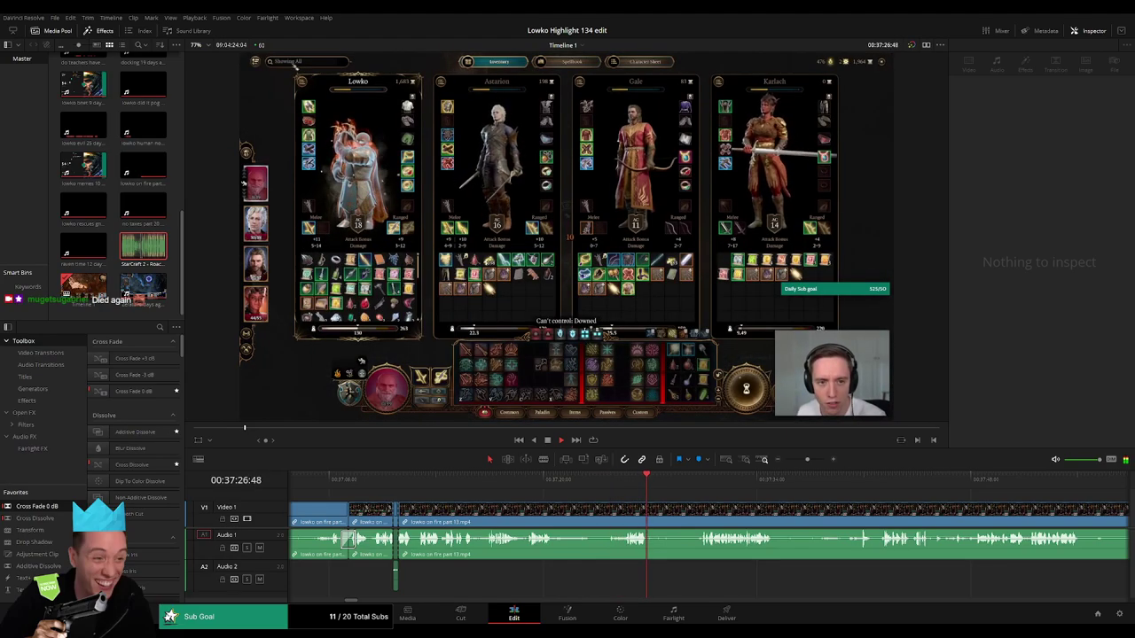
pyautogui.click(700, 483)
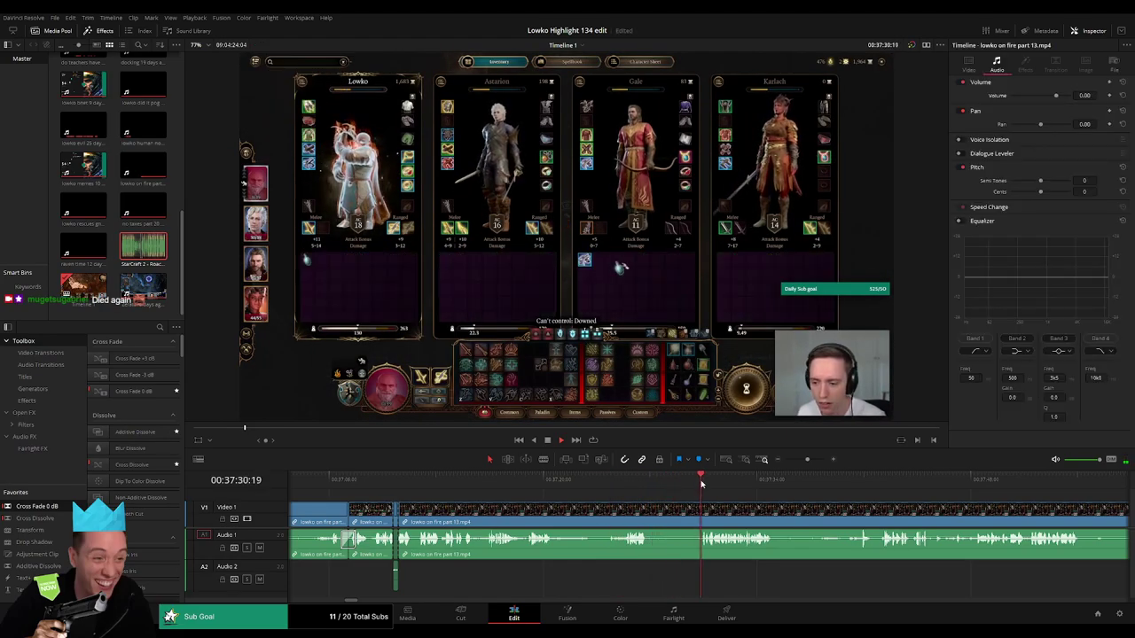
pyautogui.press('b')
pyautogui.click(652, 513)
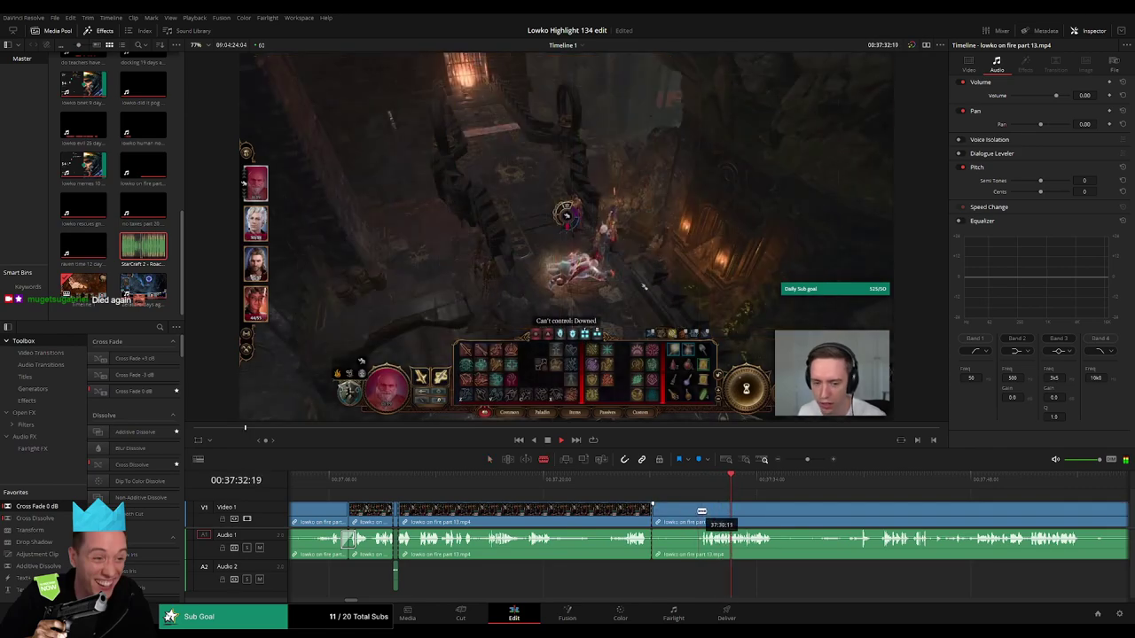
pyautogui.click(695, 513)
pyautogui.press('a')
pyautogui.press('Delete')
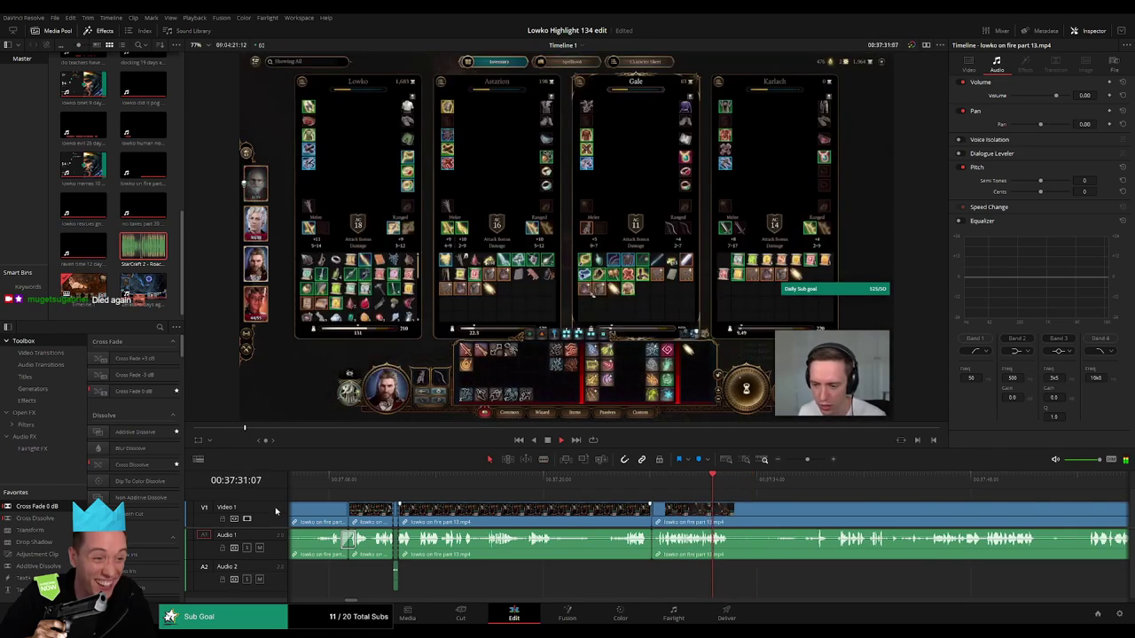
pyautogui.moveTo(647, 547); pyautogui.dragTo(651, 544)
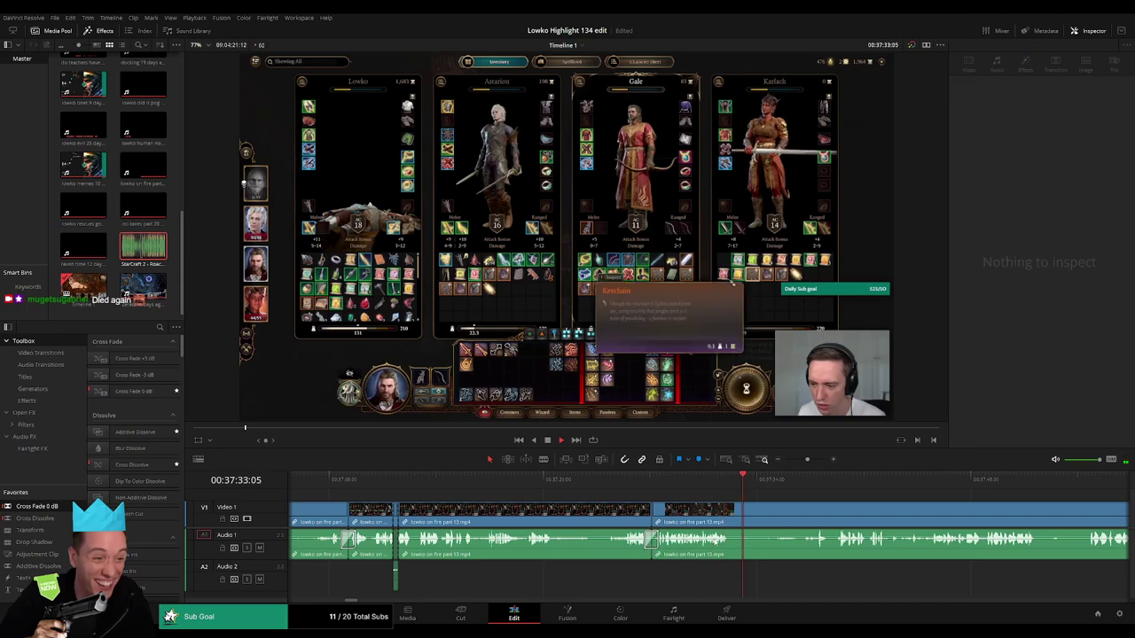
# - Isolate the speech just before 00:37:40:30 with two splits and mute the audio of that short piece
pyautogui.click(790, 484)
pyautogui.moveTo(866, 518); pyautogui.dragTo(552, 496)
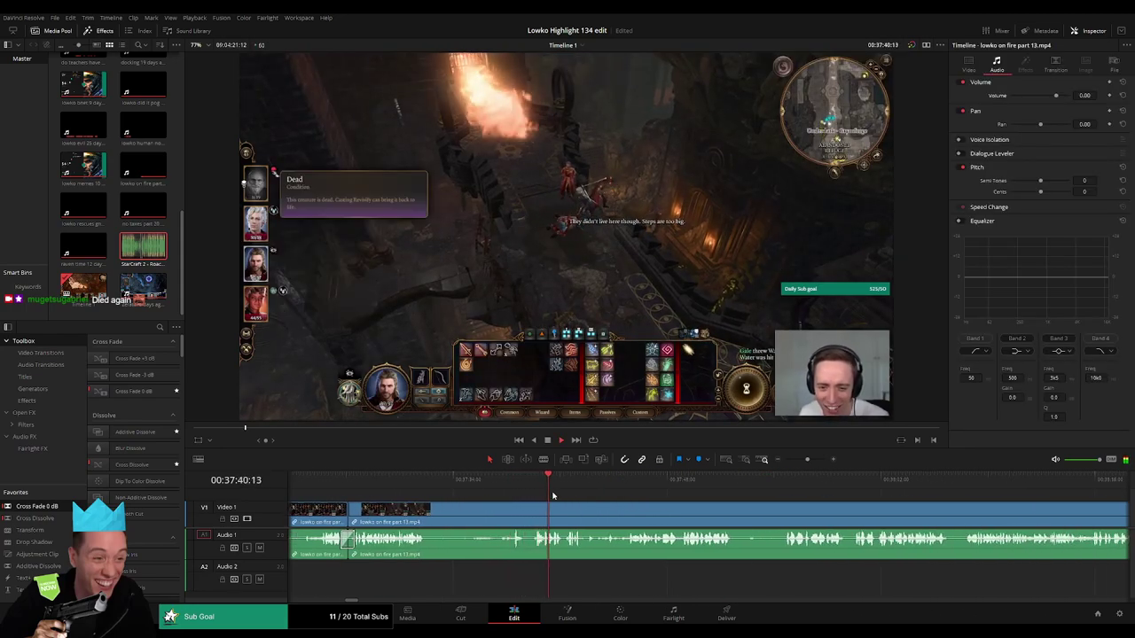
pyautogui.moveTo(807, 465); pyautogui.dragTo(816, 460)
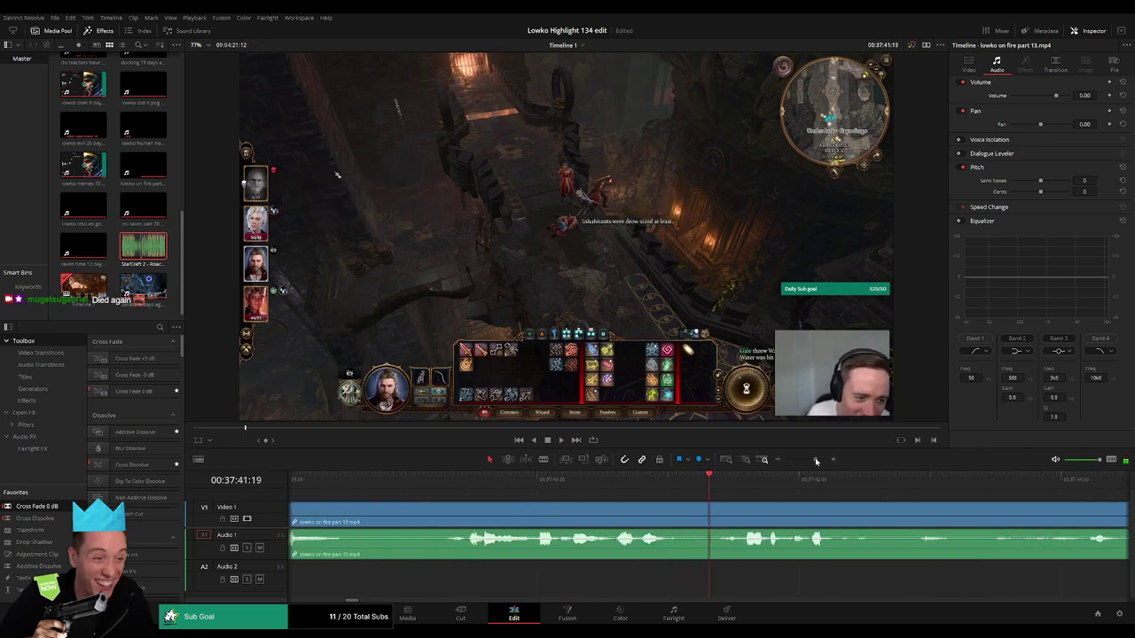
pyautogui.press('space')
pyautogui.click(481, 486)
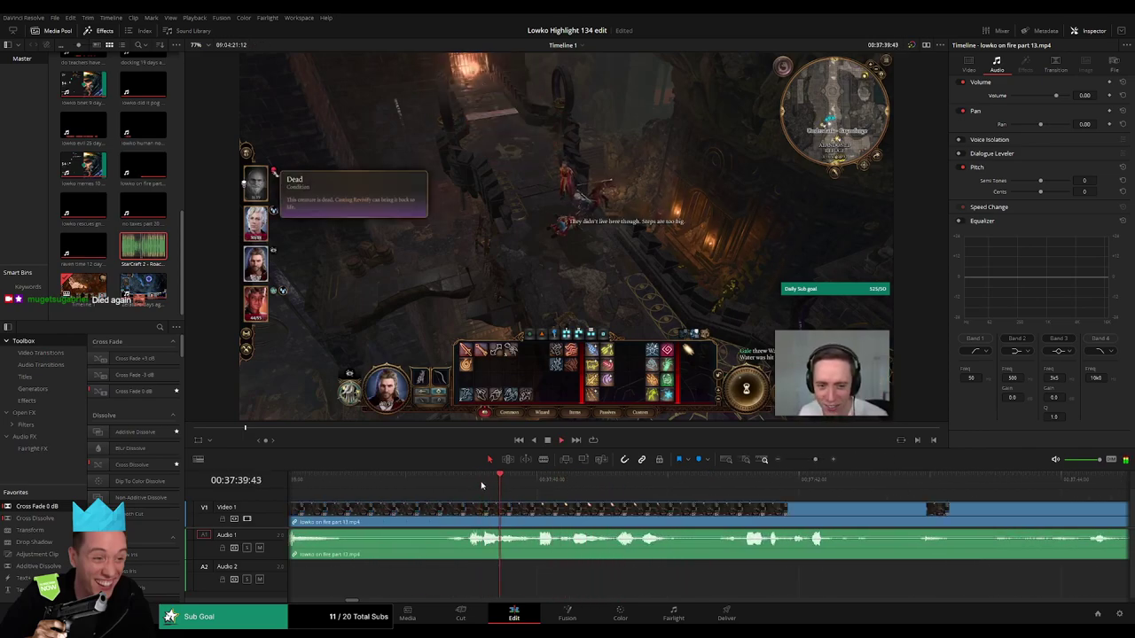
pyautogui.press('b')
pyautogui.click(533, 509)
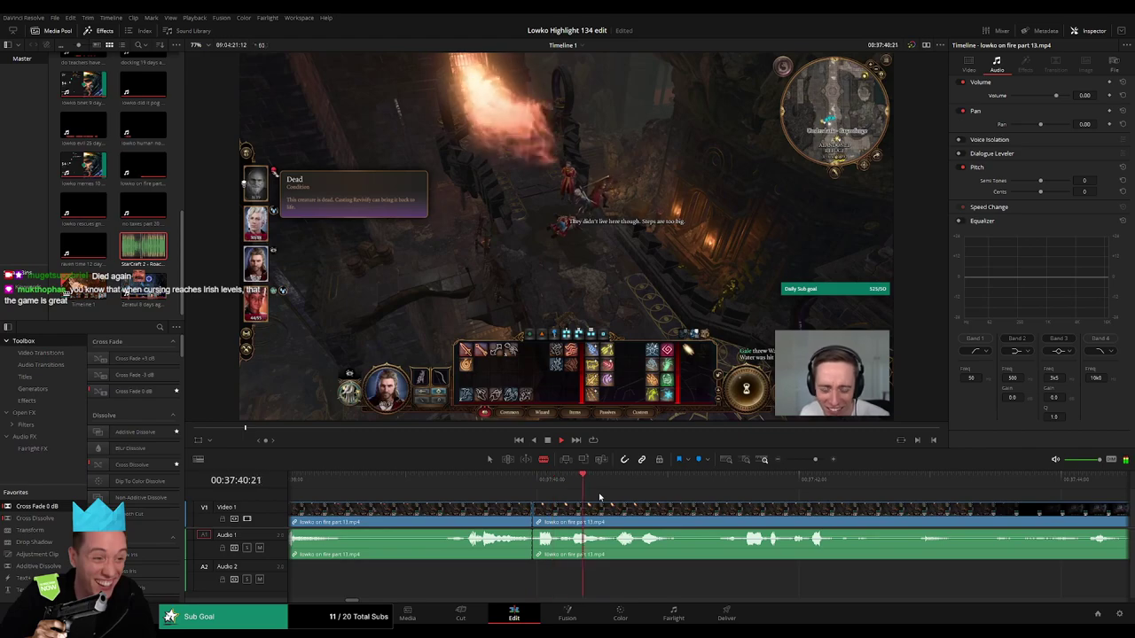
pyautogui.click(605, 514)
pyautogui.press('a')
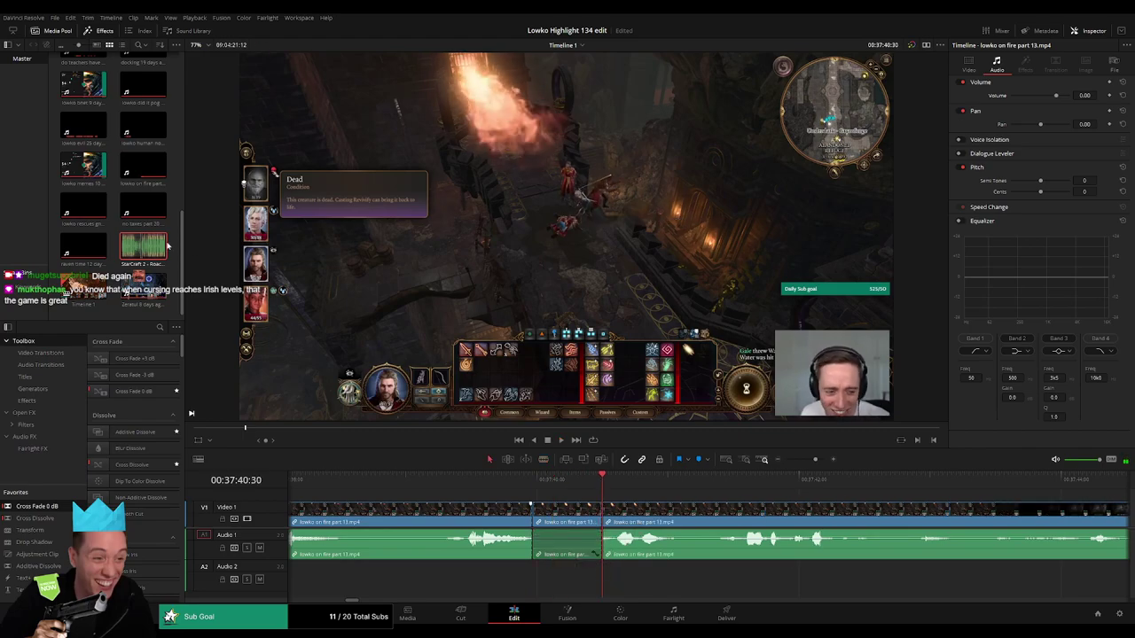
# - Place the StarCraft 2 Roach Quotes sound under the muted piece ending at 00:37:40:30, trim it to match and set its volume to -23
pyautogui.moveTo(167, 246); pyautogui.dragTo(535, 581)
pyautogui.moveTo(623, 582); pyautogui.dragTo(600, 583)
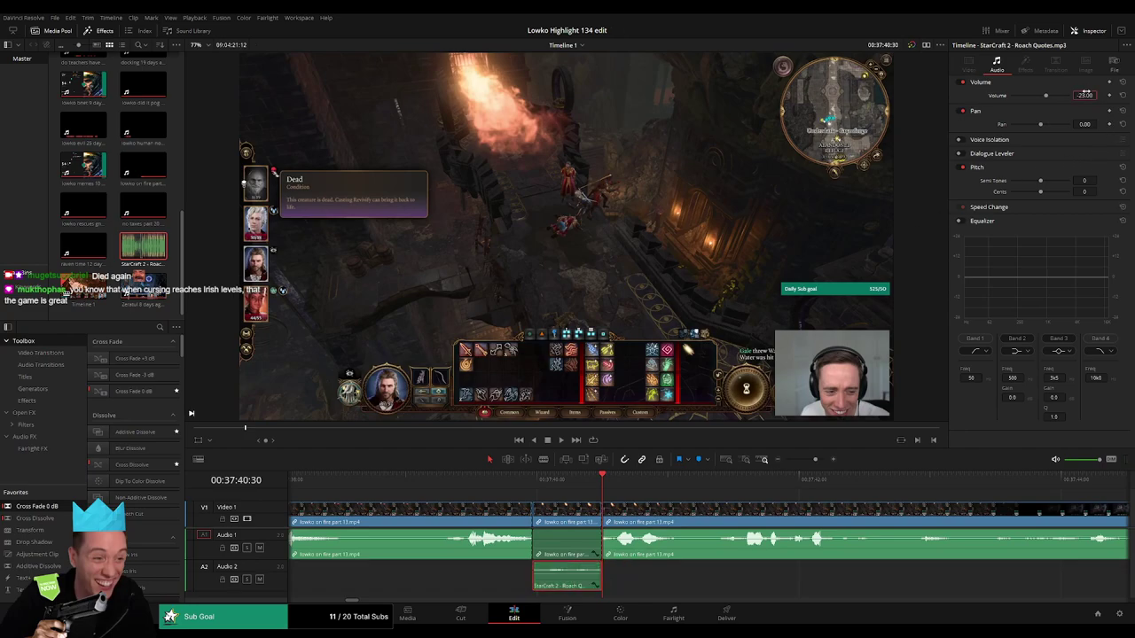
pyautogui.scroll(-5, 724, 499)
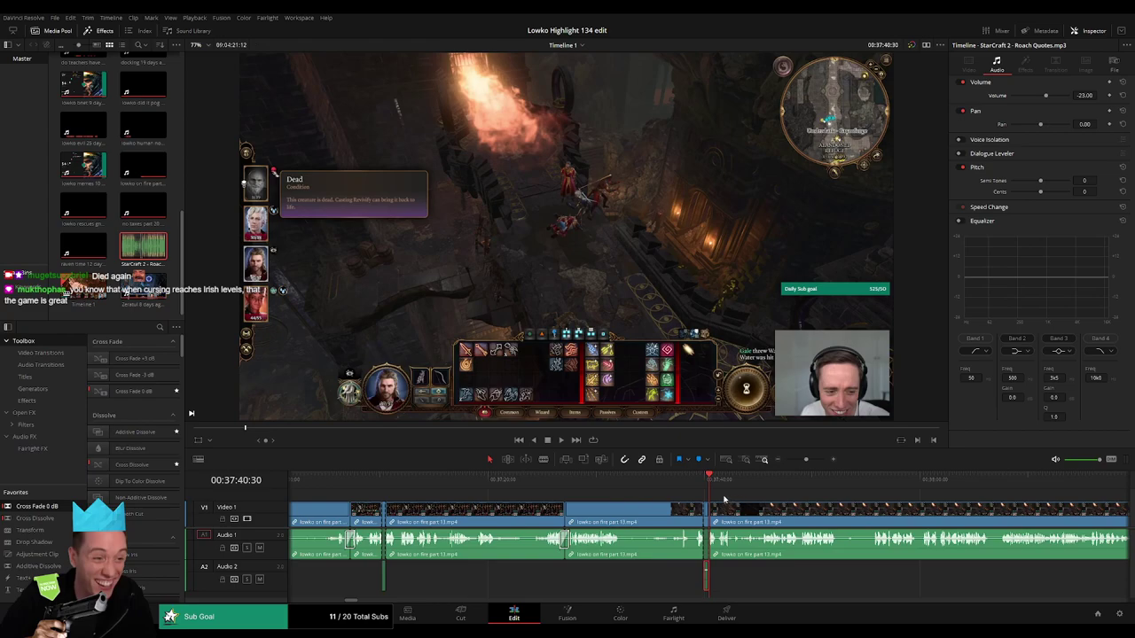
# - Isolate and mute the loading-screen speech just before 00:37:44:30 and cover it with the StarCraft 2 Roach Quotes sound at volume -23
pyautogui.press('space')
pyautogui.moveTo(790, 490); pyautogui.dragTo(615, 499)
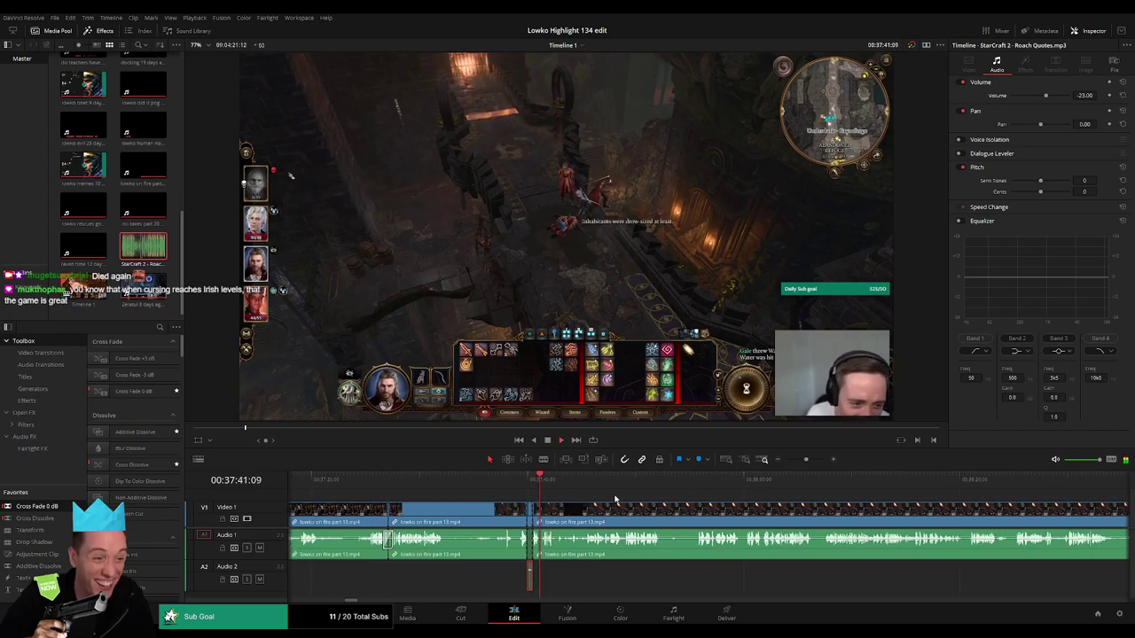
pyautogui.click(616, 501)
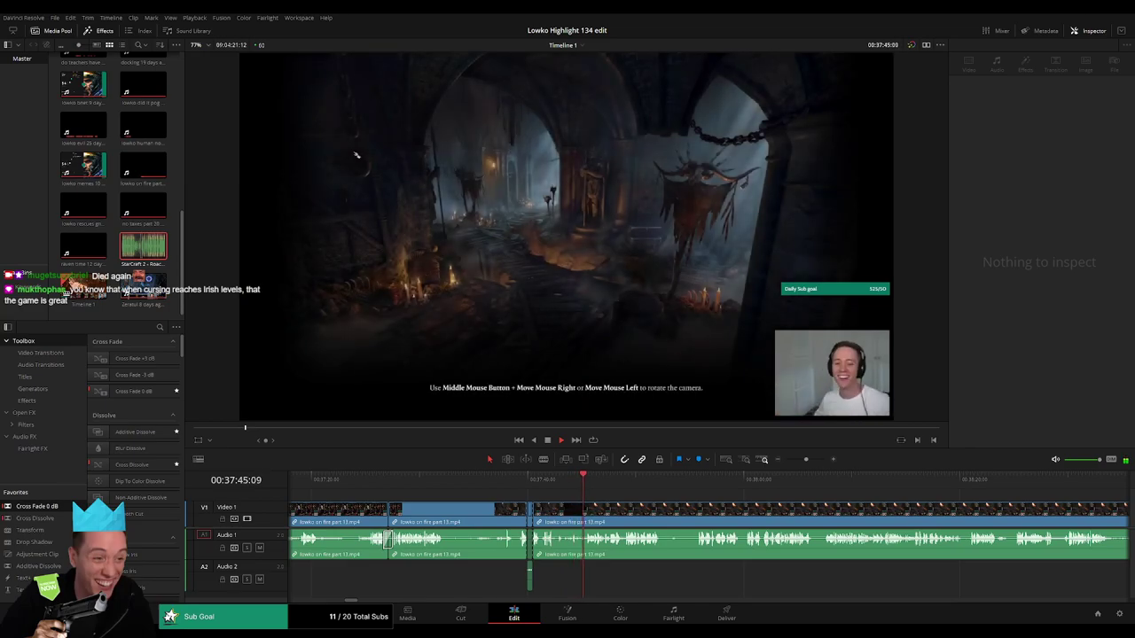
pyautogui.moveTo(805, 459); pyautogui.dragTo(815, 459)
pyautogui.click(438, 479)
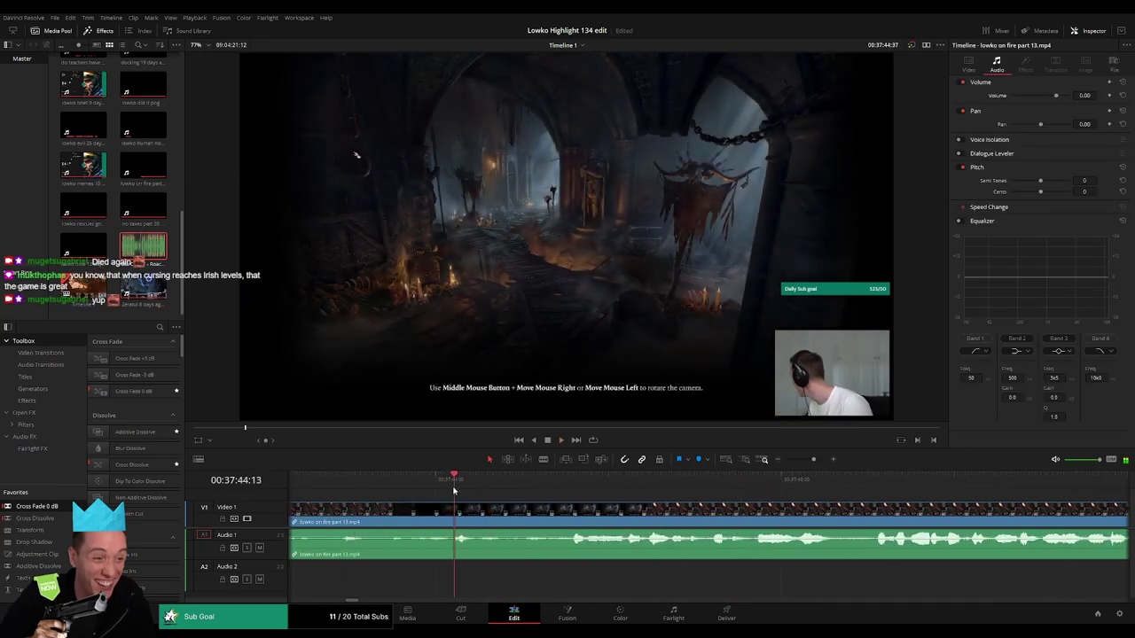
pyautogui.click(453, 510)
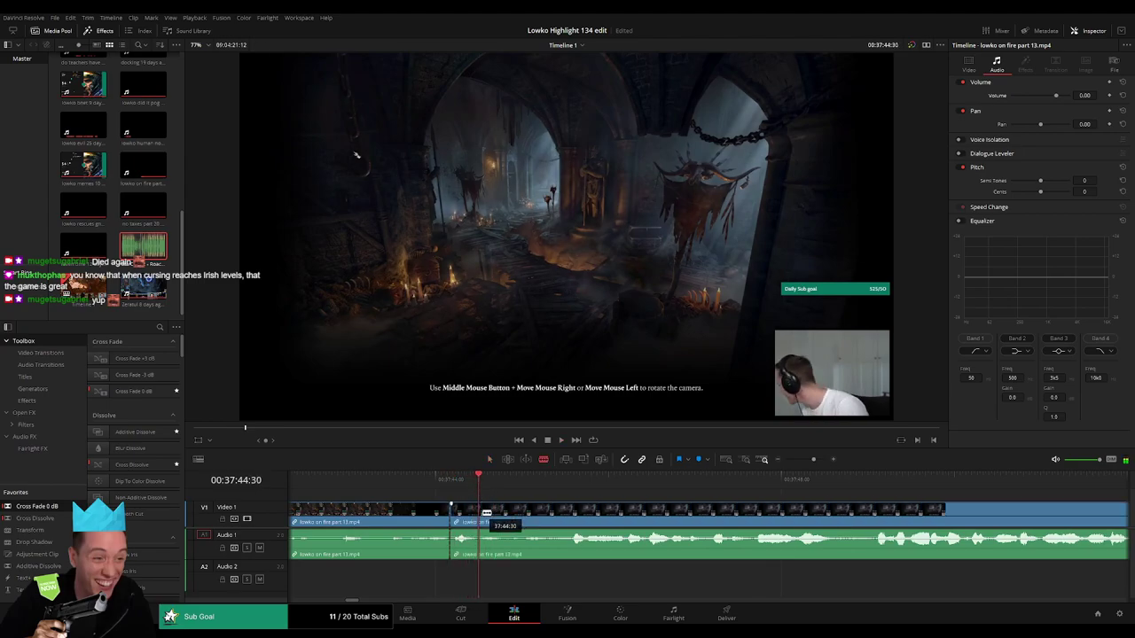
pyautogui.click(483, 512)
pyautogui.moveTo(462, 535); pyautogui.dragTo(488, 577)
pyautogui.moveTo(144, 246); pyautogui.dragTo(477, 585)
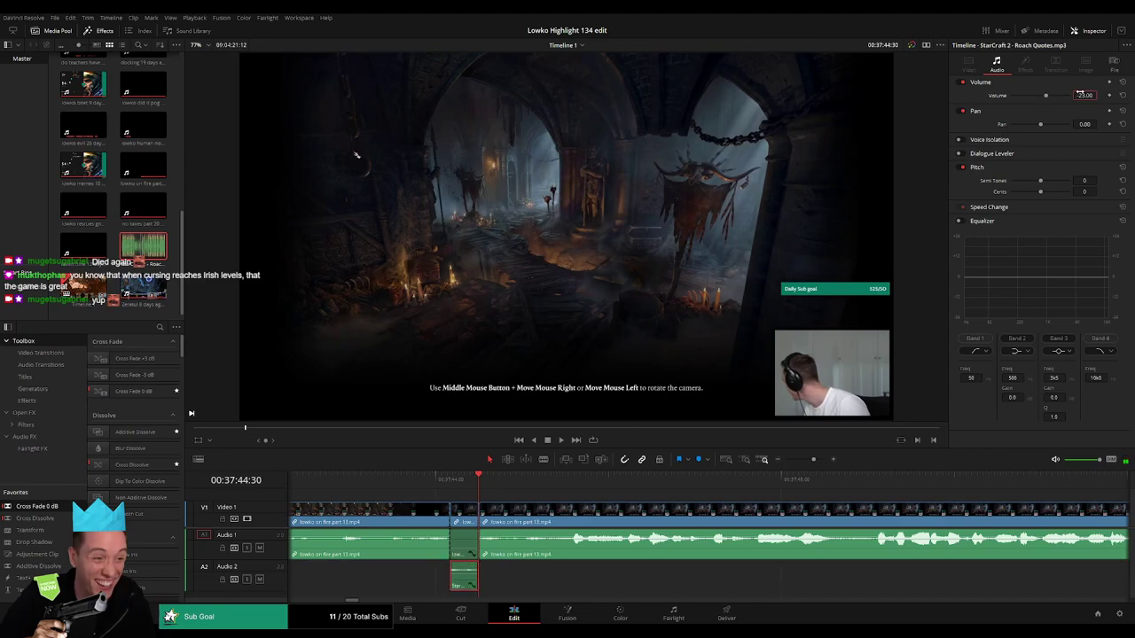
# - Isolate and mute the speech from 00:37:47:13 to 00:37:47:38 and cover it with the StarCraft 2 Roach Quotes sound at volume -23
pyautogui.click(607, 498)
pyautogui.hscroll(1, 549, 496)
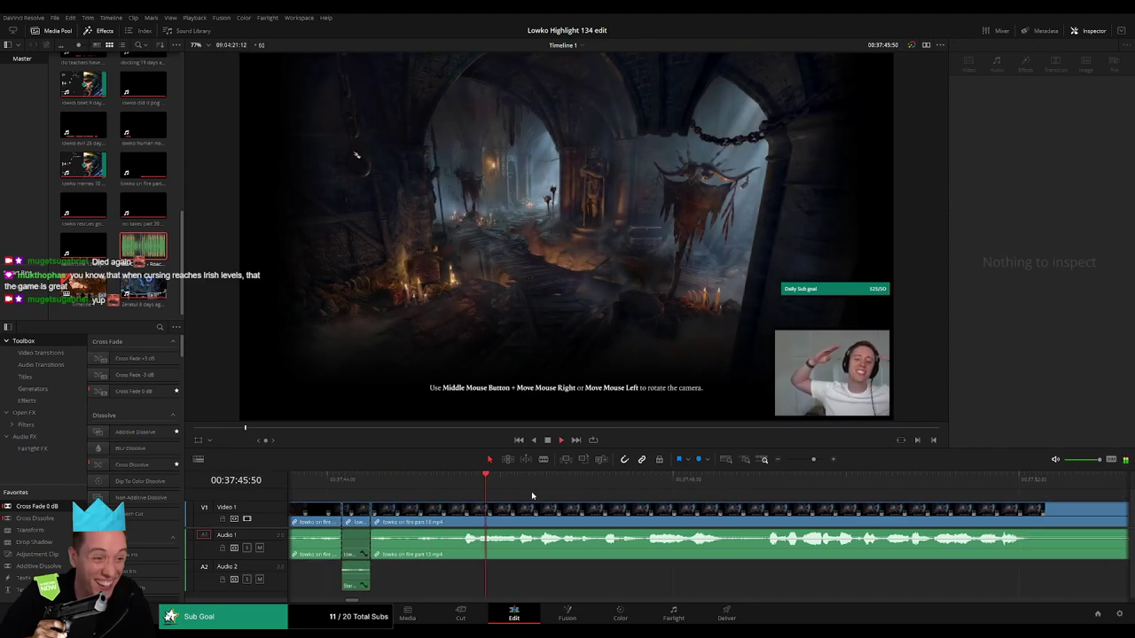
pyautogui.click(603, 506)
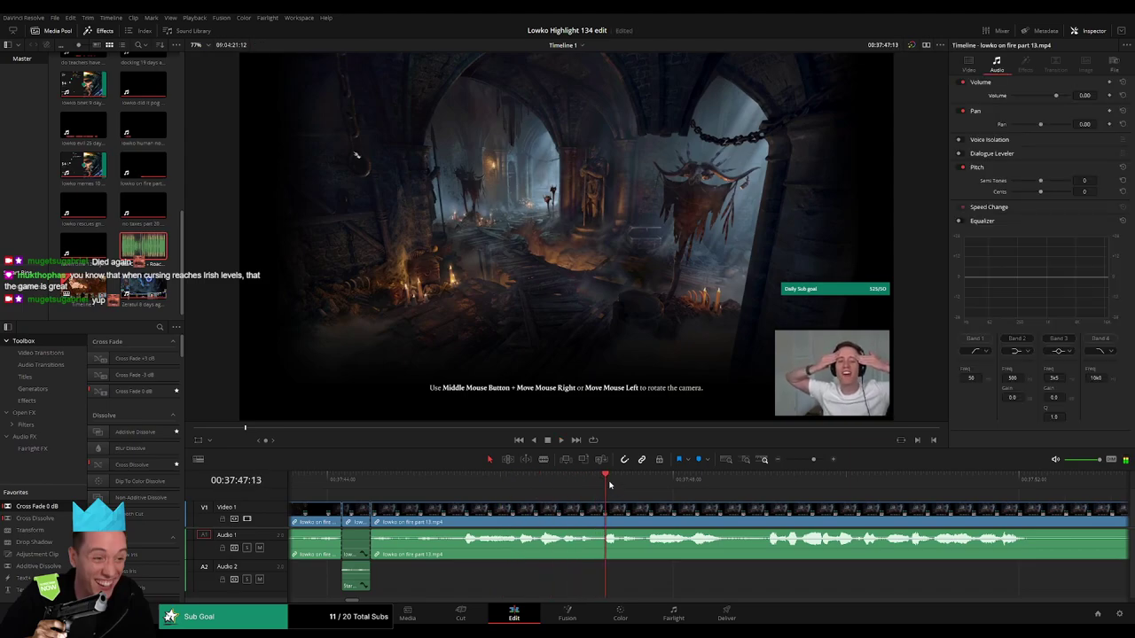
pyautogui.click(643, 511)
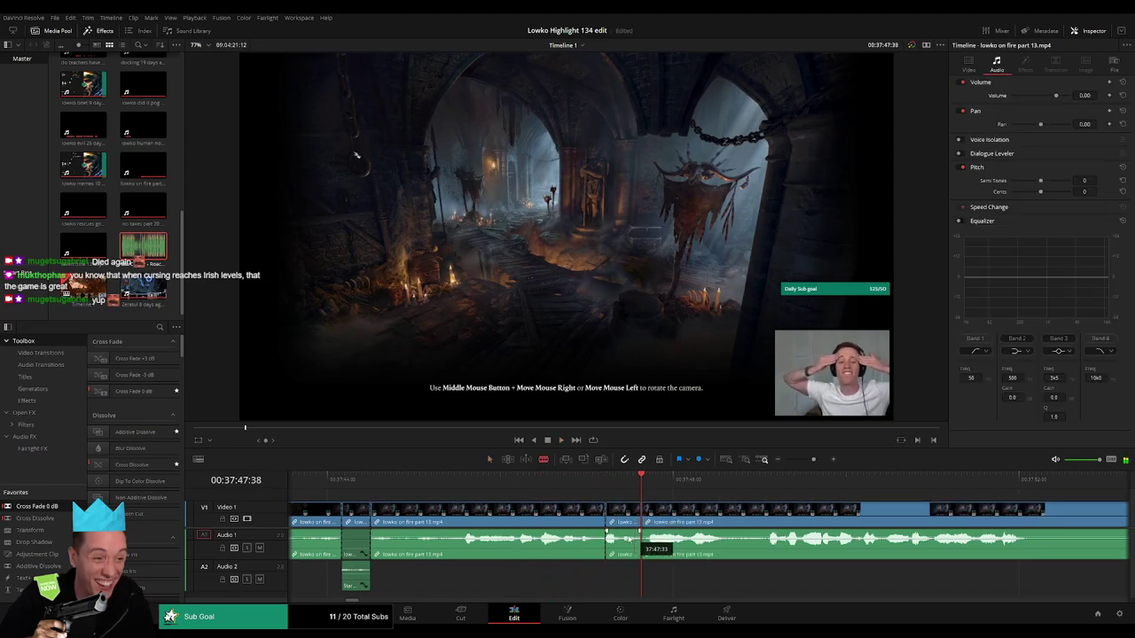
pyautogui.moveTo(143, 247); pyautogui.dragTo(639, 581)
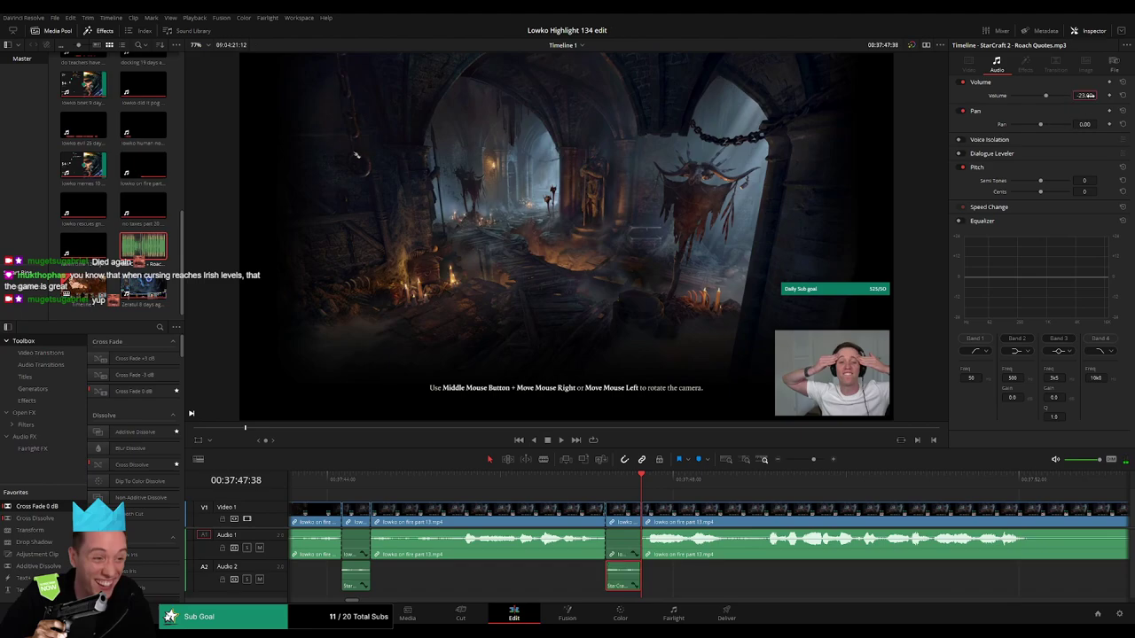
# - Ripple-delete the pause in the loading-screen footage from about 00:37:52 to 00:37:56
pyautogui.moveTo(814, 459); pyautogui.dragTo(808, 461)
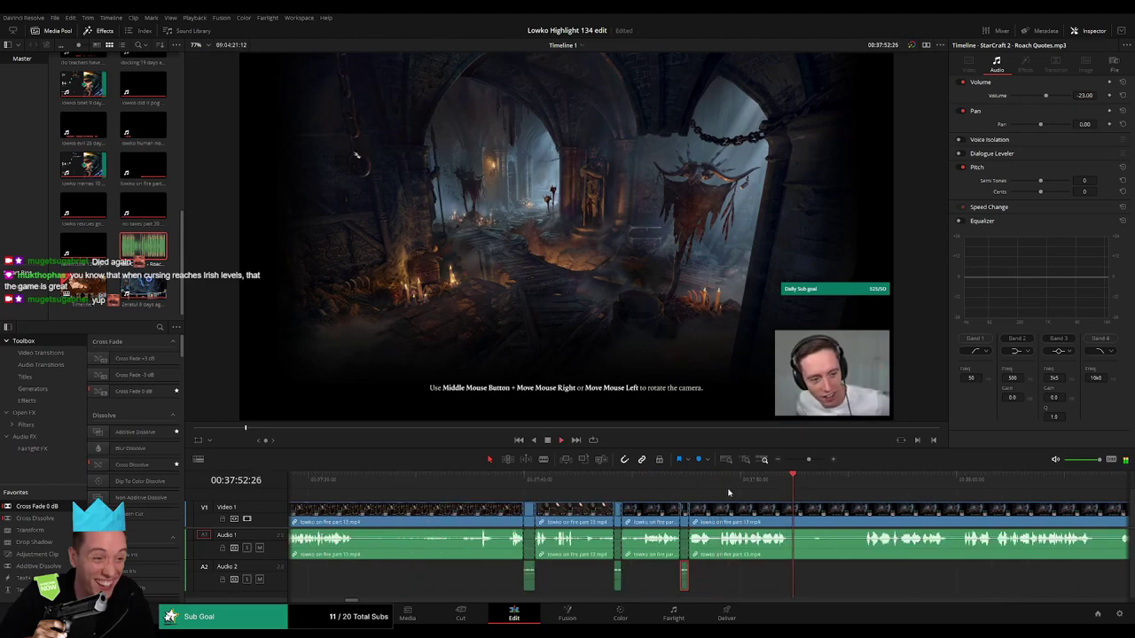
pyautogui.click(869, 499)
pyautogui.hscroll(3, 869, 499)
pyautogui.click(516, 483)
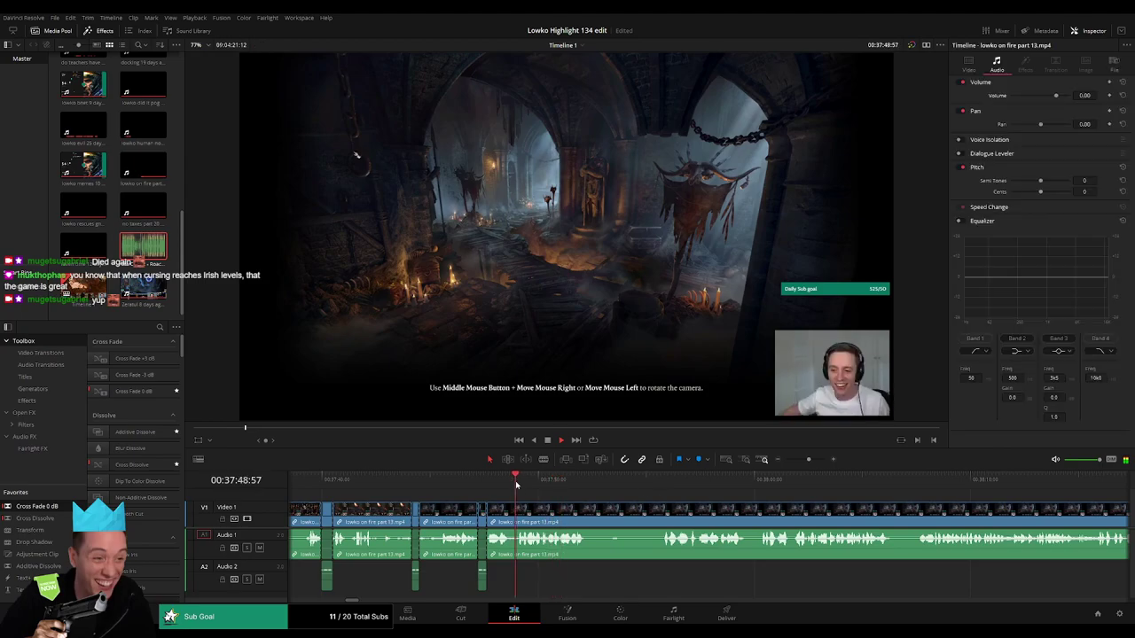
pyautogui.moveTo(593, 513); pyautogui.dragTo(640, 511)
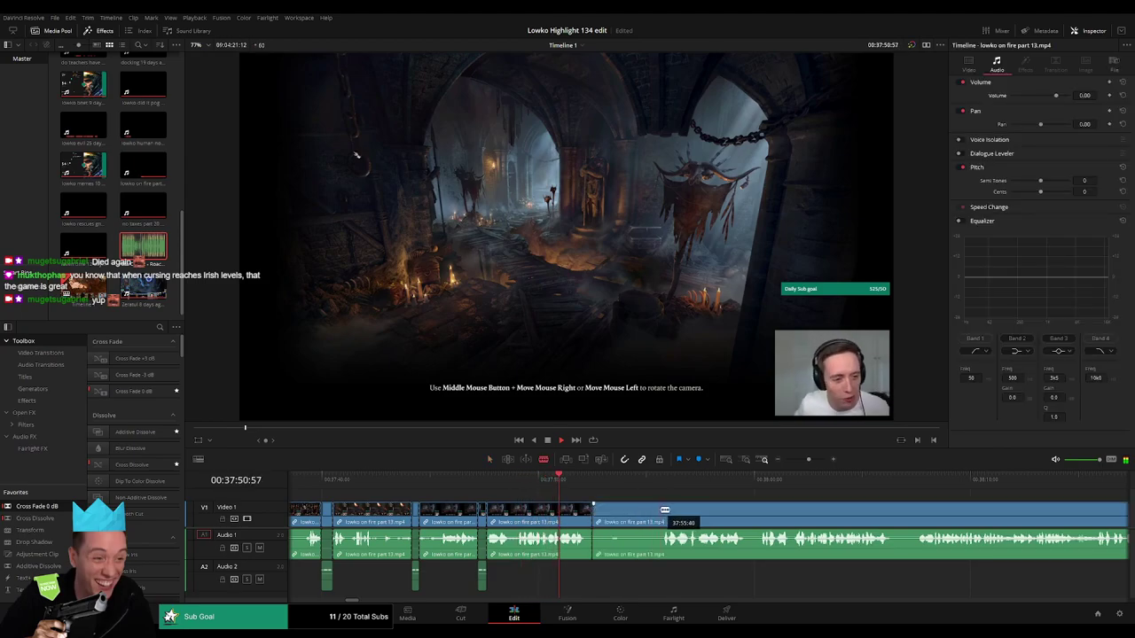
pyautogui.press('Delete')
# - Cut out and ripple-delete the one-second pause in the part 13 footage at about 00:38:03
pyautogui.hscroll(3, 579, 498)
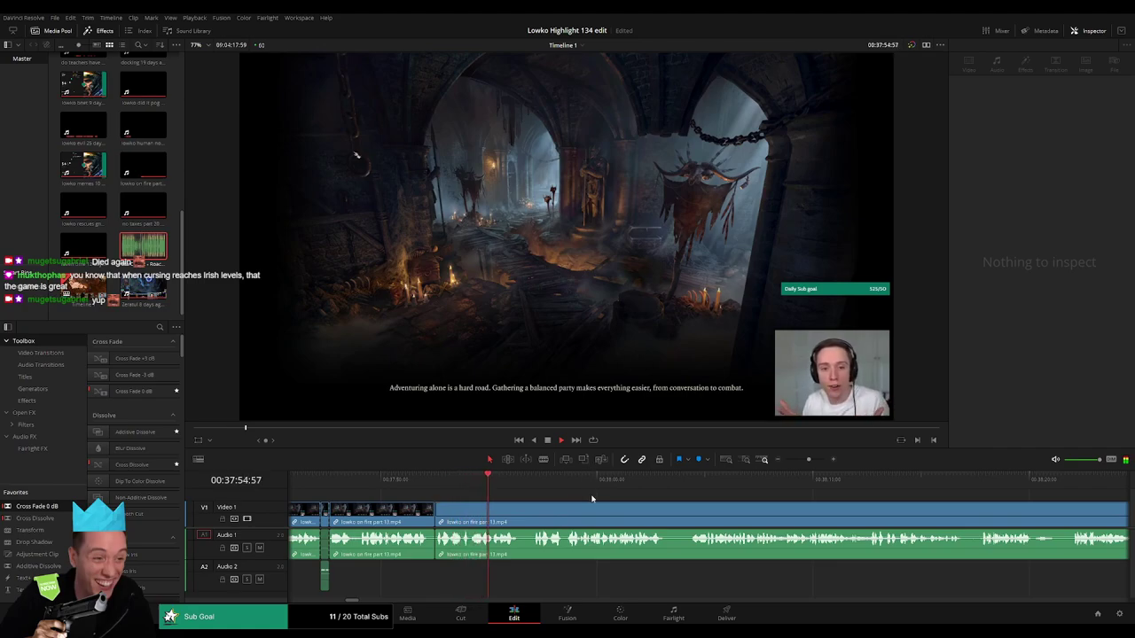
pyautogui.hscroll(1, 642, 511)
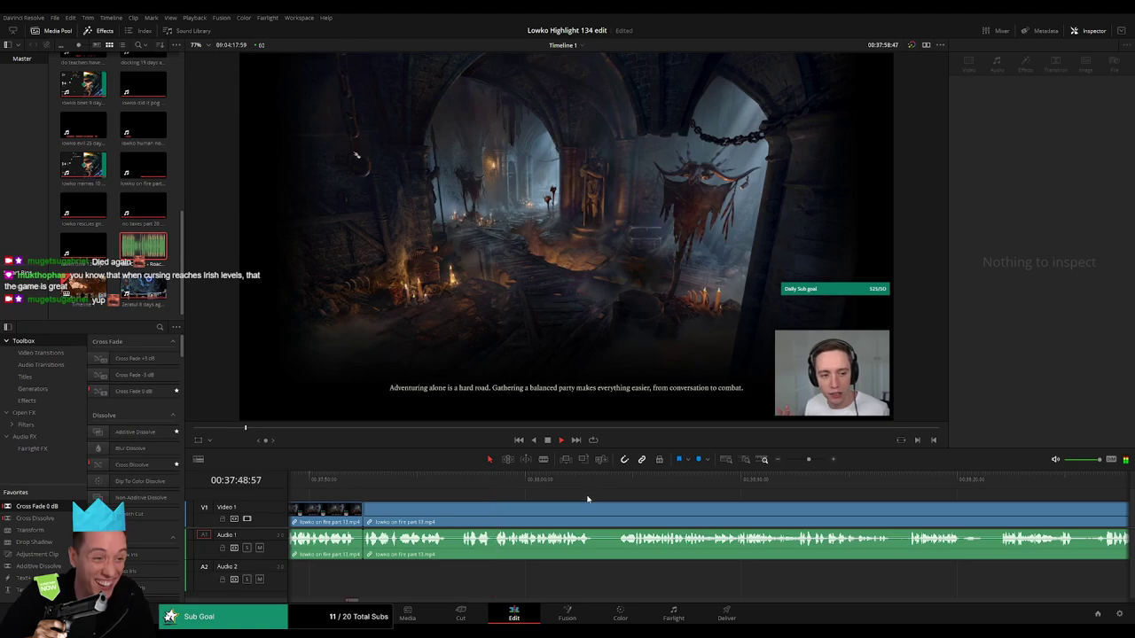
pyautogui.click(597, 512)
pyautogui.press('a')
pyautogui.click(608, 512)
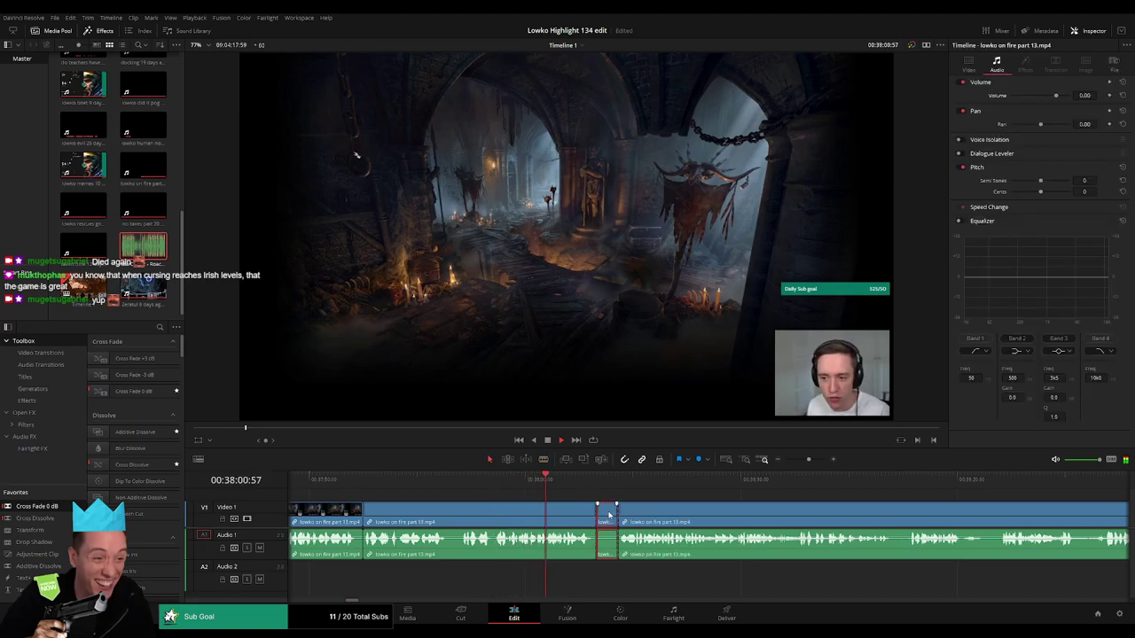
pyautogui.press('Delete')
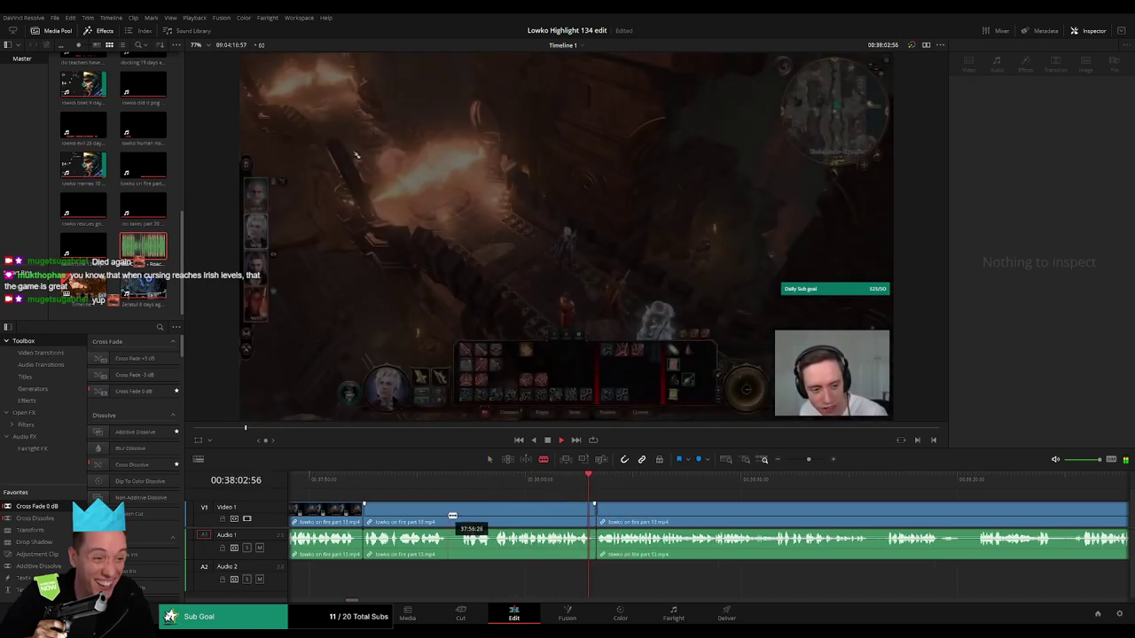
# - Cut out and ripple-delete the short pause in the part 13 footage at about 00:37:56
pyautogui.click(450, 516)
pyautogui.click(463, 517)
pyautogui.press('a')
pyautogui.click(456, 519)
pyautogui.press('Delete')
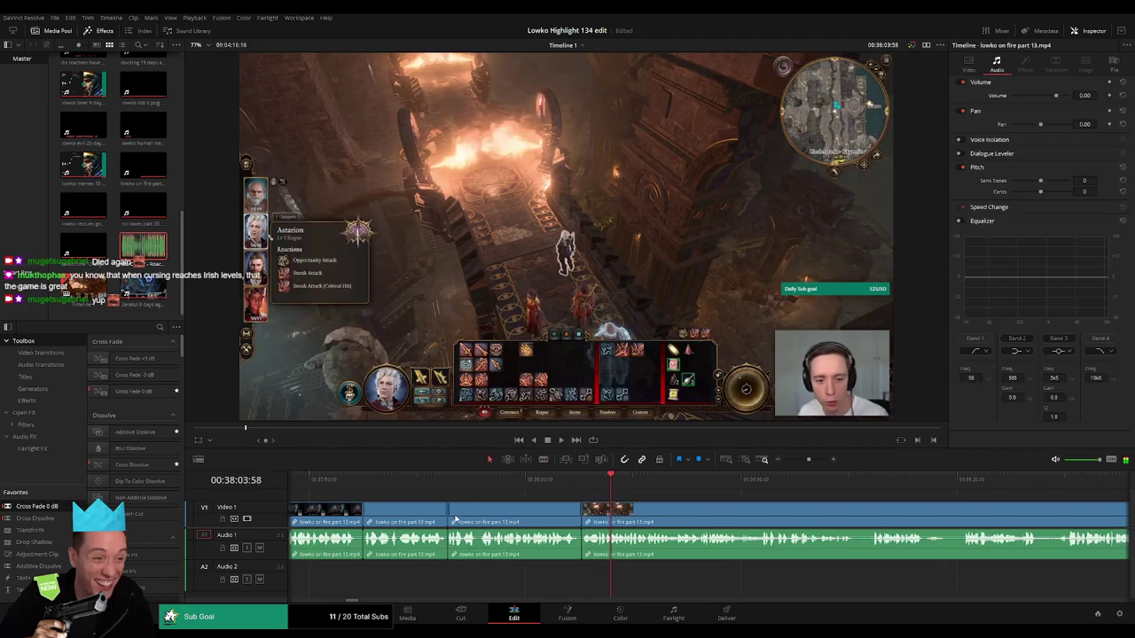
# - Review the part 13 footage from about 00:38:04 to 00:38:30, including the Sleight of Hand checks, for pauses to remove
pyautogui.moveTo(739, 514); pyautogui.dragTo(589, 514)
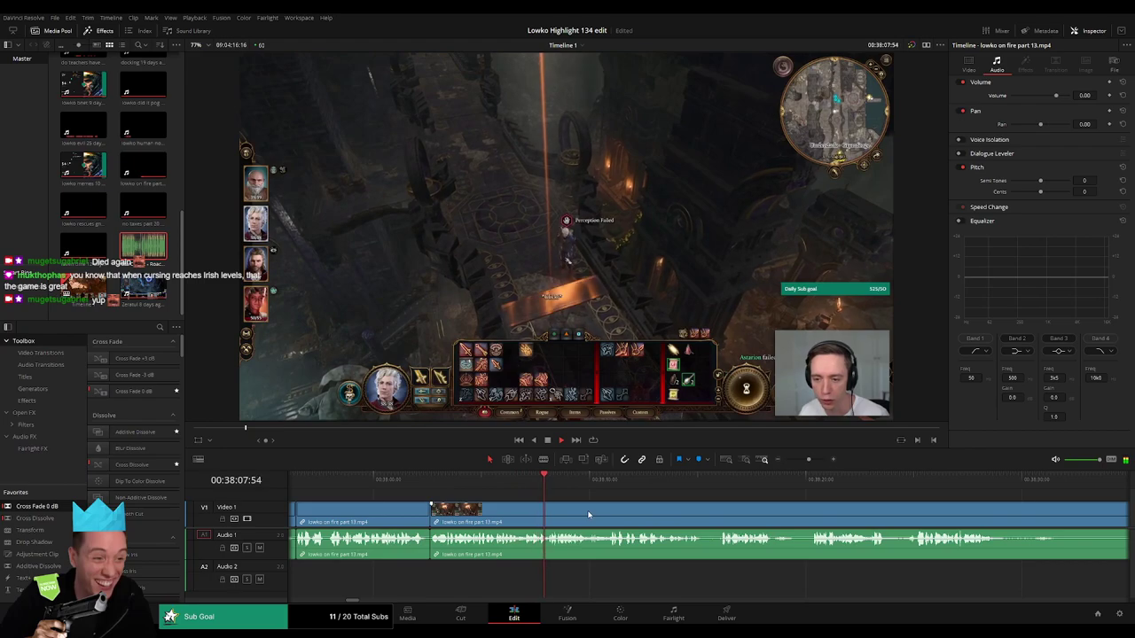
pyautogui.hscroll(2, 558, 513)
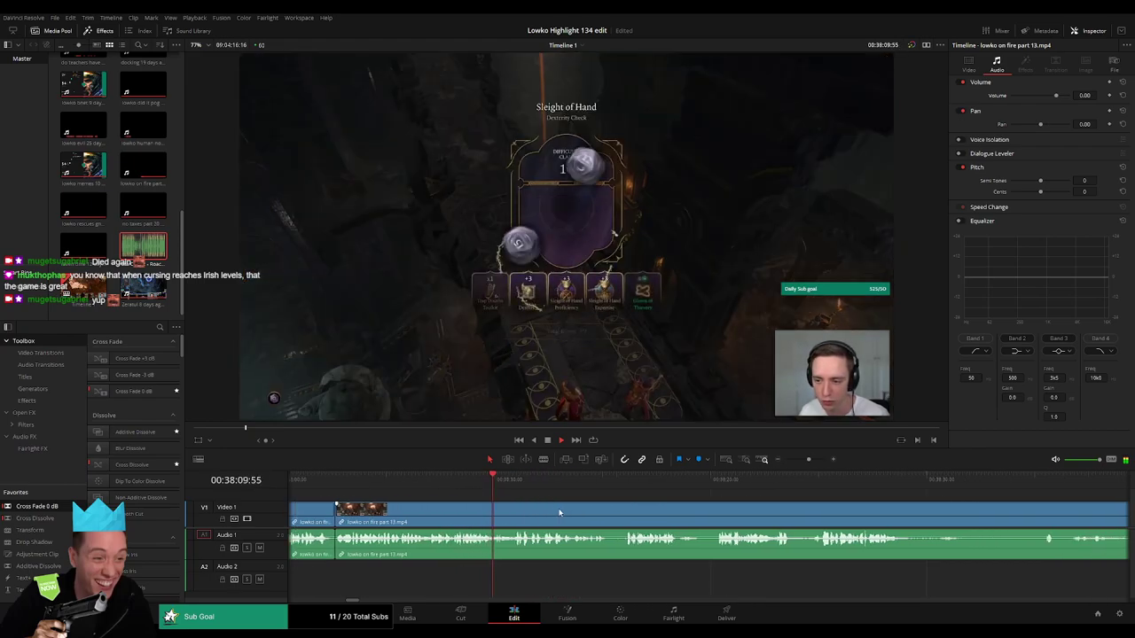
pyautogui.hscroll(2, 550, 512)
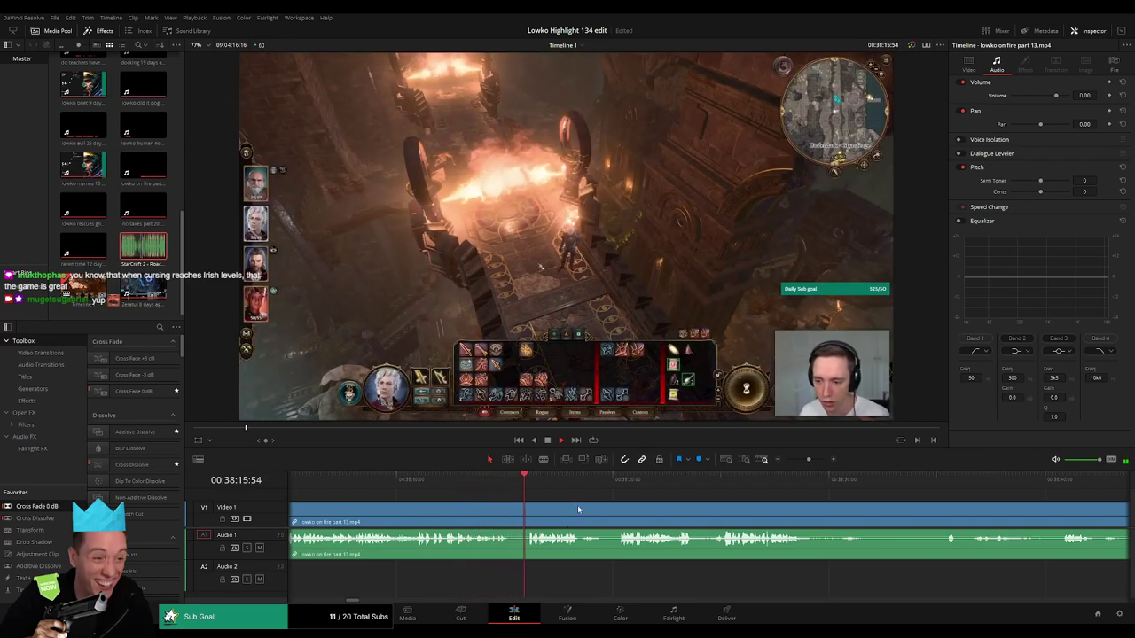
pyautogui.hscroll(2, 549, 501)
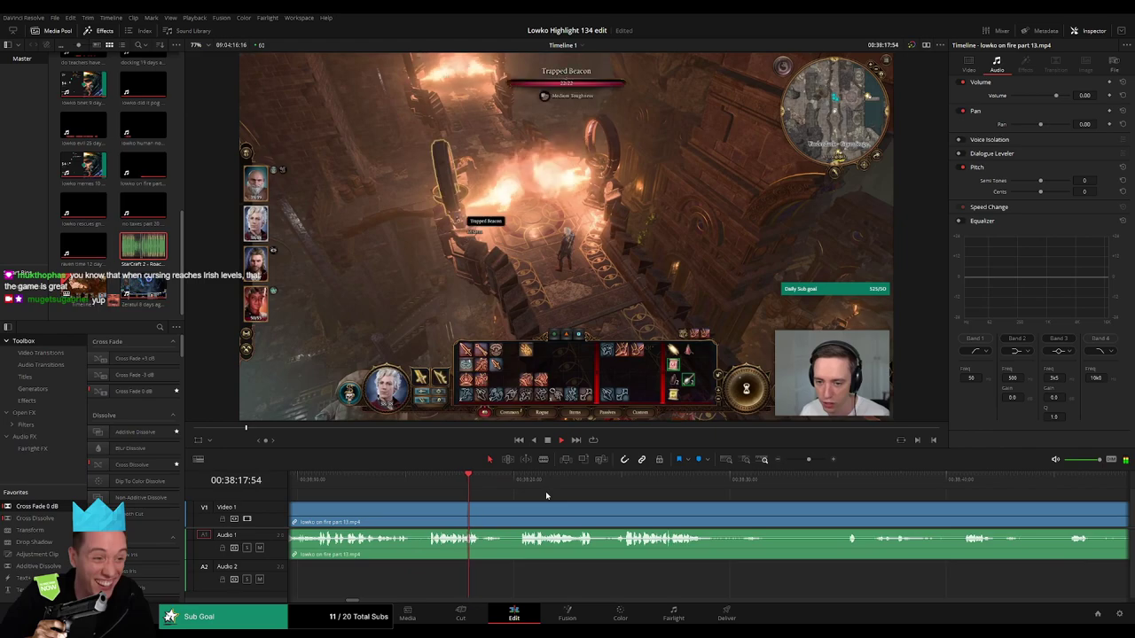
pyautogui.click(514, 484)
pyautogui.press('space')
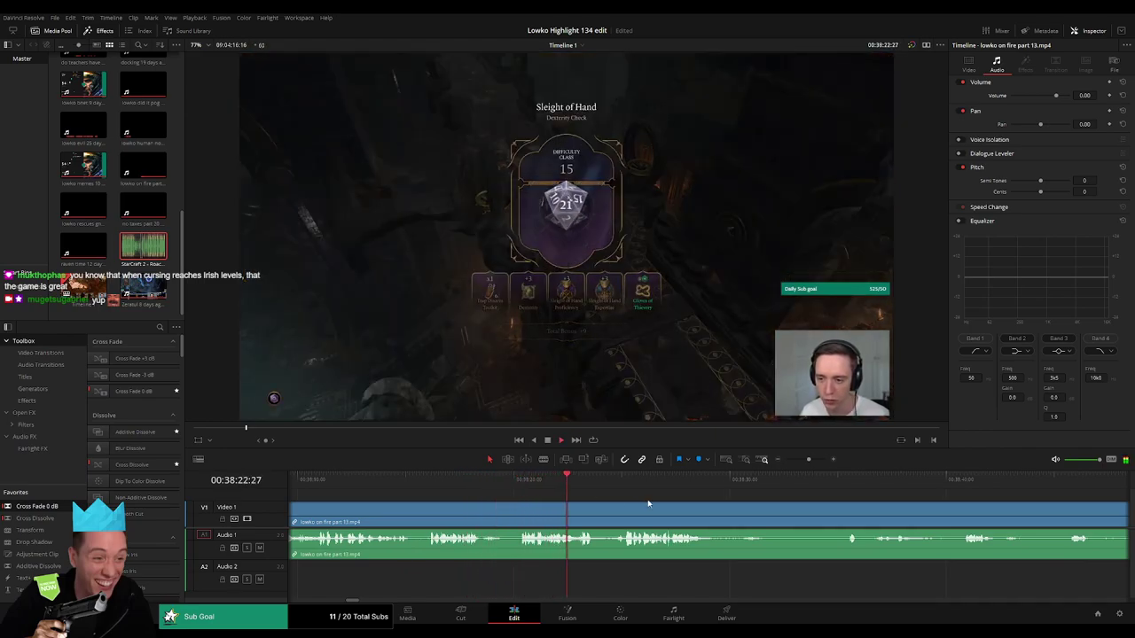
pyautogui.hscroll(3, 647, 503)
pyautogui.click(497, 481)
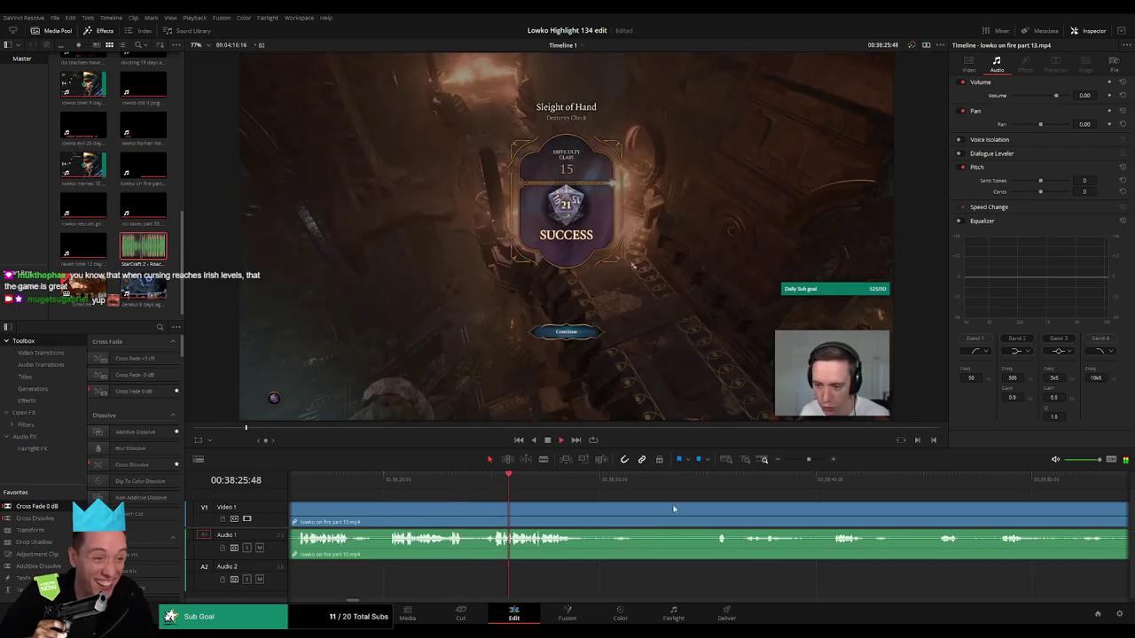
pyautogui.hscroll(3, 673, 509)
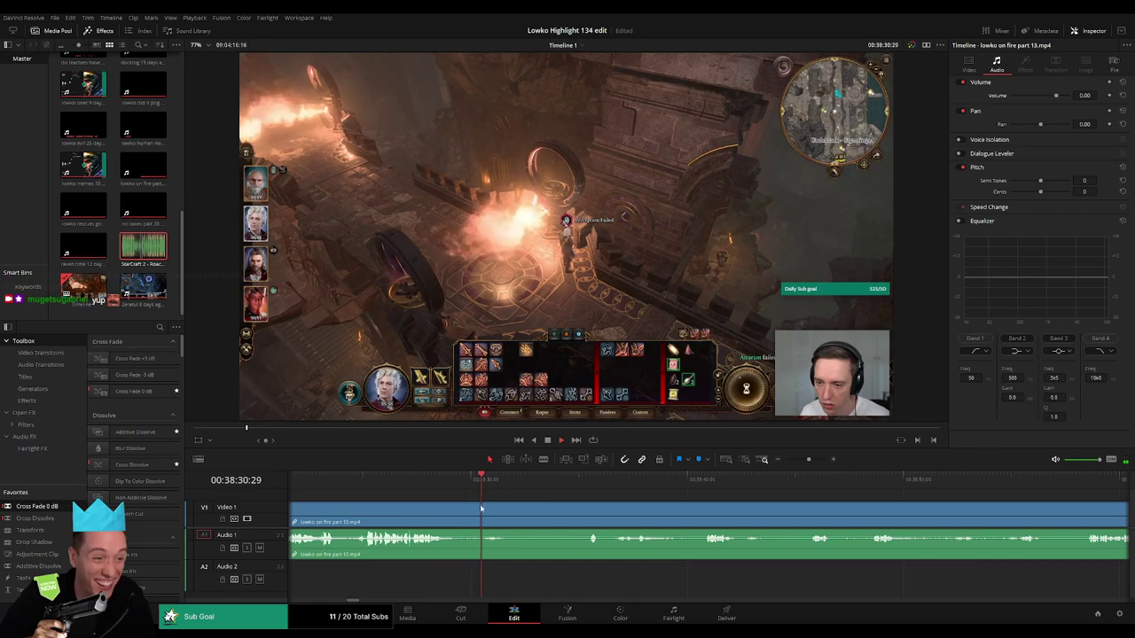
# - Split the part 13 footage at about 00:38:30, where the quiet stretch begins, and check playback from about 00:38:35
pyautogui.hotkey('ctrl', 'b')
pyautogui.click(591, 483)
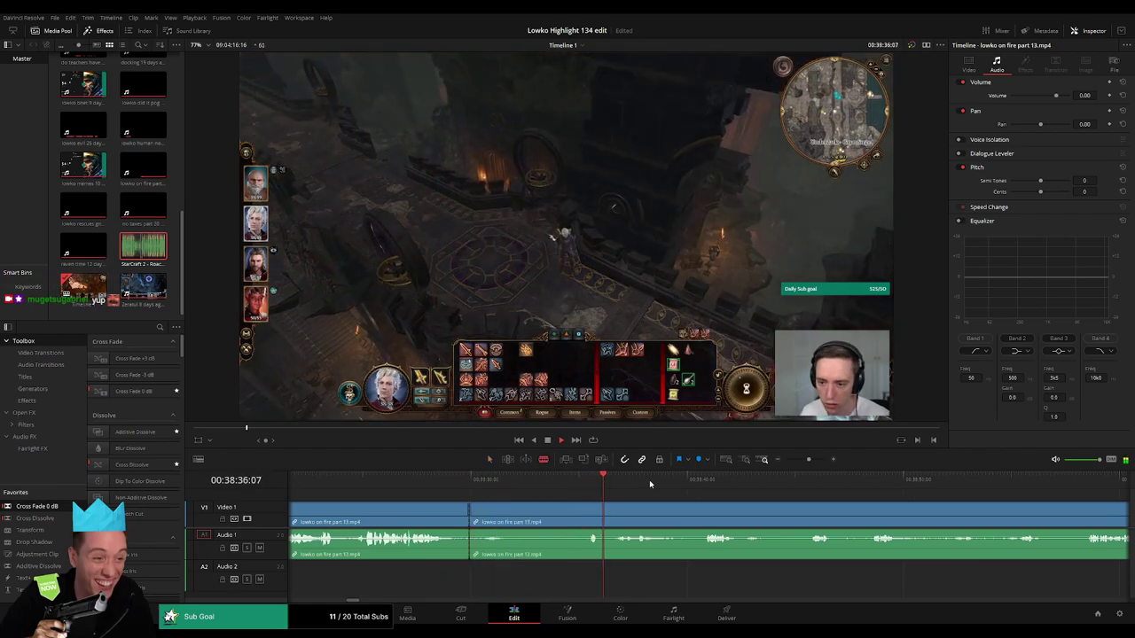
# - Skim the uncut lowko on fire part 13.mp4 footage from about 38:36 to 39:53 for moments worth keeping
pyautogui.click(674, 482)
pyautogui.click(707, 483)
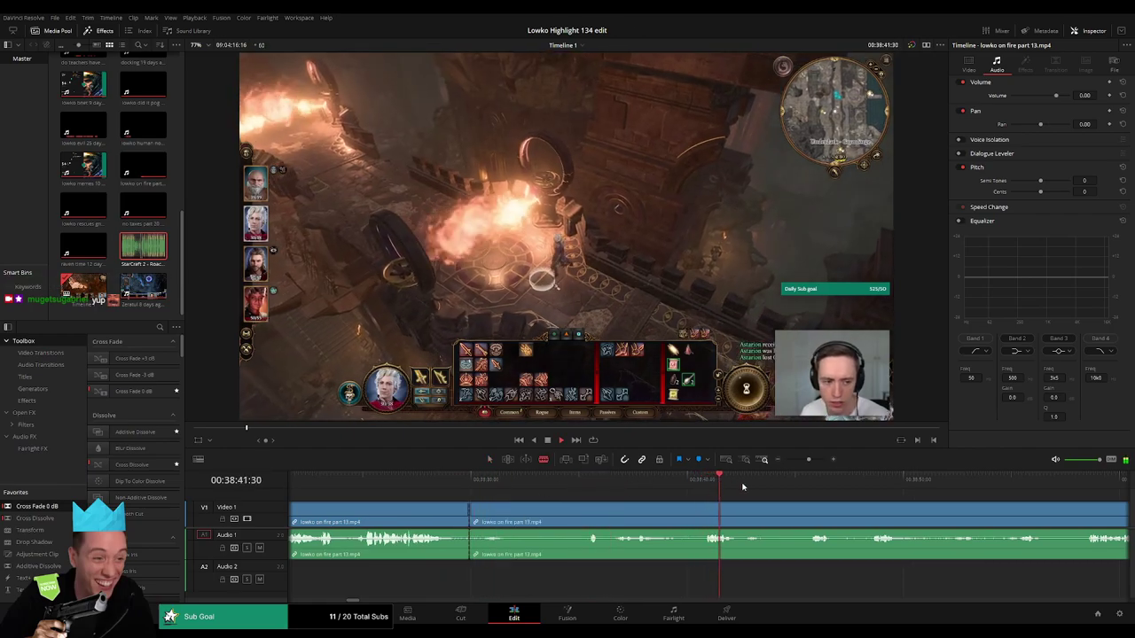
pyautogui.moveTo(761, 486); pyautogui.dragTo(811, 486)
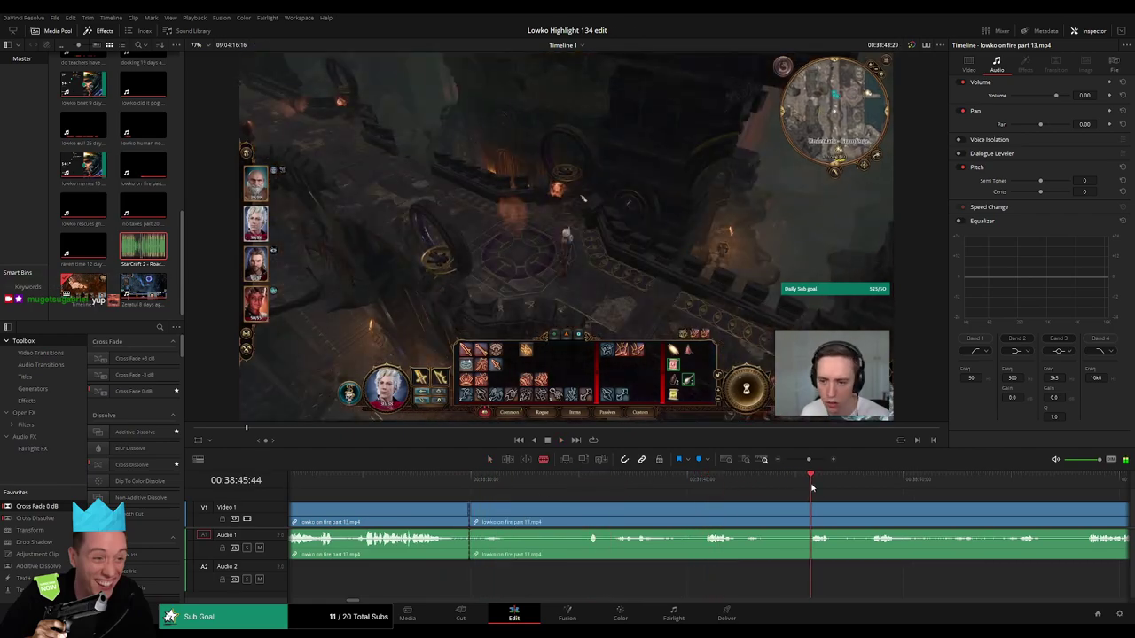
pyautogui.moveTo(909, 486); pyautogui.dragTo(639, 481)
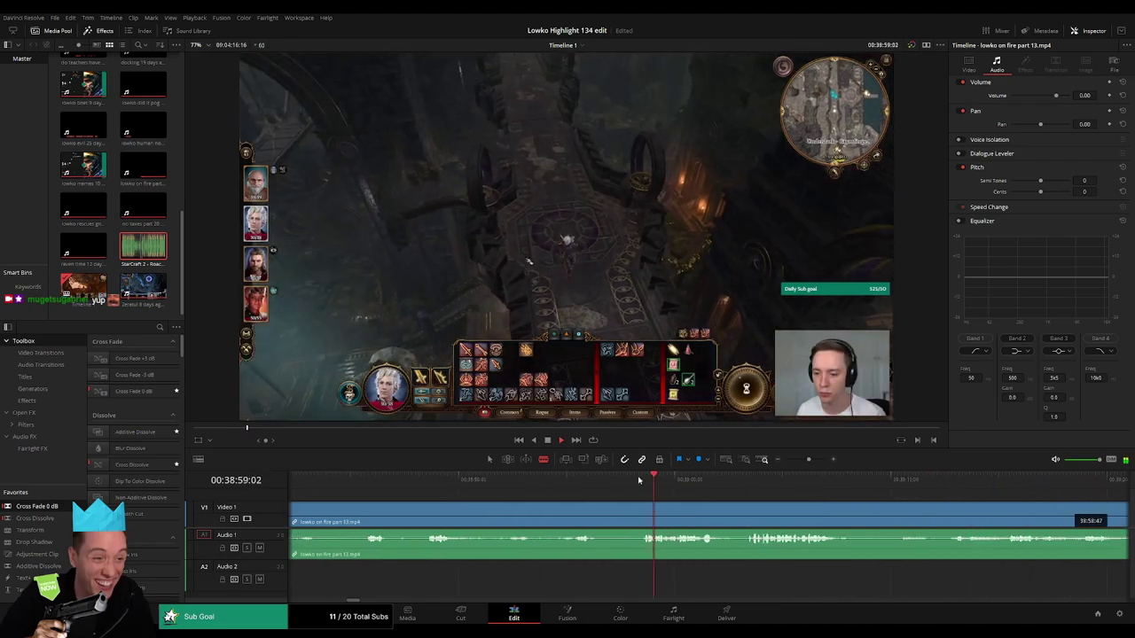
pyautogui.click(746, 484)
pyautogui.click(922, 487)
pyautogui.click(1016, 486)
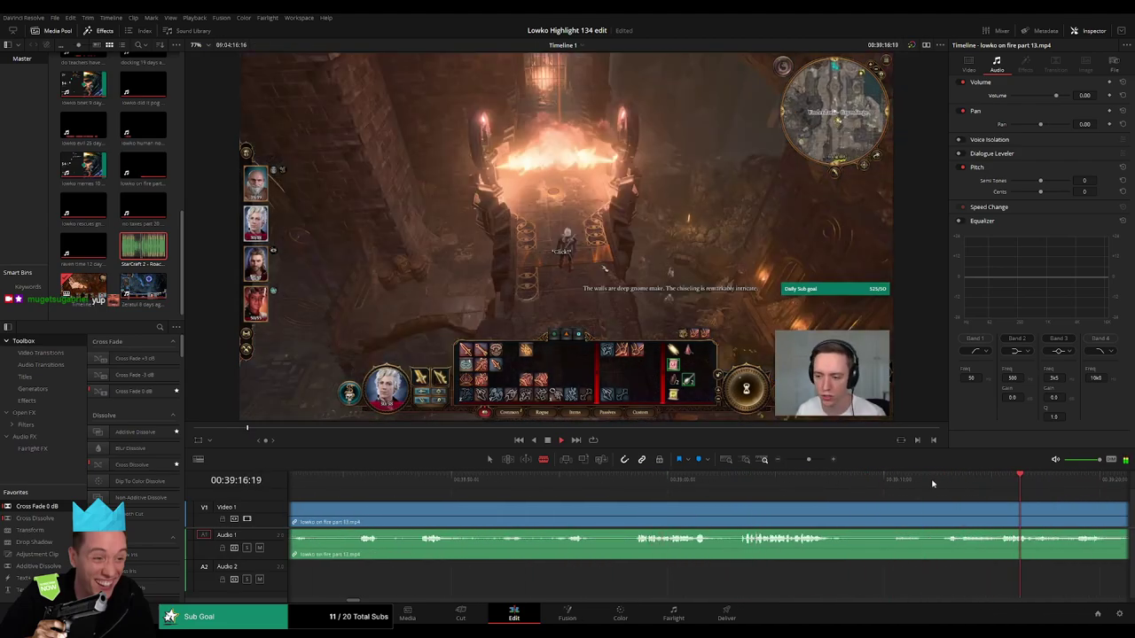
pyautogui.moveTo(808, 459); pyautogui.dragTo(801, 460)
pyautogui.click(727, 481)
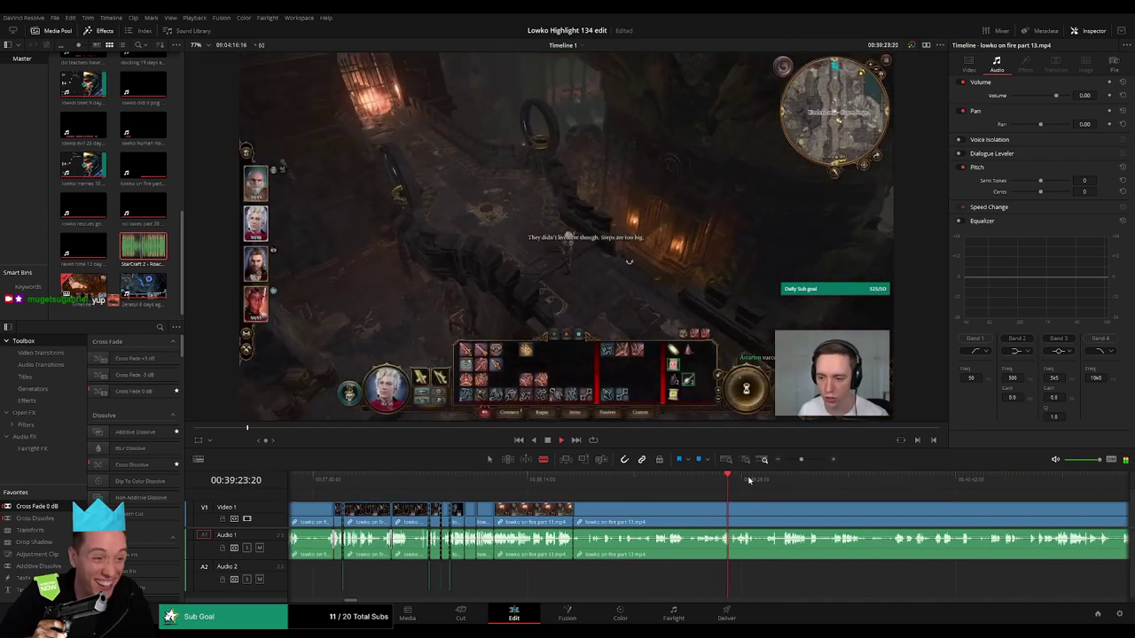
pyautogui.click(774, 479)
pyautogui.click(790, 480)
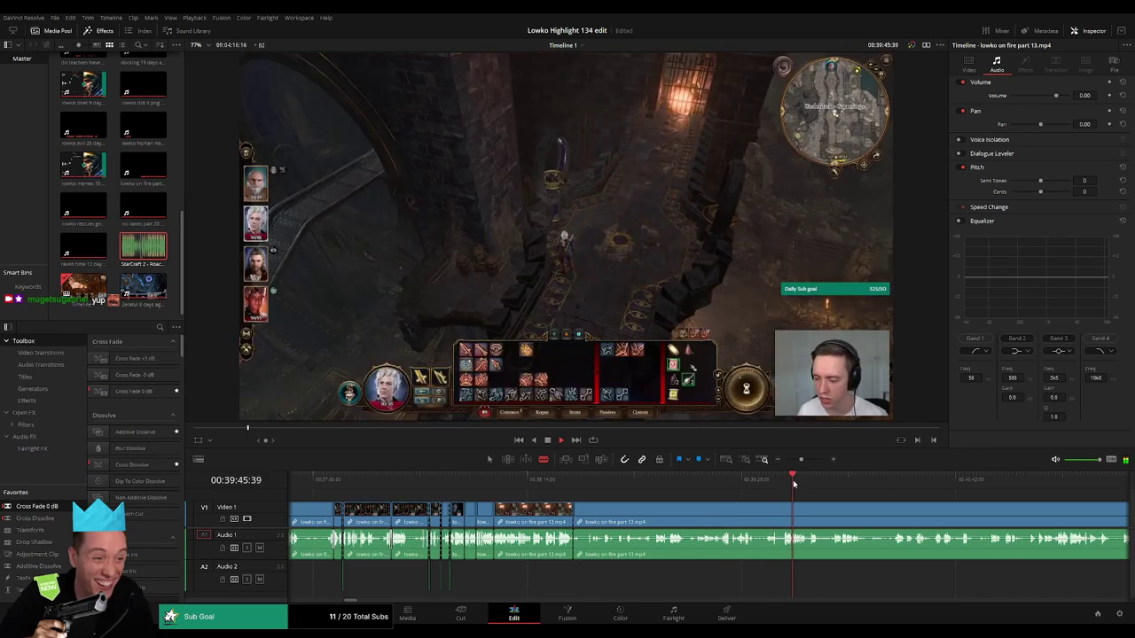
pyautogui.click(806, 461)
pyautogui.click(780, 484)
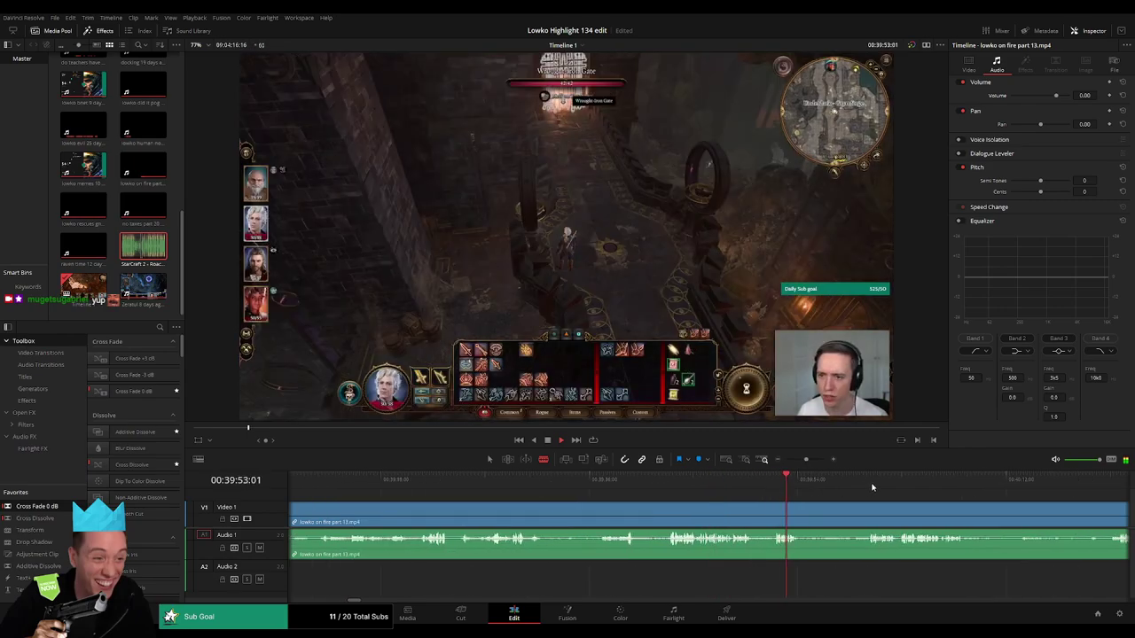
# - Skim the following footage from about 40:00 to 41:40 to find where the next highlight should begin
pyautogui.click(873, 486)
pyautogui.moveTo(963, 514); pyautogui.dragTo(683, 502)
pyautogui.click(759, 485)
pyautogui.click(828, 487)
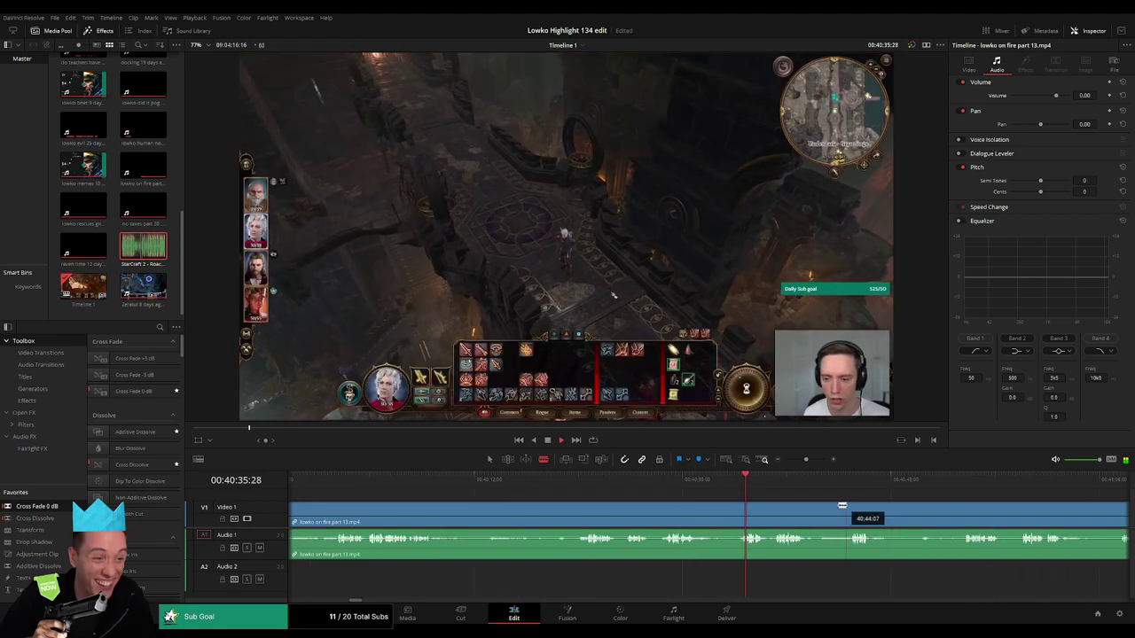
pyautogui.click(665, 484)
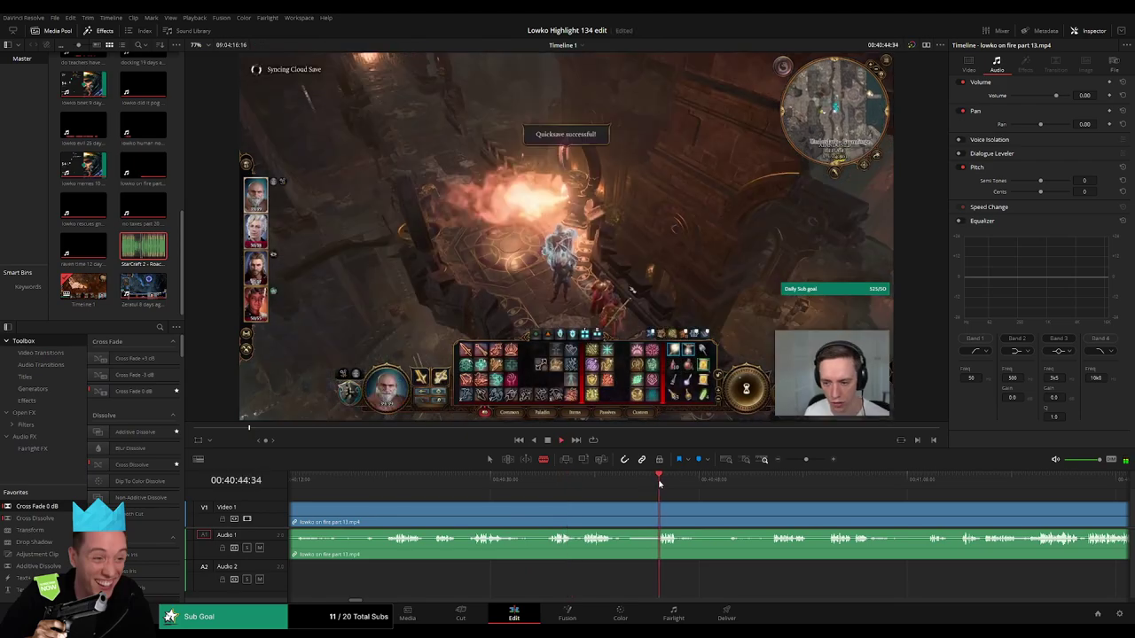
pyautogui.click(780, 482)
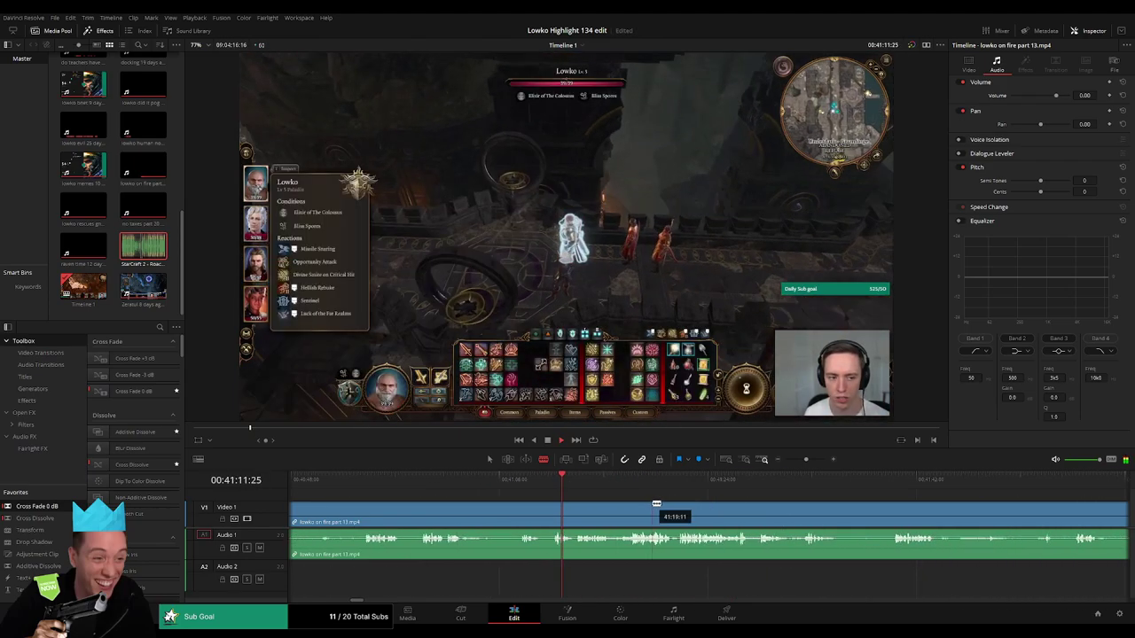
pyautogui.click(626, 483)
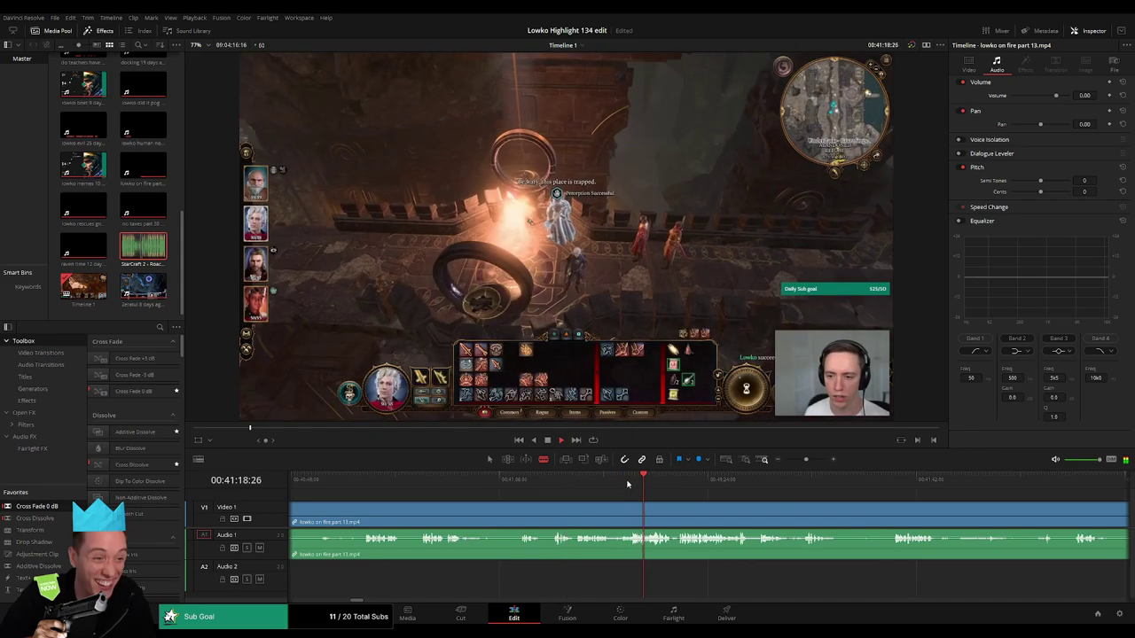
pyautogui.click(717, 481)
pyautogui.click(813, 481)
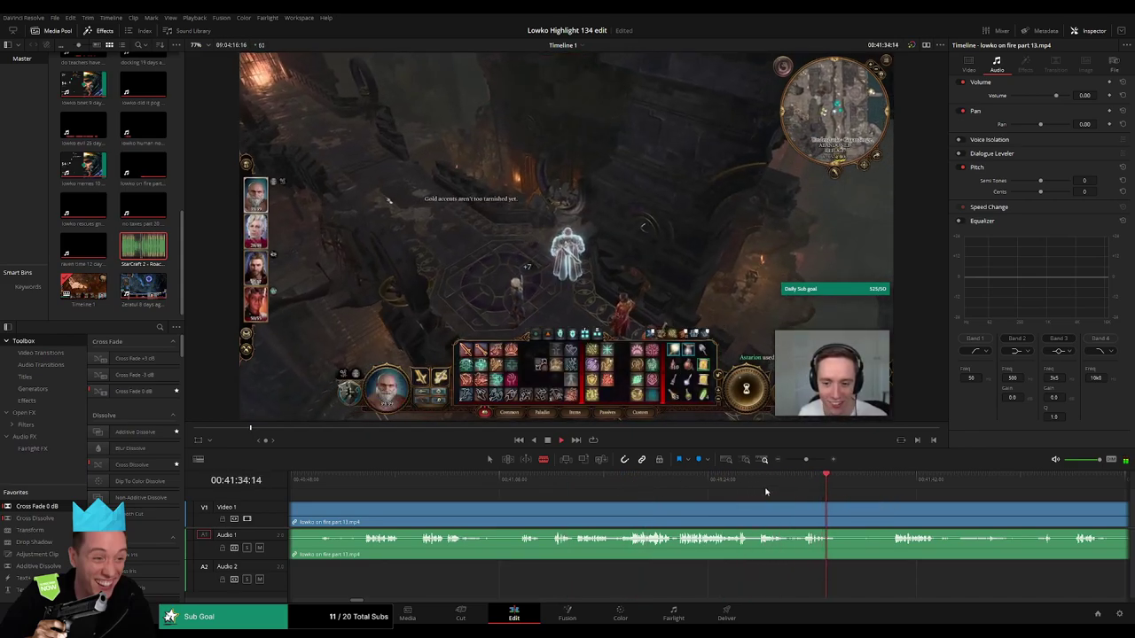
pyautogui.click(892, 481)
# - Split the clip at 41:39:17, ripple delete everything back to the previous cut, and add Cross Fade 0 dB to the audio join
pyautogui.moveTo(959, 508); pyautogui.dragTo(672, 506)
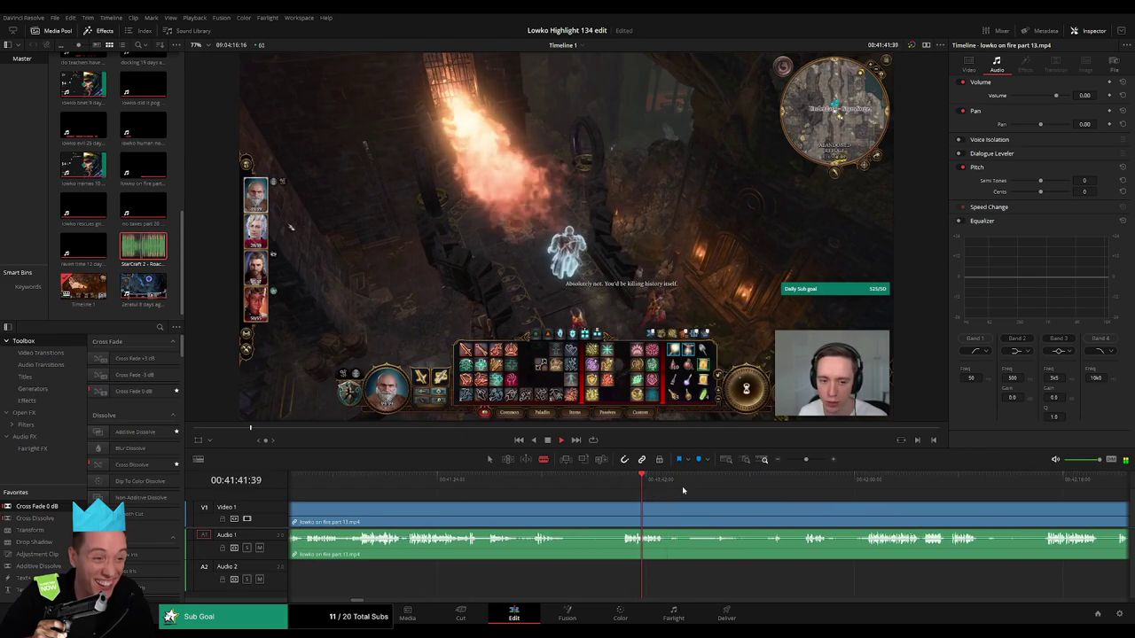
pyautogui.click(801, 483)
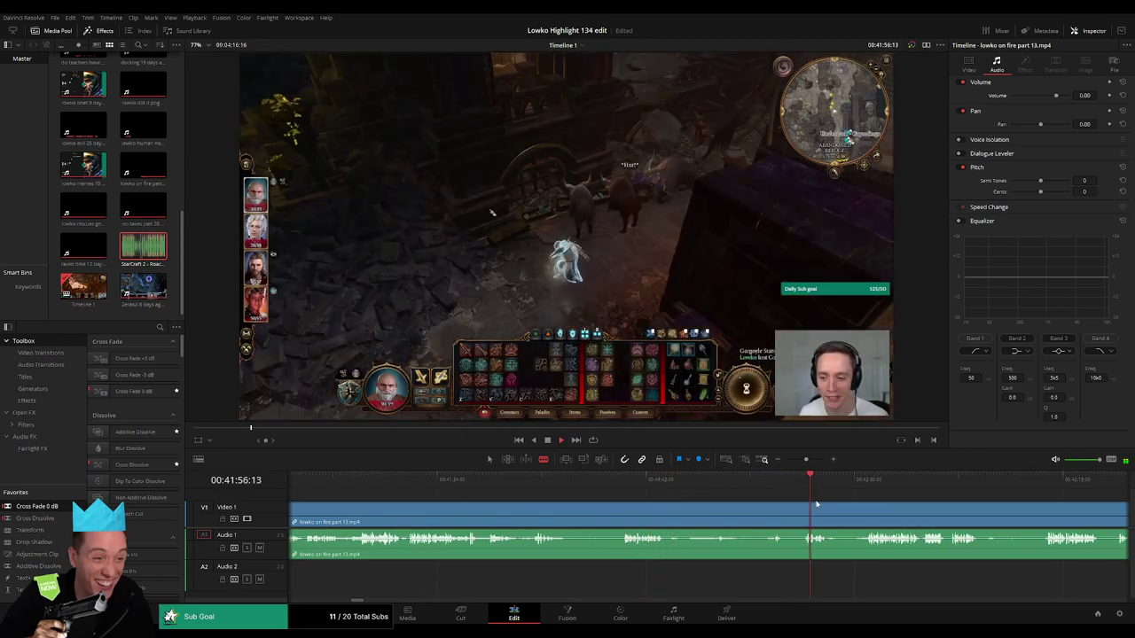
pyautogui.click(720, 483)
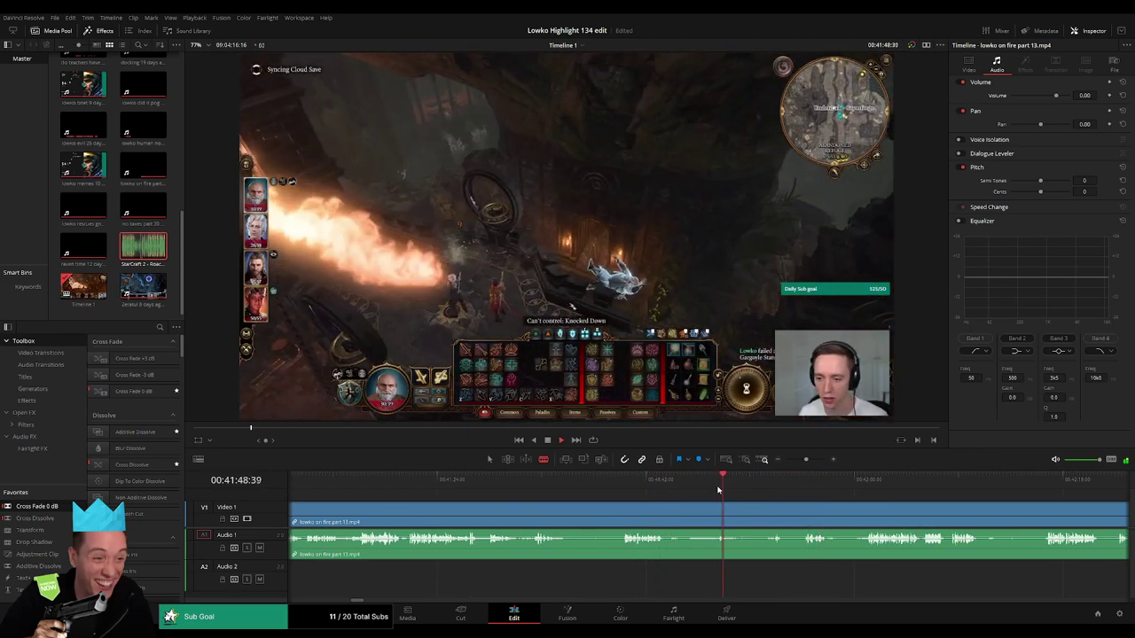
pyautogui.click(621, 482)
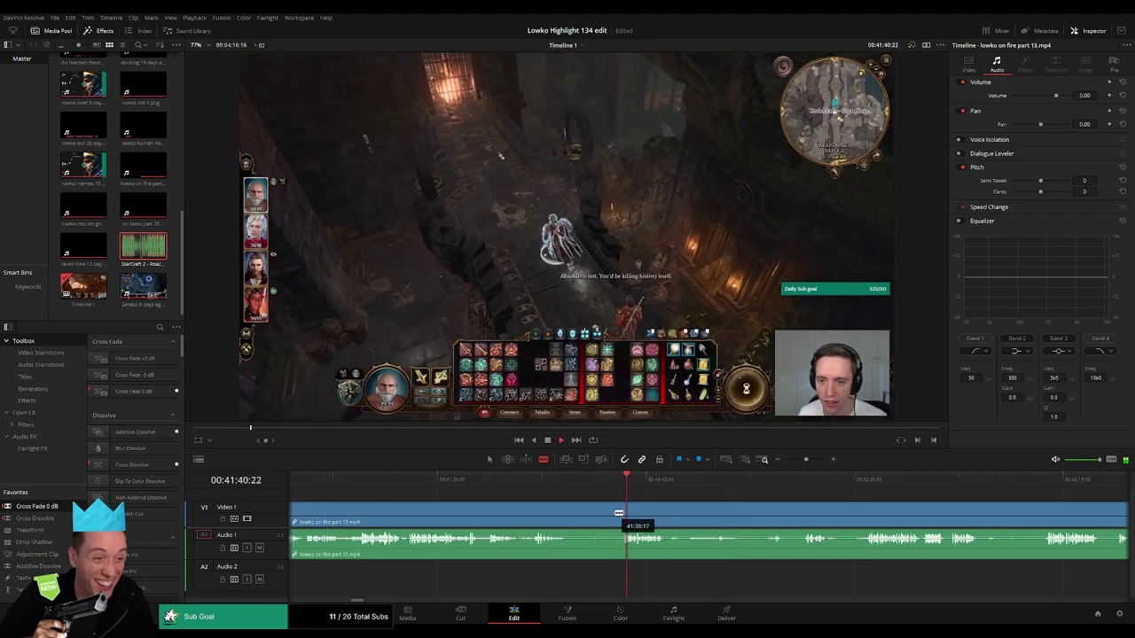
pyautogui.click(620, 513)
pyautogui.press('a')
pyautogui.click(597, 516)
pyautogui.press('Delete')
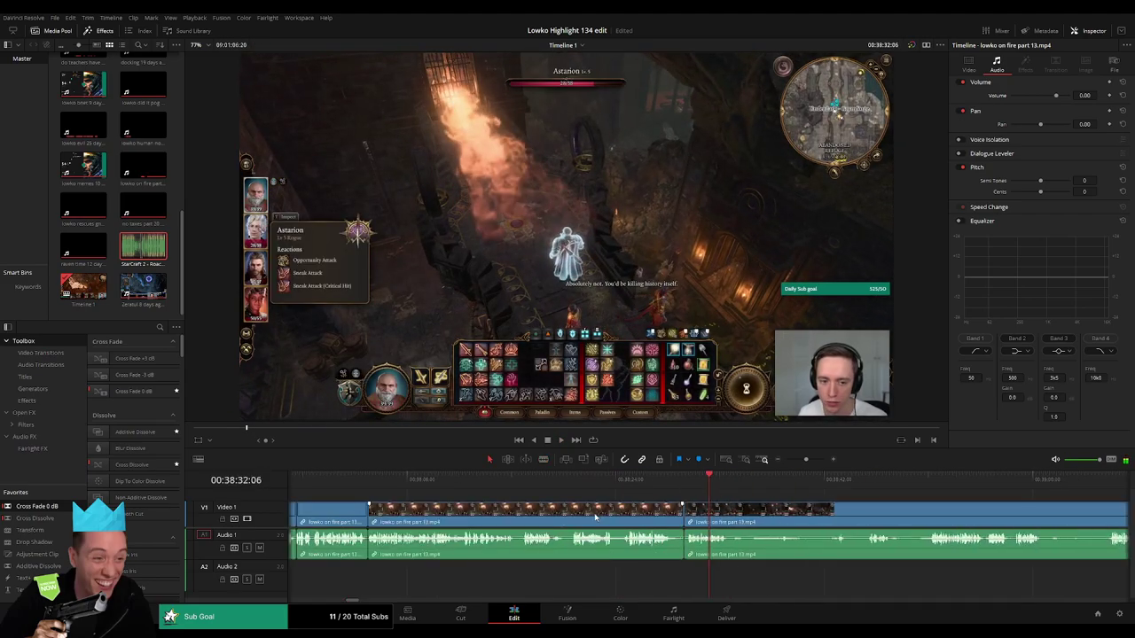
pyautogui.moveTo(670, 549); pyautogui.dragTo(675, 549)
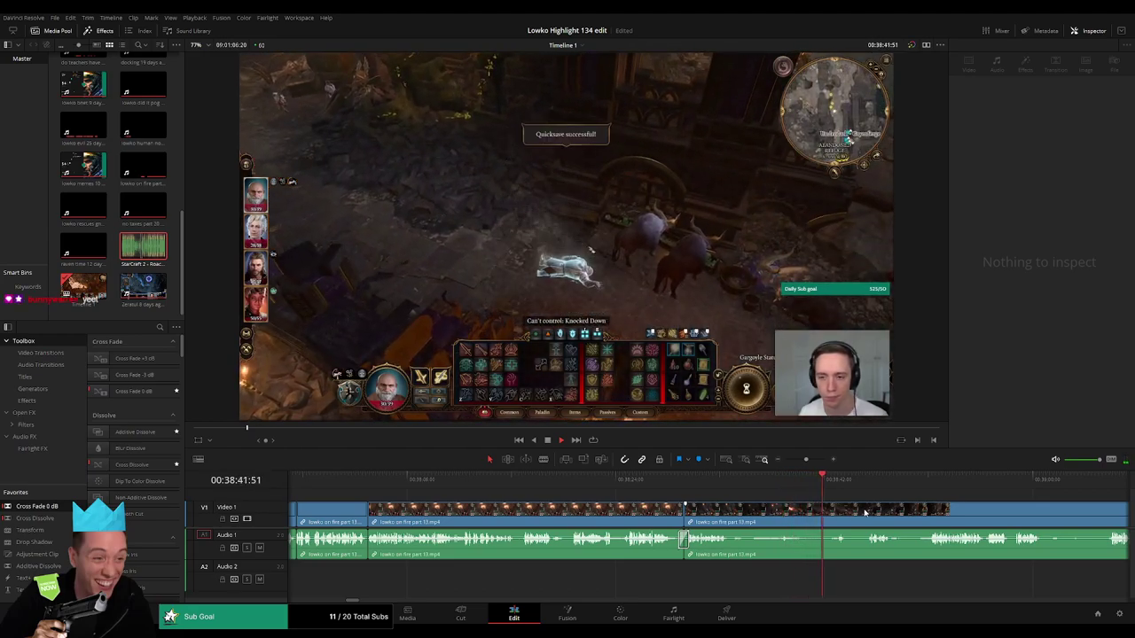
# - Ripple delete the footage from about 39:01 to 39:06 and add Cross Fade 0 dB to the audio at that cut
pyautogui.click(744, 479)
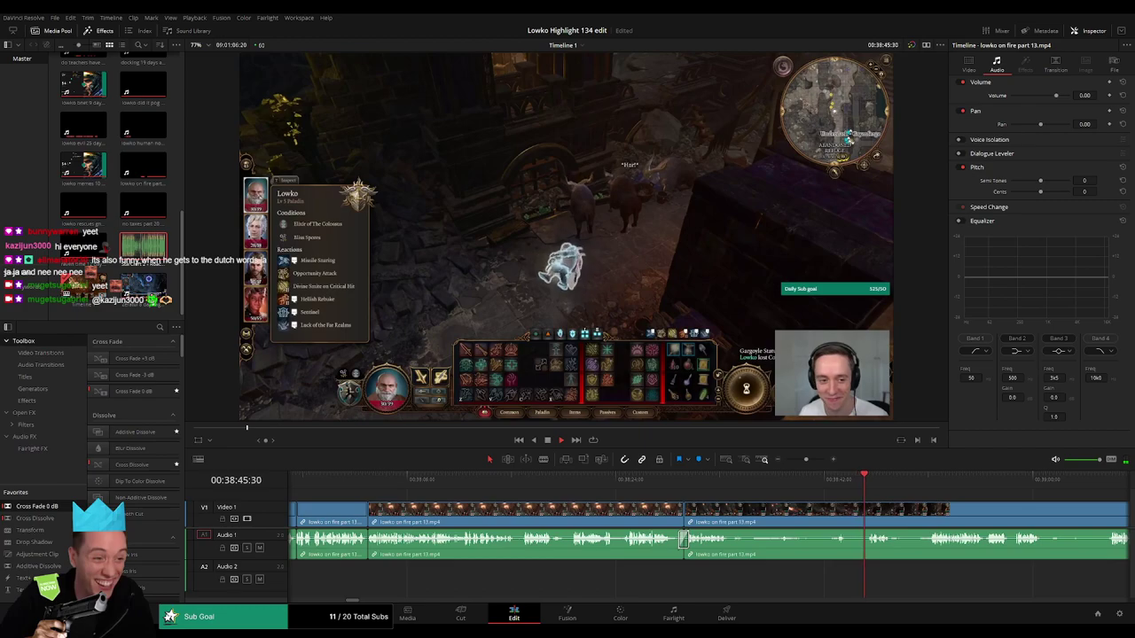
pyautogui.moveTo(911, 499); pyautogui.dragTo(601, 499)
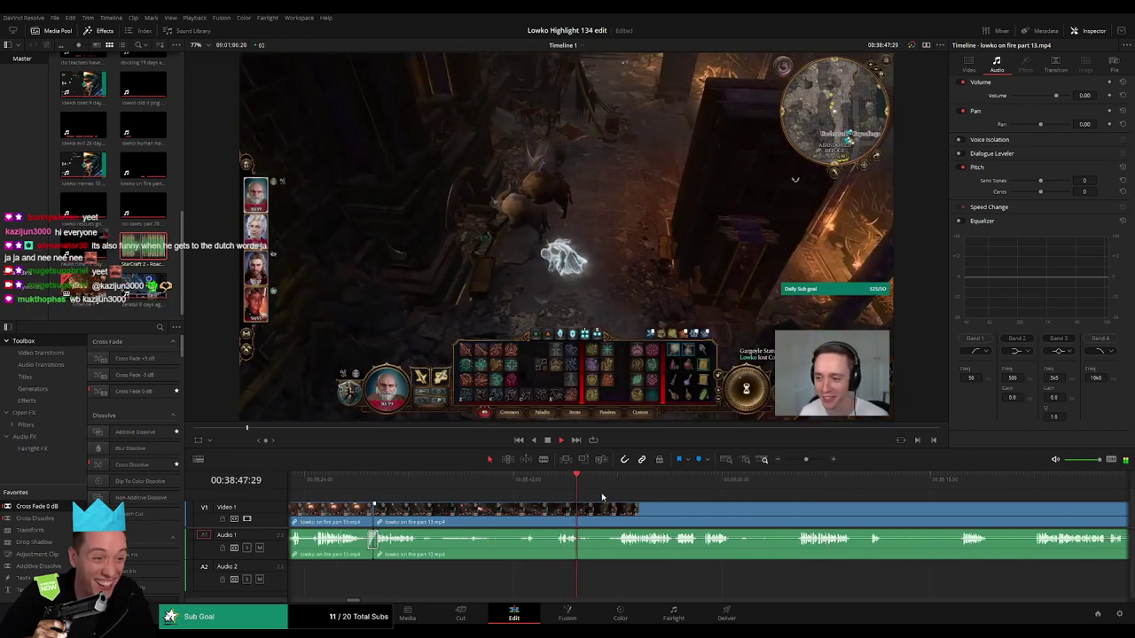
pyautogui.hscroll(1, 516, 499)
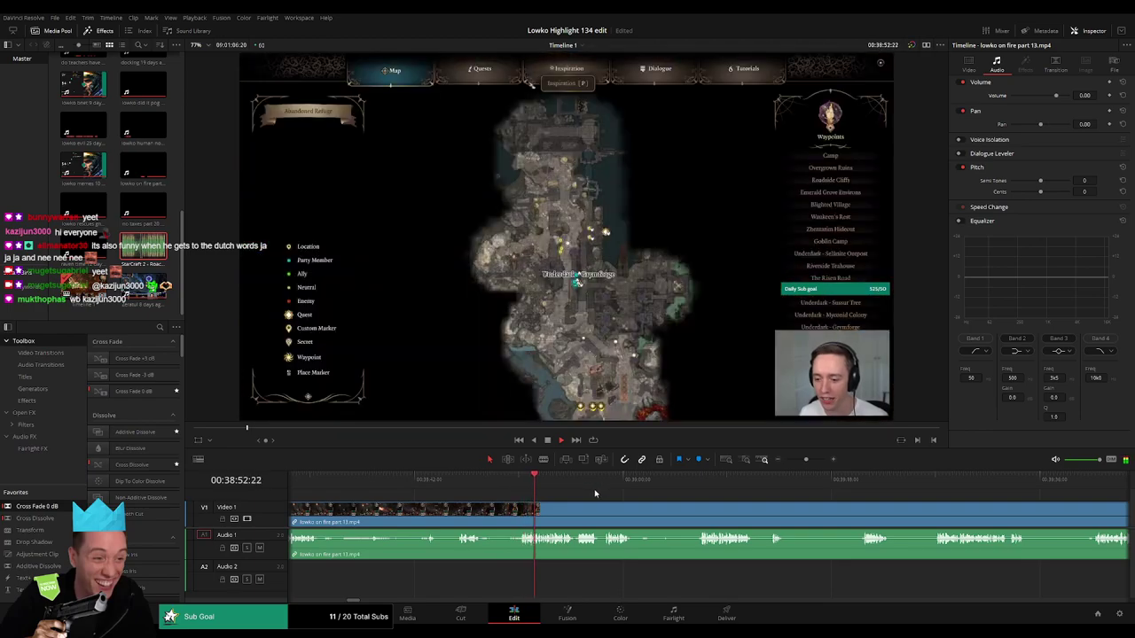
pyautogui.hscroll(1, 645, 503)
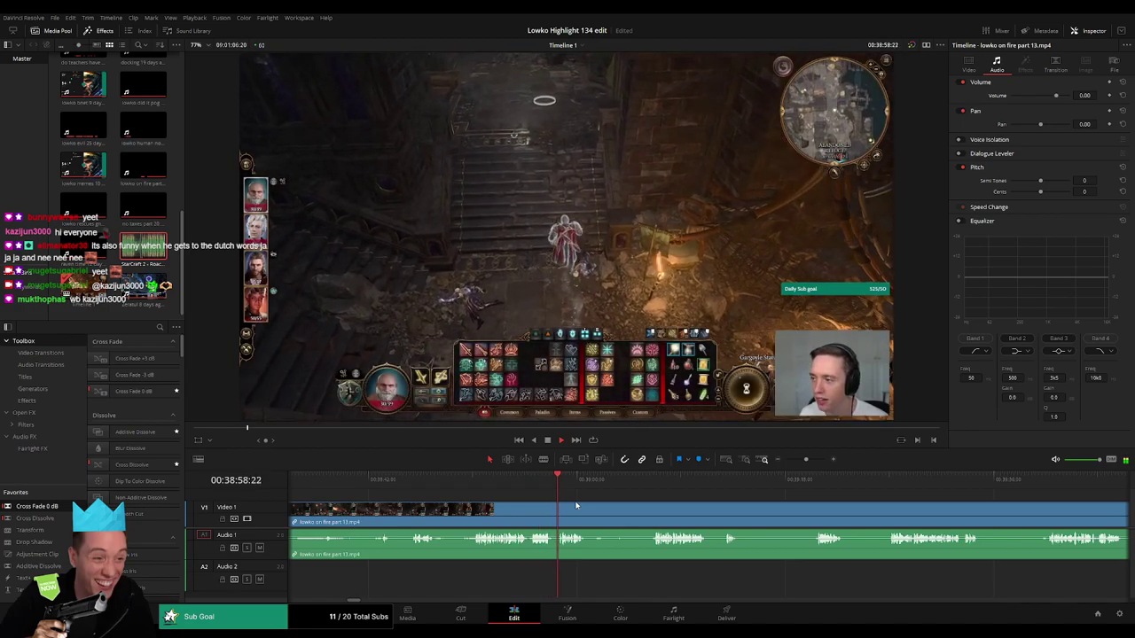
pyautogui.hscroll(1, 587, 504)
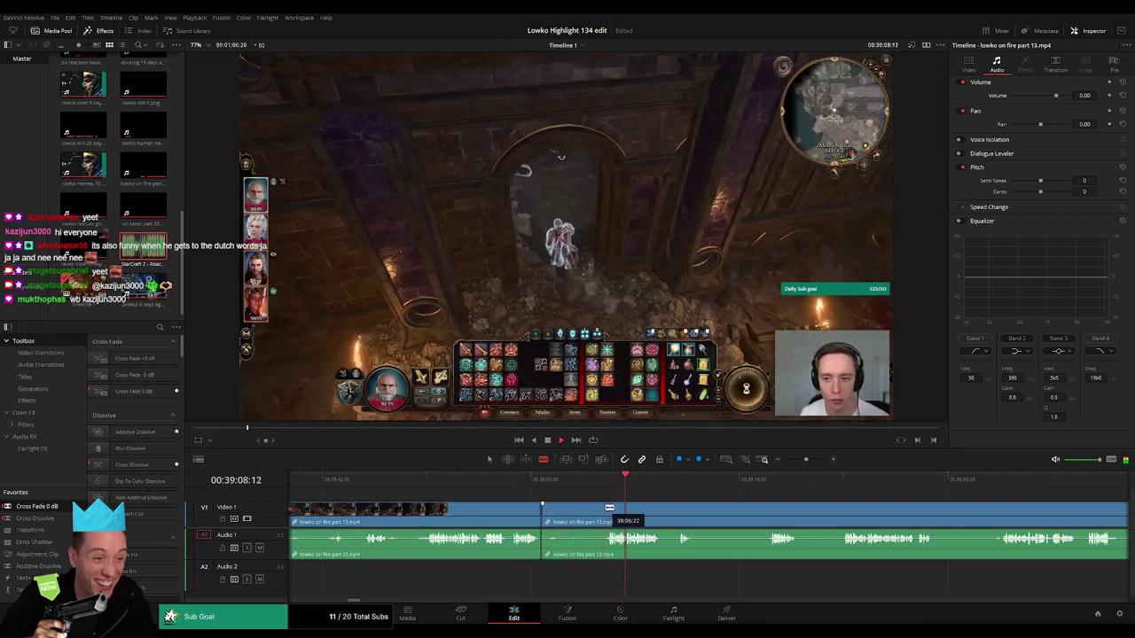
pyautogui.press('Delete')
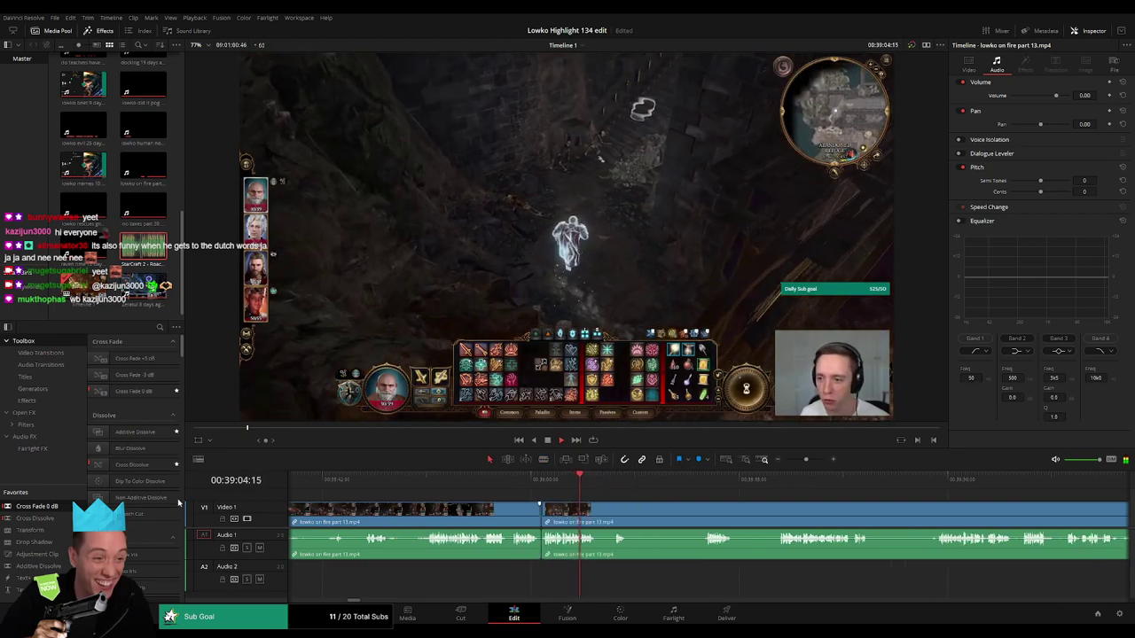
pyautogui.click(537, 543)
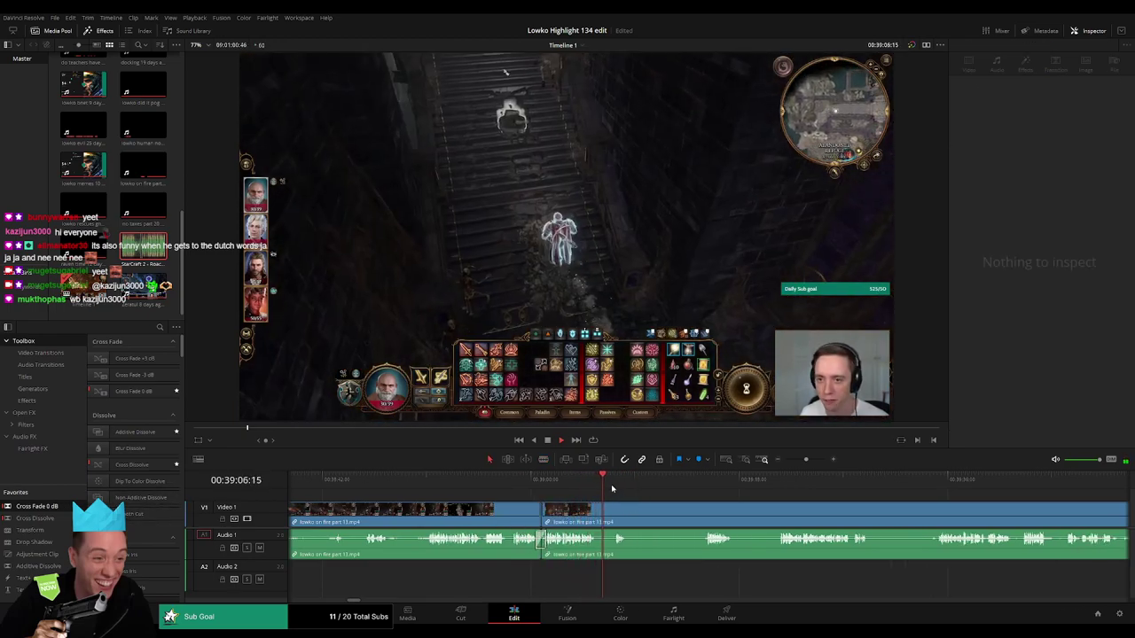
# - Cut out the brief stretch from about 39:06 to 39:07 and close the gap
pyautogui.click(607, 510)
pyautogui.moveTo(602, 513); pyautogui.dragTo(615, 512)
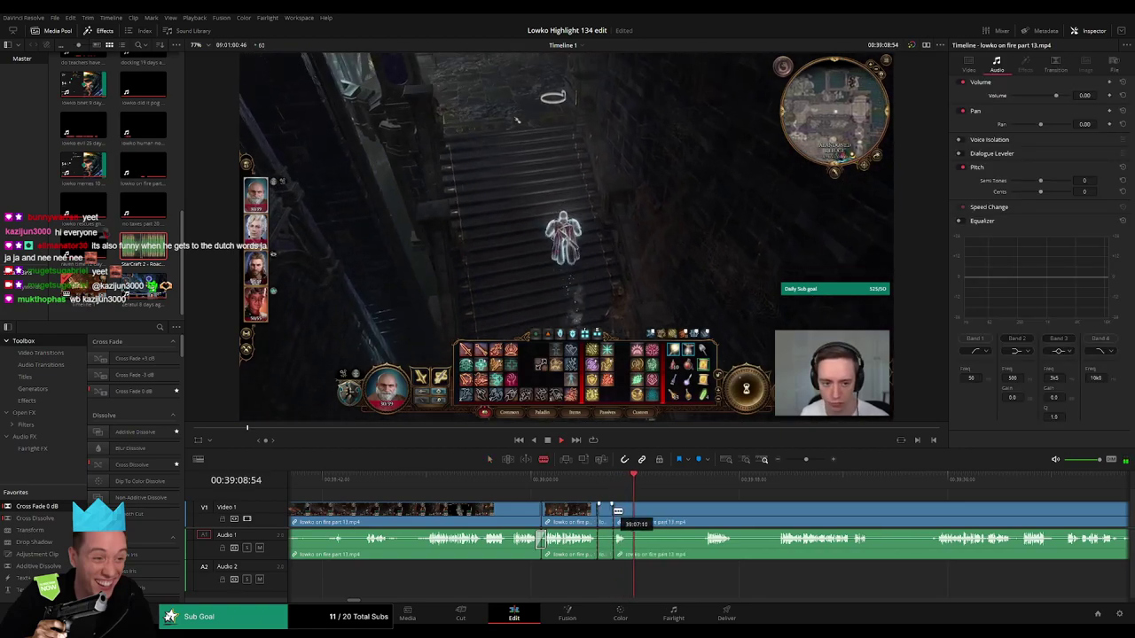
pyautogui.press('Delete')
# - Split the clip at 39:07:12 and add an audio cross fade at the cut just before it
pyautogui.press('b')
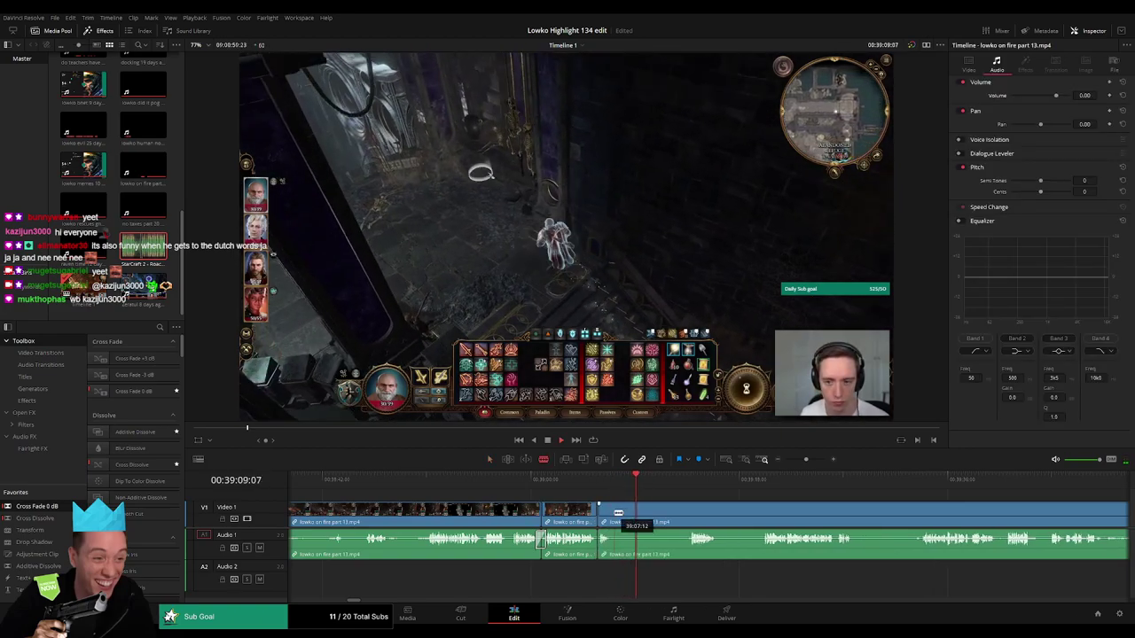
pyautogui.click(615, 512)
pyautogui.press('a')
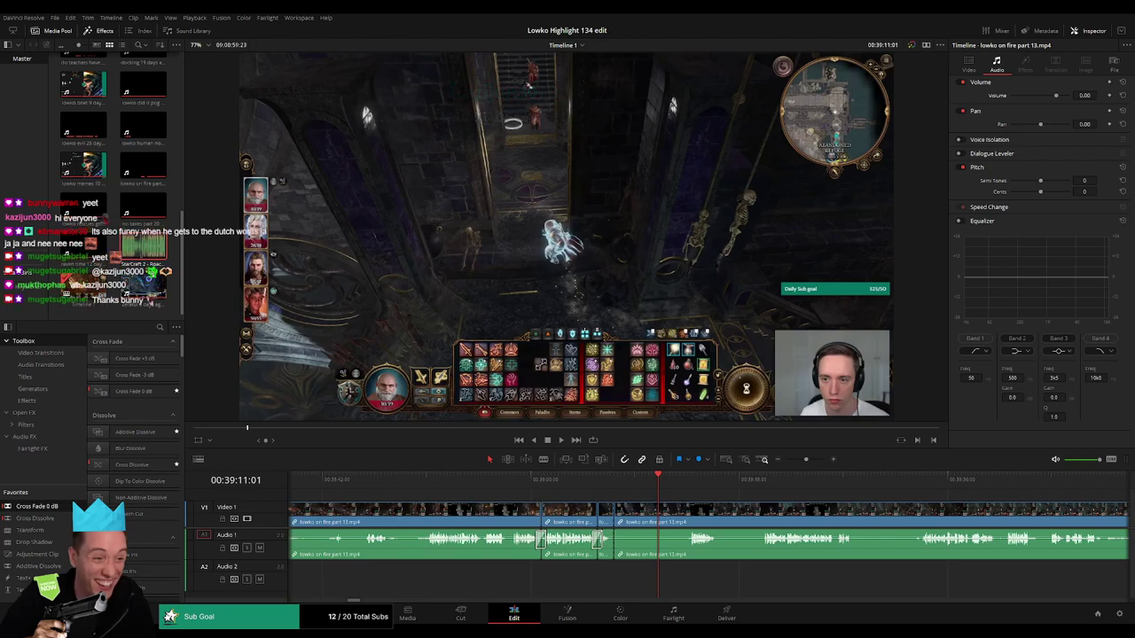
# - Play through the lowko on fire part 13 footage from about 39:12 to 40:07 to look for moments worth keeping
pyautogui.click(688, 479)
pyautogui.press('space')
pyautogui.hscroll(4, 606, 497)
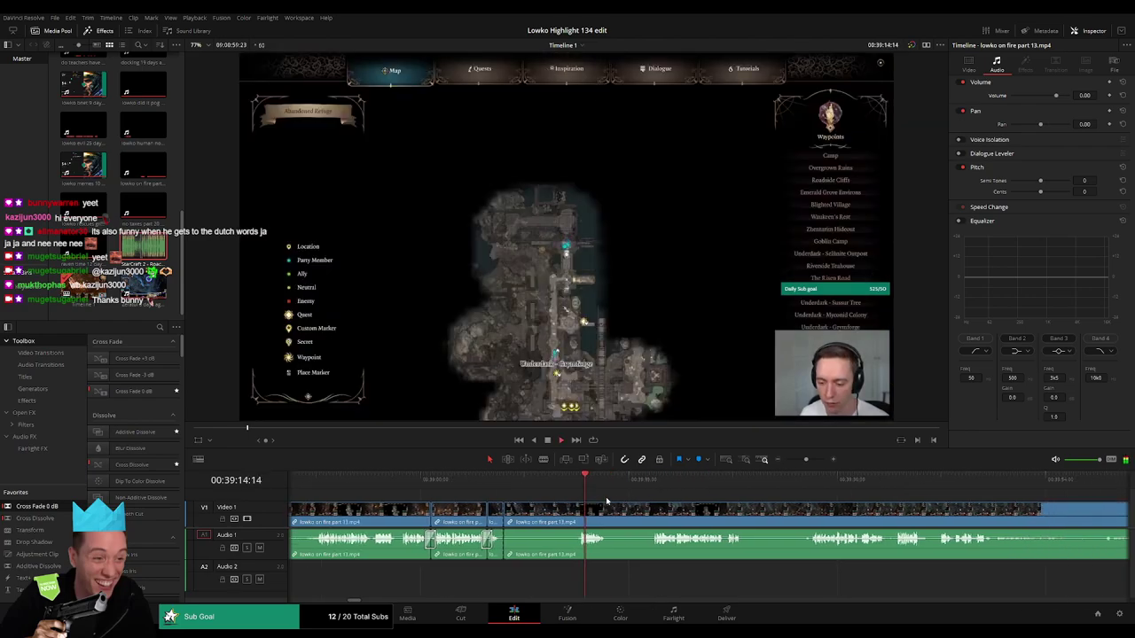
pyautogui.click(606, 493)
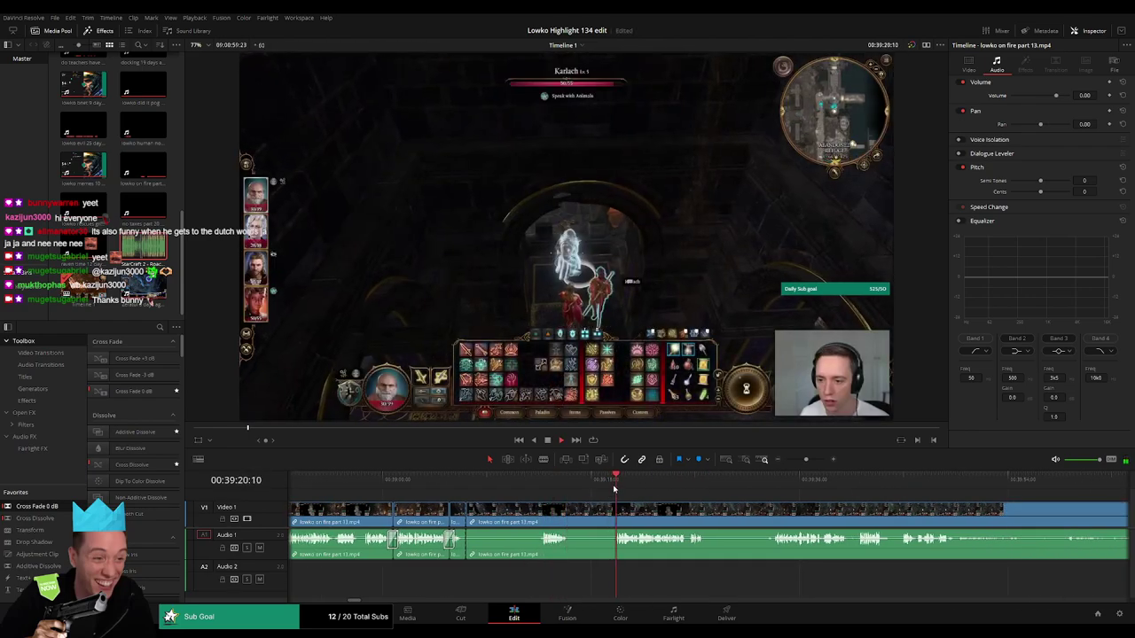
pyautogui.click(758, 480)
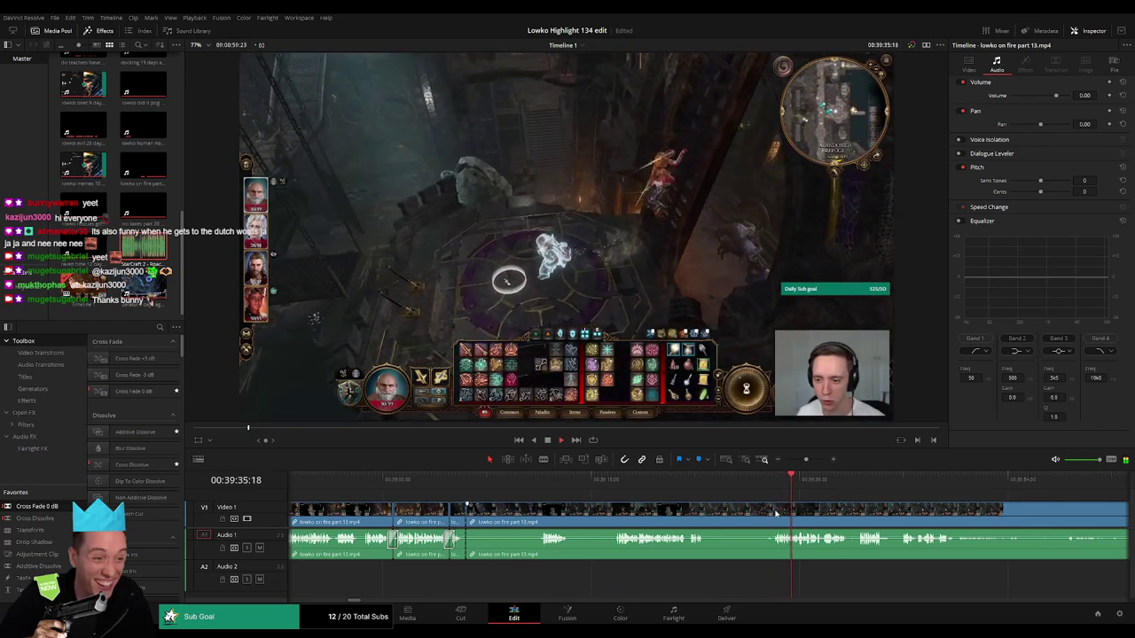
pyautogui.click(851, 479)
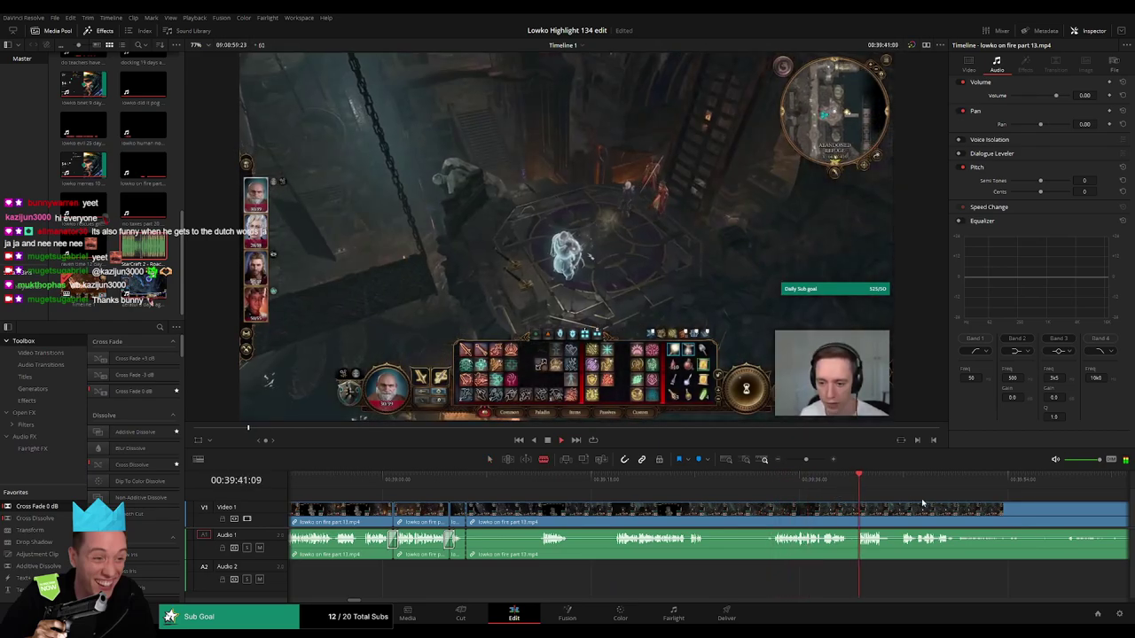
pyautogui.moveTo(915, 500); pyautogui.dragTo(663, 488)
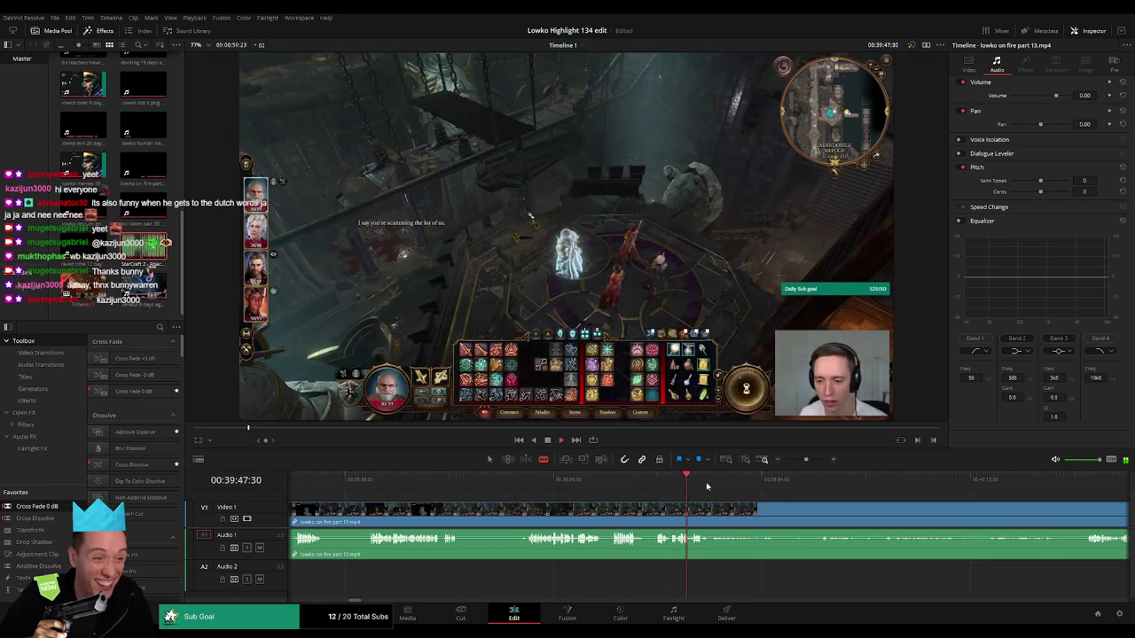
pyautogui.click(920, 482)
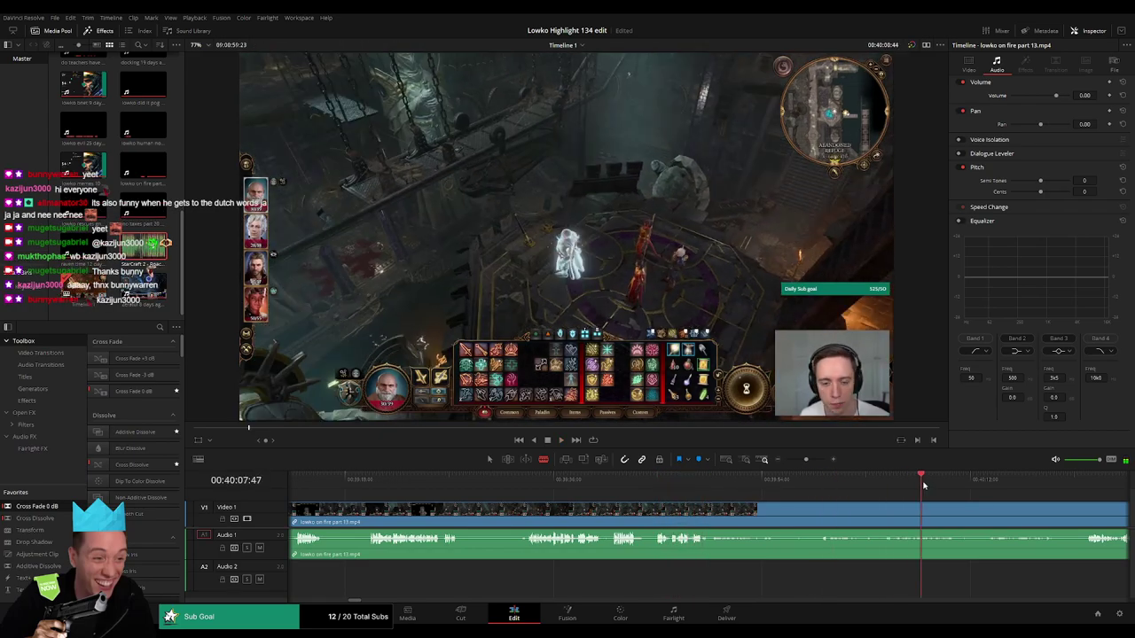
# - Skim the rest of the lowko on fire part 13 clip up to about 56:27 and ripple delete everything after its last cut
pyautogui.moveTo(806, 460); pyautogui.dragTo(799, 461)
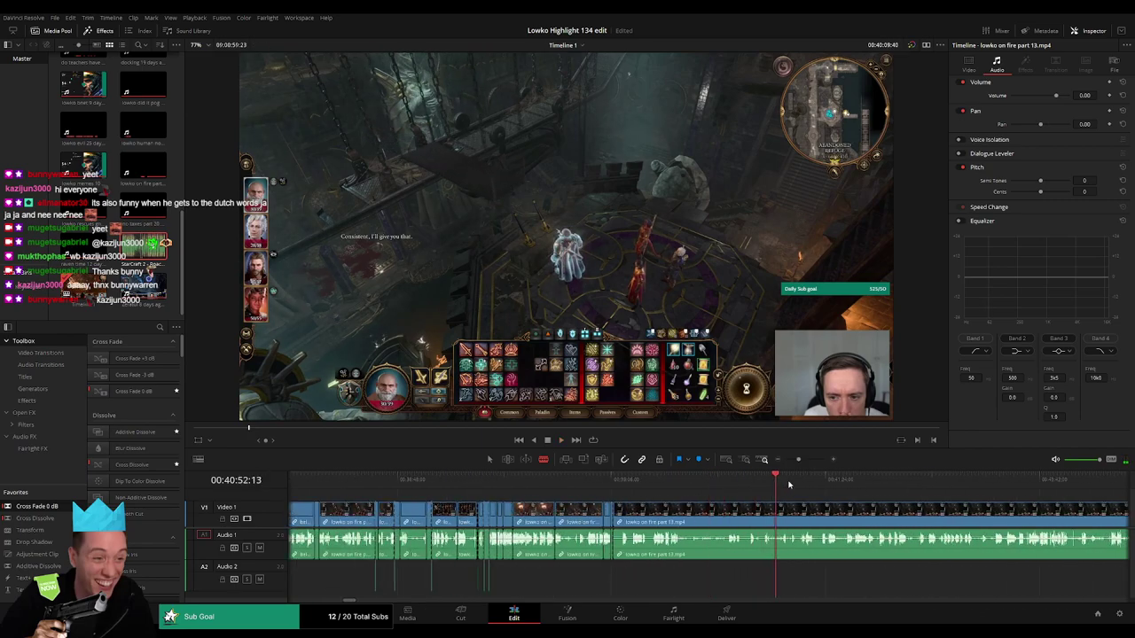
pyautogui.click(800, 484)
pyautogui.moveTo(848, 502); pyautogui.dragTo(823, 481)
pyautogui.click(609, 480)
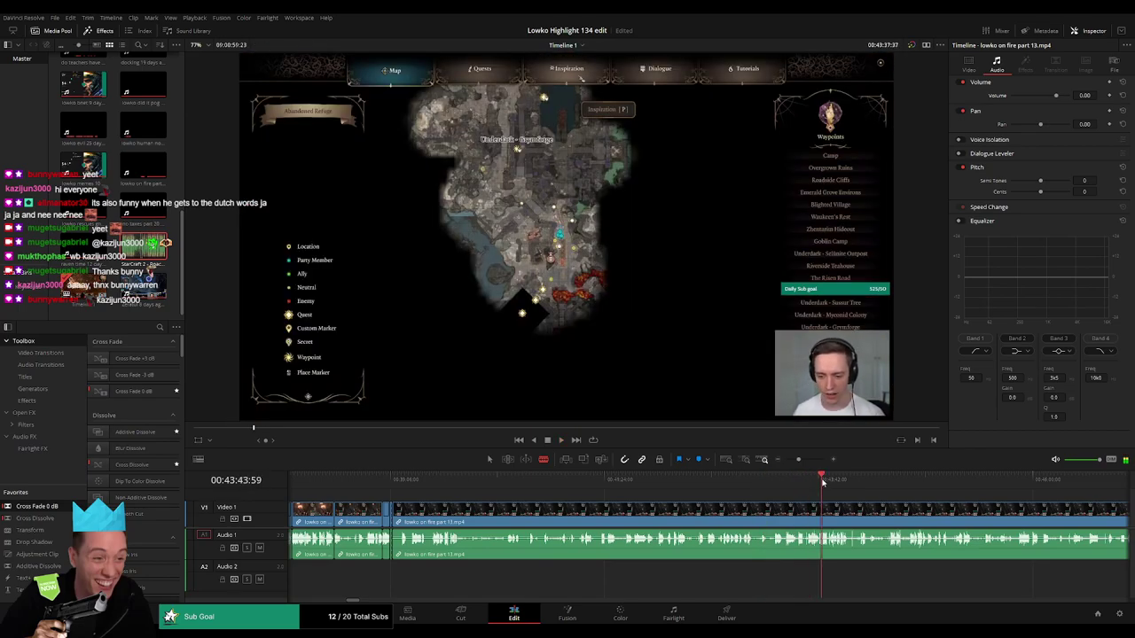
pyautogui.click(840, 481)
pyautogui.click(1002, 481)
pyautogui.moveTo(1039, 502); pyautogui.dragTo(943, 485)
pyautogui.click(777, 519)
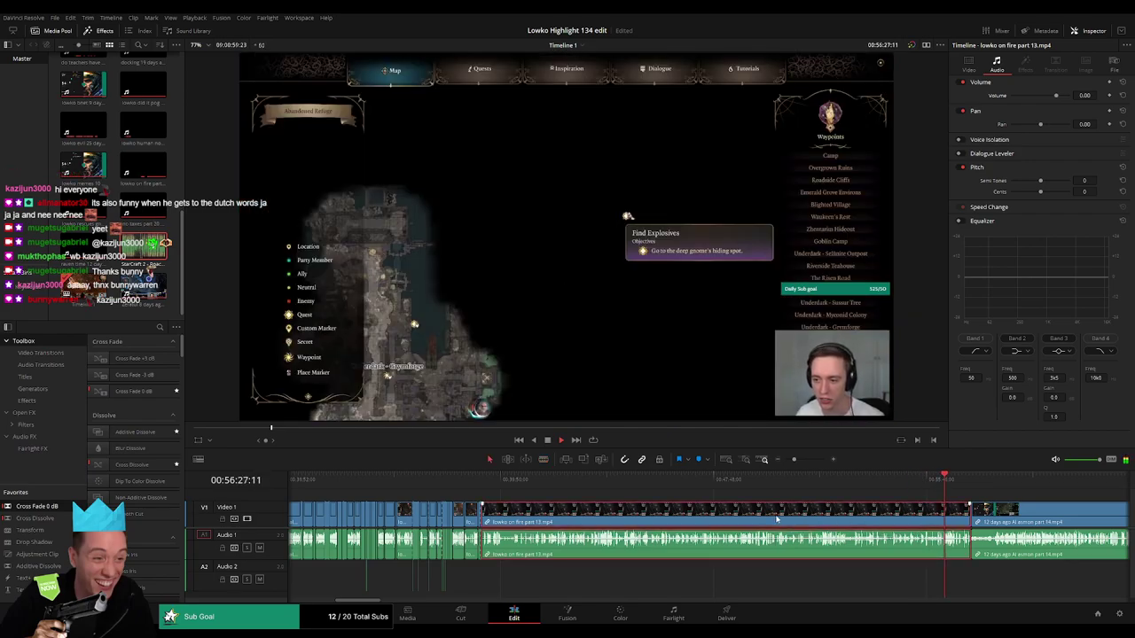
pyautogui.press('Delete')
# - Skim backwards through the 12 days ago AI asmon part 14 clip from about 45:27 to 42:55 to find where the conversation starts
pyautogui.moveTo(502, 500); pyautogui.dragTo(650, 491)
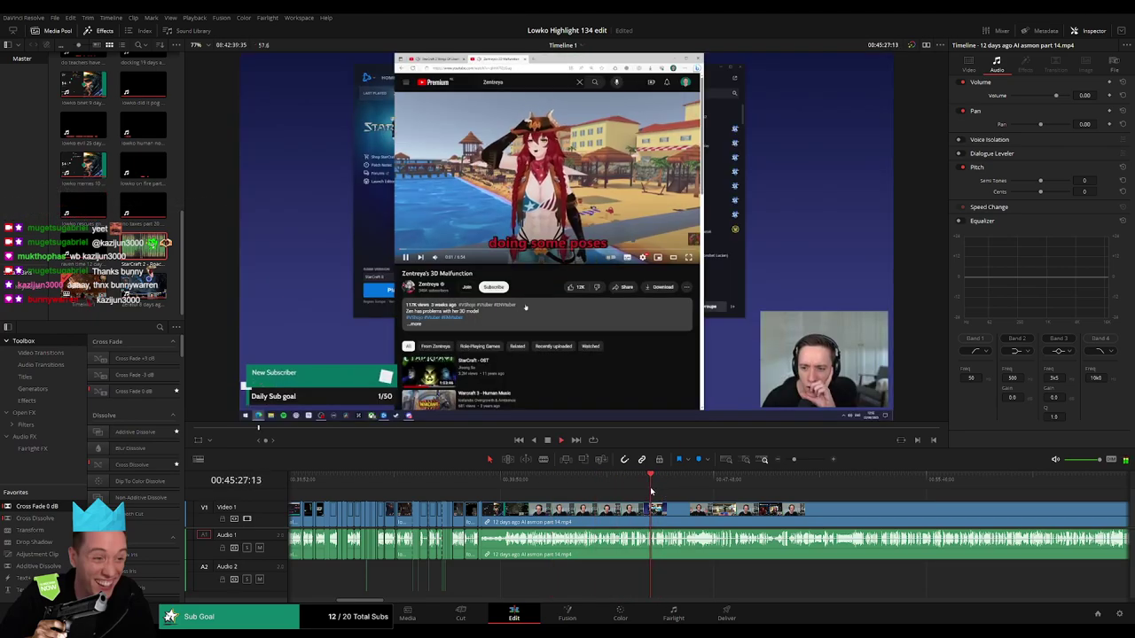
pyautogui.moveTo(793, 459); pyautogui.dragTo(803, 459)
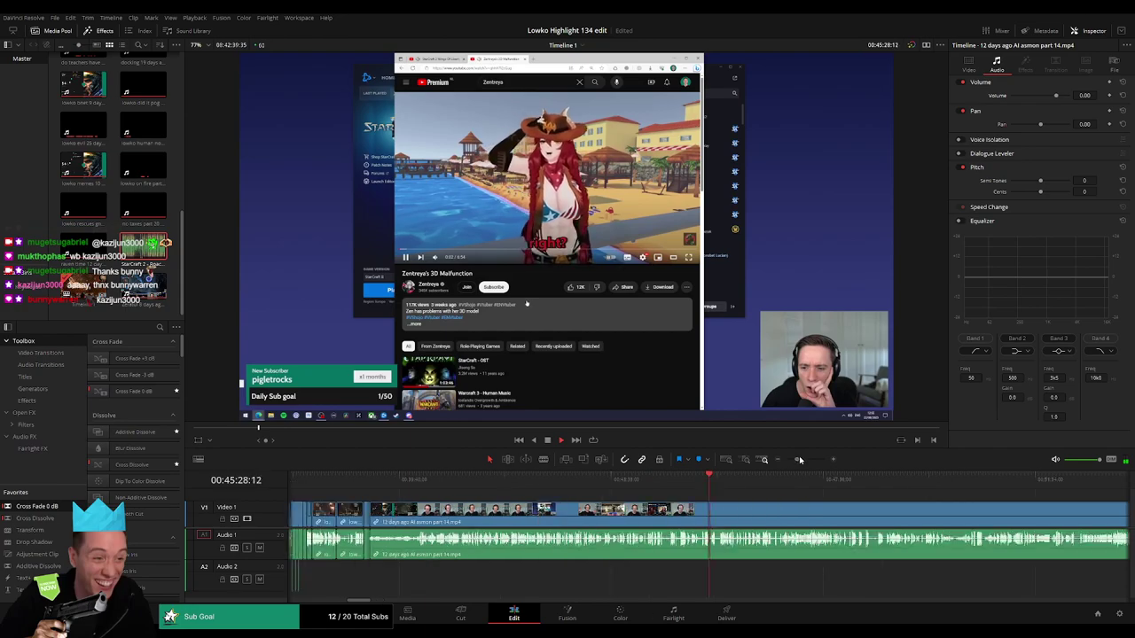
pyautogui.click(464, 477)
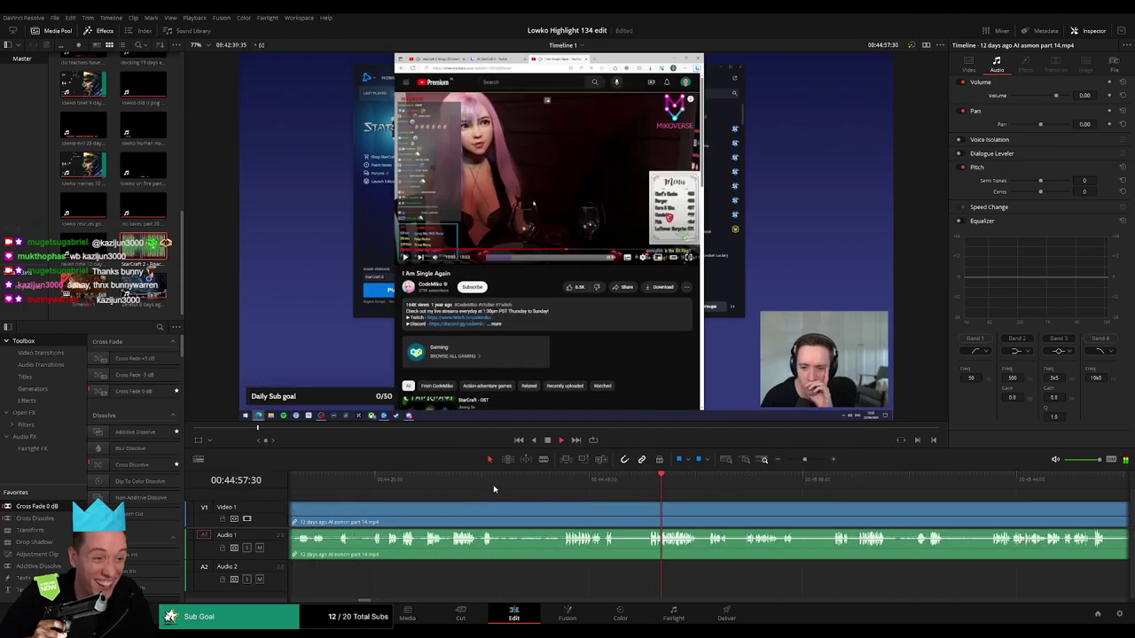
pyautogui.moveTo(461, 495); pyautogui.dragTo(680, 504)
pyautogui.click(426, 479)
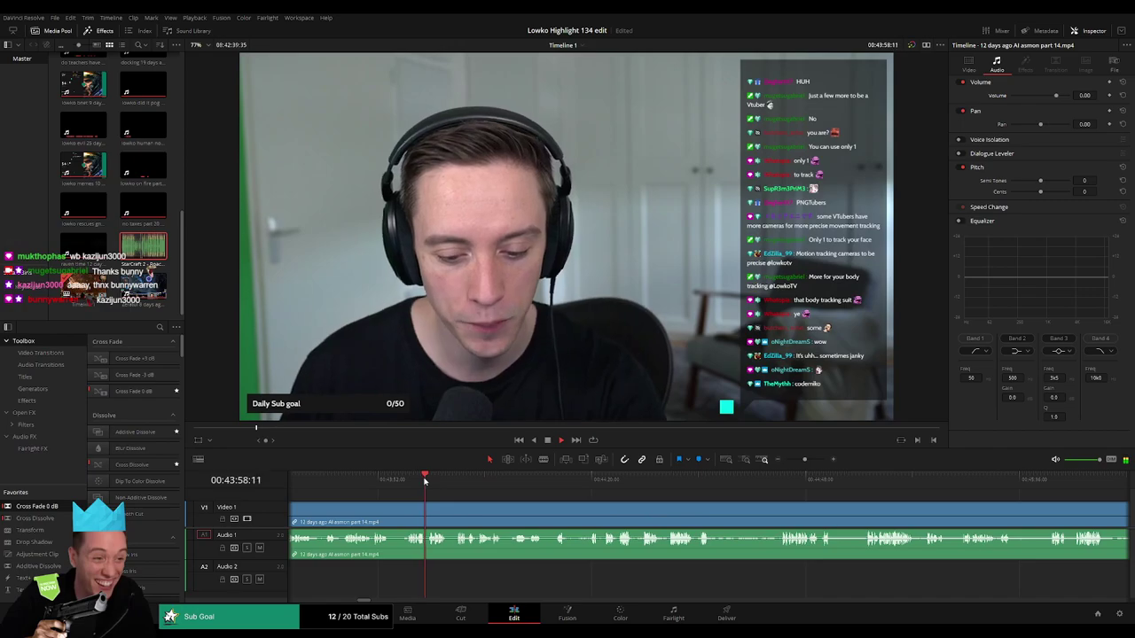
pyautogui.moveTo(532, 505); pyautogui.dragTo(608, 506)
pyautogui.click(464, 479)
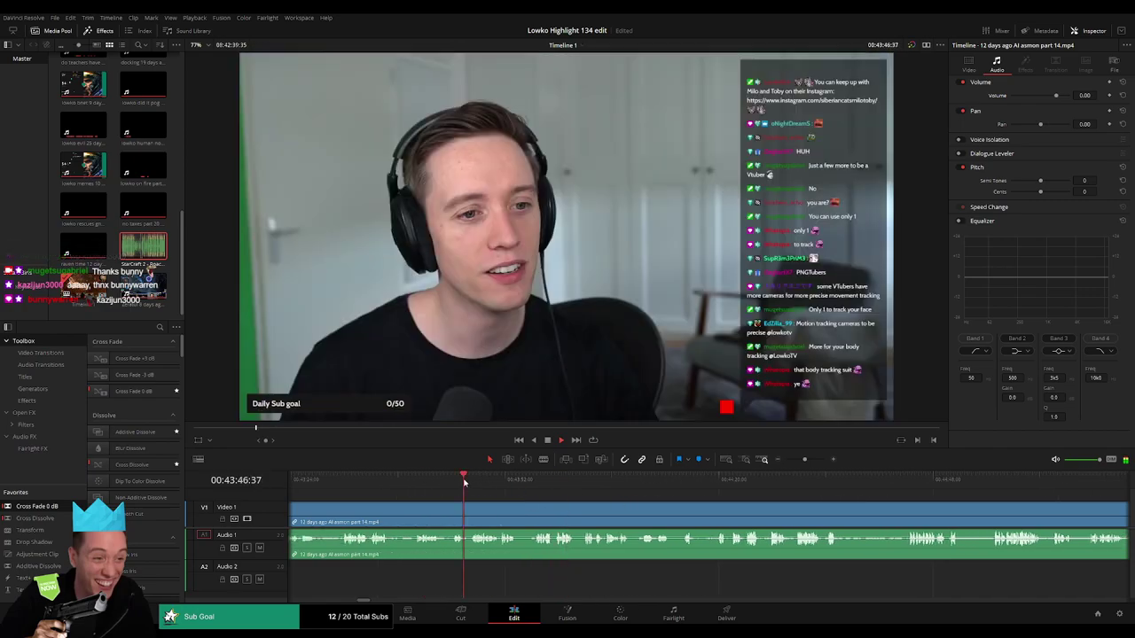
pyautogui.hscroll(-1, 523, 506)
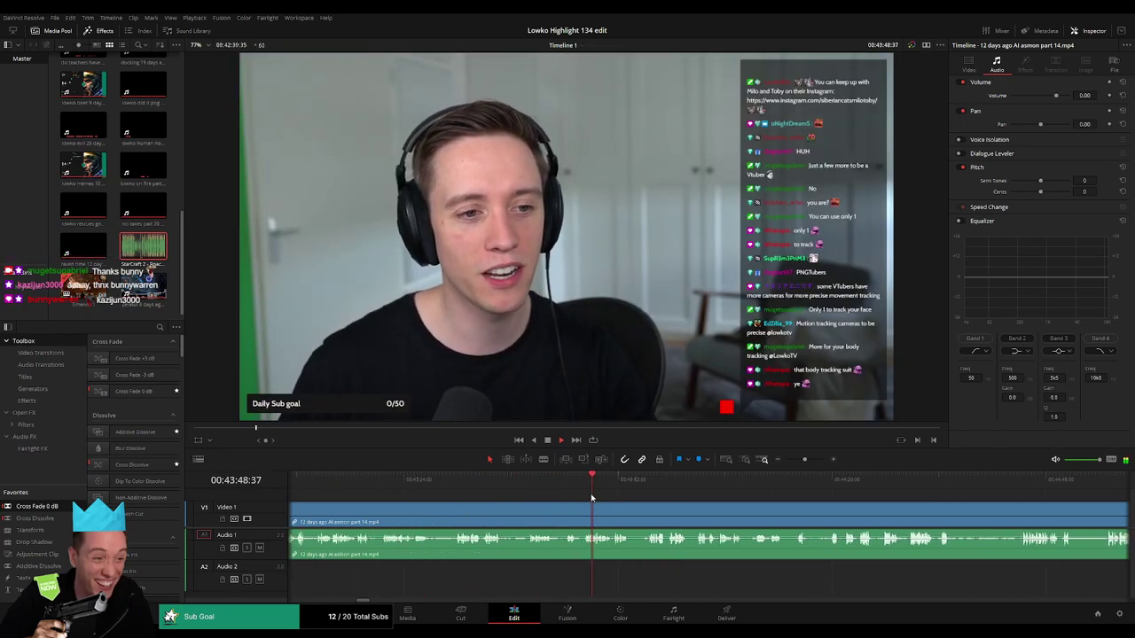
pyautogui.click(450, 482)
pyautogui.hscroll(-1, 452, 496)
pyautogui.click(445, 486)
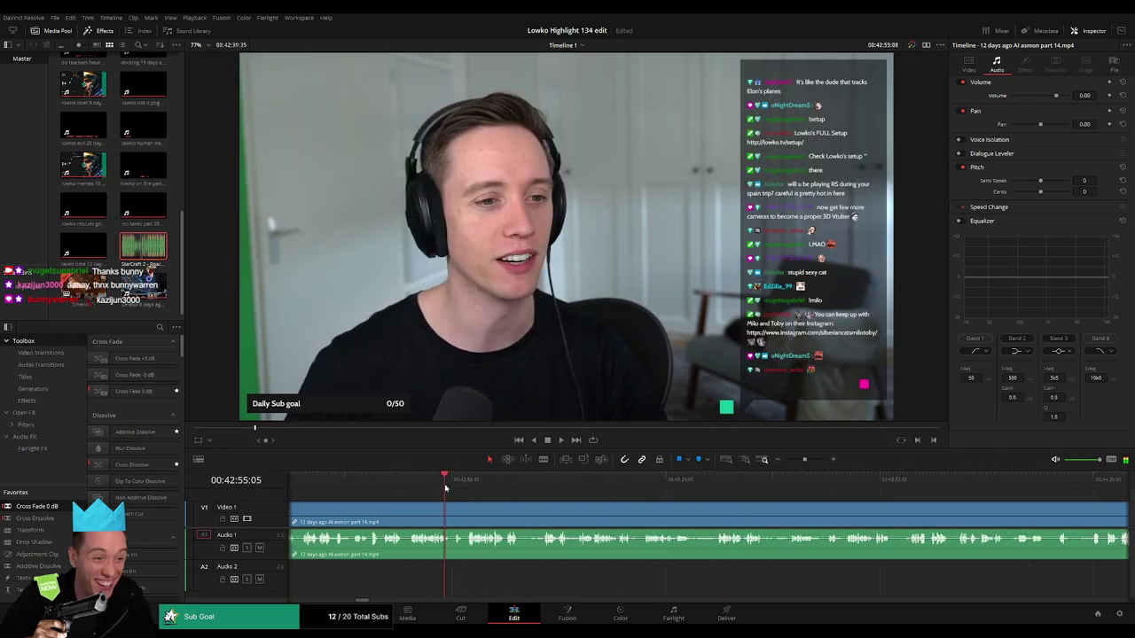
# - Play the earlier webcam footage up to about 42:20 and survey the unedited clips remaining on the timeline
pyautogui.moveTo(807, 468); pyautogui.dragTo(798, 463)
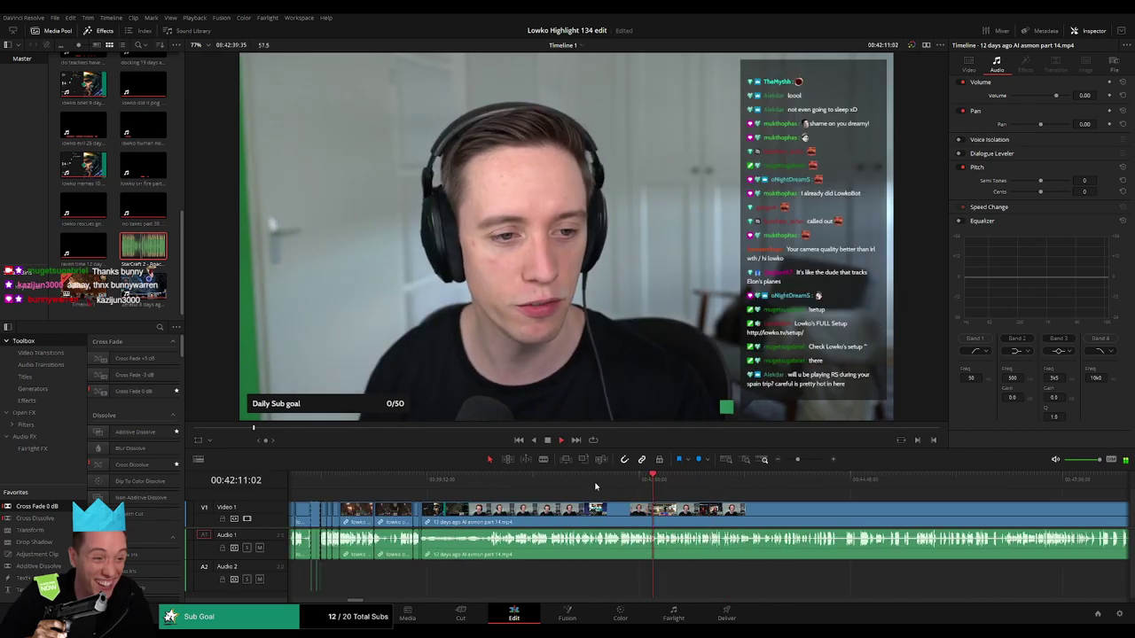
pyautogui.click(513, 486)
pyautogui.moveTo(512, 487); pyautogui.dragTo(639, 490)
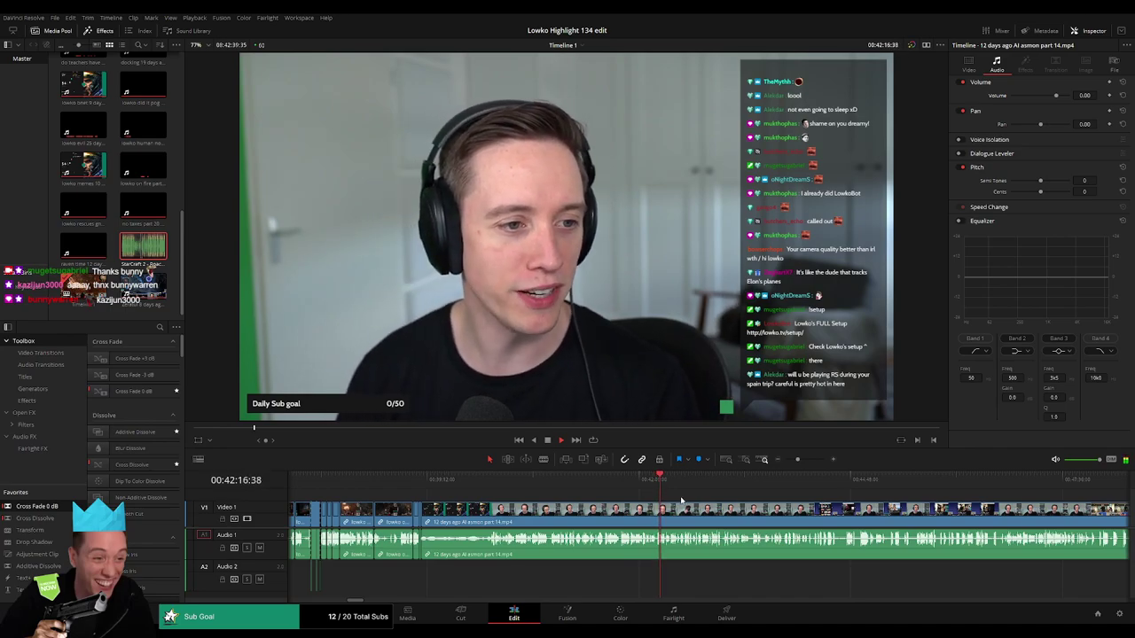
pyautogui.moveTo(798, 460); pyautogui.dragTo(785, 460)
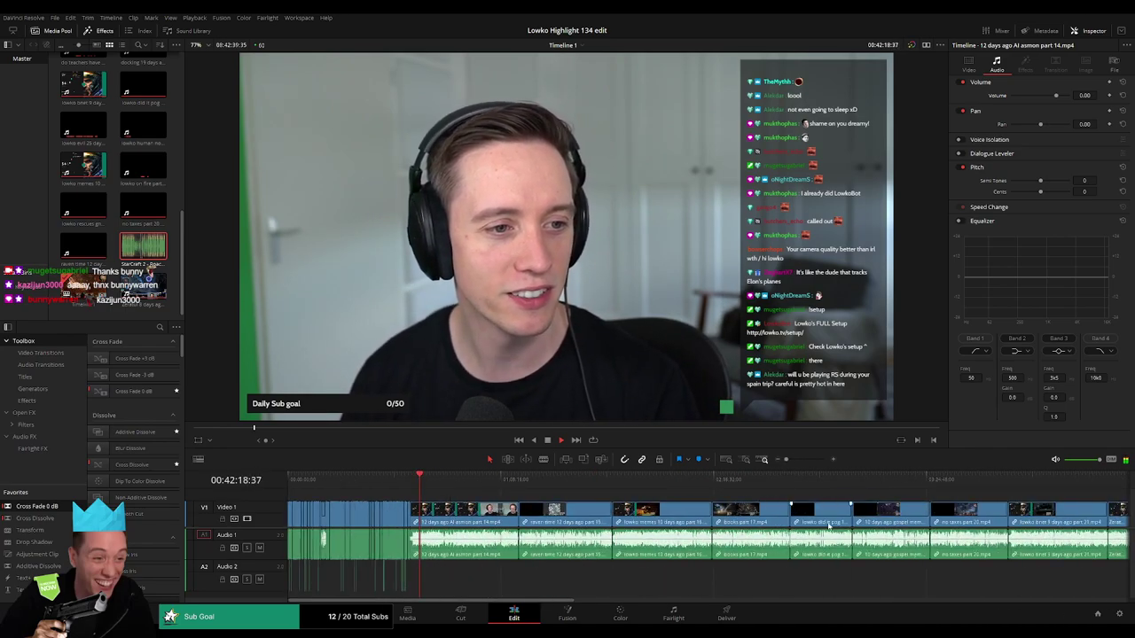
pyautogui.press('space')
pyautogui.hscroll(10, 768, 525)
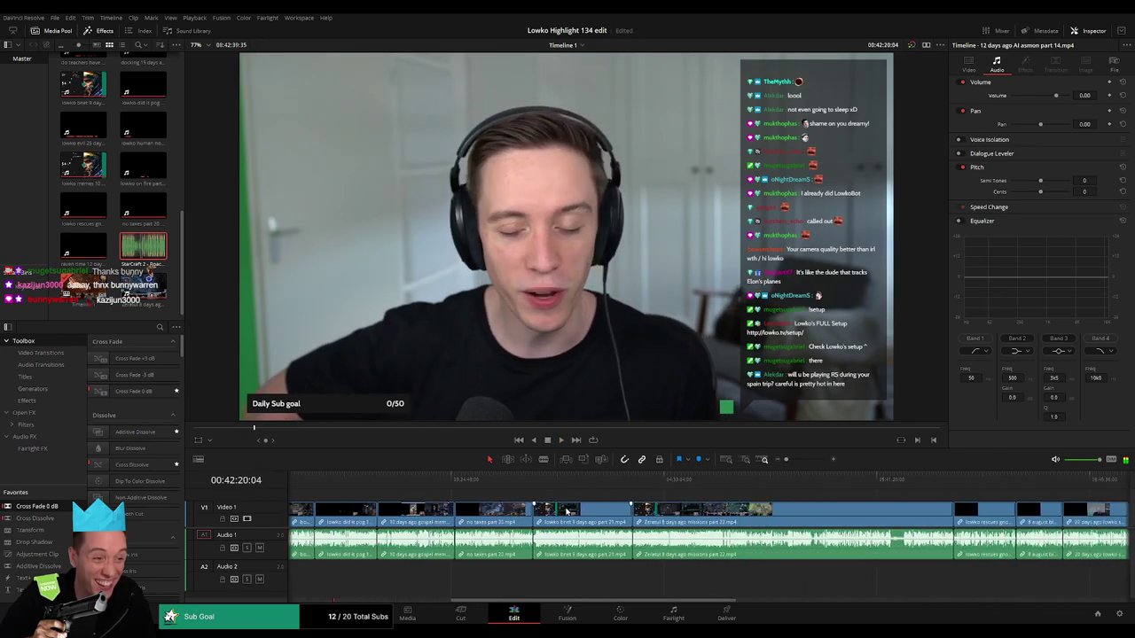
pyautogui.hscroll(-10, 768, 526)
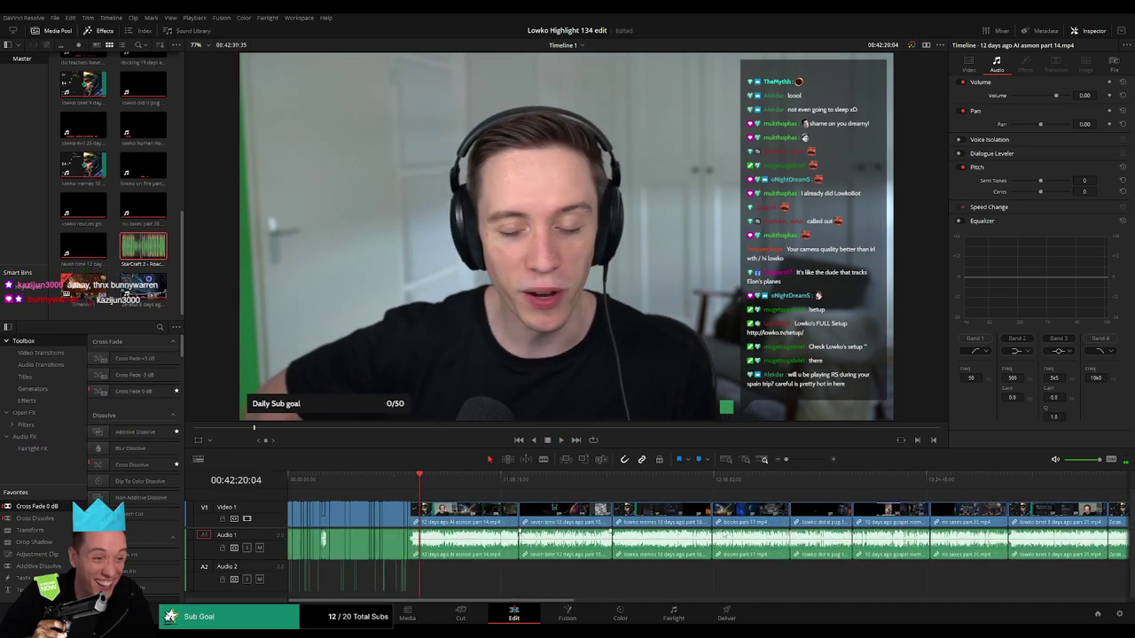
pyautogui.press('space')
# - Review the webcam talk between about 42:35 and 42:52 for a suitable starting point
pyautogui.moveTo(787, 459); pyautogui.dragTo(810, 460)
pyautogui.click(744, 493)
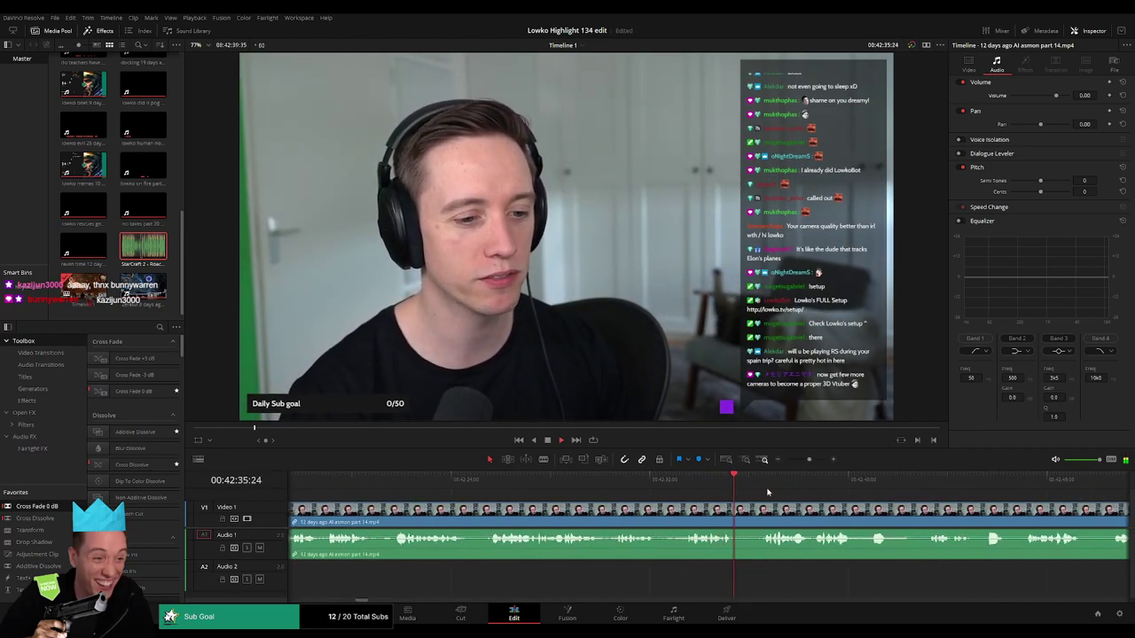
pyautogui.hscroll(4, 671, 508)
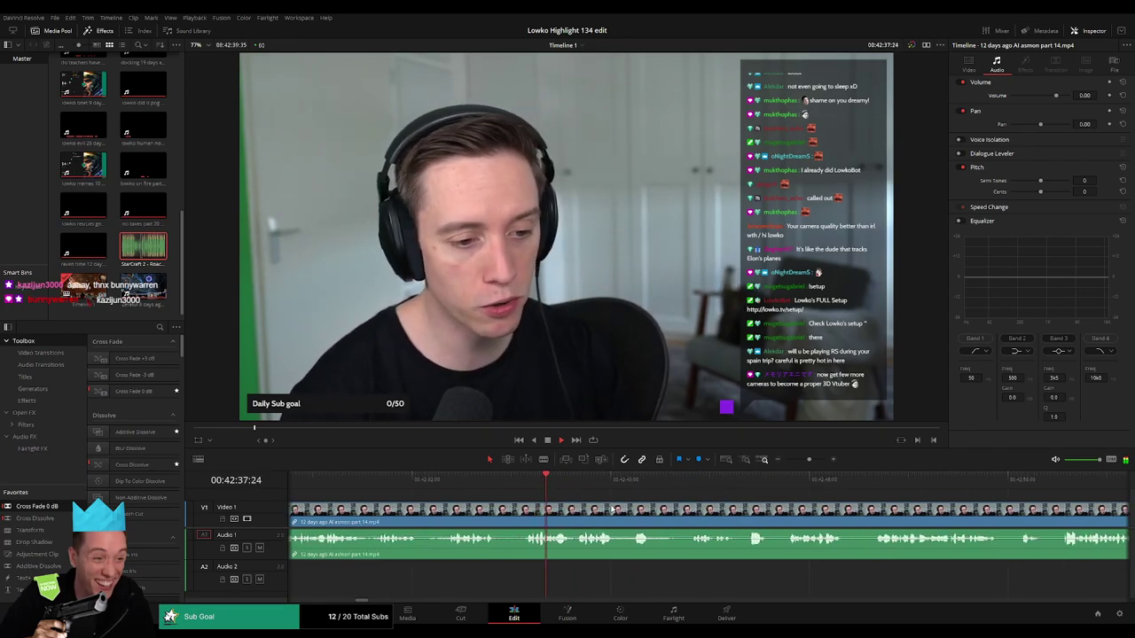
pyautogui.hscroll(2, 654, 518)
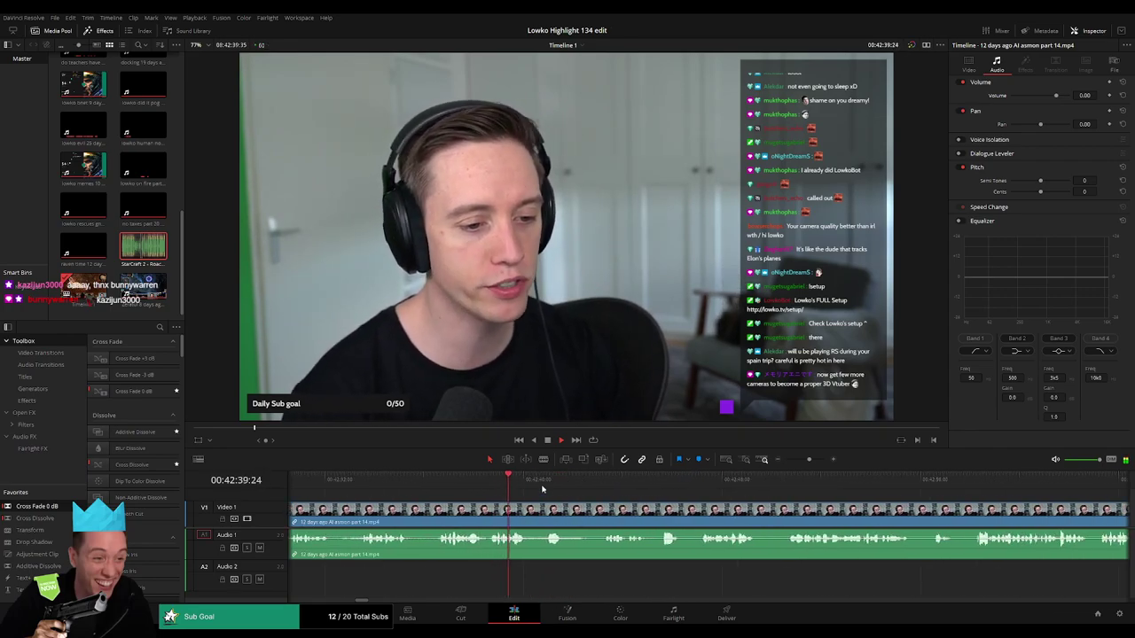
pyautogui.click(550, 483)
pyautogui.click(605, 486)
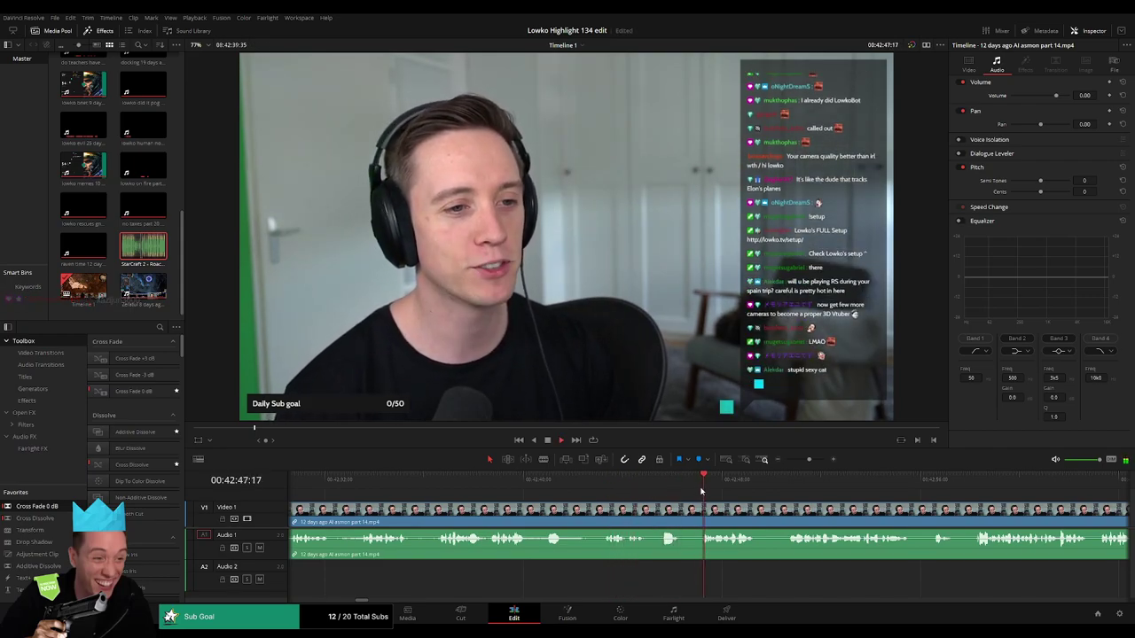
pyautogui.hscroll(2, 658, 490)
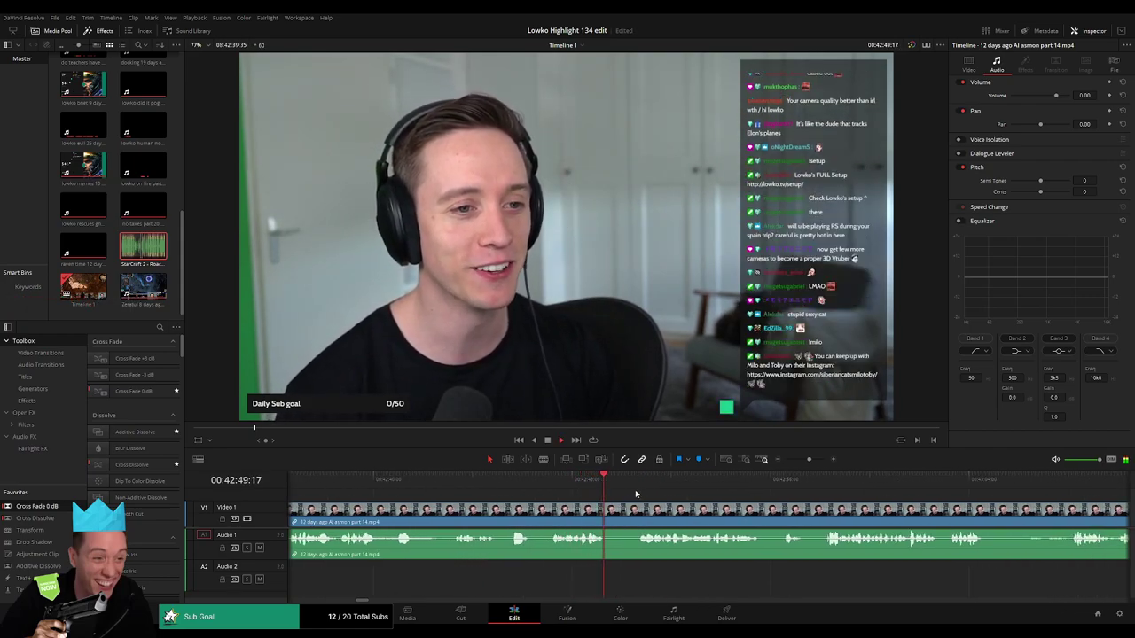
pyautogui.hscroll(2, 751, 507)
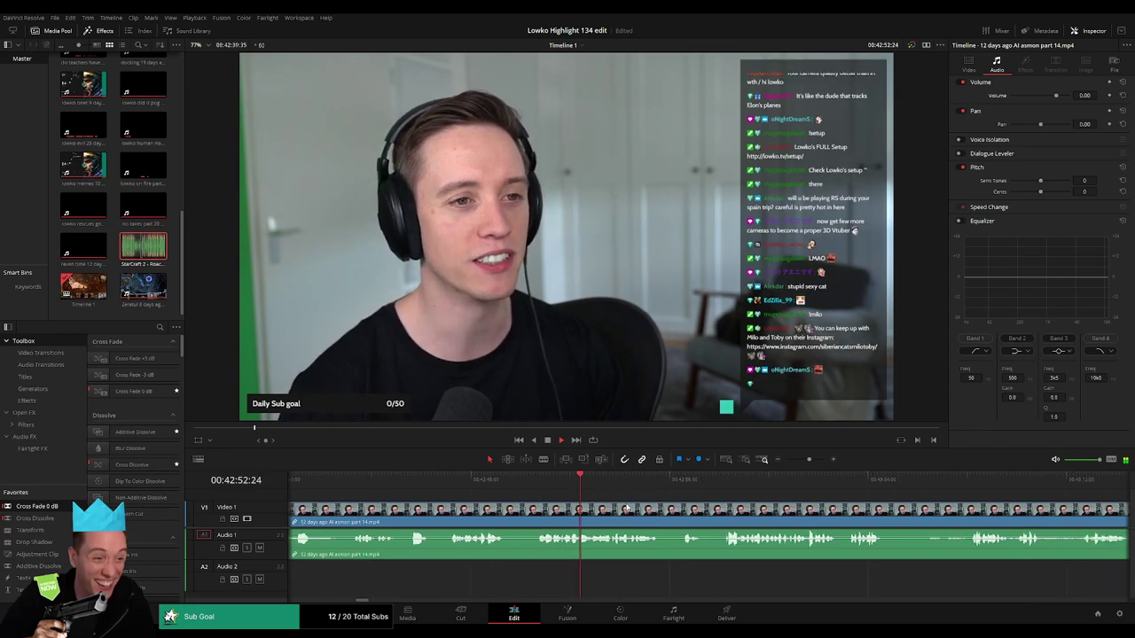
# - Split the 12 days ago AI asmon part 14 clip at 42:58:03 and ripple delete the part before the split
pyautogui.click(653, 484)
pyautogui.click(686, 487)
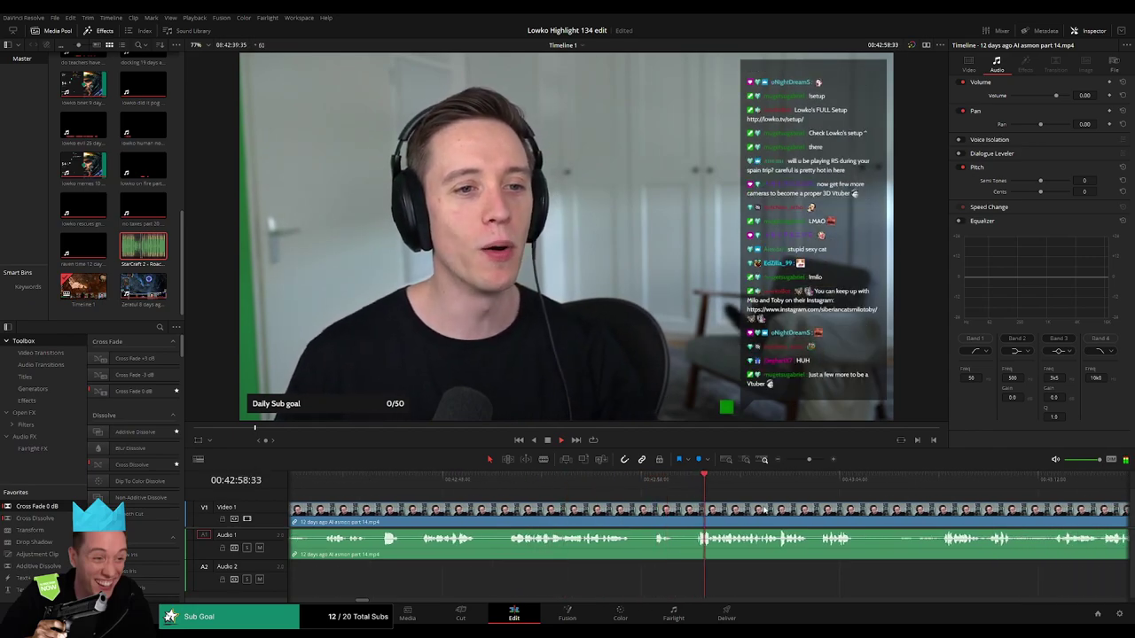
pyautogui.press('b')
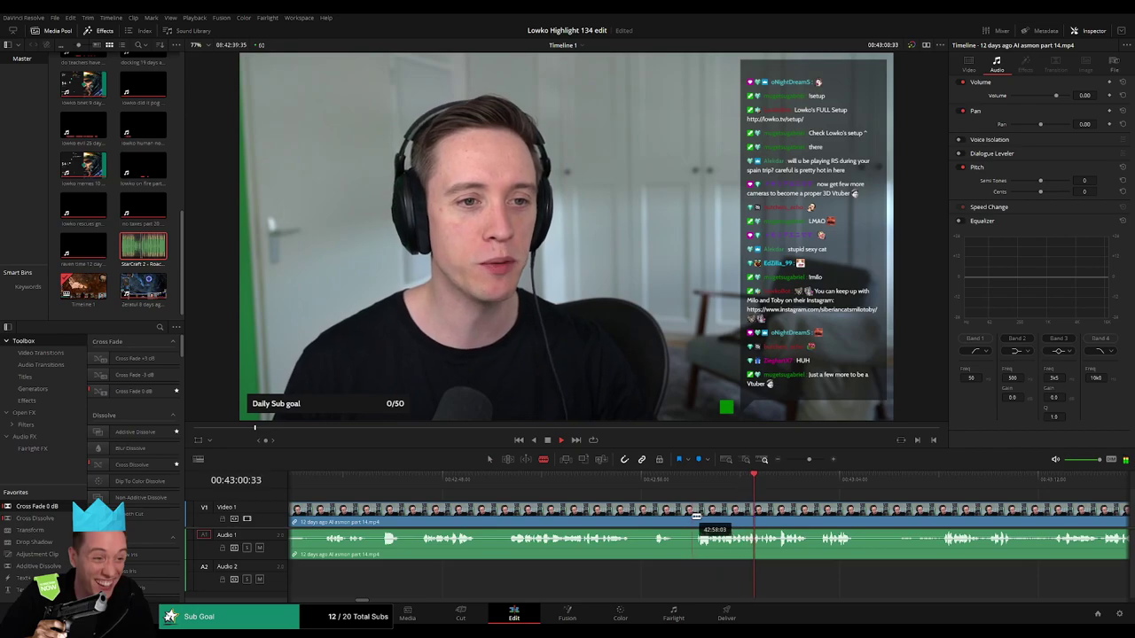
pyautogui.click(692, 517)
pyautogui.press('a')
pyautogui.click(645, 519)
pyautogui.press('Delete')
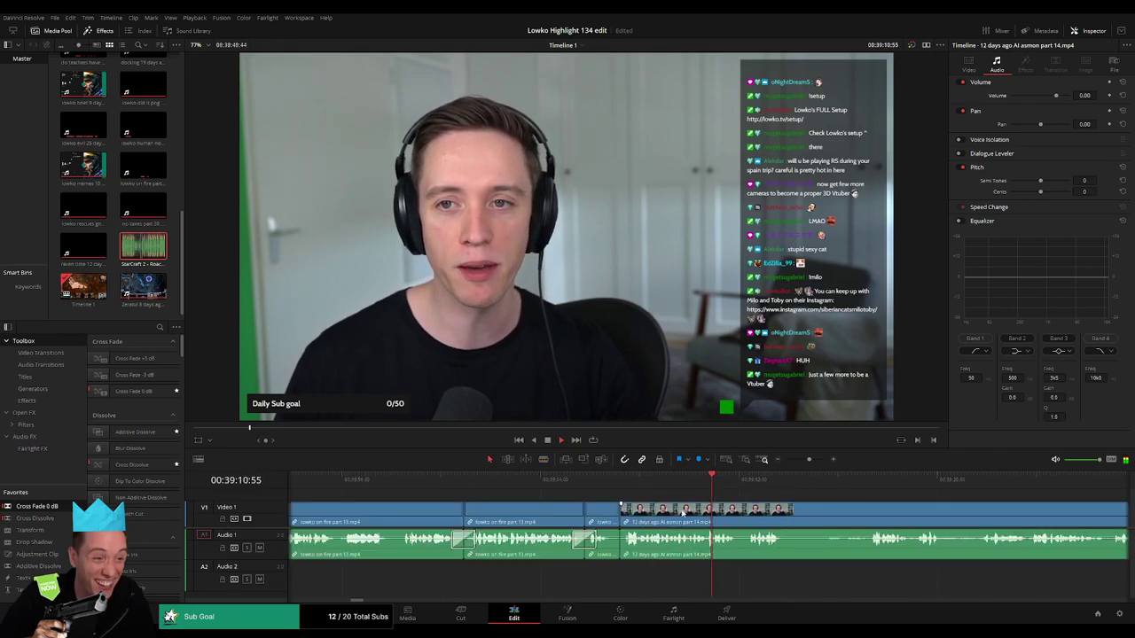
# - Cut out the quiet stretch from 39:13:52 to about 39:17, close the gap, and add Cross Fade 0 dB to the audio join
pyautogui.hscroll(4, 638, 511)
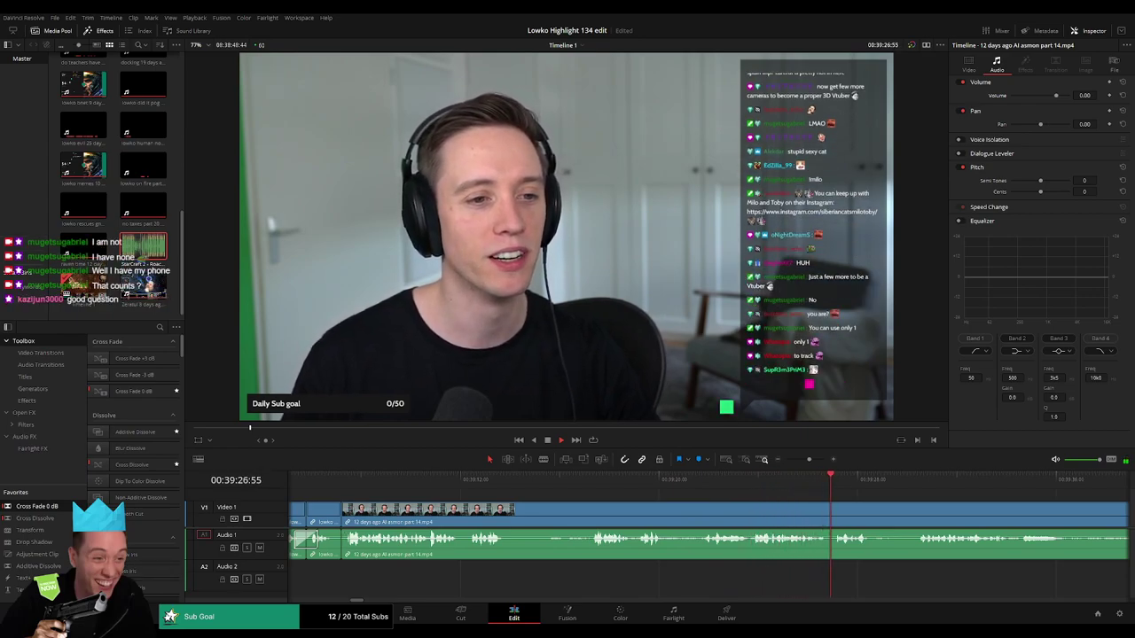
pyautogui.click(502, 480)
pyautogui.hotkey('ctrl', 'b')
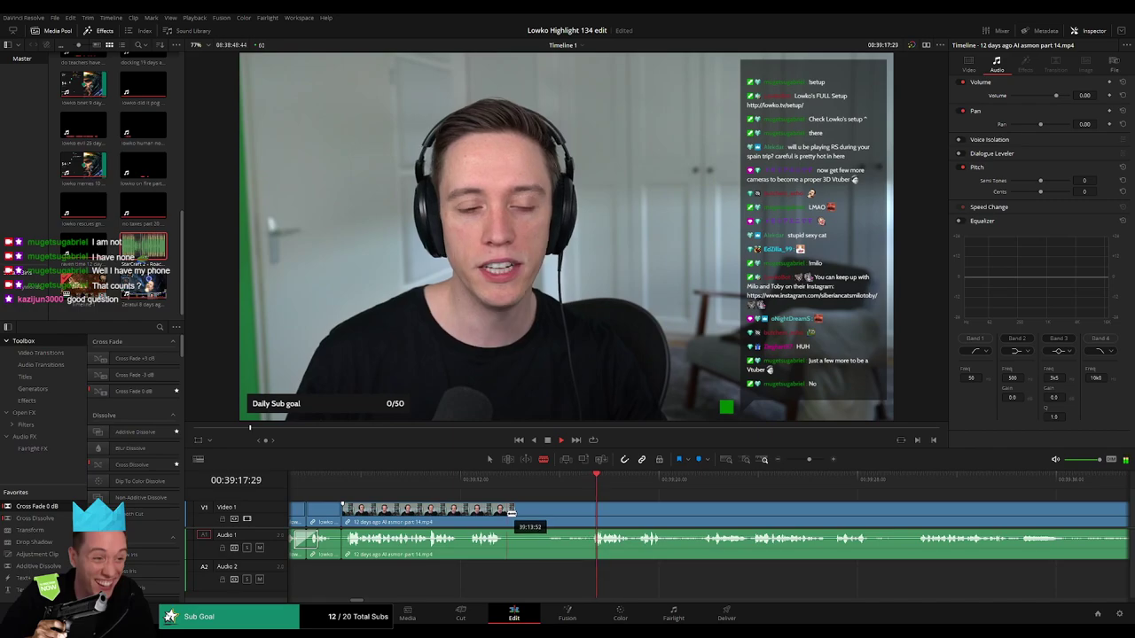
pyautogui.click(543, 522)
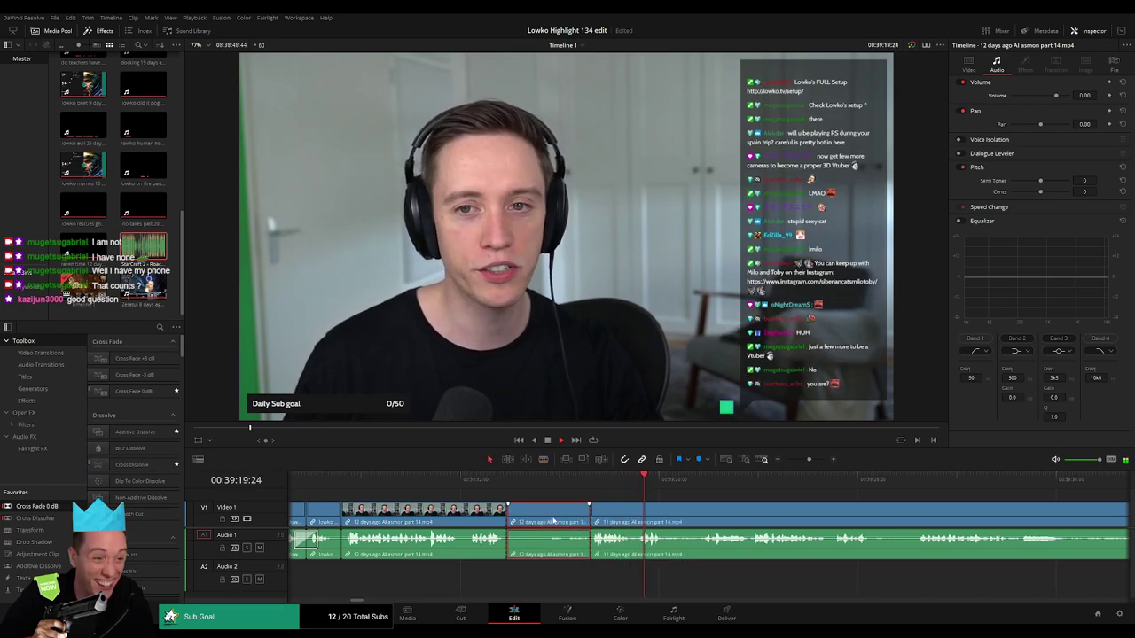
pyautogui.press('Delete')
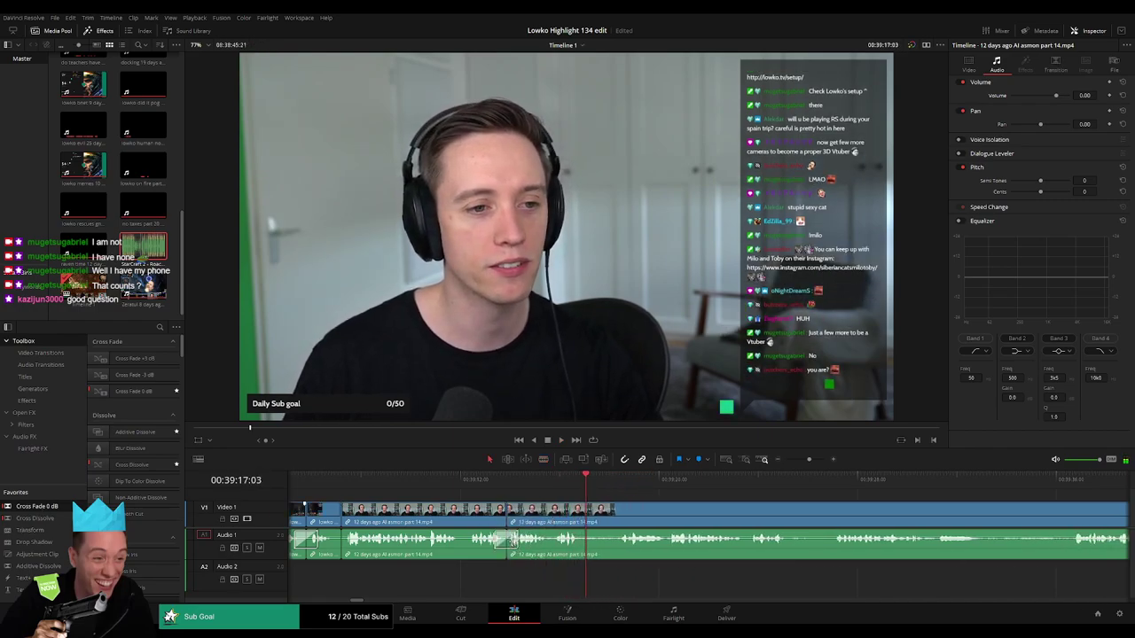
pyautogui.moveTo(673, 530); pyautogui.dragTo(550, 507)
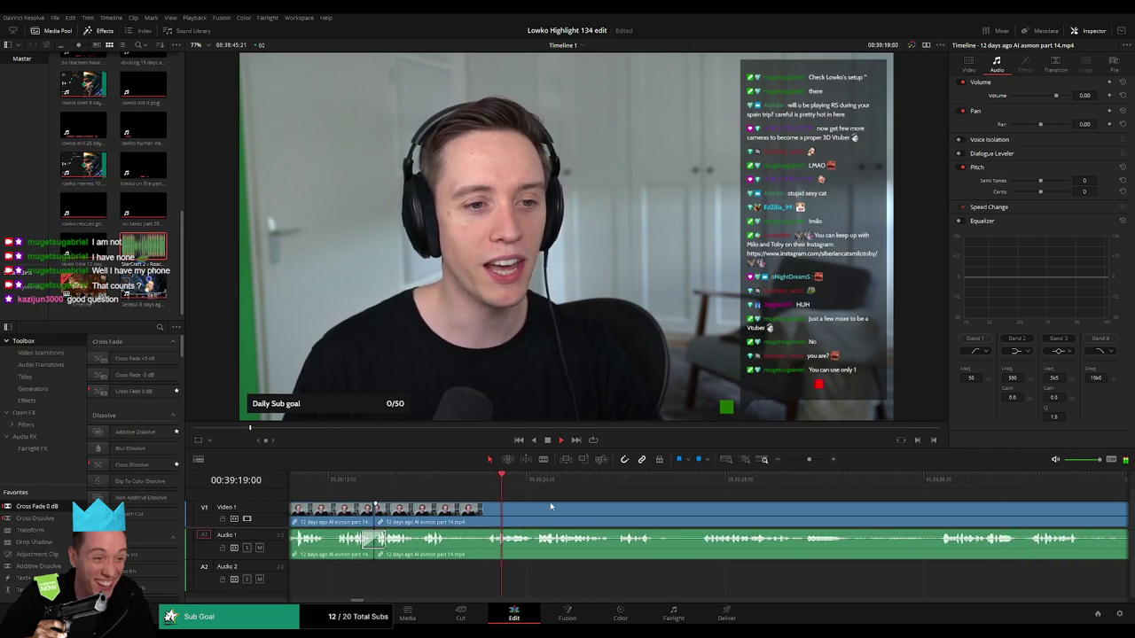
# - Cut out the quiet stretch from about 39:33 to 39:36, close the gap, and add Cross Fade 0 dB at the audio join
pyautogui.hscroll(2, 536, 512)
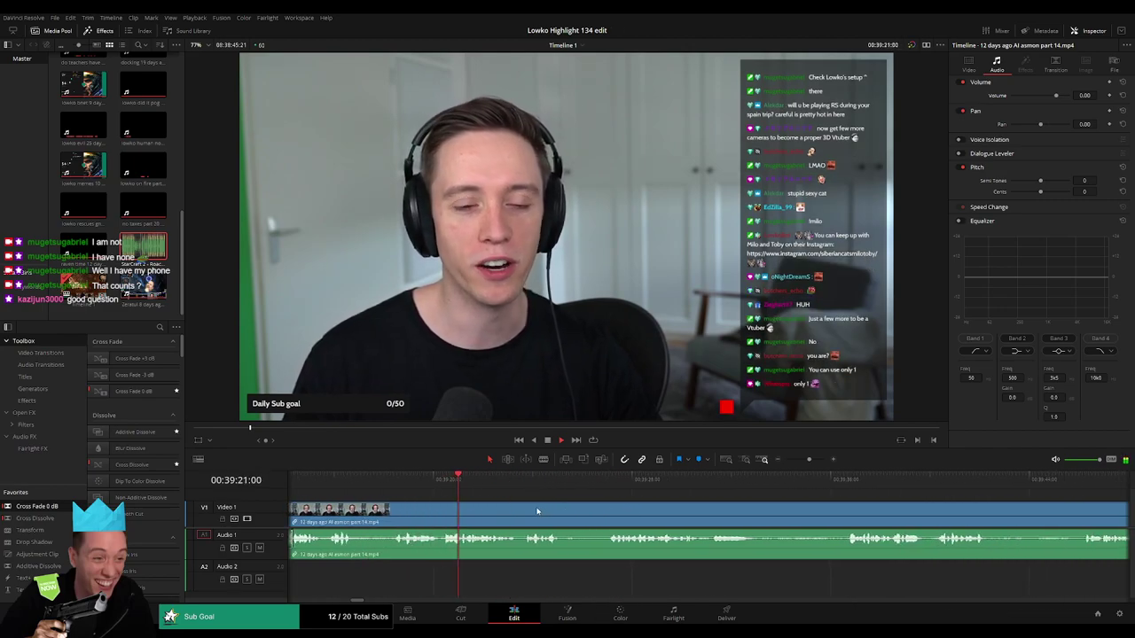
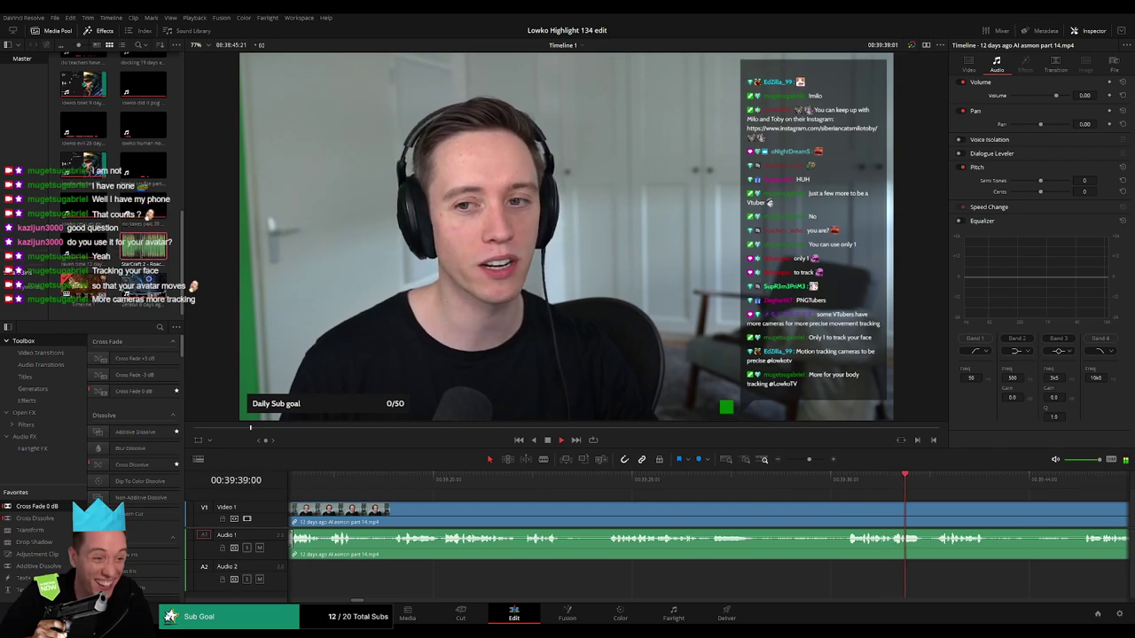
pyautogui.press('b')
pyautogui.click(758, 511)
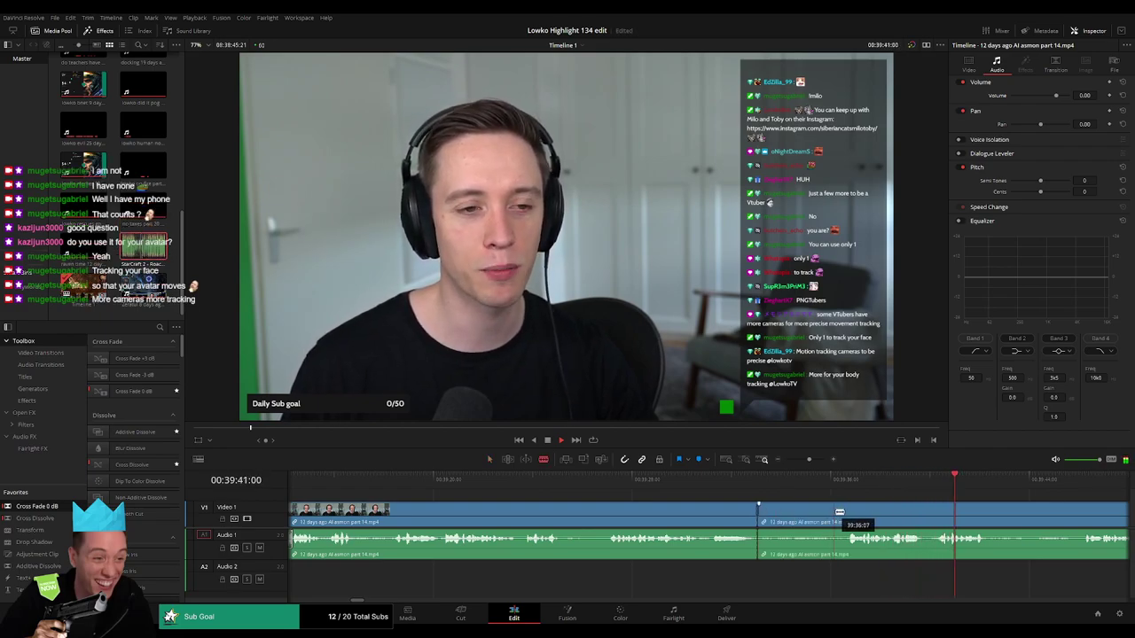
pyautogui.click(841, 512)
pyautogui.press('a')
pyautogui.click(806, 520)
pyautogui.press('BackSpace')
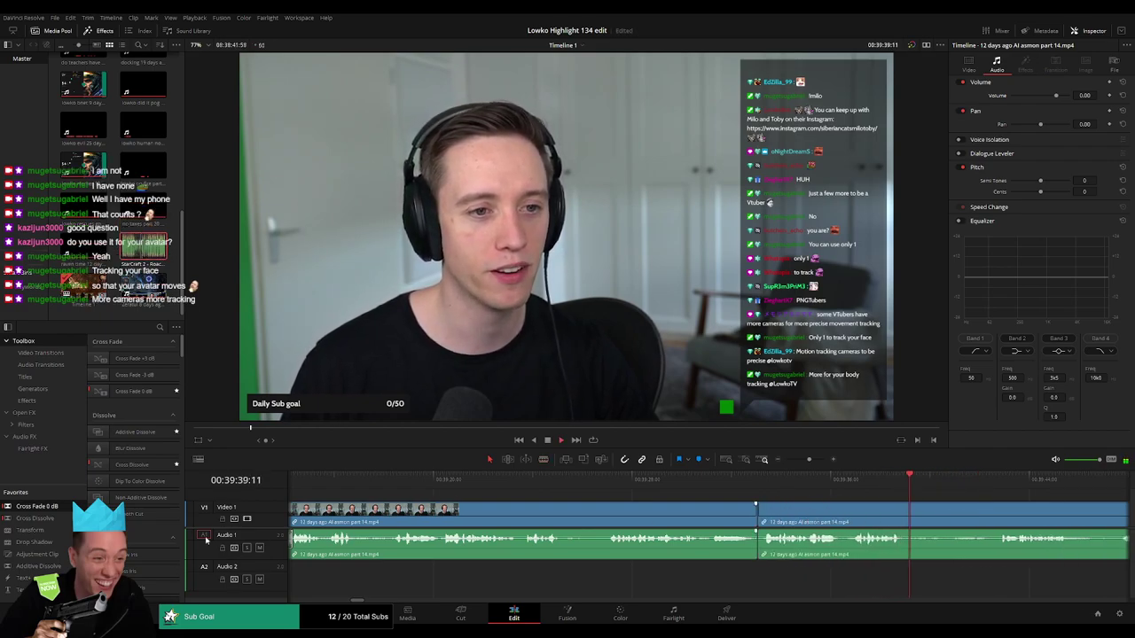
pyautogui.hscroll(5, 646, 507)
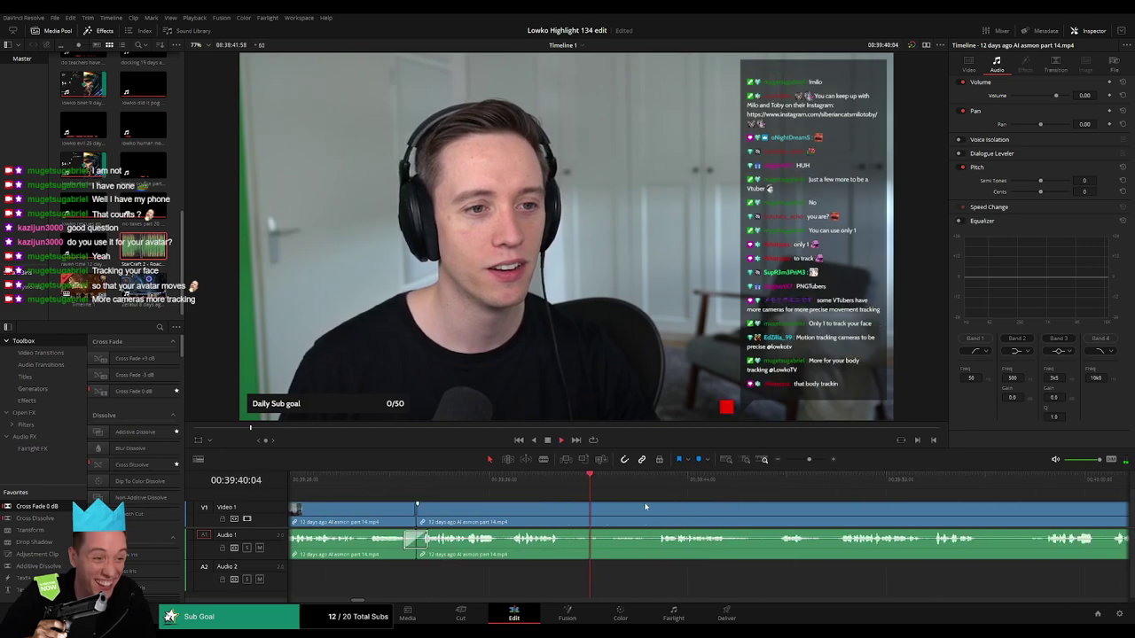
# - Remove the pause starting at about 39:39, roughly 3.5 seconds long, closing the gap, and smooth its audio join with Cross Fade 0 dB
pyautogui.click(642, 481)
pyautogui.moveTo(555, 518); pyautogui.dragTo(640, 523)
pyautogui.press('BackSpace')
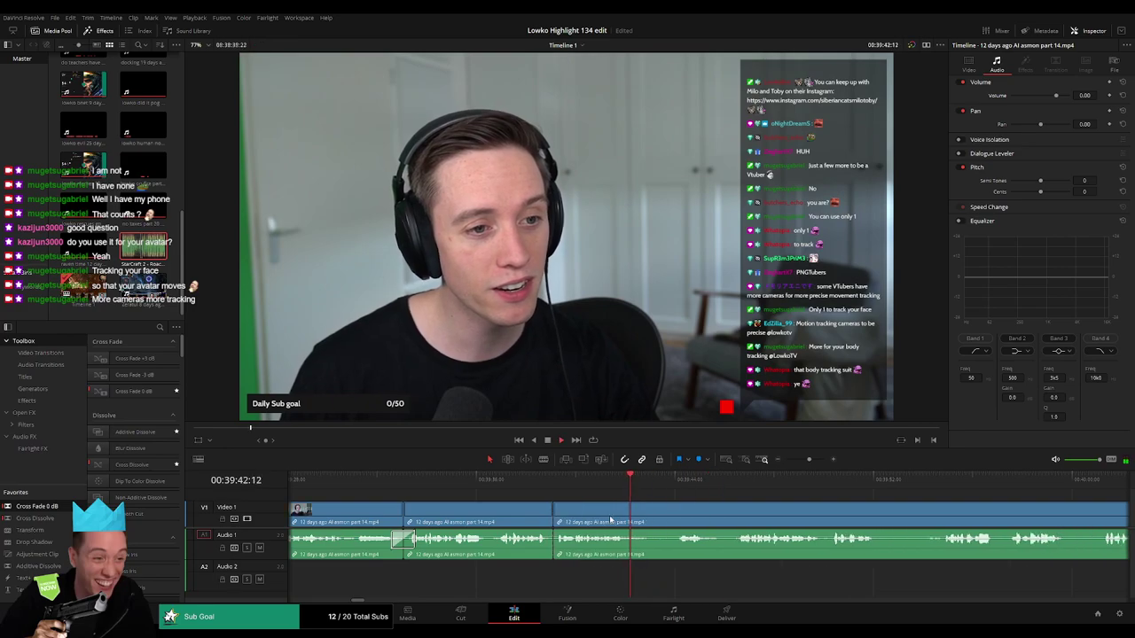
pyautogui.moveTo(559, 550); pyautogui.dragTo(560, 548)
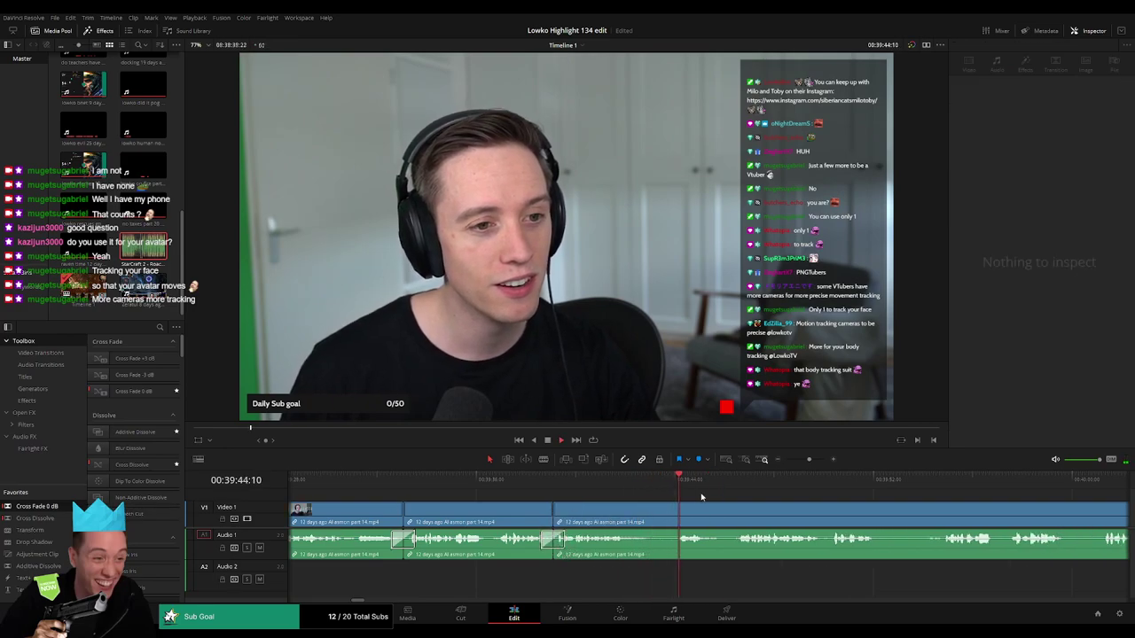
# - Cut out the silence from about 39:42 to 39:44, close the gap, and add Cross Fade 0 dB to the audio join
pyautogui.press('b')
pyautogui.click(630, 516)
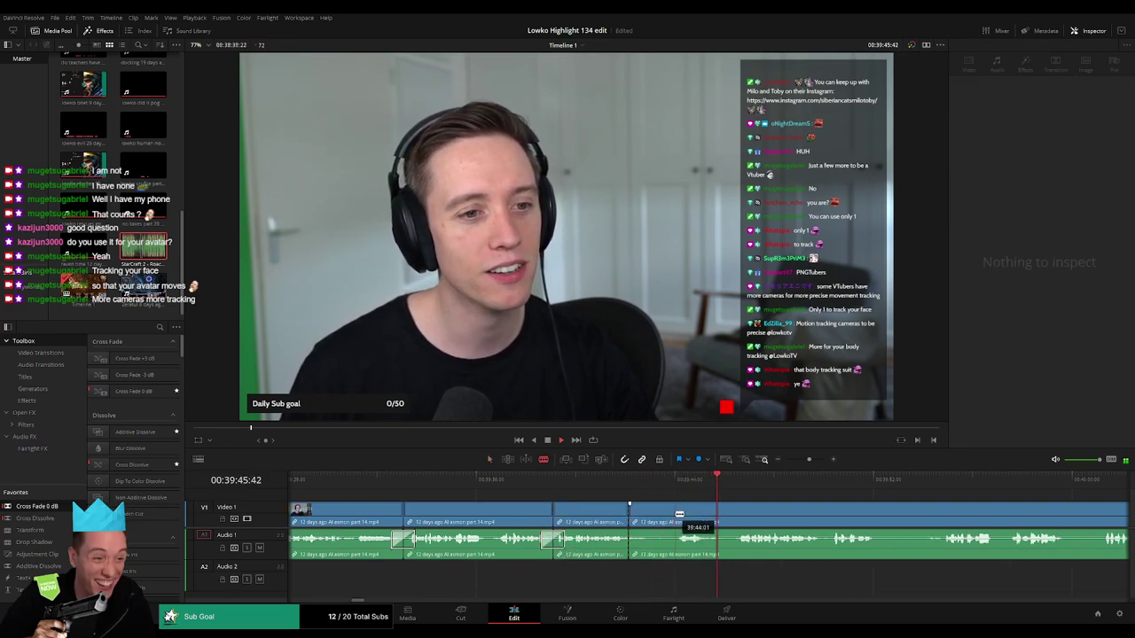
pyautogui.moveTo(679, 514); pyautogui.dragTo(675, 514)
pyautogui.click(652, 521)
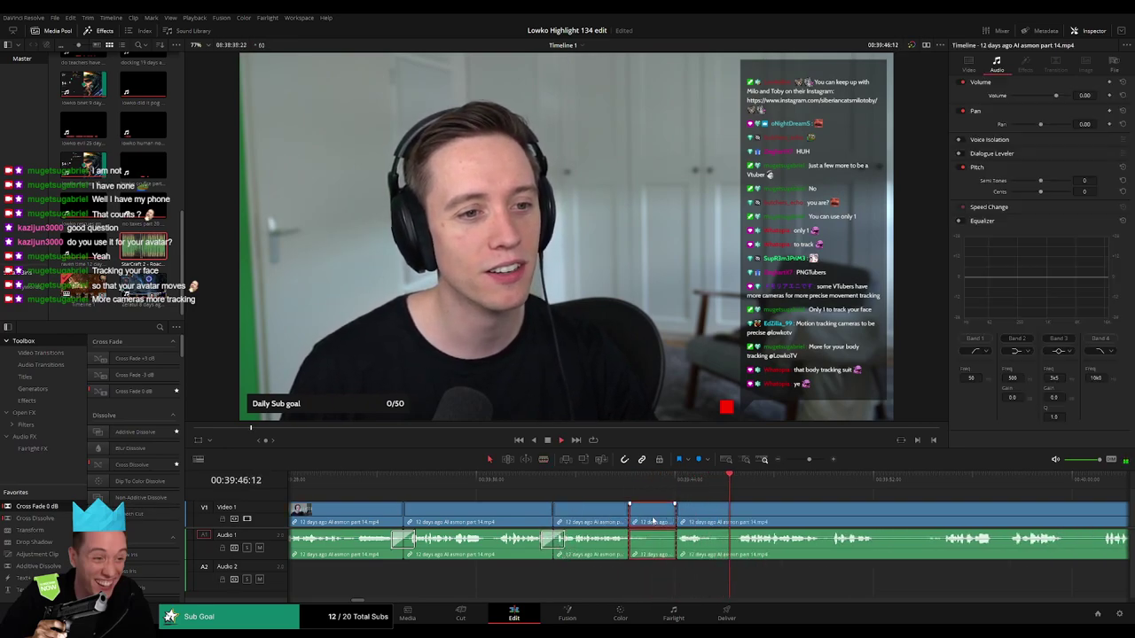
pyautogui.press('Delete')
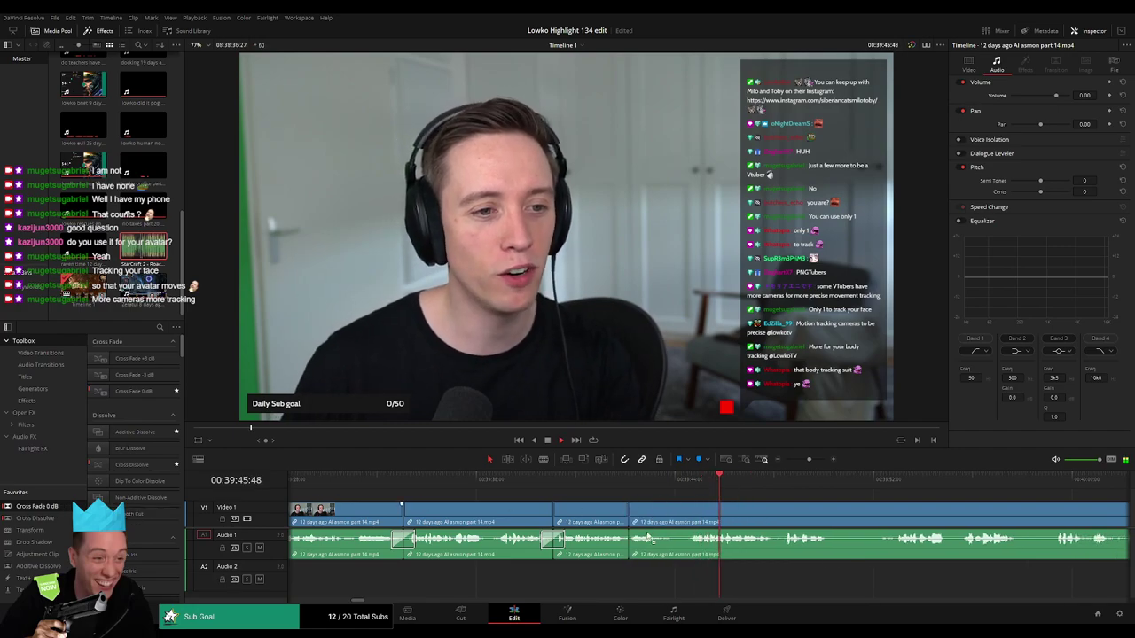
# - Remove the roughly one-second pause around 39:44, close the gap, and cross fade the audio join at 0 dB
pyautogui.press('b')
pyautogui.click(665, 519)
pyautogui.click(690, 518)
pyautogui.press('a')
pyautogui.click(682, 520)
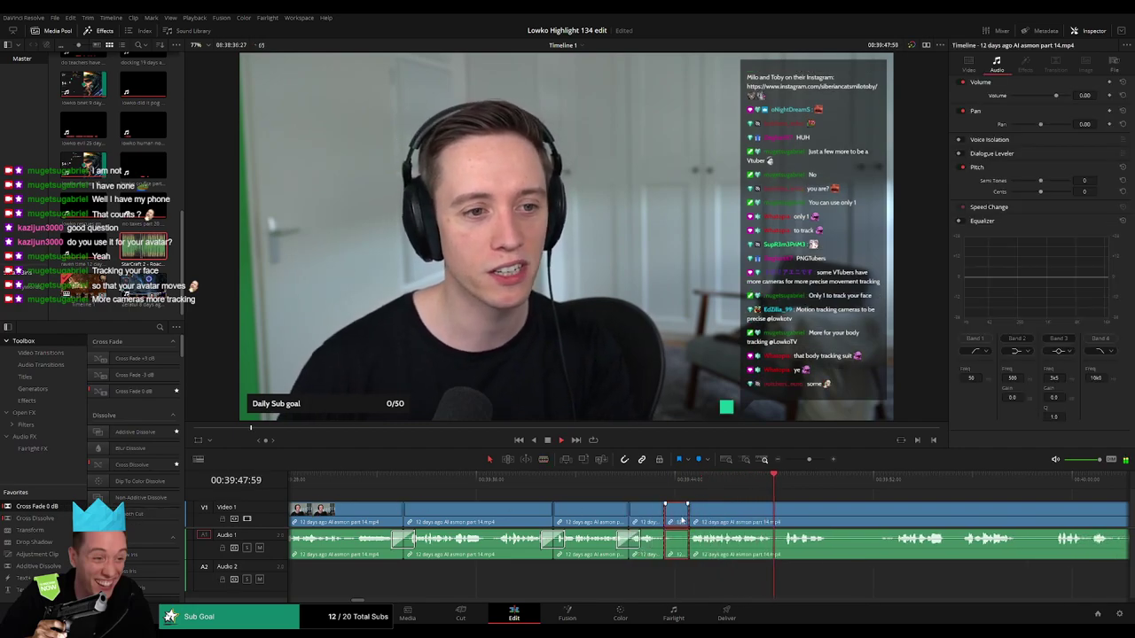
pyautogui.press('Delete')
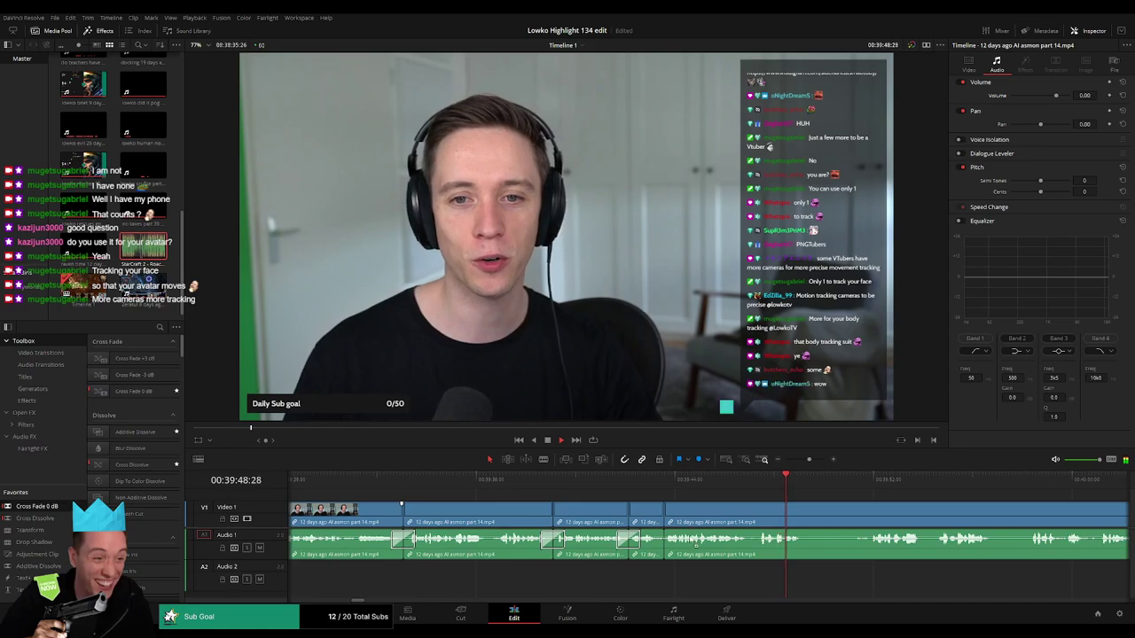
# - Cut out the quiet stretch from about 39:49 to 39:52, close the gap, and add Cross Fade 0 dB to the audio join
pyautogui.hscroll(3, 698, 539)
pyautogui.click(594, 483)
pyautogui.press('b')
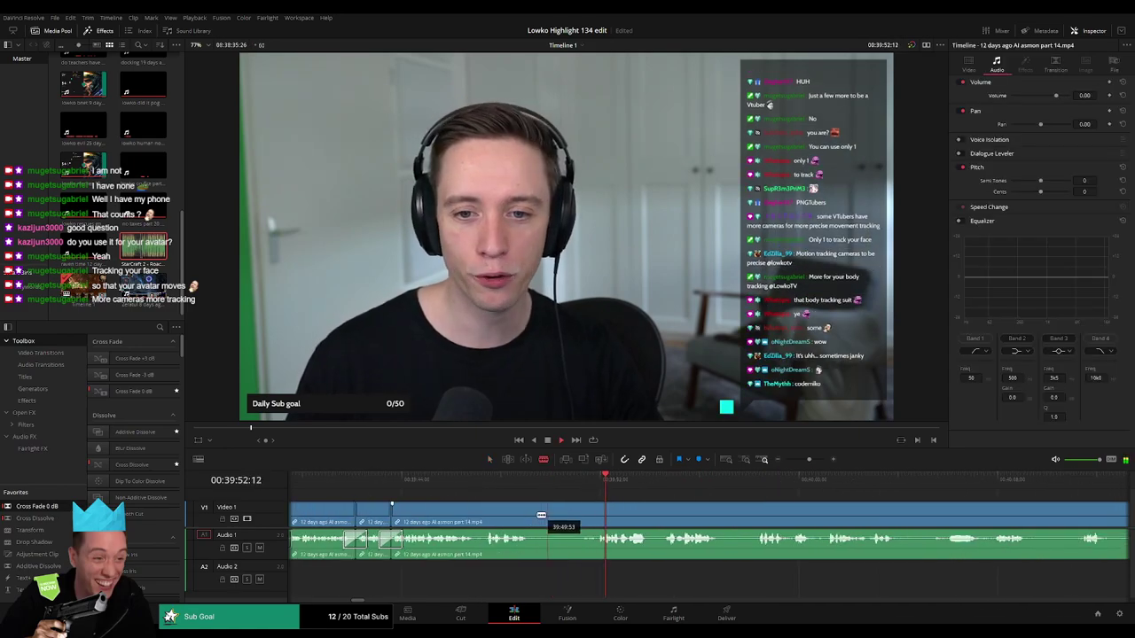
pyautogui.click(531, 516)
pyautogui.click(601, 511)
pyautogui.press('a')
pyautogui.click(572, 514)
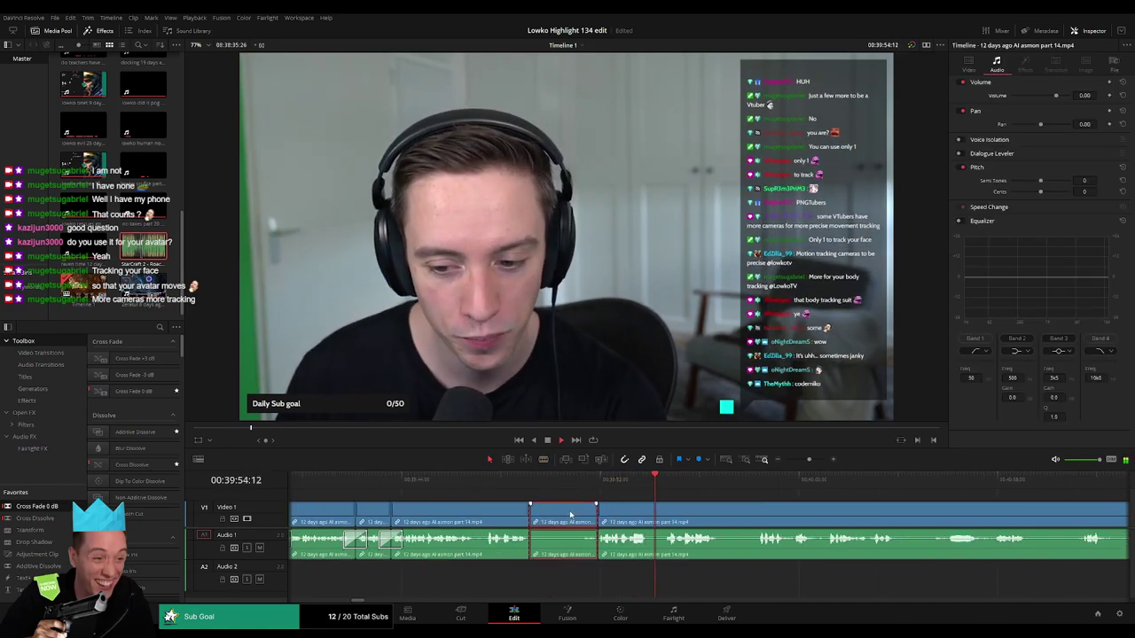
pyautogui.press('Delete')
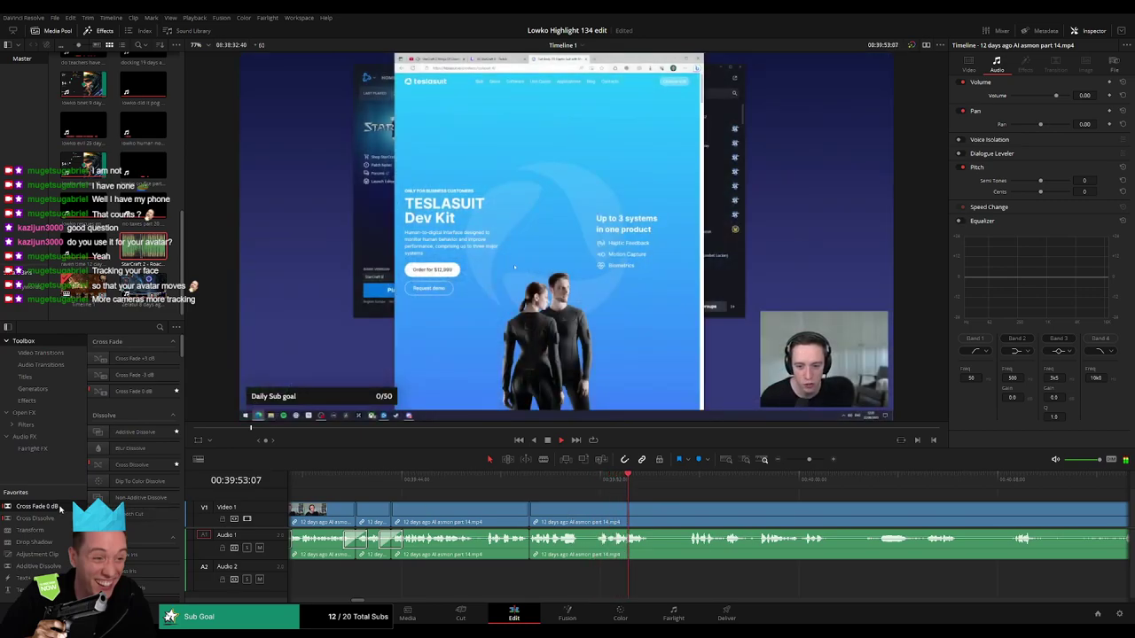
pyautogui.moveTo(60, 509); pyautogui.dragTo(527, 539)
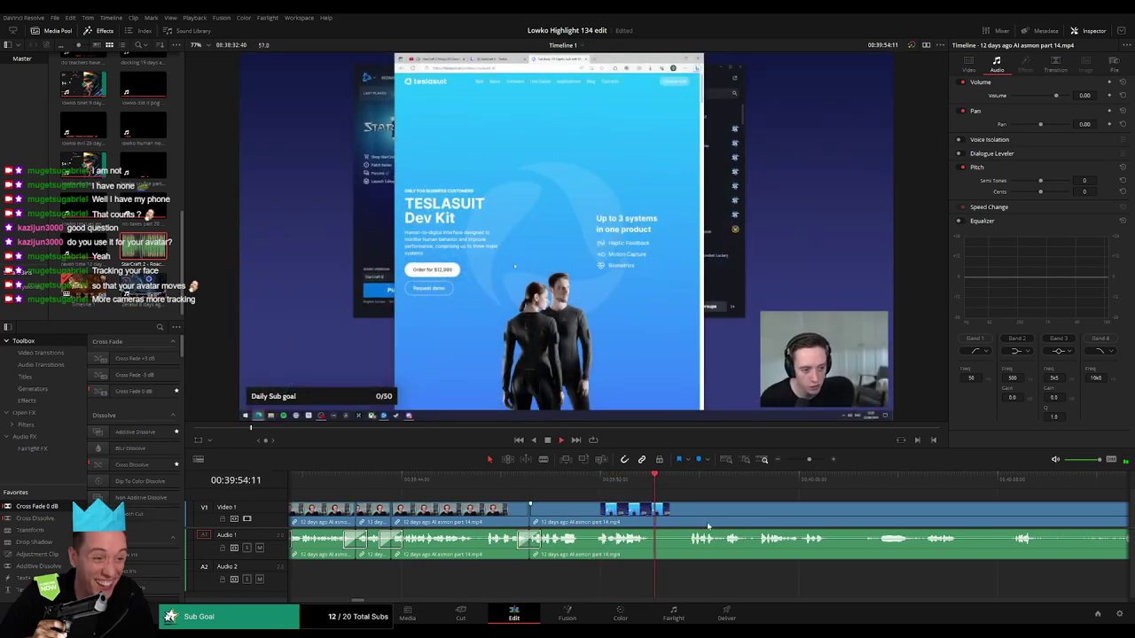
# - Cut out the short pause from about 39:54 to 39:55, cross fade the closed audio join, and play back from the cut
pyautogui.hscroll(1, 596, 521)
pyautogui.hscroll(3, 595, 522)
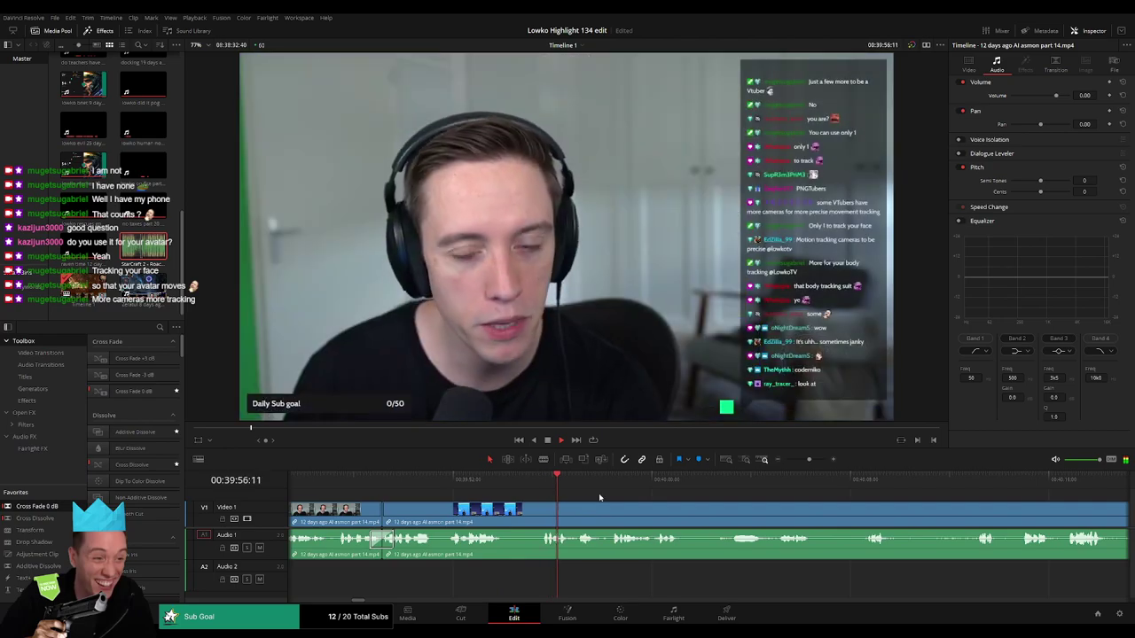
pyautogui.hotkey('ctrl', 'z')
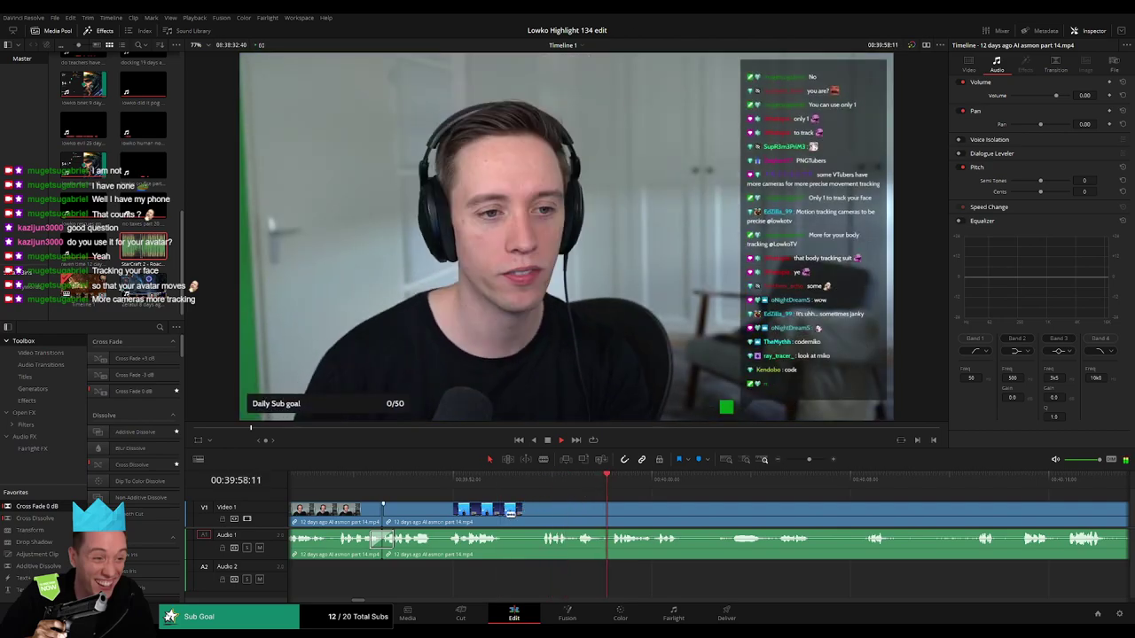
pyautogui.press('b')
pyautogui.click(504, 512)
pyautogui.click(538, 512)
pyautogui.press('a')
pyautogui.click(529, 515)
pyautogui.press('Delete')
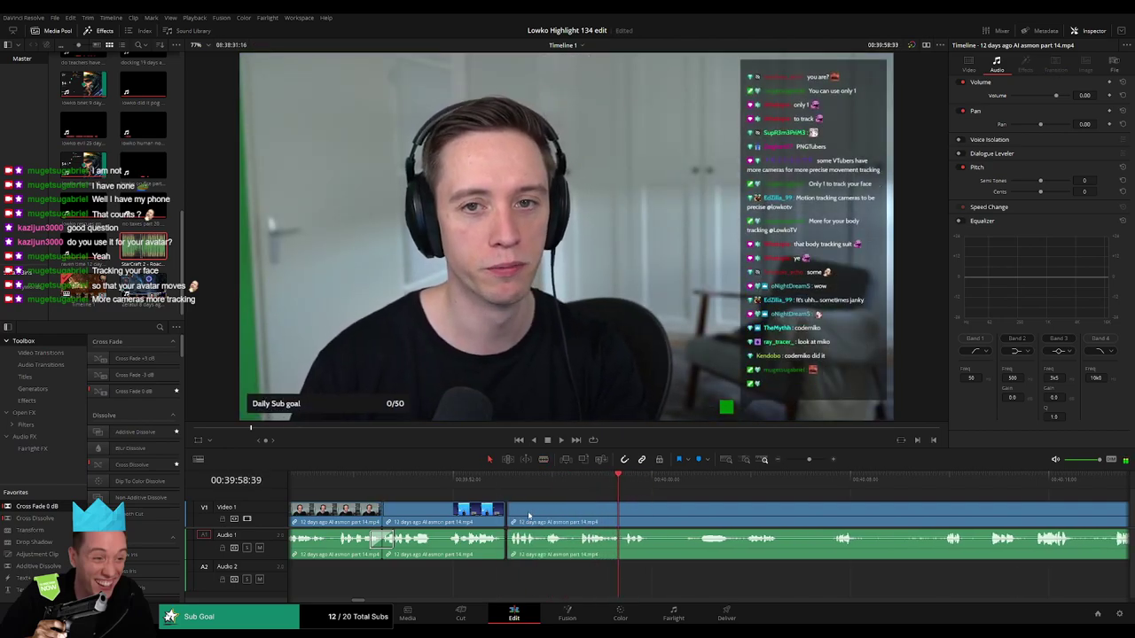
pyautogui.click(506, 481)
pyautogui.press('space')
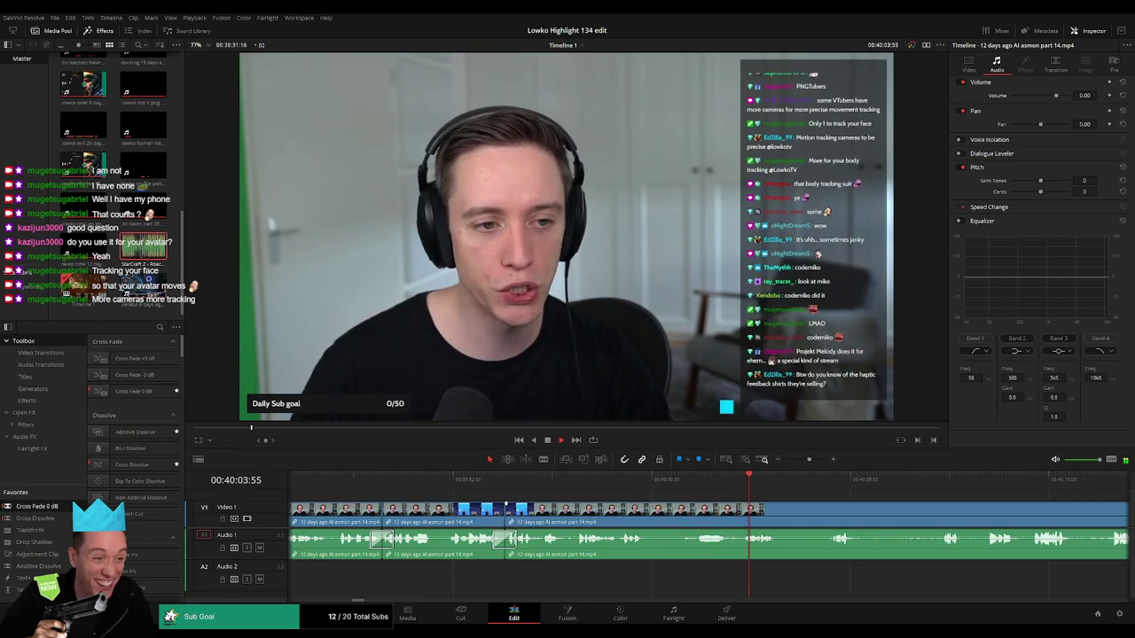
# - Ripple delete the stretch from about 40:00 to 40:04, plus a further stretch from about 40:02 to 40:04 in the shortened timeline
pyautogui.press('b')
pyautogui.click(657, 509)
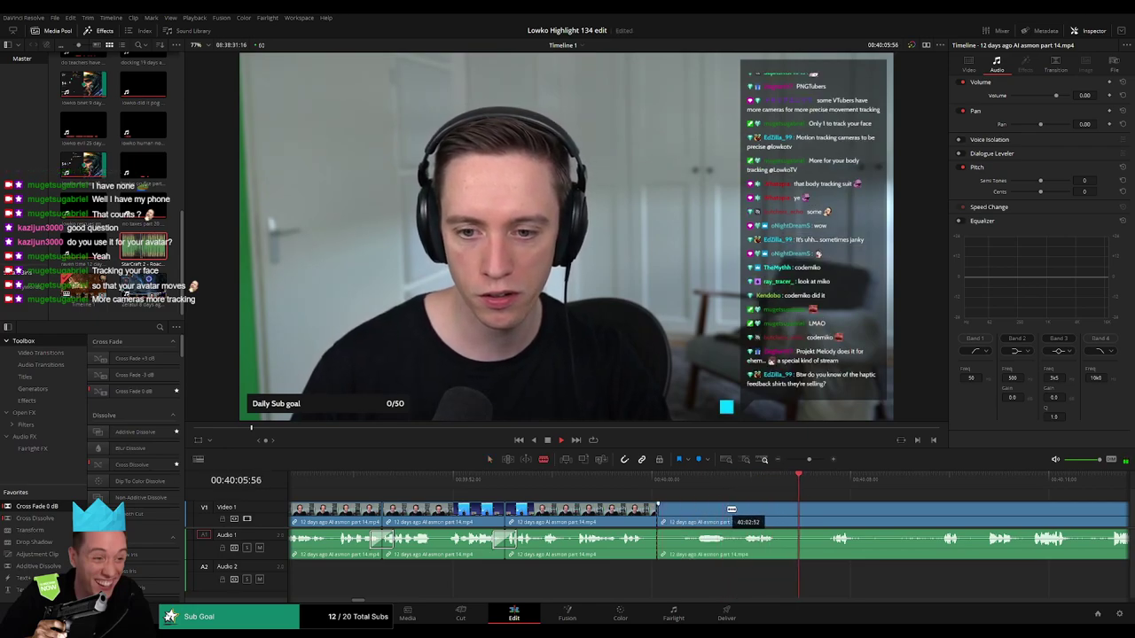
pyautogui.click(743, 511)
pyautogui.press('a')
pyautogui.click(725, 514)
pyautogui.press('Delete')
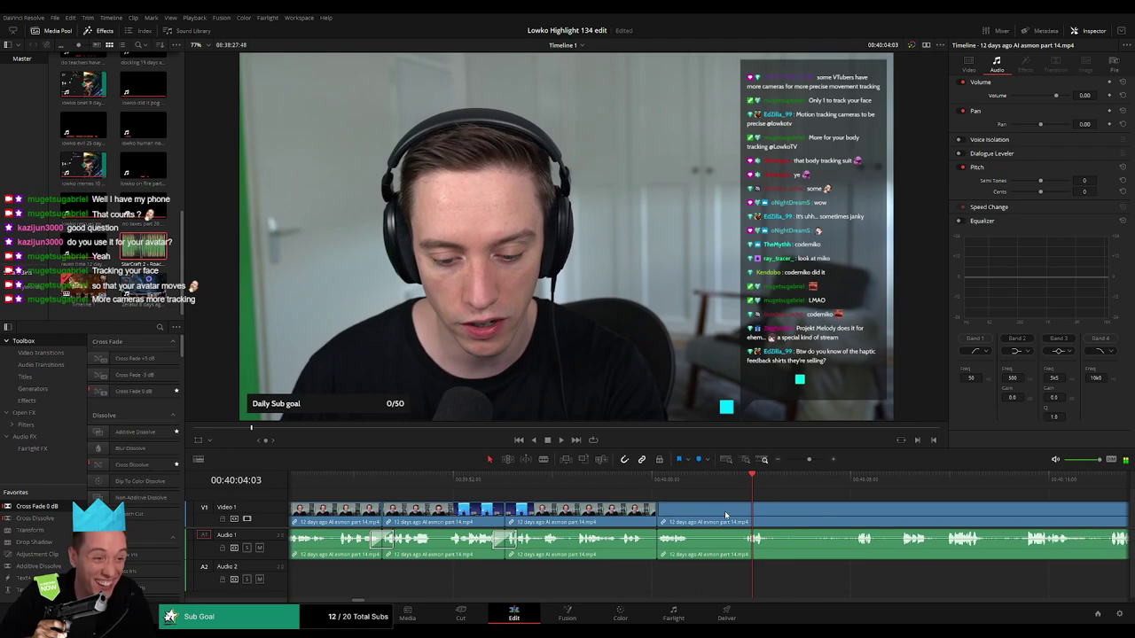
pyautogui.moveTo(483, 513); pyautogui.dragTo(532, 513)
pyautogui.press('Delete')
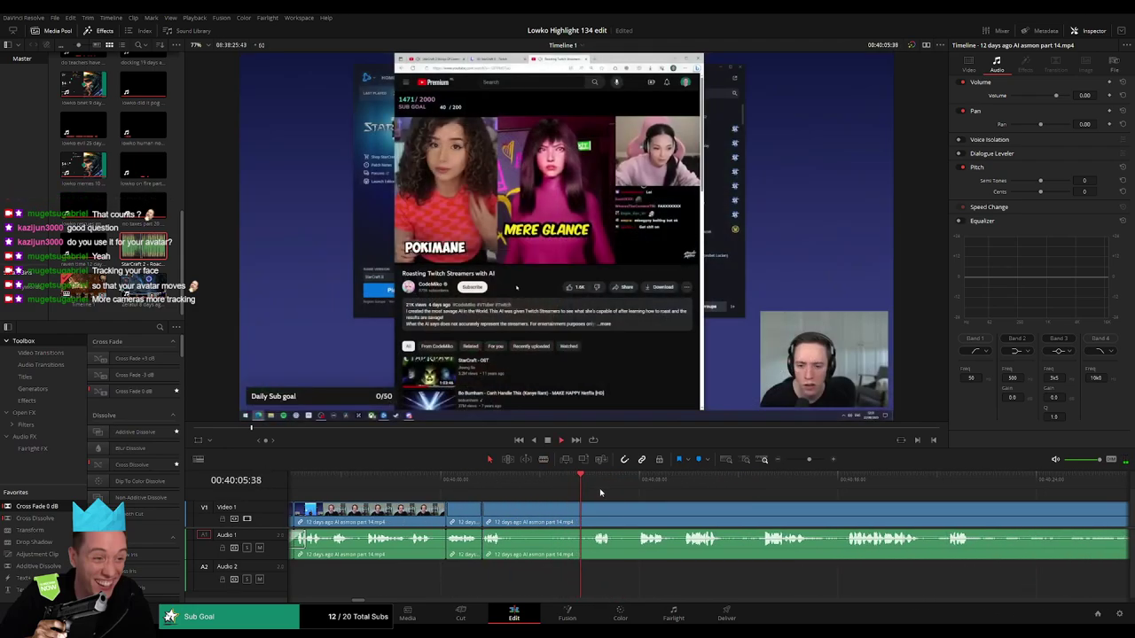
# - Split the 12 days ago AI asmon part 14 clip at about 40:03, ahead of the CodeMiko channel browsing
pyautogui.press('b')
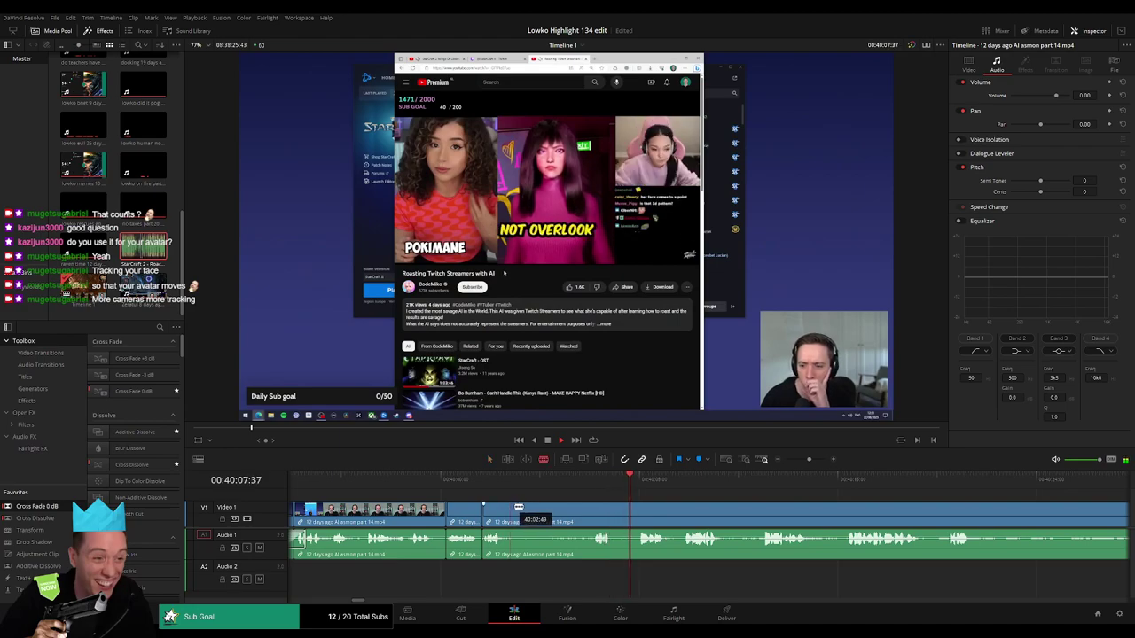
pyautogui.click(524, 512)
pyautogui.press('a')
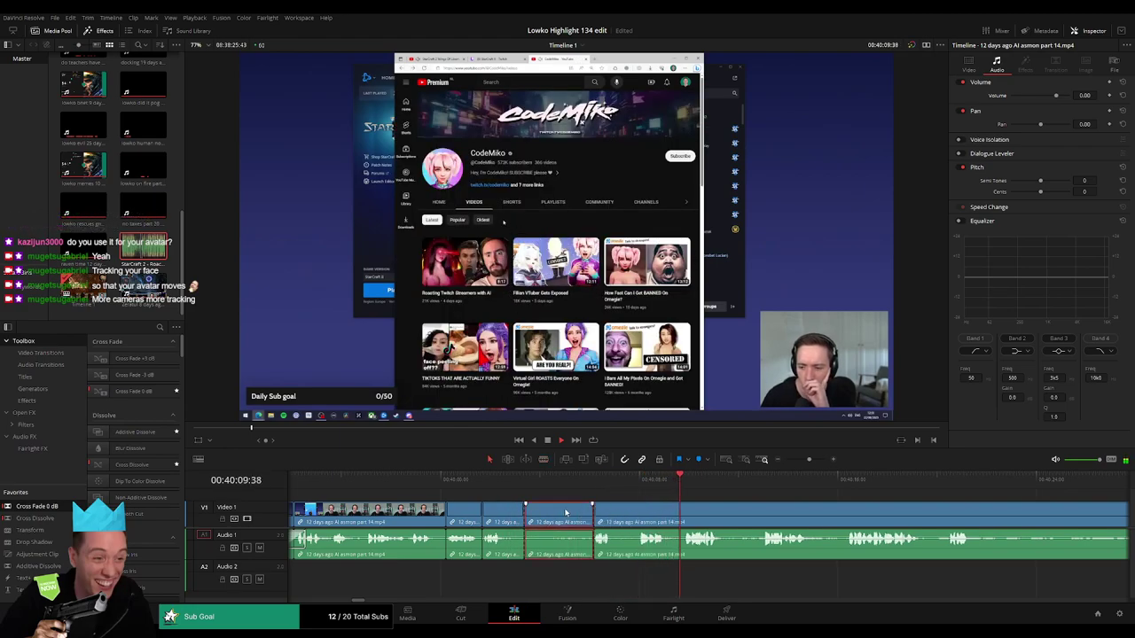
pyautogui.click(625, 511)
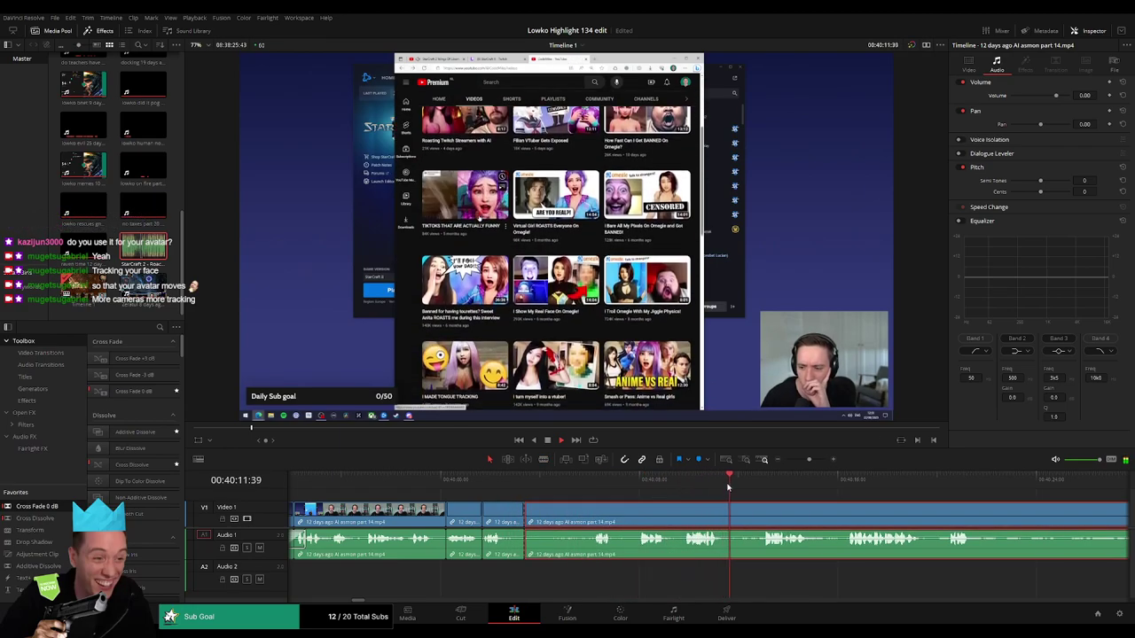
# - Review the 12 days ago AI asmon part 14 footage from about 40:11 to 41:08 for uneventful stretches
pyautogui.click(759, 482)
pyautogui.click(808, 496)
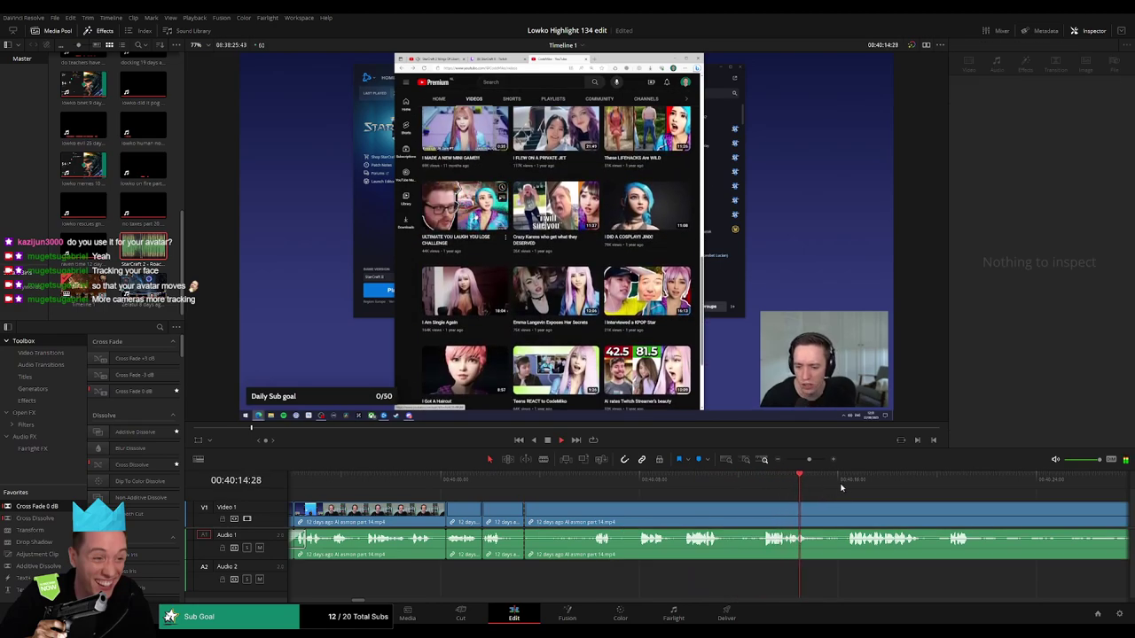
pyautogui.click(942, 513)
pyautogui.moveTo(939, 511); pyautogui.dragTo(739, 505)
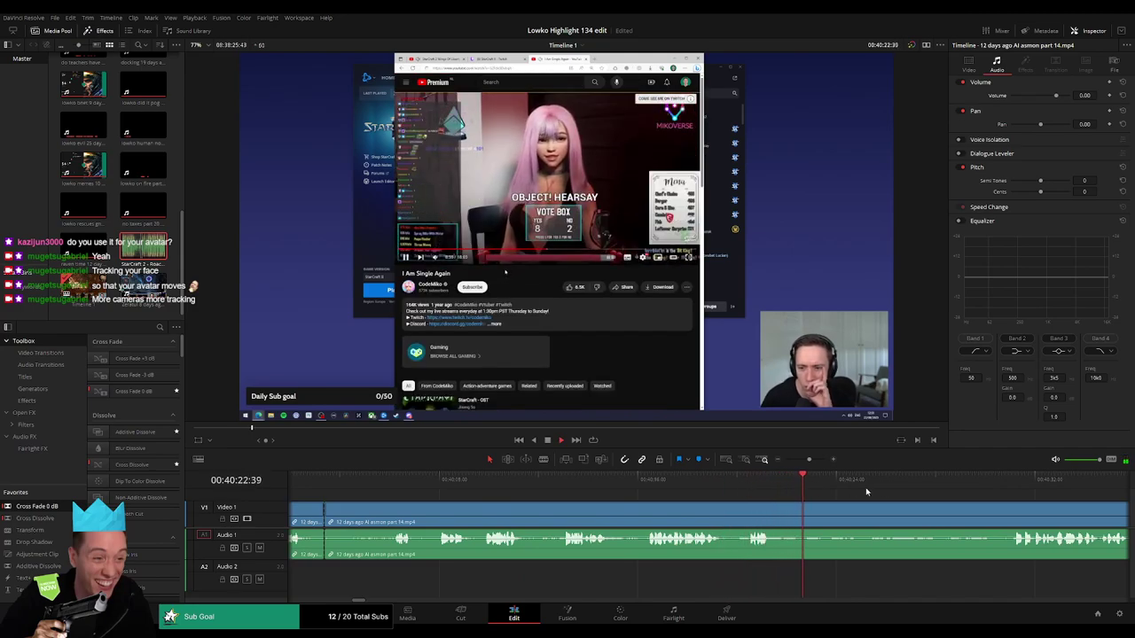
pyautogui.click(991, 484)
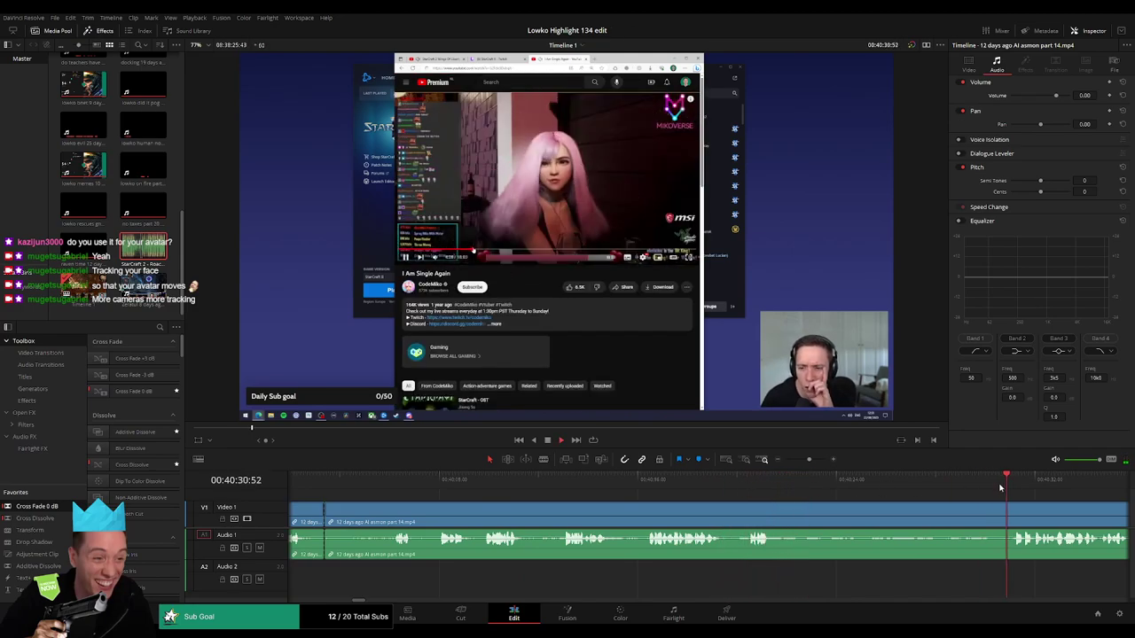
pyautogui.hscroll(5, 887, 488)
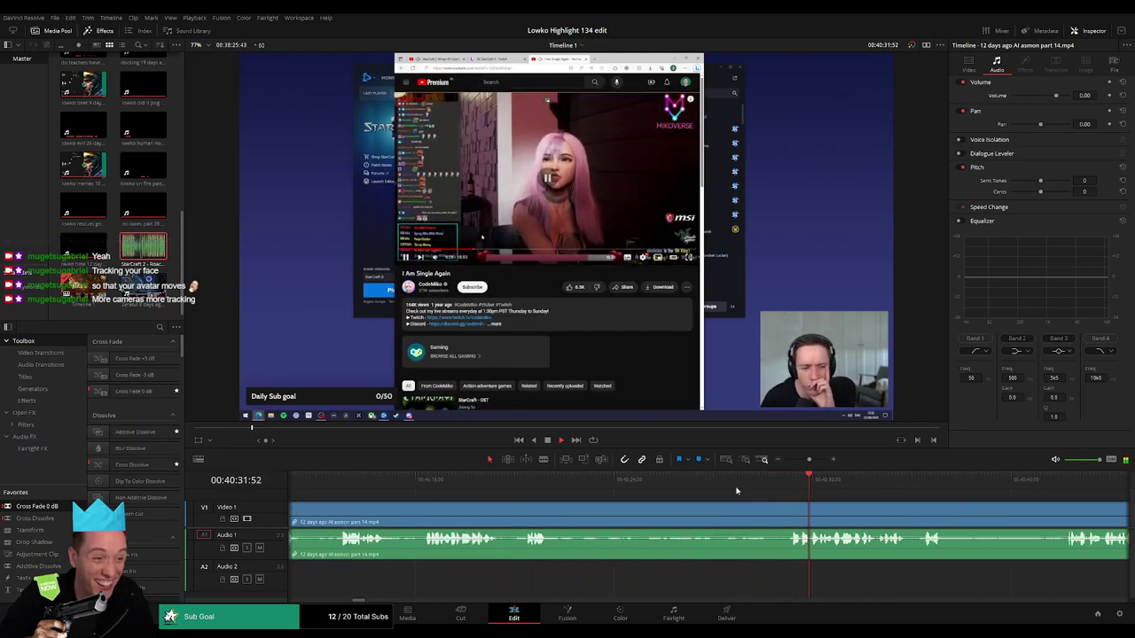
pyautogui.click(895, 485)
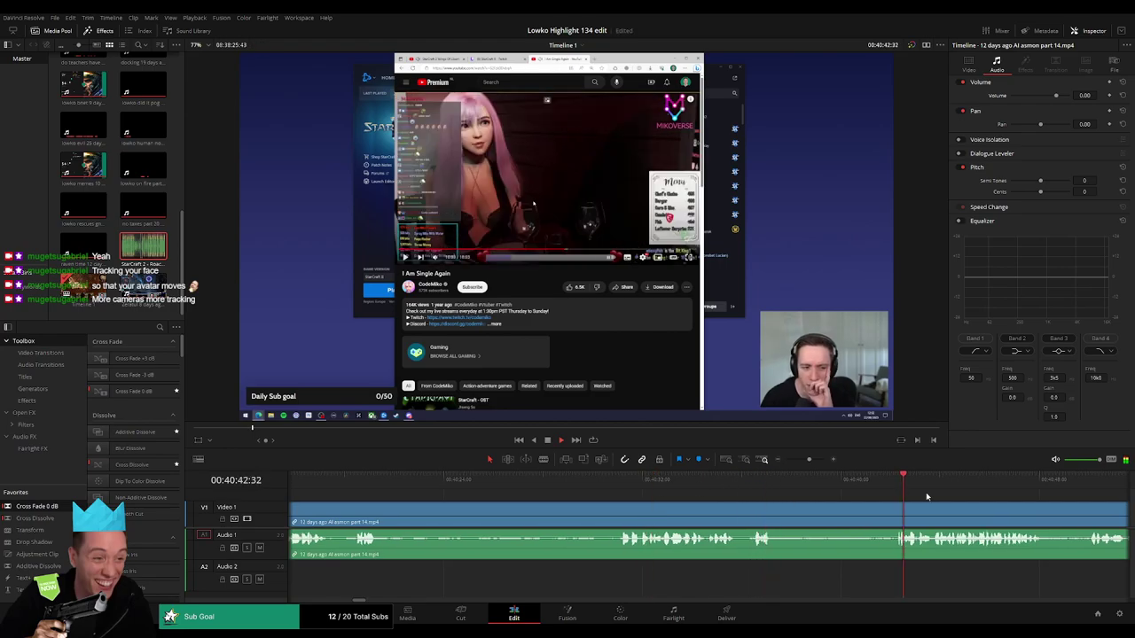
pyautogui.hscroll(5, 656, 498)
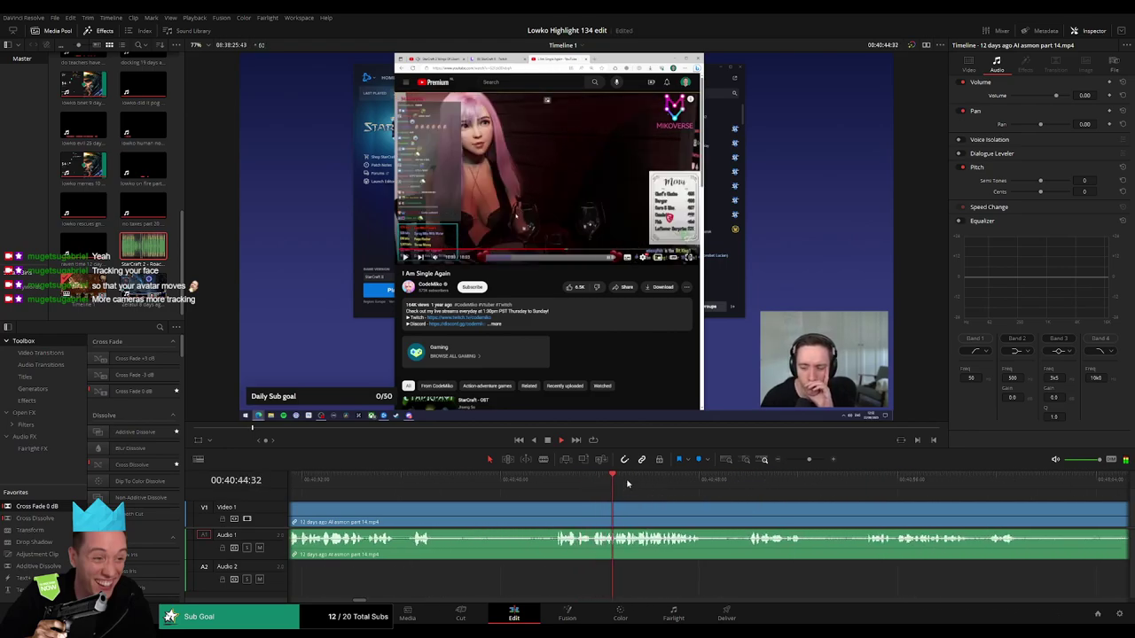
pyautogui.click(728, 486)
pyautogui.click(874, 483)
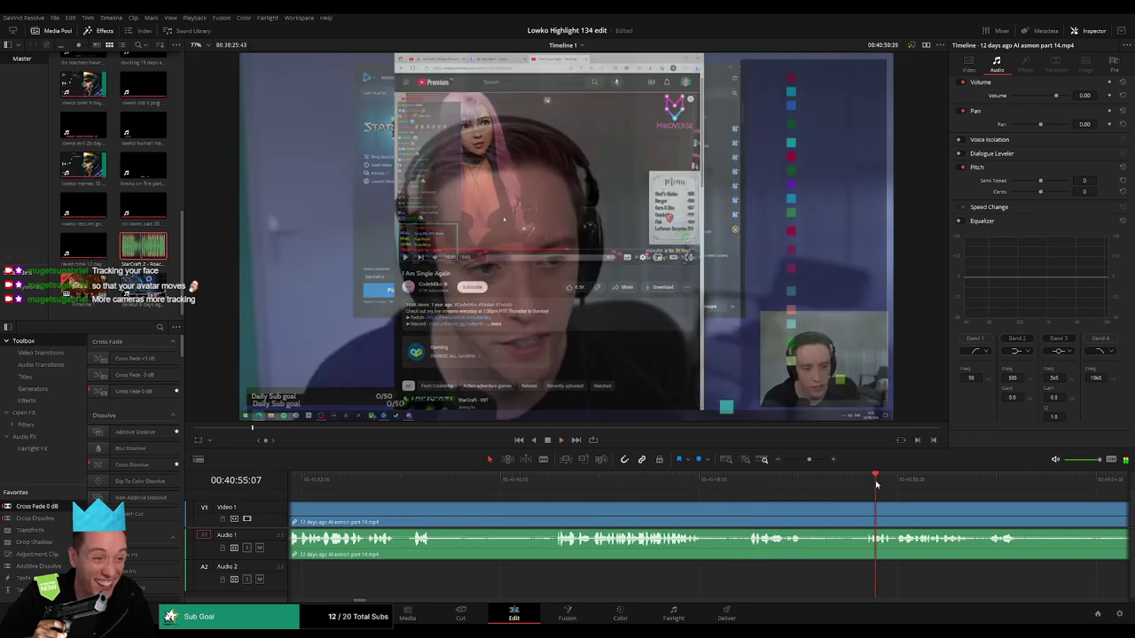
pyautogui.hscroll(1, 835, 510)
pyautogui.hscroll(3, 633, 504)
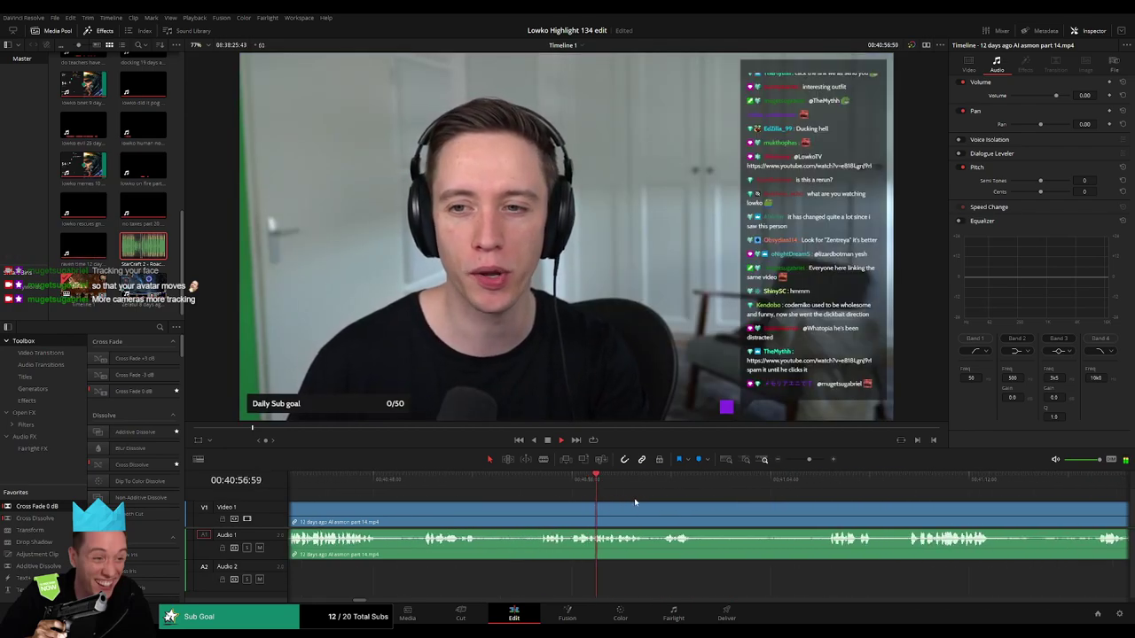
pyautogui.click(655, 482)
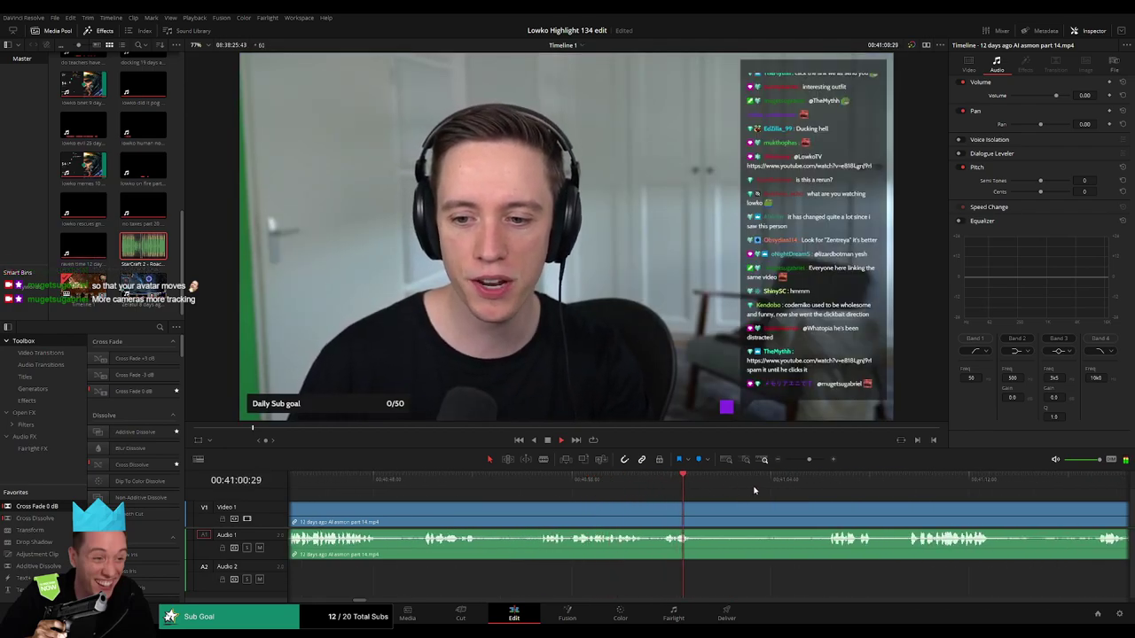
pyautogui.click(791, 485)
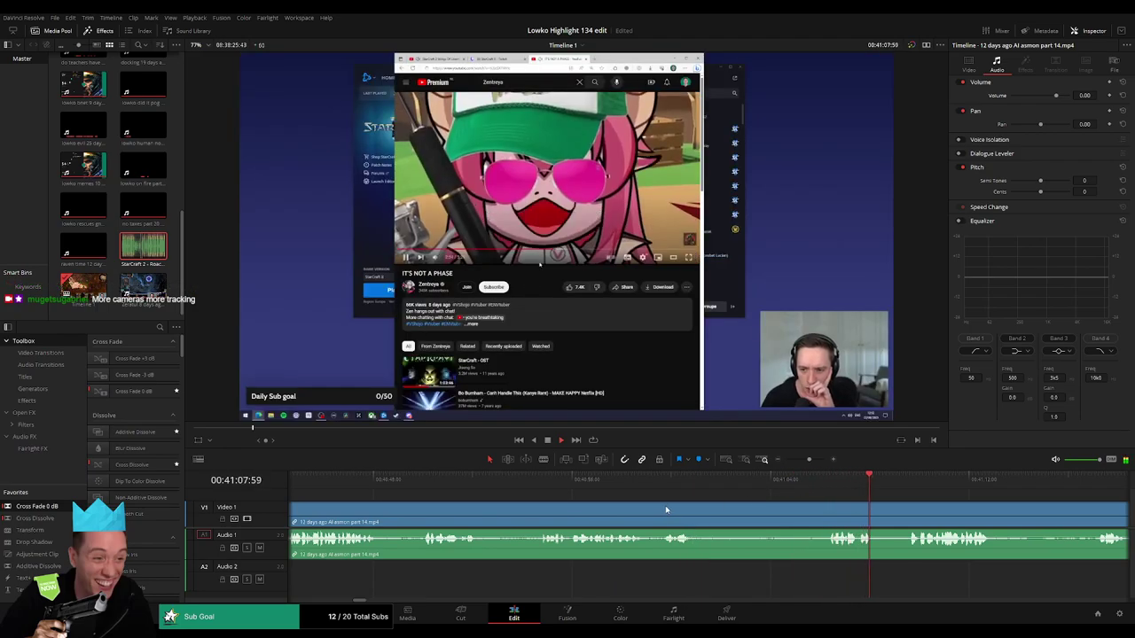
# - Ripple delete the channel browsing from about 40:03 to 40:16 and add Cross Fade 0 dB to the audio join
pyautogui.moveTo(808, 459); pyautogui.dragTo(804, 462)
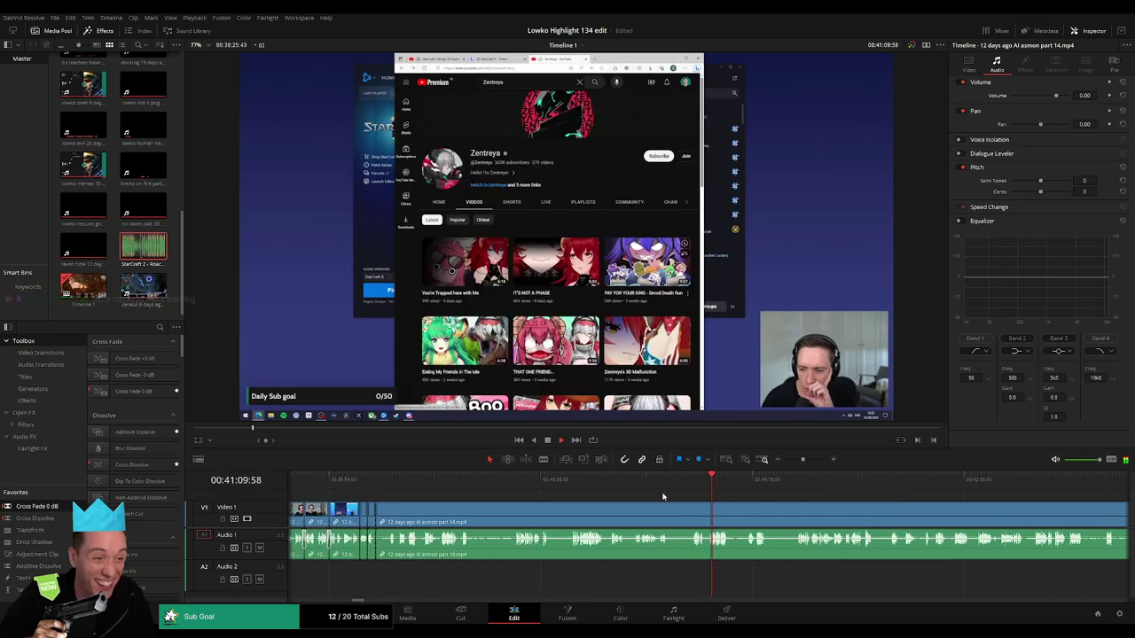
pyautogui.click(569, 479)
pyautogui.scroll(-1, 612, 489)
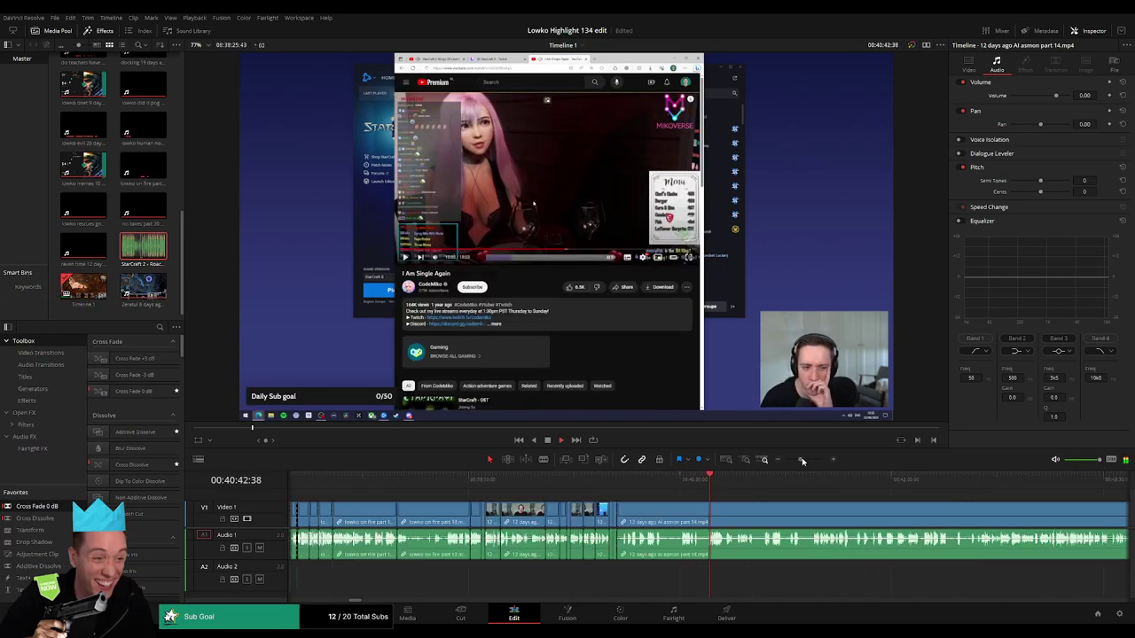
pyautogui.scroll(2, 634, 500)
pyautogui.click(612, 483)
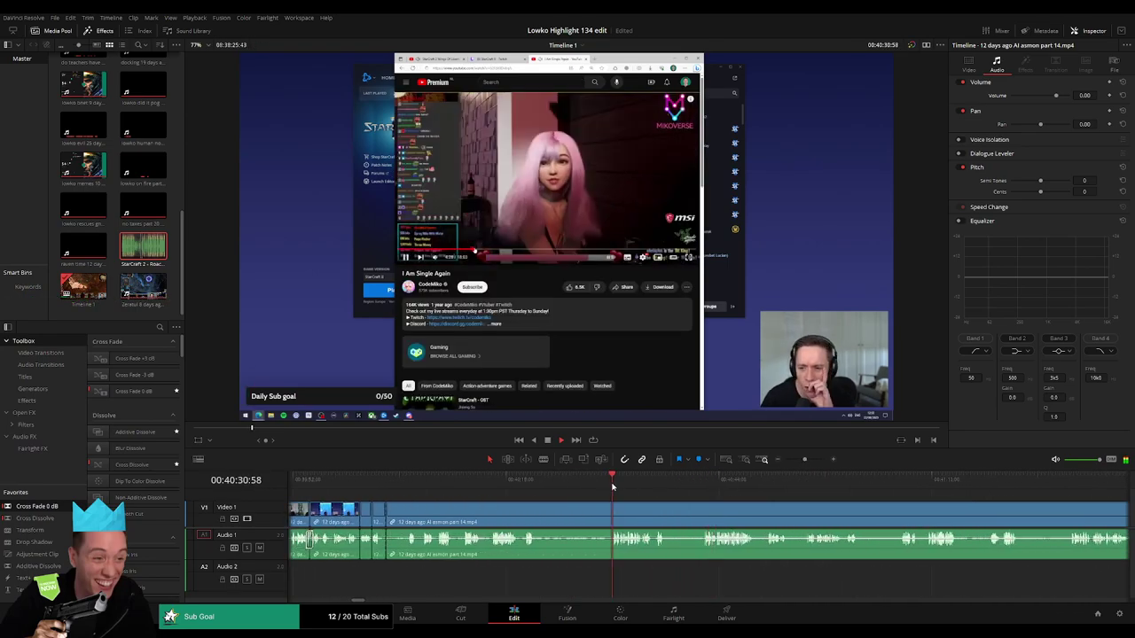
pyautogui.click(526, 480)
pyautogui.click(492, 483)
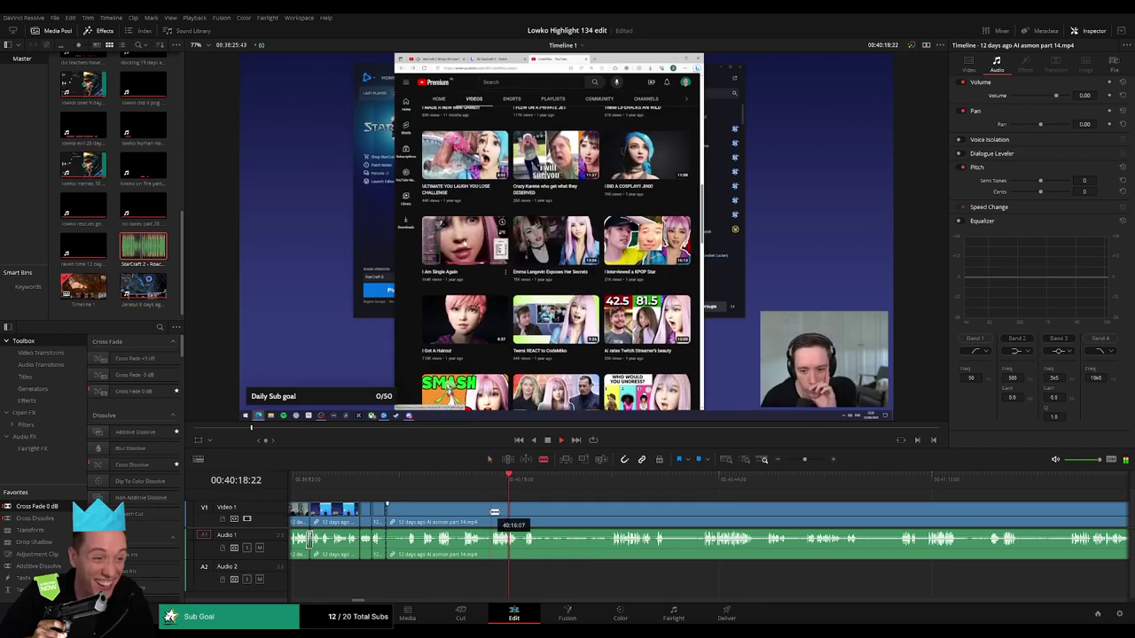
pyautogui.click(469, 479)
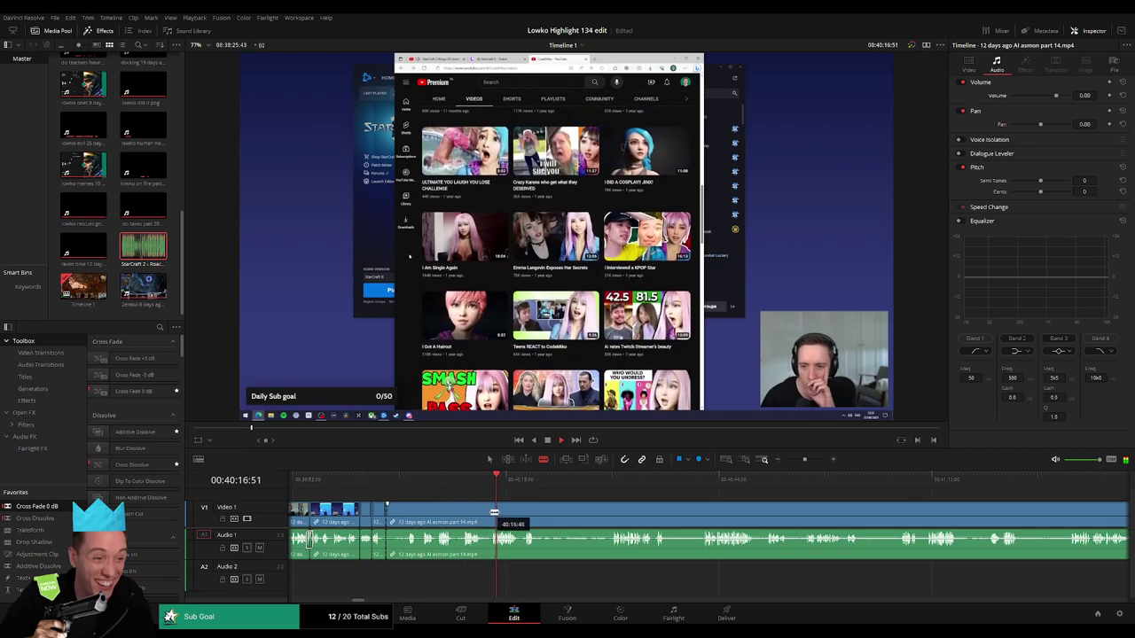
pyautogui.click(494, 514)
pyautogui.press('a')
pyautogui.click(457, 518)
pyautogui.hotkey('shift', 'BackSpace')
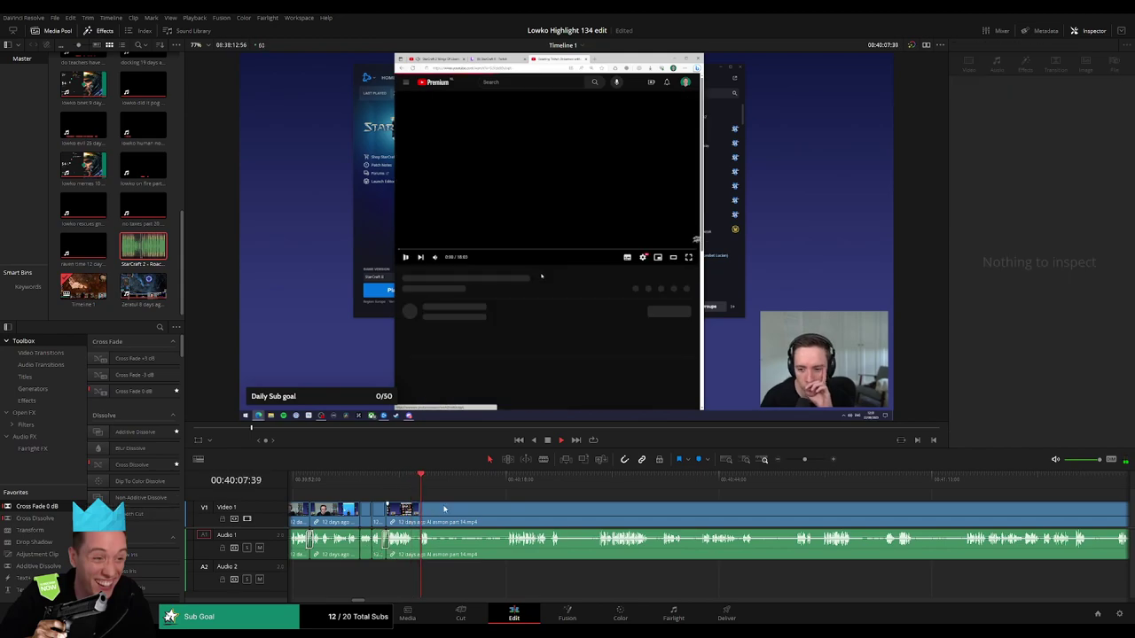
# - Cut out the quiet stretch from about 40:25 to 40:29, close the gap, and cross fade the audio join
pyautogui.click(506, 484)
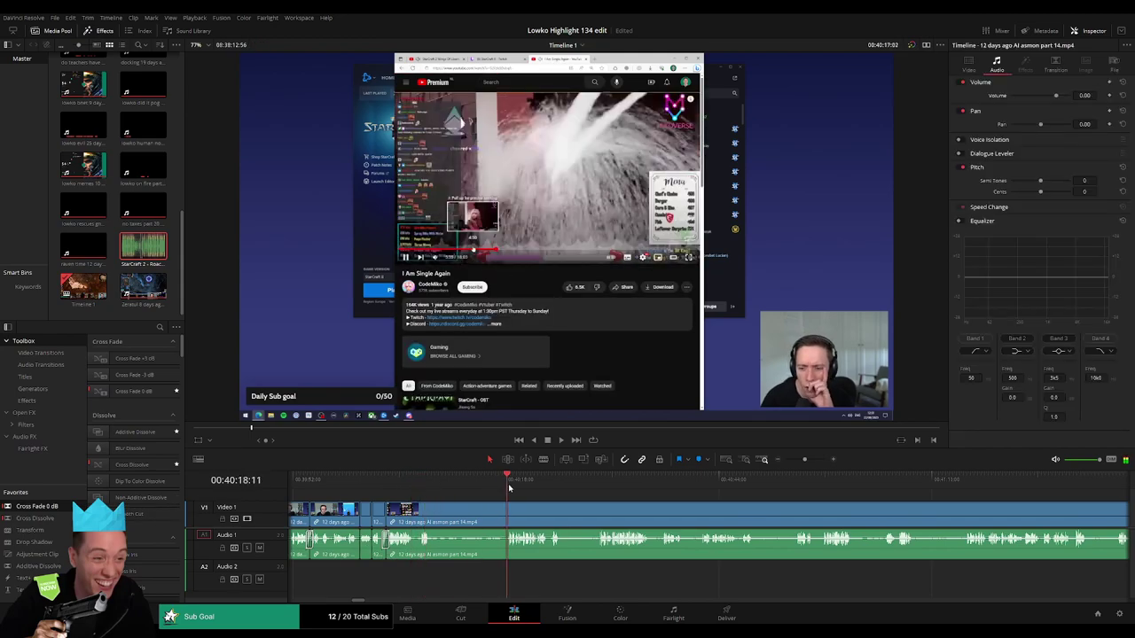
pyautogui.click(561, 512)
pyautogui.click(598, 510)
pyautogui.press('a')
pyautogui.click(580, 515)
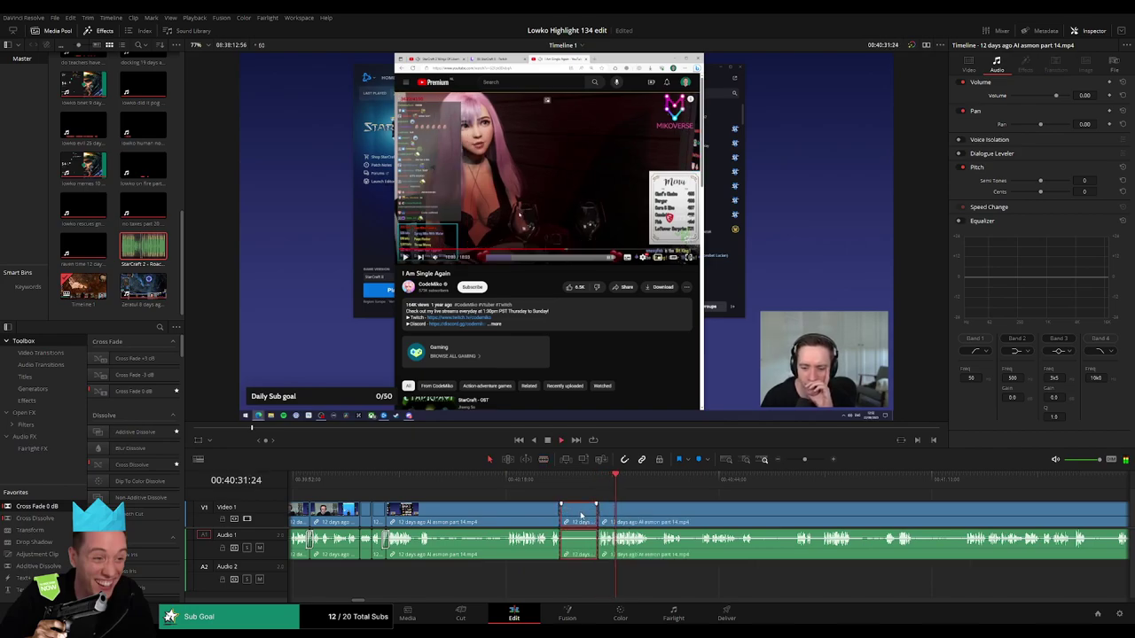
pyautogui.press('Delete')
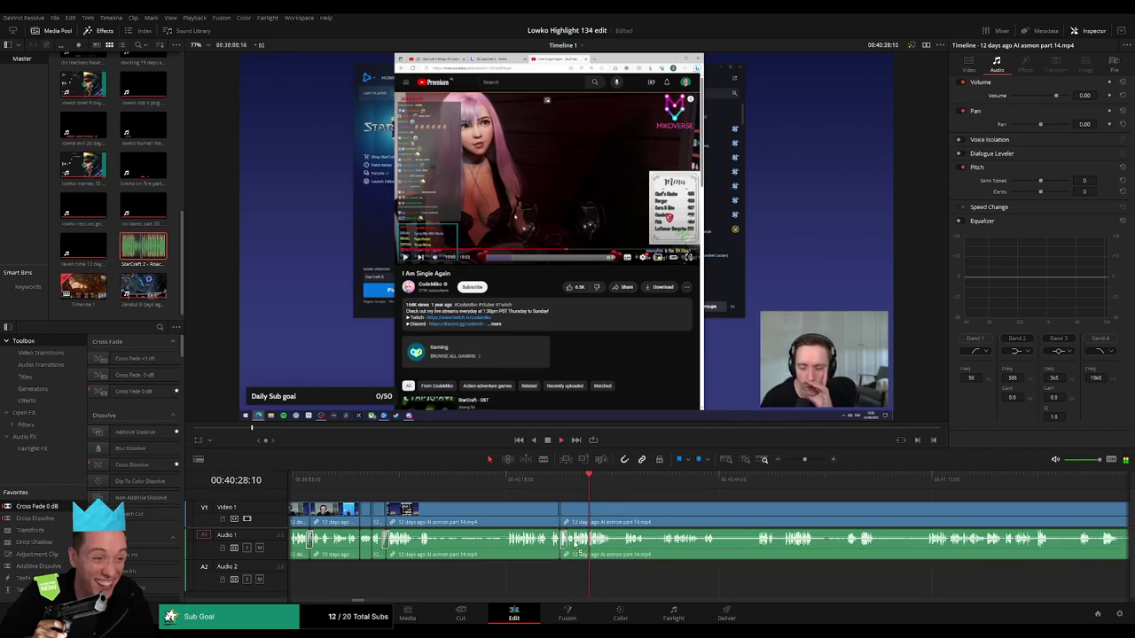
pyautogui.moveTo(576, 546); pyautogui.dragTo(561, 542)
# - Cut out the short pause from about 40:31 to 40:32 and add Cross Fade 0 dB to the closed audio join
pyautogui.moveTo(601, 484); pyautogui.dragTo(626, 483)
pyautogui.press('b')
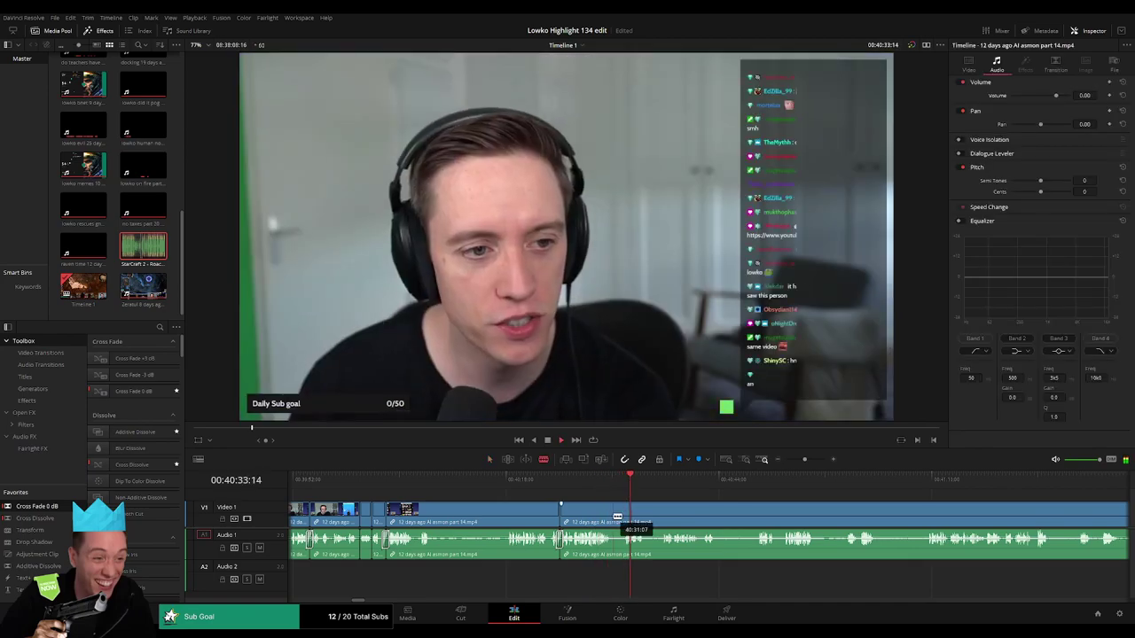
pyautogui.click(613, 515)
pyautogui.click(625, 514)
pyautogui.press('a')
pyautogui.click(618, 513)
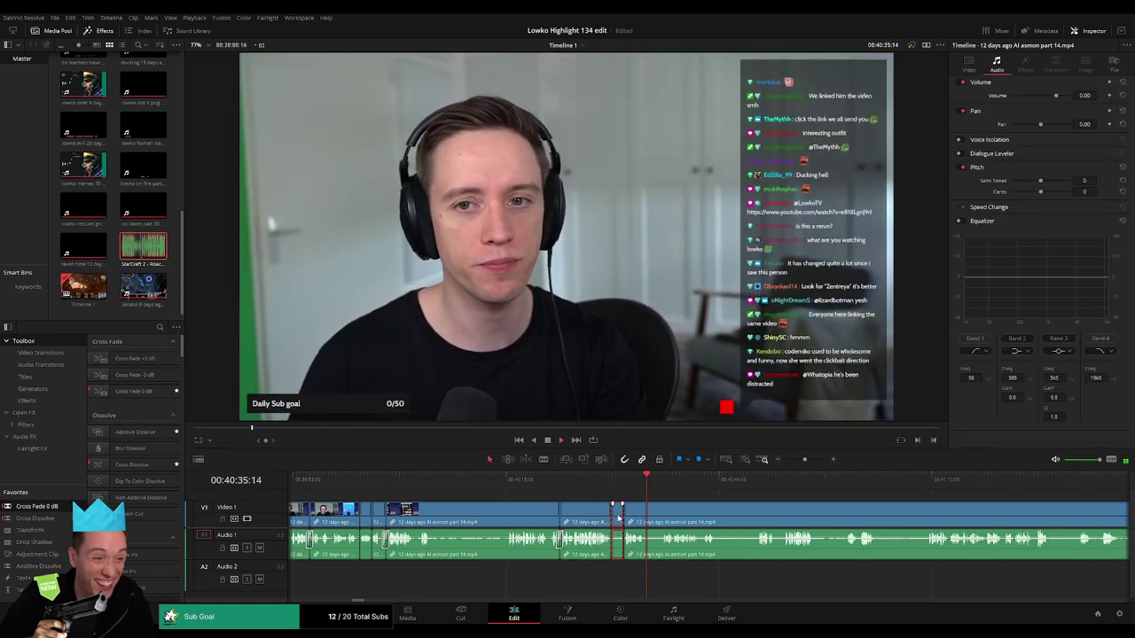
pyautogui.press('Delete')
pyautogui.moveTo(37, 506); pyautogui.dragTo(612, 541)
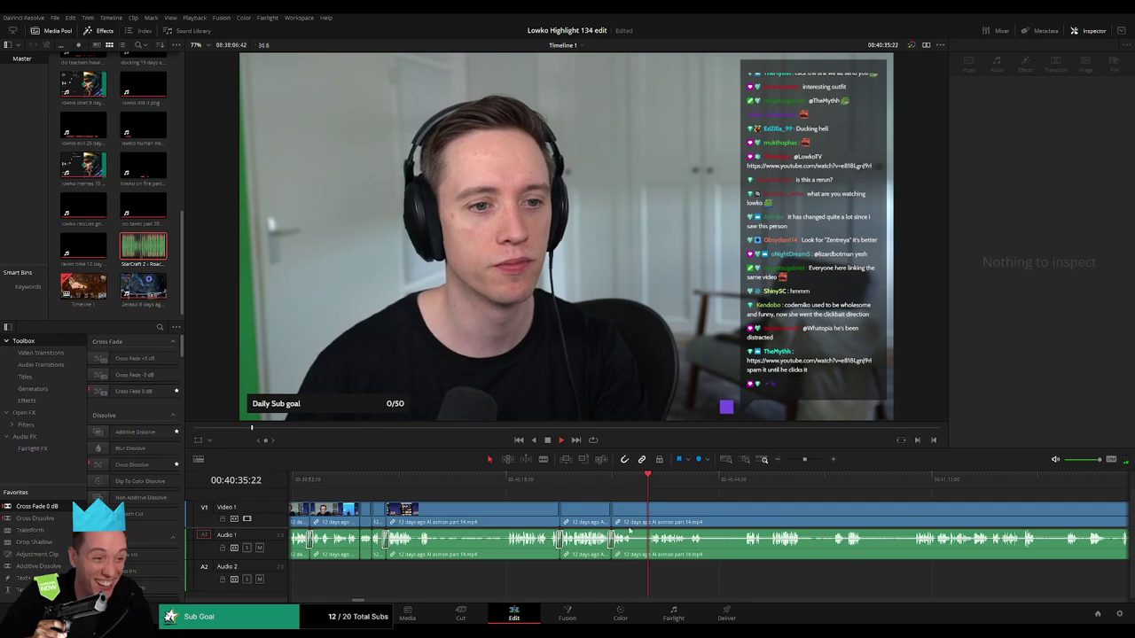
# - Ripple delete the silence from about 40:33 to 40:35 and cross fade the audio where the clips meet
pyautogui.click(656, 483)
pyautogui.press('b')
pyautogui.click(632, 514)
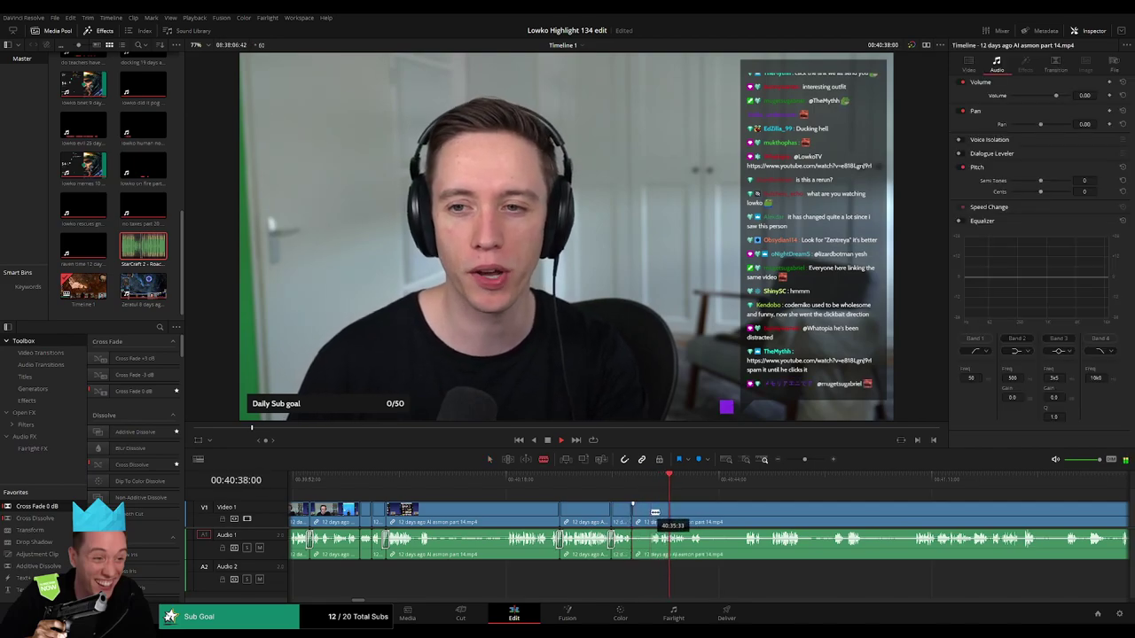
pyautogui.click(650, 514)
pyautogui.press('a')
pyautogui.click(644, 516)
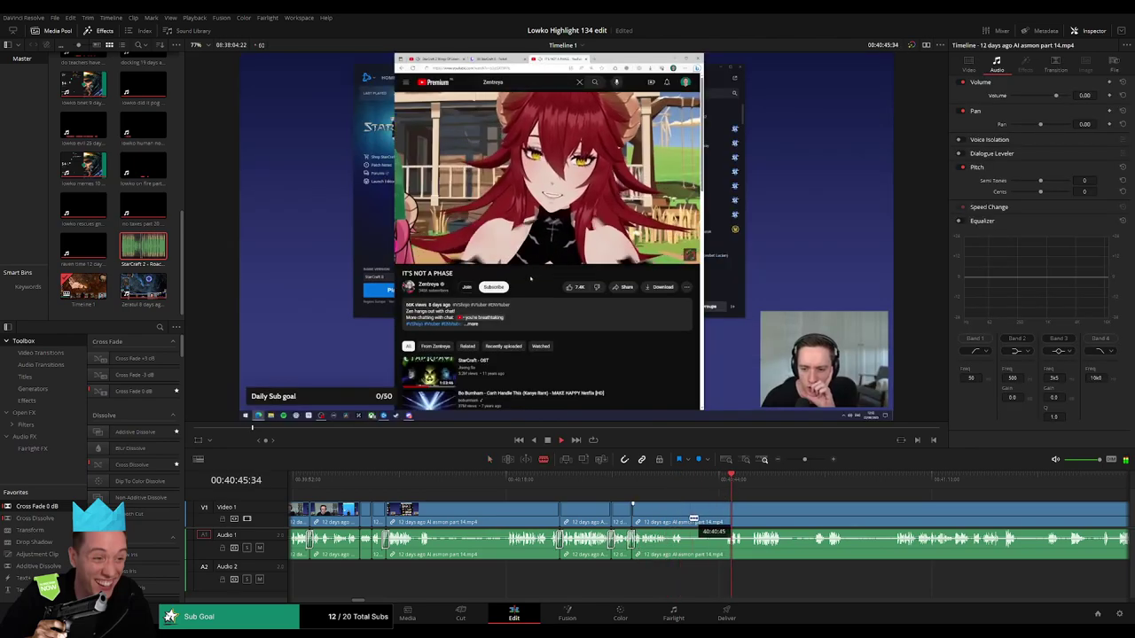
# - Remove the stretch from about 40:40 to 40:45, close the gap, and cross fade the audio join
pyautogui.click(685, 517)
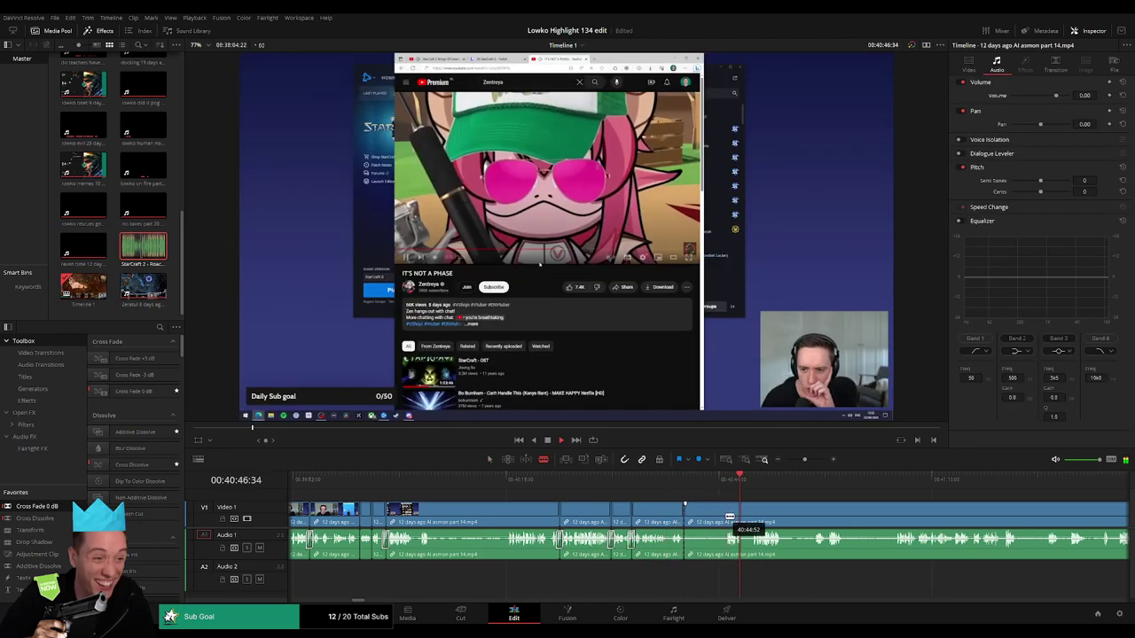
pyautogui.click(725, 516)
pyautogui.press('a')
pyautogui.click(708, 523)
pyautogui.press('Delete')
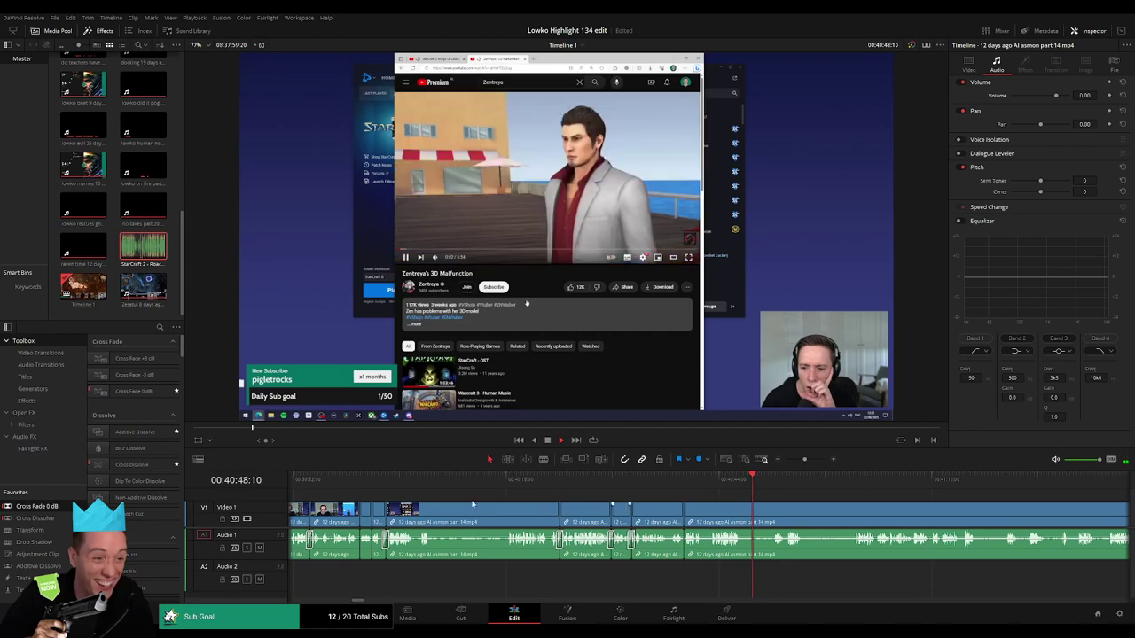
# - Ripple delete the quiet part from about 40:55 to 41:00 and add Cross Fade 0 dB to the audio join
pyautogui.click(780, 480)
pyautogui.click(795, 480)
pyautogui.click(839, 479)
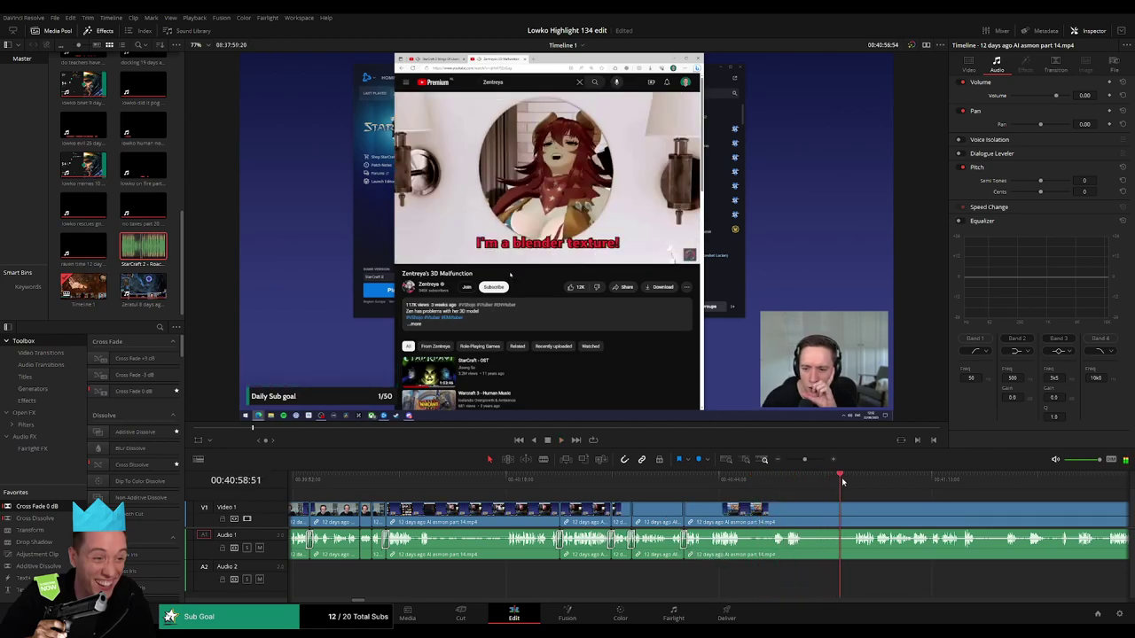
pyautogui.click(859, 479)
pyautogui.moveTo(865, 499); pyautogui.dragTo(636, 503)
pyautogui.press('b')
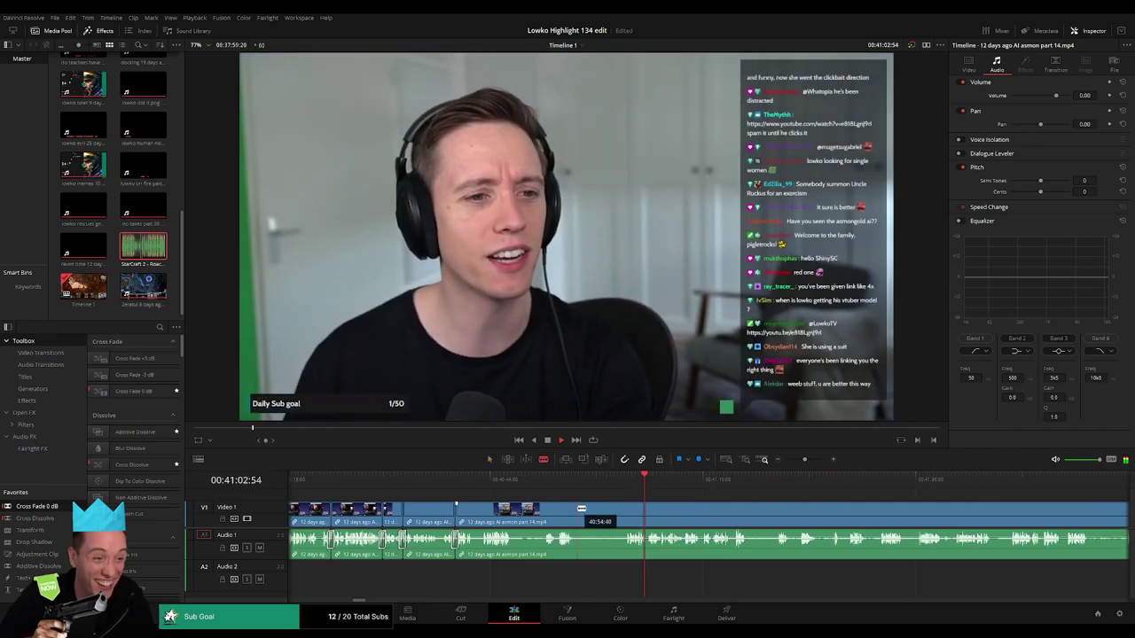
pyautogui.click(581, 508)
pyautogui.click(626, 508)
pyautogui.press('a')
pyautogui.click(610, 511)
pyautogui.press('Delete')
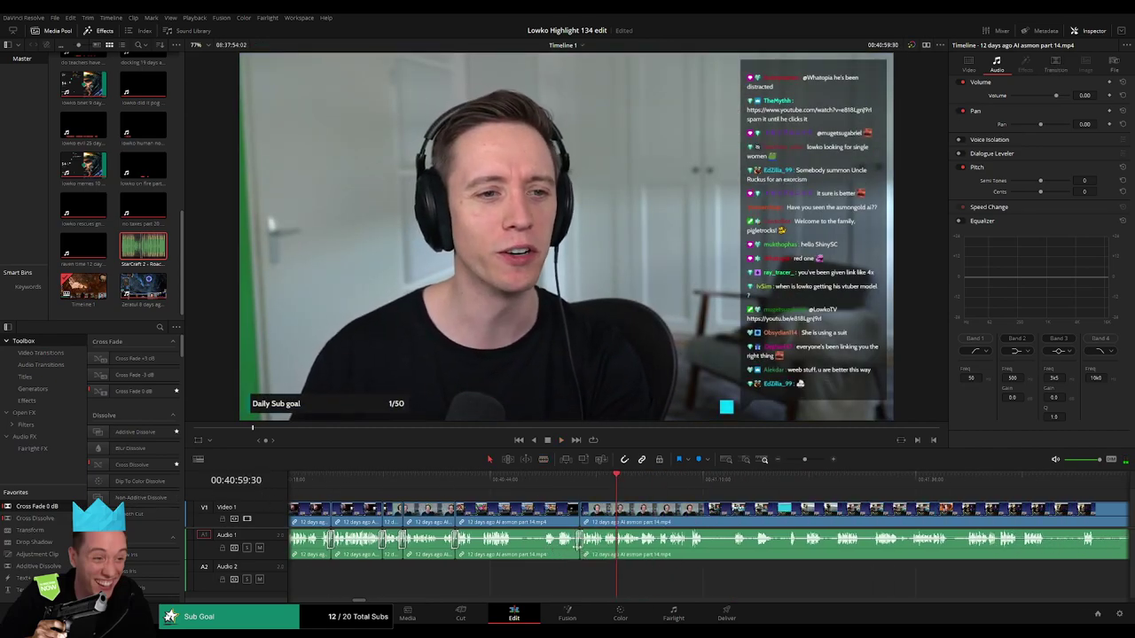
# - Isolate and mute a short section at about 40:58, and cover it on Audio 2 with StarCraft 2 - Roach Quotes.mp3 at volume -23
pyautogui.click(583, 481)
pyautogui.moveTo(805, 459); pyautogui.dragTo(814, 461)
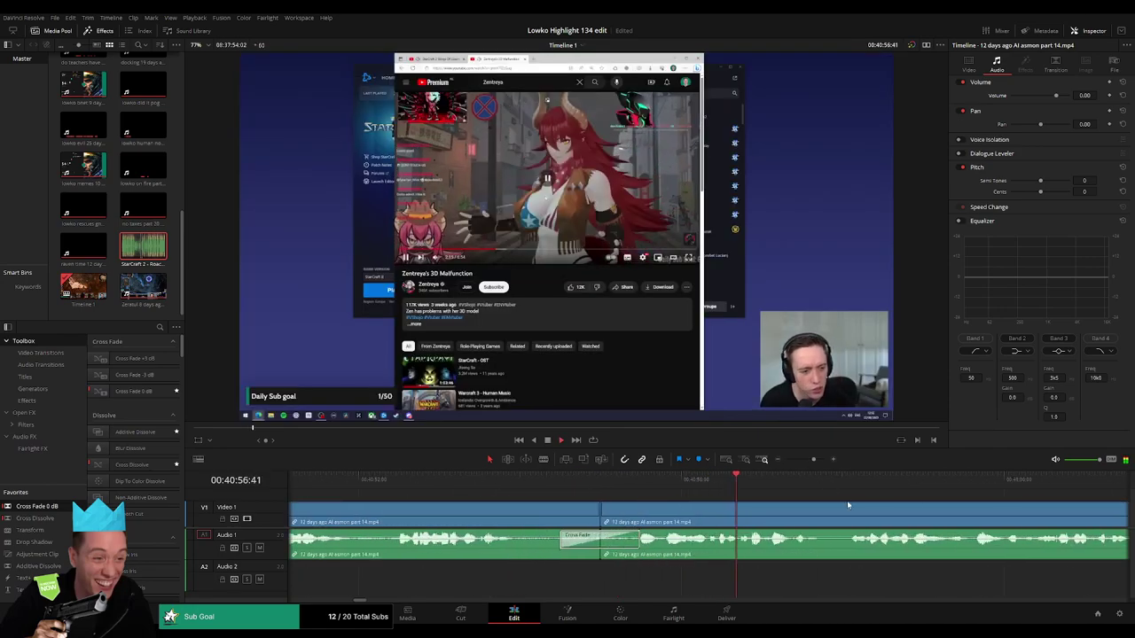
pyautogui.moveTo(851, 504); pyautogui.dragTo(655, 494)
pyautogui.hotkey('ctrl', 'b')
pyautogui.press('space')
pyautogui.click(654, 518)
pyautogui.press('a')
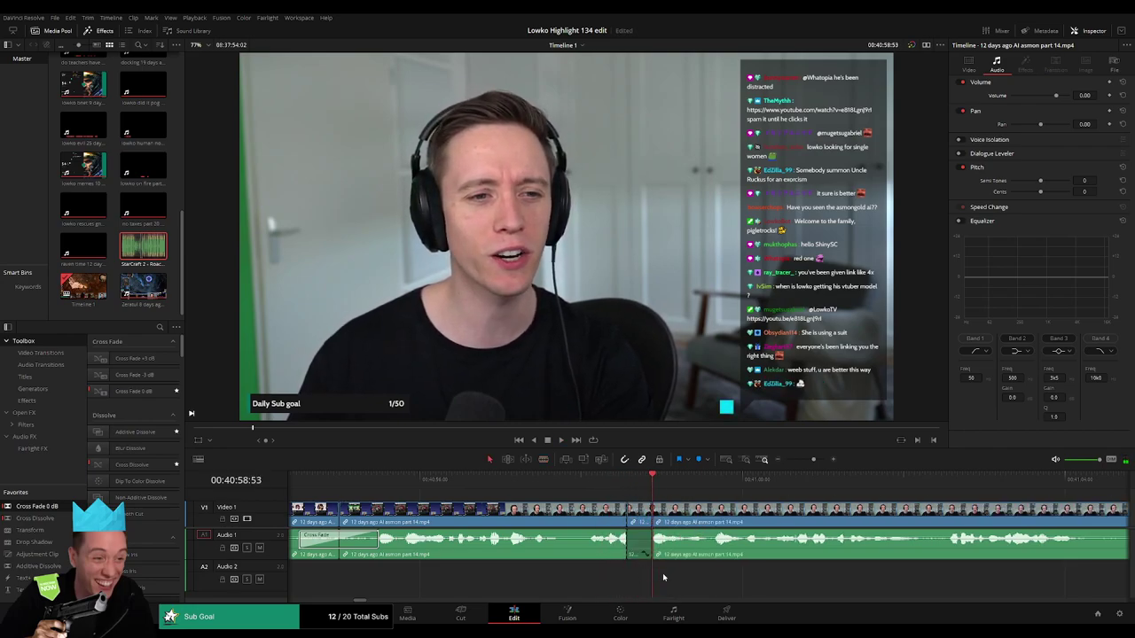
pyautogui.moveTo(157, 304); pyautogui.dragTo(651, 587)
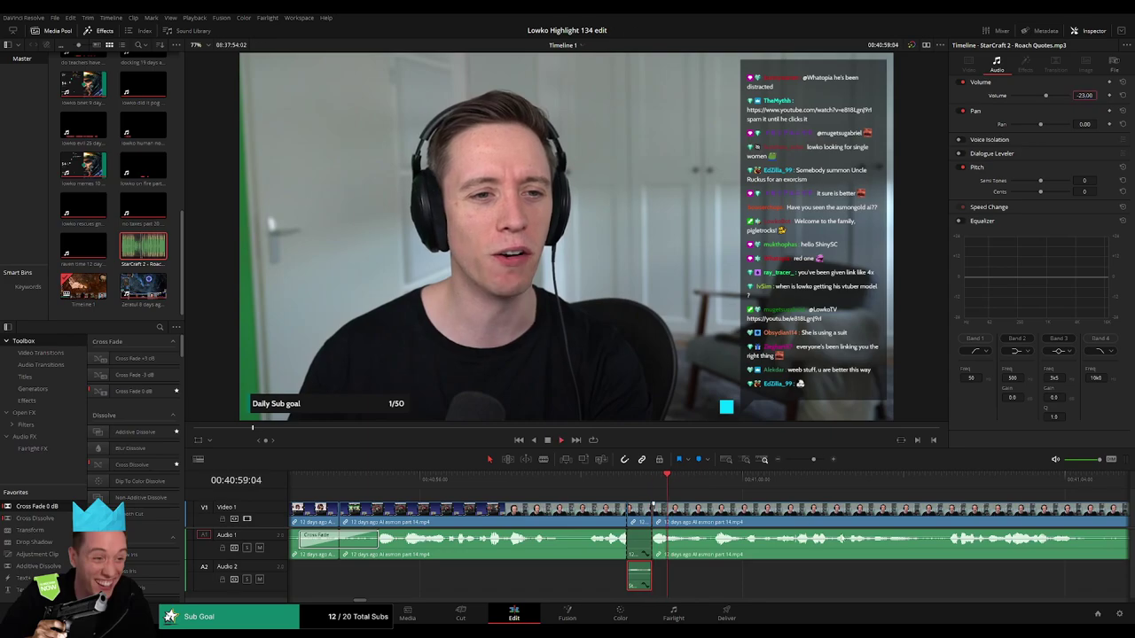
# - Review the footage following the muted section, between about 41:00 and 41:09
pyautogui.moveTo(812, 462); pyautogui.dragTo(803, 463)
pyautogui.click(772, 488)
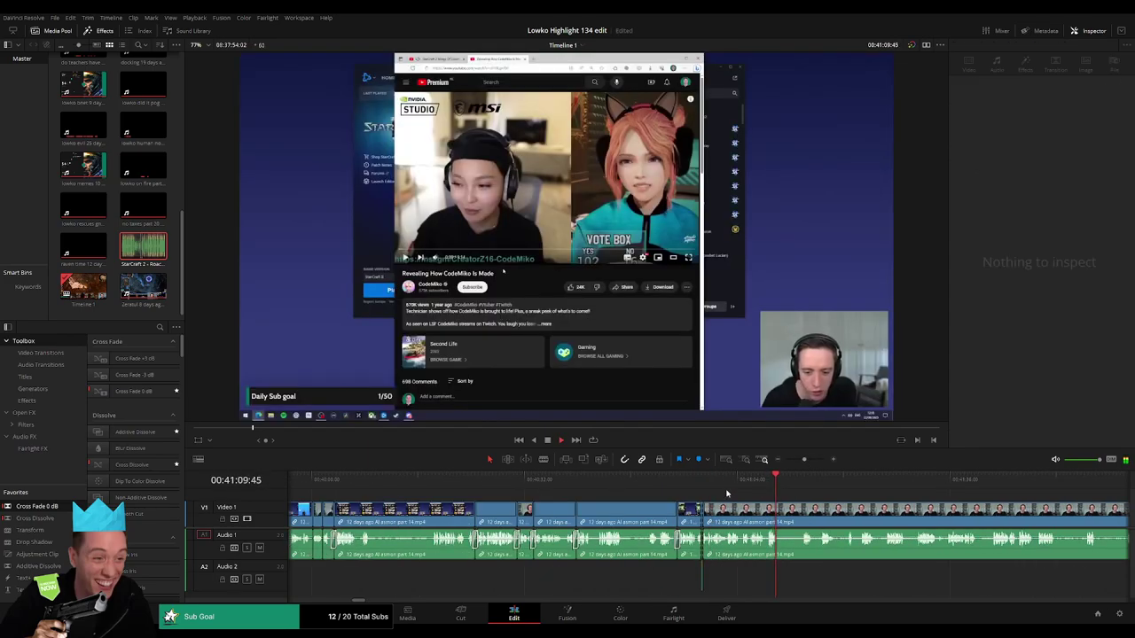
pyautogui.click(715, 490)
pyautogui.click(734, 490)
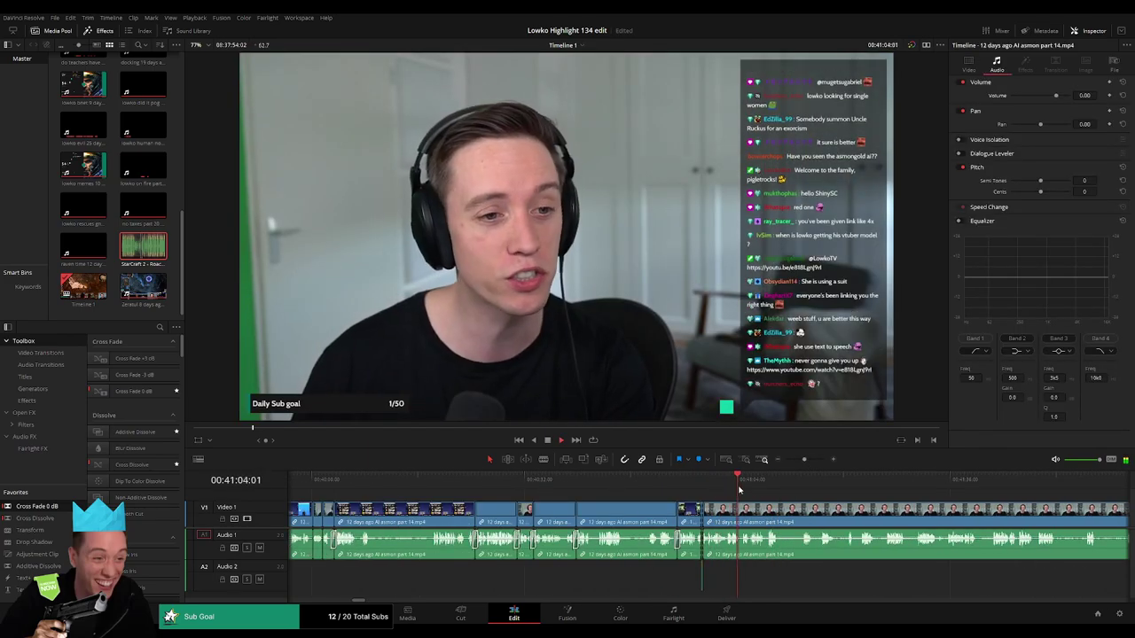
pyautogui.moveTo(806, 460); pyautogui.dragTo(809, 460)
pyautogui.click(623, 494)
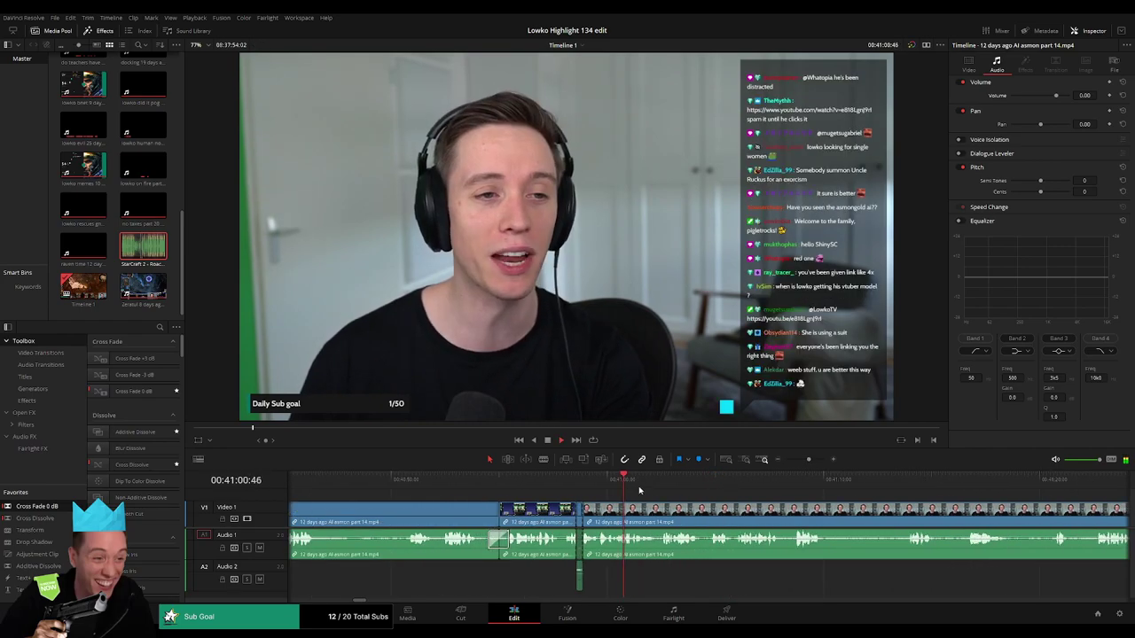
# - Review the footage from about 41:00 to 42:11, skipping through the CodeMiko video section
pyautogui.moveTo(694, 500); pyautogui.dragTo(600, 499)
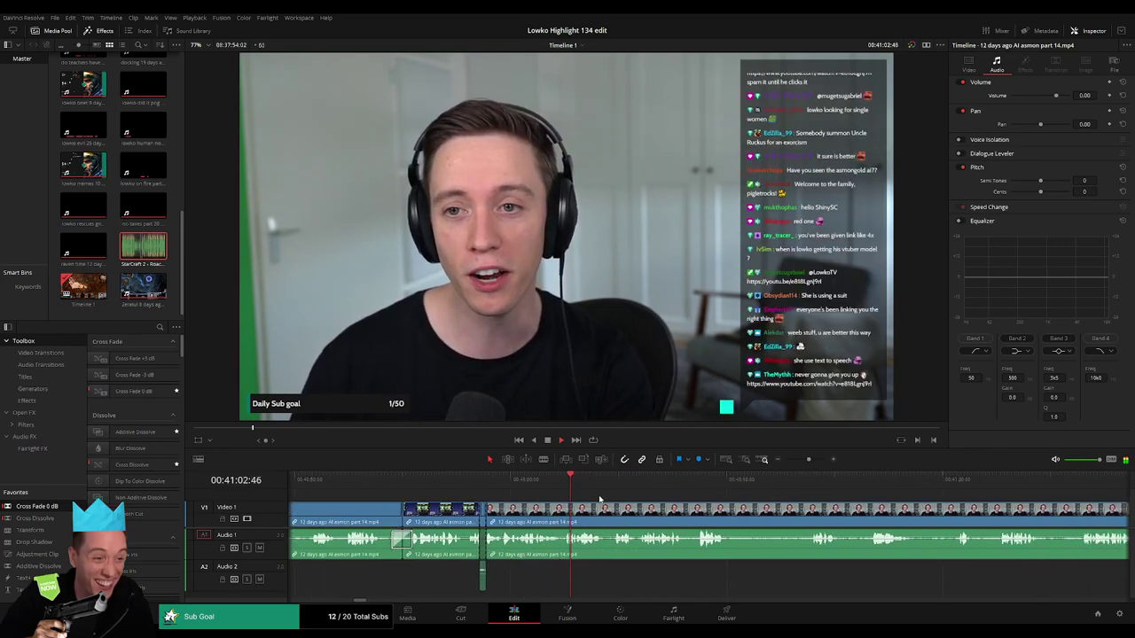
pyautogui.click(602, 491)
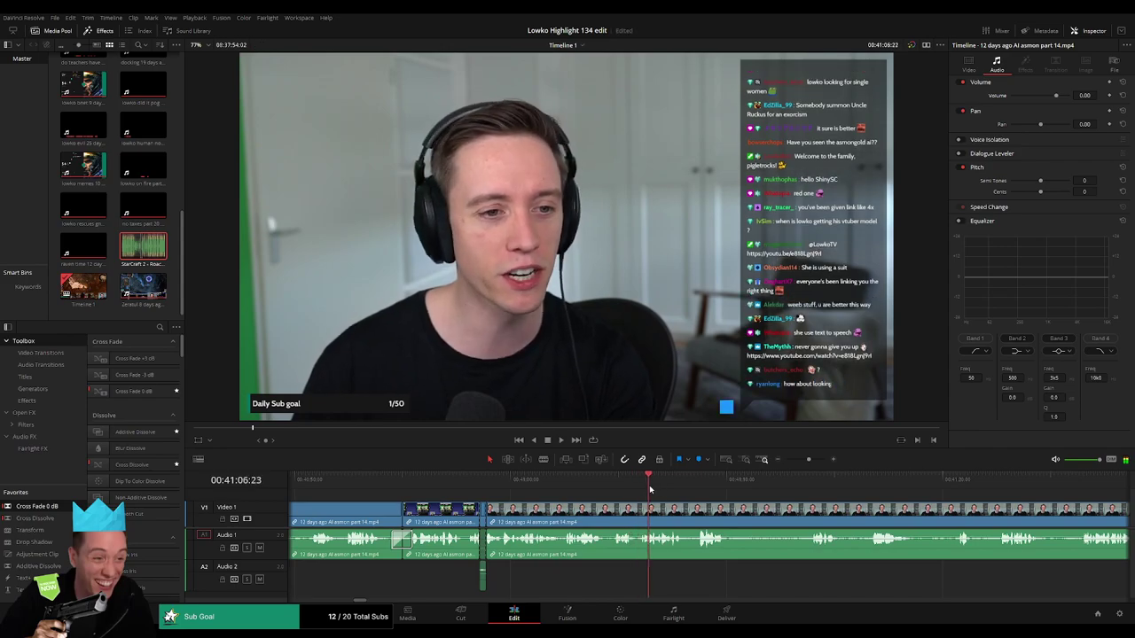
pyautogui.moveTo(757, 497); pyautogui.dragTo(581, 485)
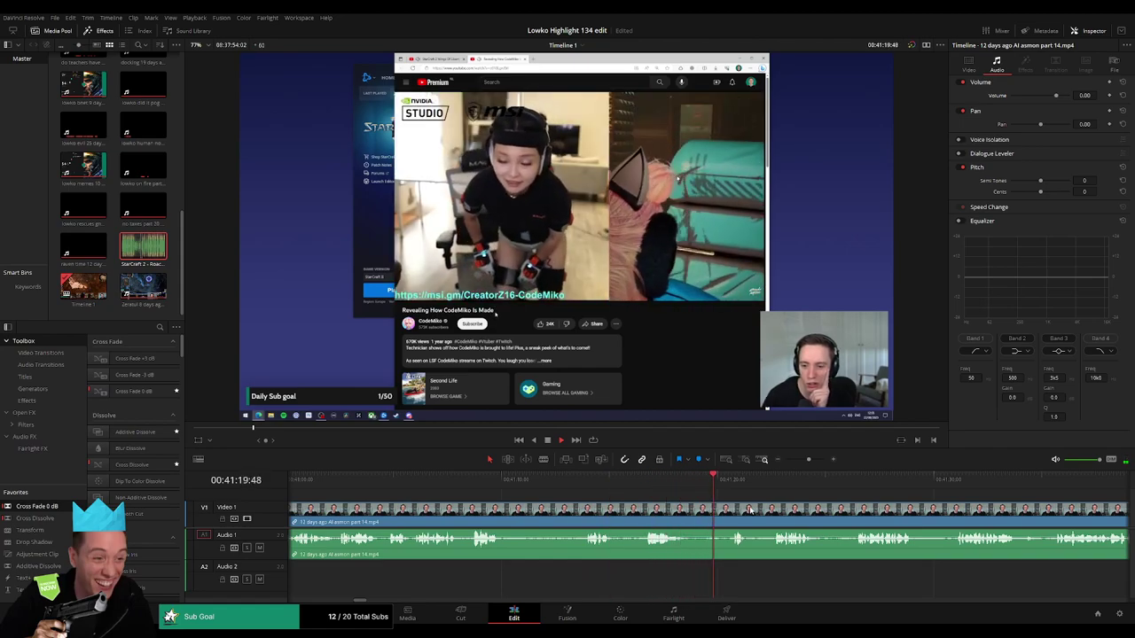
pyautogui.moveTo(817, 510); pyautogui.dragTo(645, 510)
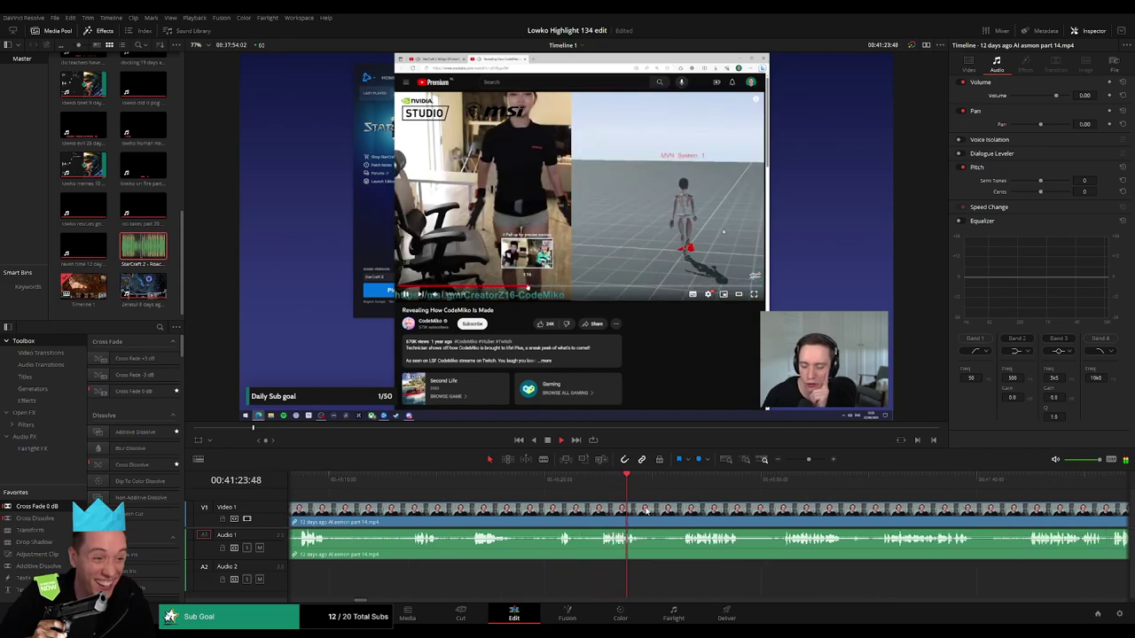
pyautogui.click(679, 479)
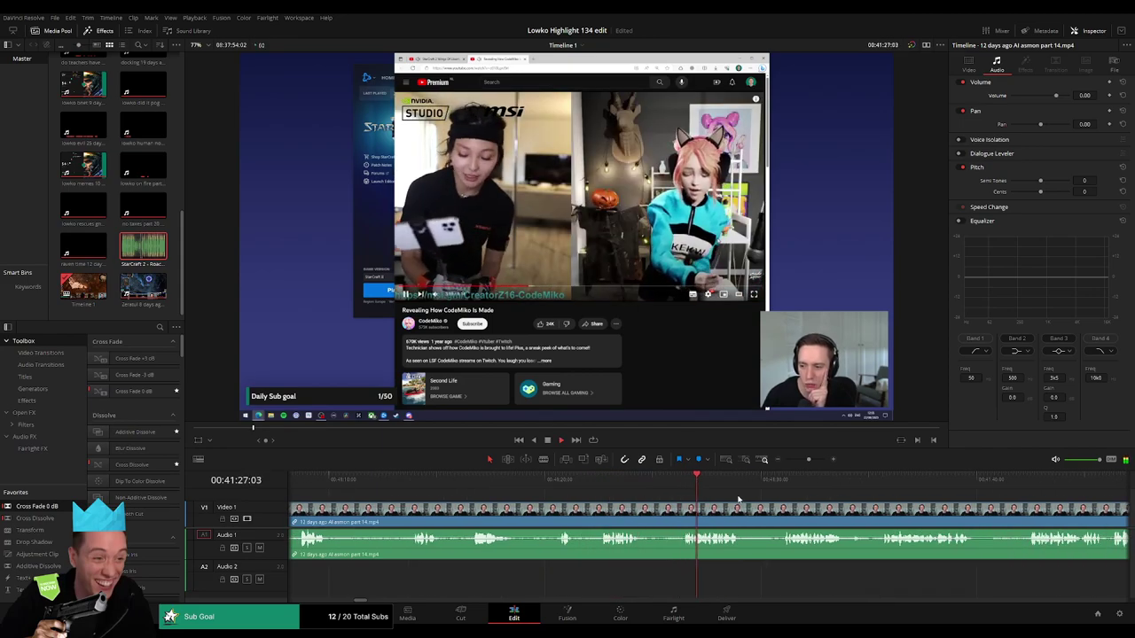
pyautogui.moveTo(806, 509); pyautogui.dragTo(626, 501)
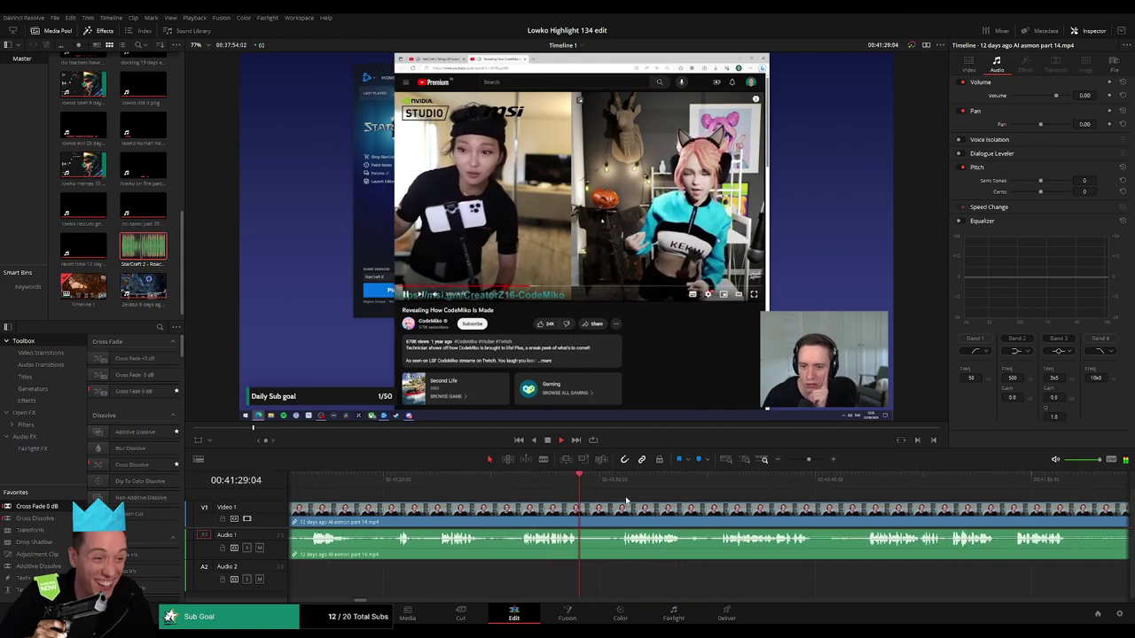
pyautogui.hscroll(2, 647, 490)
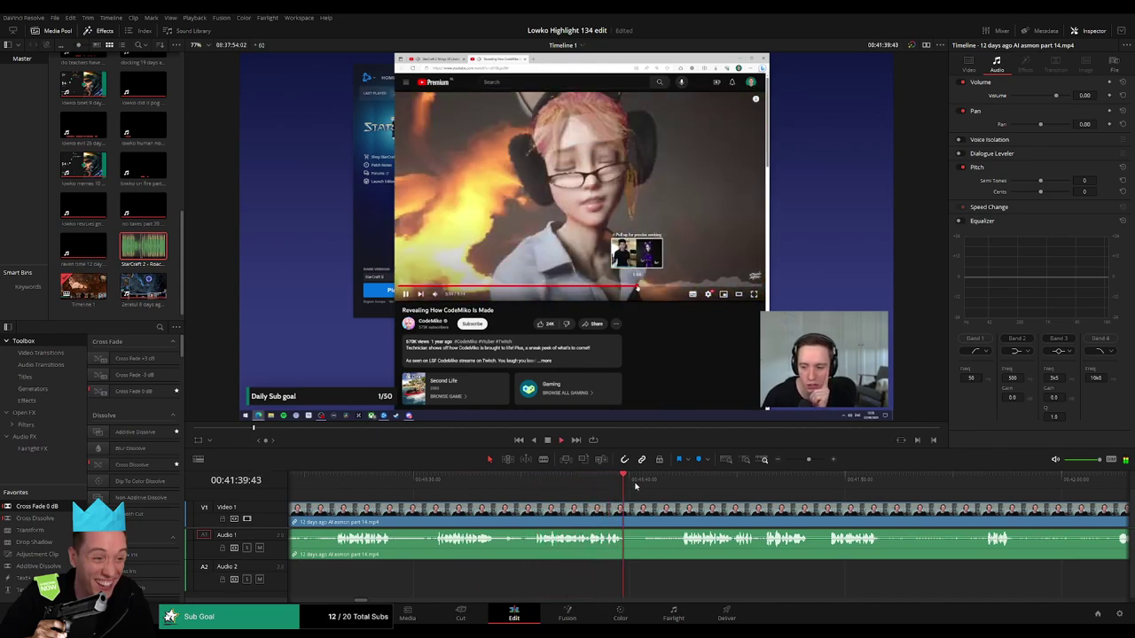
pyautogui.hscroll(2, 656, 505)
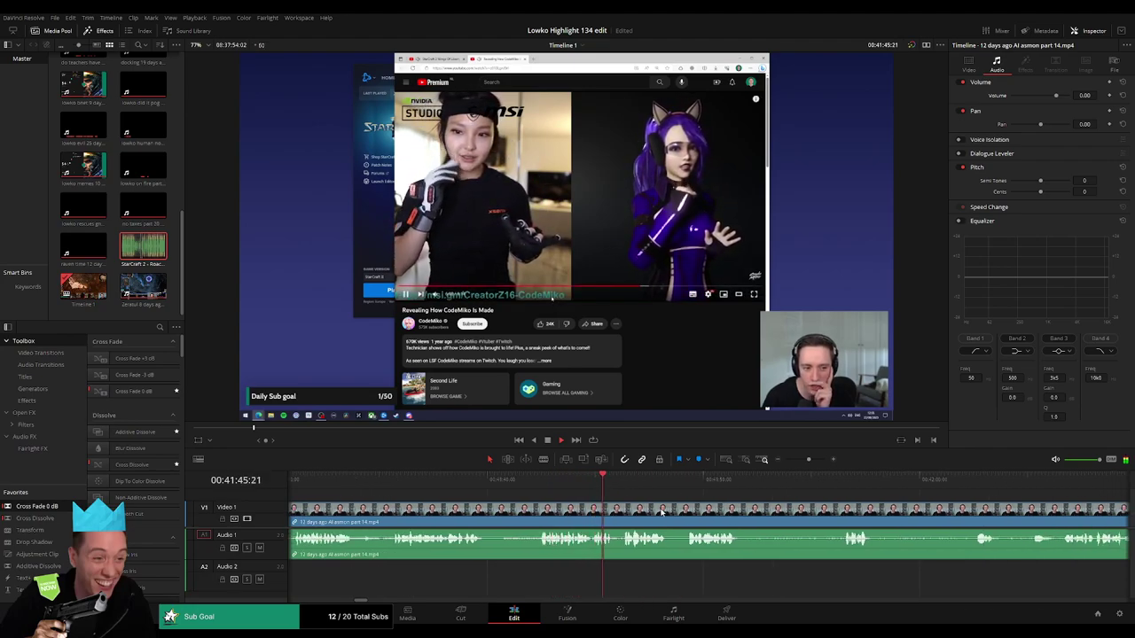
pyautogui.hscroll(2, 663, 511)
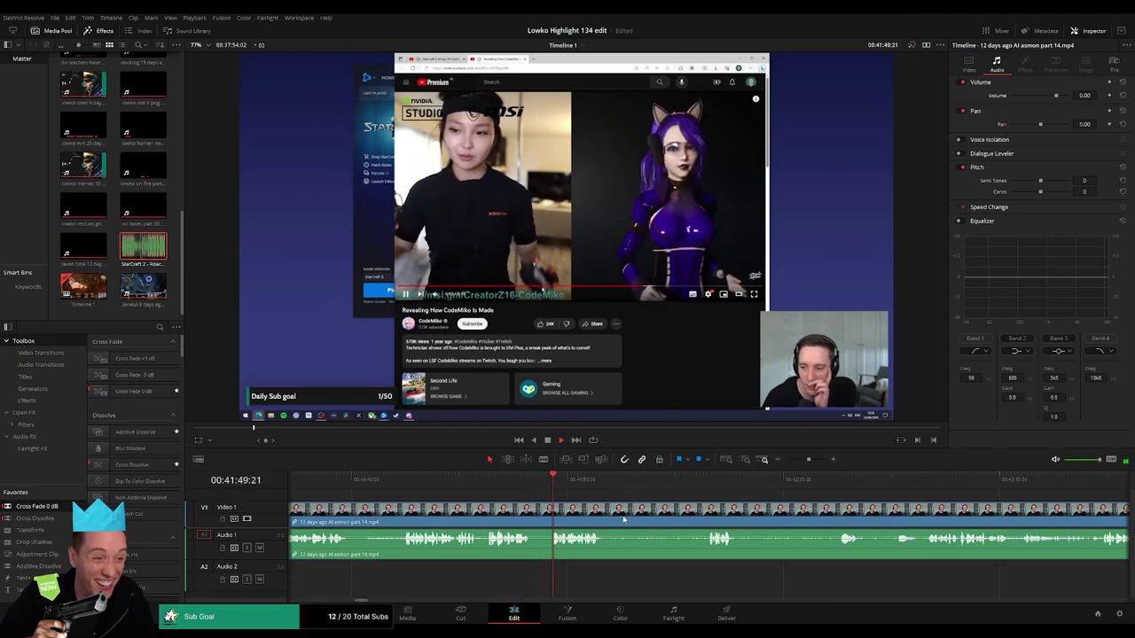
pyautogui.hscroll(2, 620, 514)
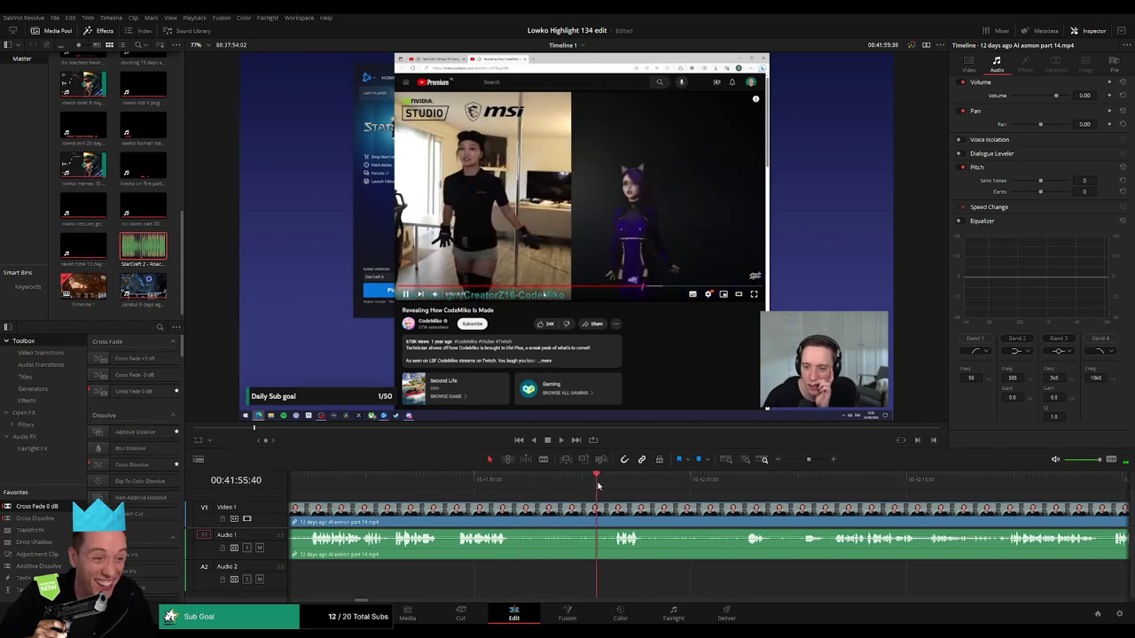
pyautogui.hscroll(2, 704, 509)
pyautogui.moveTo(498, 486); pyautogui.dragTo(585, 487)
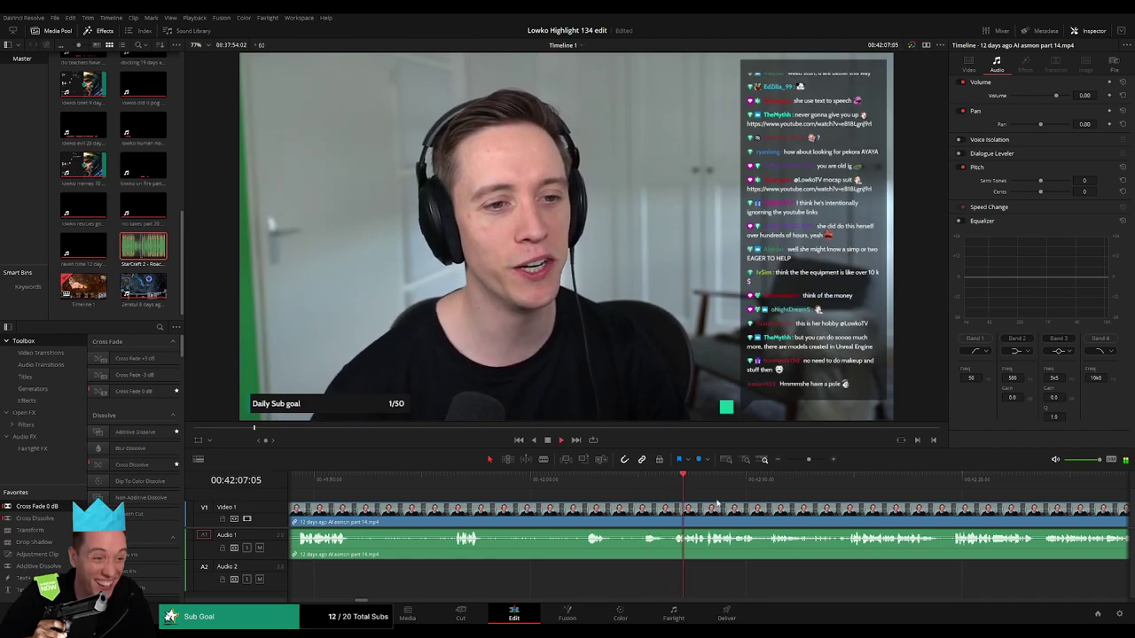
pyautogui.hscroll(2, 620, 493)
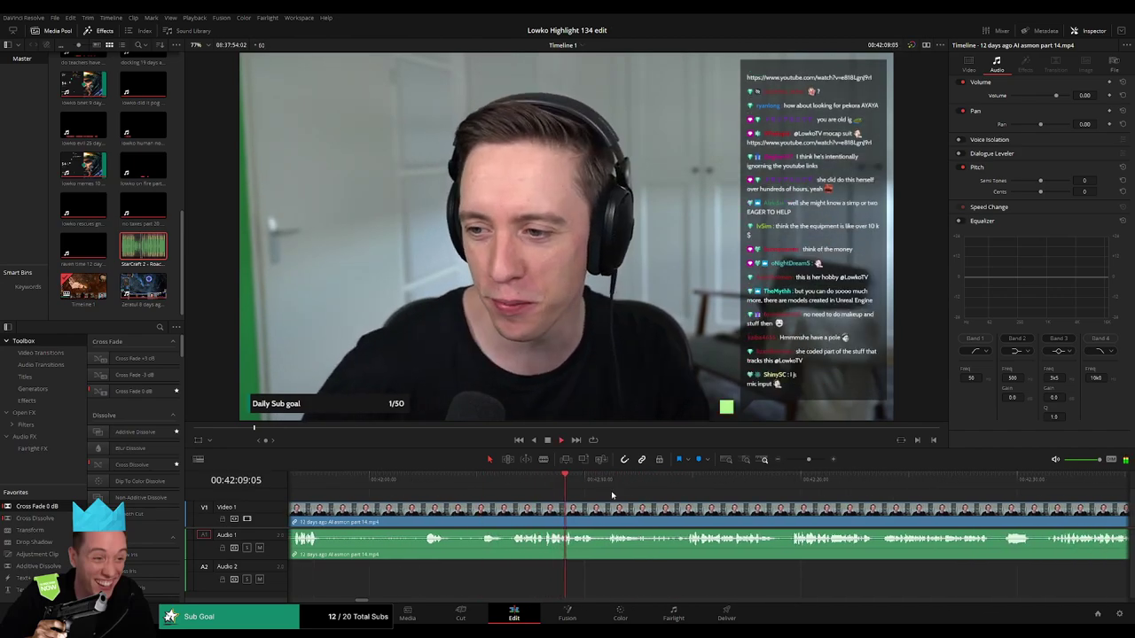
pyautogui.hscroll(2, 490, 492)
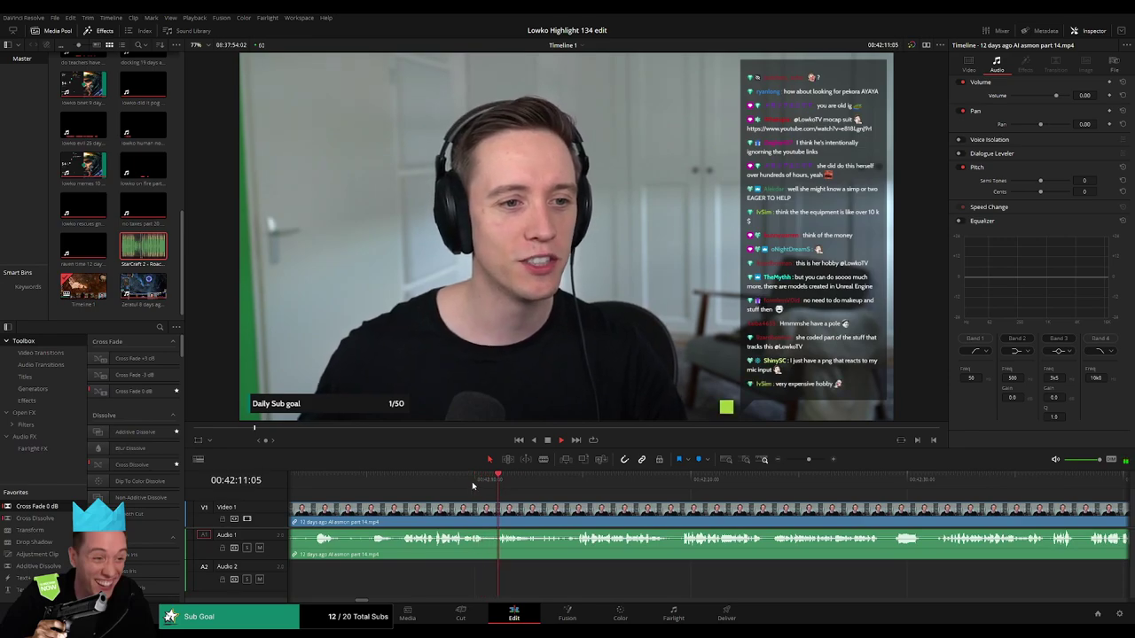
# - Split out the short section from about 00:42:09:55 to 00:42:10:35 and mute its audio
pyautogui.click(468, 483)
pyautogui.press('space')
pyautogui.moveTo(808, 460); pyautogui.dragTo(814, 460)
pyautogui.moveTo(598, 481); pyautogui.dragTo(673, 481)
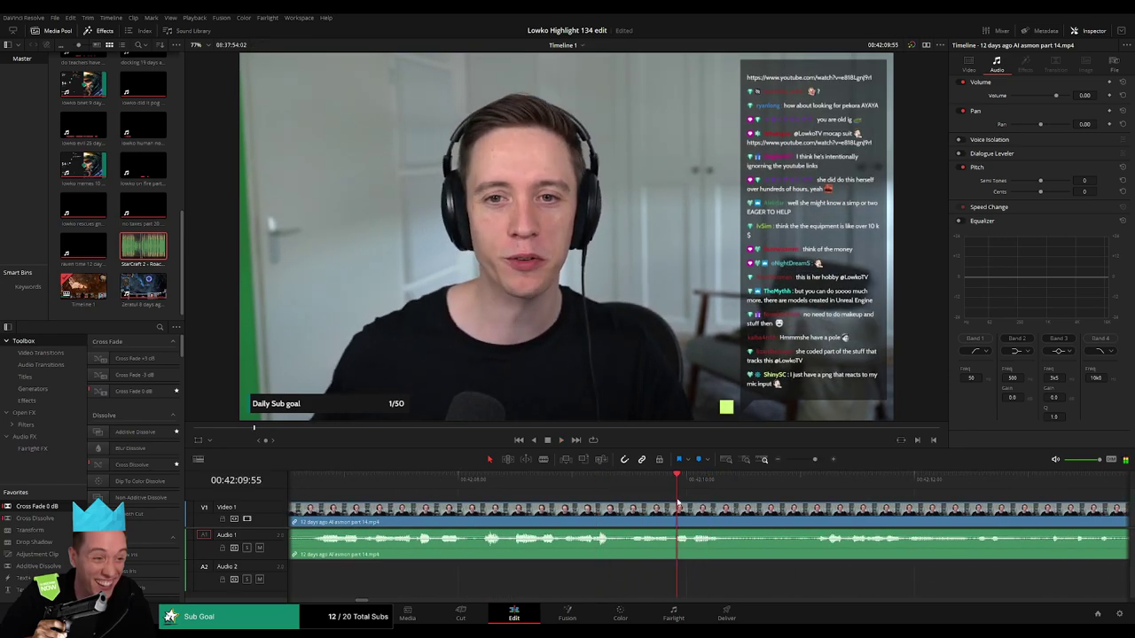
pyautogui.press('b')
pyautogui.click(679, 512)
pyautogui.press('space')
pyautogui.press('space')
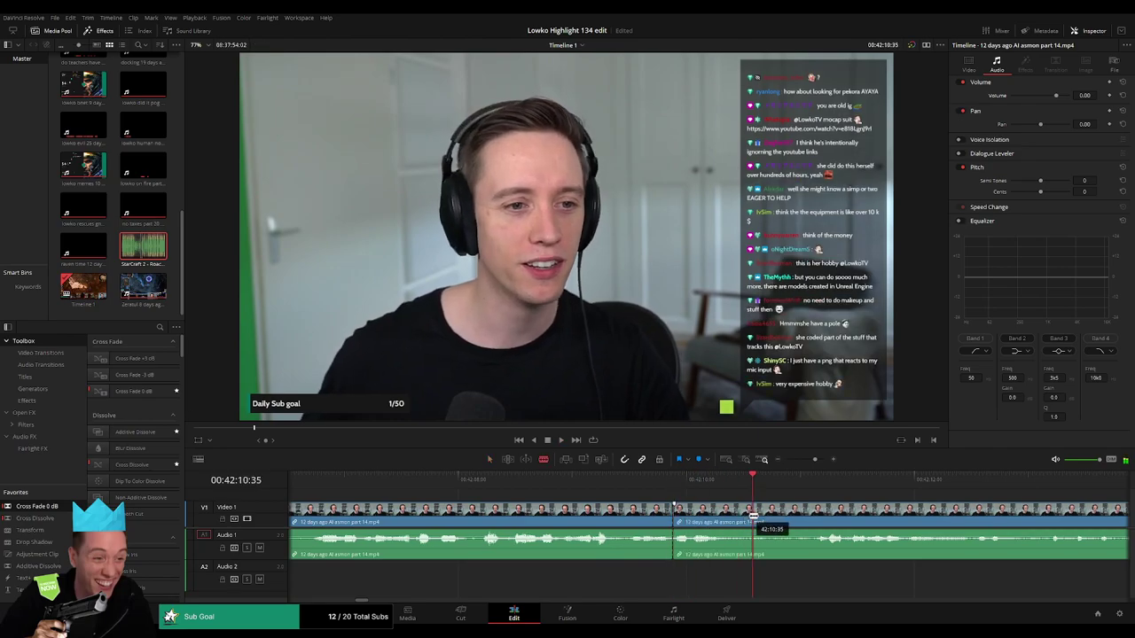
pyautogui.click(755, 511)
pyautogui.press('a')
pyautogui.moveTo(729, 538); pyautogui.dragTo(727, 569)
# - Cover the muted section on Audio 2 with StarCraft 2 - Roach Quotes.mp3 at volume -23
pyautogui.moveTo(137, 253); pyautogui.dragTo(741, 587)
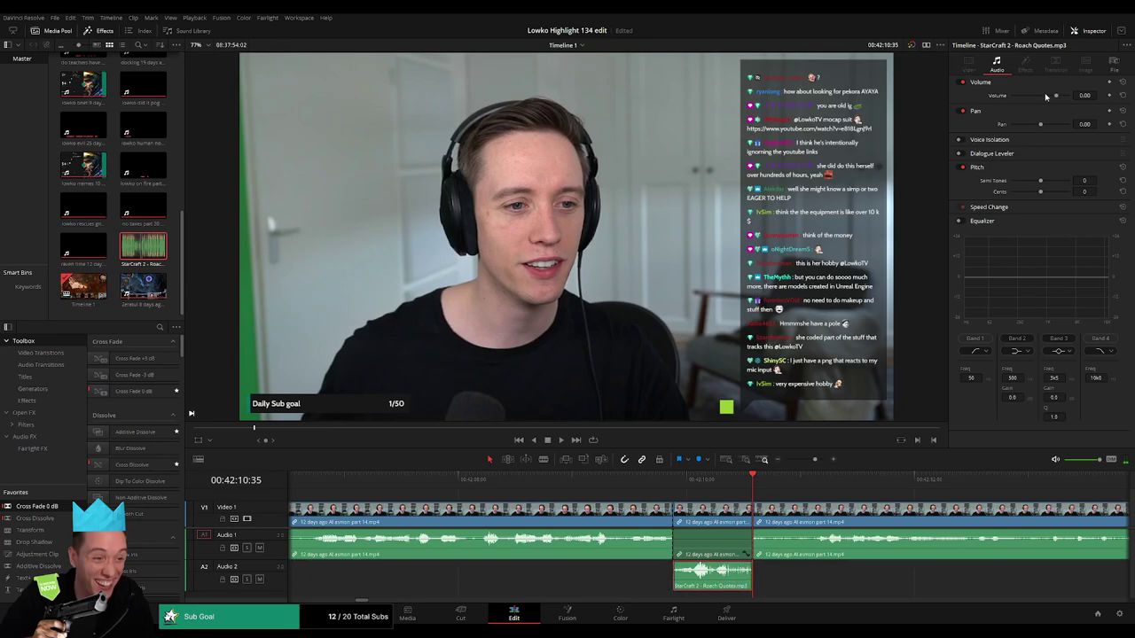
pyautogui.moveTo(1083, 95); pyautogui.dragTo(1084, 95)
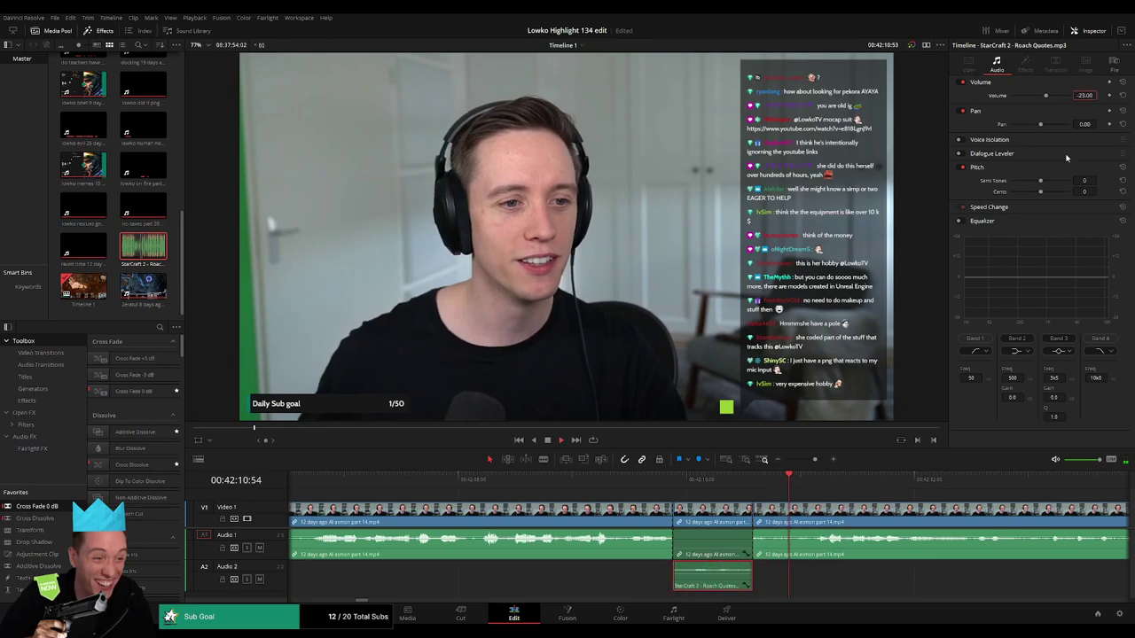
pyautogui.moveTo(815, 460); pyautogui.dragTo(811, 460)
pyautogui.click(777, 499)
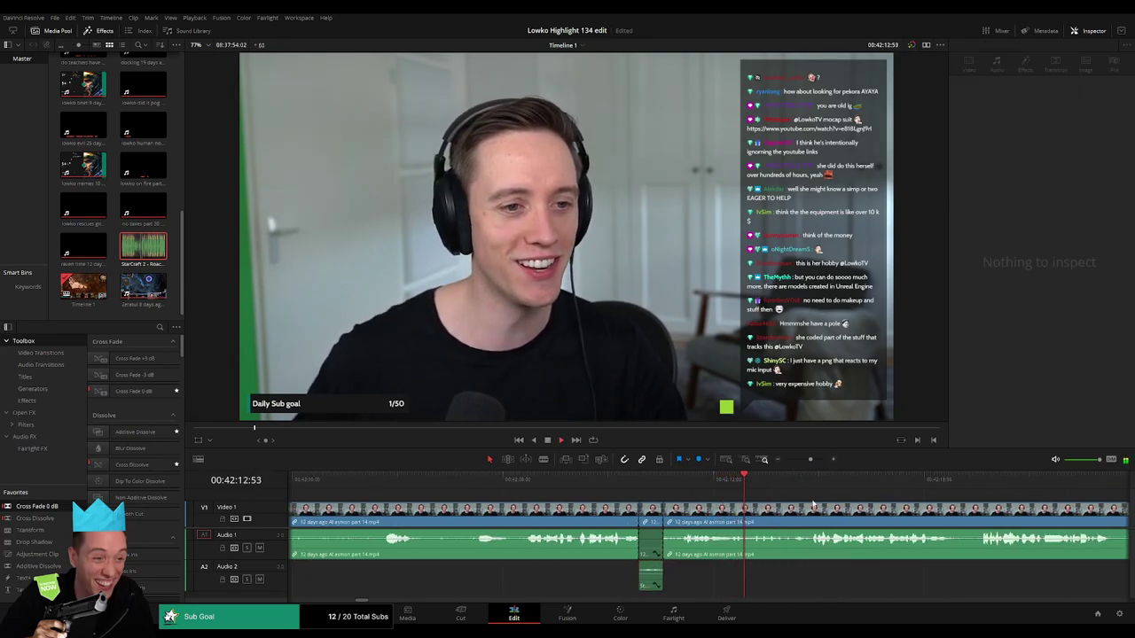
# - Review the footage from about 42:12 to 43:56, through the motion-capture comparison video
pyautogui.moveTo(863, 502); pyautogui.dragTo(639, 501)
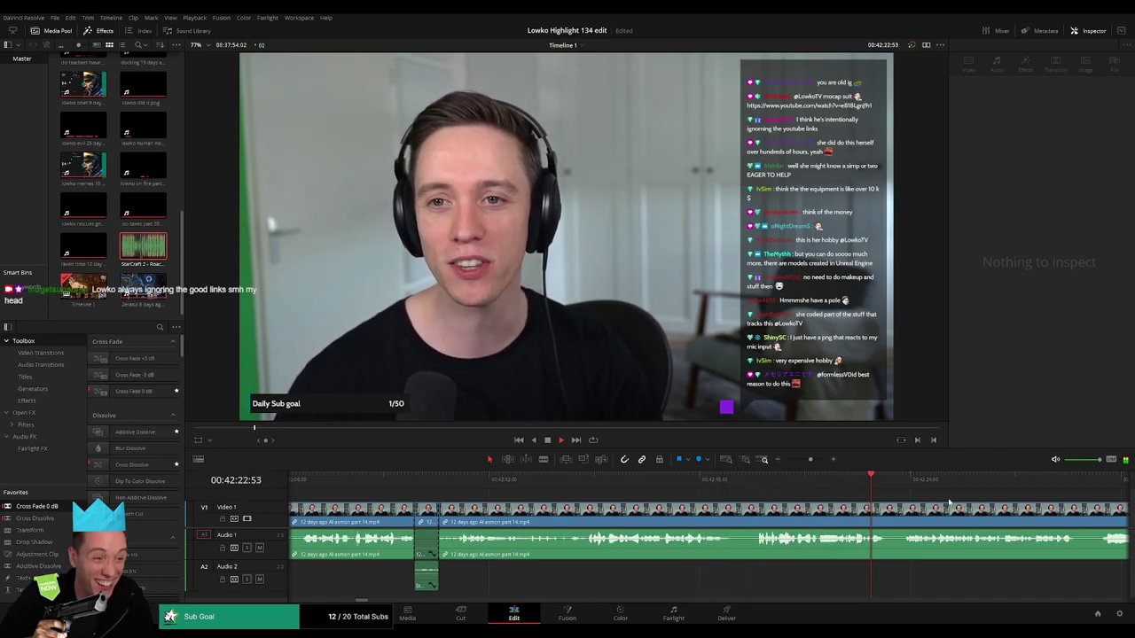
pyautogui.moveTo(949, 502); pyautogui.dragTo(604, 517)
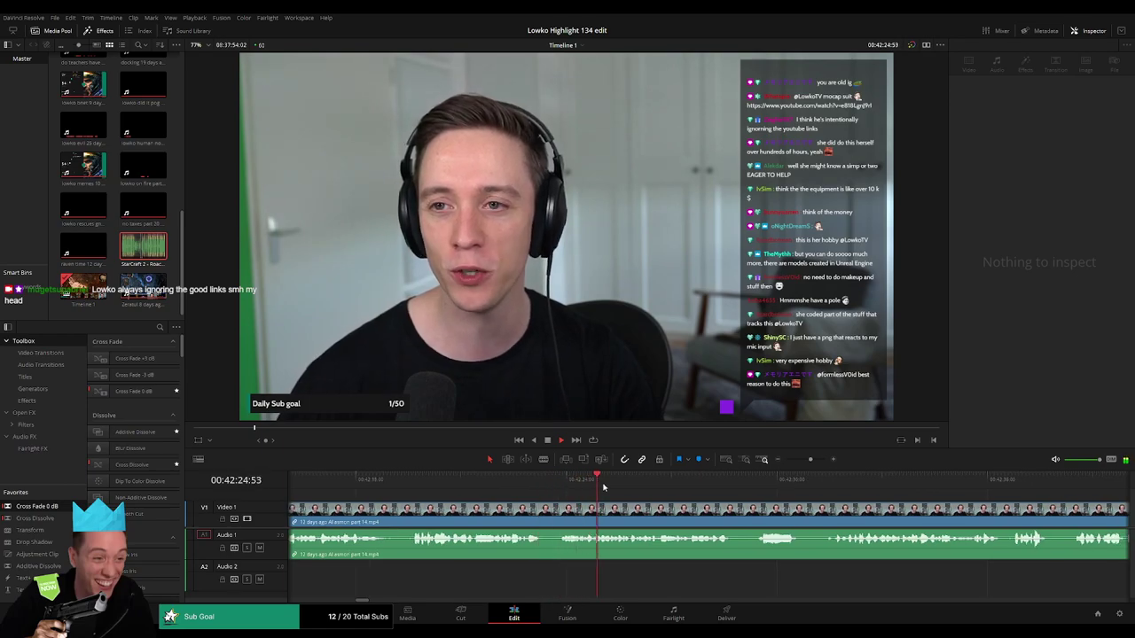
pyautogui.click(691, 482)
pyautogui.moveTo(802, 509); pyautogui.dragTo(507, 503)
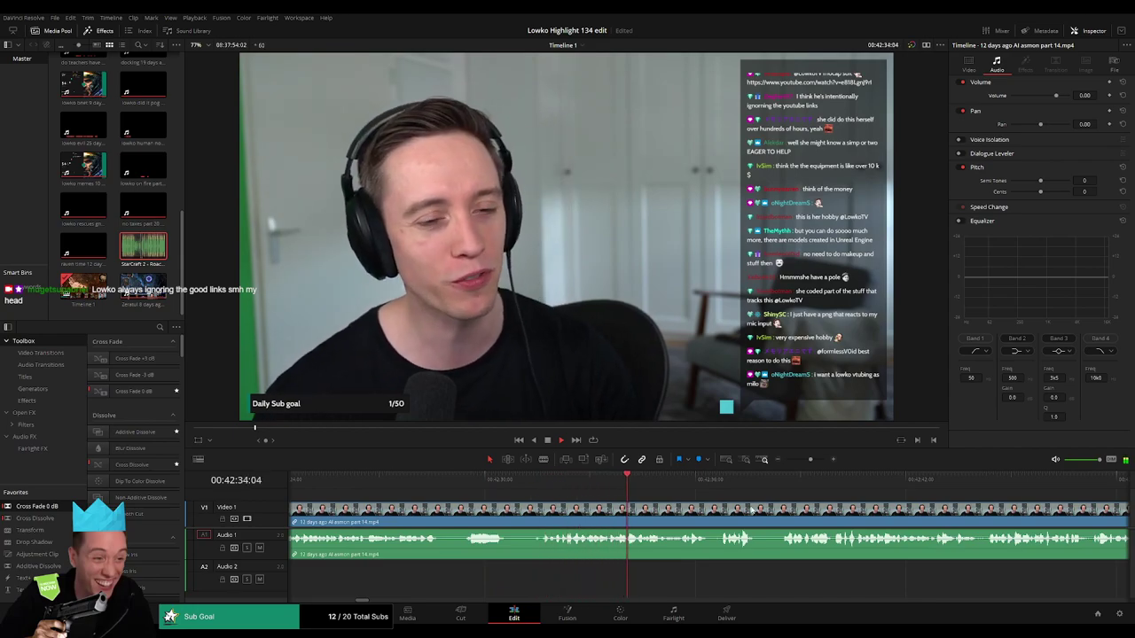
pyautogui.moveTo(804, 460)
pyautogui.mouseDown()
pyautogui.moveTo(787, 463)
pyautogui.moveTo(807, 462)
pyautogui.mouseUp()
pyautogui.moveTo(818, 519); pyautogui.dragTo(577, 518)
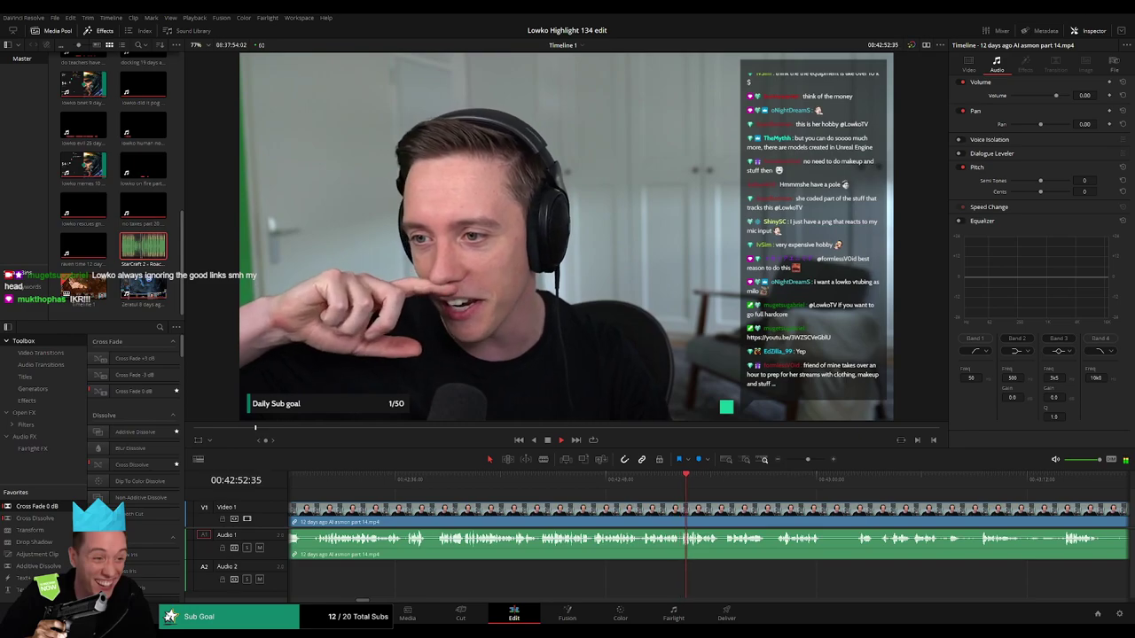
pyautogui.moveTo(763, 496); pyautogui.dragTo(497, 497)
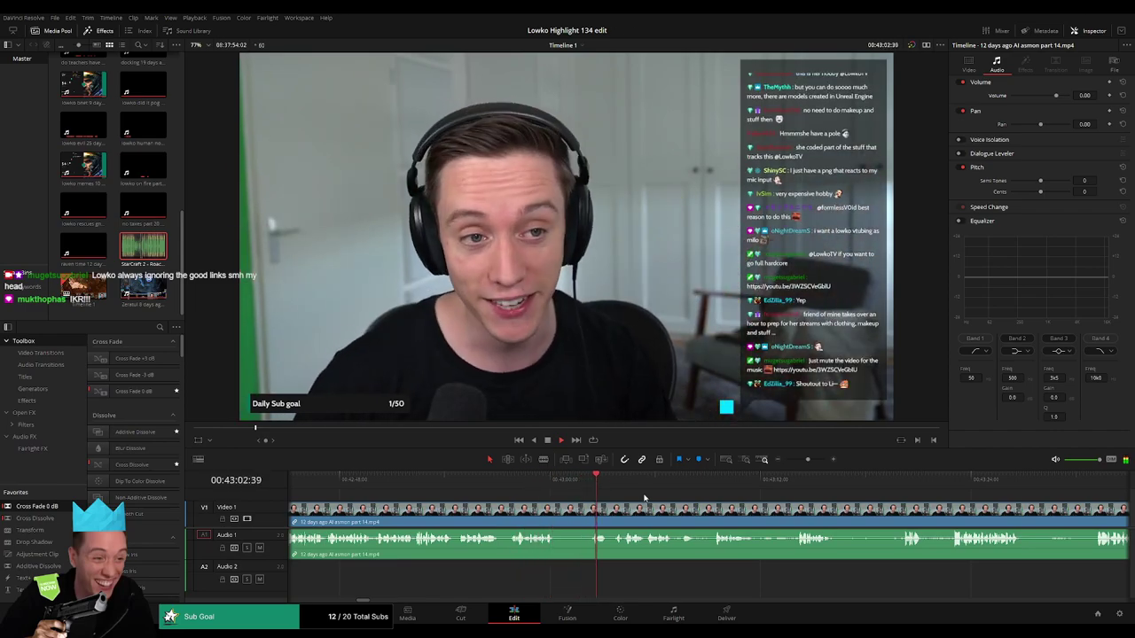
pyautogui.moveTo(774, 513); pyautogui.dragTo(569, 501)
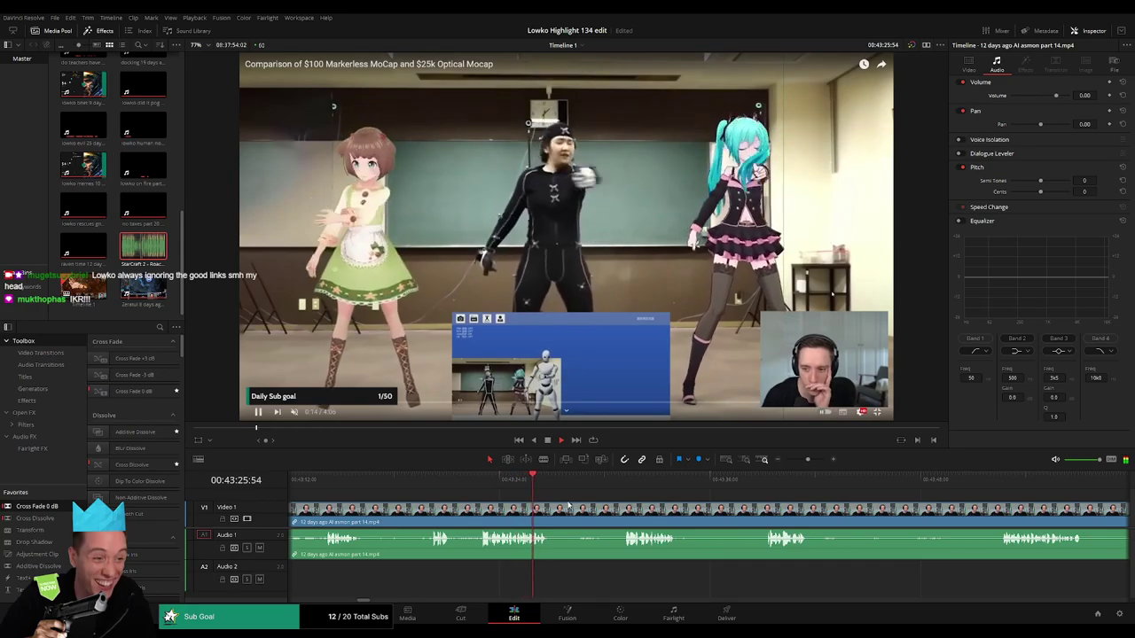
pyautogui.moveTo(560, 485); pyautogui.dragTo(617, 485)
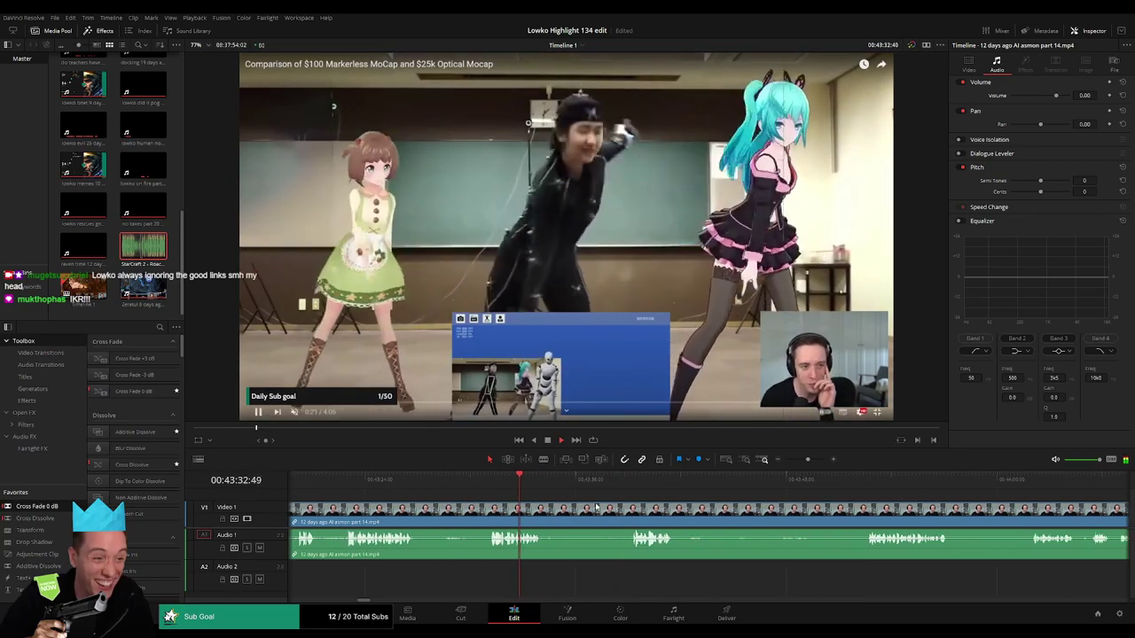
pyautogui.click(608, 487)
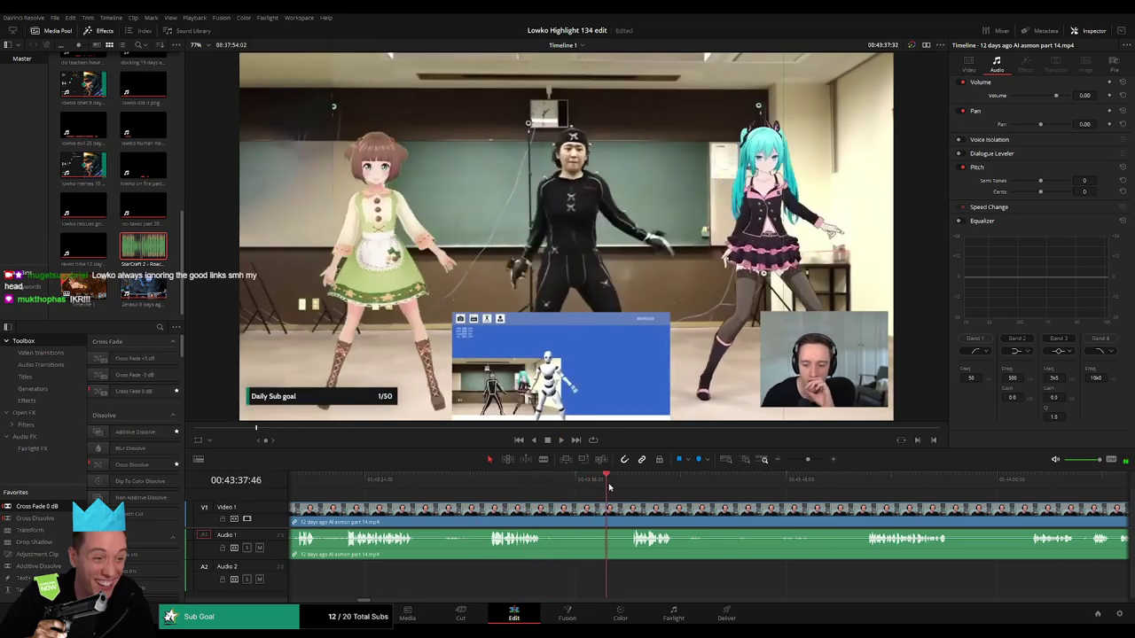
pyautogui.press('space')
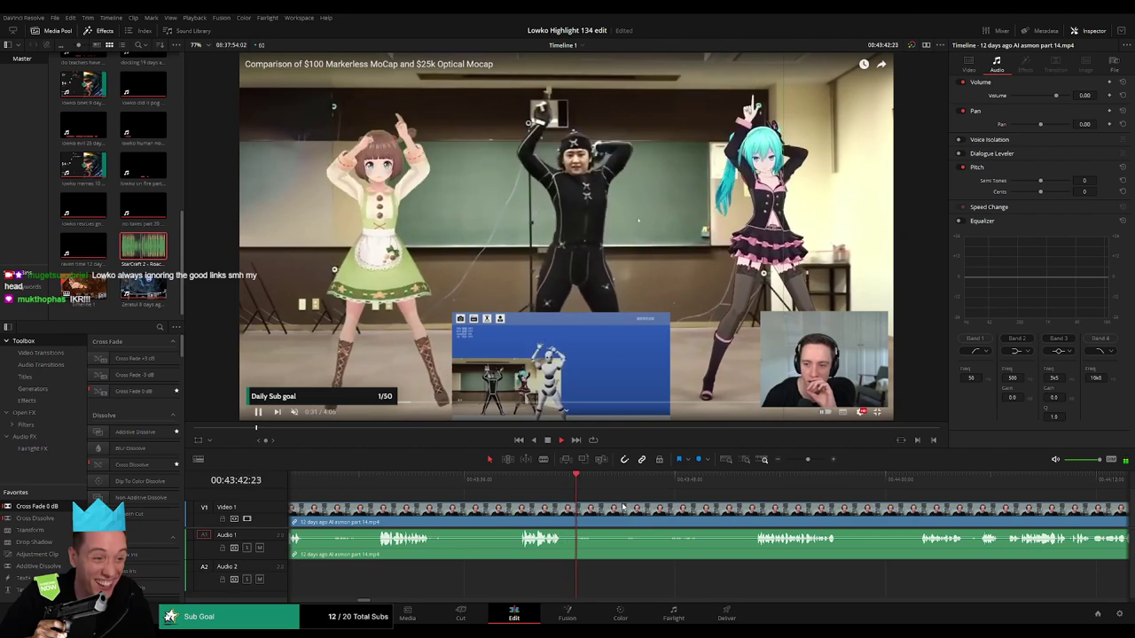
pyautogui.click(706, 488)
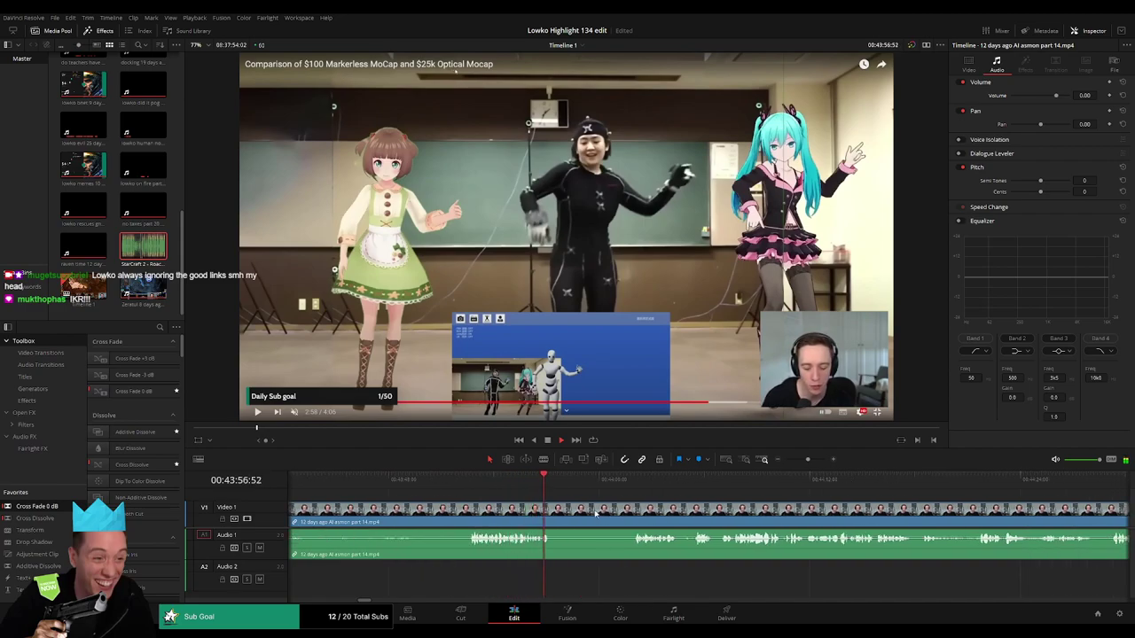
# - Ripple delete the quiet part from about 43:57 to 44:02 and add Cross Fade 0 dB to the audio join
pyautogui.click(627, 486)
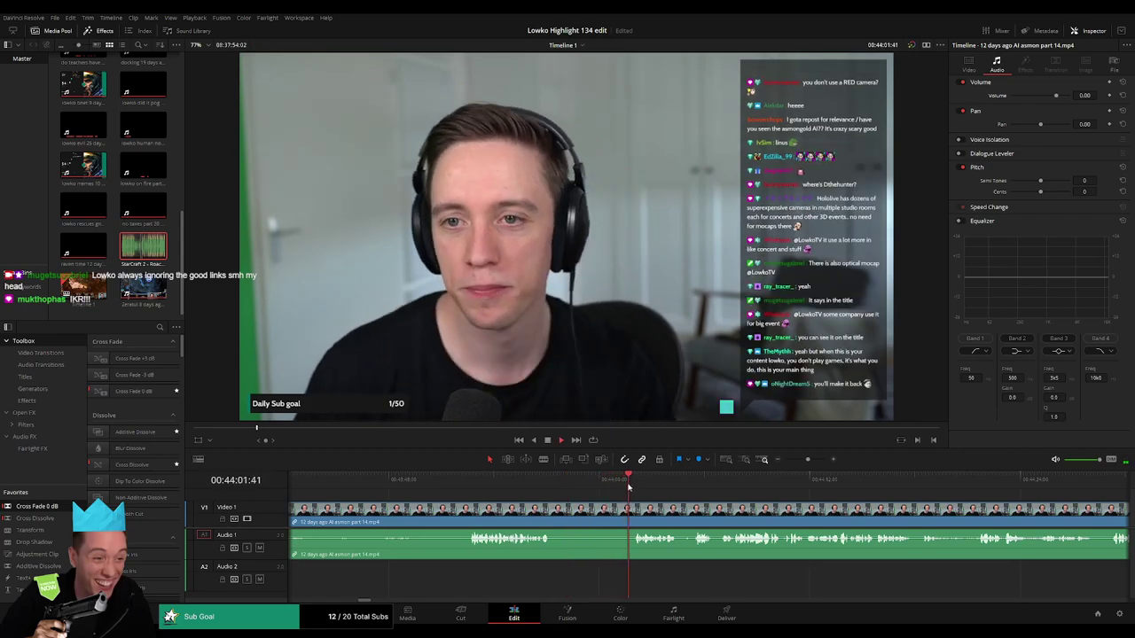
pyautogui.press('b')
pyautogui.click(556, 513)
pyautogui.click(633, 511)
pyautogui.press('a')
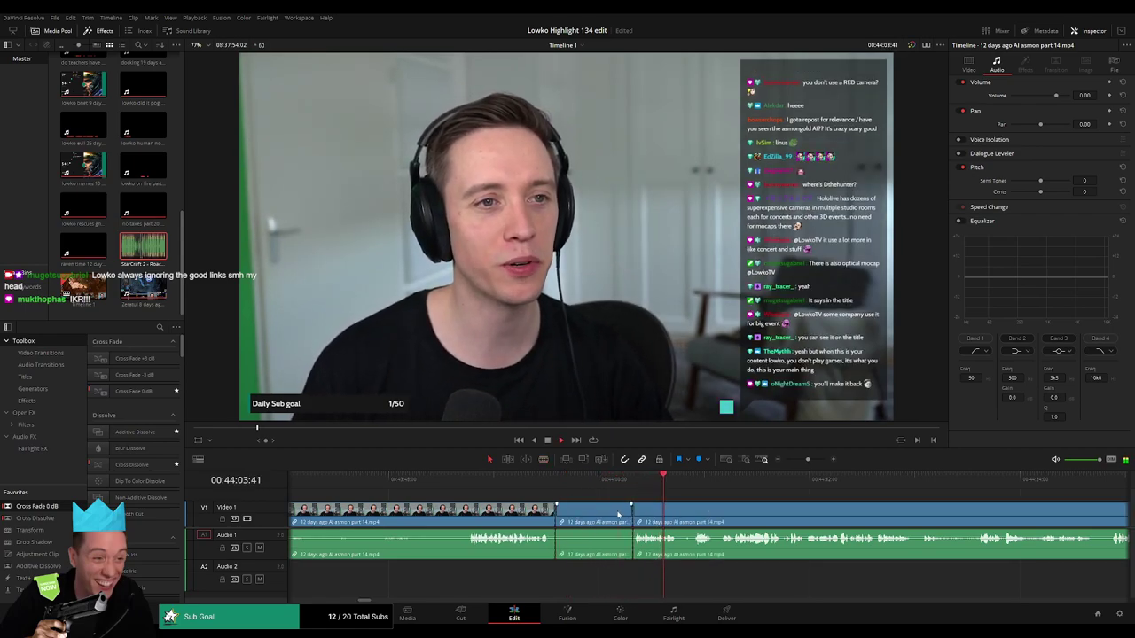
pyautogui.click(618, 515)
pyautogui.press('Delete')
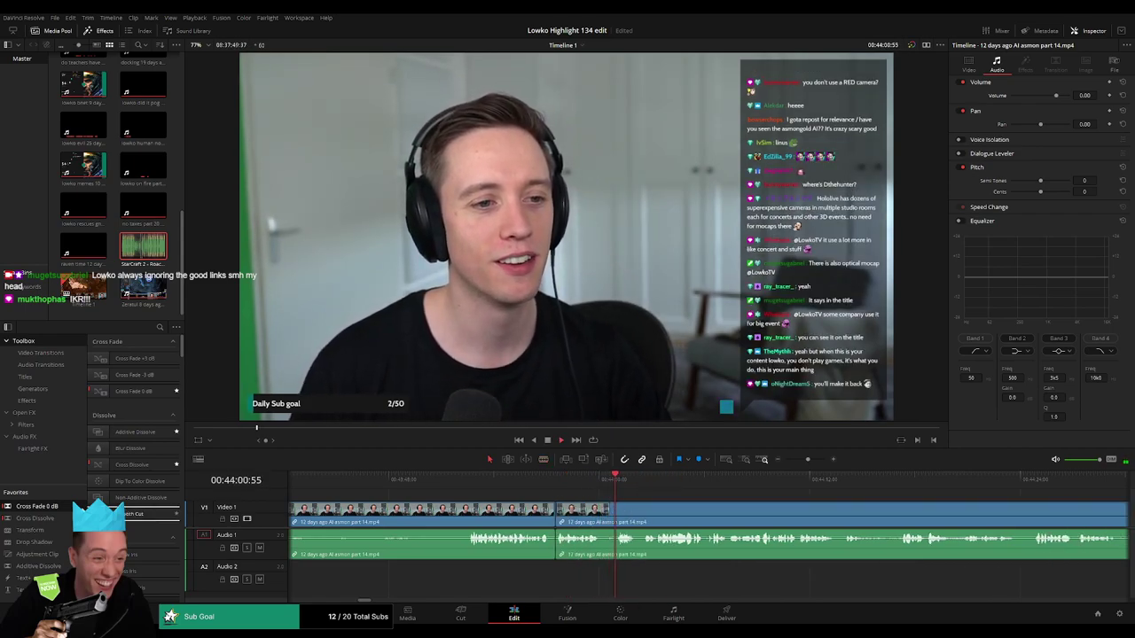
pyautogui.moveTo(36, 506); pyautogui.dragTo(555, 540)
# - Ripple delete the uneventful part on both tracks from about 44:00 to 44:24:40
pyautogui.moveTo(732, 516); pyautogui.dragTo(596, 514)
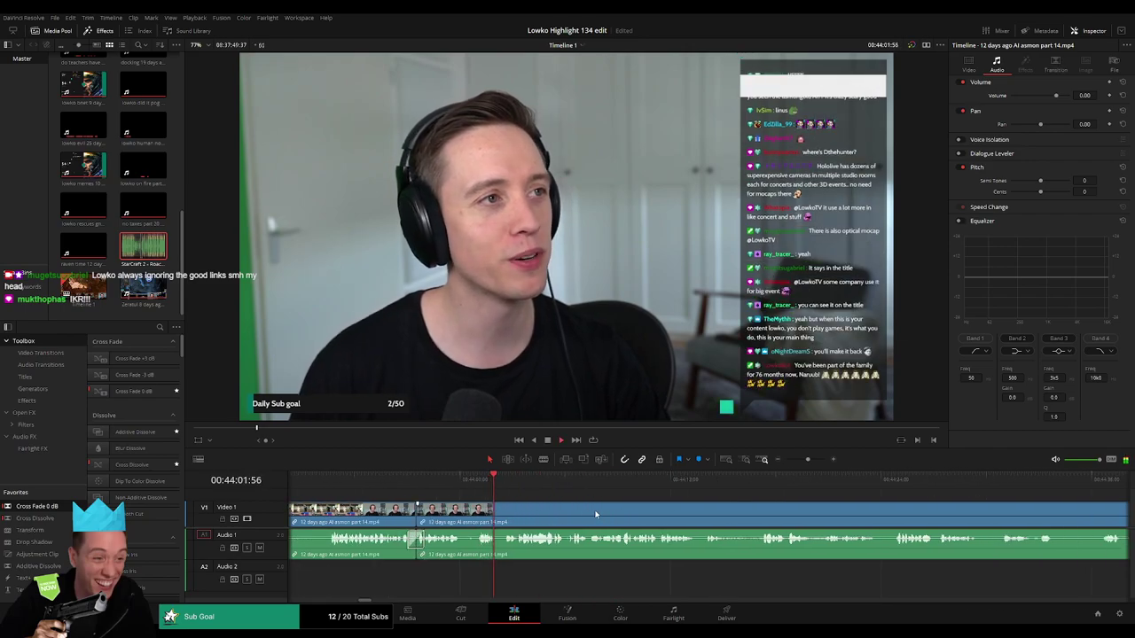
pyautogui.press('b')
pyautogui.click(463, 514)
pyautogui.moveTo(528, 488); pyautogui.dragTo(678, 489)
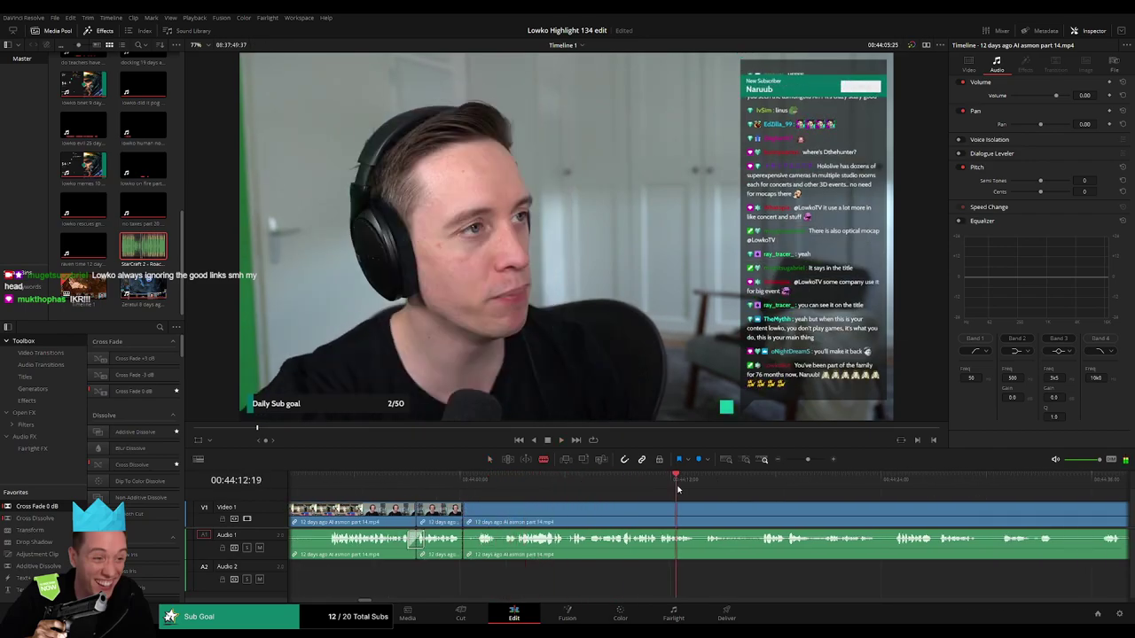
pyautogui.press('space')
pyautogui.click(860, 488)
pyautogui.click(992, 489)
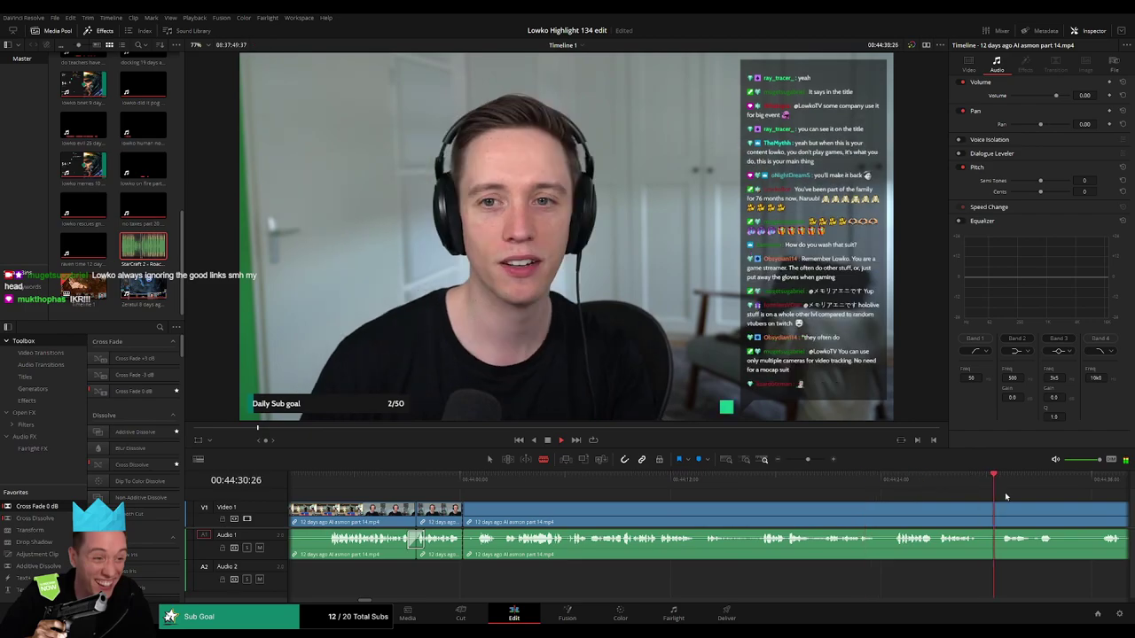
pyautogui.moveTo(1032, 507); pyautogui.dragTo(690, 494)
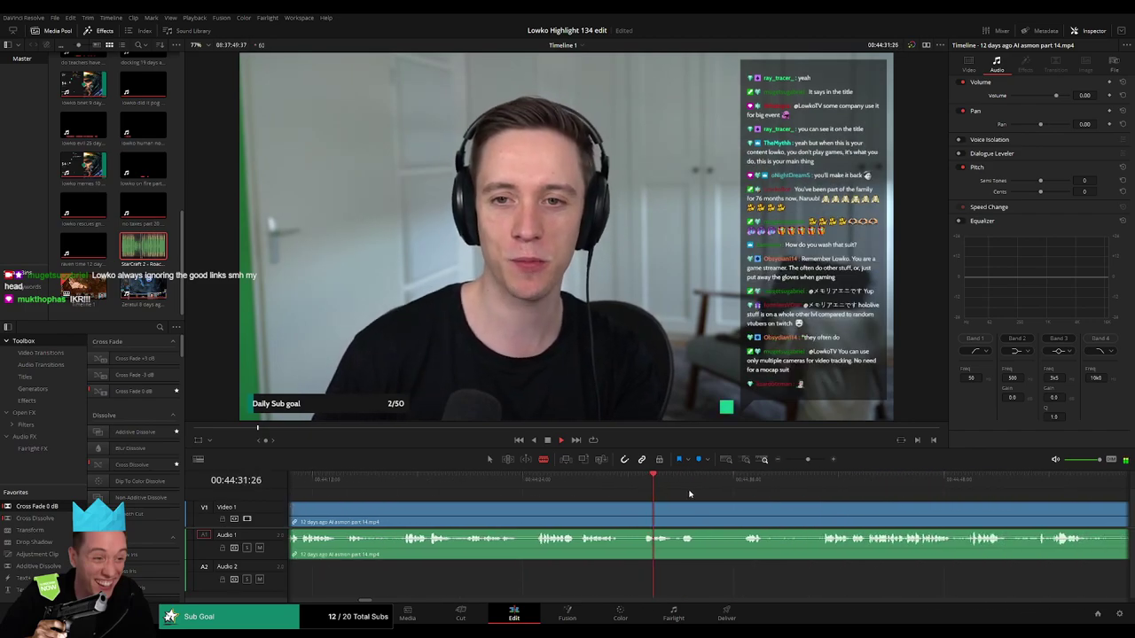
pyautogui.click(576, 488)
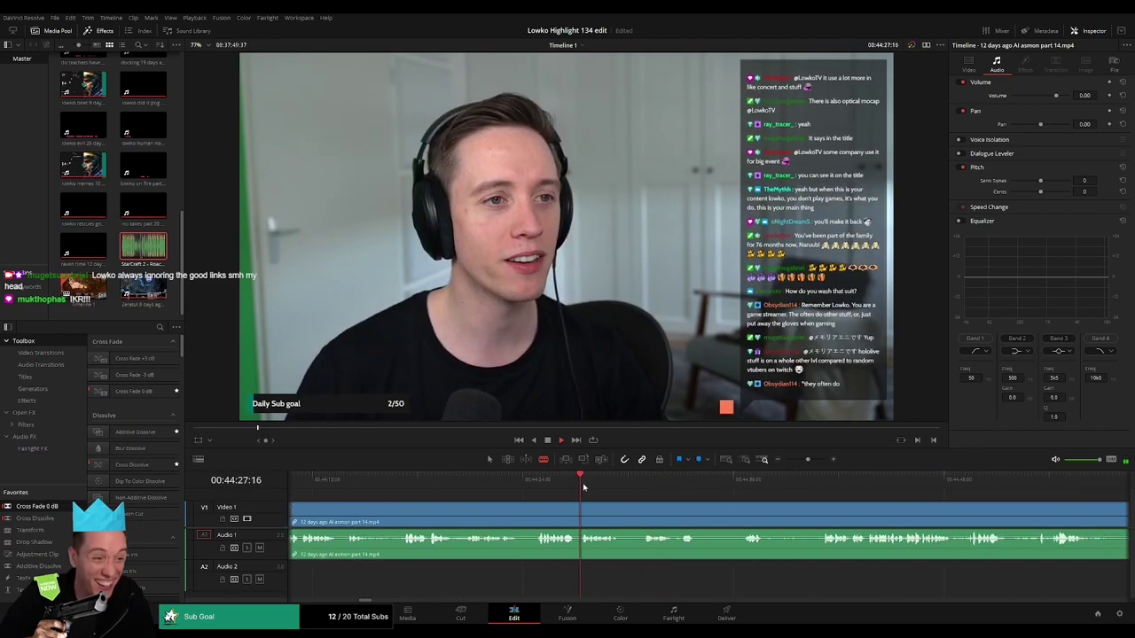
pyautogui.click(535, 510)
pyautogui.press('a')
pyautogui.click(506, 517)
pyautogui.press('Delete')
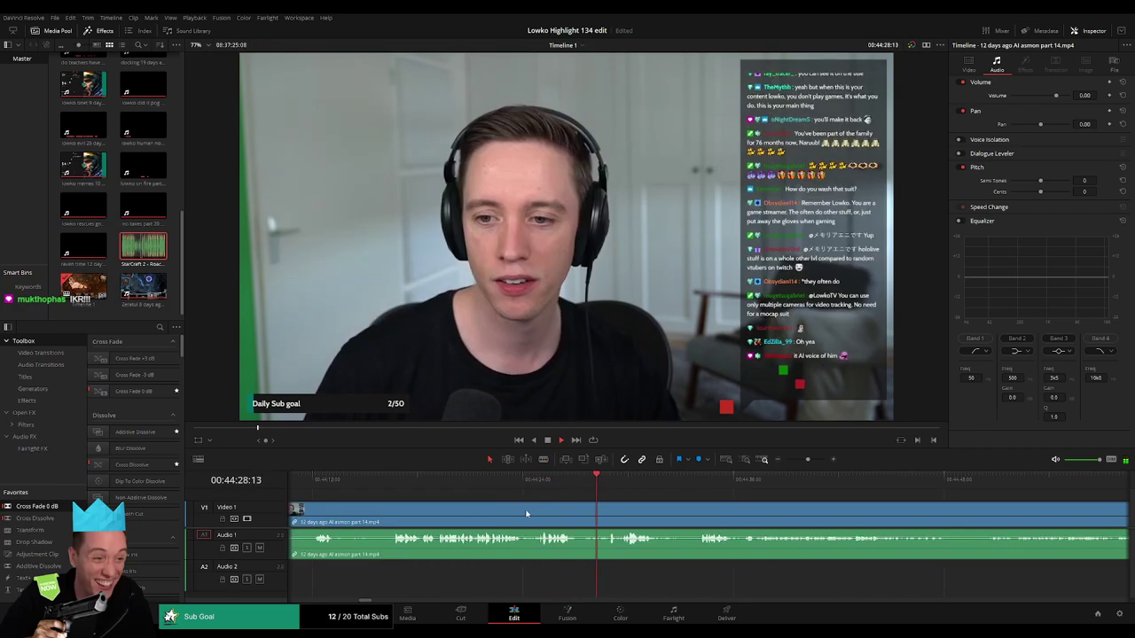
# - Ripple delete the section before the AI Asmongold video, from about 44:09:35 to 44:36:25
pyautogui.hscroll(-3, 724, 512)
pyautogui.click(468, 481)
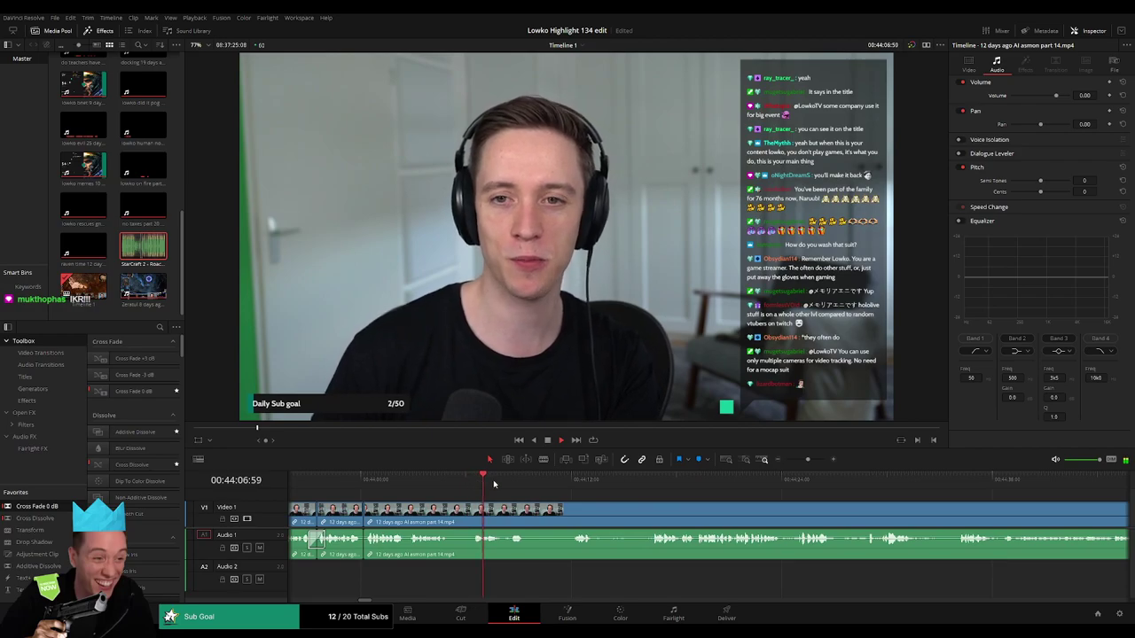
pyautogui.click(532, 516)
pyautogui.click(648, 485)
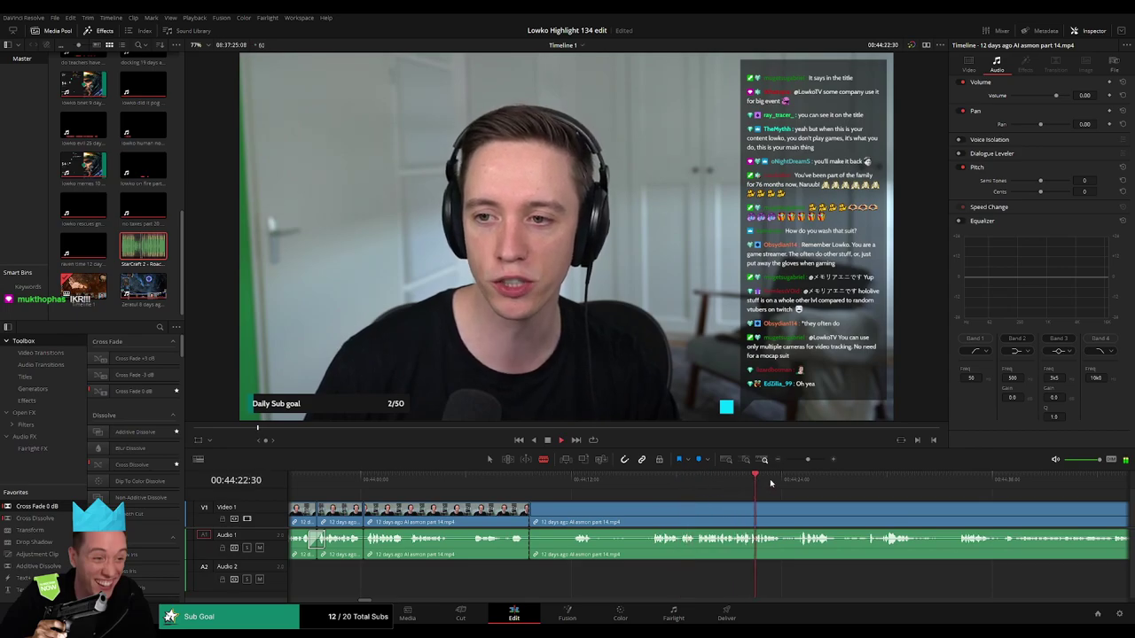
pyautogui.click(798, 480)
pyautogui.hscroll(3, 817, 503)
pyautogui.click(638, 488)
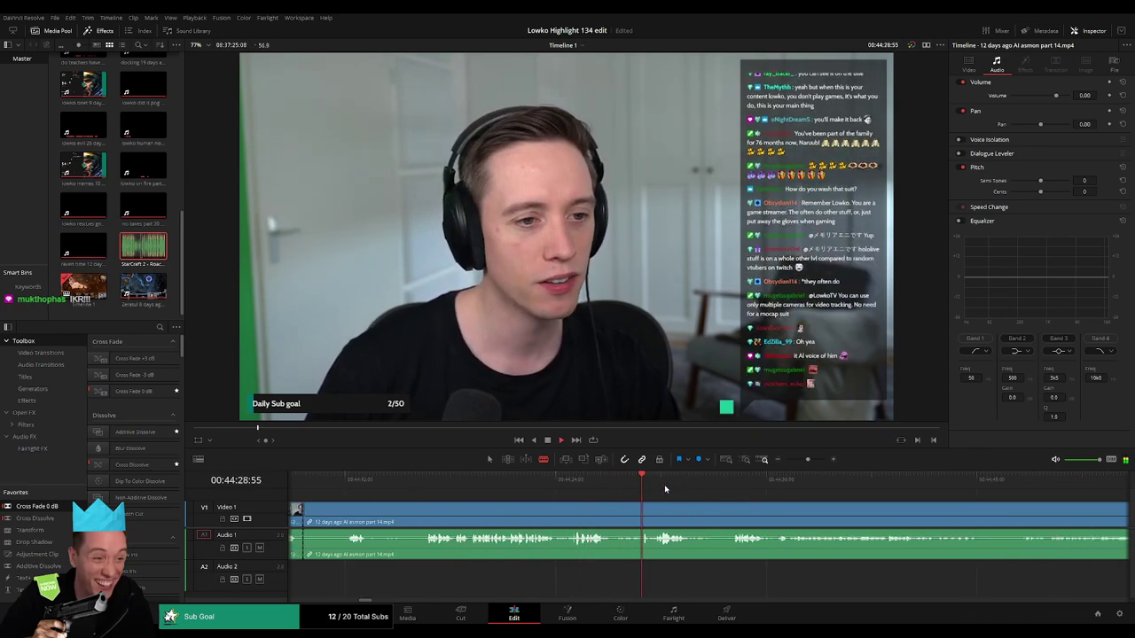
pyautogui.click(728, 488)
pyautogui.click(744, 483)
pyautogui.click(752, 483)
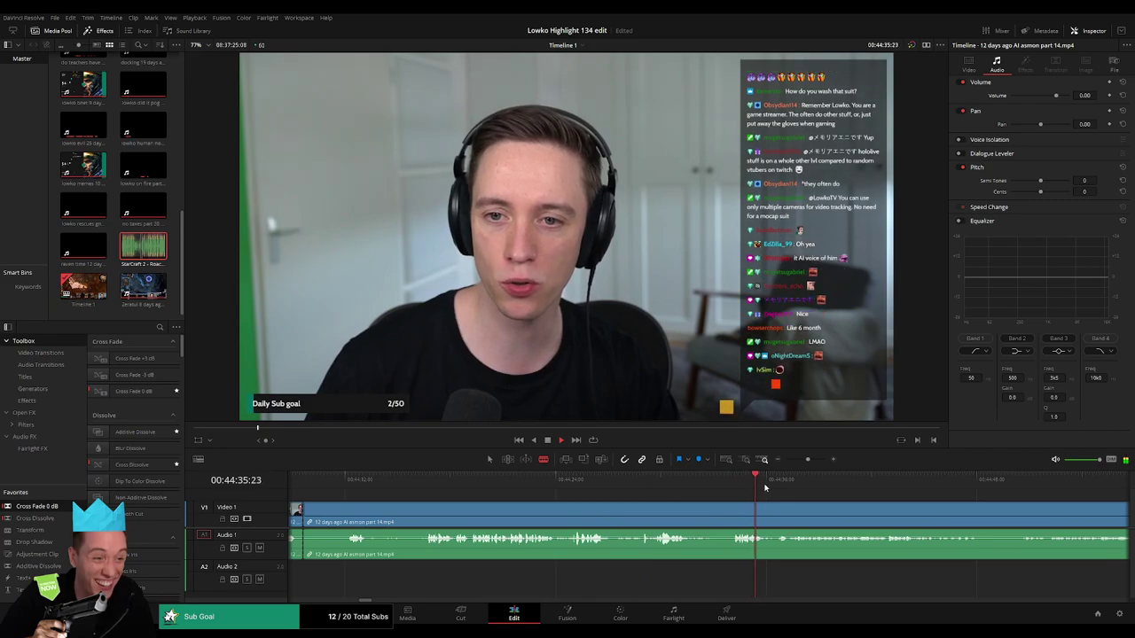
pyautogui.click(774, 486)
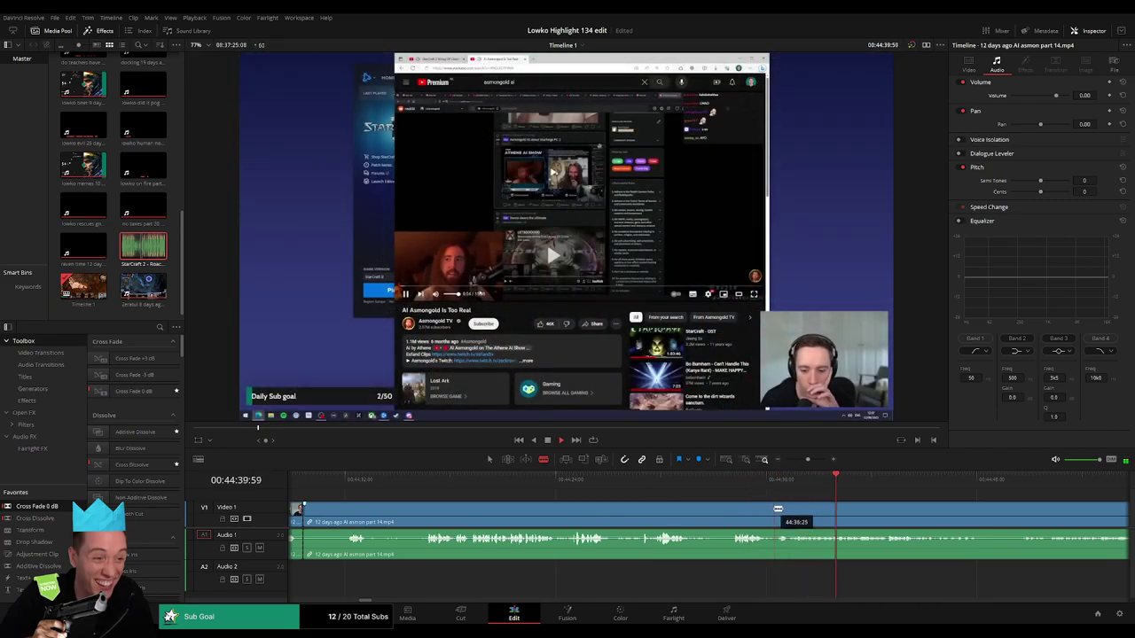
pyautogui.click(777, 509)
pyautogui.press('a')
pyautogui.click(750, 514)
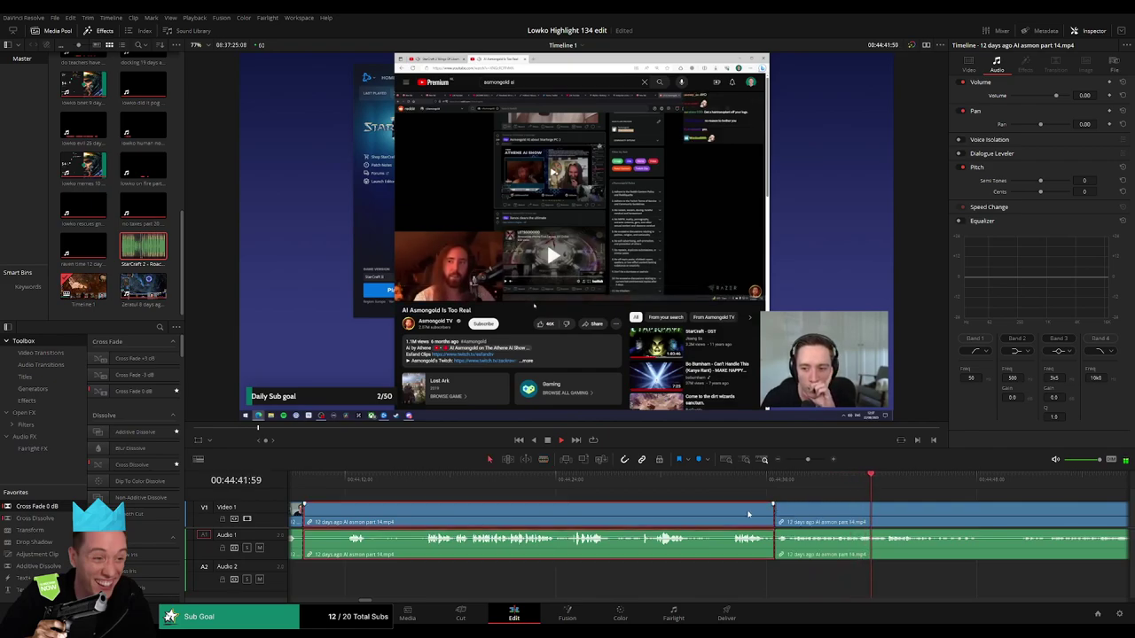
pyautogui.press('Delete')
# - Review the Athene AI Show footage and ripple delete the silent gap from about 44:45 to 44:47:40
pyautogui.hscroll(-4, 681, 513)
pyautogui.press('space')
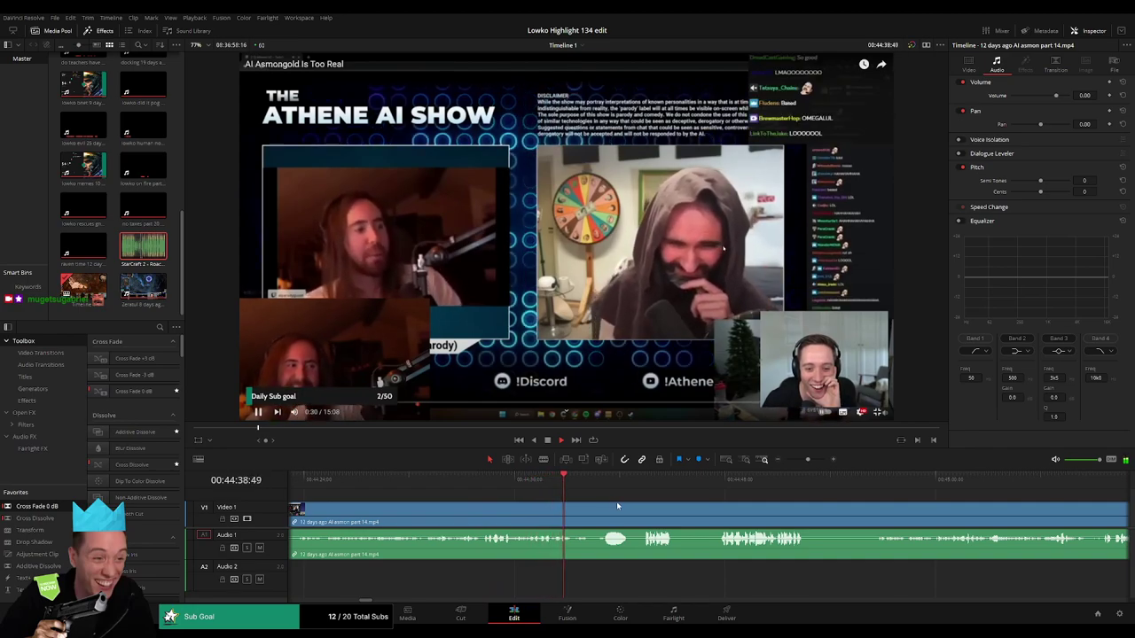
pyautogui.moveTo(669, 508); pyautogui.dragTo(498, 507)
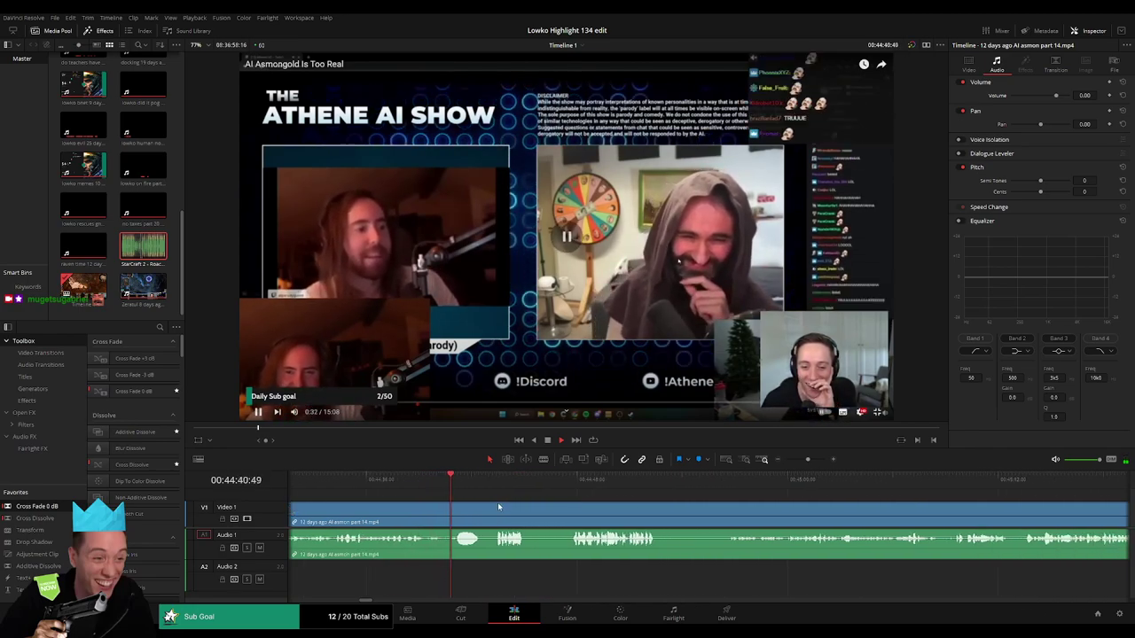
pyautogui.click(497, 479)
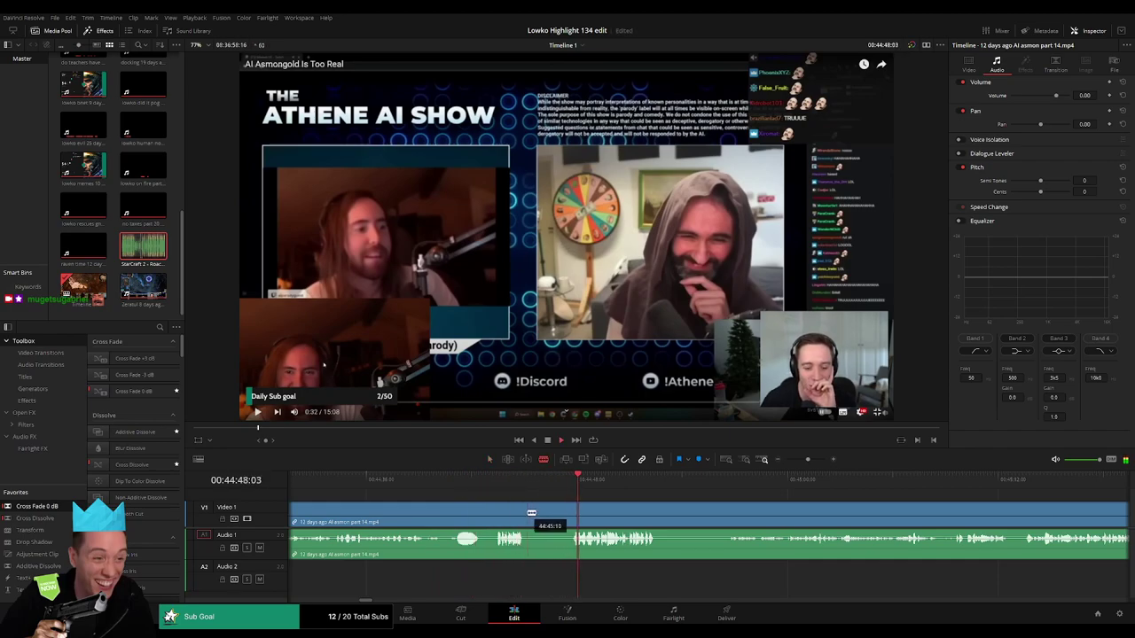
pyautogui.click(526, 511)
pyautogui.click(570, 511)
pyautogui.press('a')
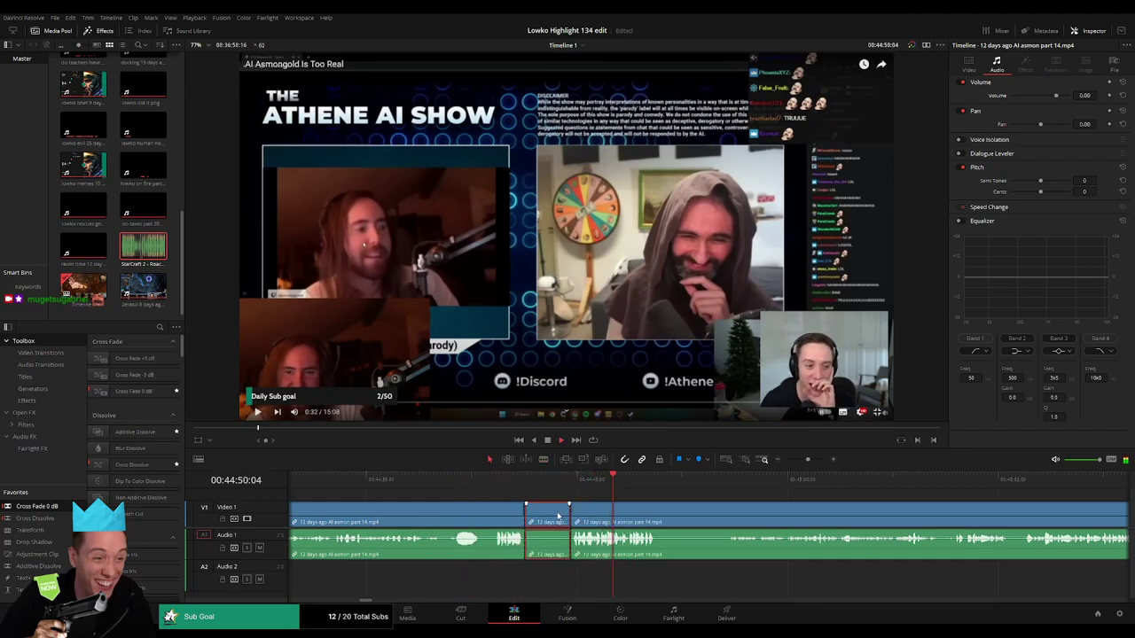
pyautogui.press('Delete')
# - Ripple delete the silent part of the Athene AI Show footage from about 44:49:50 to 44:54:00
pyautogui.hscroll(2, 517, 513)
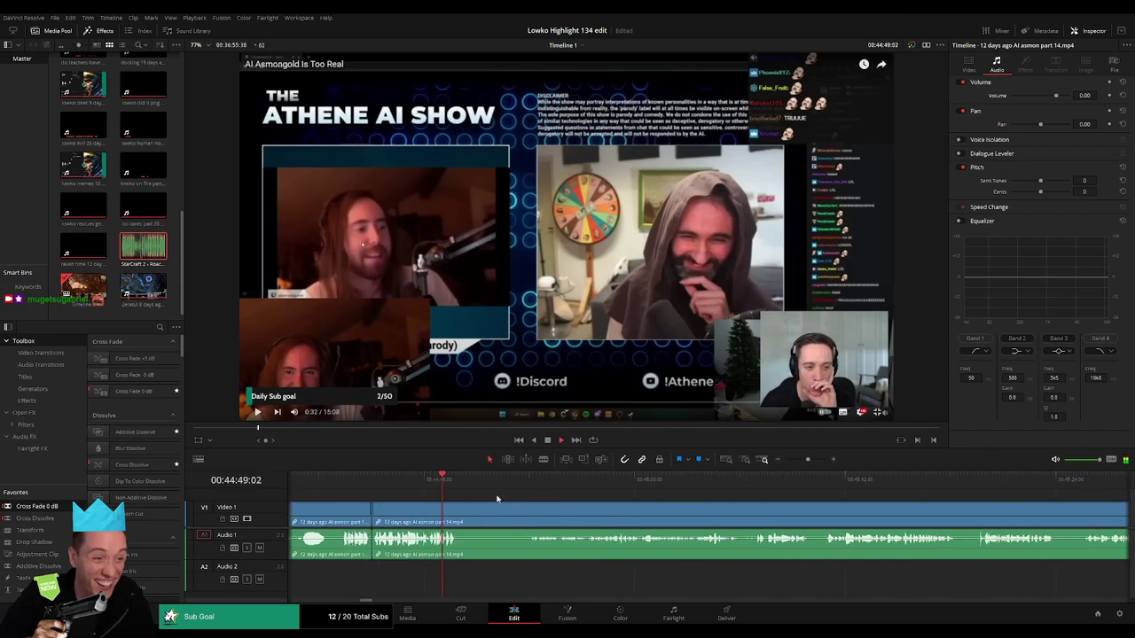
pyautogui.click(528, 481)
pyautogui.press('b')
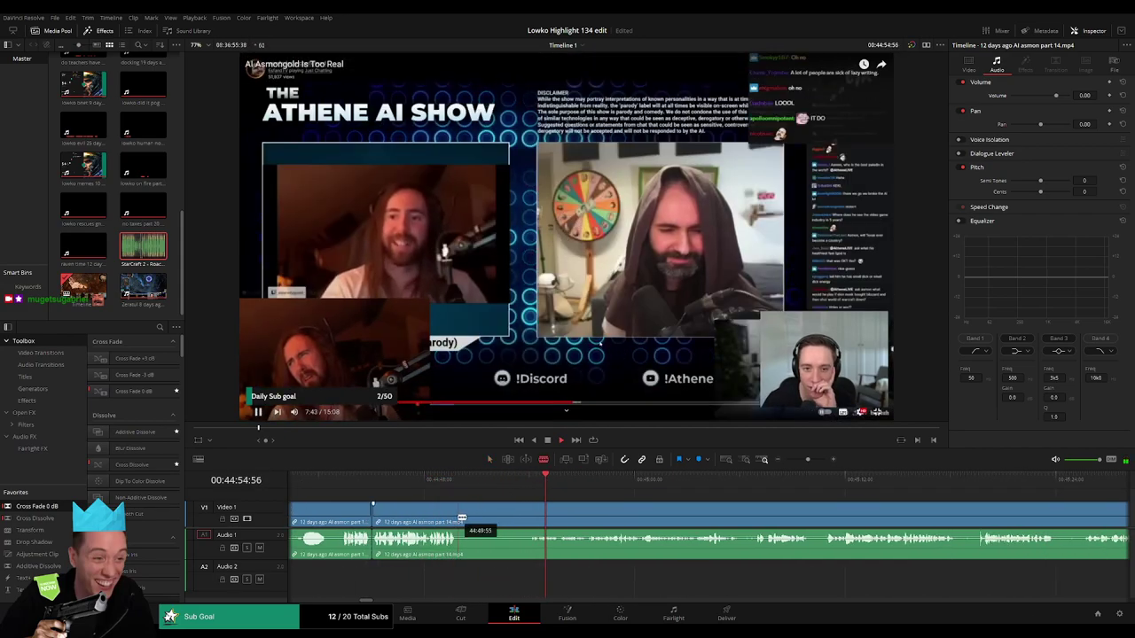
pyautogui.click(457, 511)
pyautogui.click(532, 509)
pyautogui.press('a')
pyautogui.click(502, 515)
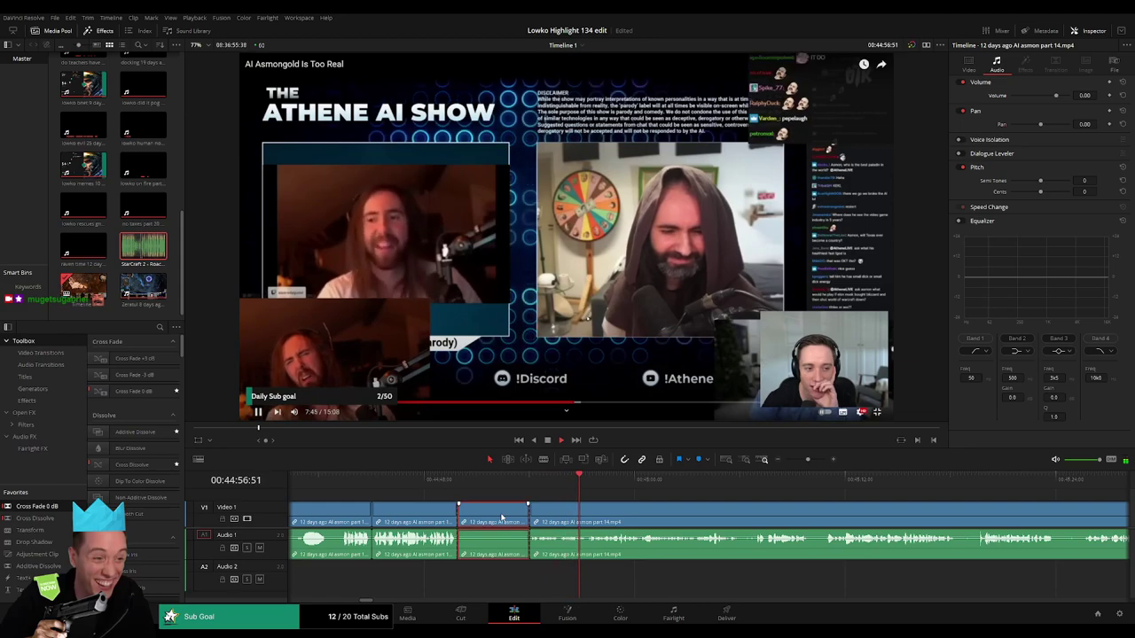
pyautogui.press('Delete')
# - Split out the short section from about 44:51:14 to 44:51:34 and mute its audio
pyautogui.click(457, 485)
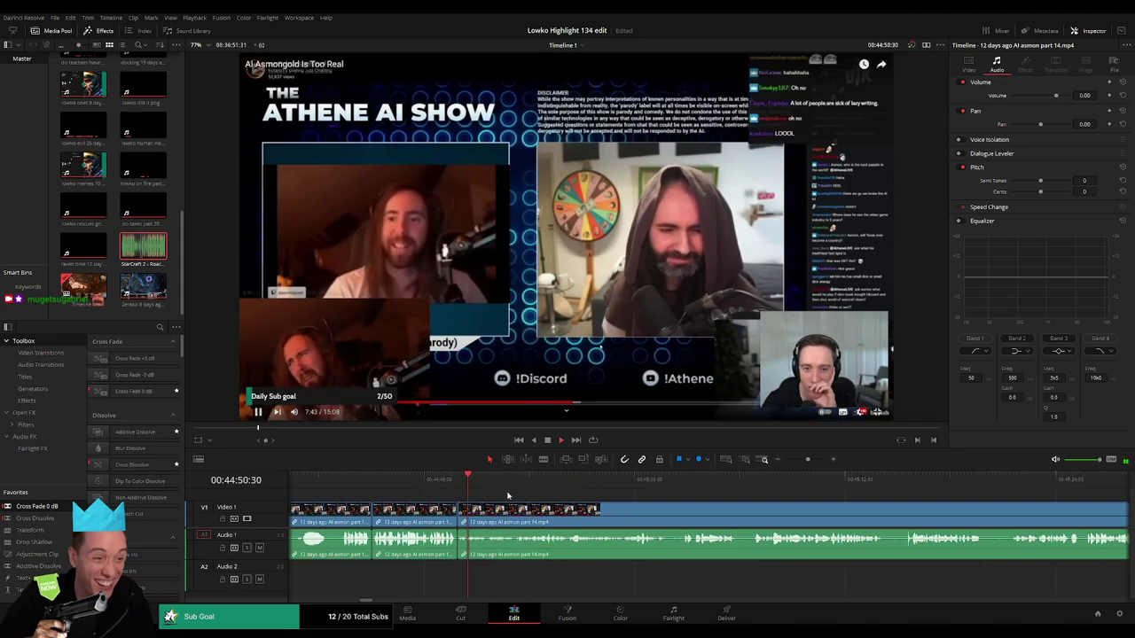
pyautogui.click(816, 459)
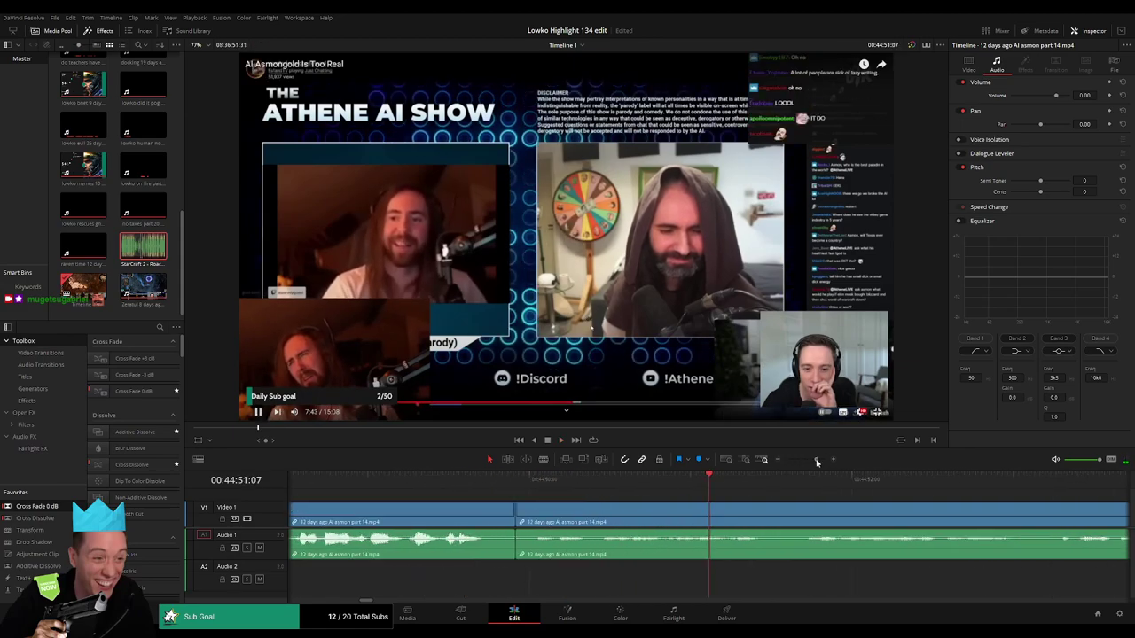
pyautogui.press('space')
pyautogui.press('b')
pyautogui.click(737, 514)
pyautogui.press('space')
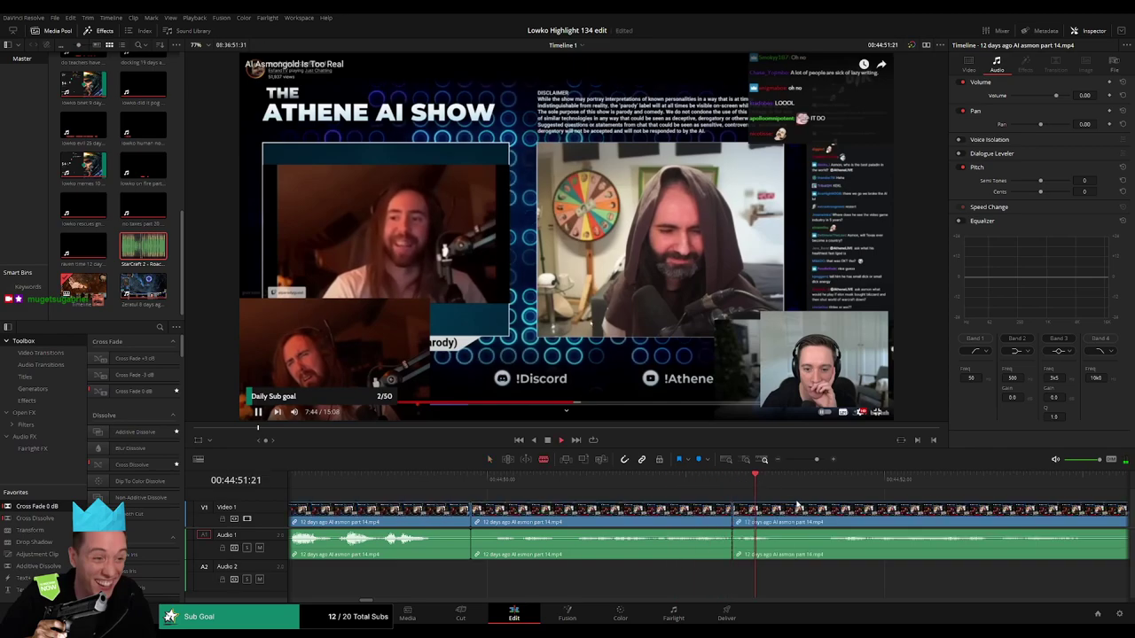
pyautogui.press('space')
pyautogui.click(799, 519)
pyautogui.press('a')
pyautogui.moveTo(771, 537); pyautogui.dragTo(774, 586)
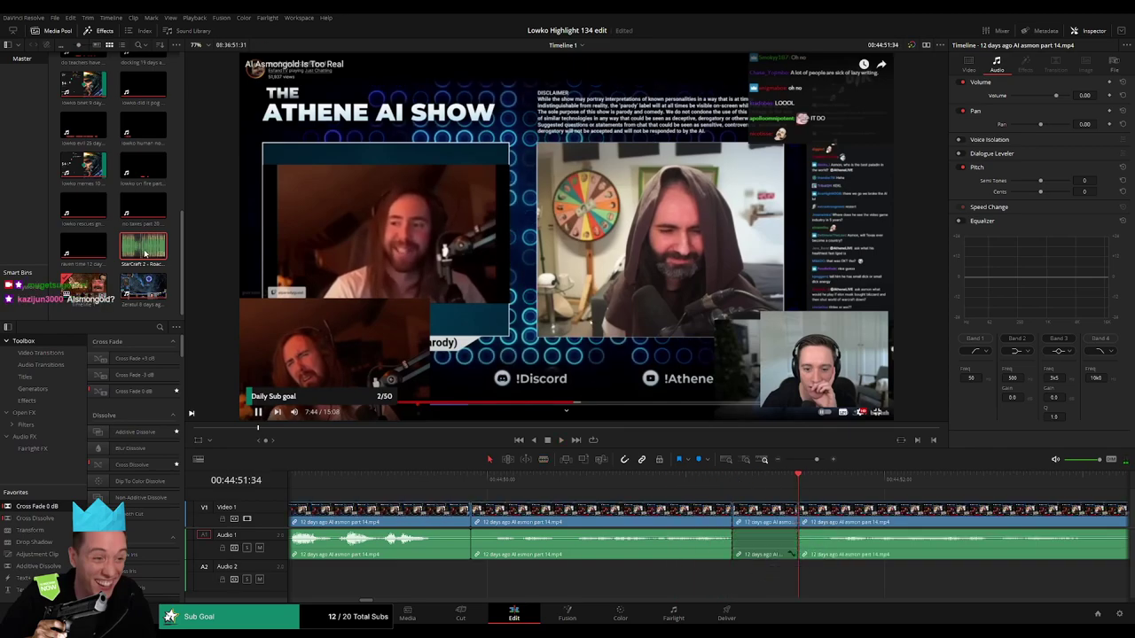
# - Place StarCraft 2 - Roach Quotes.mp3 on Audio 2 under the muted section at 44:51 with volume -23
pyautogui.moveTo(145, 254); pyautogui.dragTo(797, 581)
pyautogui.click(780, 576)
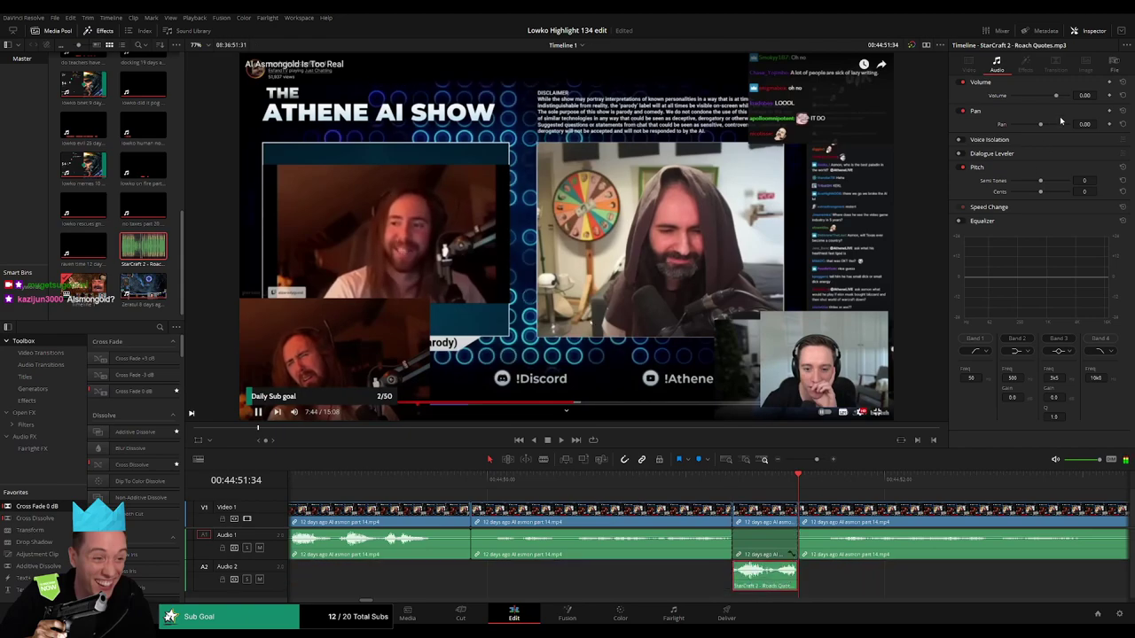
pyautogui.write('-23')
pyautogui.press('Return')
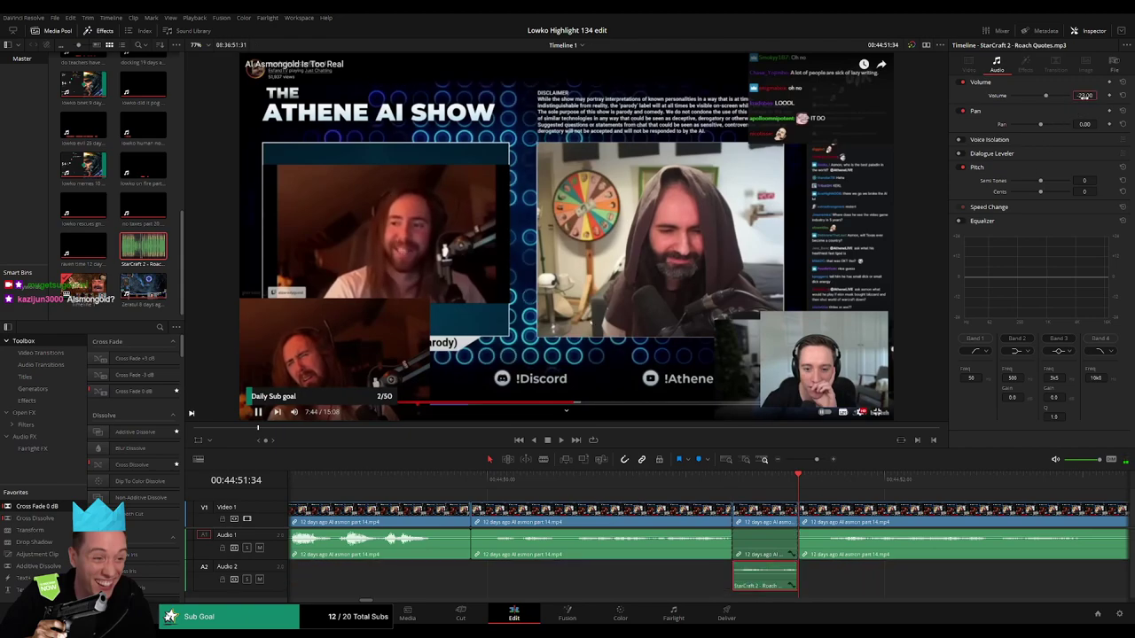
pyautogui.moveTo(816, 460); pyautogui.dragTo(809, 461)
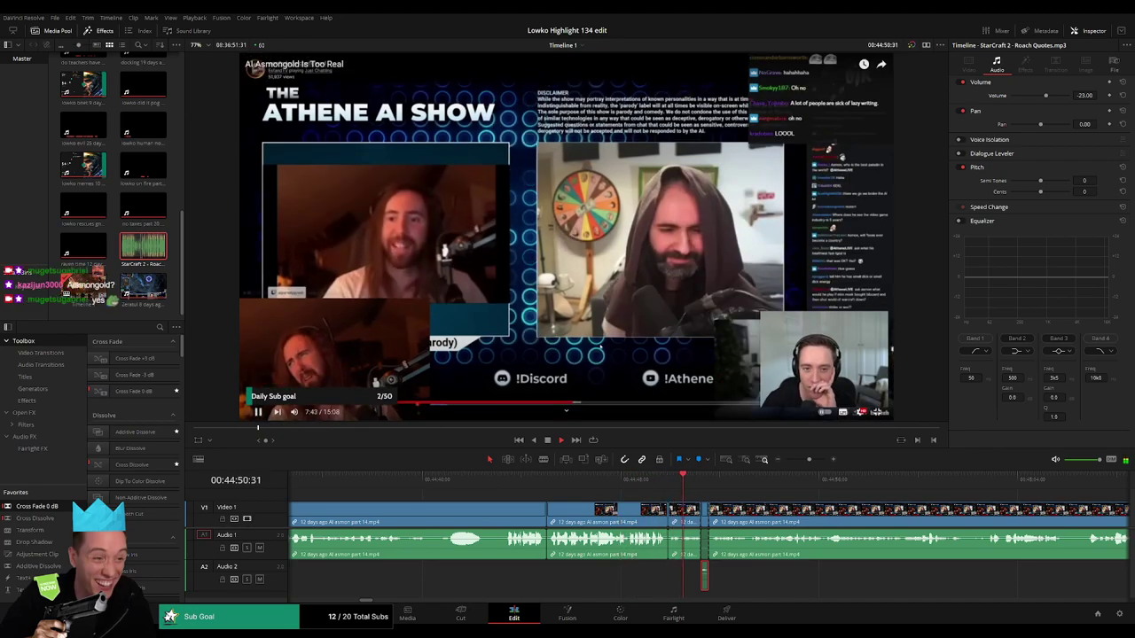
# - Review the footage from about 44:50 to 45:12, through the end of the Athene AI Show clip
pyautogui.click(769, 574)
pyautogui.moveTo(773, 523); pyautogui.dragTo(554, 502)
pyautogui.moveTo(643, 530); pyautogui.dragTo(519, 519)
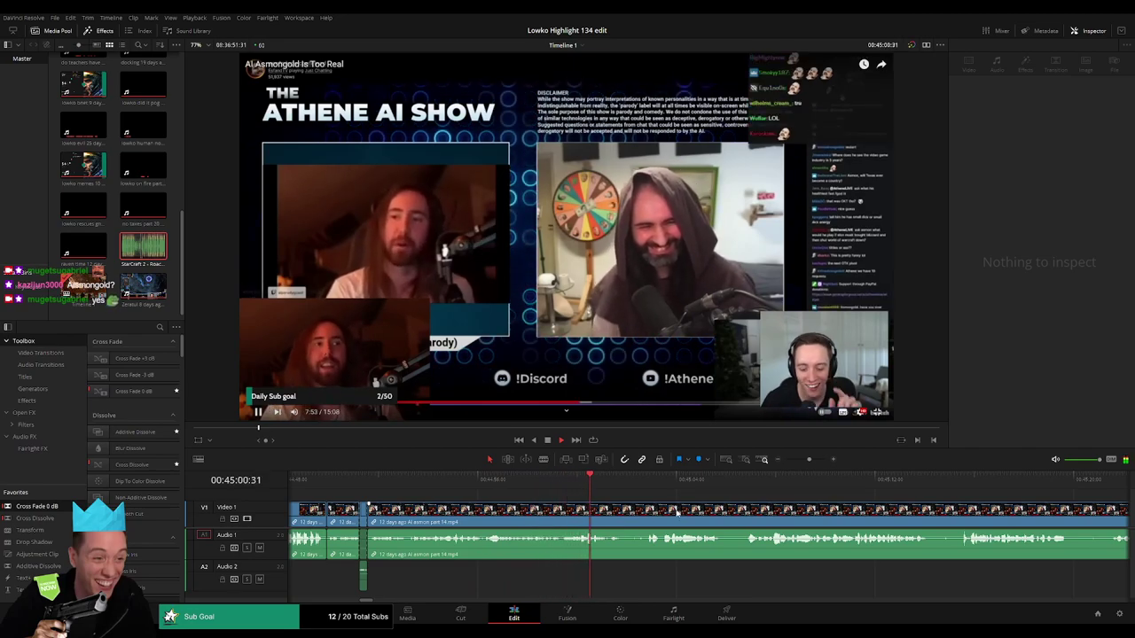
pyautogui.moveTo(698, 514); pyautogui.dragTo(574, 507)
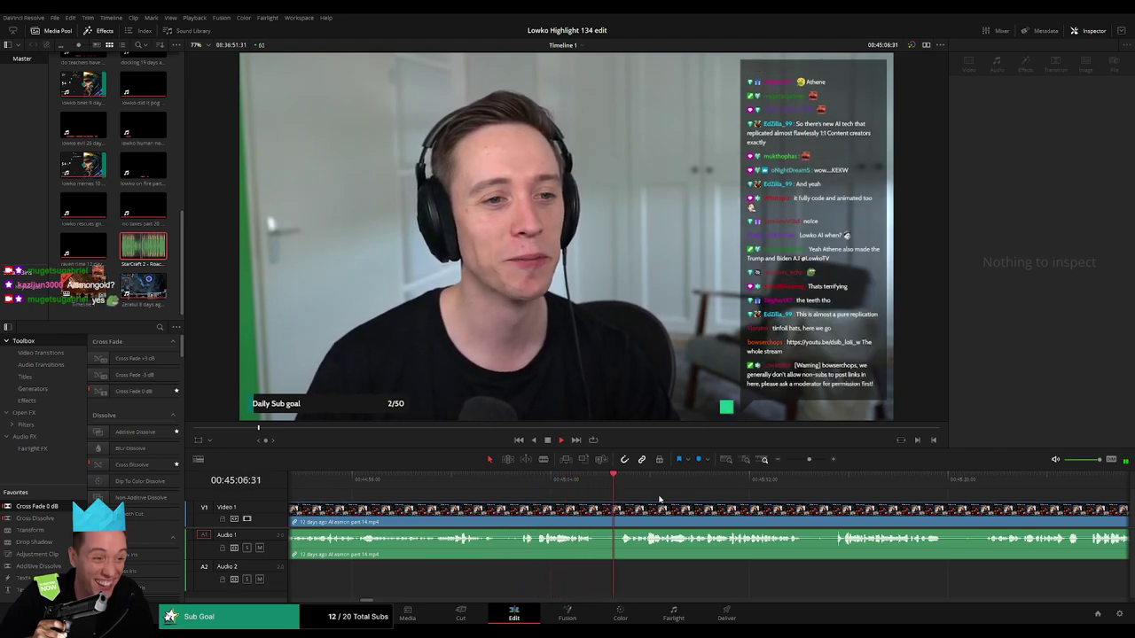
pyautogui.scroll(-3, 692, 503)
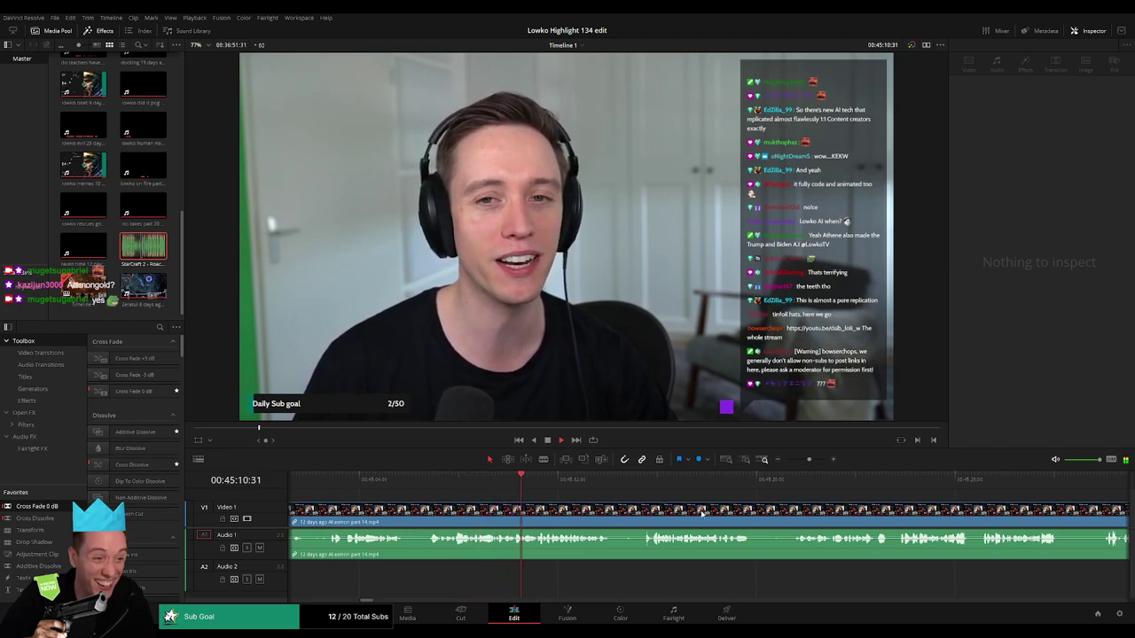
pyautogui.moveTo(701, 513); pyautogui.dragTo(609, 510)
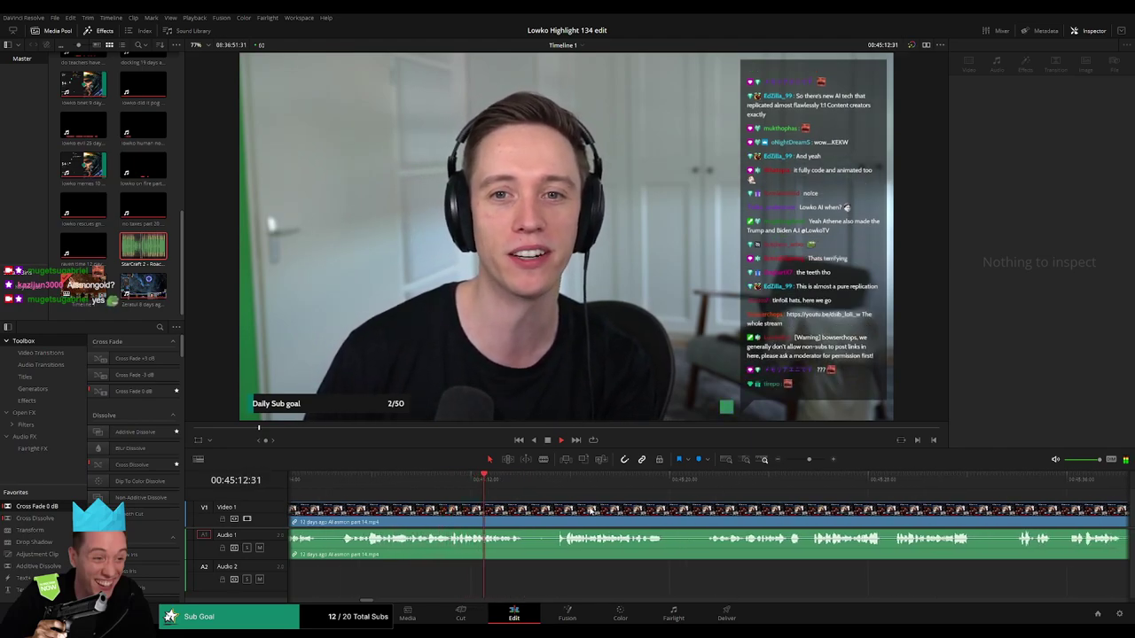
pyautogui.scroll(-1, 501, 505)
# - Ripple delete the quiet part from about 45:14 to 45:15:50
pyautogui.click(483, 480)
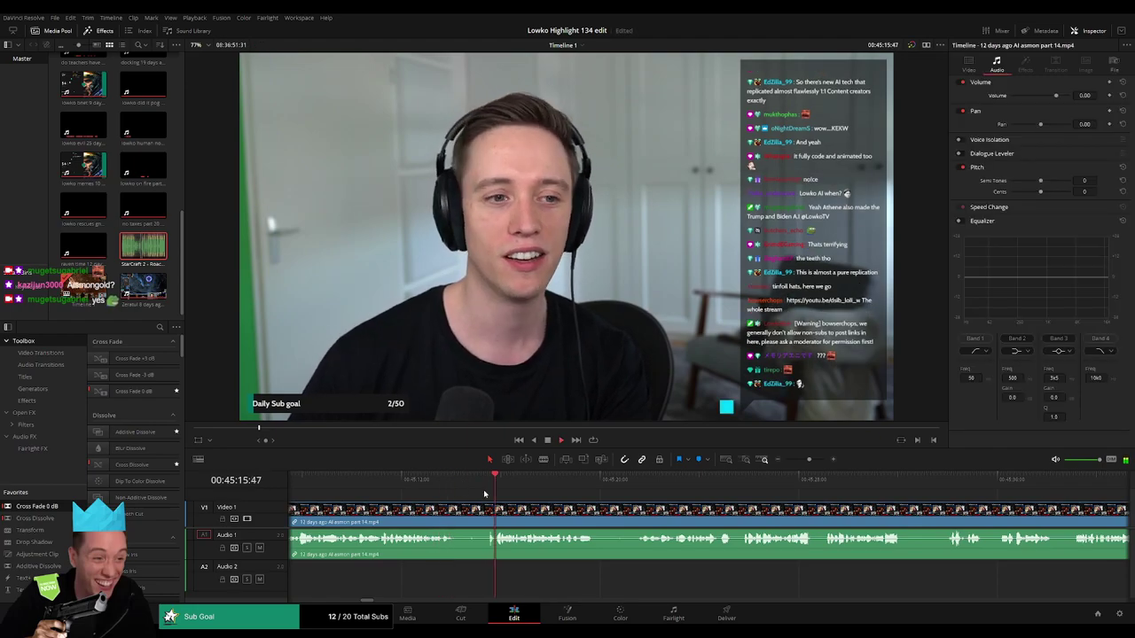
pyautogui.press('b')
pyautogui.click(456, 511)
pyautogui.click(495, 511)
pyautogui.press('a')
pyautogui.click(483, 514)
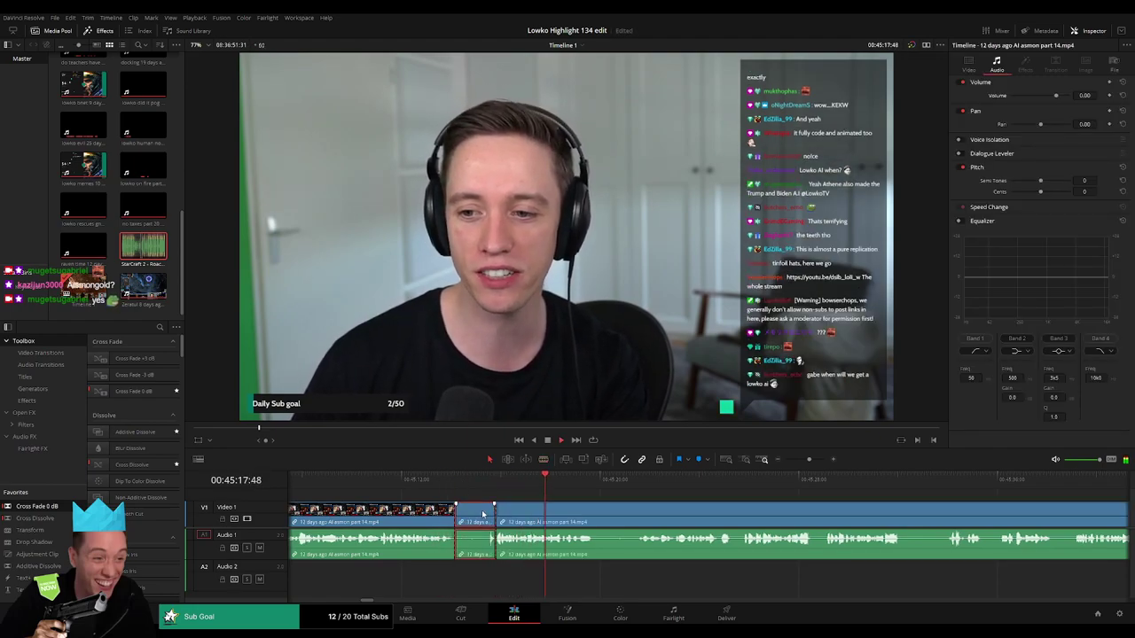
pyautogui.press('Delete')
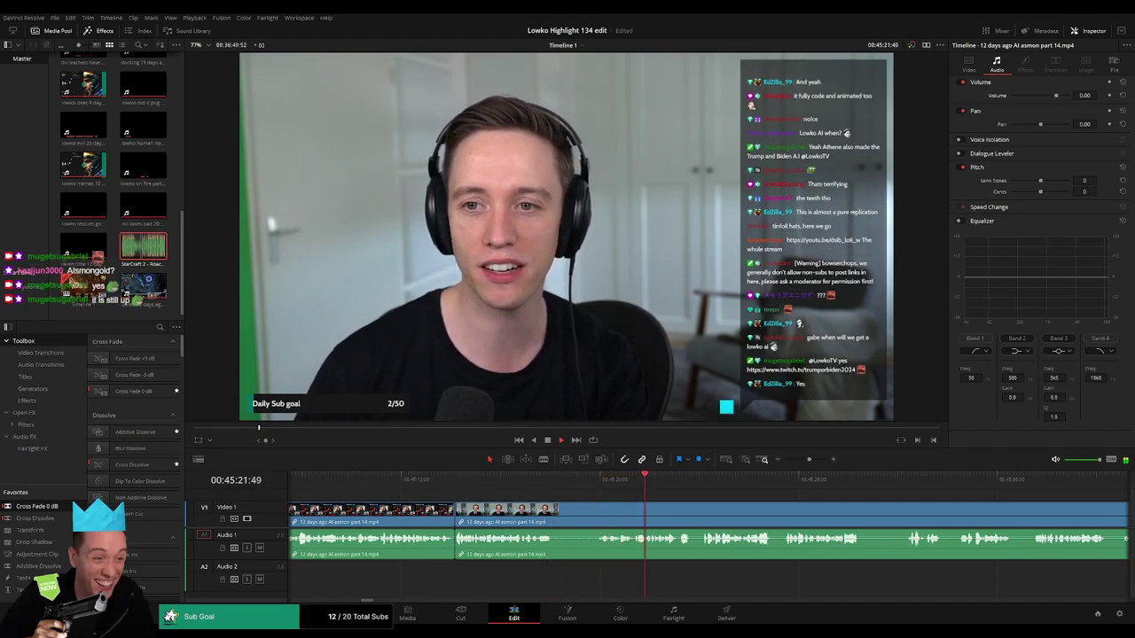
# - Ripple delete the short pause from about 45:18:15 to 45:19:50
pyautogui.click(557, 521)
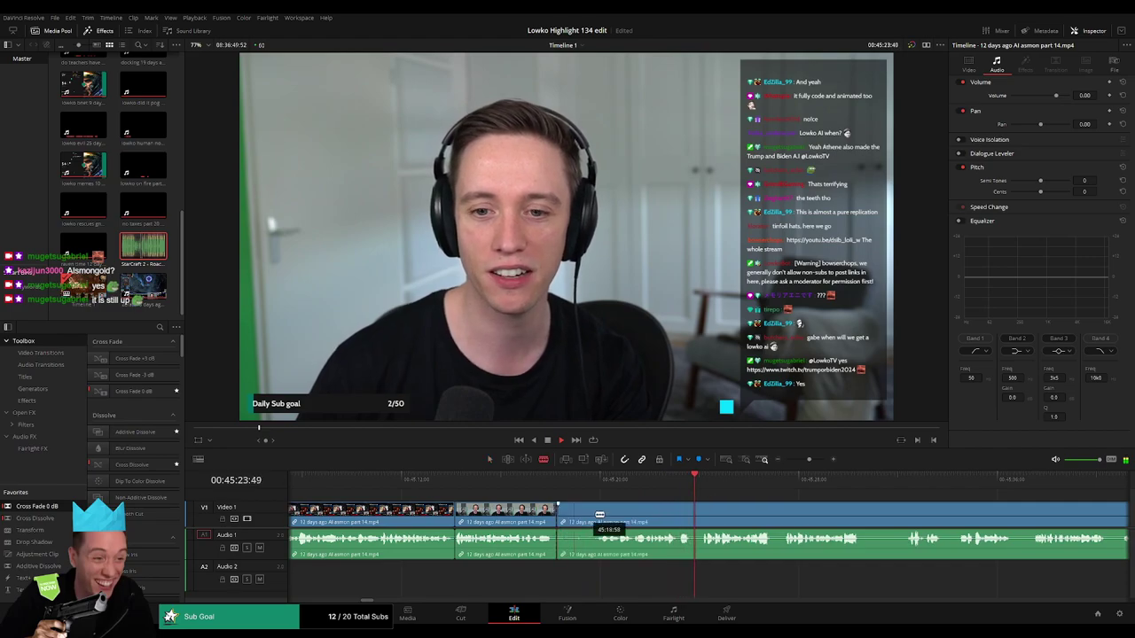
pyautogui.click(595, 518)
pyautogui.press('a')
pyautogui.click(582, 521)
pyautogui.press('BackSpace')
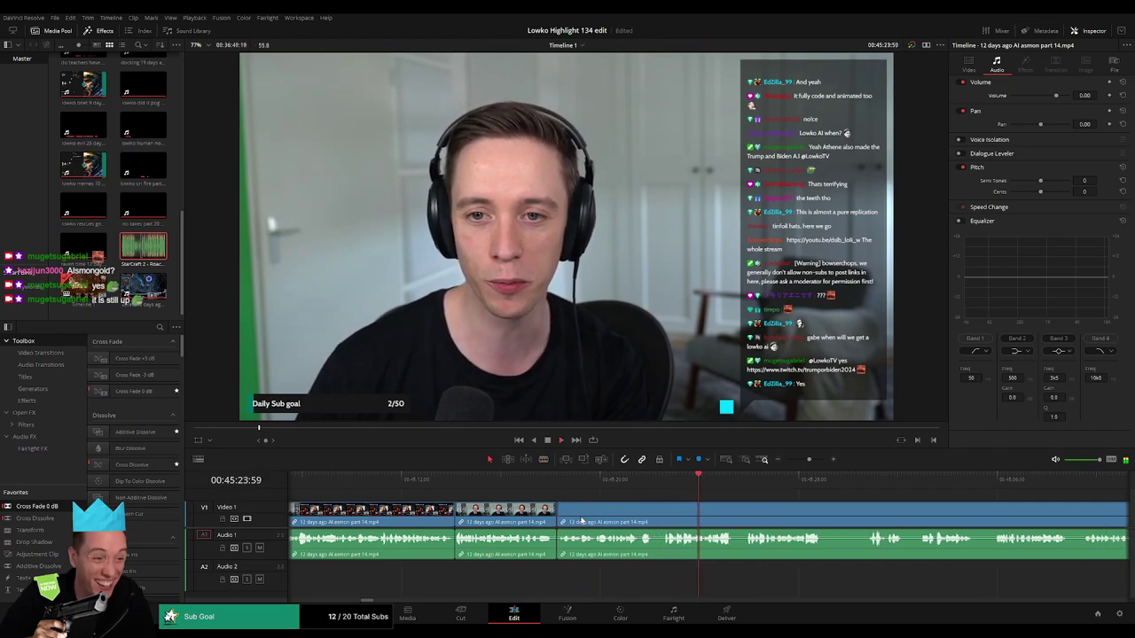
# - Ripple delete the quiet part from about 45:29 to 45:30:45
pyautogui.moveTo(792, 515); pyautogui.dragTo(556, 513)
pyautogui.moveTo(660, 515); pyautogui.dragTo(547, 514)
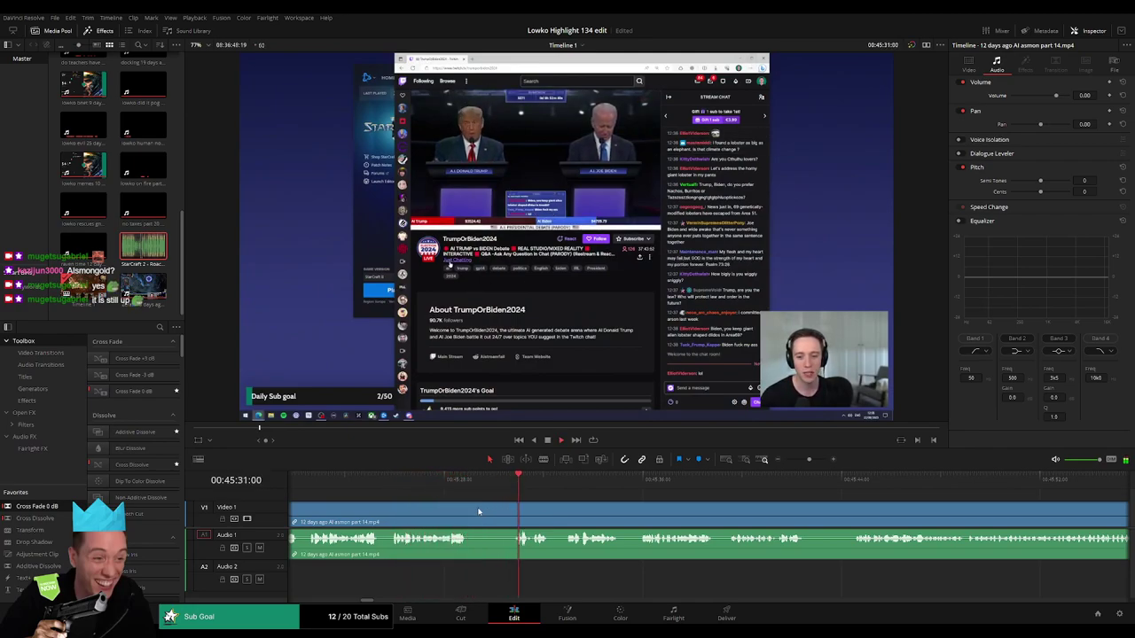
pyautogui.press('b')
pyautogui.click(469, 512)
pyautogui.click(512, 510)
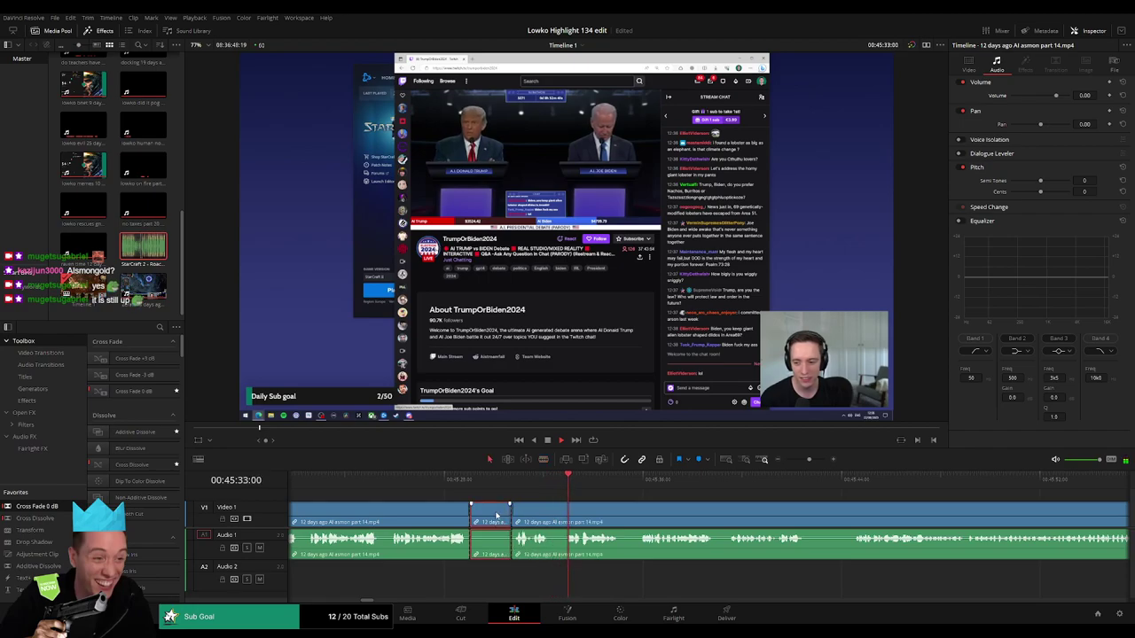
pyautogui.press('Delete')
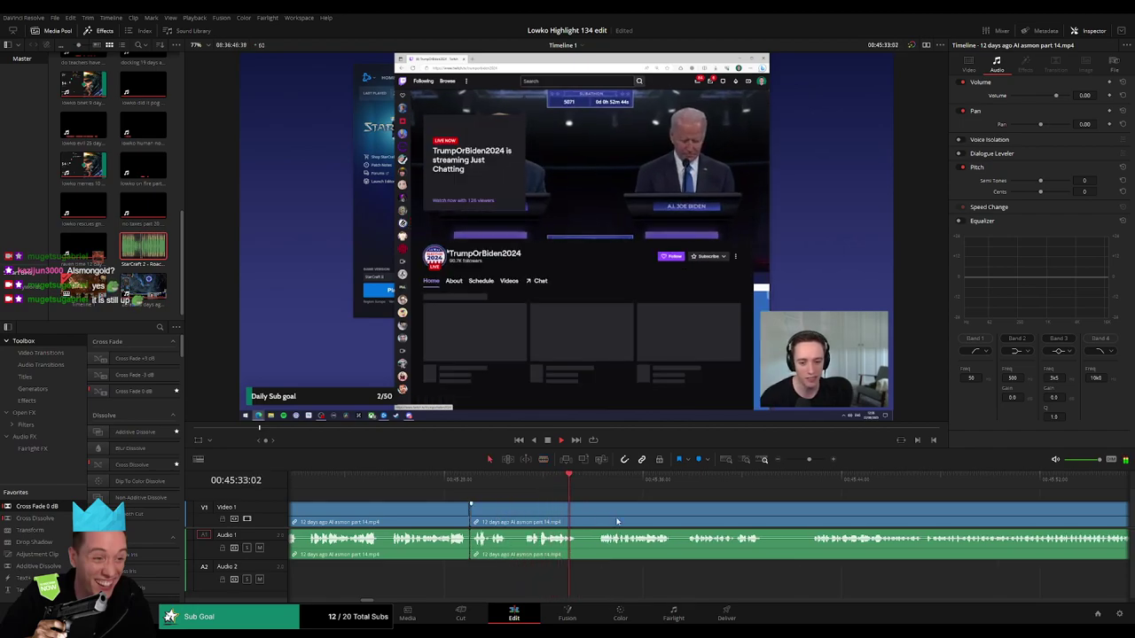
# - Review the footage from about 45:33 to 46:07, through the end of the first AI presidential debate clip
pyautogui.moveTo(631, 514); pyautogui.dragTo(516, 508)
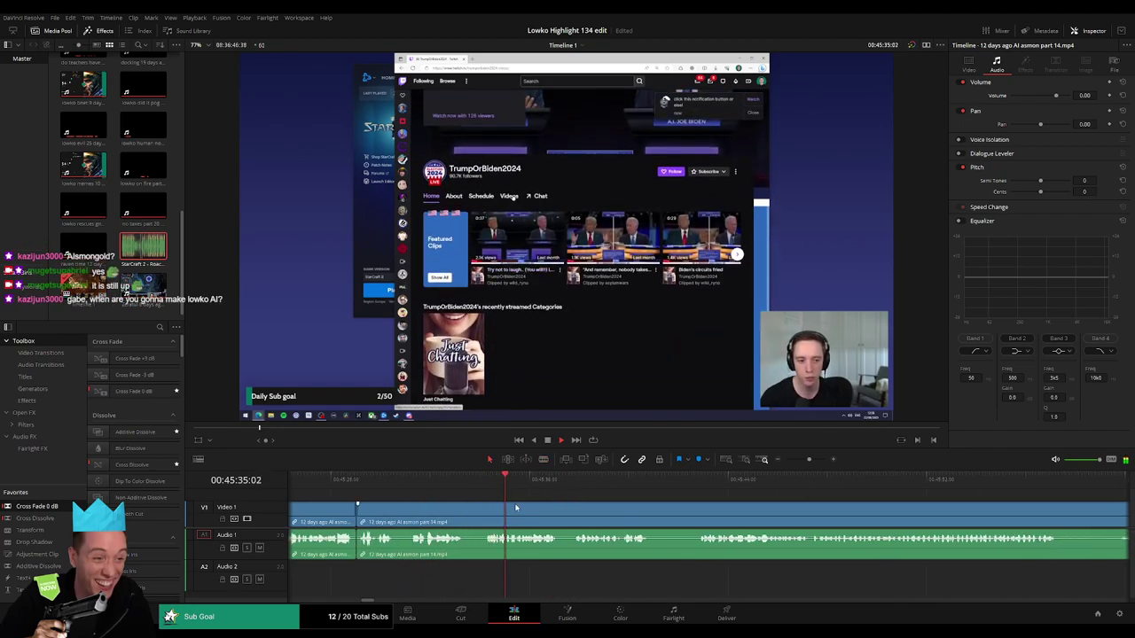
pyautogui.hscroll(3, 538, 511)
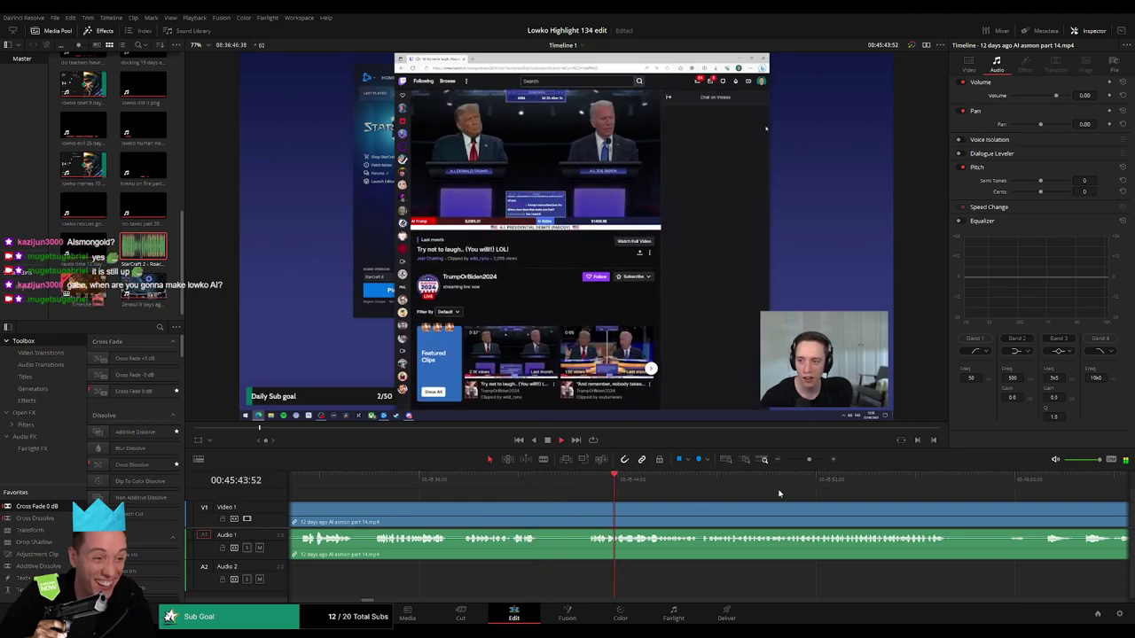
pyautogui.hscroll(2, 681, 516)
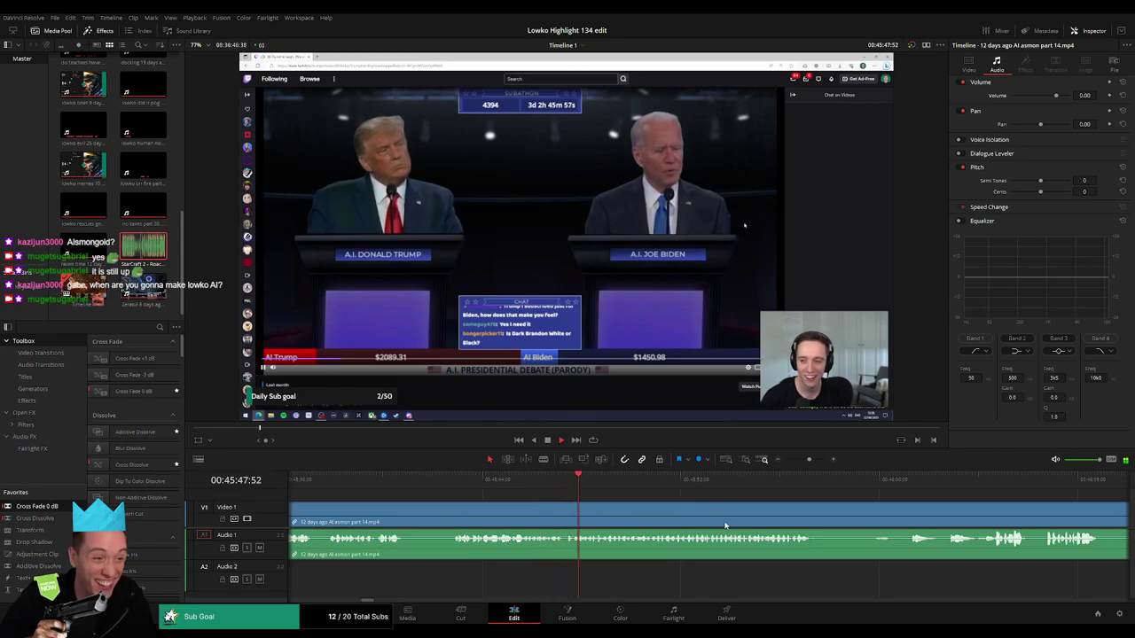
pyautogui.hscroll(3, 610, 512)
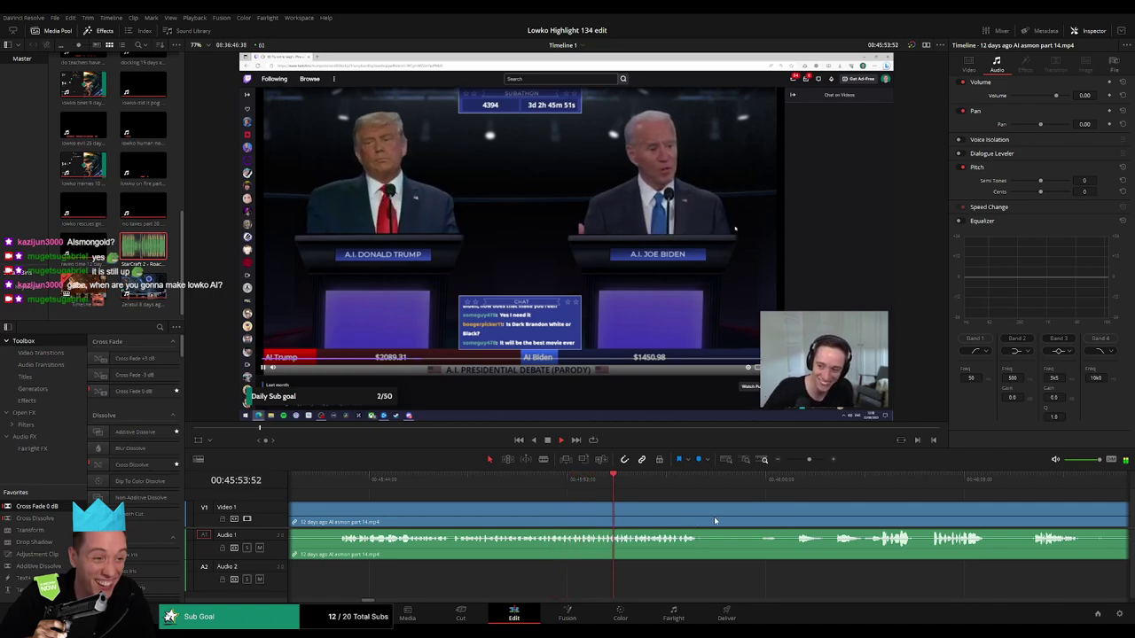
pyautogui.hscroll(4, 586, 514)
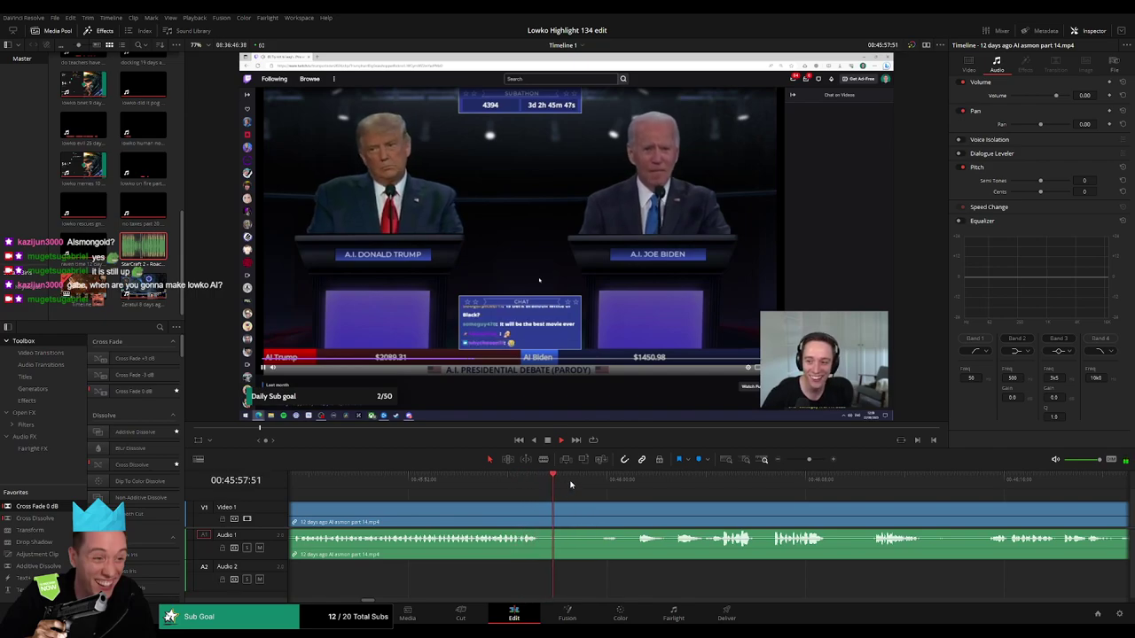
pyautogui.click(635, 490)
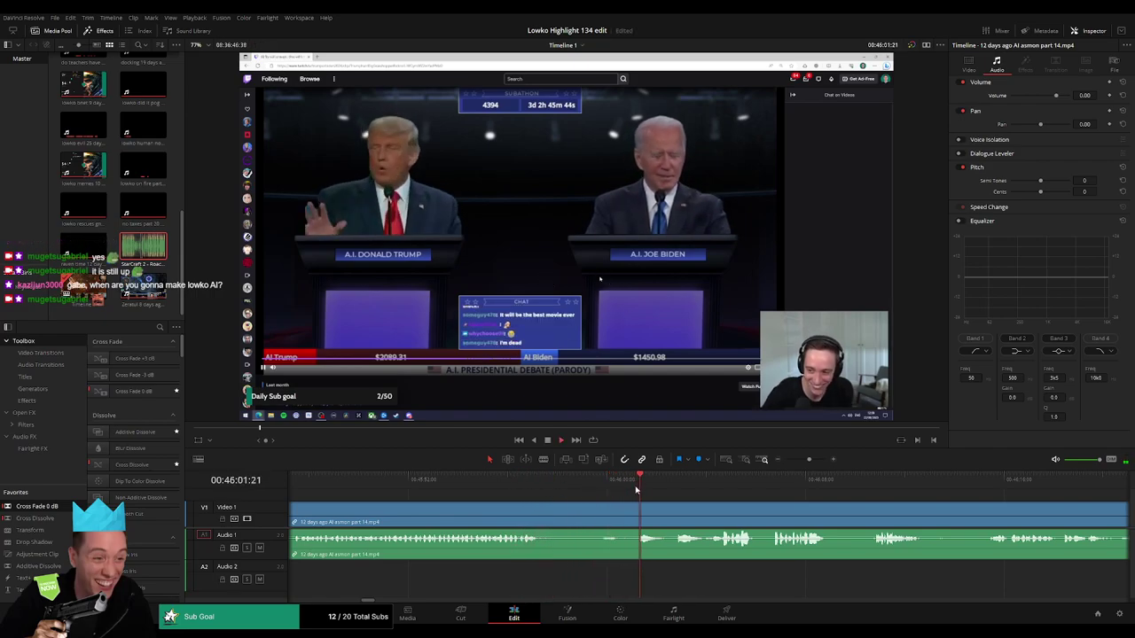
pyautogui.click(673, 490)
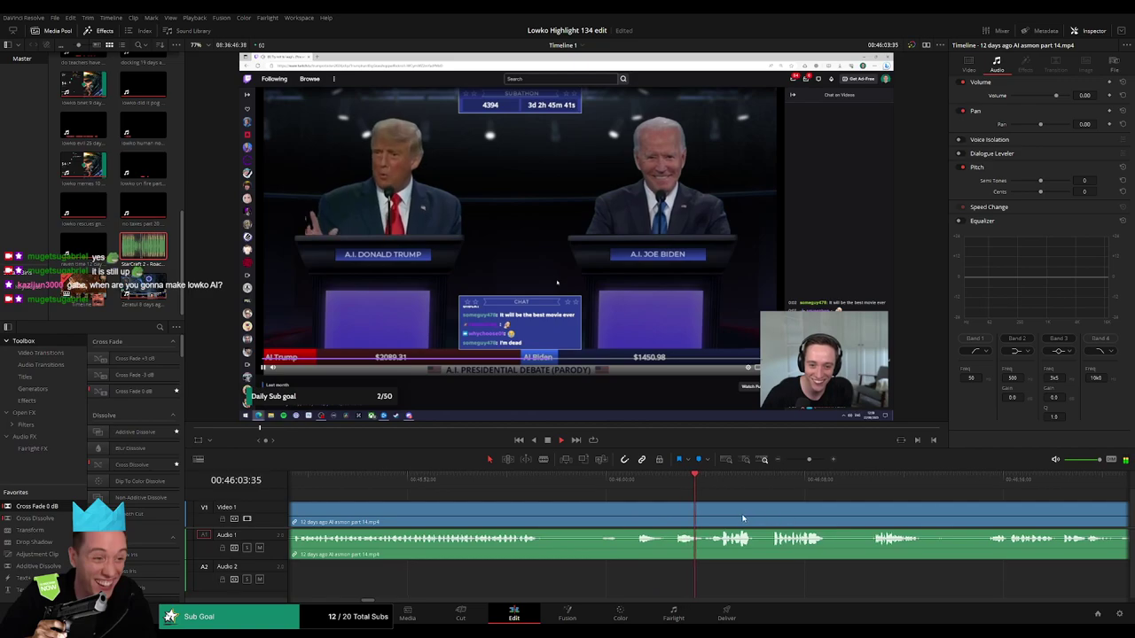
pyautogui.hscroll(4, 614, 506)
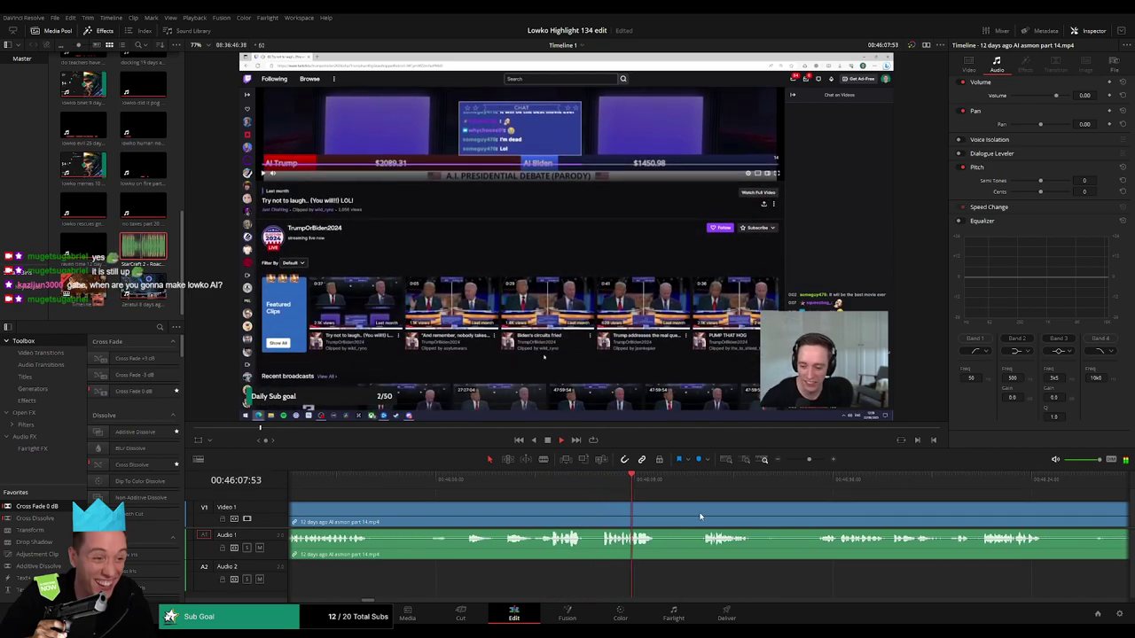
# - Ripple delete the quiet part from about 46:08:45 to 46:10:45
pyautogui.hscroll(3, 699, 516)
pyautogui.press('b')
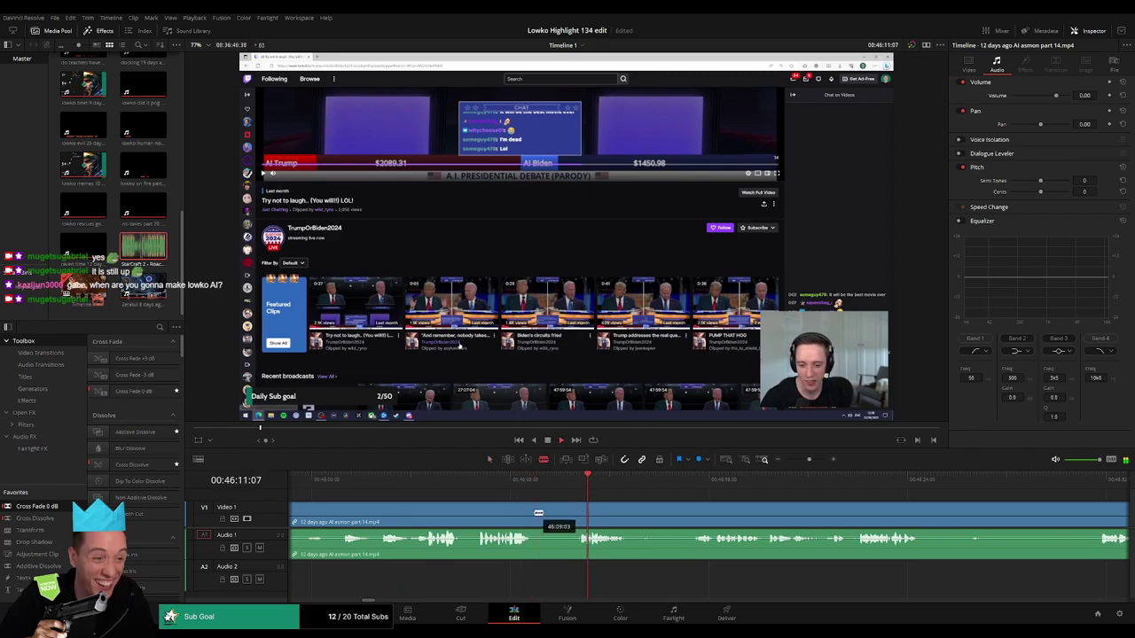
pyautogui.click(532, 511)
pyautogui.click(579, 511)
pyautogui.press('a')
pyautogui.click(560, 519)
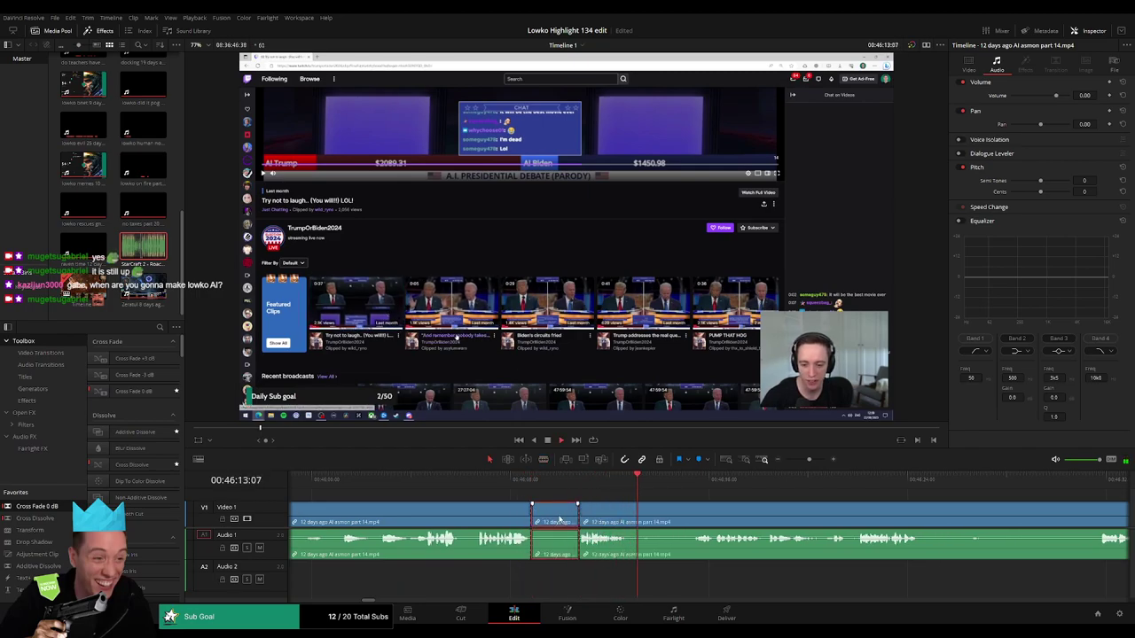
pyautogui.press('Delete')
# - Ripple delete the pause before the second debate clip's speech, from about 46:10:45 to 46:13:25
pyautogui.press('b')
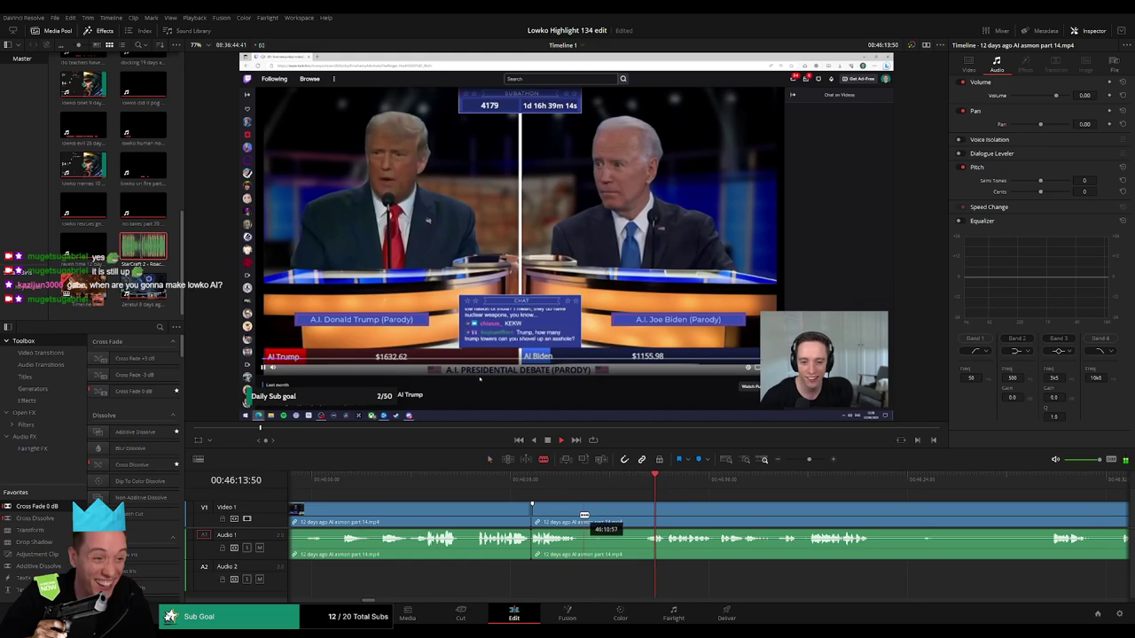
pyautogui.click(579, 514)
pyautogui.click(644, 512)
pyautogui.press('a')
pyautogui.click(634, 518)
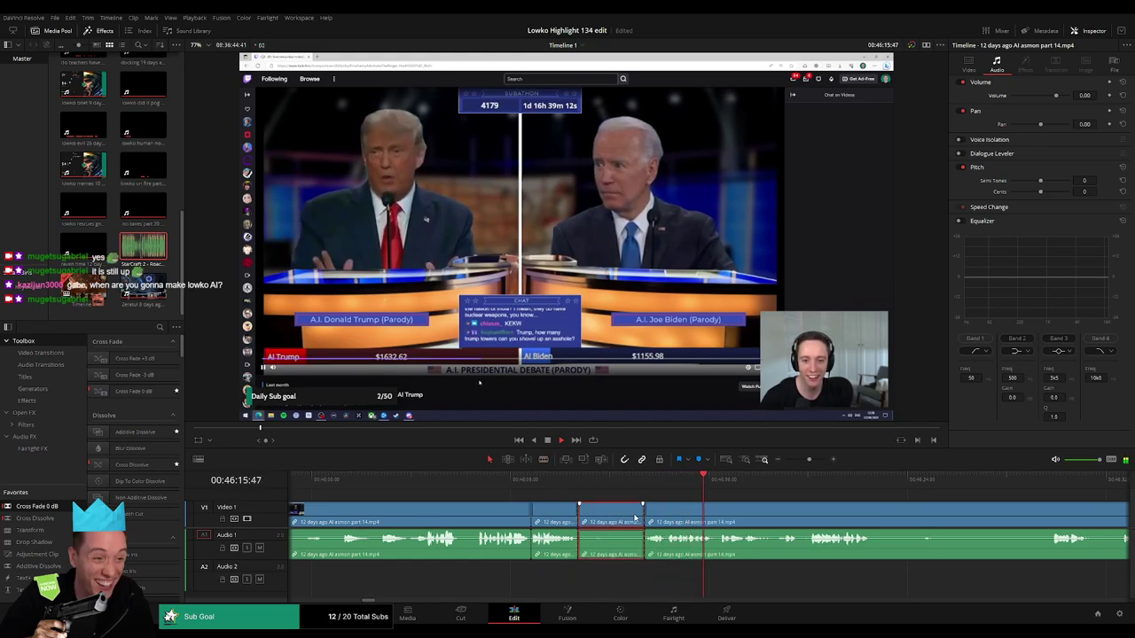
pyautogui.press('Delete')
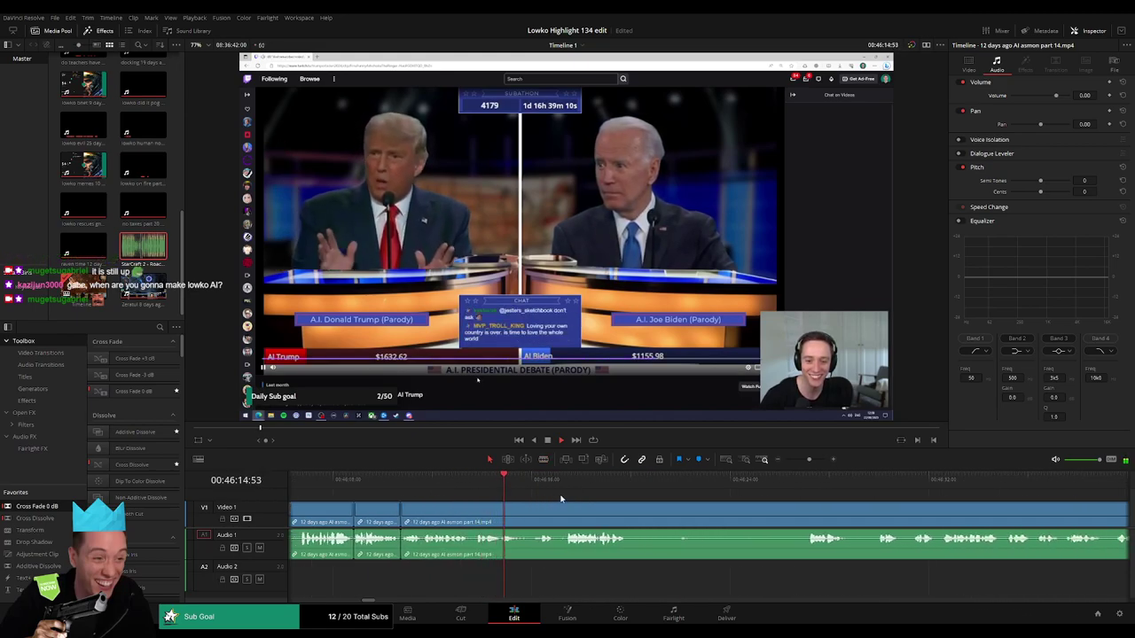
# - Ripple delete the silent browsing section from about 46:20 to 46:27
pyautogui.hscroll(2, 606, 512)
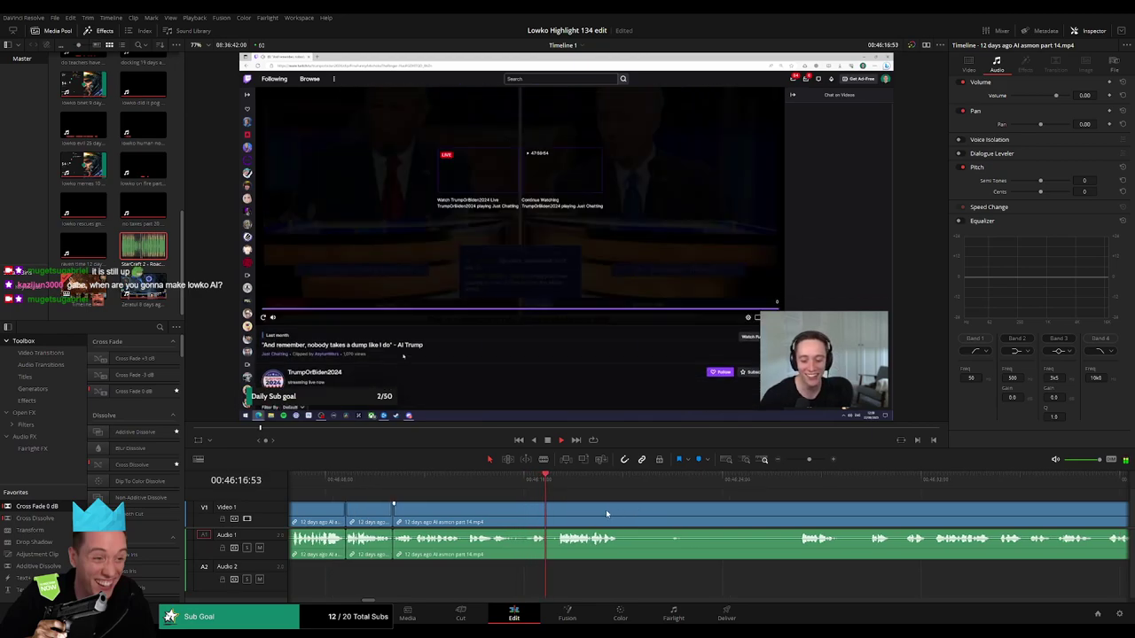
pyautogui.press('b')
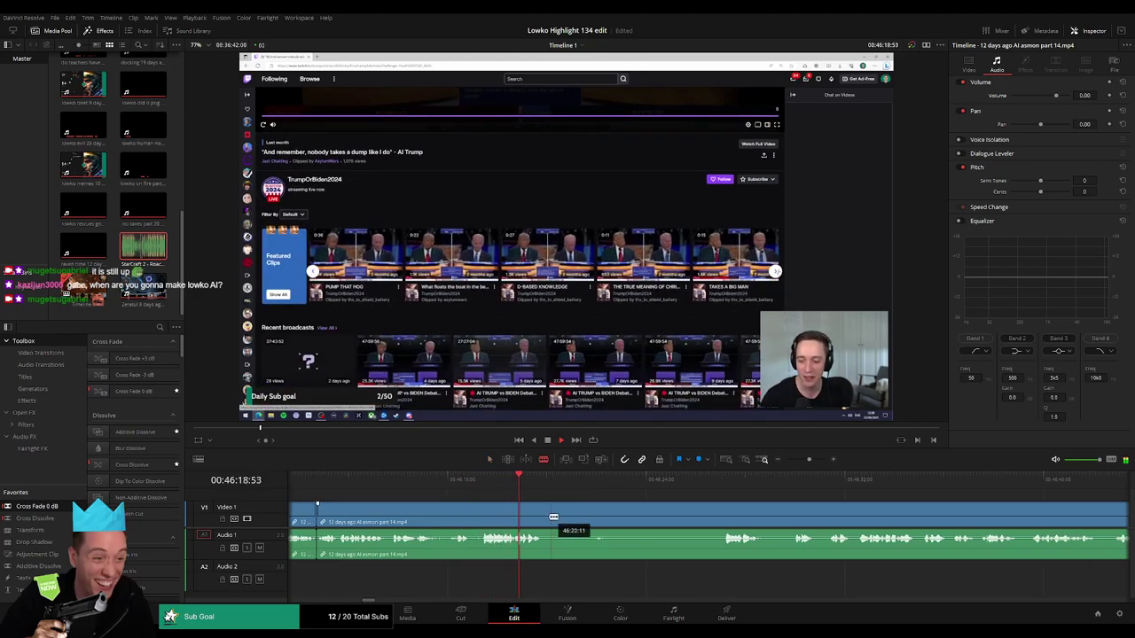
pyautogui.click(548, 514)
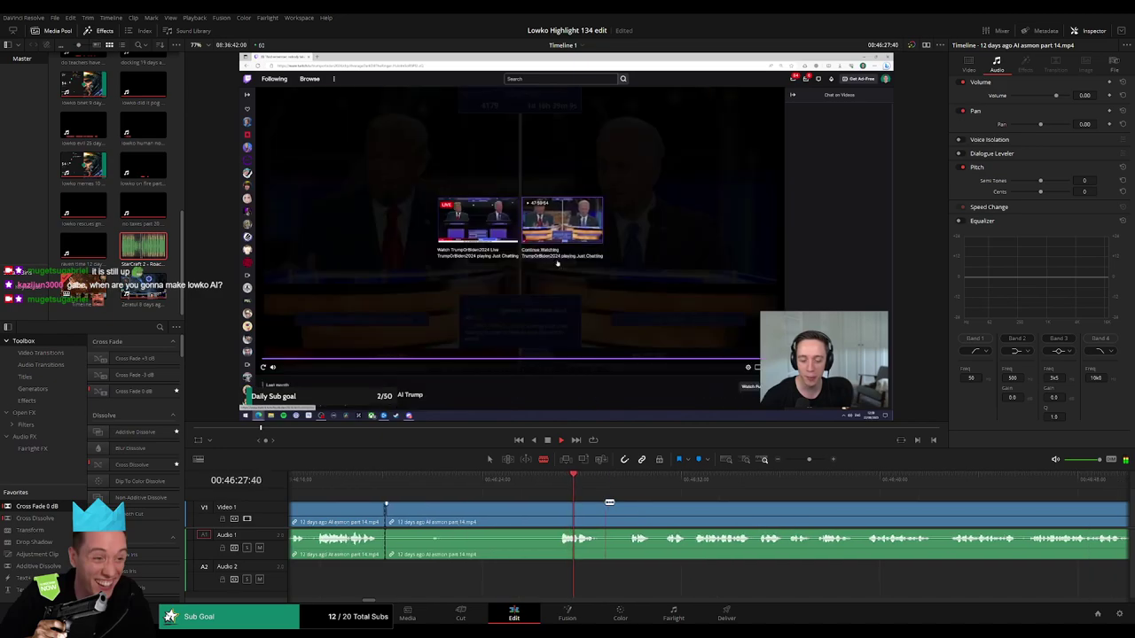
pyautogui.click(559, 514)
pyautogui.press('a')
pyautogui.click(525, 517)
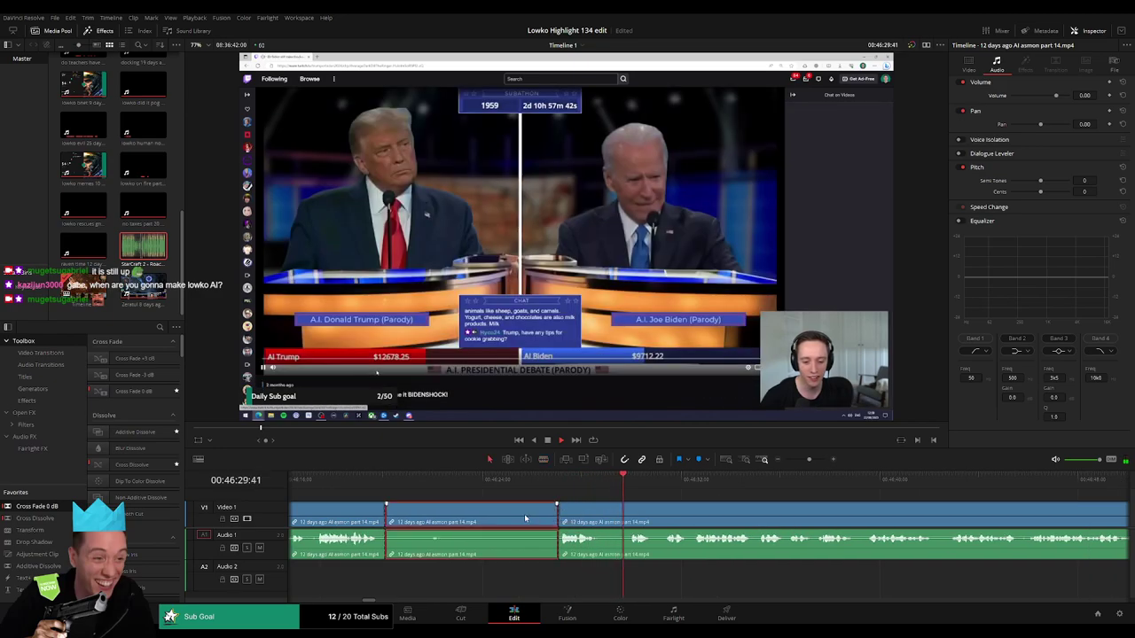
pyautogui.press('Delete')
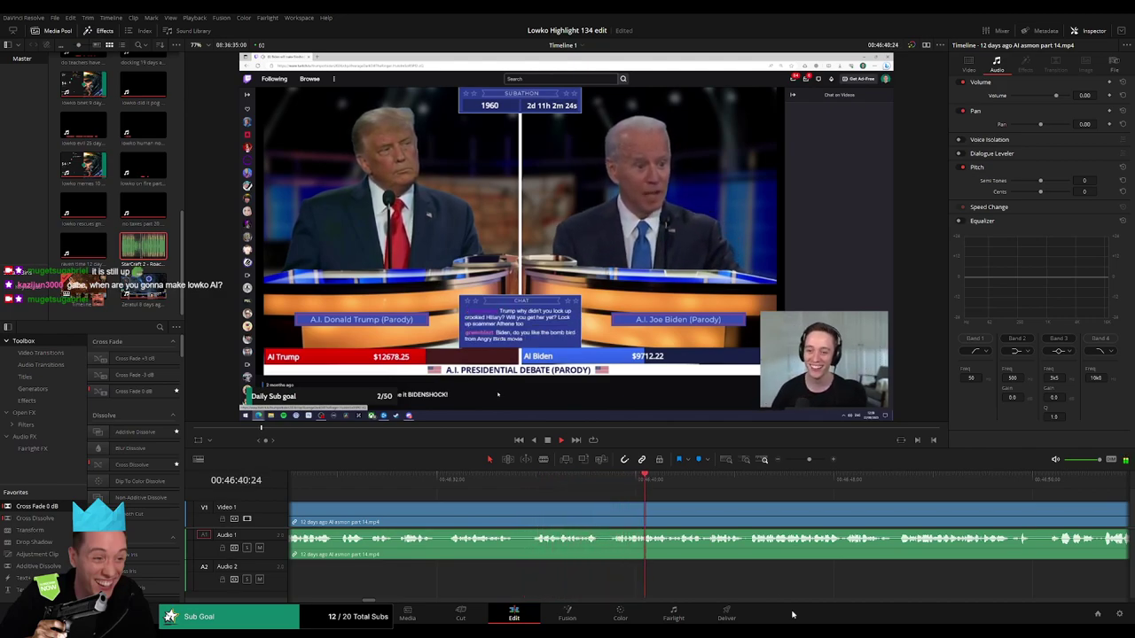
# - Review the footage from about 46:40 to 47:08, covering the Bidenshock clip and the reaction to it
pyautogui.moveTo(774, 521); pyautogui.dragTo(580, 513)
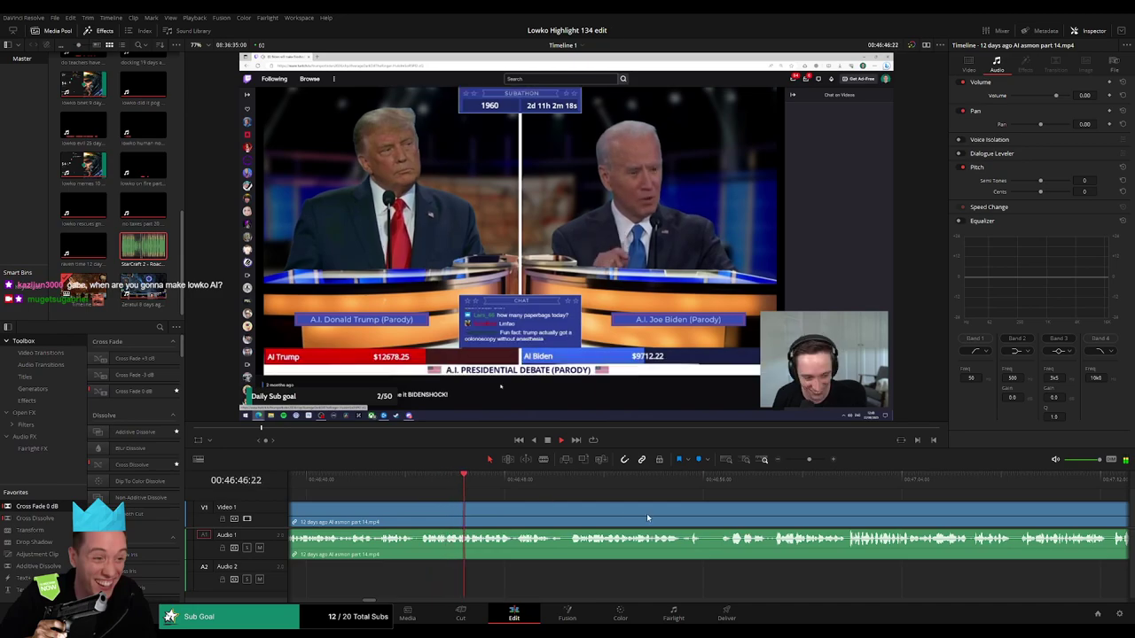
pyautogui.hscroll(2, 656, 521)
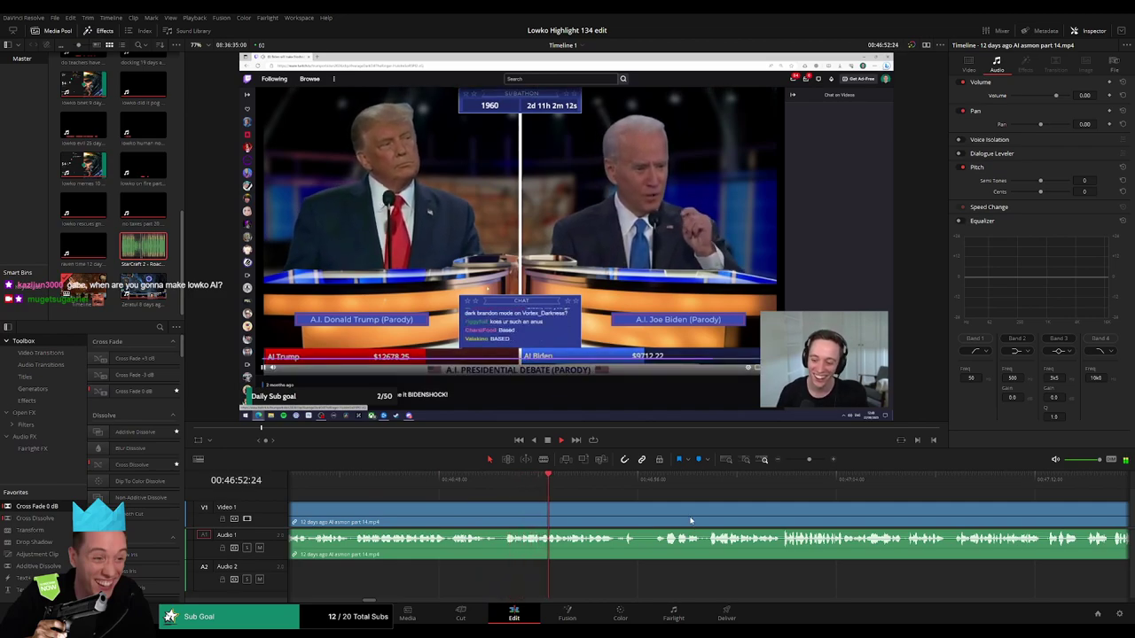
pyautogui.hscroll(4, 691, 520)
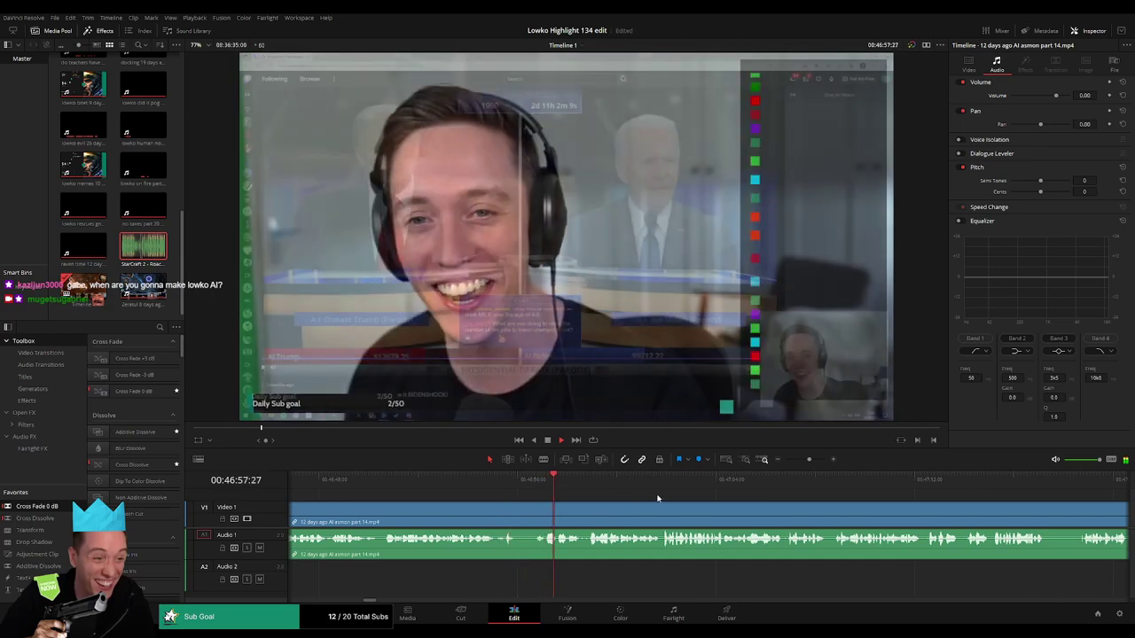
pyautogui.press('b')
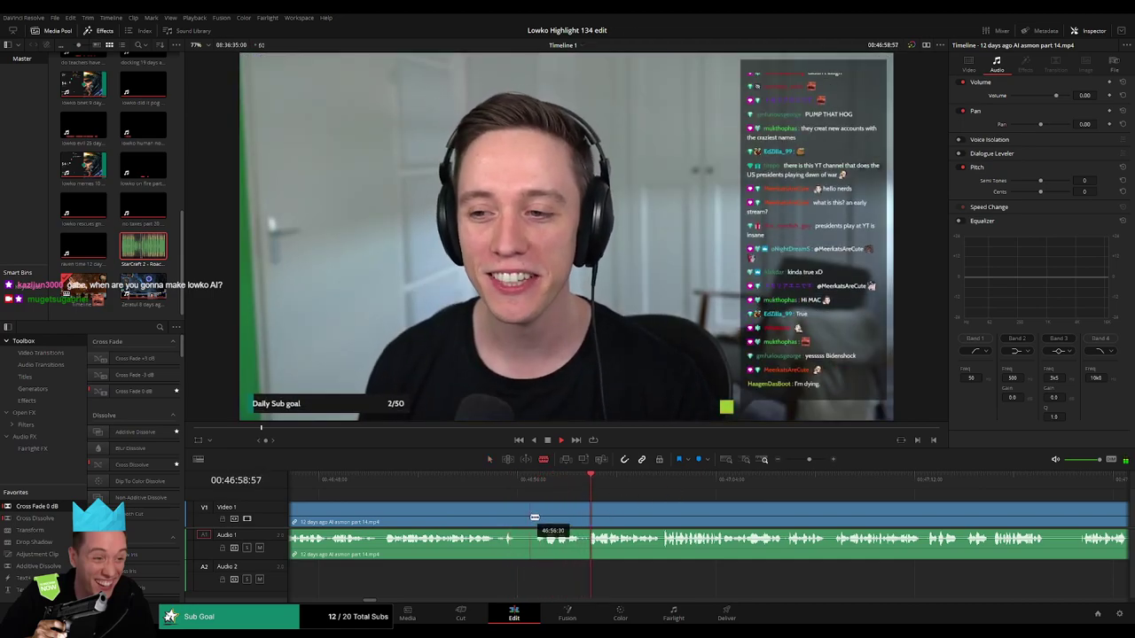
pyautogui.hscroll(4, 620, 504)
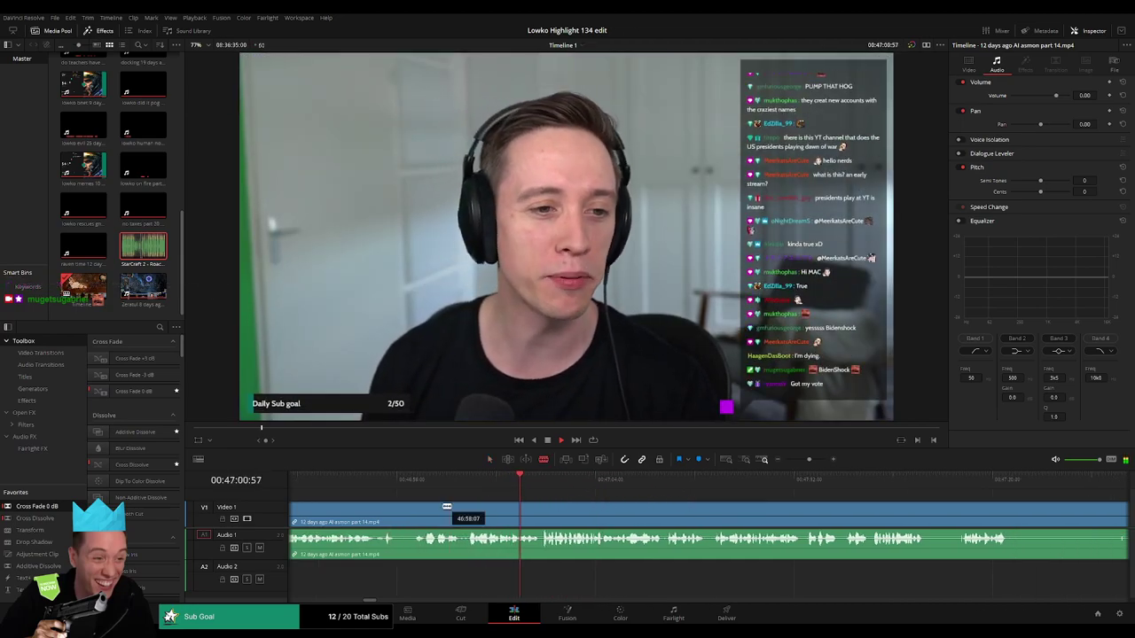
pyautogui.hscroll(2, 636, 502)
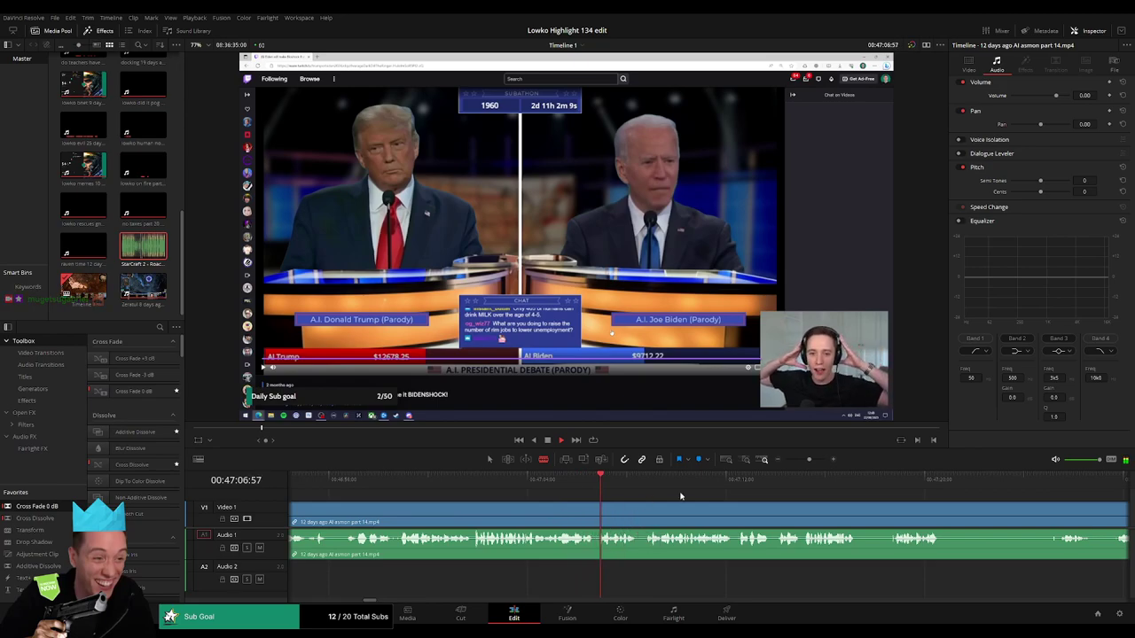
pyautogui.hscroll(5, 661, 502)
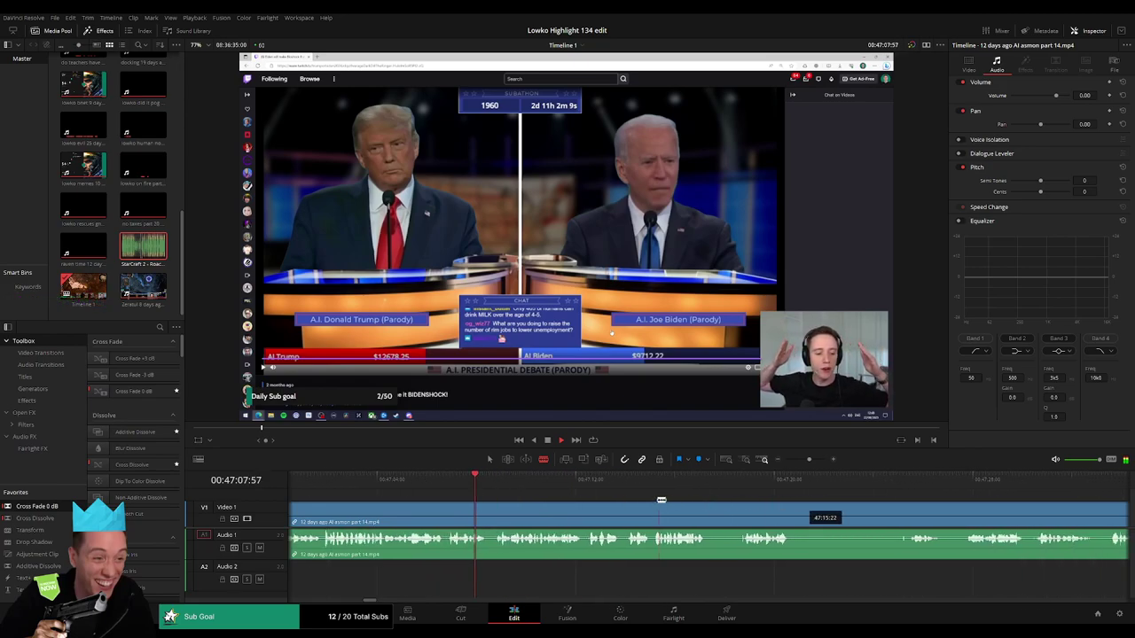
# - Split out the short section from about 47:07:50 to 47:08:30 and mute its audio
pyautogui.click(464, 485)
pyautogui.click(457, 483)
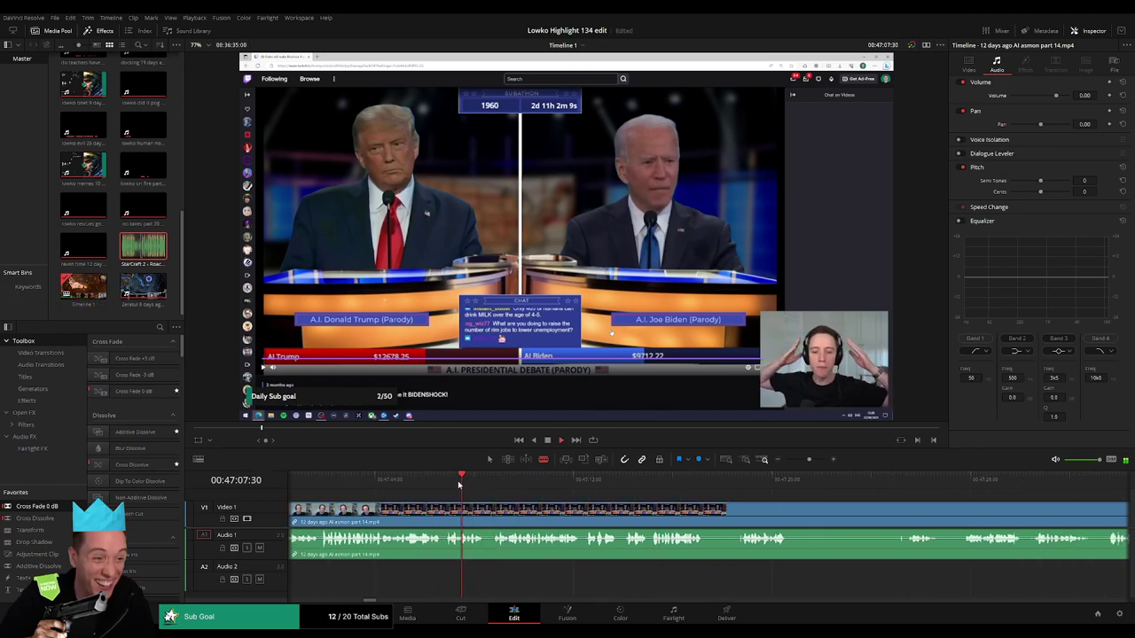
pyautogui.click(481, 511)
pyautogui.press('a')
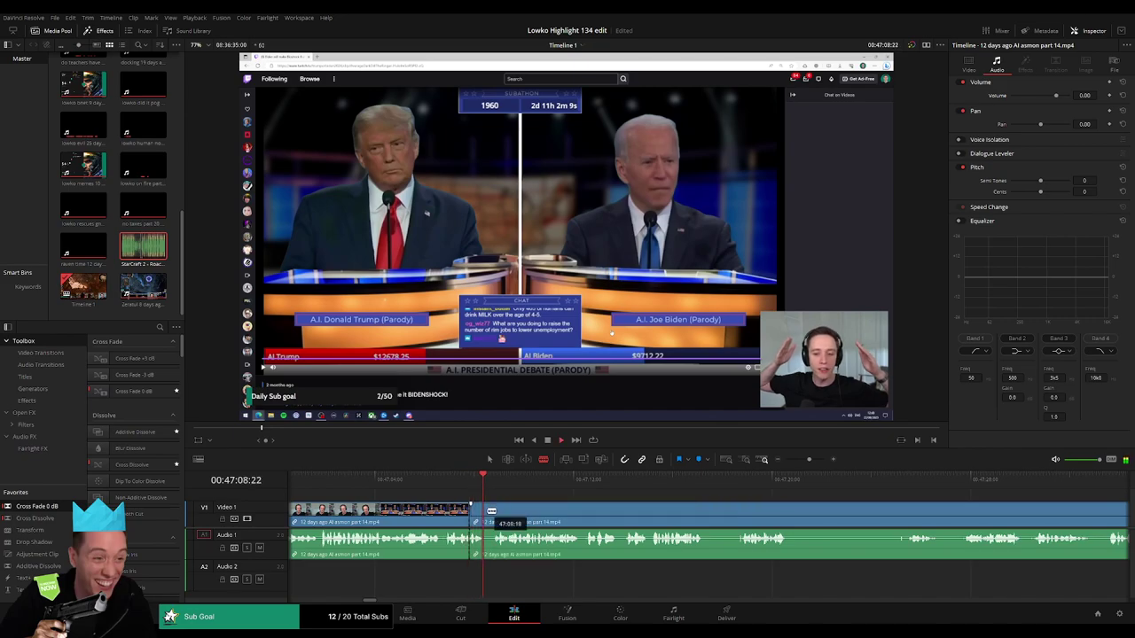
pyautogui.press('space')
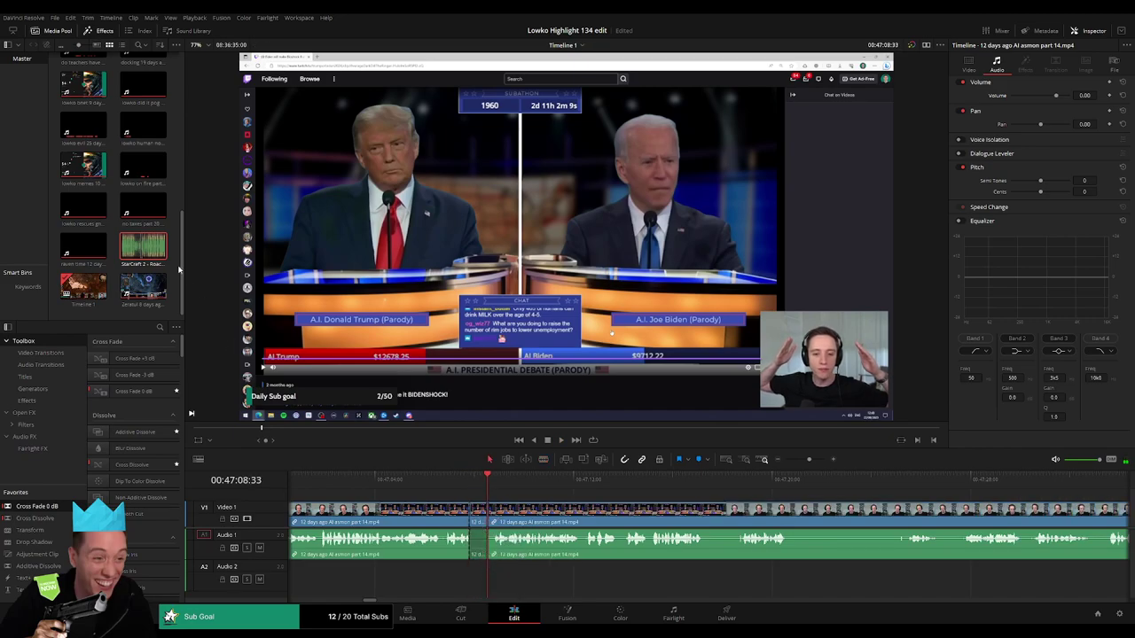
# - Place StarCraft 2 - Roach Quotes.mp3 on Audio 2 under the muted section at about 47:08 and lower its volume
pyautogui.moveTo(160, 253); pyautogui.dragTo(476, 585)
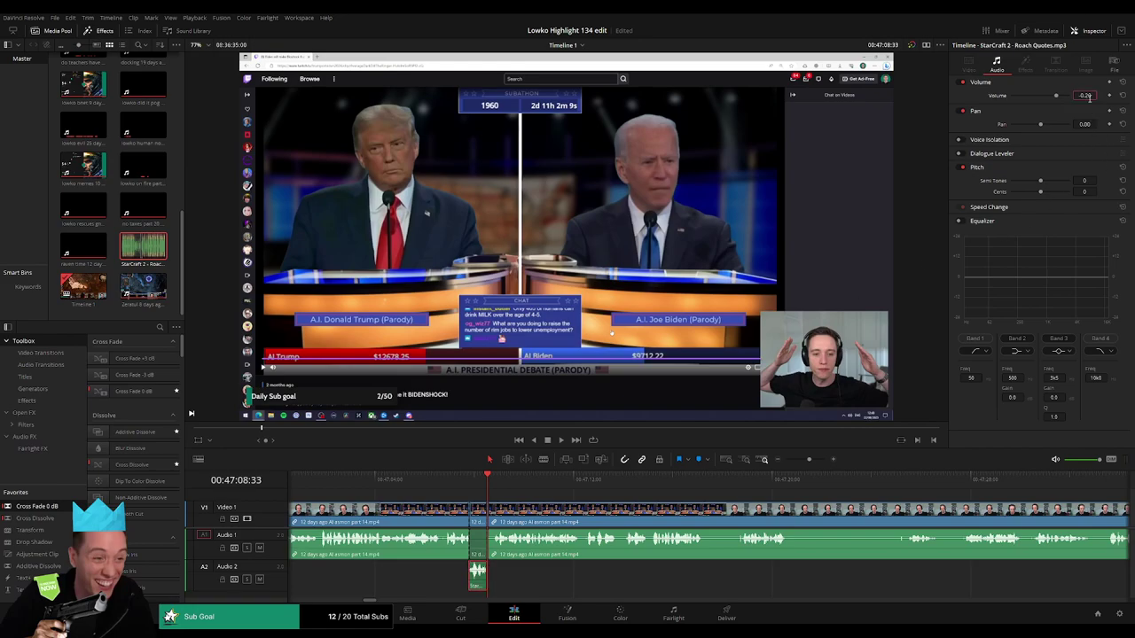
pyautogui.click(589, 501)
# - Split out and ripple delete the short pause in the stream clip from about 47:17 to 47:18:30
pyautogui.moveTo(681, 502); pyautogui.dragTo(594, 499)
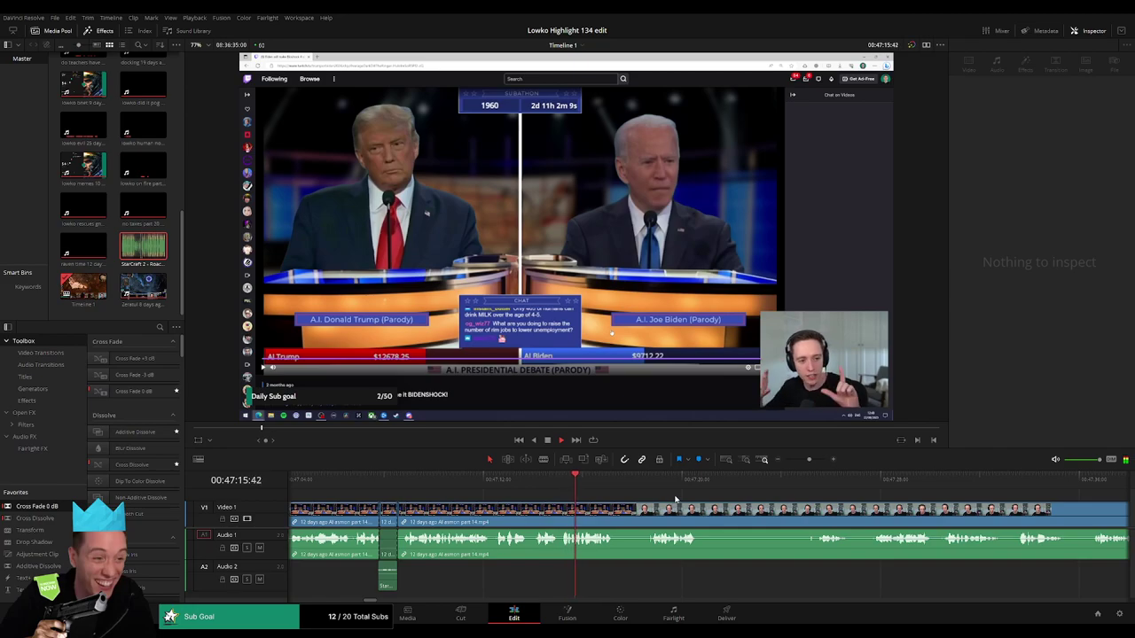
pyautogui.moveTo(674, 499); pyautogui.dragTo(550, 499)
pyautogui.click(515, 483)
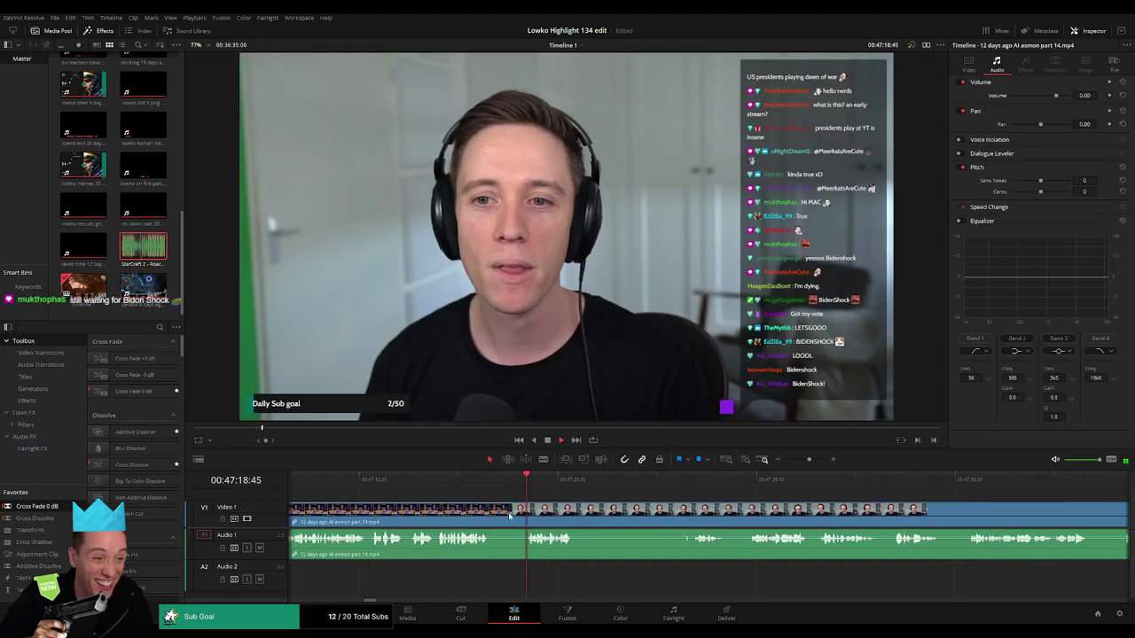
pyautogui.press('b')
pyautogui.click(491, 515)
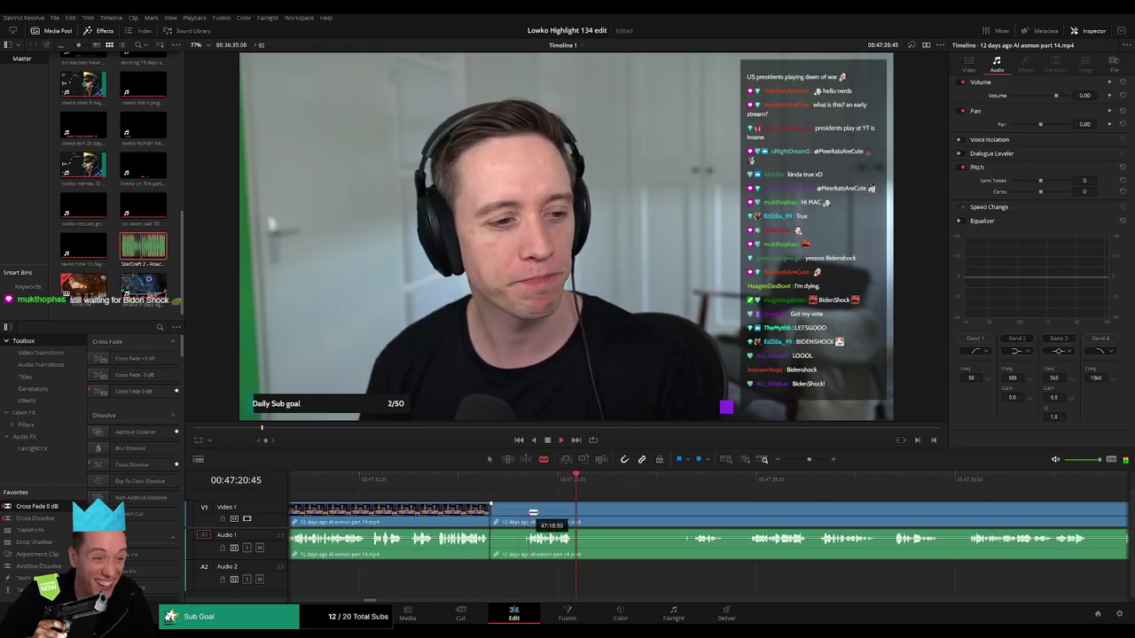
pyautogui.click(529, 512)
pyautogui.press('a')
pyautogui.click(511, 517)
pyautogui.press('Delete')
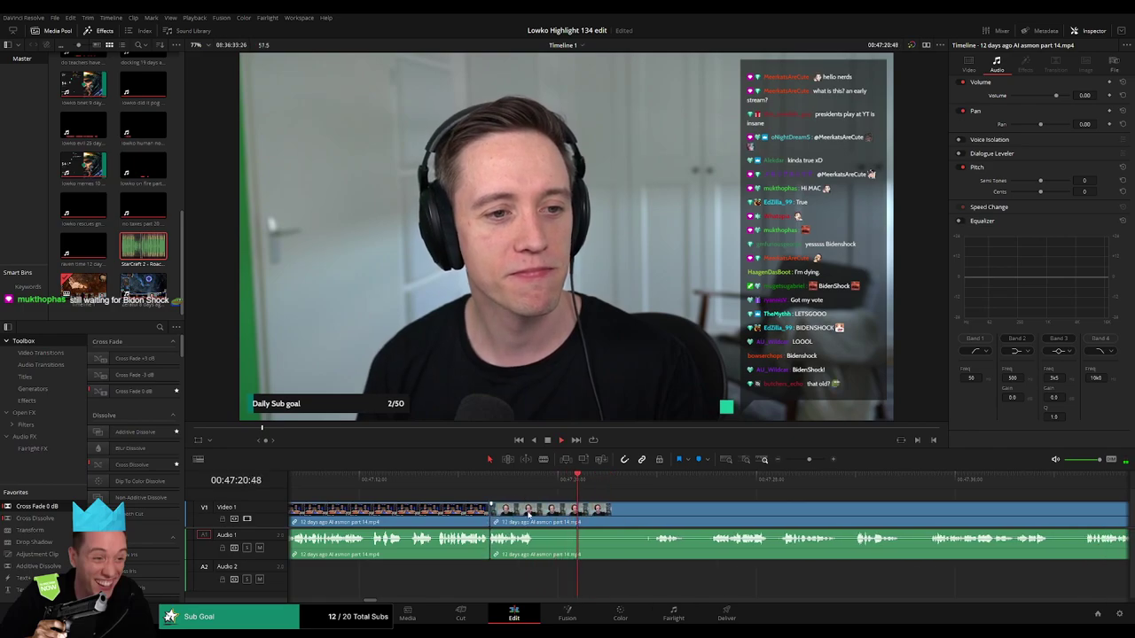
# - Split out and ripple delete the uneventful webcam section from about 47:19 to 47:24
pyautogui.press('b')
pyautogui.click(535, 514)
pyautogui.click(648, 483)
pyautogui.click(656, 509)
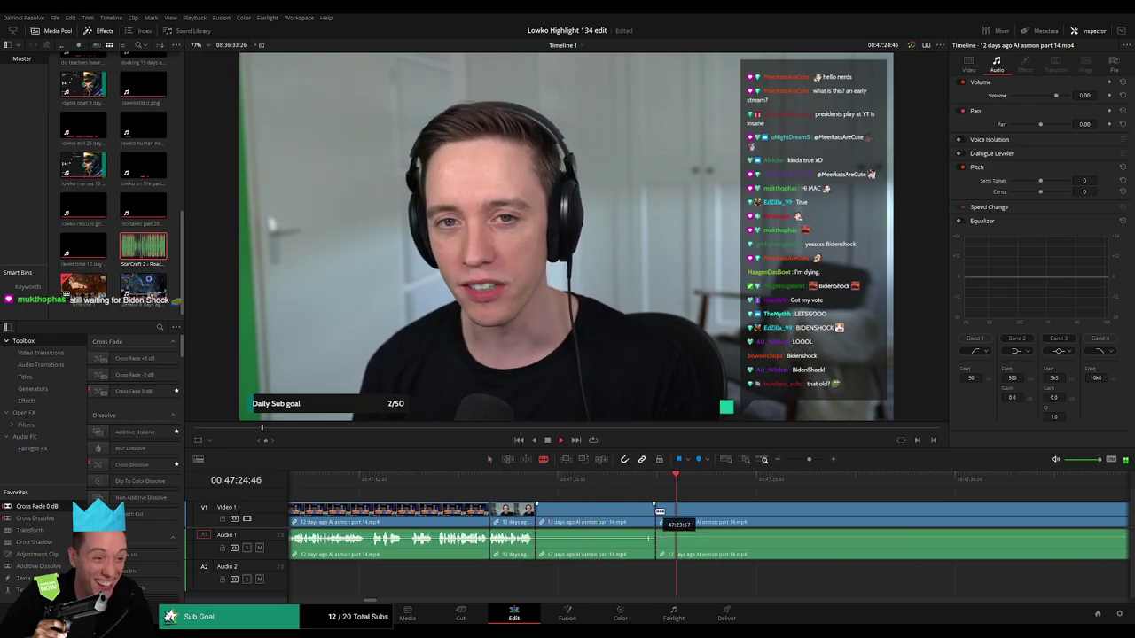
pyautogui.press('a')
pyautogui.click(645, 515)
pyautogui.press('Delete')
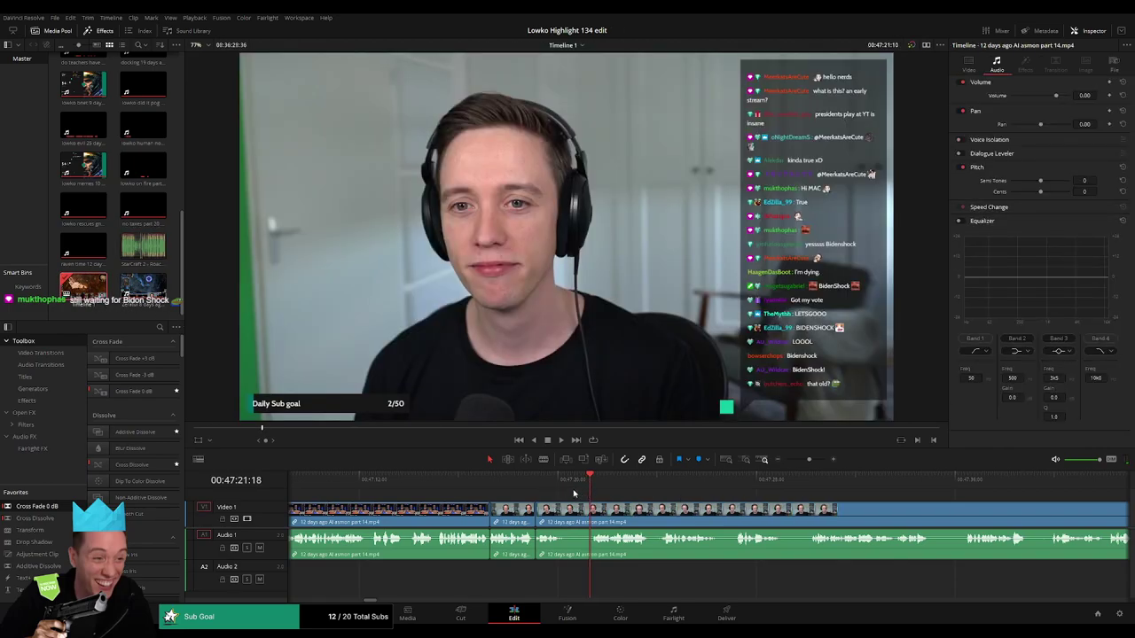
# - Cut out the silent second from about 47:20 to 47:21 with a ripple delete
pyautogui.click(563, 491)
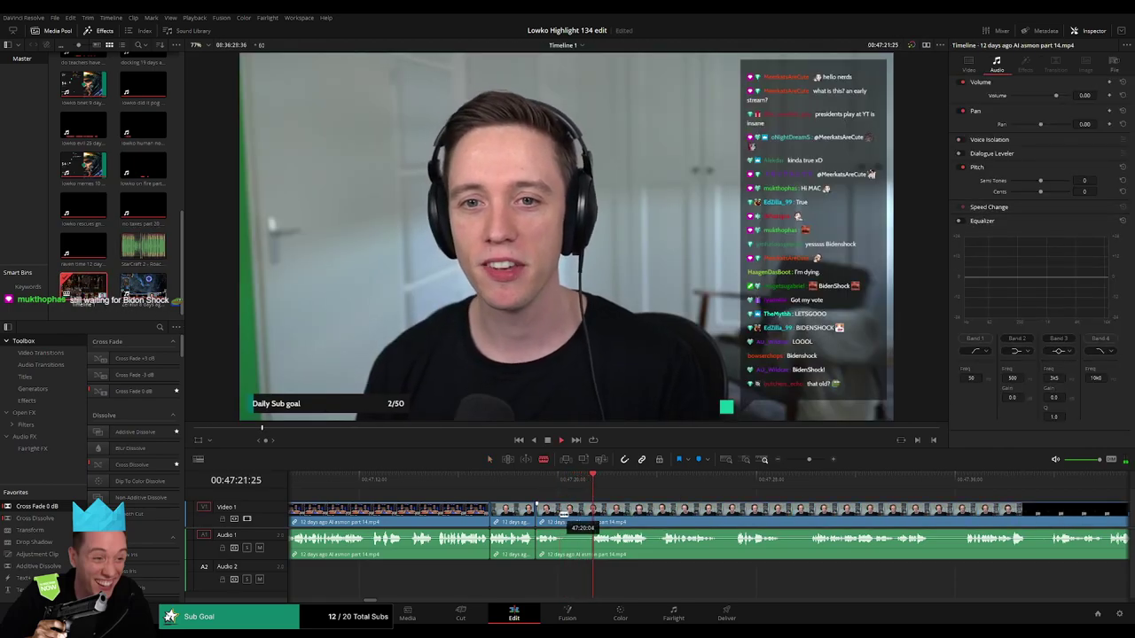
pyautogui.click(564, 514)
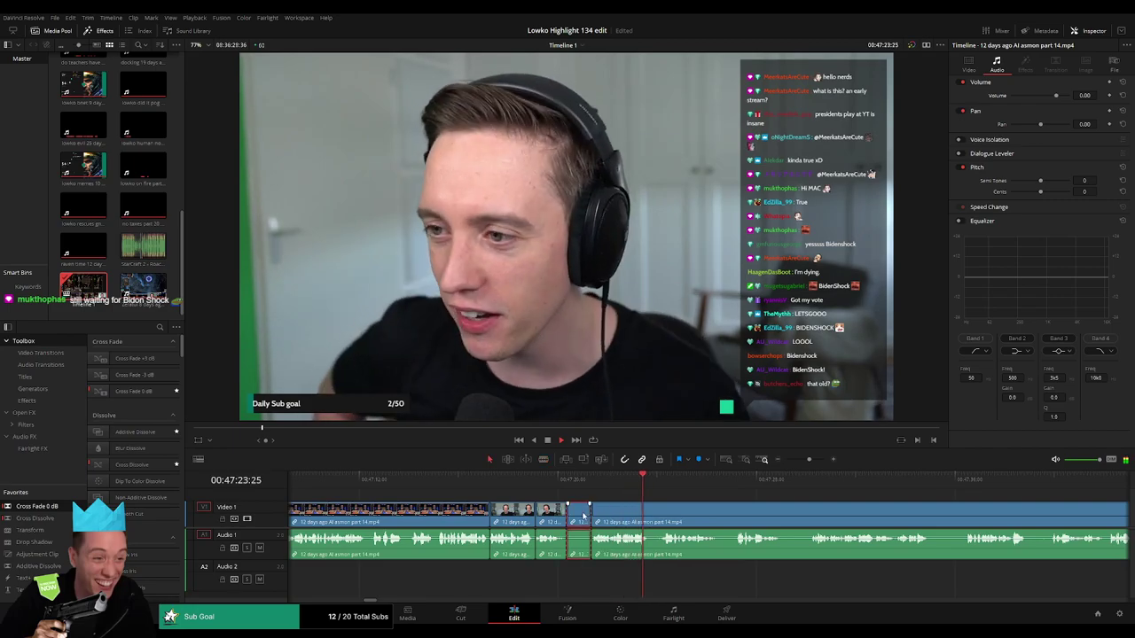
pyautogui.press('Delete')
# - Split out and ripple delete the short pause from about 47:28 to 47:29
pyautogui.moveTo(682, 503); pyautogui.dragTo(484, 496)
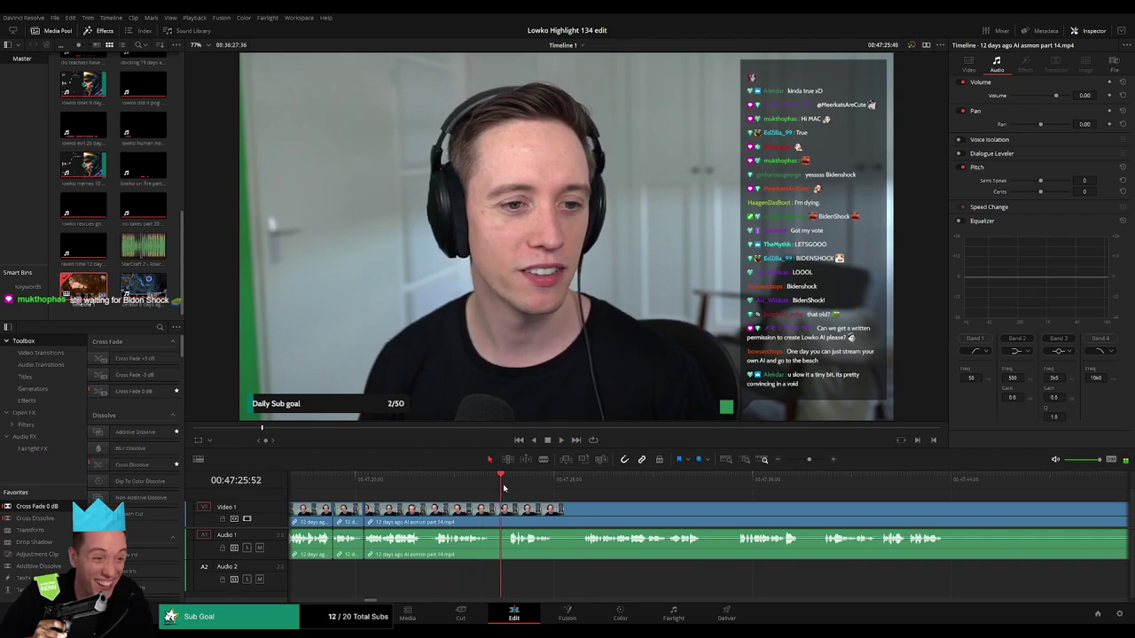
pyautogui.press('space')
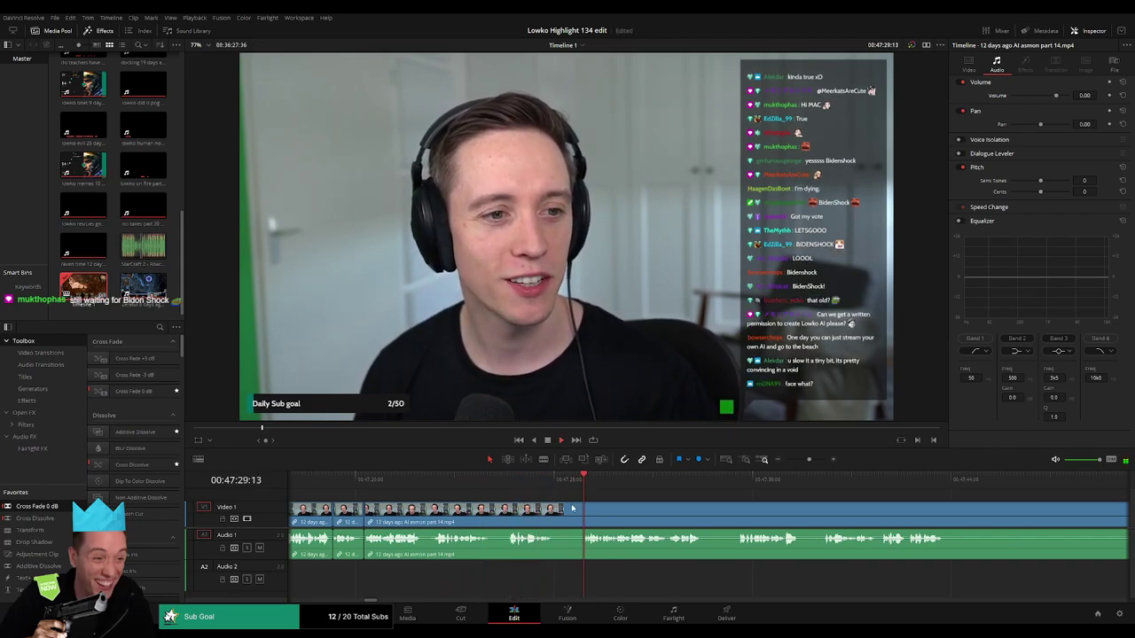
pyautogui.click(557, 508)
pyautogui.click(583, 508)
pyautogui.press('a')
pyautogui.click(573, 511)
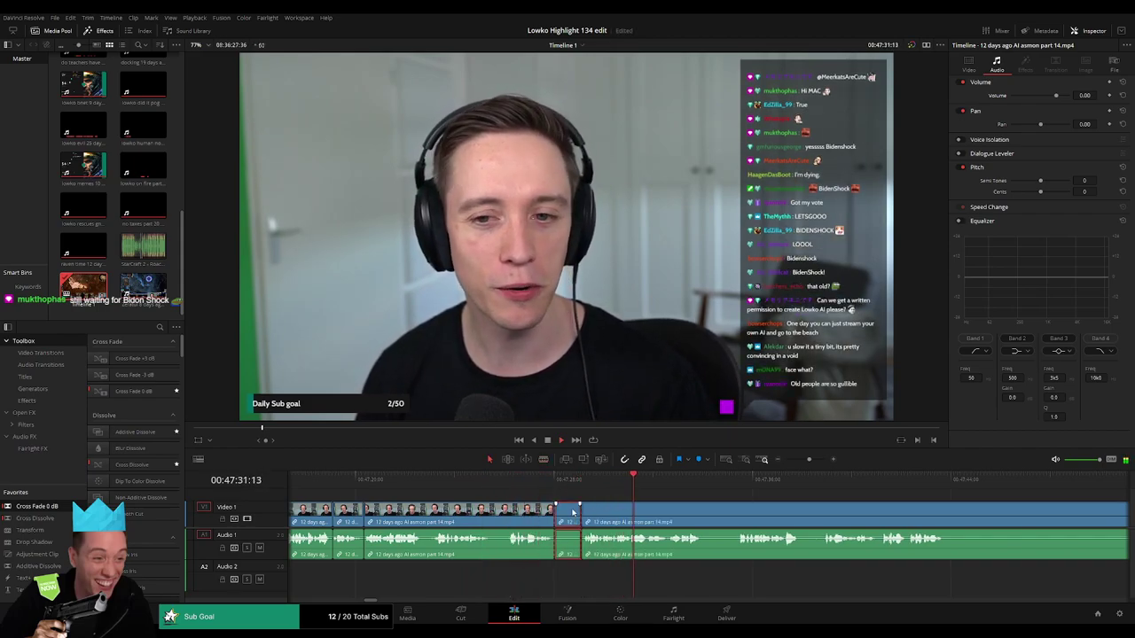
pyautogui.press('Delete')
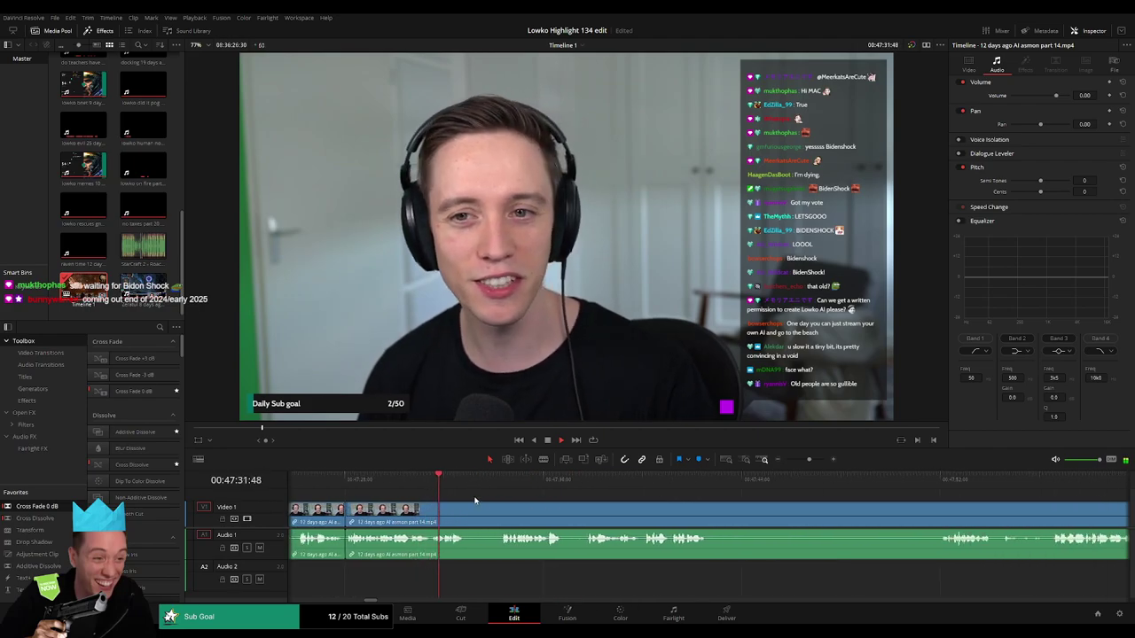
# - Split out and ripple delete the silent section from about 47:33 to 47:34
pyautogui.press('b')
pyautogui.click(468, 512)
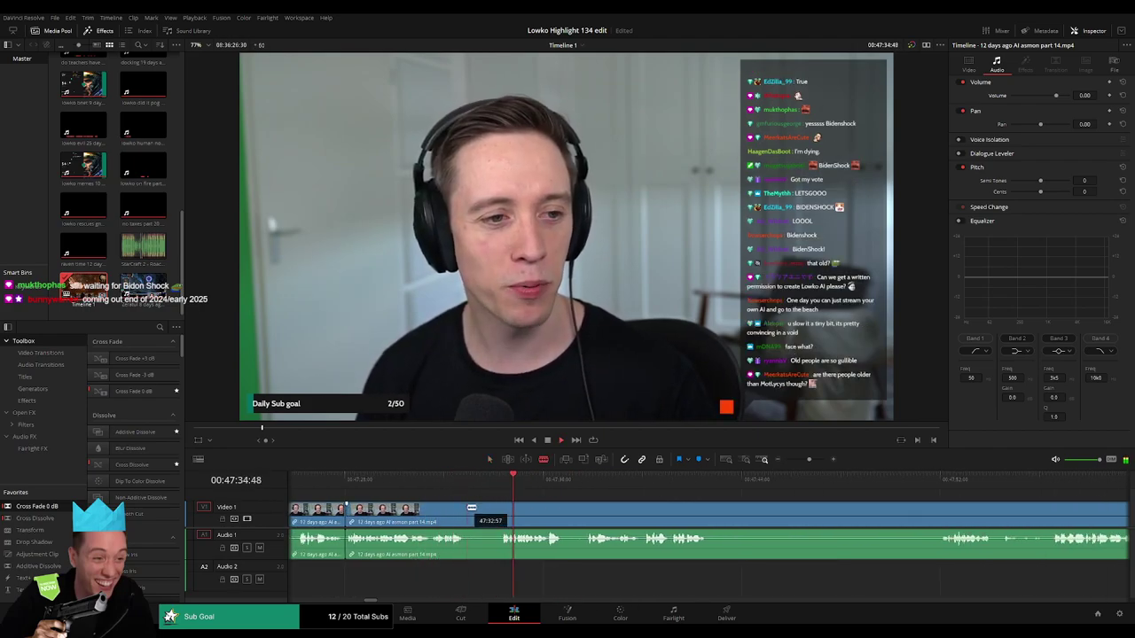
pyautogui.click(504, 509)
pyautogui.press('a')
pyautogui.click(485, 512)
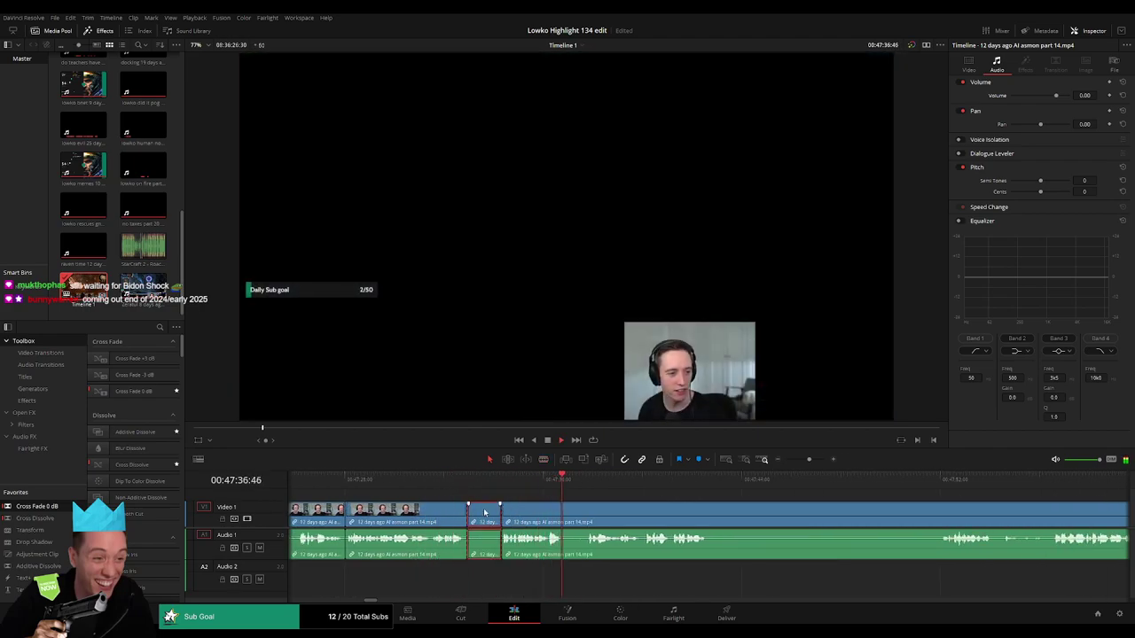
pyautogui.press('Delete')
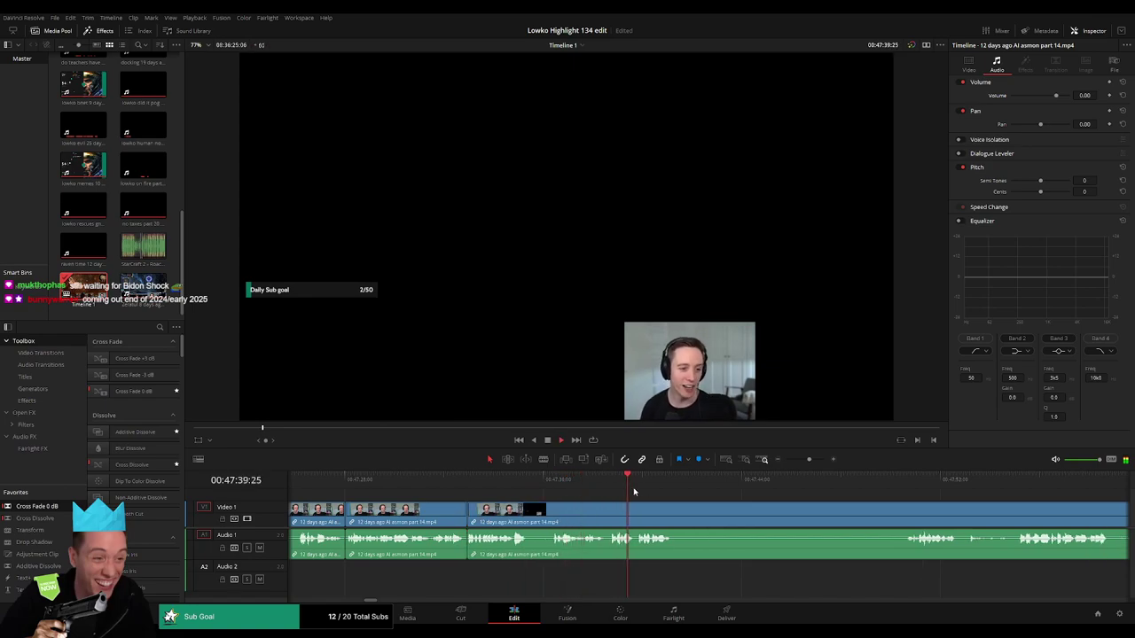
# - Review the footage from about 47:50 to 50:35, covering the r/whatisthisbug posts and the dangerous animals article
pyautogui.click(913, 482)
pyautogui.hscroll(4, 887, 489)
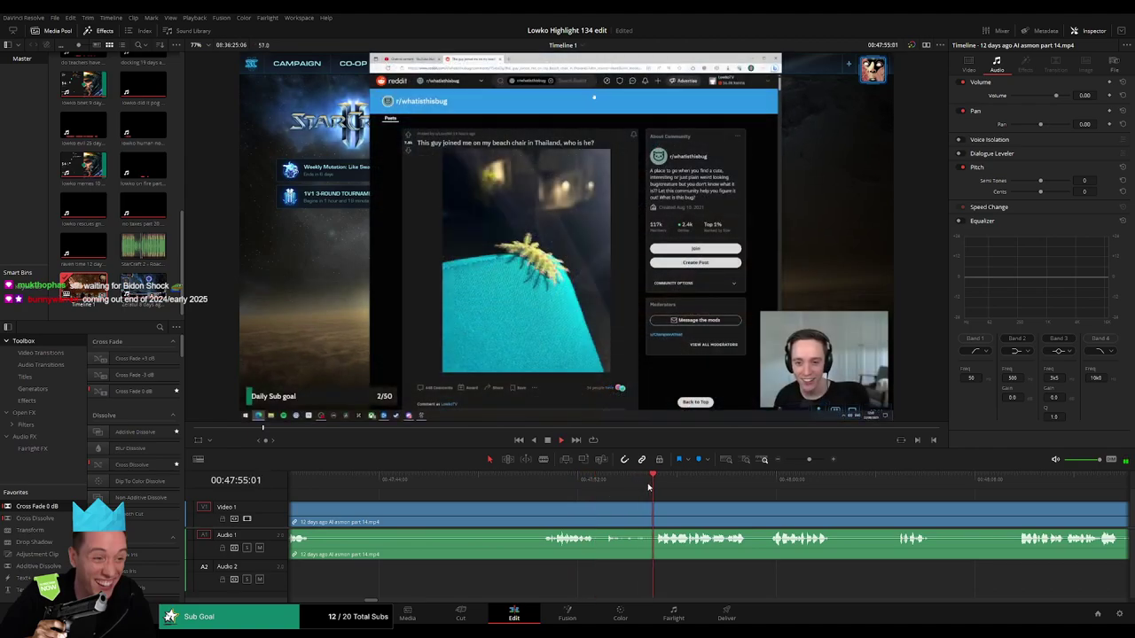
pyautogui.click(770, 479)
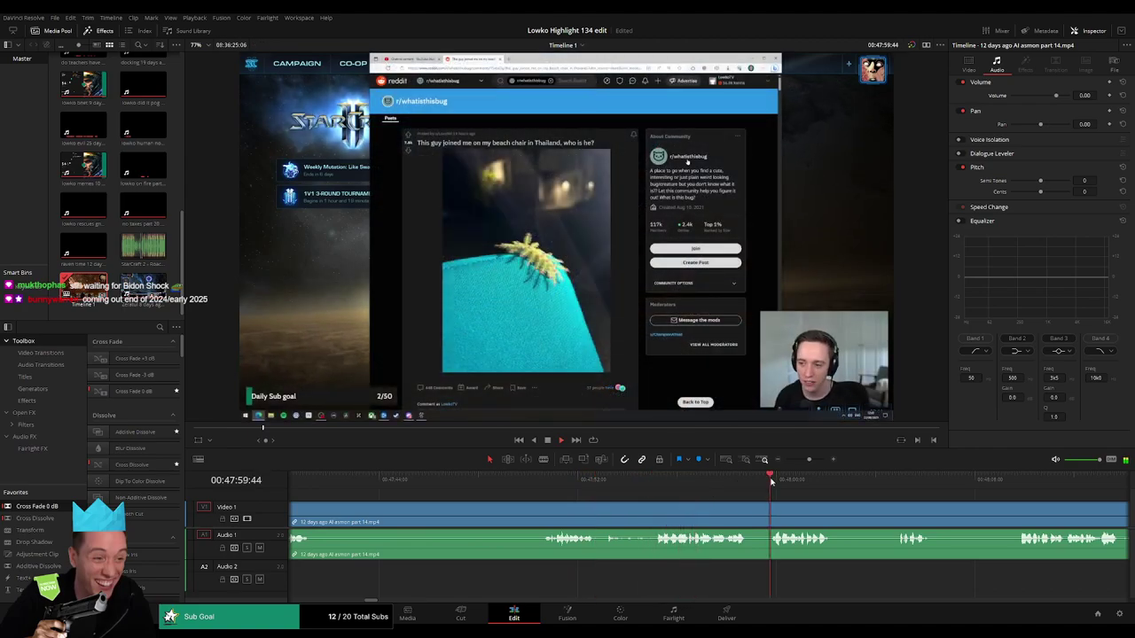
pyautogui.hscroll(3, 626, 496)
pyautogui.click(684, 482)
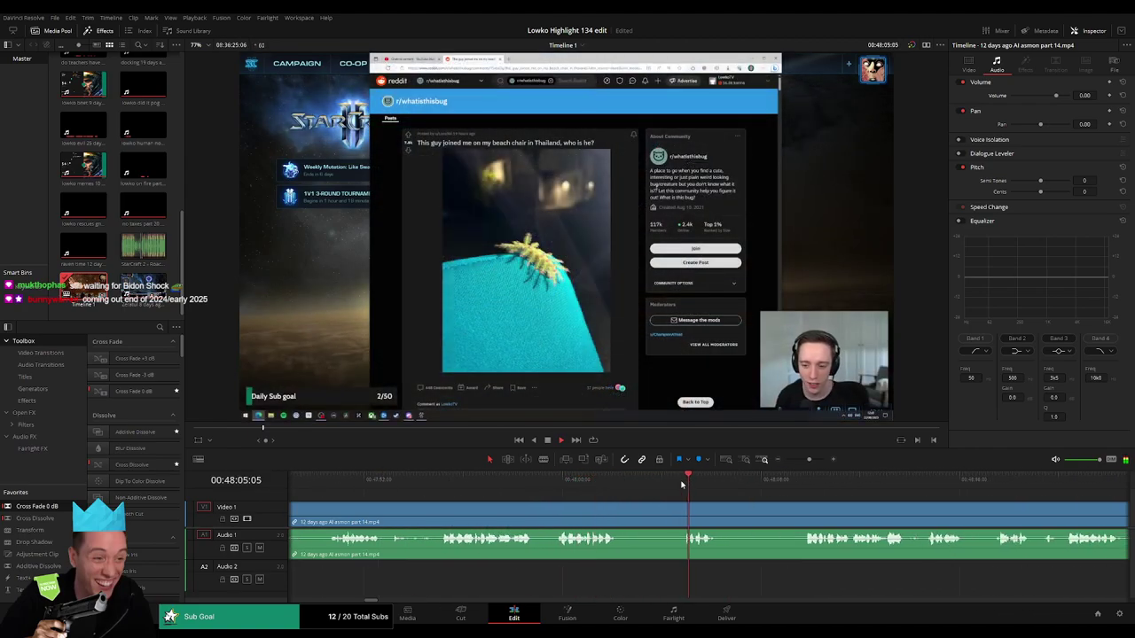
pyautogui.click(806, 480)
pyautogui.hscroll(3, 661, 503)
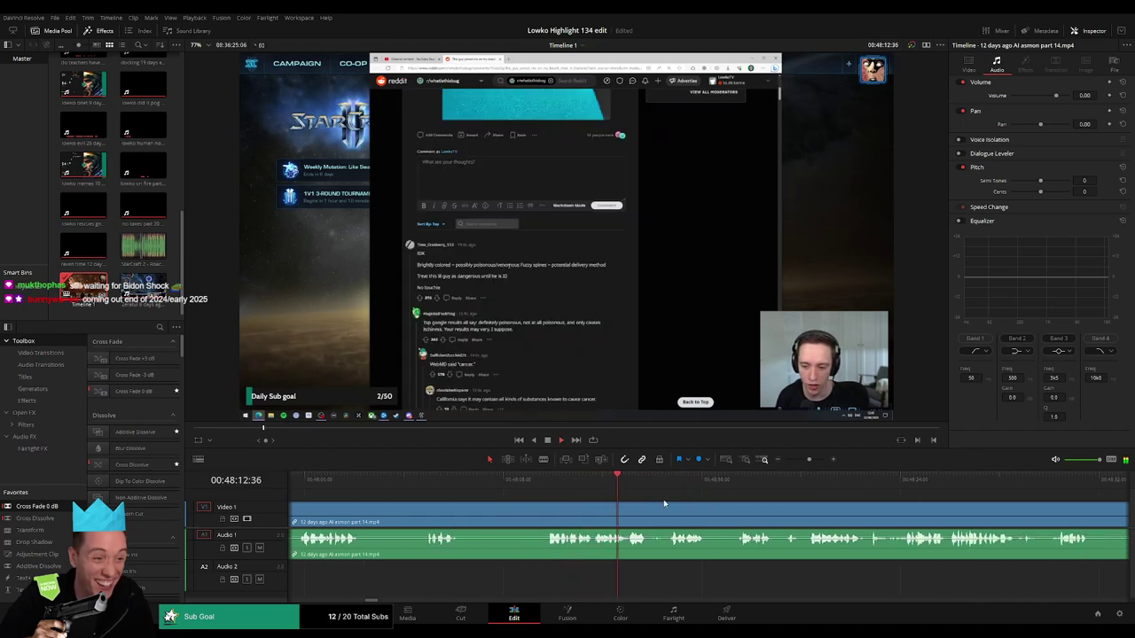
pyautogui.moveTo(716, 488); pyautogui.dragTo(928, 490)
pyautogui.moveTo(809, 460); pyautogui.dragTo(795, 462)
pyautogui.click(737, 486)
pyautogui.click(763, 487)
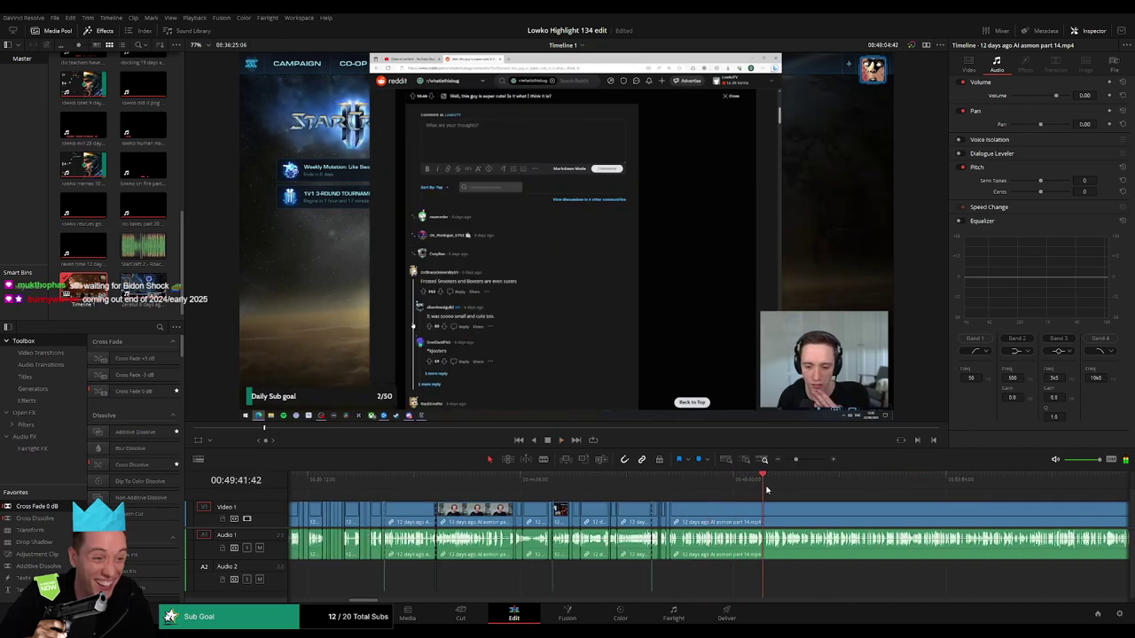
pyautogui.click(773, 489)
pyautogui.hscroll(2, 688, 501)
pyautogui.click(631, 487)
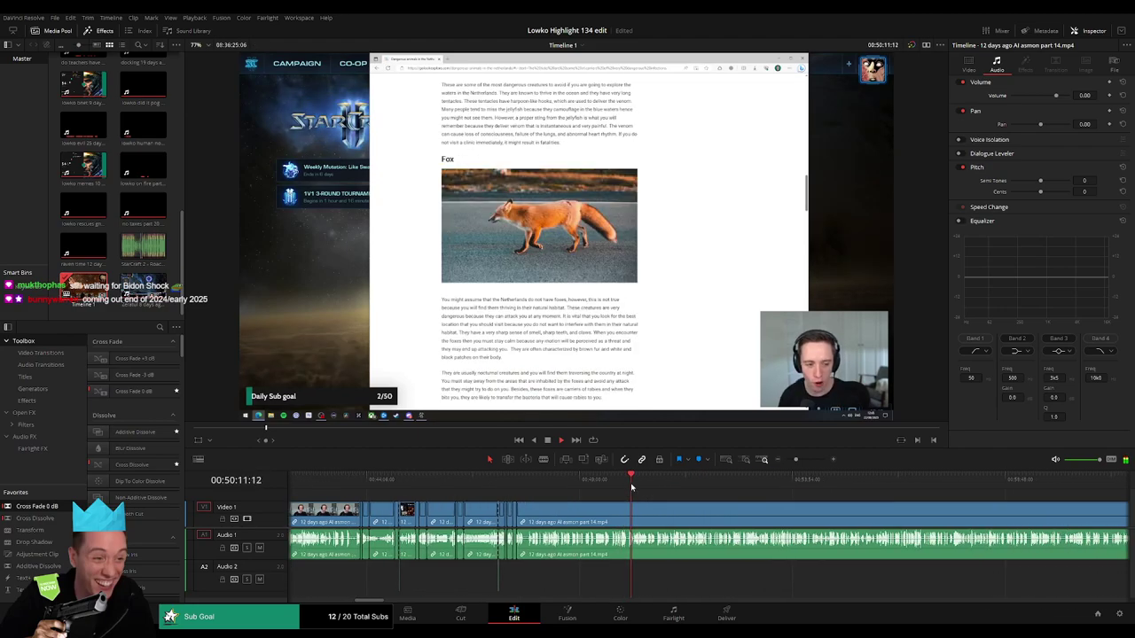
pyautogui.moveTo(631, 487); pyautogui.dragTo(649, 487)
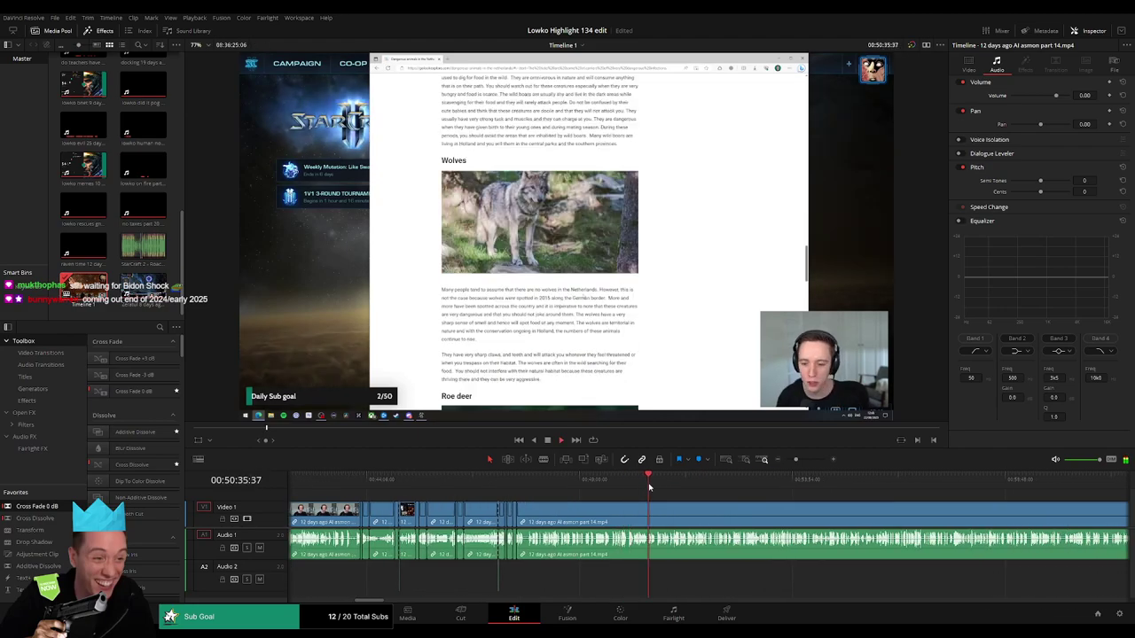
pyautogui.click(533, 487)
# - Split the clip at about 47:50 and ripple delete the part from about 47:33 up to that cut
pyautogui.moveTo(795, 461); pyautogui.dragTo(802, 460)
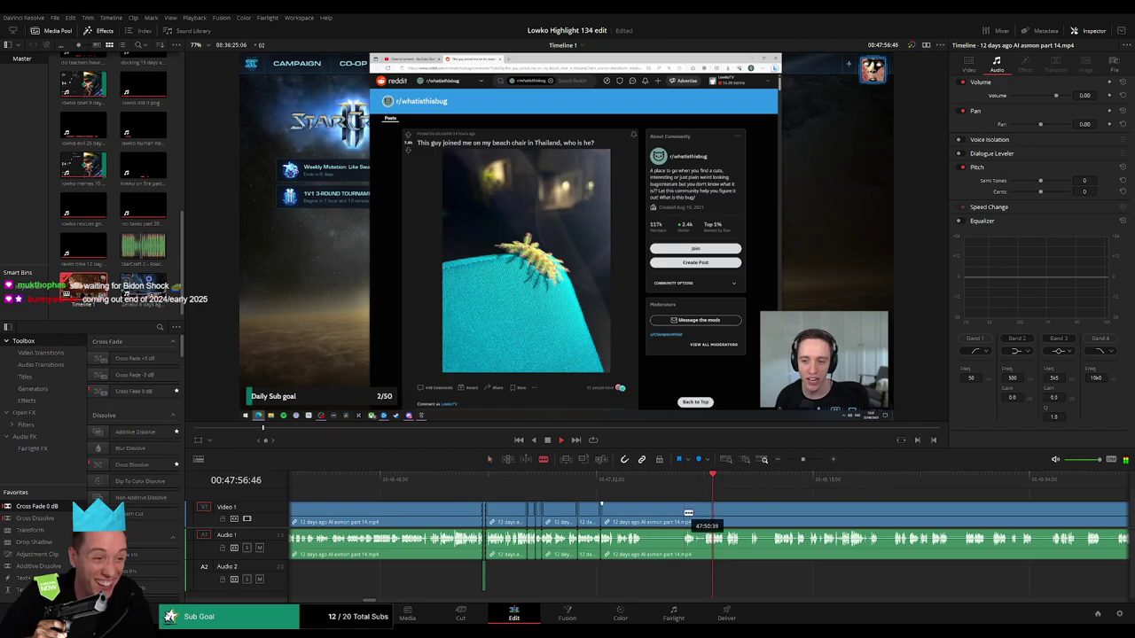
pyautogui.click(682, 512)
pyautogui.press('a')
pyautogui.press('Delete')
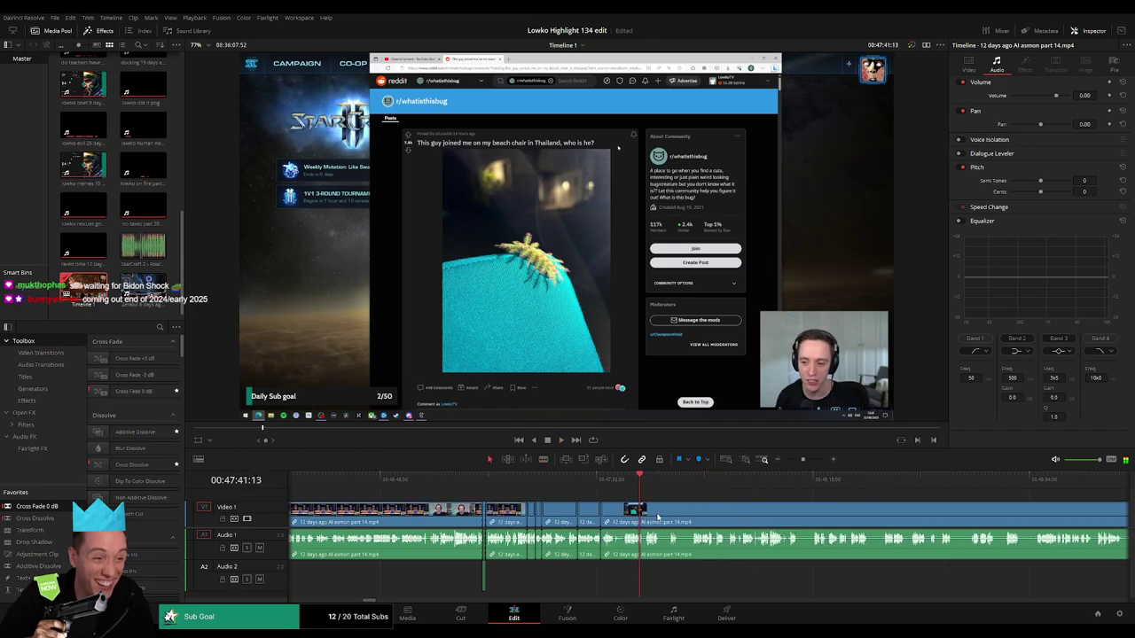
# - Review the r/whatisthisbug segment and split out the silent section from about 47:45 to 47:47
pyautogui.moveTo(657, 484); pyautogui.dragTo(727, 488)
pyautogui.click(330, 480)
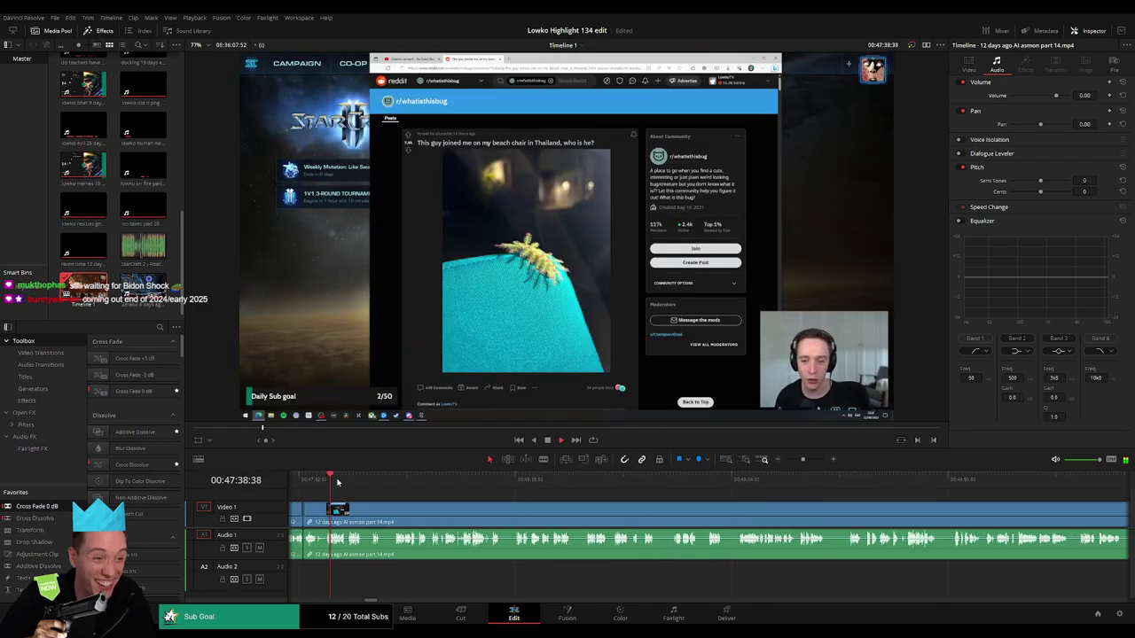
pyautogui.moveTo(803, 459); pyautogui.dragTo(808, 460)
pyautogui.click(750, 483)
pyautogui.hscroll(3, 585, 501)
pyautogui.press('b')
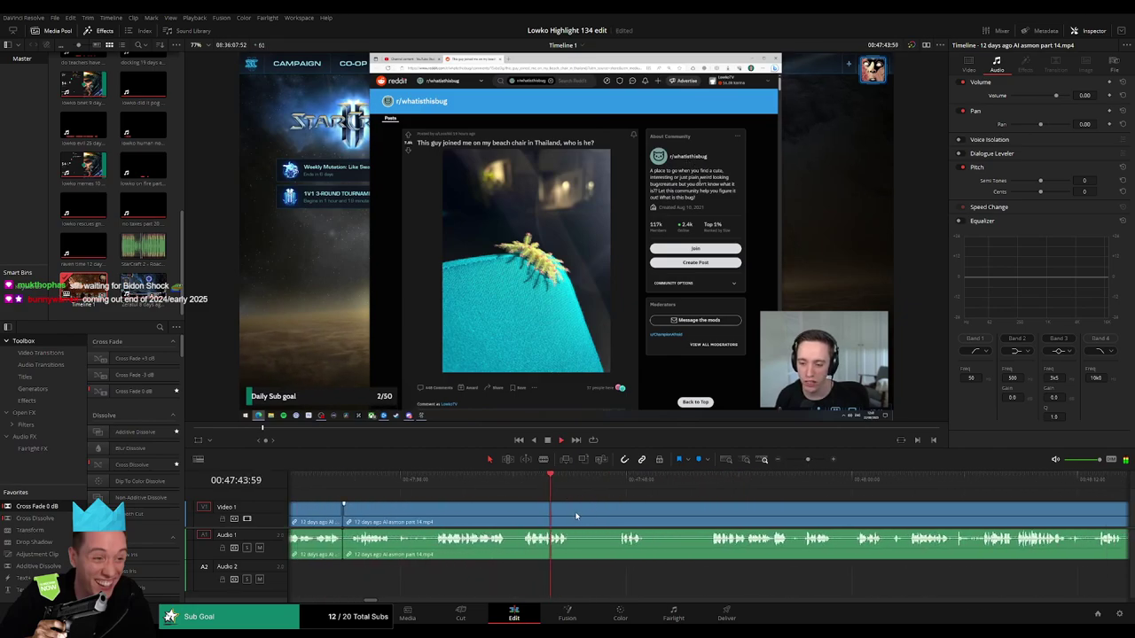
pyautogui.click(575, 514)
pyautogui.click(621, 480)
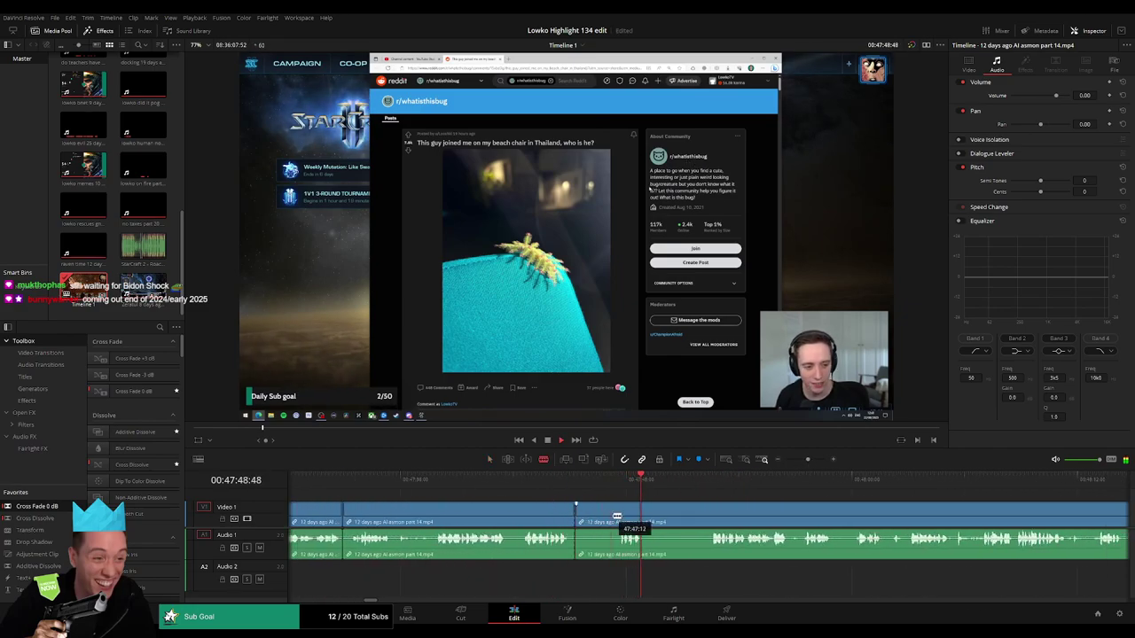
pyautogui.click(619, 516)
# - Split out the section from about 47:49 to 47:52, and ripple delete it and the silent section at 47:45 to 47:47
pyautogui.click(650, 516)
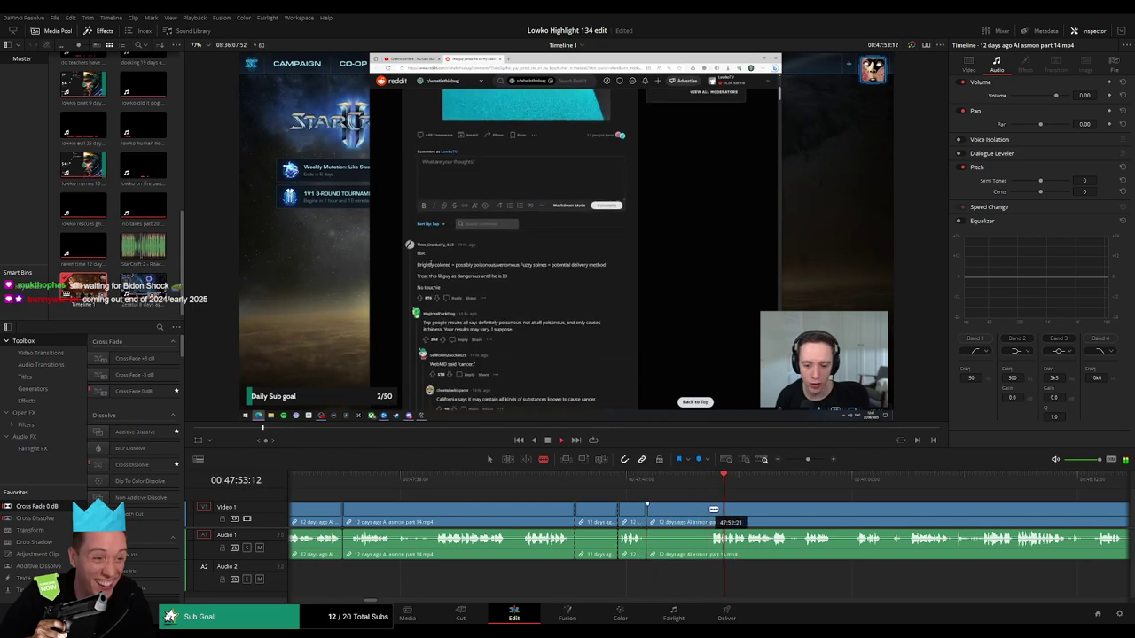
pyautogui.click(712, 516)
pyautogui.press('a')
pyautogui.click(682, 516)
pyautogui.press('Delete')
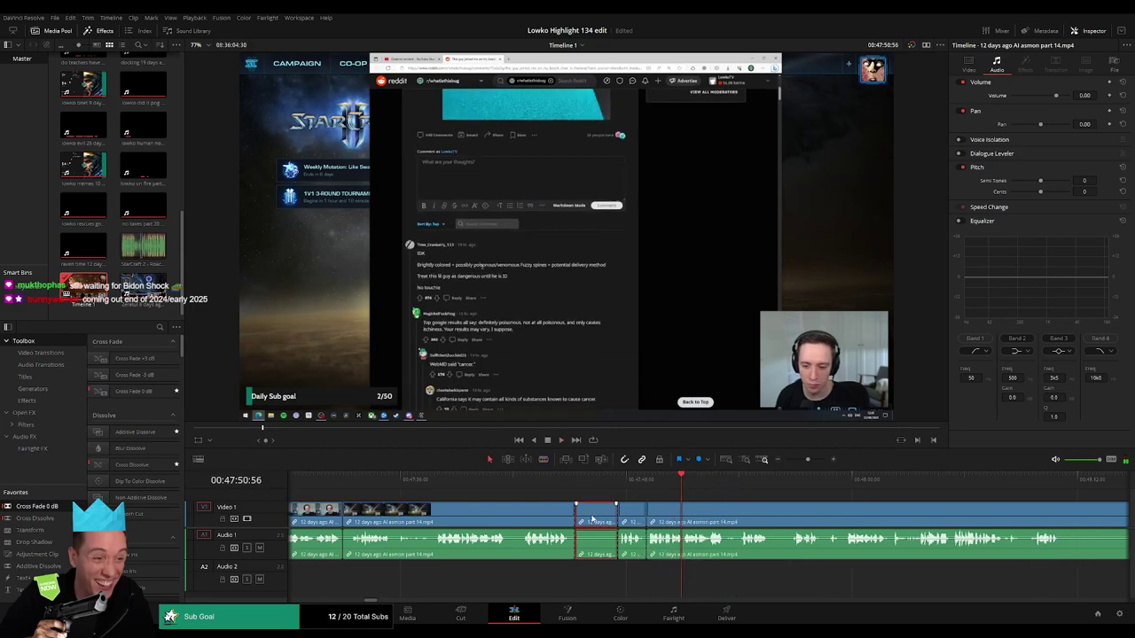
pyautogui.press('Delete')
pyautogui.press('space')
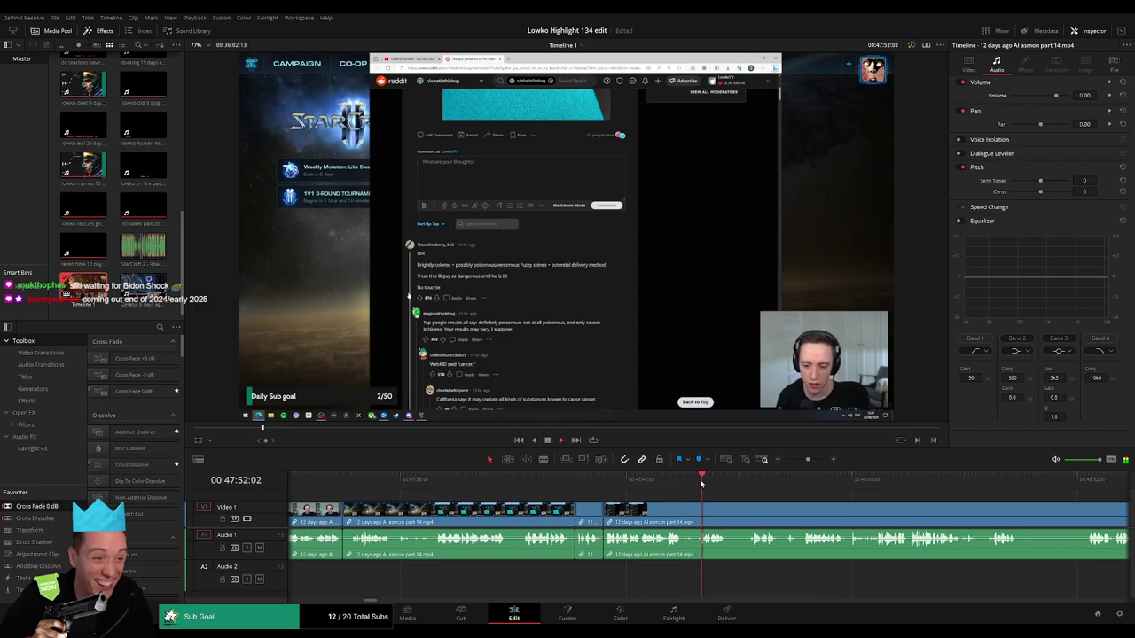
# - Split out and ripple delete the short pause from about 47:53:30 to 47:54:30
pyautogui.press('b')
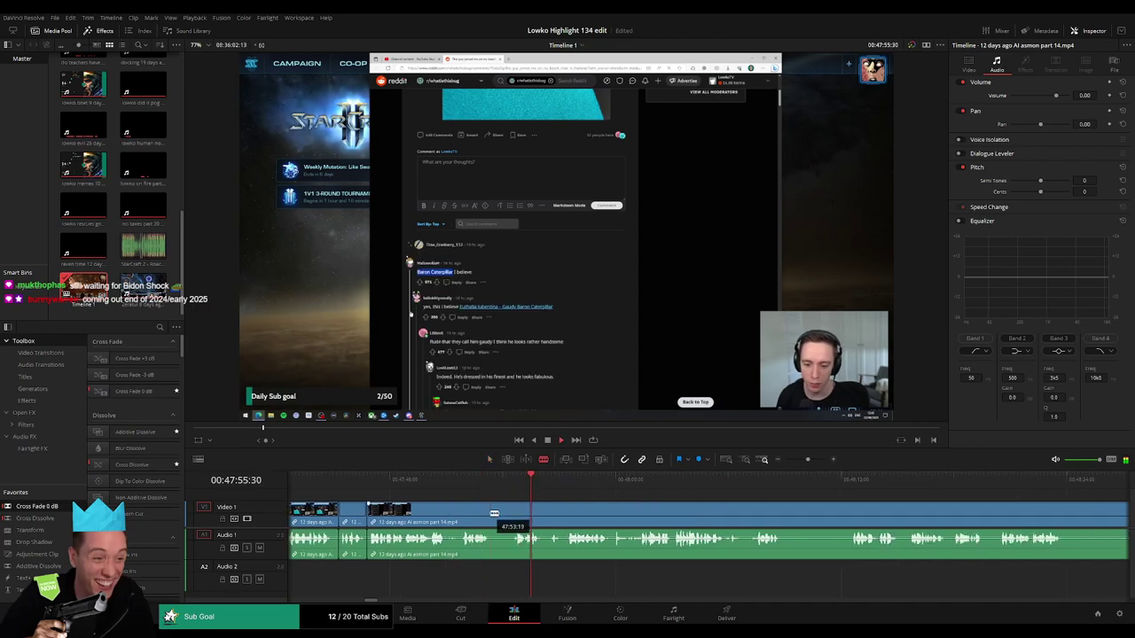
pyautogui.click(493, 514)
pyautogui.click(512, 514)
pyautogui.press('a')
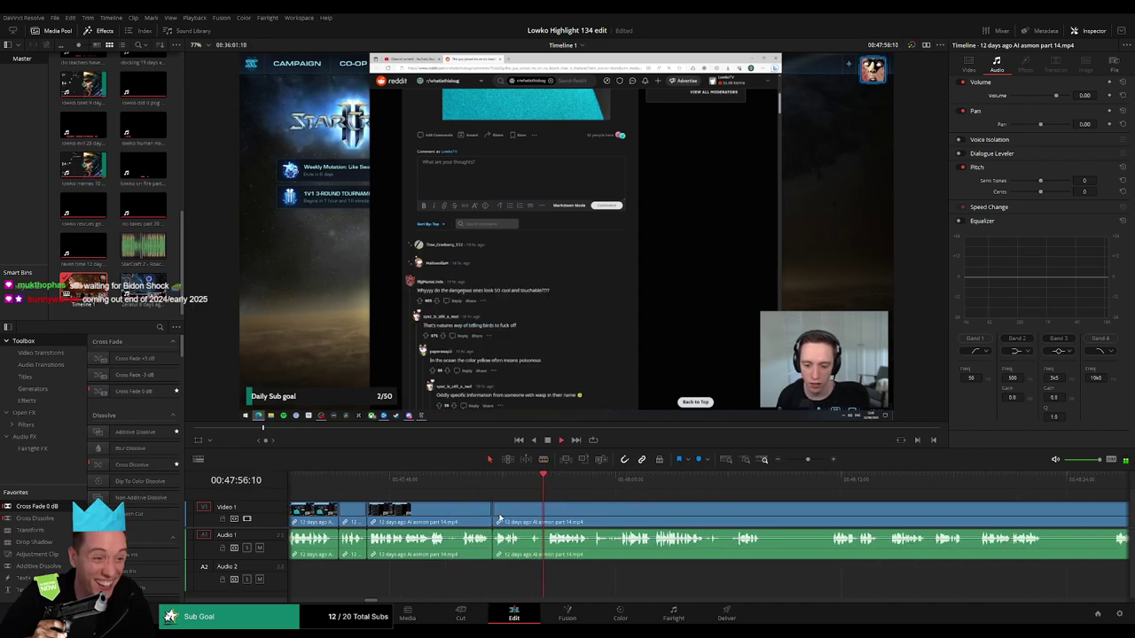
pyautogui.press('Delete')
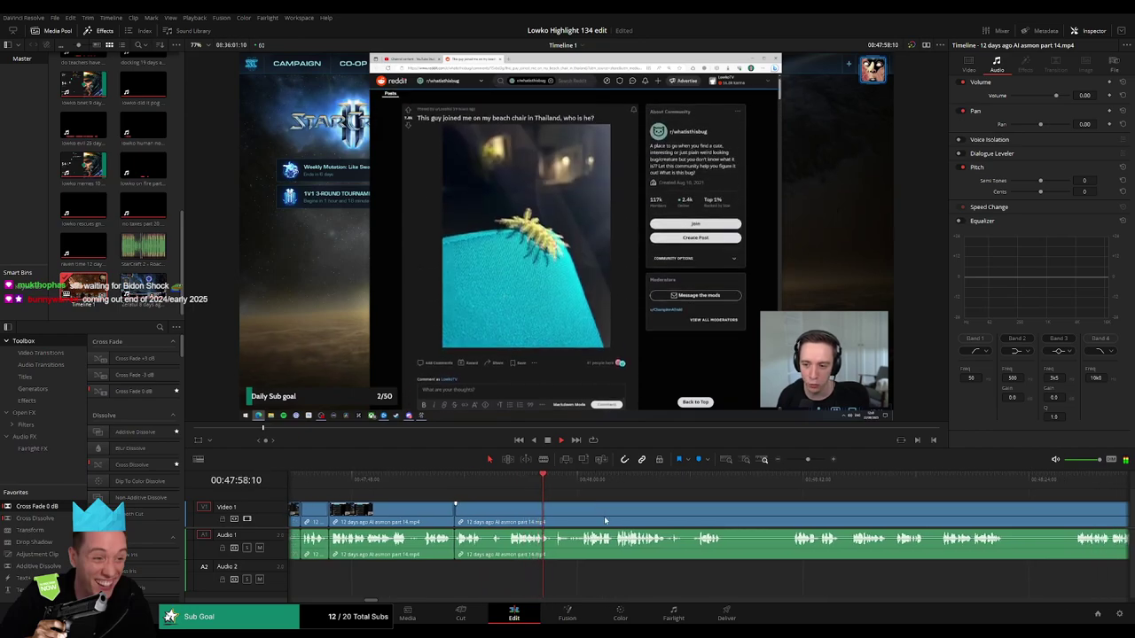
# - Split out and ripple delete the silent section from about 48:07:50 to 48:11:20 in the whatisthisbug segment
pyautogui.click(584, 479)
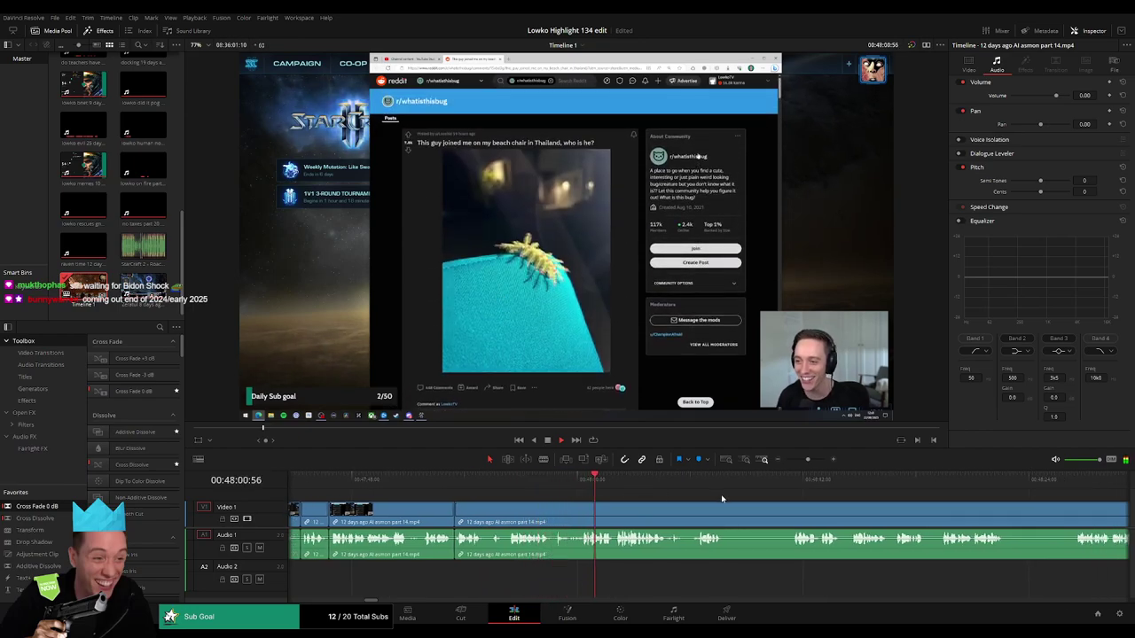
pyautogui.moveTo(721, 498); pyautogui.dragTo(594, 495)
pyautogui.press('b')
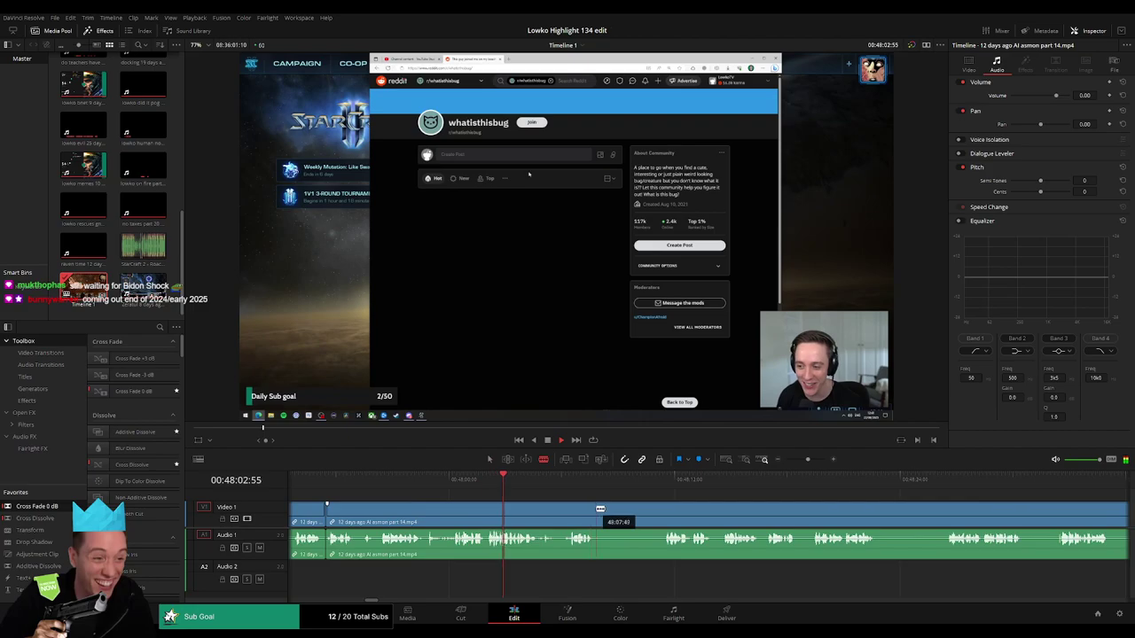
pyautogui.click(599, 509)
pyautogui.click(666, 508)
pyautogui.press('a')
pyautogui.click(650, 510)
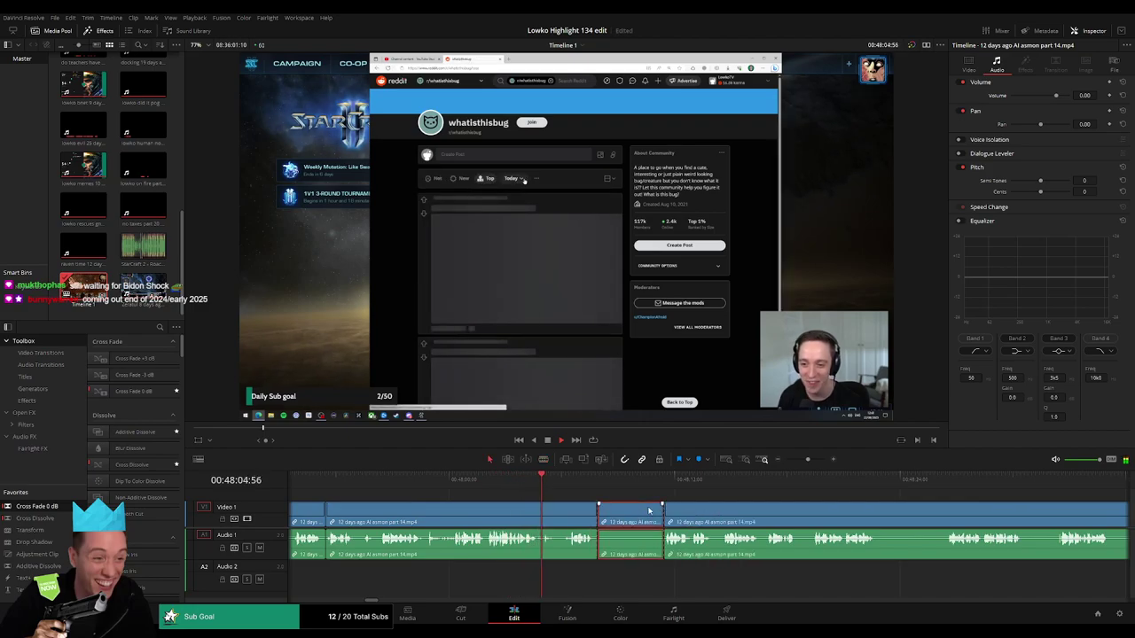
pyautogui.press('Delete')
# - Split out and ripple delete the silence from about 48:19:30 to 48:22:50, after the beetle post comes up
pyautogui.hscroll(4, 500, 500)
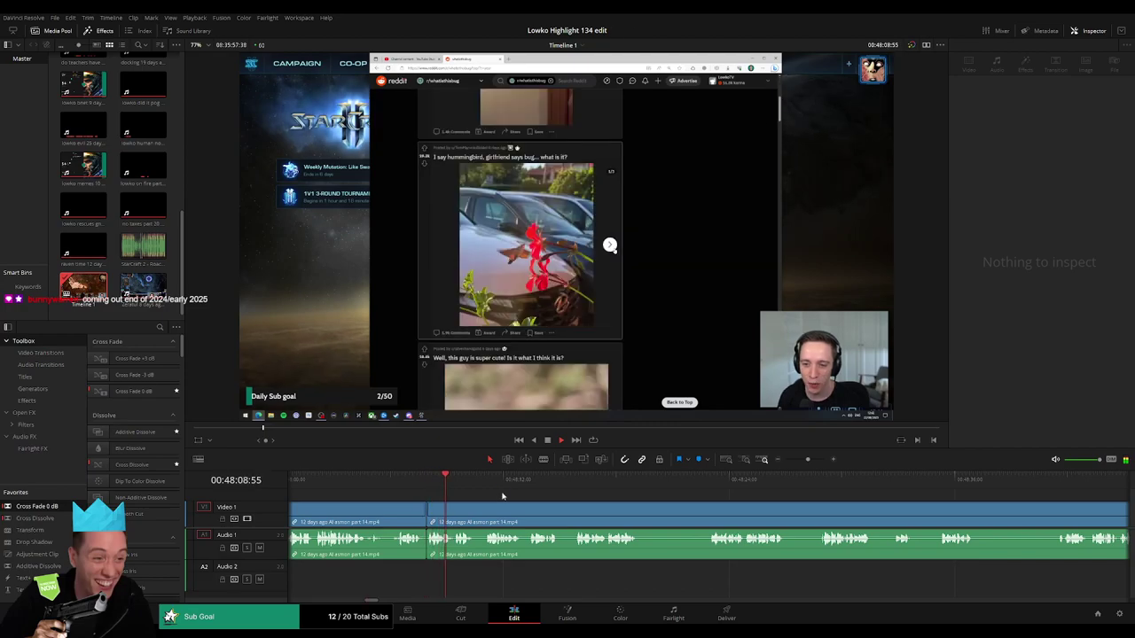
pyautogui.click(487, 489)
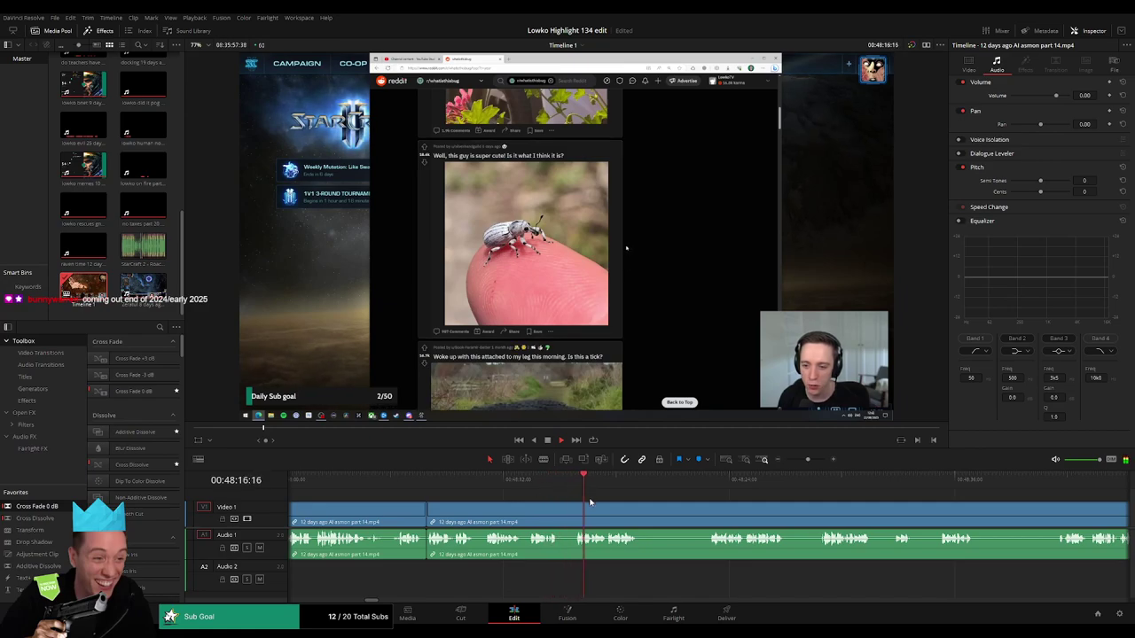
pyautogui.click(646, 514)
pyautogui.click(708, 513)
pyautogui.press('a')
pyautogui.click(696, 514)
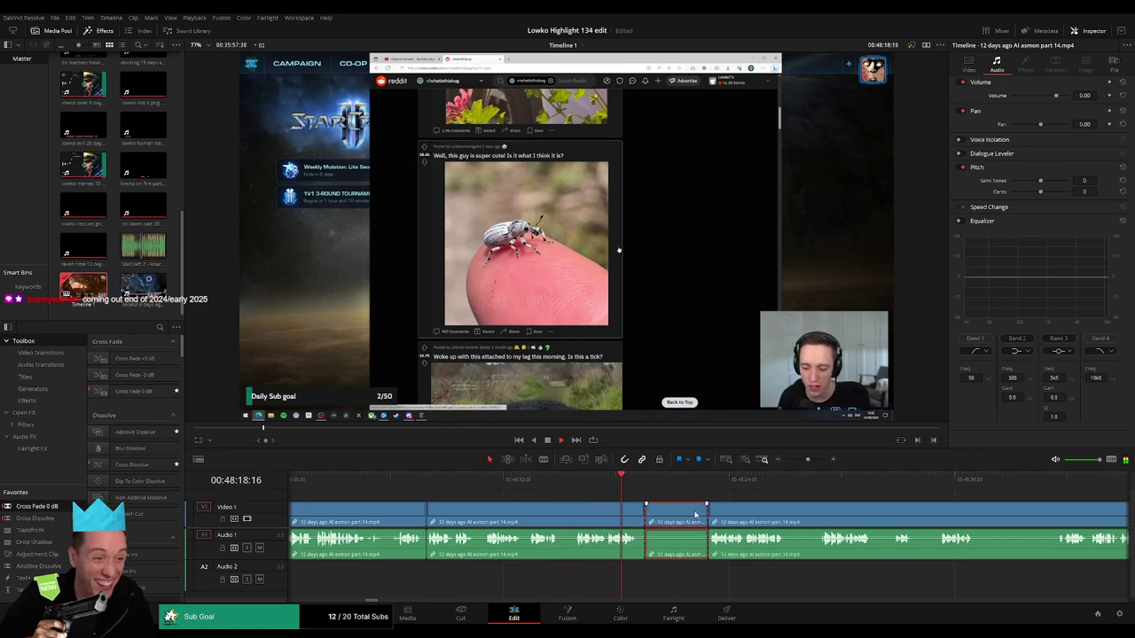
pyautogui.press('Delete')
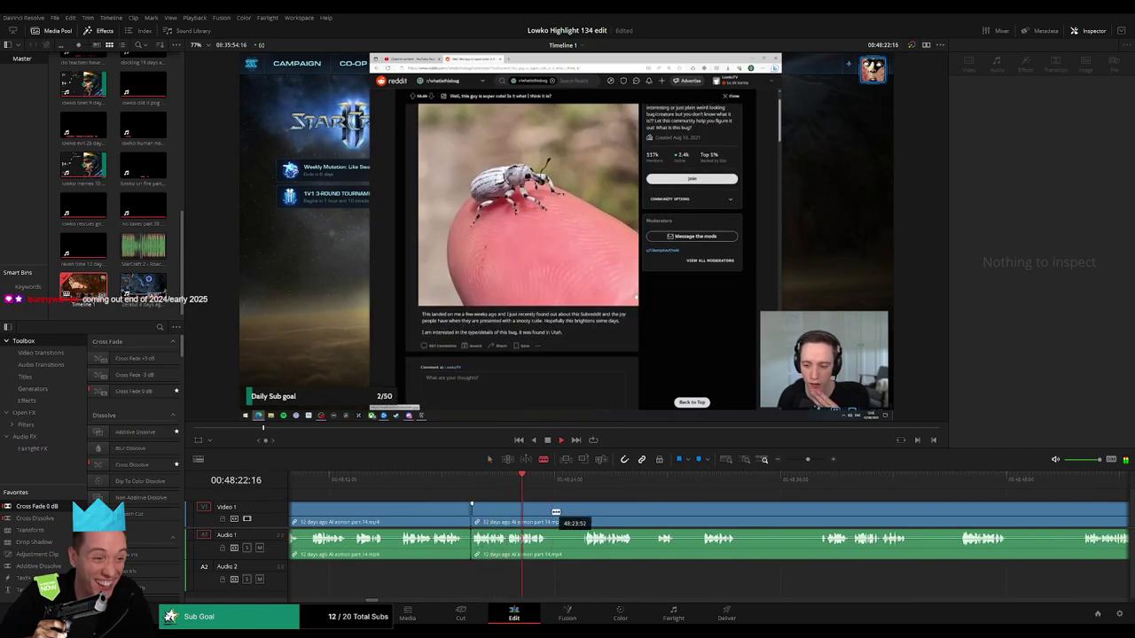
# - Split out and ripple delete the short pause from about 48:23:45 to 48:25:40
pyautogui.click(554, 512)
pyautogui.scroll(3, 621, 513)
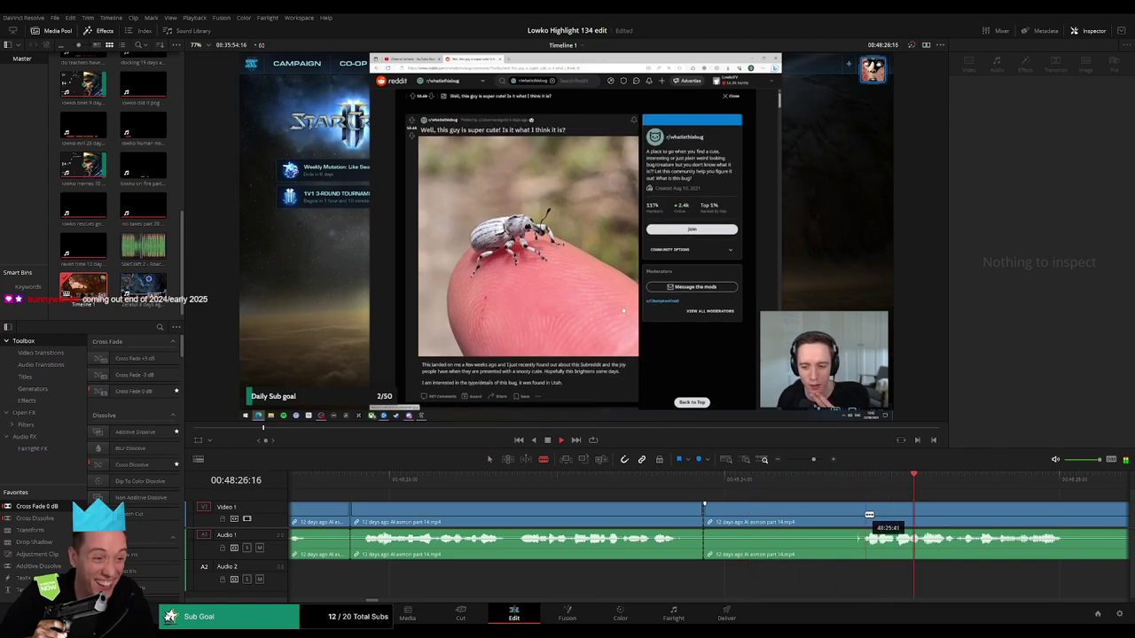
pyautogui.click(867, 519)
pyautogui.press('a')
pyautogui.click(826, 523)
pyautogui.press('Delete')
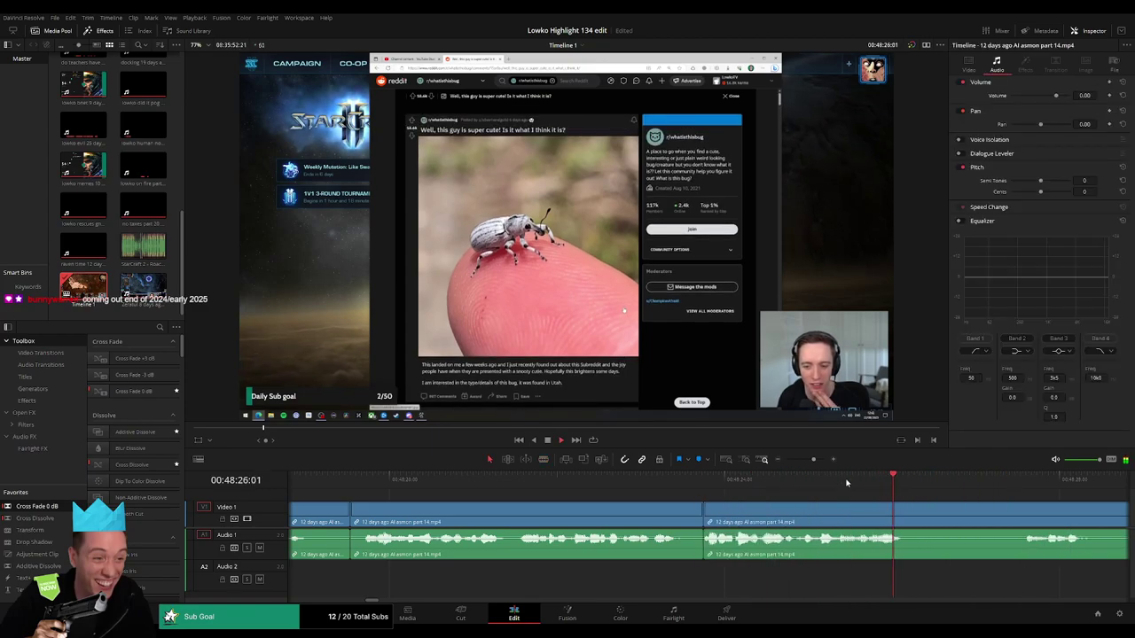
# - Split out and ripple delete the quiet comment-scrolling section from about 48:32 to 48:36
pyautogui.moveTo(813, 459); pyautogui.dragTo(805, 460)
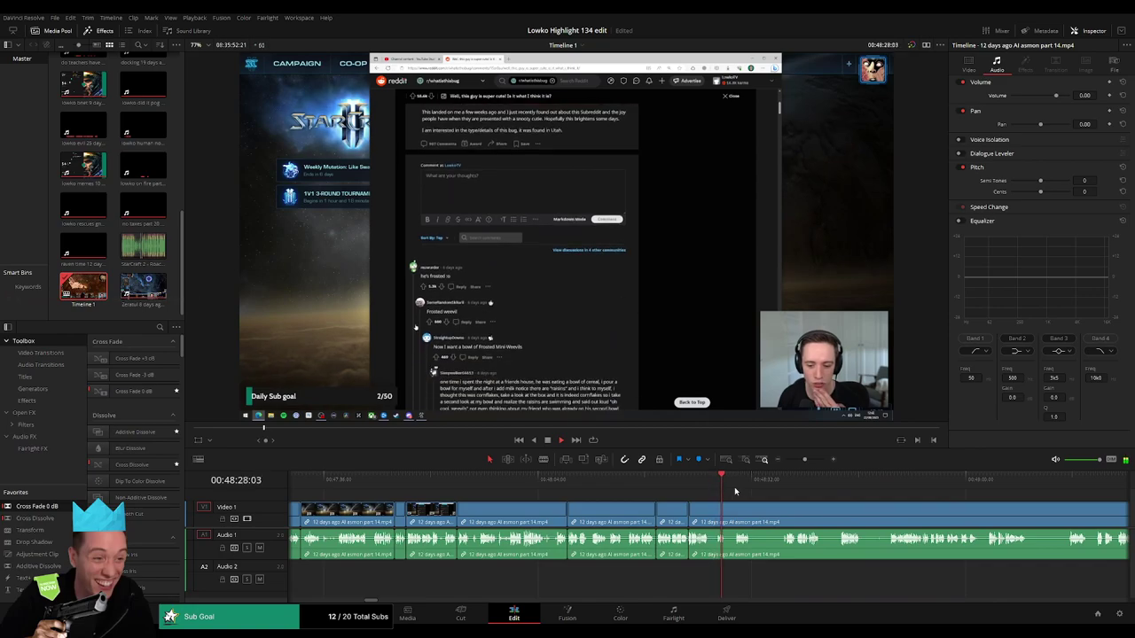
pyautogui.press('b')
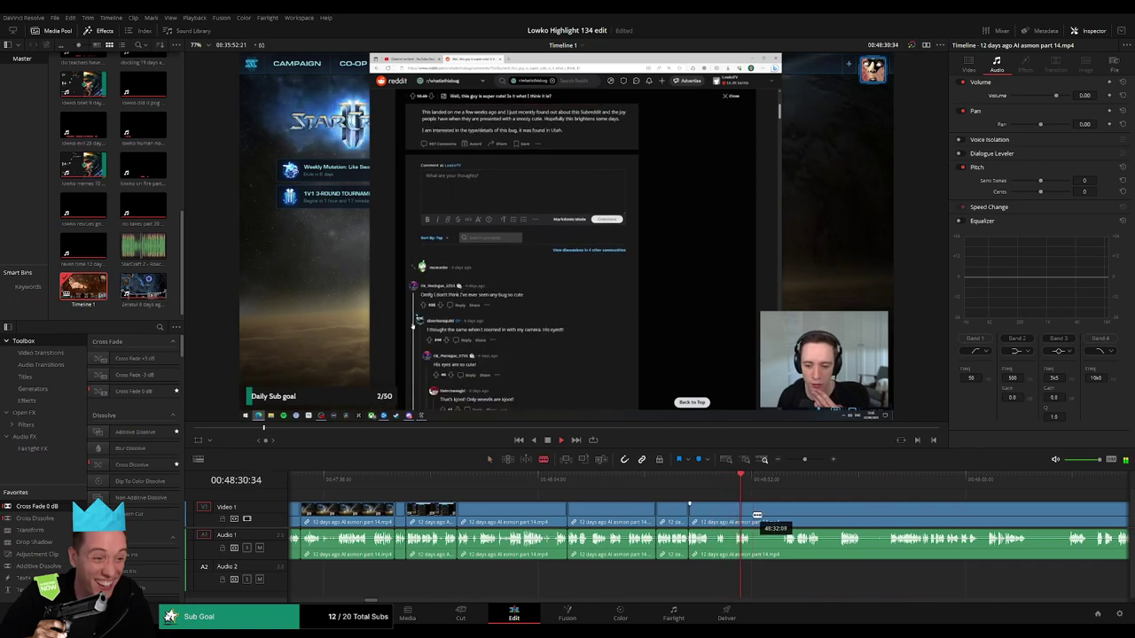
pyautogui.click(753, 518)
pyautogui.click(785, 481)
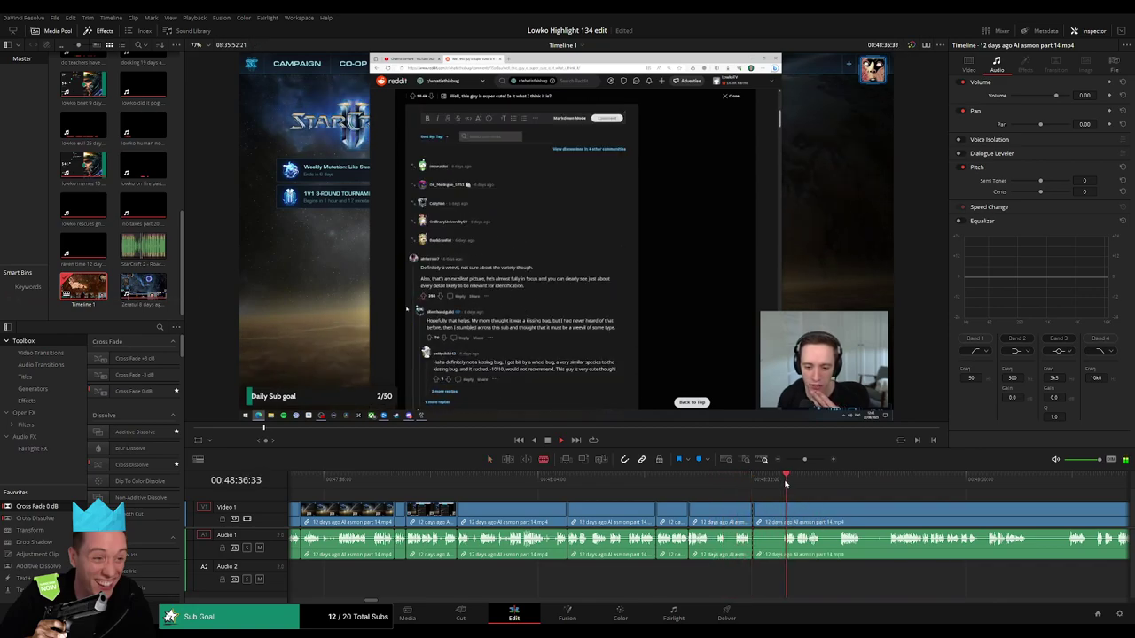
pyautogui.moveTo(807, 459); pyautogui.dragTo(809, 459)
pyautogui.click(691, 508)
pyautogui.press('a')
pyautogui.click(665, 514)
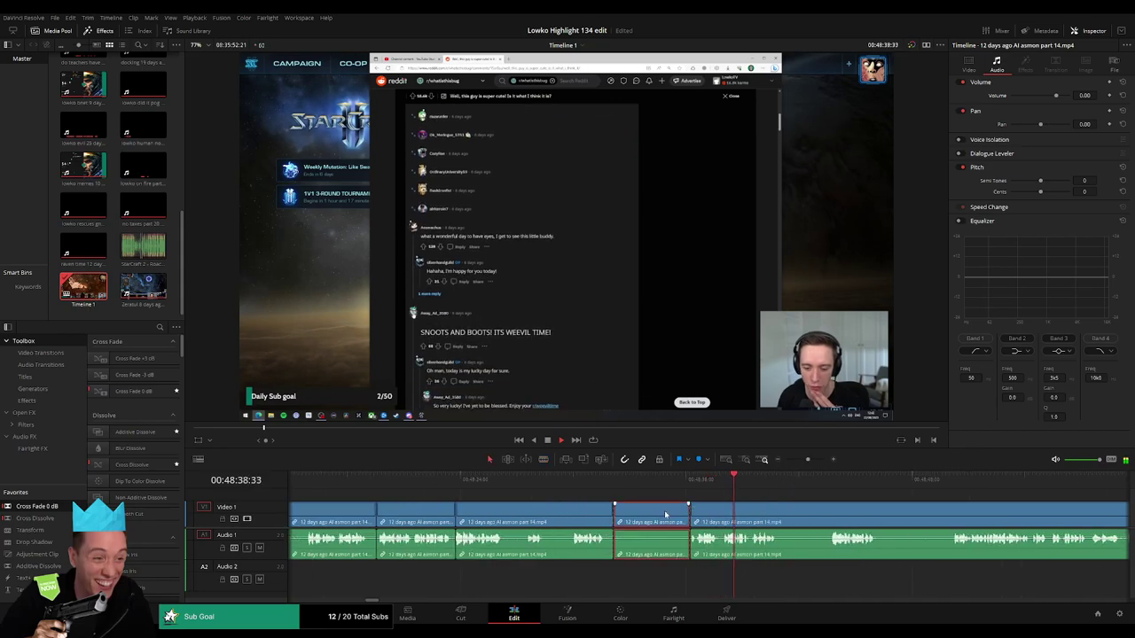
pyautogui.press('Delete')
# - Split out and ripple delete the pause from about 48:36:50 to 48:39:30
pyautogui.hscroll(3, 621, 504)
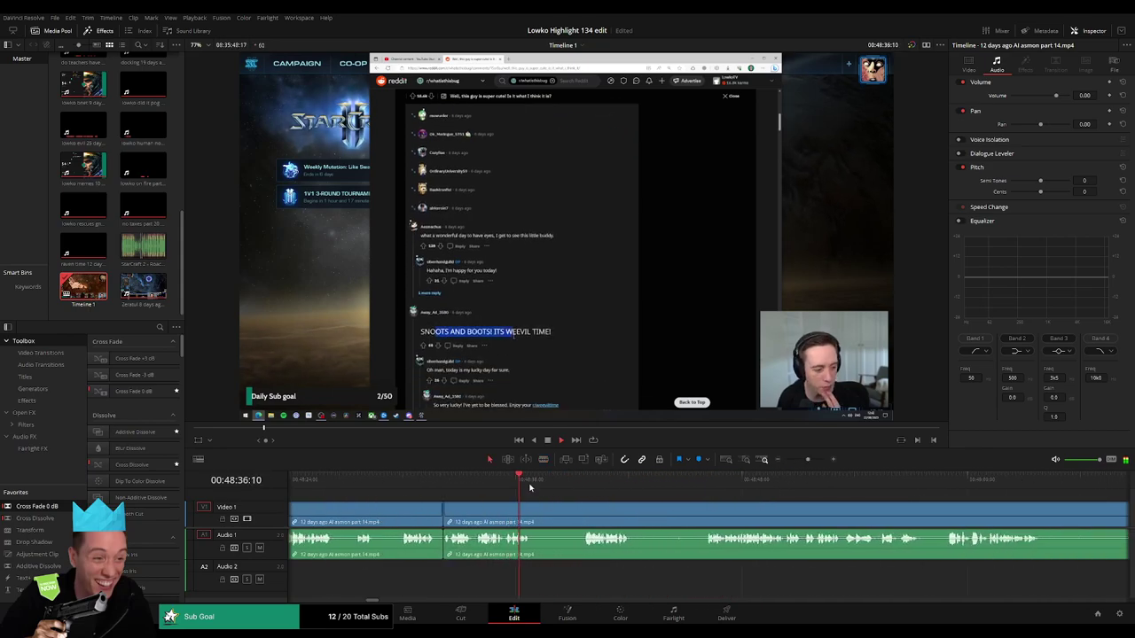
pyautogui.click(573, 482)
pyautogui.press('space')
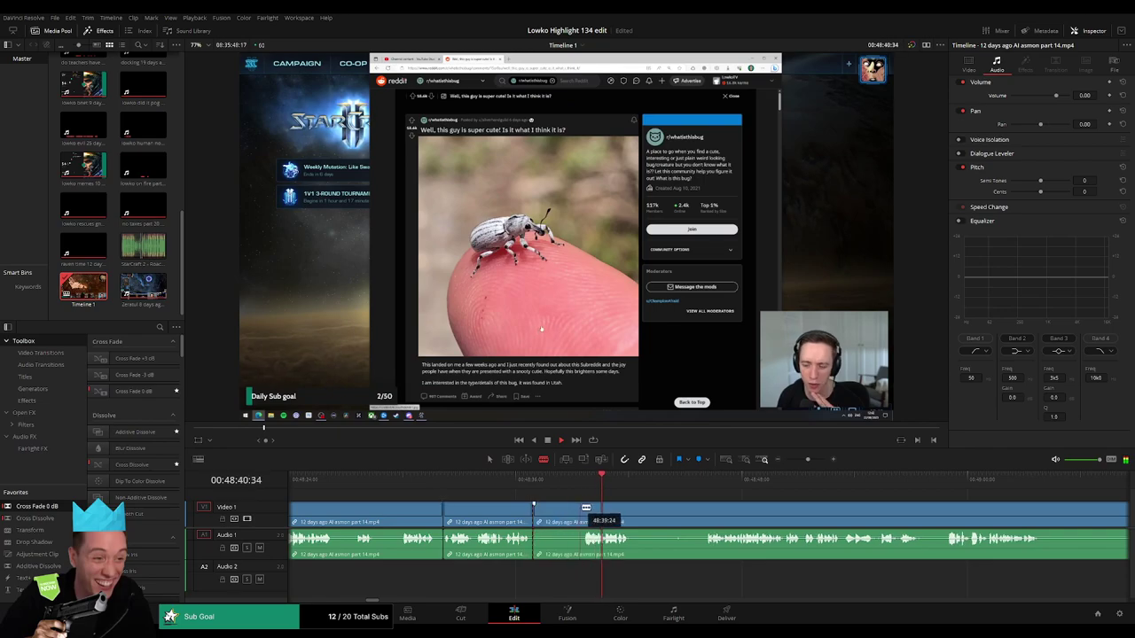
pyautogui.press('Delete')
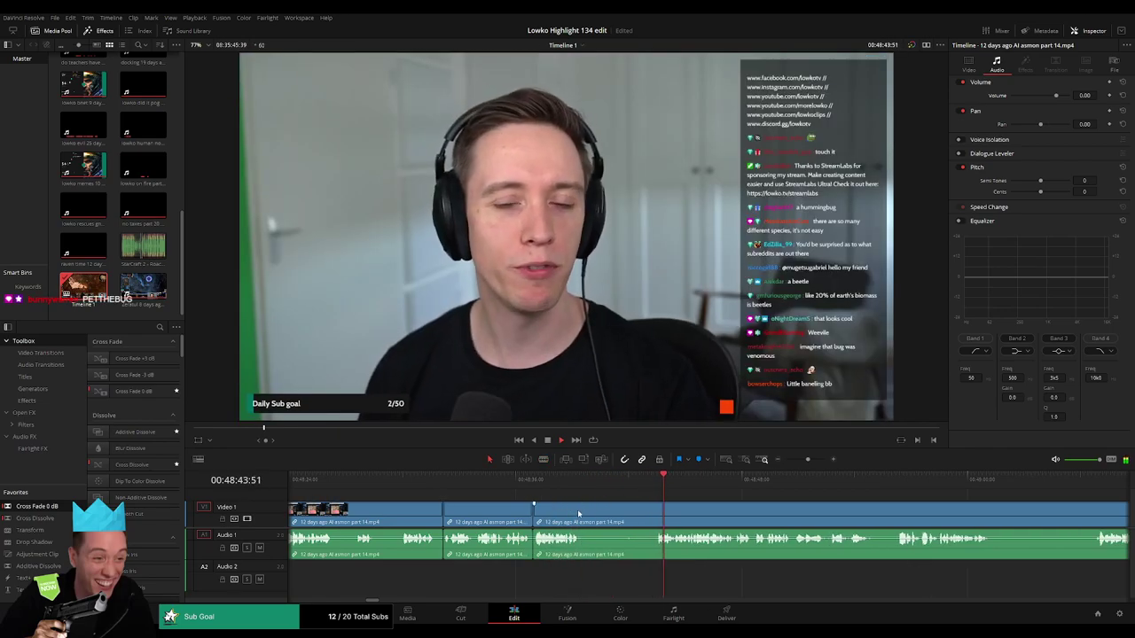
# - Split out and ripple delete the silent section from about 48:39:45 to 48:43:15, before the full-screen webcam talk
pyautogui.press('b')
pyautogui.click(587, 516)
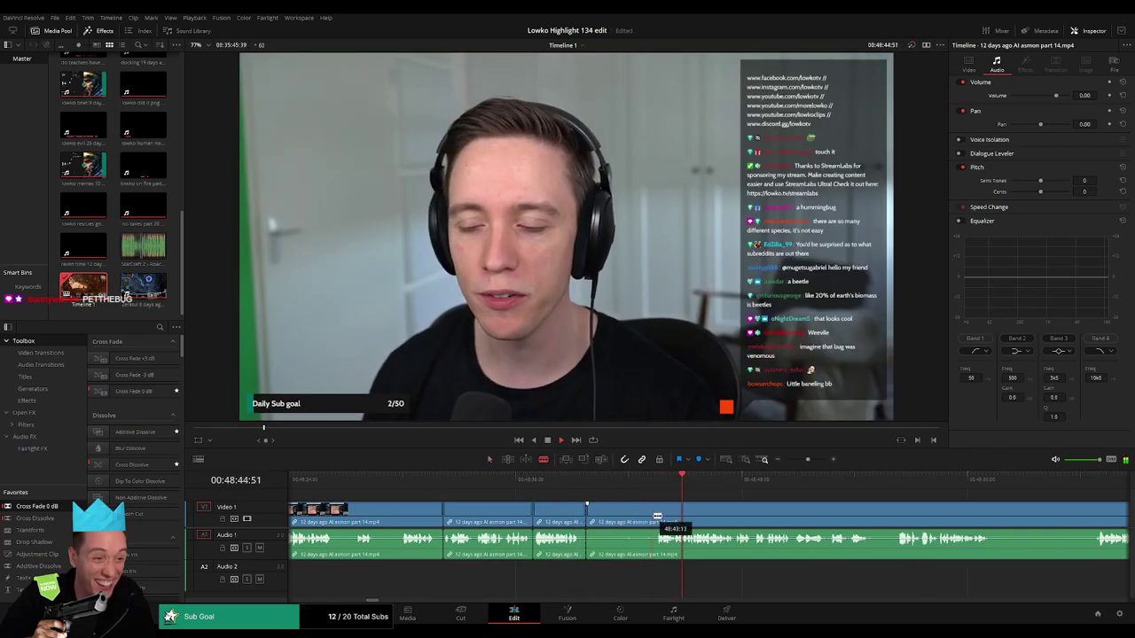
pyautogui.click(653, 517)
pyautogui.press('a')
pyautogui.click(629, 519)
pyautogui.press('Delete')
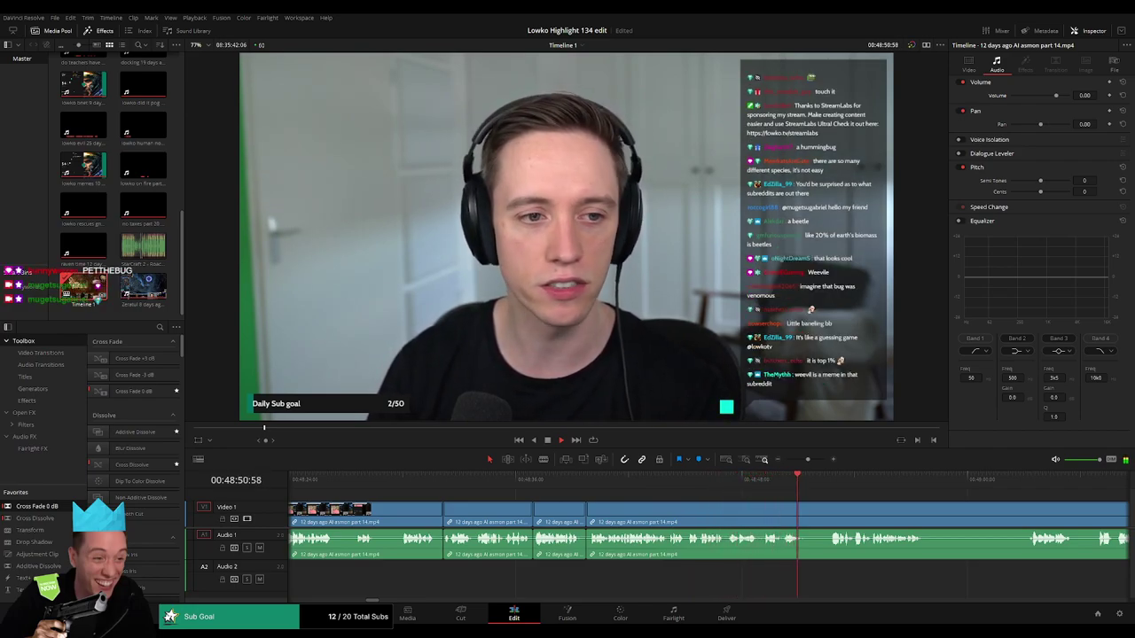
# - Split out and ripple delete the short pause from about 48:51:30 to 48:52:45 in the full-screen webcam talk
pyautogui.moveTo(856, 497); pyautogui.dragTo(644, 494)
pyautogui.click(597, 517)
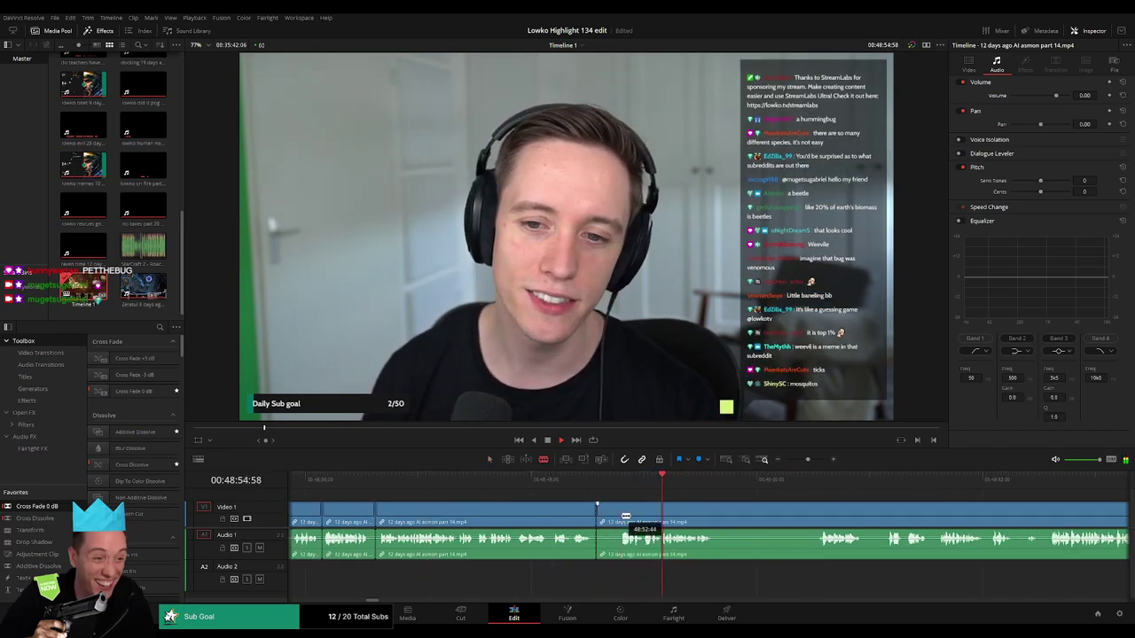
pyautogui.click(622, 517)
pyautogui.press('a')
pyautogui.click(610, 517)
pyautogui.press('Delete')
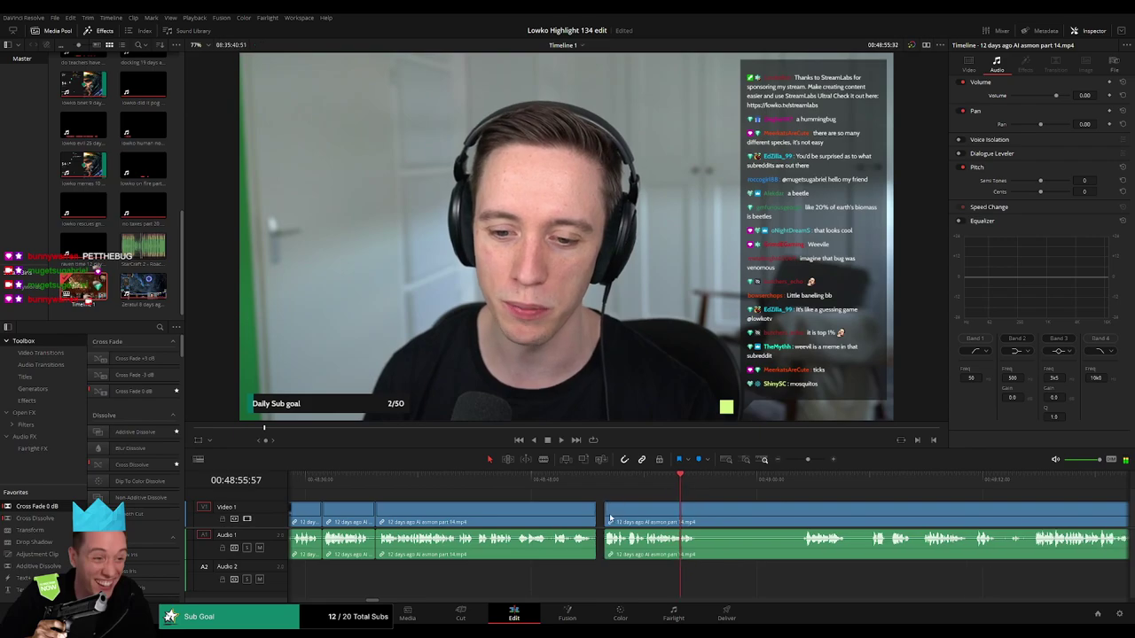
# - Split out and ripple delete the silence from about 48:56:30 to 49:01:40, leading into the dangerous animals article
pyautogui.moveTo(763, 503); pyautogui.dragTo(658, 494)
pyautogui.click(695, 484)
pyautogui.press('b')
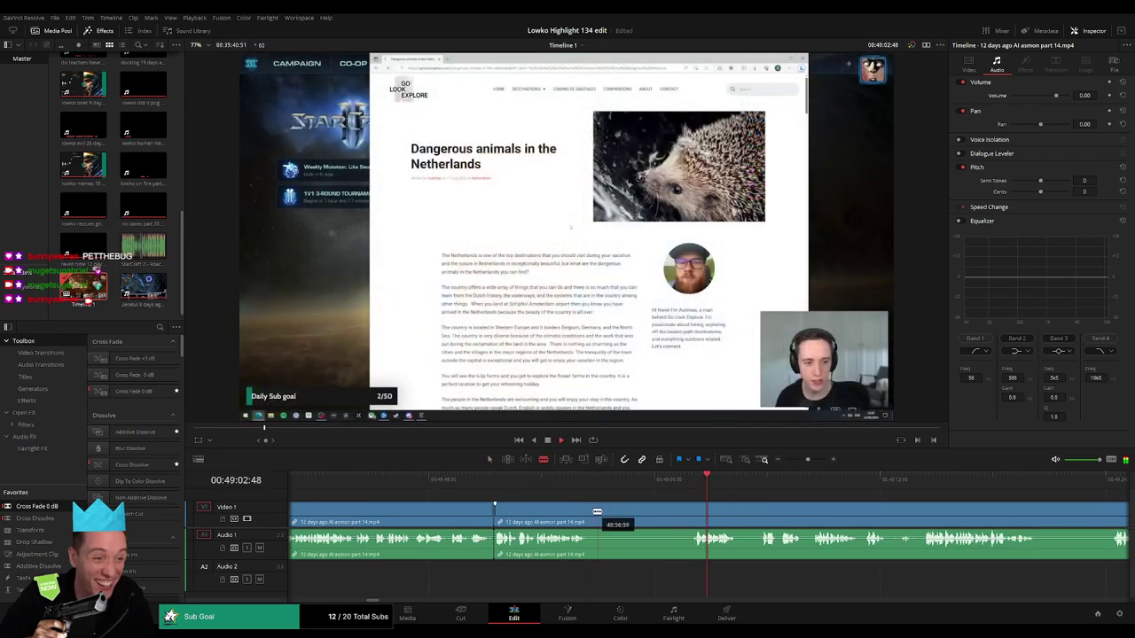
pyautogui.click(589, 518)
pyautogui.click(684, 519)
pyautogui.press('a')
pyautogui.click(659, 519)
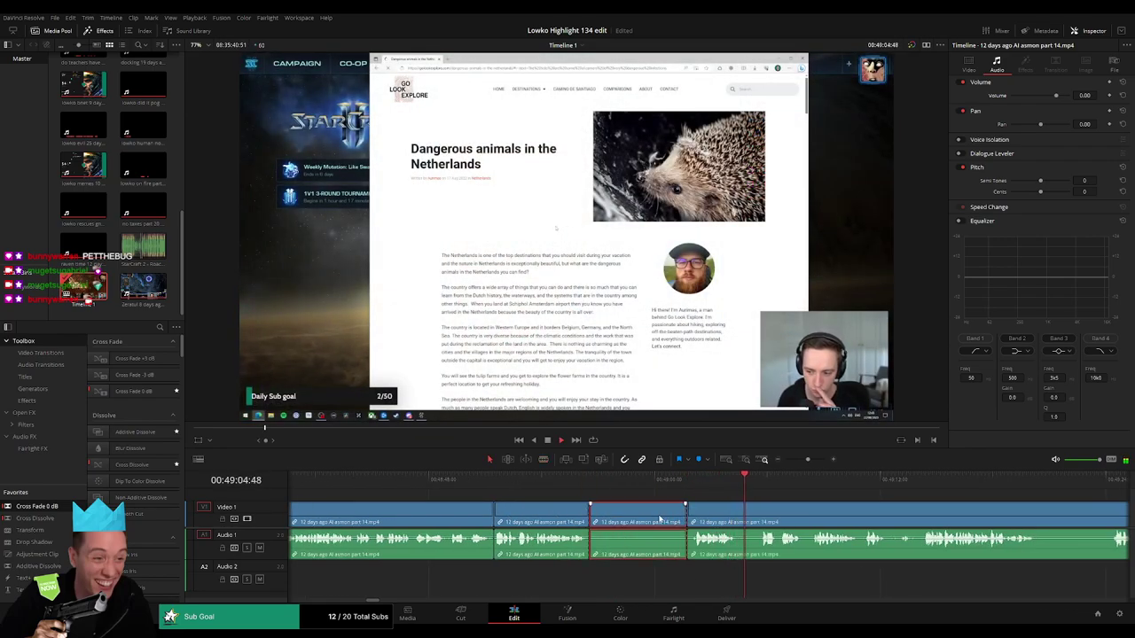
pyautogui.press('Delete')
# - Split out and ripple delete the one-second pause from about 48:59:10 to 49:00:10
pyautogui.click(664, 487)
pyautogui.press('space')
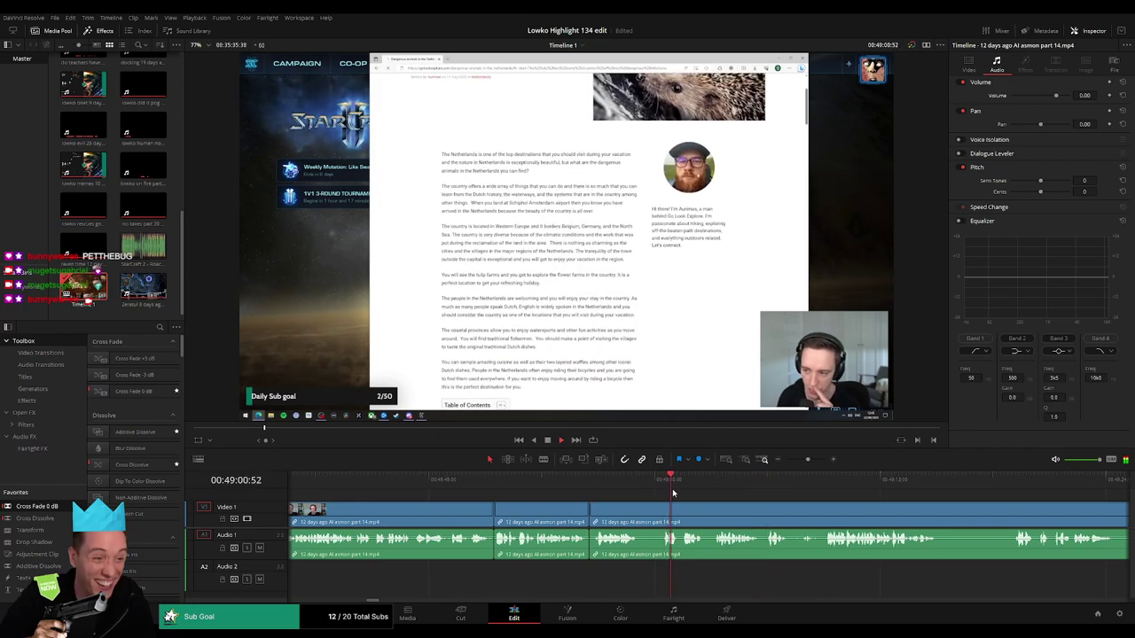
pyautogui.click(640, 519)
pyautogui.click(656, 518)
pyautogui.press('a')
pyautogui.click(648, 518)
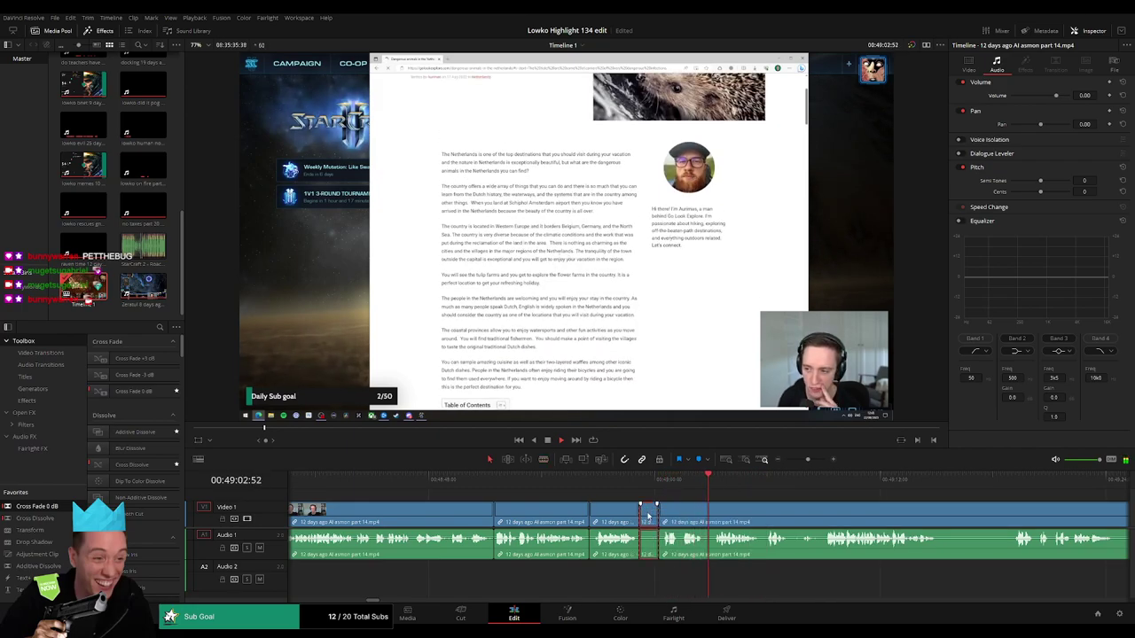
pyautogui.press('Delete')
# - Review the dangerous animals segment, and split out and ripple delete the brief pause from about 49:30:50 to 49:31:45
pyautogui.moveTo(790, 514); pyautogui.dragTo(529, 515)
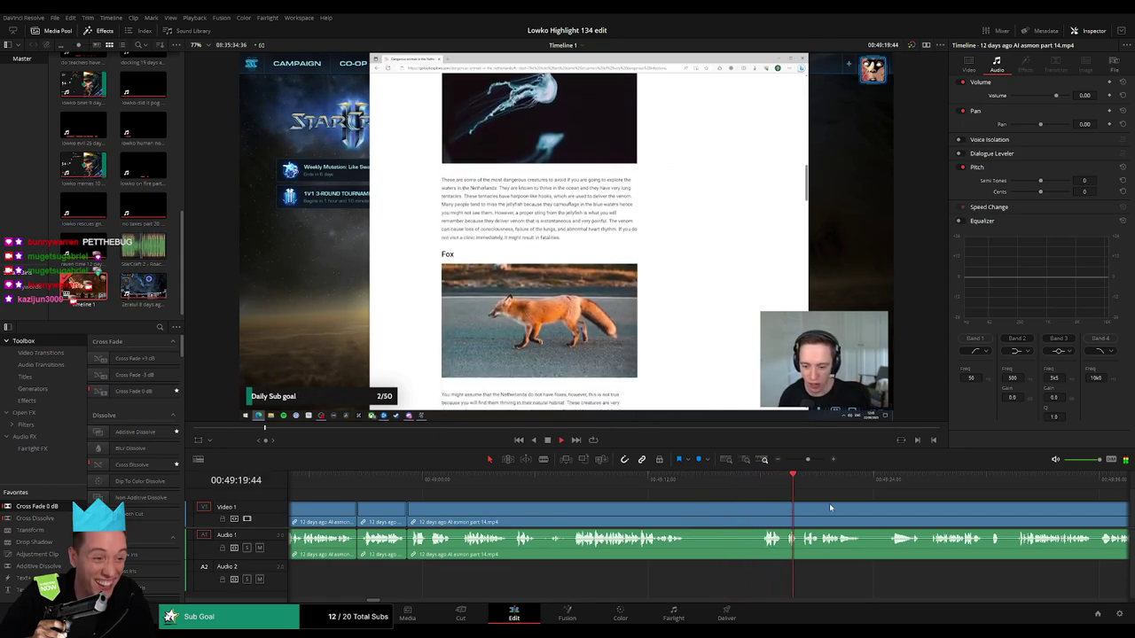
pyautogui.moveTo(874, 510); pyautogui.dragTo(718, 483)
pyautogui.moveTo(854, 504); pyautogui.dragTo(477, 494)
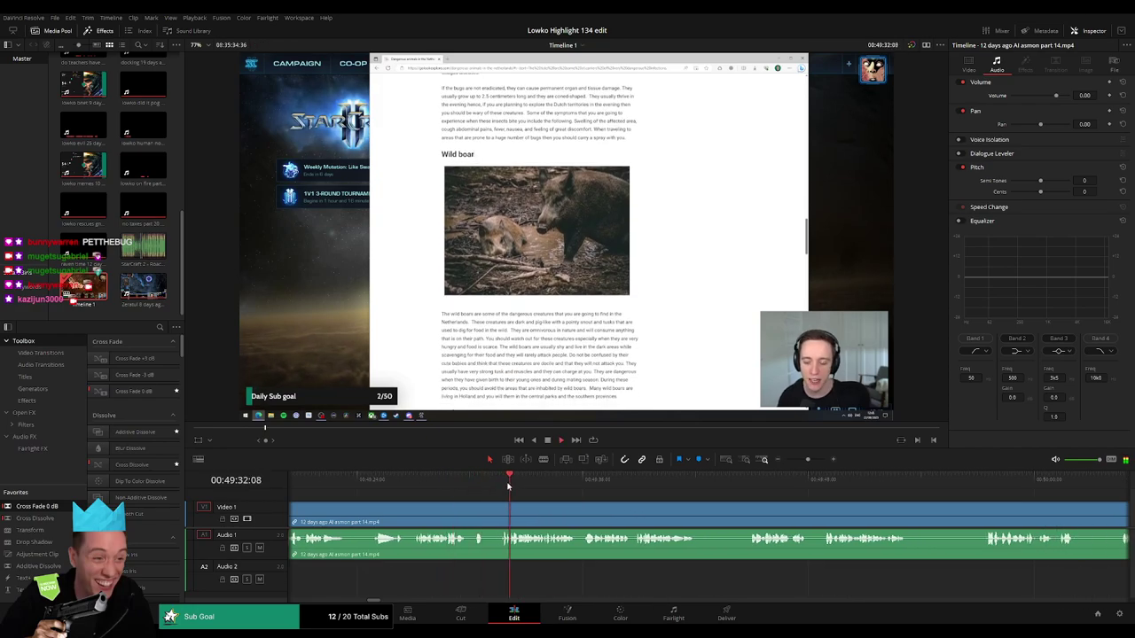
pyautogui.press('b')
pyautogui.click(486, 508)
pyautogui.click(502, 508)
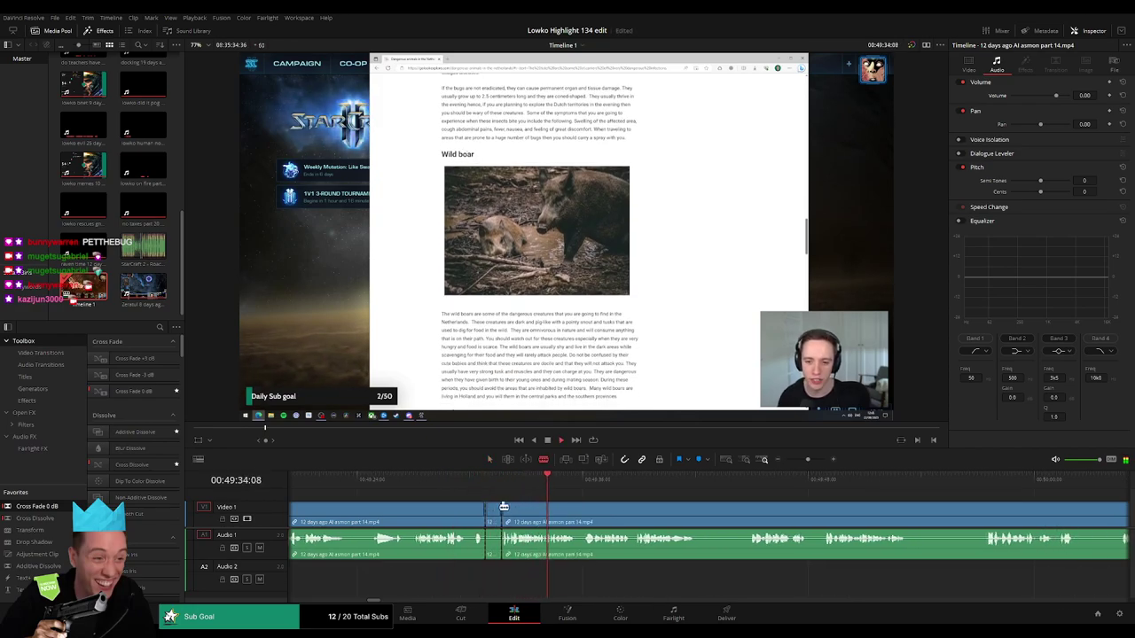
pyautogui.press('a')
pyautogui.click(496, 509)
pyautogui.press('Delete')
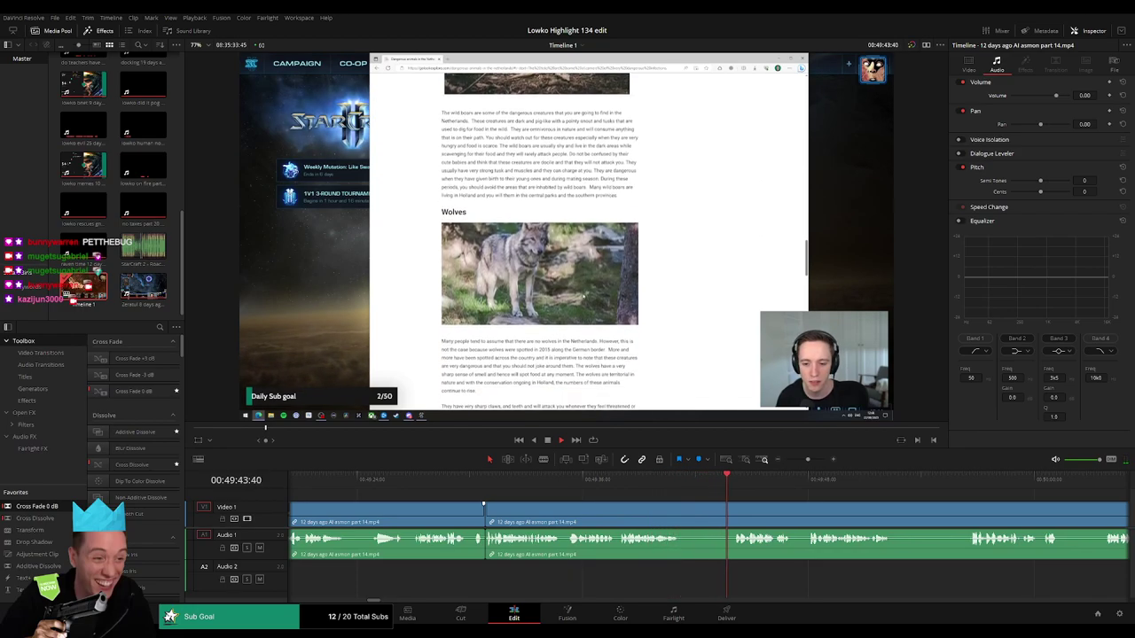
# - Split out and ripple delete the silent section from about 49:41:20 to 49:43:55, before the wolves part
pyautogui.press('b')
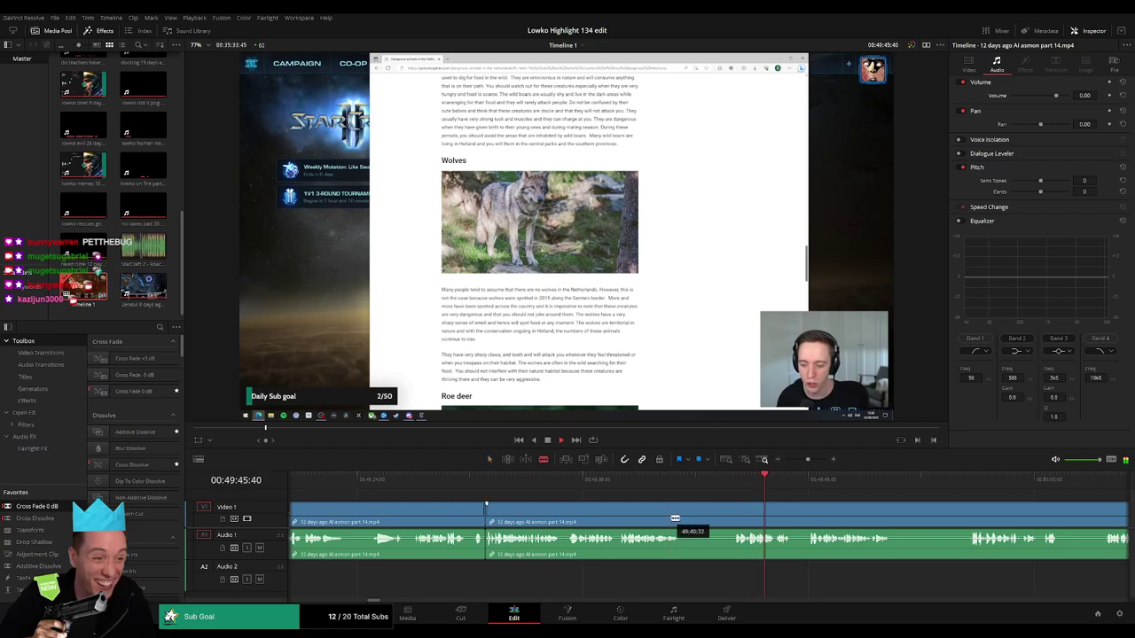
pyautogui.click(684, 518)
pyautogui.click(733, 514)
pyautogui.press('a')
pyautogui.click(717, 518)
pyautogui.press('Delete')
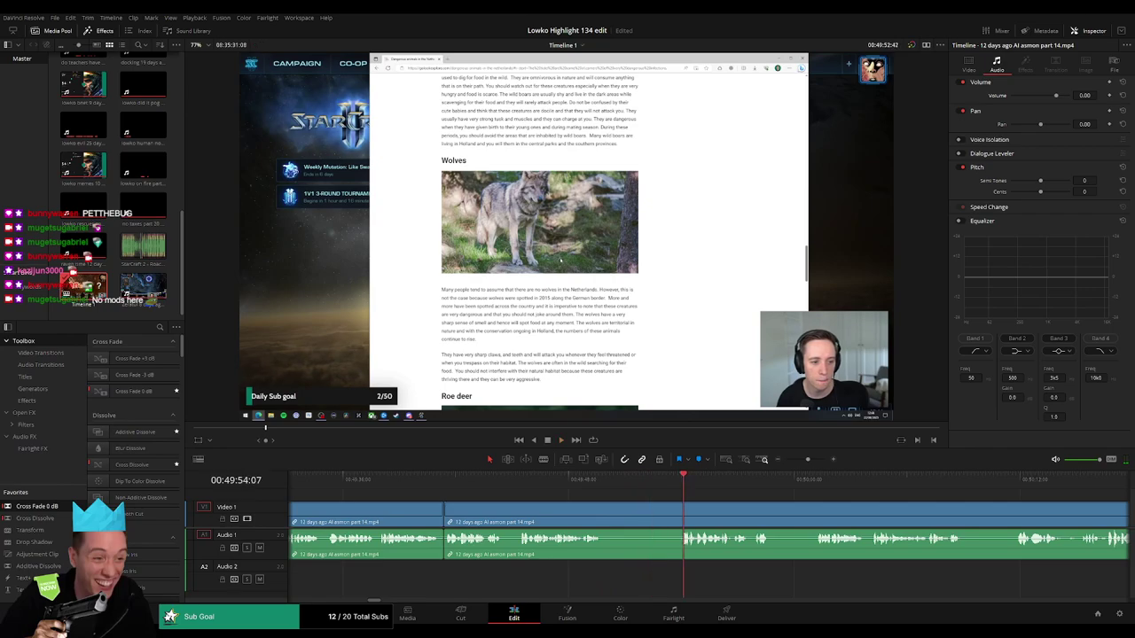
# - Split out and ripple delete the silence from about 49:50 to 49:53:50 in the wolves part
pyautogui.press('b')
pyautogui.click(606, 513)
pyautogui.click(679, 511)
pyautogui.press('a')
pyautogui.click(662, 514)
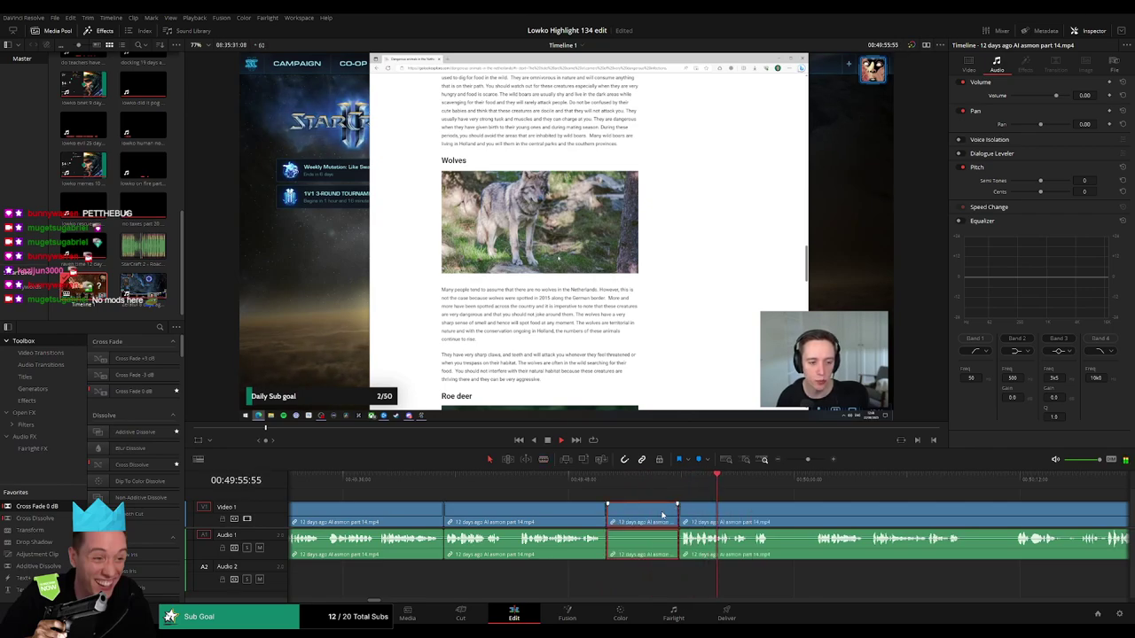
pyautogui.press('Delete')
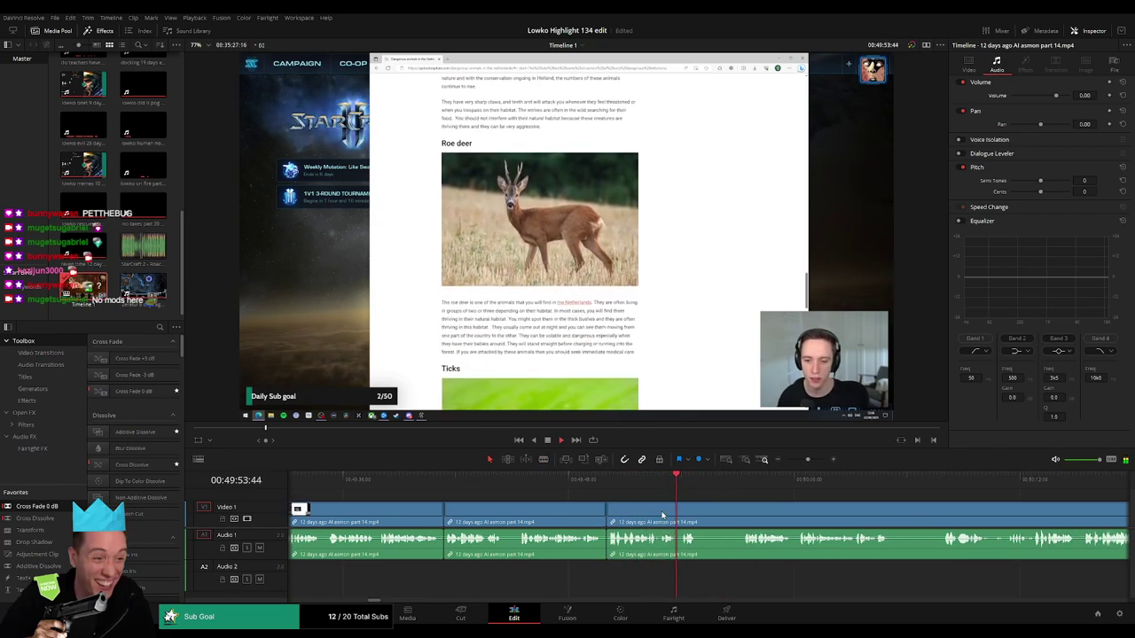
# - Split out and ripple delete the pause from about 49:55 to 49:57:10 in the roe deer part
pyautogui.moveTo(704, 509); pyautogui.dragTo(565, 505)
pyautogui.click(599, 480)
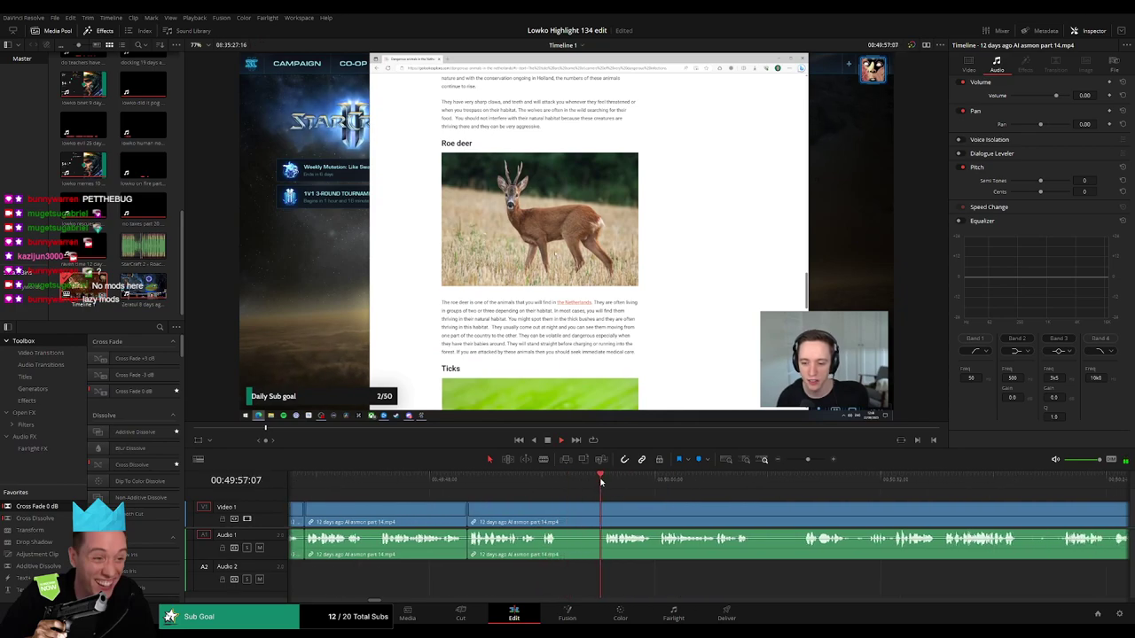
pyautogui.press('b')
pyautogui.click(563, 507)
pyautogui.click(604, 506)
pyautogui.press('a')
pyautogui.click(591, 511)
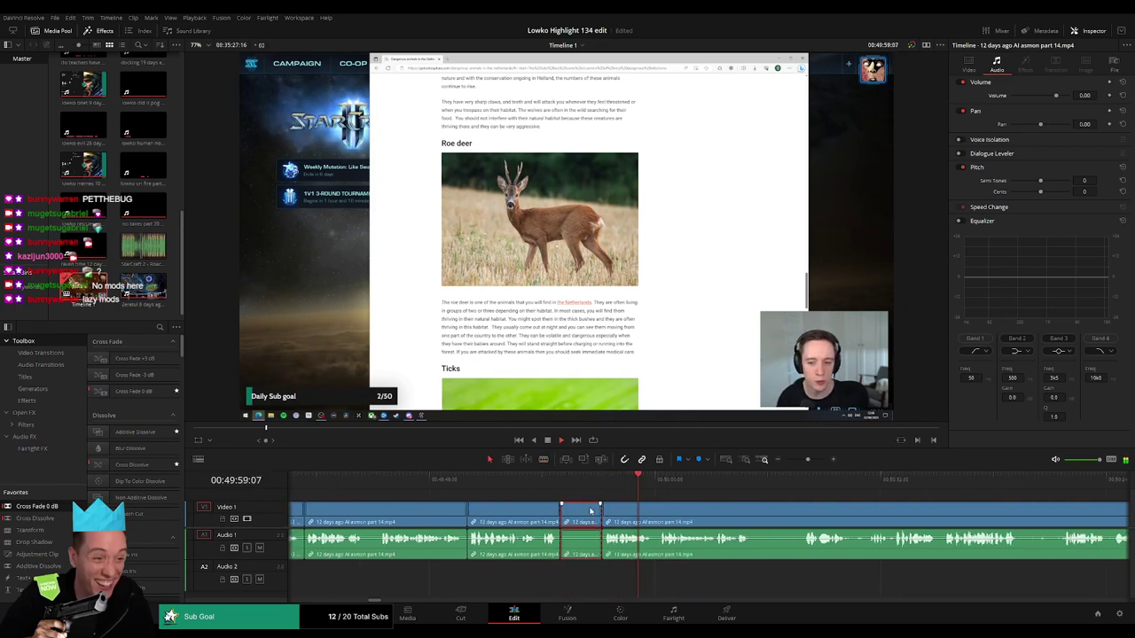
pyautogui.press('Delete')
pyautogui.hscroll(3, 560, 503)
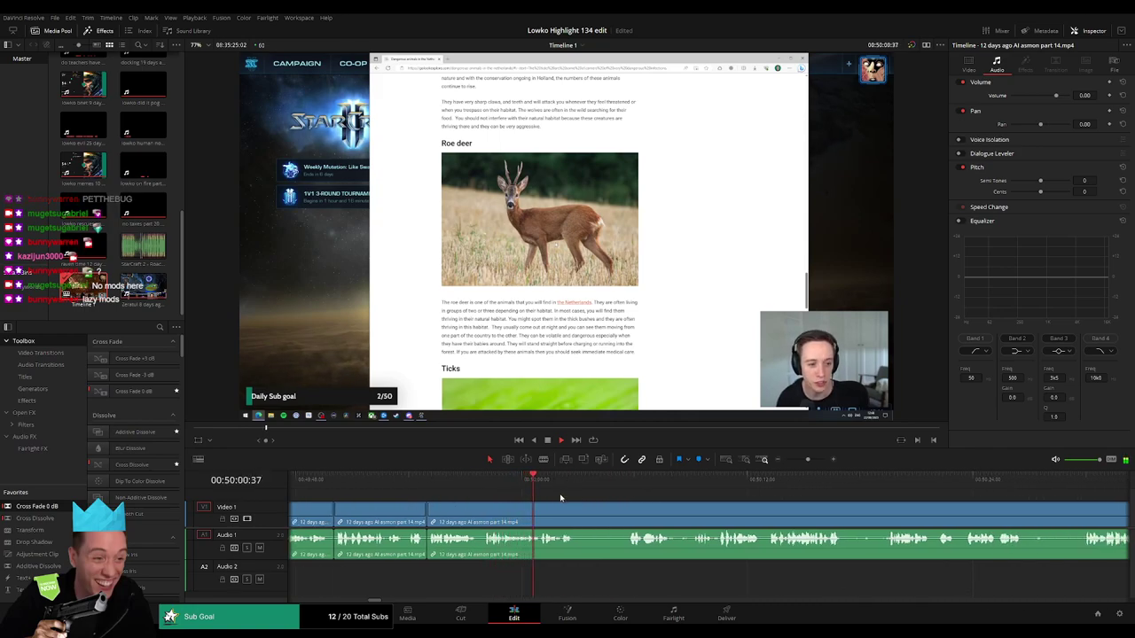
# - Split out and ripple delete the silence from about 50:03 to 50:05:30 in the roe deer part
pyautogui.press('b')
pyautogui.click(581, 510)
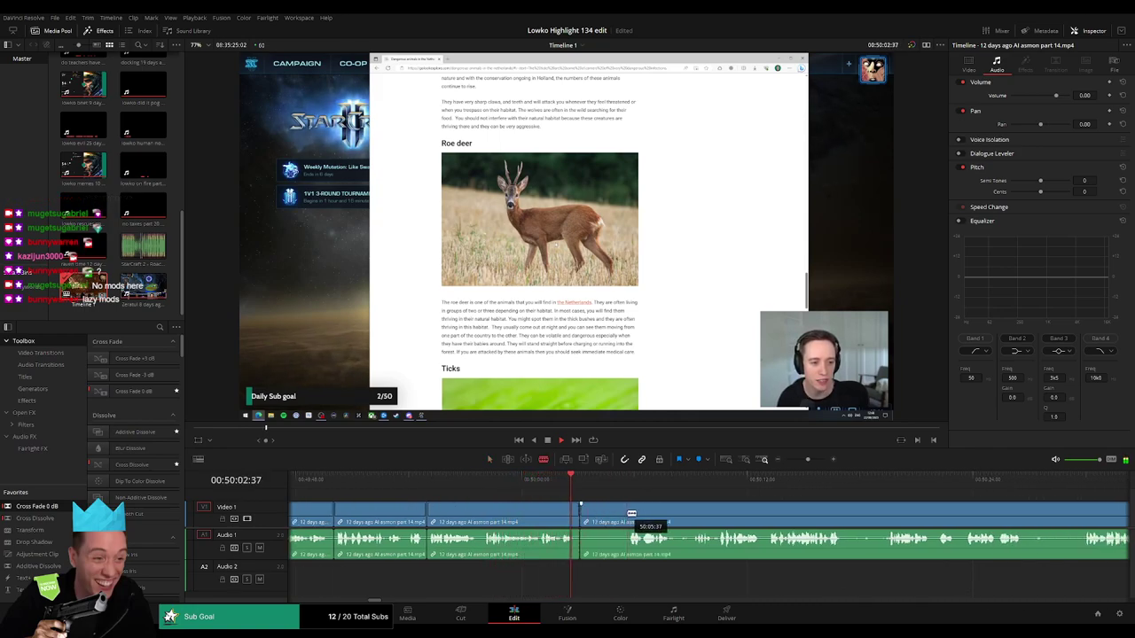
pyautogui.click(625, 513)
pyautogui.press('a')
pyautogui.click(616, 517)
pyautogui.press('Delete')
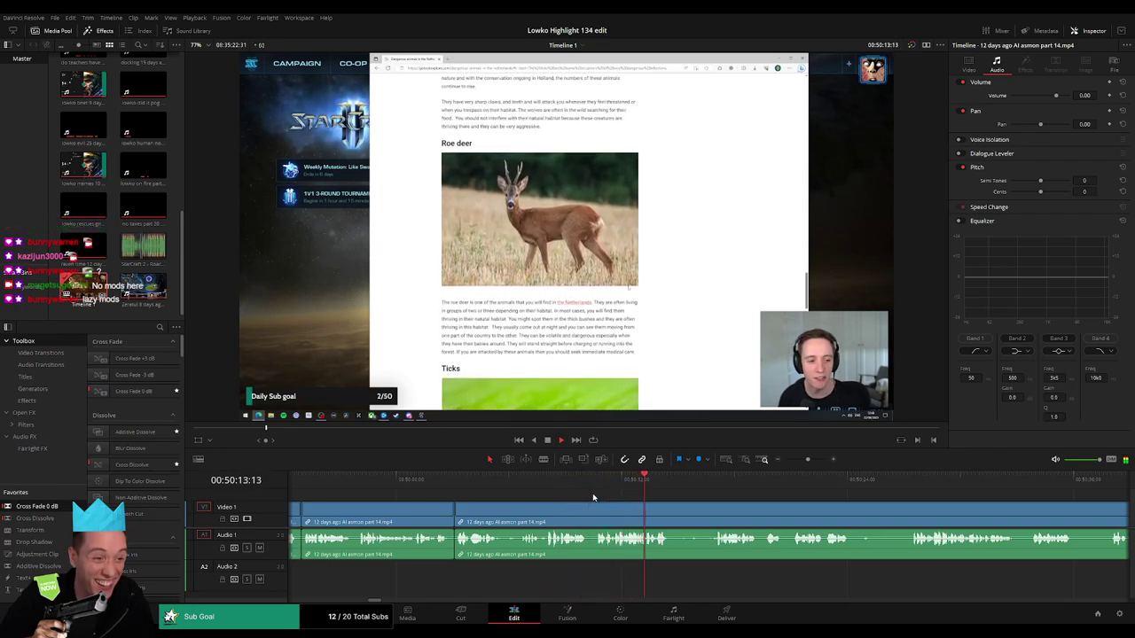
# - Split out and ripple delete the pause from about 50:14:35 to 50:16:50 in the roe deer part
pyautogui.click(717, 480)
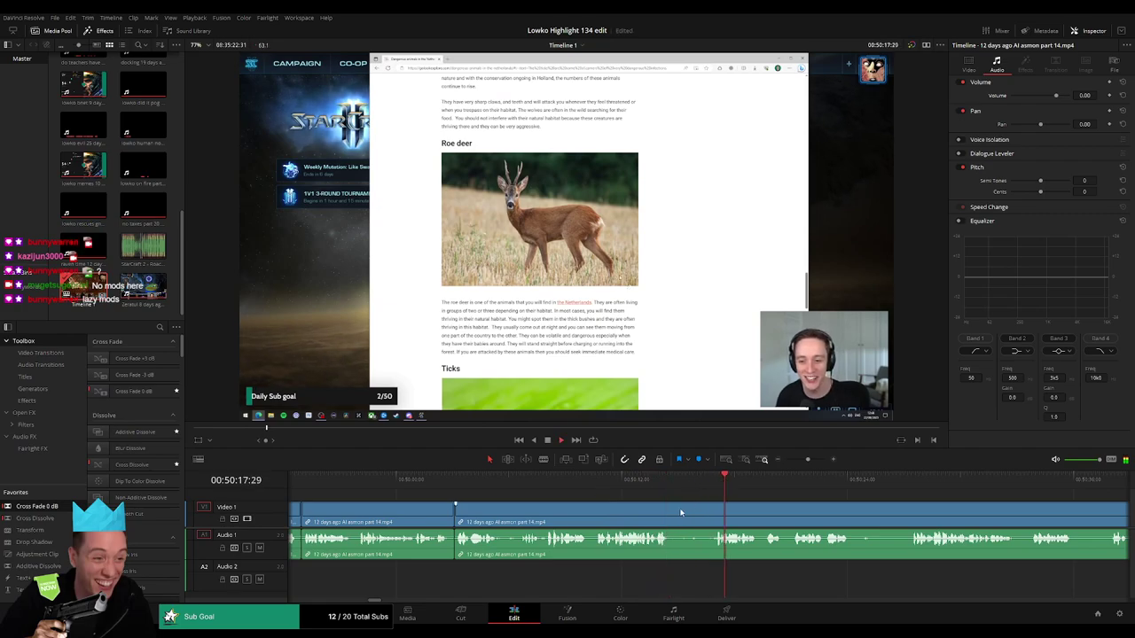
pyautogui.press('b')
pyautogui.click(671, 510)
pyautogui.click(713, 508)
pyautogui.press('a')
pyautogui.click(697, 515)
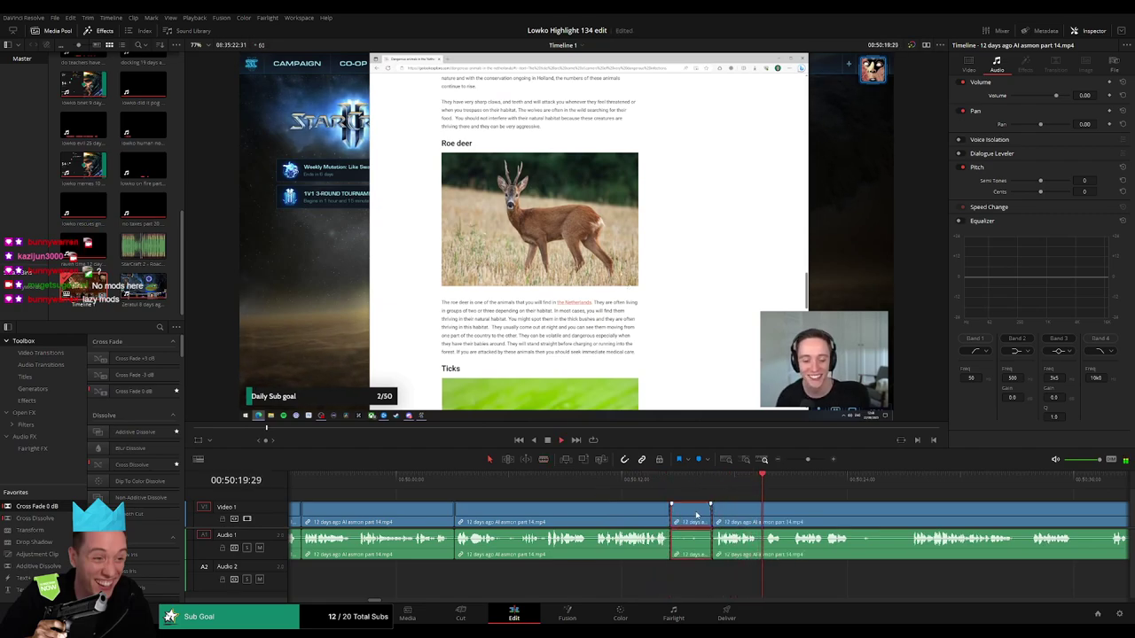
pyautogui.press('Delete')
# - Split out and ripple delete the quiet section from about 50:21:50 to 50:25:00
pyautogui.moveTo(803, 499); pyautogui.dragTo(596, 509)
pyautogui.press('b')
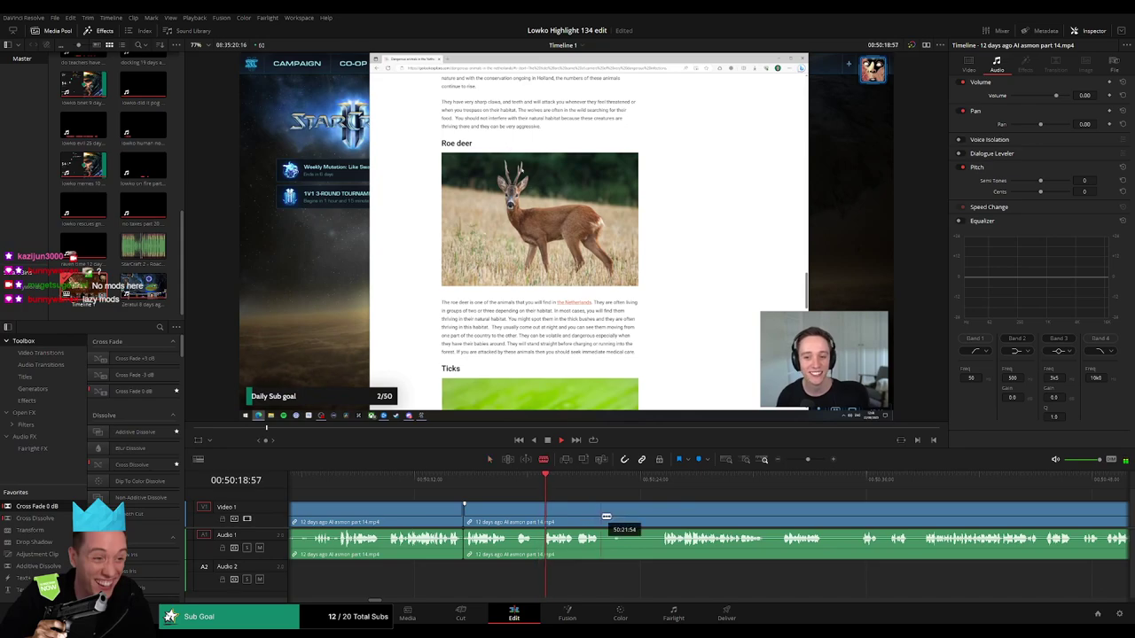
pyautogui.click(604, 516)
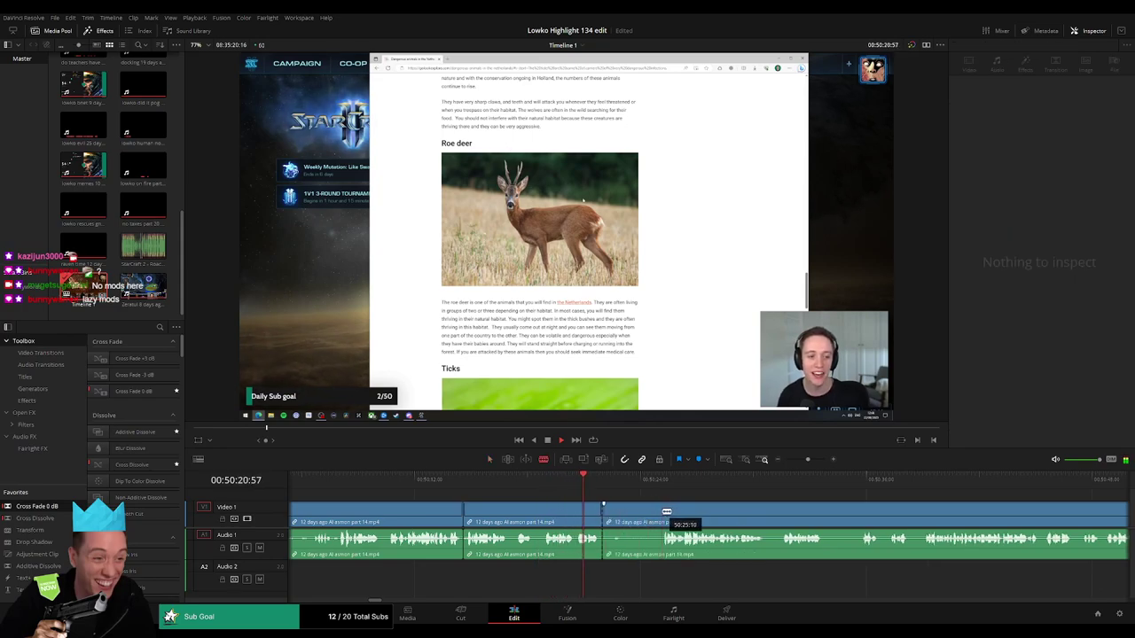
pyautogui.click(663, 511)
pyautogui.press('a')
pyautogui.click(636, 512)
pyautogui.press('Delete')
# - Review the latest join, and split out and ripple delete the short gap from about 50:27:30 to 50:28:20
pyautogui.moveTo(745, 522); pyautogui.dragTo(566, 515)
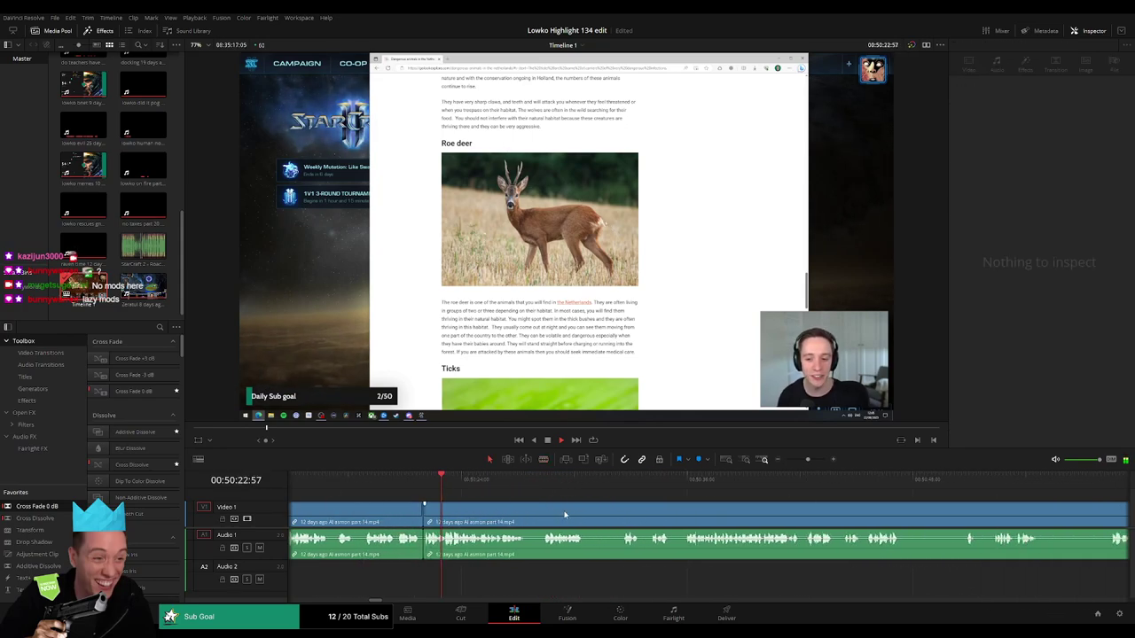
pyautogui.press('Up')
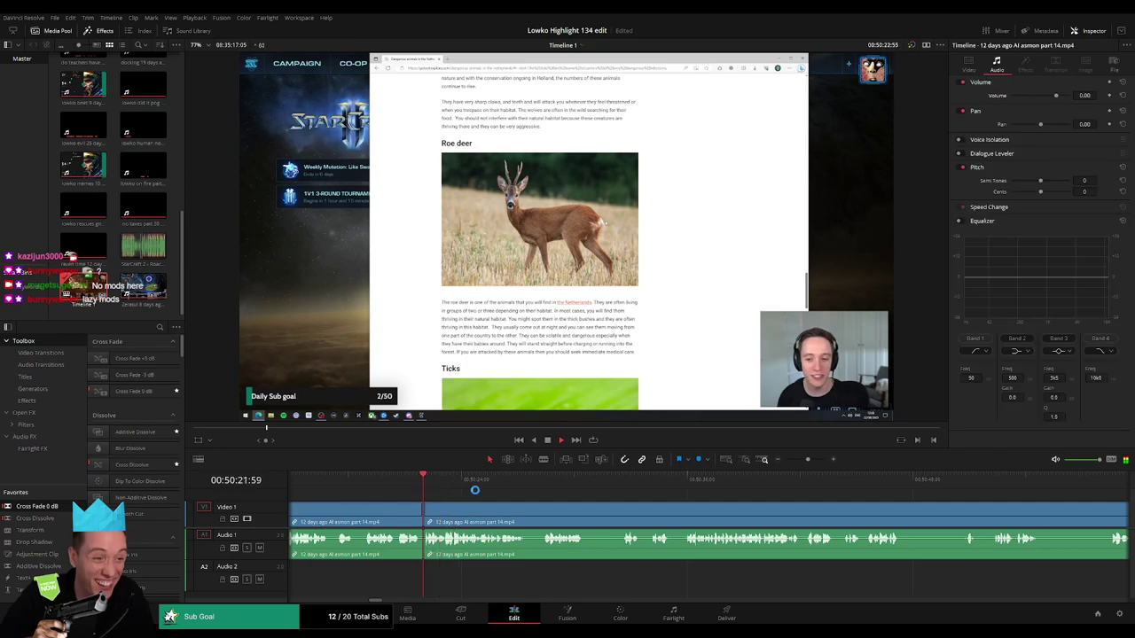
pyautogui.click(494, 480)
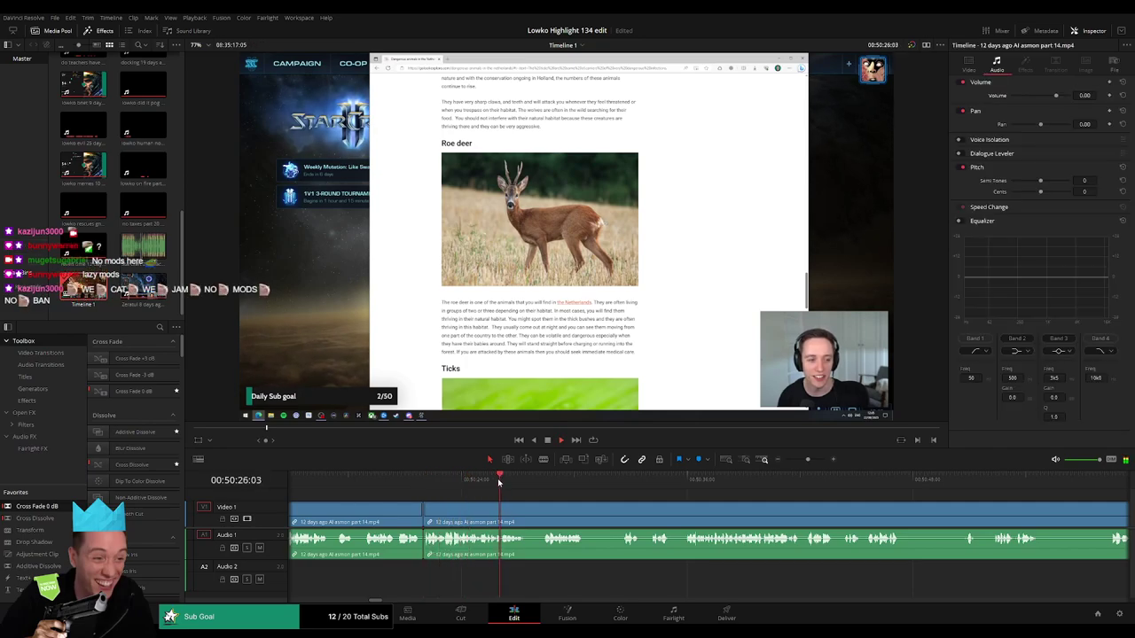
pyautogui.click(544, 483)
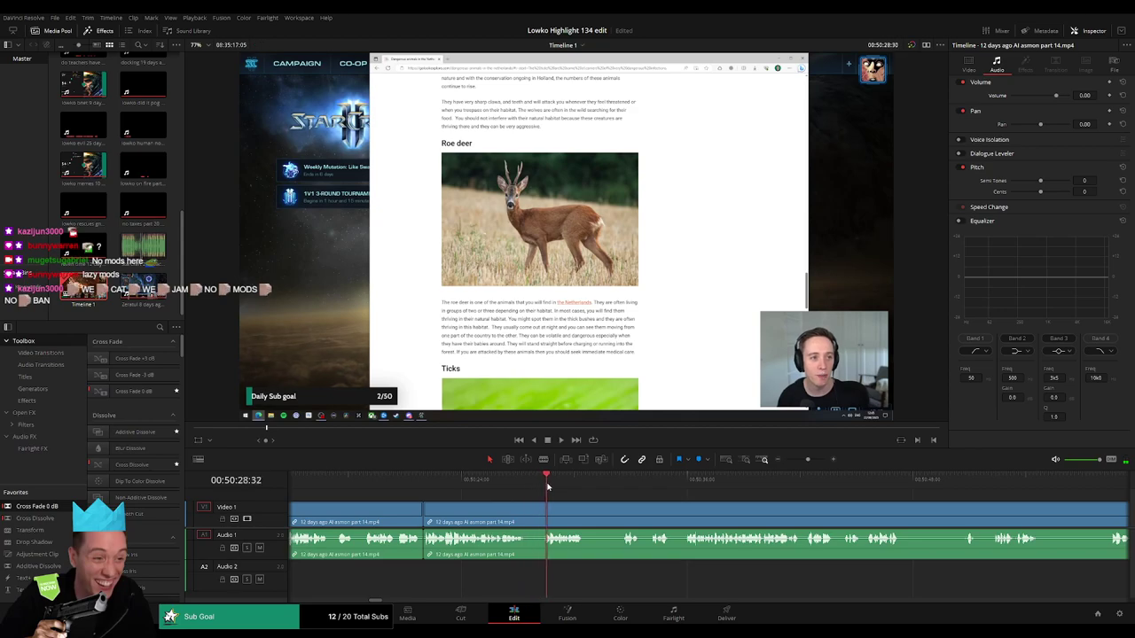
pyautogui.press('b')
pyautogui.click(528, 512)
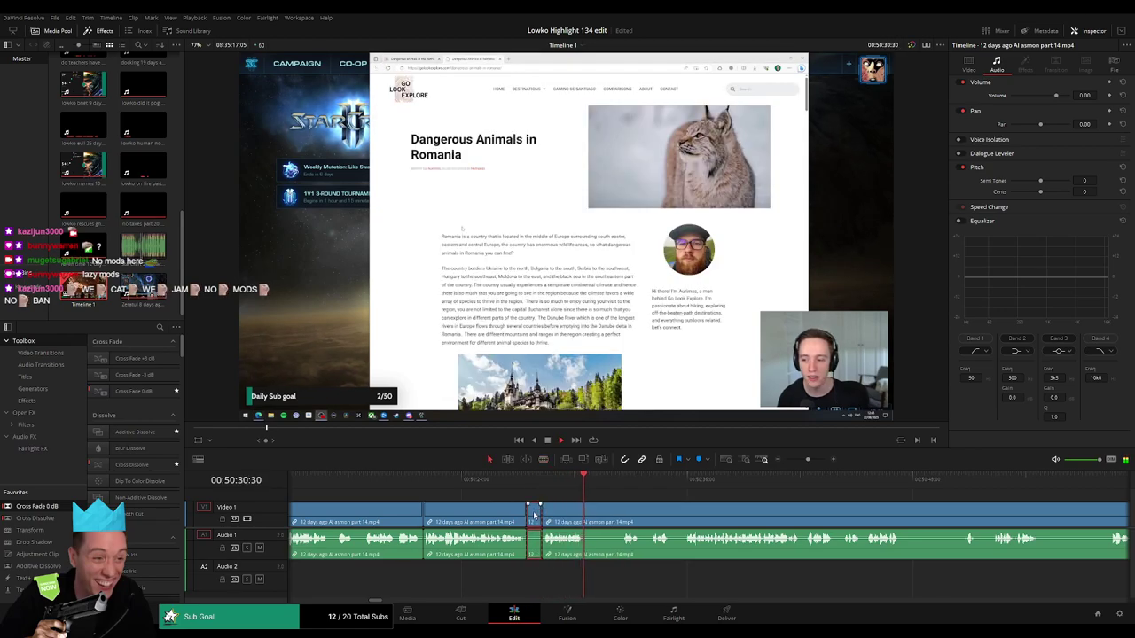
pyautogui.press('a')
# - Split out and ripple delete the pause from about 50:29:50 to 50:31:40, before the lynx part
pyautogui.click(604, 489)
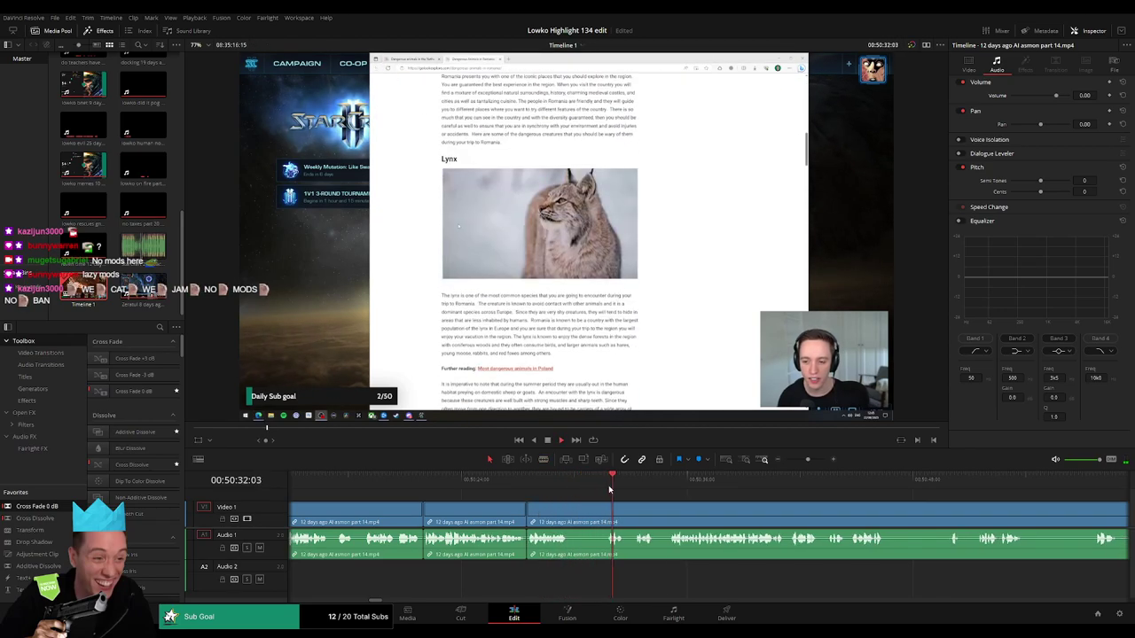
pyautogui.press('b')
pyautogui.click(571, 510)
pyautogui.click(606, 519)
pyautogui.press('a')
pyautogui.click(598, 518)
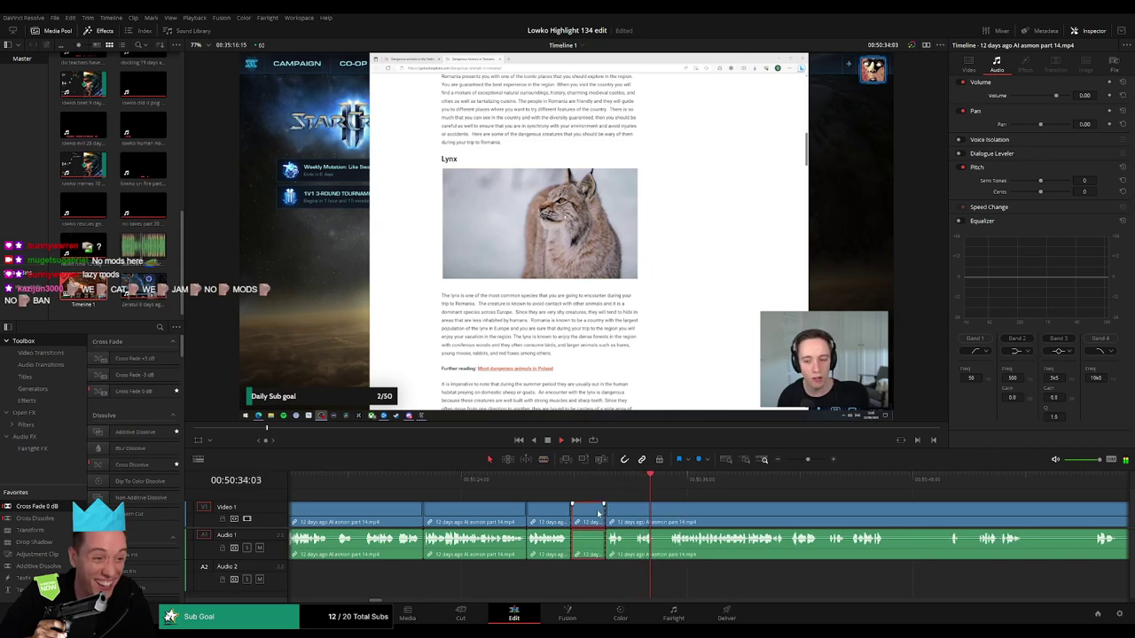
pyautogui.press('BackSpace')
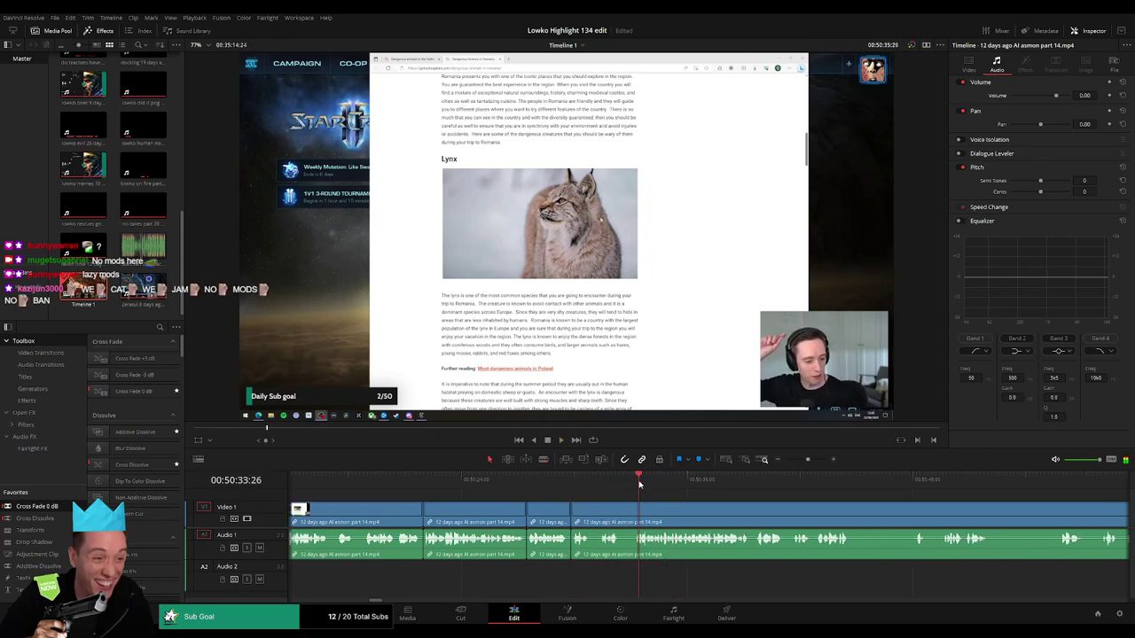
# - Split out the very short moment from about 50:41:54 to 50:42:05 in the black widow spider part
pyautogui.moveTo(753, 504); pyautogui.dragTo(571, 503)
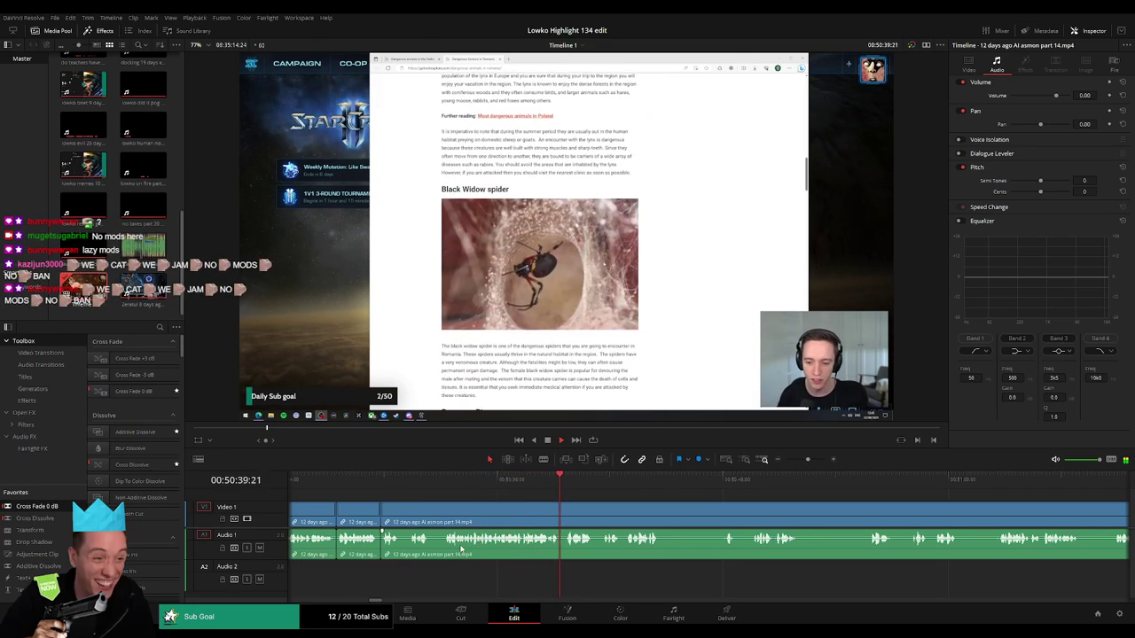
pyautogui.hscroll(2, 559, 501)
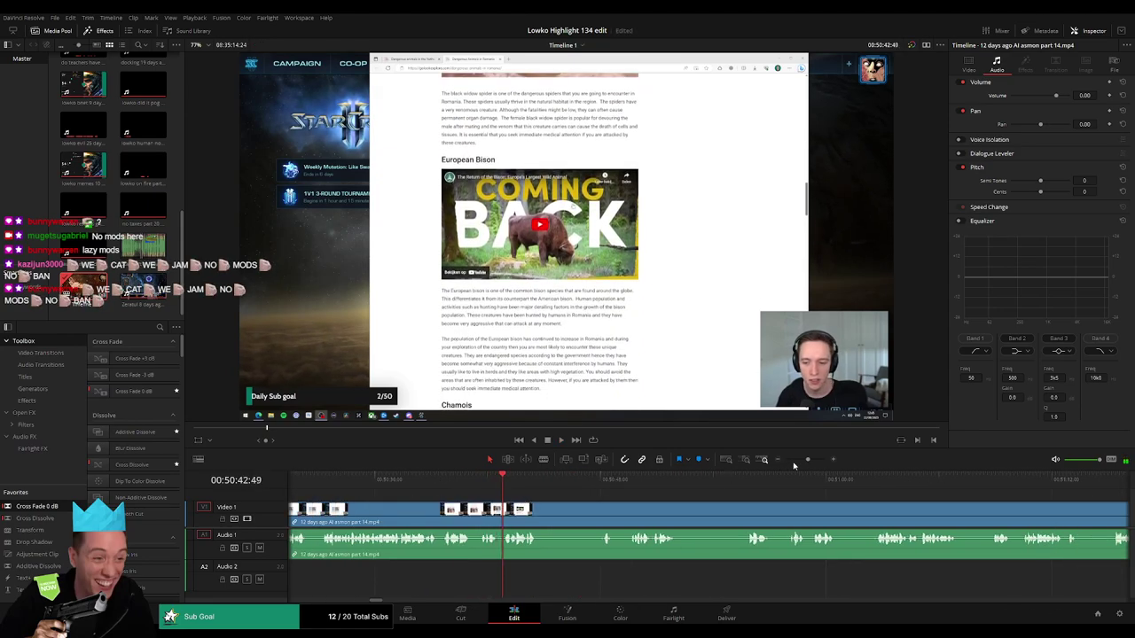
pyautogui.moveTo(808, 460); pyautogui.dragTo(811, 460)
pyautogui.moveTo(661, 481); pyautogui.dragTo(669, 480)
pyautogui.press('b')
pyautogui.click(671, 507)
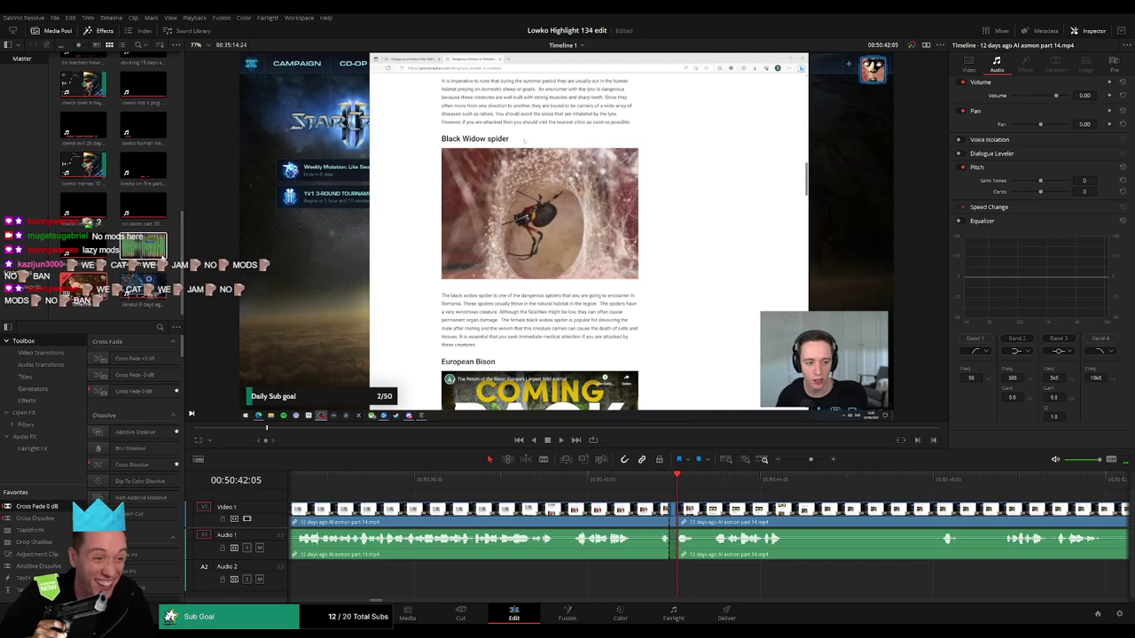
# - Place a short excerpt of StarCraft 2 - Roach Quotes.mp3 on Audio 2 under the section isolated at about 50:42, and play it back
pyautogui.moveTo(162, 257); pyautogui.dragTo(675, 578)
pyautogui.moveTo(660, 577); pyautogui.dragTo(675, 580)
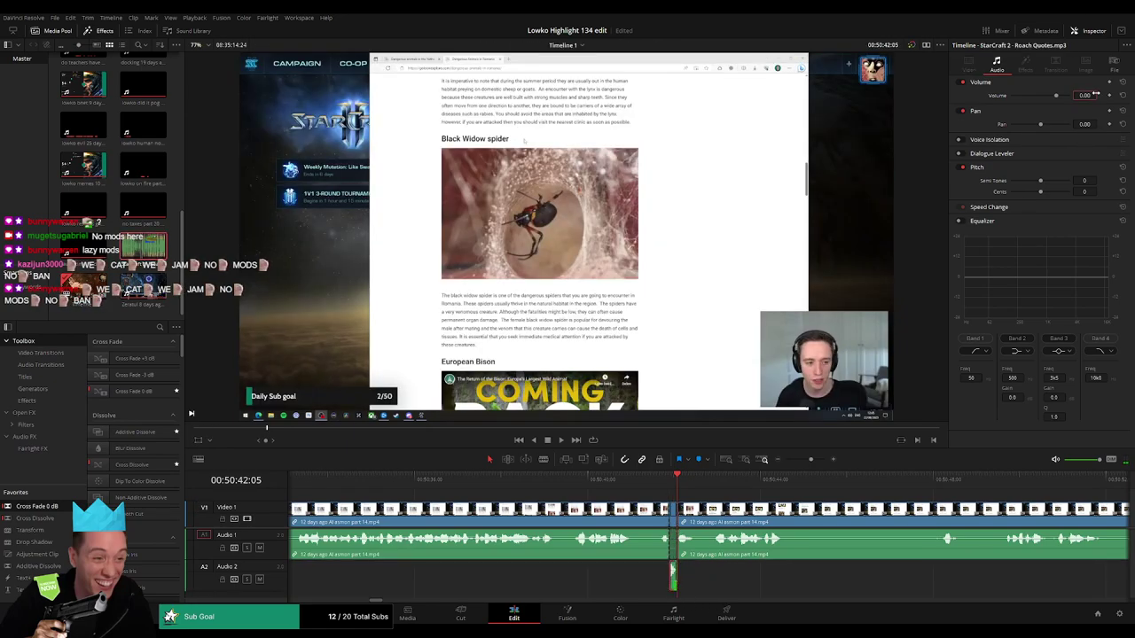
pyautogui.press('space')
pyautogui.click(753, 492)
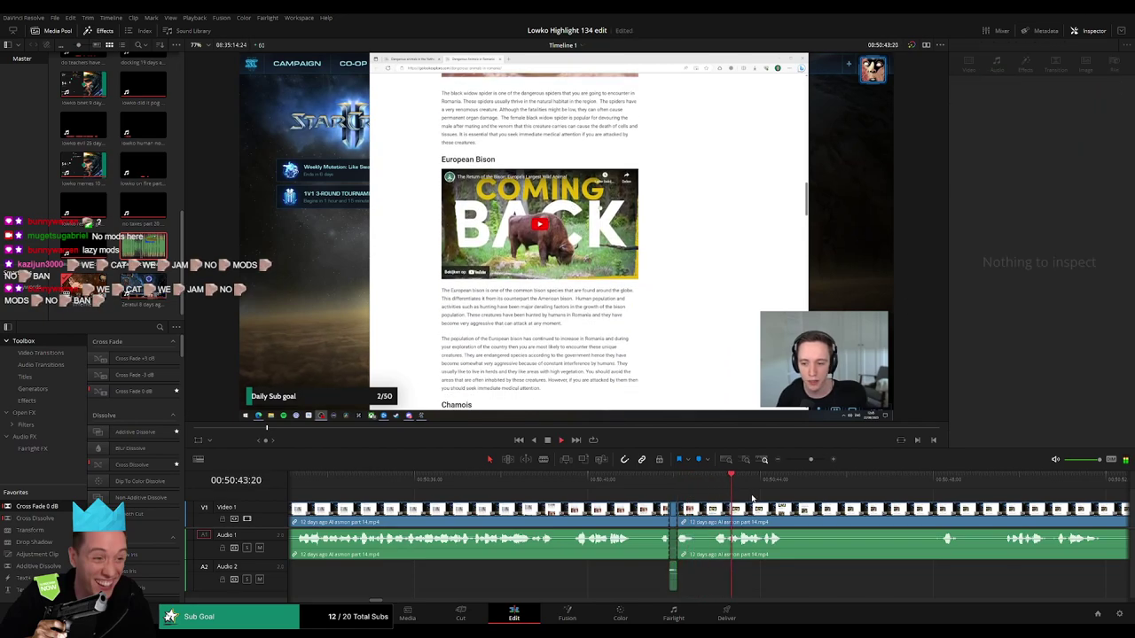
# - Split out and ripple delete the silence from 50:44:52 to 50:47:54 before the chamois part, and save the project
pyautogui.click(855, 477)
pyautogui.moveTo(820, 519); pyautogui.dragTo(613, 521)
pyautogui.press('b')
pyautogui.click(591, 514)
pyautogui.press('space')
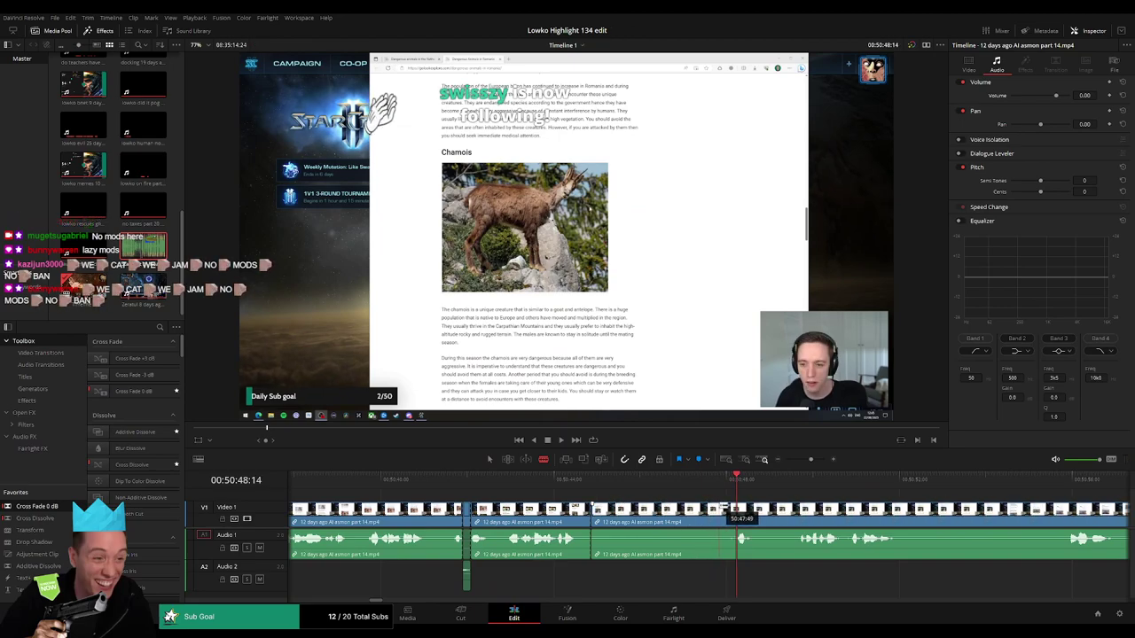
pyautogui.press('Left')
pyautogui.press('Left')
pyautogui.press('Left')
pyautogui.press('Left')
pyautogui.press('Left')
pyautogui.press('Left')
pyautogui.press('Left')
pyautogui.press('Left')
pyautogui.press('Left')
pyautogui.press('Left')
pyautogui.press('Left')
pyautogui.press('Left')
pyautogui.press('Left')
pyautogui.press('Left')
pyautogui.press('Left')
pyautogui.press('Left')
pyautogui.press('Left')
pyautogui.press('Left')
pyautogui.press('Left')
pyautogui.press('Left')
pyautogui.click(722, 516)
pyautogui.press('a')
pyautogui.click(703, 518)
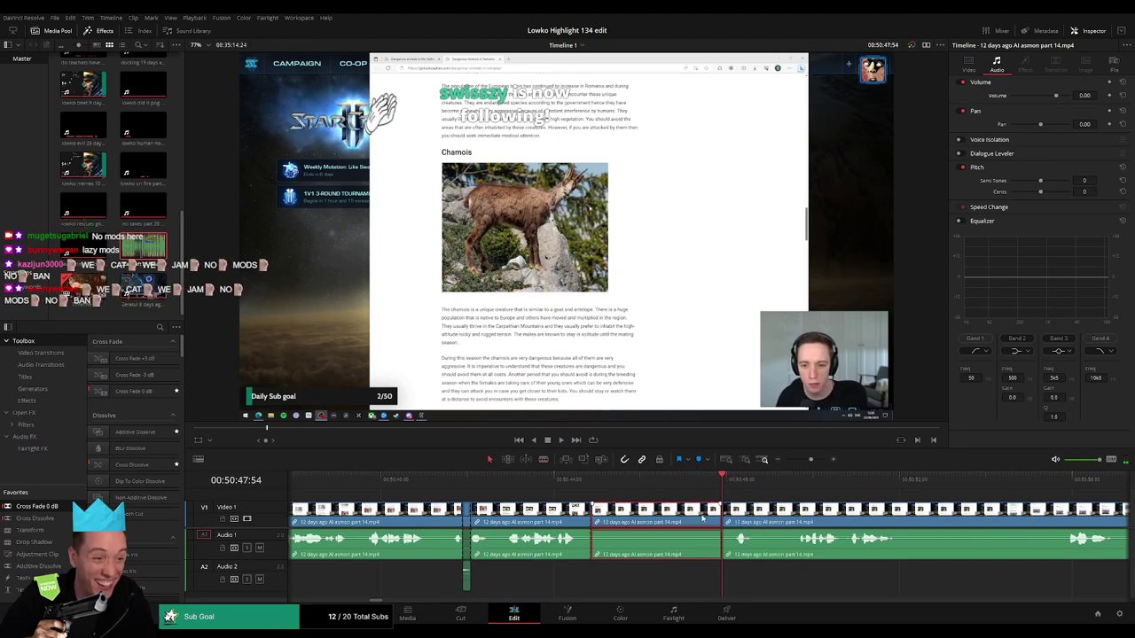
pyautogui.press('Delete')
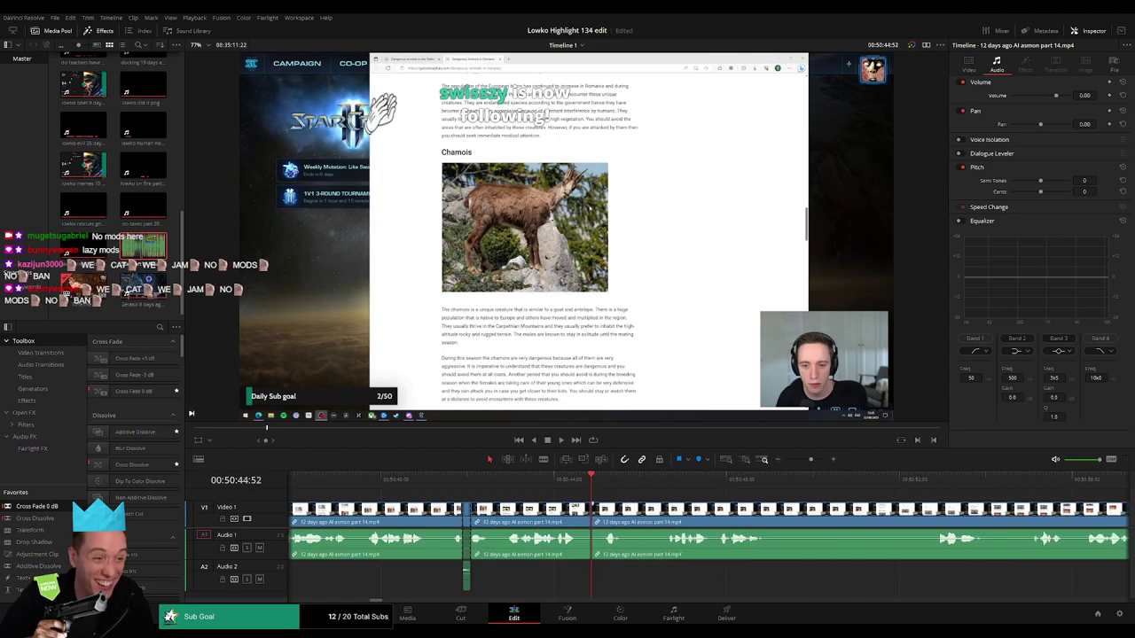
pyautogui.hotkey('ctrl', 's')
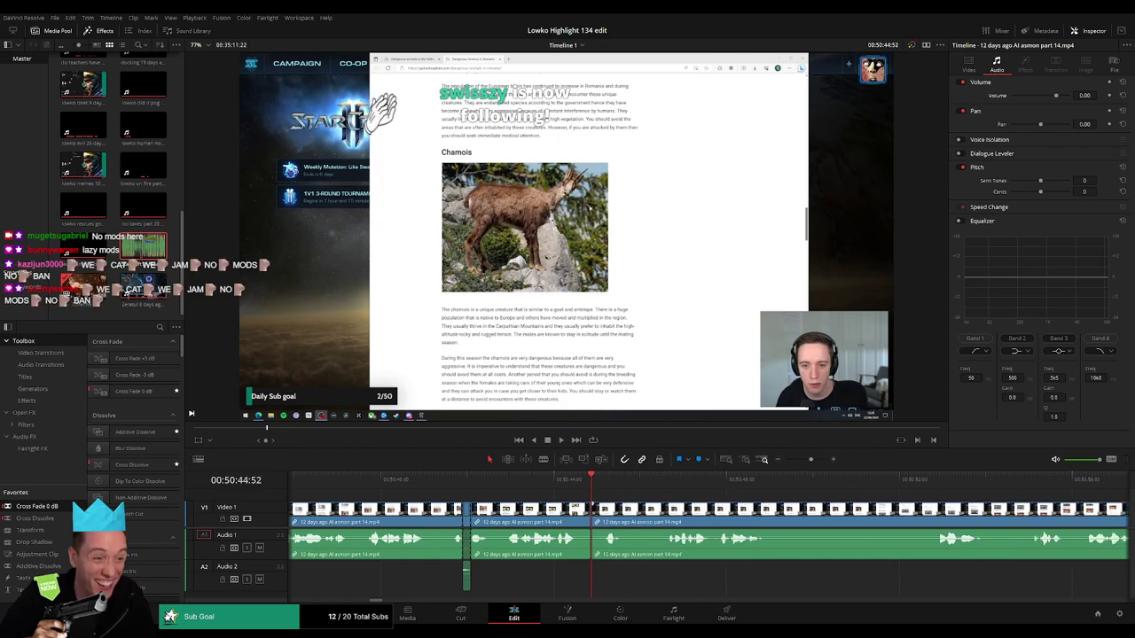
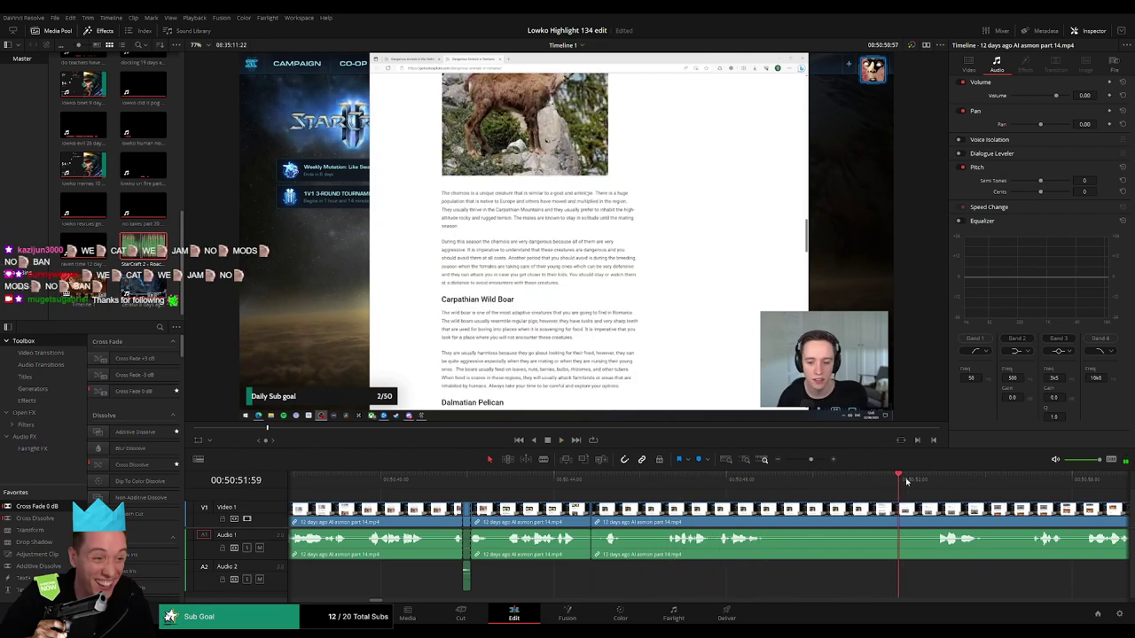
# - Split out and ripple delete the silence from about 50:49:10 to 50:52:40, around the Carpathian wild boar part
pyautogui.press('b')
pyautogui.click(551, 514)
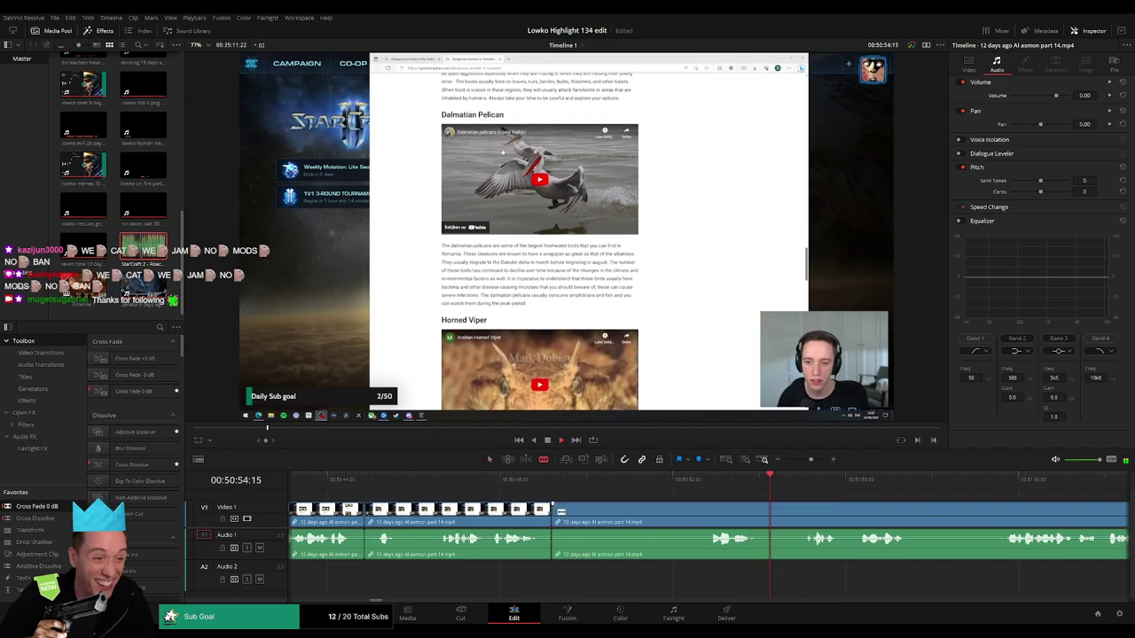
pyautogui.click(701, 517)
pyautogui.press('a')
pyautogui.click(675, 519)
pyautogui.press('Delete')
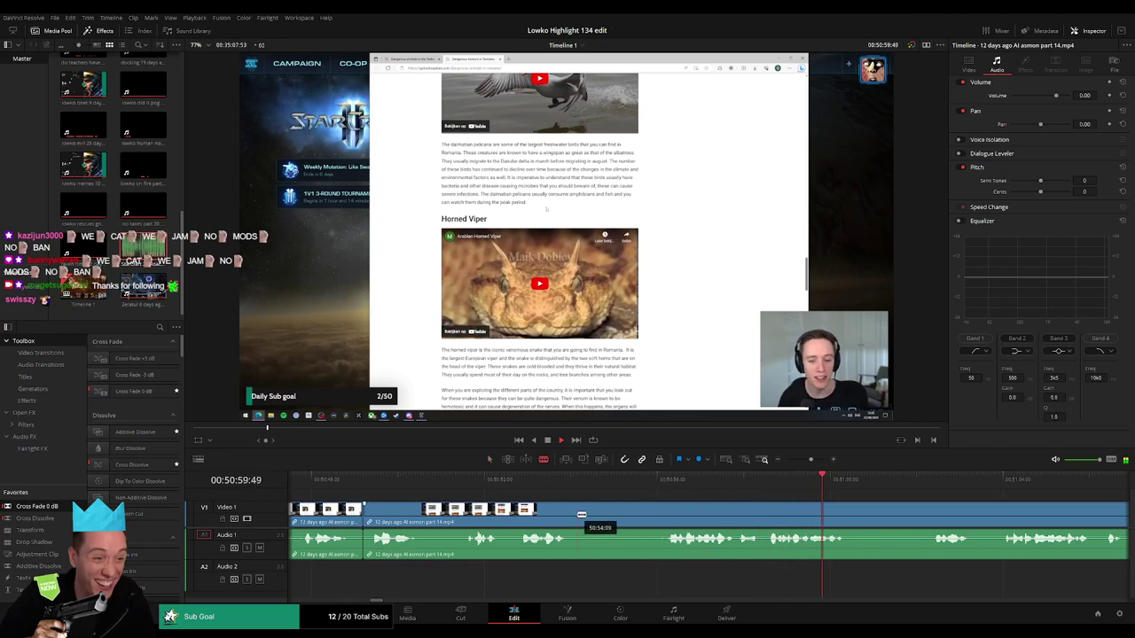
# - Split out and ripple delete the silent section from about 50:54:03 to 50:56:05
pyautogui.click(578, 519)
pyautogui.click(669, 511)
pyautogui.press('a')
pyautogui.click(641, 517)
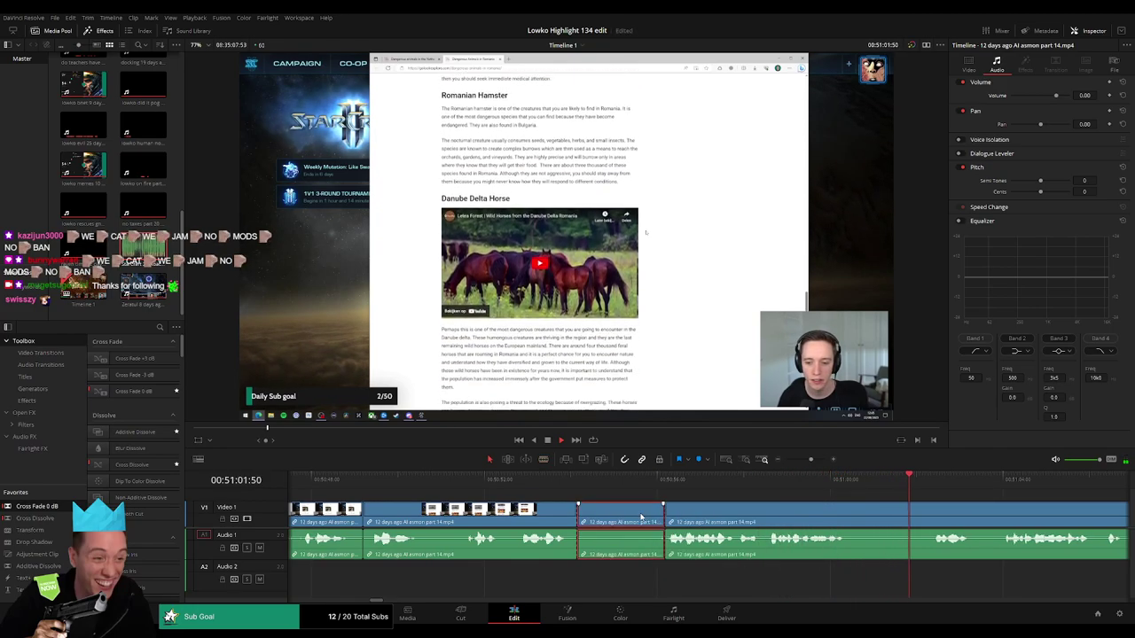
pyautogui.press('Delete')
# - Split out and ripple delete the pause from about 50:58:40 to 51:00:10, before the Romanian hamster part
pyautogui.hscroll(1, 712, 519)
pyautogui.hscroll(2, 711, 518)
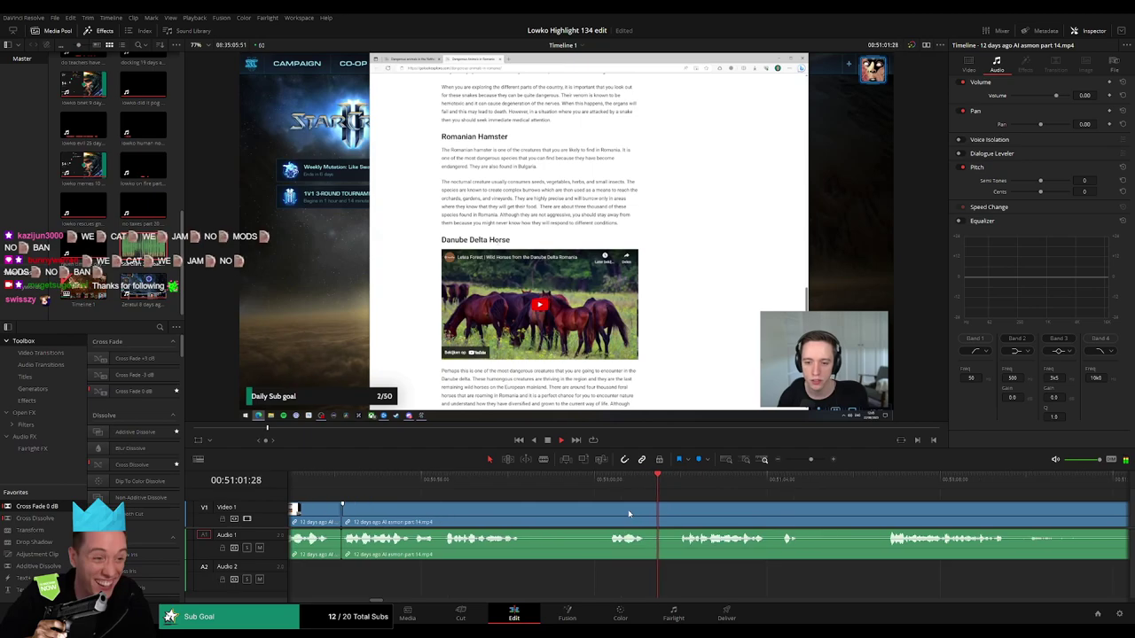
pyautogui.click(536, 521)
pyautogui.click(600, 519)
pyautogui.press('a')
pyautogui.click(568, 519)
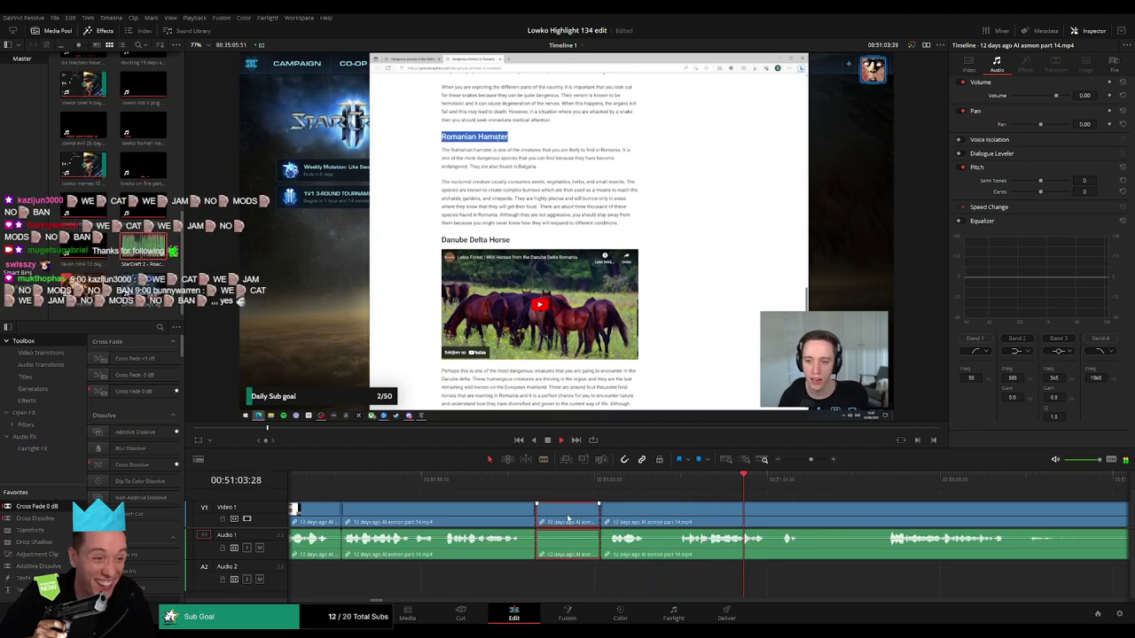
pyautogui.press('Delete')
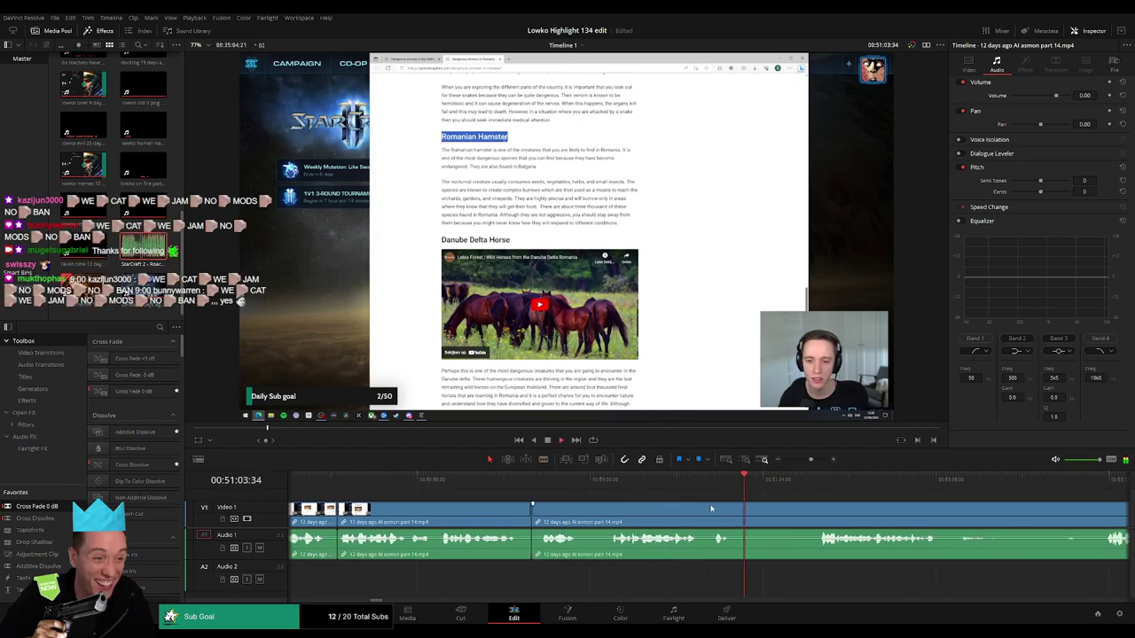
# - Split out and ripple delete the pause from about 51:03:17 to 51:05:02 in the Romanian hamster part
pyautogui.click(707, 483)
pyautogui.press('b')
pyautogui.click(635, 511)
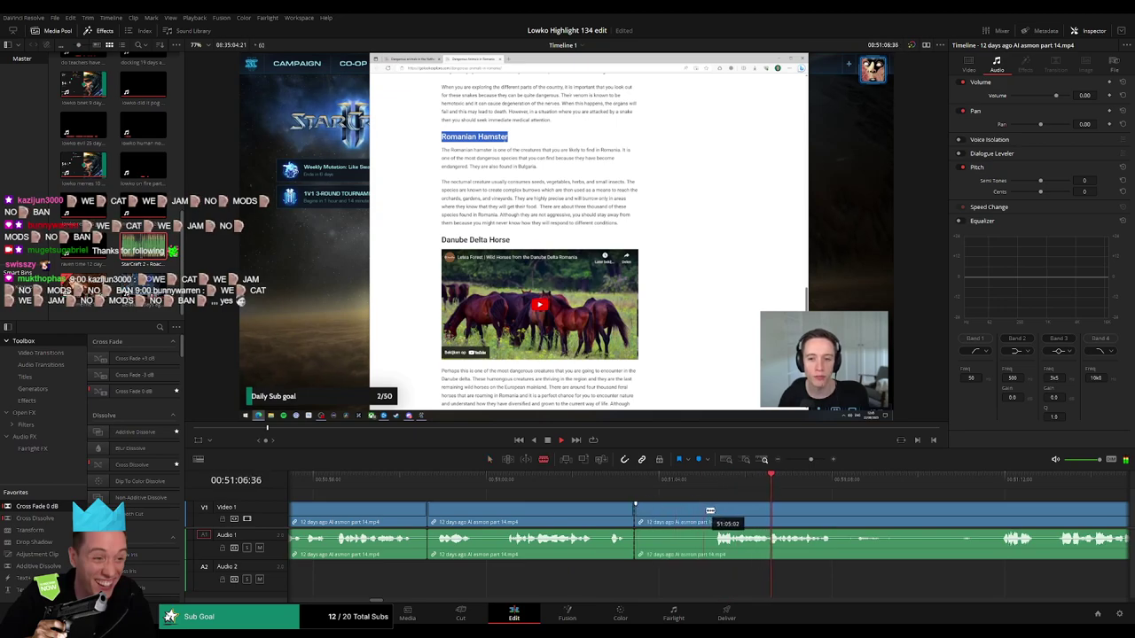
pyautogui.click(709, 511)
pyautogui.press('a')
pyautogui.press('a')
pyautogui.click(678, 518)
pyautogui.press('Delete')
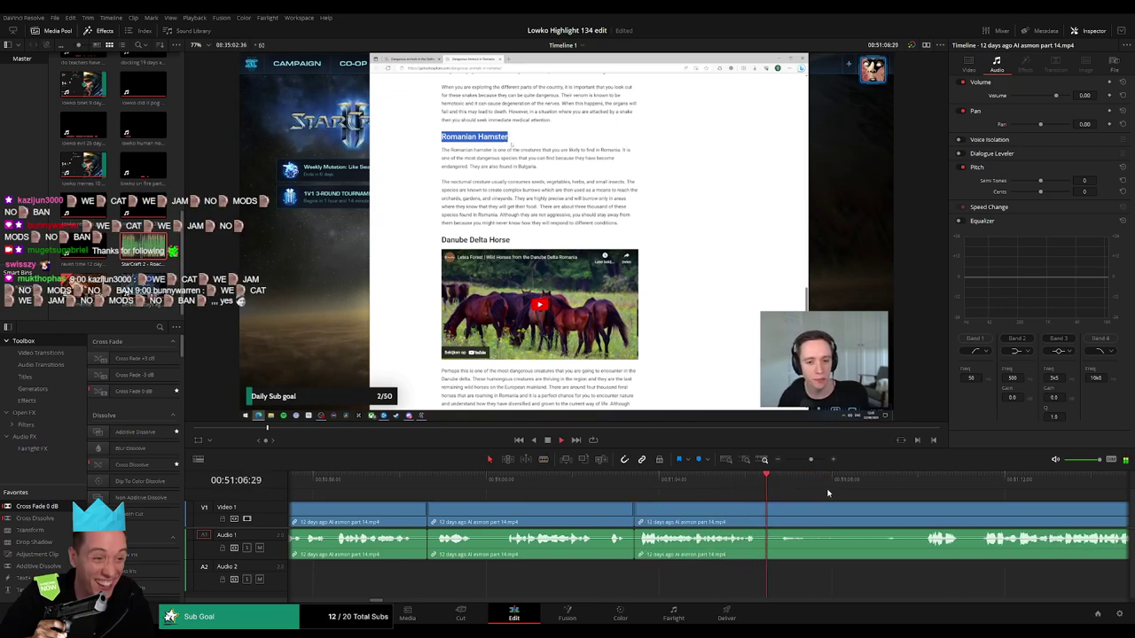
# - Split out and ripple delete the near-silent section from about 51:06:25 to 51:10:05 in the Romanian hamster part
pyautogui.click(904, 483)
pyautogui.hscroll(3, 727, 509)
pyautogui.press('b')
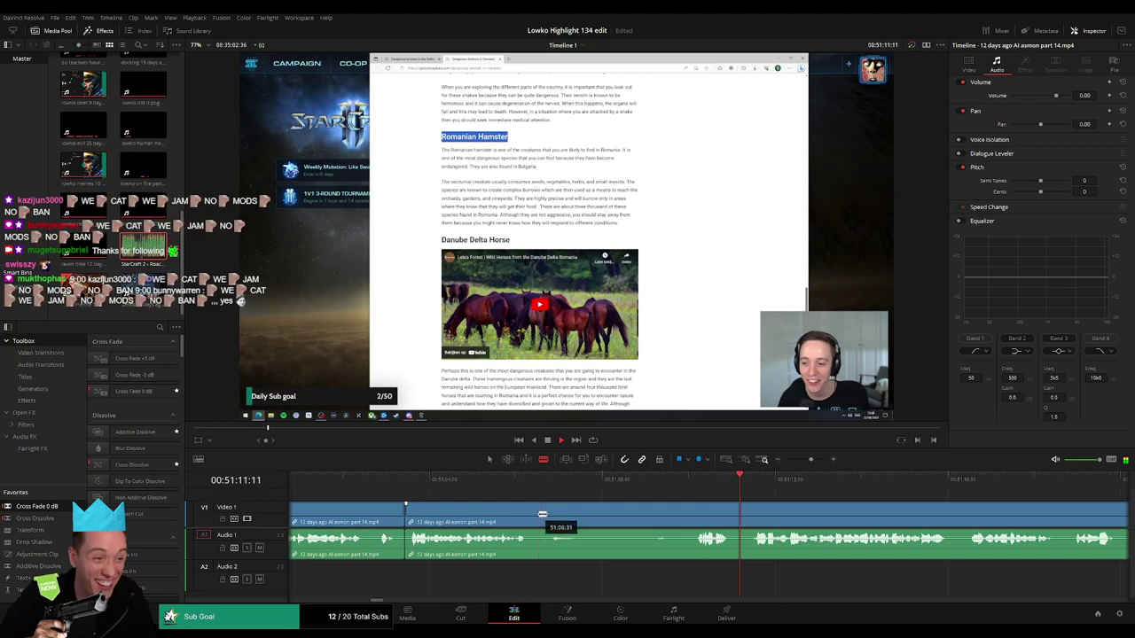
pyautogui.click(538, 513)
pyautogui.click(694, 520)
pyautogui.press('a')
pyautogui.click(665, 518)
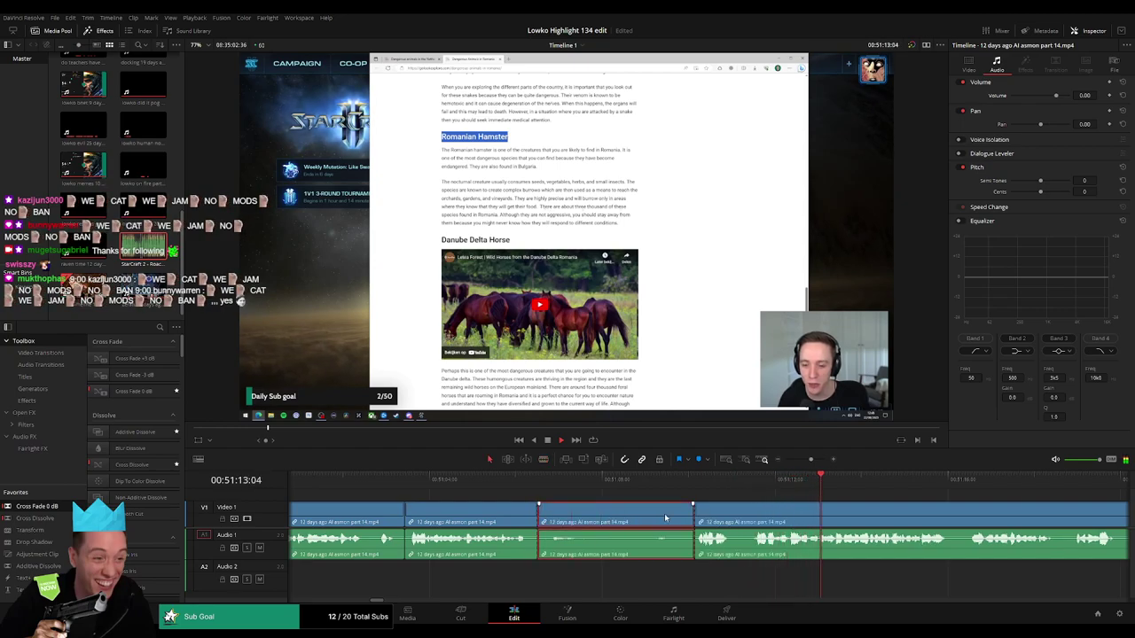
pyautogui.press('Delete')
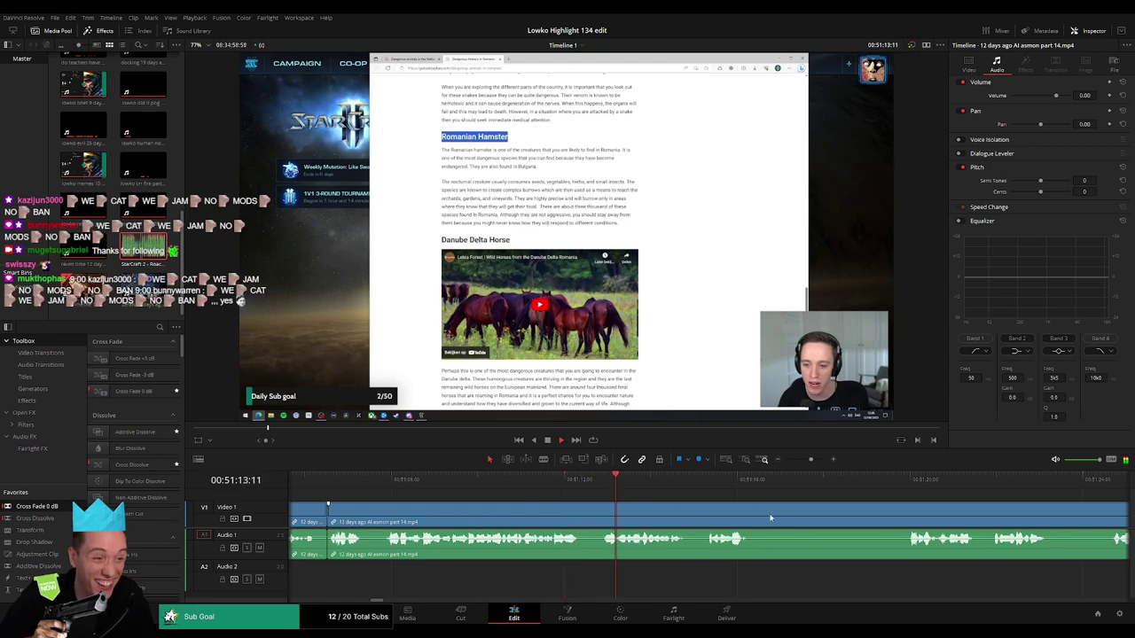
# - Split out and ripple delete the pause from about 51:16:20 to 51:19:50 at the end of the Romanian hamster part
pyautogui.hscroll(3, 627, 514)
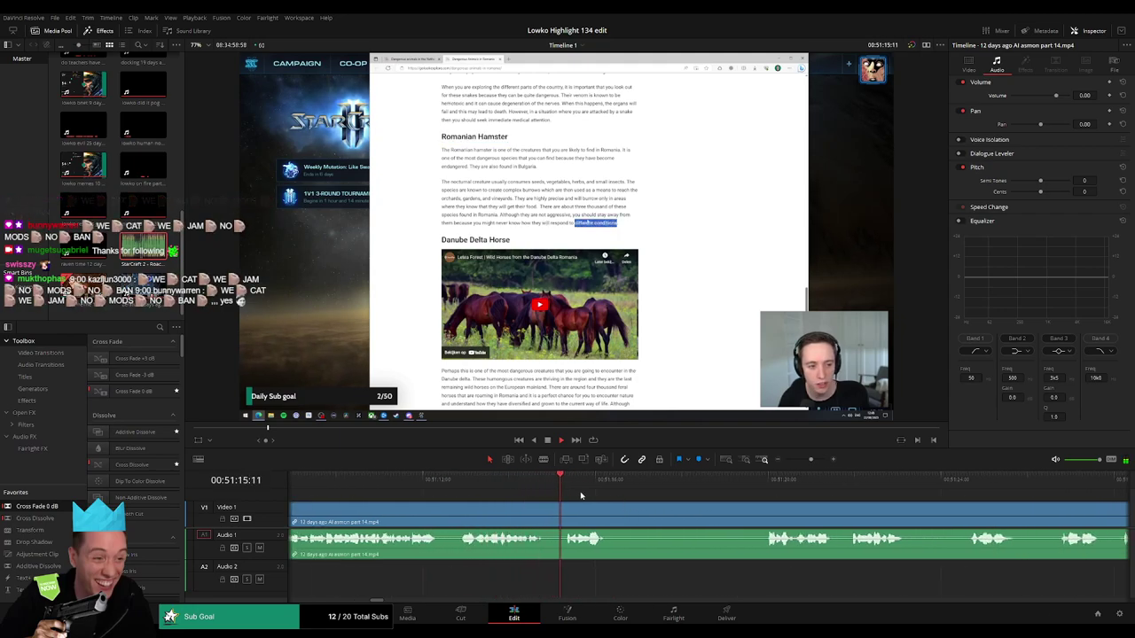
pyautogui.click(748, 482)
pyautogui.press('b')
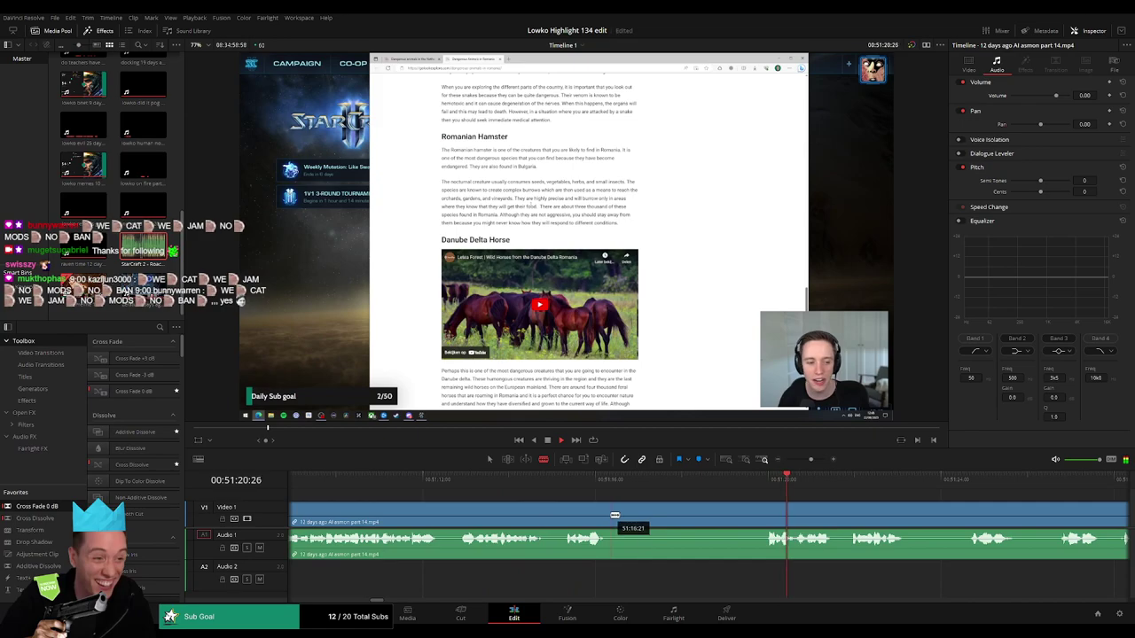
pyautogui.click(611, 516)
pyautogui.click(760, 515)
pyautogui.press('a')
pyautogui.click(707, 517)
pyautogui.press('Delete')
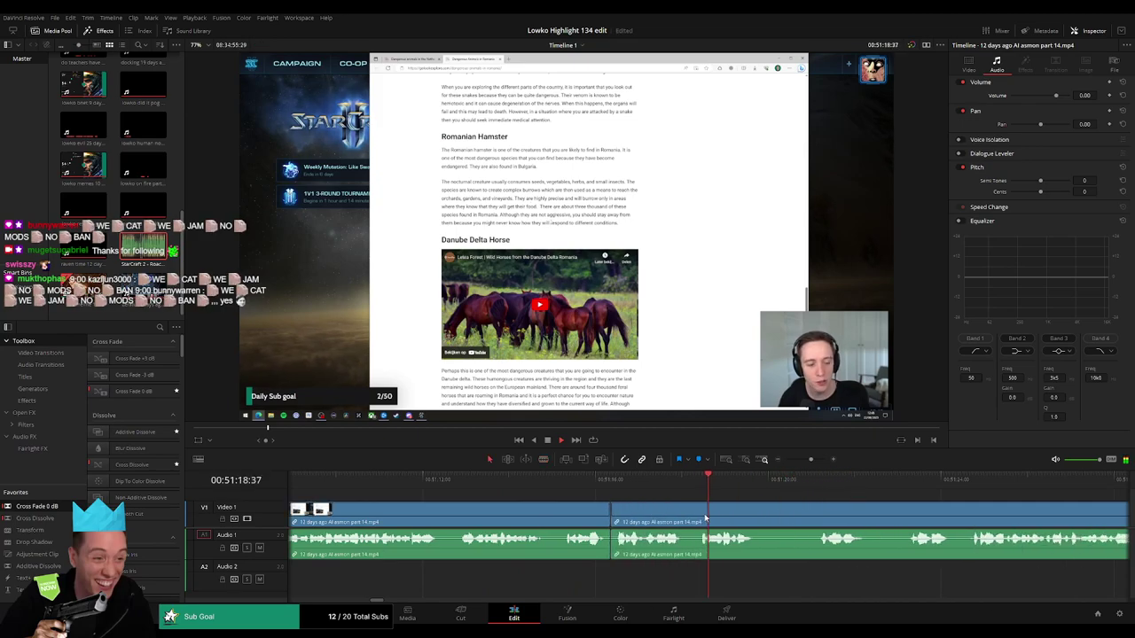
# - Split out and ripple delete the short pause from about 51:19:49 to 51:21:03
pyautogui.hscroll(5, 620, 511)
pyautogui.click(540, 482)
pyautogui.press('space')
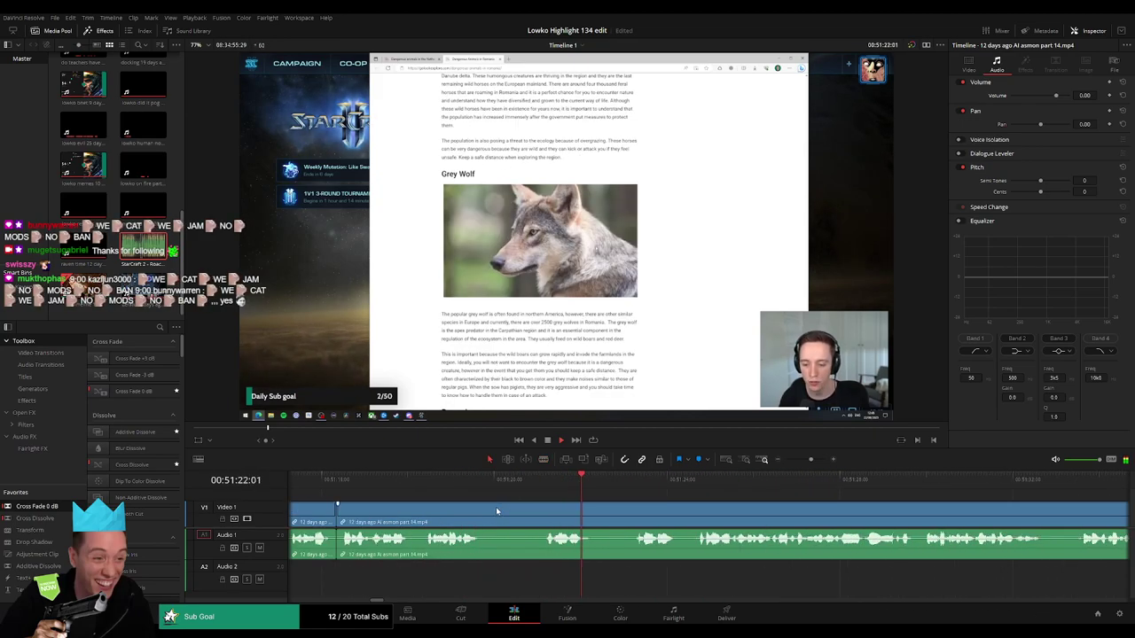
pyautogui.press('b')
pyautogui.click(487, 513)
pyautogui.click(540, 512)
pyautogui.press('a')
pyautogui.click(519, 516)
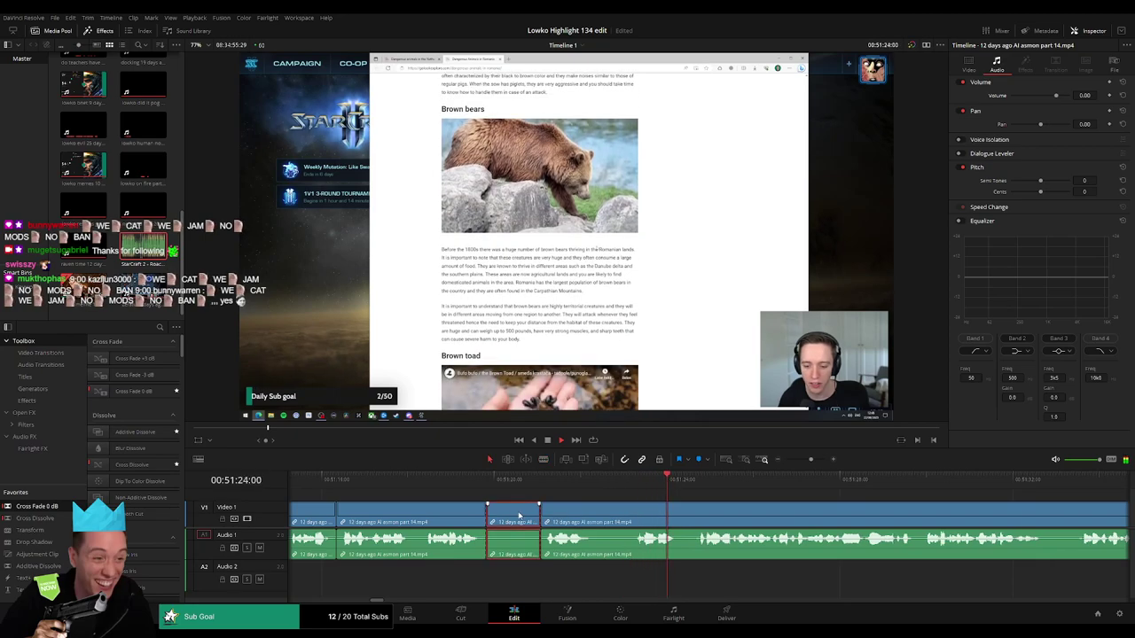
pyautogui.press('Delete')
# - Split out and ripple delete the pause from about 51:49:50 to 51:53:30 on the blank loading page, and cross fade the audio join
pyautogui.moveTo(785, 515); pyautogui.dragTo(562, 514)
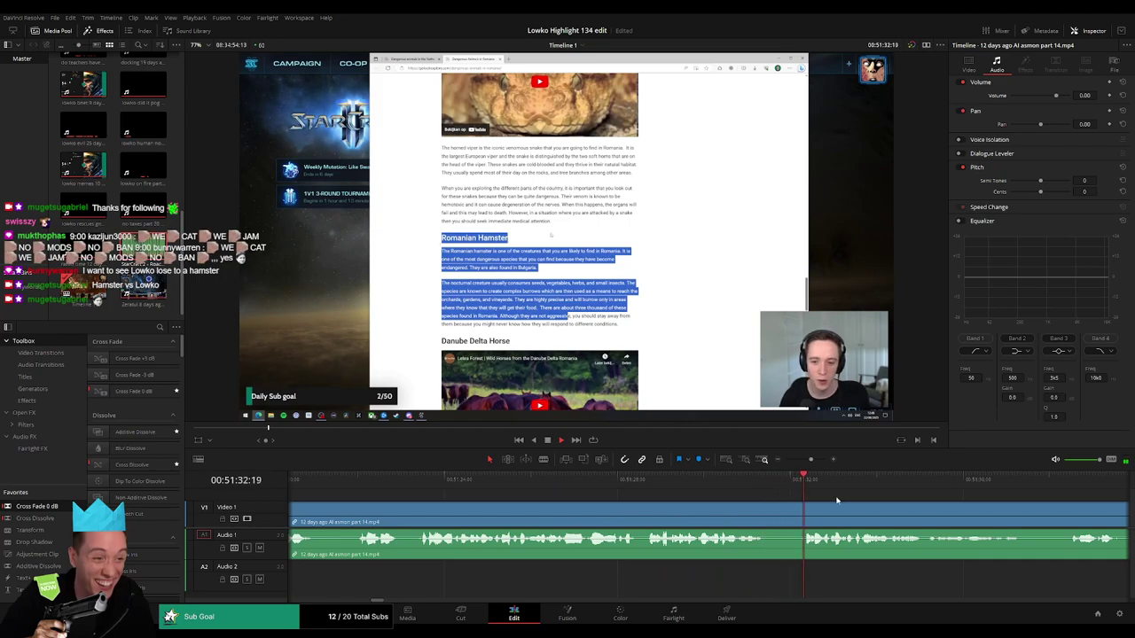
pyautogui.hscroll(5, 963, 511)
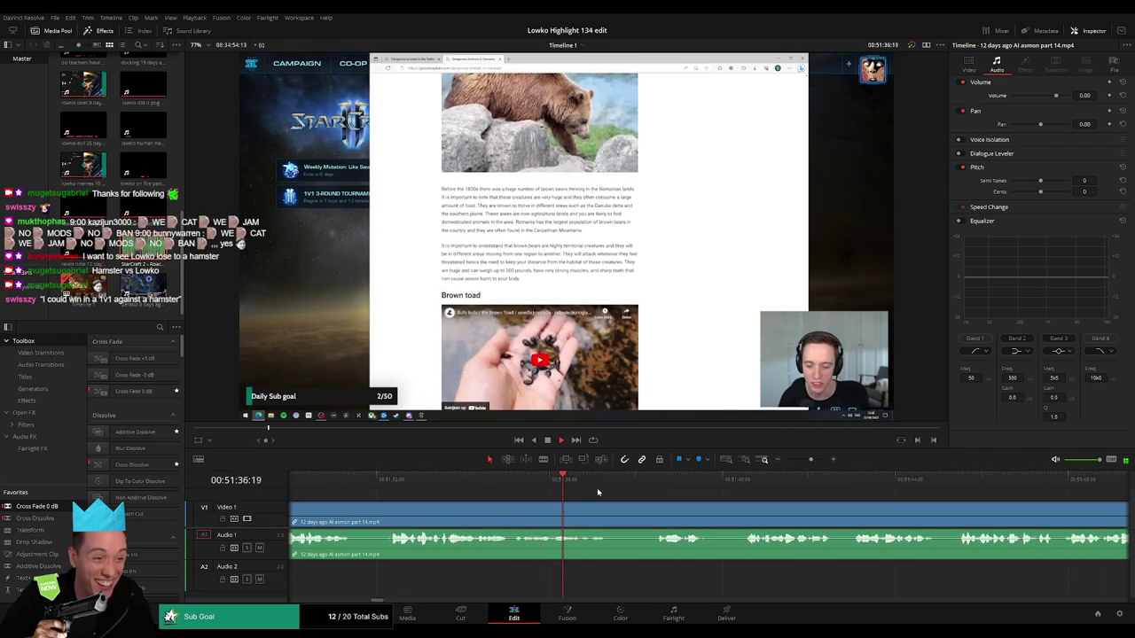
pyautogui.hscroll(2, 611, 504)
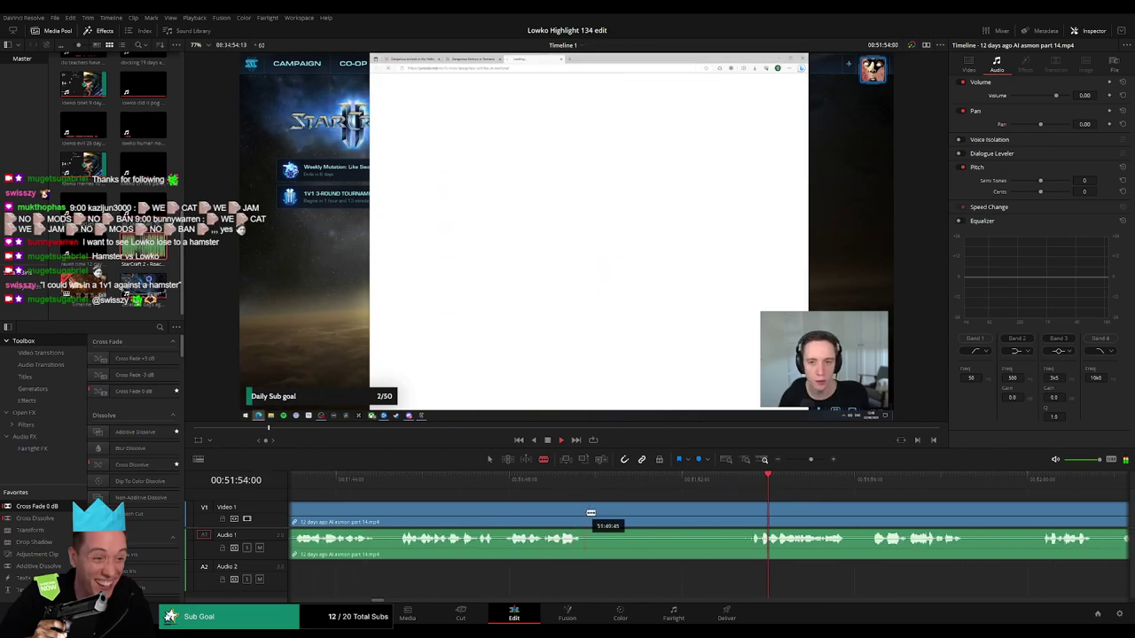
pyautogui.click(589, 512)
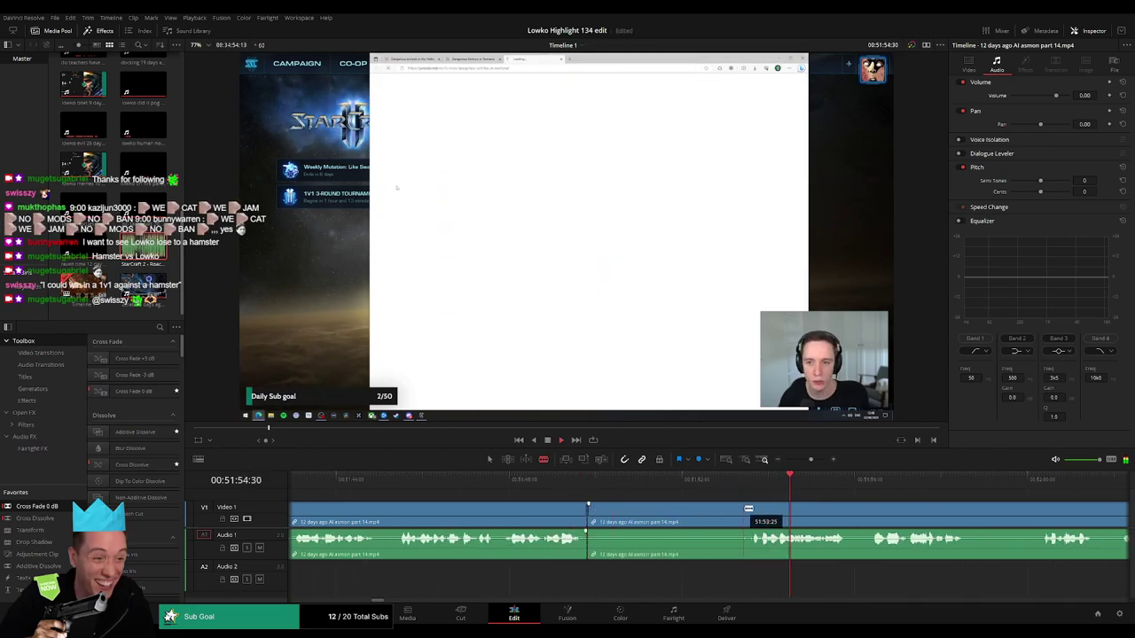
pyautogui.click(748, 512)
pyautogui.press('a')
pyautogui.click(694, 516)
pyautogui.press('Delete')
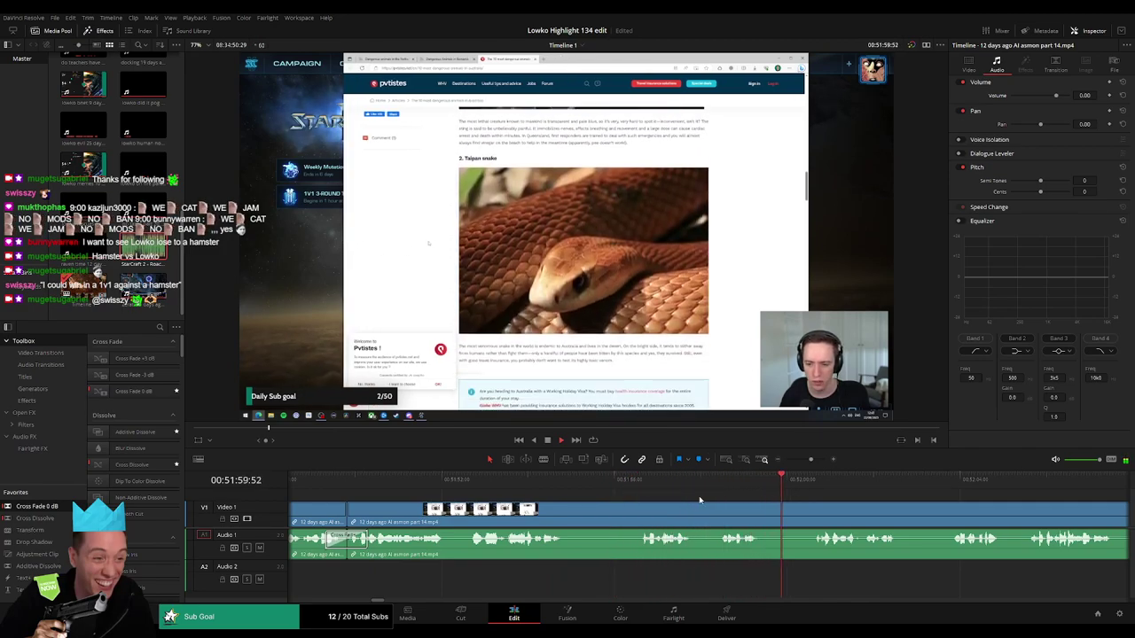
# - Try splitting the clip at about 51:58:55 in the box jellyfish part and undo that split
pyautogui.click(717, 523)
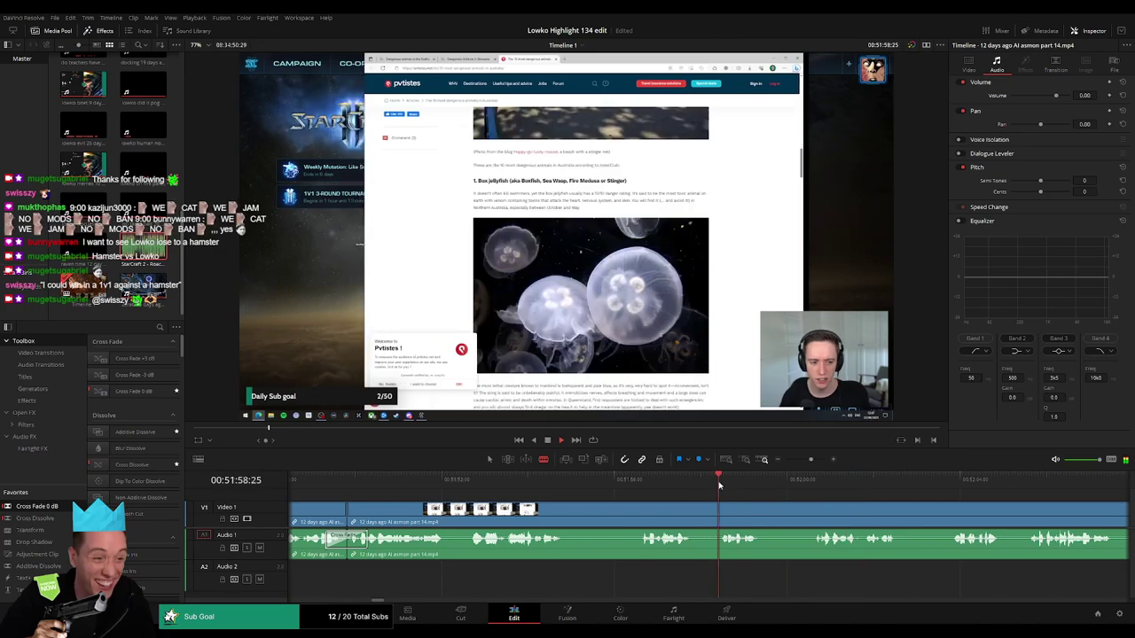
pyautogui.click(815, 461)
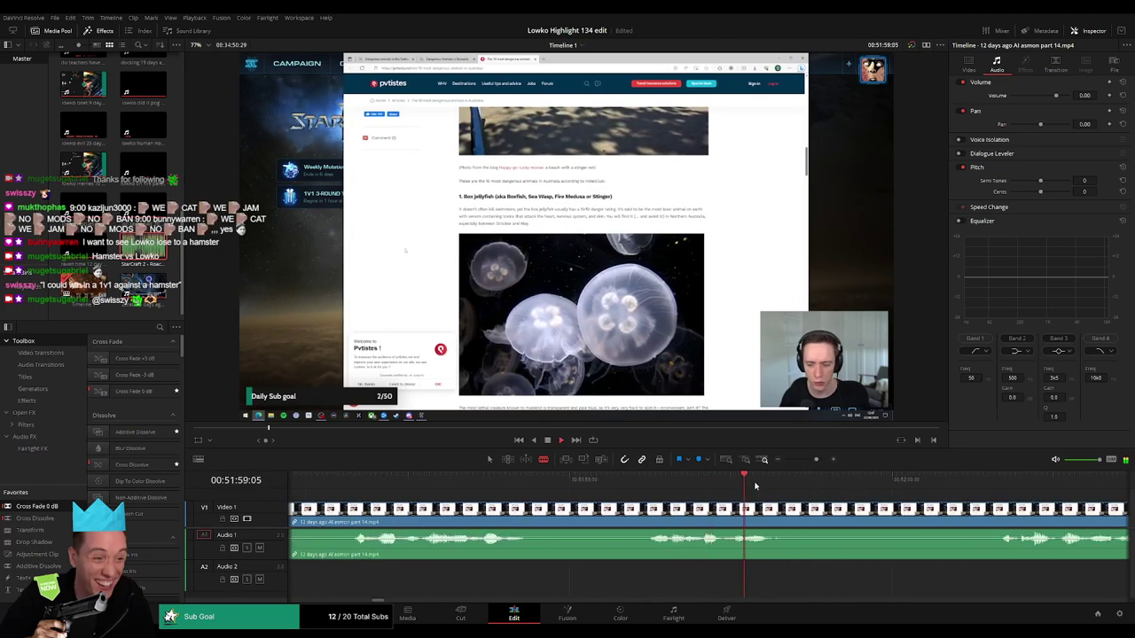
pyautogui.click(651, 483)
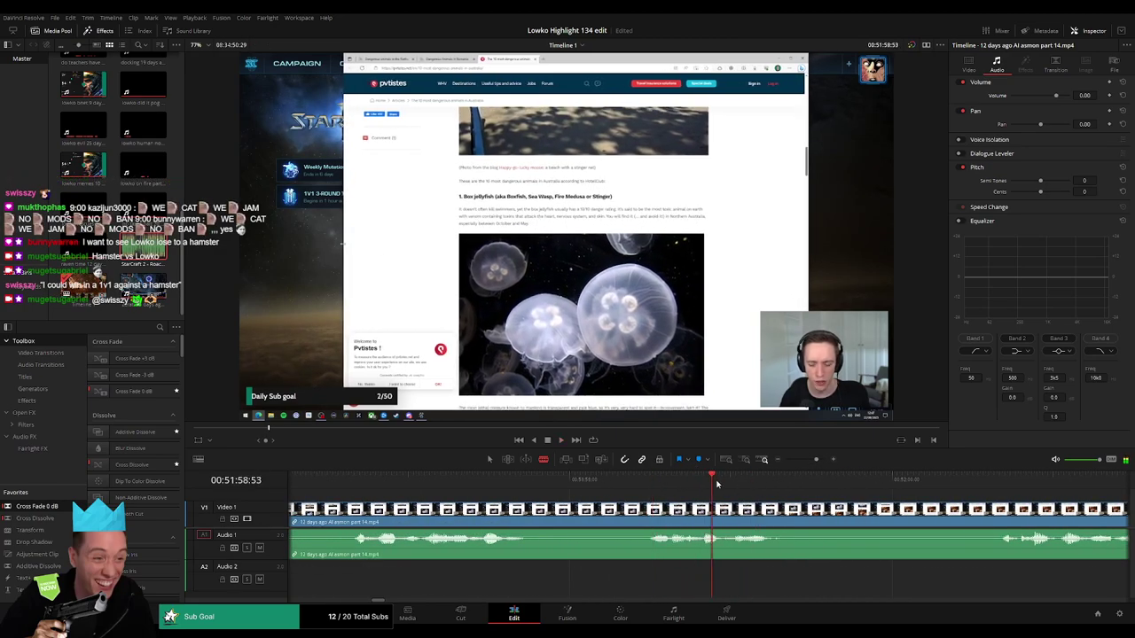
pyautogui.hotkey('ctrl', 'b')
pyautogui.click(677, 484)
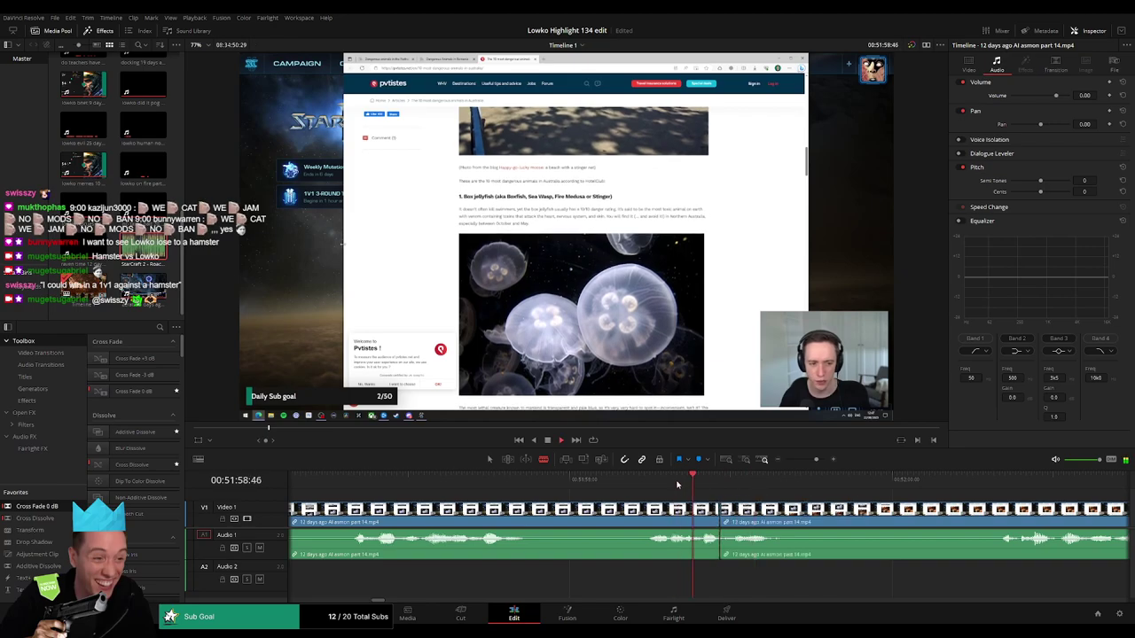
pyautogui.click(603, 482)
pyautogui.hotkey('ctrl', 'z')
# - Split out the segment from 51:58:50 to 51:59:04 in the box jellyfish part and mute its audio
pyautogui.click(705, 479)
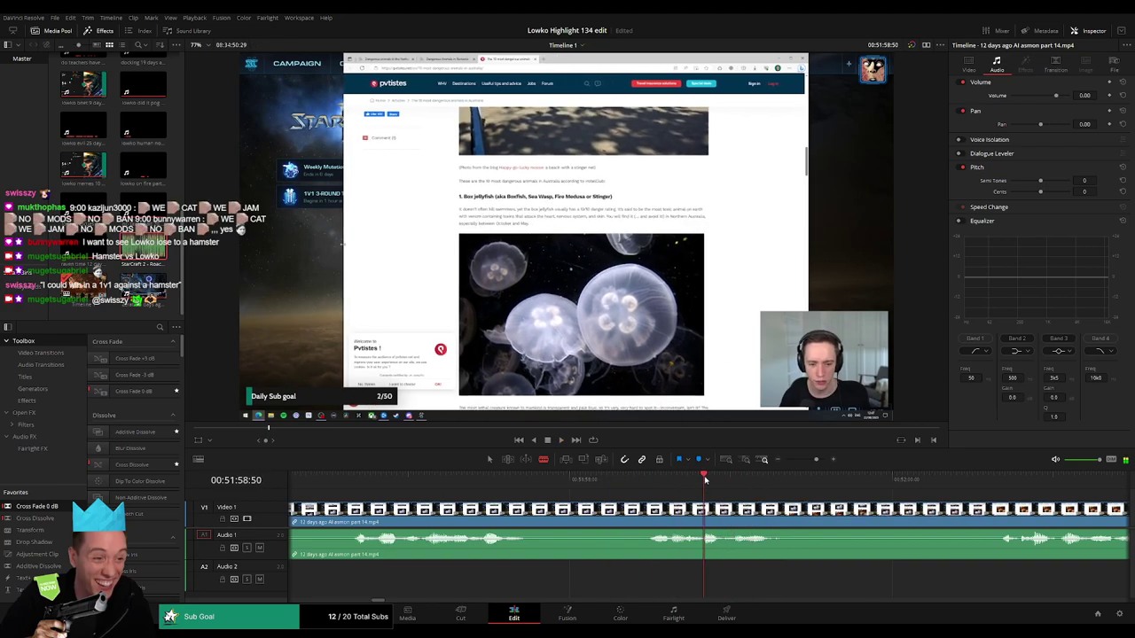
pyautogui.hotkey('ctrl', 'b')
pyautogui.click(677, 488)
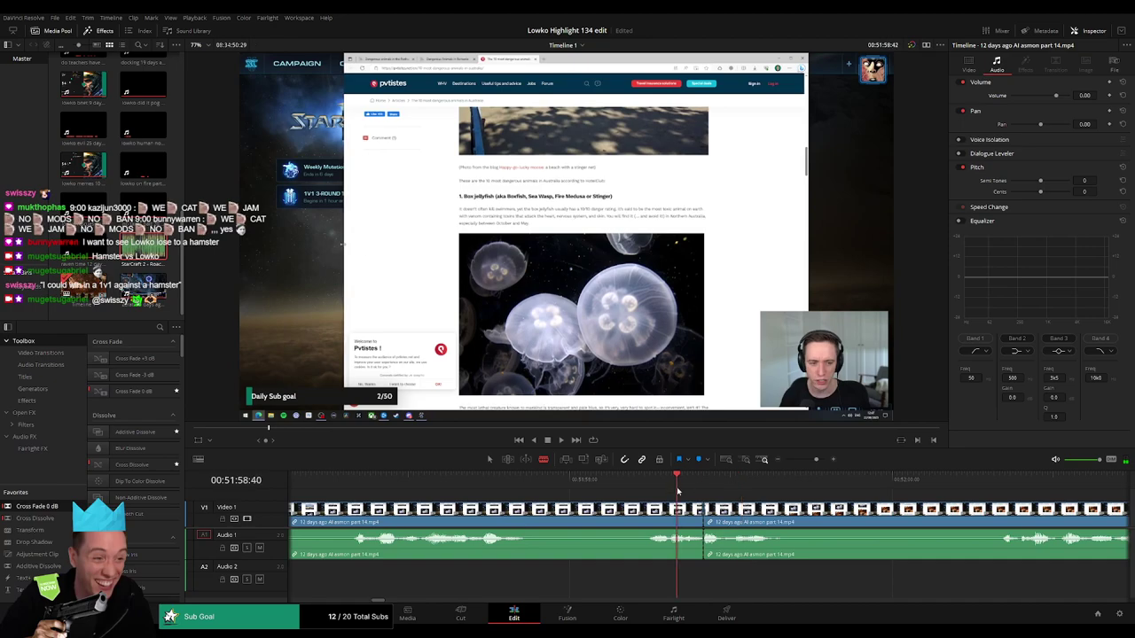
pyautogui.click(703, 487)
pyautogui.press('space')
pyautogui.press('space')
pyautogui.click(742, 516)
pyautogui.press('a')
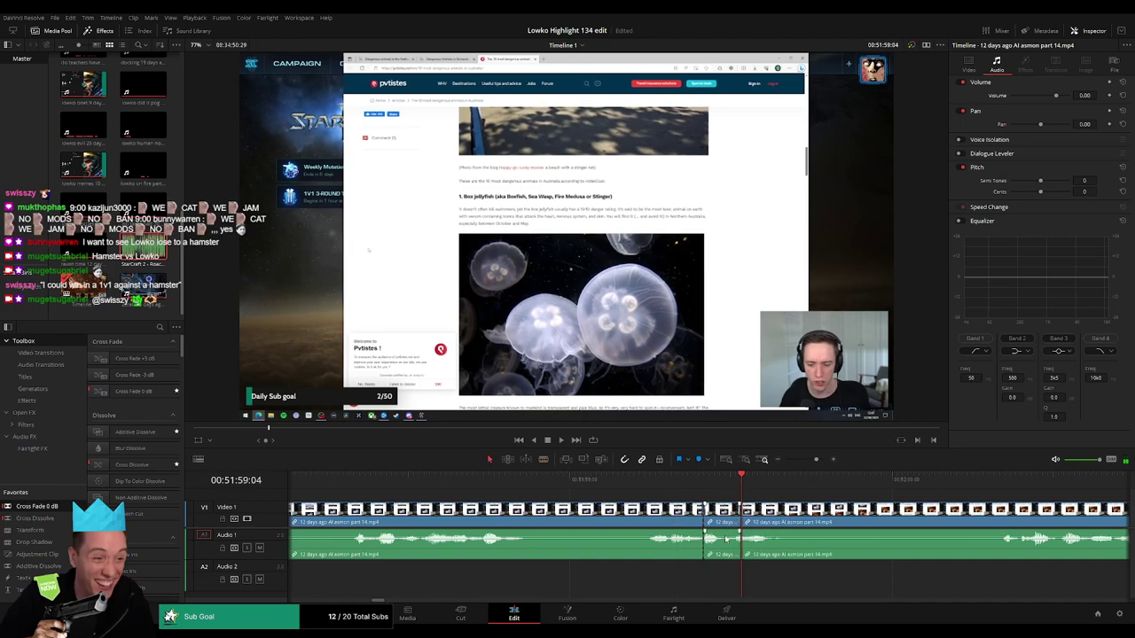
pyautogui.moveTo(725, 539); pyautogui.dragTo(725, 573)
# - Place the StarCraft 2 Roach Quotes sound on Audio 2 under the muted segment and set its volume to -23
pyautogui.moveTo(216, 260); pyautogui.dragTo(739, 578)
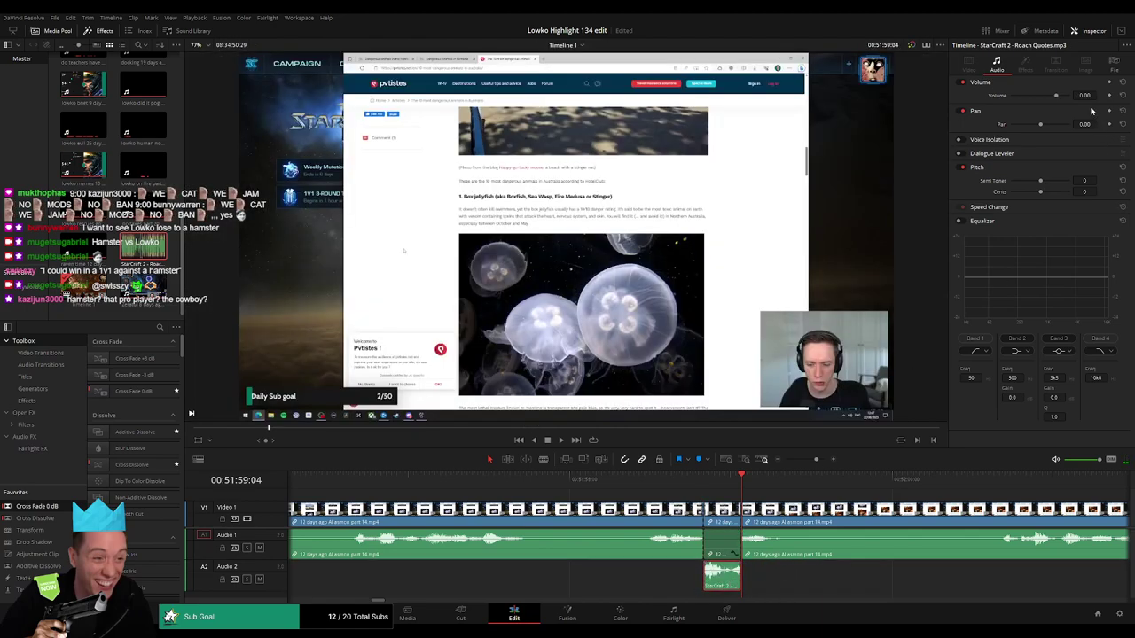
pyautogui.write('-20')
pyautogui.press('Return')
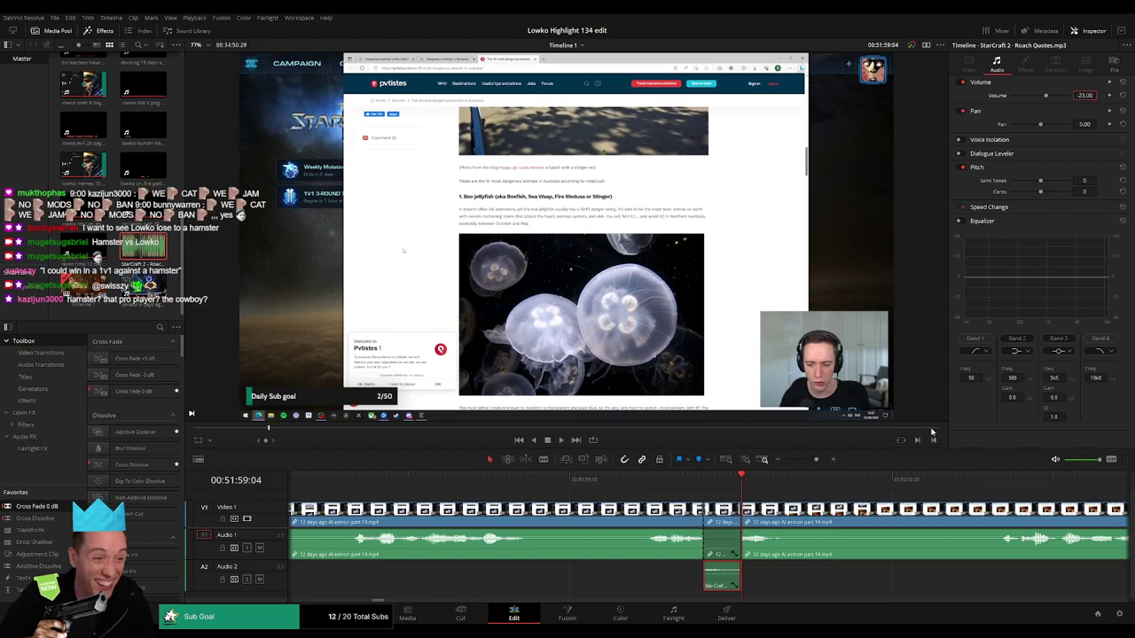
pyautogui.click(805, 495)
# - Split out and ripple delete the pause from about 52:02:38 to 52:03:45, before the saltwater crocodile part
pyautogui.moveTo(816, 460); pyautogui.dragTo(810, 463)
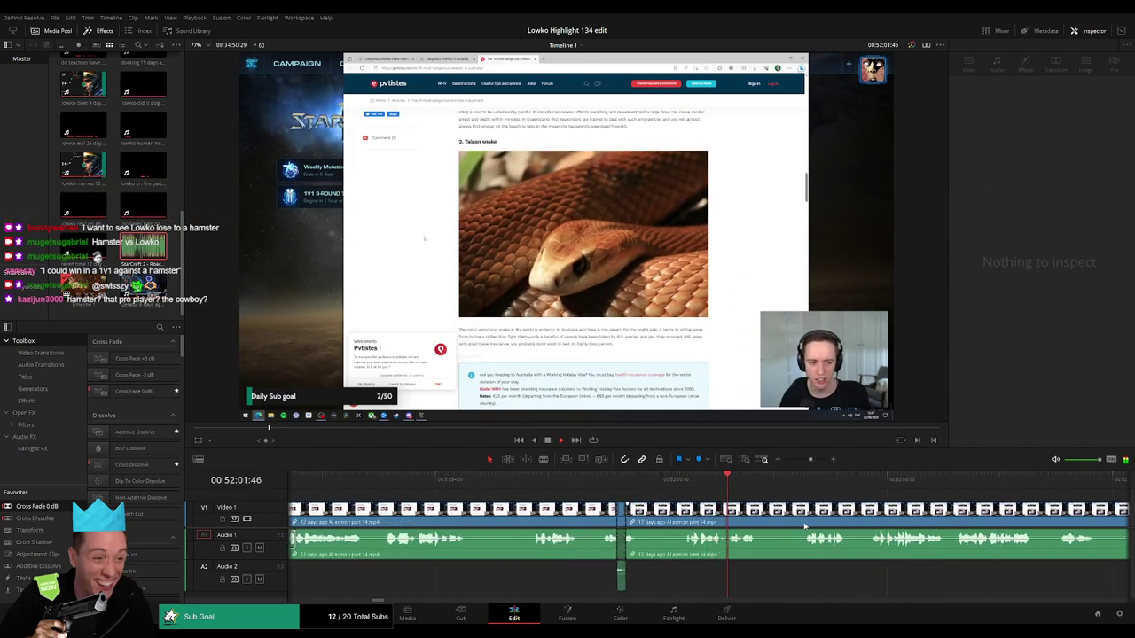
pyautogui.hscroll(2, 610, 485)
pyautogui.click(609, 485)
pyautogui.hscroll(2, 609, 486)
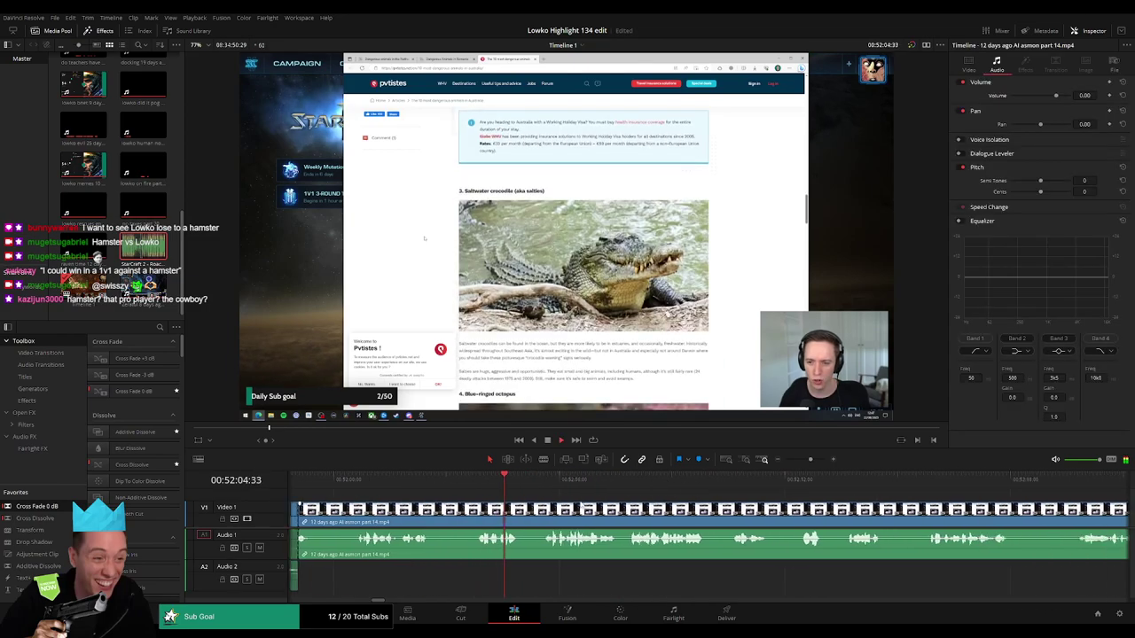
pyautogui.press('b')
pyautogui.click(427, 520)
pyautogui.click(460, 506)
pyautogui.press('a')
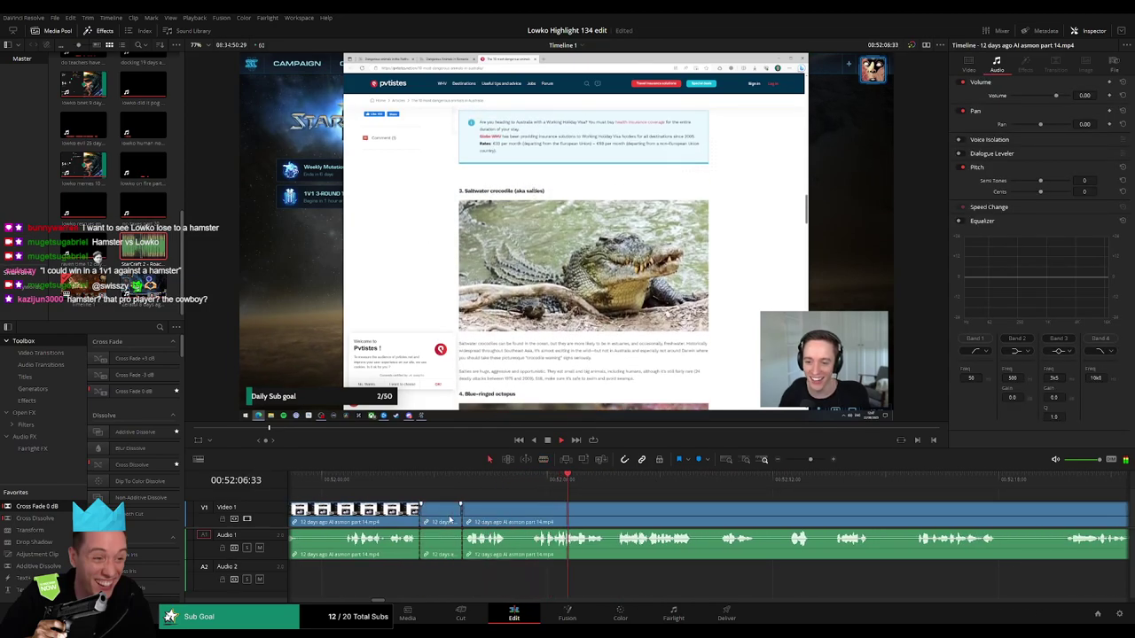
pyautogui.press('Delete')
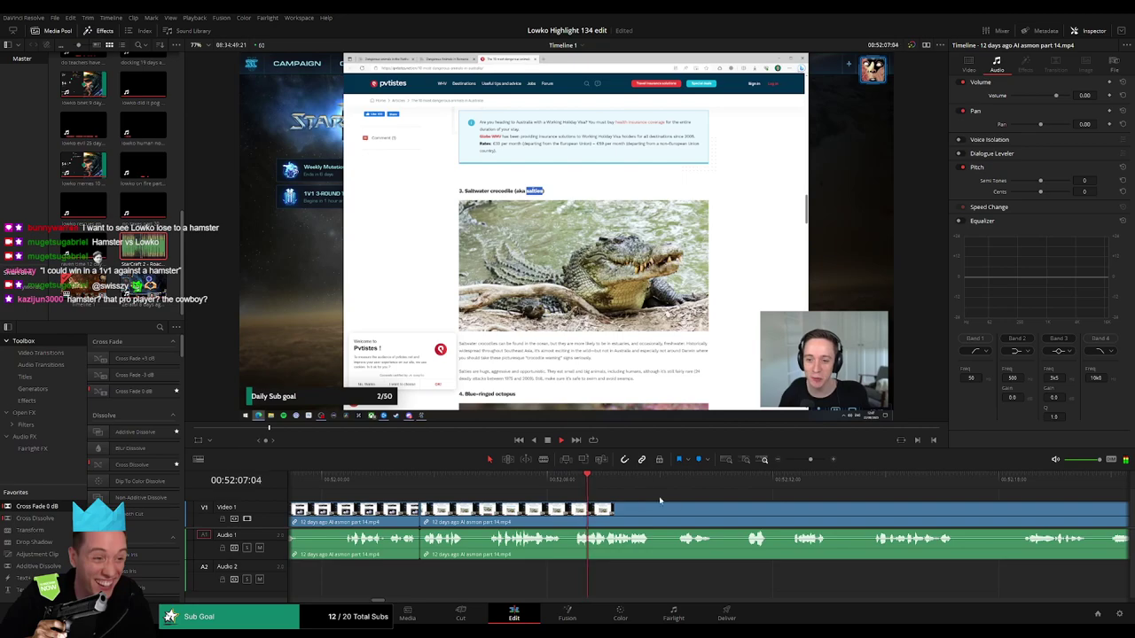
# - Split out and ripple delete the pause from about 52:16:56 to 52:18:26, before the blue-ringed octopus part
pyautogui.hscroll(2, 567, 504)
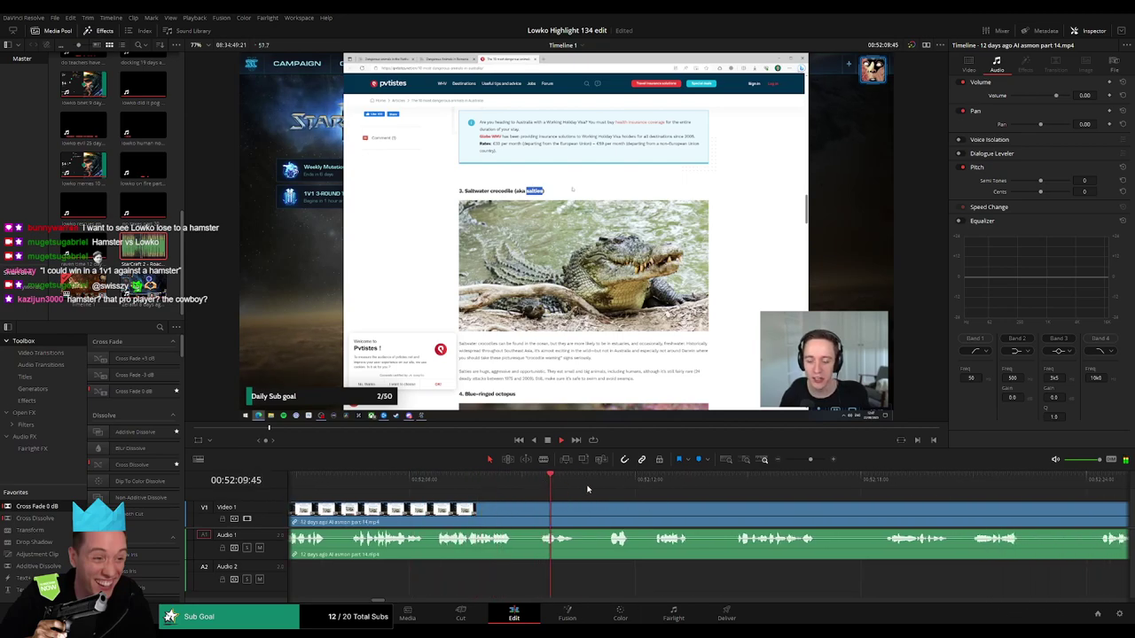
pyautogui.click(603, 483)
pyautogui.hscroll(3, 714, 502)
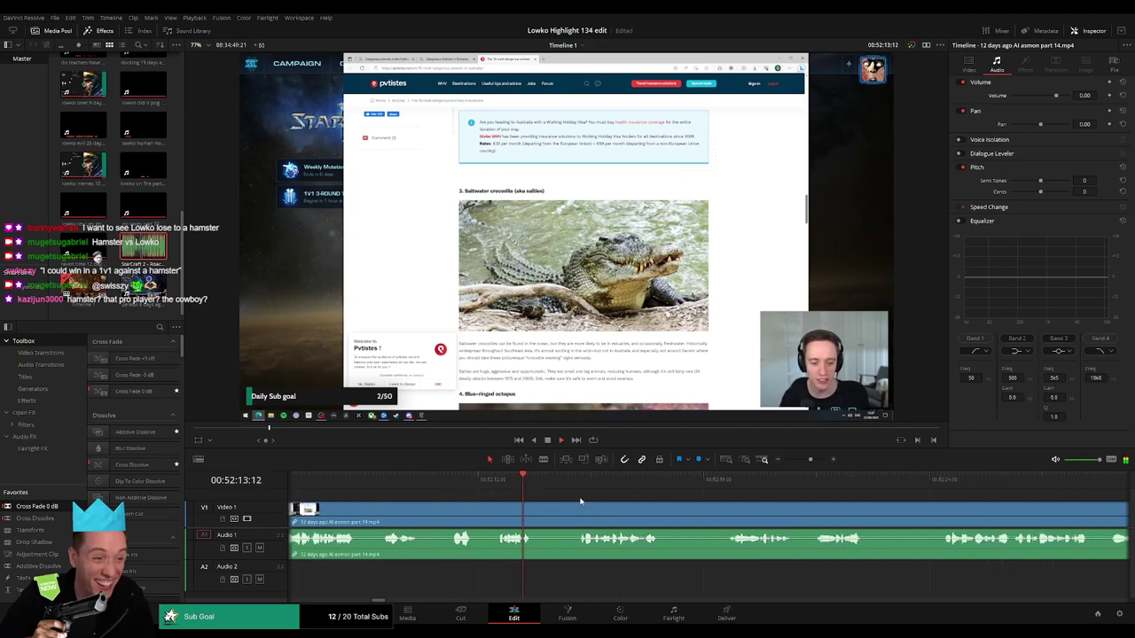
pyautogui.hscroll(3, 690, 503)
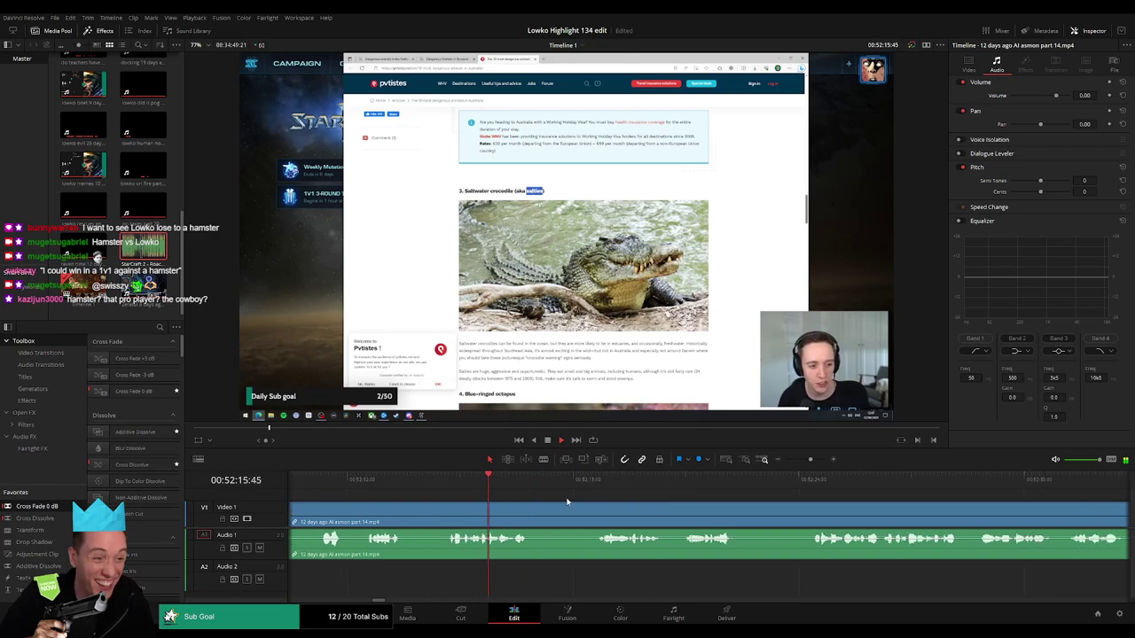
pyautogui.click(592, 484)
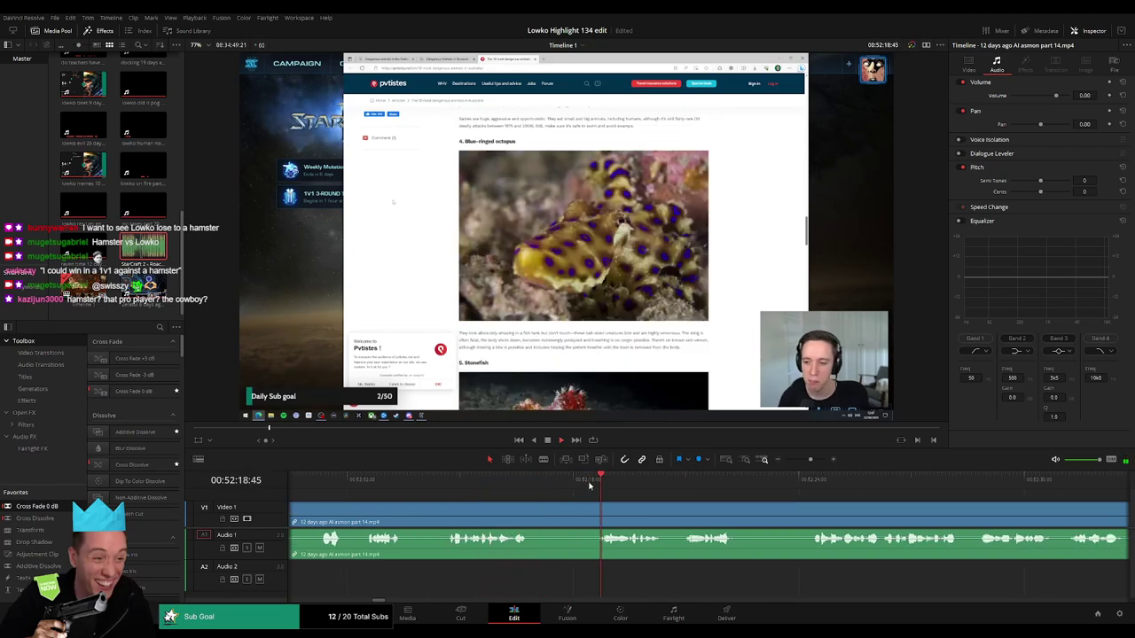
pyautogui.click(532, 515)
pyautogui.click(591, 514)
pyautogui.press('a')
pyautogui.click(574, 516)
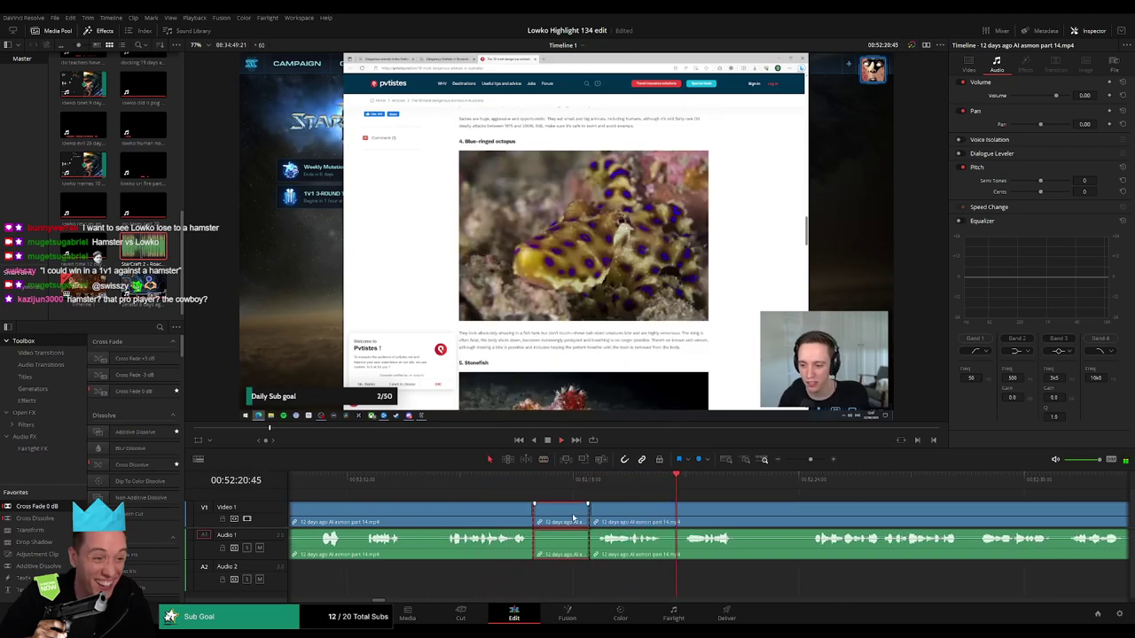
pyautogui.press('Delete')
# - Split out and ripple delete the pause from about 52:21:05 to 52:22:35, around the stonefish part
pyautogui.press('space')
pyautogui.hscroll(4, 603, 507)
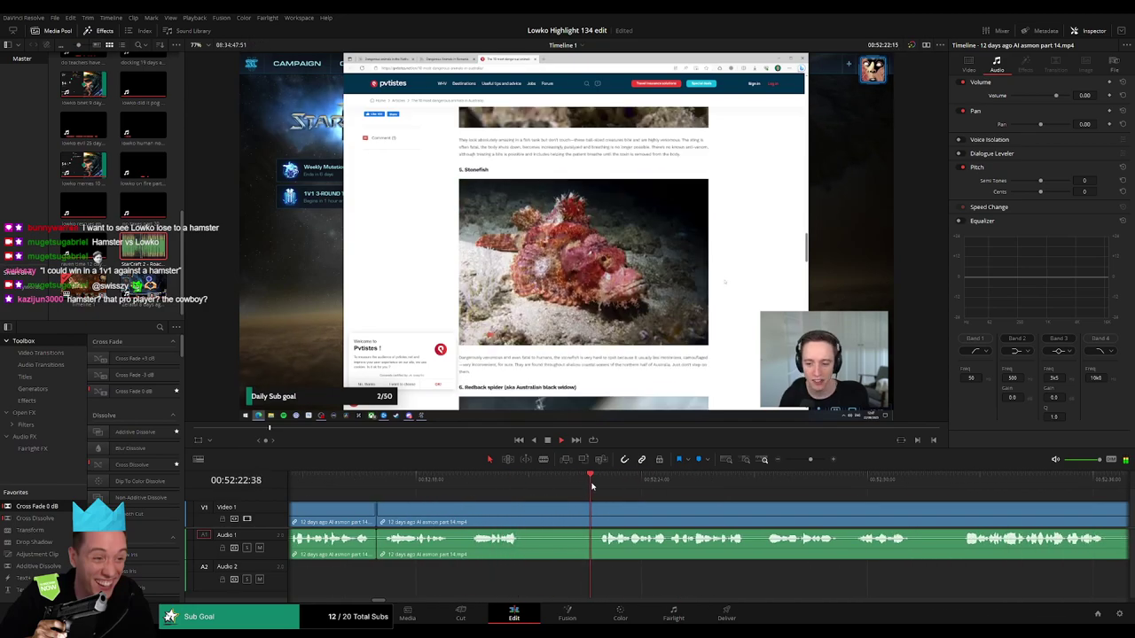
pyautogui.press('b')
pyautogui.click(534, 520)
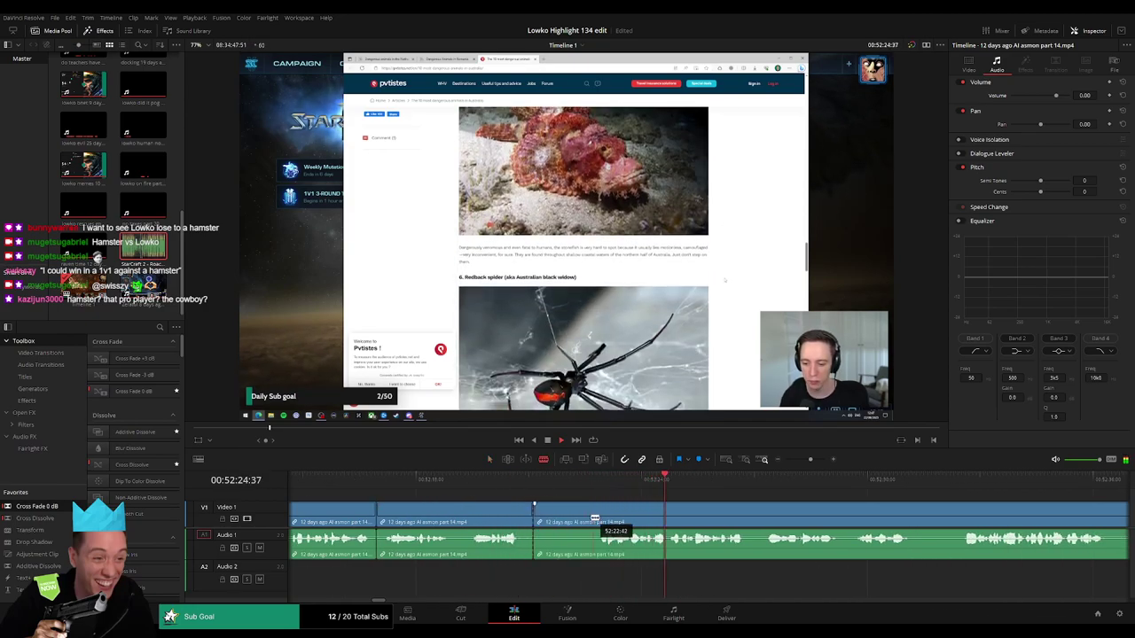
pyautogui.click(588, 518)
pyautogui.press('a')
pyautogui.press('Delete')
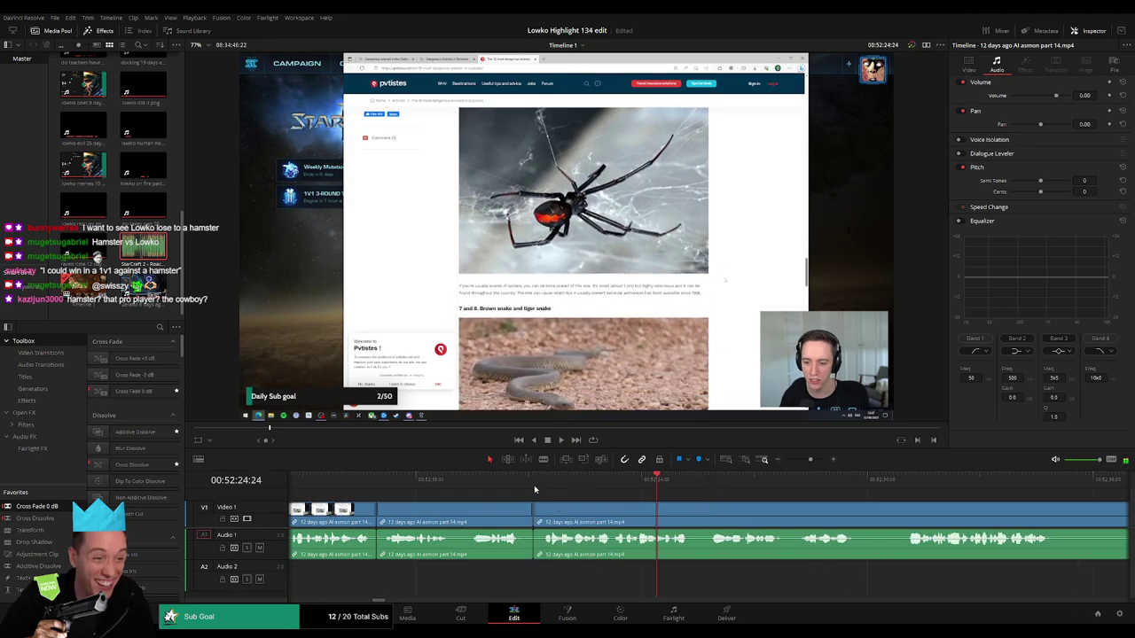
# - Split out the word spoken from about 52:22:36 to 52:22:49 near the stonefish part and mute its audio
pyautogui.press('Up')
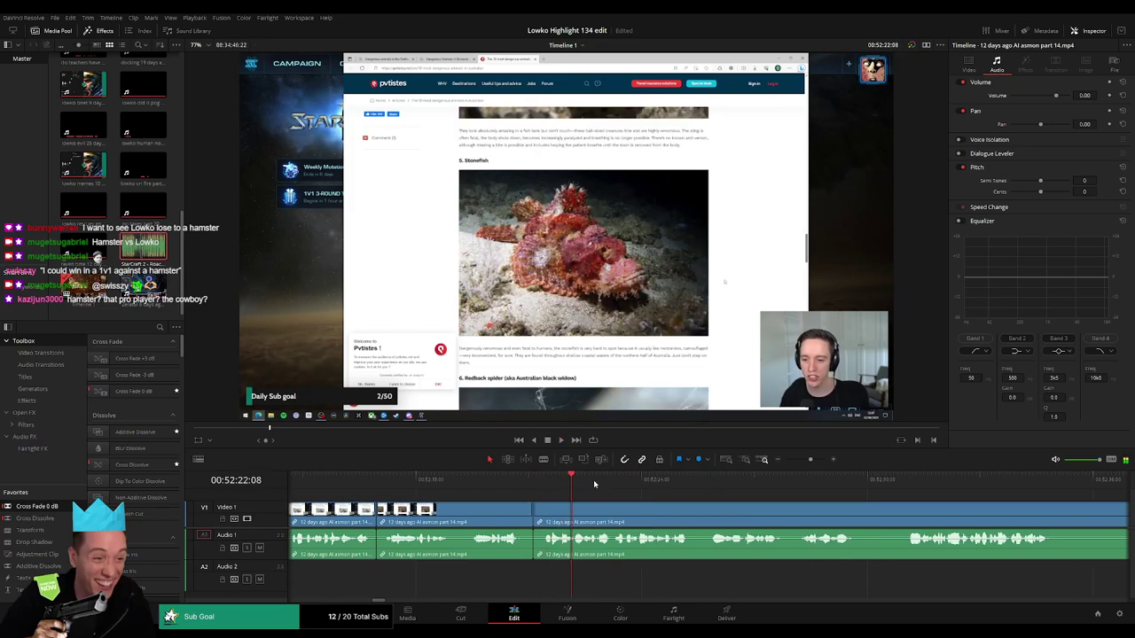
pyautogui.click(568, 481)
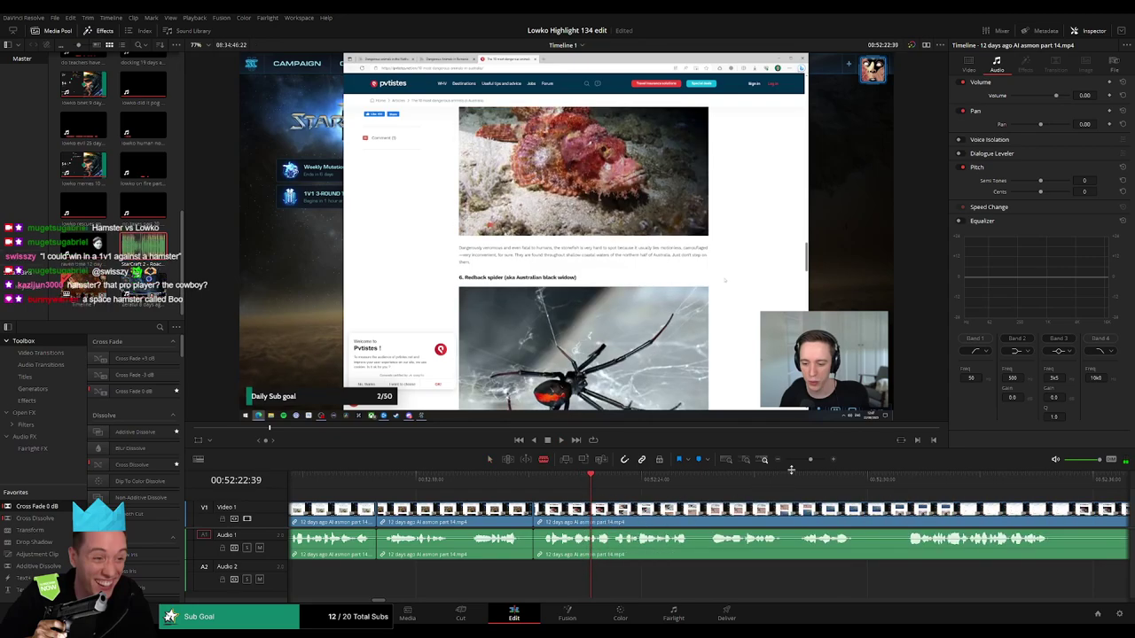
pyautogui.moveTo(810, 460); pyautogui.dragTo(813, 461)
pyautogui.click(677, 483)
pyautogui.press('space')
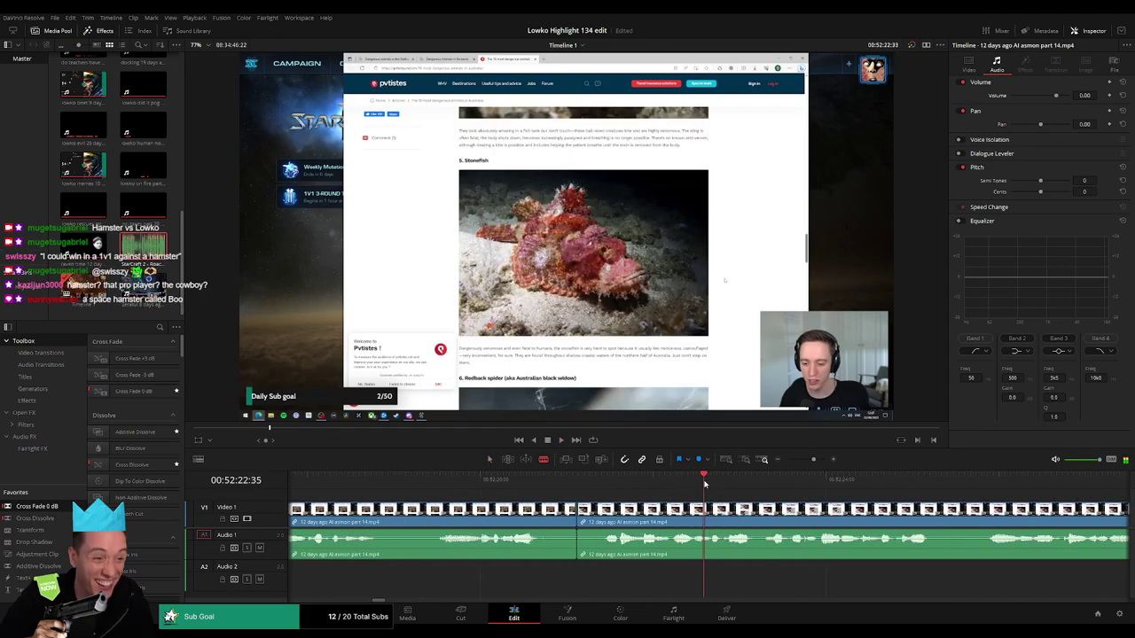
pyautogui.click(707, 512)
pyautogui.click(723, 484)
pyautogui.click(723, 523)
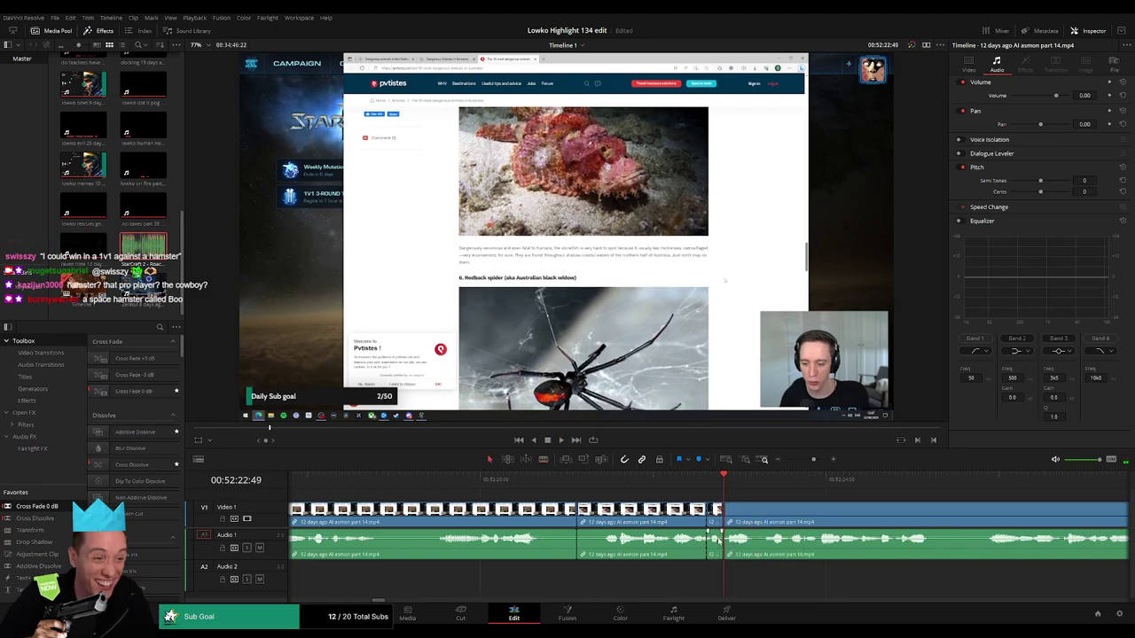
pyautogui.press('a')
# - Place the StarCraft 2 Roach Quotes sound on Audio 2 under the muted word before 52:22:49 and lower its volume
pyautogui.moveTo(145, 245); pyautogui.dragTo(720, 572)
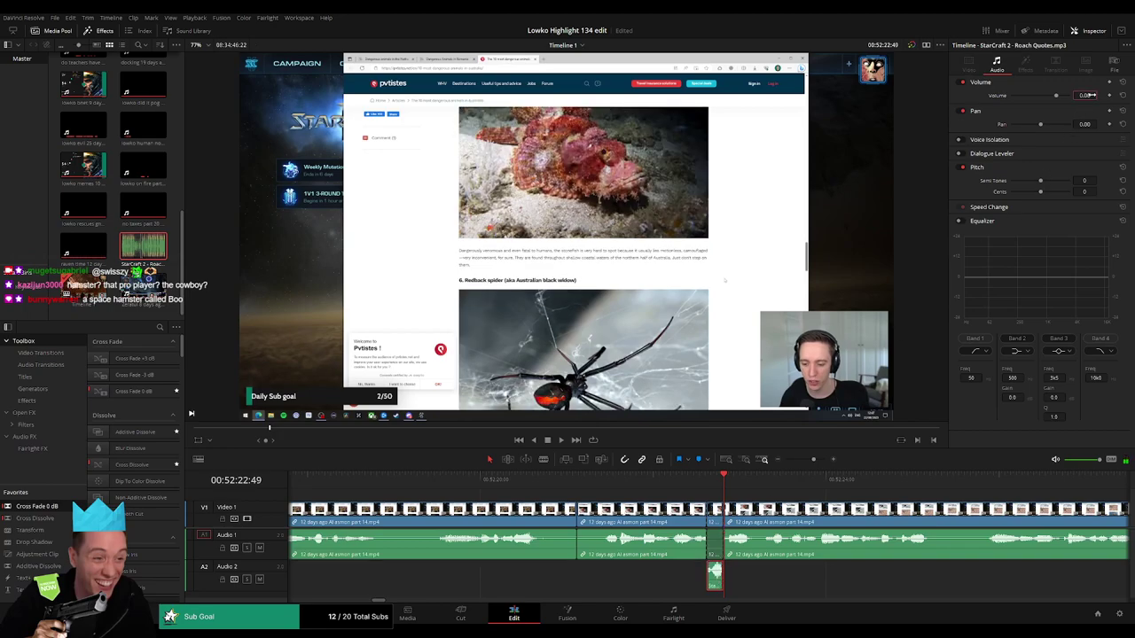
pyautogui.press('space')
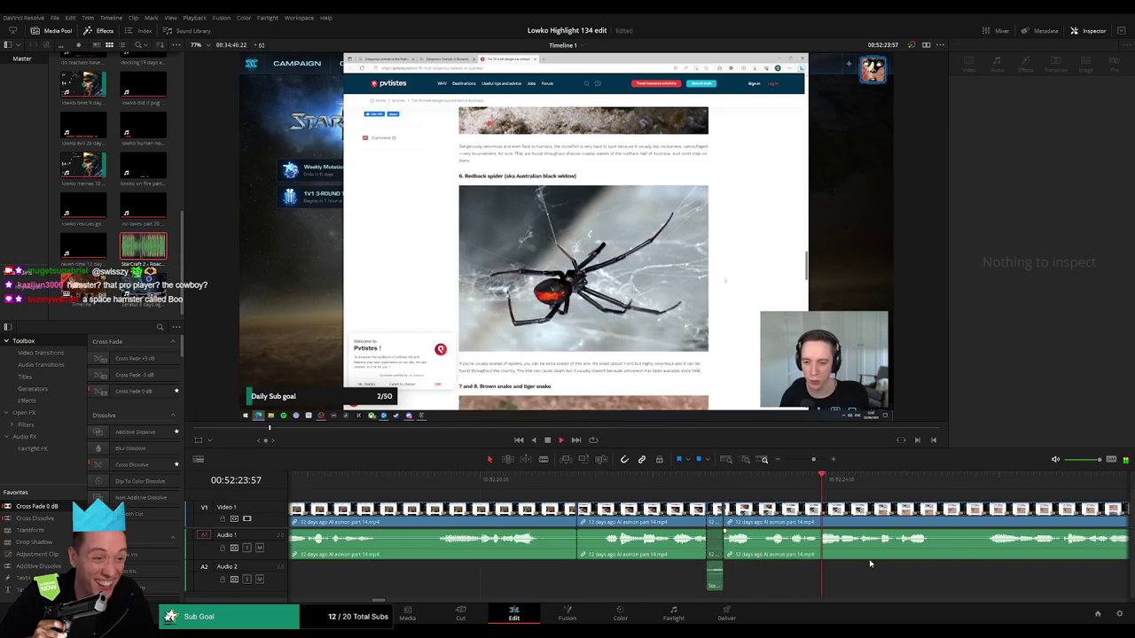
# - Split out the word spoken from about 52:24:34 to 52:24:46 in the brown snake part and mute its audio
pyautogui.click(556, 480)
pyautogui.press('space')
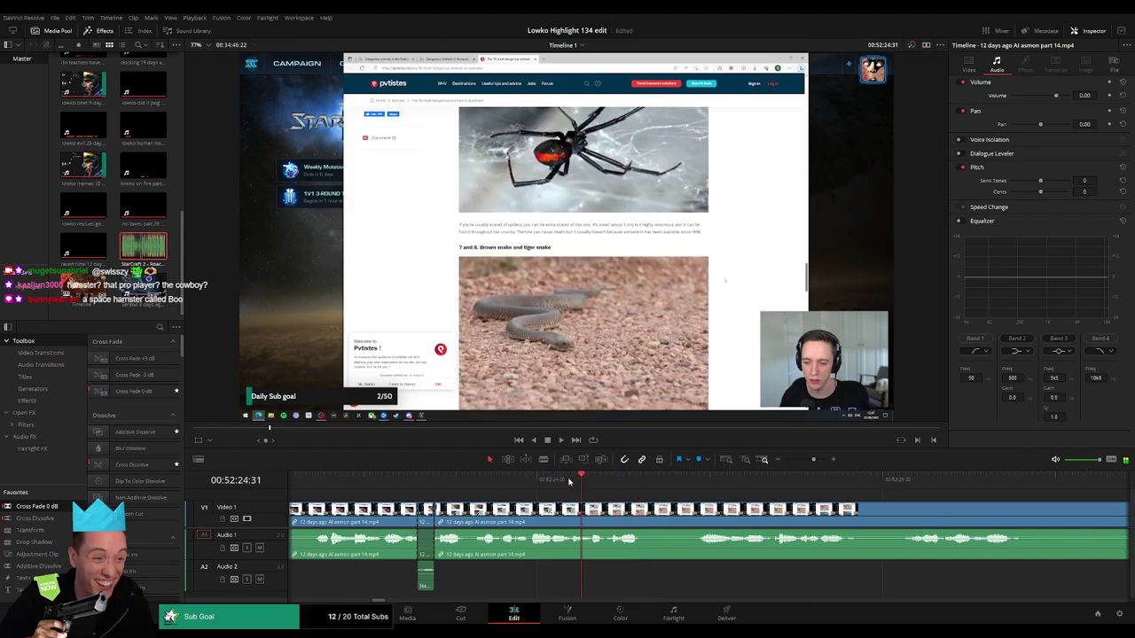
pyautogui.click(585, 484)
pyautogui.press('b')
pyautogui.click(586, 513)
pyautogui.press('space')
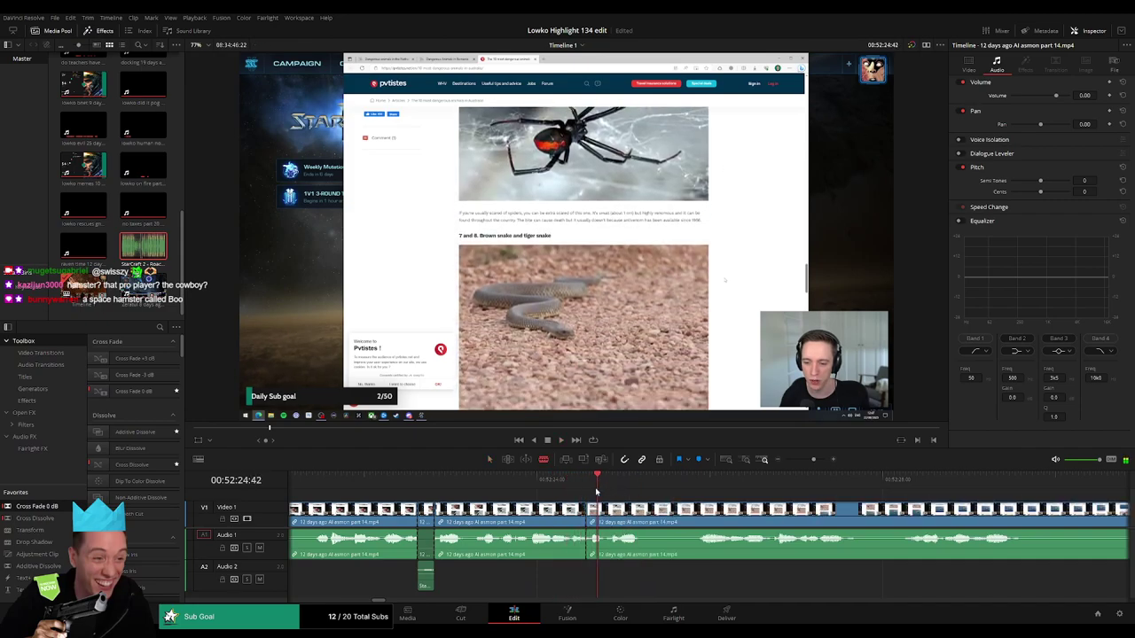
pyautogui.click(603, 511)
pyautogui.press('a')
# - Place the StarCraft 2 Roach Quotes sound on Audio 2 under the muted word before 52:24:46 and lower its volume
pyautogui.moveTo(598, 538); pyautogui.dragTo(602, 578)
pyautogui.doubleClick(153, 265)
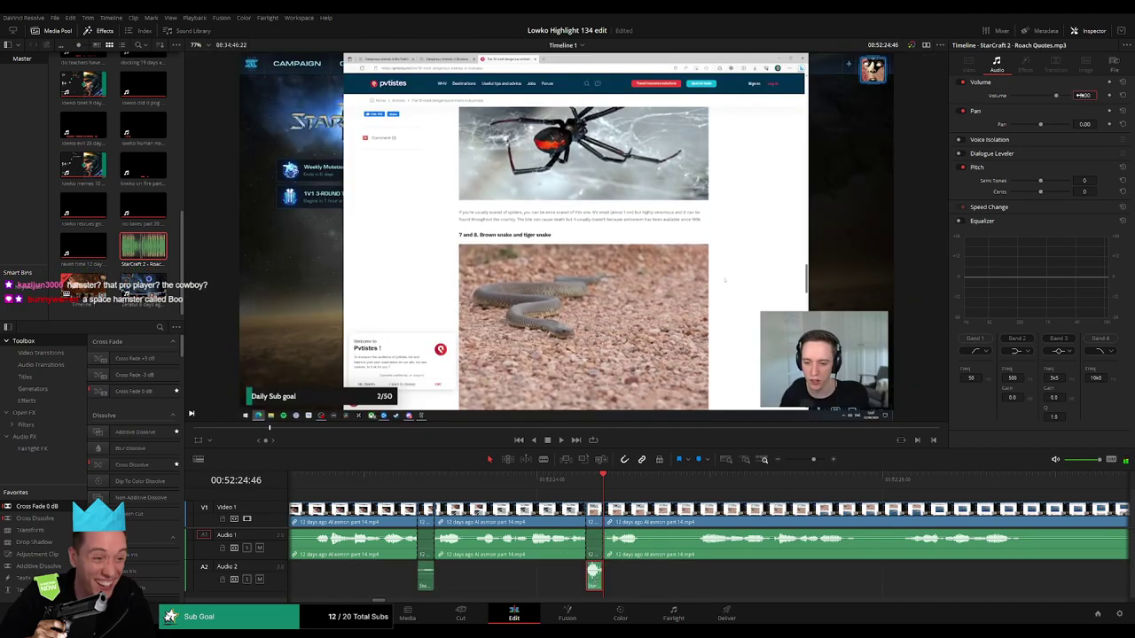
pyautogui.press('space')
pyautogui.click(759, 584)
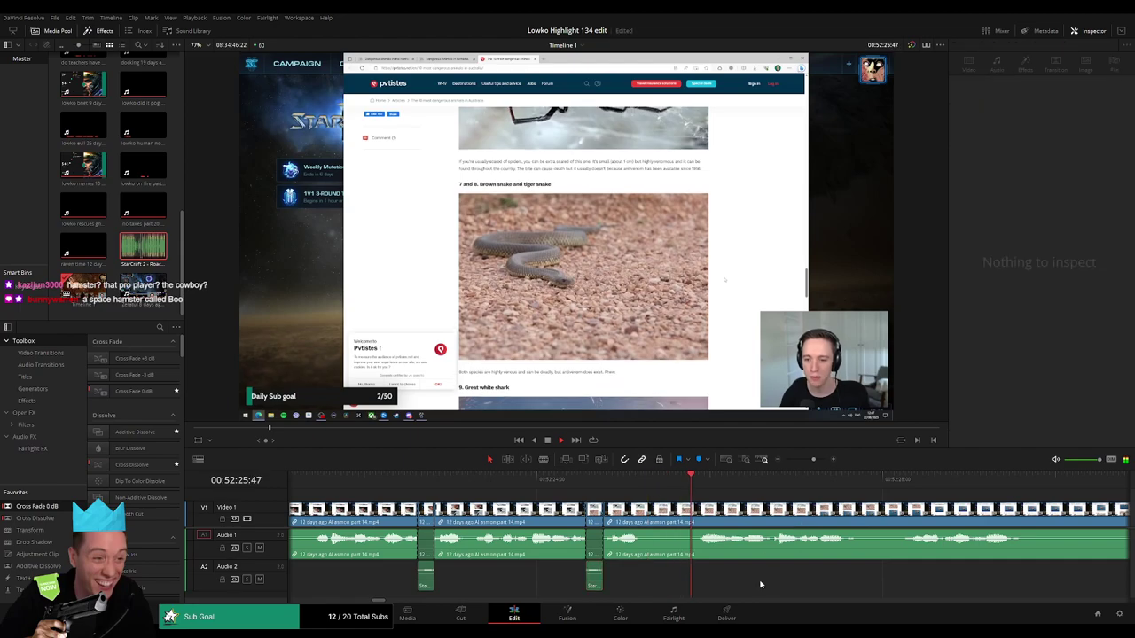
# - Split out and ripple delete the pause from about 52:29:50 to 52:30:55, after the great white shark part
pyautogui.hscroll(3, 842, 565)
pyautogui.click(709, 517)
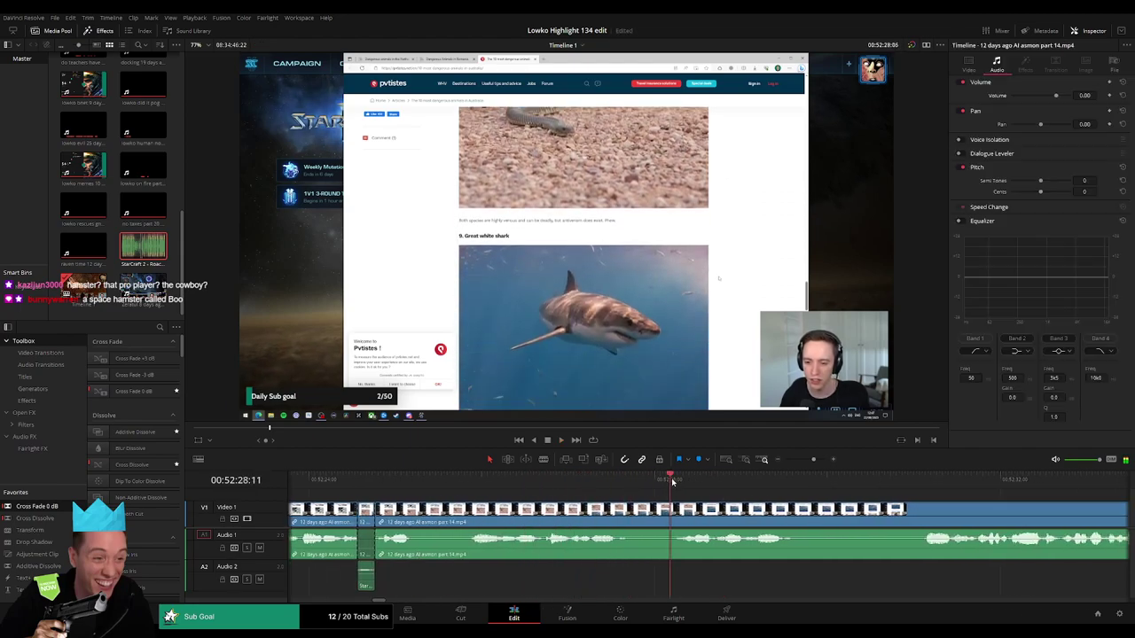
pyautogui.hscroll(2, 621, 498)
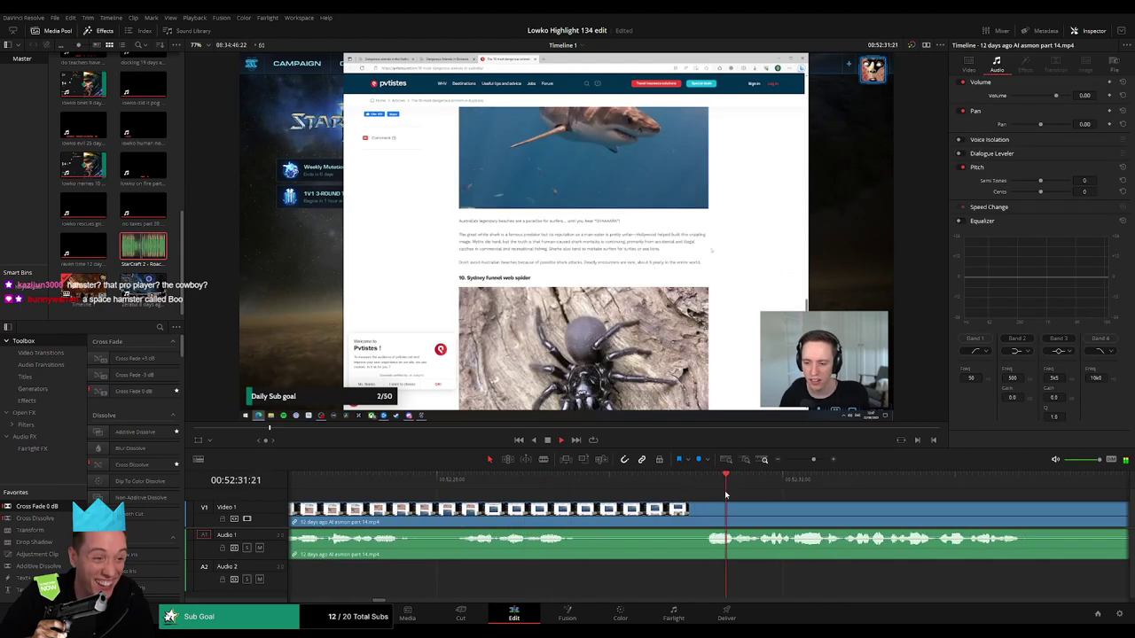
pyautogui.press('b')
pyautogui.click(593, 516)
pyautogui.click(688, 511)
pyautogui.press('a')
pyautogui.click(652, 521)
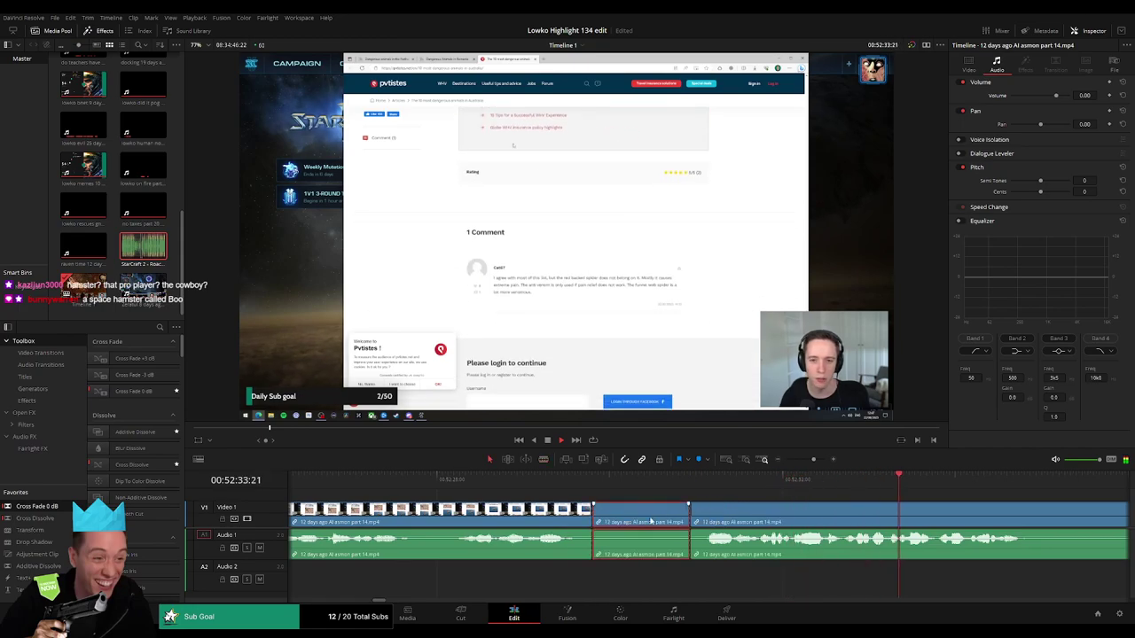
pyautogui.press('Delete')
# - Split out and ripple delete the section from about 52:34:00 to 52:42:20, before the purple frog video
pyautogui.click(837, 478)
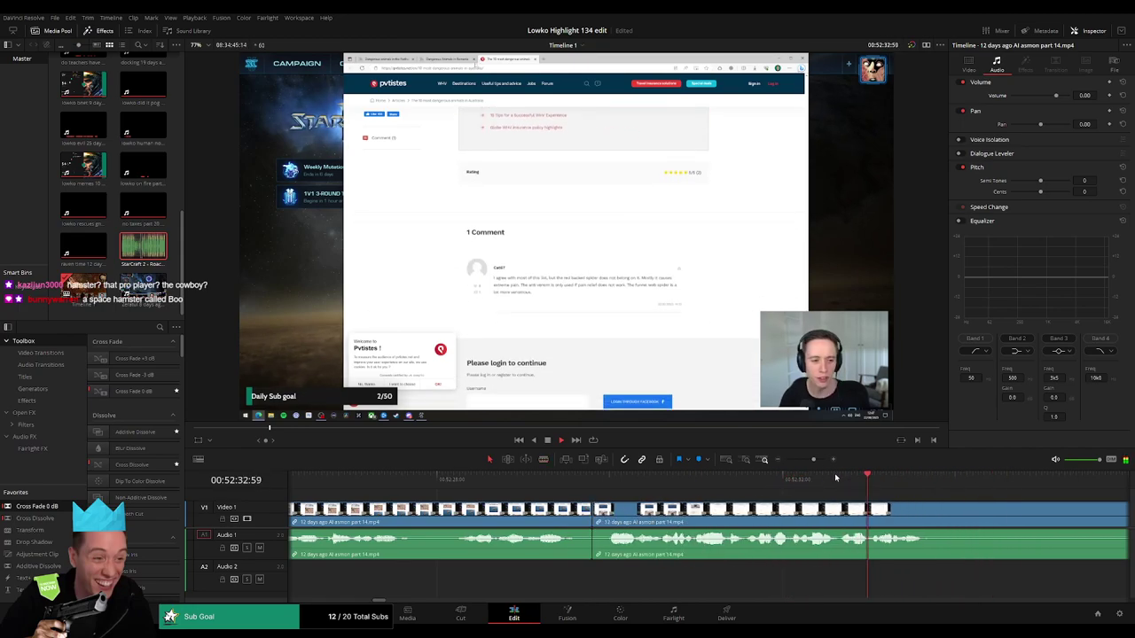
pyautogui.scroll(-5, 835, 478)
pyautogui.click(756, 486)
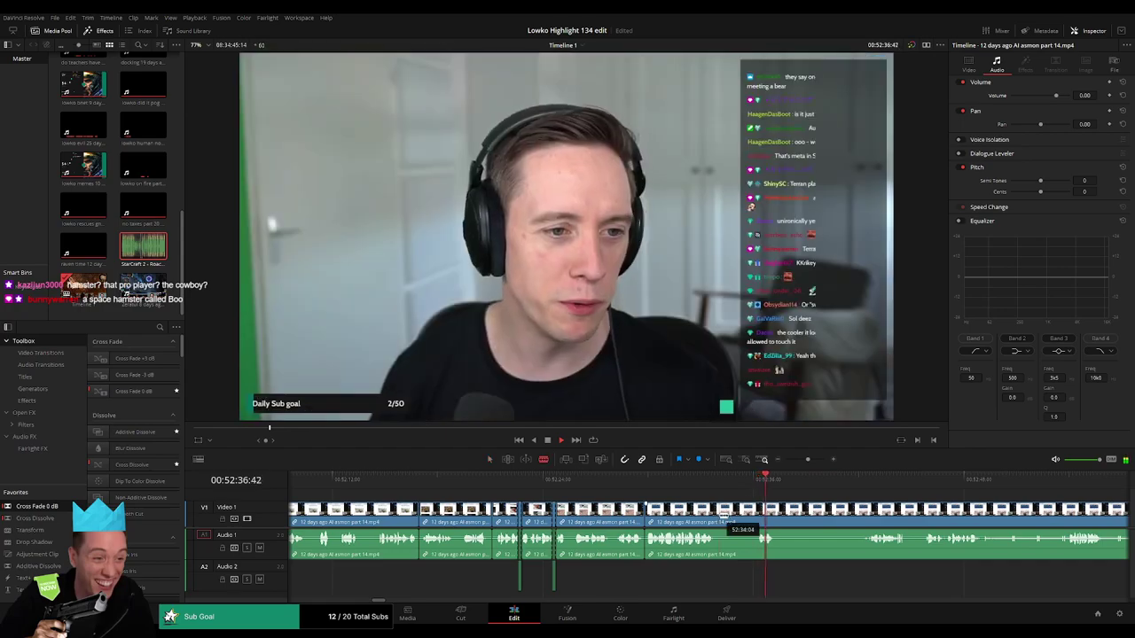
pyautogui.click(868, 483)
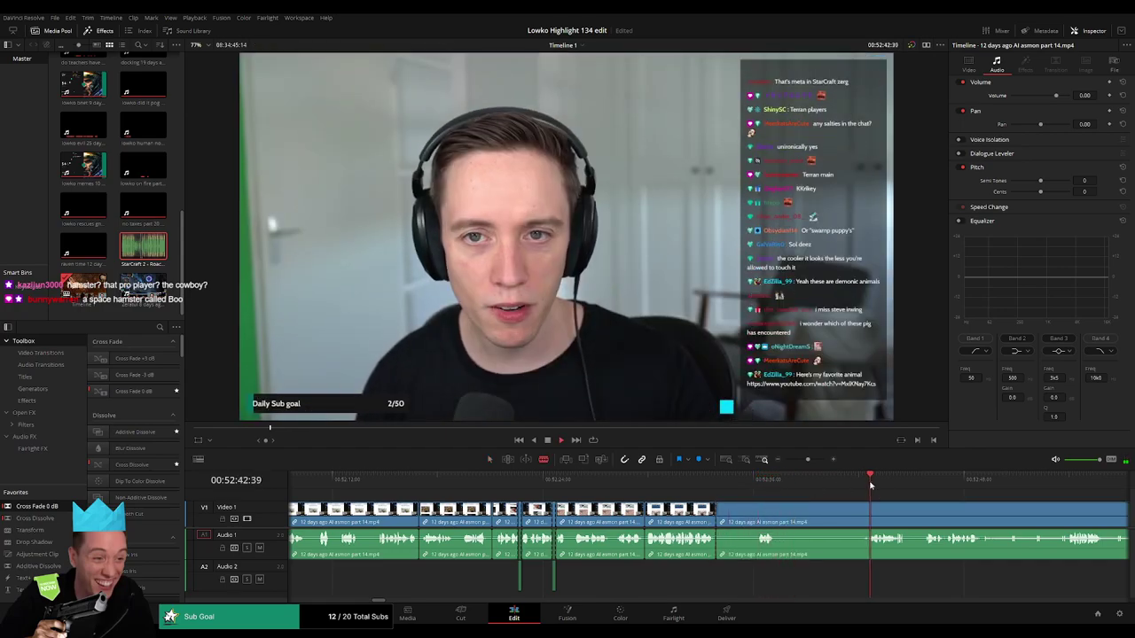
pyautogui.moveTo(923, 506); pyautogui.dragTo(678, 505)
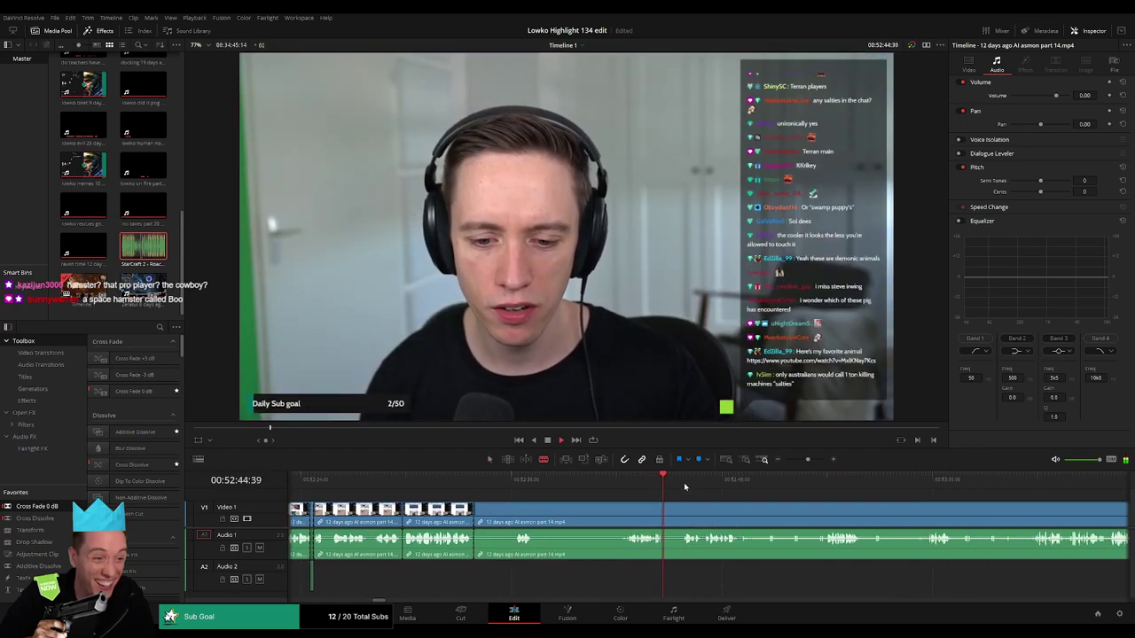
pyautogui.click(625, 479)
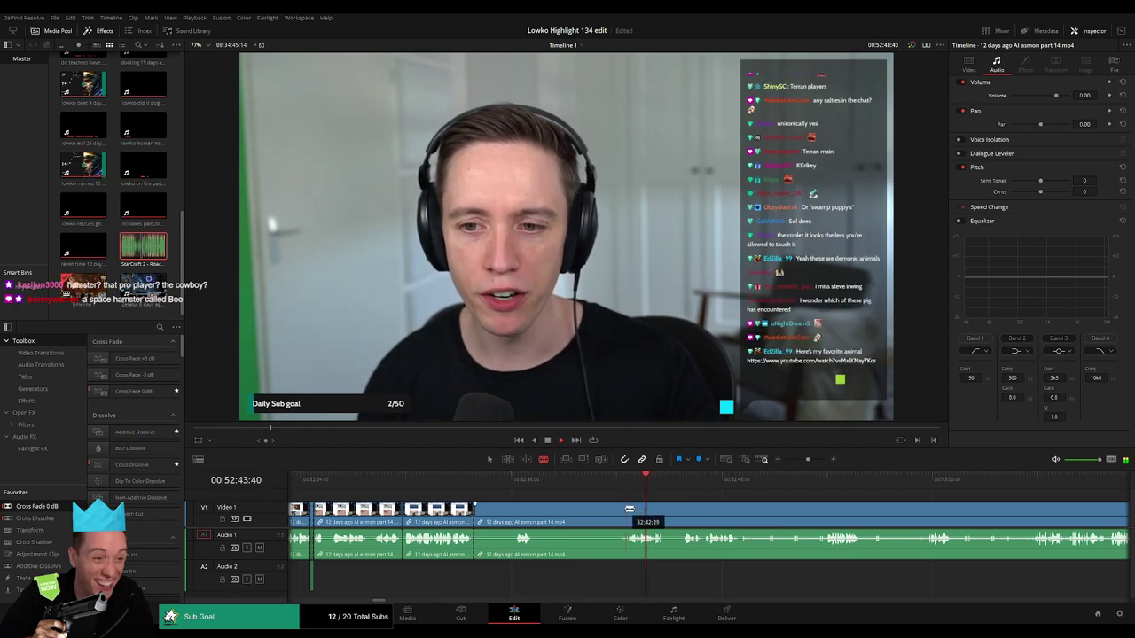
pyautogui.click(624, 509)
pyautogui.press('a')
pyautogui.click(598, 521)
pyautogui.press('Delete')
# - Split out and ripple delete the pause from about 53:10:35 to 53:12:40 in the purple frog video part
pyautogui.click(532, 483)
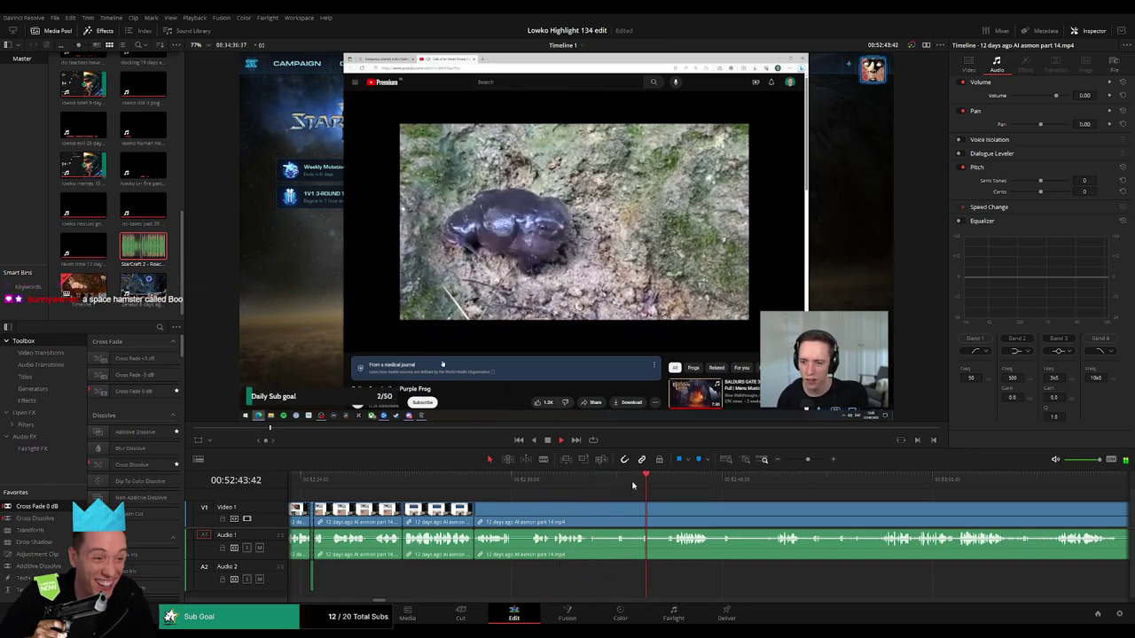
pyautogui.hscroll(6, 674, 507)
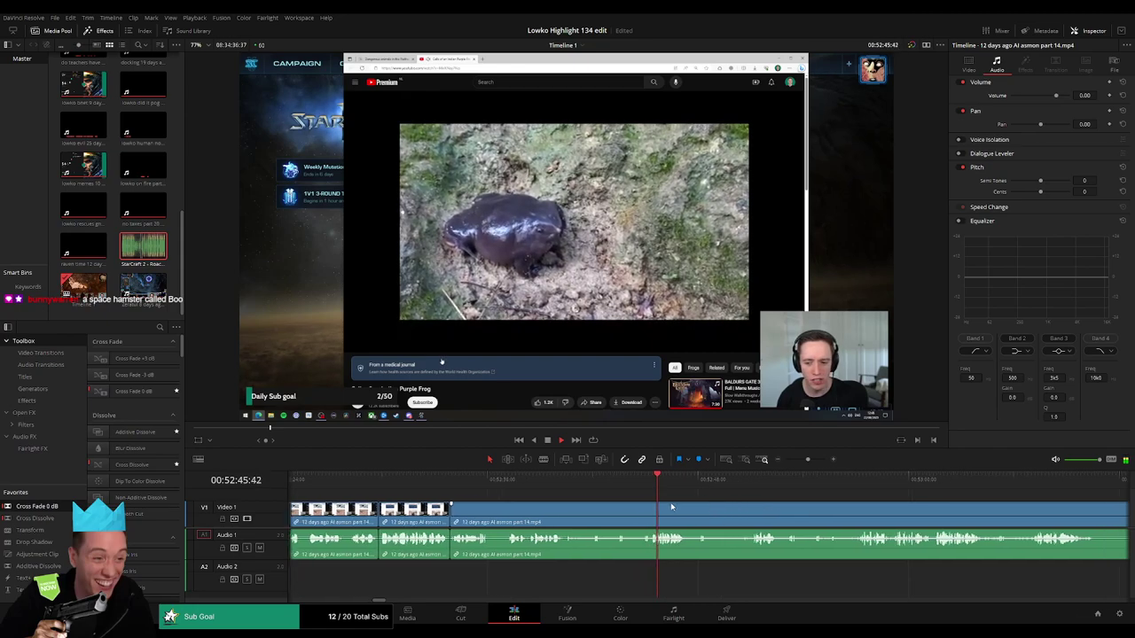
pyautogui.click(611, 485)
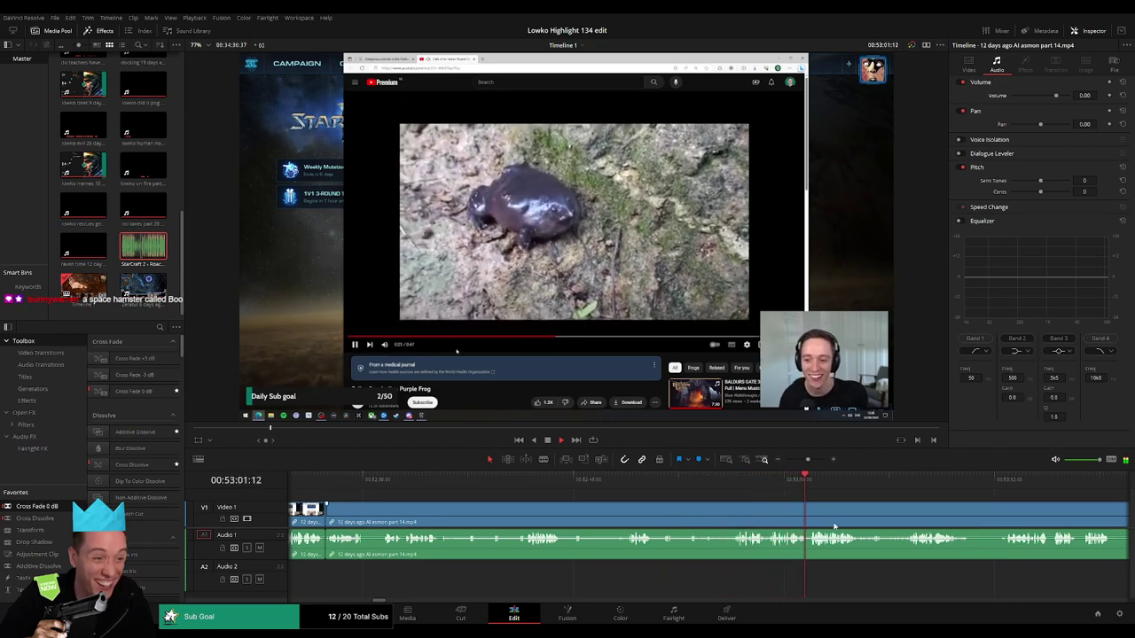
pyautogui.moveTo(924, 508); pyautogui.dragTo(644, 506)
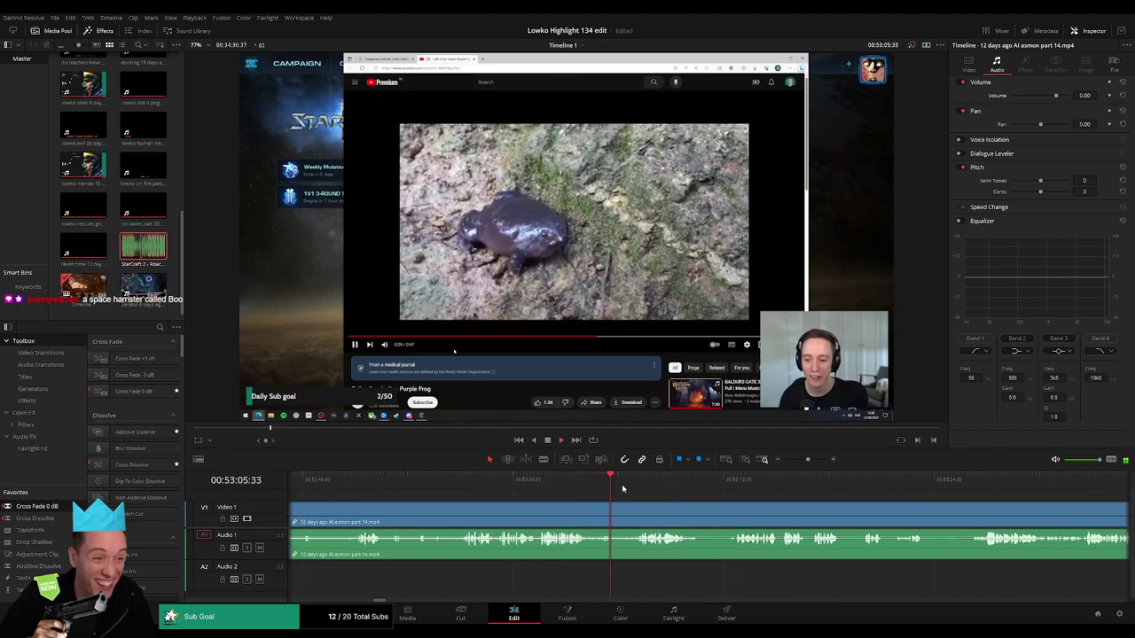
pyautogui.scroll(-3, 722, 508)
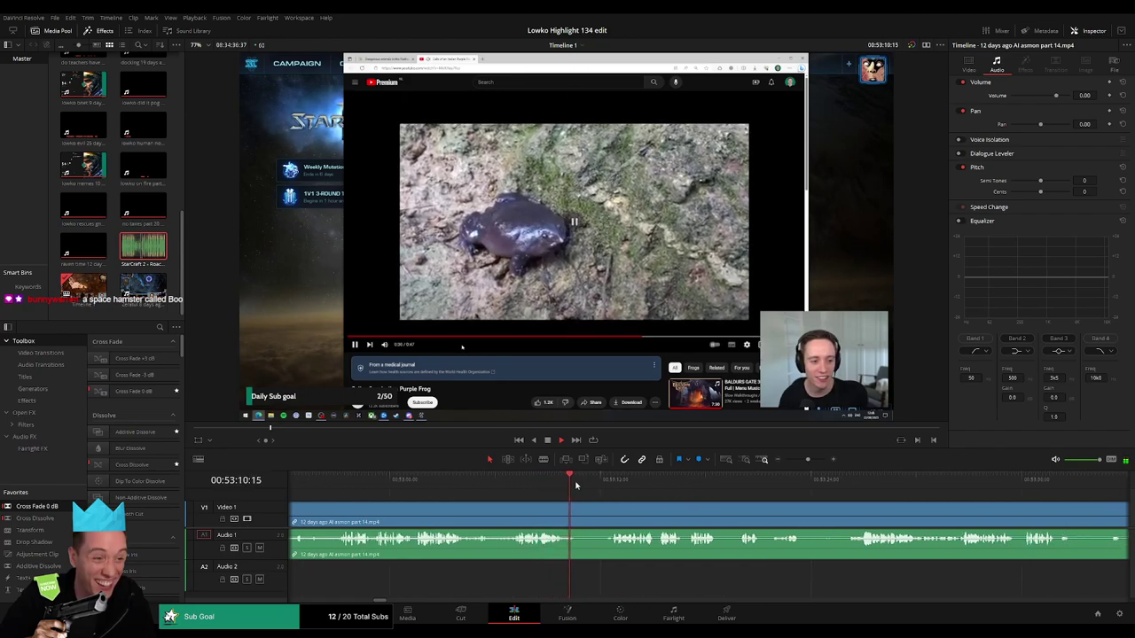
pyautogui.click(577, 512)
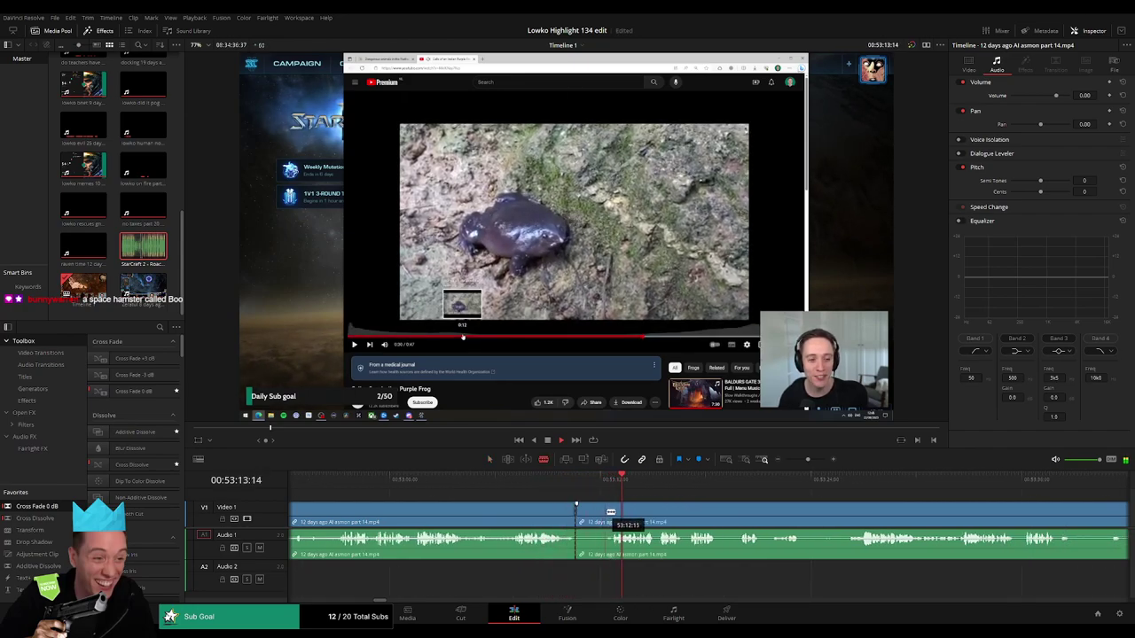
pyautogui.click(613, 510)
pyautogui.press('a')
pyautogui.click(600, 518)
pyautogui.press('Delete')
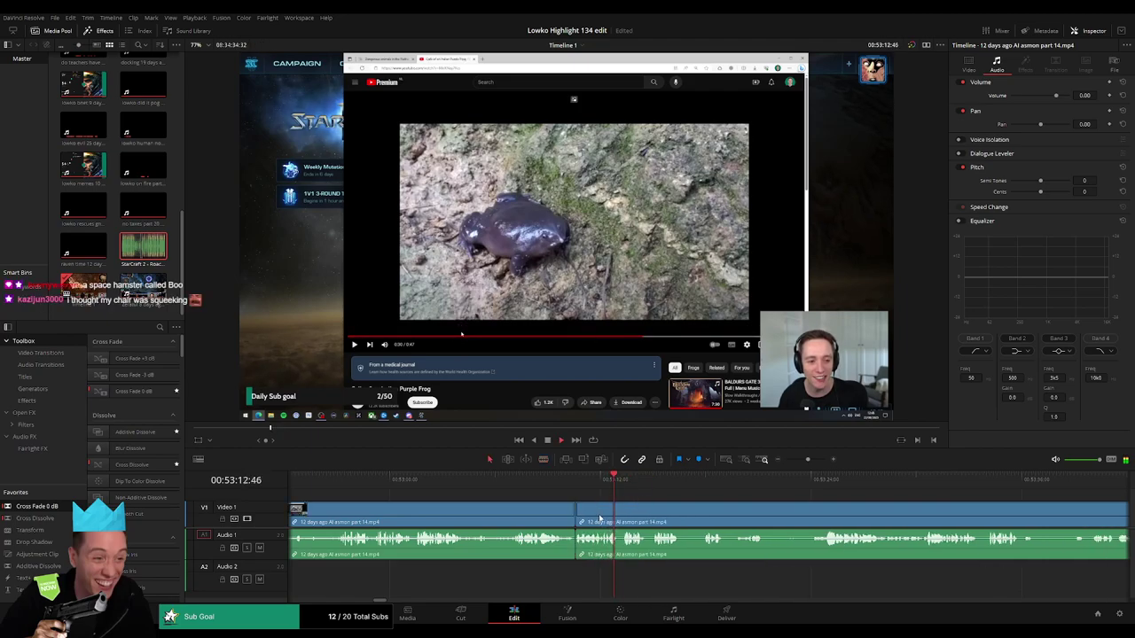
pyautogui.moveTo(733, 520); pyautogui.dragTo(513, 511)
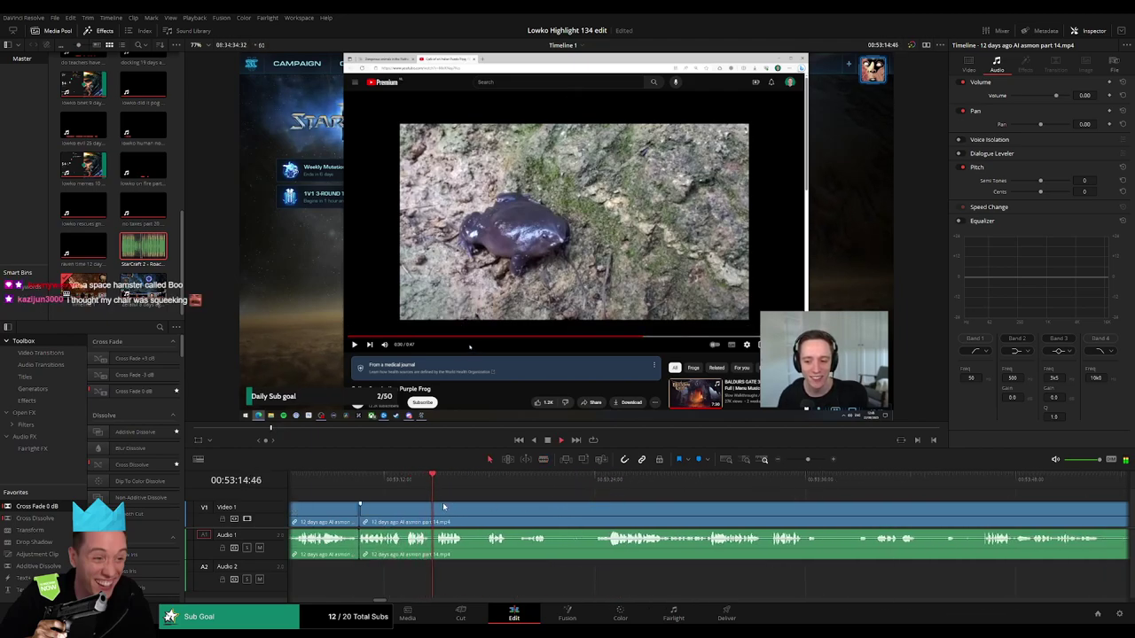
pyautogui.scroll(5, 444, 507)
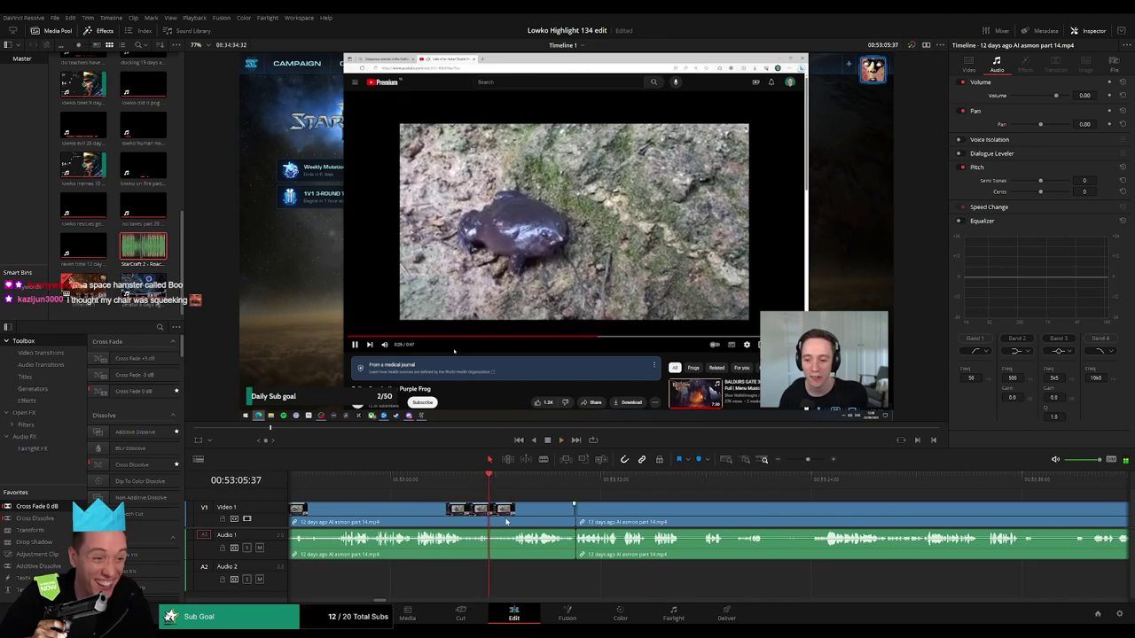
# - Cut out the section of the linked clip from about 53:16 to 53:18 and close the gap
pyautogui.scroll(3, 407, 500)
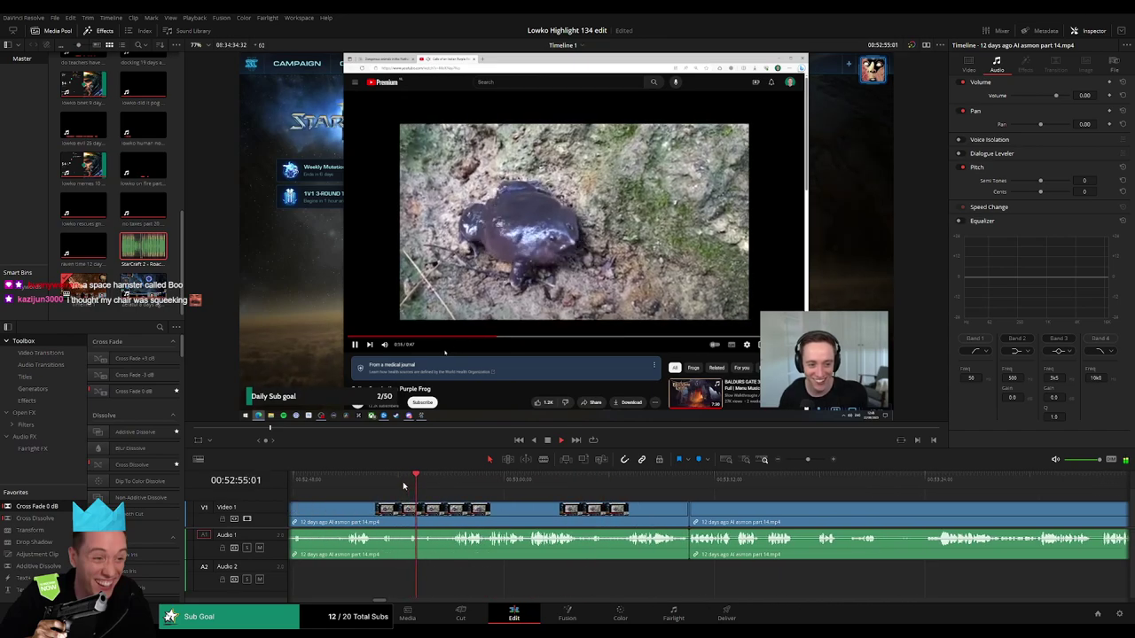
pyautogui.click(594, 484)
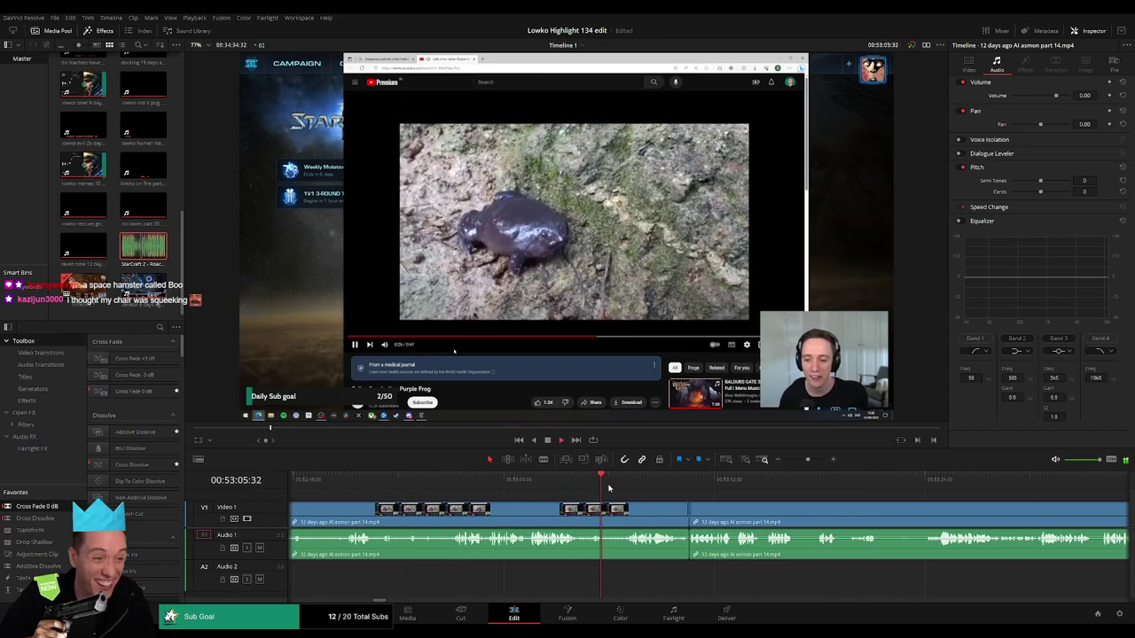
pyautogui.click(687, 481)
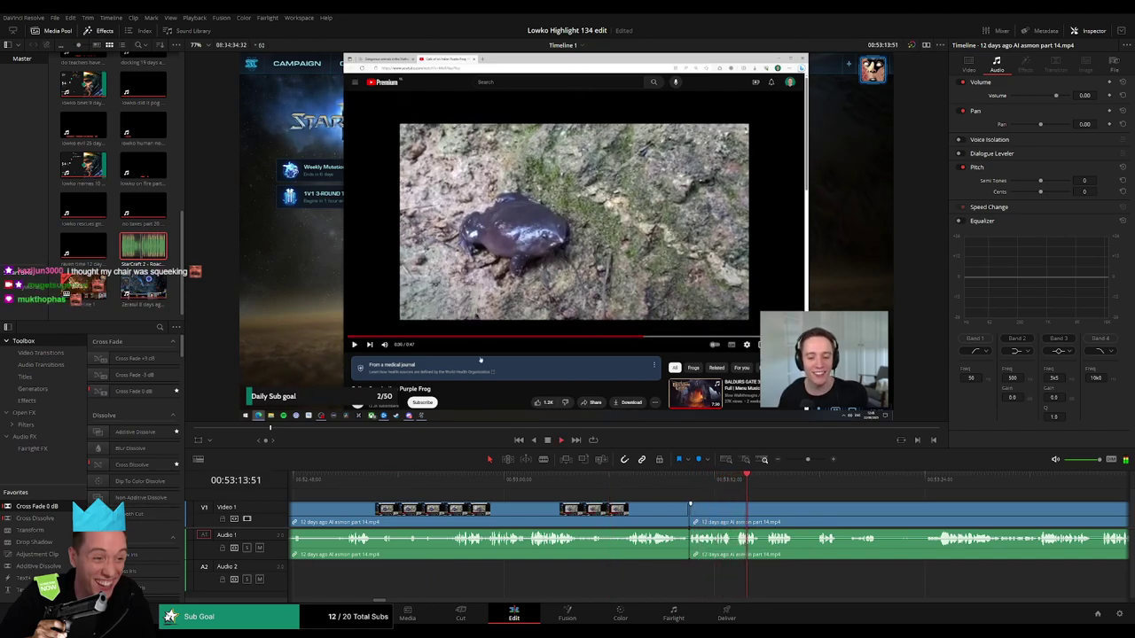
pyautogui.moveTo(872, 509); pyautogui.dragTo(552, 508)
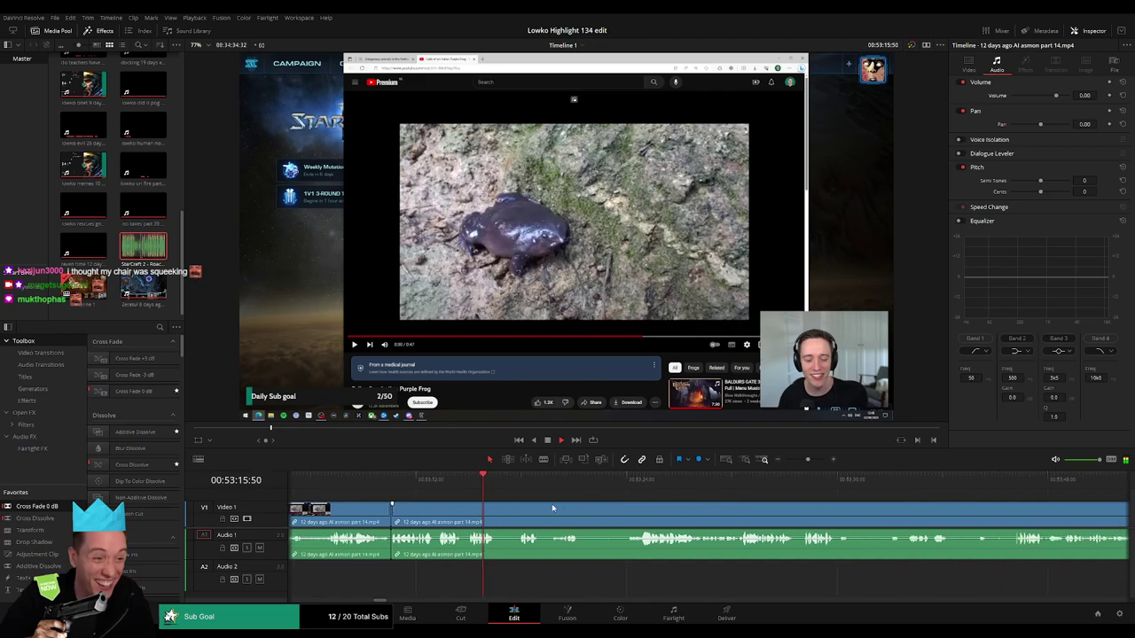
pyautogui.click(515, 480)
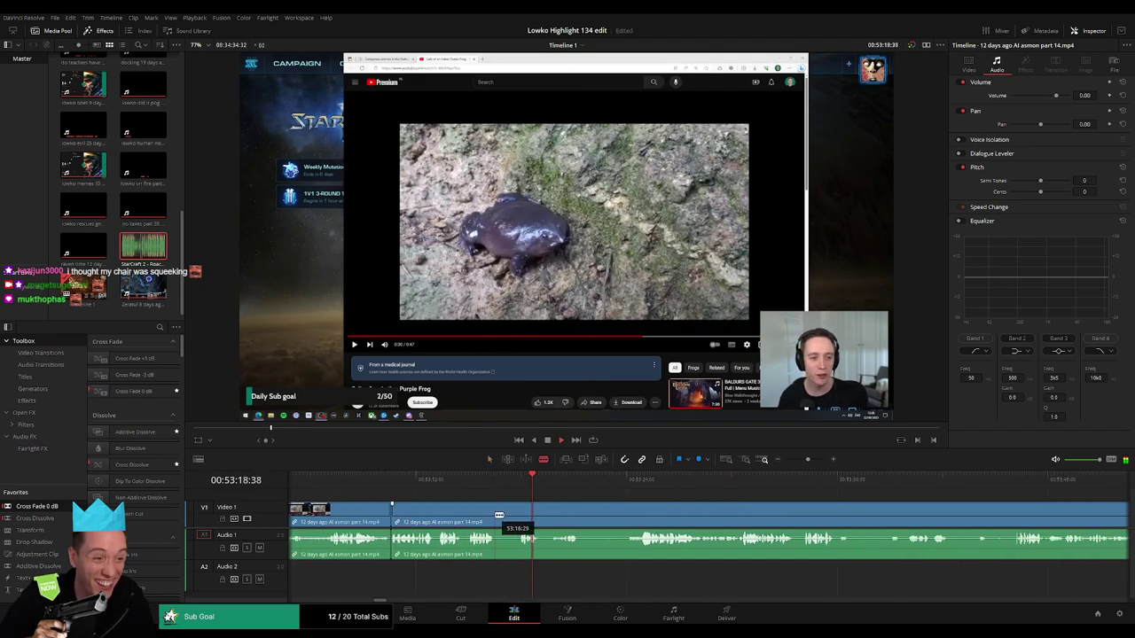
pyautogui.click(496, 515)
pyautogui.click(520, 514)
pyautogui.press('a')
pyautogui.click(508, 518)
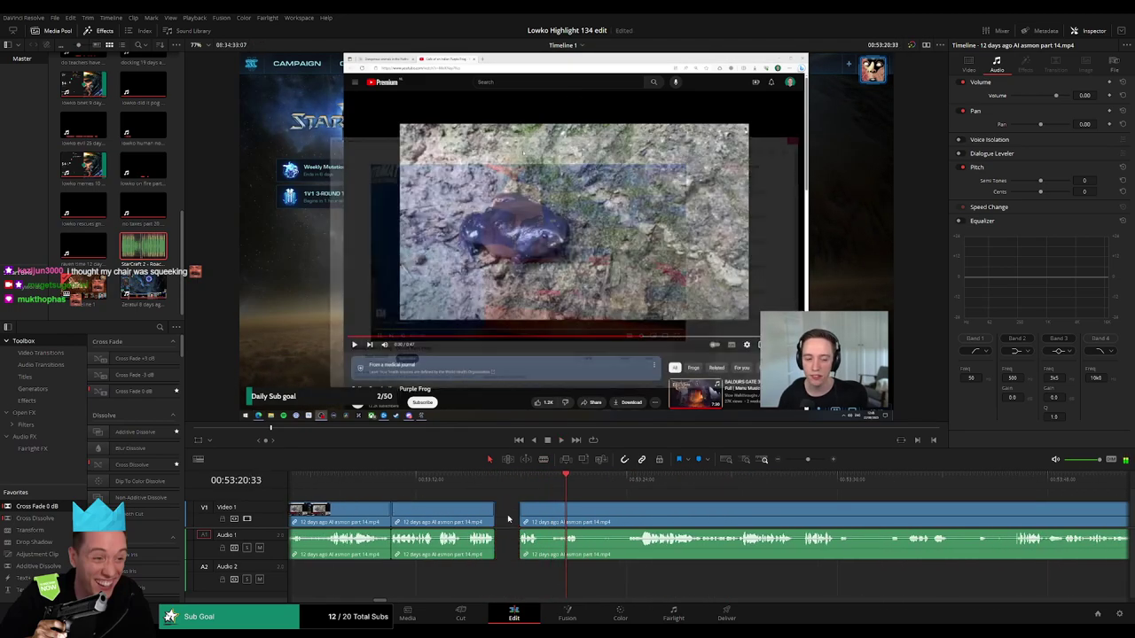
pyautogui.hotkey('ctrl', 'z')
# - Split the following clip at about 53:17 and 53:22 and ripple delete the section between the cuts
pyautogui.click(594, 480)
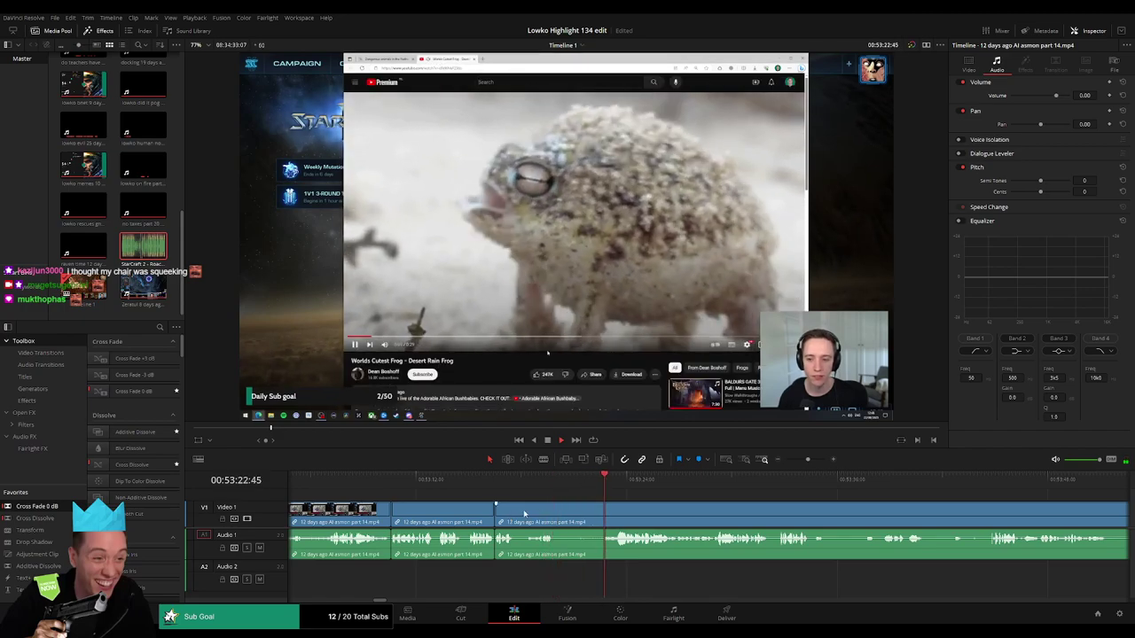
pyautogui.press('b')
pyautogui.click(514, 514)
pyautogui.click(496, 480)
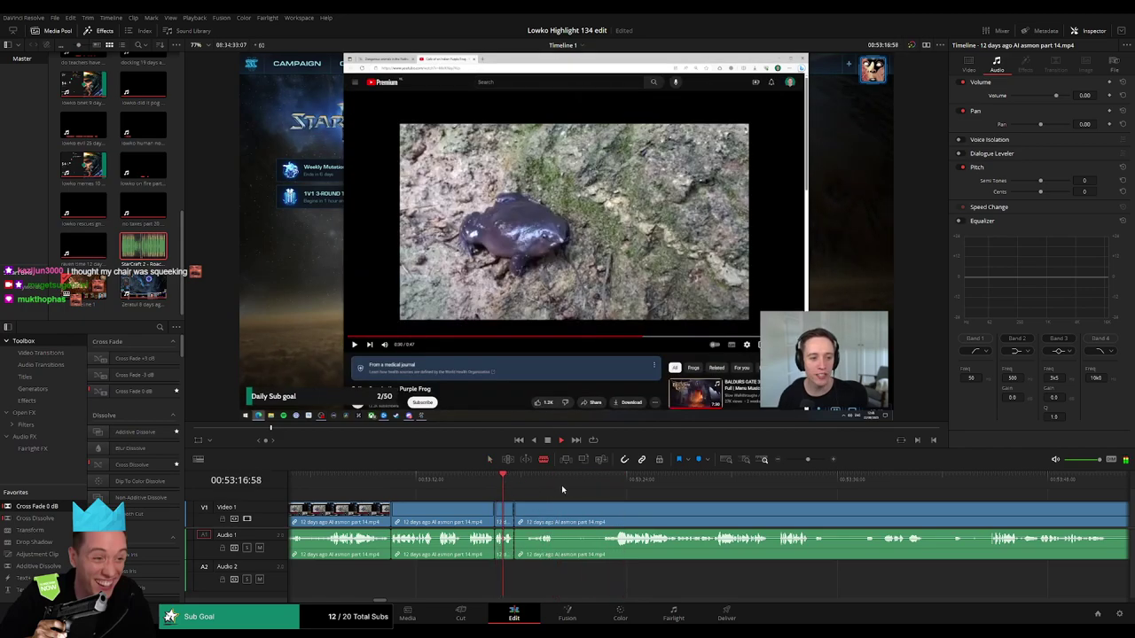
pyautogui.click(577, 481)
pyautogui.press('a')
pyautogui.click(558, 522)
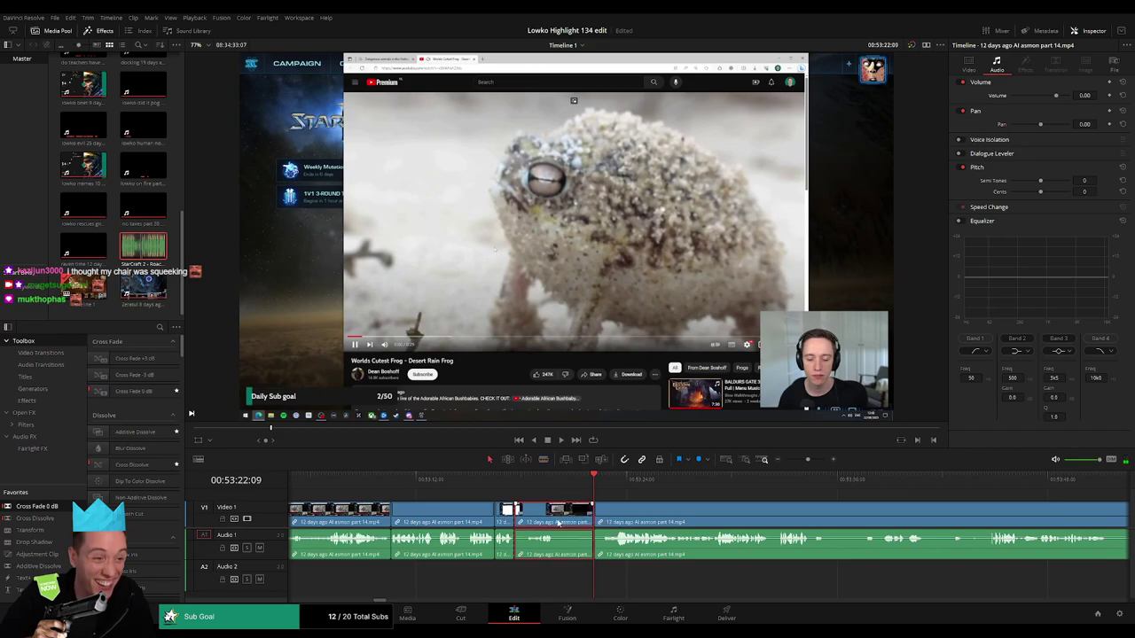
pyautogui.hotkey('shift', 'BackSpace')
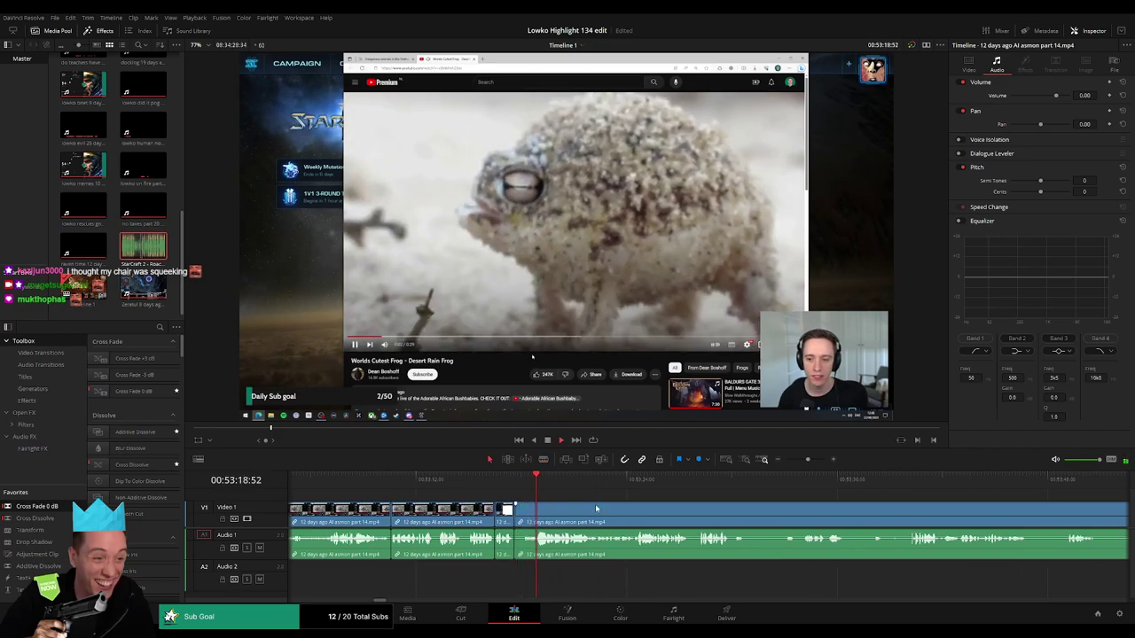
# - Review the desert rain frog footage, then cut out the section from about 53:47 to 53:49 and close the gap
pyautogui.hscroll(2, 567, 510)
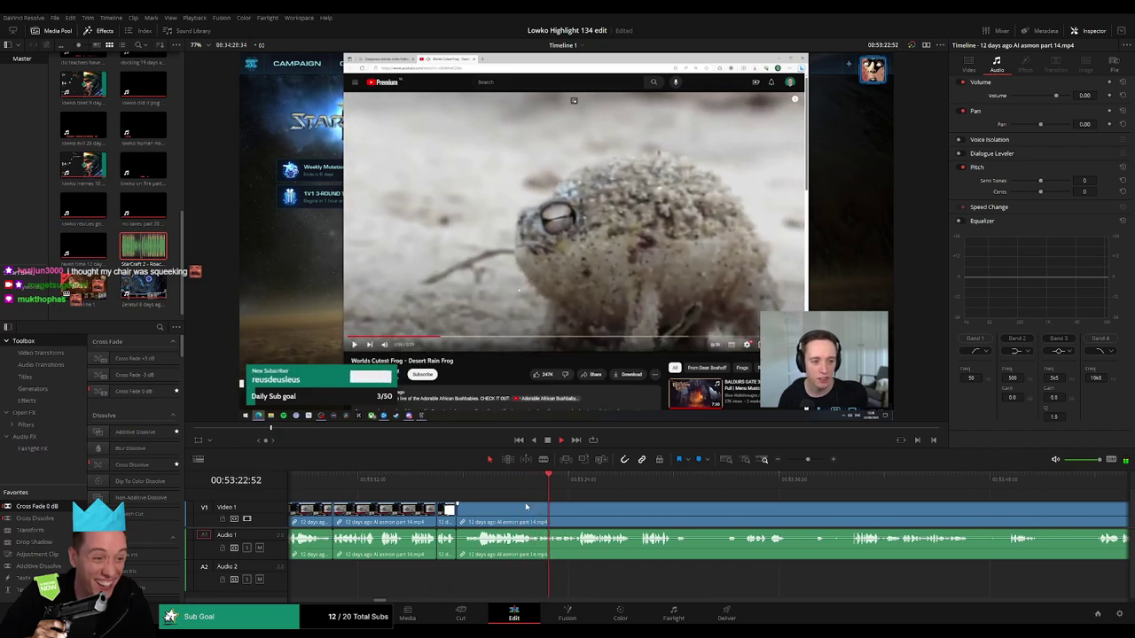
pyautogui.hscroll(4, 650, 519)
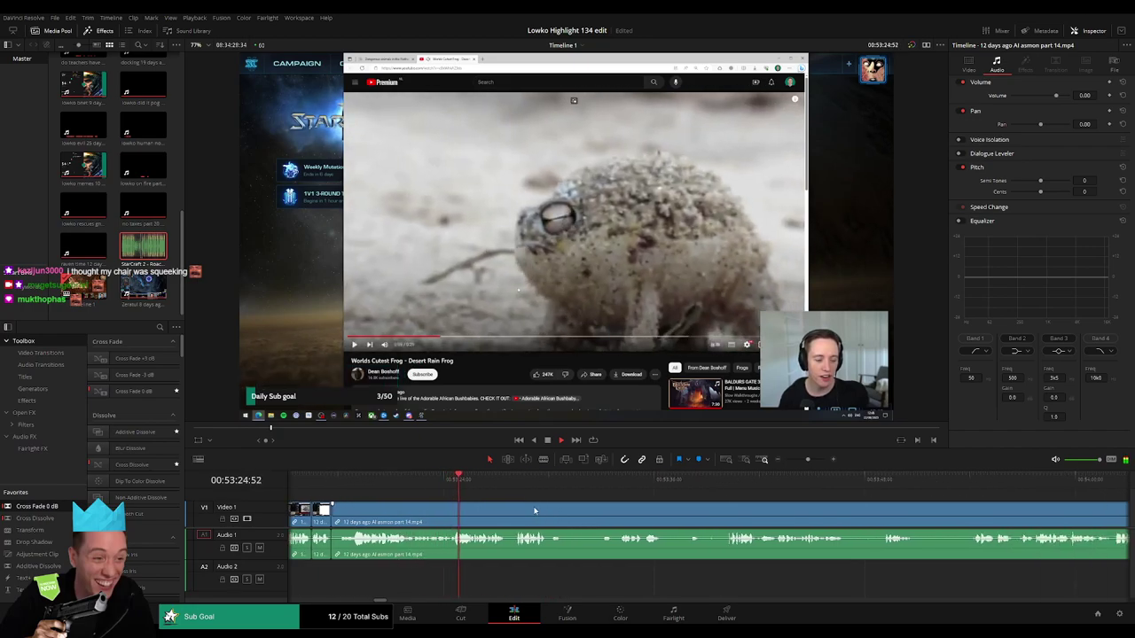
pyautogui.click(517, 479)
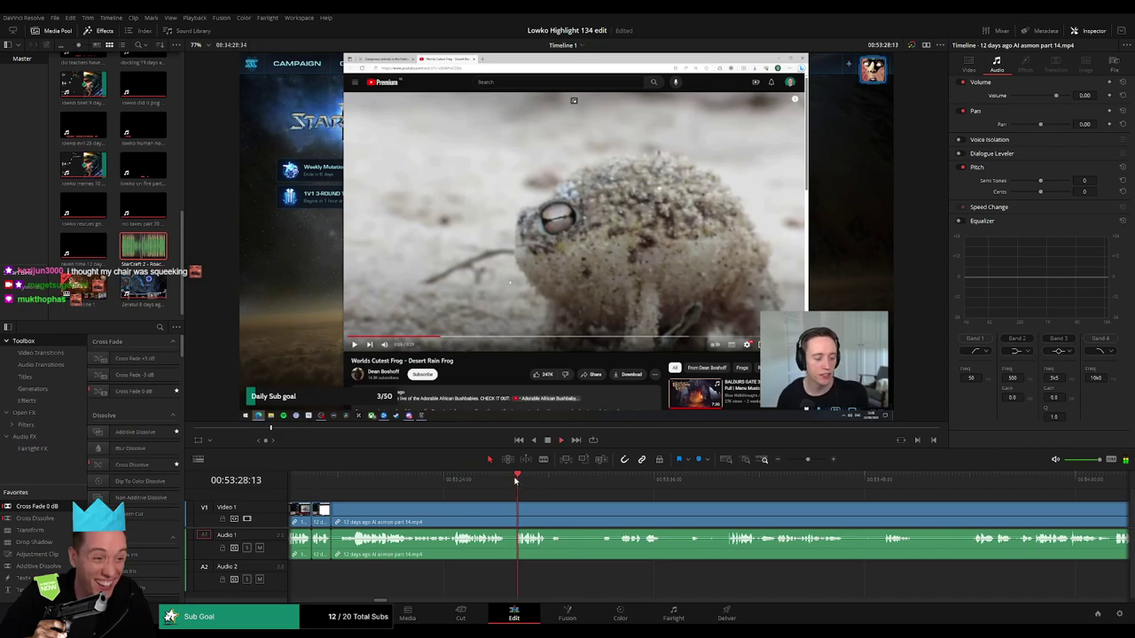
pyautogui.moveTo(553, 484); pyautogui.dragTo(599, 483)
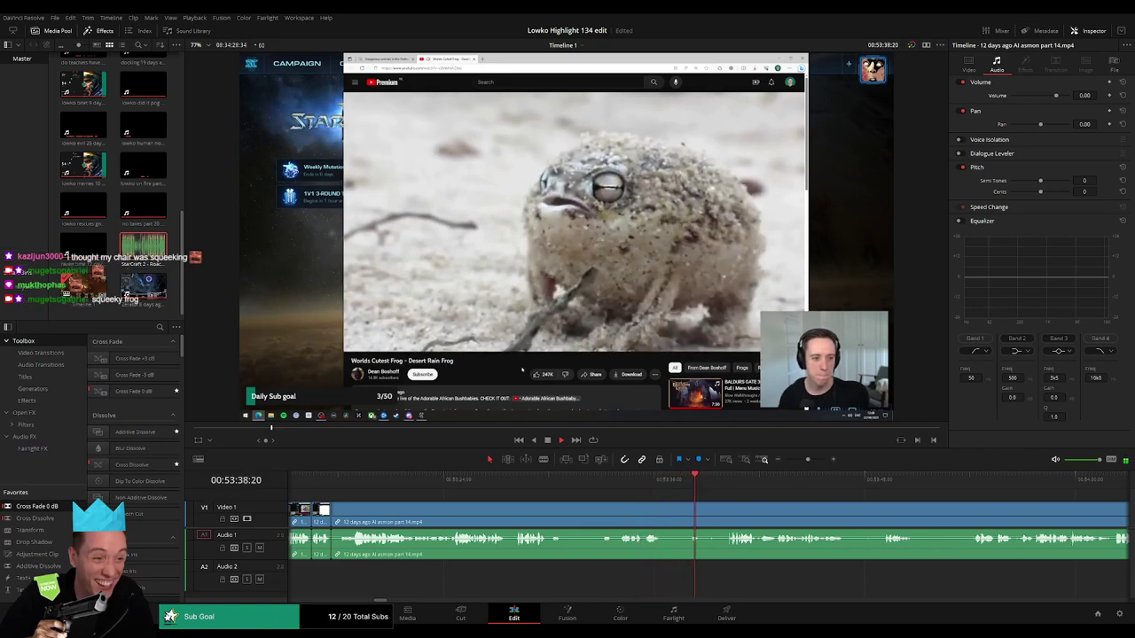
pyautogui.click(739, 480)
pyautogui.click(720, 479)
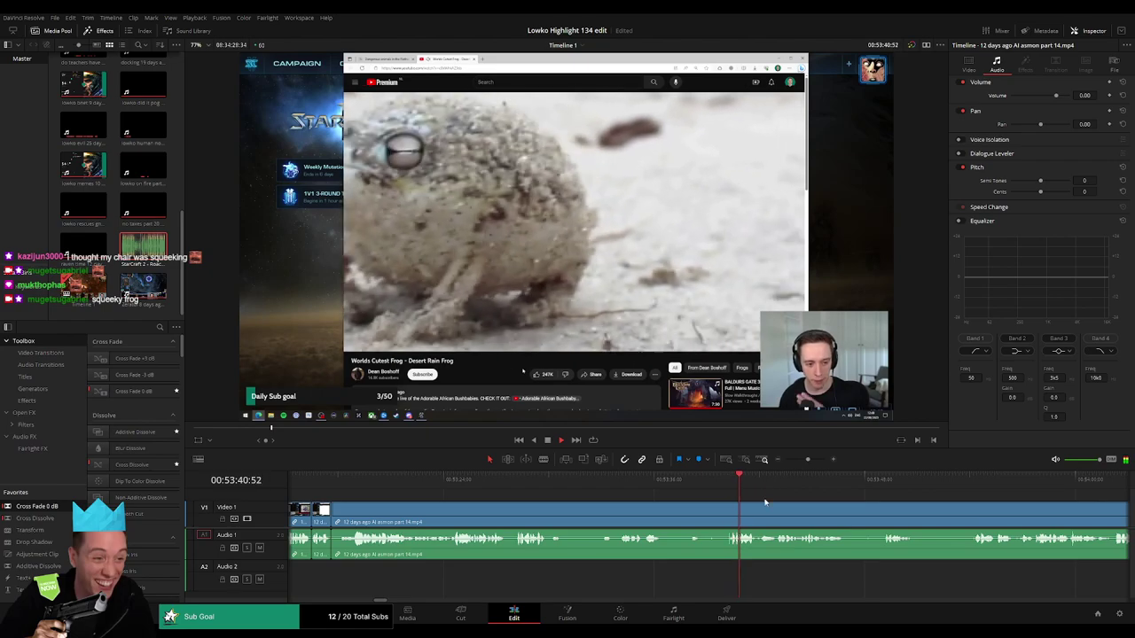
pyautogui.moveTo(833, 493); pyautogui.dragTo(630, 491)
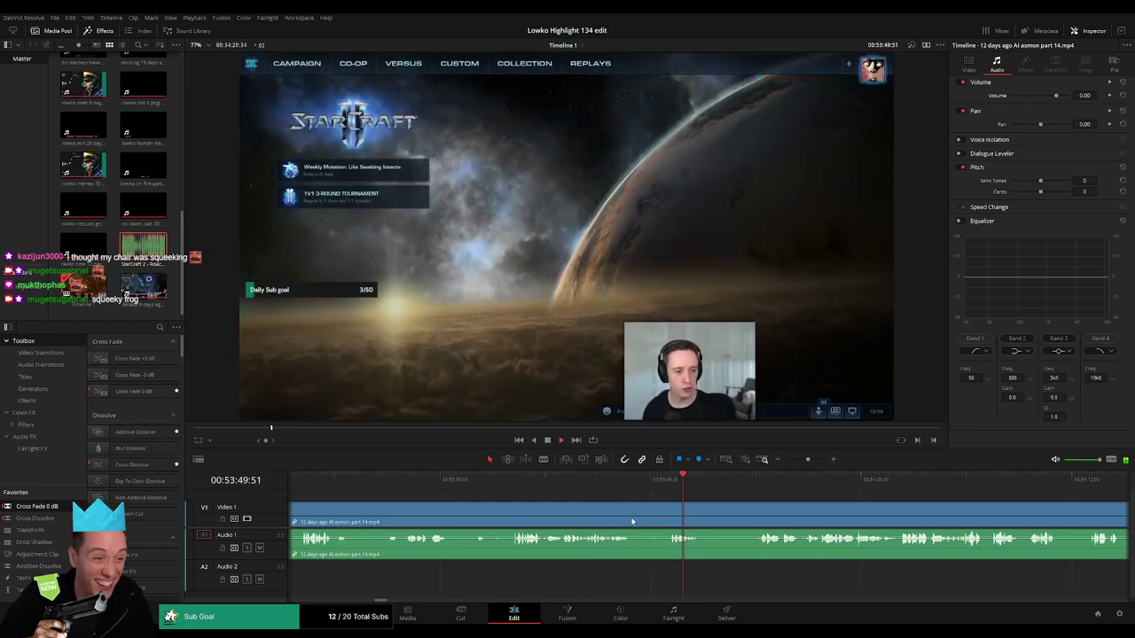
pyautogui.press('b')
pyautogui.click(633, 514)
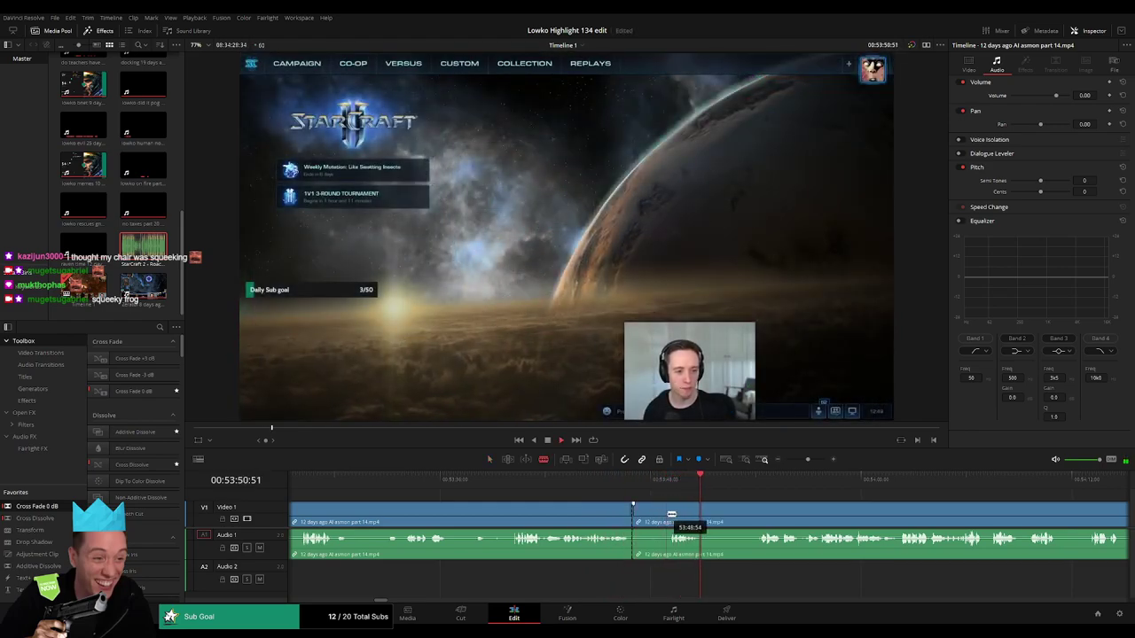
pyautogui.click(666, 514)
pyautogui.press('a')
pyautogui.click(659, 520)
pyautogui.press('Delete')
# - Ripple delete the section from about 53:49 to 53:52 and add an audio cross fade at the resulting edit point
pyautogui.press('b')
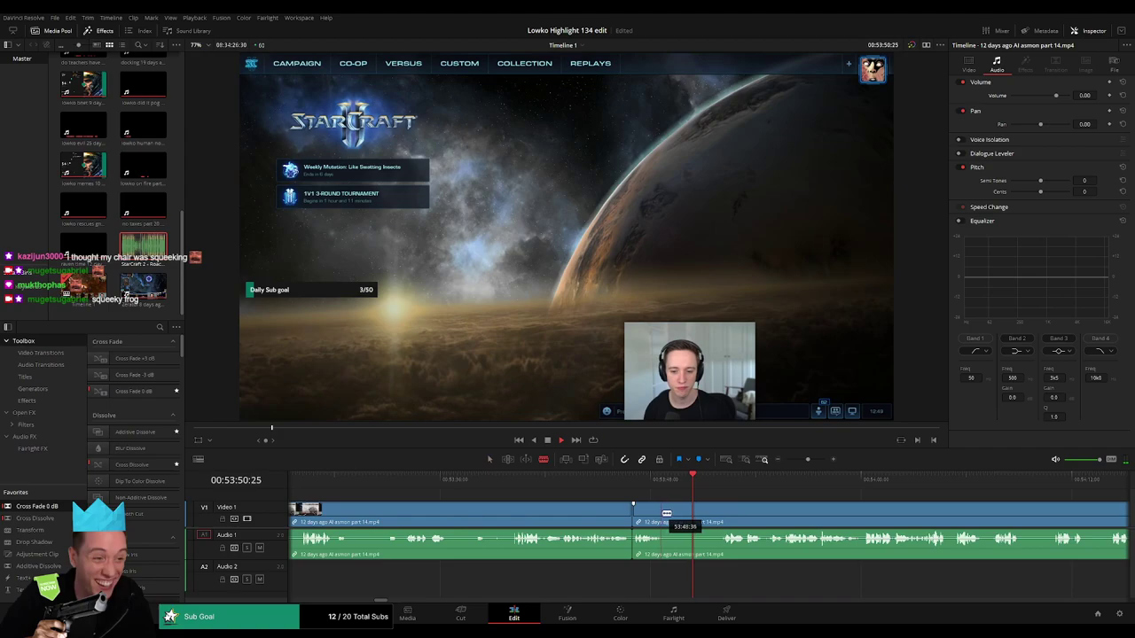
pyautogui.click(665, 514)
pyautogui.click(716, 483)
pyautogui.moveTo(775, 519); pyautogui.dragTo(626, 515)
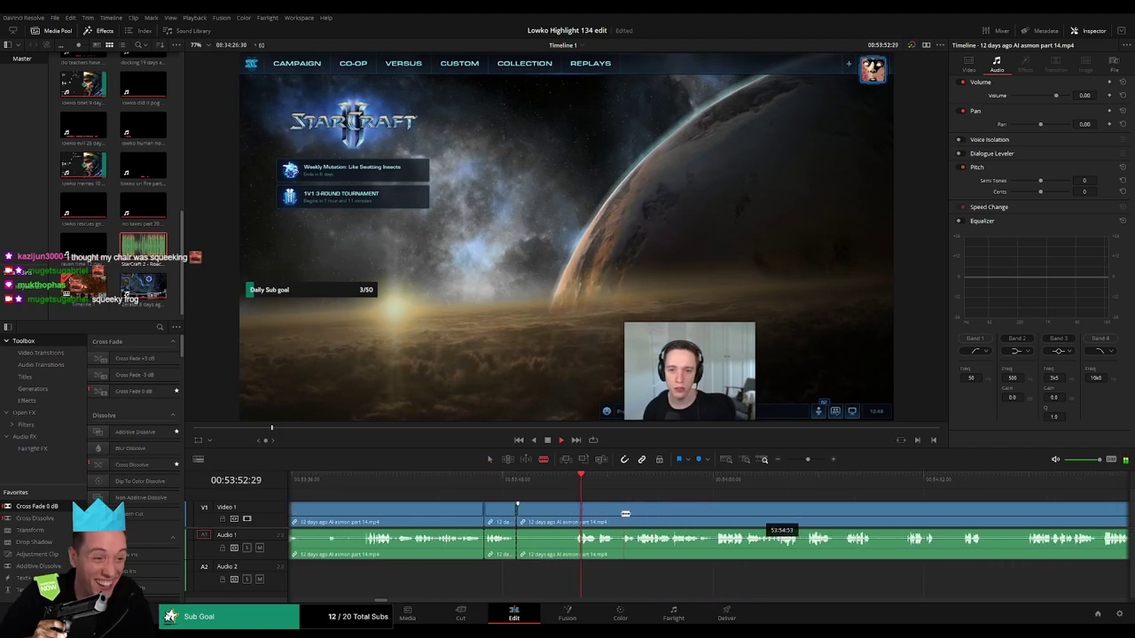
pyautogui.click(578, 521)
pyautogui.press('a')
pyautogui.click(551, 522)
pyautogui.press('Delete')
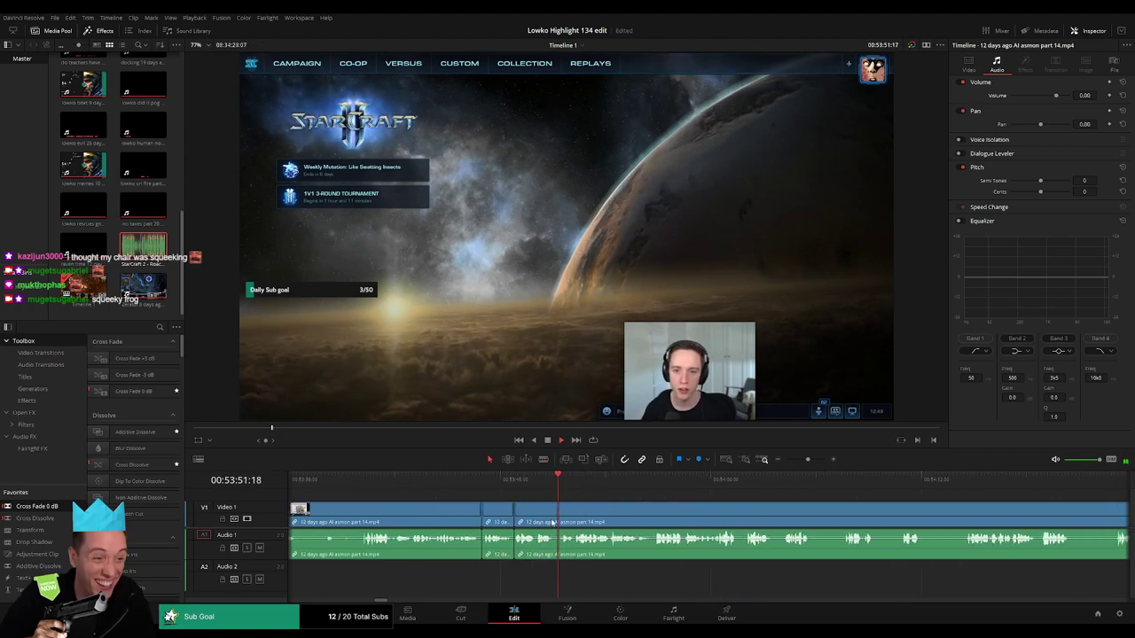
pyautogui.moveTo(517, 542); pyautogui.dragTo(516, 542)
pyautogui.press('space')
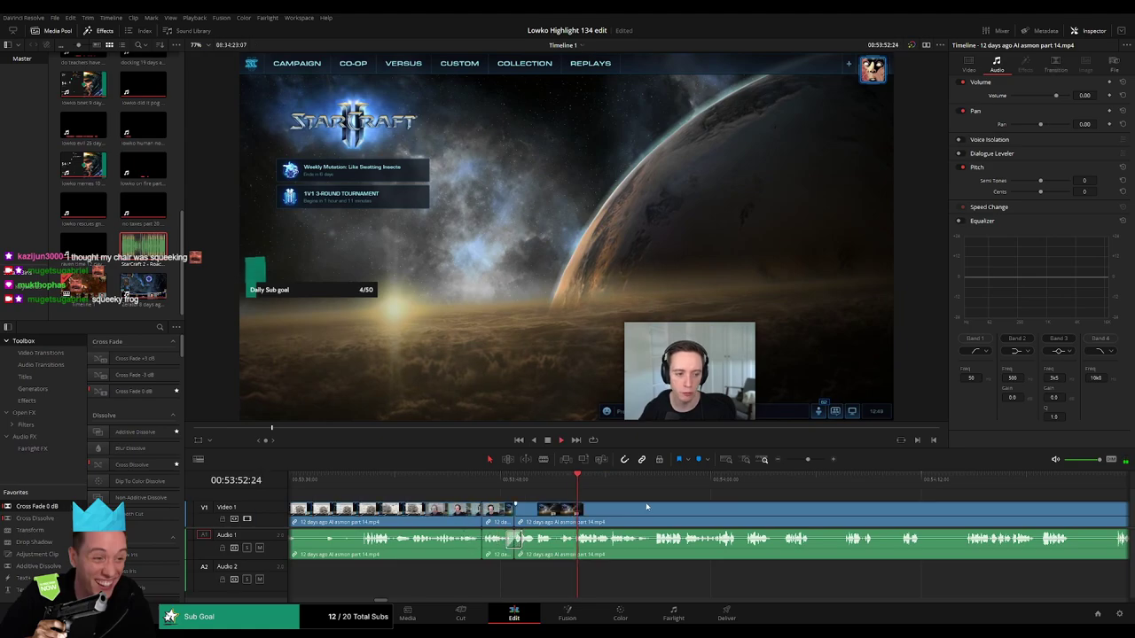
# - Play on to the dangerous animals article and ripple delete the section from about 54:06 to 54:08
pyautogui.hscroll(3, 570, 512)
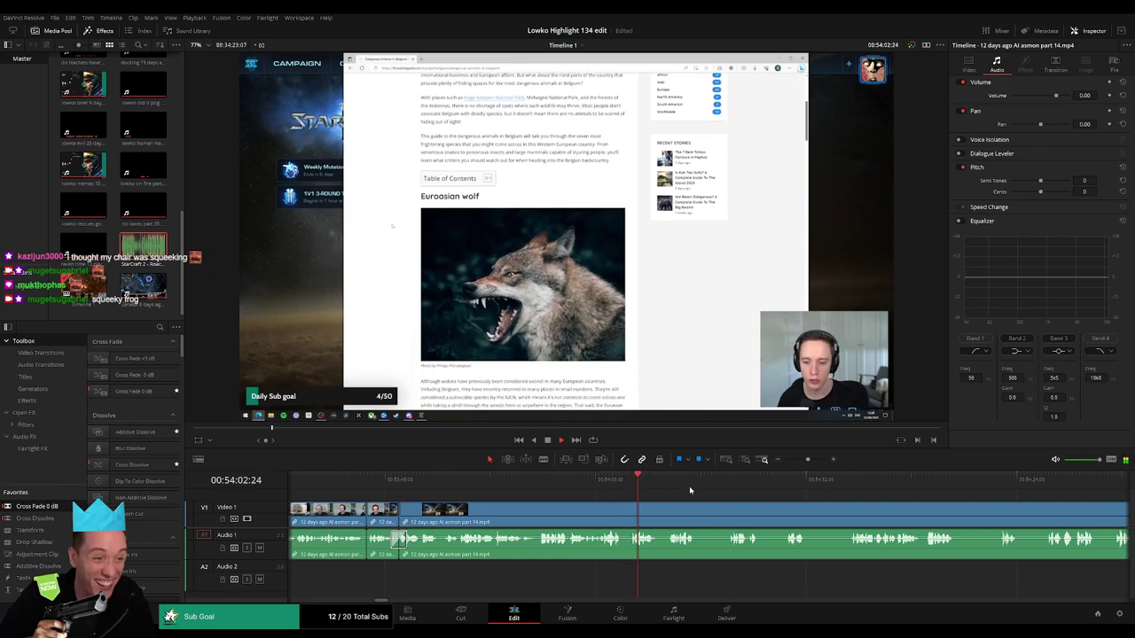
pyautogui.moveTo(690, 490); pyautogui.dragTo(597, 504)
pyautogui.hscroll(2, 634, 514)
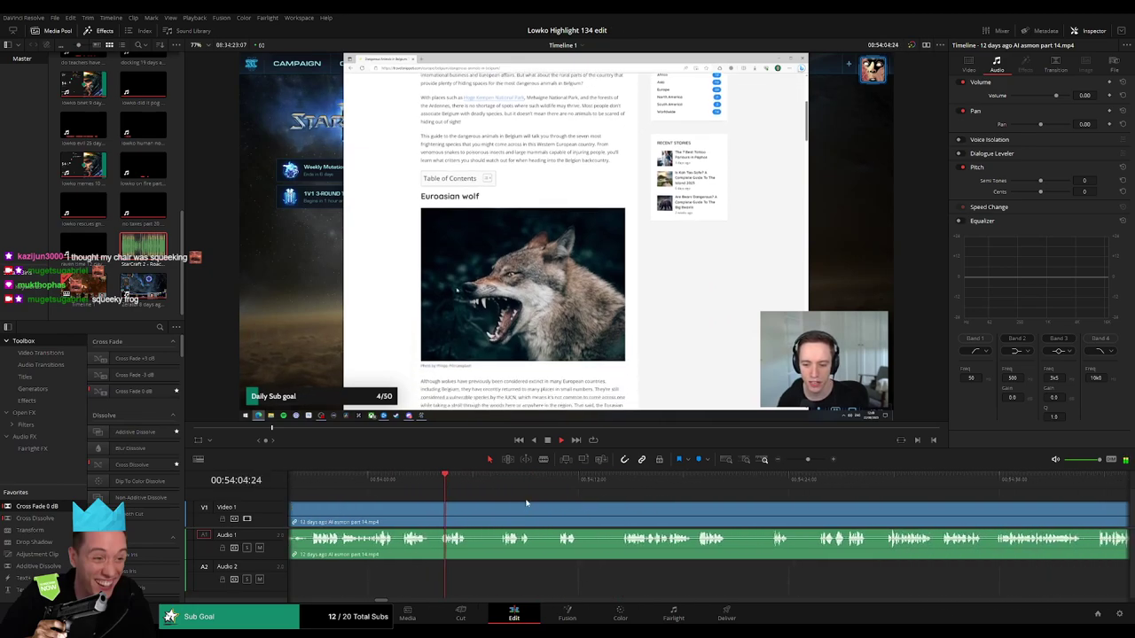
pyautogui.moveTo(469, 483); pyautogui.dragTo(499, 481)
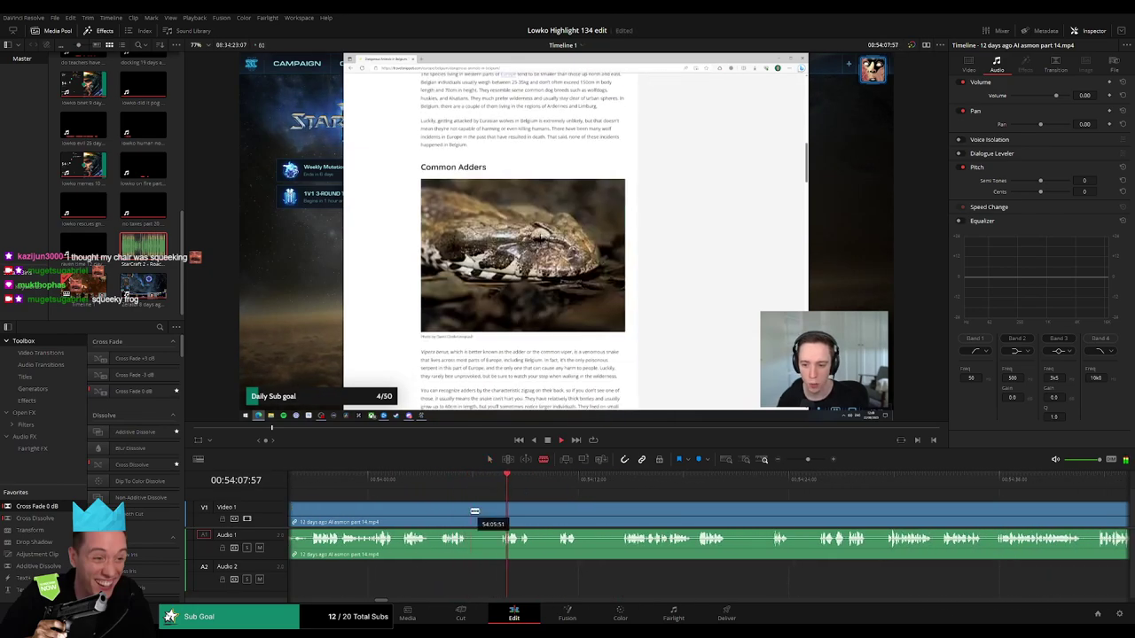
pyautogui.click(469, 509)
pyautogui.click(501, 509)
pyautogui.press('a')
pyautogui.click(489, 515)
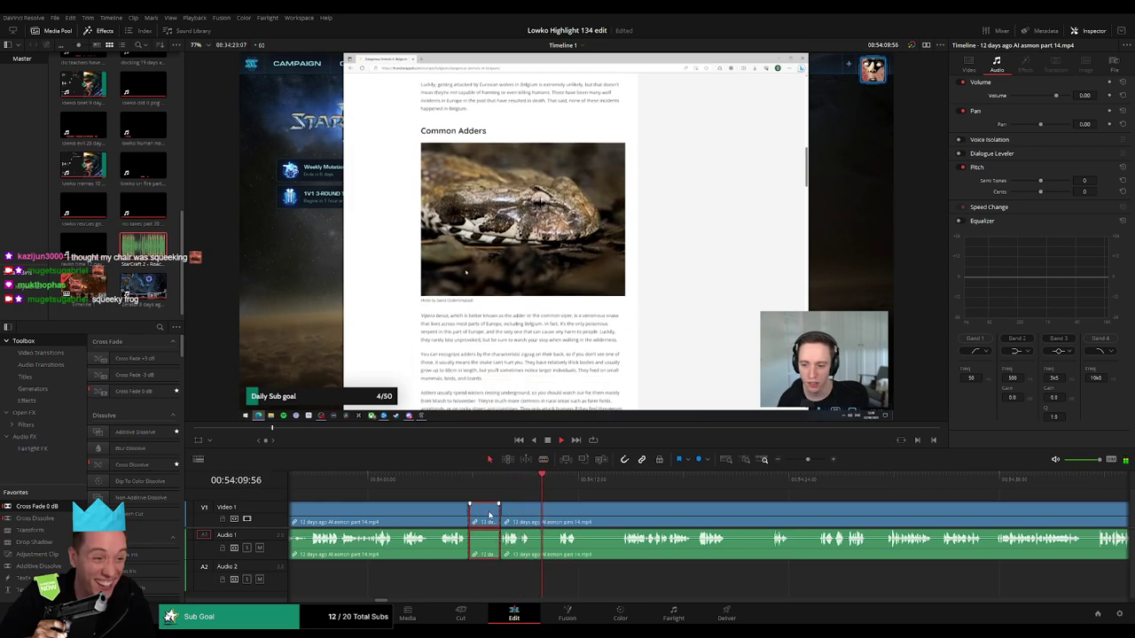
pyautogui.press('Delete')
# - Split the clip at about 54:10 and 54:12 and ripple delete the pause between the cuts
pyautogui.hscroll(2, 460, 496)
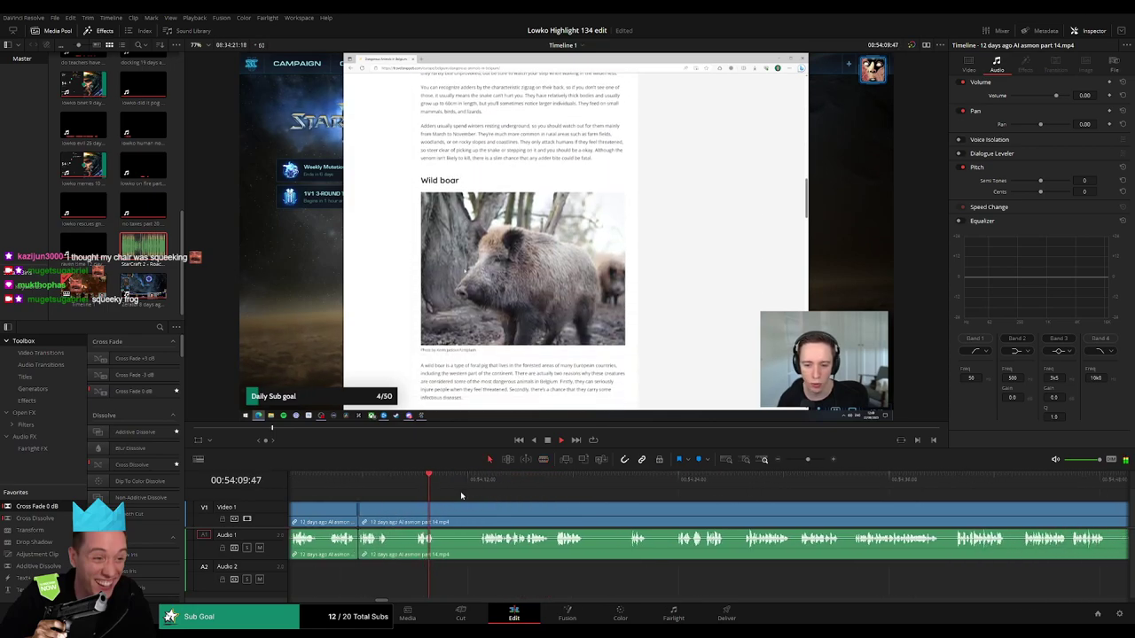
pyautogui.click(479, 484)
pyautogui.press('b')
pyautogui.click(438, 510)
pyautogui.click(474, 511)
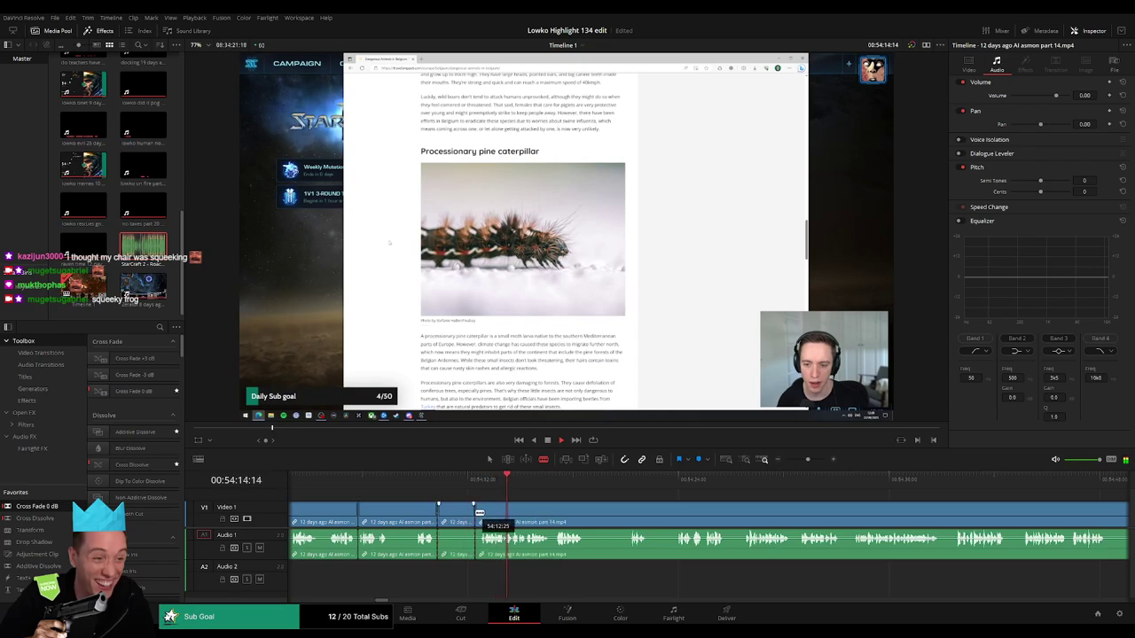
pyautogui.press('Delete')
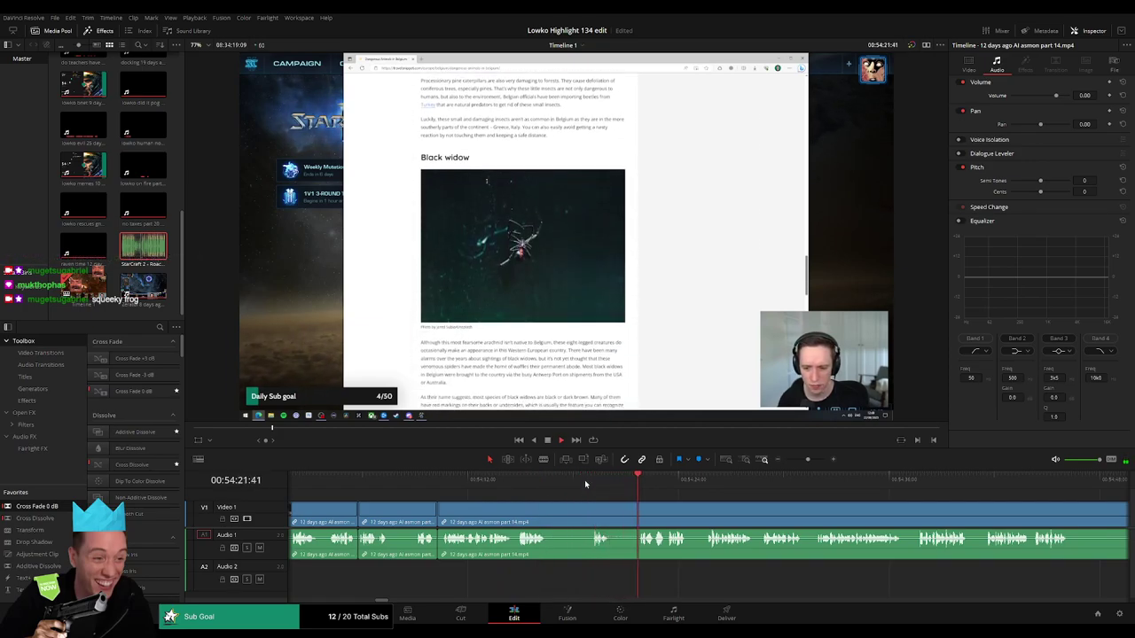
# - Cut out the section before the black widow discussion, from about 54:17 to 54:21, and close the gap
pyautogui.click(550, 516)
pyautogui.click(632, 516)
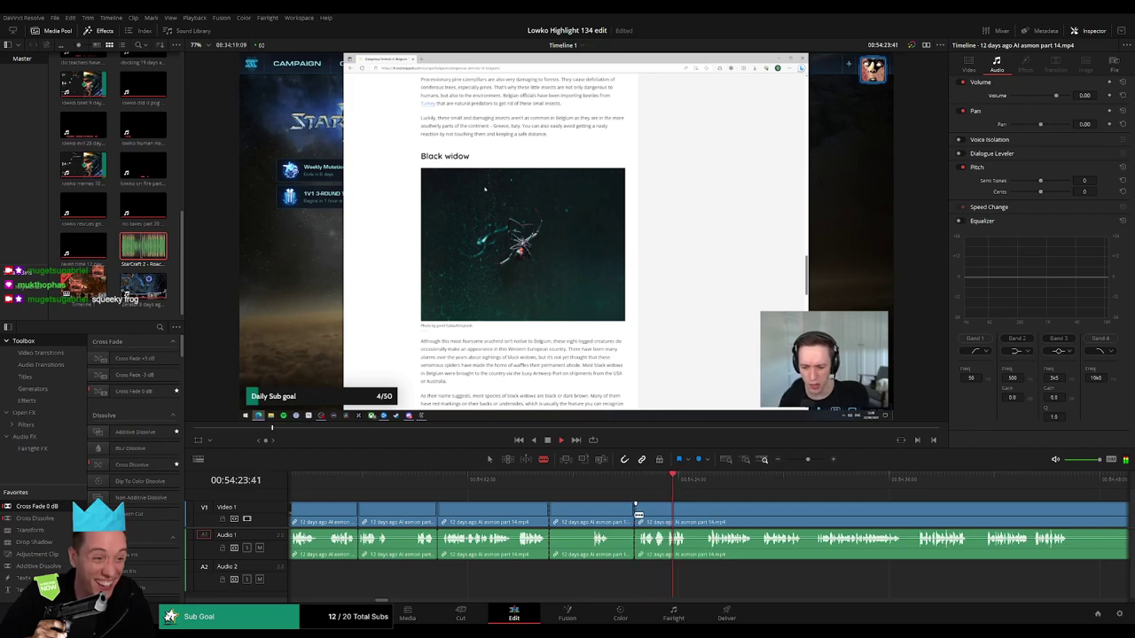
pyautogui.press('a')
pyautogui.click(620, 520)
pyautogui.press('Delete')
# - Ripple delete a section about one second long near 54:20 in the black widow part
pyautogui.click(592, 480)
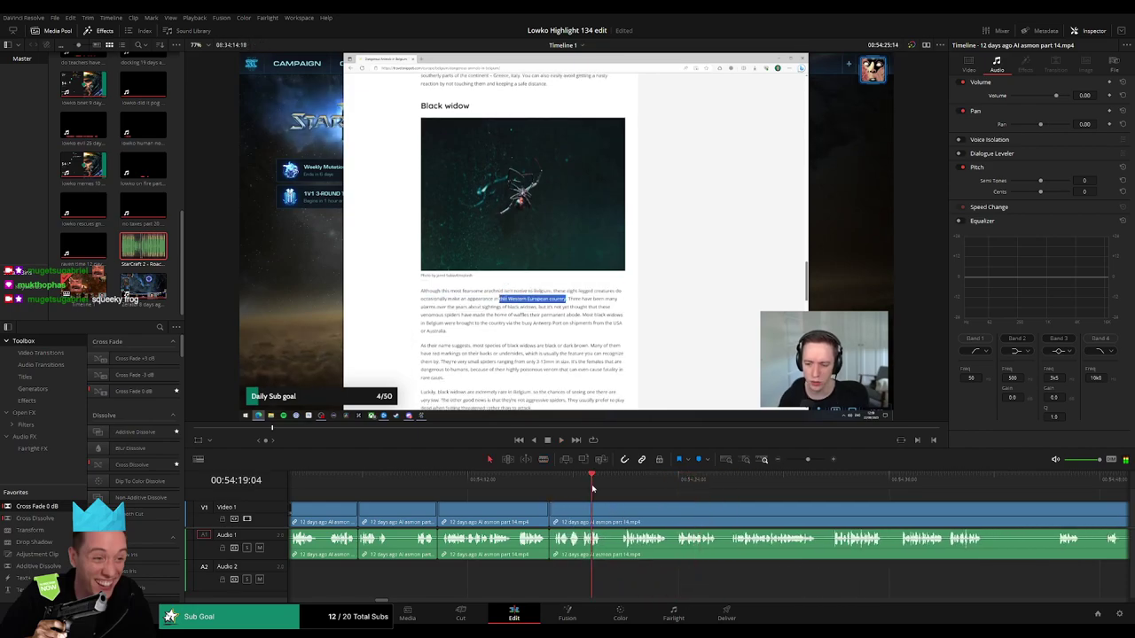
pyautogui.press('b')
pyautogui.click(602, 516)
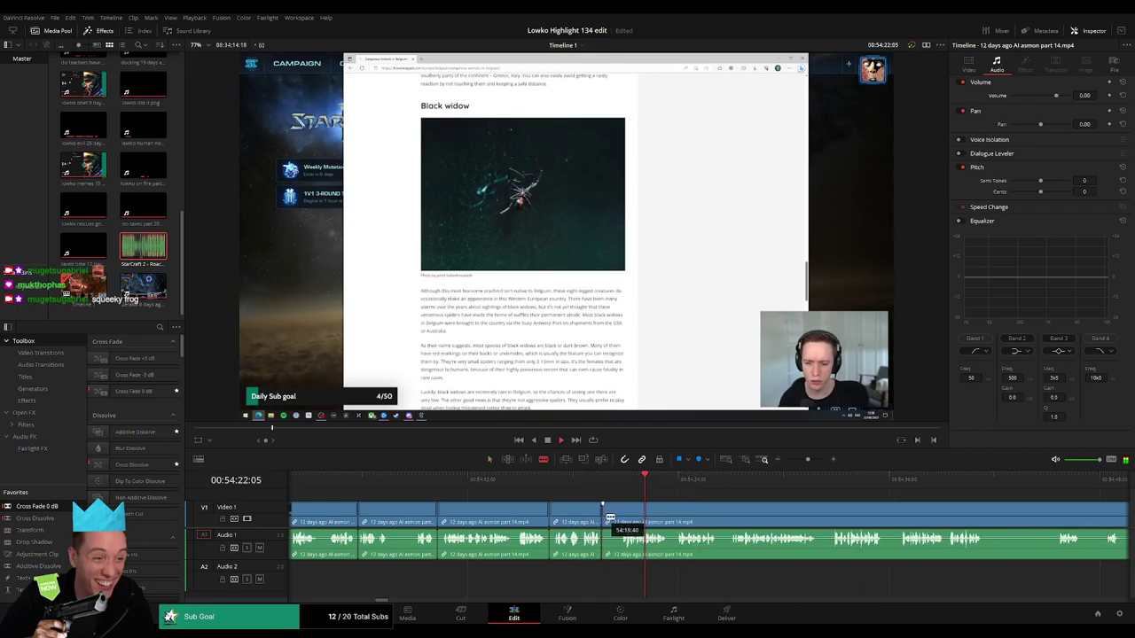
pyautogui.click(619, 518)
pyautogui.press('a')
pyautogui.press('Delete')
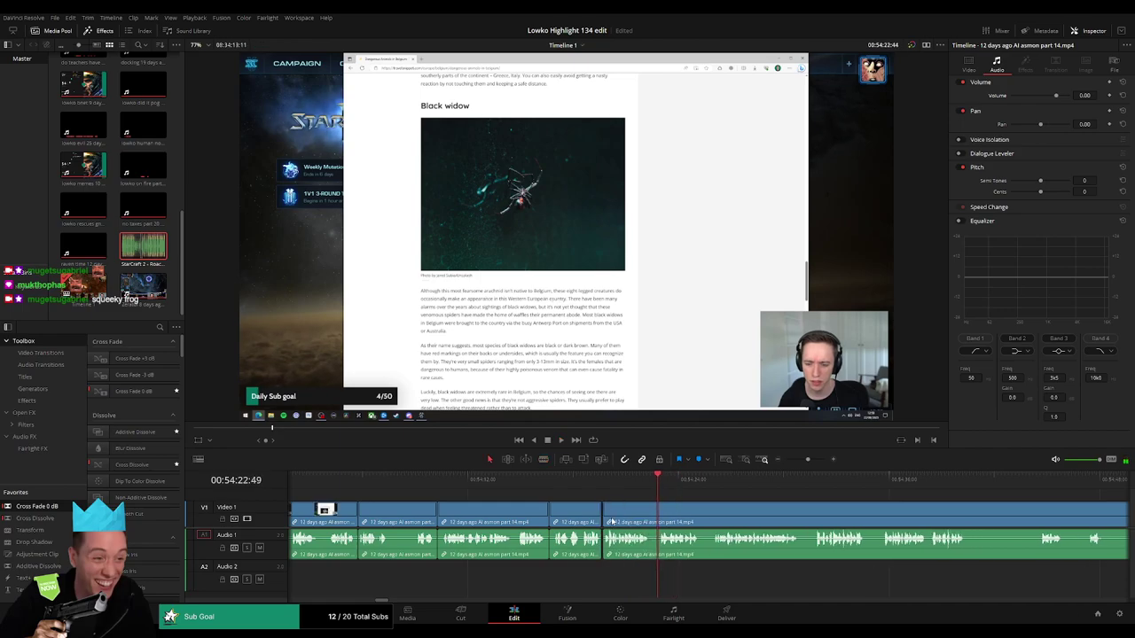
# - Isolate the short section from about 54:32:00 to 54:32:27 in the ticks part and lower its audio volume to silence
pyautogui.click(487, 479)
pyautogui.press('space')
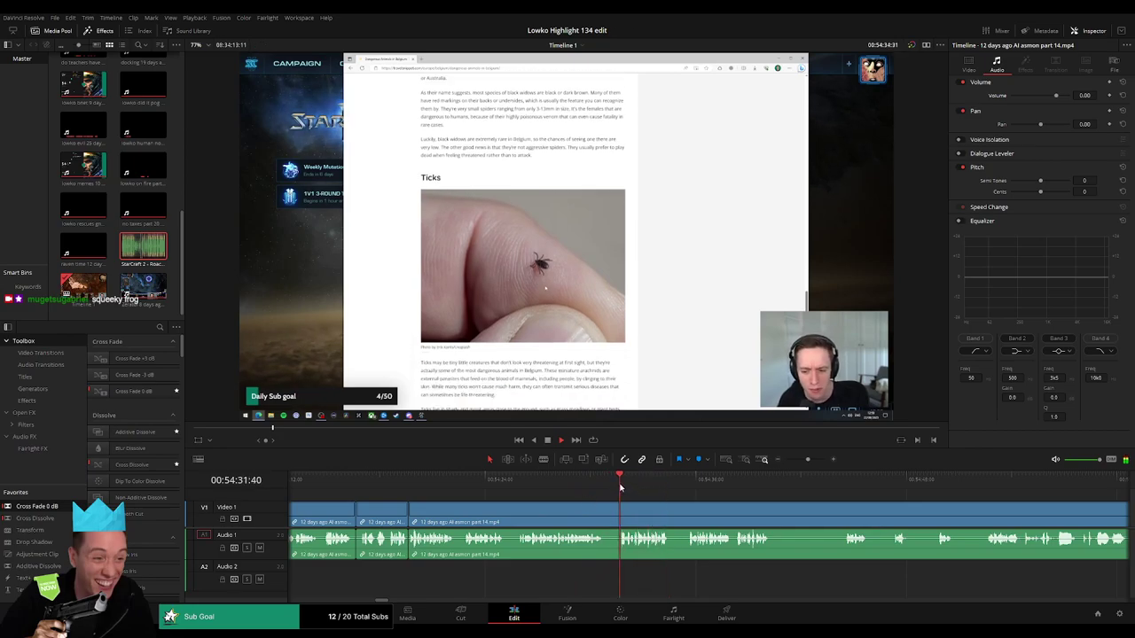
pyautogui.press('space')
pyautogui.moveTo(807, 459); pyautogui.dragTo(813, 460)
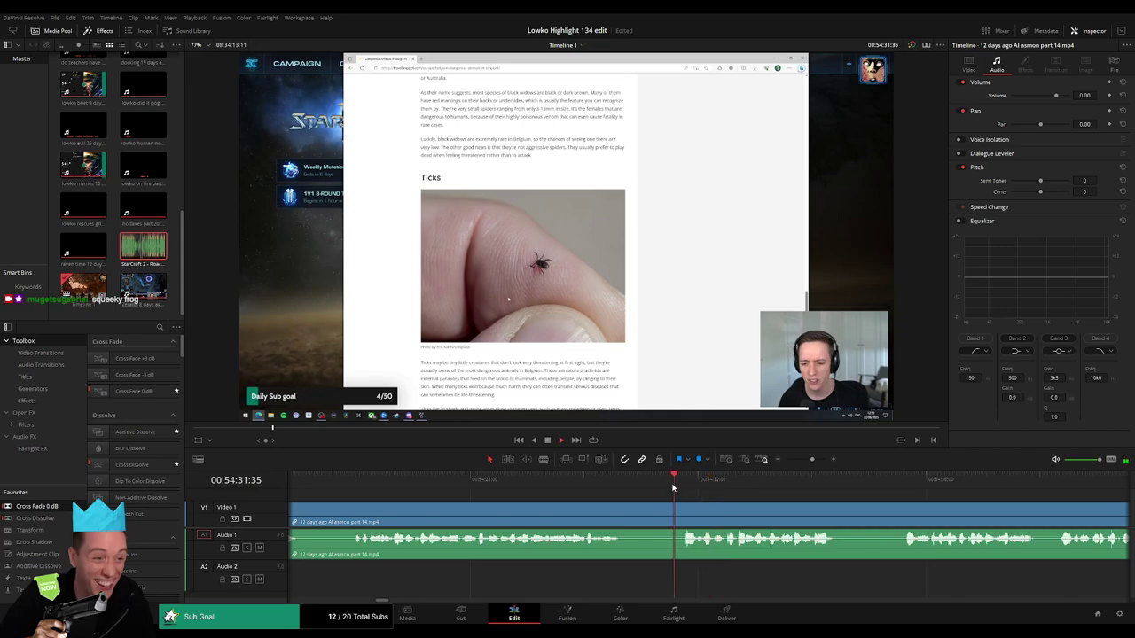
pyautogui.press('b')
pyautogui.click(701, 514)
pyautogui.moveTo(709, 489); pyautogui.dragTo(724, 490)
pyautogui.hotkey('ctrl', 'b')
pyautogui.moveTo(712, 535); pyautogui.dragTo(712, 566)
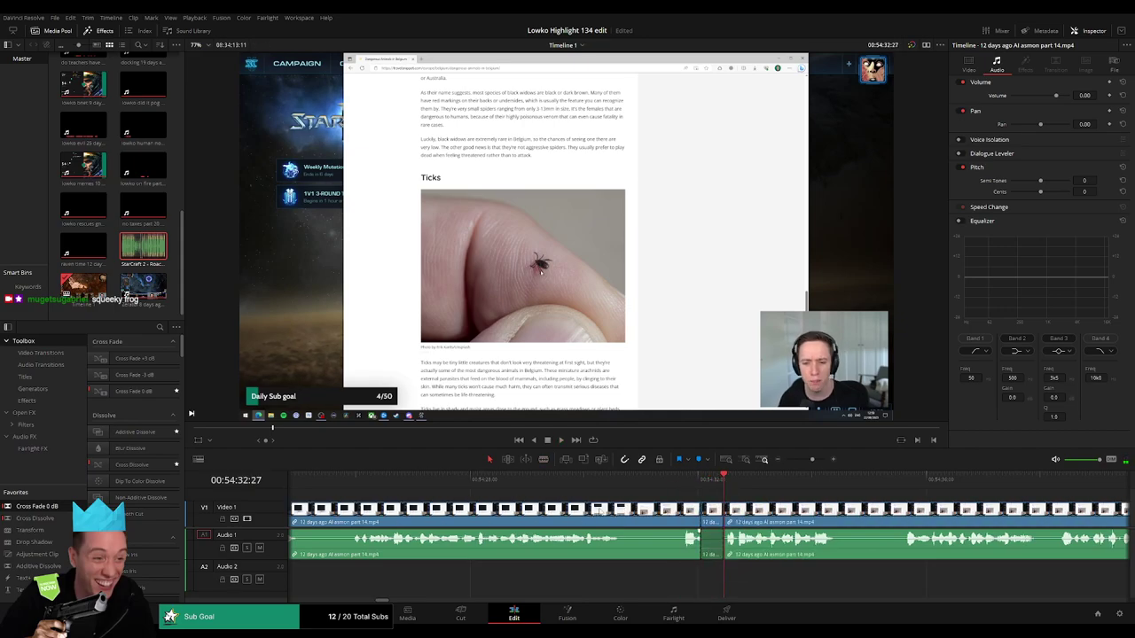
# - Place the StarCraft 2 Roach Quotes audio on Audio 2 beneath the silenced ticks section, with its volume at -23
pyautogui.moveTo(148, 254); pyautogui.dragTo(712, 582)
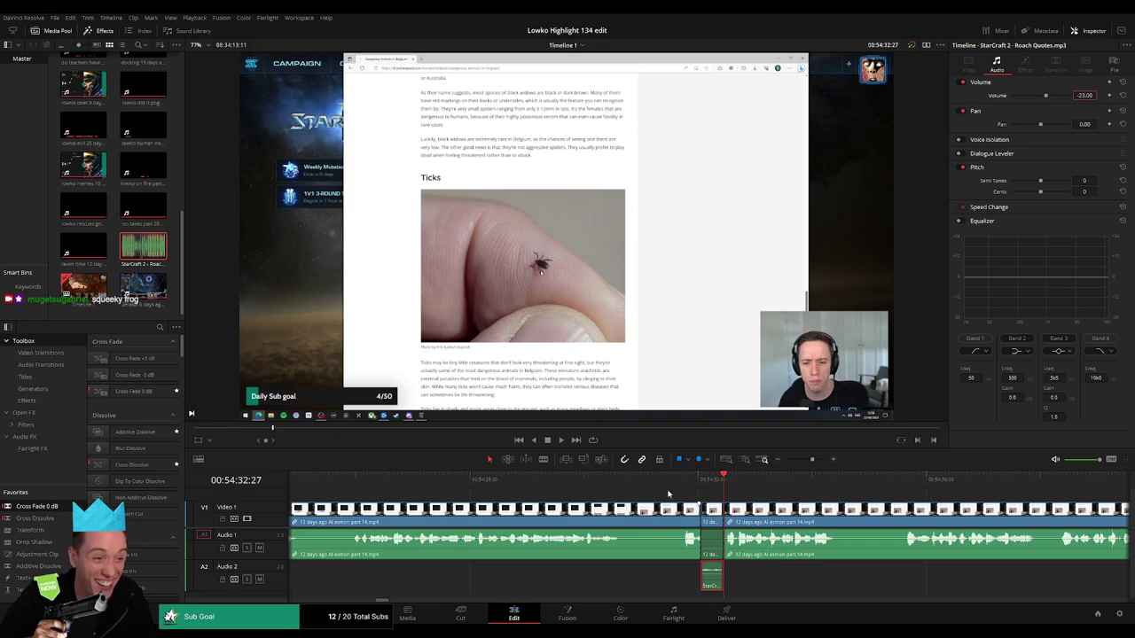
# - Cut out a short section under a second long near 54:34 in the ticks part and close the gap
pyautogui.scroll(-3, 803, 495)
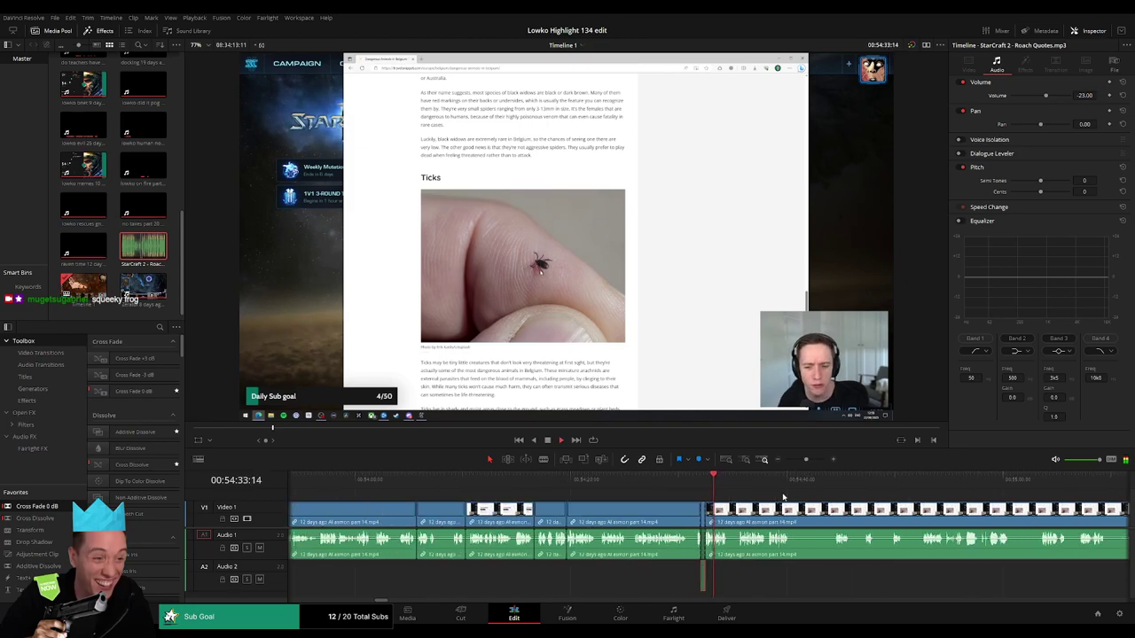
pyautogui.click(798, 496)
pyautogui.moveTo(806, 460); pyautogui.dragTo(807, 460)
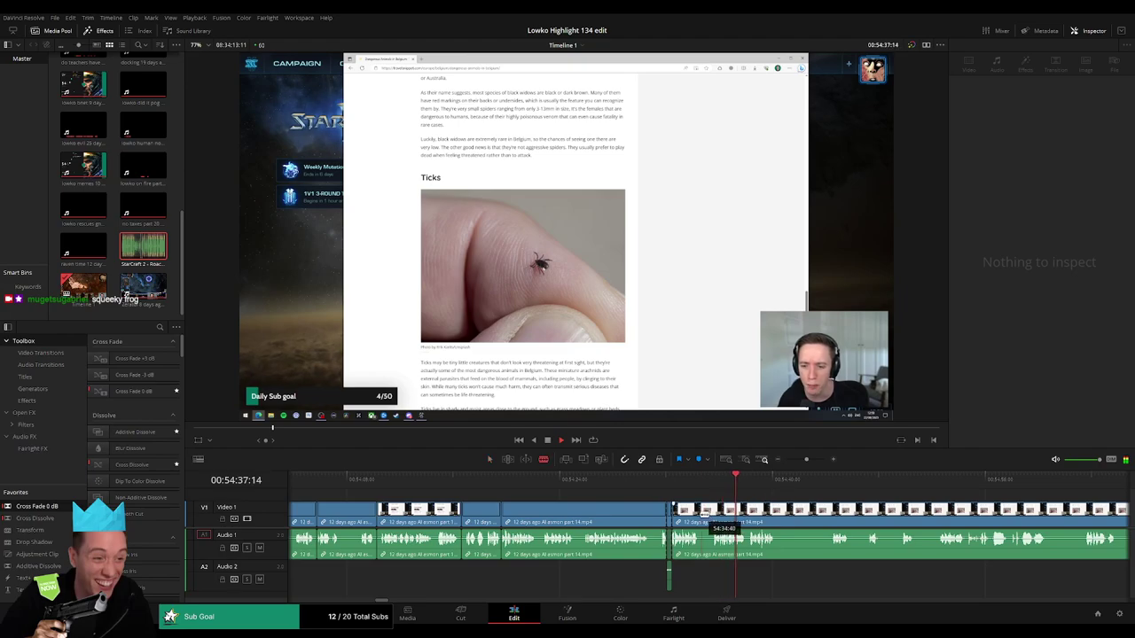
pyautogui.click(705, 513)
pyautogui.press('a')
pyautogui.click(769, 514)
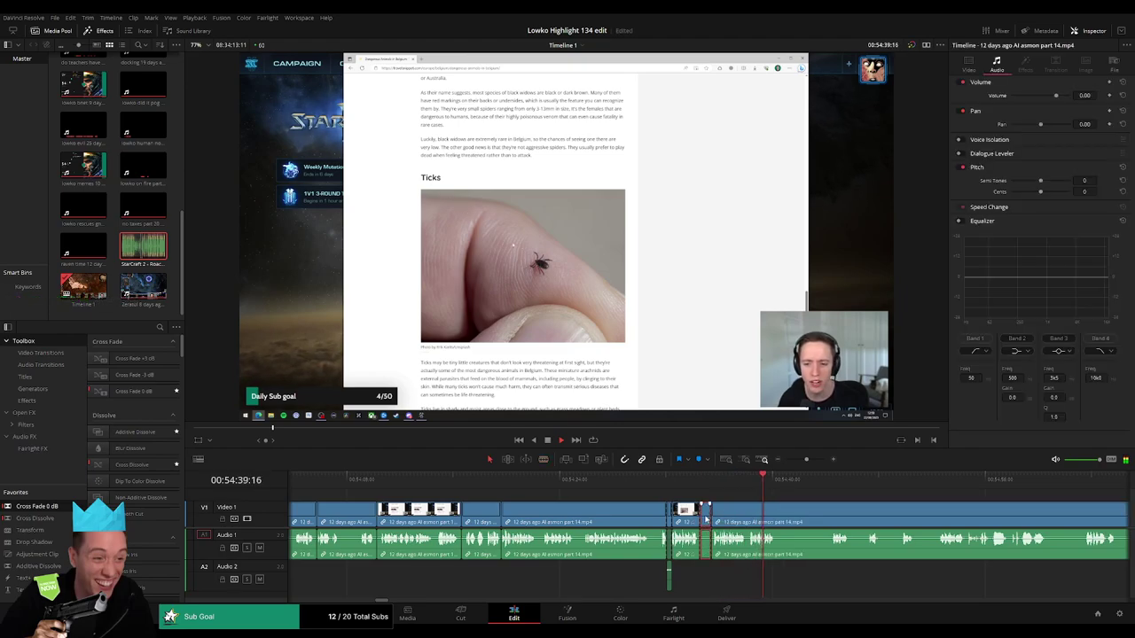
# - Split the clip at about 54:40 and 54:43 and ripple delete the section between the cuts
pyautogui.moveTo(787, 513); pyautogui.dragTo(630, 506)
pyautogui.click(650, 480)
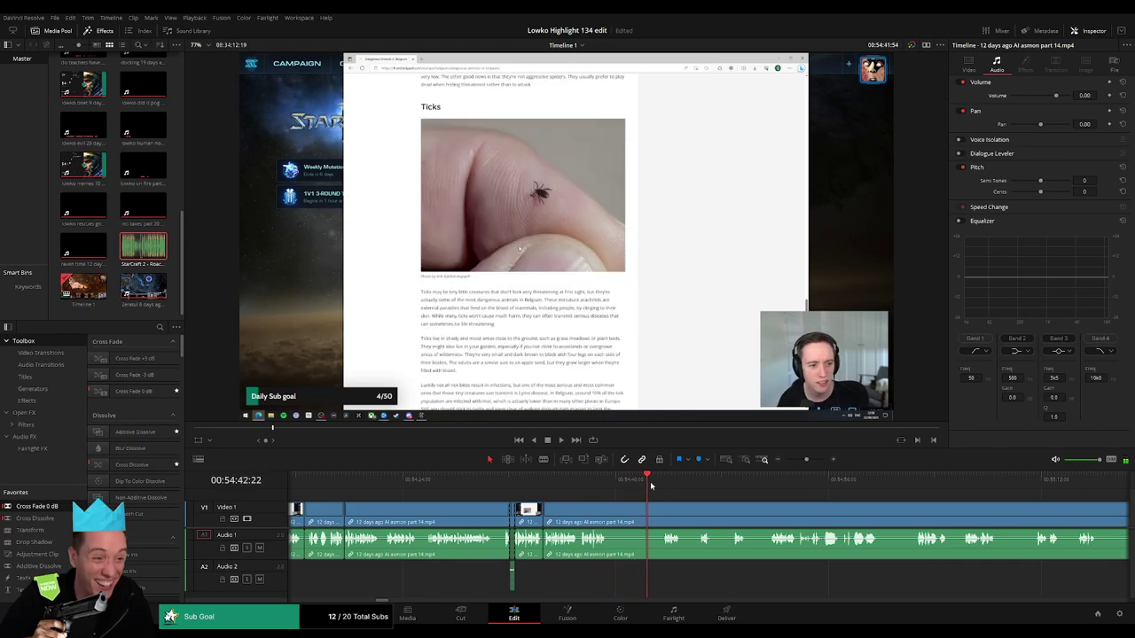
pyautogui.click(612, 512)
pyautogui.click(662, 509)
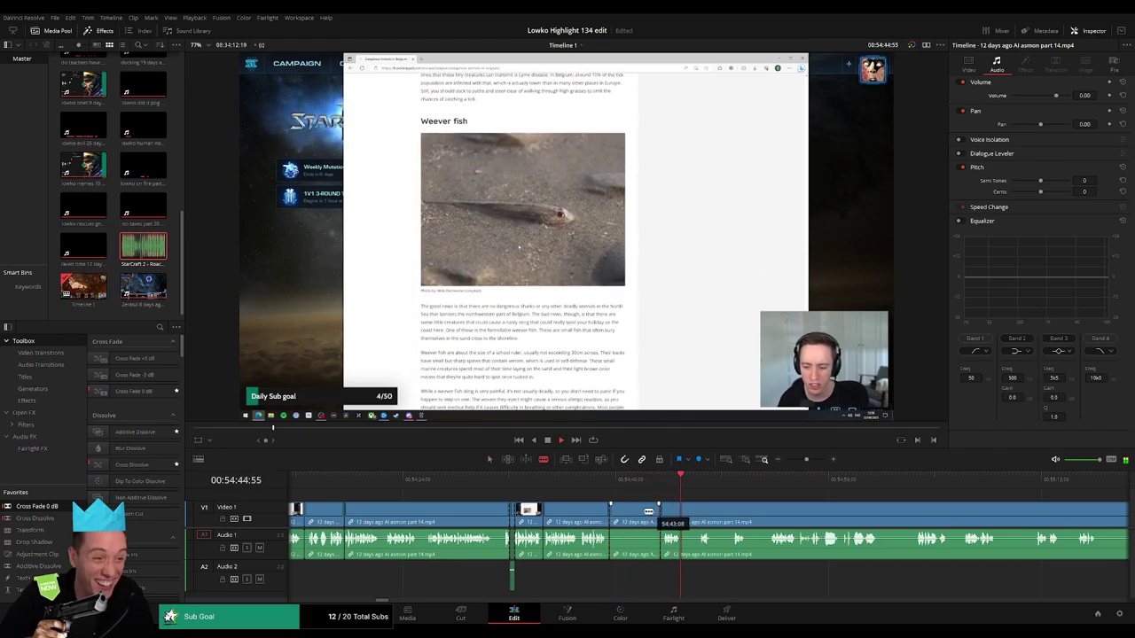
pyautogui.press('a')
pyautogui.click(645, 515)
pyautogui.press('Delete')
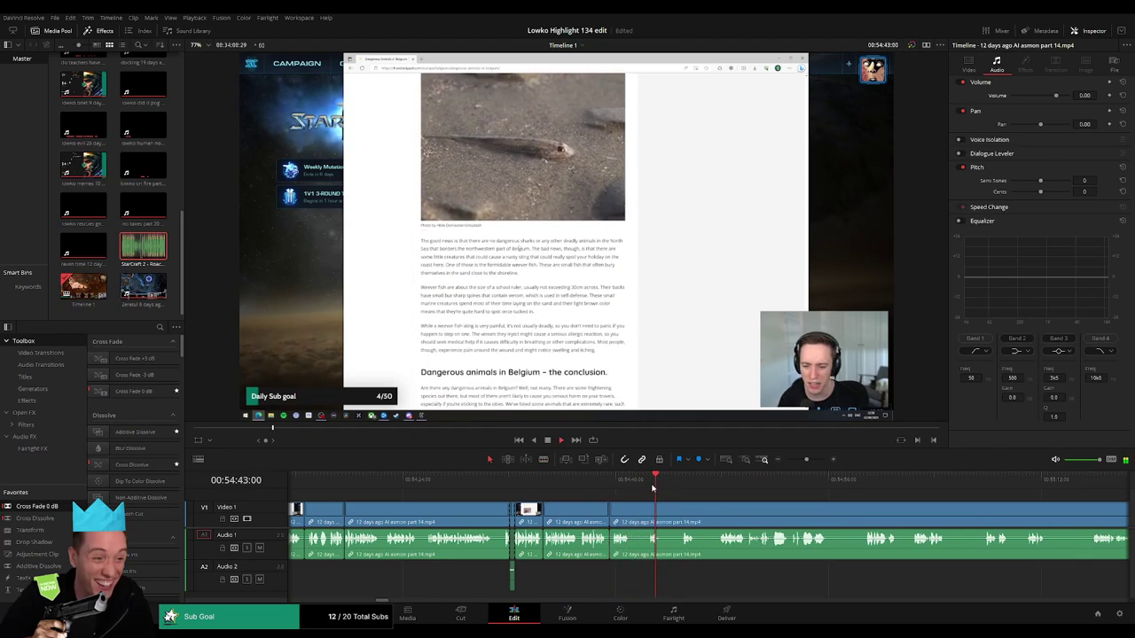
# - Isolate a short section starting at about 54:41 and ripple delete it
pyautogui.moveTo(643, 514); pyautogui.dragTo(639, 515)
pyautogui.click(635, 515)
pyautogui.press('Delete')
# - Ripple delete two short sections near 54:42 and 54:43, just before the polar bear discussion
pyautogui.click(695, 479)
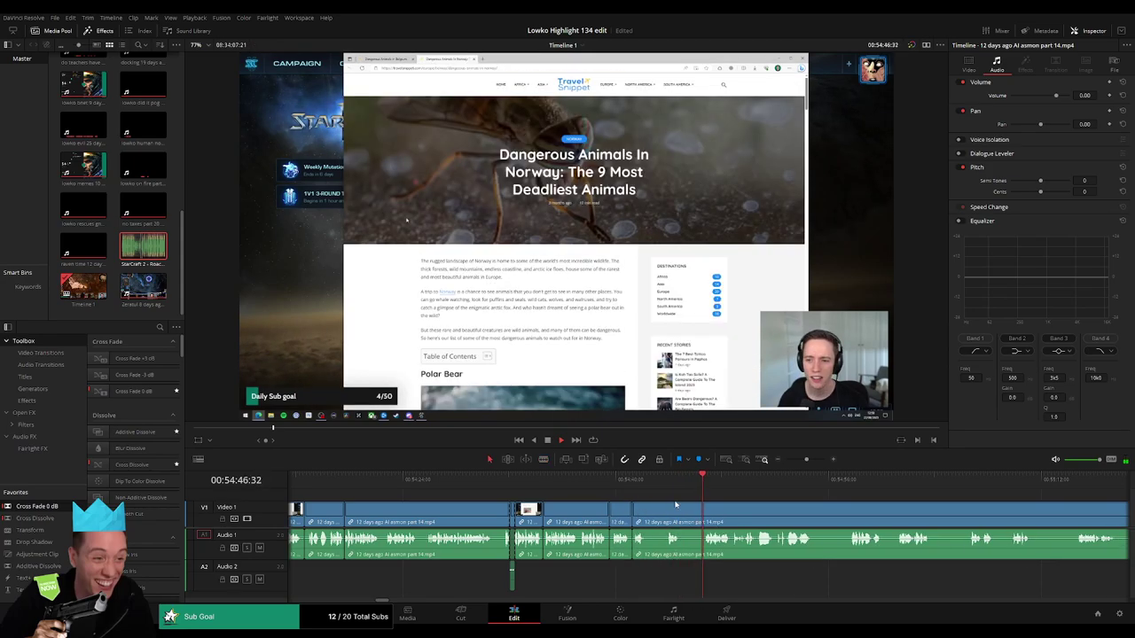
pyautogui.press('b')
pyautogui.click(647, 511)
pyautogui.click(667, 510)
pyautogui.press('a')
pyautogui.click(657, 515)
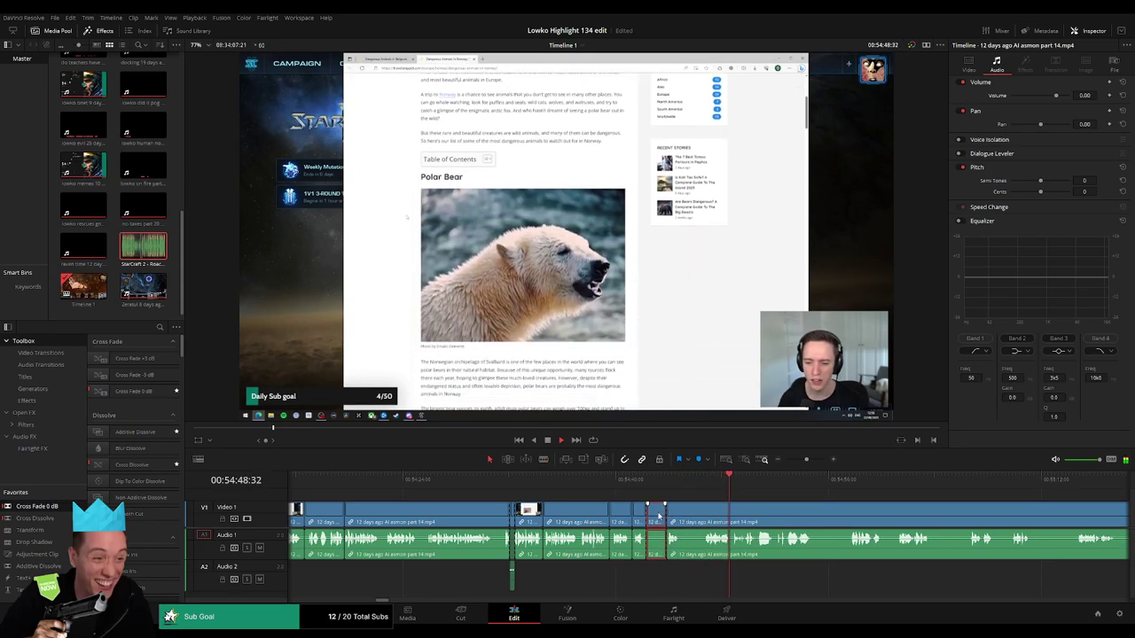
pyautogui.press('Delete')
pyautogui.moveTo(666, 512); pyautogui.dragTo(671, 517)
pyautogui.press('Delete')
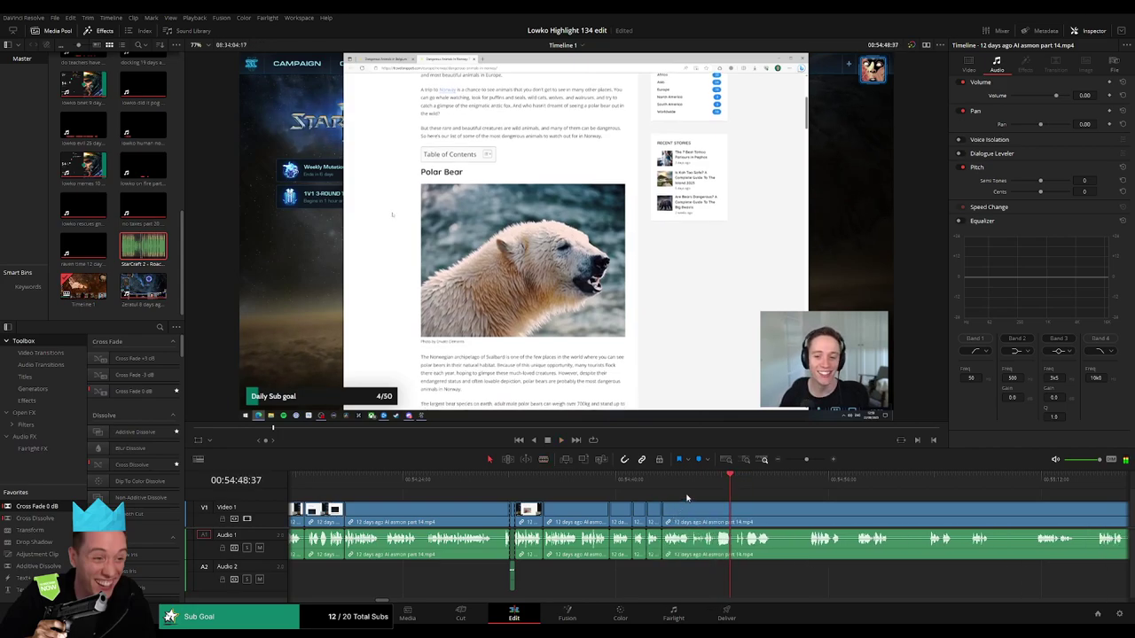
# - Isolate the section from about 54:46:40 to 54:47:27 in the polar bear part and lower its audio volume to silence
pyautogui.click(682, 481)
pyautogui.hotkey('ctrl', '=')
pyautogui.hotkey('ctrl', '=')
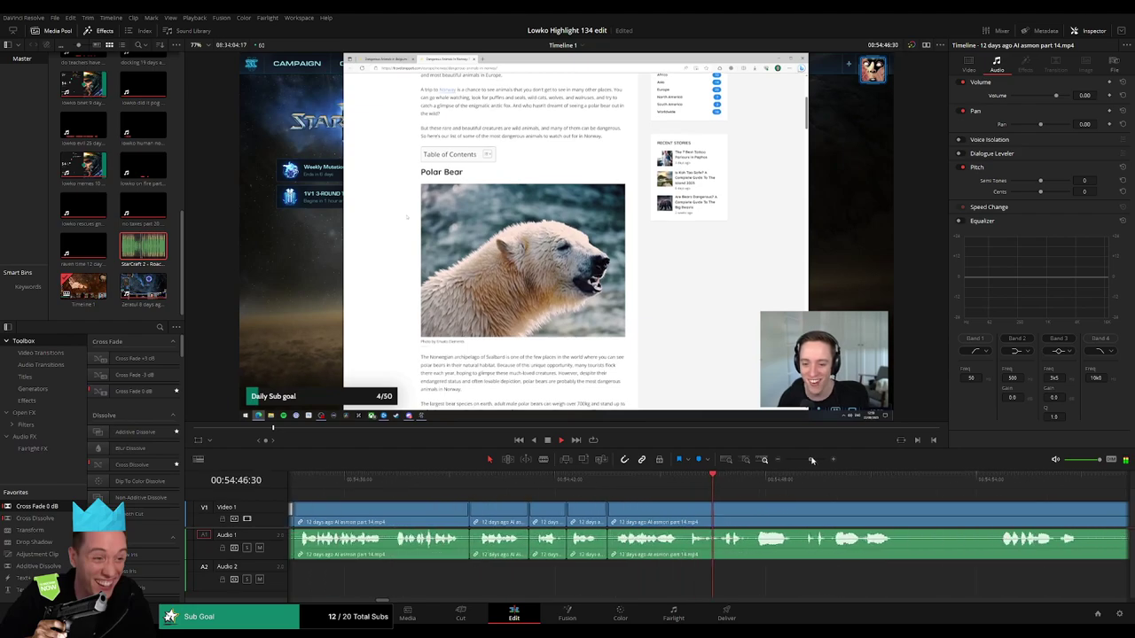
pyautogui.press('b')
pyautogui.click(709, 511)
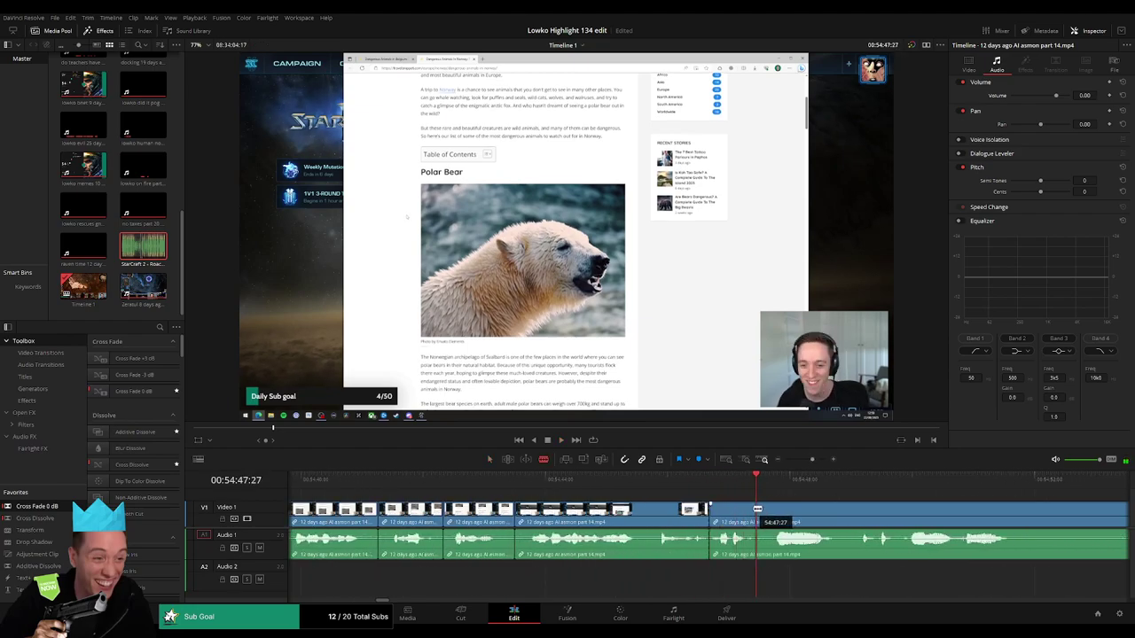
pyautogui.click(755, 512)
pyautogui.press('a')
pyautogui.moveTo(746, 538); pyautogui.dragTo(764, 567)
# - Place the StarCraft 2 Roach Quotes audio on Audio 2 beneath the silenced polar bear section and lower its volume
pyautogui.moveTo(172, 263); pyautogui.dragTo(743, 582)
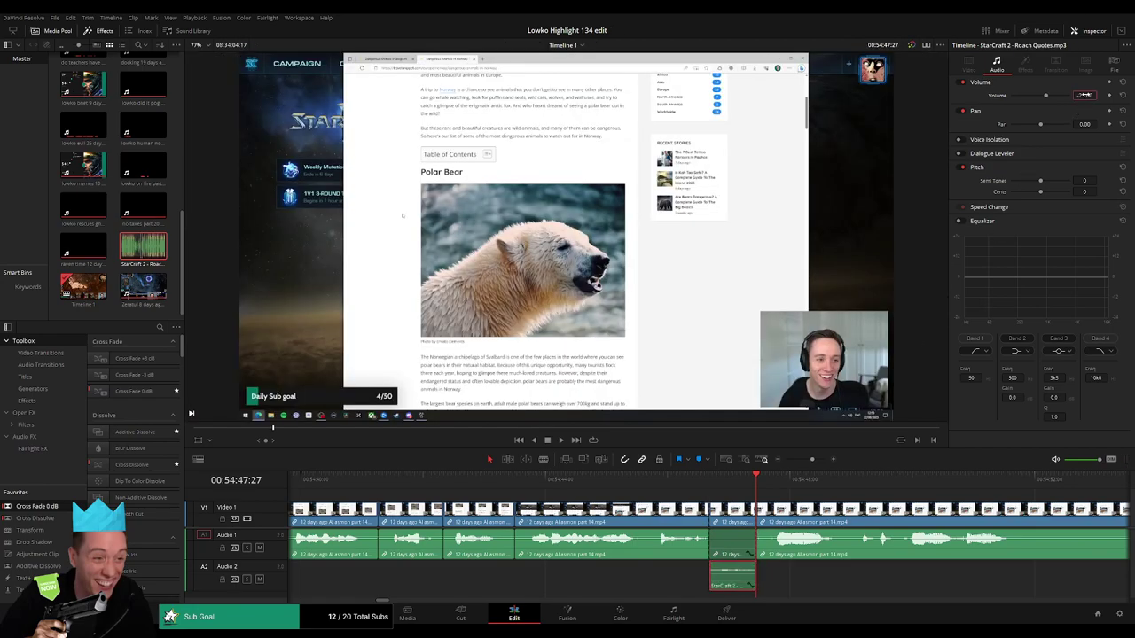
pyautogui.click(865, 586)
# - Split the clip at about 54:52 and 54:54 and ripple delete the piece between the cuts
pyautogui.moveTo(812, 460); pyautogui.dragTo(807, 460)
pyautogui.click(738, 507)
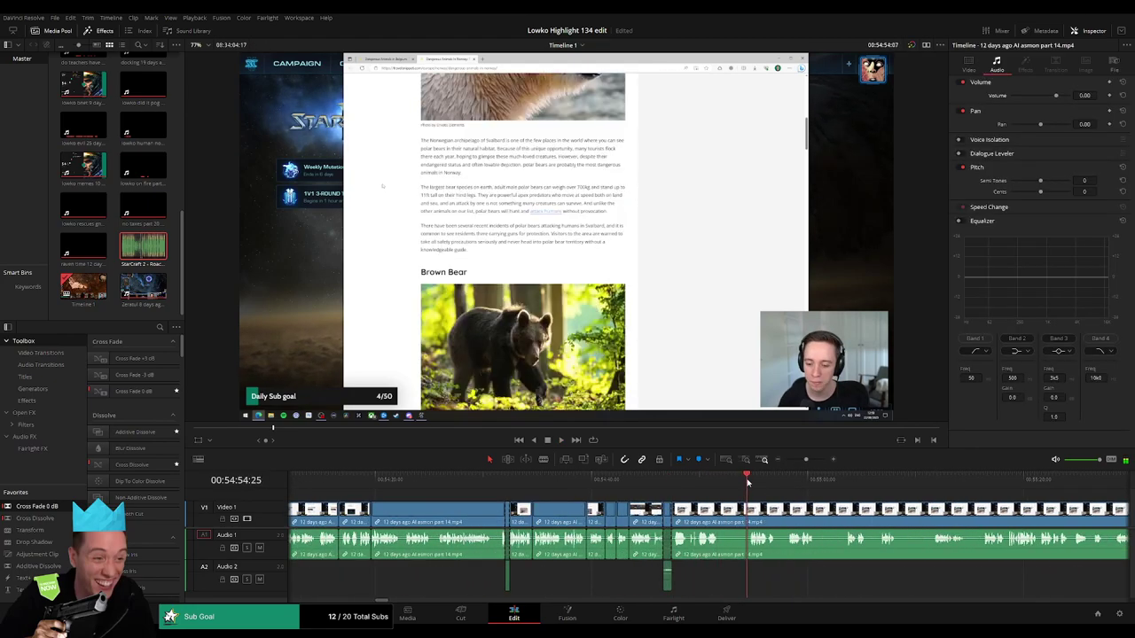
pyautogui.click(748, 512)
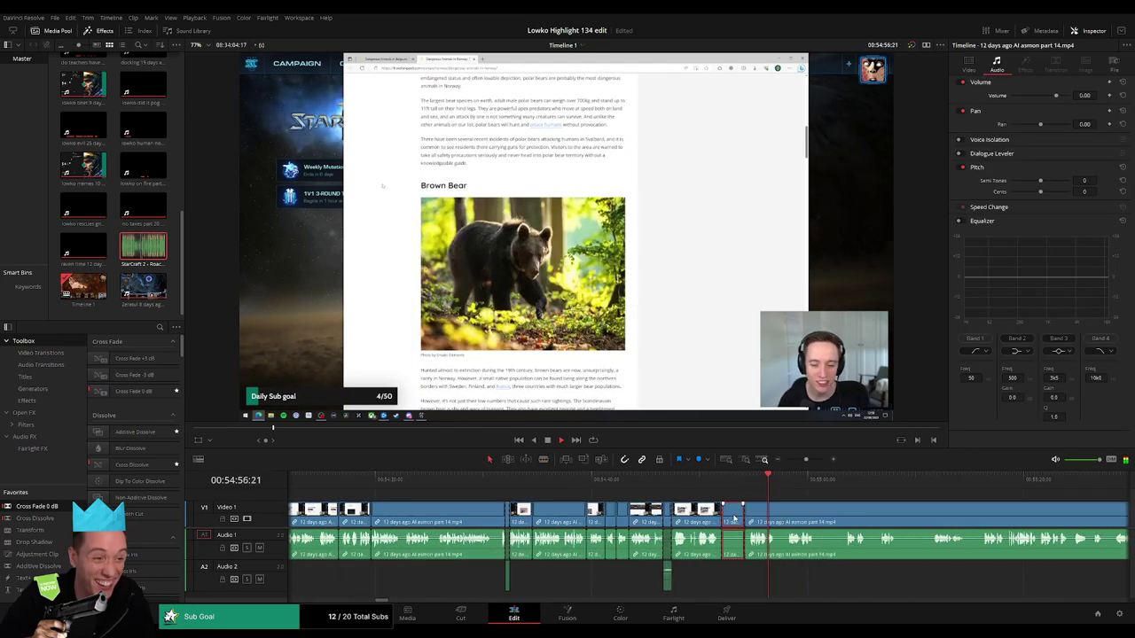
pyautogui.press('a')
pyautogui.click(734, 516)
pyautogui.press('Delete')
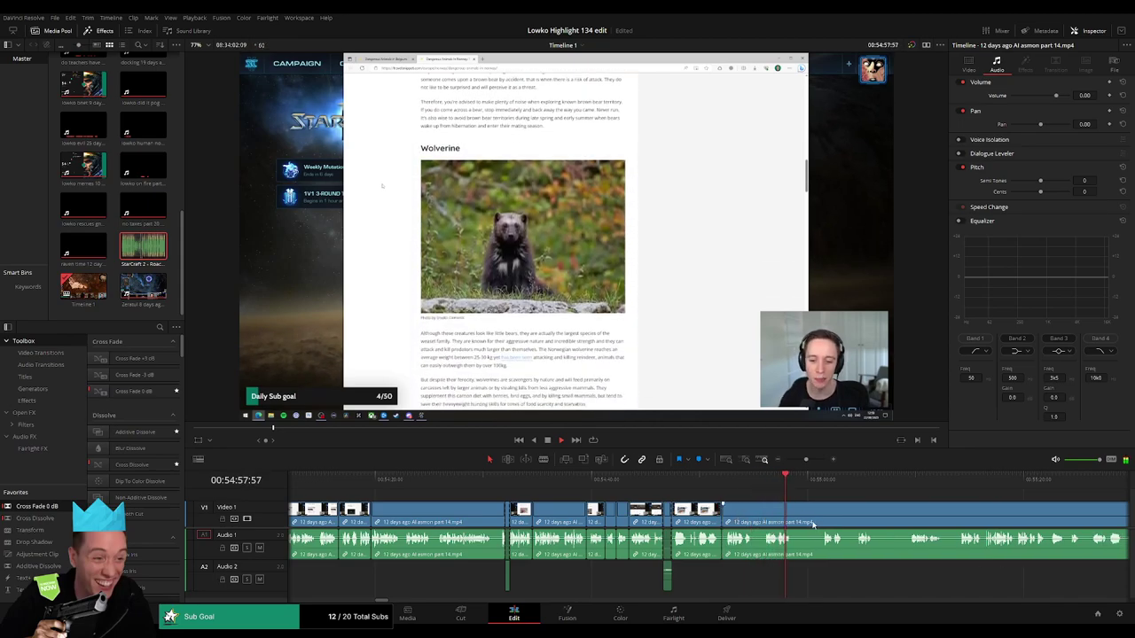
# - Cut out the section from about 54:59 to 55:01 before the muskox part and close the gap
pyautogui.moveTo(812, 525); pyautogui.dragTo(711, 524)
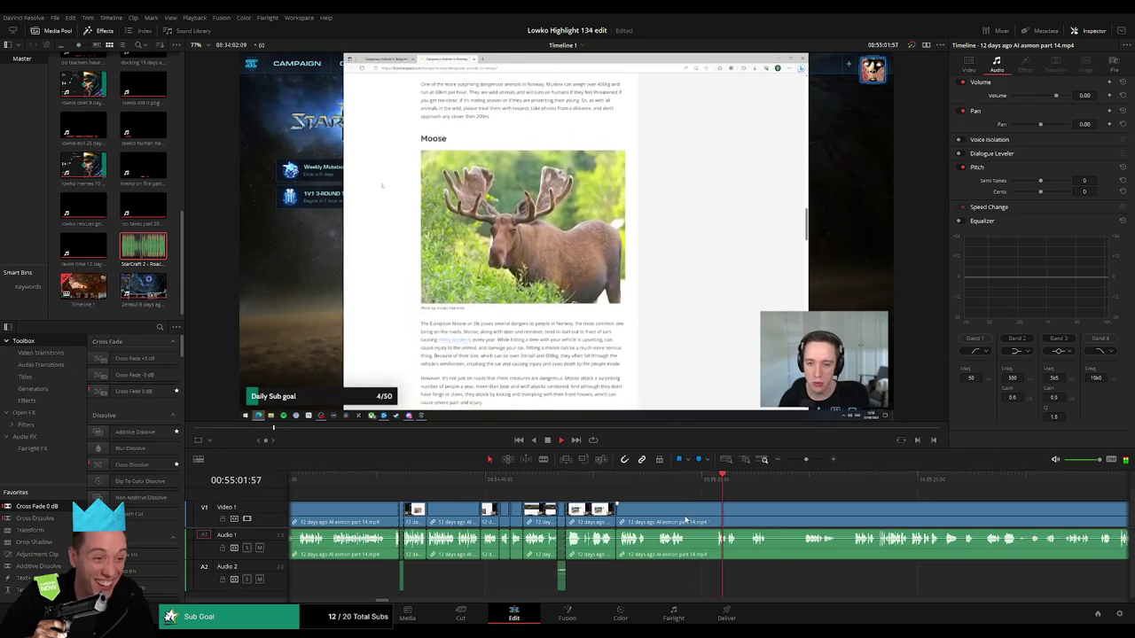
pyautogui.press('b')
pyautogui.click(688, 520)
pyautogui.click(715, 519)
pyautogui.press('a')
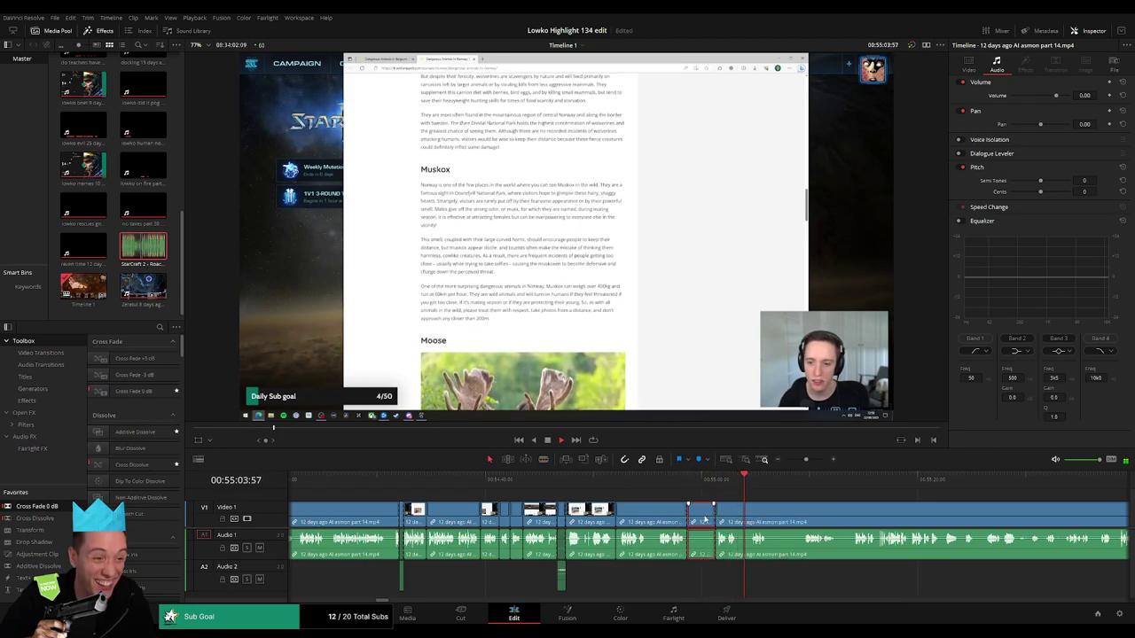
pyautogui.press('Delete')
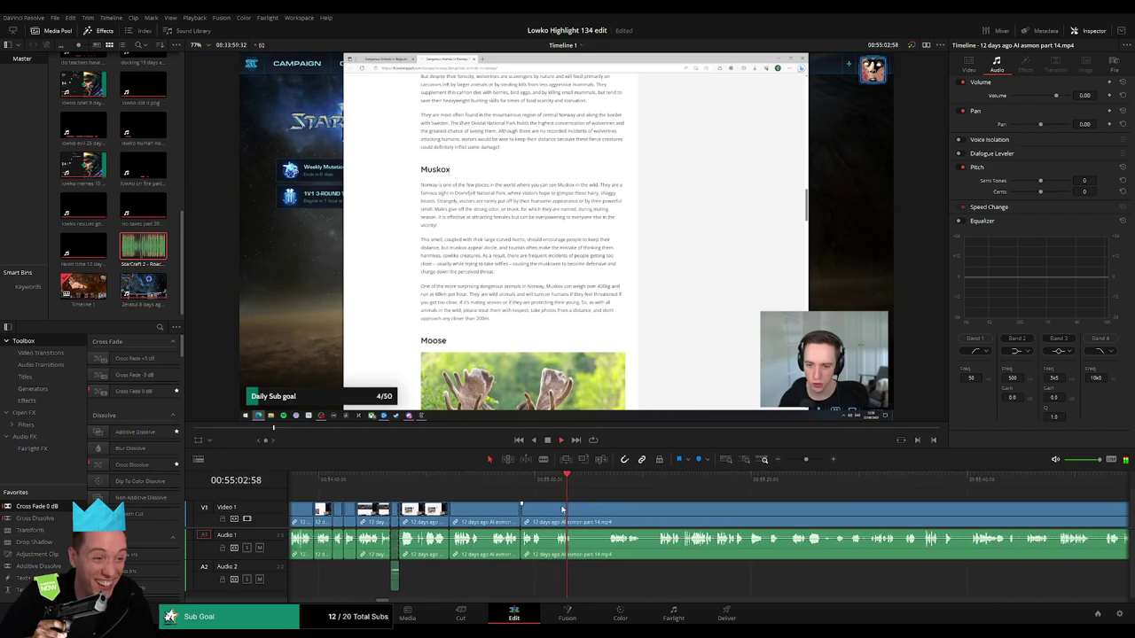
# - Ripple delete the section about two seconds long starting near 55:03:30 in the muskox part
pyautogui.click(605, 489)
pyautogui.press('b')
pyautogui.click(574, 510)
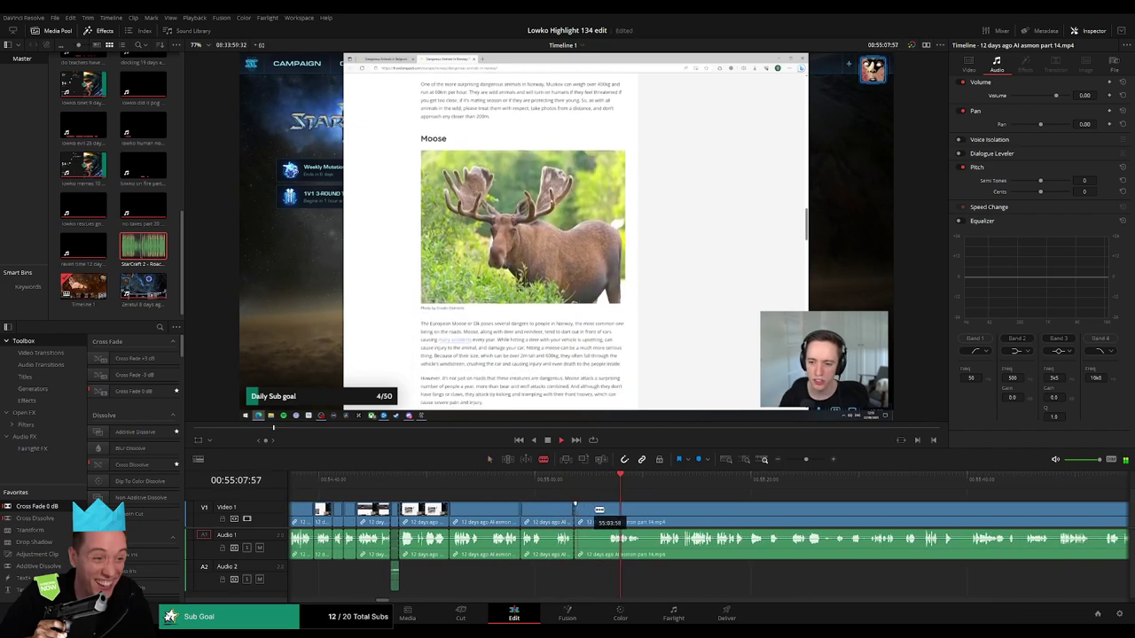
pyautogui.press('a')
pyautogui.click(597, 517)
pyautogui.press('Delete')
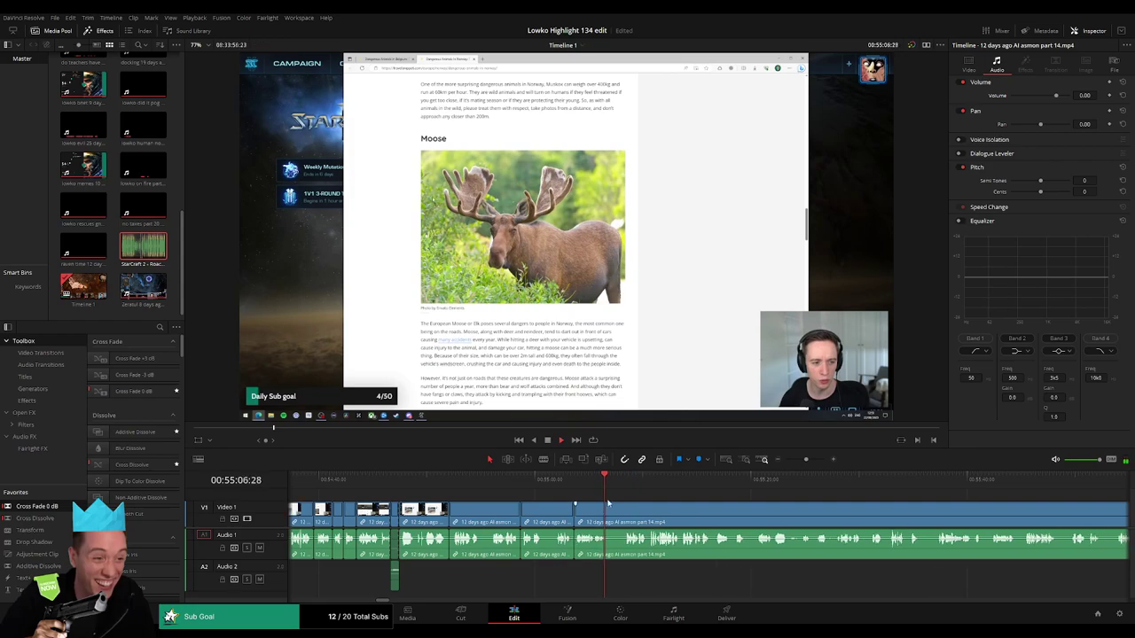
# - Cut out the short section from about 55:07 to 55:08 and close the gap
pyautogui.press('b')
pyautogui.click(622, 515)
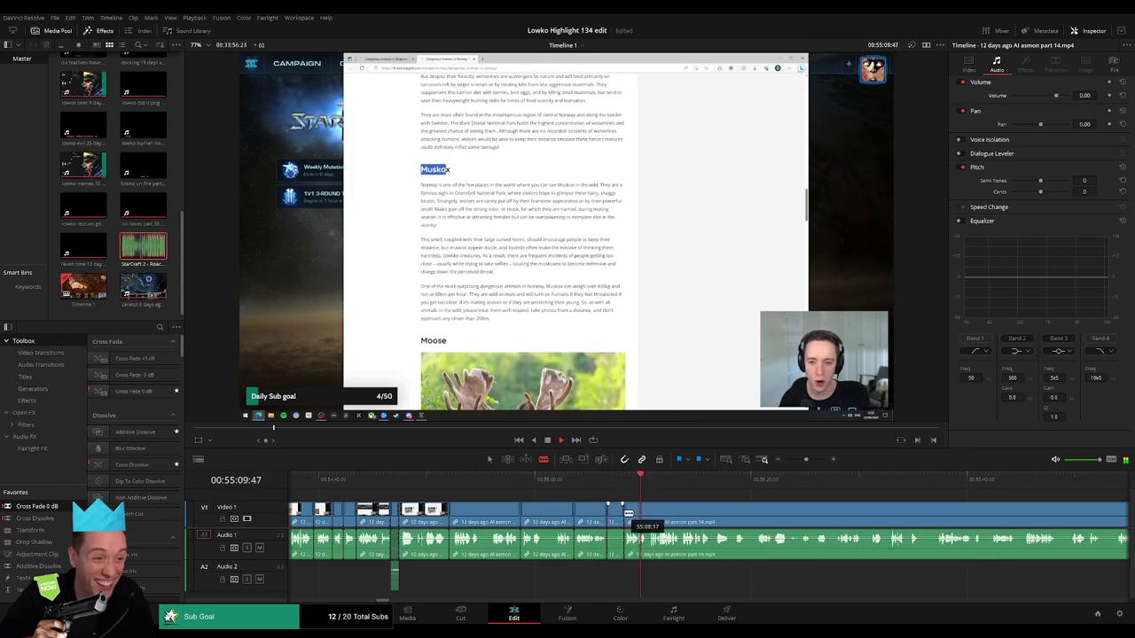
pyautogui.press('a')
pyautogui.click(614, 520)
pyautogui.press('Delete')
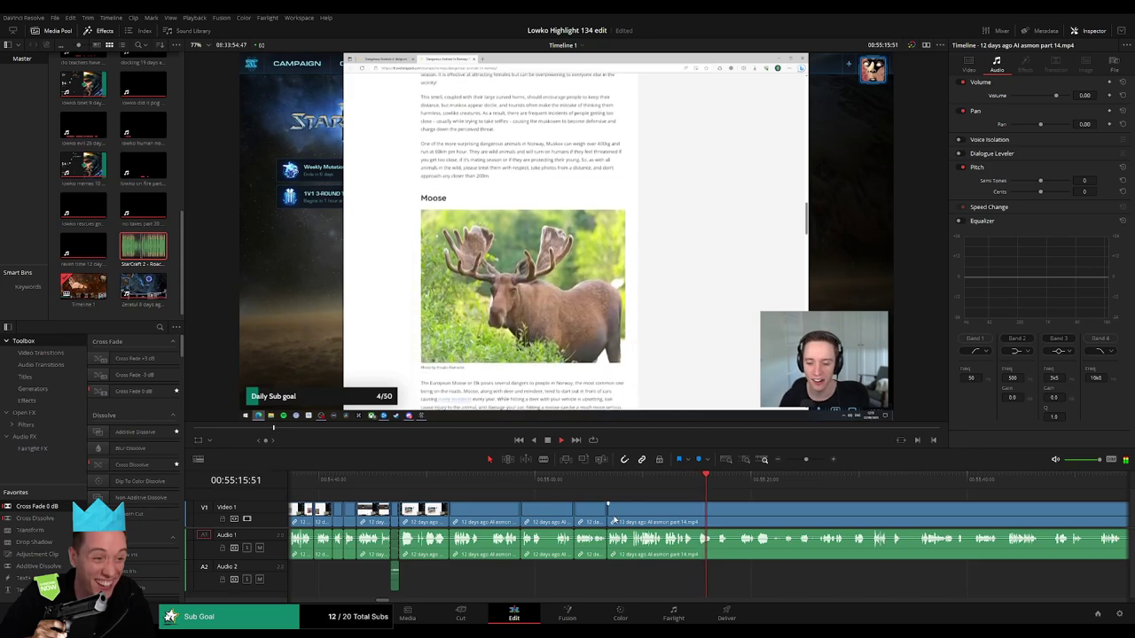
# - Split the clip at about 55:34 and 55:35:30, after the Norway article, and ripple delete the section between the cuts
pyautogui.moveTo(756, 524); pyautogui.dragTo(544, 499)
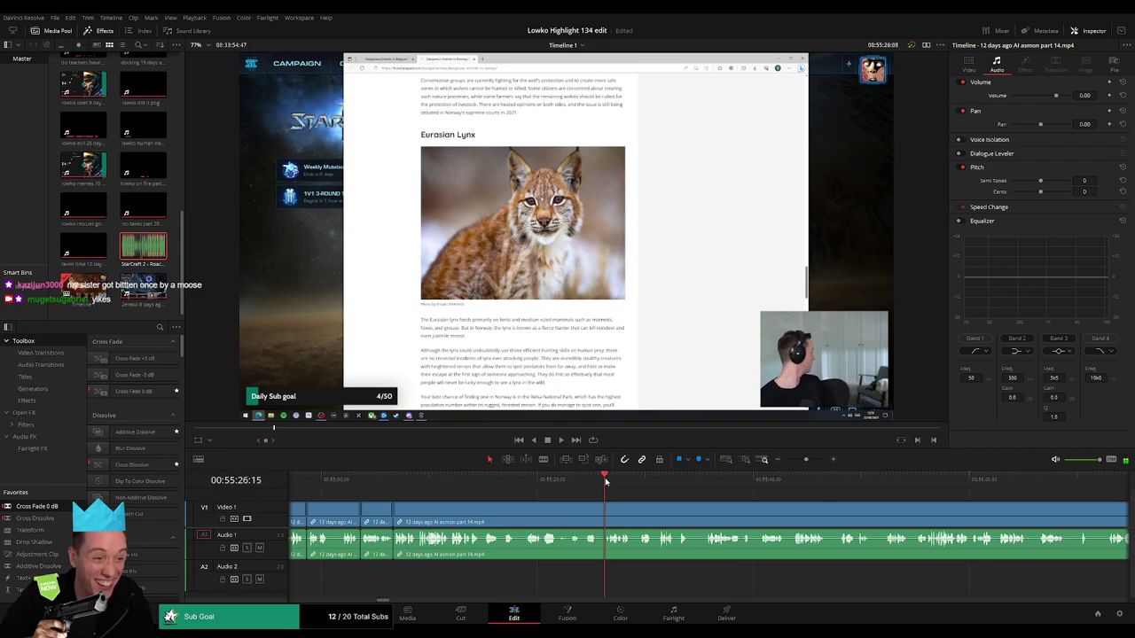
pyautogui.hscroll(2, 576, 496)
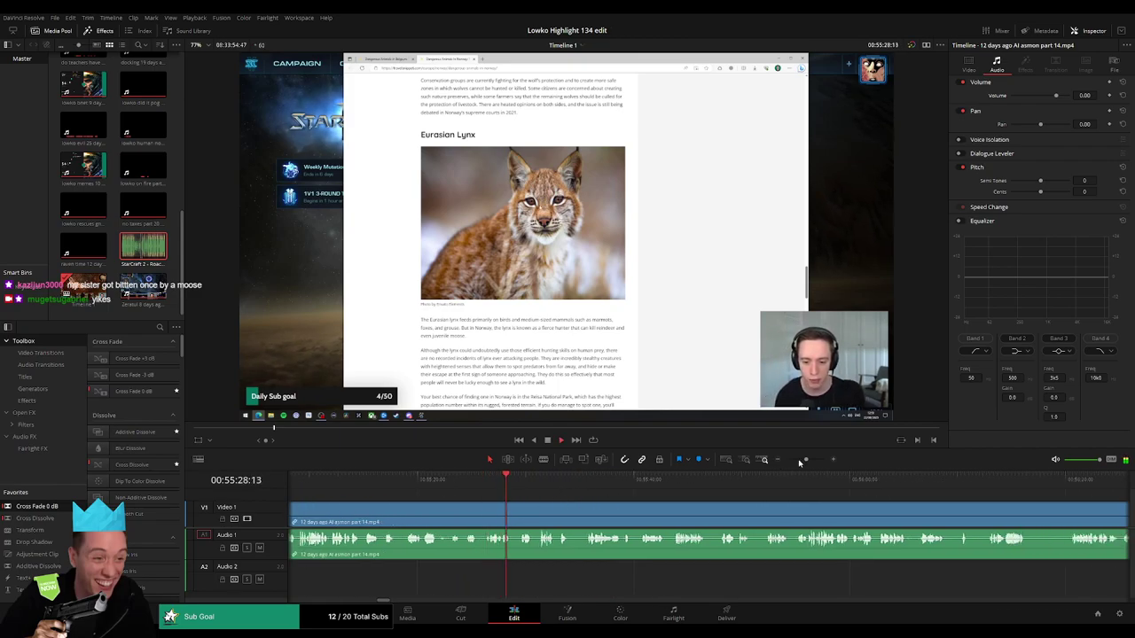
pyautogui.moveTo(805, 460); pyautogui.dragTo(808, 460)
pyautogui.hscroll(4, 585, 492)
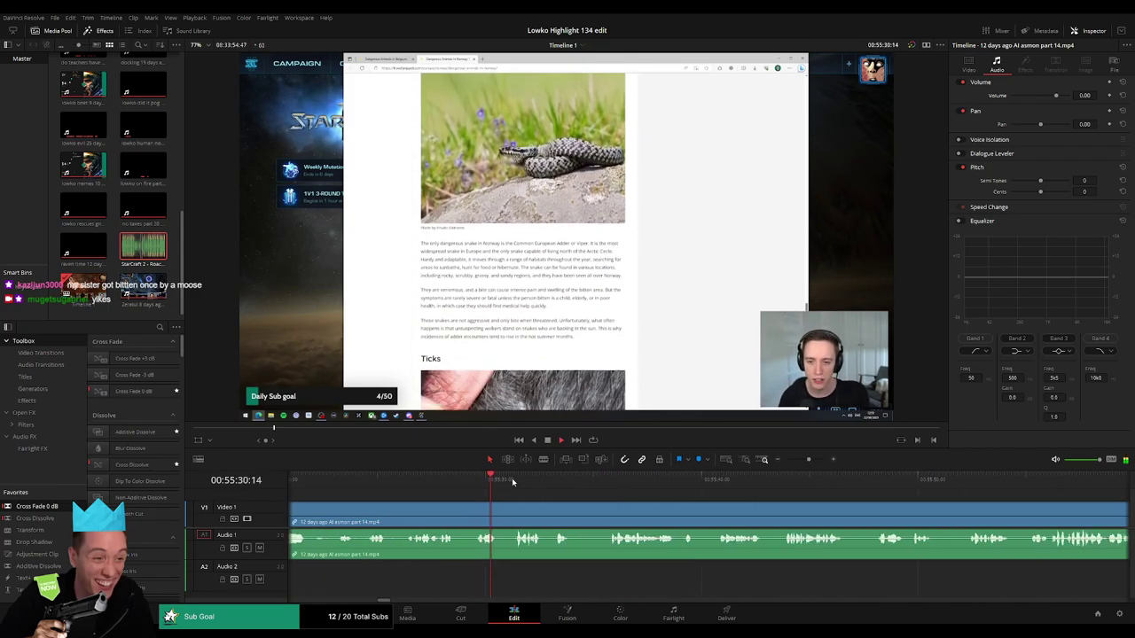
pyautogui.click(611, 487)
pyautogui.press('b')
pyautogui.click(574, 509)
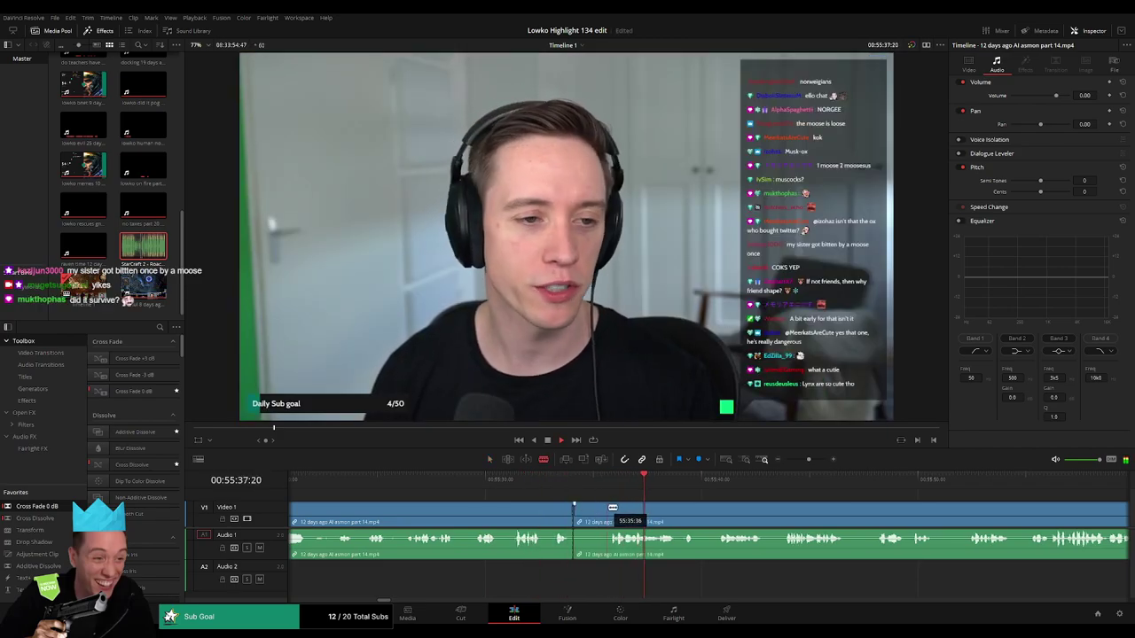
pyautogui.click(609, 512)
pyautogui.press('a')
pyautogui.click(597, 511)
pyautogui.press('Delete')
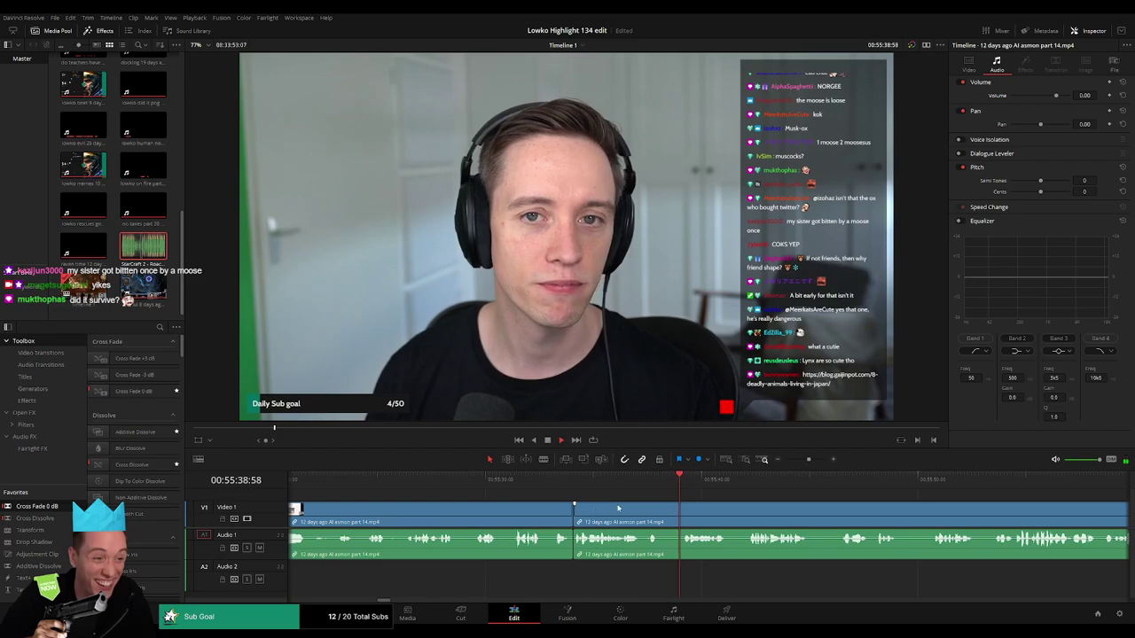
# - Cut out the section of about one second near 55:45 in the Japan animals part and close the gap
pyautogui.hscroll(3, 735, 518)
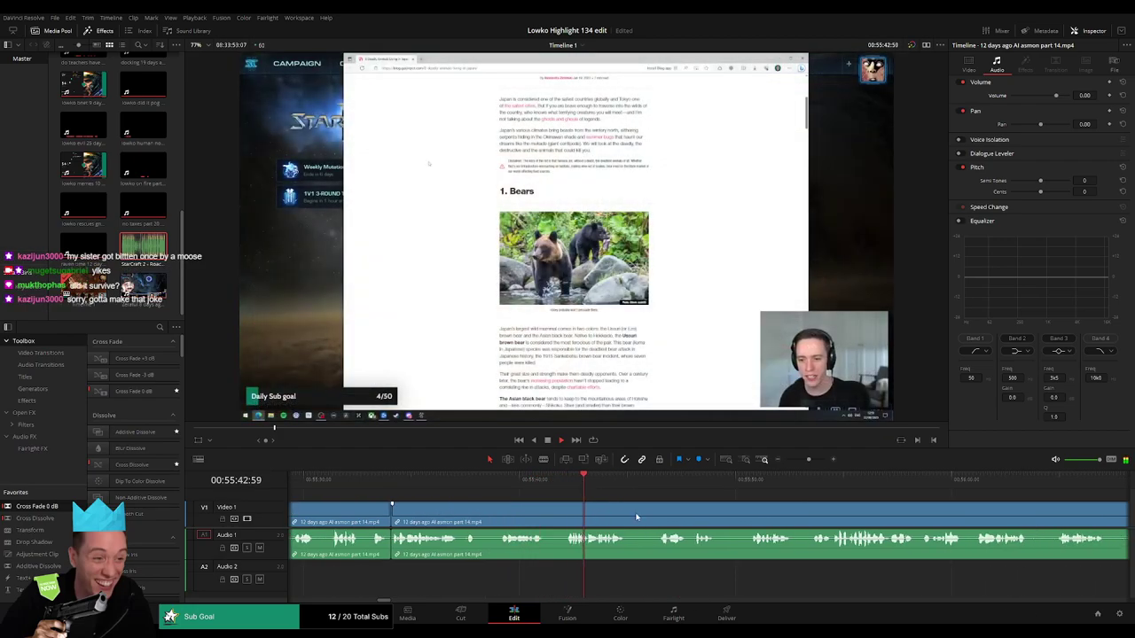
pyautogui.press('b')
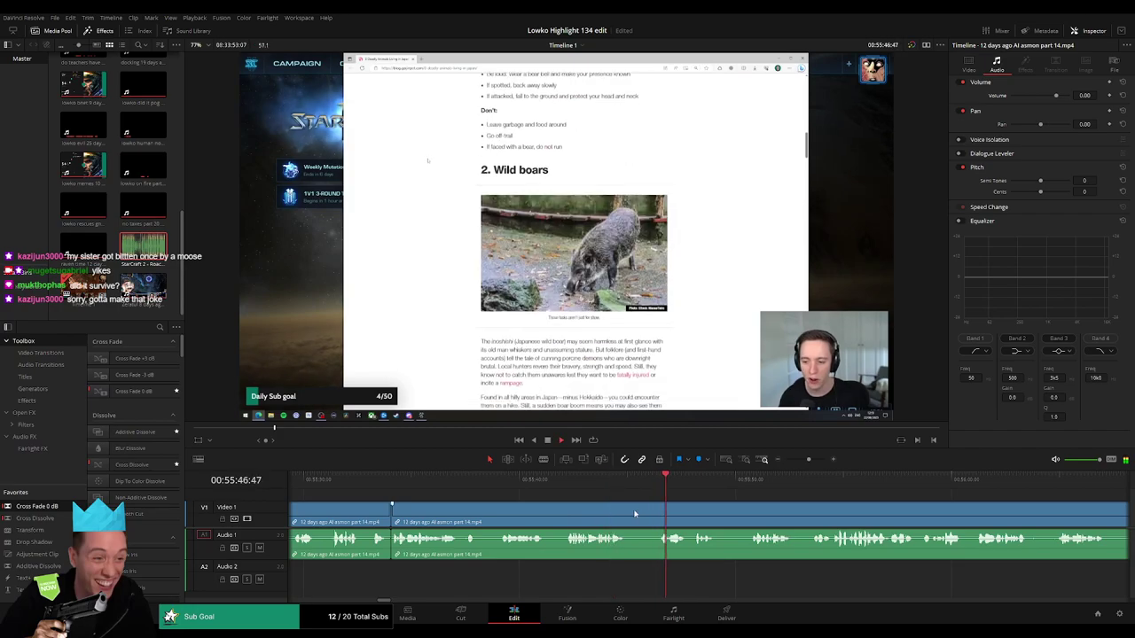
pyautogui.click(630, 510)
pyautogui.click(654, 508)
pyautogui.press('a')
pyautogui.click(643, 514)
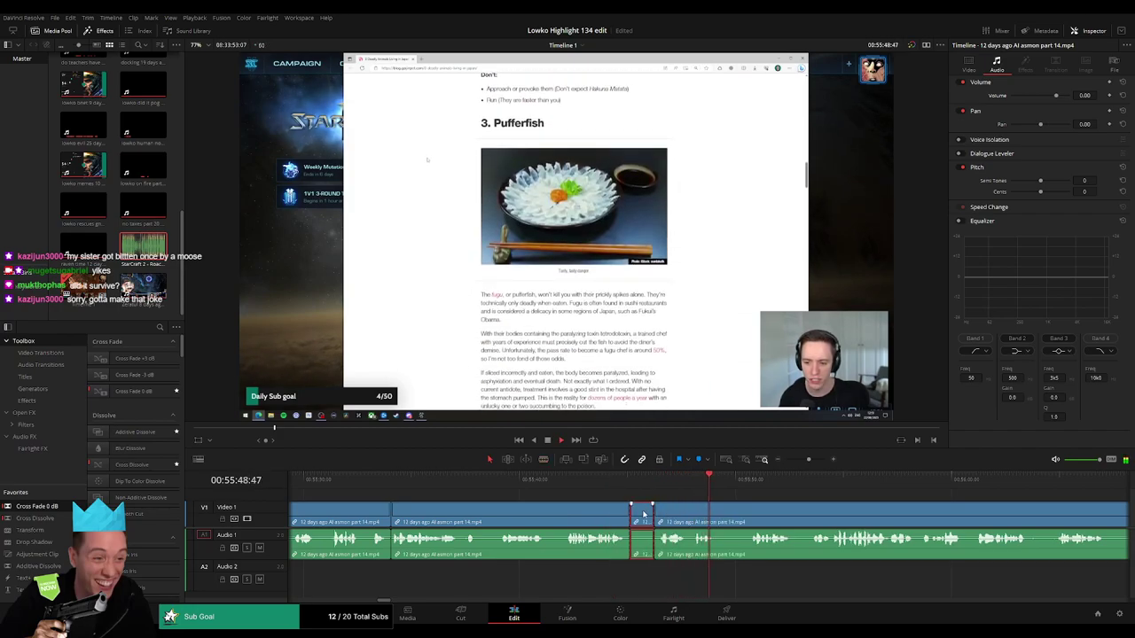
pyautogui.press('Delete')
# - Review the Japan animals footage from the snakes part to the giant murder hornets for further passages to cut
pyautogui.click(722, 485)
pyautogui.hscroll(4, 574, 508)
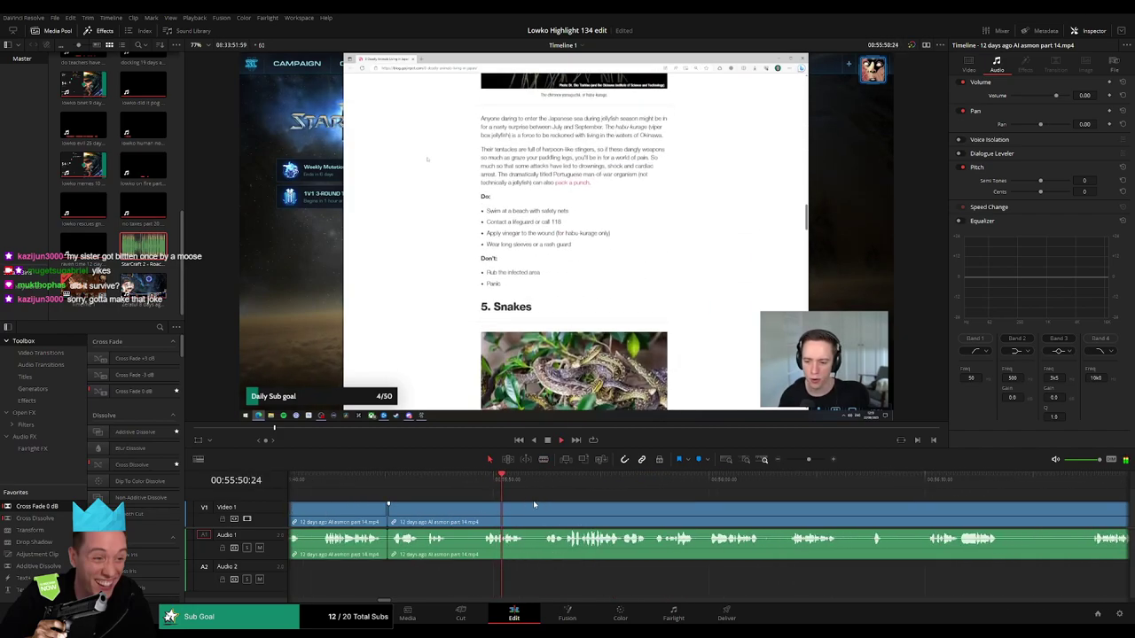
pyautogui.click(548, 486)
pyautogui.hscroll(2, 585, 514)
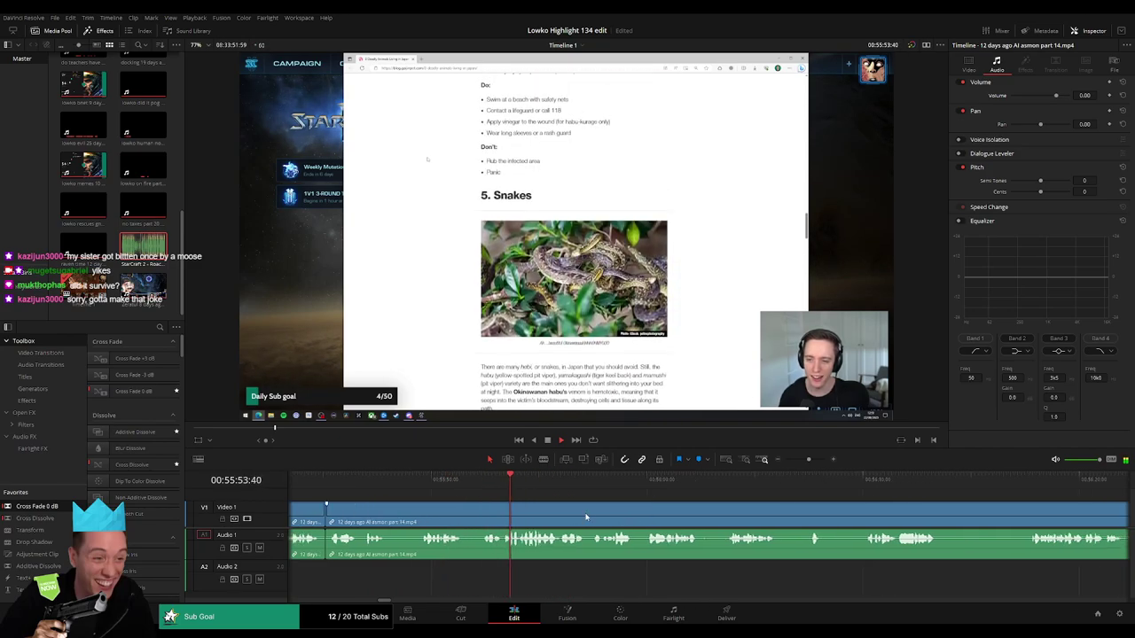
pyautogui.hscroll(2, 580, 515)
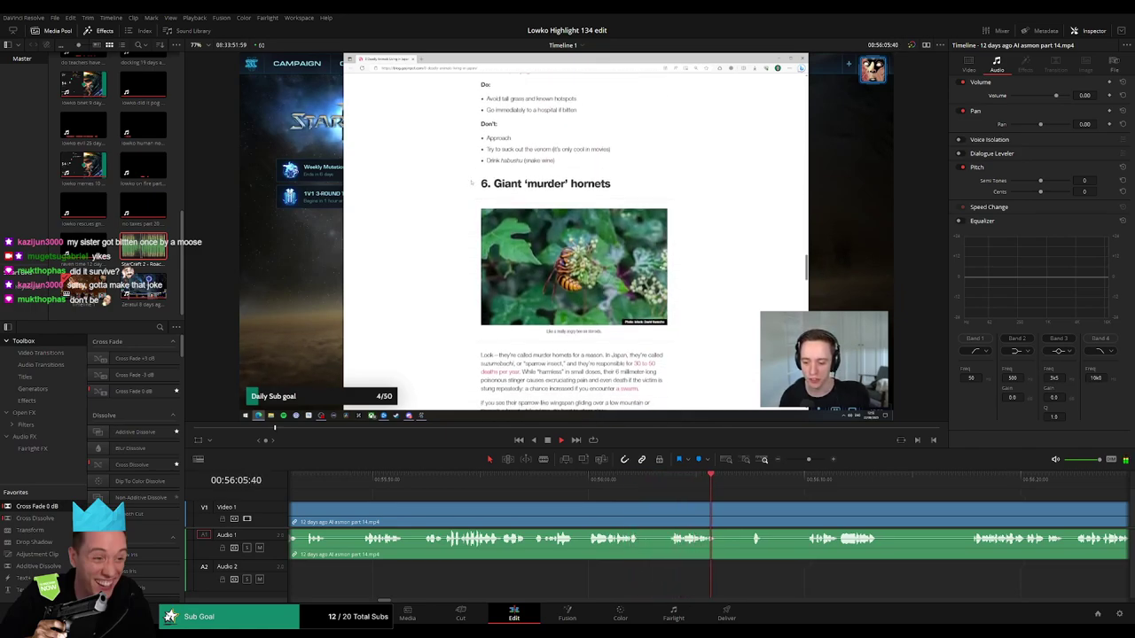
pyautogui.moveTo(768, 494); pyautogui.dragTo(594, 514)
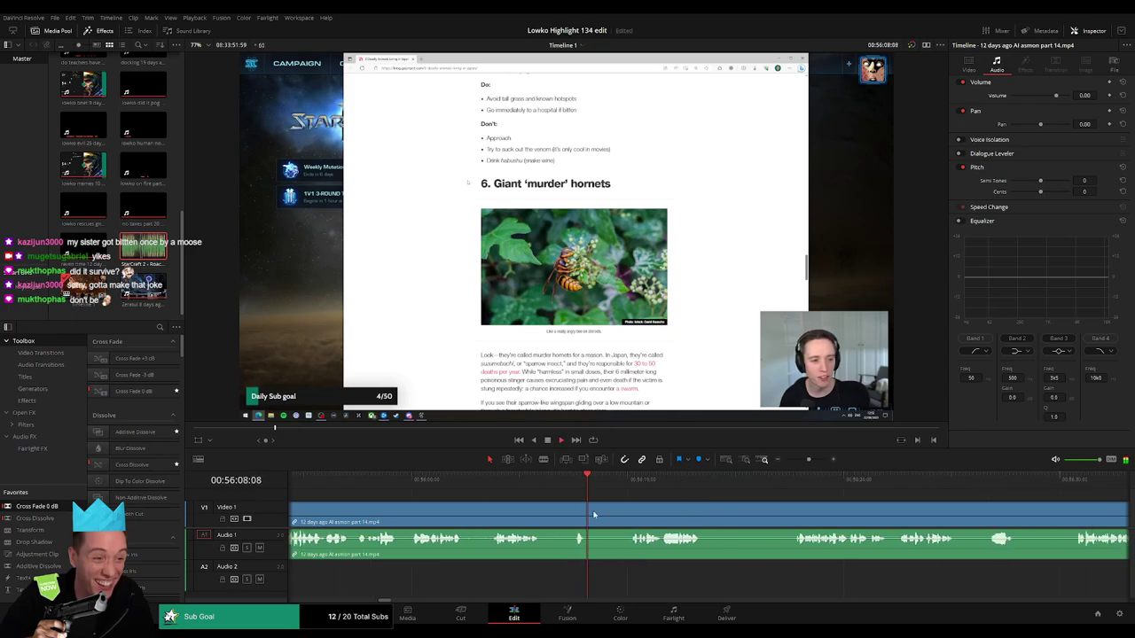
# - Cut out the roughly one-second section from about 56:06 to 56:07 in the Japan animals part and close the gap
pyautogui.press('b')
pyautogui.click(545, 519)
pyautogui.click(571, 519)
pyautogui.press('a')
pyautogui.click(564, 518)
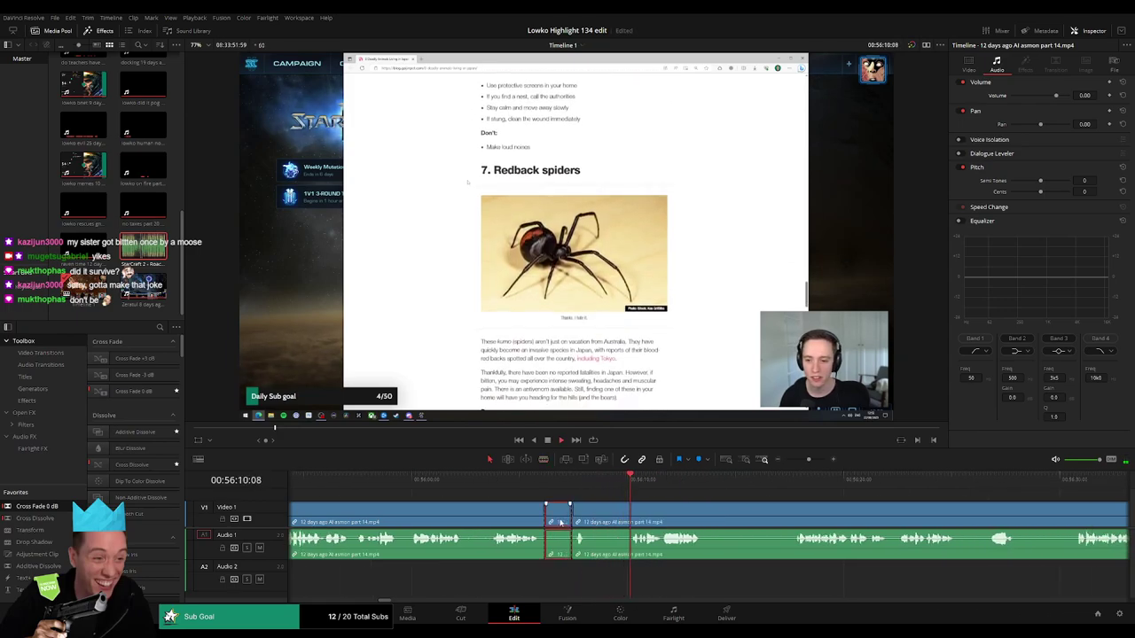
pyautogui.press('Delete')
# - Split the clip at about 56:07 and 56:09 and ripple delete the section between the cuts
pyautogui.press('b')
pyautogui.click(567, 516)
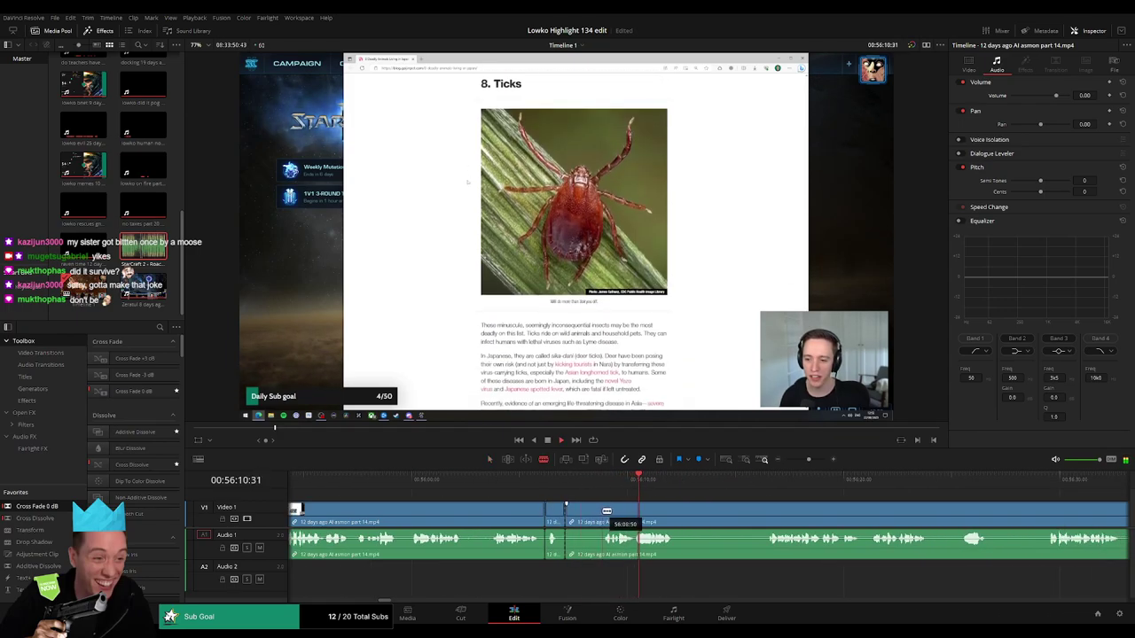
pyautogui.click(605, 517)
pyautogui.press('a')
pyautogui.click(591, 520)
pyautogui.press('Delete')
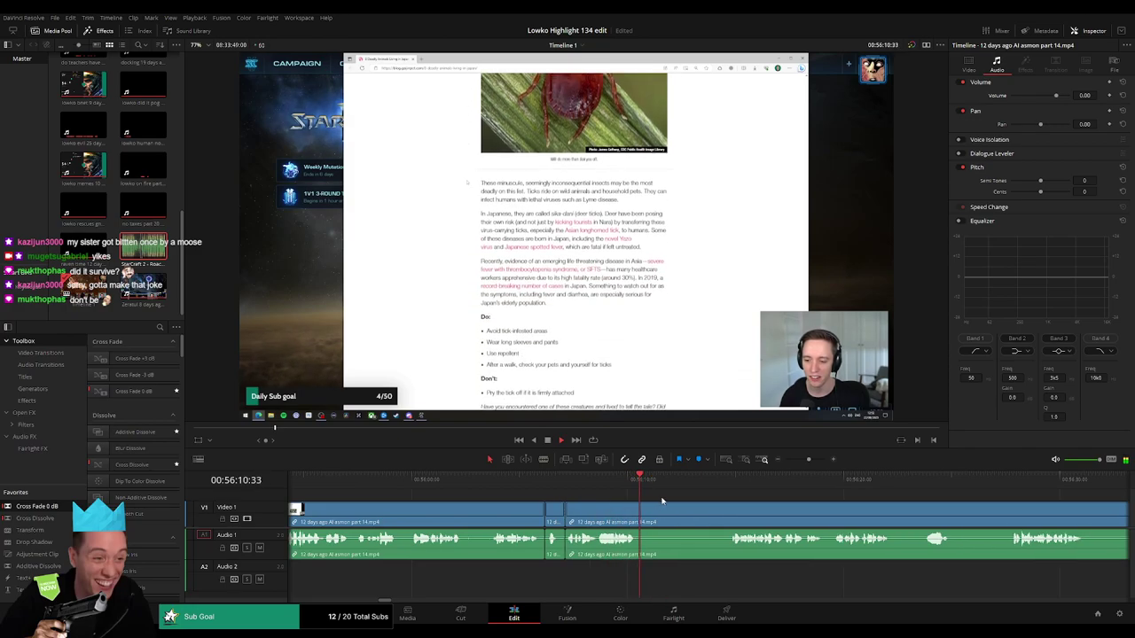
# - Cut out the section from about 56:11 to 56:15, before the Switzerland animals part, and close the gap
pyautogui.press('b')
pyautogui.click(645, 511)
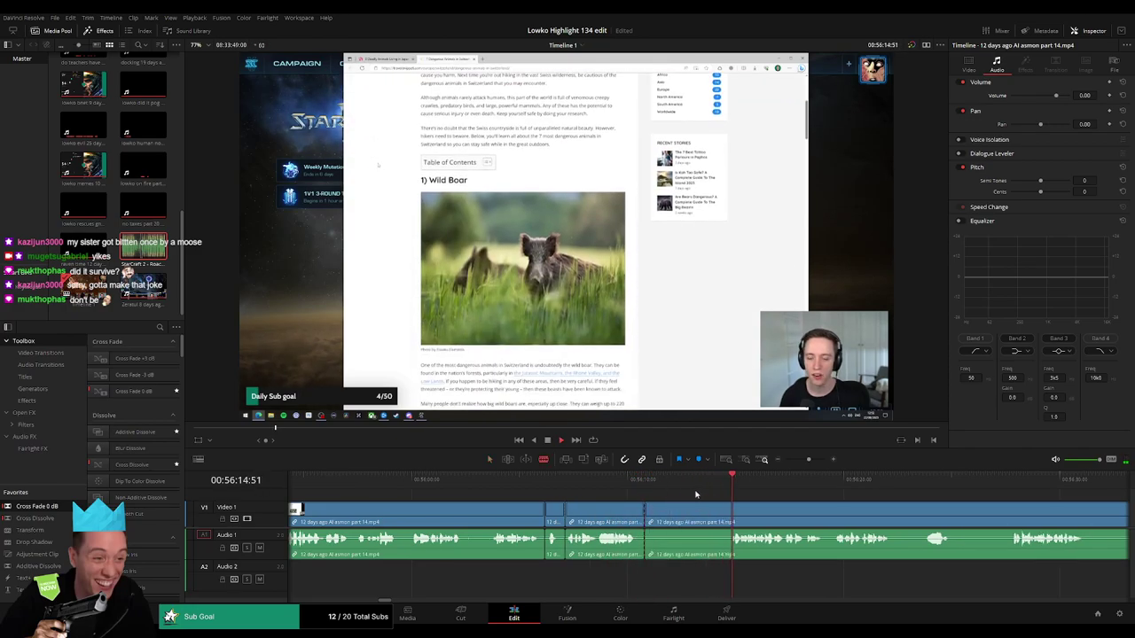
pyautogui.hscroll(2, 715, 511)
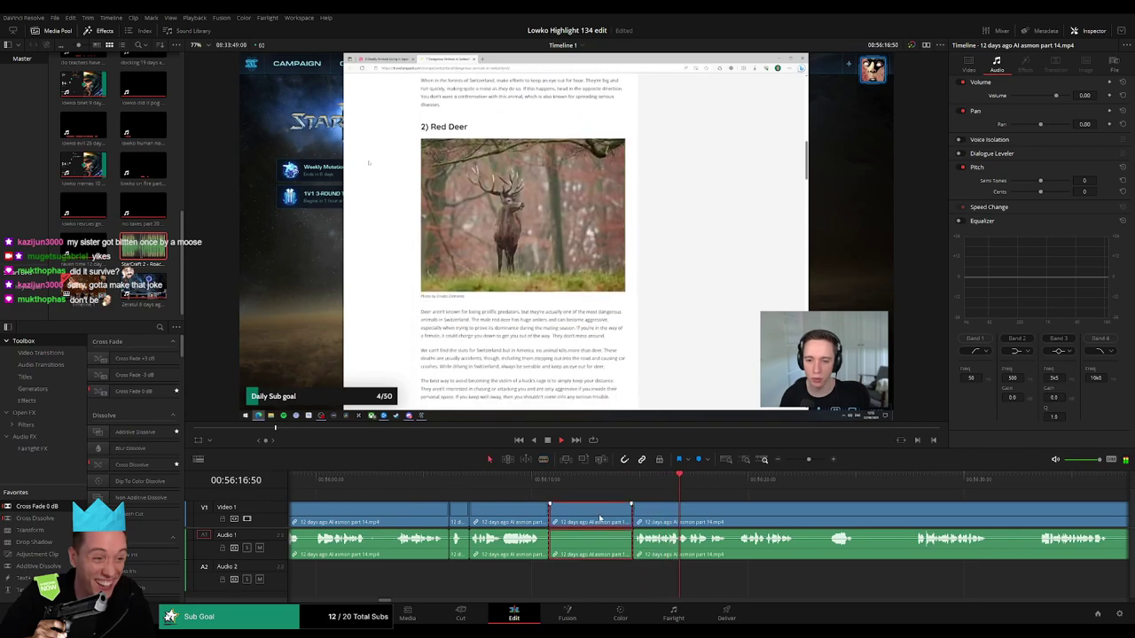
pyautogui.press('a')
pyautogui.click(600, 517)
pyautogui.press('Delete')
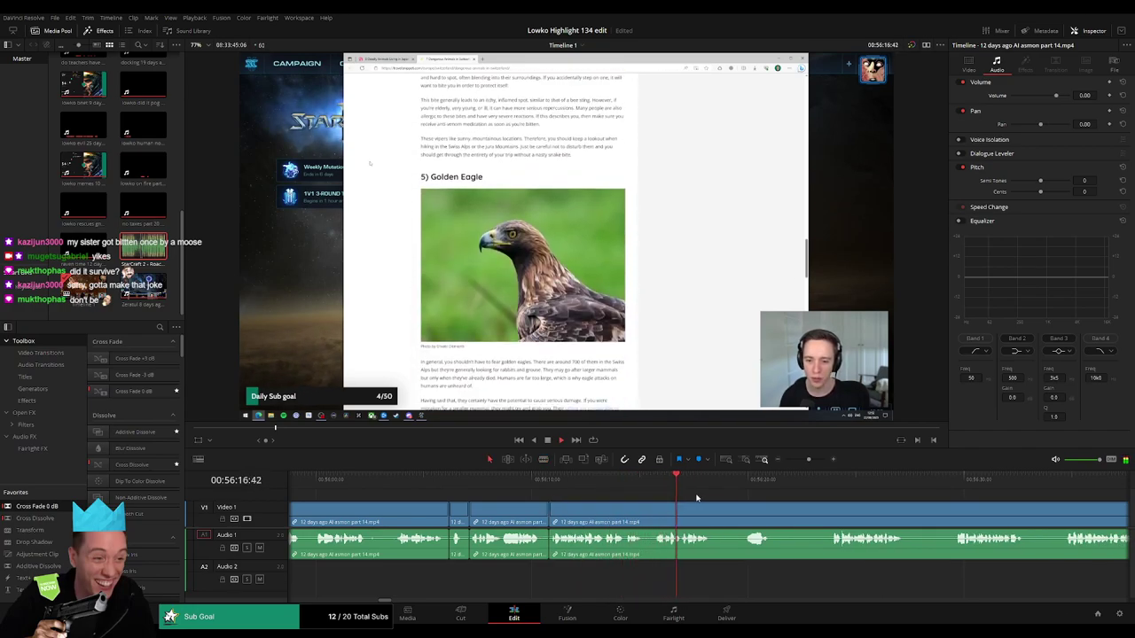
# - Cut out the sections at about 56:18 to 56:20 and 56:21 to 56:24, around the golden eagle, closing both gaps
pyautogui.click(733, 484)
pyautogui.hscroll(3, 673, 501)
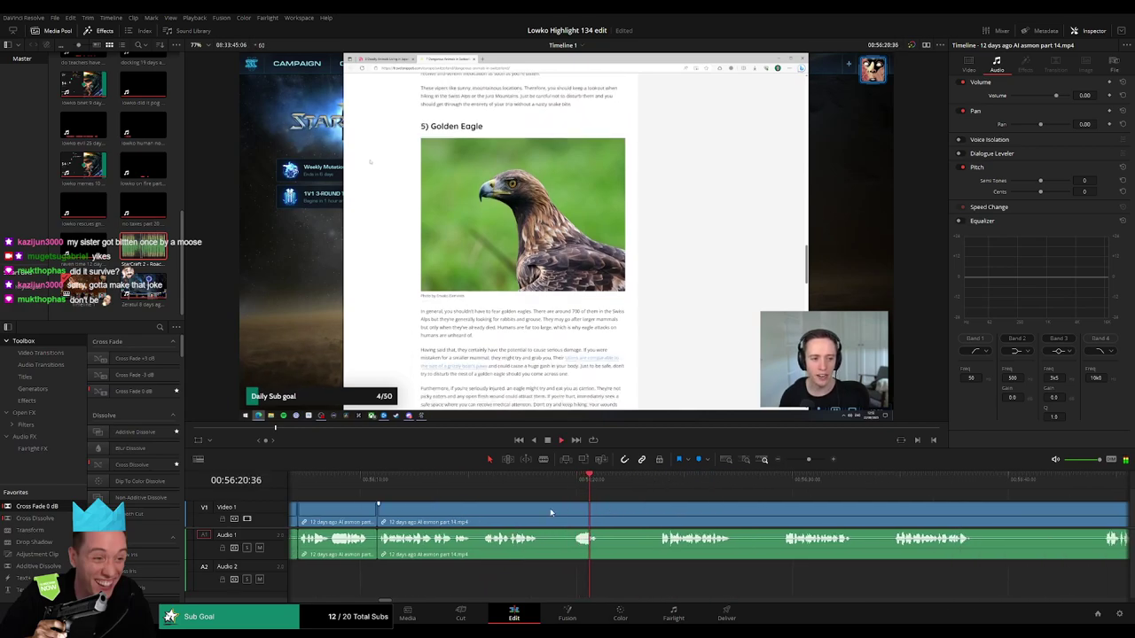
pyautogui.click(542, 513)
pyautogui.click(574, 513)
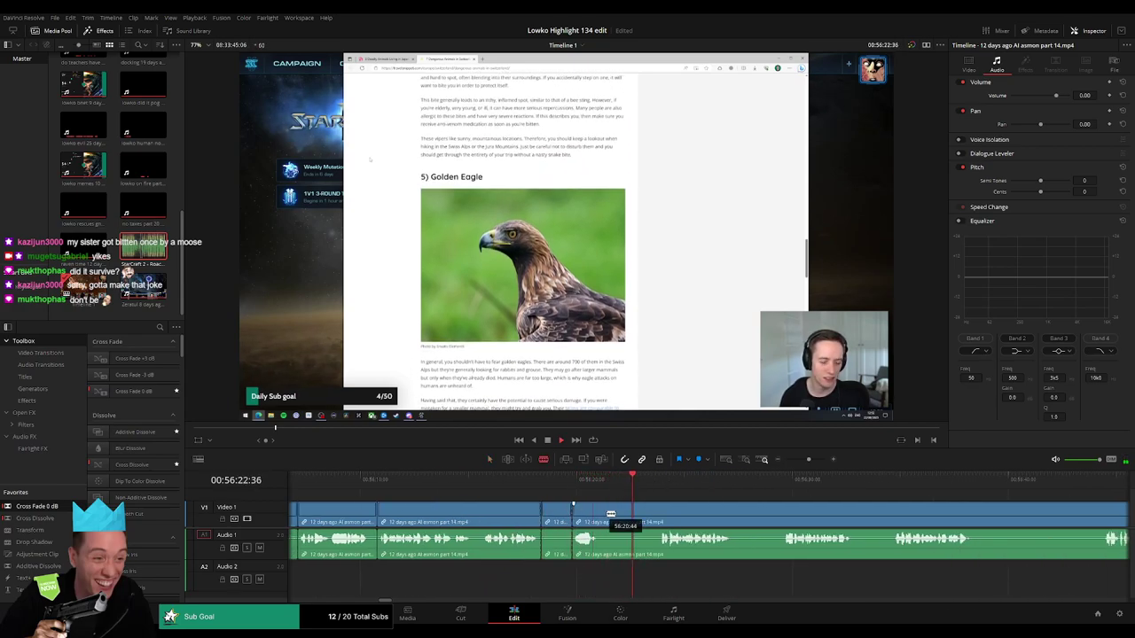
pyautogui.click(603, 511)
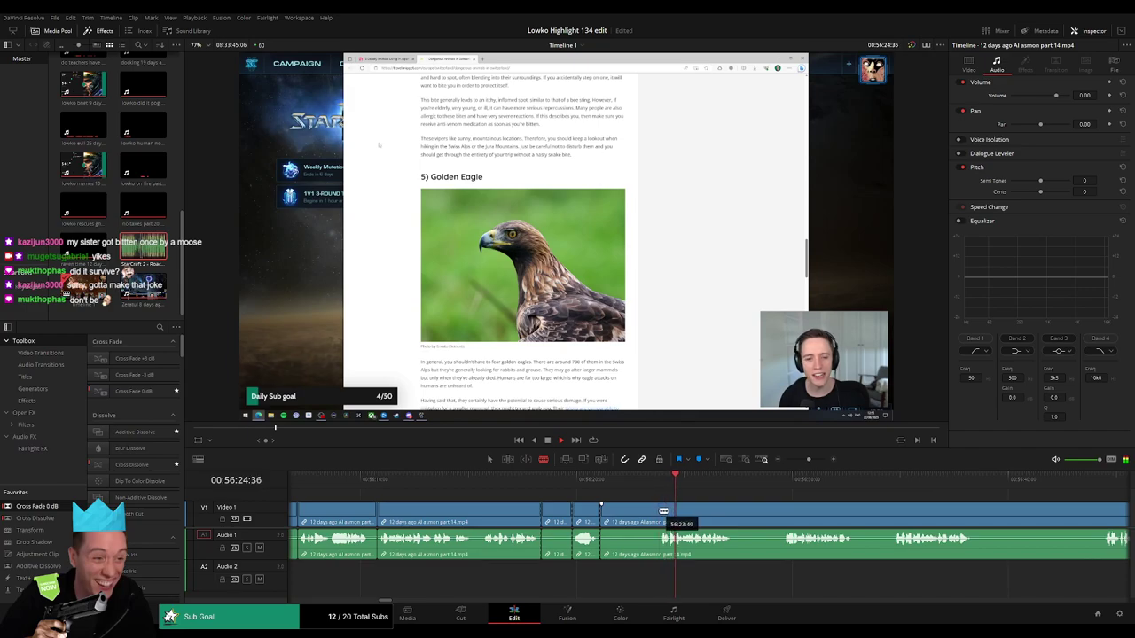
pyautogui.click(657, 512)
pyautogui.press('a')
pyautogui.click(644, 519)
pyautogui.press('Delete')
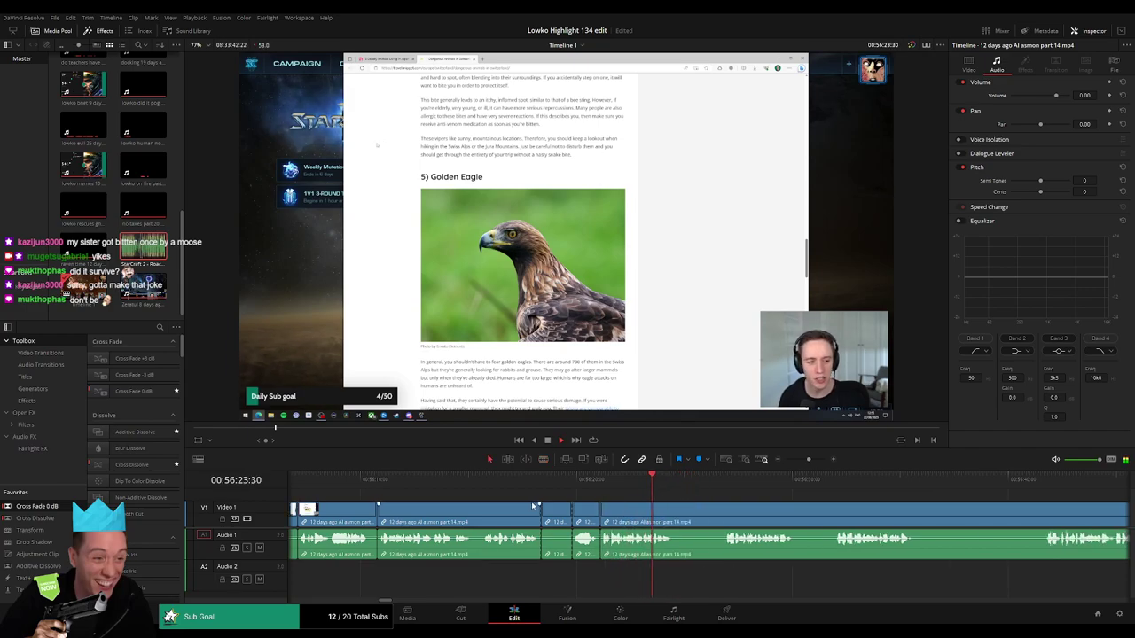
pyautogui.press('Delete')
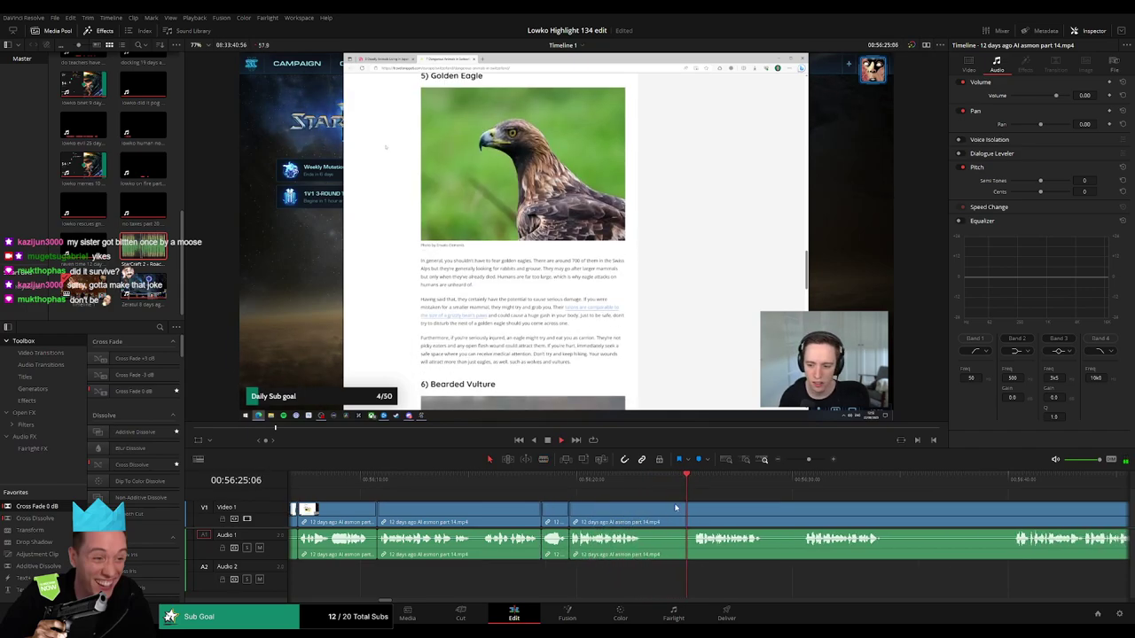
# - Ripple delete the silent sections at about 56:23 to 56:25 and 56:26 to 56:28 in the golden eagle part
pyautogui.click(646, 514)
pyautogui.click(692, 514)
pyautogui.press('a')
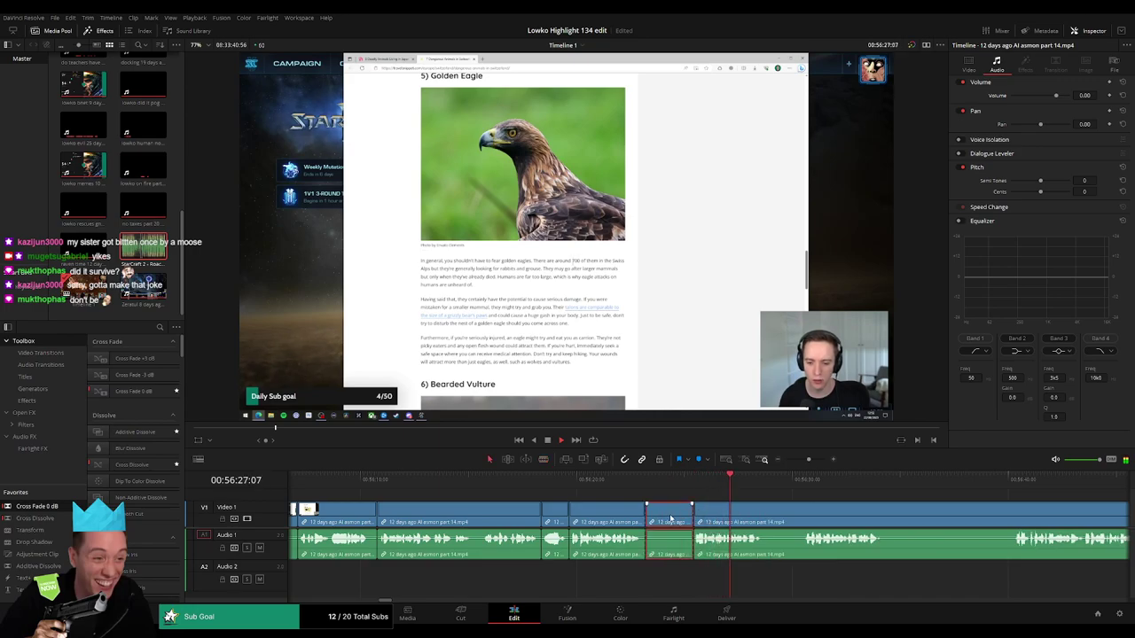
pyautogui.press('Delete')
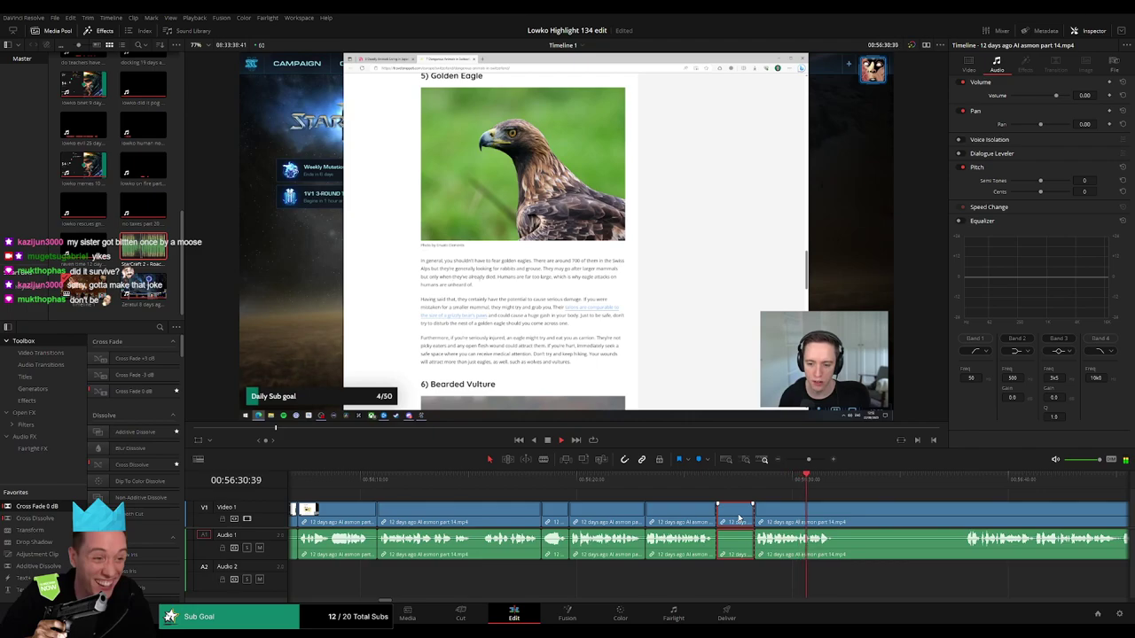
pyautogui.press('Delete')
# - Split the clip at about 56:30 and 56:36 and ripple delete the long silence between the cuts
pyautogui.moveTo(739, 518); pyautogui.dragTo(470, 508)
pyautogui.click(651, 479)
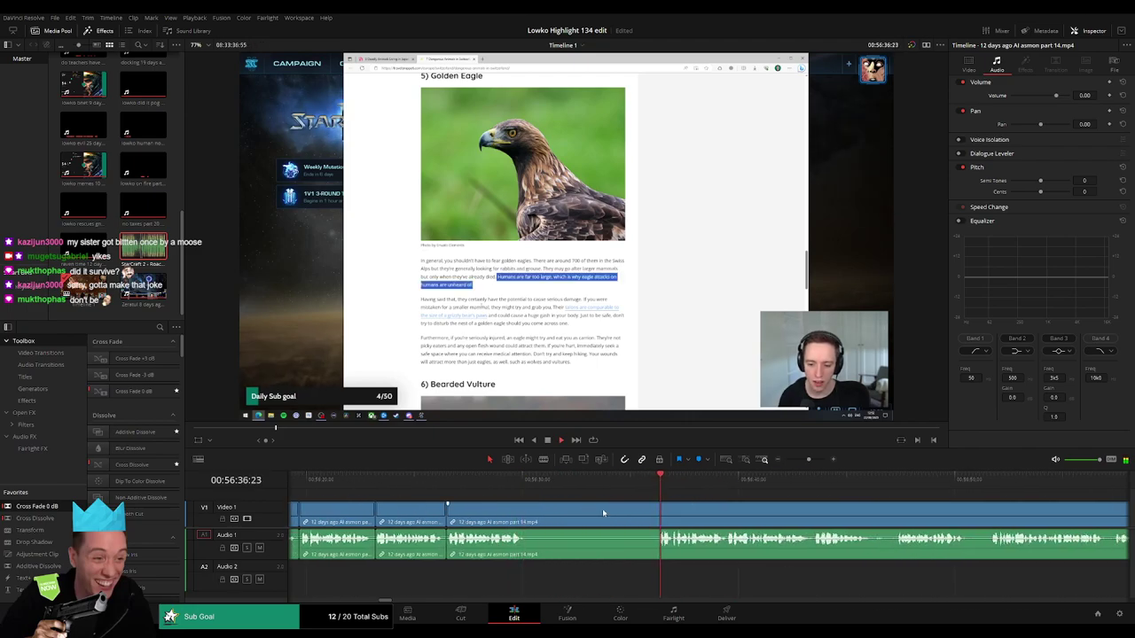
pyautogui.moveTo(655, 511); pyautogui.dragTo(616, 519)
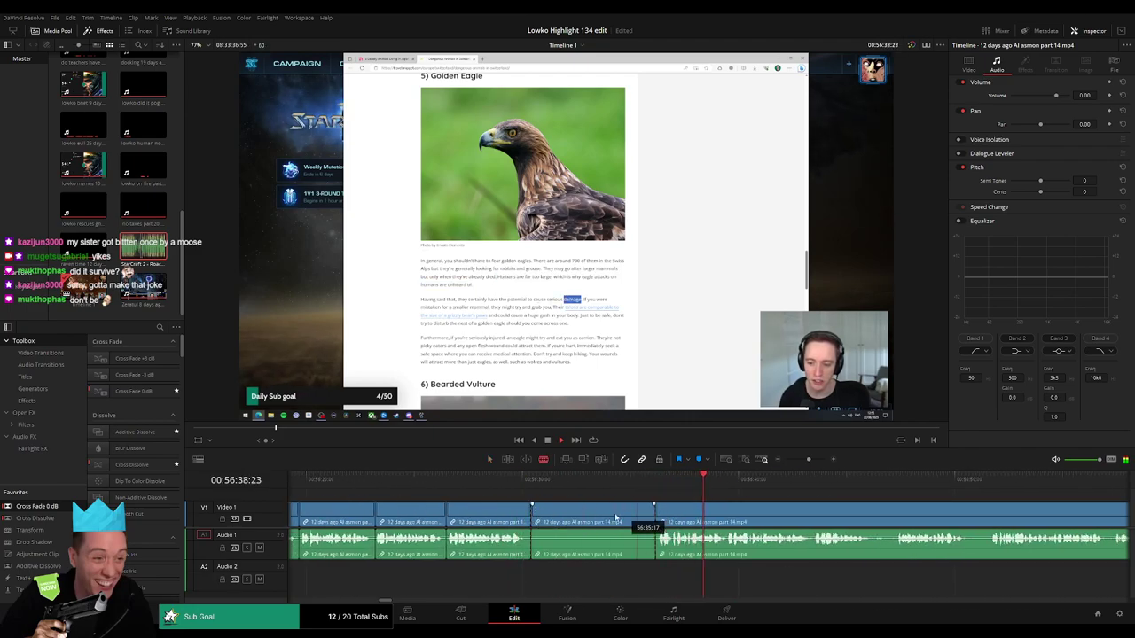
pyautogui.press('Delete')
# - Cut out the section of about one second near 56:41 in the golden eagle part and close the gap
pyautogui.click(608, 483)
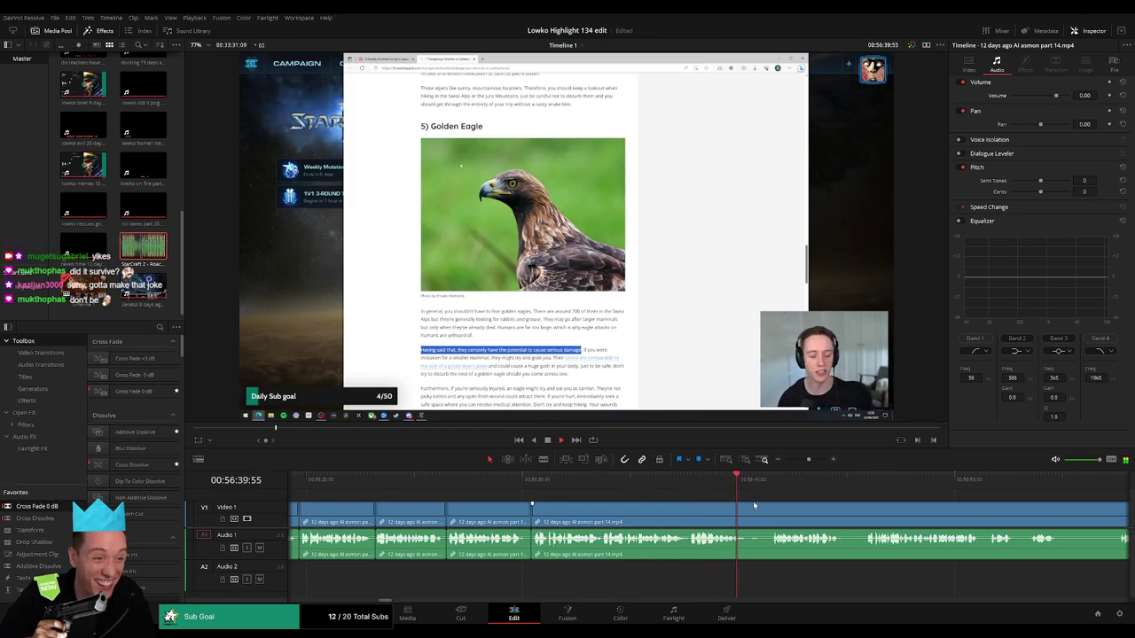
pyautogui.click(769, 480)
pyautogui.moveTo(741, 508); pyautogui.dragTo(532, 513)
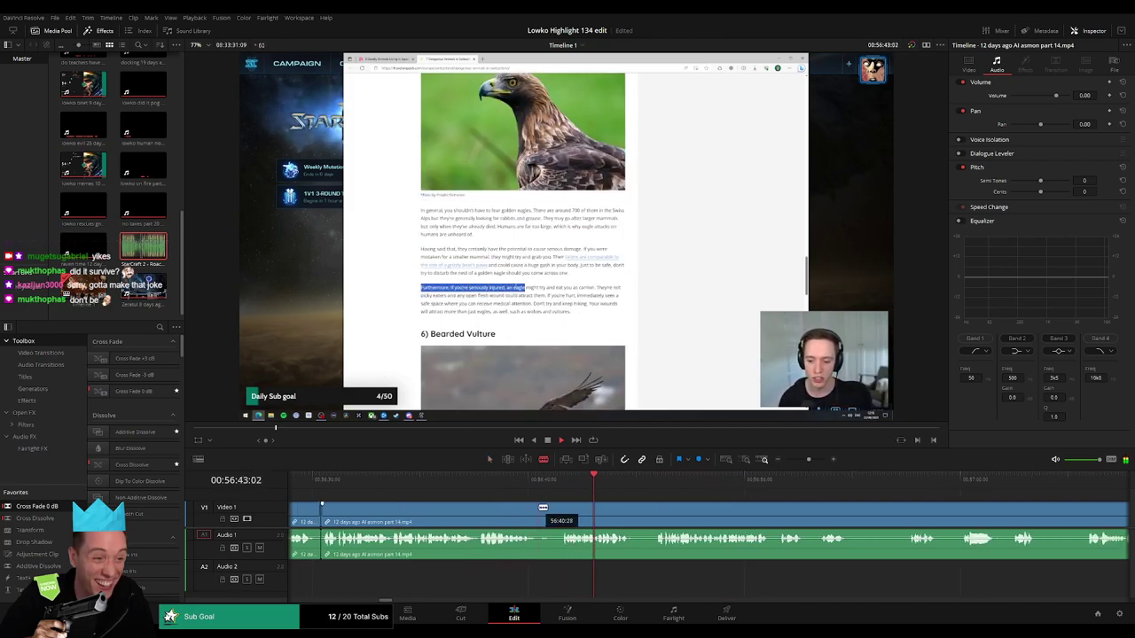
pyautogui.click(539, 507)
pyautogui.click(556, 507)
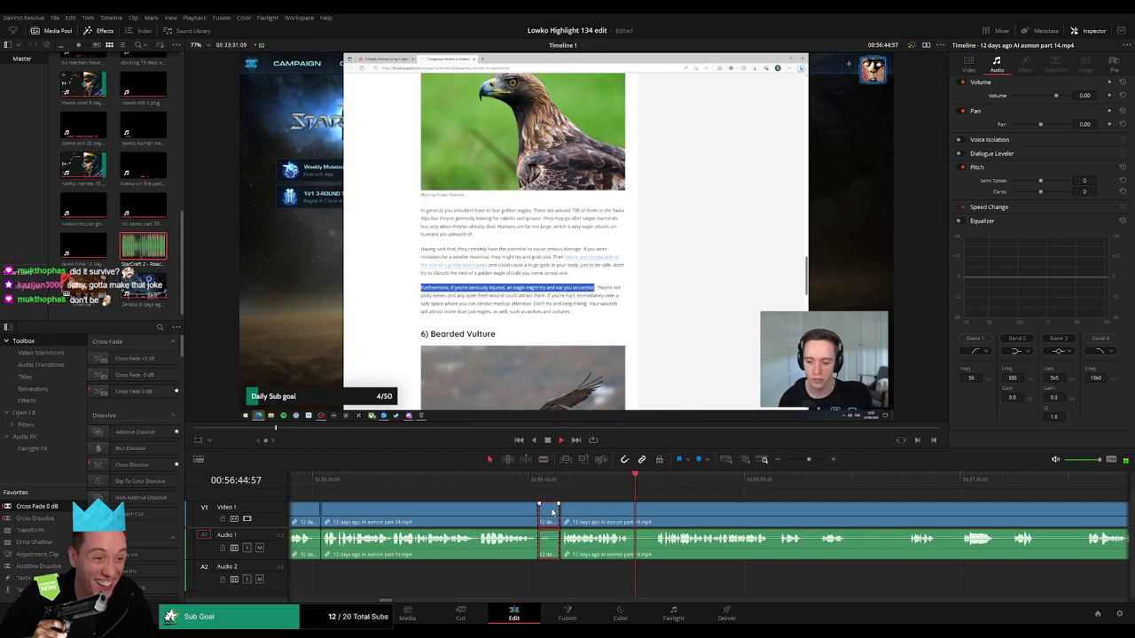
pyautogui.press('BackSpace')
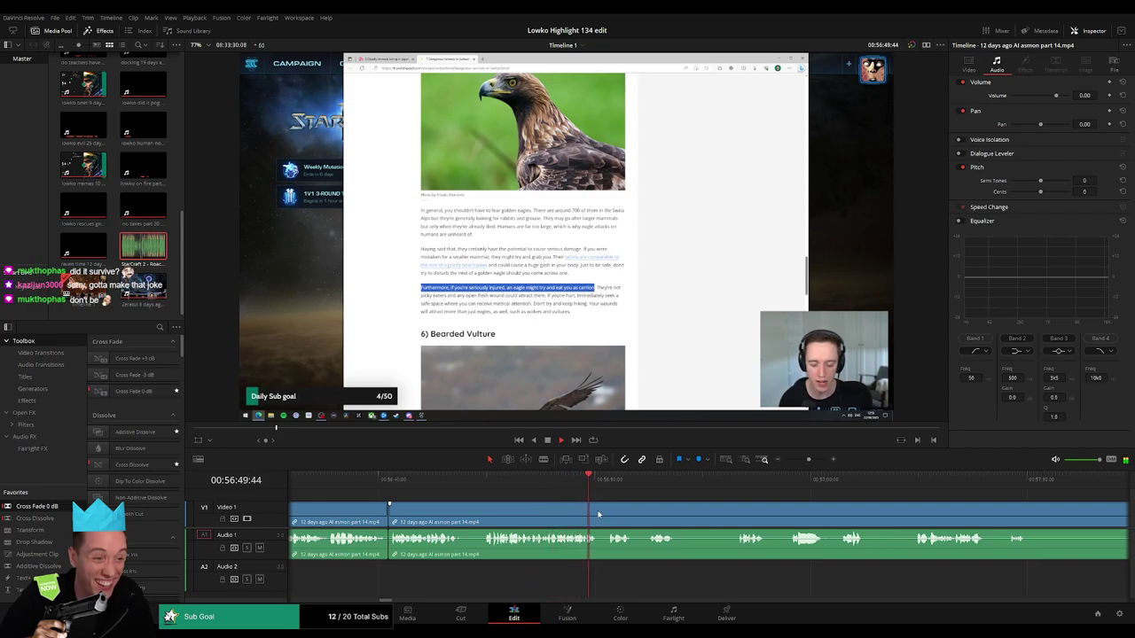
# - Cut out the pause from about 56:54 to 56:56, before the bearded vulture, and close the gap
pyautogui.hscroll(3, 576, 511)
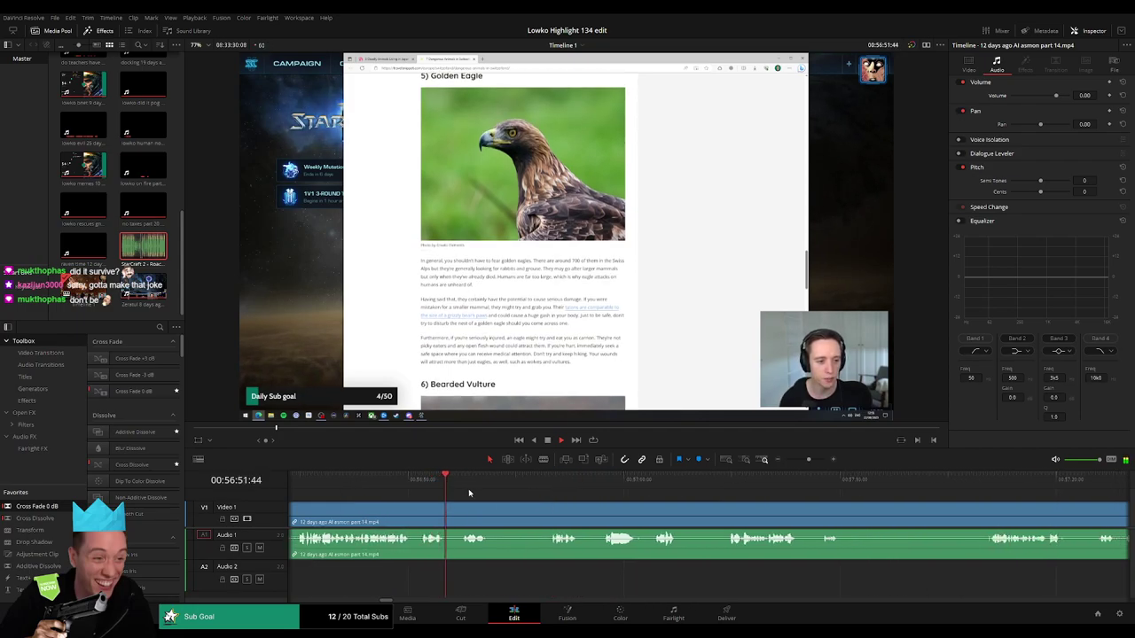
pyautogui.click(542, 481)
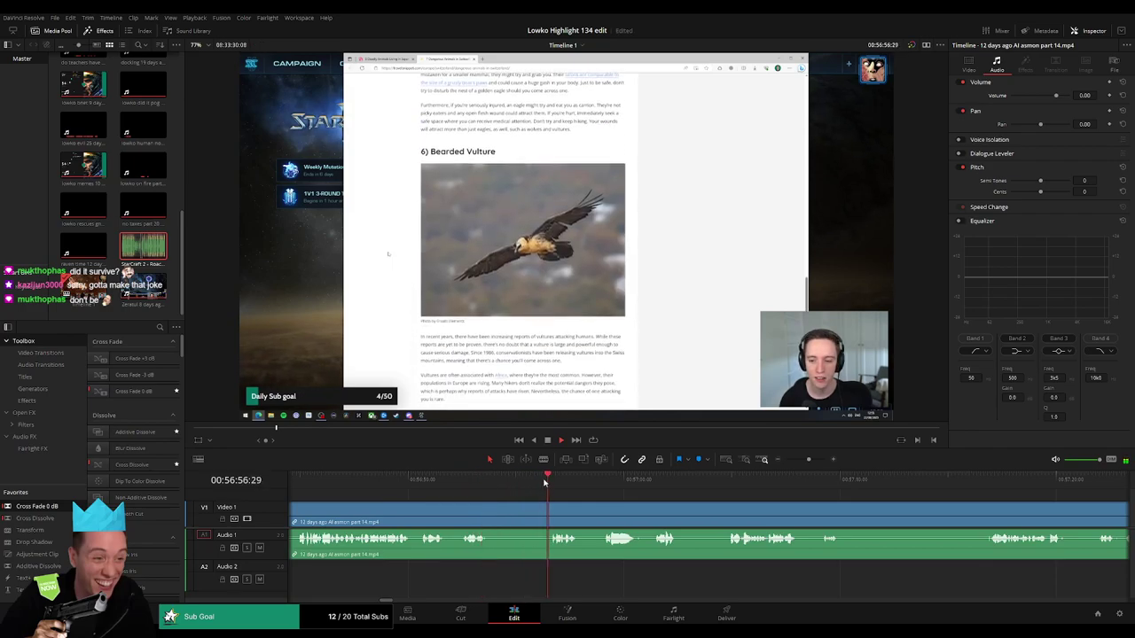
pyautogui.press('b')
pyautogui.click(492, 506)
pyautogui.press('a')
pyautogui.click(533, 511)
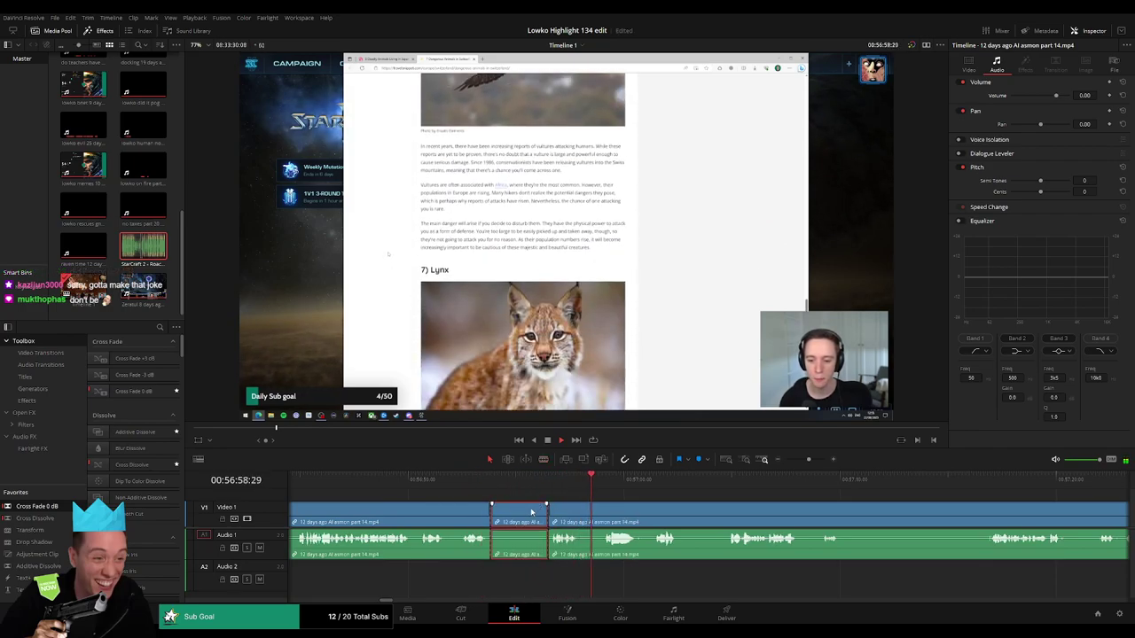
pyautogui.press('Delete')
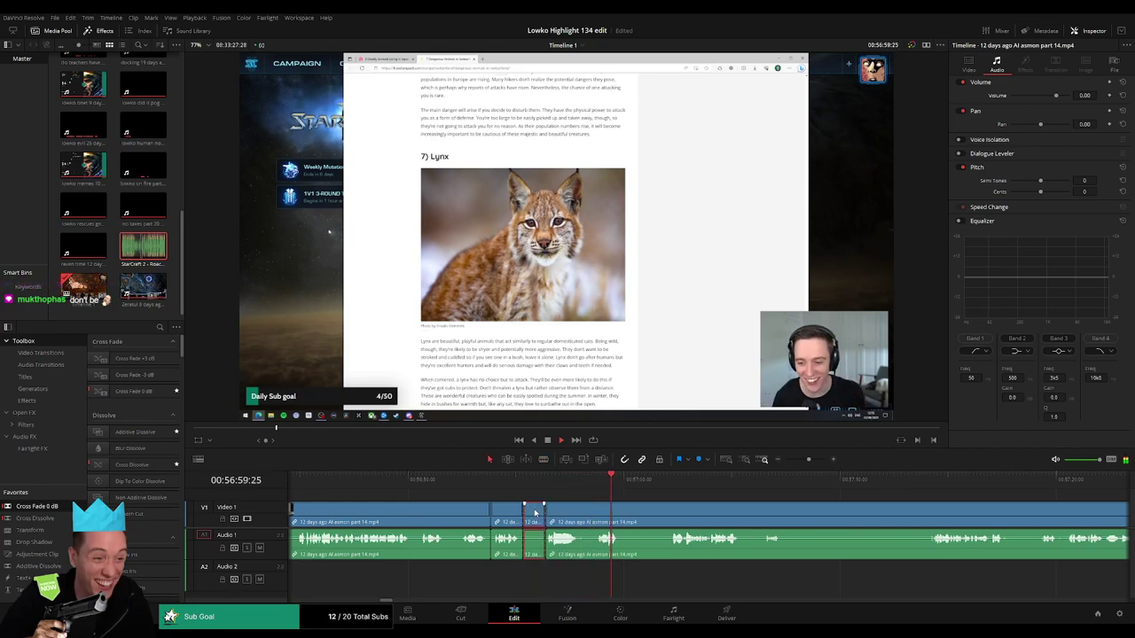
# - Remove the short sections near 56:56 and from about 56:59 to 57:01, around the lynx part
pyautogui.press('BackSpace')
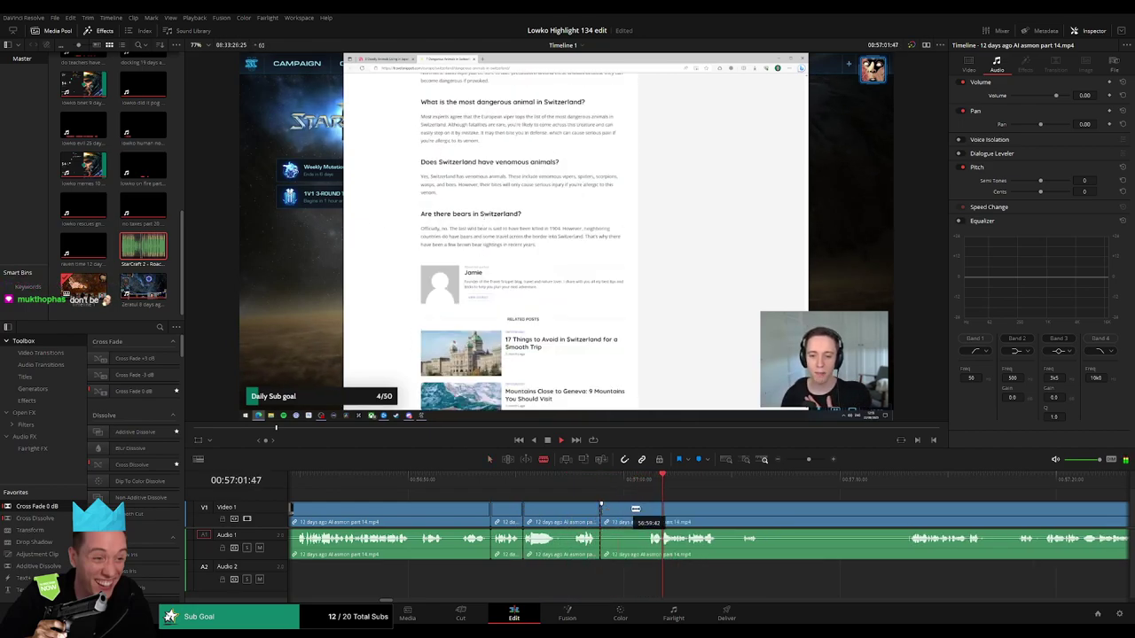
pyautogui.press('BackSpace')
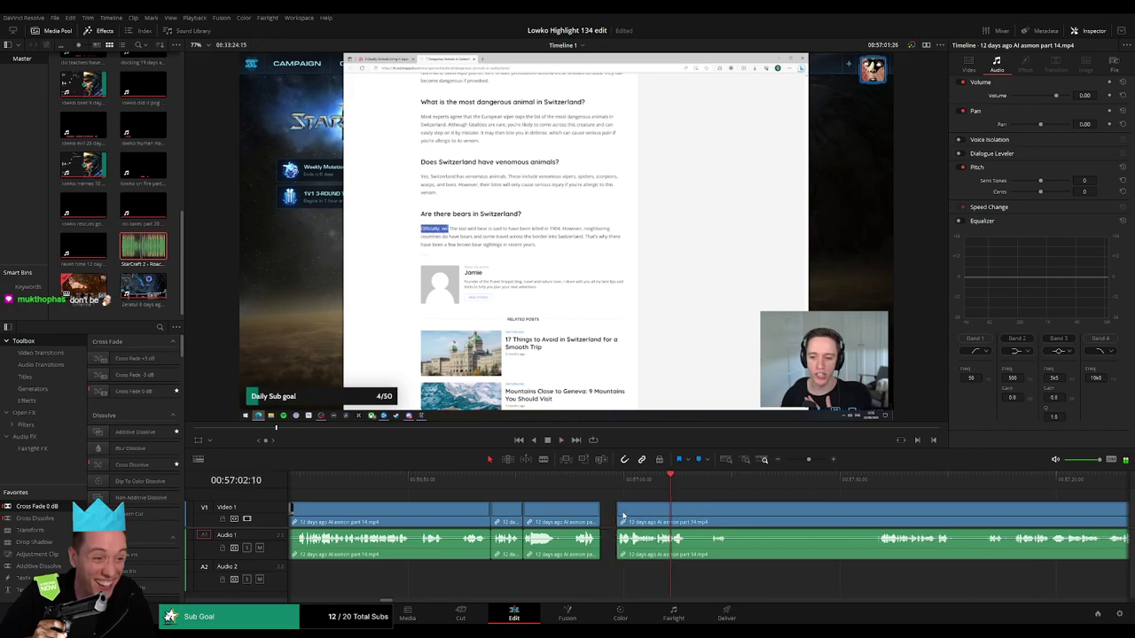
# - Split the part 14 clip at about 57:04, after the question about bears in Switzerland
pyautogui.hscroll(3, 549, 497)
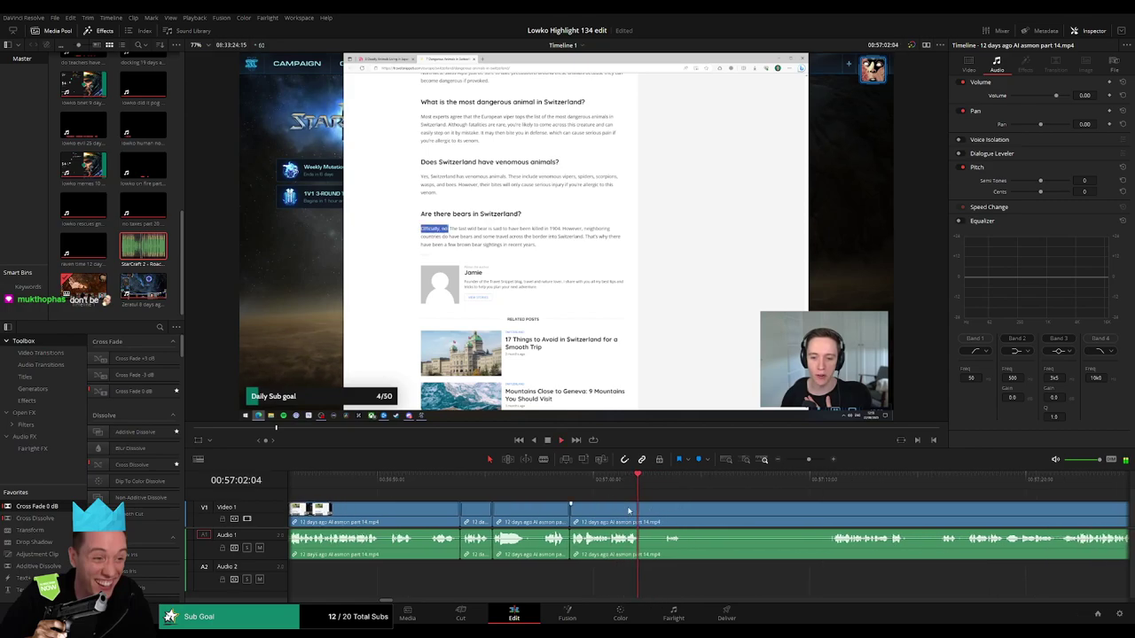
pyautogui.press('b')
pyautogui.click(562, 506)
# - Skim the rest of the part 14 clip, from about 57:11 to past 59:00, for anything worth keeping
pyautogui.click(710, 481)
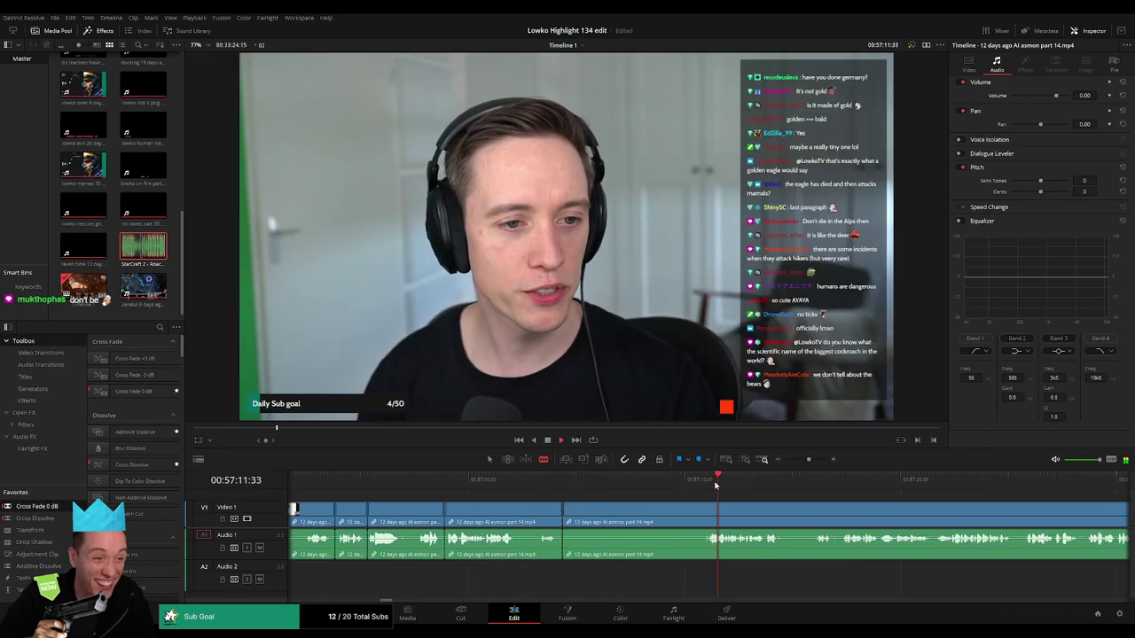
pyautogui.moveTo(808, 459); pyautogui.dragTo(799, 460)
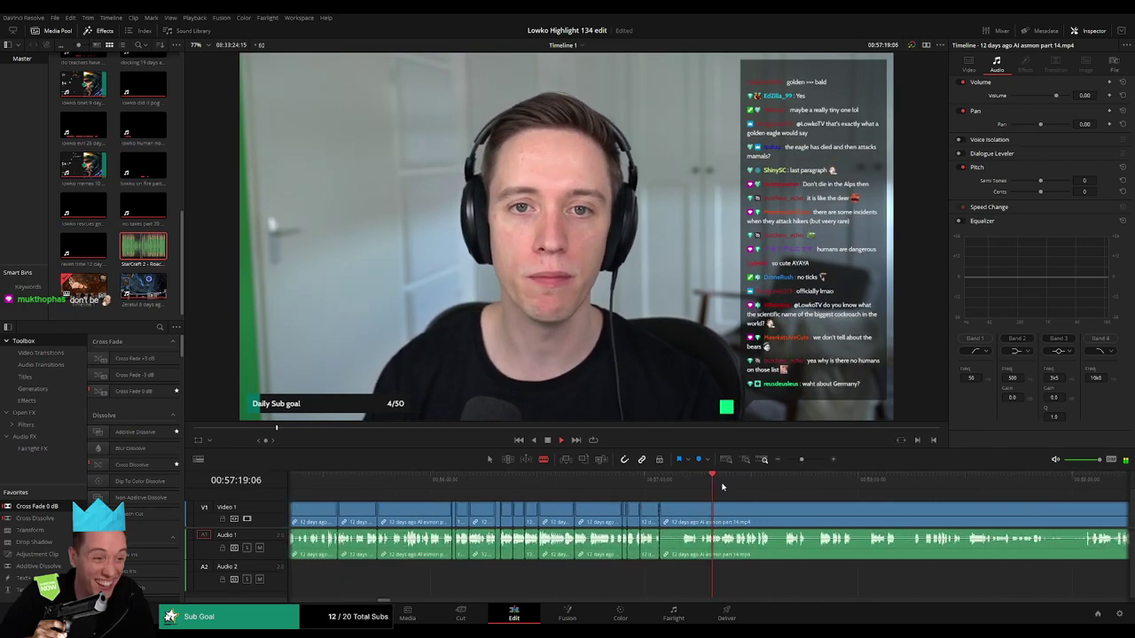
pyautogui.click(762, 480)
pyautogui.click(861, 484)
pyautogui.moveTo(873, 491); pyautogui.dragTo(558, 492)
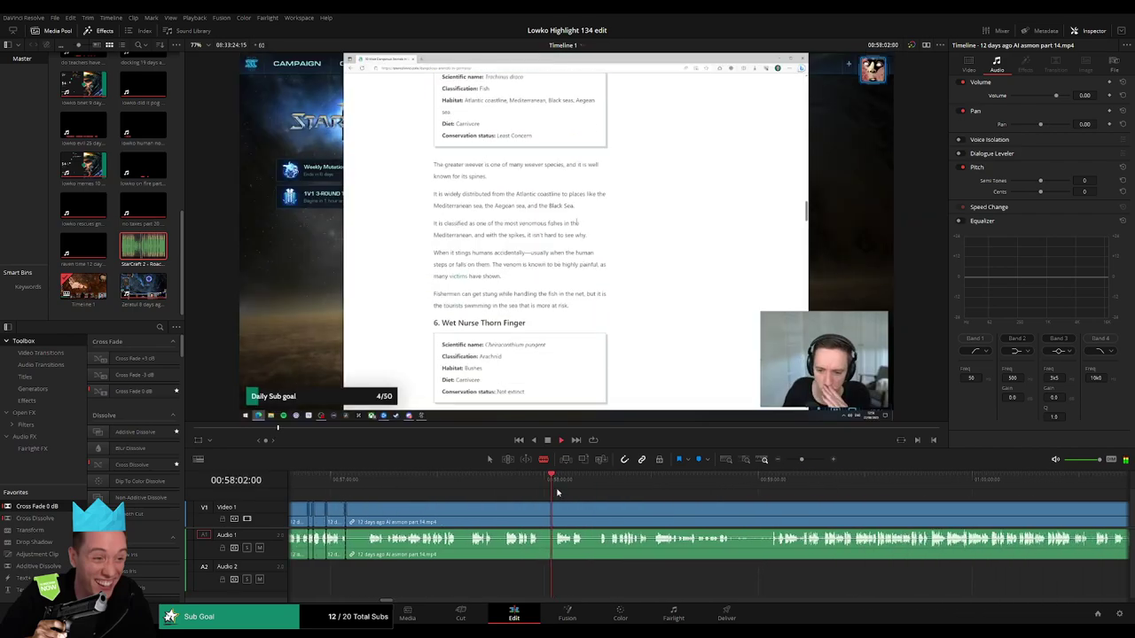
pyautogui.click(664, 483)
pyautogui.click(698, 483)
pyautogui.click(765, 483)
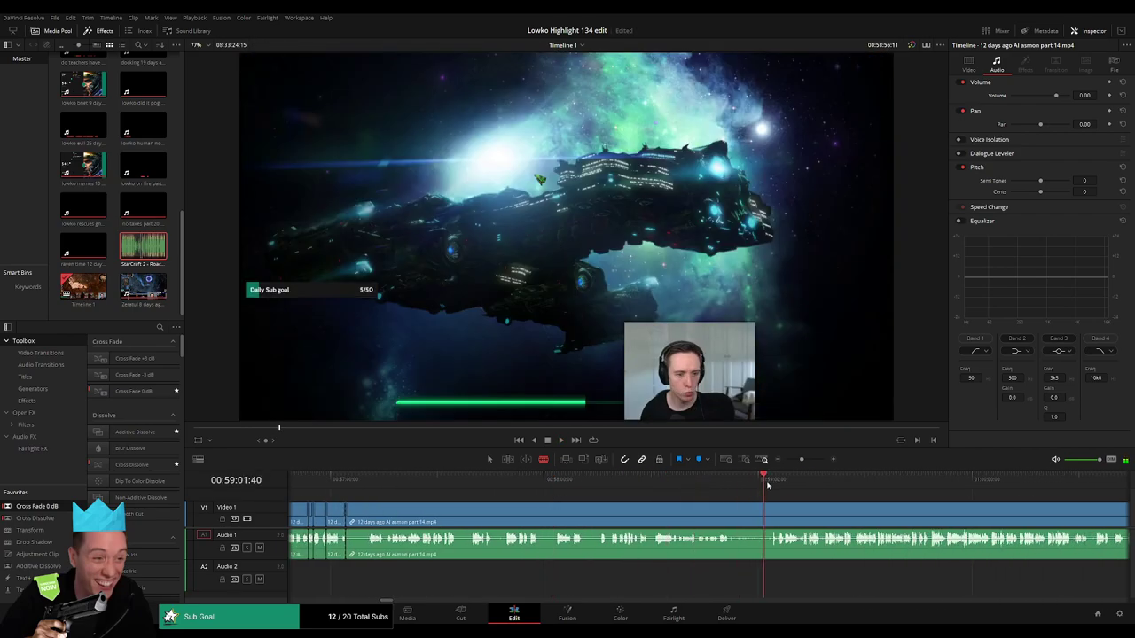
pyautogui.click(780, 484)
pyautogui.click(931, 486)
pyautogui.press('space')
# - Ripple delete the whole remainder of the part 14 clip, up to the start of the raven time part 15 clip
pyautogui.moveTo(804, 460); pyautogui.dragTo(797, 461)
pyautogui.click(781, 483)
pyautogui.click(799, 521)
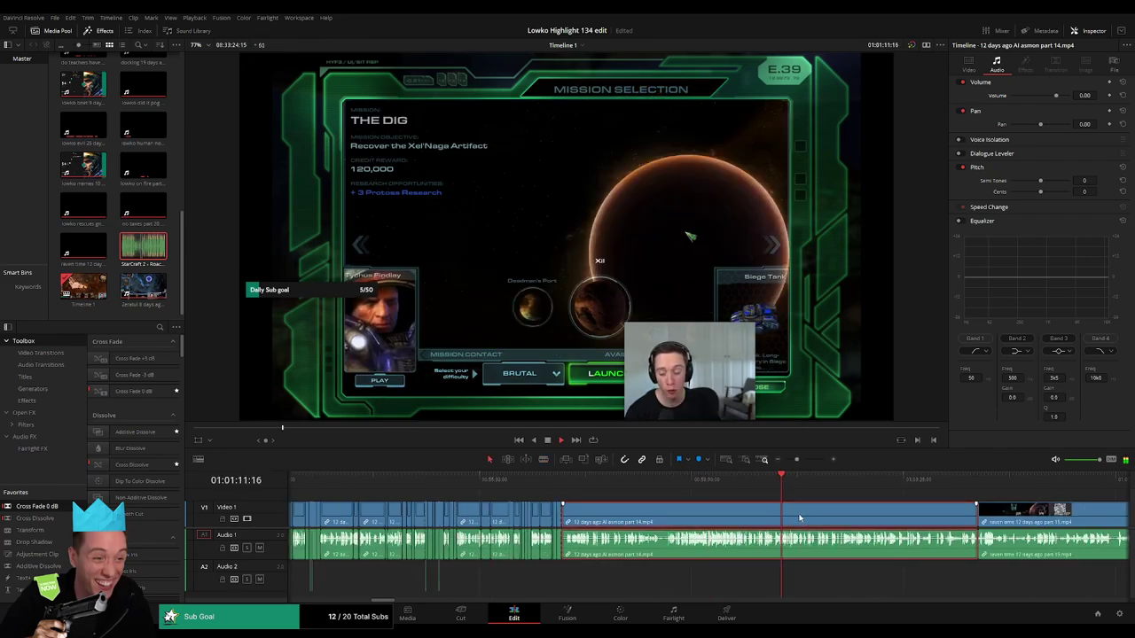
pyautogui.press('Delete')
# - Skim the raven time part 15 clip from about 58:40 to 1:07:59 to find where its usable content begins
pyautogui.click(644, 480)
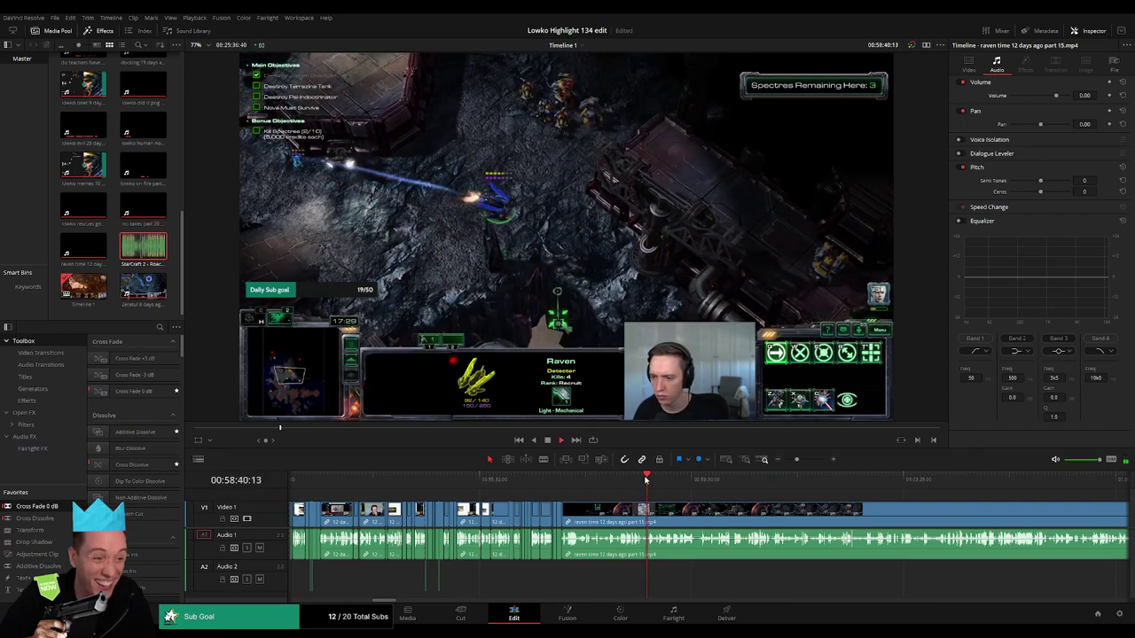
pyautogui.moveTo(796, 460); pyautogui.dragTo(798, 460)
pyautogui.click(721, 485)
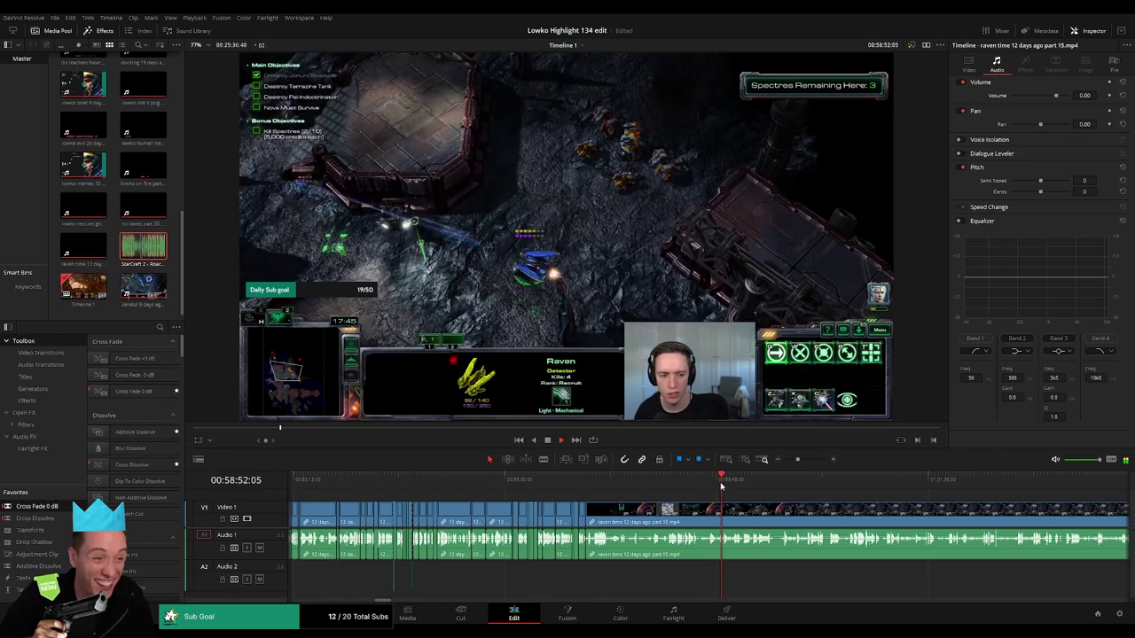
pyautogui.click(895, 487)
pyautogui.click(907, 487)
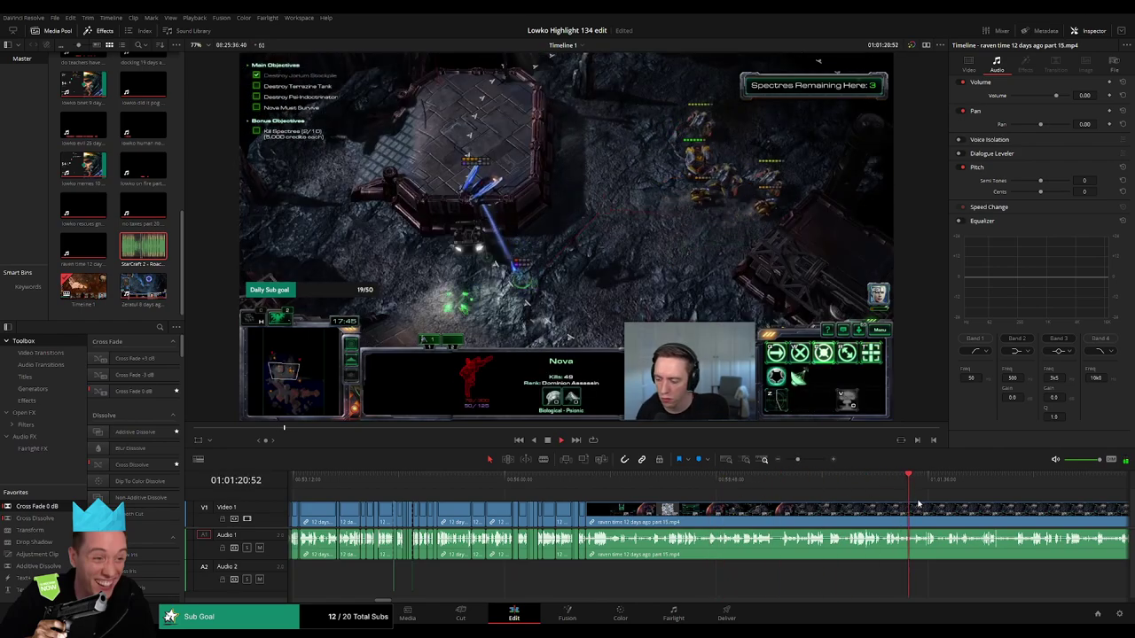
pyautogui.click(1018, 483)
pyautogui.hscroll(4, 594, 524)
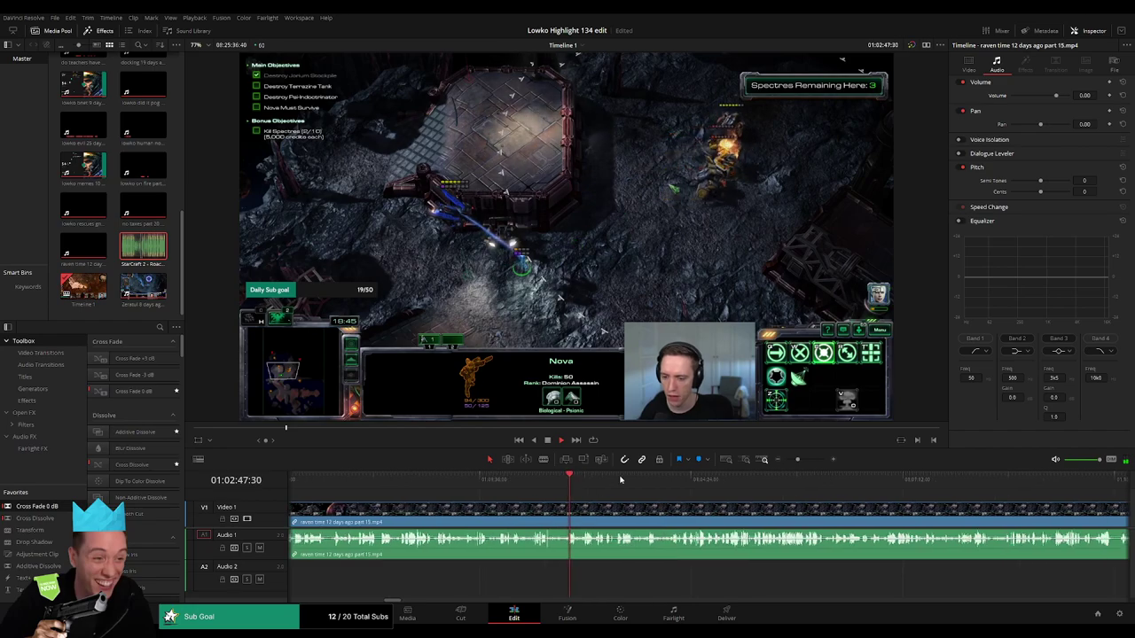
pyautogui.moveTo(620, 479); pyautogui.dragTo(698, 485)
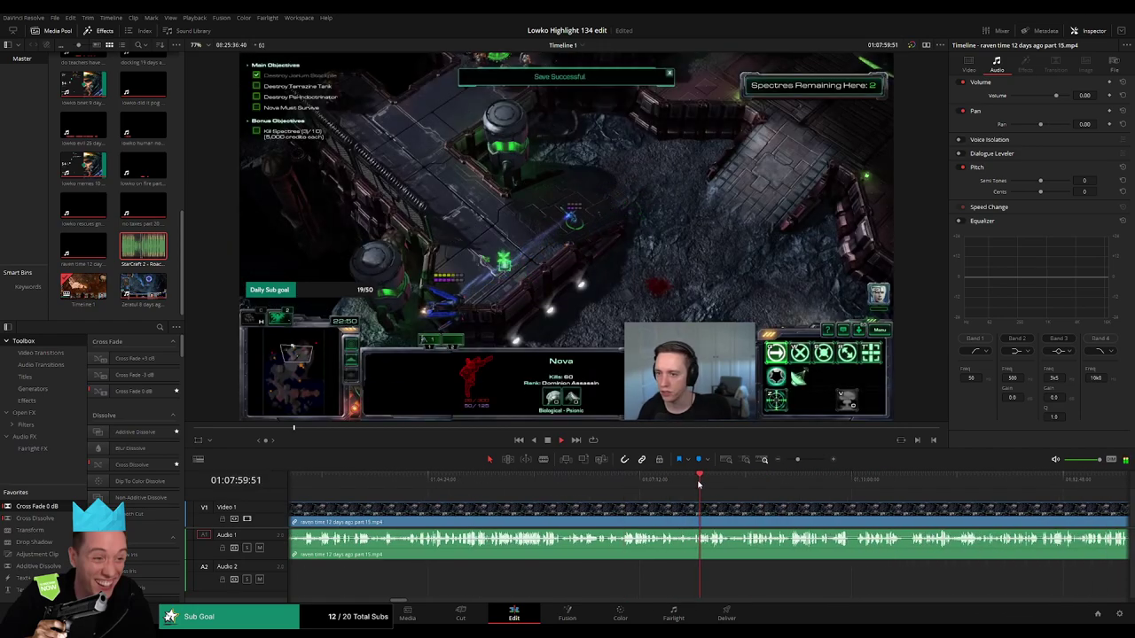
# - Split the part 15 clip at about 1:07:52, just before the save game menu, and ripple delete everything before the cut
pyautogui.moveTo(796, 460); pyautogui.dragTo(805, 481)
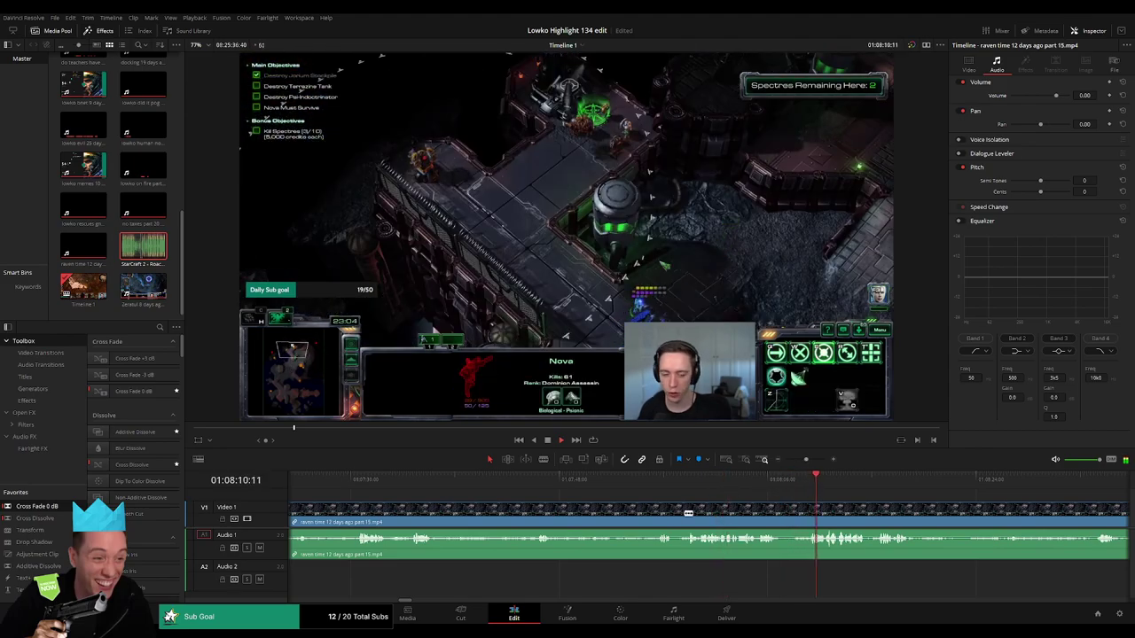
pyautogui.click(666, 493)
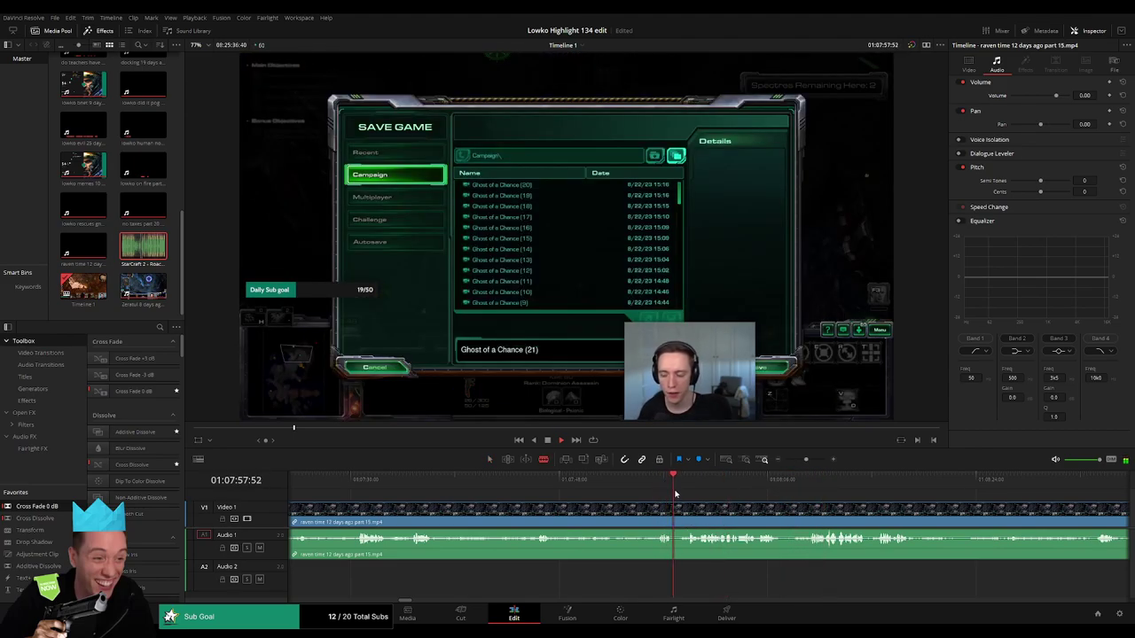
pyautogui.click(617, 490)
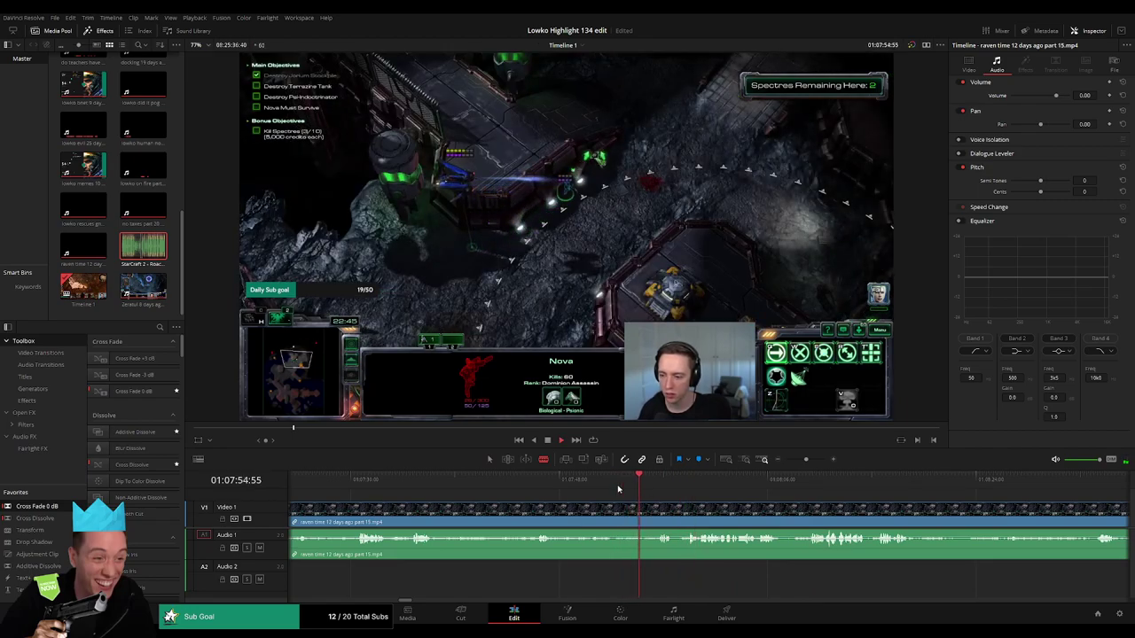
pyautogui.click(616, 512)
pyautogui.press('a')
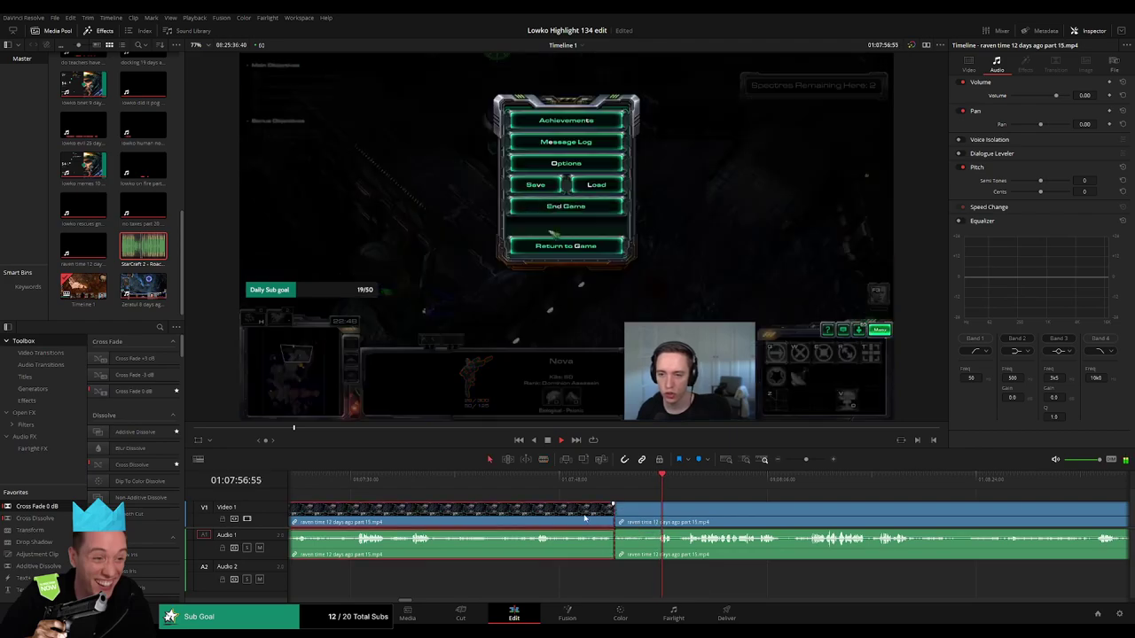
pyautogui.click(584, 514)
pyautogui.press('Delete')
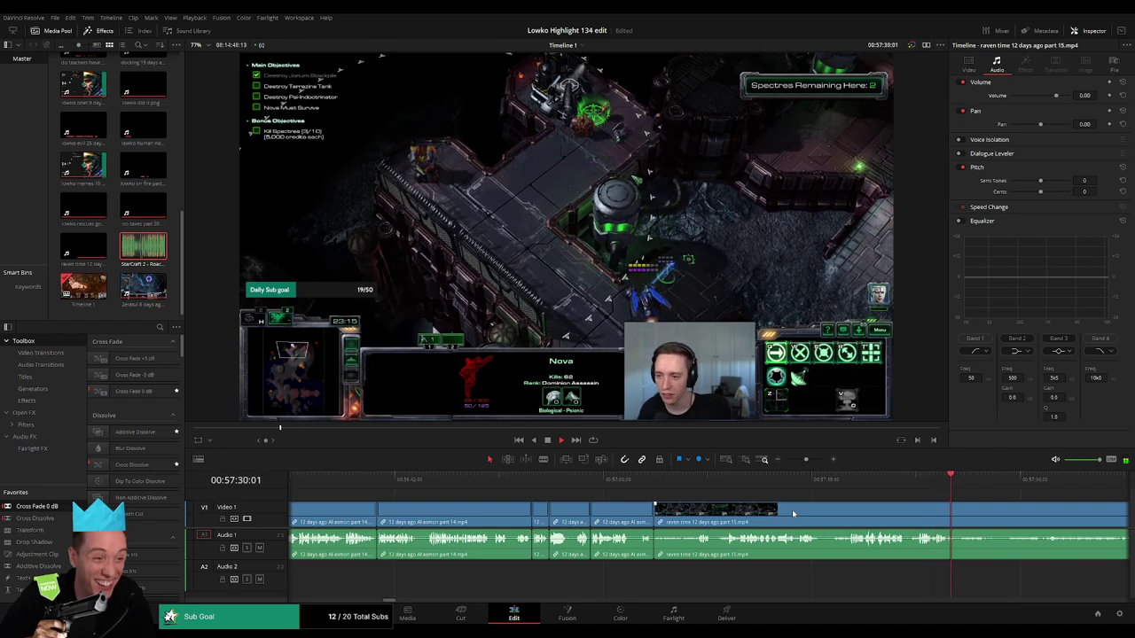
# - Ripple delete the quiet section of the part 15 clip from about 57:30 to 57:45 and add a Cross Fade 0 dB at the join
pyautogui.click(700, 479)
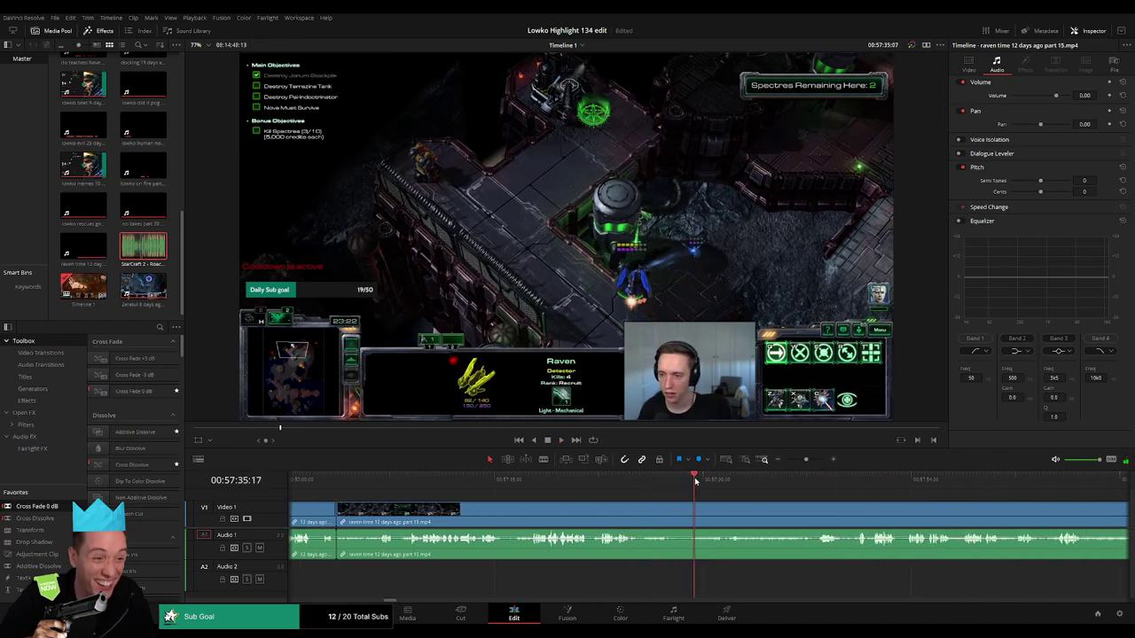
pyautogui.click(799, 478)
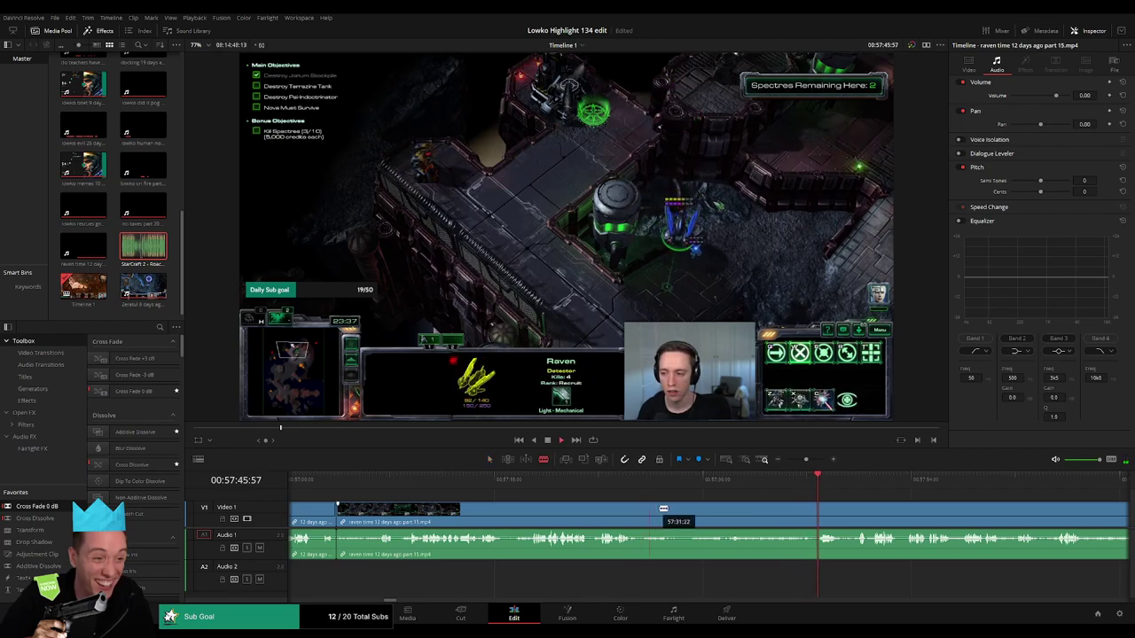
pyautogui.click(641, 511)
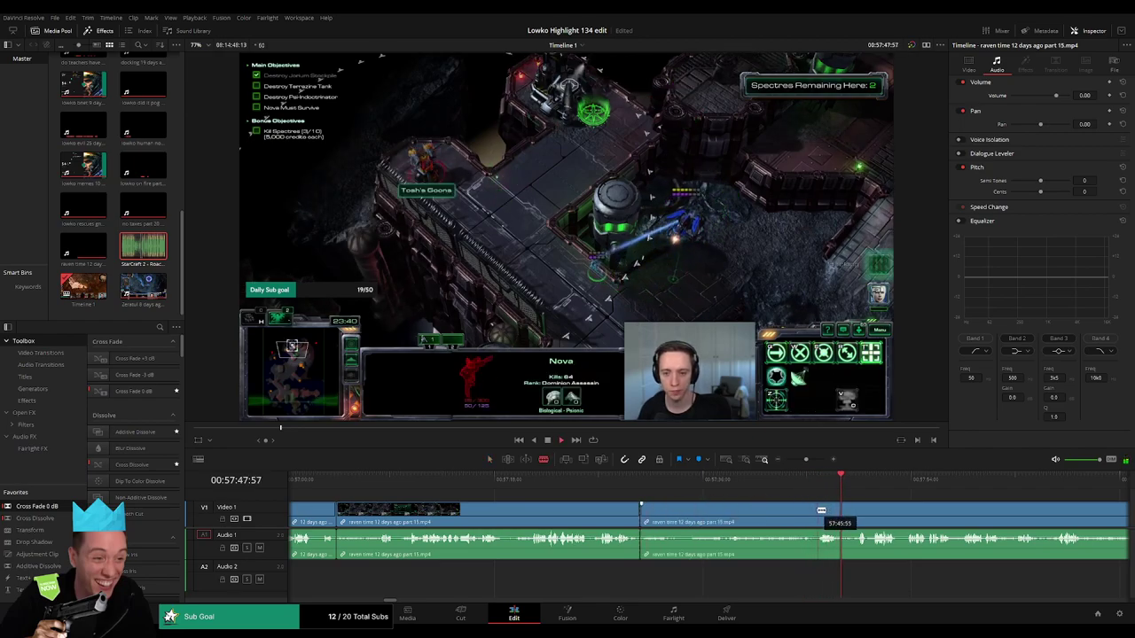
pyautogui.click(813, 520)
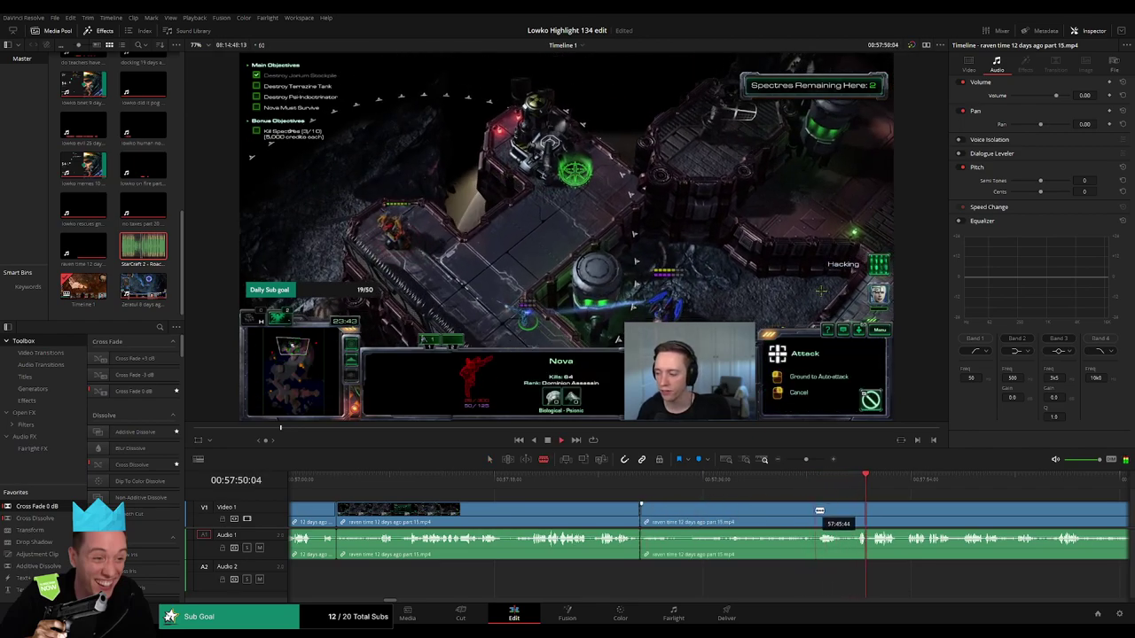
pyautogui.press('a')
pyautogui.click(767, 520)
pyautogui.press('Delete')
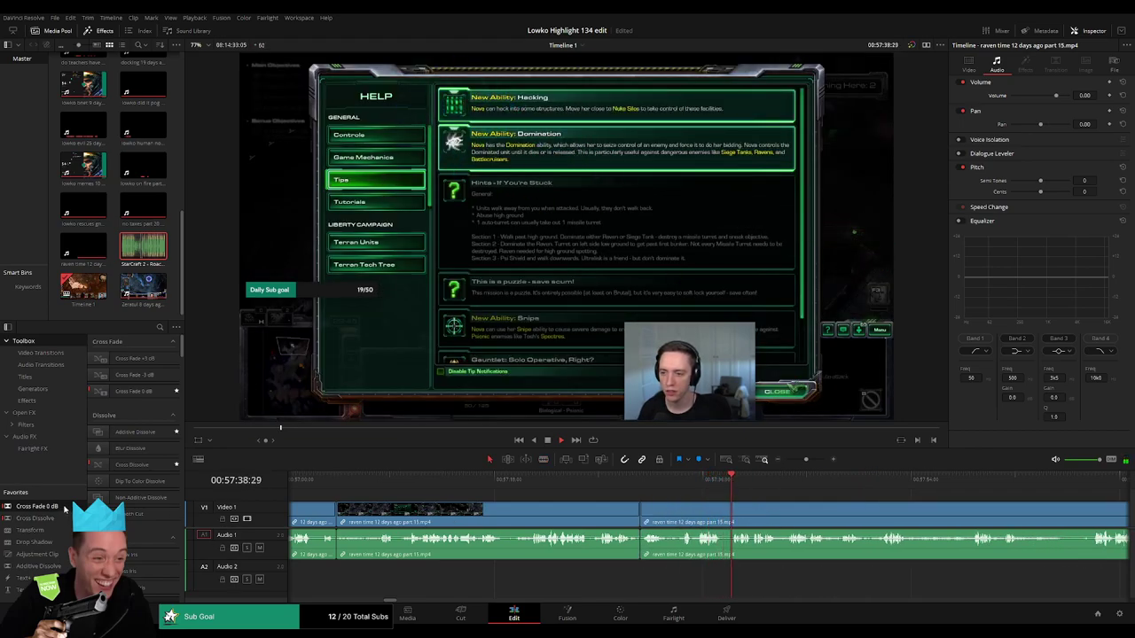
# - Skim the part 15 clip from about 57:45 to 58:10 for the next quiet passage to cut
pyautogui.click(782, 479)
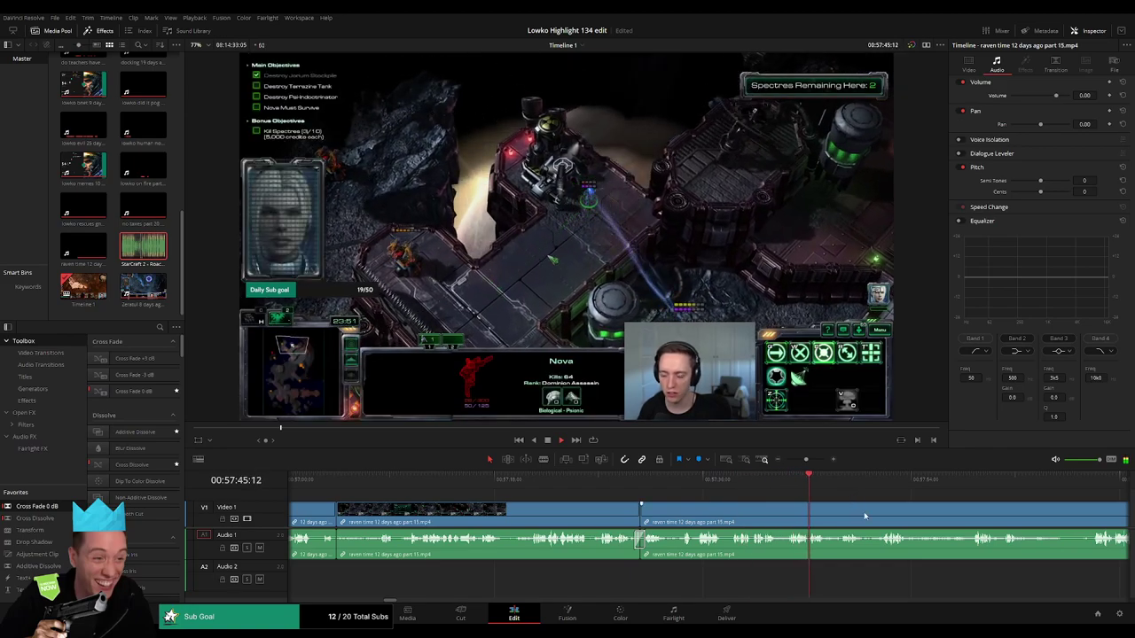
pyautogui.moveTo(864, 515); pyautogui.dragTo(668, 511)
pyautogui.click(636, 479)
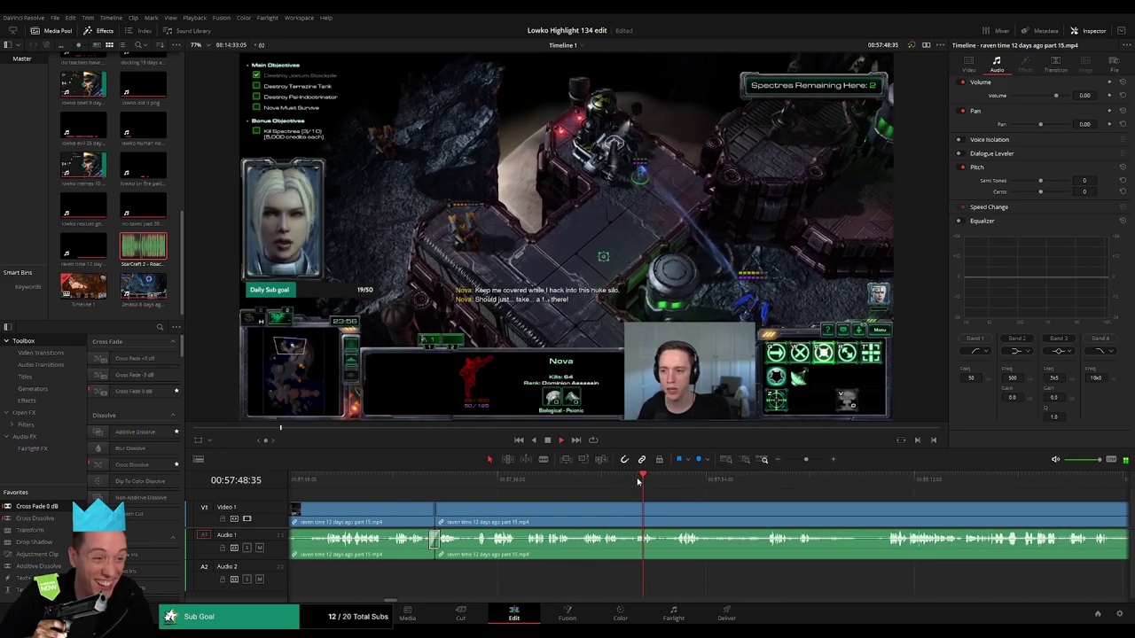
pyautogui.click(689, 483)
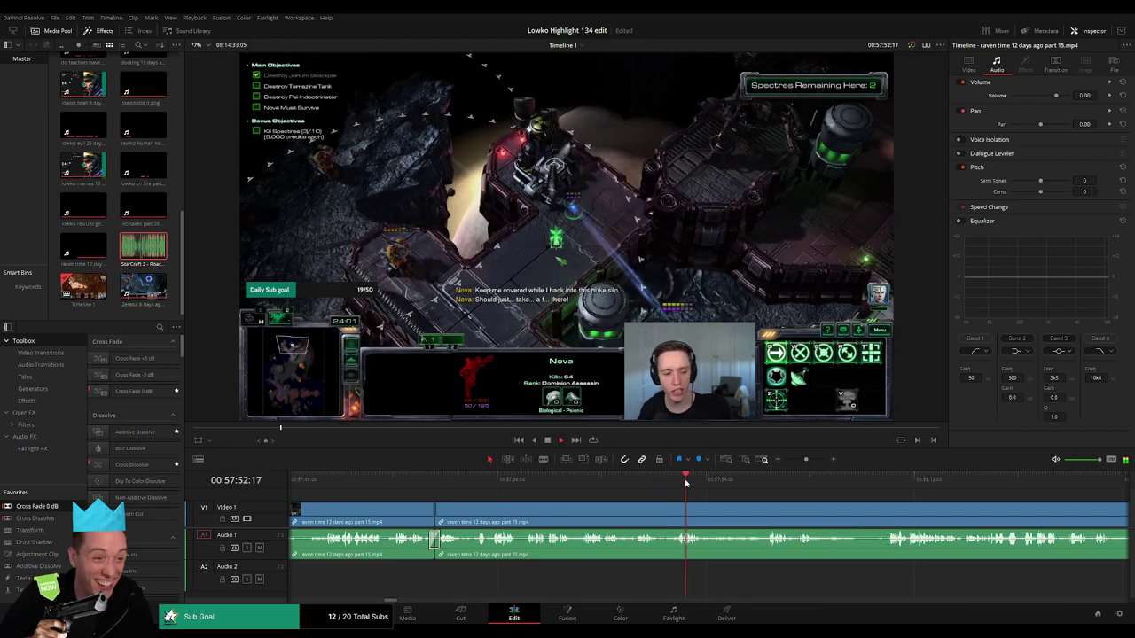
pyautogui.click(742, 483)
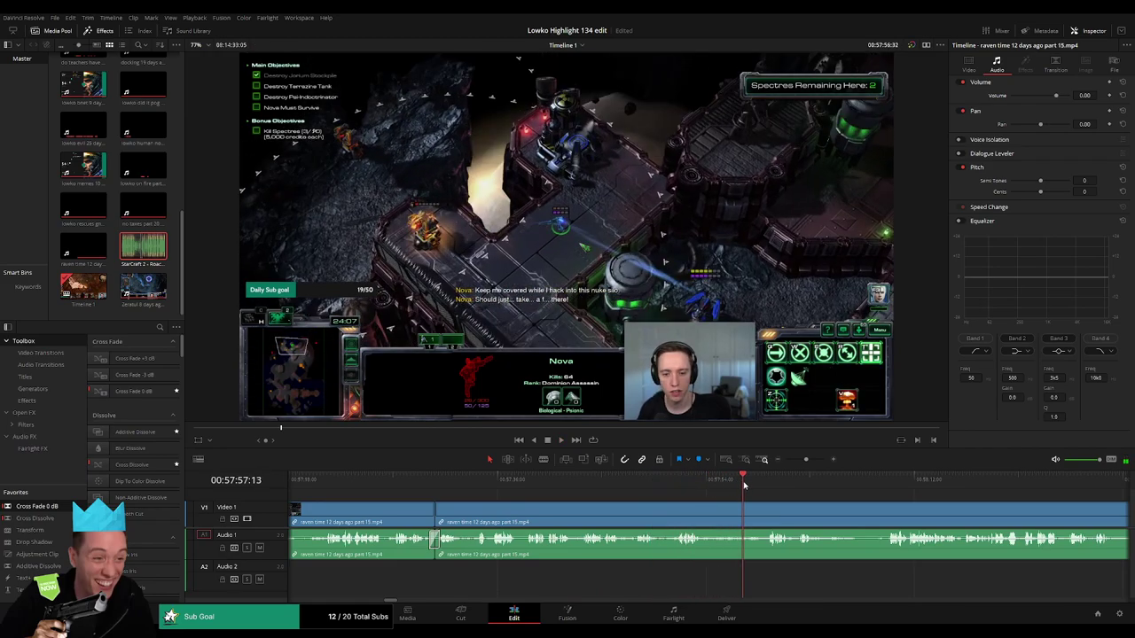
pyautogui.click(769, 483)
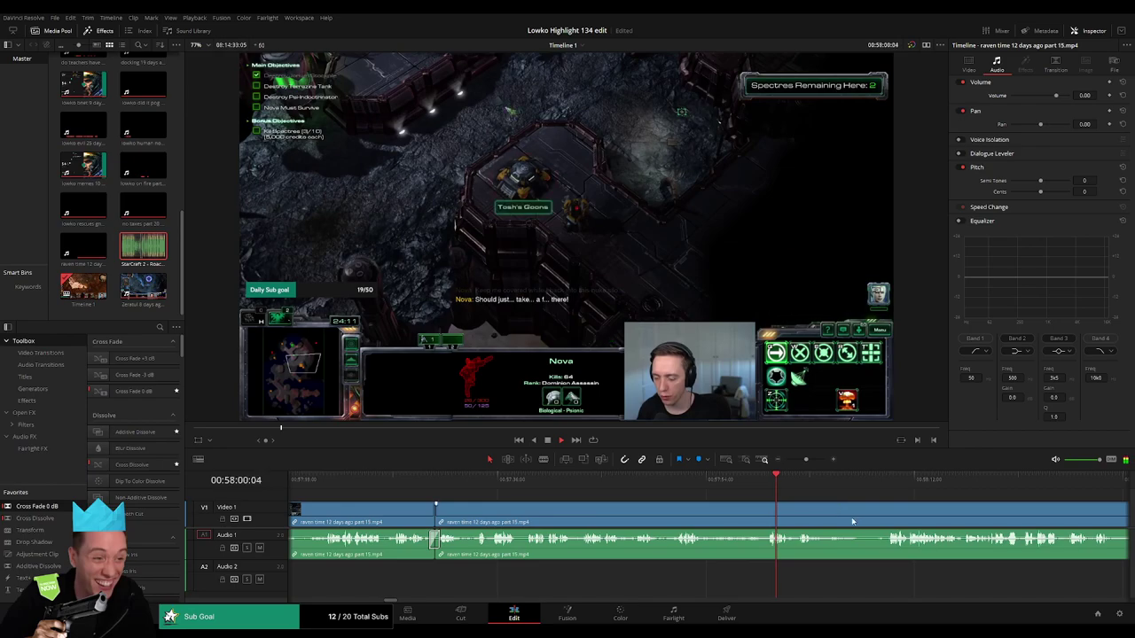
pyautogui.moveTo(850, 520); pyautogui.dragTo(678, 513)
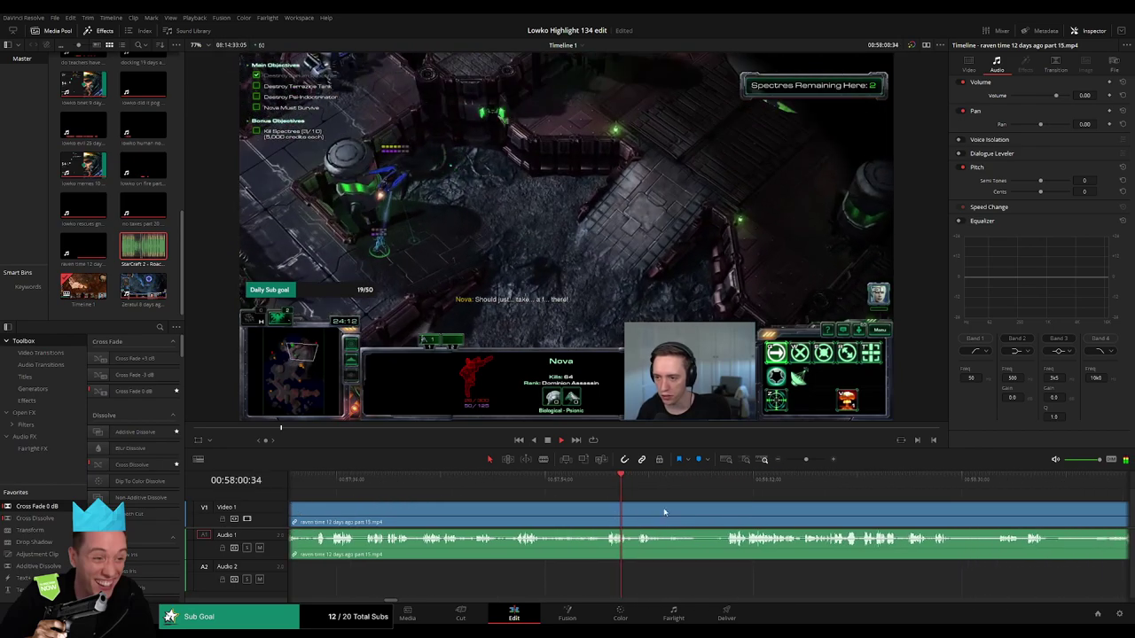
pyautogui.click(636, 488)
pyautogui.click(681, 486)
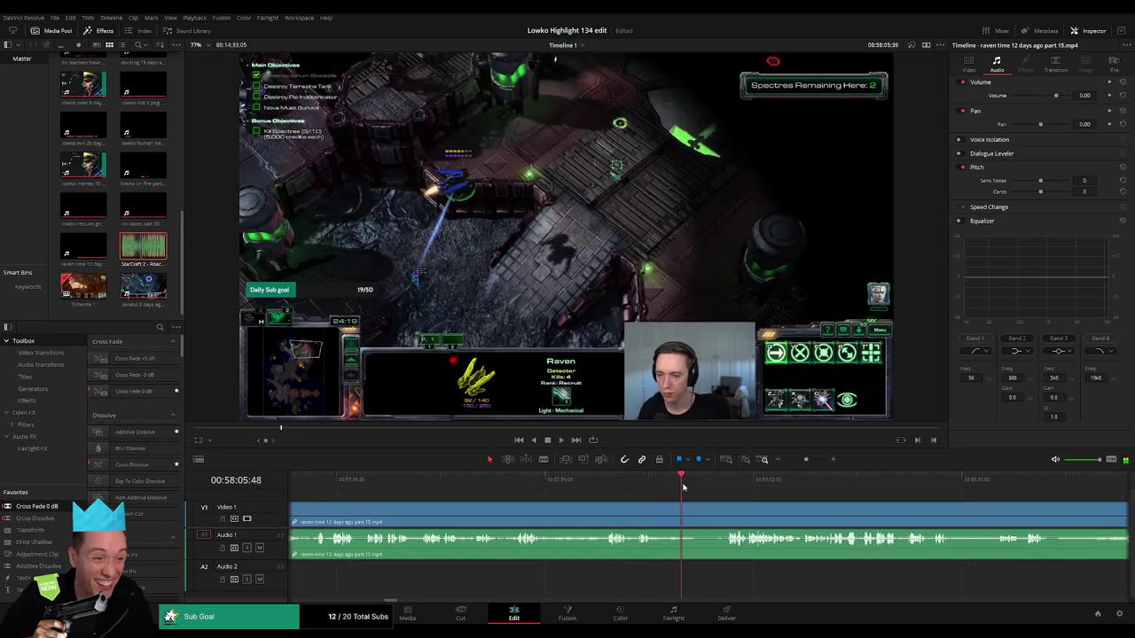
pyautogui.click(702, 485)
pyautogui.click(726, 485)
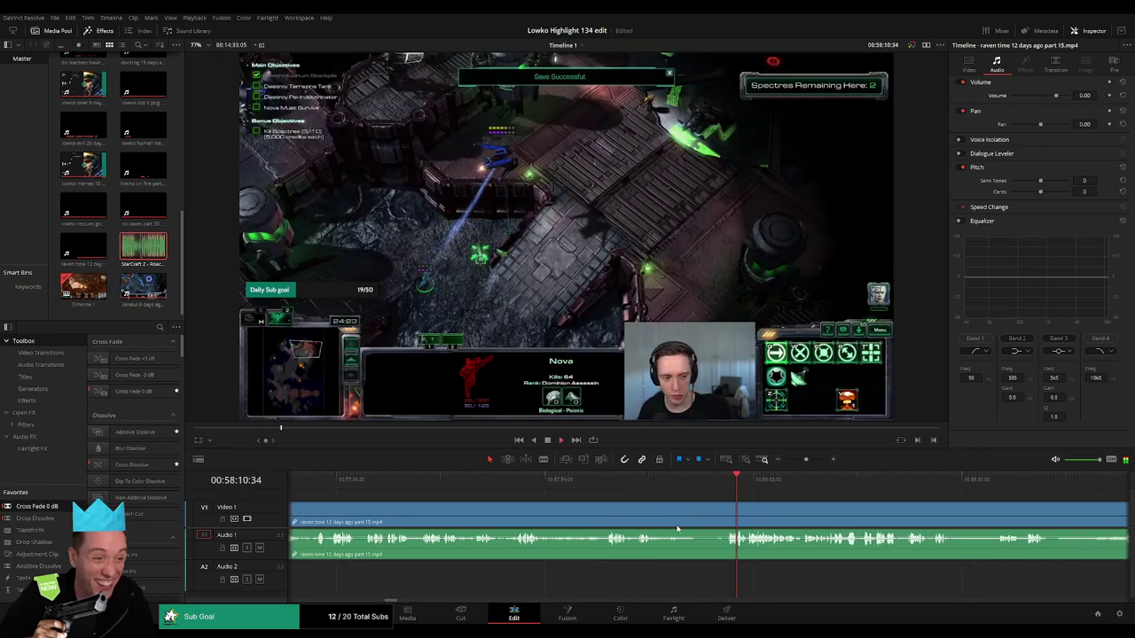
# - Ripple delete the part 15 section from about 58:03 to 58:10 and apply a Cross Fade 0 dB to the audio join
pyautogui.click(654, 482)
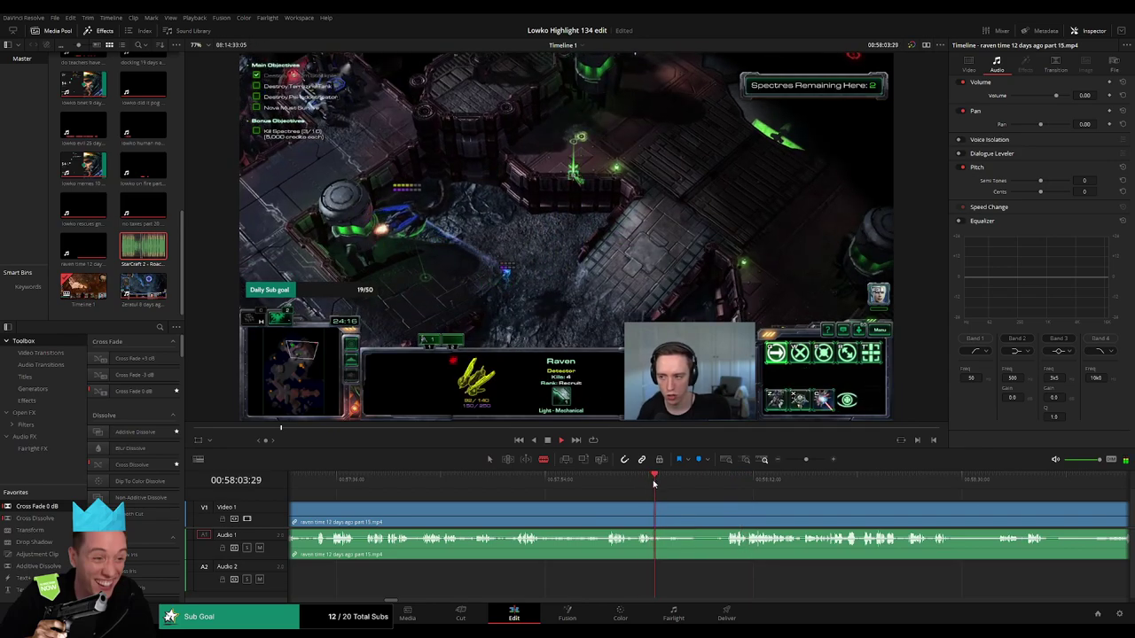
pyautogui.click(659, 512)
pyautogui.click(726, 483)
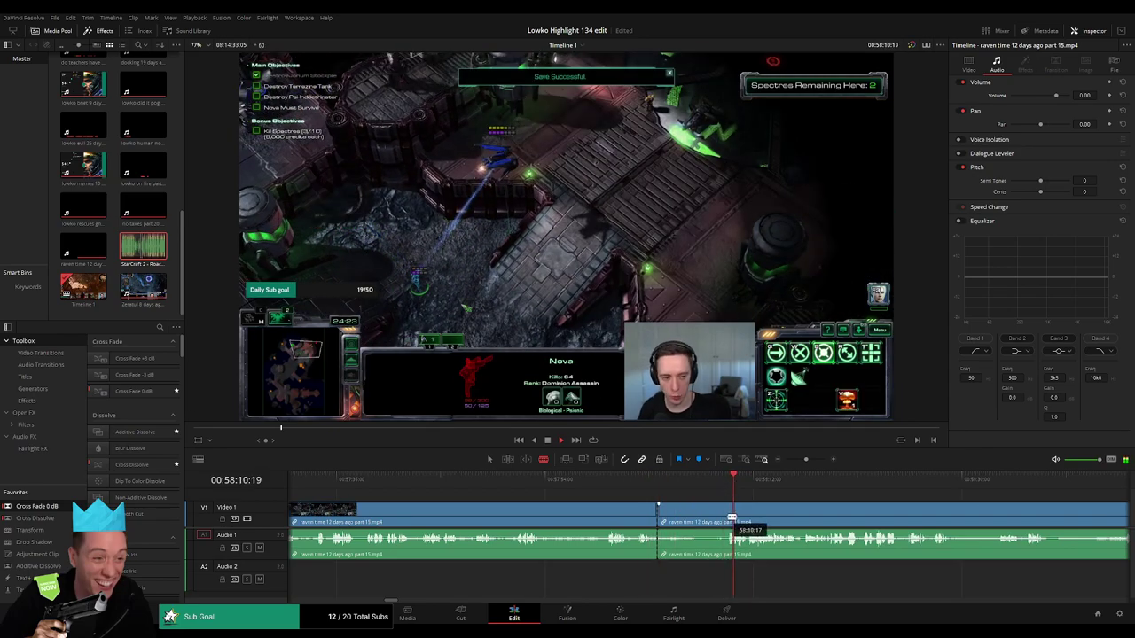
pyautogui.press('BackSpace')
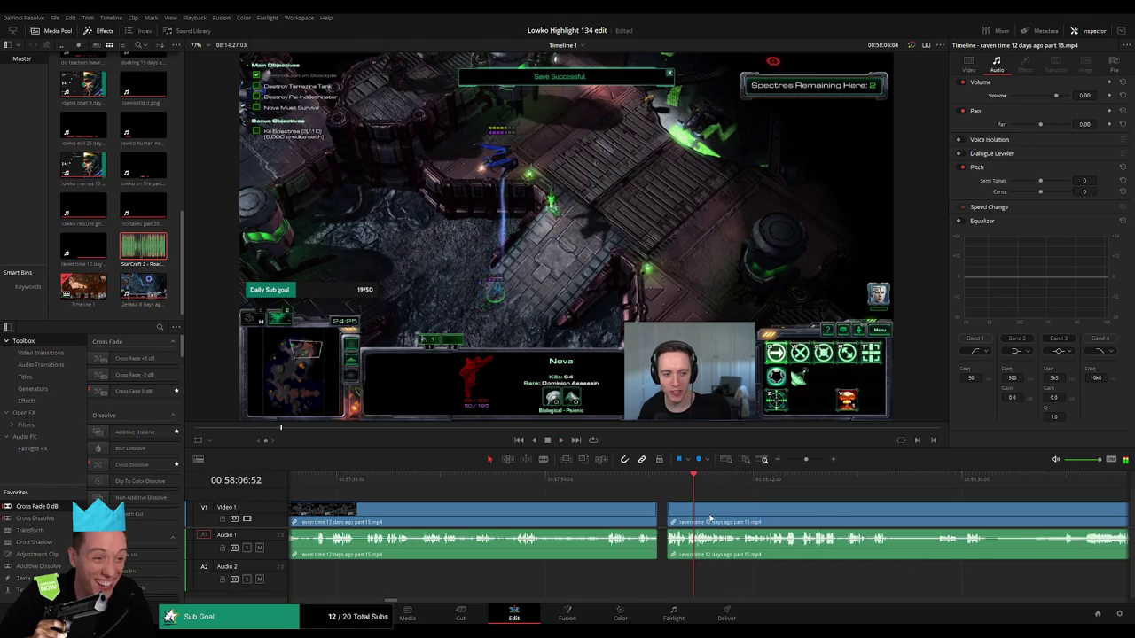
pyautogui.moveTo(60, 510); pyautogui.dragTo(660, 539)
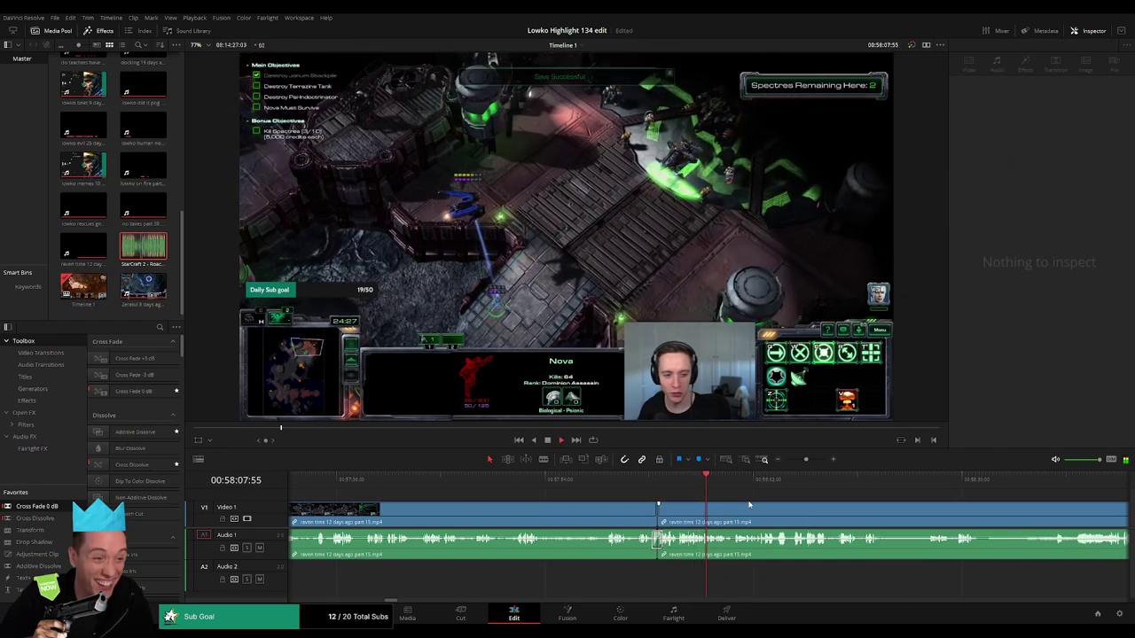
# - Remove the part 15 section from about 58:23 to 58:27 and crossfade the audio where the remaining pieces meet
pyautogui.moveTo(778, 512); pyautogui.dragTo(501, 509)
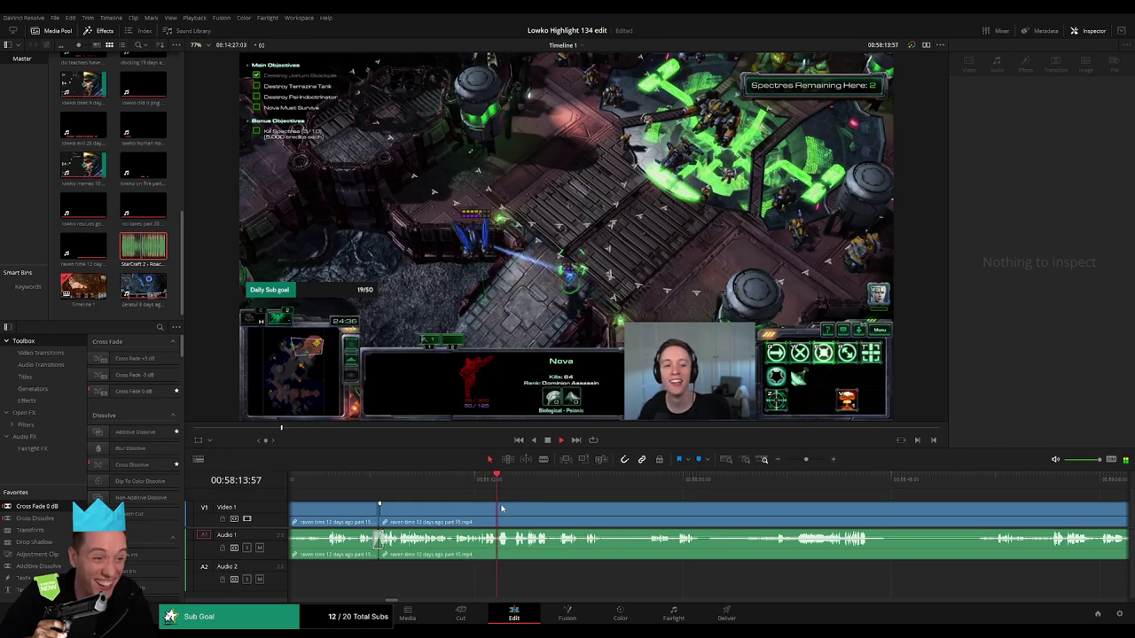
pyautogui.click(500, 507)
pyautogui.click(468, 479)
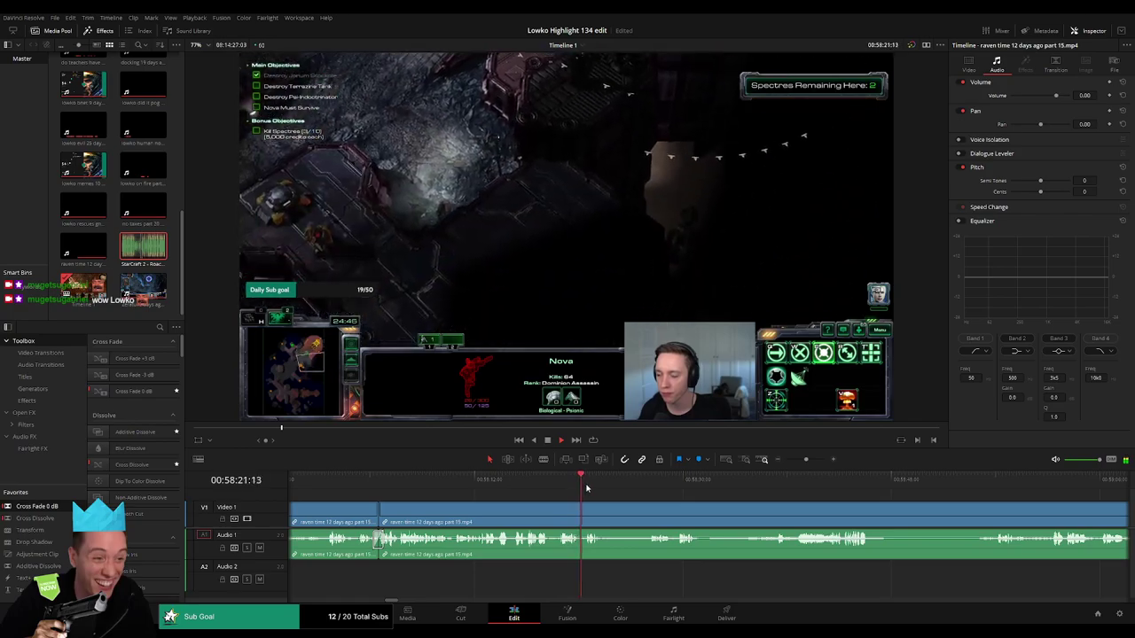
pyautogui.click(612, 493)
pyautogui.click(631, 496)
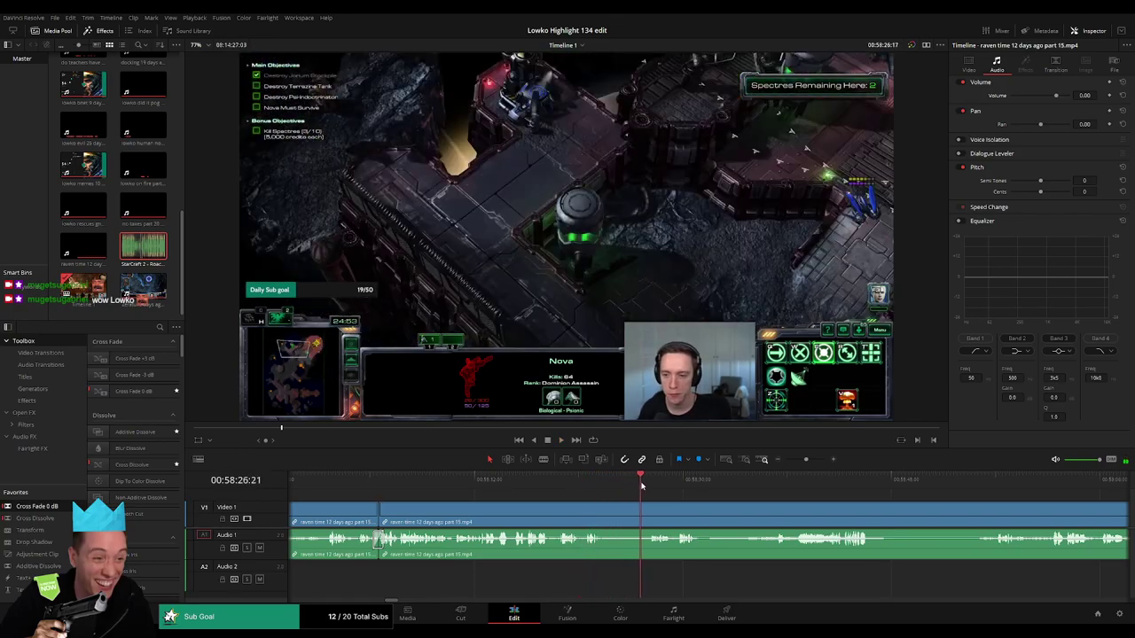
pyautogui.click(606, 507)
pyautogui.click(650, 508)
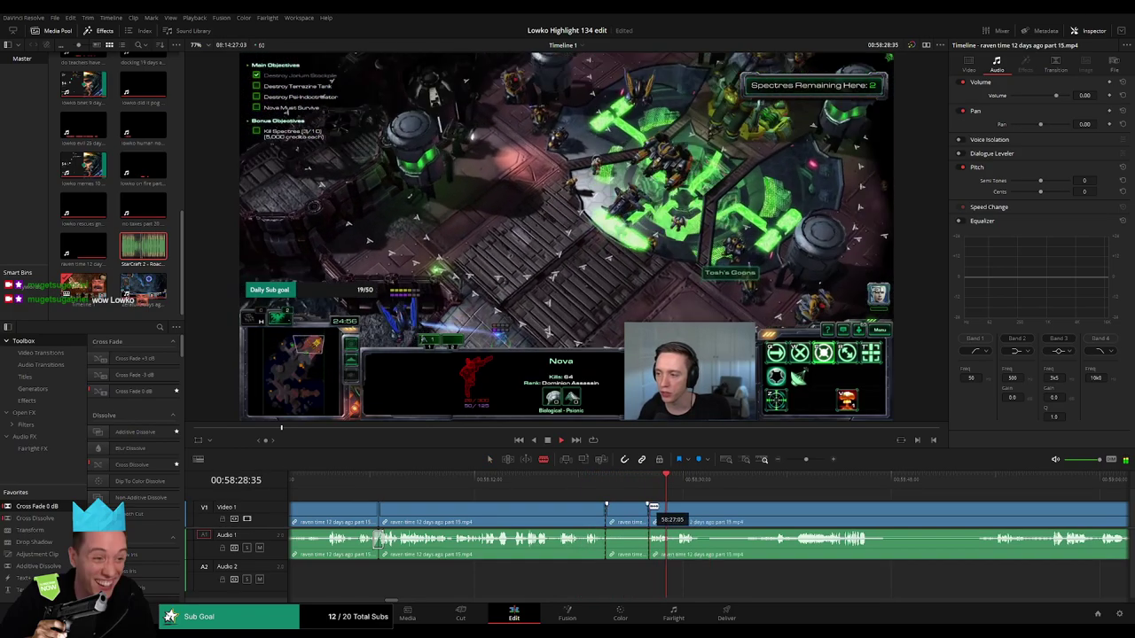
pyautogui.press('a')
pyautogui.click(635, 509)
pyautogui.press('BackSpace')
pyautogui.click(634, 510)
pyautogui.press('BackSpace')
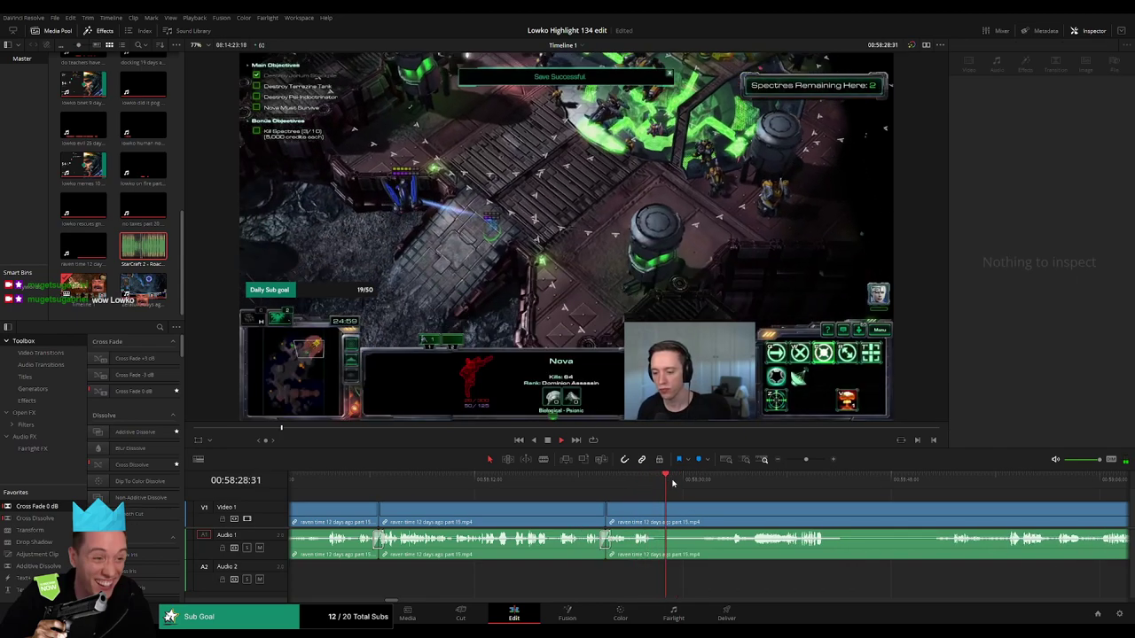
# - Ripple delete the quiet part 15 section from about 58:44 to 58:53 and crossfade the audio at the join
pyautogui.click(705, 482)
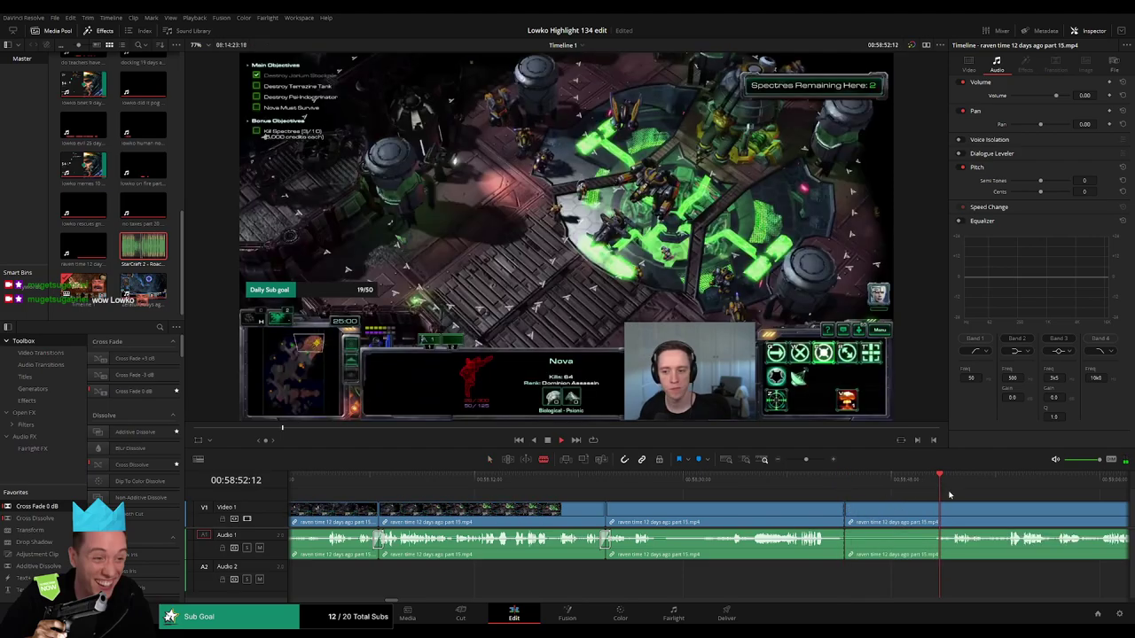
pyautogui.moveTo(958, 511); pyautogui.dragTo(681, 520)
pyautogui.click(682, 520)
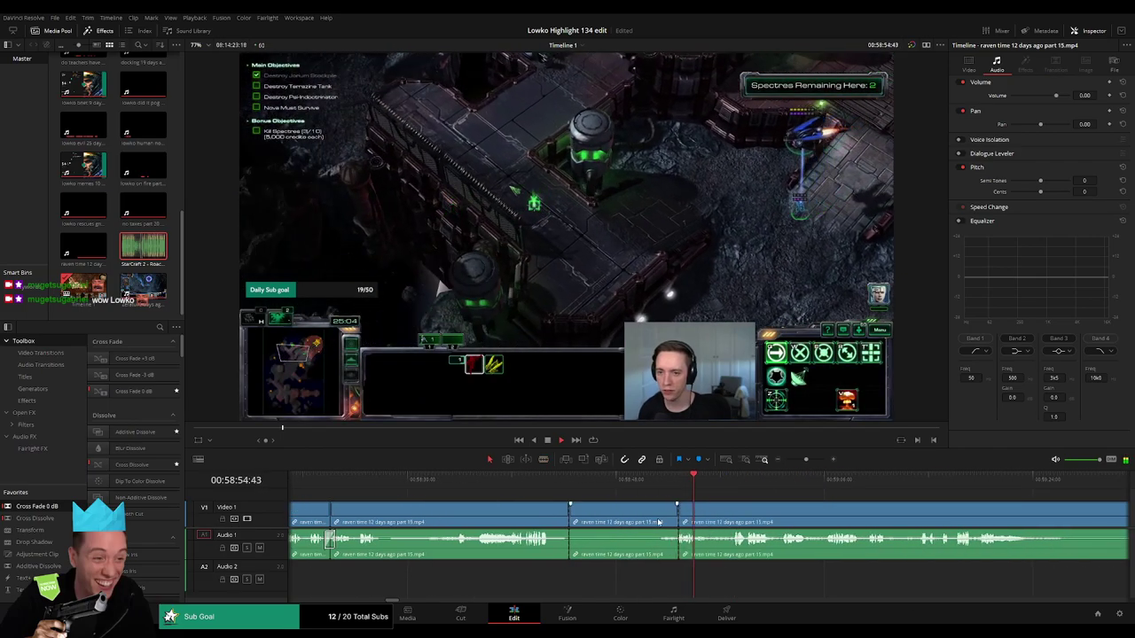
pyautogui.click(680, 520)
pyautogui.hotkey('ctrl', 'z')
pyautogui.click(677, 520)
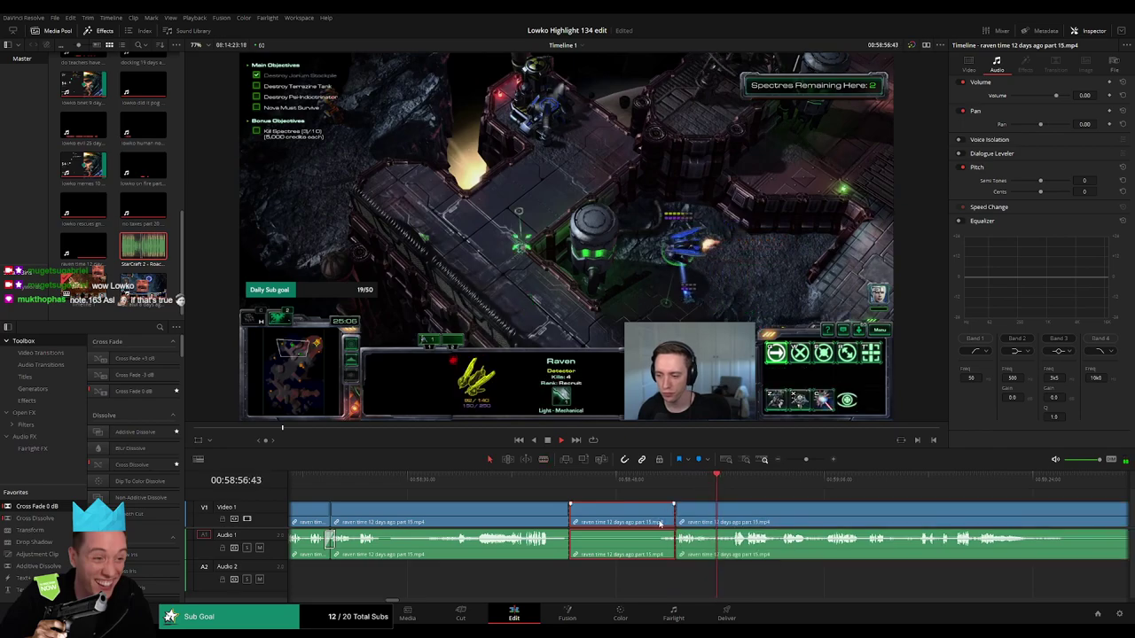
pyautogui.press('a')
pyautogui.click(659, 523)
pyautogui.press('BackSpace')
pyautogui.press('Up')
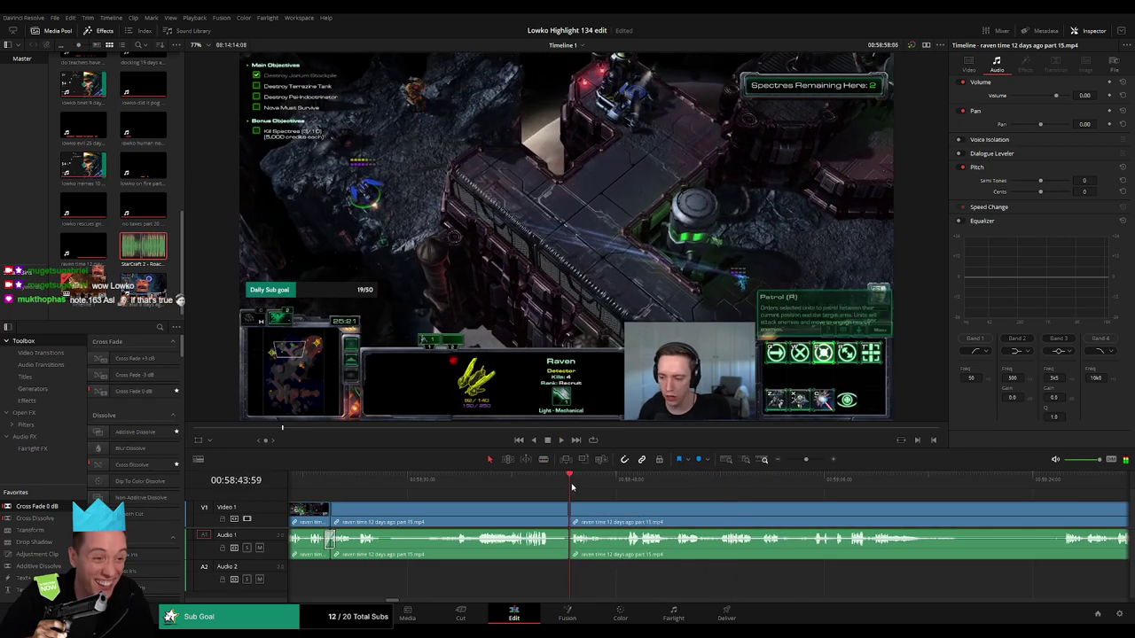
pyautogui.press('space')
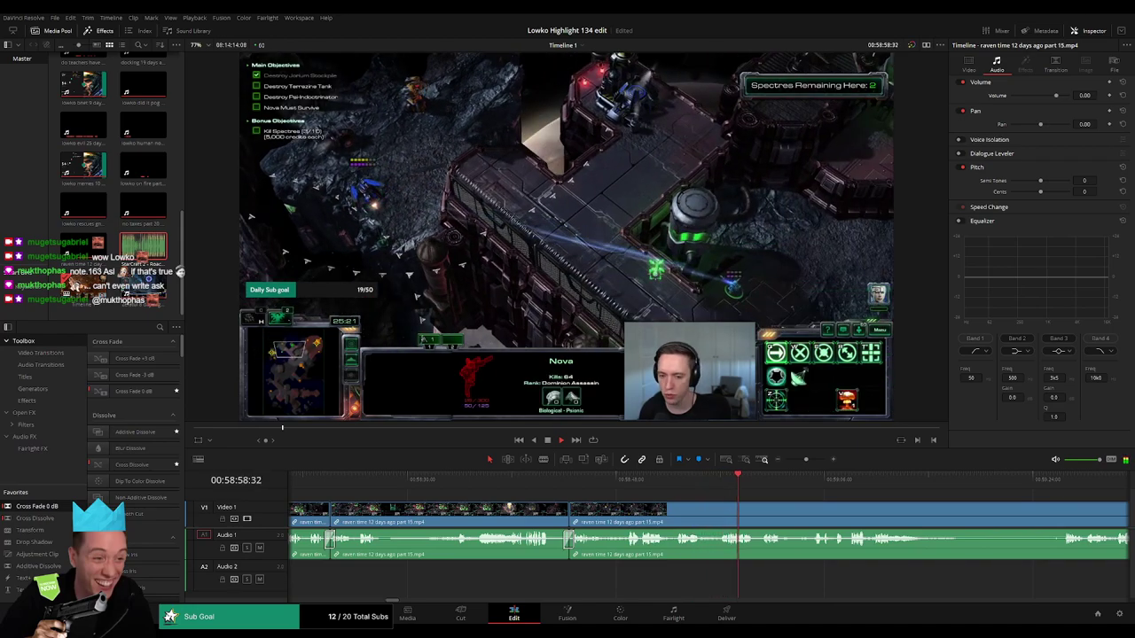
# - Cut out the part 15 section from about 58:47 to 59:04 and add a Cross Fade 0 dB where the pieces meet
pyautogui.click(656, 482)
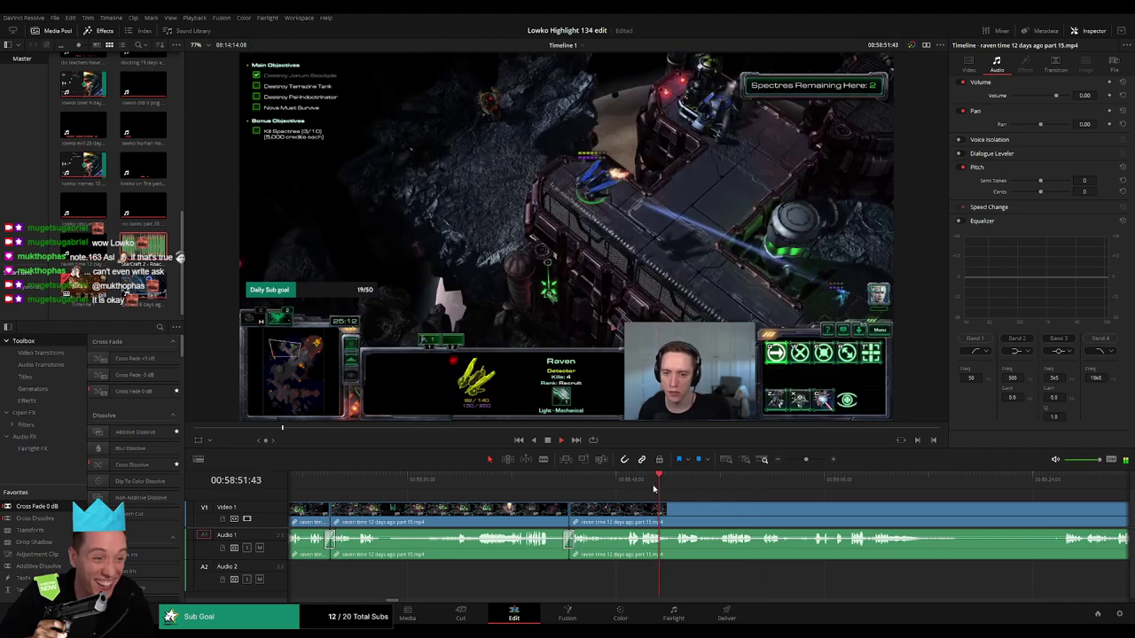
pyautogui.click(633, 481)
pyautogui.click(591, 487)
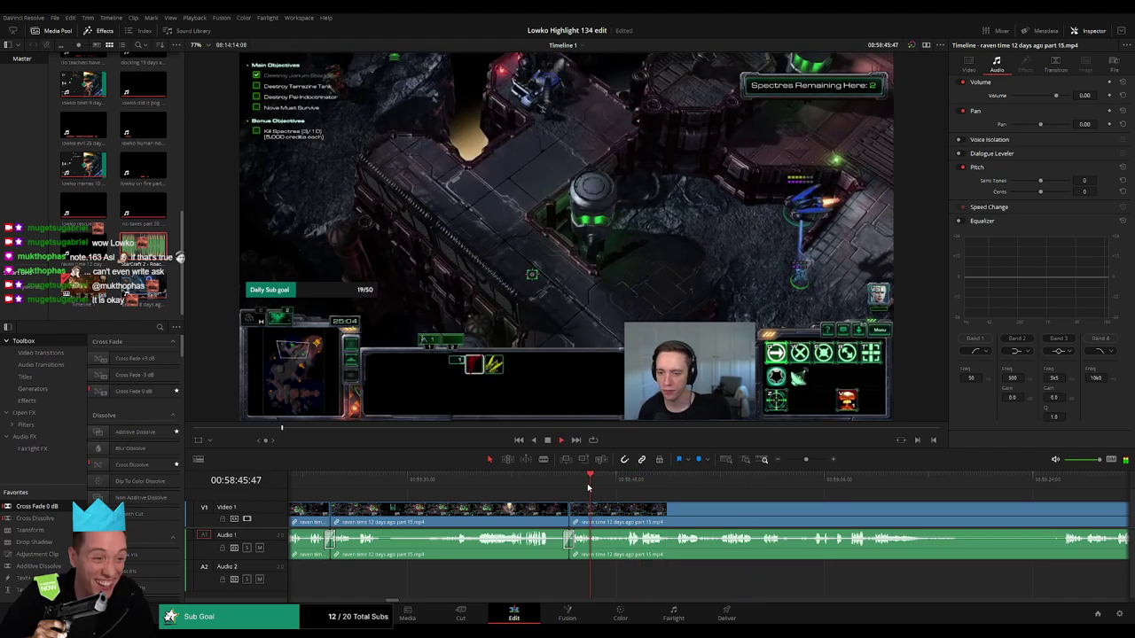
pyautogui.click(718, 490)
pyautogui.click(761, 483)
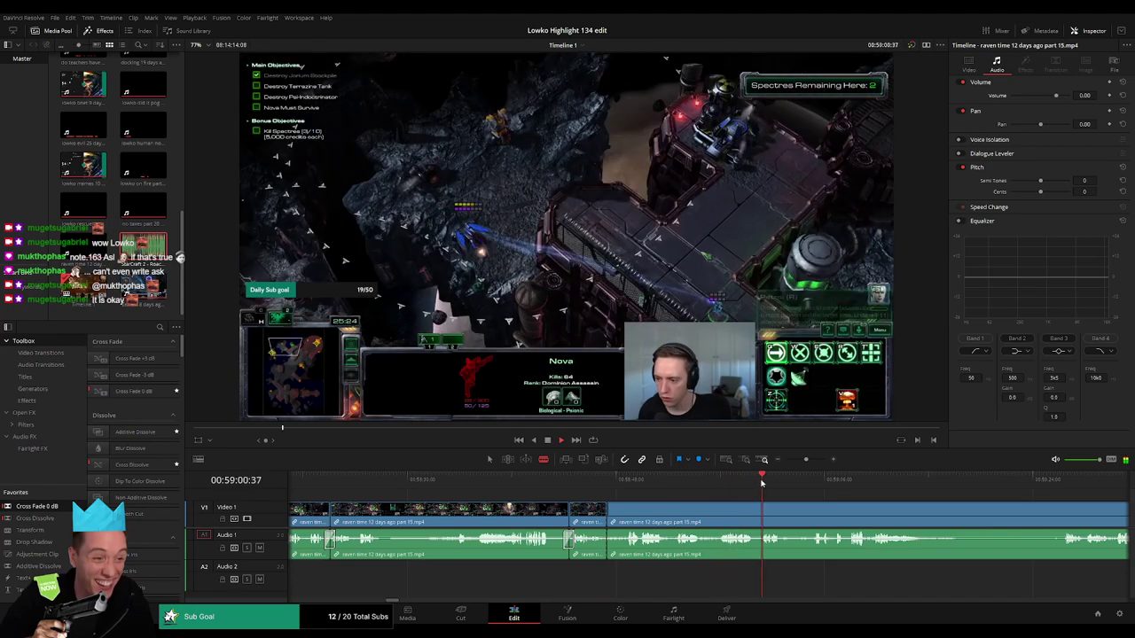
pyautogui.click(793, 483)
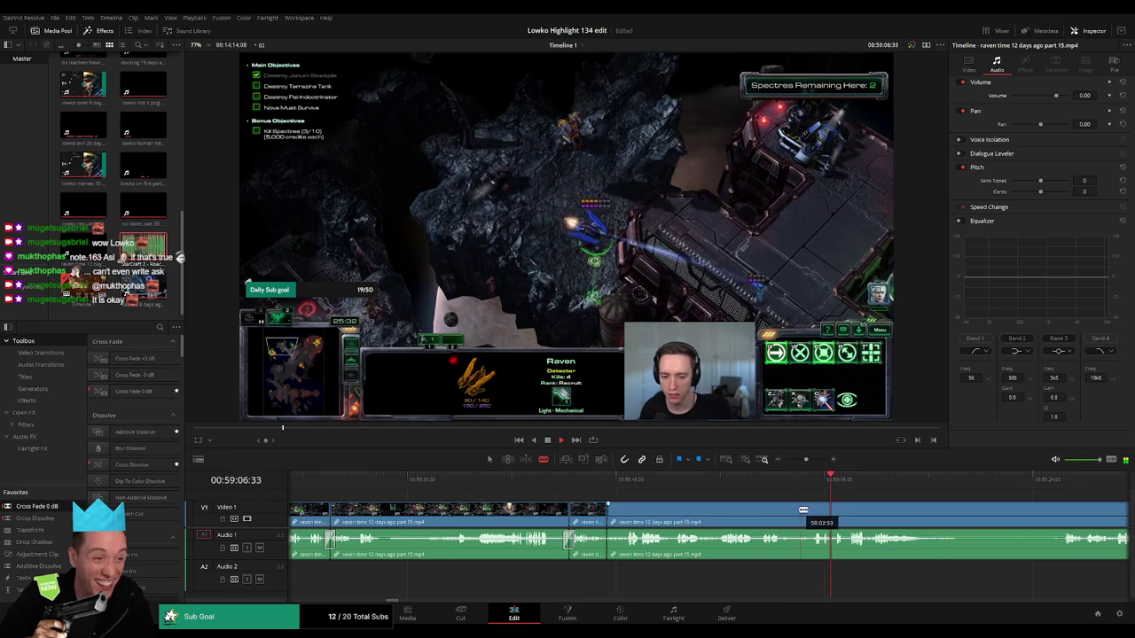
pyautogui.click(799, 514)
pyautogui.press('a')
pyautogui.press('Delete')
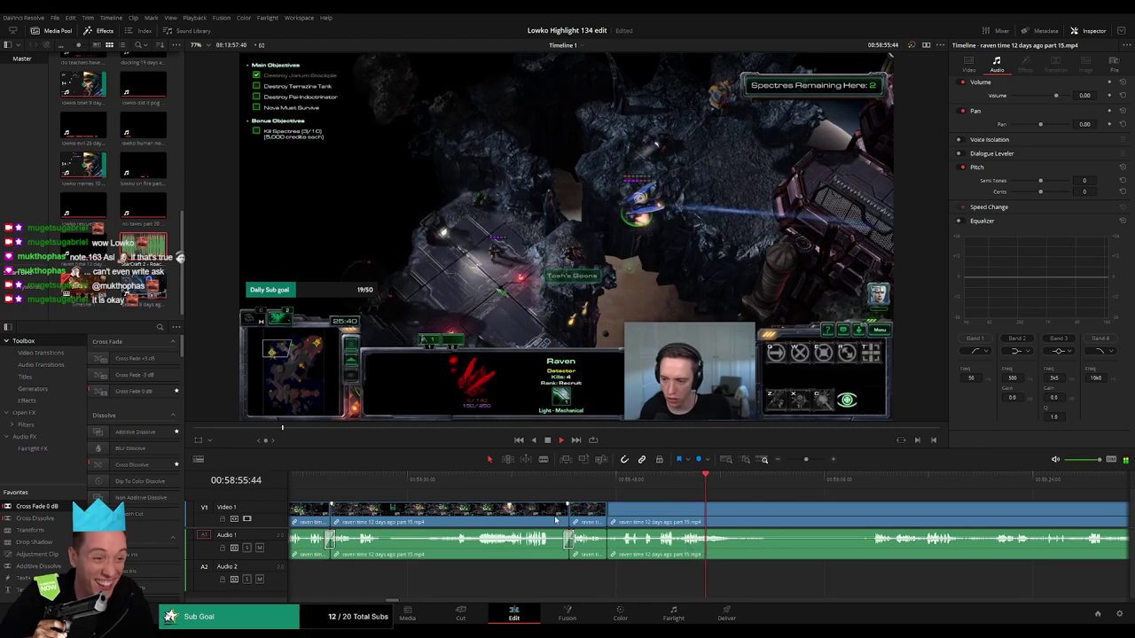
pyautogui.moveTo(55, 507); pyautogui.dragTo(607, 540)
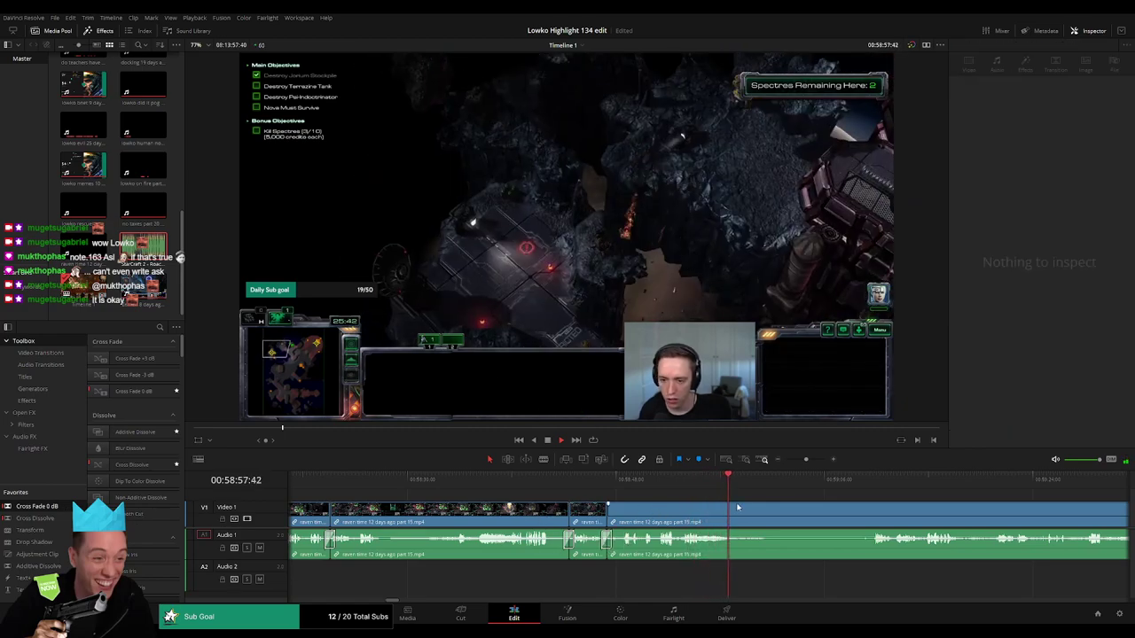
# - Ripple delete the silent part 15 section from about 59:01 to 59:10 and crossfade the resulting audio join
pyautogui.moveTo(756, 516); pyautogui.dragTo(572, 511)
pyautogui.click(578, 513)
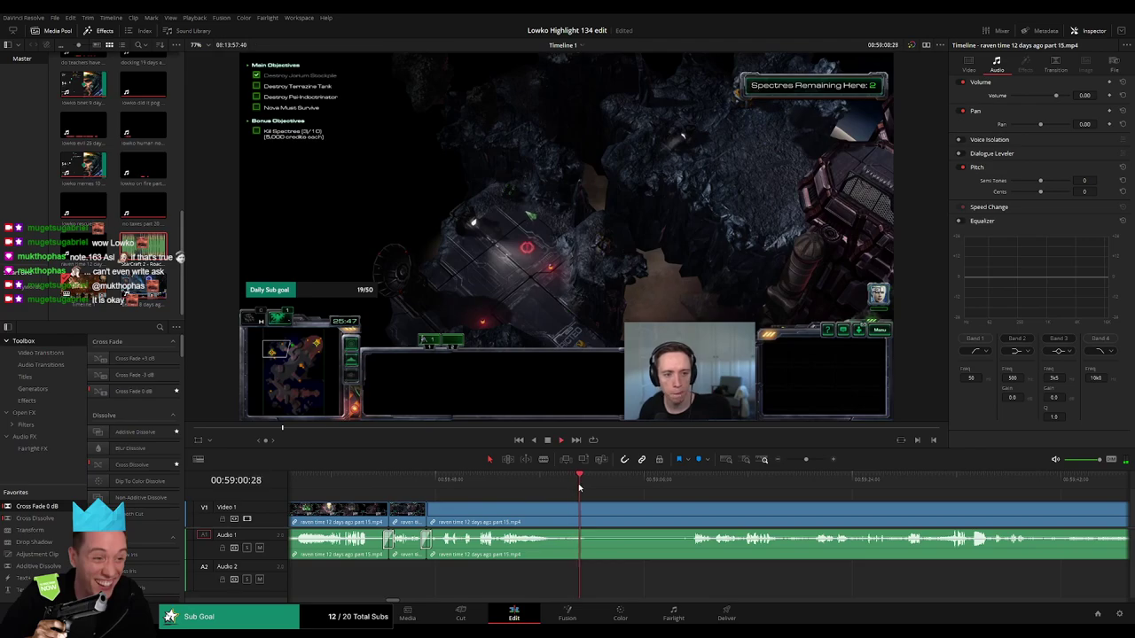
pyautogui.click(686, 477)
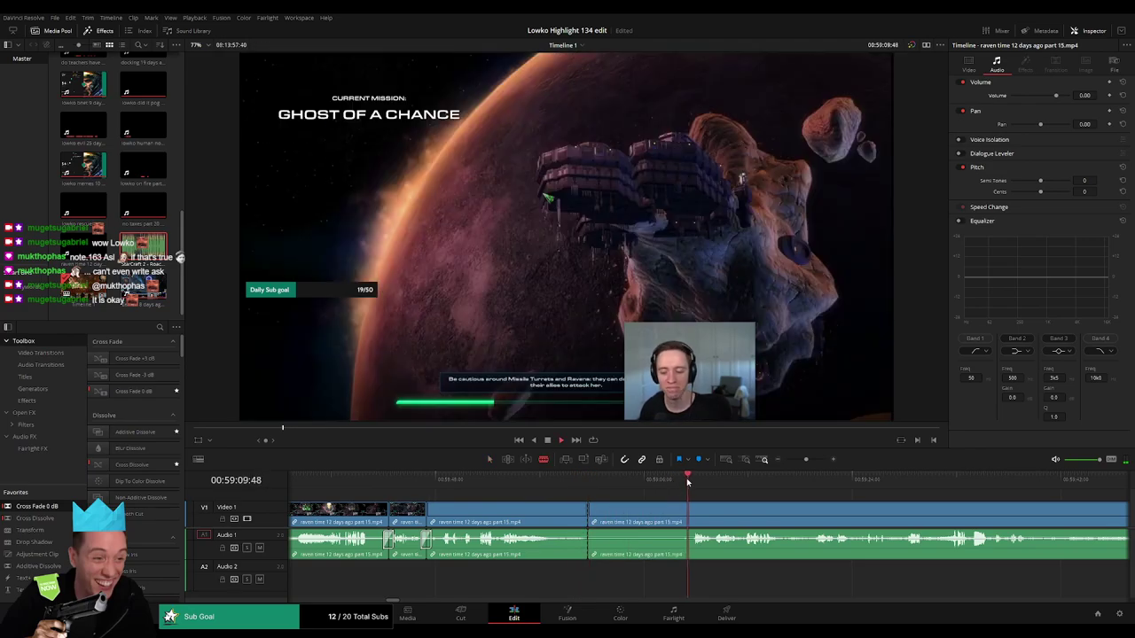
pyautogui.click(691, 513)
pyautogui.press('a')
pyautogui.click(673, 518)
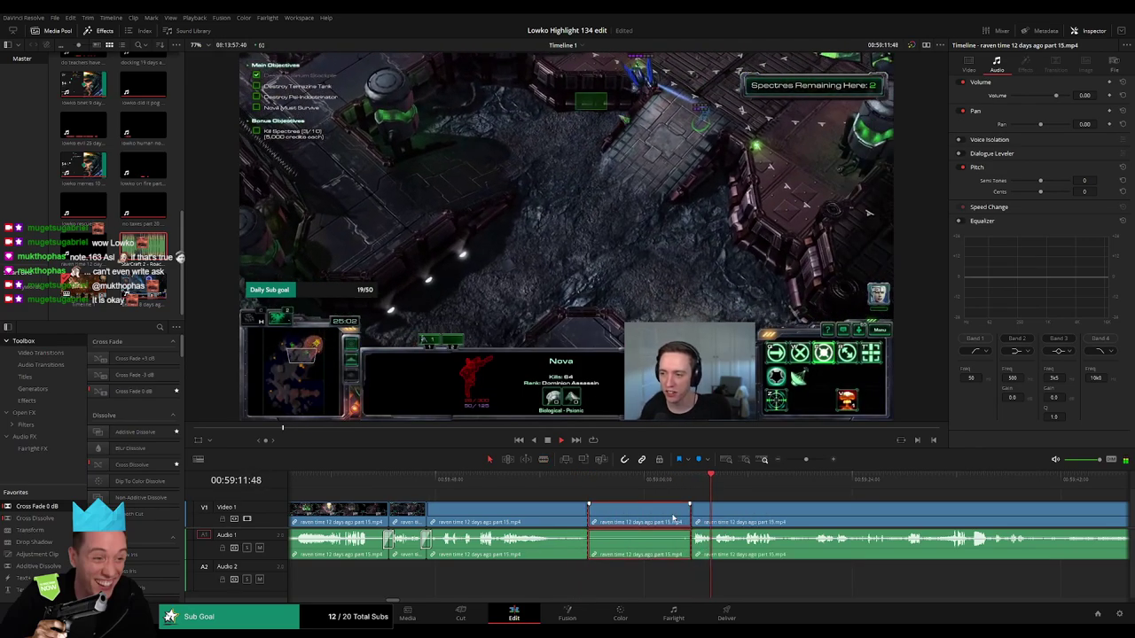
pyautogui.press('Delete')
pyautogui.click(588, 541)
pyautogui.hotkey('shift', 't')
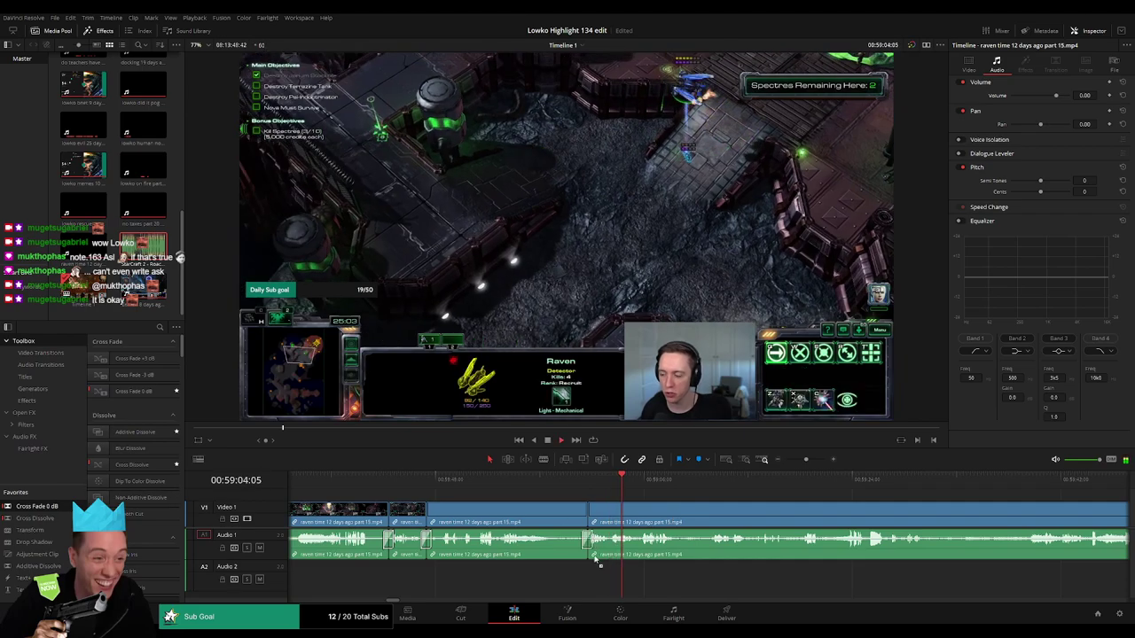
pyautogui.click(596, 568)
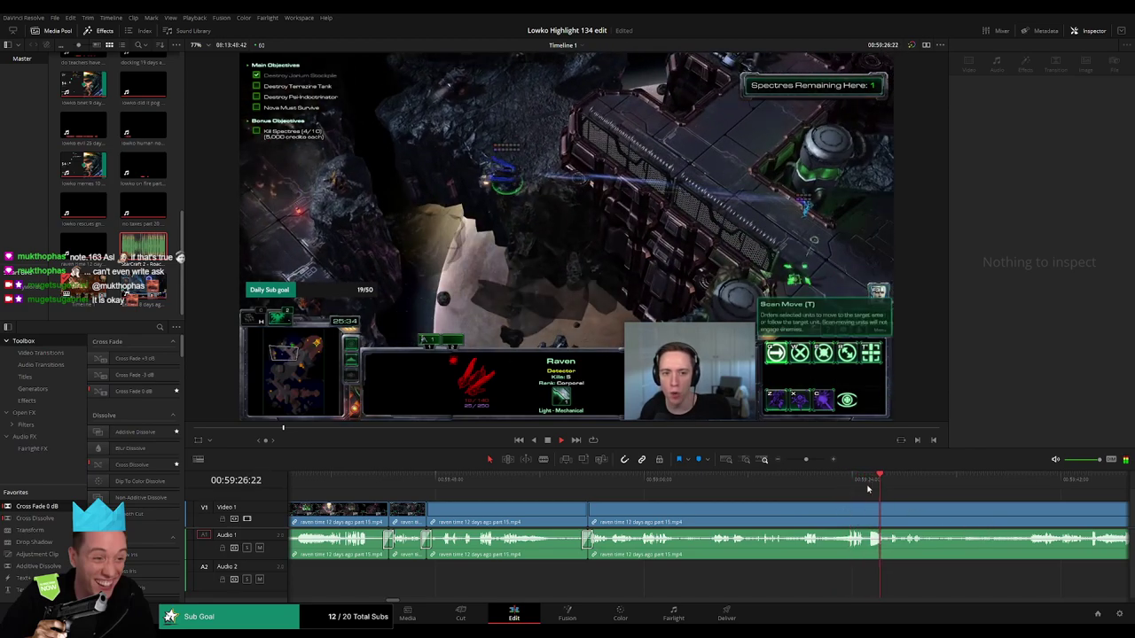
# - Split the part 15 clip at about 59:24:28 and 59:24:53 to isolate the short spoken bit
pyautogui.click(847, 480)
pyautogui.press('space')
pyautogui.moveTo(808, 462); pyautogui.dragTo(813, 465)
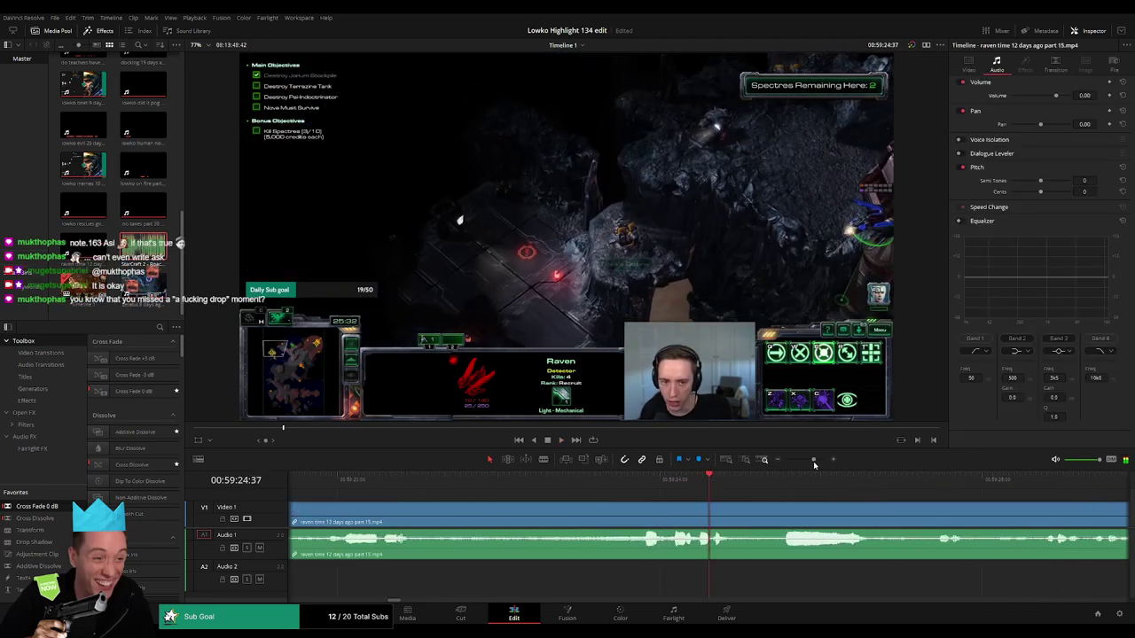
pyautogui.press('b')
pyautogui.click(699, 509)
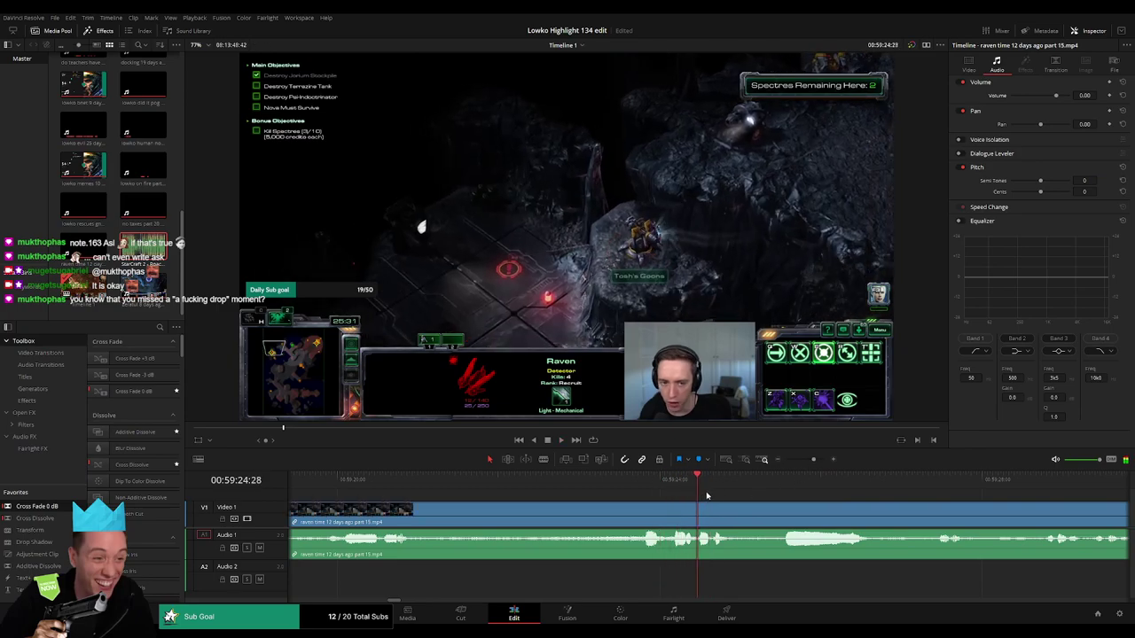
pyautogui.click(731, 509)
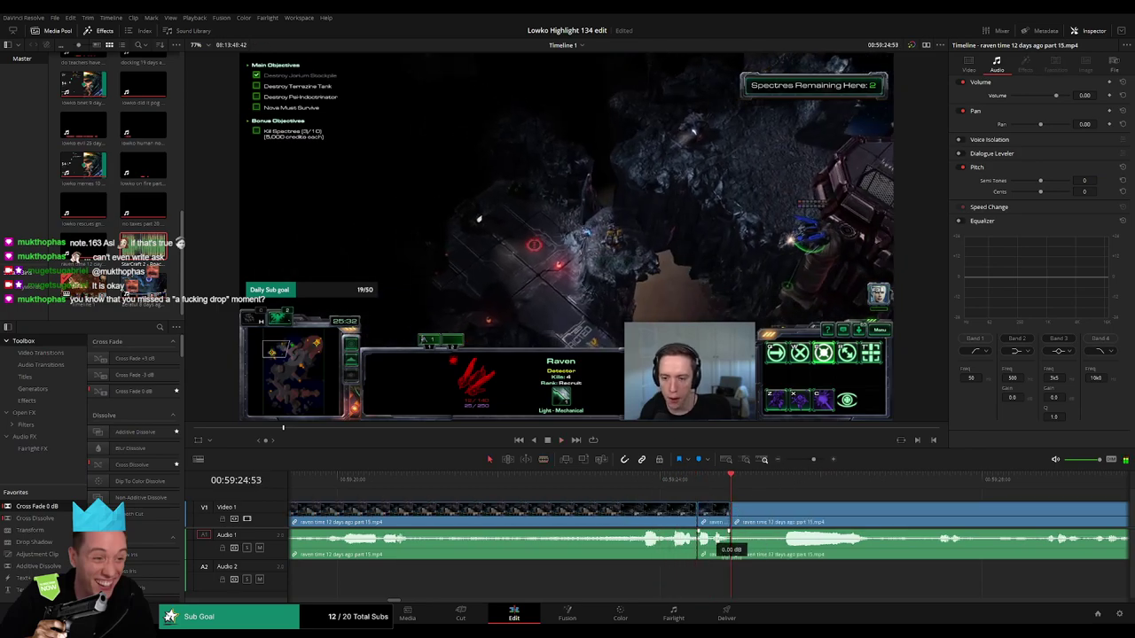
# - Silence the isolated piece and cover it with the StarCraft 2 - Roach Quotes.mp3 sound on Audio 2 at volume -23.00
pyautogui.press('a')
pyautogui.moveTo(144, 246); pyautogui.dragTo(729, 582)
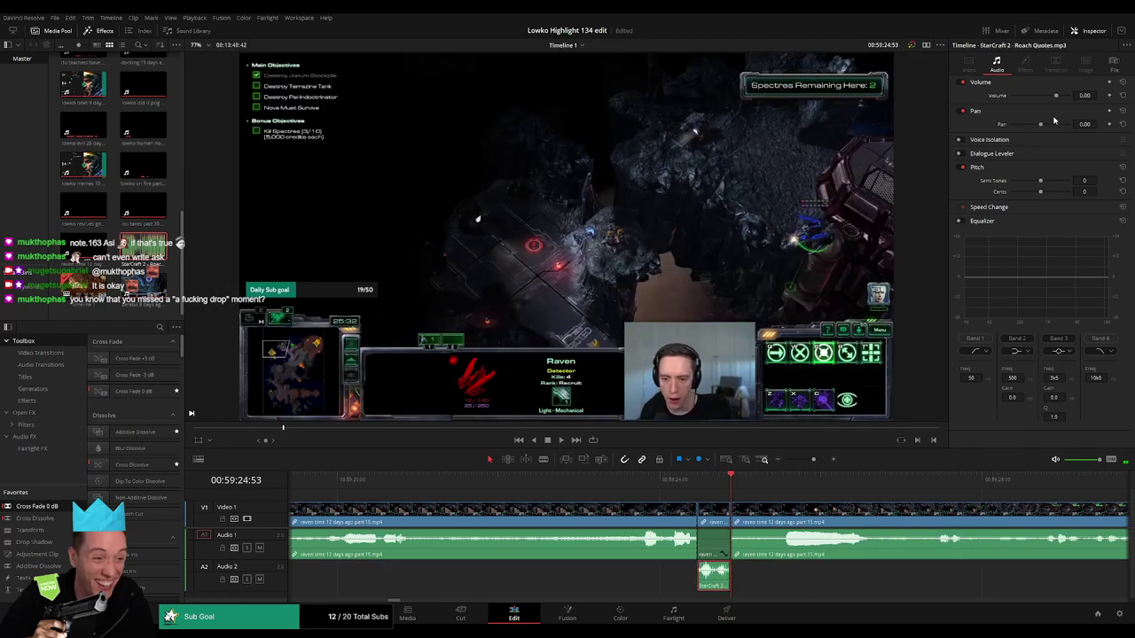
pyautogui.moveTo(1083, 94); pyautogui.dragTo(1080, 95)
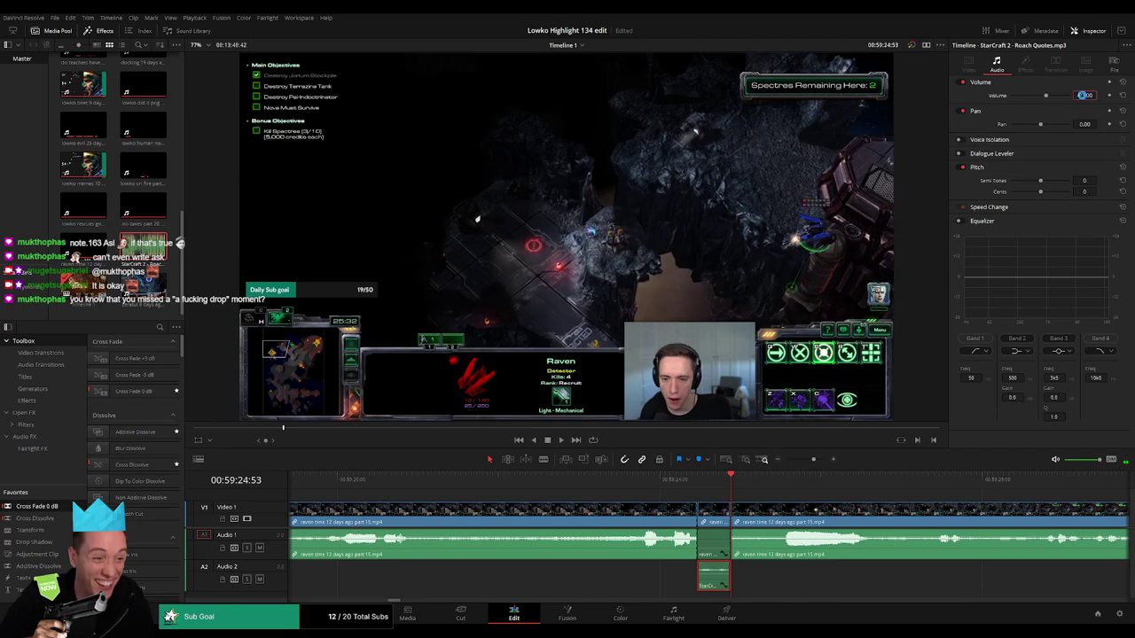
# - Play back the edited part 15 pieces from about 58:41 to 59:24 to check the joins and the covered sound
pyautogui.moveTo(813, 459); pyautogui.dragTo(801, 462)
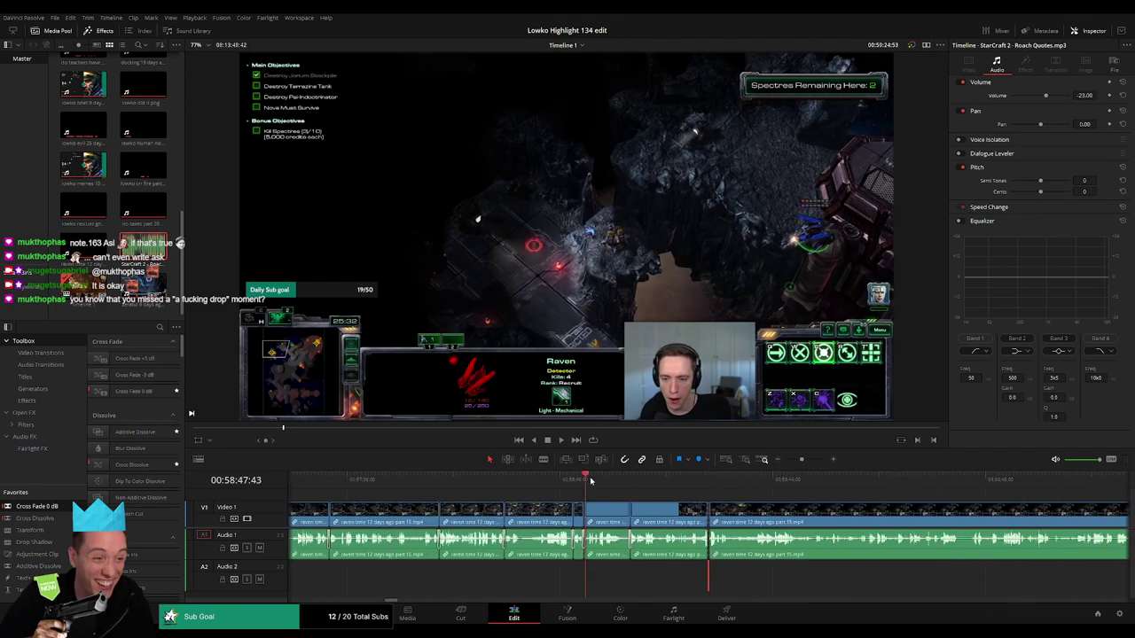
pyautogui.press('space')
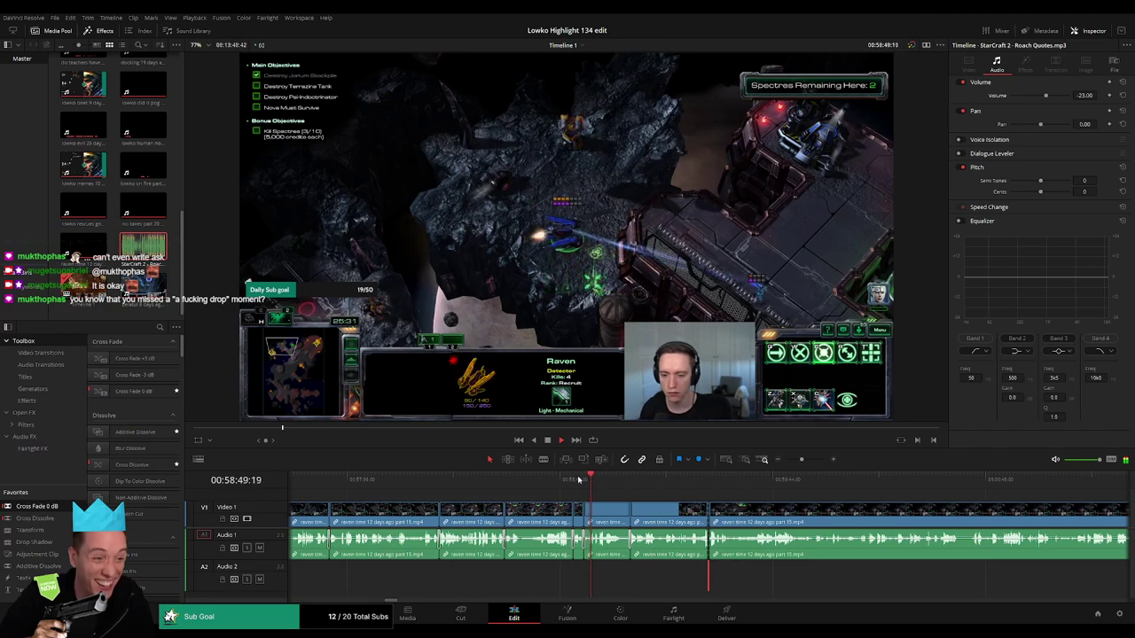
pyautogui.click(563, 480)
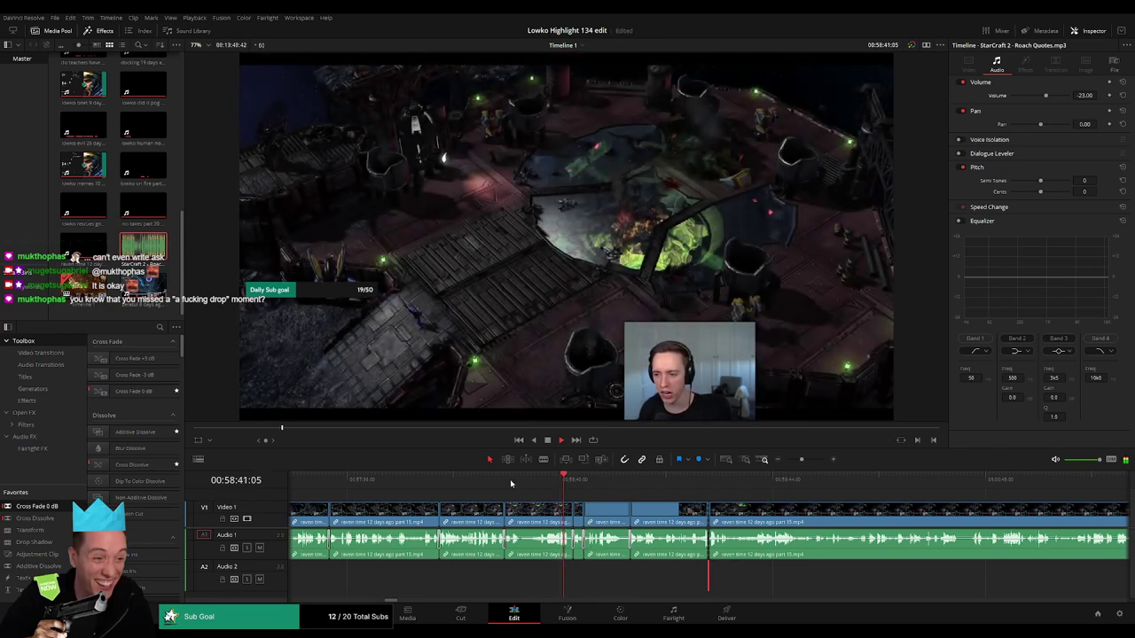
pyautogui.click(587, 486)
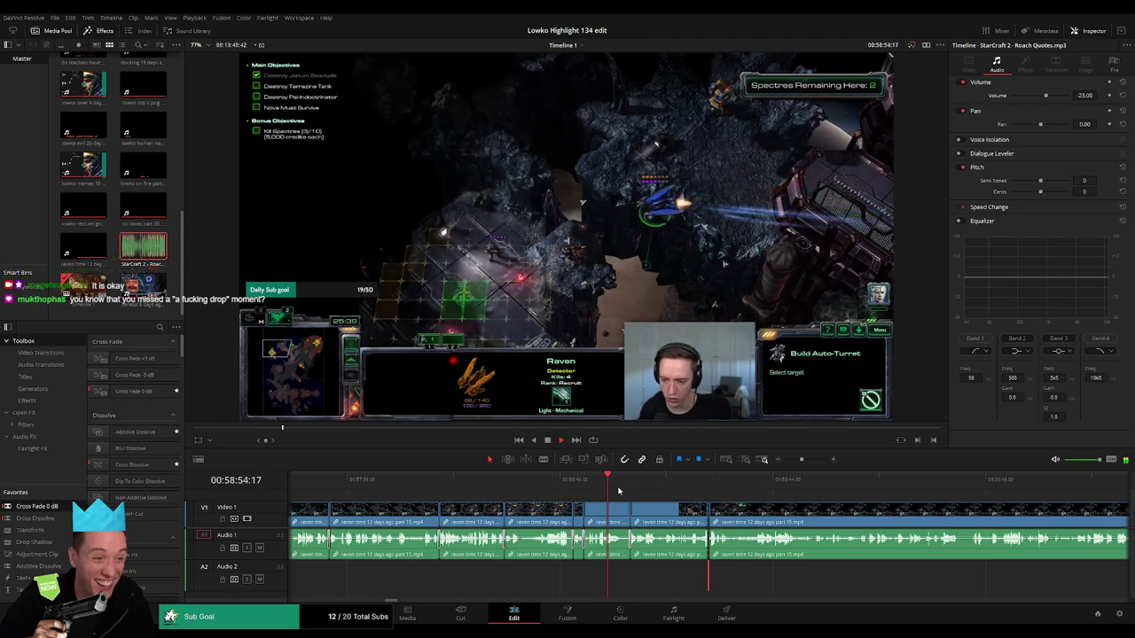
pyautogui.click(627, 487)
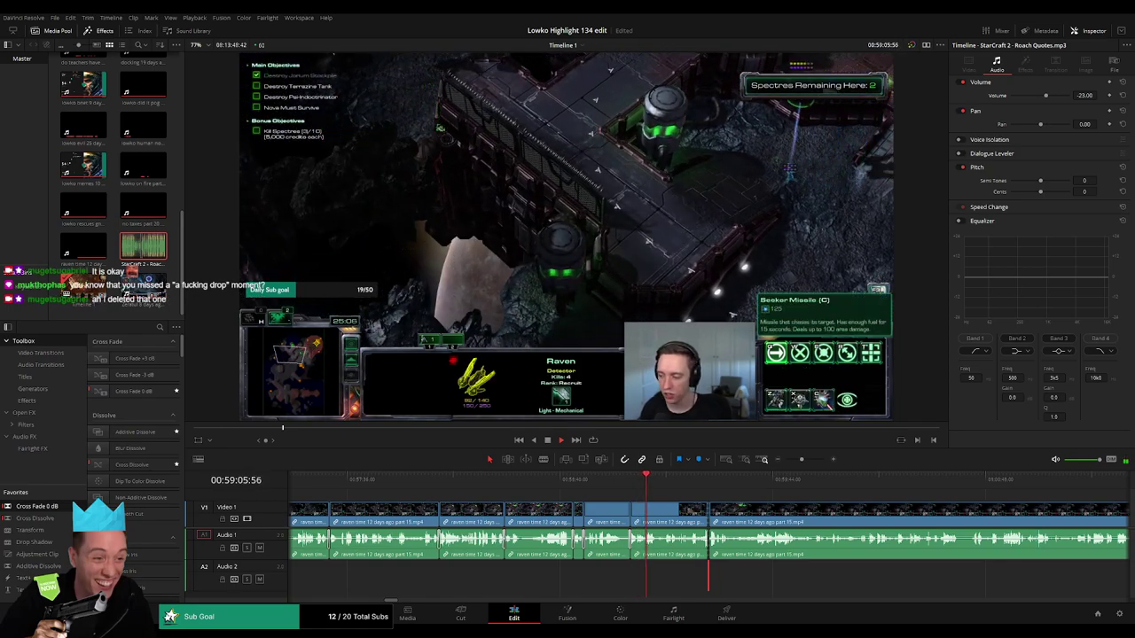
pyautogui.click(680, 500)
pyautogui.moveTo(802, 460); pyautogui.dragTo(808, 461)
pyautogui.click(772, 487)
pyautogui.moveTo(834, 506); pyautogui.dragTo(589, 502)
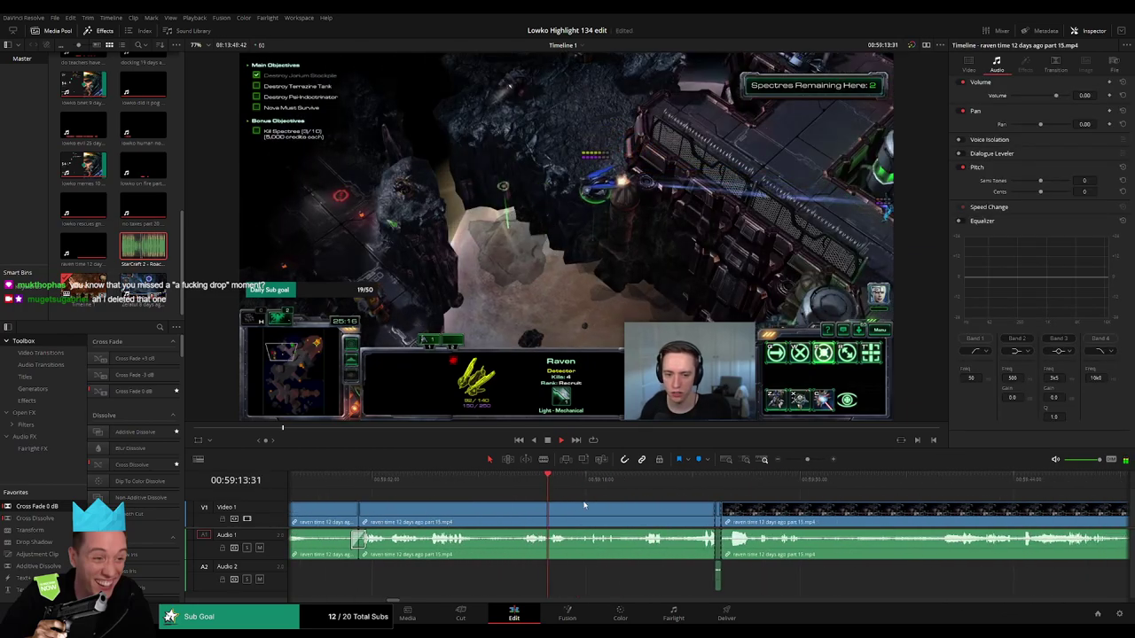
pyautogui.click(657, 489)
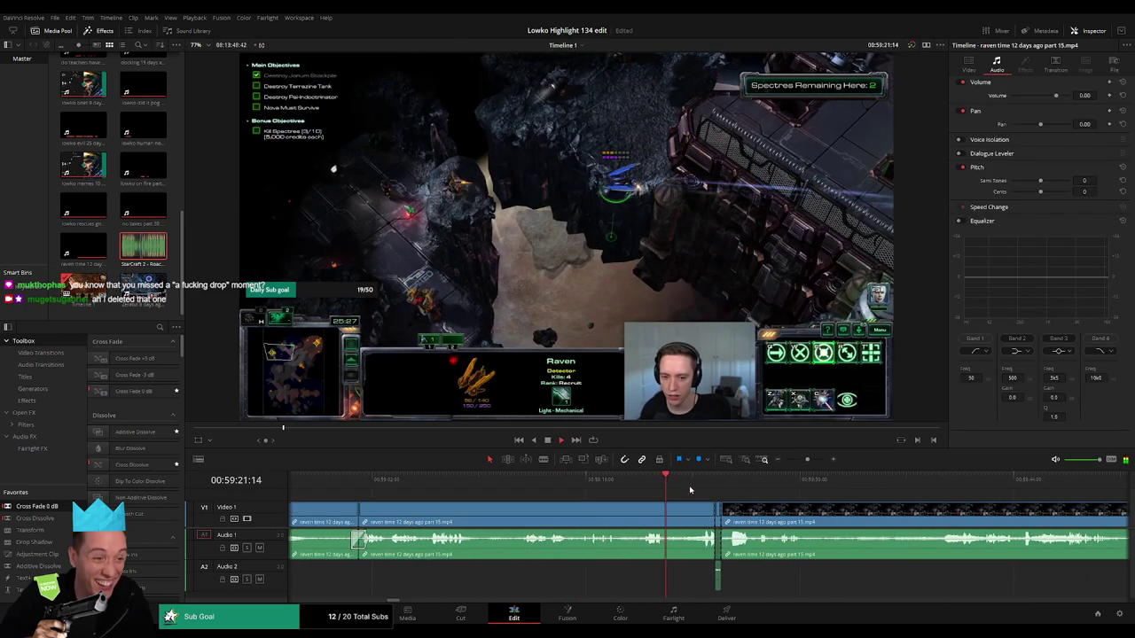
pyautogui.click(697, 489)
# - Play through the part 15 clip from about 59:21 and split it at about 59:51, where the loading-screen pause starts
pyautogui.moveTo(795, 512); pyautogui.dragTo(641, 520)
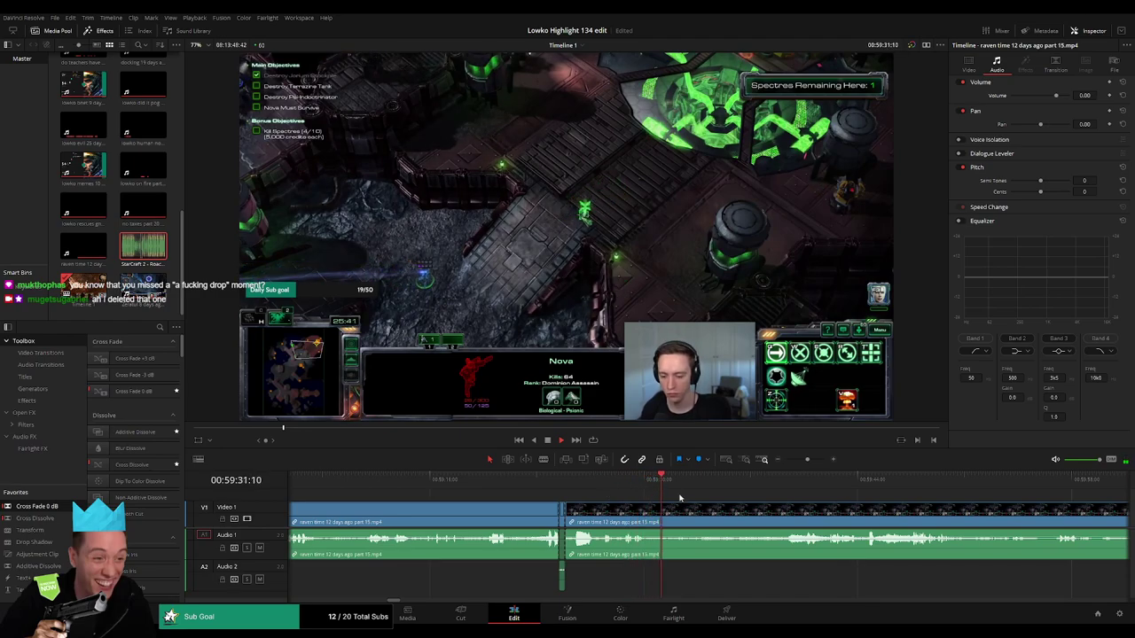
pyautogui.click(721, 483)
pyautogui.moveTo(724, 486); pyautogui.dragTo(803, 484)
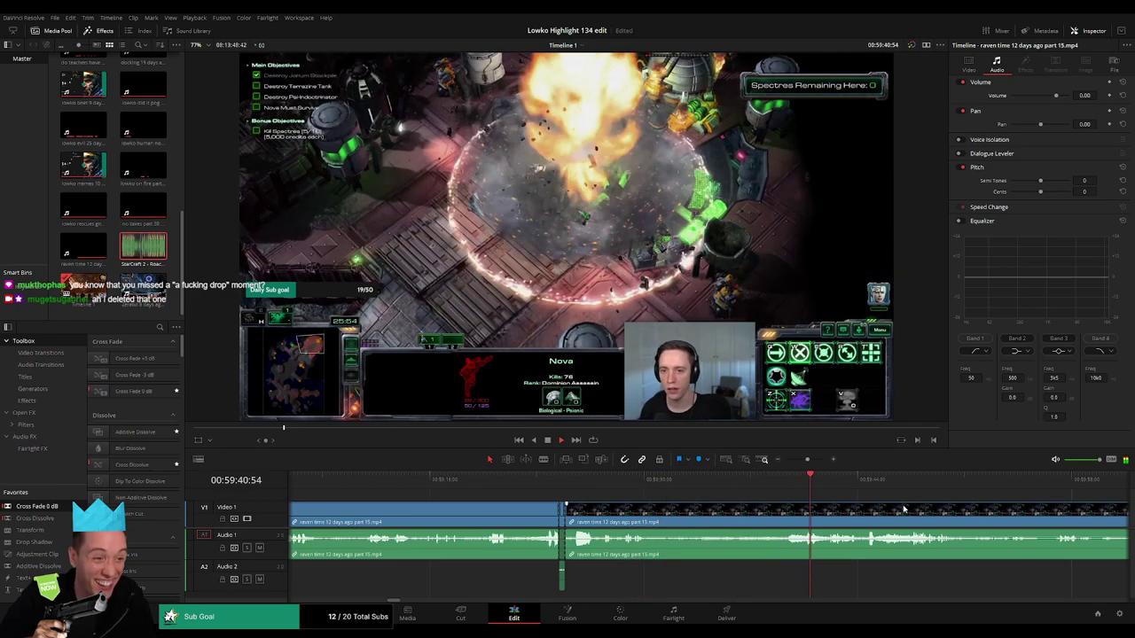
pyautogui.moveTo(899, 508); pyautogui.dragTo(747, 509)
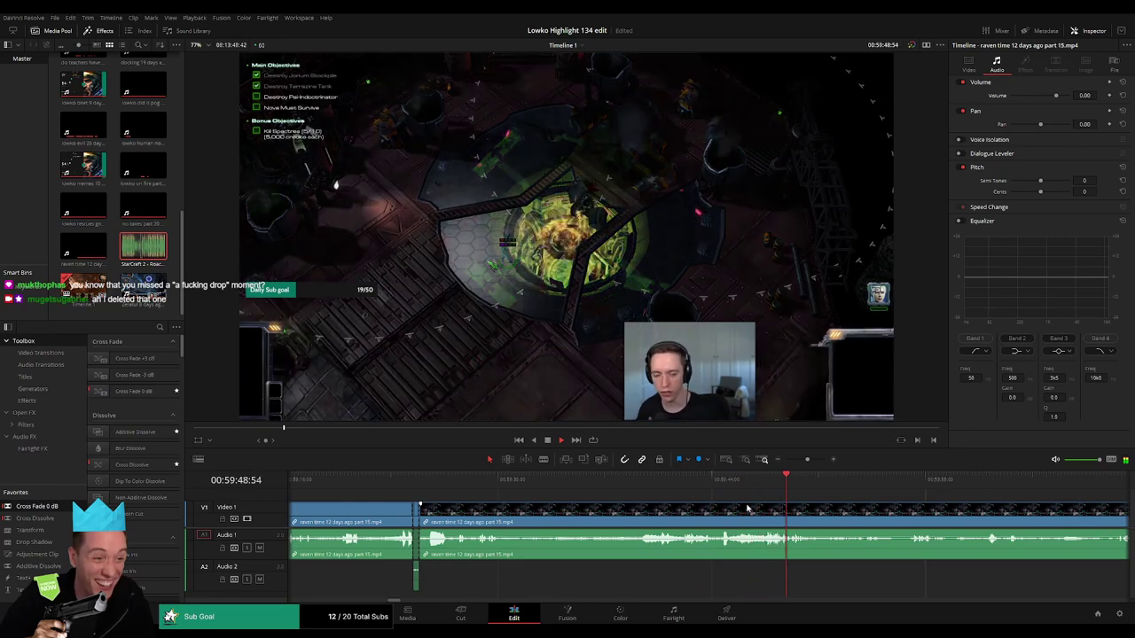
pyautogui.moveTo(829, 512); pyautogui.dragTo(582, 504)
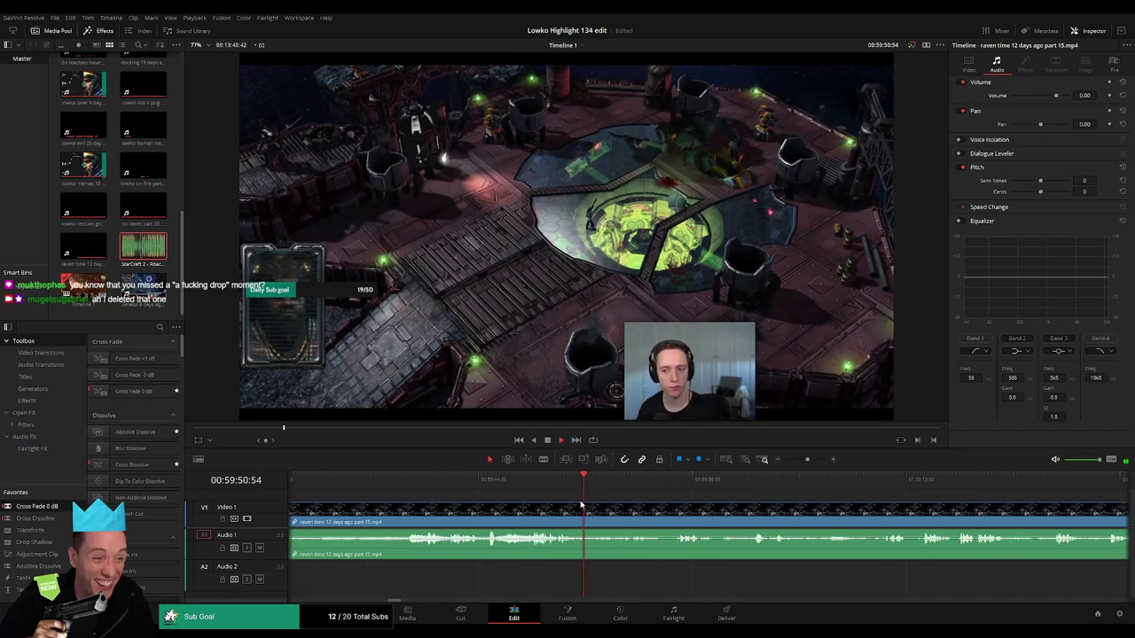
pyautogui.press('b')
pyautogui.click(593, 507)
# - Split the part 15 clip at about 1:00:13 and ripple delete the section back to the 59:51 cut
pyautogui.click(745, 481)
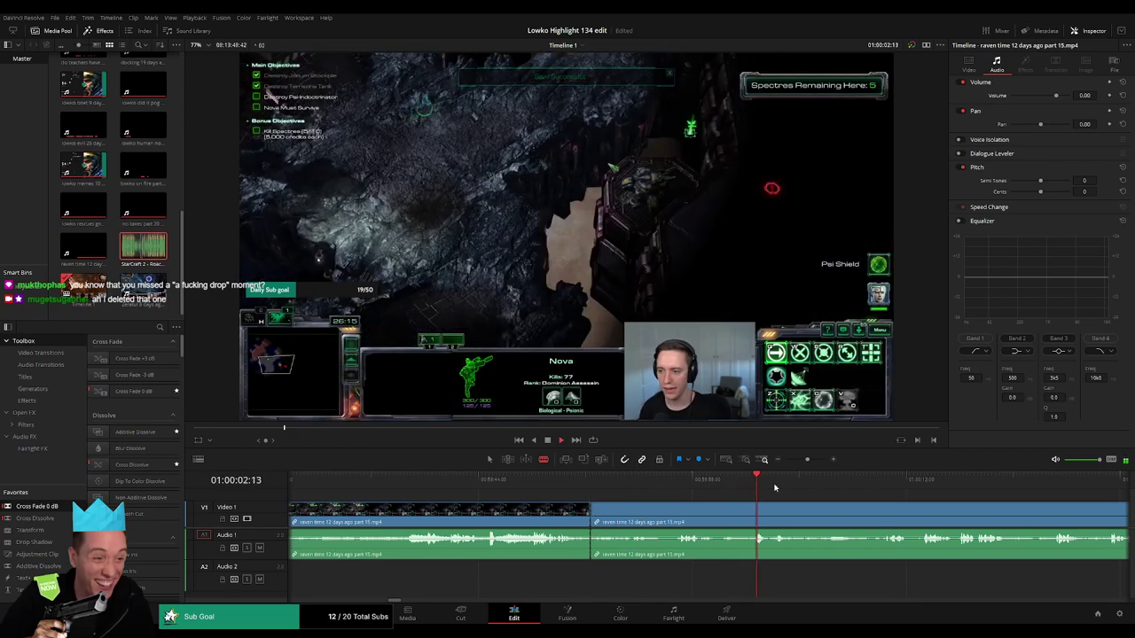
pyautogui.click(887, 481)
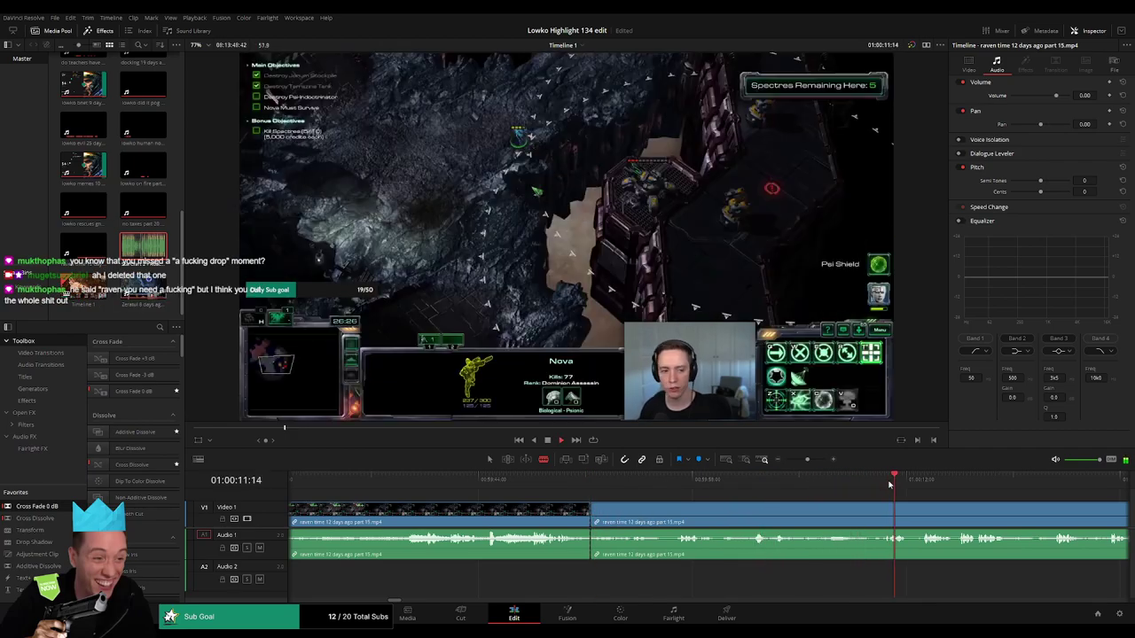
pyautogui.click(973, 481)
pyautogui.click(1046, 482)
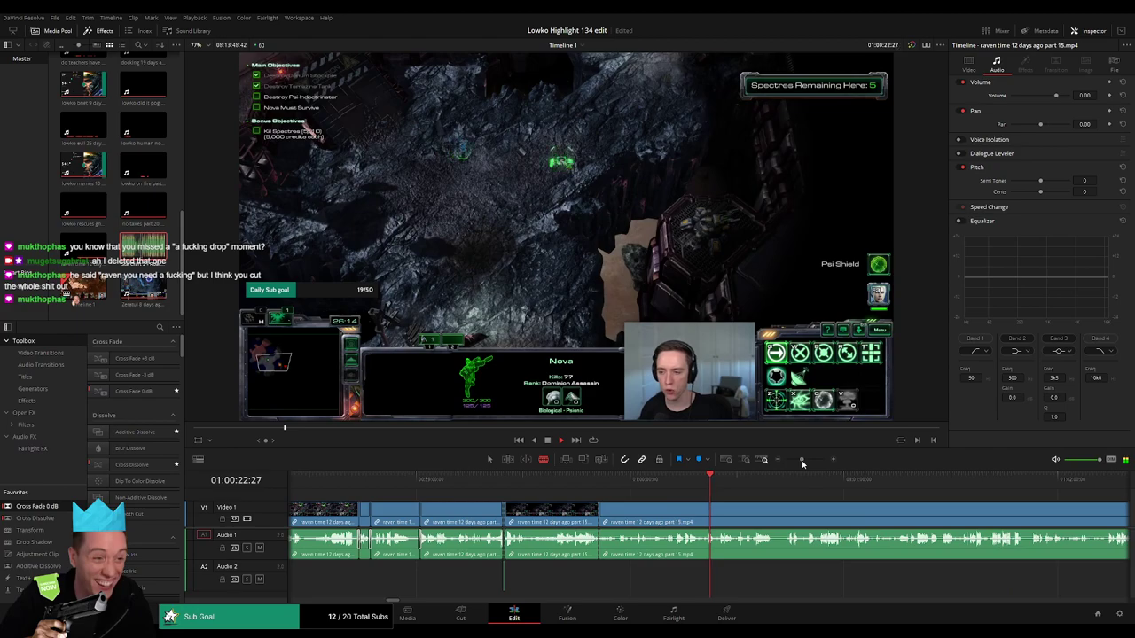
pyautogui.moveTo(807, 461); pyautogui.dragTo(808, 462)
pyautogui.click(738, 485)
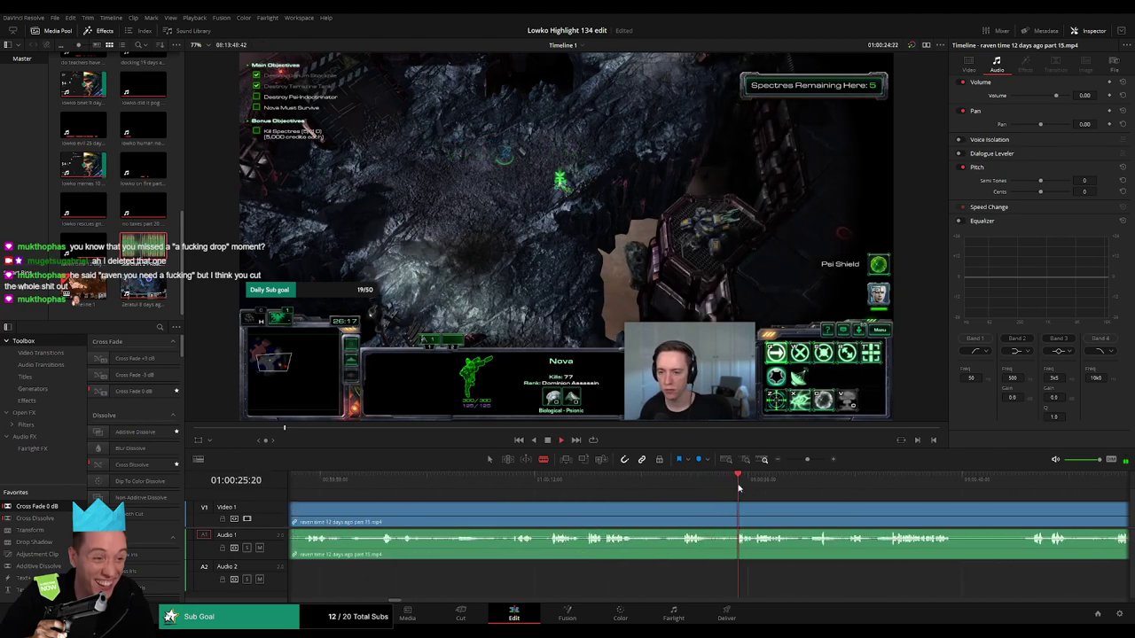
pyautogui.click(678, 481)
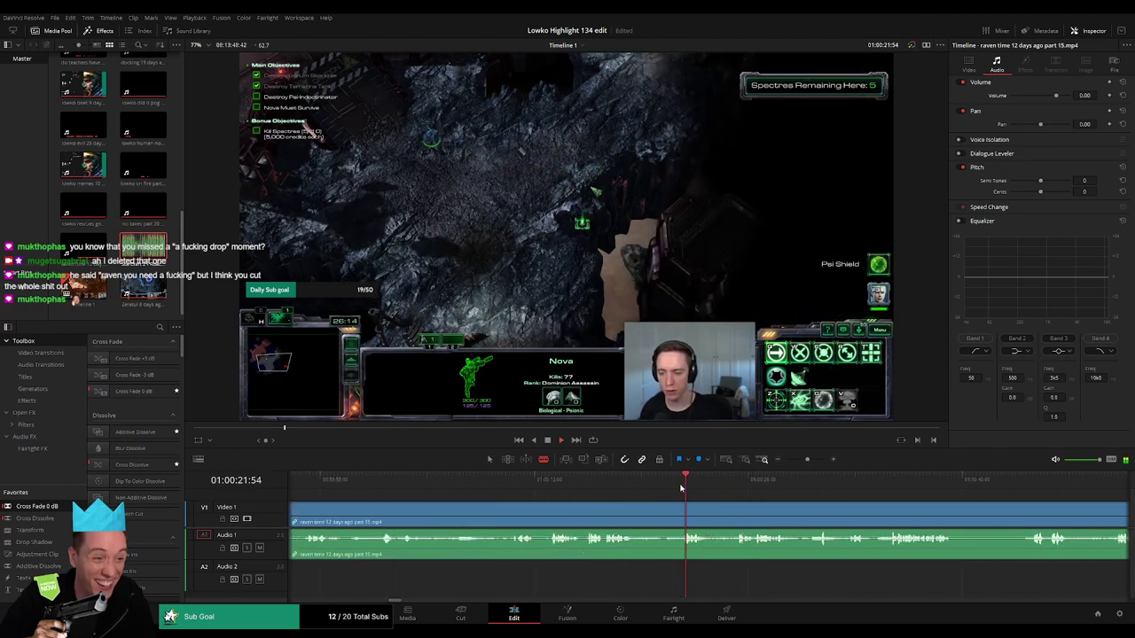
pyautogui.click(584, 487)
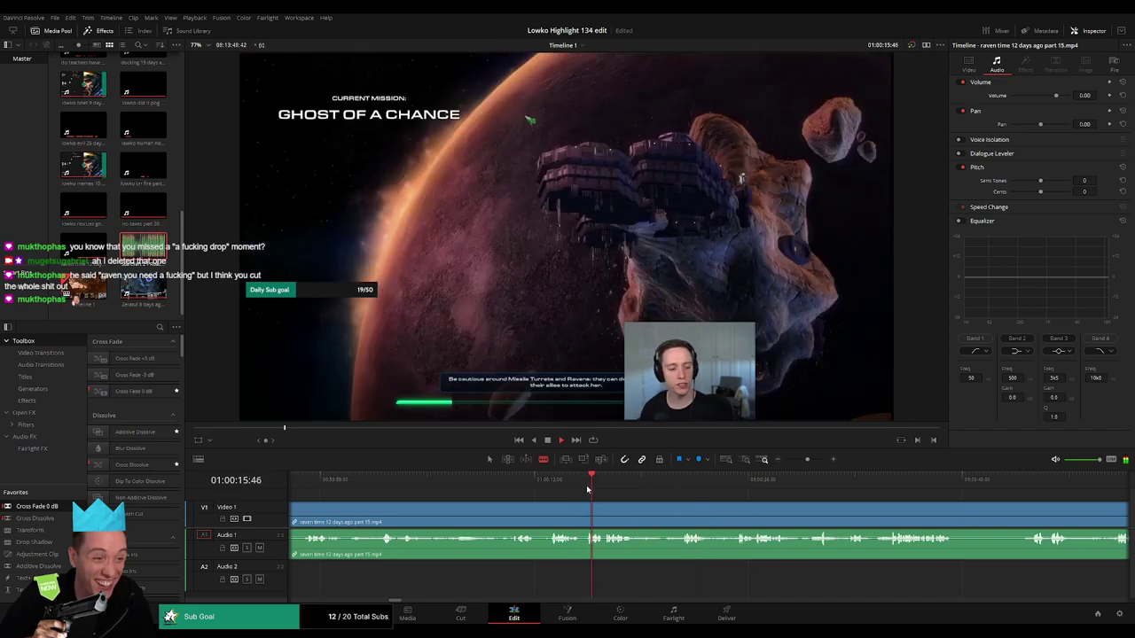
pyautogui.click(552, 488)
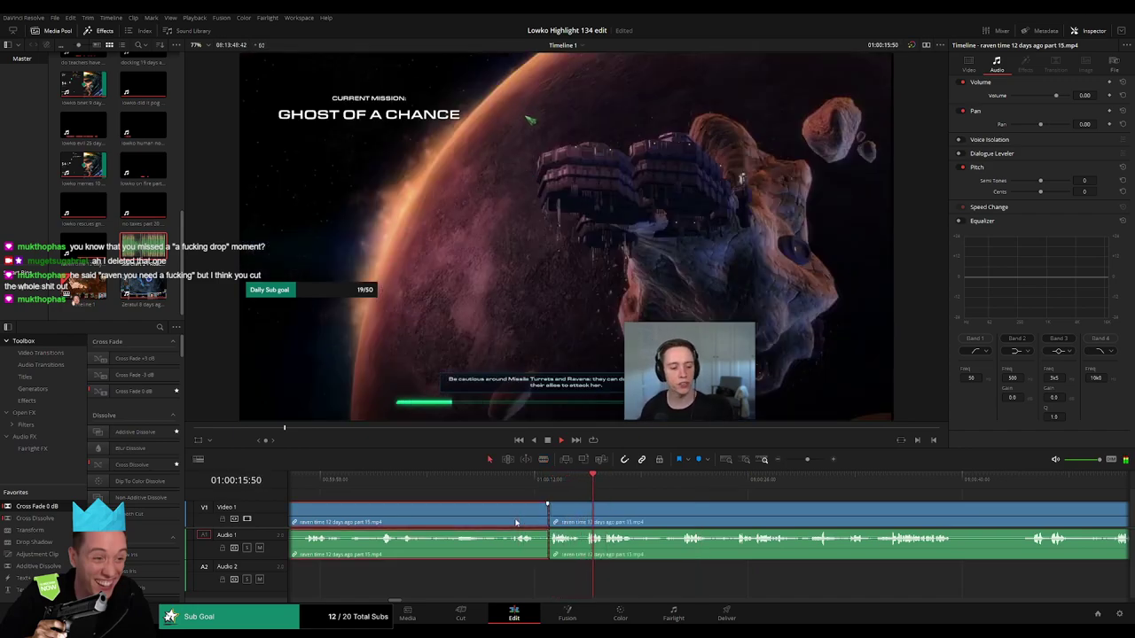
pyautogui.press('Delete')
pyautogui.hscroll(-3, 516, 523)
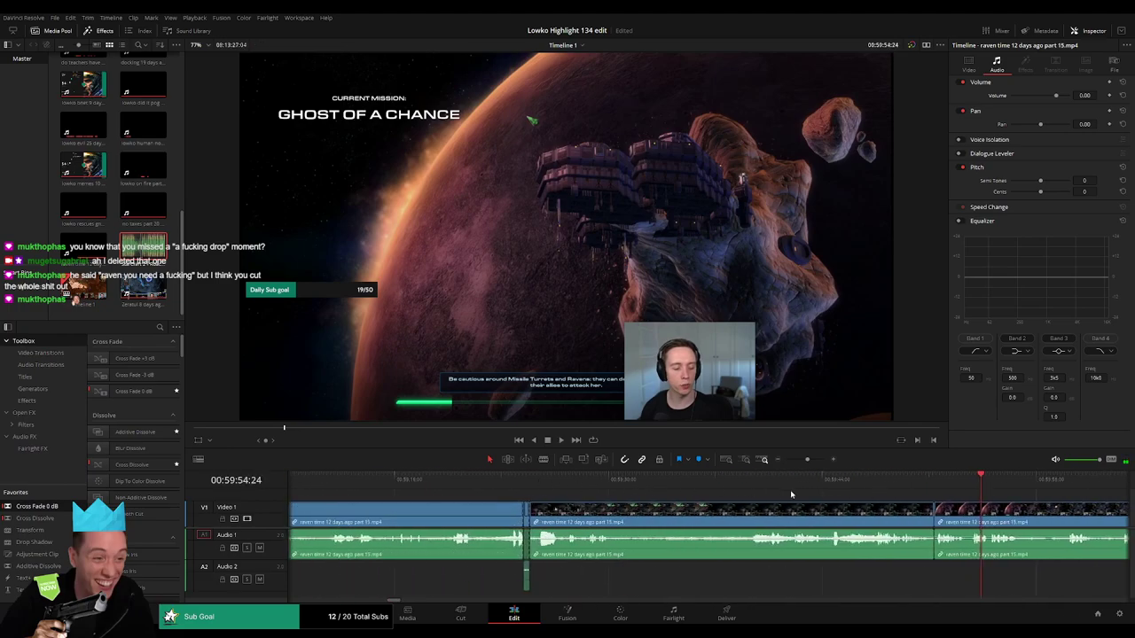
# - Crossfade the audio join at about 59:51 and play back across it
pyautogui.click(529, 478)
pyautogui.press('space')
pyautogui.click(874, 478)
pyautogui.click(911, 479)
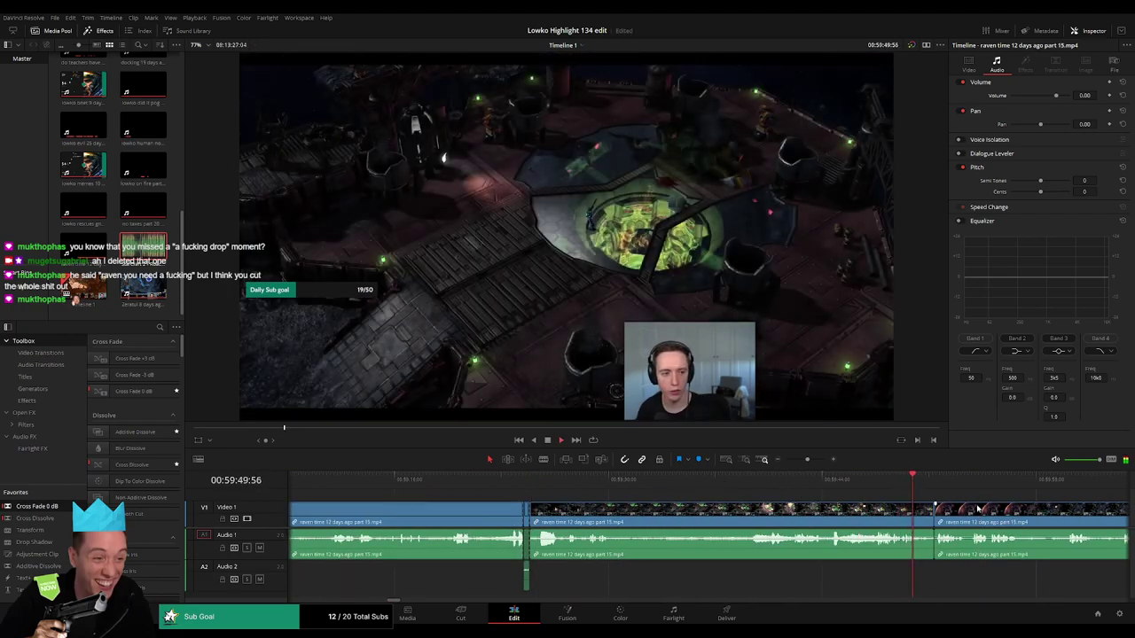
pyautogui.hscroll(5, 975, 506)
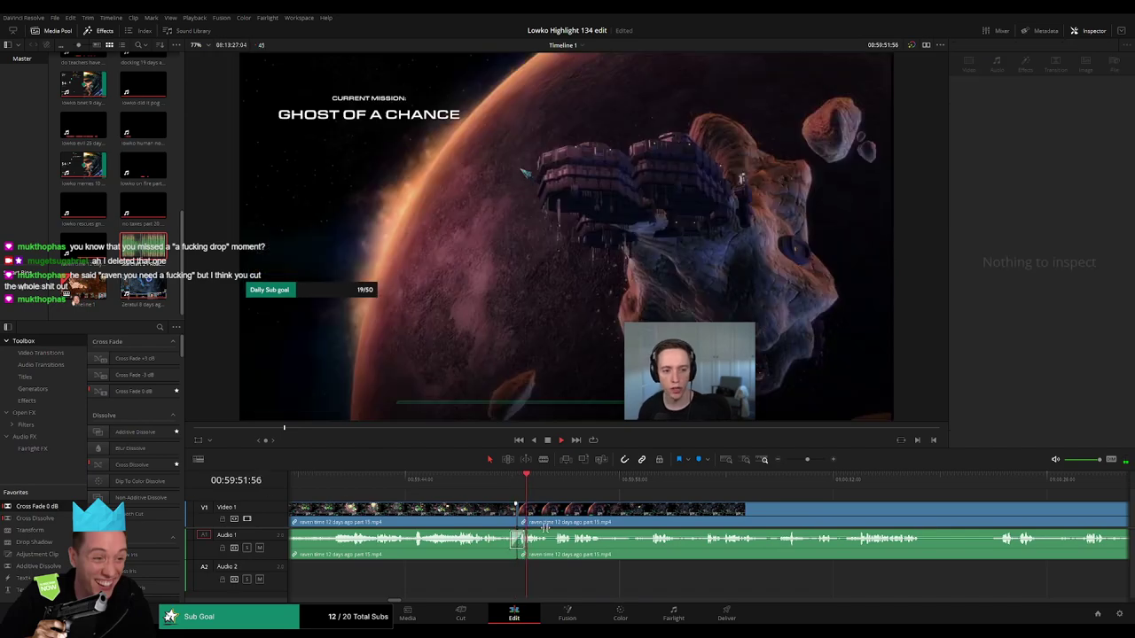
pyautogui.click(508, 480)
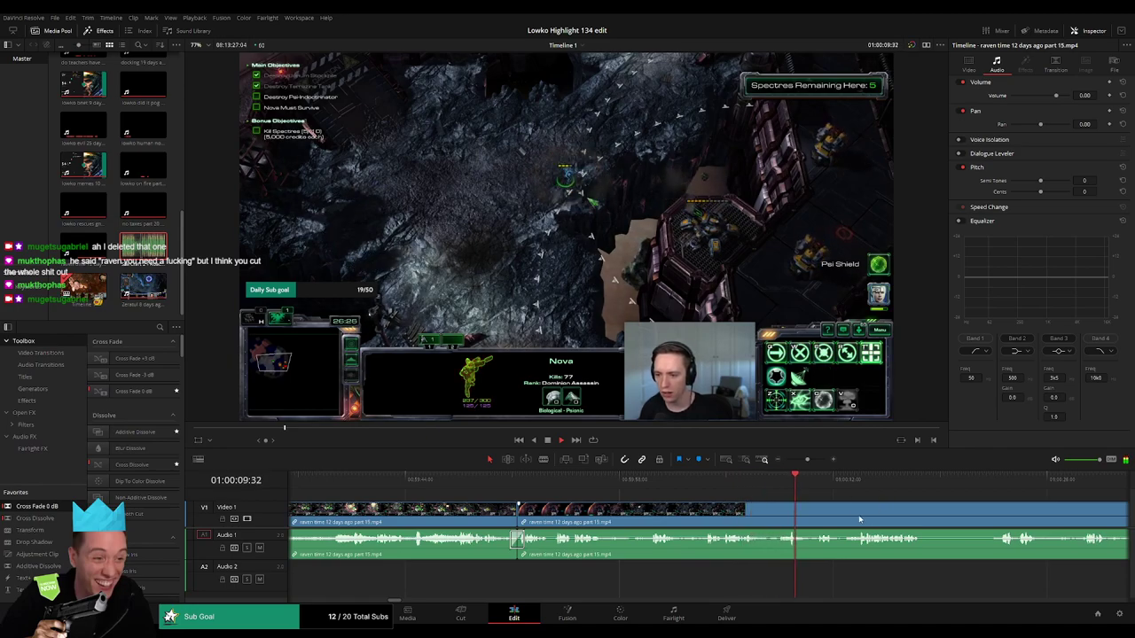
# - Split the part 15 clip at about 1:00:10:59 and 1:00:11:17 to isolate the short spoken bit
pyautogui.hscroll(4, 859, 520)
pyautogui.click(566, 486)
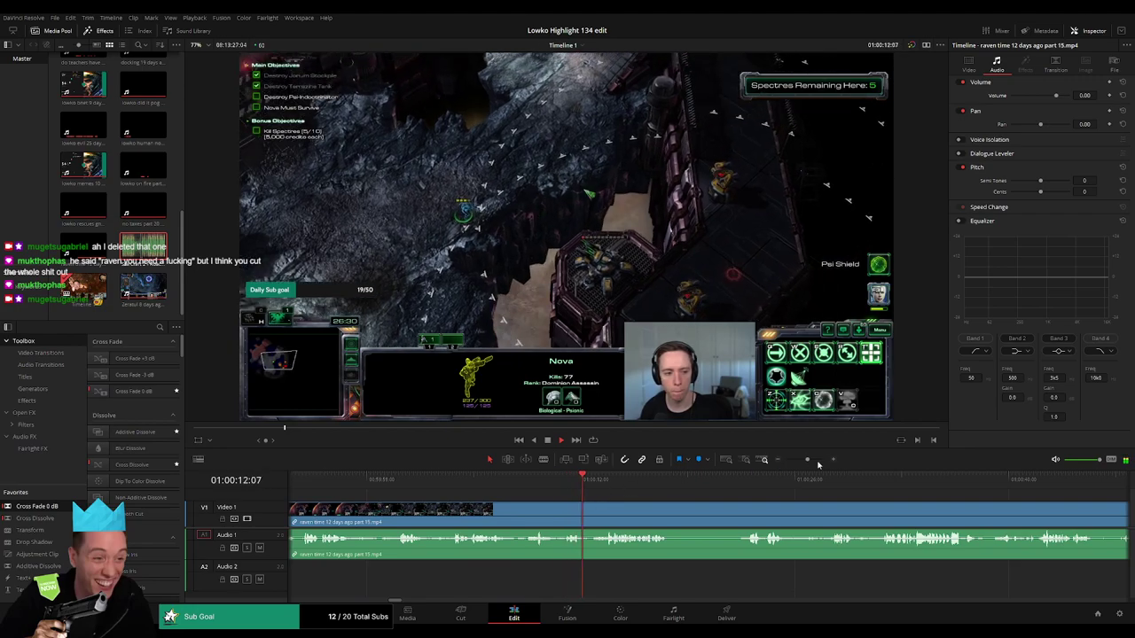
pyautogui.moveTo(808, 459); pyautogui.dragTo(815, 460)
pyautogui.press('b')
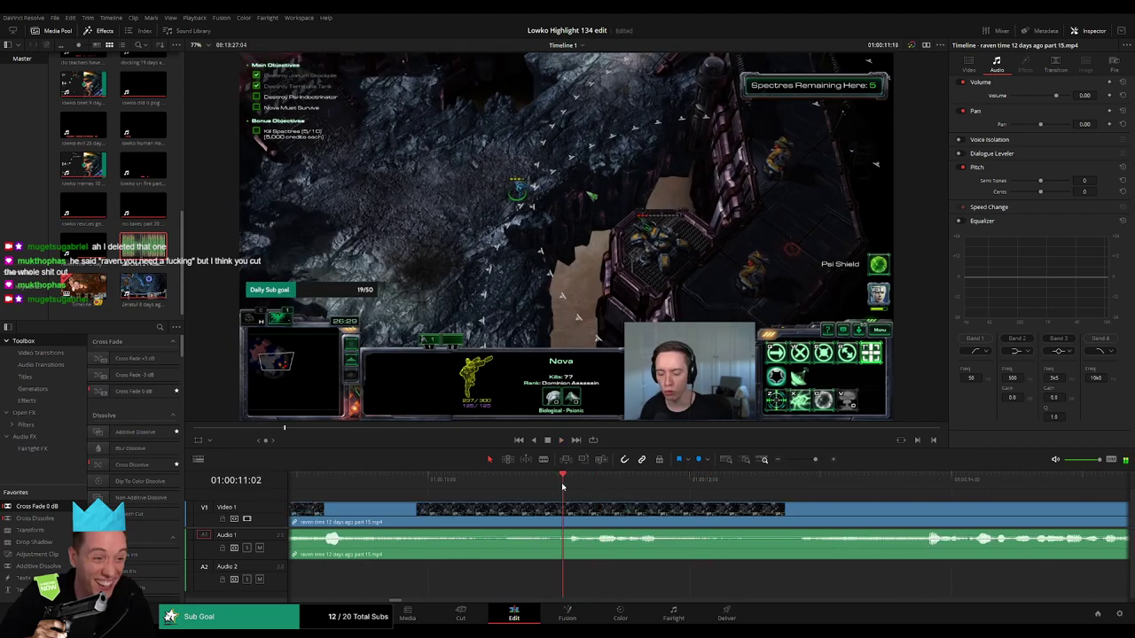
pyautogui.click(557, 514)
pyautogui.click(594, 518)
pyautogui.press('a')
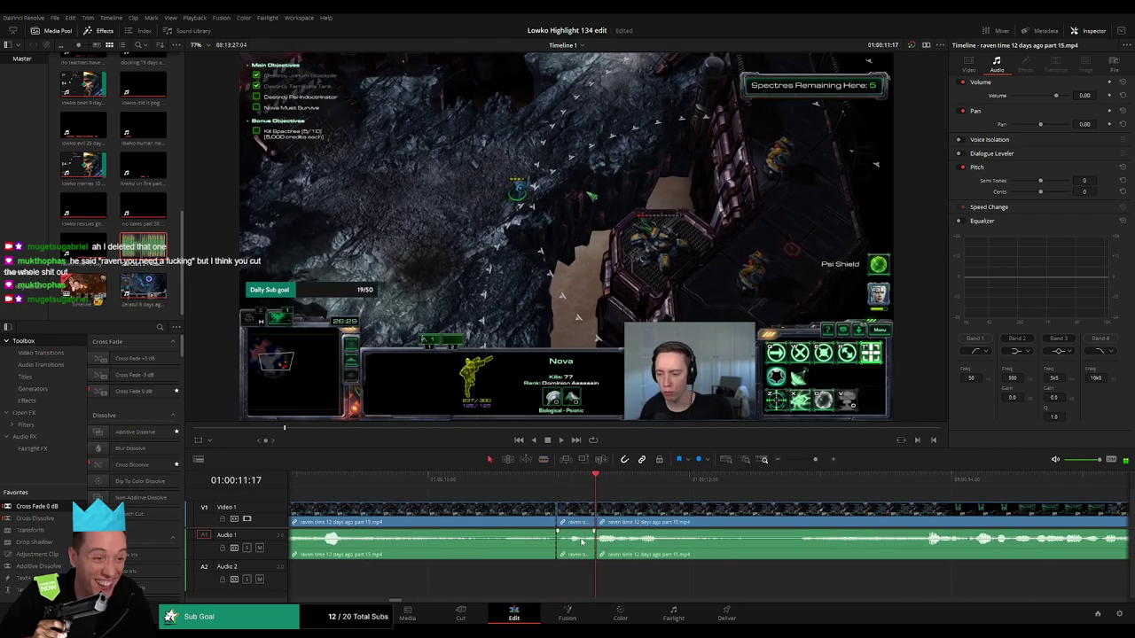
# - Silence the isolated piece and cover its full length with StarCraft 2 - Roach Quotes.mp3 on Audio 2 at volume -23.00
pyautogui.press('q')
pyautogui.moveTo(568, 354); pyautogui.dragTo(558, 580)
pyautogui.moveTo(636, 581); pyautogui.dragTo(595, 576)
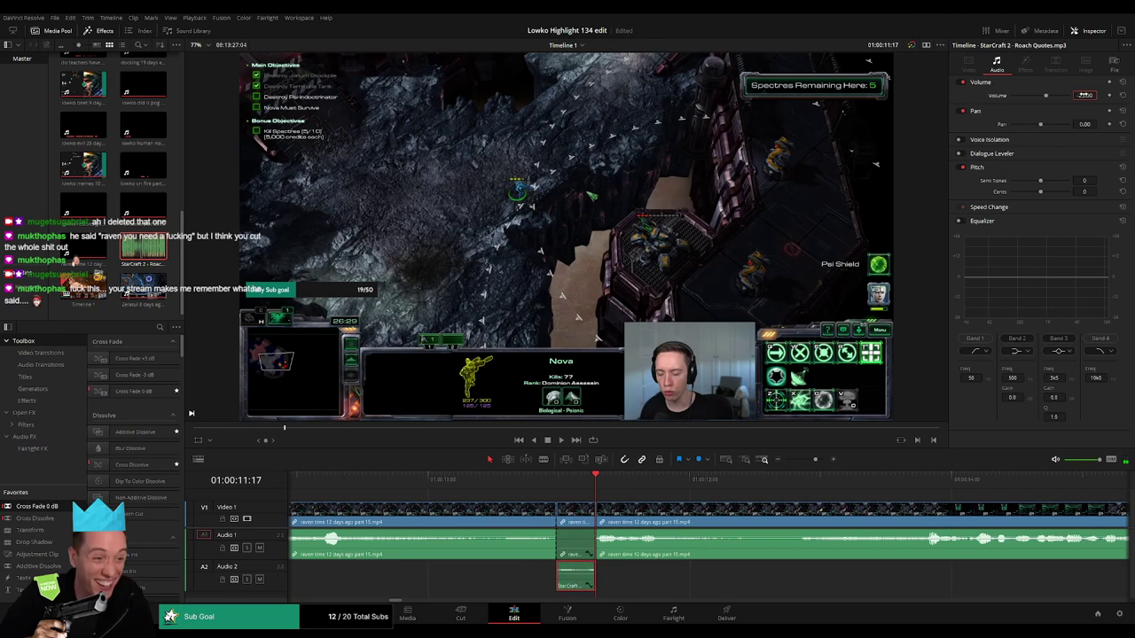
# - Split the part 15 clip at about 1:00:11:31 and 1:00:11:48, and silence the piece between the cuts
pyautogui.click(547, 485)
pyautogui.press('space')
pyautogui.press('space')
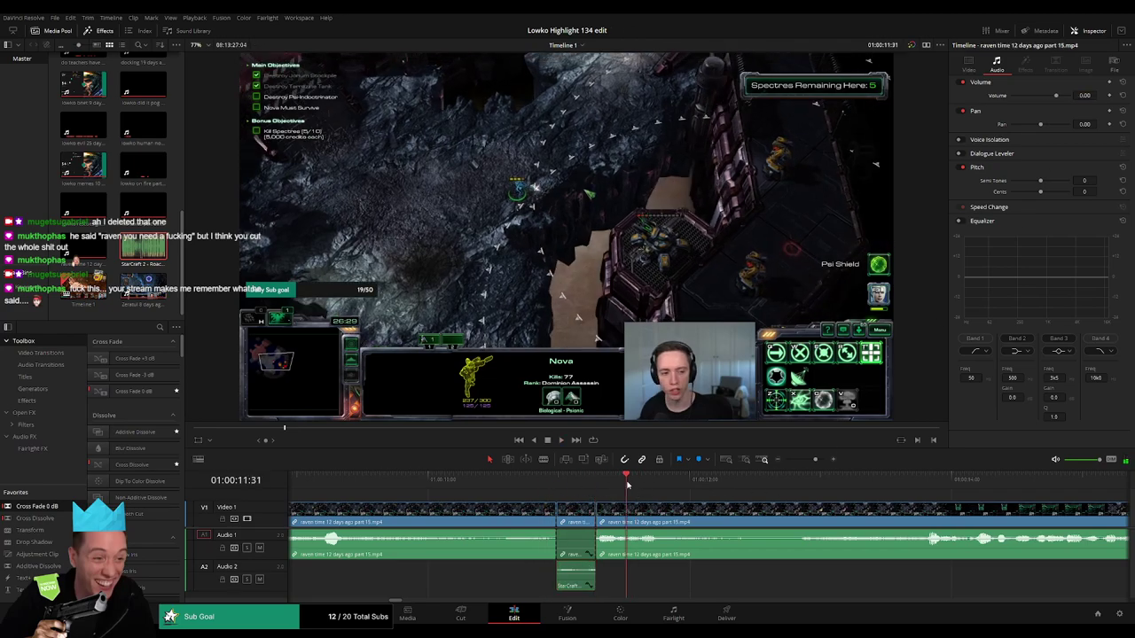
pyautogui.press('b')
pyautogui.click(626, 515)
pyautogui.press('space')
pyautogui.moveTo(650, 537); pyautogui.dragTo(665, 575)
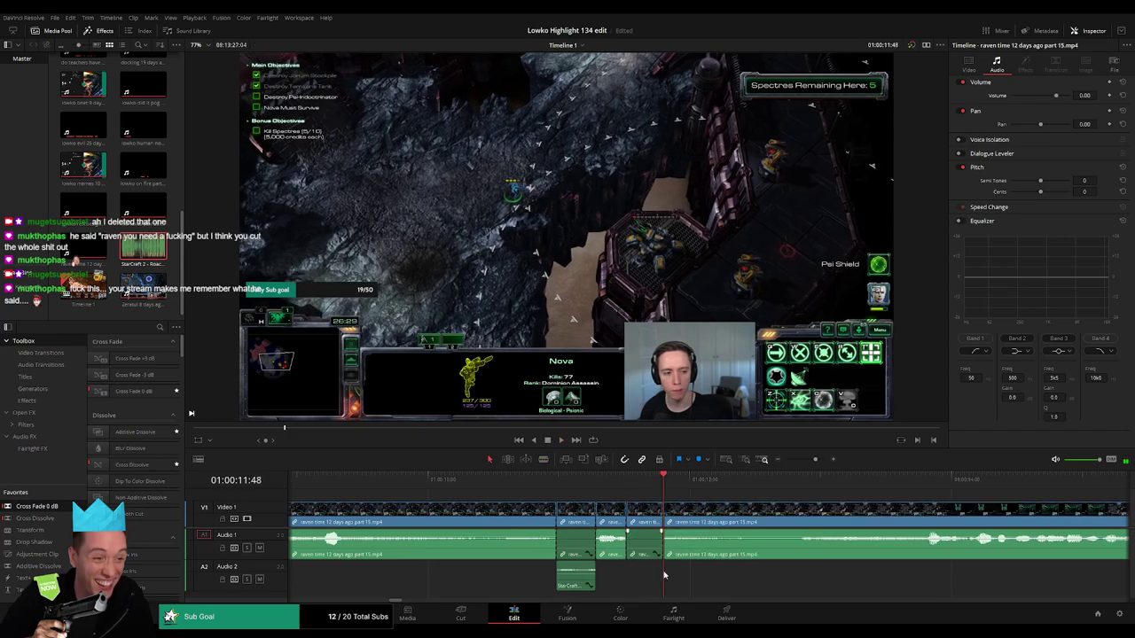
# - Cover the second silenced piece with the Roach Quotes sound on Audio 2 at volume -23.00 and play on from there
pyautogui.moveTo(147, 251); pyautogui.dragTo(661, 578)
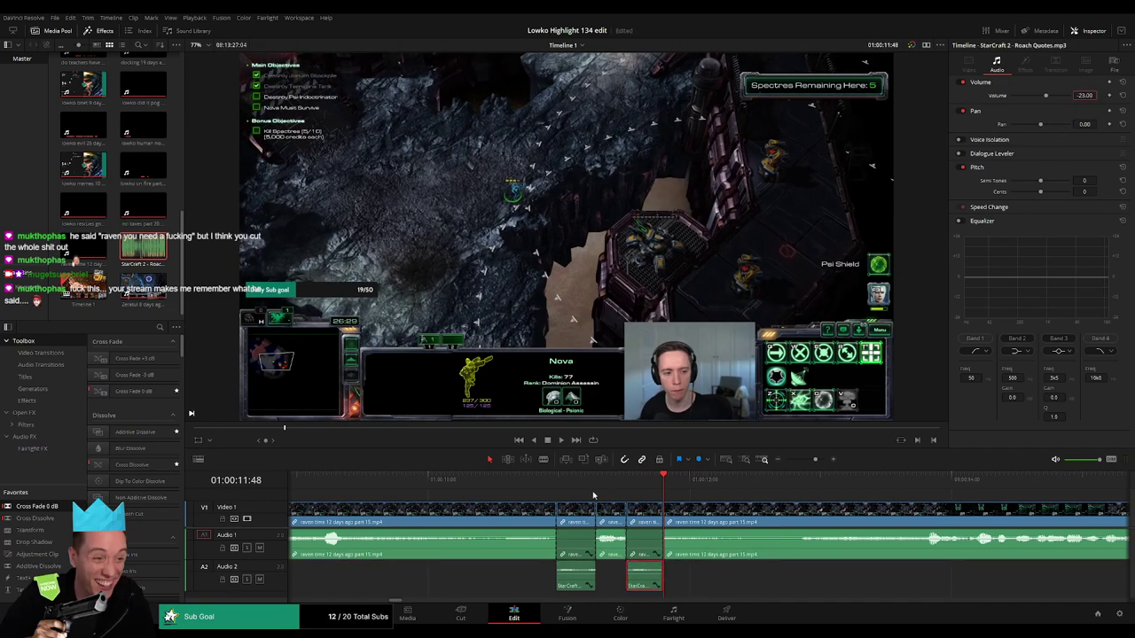
pyautogui.press('space')
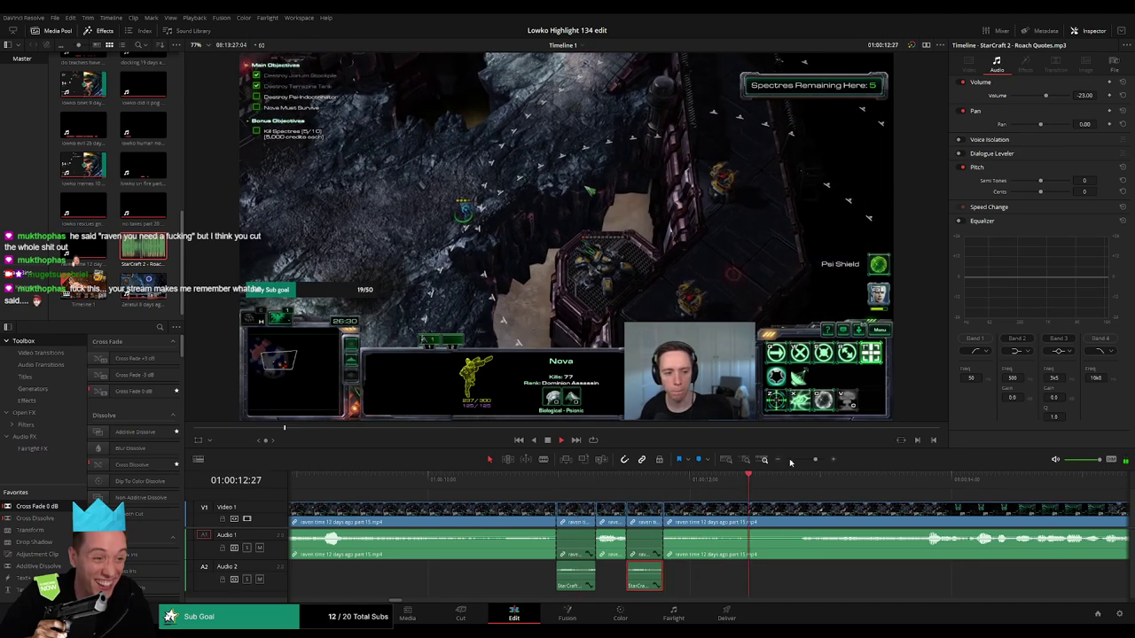
pyautogui.moveTo(814, 459); pyautogui.dragTo(809, 459)
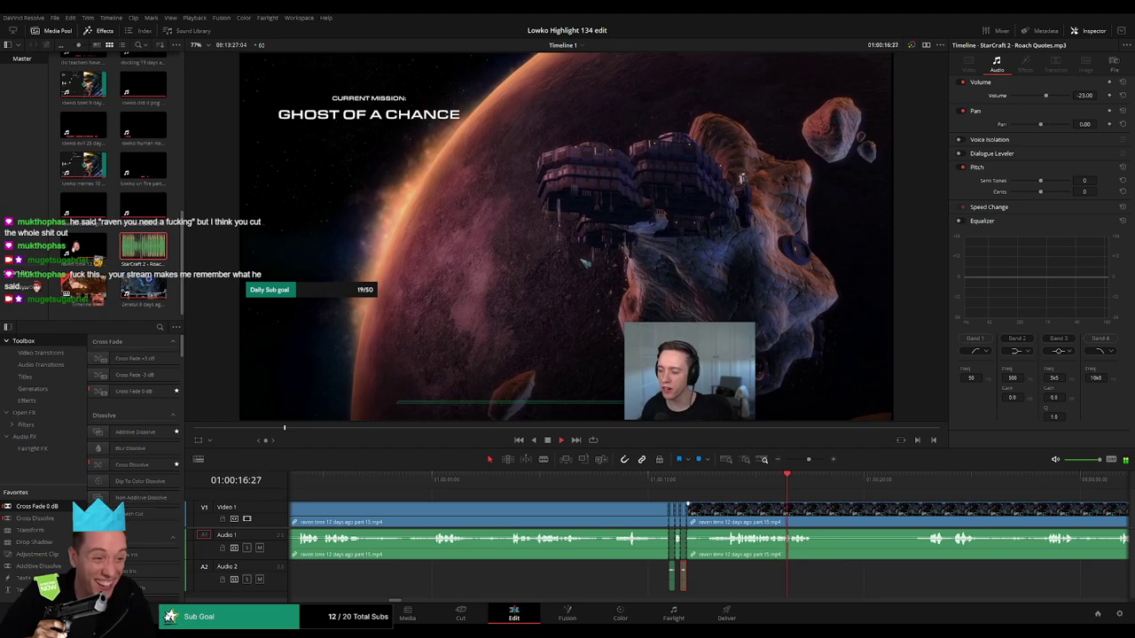
# - Ripple delete the part 15 section from about 1:00:18 to 1:00:31 and crossfade the resulting audio join
pyautogui.click(841, 497)
pyautogui.moveTo(841, 497); pyautogui.dragTo(605, 496)
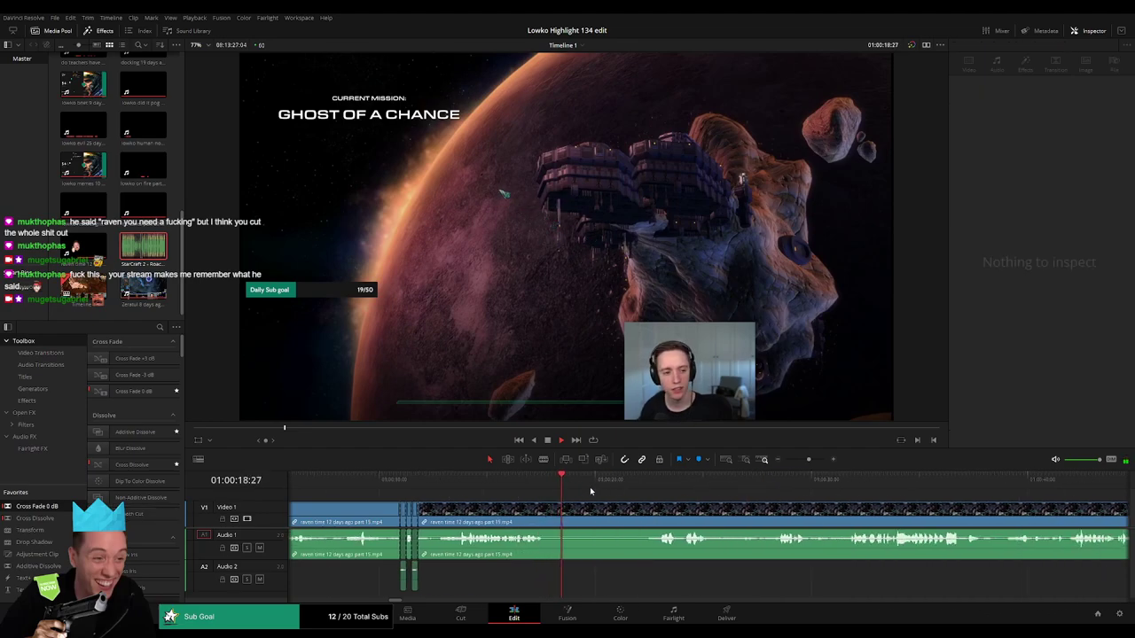
pyautogui.click(638, 488)
pyautogui.press('b')
pyautogui.click(555, 516)
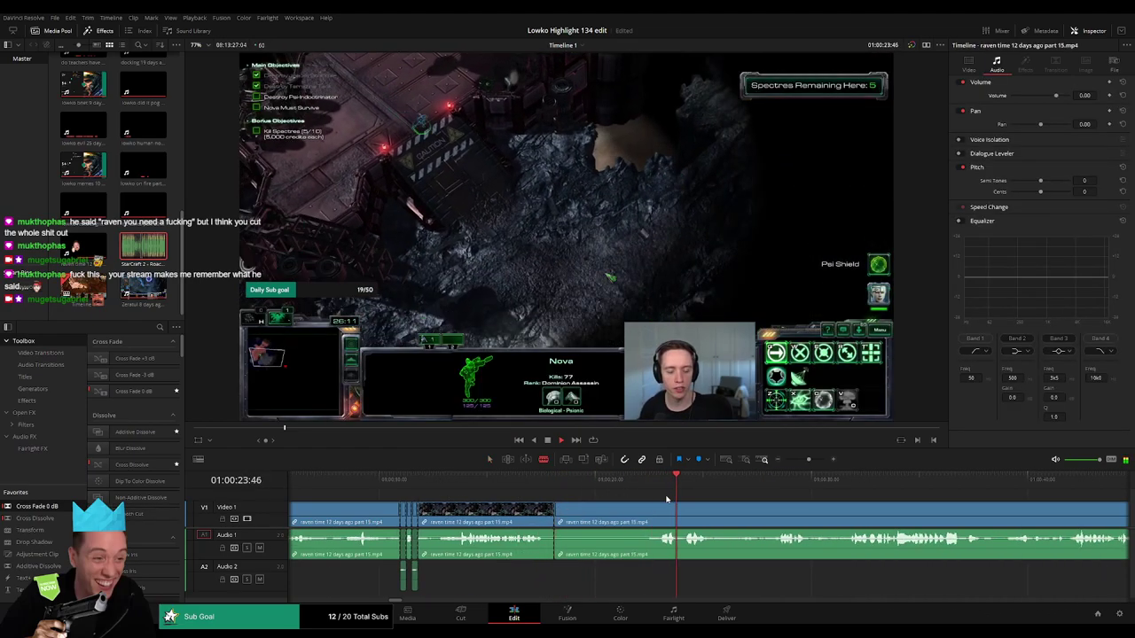
pyautogui.click(777, 490)
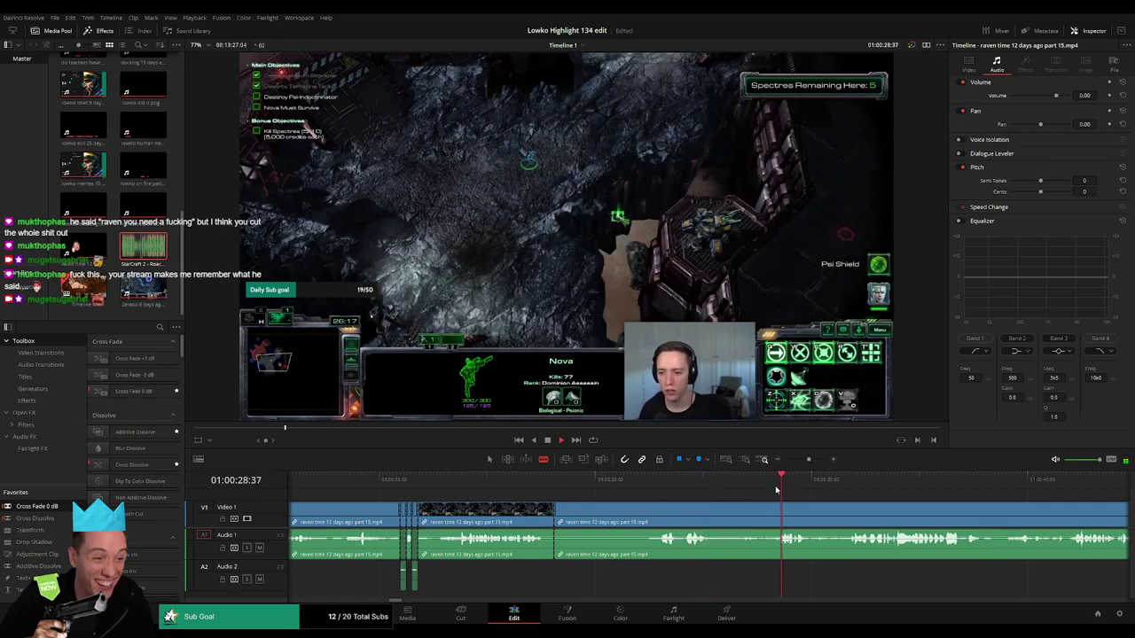
pyautogui.click(833, 489)
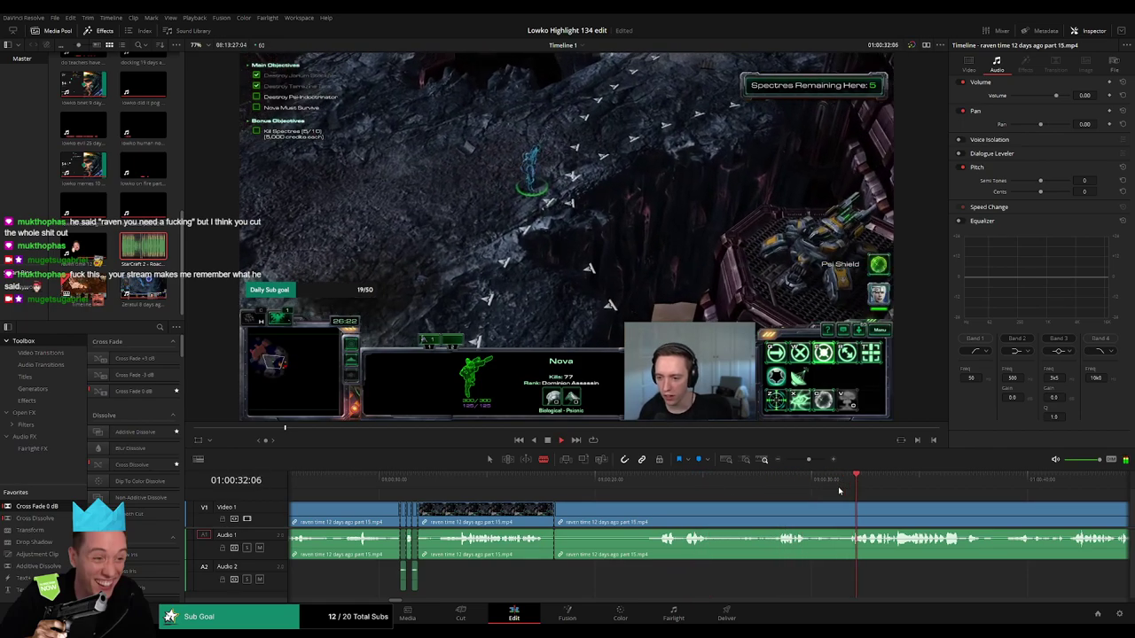
pyautogui.click(845, 515)
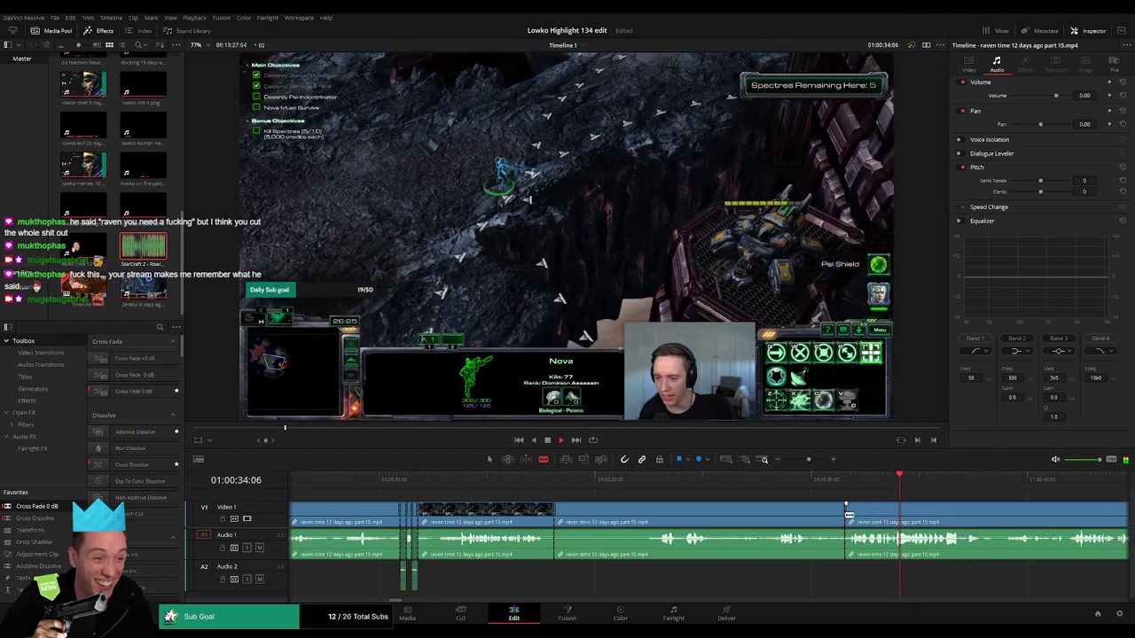
pyautogui.press('a')
pyautogui.click(786, 520)
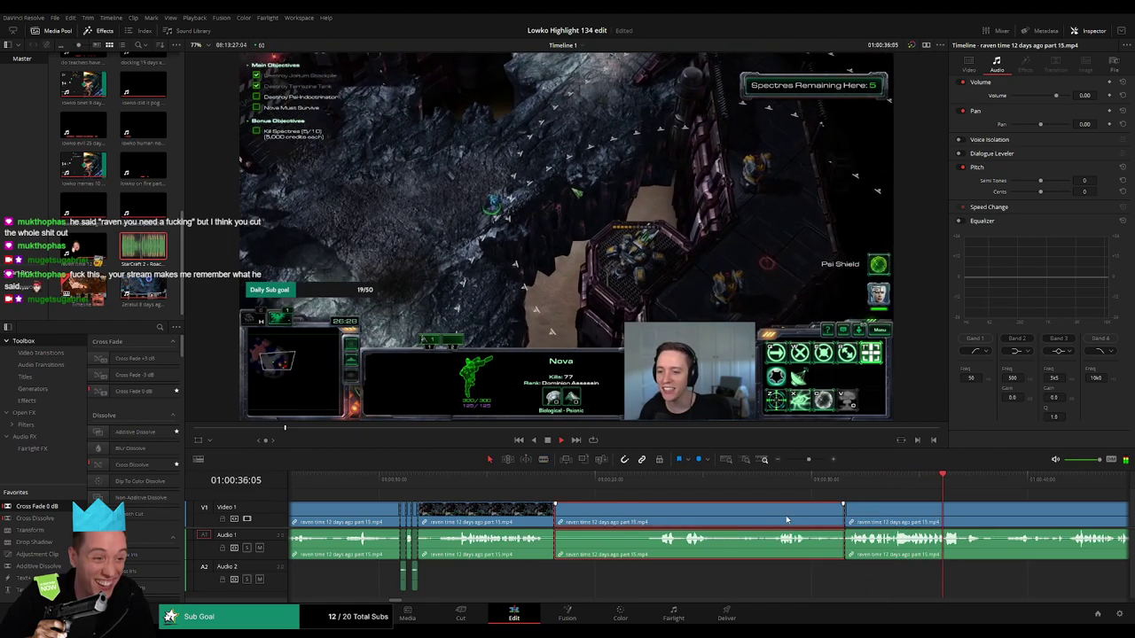
pyautogui.press('Delete')
pyautogui.click(344, 480)
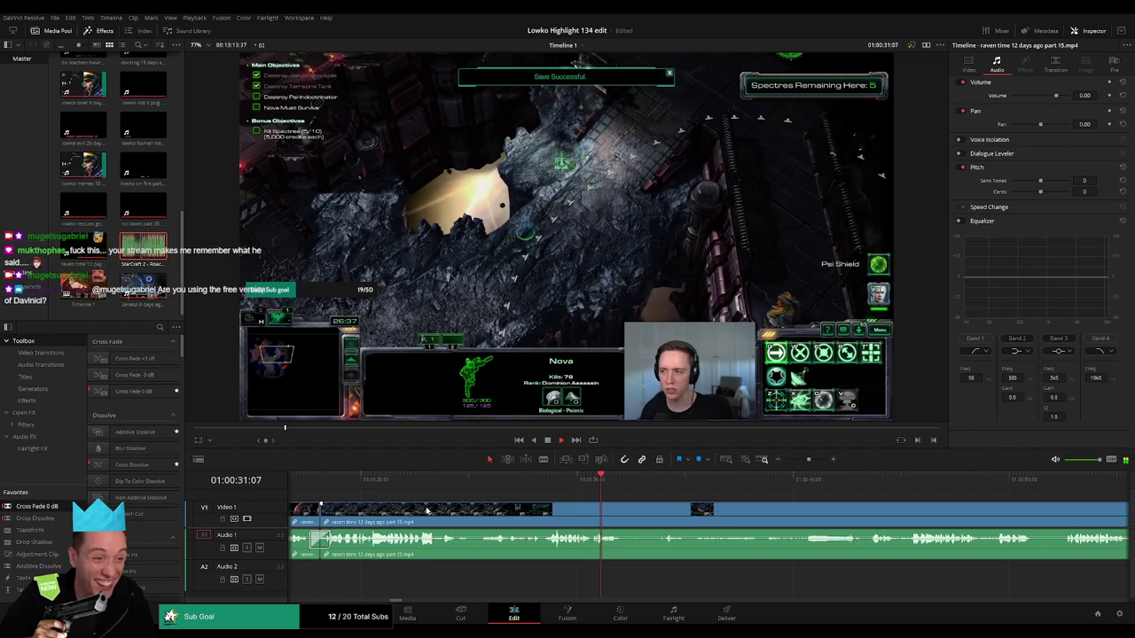
# - Split the part 15 clip and its audio at about 1:00:32
pyautogui.press('space')
pyautogui.press('b')
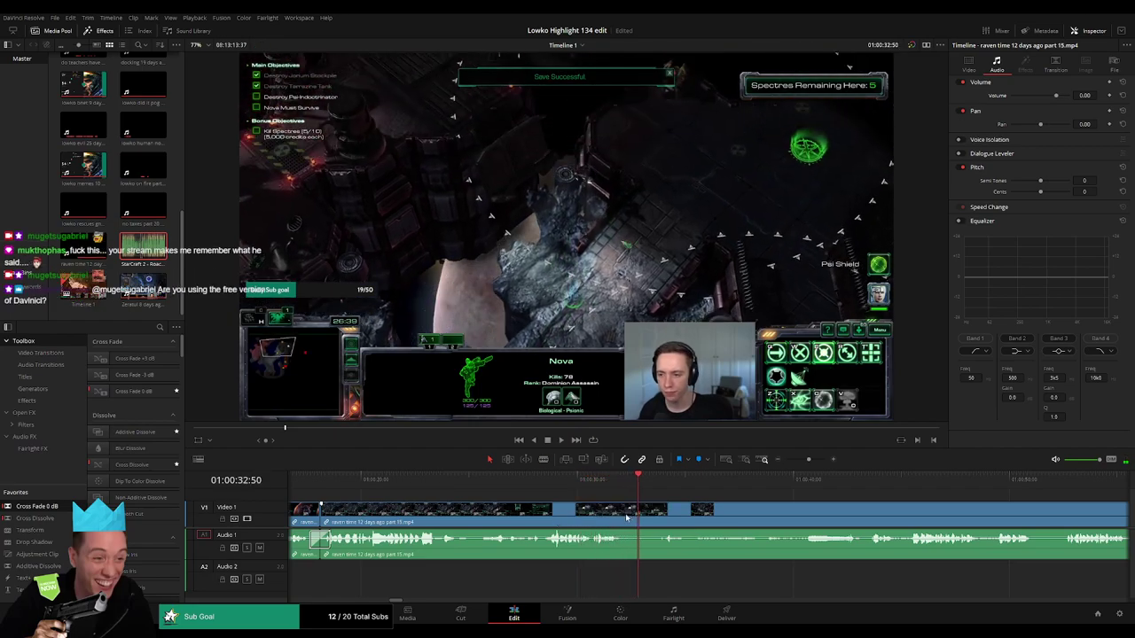
pyautogui.click(628, 514)
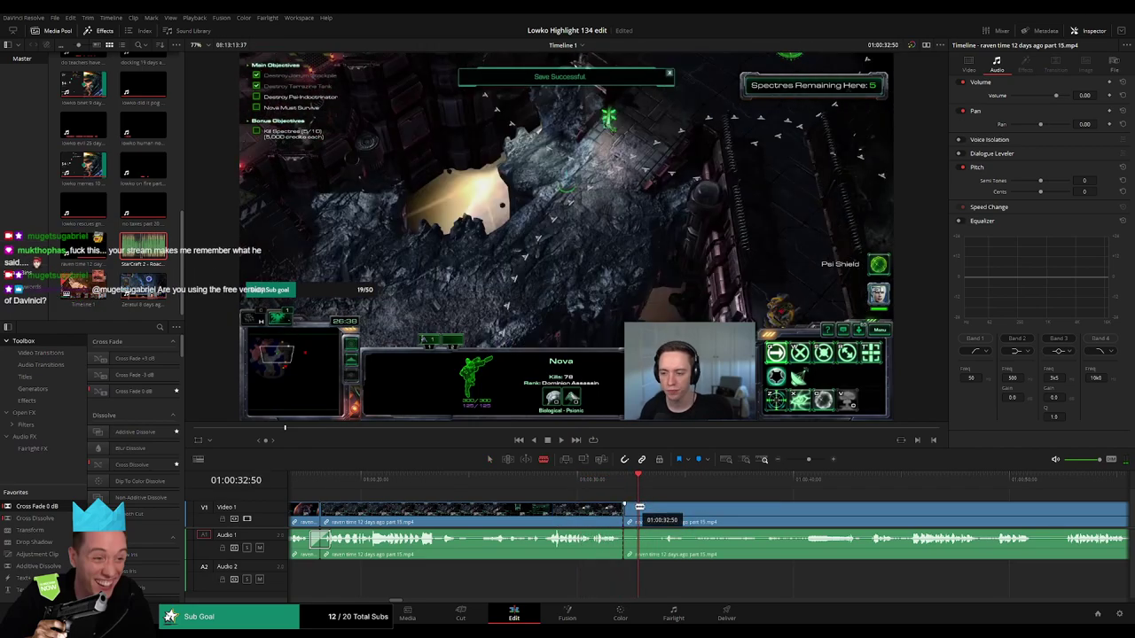
pyautogui.press('a')
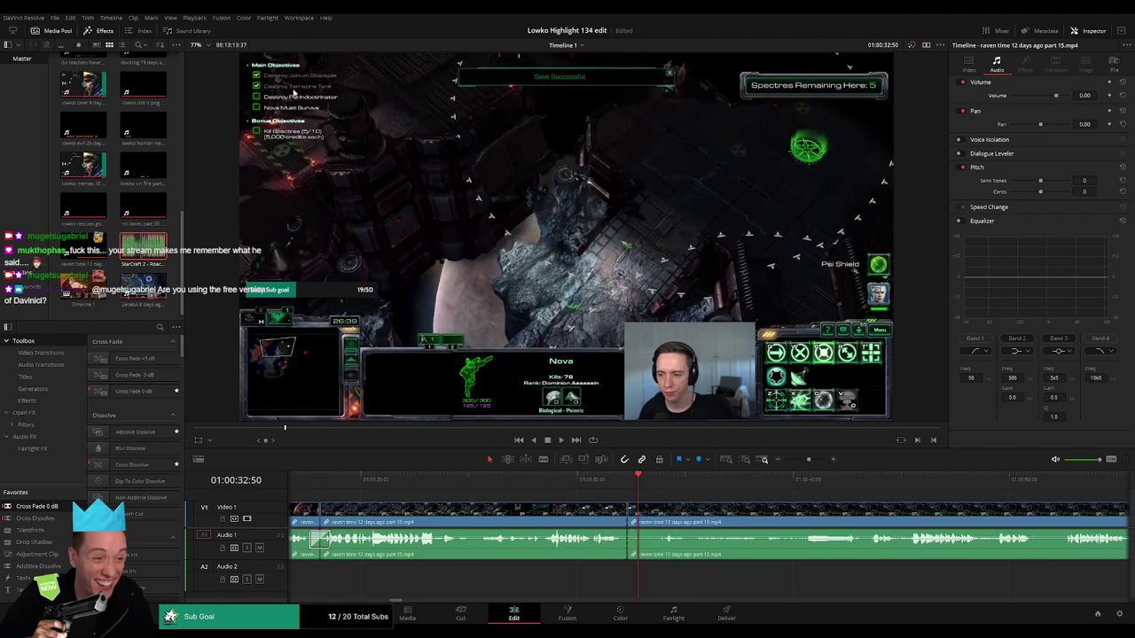
# - Look over the Custom Export render settings for Timeline 1 and return to editing
pyautogui.doubleClick(142, 246)
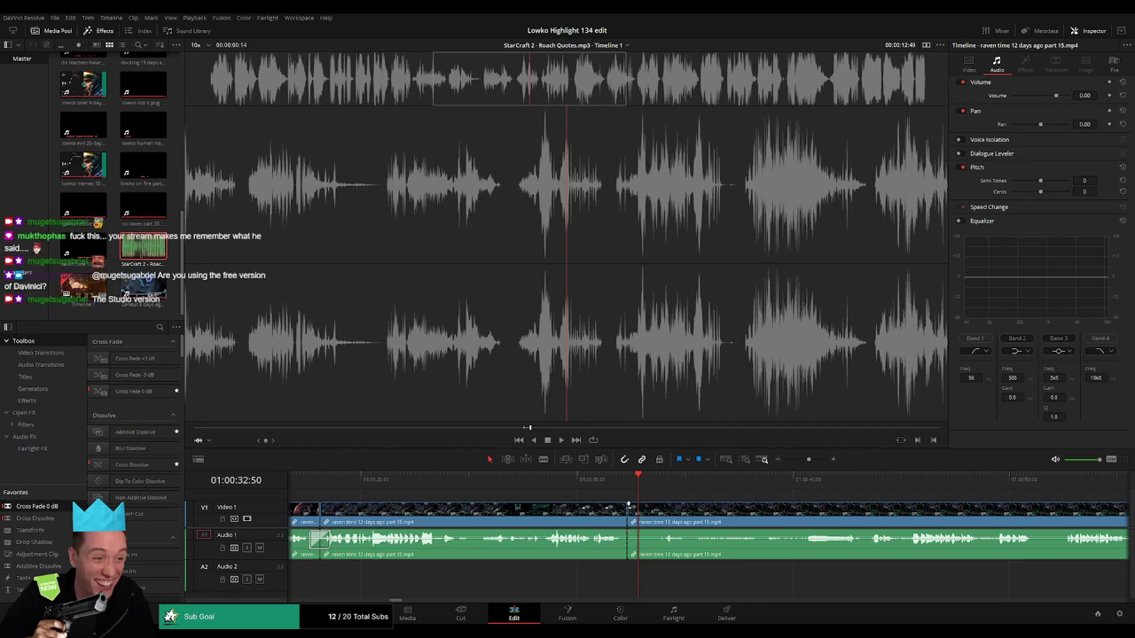
pyautogui.press('space')
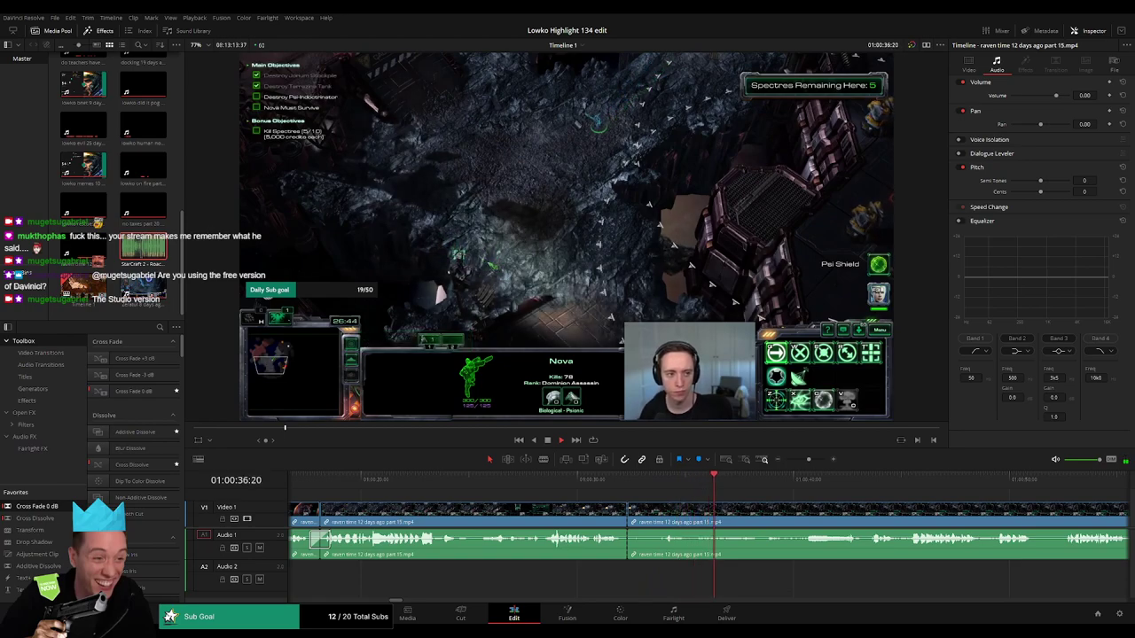
pyautogui.click(724, 488)
pyautogui.click(726, 613)
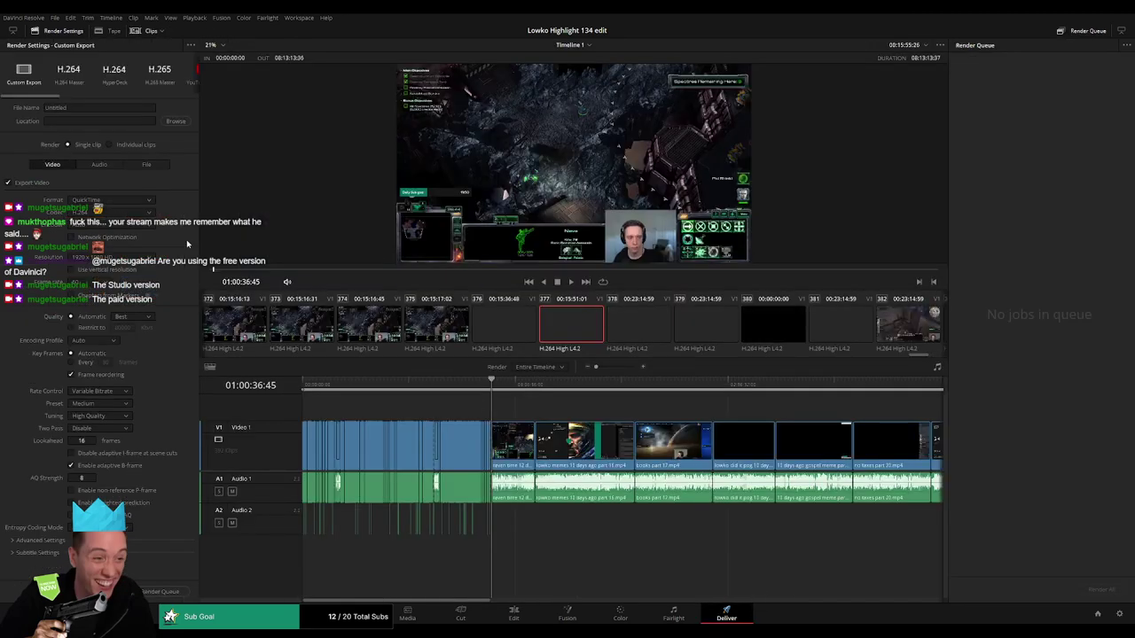
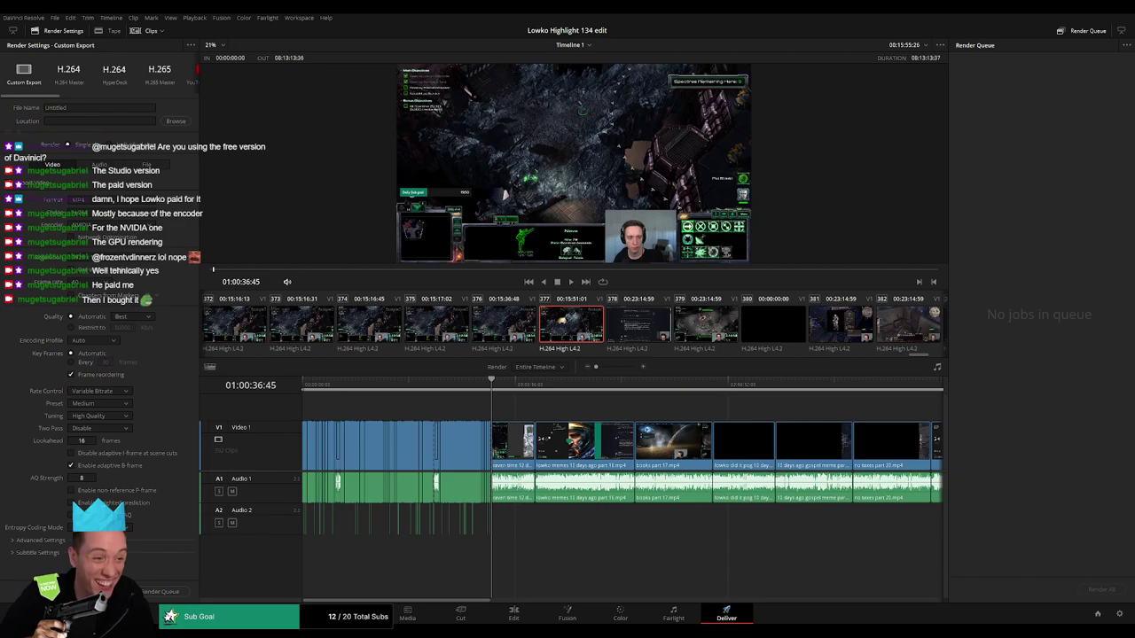
pyautogui.click(514, 612)
# - Skim the part 15 footage after the new cut up to about 1:02:50 for usable moments
pyautogui.click(657, 483)
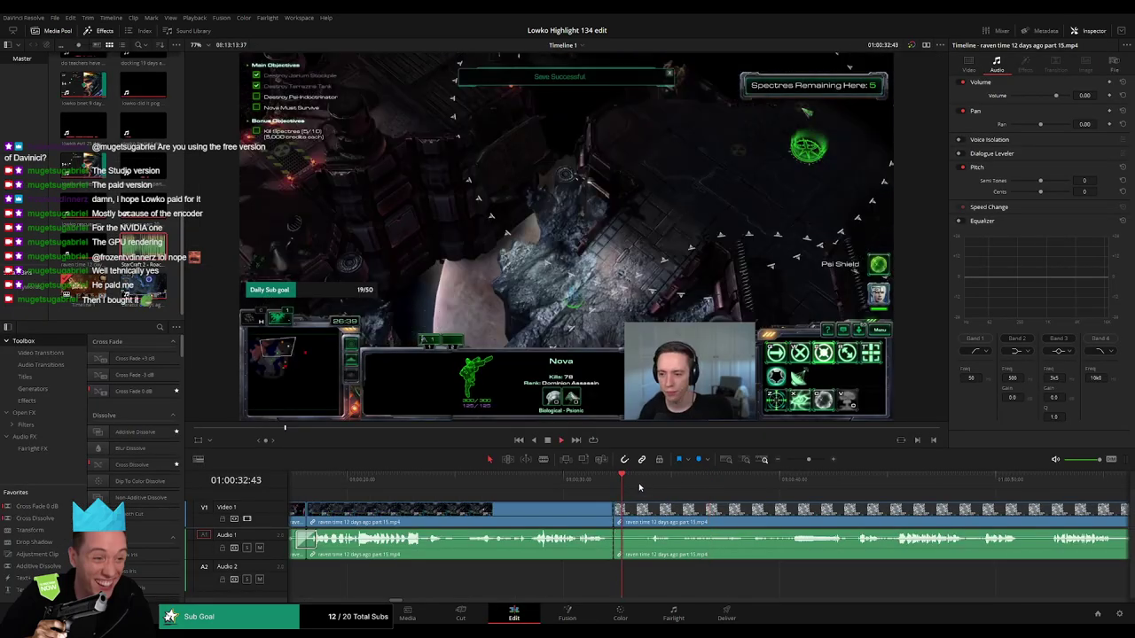
pyautogui.click(805, 483)
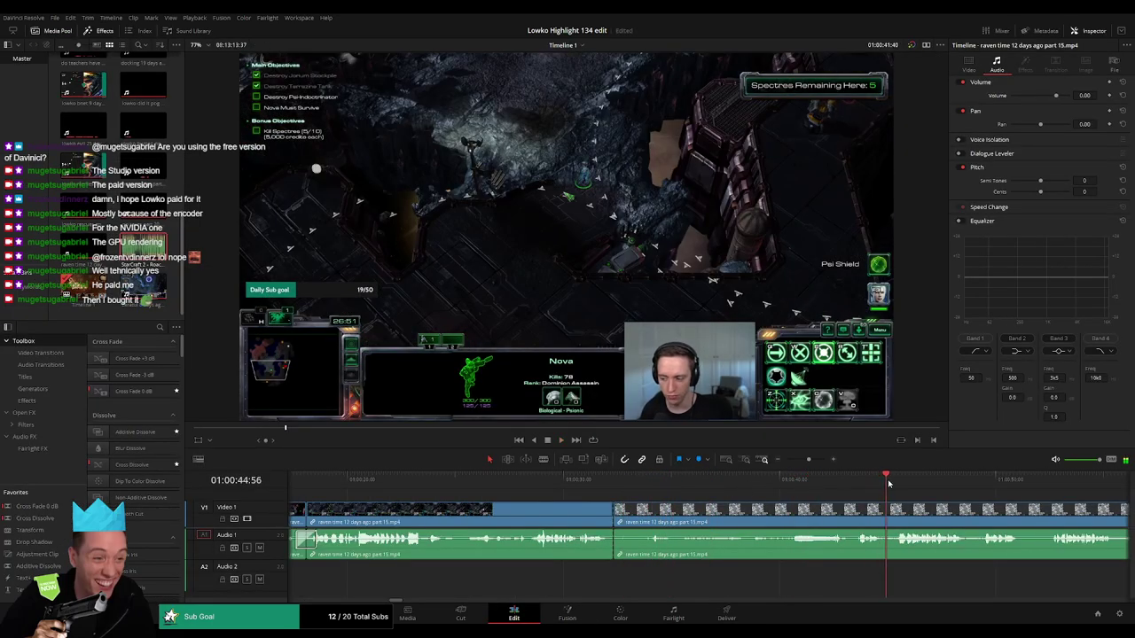
pyautogui.press('space')
pyautogui.moveTo(808, 459); pyautogui.dragTo(801, 461)
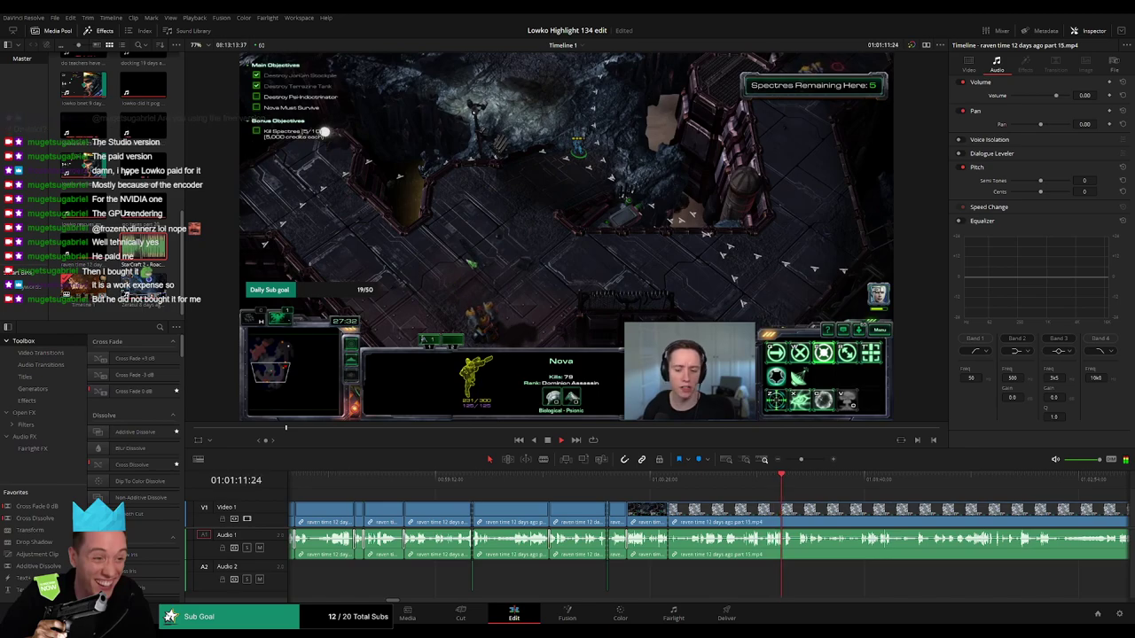
pyautogui.click(816, 479)
pyautogui.moveTo(821, 484); pyautogui.dragTo(933, 491)
pyautogui.moveTo(1026, 485); pyautogui.dragTo(1065, 486)
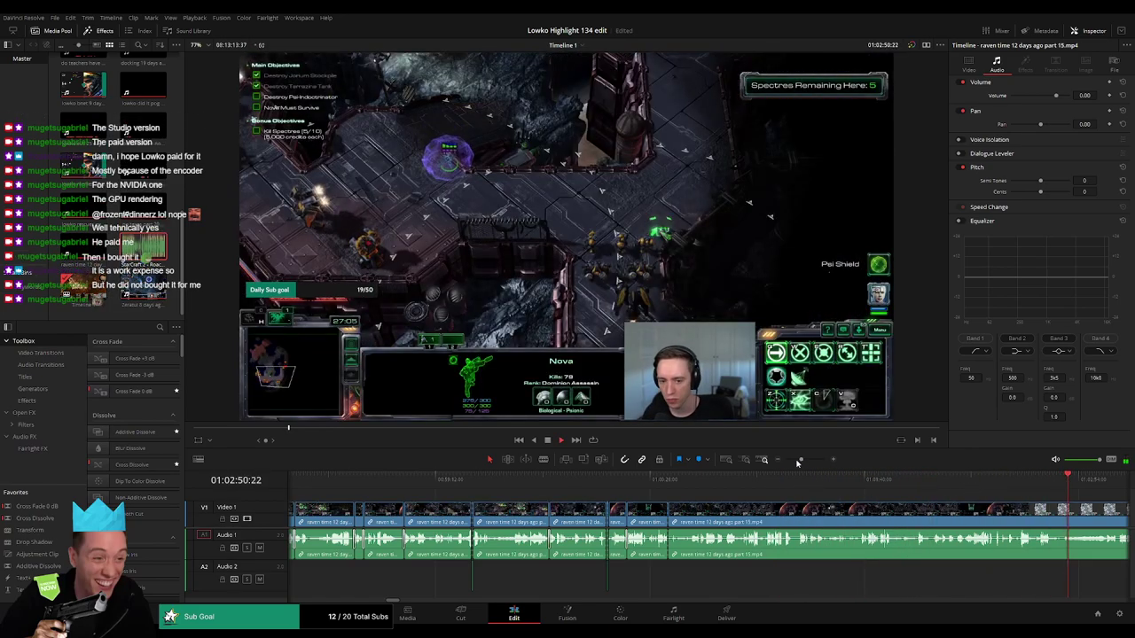
# - Check the part 15 remainder through about 1:12:42 and ripple delete everything after the 1:00:32 cut
pyautogui.moveTo(800, 460); pyautogui.dragTo(793, 460)
pyautogui.click(742, 487)
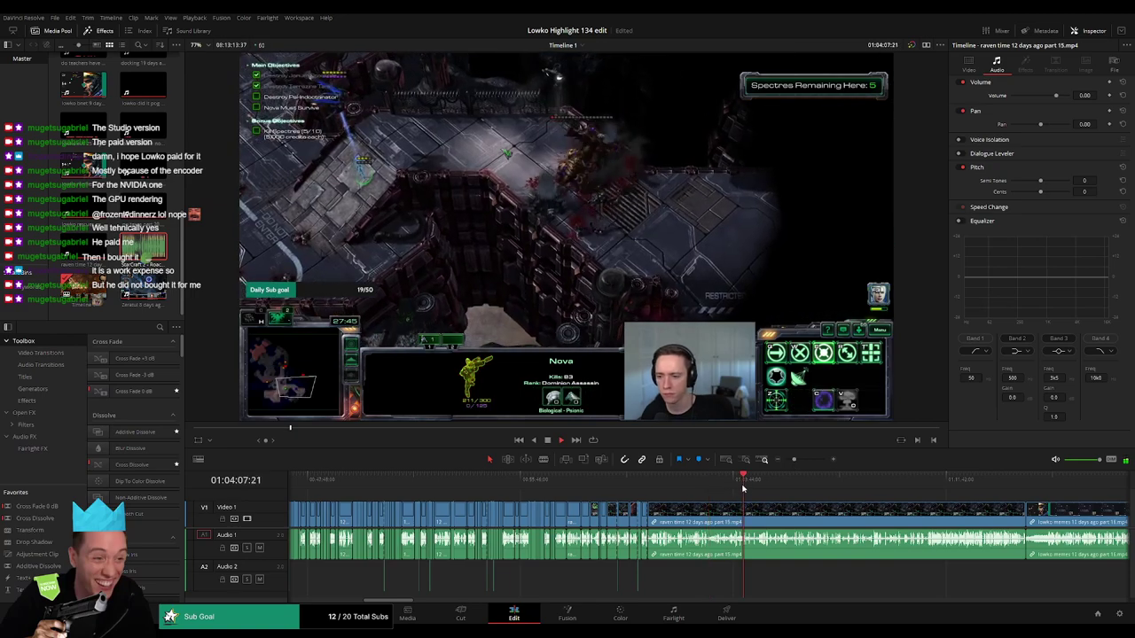
pyautogui.click(738, 487)
pyautogui.click(785, 487)
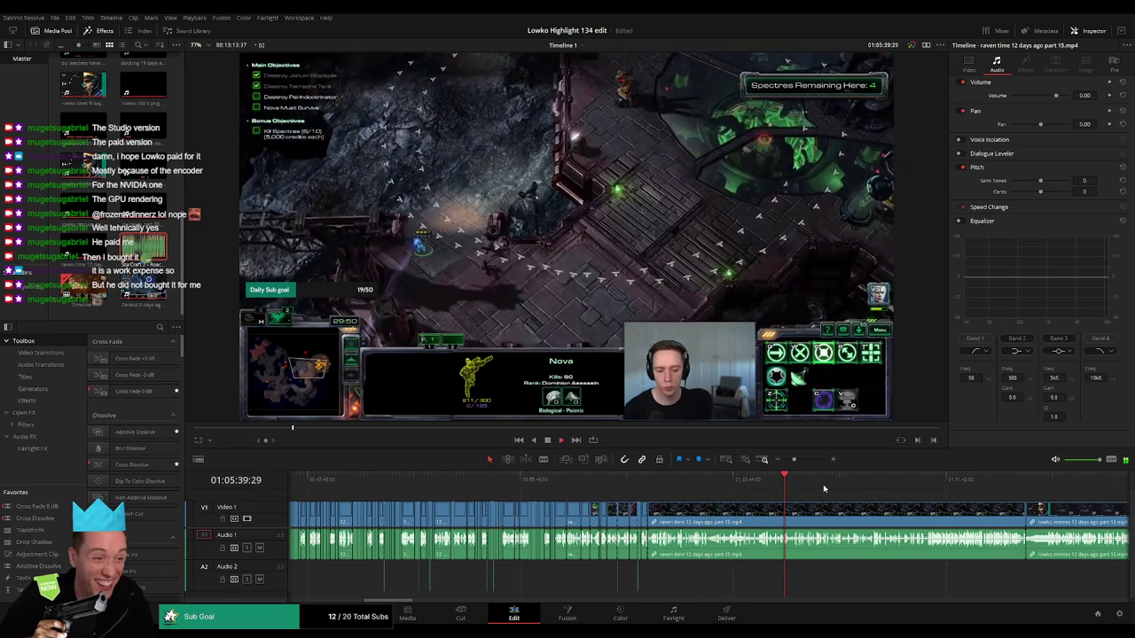
pyautogui.click(825, 489)
pyautogui.click(858, 489)
pyautogui.click(878, 489)
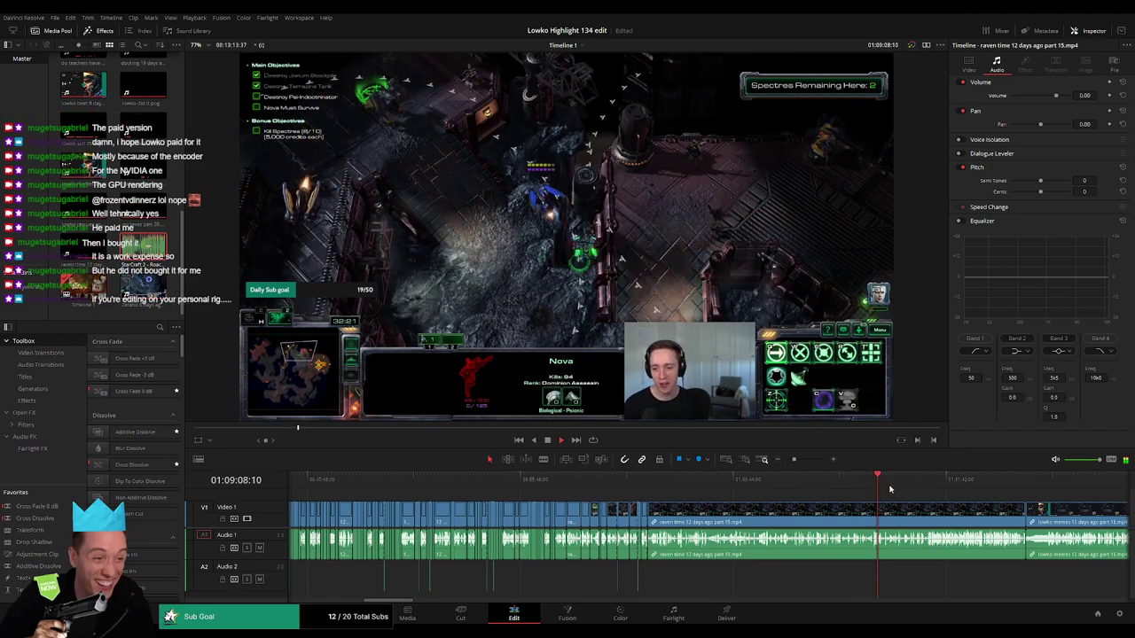
pyautogui.click(923, 485)
pyautogui.click(927, 485)
pyautogui.click(951, 485)
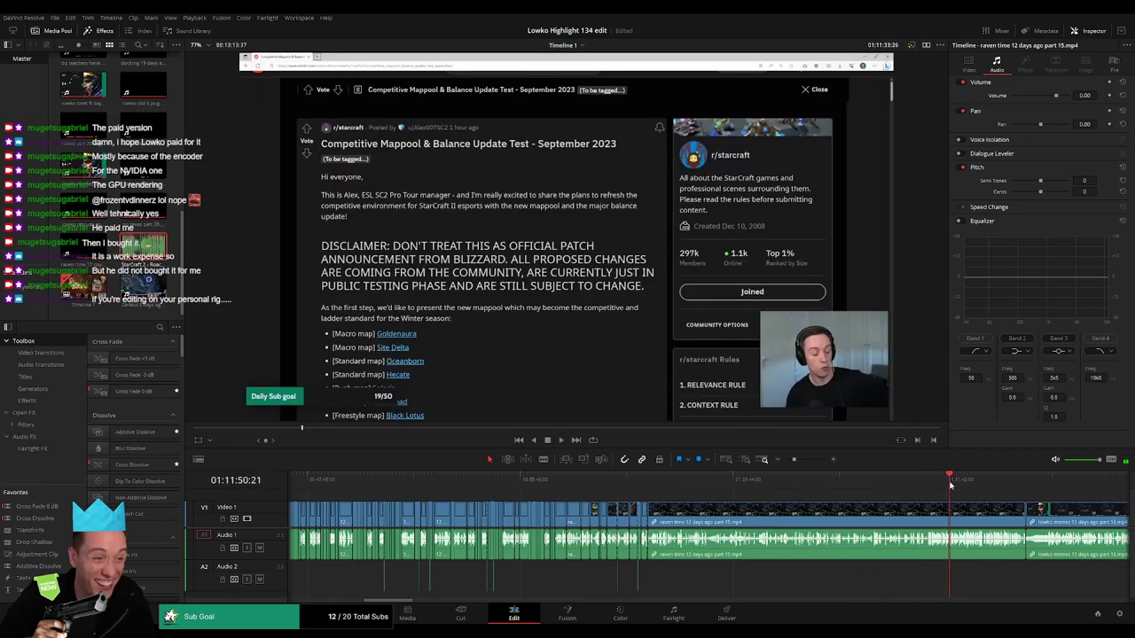
pyautogui.click(972, 485)
pyautogui.click(857, 514)
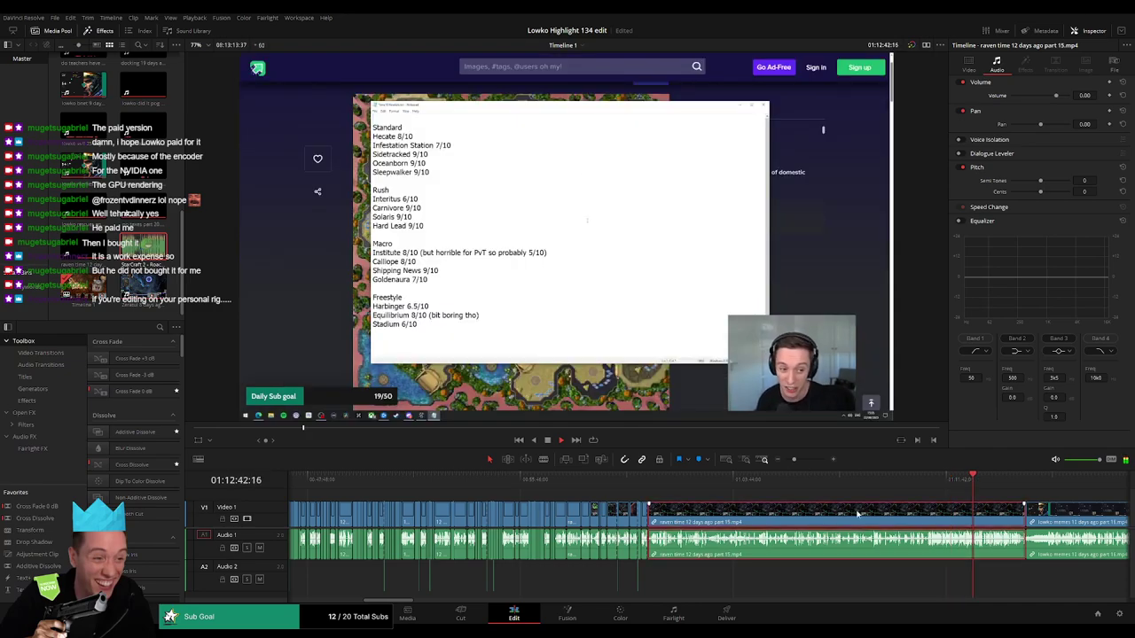
pyautogui.press('Delete')
# - Skim the opening of the lowko memes part 16 clip from about 1:02:13 to 1:05:43
pyautogui.click(429, 484)
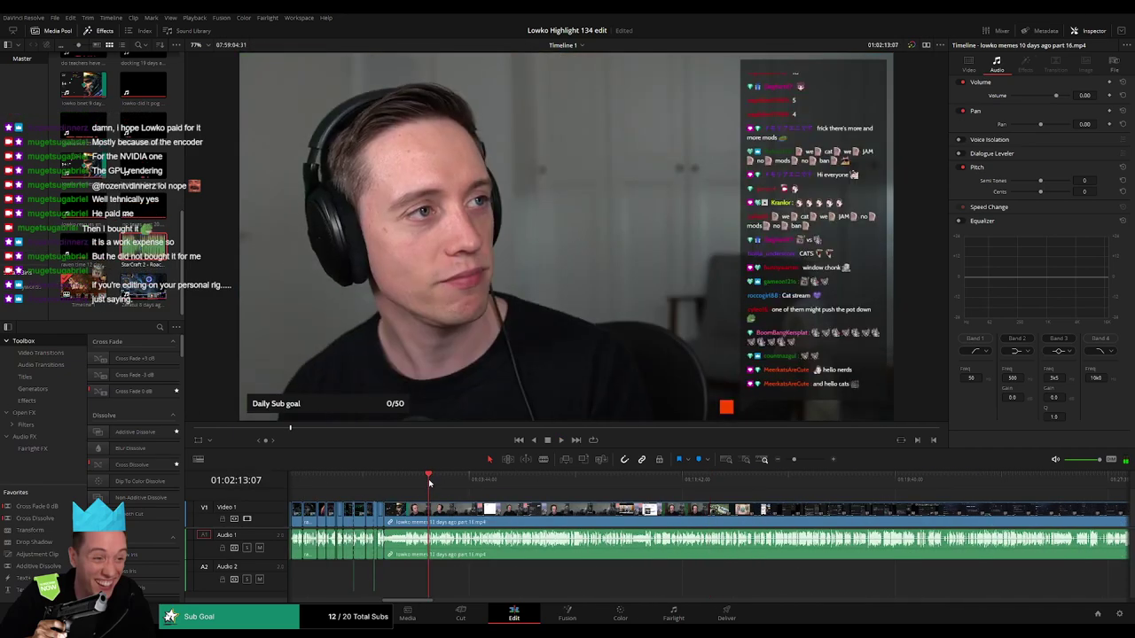
pyautogui.moveTo(440, 483); pyautogui.dragTo(503, 485)
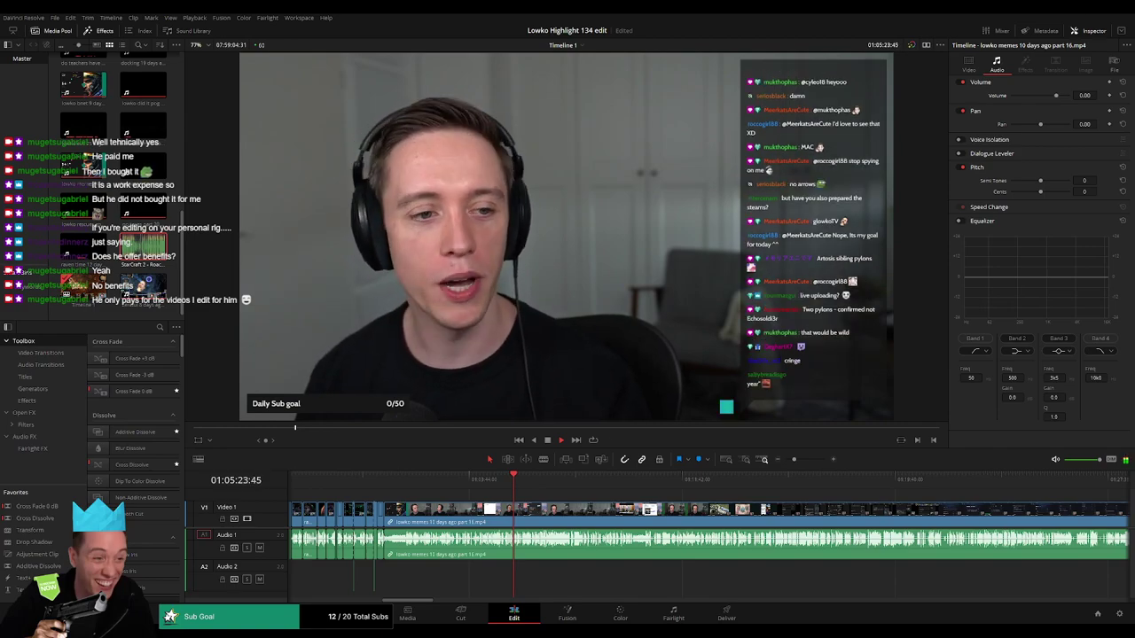
pyautogui.press('space')
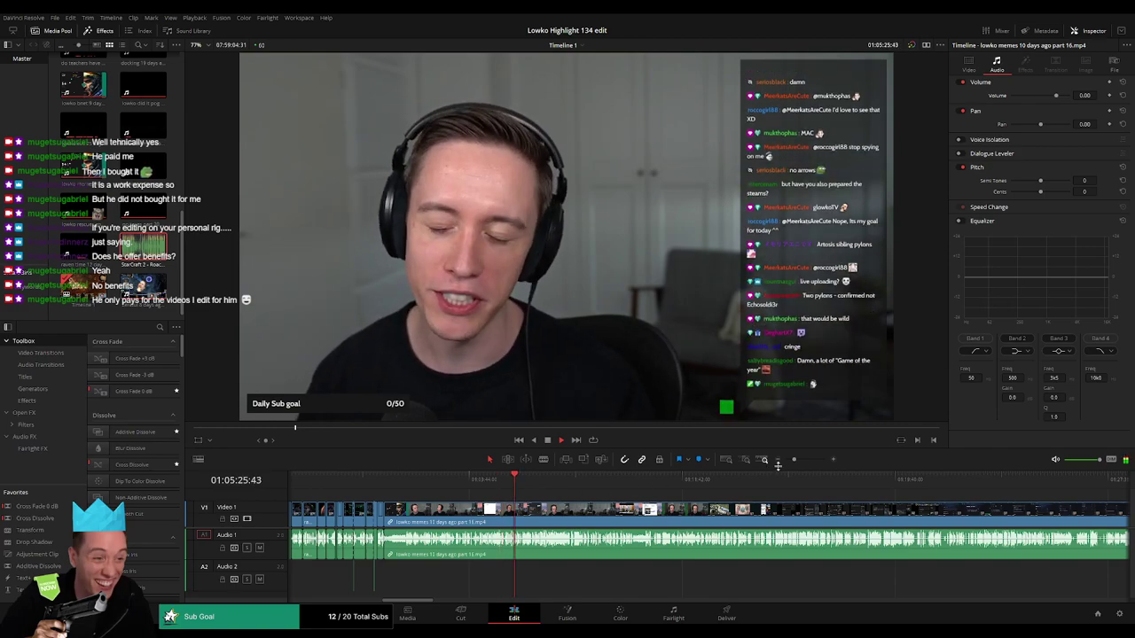
pyautogui.moveTo(777, 465); pyautogui.dragTo(804, 462)
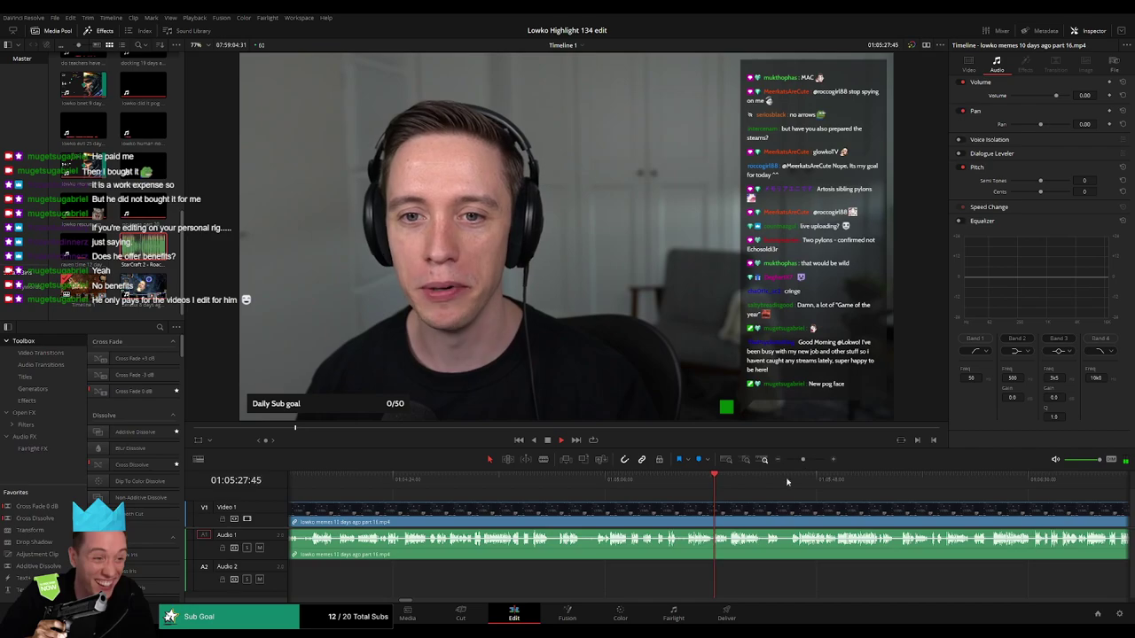
pyautogui.moveTo(737, 524); pyautogui.dragTo(562, 527)
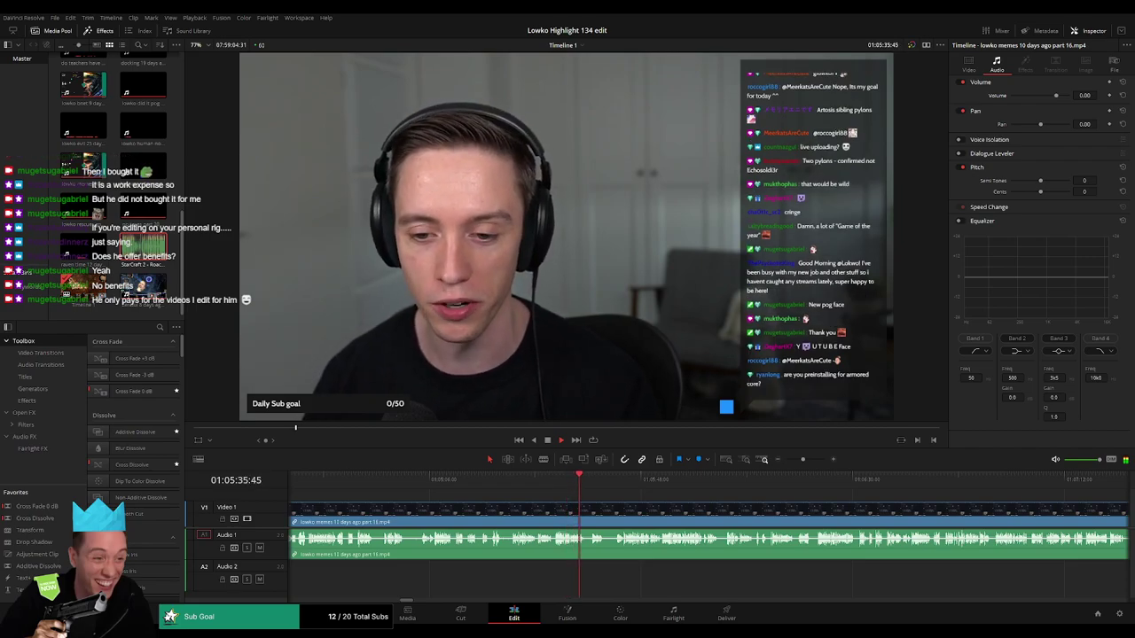
pyautogui.click(592, 479)
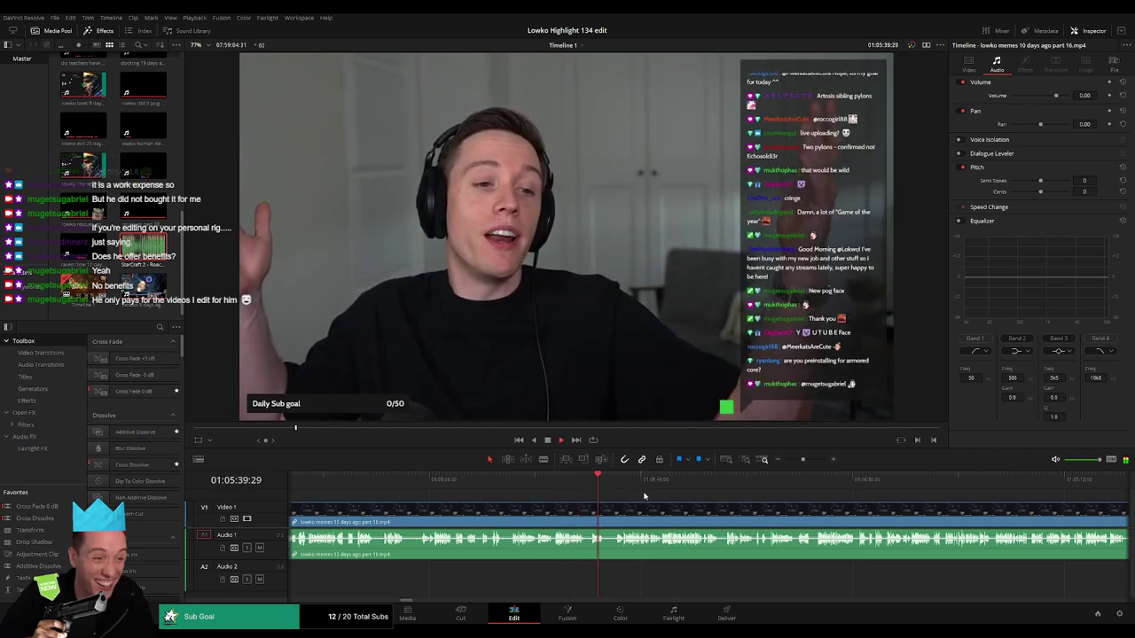
pyautogui.moveTo(601, 484); pyautogui.dragTo(616, 485)
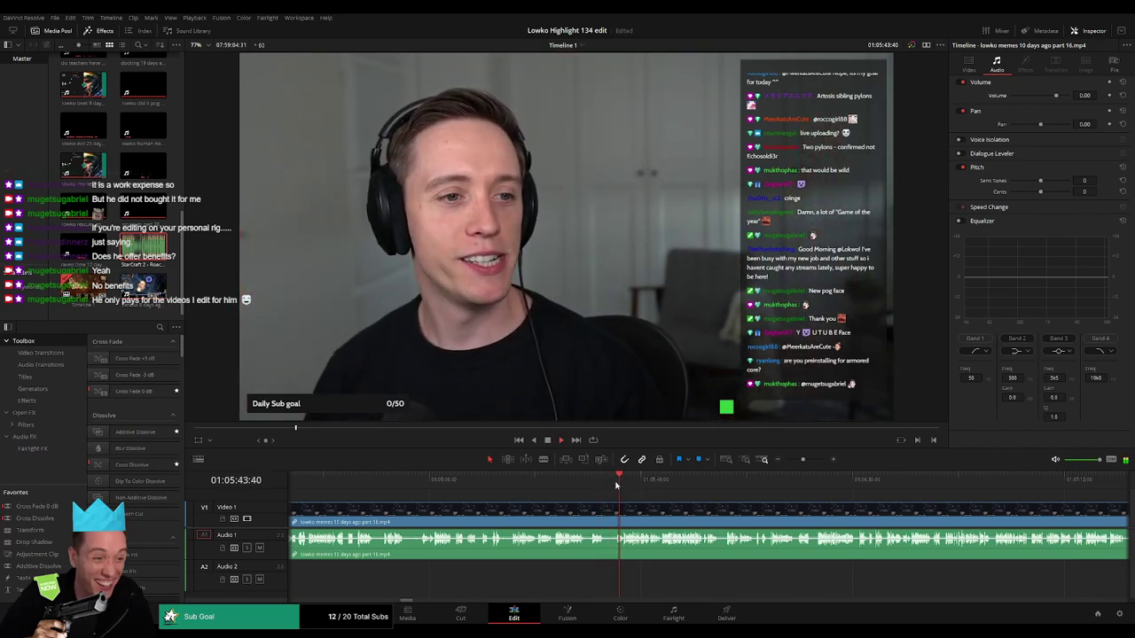
# - Skim the part 16 clip from about 1:06:04 past 1:08:07, replaying the talk from about 1:07:34
pyautogui.moveTo(803, 460); pyautogui.dragTo(783, 486)
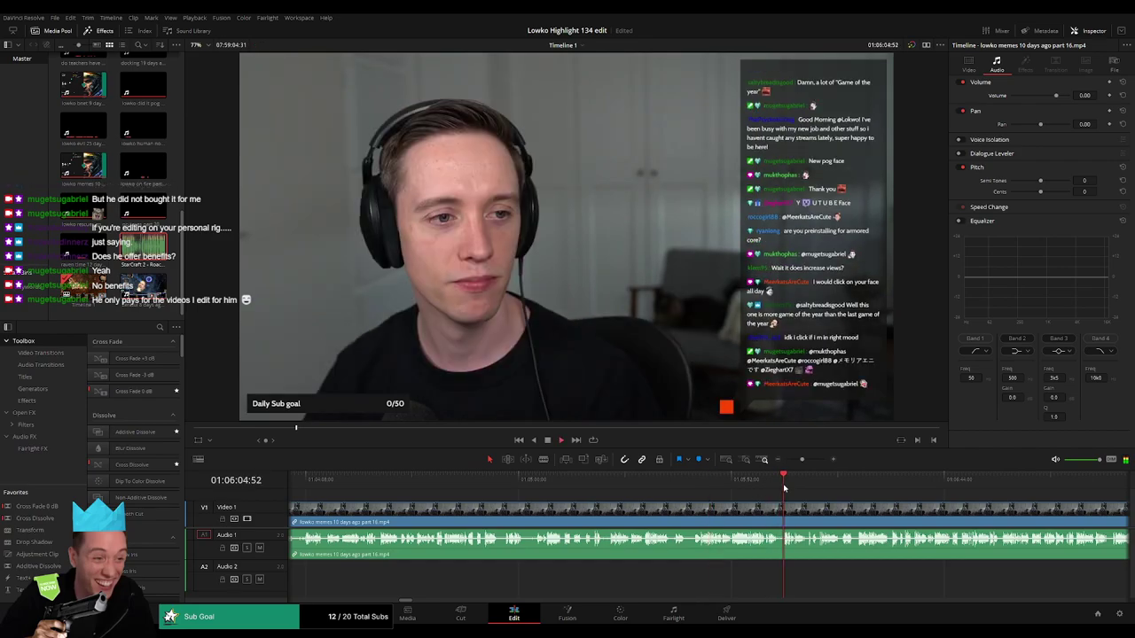
pyautogui.hscroll(1, 786, 519)
pyautogui.hscroll(3, 786, 519)
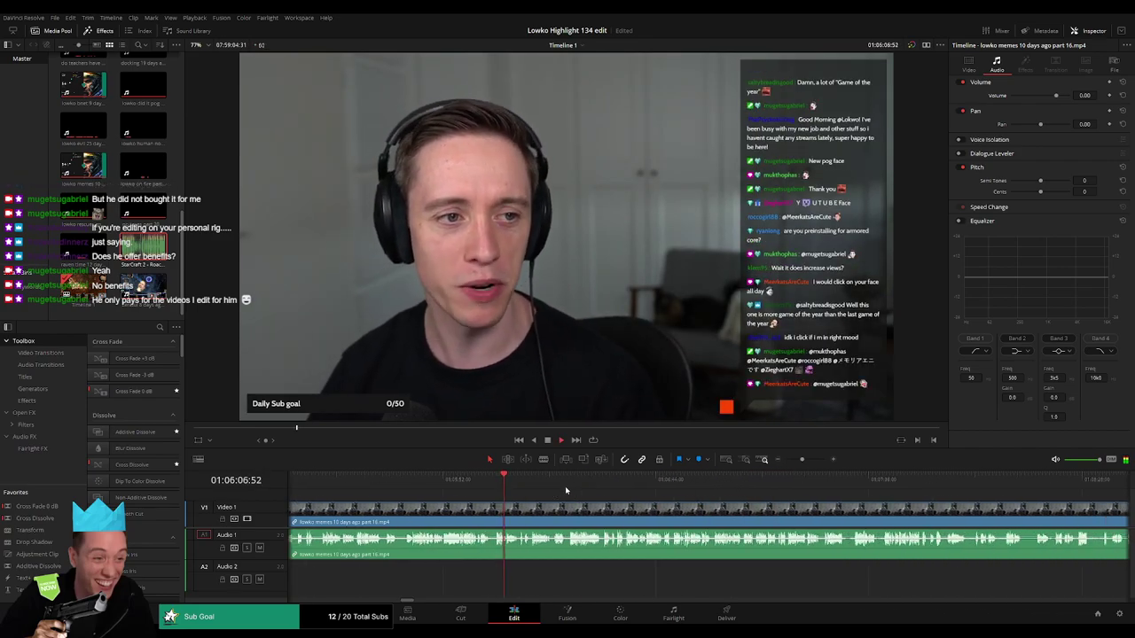
pyautogui.moveTo(567, 490); pyautogui.dragTo(995, 488)
pyautogui.hscroll(4, 1018, 514)
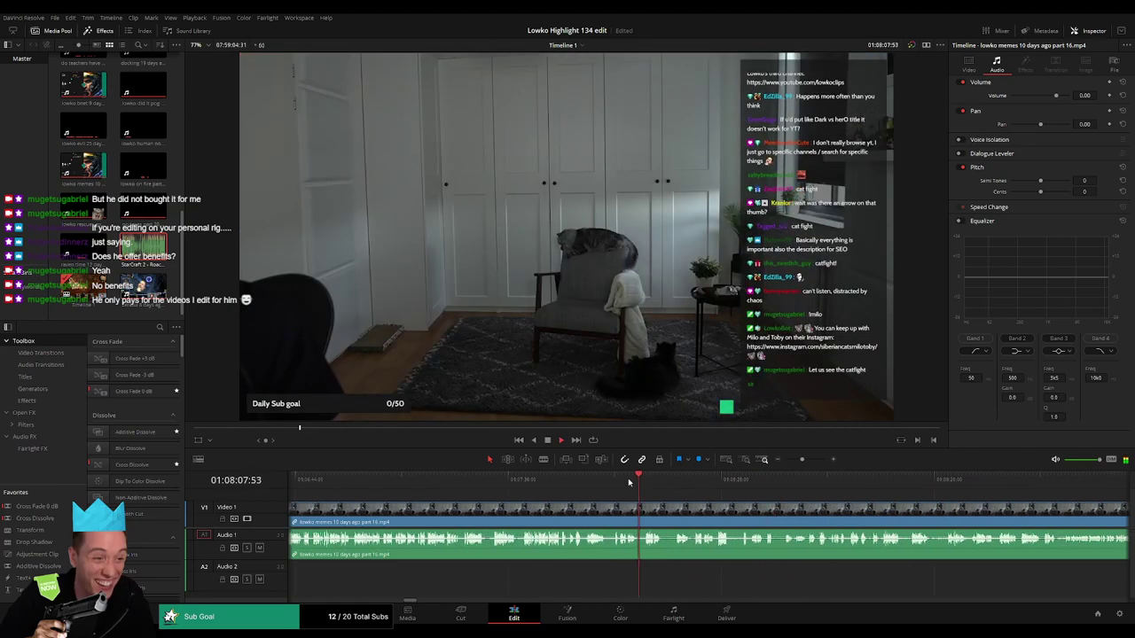
pyautogui.moveTo(629, 483); pyautogui.dragTo(500, 479)
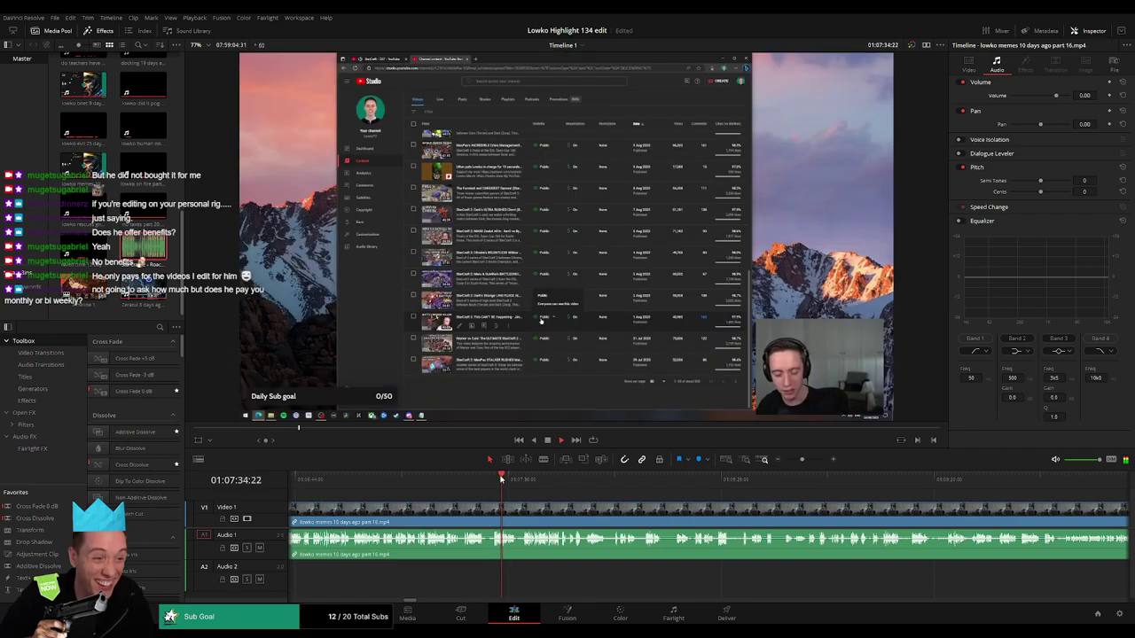
pyautogui.hscroll(-1, 524, 508)
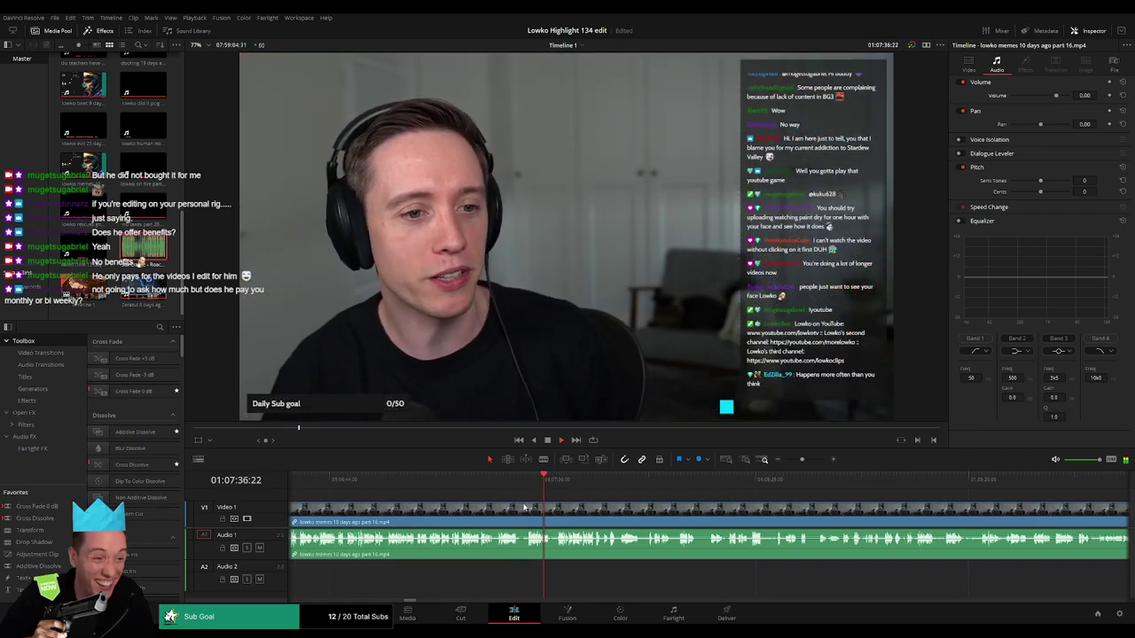
pyautogui.click(529, 483)
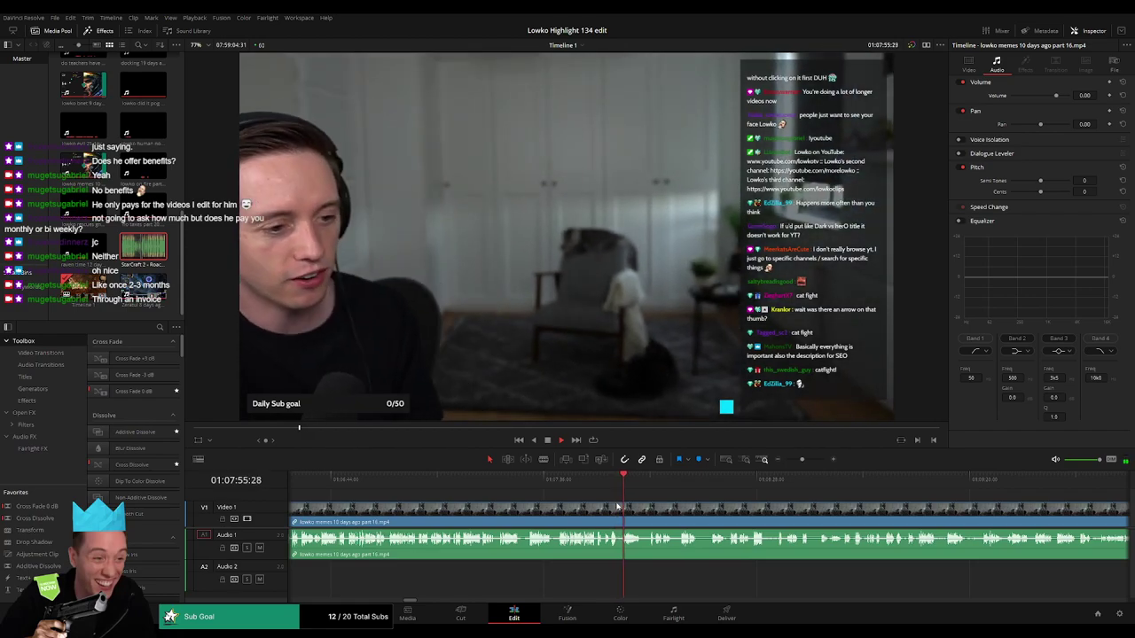
pyautogui.moveTo(802, 460); pyautogui.dragTo(805, 461)
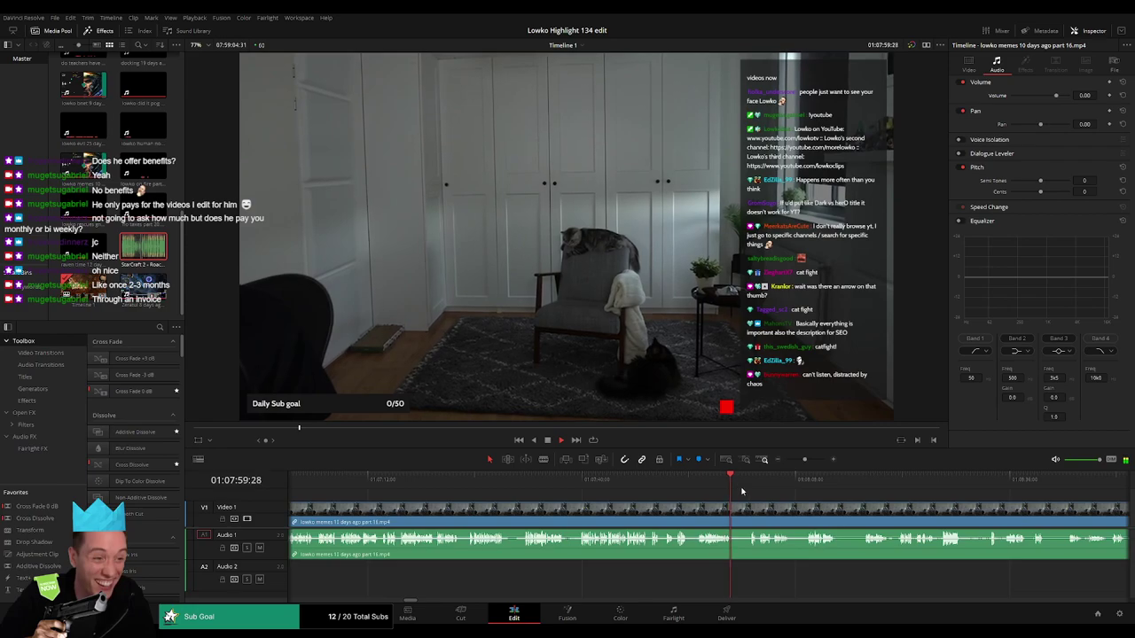
pyautogui.moveTo(808, 509); pyautogui.dragTo(641, 502)
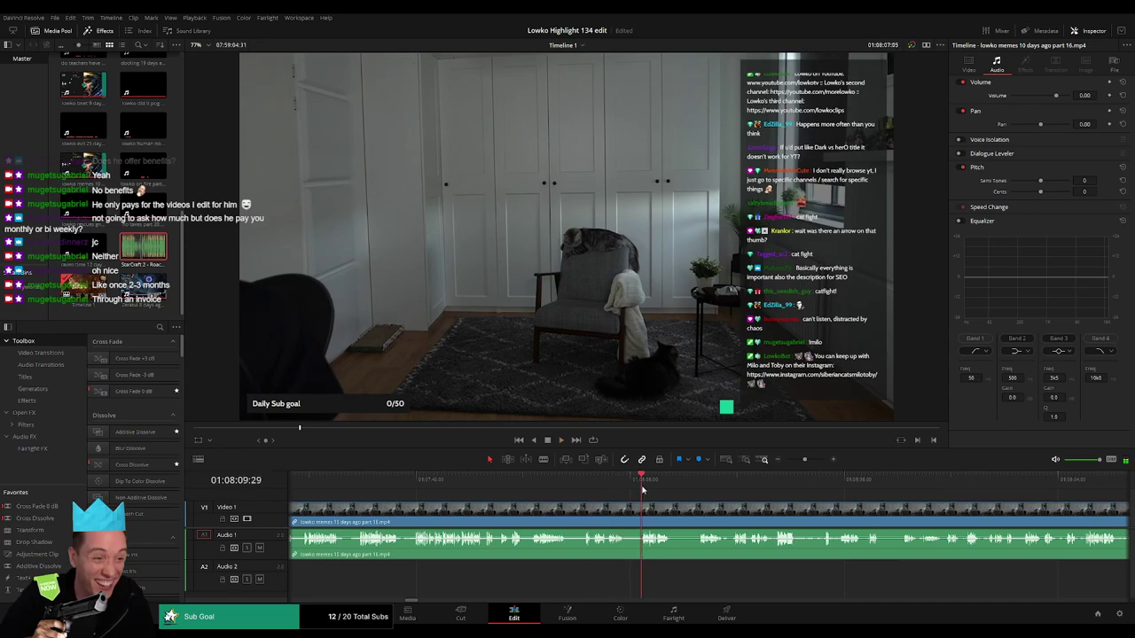
# - Examine the streamer's surprised facial expressions in the part 16 clip between about 1:07:38 and 1:07:40
pyautogui.click(646, 490)
pyautogui.click(395, 489)
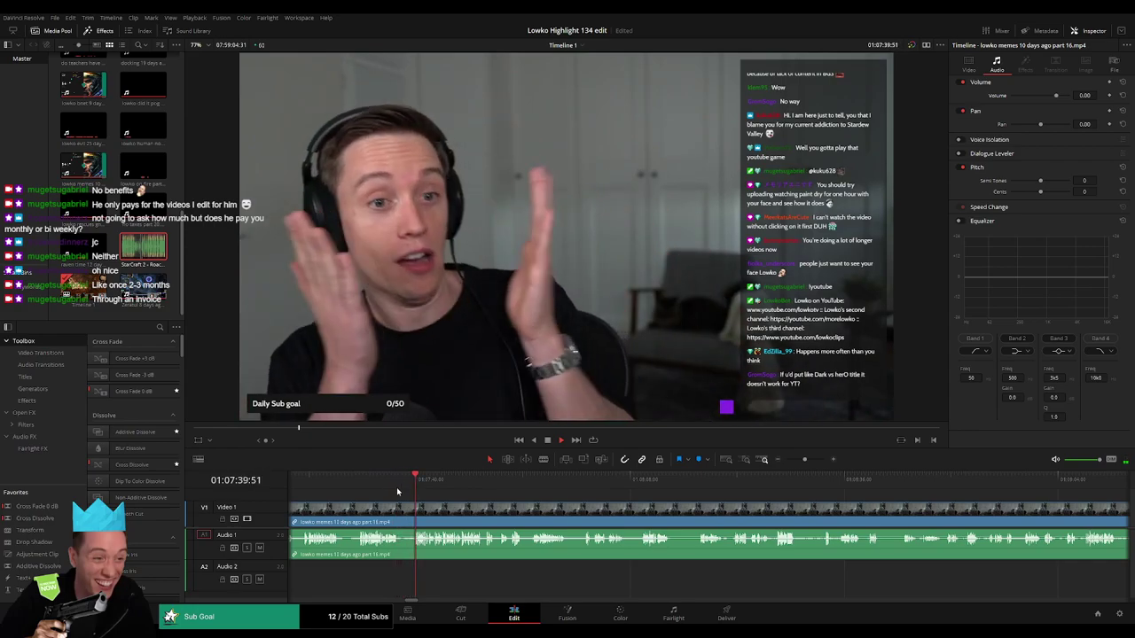
pyautogui.click(396, 489)
pyautogui.click(400, 488)
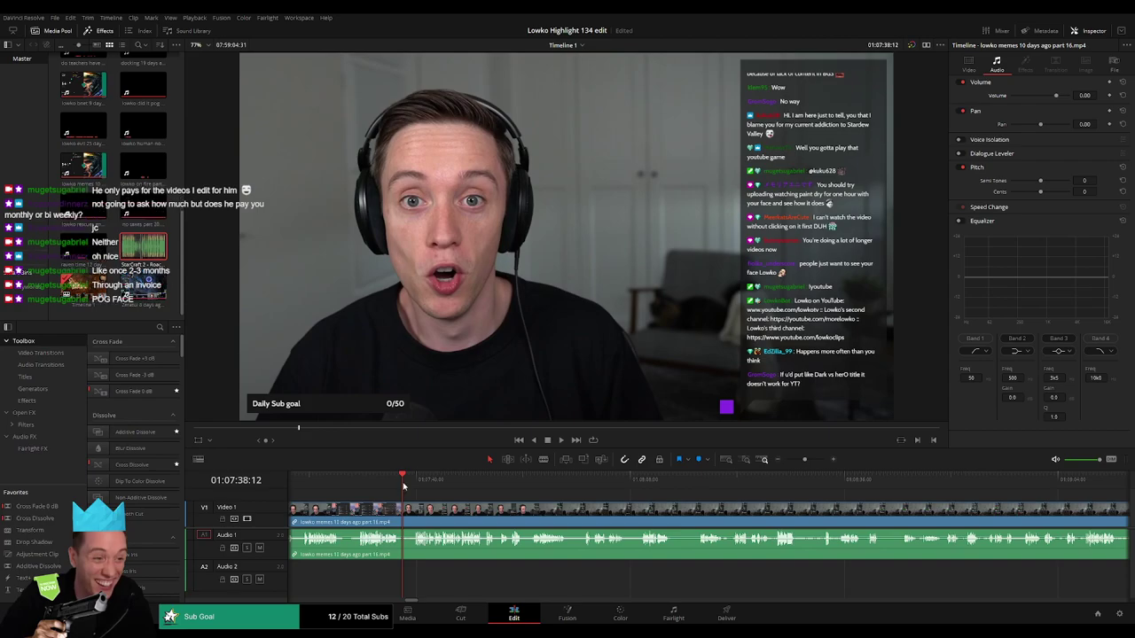
pyautogui.moveTo(404, 486); pyautogui.dragTo(407, 486)
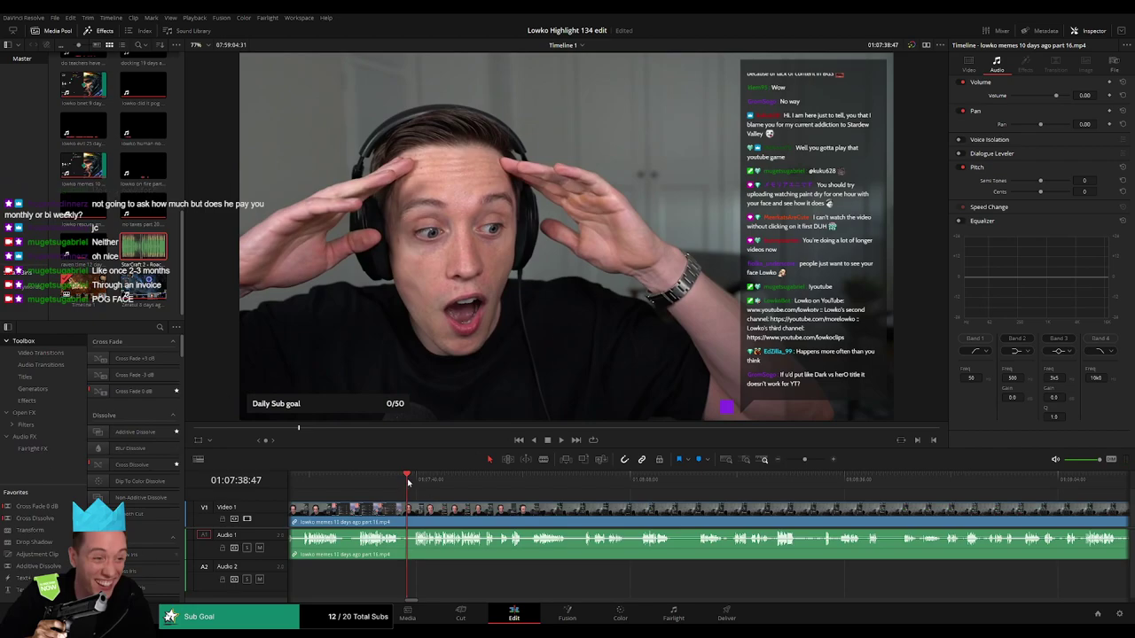
pyautogui.moveTo(408, 482); pyautogui.dragTo(413, 481)
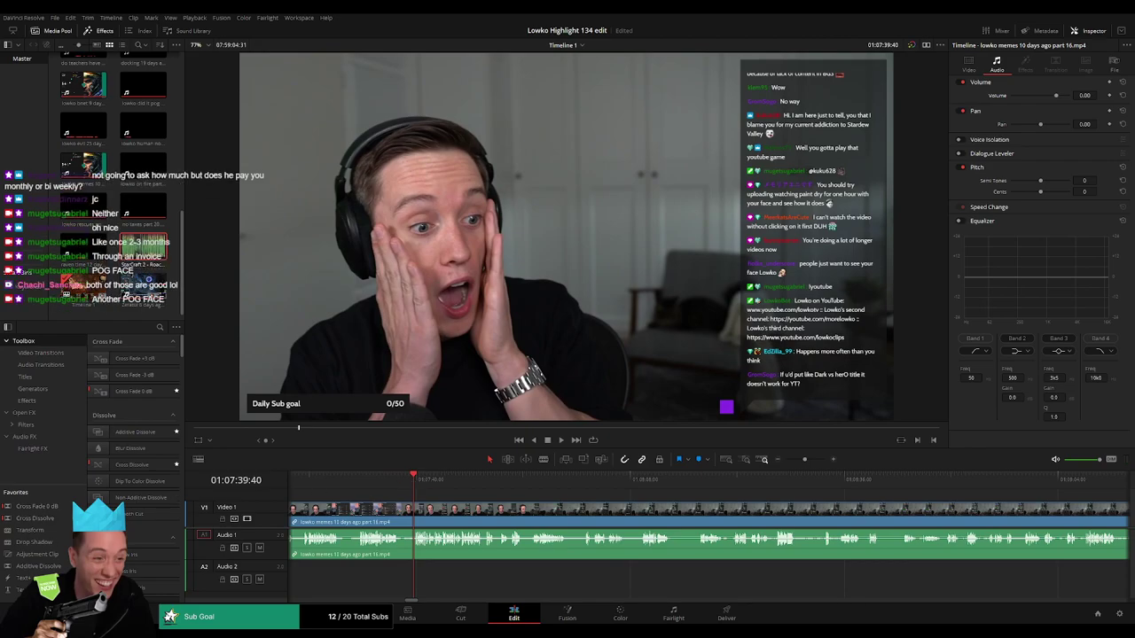
# - Replay the part 16 talk between about 1:07:19 and 1:07:39, leading up to the surprised facial expressions
pyautogui.moveTo(415, 483); pyautogui.dragTo(403, 484)
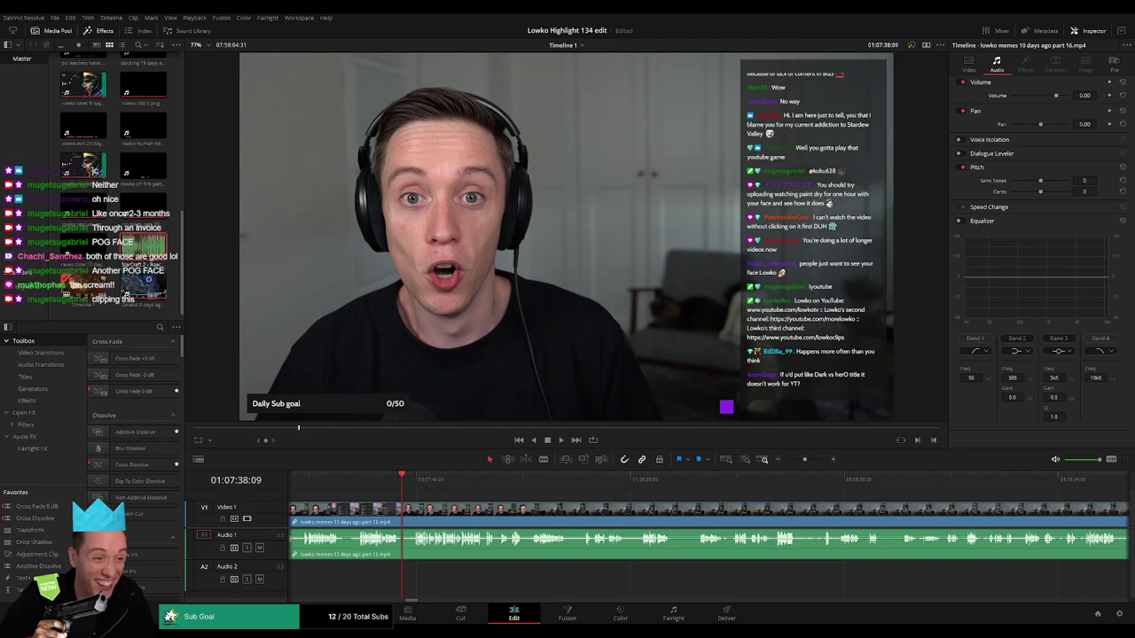
pyautogui.click(359, 479)
pyautogui.press('space')
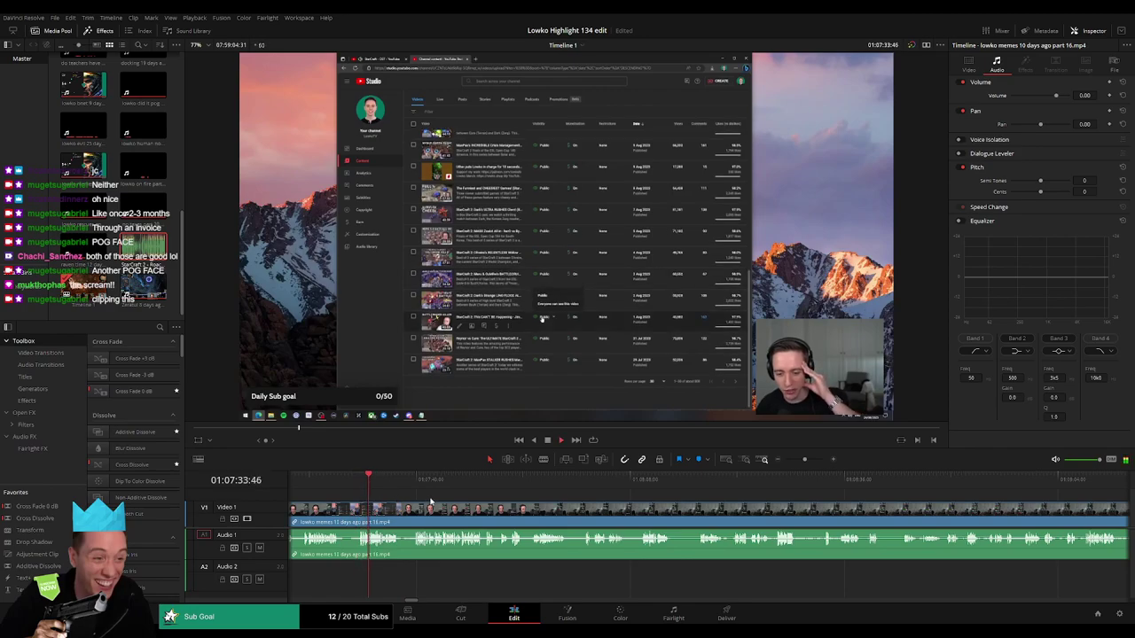
pyautogui.hscroll(-2, 431, 502)
pyautogui.click(415, 484)
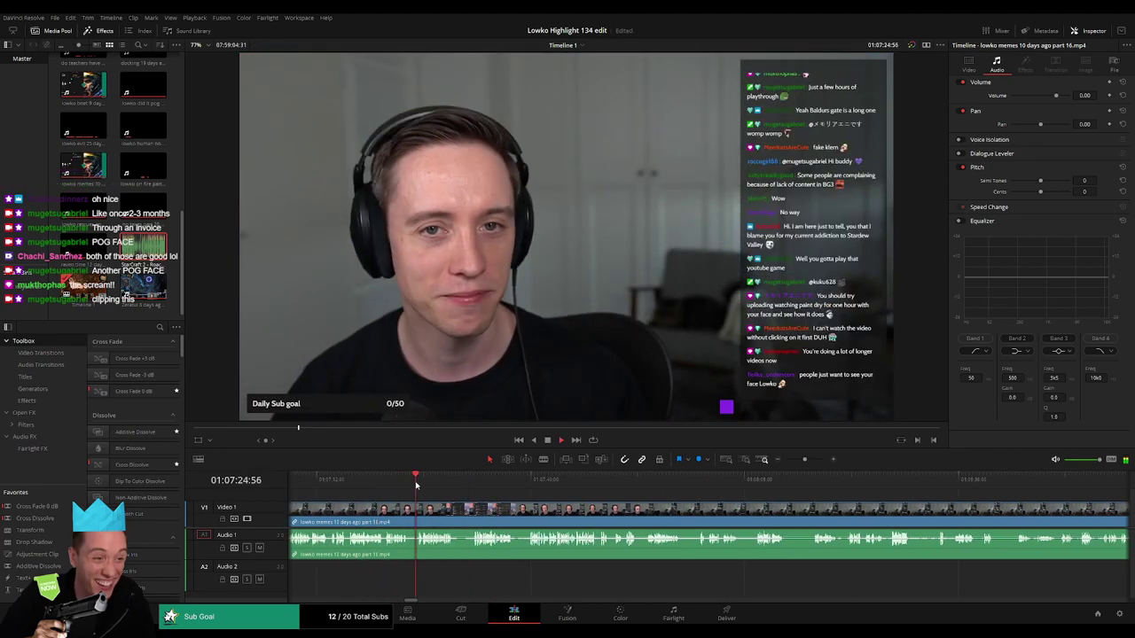
pyautogui.hscroll(-2, 496, 501)
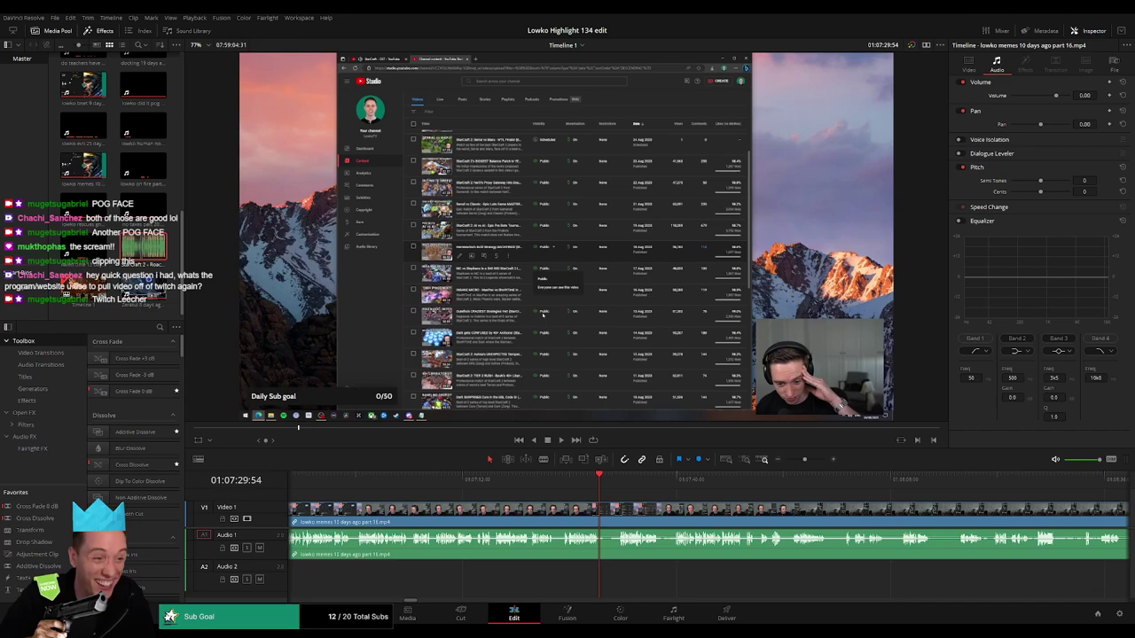
pyautogui.click(535, 484)
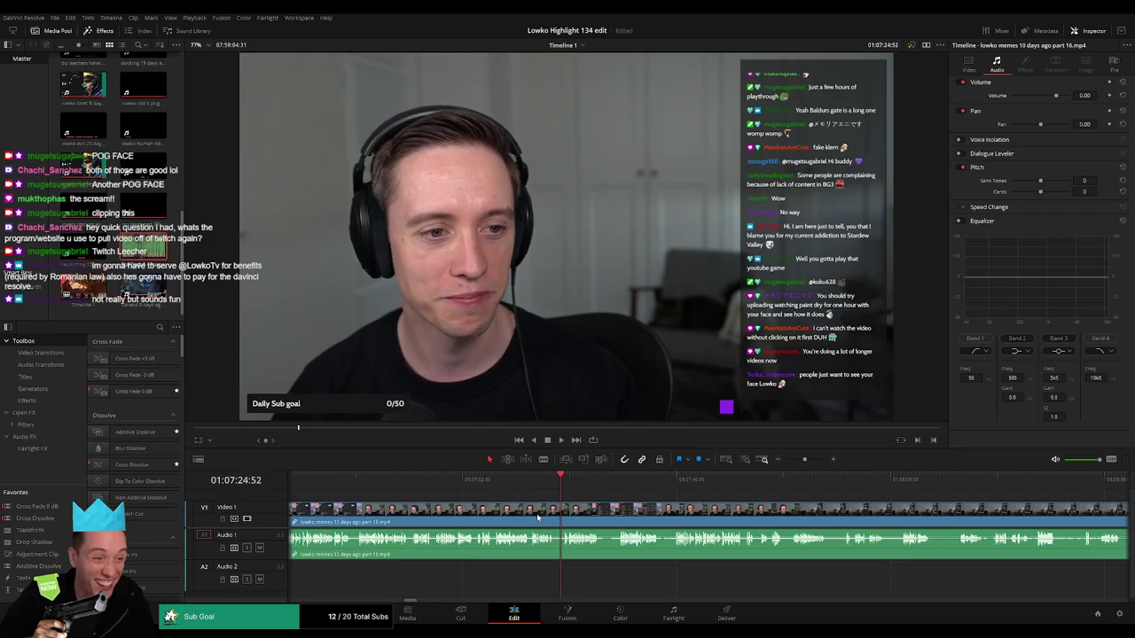
pyautogui.hscroll(-5, 537, 518)
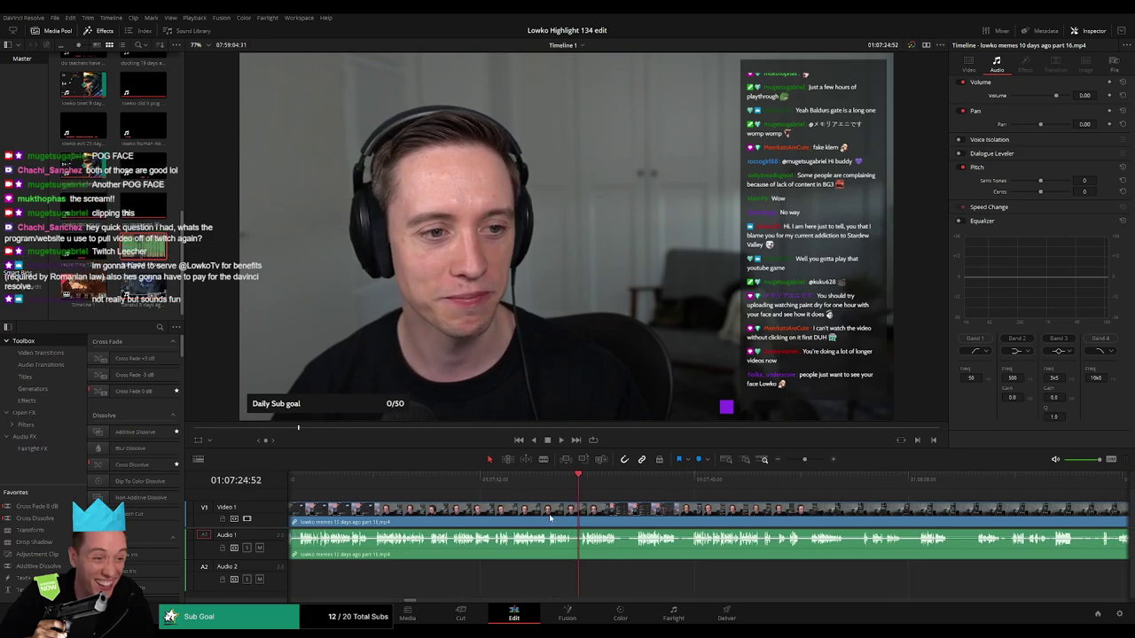
pyautogui.click(627, 486)
pyautogui.press('space')
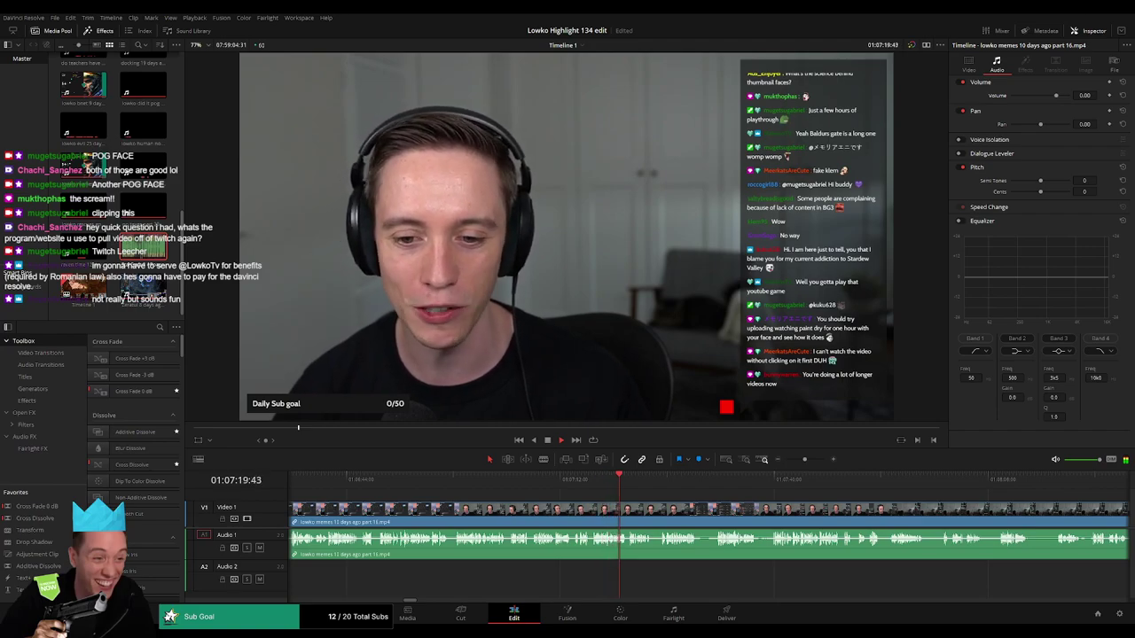
# - Skim the part 16 clip backwards from about 1:07:08 to 1:06:05 to locate the start of the thumbnail face talk
pyautogui.click(566, 492)
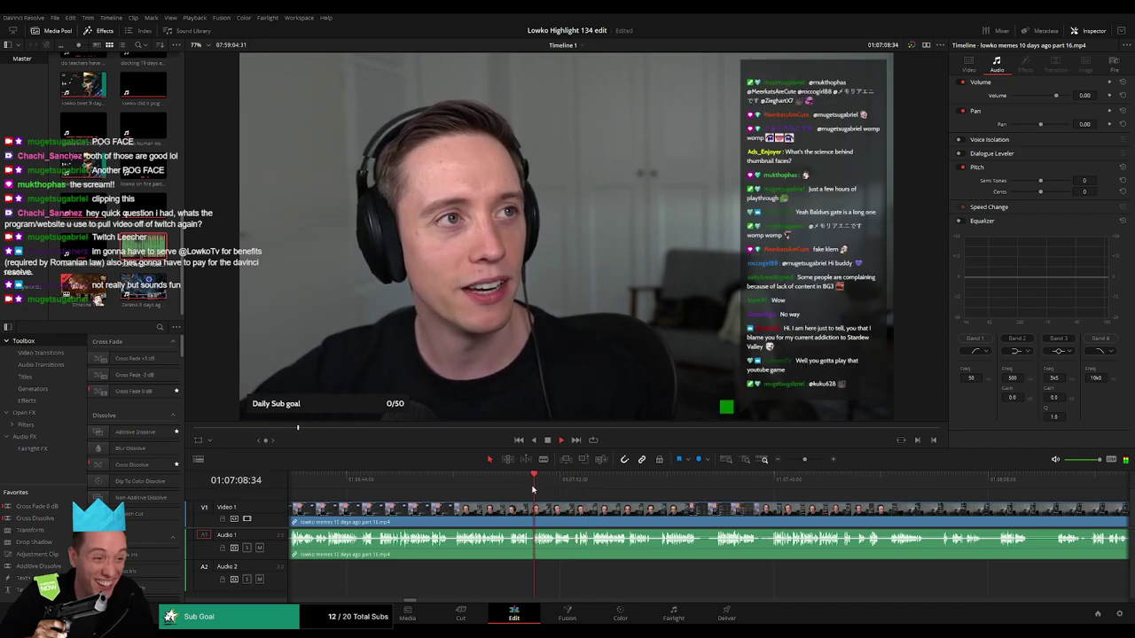
pyautogui.hscroll(-2, 543, 492)
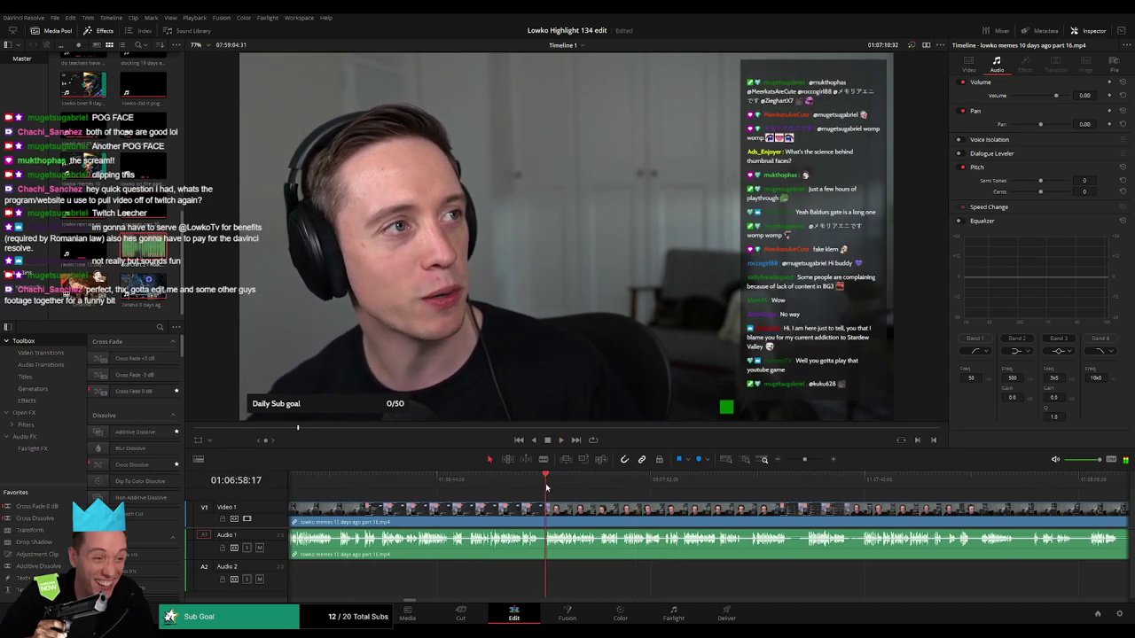
pyautogui.click(547, 493)
pyautogui.click(577, 493)
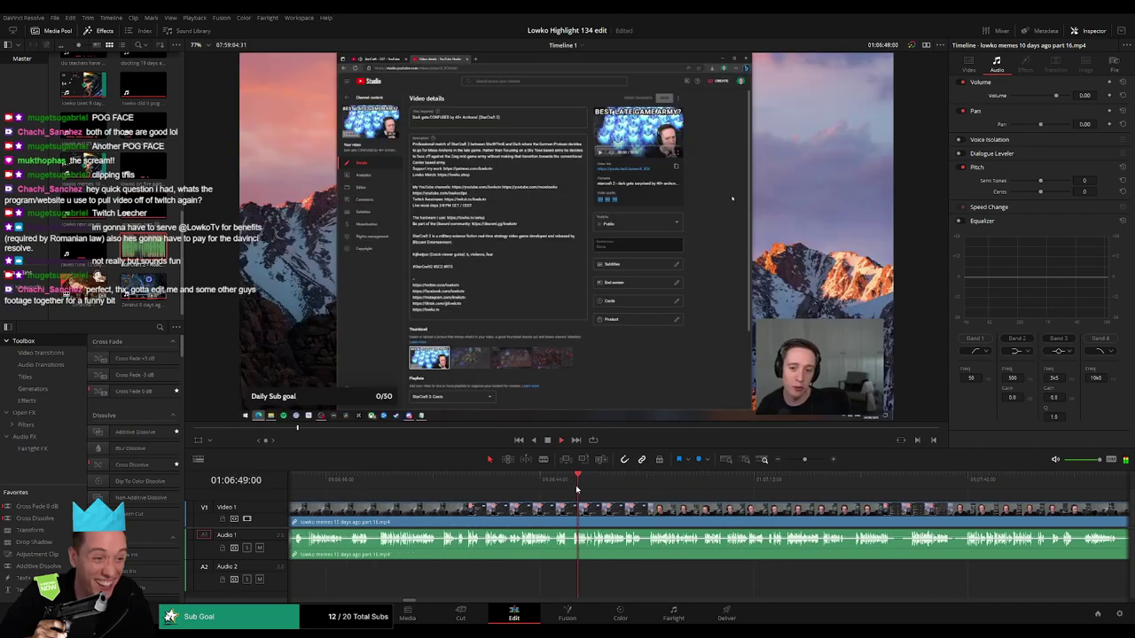
pyautogui.click(521, 493)
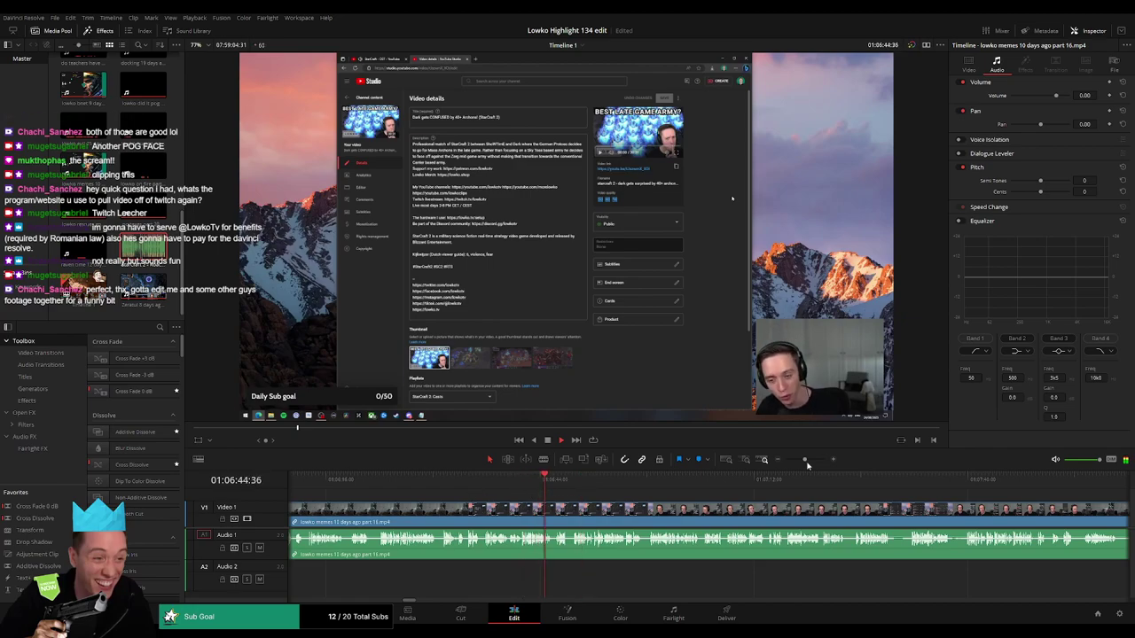
pyautogui.moveTo(806, 460); pyautogui.dragTo(810, 460)
pyautogui.click(509, 483)
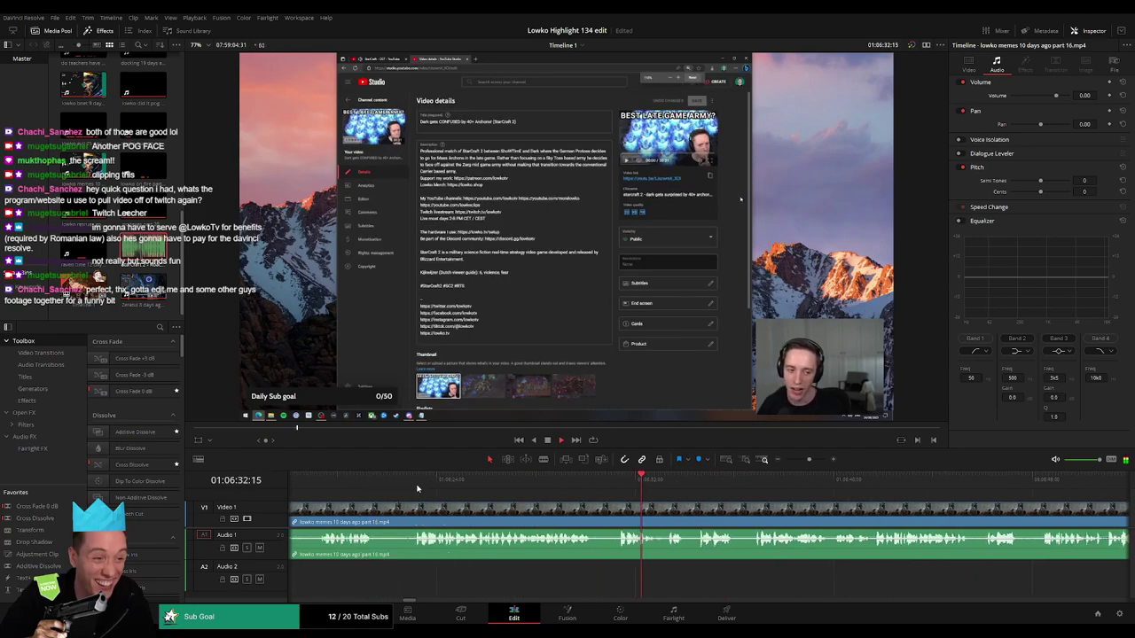
pyautogui.click(409, 483)
pyautogui.click(498, 483)
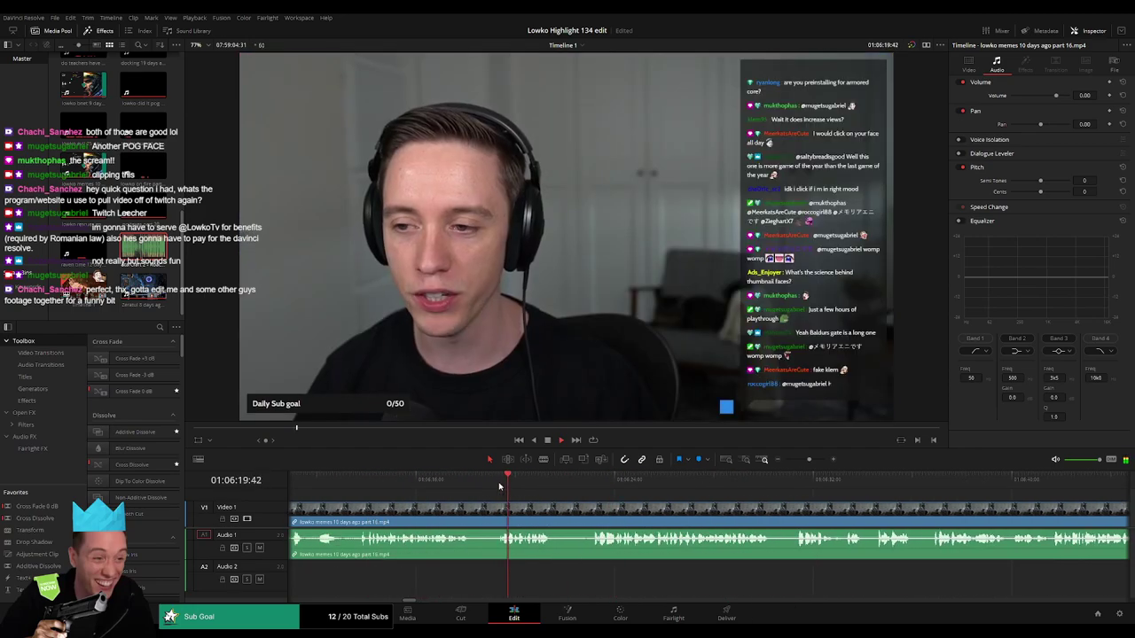
pyautogui.click(373, 485)
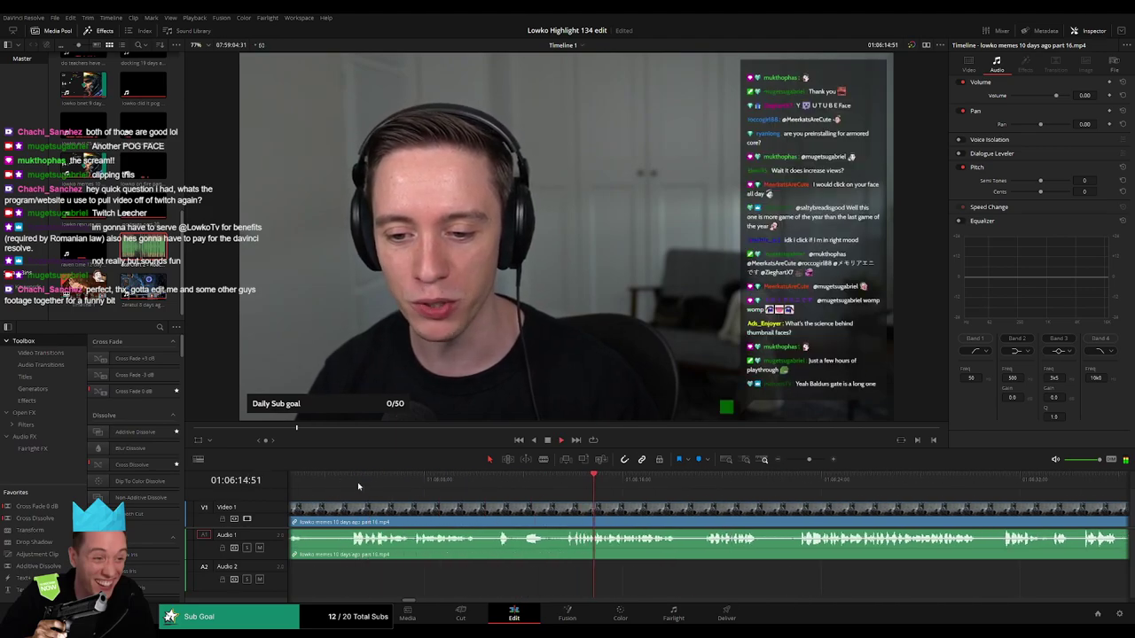
pyautogui.click(358, 485)
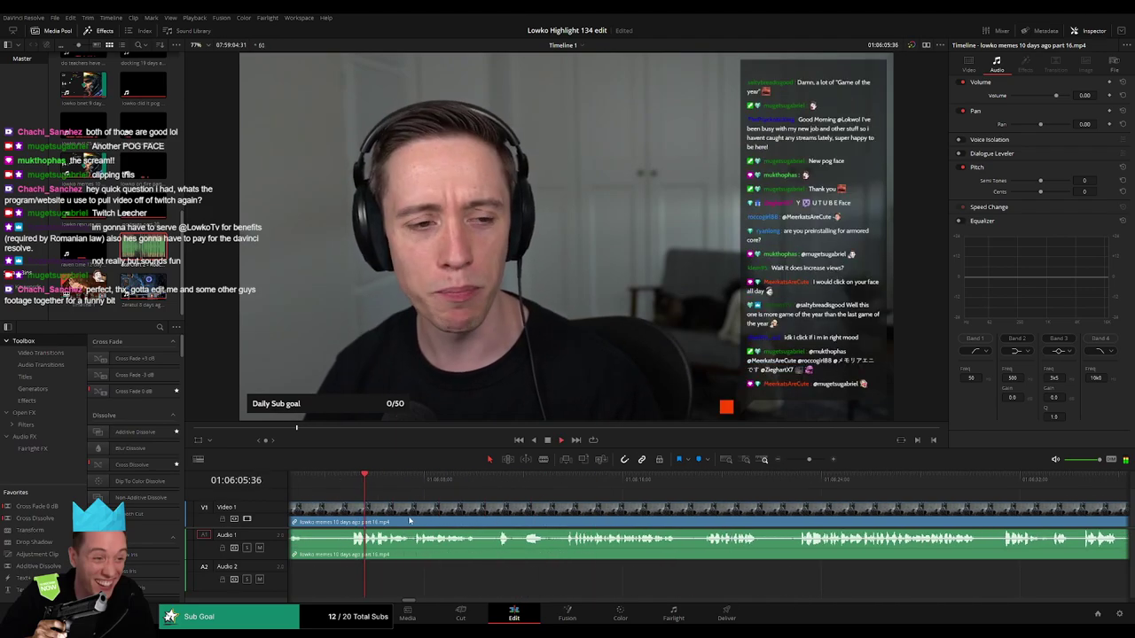
pyautogui.press('b')
pyautogui.click(564, 513)
pyautogui.press('a')
pyautogui.moveTo(809, 460); pyautogui.dragTo(805, 461)
pyautogui.click(550, 485)
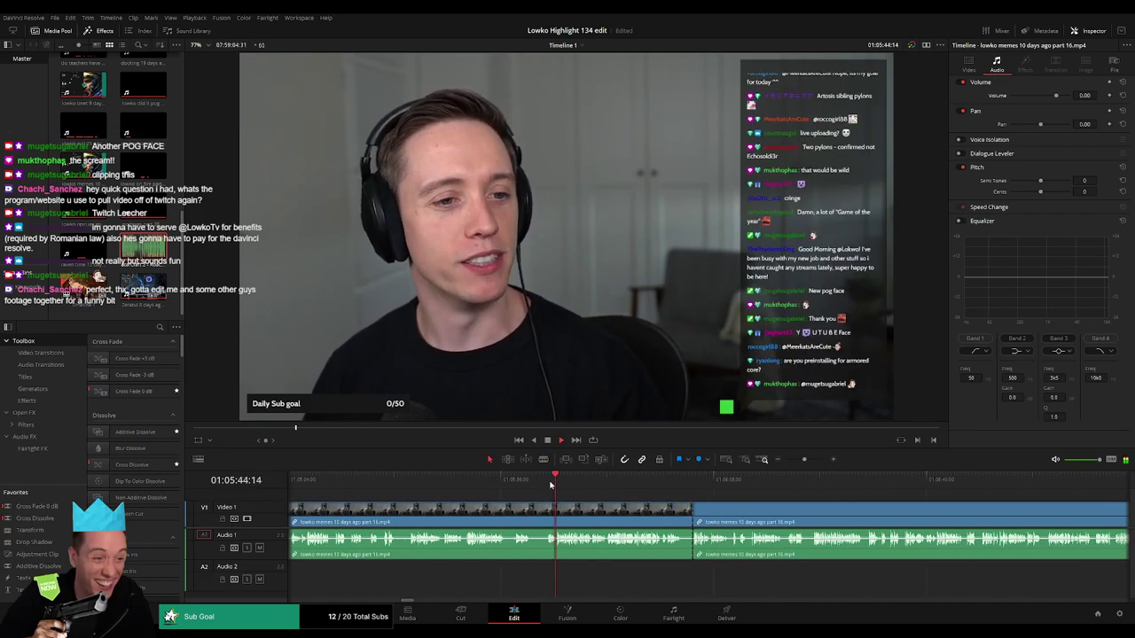
pyautogui.hotkey('ctrl', 'z')
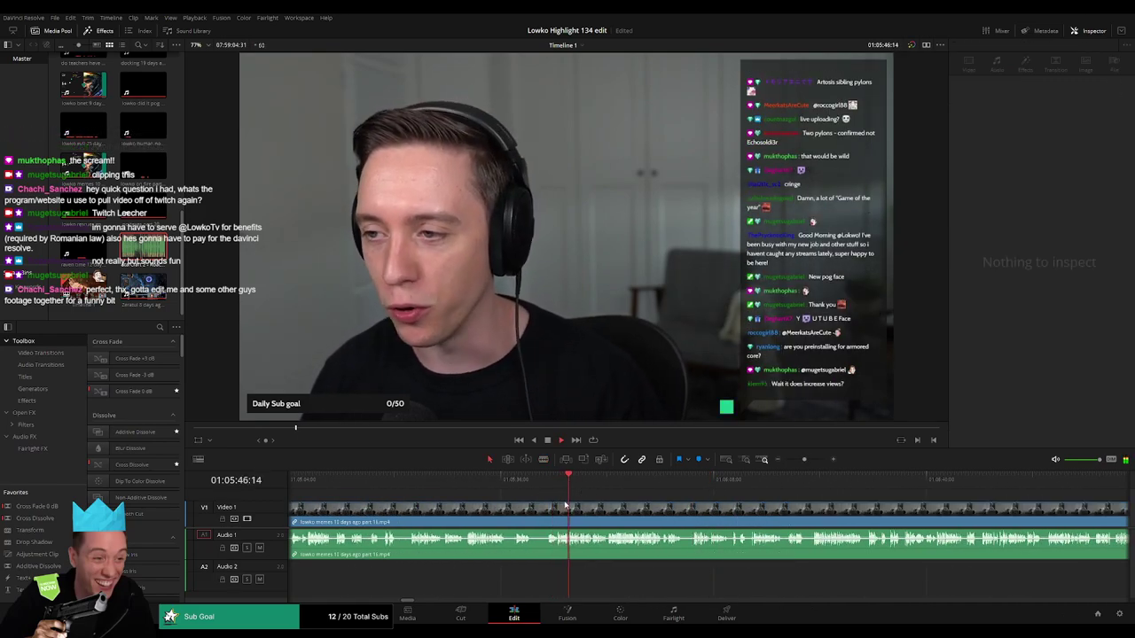
# - Split the part 16 clip at about 1:06:05 and ripple delete the section before the cut
pyautogui.click(608, 486)
pyautogui.moveTo(609, 489); pyautogui.dragTo(694, 488)
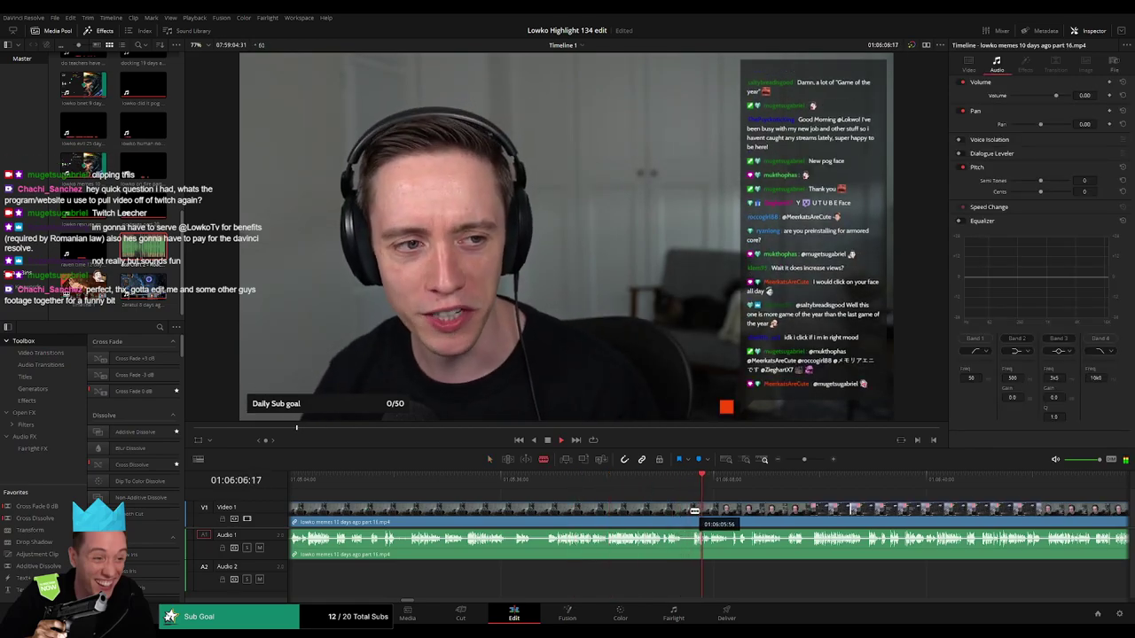
pyautogui.click(694, 511)
pyautogui.press('a')
pyautogui.click(660, 513)
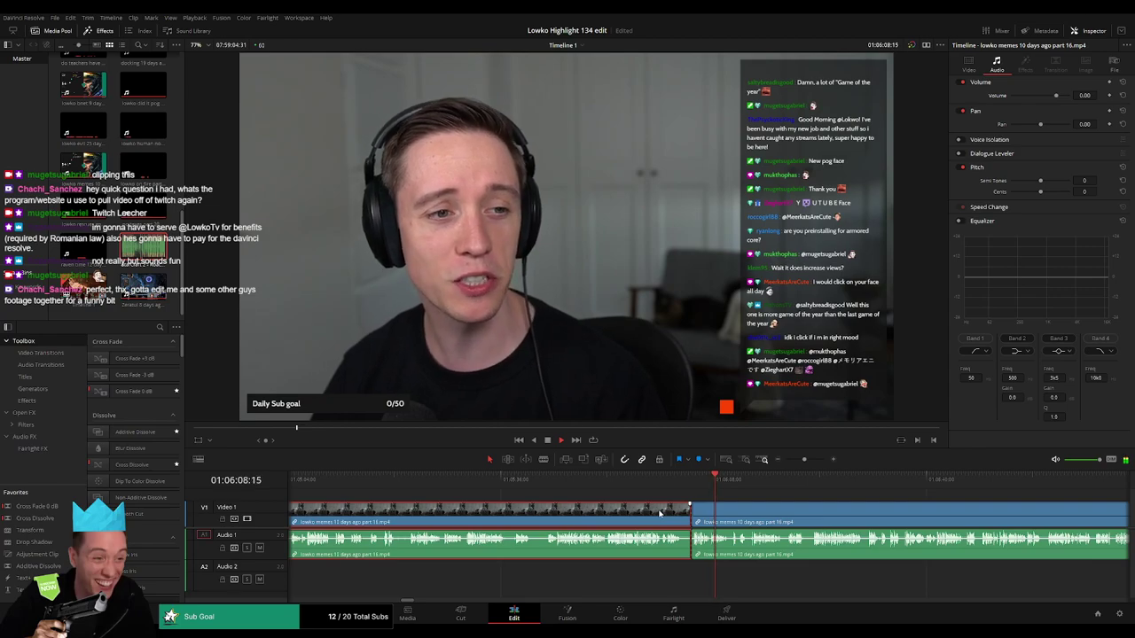
pyautogui.press('Delete')
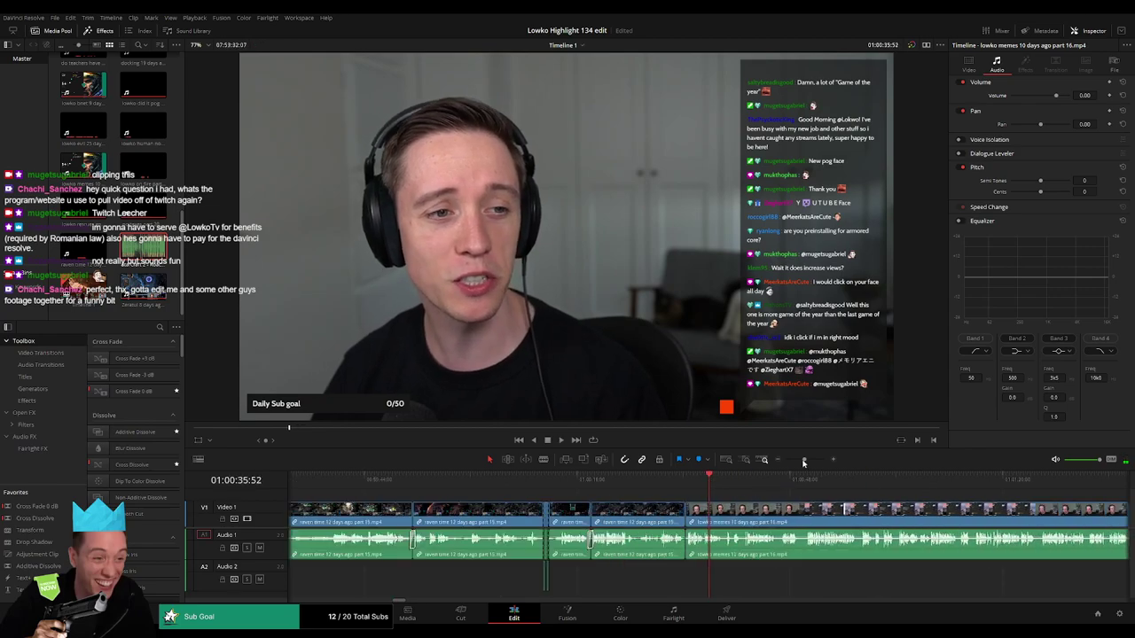
# - Examine the shortened part 16 clip by sampling the talk from about 1:00:35 to 1:01:54
pyautogui.moveTo(804, 462); pyautogui.dragTo(809, 462)
pyautogui.press('space')
pyautogui.moveTo(789, 523); pyautogui.dragTo(588, 512)
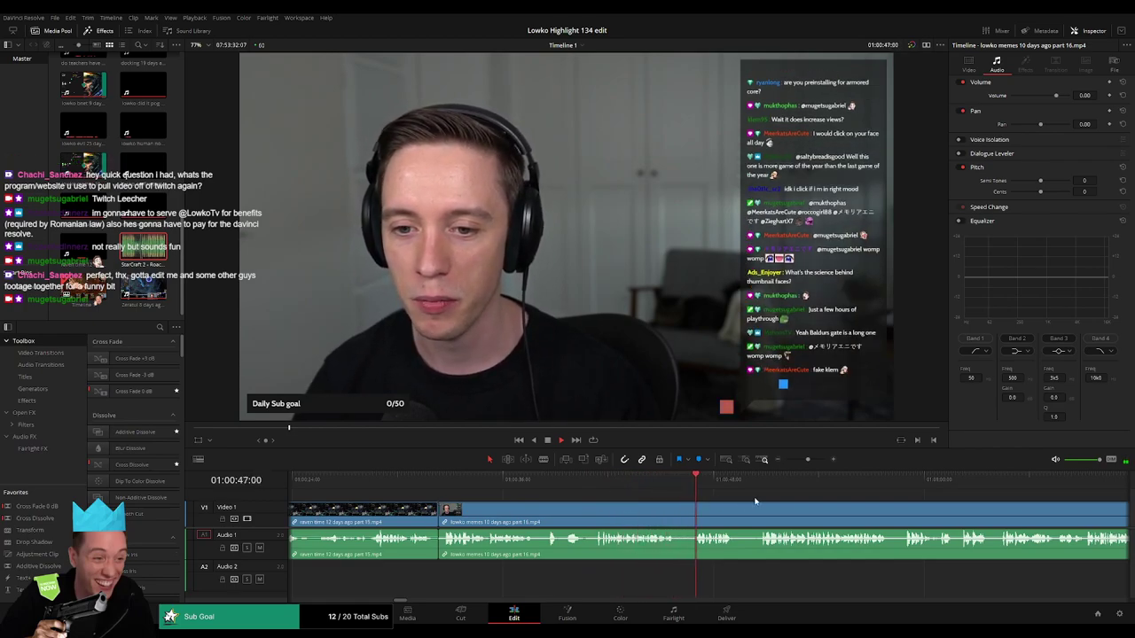
pyautogui.moveTo(721, 508); pyautogui.dragTo(535, 509)
pyautogui.click(502, 483)
pyautogui.click(905, 486)
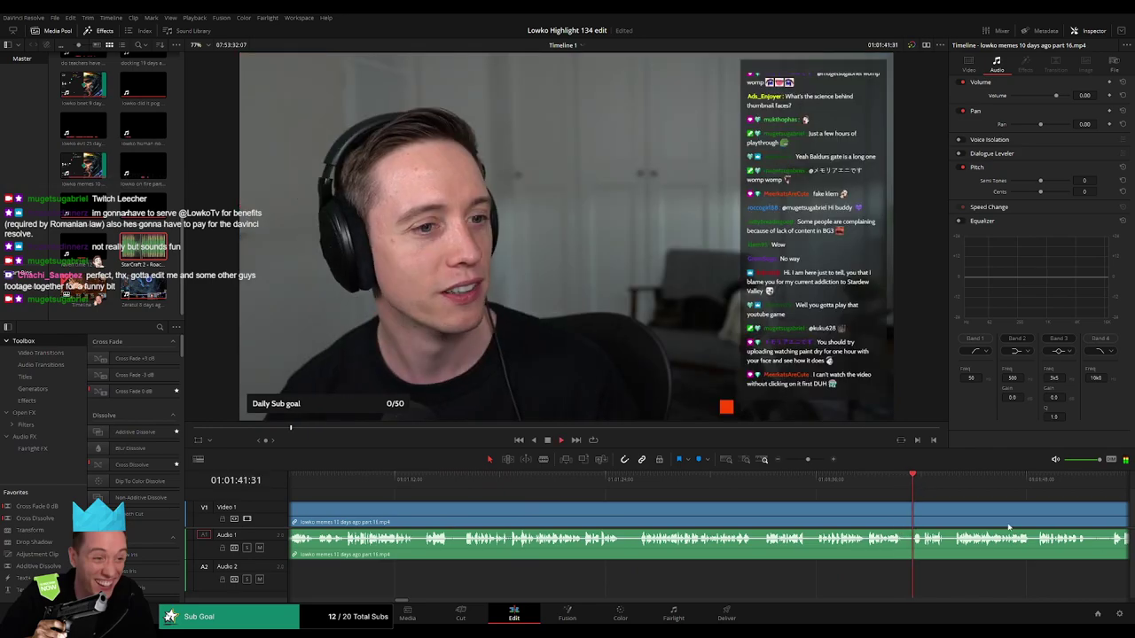
pyautogui.moveTo(1008, 525); pyautogui.dragTo(678, 511)
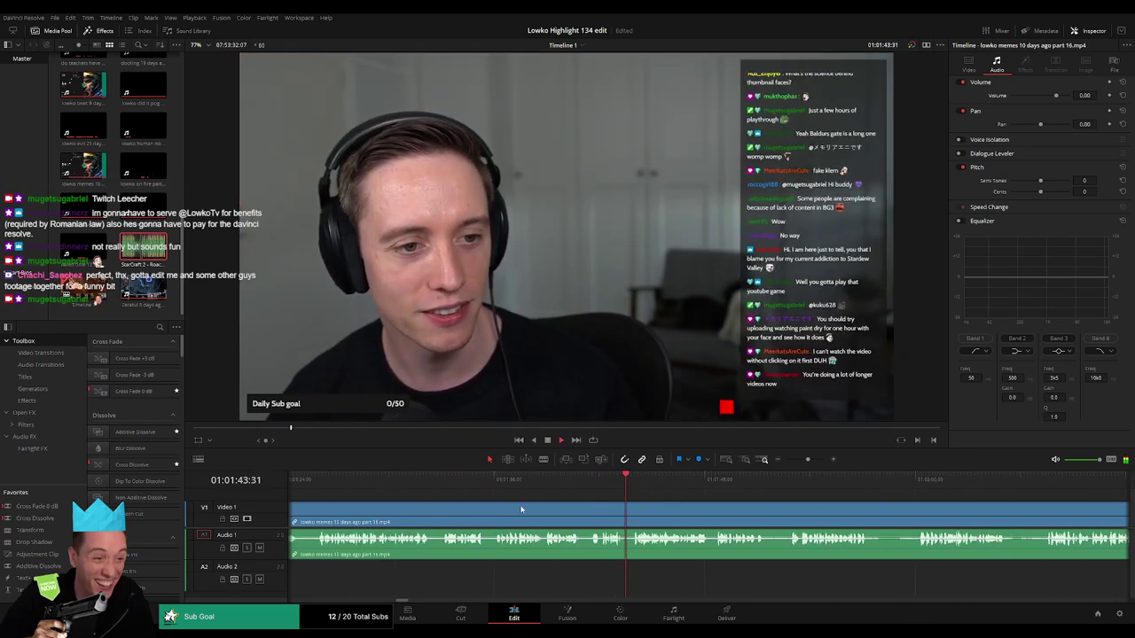
pyautogui.click(460, 485)
pyautogui.moveTo(479, 485); pyautogui.dragTo(557, 507)
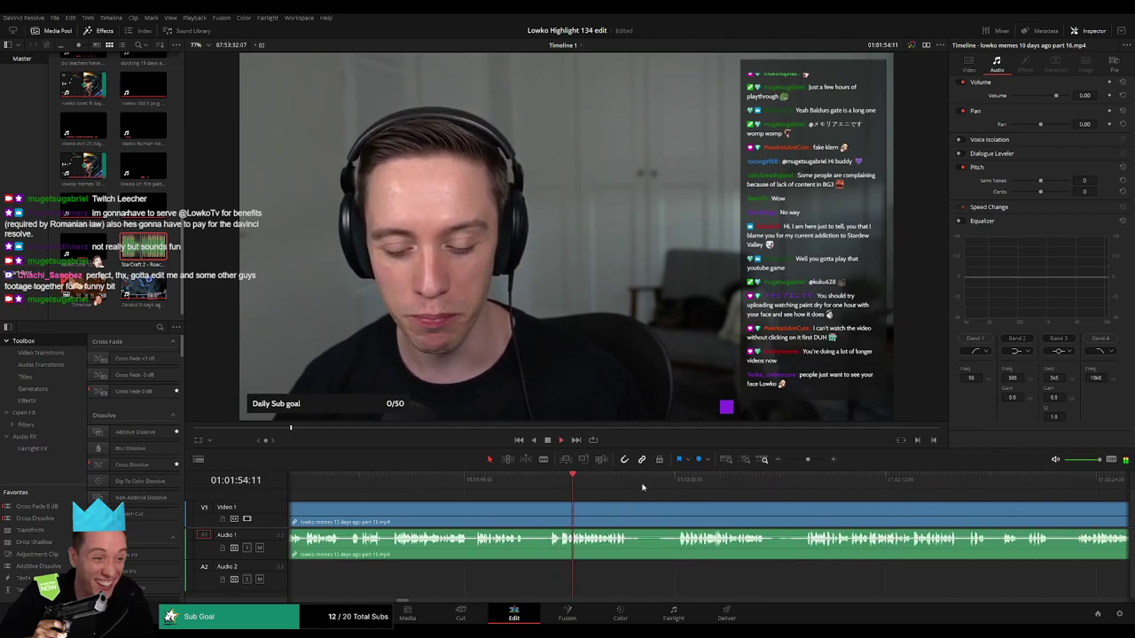
# - Try cutting the part 16 clip on both sides of the quiet stretch from about 1:01:57 and ripple deleting it
pyautogui.click(645, 489)
pyautogui.press('b')
pyautogui.click(629, 513)
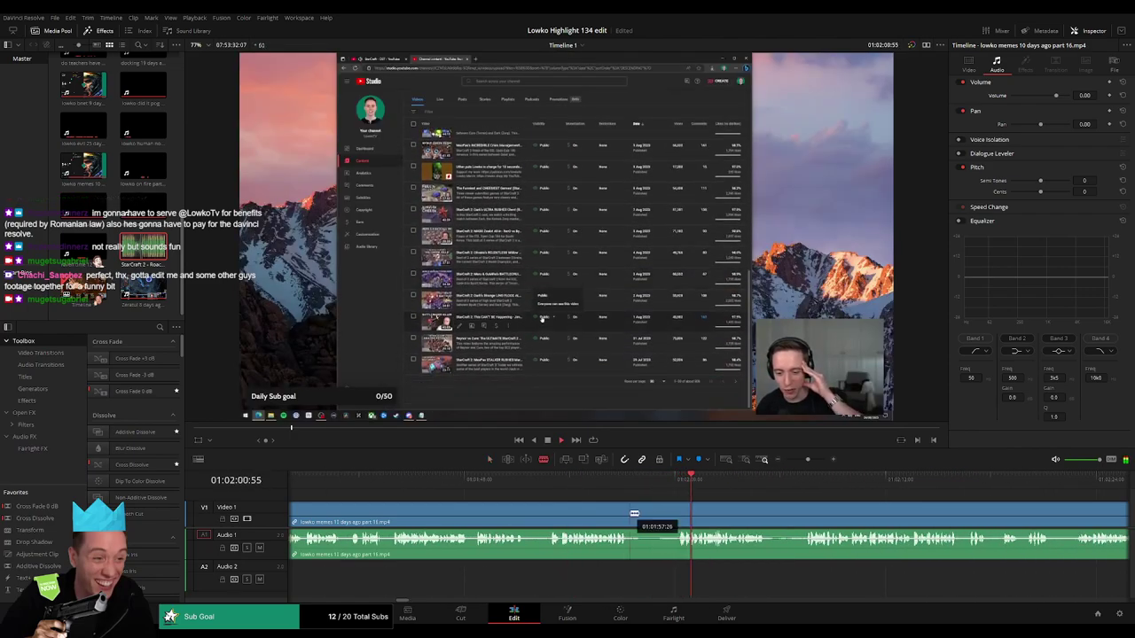
pyautogui.click(680, 511)
pyautogui.press('a')
pyautogui.click(652, 514)
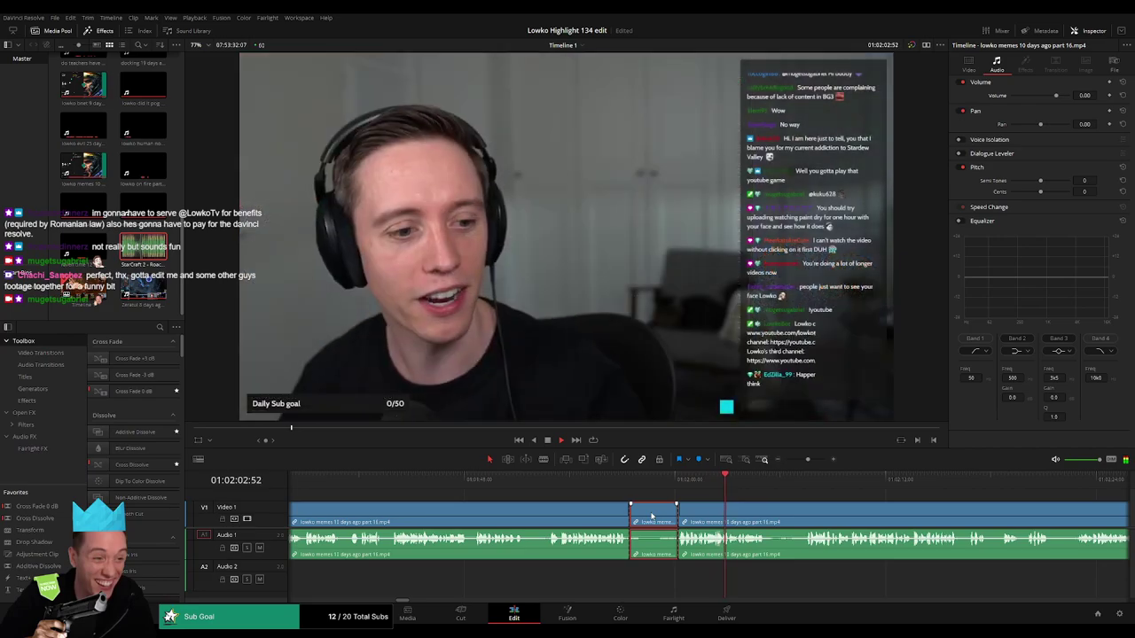
pyautogui.press('Delete')
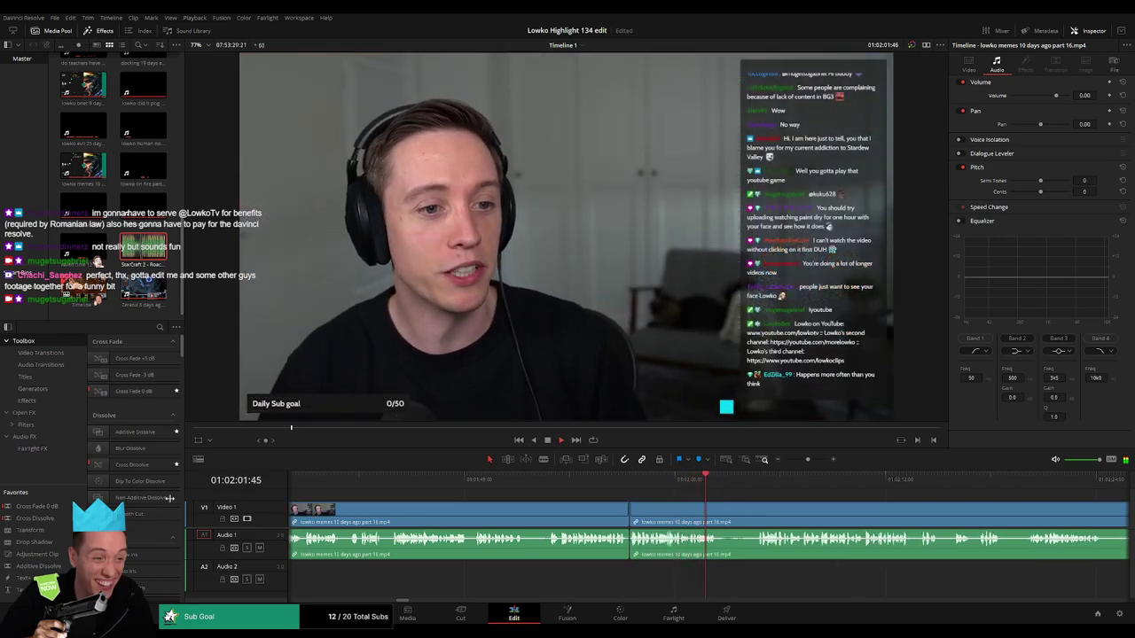
# - Undo the ripple delete and both cuts around the quiet stretch near 1:01:57
pyautogui.hotkey('ctrl', 'z')
pyautogui.hotkey('ctrl', 'z')
pyautogui.hotkey('ctrl', 'z')
# - Replay the part 16 clip between about 1:02:05 and 1:02:10 to pinpoint the remark after the surprised expression
pyautogui.click(801, 484)
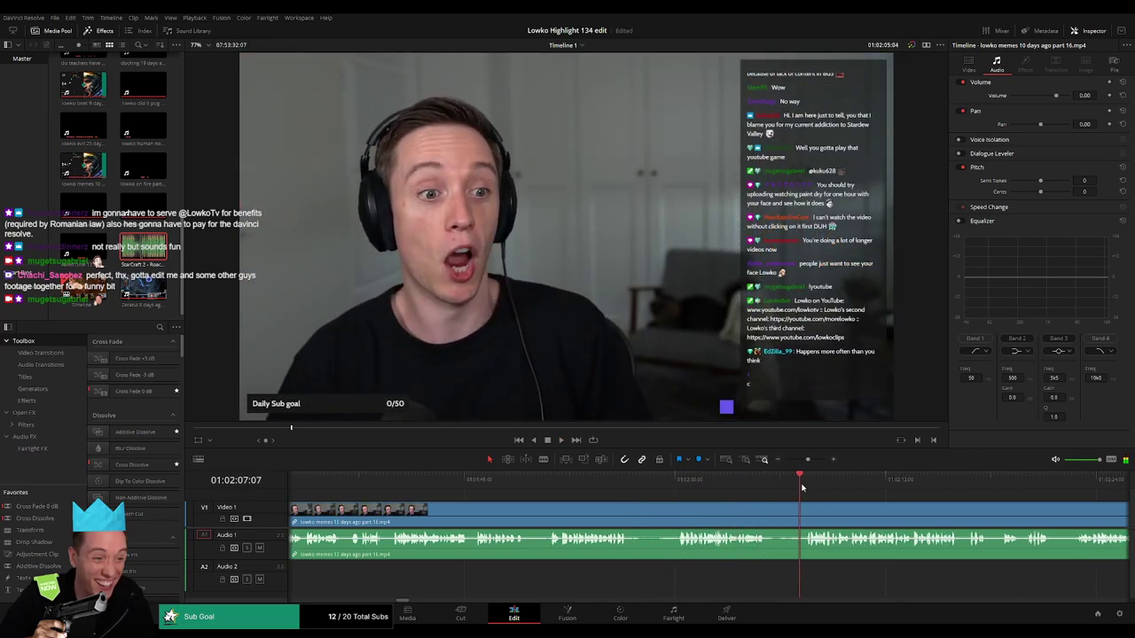
pyautogui.click(751, 484)
pyautogui.moveTo(884, 502); pyautogui.dragTo(630, 503)
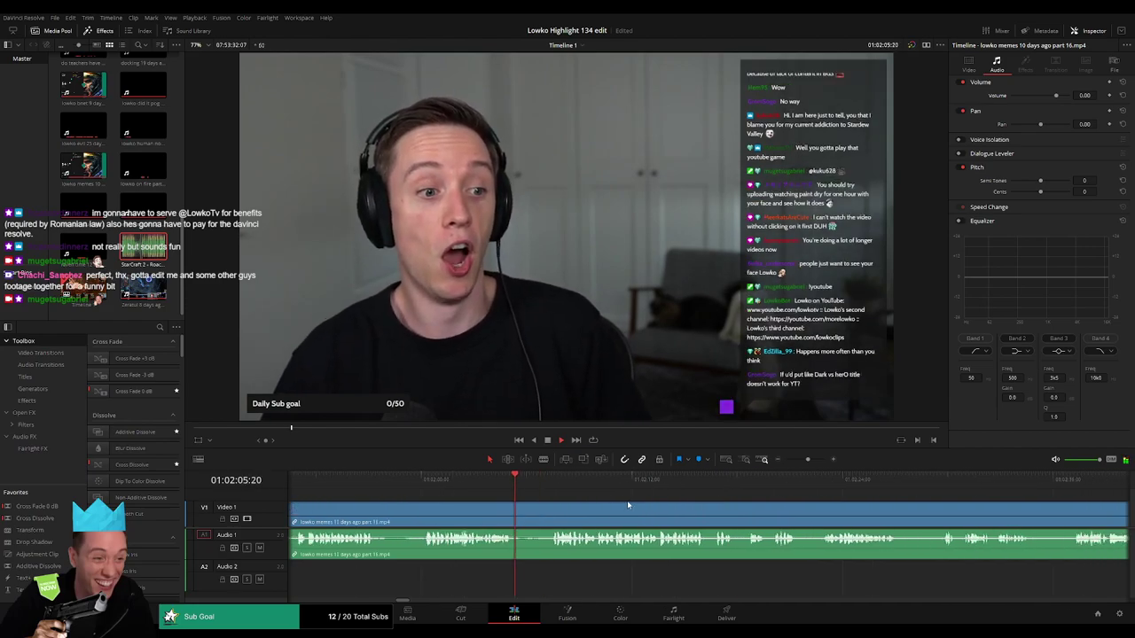
pyautogui.click(549, 487)
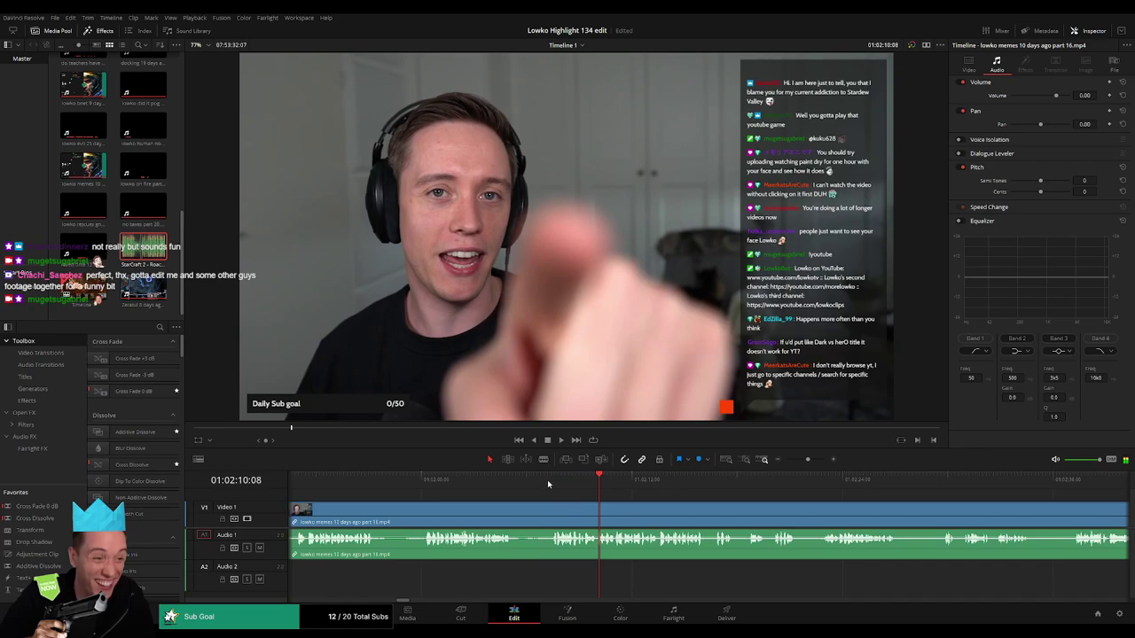
pyautogui.click(549, 480)
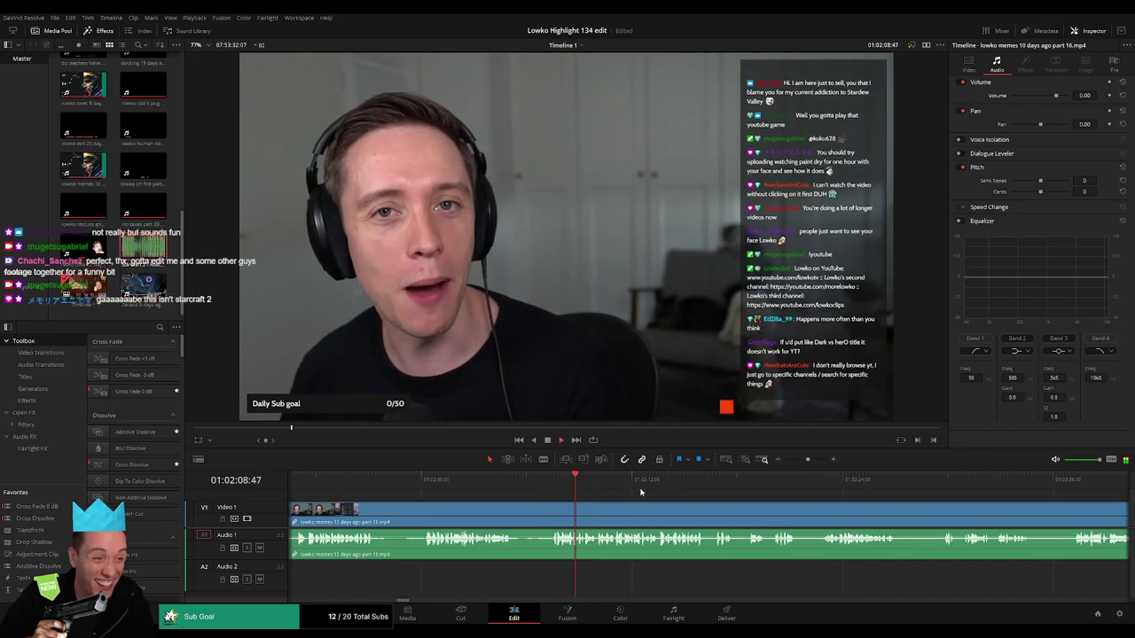
# - Isolate a short part 16 section ending at 1:02:09:18 with two cuts and lower its audio volume to silence
pyautogui.moveTo(807, 459); pyautogui.dragTo(818, 459)
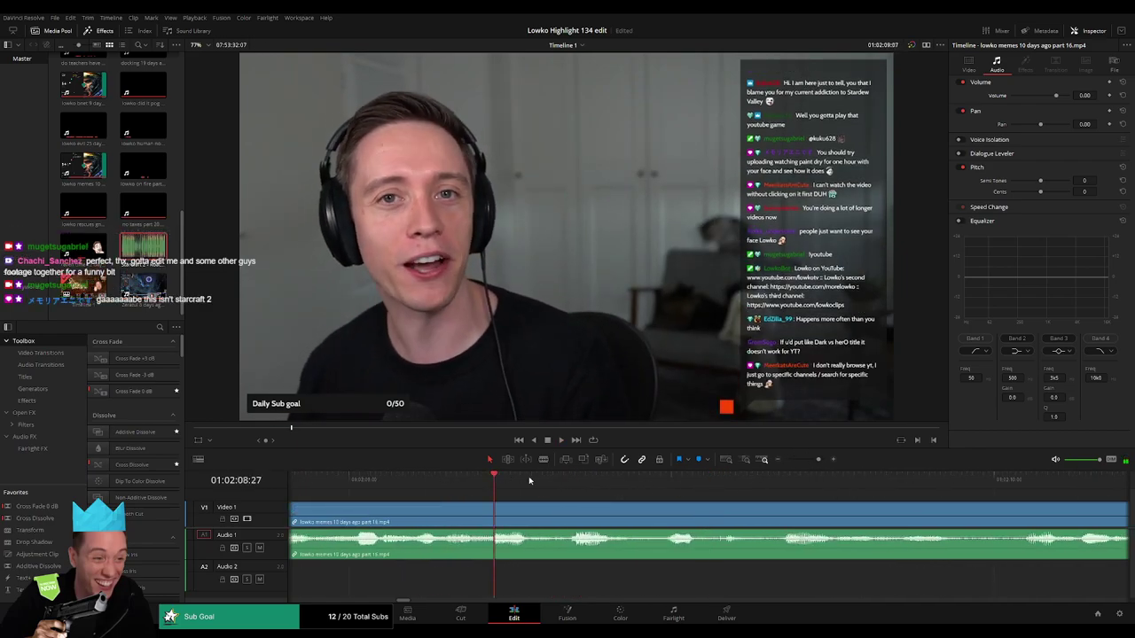
pyautogui.press('space')
pyautogui.press('b')
pyautogui.click(640, 515)
pyautogui.press('space')
pyautogui.press('space')
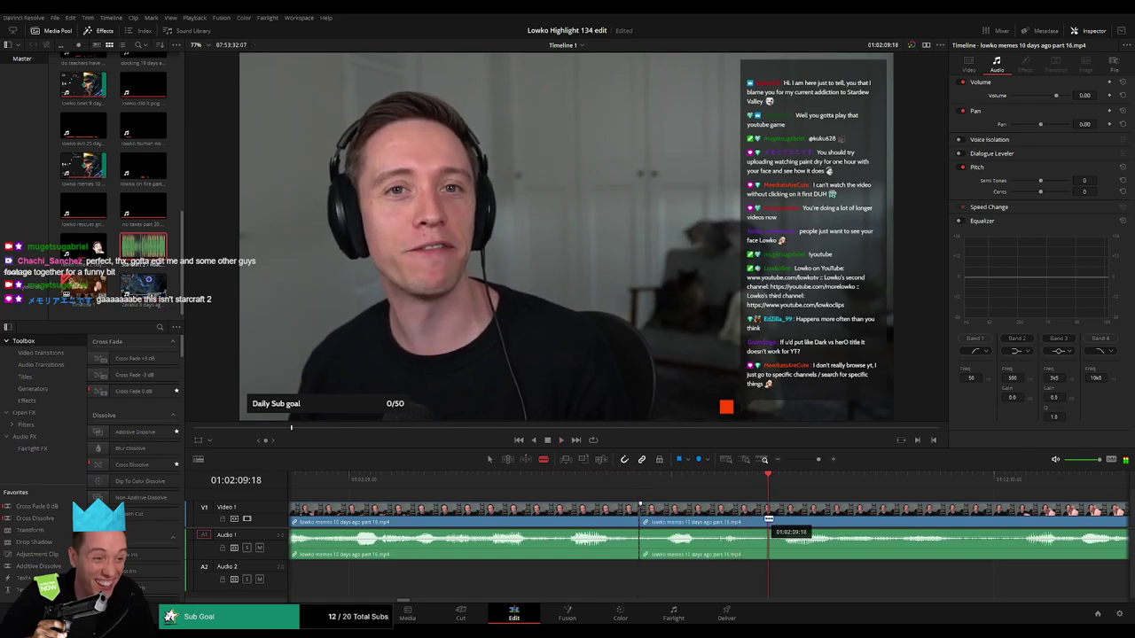
pyautogui.click(767, 521)
pyautogui.press('a')
pyautogui.moveTo(727, 538); pyautogui.dragTo(736, 575)
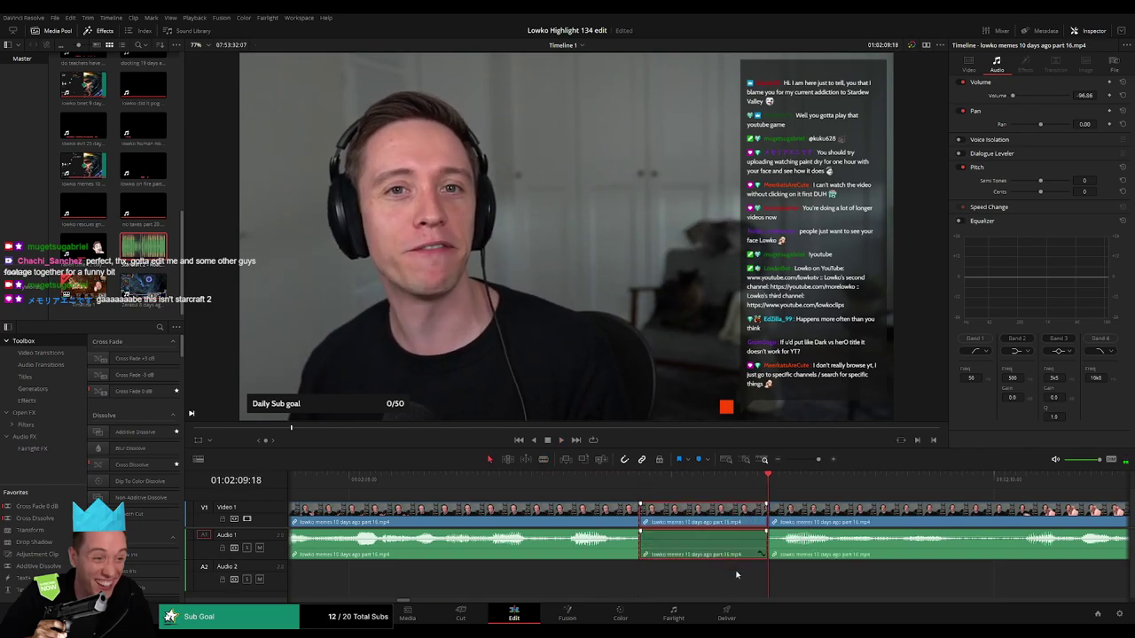
# - Place StarCraft 2 - Roach Quotes.mp3 on Audio 2, aligned with the start of the silenced section
pyautogui.moveTo(154, 259); pyautogui.dragTo(609, 582)
pyautogui.moveTo(616, 580); pyautogui.dragTo(664, 585)
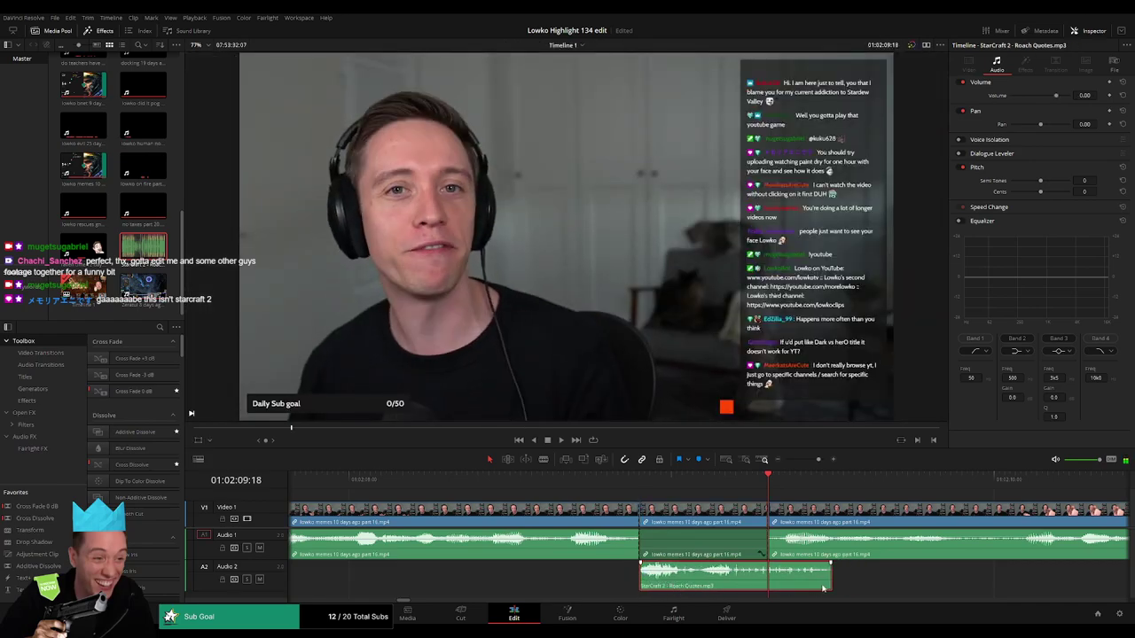
# - Trim the Roach Quotes clip's end to match the silenced section and set its volume to -23
pyautogui.moveTo(823, 587); pyautogui.dragTo(767, 585)
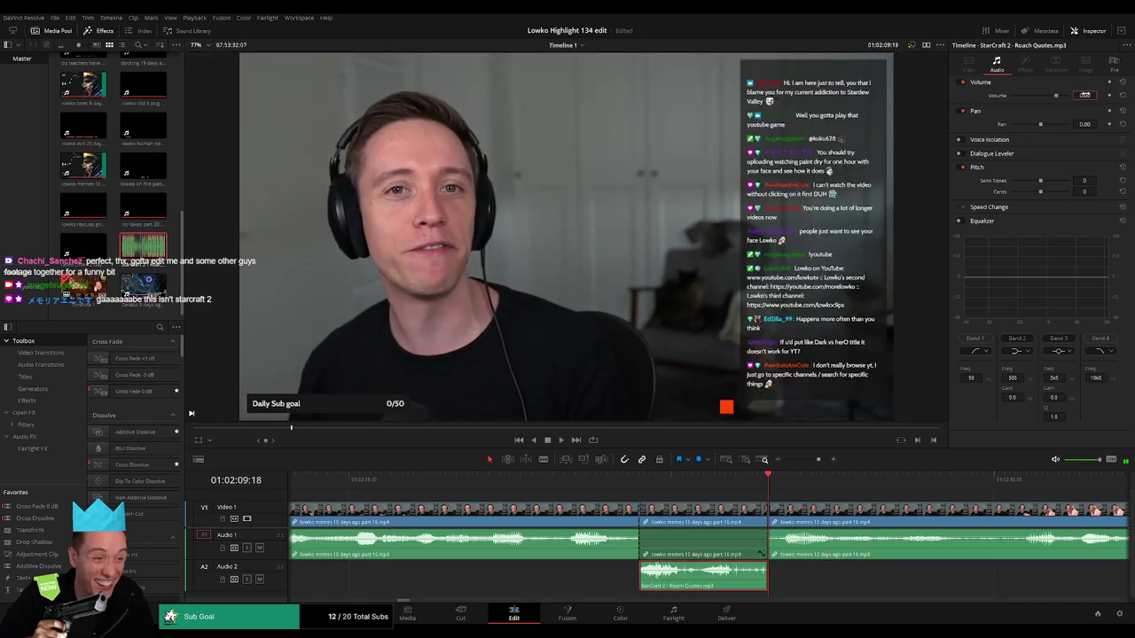
pyautogui.press('Return')
# - Play back the Roach gag from about 1:02:07 and review the timeline from about 1:00:25 through the gag
pyautogui.click(803, 459)
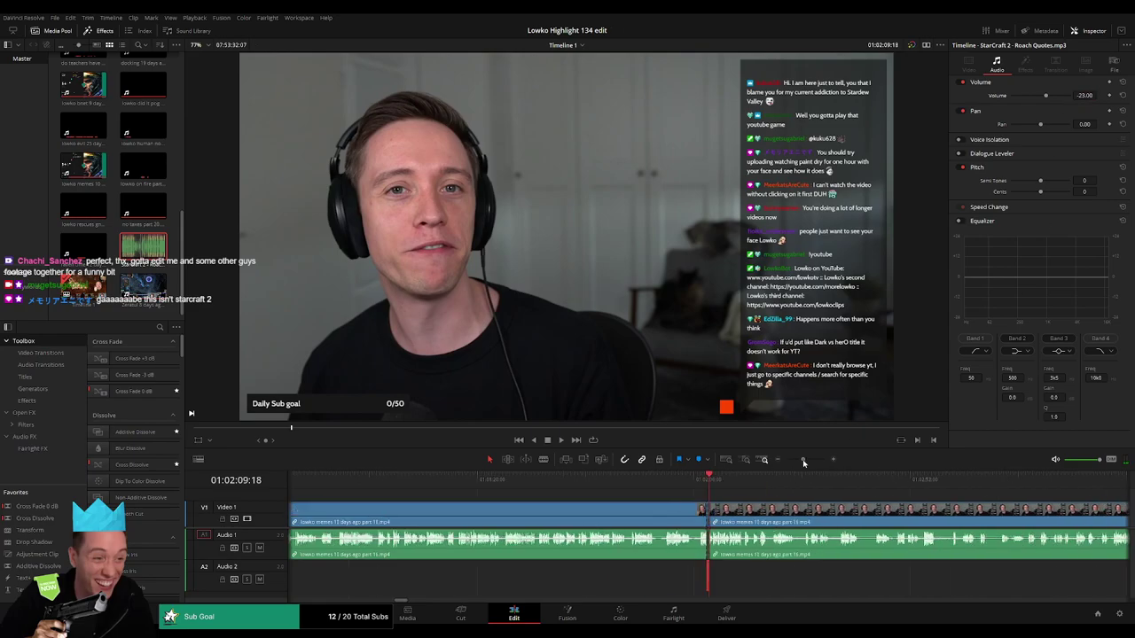
pyautogui.click(647, 476)
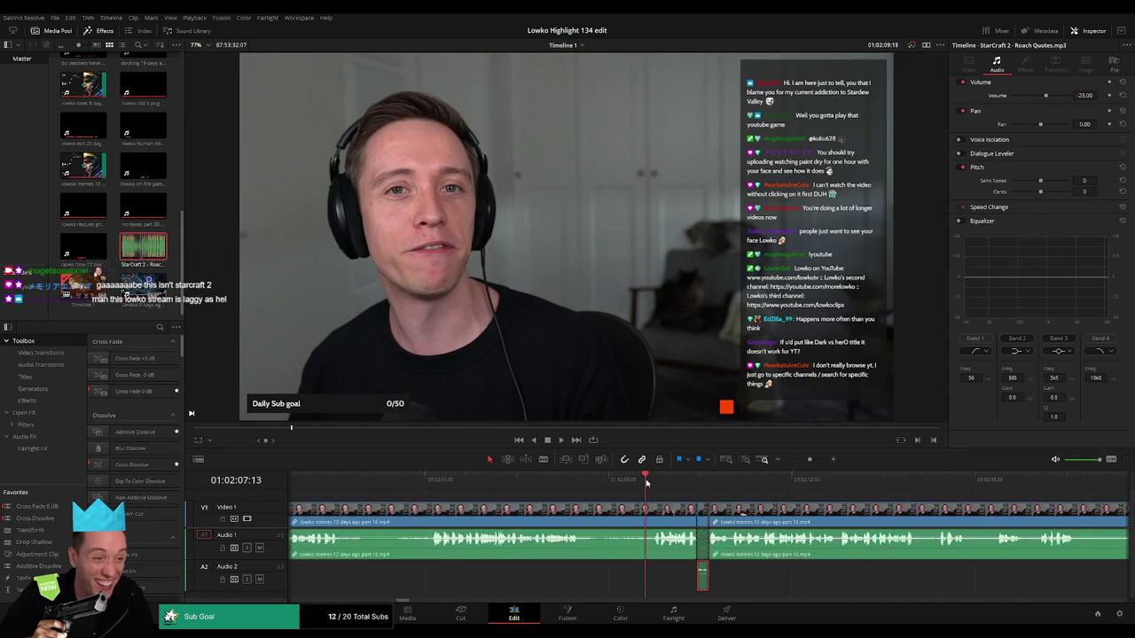
pyautogui.press('space')
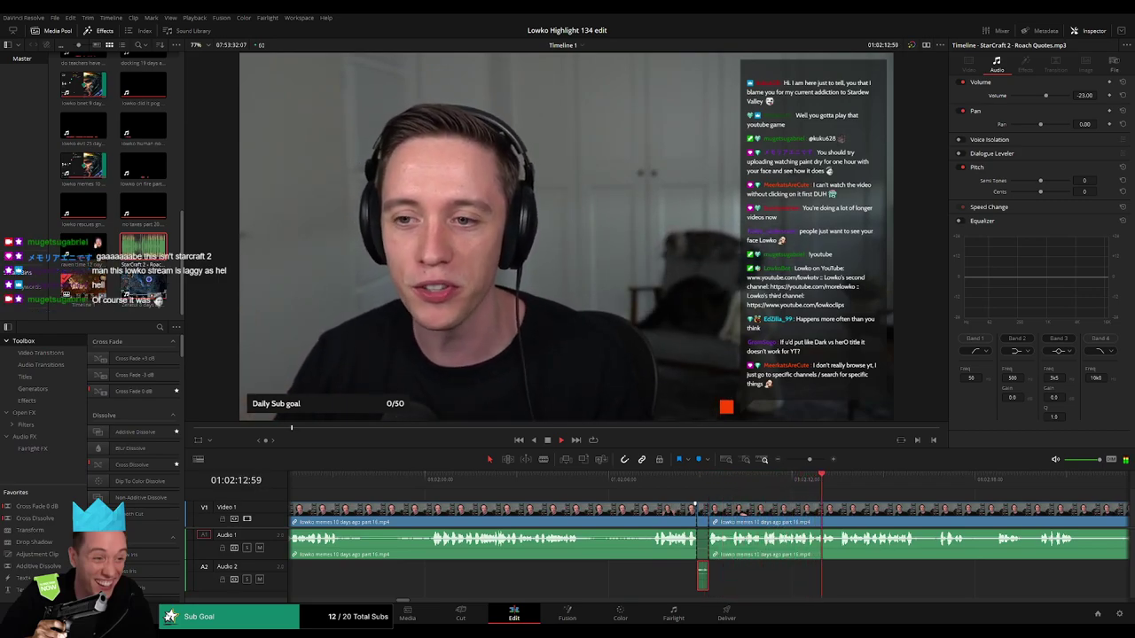
pyautogui.click(834, 497)
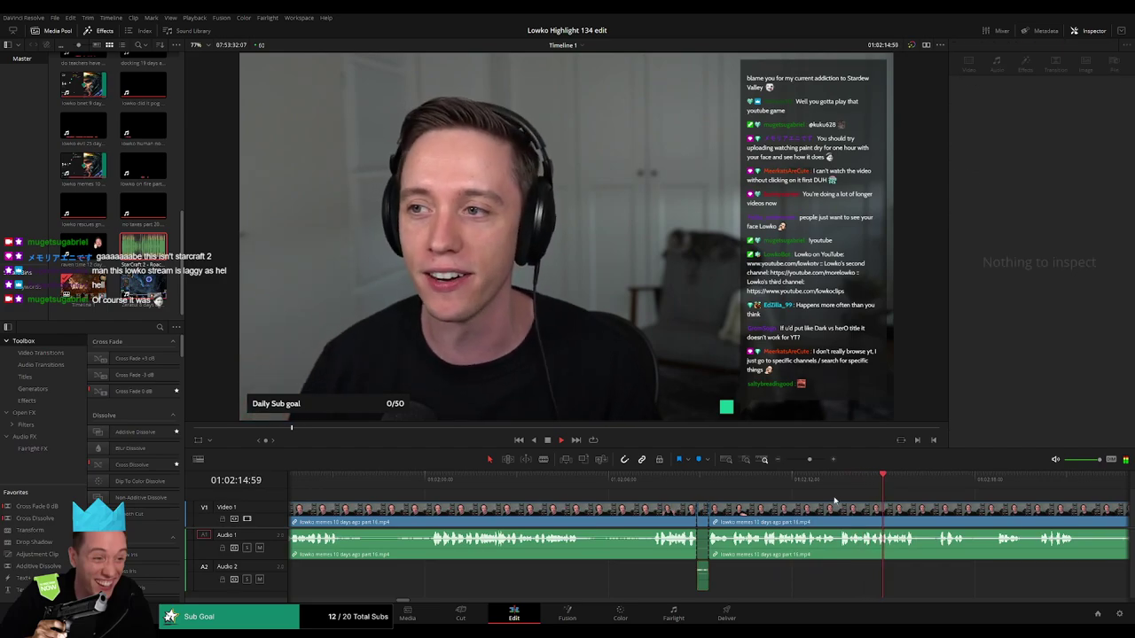
pyautogui.moveTo(809, 461); pyautogui.dragTo(805, 463)
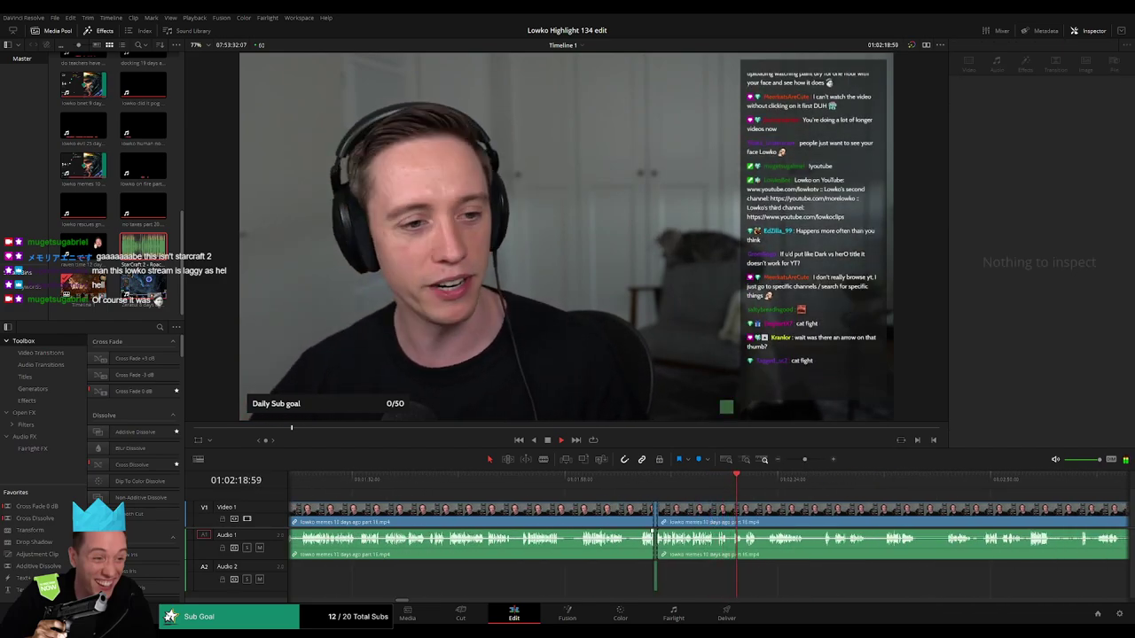
pyautogui.moveTo(805, 461); pyautogui.dragTo(798, 463)
pyautogui.press('space')
pyautogui.click(519, 482)
pyautogui.press('space')
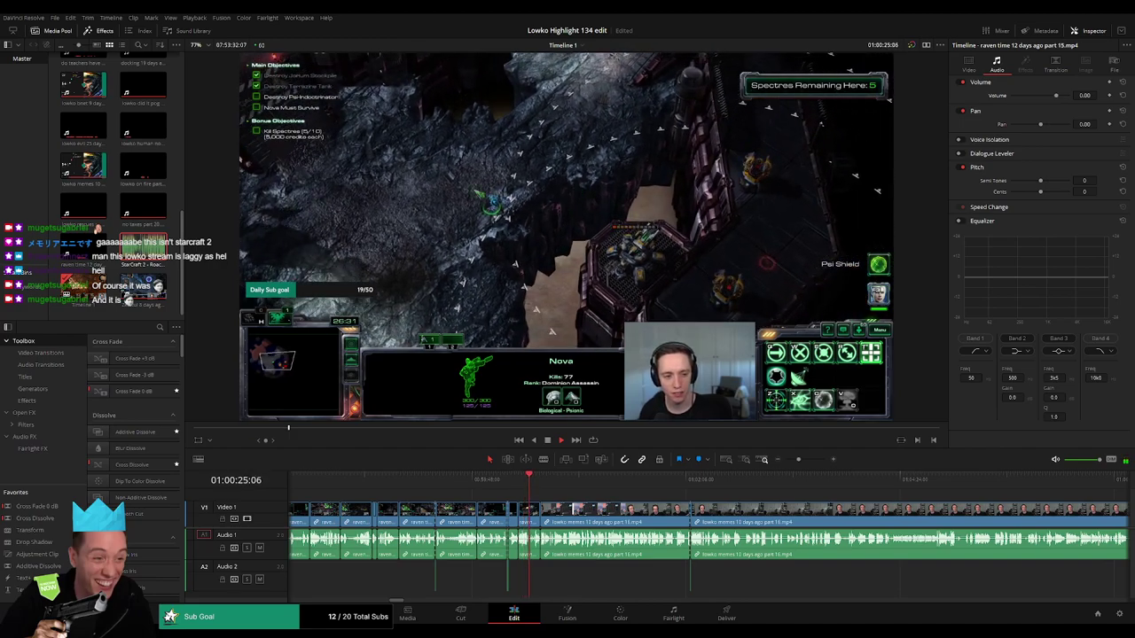
pyautogui.click(690, 479)
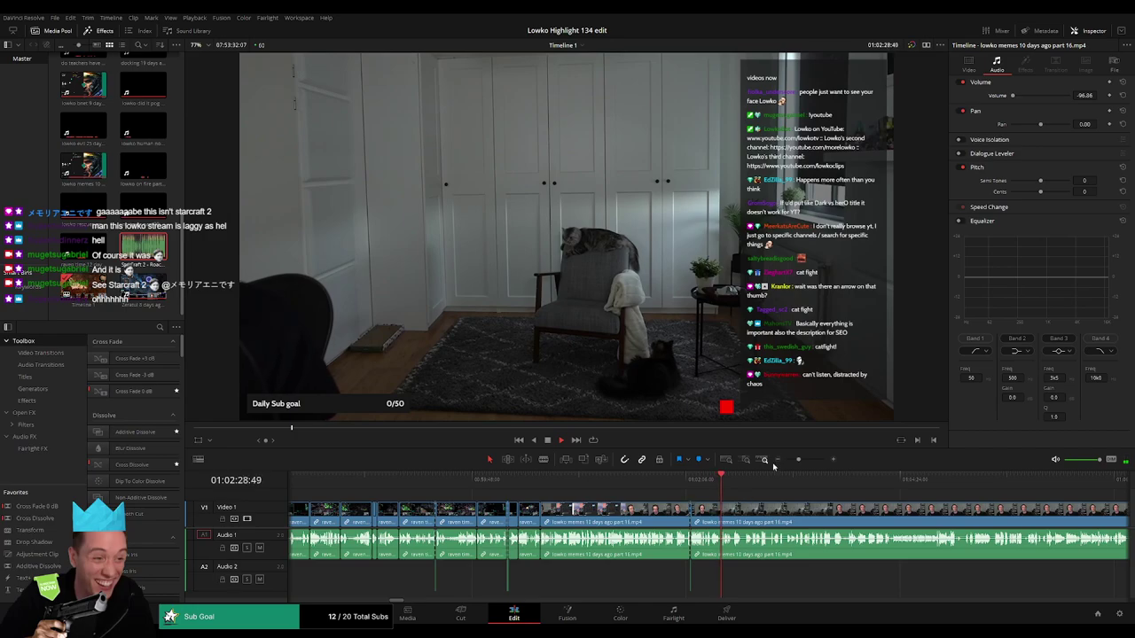
# - Replay the part 16 remarks after the Roach gag and split the clip at about 1:02:20
pyautogui.scroll(5, 761, 487)
pyautogui.click(493, 481)
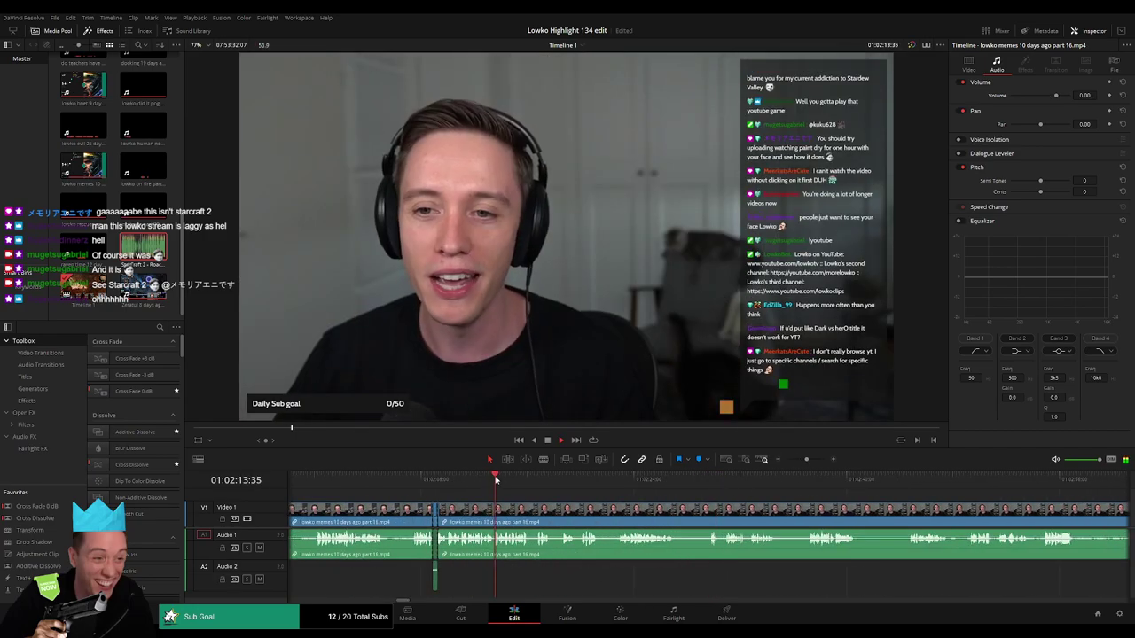
pyautogui.click(532, 480)
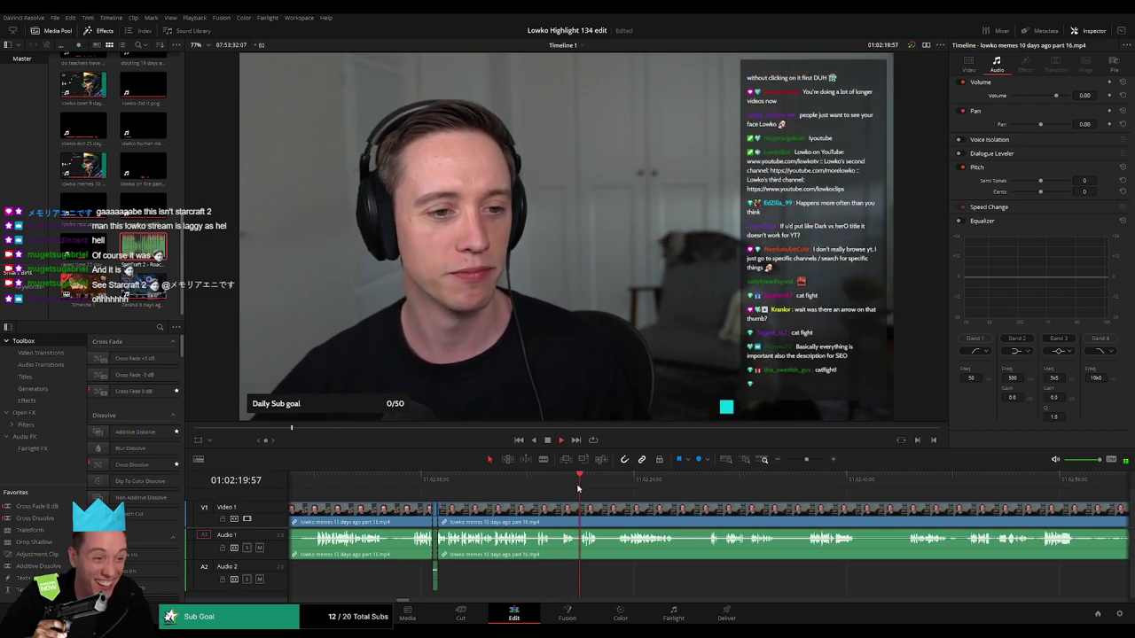
pyautogui.press('b')
pyautogui.click(577, 509)
pyautogui.press('a')
# - Skim the rest of part 16 from about 1:02:54 to 1:08:12 to find the next highlight-worthy segment
pyautogui.click(756, 481)
pyautogui.click(1039, 483)
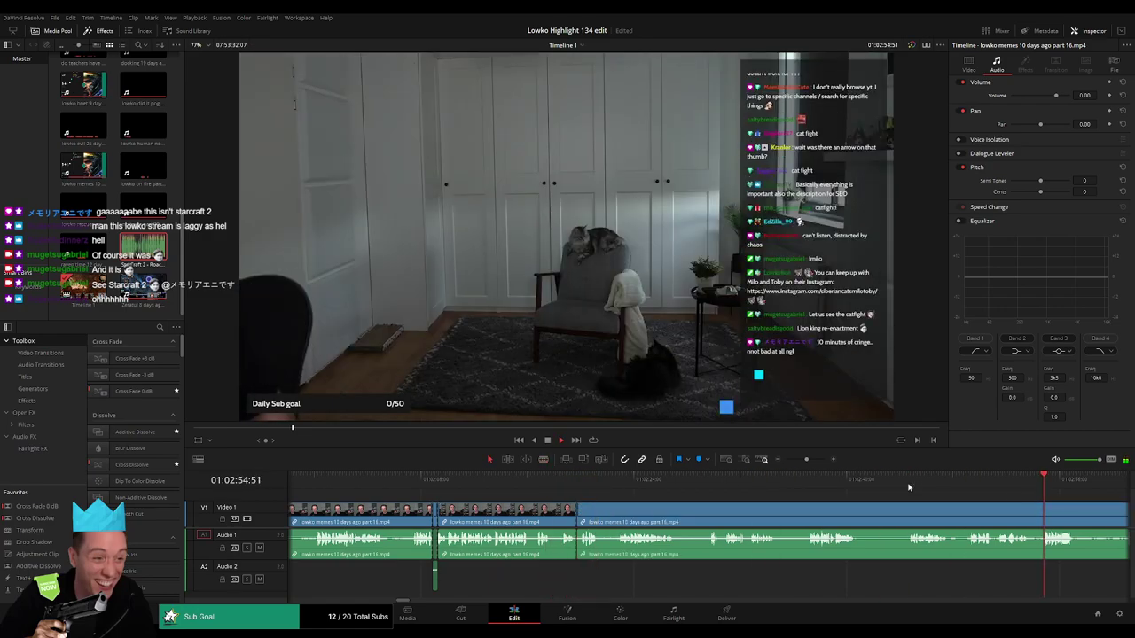
pyautogui.moveTo(806, 460); pyautogui.dragTo(793, 462)
pyautogui.moveTo(712, 484); pyautogui.dragTo(753, 490)
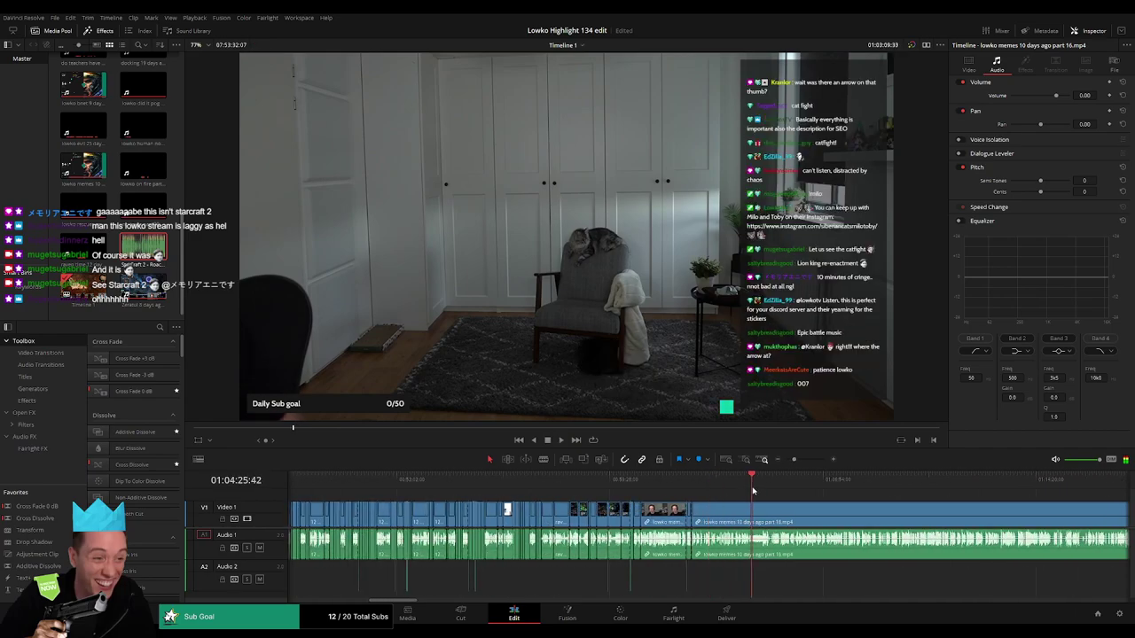
pyautogui.click(762, 490)
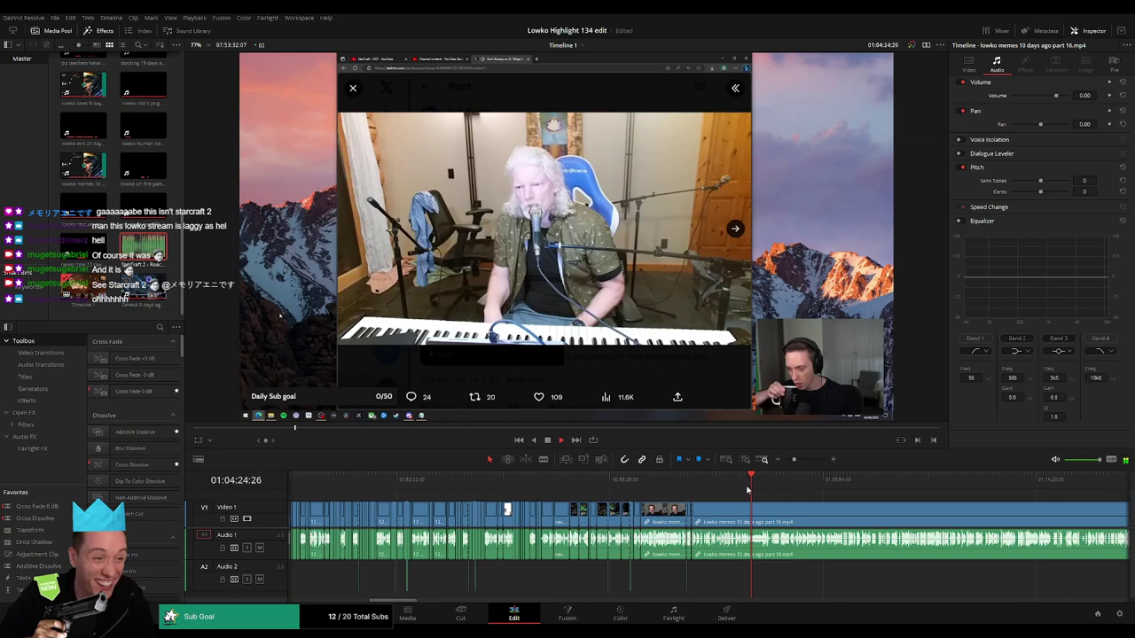
pyautogui.click(746, 490)
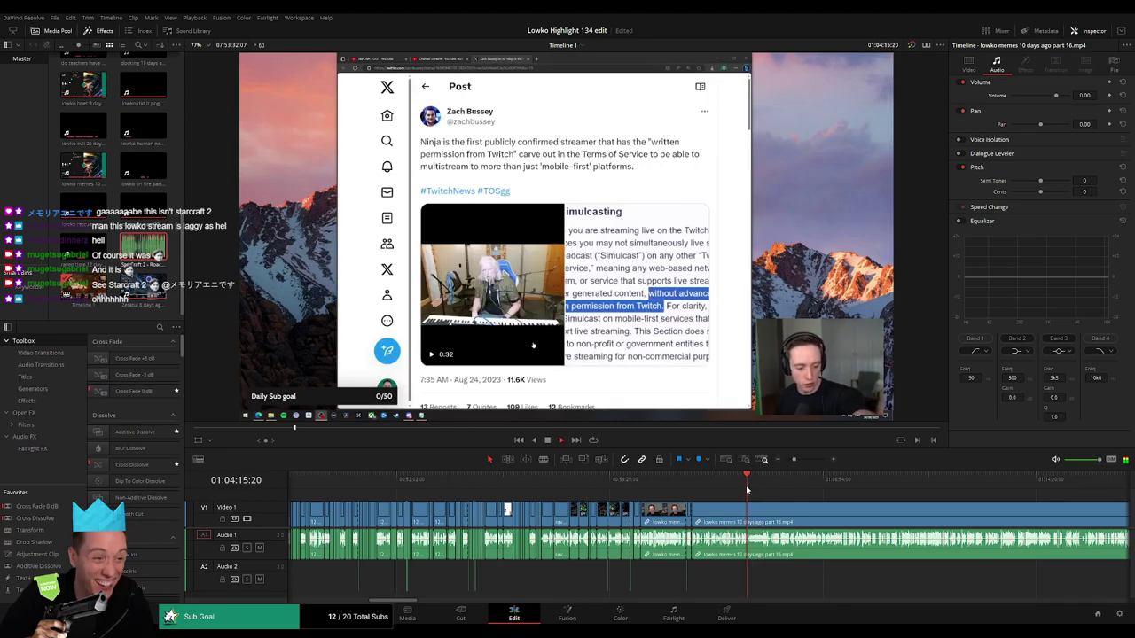
pyautogui.moveTo(746, 490); pyautogui.dragTo(870, 490)
pyautogui.click(806, 460)
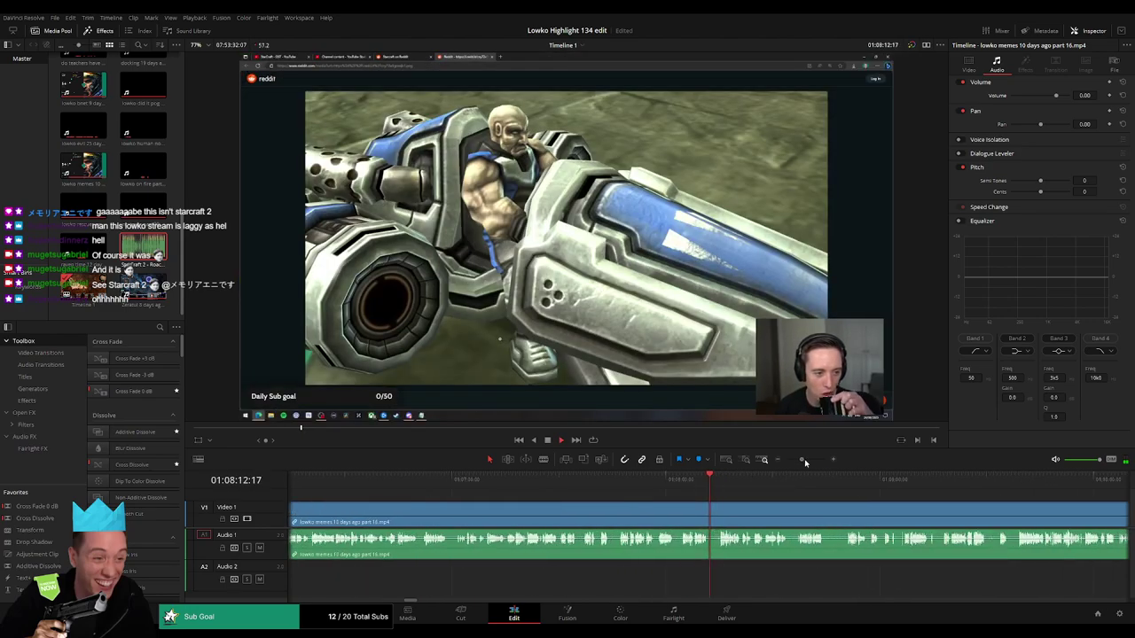
pyautogui.click(429, 479)
pyautogui.click(439, 479)
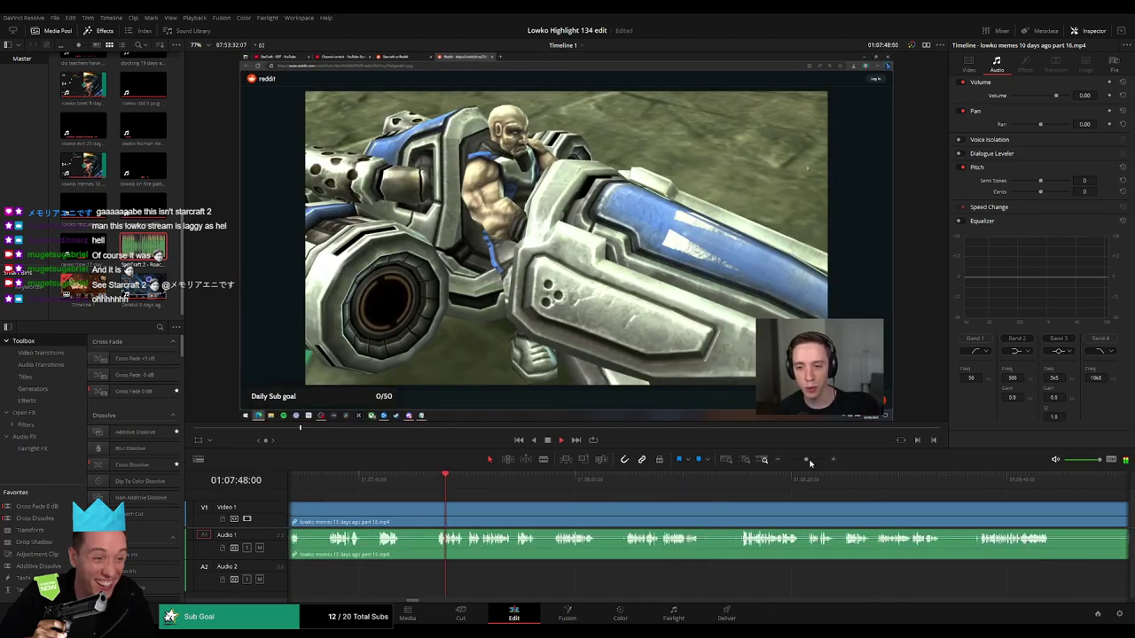
pyautogui.moveTo(807, 460); pyautogui.dragTo(803, 460)
# - Split part 16 at about 1:07:37, where the Vulture post discussion starts, and ripple delete the stretch back to the previous cut
pyautogui.click(559, 482)
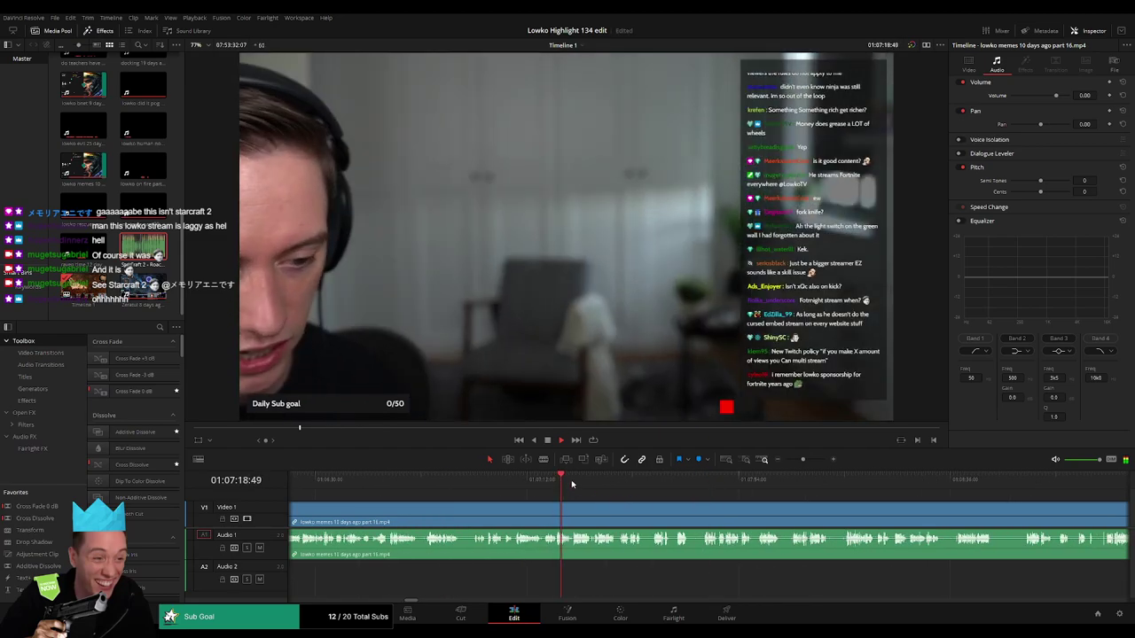
pyautogui.moveTo(572, 483); pyautogui.dragTo(653, 480)
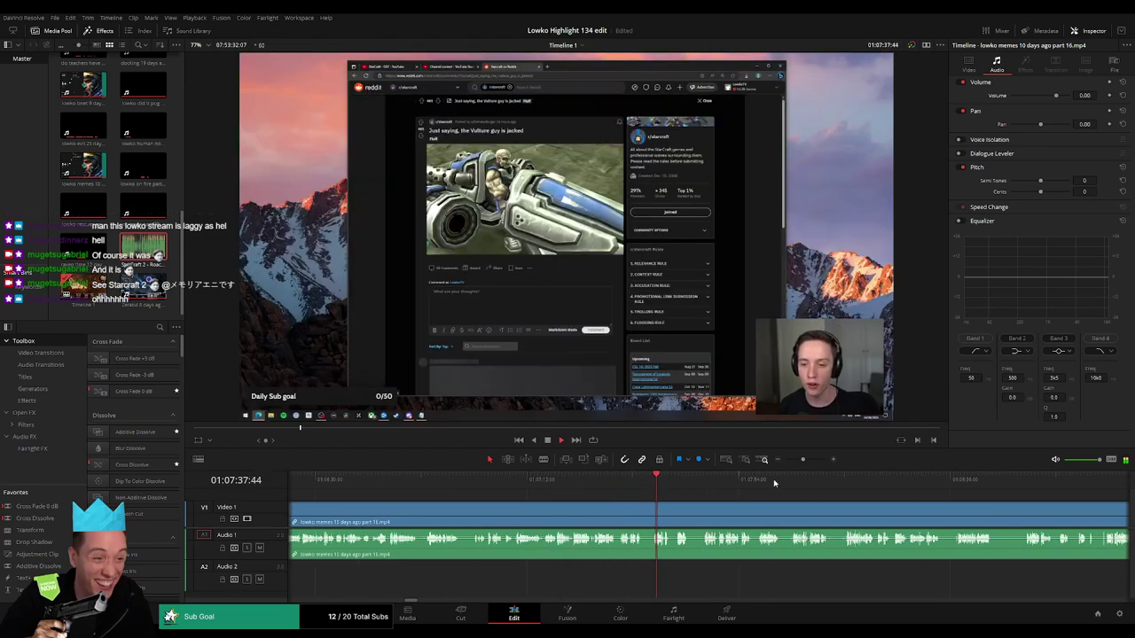
pyautogui.press('space')
pyautogui.hotkey('ctrl', 'b')
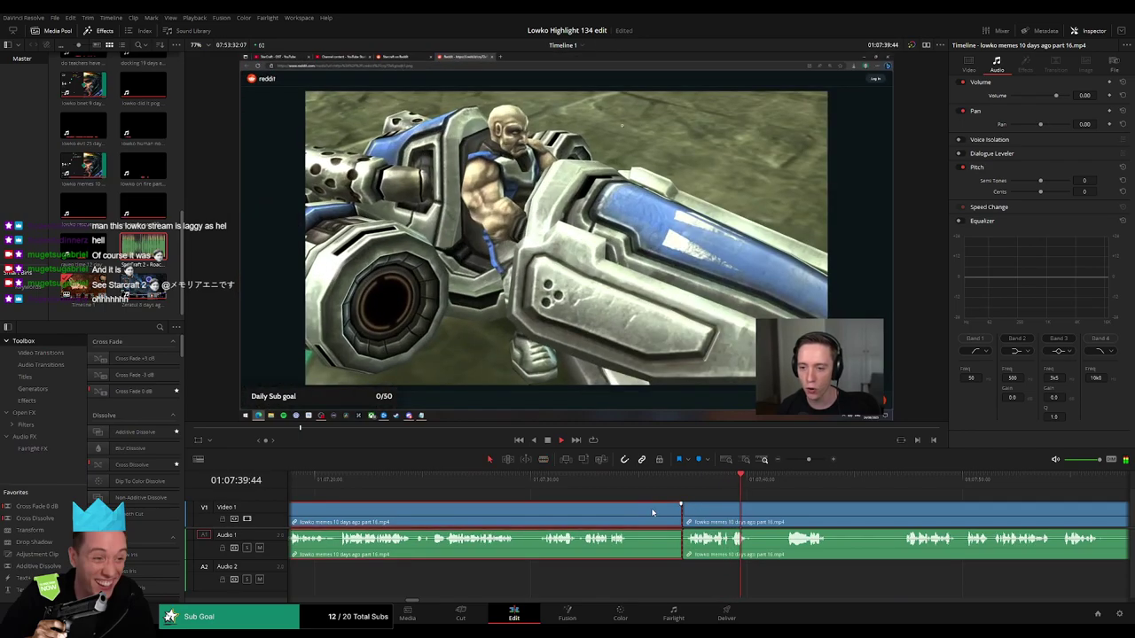
pyautogui.press('Delete')
# - Play the Vulture segment and cut out the quiet stretch between about 1:02:26 and 1:02:30, closing the gap
pyautogui.moveTo(808, 460); pyautogui.dragTo(810, 460)
pyautogui.click(634, 481)
pyautogui.press('space')
pyautogui.hscroll(2, 682, 514)
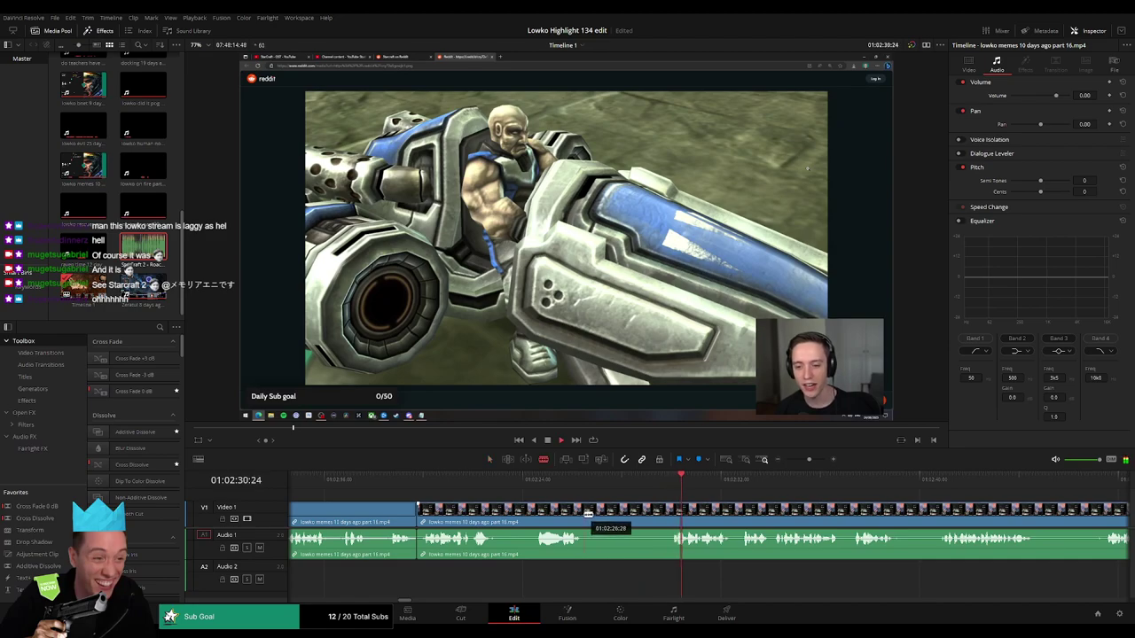
pyautogui.click(586, 514)
pyautogui.click(673, 514)
pyautogui.press('a')
pyautogui.click(650, 520)
pyautogui.press('BackSpace')
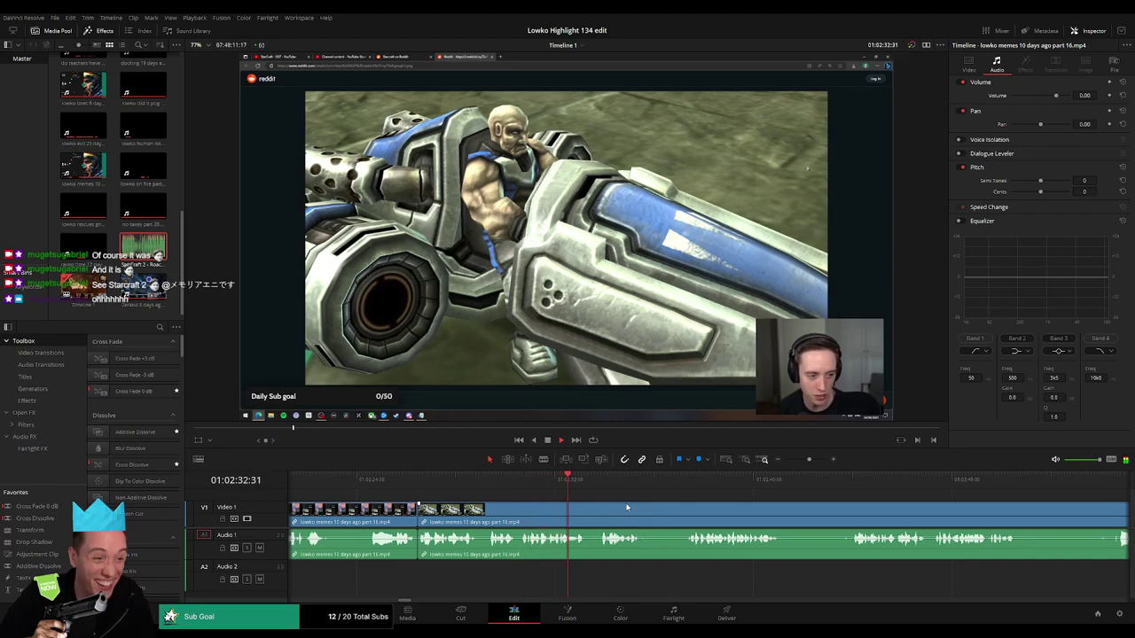
# - Cut out the short pause between about 1:02:35 and 1:02:37 in the Vulture segment with a ripple delete
pyautogui.hscroll(2, 630, 506)
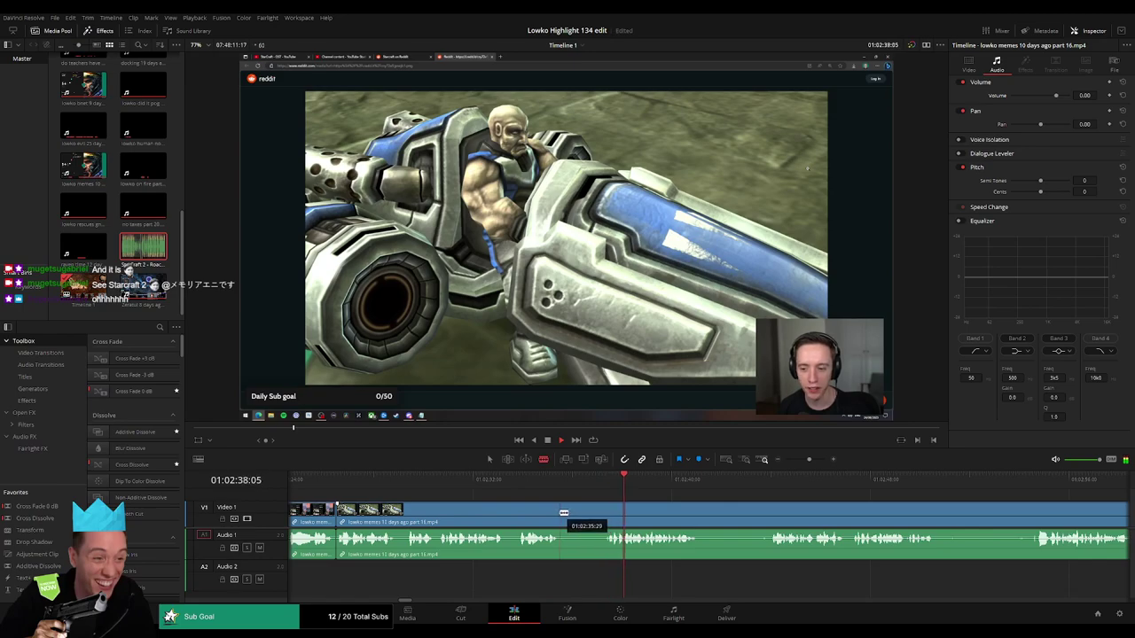
pyautogui.click(560, 512)
pyautogui.click(605, 513)
pyautogui.press('a')
pyautogui.click(595, 516)
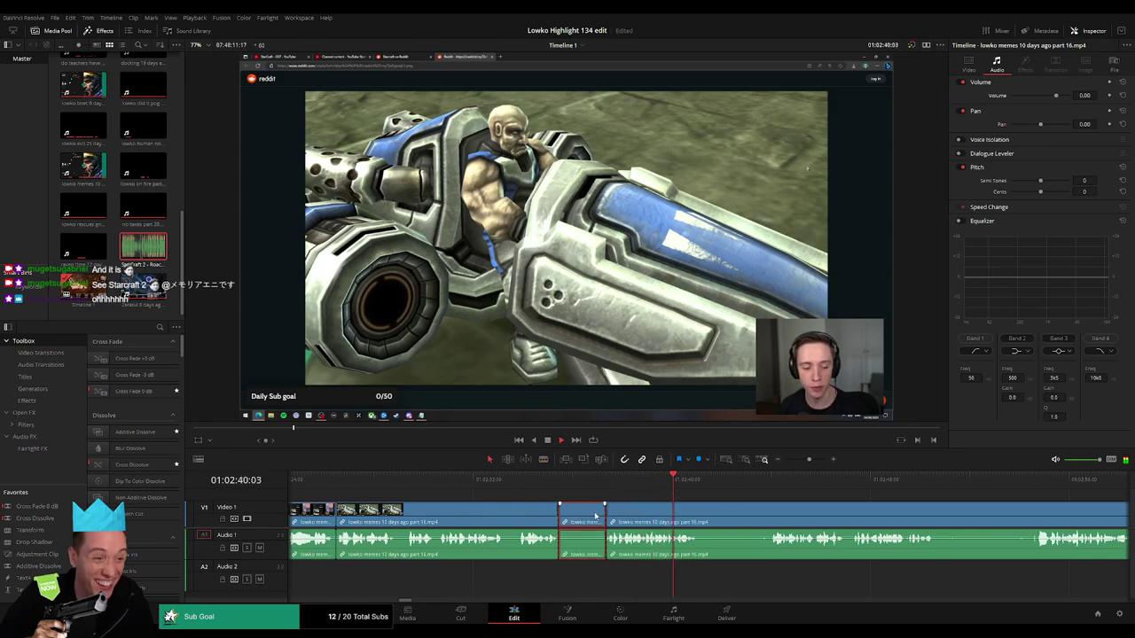
pyautogui.press('Delete')
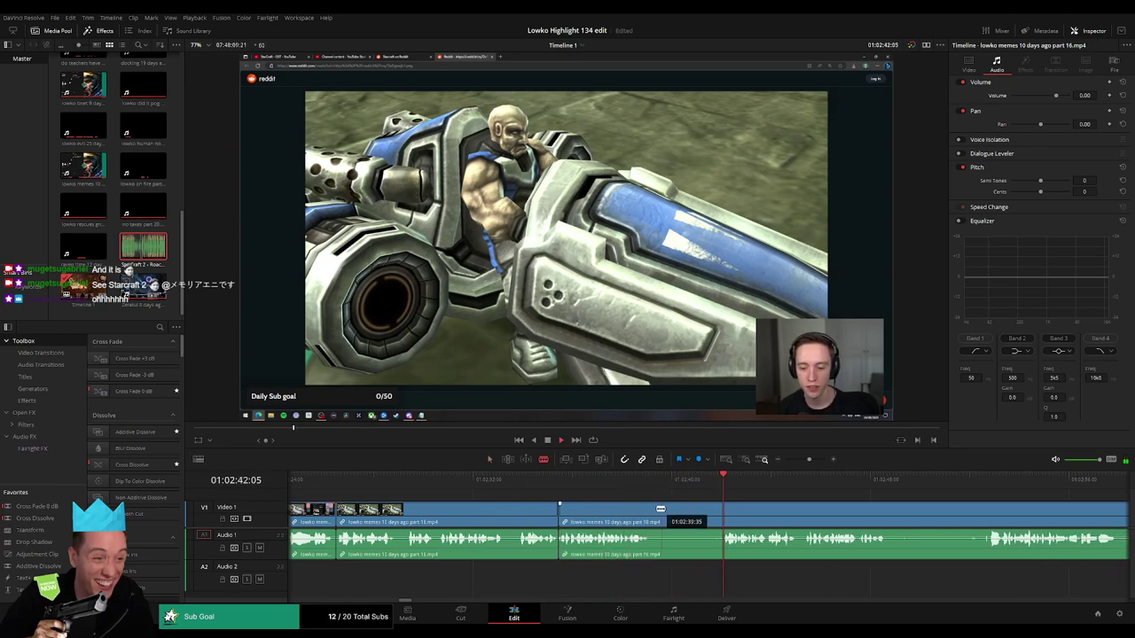
# - Isolate the silent stretch from about 1:02:39 to 1:02:42 with two cuts and ripple delete it
pyautogui.click(652, 512)
pyautogui.click(720, 512)
pyautogui.press('a')
pyautogui.click(696, 515)
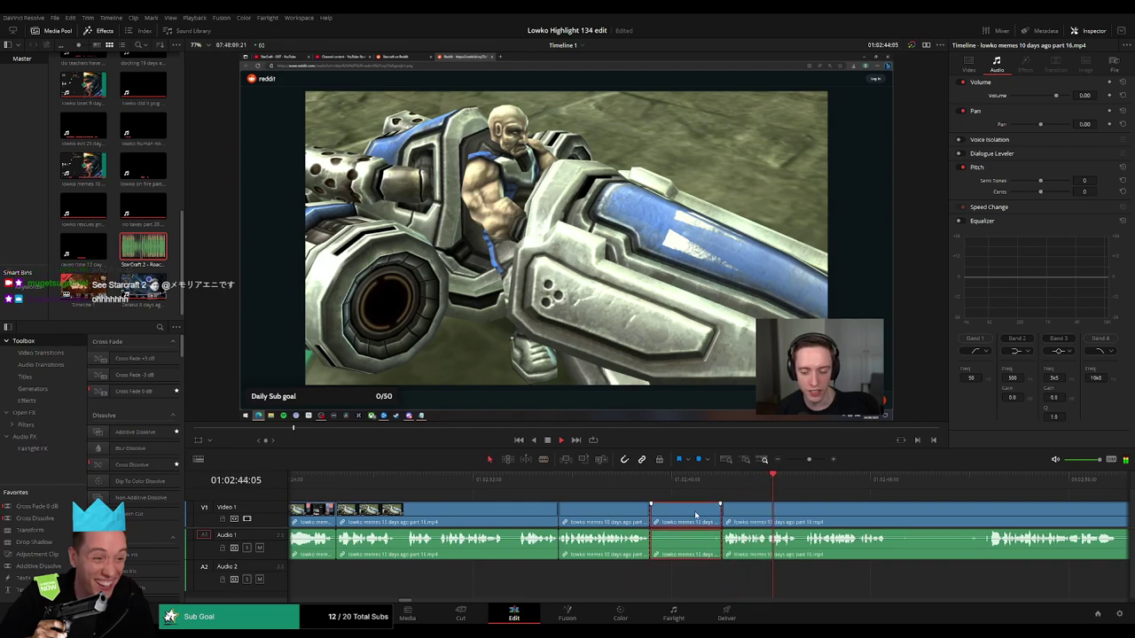
pyautogui.press('Delete')
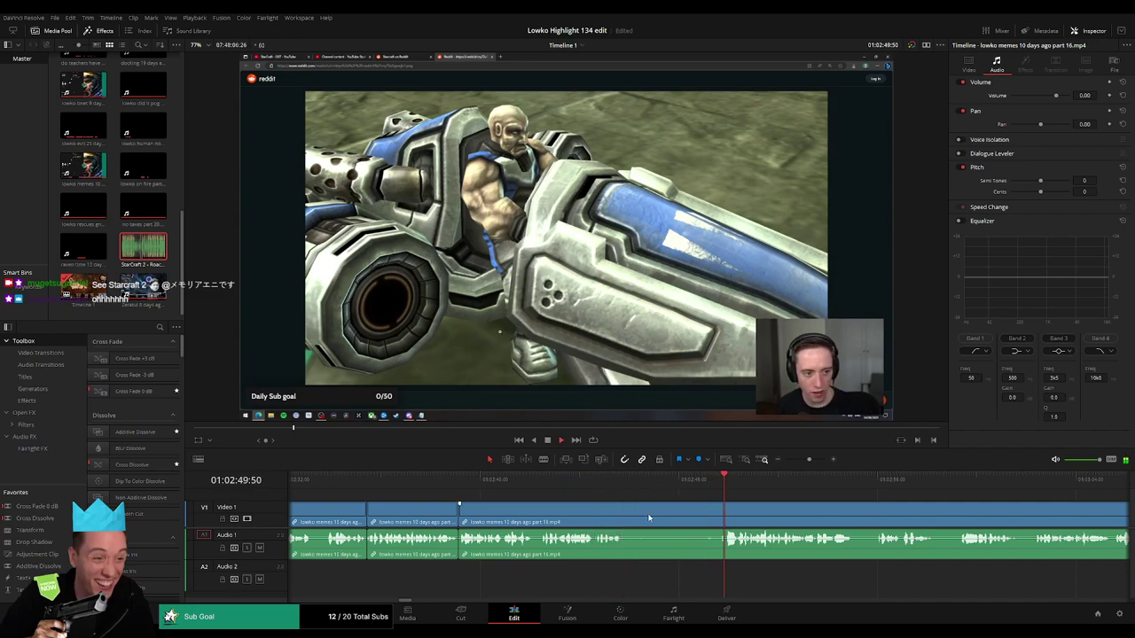
# - Split part 16 at about 1:02:45 and near 1:03:11, and ripple delete the section leading up to the tattoo post
pyautogui.press('b')
pyautogui.click(628, 515)
pyautogui.moveTo(757, 509); pyautogui.dragTo(631, 504)
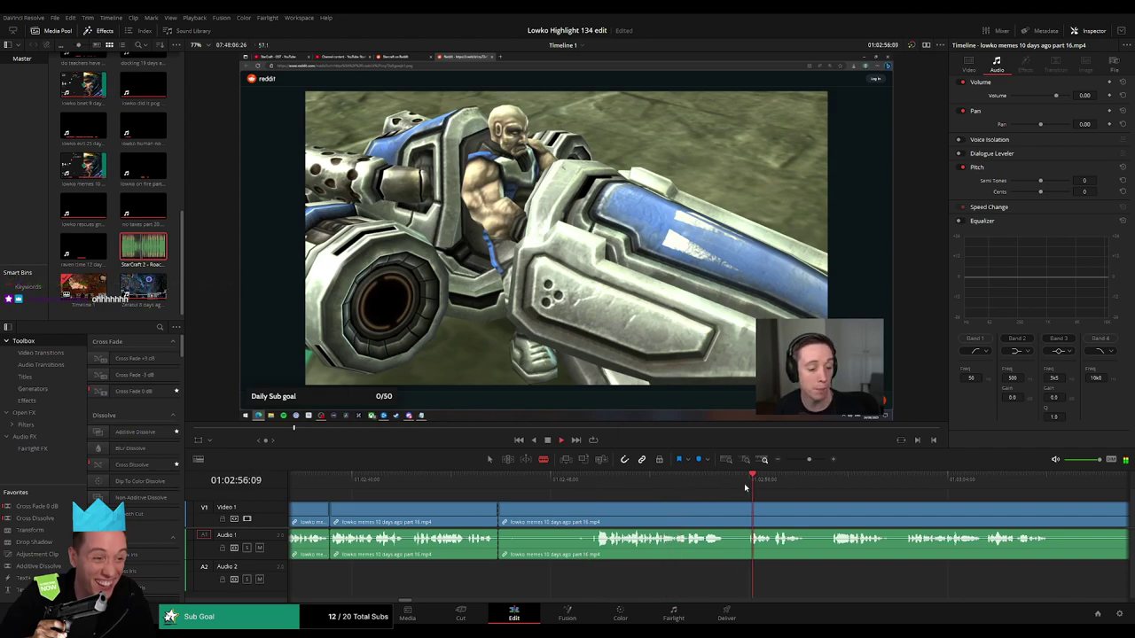
pyautogui.click(907, 481)
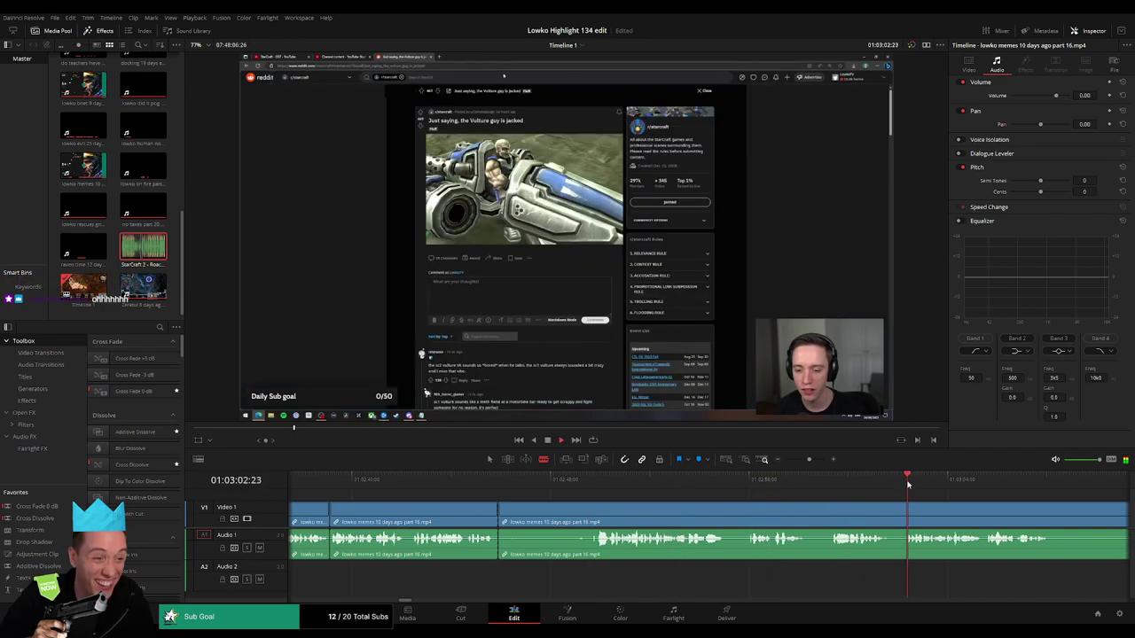
pyautogui.moveTo(920, 491); pyautogui.dragTo(572, 490)
pyautogui.click(771, 481)
pyautogui.click(796, 484)
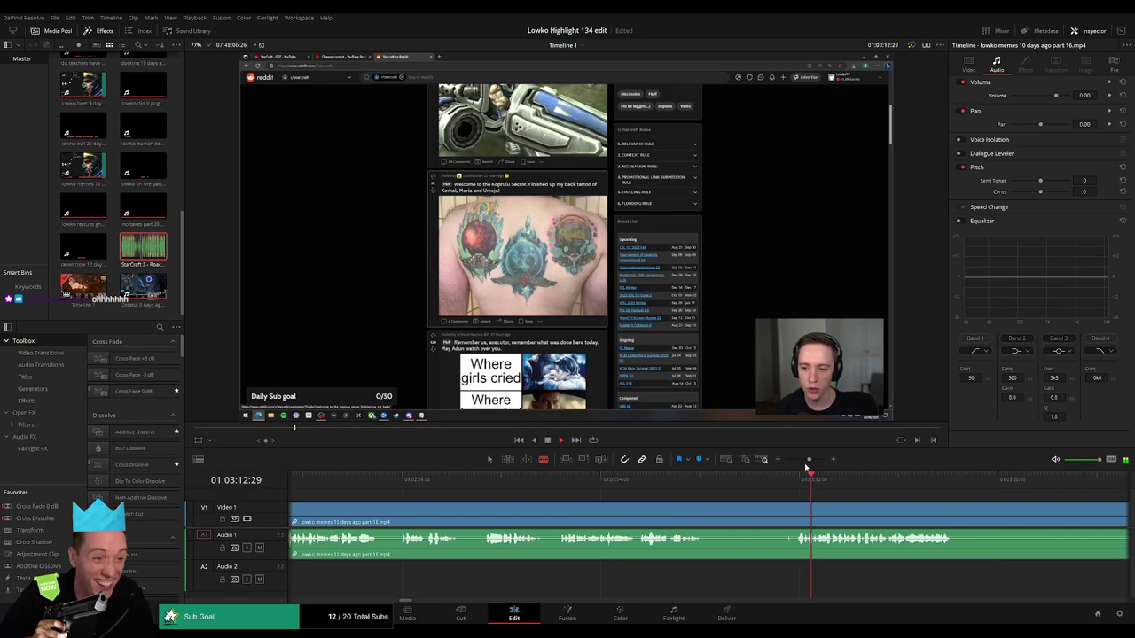
pyautogui.moveTo(808, 462); pyautogui.dragTo(785, 483)
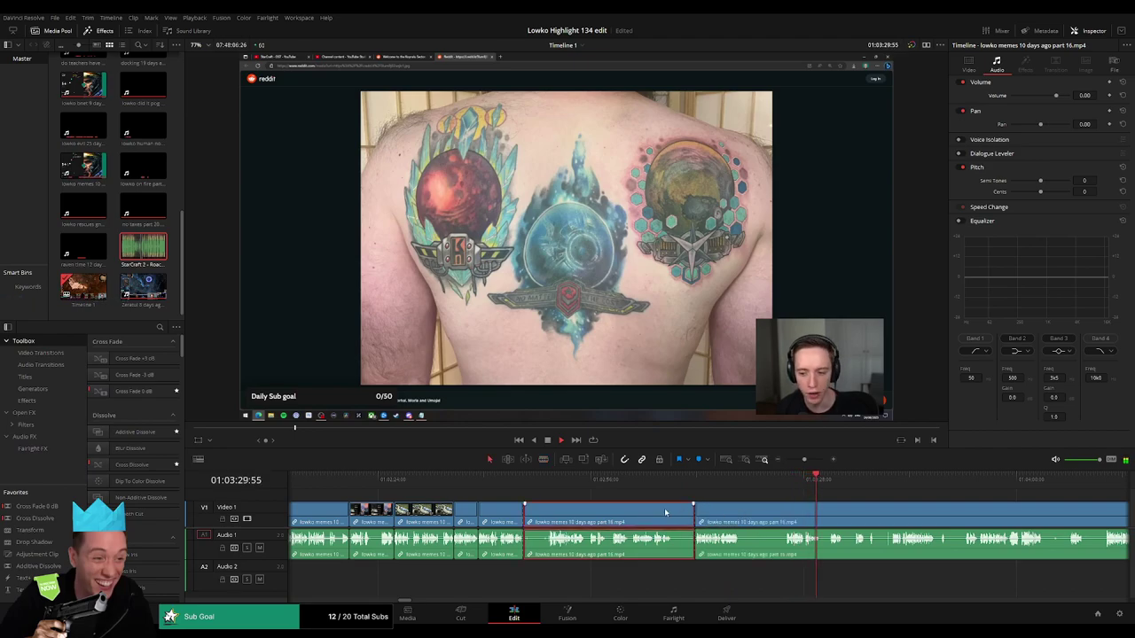
# - Cut out the quiet stretch between about 1:02:53 and 1:02:59 in the tattoo post segment, closing the gap
pyautogui.click(625, 479)
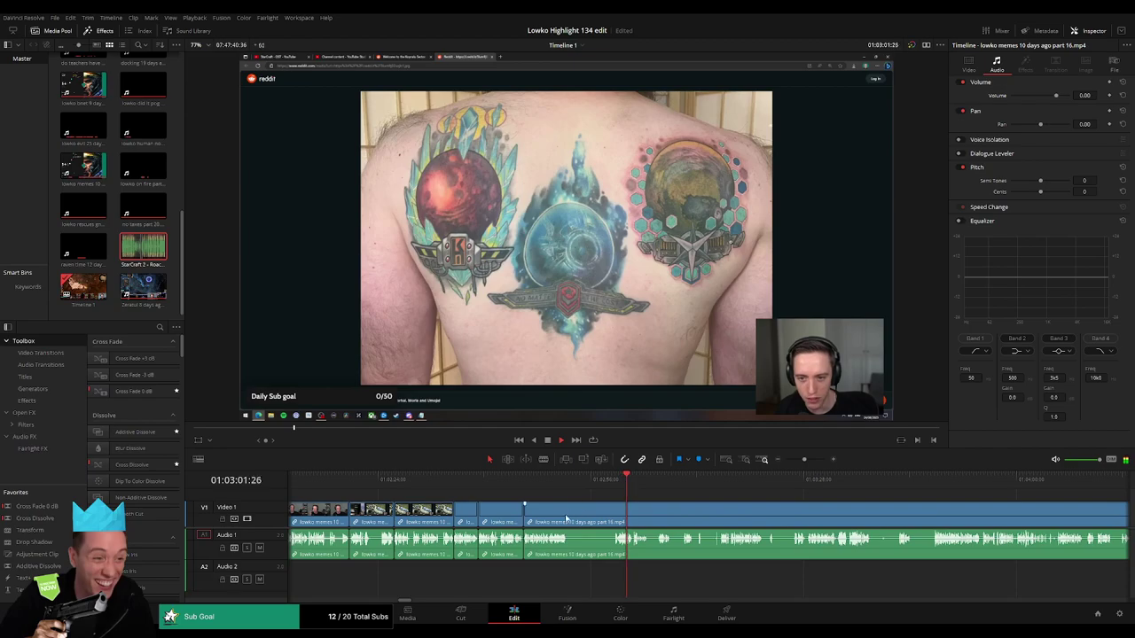
pyautogui.click(571, 517)
pyautogui.click(616, 515)
pyautogui.press('a')
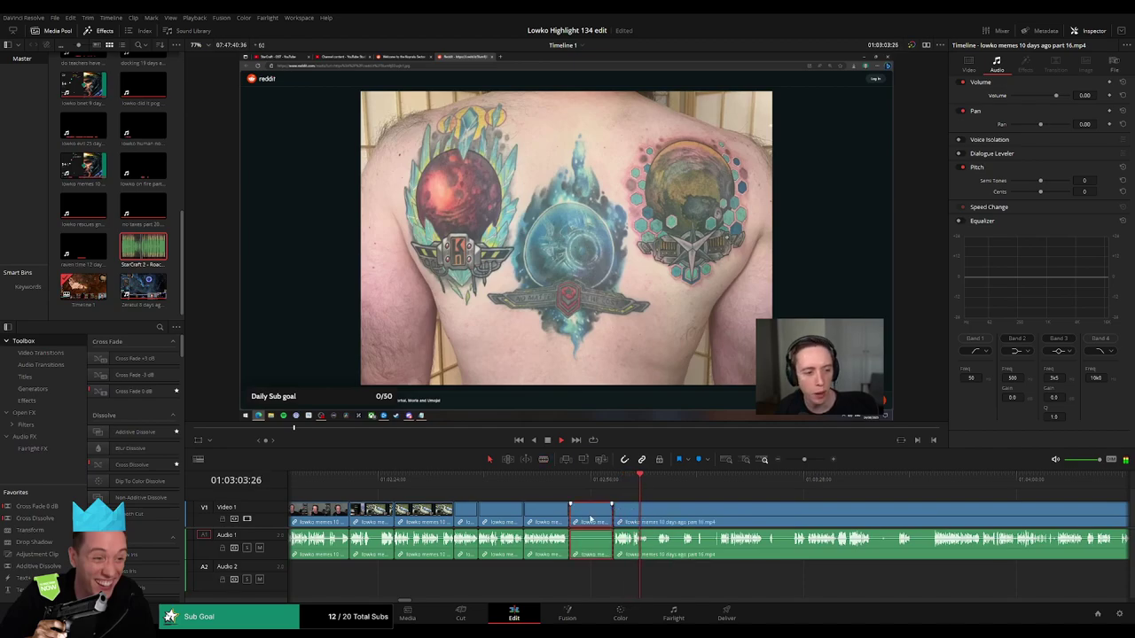
pyautogui.press('Delete')
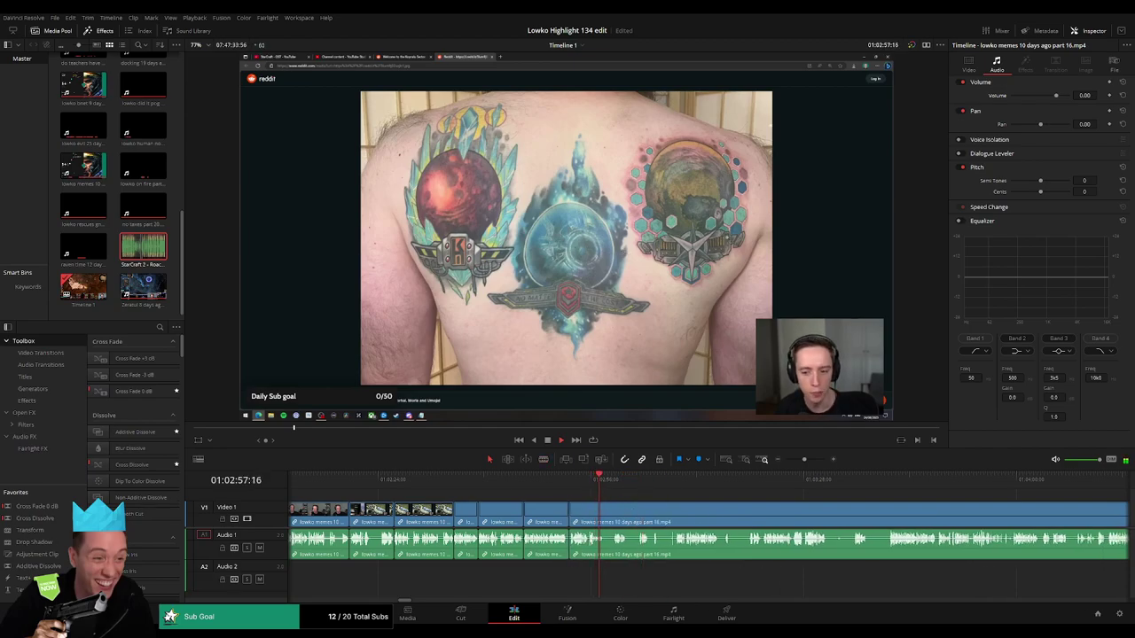
# - Cut out the quiet stretch between about 1:03:06 and 1:03:08 in the tattoo post segment with a ripple delete
pyautogui.moveTo(802, 459); pyautogui.dragTo(807, 461)
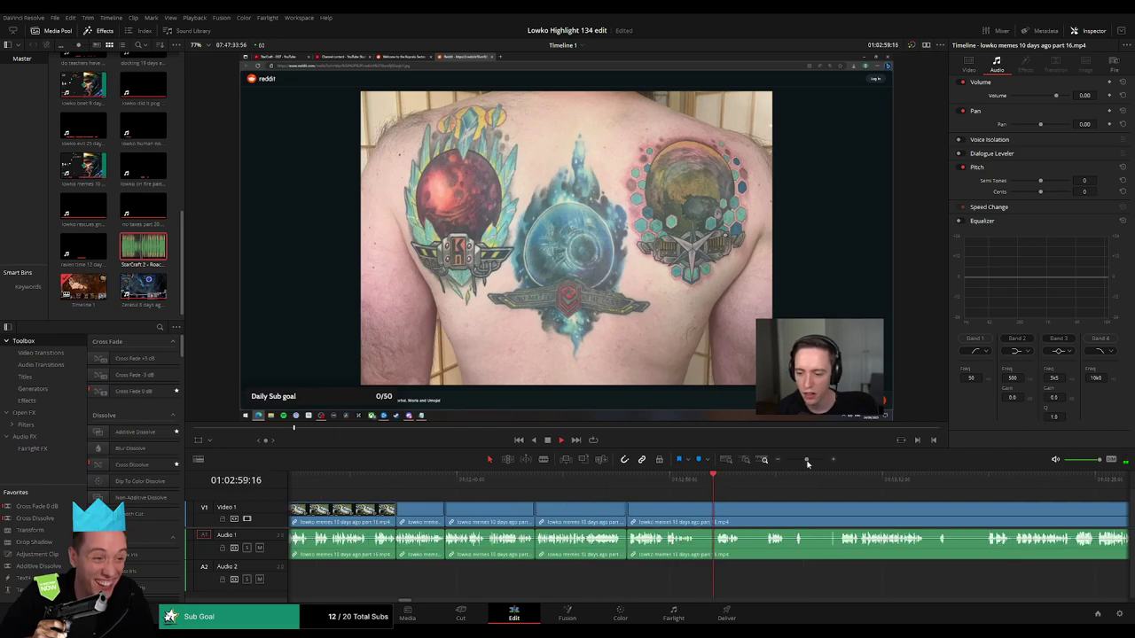
pyautogui.moveTo(720, 496); pyautogui.dragTo(549, 493)
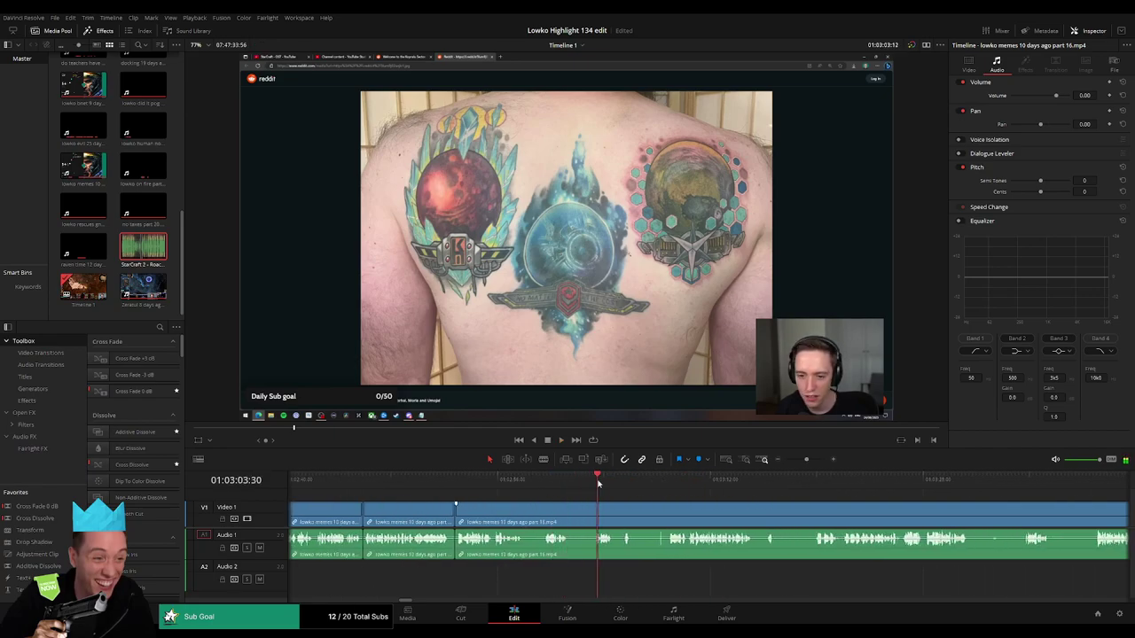
pyautogui.press('b')
pyautogui.click(635, 518)
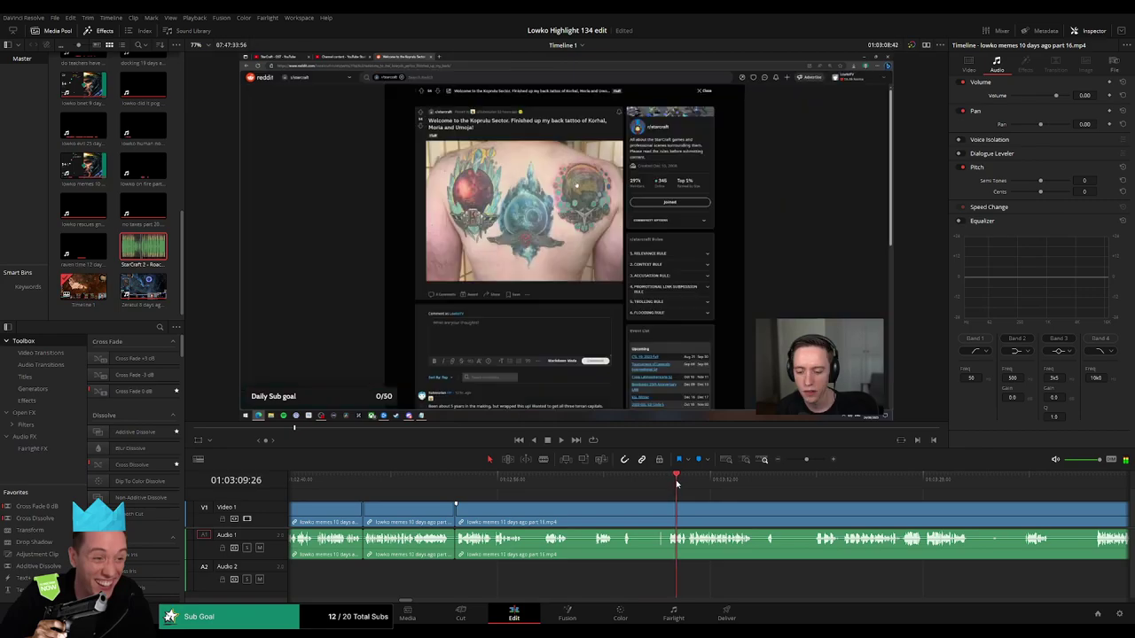
pyautogui.click(664, 518)
pyautogui.press('a')
pyautogui.click(655, 512)
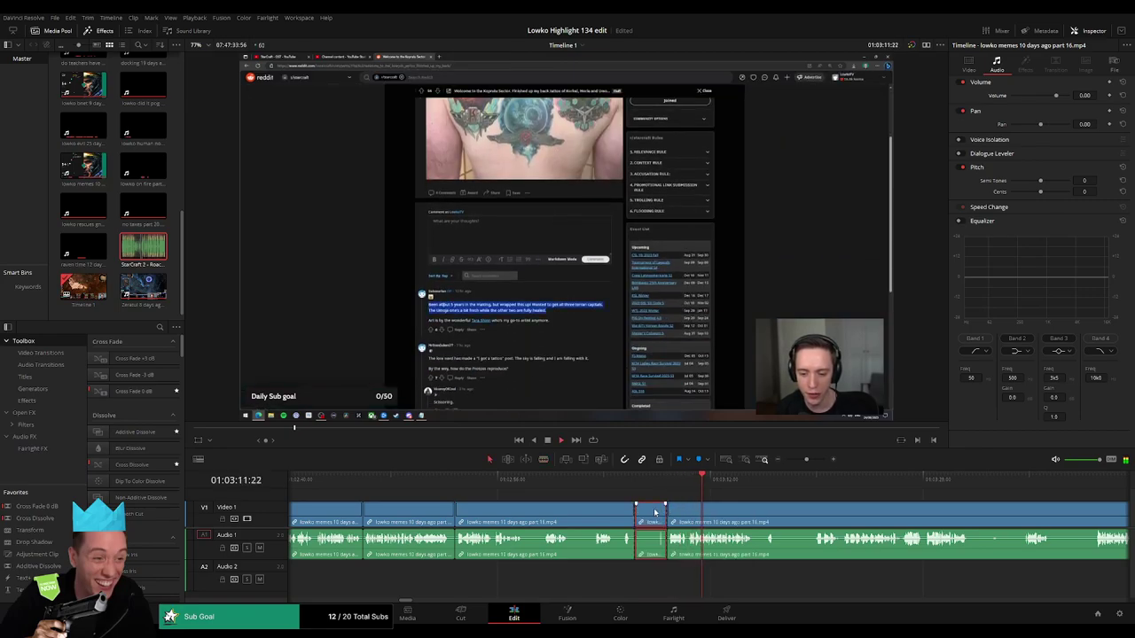
pyautogui.press('Delete')
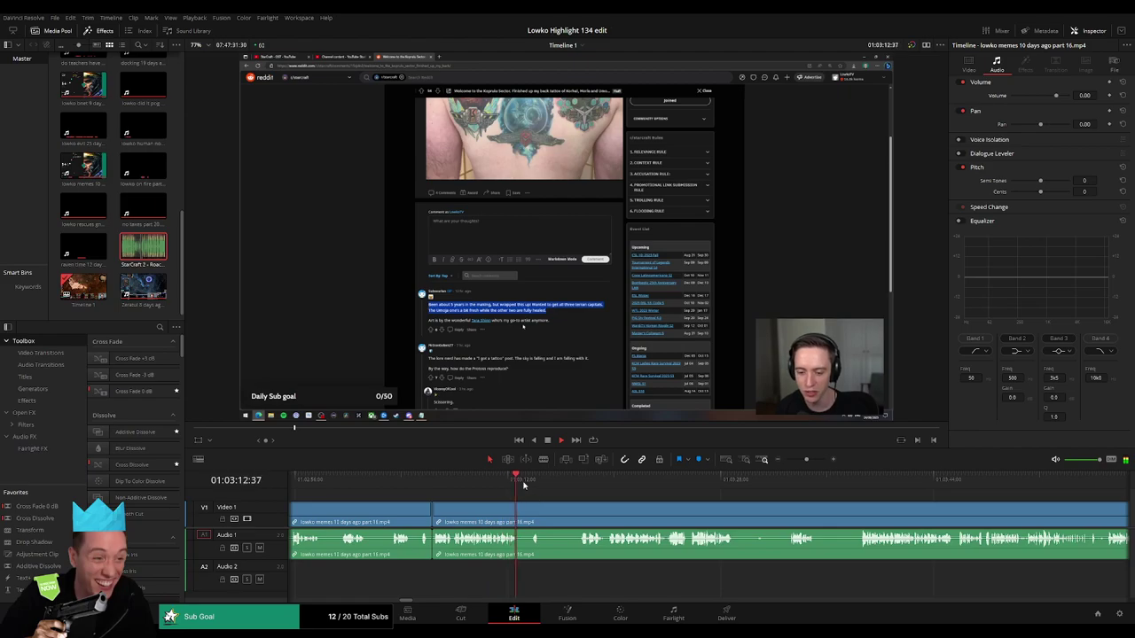
# - Split part 16 at about 1:03:15 and 1:03:17 and ripple delete the silence leading up to the "Where legends cried" meme
pyautogui.press('b')
pyautogui.click(543, 514)
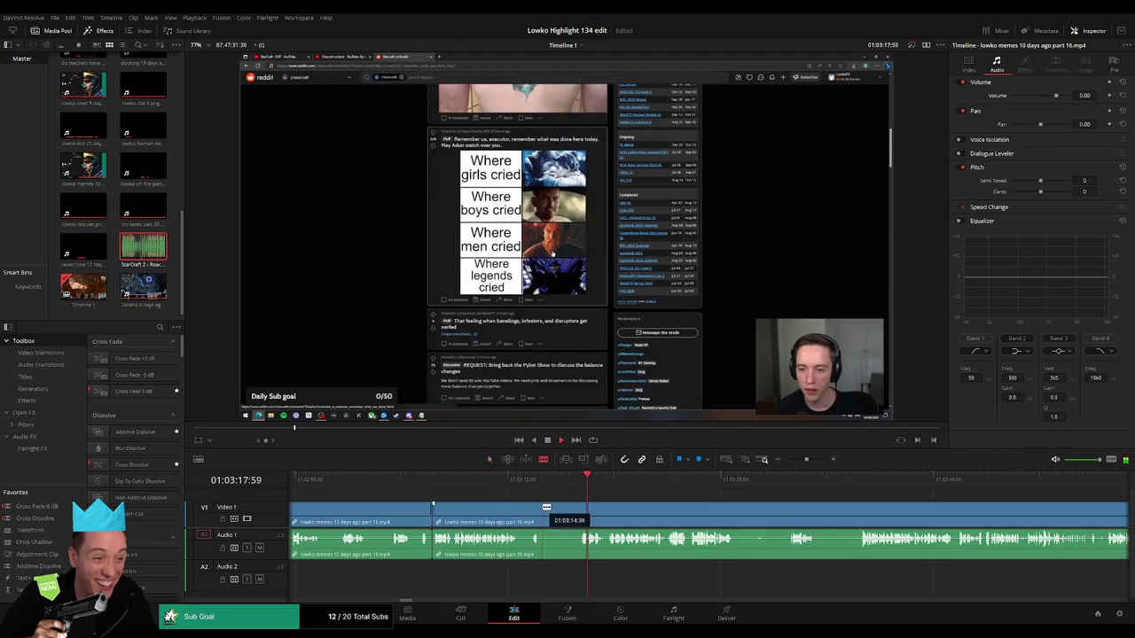
pyautogui.click(578, 508)
pyautogui.press('a')
pyautogui.click(562, 513)
pyautogui.press('Delete')
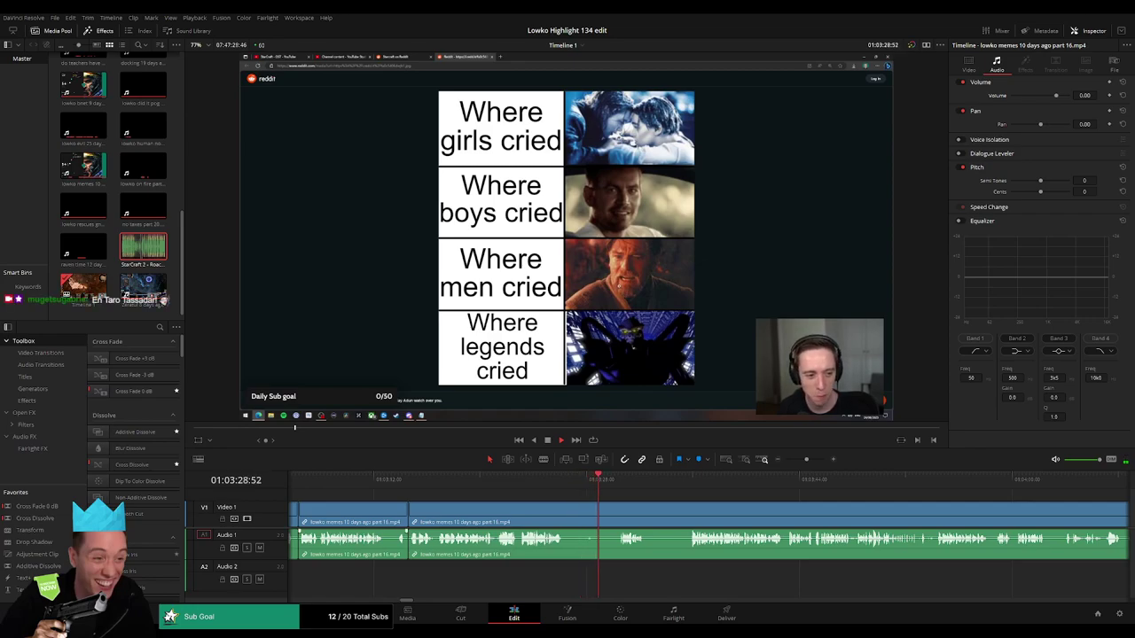
# - Remove the pause from about 1:03:26 to 1:03:31 while the "Where legends cried" meme is shown, closing the gap
pyautogui.press('b')
pyautogui.click(565, 523)
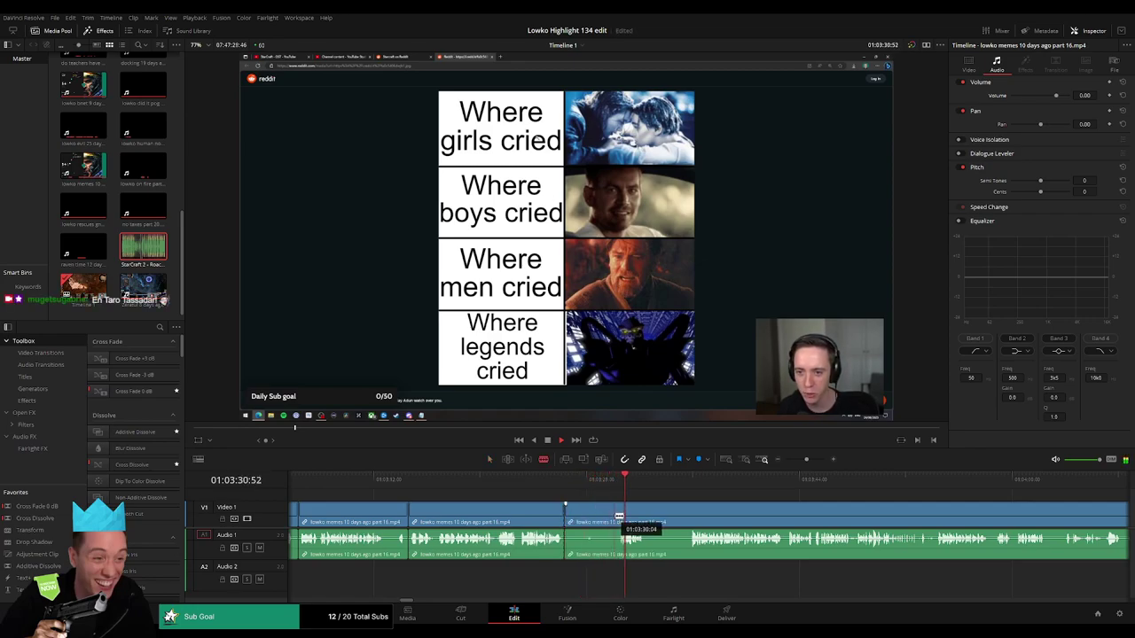
pyautogui.moveTo(805, 460); pyautogui.dragTo(810, 461)
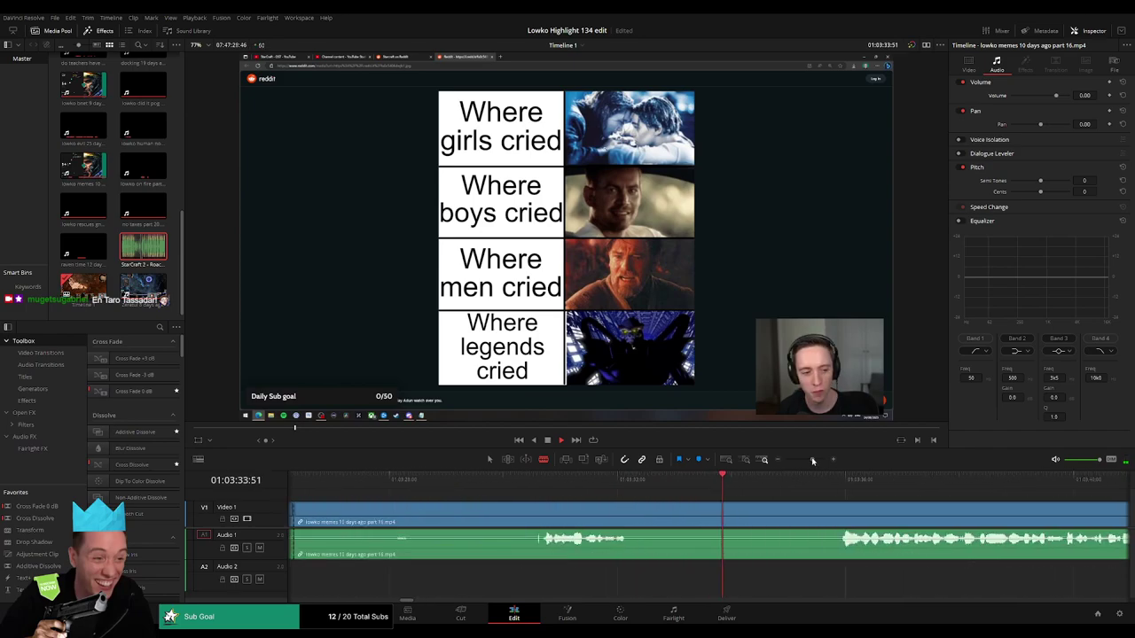
pyautogui.press('a')
pyautogui.click(522, 525)
pyautogui.press('Delete')
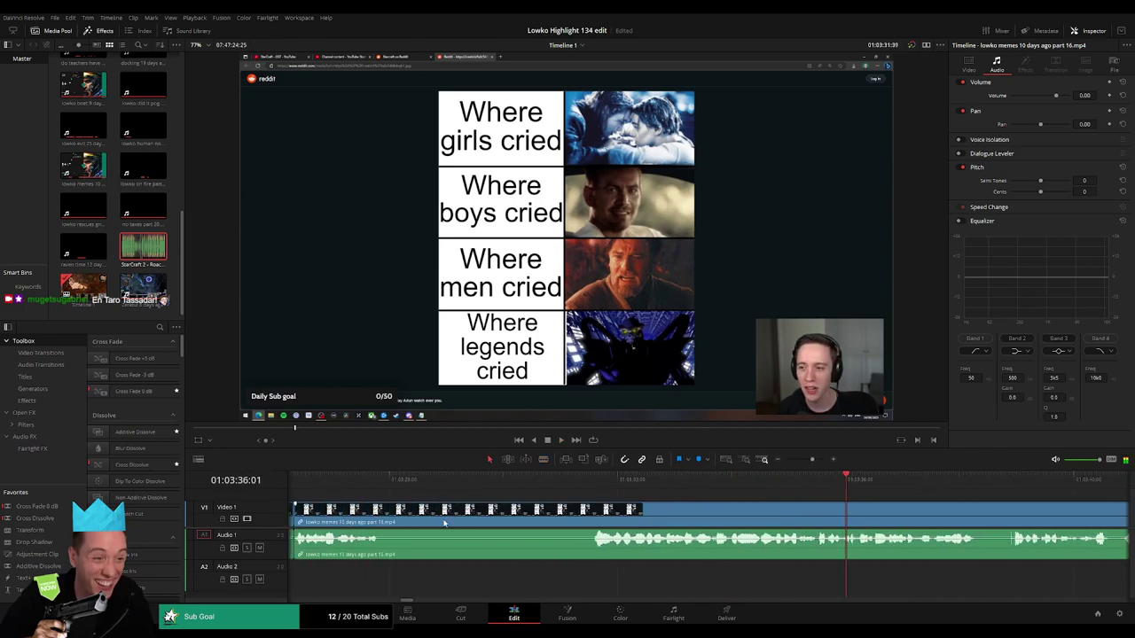
# - Isolate the remaining silence from about 1:03:28 to 1:03:31 in the meme segment with two cuts and ripple delete it
pyautogui.press('b')
pyautogui.click(386, 511)
pyautogui.click(580, 519)
pyautogui.press('a')
pyautogui.click(532, 518)
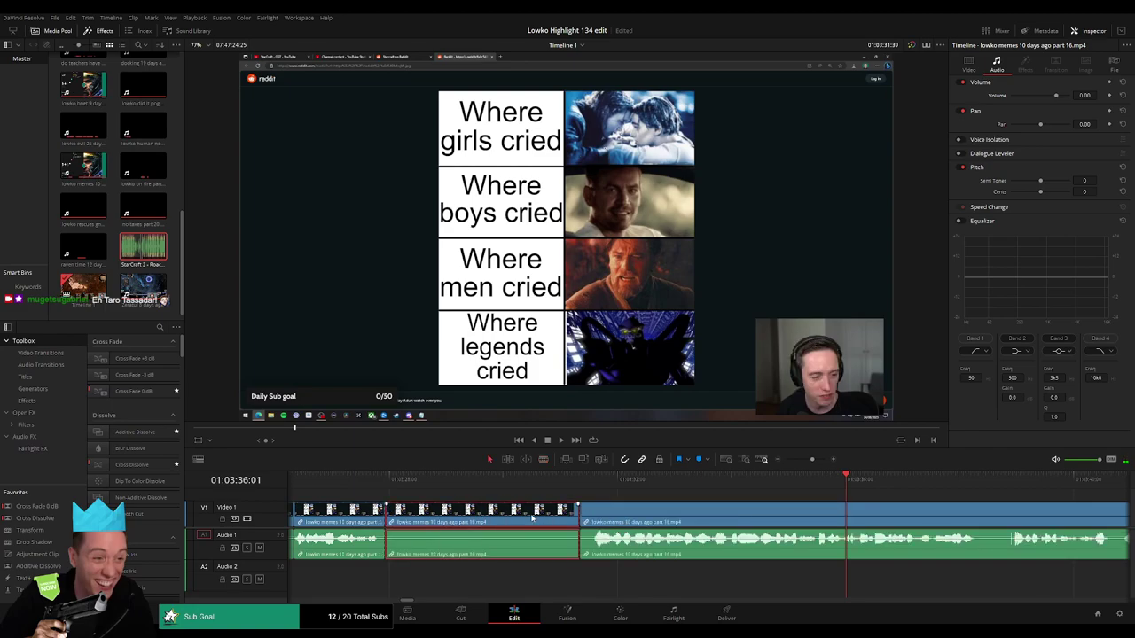
pyautogui.press('Delete')
# - Ripple delete the short pause at about 1:03:35 in the meme segment and play back the join
pyautogui.click(408, 480)
pyautogui.moveTo(812, 460); pyautogui.dragTo(808, 460)
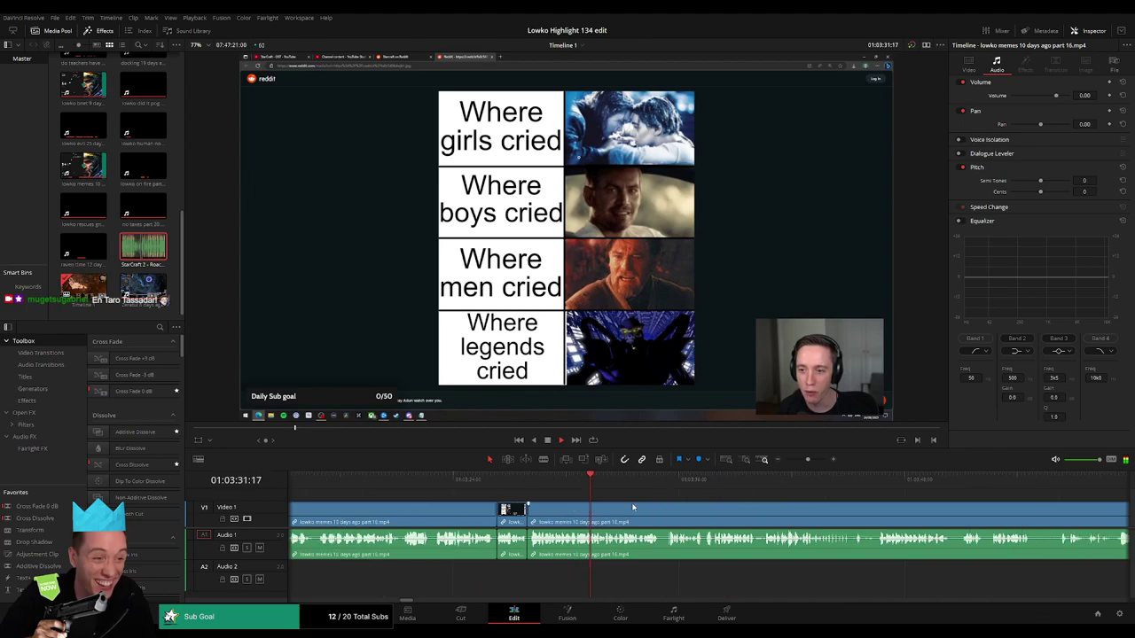
pyautogui.moveTo(807, 460); pyautogui.dragTo(557, 503)
pyautogui.press('b')
pyautogui.click(568, 512)
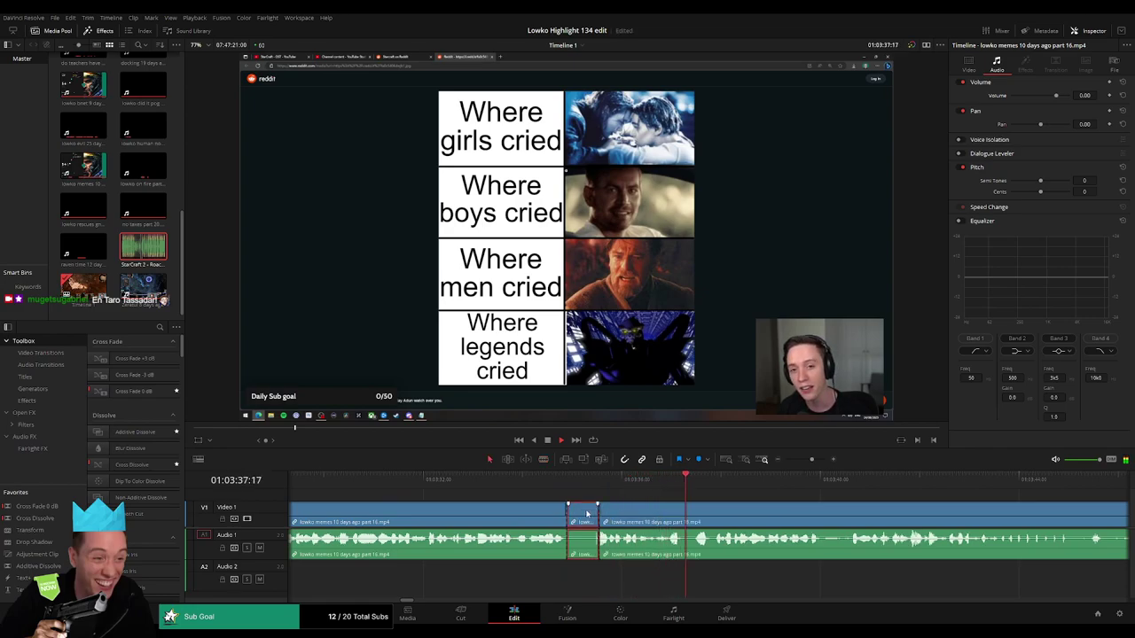
pyautogui.press('a')
pyautogui.click(651, 481)
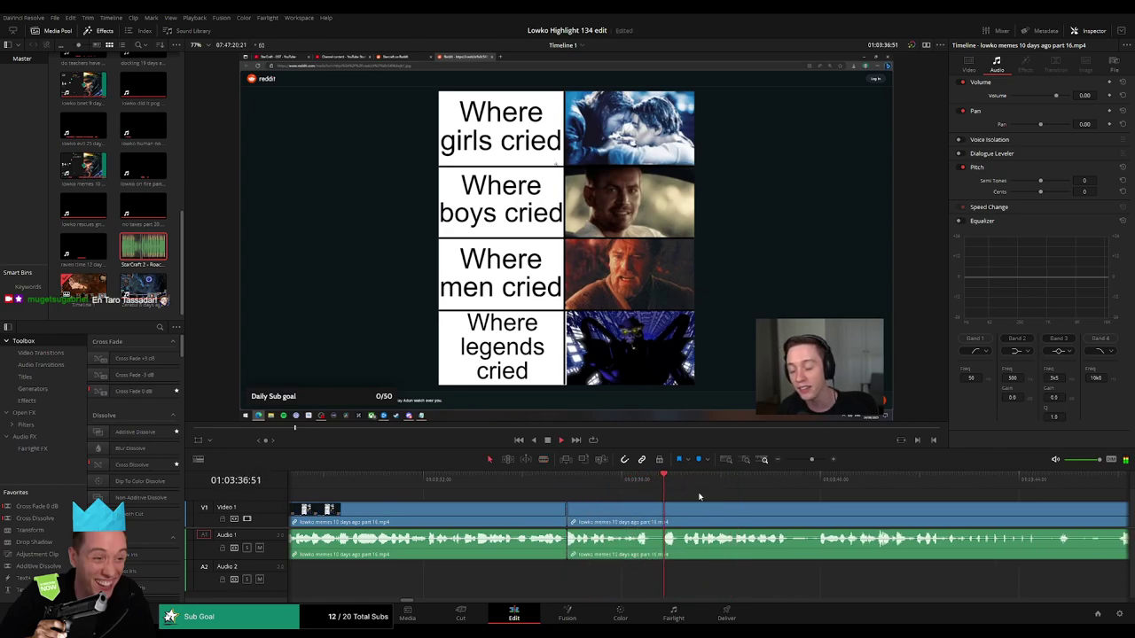
# - Play on to the Pylon Show request, split at about 1:04:04 and 1:04:05, and ripple delete the pause in between
pyautogui.moveTo(832, 507); pyautogui.dragTo(600, 512)
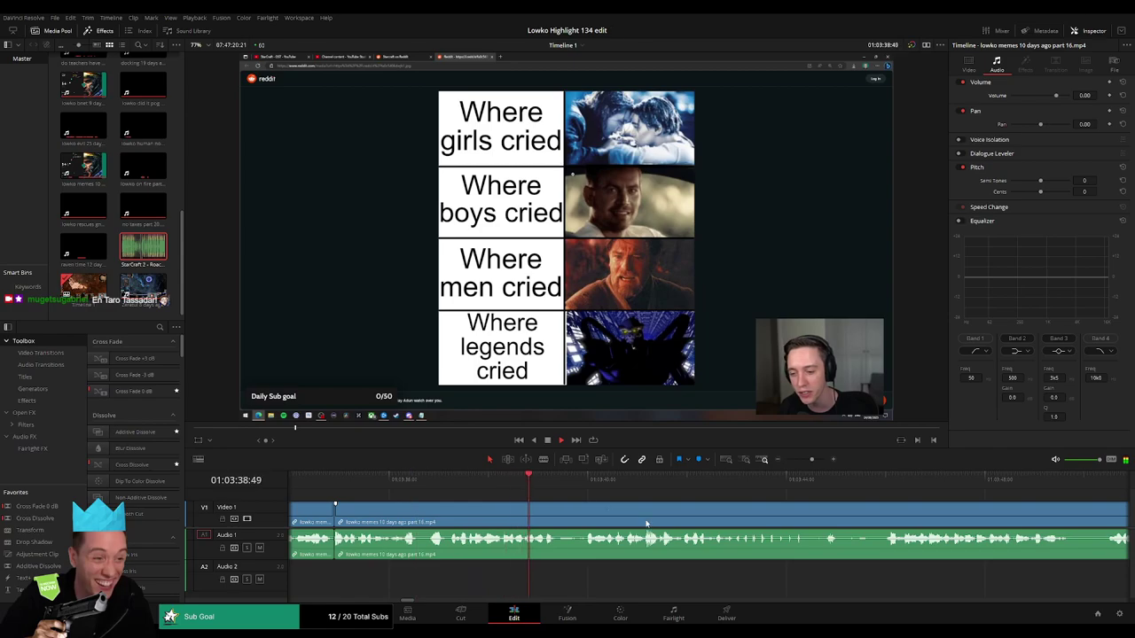
pyautogui.moveTo(812, 460); pyautogui.dragTo(808, 460)
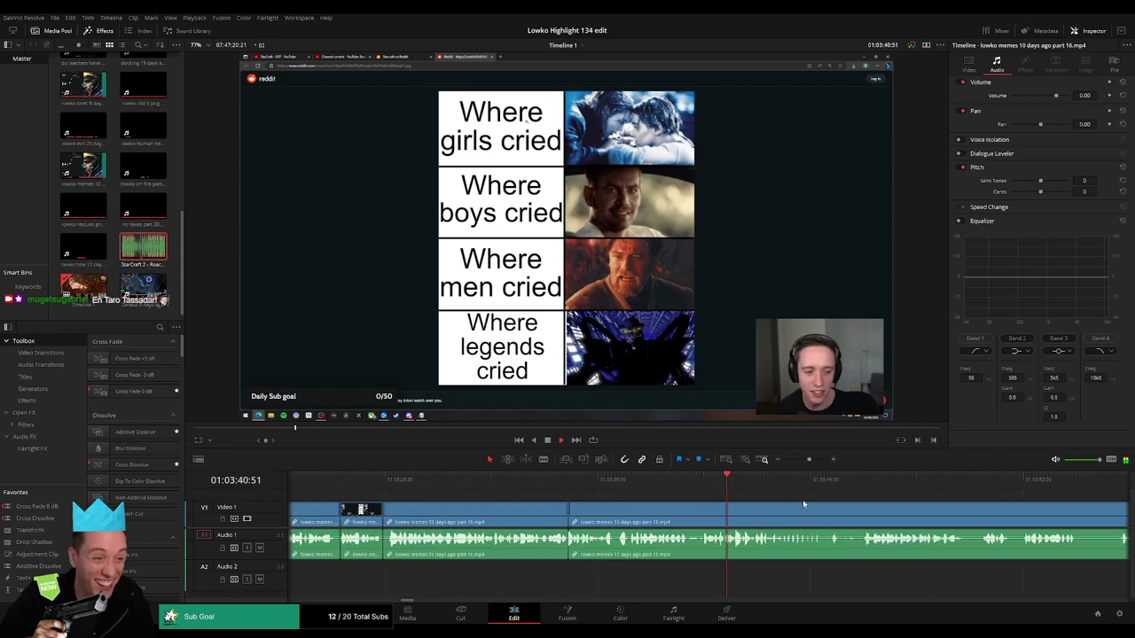
pyautogui.moveTo(805, 502); pyautogui.dragTo(544, 496)
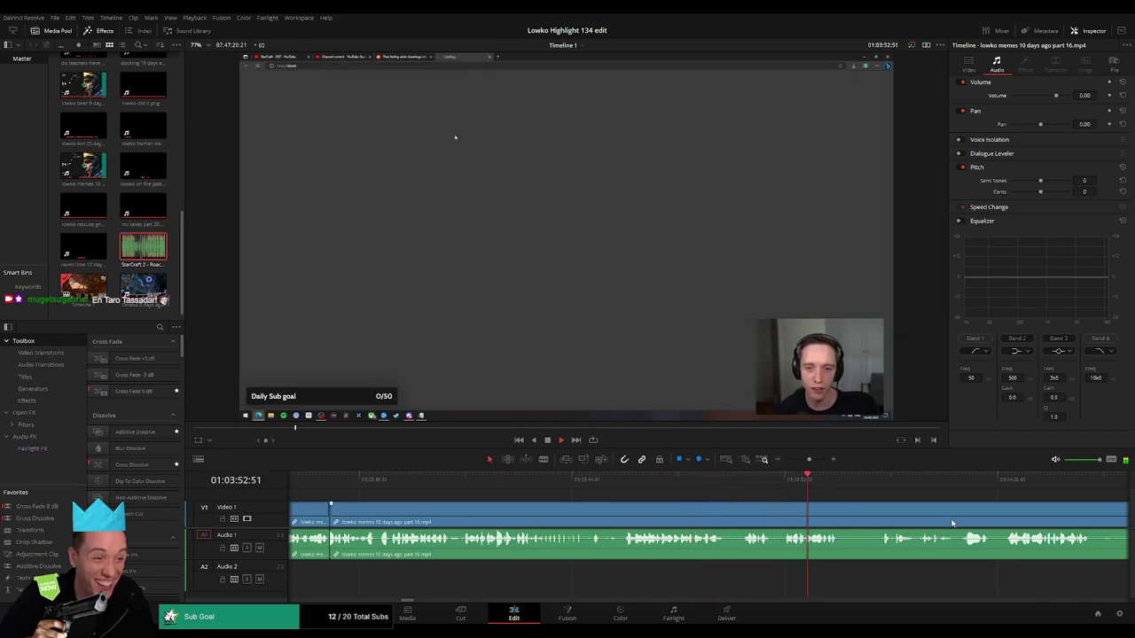
pyautogui.moveTo(904, 519); pyautogui.dragTo(620, 494)
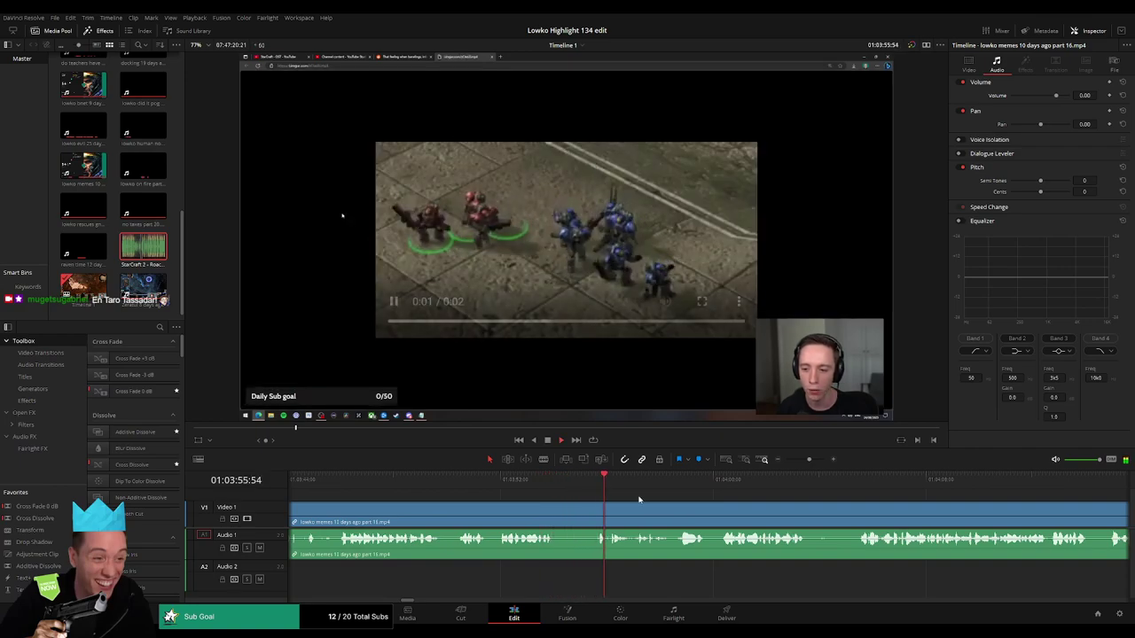
pyautogui.moveTo(711, 506); pyautogui.dragTo(495, 485)
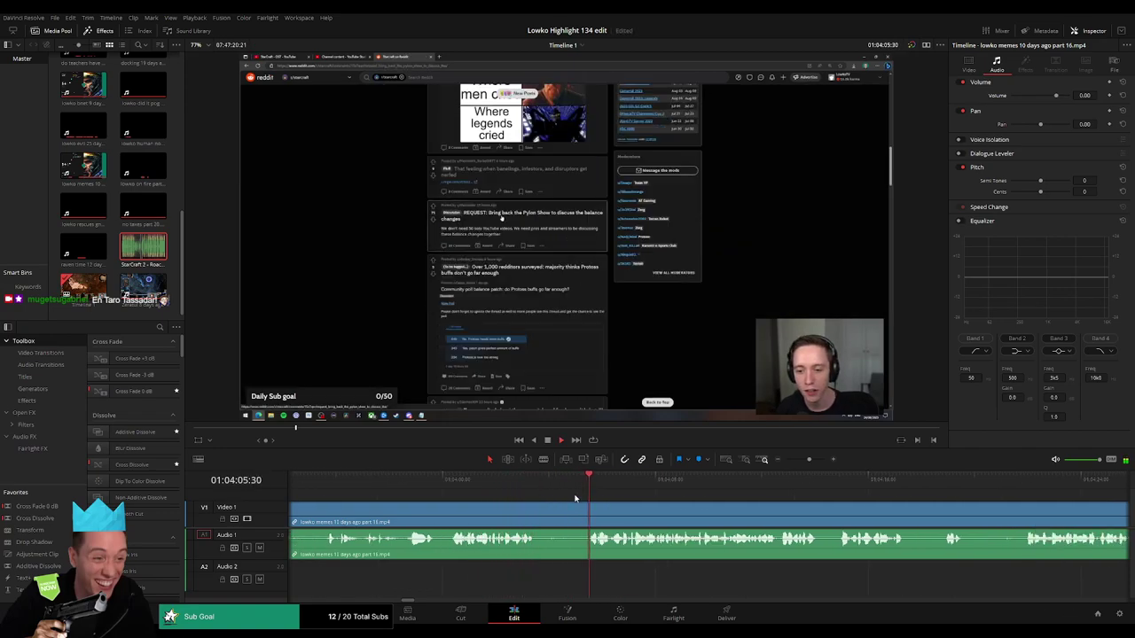
pyautogui.press('b')
pyautogui.click(541, 514)
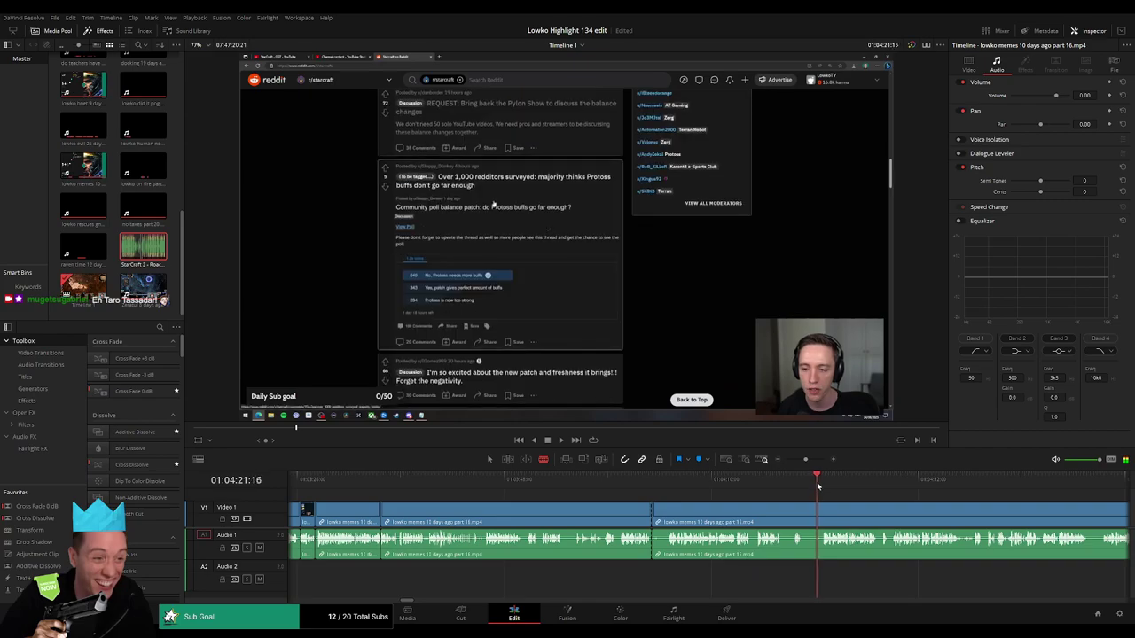
pyautogui.click(662, 477)
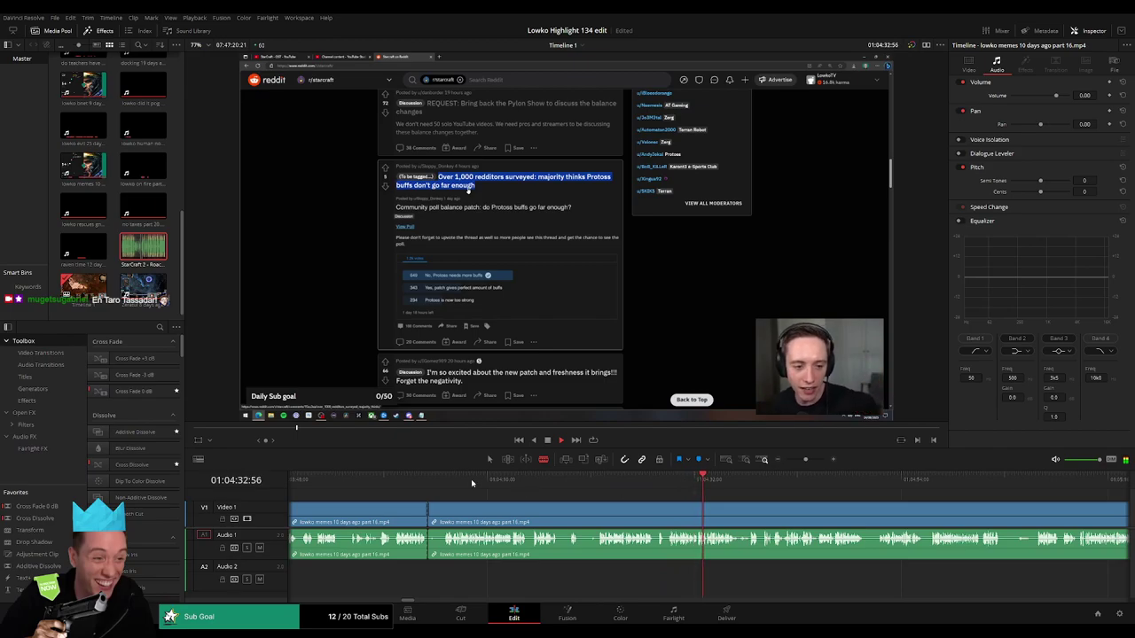
pyautogui.click(464, 479)
pyautogui.click(436, 521)
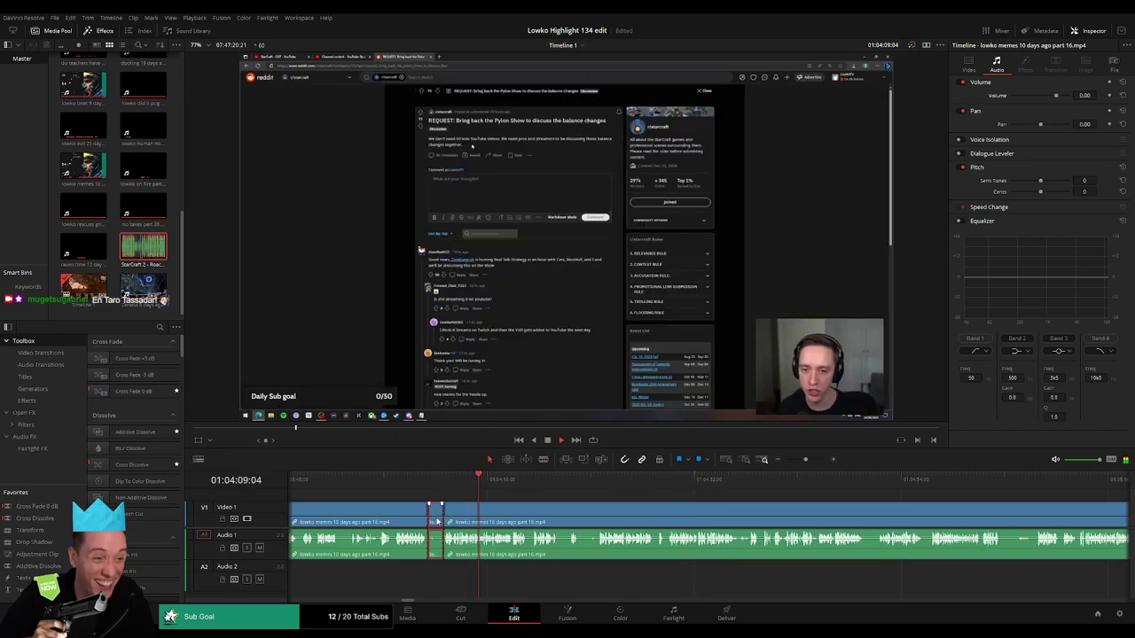
pyautogui.press('BackSpace')
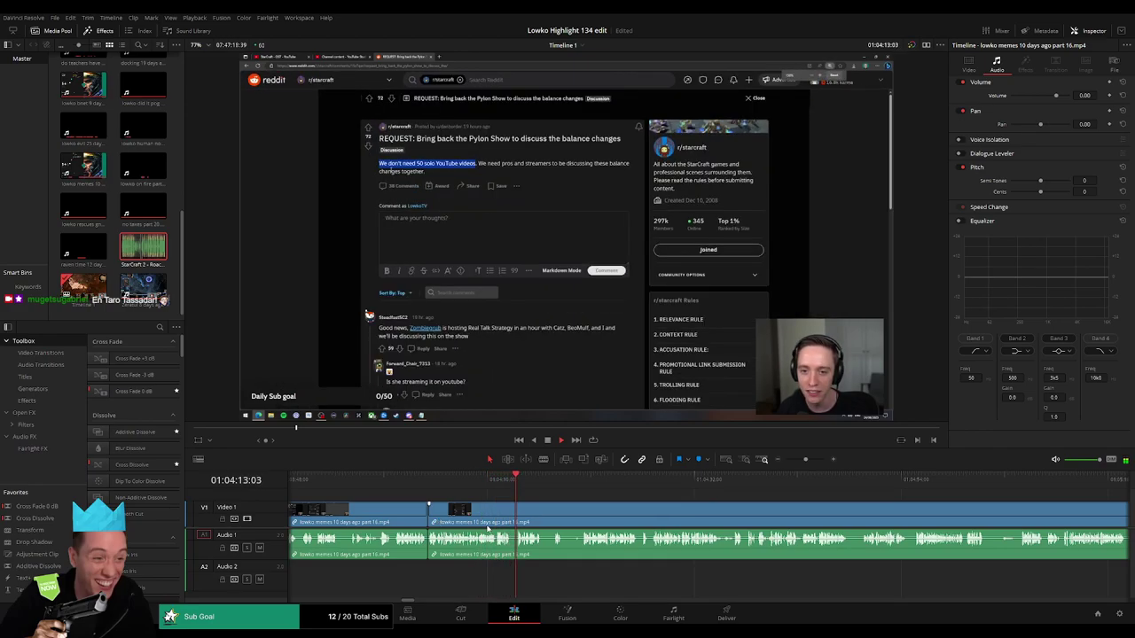
# - Cut out the short stretch between about 1:04:16 and 1:04:17 following the Pylon Show post, closing the gap
pyautogui.click(807, 460)
pyautogui.moveTo(775, 519); pyautogui.dragTo(572, 495)
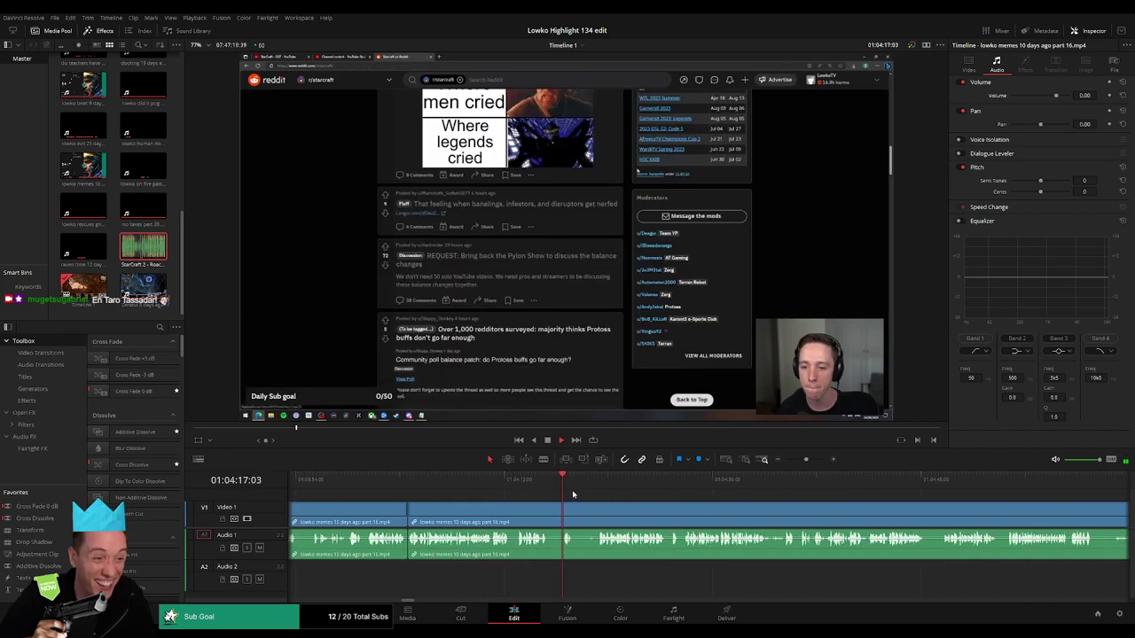
pyautogui.press('b')
pyautogui.click(550, 503)
pyautogui.click(563, 503)
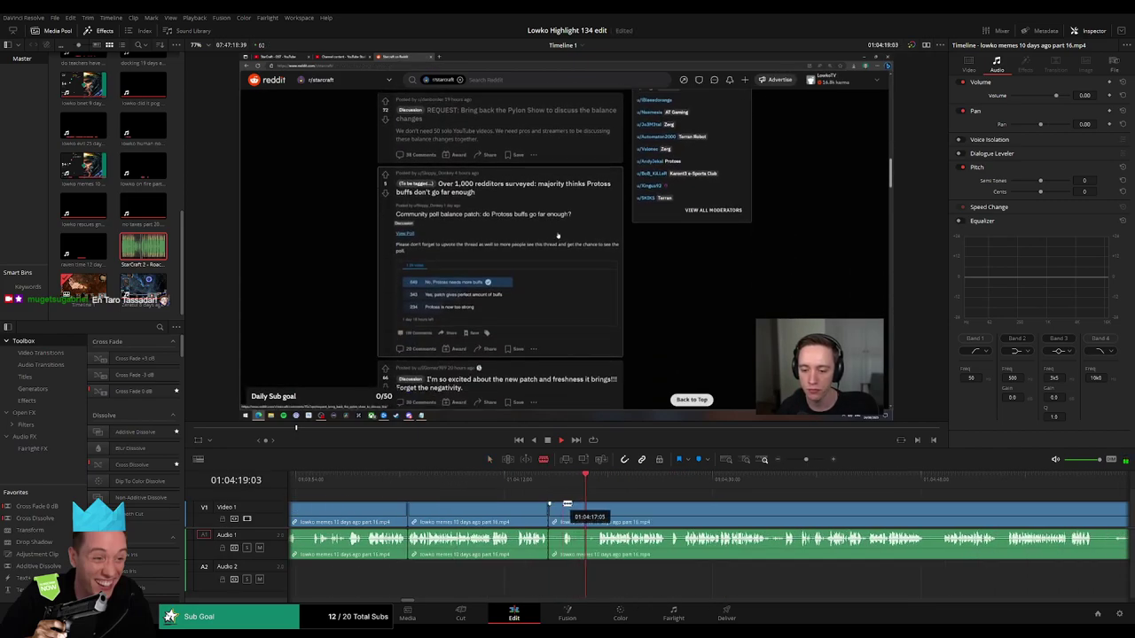
pyautogui.press('a')
pyautogui.click(556, 507)
pyautogui.press('Delete')
# - Split part 16 at about 1:04:17 and 1:04:19 and ripple delete the silence before the Protoss buffs poll is read
pyautogui.press('b')
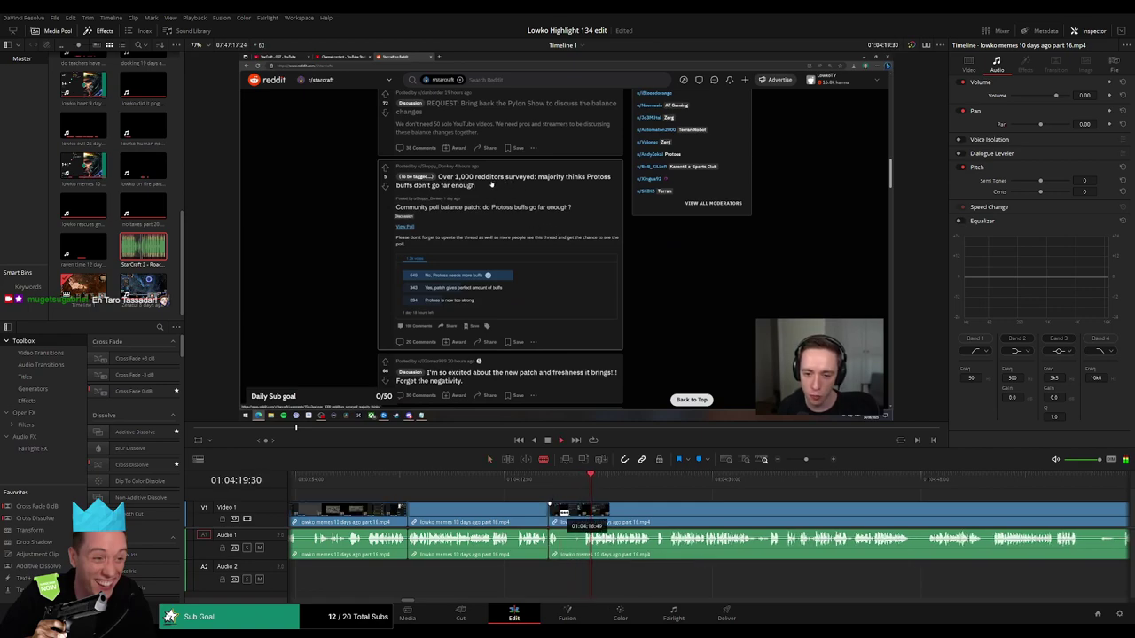
pyautogui.click(559, 508)
pyautogui.click(583, 510)
pyautogui.press('a')
pyautogui.click(572, 513)
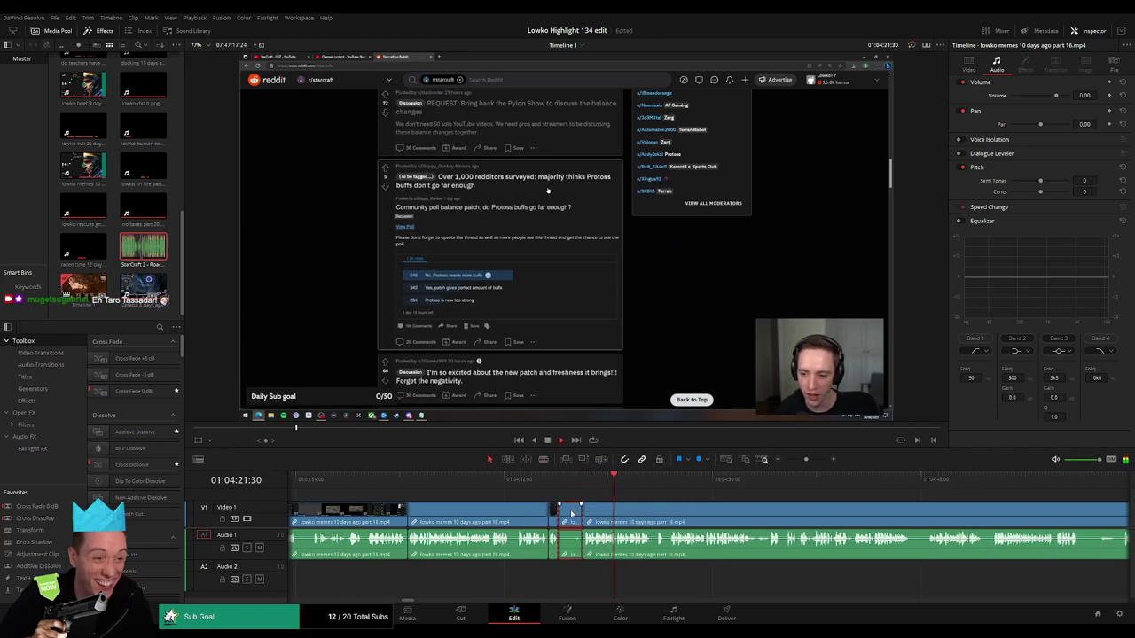
pyautogui.press('Delete')
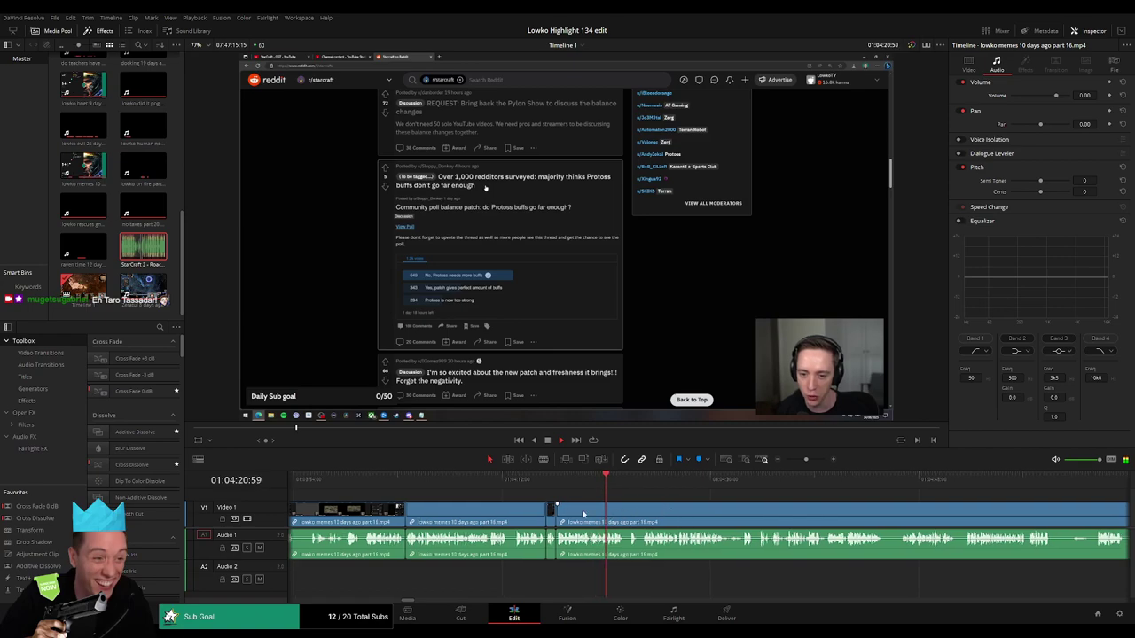
# - Play through the Protoss buffs poll and ripple delete the brief pause between about 1:04:45 and 1:04:46
pyautogui.hscroll(3, 541, 506)
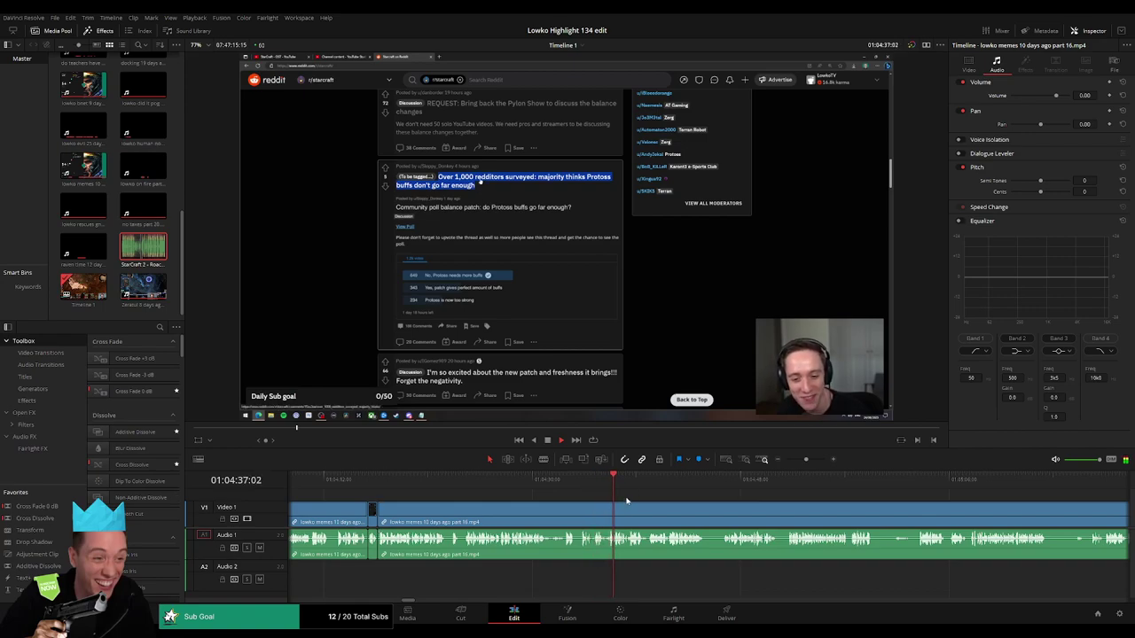
pyautogui.moveTo(631, 502); pyautogui.dragTo(557, 496)
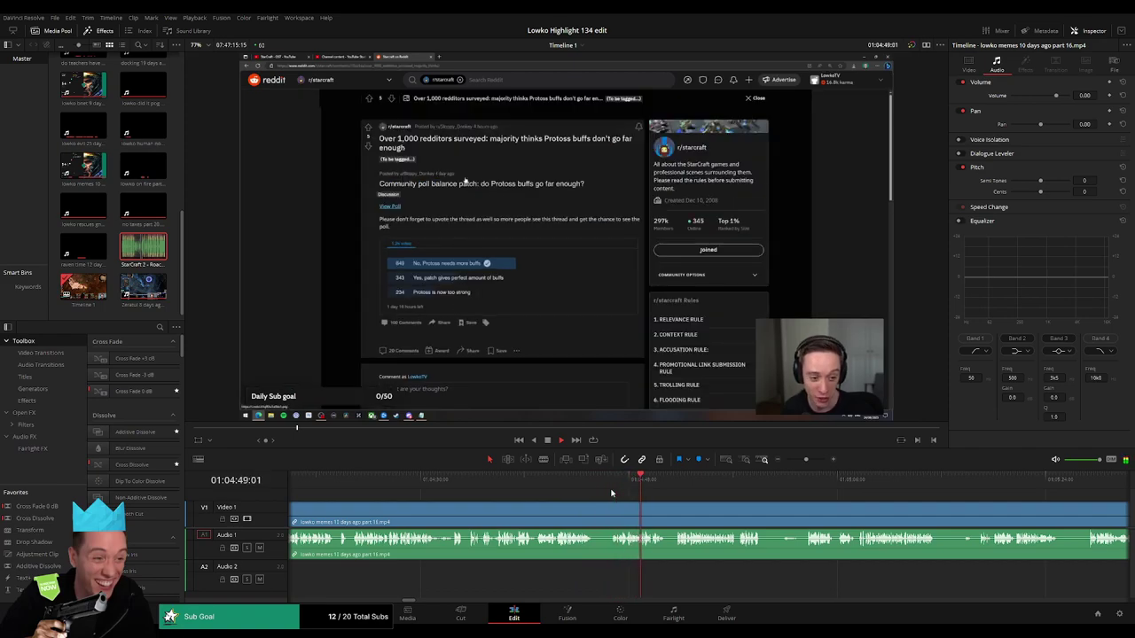
pyautogui.press('b')
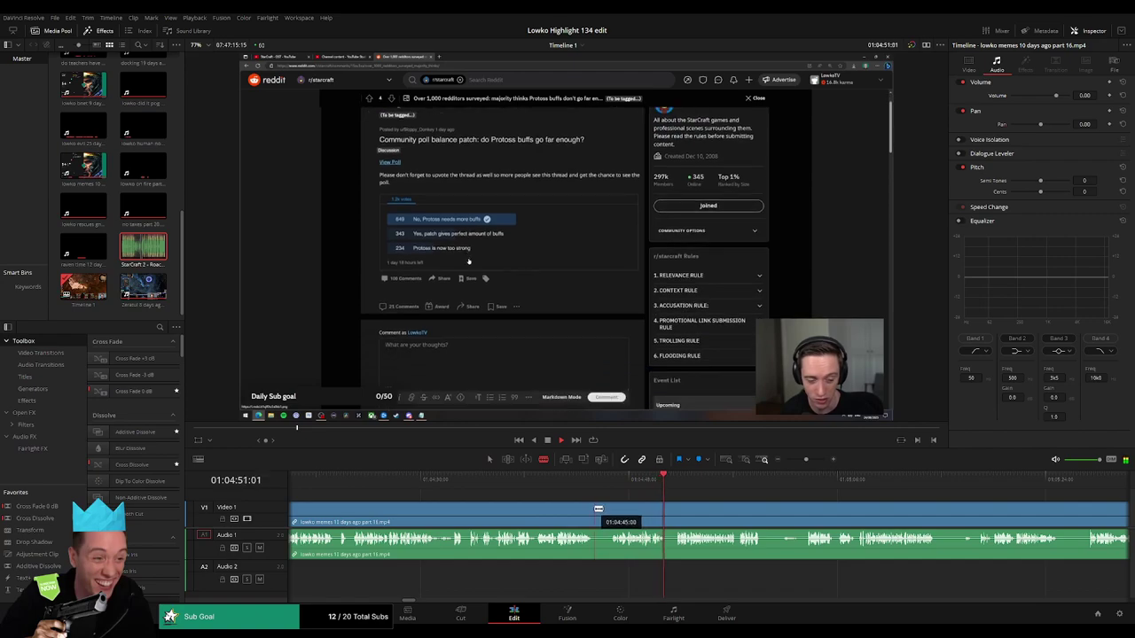
pyautogui.click(594, 509)
pyautogui.click(608, 512)
pyautogui.press('a')
pyautogui.click(600, 511)
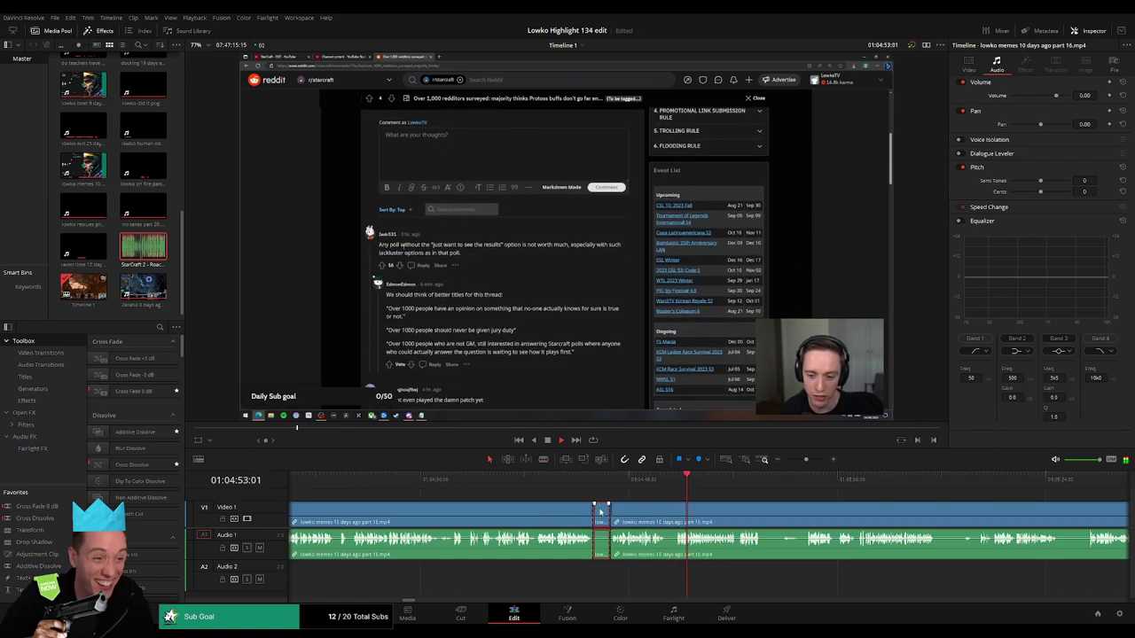
pyautogui.press('Delete')
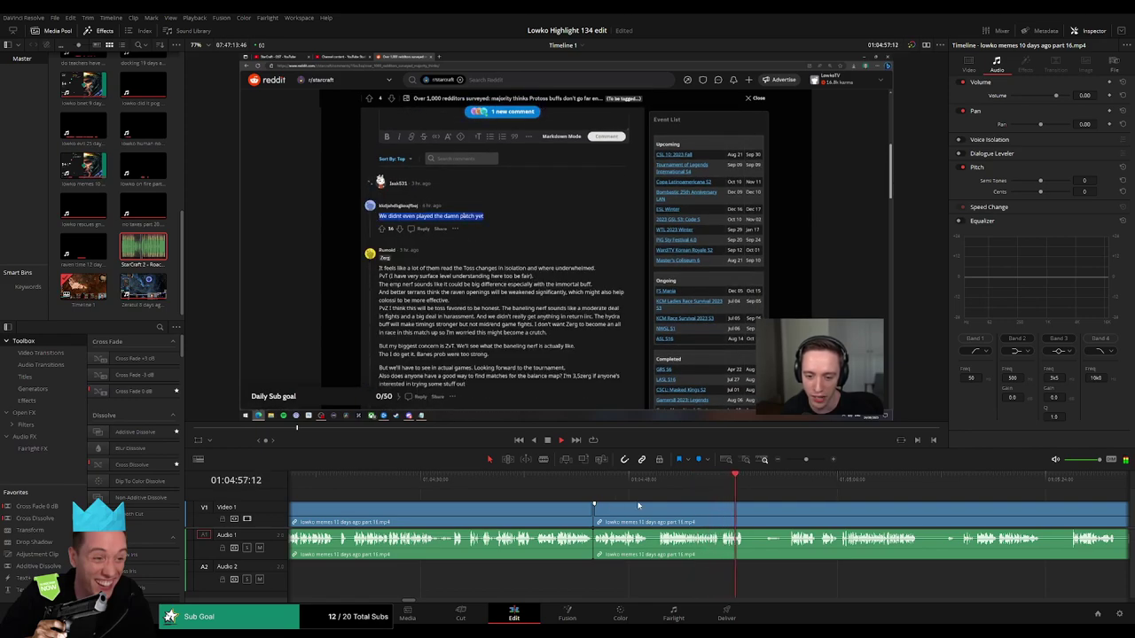
# - Split part 16 at about 1:04:58 and 1:05:02 in the Protoss poll comments and ripple delete the pause in between
pyautogui.moveTo(761, 509); pyautogui.dragTo(614, 490)
pyautogui.hotkey('ctrl', 'b')
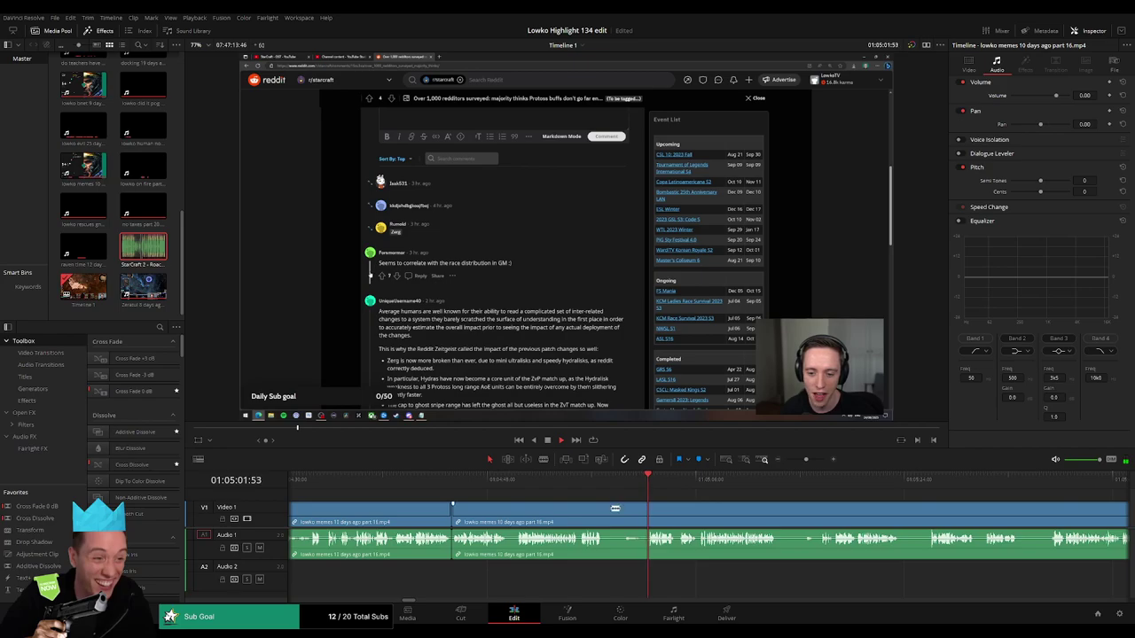
pyautogui.click(645, 508)
pyautogui.press('a')
pyautogui.click(633, 515)
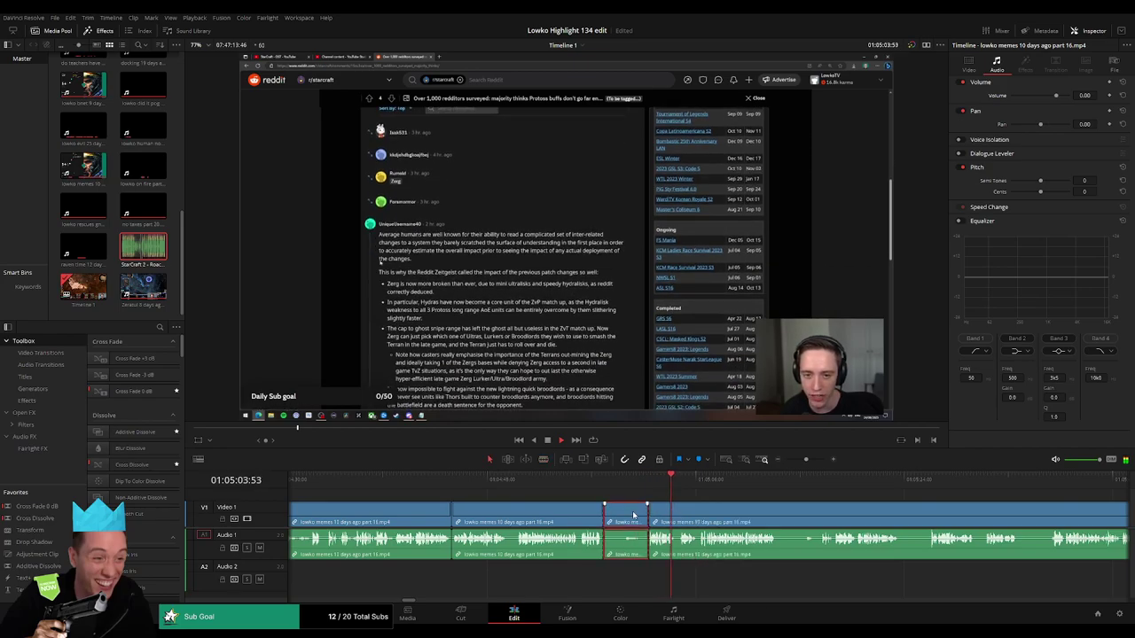
pyautogui.press('Delete')
# - Cut out the quiet comment scrolling between about 1:05:09 and 1:05:14 in part 16, closing the gap
pyautogui.moveTo(720, 521); pyautogui.dragTo(510, 502)
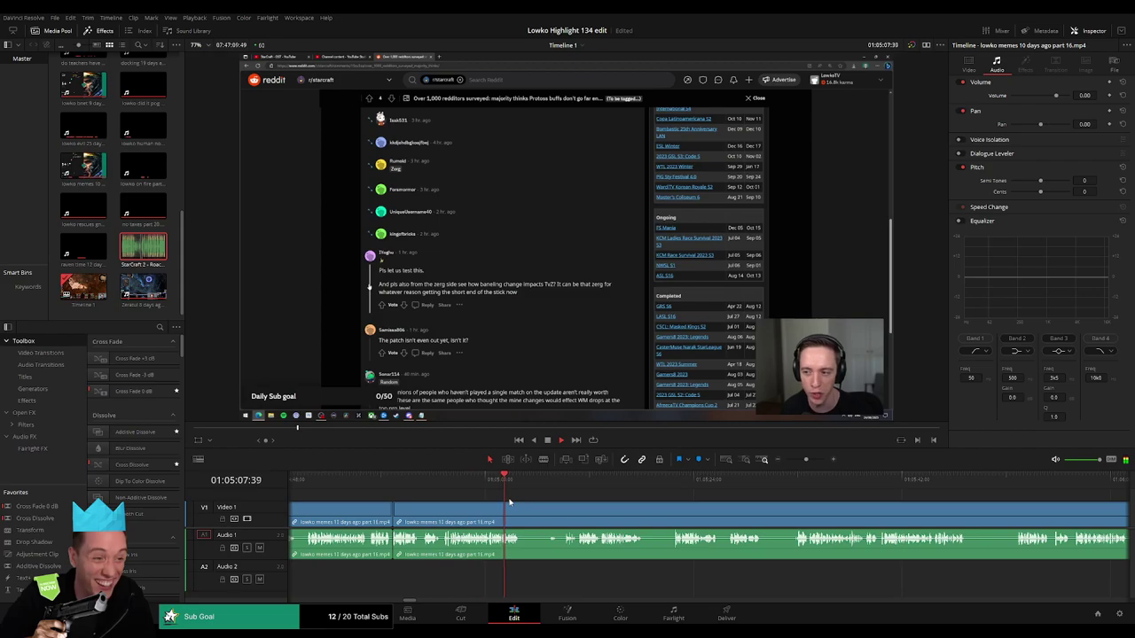
pyautogui.click(564, 480)
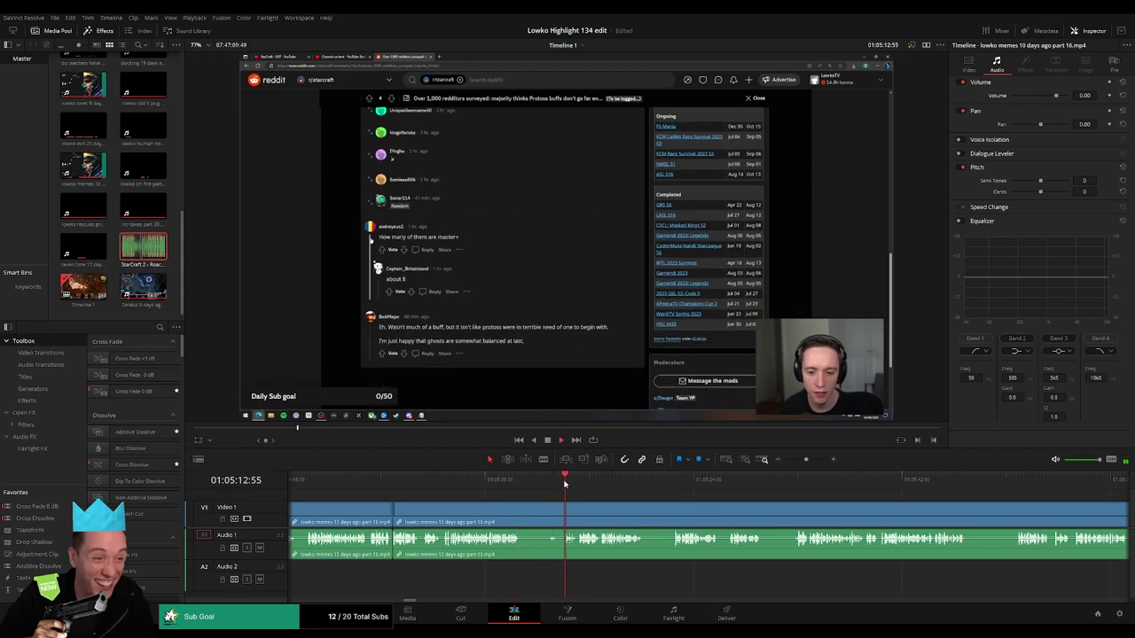
pyautogui.press('b')
pyautogui.click(522, 512)
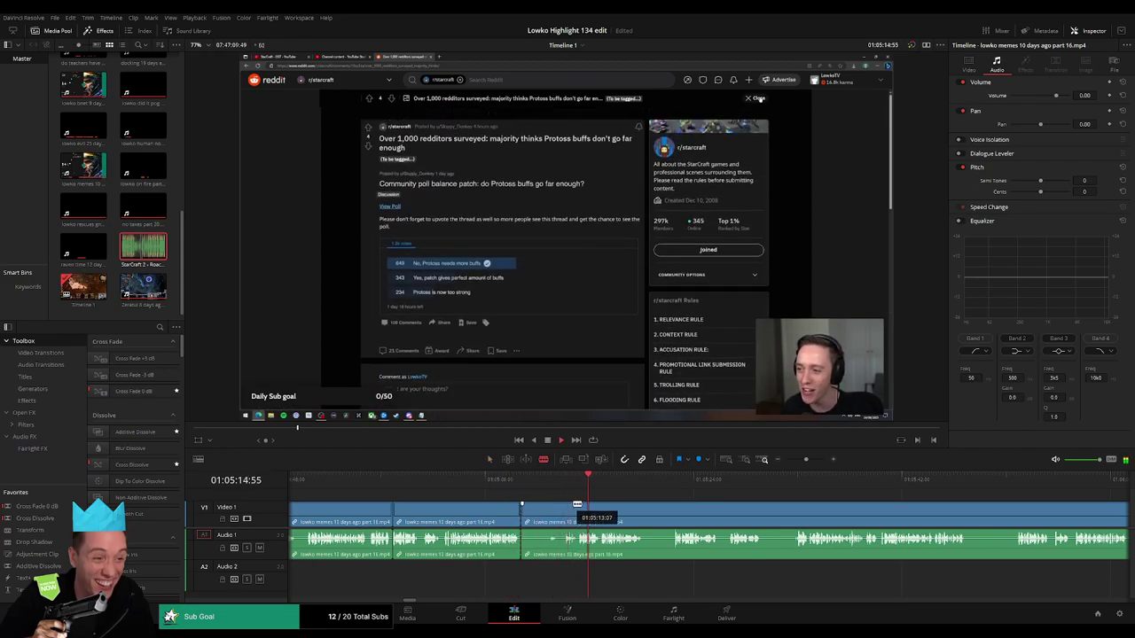
pyautogui.click(577, 510)
pyautogui.press('a')
pyautogui.click(572, 510)
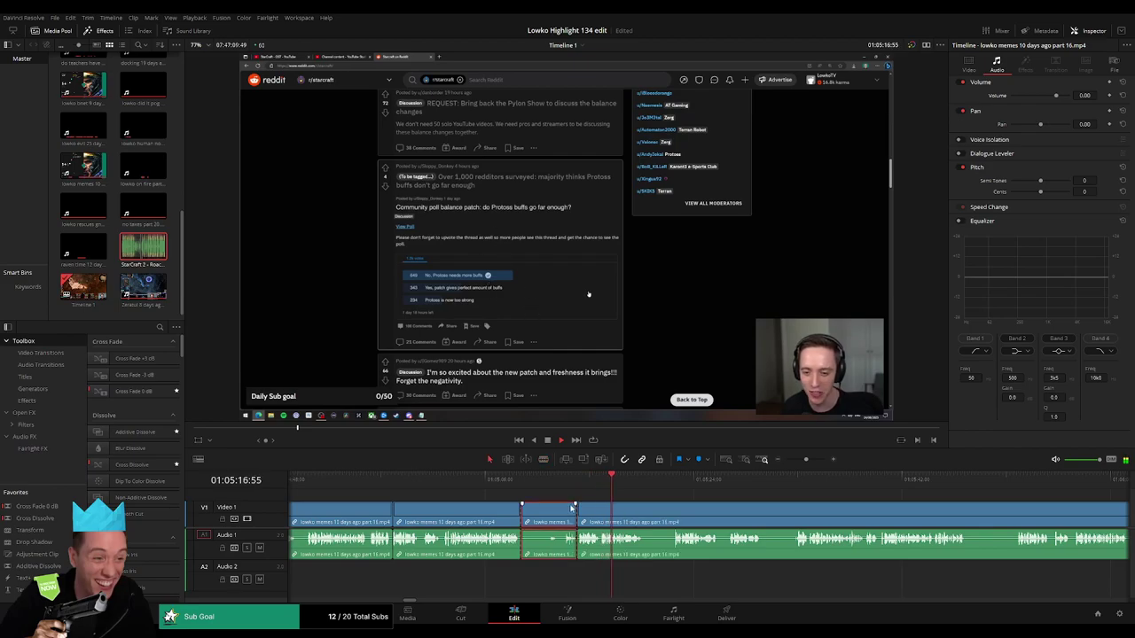
pyautogui.press('BackSpace')
pyautogui.click(571, 509)
pyautogui.press('BackSpace')
pyautogui.hscroll(2, 463, 492)
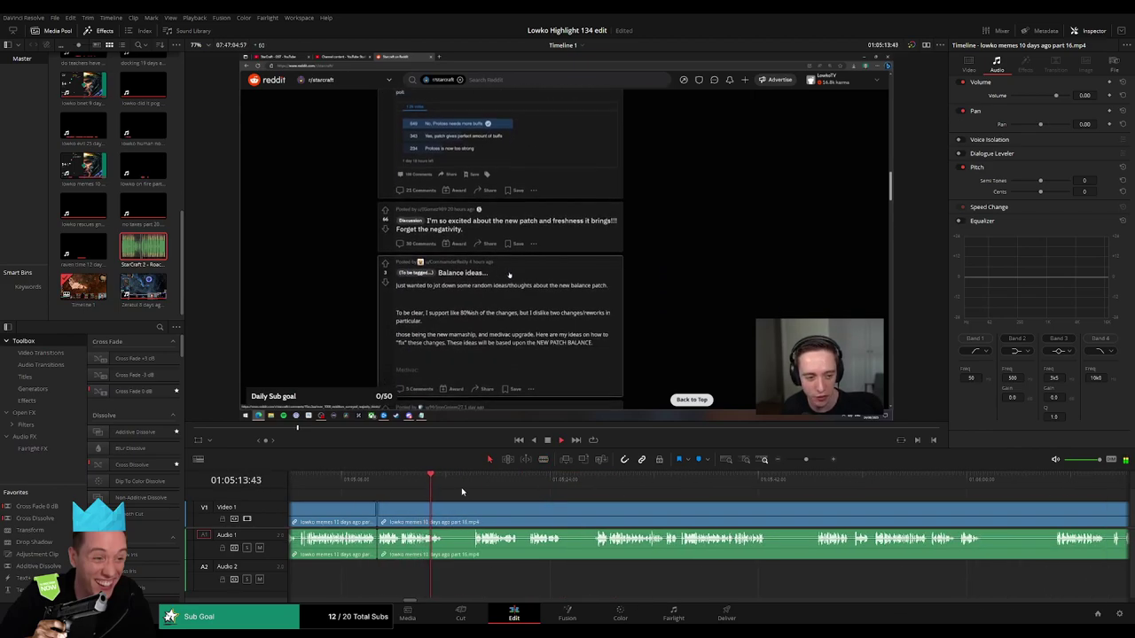
# - Split part 16 at about 1:05:15 and around 1:05:14 to isolate a very short piece of speech ending at 1:05:14:09
pyautogui.moveTo(805, 460); pyautogui.dragTo(814, 463)
pyautogui.press('b')
pyautogui.click(731, 516)
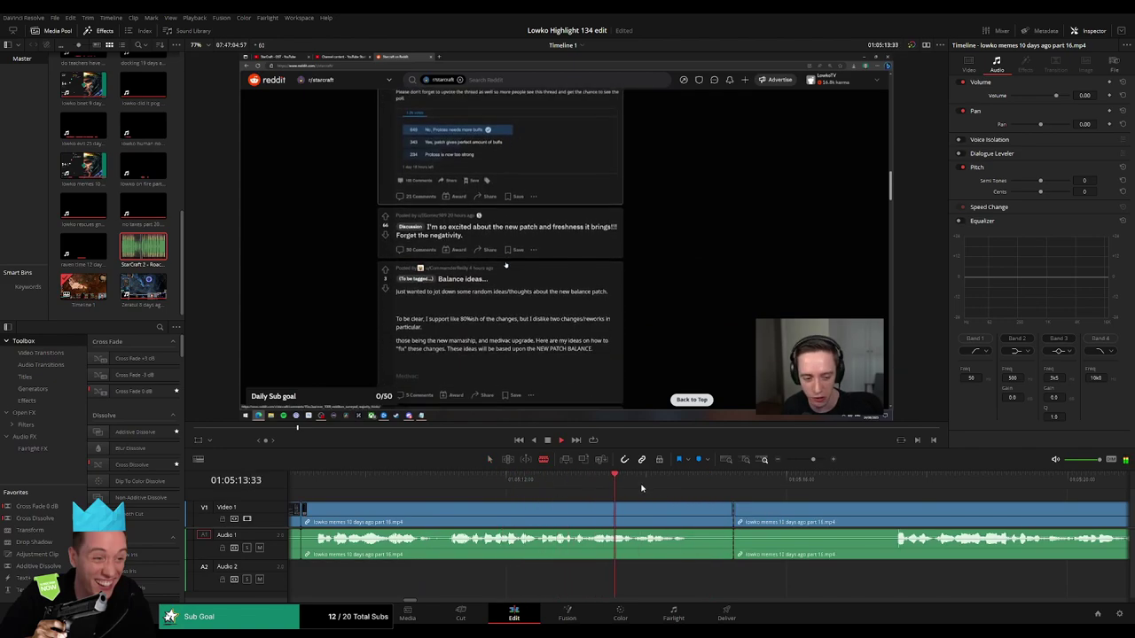
pyautogui.click(641, 512)
pyautogui.press('space')
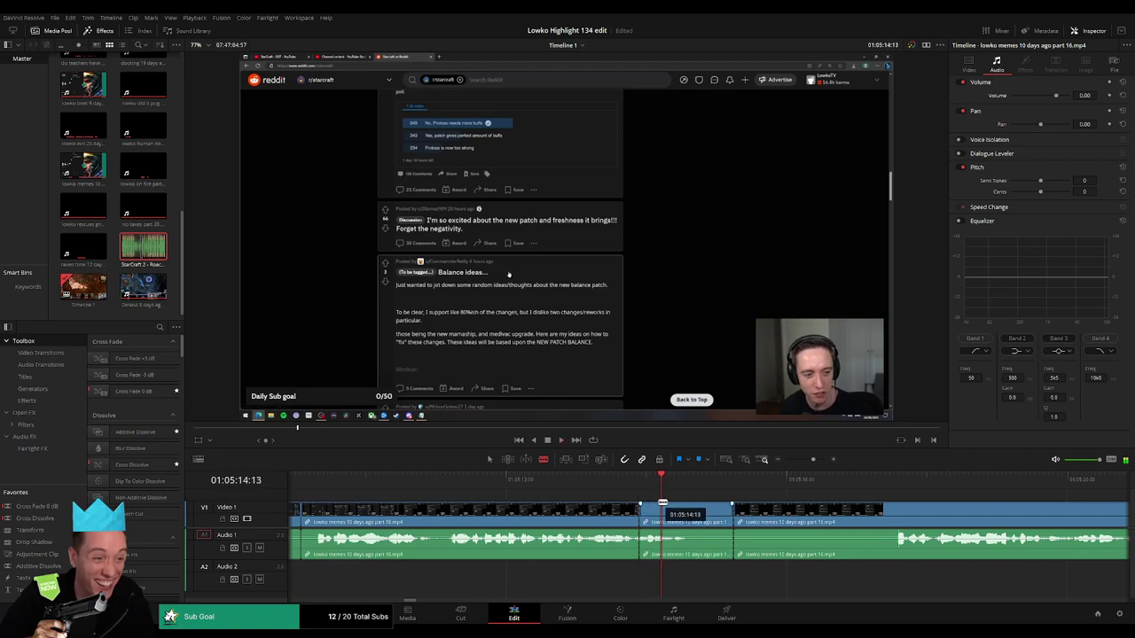
pyautogui.moveTo(661, 486); pyautogui.dragTo(658, 485)
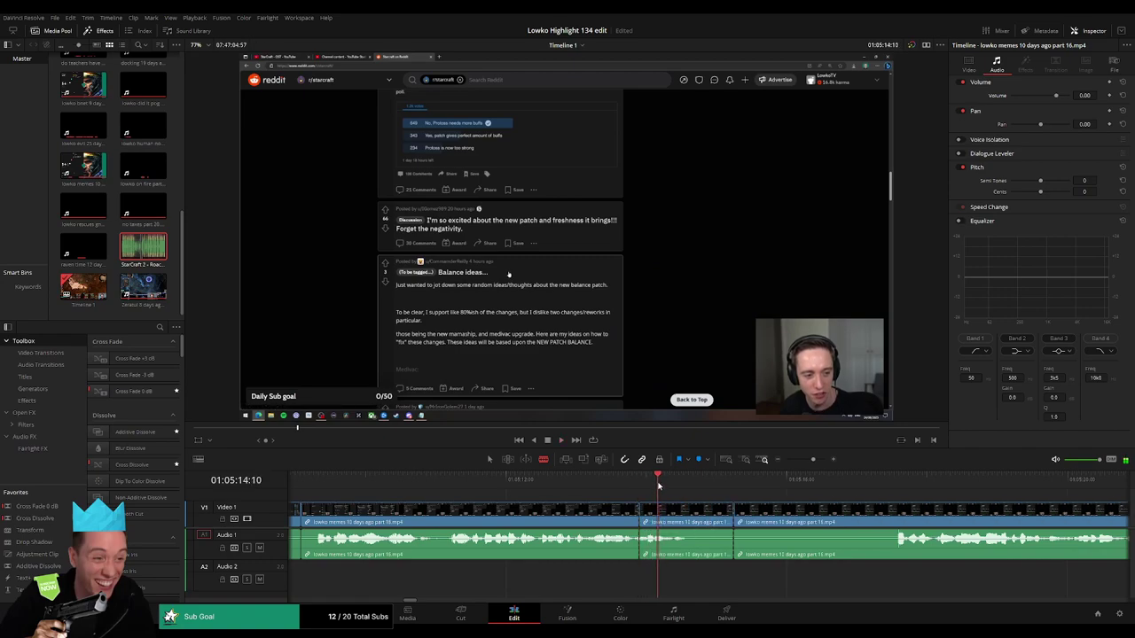
pyautogui.click(656, 527)
pyautogui.press('a')
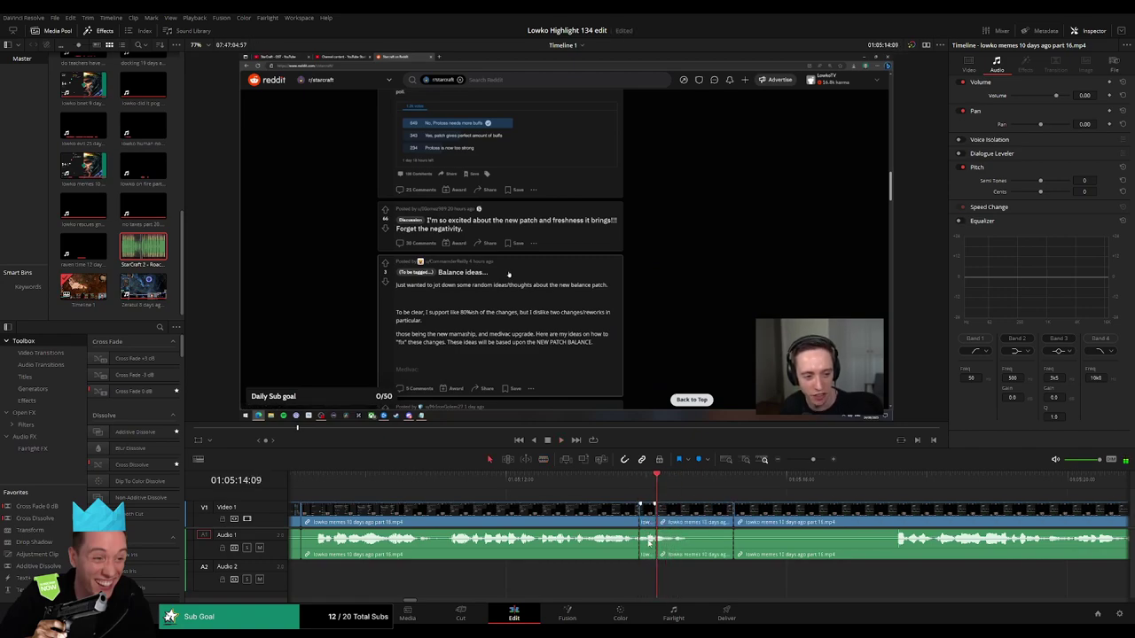
# - Place StarCraft 2 - Roach Quotes.mp3 on Audio 2 under the isolated piece, trimmed to its length, at volume -23.00
pyautogui.moveTo(142, 246); pyautogui.dragTo(649, 574)
pyautogui.moveTo(623, 578); pyautogui.dragTo(654, 576)
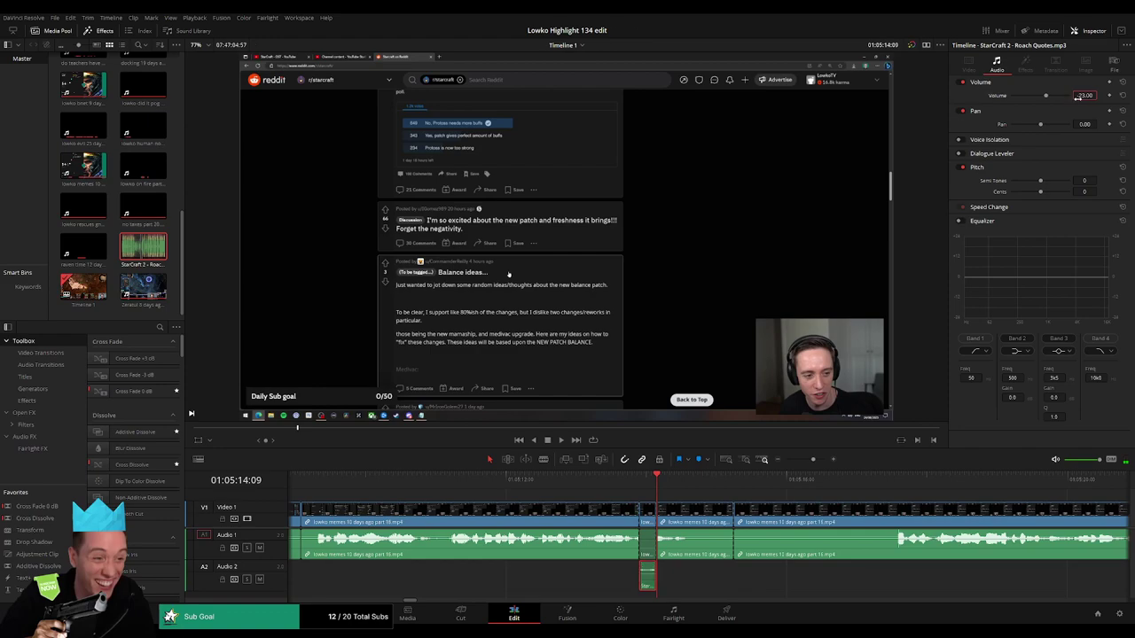
pyautogui.press('space')
# - Ripple delete the silence between about 1:05:15 and 1:05:17, just after the added Roach Quotes sound
pyautogui.moveTo(812, 460); pyautogui.dragTo(808, 462)
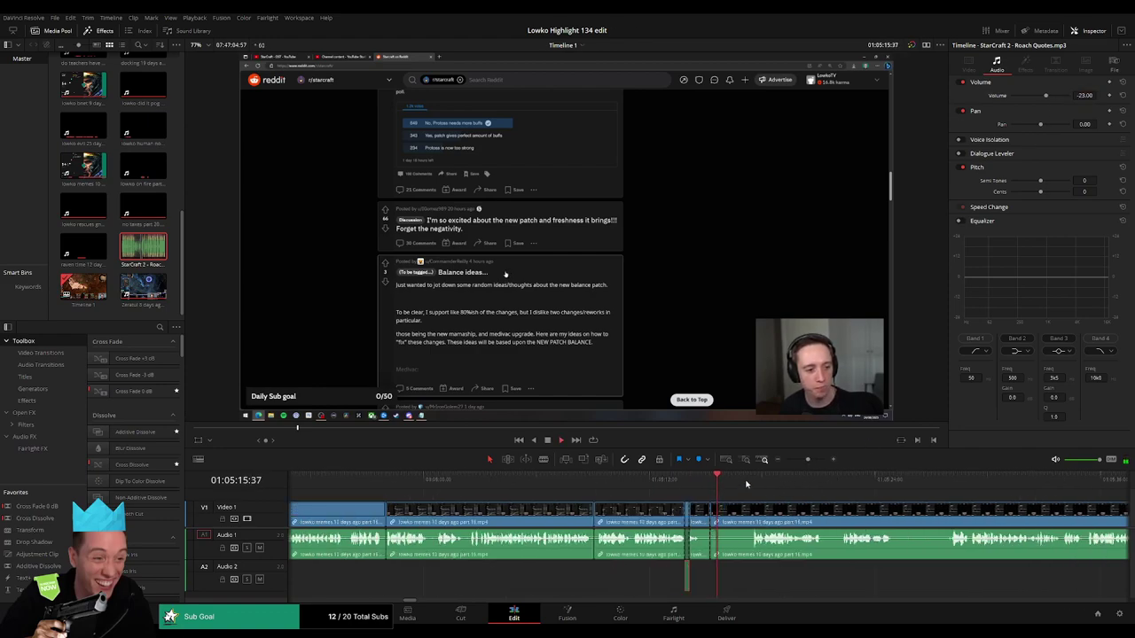
pyautogui.click(748, 481)
pyautogui.press('b')
pyautogui.hscroll(3, 851, 502)
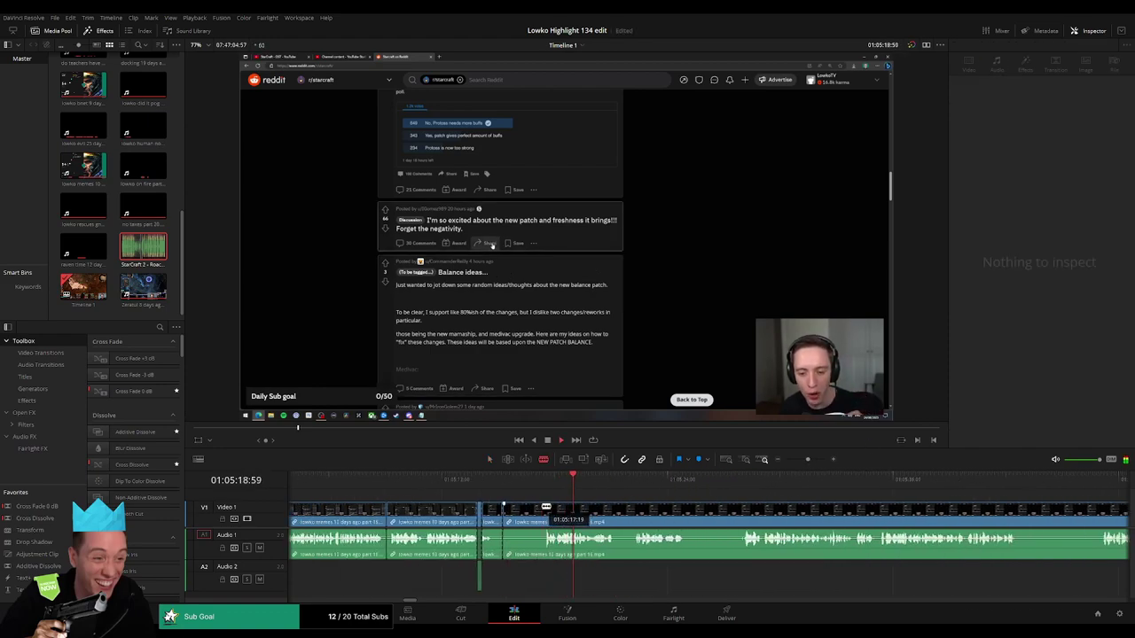
pyautogui.click(544, 509)
pyautogui.press('a')
pyautogui.click(532, 511)
pyautogui.press('Delete')
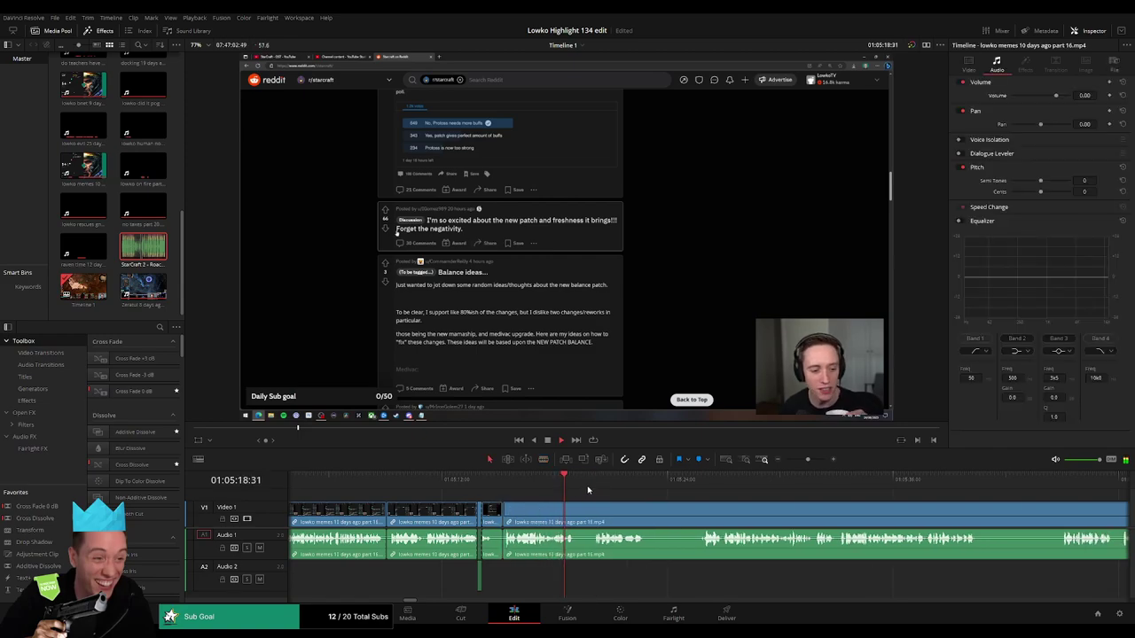
# - Split part 16 at about 1:05:23 and 1:05:26 and ripple delete the pause before the new patch excitement post is read
pyautogui.click(598, 487)
pyautogui.hscroll(2, 561, 501)
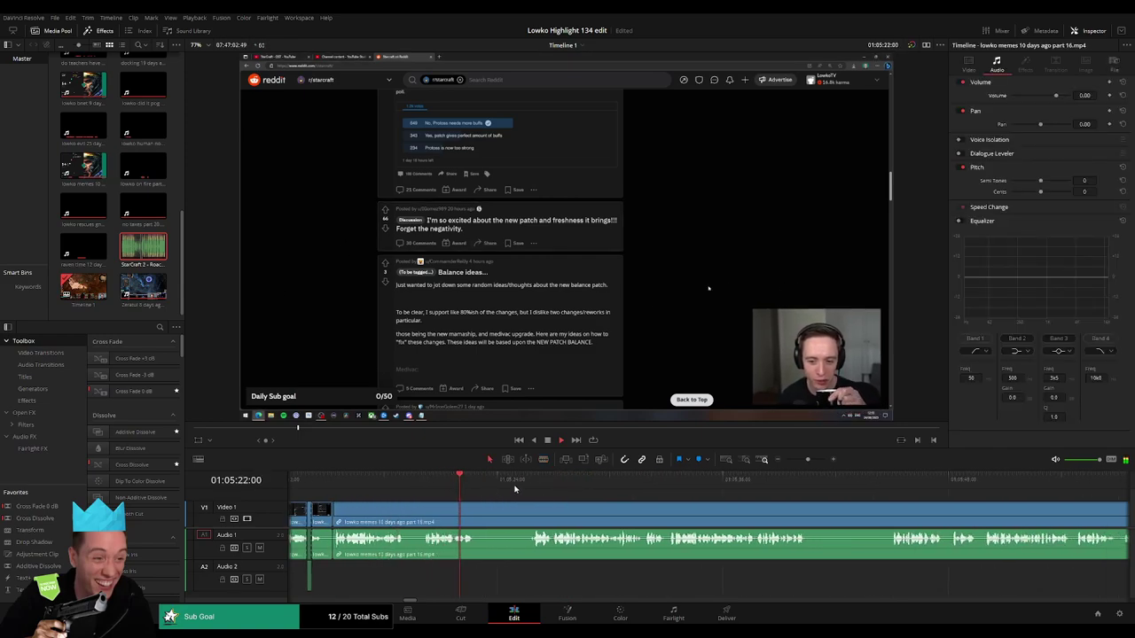
pyautogui.click(522, 488)
pyautogui.press('b')
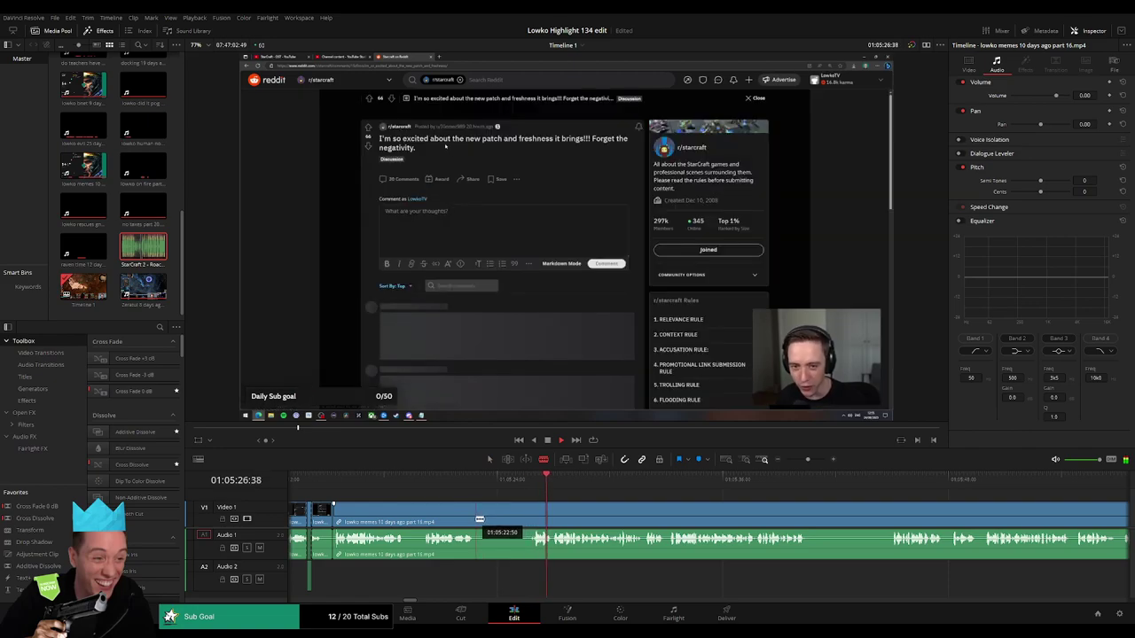
pyautogui.click(476, 518)
pyautogui.click(533, 518)
pyautogui.press('a')
pyautogui.click(511, 523)
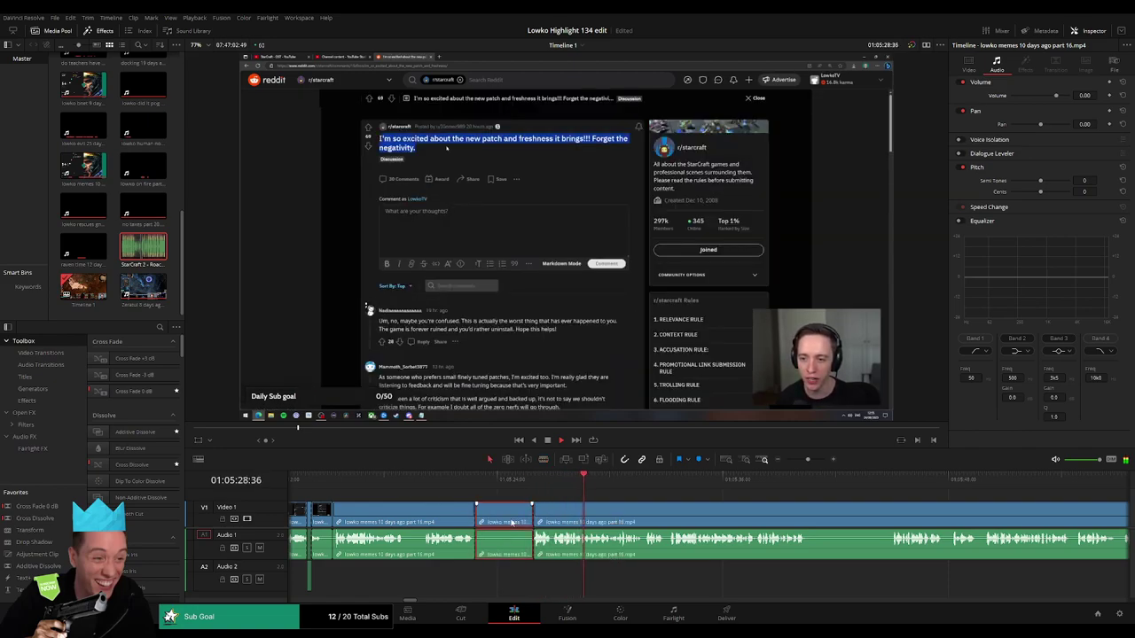
pyautogui.press('Delete')
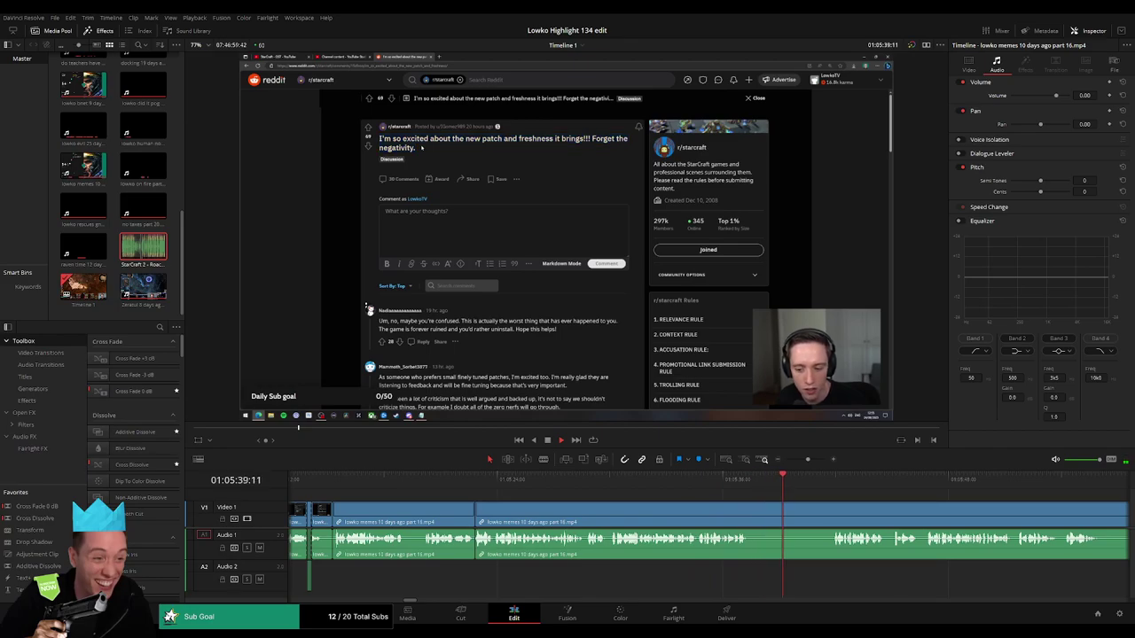
# - Play through the patch excitement post and ripple delete the pause between about 1:05:38 and 1:05:42
pyautogui.click(825, 487)
pyautogui.moveTo(888, 511); pyautogui.dragTo(706, 504)
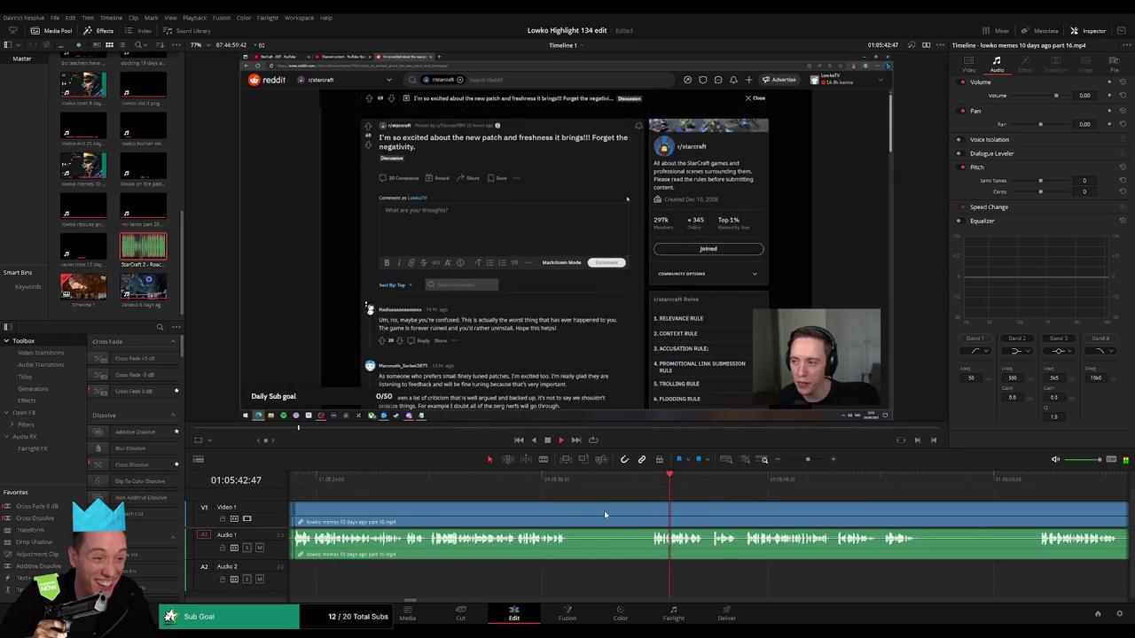
pyautogui.press('b')
pyautogui.click(572, 518)
pyautogui.click(649, 519)
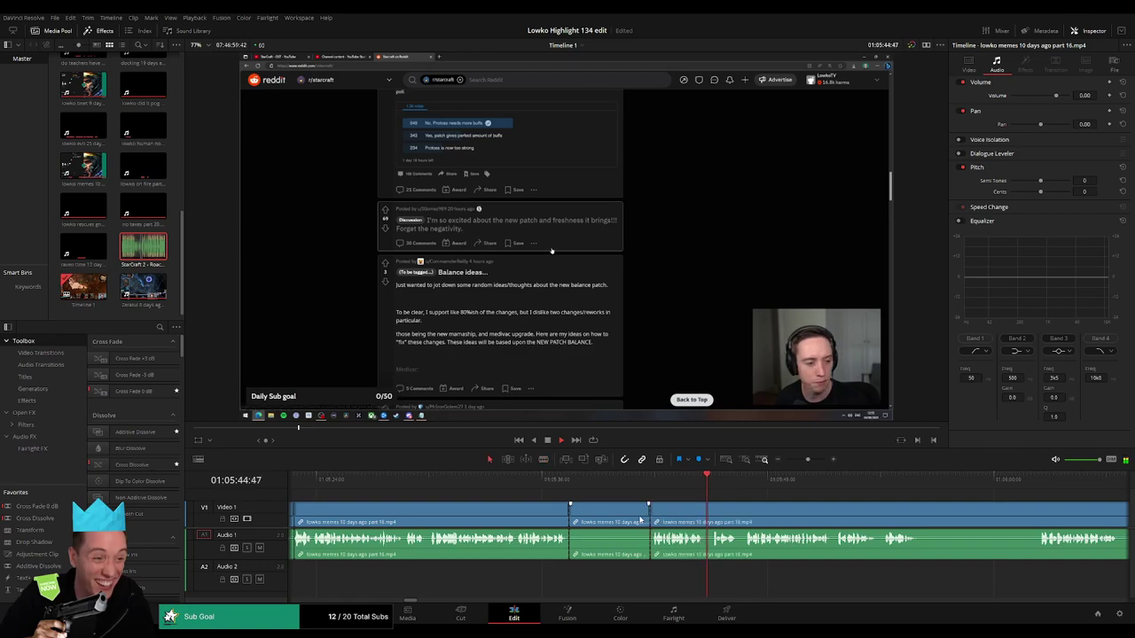
pyautogui.press('a')
pyautogui.click(639, 520)
pyautogui.press('Delete')
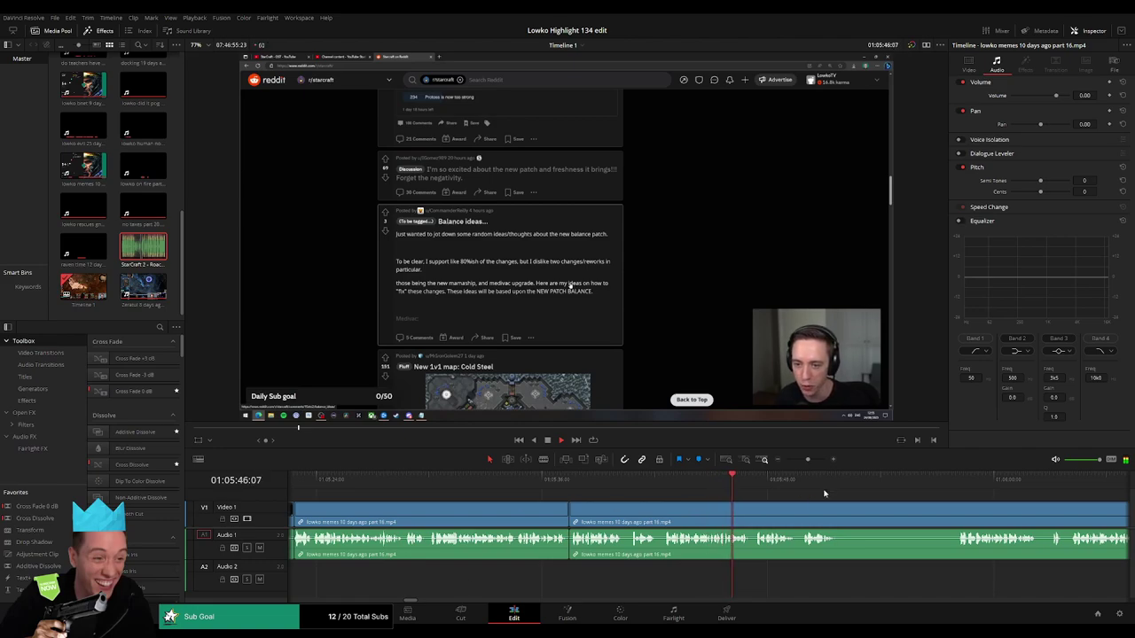
# - Play on to the Balance ideas post and split part 16 at about 1:05:52, where the speech stops
pyautogui.moveTo(820, 495); pyautogui.dragTo(654, 503)
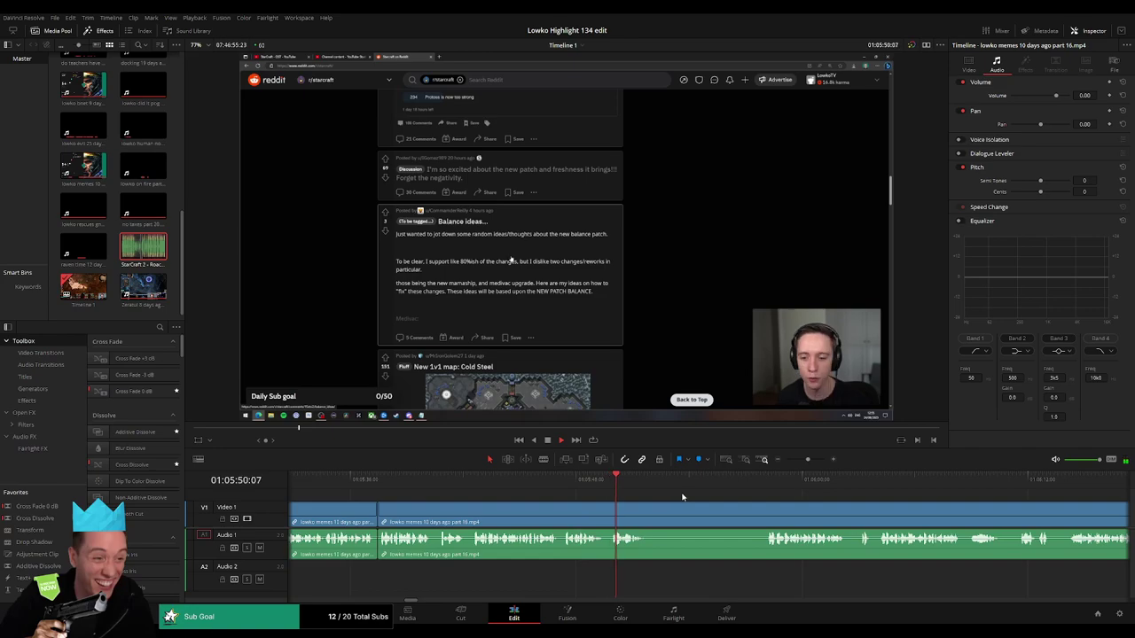
pyautogui.hscroll(1, 682, 497)
pyautogui.moveTo(616, 486); pyautogui.dragTo(685, 484)
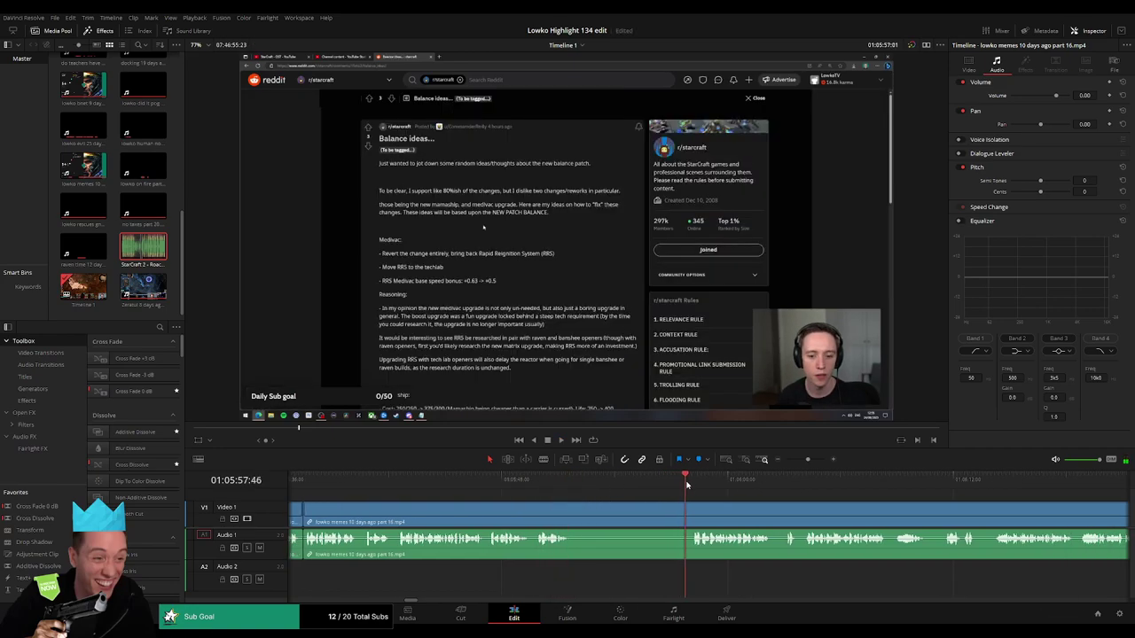
pyautogui.click(577, 514)
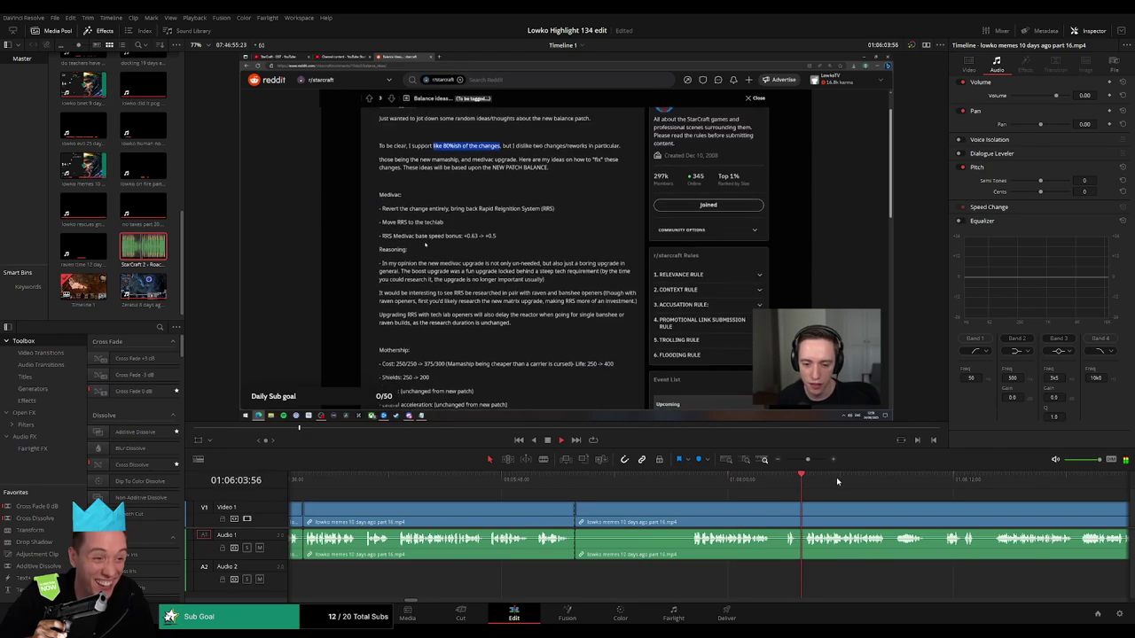
# - Skim ahead to the full-screen webcam talk, split just before it at about 1:09:33, and ripple delete everything back to 1:05:52
pyautogui.click(927, 480)
pyautogui.moveTo(966, 493); pyautogui.dragTo(685, 490)
pyautogui.moveTo(853, 485); pyautogui.dragTo(998, 481)
pyautogui.moveTo(808, 460); pyautogui.dragTo(798, 461)
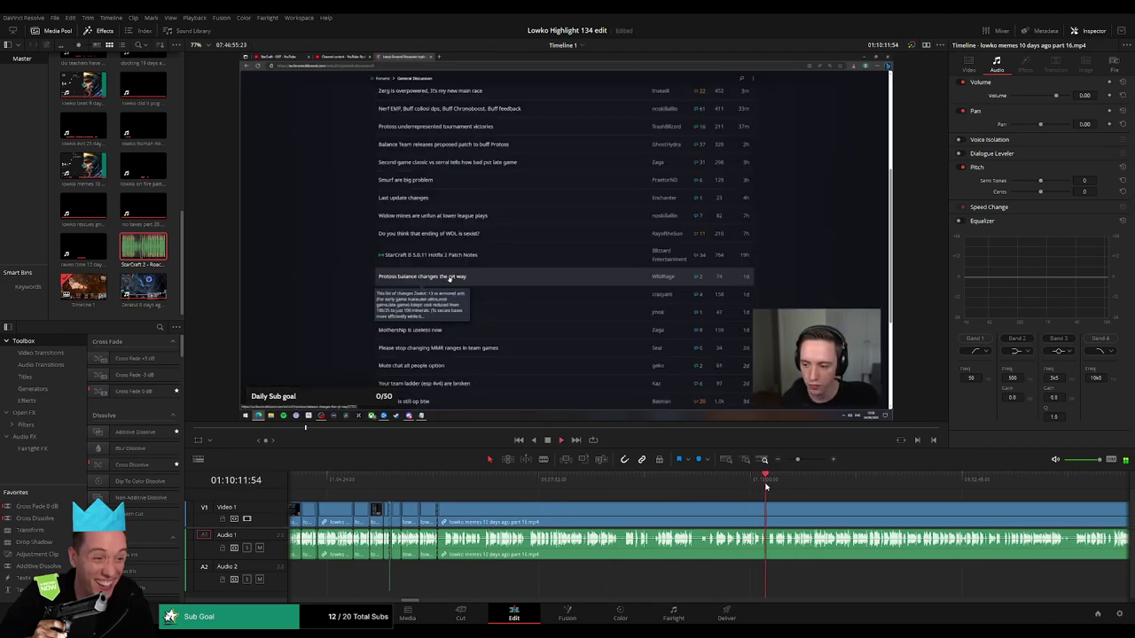
pyautogui.click(716, 480)
pyautogui.moveTo(719, 480); pyautogui.dragTo(730, 481)
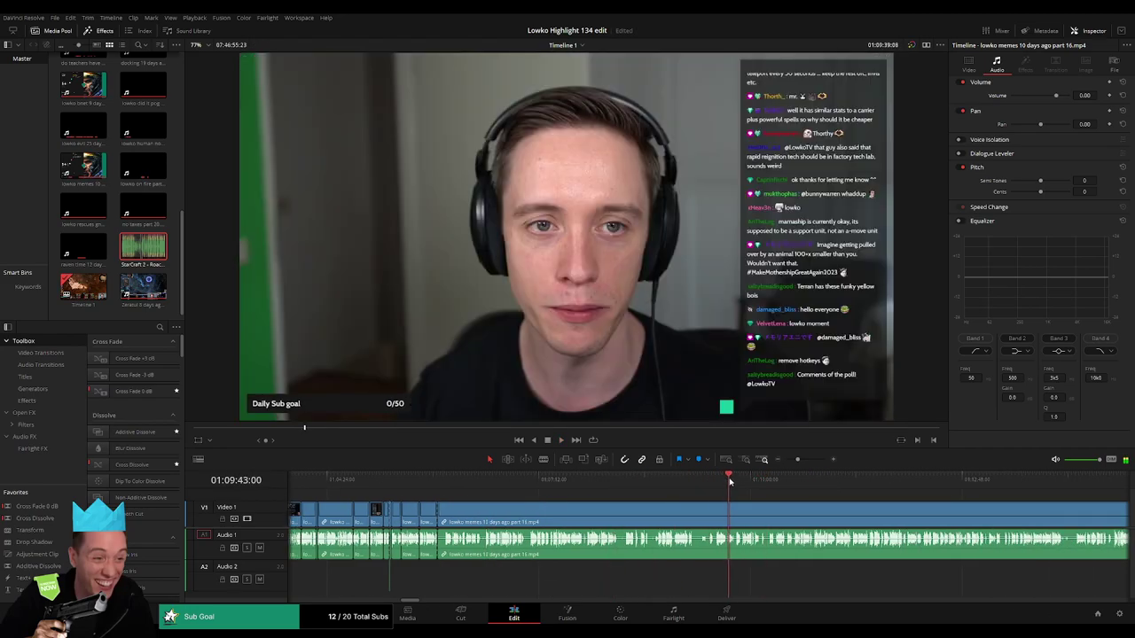
pyautogui.press('space')
pyautogui.click(719, 479)
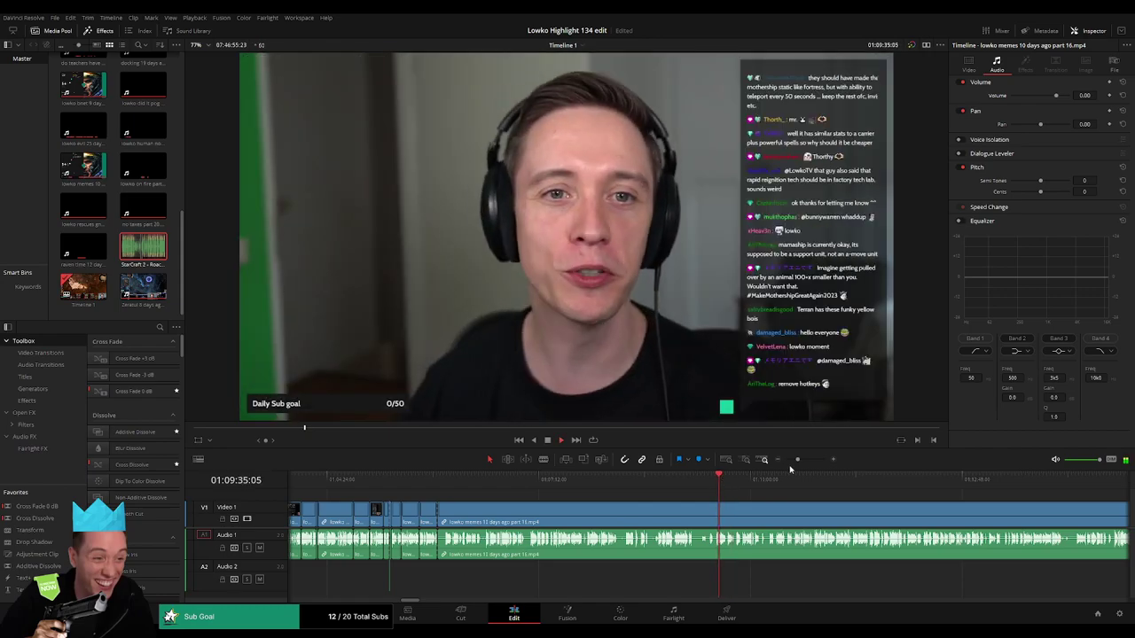
pyautogui.moveTo(797, 460); pyautogui.dragTo(808, 460)
pyautogui.click(630, 483)
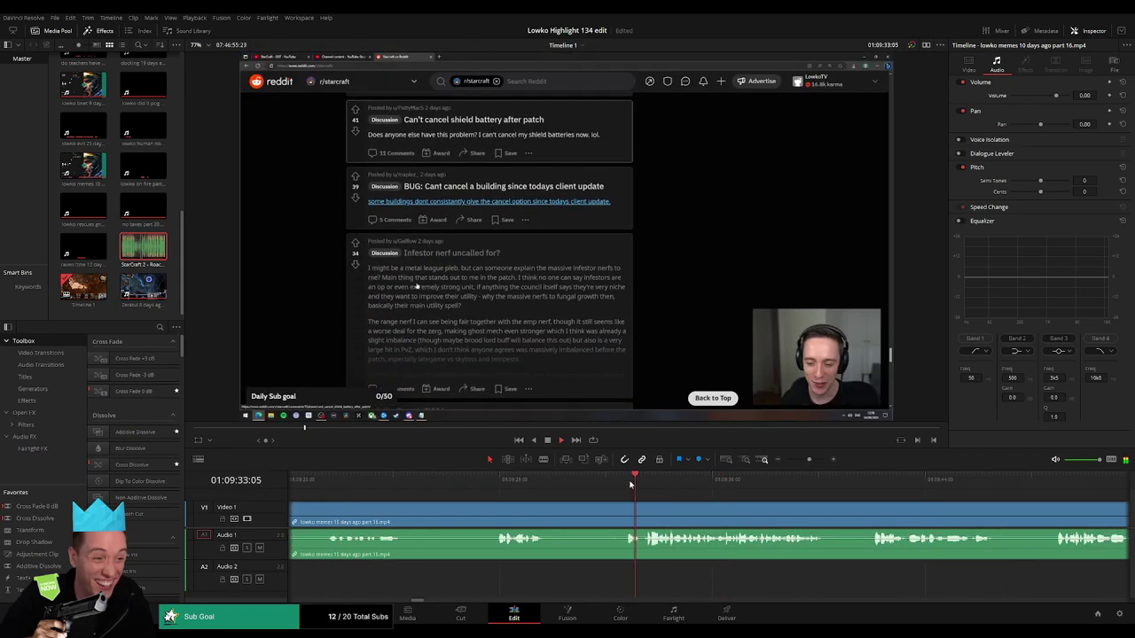
pyautogui.click(623, 481)
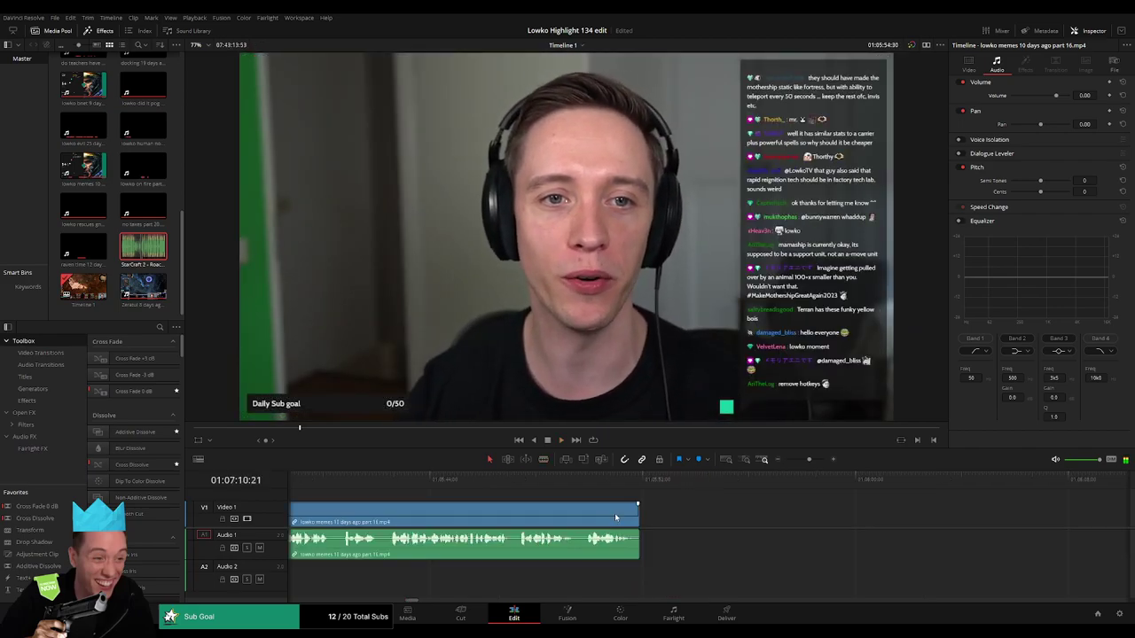
# - Play across the join at about 1:05:52 and ripple delete the webcam pause between about 1:05:59 and 1:06:00
pyautogui.moveTo(652, 479); pyautogui.dragTo(640, 480)
pyautogui.press('space')
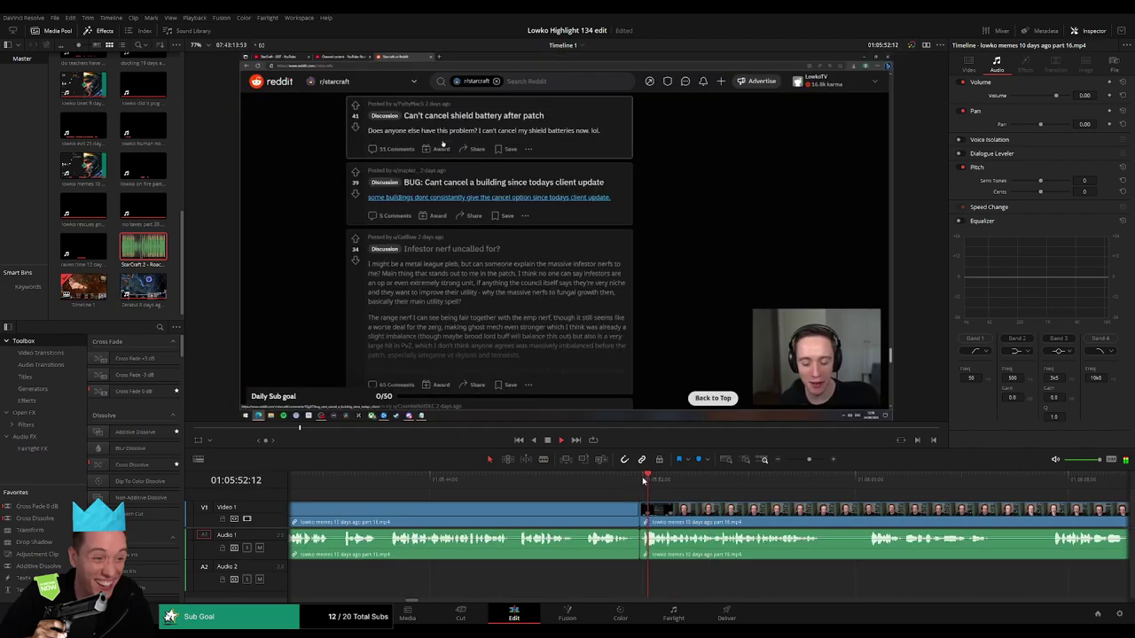
pyautogui.click(618, 491)
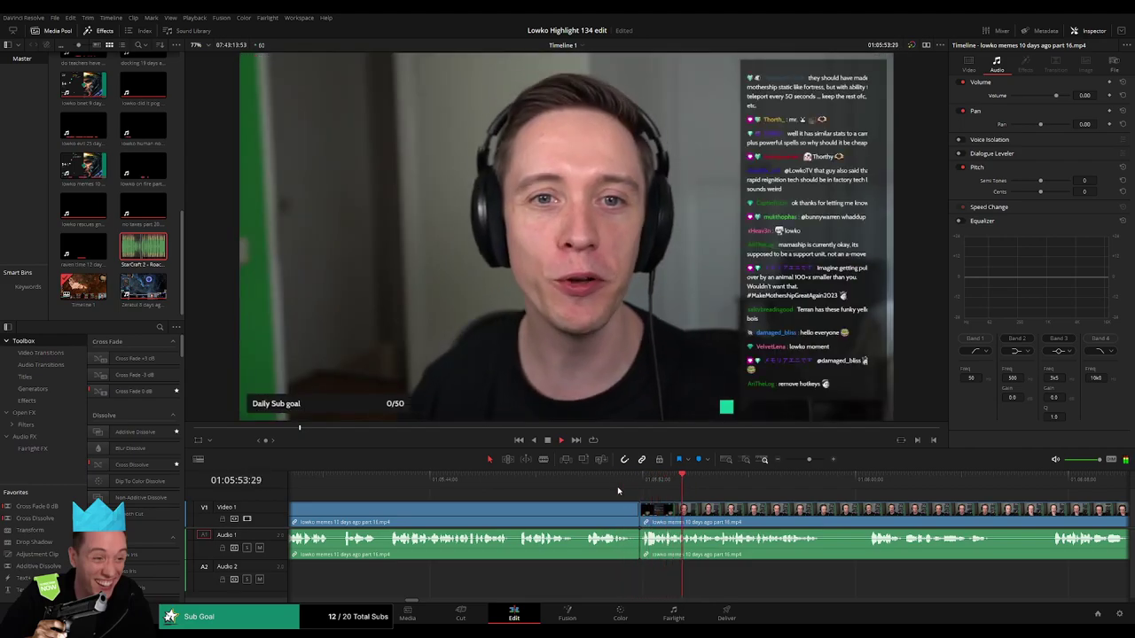
pyautogui.moveTo(813, 459)
pyautogui.mouseDown()
pyautogui.moveTo(792, 461)
pyautogui.moveTo(805, 460)
pyautogui.mouseUp()
pyautogui.hscroll(3, 772, 513)
pyautogui.click(568, 486)
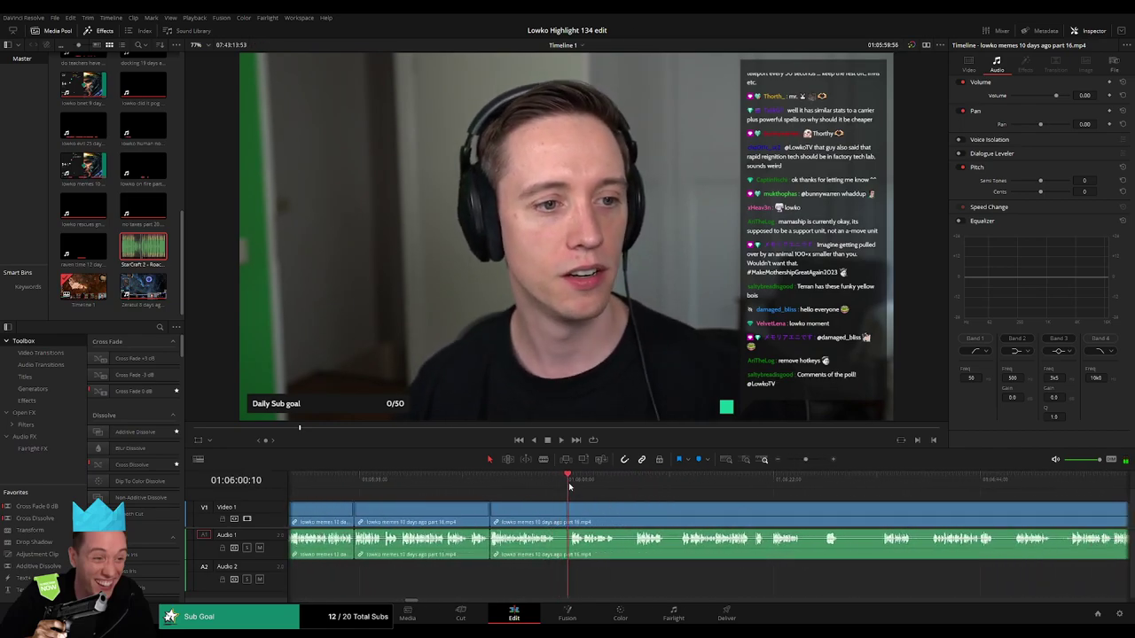
pyautogui.press('b')
pyautogui.click(555, 512)
pyautogui.click(570, 513)
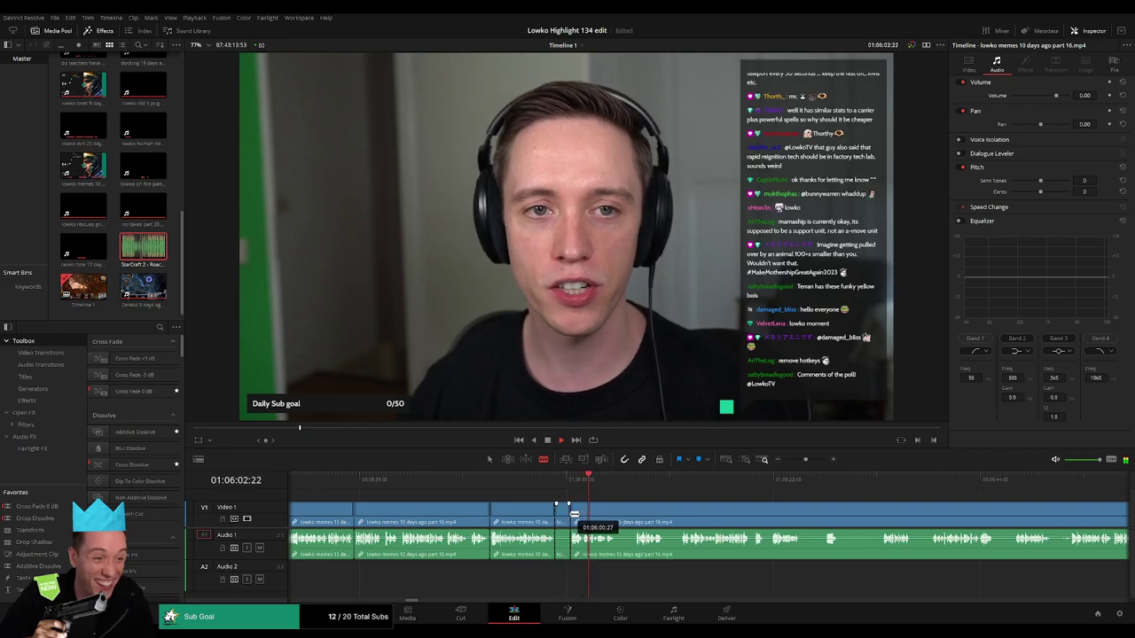
pyautogui.press('a')
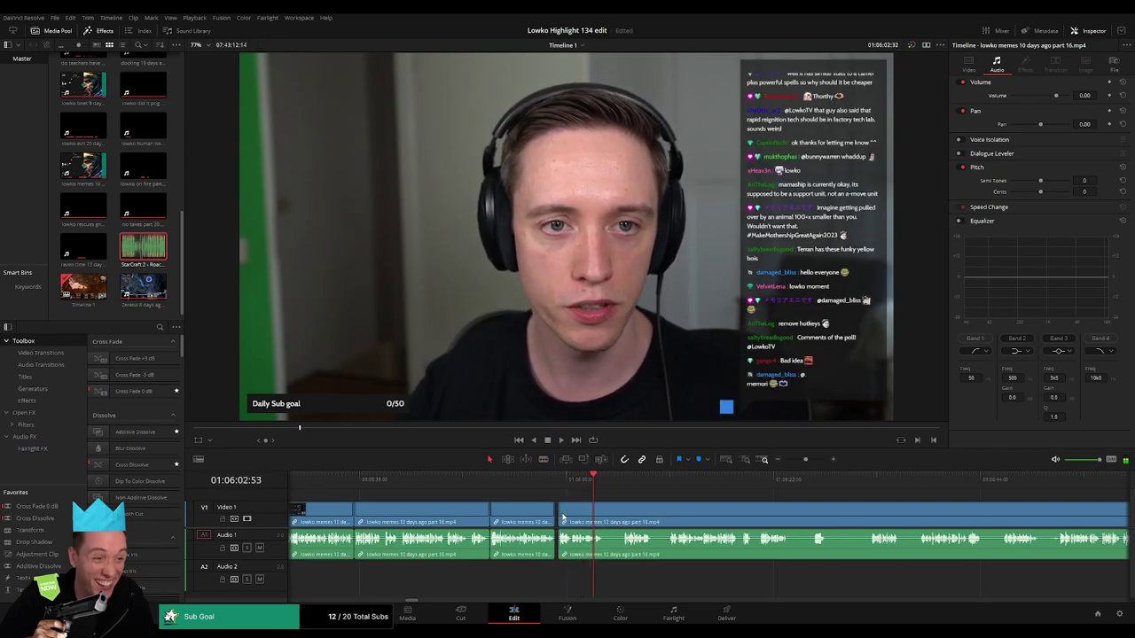
# - Ripple delete the pause in part 16's full-screen webcam talk between about 1:06:03 and 1:06:05
pyautogui.press('b')
pyautogui.click(603, 514)
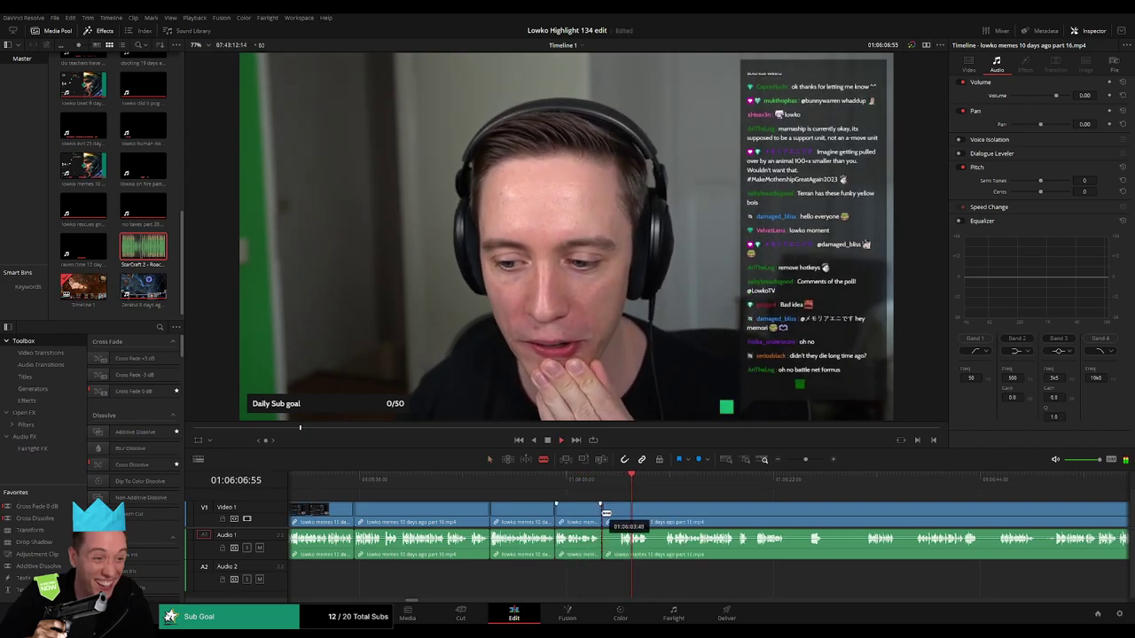
pyautogui.press('Delete')
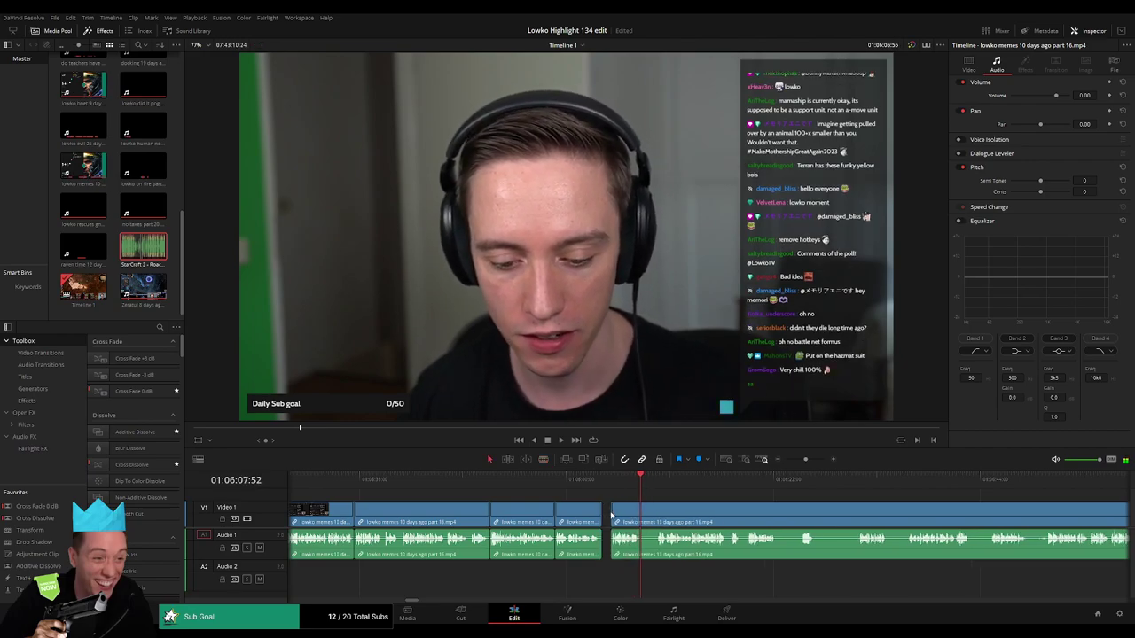
# - Split part 16 at about 1:06:07 and 1:06:09, around the switch to the forum categories page, and ripple delete the piece between
pyautogui.press('b')
pyautogui.click(633, 514)
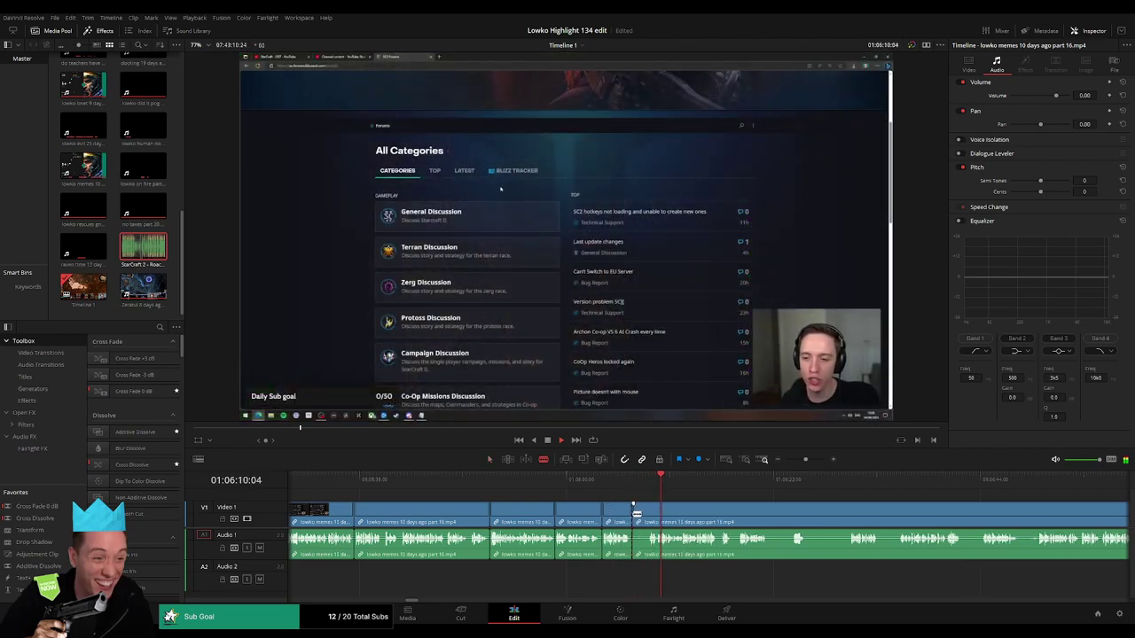
pyautogui.click(647, 514)
pyautogui.press('a')
pyautogui.click(639, 516)
pyautogui.press('Delete')
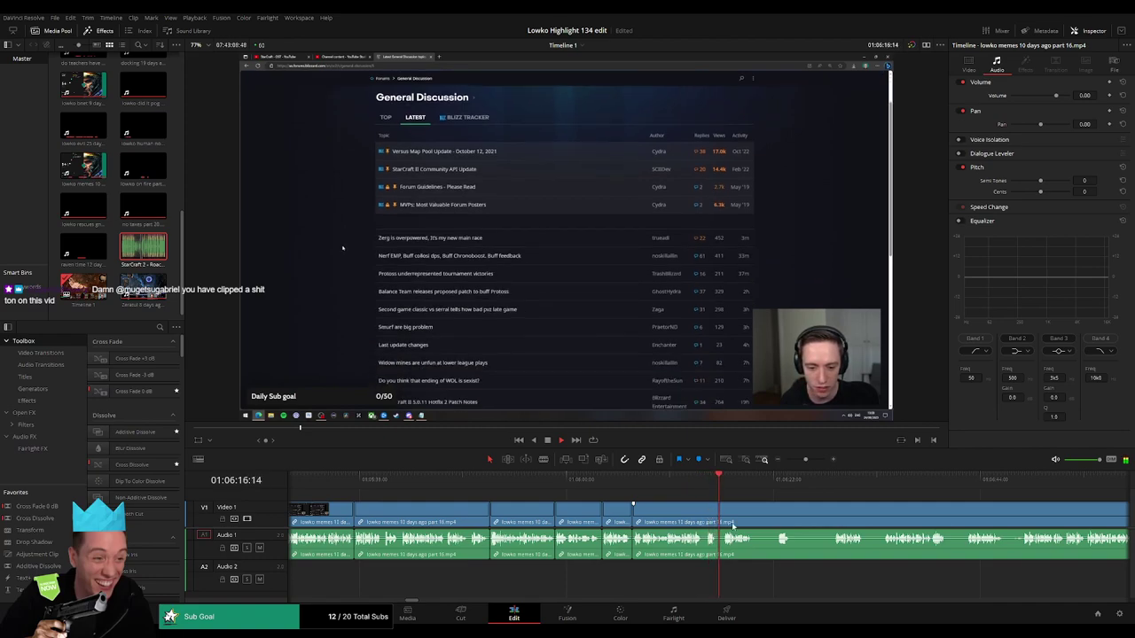
# - Skim ahead through the General Discussion topic list and ripple delete the silent stretch between about 1:06:20 and 1:06:22
pyautogui.moveTo(750, 527); pyautogui.dragTo(555, 515)
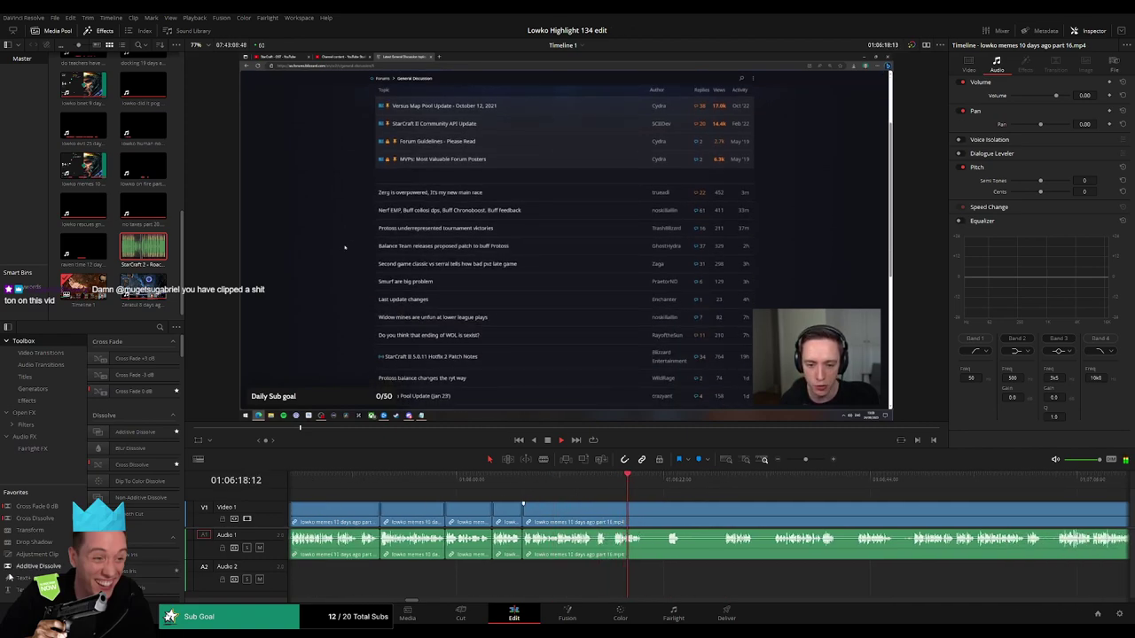
pyautogui.click(662, 480)
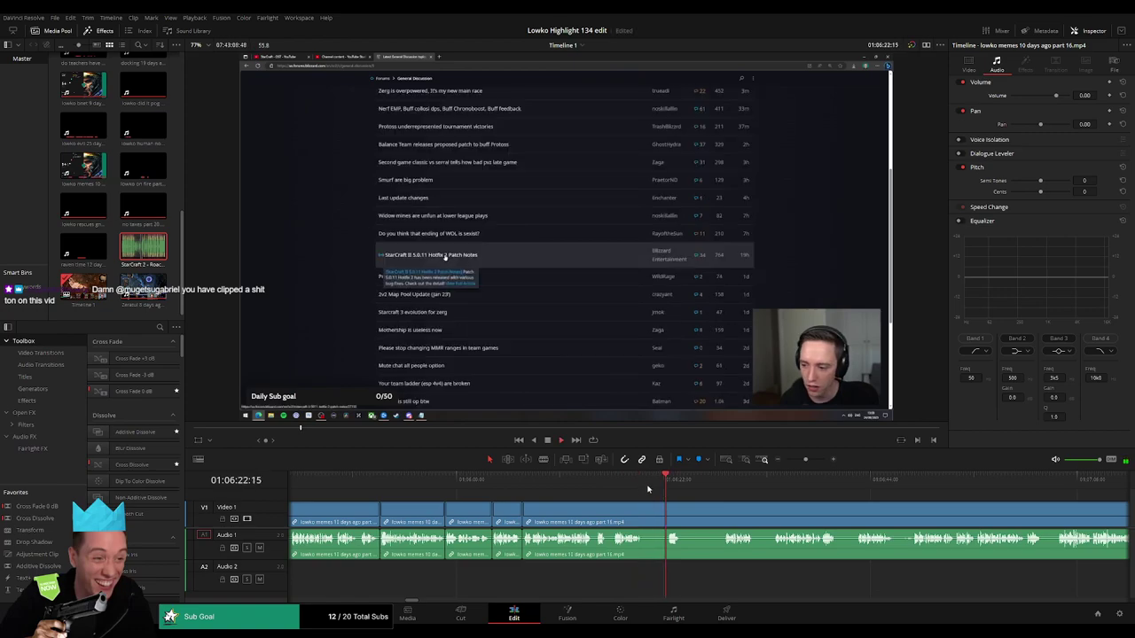
pyautogui.press('b')
pyautogui.click(643, 518)
pyautogui.click(664, 514)
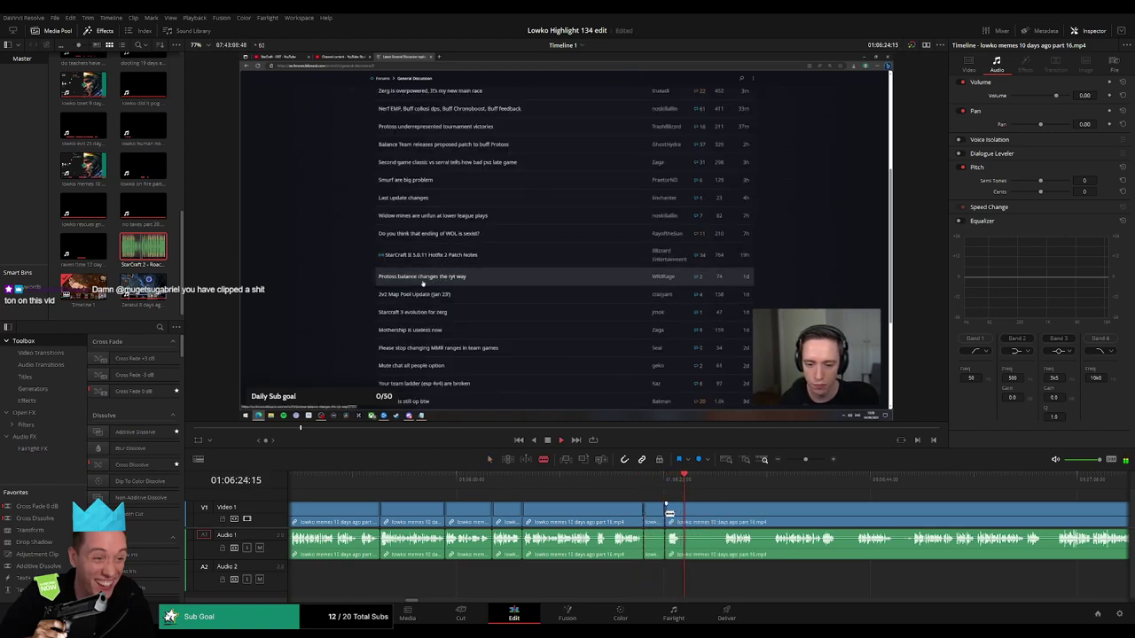
pyautogui.press('a')
pyautogui.click(658, 521)
pyautogui.press('Delete')
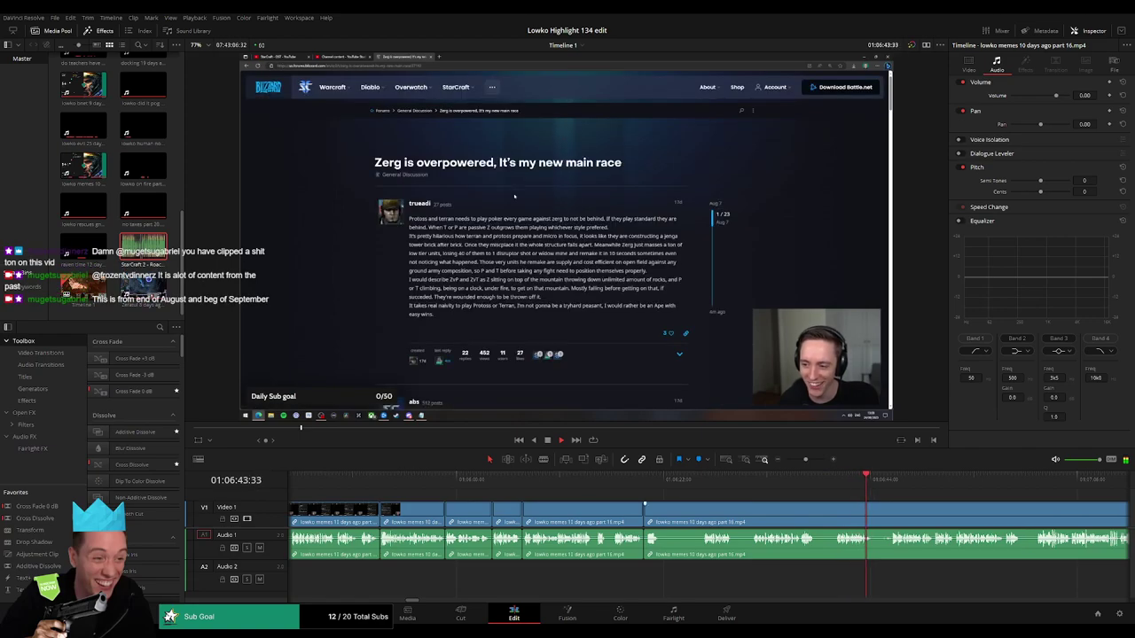
# - Play on to the 'Zerg is overpowered' thread and ripple delete the stretch between about 1:06:22 and 1:06:26
pyautogui.hscroll(3, 885, 497)
pyautogui.press('b')
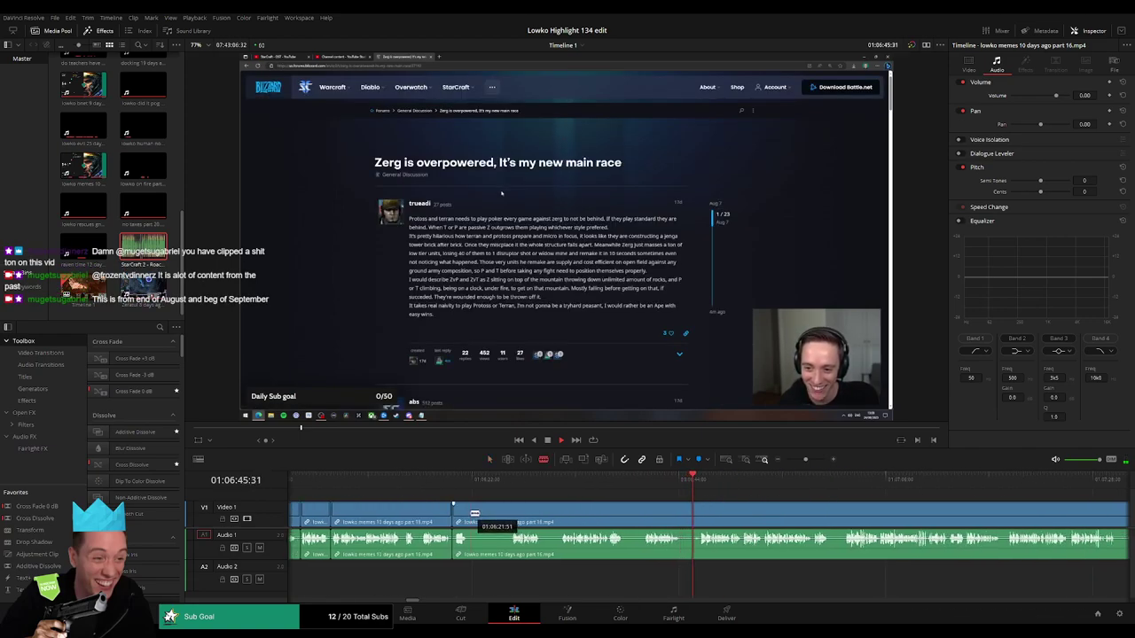
pyautogui.click(472, 513)
pyautogui.click(511, 511)
pyautogui.press('a')
pyautogui.click(494, 517)
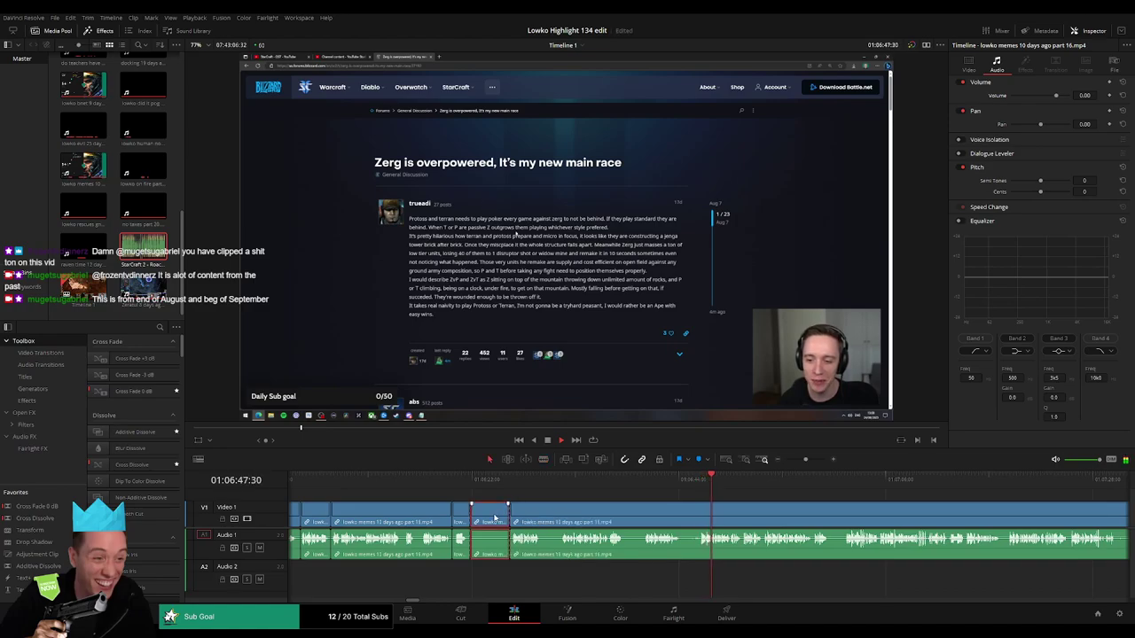
pyautogui.press('Delete')
# - Ripple delete two more pauses in part 16, at about 1:06:25 to 1:06:27 and about 1:06:32 to 1:06:34
pyautogui.press('b')
pyautogui.click(502, 515)
pyautogui.click(521, 513)
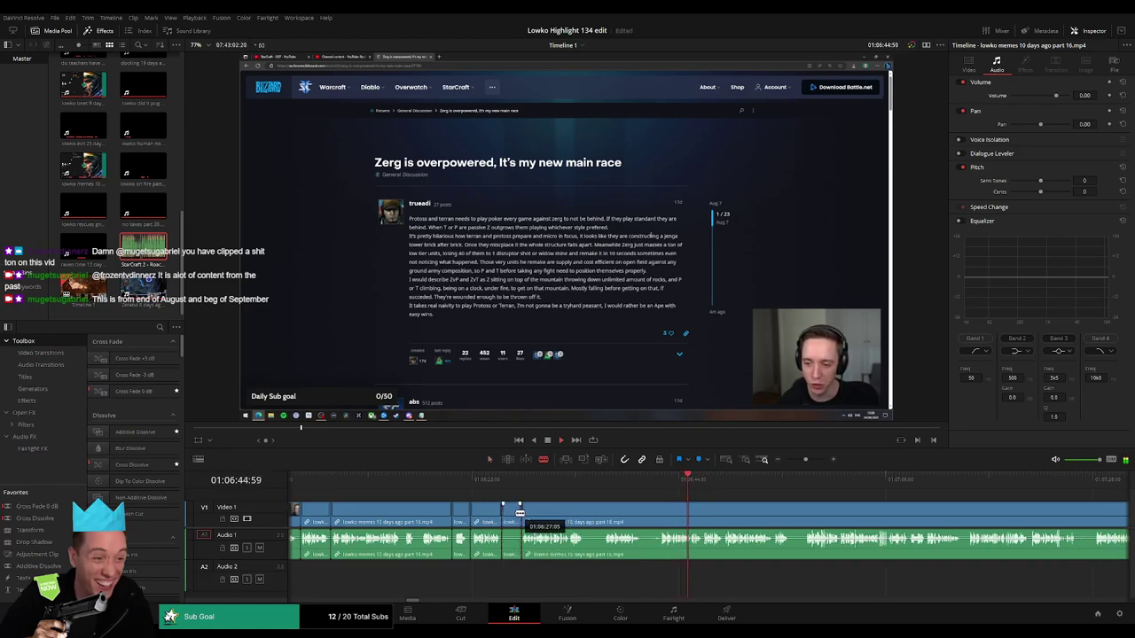
pyautogui.moveTo(519, 512); pyautogui.dragTo(577, 515)
pyautogui.press('a')
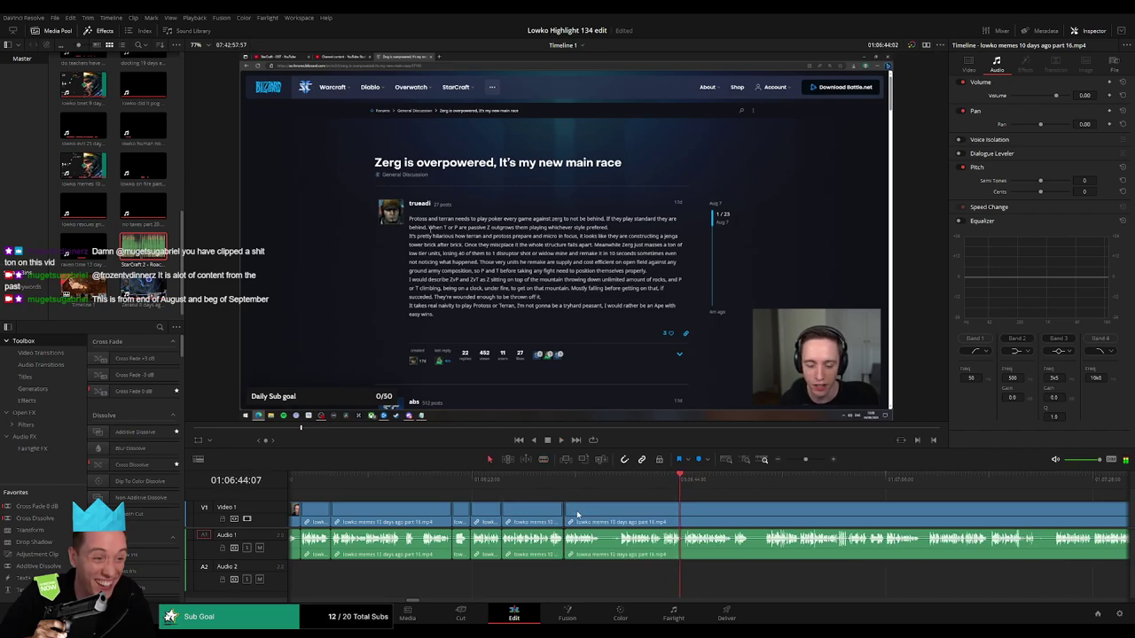
# - Check the timeline's total length at the end of its last clip and return to about 1:06:43 in part 16
pyautogui.moveTo(805, 460); pyautogui.dragTo(770, 467)
pyautogui.hscroll(3, 716, 512)
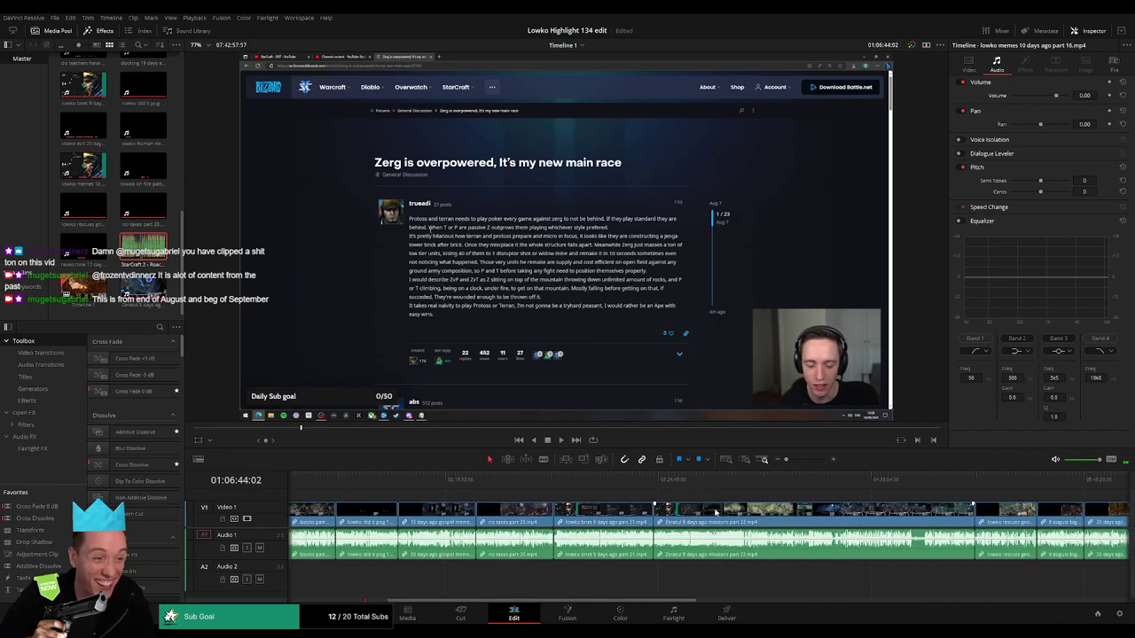
pyautogui.hscroll(10, 715, 512)
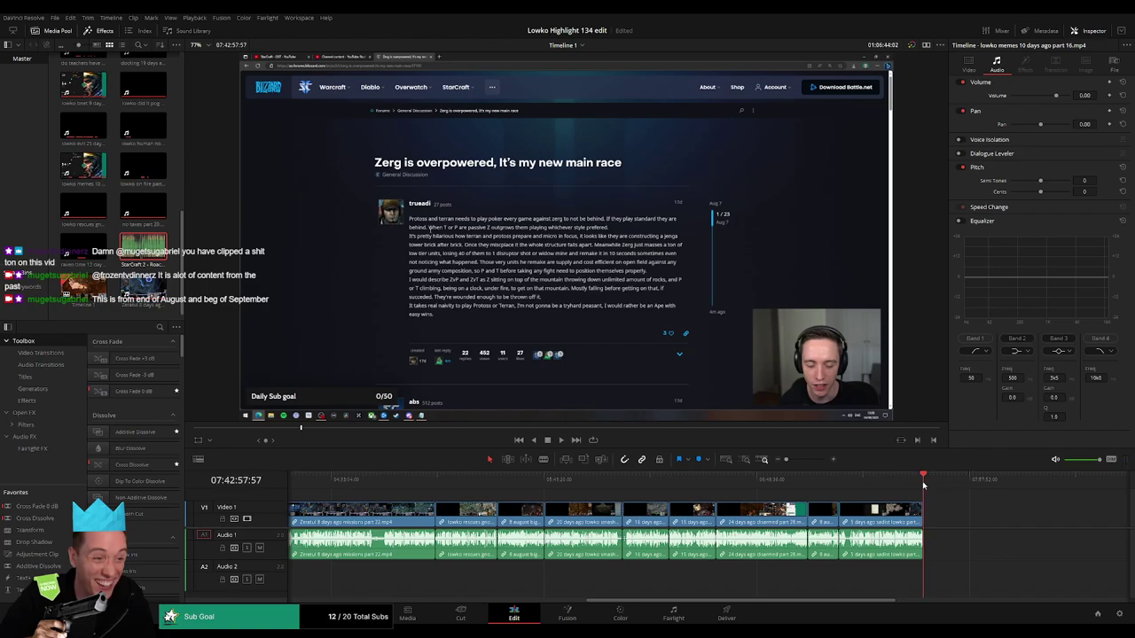
pyautogui.click(923, 484)
pyautogui.hscroll(-10, 522, 507)
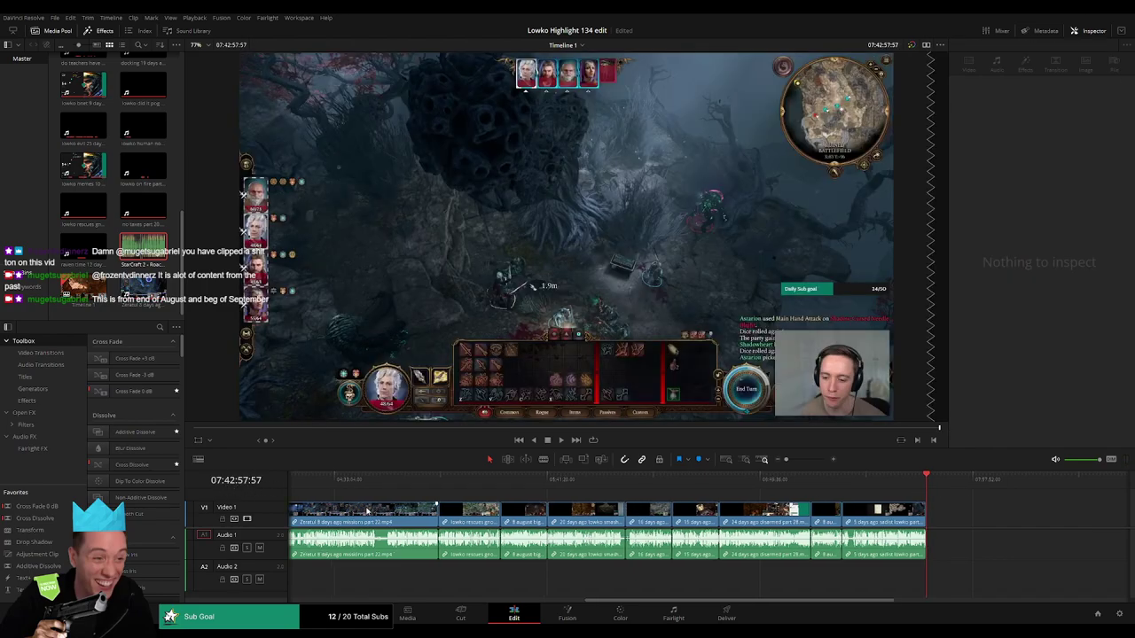
pyautogui.click(499, 492)
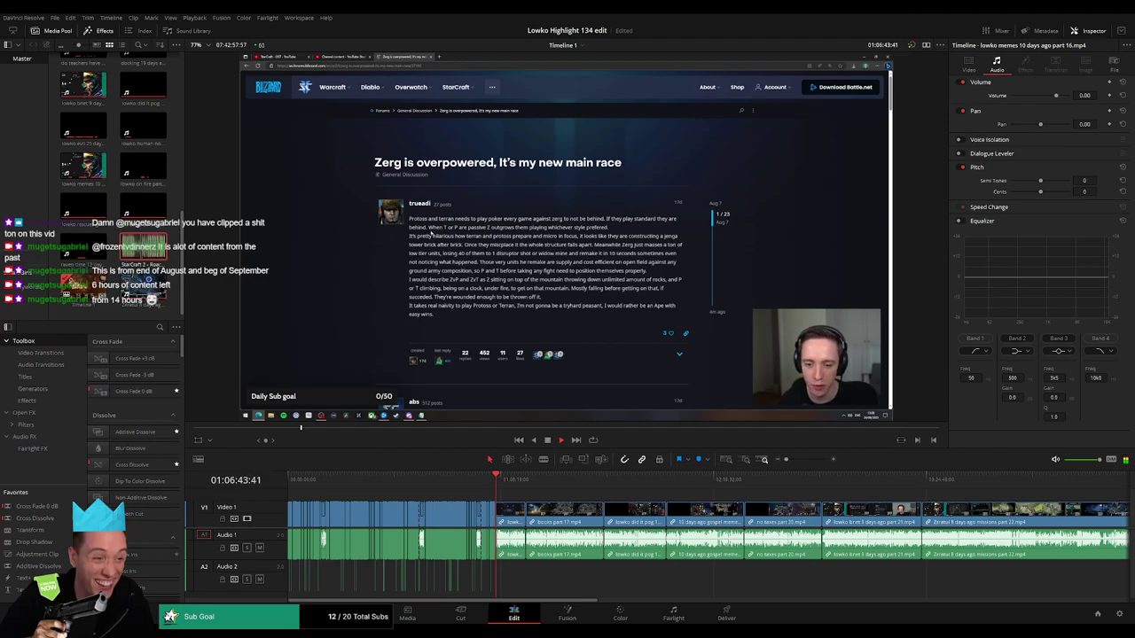
# - Play the 'Zerg is overpowered' reading and ripple delete the pause between about 1:06:36 and 1:06:38
pyautogui.moveTo(785, 459); pyautogui.dragTo(805, 461)
pyautogui.press('b')
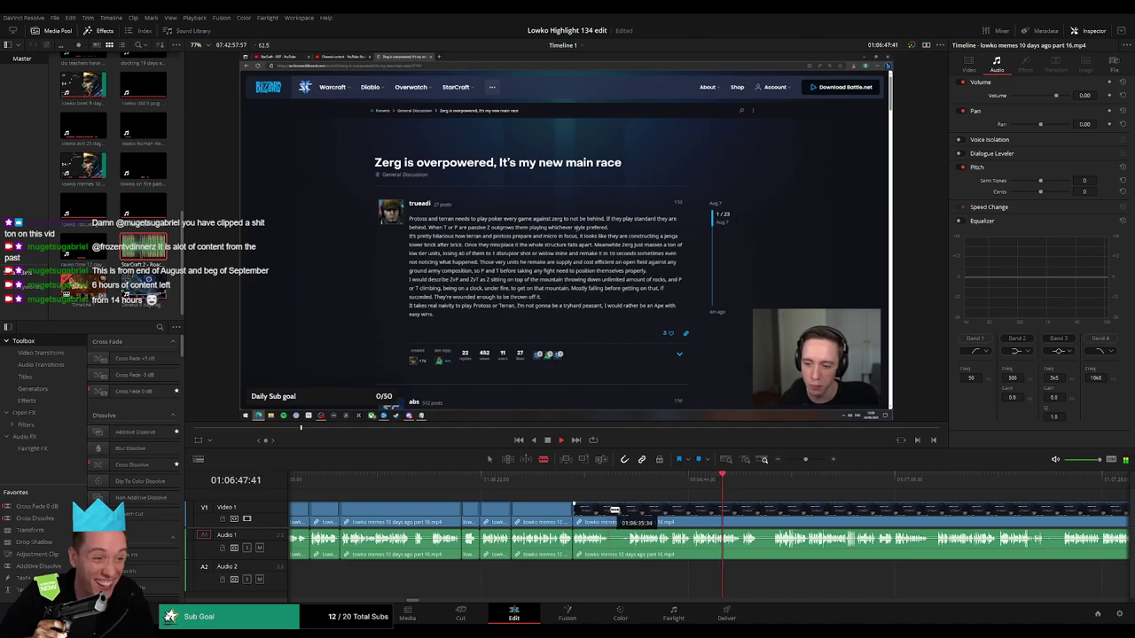
pyautogui.click(611, 513)
pyautogui.click(628, 512)
pyautogui.press('a')
pyautogui.click(619, 514)
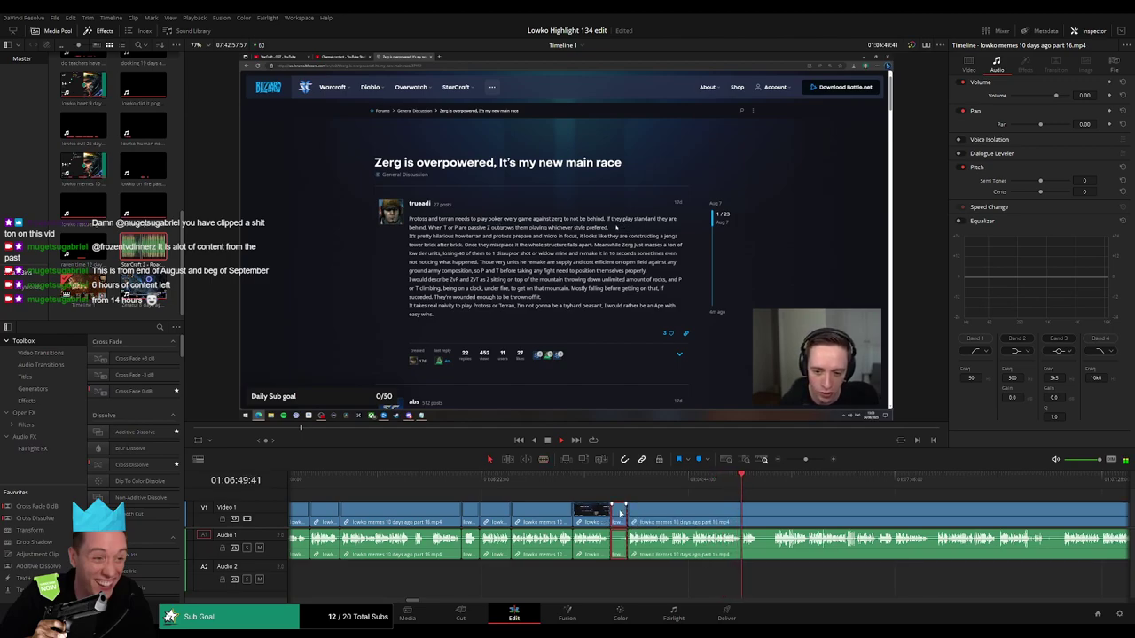
pyautogui.press('Delete')
# - Split part 16 around the short pause between about 1:06:50 and 1:06:51 and select that piece for removal
pyautogui.hscroll(3, 608, 496)
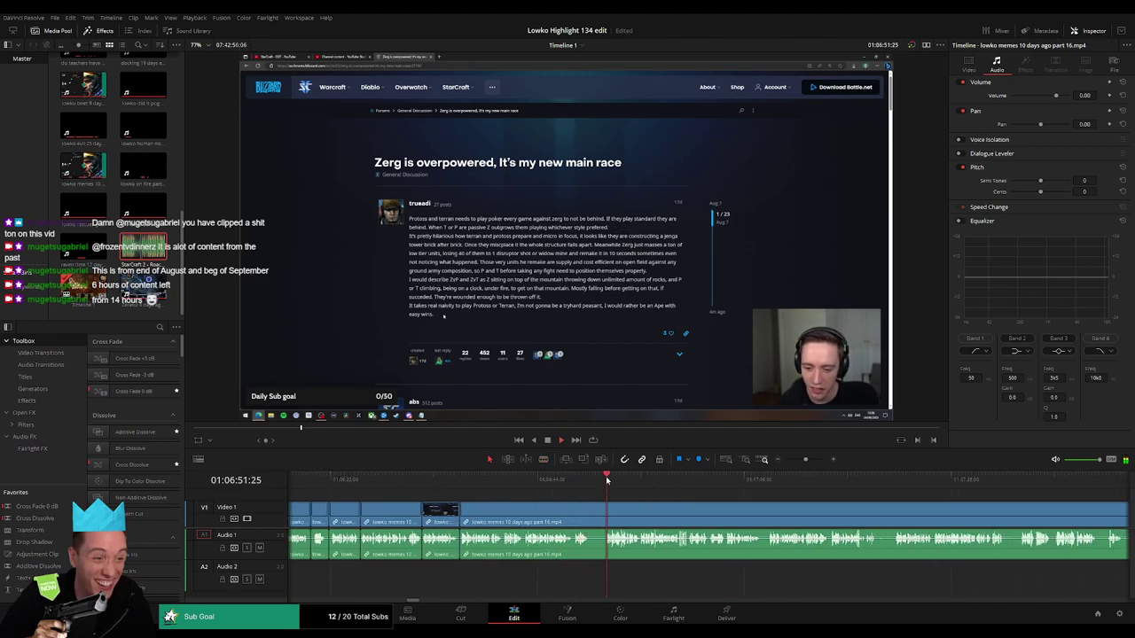
pyautogui.press('b')
pyautogui.click(590, 512)
pyautogui.click(604, 513)
pyautogui.press('a')
pyautogui.click(597, 517)
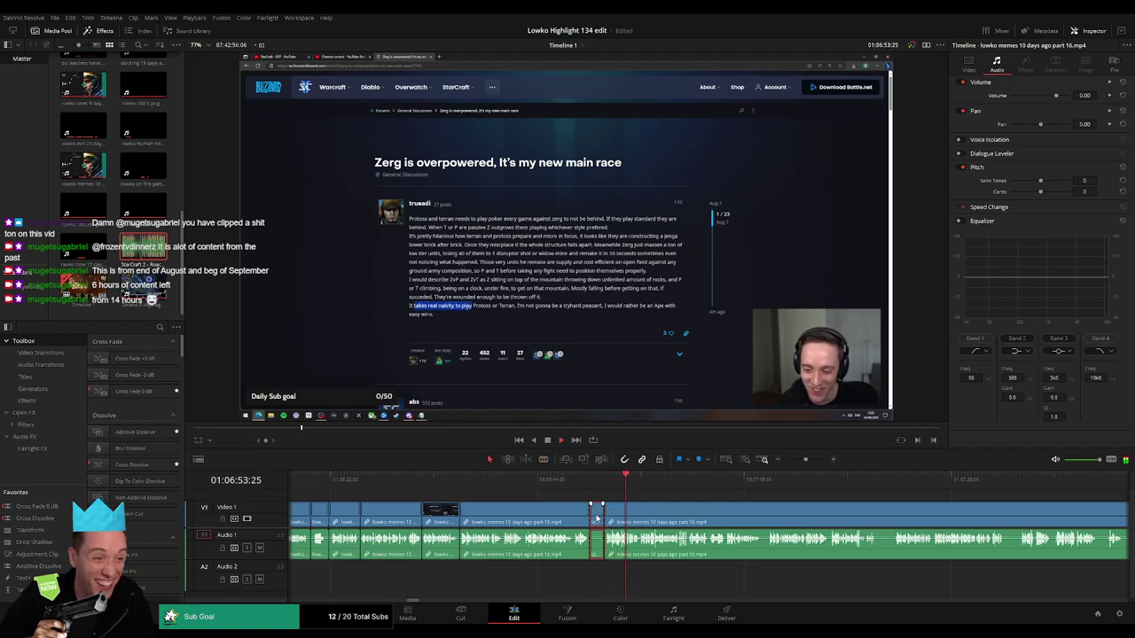
# - Ripple-delete the selected short clip, and cut out the brief pause at about 01:07:20 without leaving a gap
pyautogui.press('Delete')
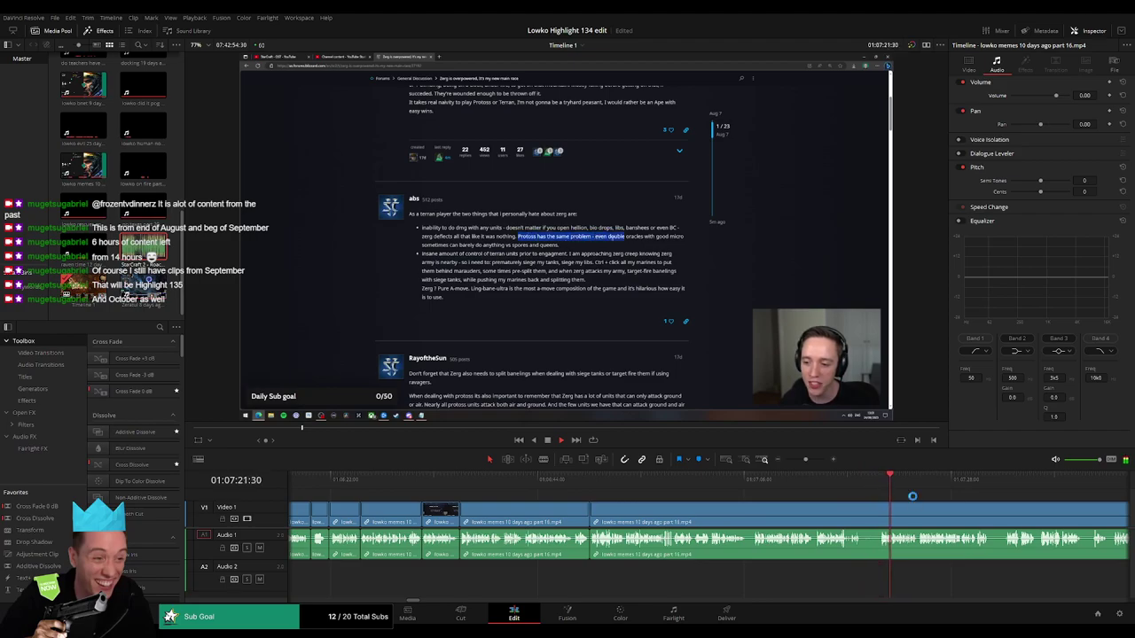
pyautogui.moveTo(882, 509); pyautogui.dragTo(571, 496)
pyautogui.press('b')
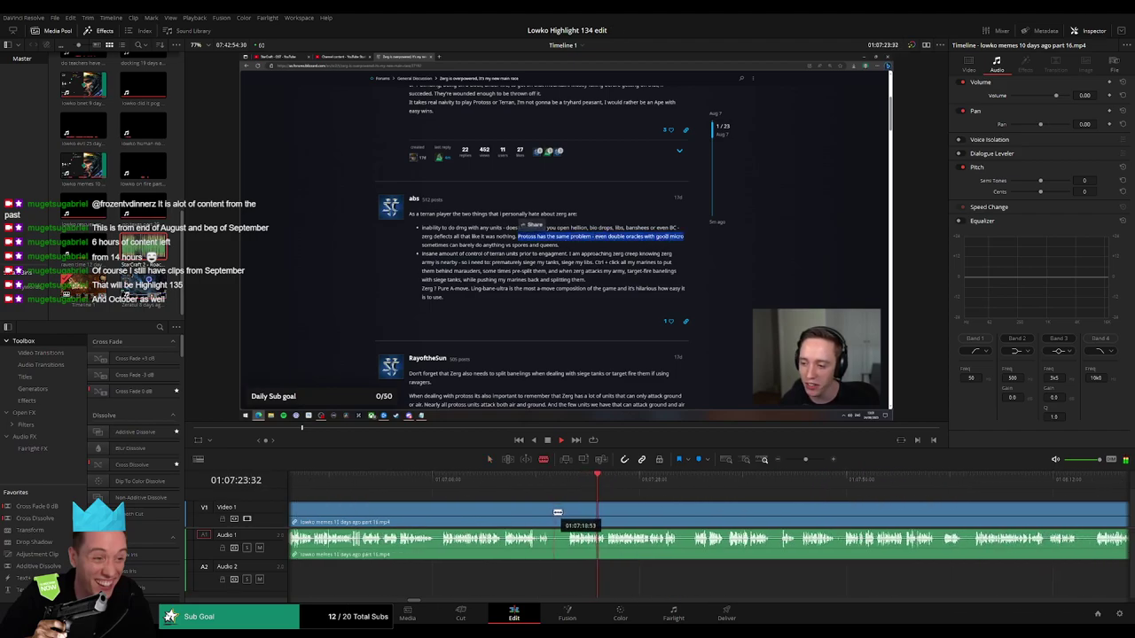
pyautogui.click(552, 512)
pyautogui.click(569, 511)
pyautogui.press('a')
pyautogui.click(560, 512)
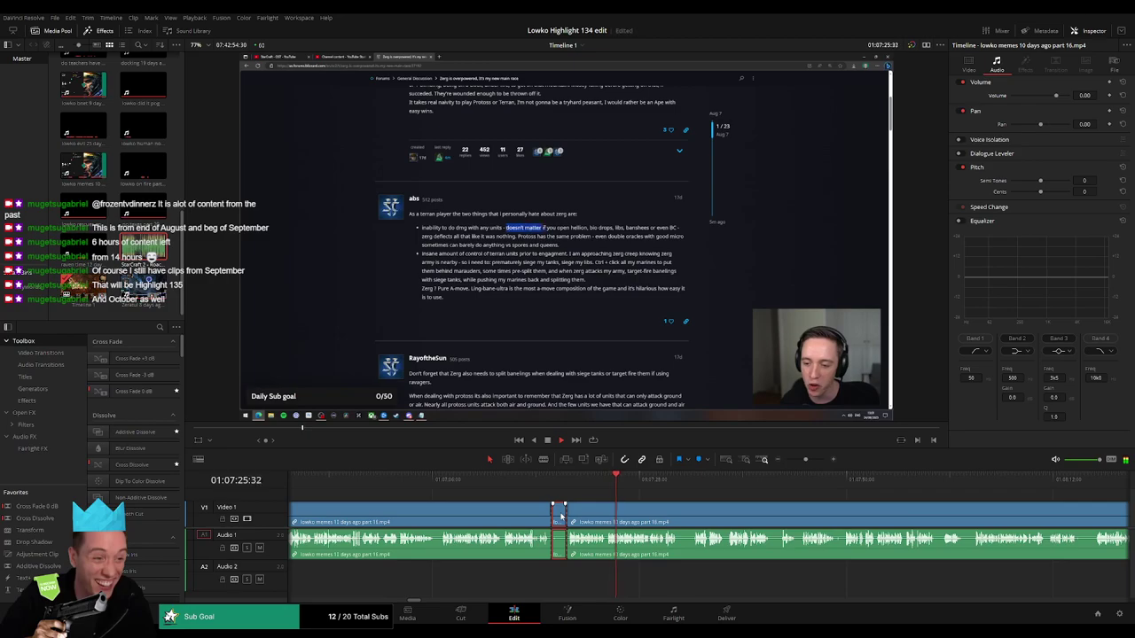
pyautogui.press('Delete')
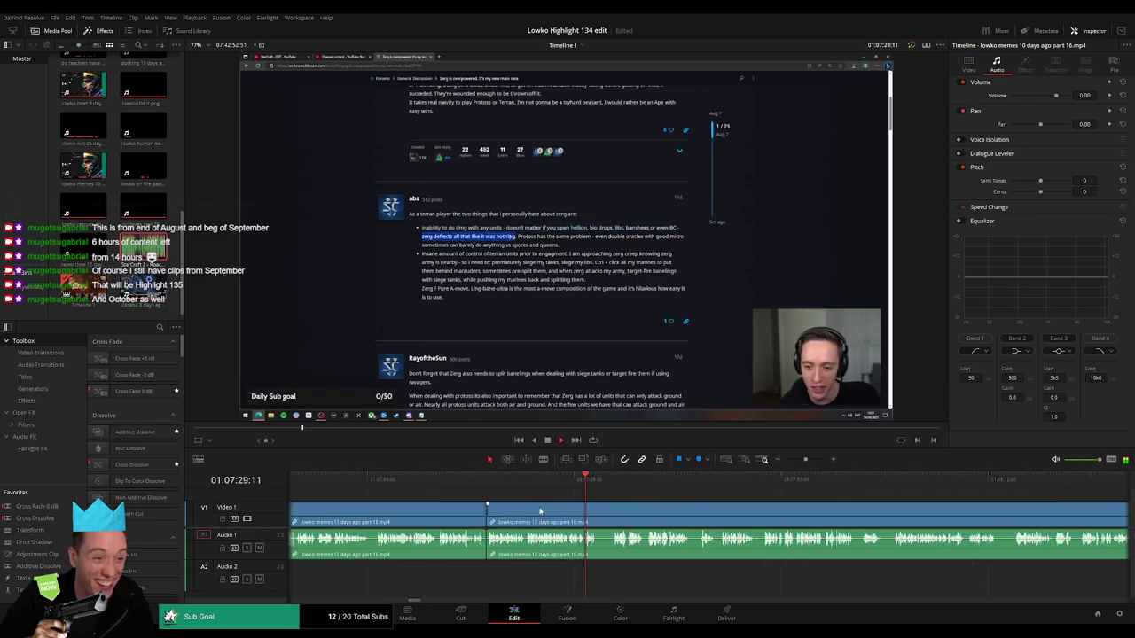
# - Cut the short pause at about 01:07:31 out of the video and audio and close the gap
pyautogui.click(461, 481)
pyautogui.press('b')
pyautogui.click(446, 510)
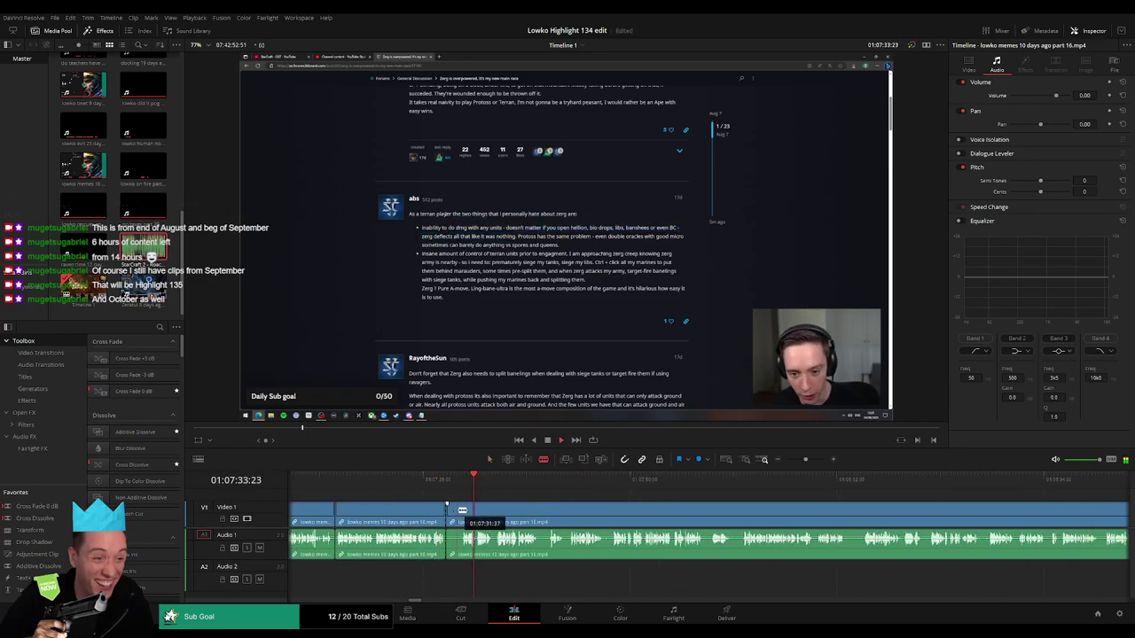
pyautogui.click(460, 510)
pyautogui.press('a')
pyautogui.click(453, 513)
pyautogui.press('Delete')
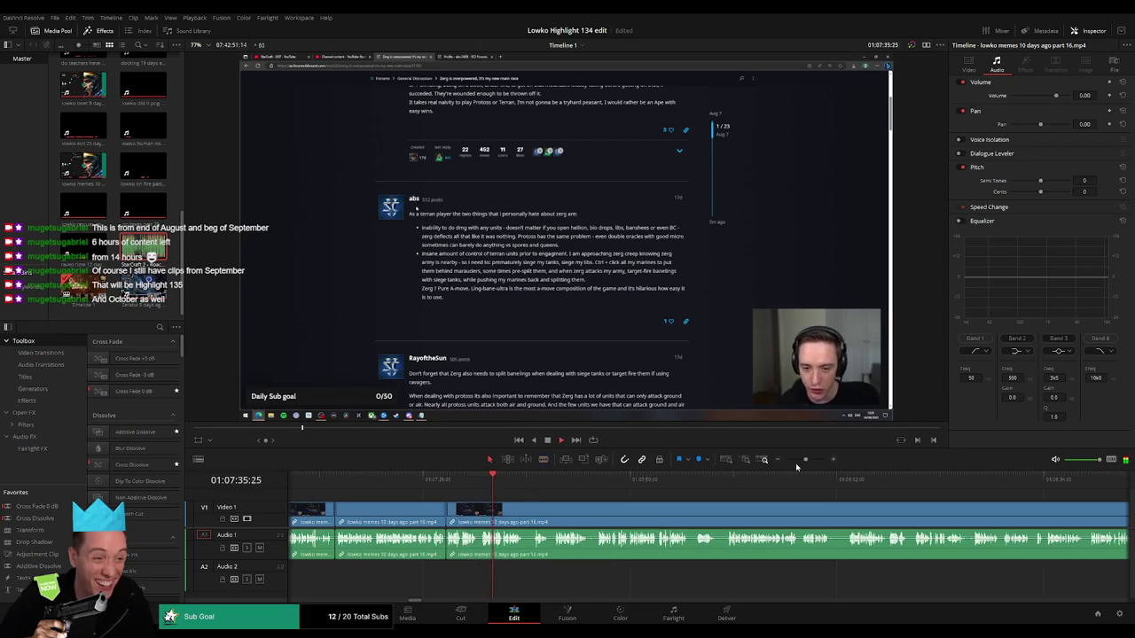
# - Remove the silence just before the speech at about 01:07:34 and close the gap
pyautogui.moveTo(804, 460); pyautogui.dragTo(812, 466)
pyautogui.press('b')
pyautogui.click(595, 511)
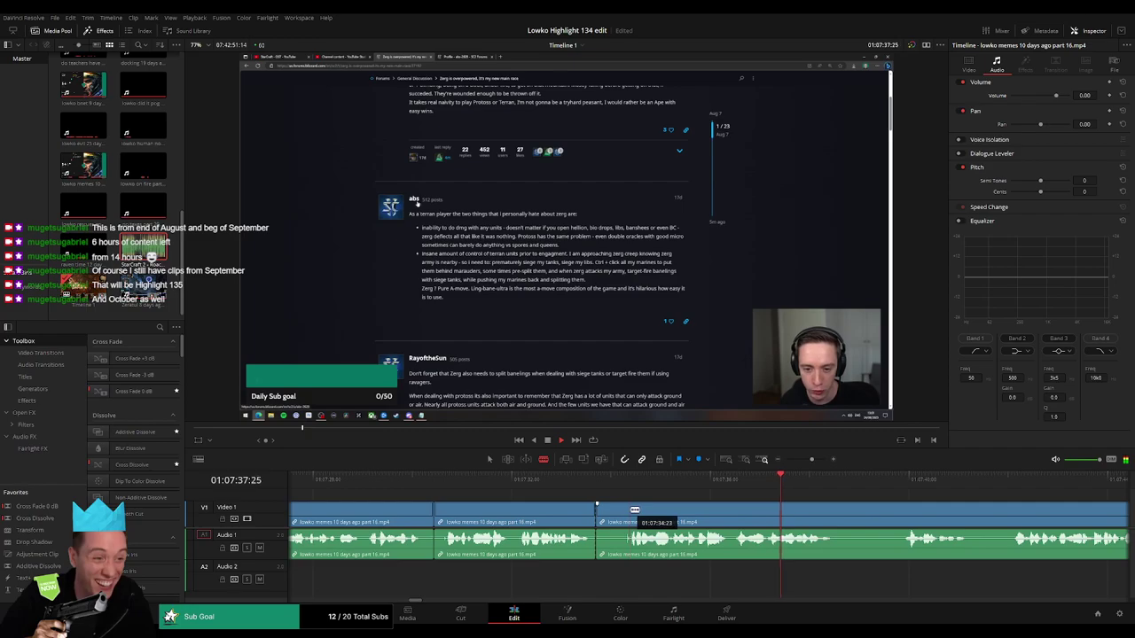
pyautogui.click(630, 510)
pyautogui.press('a')
pyautogui.click(619, 512)
pyautogui.press('Delete')
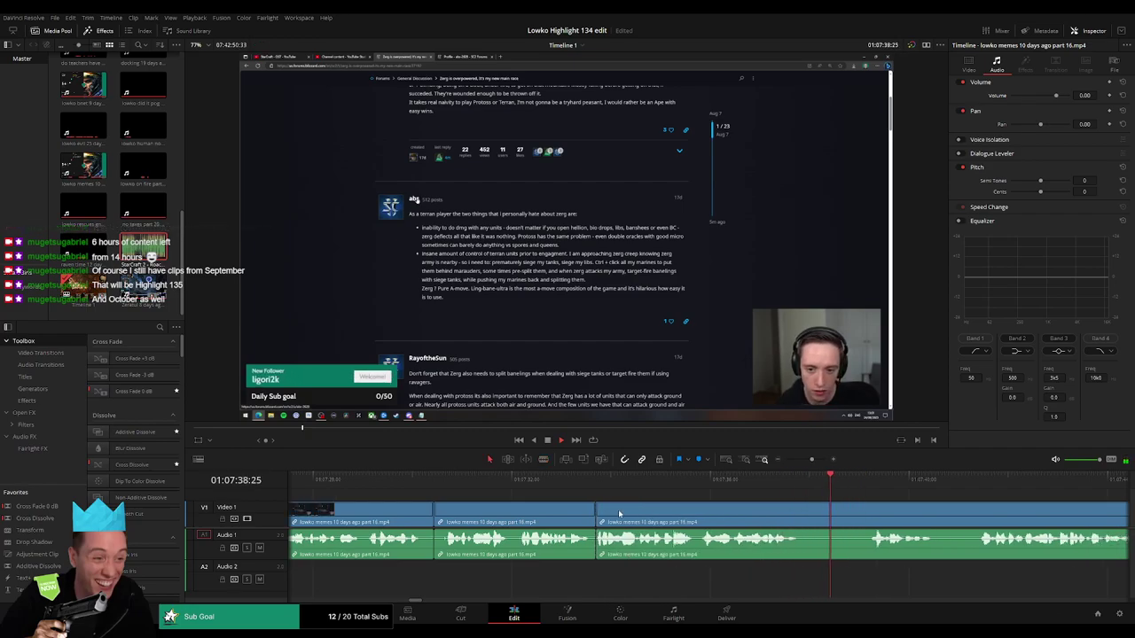
# - Cut out the two short pauses at about 01:07:55 and 01:07:58, closing the gaps
pyautogui.moveTo(811, 460)
pyautogui.mouseDown()
pyautogui.moveTo(802, 470)
pyautogui.moveTo(805, 458)
pyautogui.mouseUp()
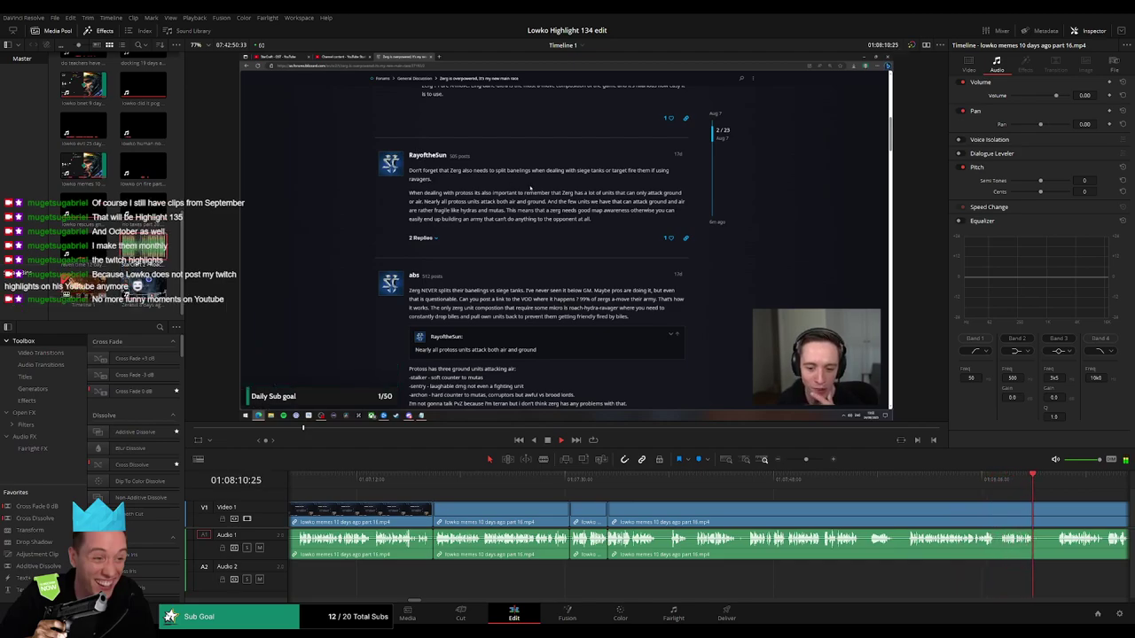
pyautogui.moveTo(973, 489); pyautogui.dragTo(914, 481)
pyautogui.press('b')
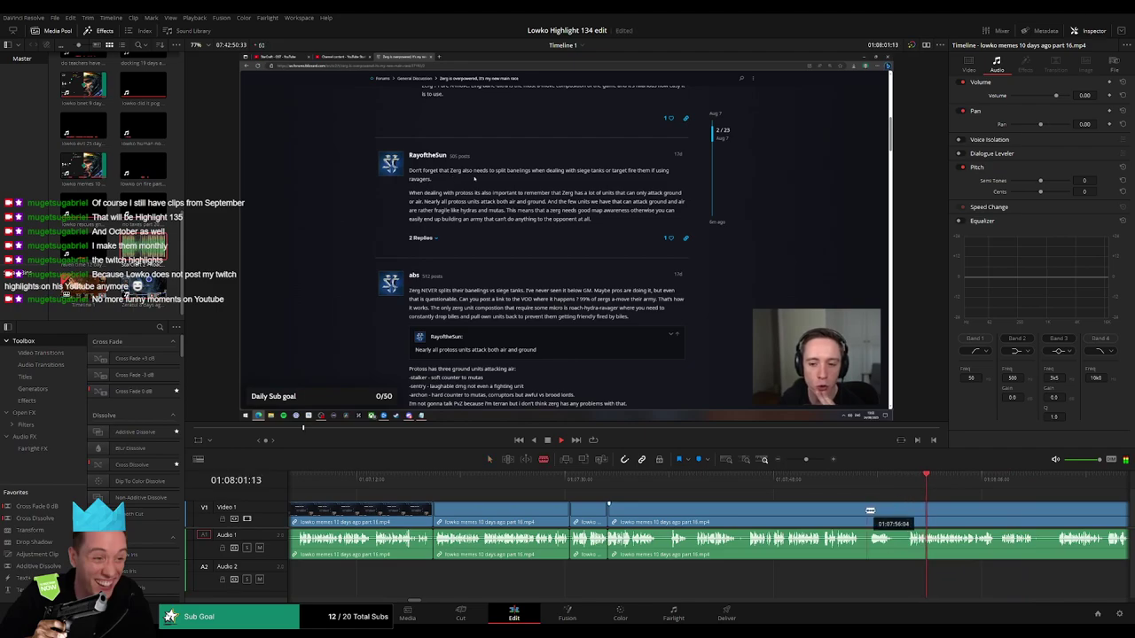
pyautogui.click(859, 511)
pyautogui.click(866, 511)
pyautogui.press('a')
pyautogui.click(863, 514)
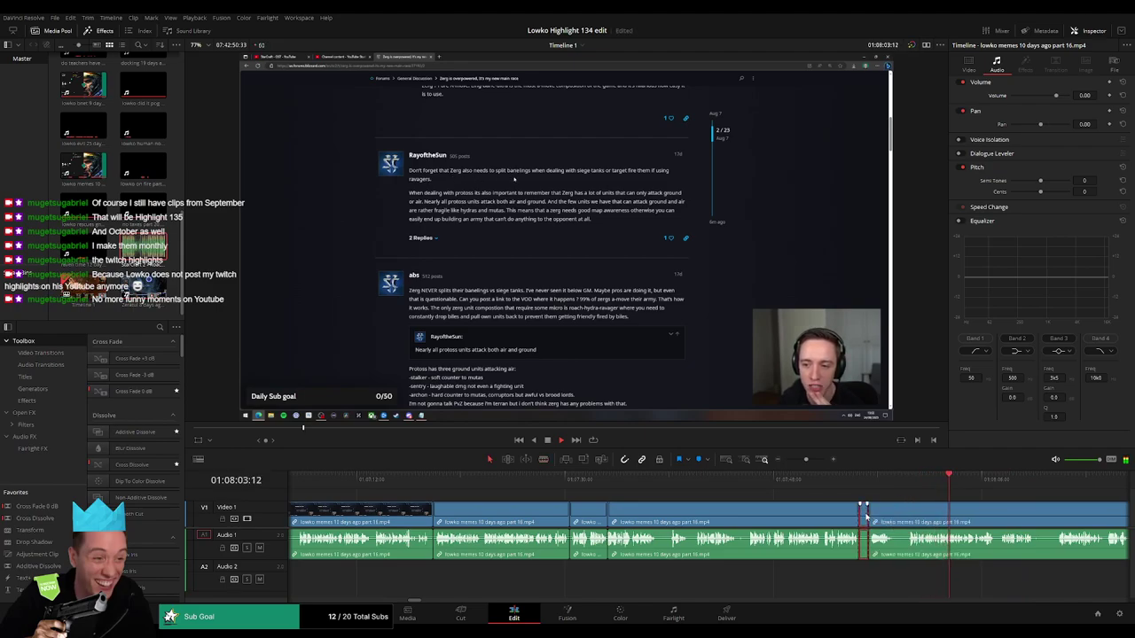
pyautogui.press('Delete')
pyautogui.press('b')
pyautogui.click(883, 511)
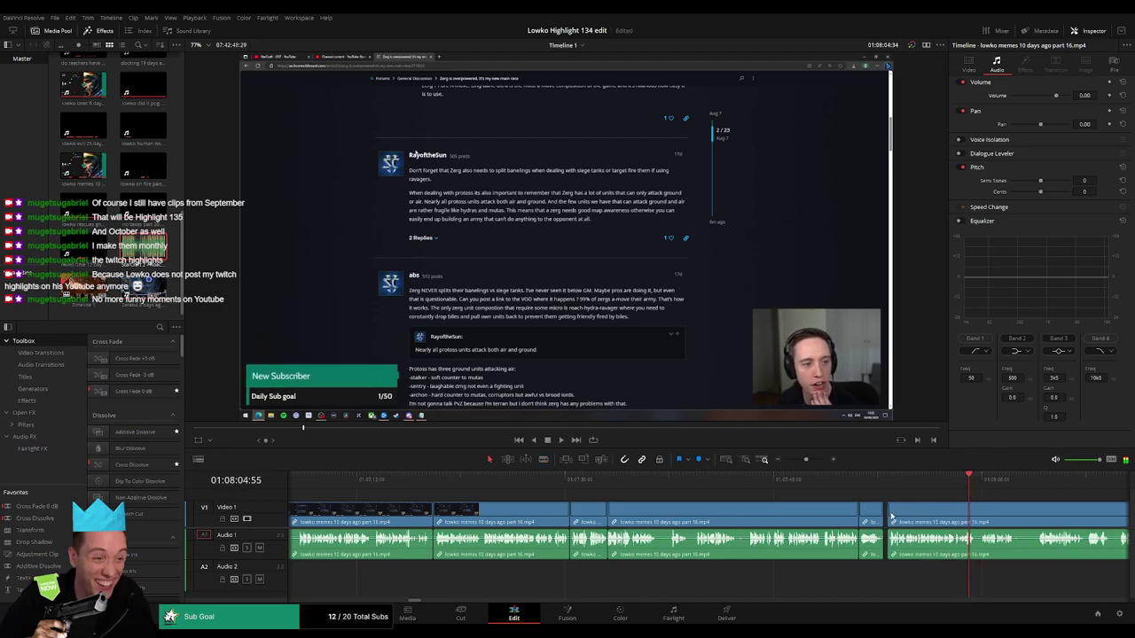
# - Cut out the silent section from about 01:08:08 to 01:08:10 and close the gap
pyautogui.click(1026, 485)
pyautogui.hscroll(5, 807, 524)
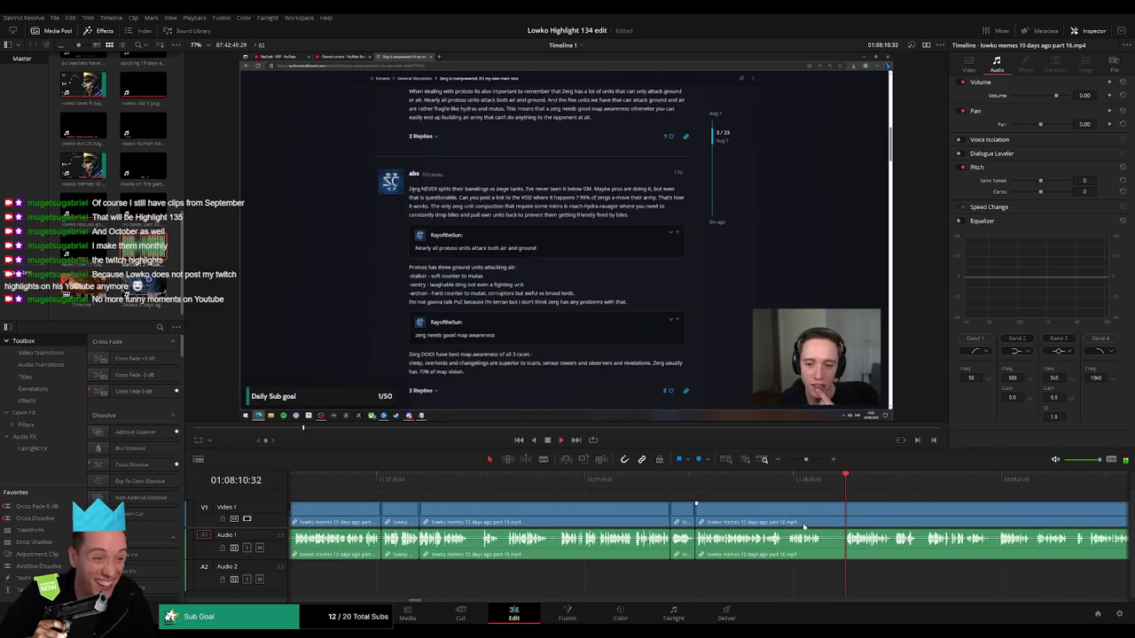
pyautogui.press('b')
pyautogui.click(689, 520)
pyautogui.click(710, 519)
pyautogui.press('a')
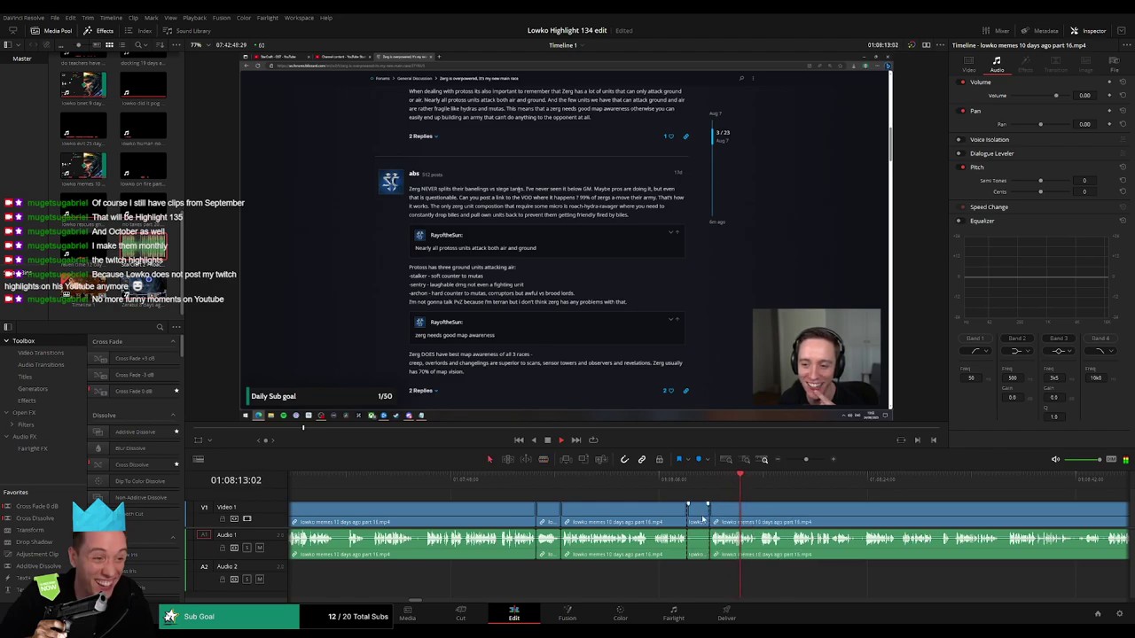
pyautogui.click(703, 520)
pyautogui.press('Delete')
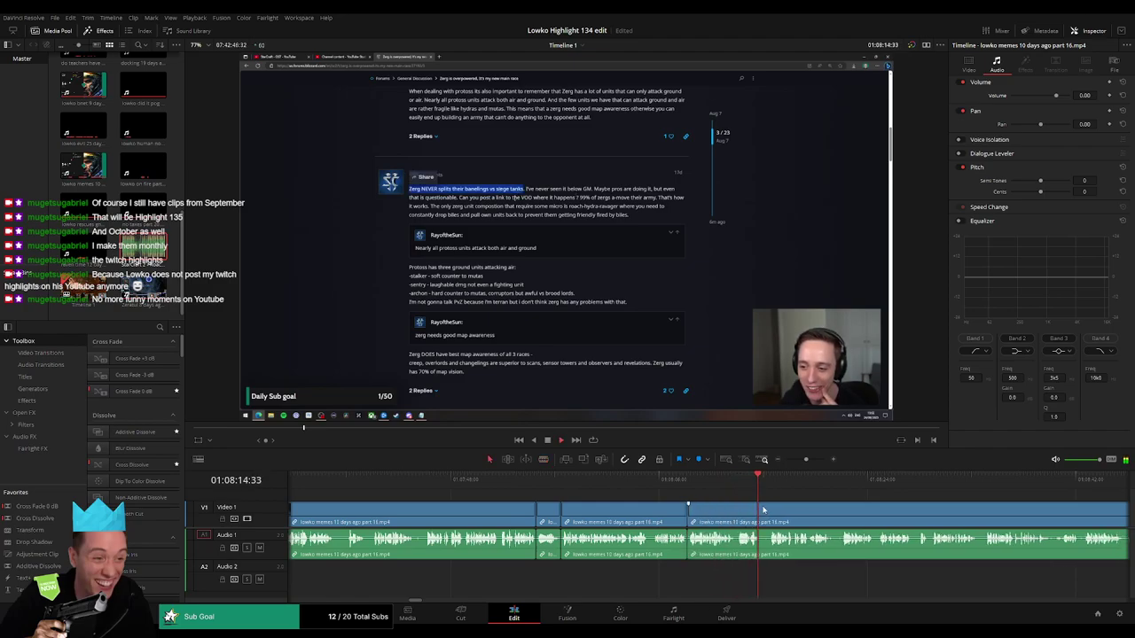
# - Split around the short pause at about 01:08:15 and ripple-delete it
pyautogui.hscroll(2, 753, 496)
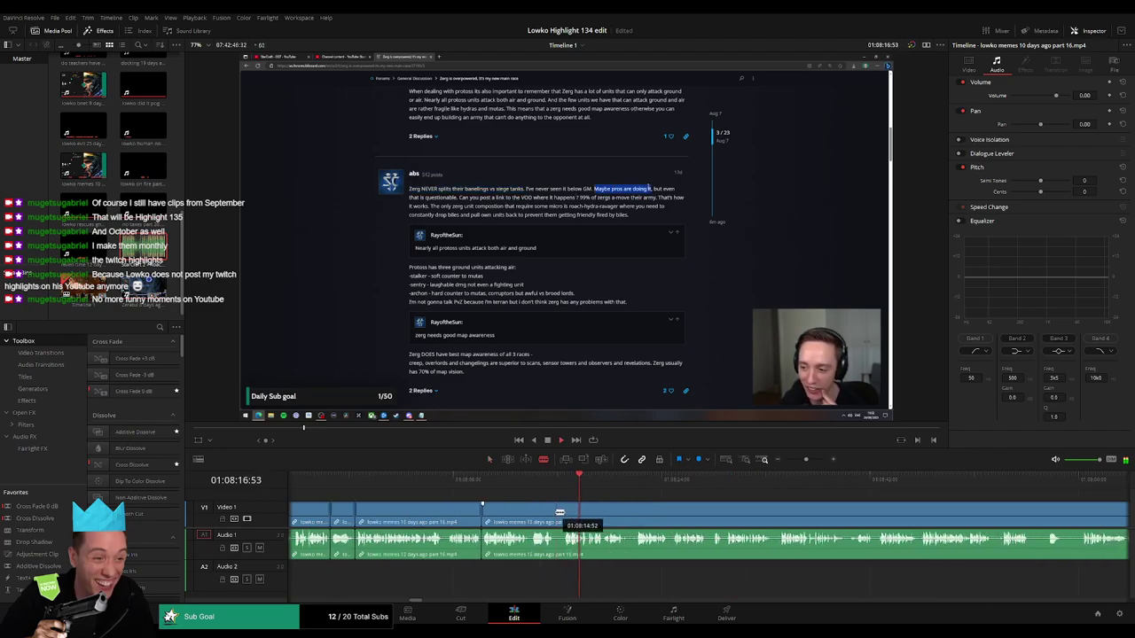
pyautogui.click(556, 512)
pyautogui.click(564, 512)
pyautogui.press('a')
pyautogui.click(559, 513)
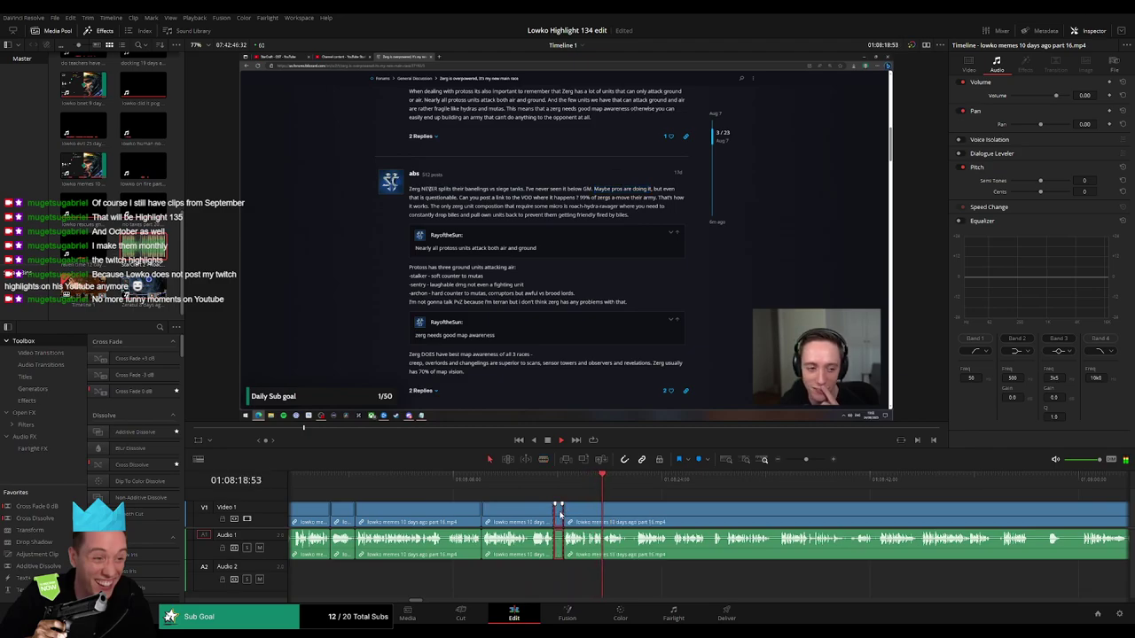
pyautogui.moveTo(560, 514); pyautogui.dragTo(555, 514)
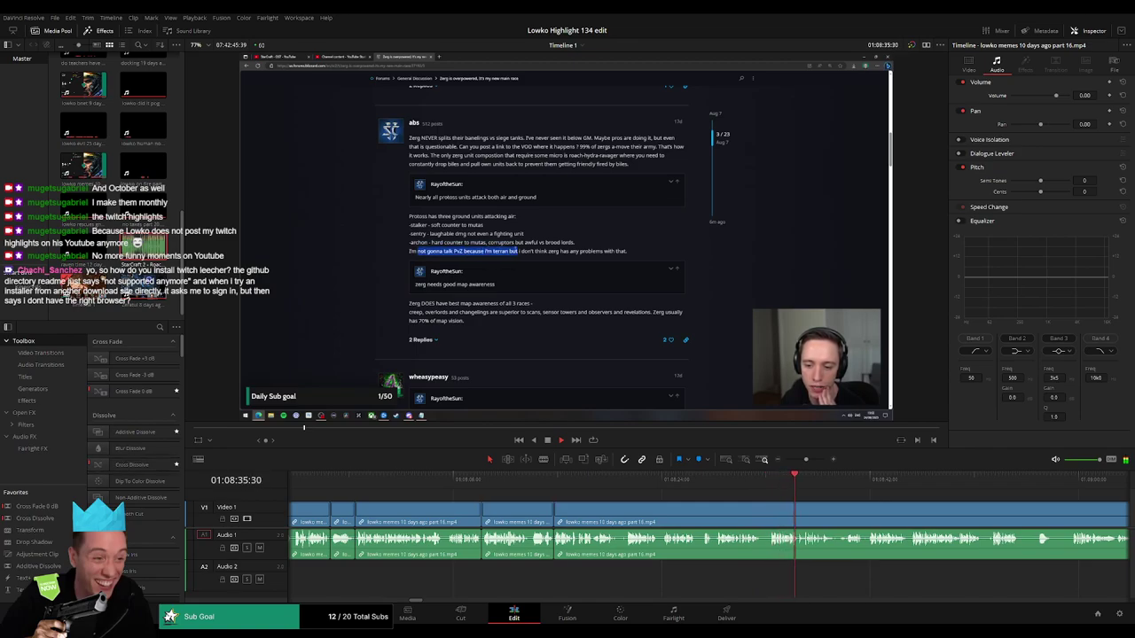
# - Play on through the footage and ripple-delete the silent stretch from about 01:09:08 to 01:09:12
pyautogui.hscroll(3, 552, 502)
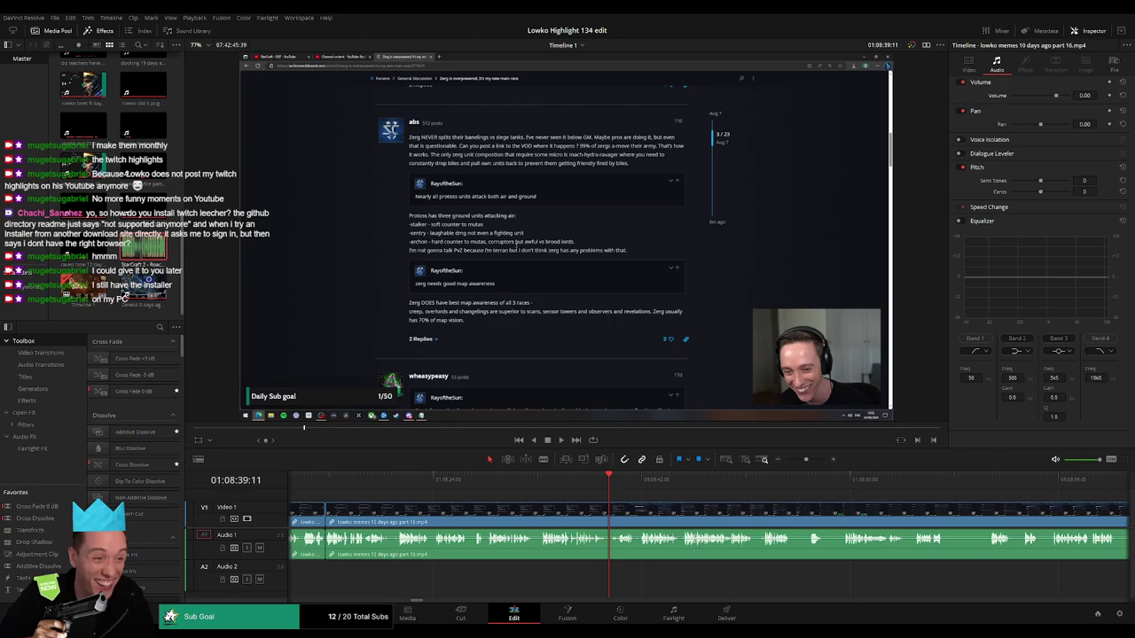
pyautogui.press('space')
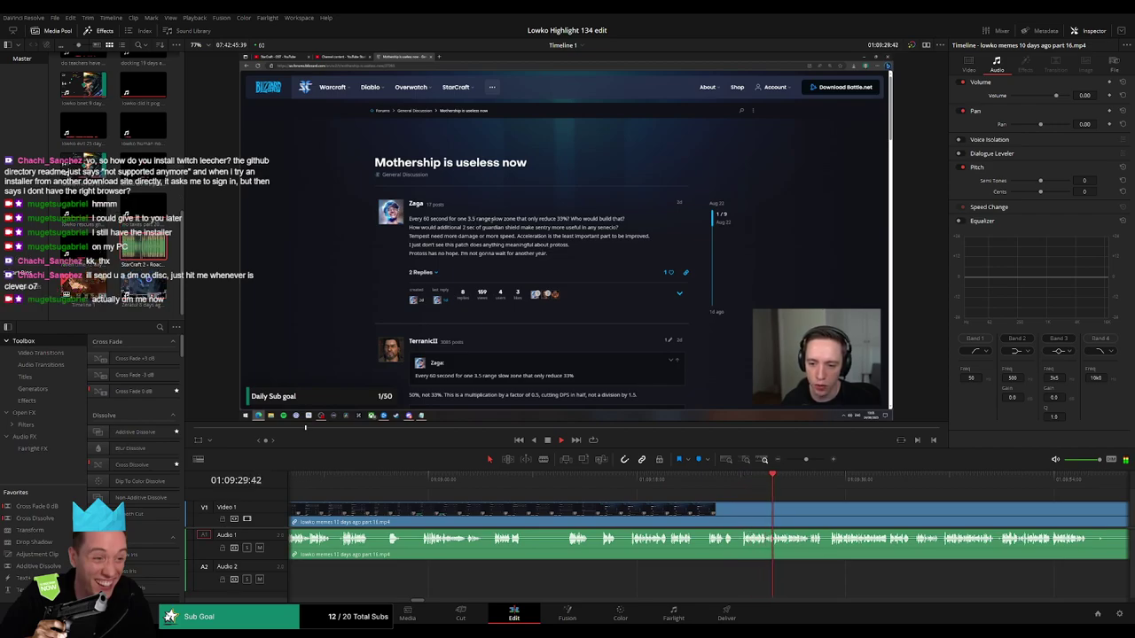
pyautogui.press('b')
pyautogui.click(524, 512)
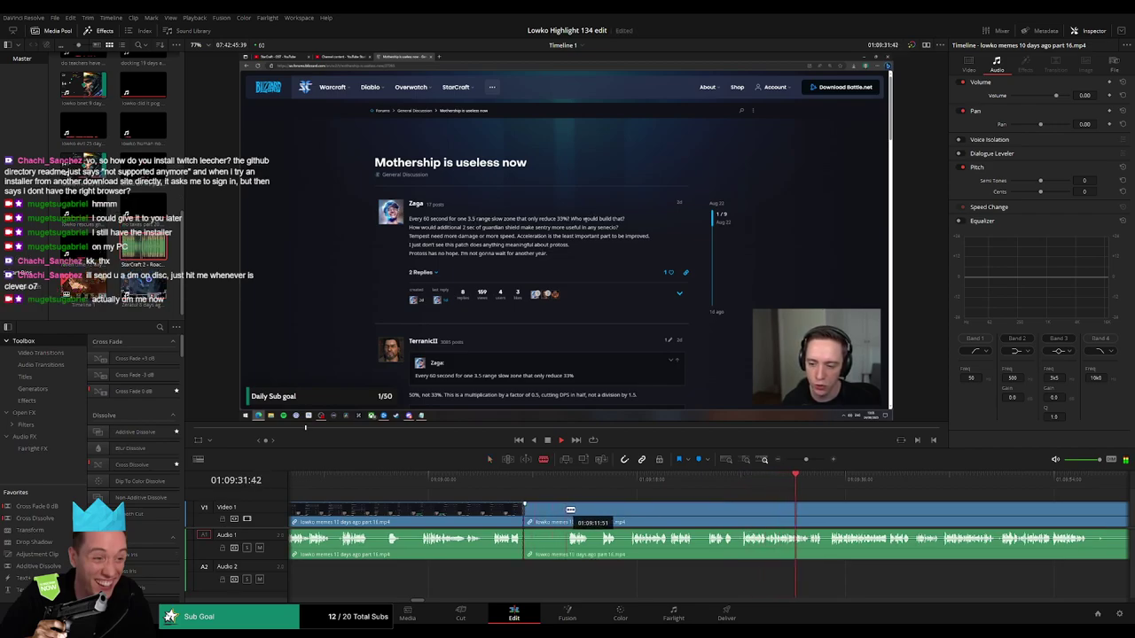
pyautogui.click(568, 515)
pyautogui.press('a')
pyautogui.click(557, 518)
pyautogui.press('BackSpace')
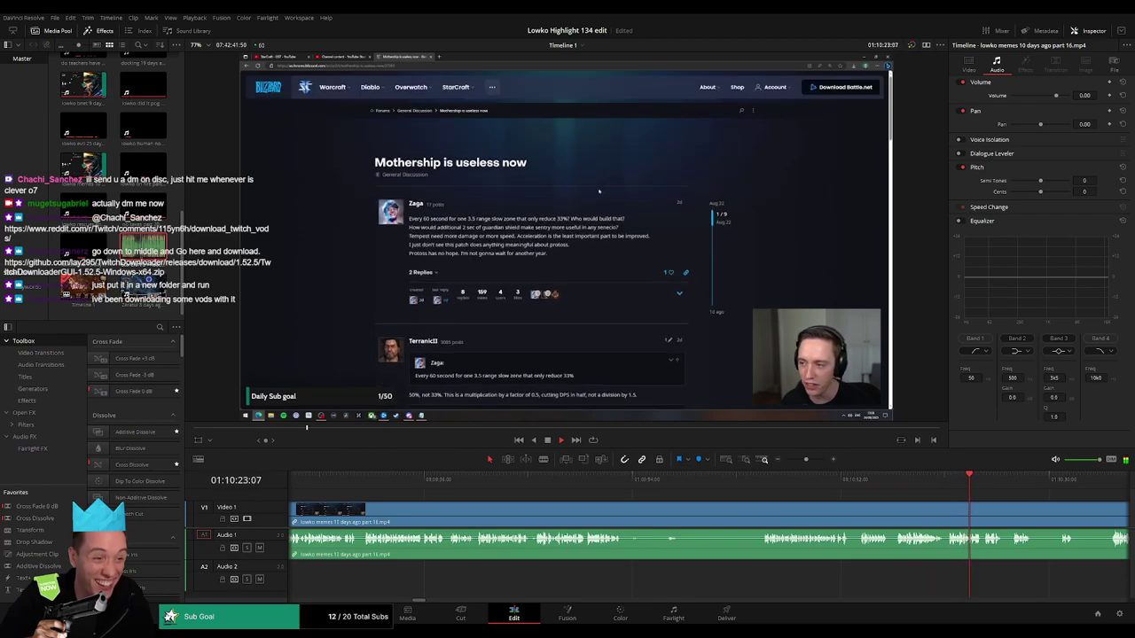
# - Cut out the mostly silent section from about 01:09:53 to 01:10:05 and close the gap
pyautogui.moveTo(659, 491); pyautogui.dragTo(609, 483)
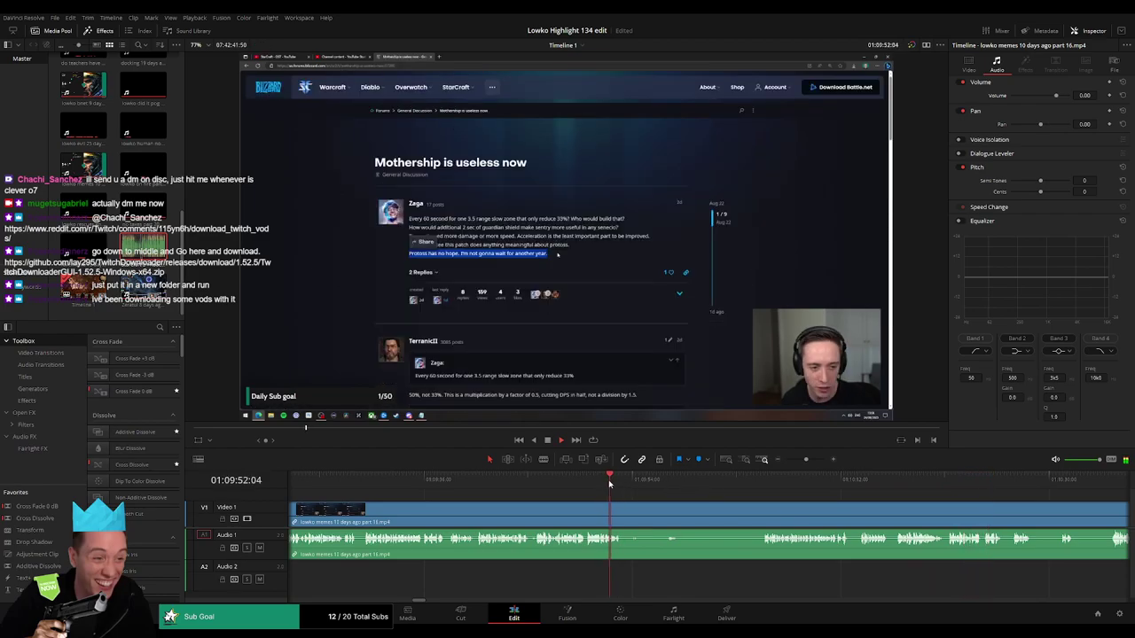
pyautogui.click(762, 481)
pyautogui.press('b')
pyautogui.click(621, 518)
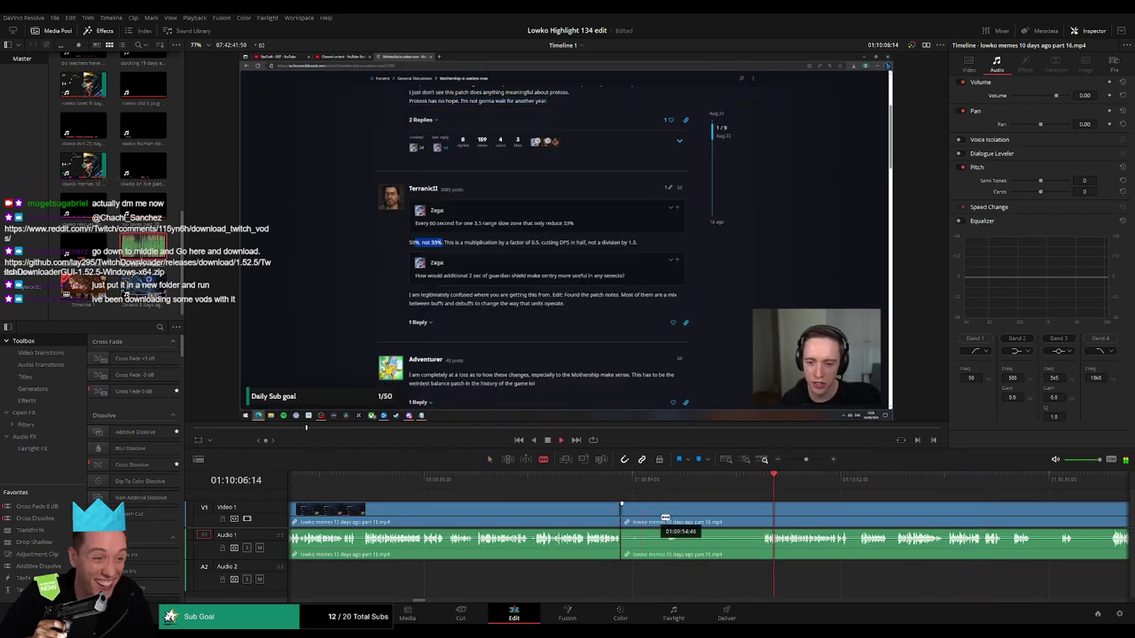
pyautogui.click(759, 512)
pyautogui.press('a')
pyautogui.click(721, 522)
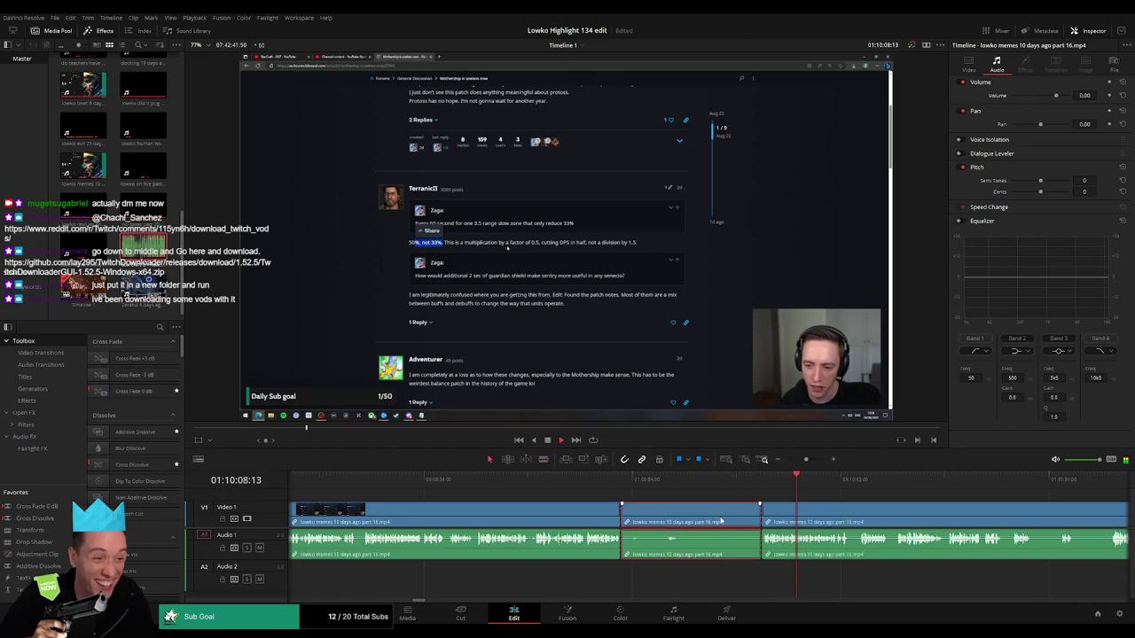
pyautogui.press('Delete')
# - Remove the quiet section from about 01:10:16 to 01:10:19 while the forum list is being scrolled
pyautogui.moveTo(807, 460); pyautogui.dragTo(808, 461)
pyautogui.moveTo(990, 487); pyautogui.dragTo(639, 502)
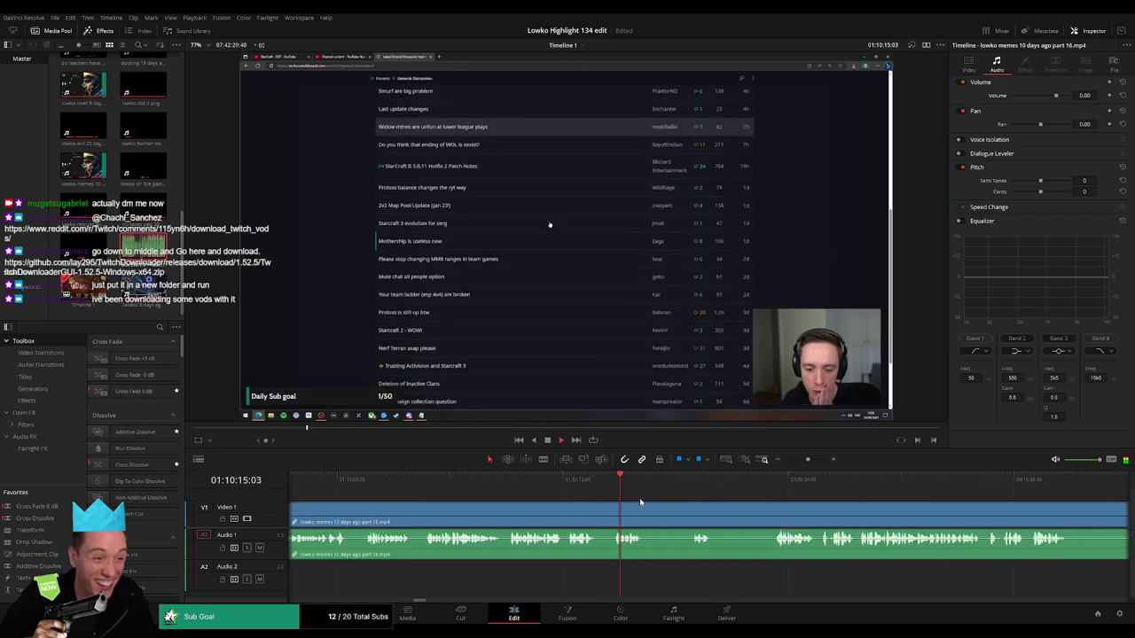
pyautogui.press('b')
pyautogui.click(645, 512)
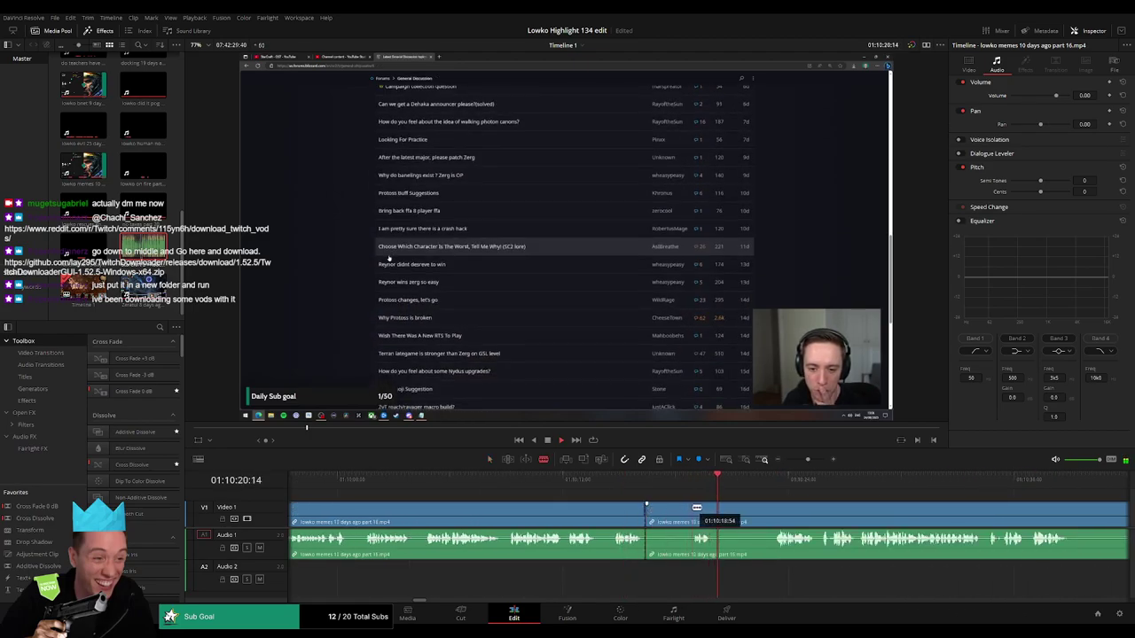
pyautogui.click(694, 508)
pyautogui.press('a')
pyautogui.click(669, 514)
pyautogui.press('Delete')
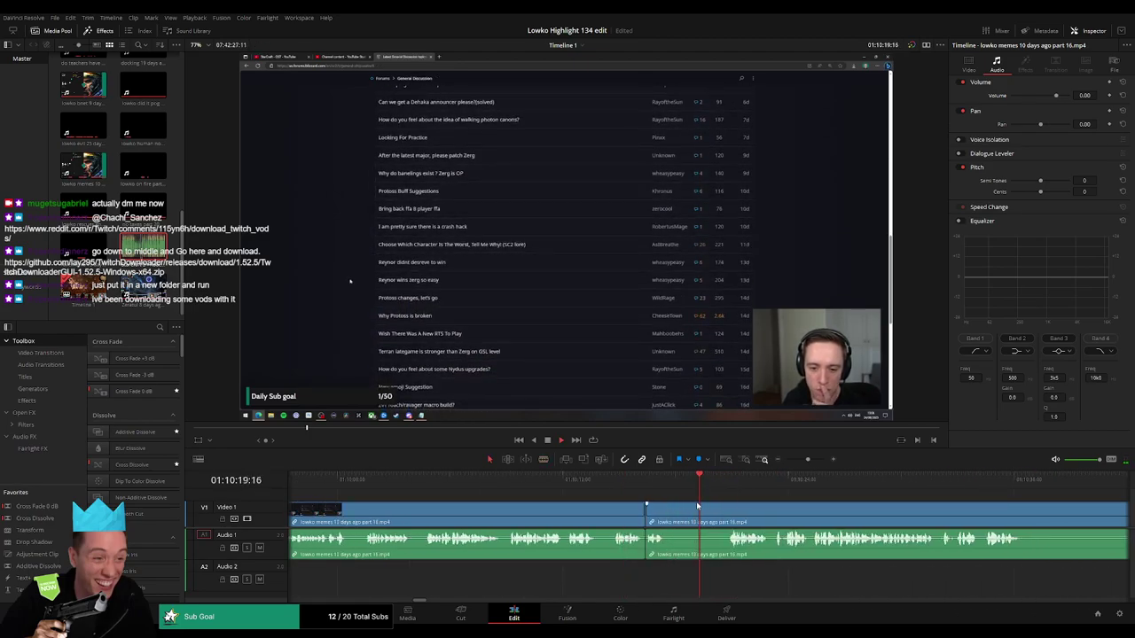
# - Ripple-delete the silence from about 01:10:18 to 01:10:20, just before the speech resumes
pyautogui.press('b')
pyautogui.click(671, 512)
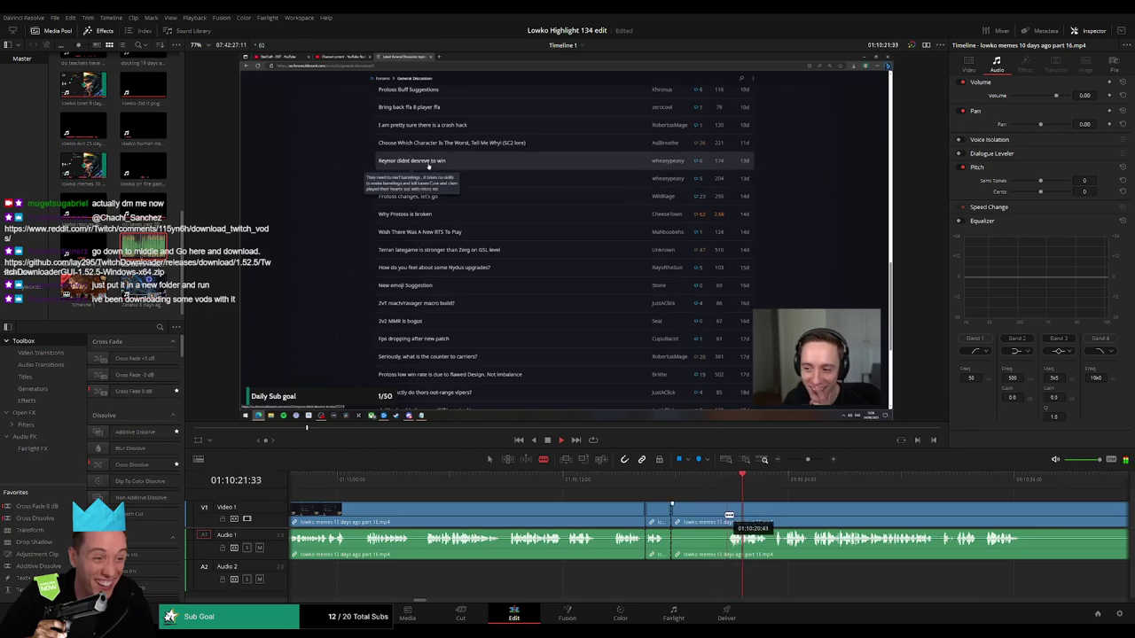
pyautogui.click(722, 515)
pyautogui.press('a')
pyautogui.click(686, 523)
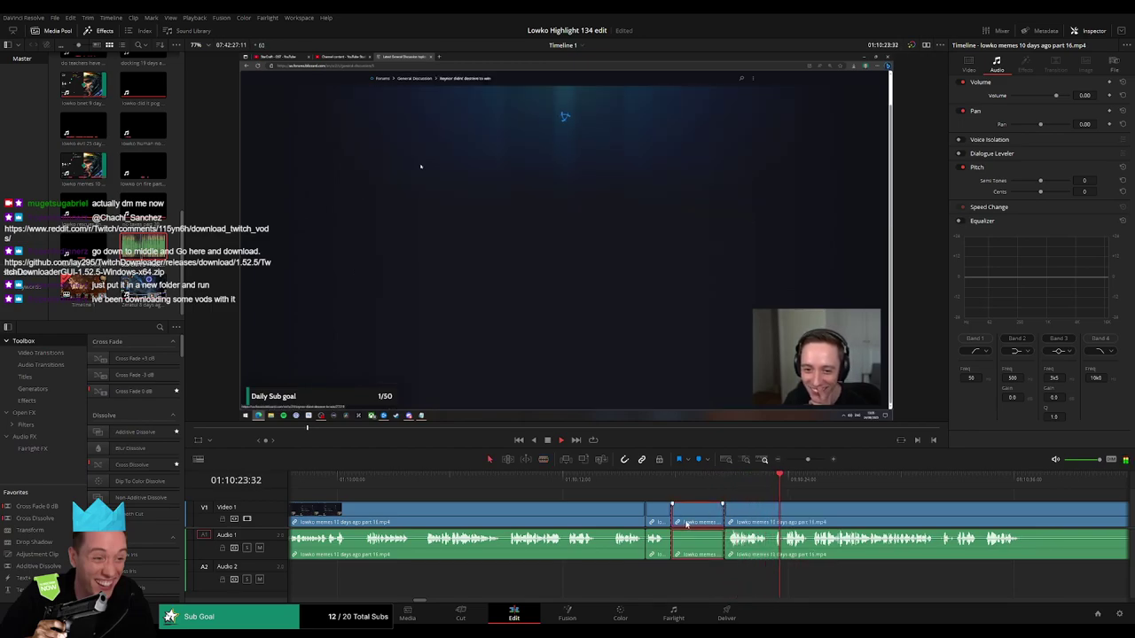
pyautogui.press('Delete')
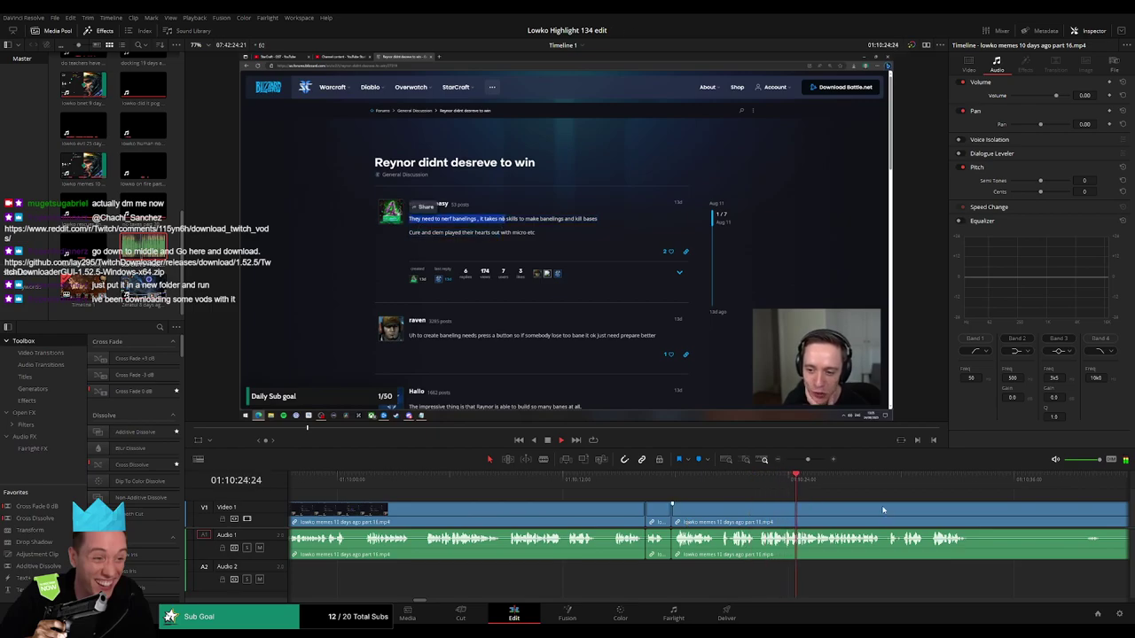
# - Play on through the footage and ripple-delete the quiet forum-scrolling section from about 01:10:34 to 01:10:47
pyautogui.moveTo(882, 510); pyautogui.dragTo(687, 506)
pyautogui.moveTo(807, 460); pyautogui.dragTo(806, 461)
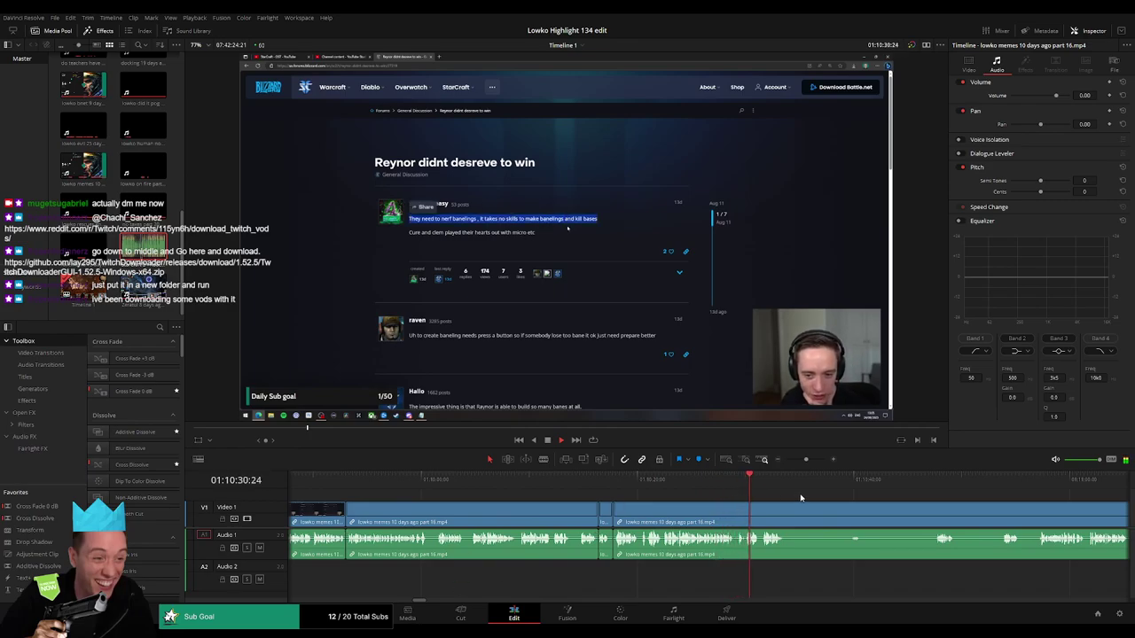
pyautogui.moveTo(800, 498); pyautogui.dragTo(591, 493)
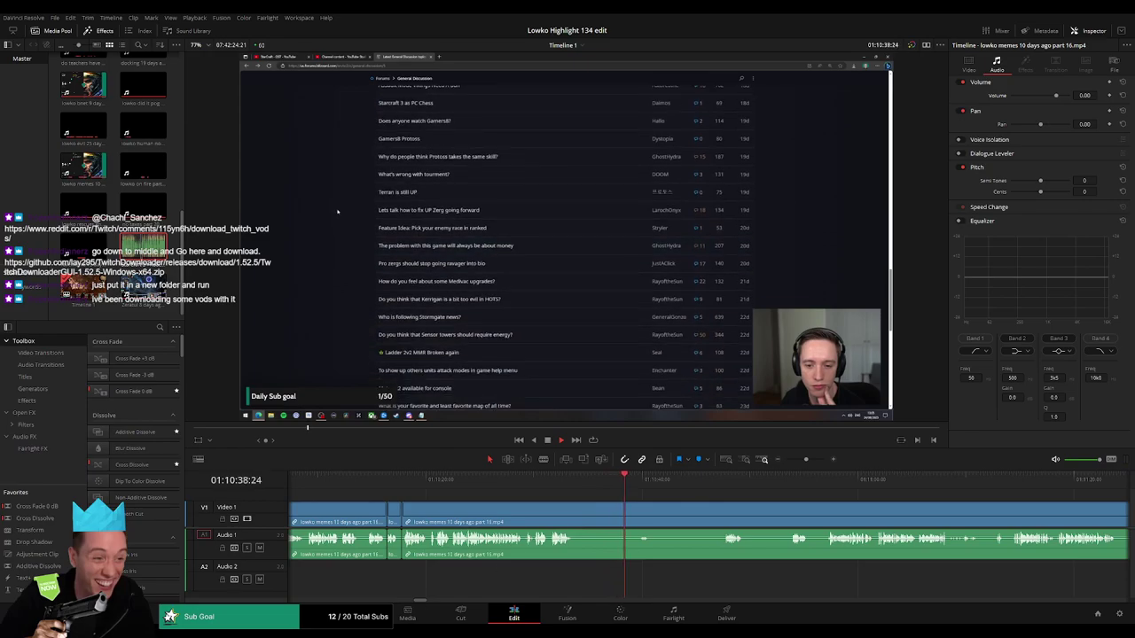
pyautogui.press('b')
pyautogui.click(576, 509)
pyautogui.press('a')
pyautogui.click(717, 483)
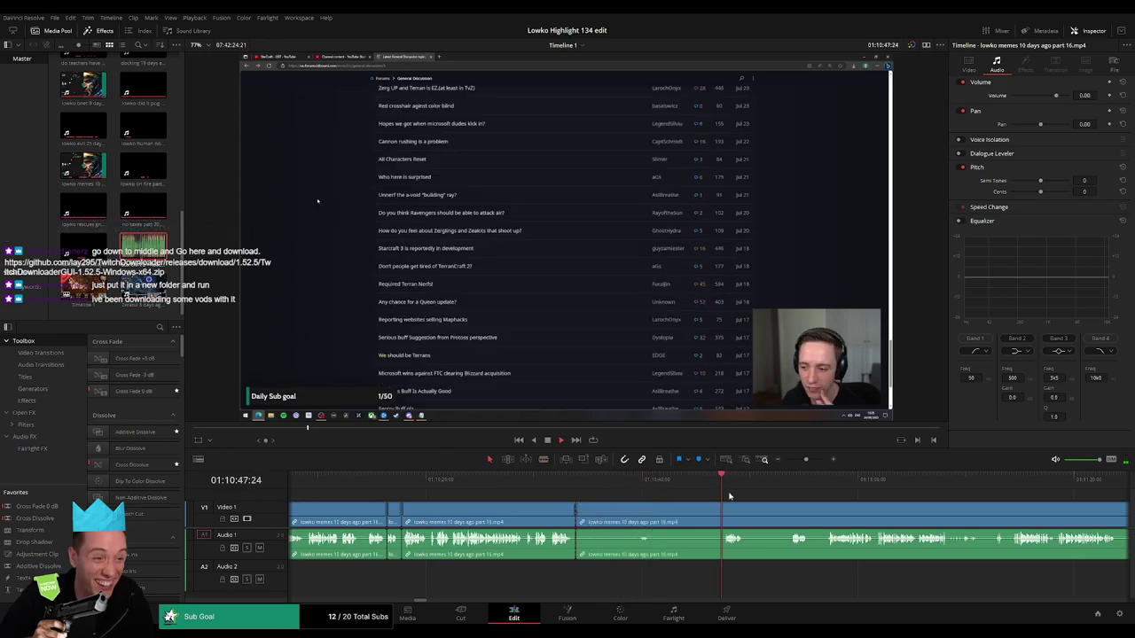
pyautogui.click(781, 481)
pyautogui.press('b')
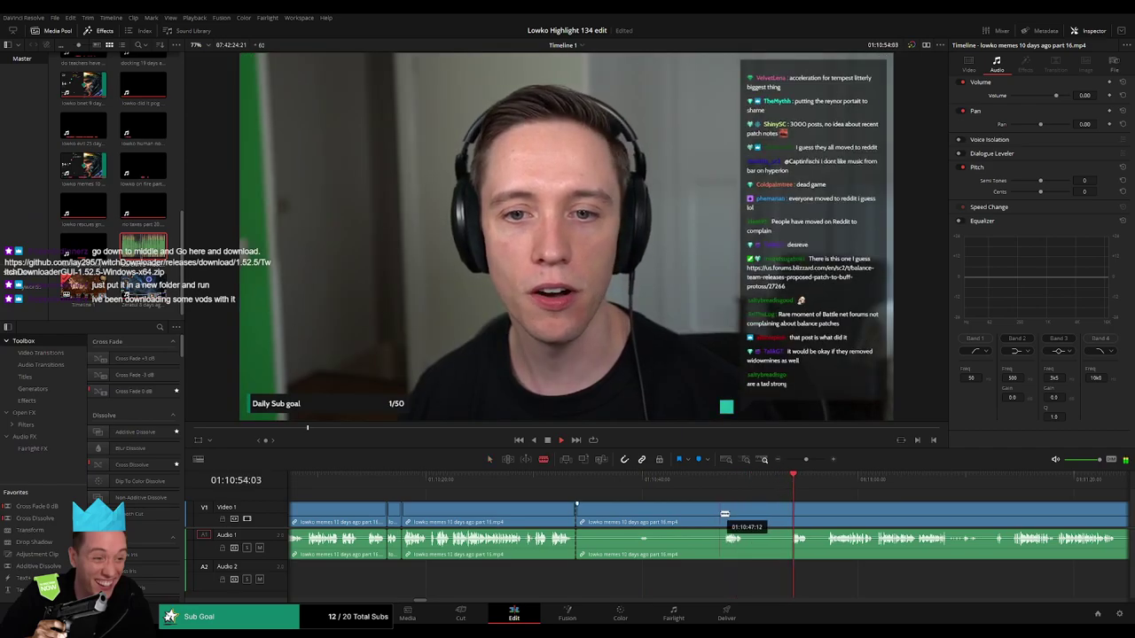
# - Cut out the mostly silent section from about 01:10:36 to 01:10:40 and close the gap
pyautogui.click(663, 483)
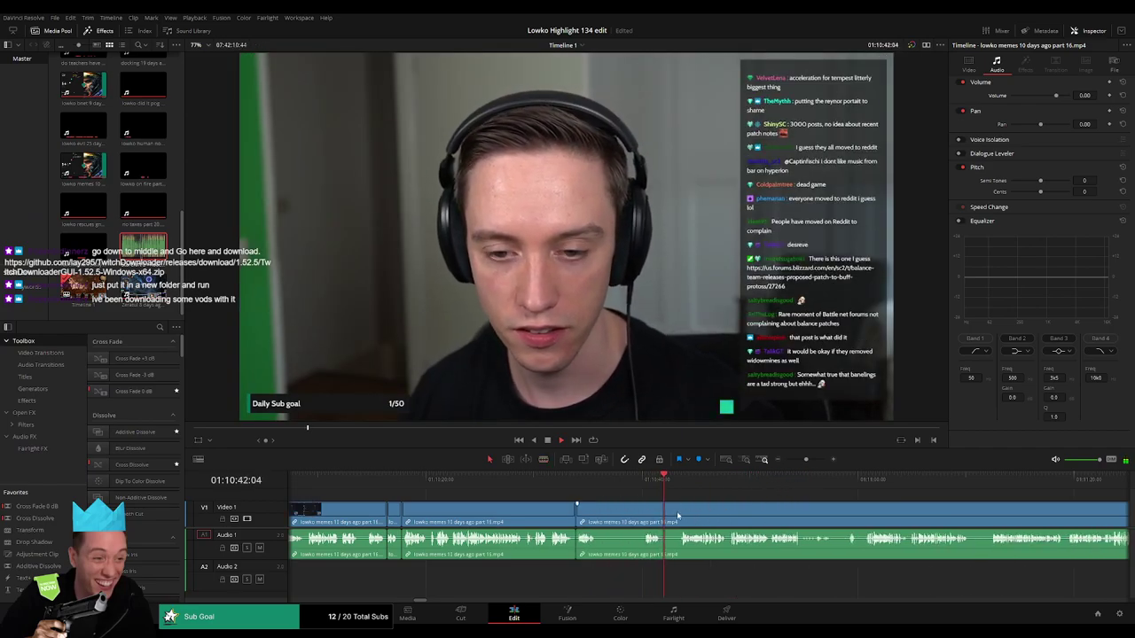
pyautogui.press('b')
pyautogui.click(596, 516)
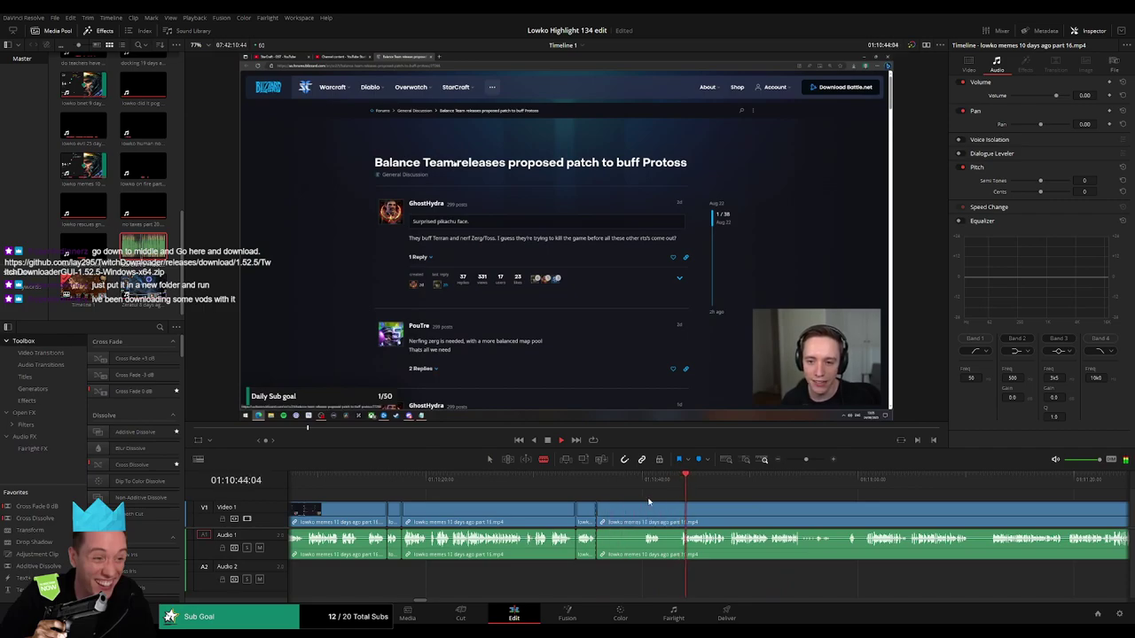
pyautogui.click(768, 483)
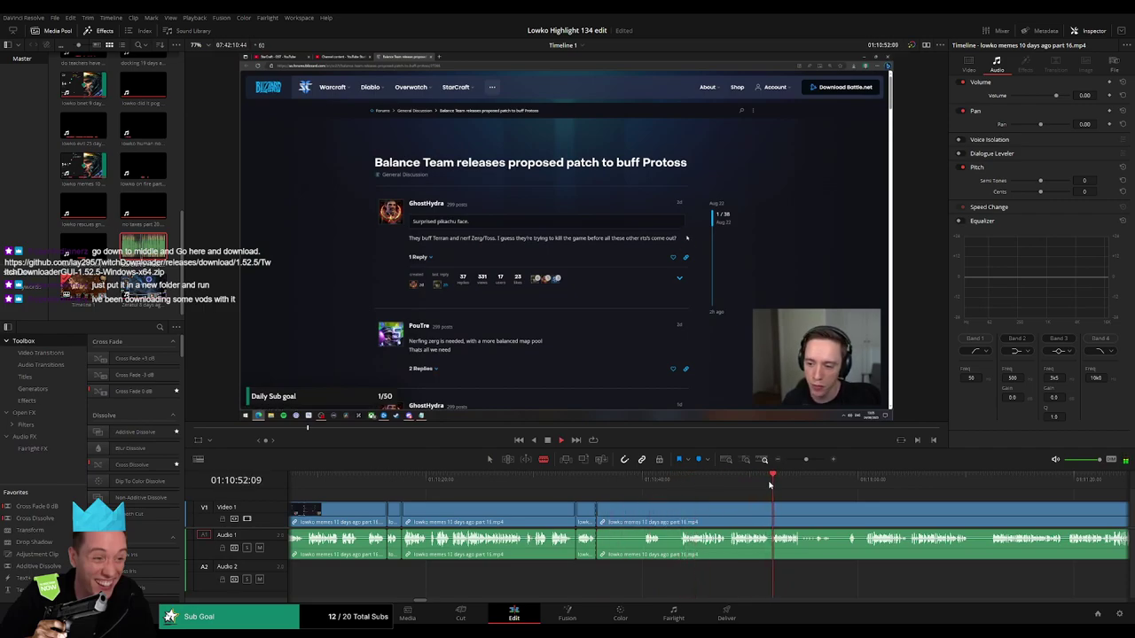
pyautogui.click(878, 483)
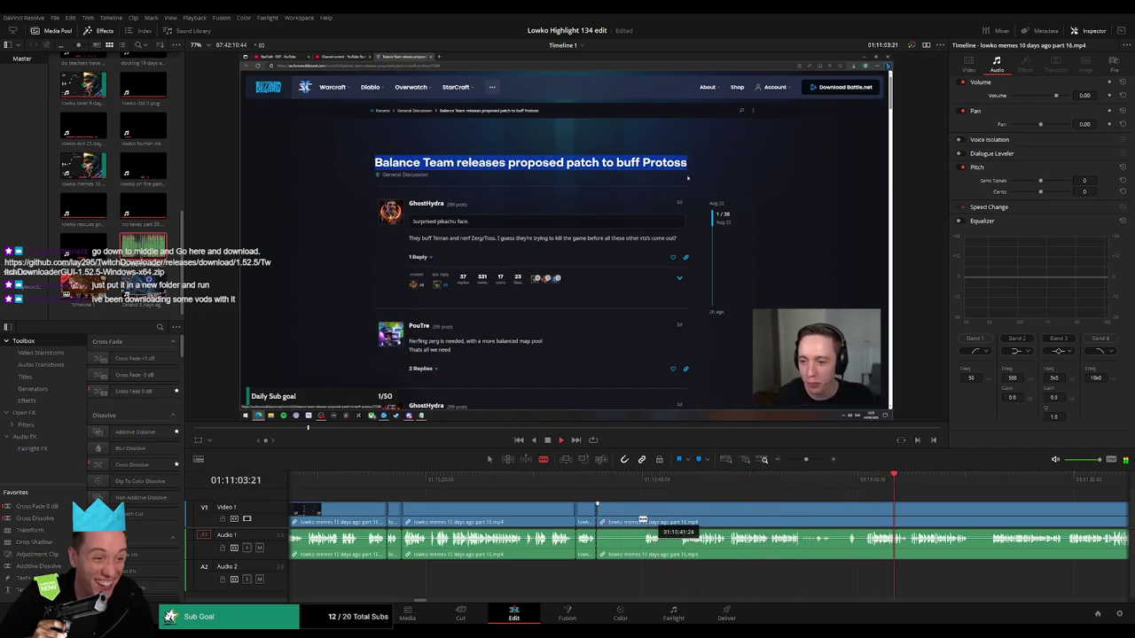
pyautogui.press('a')
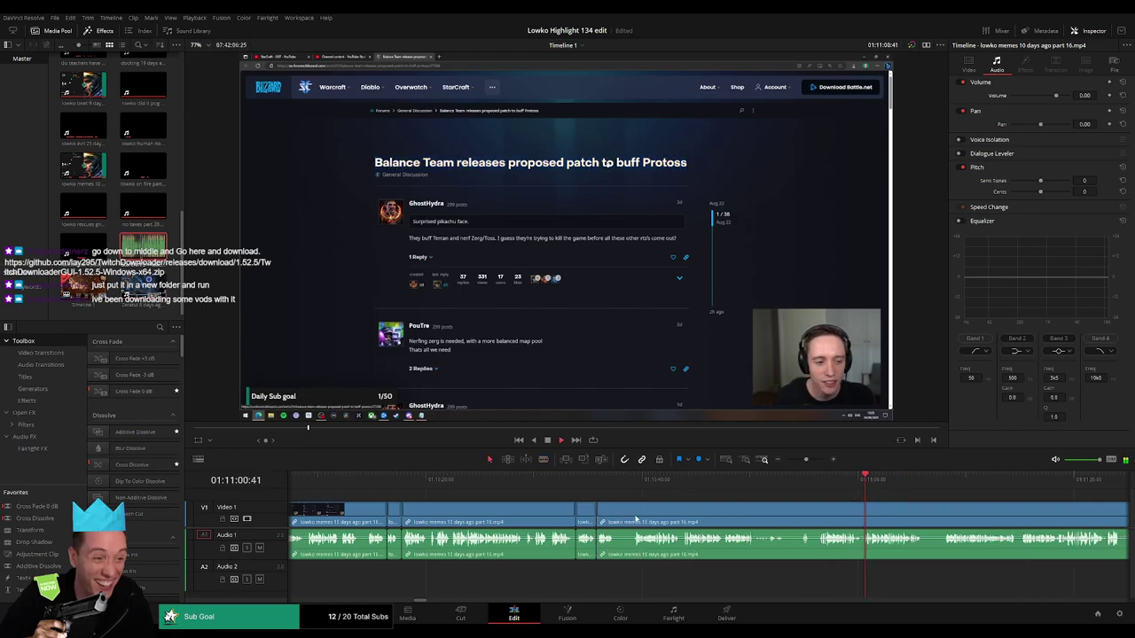
# - Ripple-delete the short stretch from about 01:10:38 to 01:10:39
pyautogui.press('b')
pyautogui.click(616, 515)
pyautogui.click(631, 515)
pyautogui.press('a')
pyautogui.click(623, 516)
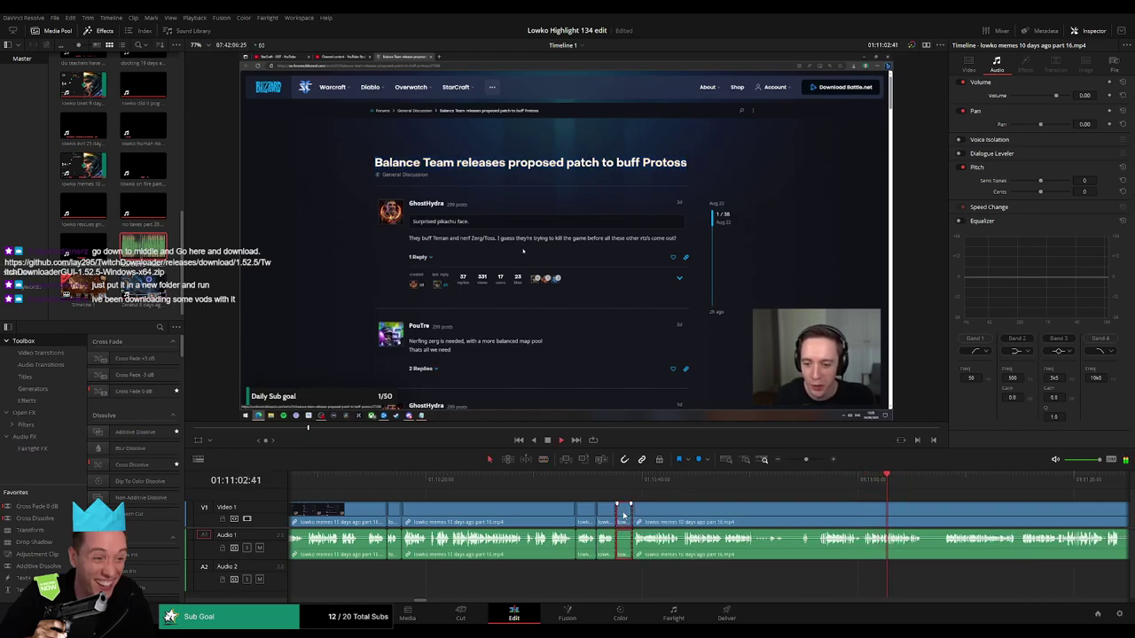
pyautogui.press('Delete')
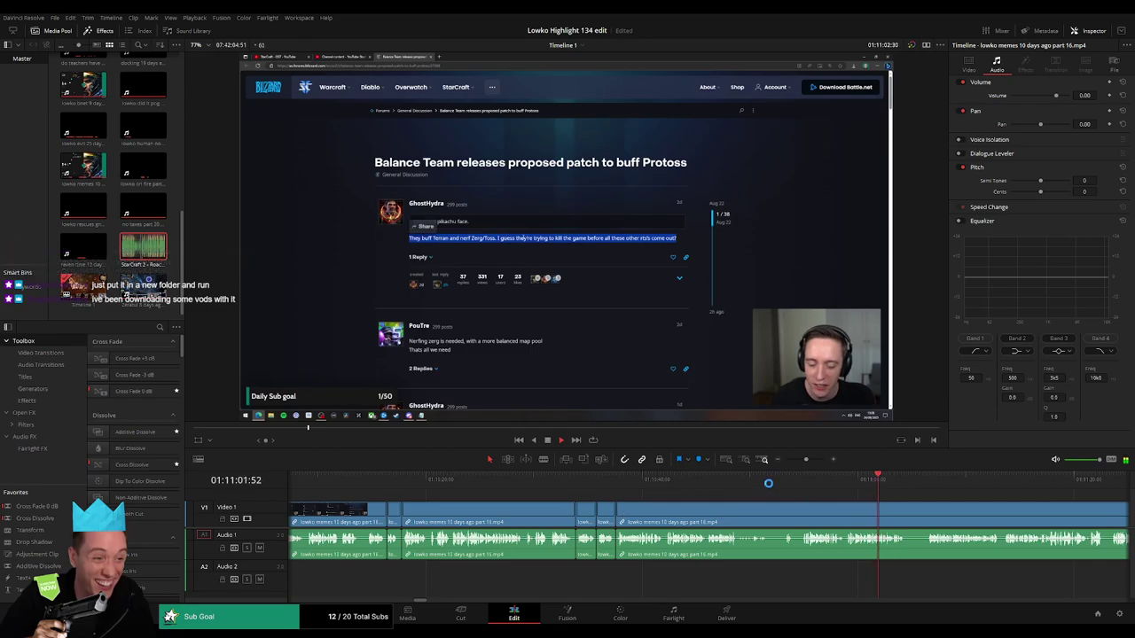
# - Check the Balance Team thread footage and ripple-delete the pause from about 01:11:04 to 01:11:06, with playback continuing
pyautogui.click(753, 480)
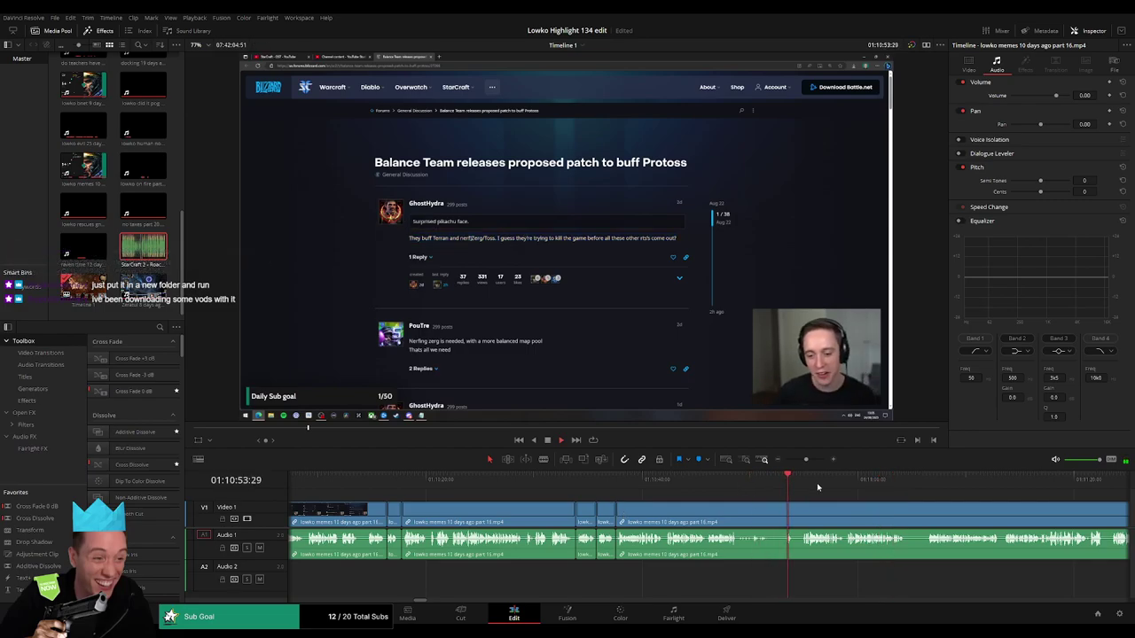
pyautogui.hscroll(4, 671, 497)
pyautogui.click(612, 489)
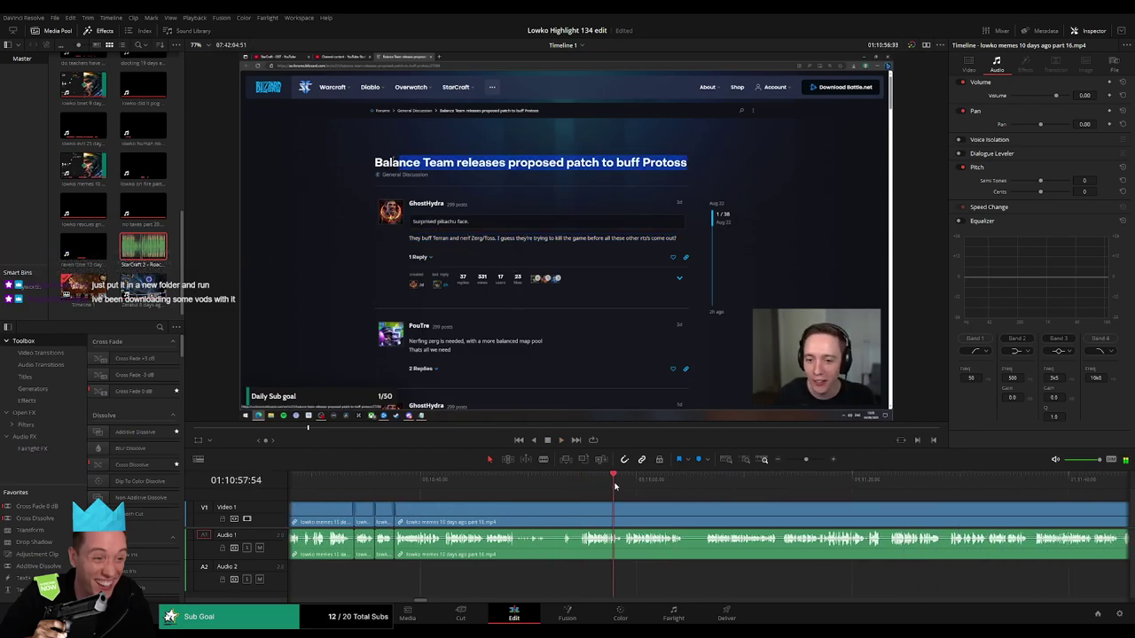
pyautogui.click(634, 488)
pyautogui.click(650, 489)
pyautogui.click(701, 489)
pyautogui.press('b')
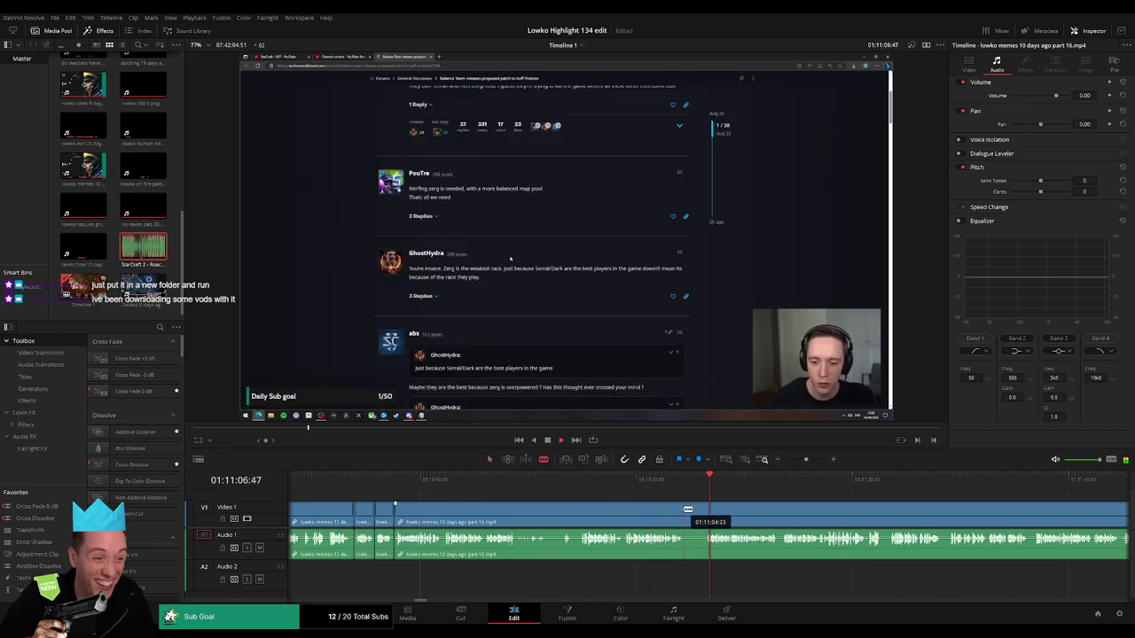
pyautogui.click(684, 509)
pyautogui.click(705, 509)
pyautogui.press('a')
pyautogui.click(695, 514)
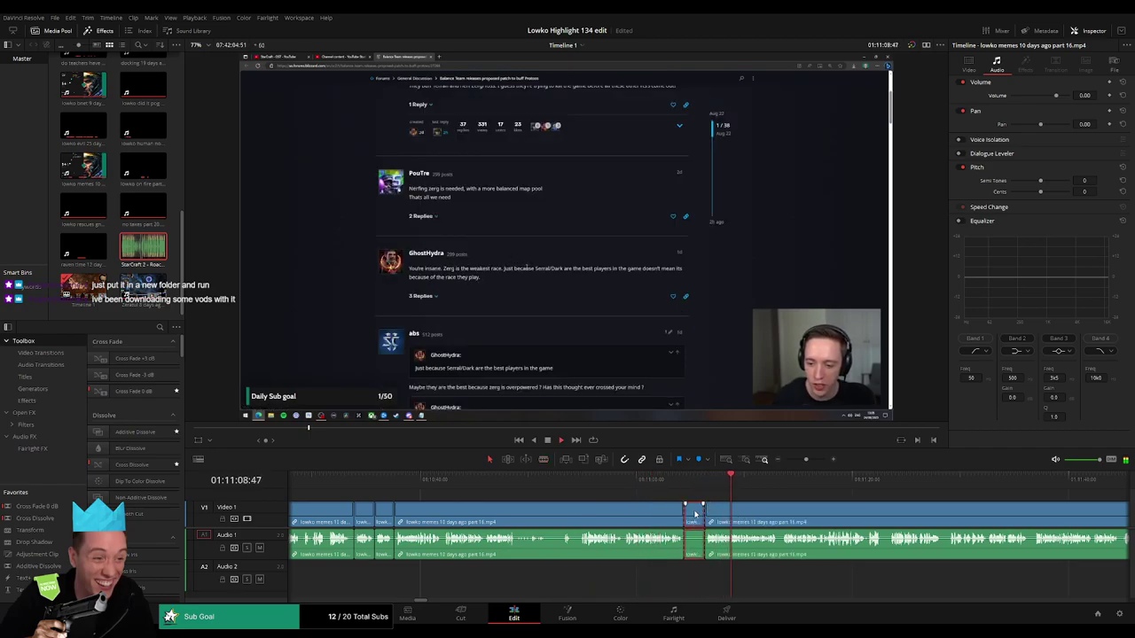
pyautogui.press('Delete')
pyautogui.press('space')
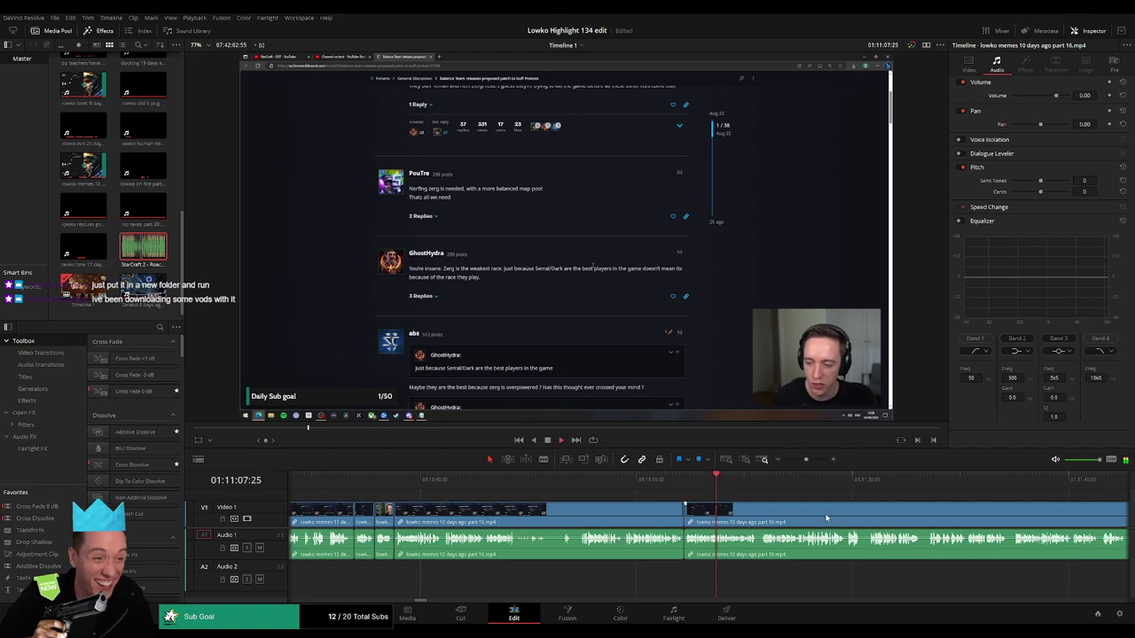
# - Split out the brief spoken segment from 01:11:17:52 to about 01:11:18:18 and silence its audio
pyautogui.hscroll(2, 825, 519)
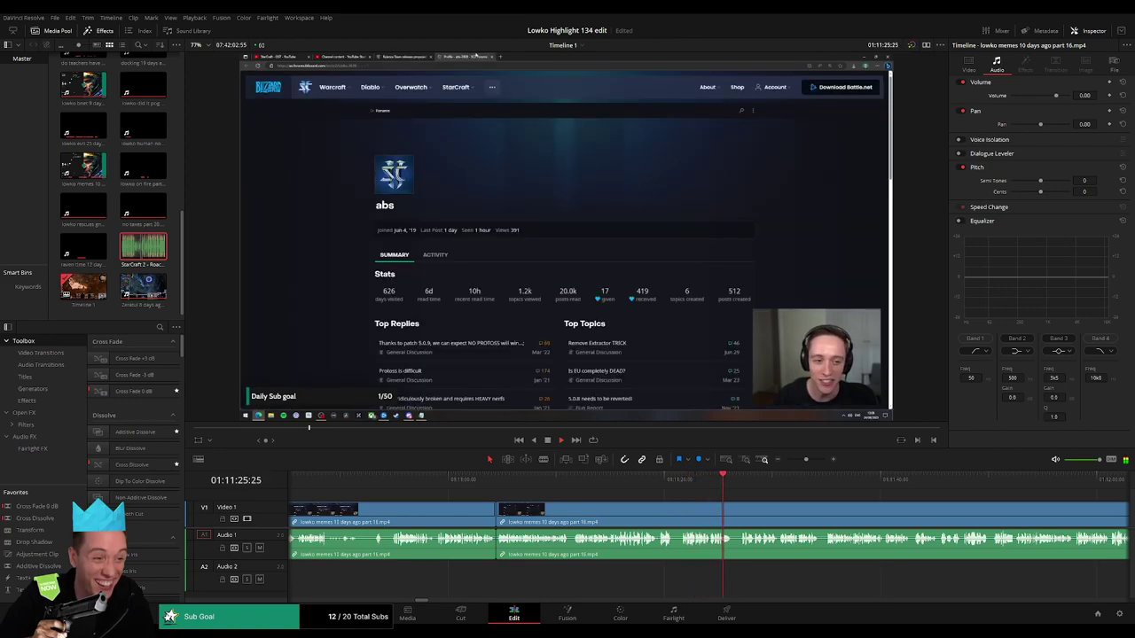
pyautogui.click(654, 479)
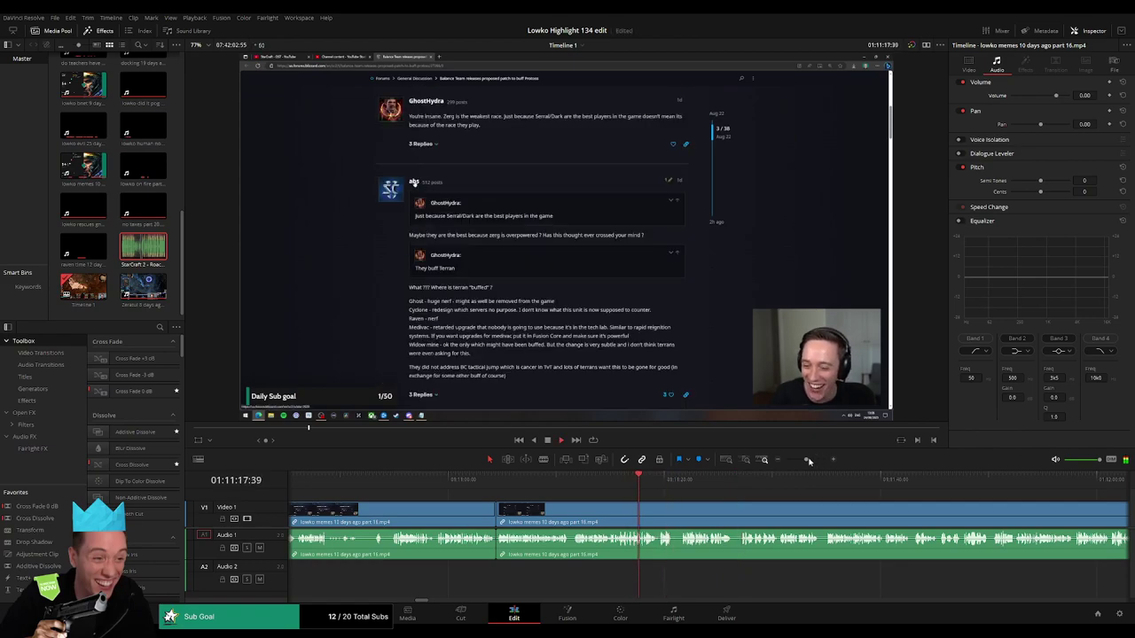
pyautogui.moveTo(808, 461); pyautogui.dragTo(813, 461)
pyautogui.press('space')
pyautogui.press('b')
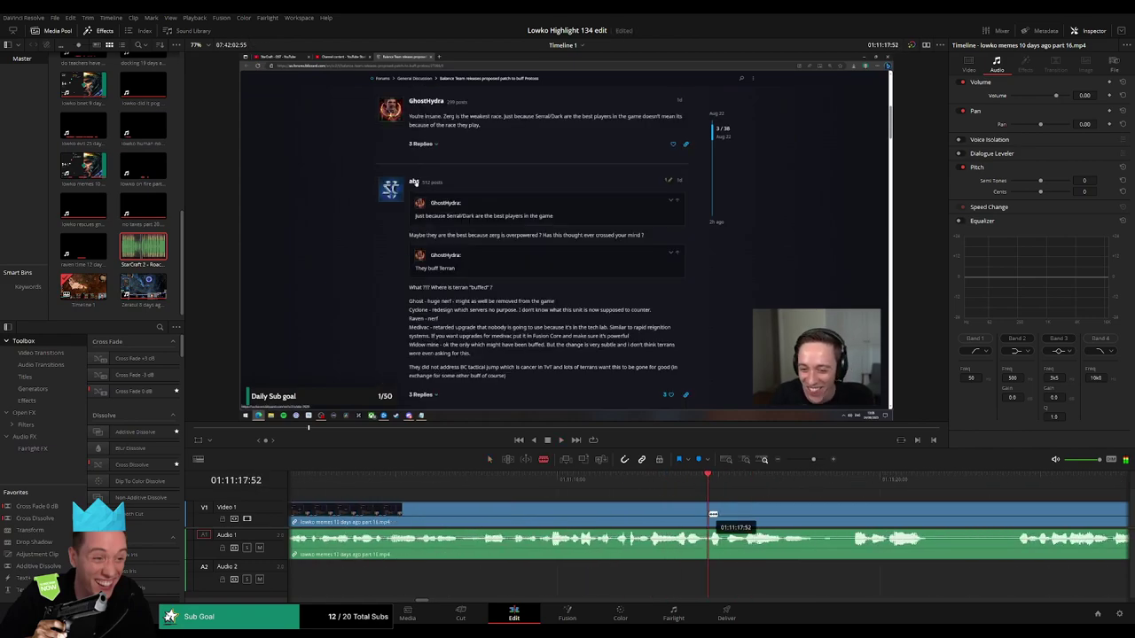
pyautogui.click(709, 514)
pyautogui.press('space')
pyautogui.press('space')
pyautogui.click(740, 491)
pyautogui.moveTo(741, 492); pyautogui.dragTo(741, 492)
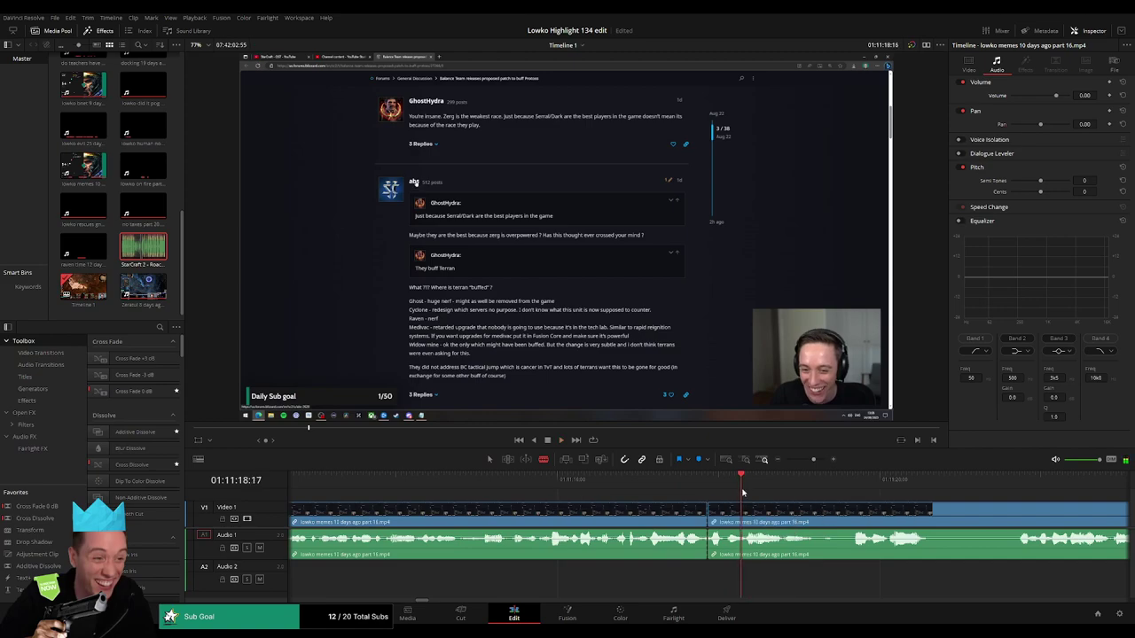
pyautogui.click(742, 514)
pyautogui.press('a')
# - Place a snippet of StarCraft 2 - Roach Quotes.mp3 on Audio 2 under the silenced segment at volume -23, and play past it
pyautogui.doubleClick(138, 264)
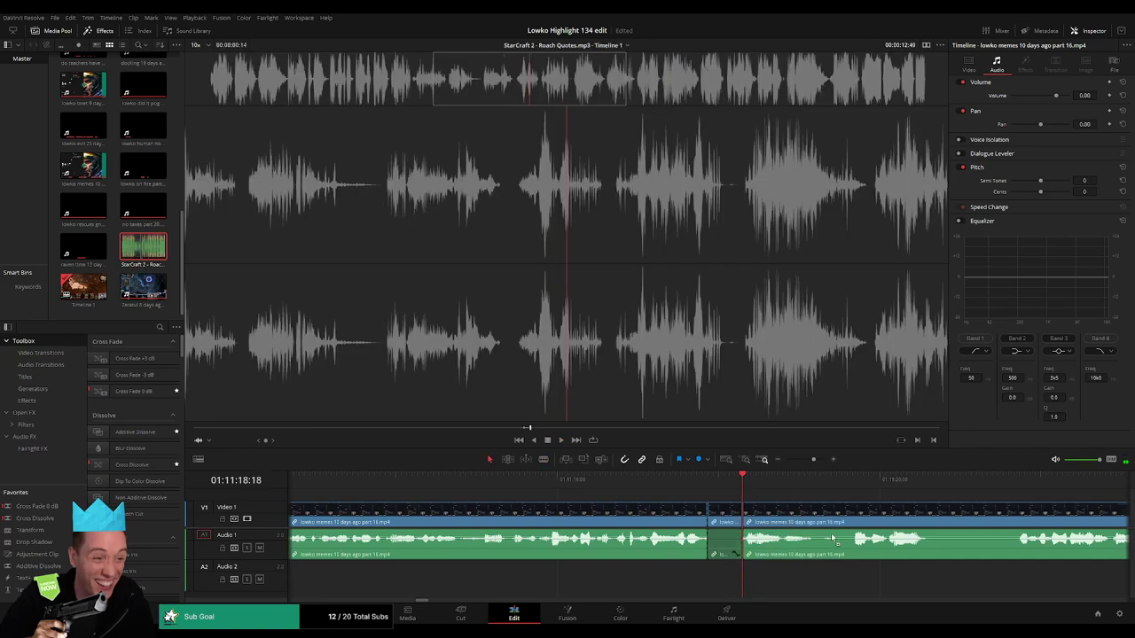
pyautogui.moveTo(833, 538); pyautogui.dragTo(707, 575)
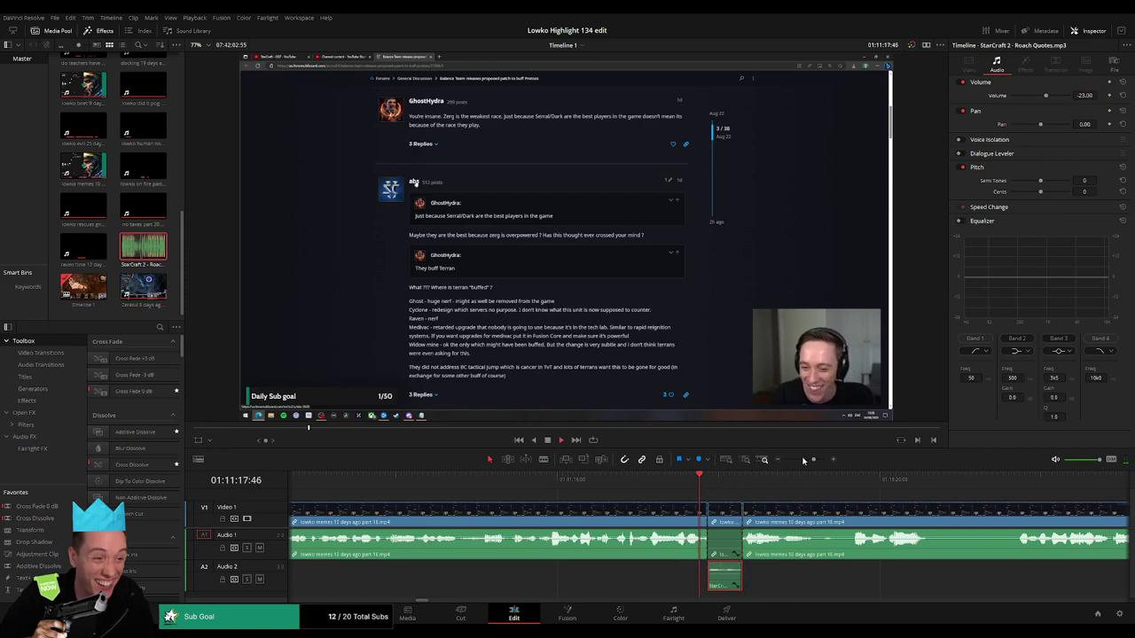
pyautogui.moveTo(813, 462); pyautogui.dragTo(807, 462)
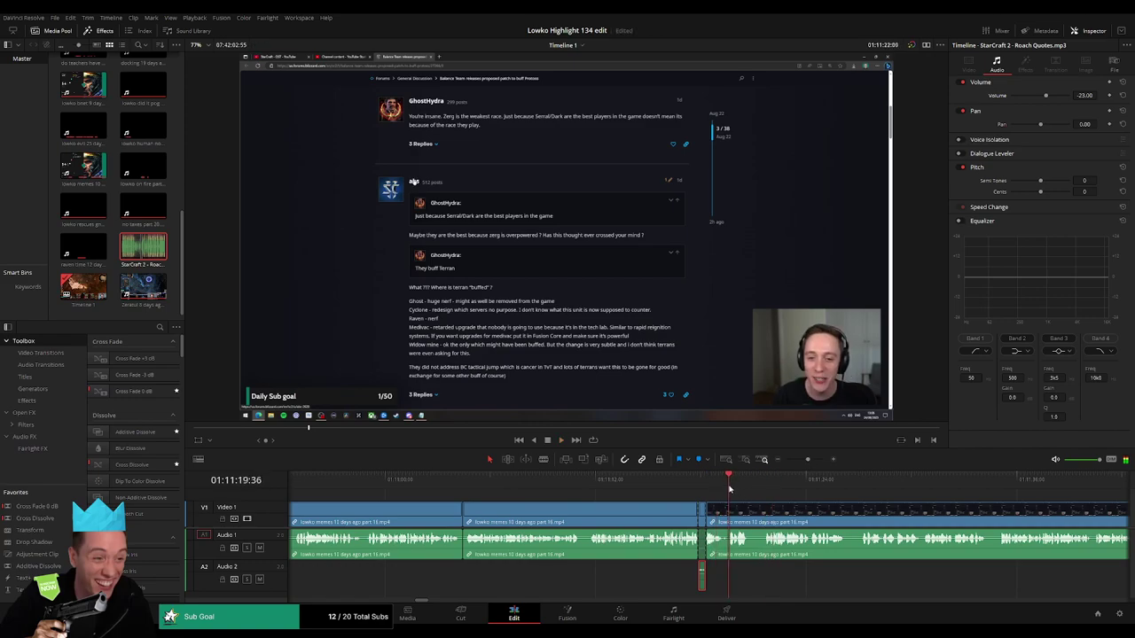
pyautogui.click(728, 504)
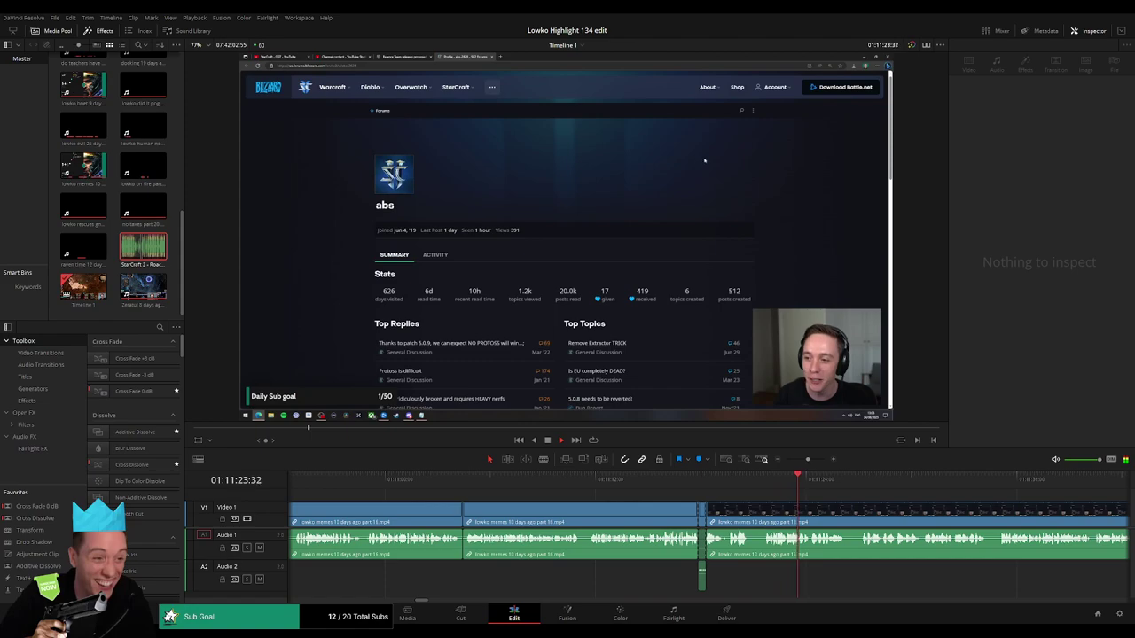
# - Play on through the forum thread footage and split out the spoken segment from just after 01:12:29 to 01:12:29:36
pyautogui.moveTo(875, 501); pyautogui.dragTo(529, 498)
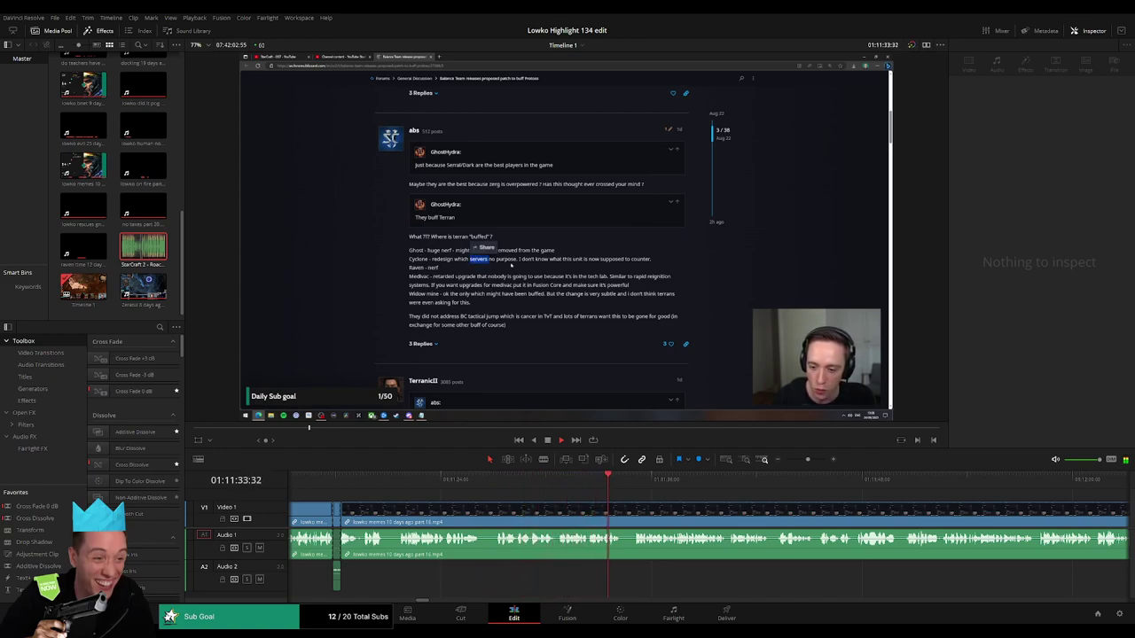
pyautogui.click(654, 481)
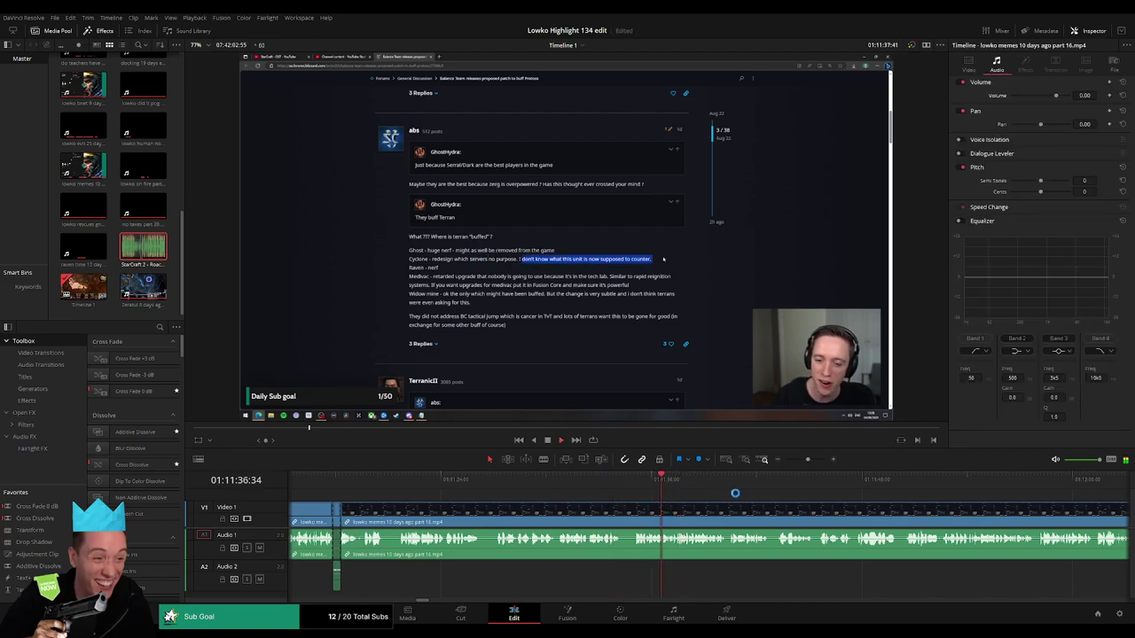
pyautogui.moveTo(805, 460)
pyautogui.mouseDown()
pyautogui.moveTo(794, 461)
pyautogui.moveTo(804, 460)
pyautogui.mouseUp()
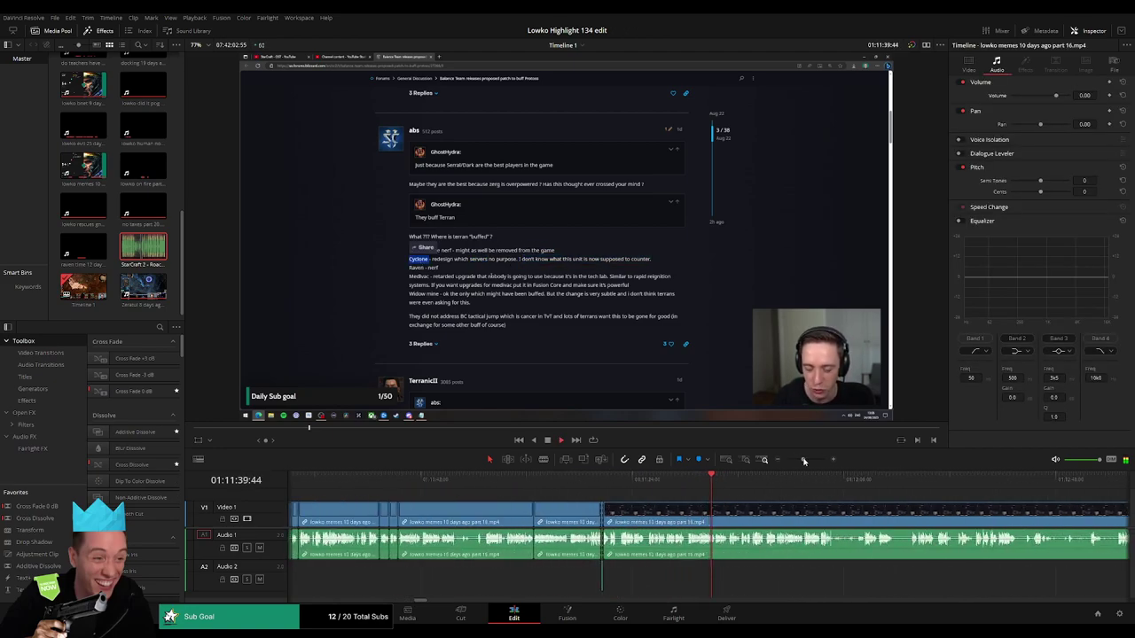
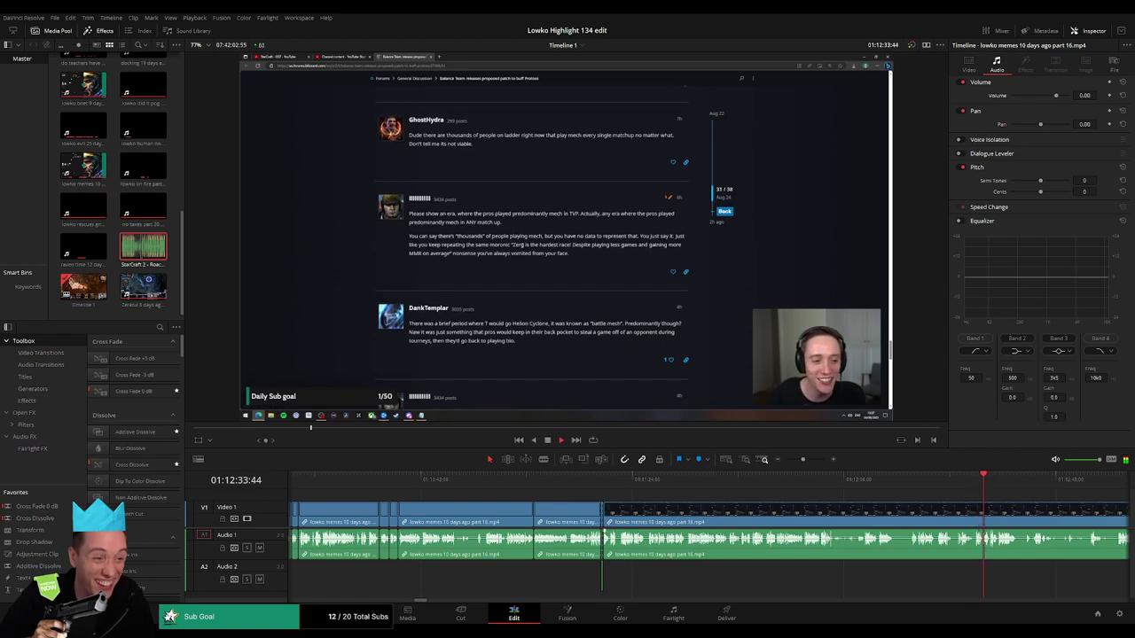
pyautogui.click(952, 484)
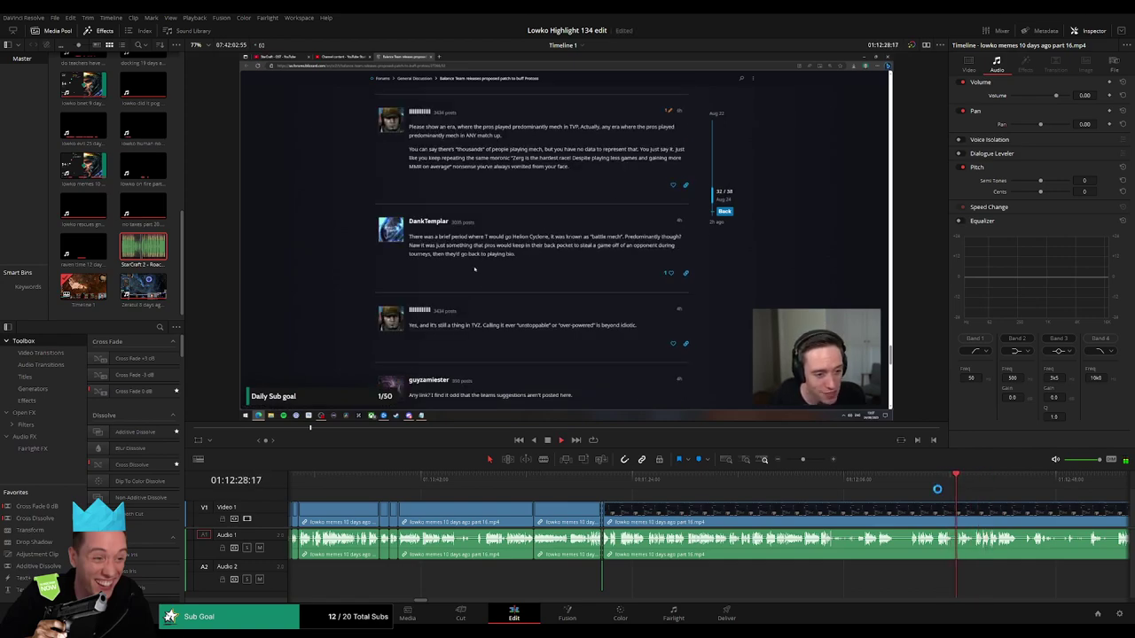
pyautogui.moveTo(803, 460); pyautogui.dragTo(809, 461)
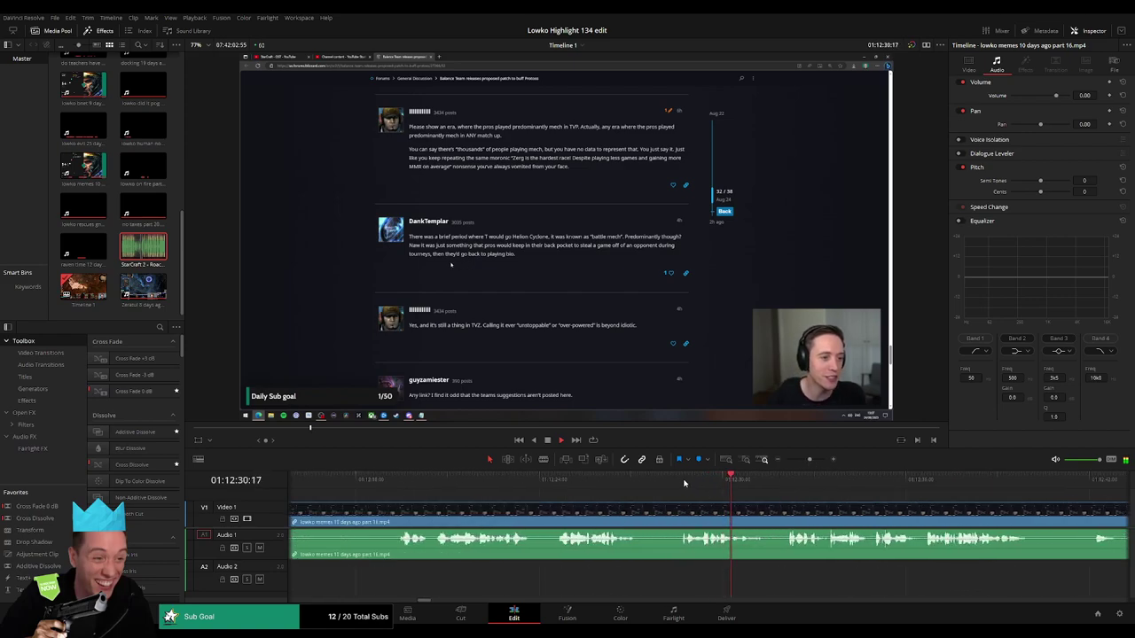
pyautogui.press('b')
pyautogui.click(696, 516)
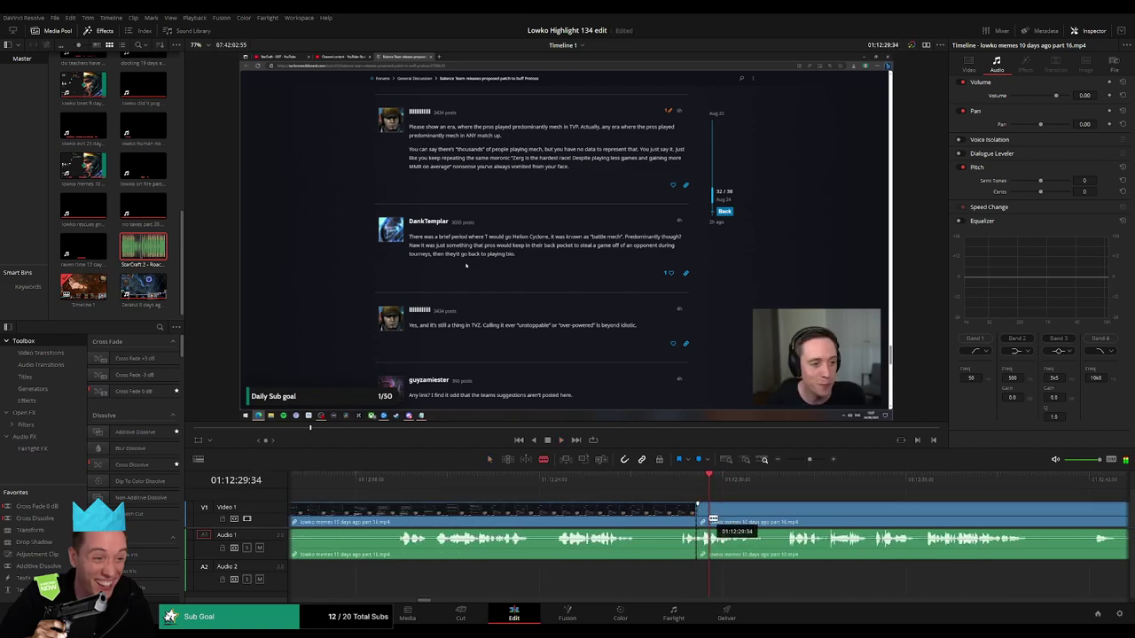
pyautogui.click(817, 462)
pyautogui.moveTo(712, 485); pyautogui.dragTo(717, 487)
pyautogui.click(717, 516)
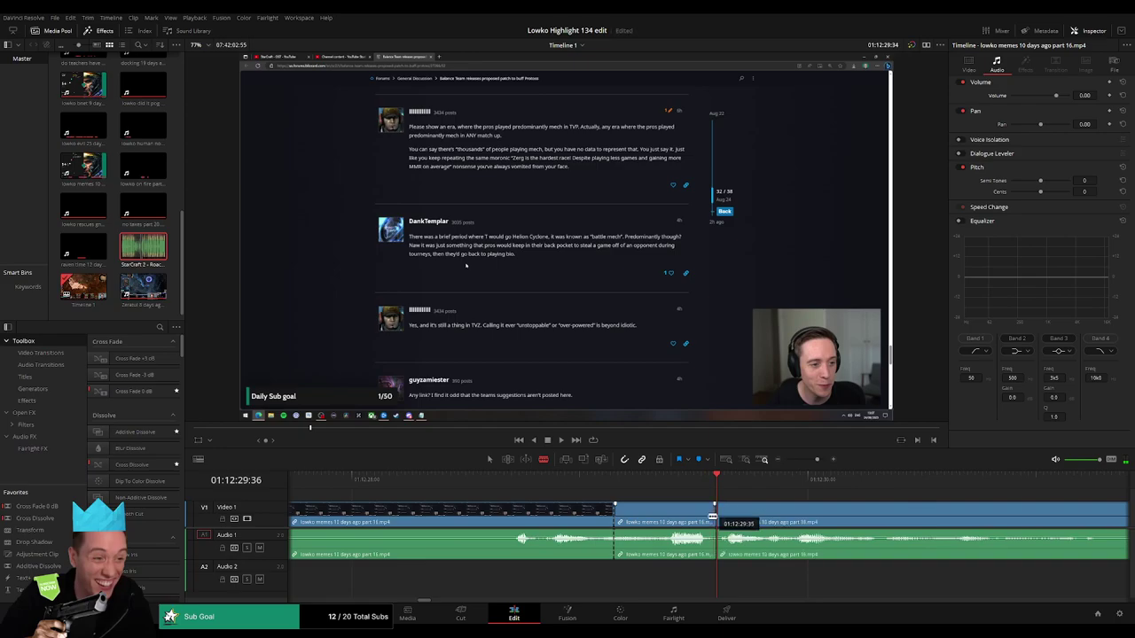
# - Lower the audio volume of the isolated segment ending at 01:12:29:36 to silence
pyautogui.press('a')
pyautogui.click(683, 554)
pyautogui.moveTo(683, 537); pyautogui.dragTo(684, 559)
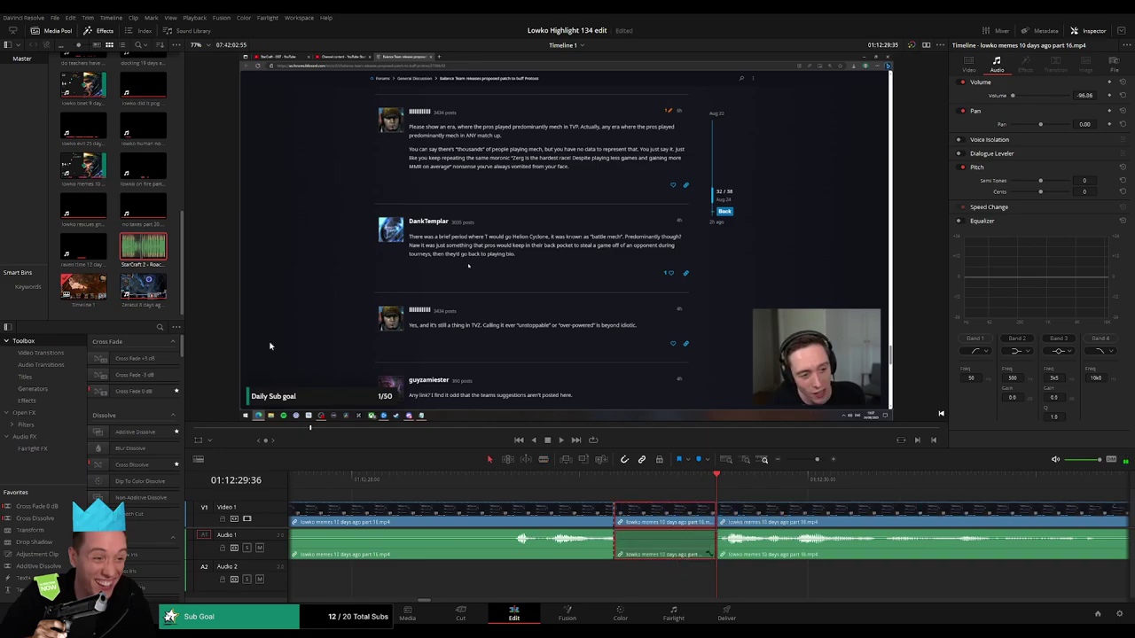
# - Add StarCraft 2 - Roach Quotes.mp3 on Audio 2 under the silenced segment, trim it to the segment's end and set its volume to -23
pyautogui.moveTo(149, 253); pyautogui.dragTo(645, 583)
pyautogui.moveTo(756, 577); pyautogui.dragTo(715, 576)
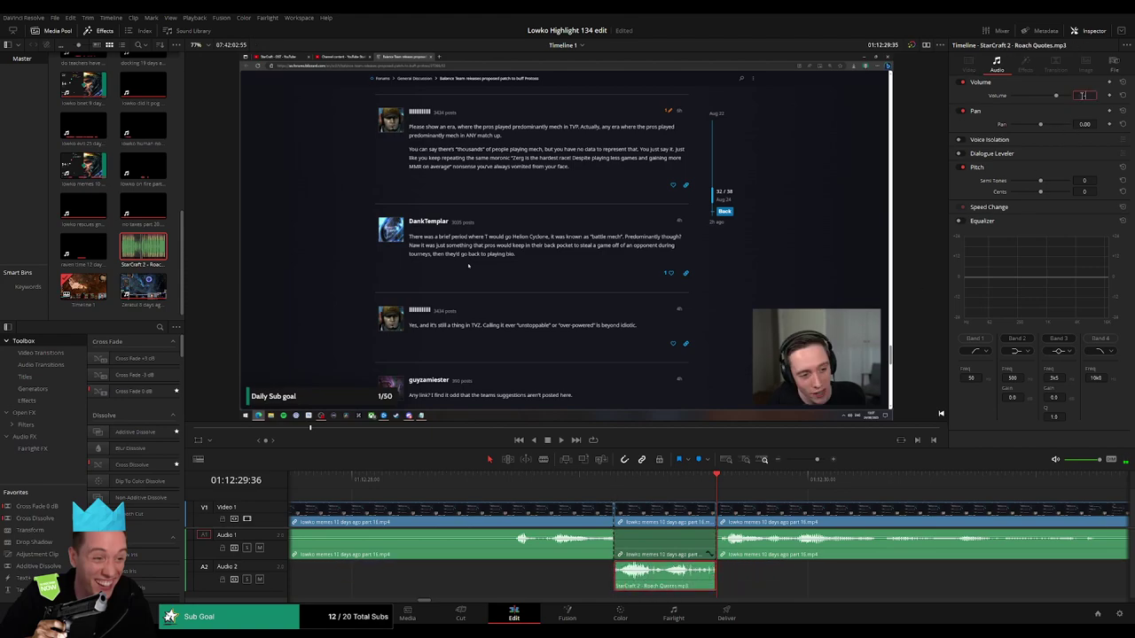
pyautogui.write('-25')
pyautogui.press('Return')
pyautogui.click(808, 460)
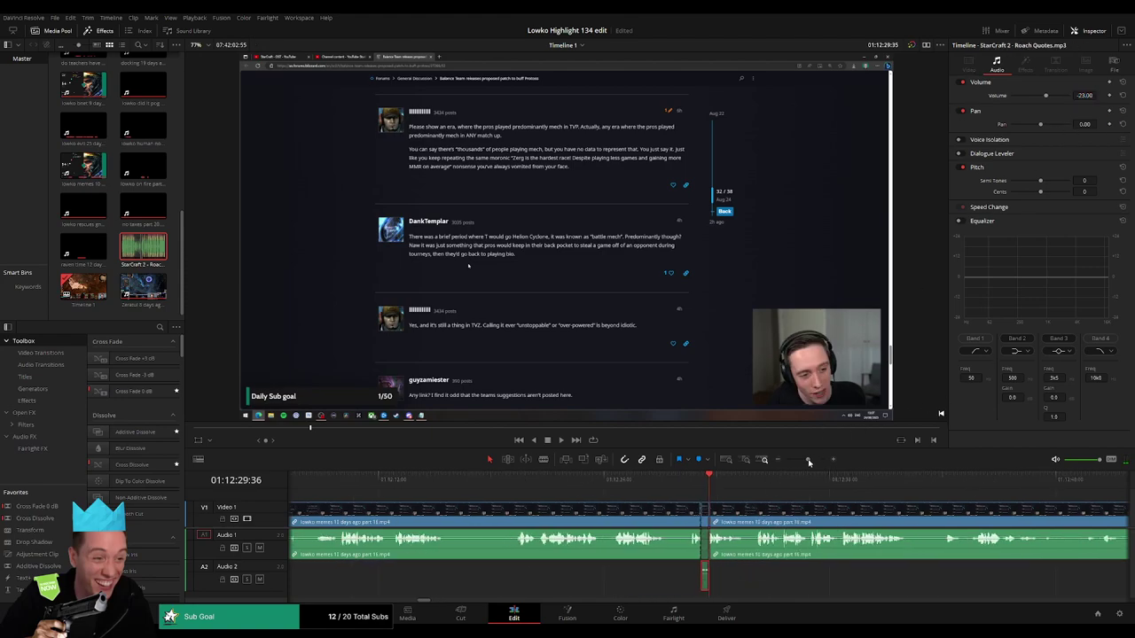
# - Split out the forum thread footage between about 01:12:15 and 01:12:19 and ripple-delete that segment from the timeline
pyautogui.press('space')
pyautogui.click(444, 485)
pyautogui.click(508, 484)
pyautogui.press('b')
pyautogui.click(448, 515)
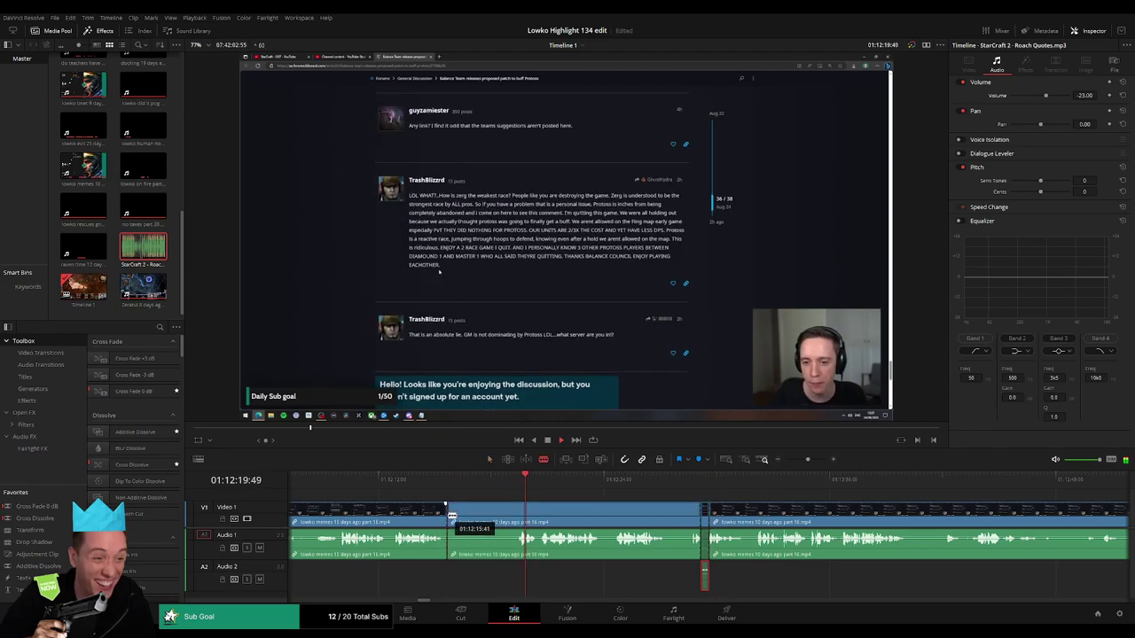
pyautogui.click(512, 516)
pyautogui.press('a')
pyautogui.click(498, 517)
pyautogui.press('Delete')
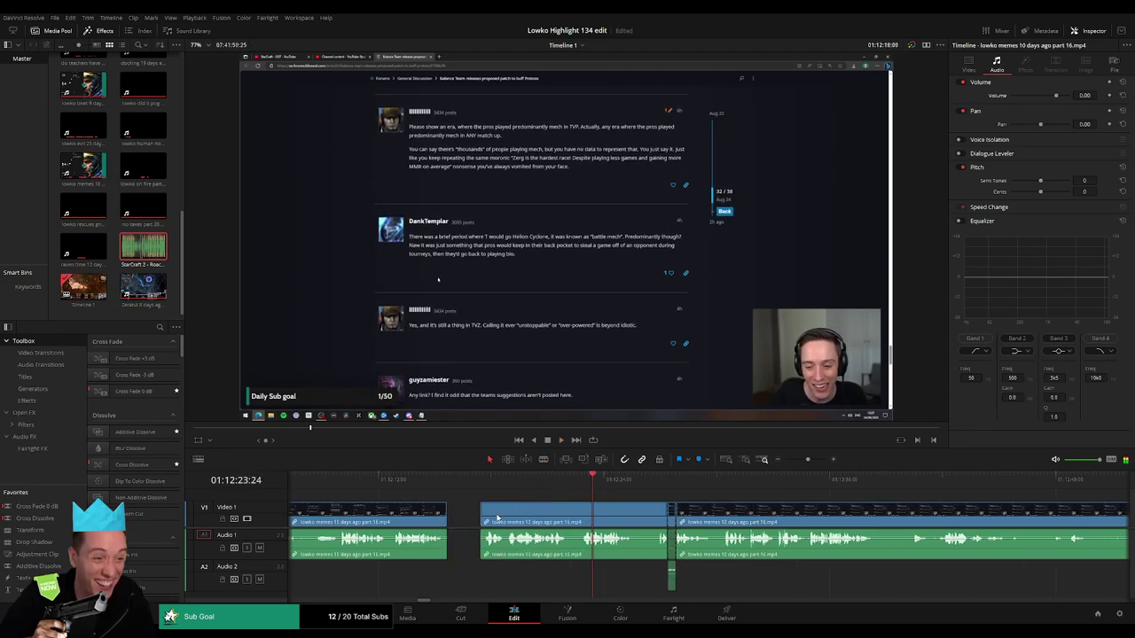
pyautogui.hotkey('ctrl', 'z')
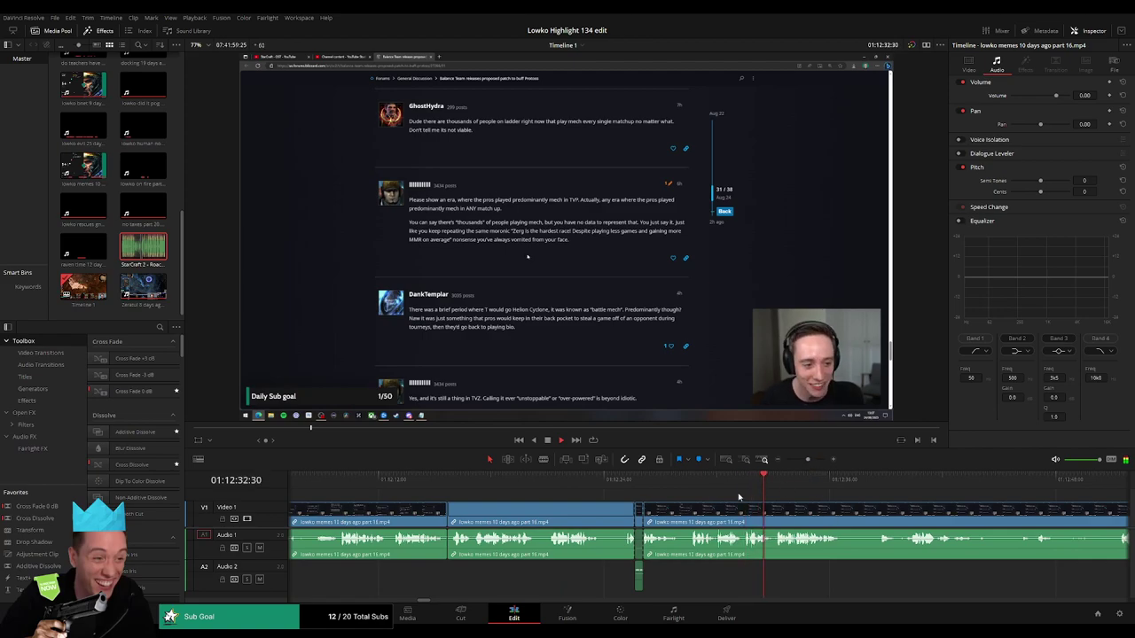
# - Play on through the forum thread footage, then cut out and ripple-delete the segment from about 01:12:37 to 01:12:56
pyautogui.click(695, 485)
pyautogui.click(803, 485)
pyautogui.scroll(-3, 798, 472)
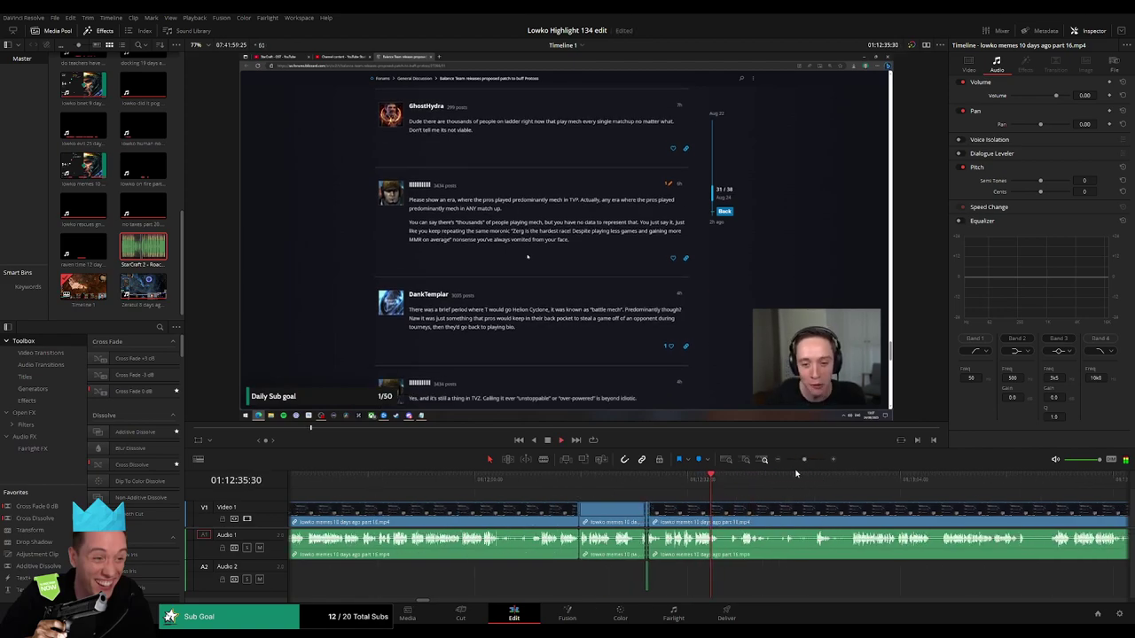
pyautogui.click(744, 486)
pyautogui.press('b')
pyautogui.click(721, 514)
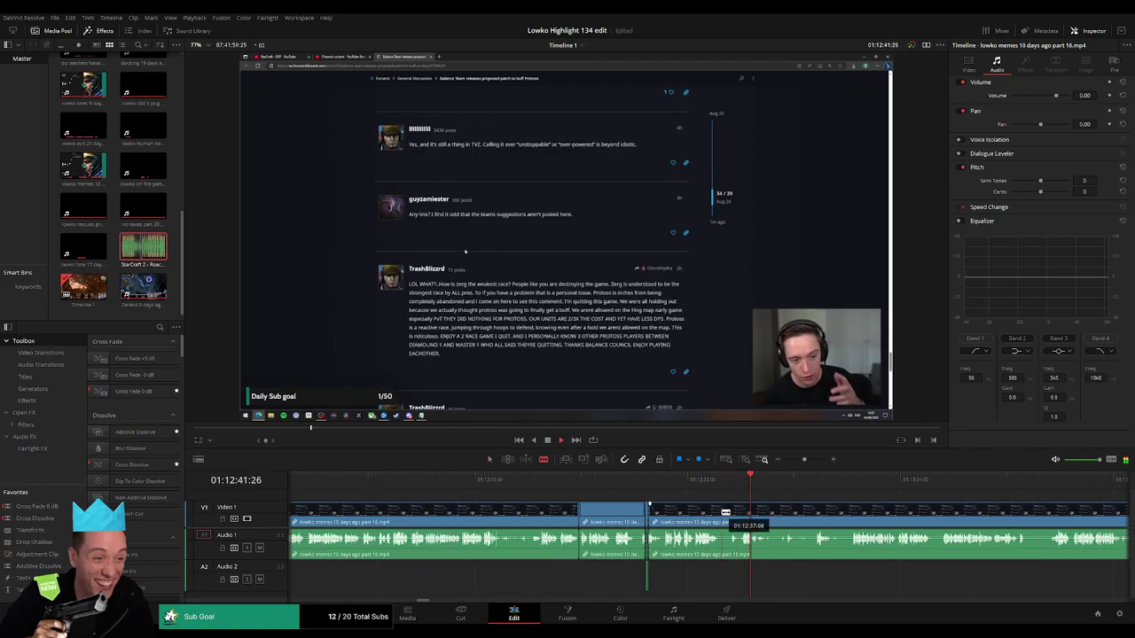
pyautogui.click(839, 486)
pyautogui.click(854, 487)
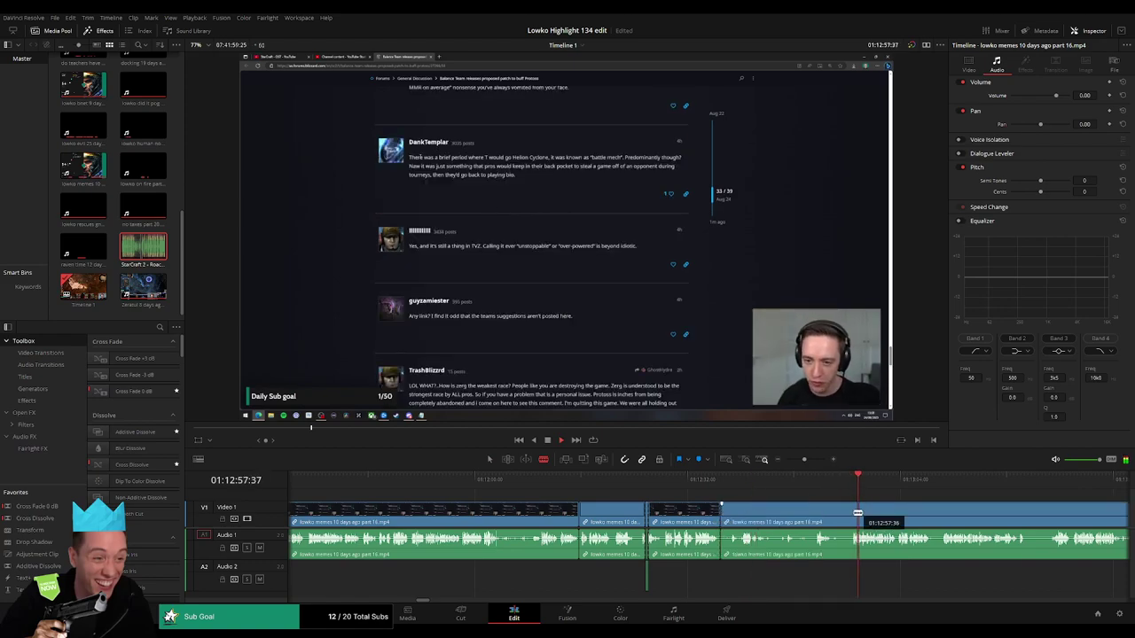
pyautogui.click(849, 515)
pyautogui.press('a')
pyautogui.click(832, 521)
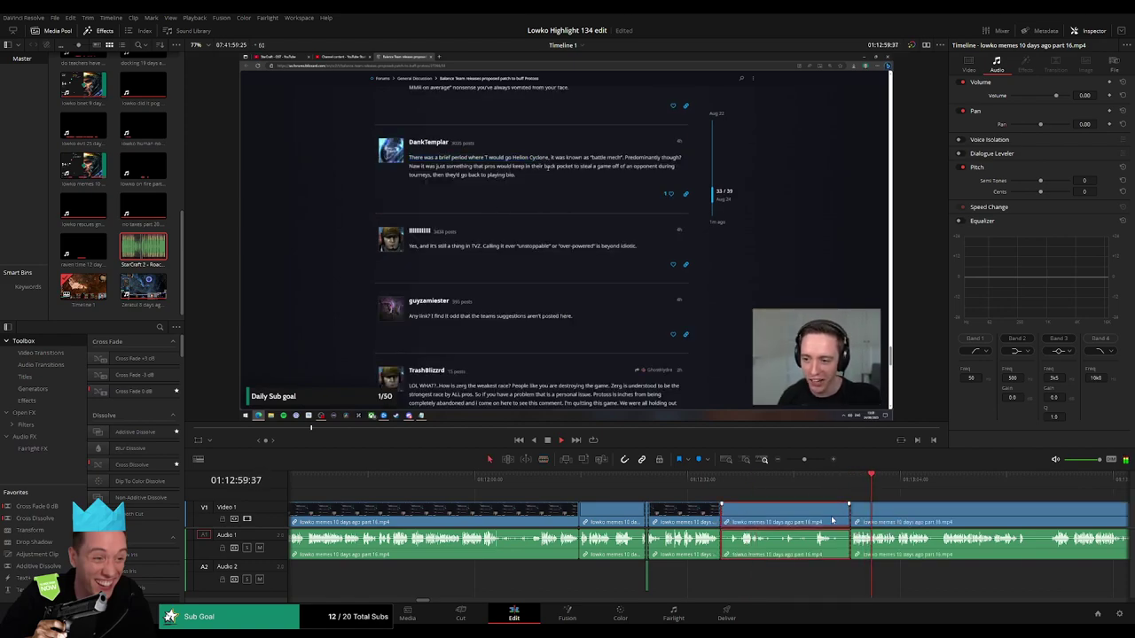
pyautogui.press('Delete')
# - Review the footage that follows, then split at about 01:13:03 and 01:13:07 and ripple-delete the segment between the cuts
pyautogui.moveTo(779, 485); pyautogui.dragTo(840, 492)
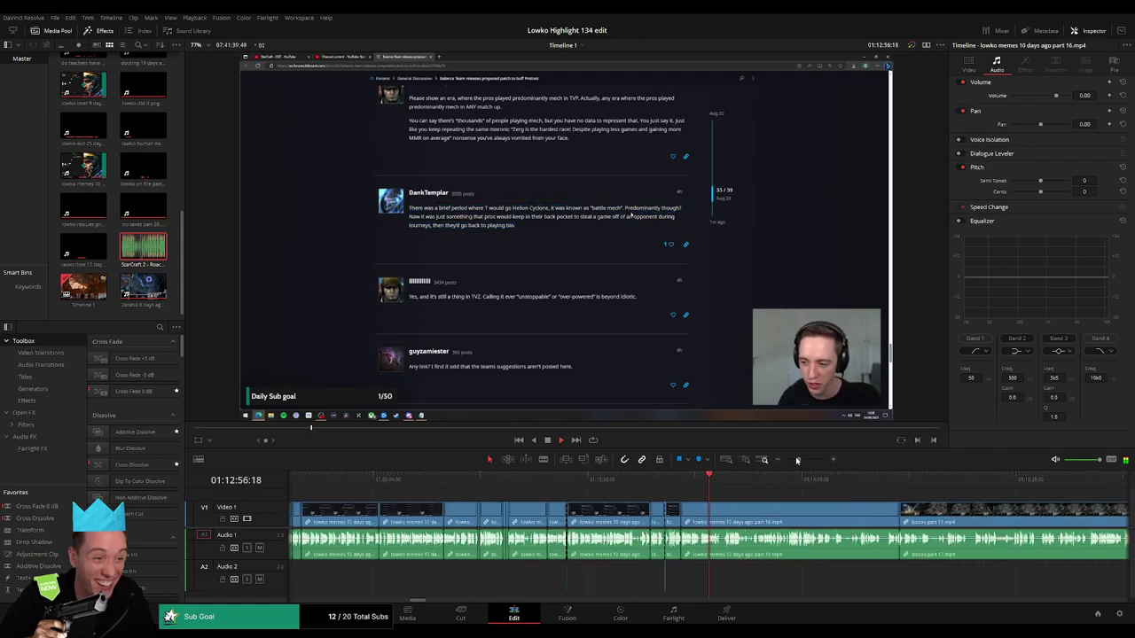
pyautogui.moveTo(745, 493)
pyautogui.mouseDown()
pyautogui.moveTo(774, 491)
pyautogui.moveTo(751, 489)
pyautogui.mouseUp()
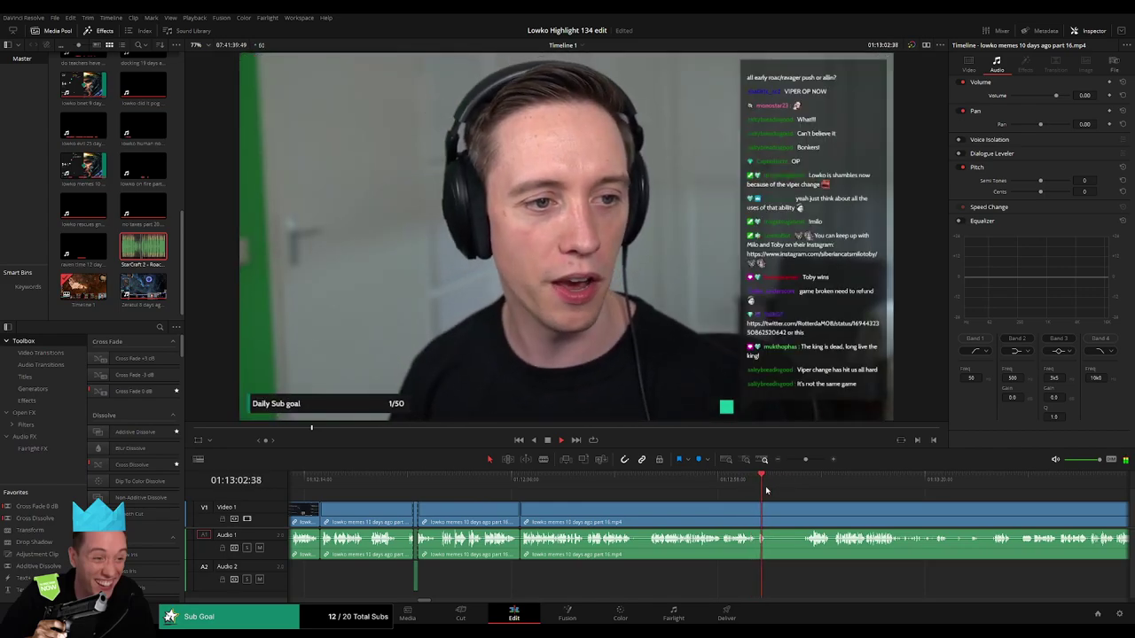
pyautogui.click(787, 489)
pyautogui.click(811, 492)
pyautogui.press('b')
pyautogui.click(769, 509)
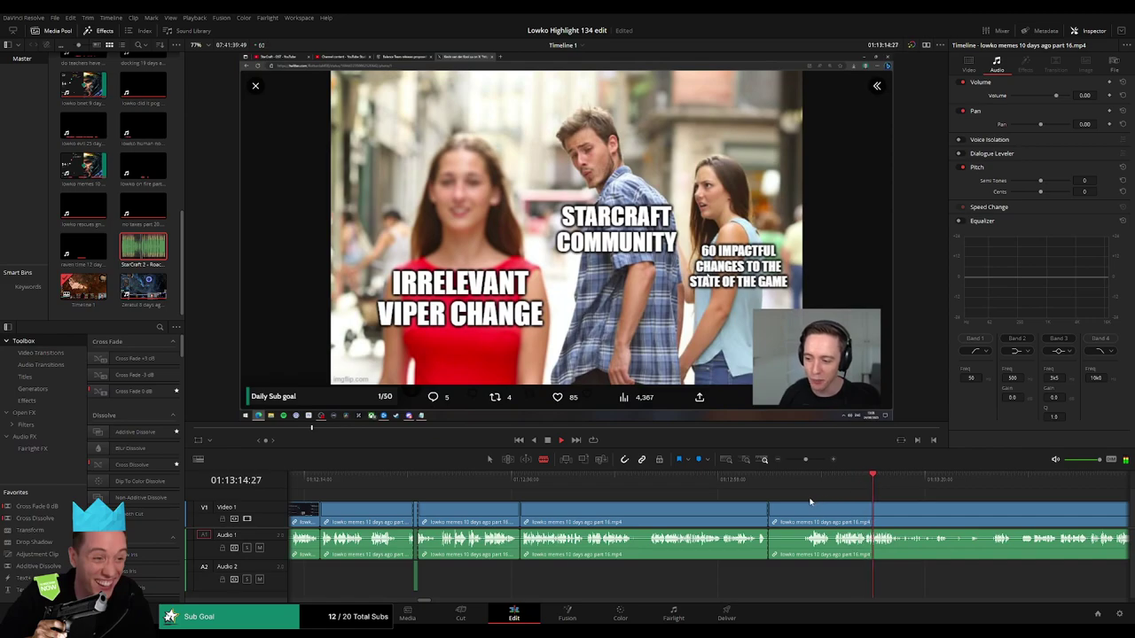
pyautogui.click(800, 511)
pyautogui.press('a')
pyautogui.press('Delete')
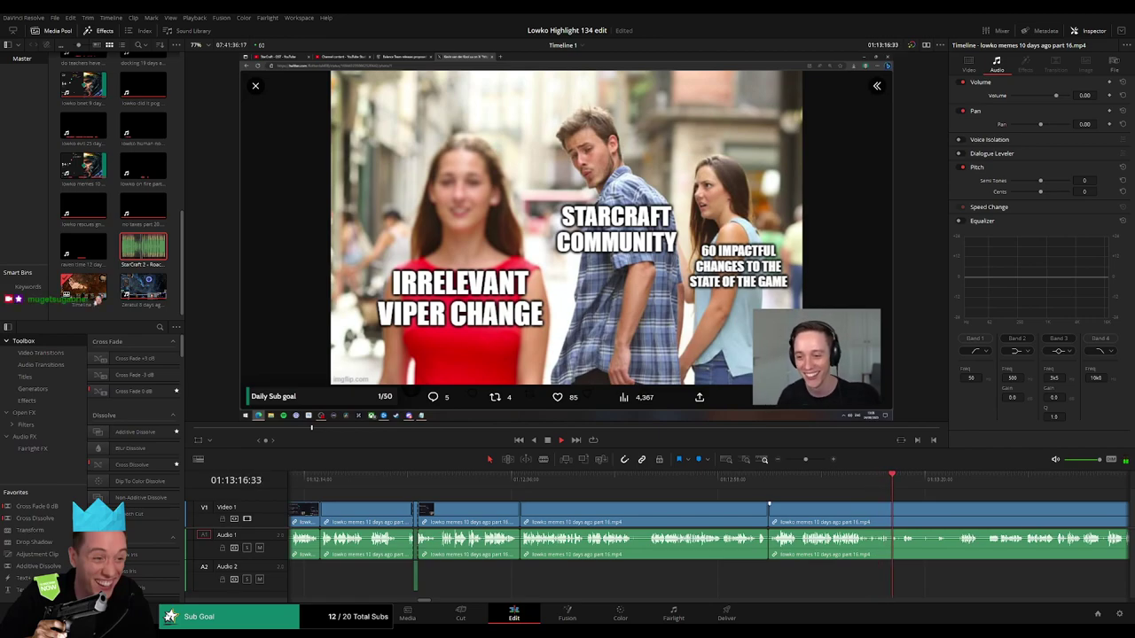
# - Split lowko memes 10 days ago part 16.mp4 at about 01:13:19, skim the rest, and ripple-delete everything after the cut in that clip
pyautogui.moveTo(911, 502); pyautogui.dragTo(666, 497)
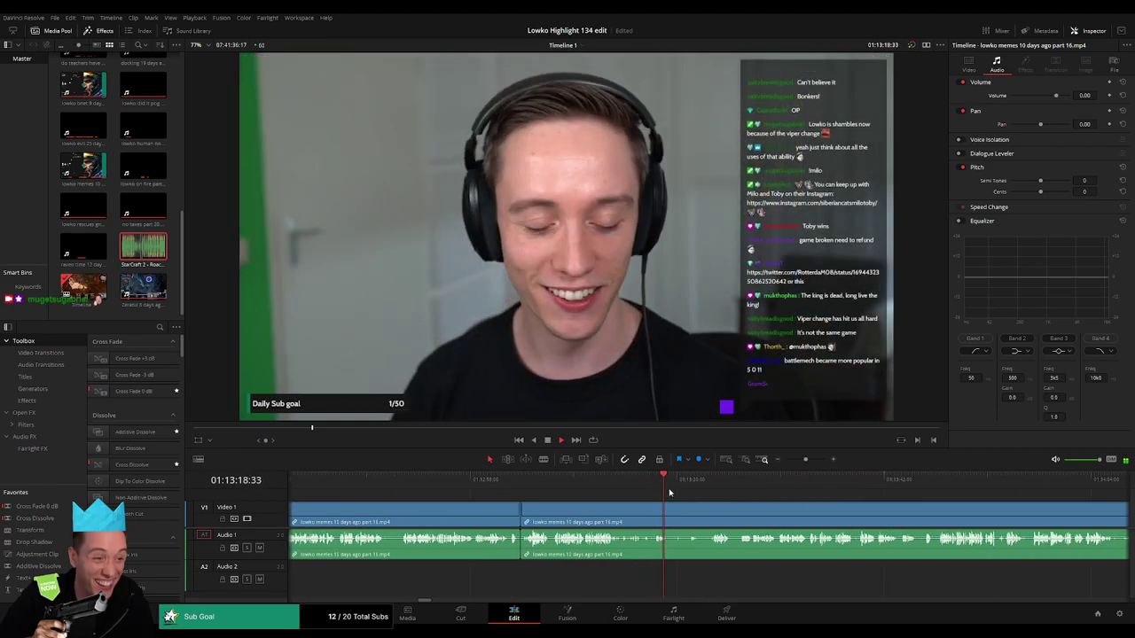
pyautogui.press('b')
pyautogui.click(670, 512)
pyautogui.click(987, 482)
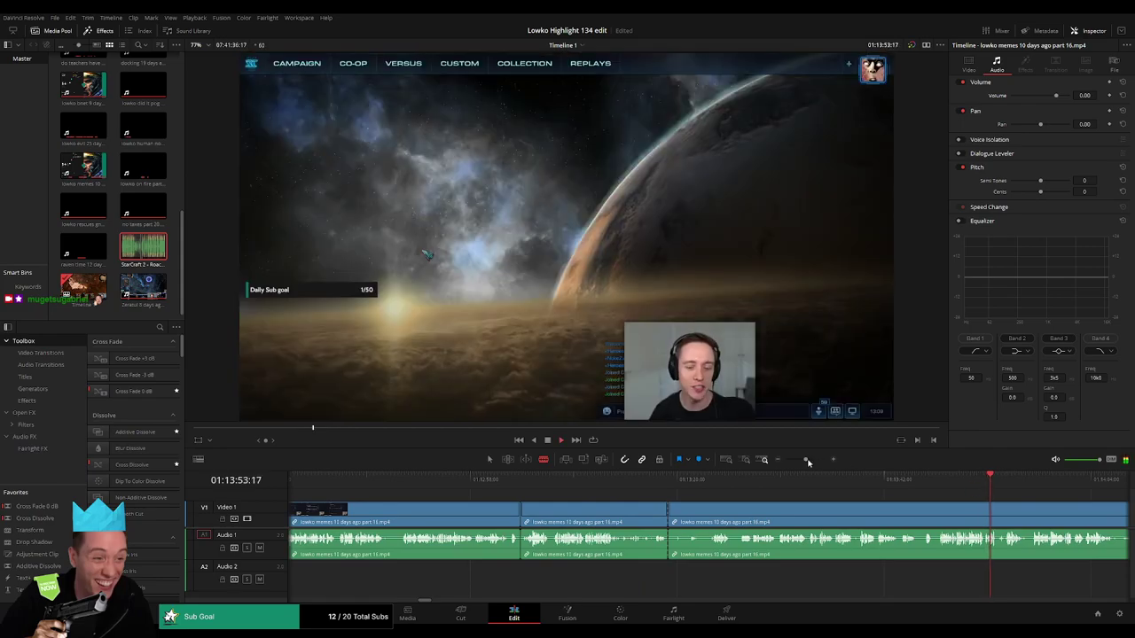
pyautogui.moveTo(805, 460)
pyautogui.mouseDown()
pyautogui.moveTo(795, 461)
pyautogui.moveTo(806, 462)
pyautogui.mouseUp()
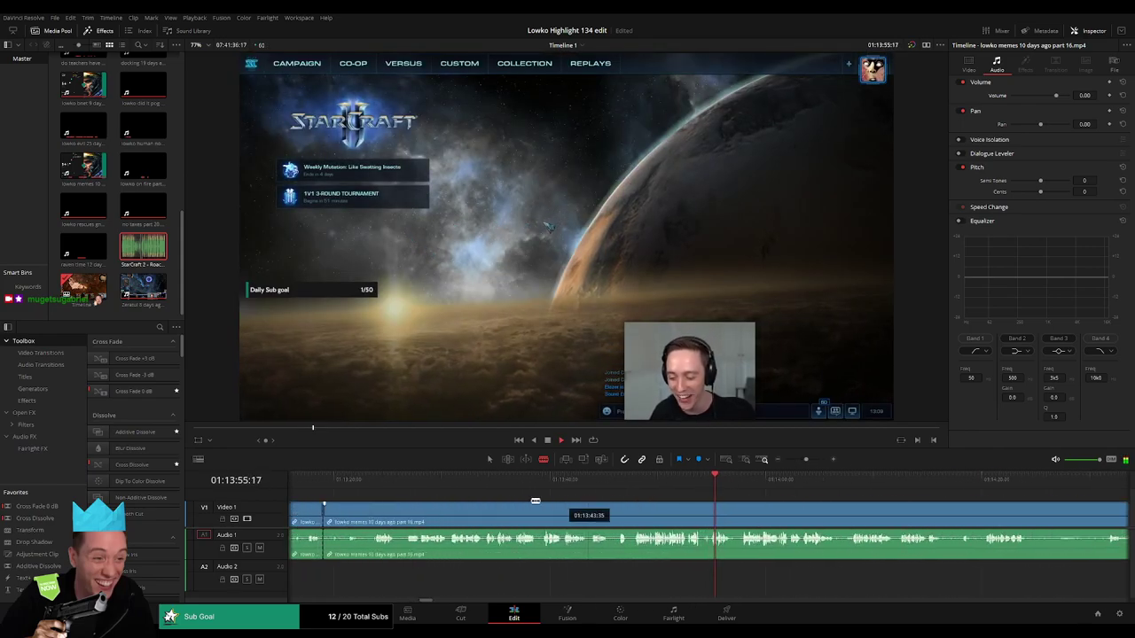
pyautogui.click(471, 483)
pyautogui.click(405, 481)
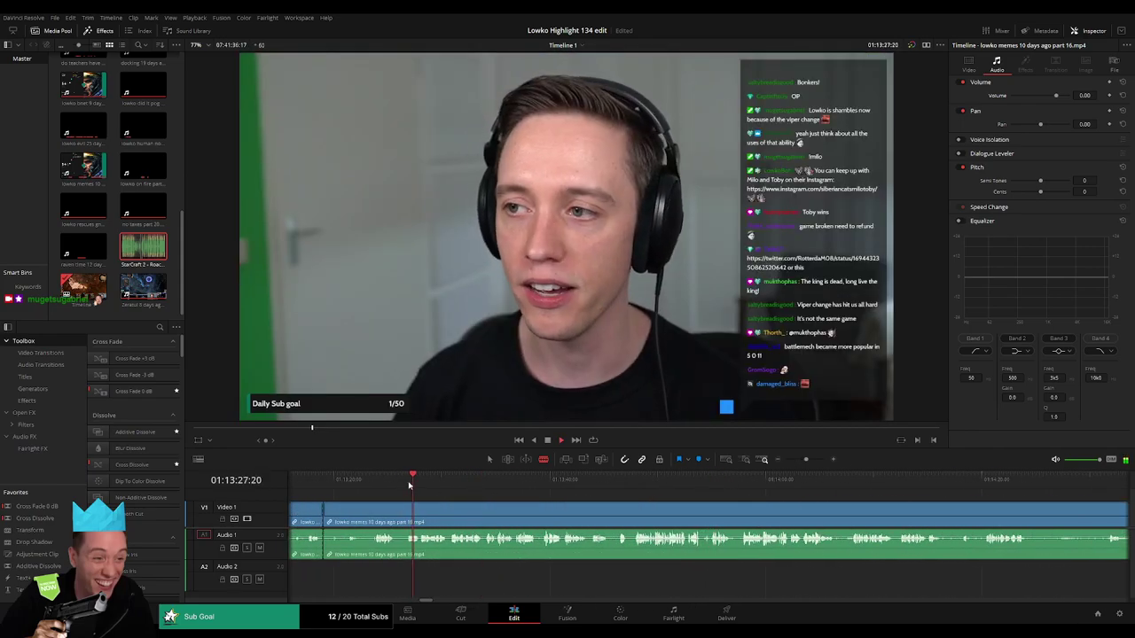
pyautogui.click(919, 497)
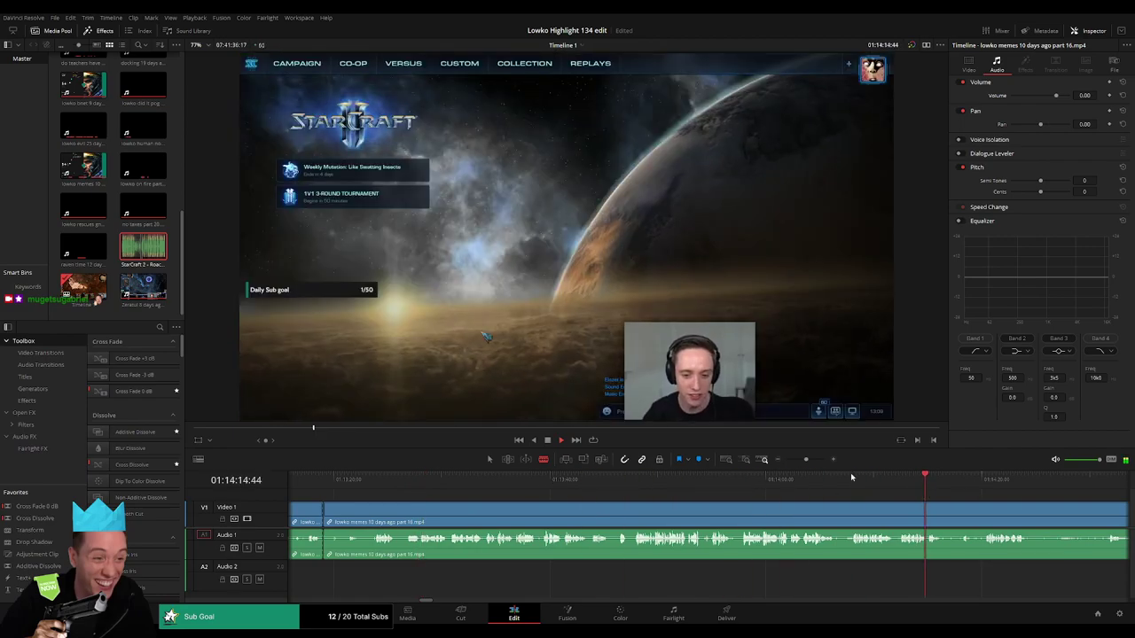
pyautogui.moveTo(806, 460); pyautogui.dragTo(799, 461)
pyautogui.press('a')
pyautogui.click(758, 514)
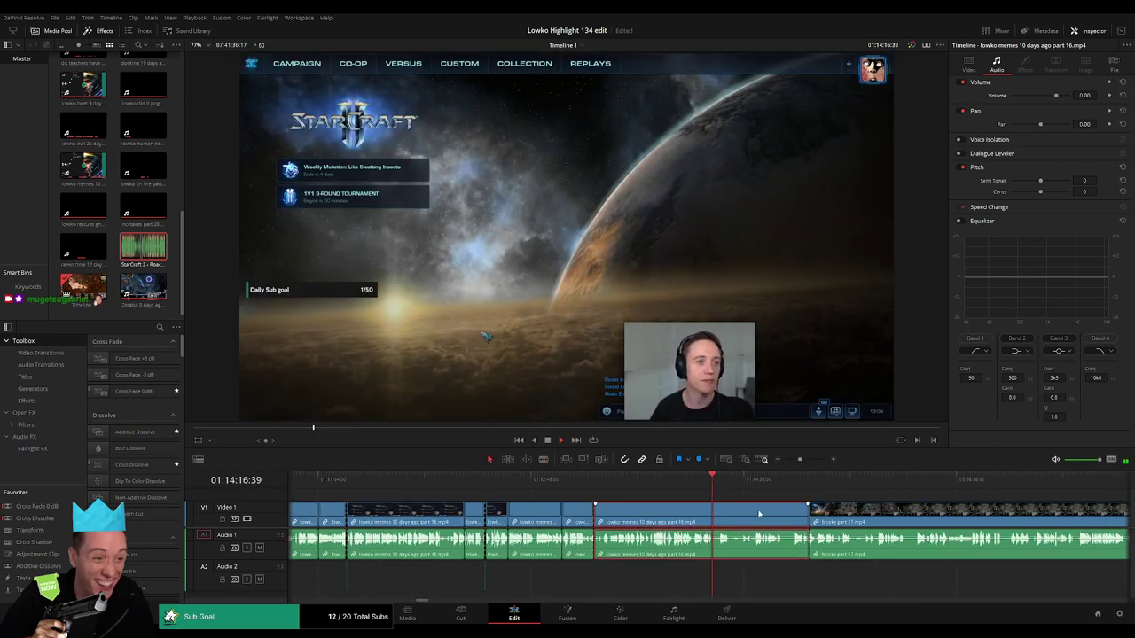
pyautogui.press('Delete')
# - Skim the gameplay in books part 17.mp4 and ripple-delete the whole clip from the timeline
pyautogui.moveTo(724, 486); pyautogui.dragTo(983, 488)
pyautogui.moveTo(800, 460); pyautogui.dragTo(791, 461)
pyautogui.click(745, 487)
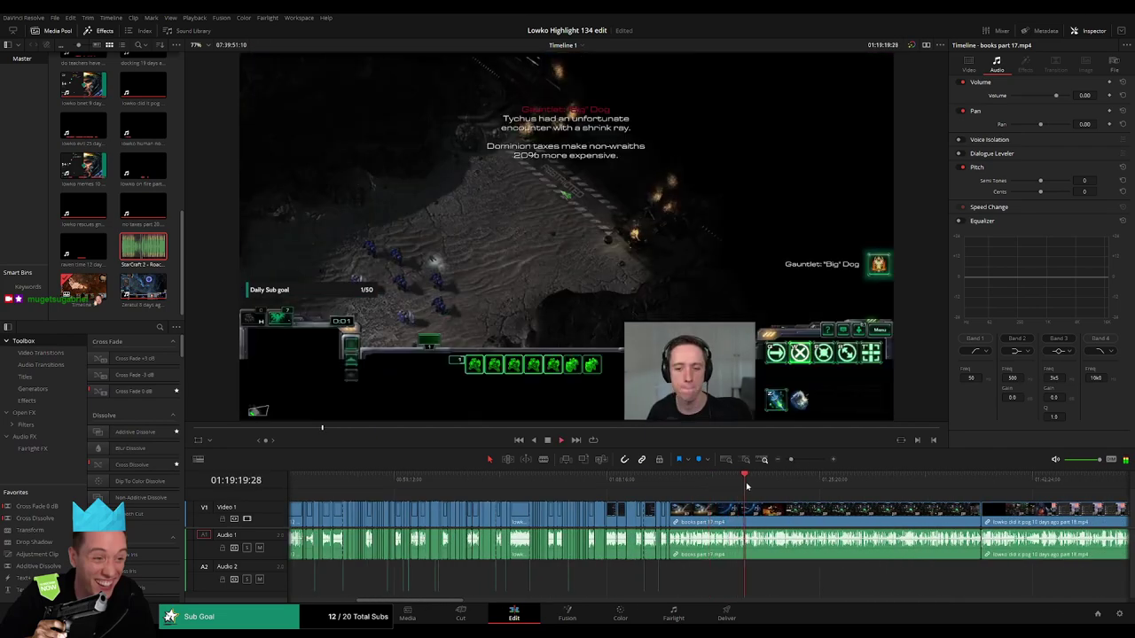
pyautogui.click(800, 485)
pyautogui.click(837, 484)
pyautogui.click(869, 484)
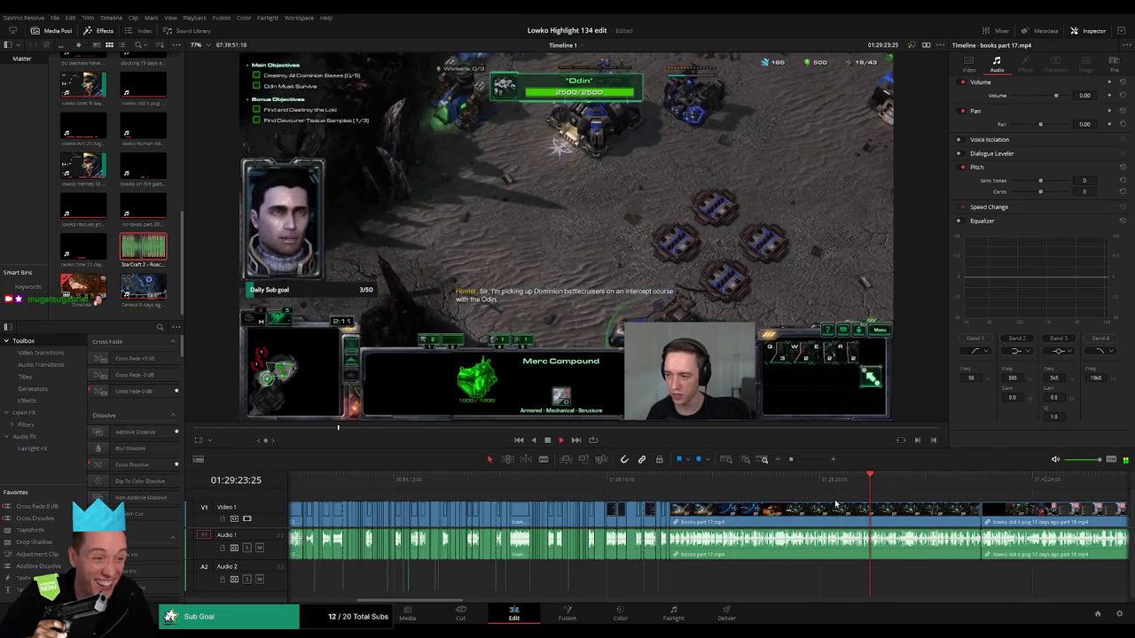
pyautogui.hscroll(3, 835, 503)
pyautogui.click(691, 479)
pyautogui.click(719, 477)
pyautogui.click(752, 479)
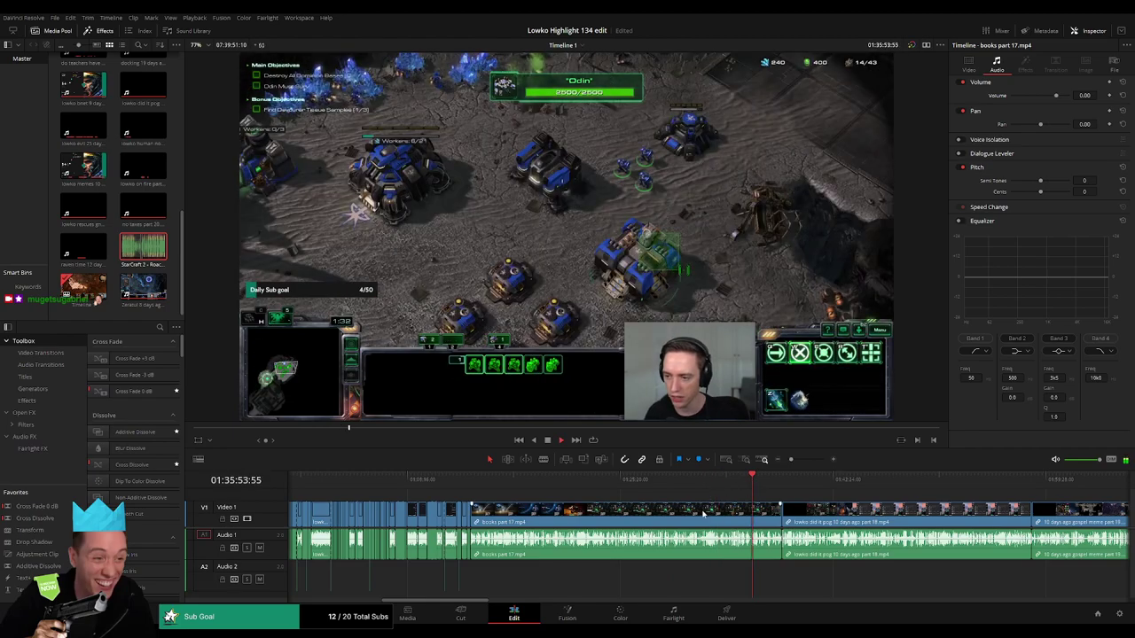
pyautogui.click(703, 514)
pyautogui.press('Delete')
# - Skim the mission gameplay in lowko did it pog 10 days ago part 18.mp4 for the start of the section to keep
pyautogui.click(498, 484)
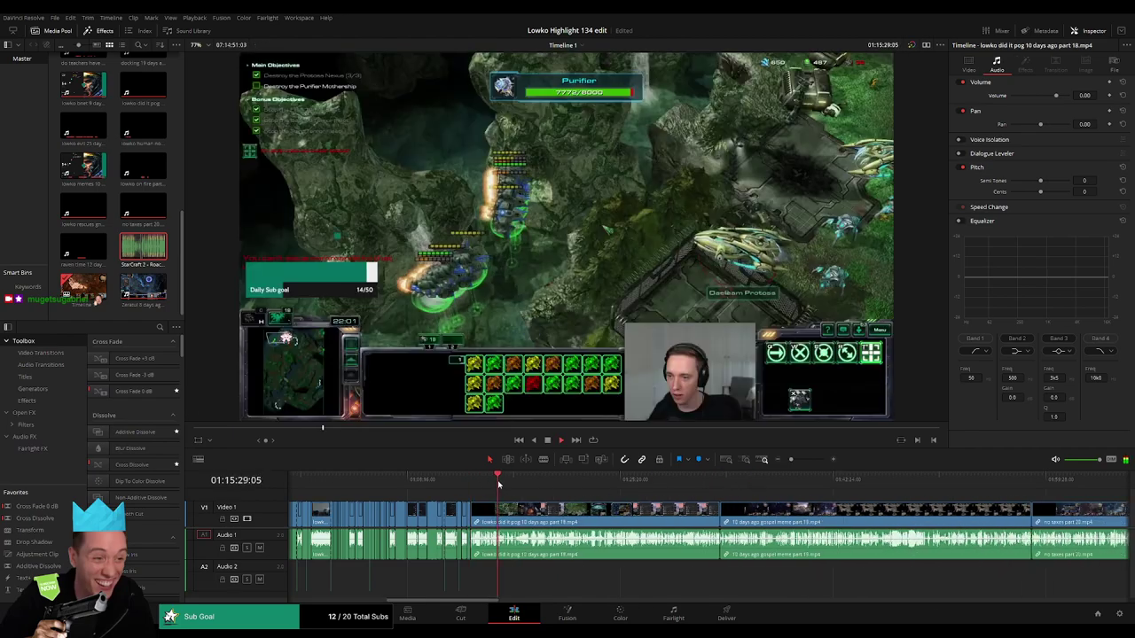
pyautogui.click(549, 484)
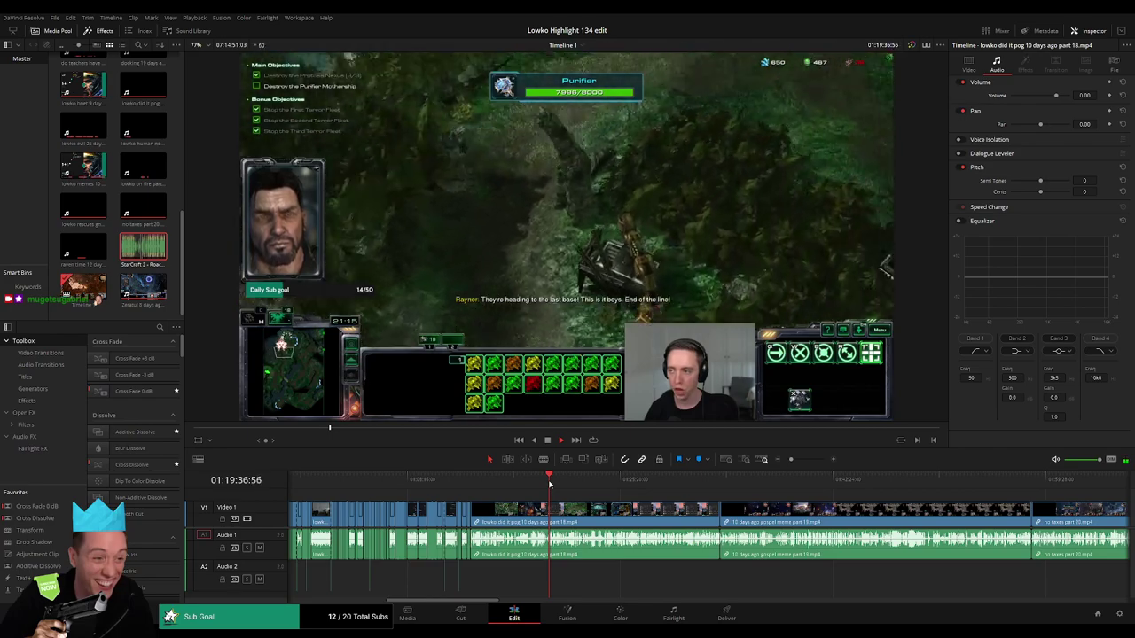
pyautogui.moveTo(548, 478); pyautogui.dragTo(614, 490)
pyautogui.click(602, 489)
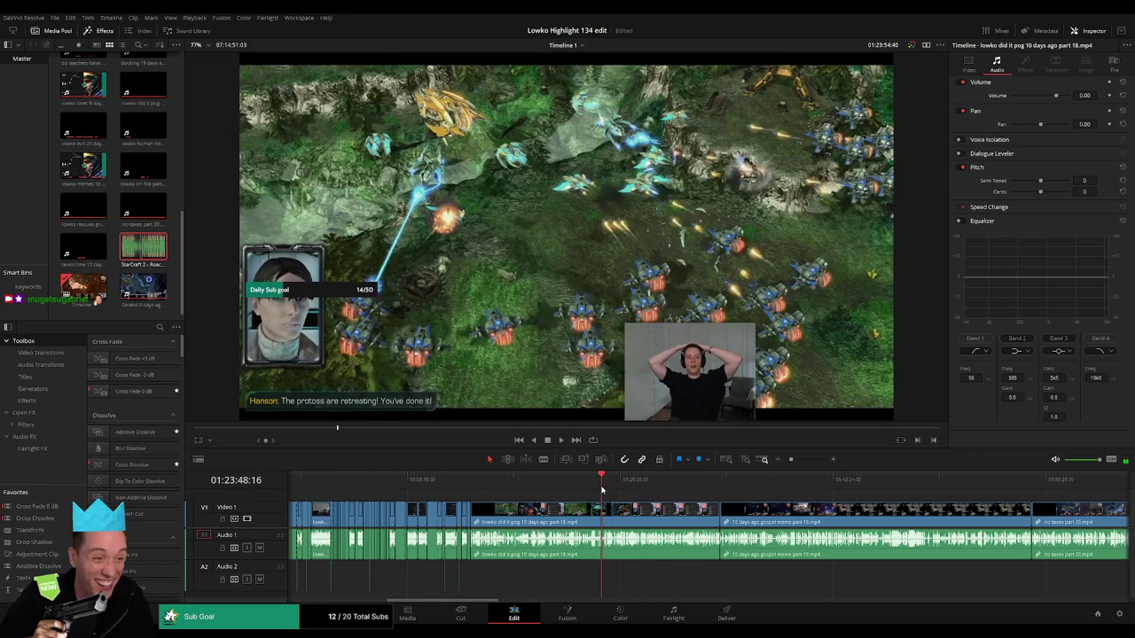
pyautogui.moveTo(790, 460); pyautogui.dragTo(803, 461)
pyautogui.click(635, 484)
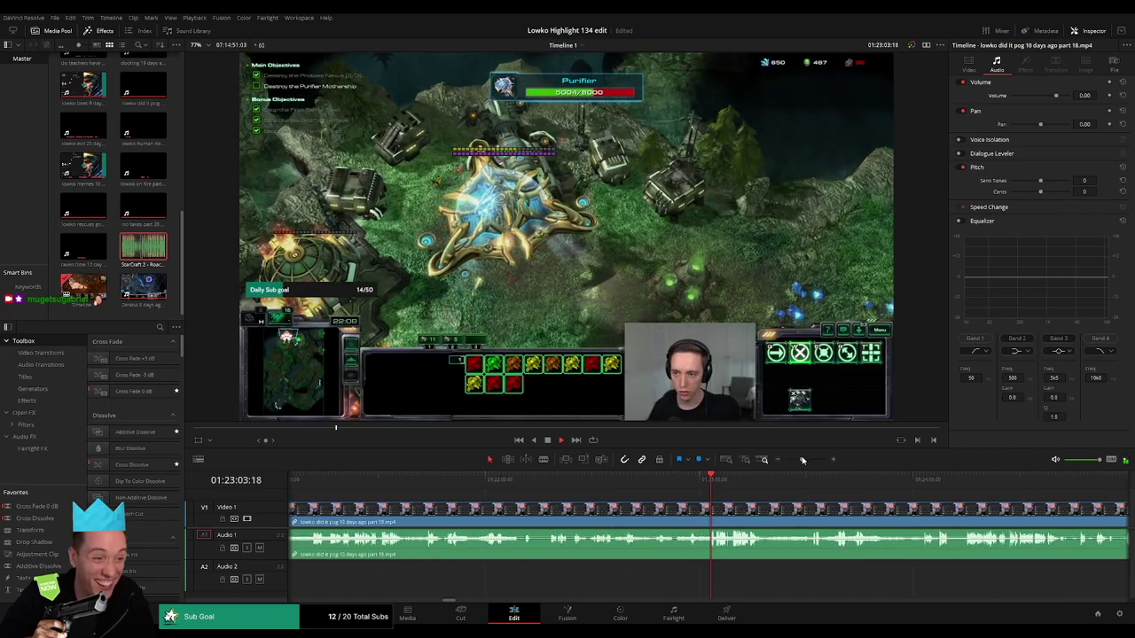
pyautogui.click(607, 486)
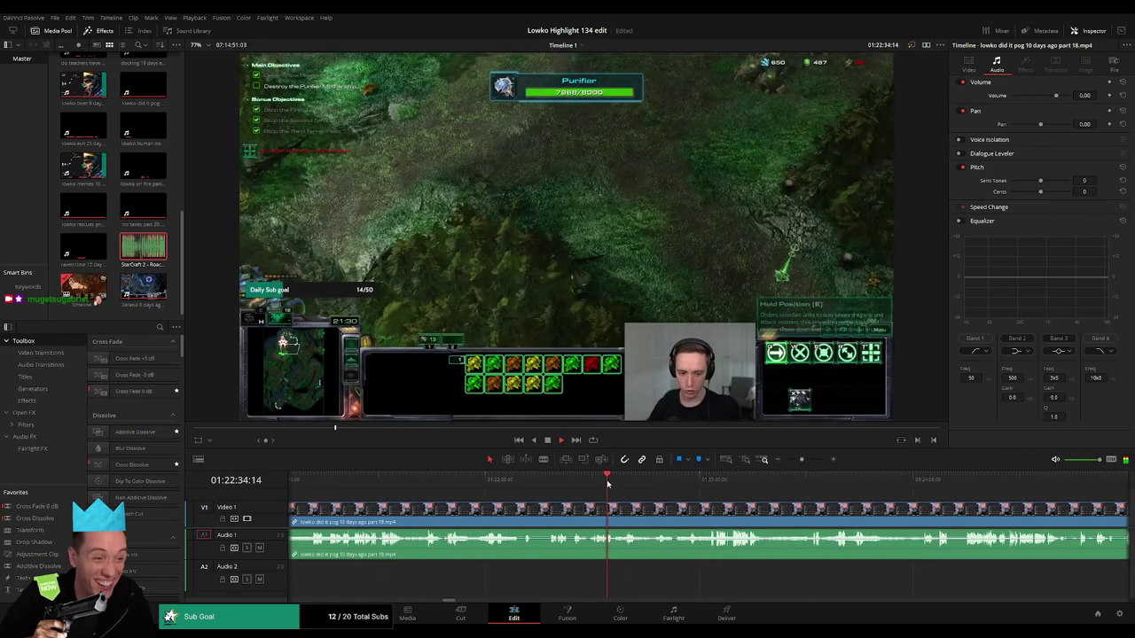
pyautogui.click(554, 485)
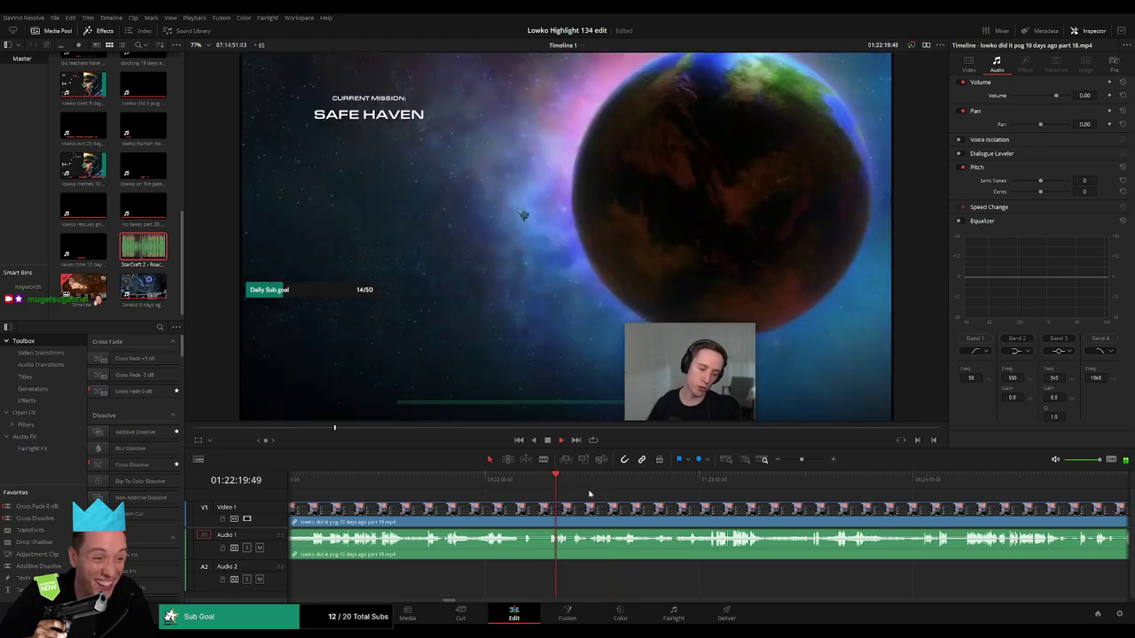
pyautogui.click(538, 489)
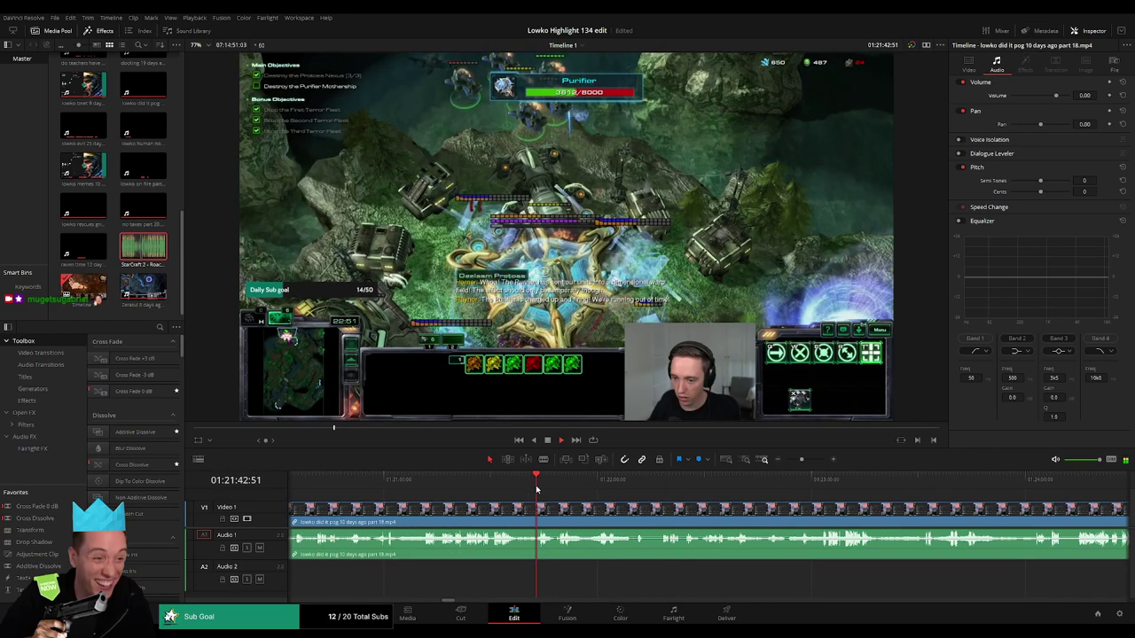
pyautogui.click(409, 483)
pyautogui.hscroll(-3, 580, 502)
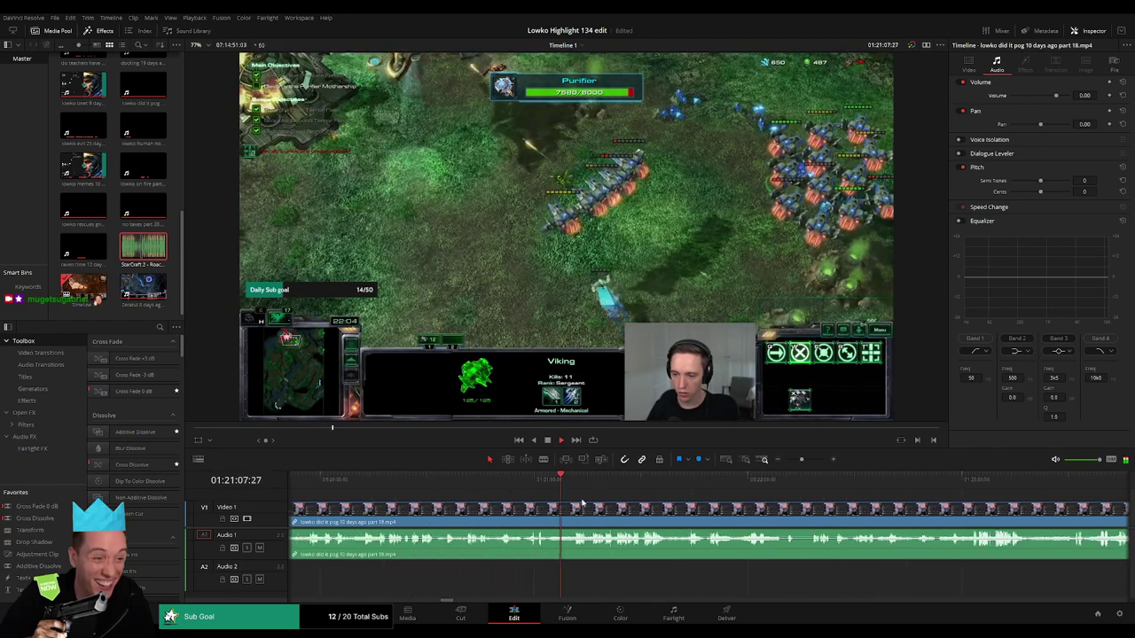
# - Split lowko did it pog 10 days ago part 18.mp4 at about 01:20:49 and ripple-delete the portion before the cut
pyautogui.click(542, 486)
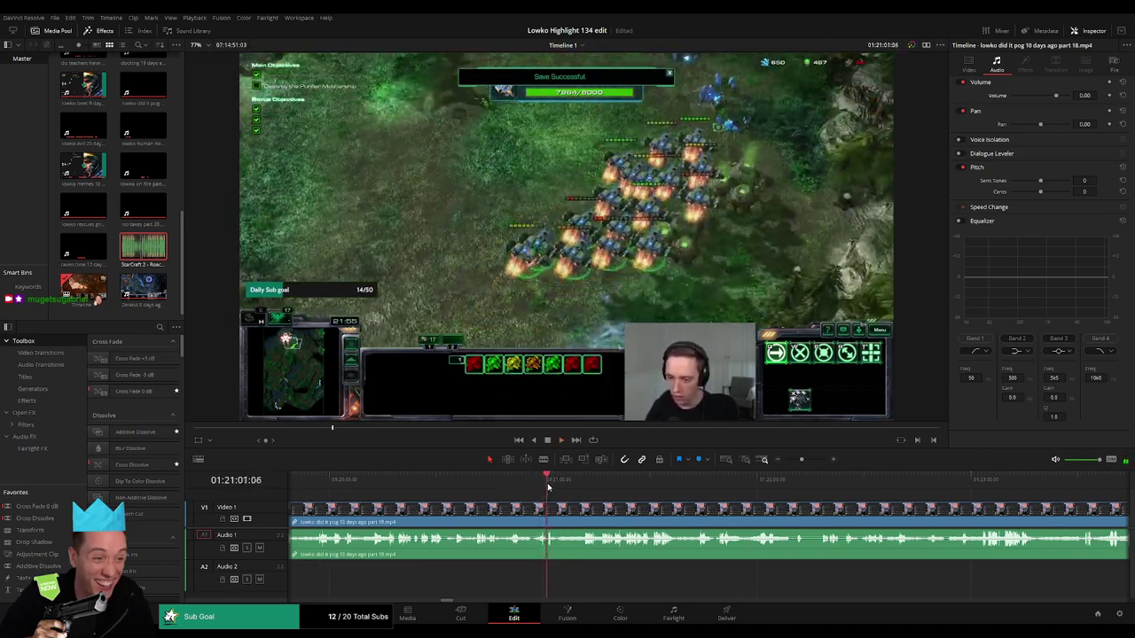
pyautogui.click(505, 487)
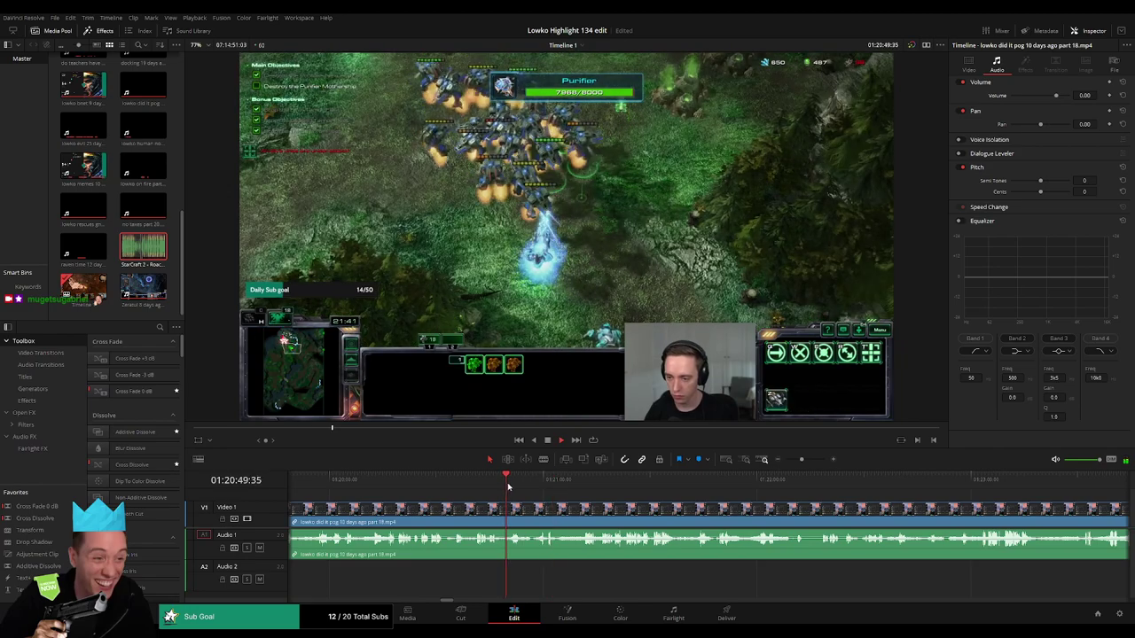
pyautogui.moveTo(509, 486); pyautogui.dragTo(515, 487)
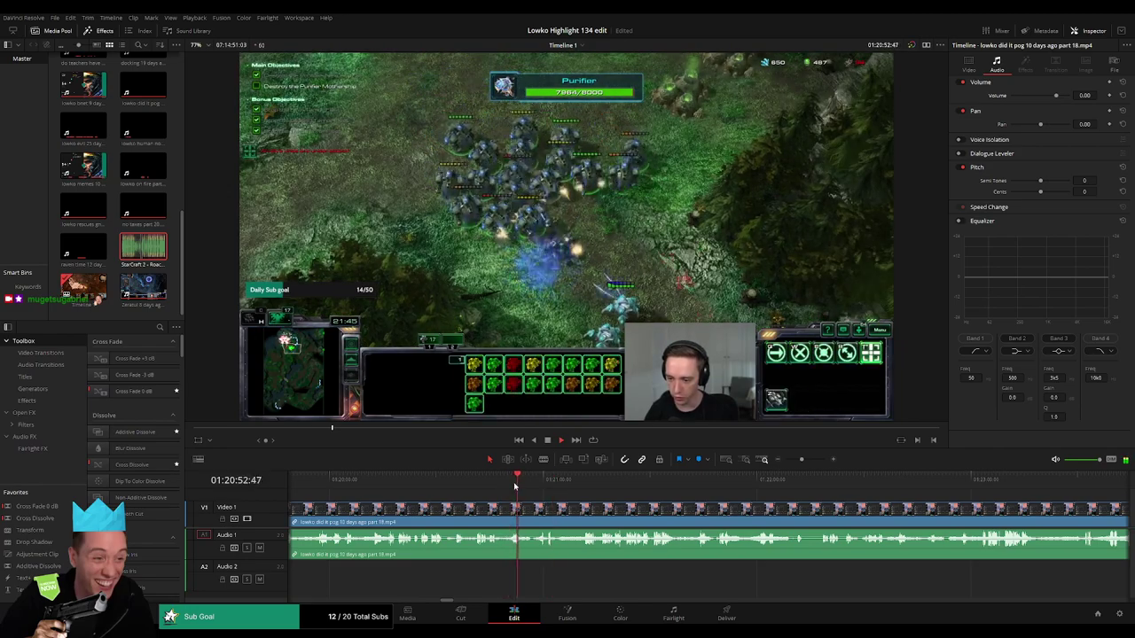
pyautogui.press('b')
pyautogui.click(507, 514)
pyautogui.press('a')
pyautogui.click(490, 517)
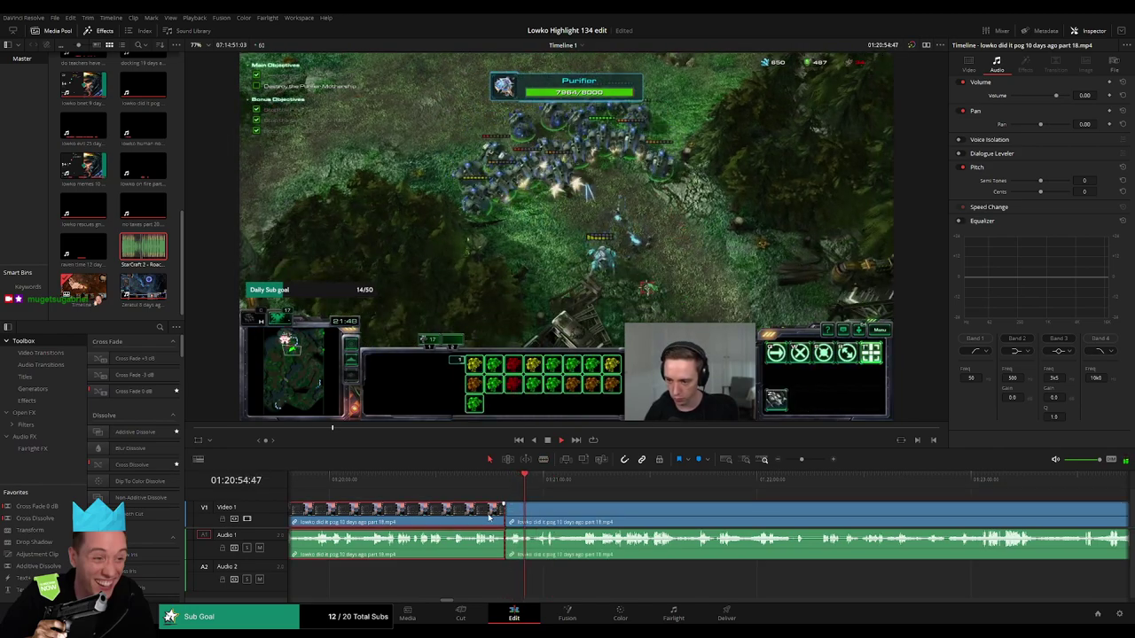
pyautogui.press('Delete')
# - Skim the Purifier fight at the start of lowko did it pog 10 days ago part 18.mp4 for footage to trim
pyautogui.press('space')
pyautogui.click(779, 485)
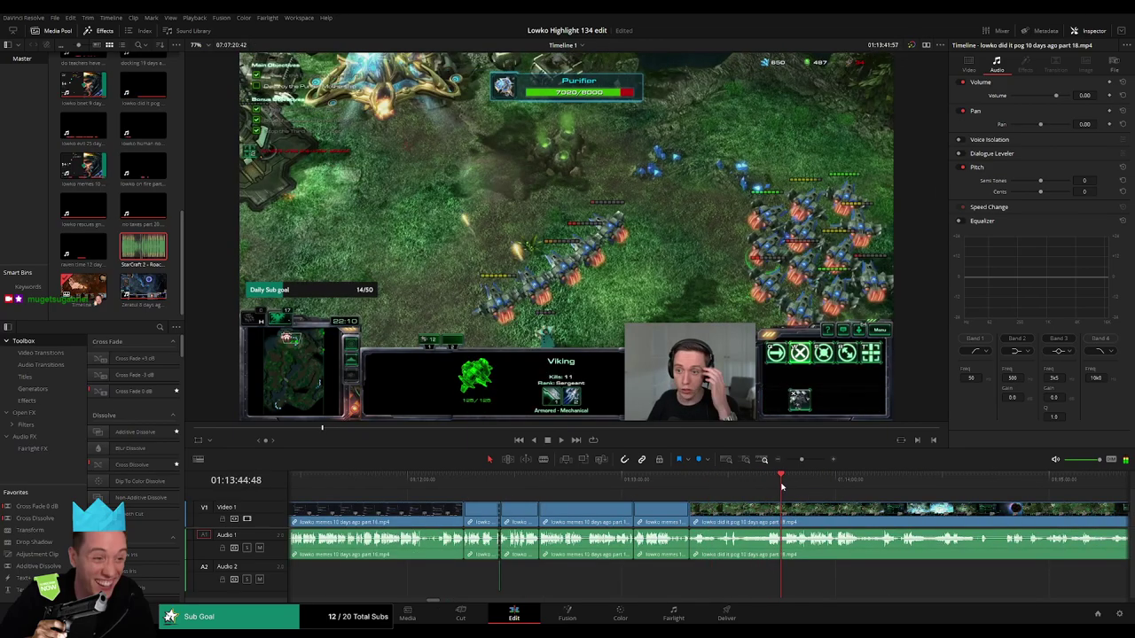
pyautogui.click(771, 486)
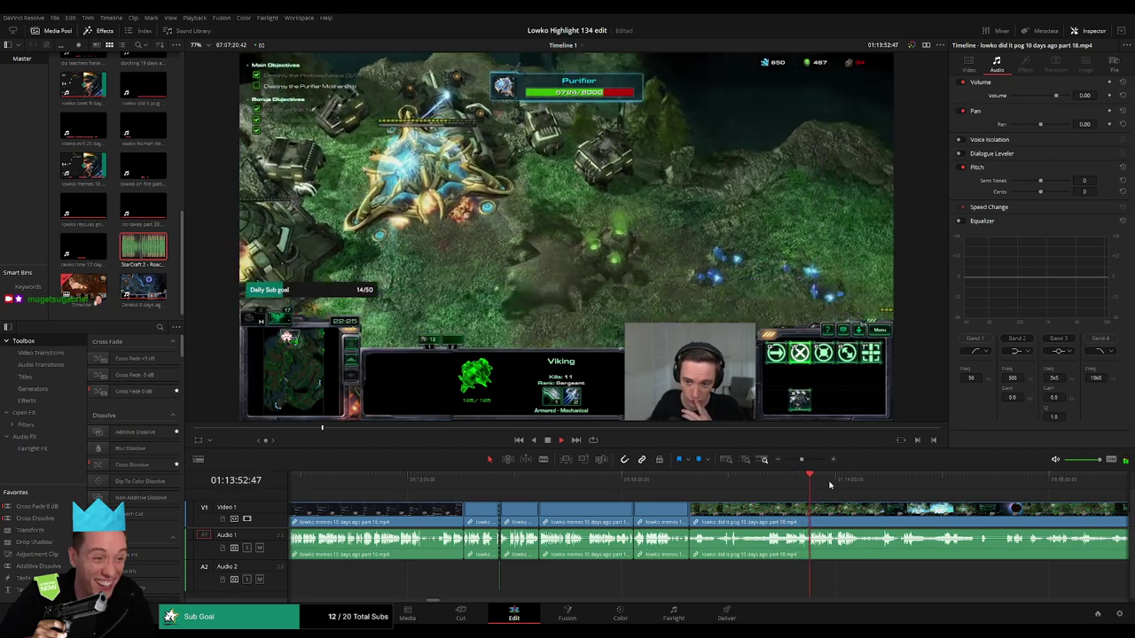
pyautogui.click(819, 483)
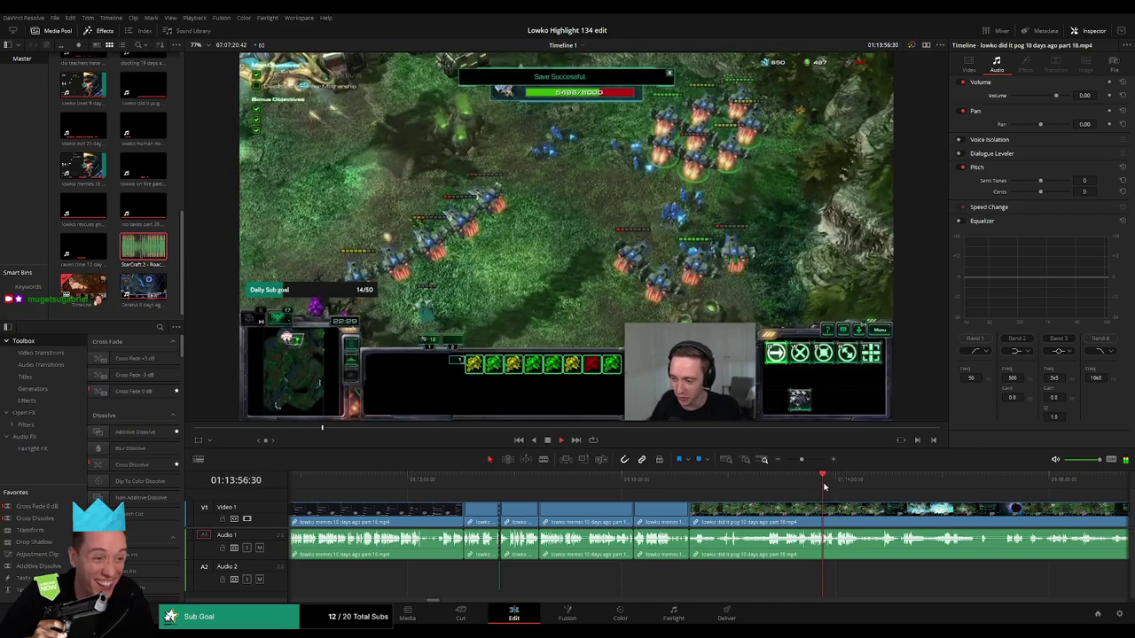
pyautogui.click(831, 485)
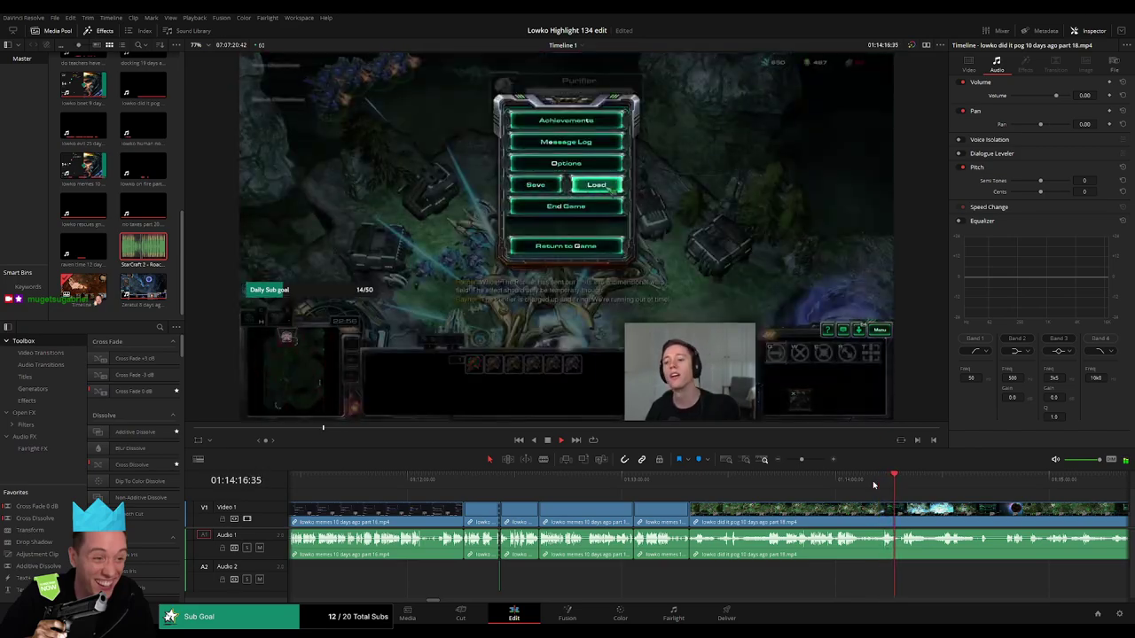
pyautogui.click(905, 487)
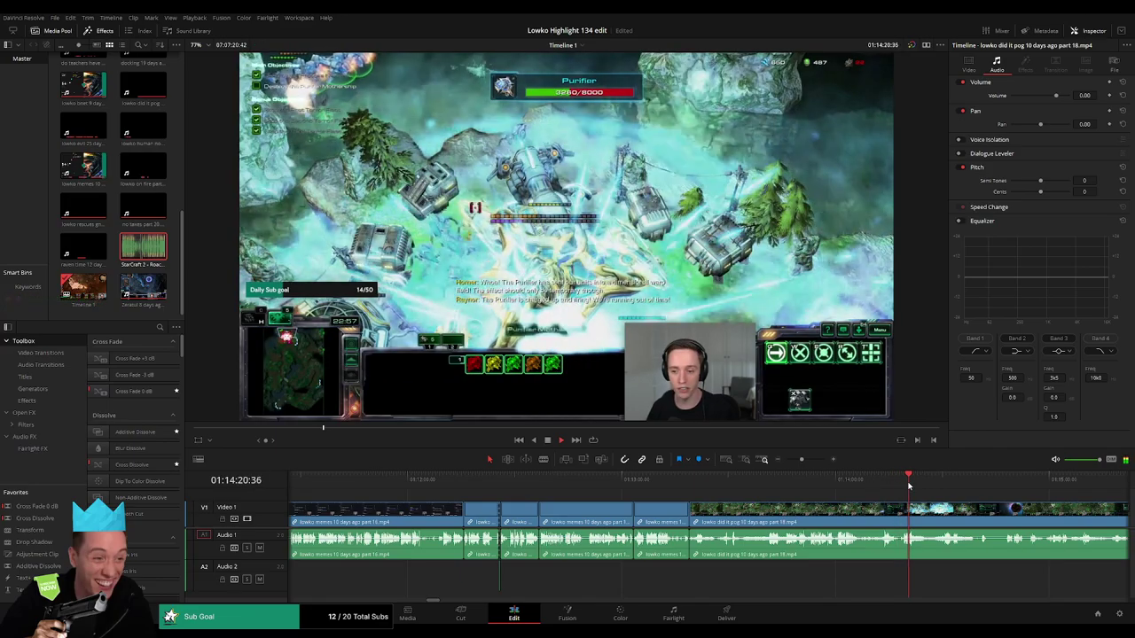
pyautogui.click(926, 484)
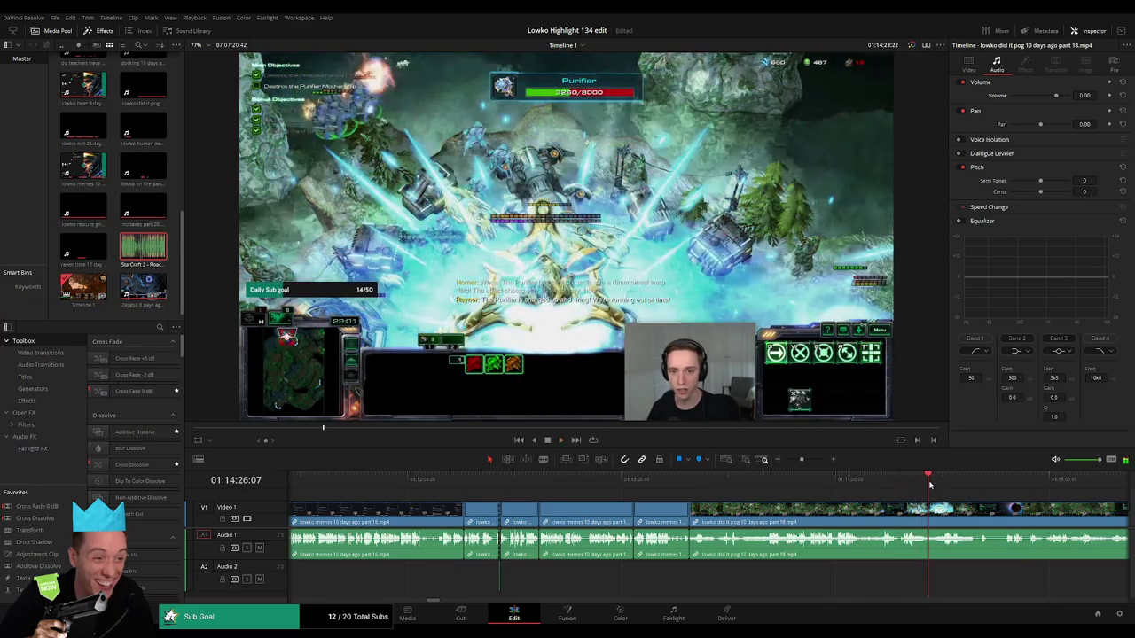
pyautogui.click(941, 483)
# - Ripple-delete the load-game section between about 01:14:39 and 01:14:48 and bridge the audio cut with Cross Fade 0 dB
pyautogui.moveTo(802, 460); pyautogui.dragTo(812, 460)
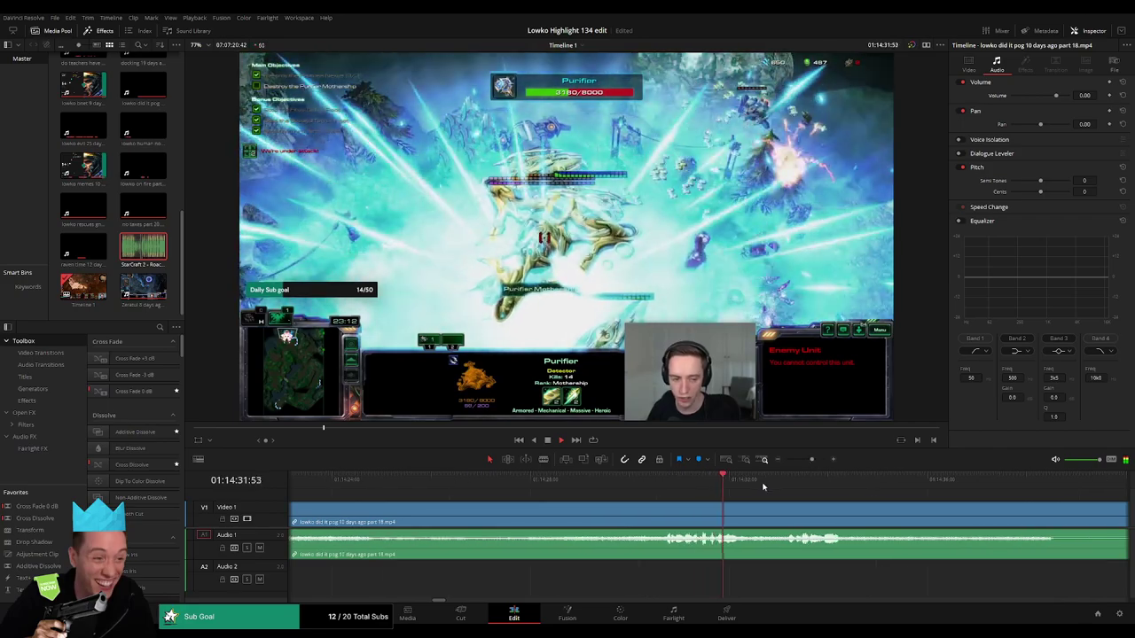
pyautogui.click(791, 487)
pyautogui.hscroll(3, 833, 495)
pyautogui.click(792, 484)
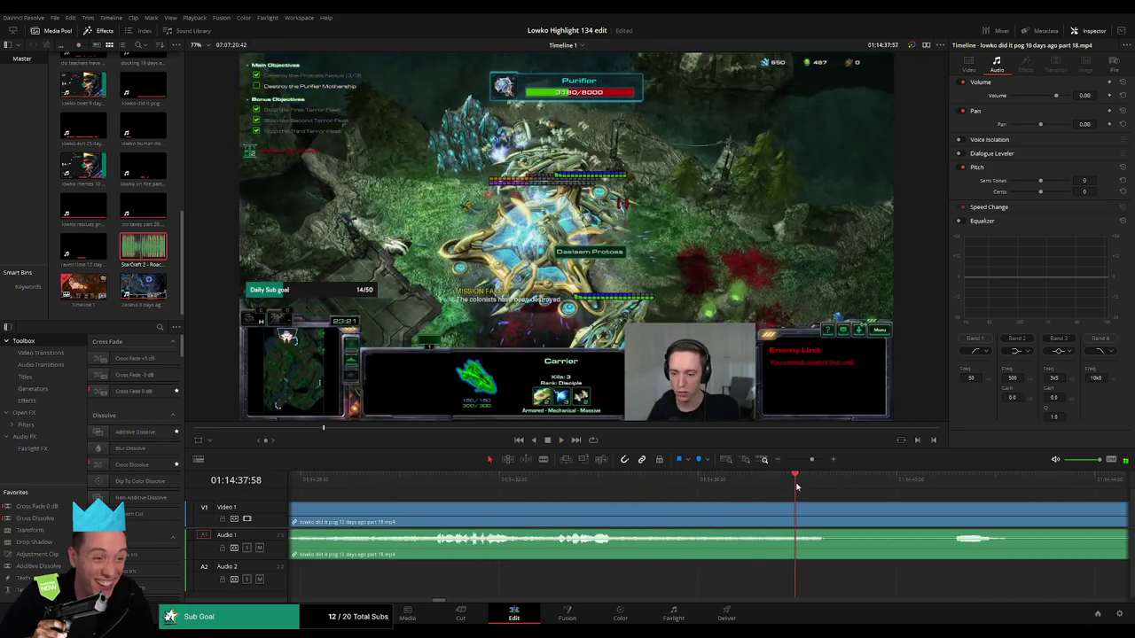
pyautogui.click(943, 488)
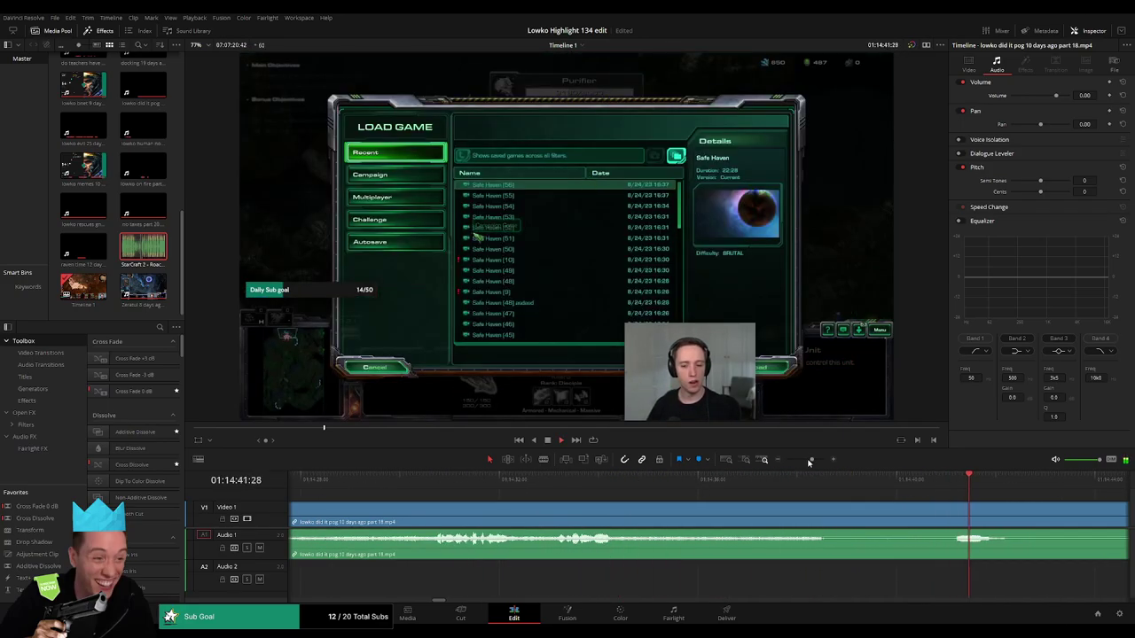
pyautogui.moveTo(808, 462); pyautogui.dragTo(806, 461)
pyautogui.press('b')
pyautogui.click(675, 513)
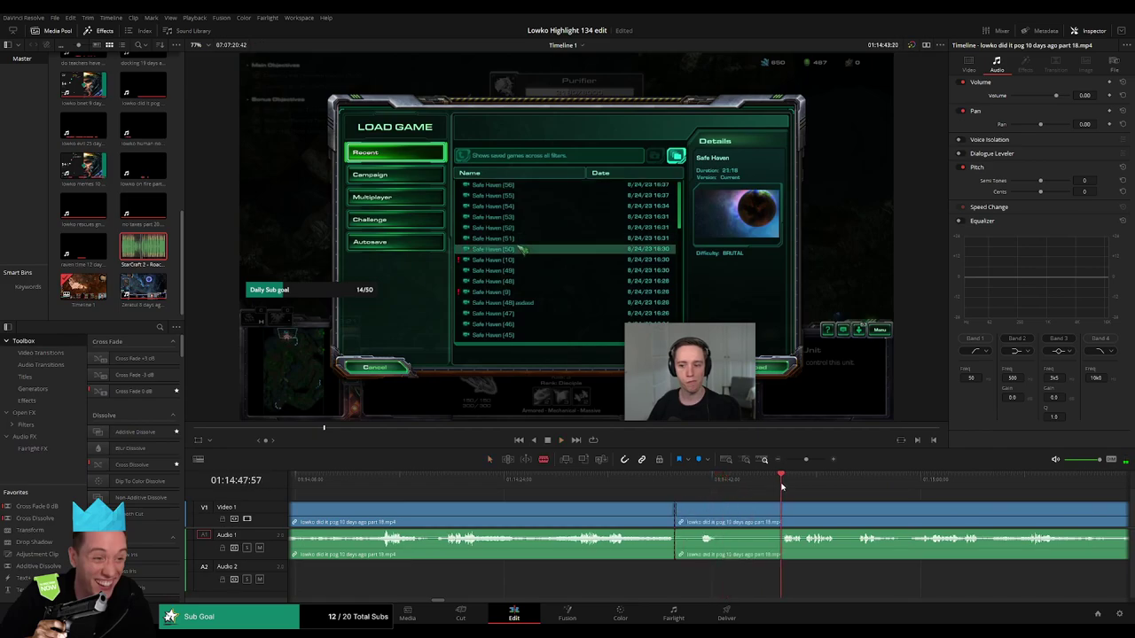
pyautogui.click(786, 511)
pyautogui.press('a')
pyautogui.click(765, 514)
pyautogui.press('Delete')
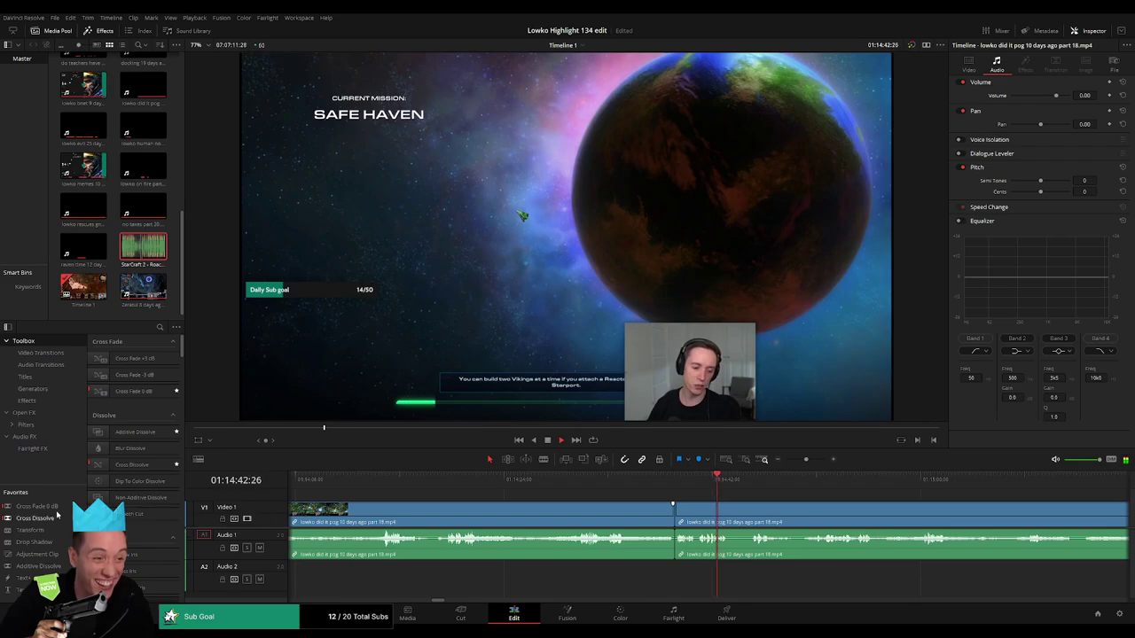
pyautogui.moveTo(37, 507); pyautogui.dragTo(671, 543)
# - Cut out the short stretch from about 01:14:43 to 01:14:45, just after the crossfaded cut, and close the gap
pyautogui.hscroll(3, 582, 507)
pyautogui.click(547, 484)
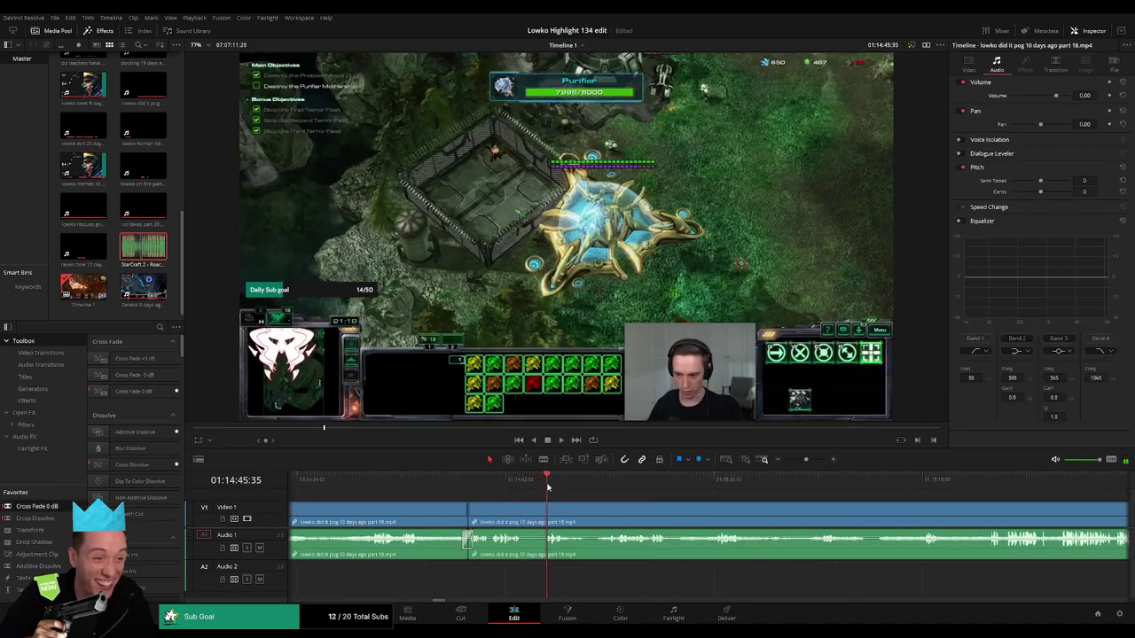
pyautogui.press('b')
pyautogui.click(521, 512)
pyautogui.press('a')
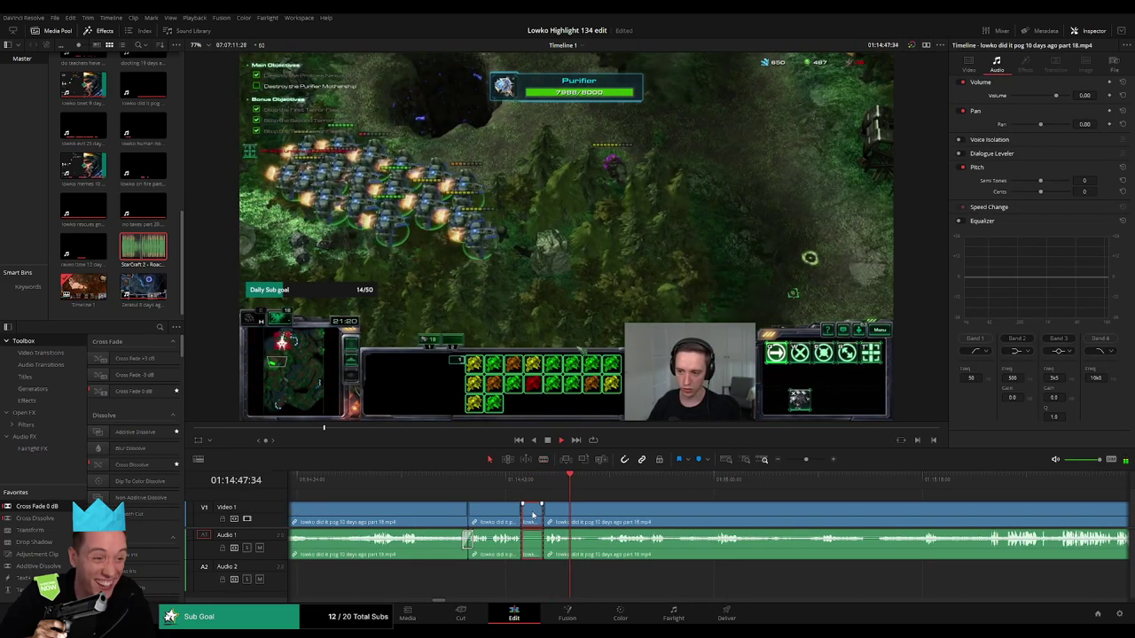
# - Ripple-delete the section between about 01:14:45 and 01:14:50 and add an audio crossfade at the resulting cut
pyautogui.press('b')
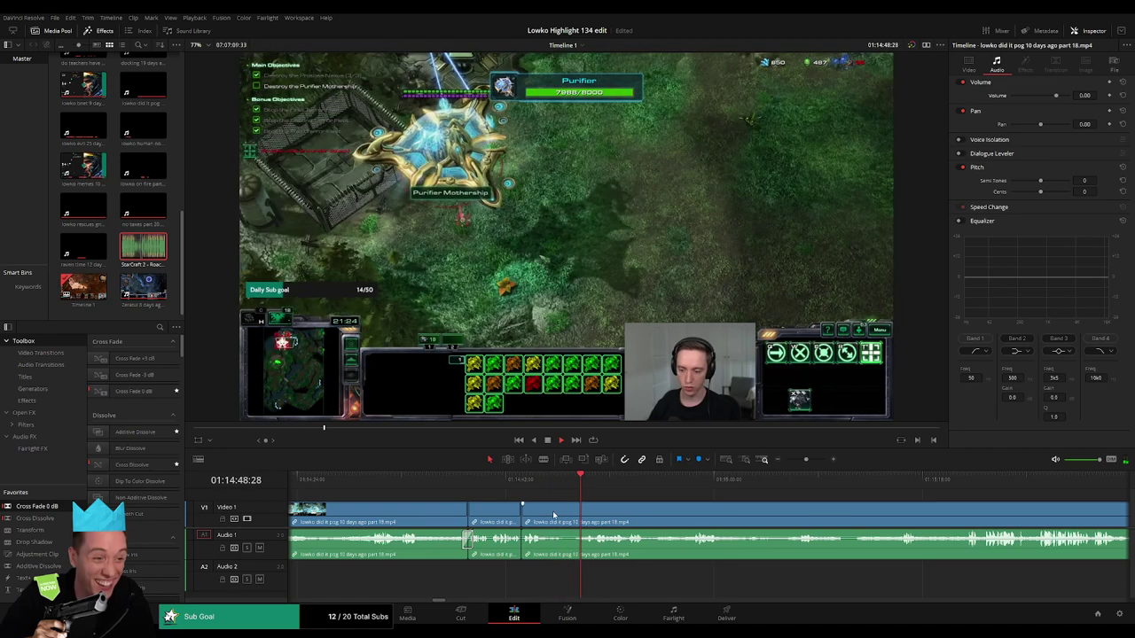
pyautogui.click(541, 512)
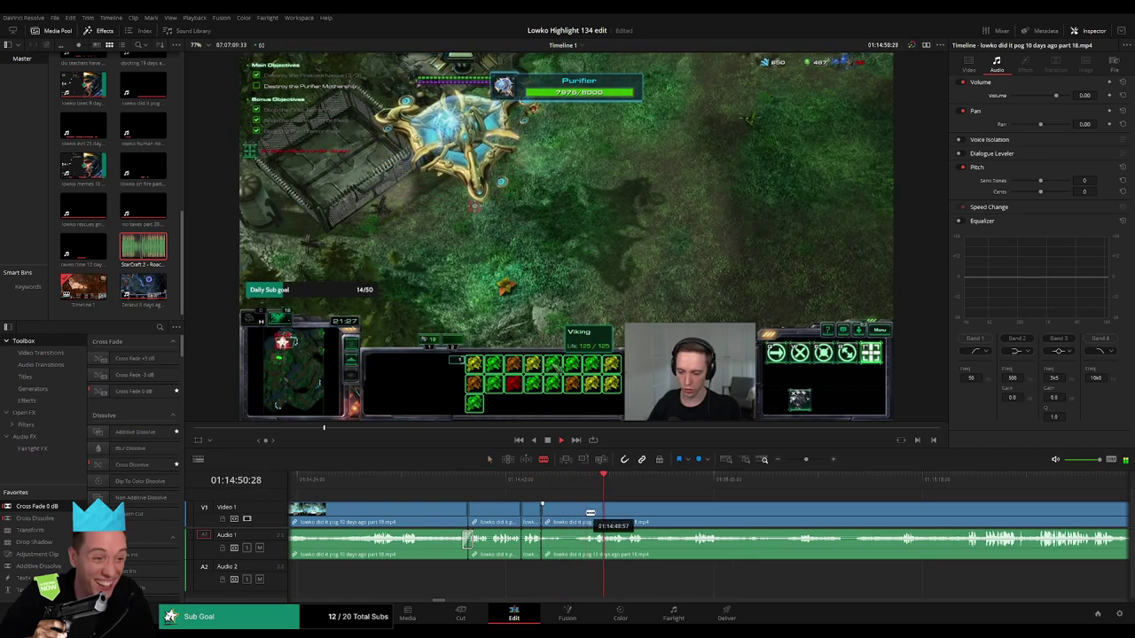
pyautogui.click(594, 513)
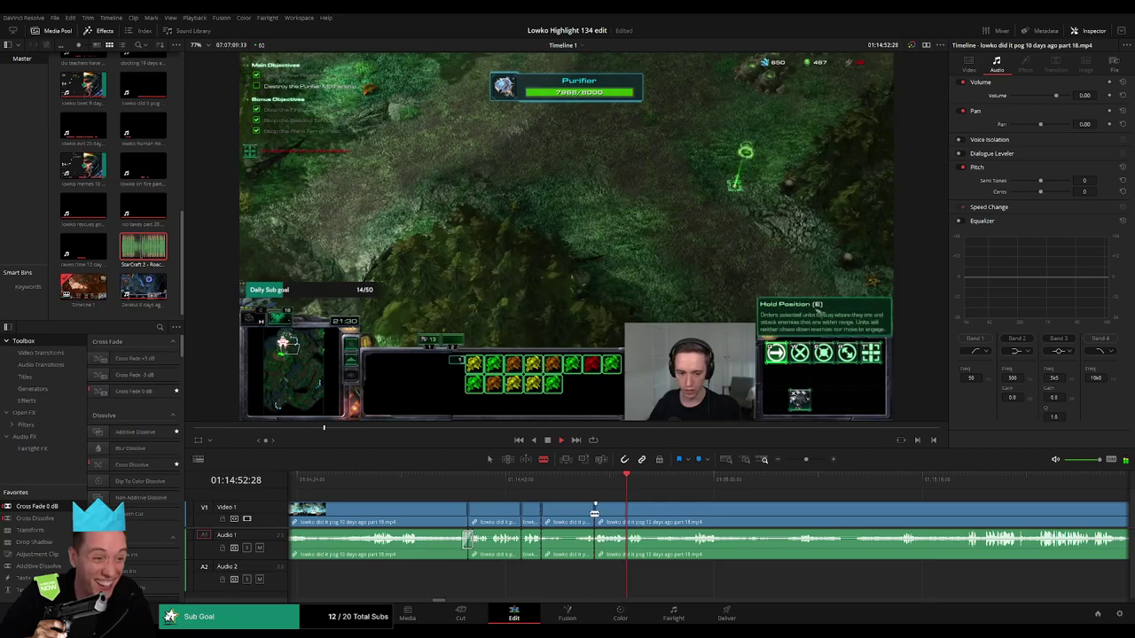
pyautogui.press('a')
pyautogui.click(585, 515)
pyautogui.press('Delete')
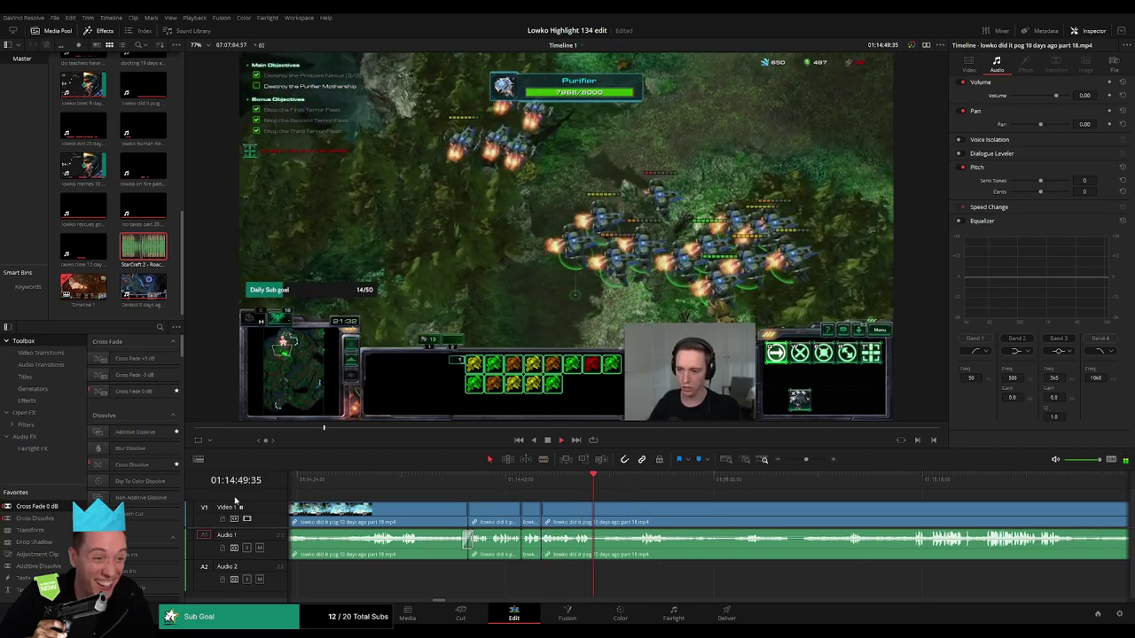
pyautogui.click(540, 547)
pyautogui.hotkey('shift', 't')
# - Skim the fight from about 01:14:53 to 01:15:20 for the next spoken word to cover
pyautogui.moveTo(627, 488); pyautogui.dragTo(690, 489)
pyautogui.press('space')
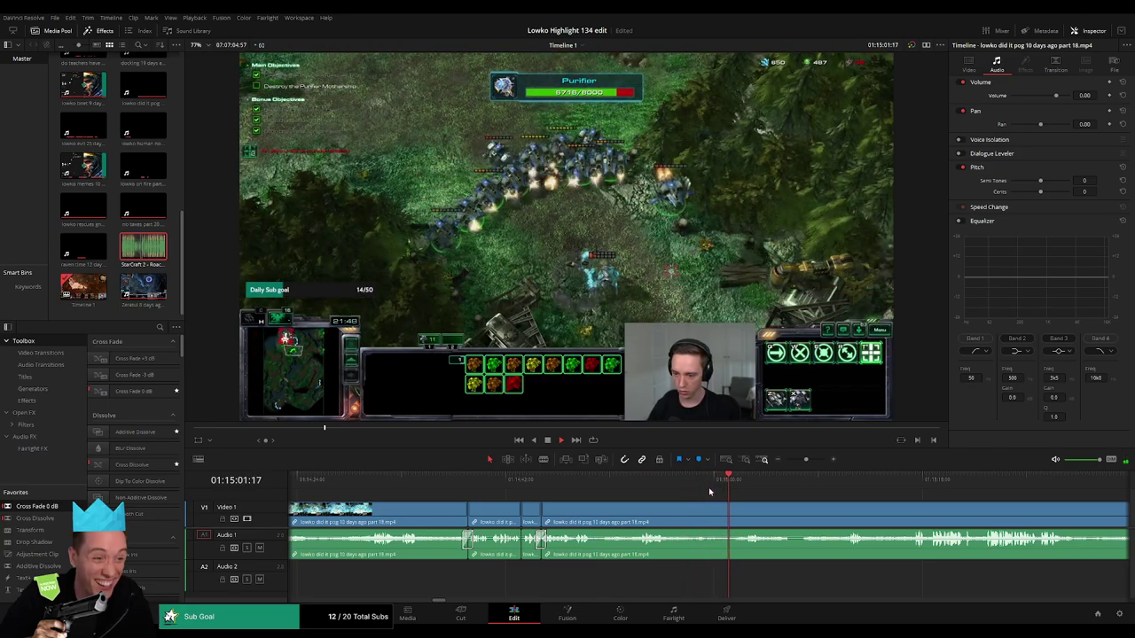
pyautogui.moveTo(740, 487); pyautogui.dragTo(844, 488)
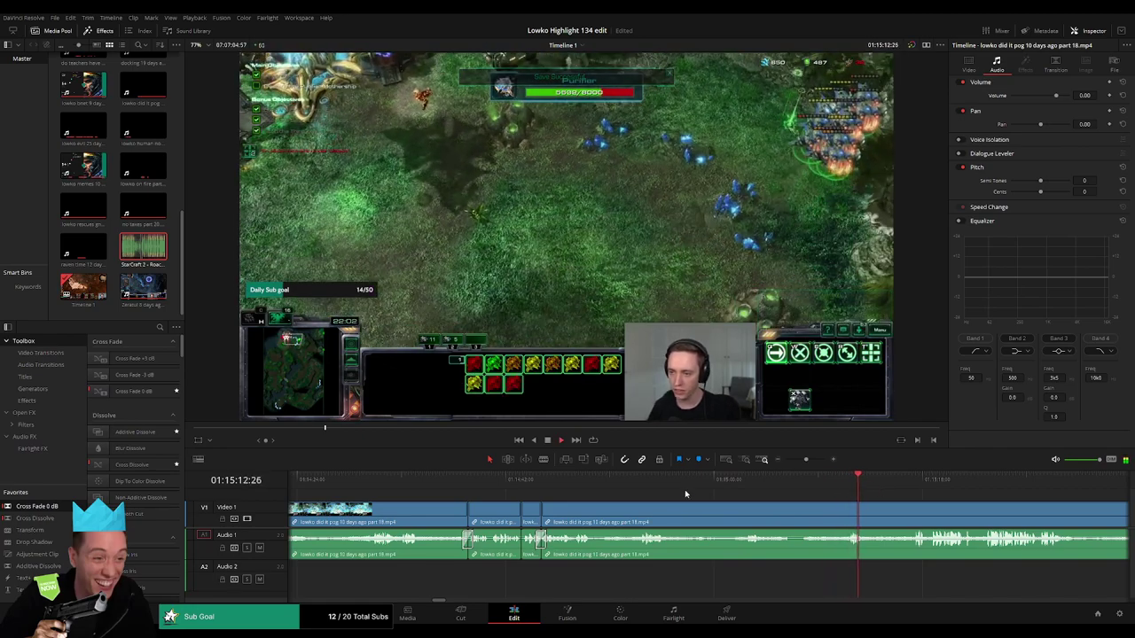
pyautogui.hscroll(3, 804, 505)
pyautogui.click(661, 489)
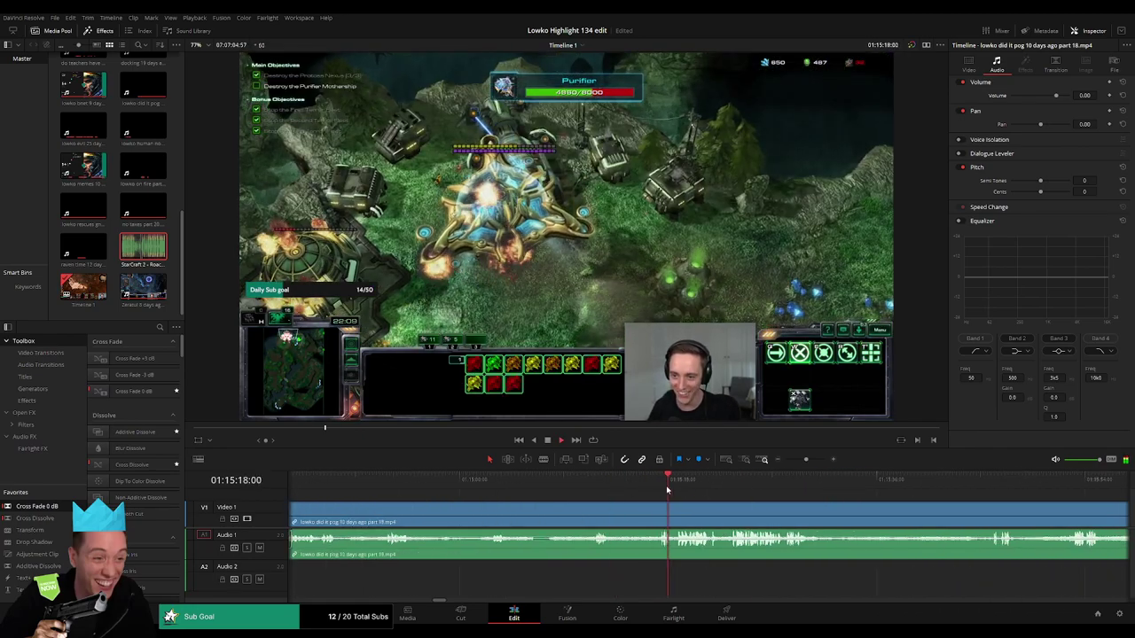
pyautogui.moveTo(743, 514); pyautogui.dragTo(647, 508)
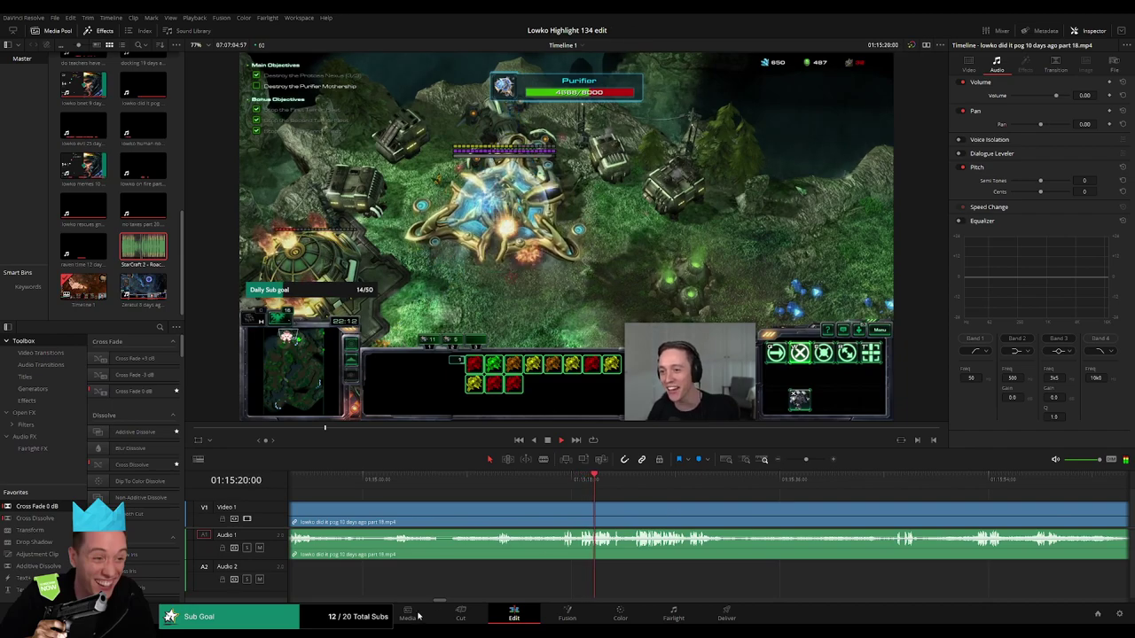
pyautogui.click(567, 488)
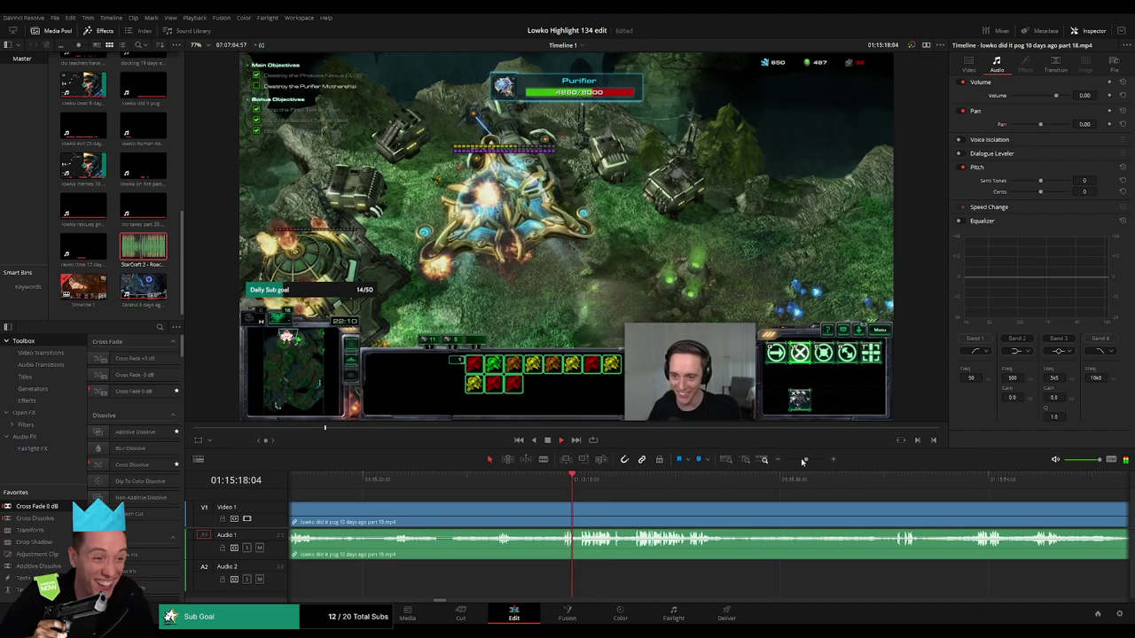
# - Isolate the word between 01:15:19:45 and 01:15:20:11 and cover it with a StarCraft 2 roach quote on Audio 2 at -23 volume
pyautogui.moveTo(803, 461); pyautogui.dragTo(810, 461)
pyautogui.press('space')
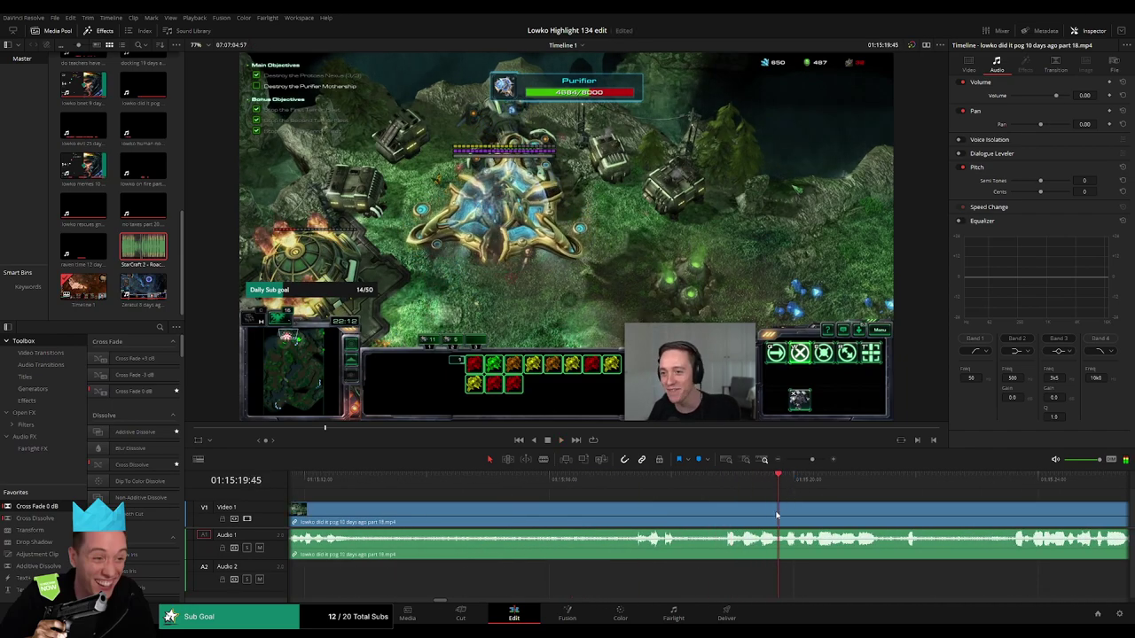
pyautogui.press('b')
pyautogui.click(777, 514)
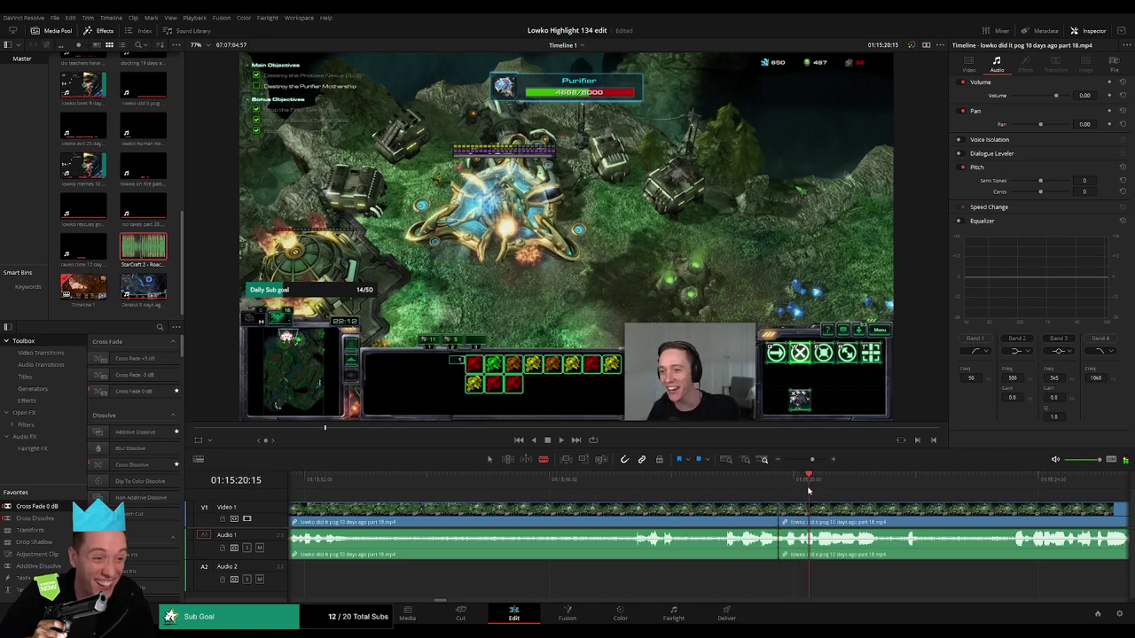
pyautogui.click(808, 513)
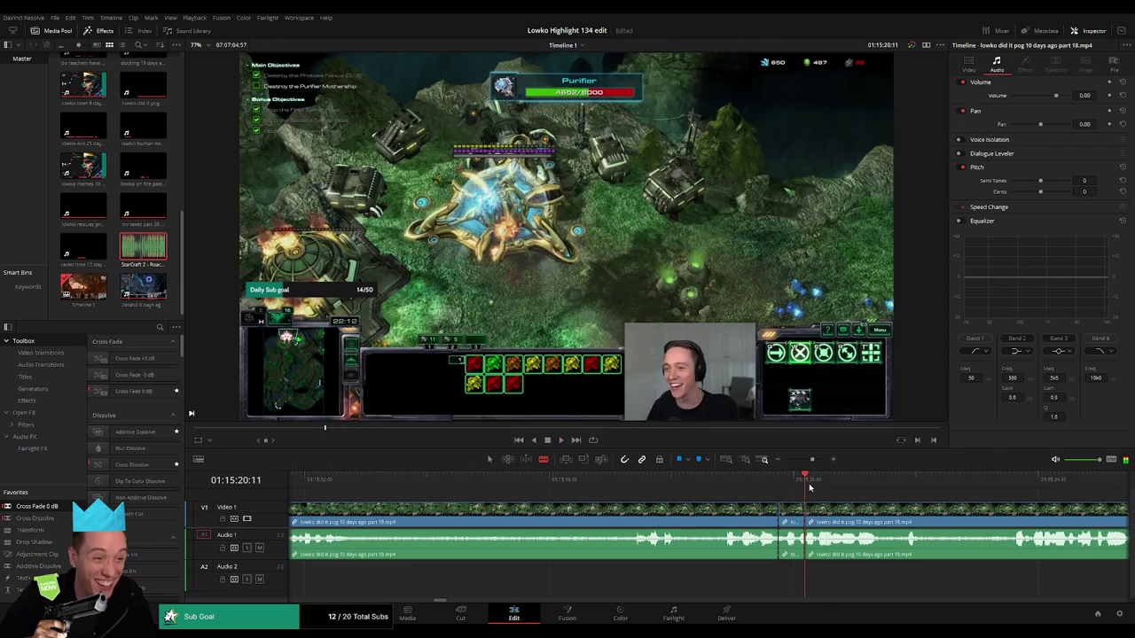
pyautogui.click(805, 484)
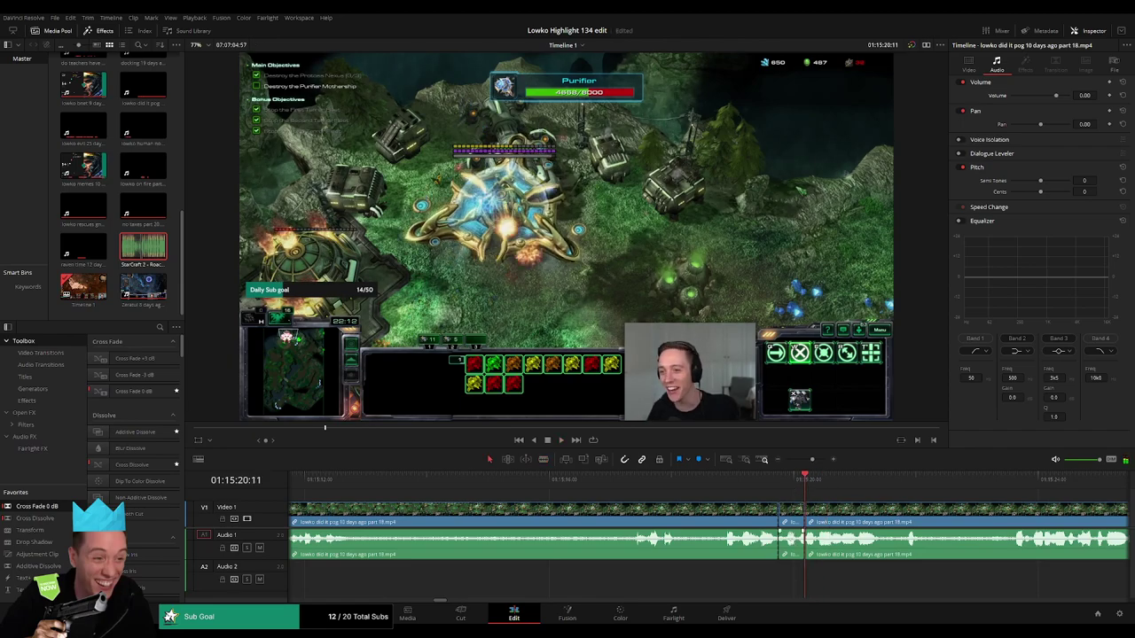
pyautogui.moveTo(128, 301); pyautogui.dragTo(780, 582)
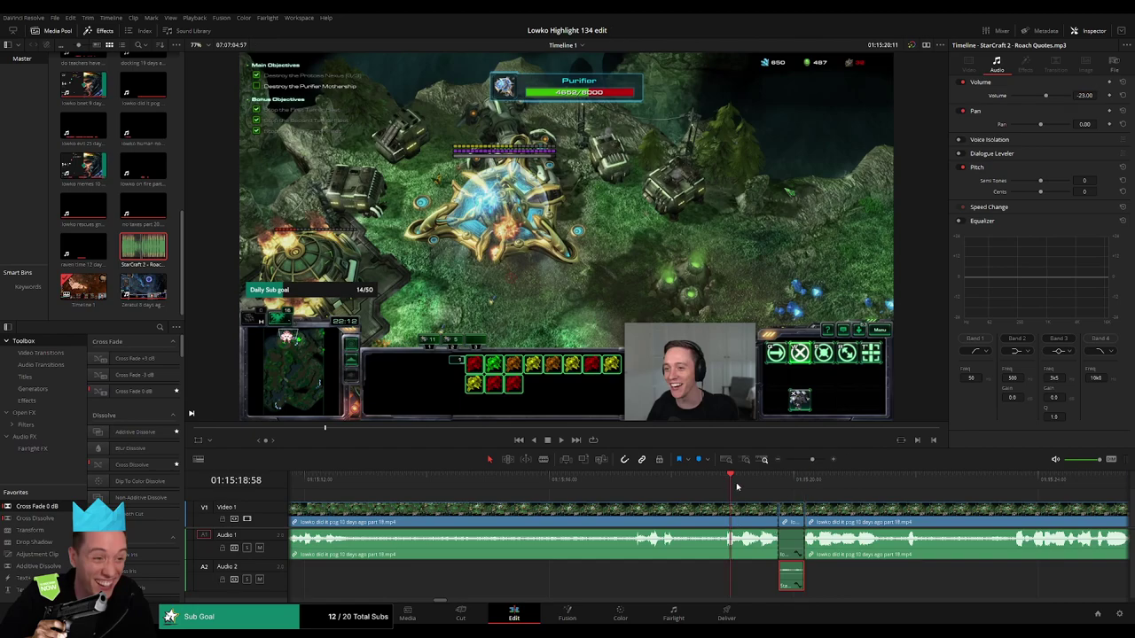
# - Review the section around the roach quote and skim the reaction after it up to about 01:15:33
pyautogui.moveTo(813, 460); pyautogui.dragTo(808, 460)
pyautogui.click(807, 492)
pyautogui.hscroll(3, 612, 505)
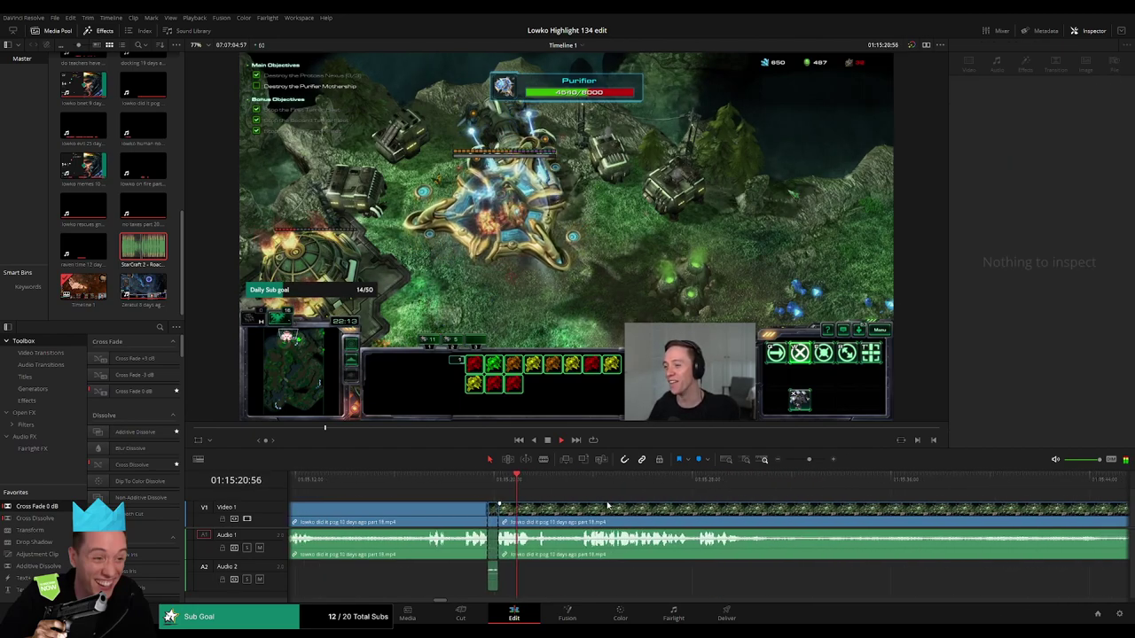
pyautogui.click(585, 488)
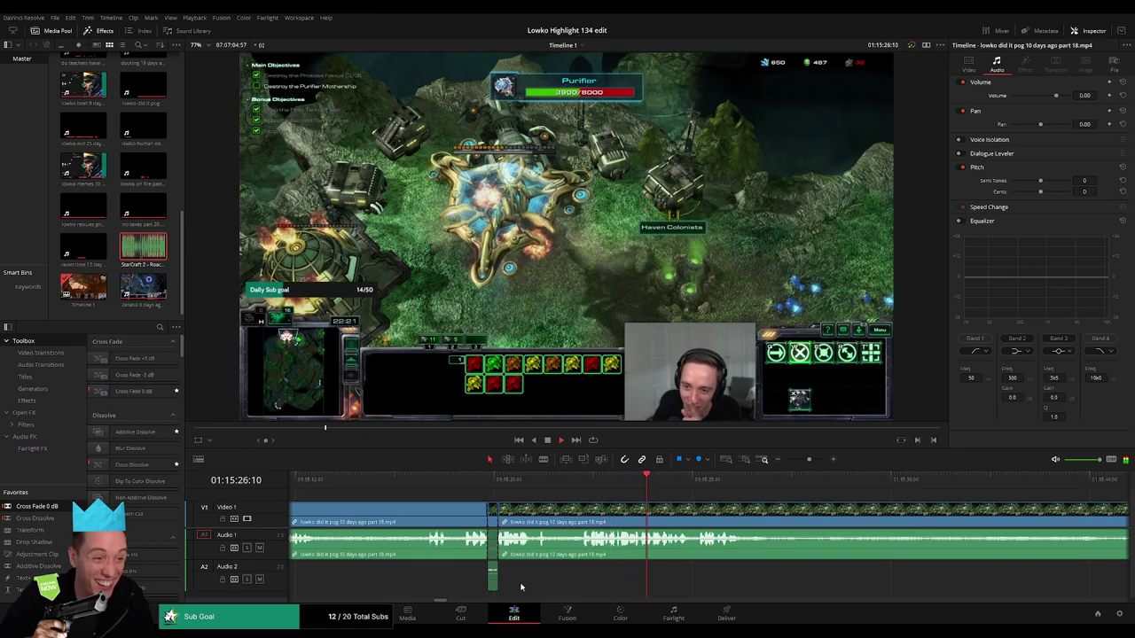
pyautogui.hscroll(3, 645, 495)
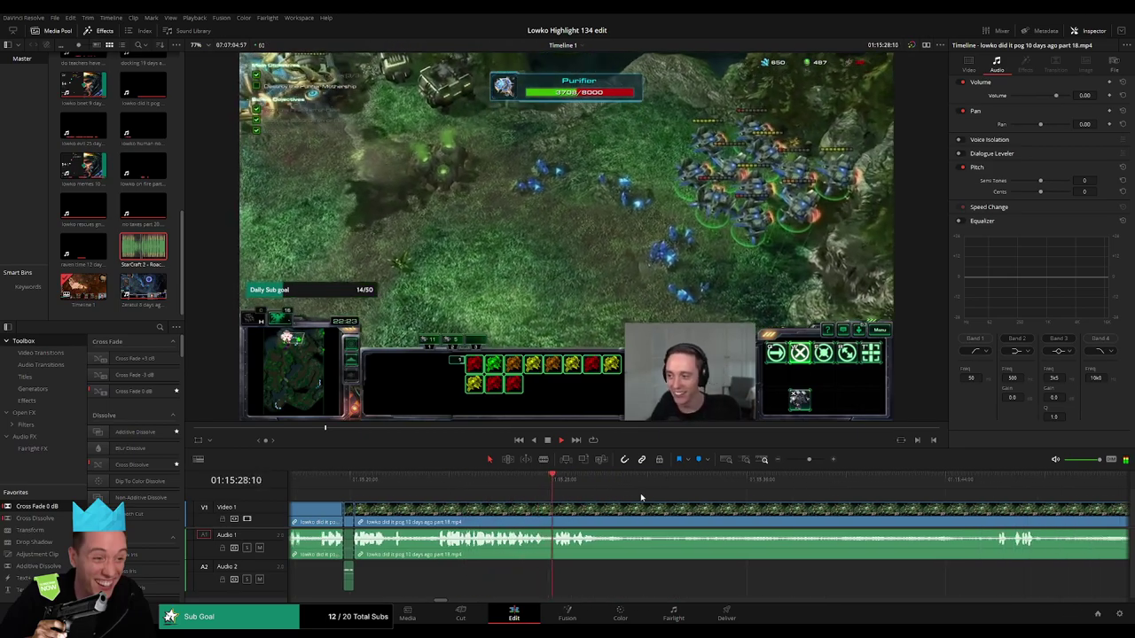
pyautogui.click(683, 489)
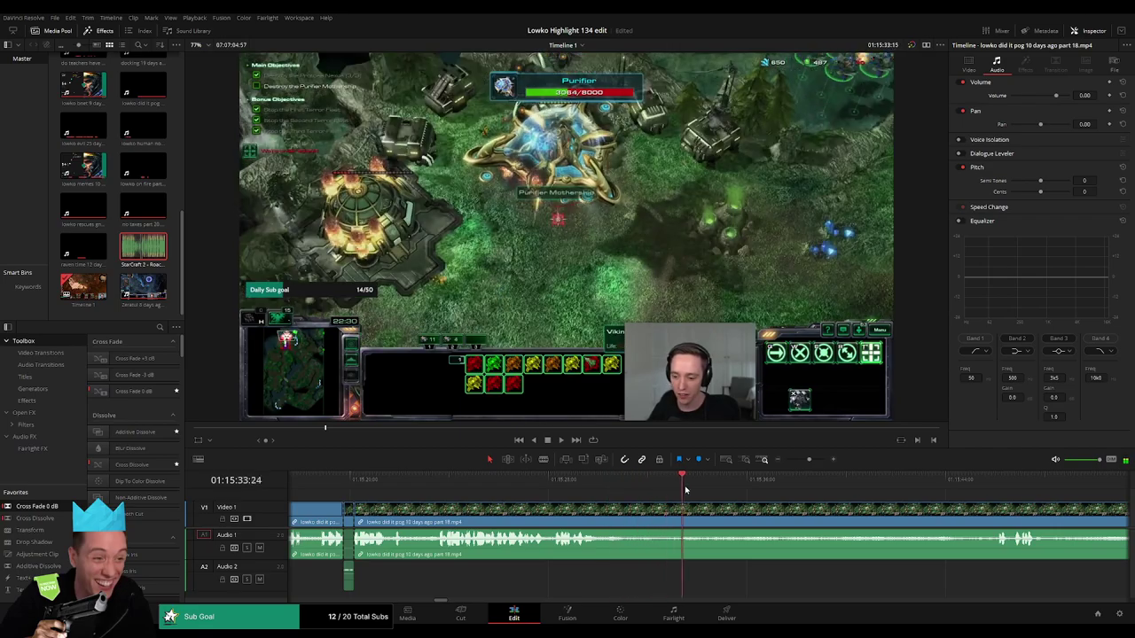
# - Ripple-delete the quiet section between about 01:15:32 and 01:15:43 and place a Cross Fade 0 dB on the audio cut
pyautogui.press('b')
pyautogui.click(653, 523)
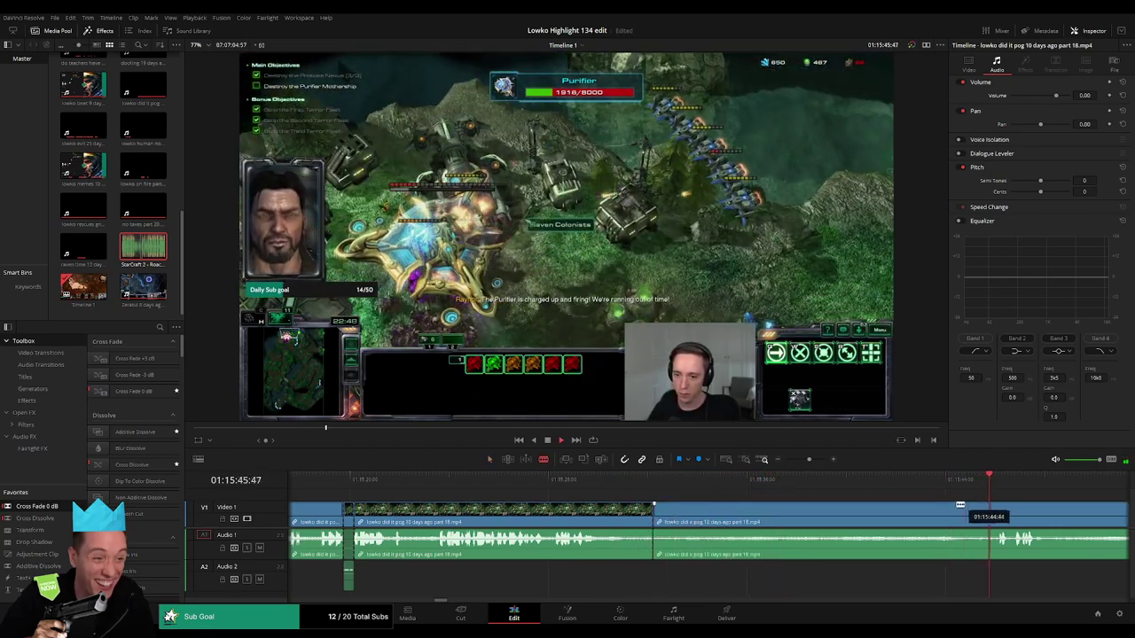
pyautogui.click(919, 518)
pyautogui.press('a')
pyautogui.click(858, 514)
pyautogui.press('BackSpace')
pyautogui.click(858, 512)
pyautogui.press('BackSpace')
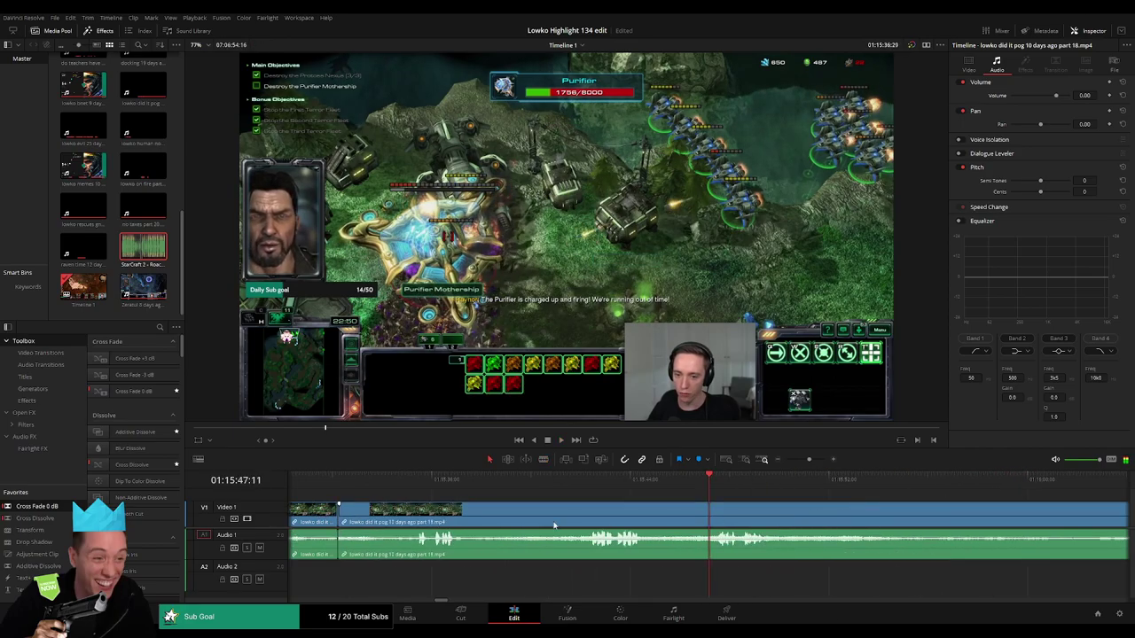
pyautogui.moveTo(53, 508); pyautogui.dragTo(340, 540)
# - Review the mission's ending and victory screen from about 01:15:36 to 01:16:28 for sections to cut
pyautogui.click(440, 481)
pyautogui.press('space')
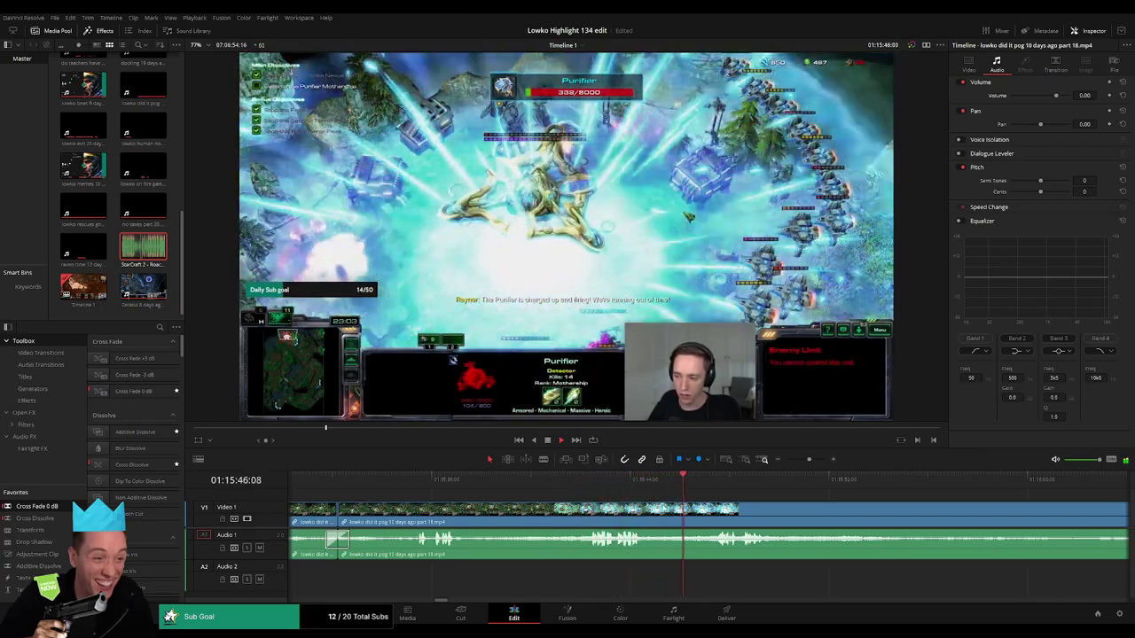
pyautogui.hscroll(2, 674, 501)
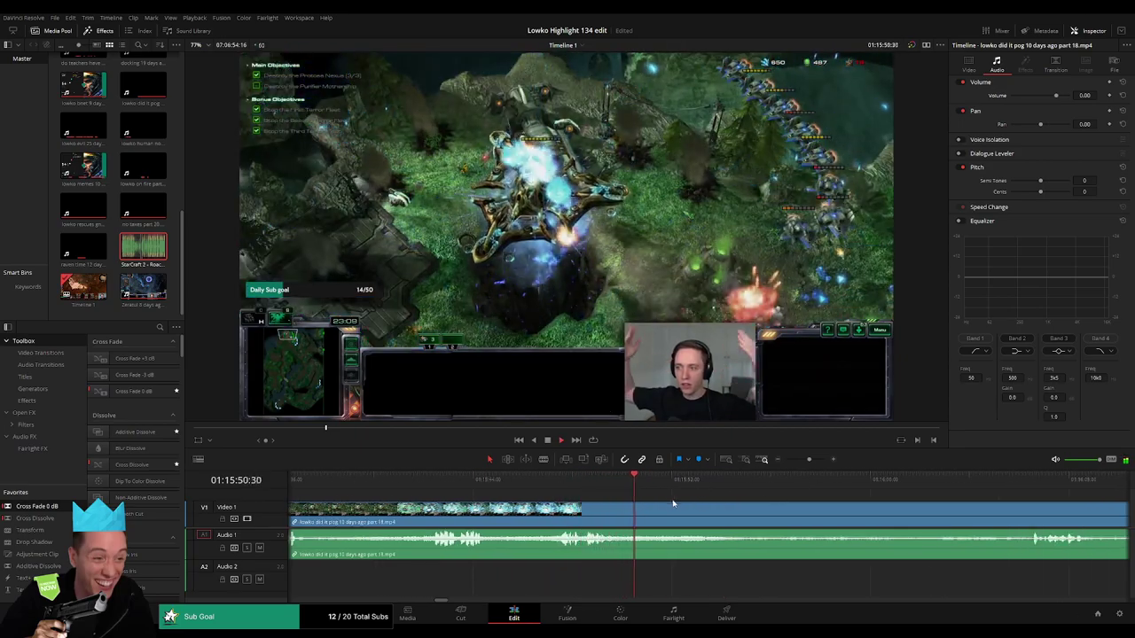
pyautogui.hscroll(2, 790, 516)
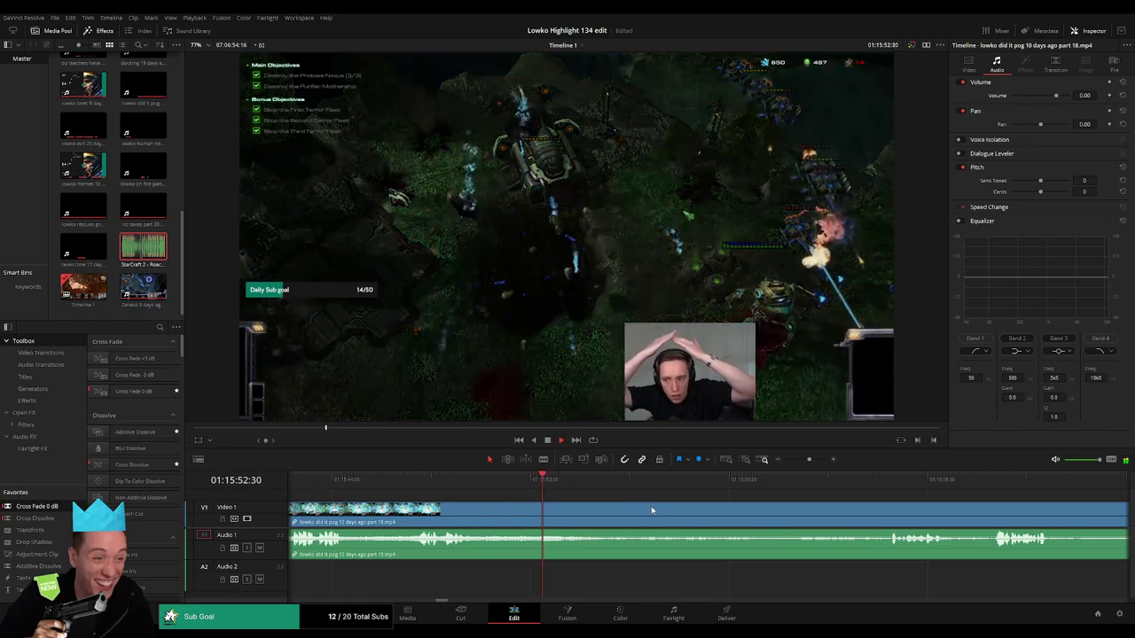
pyautogui.moveTo(599, 492); pyautogui.dragTo(878, 494)
pyautogui.hscroll(3, 735, 499)
pyautogui.press('space')
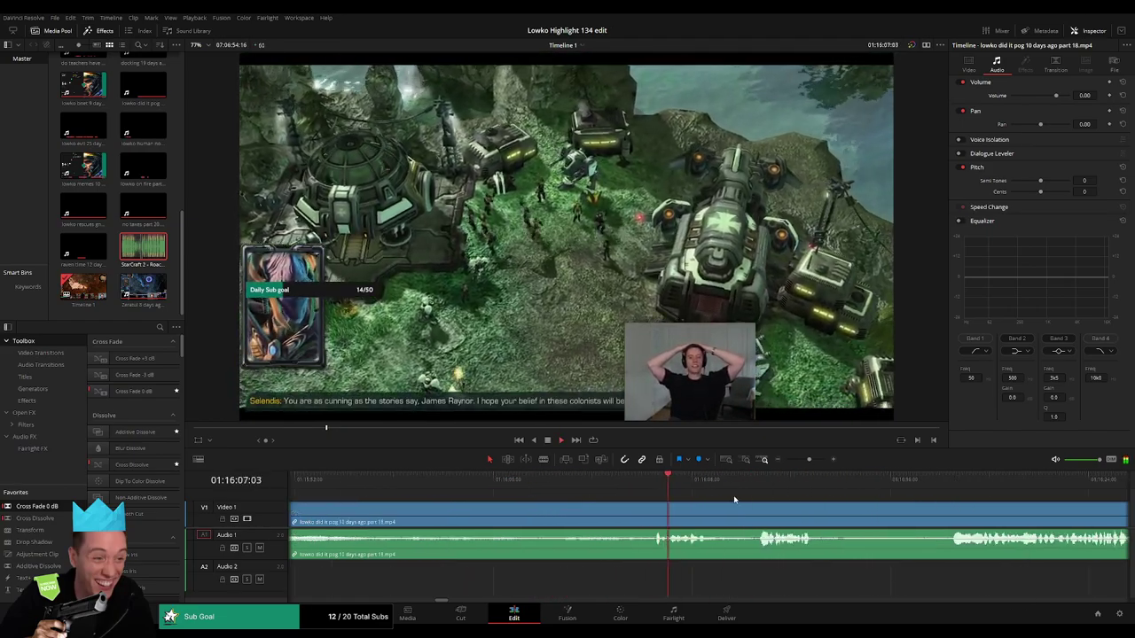
pyautogui.hscroll(2, 701, 497)
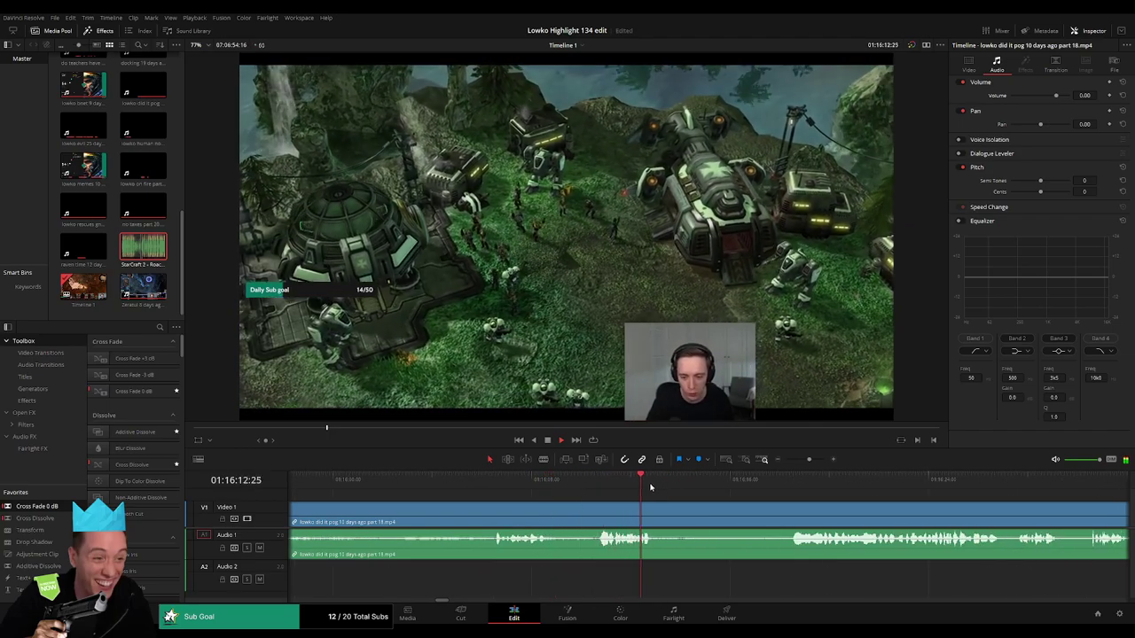
pyautogui.moveTo(652, 488); pyautogui.dragTo(684, 486)
pyautogui.hscroll(3, 674, 492)
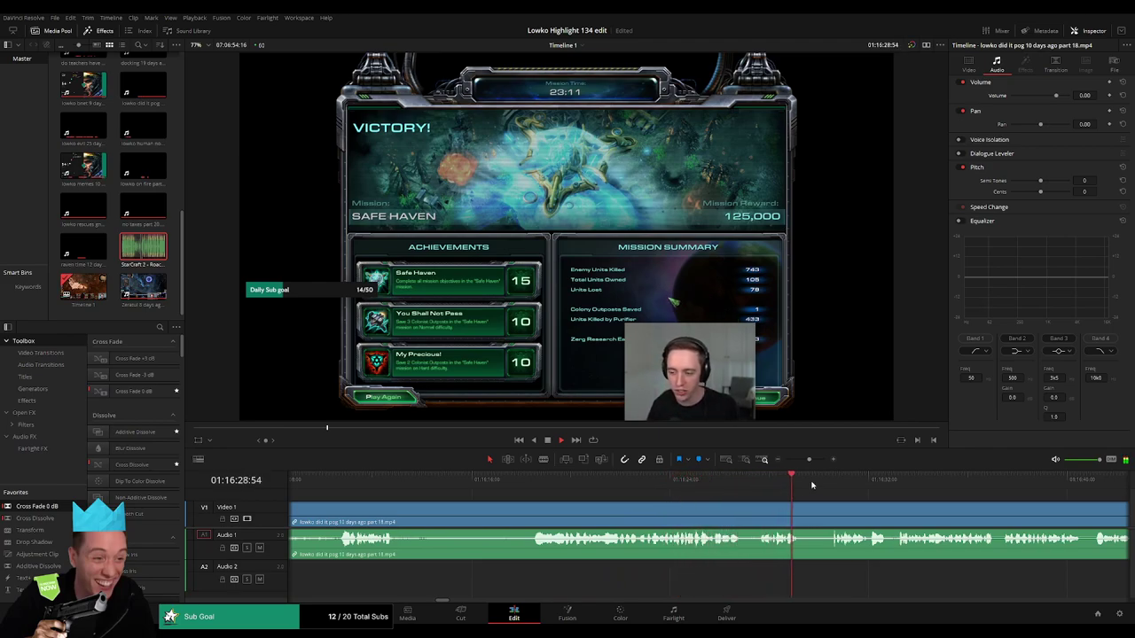
# - Ripple-delete the short pause between about 01:16:29 and 01:16:30 and place a Cross Fade 0 dB on the audio cut
pyautogui.hscroll(3, 611, 522)
pyautogui.press('b')
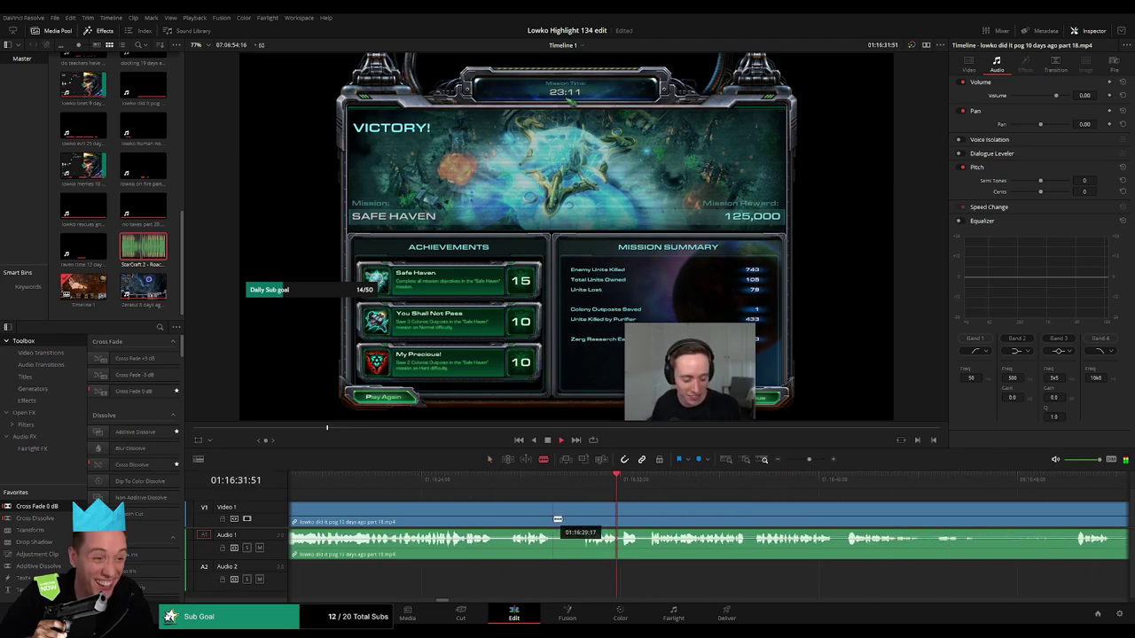
pyautogui.click(555, 520)
pyautogui.click(579, 517)
pyautogui.press('a')
pyautogui.click(570, 518)
pyautogui.press('Delete')
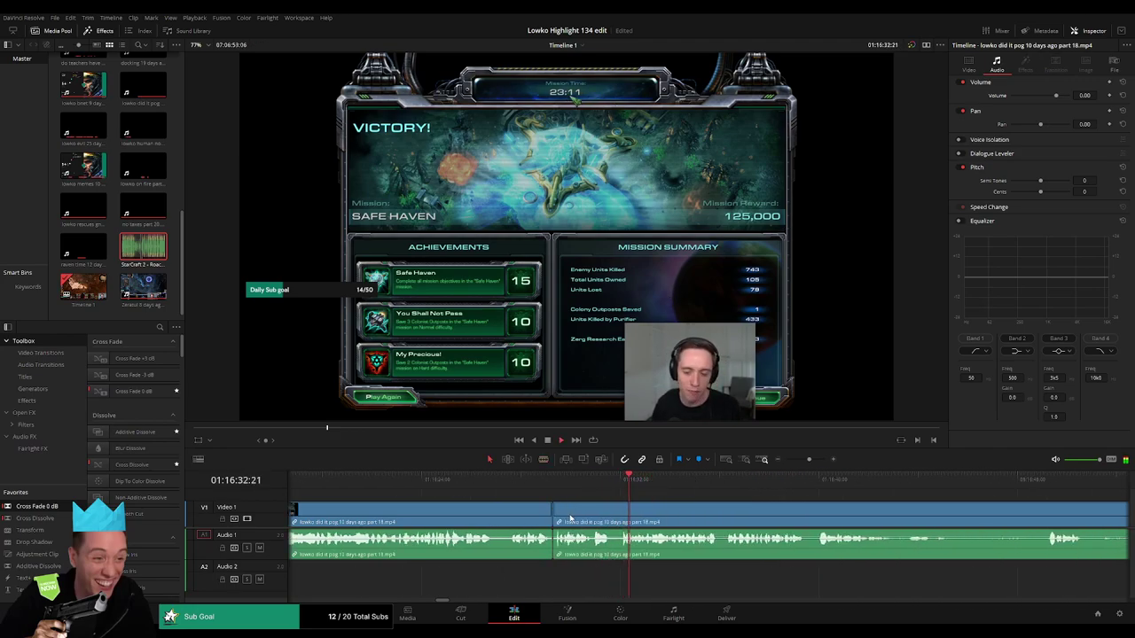
pyautogui.moveTo(544, 547); pyautogui.dragTo(552, 545)
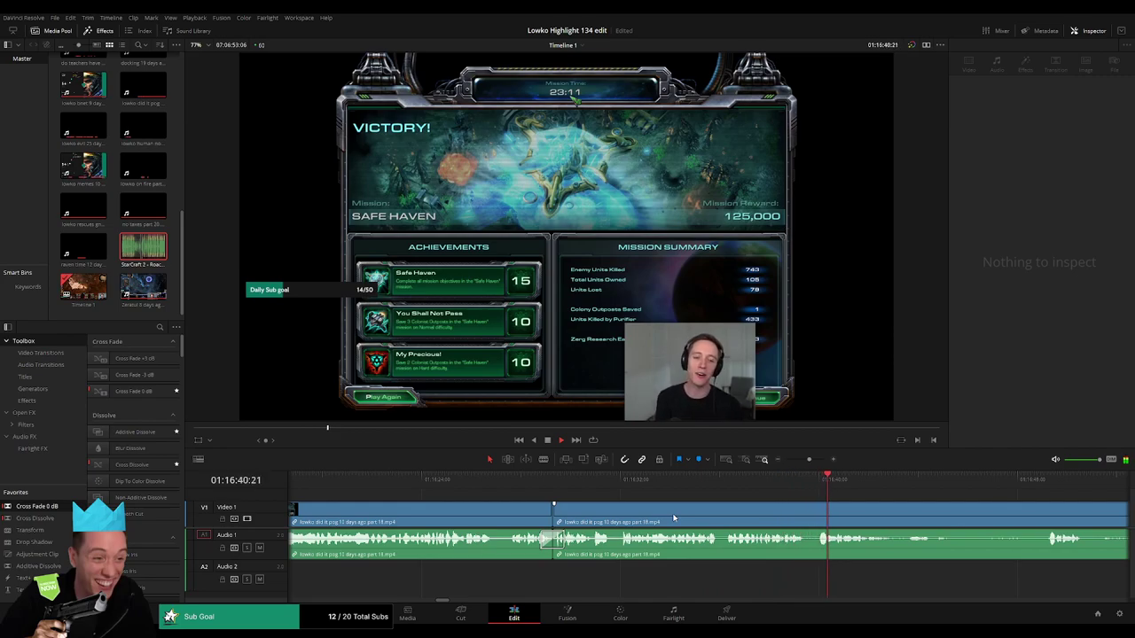
# - Ripple-delete the quiet section between about 01:16:44 and 01:16:48 and crossfade the resulting audio cut
pyautogui.moveTo(913, 515); pyautogui.dragTo(615, 485)
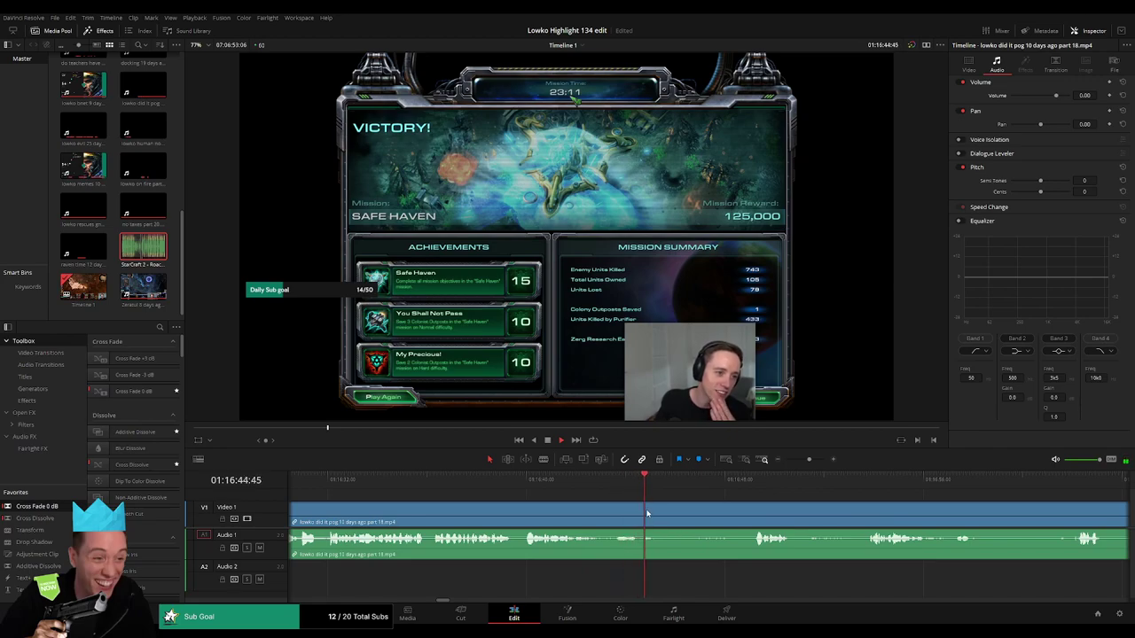
pyautogui.press('b')
pyautogui.click(647, 513)
pyautogui.click(758, 479)
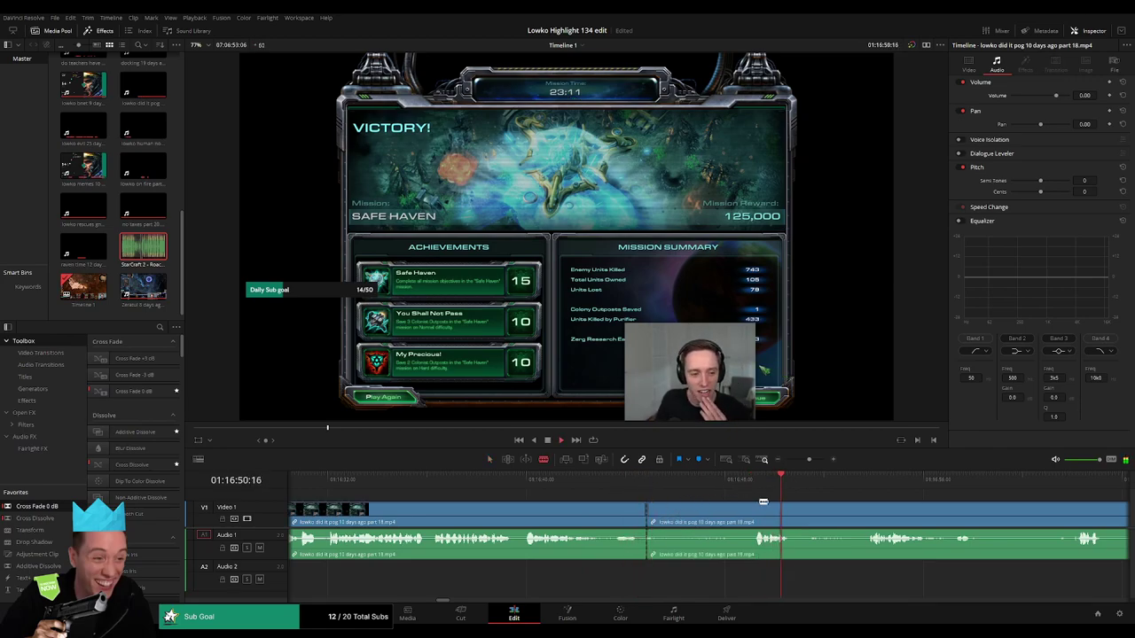
pyautogui.click(753, 506)
pyautogui.press('a')
pyautogui.click(712, 512)
pyautogui.press('Delete')
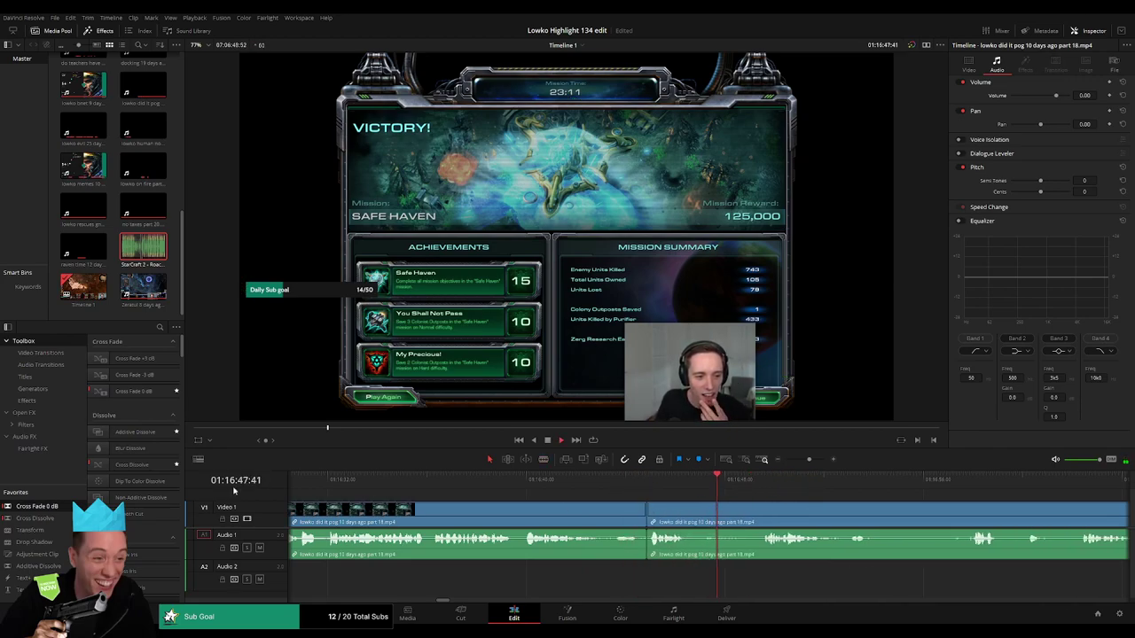
pyautogui.press('b')
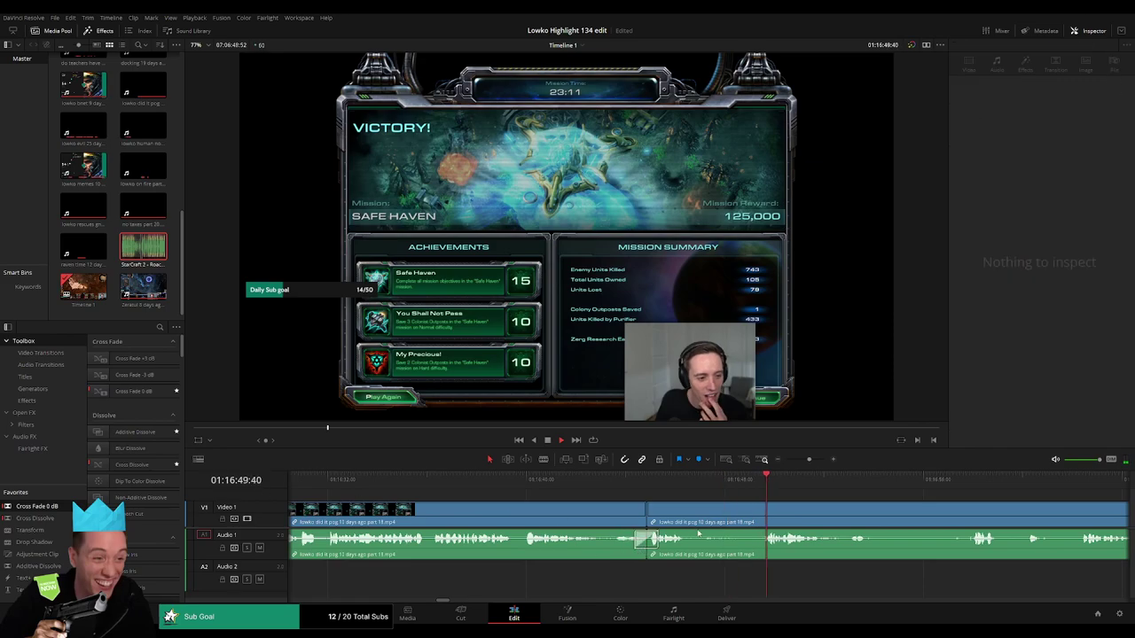
# - Ripple-delete the pause between about 01:16:46 and 01:16:49 on the victory screen
pyautogui.click(690, 514)
pyautogui.press('b')
pyautogui.click(763, 512)
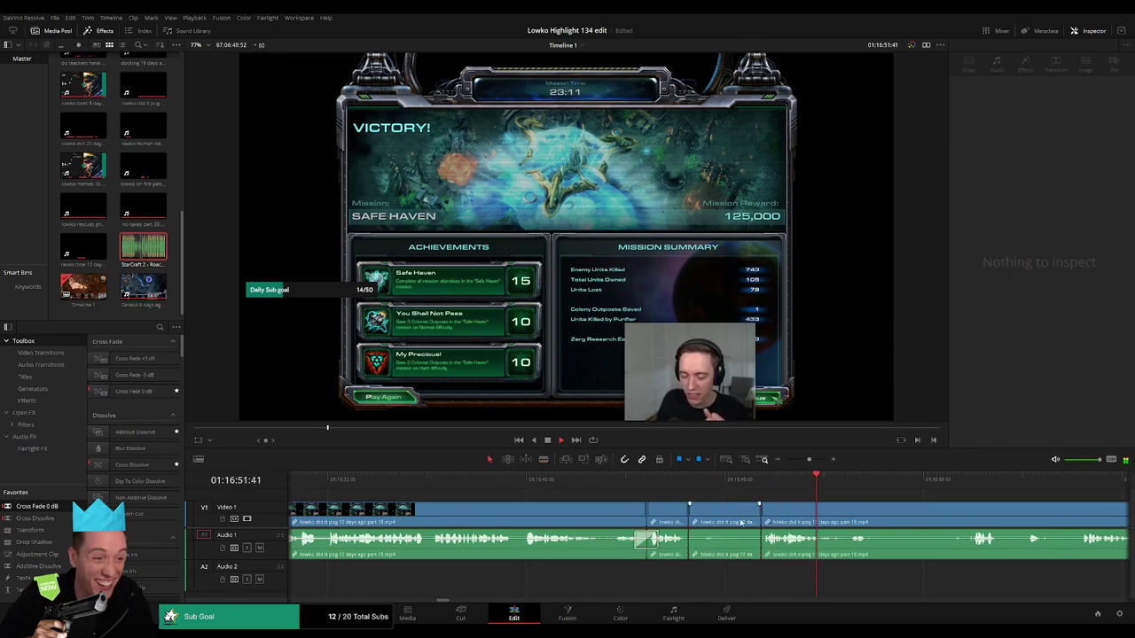
pyautogui.press('a')
pyautogui.click(727, 519)
pyautogui.press('Delete')
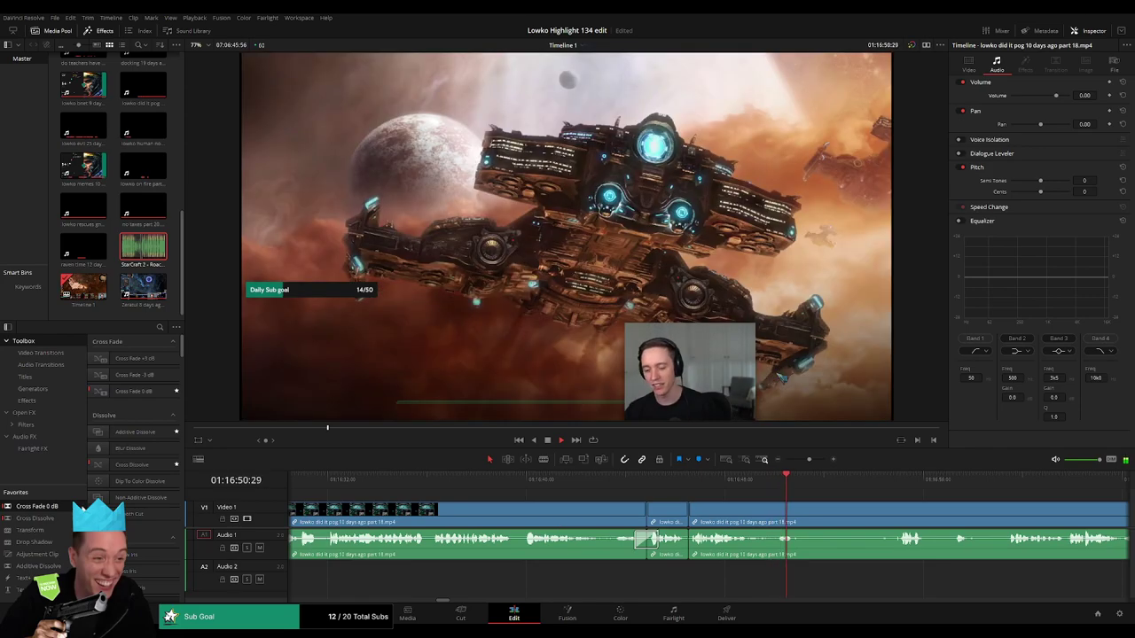
# - Split the part 18 clip at about 01:16:51, skim its remainder up to about 01:23:12, and ripple-delete that remainder
pyautogui.press('b')
pyautogui.click(802, 514)
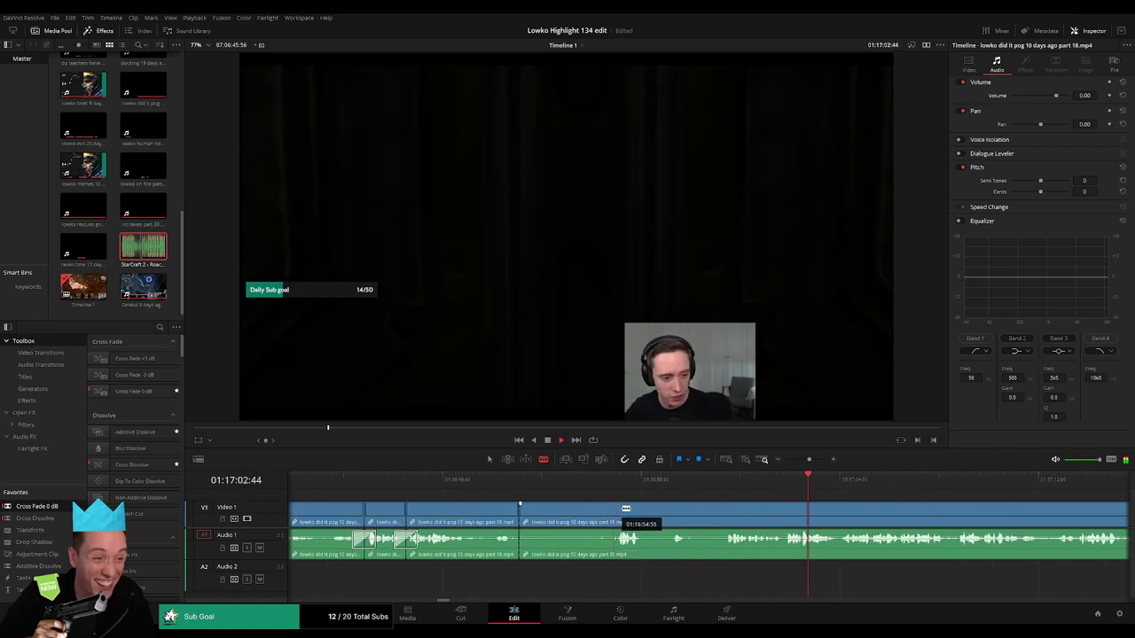
pyautogui.moveTo(817, 460); pyautogui.dragTo(794, 460)
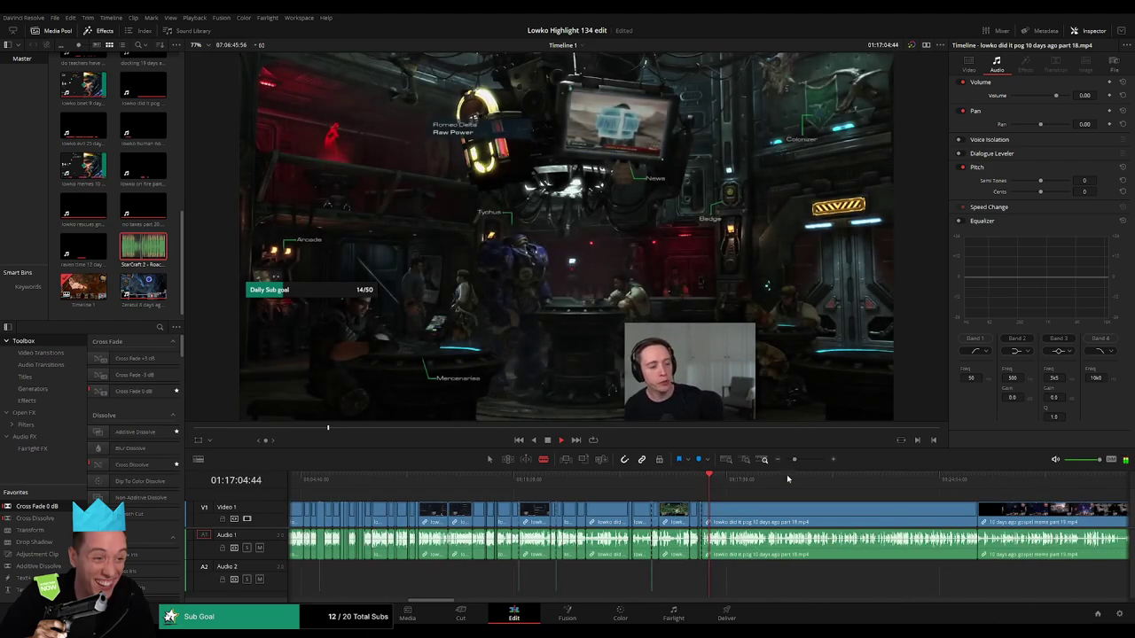
pyautogui.click(744, 483)
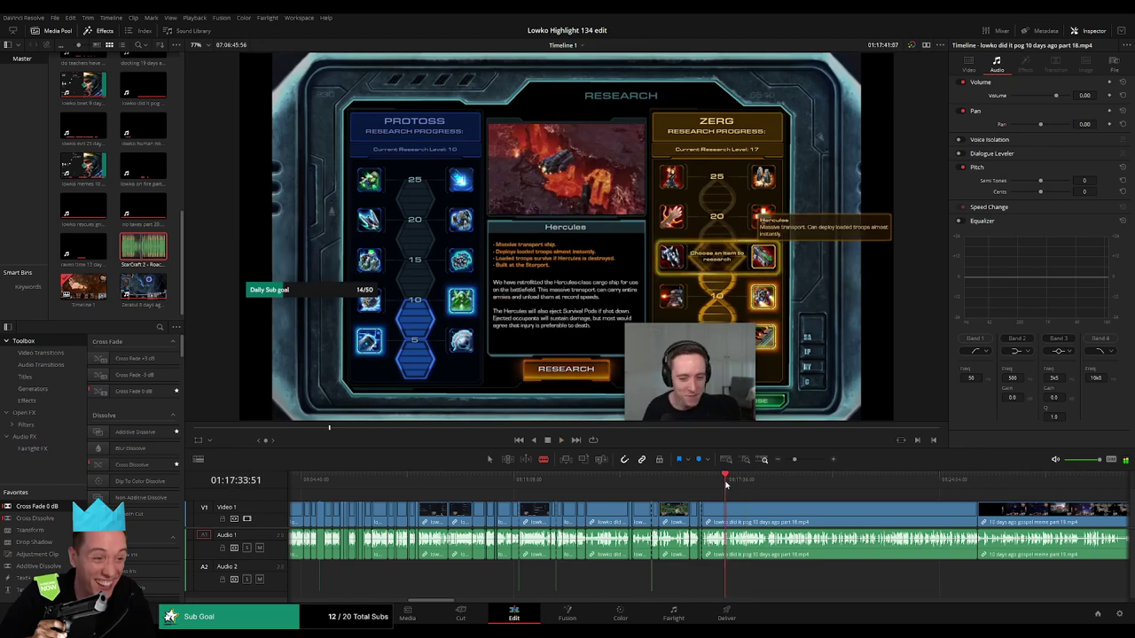
pyautogui.click(855, 483)
pyautogui.click(882, 483)
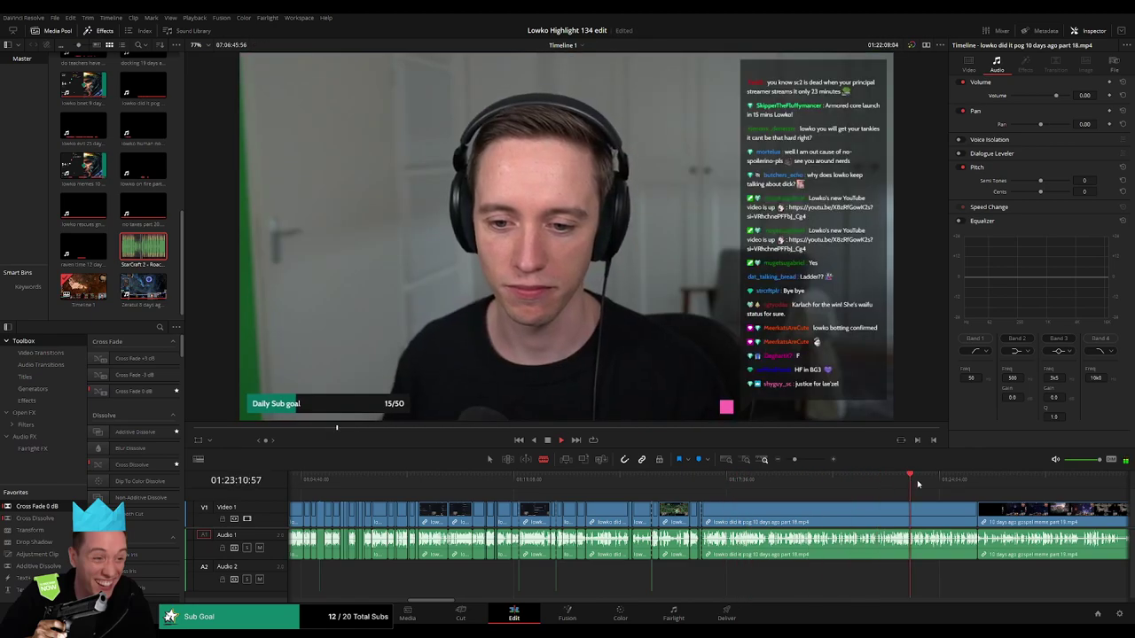
pyautogui.click(910, 483)
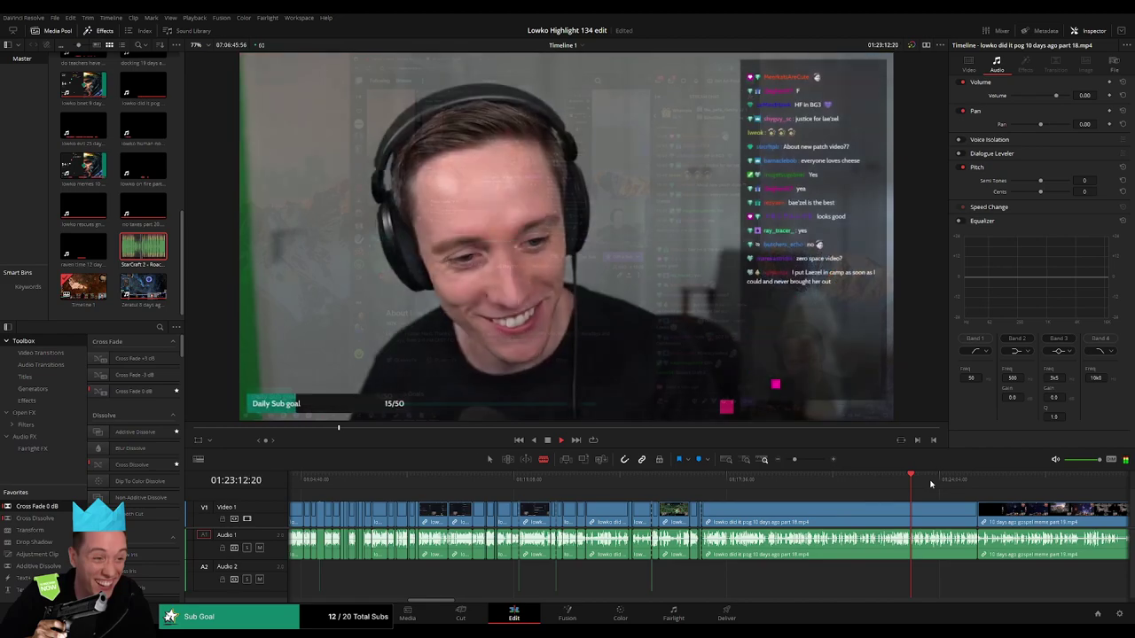
pyautogui.click(907, 485)
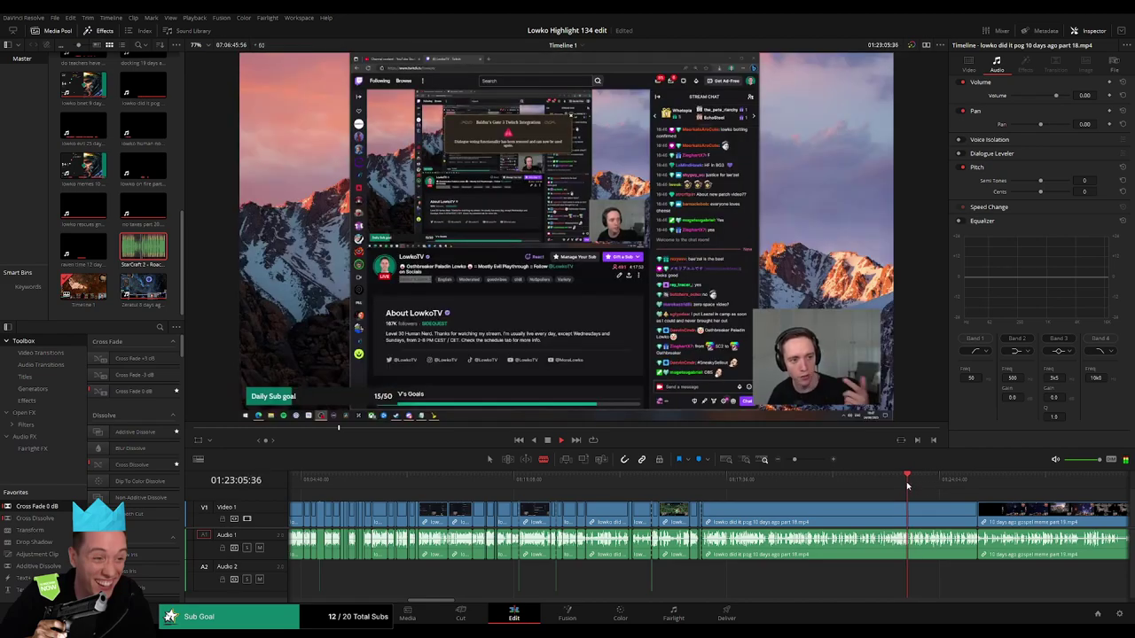
pyautogui.click(875, 516)
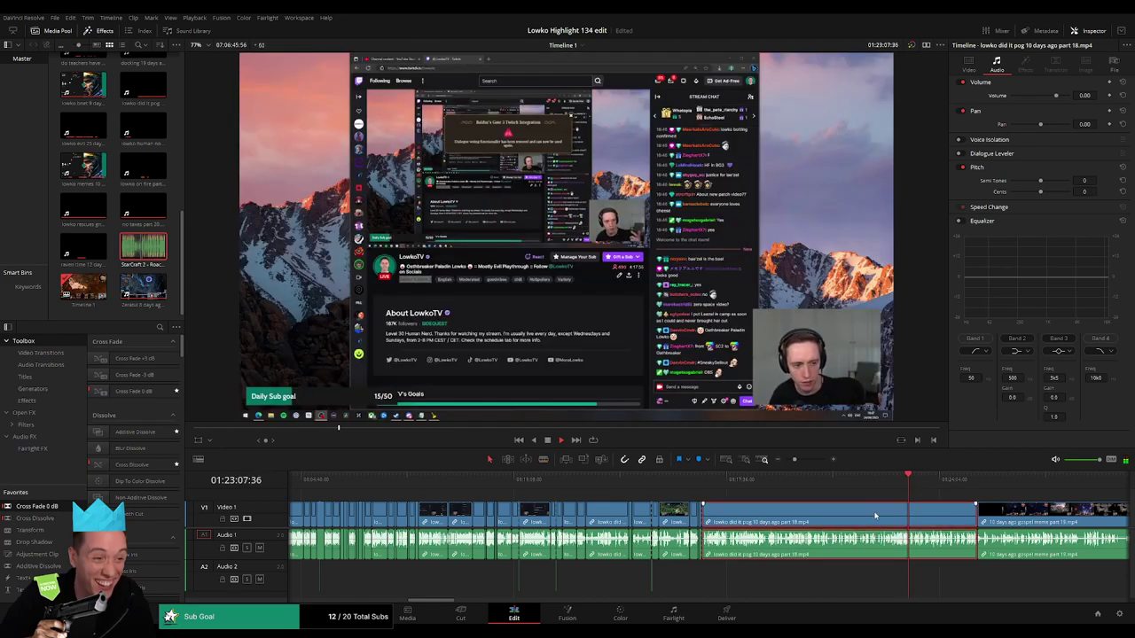
pyautogui.press('Delete')
# - Skim the gospel meme part 19 clip for its highlight, split it at about 01:30:03, and ripple-delete everything before the split
pyautogui.moveTo(731, 493); pyautogui.dragTo(904, 493)
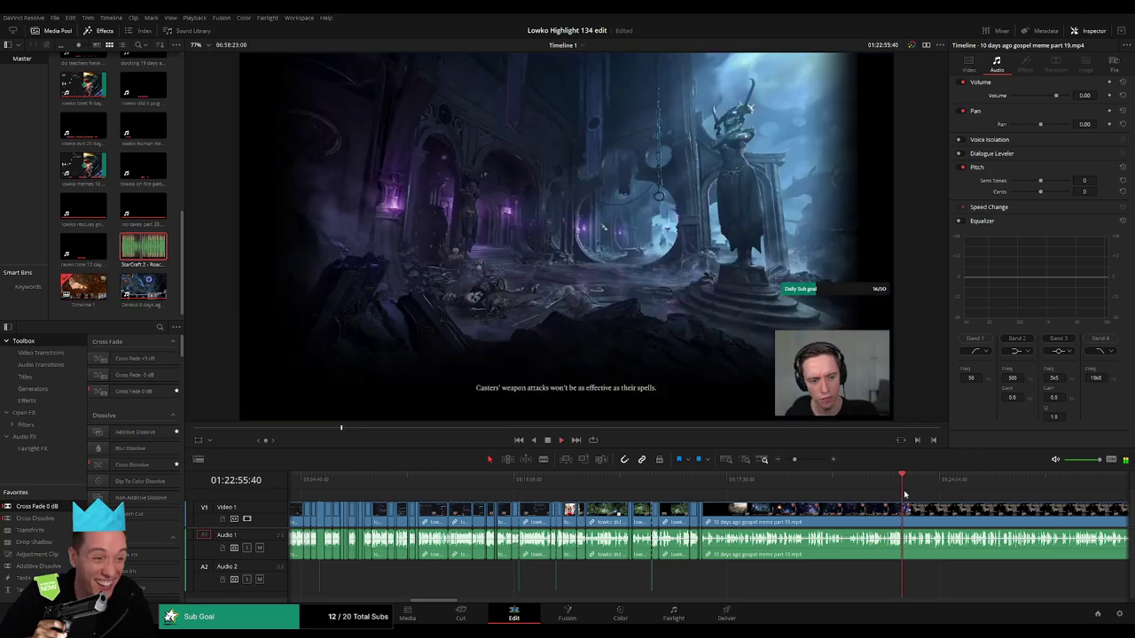
pyautogui.hscroll(4, 842, 516)
pyautogui.moveTo(580, 490); pyautogui.dragTo(800, 502)
pyautogui.moveTo(794, 459); pyautogui.dragTo(804, 460)
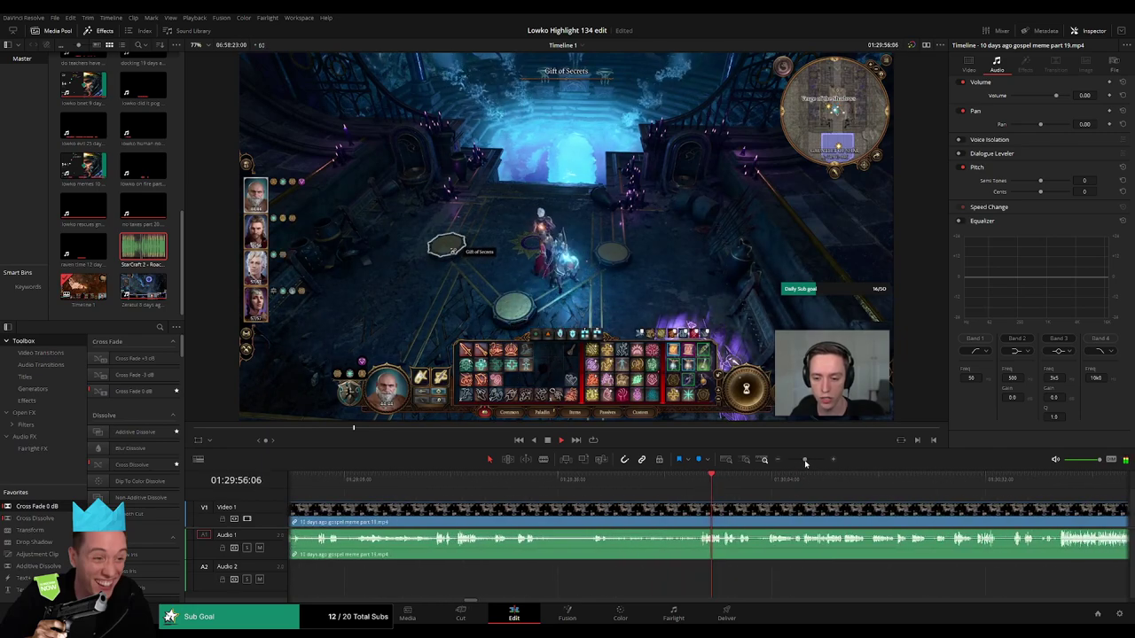
pyautogui.click(772, 490)
pyautogui.hscroll(4, 730, 516)
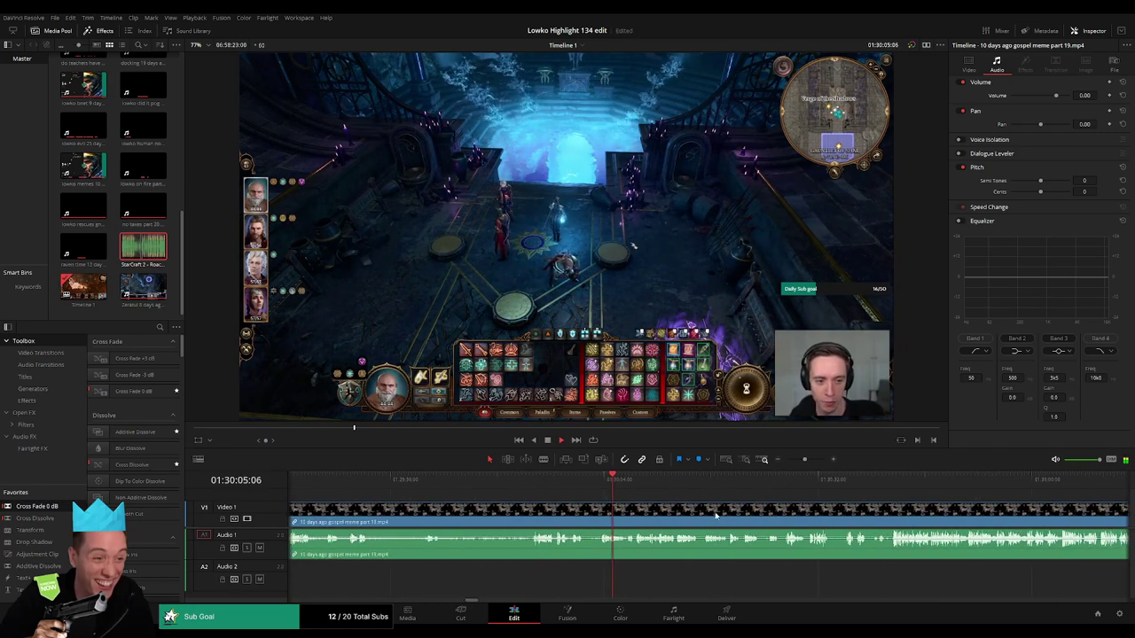
pyautogui.click(635, 488)
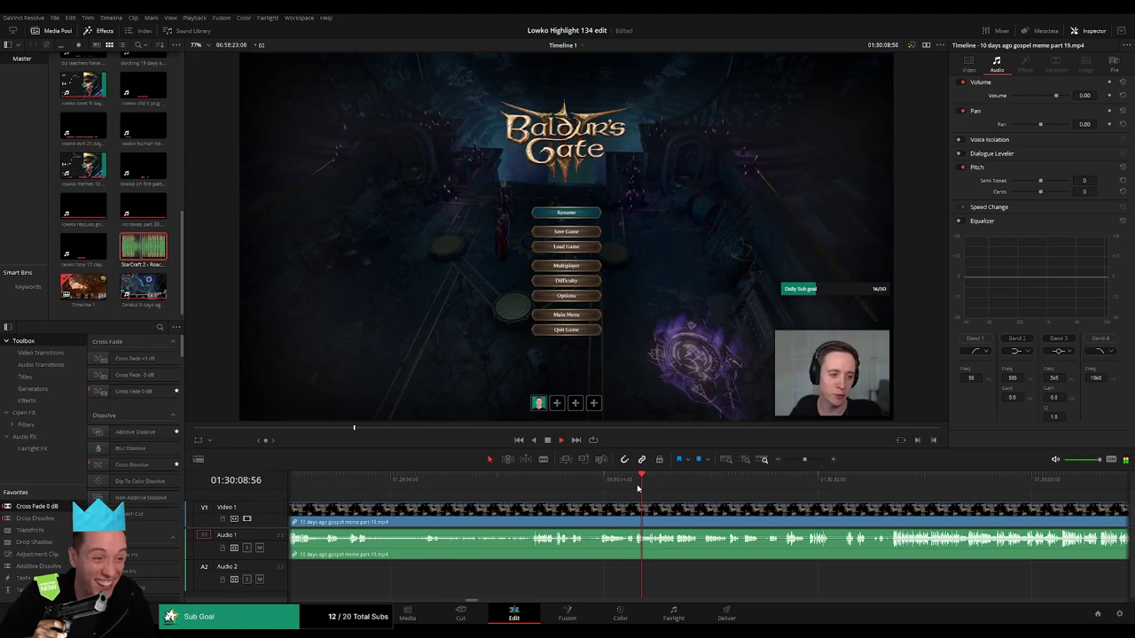
pyautogui.press('b')
pyautogui.press('a')
pyautogui.click(585, 511)
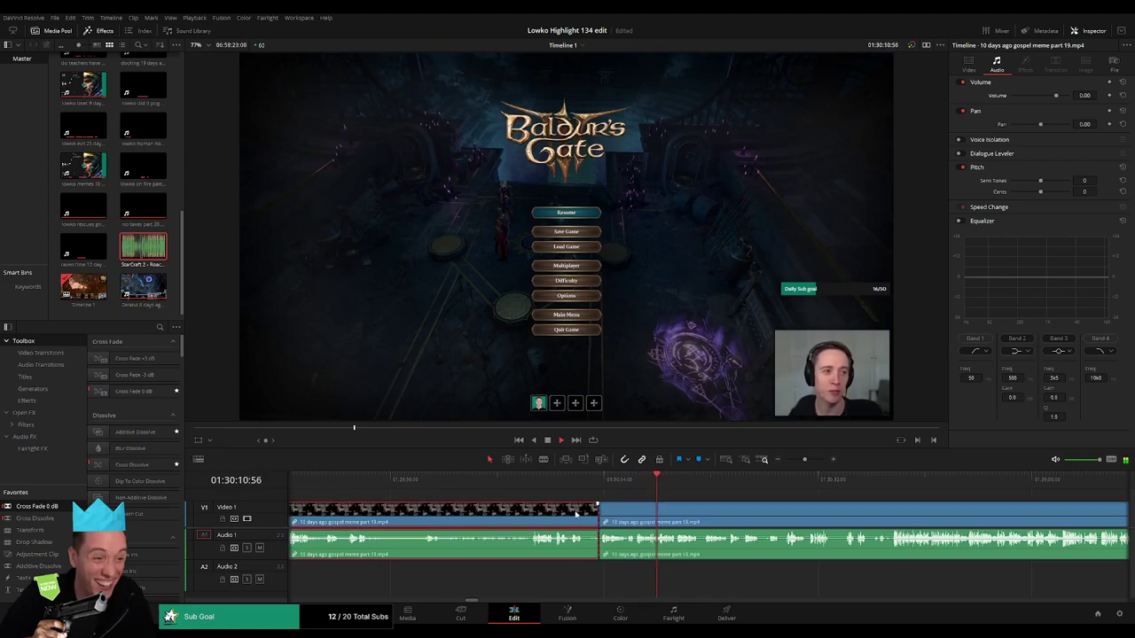
pyautogui.press('BackSpace')
pyautogui.click(576, 513)
pyautogui.press('BackSpace')
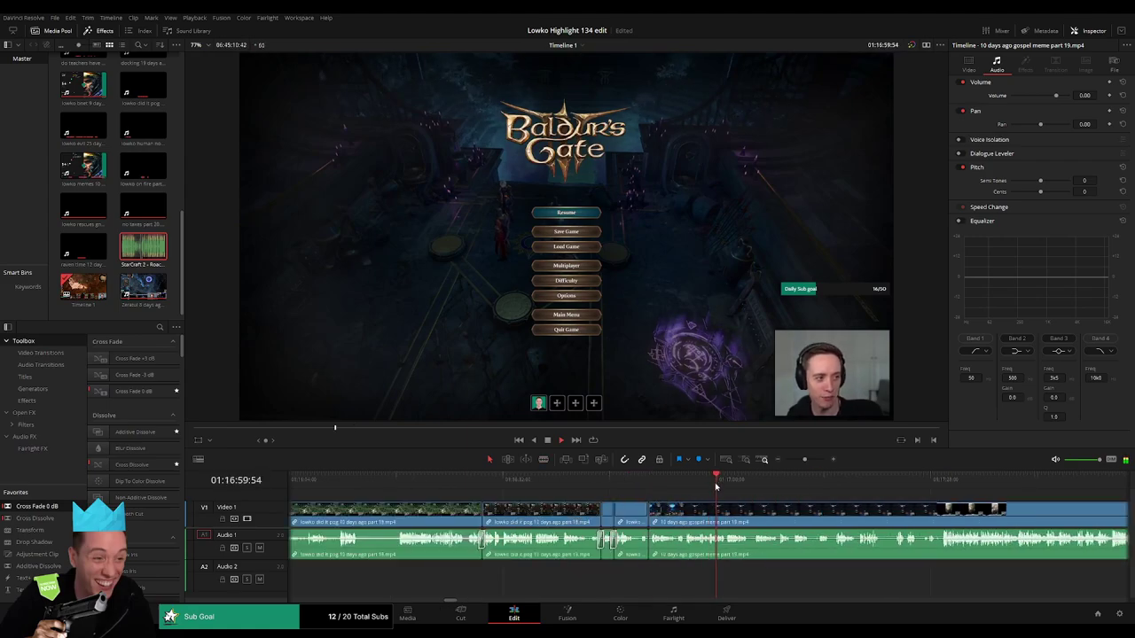
# - Ripple-delete the section between about 01:17:12 and 01:17:13 in the gospel meme part 19 clip
pyautogui.moveTo(769, 524); pyautogui.dragTo(579, 510)
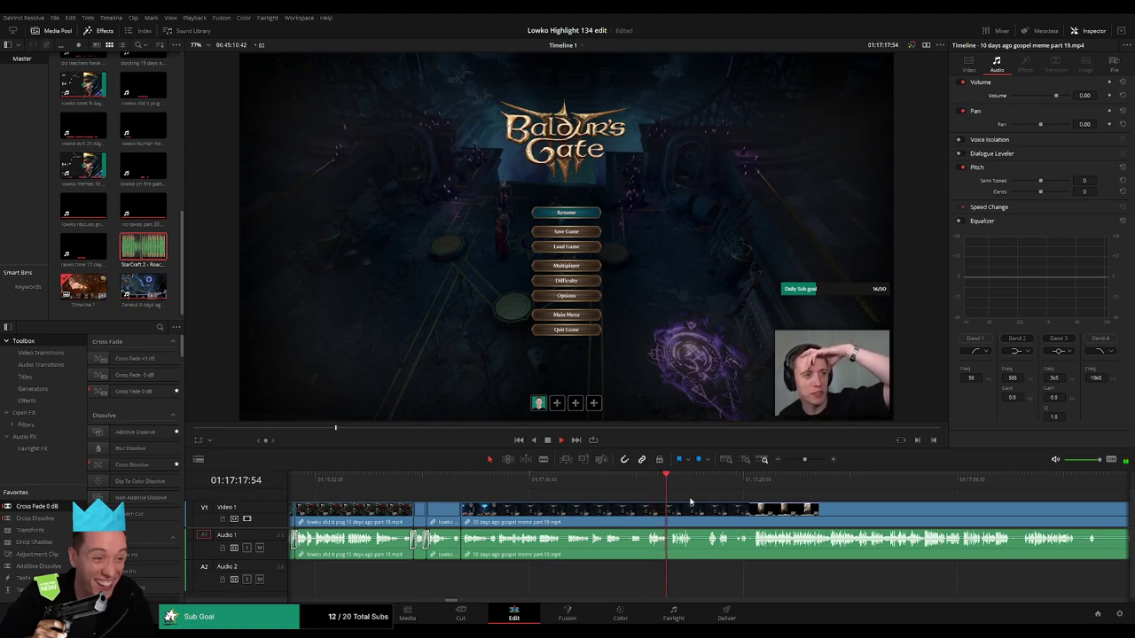
pyautogui.moveTo(784, 467); pyautogui.dragTo(810, 459)
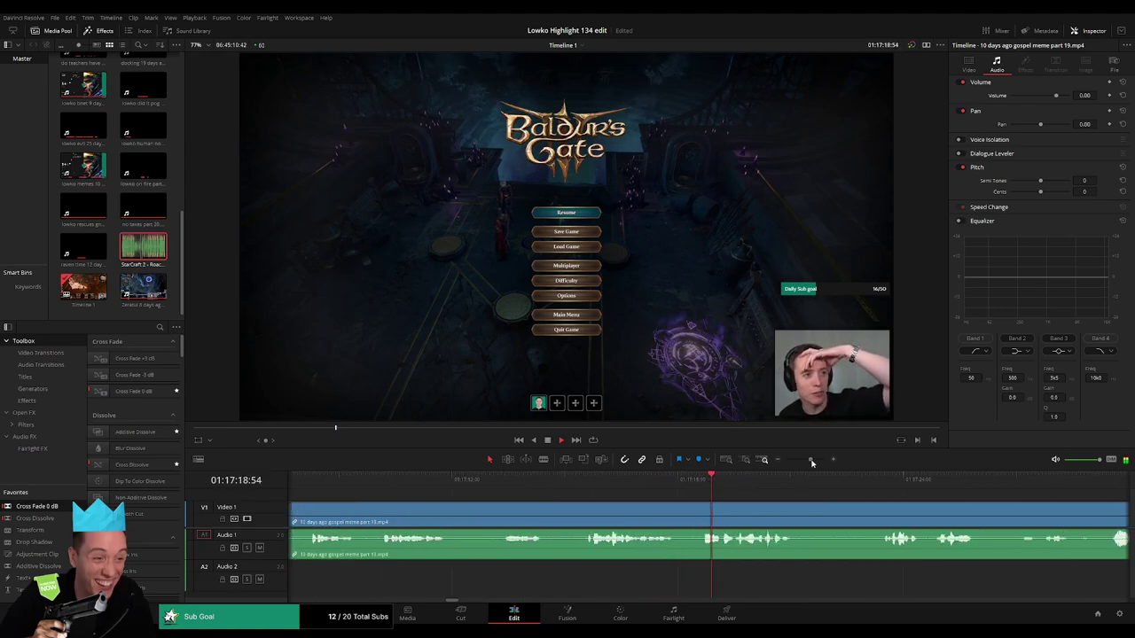
pyautogui.click(540, 487)
pyautogui.click(684, 487)
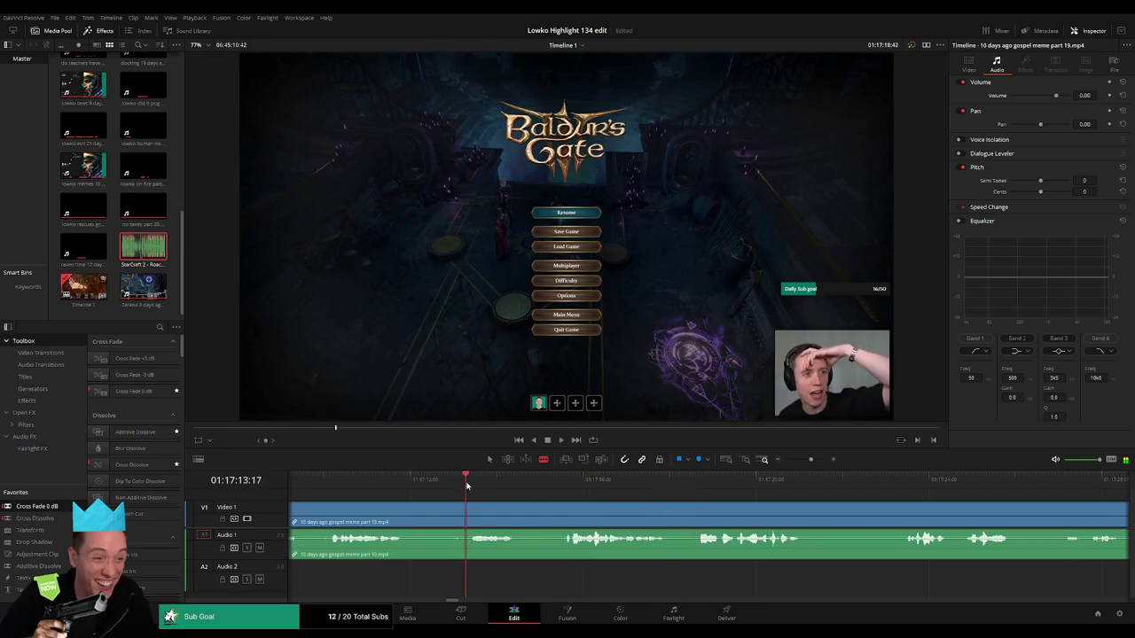
pyautogui.click(437, 487)
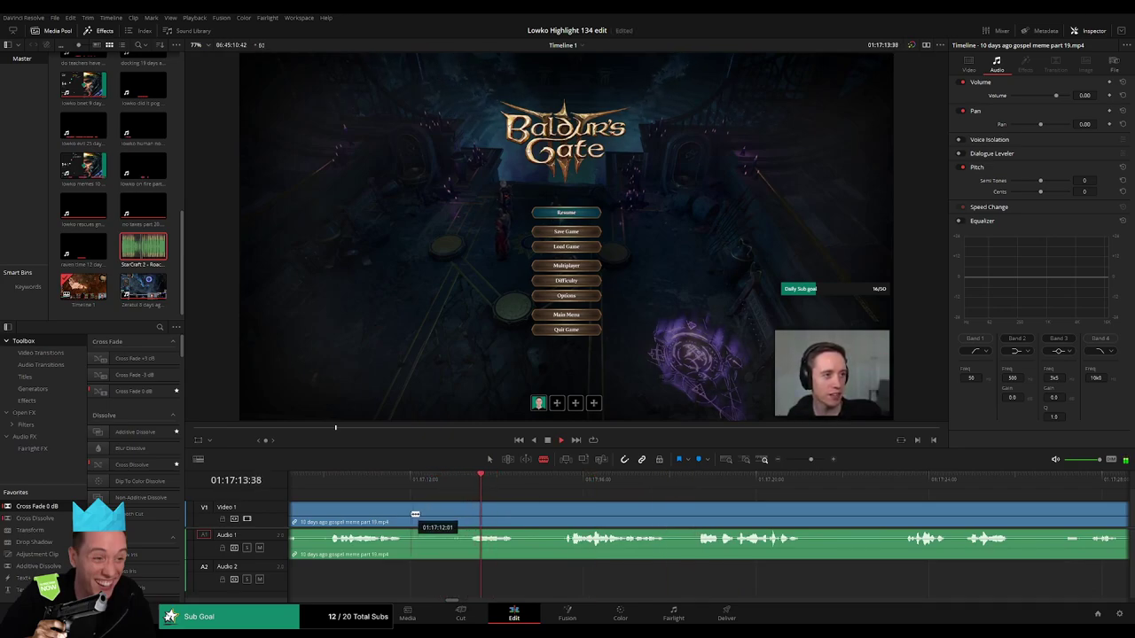
pyautogui.click(415, 514)
pyautogui.click(473, 514)
pyautogui.press('a')
pyautogui.click(454, 516)
pyautogui.press('BackSpace')
pyautogui.click(452, 516)
pyautogui.press('BackSpace')
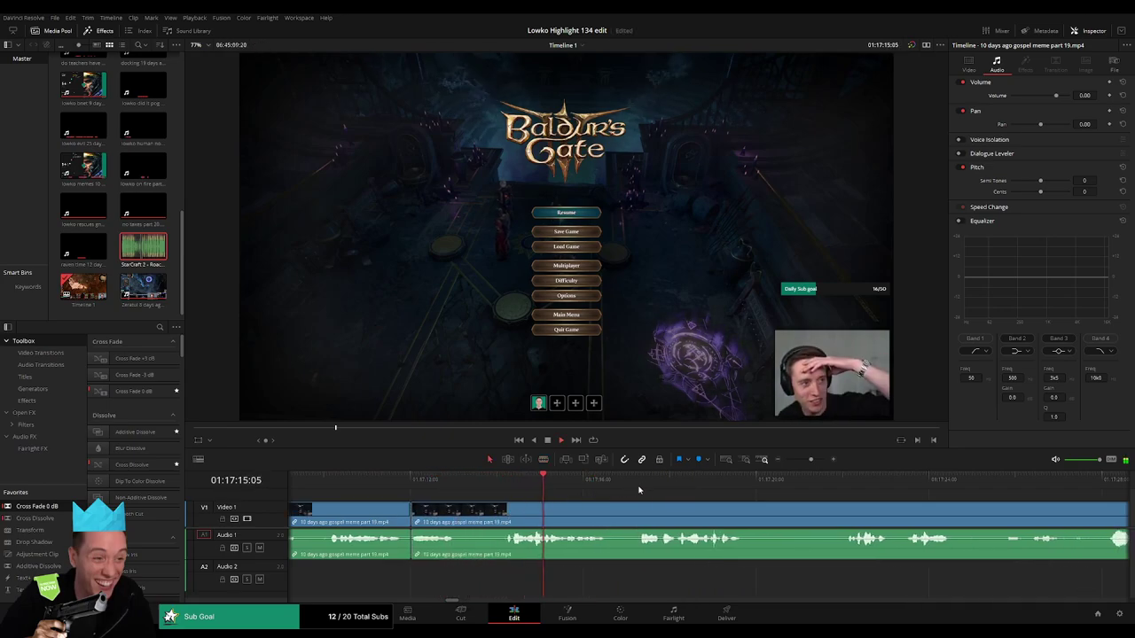
# - Ripple-delete the pause between about 01:17:20 and 01:17:22 in the gospel meme part 19 clip
pyautogui.click(844, 487)
pyautogui.hscroll(3, 633, 506)
pyautogui.press('b')
pyautogui.click(485, 507)
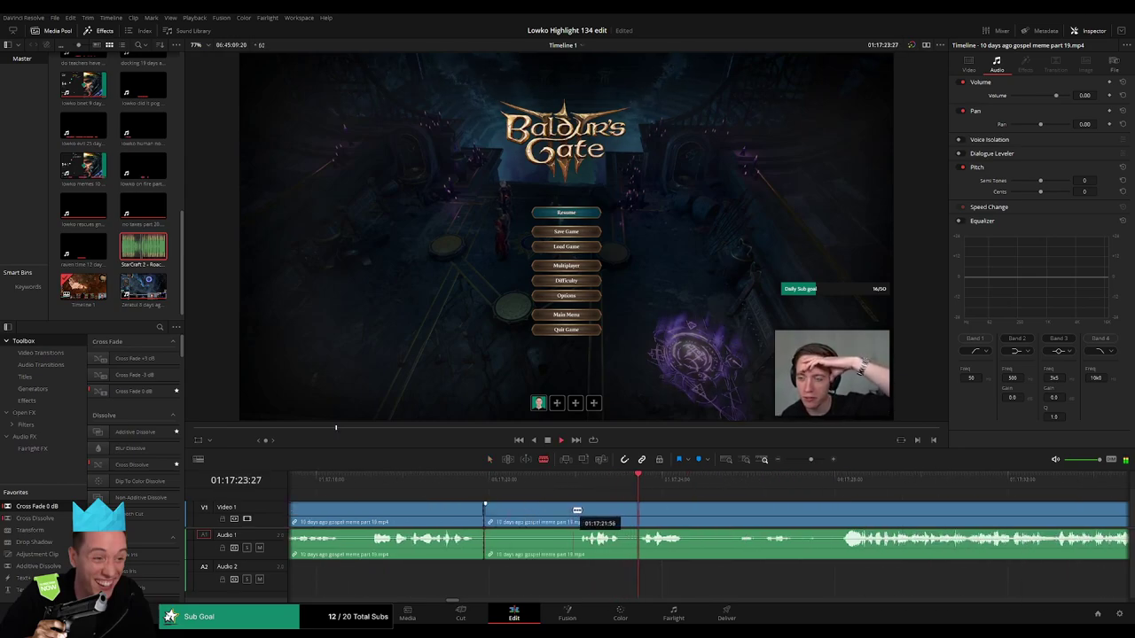
pyautogui.click(574, 511)
pyautogui.press('a')
pyautogui.click(540, 516)
pyautogui.press('Delete')
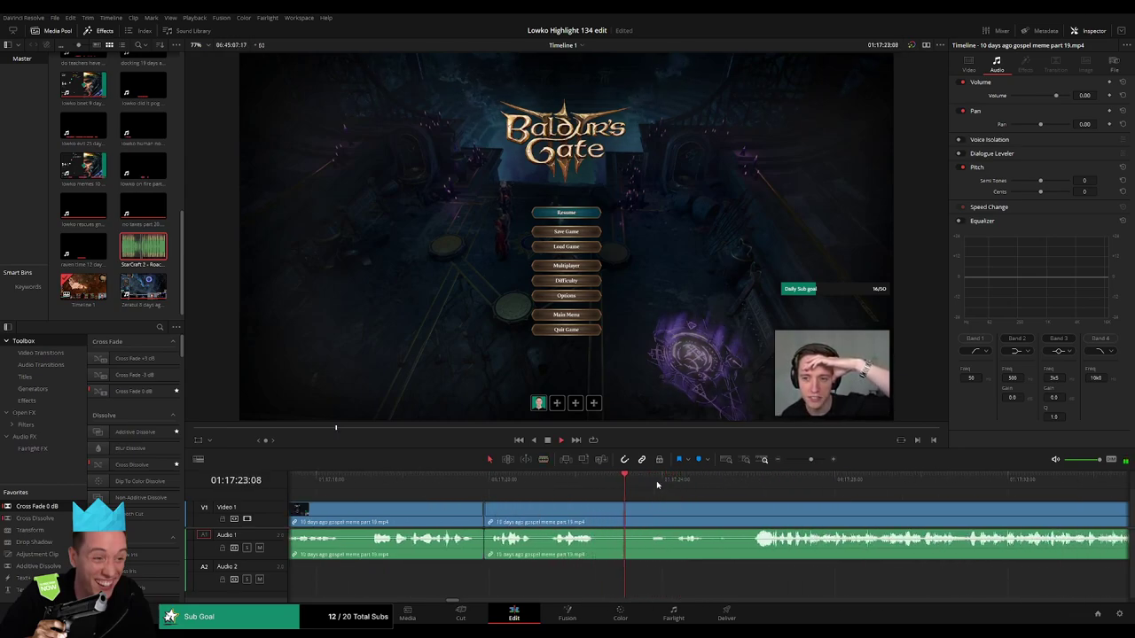
# - Ripple-delete the pause between about 01:17:22 and 01:17:25 in the gospel meme part 19 clip
pyautogui.press('b')
pyautogui.click(605, 514)
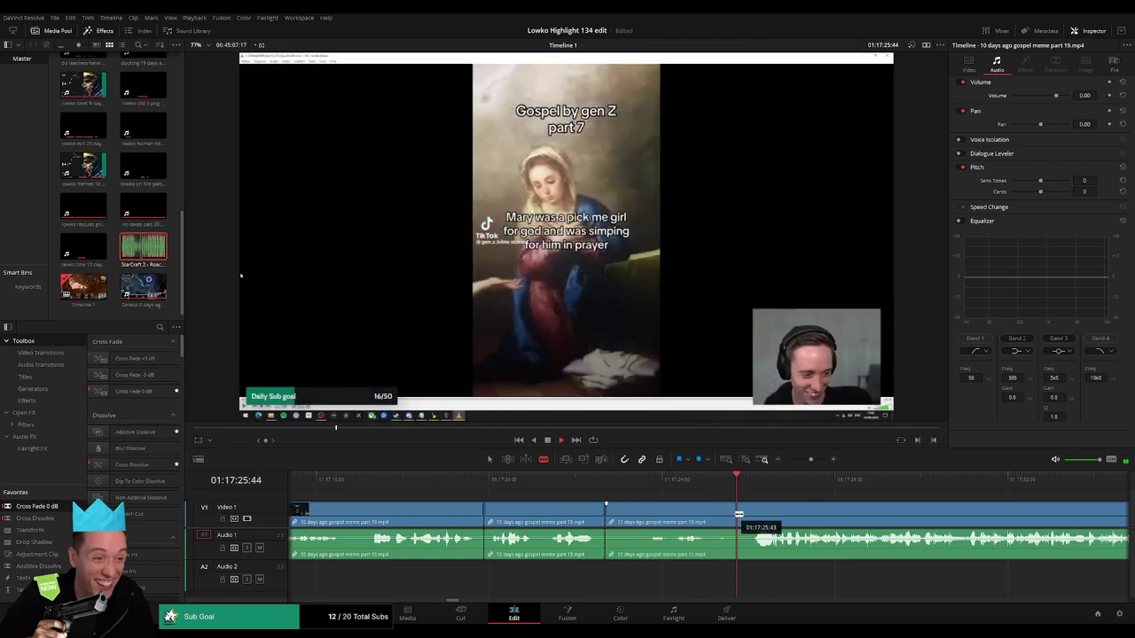
pyautogui.click(739, 514)
pyautogui.press('a')
pyautogui.click(690, 519)
pyautogui.press('Delete')
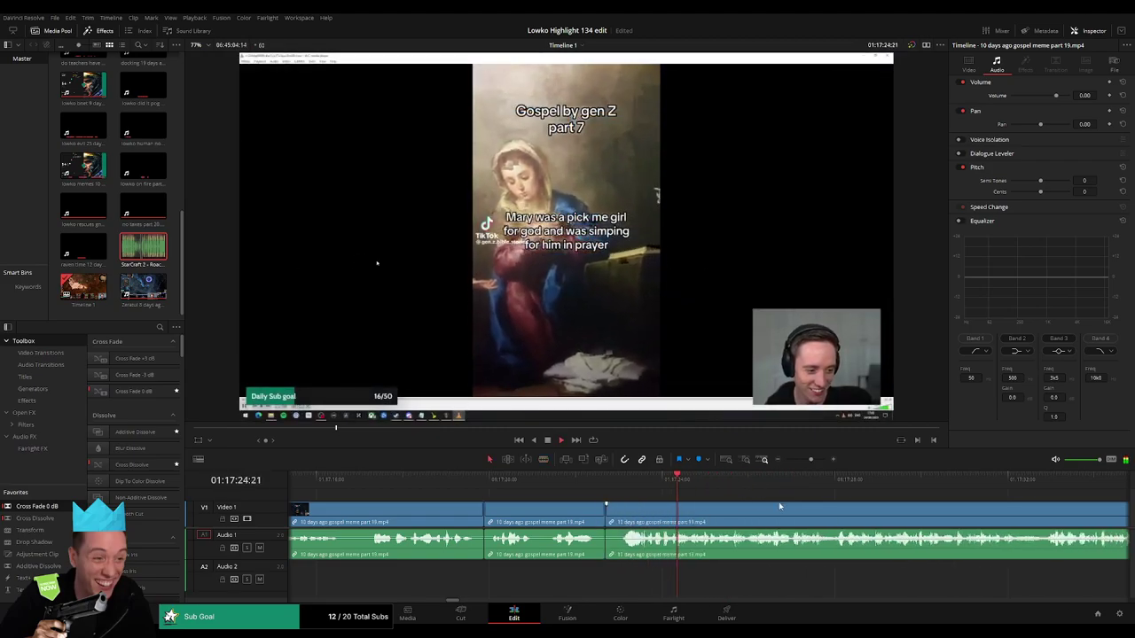
# - Ripple-delete the section between about 01:17:56 and 01:17:58 in the part 19 clip and apply Cross Fade 0 dB to its audio cut
pyautogui.moveTo(811, 460); pyautogui.dragTo(808, 462)
pyautogui.hscroll(4, 652, 518)
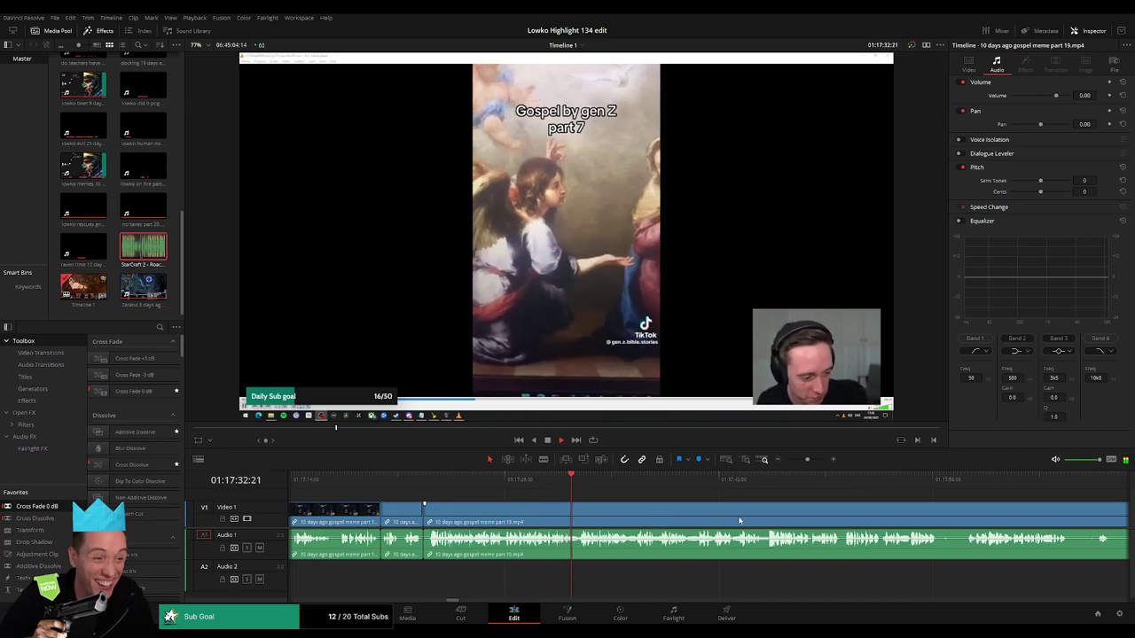
pyautogui.hscroll(1, 661, 514)
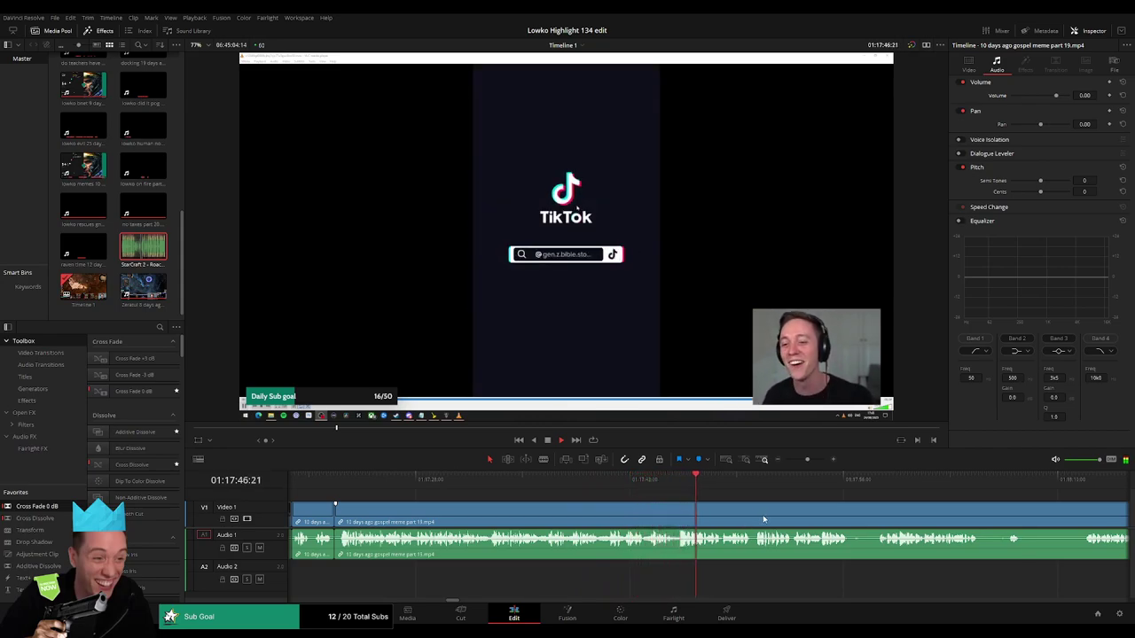
pyautogui.moveTo(788, 515); pyautogui.dragTo(696, 513)
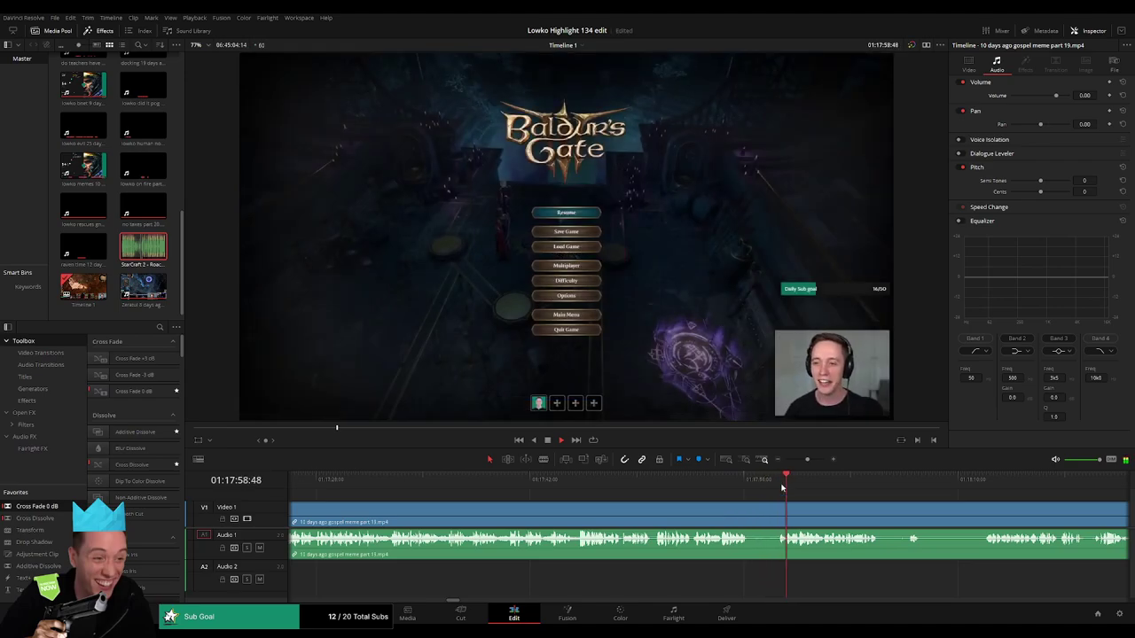
pyautogui.press('b')
pyautogui.click(748, 512)
pyautogui.click(777, 514)
pyautogui.press('a')
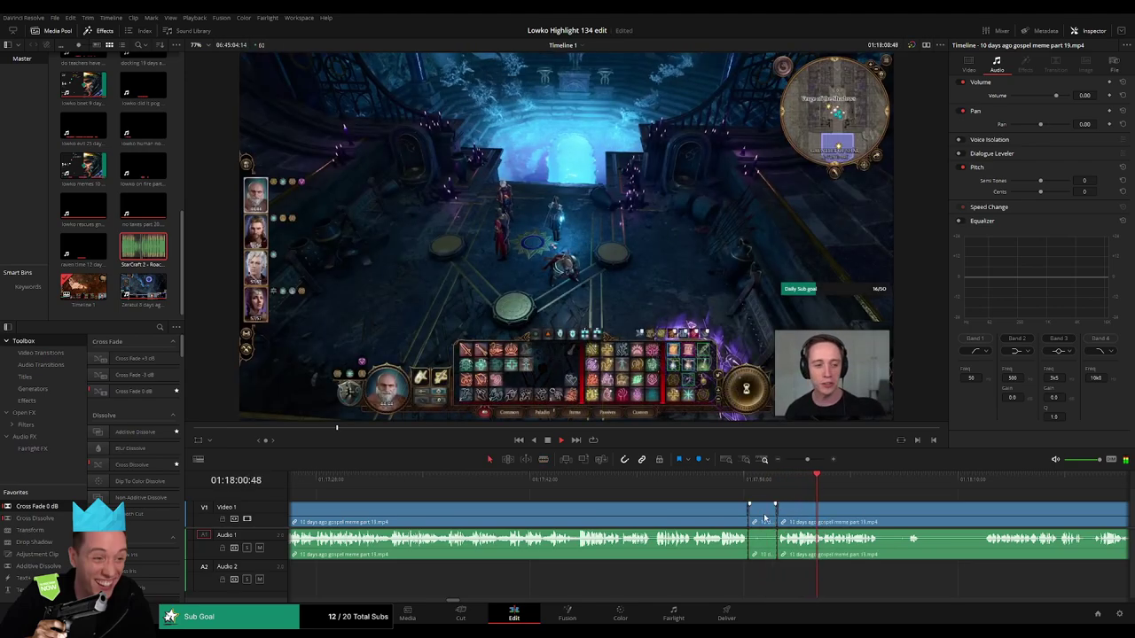
pyautogui.click(764, 518)
pyautogui.press('Delete')
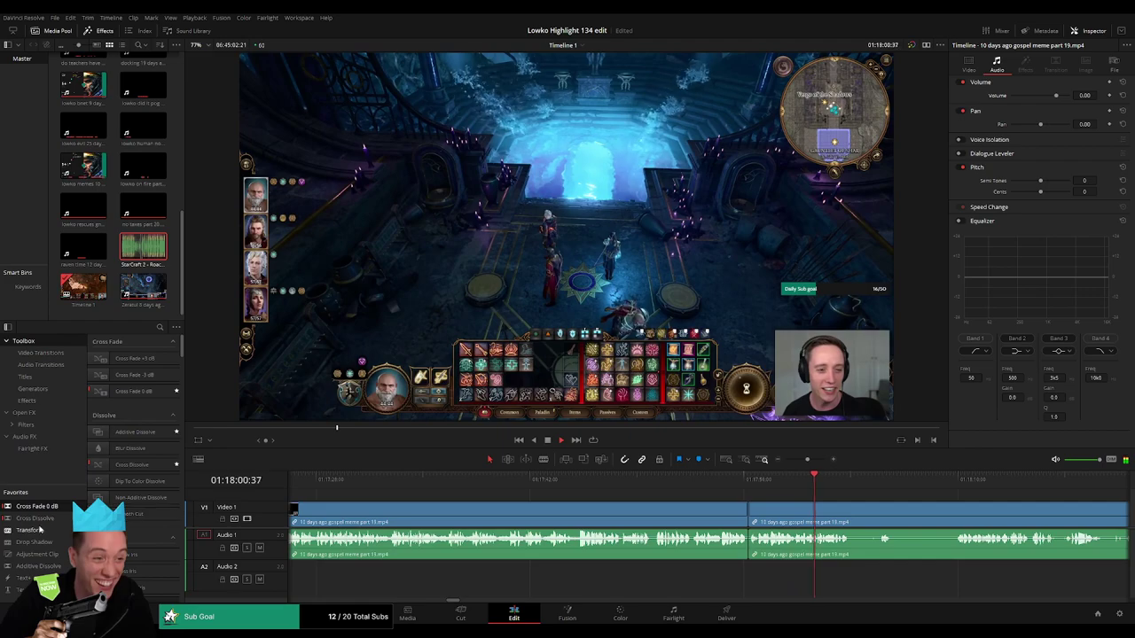
pyautogui.moveTo(39, 507); pyautogui.dragTo(748, 539)
# - Isolate the word between about 01:18:01:59 and 01:18:02:20 in the part 19 clip with two splits
pyautogui.hscroll(3, 635, 507)
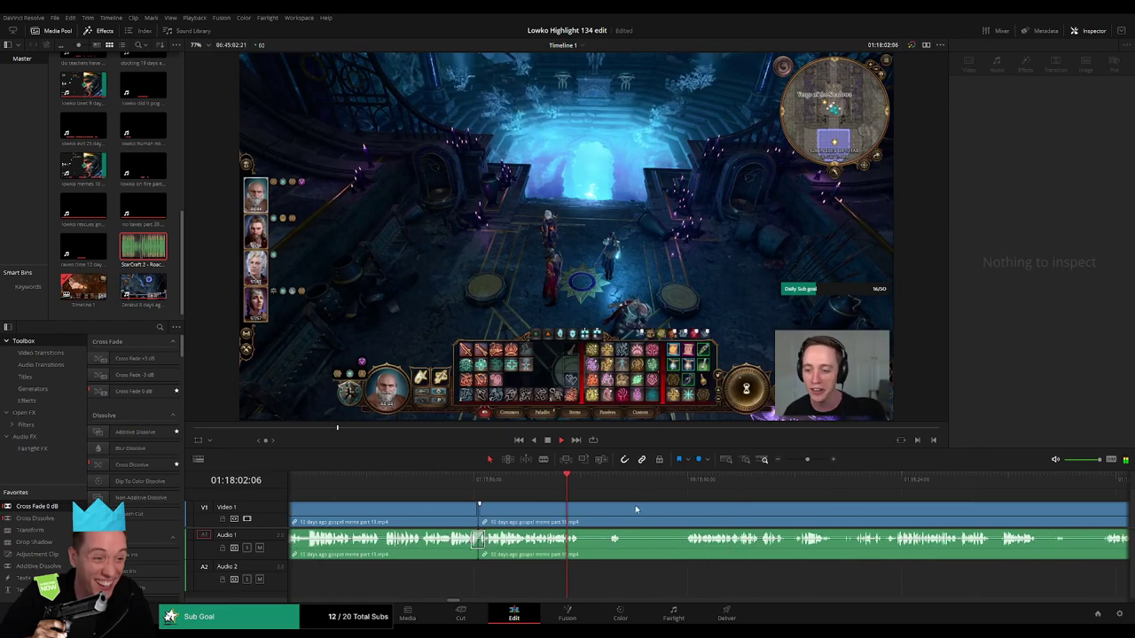
pyautogui.press('space')
pyautogui.click(559, 479)
pyautogui.moveTo(807, 459); pyautogui.dragTo(817, 459)
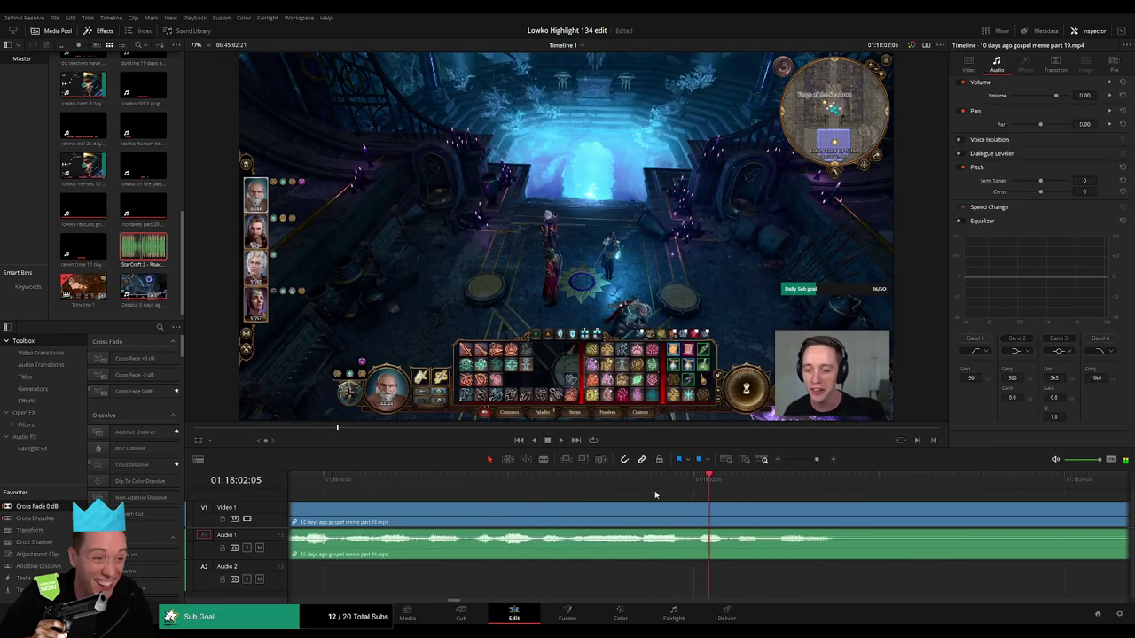
pyautogui.press('b')
pyautogui.click(692, 514)
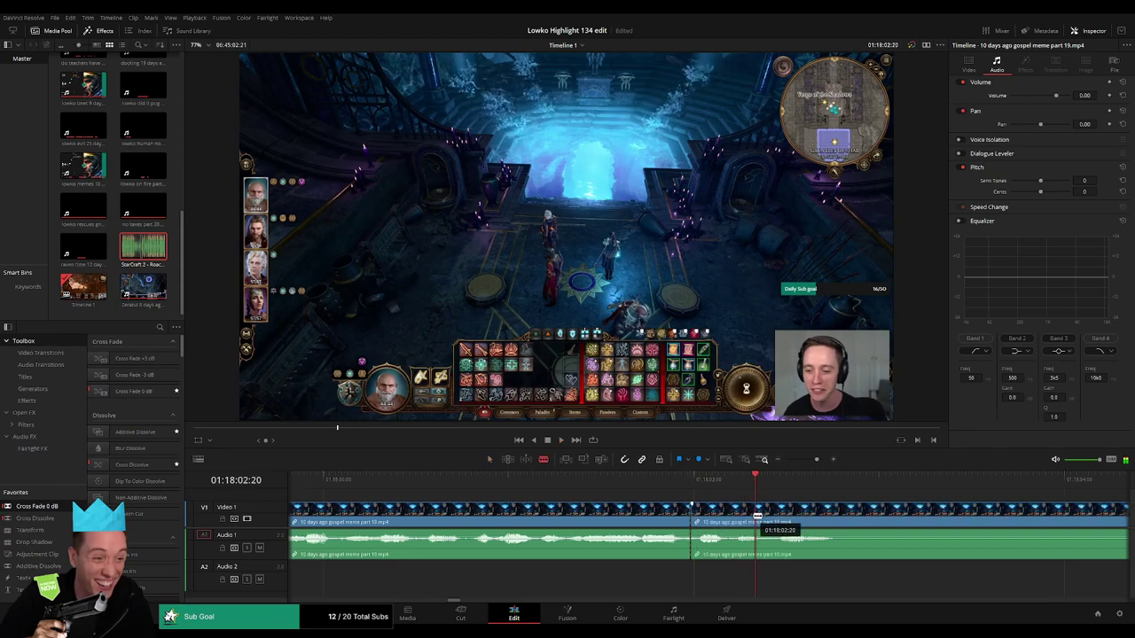
pyautogui.click(756, 515)
# - Disable the isolated word's audio and cover it with a StarCraft 2 roach quote on Audio 2 at a lowered volume
pyautogui.press('a')
pyautogui.click(732, 556)
pyautogui.moveTo(130, 240); pyautogui.dragTo(755, 582)
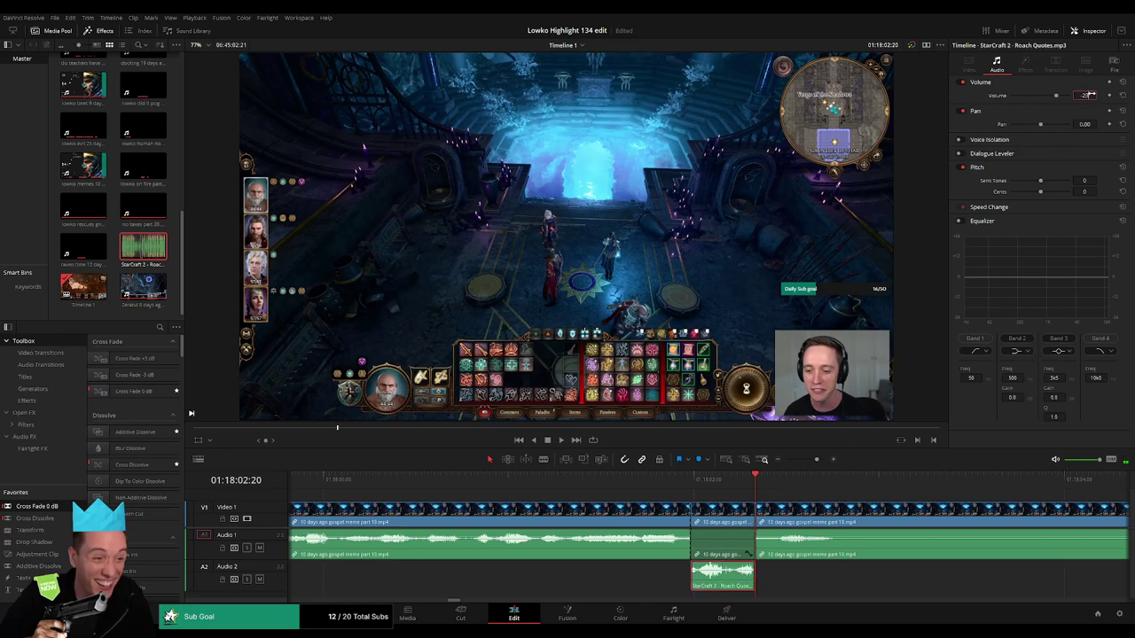
pyautogui.moveTo(1088, 95); pyautogui.dragTo(1091, 94)
# - Ripple-delete the pause between about 01:18:03 and 01:18:04, shortly after the roach quote in the part 19 clip
pyautogui.press('space')
pyautogui.moveTo(816, 460); pyautogui.dragTo(809, 460)
pyautogui.click(751, 492)
pyautogui.press('b')
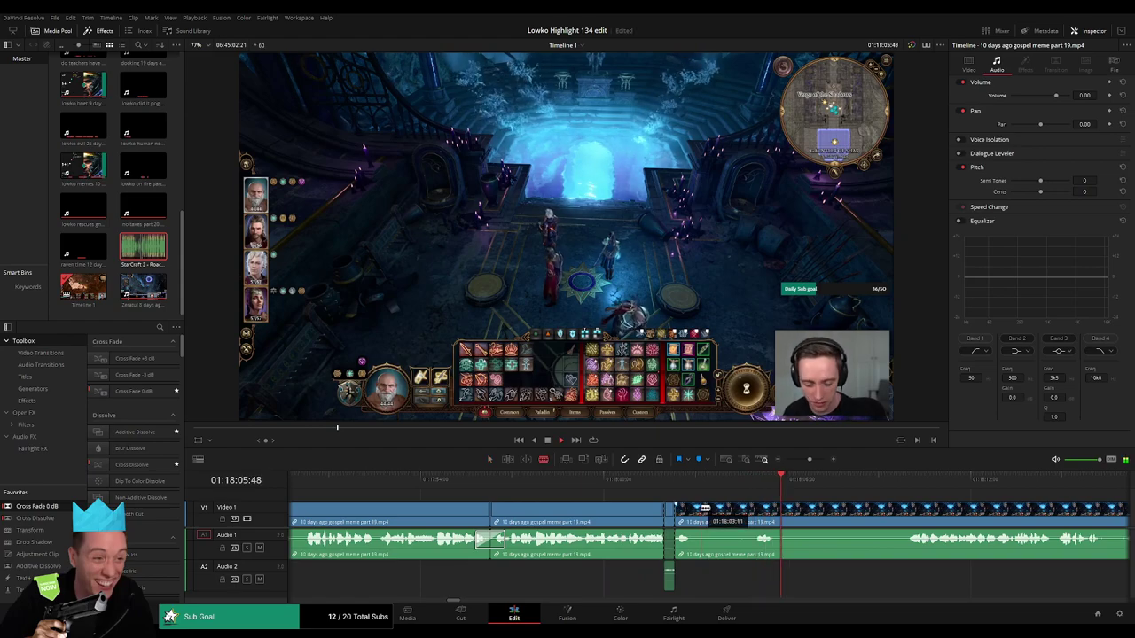
pyautogui.click(700, 508)
pyautogui.click(897, 480)
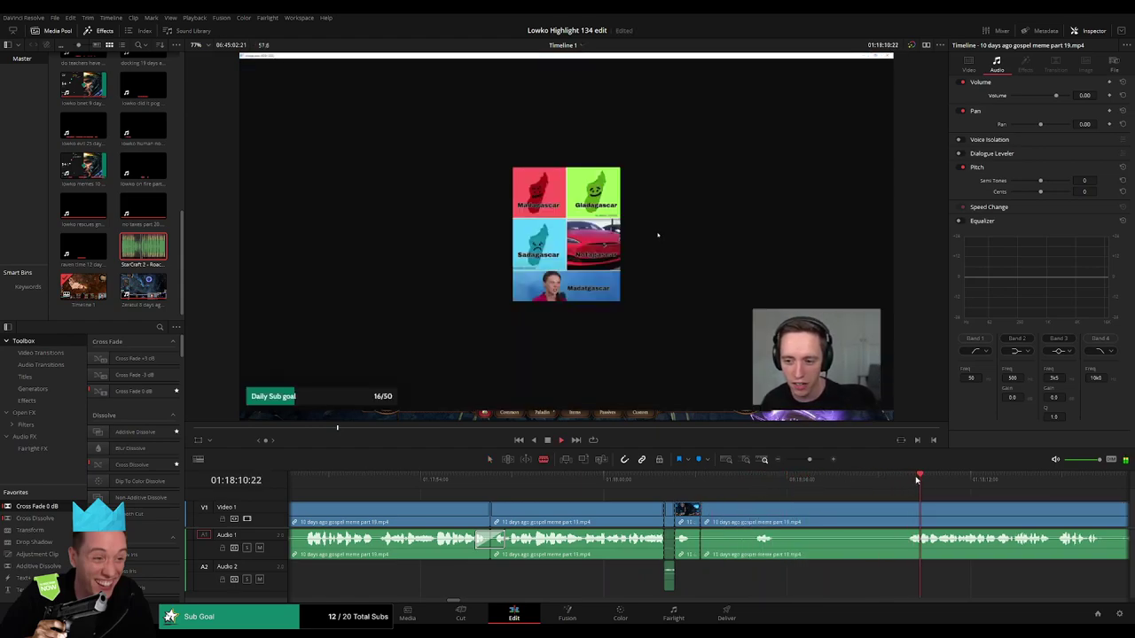
pyautogui.moveTo(958, 503); pyautogui.dragTo(759, 501)
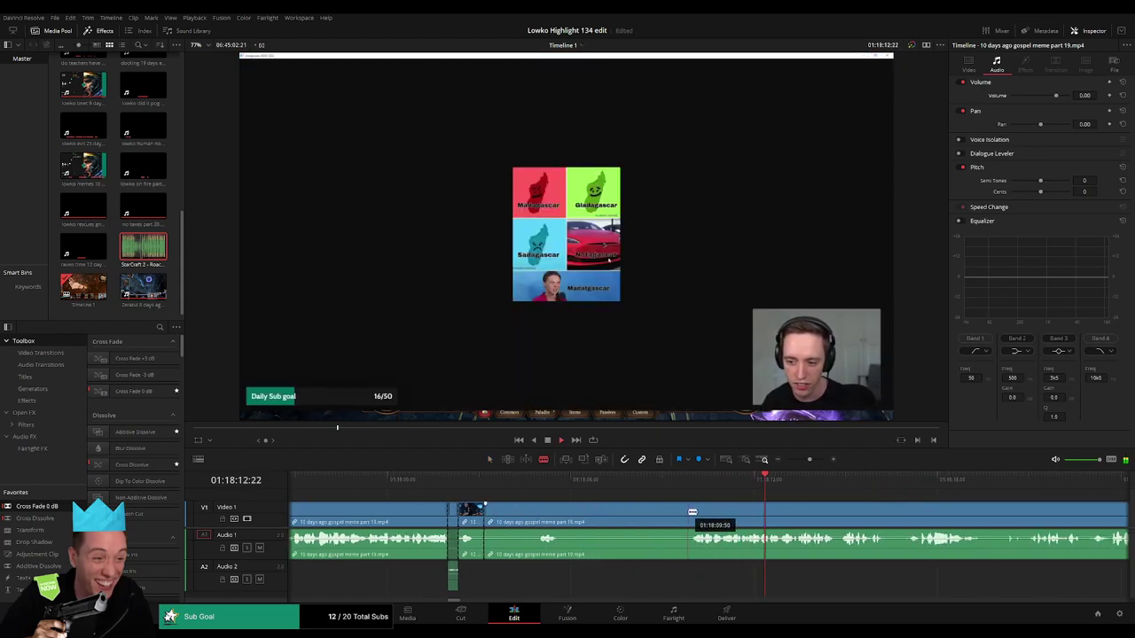
pyautogui.click(532, 513)
pyautogui.press('a')
pyautogui.click(516, 519)
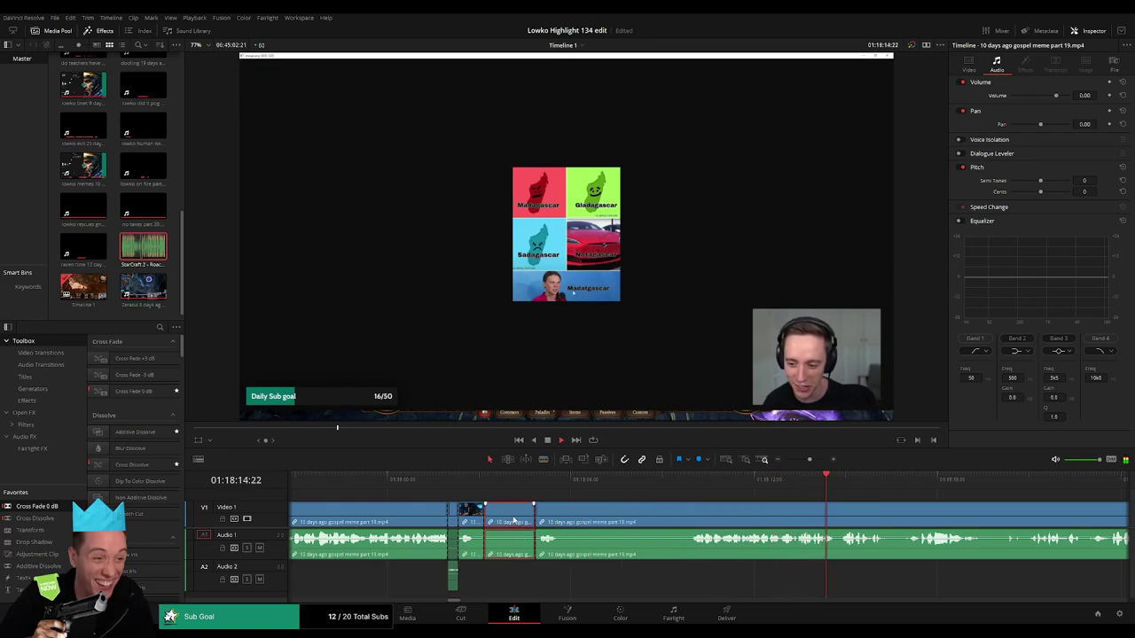
pyautogui.press('Delete')
# - Ripple-delete the pause between about 01:18:04 and 01:18:08 in the part 19 clip
pyautogui.press('b')
pyautogui.click(517, 516)
pyautogui.click(632, 516)
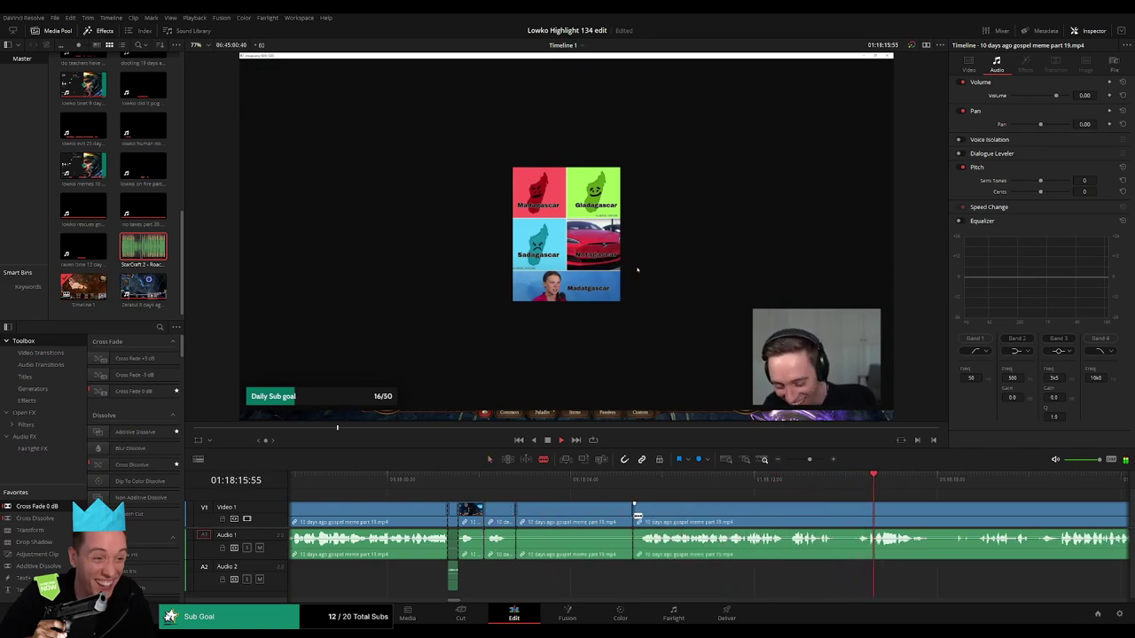
pyautogui.press('a')
pyautogui.click(610, 521)
pyautogui.press('Delete')
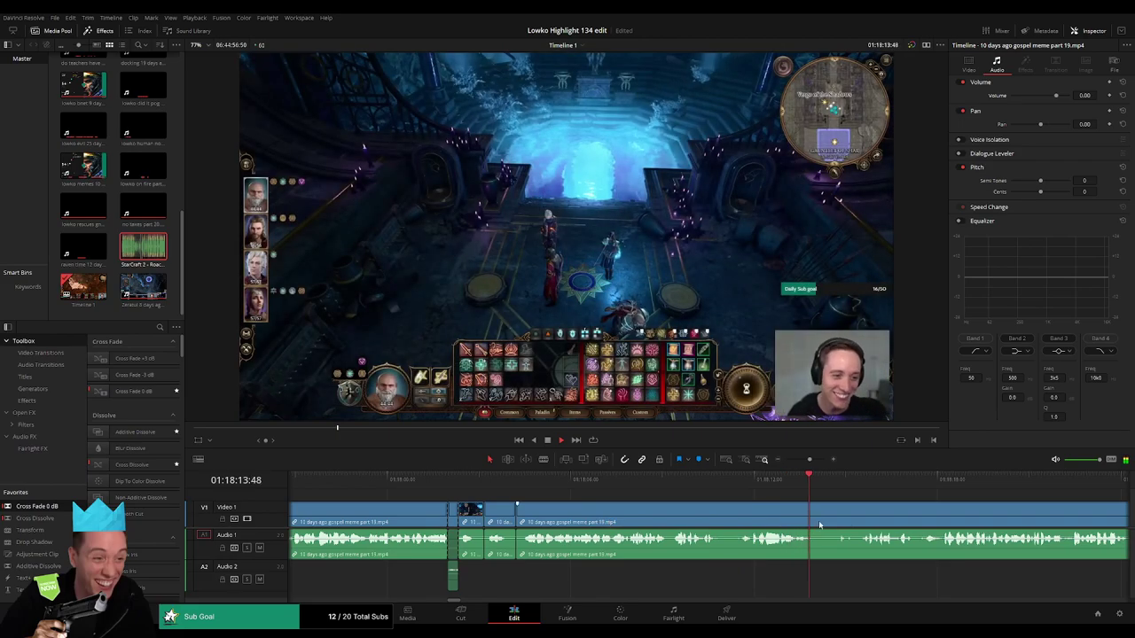
# - Ripple-delete the section between about 01:18:27 and 01:18:31 in the gospel meme part 19 clip
pyautogui.moveTo(855, 522); pyautogui.dragTo(644, 508)
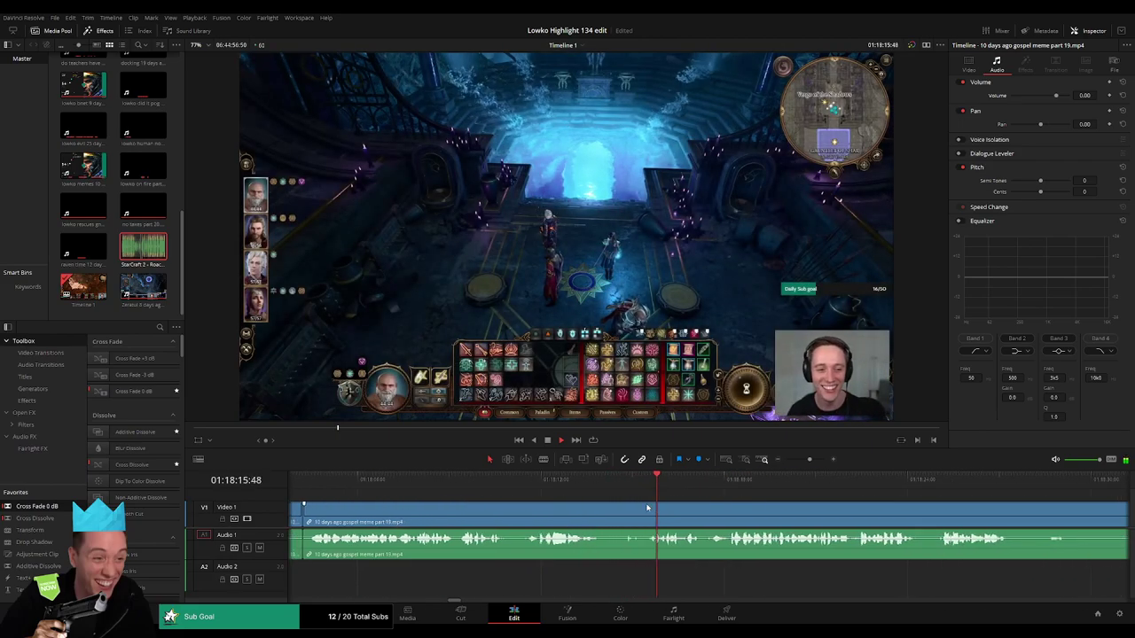
pyautogui.moveTo(864, 521); pyautogui.dragTo(656, 518)
pyautogui.moveTo(809, 460); pyautogui.dragTo(811, 460)
pyautogui.moveTo(816, 516); pyautogui.dragTo(604, 509)
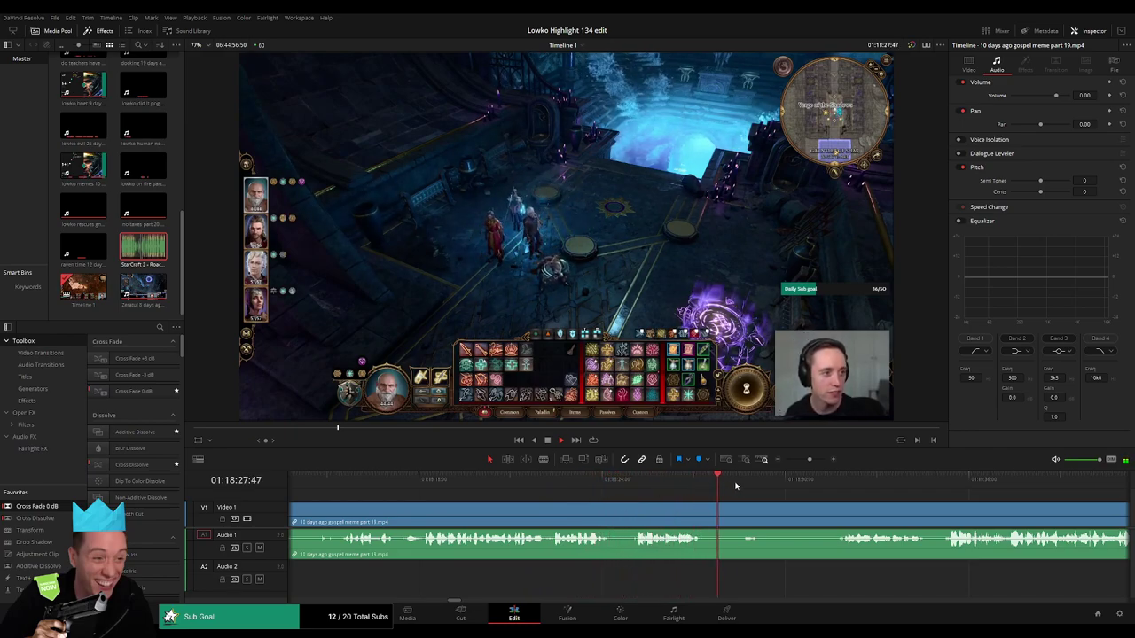
pyautogui.press('b')
pyautogui.click(709, 516)
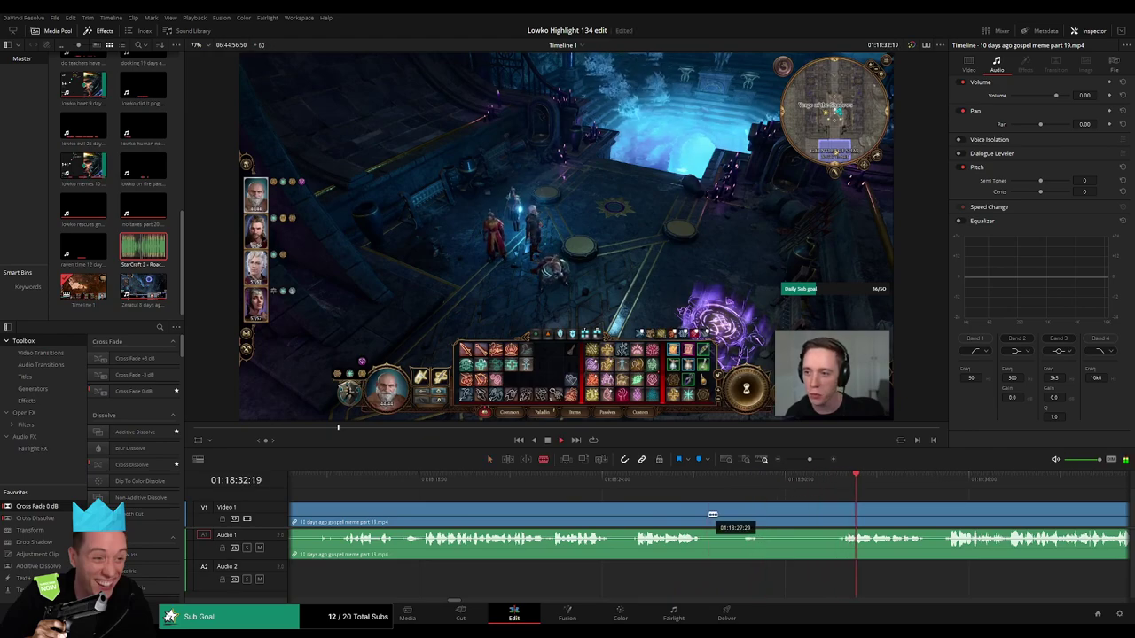
pyautogui.click(842, 514)
pyautogui.press('a')
pyautogui.click(828, 516)
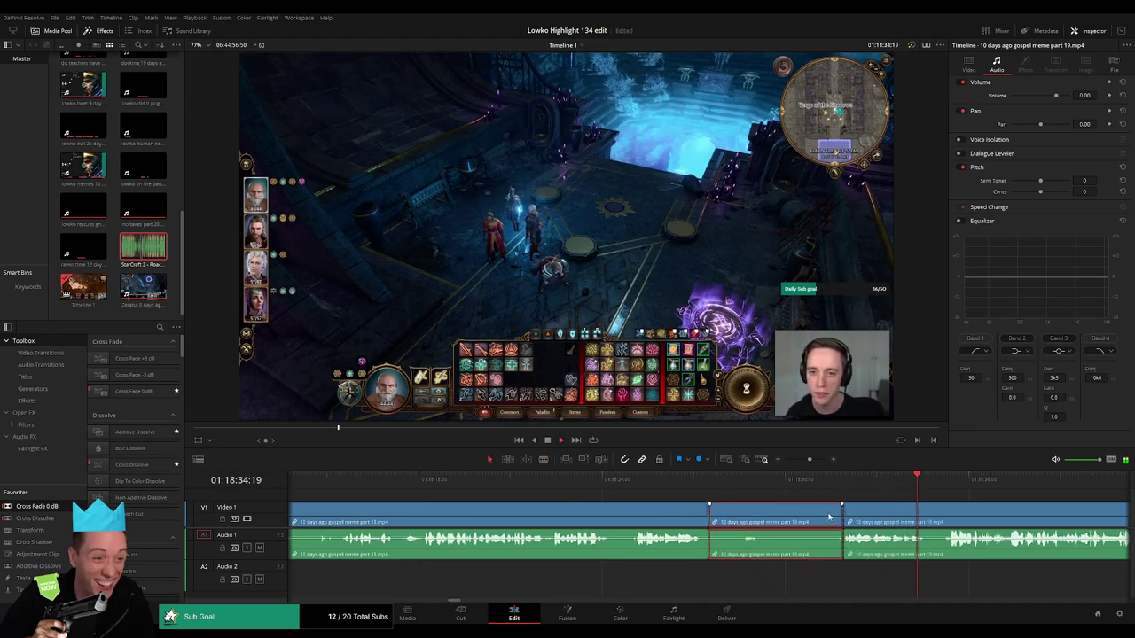
pyautogui.press('BackSpace')
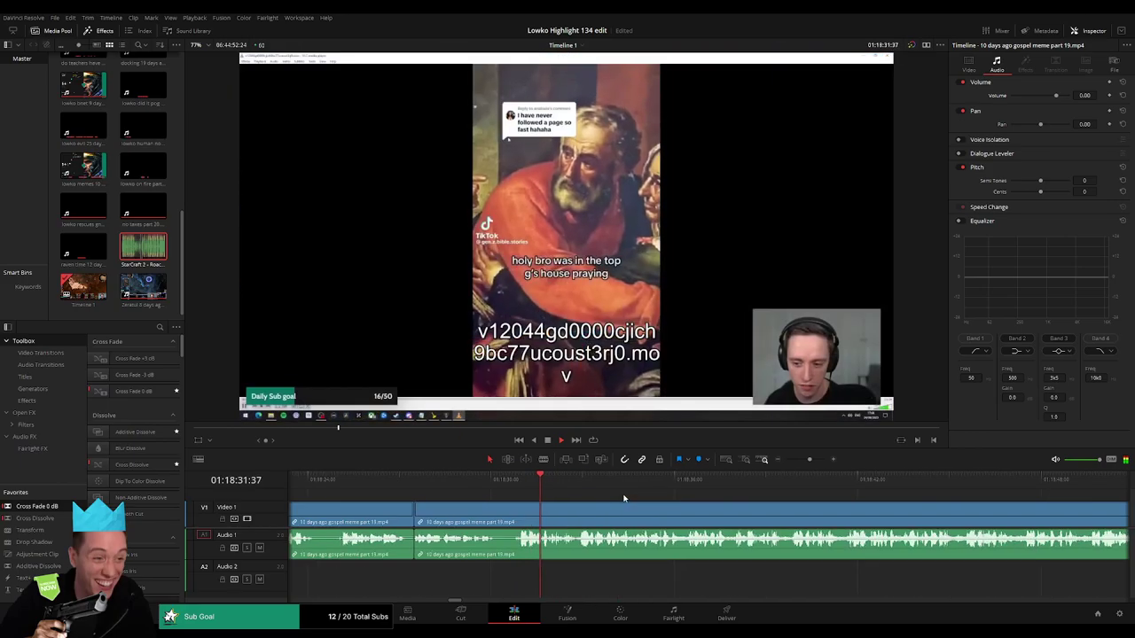
# - Review the part 19 clip through its second gospel video and split it at about 01:19:09
pyautogui.moveTo(807, 463)
pyautogui.mouseDown()
pyautogui.moveTo(786, 462)
pyautogui.moveTo(806, 463)
pyautogui.mouseUp()
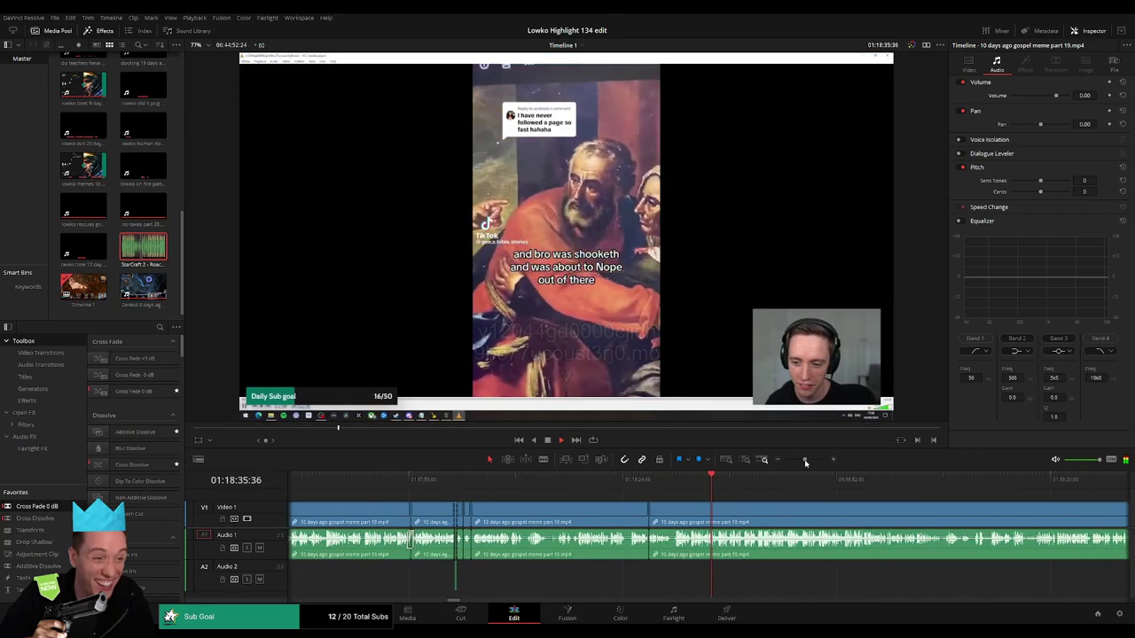
pyautogui.moveTo(829, 526); pyautogui.dragTo(650, 524)
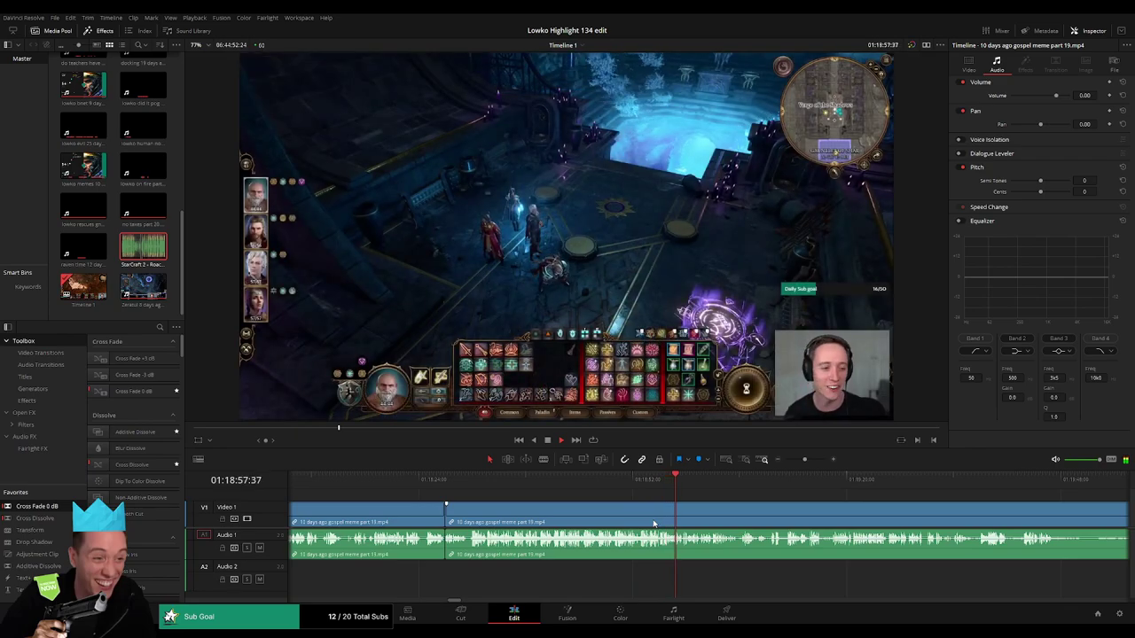
pyautogui.moveTo(790, 521); pyautogui.dragTo(661, 512)
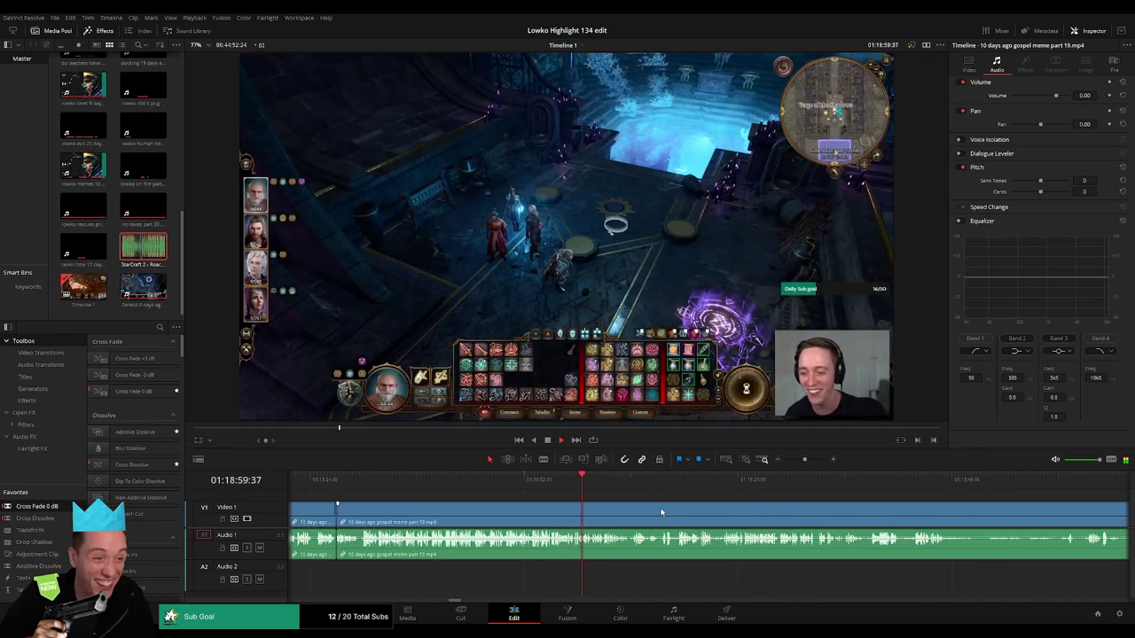
pyautogui.moveTo(803, 460)
pyautogui.mouseDown()
pyautogui.moveTo(786, 463)
pyautogui.moveTo(806, 461)
pyautogui.mouseUp()
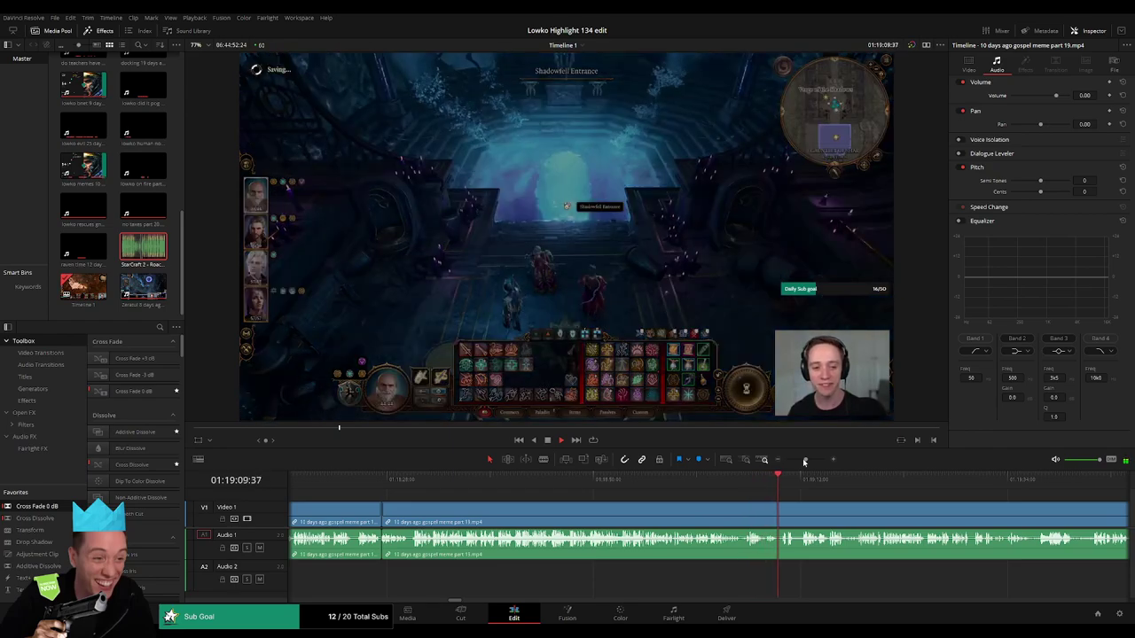
pyautogui.moveTo(854, 509); pyautogui.dragTo(694, 499)
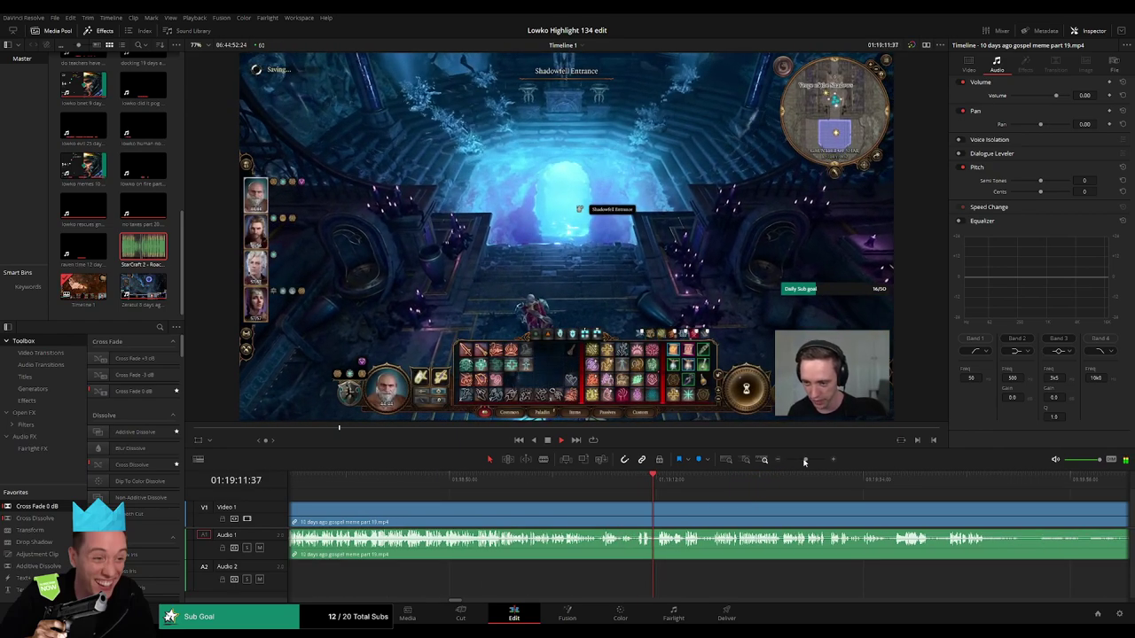
pyautogui.moveTo(805, 461); pyautogui.dragTo(808, 461)
pyautogui.click(642, 481)
pyautogui.press('b')
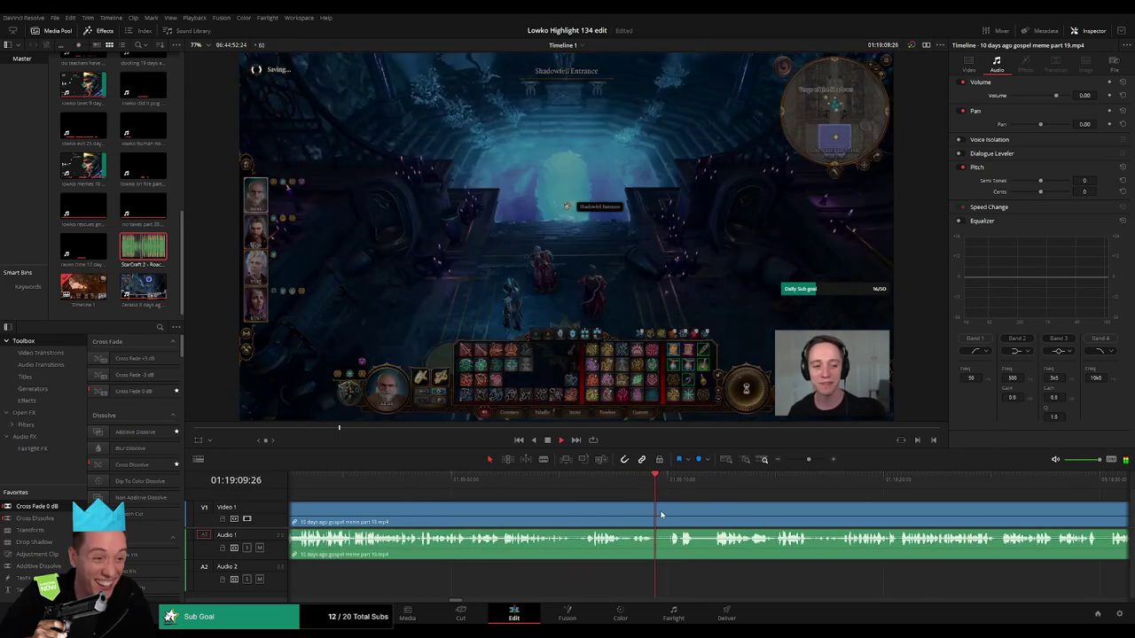
pyautogui.click(659, 514)
# - Skim the rest of the part 19 clip up to about 01:22:44 and ripple-delete everything after the 01:19:09 split
pyautogui.click(843, 483)
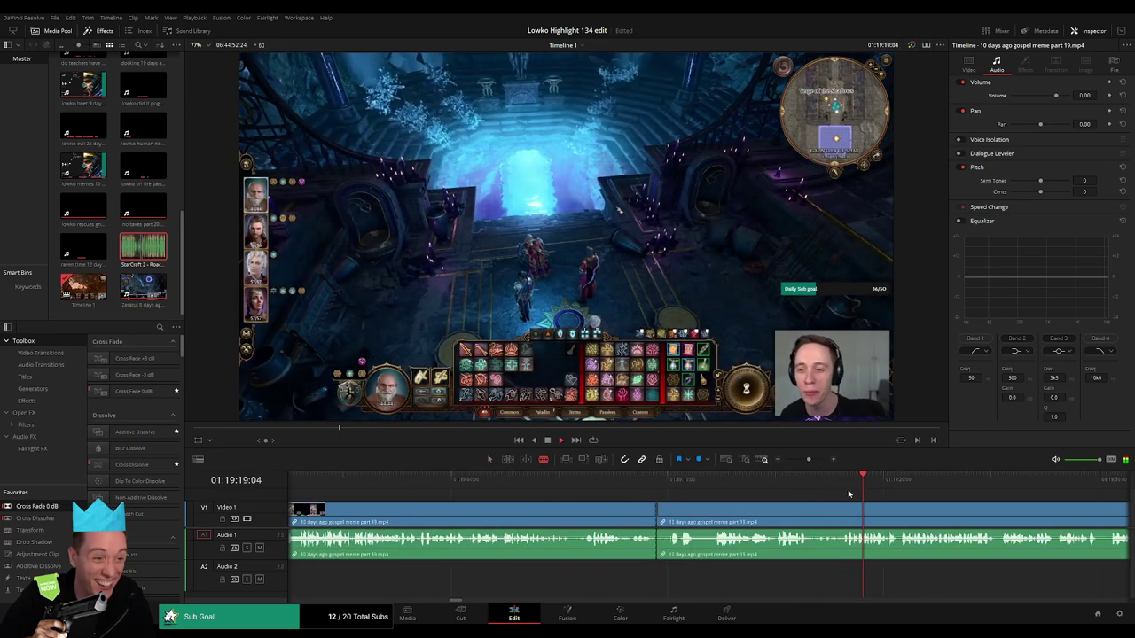
pyautogui.click(1056, 479)
pyautogui.moveTo(808, 460); pyautogui.dragTo(793, 460)
pyautogui.click(815, 481)
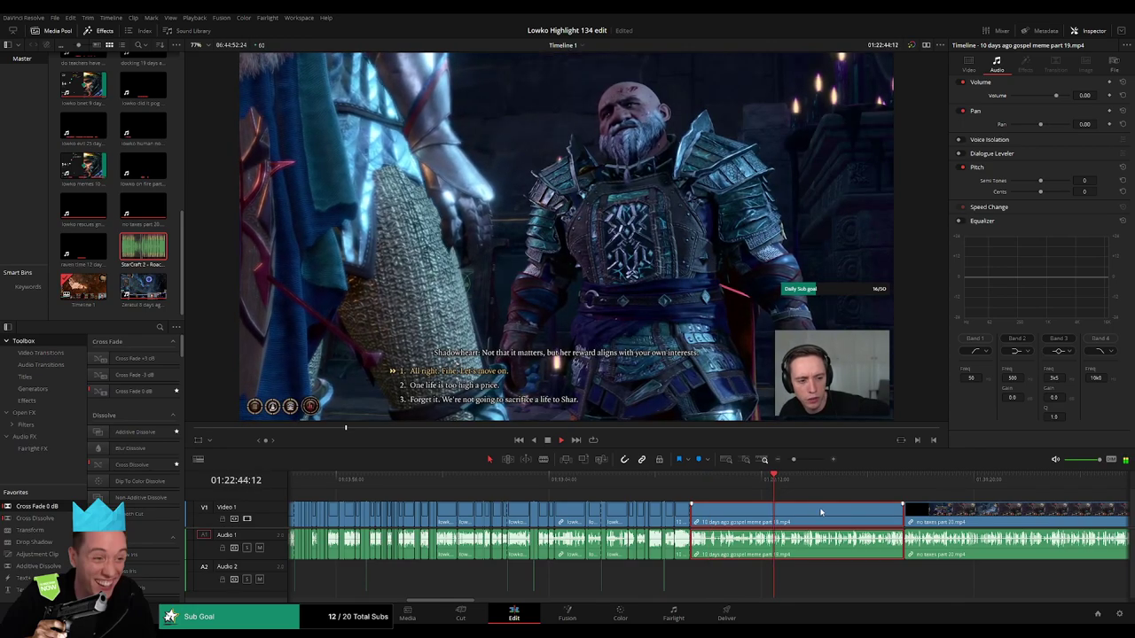
pyautogui.press('Delete')
# - Skim the no taxes part 20 clip from about 01:20:27 to 01:30:26 for the highlight moment
pyautogui.click(718, 479)
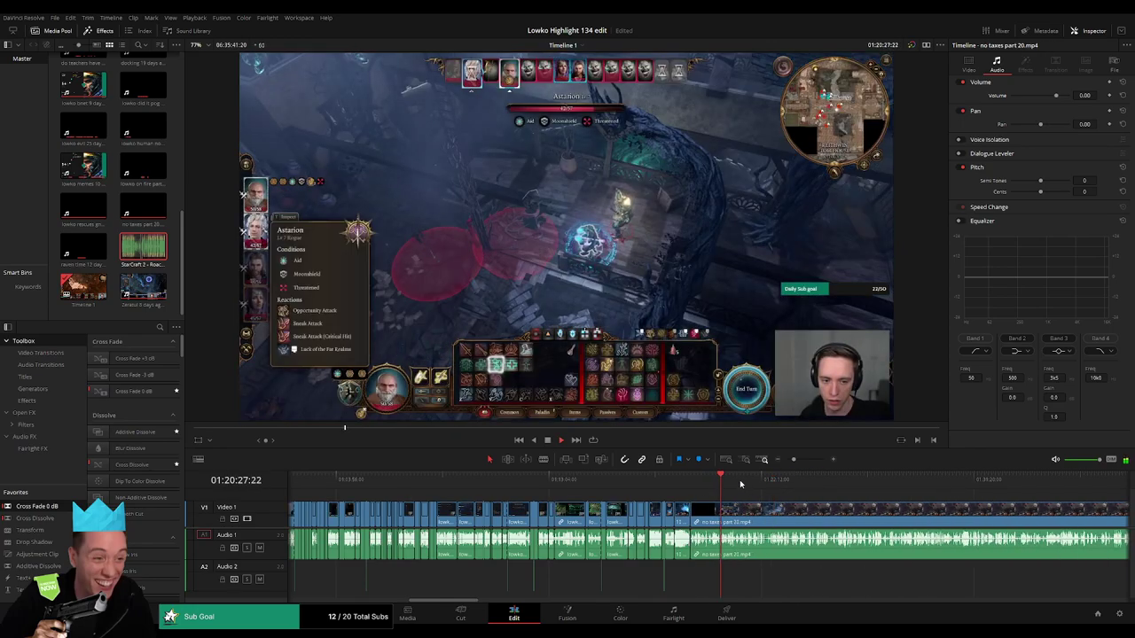
pyautogui.click(856, 481)
pyautogui.click(866, 483)
pyautogui.hscroll(5, 735, 507)
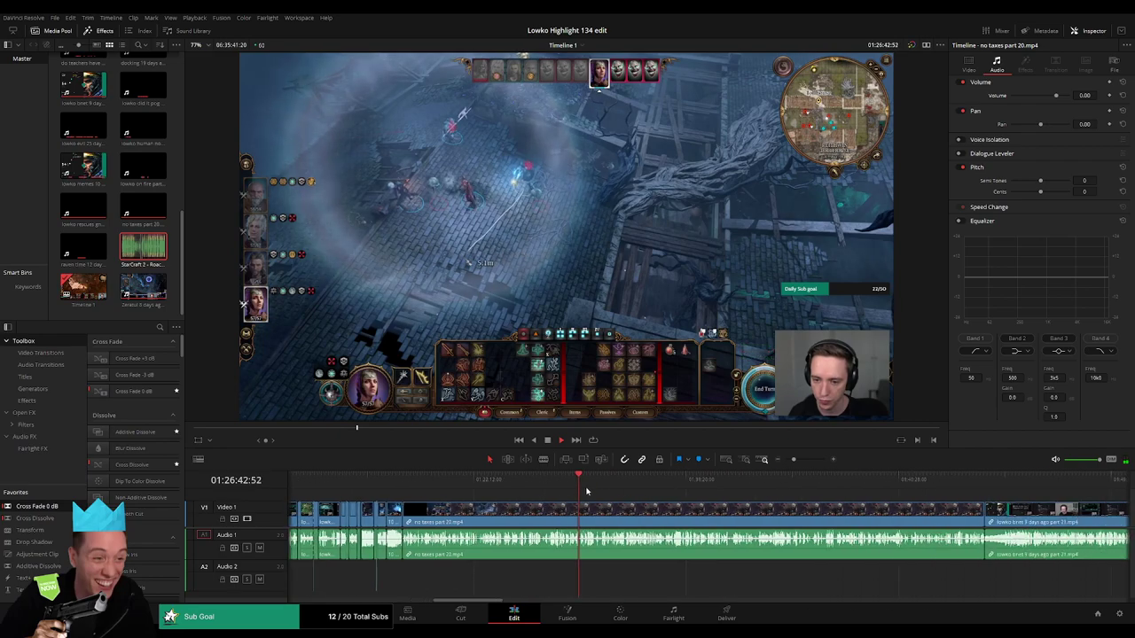
pyautogui.click(641, 485)
pyautogui.press('space')
pyautogui.click(660, 480)
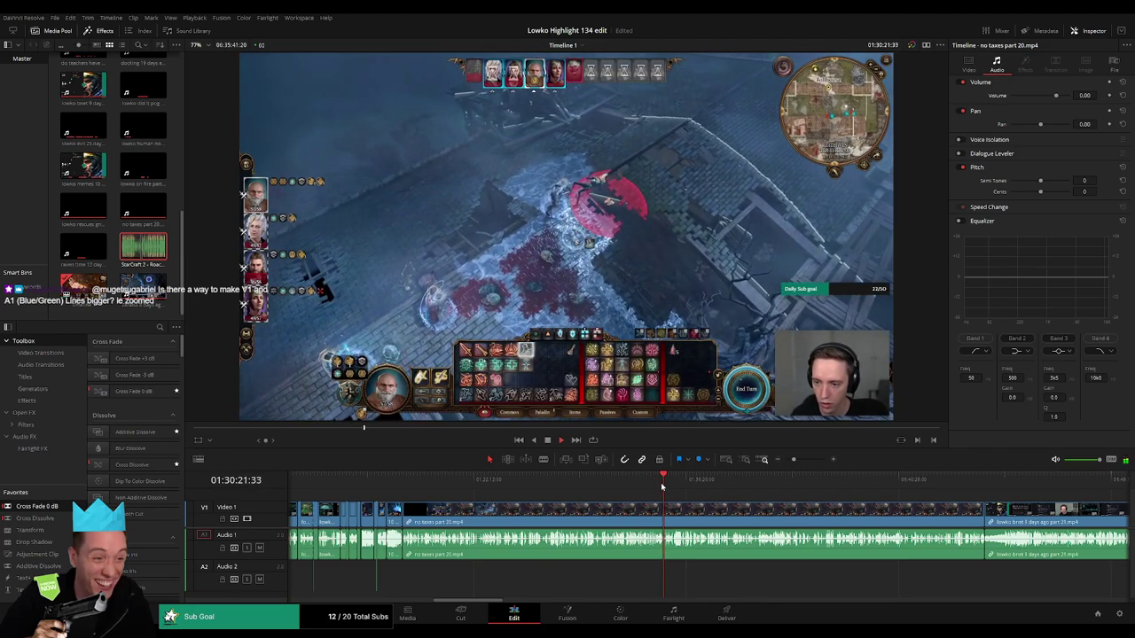
pyautogui.press('space')
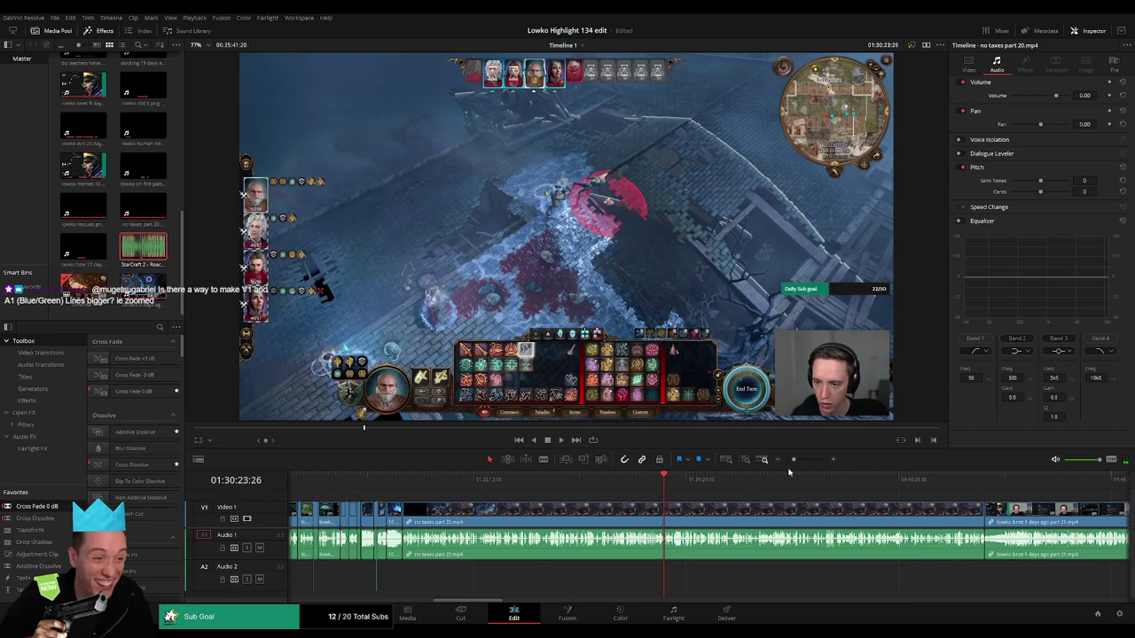
pyautogui.moveTo(794, 460)
pyautogui.mouseDown()
pyautogui.moveTo(828, 460)
pyautogui.moveTo(798, 460)
pyautogui.moveTo(810, 458)
pyautogui.mouseUp()
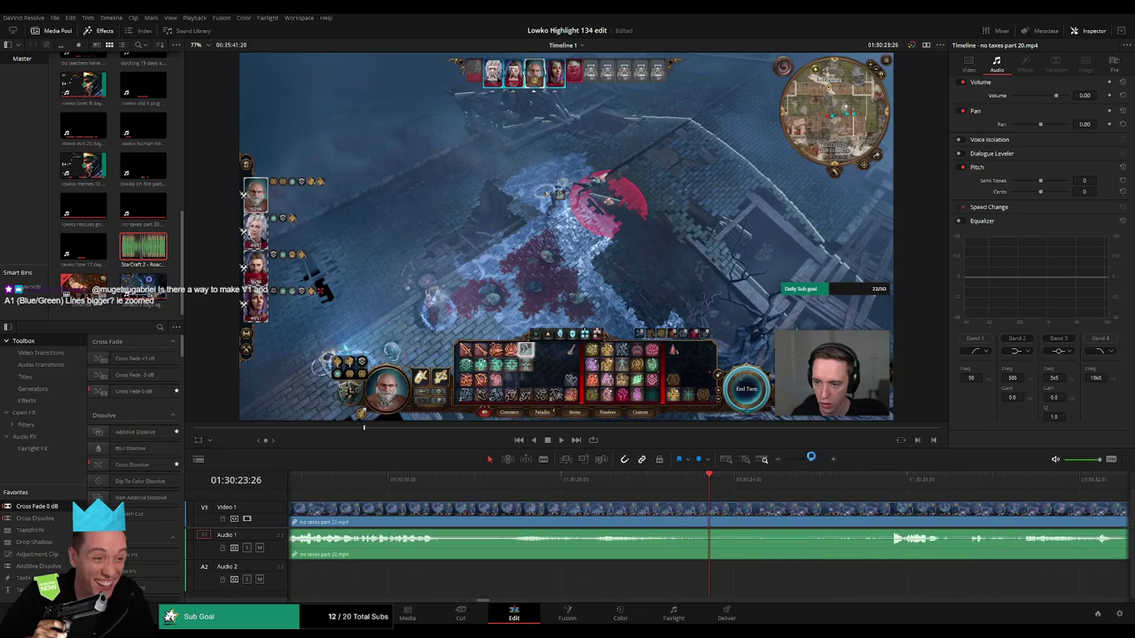
pyautogui.click(676, 515)
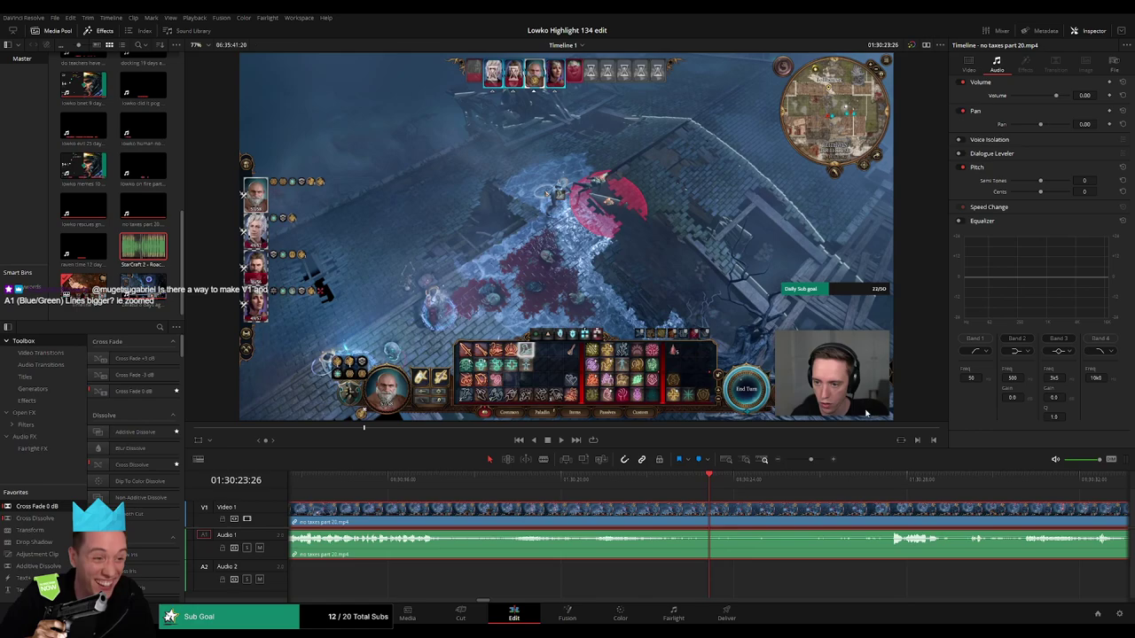
pyautogui.press('space')
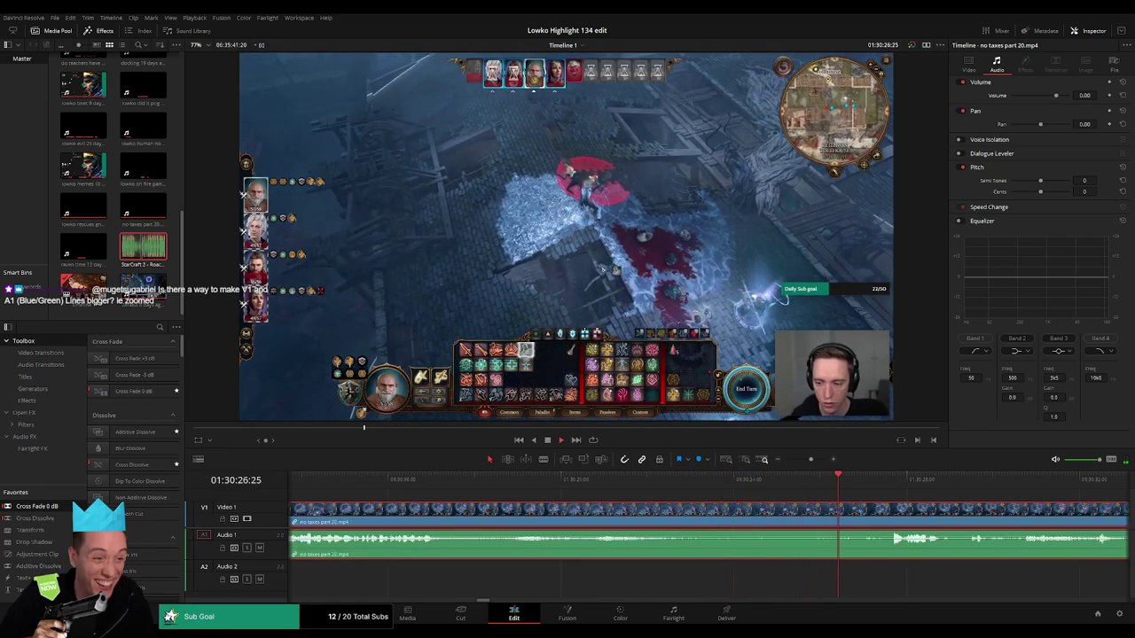
# - Review the part 20 fight footage between about 01:30:03 and 01:30:53 to locate where the highlight begins
pyautogui.click(939, 502)
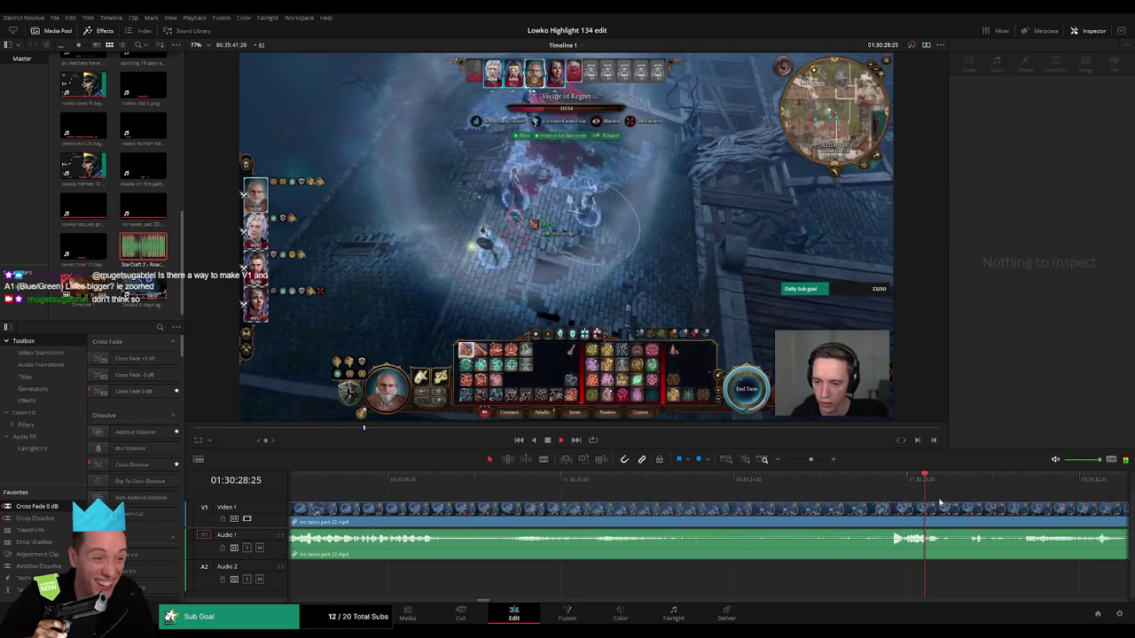
pyautogui.moveTo(934, 497); pyautogui.dragTo(666, 488)
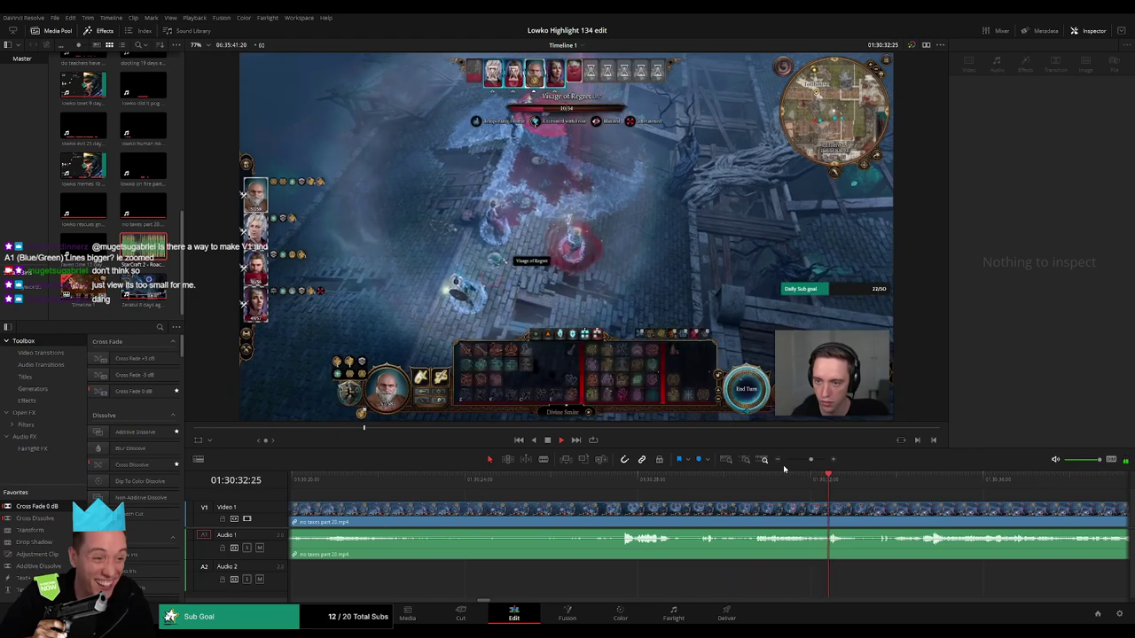
pyautogui.moveTo(810, 462); pyautogui.dragTo(803, 462)
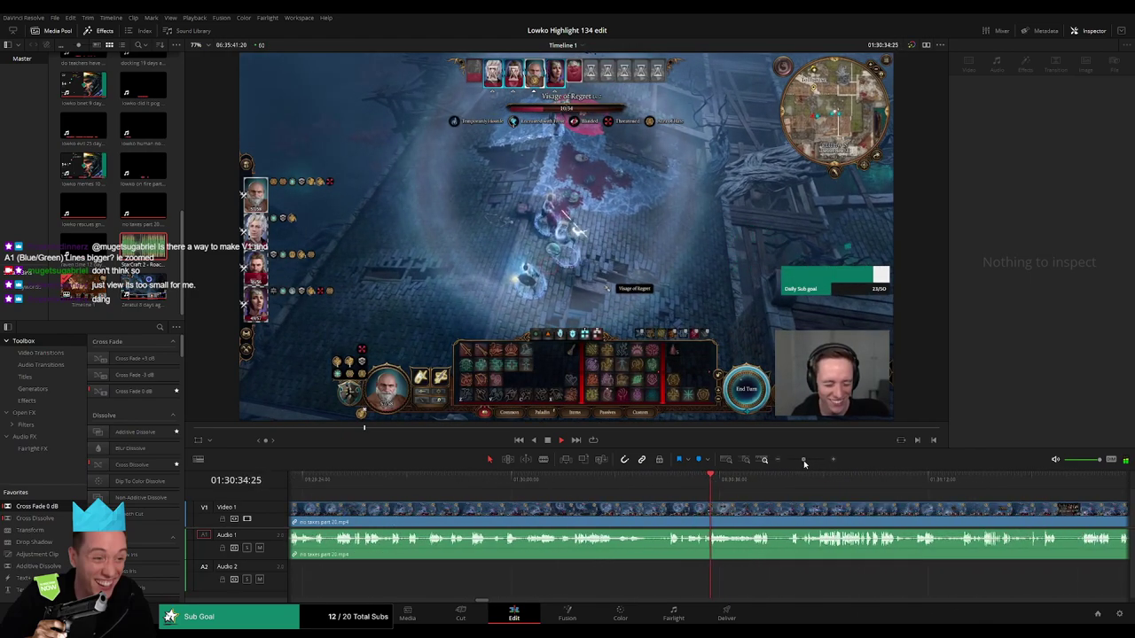
pyautogui.click(820, 480)
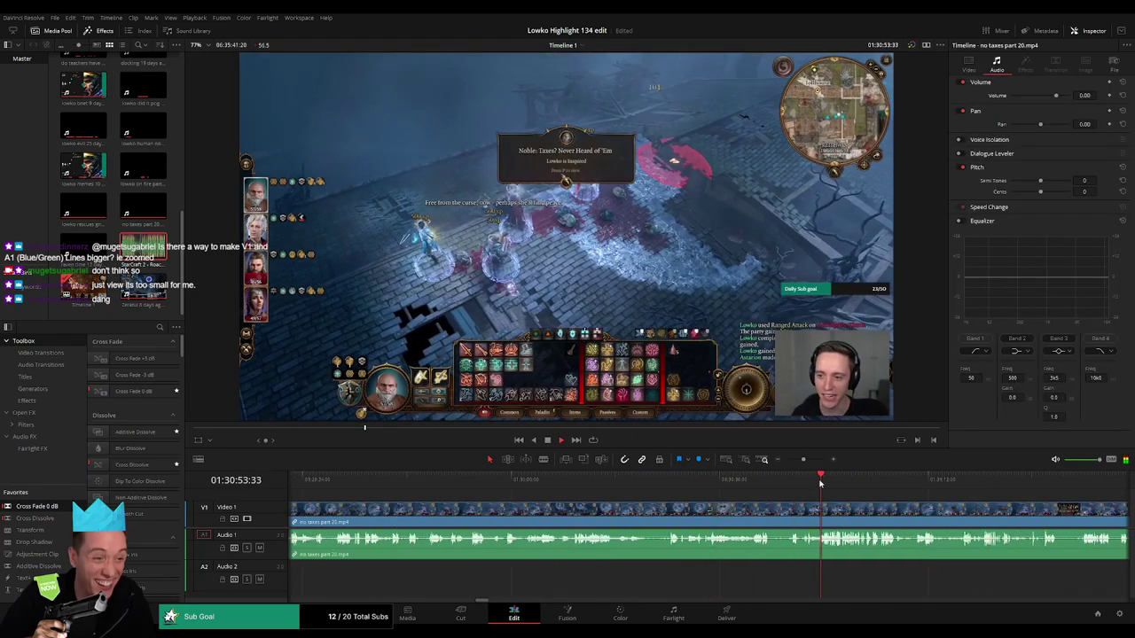
pyautogui.click(613, 485)
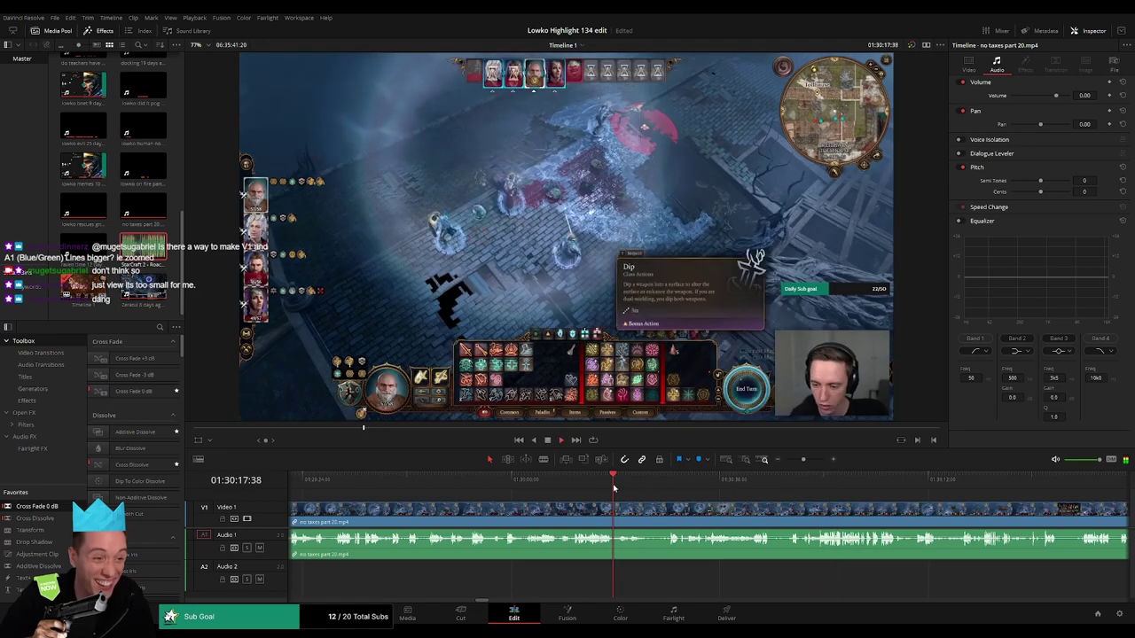
pyautogui.click(665, 487)
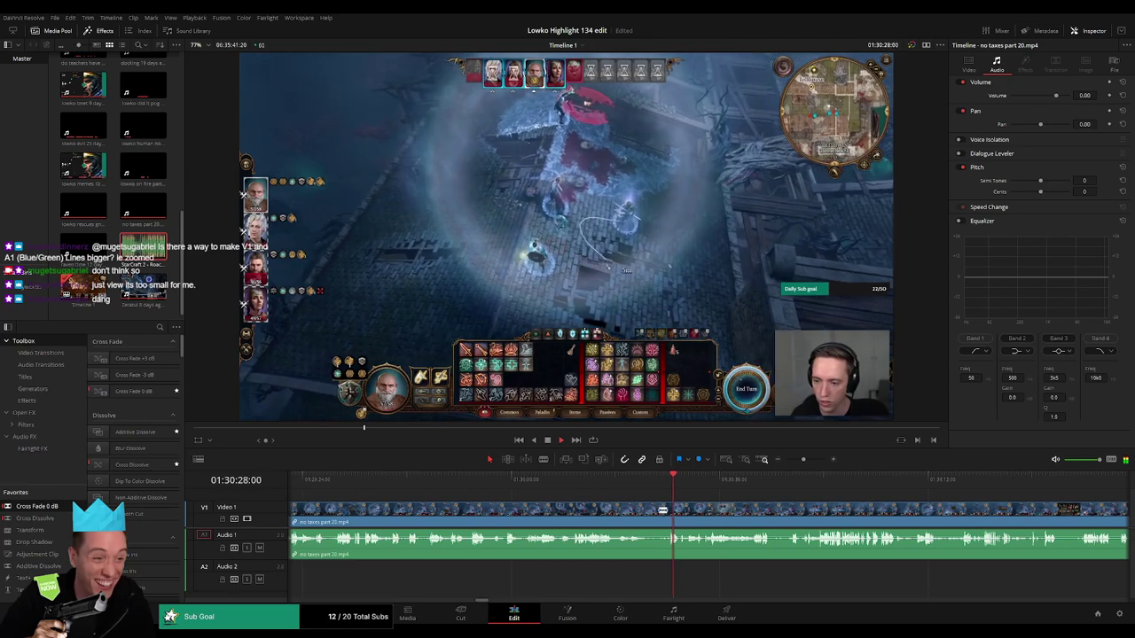
pyautogui.click(574, 487)
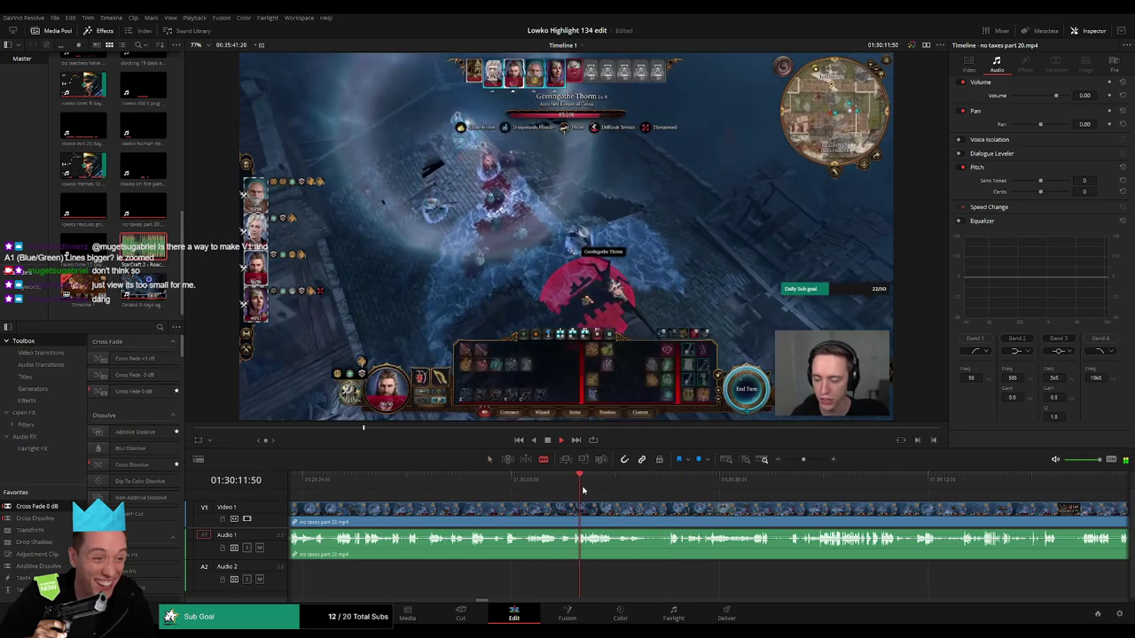
pyautogui.click(529, 487)
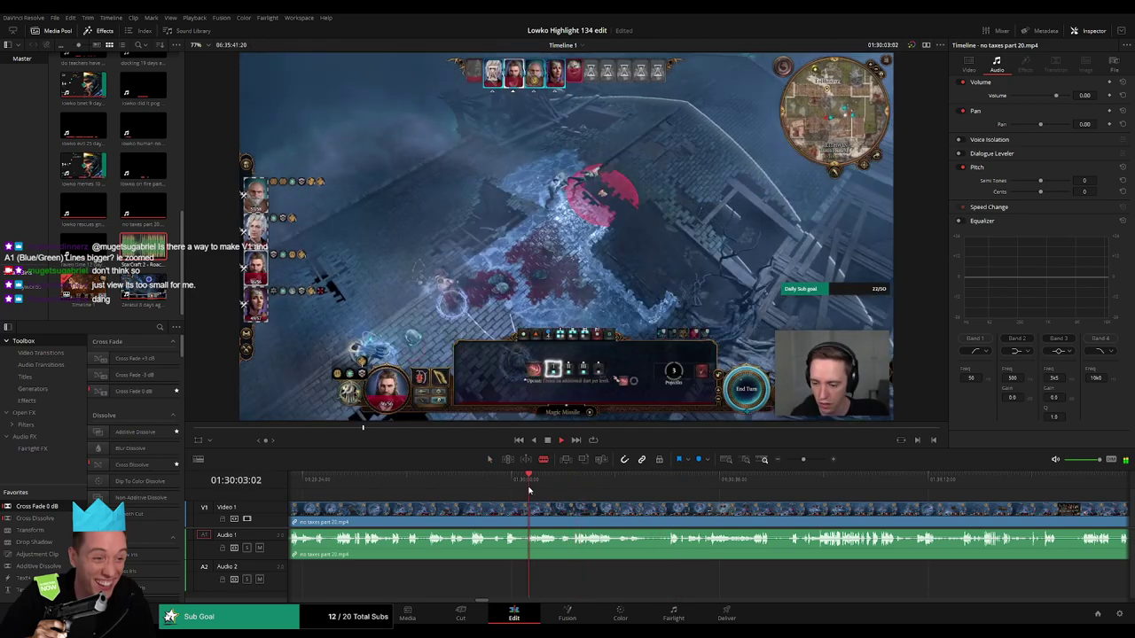
# - Split the part 20 clip at about 01:29:45 and ripple-delete everything before the cut back to the part 19 clip
pyautogui.moveTo(803, 460); pyautogui.dragTo(809, 461)
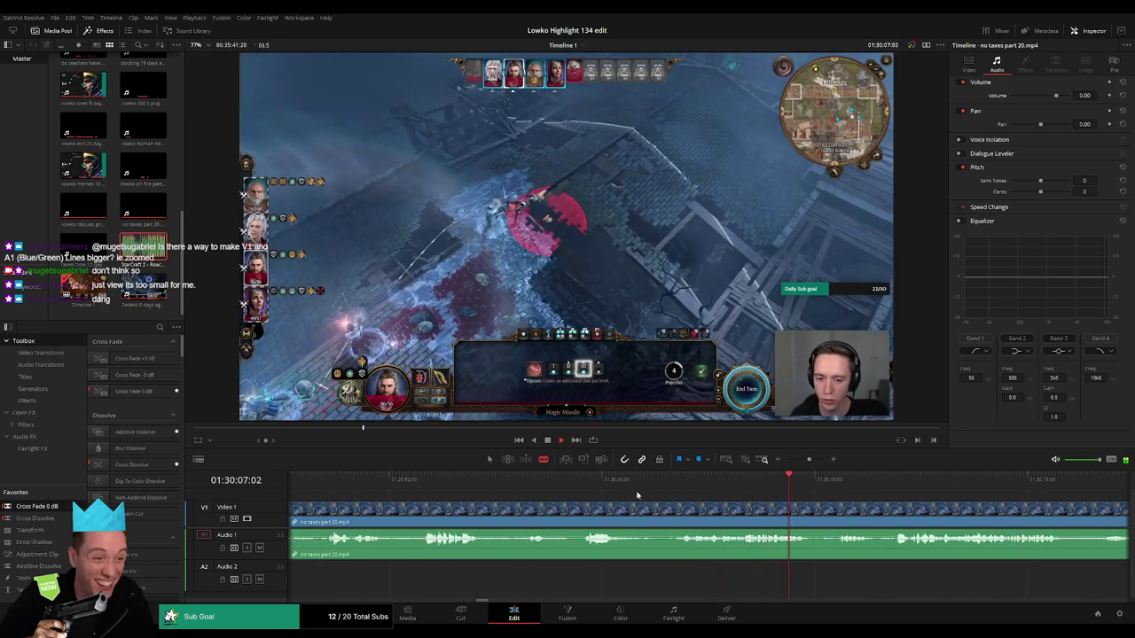
pyautogui.click(574, 480)
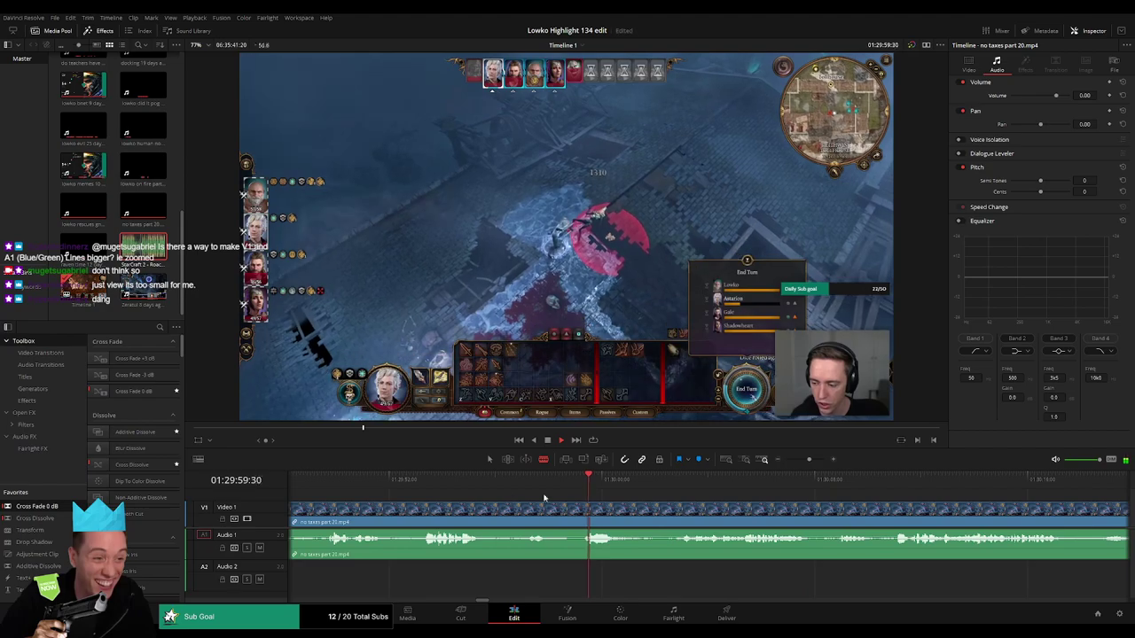
pyautogui.click(427, 480)
pyautogui.hscroll(-3, 523, 493)
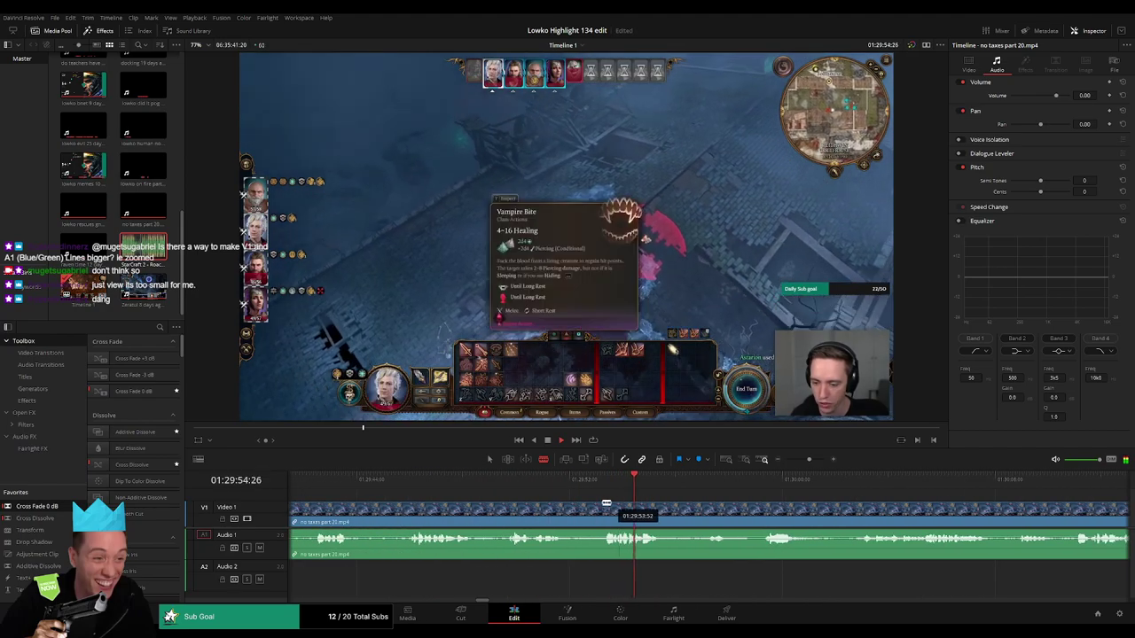
pyautogui.click(512, 480)
pyautogui.click(410, 479)
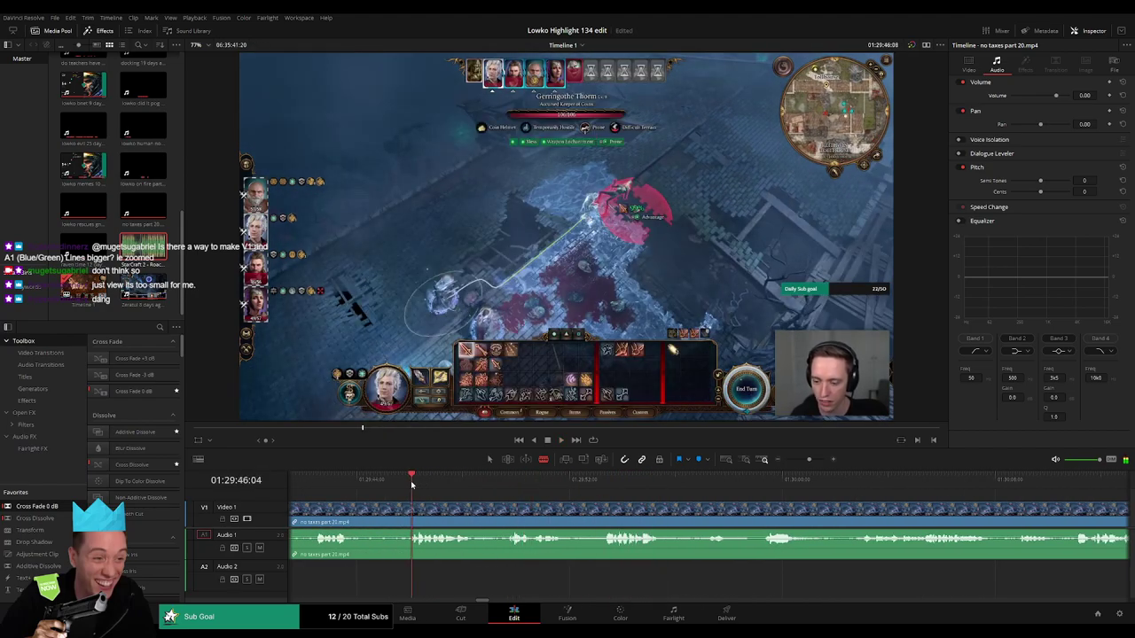
pyautogui.hscroll(-5, 411, 496)
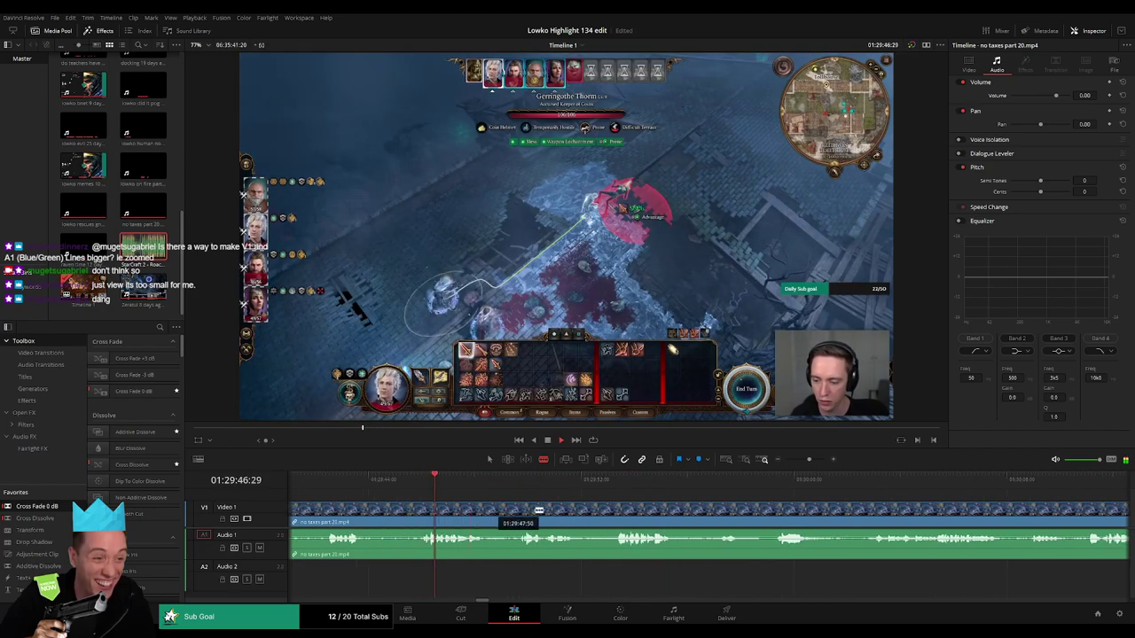
pyautogui.click(613, 510)
pyautogui.press('a')
pyautogui.press('BackSpace')
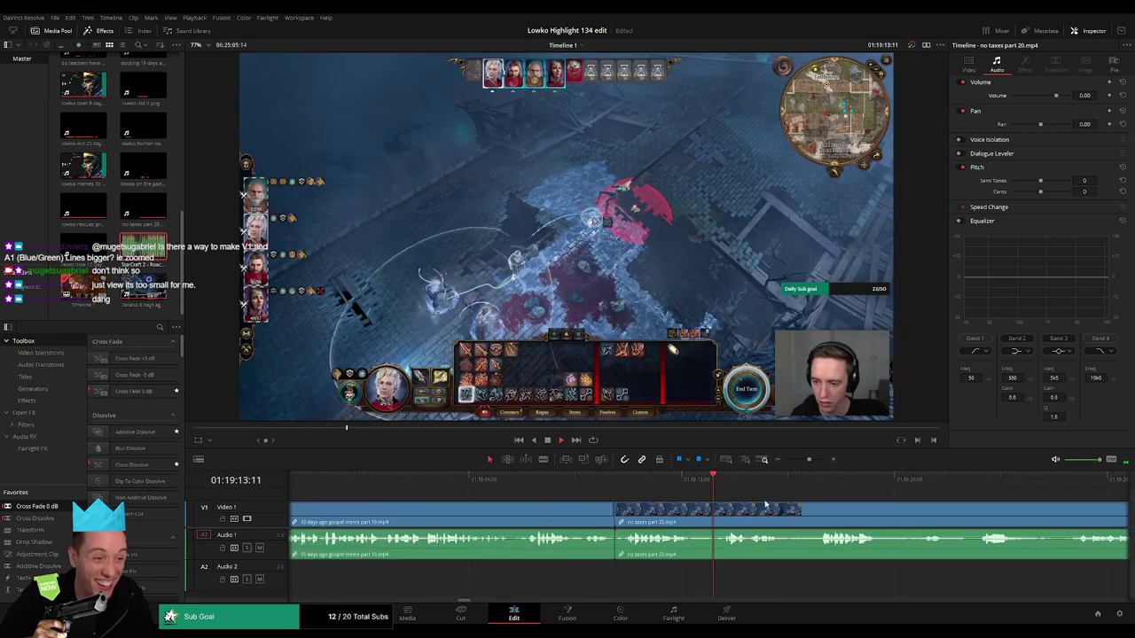
# - Ripple-delete the pause between about 01:20:30 and 01:20:34 in the part 20 clip and crossfade the audio at the cut
pyautogui.moveTo(806, 460); pyautogui.dragTo(674, 486)
pyautogui.press('space')
pyautogui.press('space')
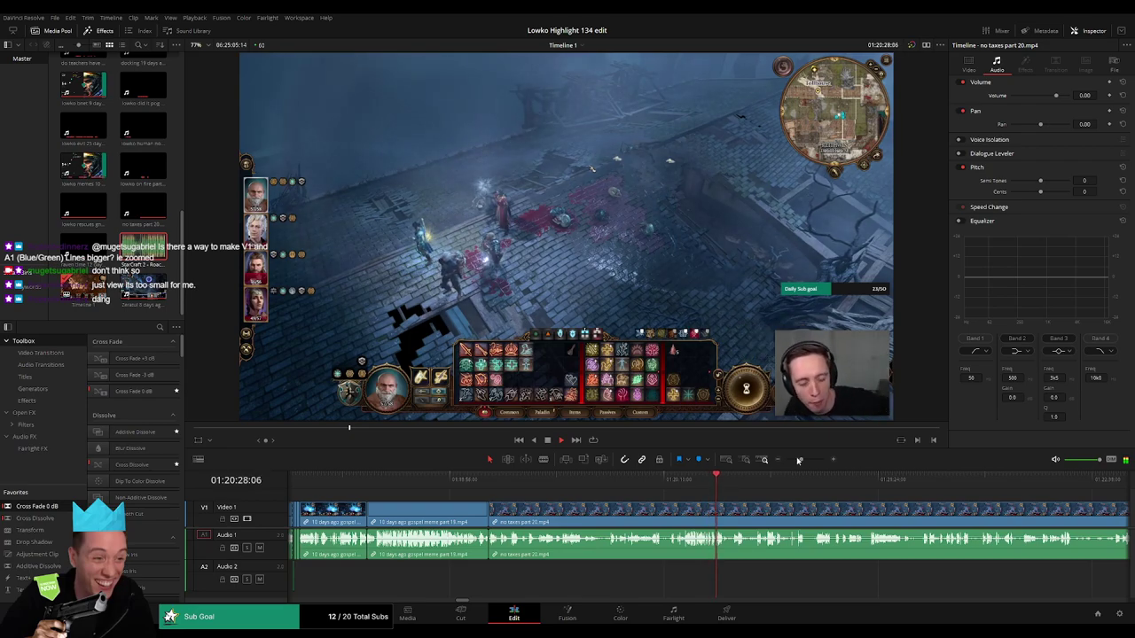
pyautogui.moveTo(798, 460); pyautogui.dragTo(810, 460)
pyautogui.moveTo(835, 518); pyautogui.dragTo(559, 495)
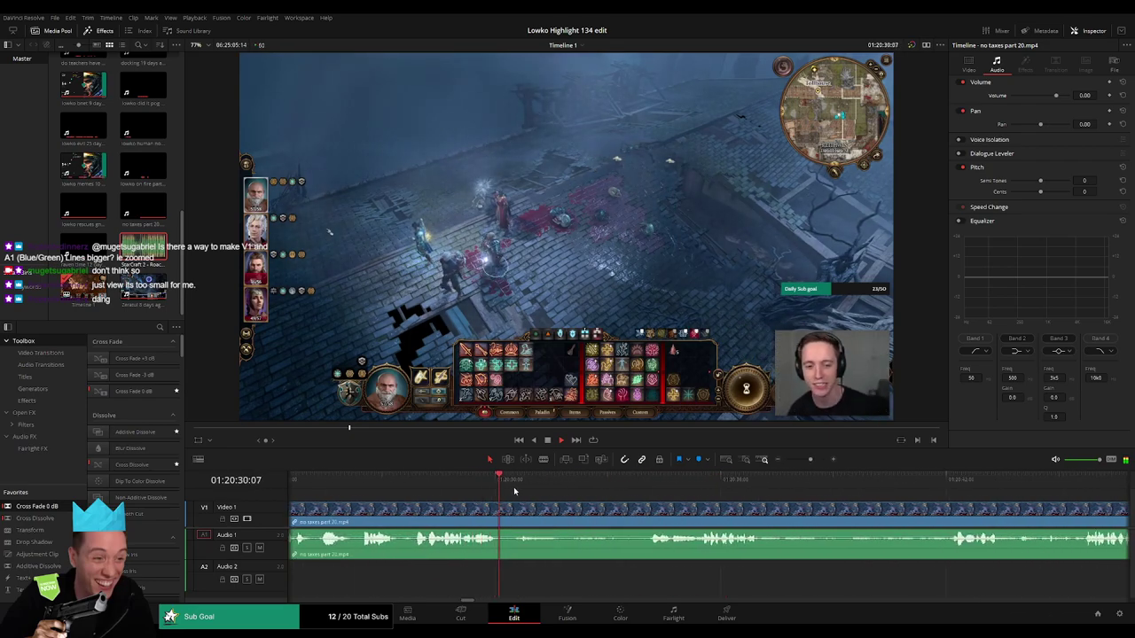
pyautogui.click(639, 492)
pyautogui.press('b')
pyautogui.click(512, 514)
pyautogui.click(639, 514)
pyautogui.press('a')
pyautogui.click(615, 516)
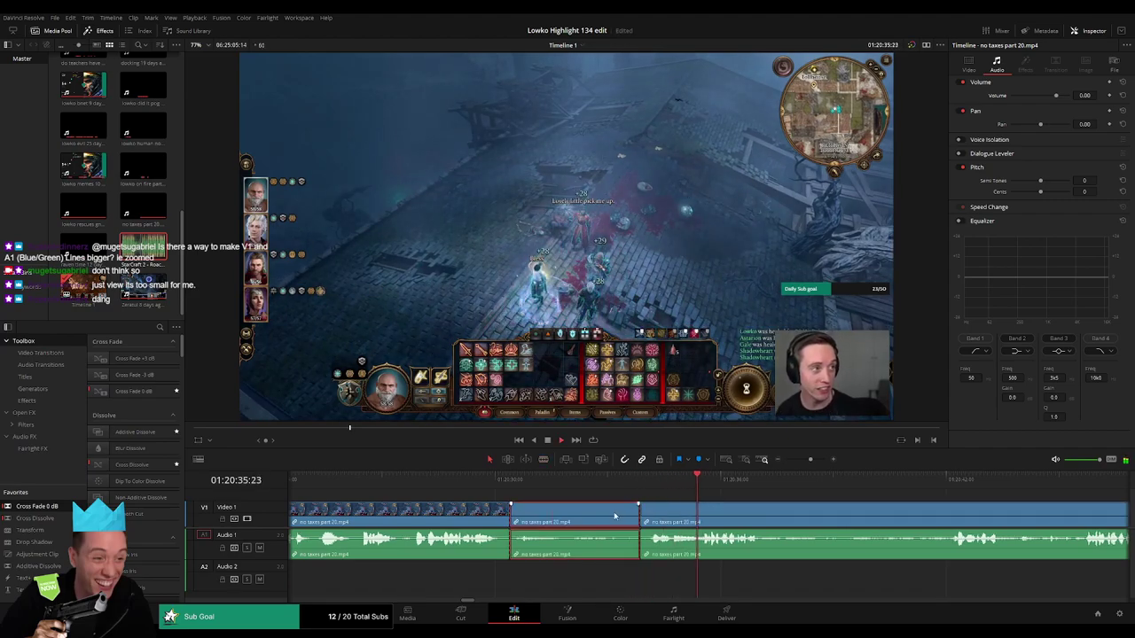
pyautogui.press('Delete')
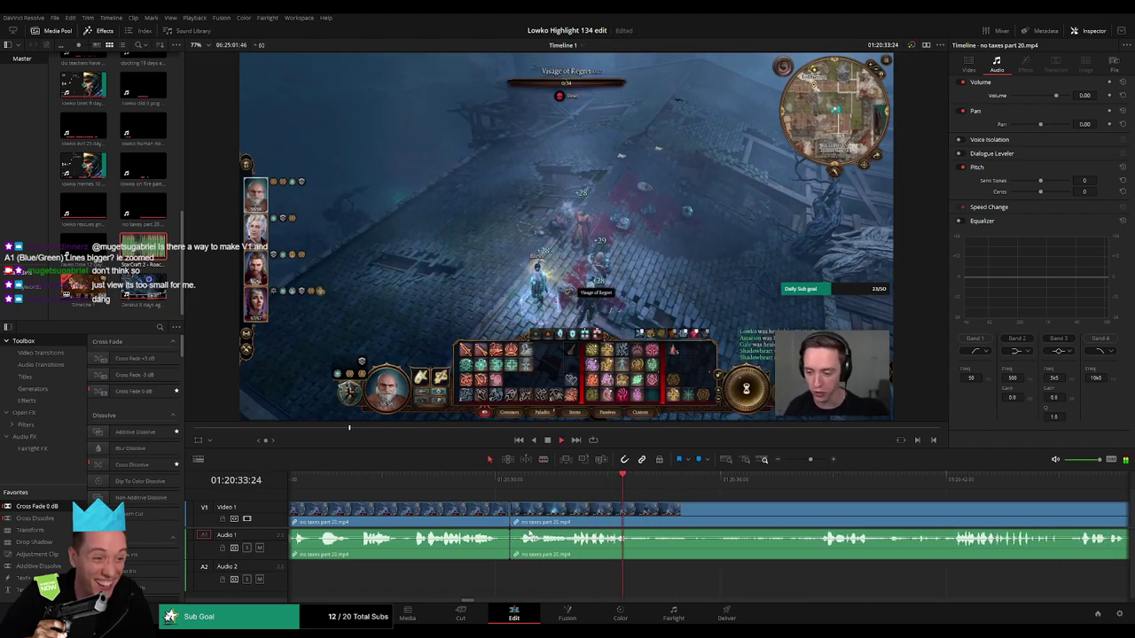
pyautogui.click(510, 538)
pyautogui.hotkey('shift', 't')
# - Ripple-delete the section between about 01:20:35 and 01:20:39 in the part 20 clip and add a Cross Fade 0 dB at the audio cut
pyautogui.press('b')
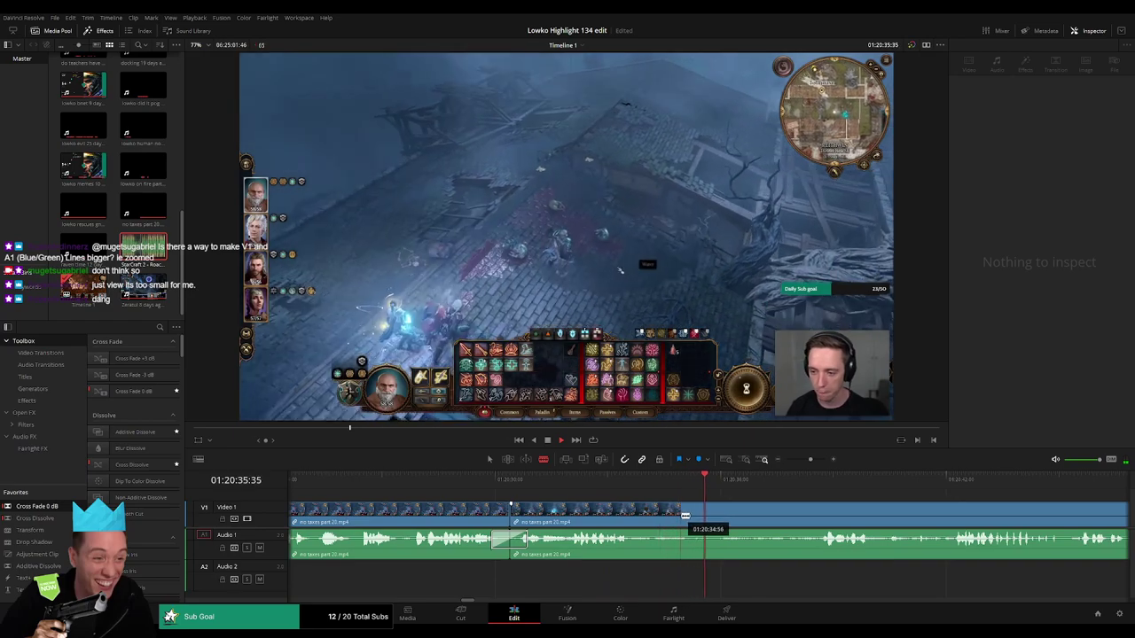
pyautogui.click(683, 515)
pyautogui.click(810, 486)
pyautogui.hscroll(3, 797, 508)
pyautogui.click(654, 511)
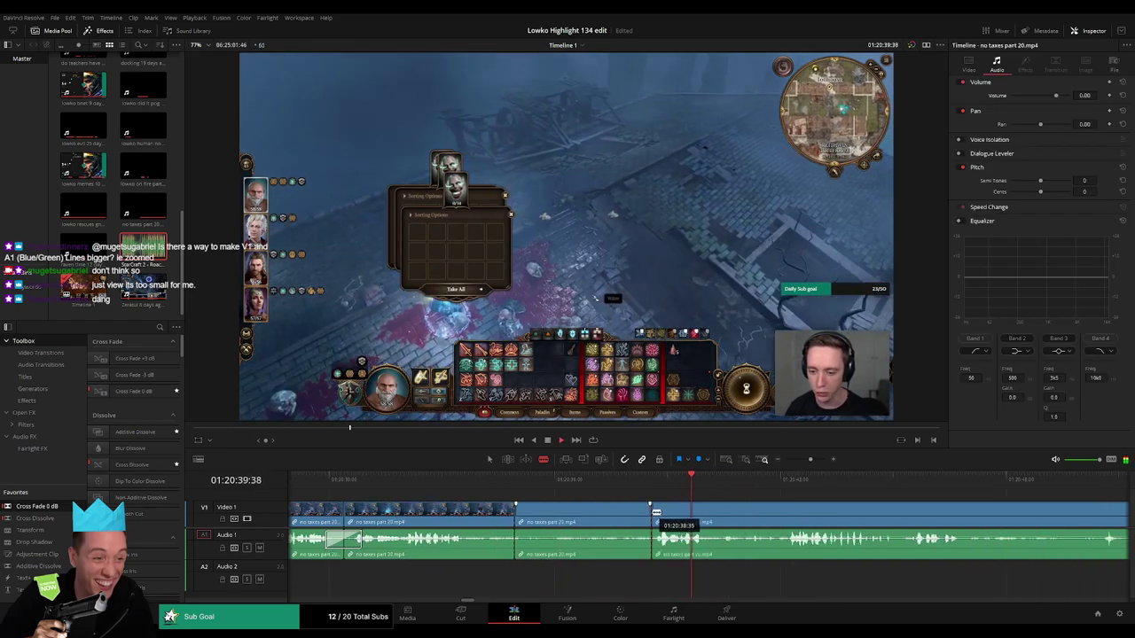
pyautogui.press('a')
pyautogui.click(628, 515)
pyautogui.press('Delete')
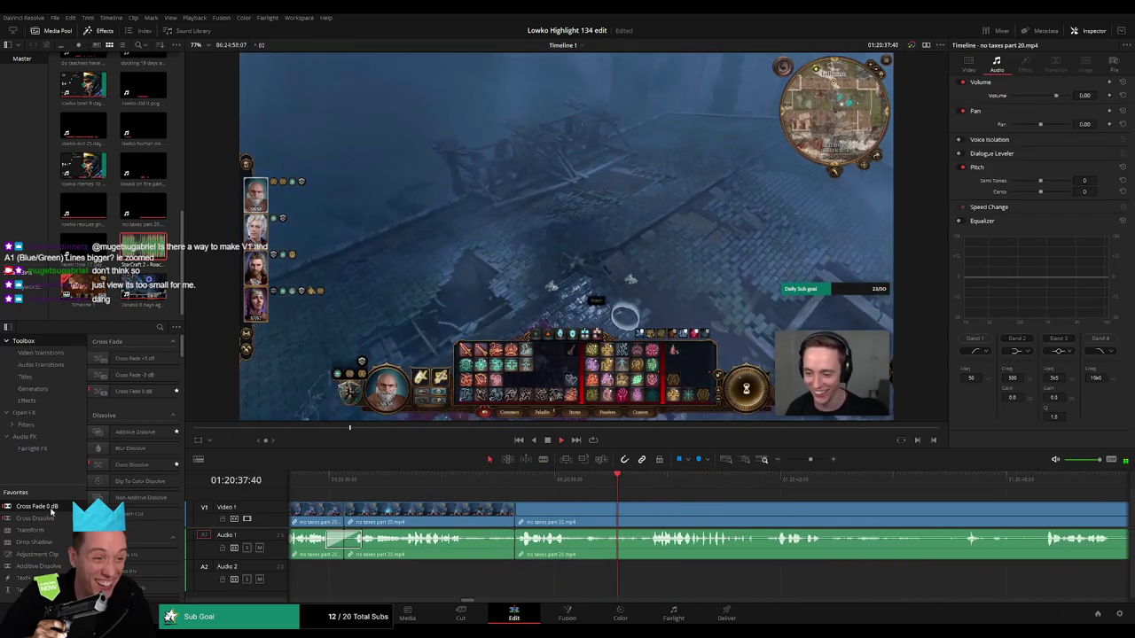
pyautogui.moveTo(50, 511); pyautogui.dragTo(515, 542)
# - Split the part 20 clip at about 01:20:43, after the Twist of Fortune loot moment
pyautogui.hscroll(3, 763, 516)
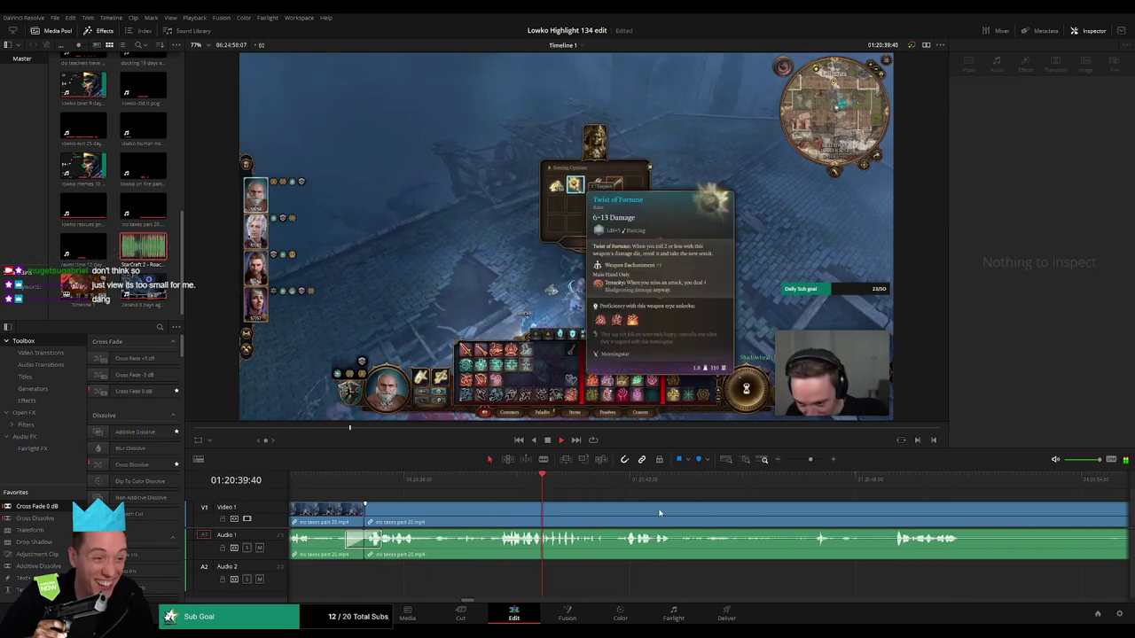
pyautogui.click(691, 511)
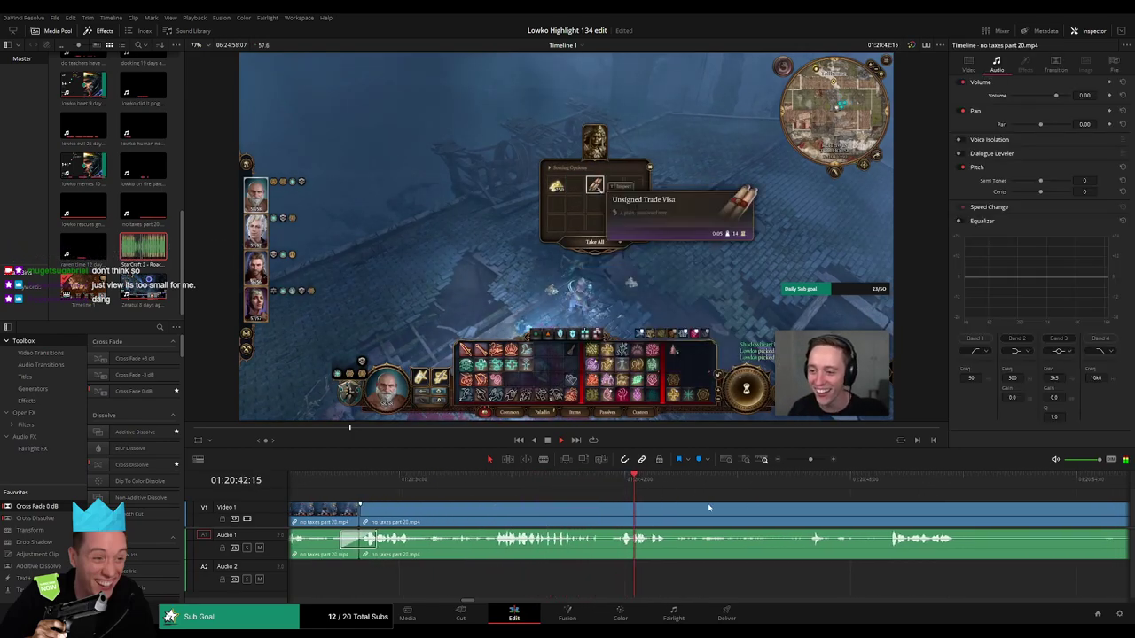
pyautogui.hscroll(3, 709, 507)
pyautogui.click(585, 483)
pyautogui.click(667, 482)
pyautogui.press('b')
pyautogui.click(533, 508)
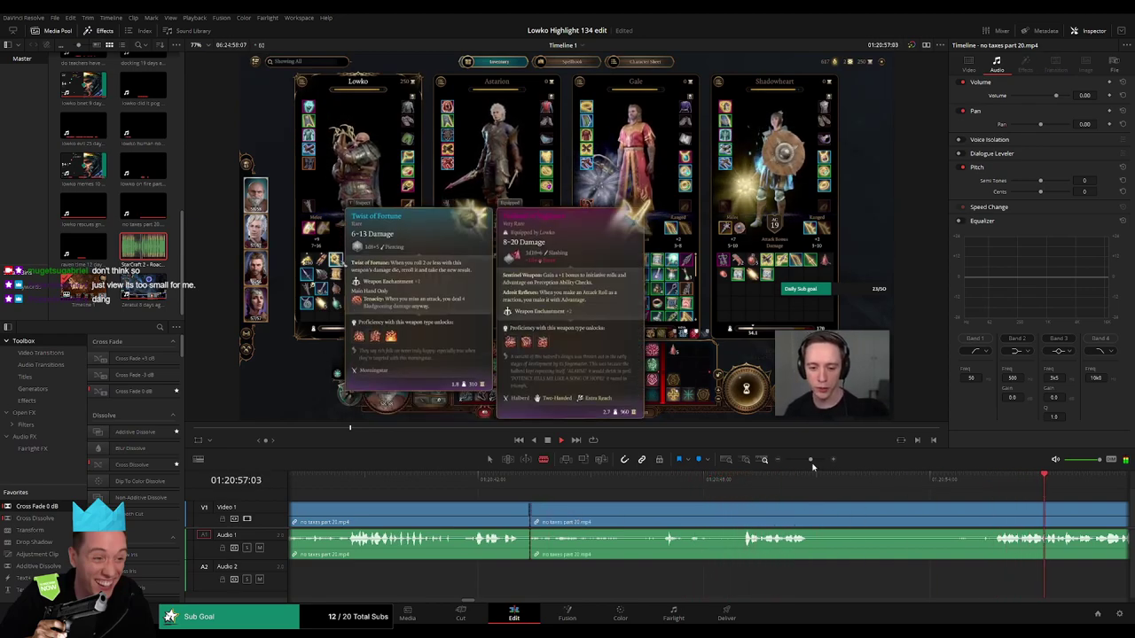
# - Ripple-delete the part 20 section between about 01:20:43 and 01:21:52 and crossfade the audio at the cut
pyautogui.moveTo(811, 461); pyautogui.dragTo(806, 463)
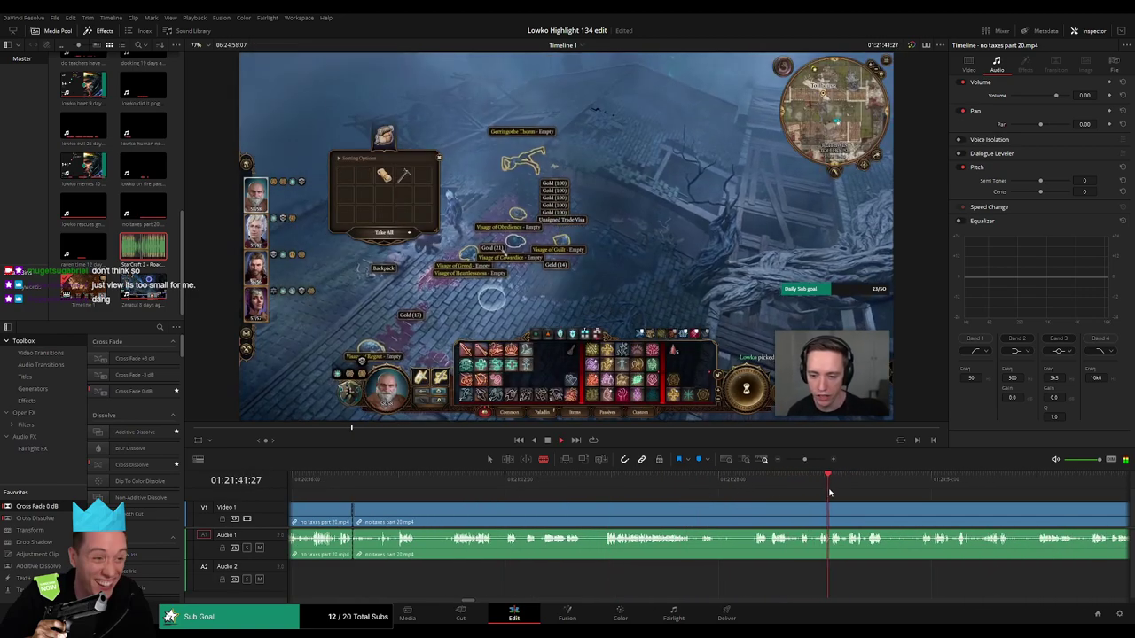
pyautogui.moveTo(829, 485); pyautogui.dragTo(771, 485)
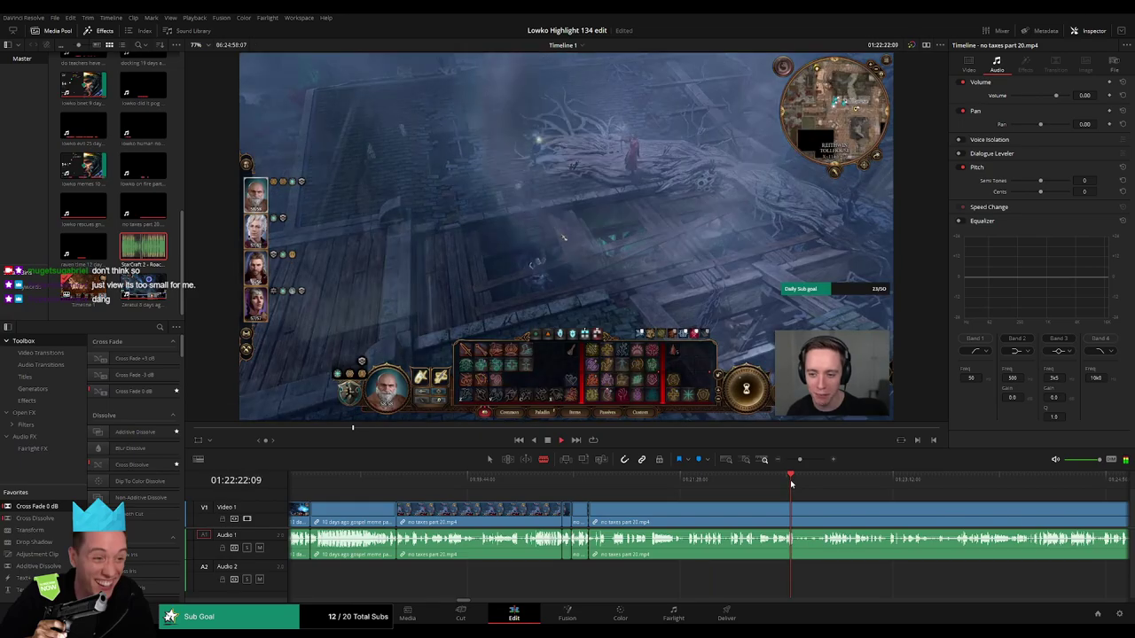
pyautogui.moveTo(792, 483); pyautogui.dragTo(772, 483)
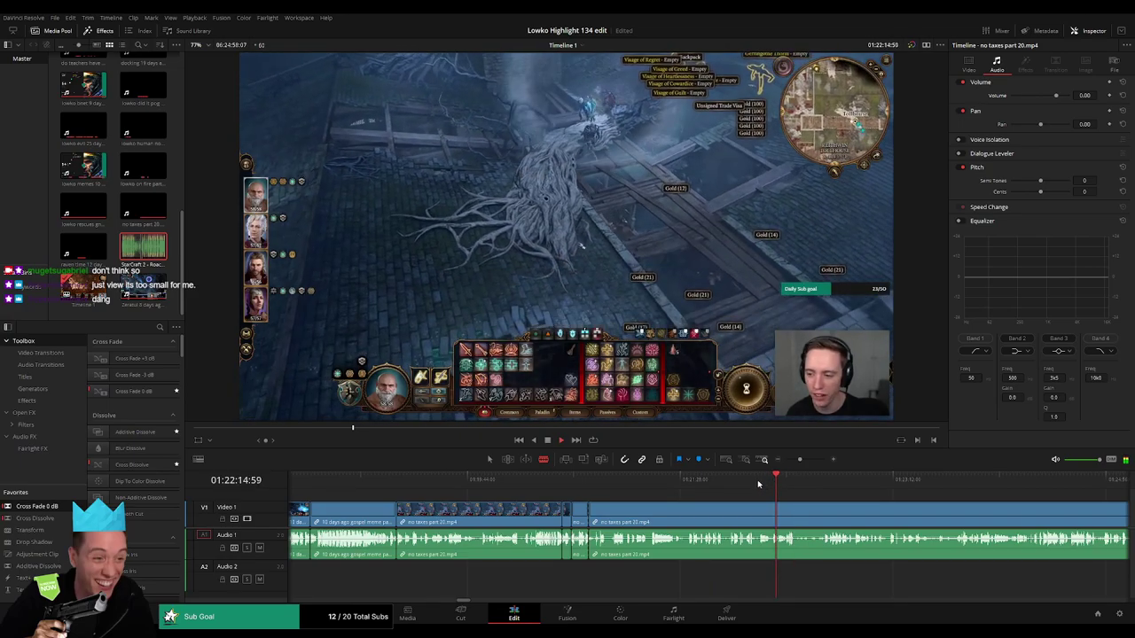
pyautogui.click(760, 484)
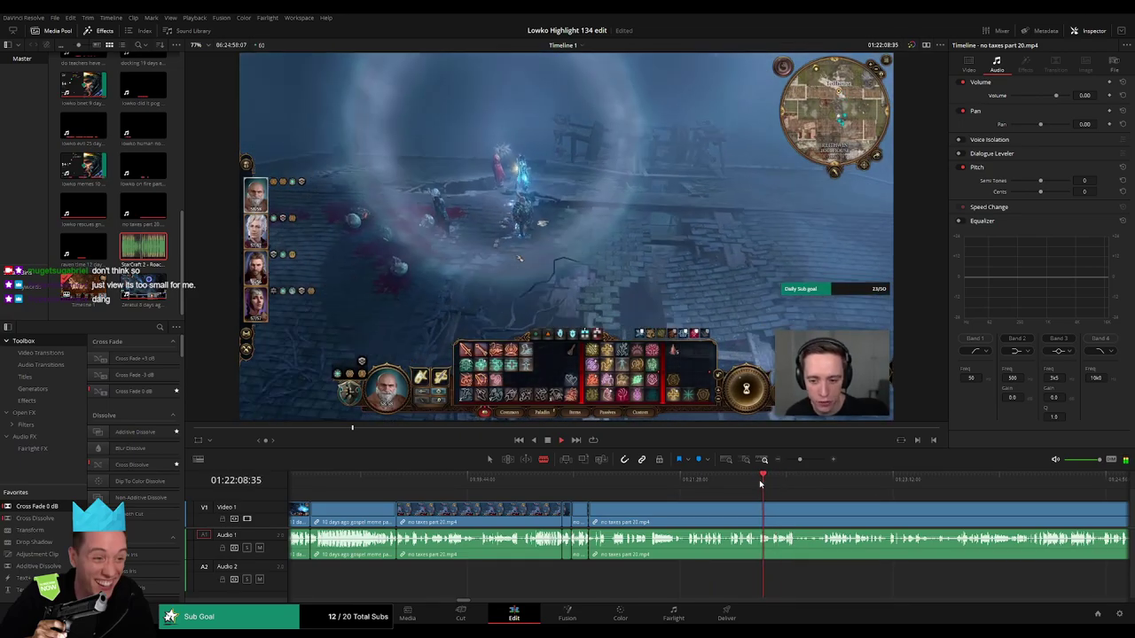
pyautogui.click(739, 484)
pyautogui.press('space')
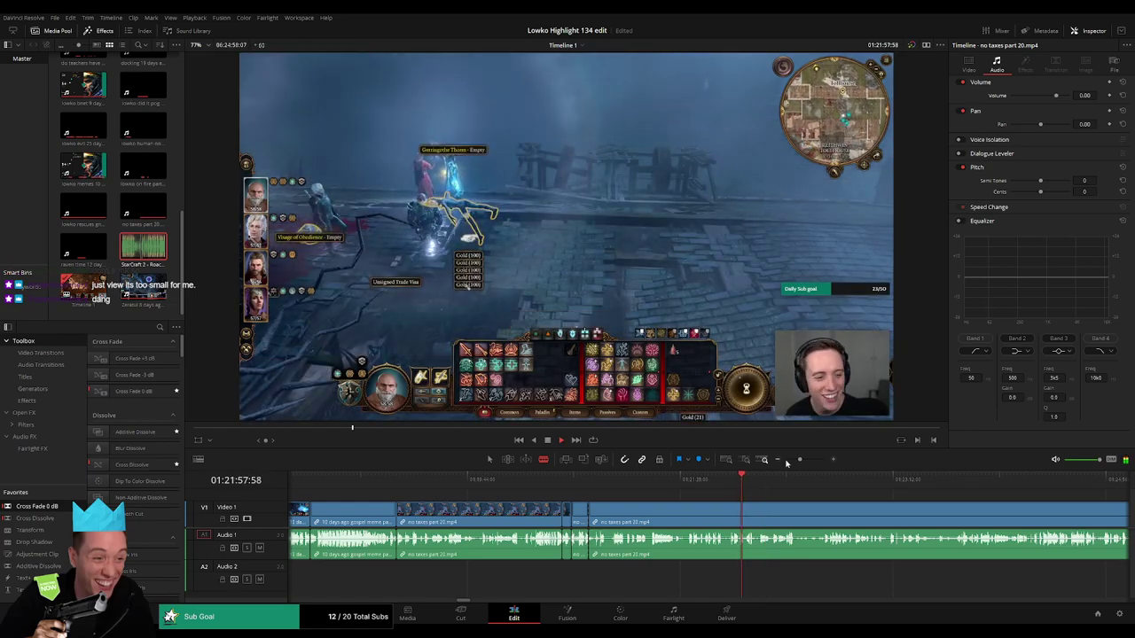
pyautogui.moveTo(785, 462); pyautogui.dragTo(803, 461)
pyautogui.click(663, 486)
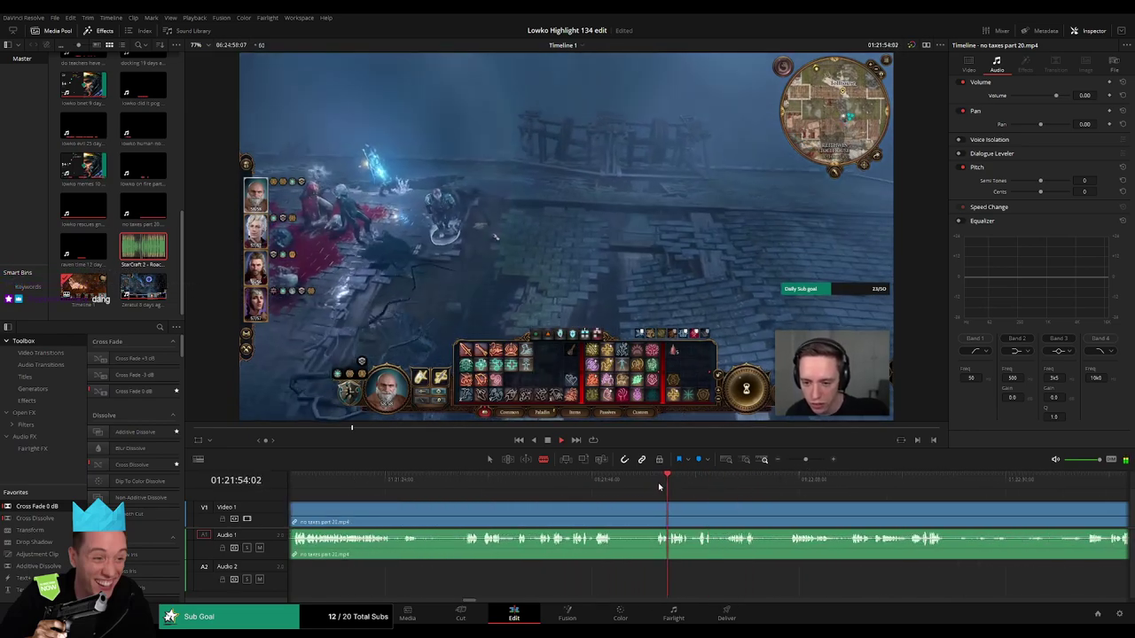
pyautogui.click(658, 487)
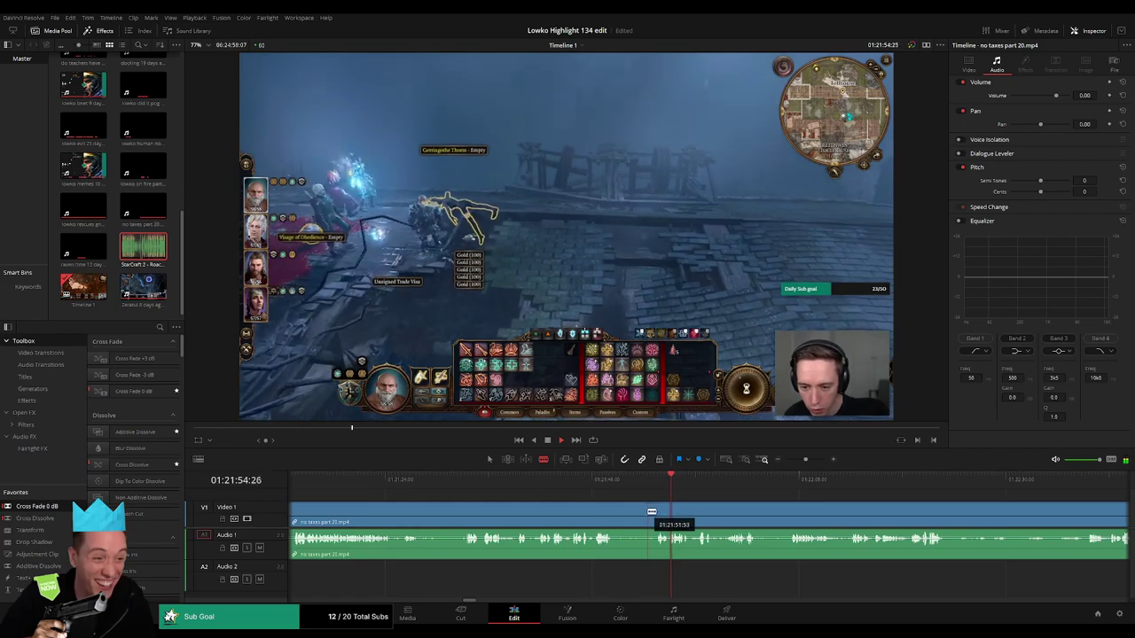
pyautogui.click(651, 511)
pyautogui.press('a')
pyautogui.click(626, 516)
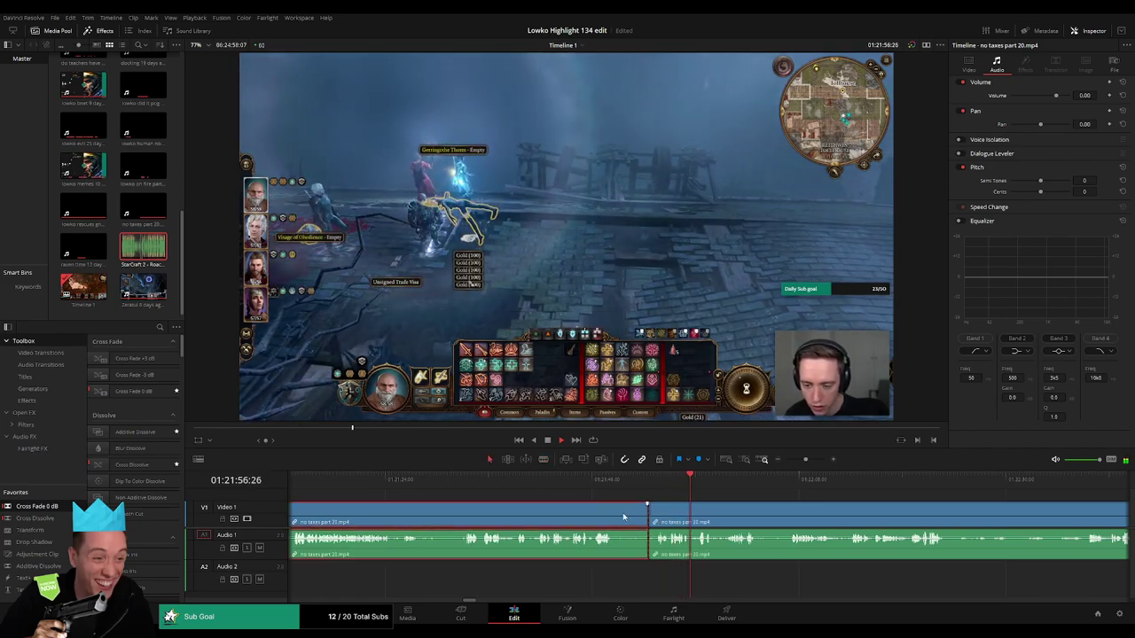
pyautogui.press('Delete')
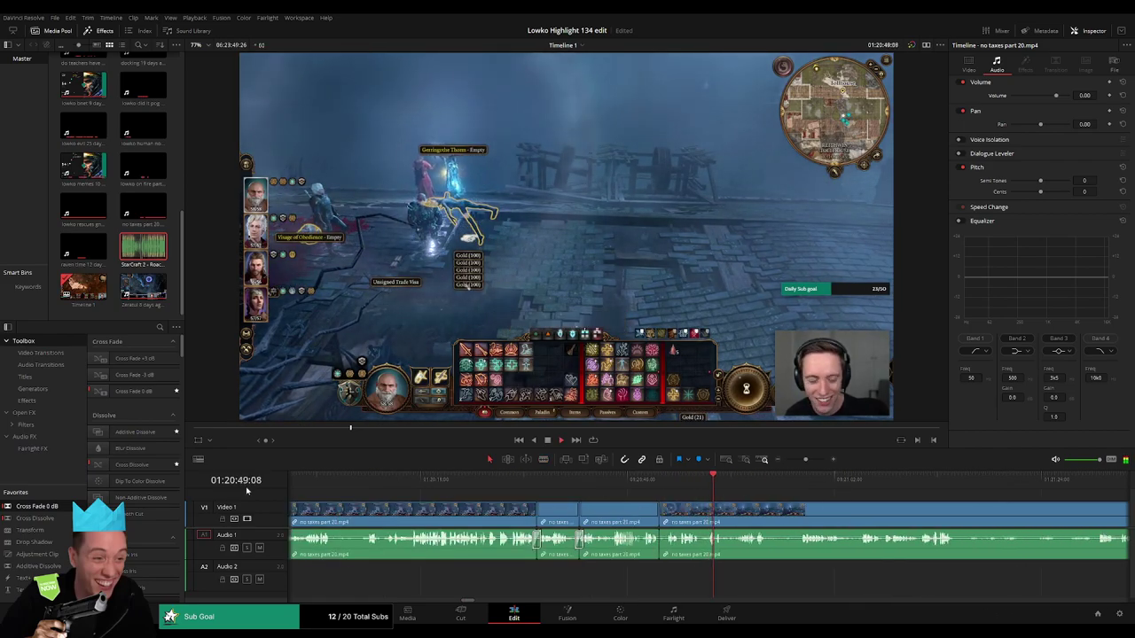
# - Split the part 20 clip at about 01:21:15, where the gold looting segment should end
pyautogui.click(749, 487)
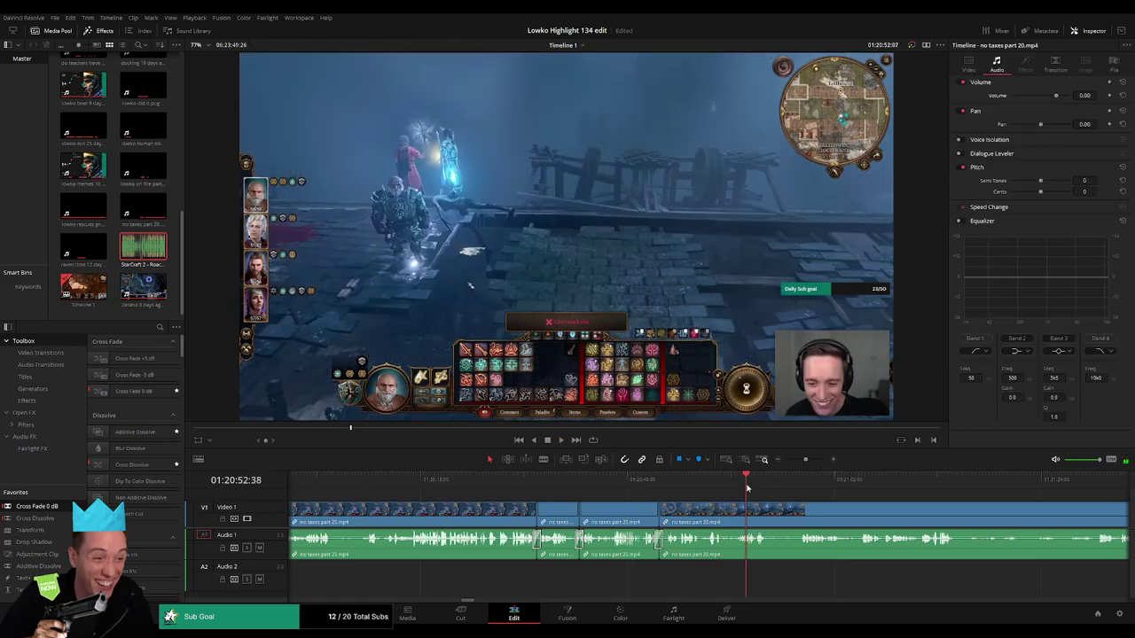
pyautogui.moveTo(785, 487); pyautogui.dragTo(802, 488)
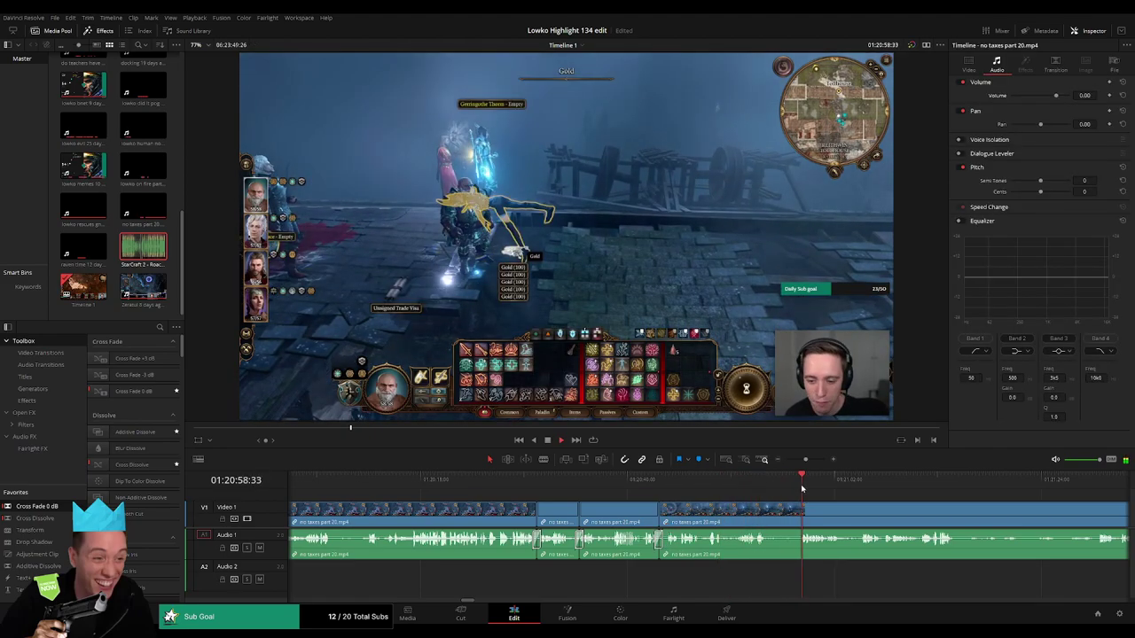
pyautogui.hscroll(5, 734, 513)
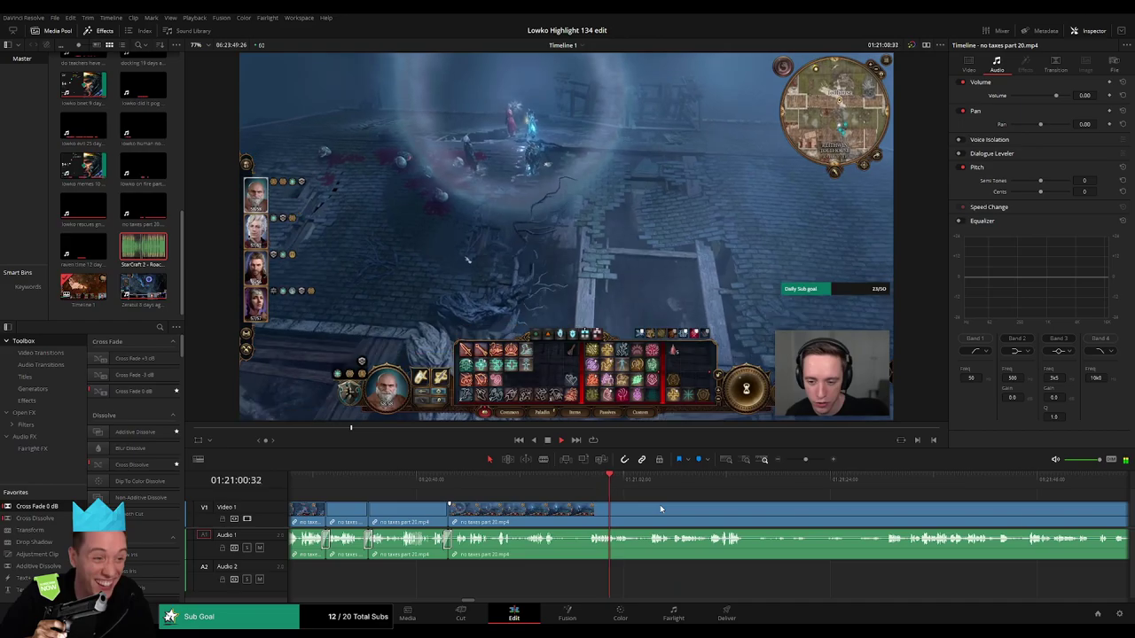
pyautogui.click(652, 485)
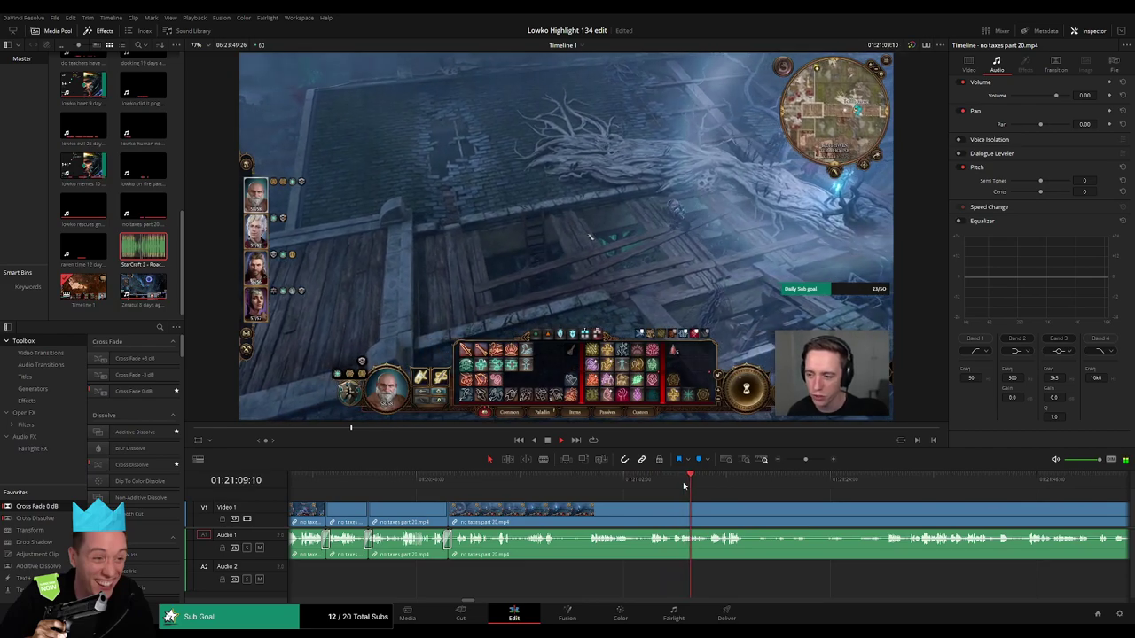
pyautogui.hscroll(4, 670, 498)
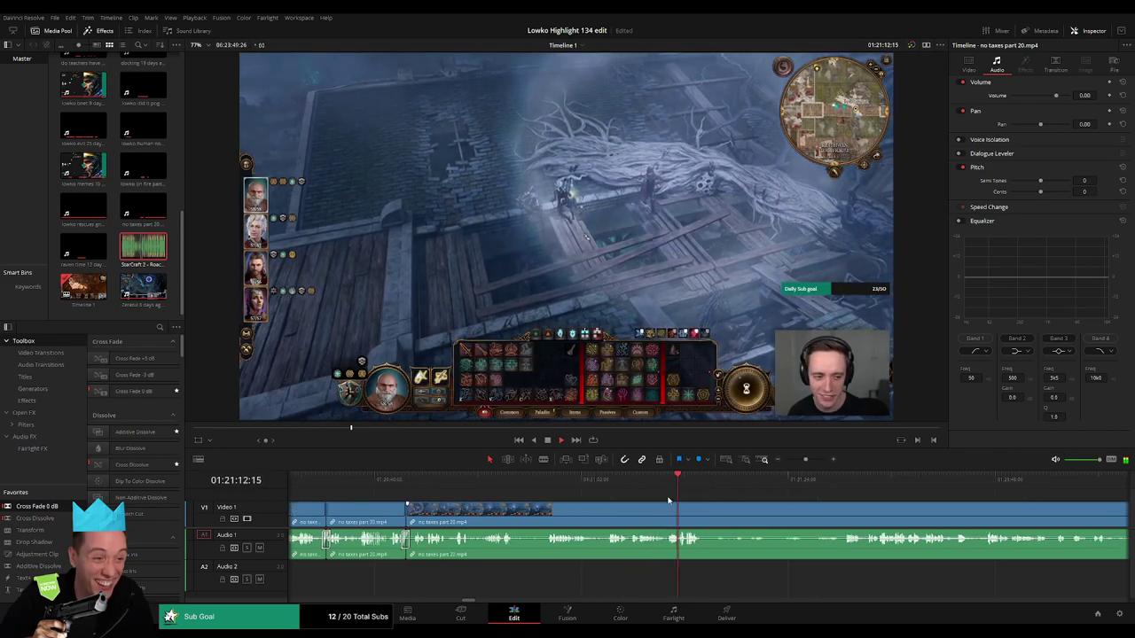
pyautogui.press('b')
pyautogui.click(576, 512)
# - Ripple-delete the rest of the part 20 clip after the cut, back to the start of the part 21 clip
pyautogui.click(718, 481)
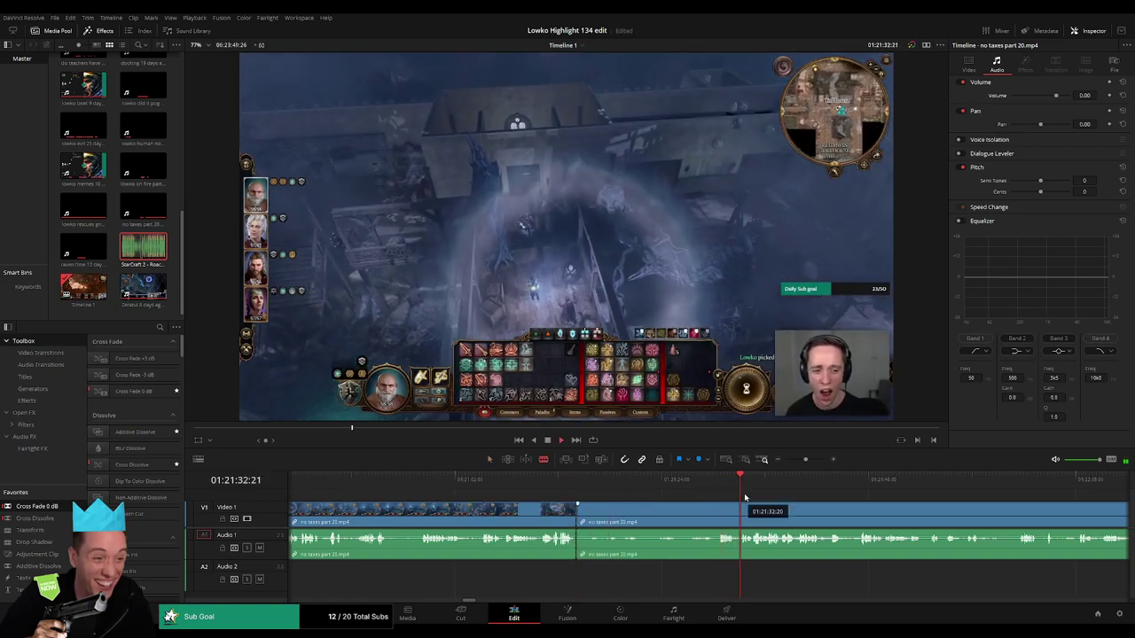
pyautogui.click(955, 482)
pyautogui.moveTo(806, 460); pyautogui.dragTo(792, 460)
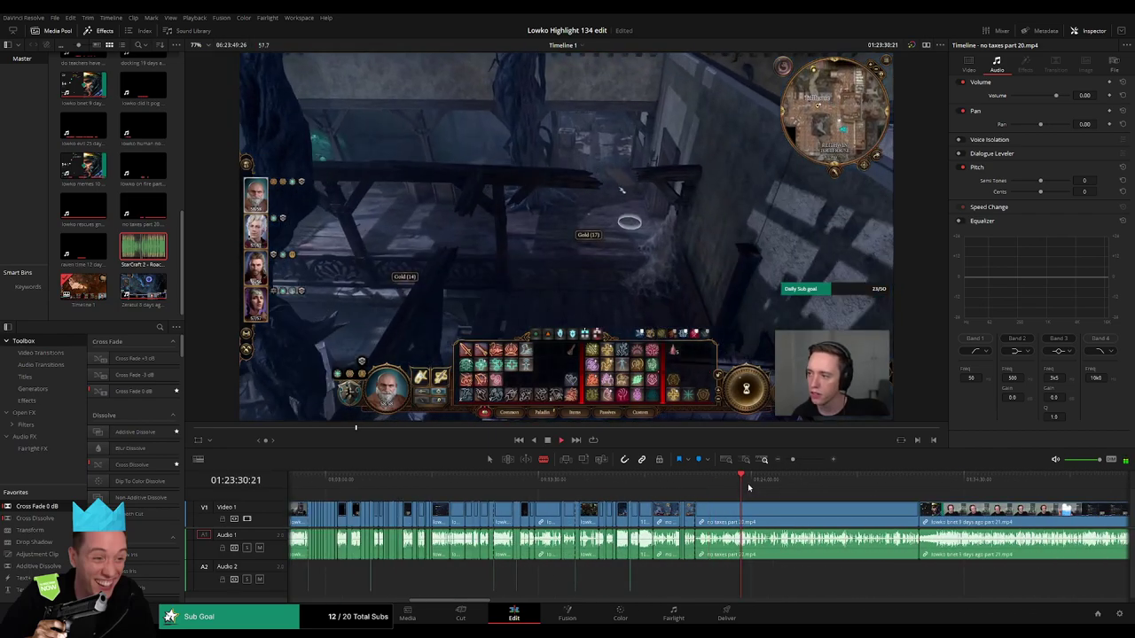
pyautogui.click(824, 482)
pyautogui.press('a')
pyautogui.click(796, 518)
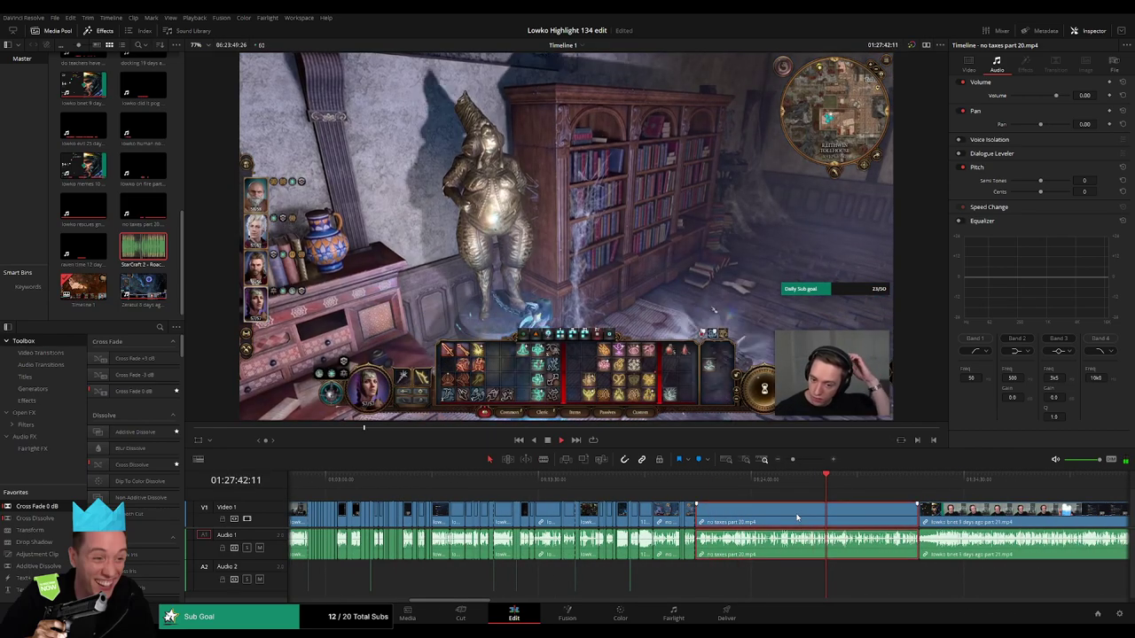
pyautogui.press('Delete')
# - Skim the opening of the part 21 clip to locate where the r/starcraft Reddit browsing begins
pyautogui.moveTo(749, 486); pyautogui.dragTo(656, 482)
pyautogui.press('space')
pyautogui.moveTo(794, 461); pyautogui.dragTo(793, 461)
pyautogui.scroll(2, 792, 460)
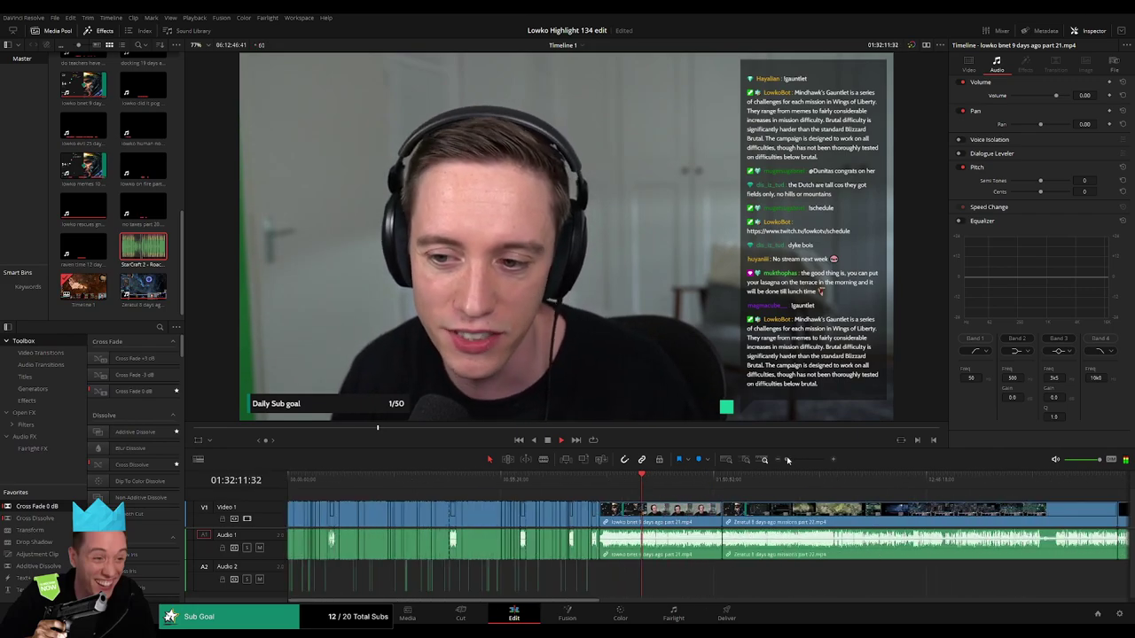
pyautogui.click(730, 486)
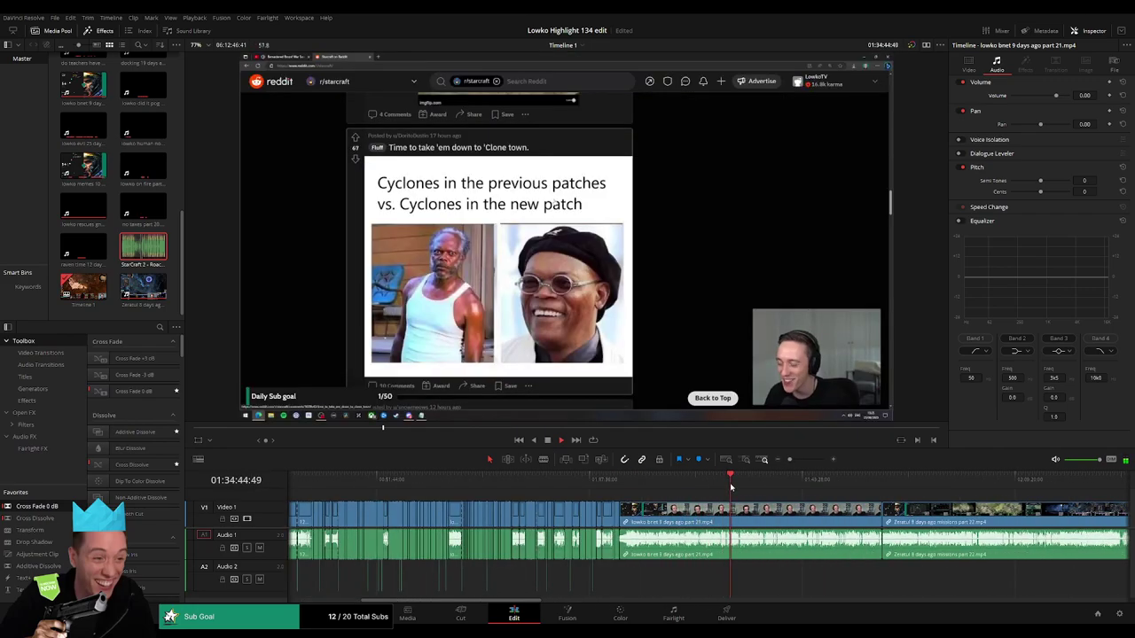
pyautogui.click(724, 486)
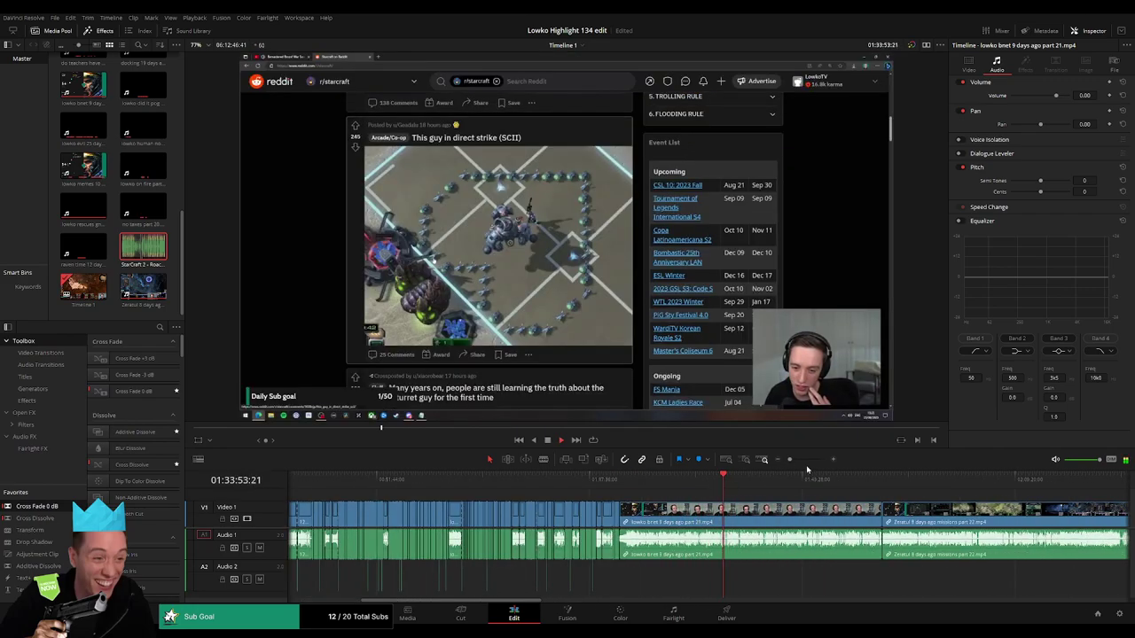
pyautogui.scroll(2, 806, 470)
pyautogui.click(645, 483)
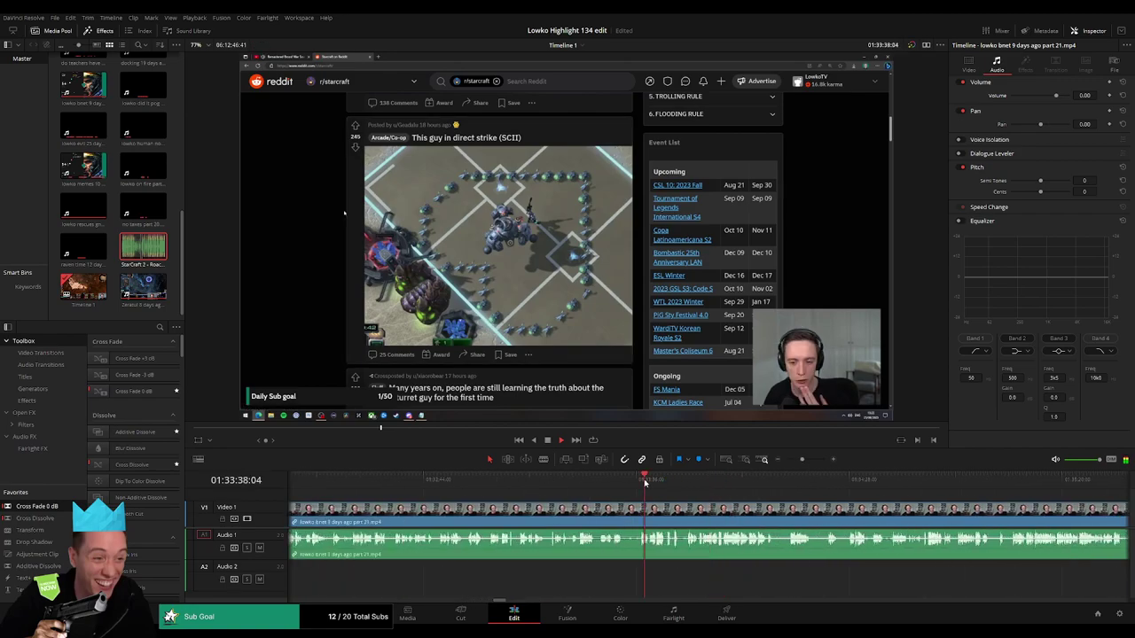
pyautogui.click(571, 482)
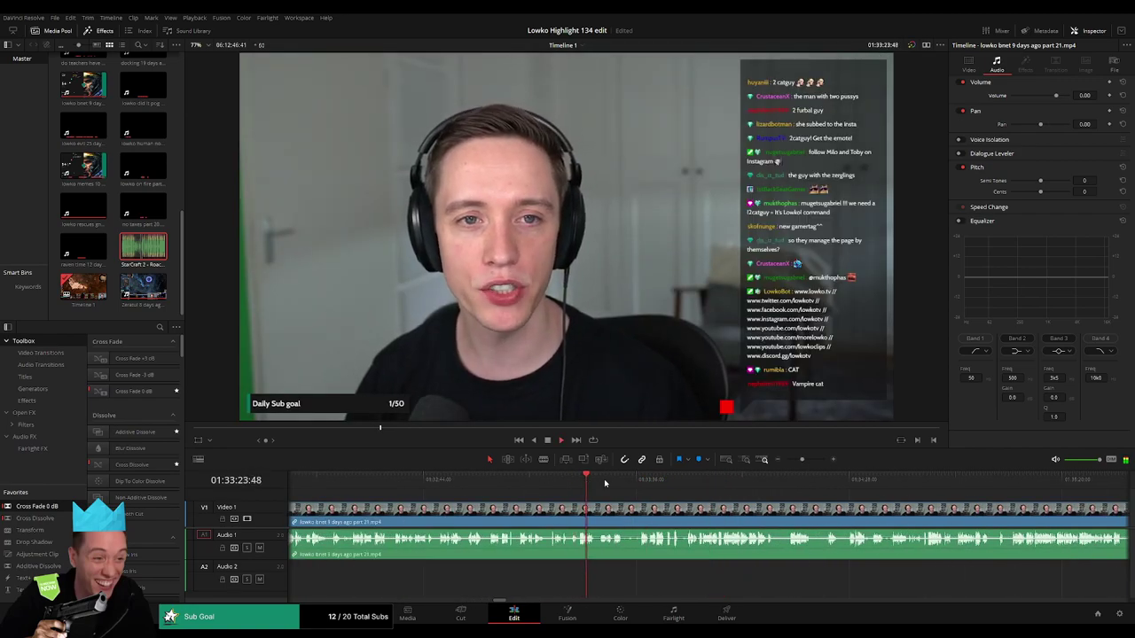
pyautogui.click(603, 482)
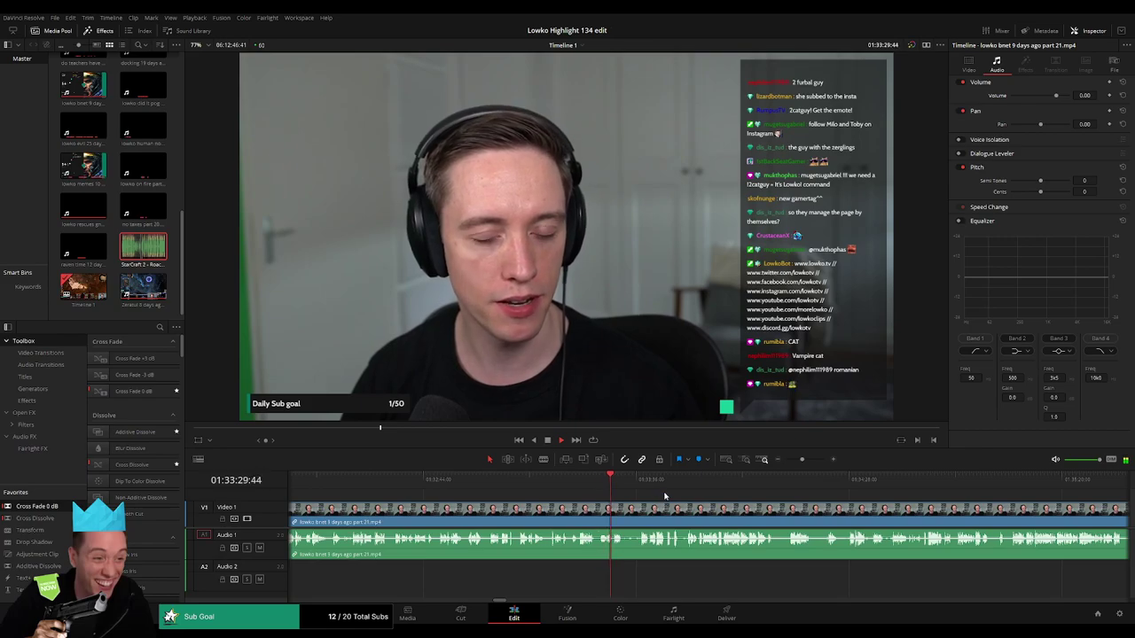
# - Split the part 21 clip at about 01:33:37 and ripple-delete everything in it before the Reddit browsing
pyautogui.moveTo(801, 459)
pyautogui.mouseDown()
pyautogui.moveTo(787, 461)
pyautogui.moveTo(805, 459)
pyautogui.mouseUp()
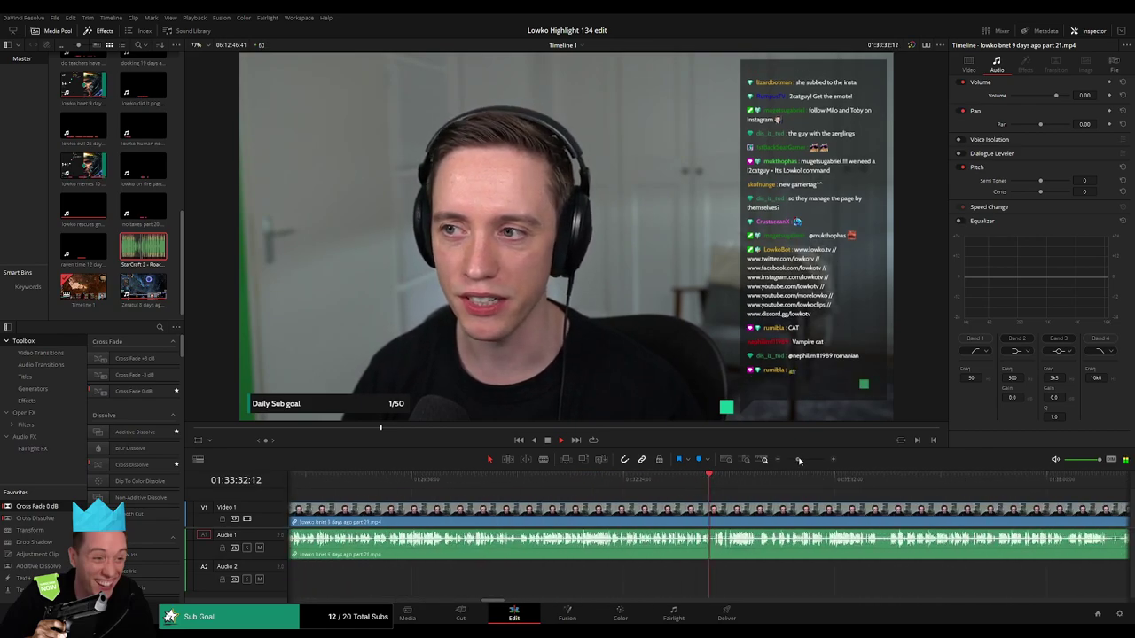
pyautogui.click(752, 481)
pyautogui.press('b')
pyautogui.click(751, 515)
pyautogui.press('a')
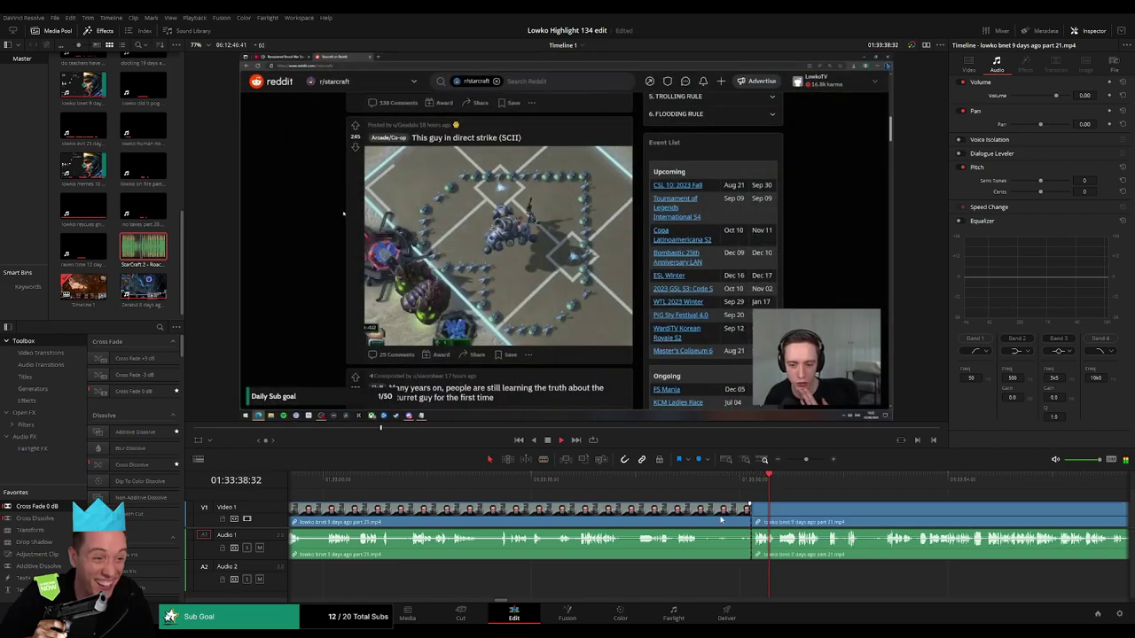
pyautogui.click(721, 520)
pyautogui.press('Delete')
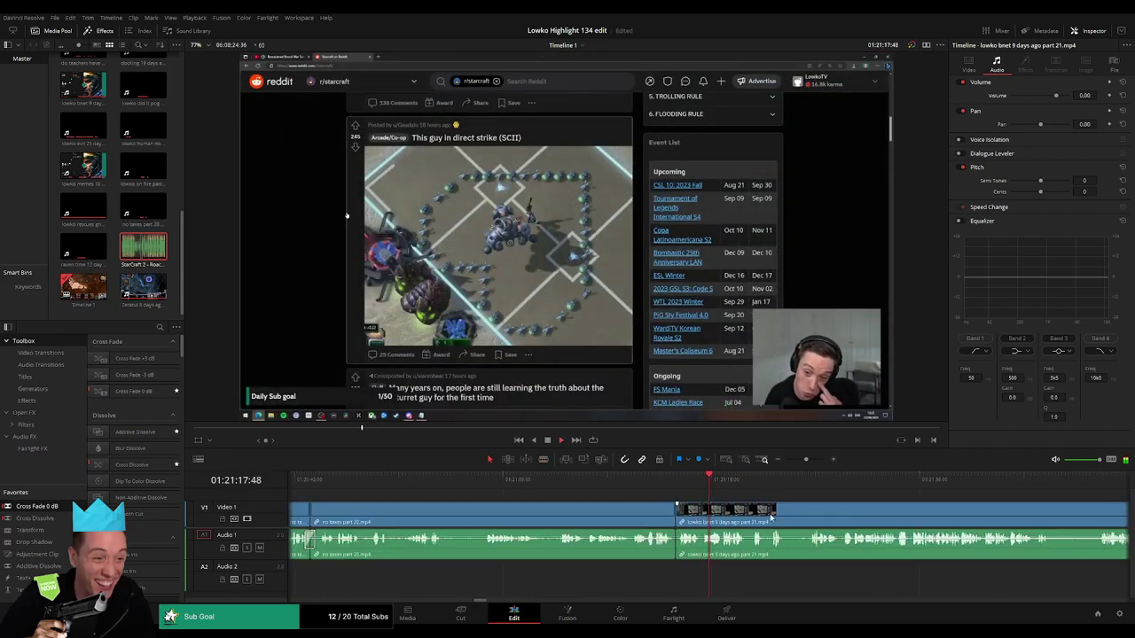
# - Ripple-delete the pause between about 01:21:24 and 01:21:26 in the part 21 clip and add a Cross Fade 0 dB at the audio cut
pyautogui.hscroll(3, 620, 507)
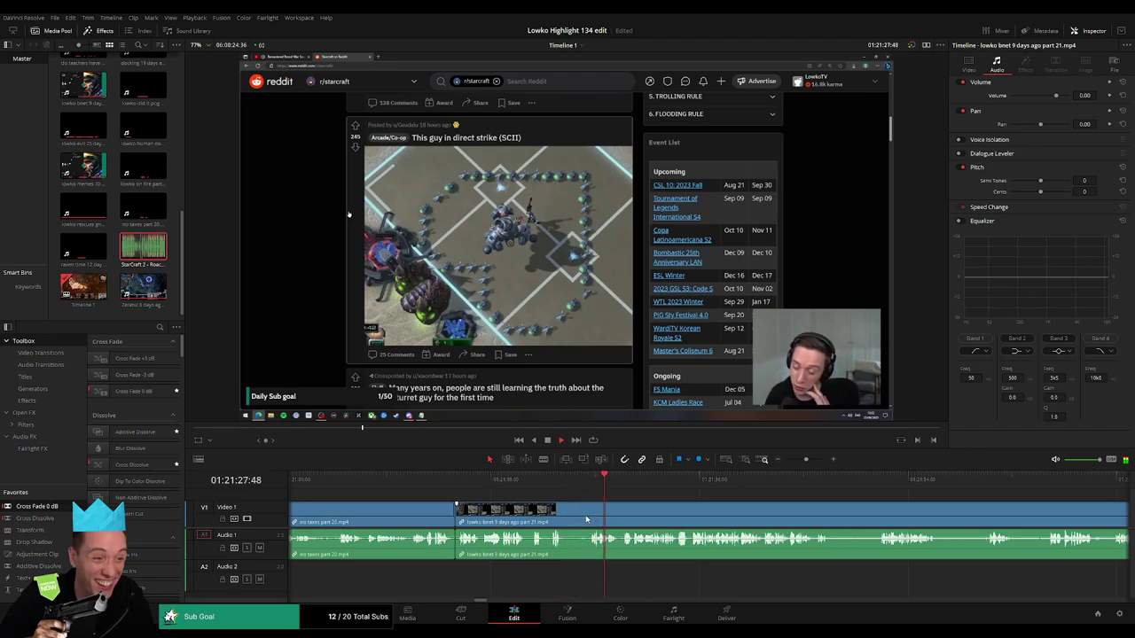
pyautogui.press('b')
pyautogui.click(565, 516)
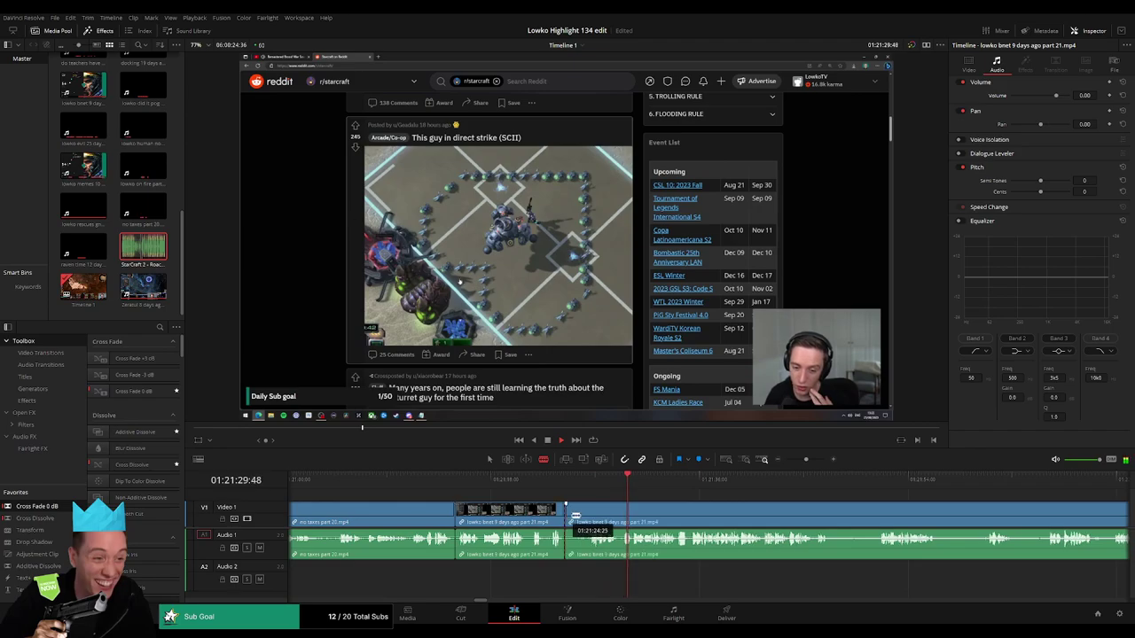
pyautogui.click(588, 516)
pyautogui.press('a')
pyautogui.click(582, 516)
pyautogui.press('Delete')
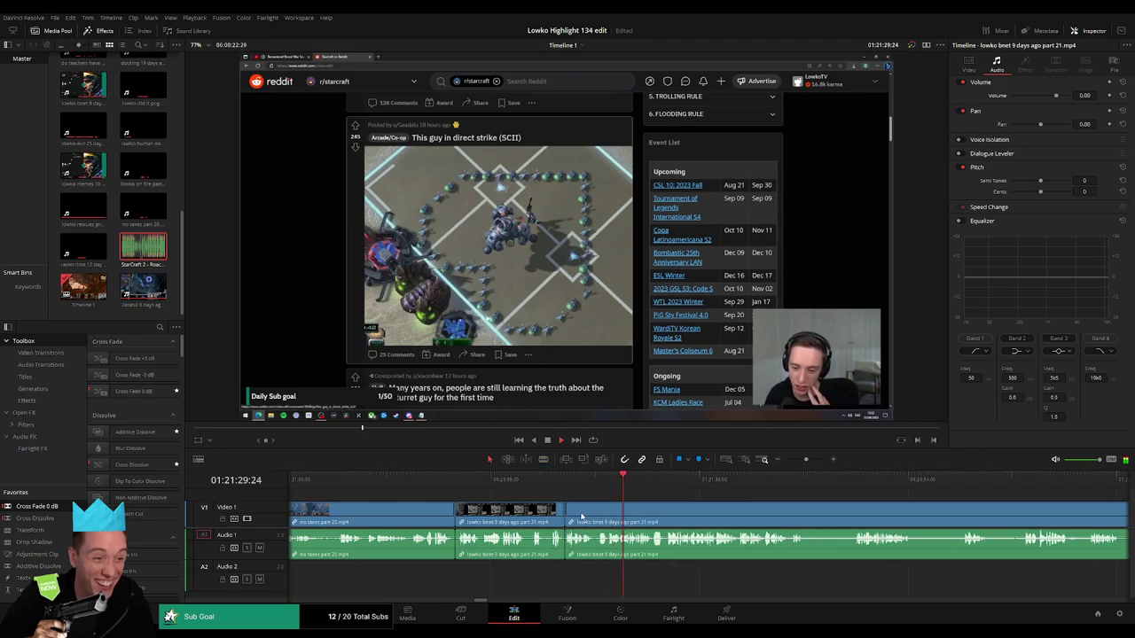
pyautogui.moveTo(58, 507); pyautogui.dragTo(566, 557)
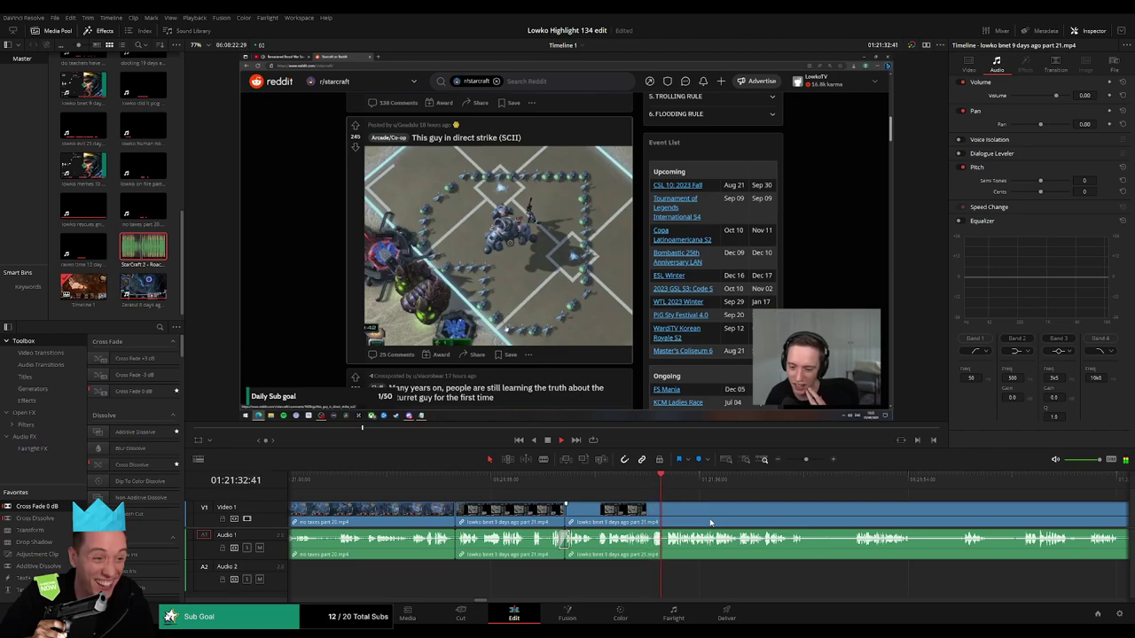
# - Ripple-delete the section between about 01:21:45 and 01:21:49 in the part 21 clip and crossfade the audio at the cut
pyautogui.hscroll(6, 663, 519)
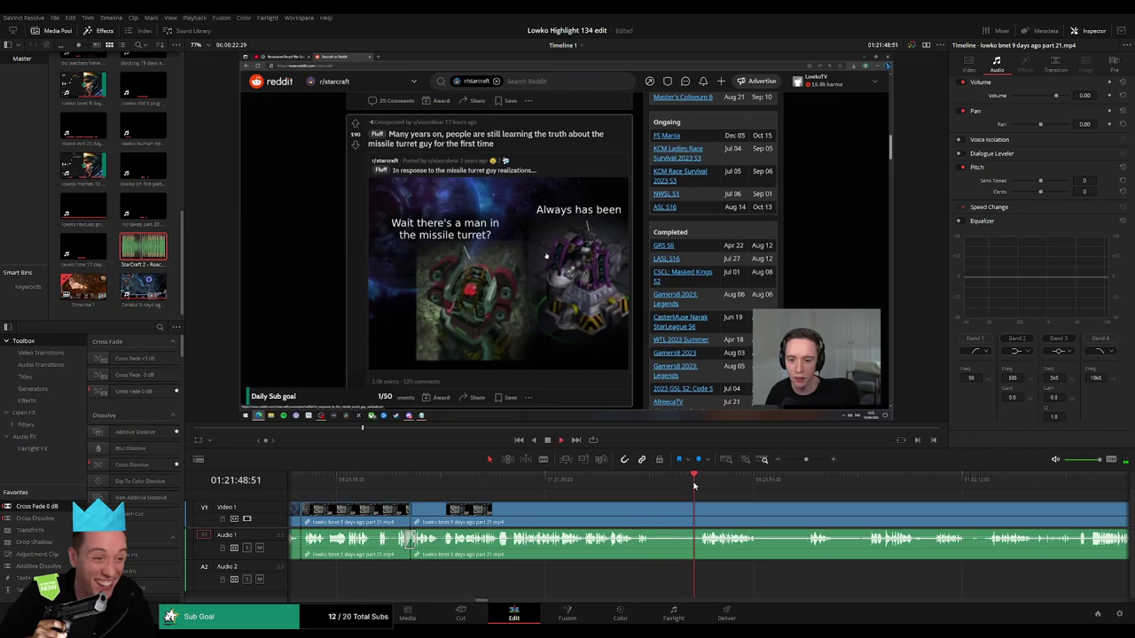
pyautogui.press('b')
pyautogui.click(653, 513)
pyautogui.click(697, 512)
pyautogui.press('a')
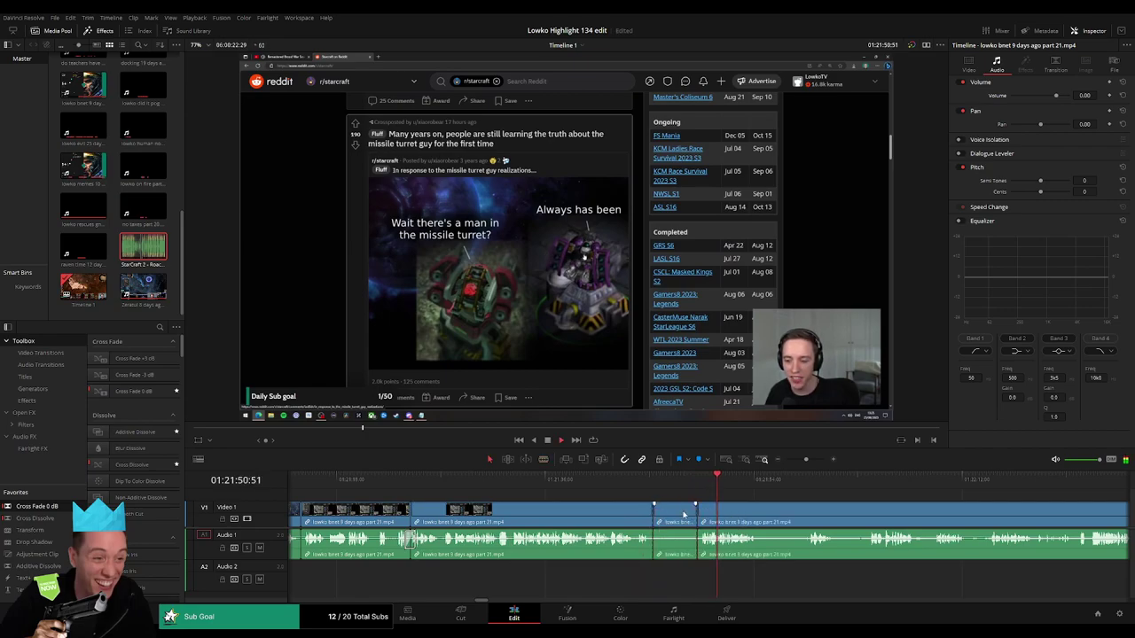
pyautogui.press('Delete')
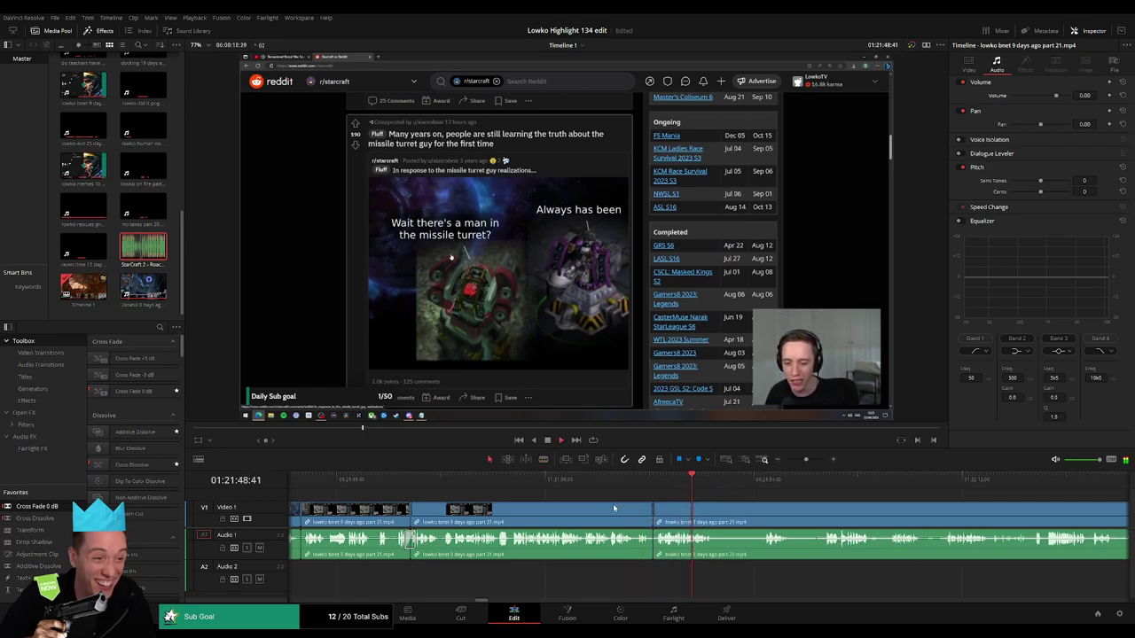
pyautogui.click(738, 498)
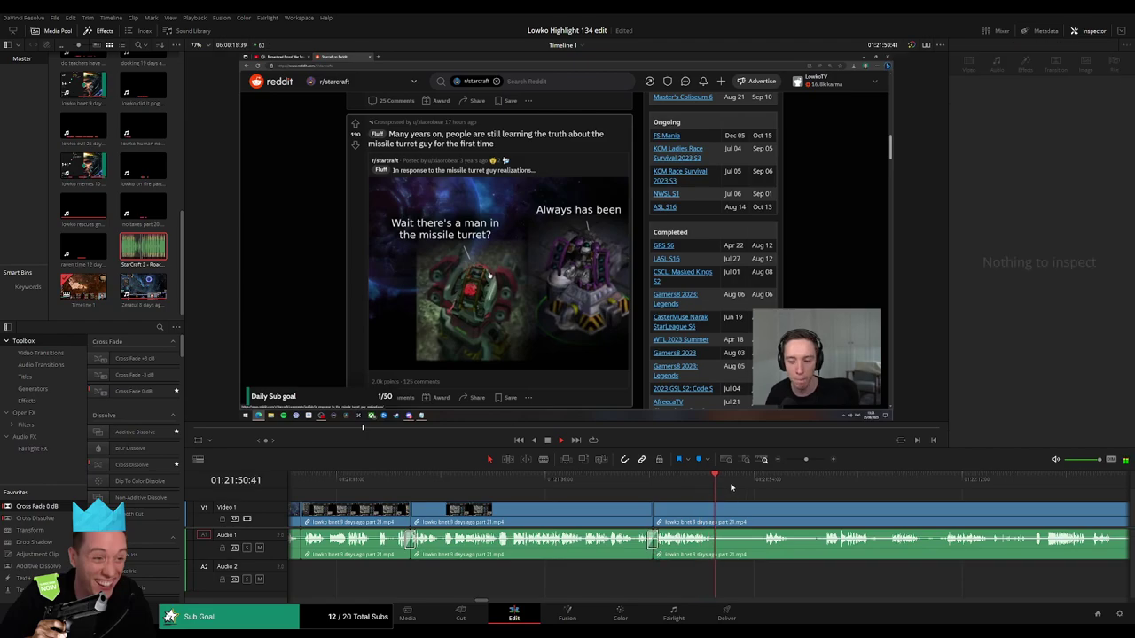
# - Ripple-delete the section between about 01:21:51 and 01:21:55 in the part 21 clip and crossfade the audio at the cut
pyautogui.click(759, 486)
pyautogui.click(715, 513)
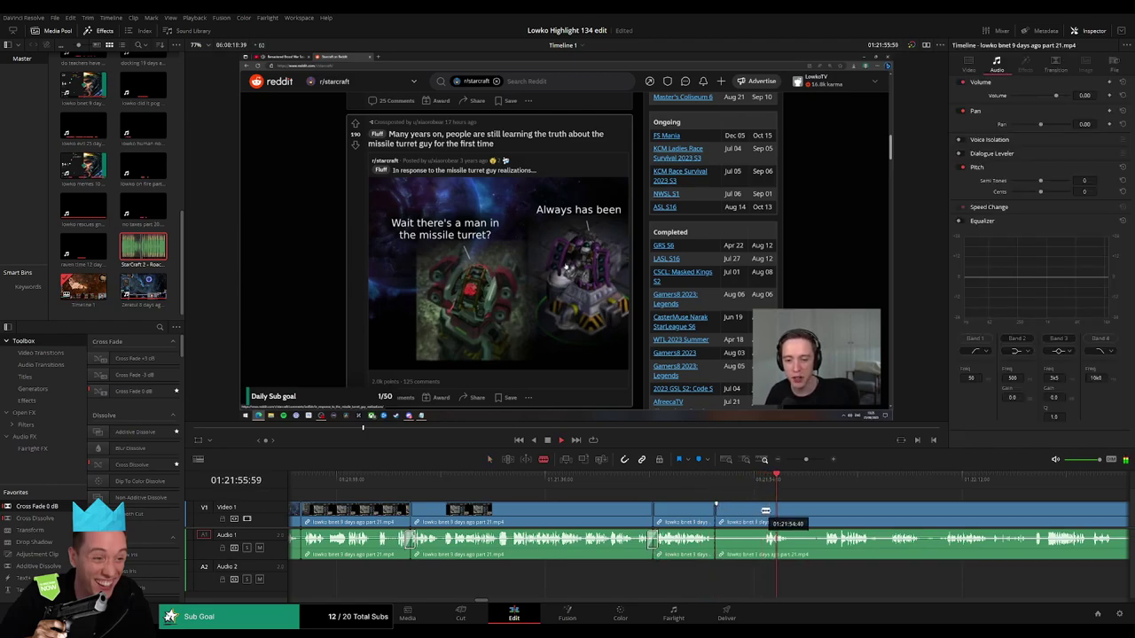
pyautogui.click(763, 508)
pyautogui.press('a')
pyautogui.click(753, 514)
pyautogui.press('Delete')
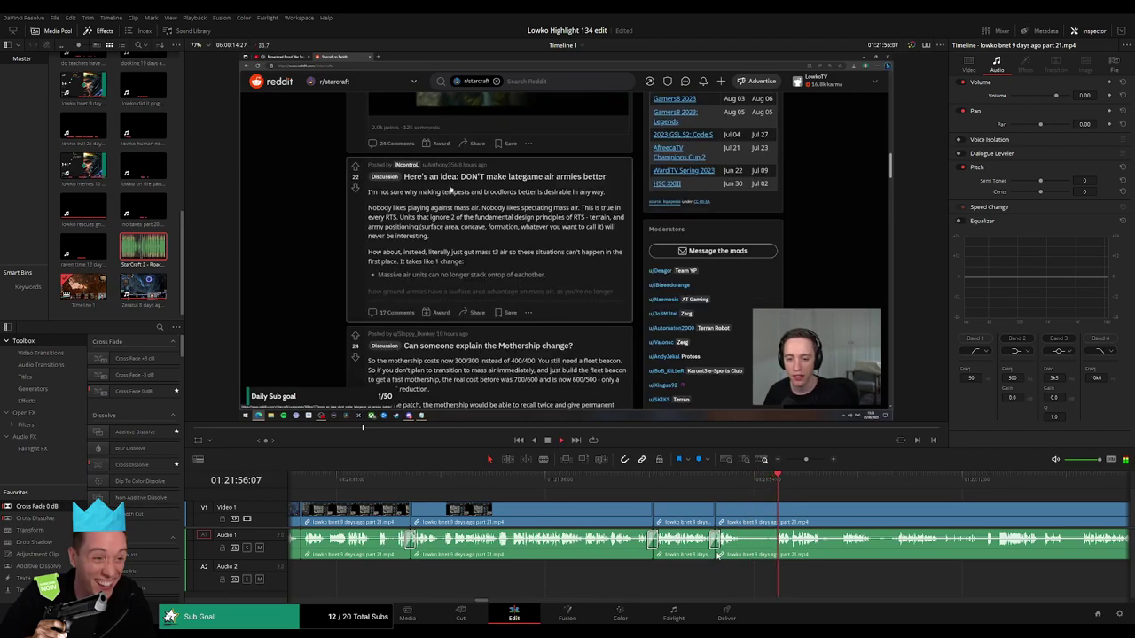
# - Ripple-delete the section between about 01:21:53 and 01:22:06 in the part 21 clip and crossfade the audio at the cut
pyautogui.press('b')
pyautogui.click(743, 514)
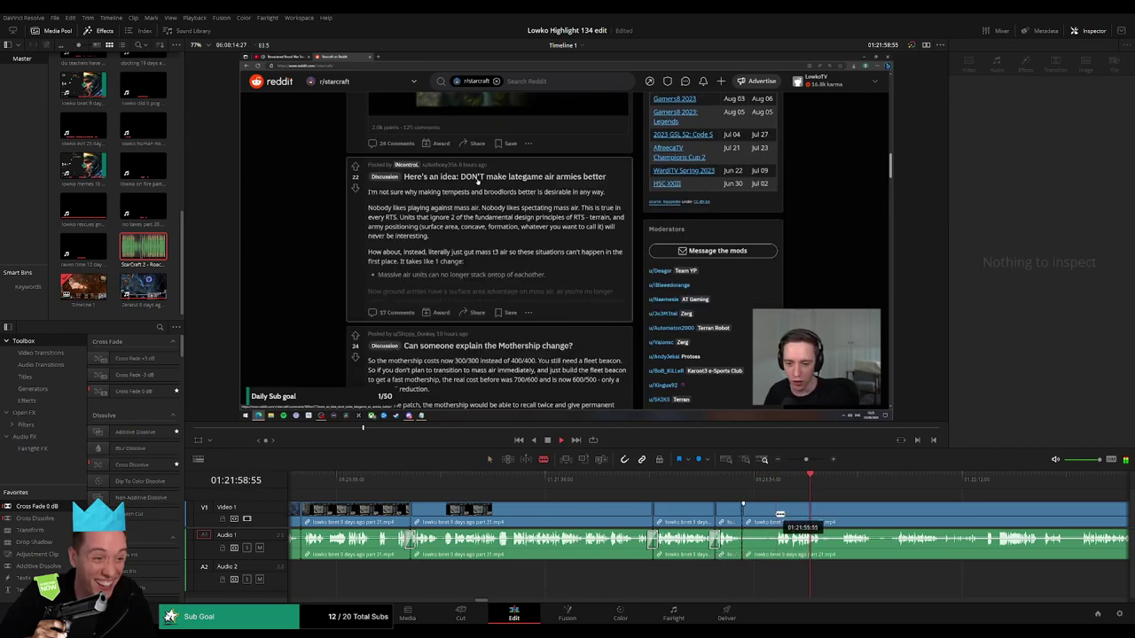
pyautogui.hscroll(3, 786, 513)
pyautogui.click(667, 484)
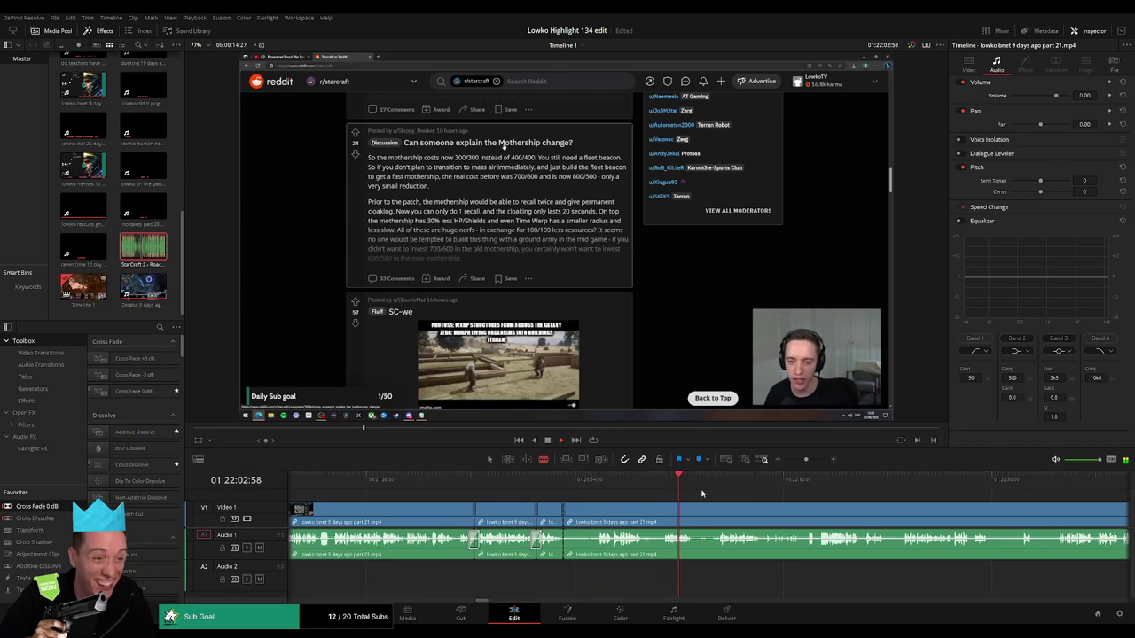
pyautogui.click(718, 487)
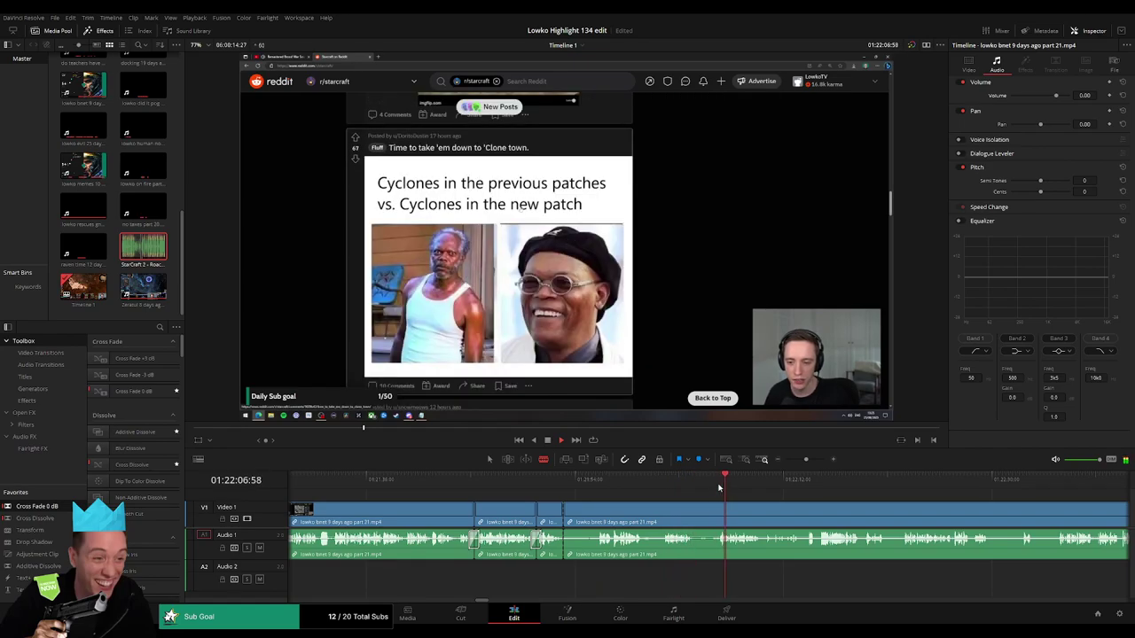
pyautogui.click(714, 518)
pyautogui.press('a')
pyautogui.click(701, 519)
pyautogui.press('Delete')
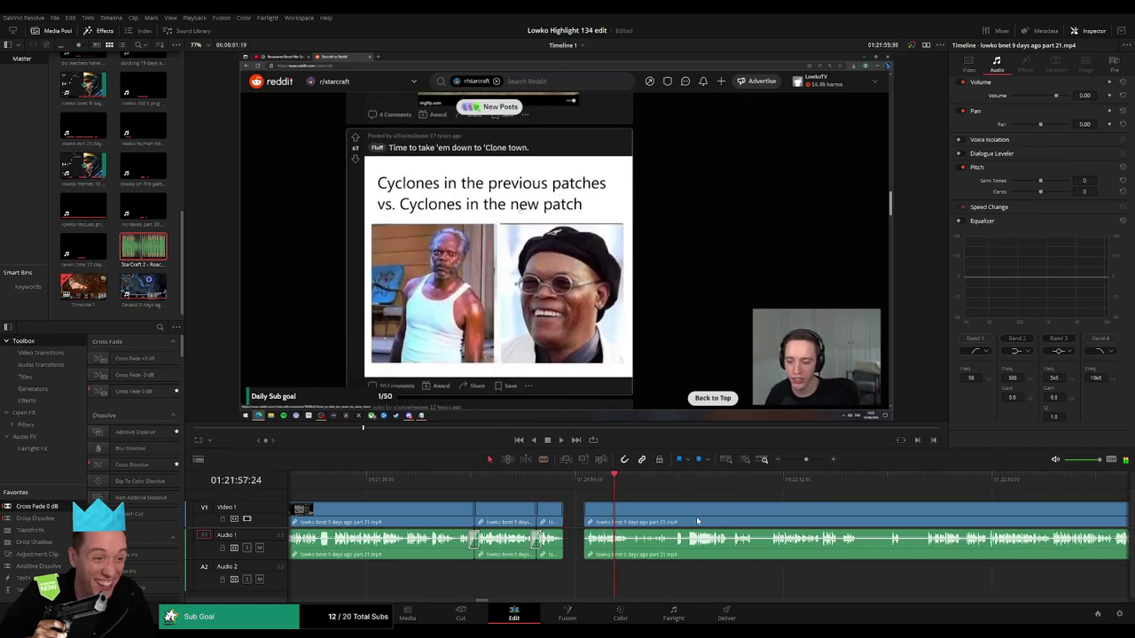
pyautogui.press('Delete')
pyautogui.press('space')
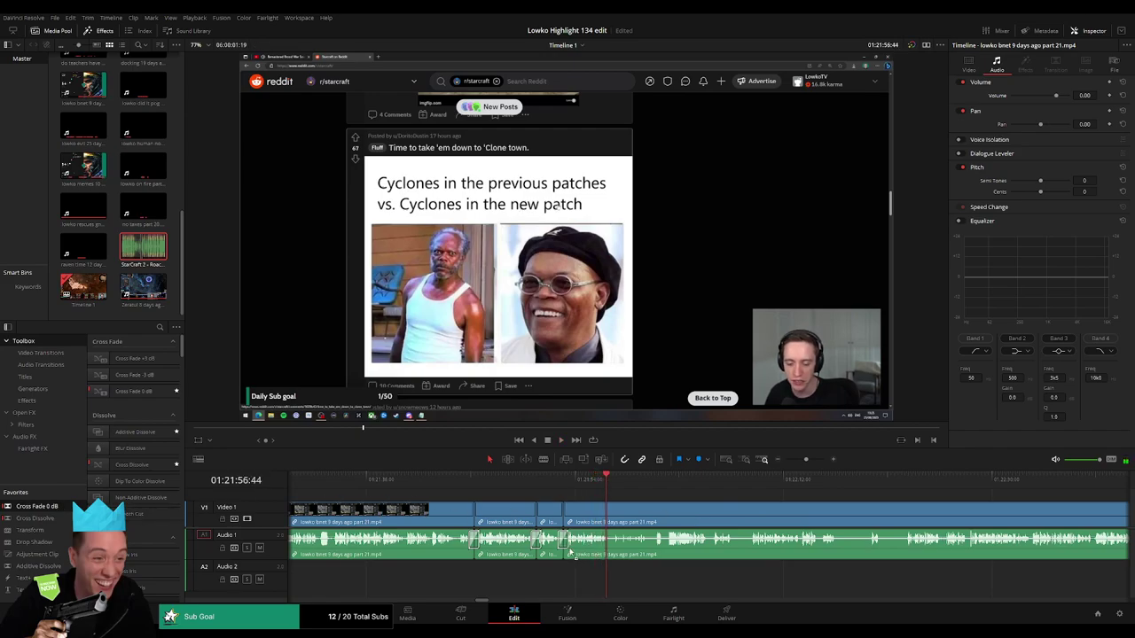
pyautogui.press('space')
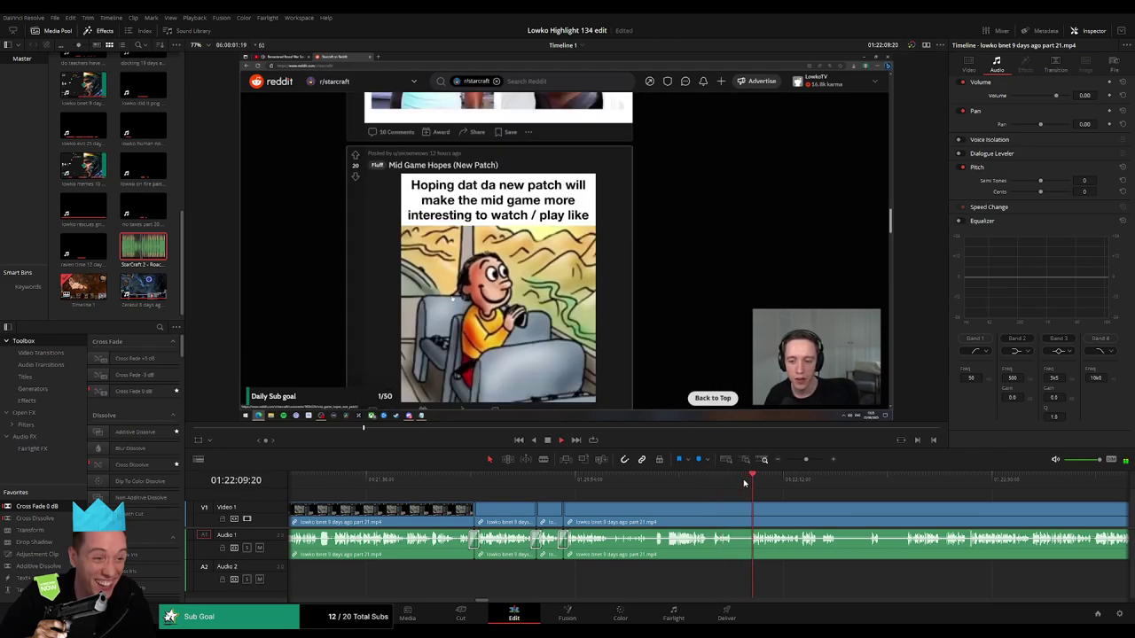
# - Ripple-delete the section between about 01:21:53 and 01:22:09 in the part 21 clip and add a Cross Fade 0 dB at the audio cut
pyautogui.click(796, 483)
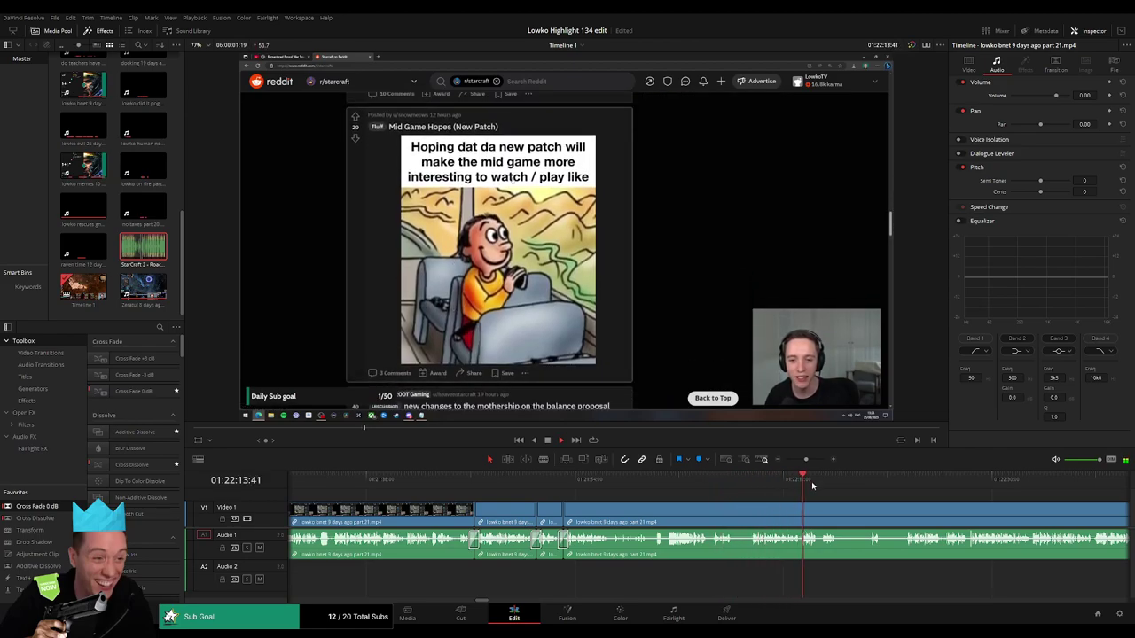
pyautogui.press('b')
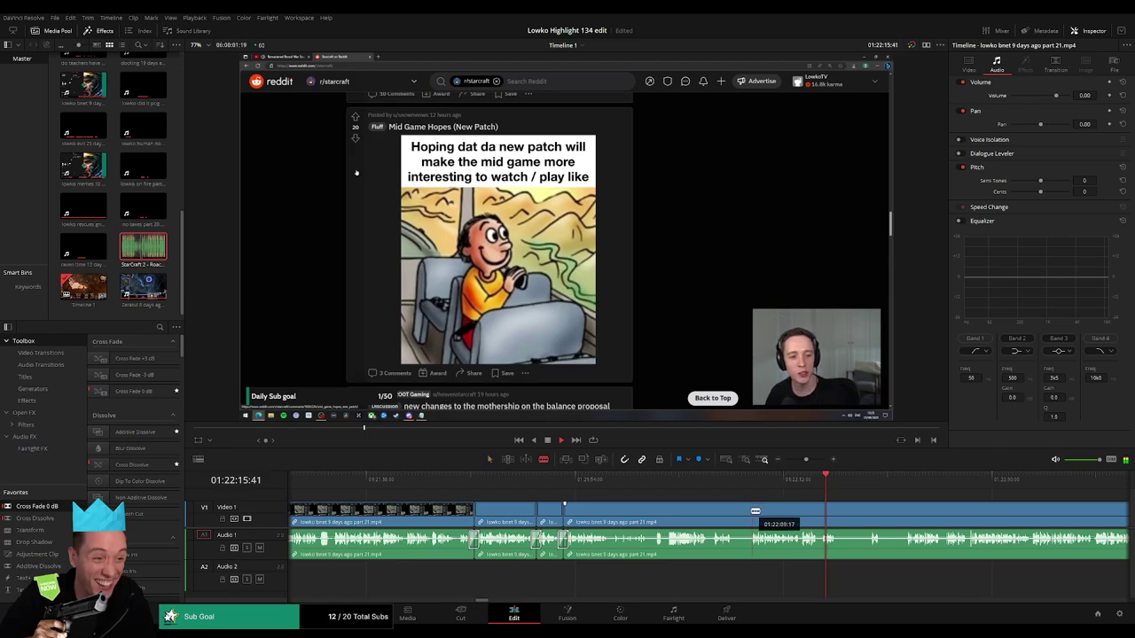
pyautogui.click(751, 511)
pyautogui.press('a')
pyautogui.click(718, 516)
pyautogui.press('Delete')
pyautogui.press('space')
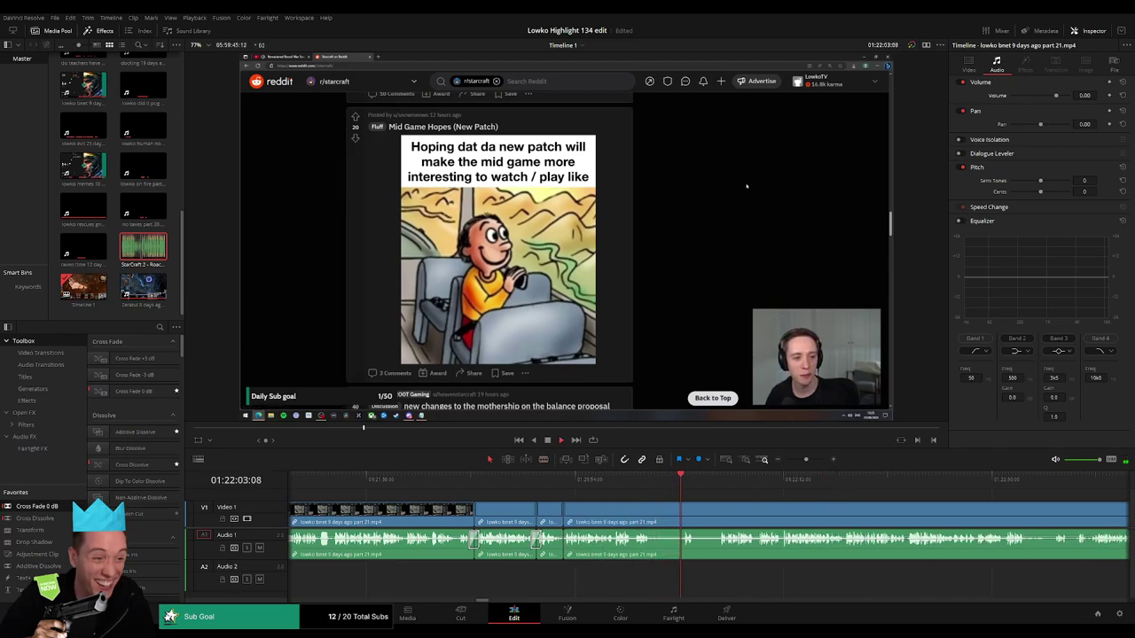
pyautogui.moveTo(524, 522); pyautogui.dragTo(563, 540)
# - Ripple-delete the section between about 01:22:00 and 01:22:06 in the part 21 clip and crossfade the audio at the cut
pyautogui.press('b')
pyautogui.click(651, 513)
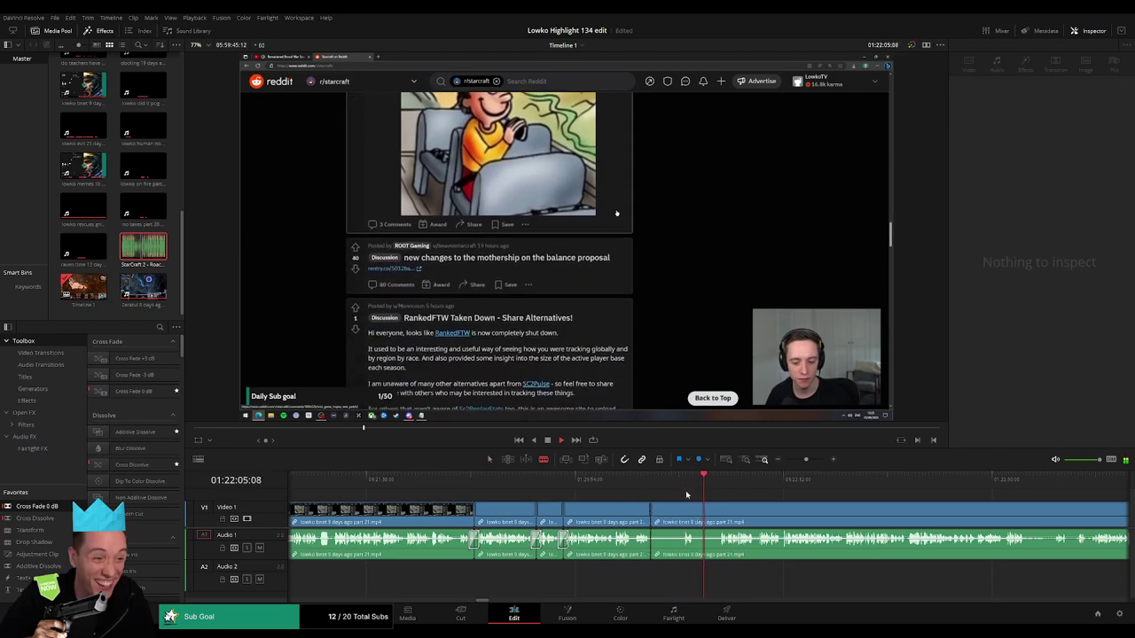
pyautogui.click(680, 480)
pyautogui.click(716, 484)
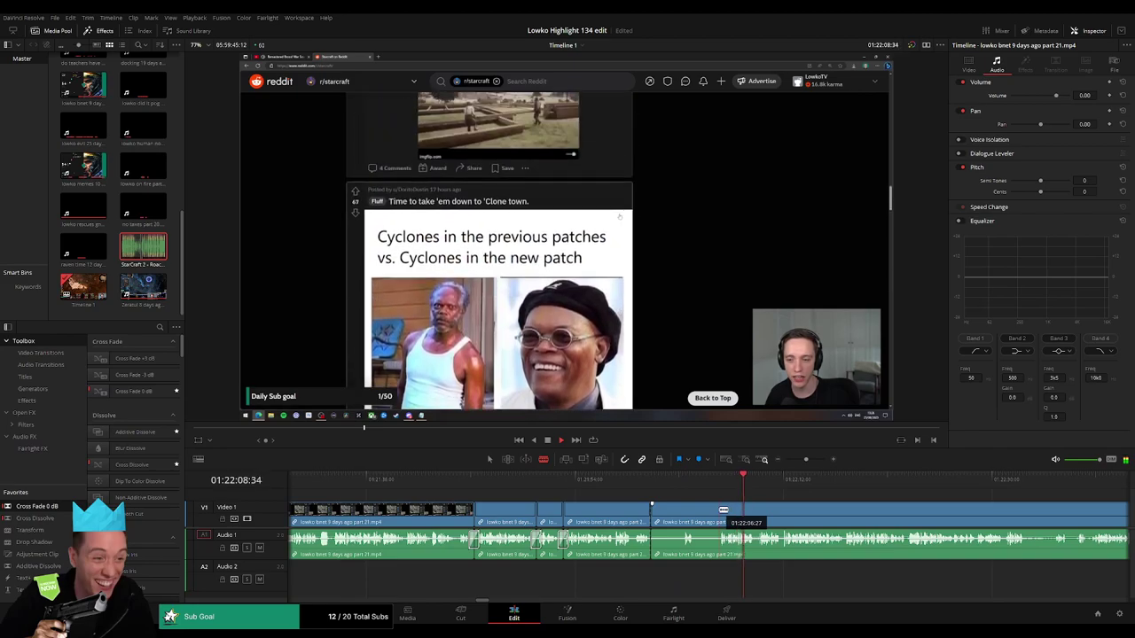
pyautogui.click(719, 512)
pyautogui.press('a')
pyautogui.click(698, 516)
pyautogui.press('Delete')
pyautogui.press('space')
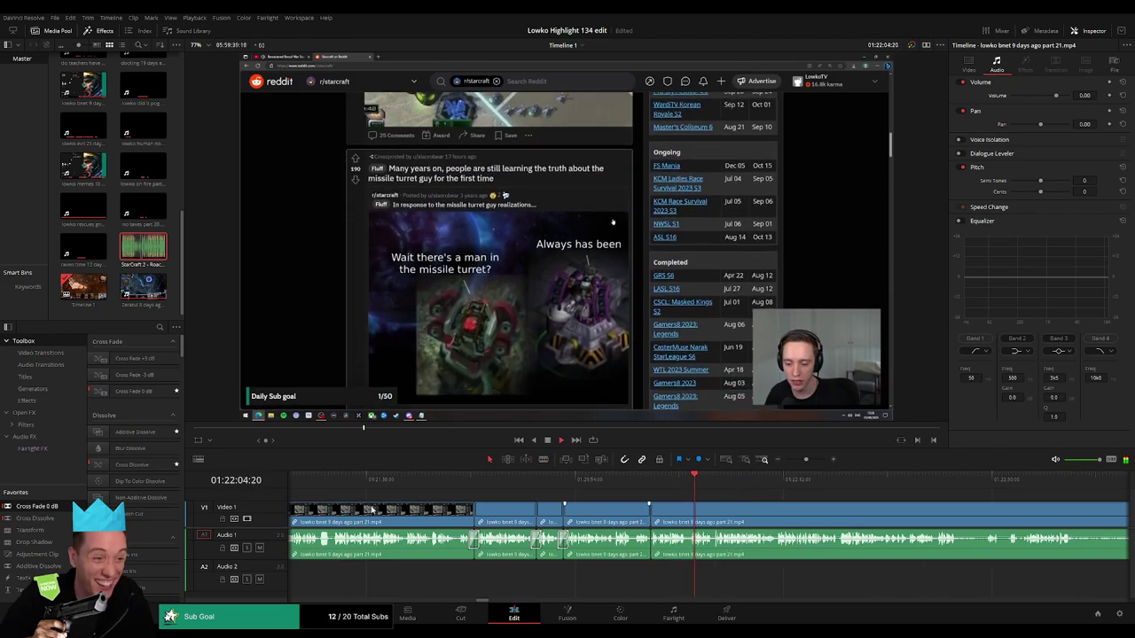
pyautogui.moveTo(657, 555); pyautogui.dragTo(654, 551)
# - Ripple-delete the pause between about 01:22:27 and 01:22:29 in the part 21 clip and add a Cross Fade 0 dB at the audio cut
pyautogui.hscroll(4, 627, 511)
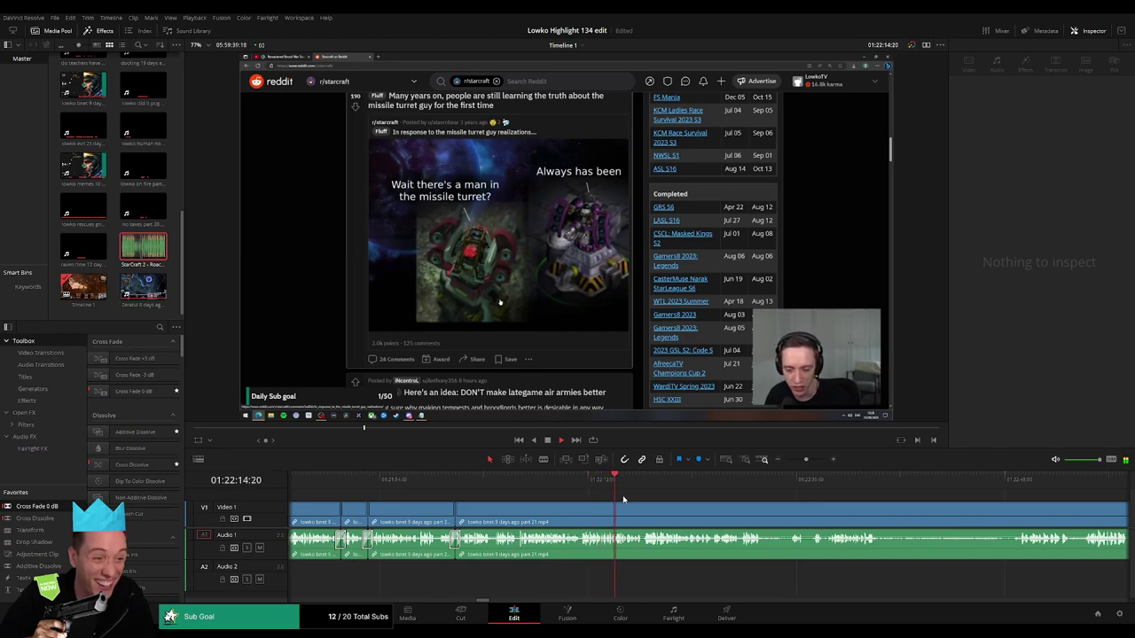
pyautogui.hscroll(3, 652, 503)
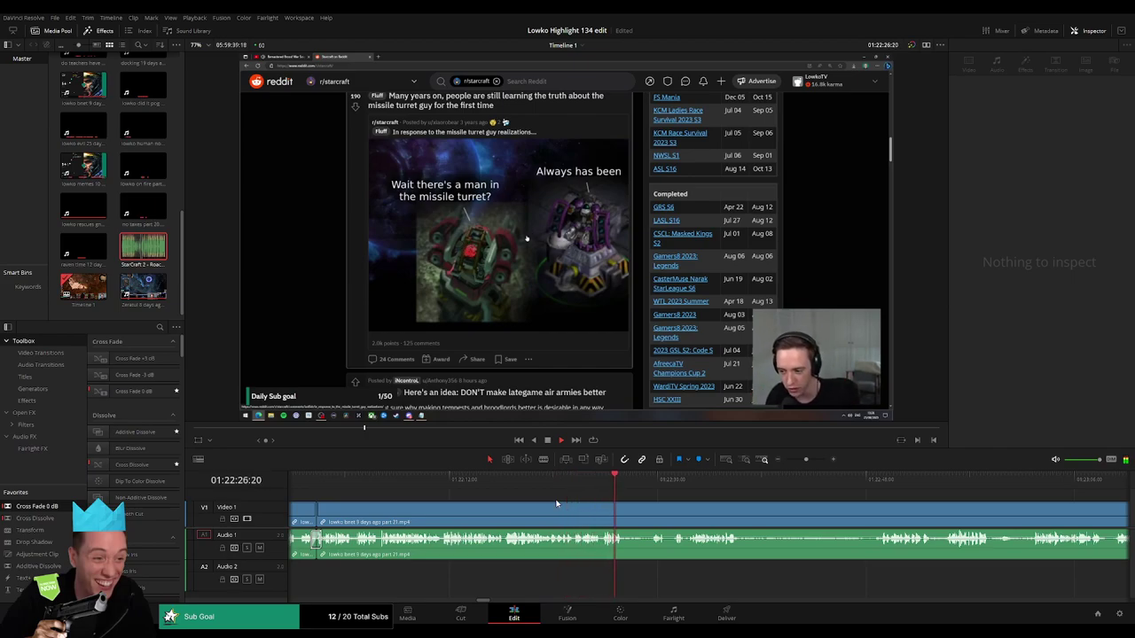
pyautogui.click(647, 486)
pyautogui.press('b')
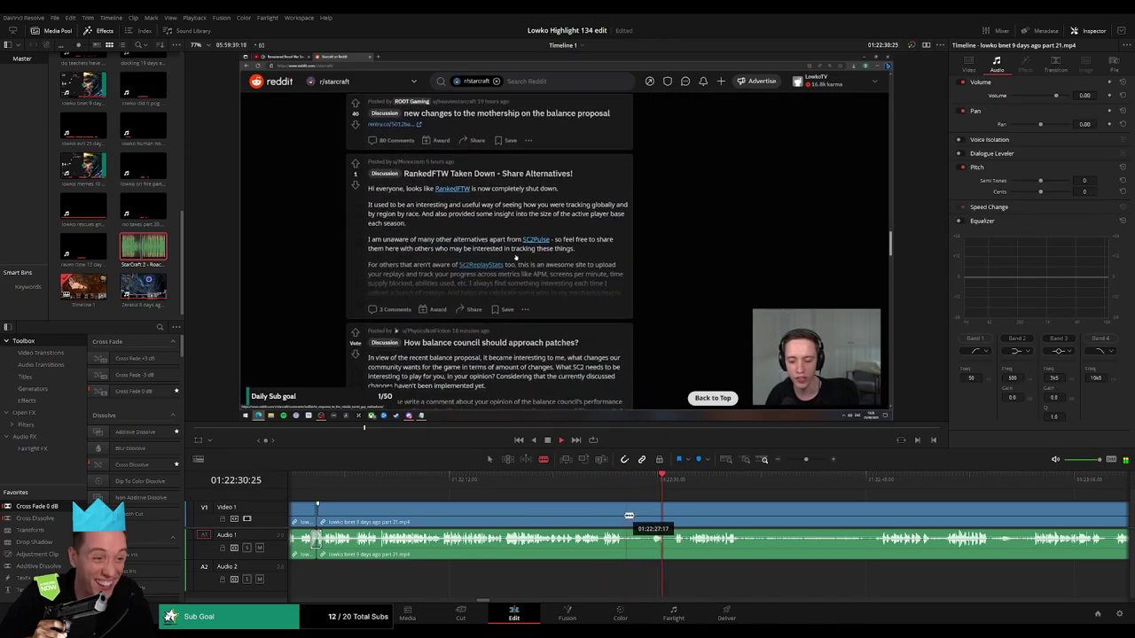
pyautogui.click(624, 515)
pyautogui.click(649, 521)
pyautogui.press('a')
pyautogui.click(638, 523)
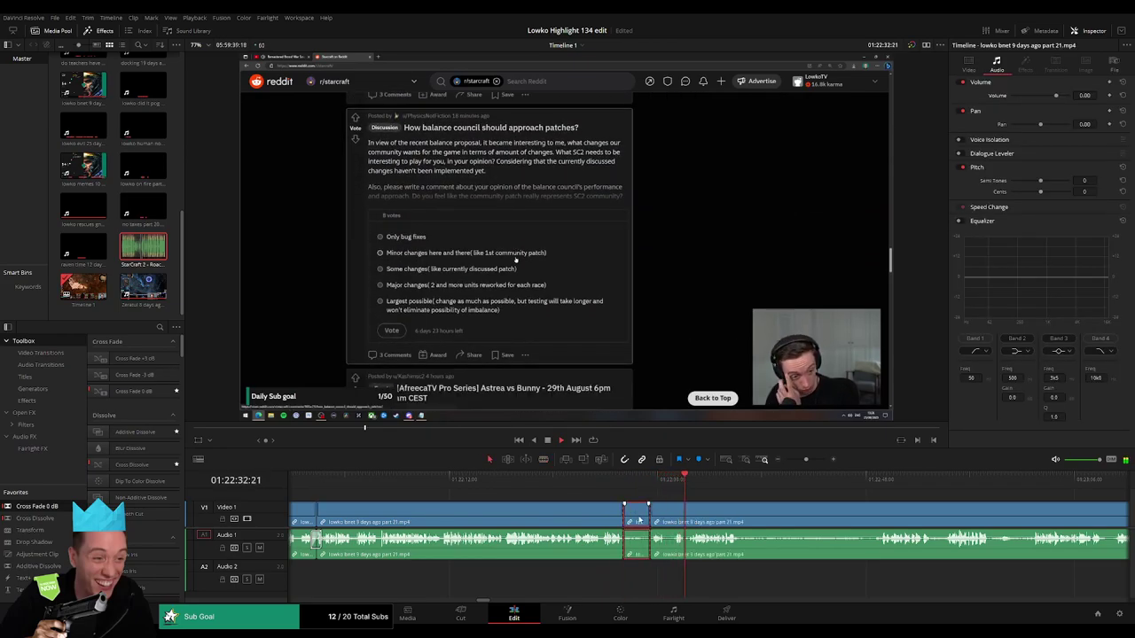
pyautogui.press('Delete')
pyautogui.moveTo(235, 497); pyautogui.dragTo(624, 551)
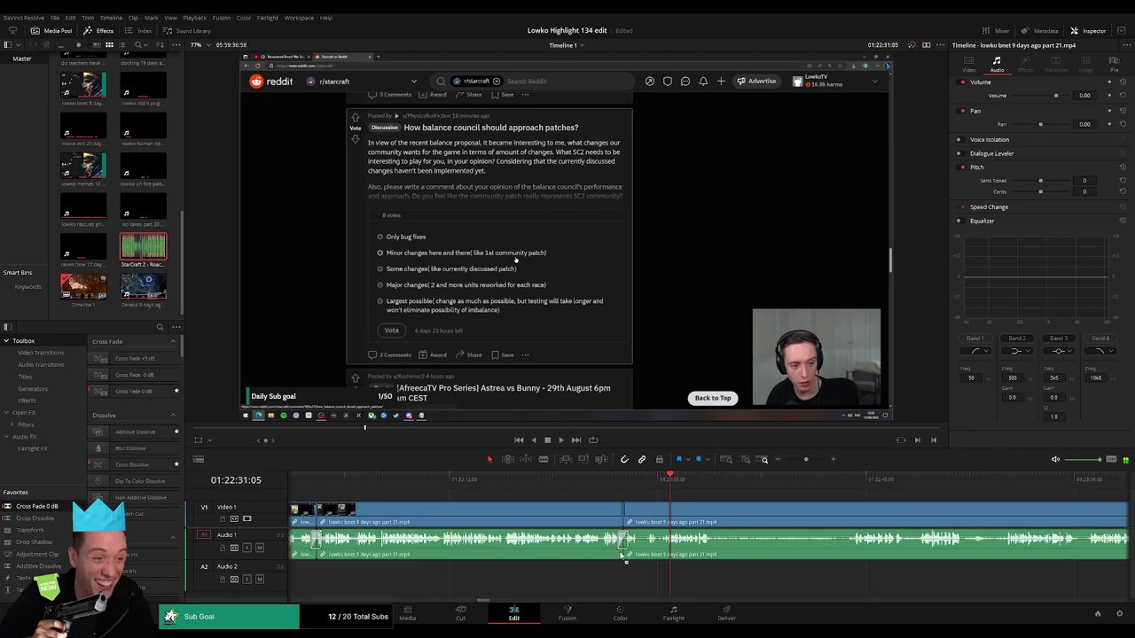
pyautogui.press('space')
# - Split the part 21 clip at about 01:22:35 and ripple-delete the rest of it up to the Zeratul part 22 clip
pyautogui.moveTo(734, 525); pyautogui.dragTo(576, 514)
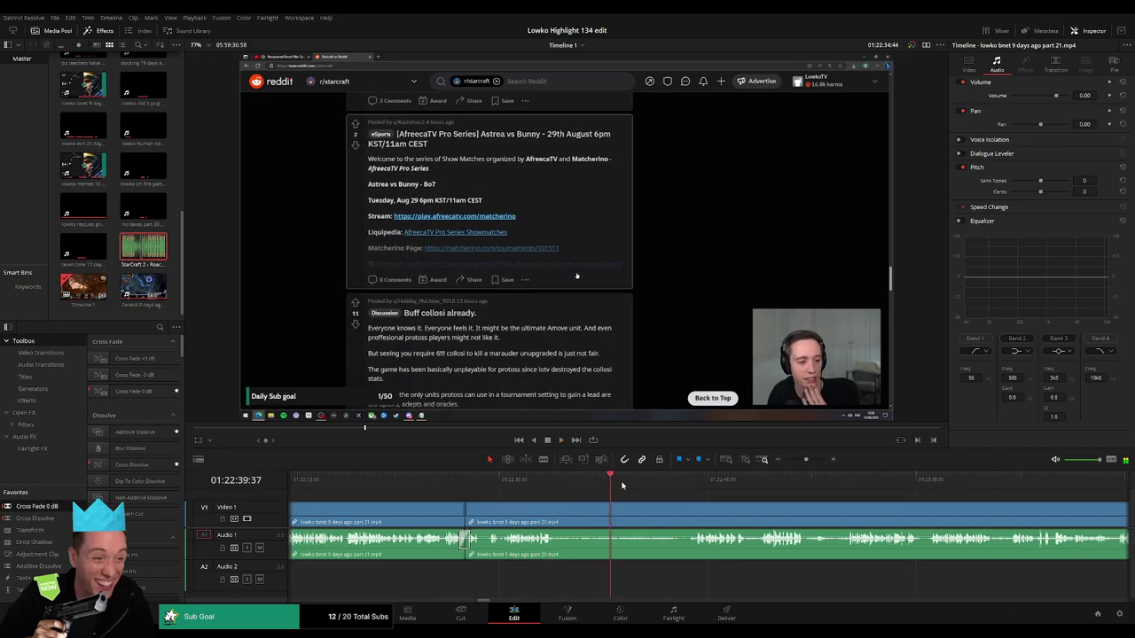
pyautogui.press('b')
pyautogui.click(558, 514)
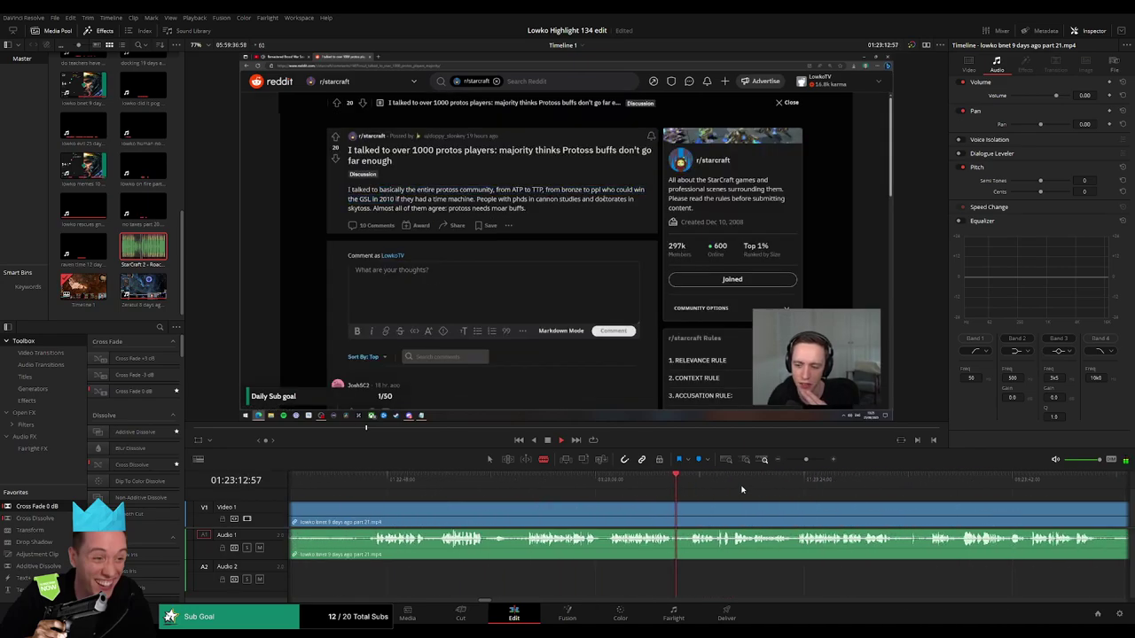
pyautogui.moveTo(805, 459); pyautogui.dragTo(993, 488)
pyautogui.click(750, 481)
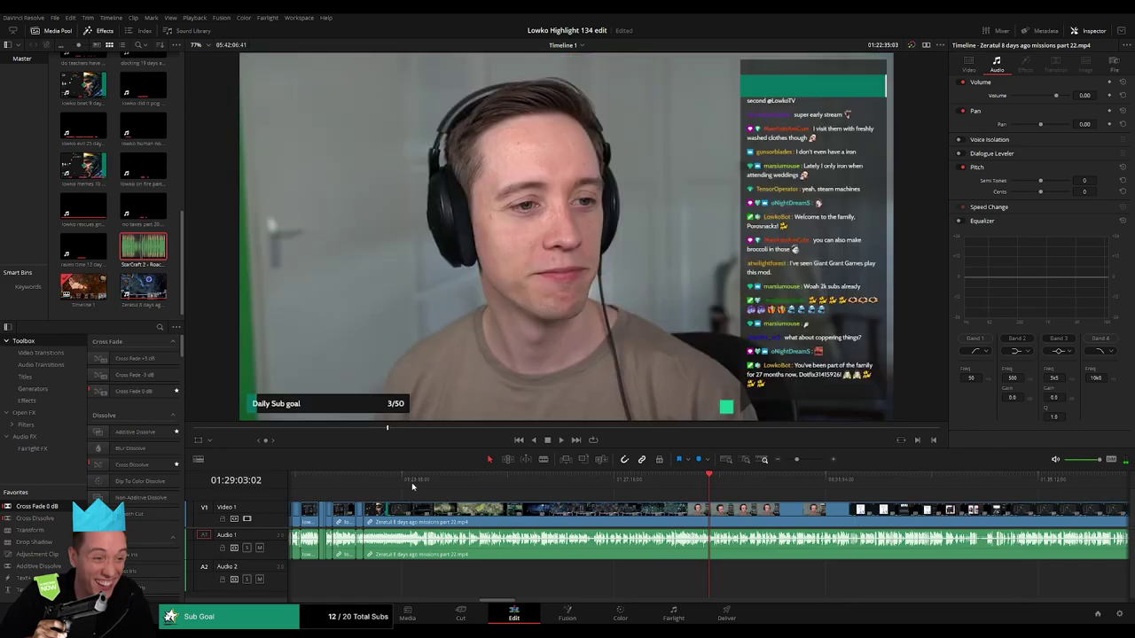
# - Skim the Zeratul part 22 clip to locate where the lead-in to the Merry Christmas video segment begins
pyautogui.moveTo(438, 481); pyautogui.dragTo(904, 492)
pyautogui.moveTo(796, 460); pyautogui.dragTo(790, 462)
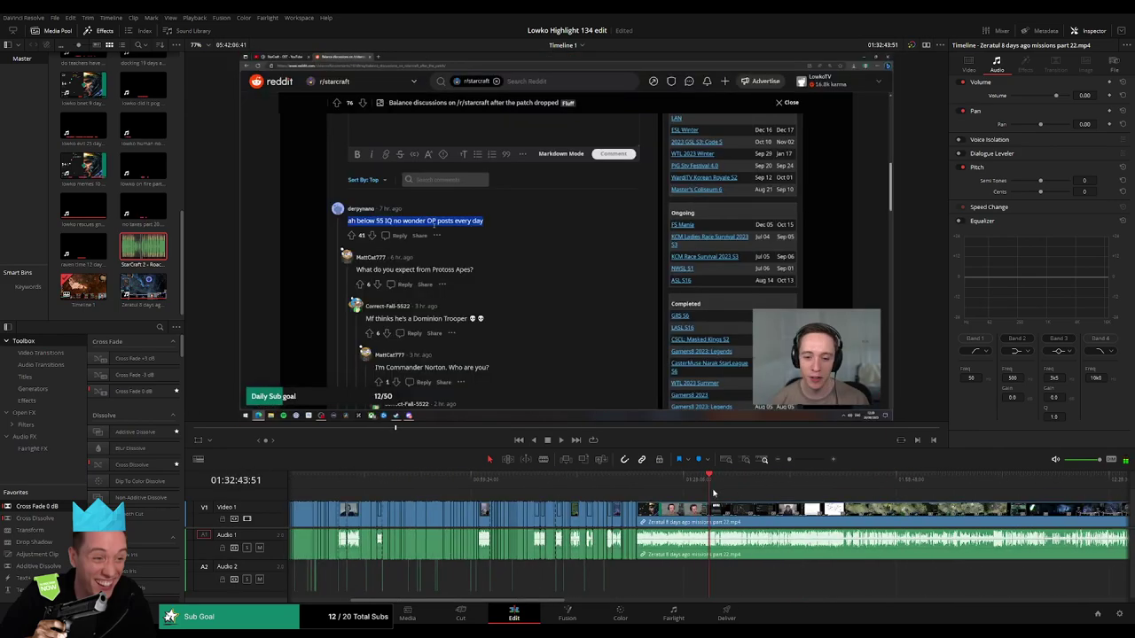
pyautogui.click(828, 481)
pyautogui.moveTo(857, 488); pyautogui.dragTo(633, 488)
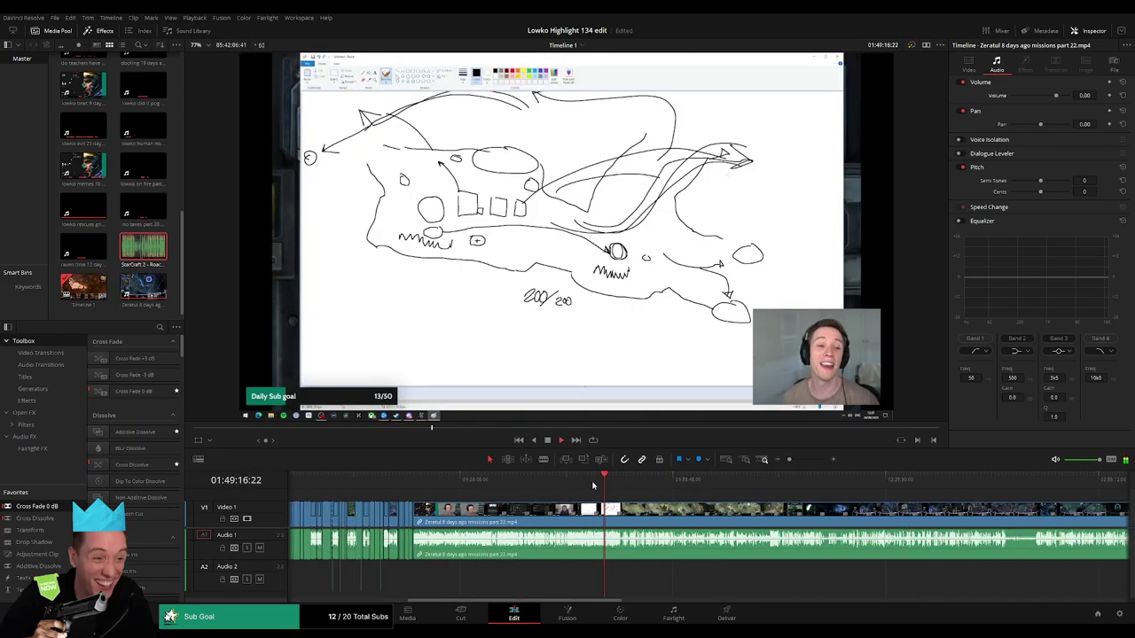
pyautogui.click(585, 485)
pyautogui.click(562, 485)
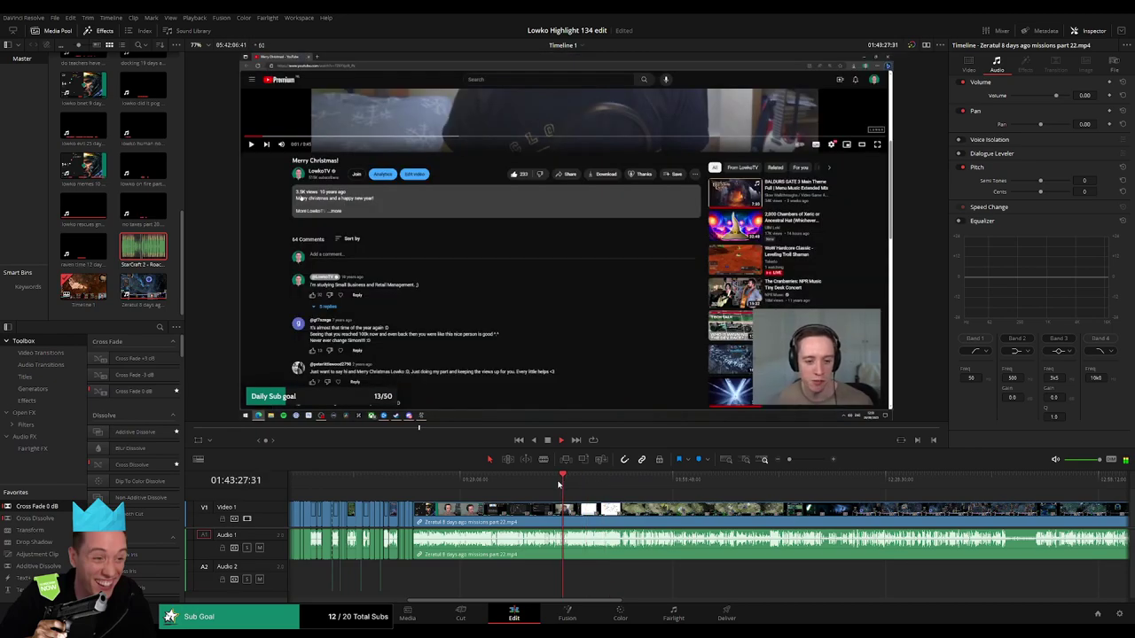
pyautogui.click(556, 483)
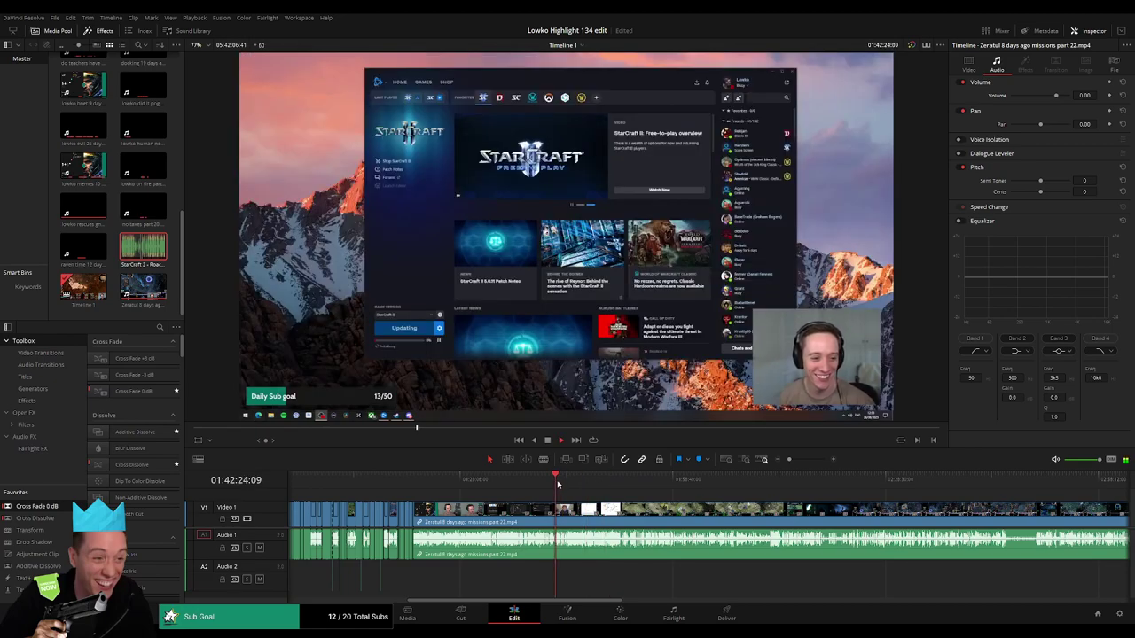
pyautogui.click(560, 484)
pyautogui.moveTo(789, 461); pyautogui.dragTo(804, 464)
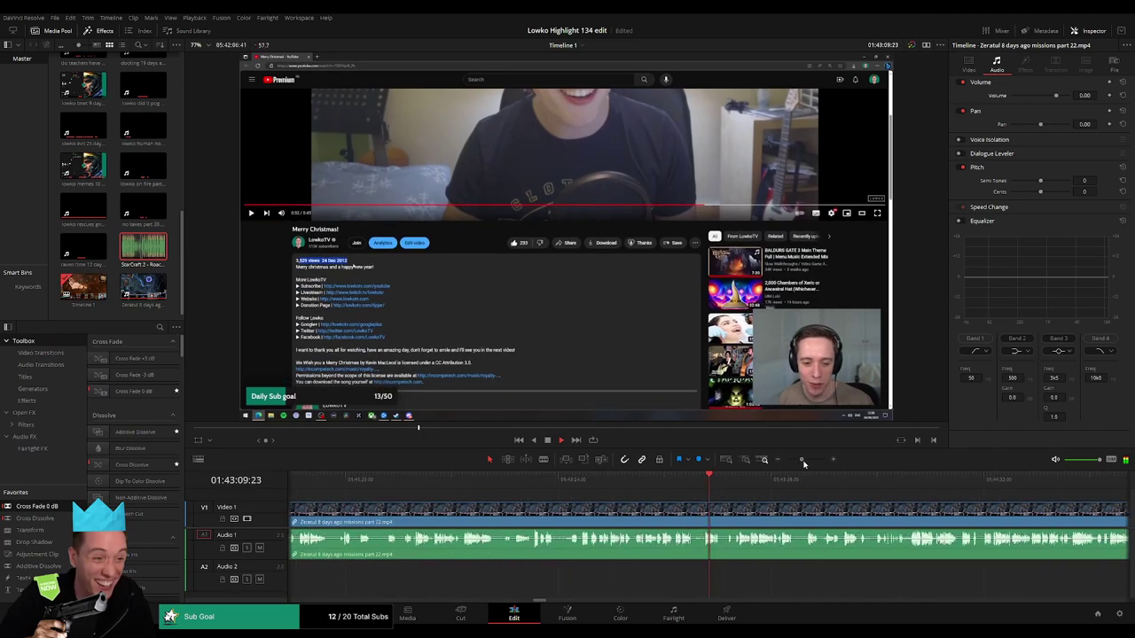
pyautogui.click(646, 483)
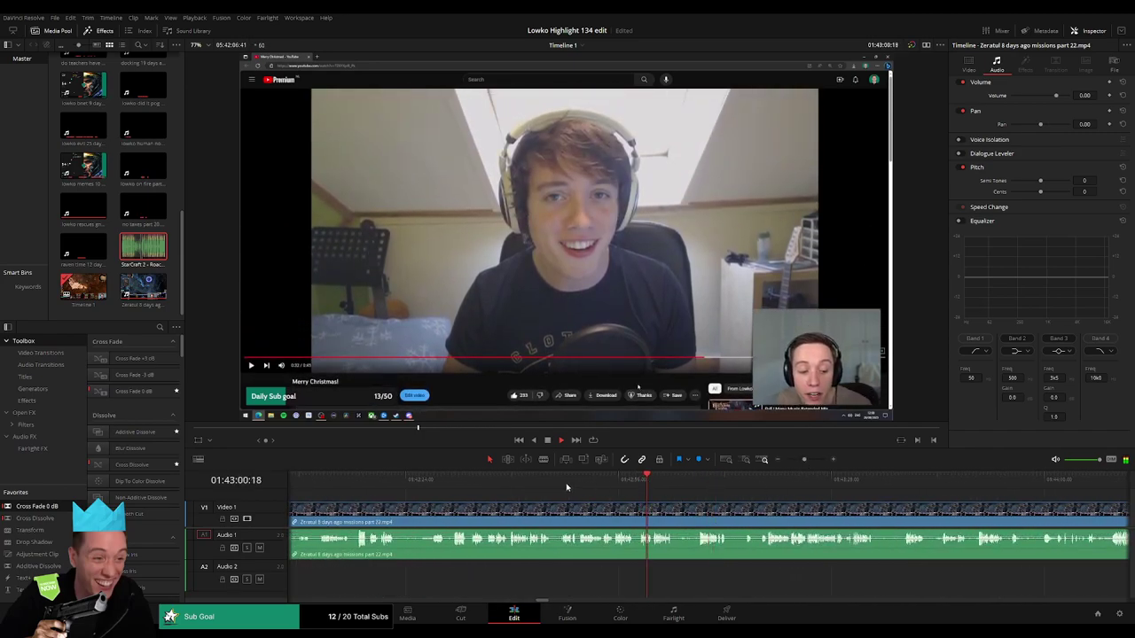
pyautogui.click(566, 483)
pyautogui.click(444, 483)
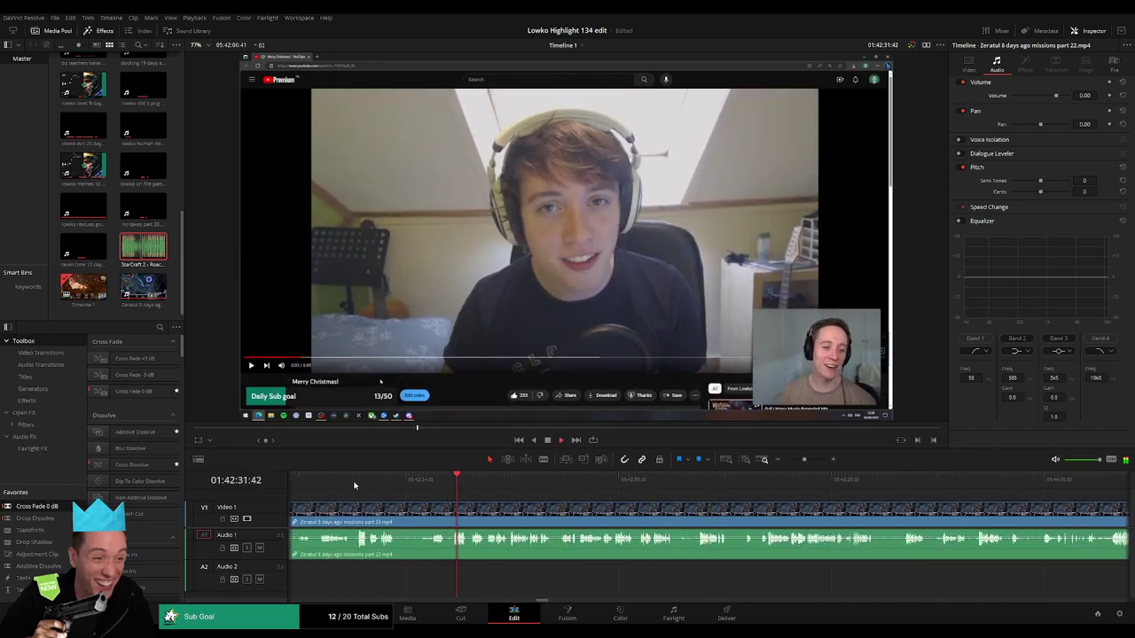
pyautogui.click(357, 485)
pyautogui.moveTo(385, 517); pyautogui.dragTo(635, 509)
pyautogui.click(470, 486)
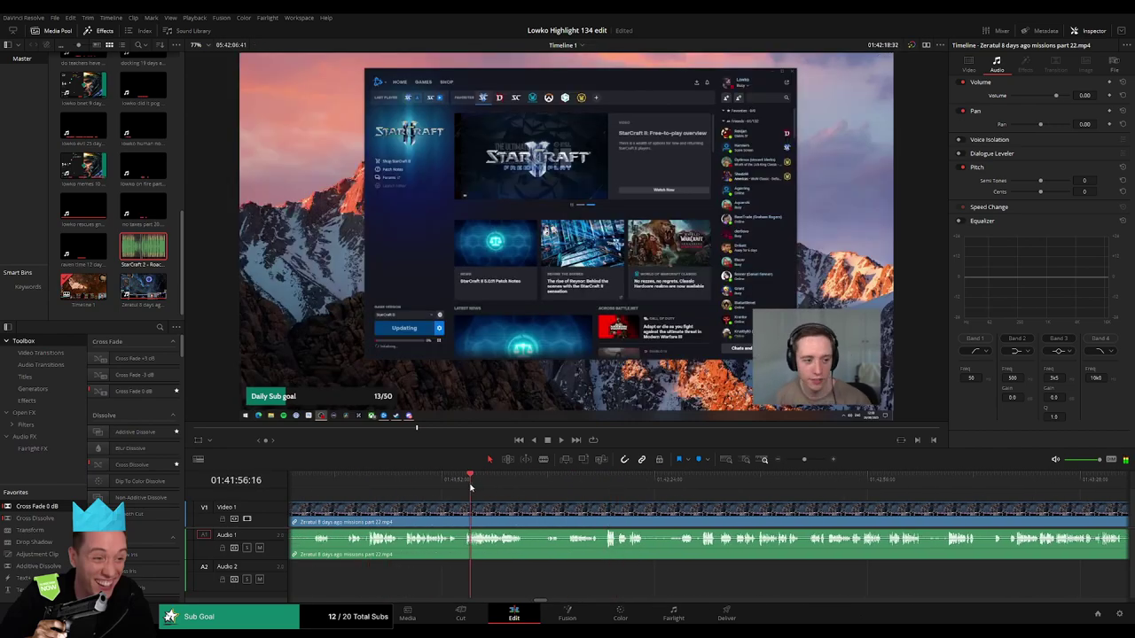
# - Split the Zeratul part 22 clip at about 01:42:11 and ripple-delete everything in it before that point
pyautogui.press('space')
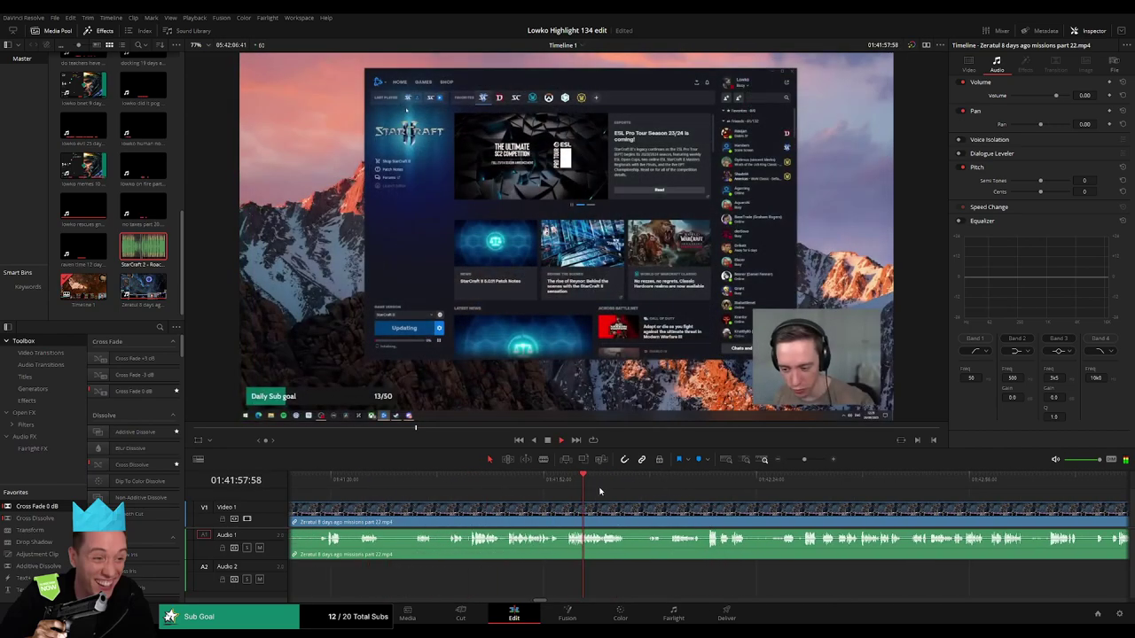
pyautogui.click(609, 487)
pyautogui.click(652, 487)
pyautogui.click(671, 488)
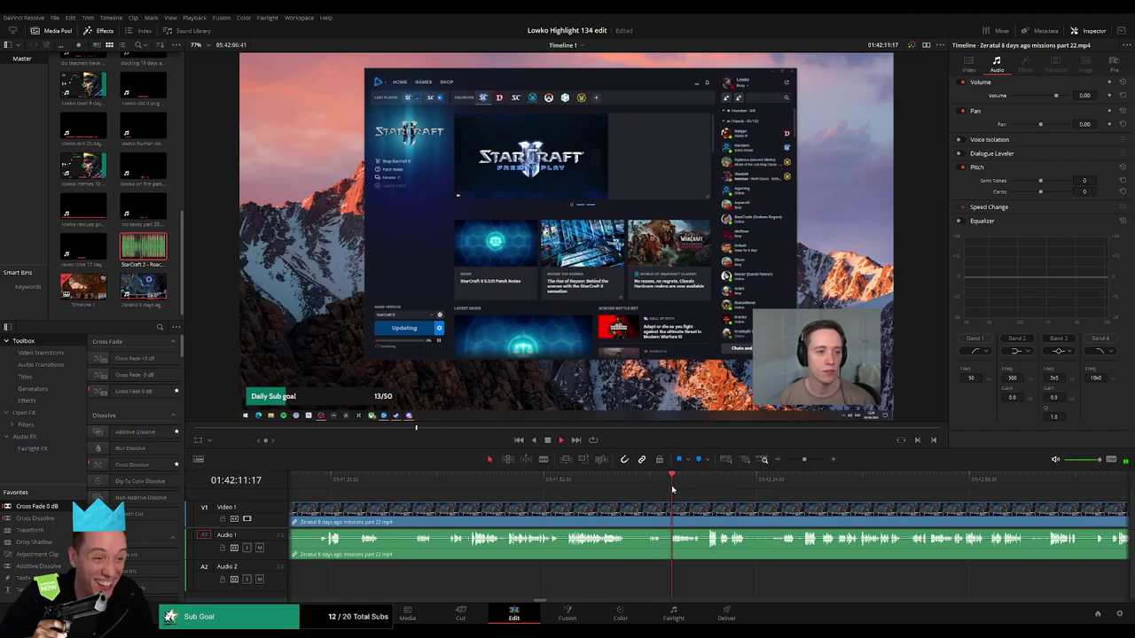
pyautogui.press('b')
pyautogui.click(672, 505)
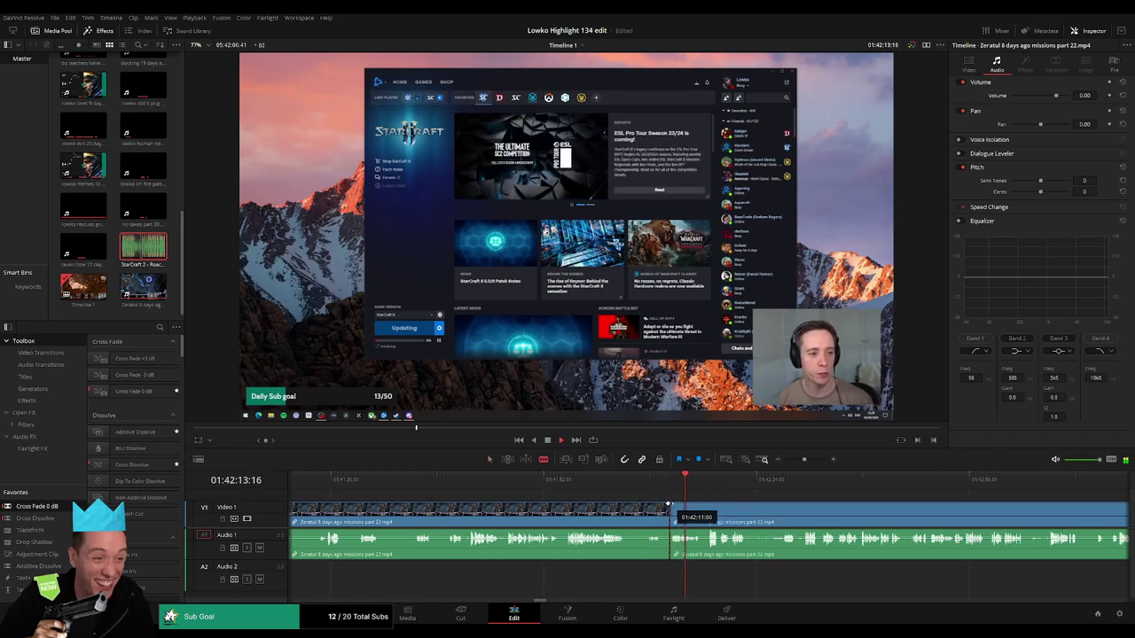
pyautogui.press('a')
pyautogui.click(636, 512)
pyautogui.press('Delete')
pyautogui.press('space')
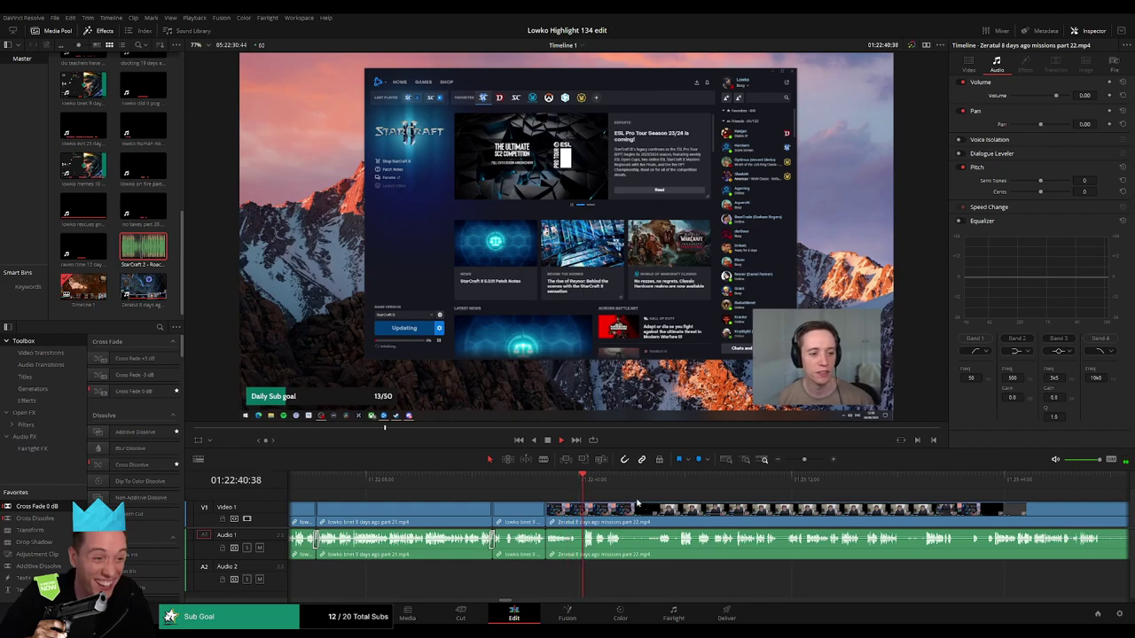
pyautogui.moveTo(805, 459); pyautogui.dragTo(808, 459)
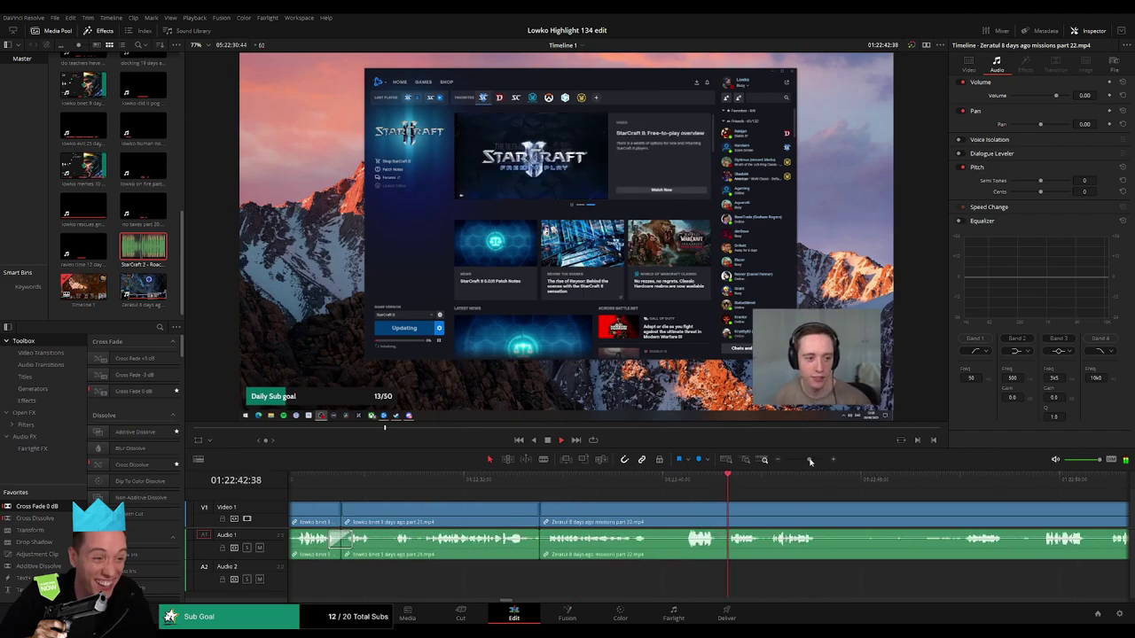
# - Replay the Zeratul part 22 clip around 01:22:41 and review the Merry Christmas video segment for pauses to cut
pyautogui.click(459, 483)
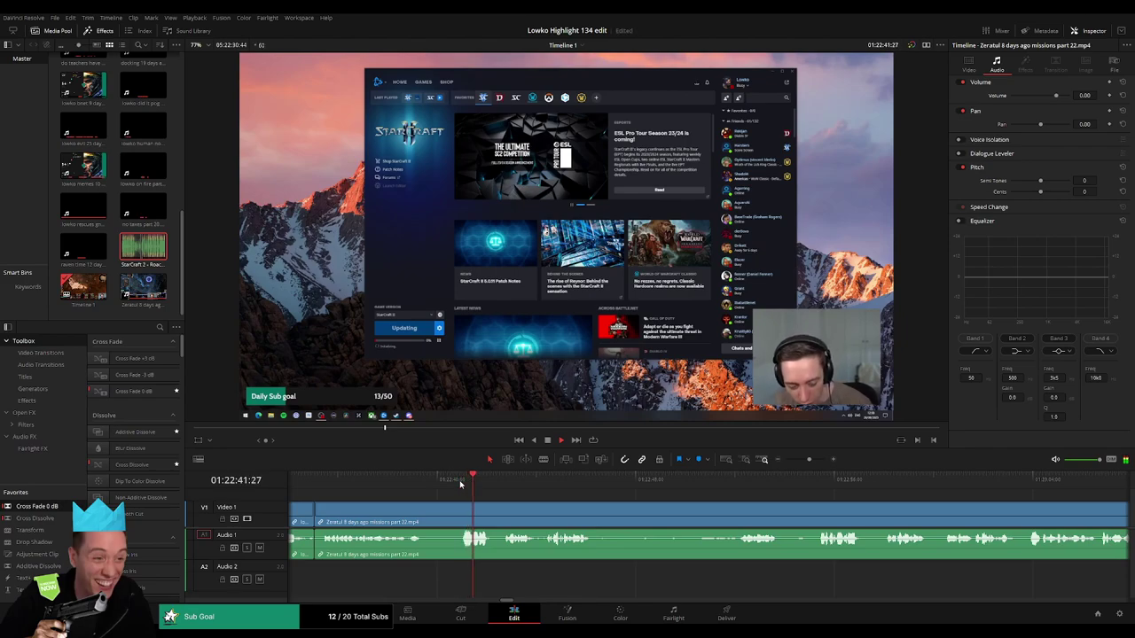
pyautogui.click(459, 483)
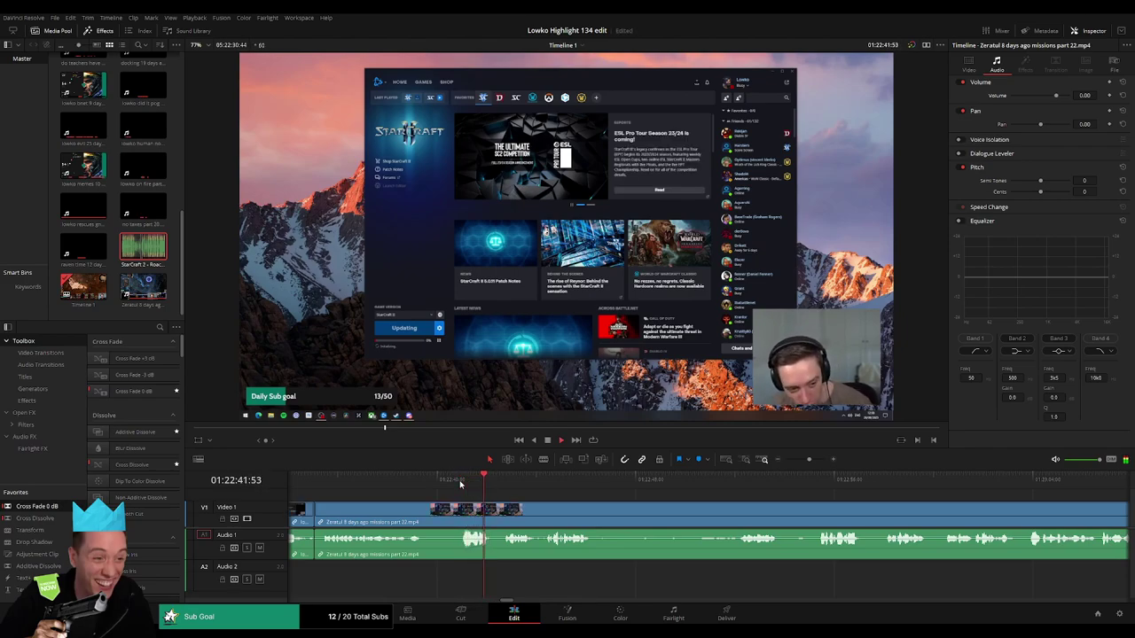
pyautogui.click(459, 483)
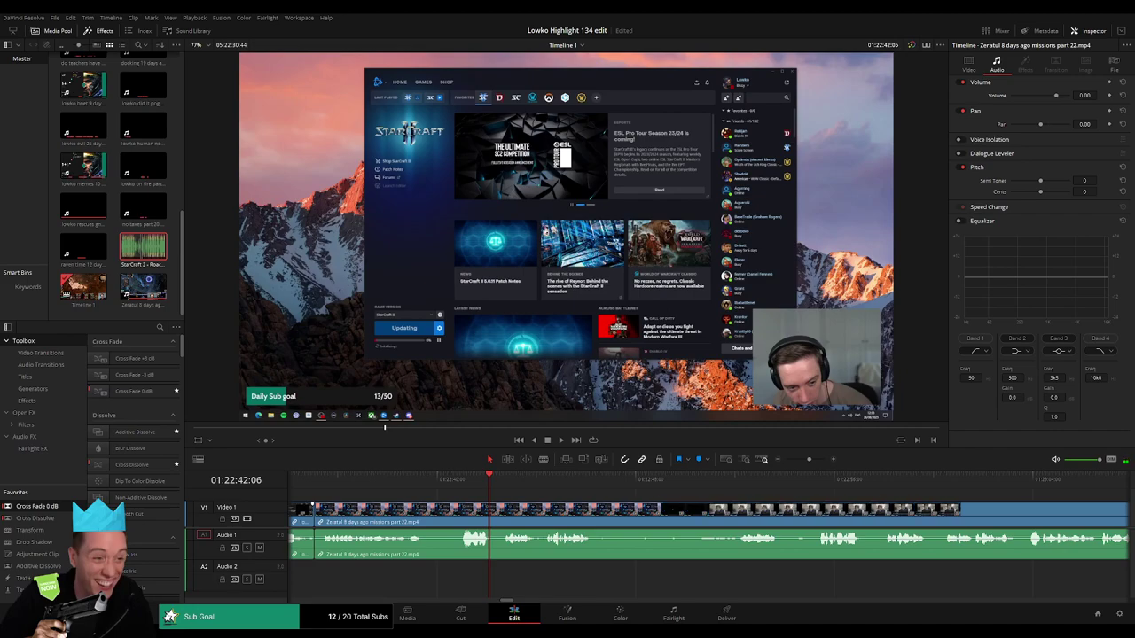
pyautogui.click(463, 481)
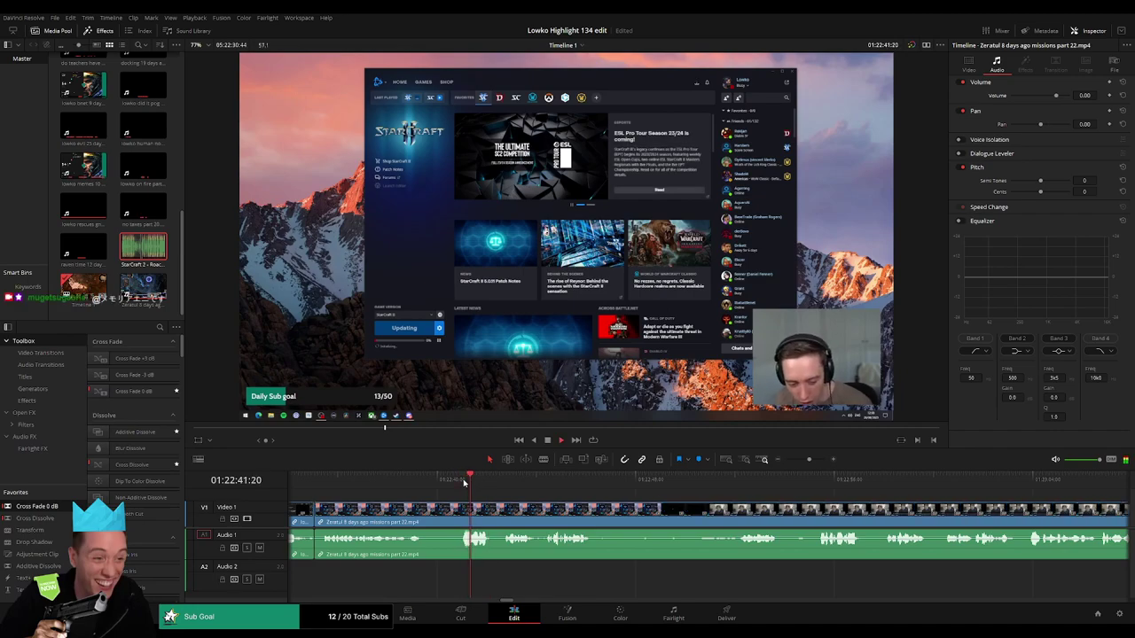
pyautogui.click(463, 481)
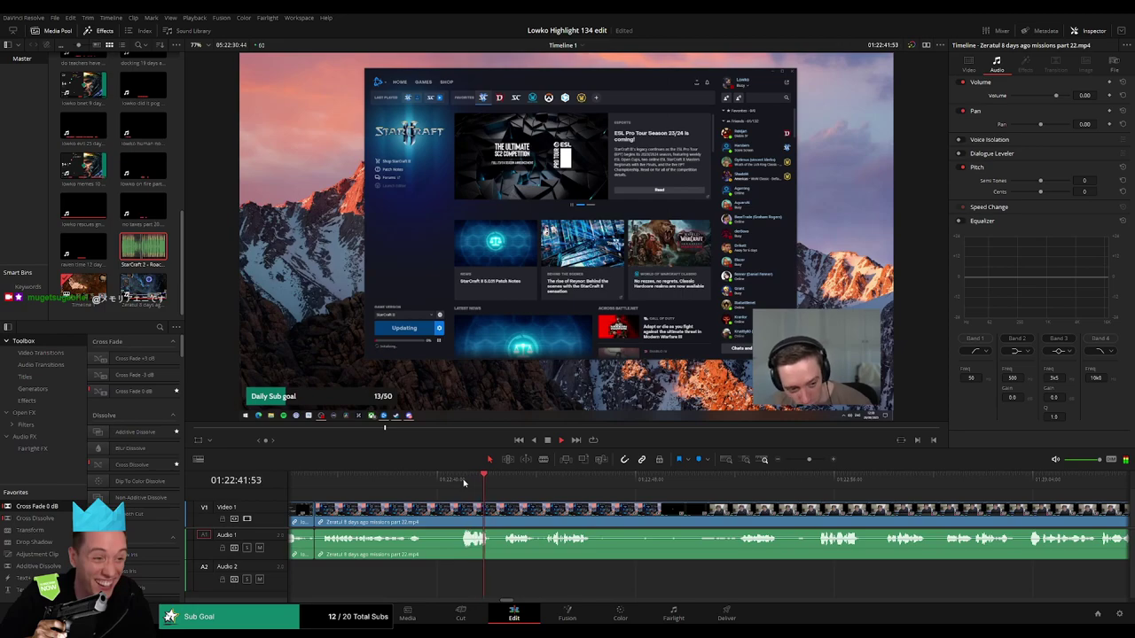
pyautogui.click(463, 481)
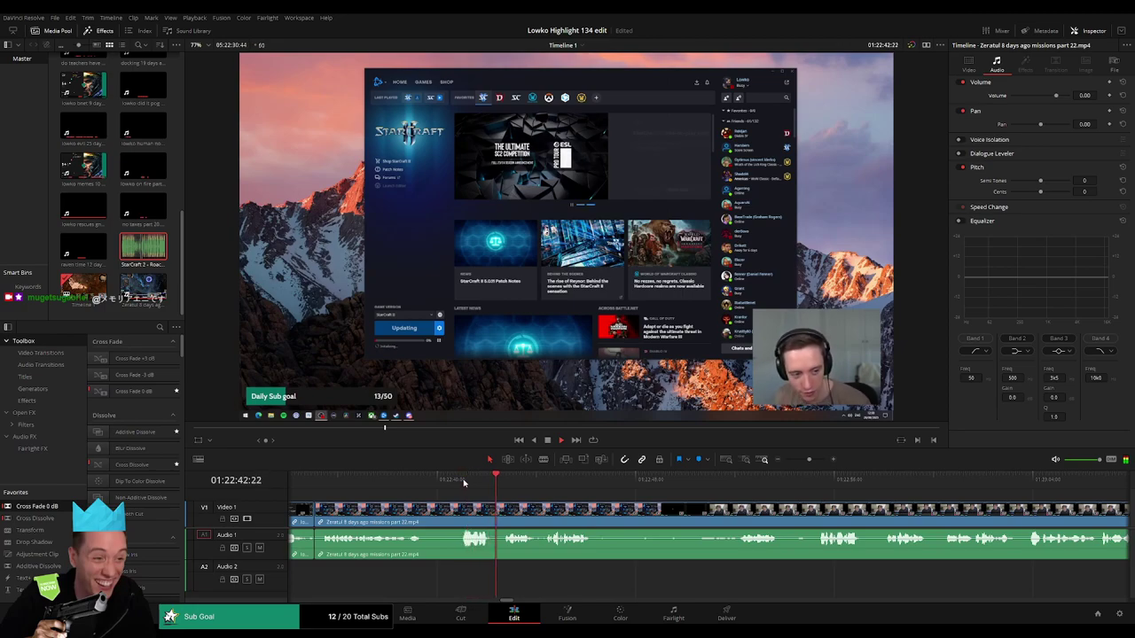
pyautogui.click(463, 482)
pyautogui.click(463, 482)
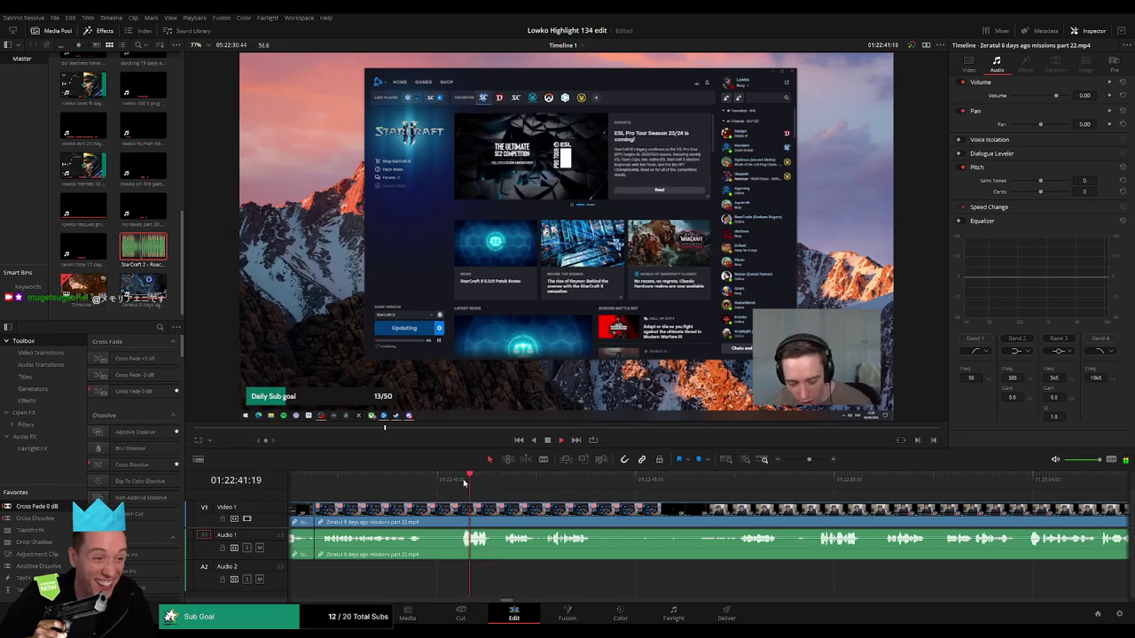
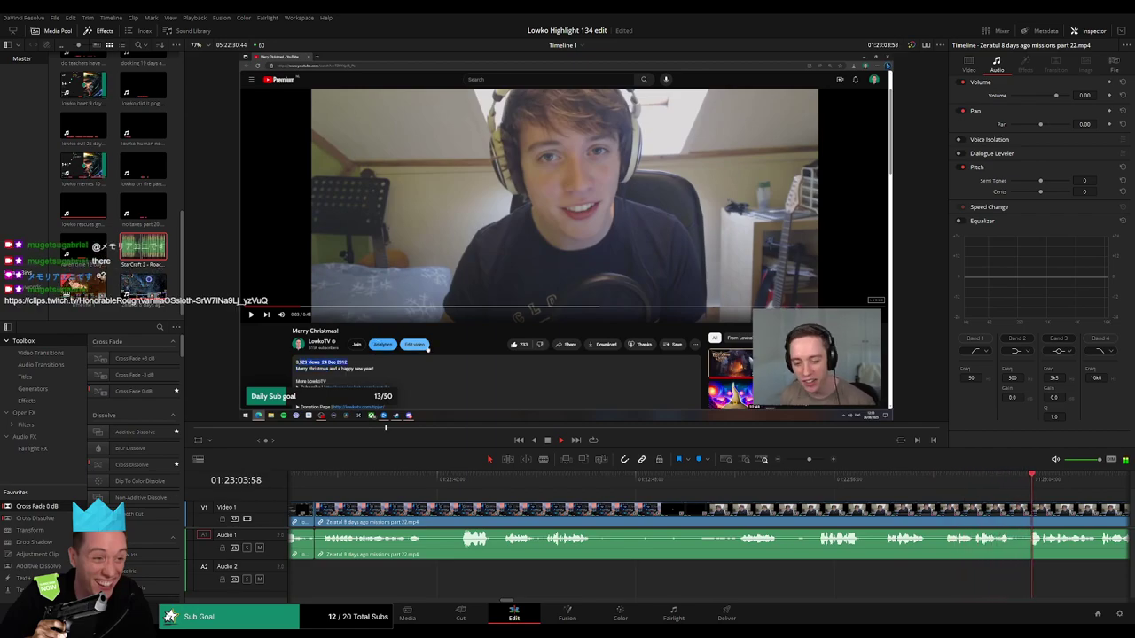
pyautogui.click(461, 480)
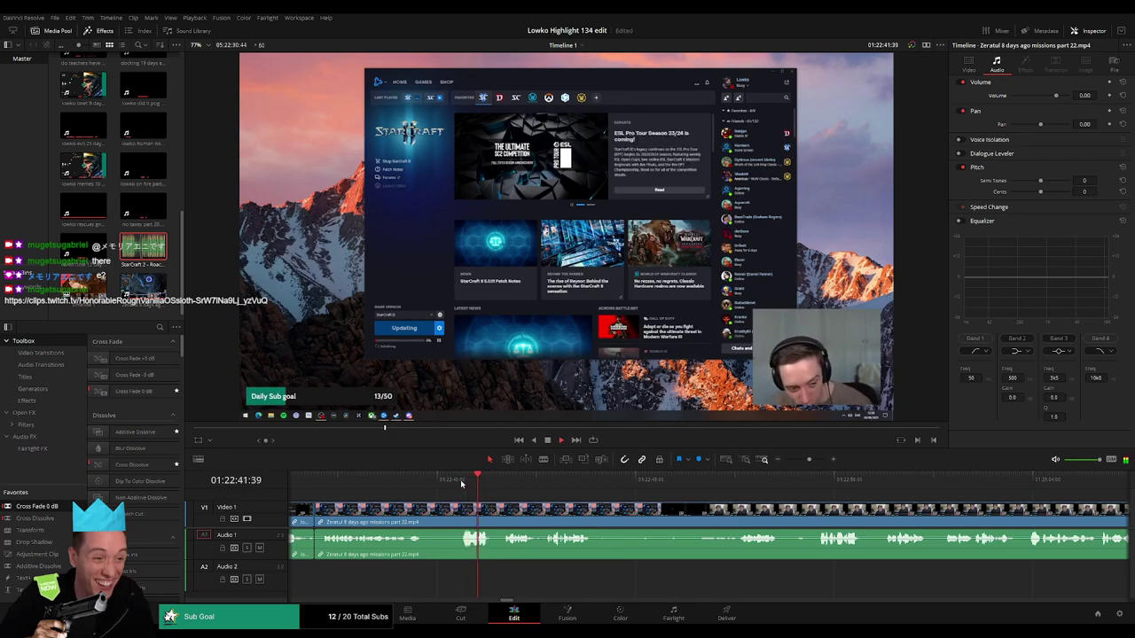
pyautogui.click(461, 479)
pyautogui.click(461, 479)
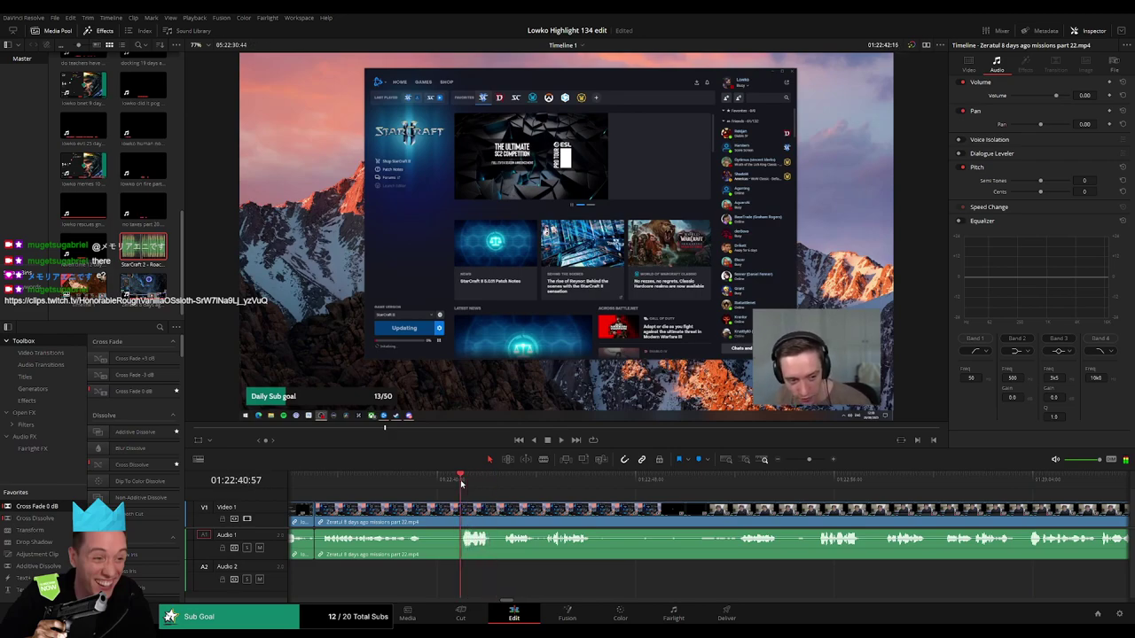
pyautogui.click(461, 479)
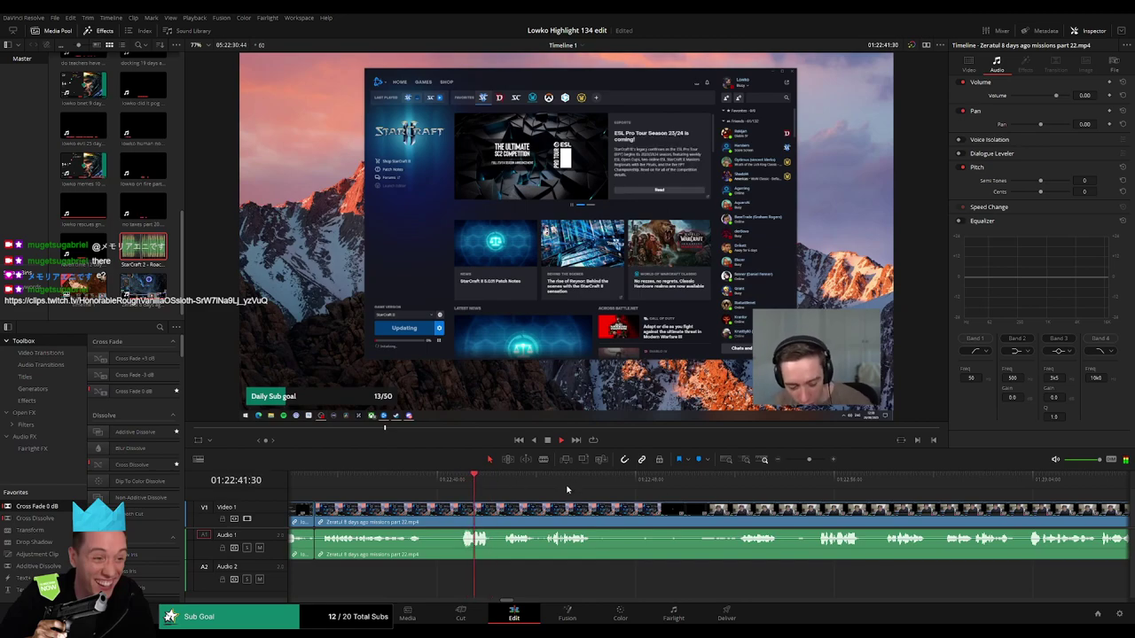
pyautogui.click(732, 488)
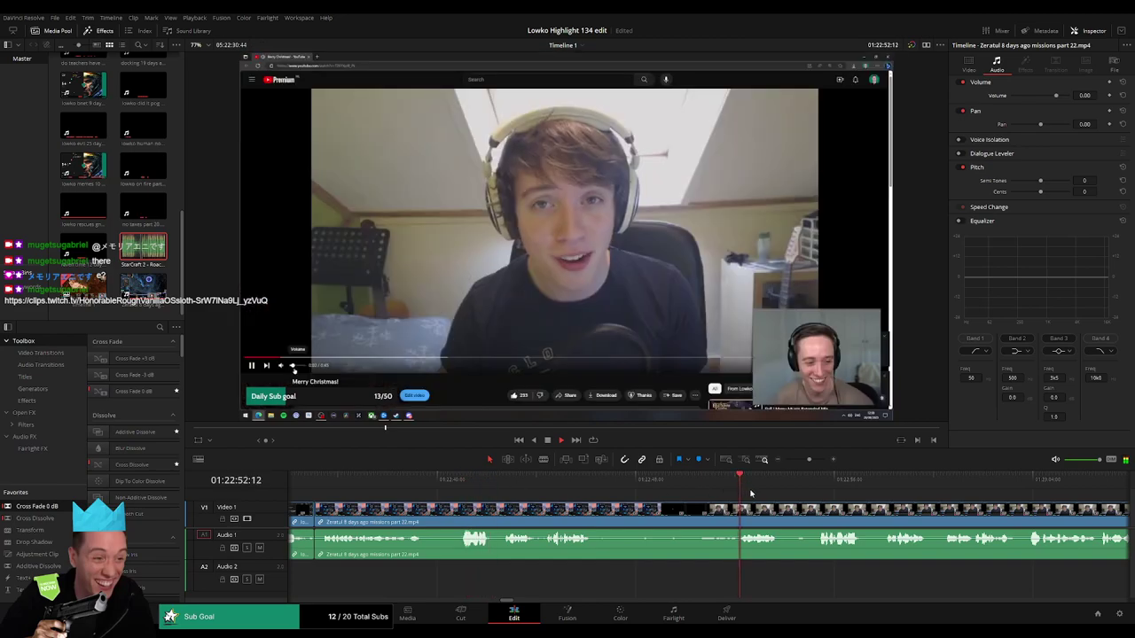
pyautogui.click(535, 479)
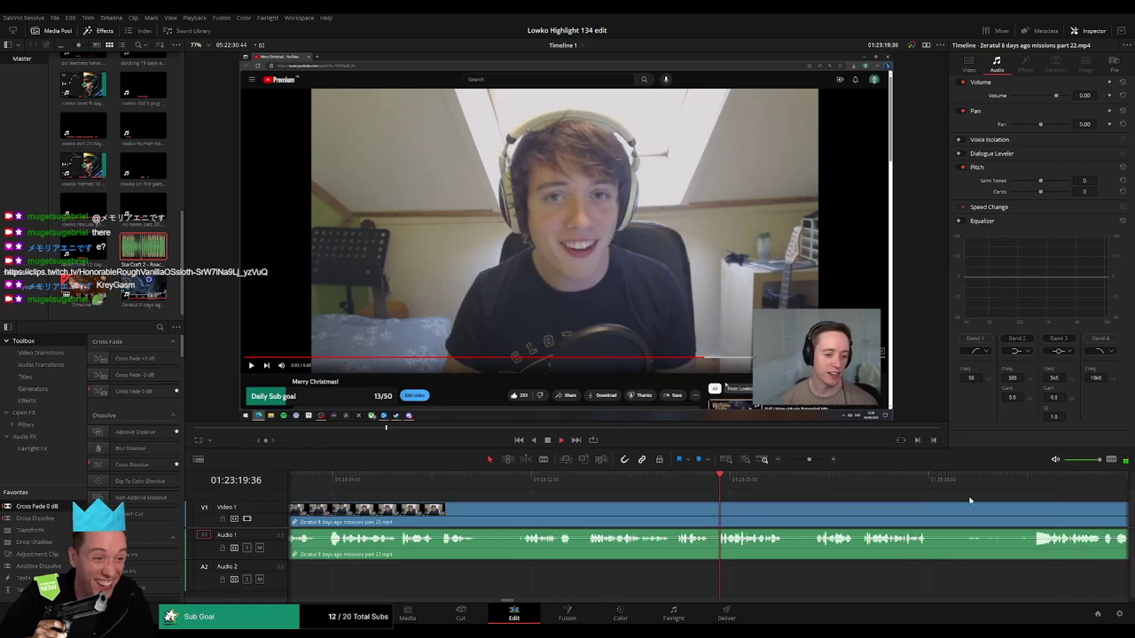
# - Split the Zeratul part 22 clip at about 01:23:10 and 01:23:11 and ripple-delete the pause between the cuts
pyautogui.press('b')
pyautogui.click(481, 514)
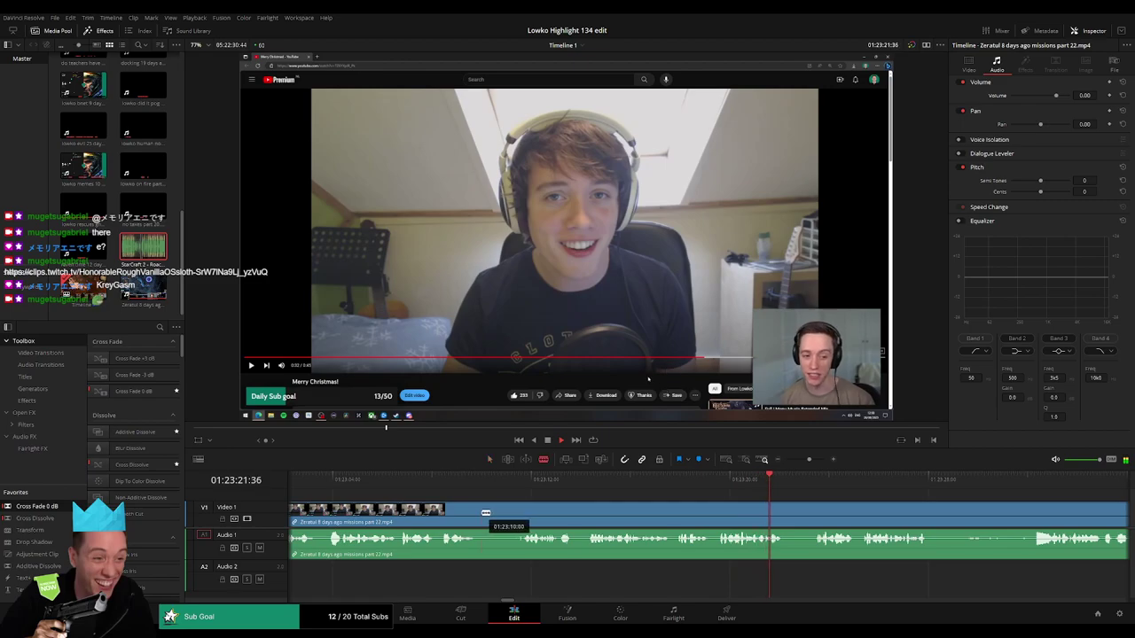
pyautogui.click(522, 514)
pyautogui.press('a')
pyautogui.click(510, 516)
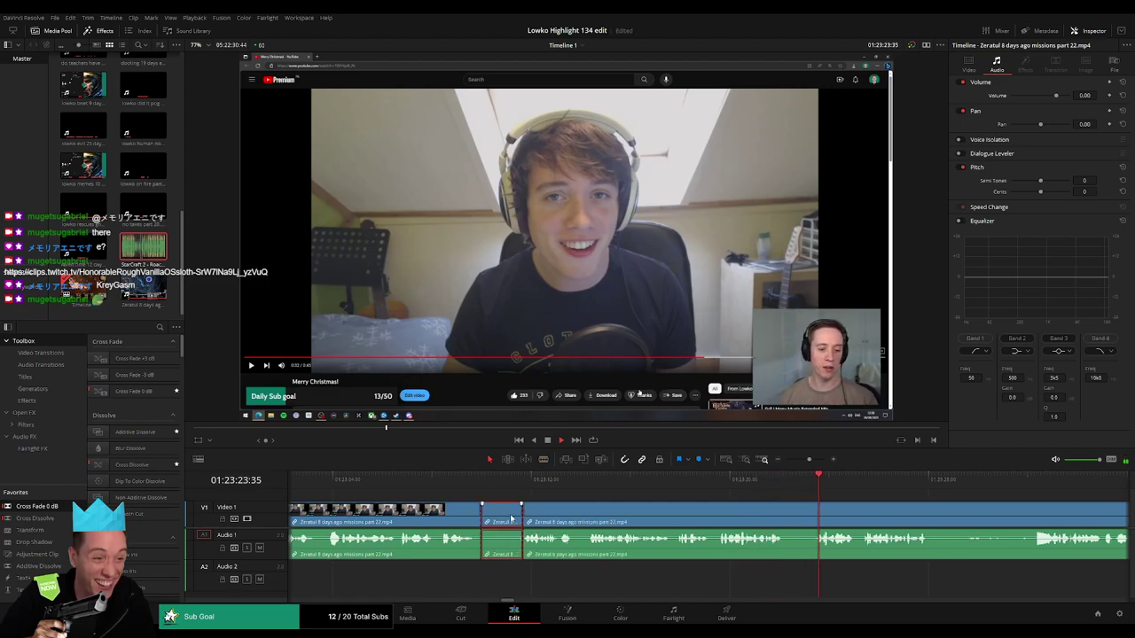
pyautogui.press('Delete')
# - Split the Zeratul part 22 clip at about 01:23:27 and 01:23:30 and ripple-delete the pause between the cuts
pyautogui.hscroll(3, 814, 517)
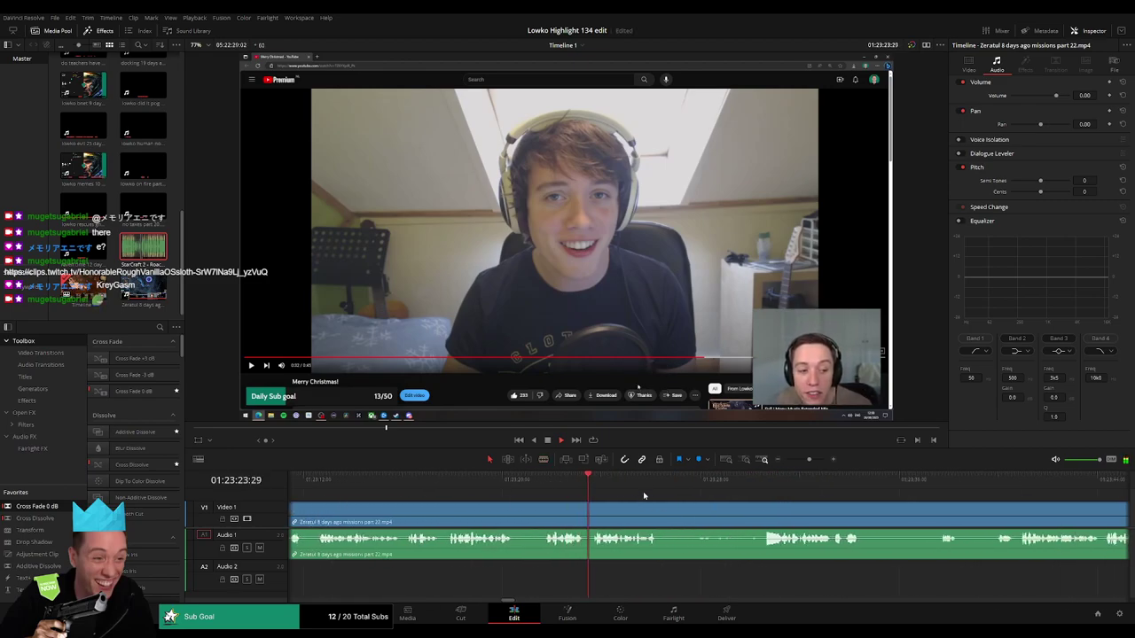
pyautogui.hscroll(2, 573, 491)
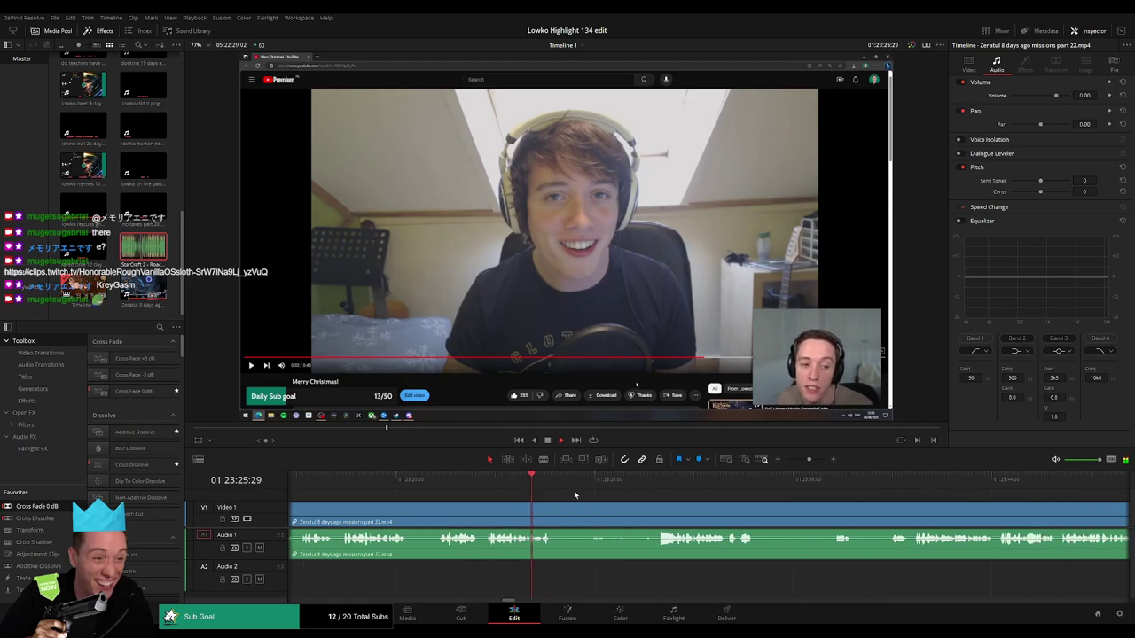
pyautogui.click(637, 483)
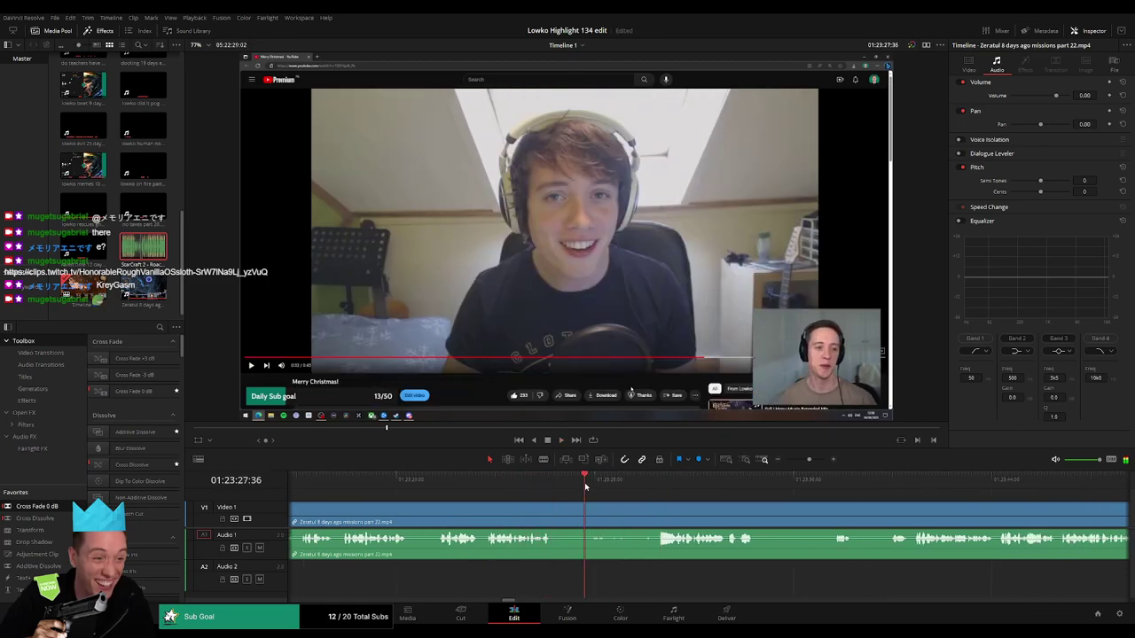
pyautogui.press('b')
pyautogui.click(571, 516)
pyautogui.click(654, 512)
pyautogui.press('a')
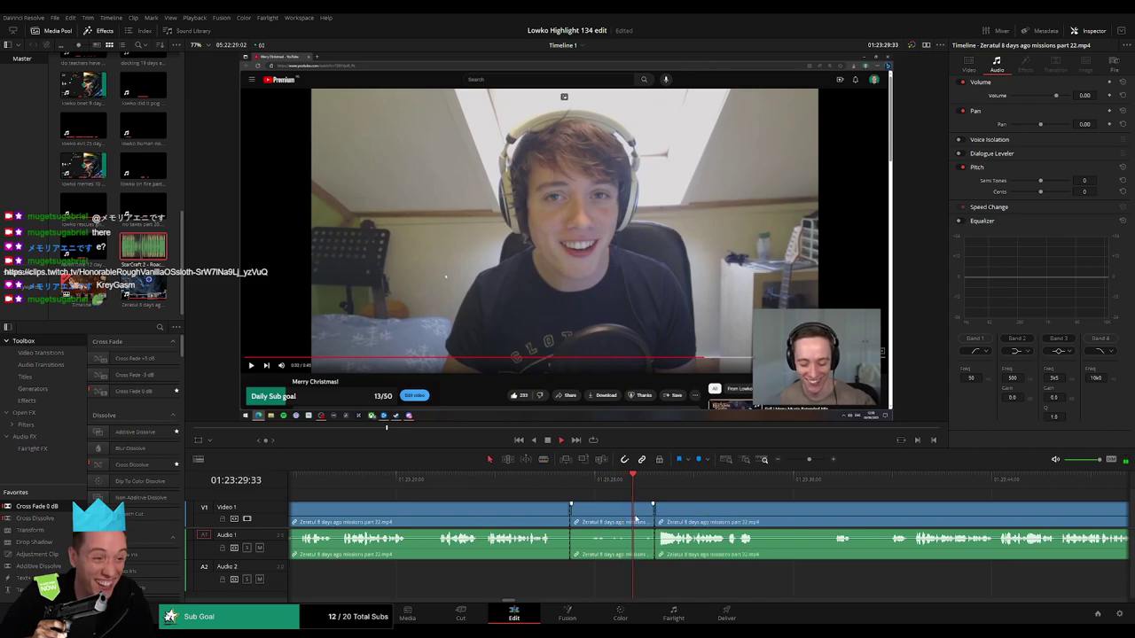
pyautogui.click(636, 519)
pyautogui.press('Delete')
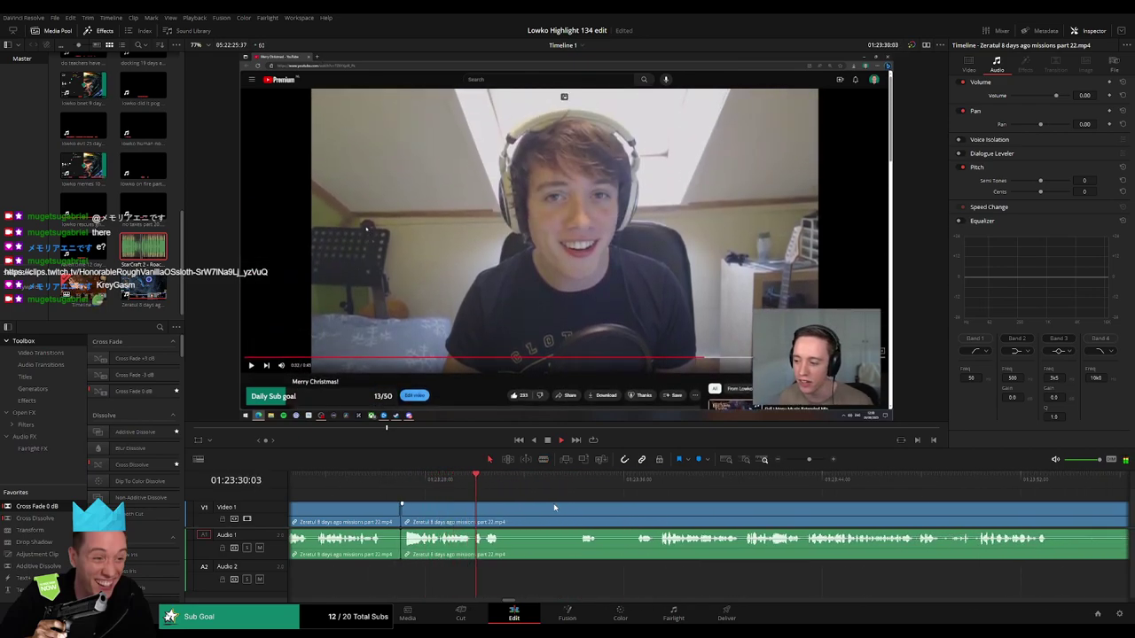
# - Ripple-delete the quiet stretch between about 01:23:31 and 01:23:34 in the Zeratul part 22 clip
pyautogui.click(557, 484)
pyautogui.press('b')
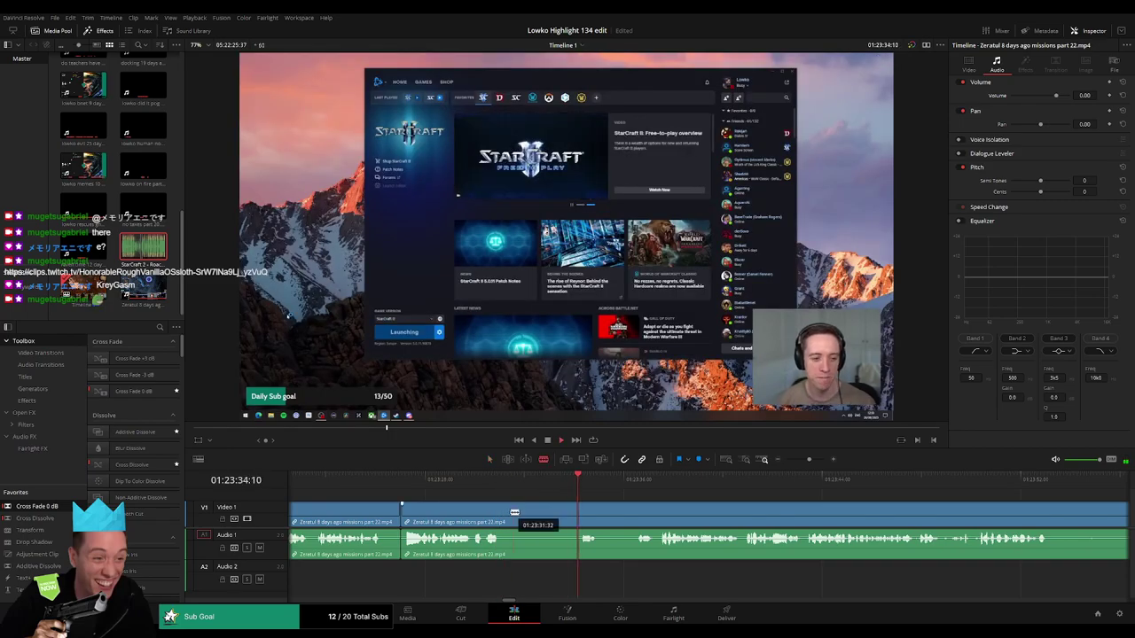
pyautogui.click(504, 514)
pyautogui.click(583, 512)
pyautogui.press('a')
pyautogui.click(560, 517)
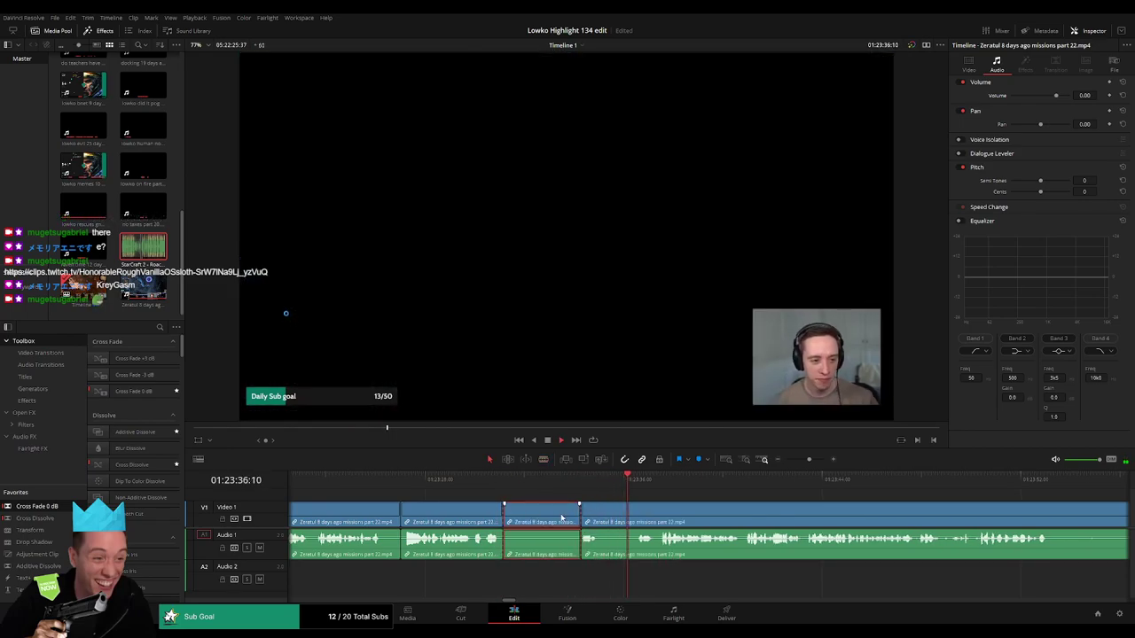
pyautogui.press('Delete')
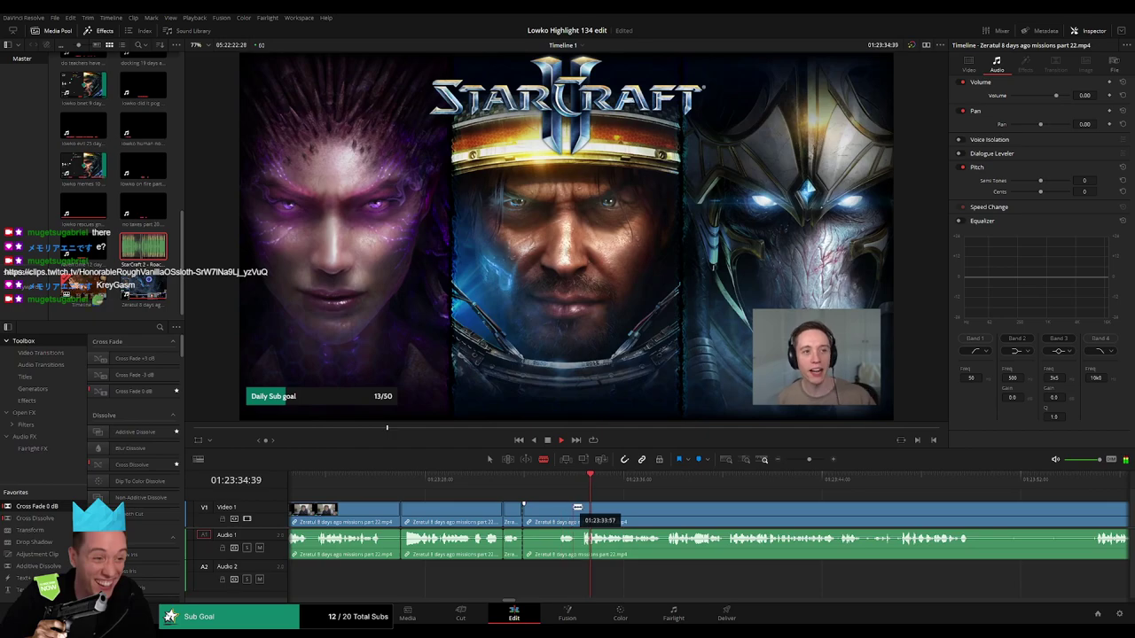
# - Cut out the next stretch of the Zeratul part 22 clip, from about 01:23:32 to 01:23:34, and close the gap
pyautogui.click(581, 512)
pyautogui.press('a')
pyautogui.click(567, 514)
pyautogui.press('BackSpace')
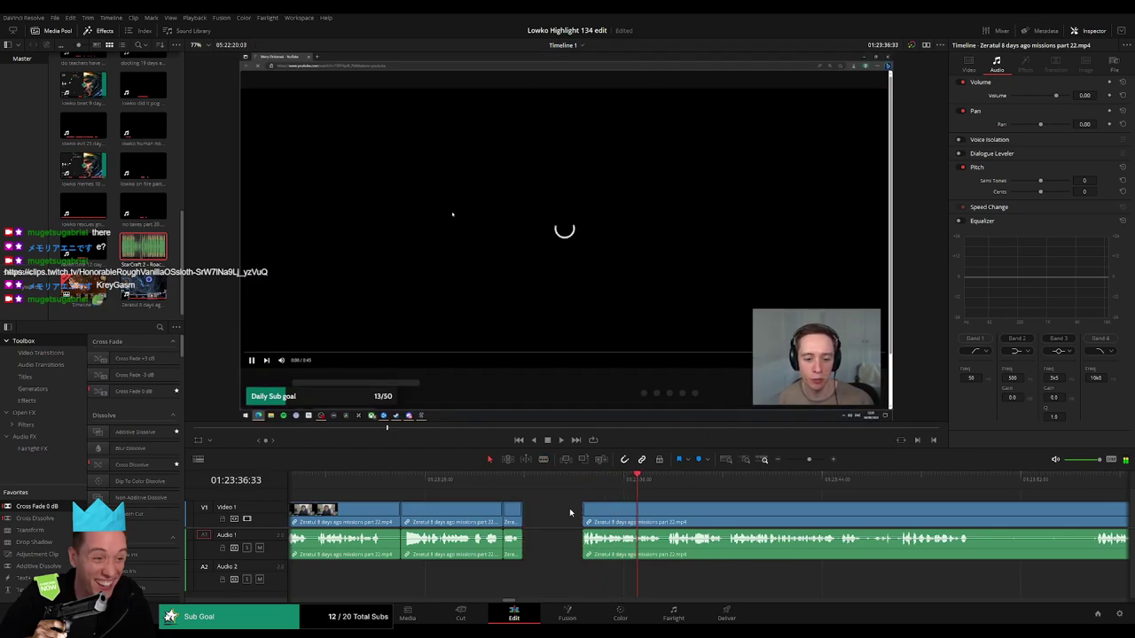
# - Review the clip up to the StarCraft II main menu and split it at about 01:23:47:48
pyautogui.hscroll(1, 604, 508)
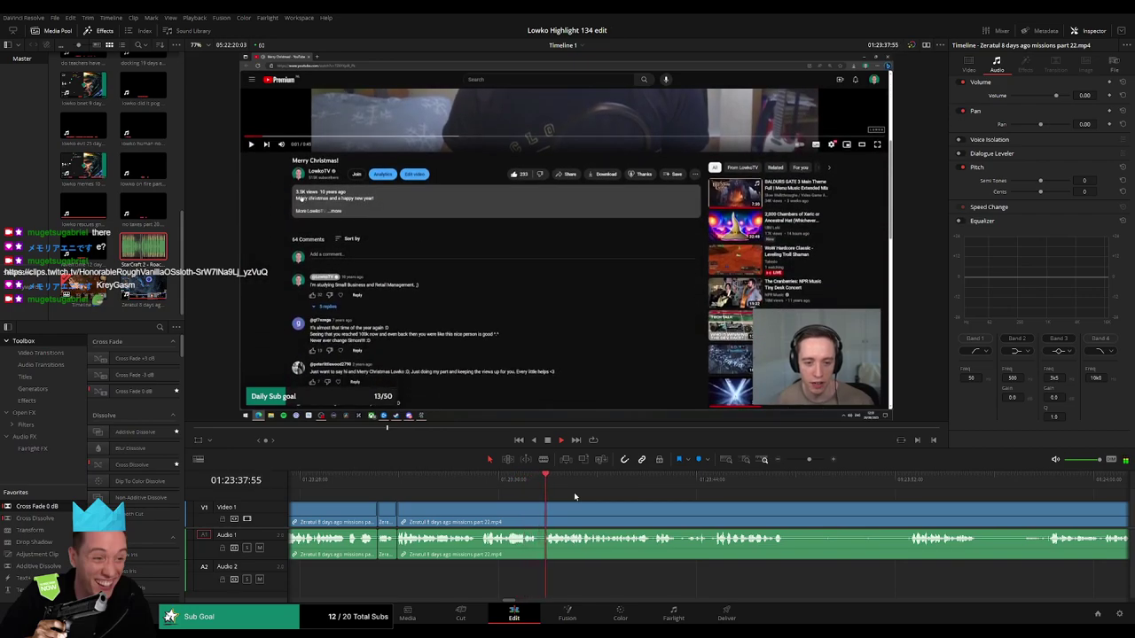
pyautogui.moveTo(703, 512); pyautogui.dragTo(570, 509)
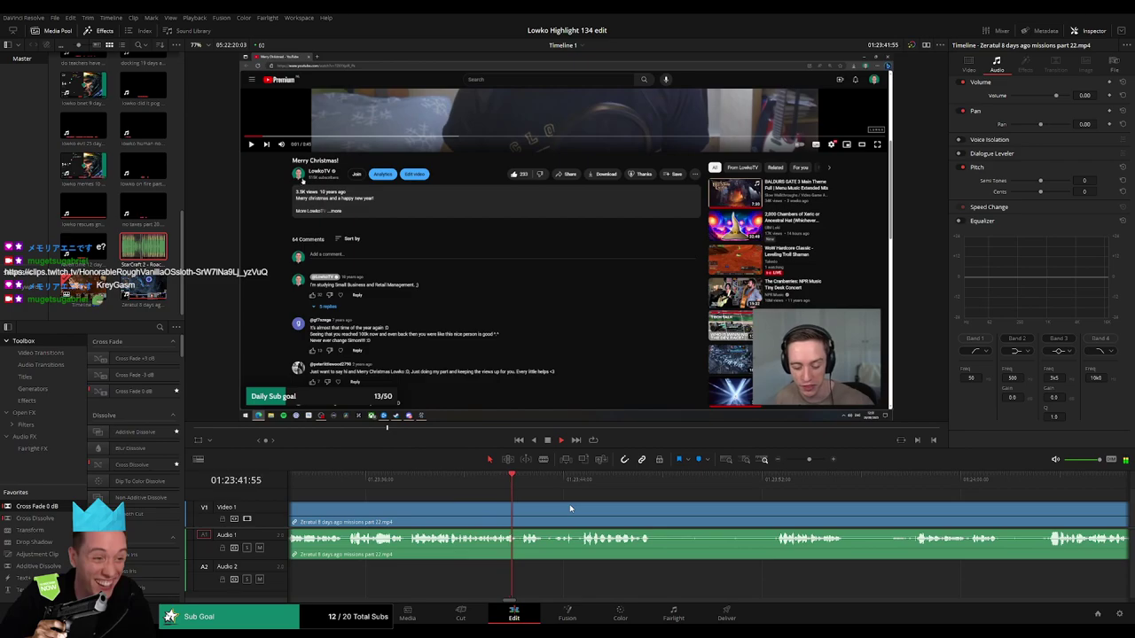
pyautogui.hscroll(3, 560, 507)
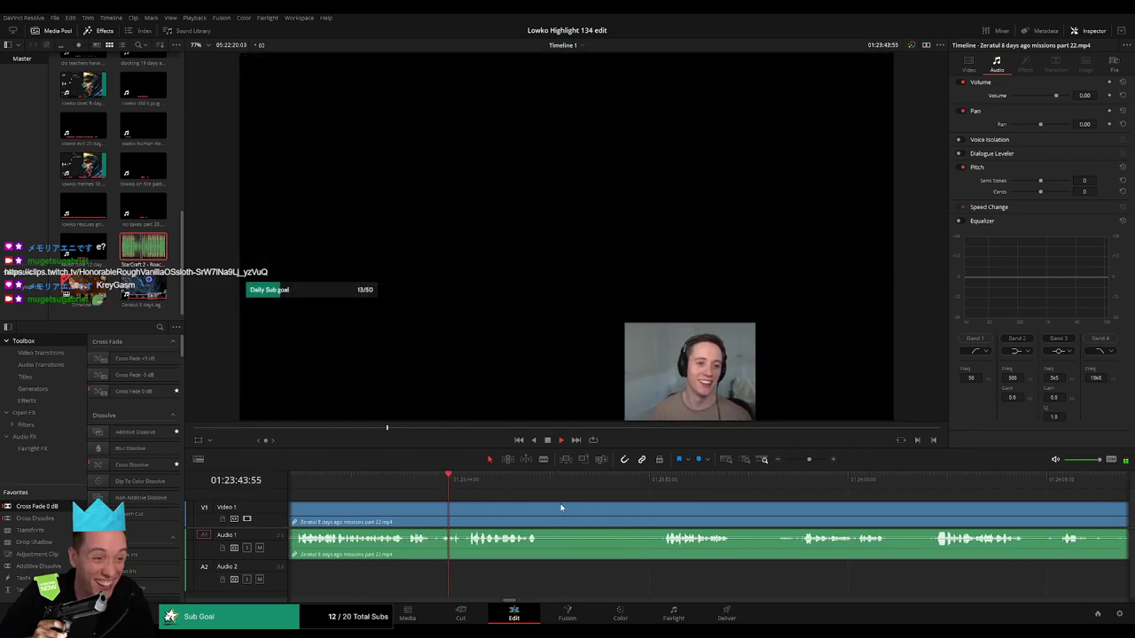
pyautogui.hscroll(2, 567, 510)
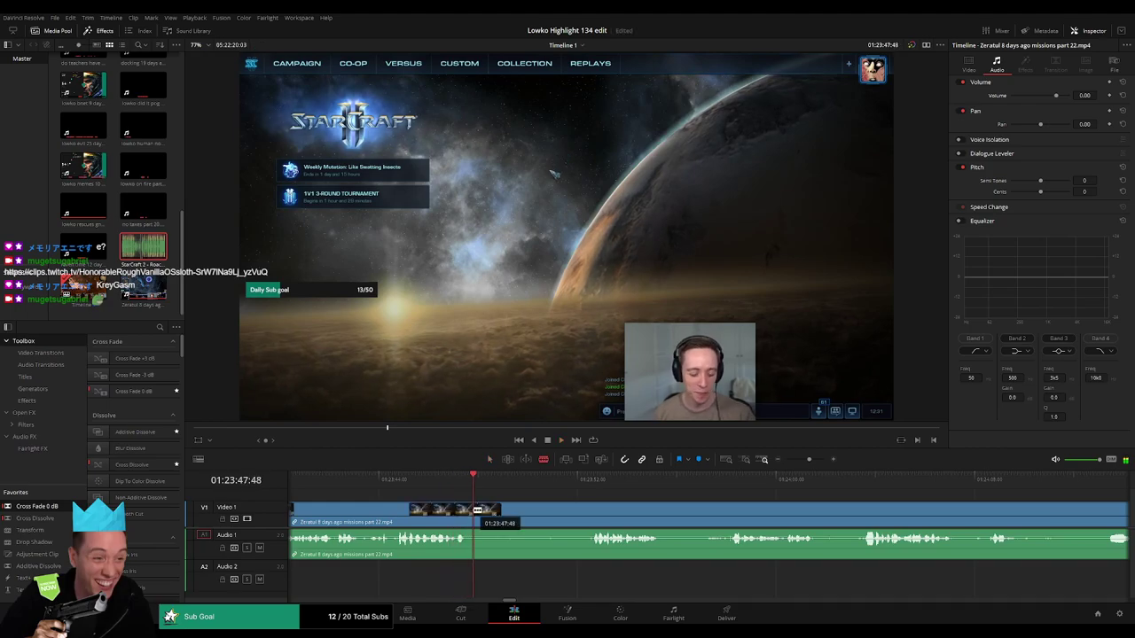
# - Review the Zeratul part 22 footage after the 01:23:47:48 cut, through the StarCraft II menus and the Load Game screen
pyautogui.click(594, 483)
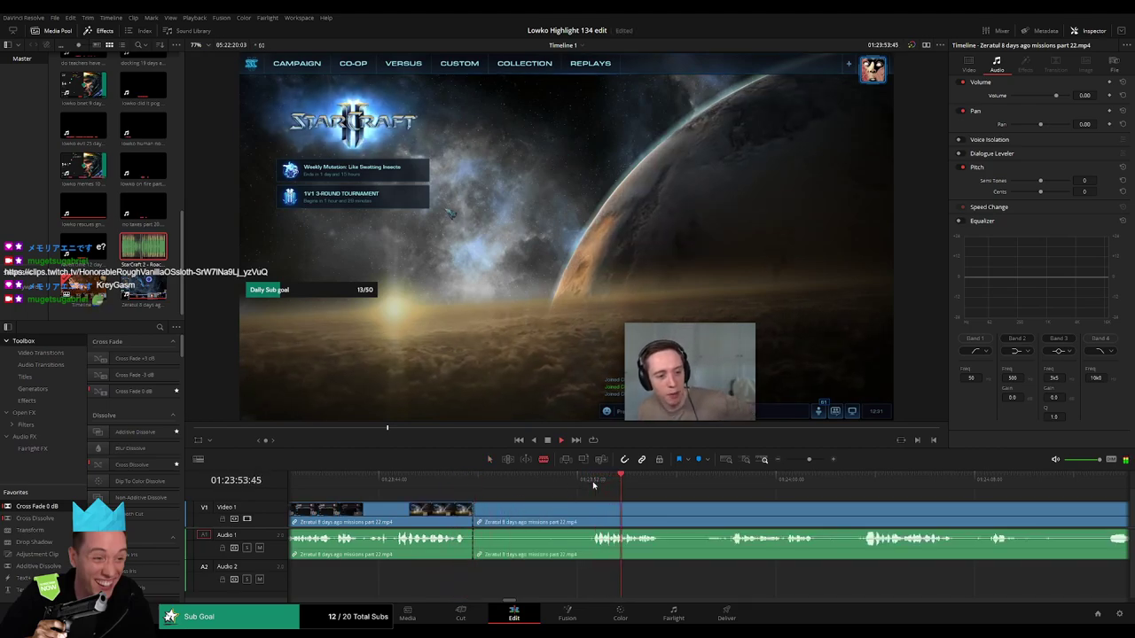
pyautogui.click(726, 483)
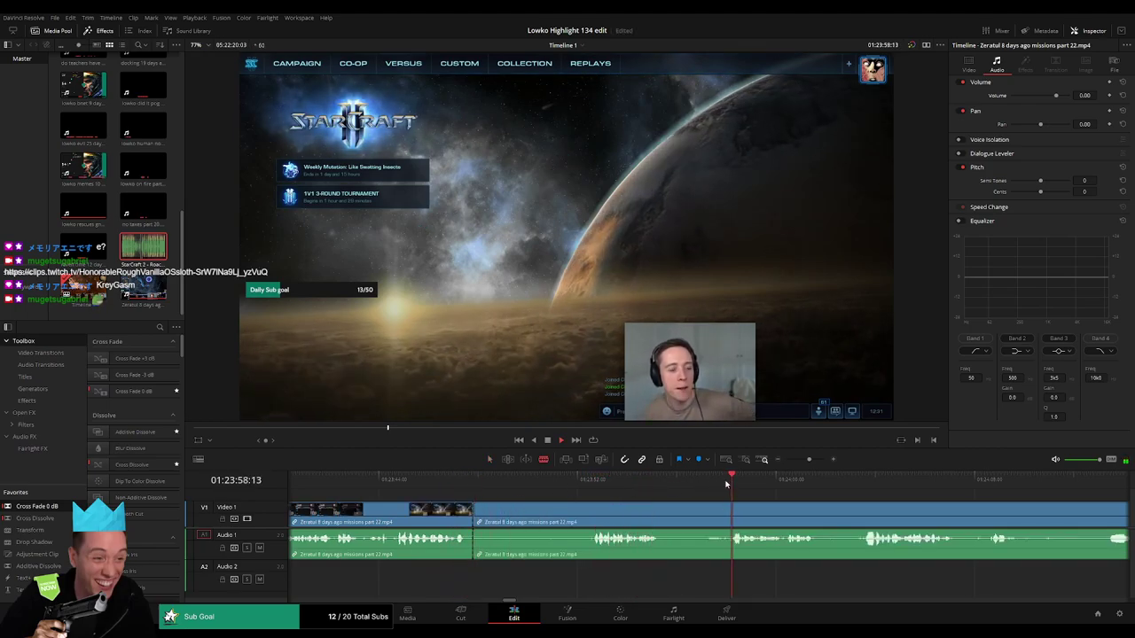
pyautogui.click(854, 483)
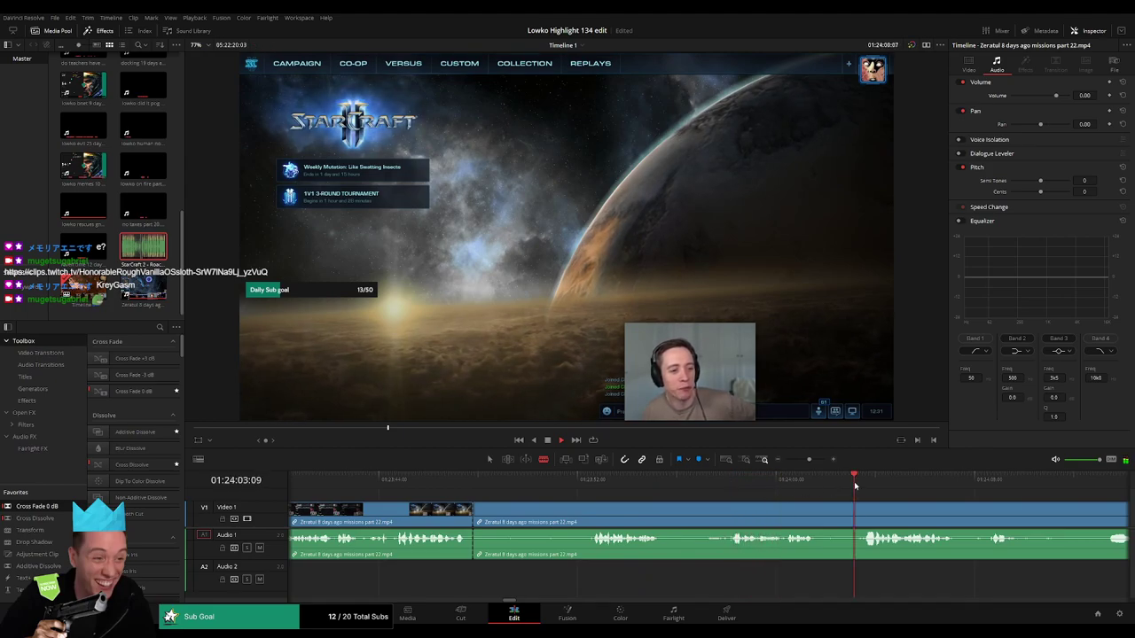
pyautogui.hscroll(9, 613, 493)
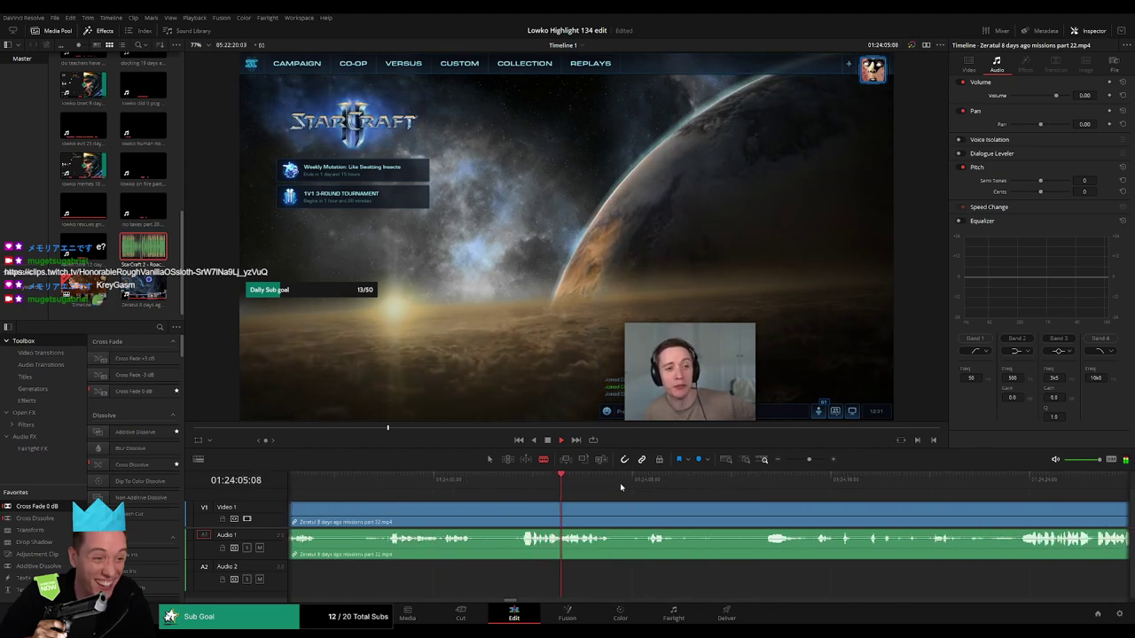
pyautogui.click(642, 484)
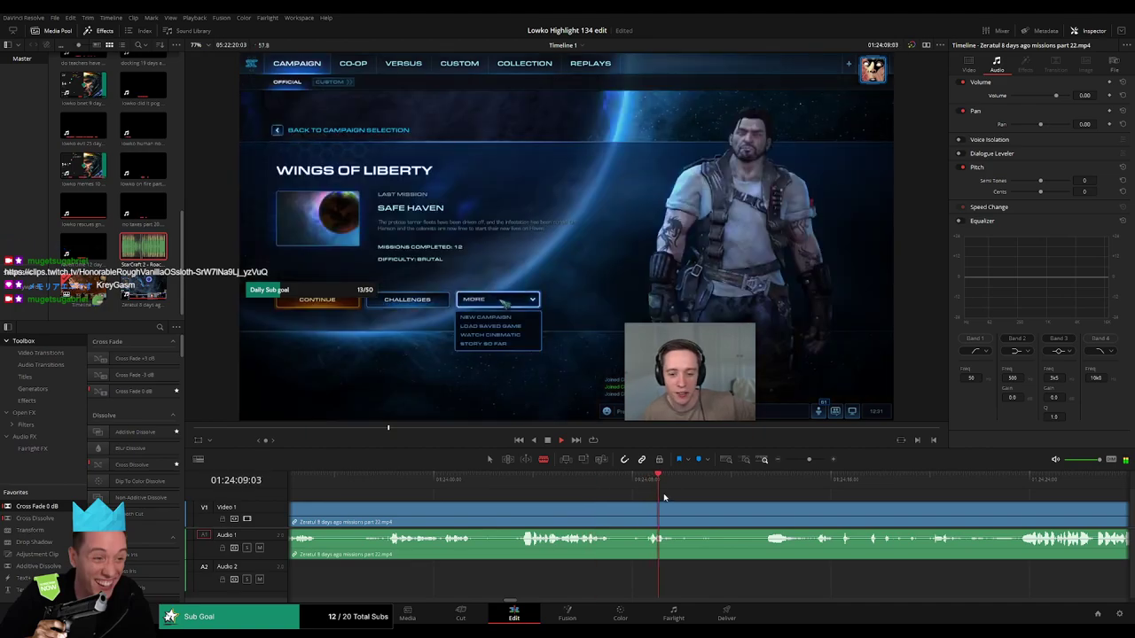
pyautogui.click(1002, 494)
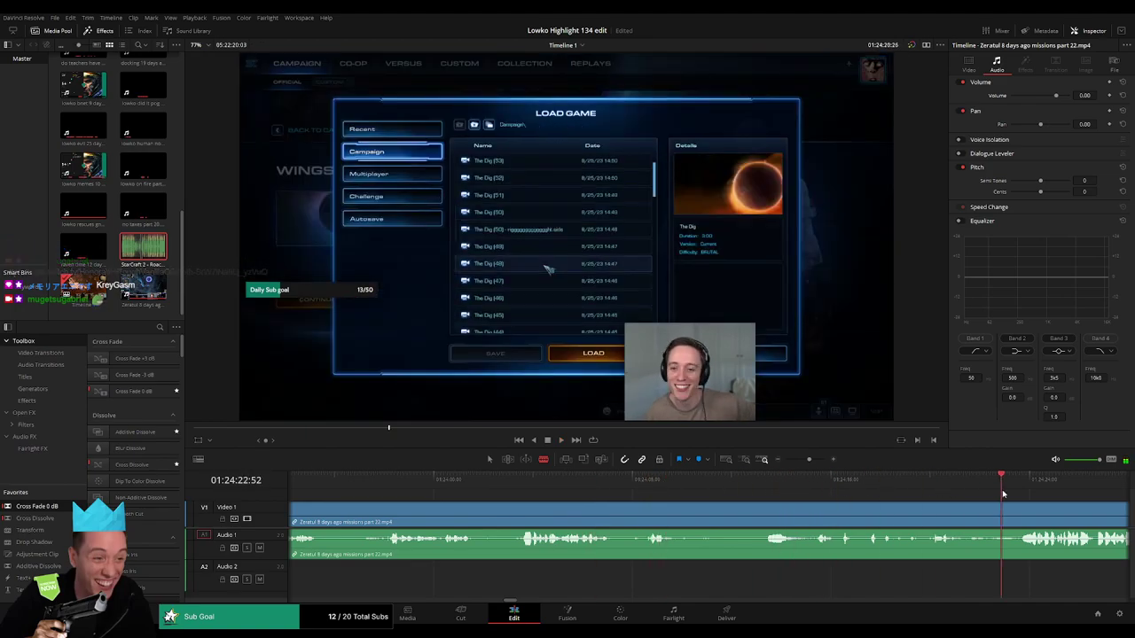
pyautogui.click(773, 484)
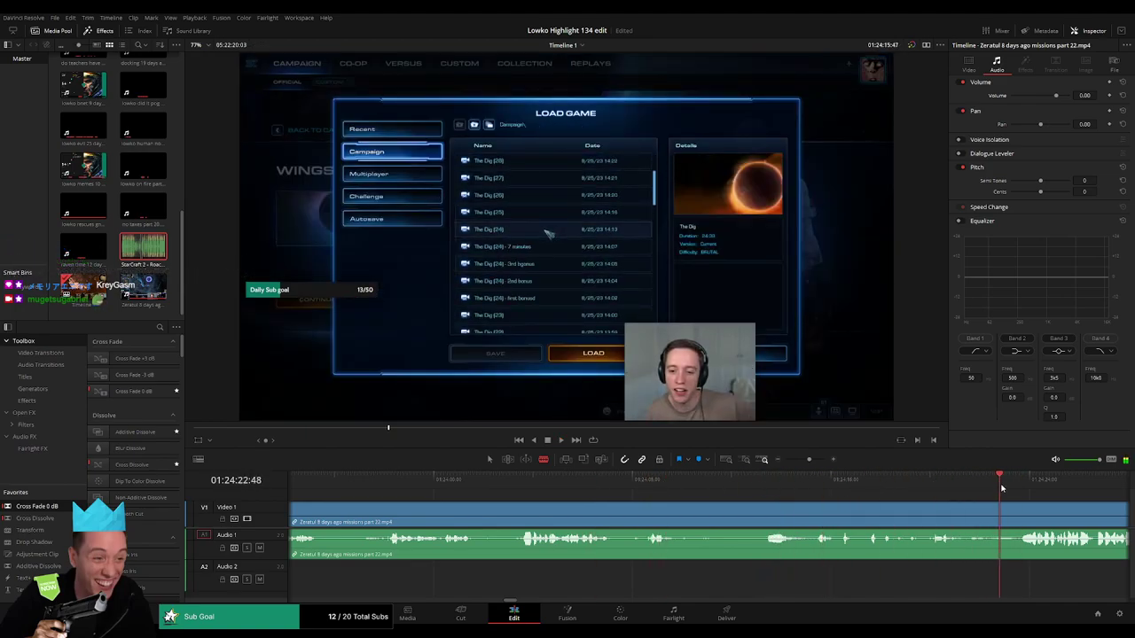
pyautogui.press('space')
# - Skim the remaining Zeratul part 22 clip up to about 02:32:40 to find where the Zeratul mission gameplay is
pyautogui.moveTo(802, 463); pyautogui.dragTo(793, 463)
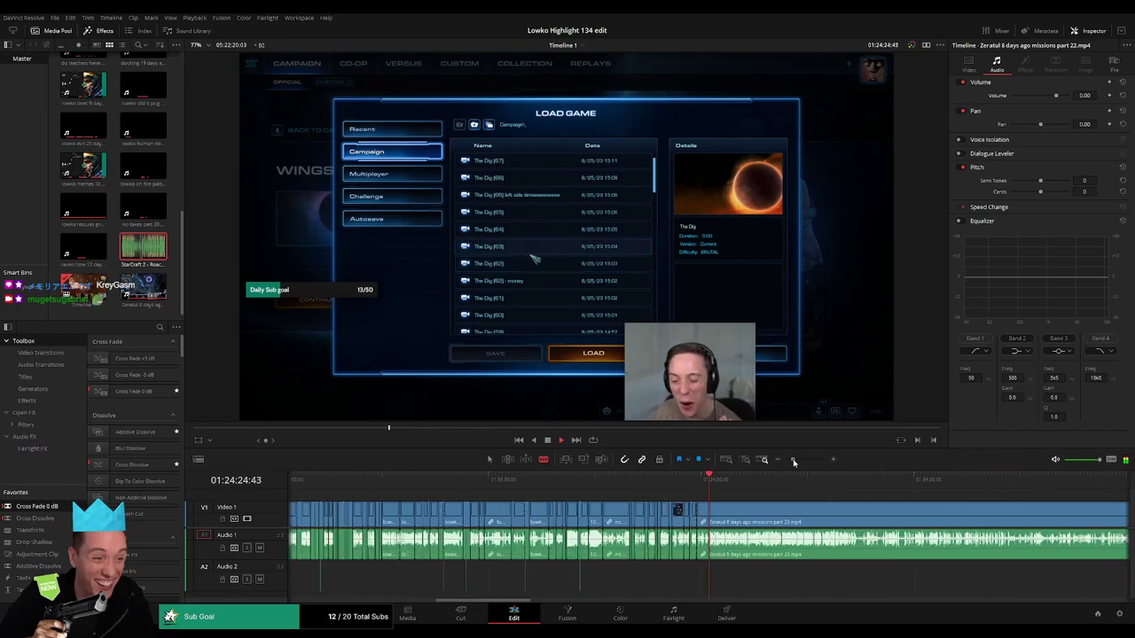
pyautogui.click(843, 486)
pyautogui.click(910, 488)
pyautogui.moveTo(909, 512); pyautogui.dragTo(639, 496)
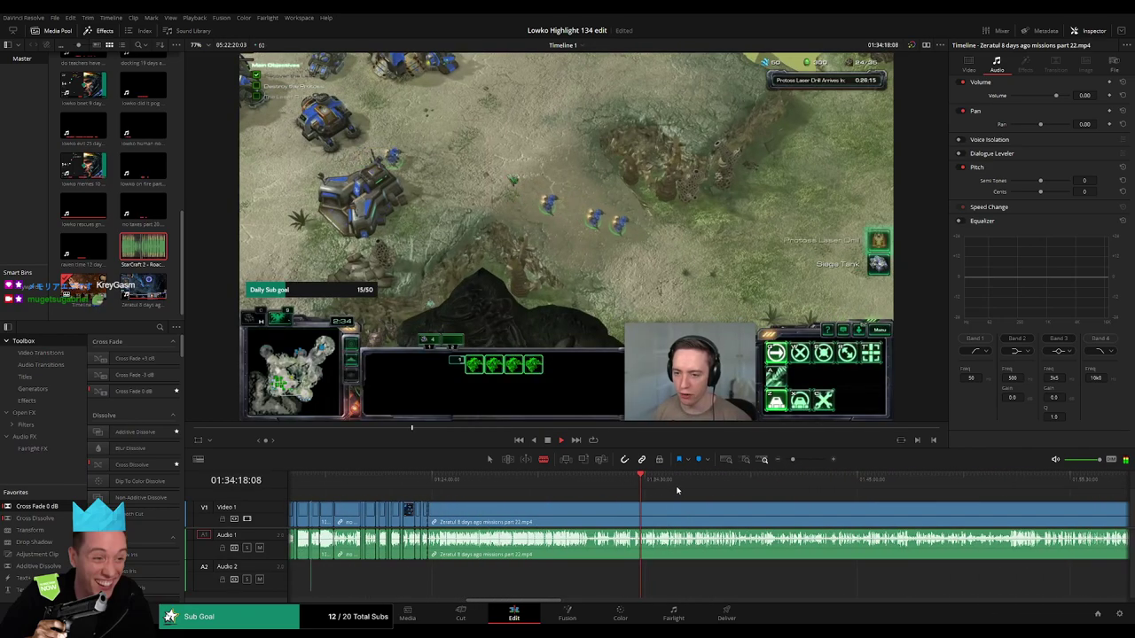
pyautogui.click(680, 489)
pyautogui.click(856, 494)
pyautogui.moveTo(856, 494); pyautogui.dragTo(766, 488)
pyautogui.click(847, 489)
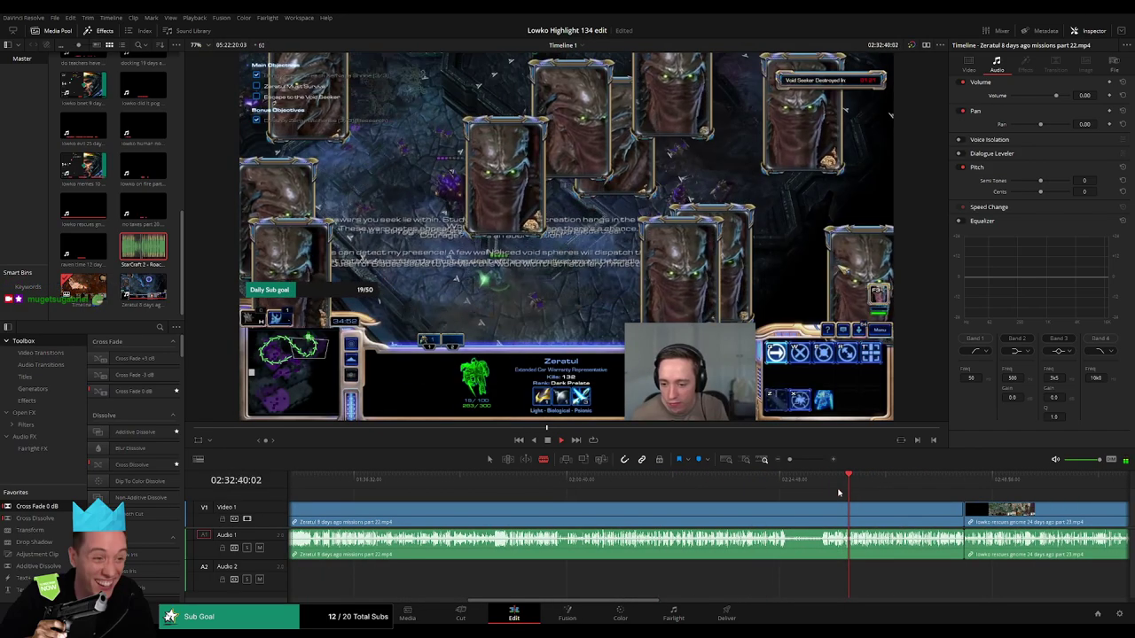
pyautogui.moveTo(762, 486); pyautogui.dragTo(707, 481)
pyautogui.press('space')
pyautogui.click(676, 479)
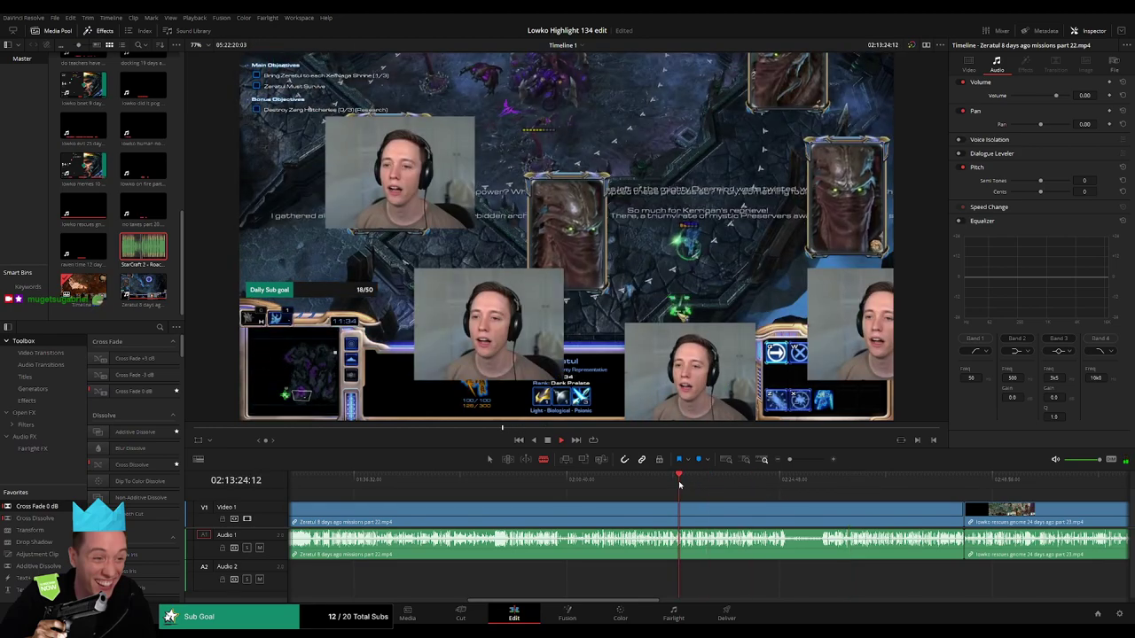
pyautogui.click(654, 482)
pyautogui.moveTo(789, 459); pyautogui.dragTo(795, 460)
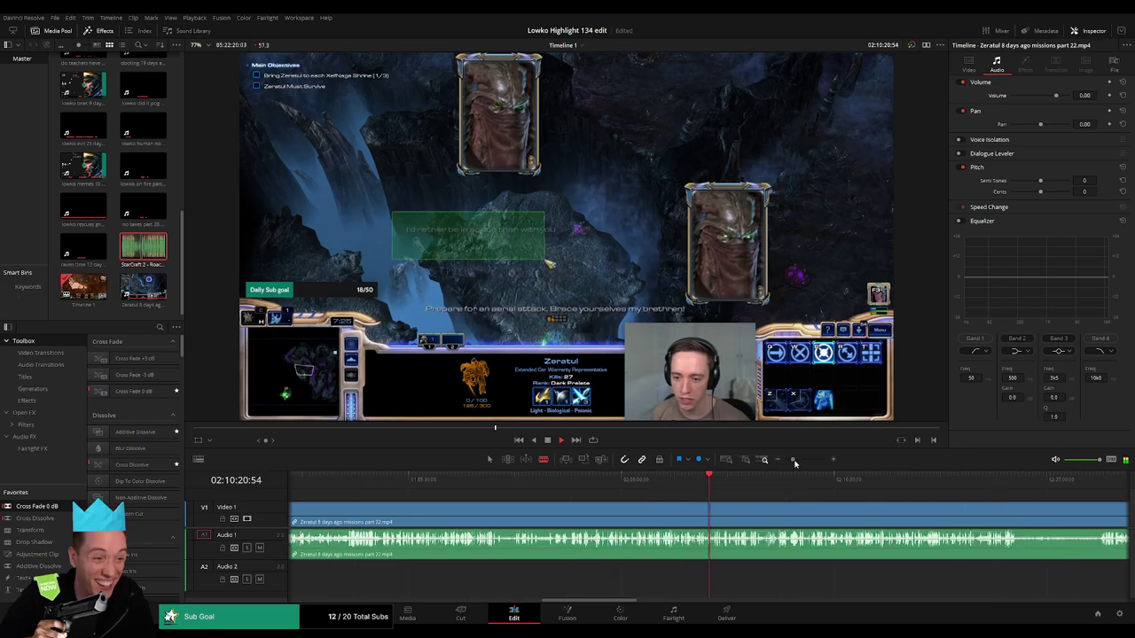
# - Trace the Zeratul mission back from about 02:10:20 to locate where it begins, near 02:04:11
pyautogui.click(623, 478)
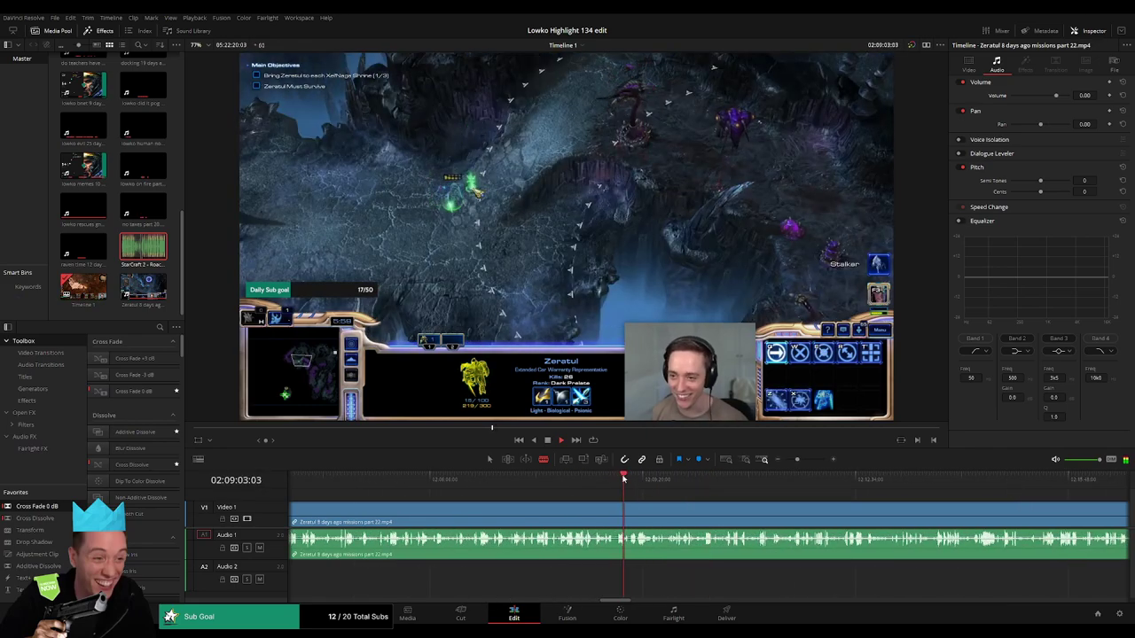
pyautogui.click(639, 478)
pyautogui.moveTo(796, 460); pyautogui.dragTo(803, 460)
pyautogui.click(842, 478)
pyautogui.click(773, 478)
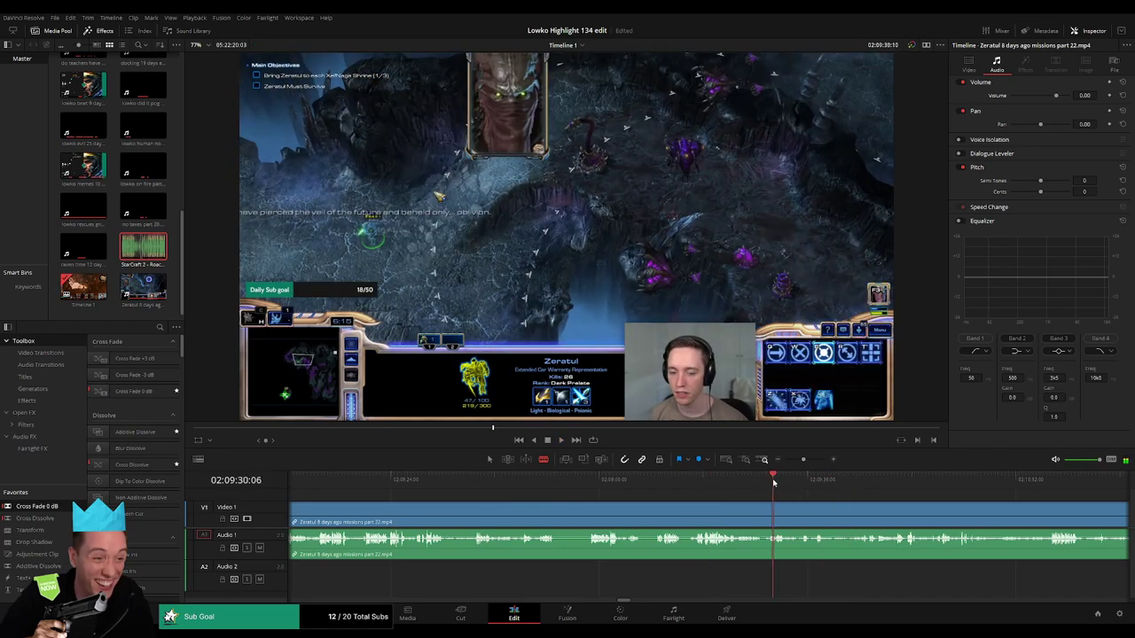
pyautogui.click(843, 483)
pyautogui.click(778, 484)
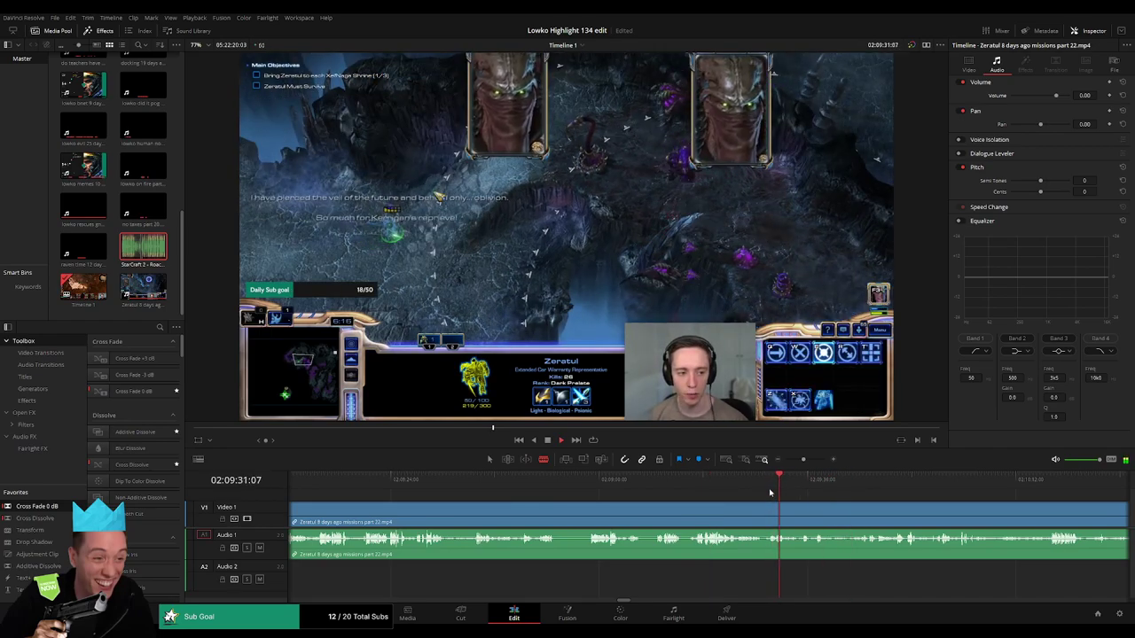
pyautogui.click(348, 488)
pyautogui.moveTo(804, 460); pyautogui.dragTo(797, 460)
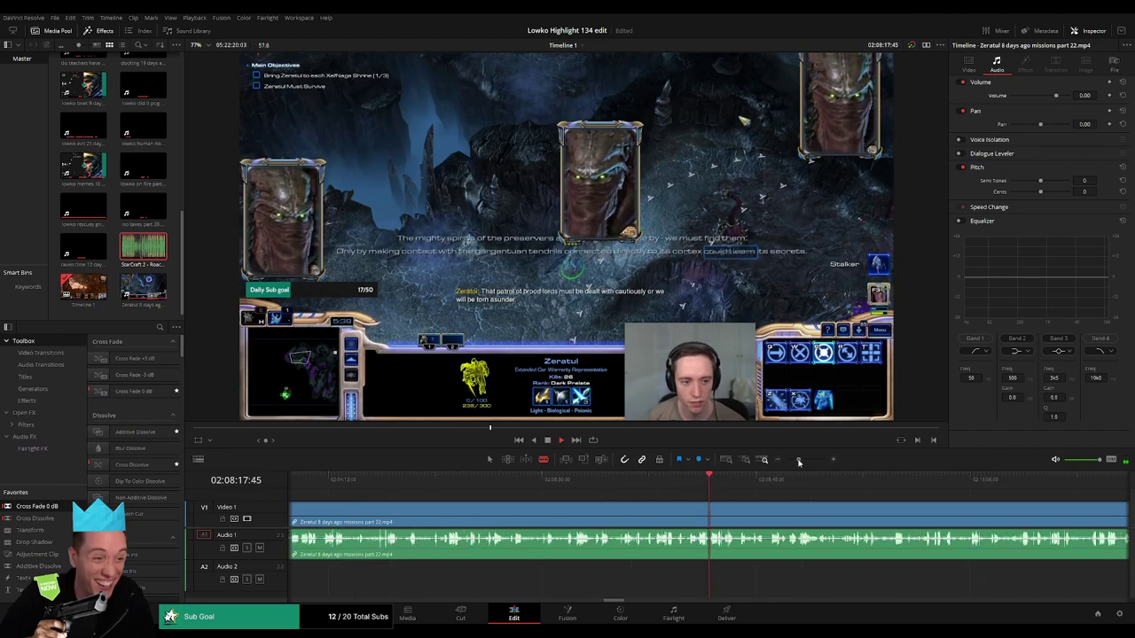
pyautogui.click(587, 479)
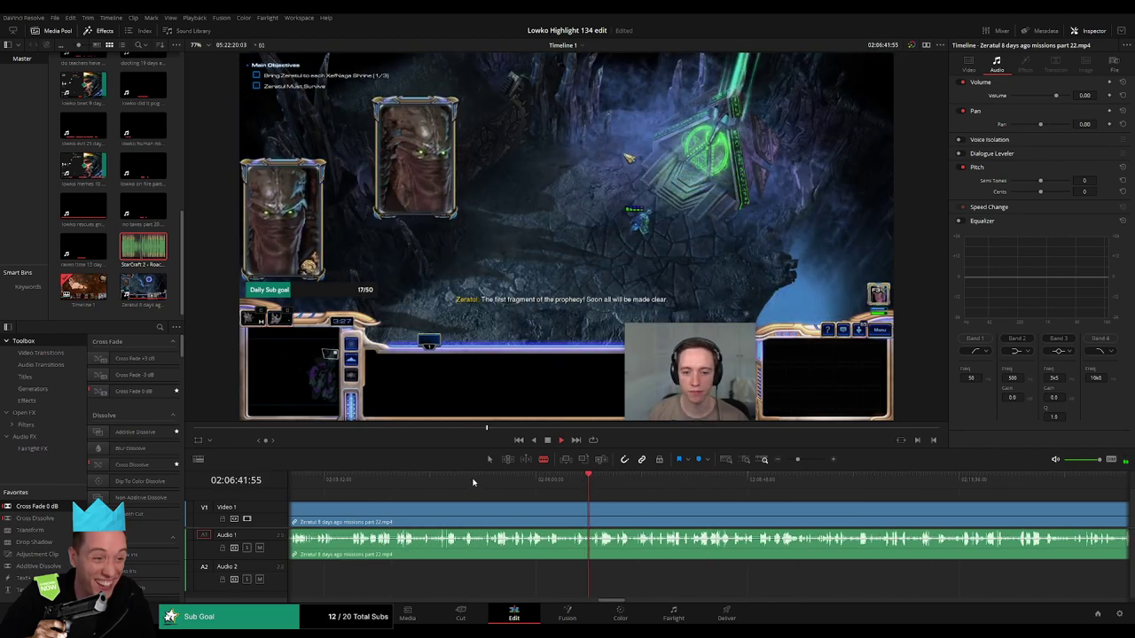
pyautogui.click(471, 479)
pyautogui.click(398, 479)
pyautogui.moveTo(475, 515); pyautogui.dragTo(677, 509)
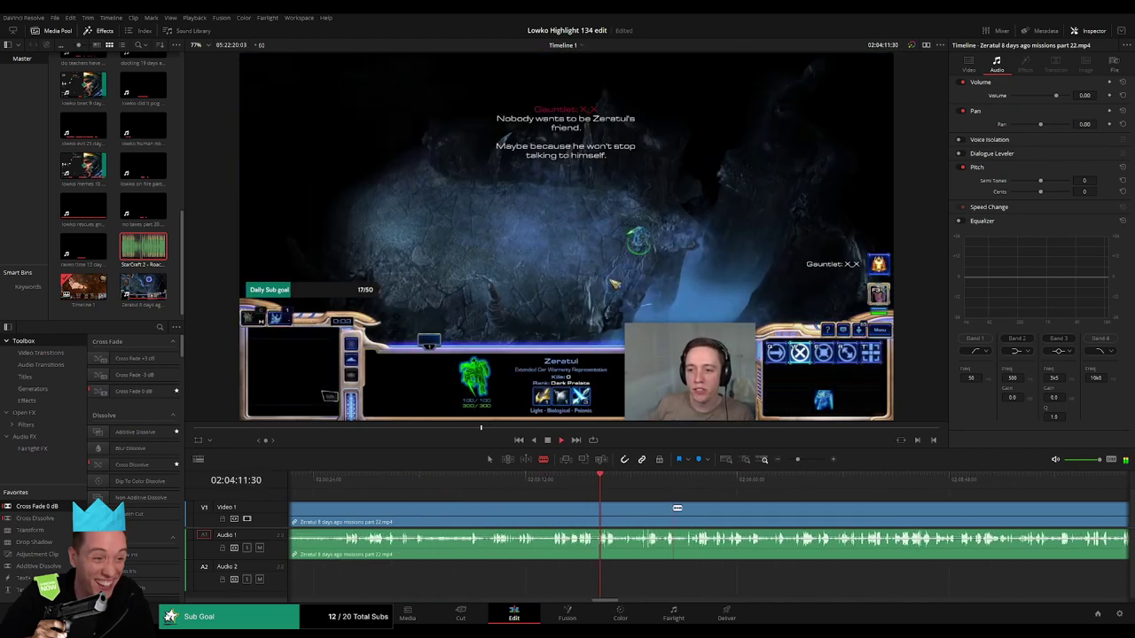
# - Split the Zeratul part 22 clip at 02:04:09:20, where the mission fades in, and ripple-delete the section back to 01:23:47:48
pyautogui.click(765, 460)
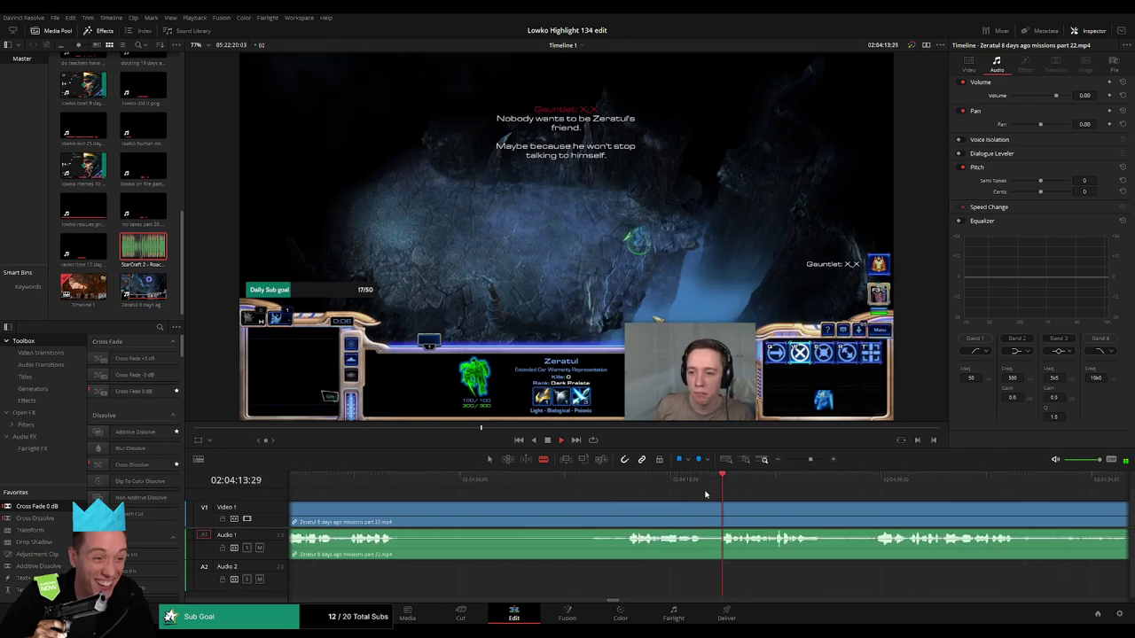
pyautogui.click(376, 479)
pyautogui.click(601, 479)
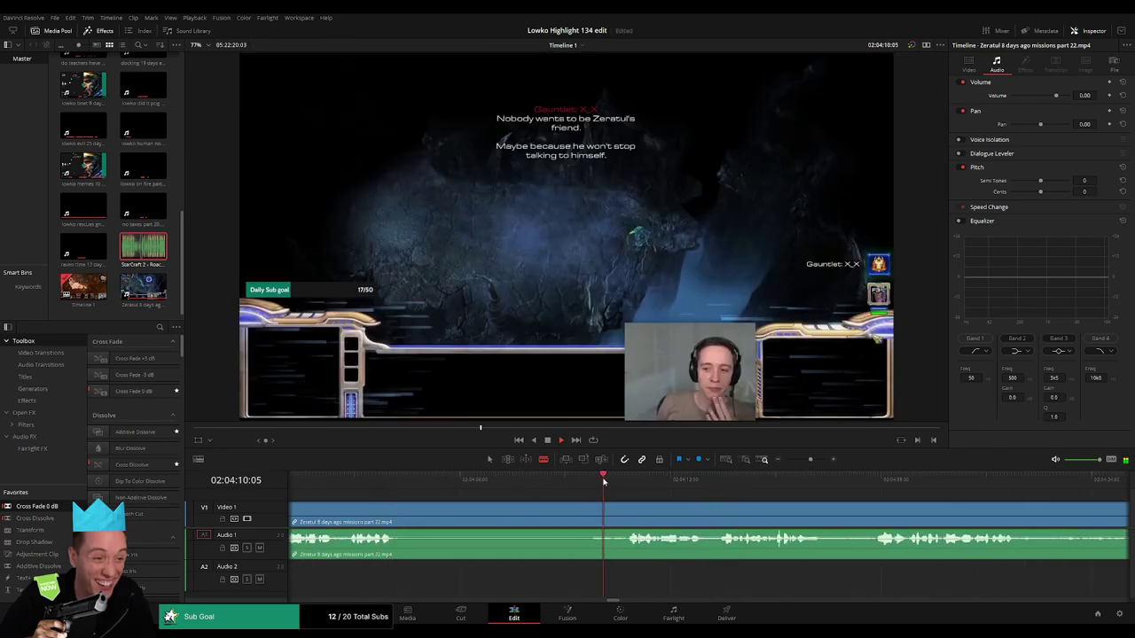
pyautogui.click(578, 483)
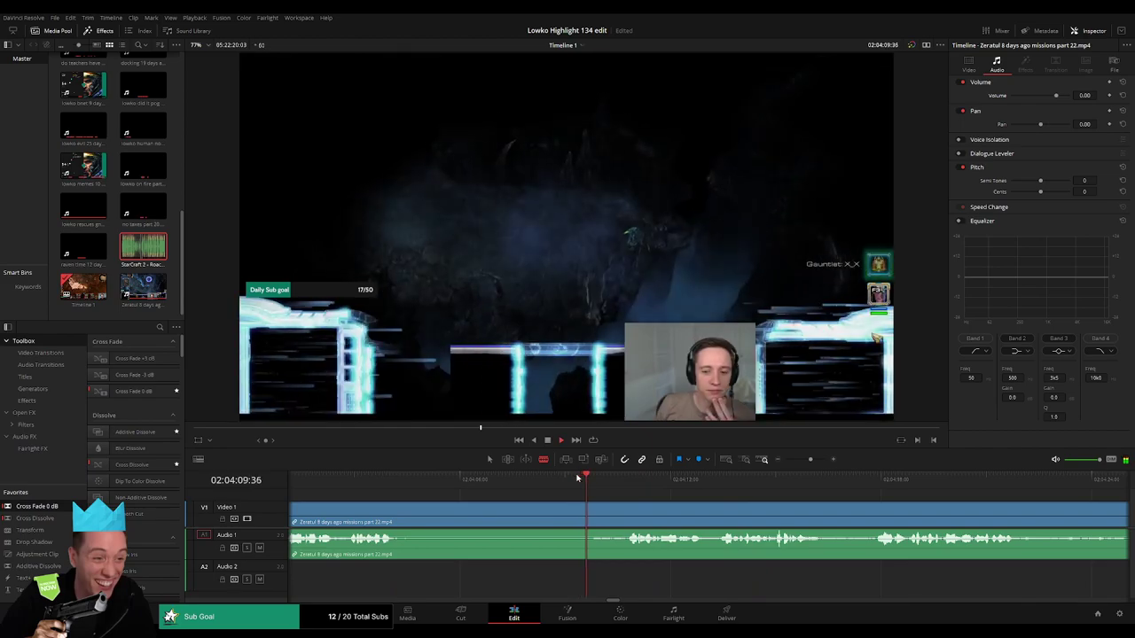
pyautogui.click(550, 479)
pyautogui.click(576, 513)
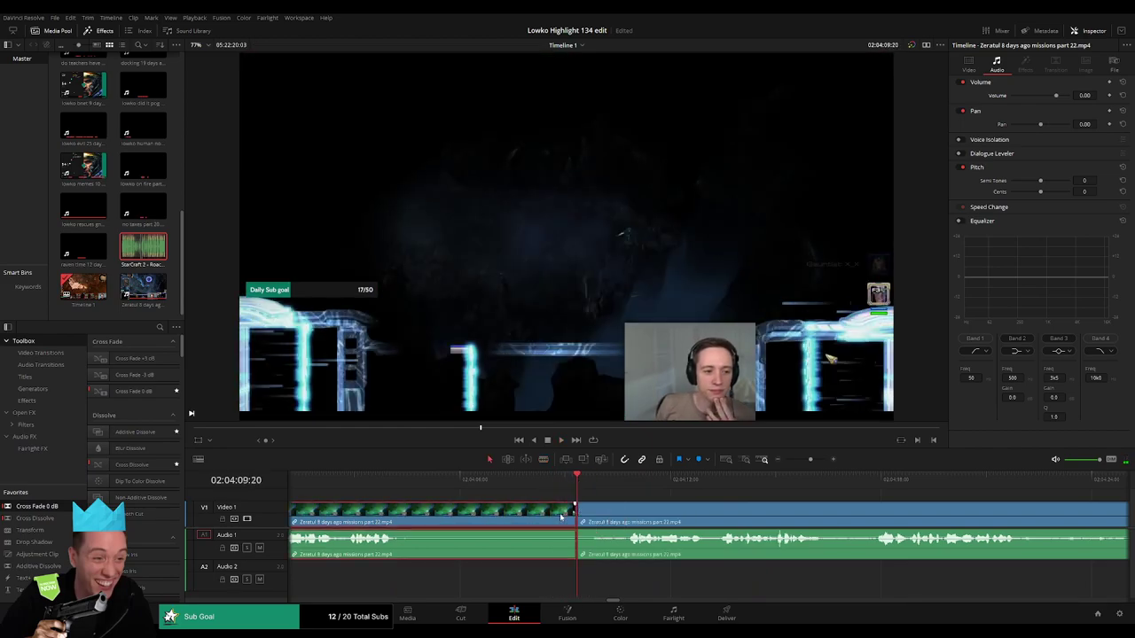
pyautogui.press('Delete')
# - Review the opening of the Zeratul mission after the new cut, from about 01:23:48 to 01:24:33
pyautogui.press('space')
pyautogui.click(801, 460)
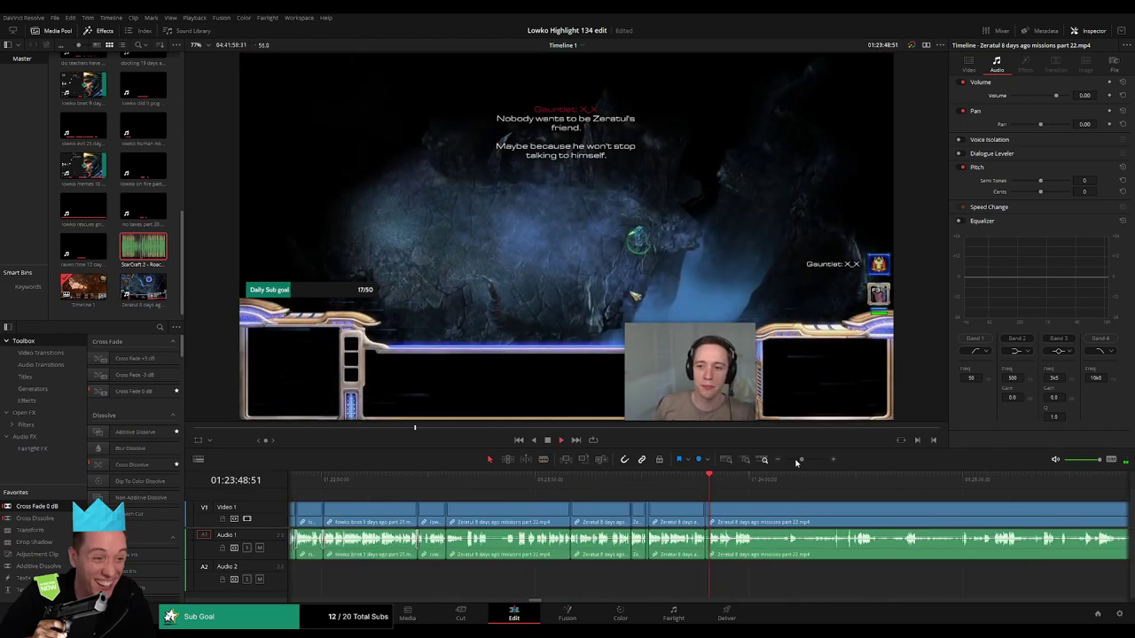
pyautogui.click(796, 462)
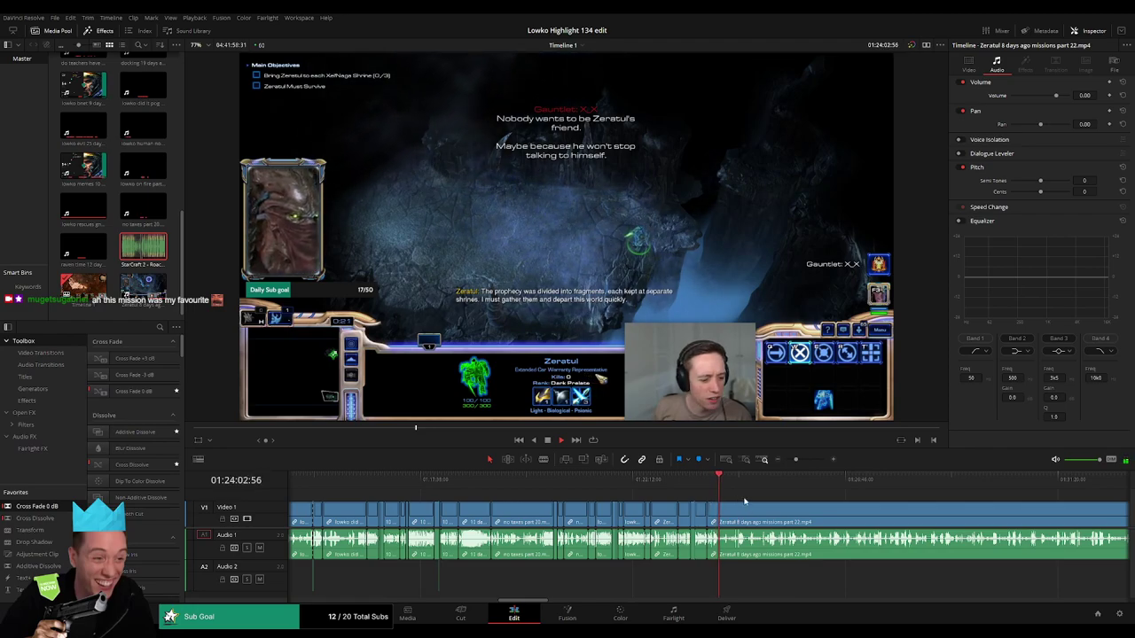
pyautogui.moveTo(803, 463); pyautogui.dragTo(805, 461)
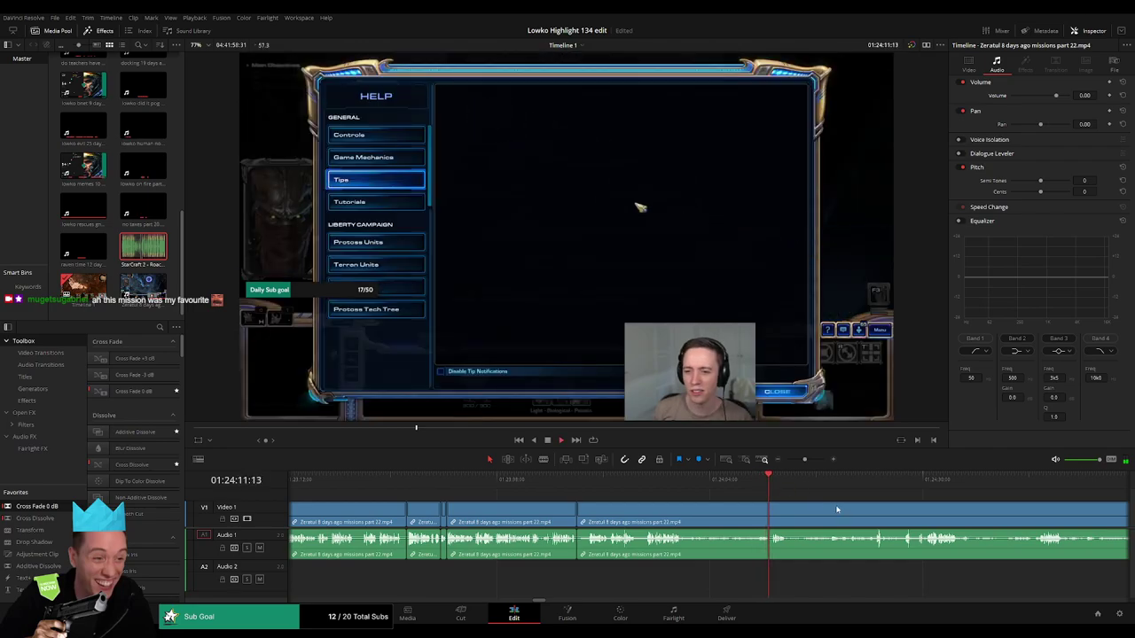
pyautogui.moveTo(826, 510); pyautogui.dragTo(630, 508)
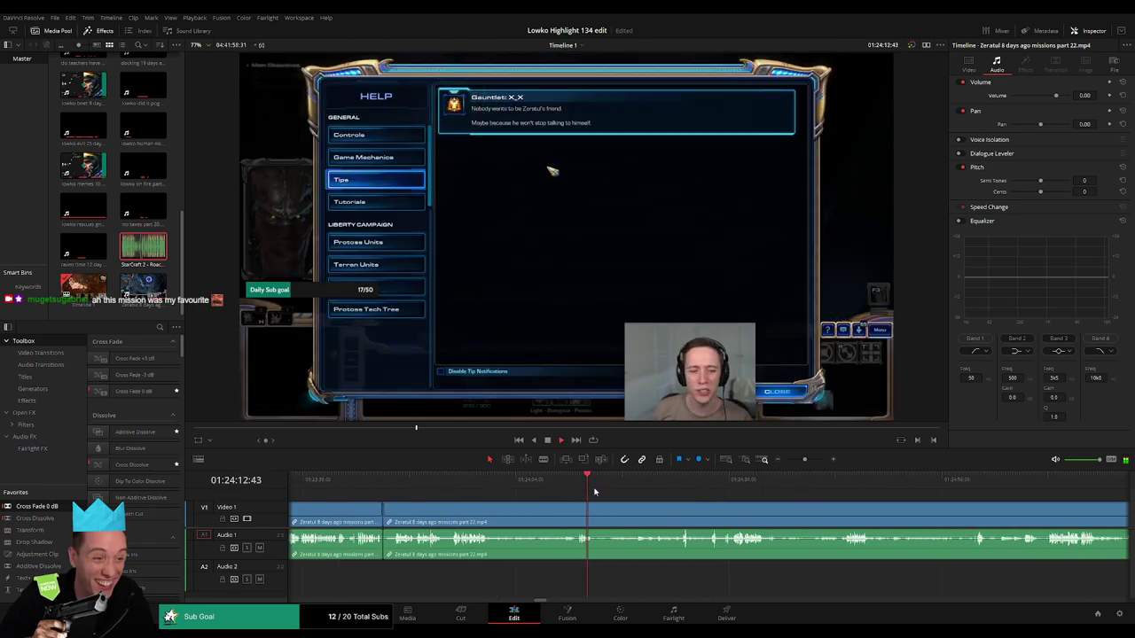
pyautogui.click(619, 487)
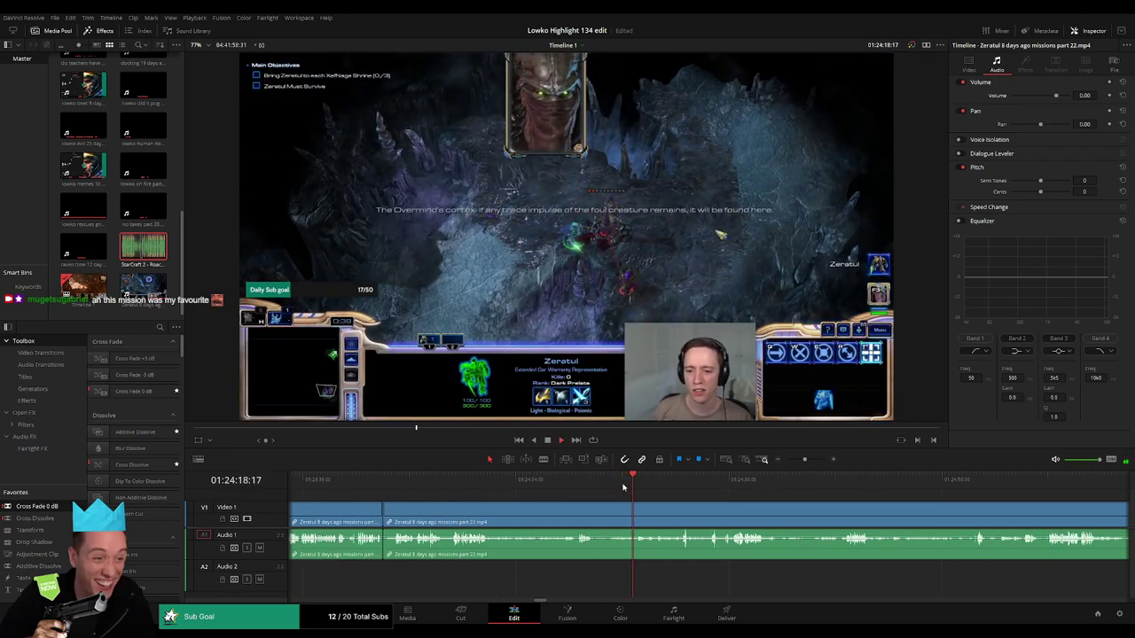
pyautogui.moveTo(656, 485); pyautogui.dragTo(678, 485)
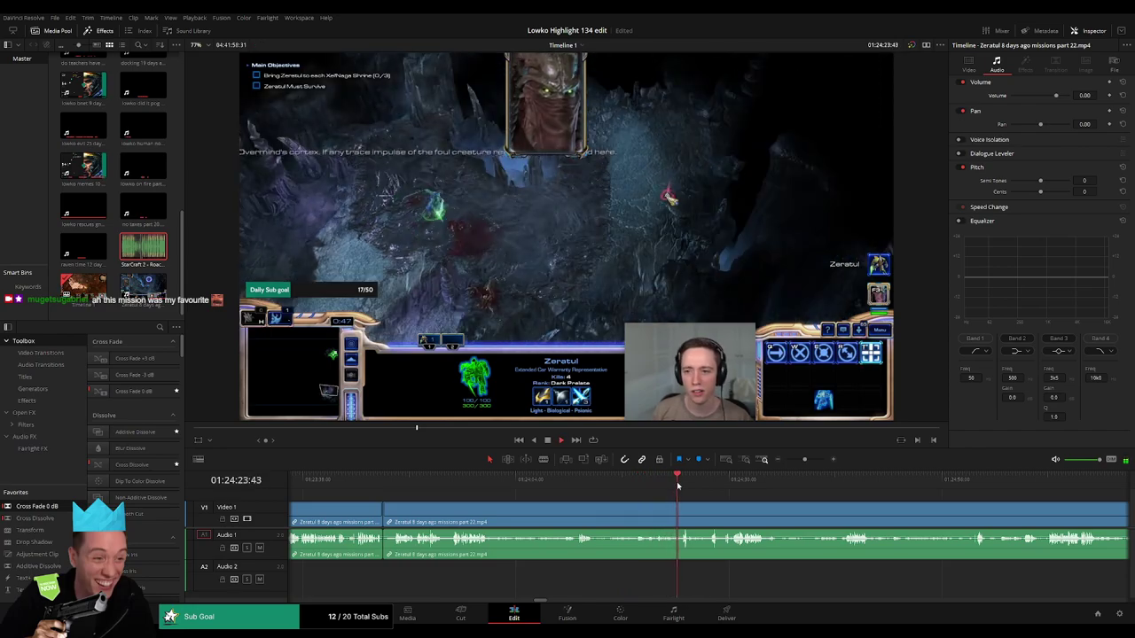
pyautogui.moveTo(747, 513); pyautogui.dragTo(570, 500)
pyautogui.click(530, 484)
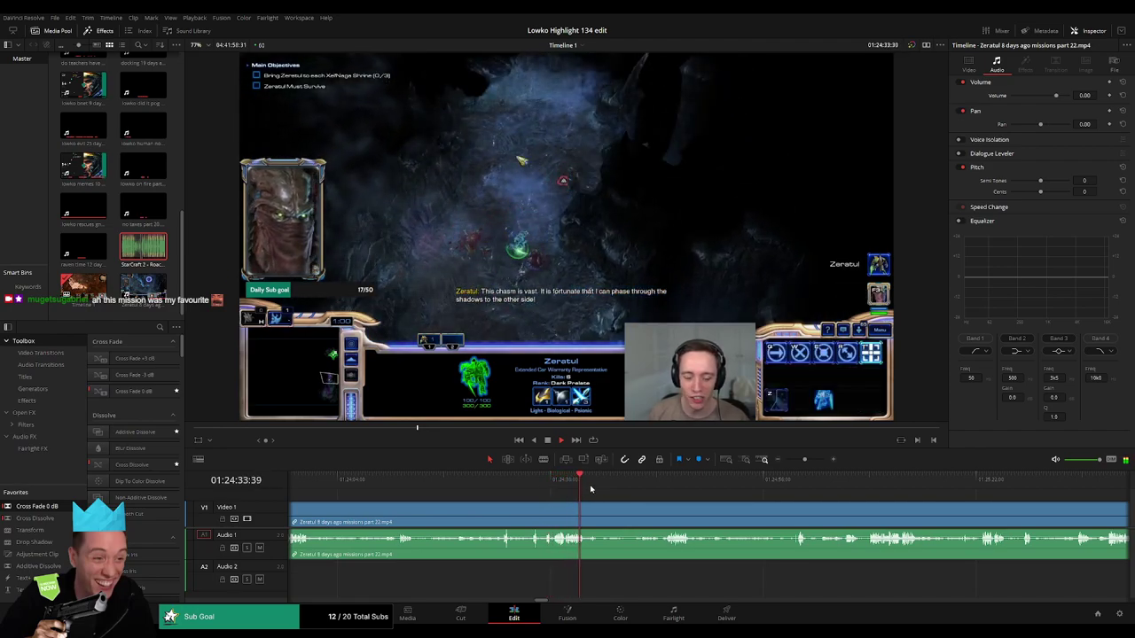
# - Split the Zeratul part 22 clip at about 01:24:34 and 01:24:43 and ripple-delete the stretch between the cuts
pyautogui.moveTo(590, 489); pyautogui.dragTo(657, 481)
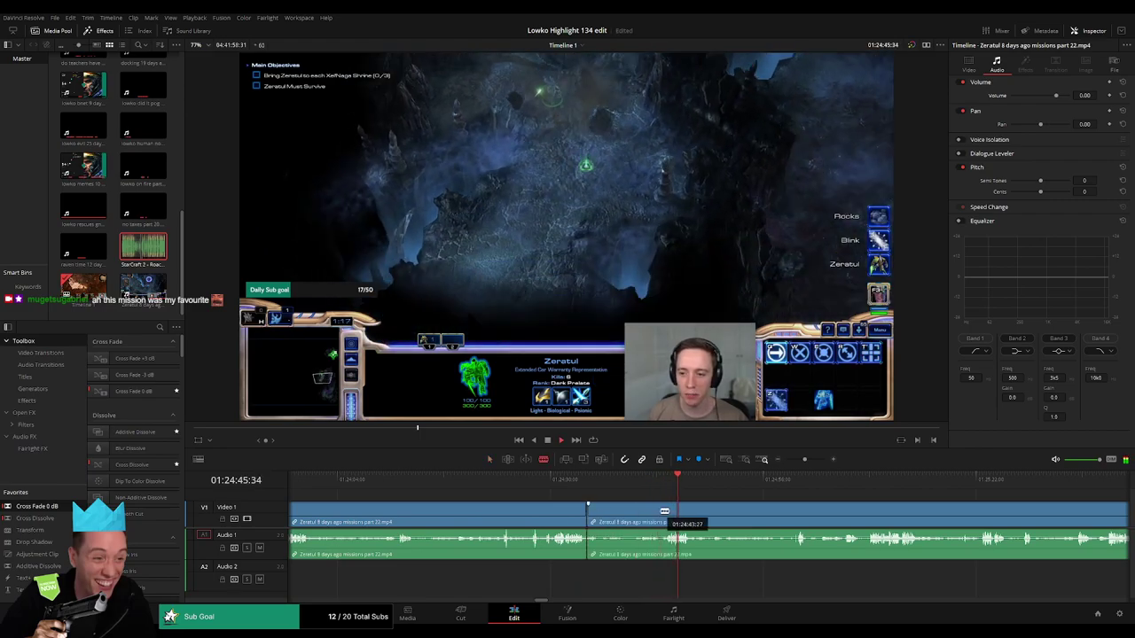
pyautogui.click(658, 512)
pyautogui.click(655, 511)
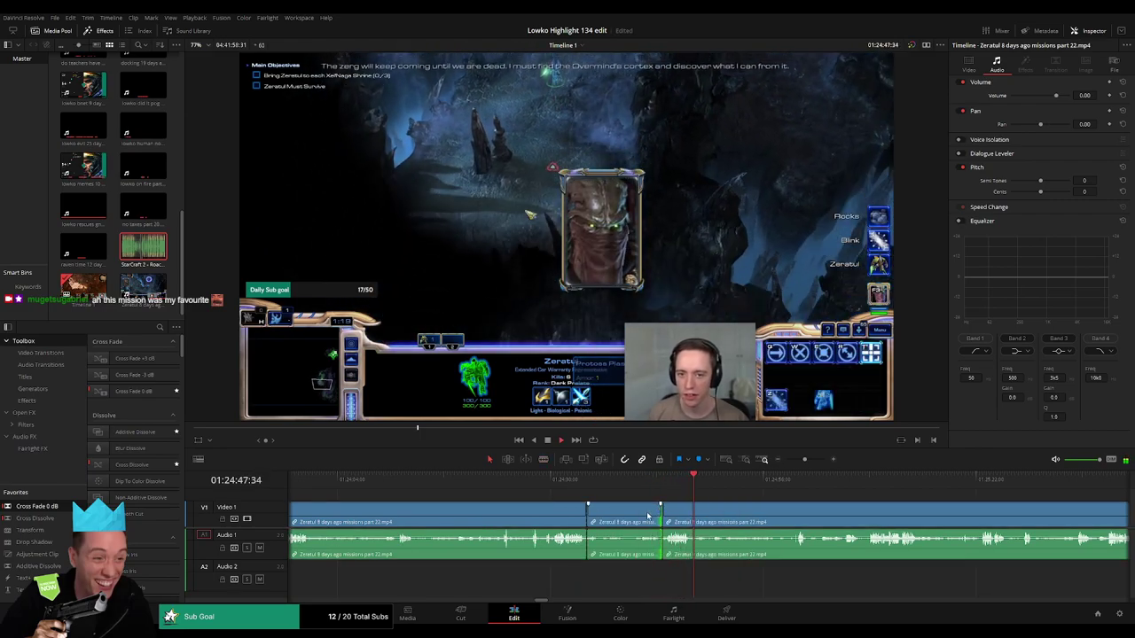
pyautogui.click(648, 517)
pyautogui.press('Delete')
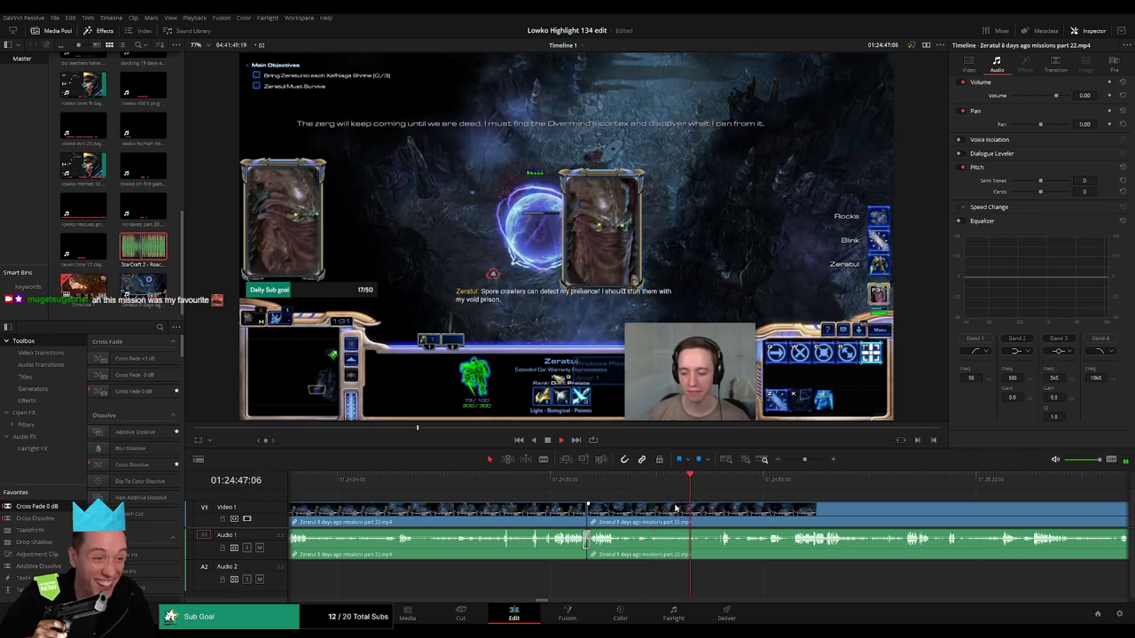
# - Split the Zeratul part 22 clip at about 01:24:51 and 01:24:52, ripple-deleting the sliver of a few frames at the first cut
pyautogui.click(718, 487)
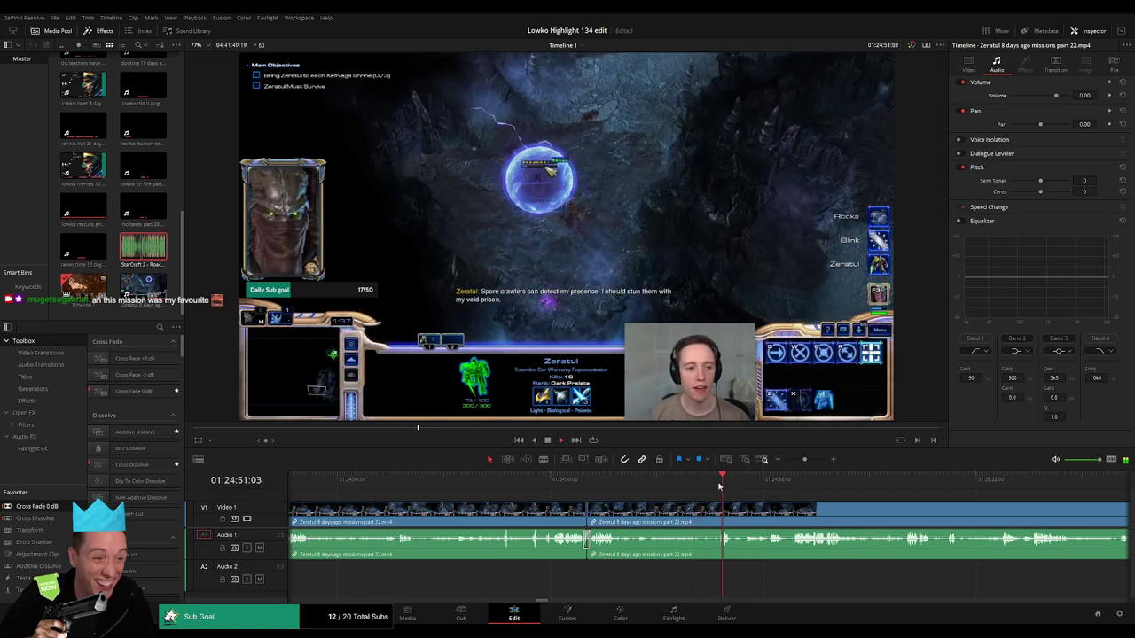
pyautogui.click(750, 484)
pyautogui.click(767, 484)
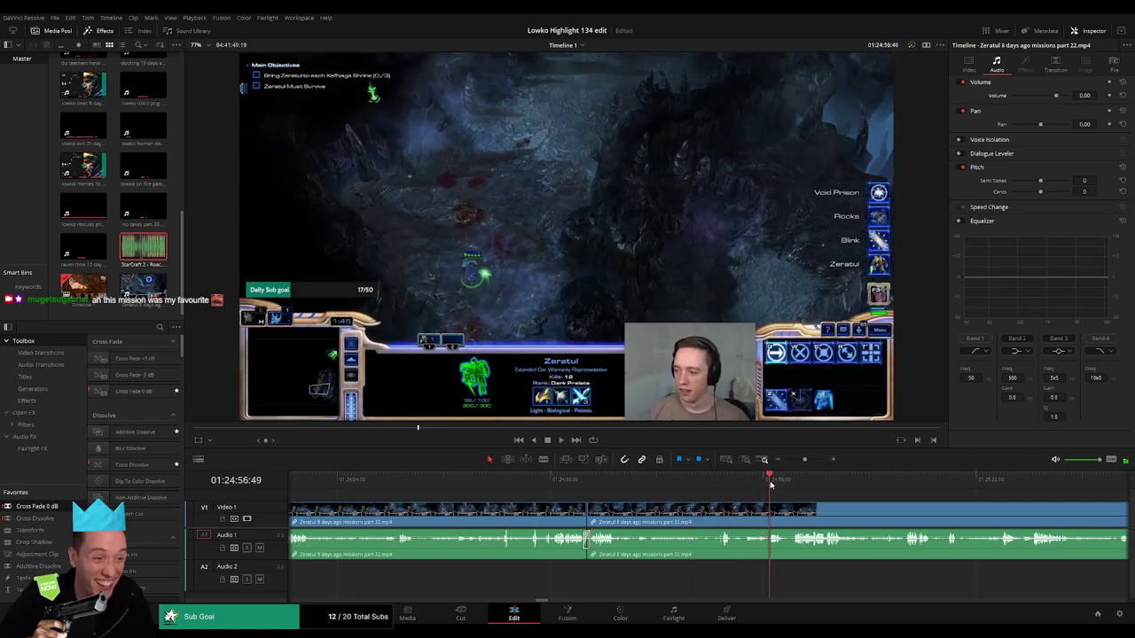
pyautogui.moveTo(803, 460); pyautogui.dragTo(809, 461)
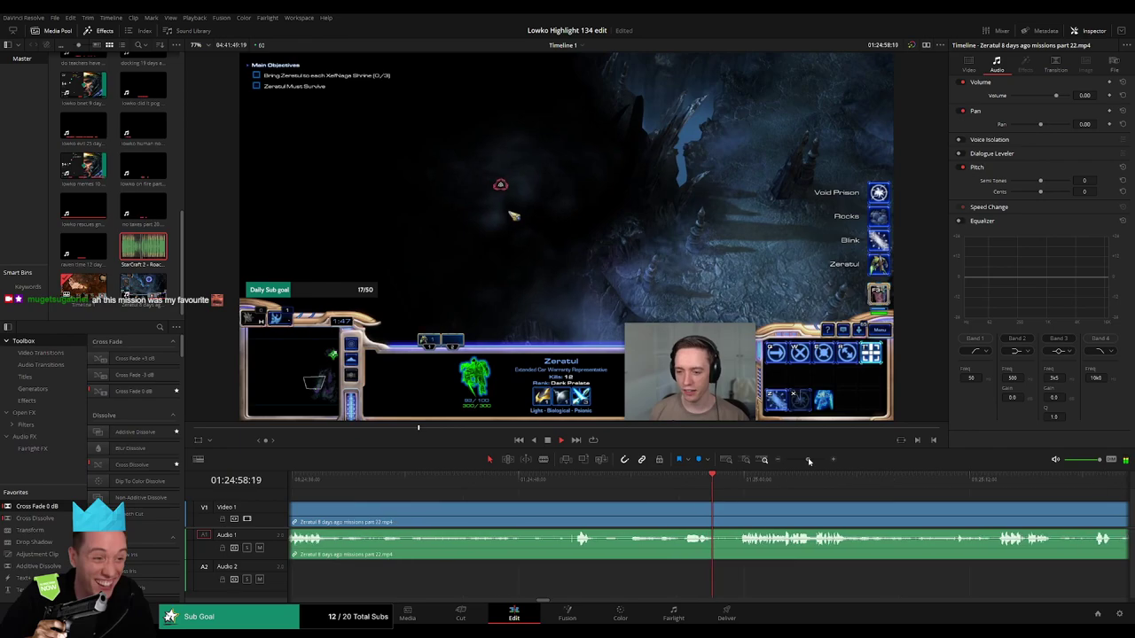
pyautogui.press('b')
pyautogui.click(574, 514)
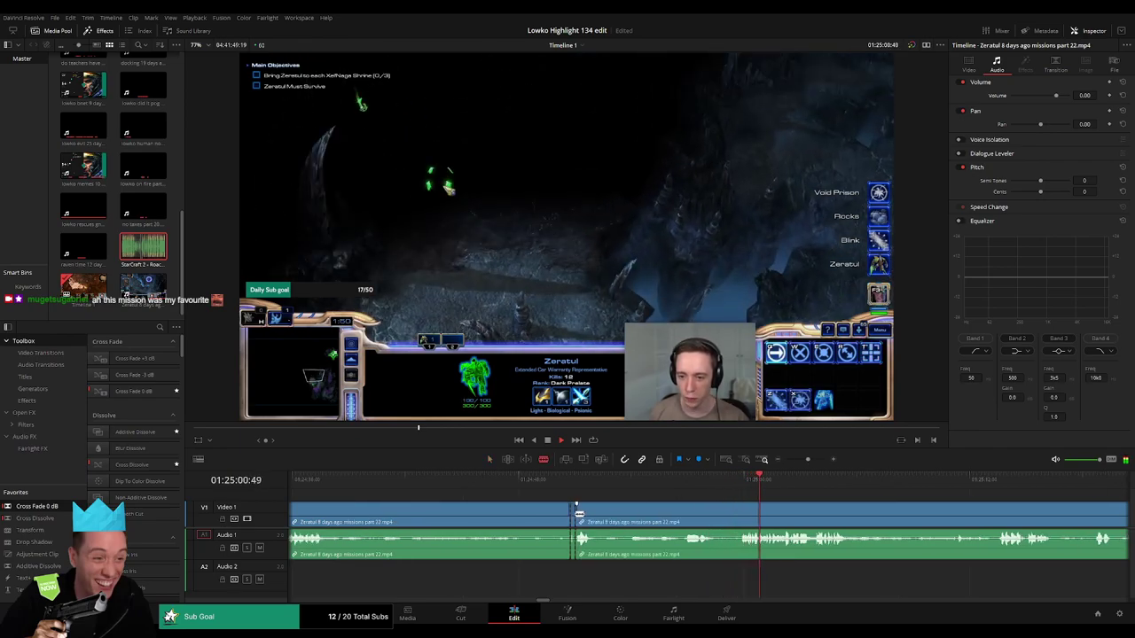
pyautogui.press('b')
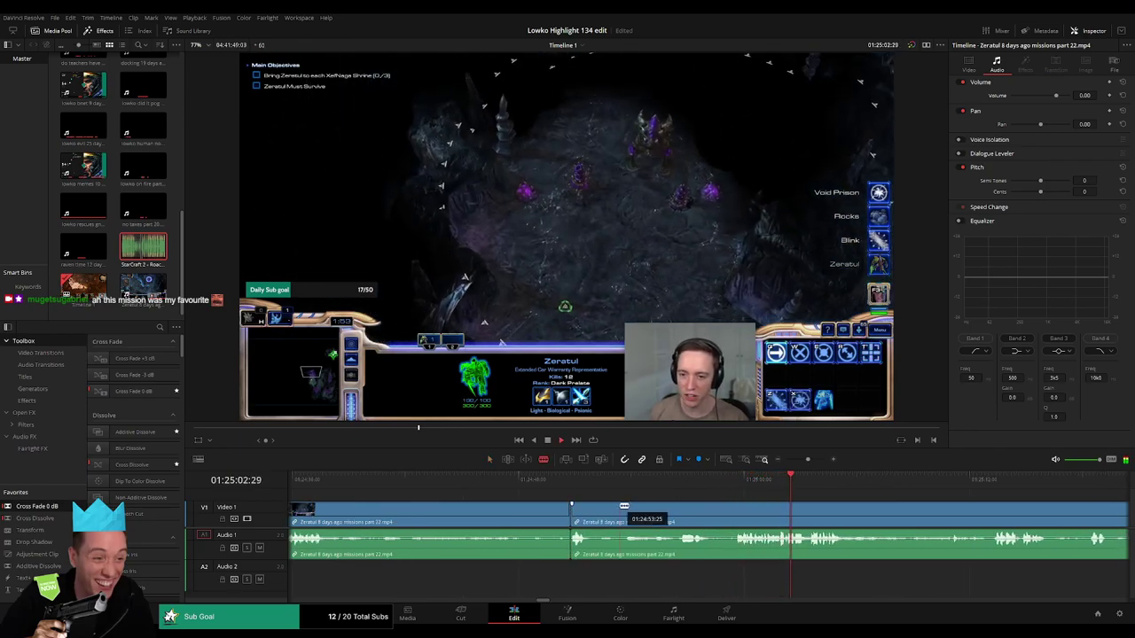
pyautogui.click(598, 512)
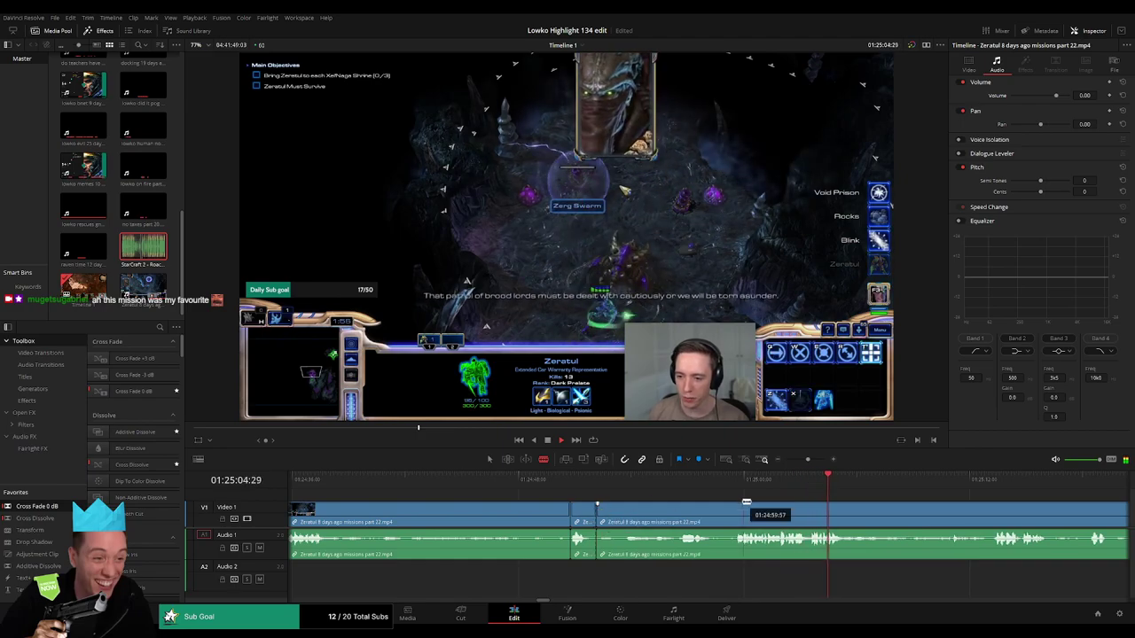
# - Split the Zeratul part 22 clip at about 01:25:19, before the void prison fight on the far side of the chasm
pyautogui.moveTo(962, 484); pyautogui.dragTo(703, 488)
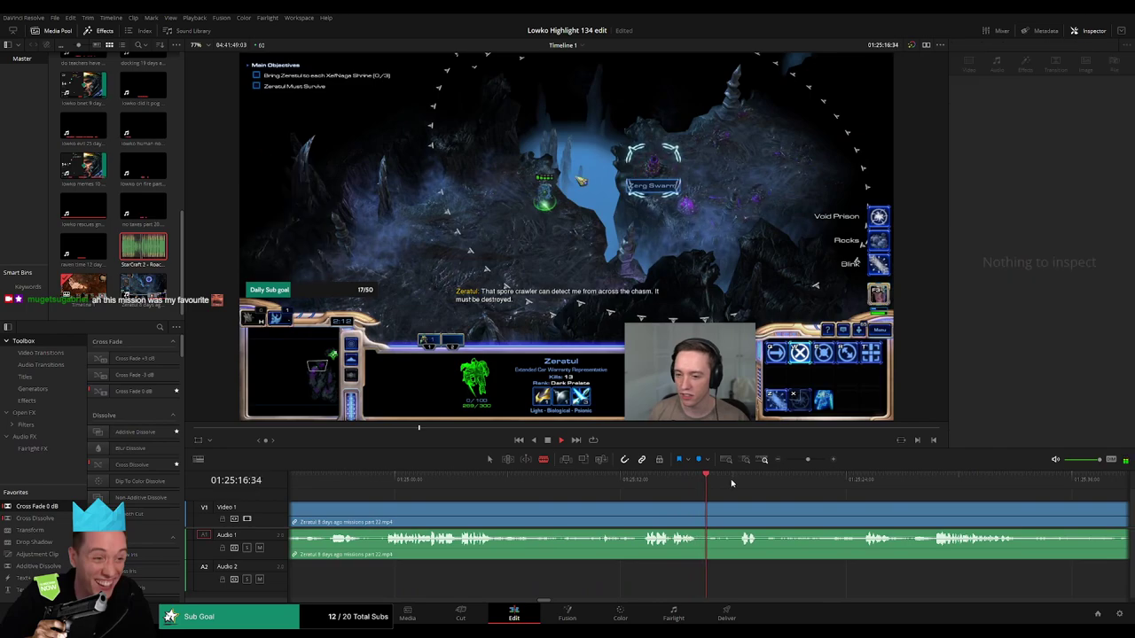
pyautogui.click(740, 483)
pyautogui.moveTo(818, 484); pyautogui.dragTo(849, 485)
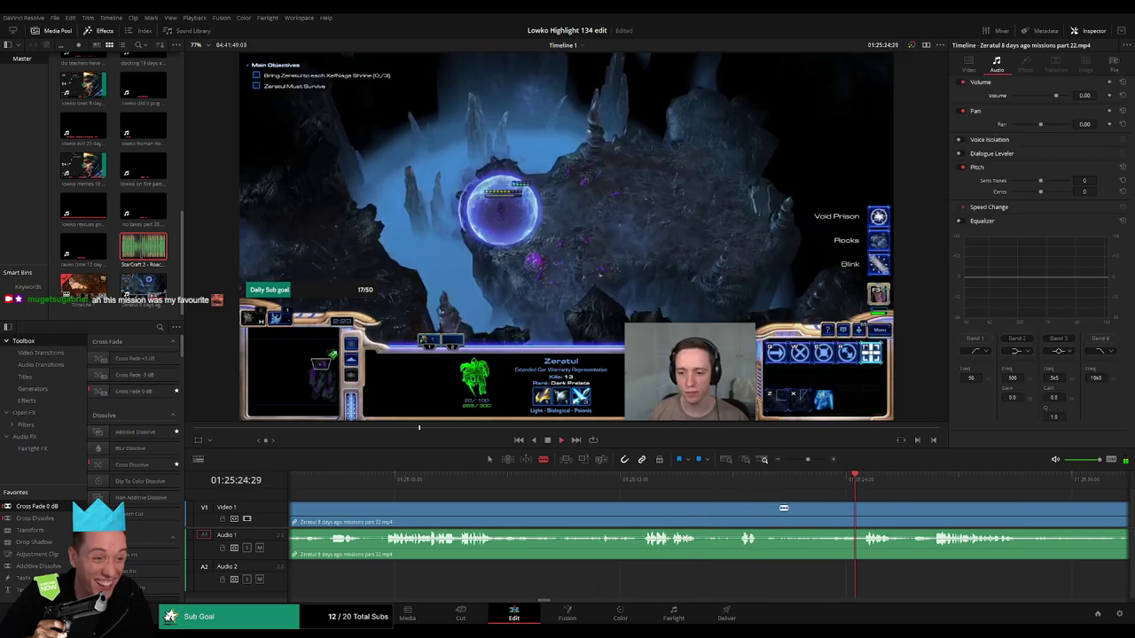
pyautogui.click(764, 510)
pyautogui.moveTo(918, 486); pyautogui.dragTo(935, 488)
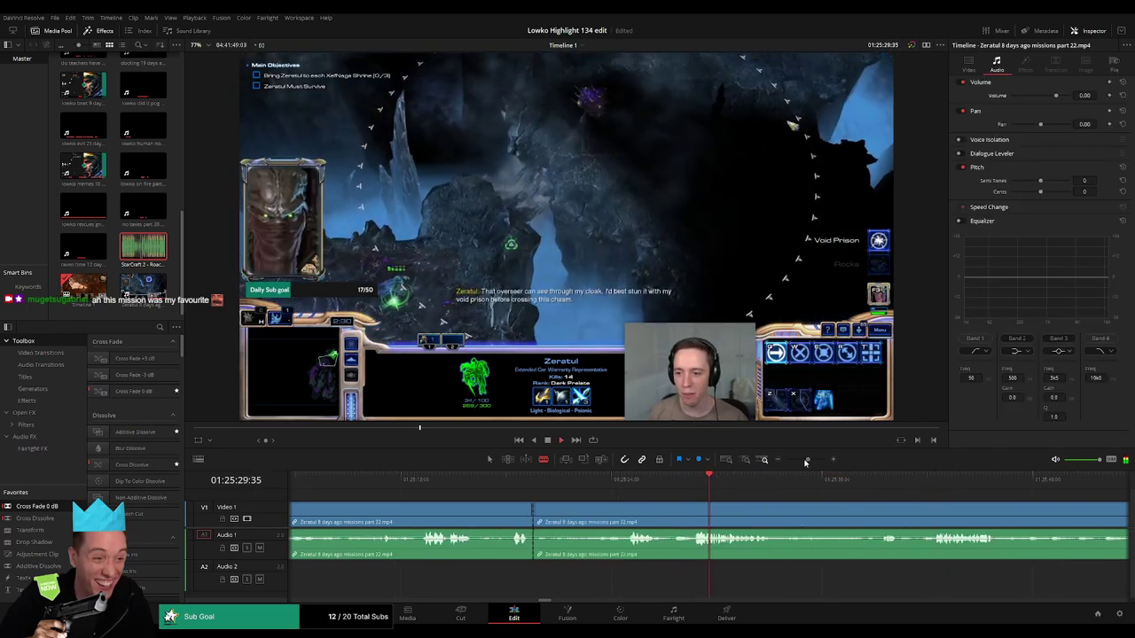
# - Split the clip at 01:25:51:46, ripple-delete the section back to about 01:25:19, and crossfade the audio at the cut
pyautogui.moveTo(860, 502); pyautogui.dragTo(670, 485)
pyautogui.click(684, 482)
pyautogui.click(721, 483)
pyautogui.press('space')
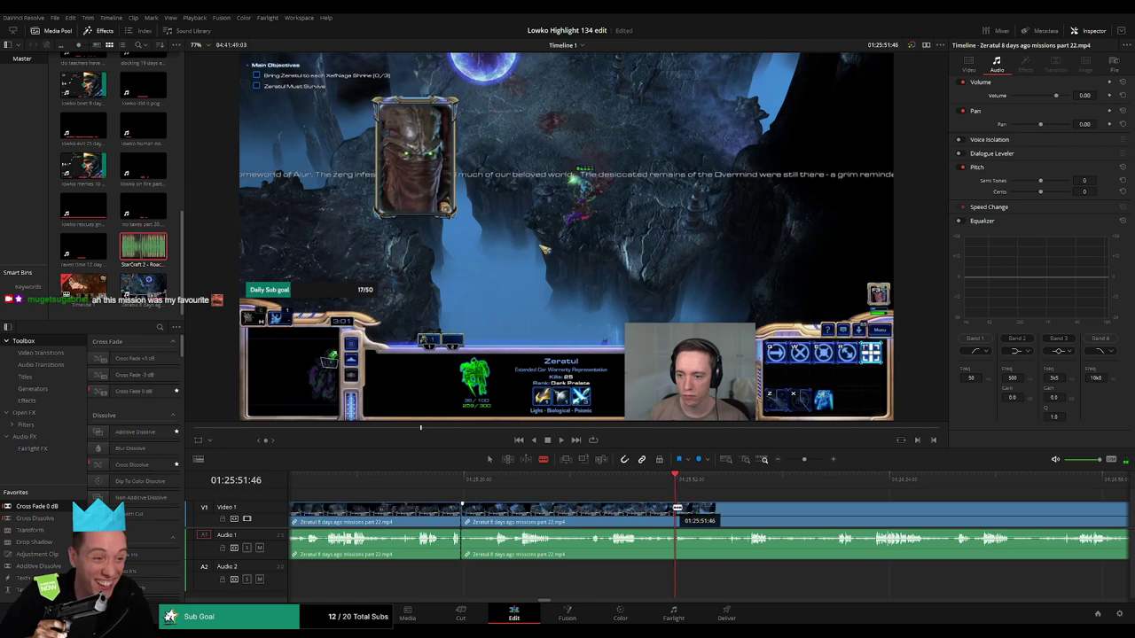
pyautogui.click(674, 512)
pyautogui.press('a')
pyautogui.click(649, 516)
pyautogui.press('Delete')
pyautogui.press('space')
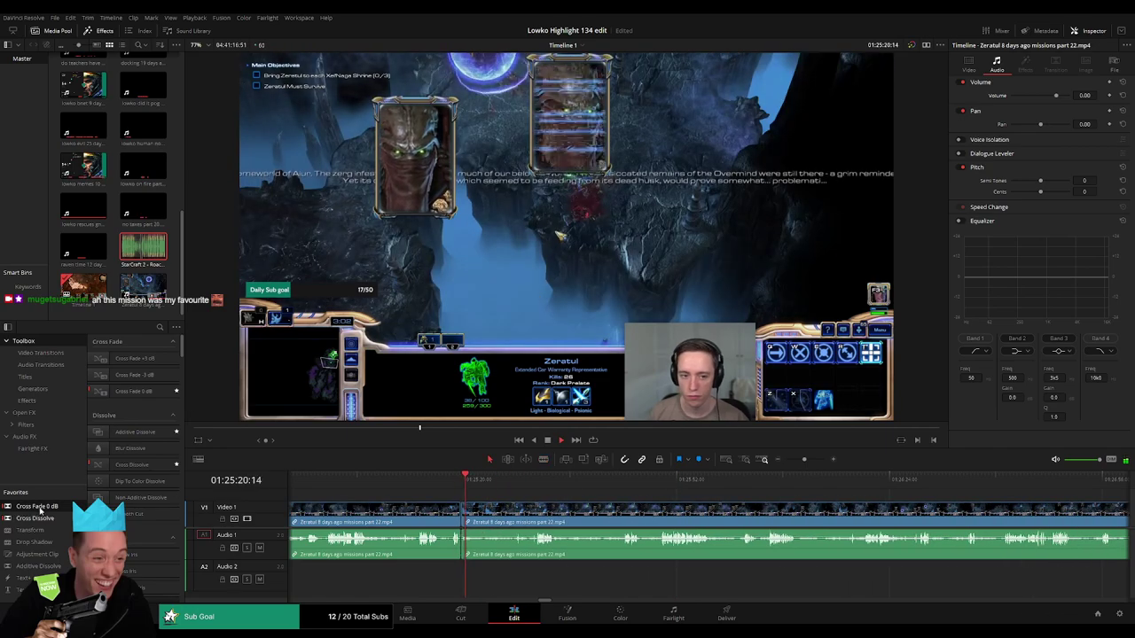
pyautogui.click(463, 547)
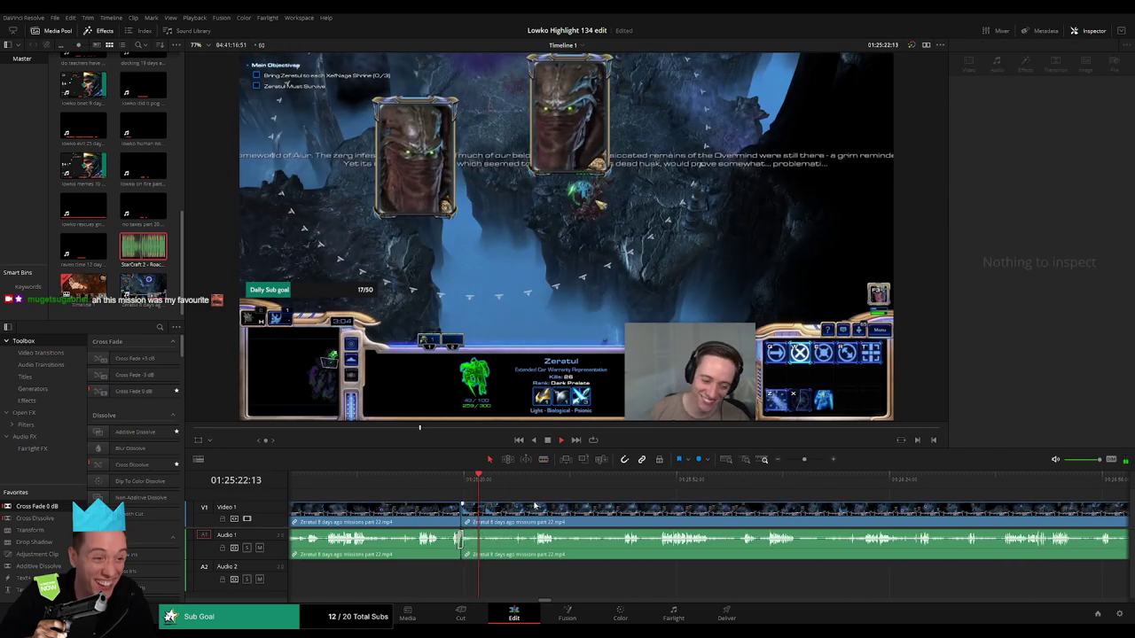
# - Cut about three seconds from the Zeratul part 22 clip starting near 01:25:47, close the gap, and crossfade the audio cut
pyautogui.click(511, 483)
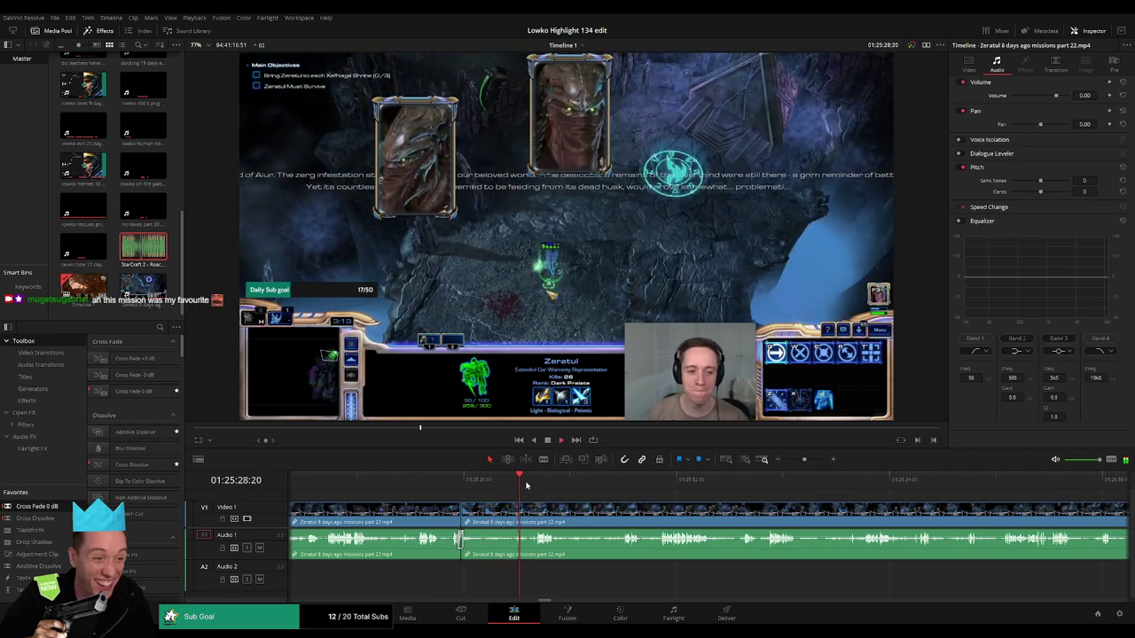
pyautogui.click(536, 486)
pyautogui.click(598, 483)
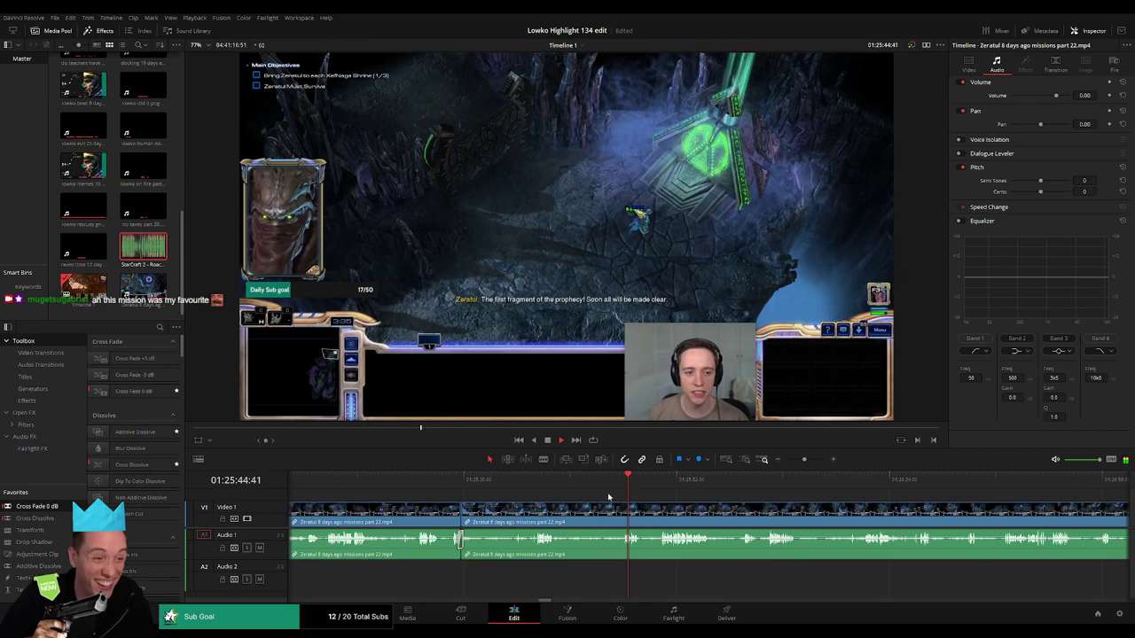
pyautogui.click(663, 483)
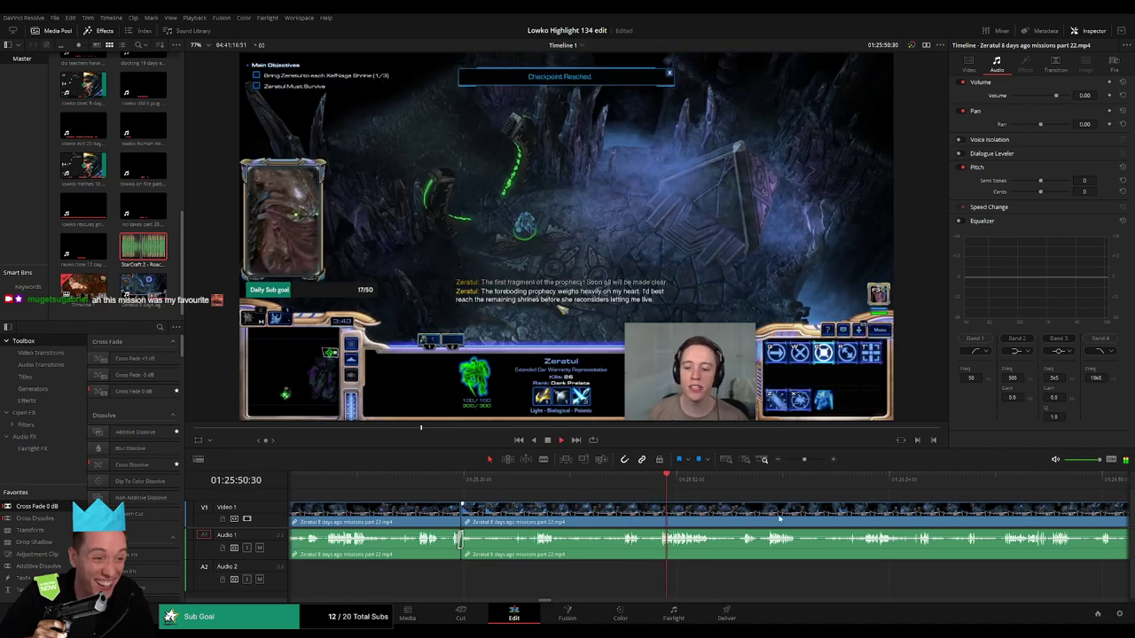
pyautogui.moveTo(779, 519); pyautogui.dragTo(545, 508)
pyautogui.click(442, 513)
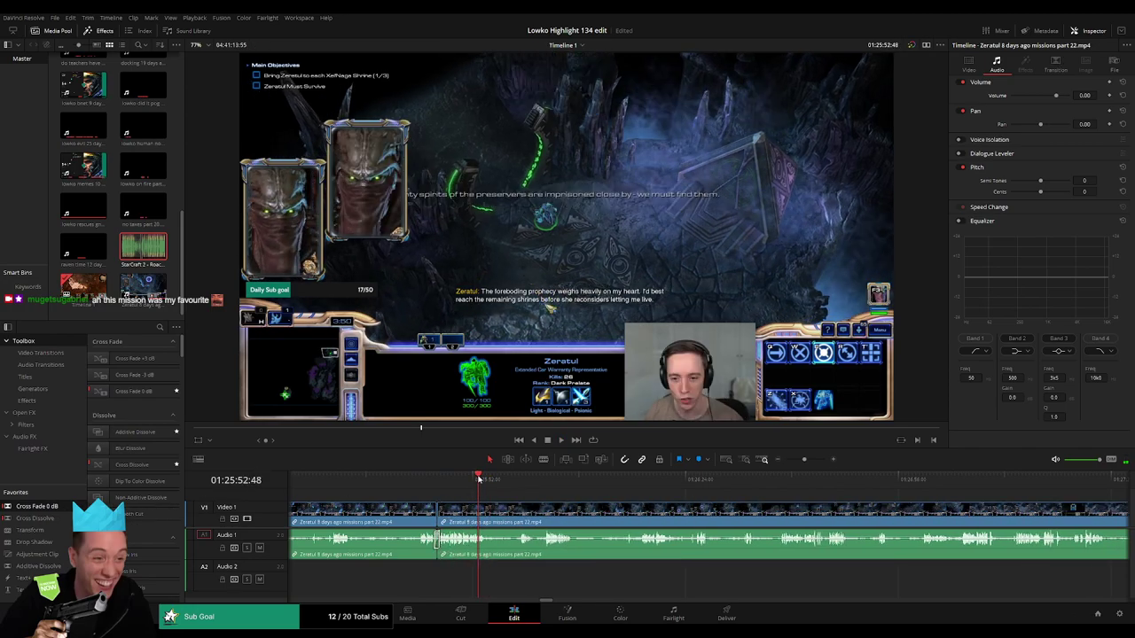
# - Split the clip at about 01:26:07 and 01:26:12, ripple-delete the stretch between the cuts, and apply Cross Fade 0 dB to the audio
pyautogui.click(517, 479)
pyautogui.moveTo(520, 481); pyautogui.dragTo(544, 479)
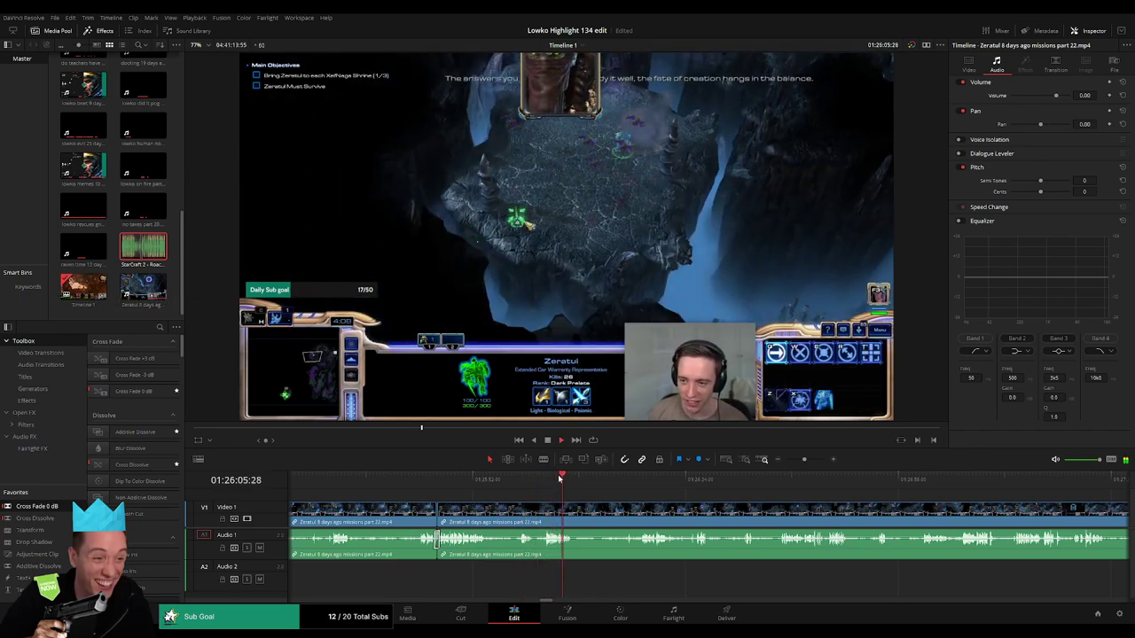
pyautogui.moveTo(544, 479); pyautogui.dragTo(601, 479)
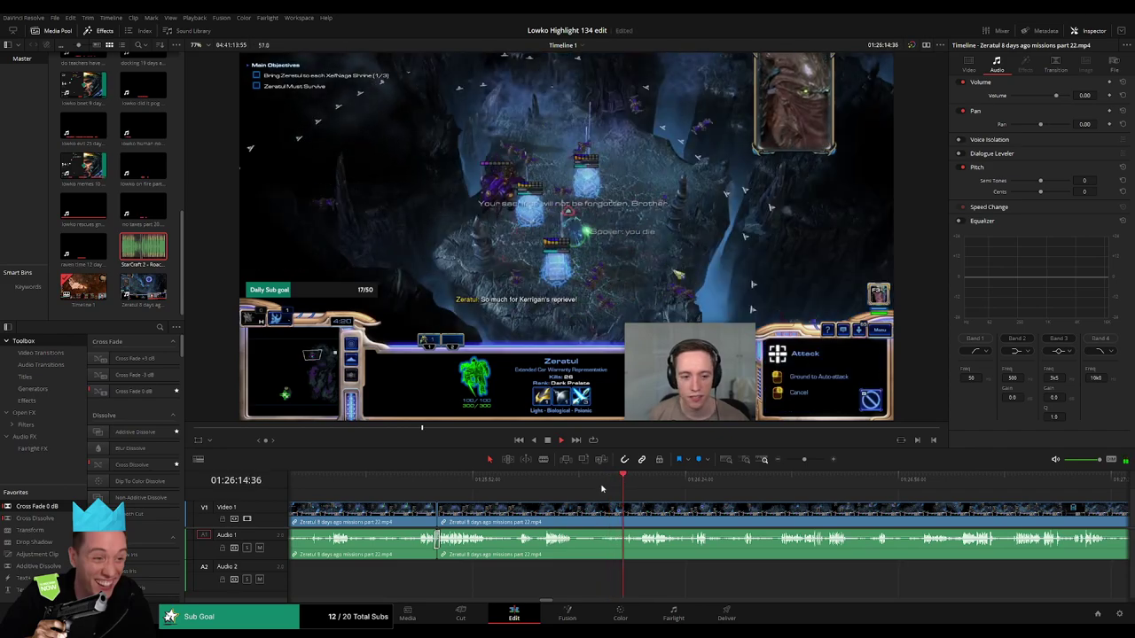
pyautogui.press('b')
pyautogui.click(574, 507)
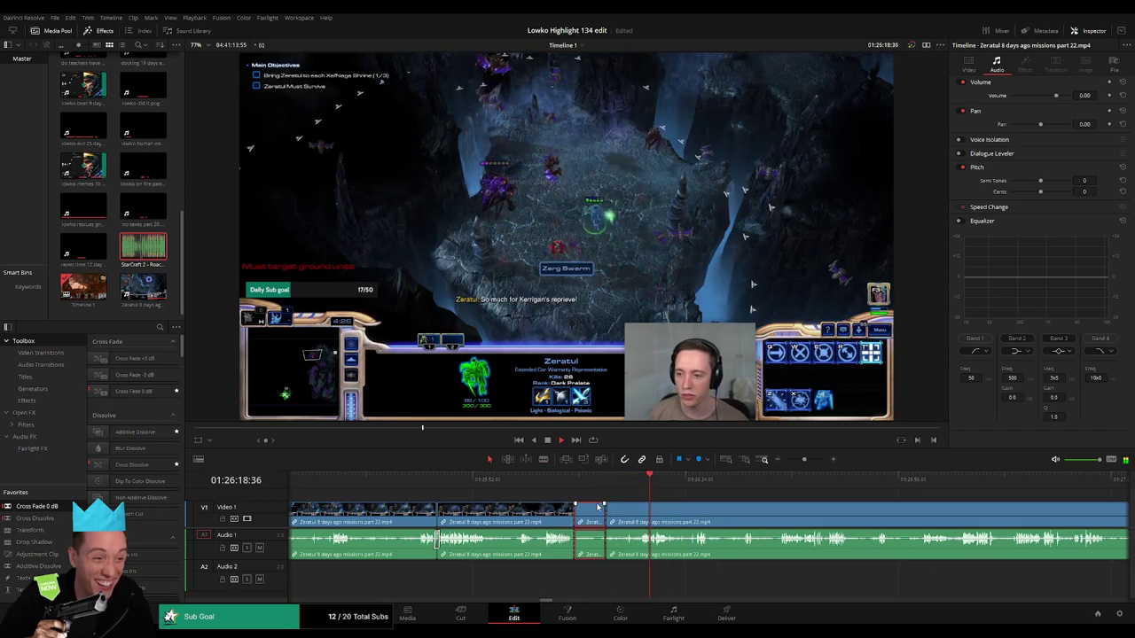
pyautogui.press('Delete')
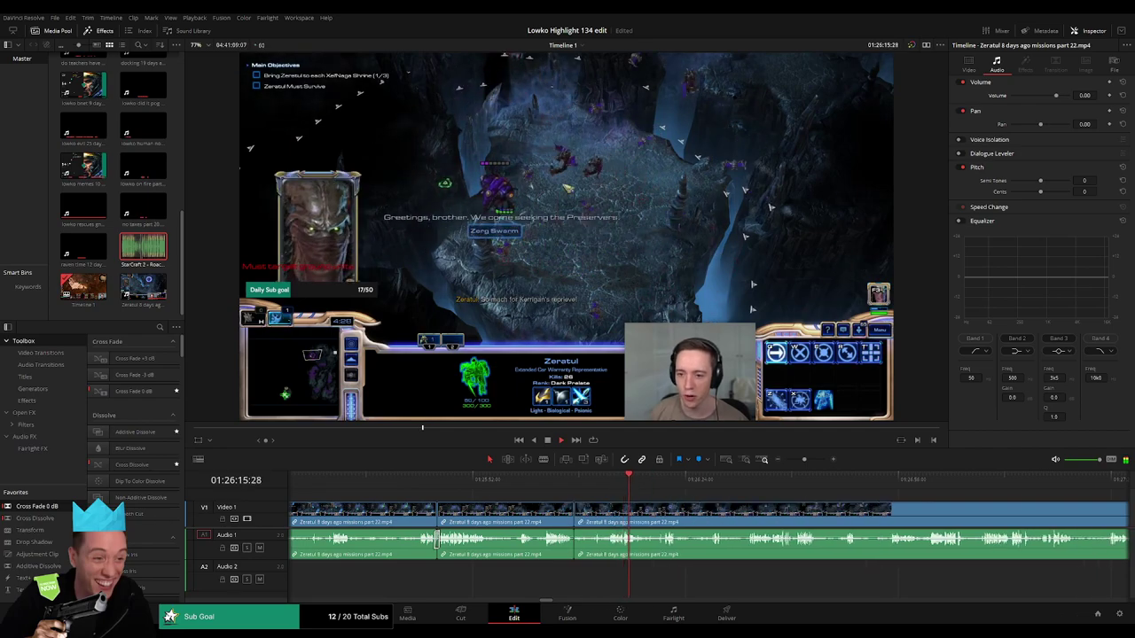
pyautogui.moveTo(37, 506); pyautogui.dragTo(574, 538)
# - Review the Zeratul mission after the new cut, from about 01:26:09 to 01:26:55, for further pauses
pyautogui.click(592, 480)
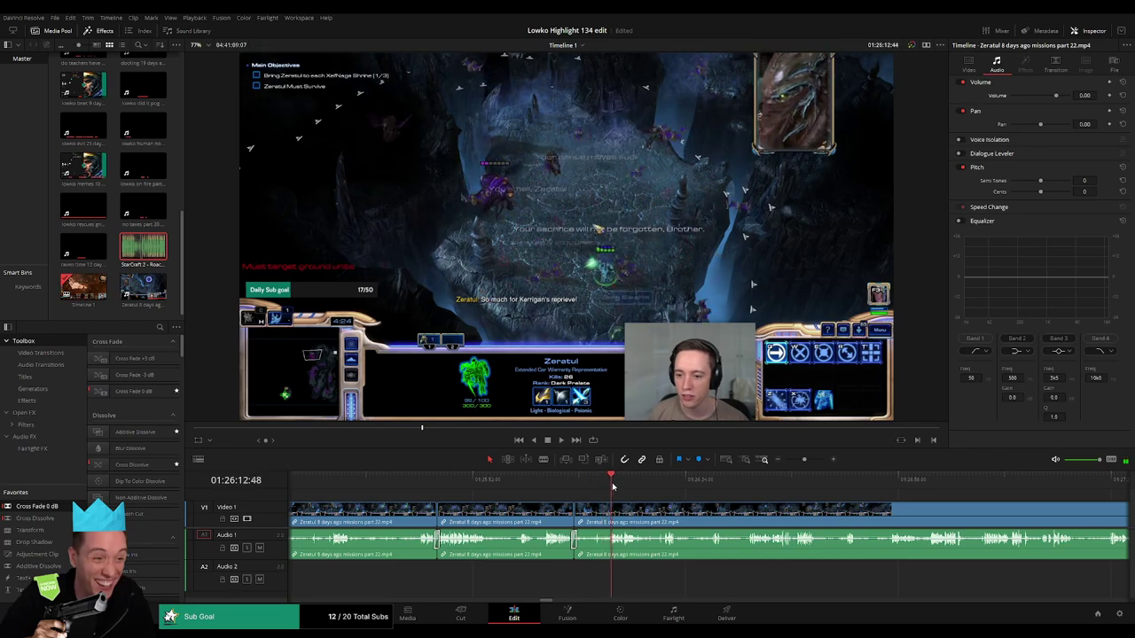
pyautogui.moveTo(611, 485); pyautogui.dragTo(662, 486)
pyautogui.click(638, 483)
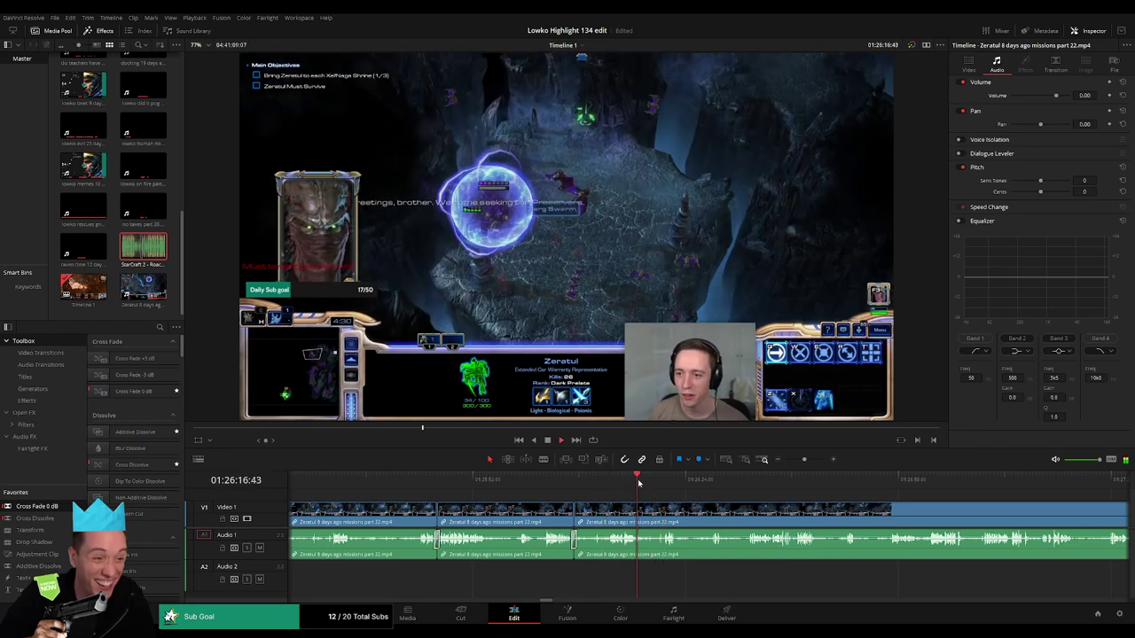
pyautogui.click(665, 483)
pyautogui.moveTo(736, 507); pyautogui.dragTo(501, 482)
pyautogui.press('space')
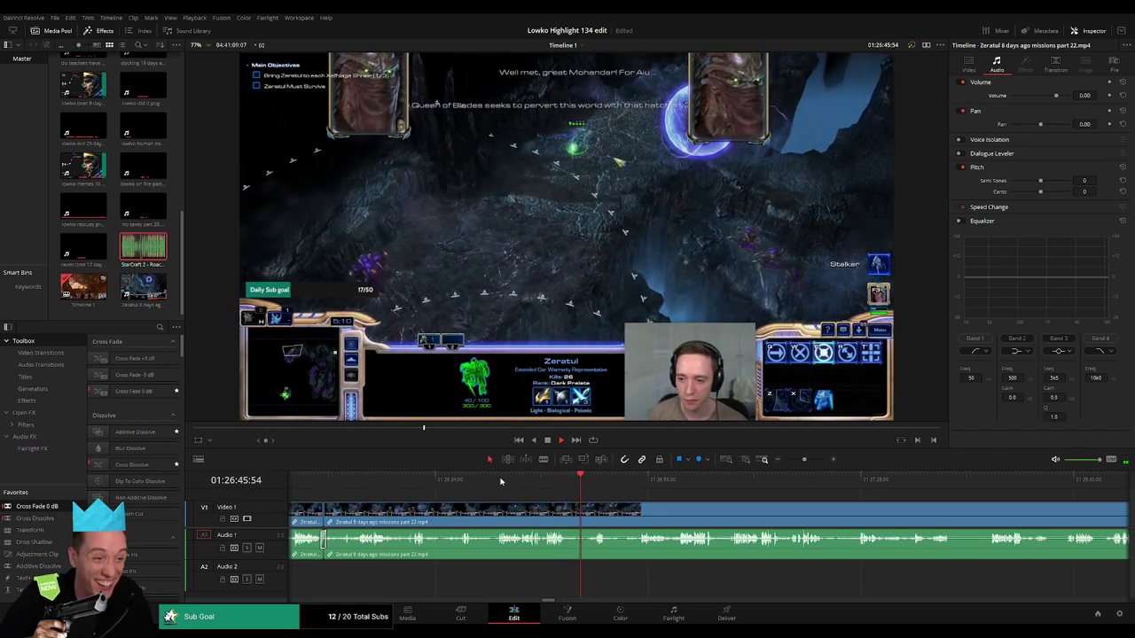
pyautogui.moveTo(586, 489); pyautogui.dragTo(644, 483)
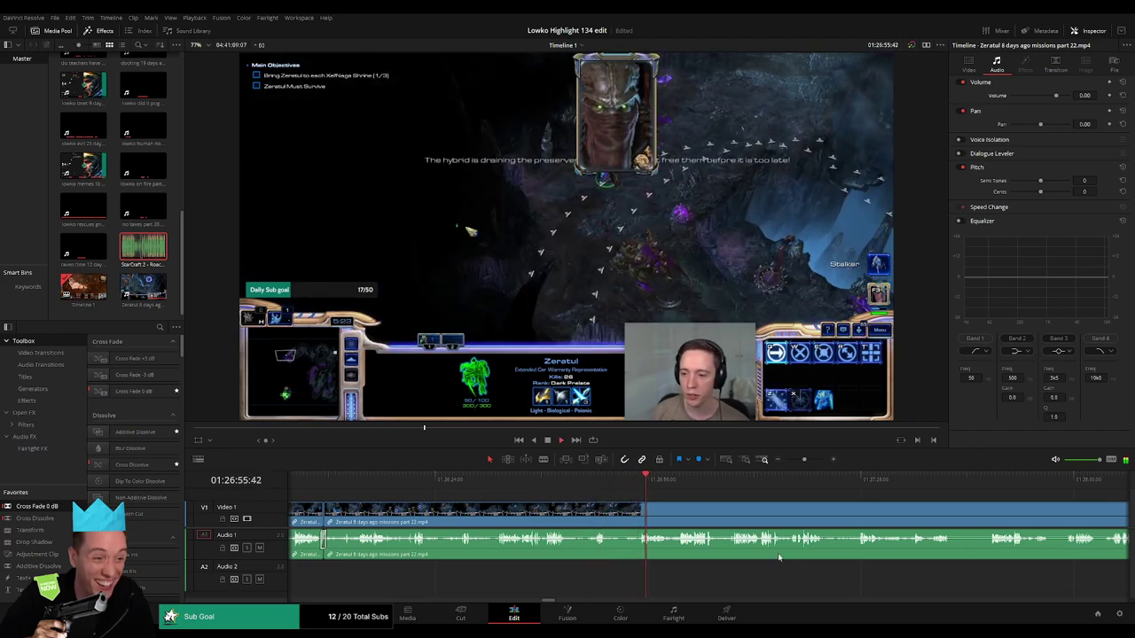
# - Split the clip at about 01:26:50 and 01:26:54, ripple-delete the stretch between the cuts, and crossfade the audio there
pyautogui.moveTo(687, 542); pyautogui.dragTo(431, 517)
pyautogui.press('b')
pyautogui.click(352, 513)
pyautogui.click(383, 511)
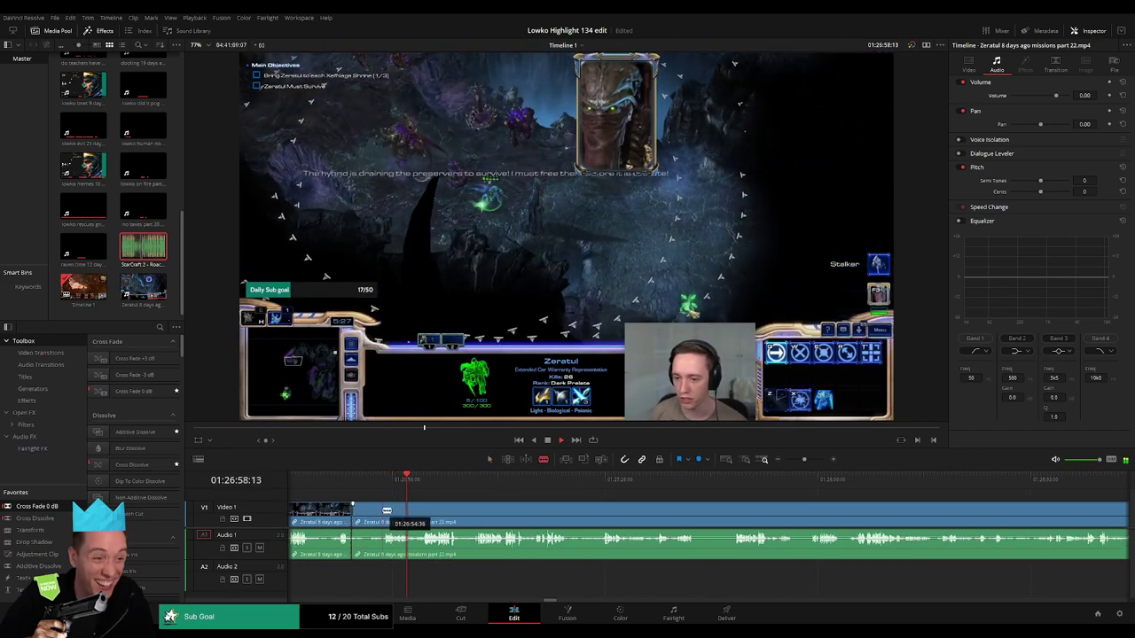
pyautogui.press('a')
pyautogui.click(365, 517)
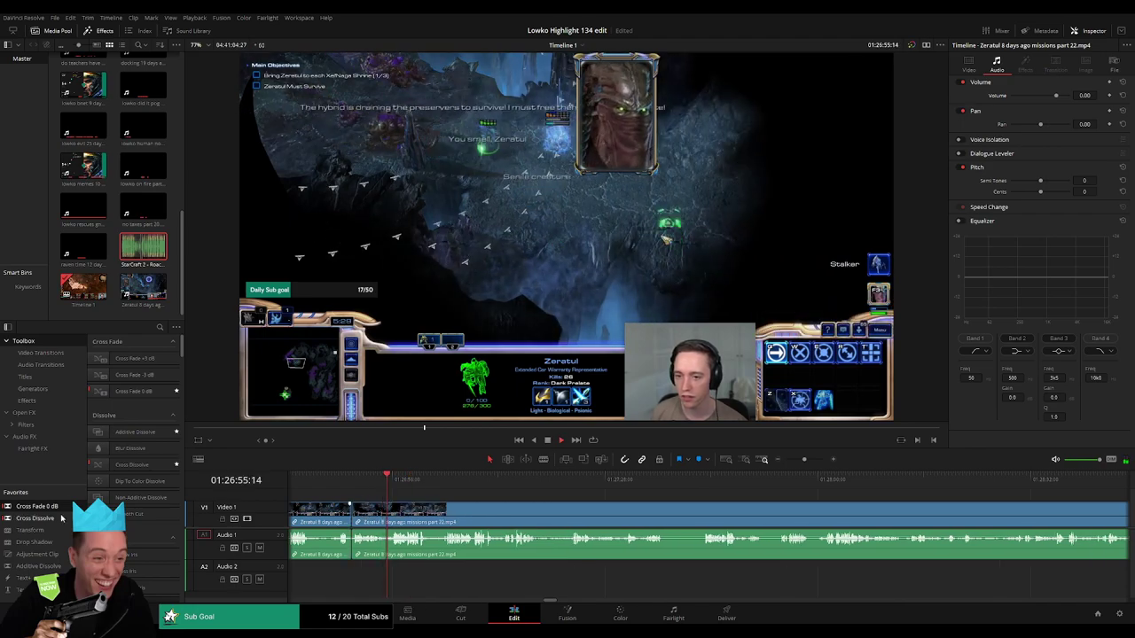
pyautogui.click(394, 486)
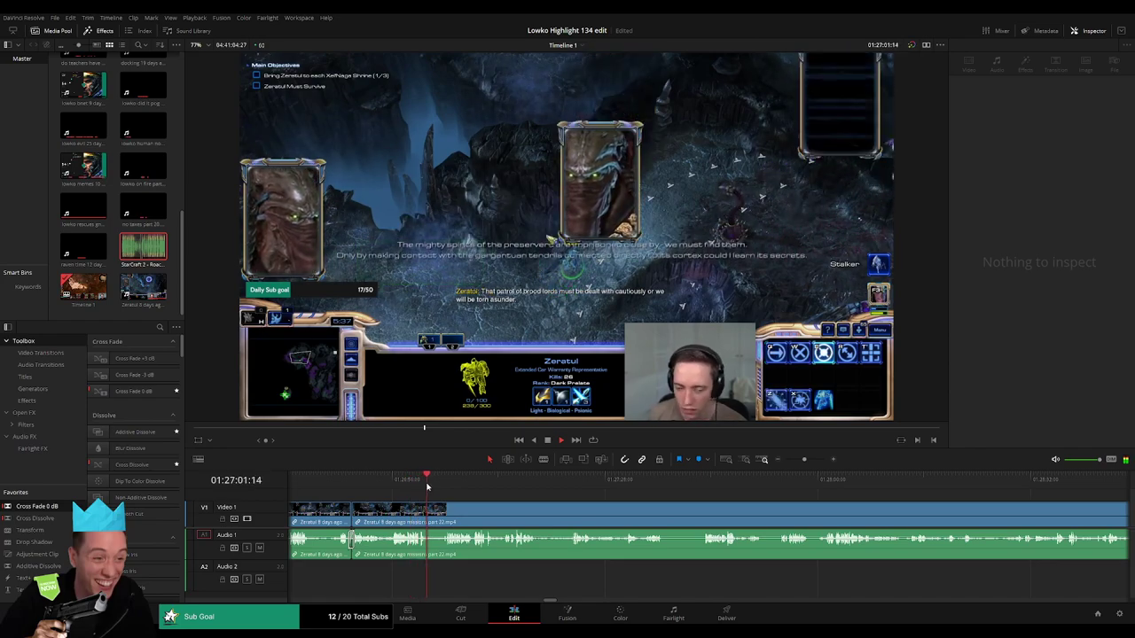
pyautogui.click(443, 486)
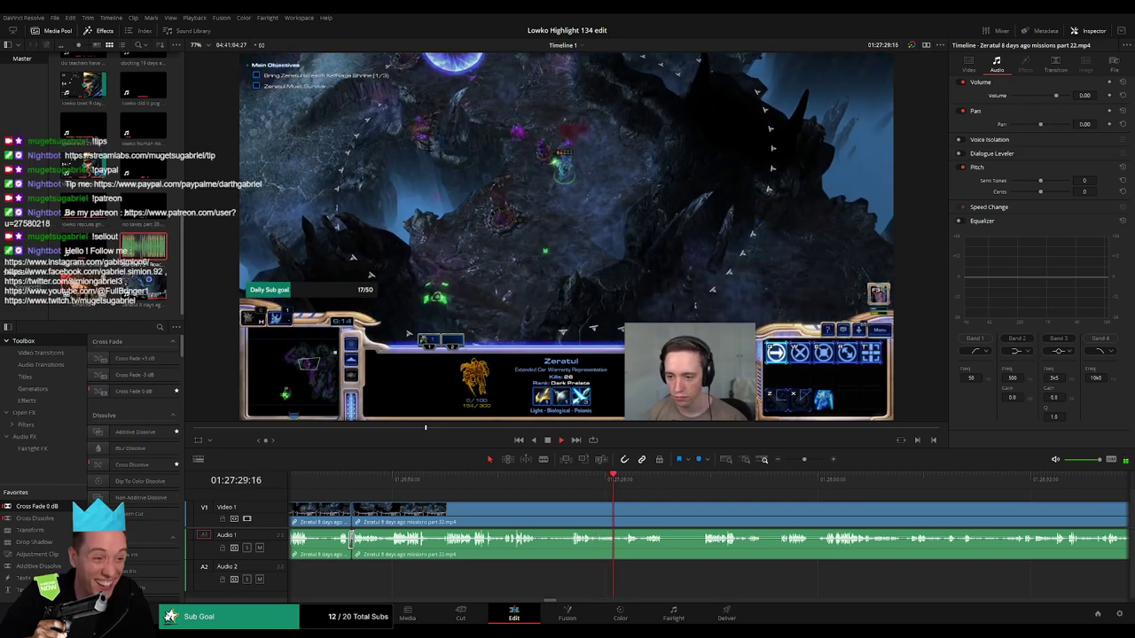
# - Cut out the footage from about 01:27:37 to 01:27:43, closing the gap, and add an audio crossfade at the cut
pyautogui.click(624, 487)
pyautogui.click(630, 487)
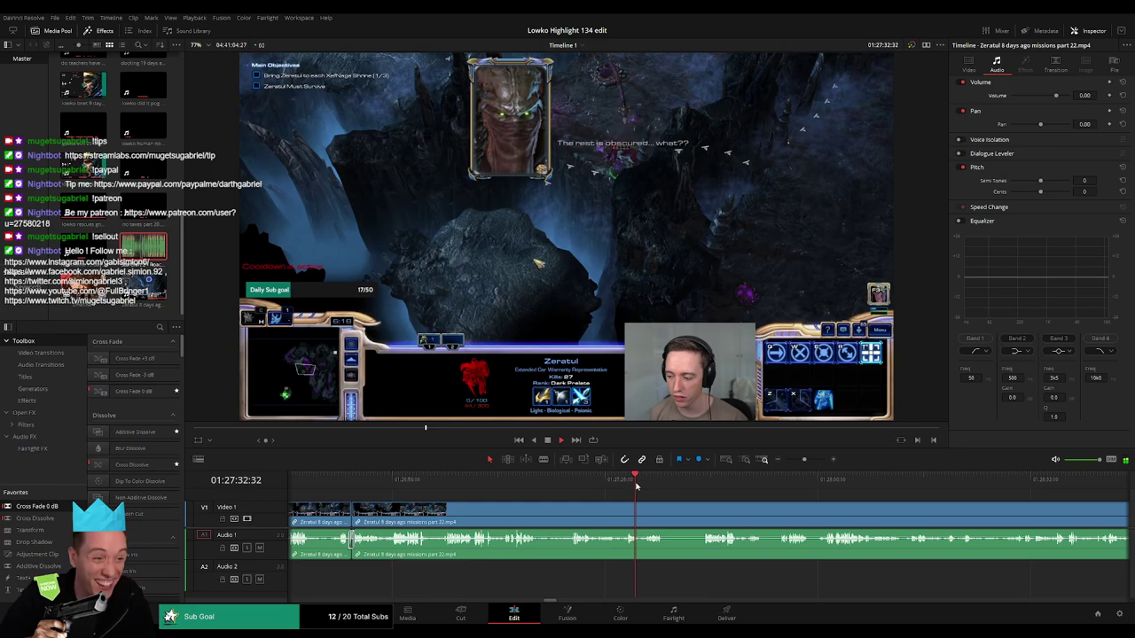
pyautogui.click(644, 485)
pyautogui.click(649, 486)
pyautogui.moveTo(683, 490); pyautogui.dragTo(538, 491)
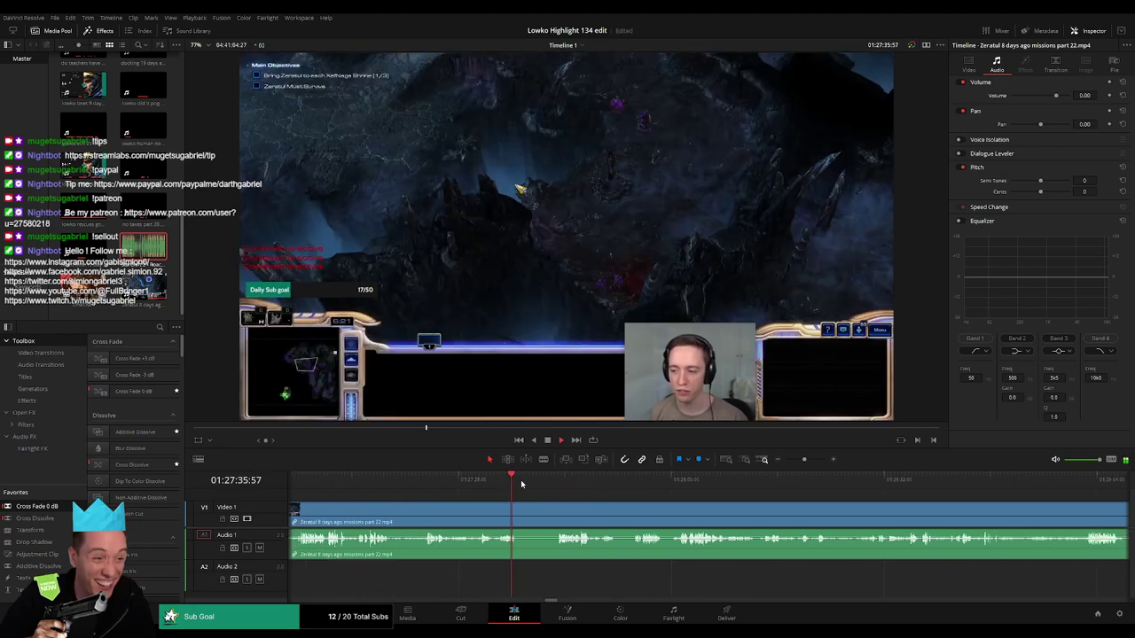
pyautogui.click(540, 483)
pyautogui.click(553, 484)
pyautogui.press('b')
pyautogui.click(520, 508)
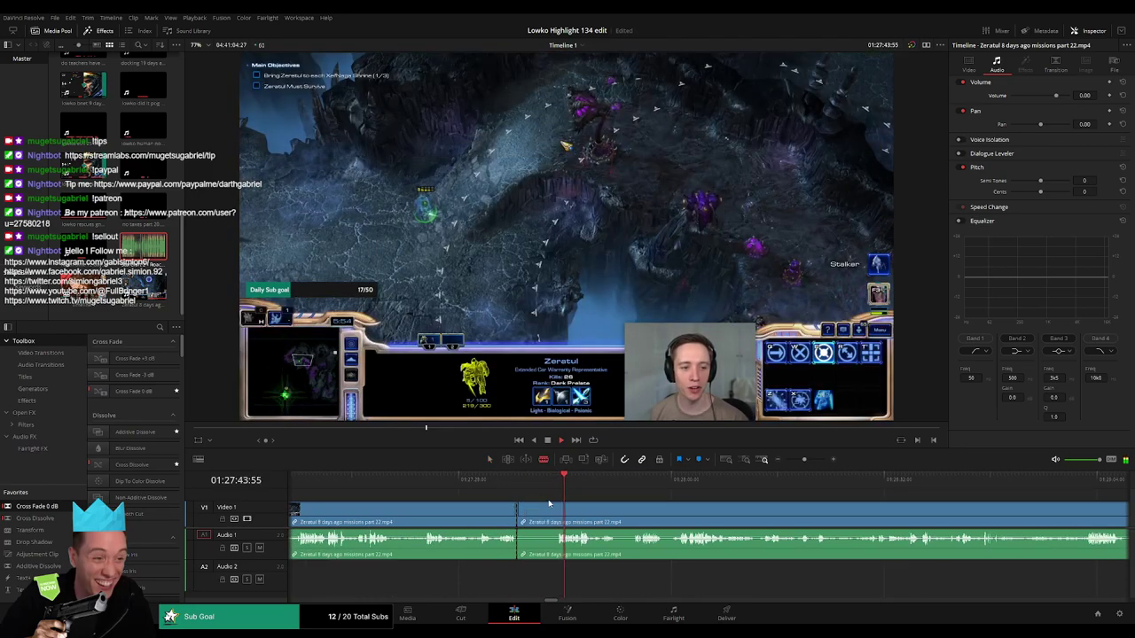
pyautogui.hotkey('ctrl', 'shift', '[')
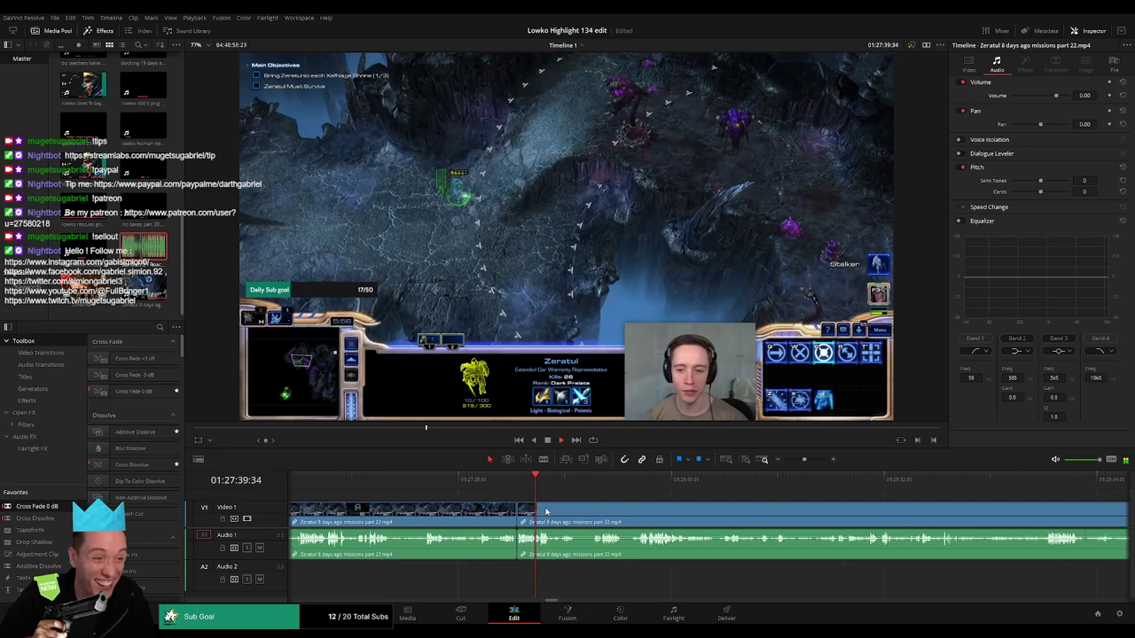
pyautogui.click(514, 545)
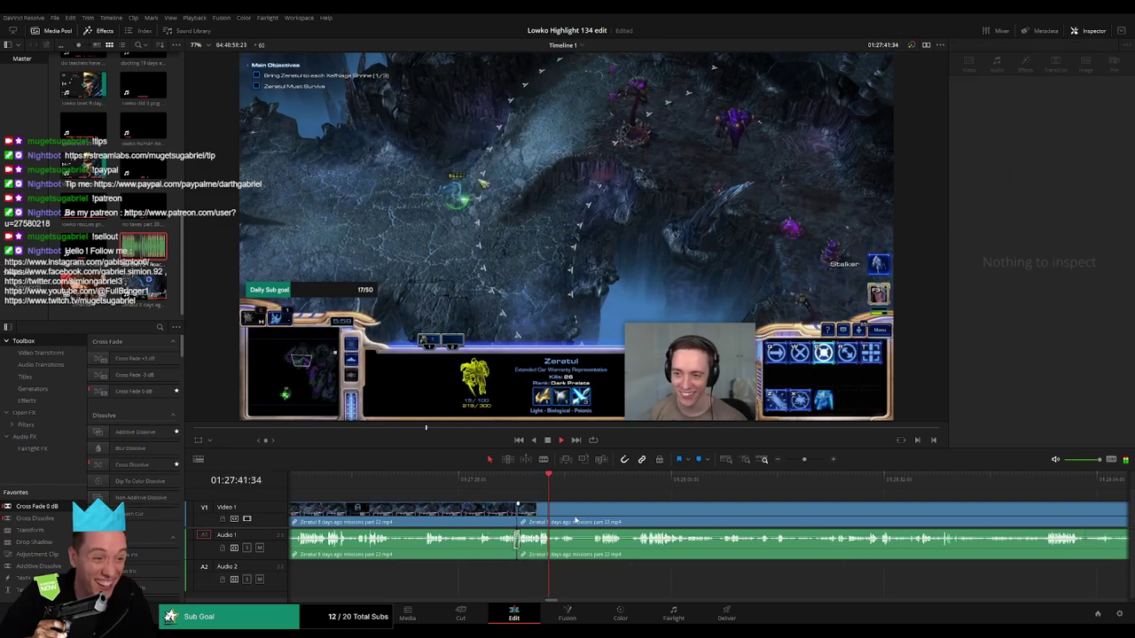
# - Split the clip at about 01:27:42, 01:27:48 and 01:27:52, and ripple-delete the section between the first two cuts
pyautogui.hscroll(3, 581, 522)
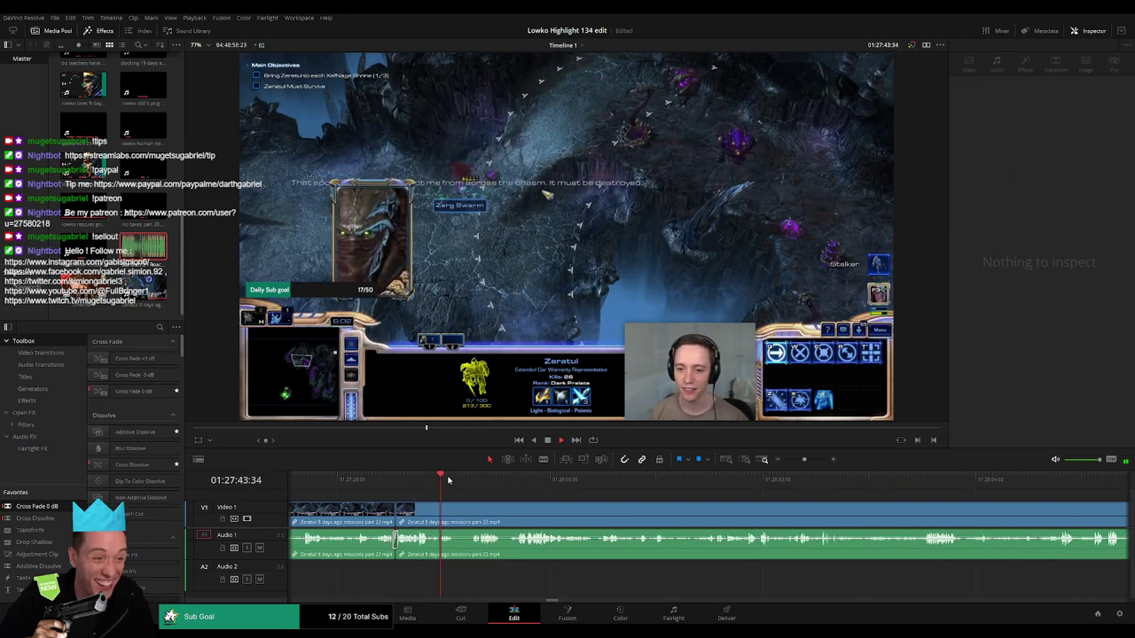
pyautogui.click(452, 480)
pyautogui.click(421, 484)
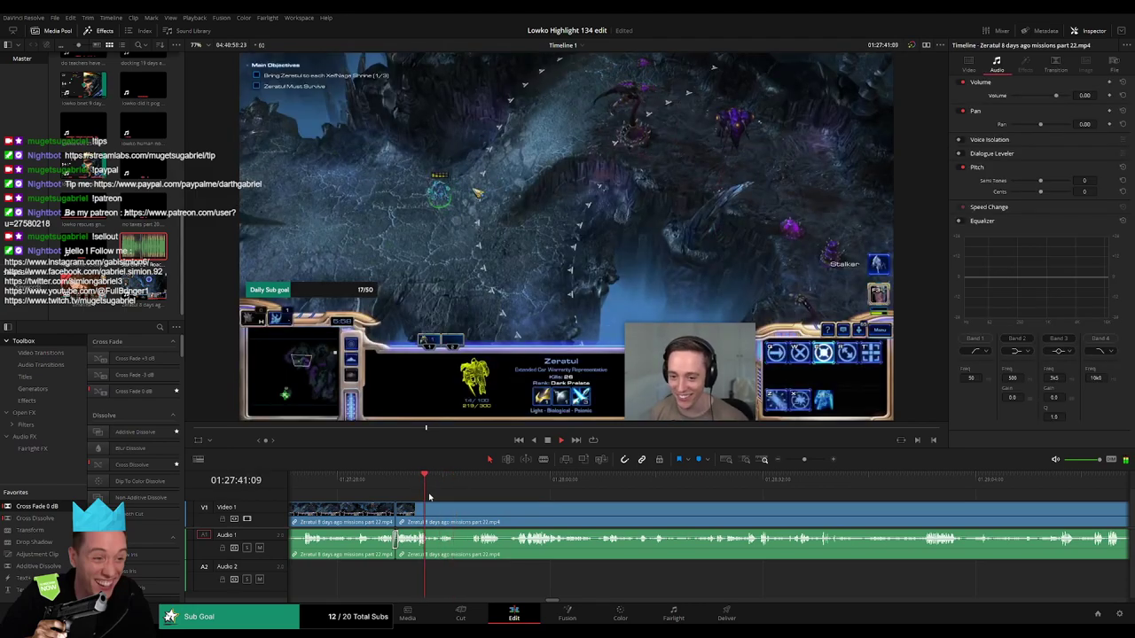
pyautogui.press('b')
pyautogui.click(430, 517)
pyautogui.moveTo(473, 485); pyautogui.dragTo(513, 485)
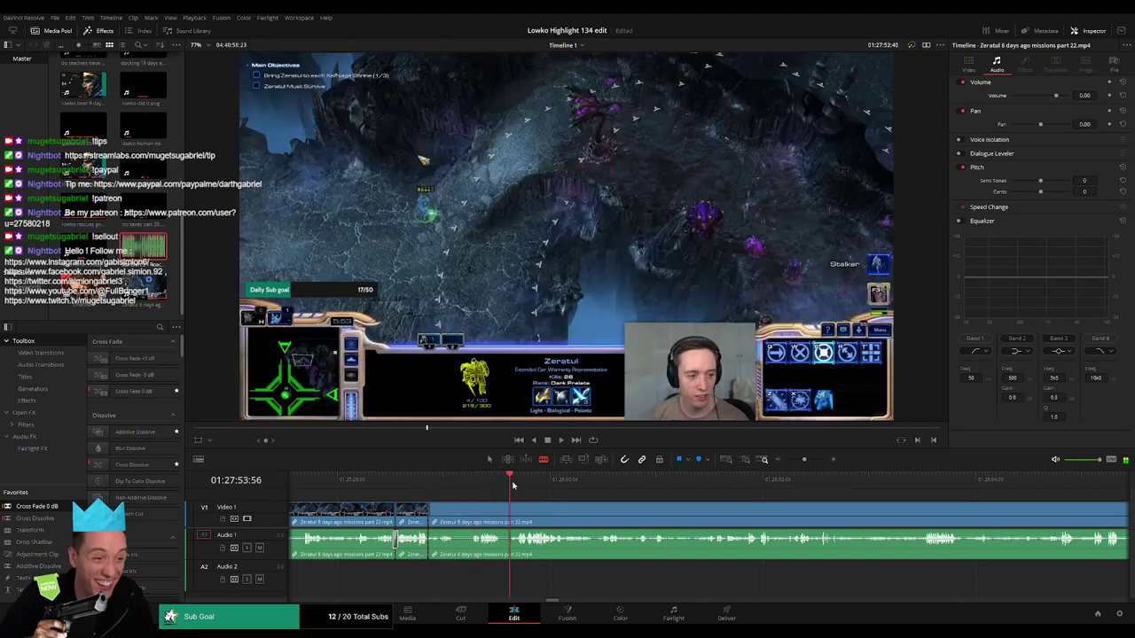
pyautogui.press('space')
pyautogui.click(474, 507)
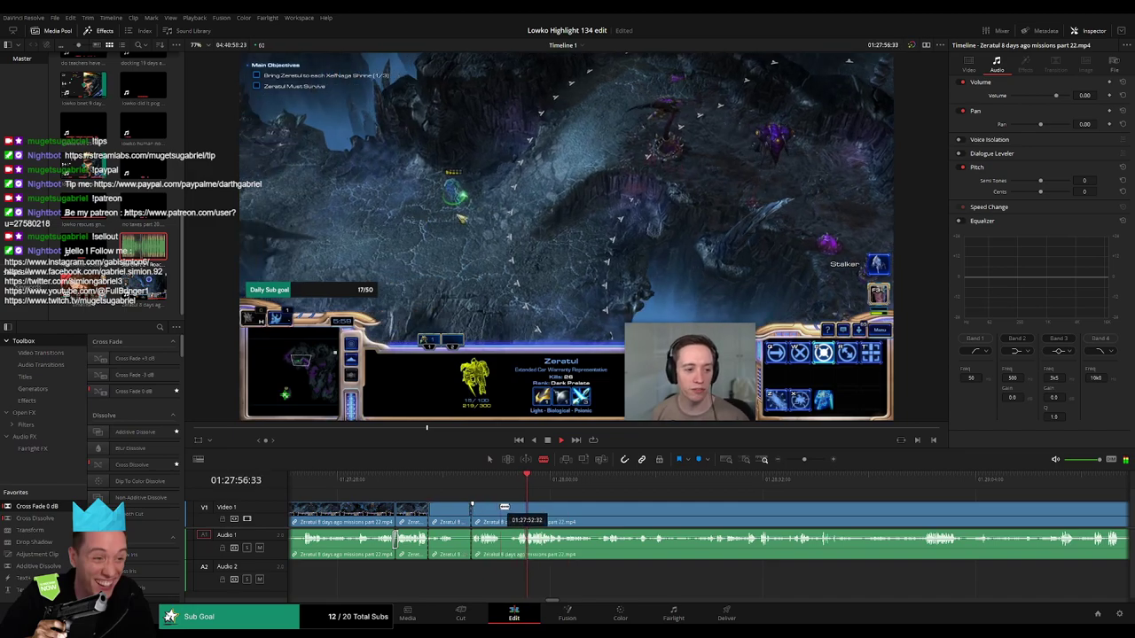
pyautogui.click(501, 512)
pyautogui.press('a')
pyautogui.click(463, 512)
pyautogui.press('Delete')
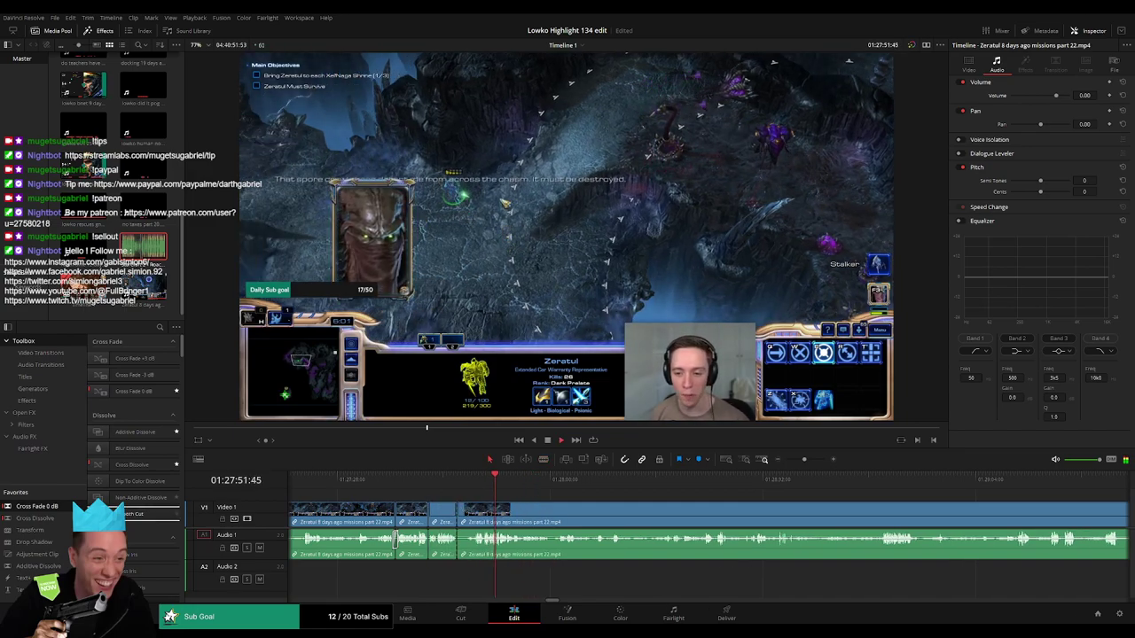
# - Split the last clip at about 01:27:48 and ripple-delete the short section between its start and the split
pyautogui.press('b')
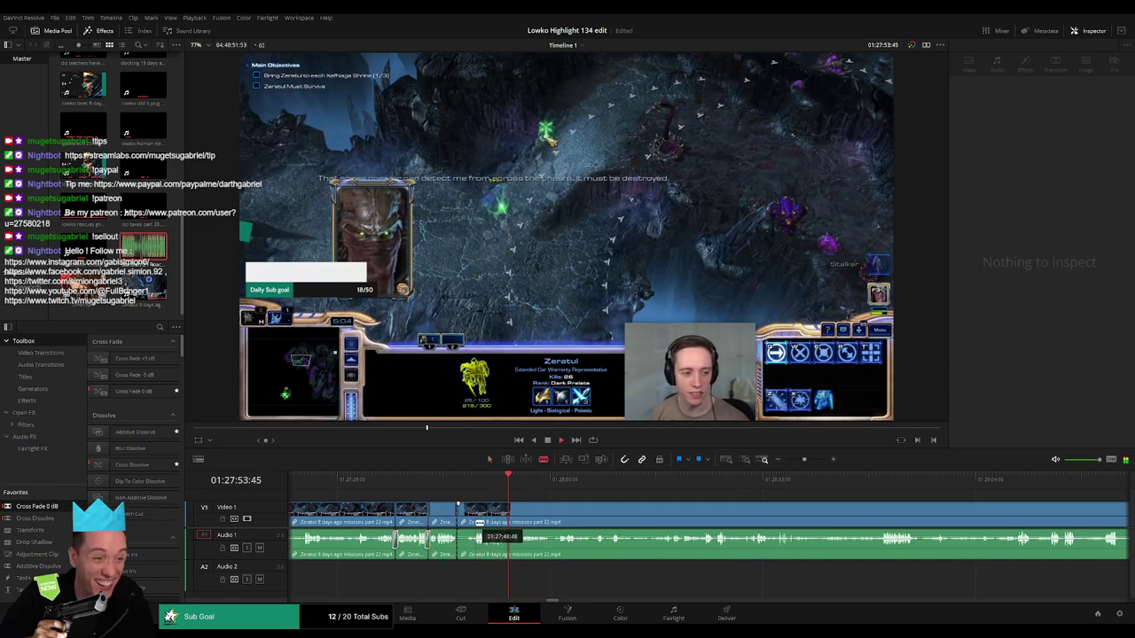
pyautogui.click(475, 523)
pyautogui.press('a')
pyautogui.click(467, 524)
pyautogui.press('Delete')
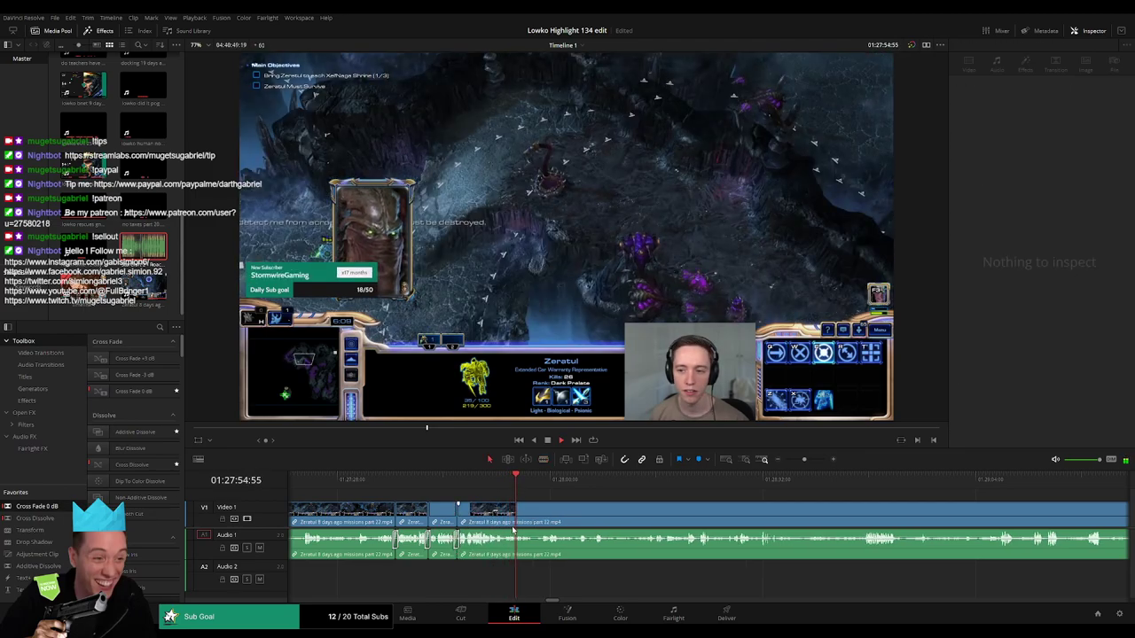
# - Skim ahead through the last clip and split it at about 01:28:02
pyautogui.click(546, 485)
pyautogui.click(563, 487)
pyautogui.click(576, 486)
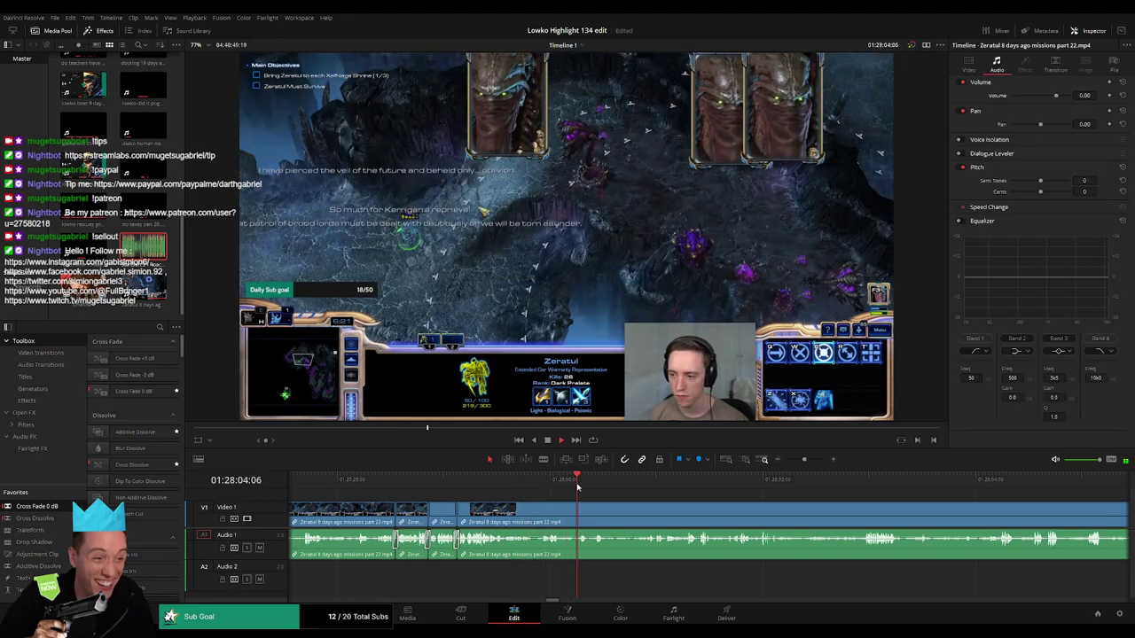
pyautogui.press('b')
pyautogui.click(562, 512)
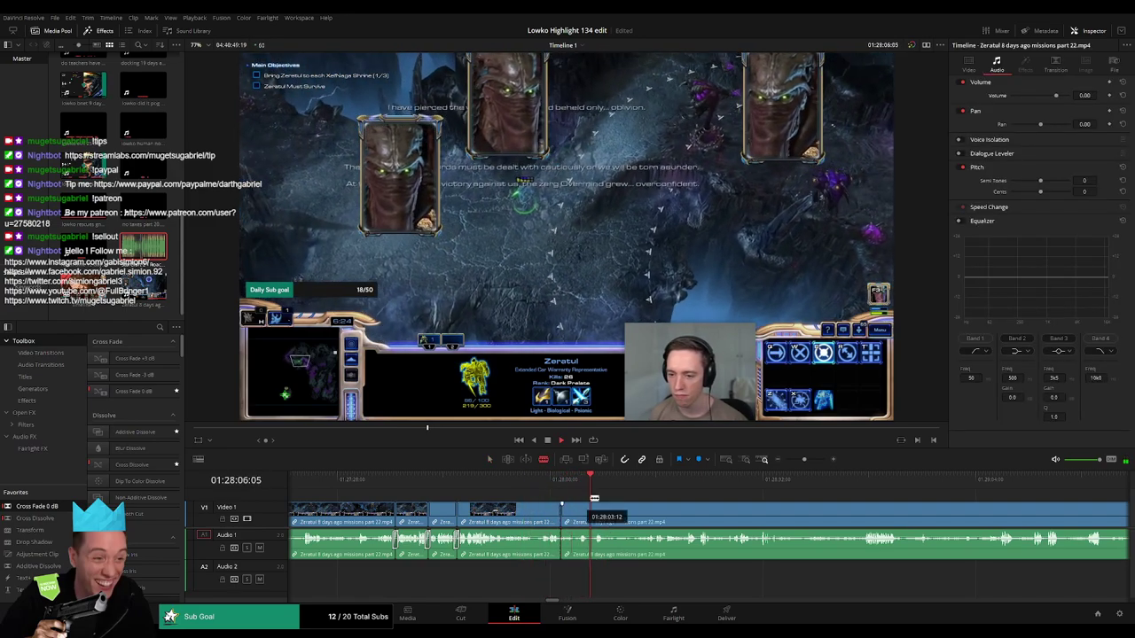
# - Split the footage again at about 01:28:54 and ripple-delete everything back to the 01:28:02 cut
pyautogui.click(684, 483)
pyautogui.click(719, 484)
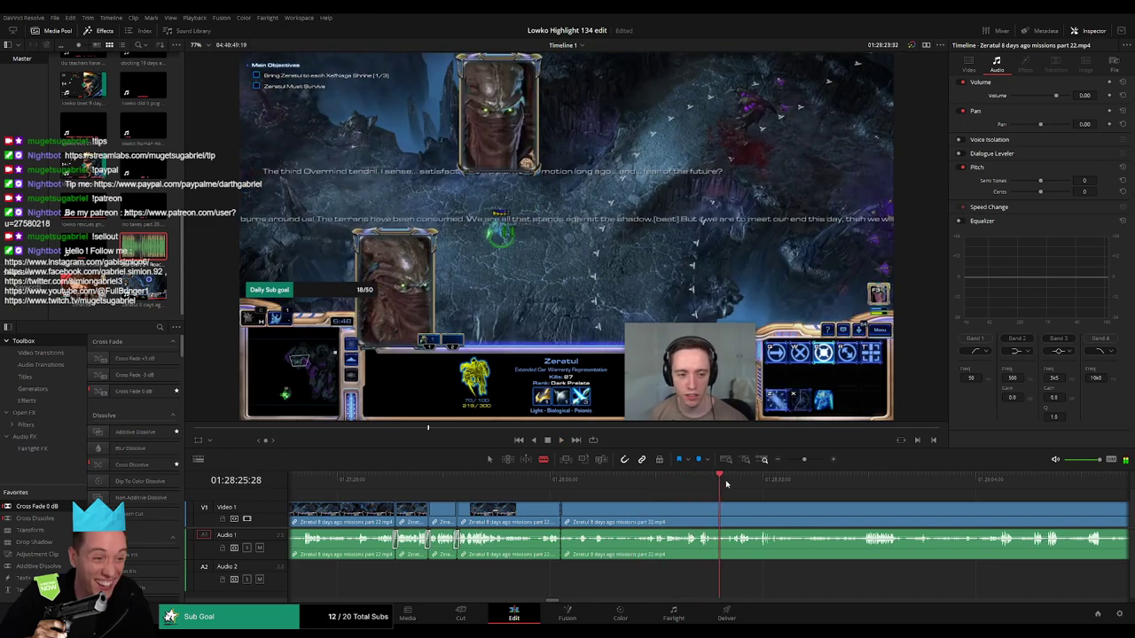
pyautogui.click(868, 484)
pyautogui.moveTo(892, 505); pyautogui.dragTo(610, 500)
pyautogui.click(686, 487)
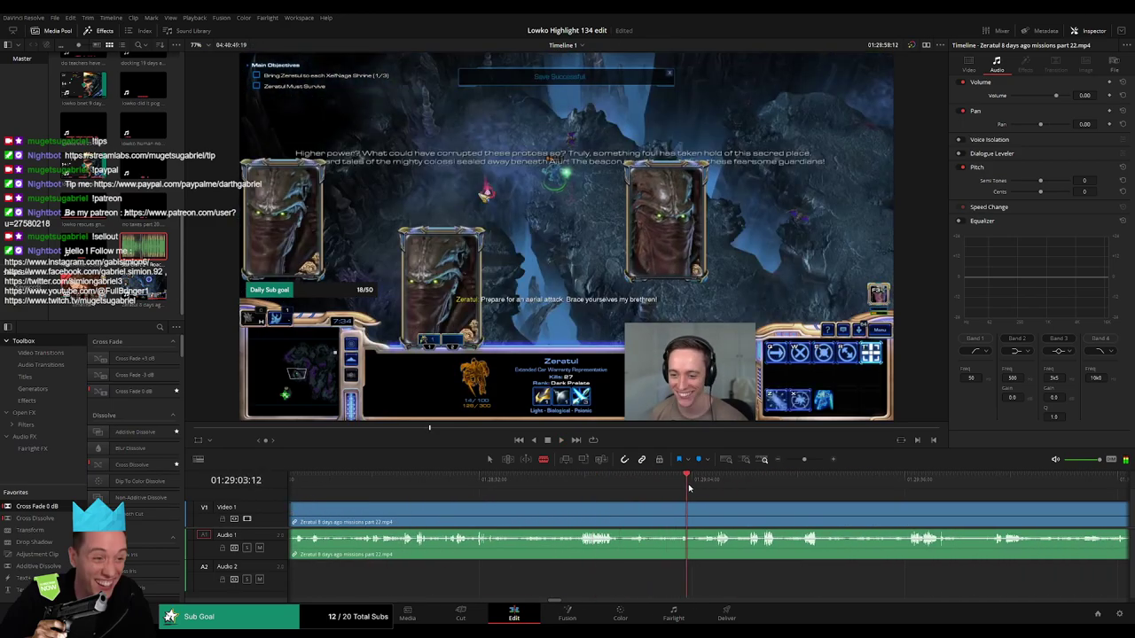
pyautogui.click(715, 483)
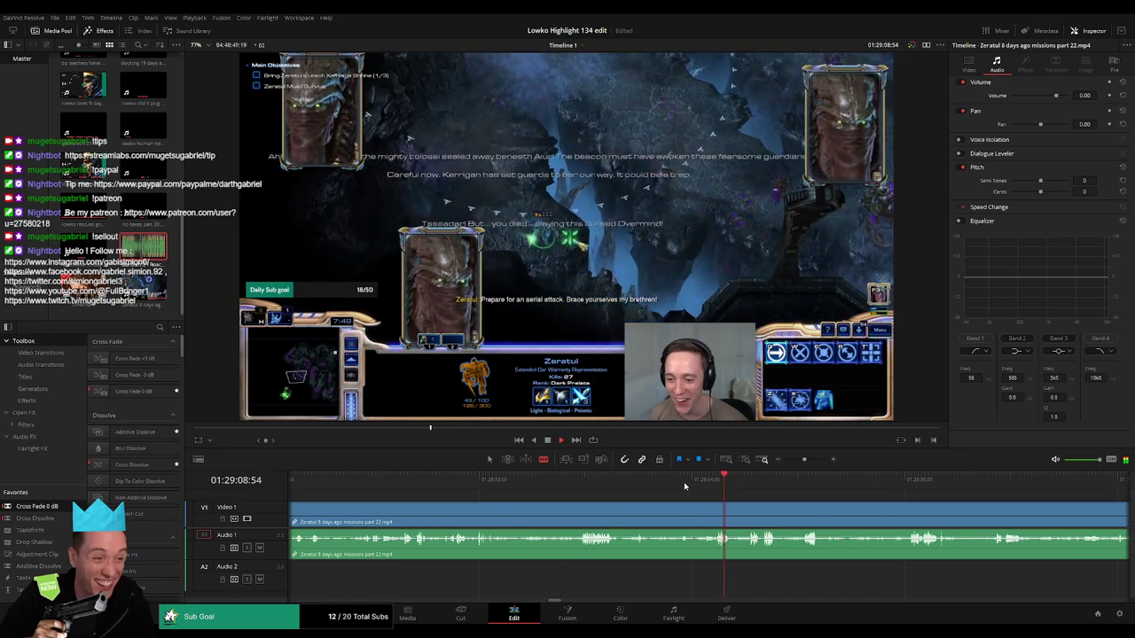
pyautogui.click(668, 483)
pyautogui.click(642, 484)
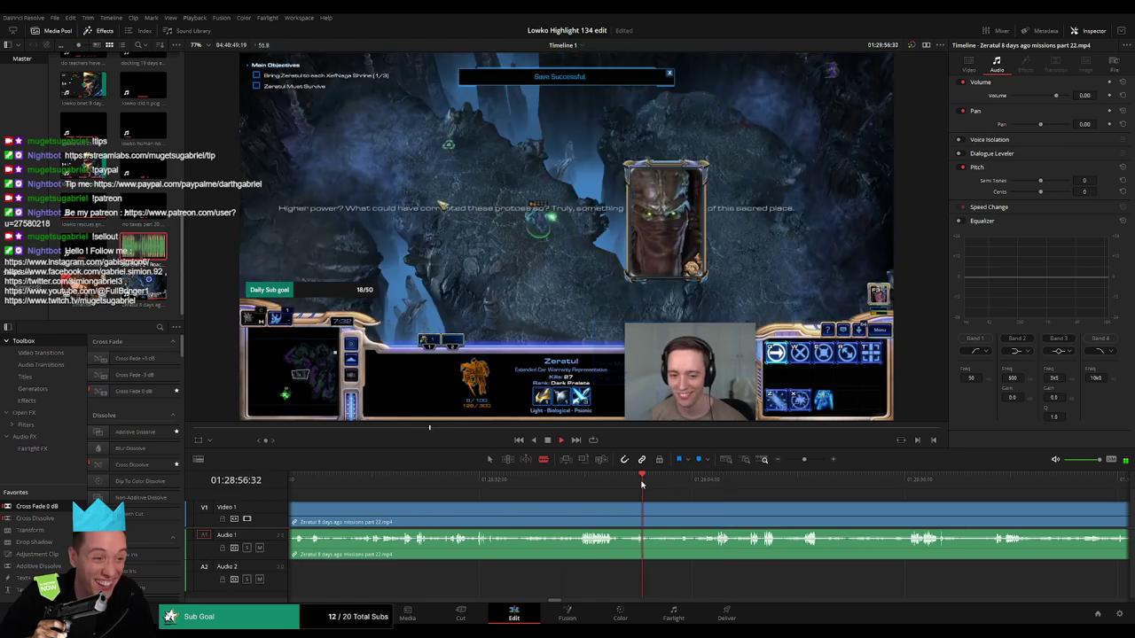
pyautogui.click(633, 485)
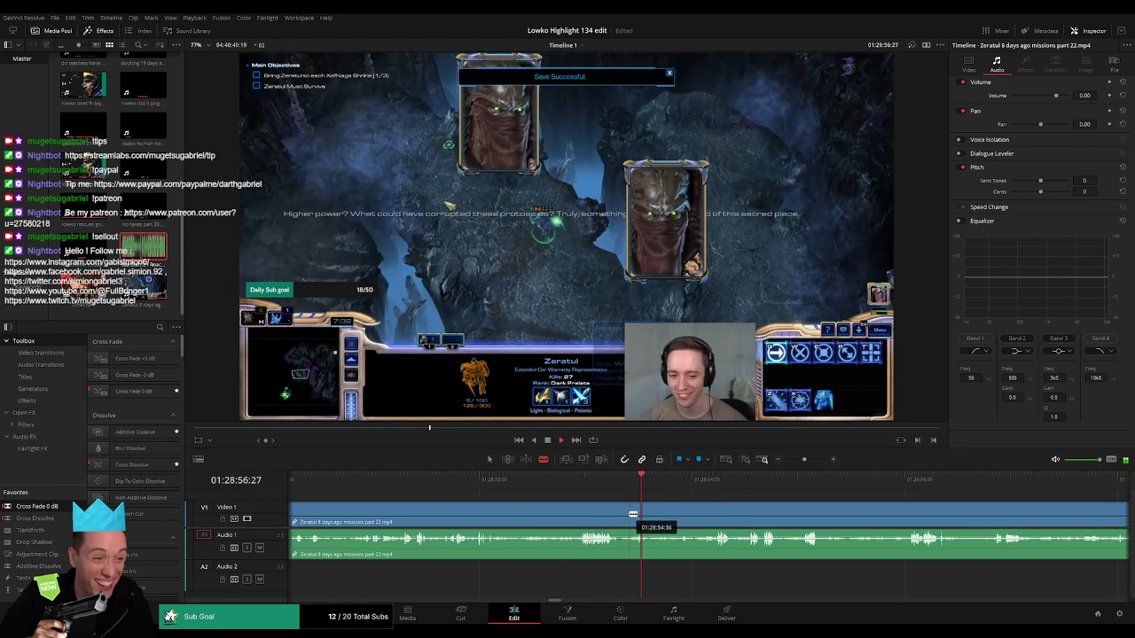
pyautogui.click(604, 519)
pyautogui.press('Delete')
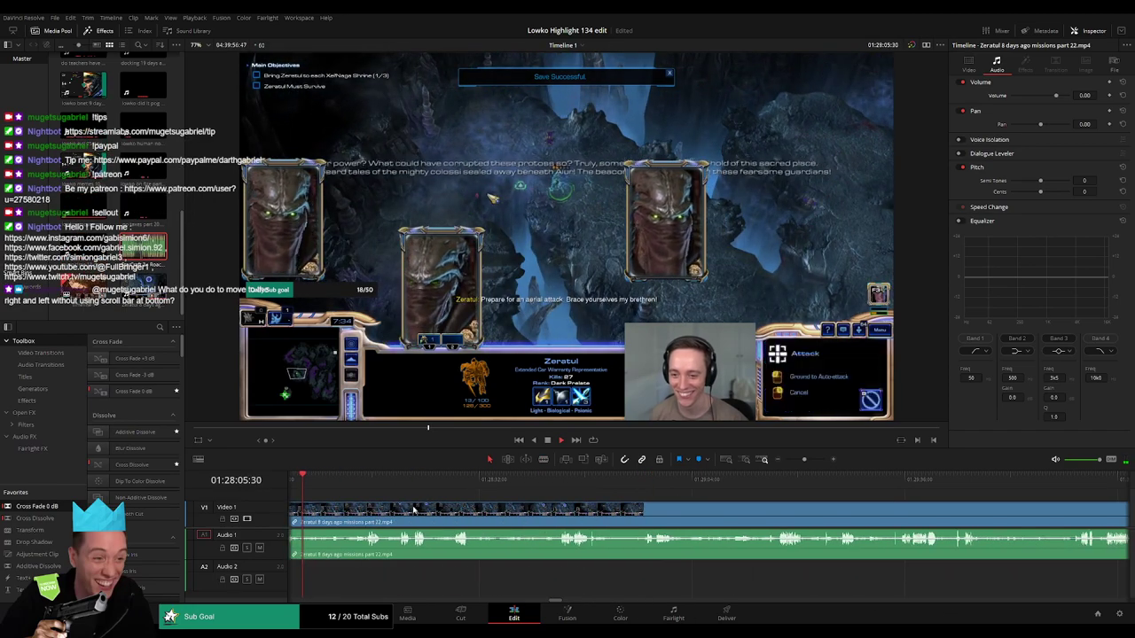
# - Review the footage after the 01:28:02 cut for the next section to remove
pyautogui.hscroll(-3, 390, 509)
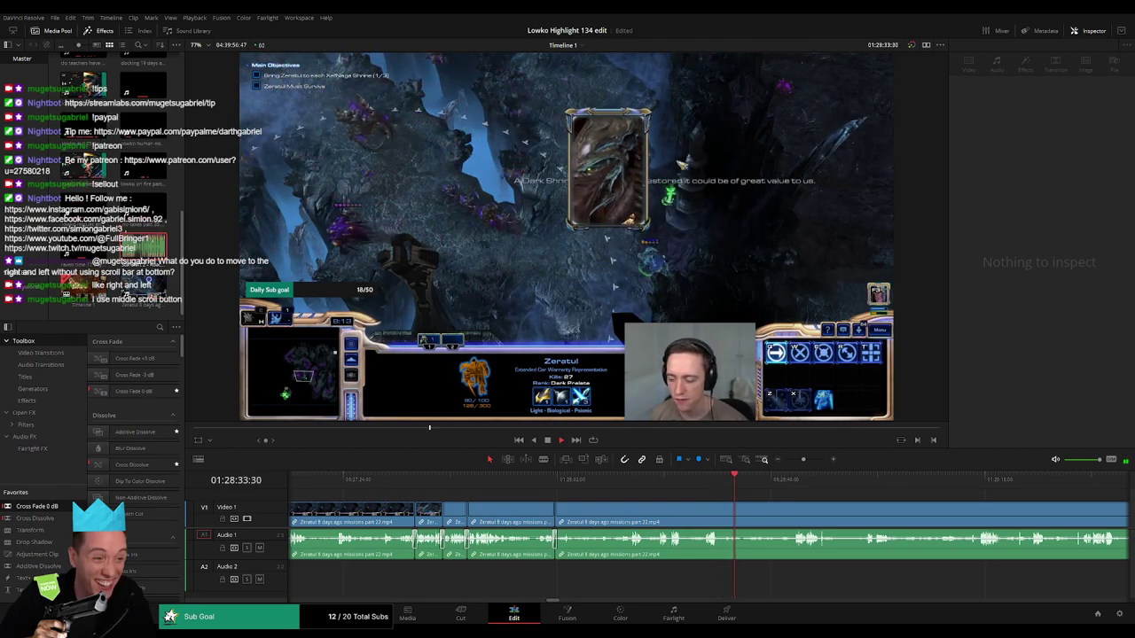
pyautogui.moveTo(789, 511); pyautogui.dragTo(672, 514)
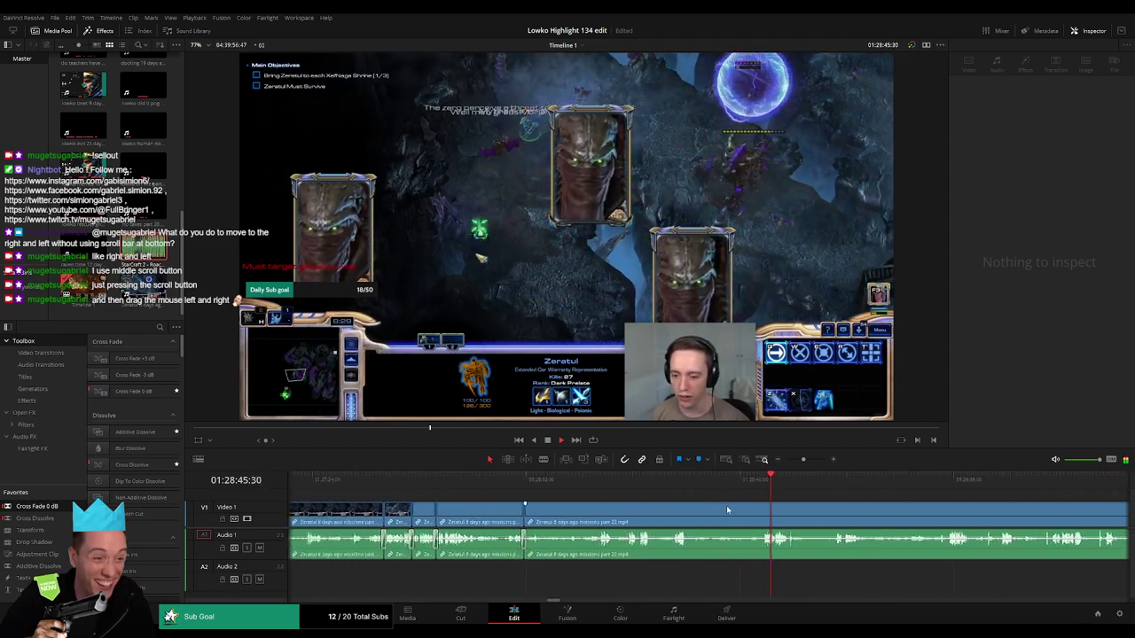
pyautogui.moveTo(710, 514); pyautogui.dragTo(552, 514)
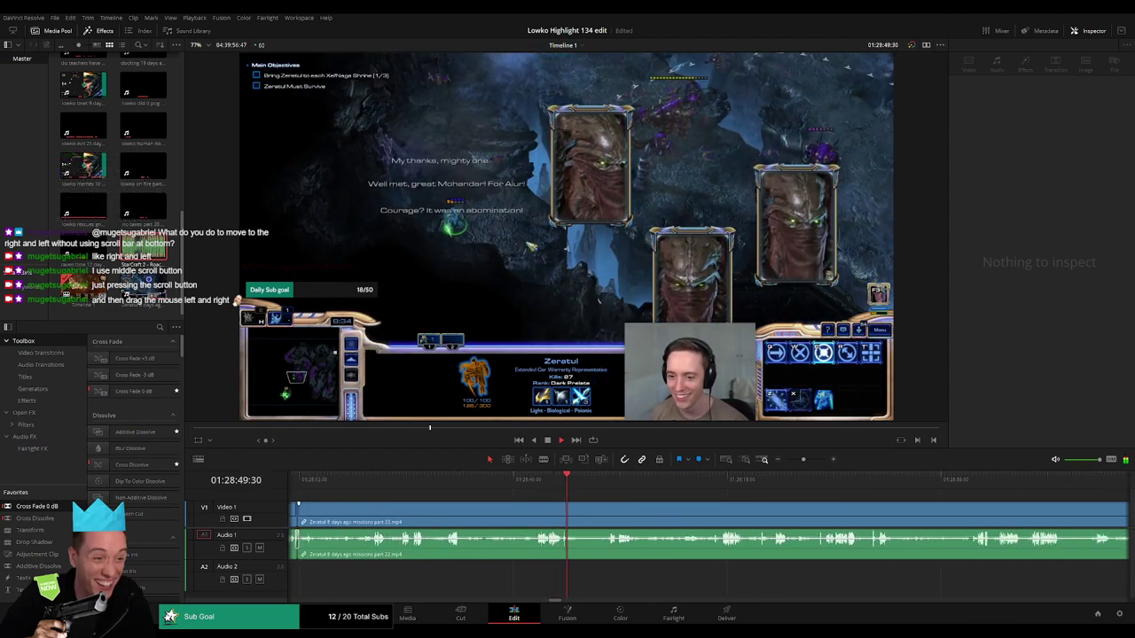
pyautogui.hscroll(-3, 580, 498)
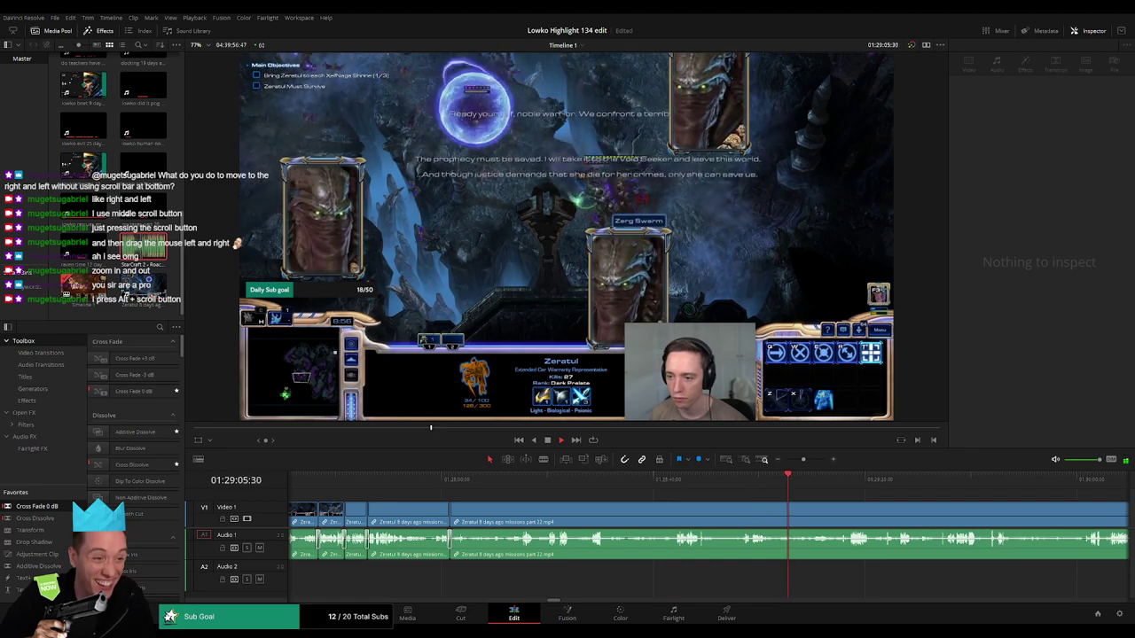
pyautogui.click(750, 507)
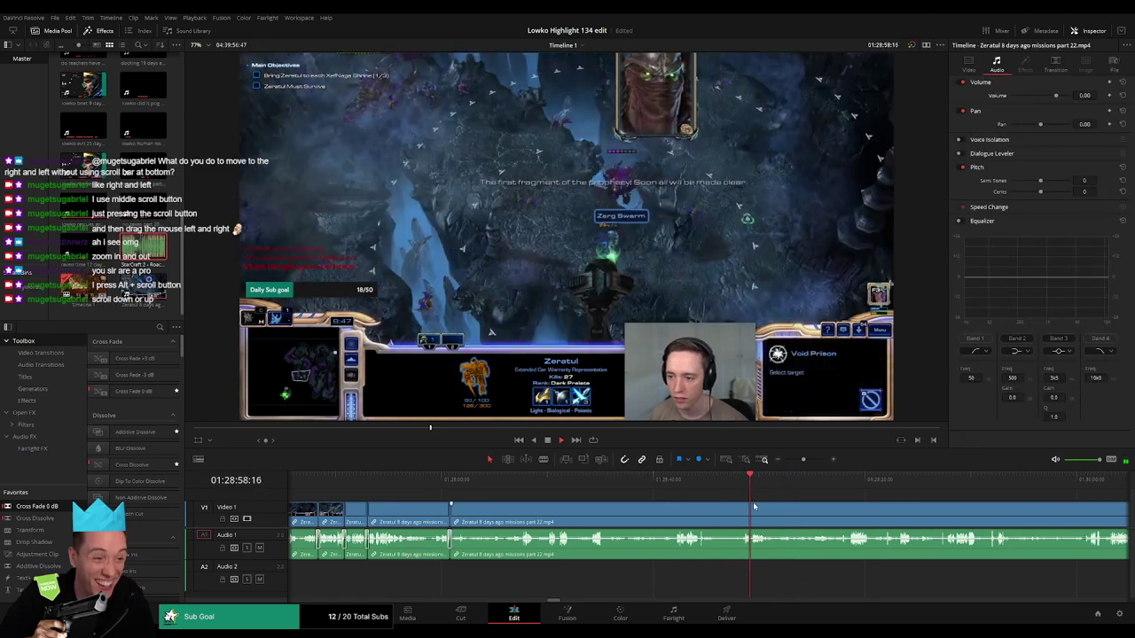
pyautogui.click(680, 484)
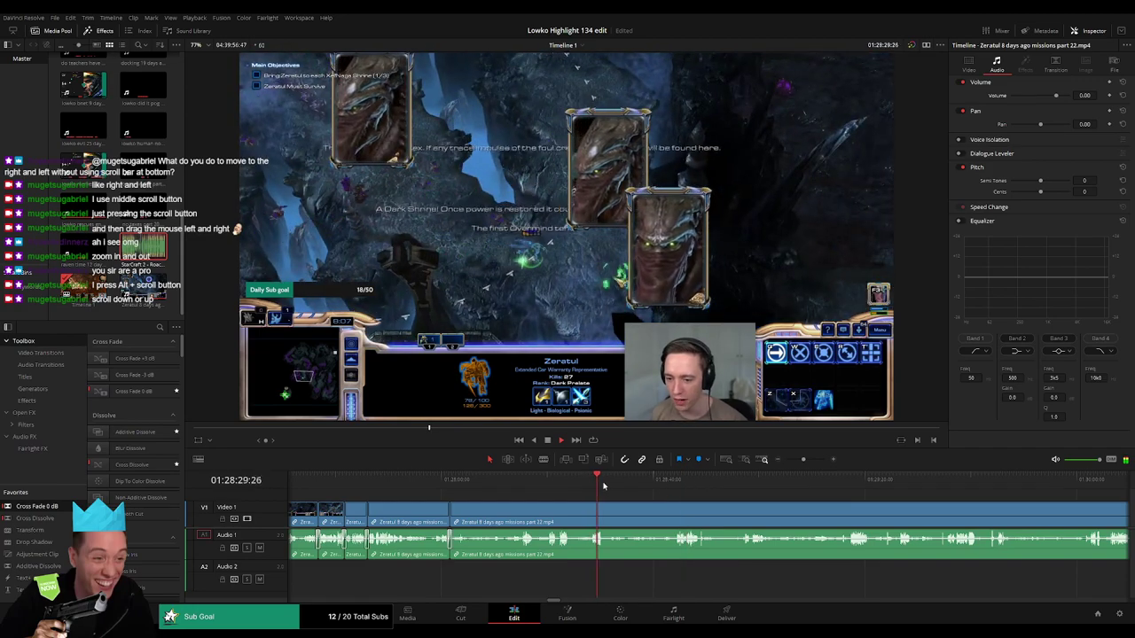
pyautogui.moveTo(633, 483); pyautogui.dragTo(677, 485)
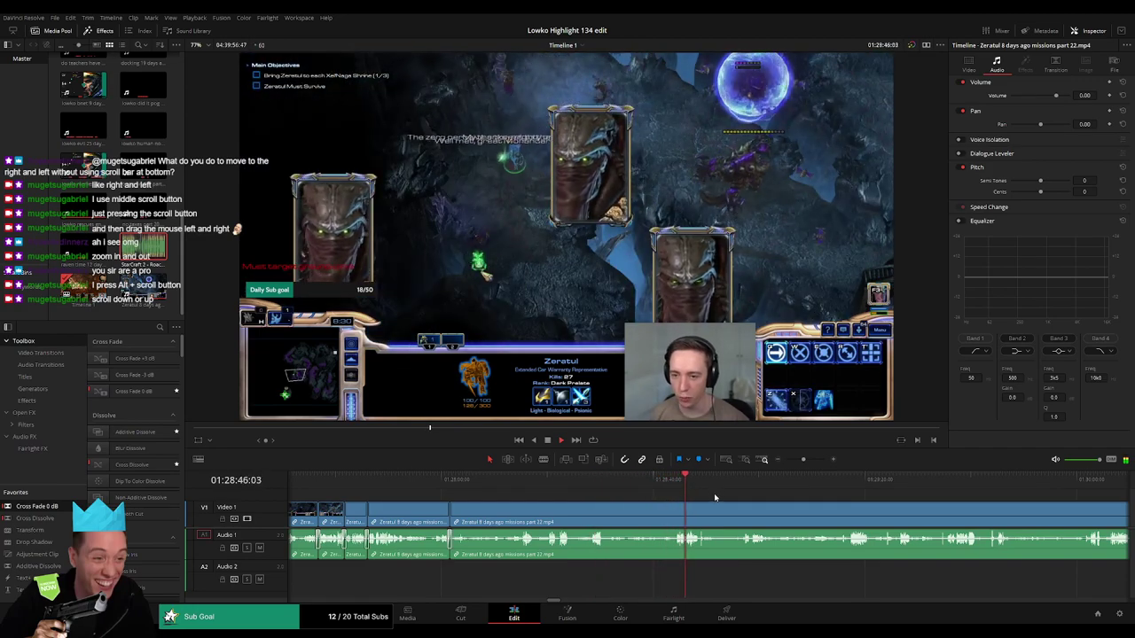
pyautogui.click(732, 492)
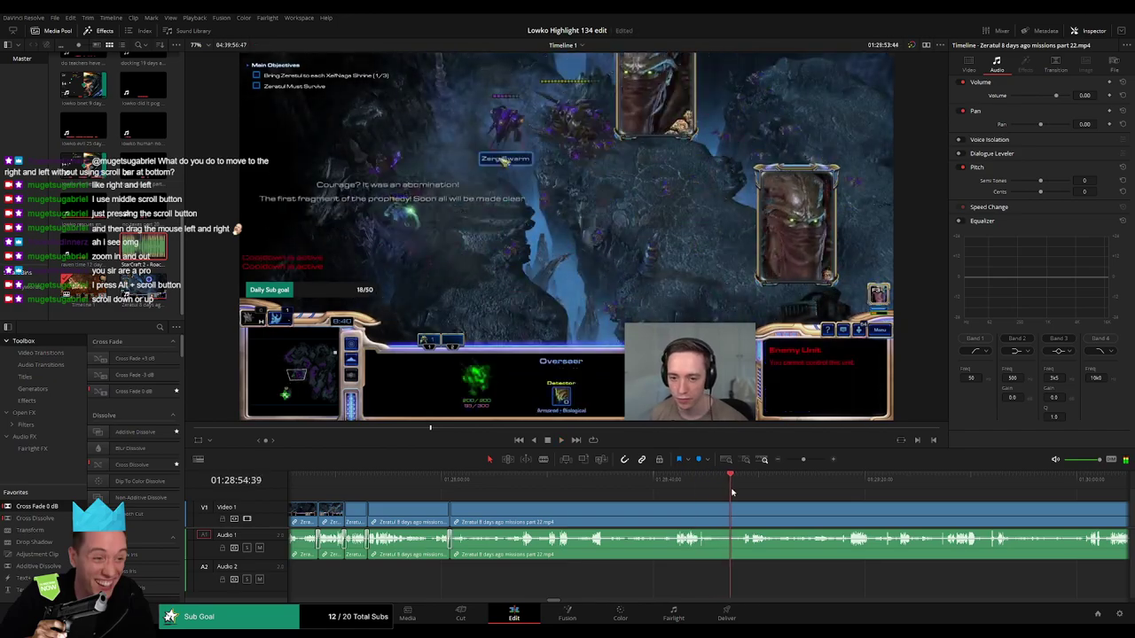
# - Split the clip at about 01:29:02 and 01:29:16, and ripple-delete the section between the two cuts
pyautogui.moveTo(733, 492); pyautogui.dragTo(634, 484)
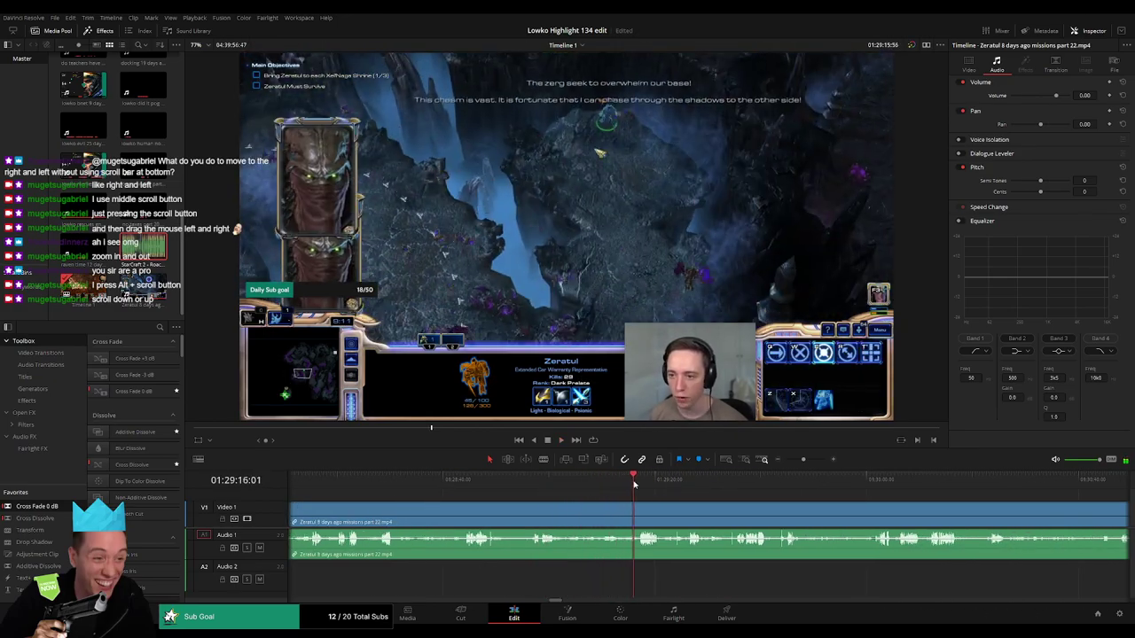
pyautogui.press('space')
pyautogui.press('b')
pyautogui.click(562, 507)
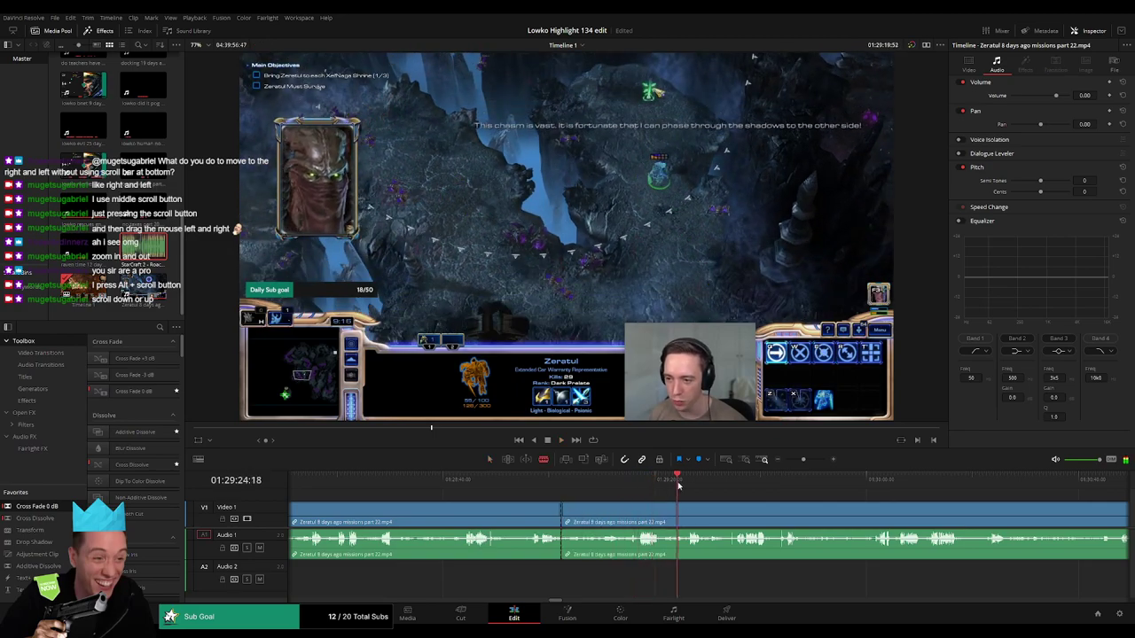
pyautogui.press('space')
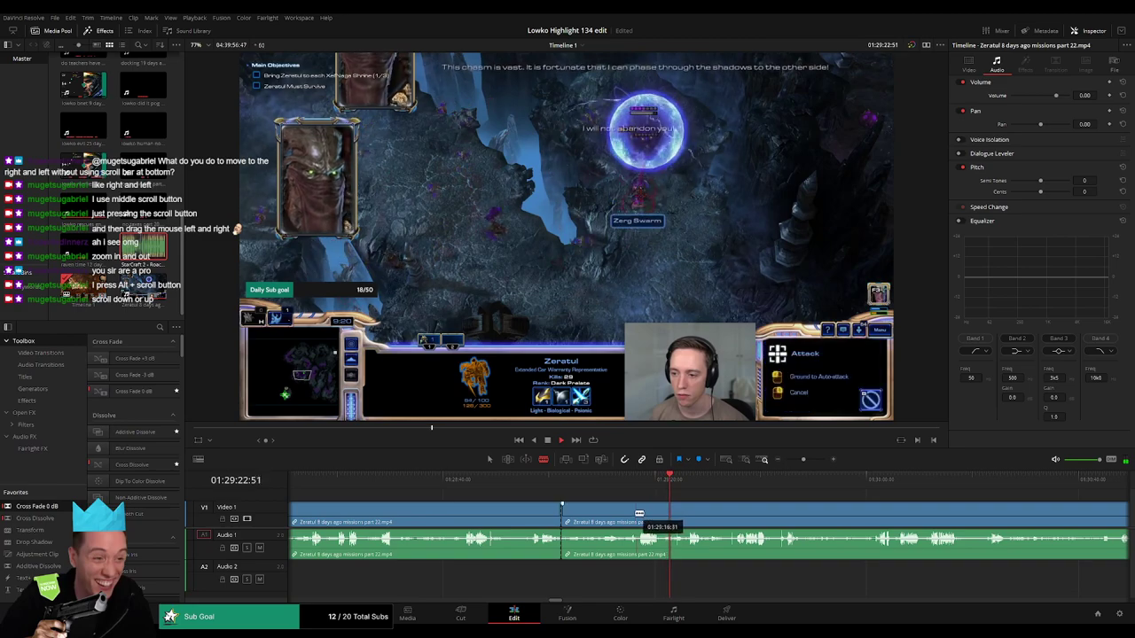
pyautogui.click(632, 523)
pyautogui.press('a')
pyautogui.click(618, 519)
pyautogui.press('Delete')
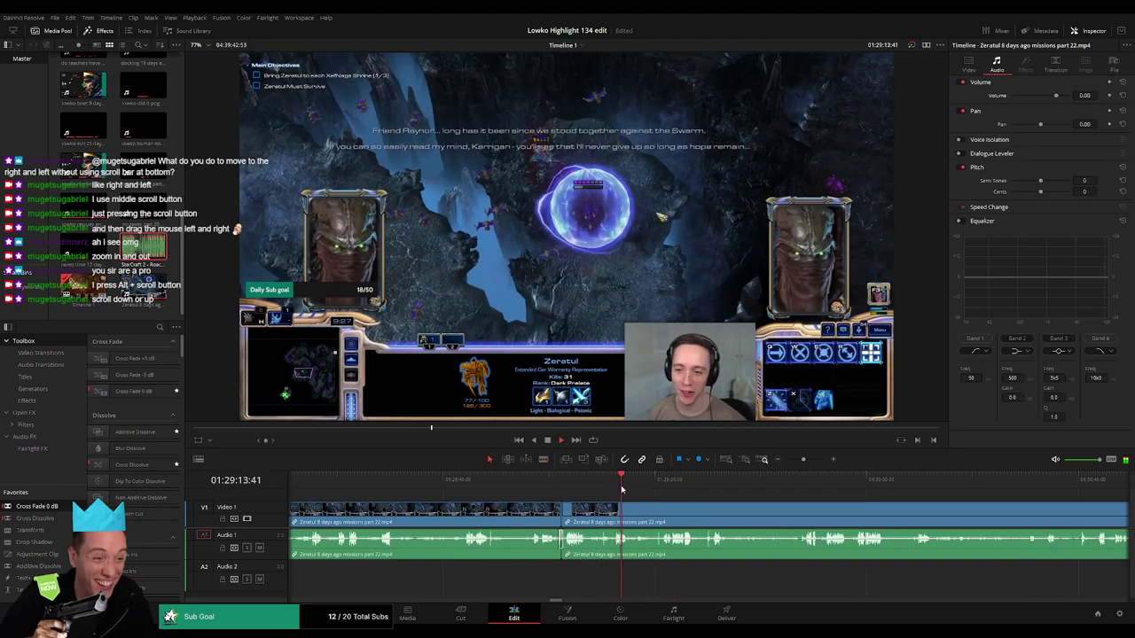
# - Skim ahead past the 01:29:02 cut and split the clip at about 01:30:04
pyautogui.click(652, 484)
pyautogui.click(670, 484)
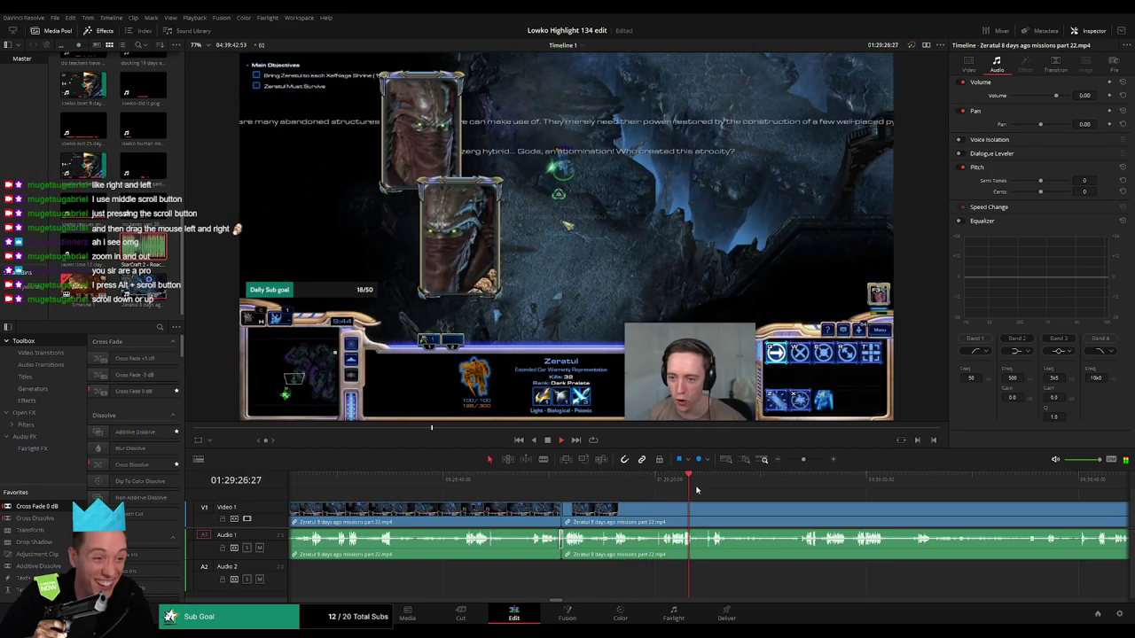
pyautogui.moveTo(747, 516); pyautogui.dragTo(518, 481)
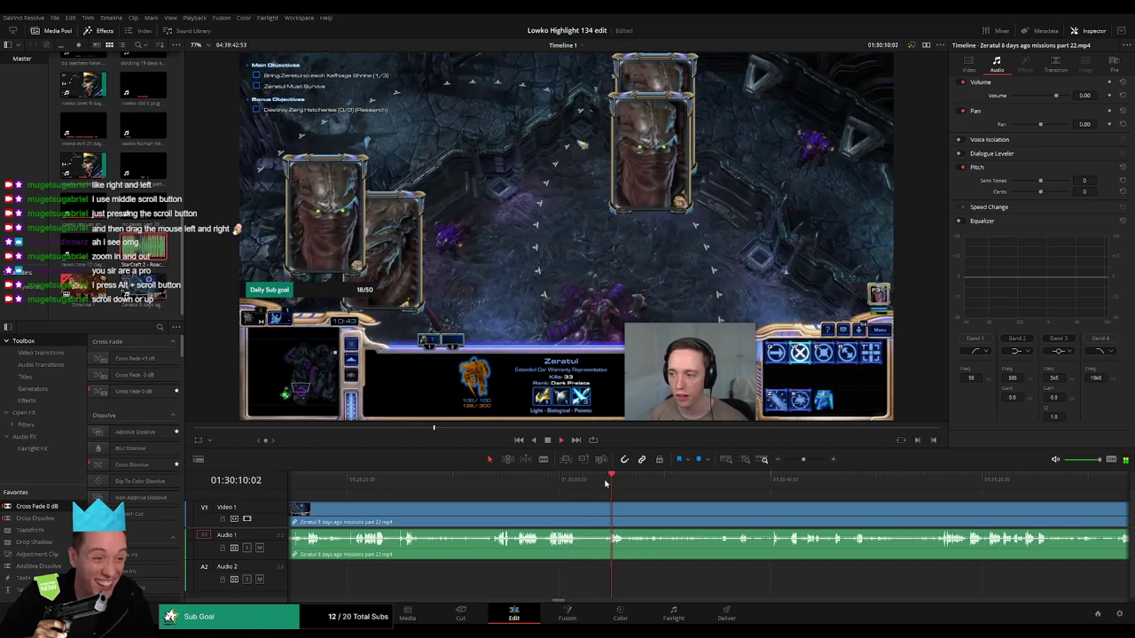
pyautogui.press('b')
pyautogui.click(581, 513)
# - Split again at about 01:30:29, ripple-delete the footage back to the 01:30:04 cut, and add a Cross Fade 0 dB at the audio join
pyautogui.moveTo(624, 480); pyautogui.dragTo(721, 482)
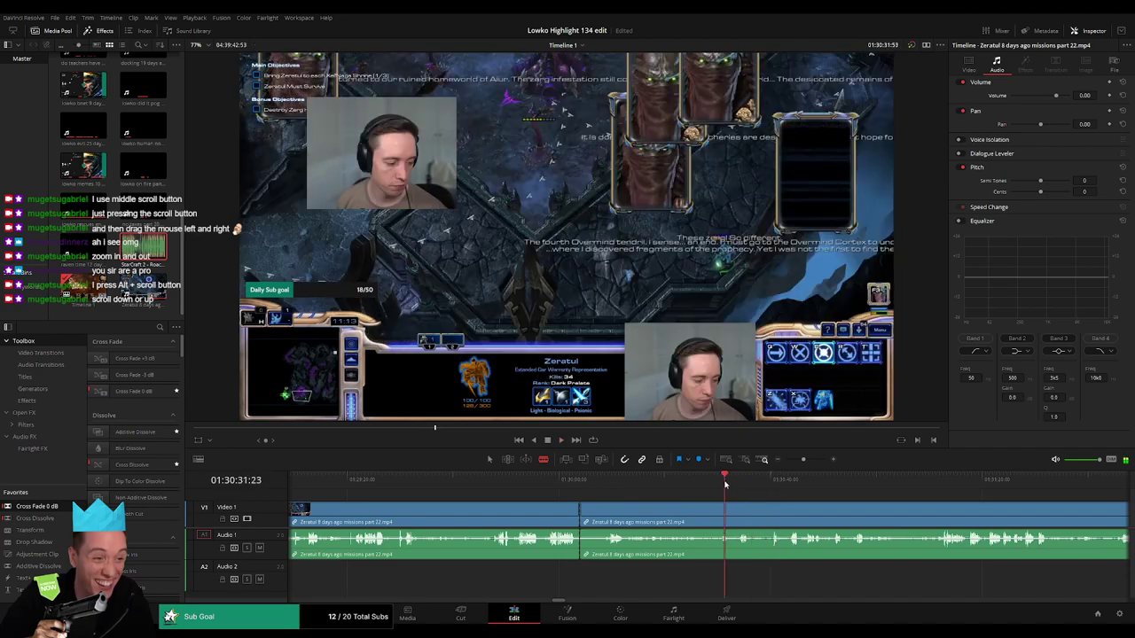
pyautogui.click(705, 486)
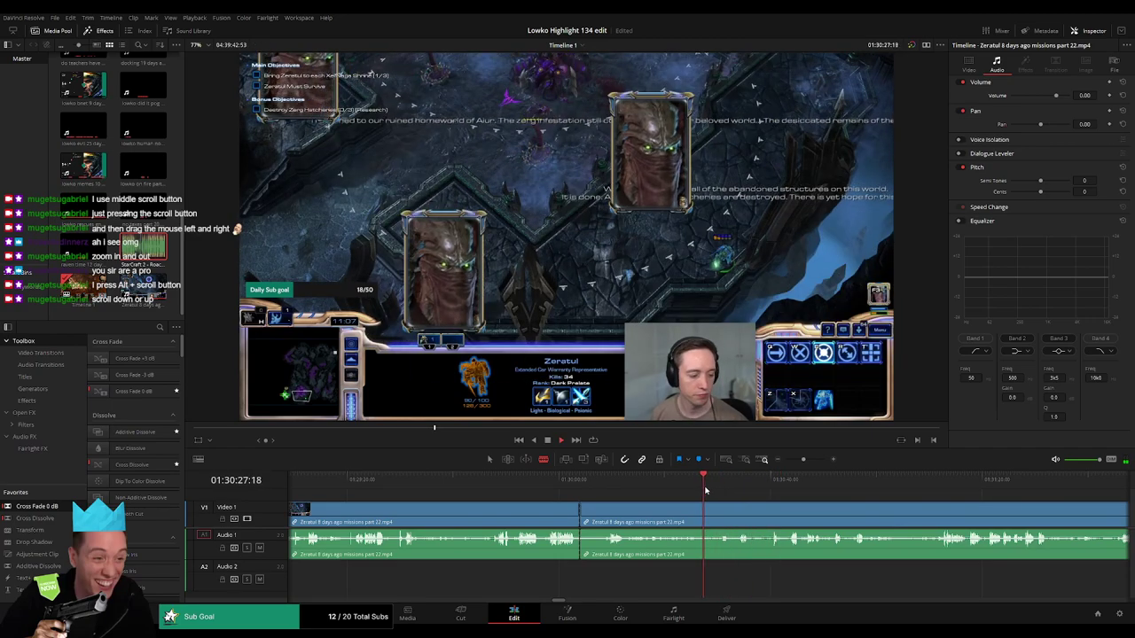
pyautogui.click(718, 517)
pyautogui.press('a')
pyautogui.click(693, 522)
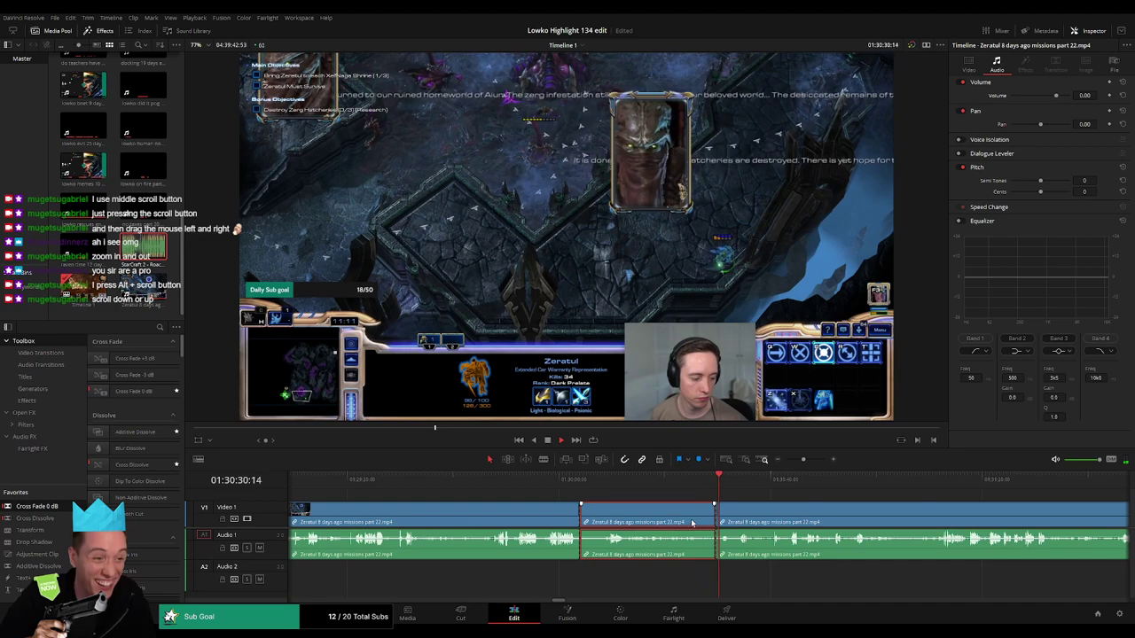
pyautogui.press('Delete')
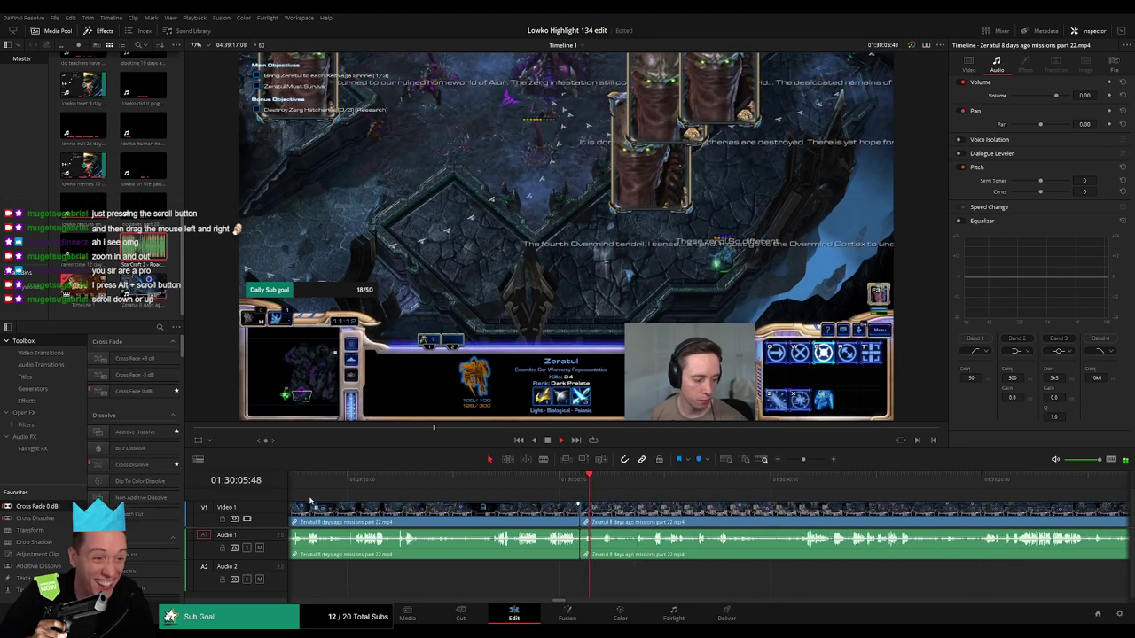
# - Review the footage after the 01:30:04 cut for the next section to remove
pyautogui.click(606, 484)
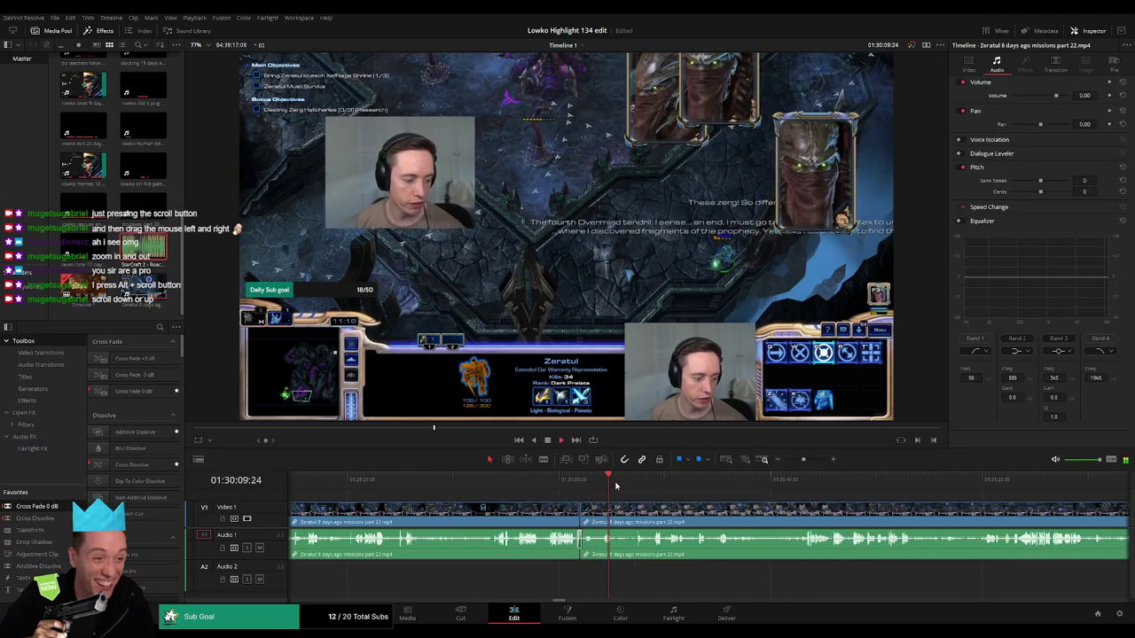
pyautogui.click(634, 484)
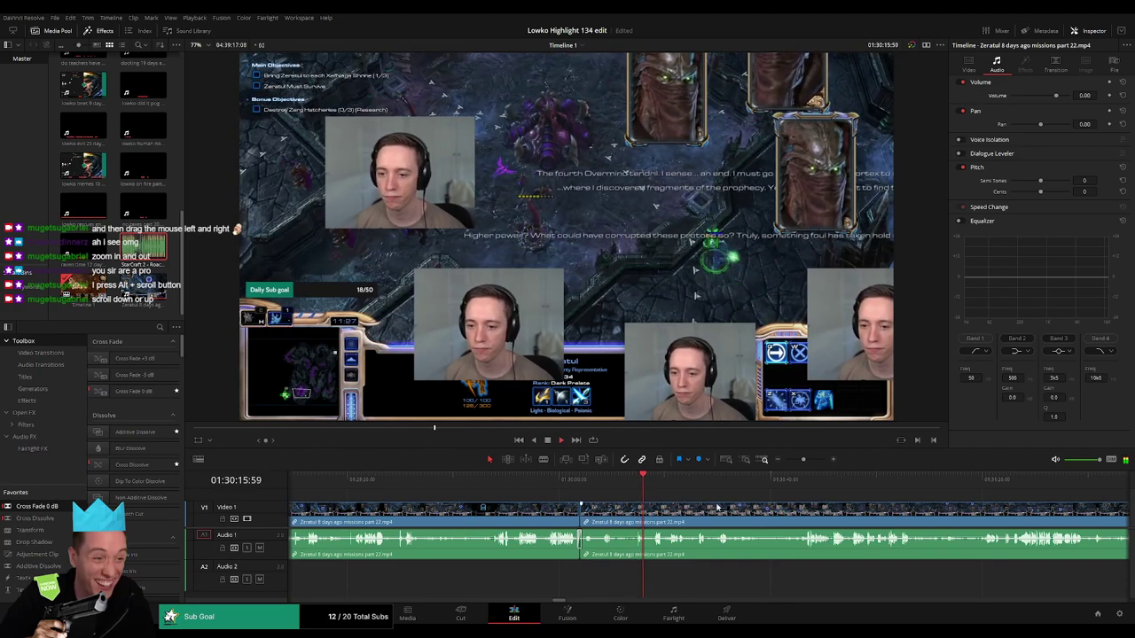
pyautogui.moveTo(726, 512); pyautogui.dragTo(600, 506)
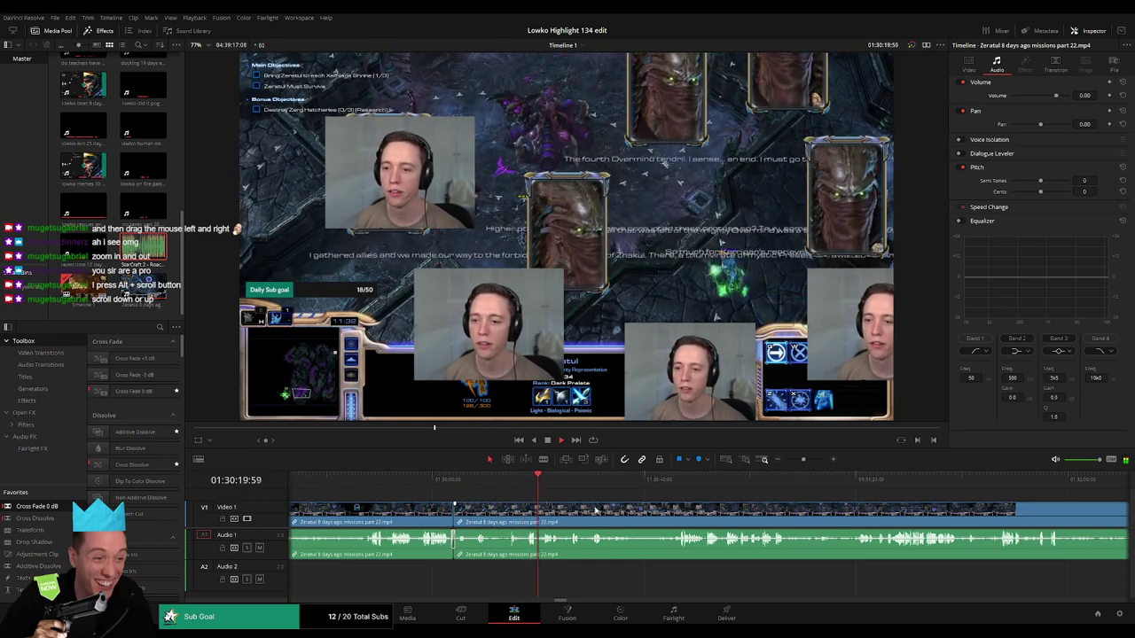
pyautogui.click(545, 483)
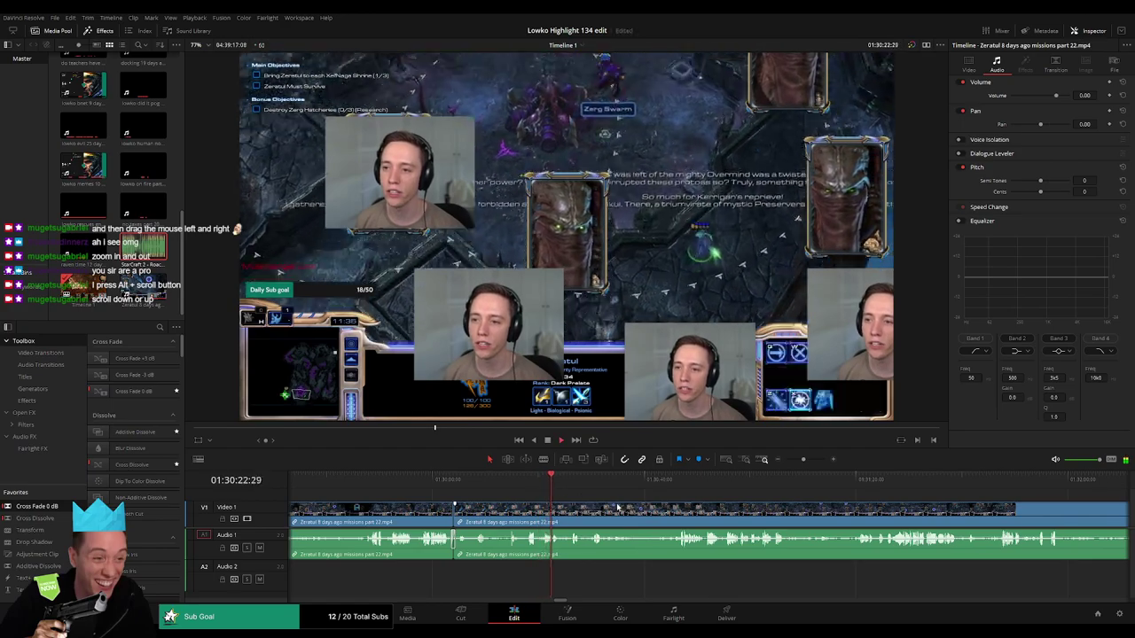
pyautogui.moveTo(560, 481); pyautogui.dragTo(685, 486)
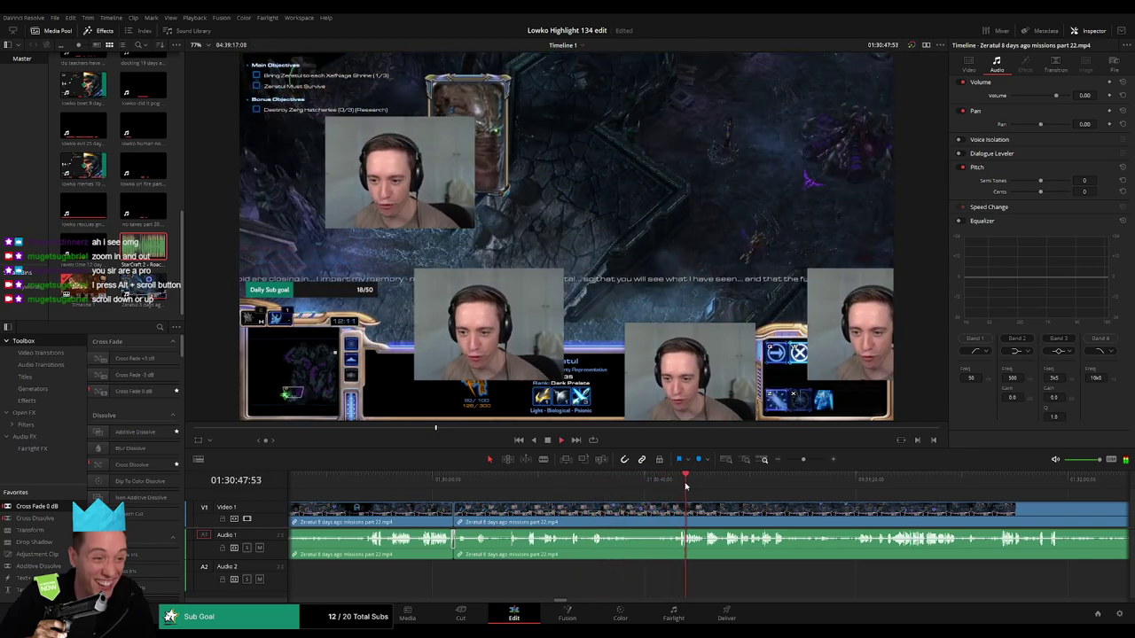
pyautogui.press('space')
pyautogui.hscroll(3, 583, 497)
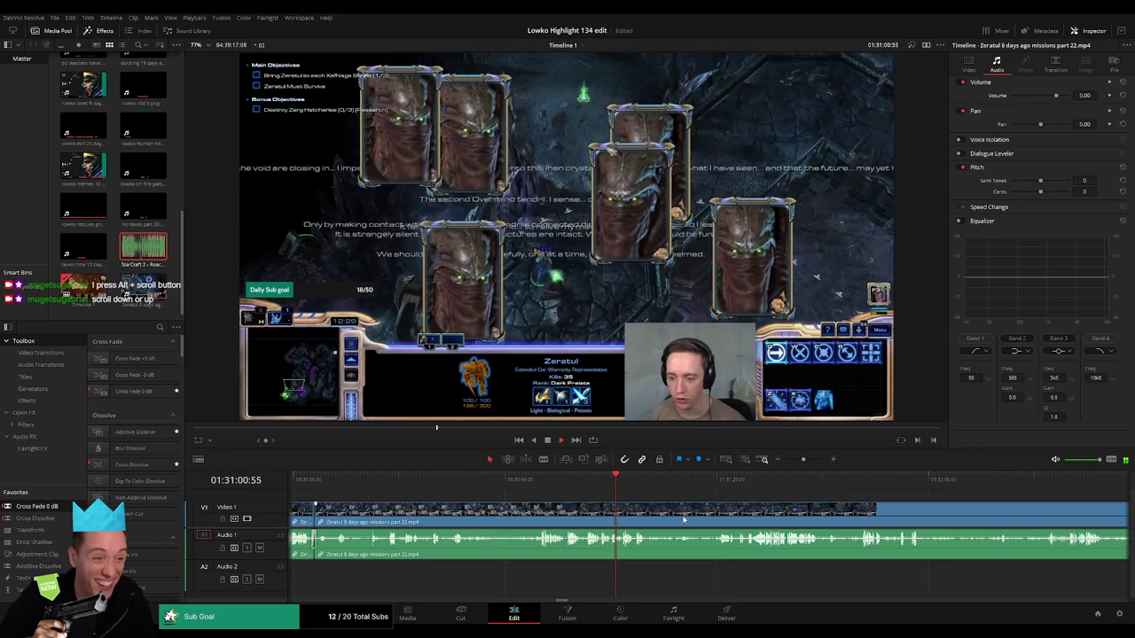
pyautogui.moveTo(685, 506); pyautogui.dragTo(527, 508)
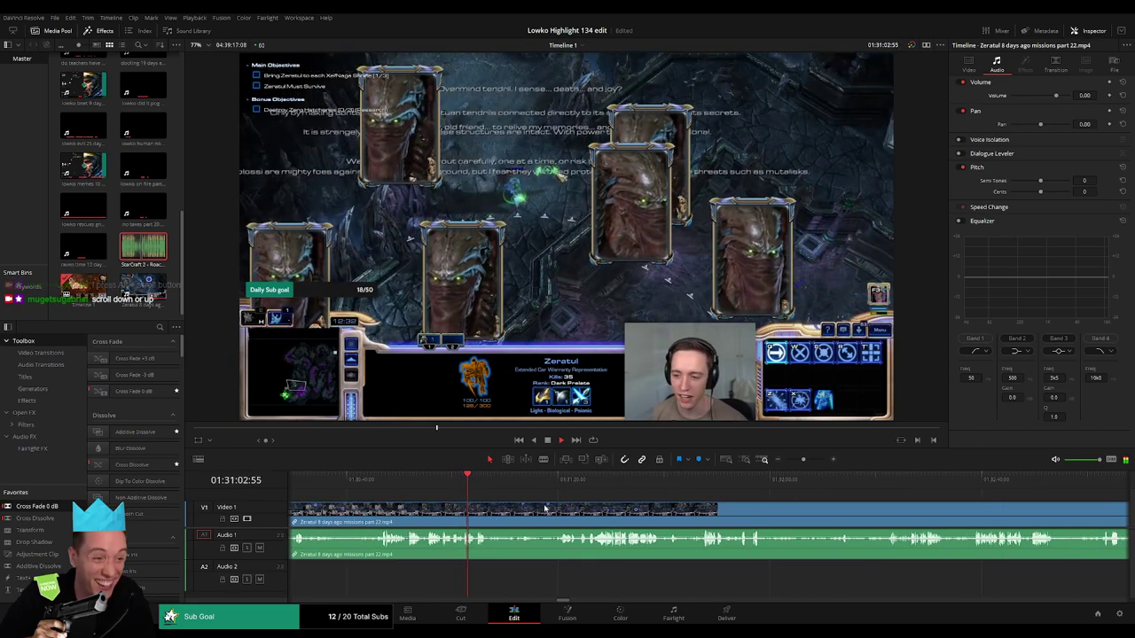
pyautogui.hscroll(2, 496, 510)
pyautogui.hscroll(2, 443, 510)
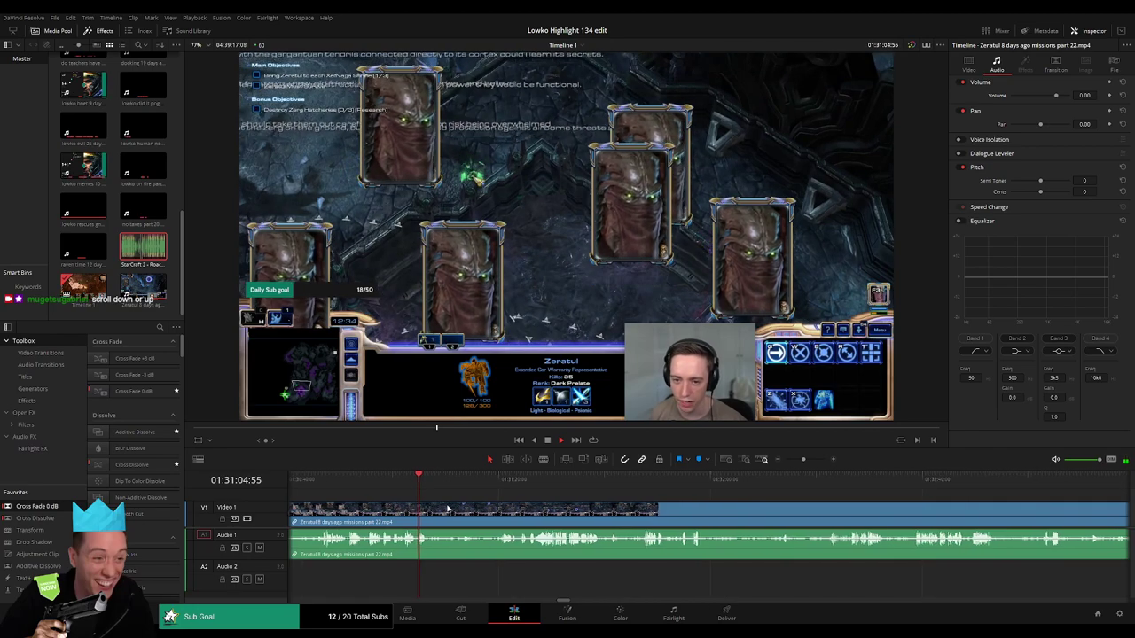
# - Cut out and ripple-delete the footage between about 01:31:07 and 01:31:20, and add a Cross Fade 0 dB at the audio join
pyautogui.moveTo(421, 487); pyautogui.dragTo(479, 489)
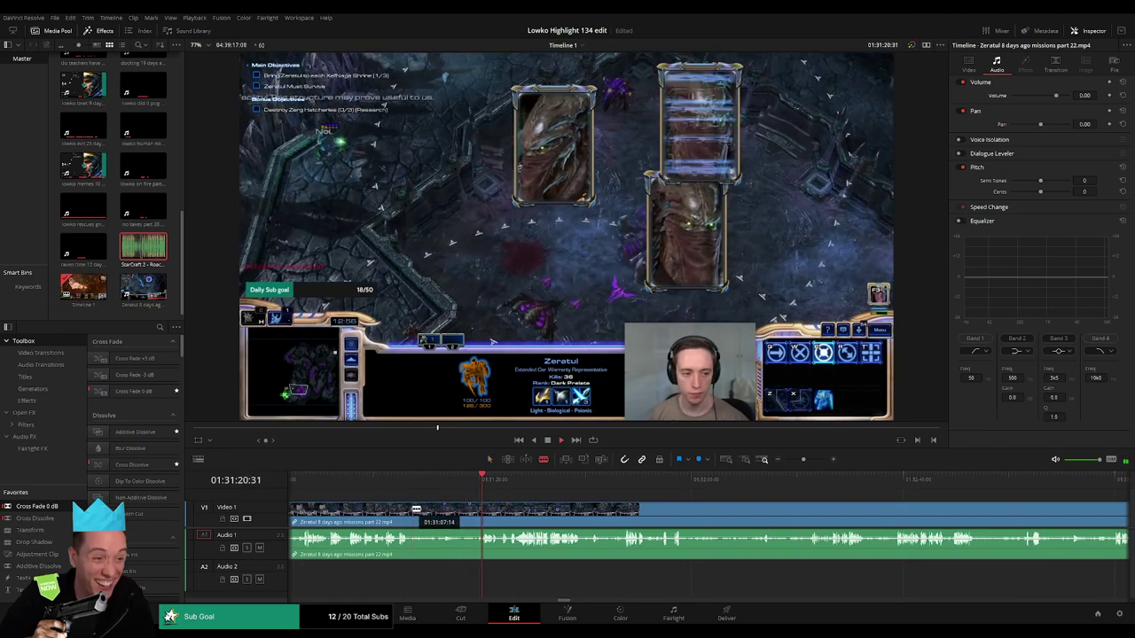
pyautogui.click(412, 512)
pyautogui.click(484, 509)
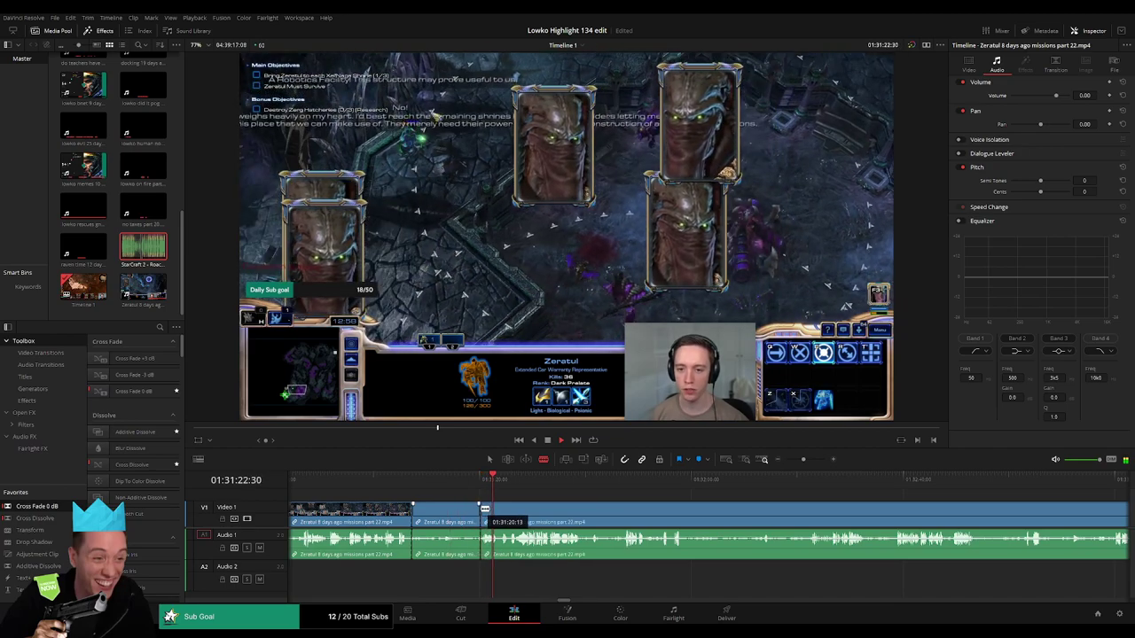
pyautogui.press('a')
pyautogui.click(460, 516)
pyautogui.press('Delete')
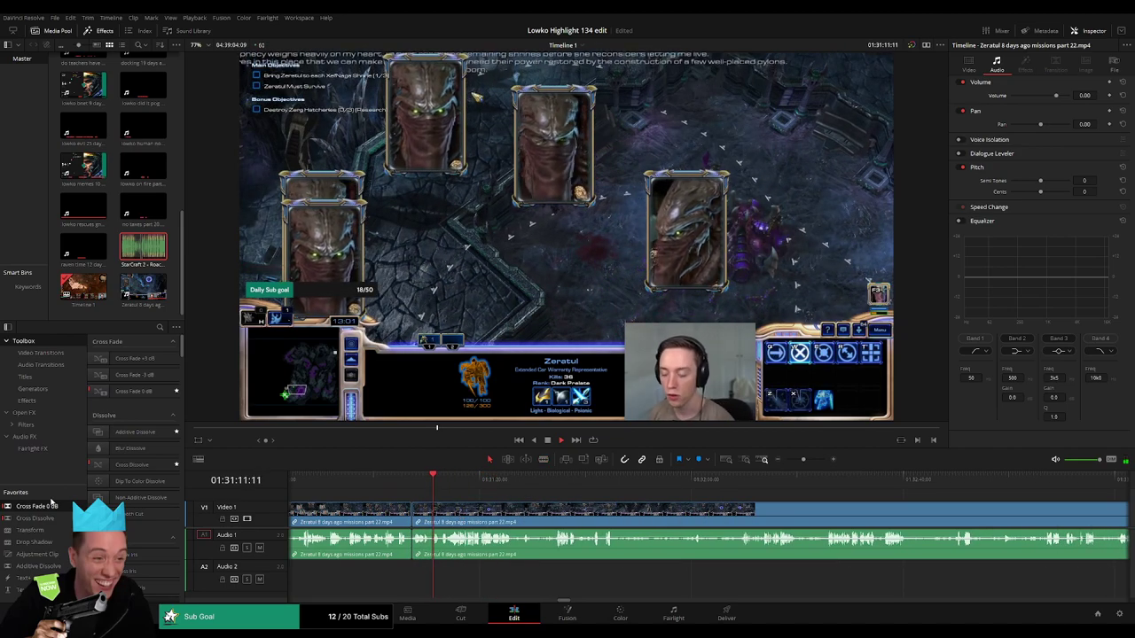
# - Replay the footage after the 01:31:07 cut and look for the next section to remove
pyautogui.click(430, 486)
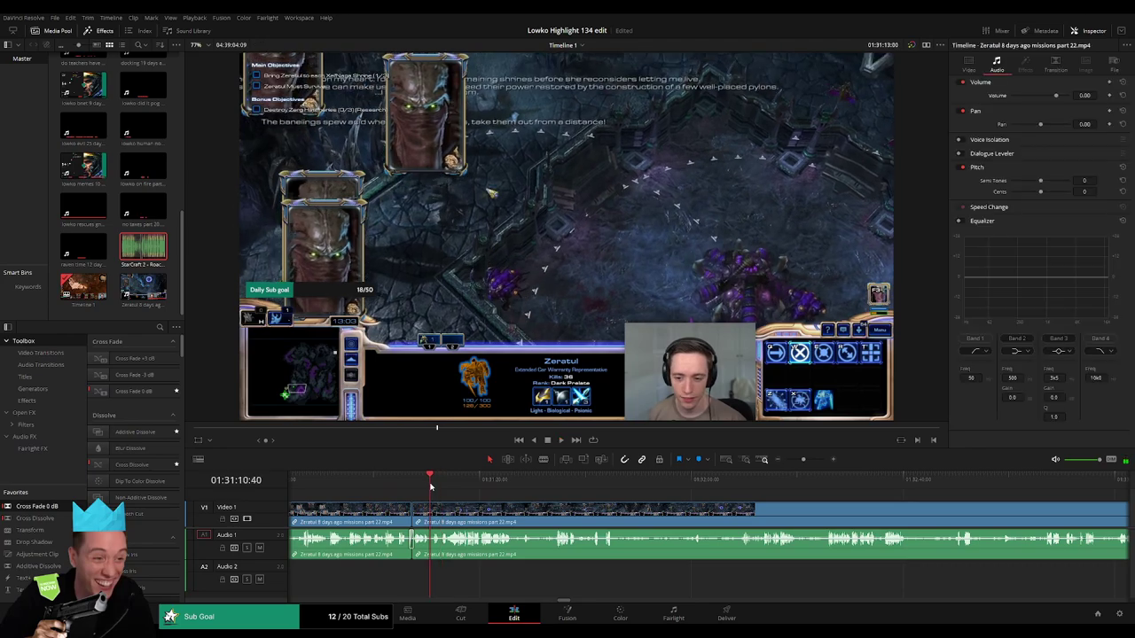
pyautogui.click(431, 485)
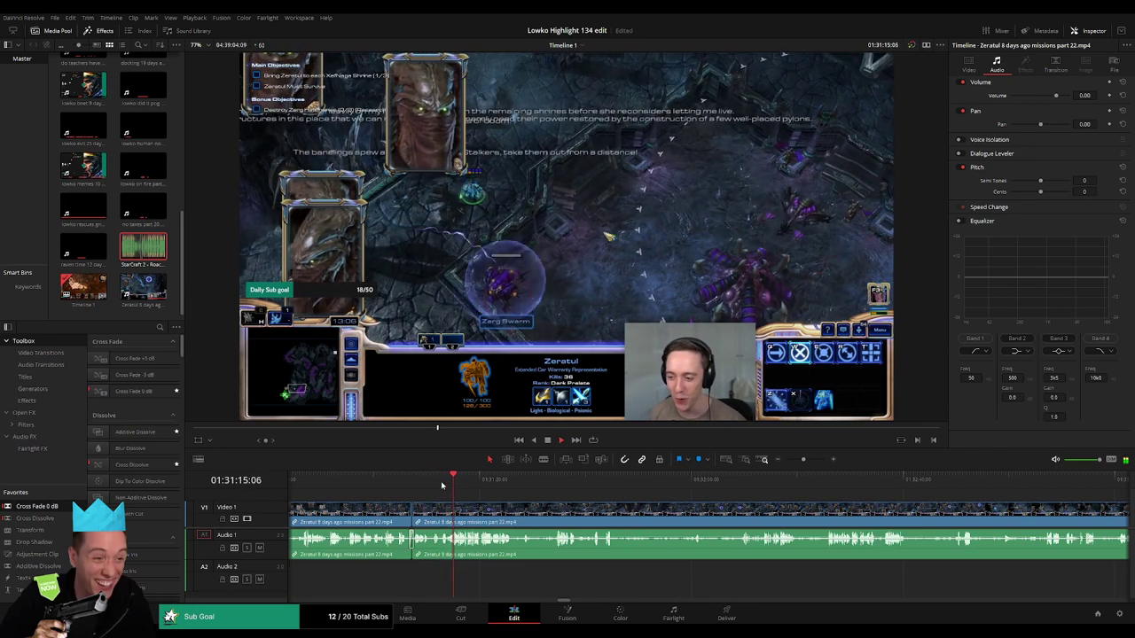
pyautogui.click(443, 486)
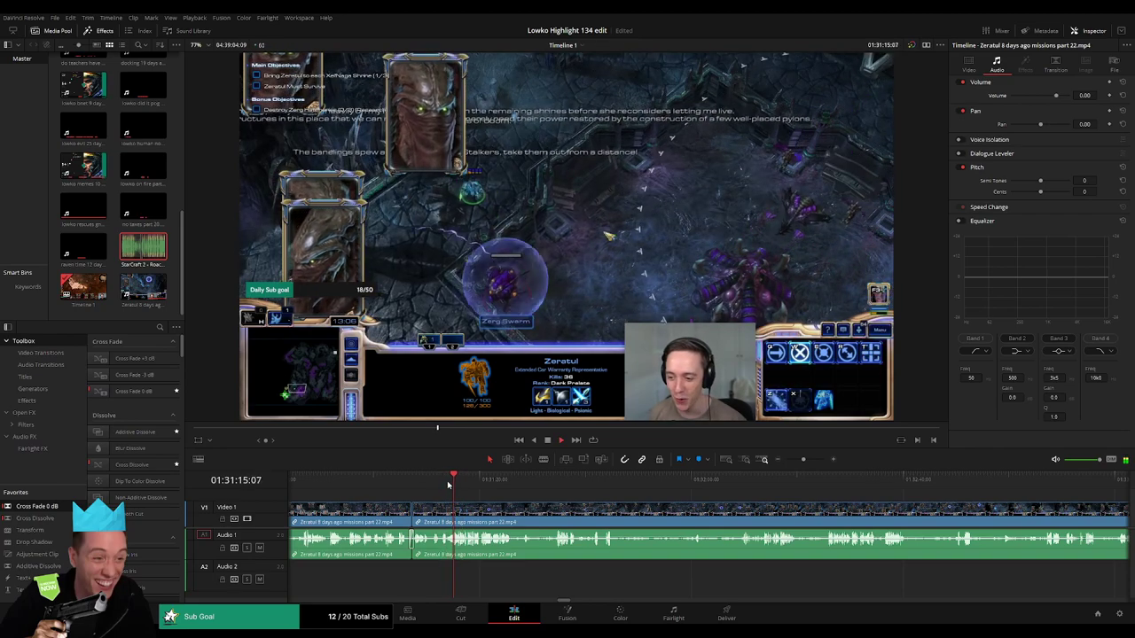
pyautogui.click(453, 482)
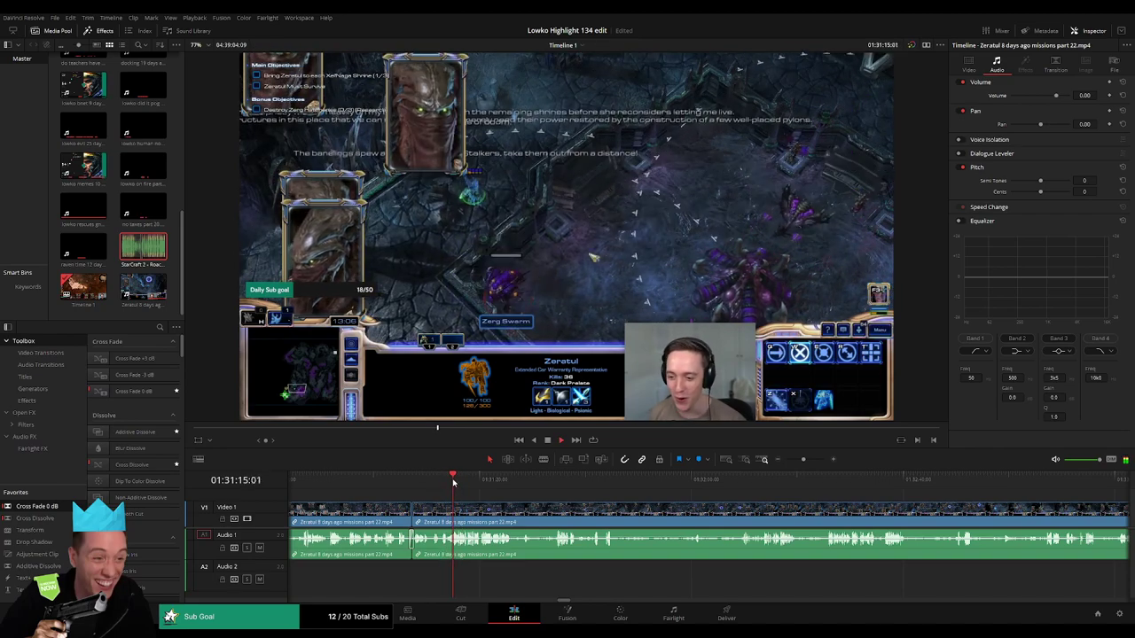
pyautogui.click(450, 481)
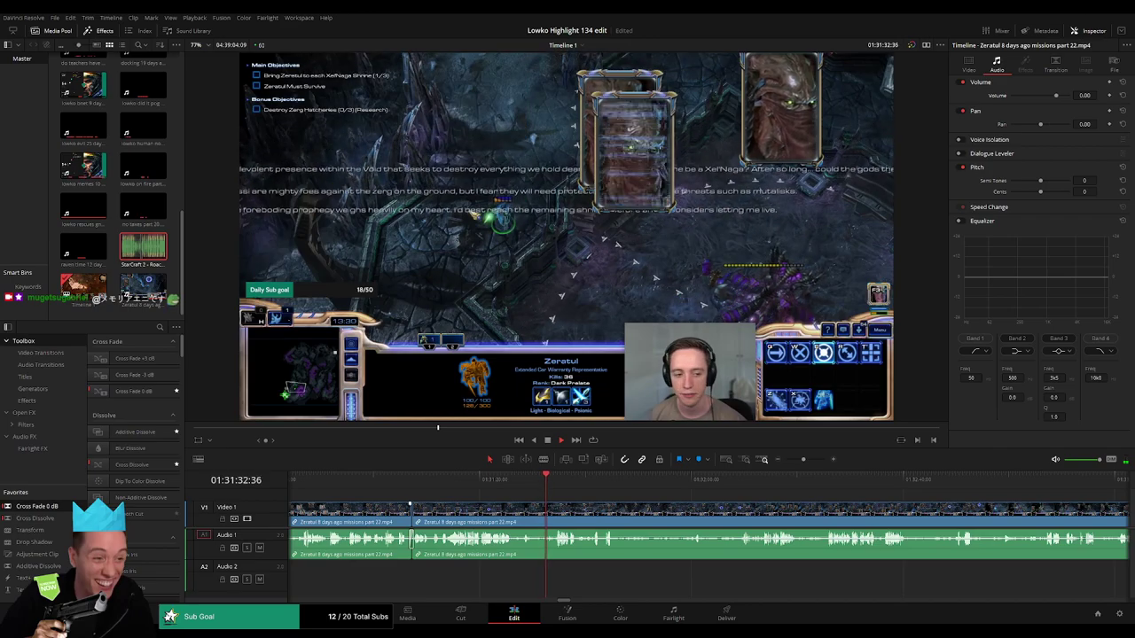
pyautogui.click(593, 481)
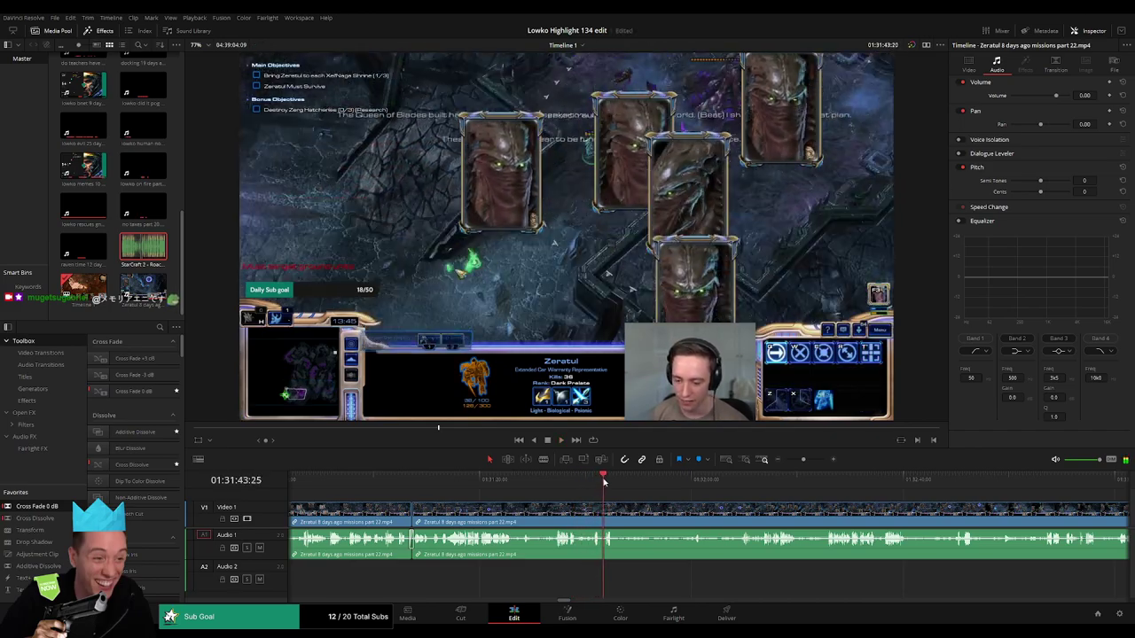
# - Cut out and ripple-delete the footage between about 01:31:50 and 01:32:08, and add a Cross Fade 0 dB at the audio join
pyautogui.moveTo(614, 486); pyautogui.dragTo(739, 489)
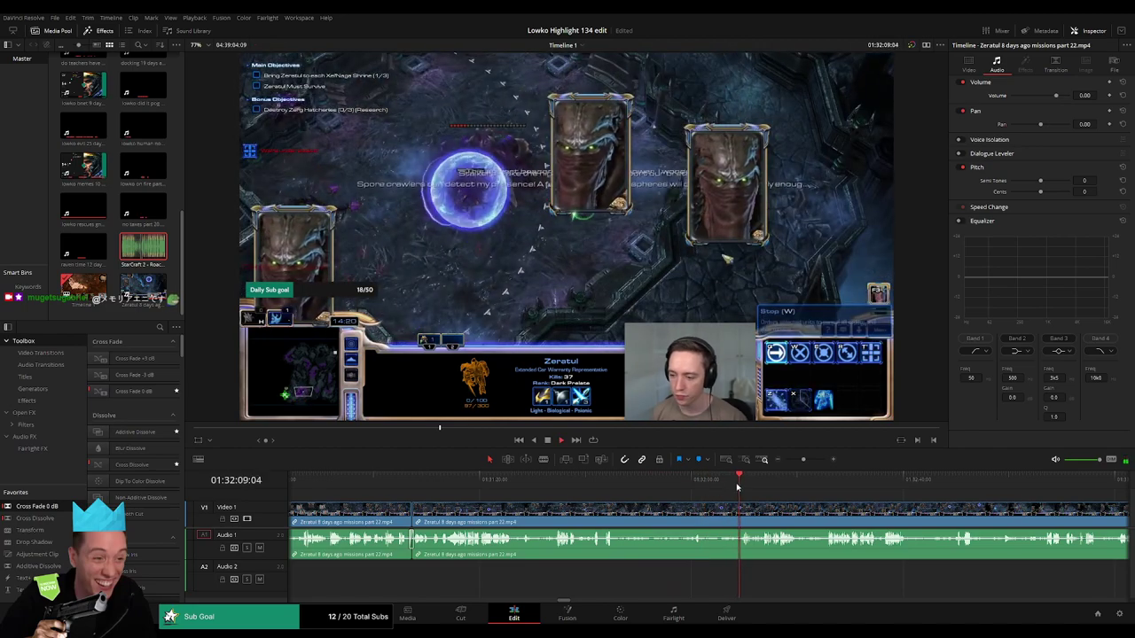
pyautogui.press('b')
pyautogui.click(638, 514)
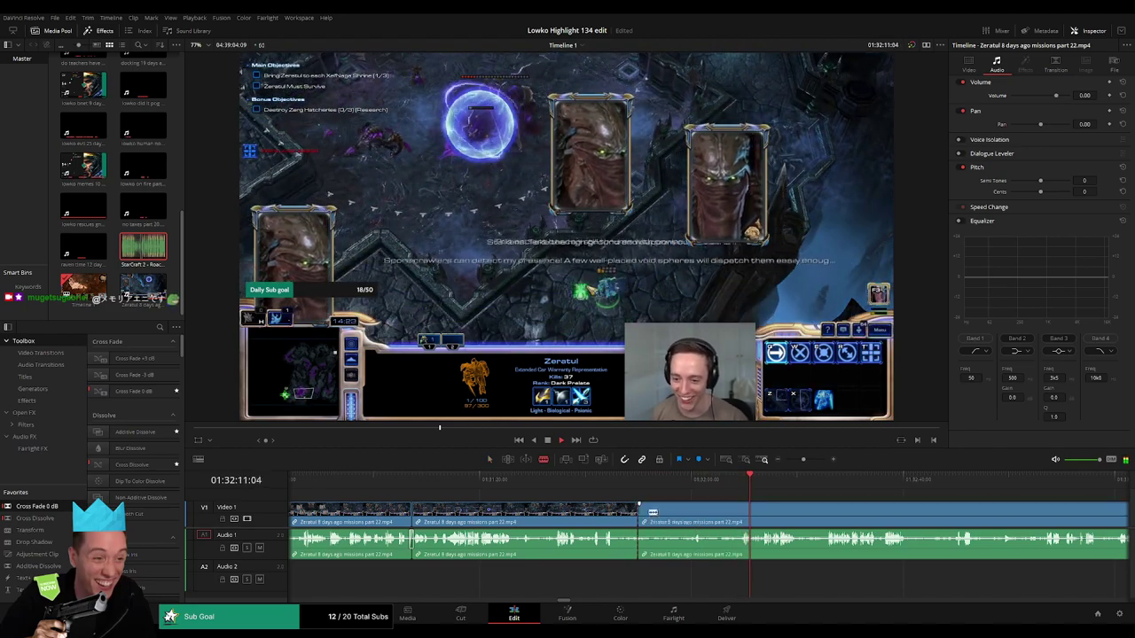
pyautogui.press('Delete')
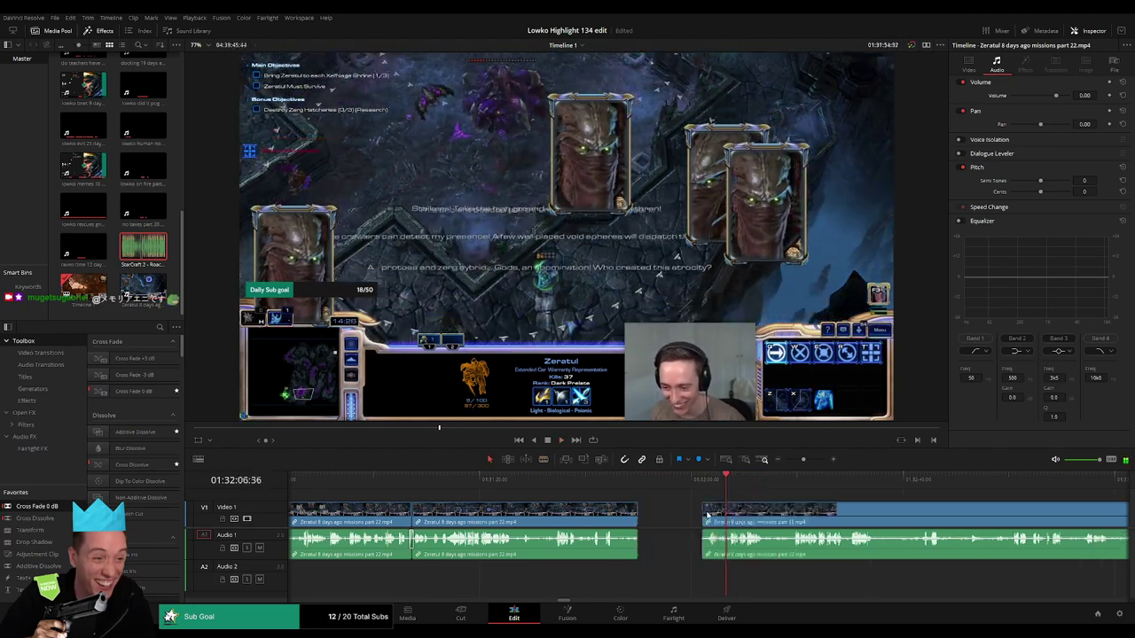
pyautogui.click(638, 540)
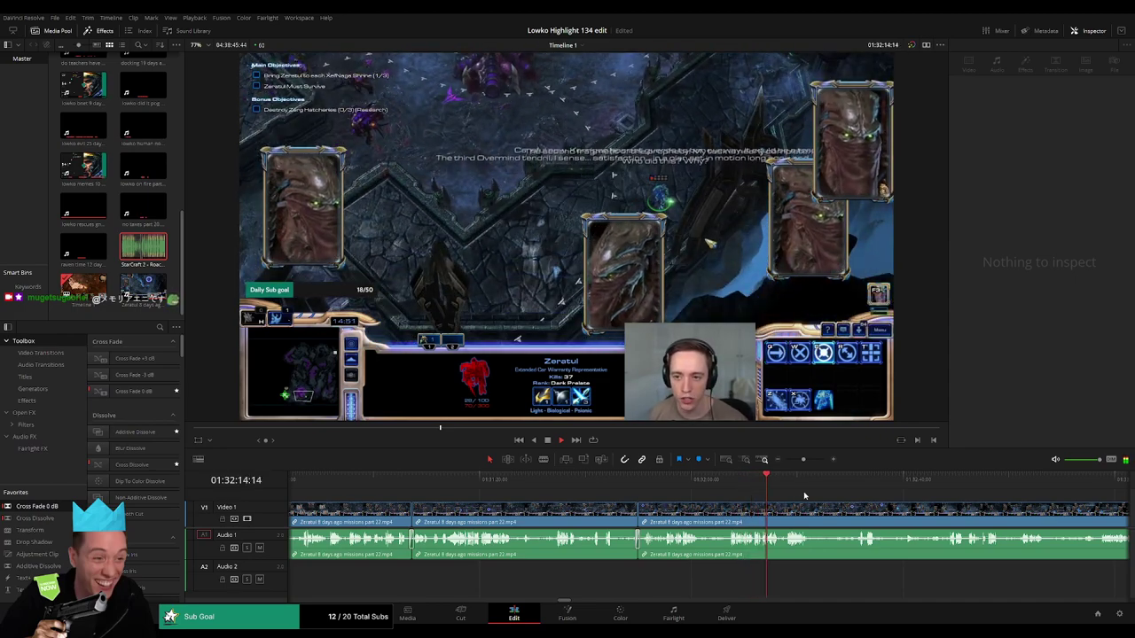
# - Skim past the 01:31:50 cut and split the clip at about 01:32:24
pyautogui.moveTo(819, 501); pyautogui.dragTo(609, 487)
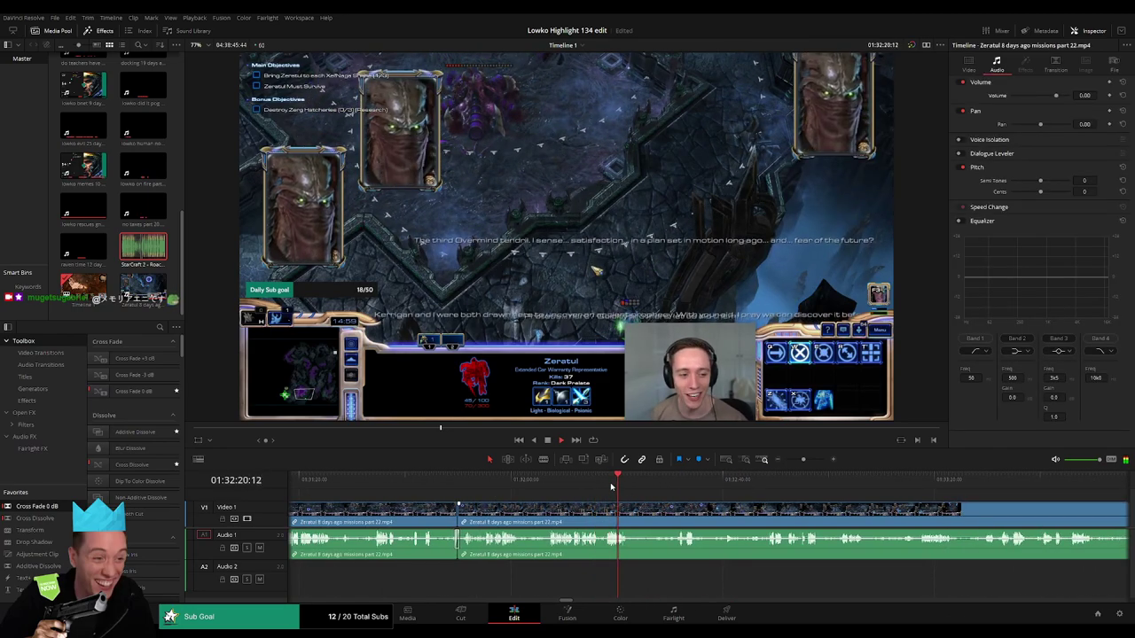
pyautogui.moveTo(671, 504); pyautogui.dragTo(544, 501)
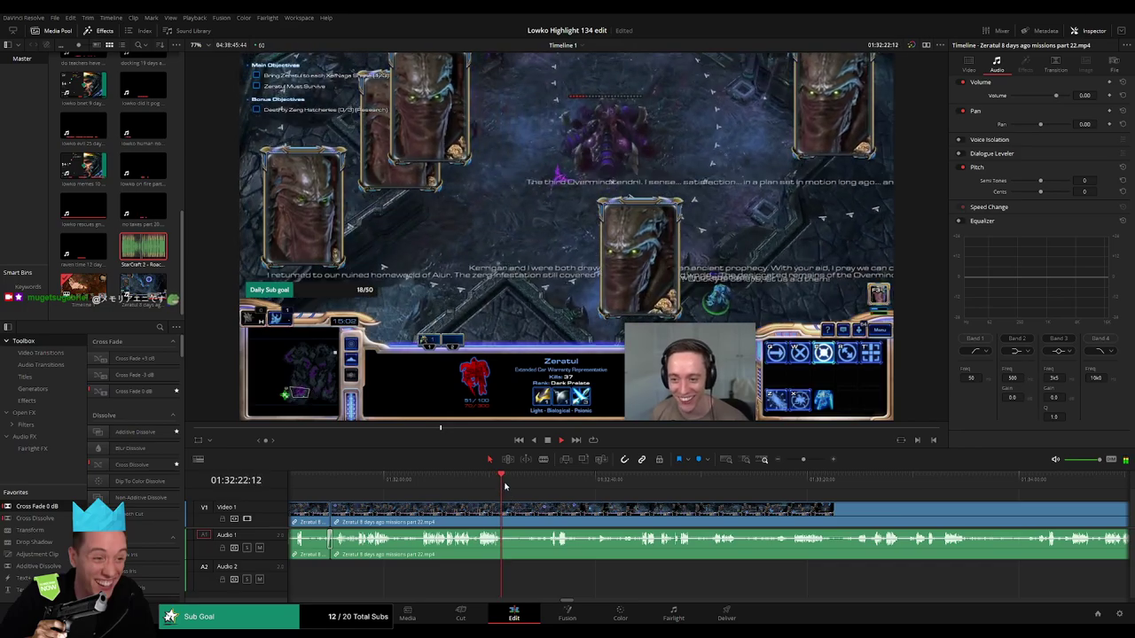
pyautogui.click(507, 485)
pyautogui.press('b')
pyautogui.click(521, 502)
# - Skim the footage from about 01:32:31 to 01:34:07 to find where the uneventful section ends
pyautogui.click(548, 479)
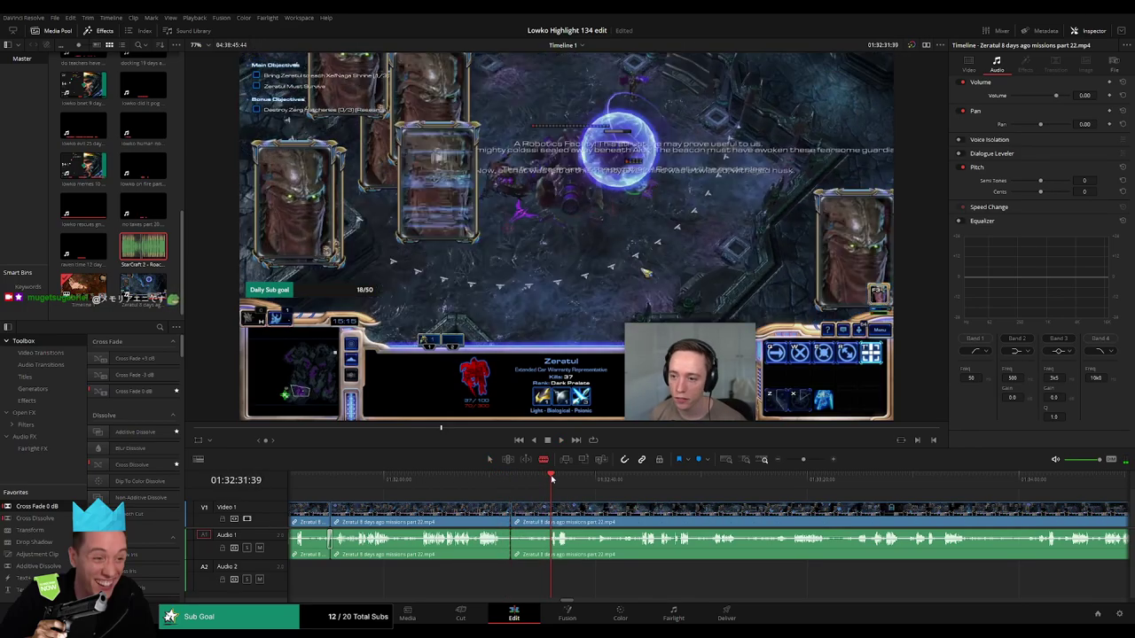
pyautogui.moveTo(562, 480); pyautogui.dragTo(643, 484)
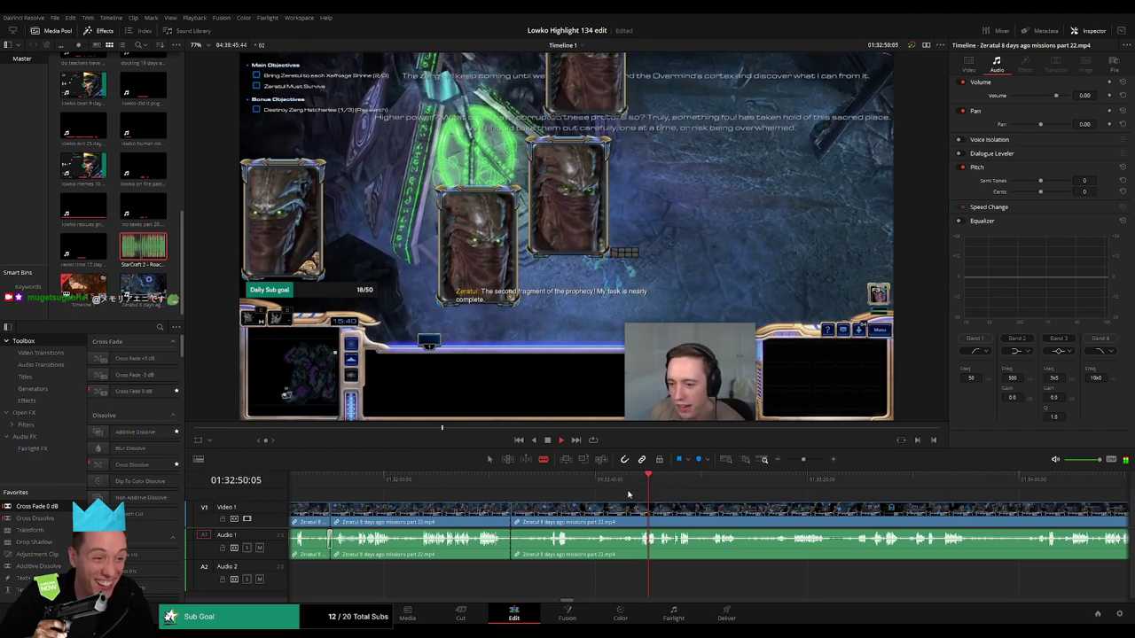
pyautogui.click(678, 480)
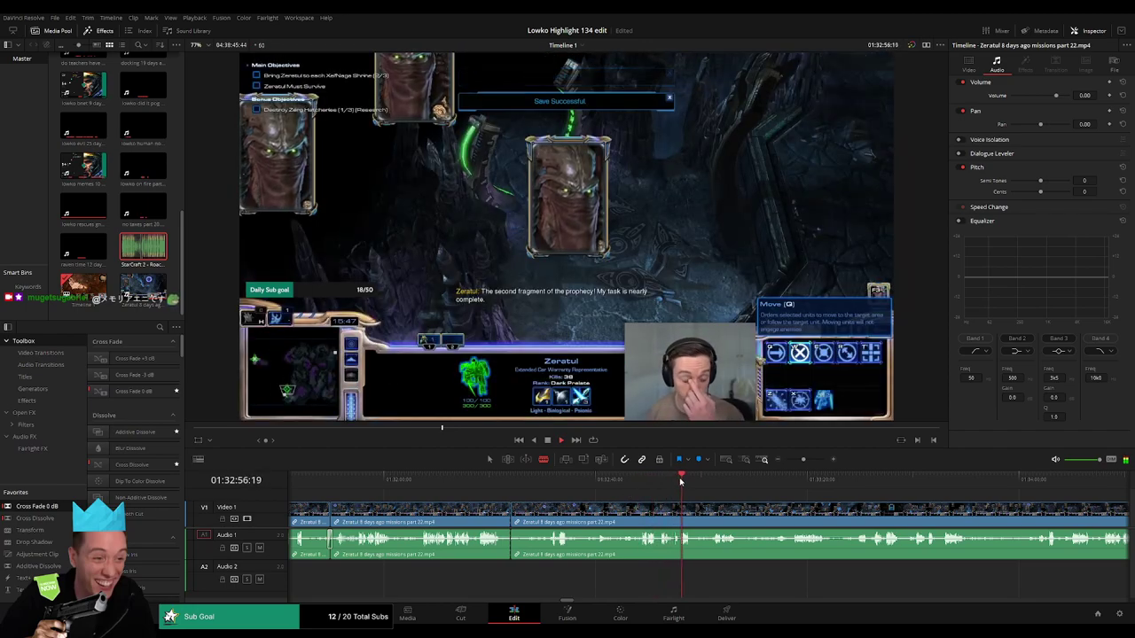
pyautogui.click(715, 481)
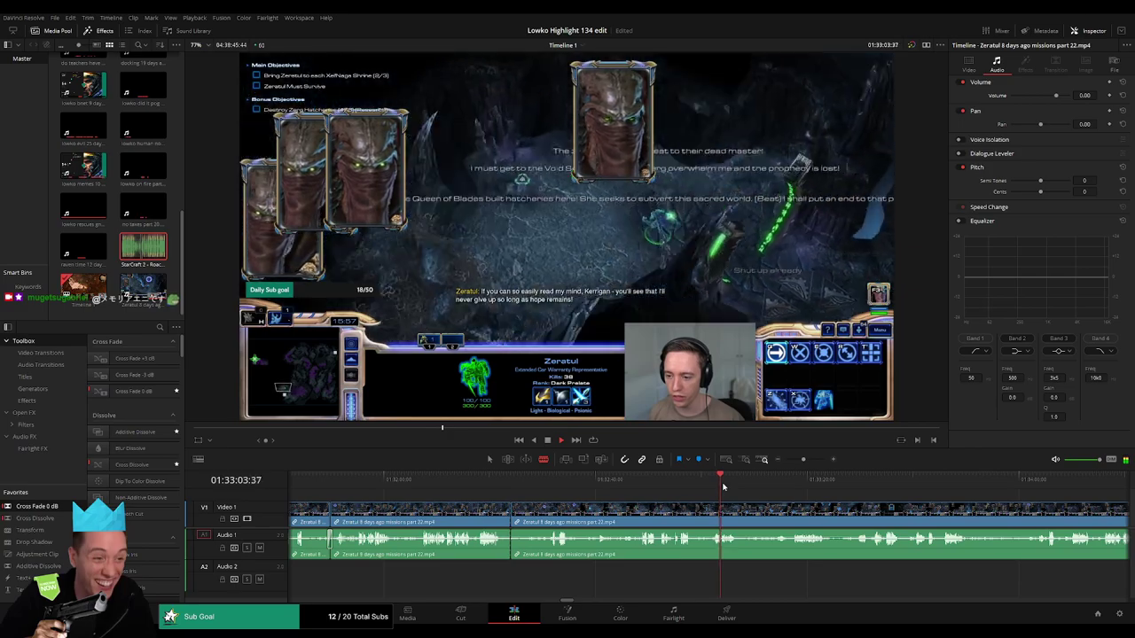
pyautogui.click(771, 481)
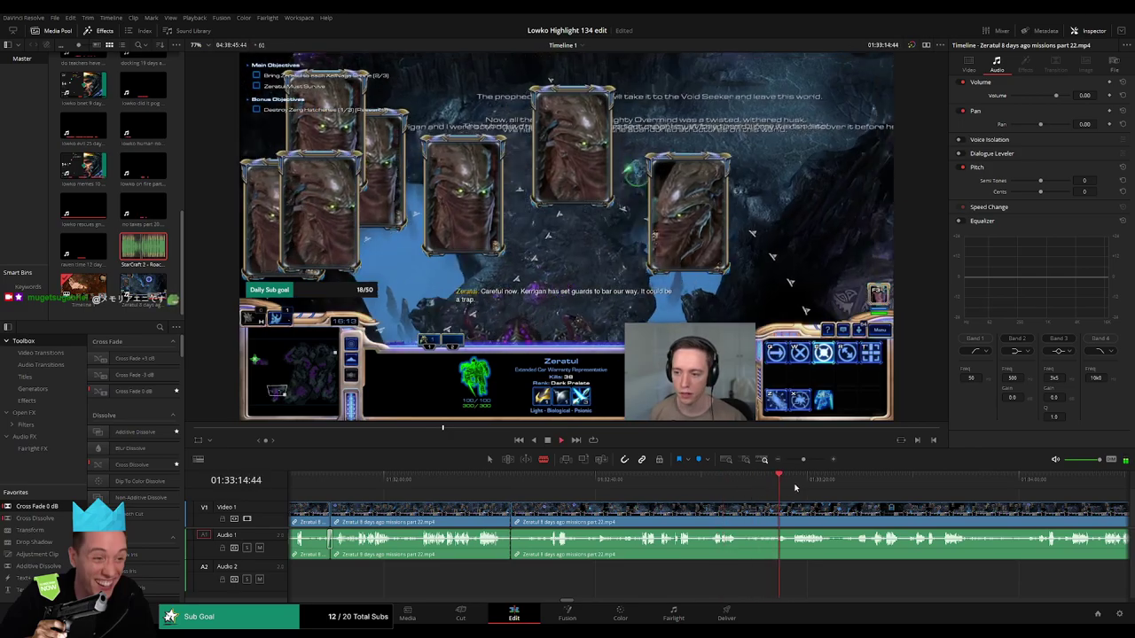
pyautogui.click(803, 486)
pyautogui.click(888, 486)
pyautogui.click(957, 486)
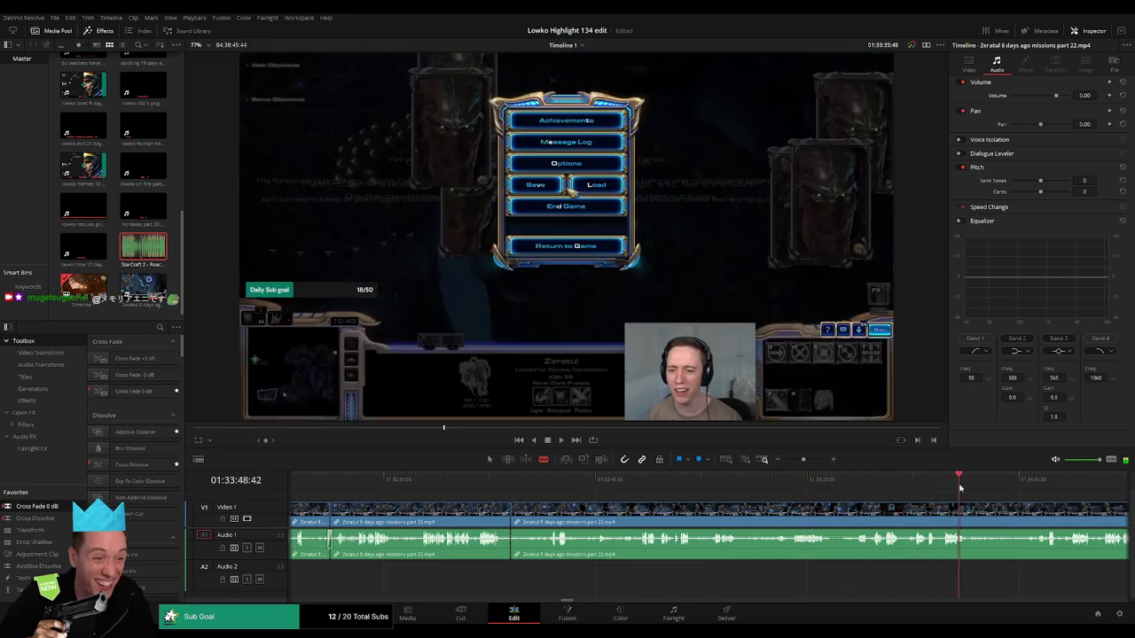
pyautogui.moveTo(986, 509); pyautogui.dragTo(657, 497)
pyautogui.click(726, 487)
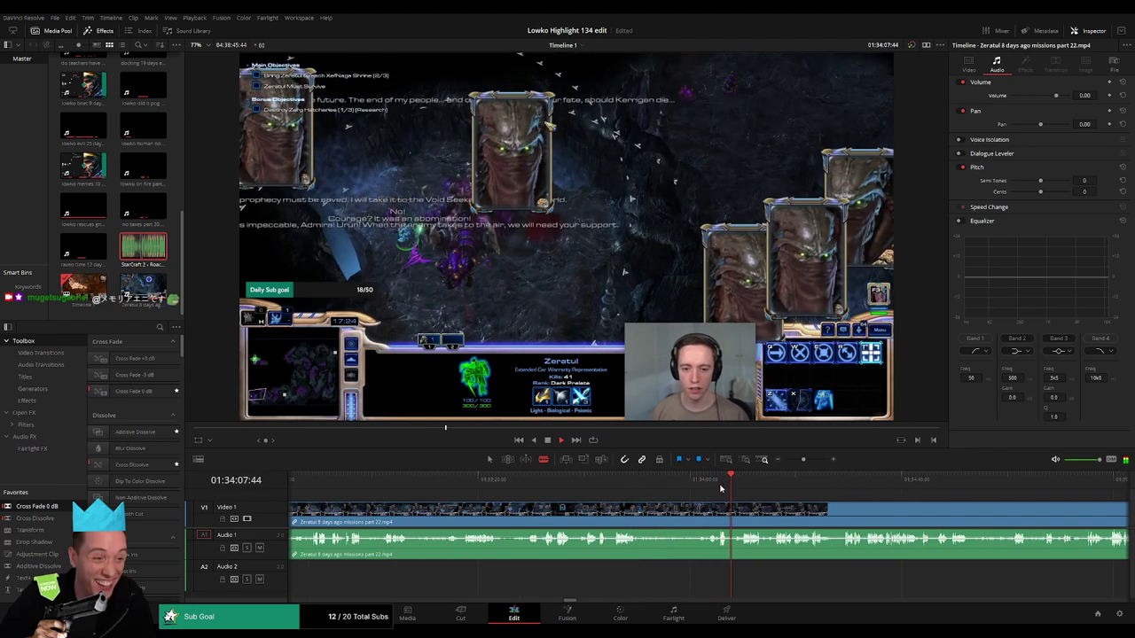
# - Split the clip at about 01:34:00, ripple-delete the section from 01:32:24, and add a Cross Fade 0 dB at the audio join
pyautogui.click(718, 485)
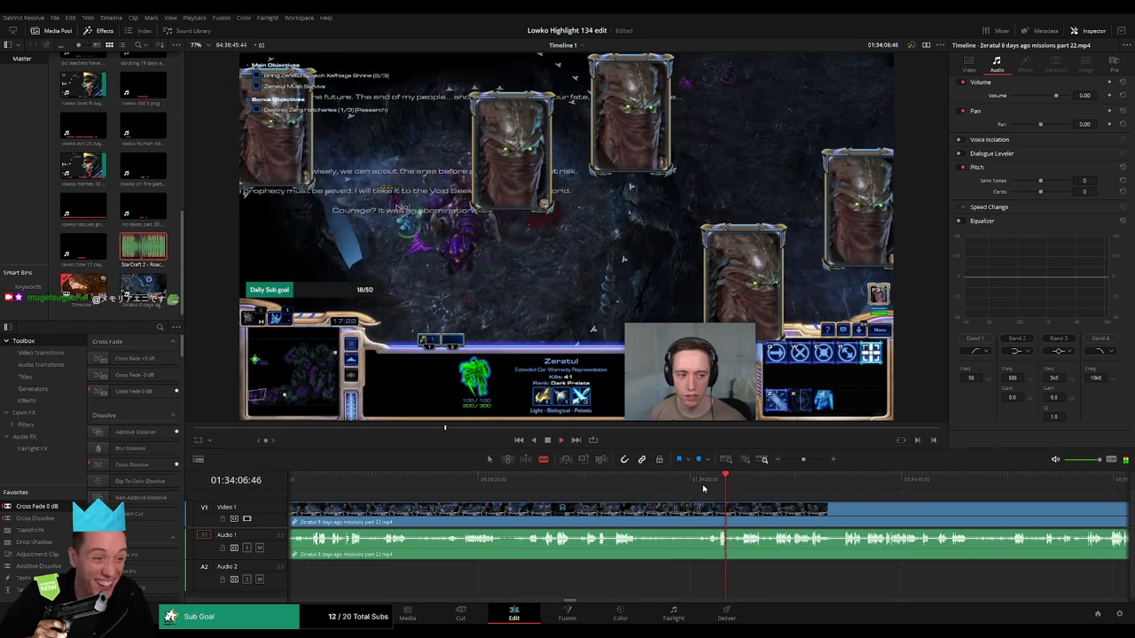
pyautogui.click(700, 485)
pyautogui.click(690, 512)
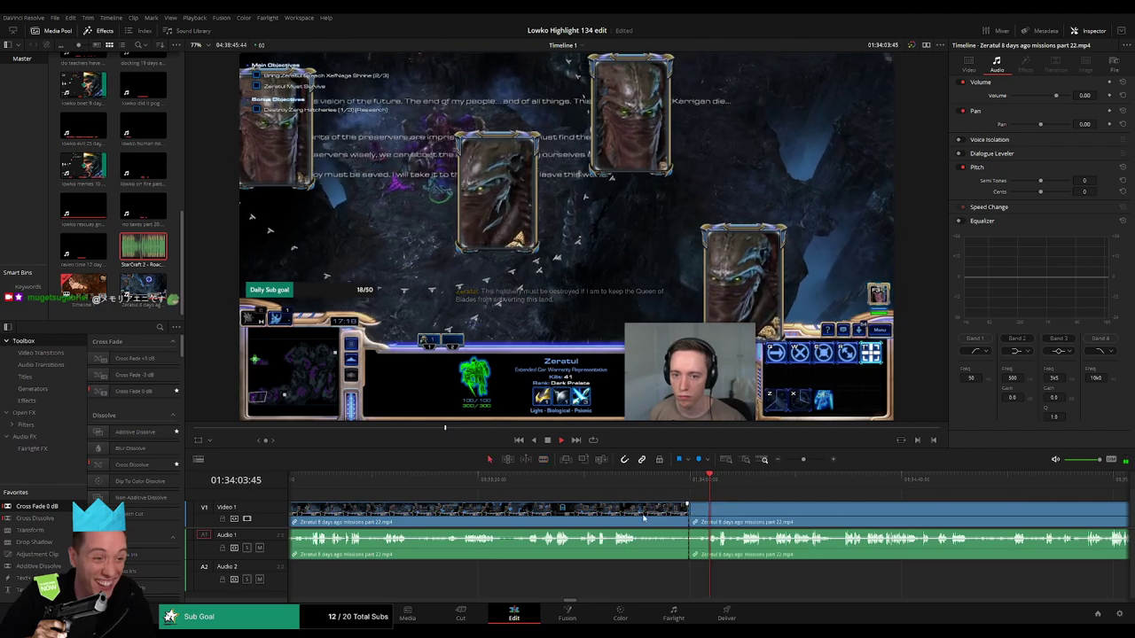
pyautogui.press('a')
pyautogui.click(660, 510)
pyautogui.press('Delete')
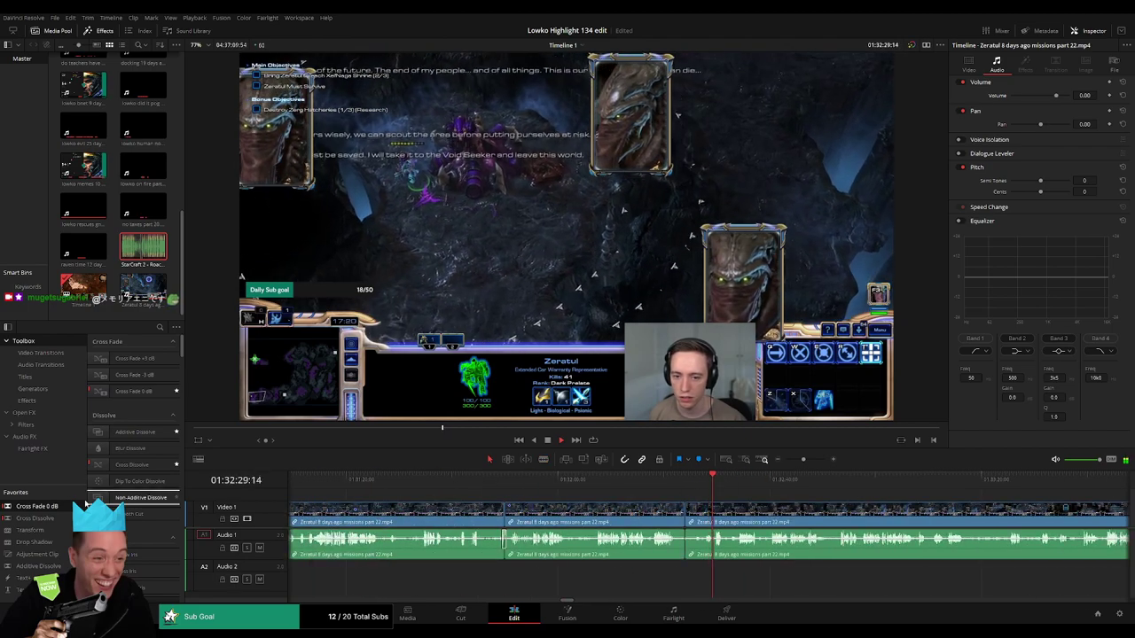
pyautogui.moveTo(680, 549); pyautogui.dragTo(684, 547)
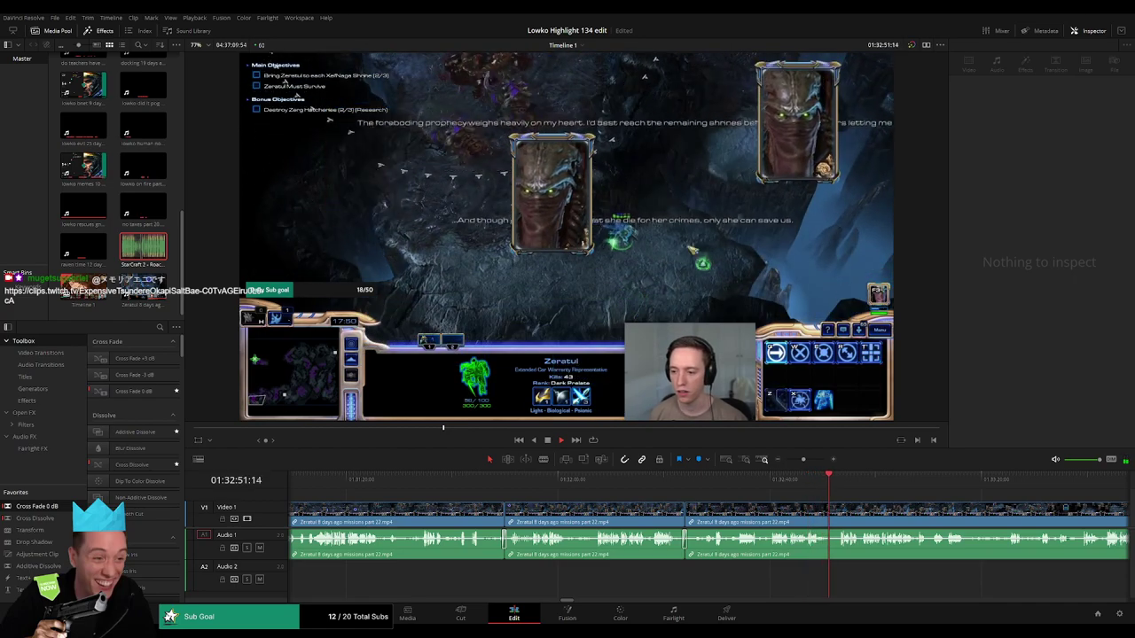
# - Cut out and ripple-delete the footage between about 01:32:49 and 01:32:53, and add a Cross Fade 0 dB at the audio join
pyautogui.click(861, 489)
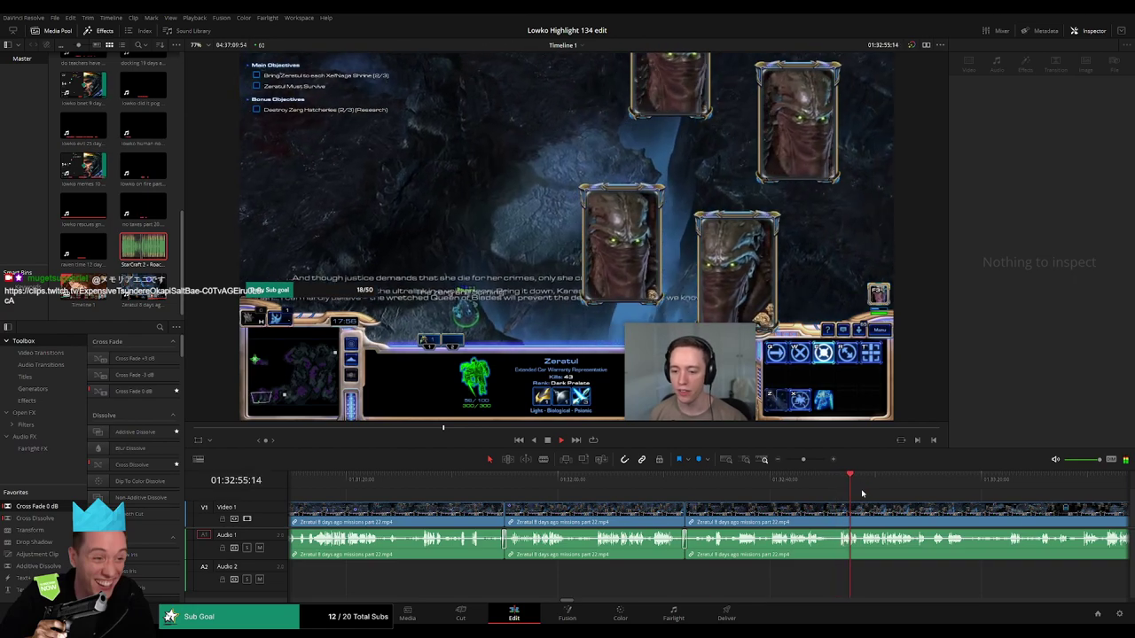
pyautogui.hscroll(5, 911, 511)
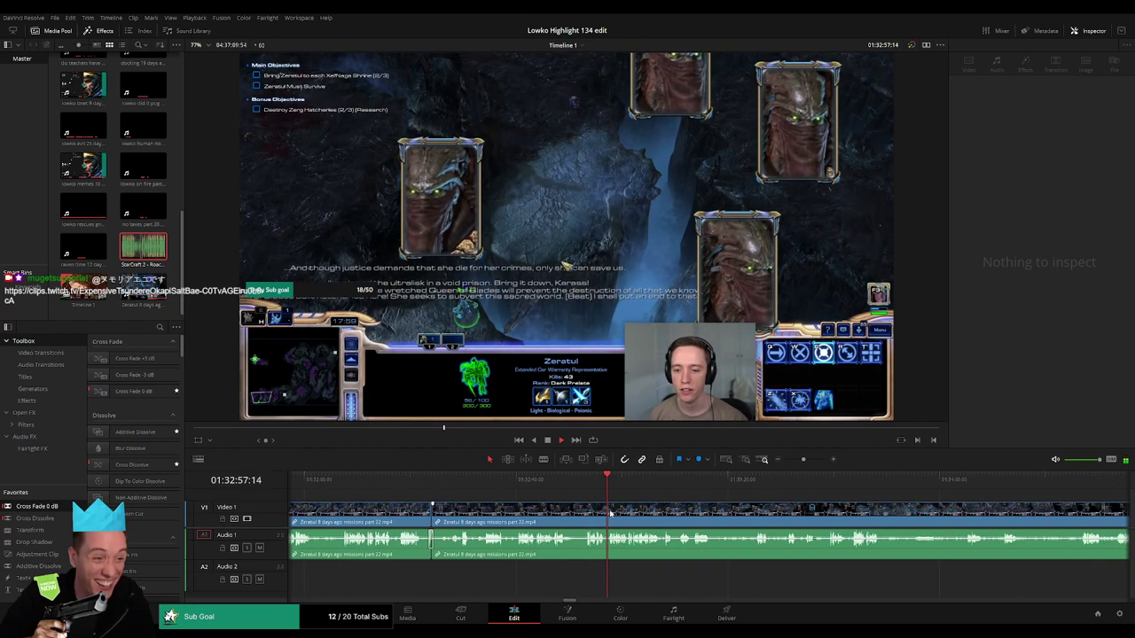
pyautogui.press('b')
pyautogui.click(567, 520)
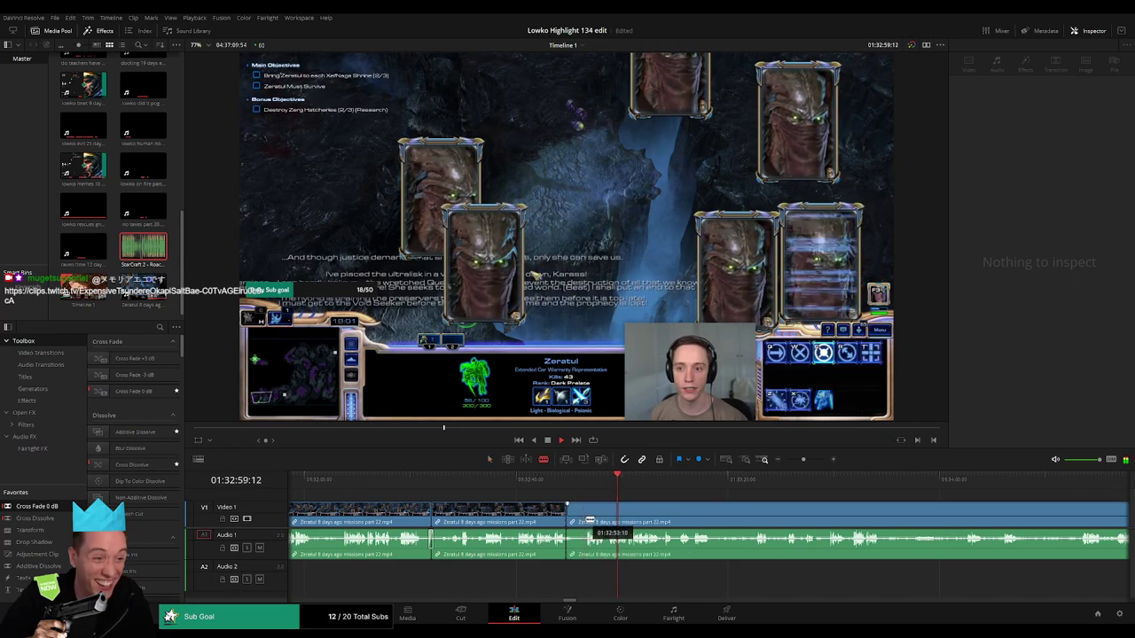
pyautogui.click(586, 520)
pyautogui.press('a')
pyautogui.click(581, 519)
pyautogui.click(581, 521)
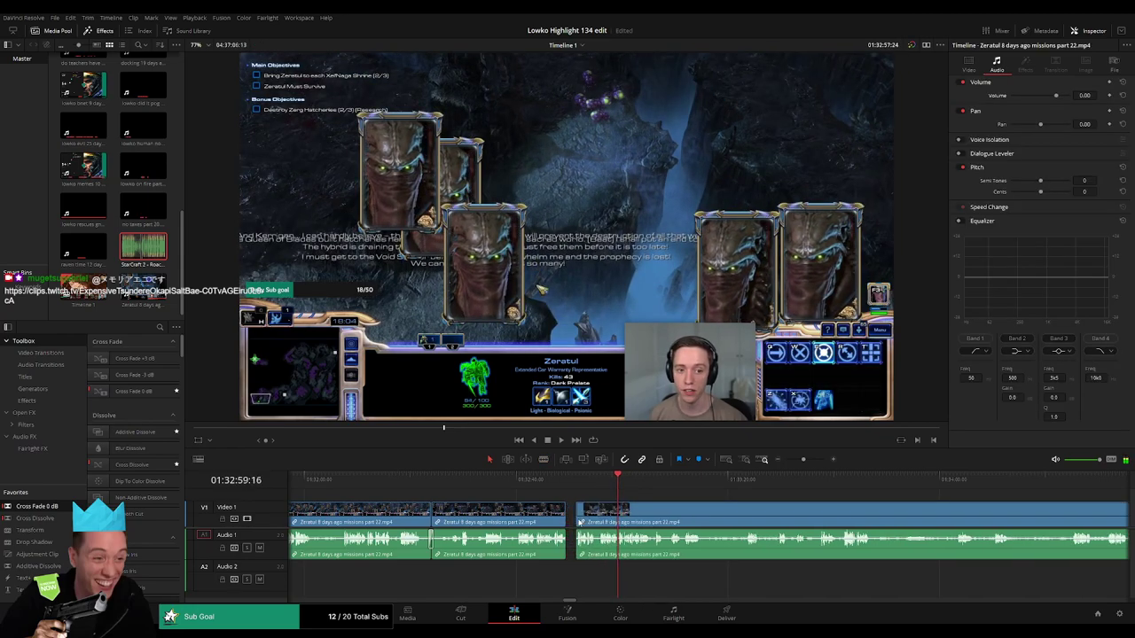
pyautogui.moveTo(52, 507); pyautogui.dragTo(571, 543)
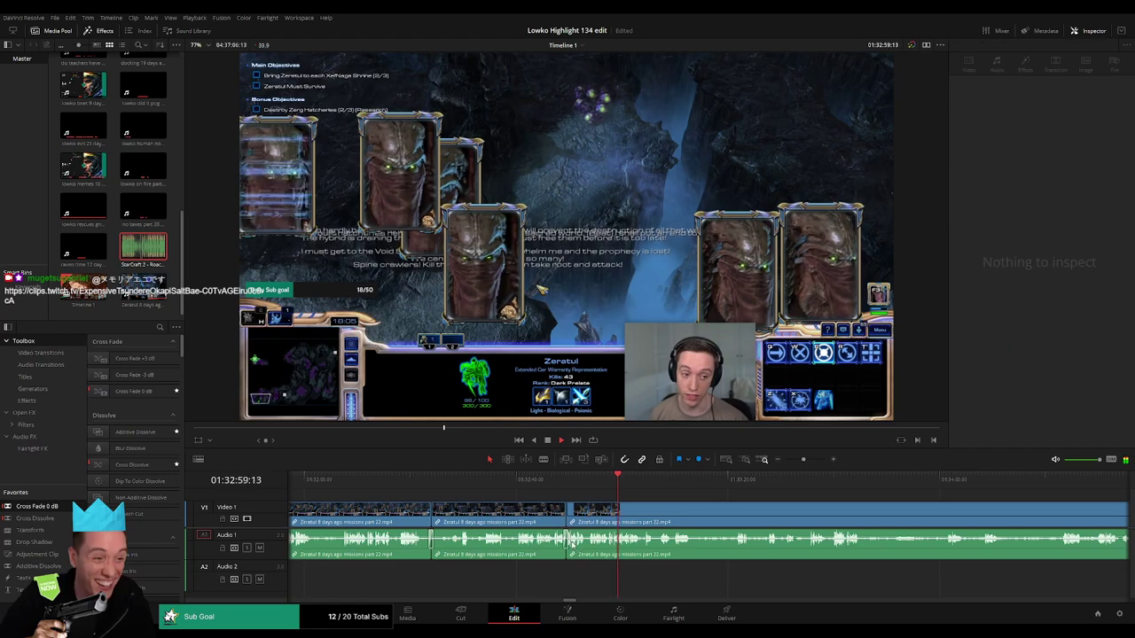
# - Cut out and ripple-delete the footage between about 01:33:13 and 01:33:34, and add a Cross Fade 0 dB at the audio join
pyautogui.moveTo(612, 488); pyautogui.dragTo(667, 487)
pyautogui.hscroll(3, 575, 511)
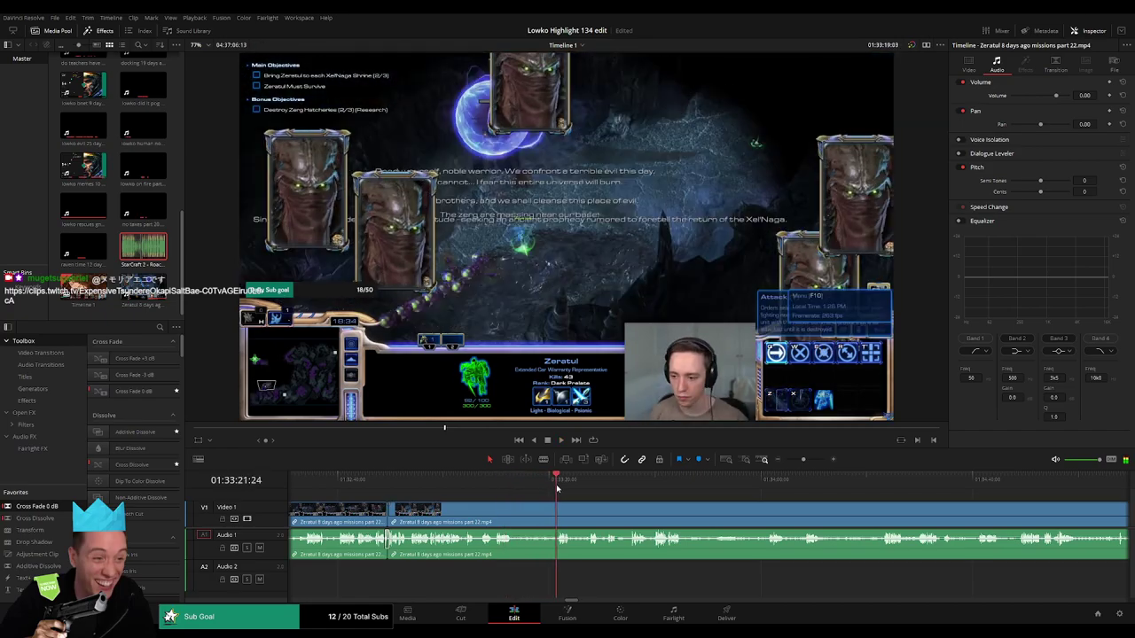
pyautogui.click(517, 514)
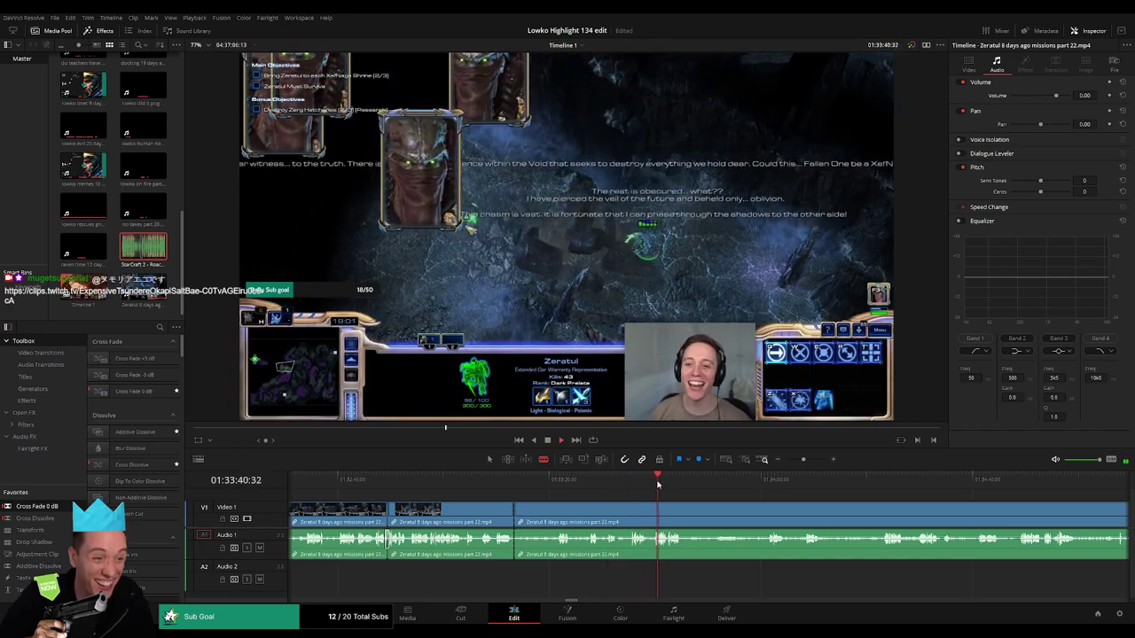
pyautogui.click(626, 510)
pyautogui.press('a')
pyautogui.click(593, 512)
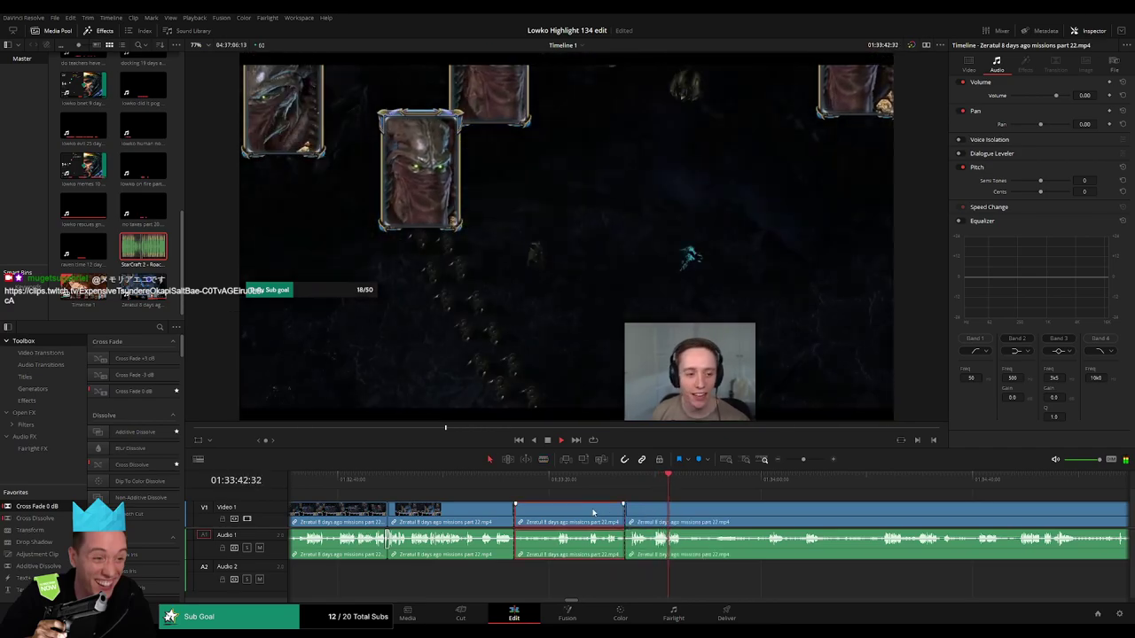
pyautogui.press('Delete')
pyautogui.click(514, 490)
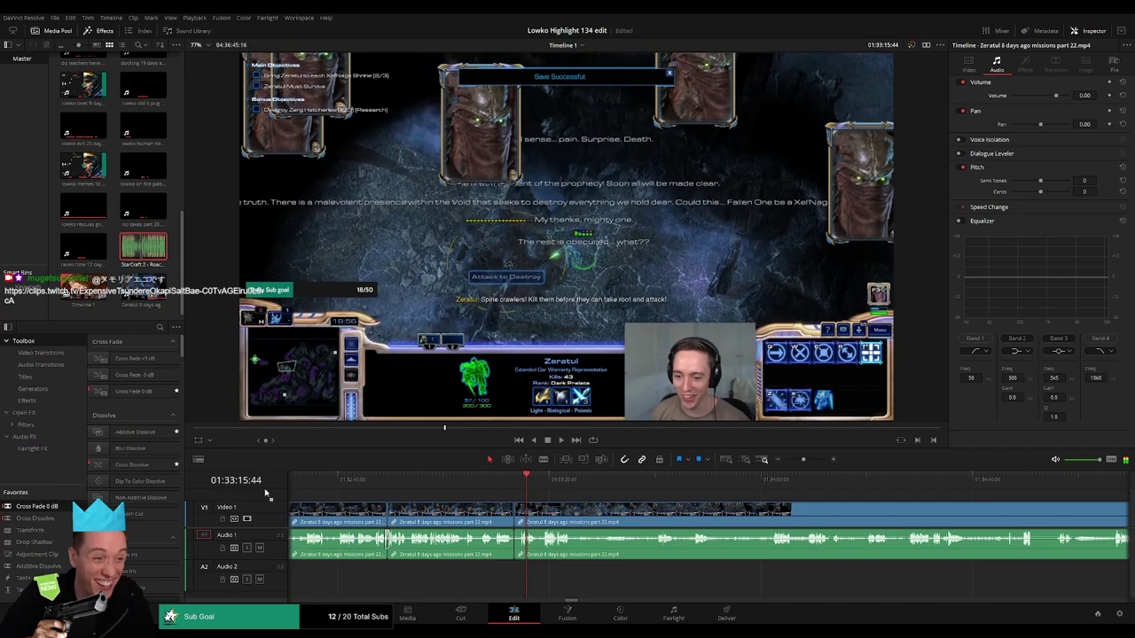
# - Cut out and ripple-delete the footage between about 01:33:51 and 01:34:02, and add a Cross Fade 0 dB at the audio join
pyautogui.click(553, 490)
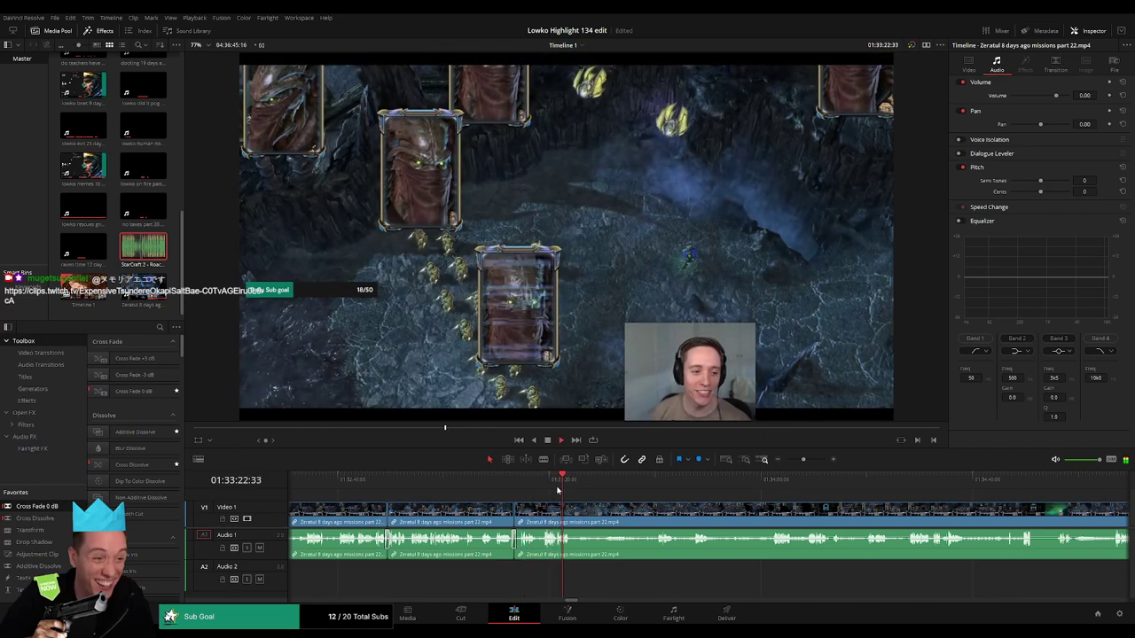
pyautogui.moveTo(573, 483); pyautogui.dragTo(668, 491)
pyautogui.hscroll(3, 553, 506)
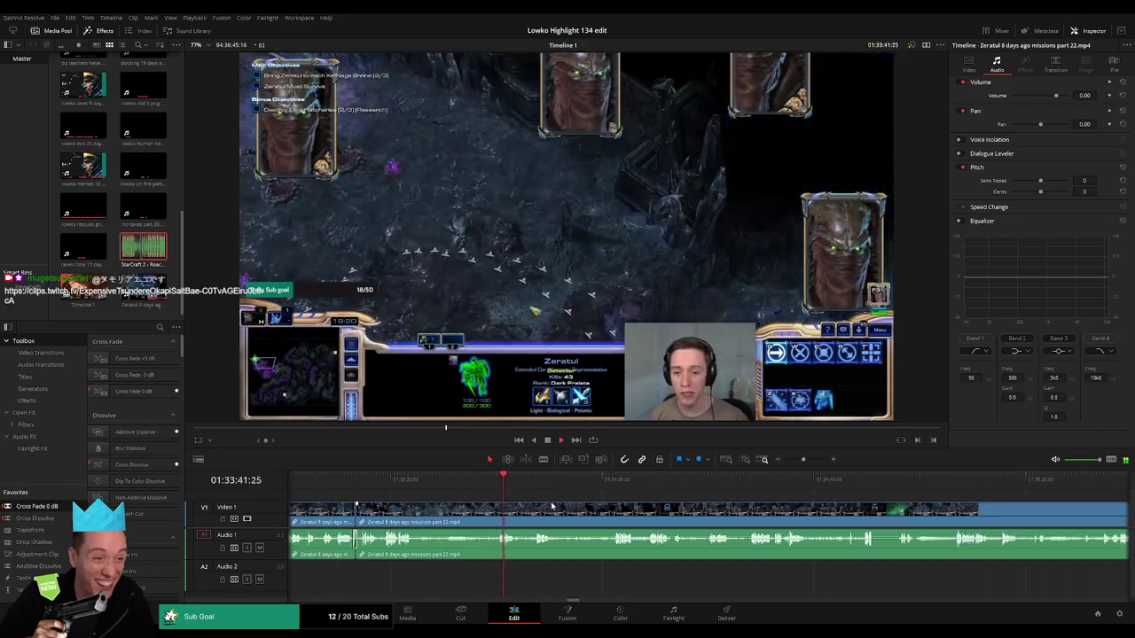
pyautogui.moveTo(509, 489); pyautogui.dragTo(583, 486)
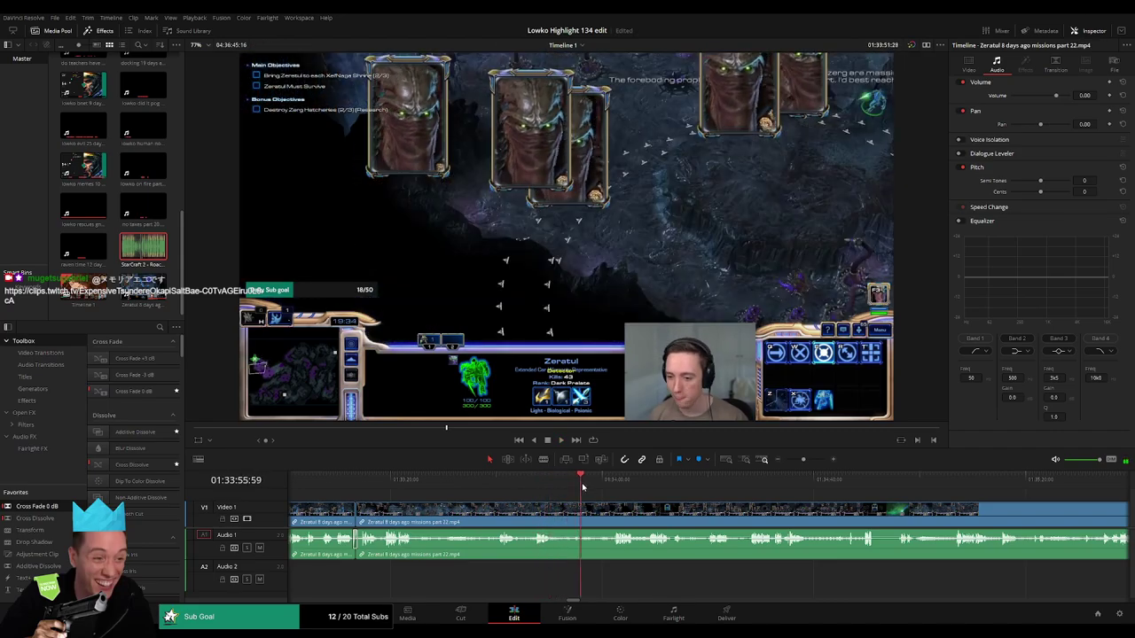
pyautogui.press('b')
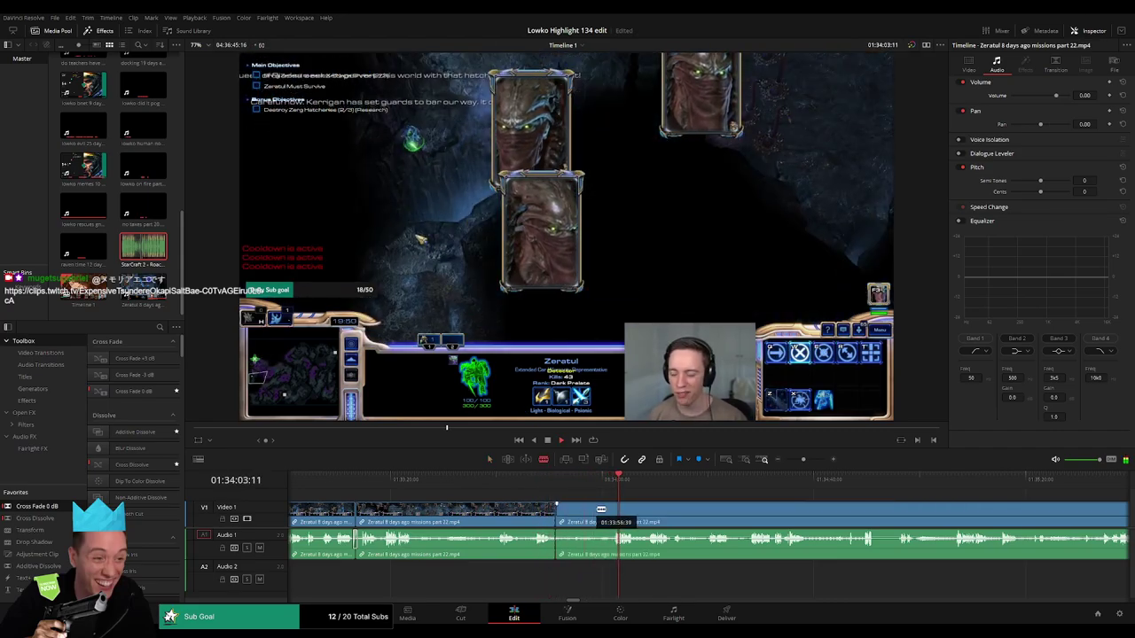
pyautogui.click(556, 512)
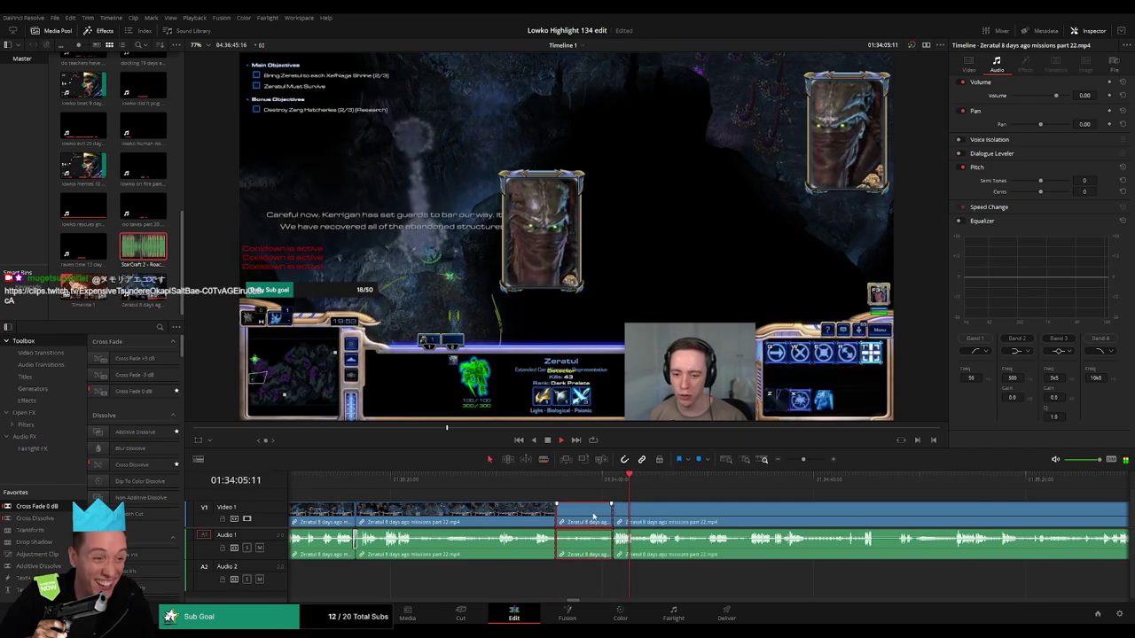
pyautogui.press('Delete')
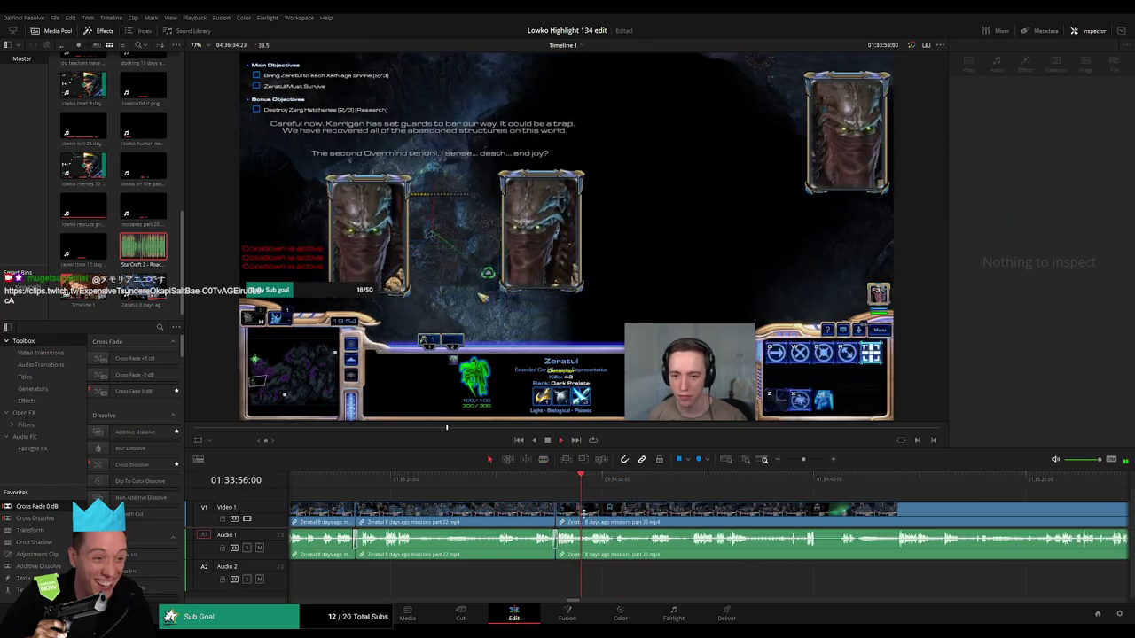
# - Review the footage after the 01:33:51 cut and try splitting the clip at about 01:34:13
pyautogui.click(599, 480)
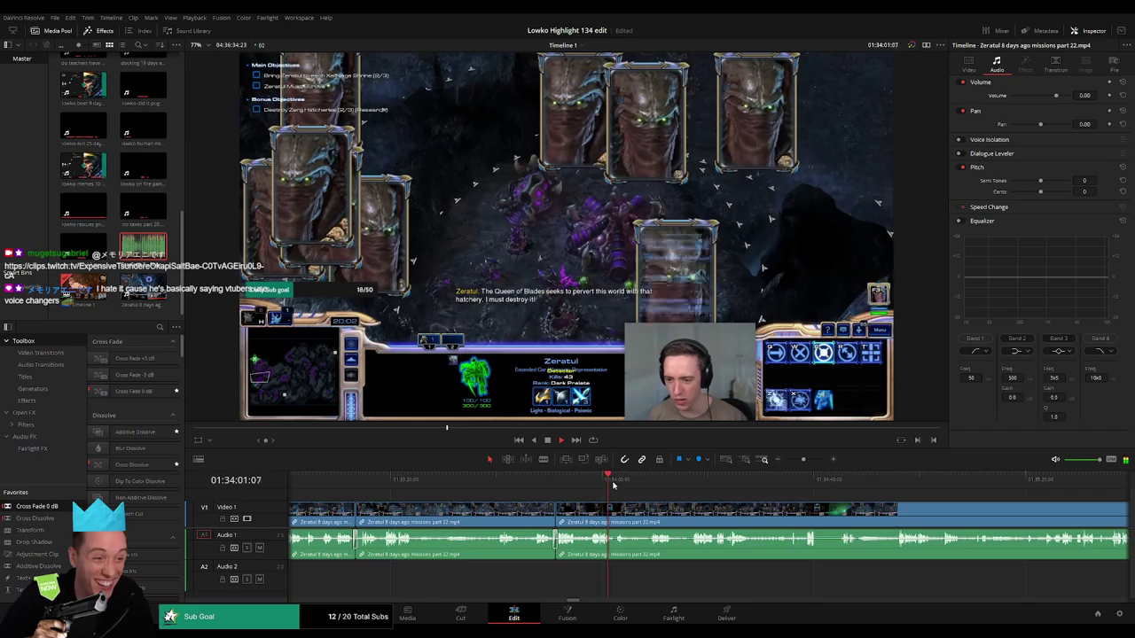
pyautogui.click(643, 481)
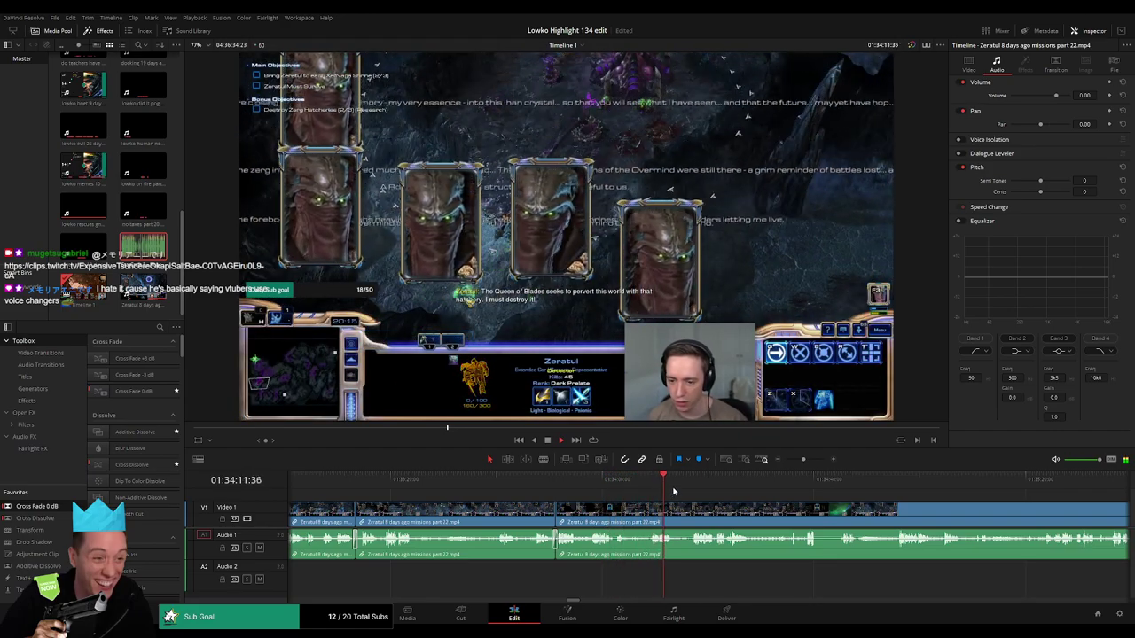
pyautogui.click(693, 483)
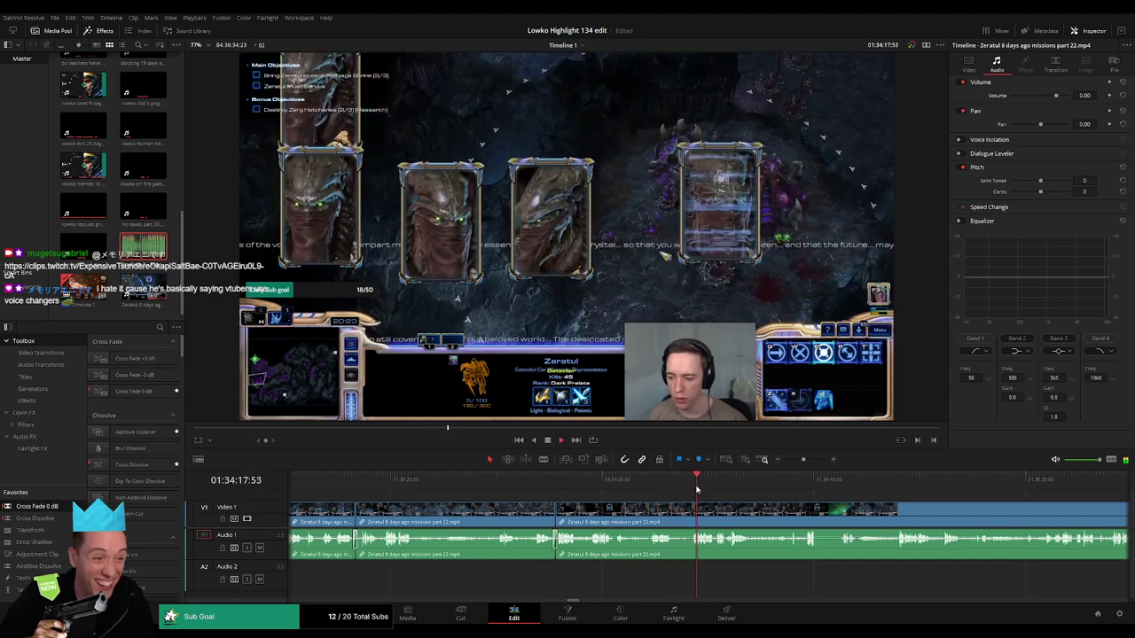
pyautogui.hscroll(2, 599, 513)
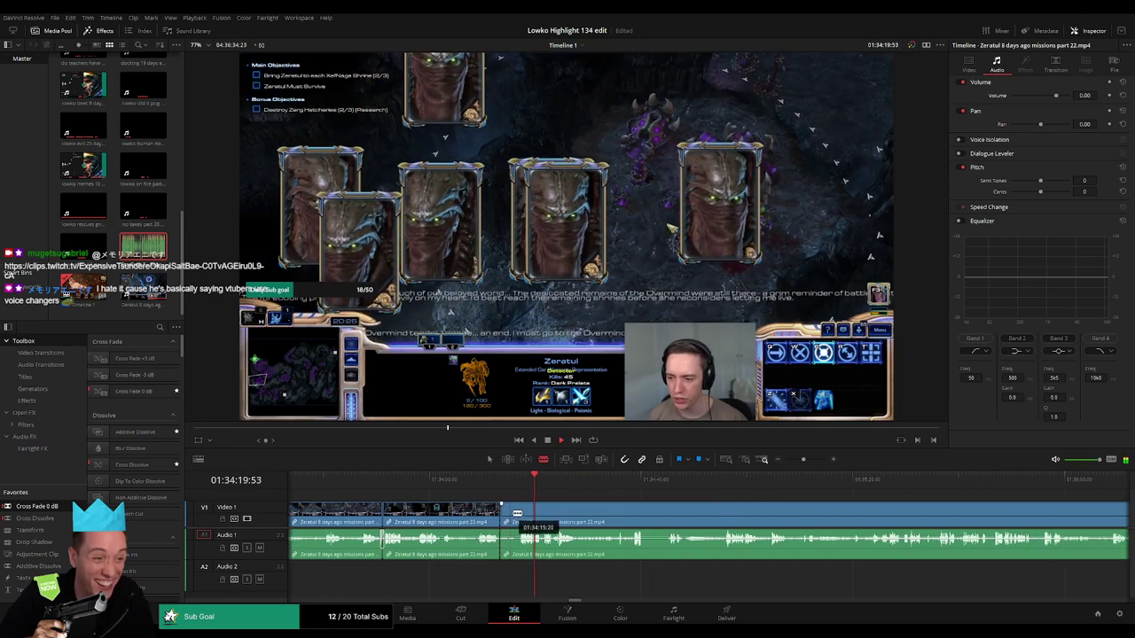
pyautogui.click(543, 488)
pyautogui.click(546, 483)
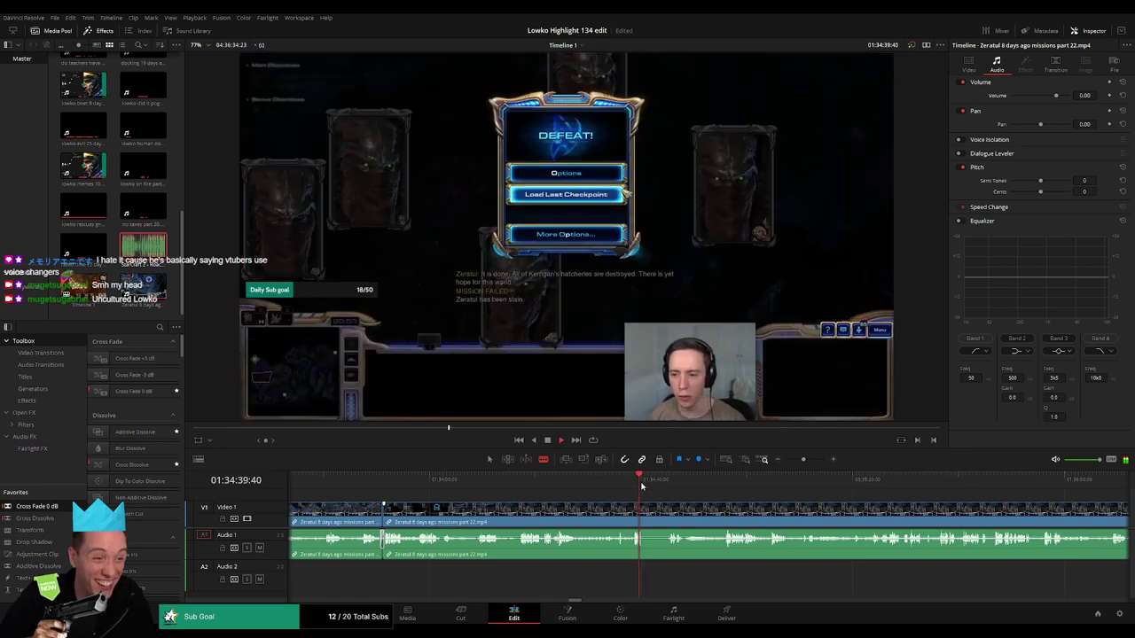
# - Cut out and ripple-delete the loading screen between about 01:34:40 and 01:34:45, and add a Cross Fade 0 dB at the audio join
pyautogui.moveTo(652, 487); pyautogui.dragTo(669, 487)
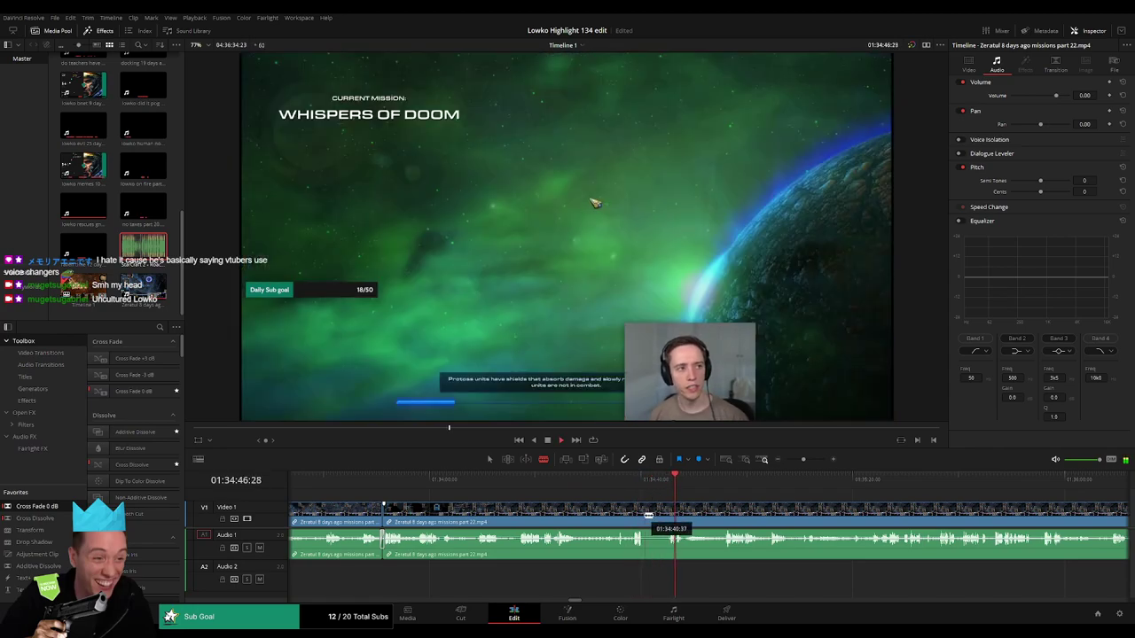
pyautogui.click(645, 515)
pyautogui.click(671, 515)
pyautogui.press('a')
pyautogui.click(659, 518)
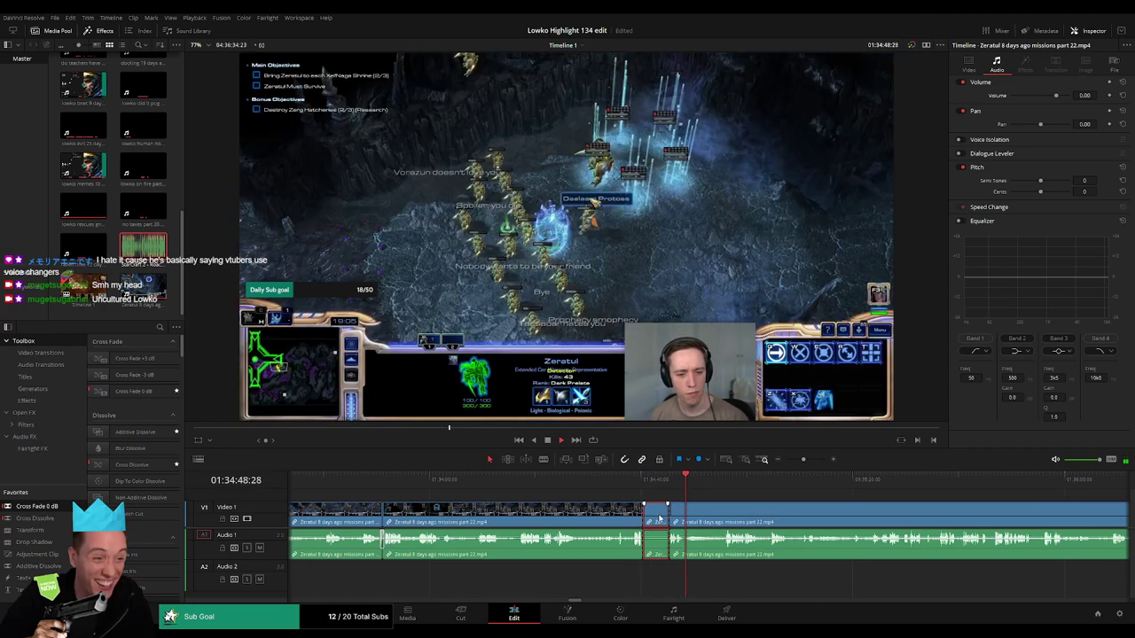
pyautogui.press('Delete')
pyautogui.press('space')
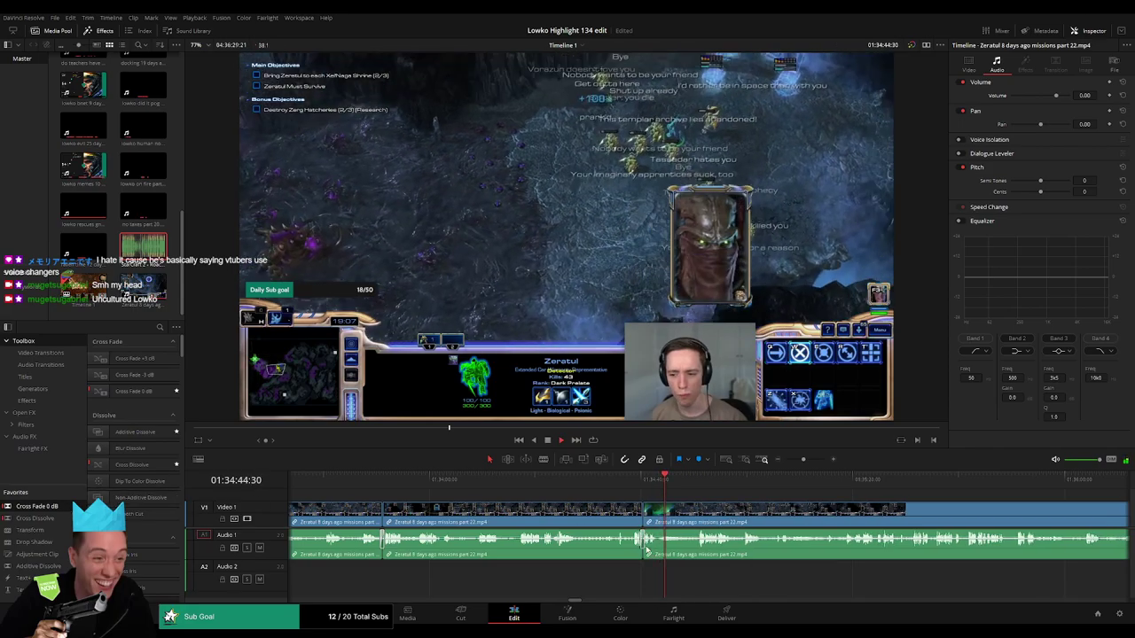
pyautogui.click(701, 485)
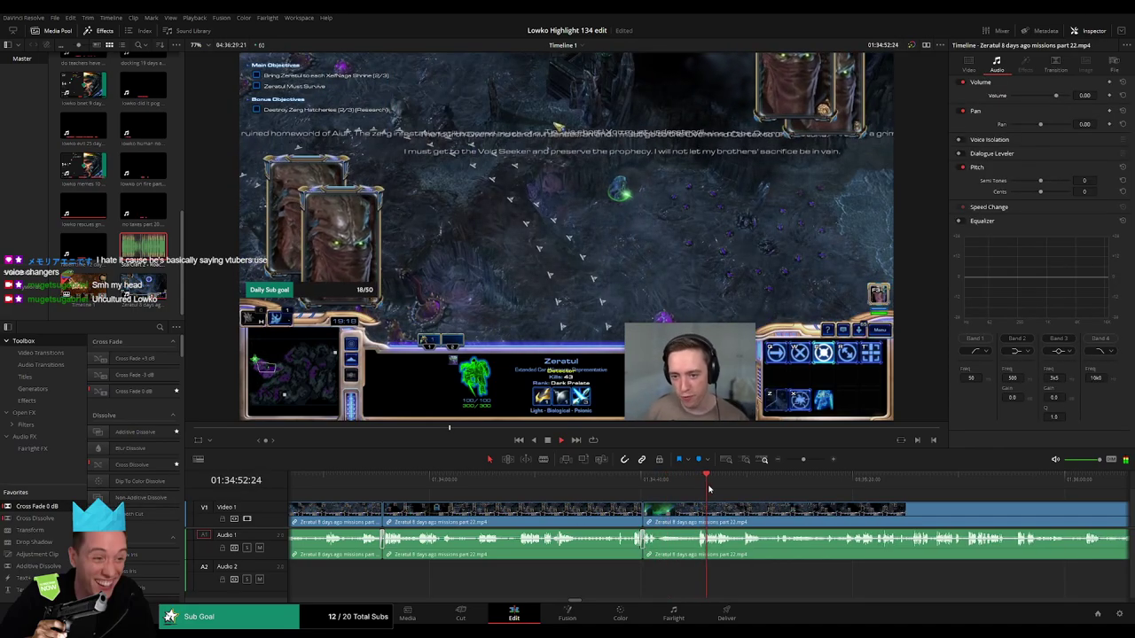
# - Review the gameplay footage from about 01:34:52 to 01:35:56 and pause playback
pyautogui.click(732, 489)
pyautogui.click(748, 491)
pyautogui.moveTo(753, 493); pyautogui.dragTo(546, 495)
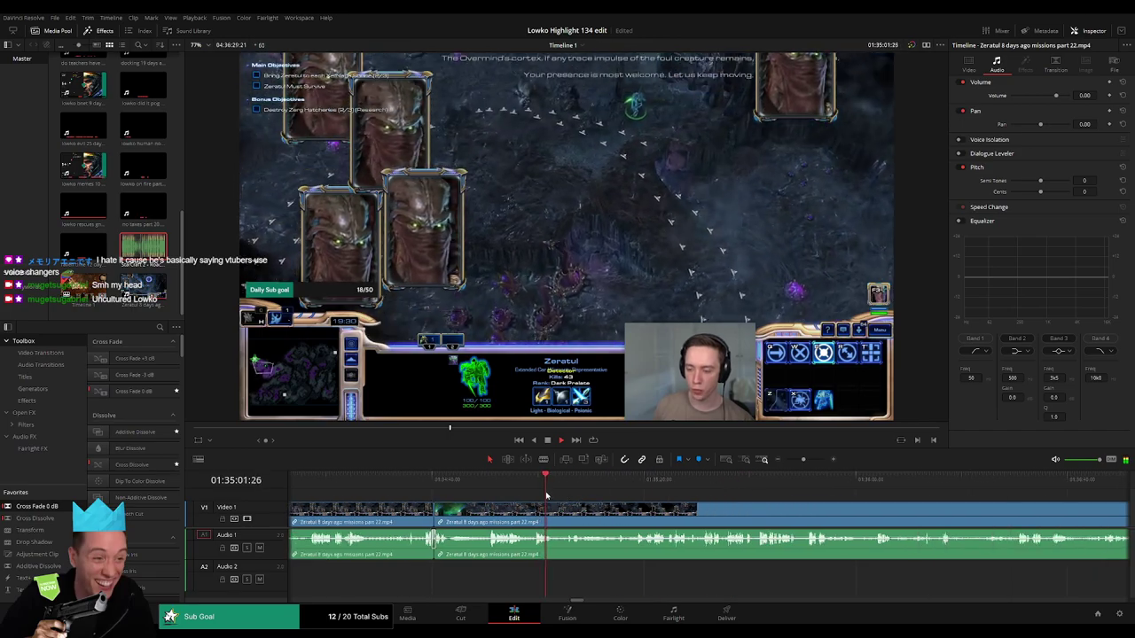
pyautogui.click(573, 488)
pyautogui.click(632, 489)
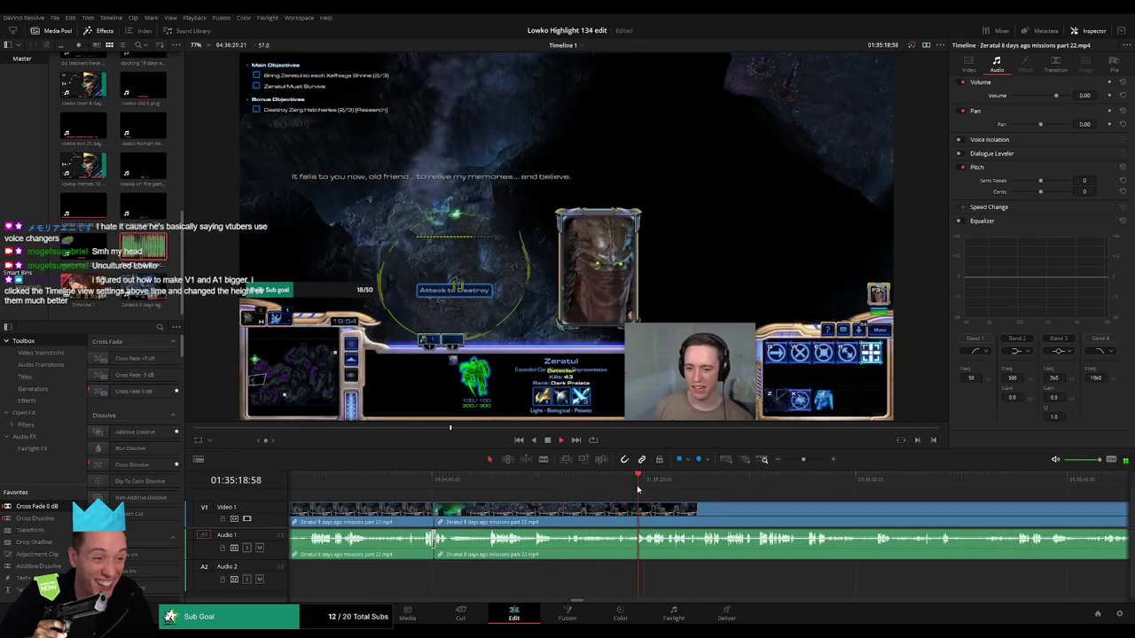
pyautogui.moveTo(654, 483); pyautogui.dragTo(810, 488)
pyautogui.hscroll(6, 628, 499)
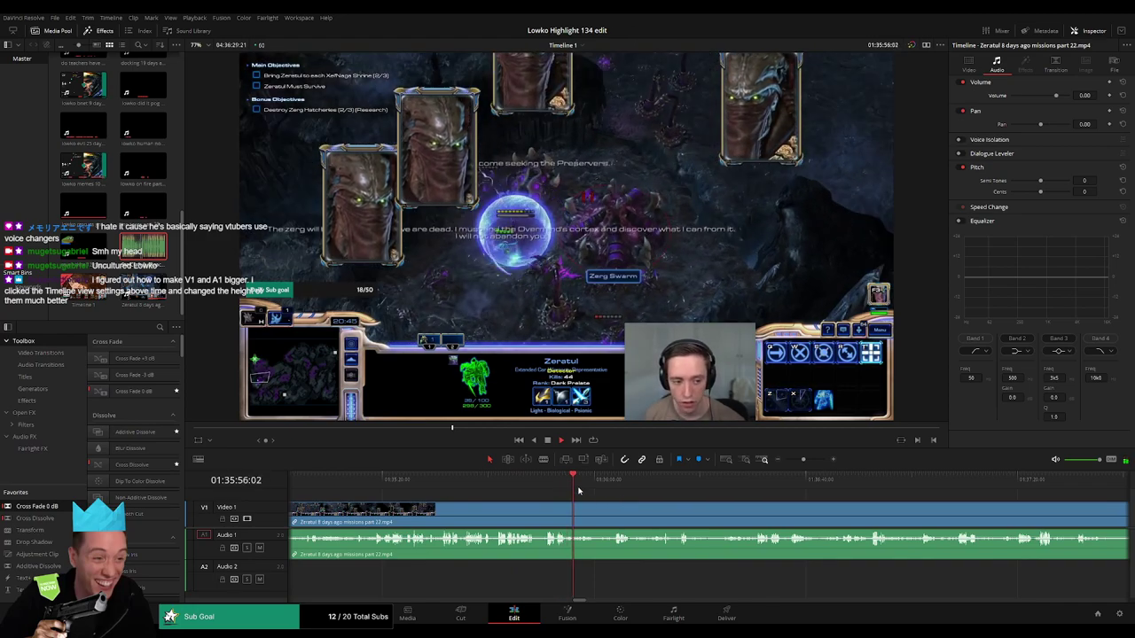
pyautogui.press('space')
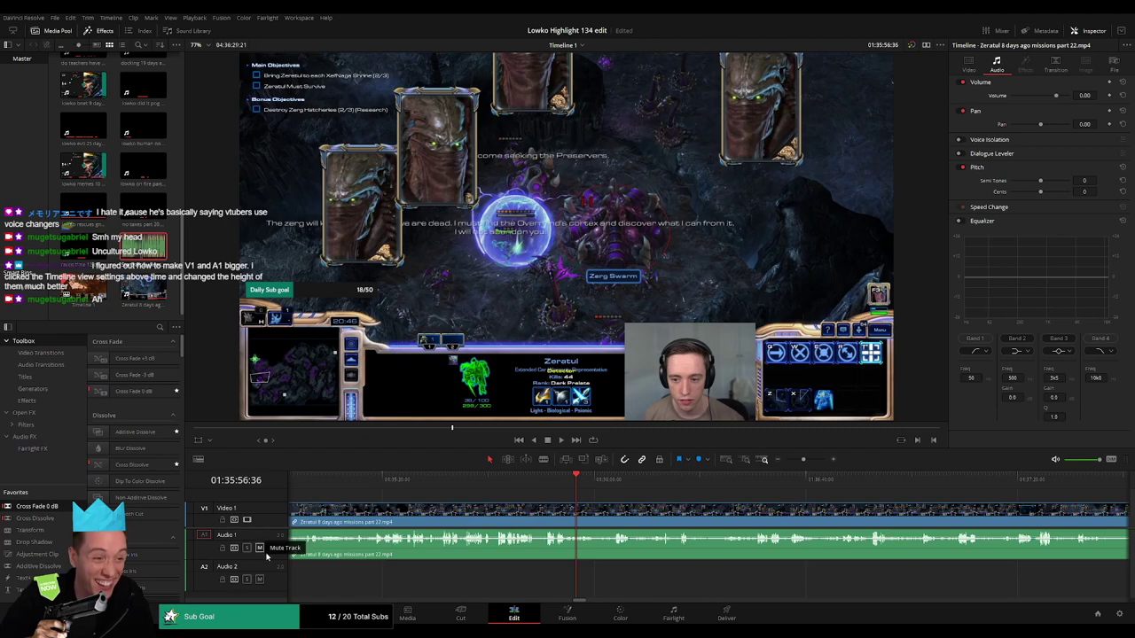
# - Adjust the timeline track heights, trying a much taller Audio 1 track before leaving it slightly enlarged
pyautogui.moveTo(267, 558)
pyautogui.mouseDown()
pyautogui.moveTo(269, 585)
pyautogui.moveTo(281, 574)
pyautogui.mouseUp()
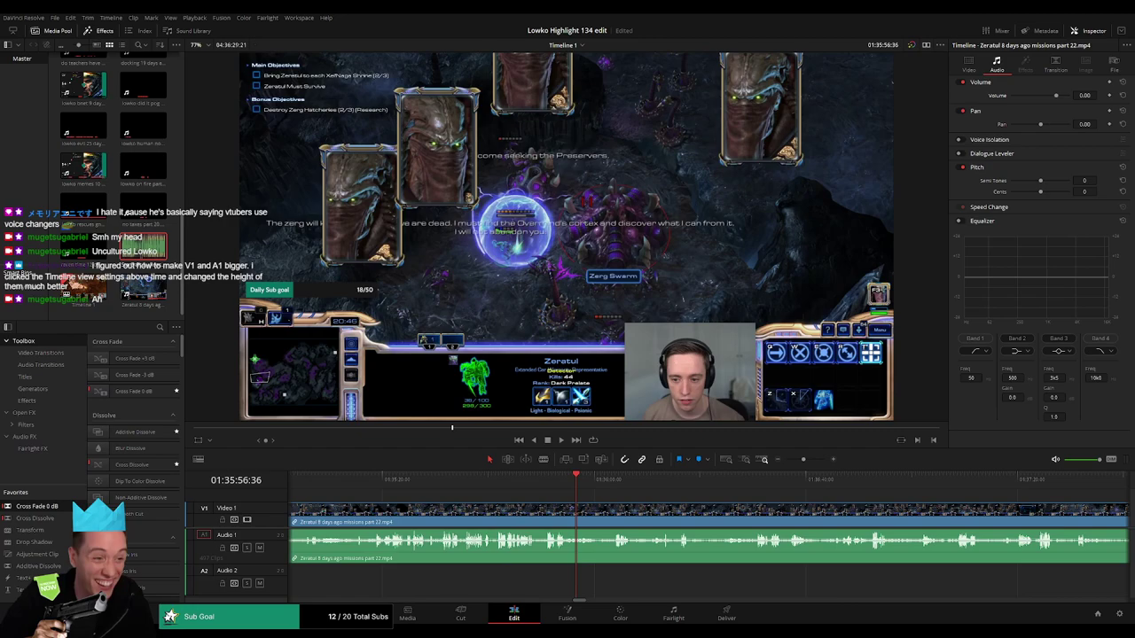
pyautogui.moveTo(262, 565); pyautogui.dragTo(268, 596)
pyautogui.moveTo(276, 503)
pyautogui.mouseDown()
pyautogui.moveTo(276, 490)
pyautogui.moveTo(277, 501)
pyautogui.mouseUp()
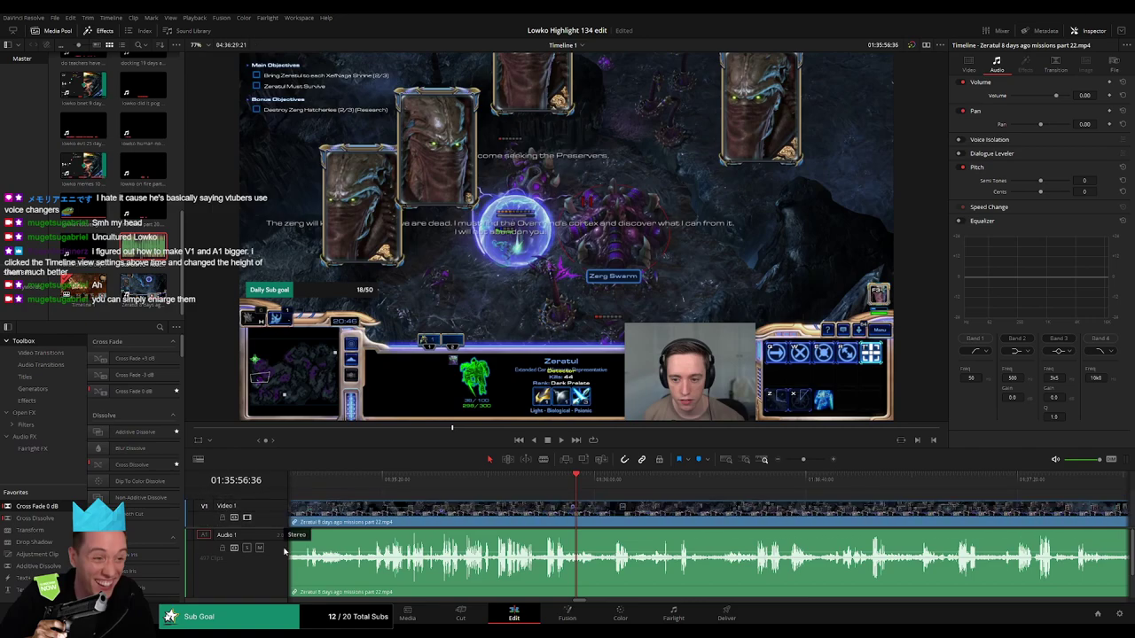
pyautogui.moveTo(274, 586); pyautogui.dragTo(281, 526)
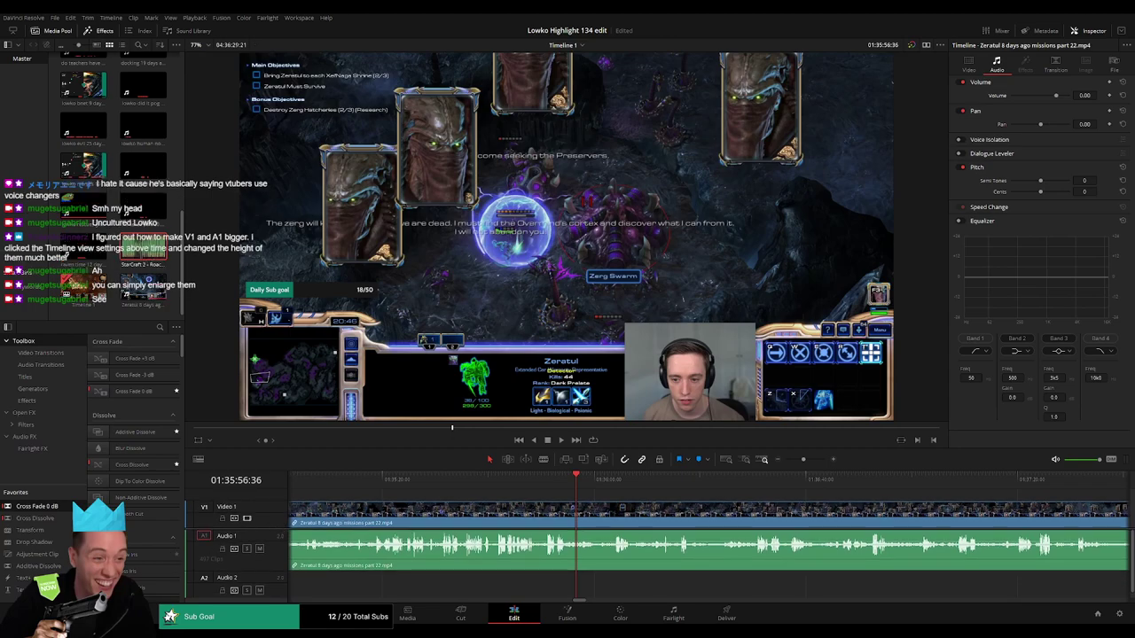
pyautogui.moveTo(280, 570); pyautogui.dragTo(263, 564)
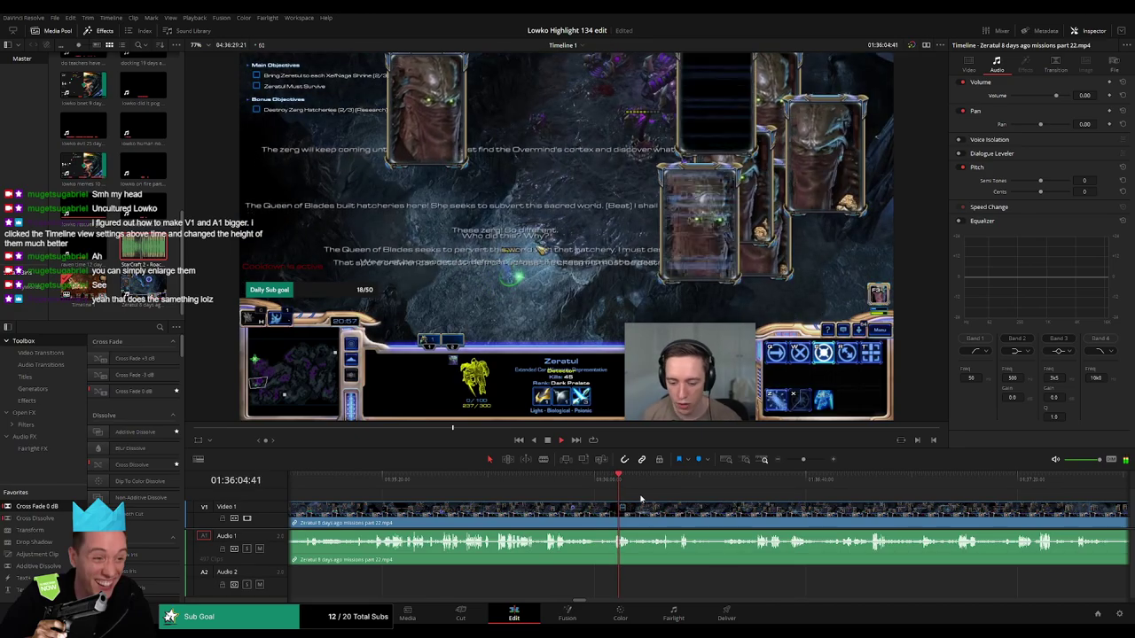
# - Cut out and ripple-delete the footage between about 01:36:18 and 01:36:29, and add a Cross Fade 0 dB at the audio join
pyautogui.moveTo(671, 513); pyautogui.dragTo(622, 491)
pyautogui.press('b')
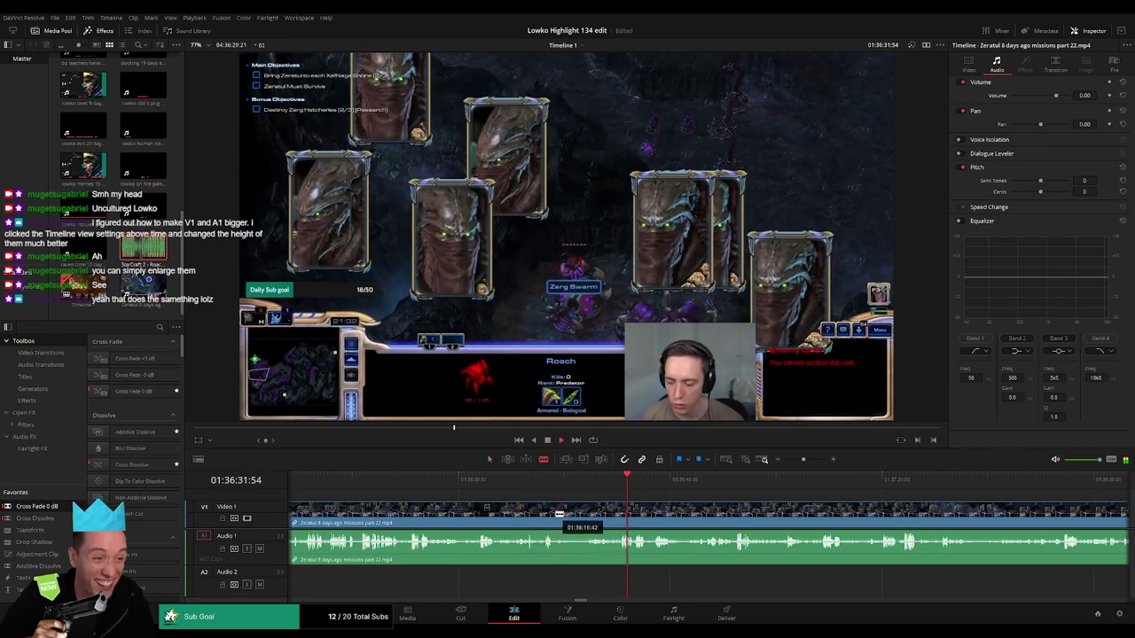
pyautogui.click(557, 514)
pyautogui.click(616, 515)
pyautogui.press('a')
pyautogui.click(597, 517)
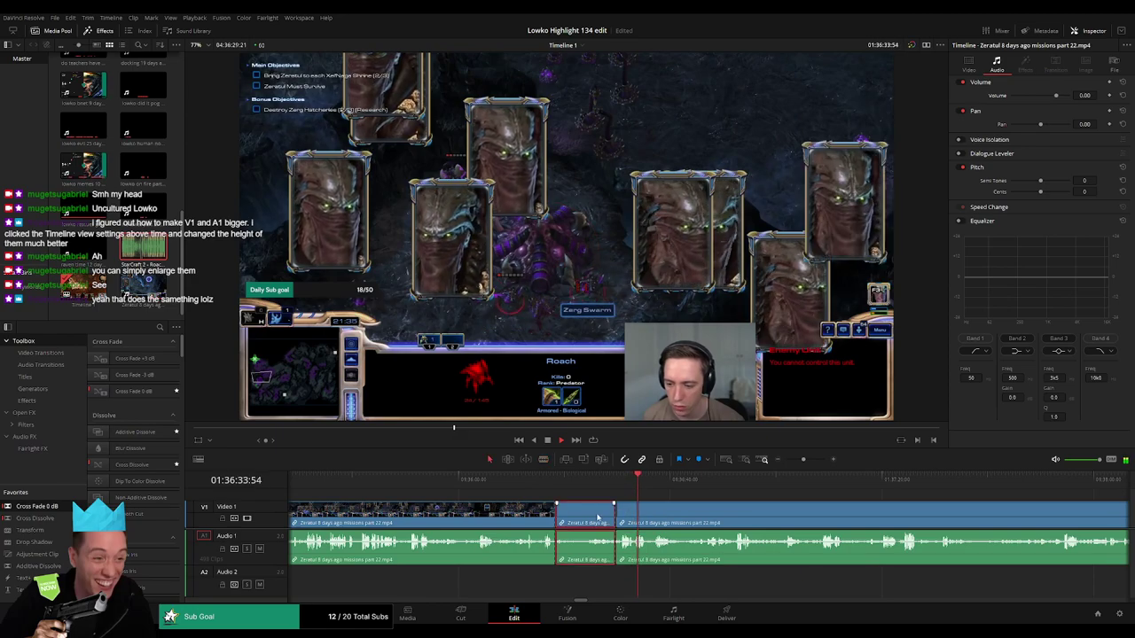
pyautogui.press('Delete')
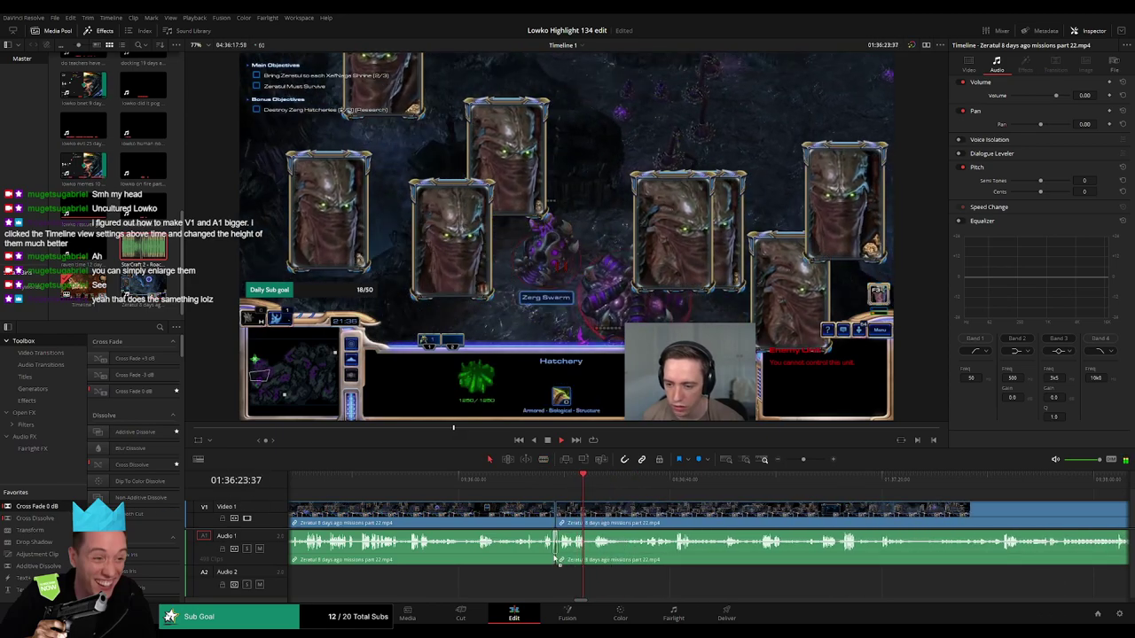
# - Cut out and ripple-delete the footage between about 01:37:01 and 01:37:08, and add a Cross Fade 0 dB at the audio join
pyautogui.click(669, 484)
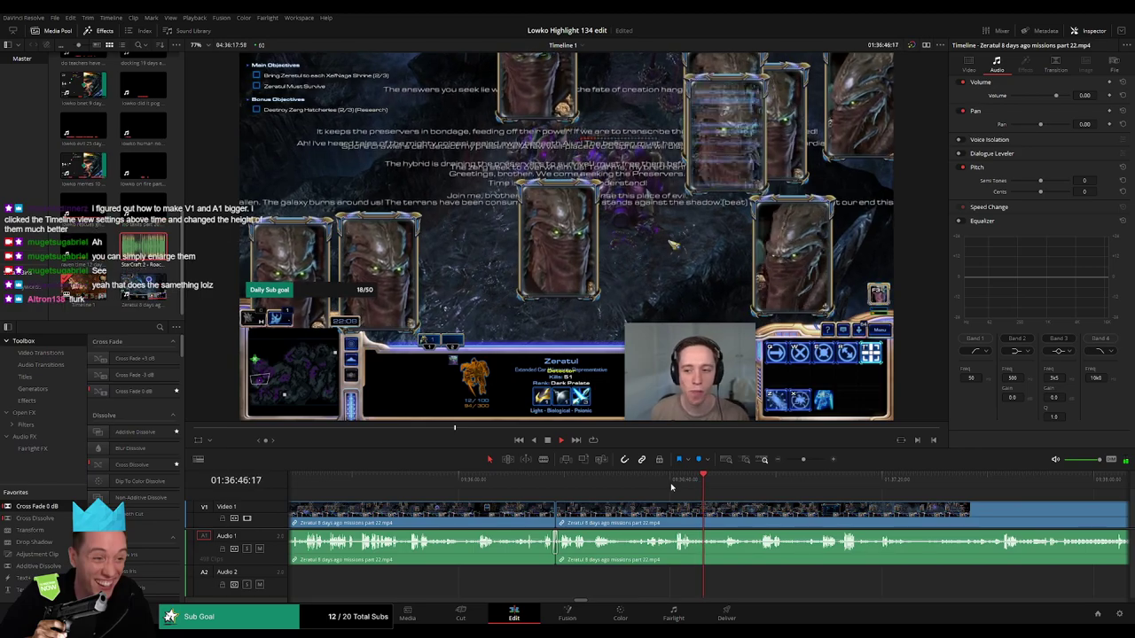
pyautogui.click(724, 491)
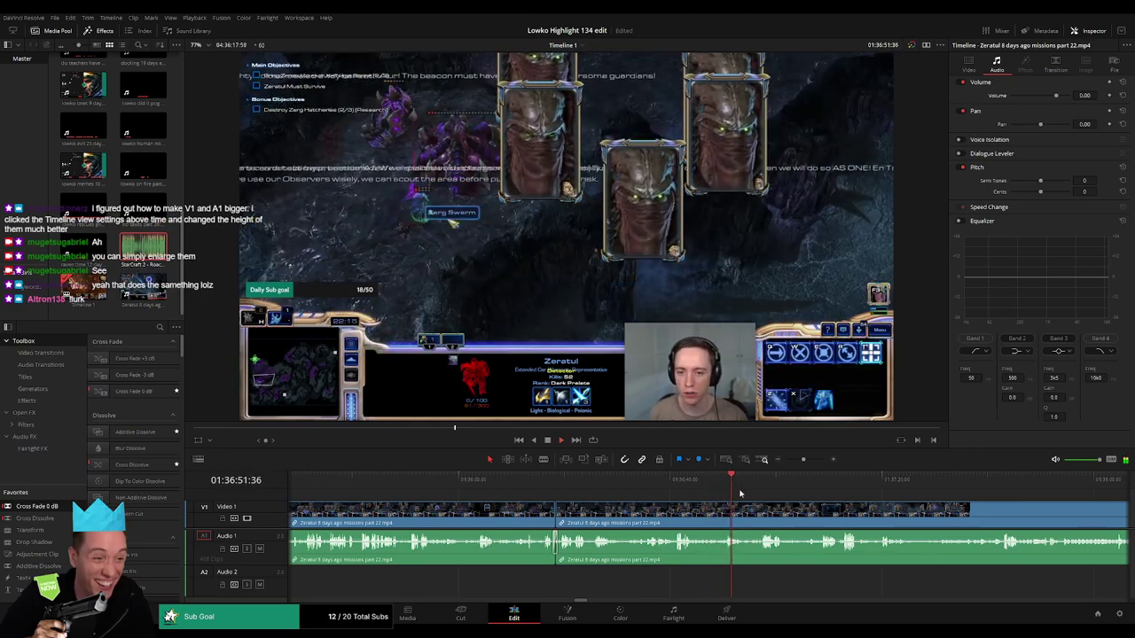
pyautogui.moveTo(745, 489); pyautogui.dragTo(650, 487)
pyautogui.press('b')
pyautogui.click(611, 509)
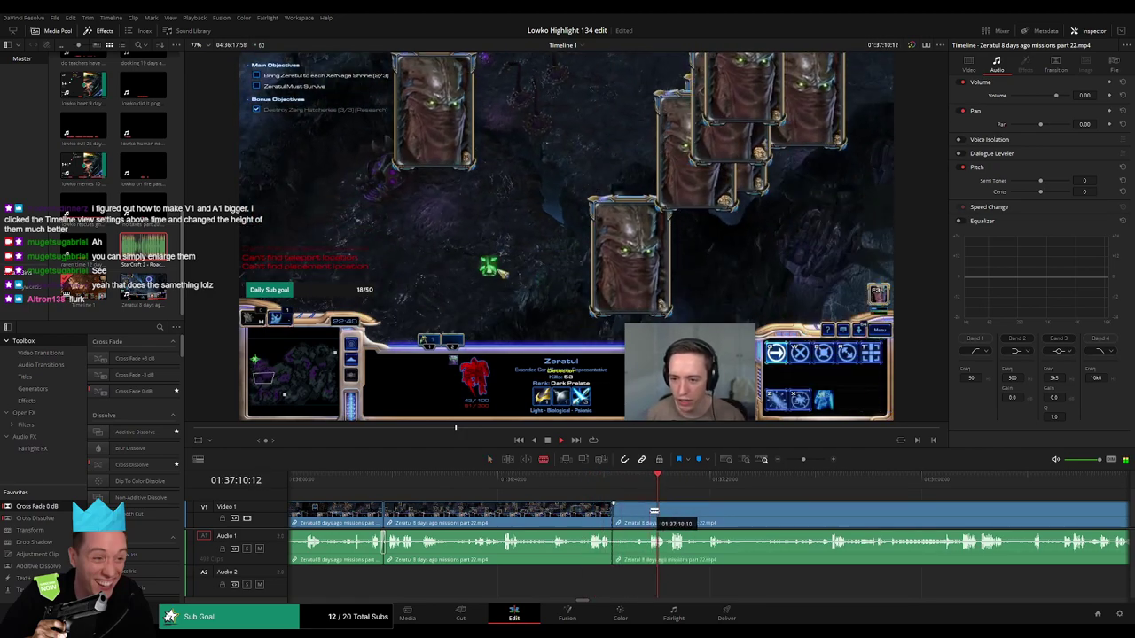
pyautogui.click(648, 509)
pyautogui.press('a')
pyautogui.click(632, 515)
pyautogui.press('Delete')
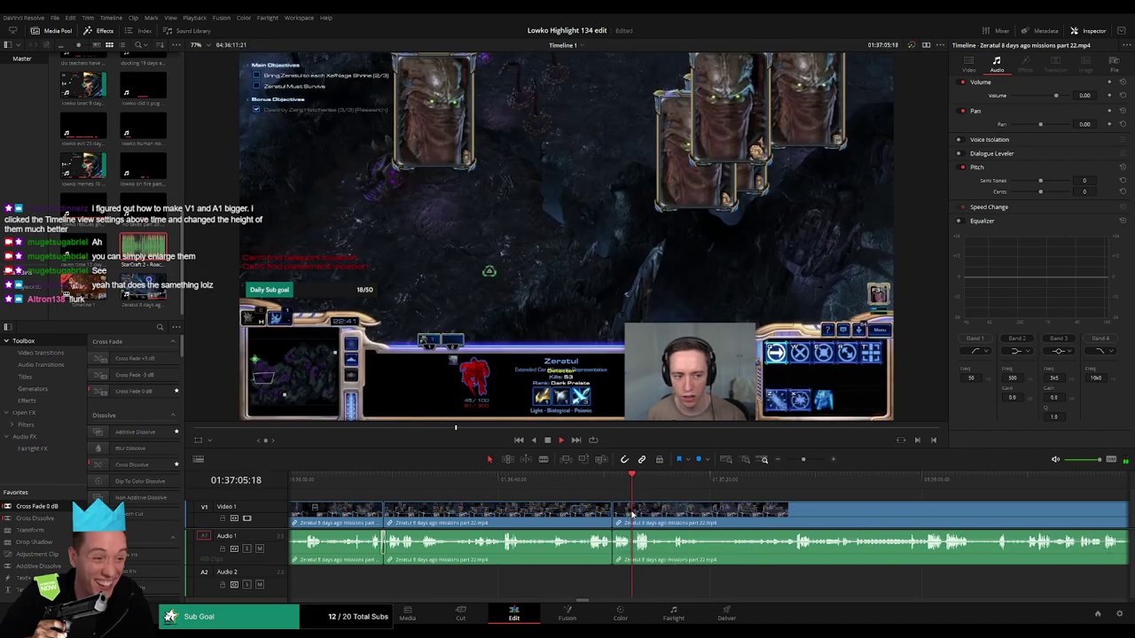
pyautogui.moveTo(37, 506); pyautogui.dragTo(613, 545)
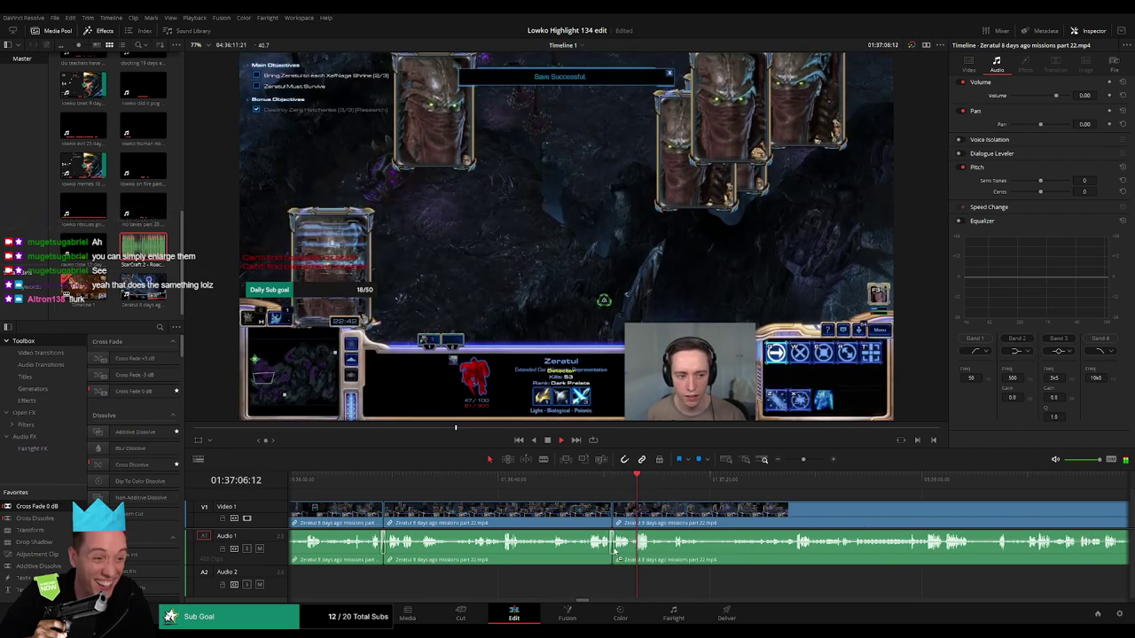
# - Cut out and ripple-delete the footage between about 01:37:05 and 01:37:31, and add a Cross Fade 0 dB at the audio join
pyautogui.click(680, 513)
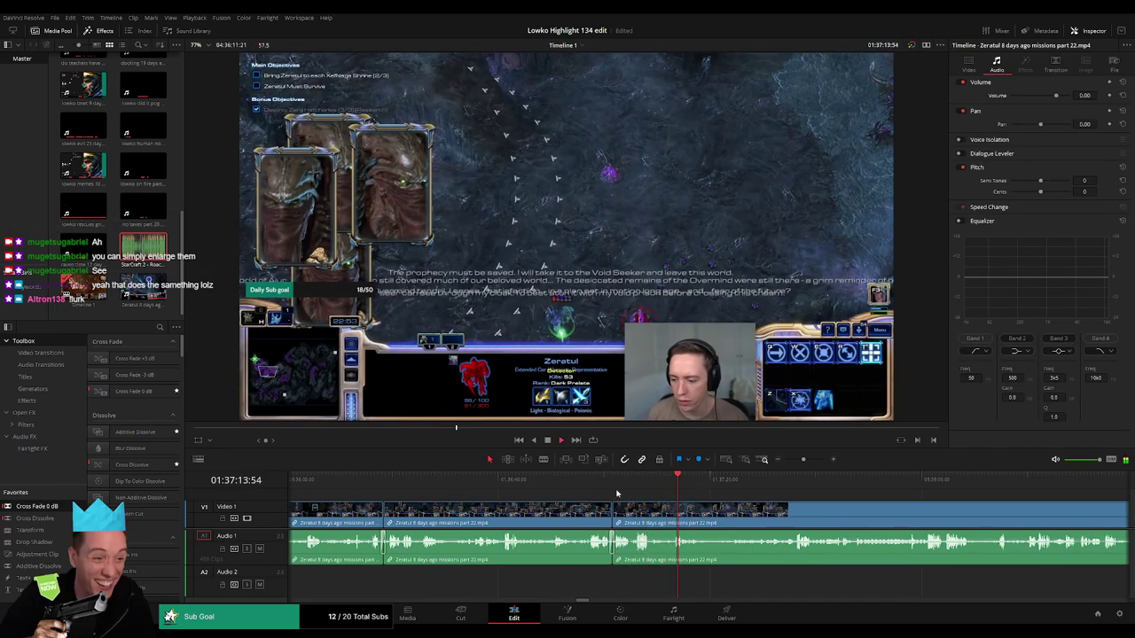
pyautogui.click(618, 480)
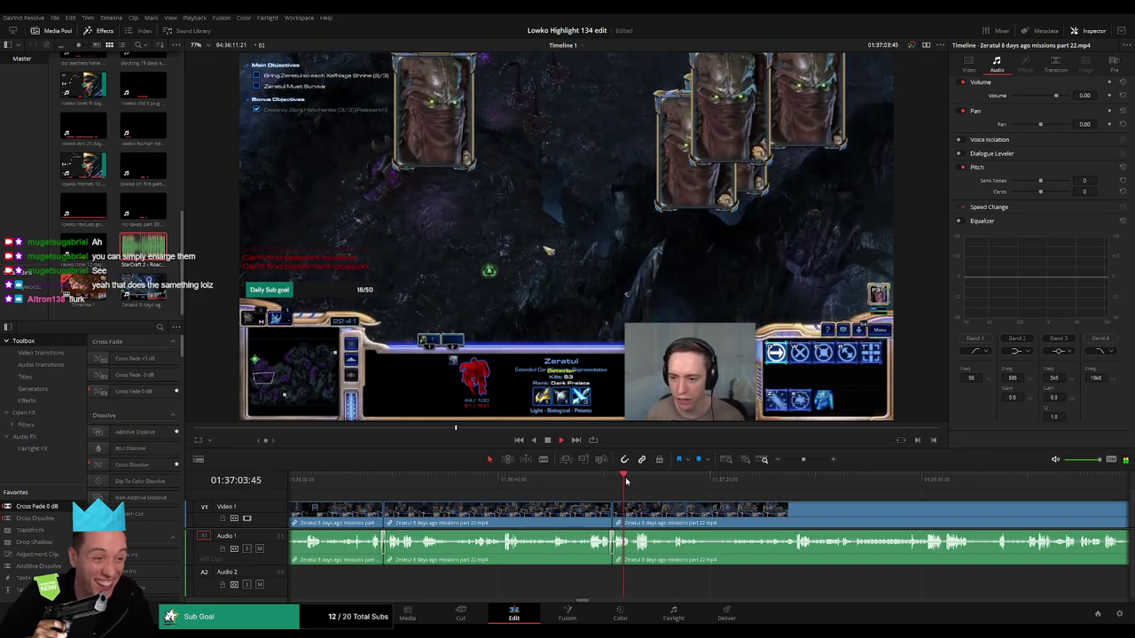
pyautogui.press('b')
pyautogui.click(631, 510)
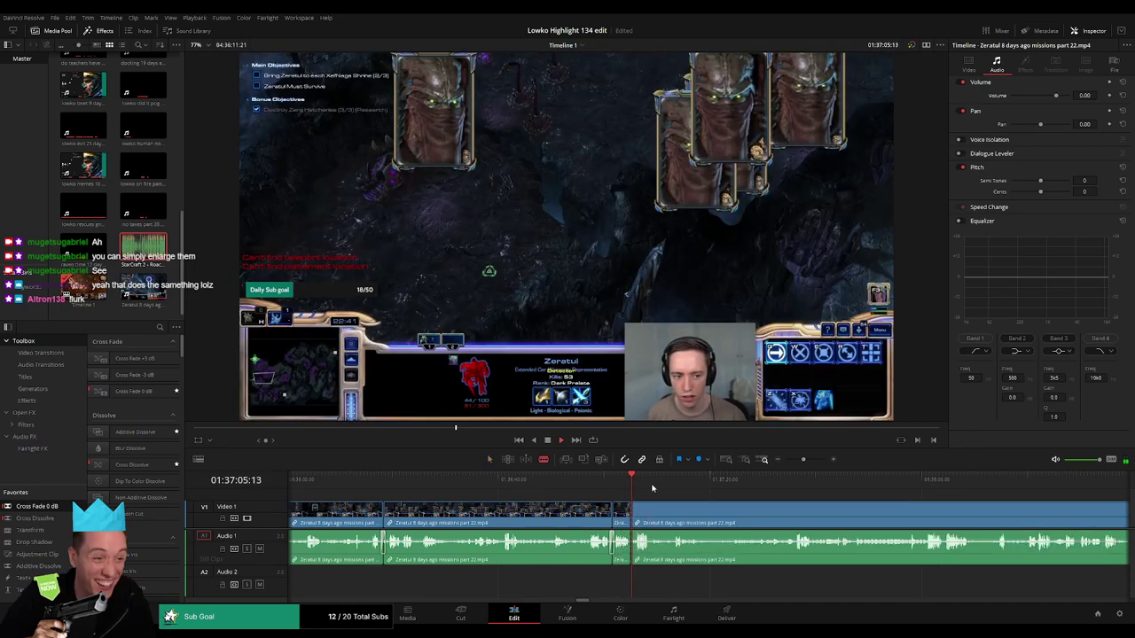
pyautogui.click(865, 499)
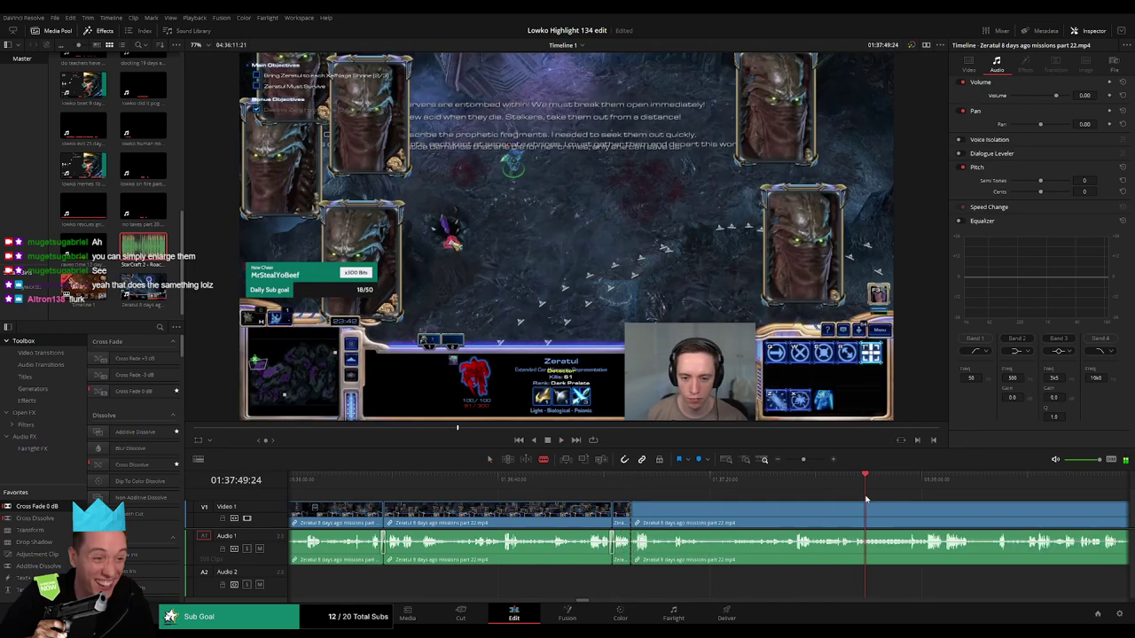
pyautogui.click(800, 492)
pyautogui.click(777, 485)
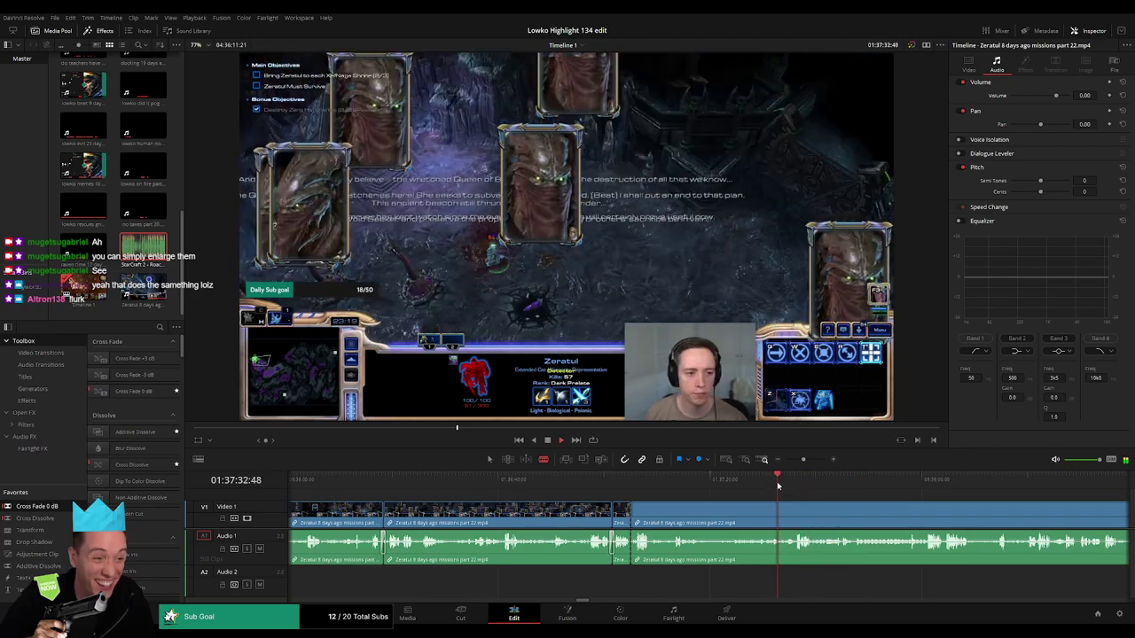
pyautogui.click(767, 523)
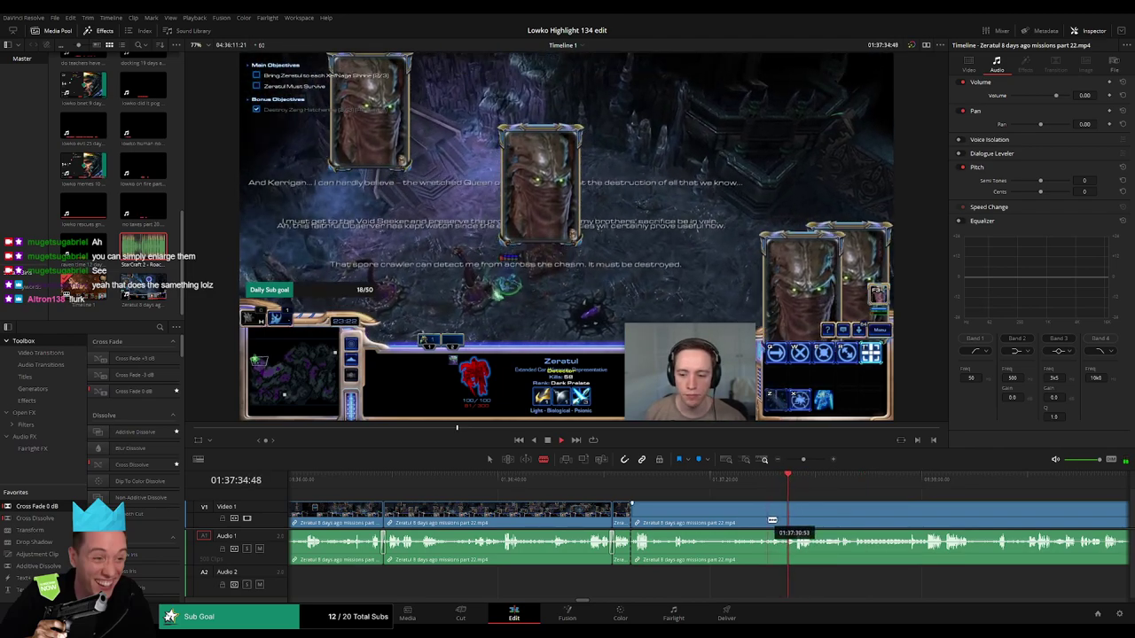
pyautogui.press('a')
pyautogui.press('Delete')
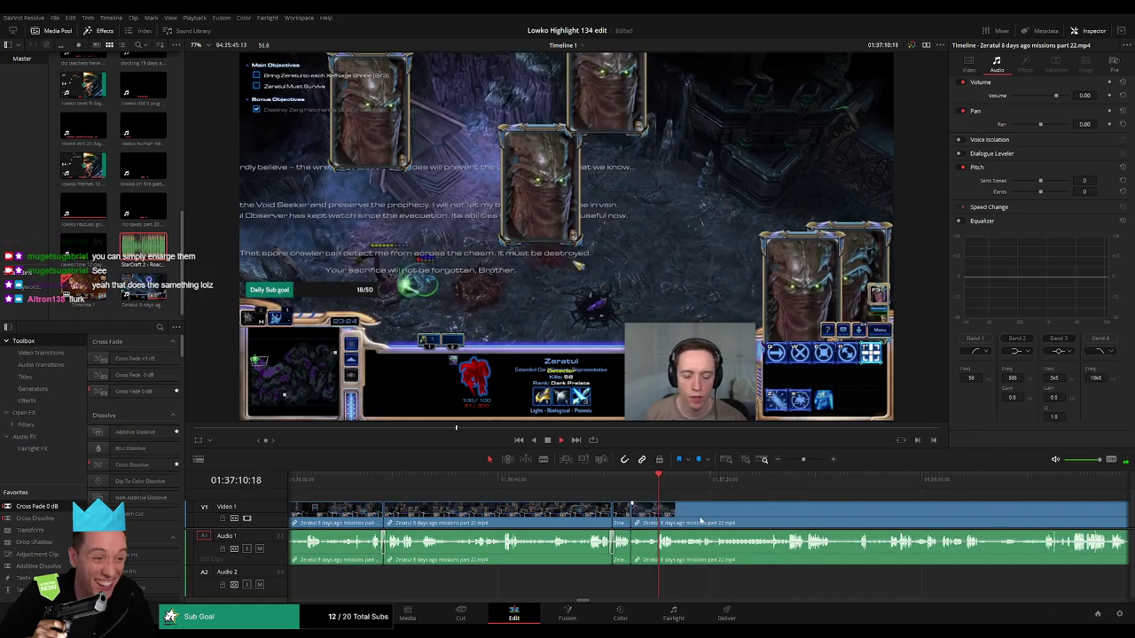
pyautogui.hotkey('ctrl', 'shift', 'a')
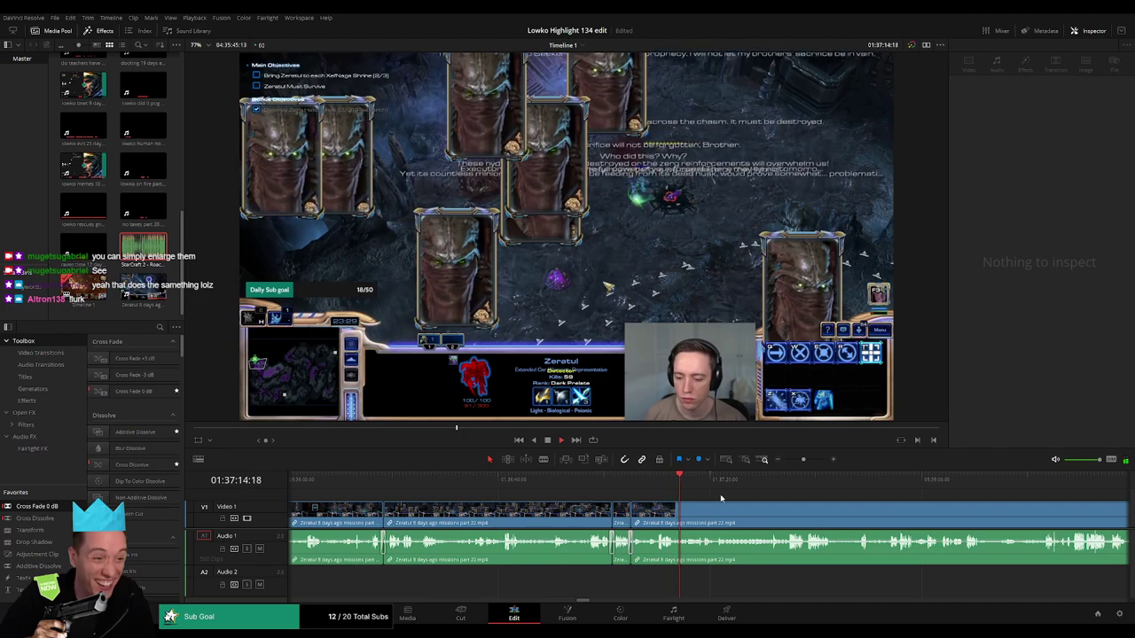
# - Cut out and ripple-delete the footage between about 01:37:43 and 01:37:48, and add a Cross Fade 0 dB at the audio join
pyautogui.moveTo(762, 519); pyautogui.dragTo(598, 515)
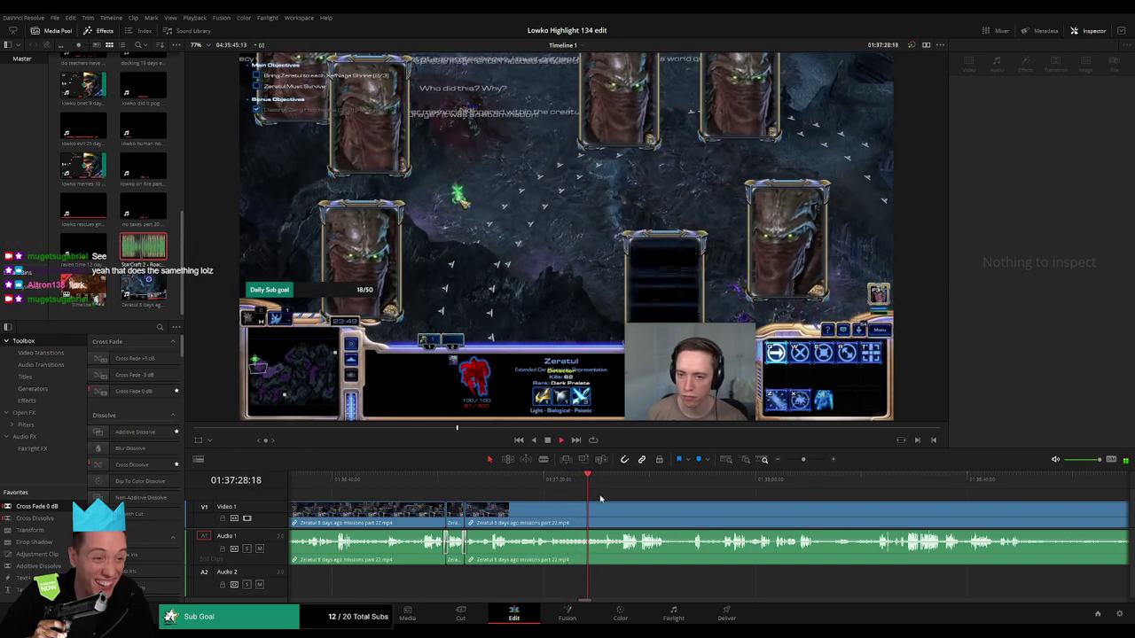
pyautogui.moveTo(630, 504); pyautogui.dragTo(571, 503)
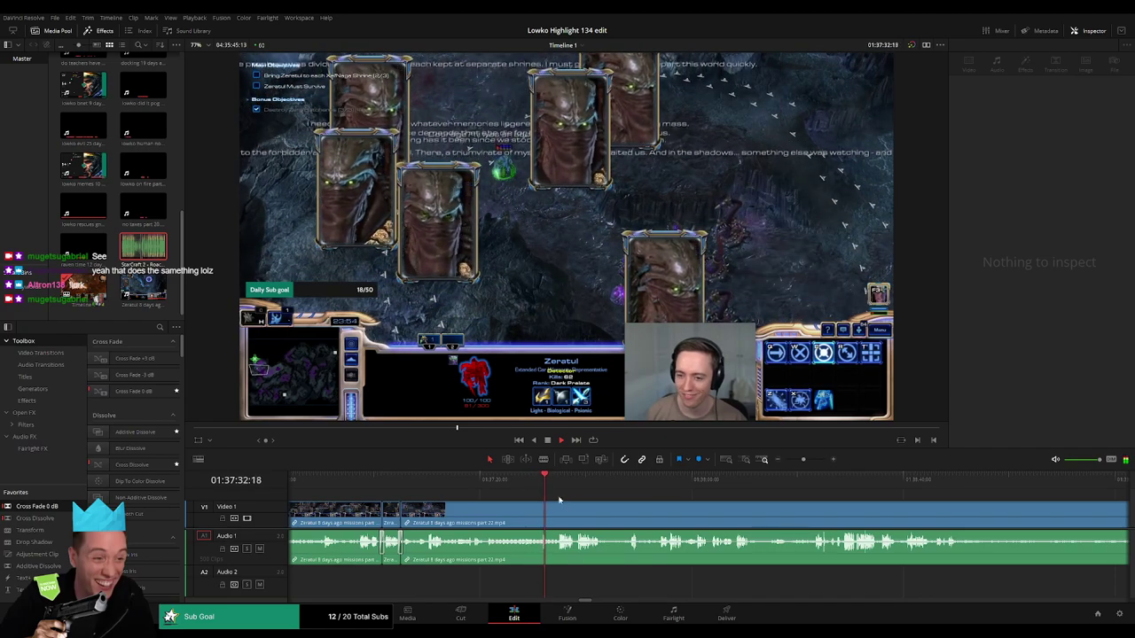
pyautogui.moveTo(549, 486); pyautogui.dragTo(630, 486)
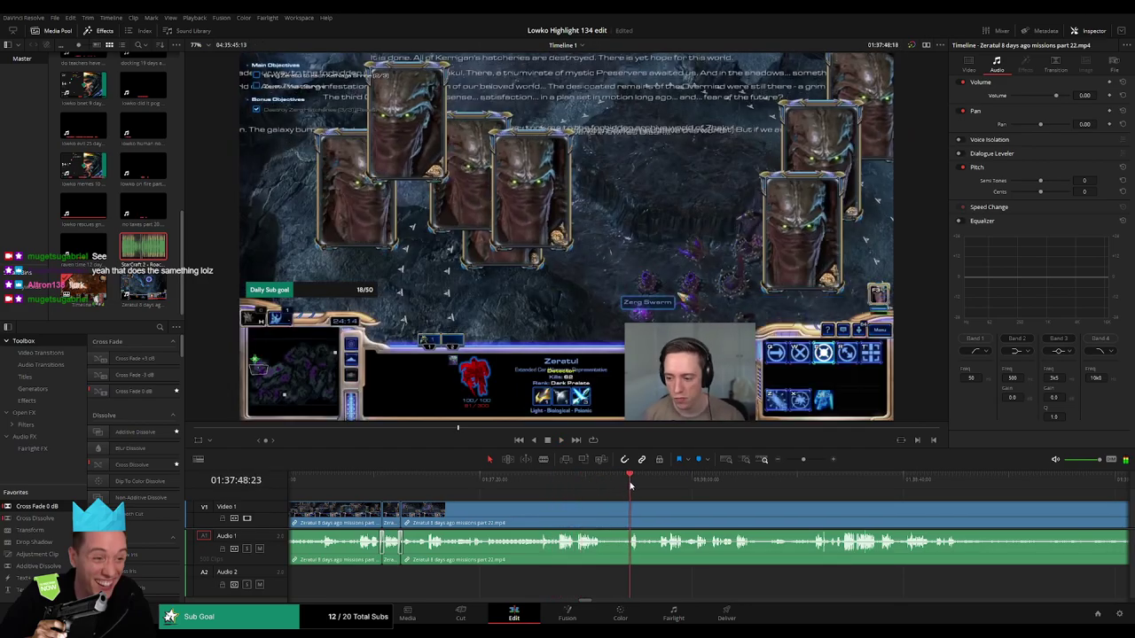
pyautogui.press('space')
pyautogui.press('b')
pyautogui.click(604, 508)
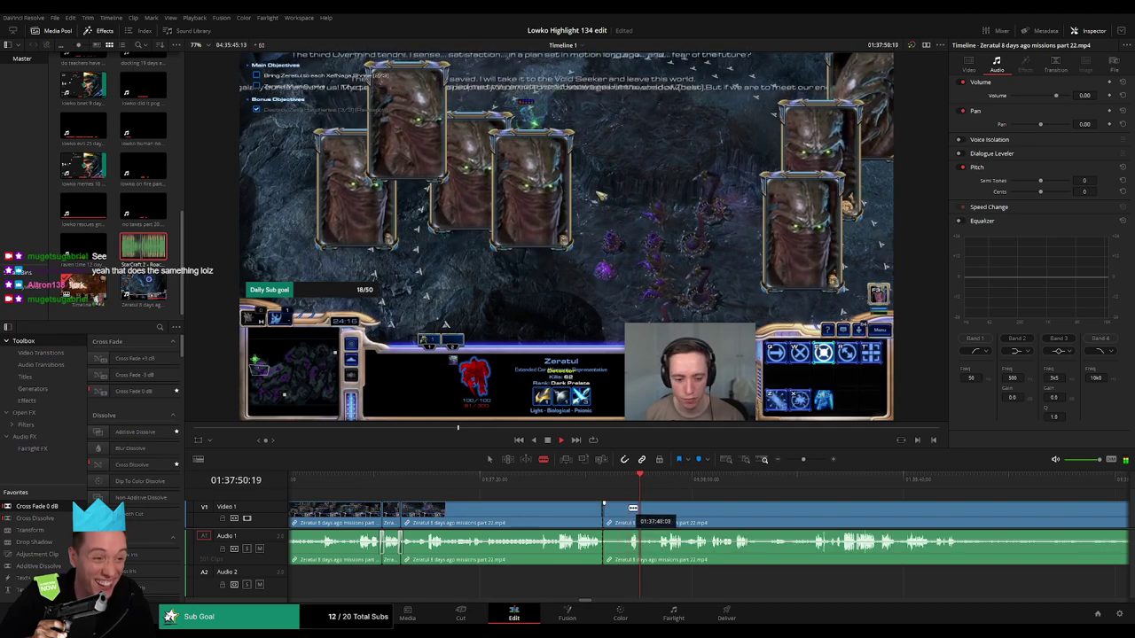
pyautogui.click(632, 508)
pyautogui.press('a')
pyautogui.press('Delete')
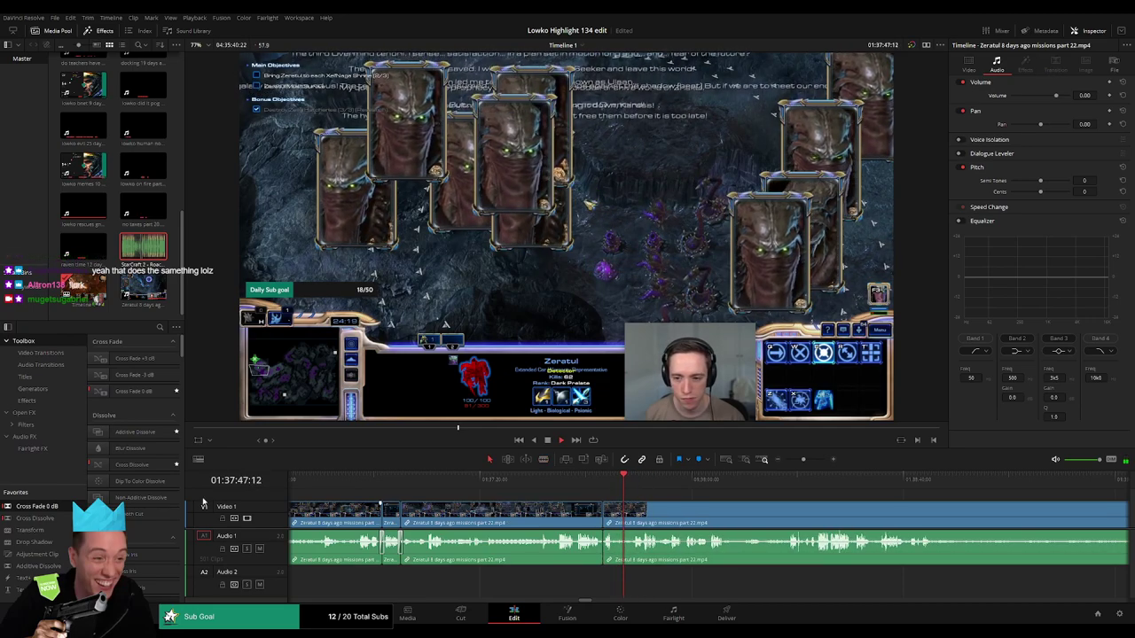
pyautogui.moveTo(616, 563); pyautogui.dragTo(612, 560)
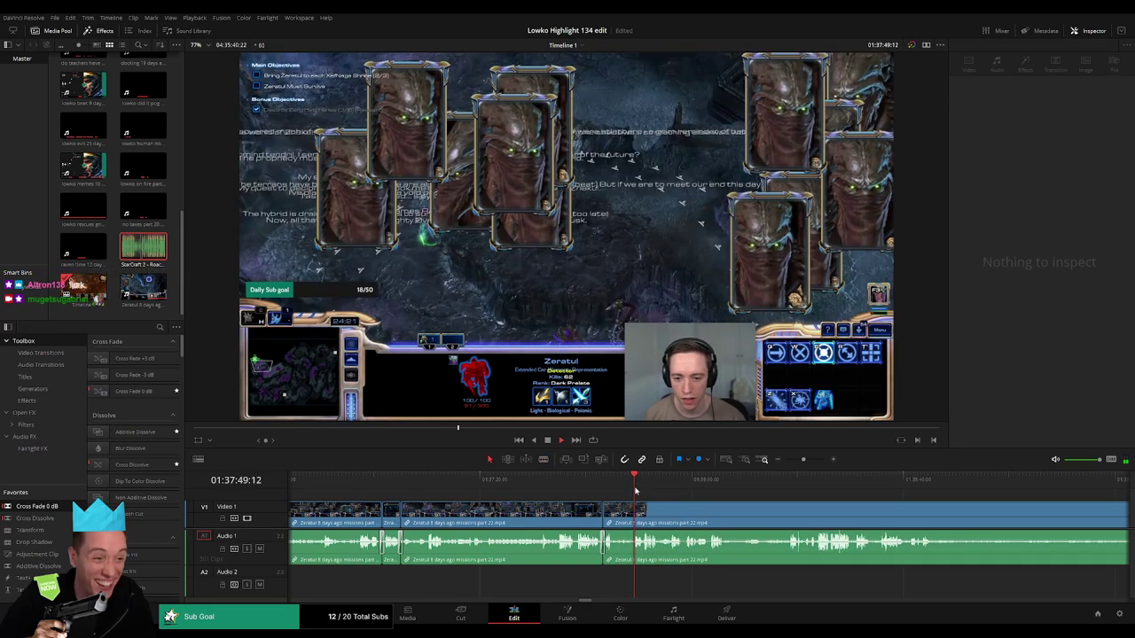
# - Cut out and ripple-delete the footage between about 01:38:07 and 01:38:17, and add a Cross Fade 0 dB at the audio join
pyautogui.click(653, 486)
pyautogui.click(669, 485)
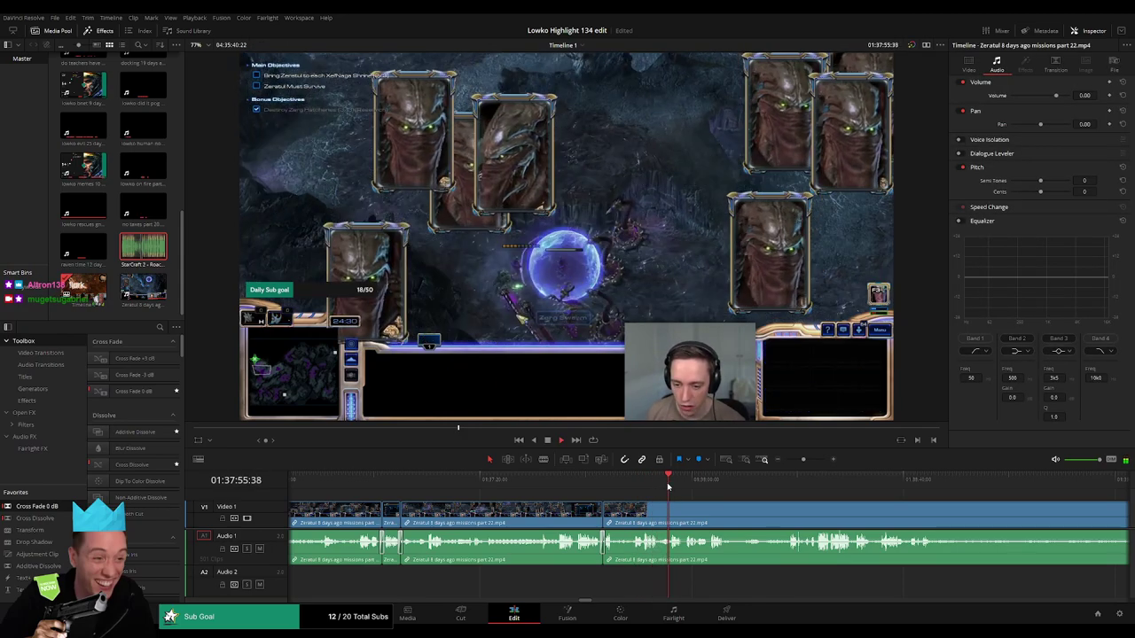
pyautogui.moveTo(671, 487); pyautogui.dragTo(716, 490)
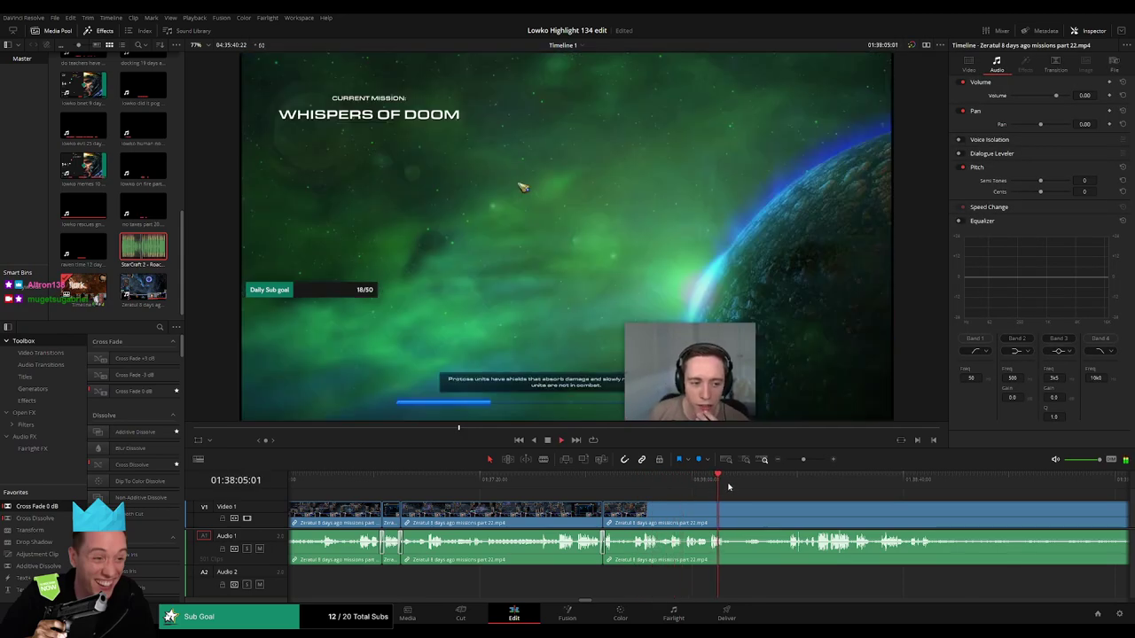
pyautogui.click(789, 482)
pyautogui.moveTo(857, 521); pyautogui.dragTo(599, 514)
pyautogui.press('b')
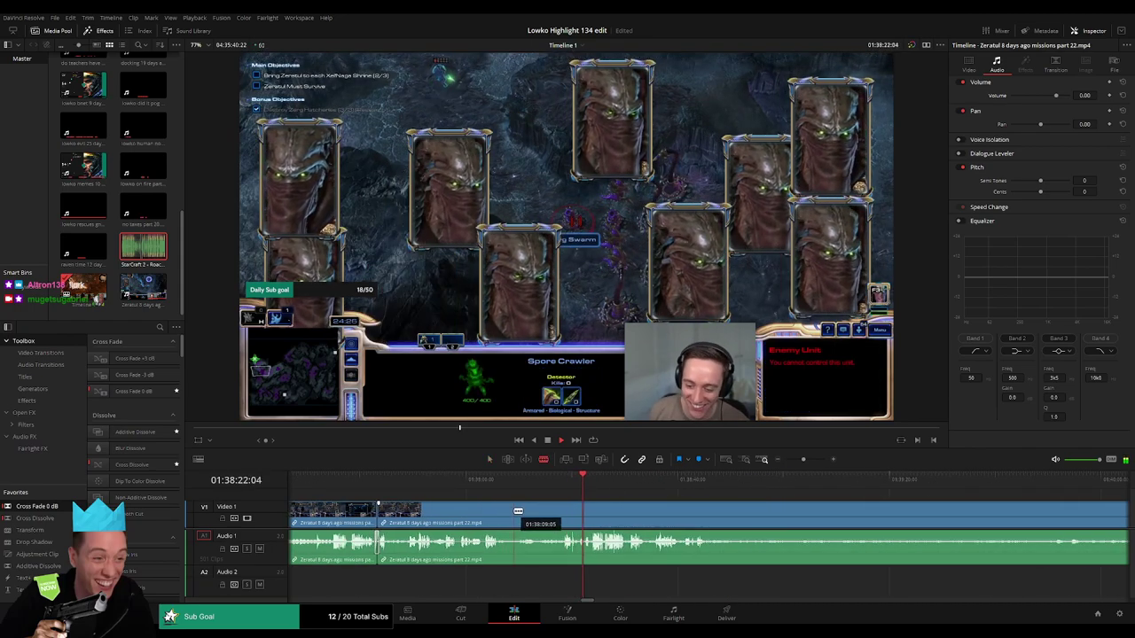
pyautogui.click(507, 512)
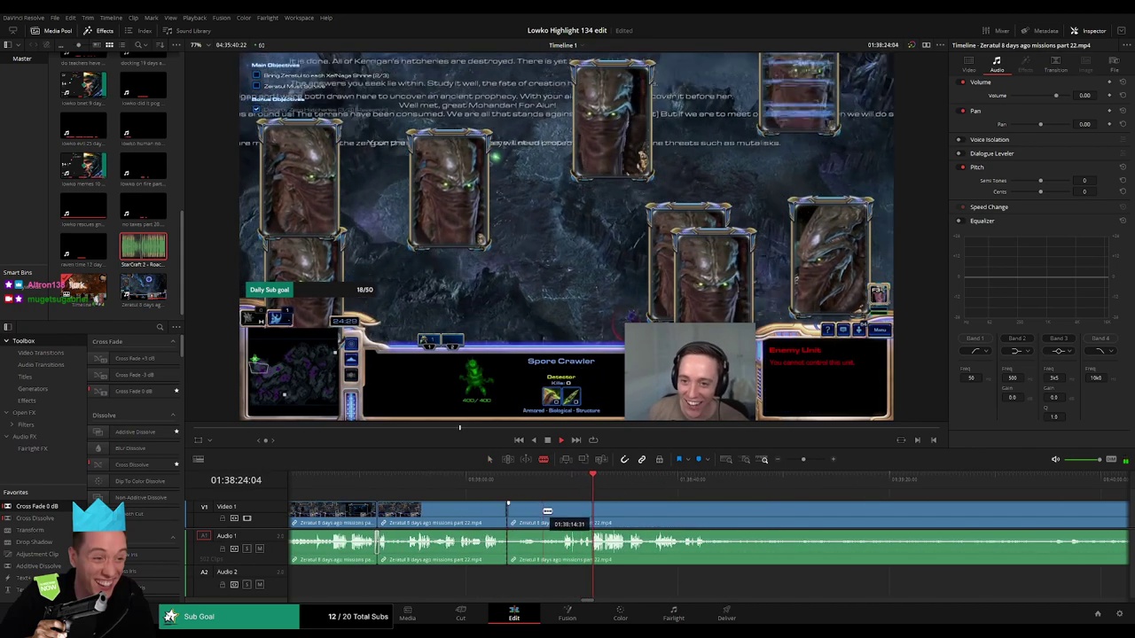
pyautogui.click(554, 511)
pyautogui.press('a')
pyautogui.click(537, 518)
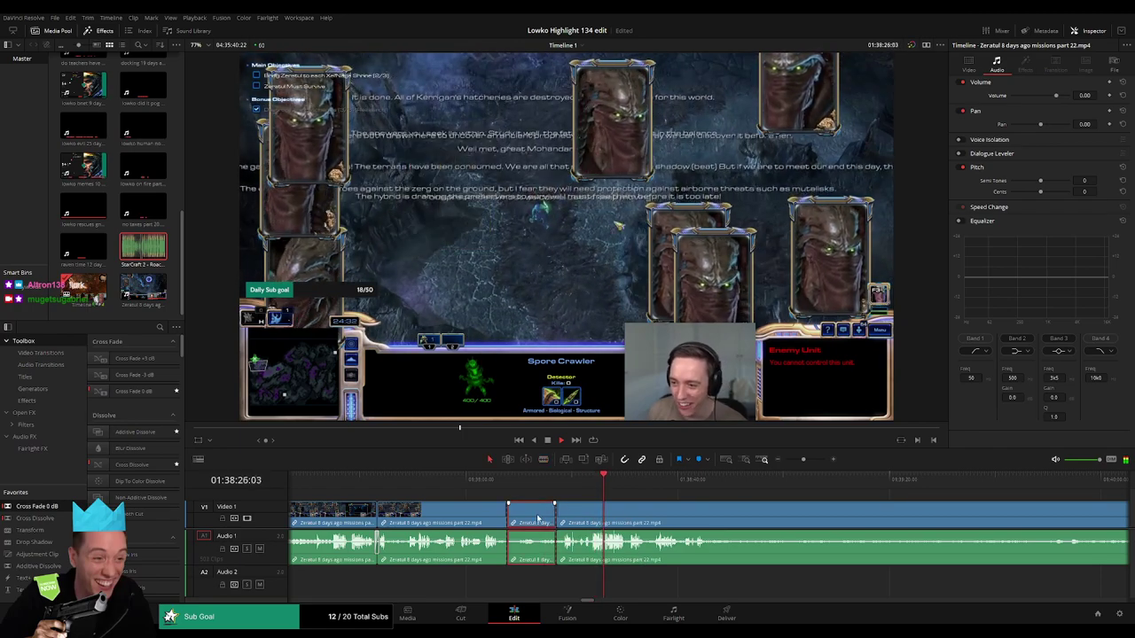
pyautogui.press('Delete')
pyautogui.press('space')
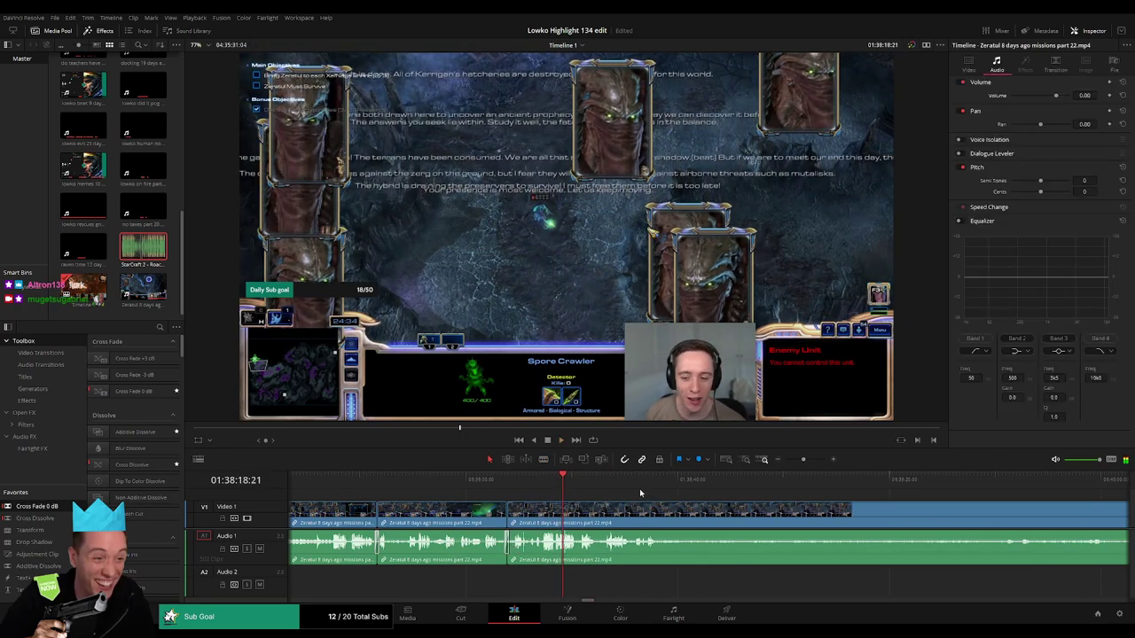
# - Cut out and ripple-delete the long quiet stretch between about 01:38:41 and 01:42:56
pyautogui.click(582, 482)
pyautogui.press('space')
pyautogui.click(641, 487)
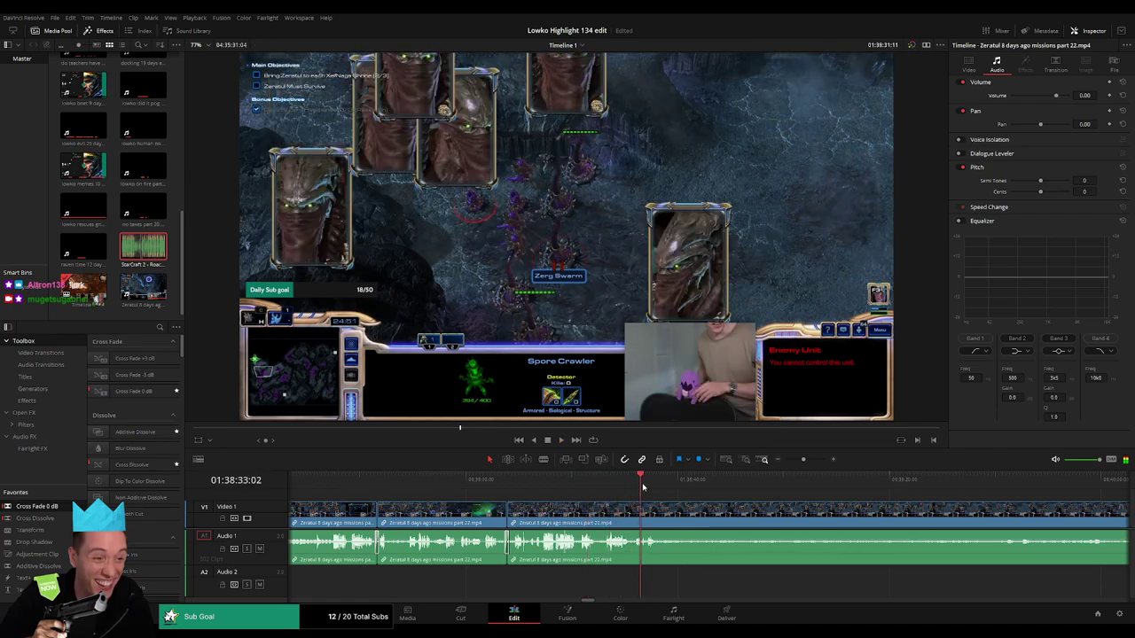
pyautogui.moveTo(711, 484); pyautogui.dragTo(735, 486)
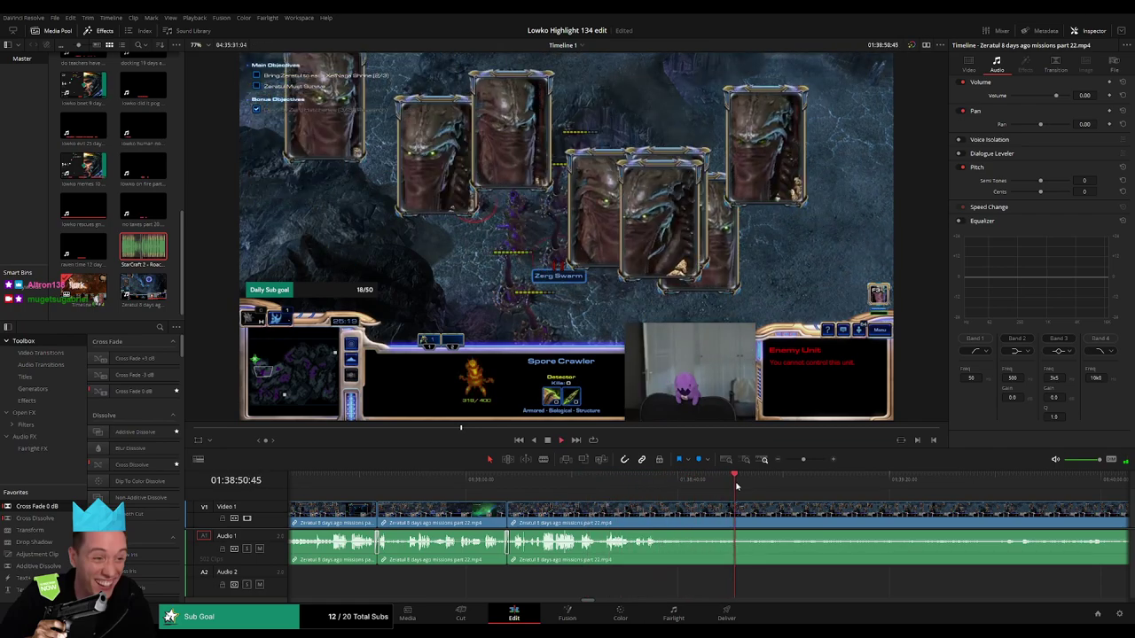
pyautogui.click(674, 483)
pyautogui.press('space')
pyautogui.click(686, 508)
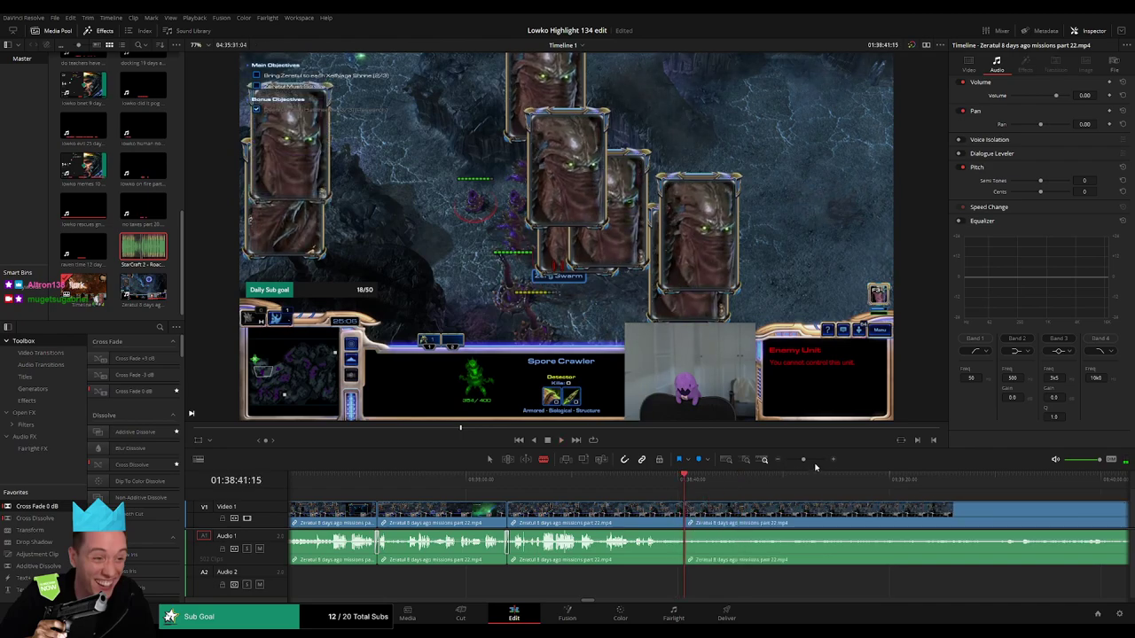
pyautogui.moveTo(805, 459); pyautogui.dragTo(798, 461)
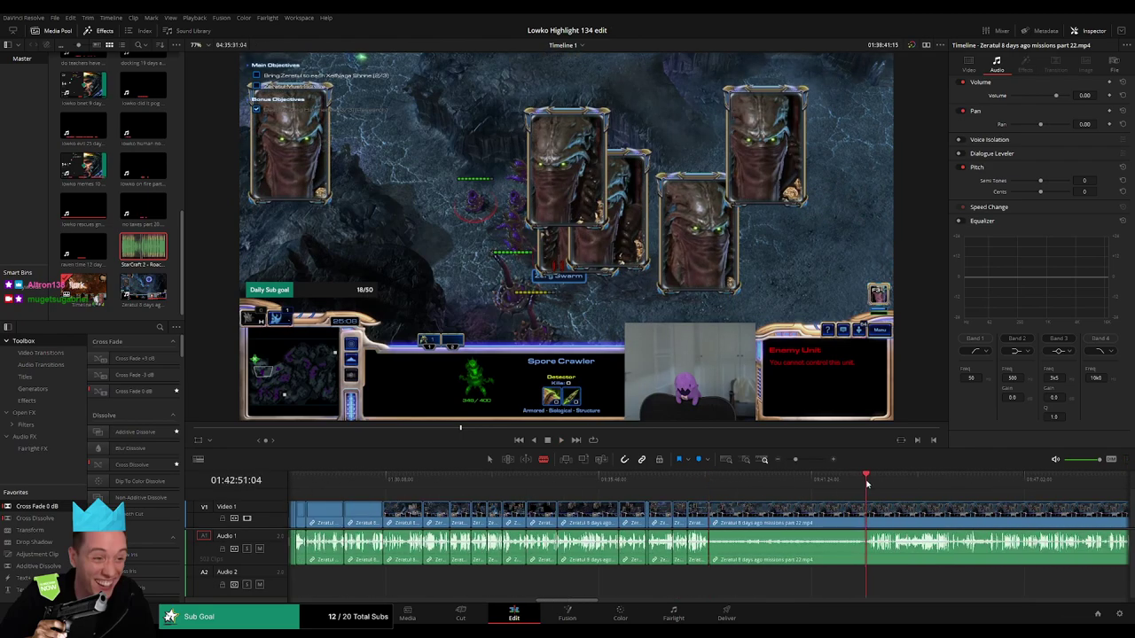
pyautogui.moveTo(797, 460); pyautogui.dragTo(807, 460)
pyautogui.click(785, 483)
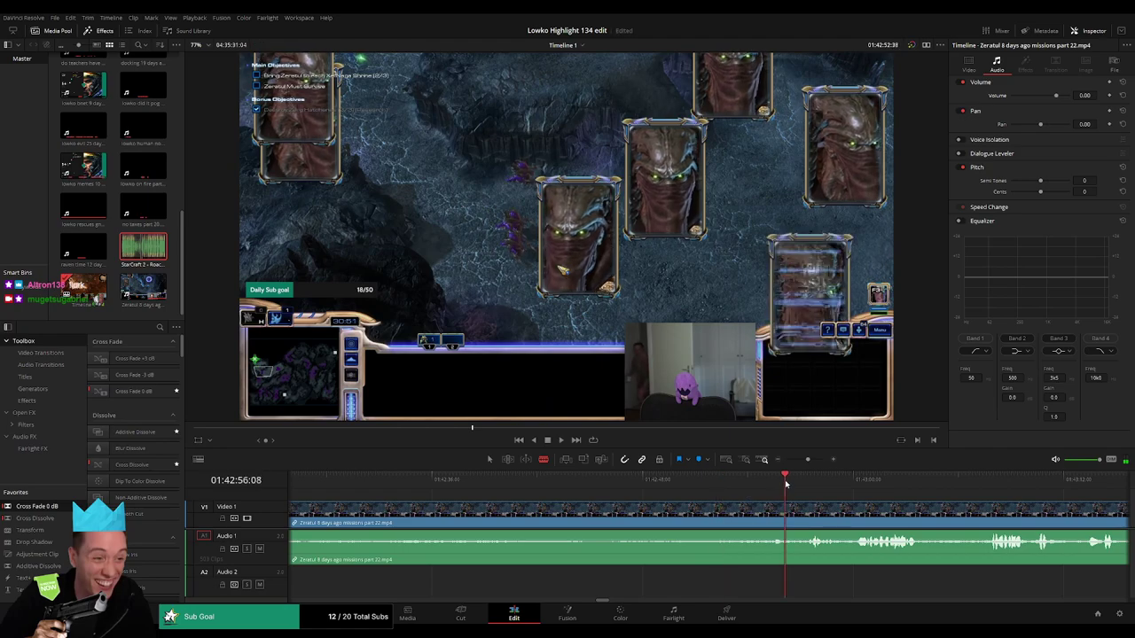
pyautogui.press('space')
pyautogui.click(795, 517)
pyautogui.press('a')
pyautogui.click(759, 517)
pyautogui.press('Delete')
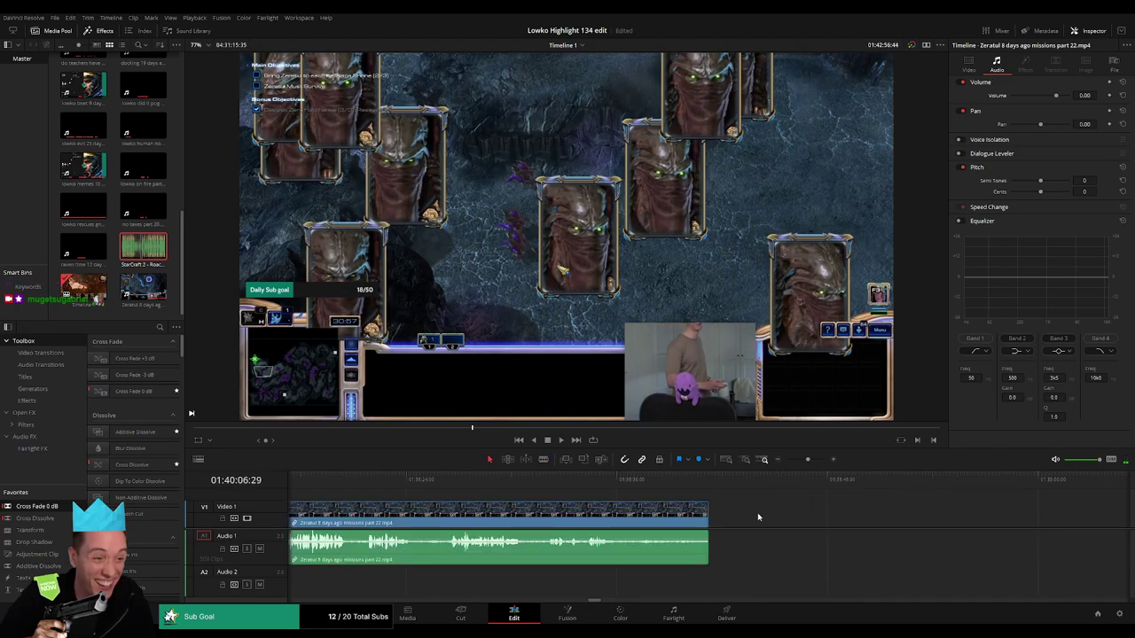
# - Add the default transition to both video and audio at the join at about 01:38:41, and play it back
pyautogui.click(709, 521)
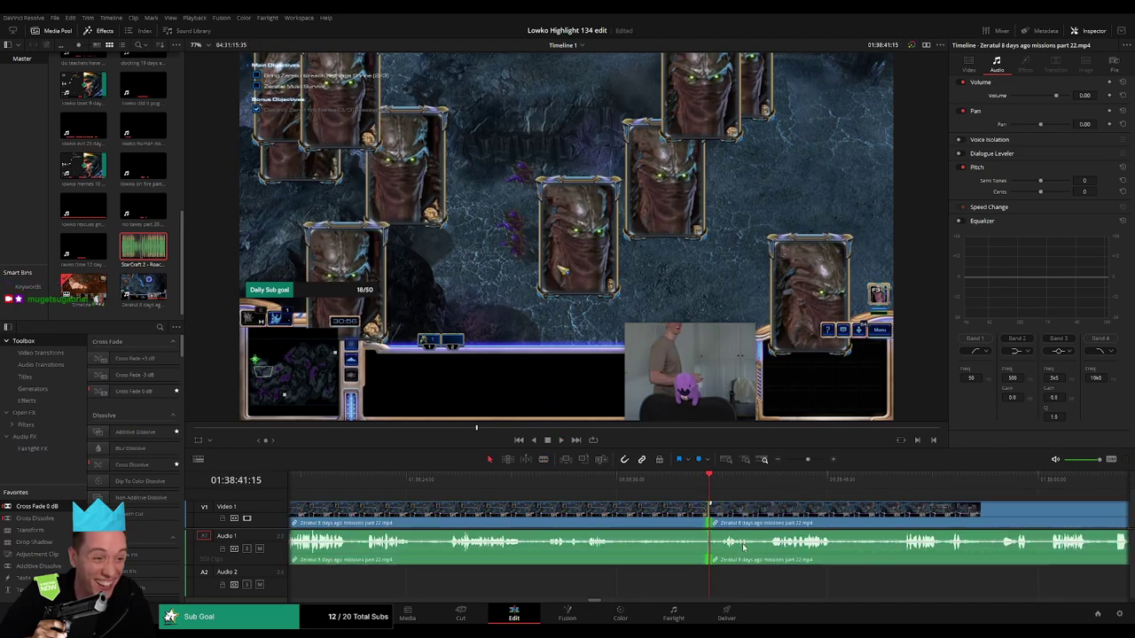
pyautogui.hotkey('ctrl', 't')
pyautogui.click(670, 483)
pyautogui.press('space')
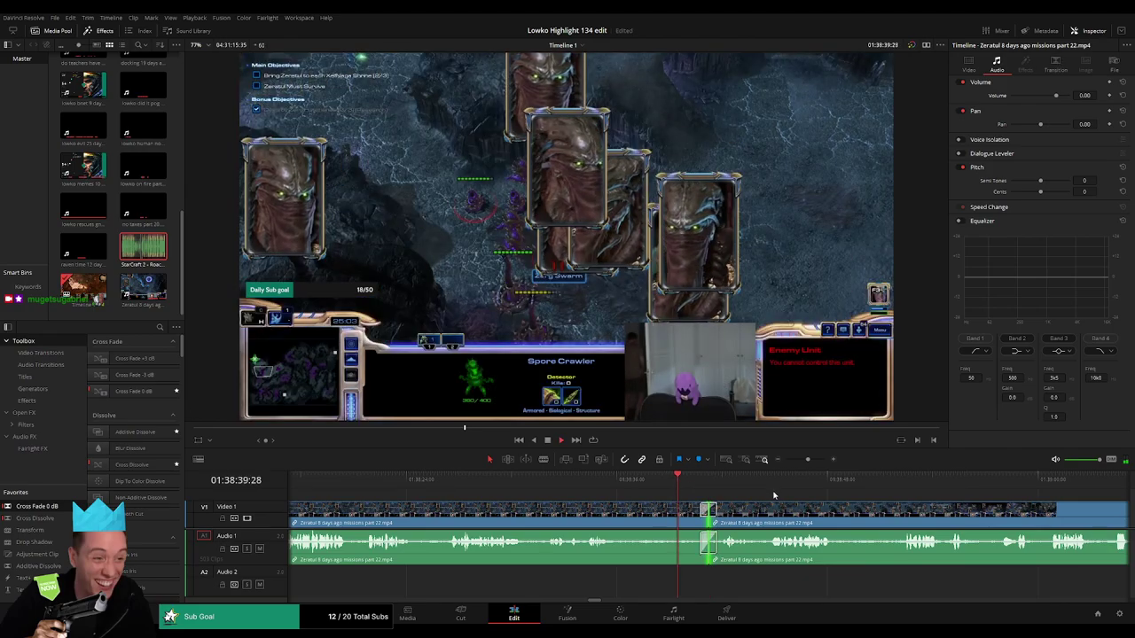
pyautogui.moveTo(791, 496); pyautogui.dragTo(679, 482)
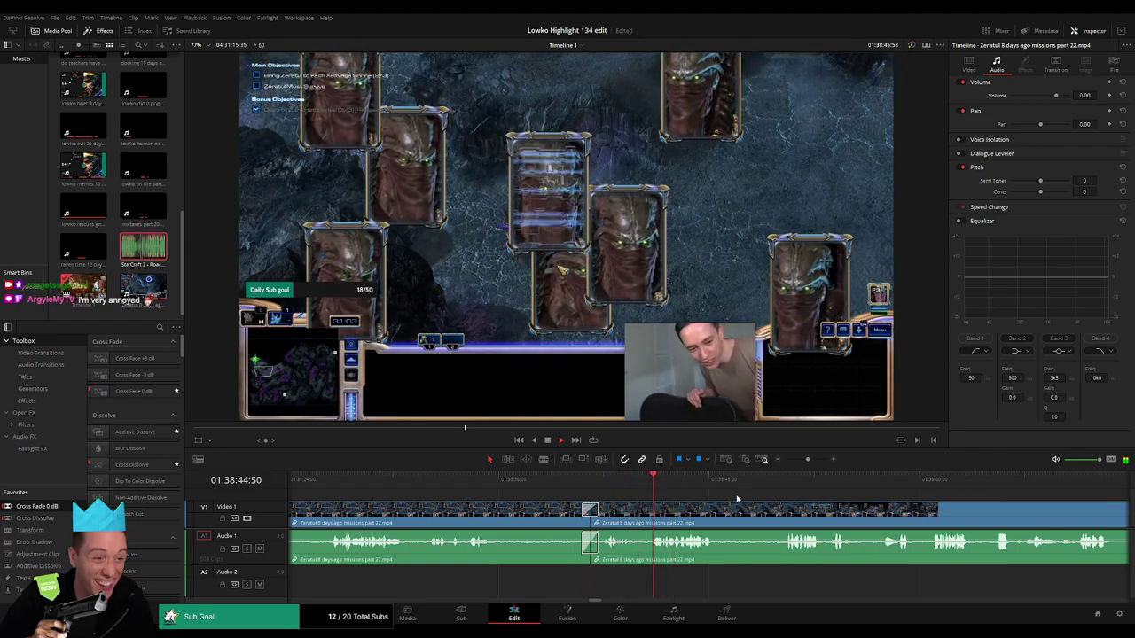
# - Cut out and ripple-delete the footage between about 01:38:48 and 01:38:52, and add a Cross Fade 0 dB at the audio join
pyautogui.click(786, 484)
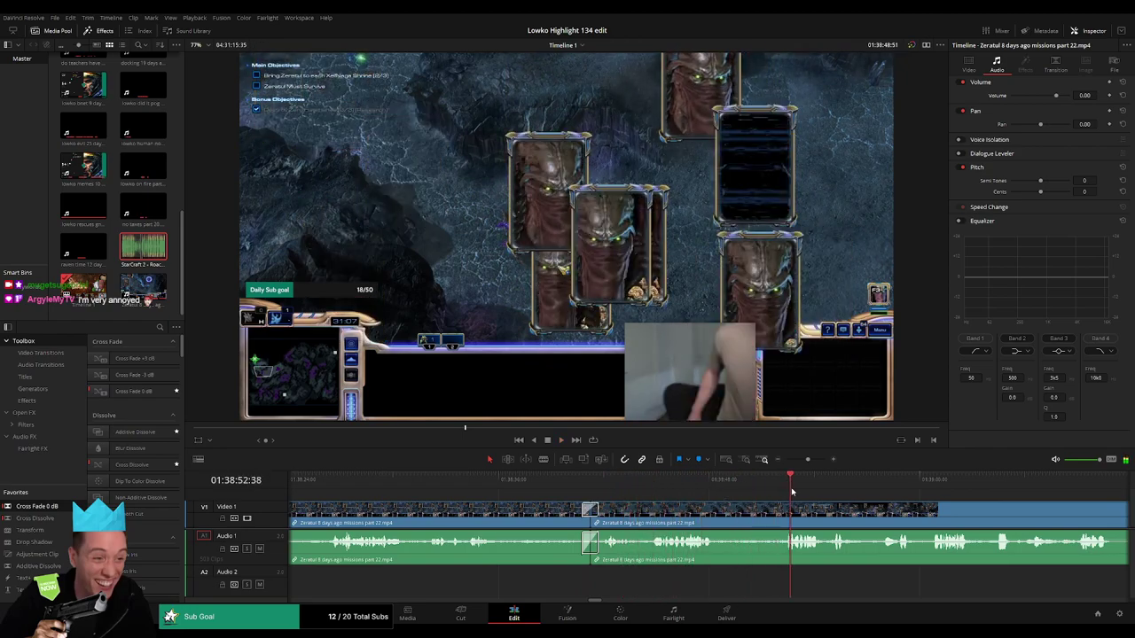
pyautogui.click(872, 485)
pyautogui.click(917, 485)
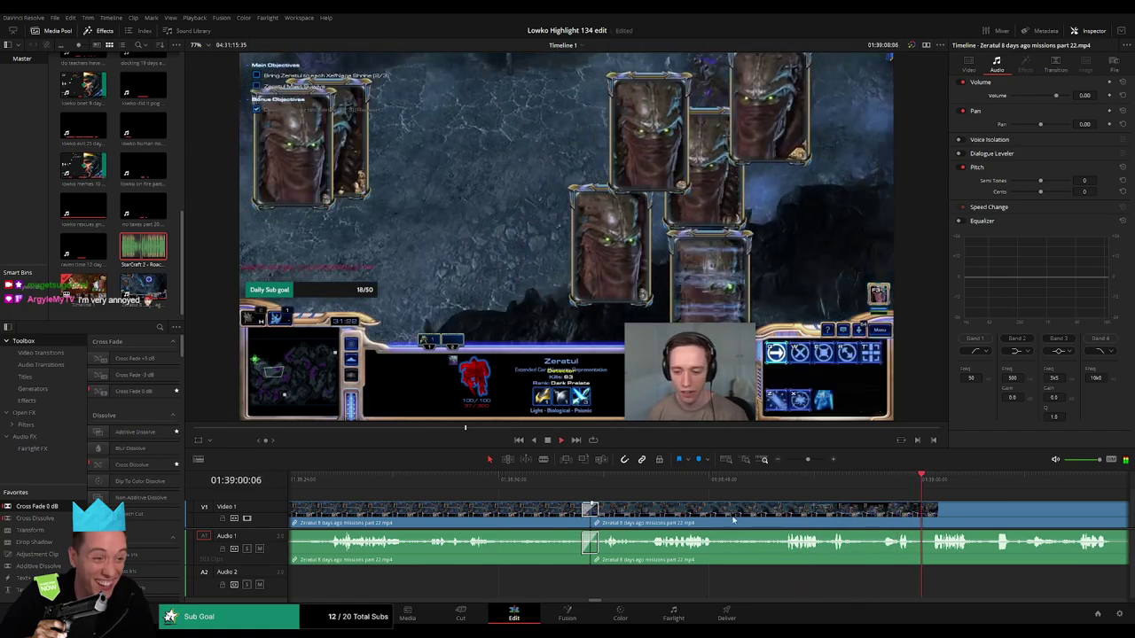
pyautogui.press('b')
pyautogui.click(719, 512)
pyautogui.click(783, 511)
pyautogui.press('a')
pyautogui.click(759, 519)
pyautogui.press('Delete')
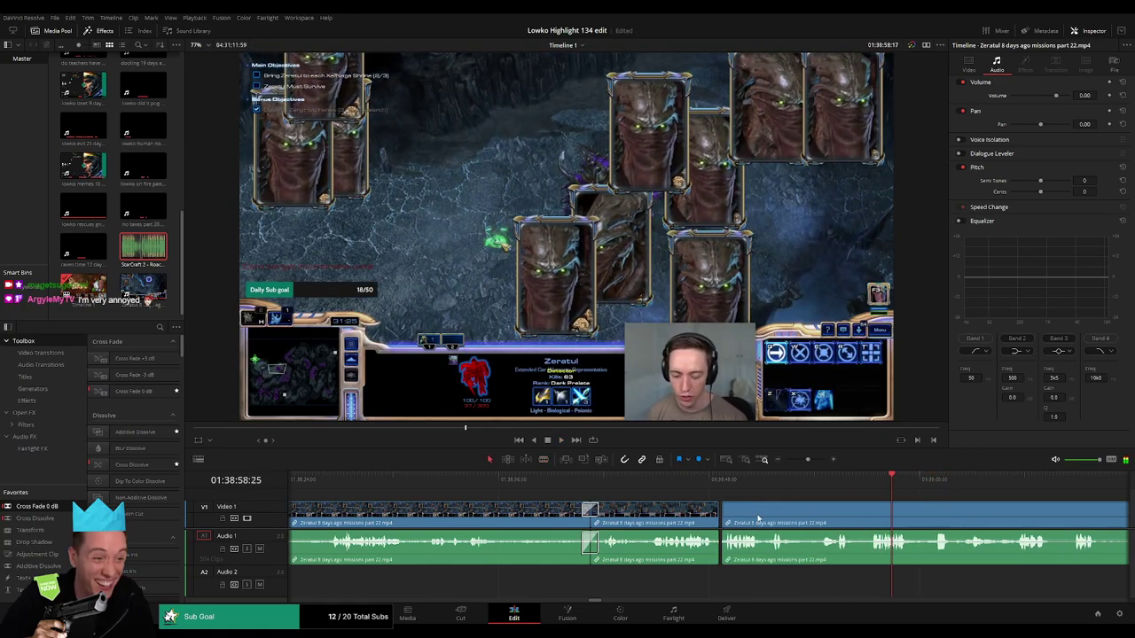
pyautogui.moveTo(37, 506); pyautogui.dragTo(719, 544)
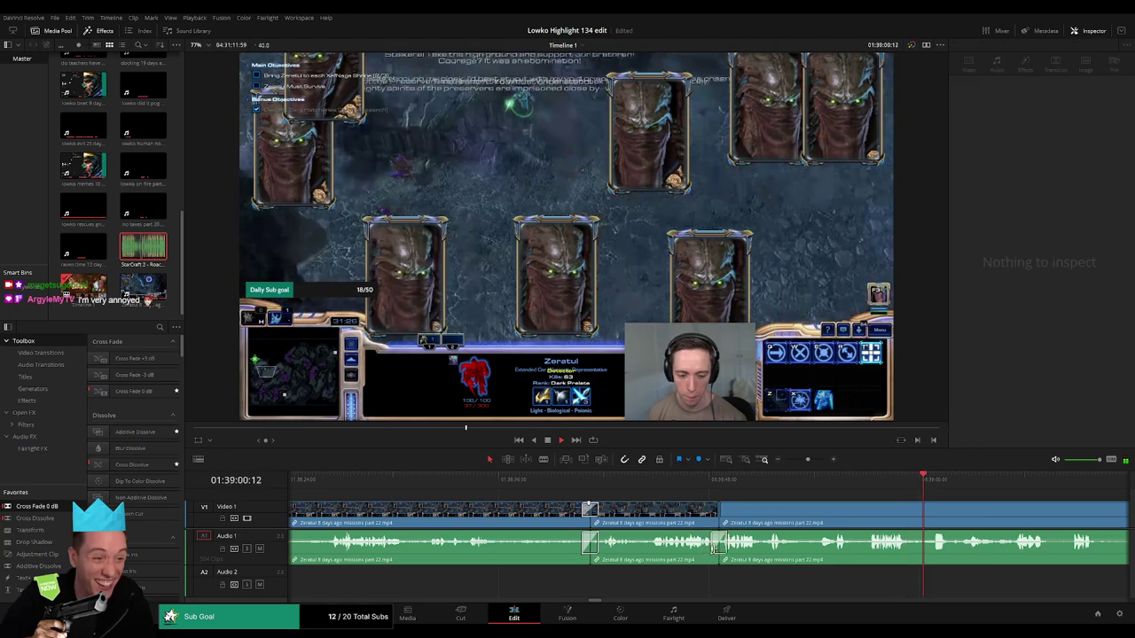
# - Cut out and ripple-delete the footage between about 01:39:11 and 01:39:17, and add a Cross Fade 0 dB at the audio join
pyautogui.click(1072, 484)
pyautogui.scroll(-5, 993, 493)
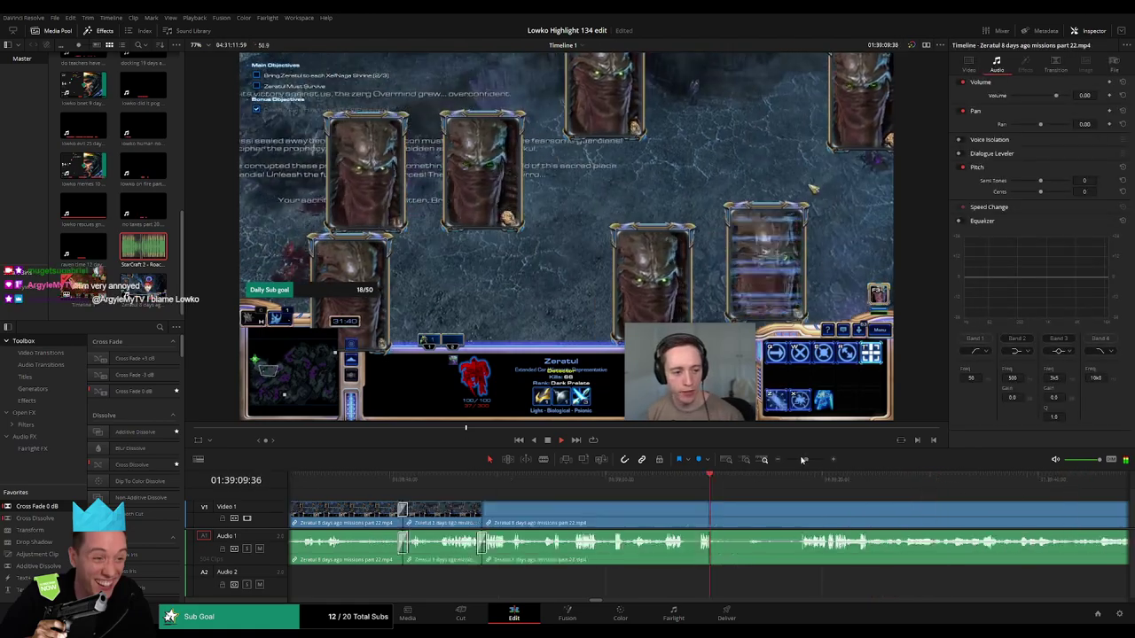
pyautogui.click(722, 486)
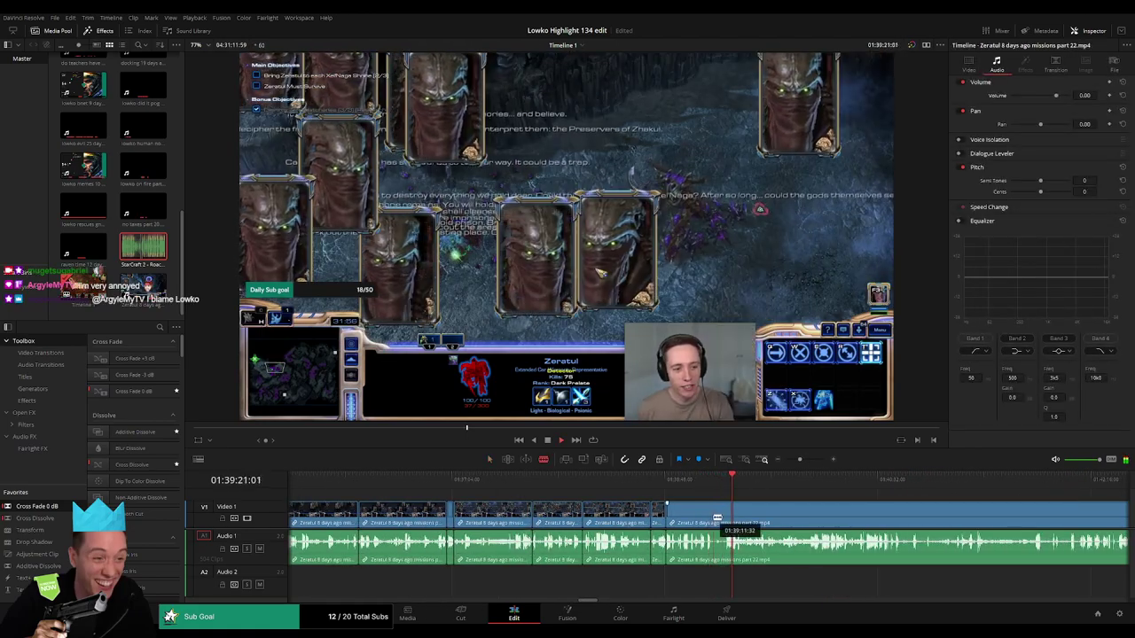
pyautogui.click(713, 517)
pyautogui.press('a')
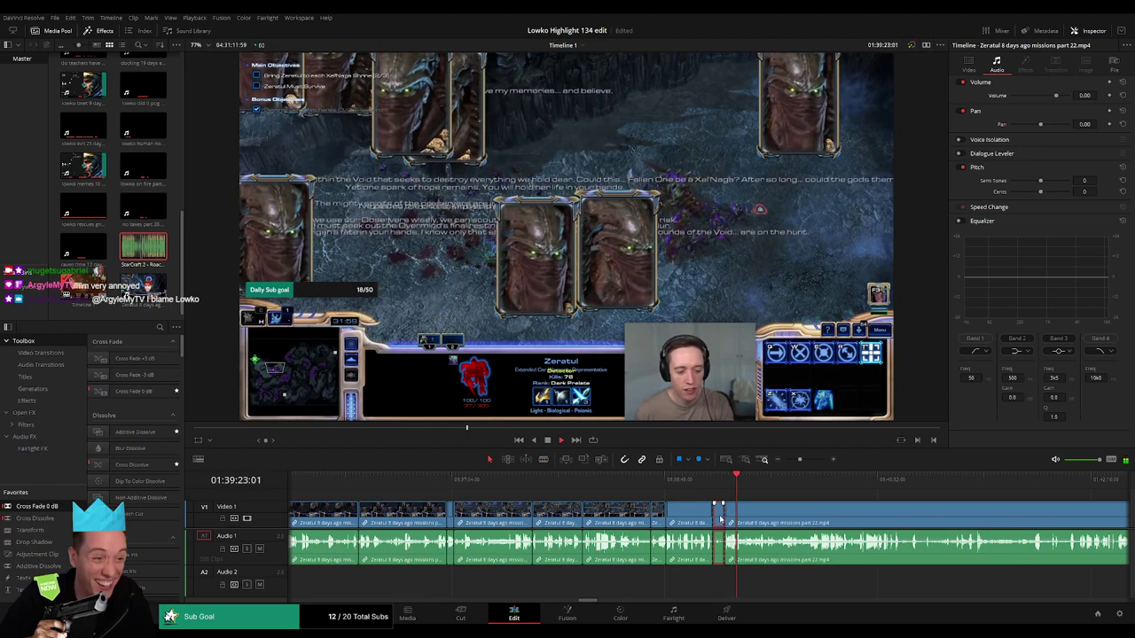
pyautogui.click(720, 518)
pyautogui.press('Delete')
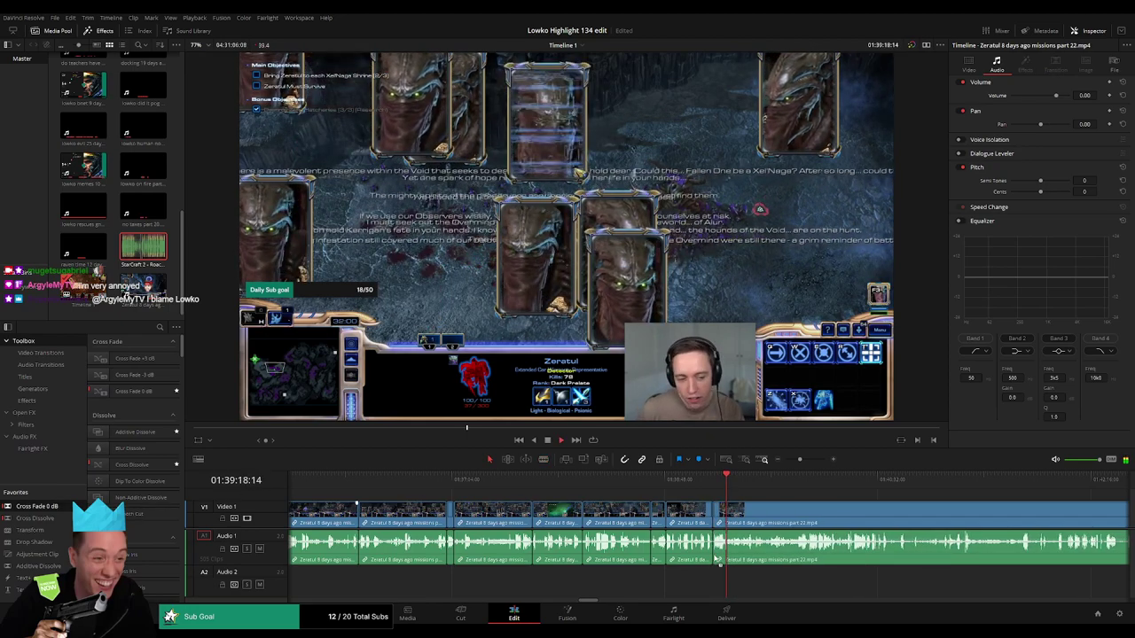
pyautogui.moveTo(717, 548); pyautogui.dragTo(716, 547)
# - Cut out and ripple-delete the footage between about 01:41:46 and 01:41:51, and add a Cross Fade 0 dB at the audio join
pyautogui.moveTo(800, 459); pyautogui.dragTo(804, 459)
pyautogui.moveTo(708, 526); pyautogui.dragTo(532, 505)
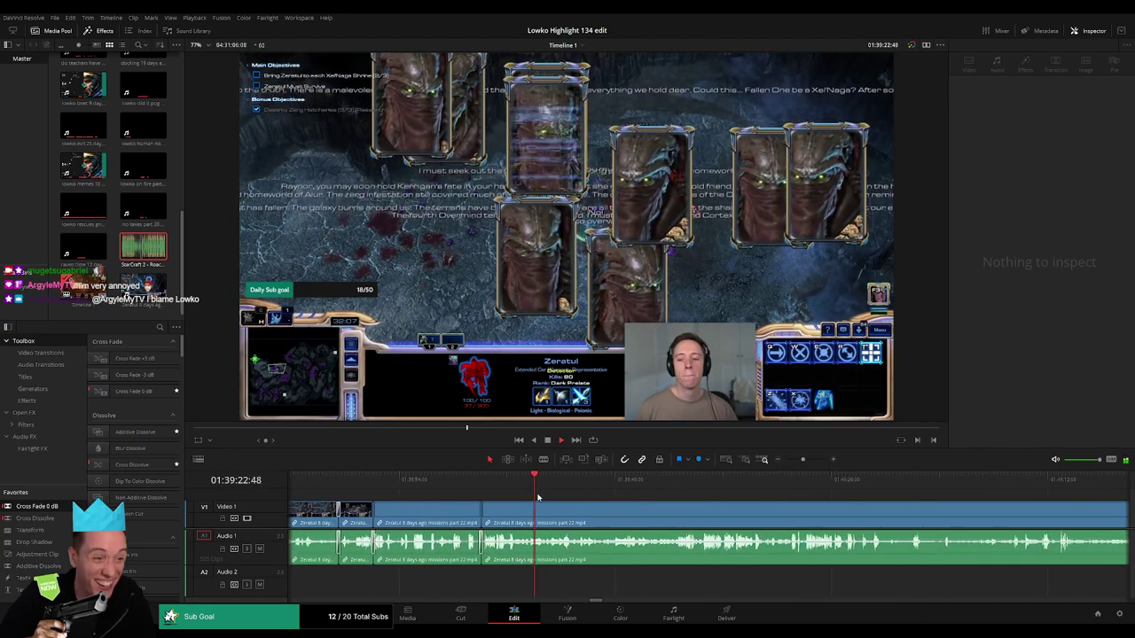
pyautogui.click(553, 479)
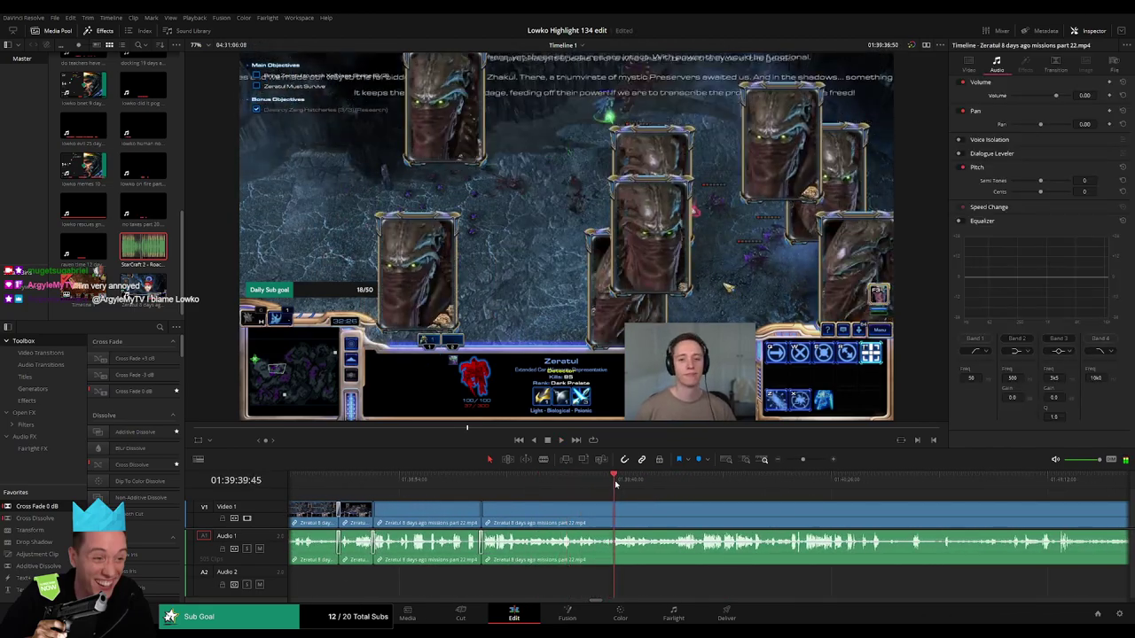
pyautogui.moveTo(648, 484); pyautogui.dragTo(742, 488)
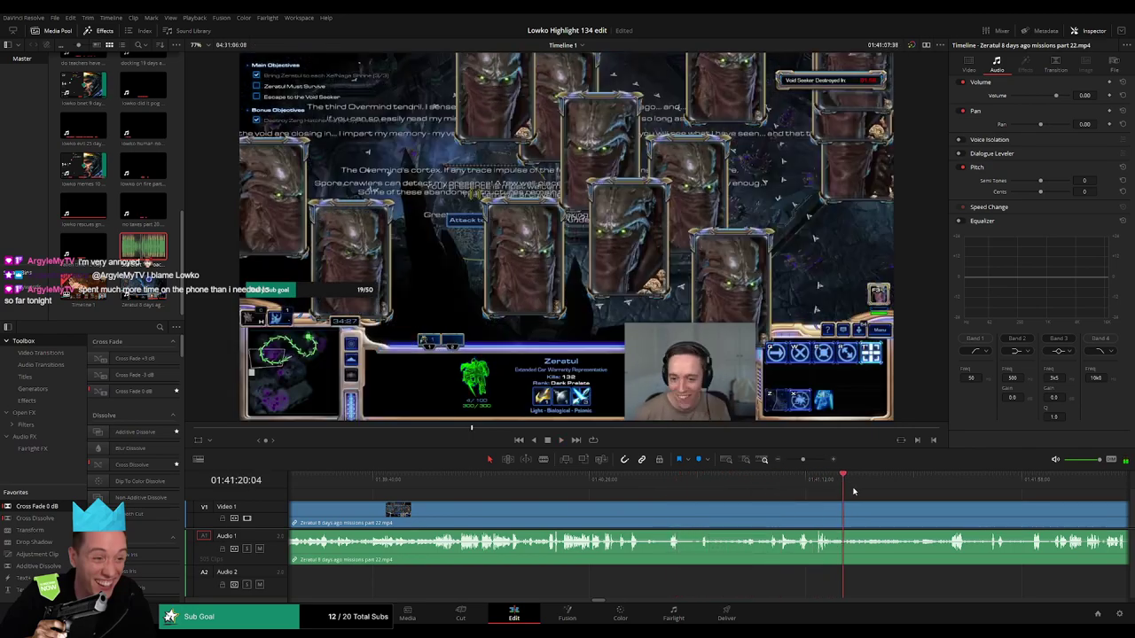
pyautogui.moveTo(854, 491); pyautogui.dragTo(635, 511)
pyautogui.click(608, 488)
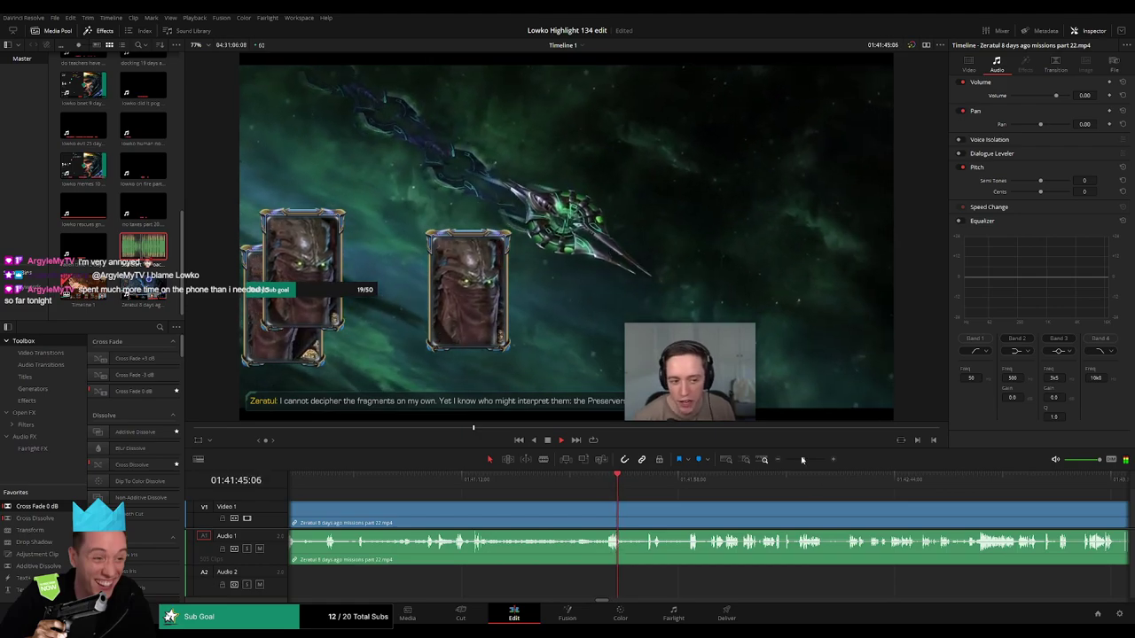
pyautogui.moveTo(802, 460); pyautogui.dragTo(806, 460)
pyautogui.press('space')
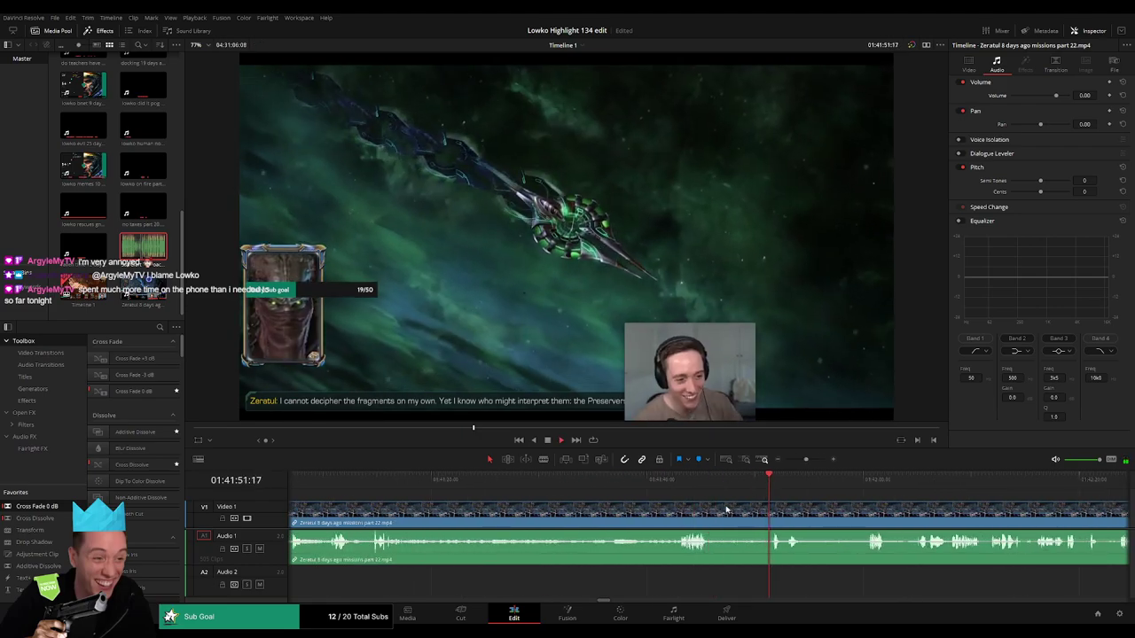
pyautogui.click(718, 515)
pyautogui.click(768, 516)
pyautogui.press('a')
pyautogui.click(739, 519)
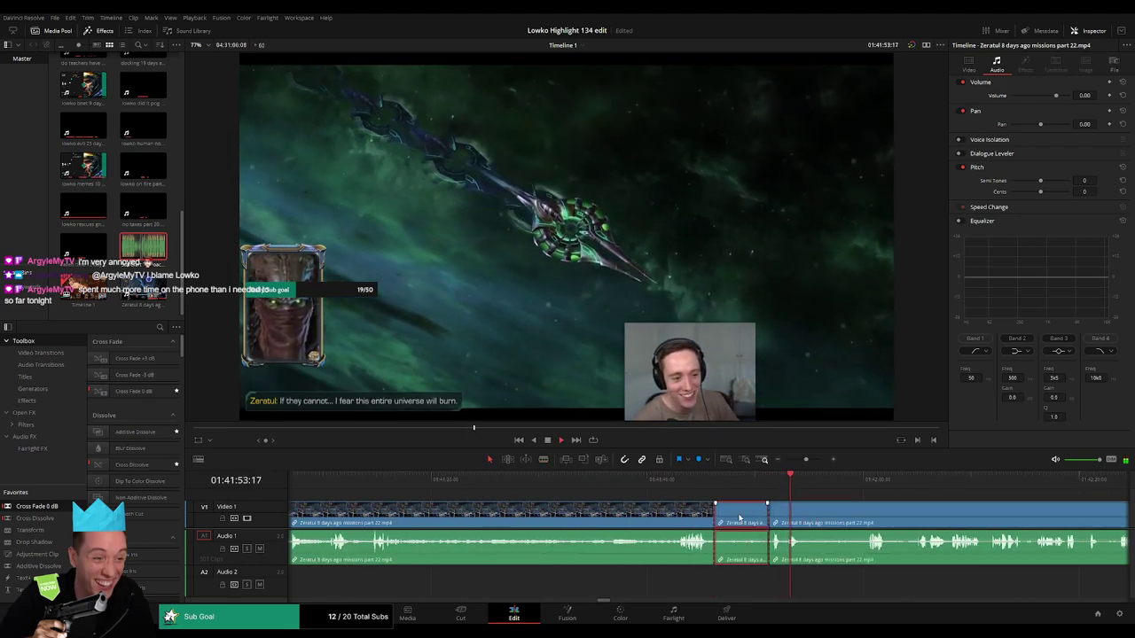
pyautogui.press('BackSpace')
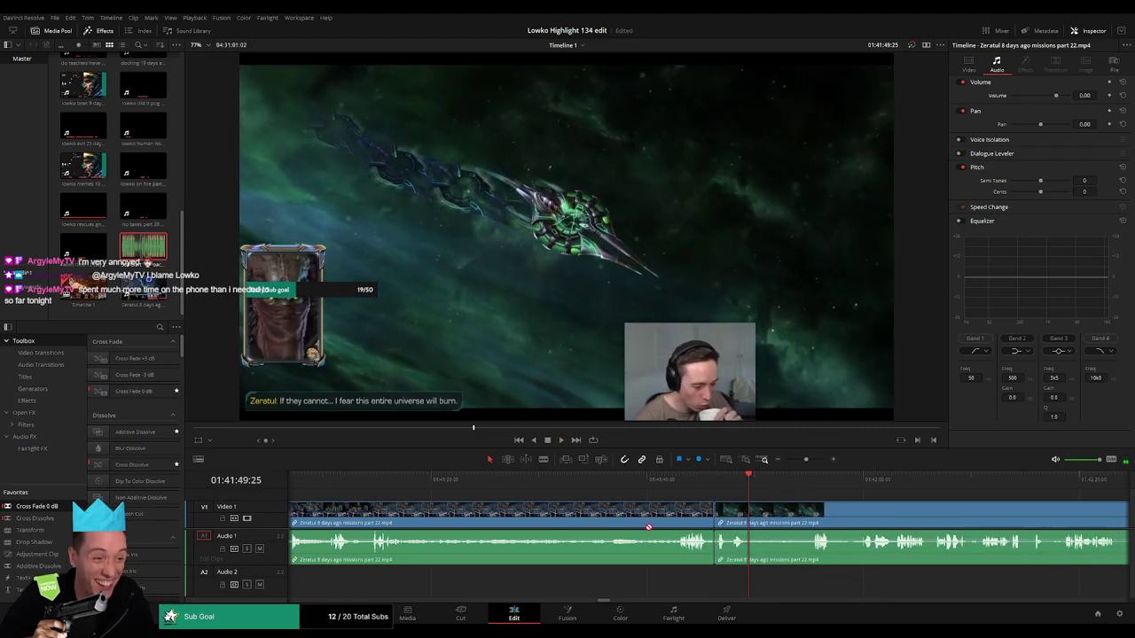
pyautogui.press('space')
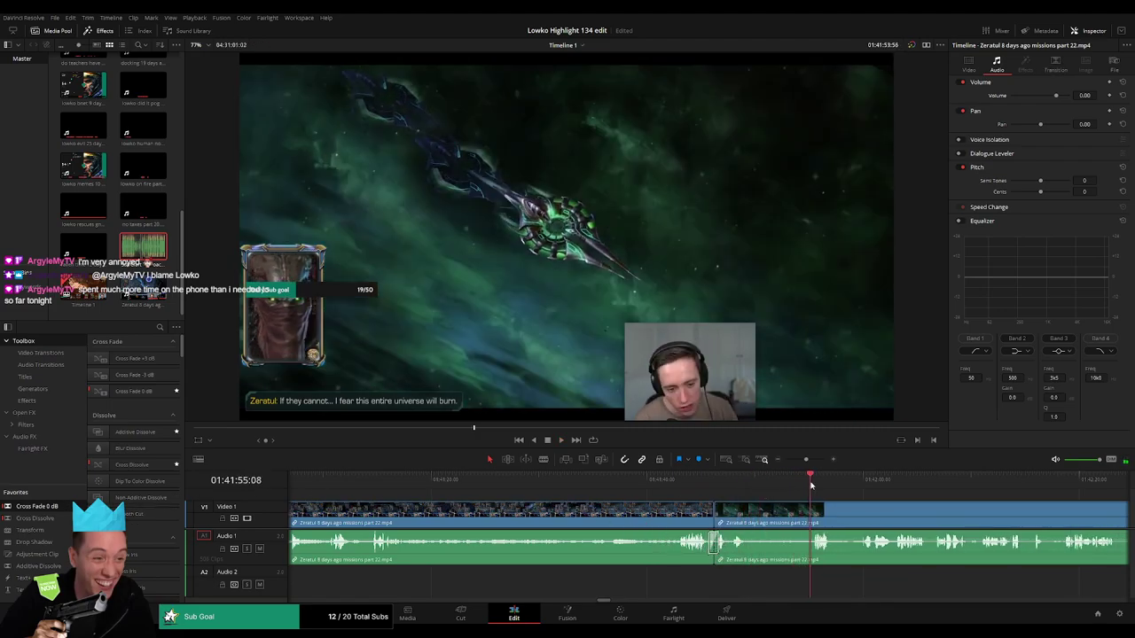
# - Cut out and ripple-delete the footage between about 01:41:49 and 01:41:55, and add a Cross Fade 0 dB at the audio join
pyautogui.press('b')
pyautogui.click(752, 516)
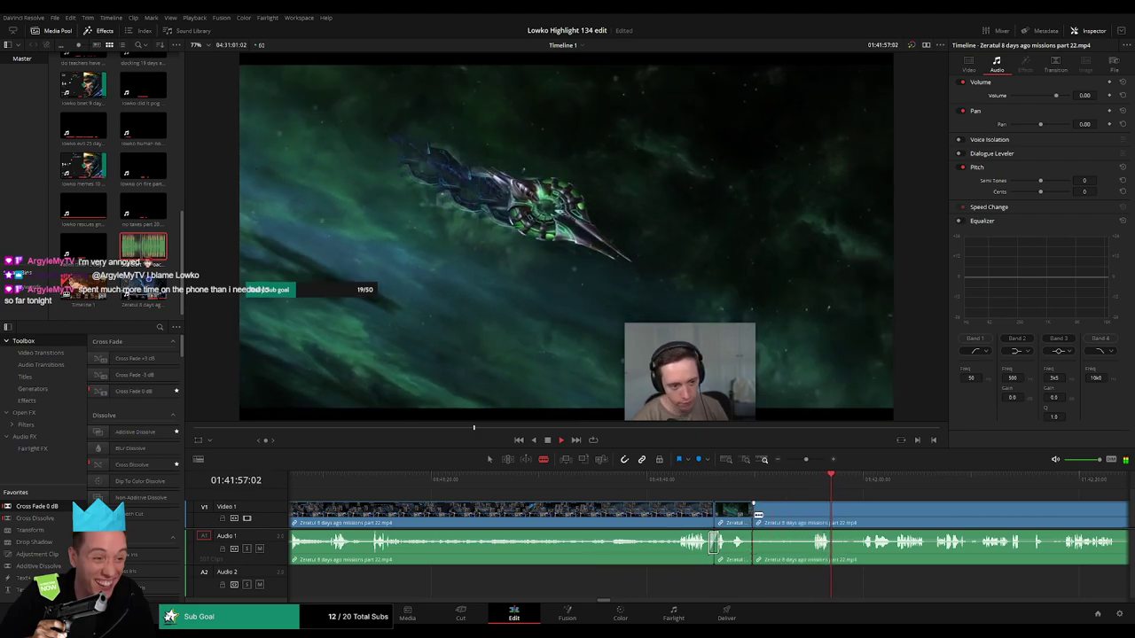
pyautogui.click(811, 514)
pyautogui.press('a')
pyautogui.click(794, 519)
pyautogui.press('Delete')
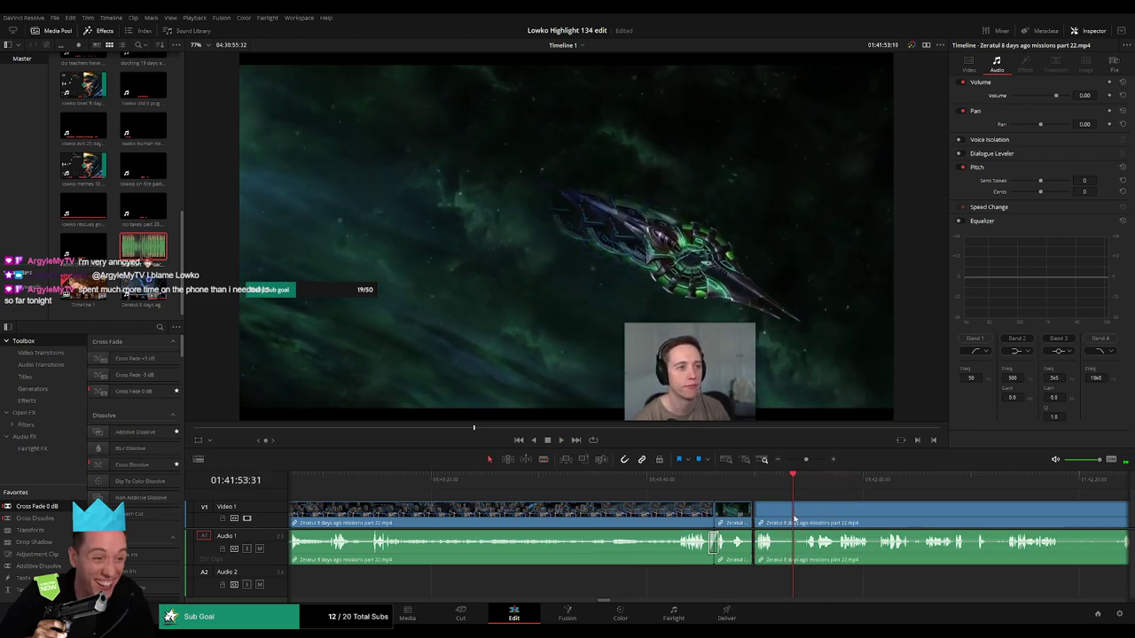
pyautogui.moveTo(37, 506); pyautogui.dragTo(642, 509)
# - Cut out and ripple-delete the footage between about 01:41:51 and 01:41:54, and review the footage that follows
pyautogui.click(861, 517)
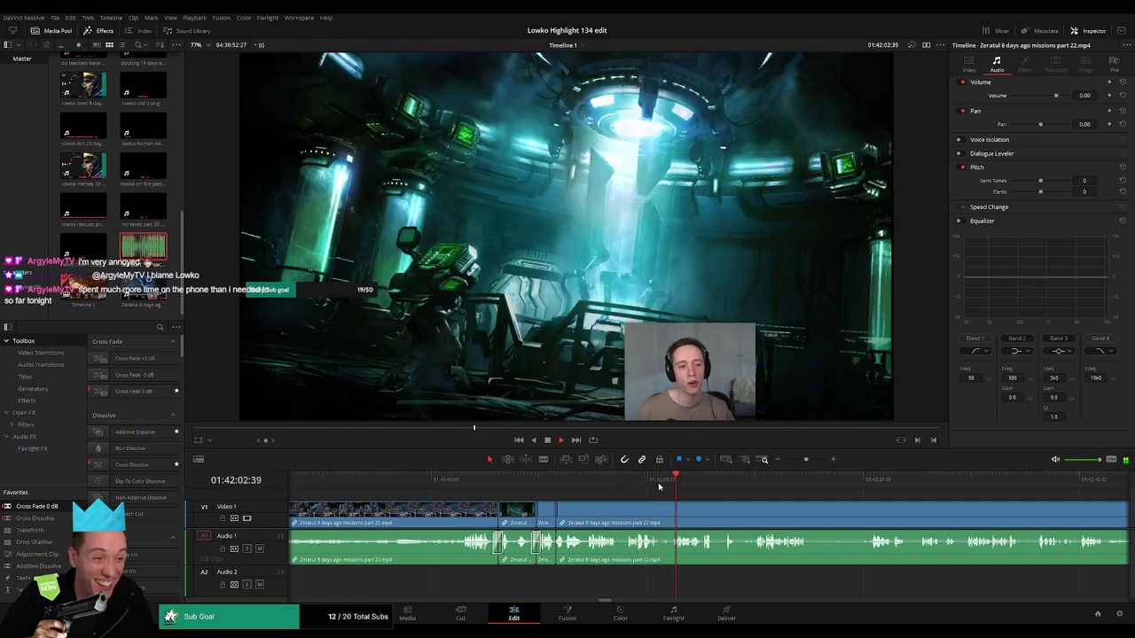
pyautogui.click(719, 487)
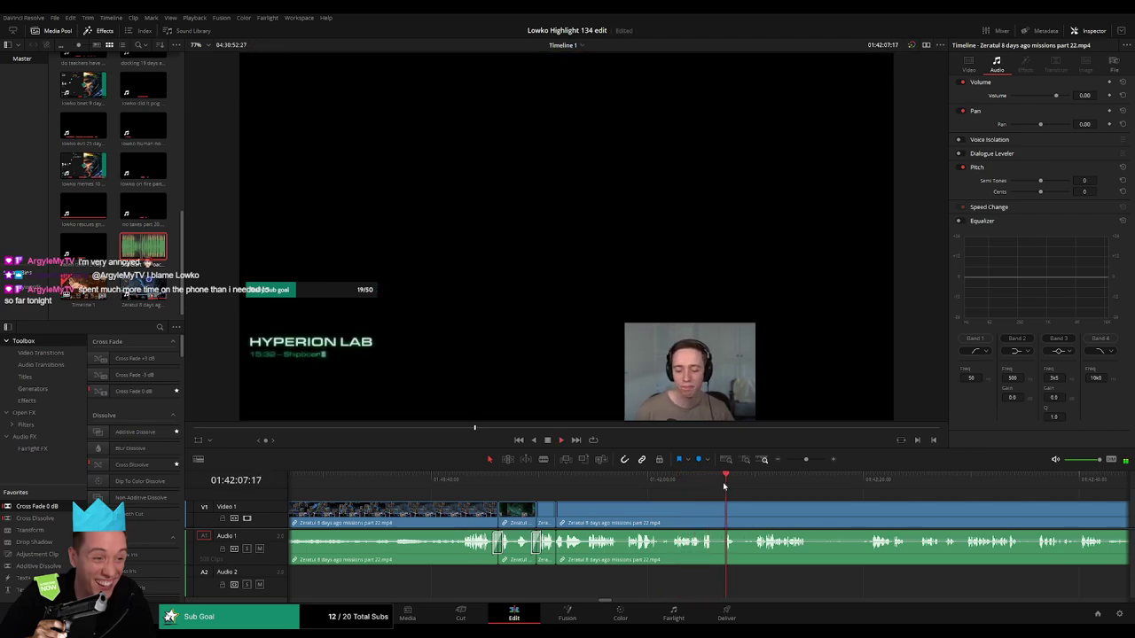
# - Cut out and ripple-delete about one second of the Zeratul part 22 footage near 01:42:07
pyautogui.moveTo(741, 488); pyautogui.dragTo(755, 488)
pyautogui.press('b')
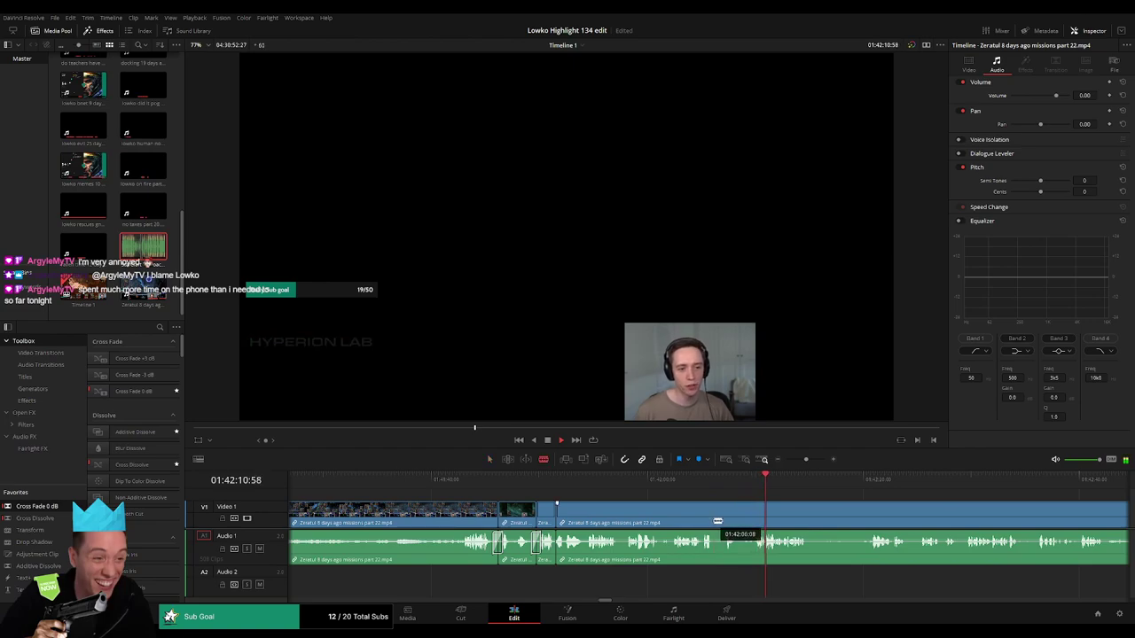
pyautogui.click(713, 522)
pyautogui.click(725, 521)
pyautogui.press('a')
pyautogui.click(719, 522)
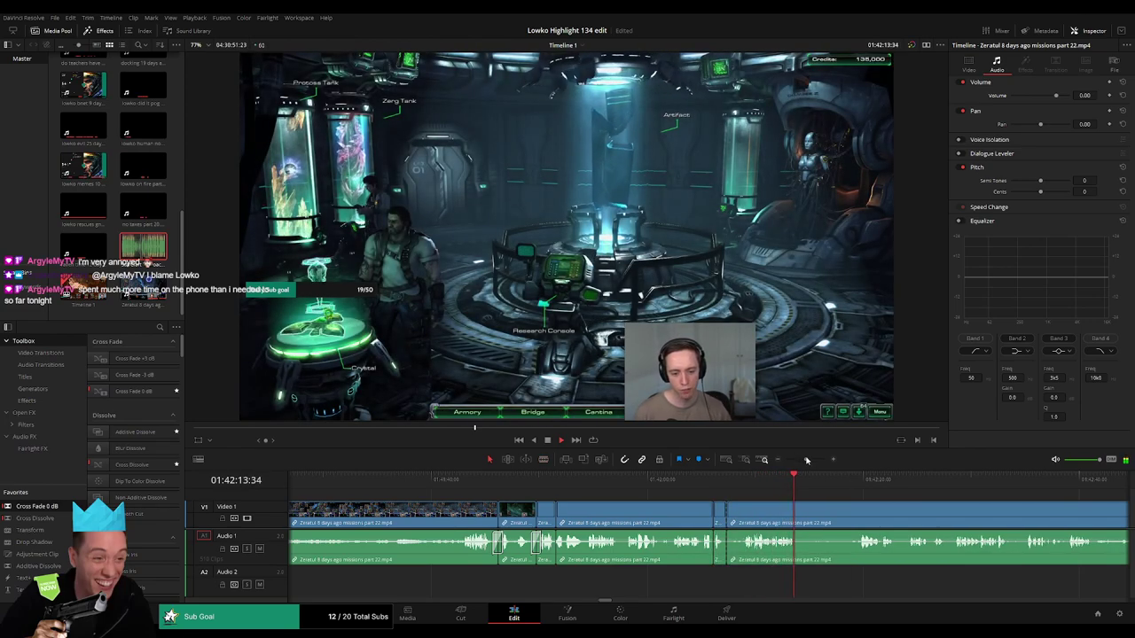
# - Skim the remaining Zeratul part 22 footage after 01:42:08 and ripple-delete that whole clip
pyautogui.moveTo(805, 460); pyautogui.dragTo(850, 483)
pyautogui.click(826, 521)
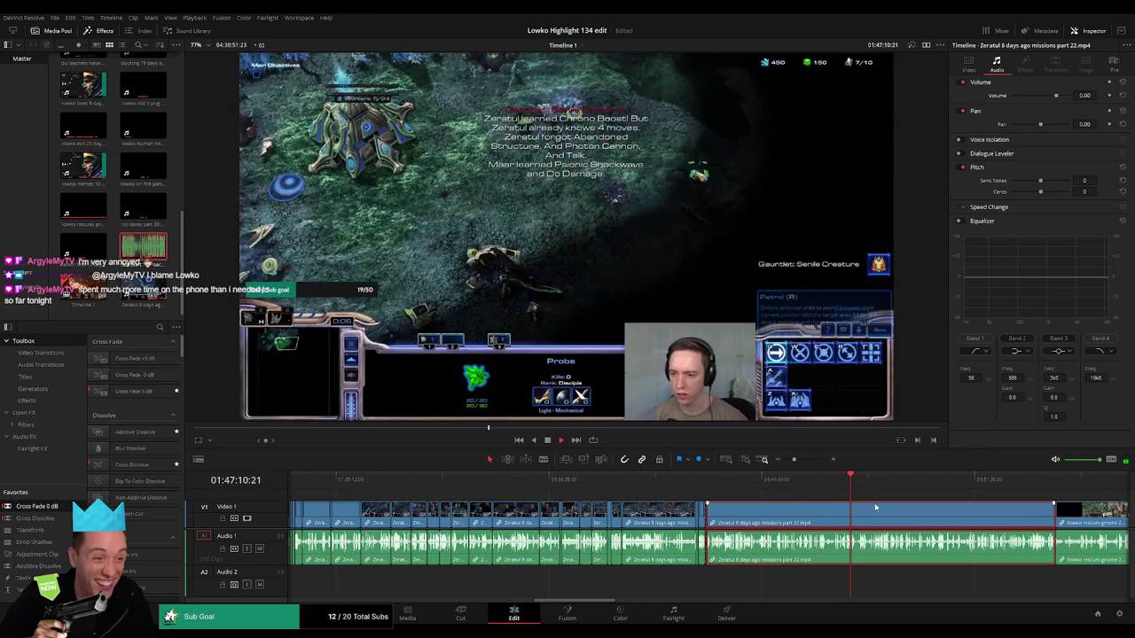
pyautogui.moveTo(883, 483); pyautogui.dragTo(946, 483)
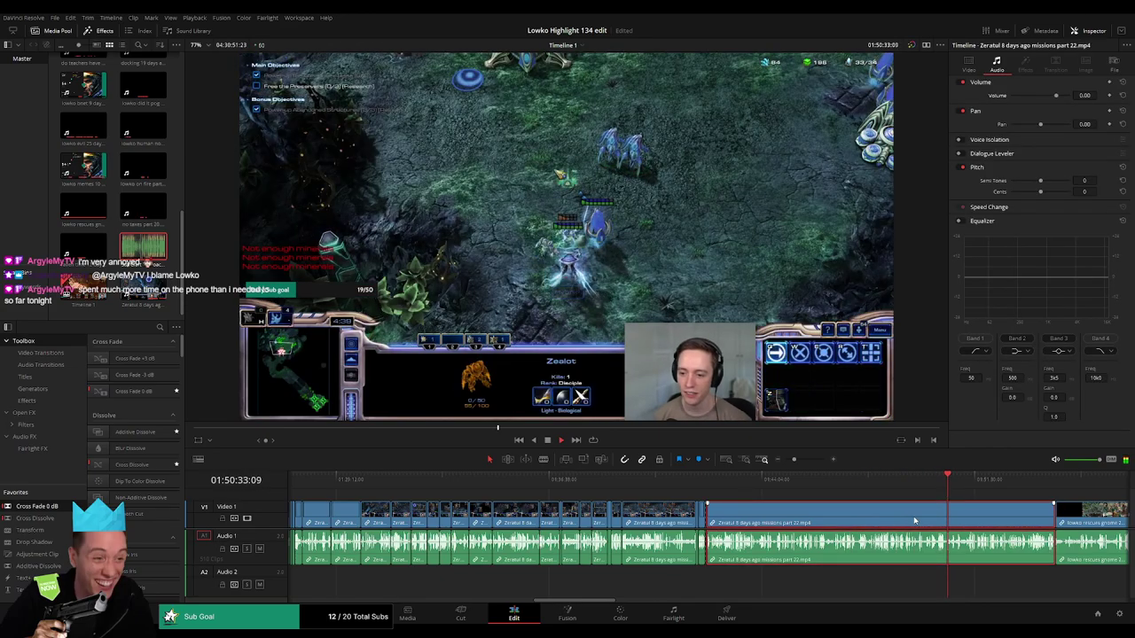
pyautogui.press('Delete')
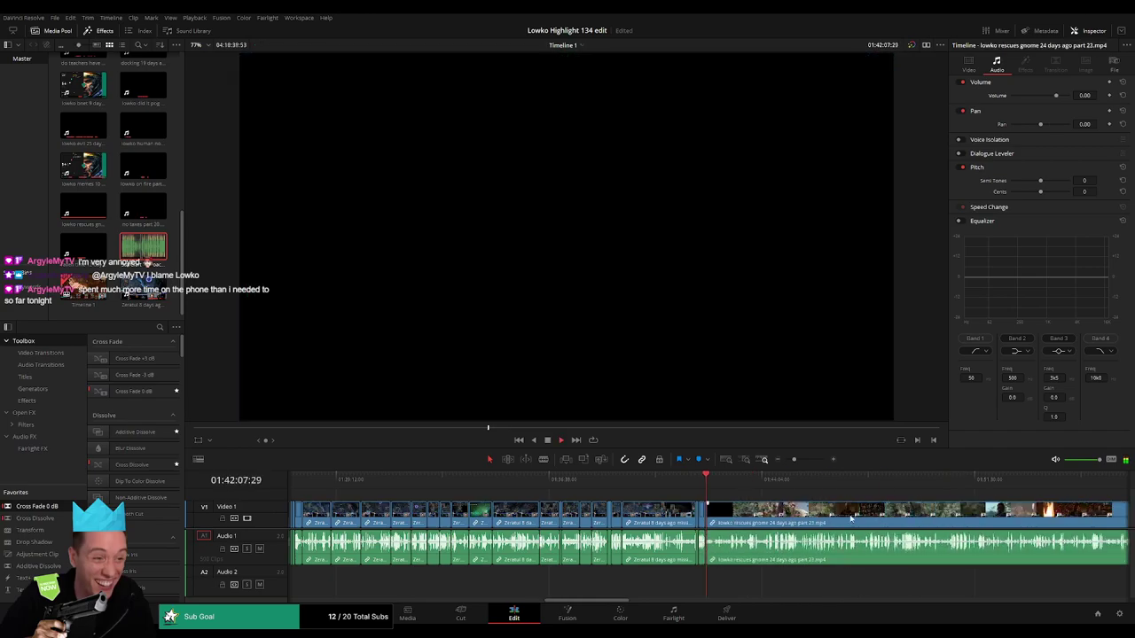
# - Skim the "lowko rescues gnome" part 23 clip from its beginning to about 01:50:42 for highlight moments
pyautogui.click(759, 483)
pyautogui.press('space')
pyautogui.click(750, 480)
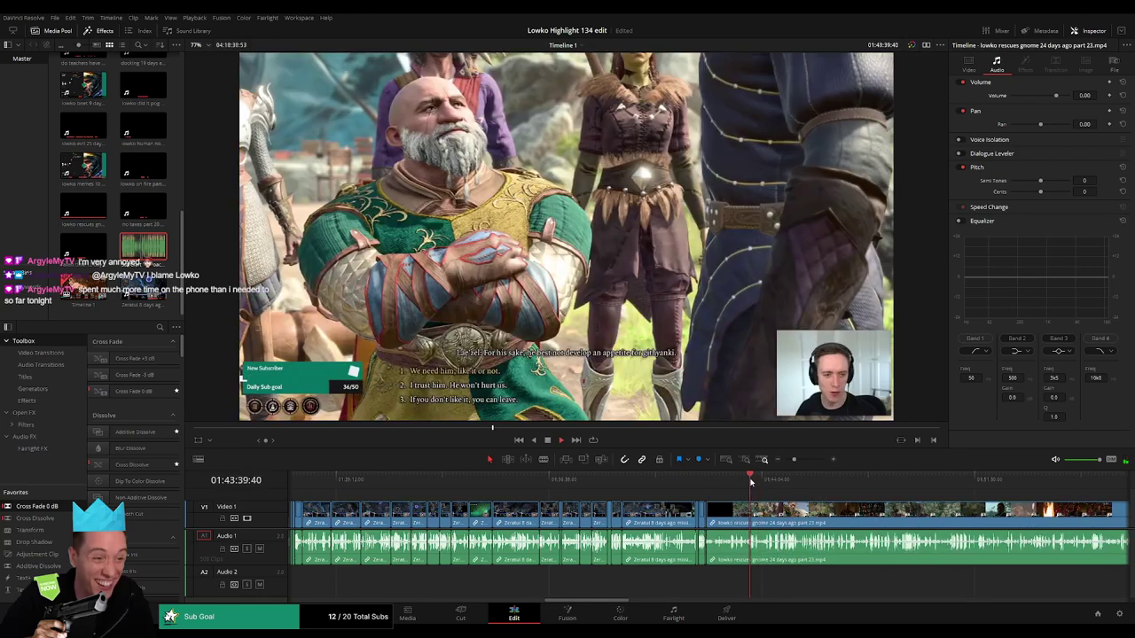
pyautogui.moveTo(869, 480); pyautogui.dragTo(901, 481)
pyautogui.hscroll(2, 696, 501)
pyautogui.hscroll(3, 696, 501)
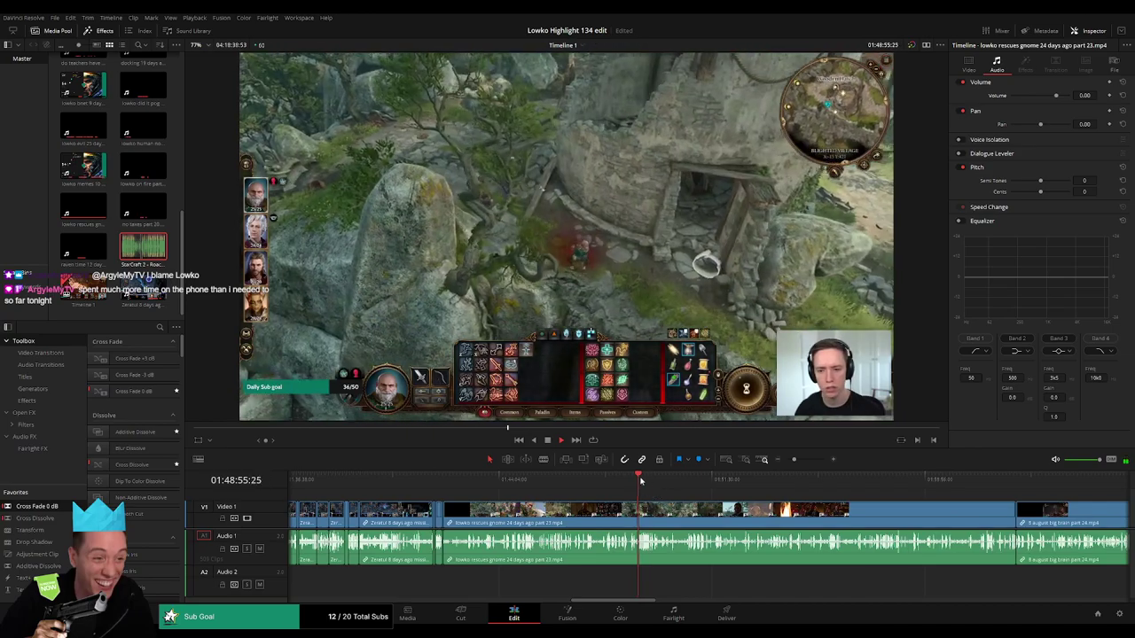
pyautogui.moveTo(670, 483); pyautogui.dragTo(685, 483)
pyautogui.moveTo(793, 460)
pyautogui.mouseDown()
pyautogui.moveTo(770, 462)
pyautogui.moveTo(800, 467)
pyautogui.mouseUp()
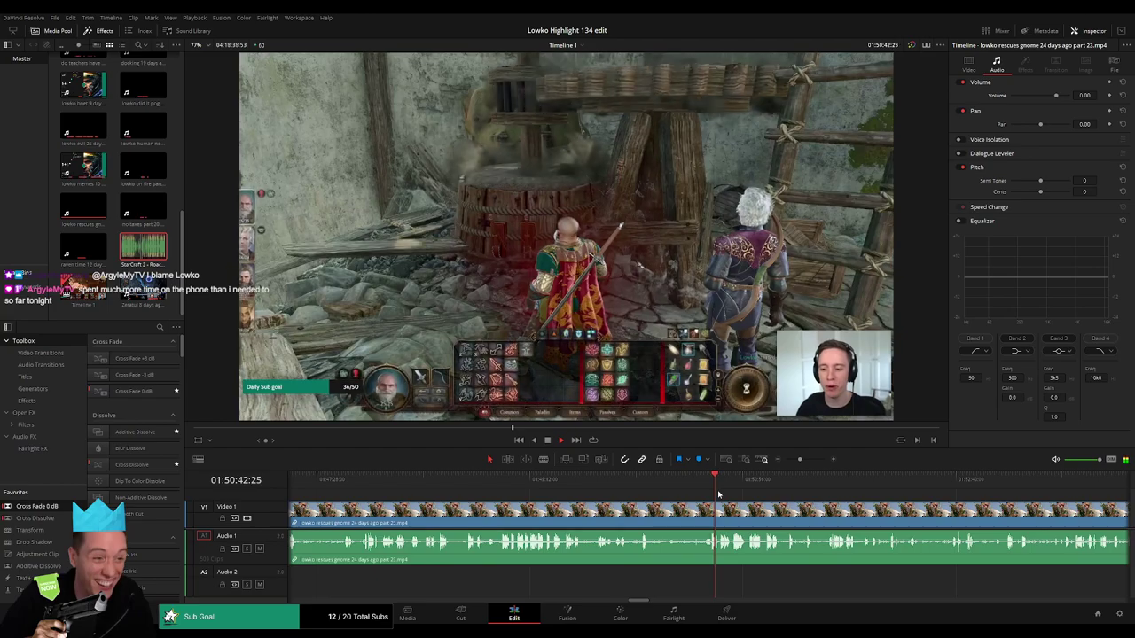
# - Check the windmill and cellar footage between about 01:46:27 and 01:50:18 to locate the highlight
pyautogui.click(724, 491)
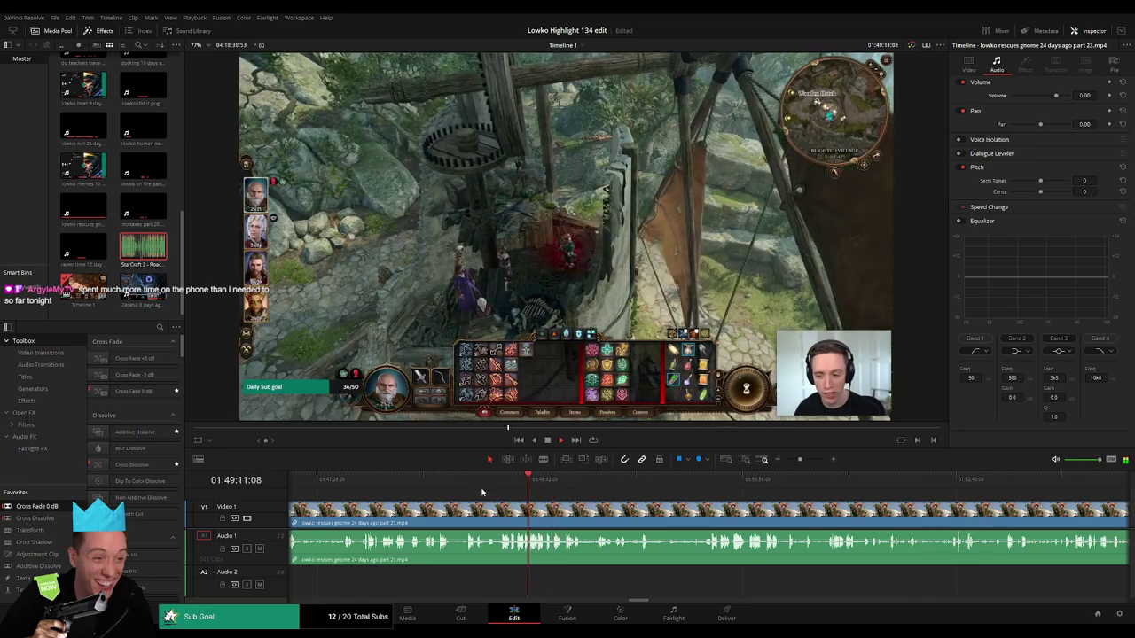
pyautogui.click(454, 493)
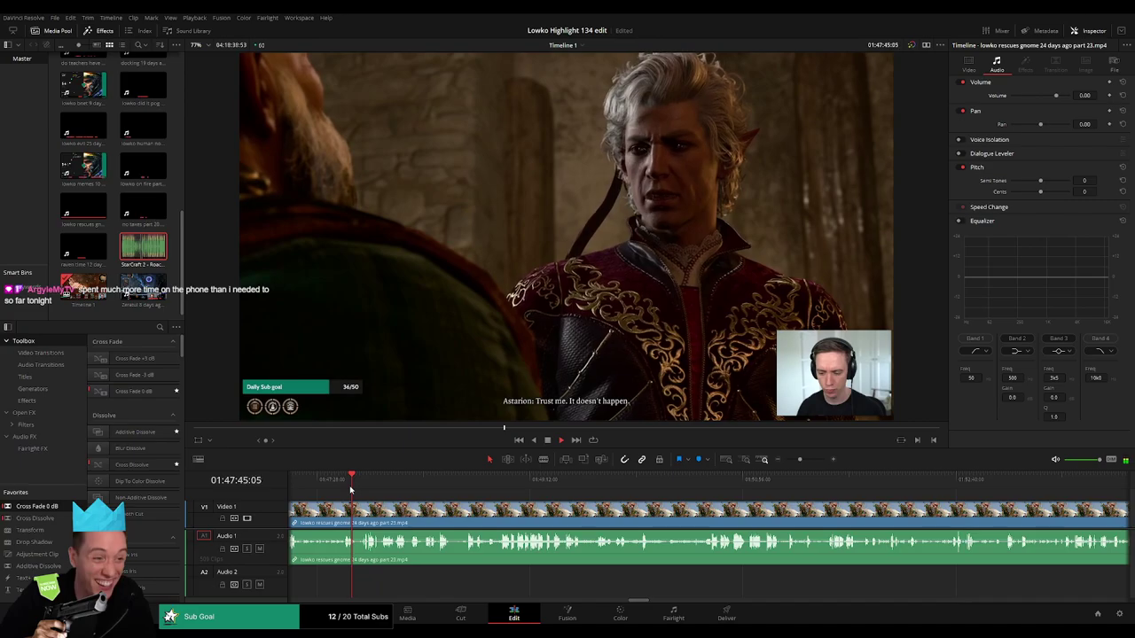
pyautogui.click(541, 493)
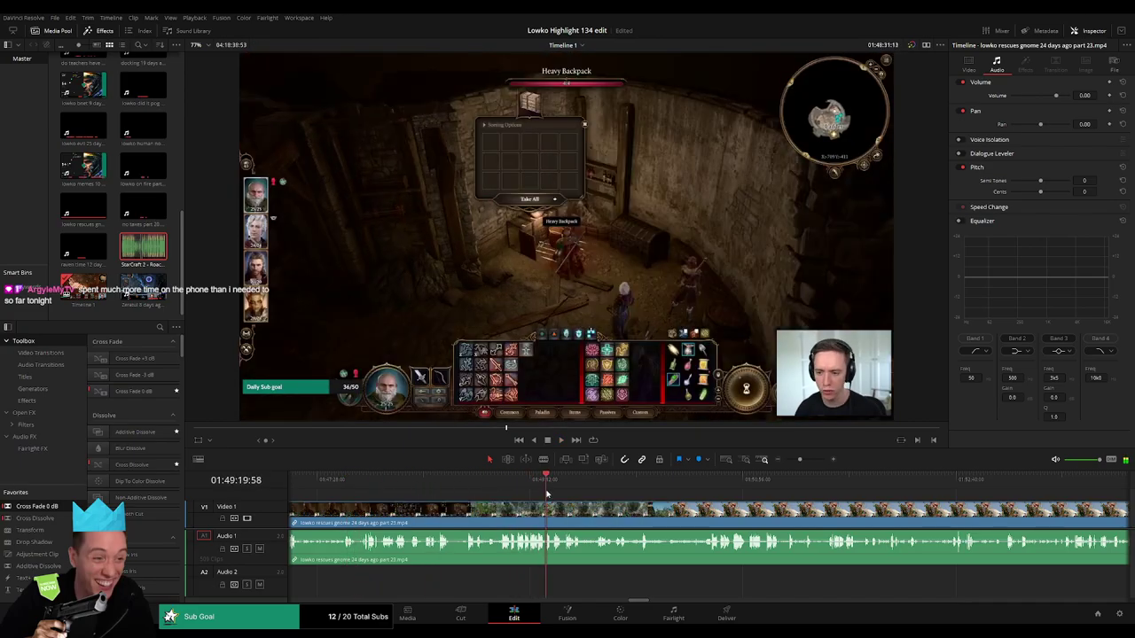
pyautogui.hscroll(-5, 539, 496)
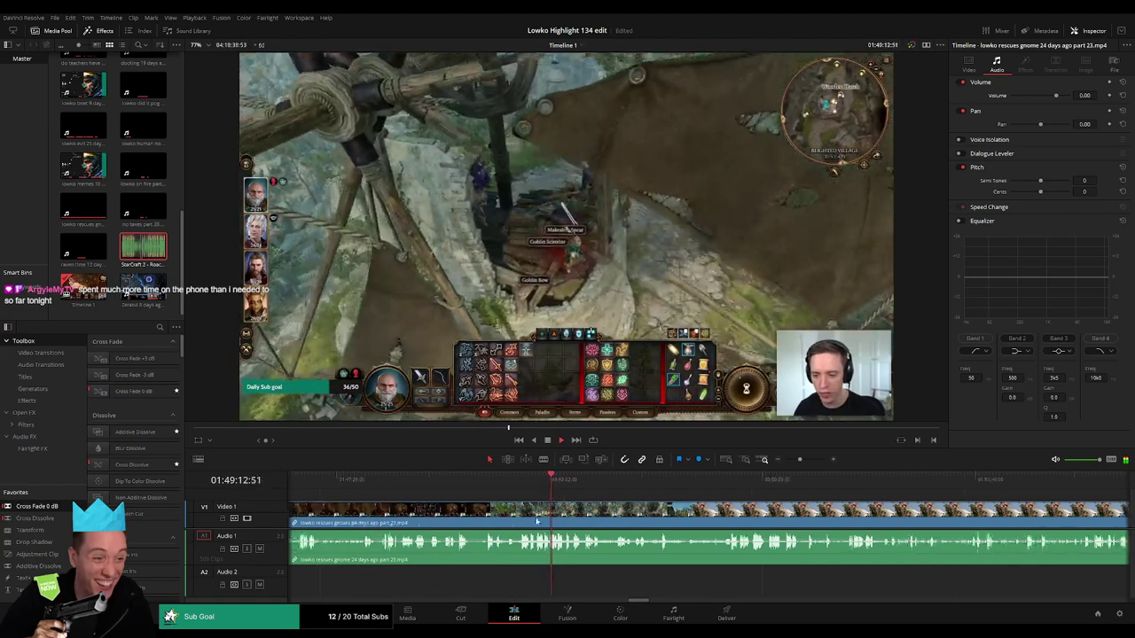
pyautogui.click(408, 483)
pyautogui.click(427, 483)
pyautogui.click(438, 484)
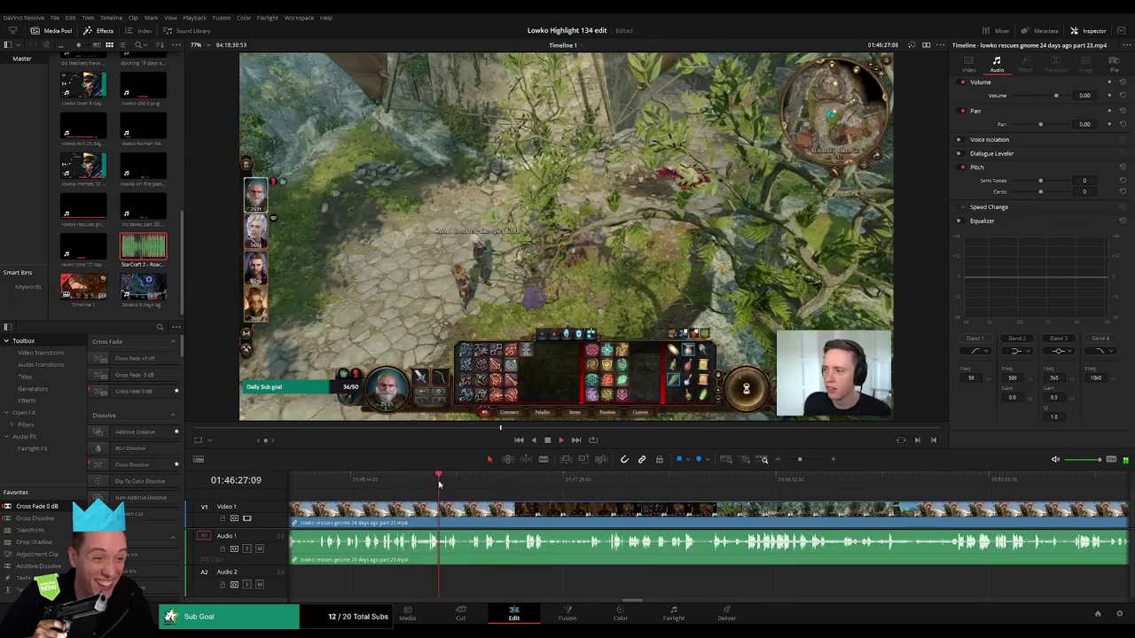
pyautogui.moveTo(437, 484); pyautogui.dragTo(910, 485)
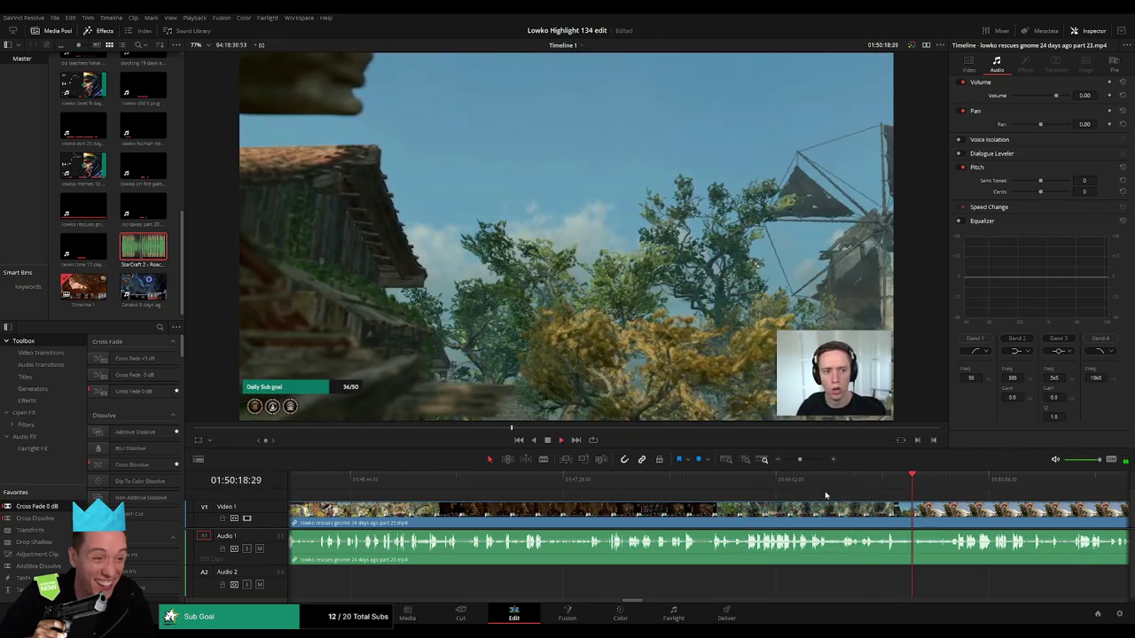
# - Review the dialogue and camp scenes between about 01:44:13 and 01:47:10 for the highlight's starting point
pyautogui.moveTo(799, 461); pyautogui.dragTo(801, 461)
pyautogui.click(635, 485)
pyautogui.press('space')
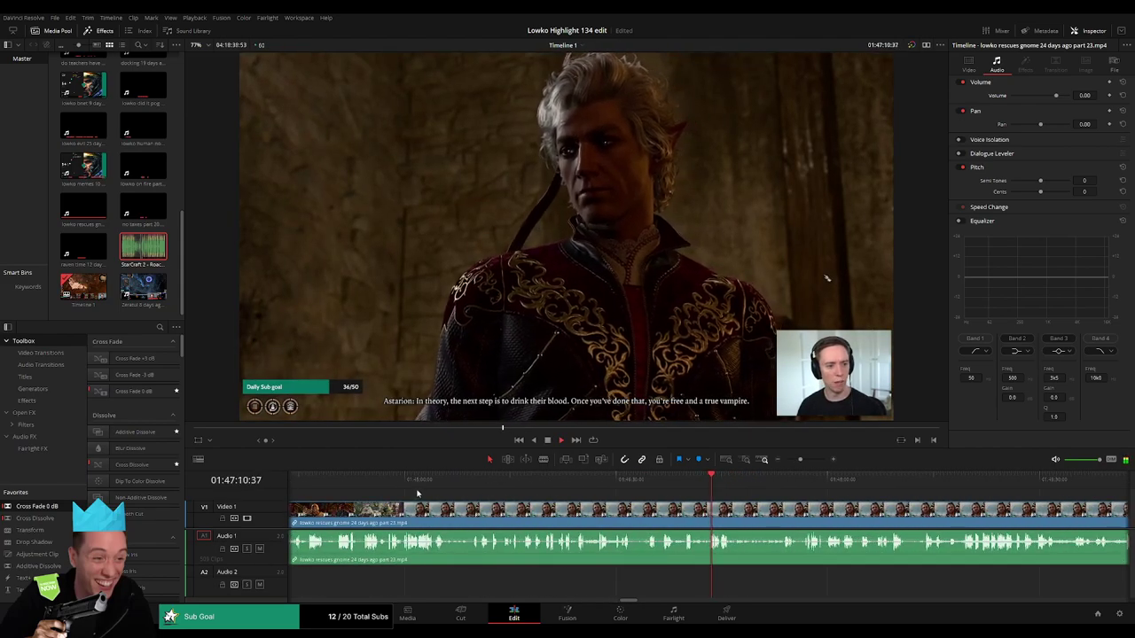
pyautogui.click(416, 489)
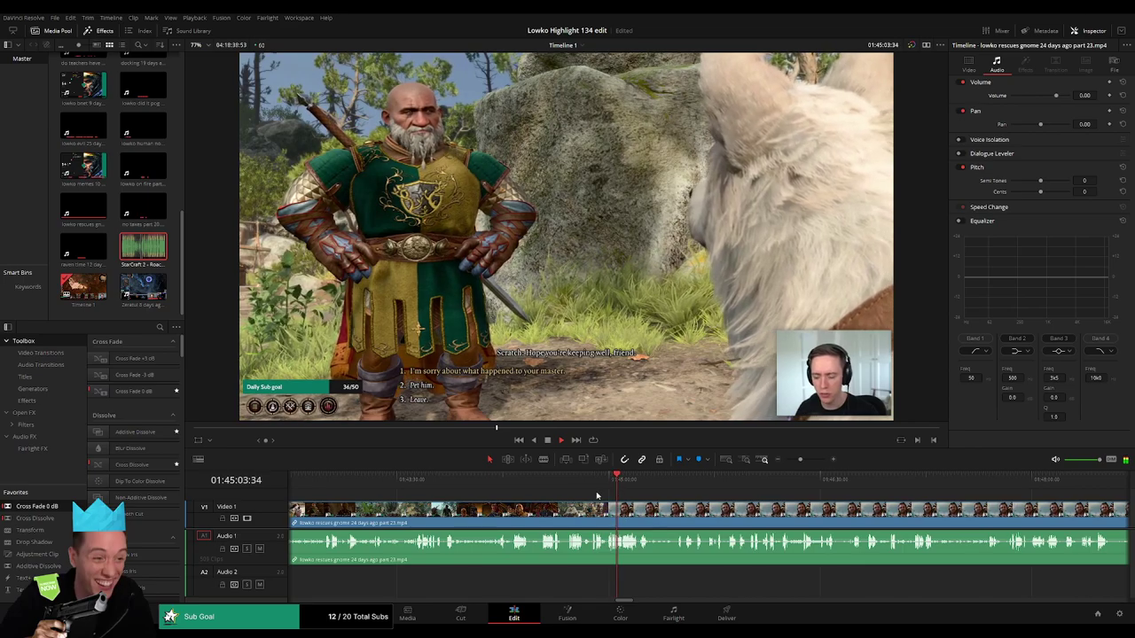
pyautogui.click(544, 486)
pyautogui.click(497, 485)
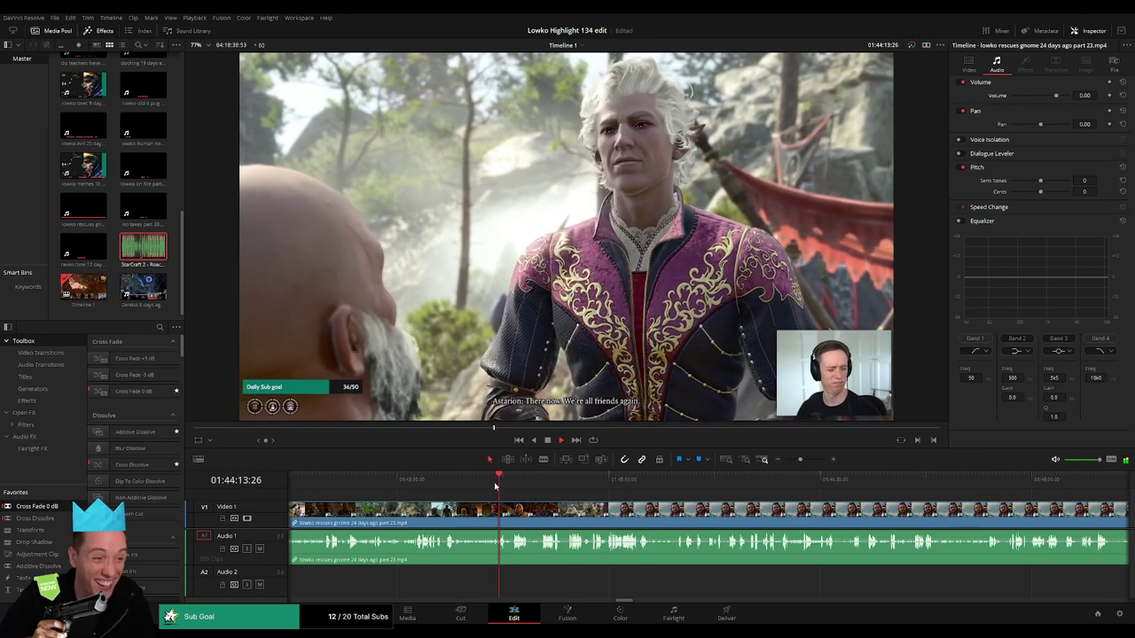
pyautogui.click(438, 486)
pyautogui.moveTo(486, 484); pyautogui.dragTo(807, 487)
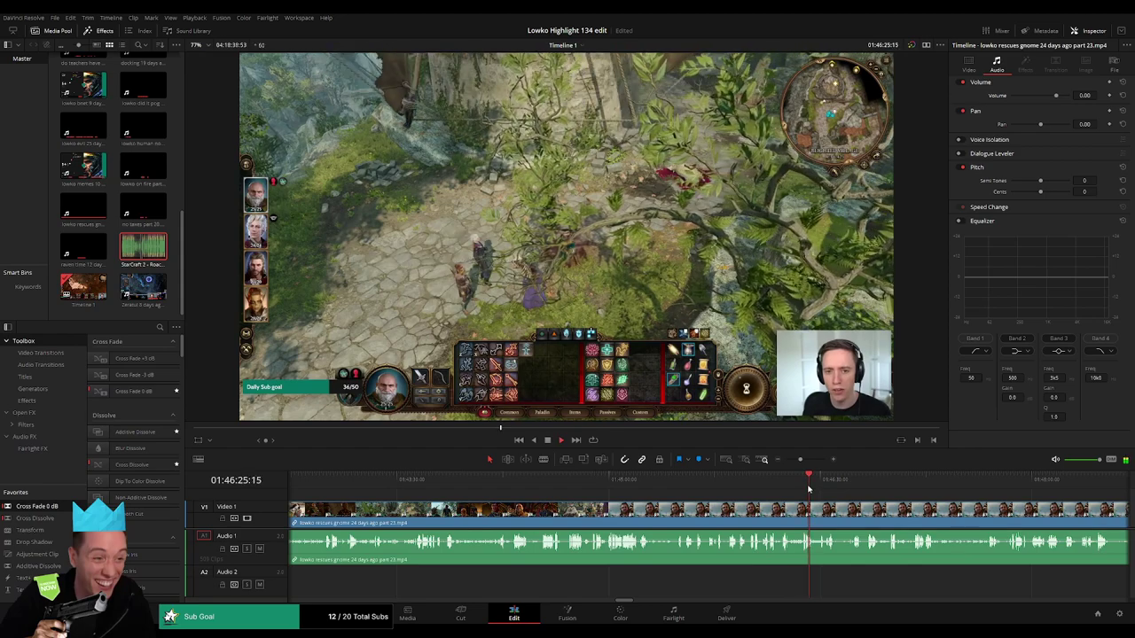
pyautogui.click(783, 488)
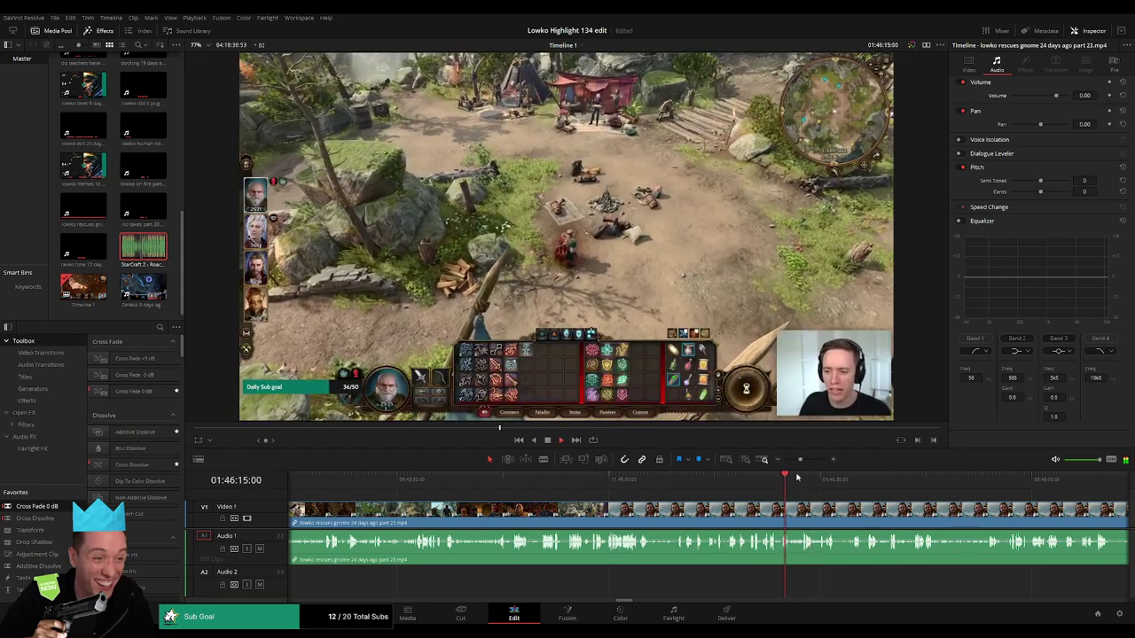
# - Split the "lowko rescues gnome" clip at about 01:46:20 and ripple-delete the part before the cut
pyautogui.moveTo(799, 460); pyautogui.dragTo(807, 461)
pyautogui.moveTo(727, 493); pyautogui.dragTo(760, 487)
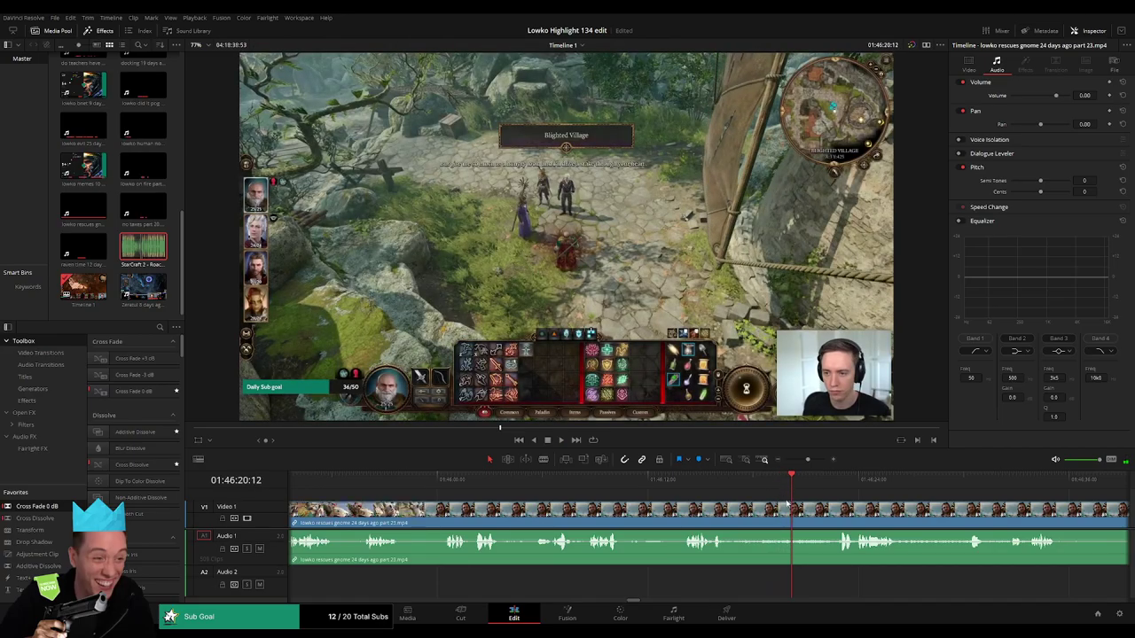
pyautogui.press('b')
pyautogui.click(792, 507)
pyautogui.press('space')
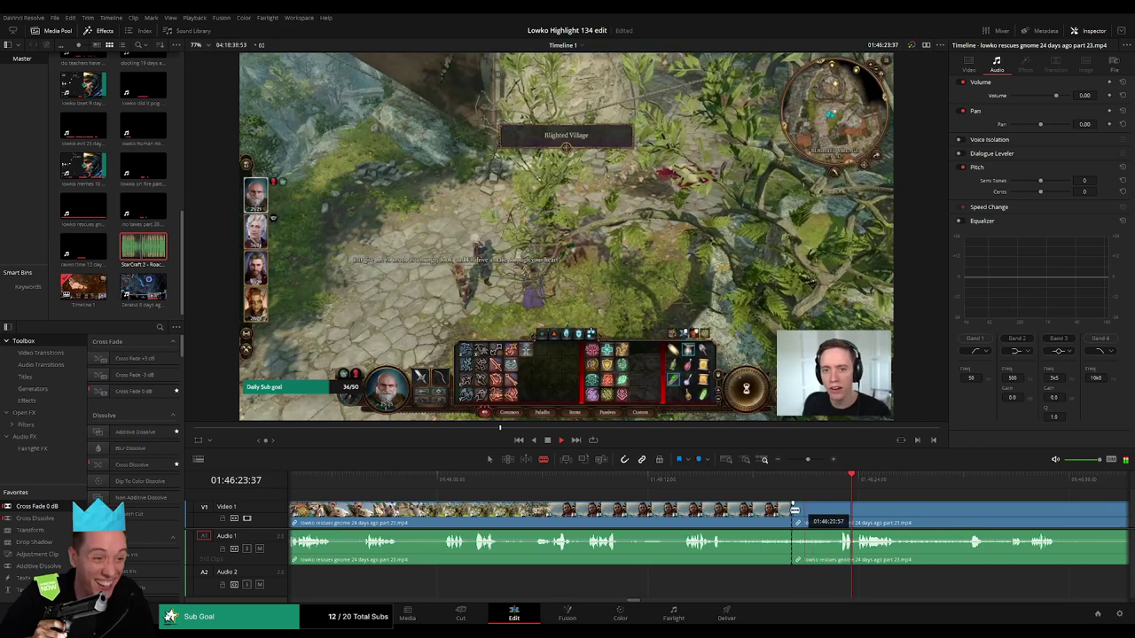
pyautogui.press('a')
pyautogui.click(766, 514)
pyautogui.press('Delete')
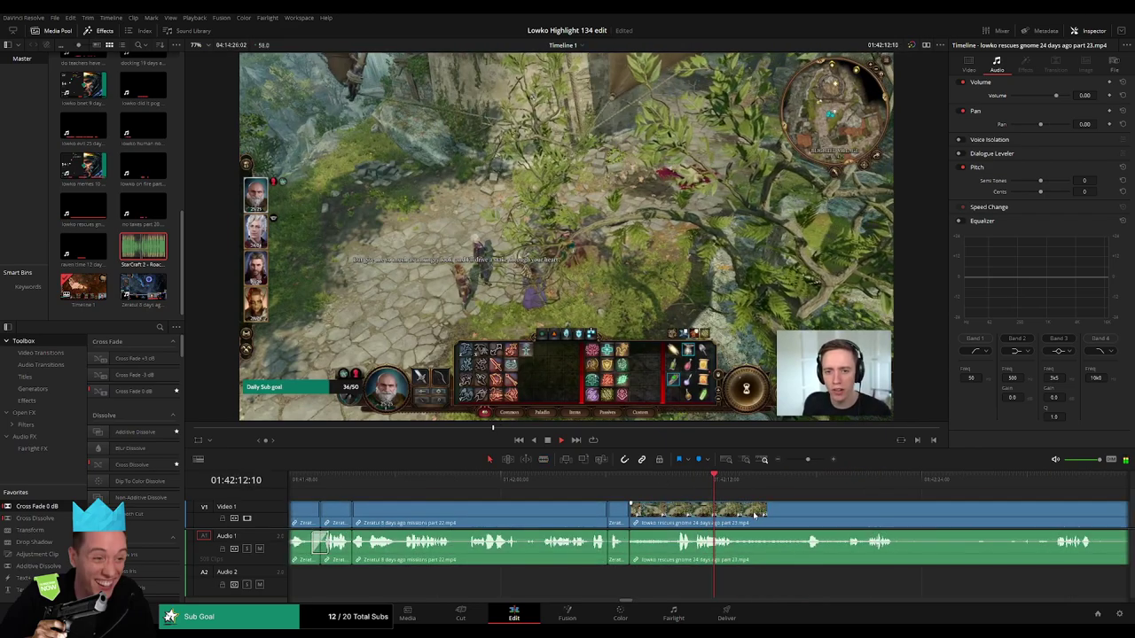
# - Review the opening of the trimmed gnome clip and split it at about 01:42:22, at the ladder scene
pyautogui.moveTo(754, 515); pyautogui.dragTo(597, 486)
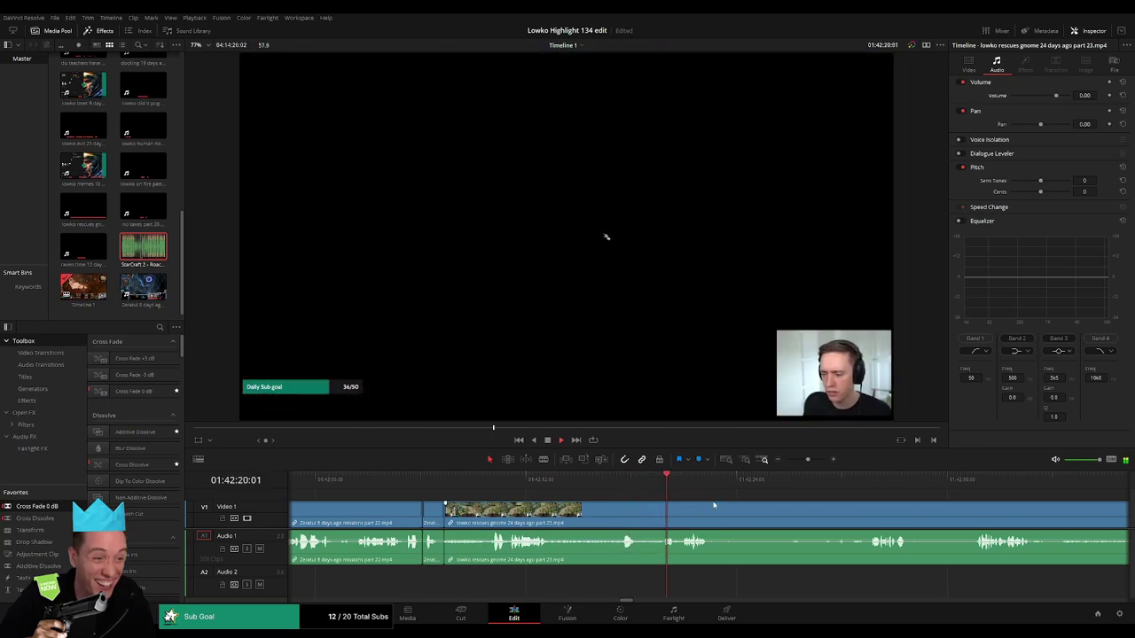
pyautogui.hscroll(2, 713, 505)
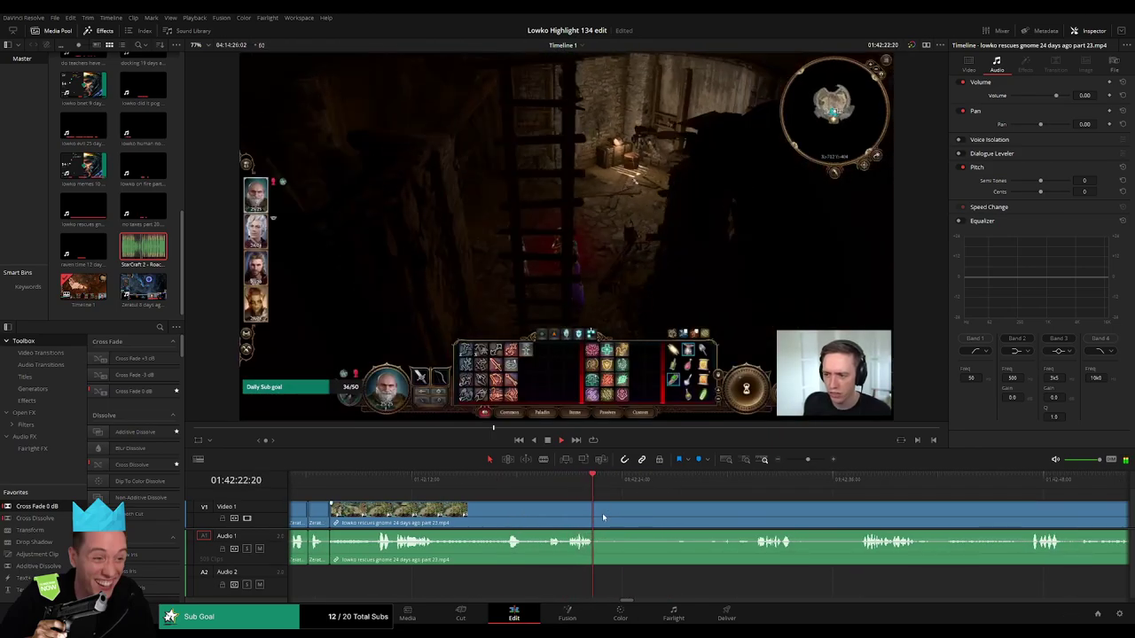
pyautogui.press('b')
pyautogui.click(599, 513)
# - Examine the Astarion dialogue and inventory footage from the new cut to about 01:44:11 for an end point
pyautogui.click(754, 483)
pyautogui.click(853, 485)
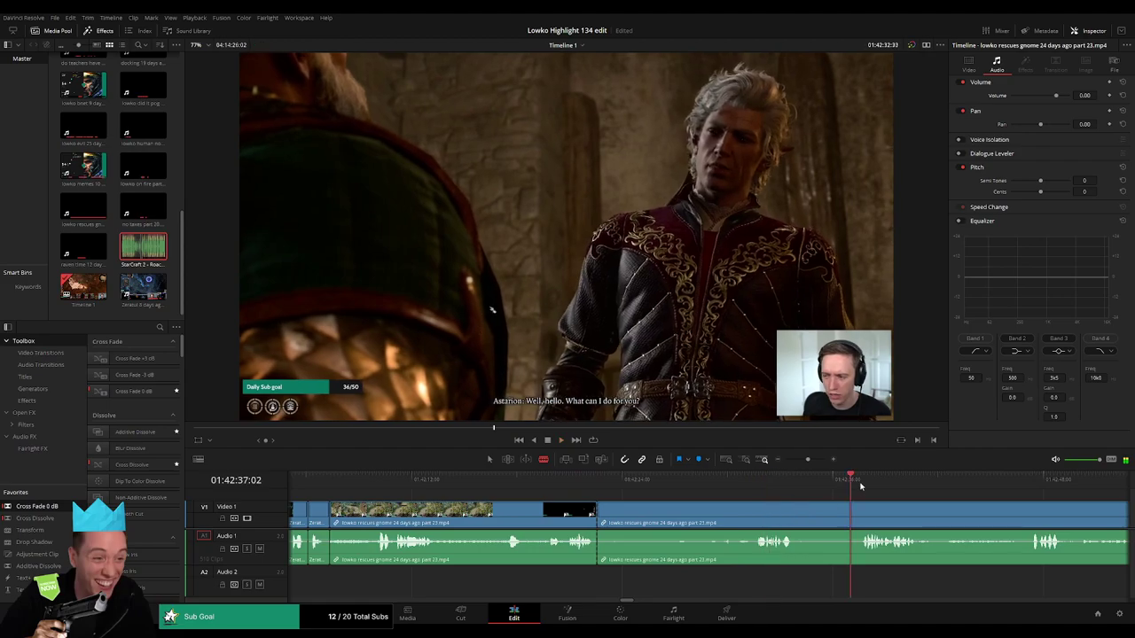
pyautogui.moveTo(861, 486); pyautogui.dragTo(886, 491)
pyautogui.moveTo(807, 460); pyautogui.dragTo(804, 461)
pyautogui.click(761, 485)
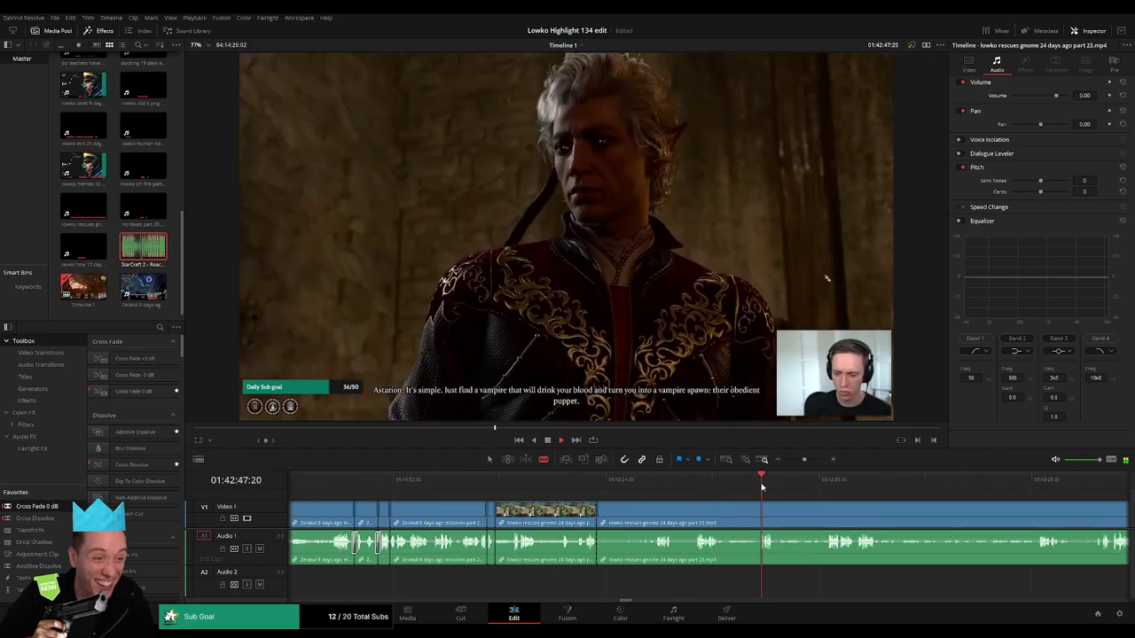
pyautogui.click(848, 486)
pyautogui.click(881, 486)
pyautogui.hscroll(5, 919, 506)
pyautogui.moveTo(723, 485); pyautogui.dragTo(739, 484)
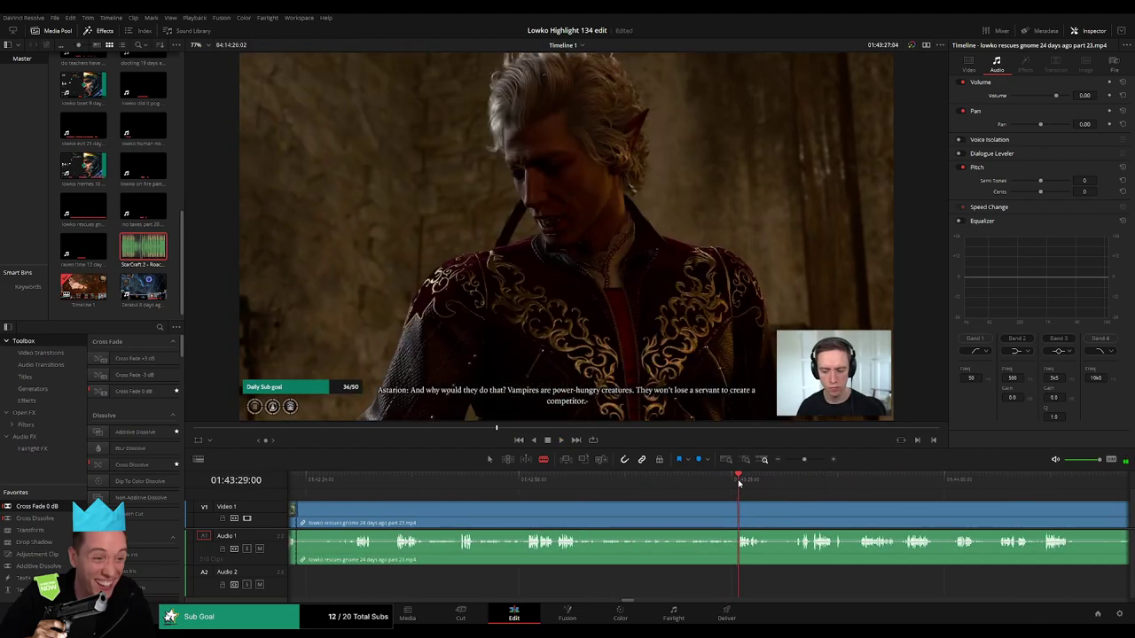
pyautogui.press('space')
pyautogui.click(799, 480)
pyautogui.hscroll(2, 811, 486)
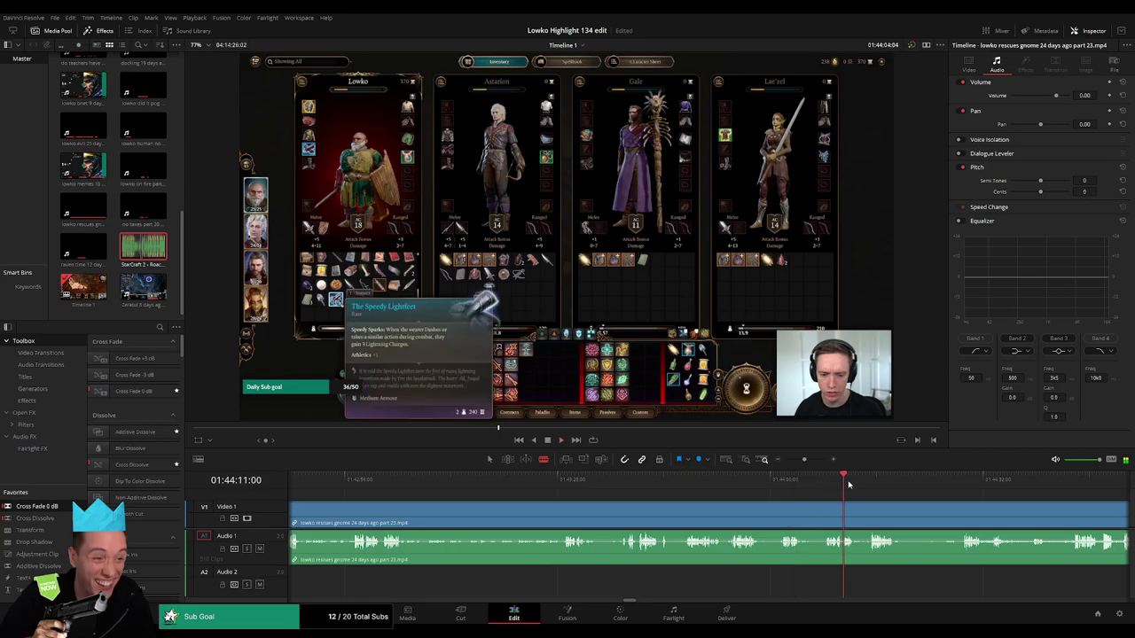
# - Review the Blighted Village, ladder and windmill footage between about 01:44:30 and 01:45:11 for the next usable scene
pyautogui.hscroll(4, 824, 493)
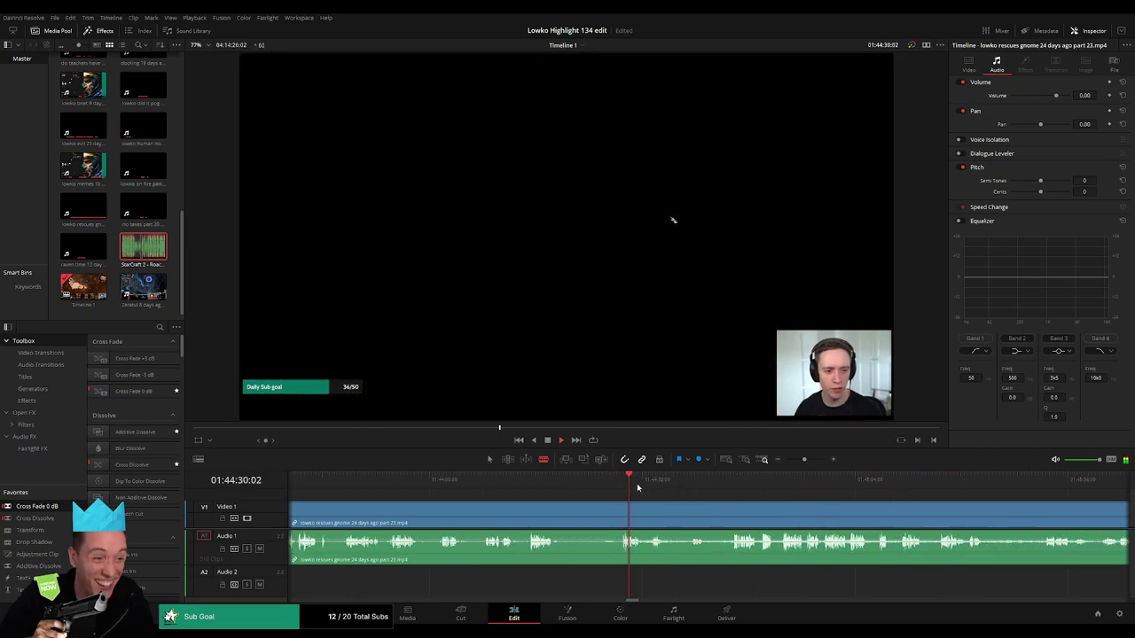
pyautogui.click(654, 489)
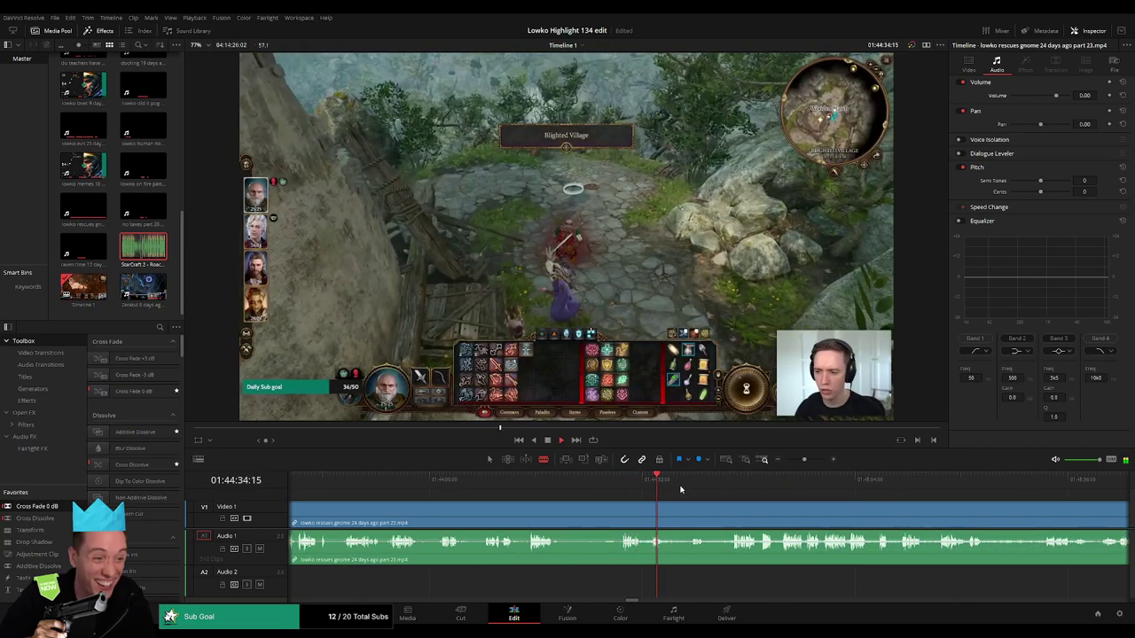
pyautogui.click(696, 488)
pyautogui.click(733, 489)
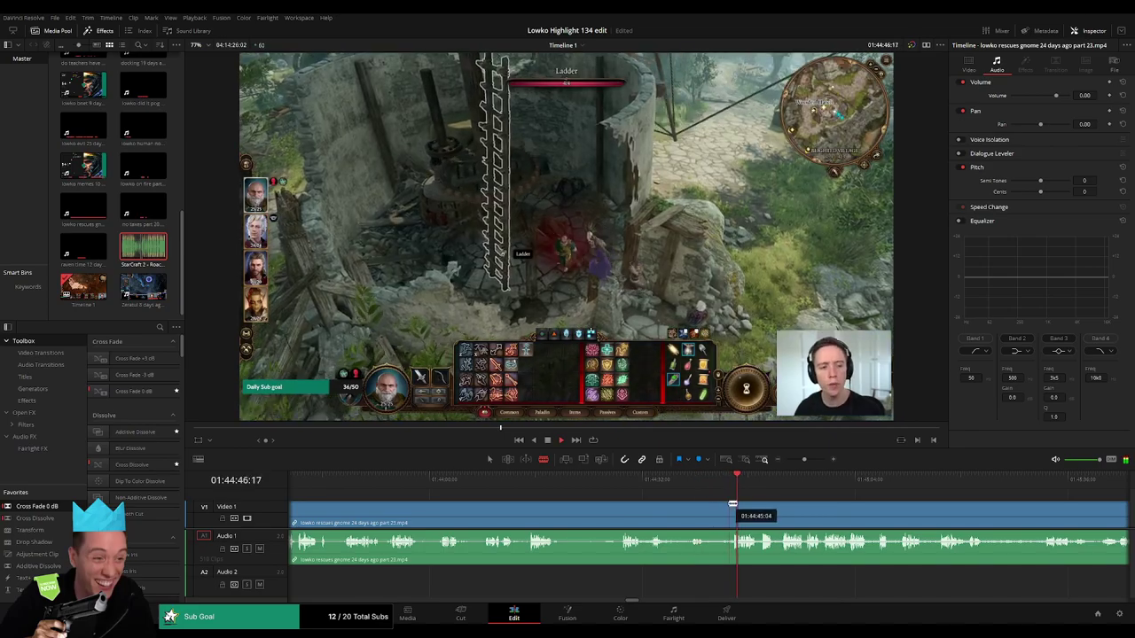
pyautogui.click(760, 487)
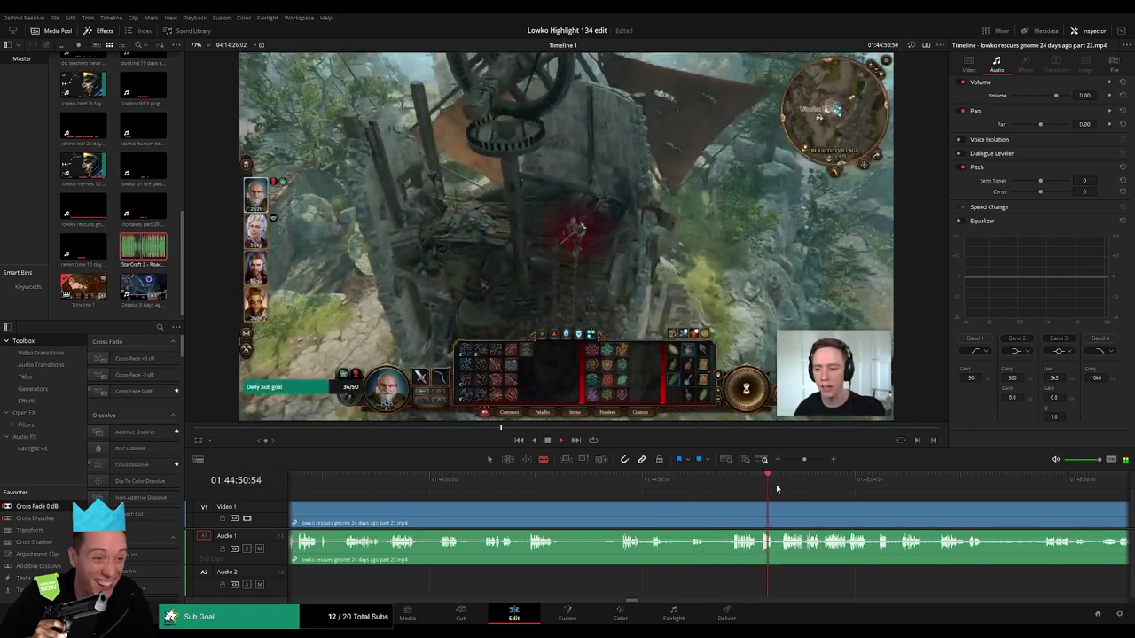
pyautogui.click(779, 489)
pyautogui.moveTo(886, 506); pyautogui.dragTo(676, 502)
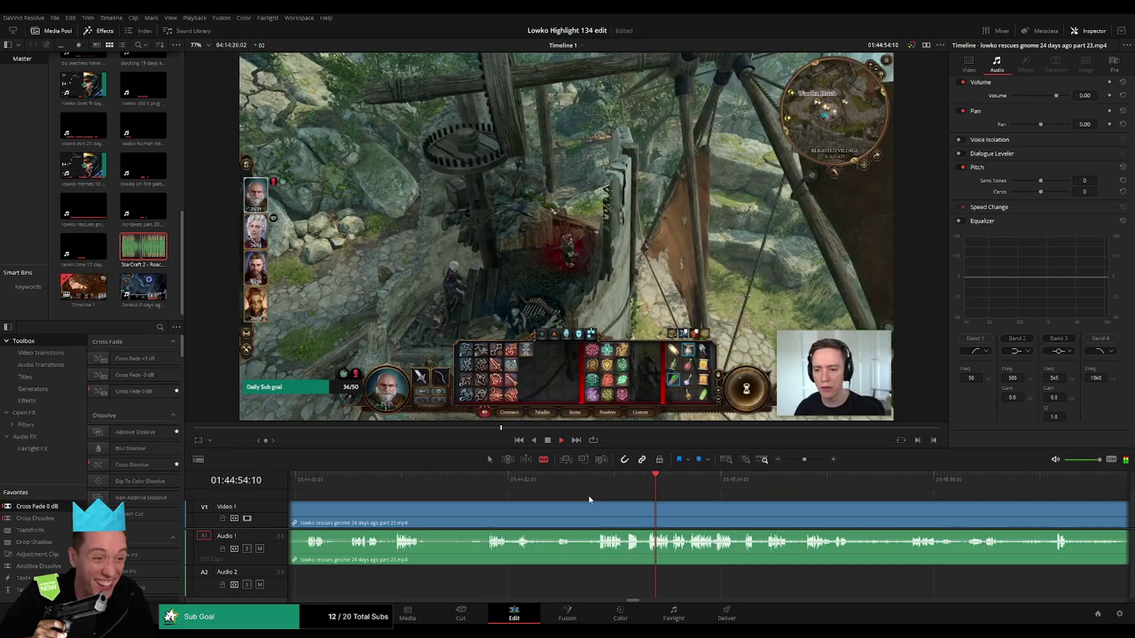
pyautogui.click(692, 481)
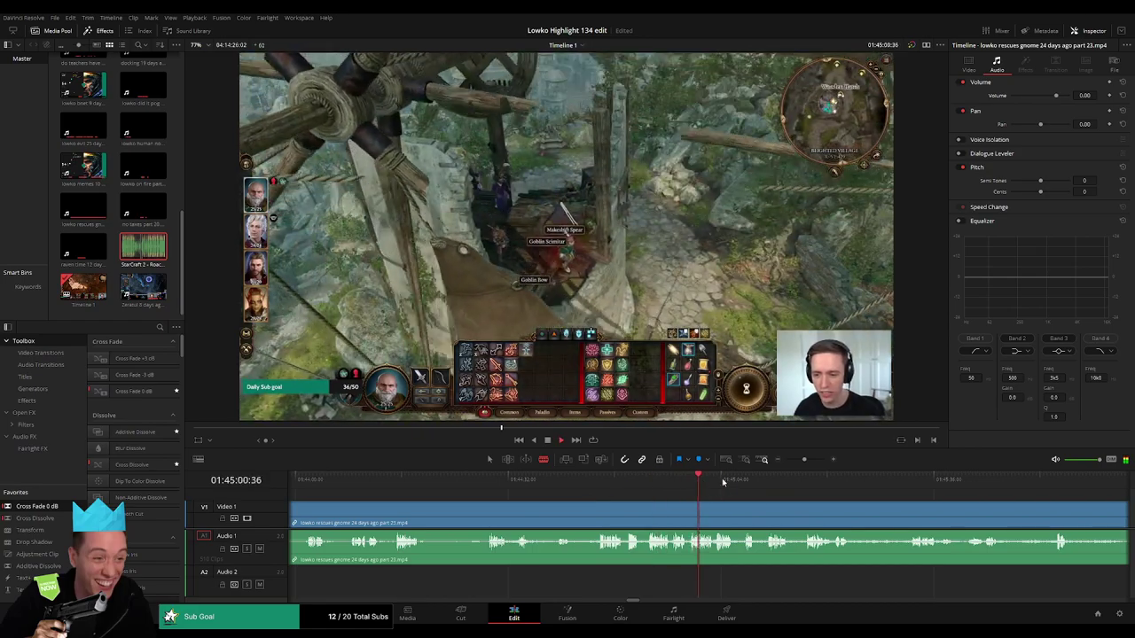
pyautogui.click(742, 480)
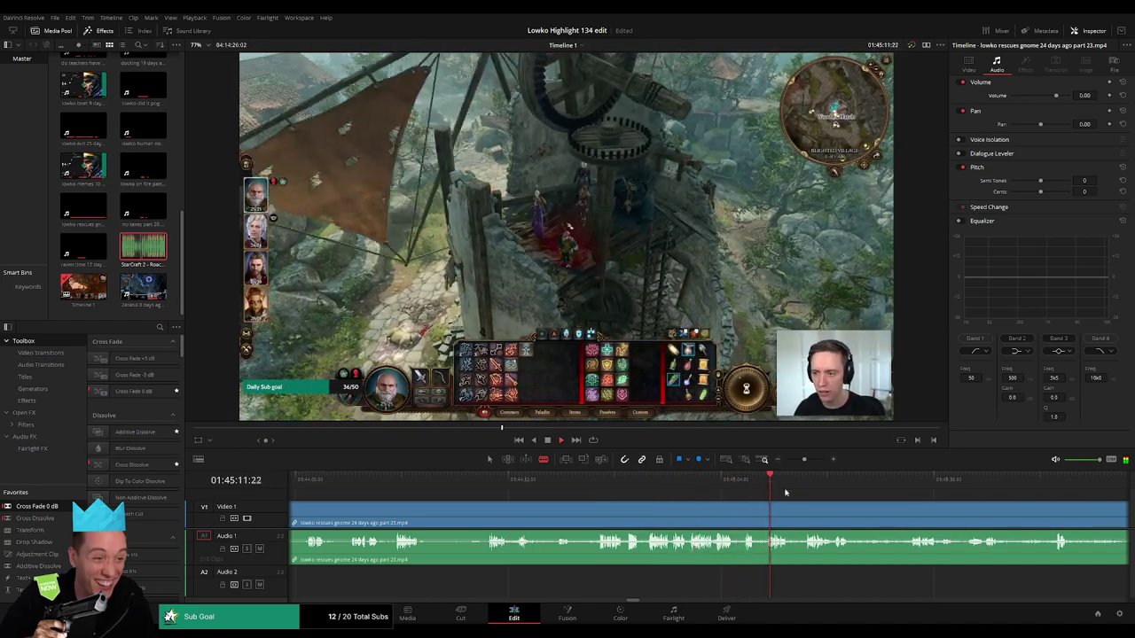
# - Split the "lowko rescues gnome" clip at about 01:45:10 and ripple-delete the section before the cut
pyautogui.click(579, 509)
pyautogui.press('a')
pyautogui.click(558, 510)
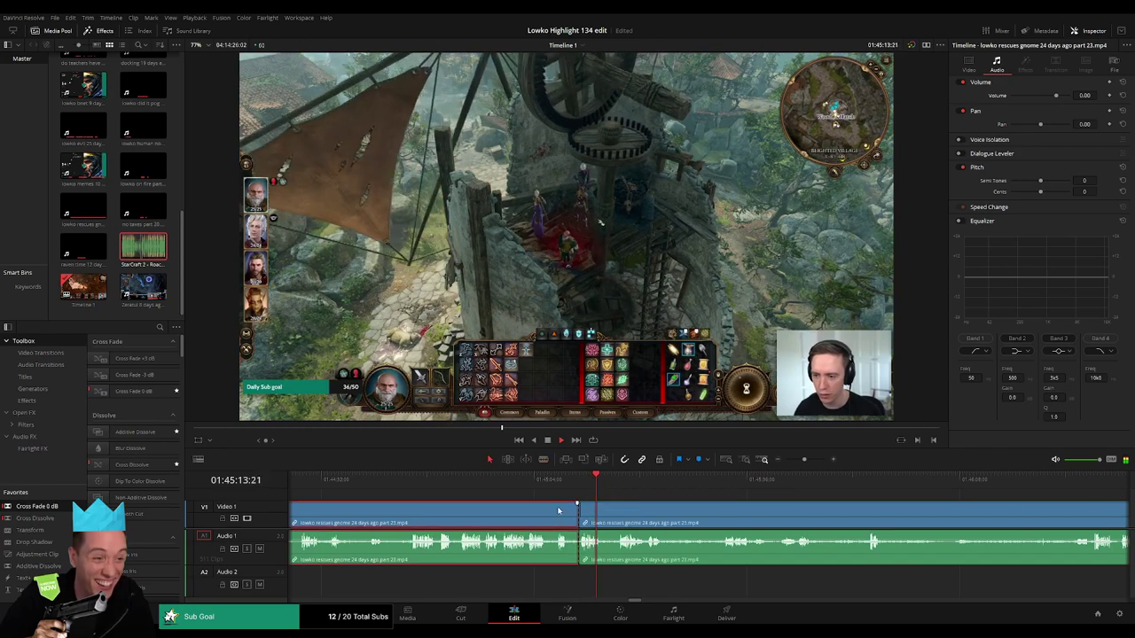
pyautogui.press('Delete')
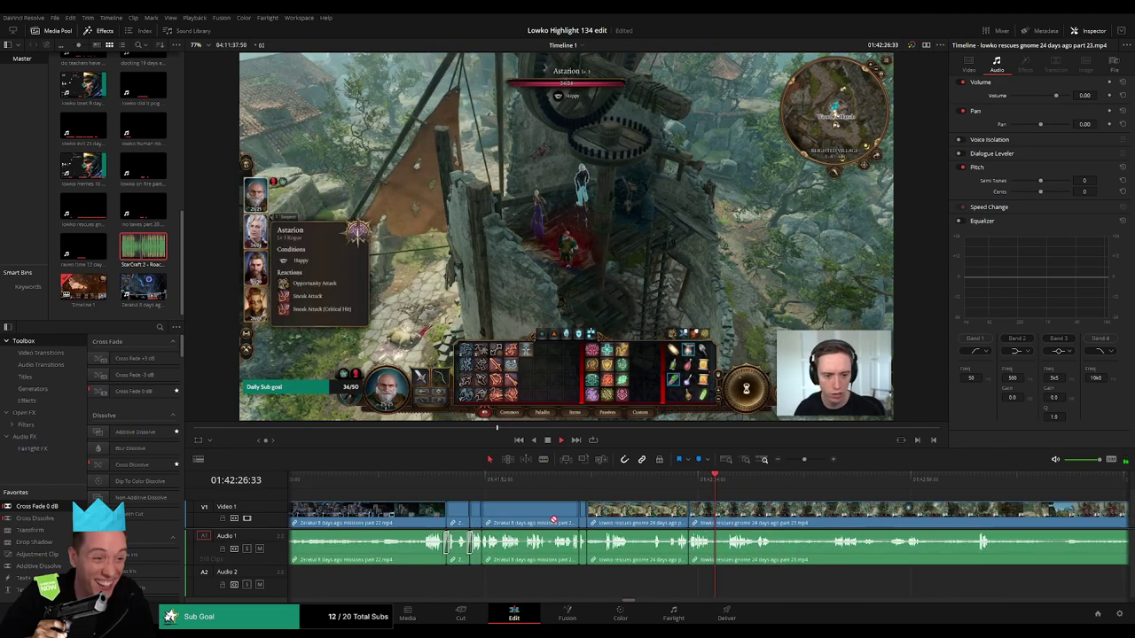
# - Ripple-delete about two seconds of the gnome clip near 01:42:26 and add audio cross fades at the surrounding cuts
pyautogui.click(713, 519)
pyautogui.press('Delete')
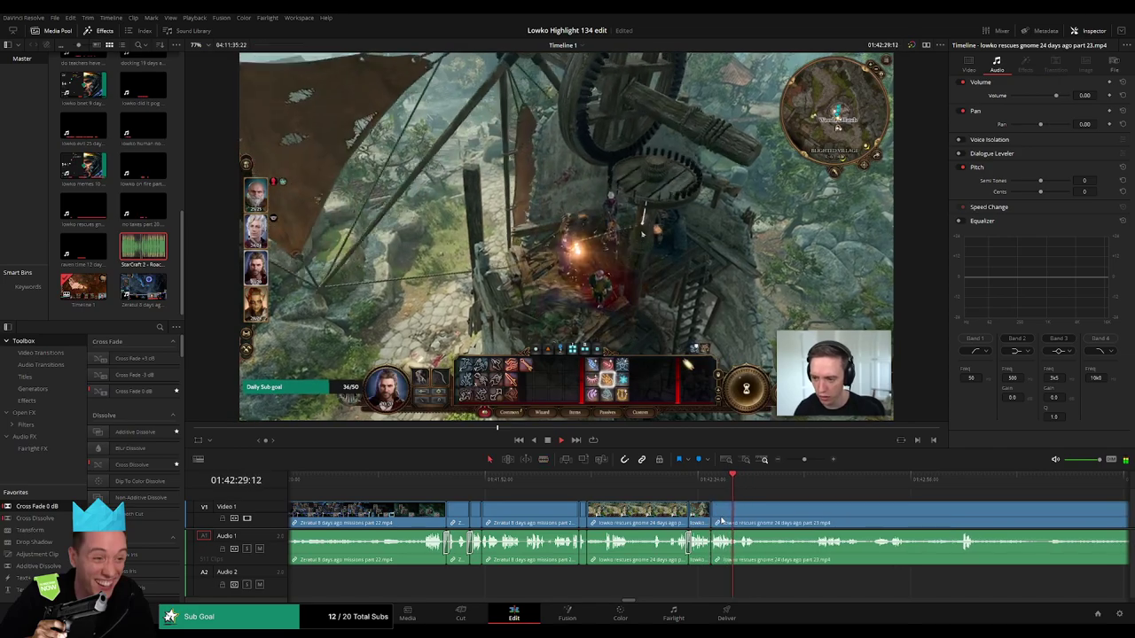
pyautogui.moveTo(708, 536); pyautogui.dragTo(712, 540)
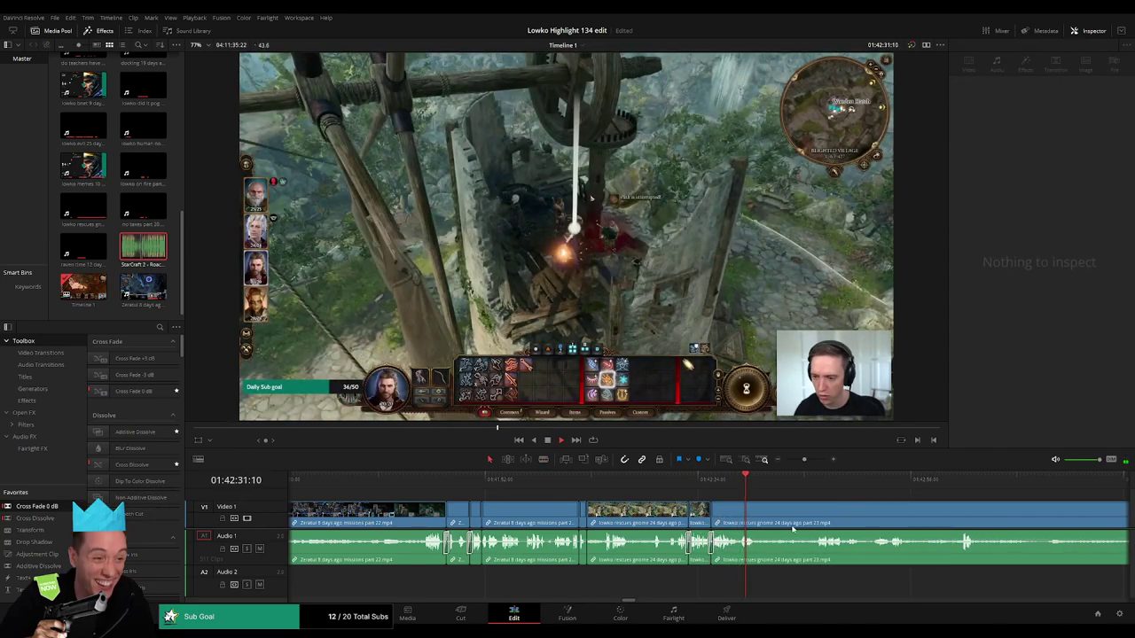
# - Ripple-delete the gnome footage from about 01:42:33 to 01:42:41 and cross-fade the audio at the join
pyautogui.moveTo(784, 527); pyautogui.dragTo(573, 509)
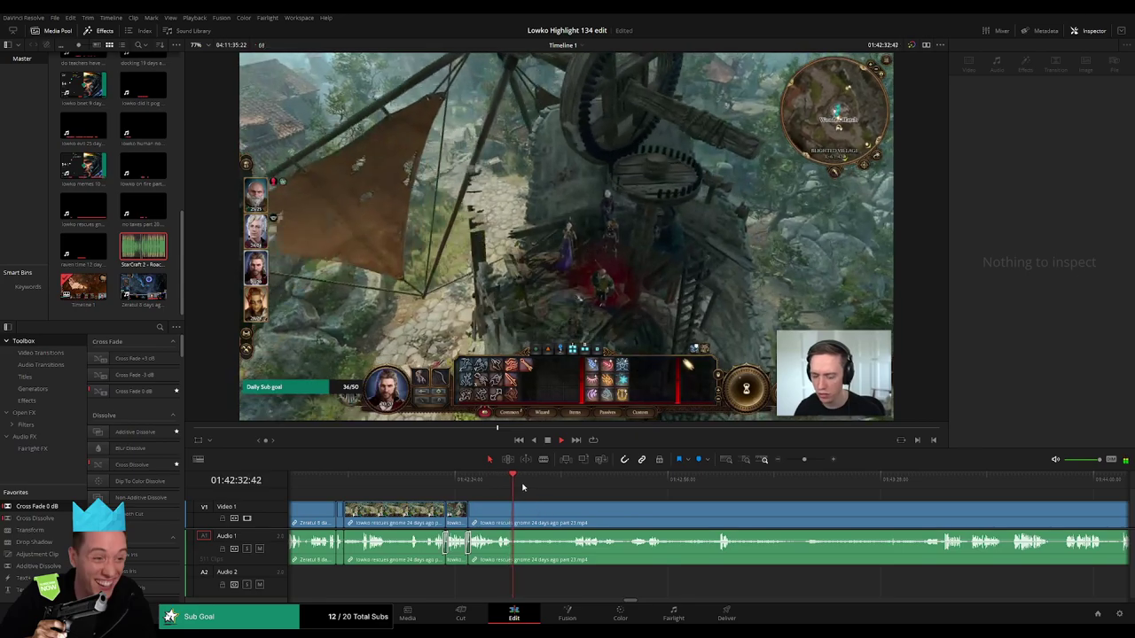
pyautogui.click(571, 487)
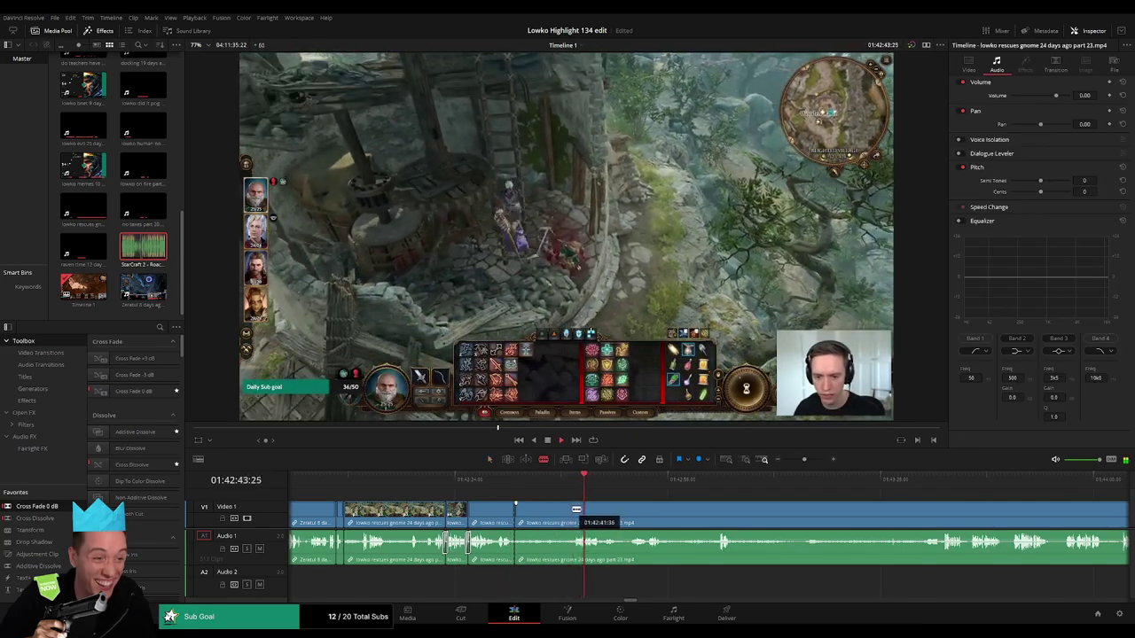
pyautogui.press('Delete')
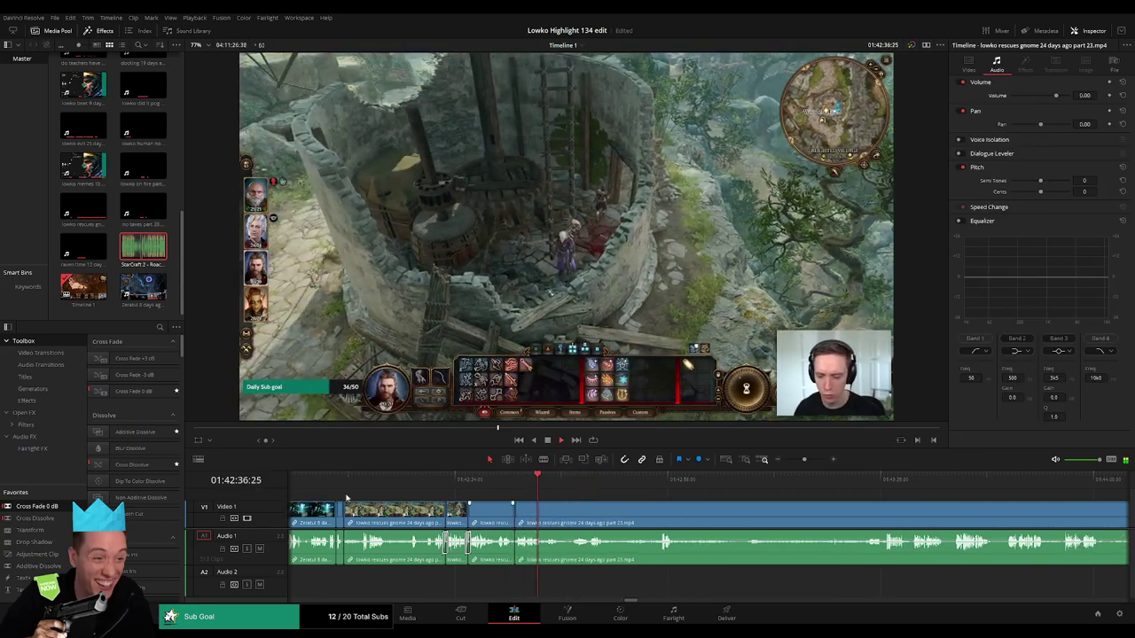
# - Ripple-delete the footage from about 01:42:47 to 01:42:54 before the brake lever scene and cross-fade the audio at the join
pyautogui.click(574, 482)
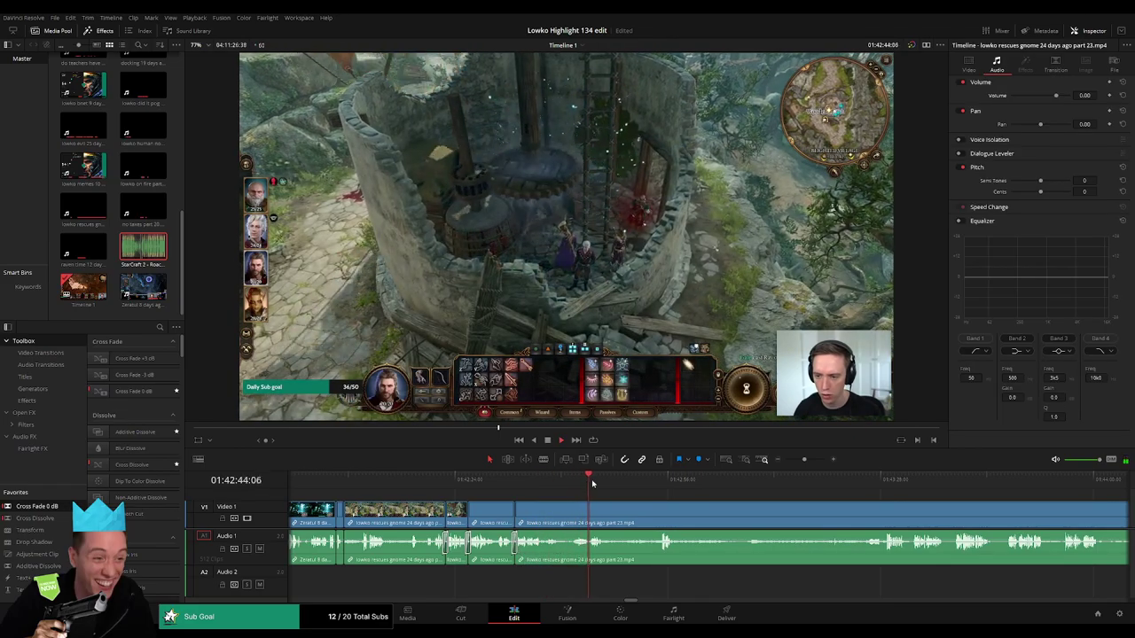
pyautogui.moveTo(611, 511); pyautogui.dragTo(503, 507)
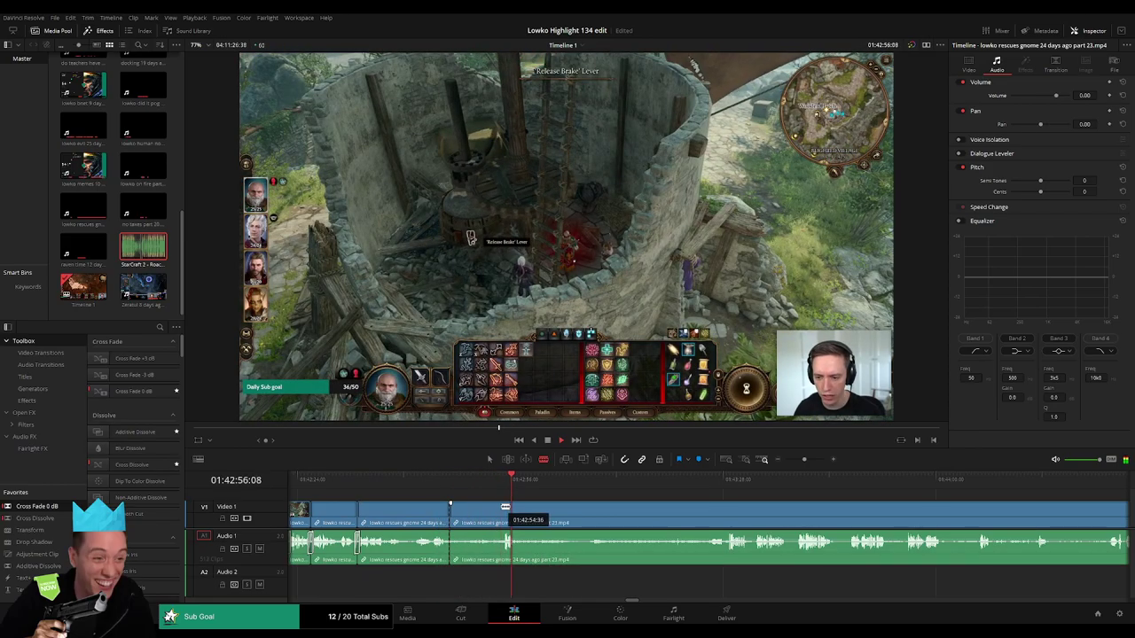
pyautogui.press('Delete')
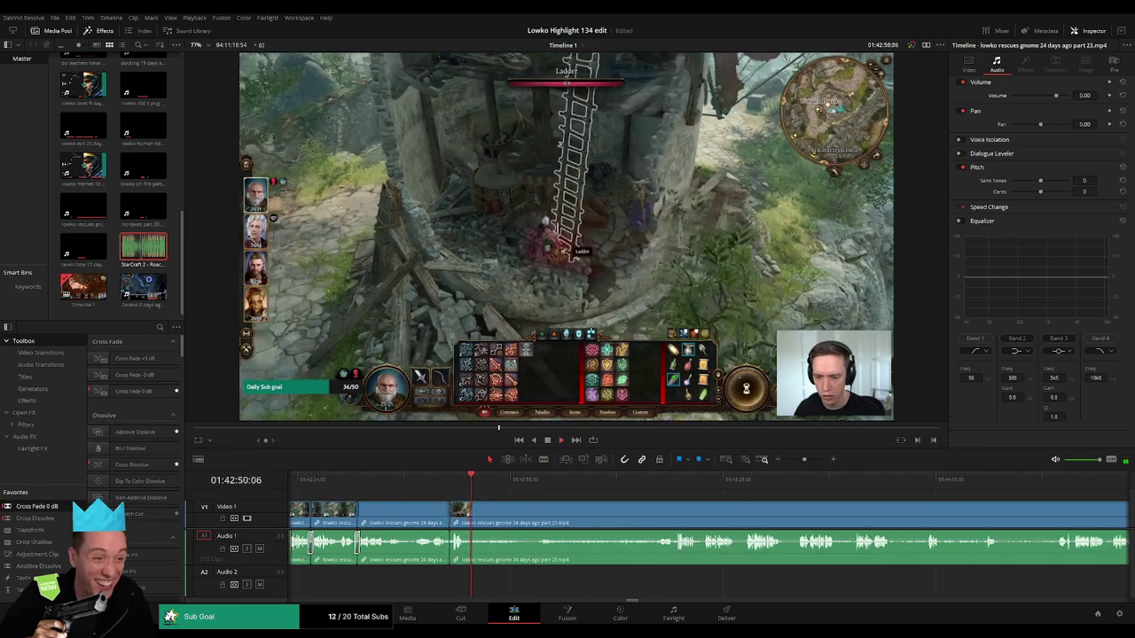
pyautogui.click(449, 540)
pyautogui.hotkey('shift', 't')
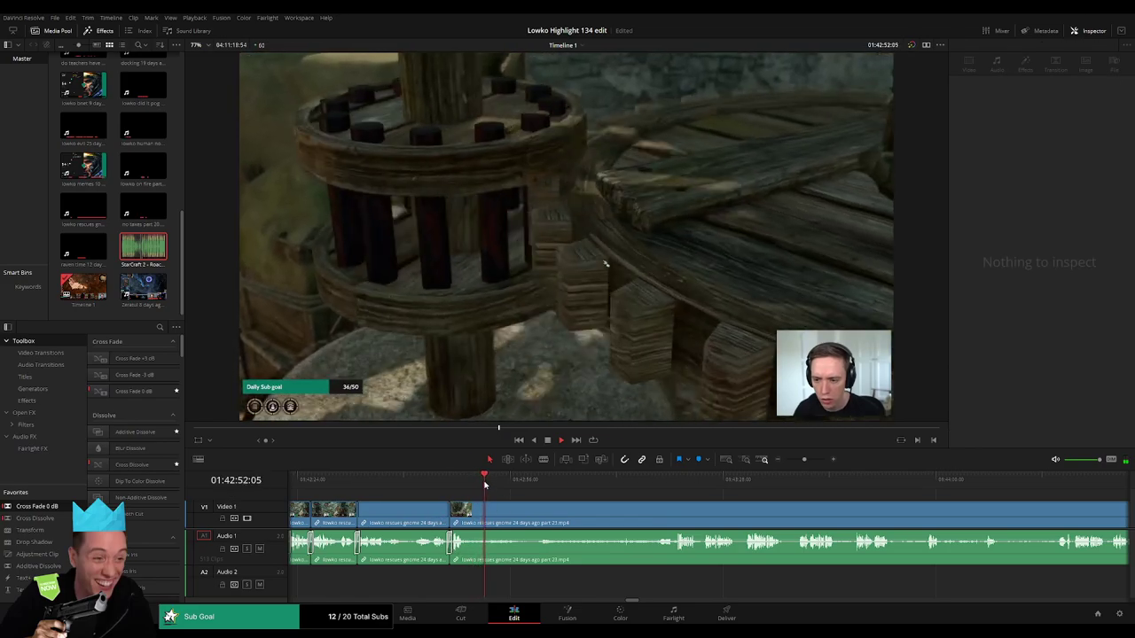
# - Review the windmill cutscene and brake lever footage between about 01:42:51 and 01:43:21 for parts to cut
pyautogui.moveTo(485, 483); pyautogui.dragTo(511, 483)
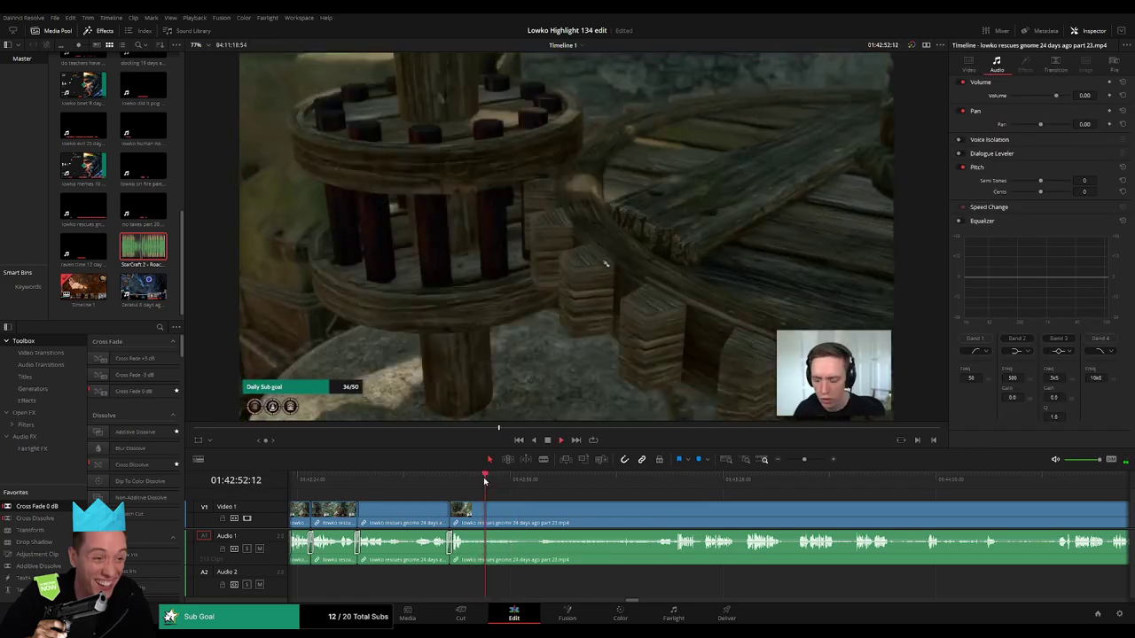
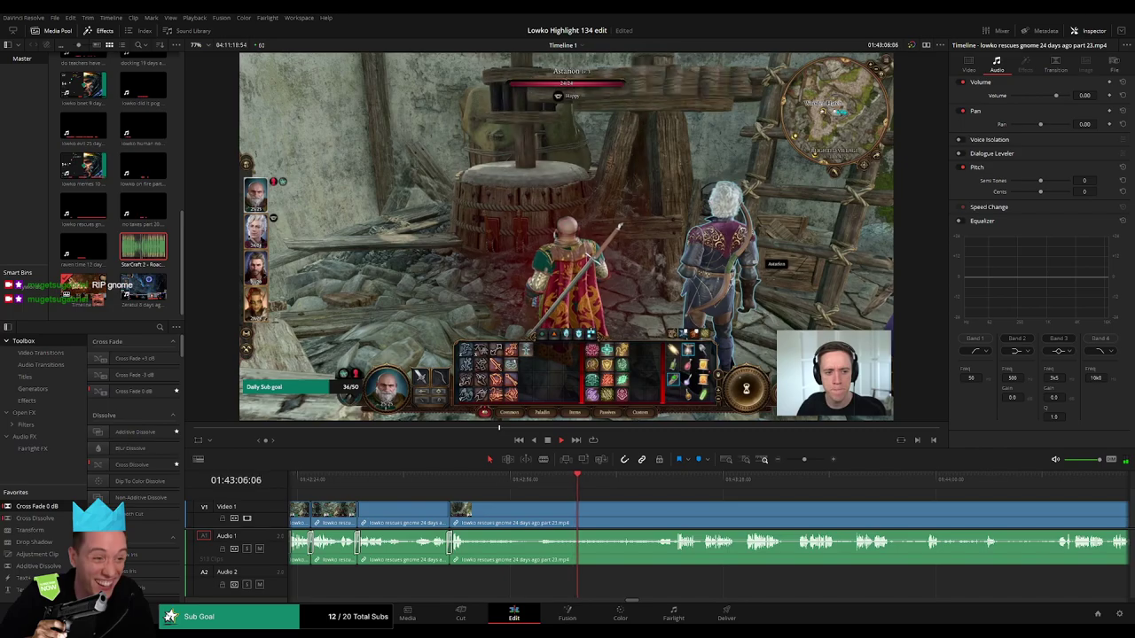
pyautogui.click(486, 485)
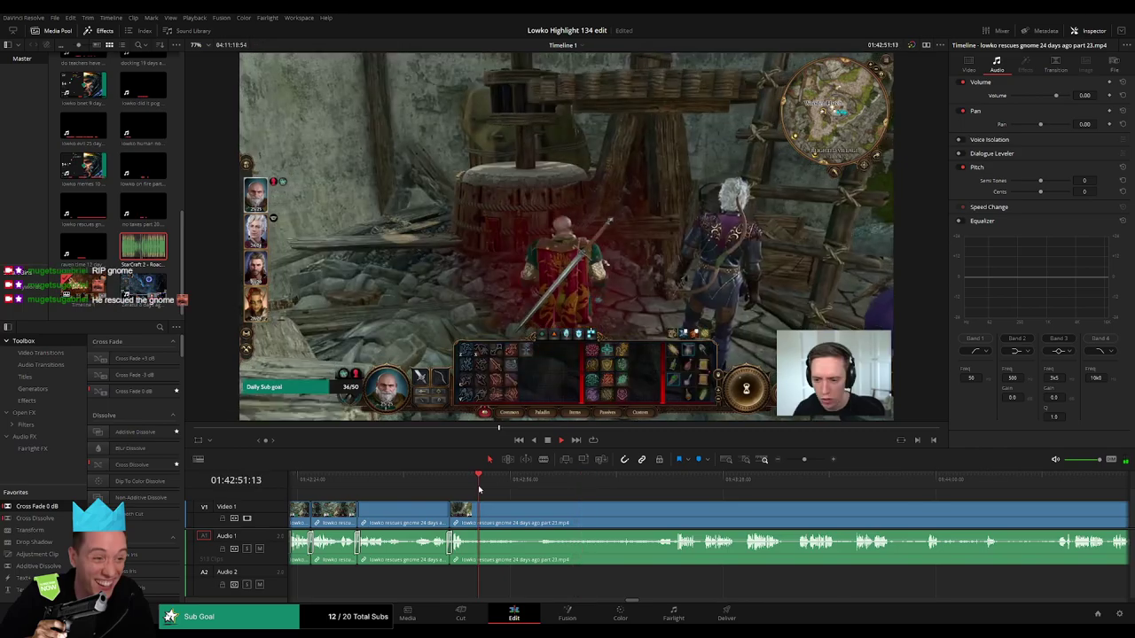
pyautogui.click(502, 487)
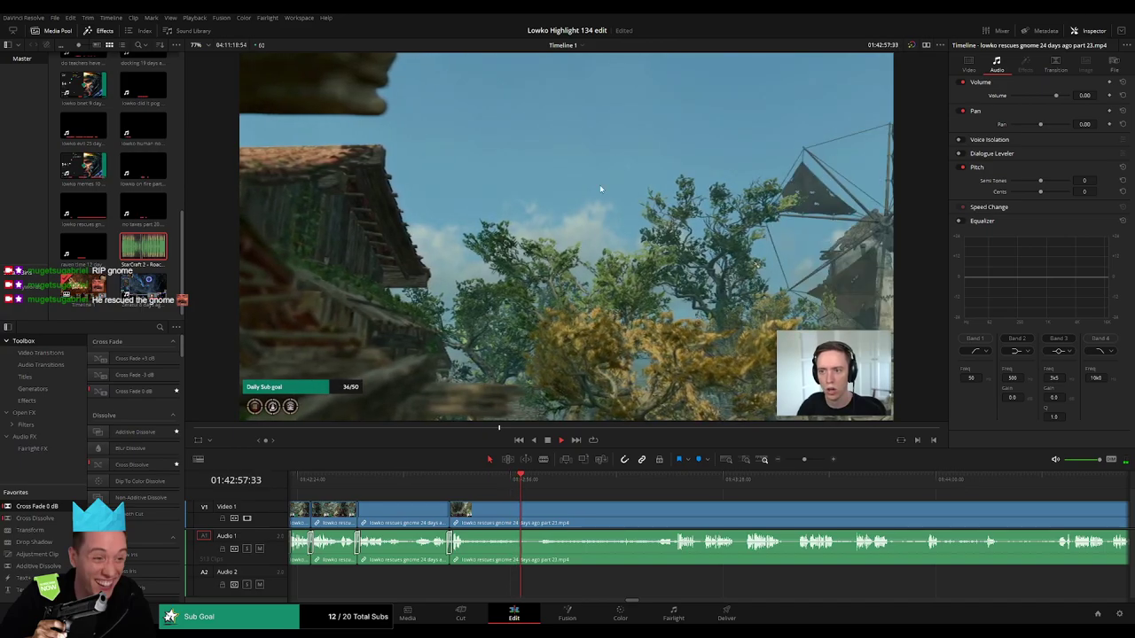
pyautogui.click(503, 487)
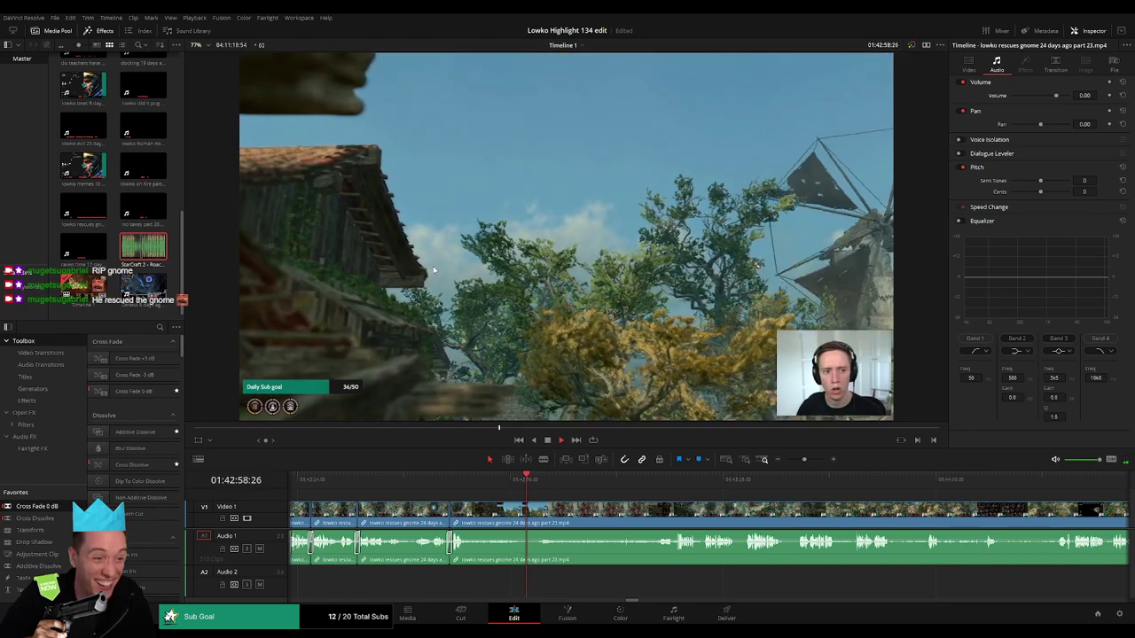
pyautogui.moveTo(542, 484); pyautogui.dragTo(613, 478)
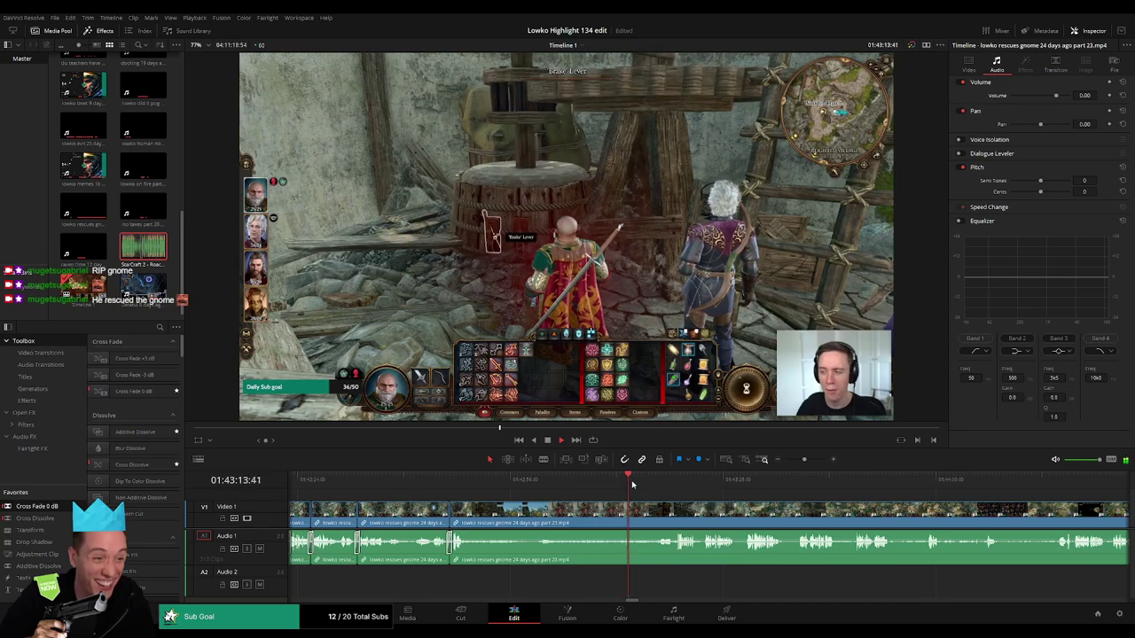
pyautogui.click(650, 478)
pyautogui.click(657, 479)
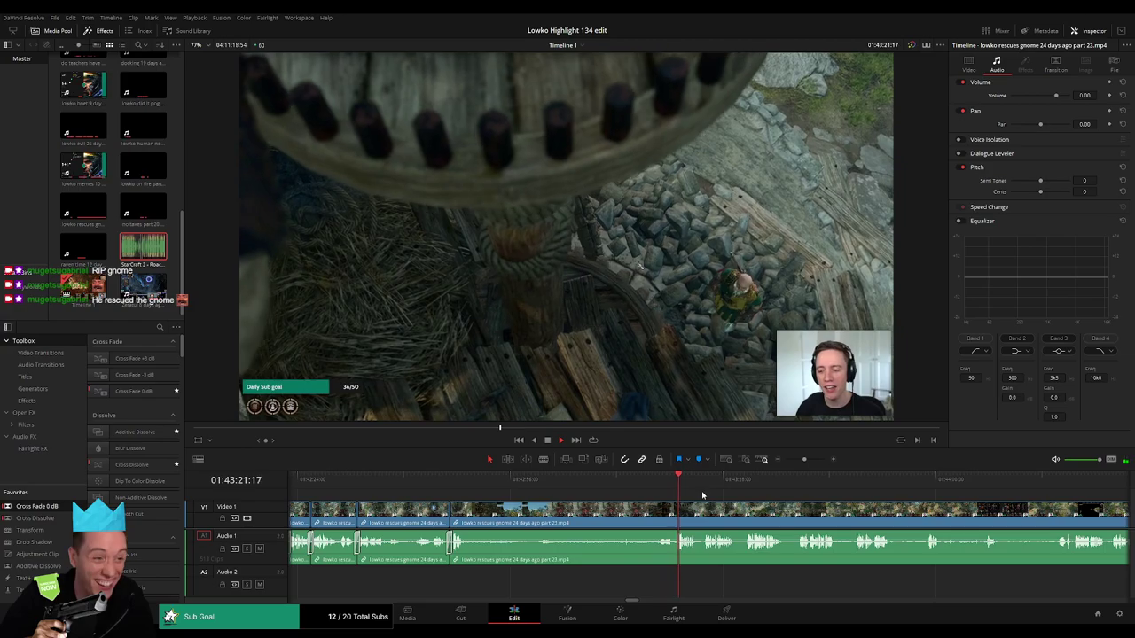
# - Split the gnome clip at about 01:43:29 and 01:43:31 and ripple-delete the section between the cuts
pyautogui.moveTo(716, 494); pyautogui.dragTo(591, 488)
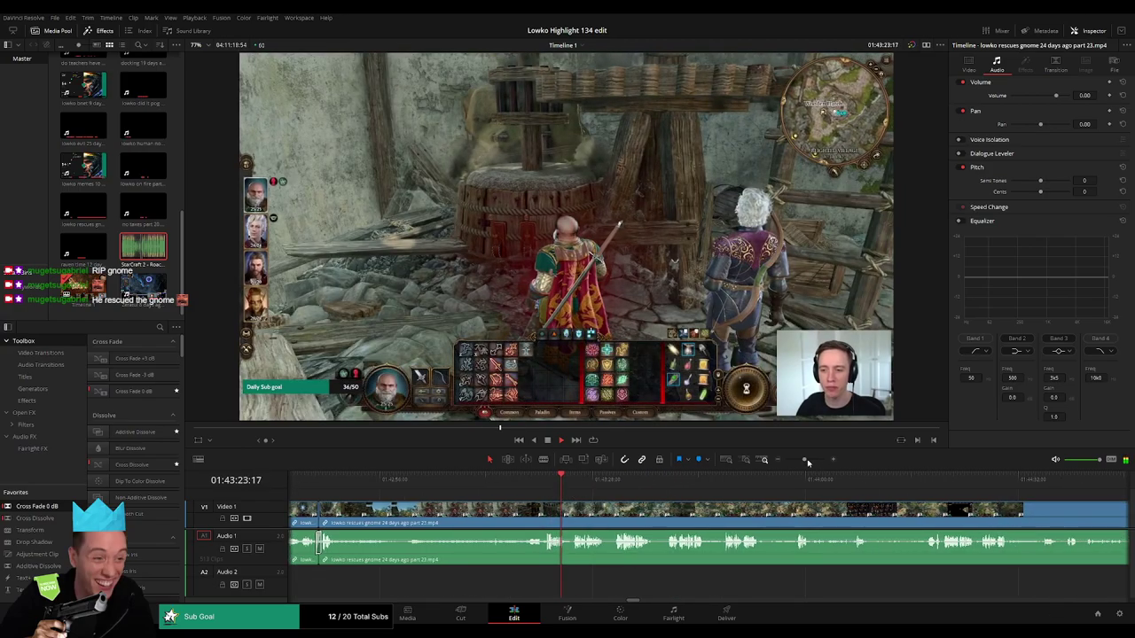
pyautogui.moveTo(804, 460); pyautogui.dragTo(808, 461)
pyautogui.moveTo(736, 502); pyautogui.dragTo(557, 499)
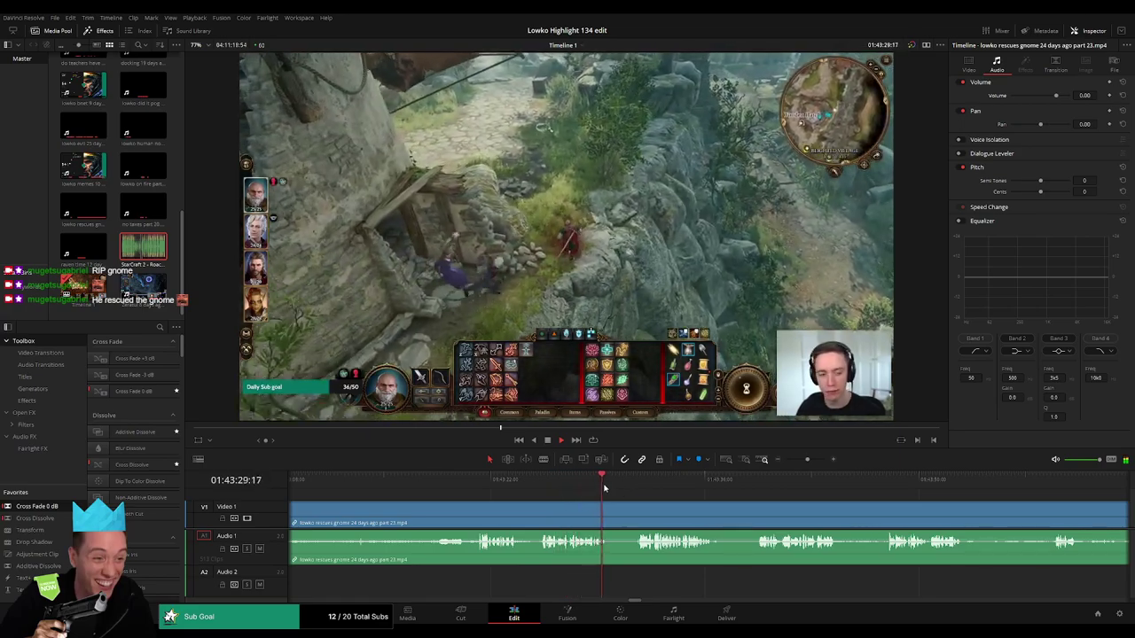
pyautogui.click(608, 513)
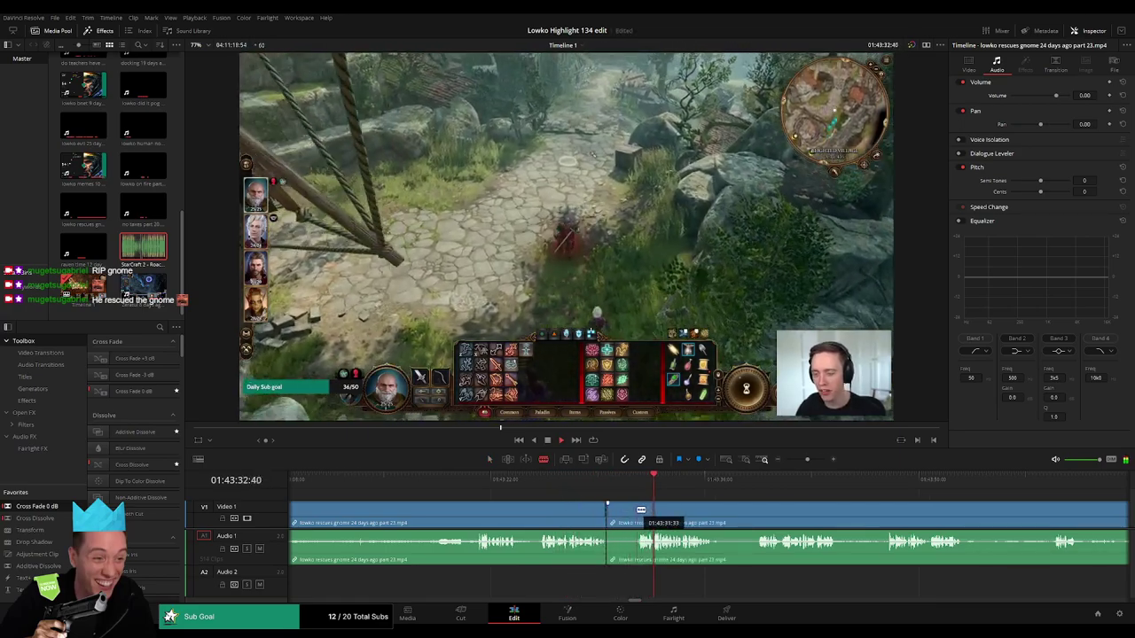
pyautogui.press('Delete')
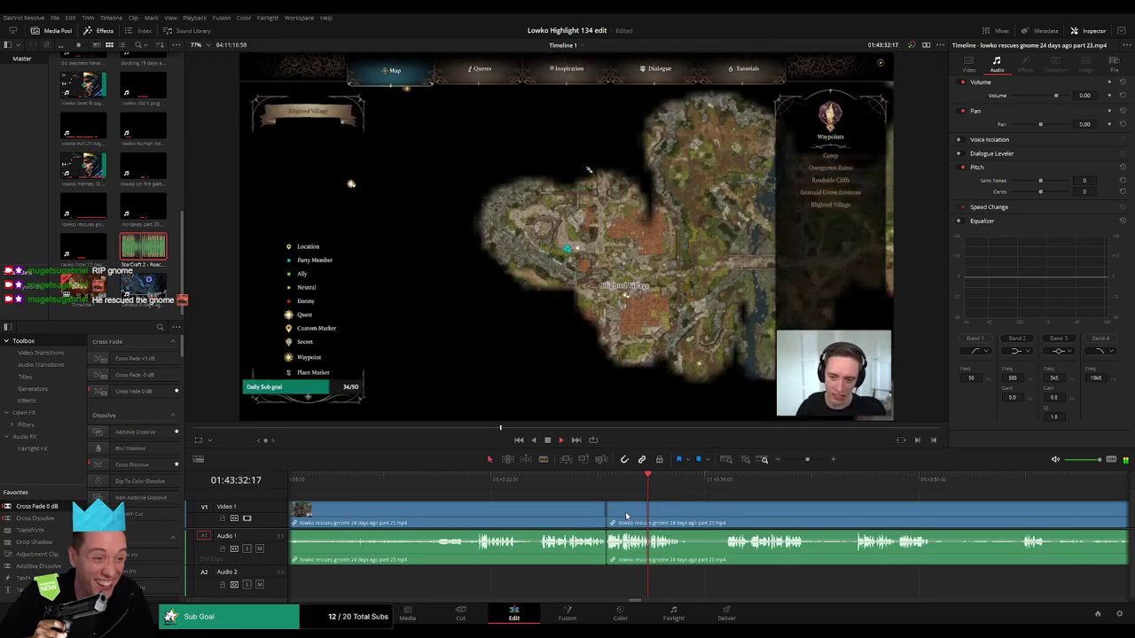
# - Play back the new cut and split off the very short segment just before 01:43:32:02 on the map screen
pyautogui.click(605, 485)
pyautogui.press('space')
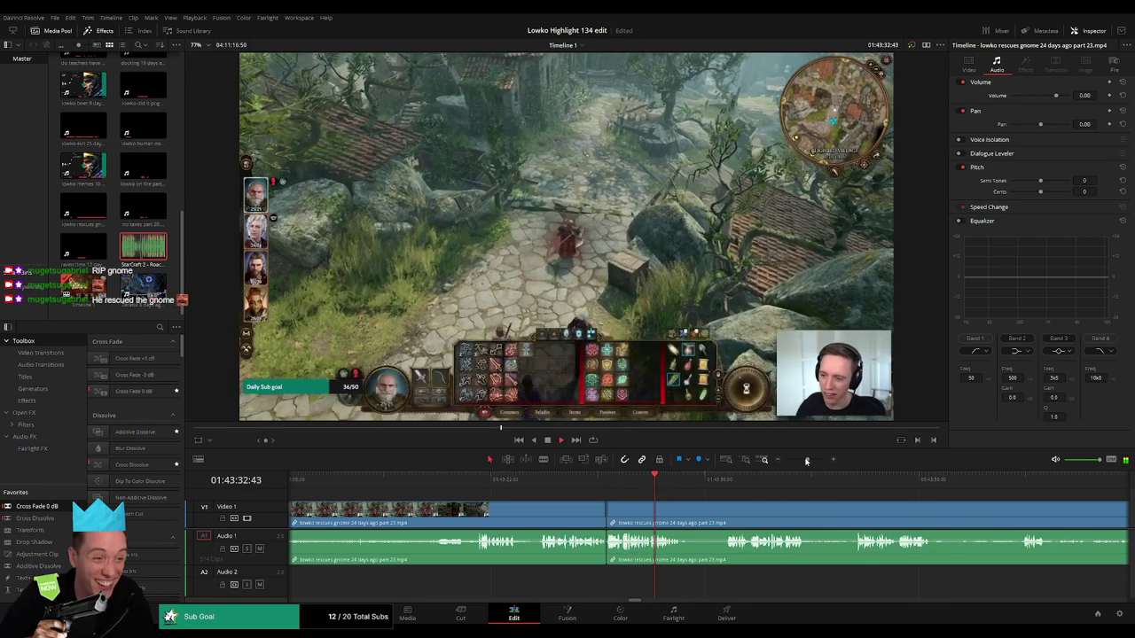
pyautogui.moveTo(806, 461); pyautogui.dragTo(812, 461)
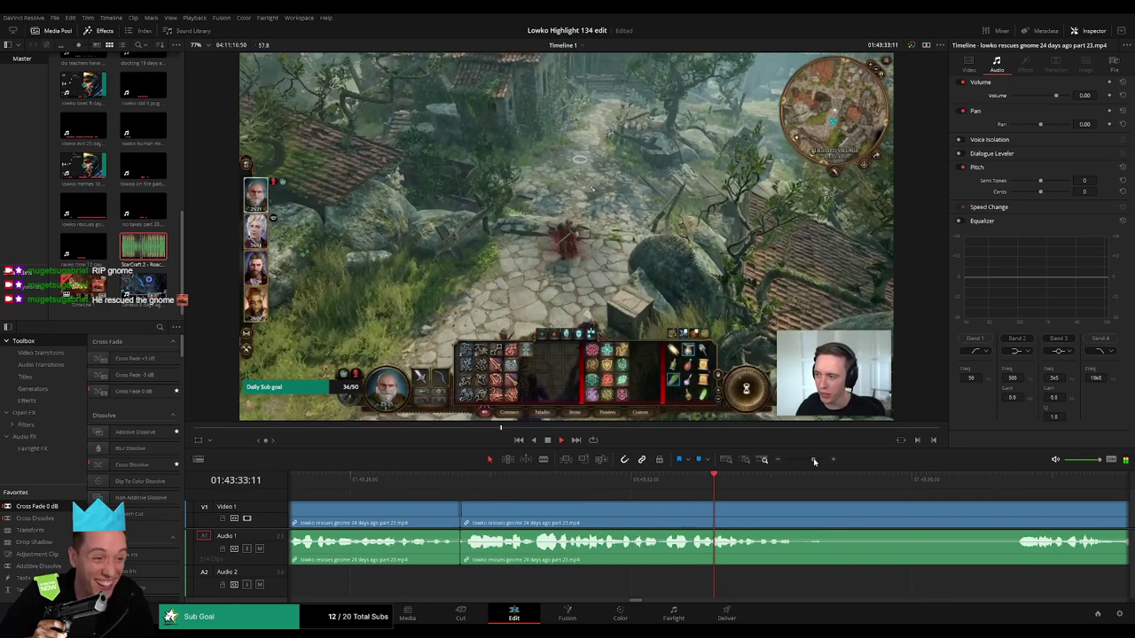
pyautogui.click(577, 482)
pyautogui.click(556, 482)
pyautogui.press('space')
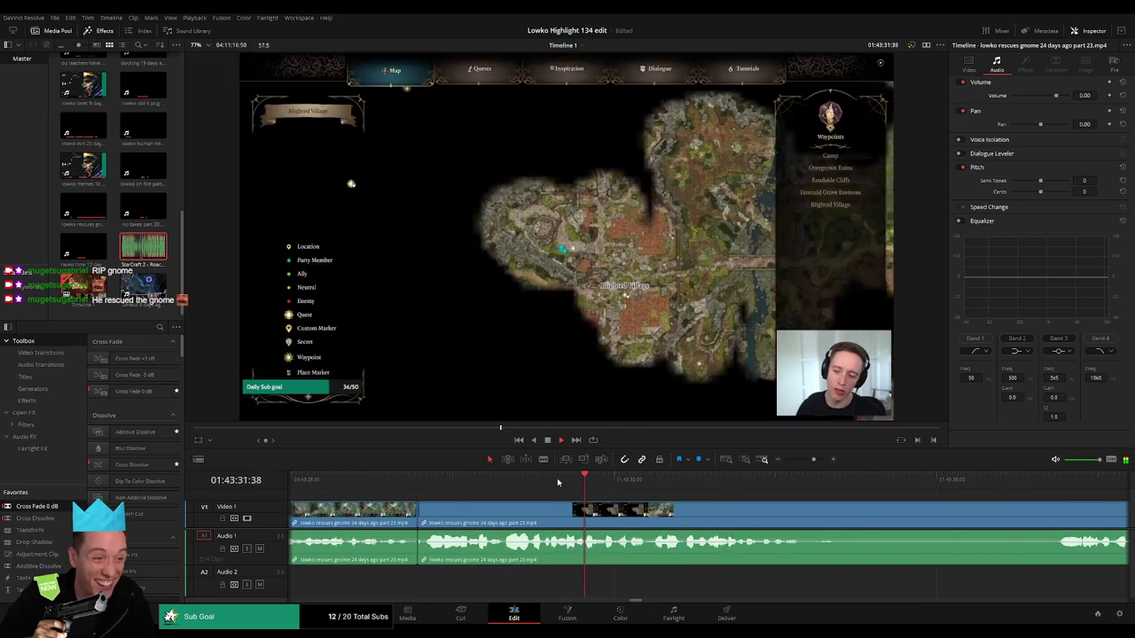
pyautogui.press('b')
pyautogui.click(601, 511)
pyautogui.press('a')
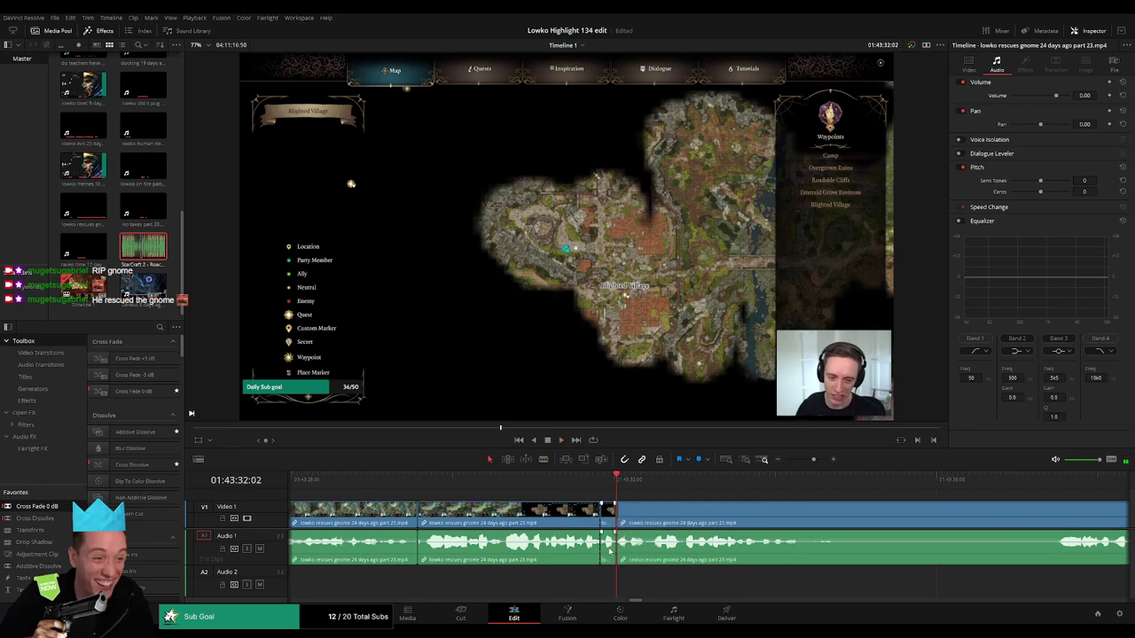
# - Place a snippet of "StarCraft 2 - Roach Quotes.mp3" on Audio 2 under the short segment at volume -23.00 and play it back
pyautogui.doubleClick(144, 263)
pyautogui.moveTo(144, 264); pyautogui.dragTo(621, 580)
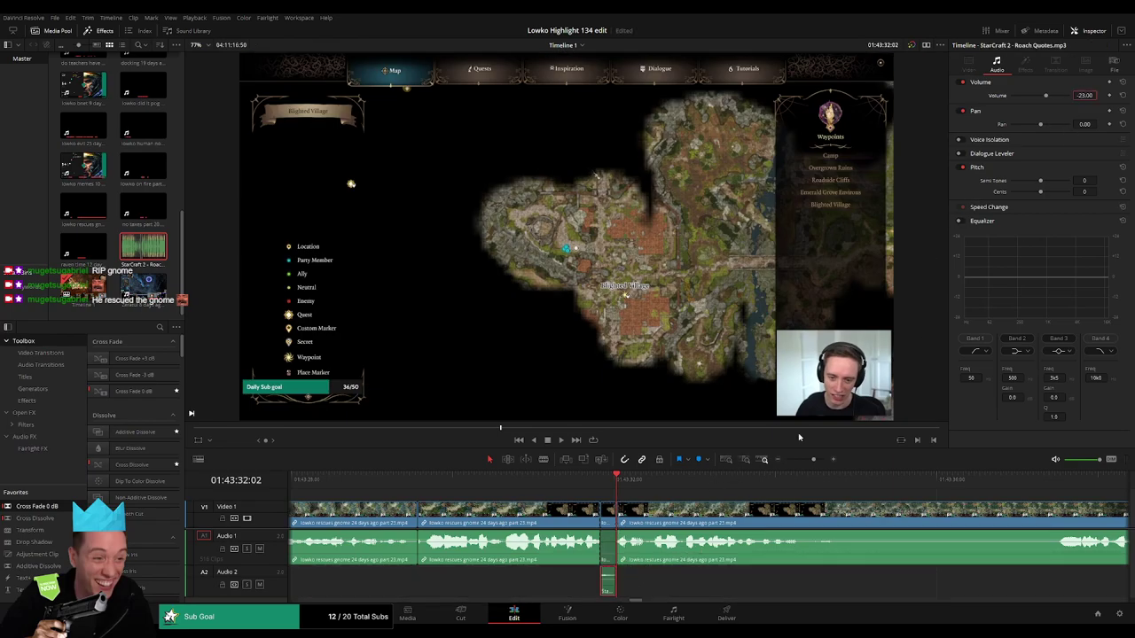
pyautogui.click(580, 494)
pyautogui.press('space')
pyautogui.moveTo(813, 460)
pyautogui.mouseDown()
pyautogui.moveTo(802, 460)
pyautogui.moveTo(812, 460)
pyautogui.mouseUp()
pyautogui.click(665, 479)
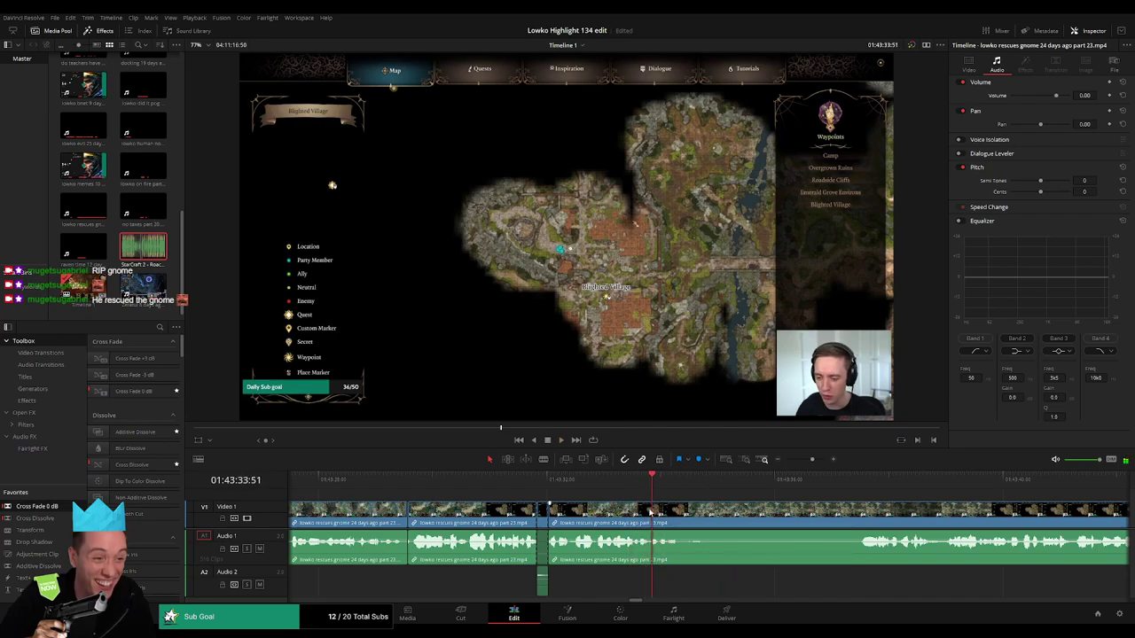
pyautogui.press('b')
pyautogui.click(651, 512)
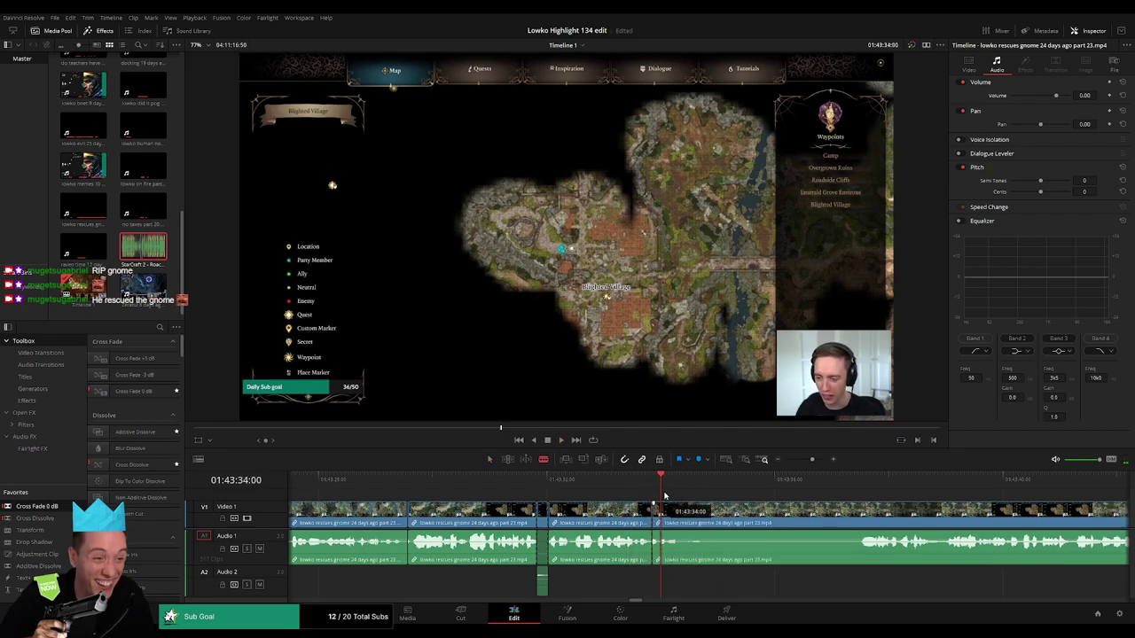
pyautogui.moveTo(812, 459); pyautogui.dragTo(821, 460)
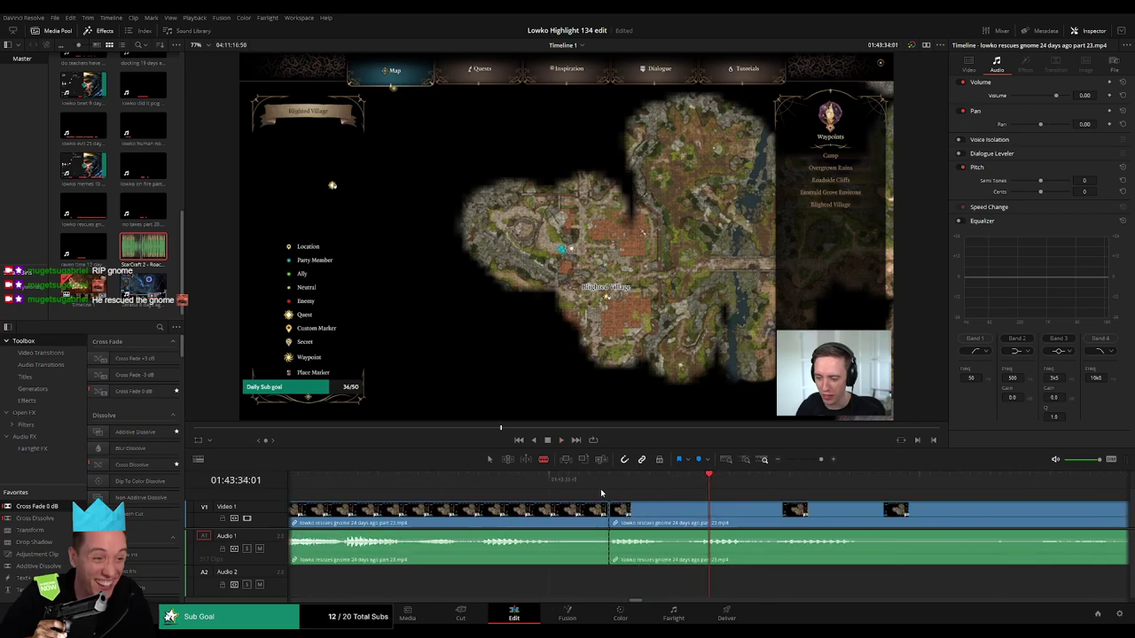
pyautogui.hotkey('ctrl', 'z')
# - Split the gnome clip at 01:43:33:45 and 01:43:33:57 on the map screen and silence the audio of the segment between
pyautogui.click(466, 481)
pyautogui.click(544, 482)
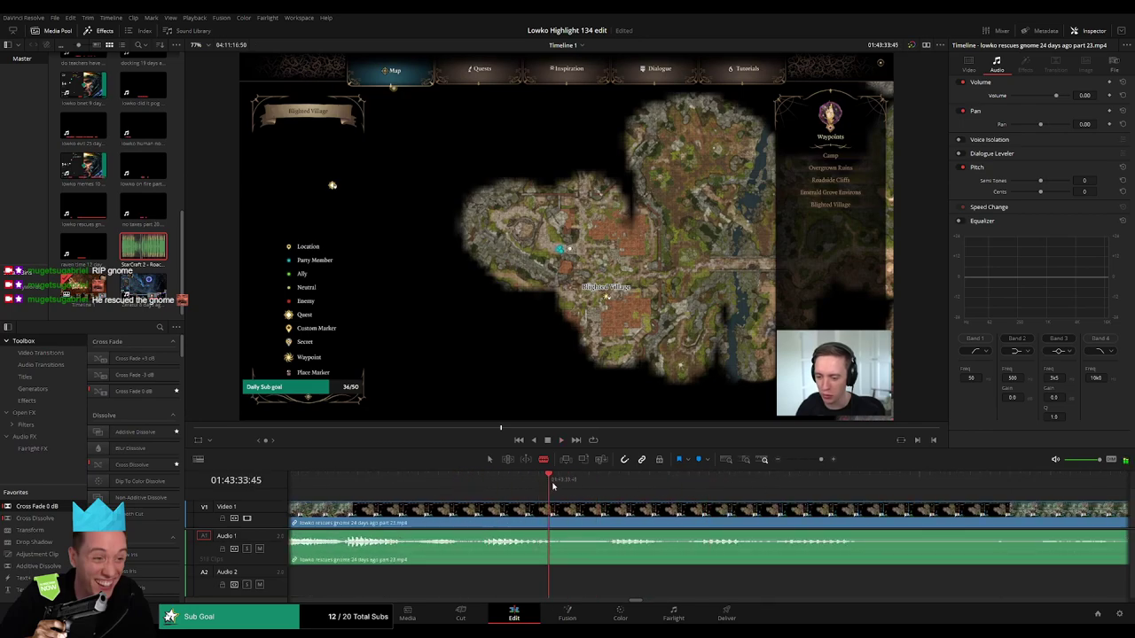
pyautogui.click(550, 513)
pyautogui.click(674, 512)
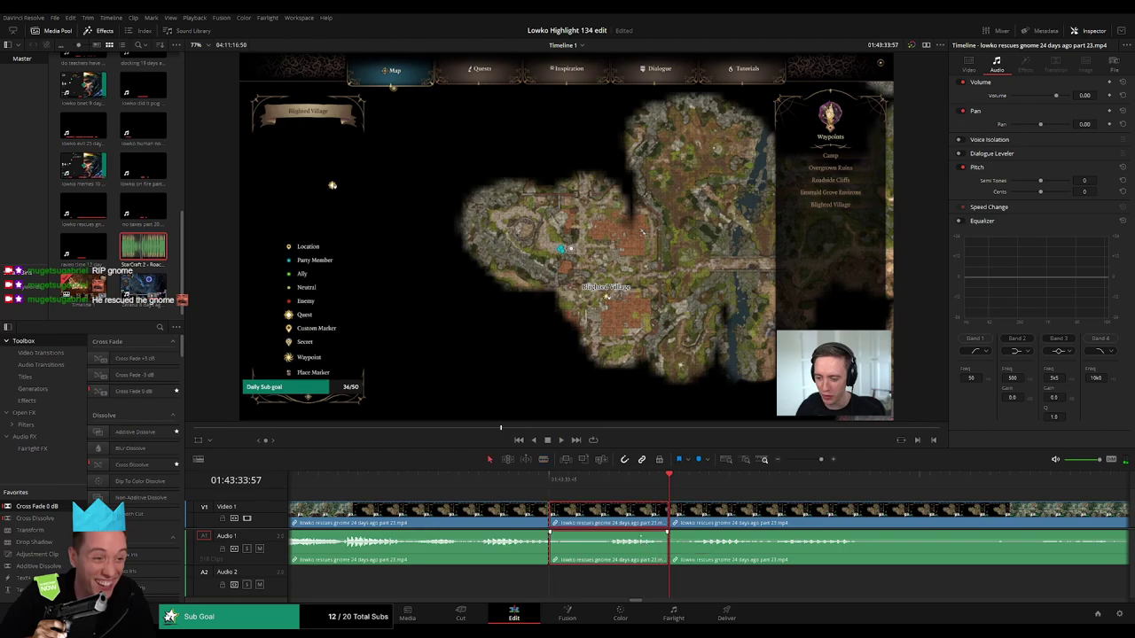
pyautogui.moveTo(654, 538); pyautogui.dragTo(653, 577)
# - Place "StarCraft 2 - Roach Quotes.mp3" on Audio 2 under the silenced segment, trimmed to its length at volume -23.00, and play it back
pyautogui.moveTo(149, 248); pyautogui.dragTo(554, 586)
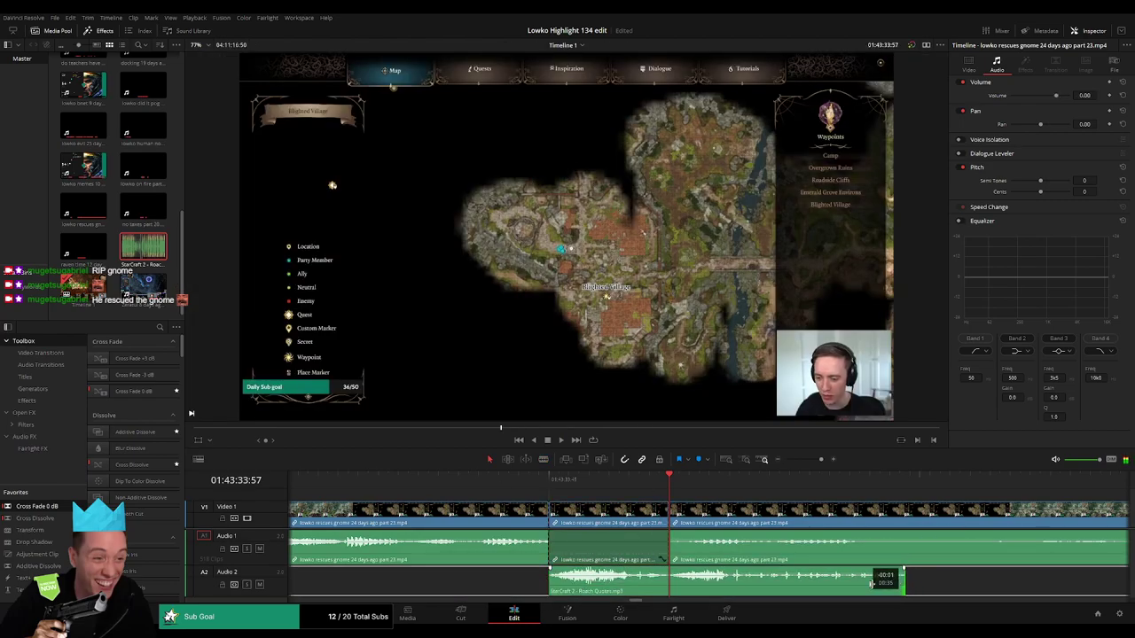
pyautogui.moveTo(914, 581); pyautogui.dragTo(668, 580)
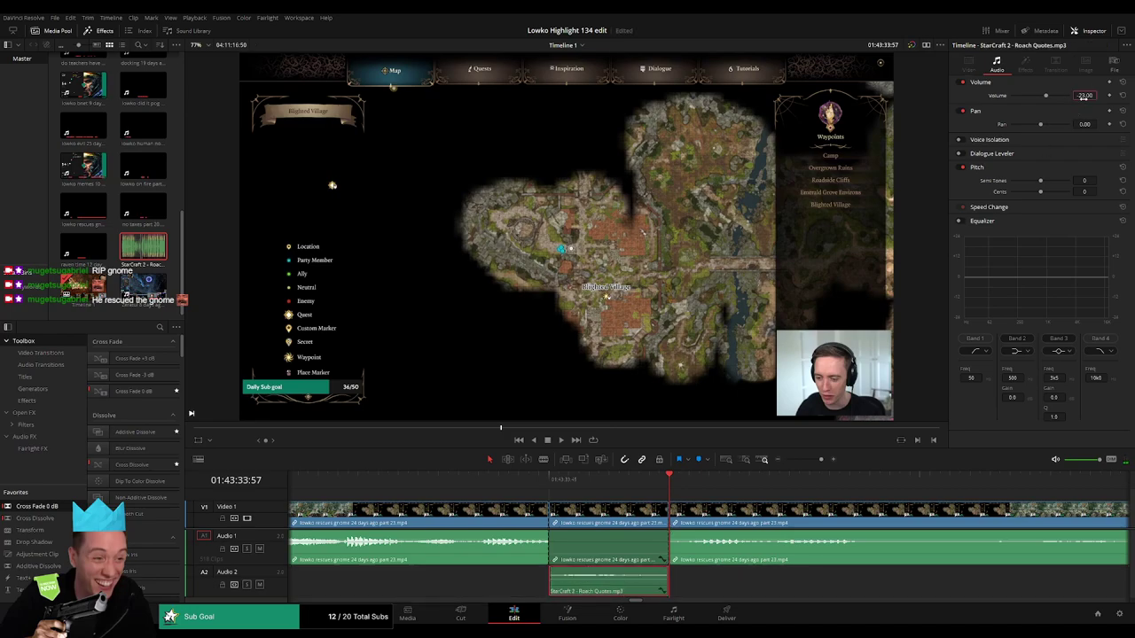
pyautogui.moveTo(820, 460); pyautogui.dragTo(807, 463)
pyautogui.click(742, 490)
pyautogui.press('space')
pyautogui.hscroll(3, 712, 519)
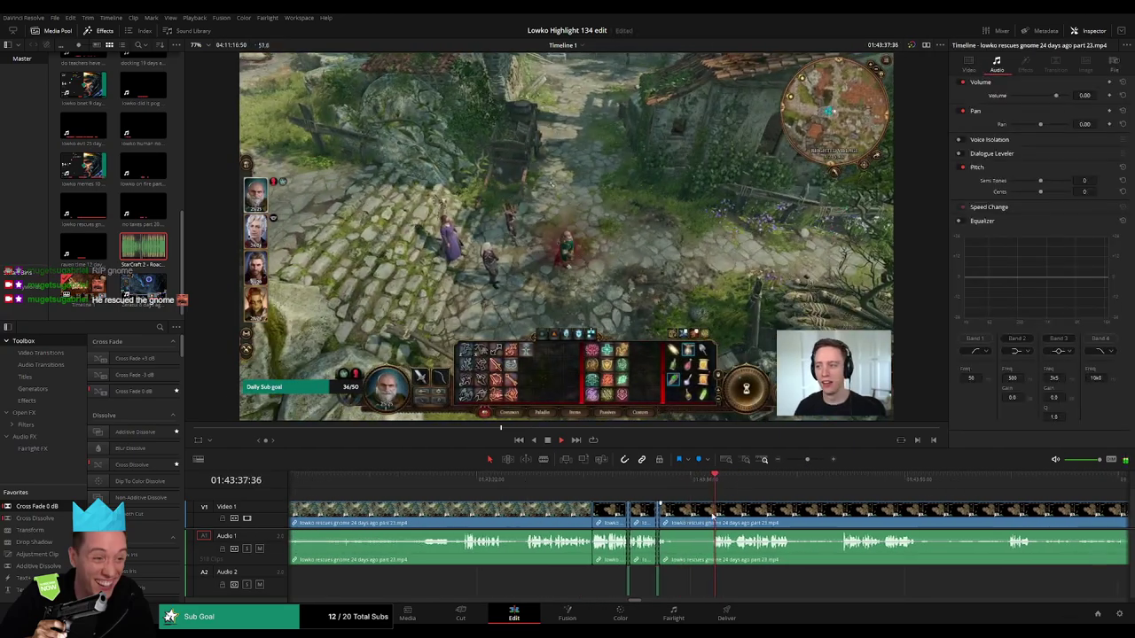
# - Split the gnome clip at about 01:43:35 and 01:43:37 and ripple-delete the section between the cuts
pyautogui.press('b')
pyautogui.click(601, 516)
pyautogui.click(635, 515)
pyautogui.press('a')
pyautogui.click(616, 517)
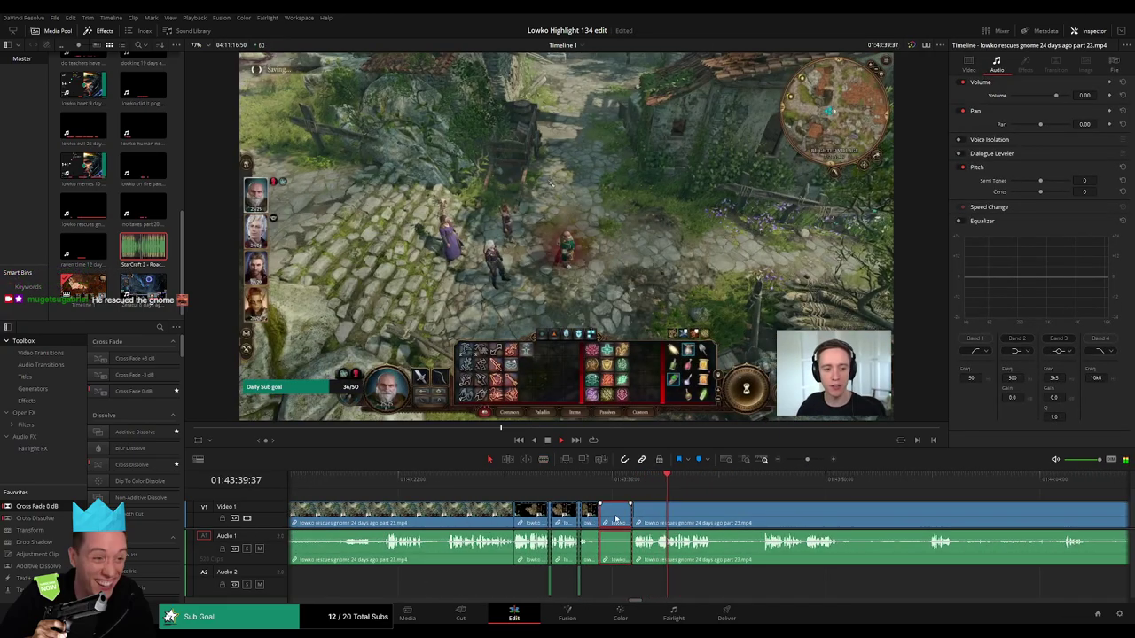
pyautogui.press('Delete')
# - Ripple-delete the gnome clip's footage between about 01:43:40 and 01:43:43 and add an audio cross fade at the join
pyautogui.hscroll(3, 533, 499)
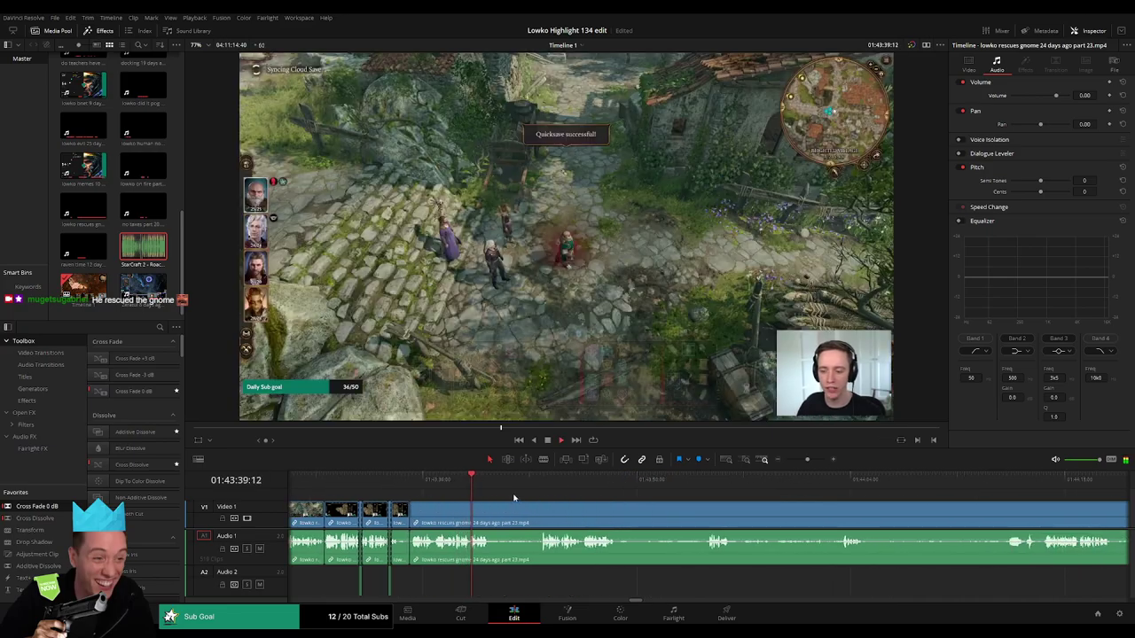
pyautogui.click(536, 480)
pyautogui.press('b')
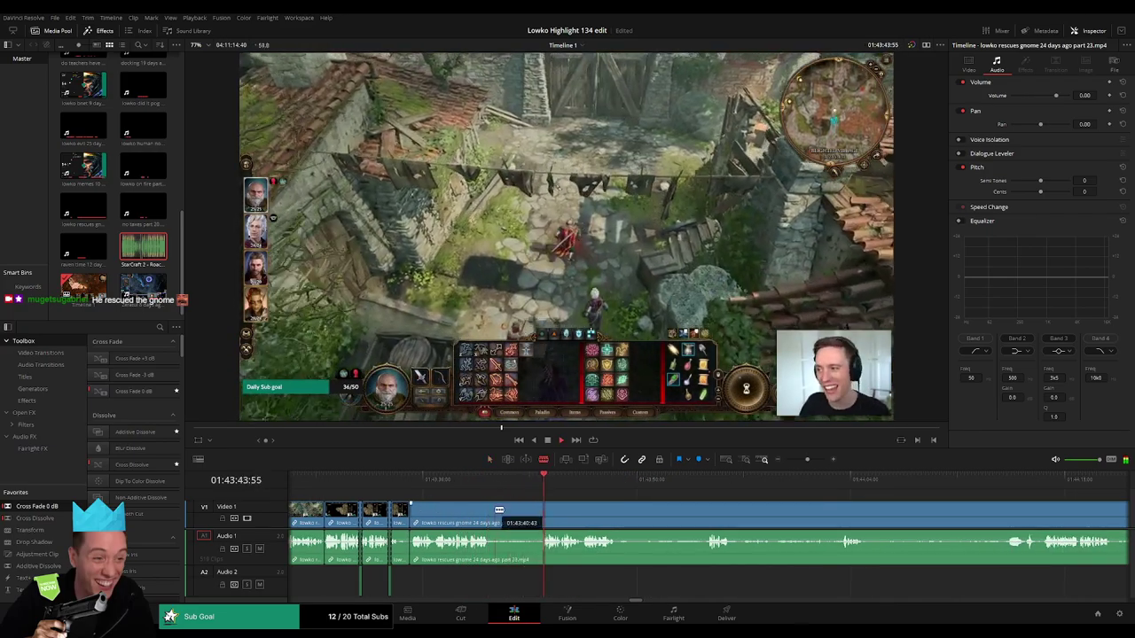
pyautogui.click(492, 512)
pyautogui.click(538, 511)
pyautogui.press('a')
pyautogui.click(522, 515)
pyautogui.press('Delete')
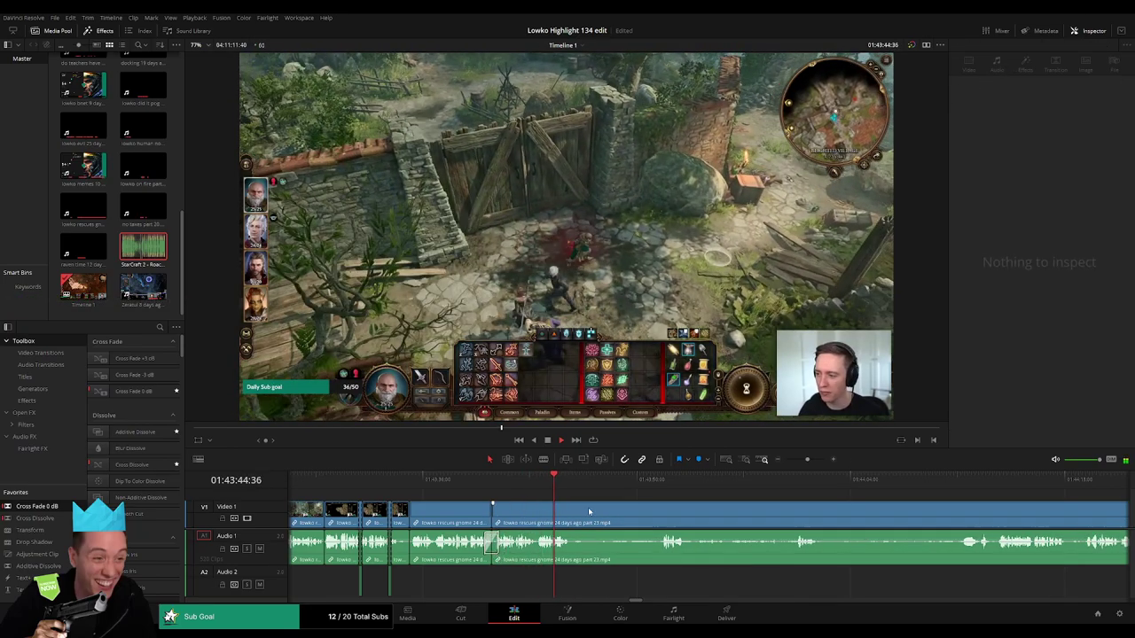
# - Ripple-delete the gnome clip's footage between about 01:43:45 and 01:43:51 and add an audio cross fade at the join
pyautogui.click(665, 484)
pyautogui.press('b')
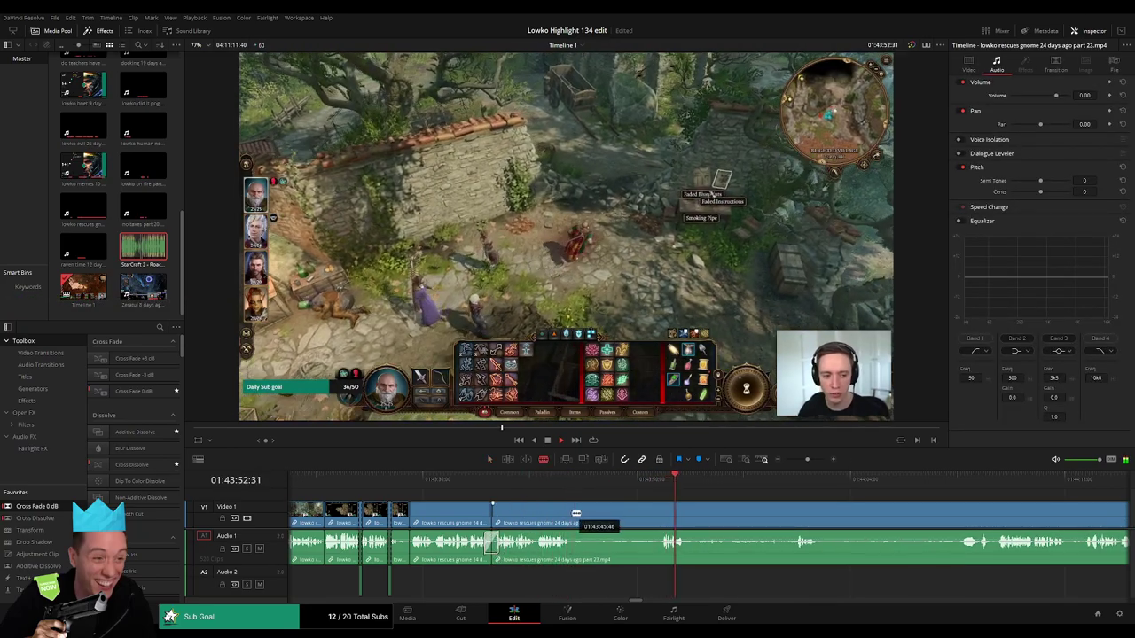
pyautogui.click(571, 514)
pyautogui.click(659, 515)
pyautogui.press('a')
pyautogui.click(640, 516)
pyautogui.press('BackSpace')
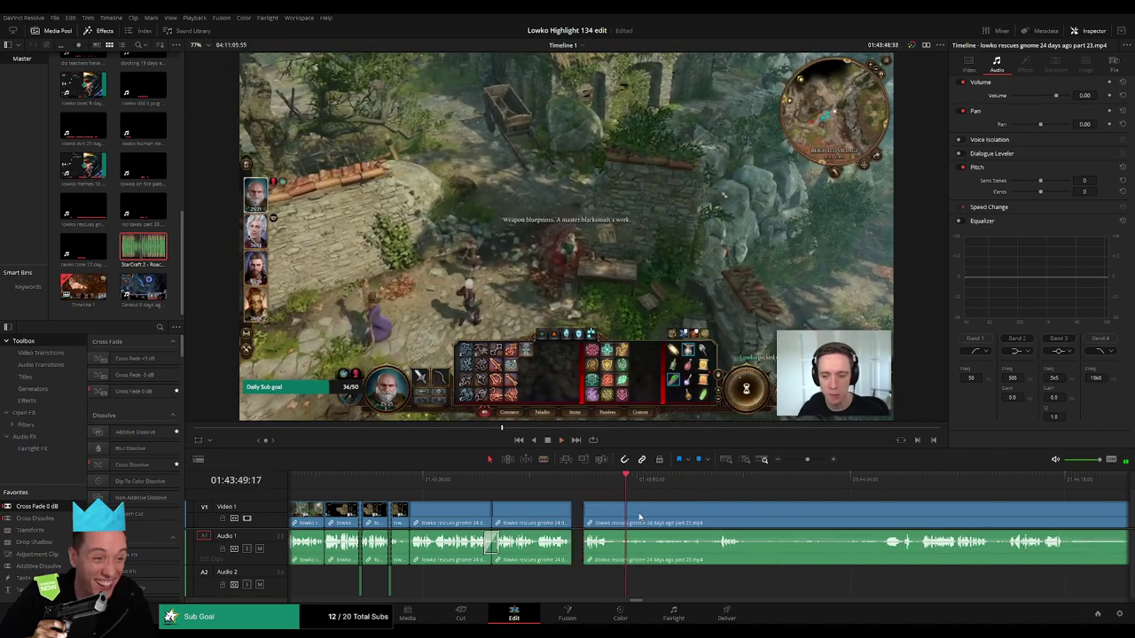
# - Split the gnome clip at about 01:43:48 and review the footage after the cut up to about 01:44:14
pyautogui.press('b')
pyautogui.click(608, 541)
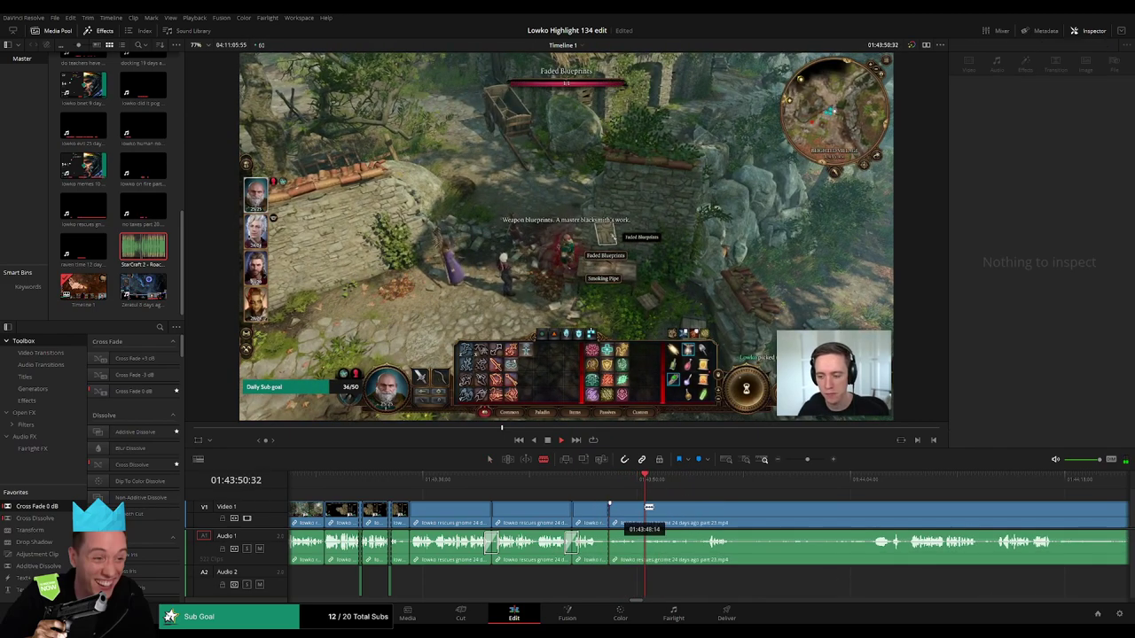
pyautogui.click(705, 490)
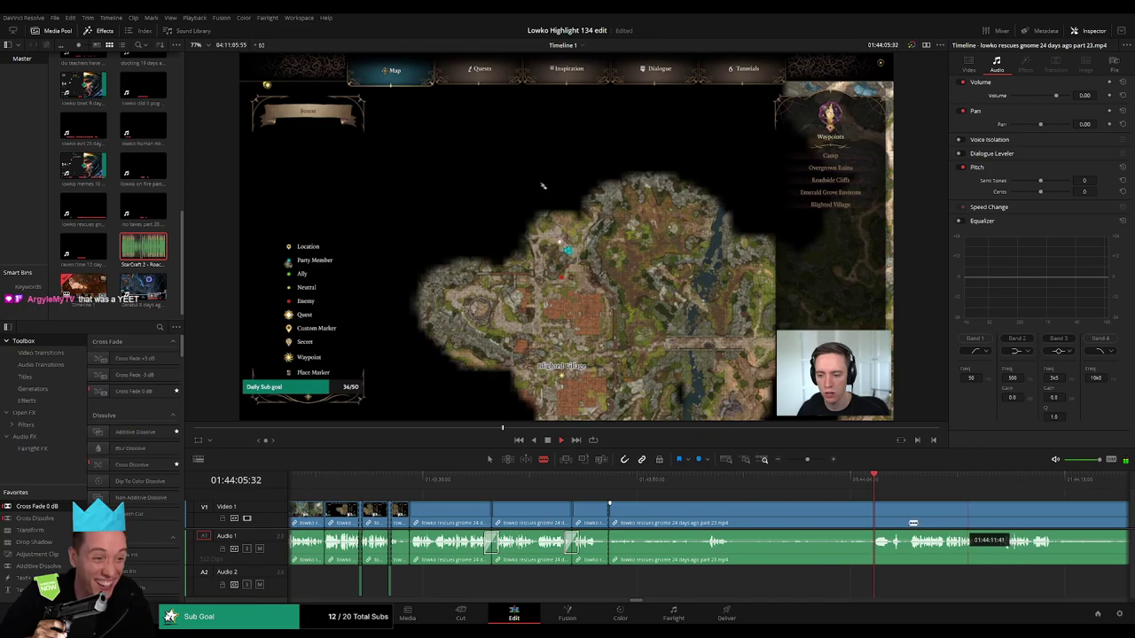
pyautogui.click(596, 489)
pyautogui.click(688, 488)
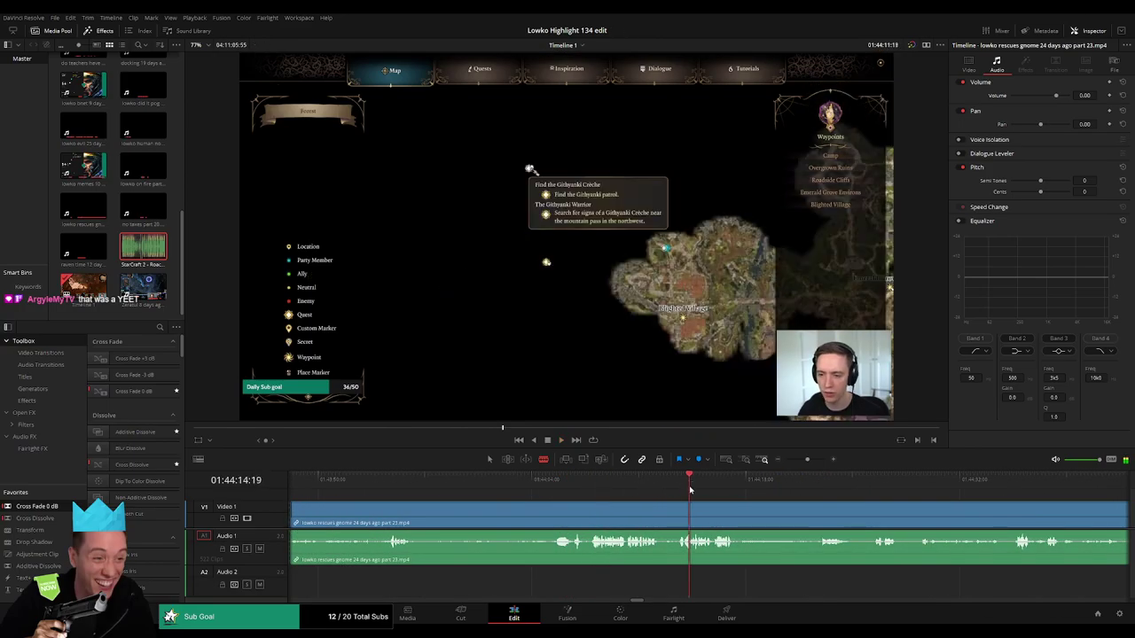
# - Skim the rest of the gnome clip through the Raphael cutscene to its end and ripple-delete everything after the last split
pyautogui.moveTo(806, 459); pyautogui.dragTo(802, 460)
pyautogui.click(750, 483)
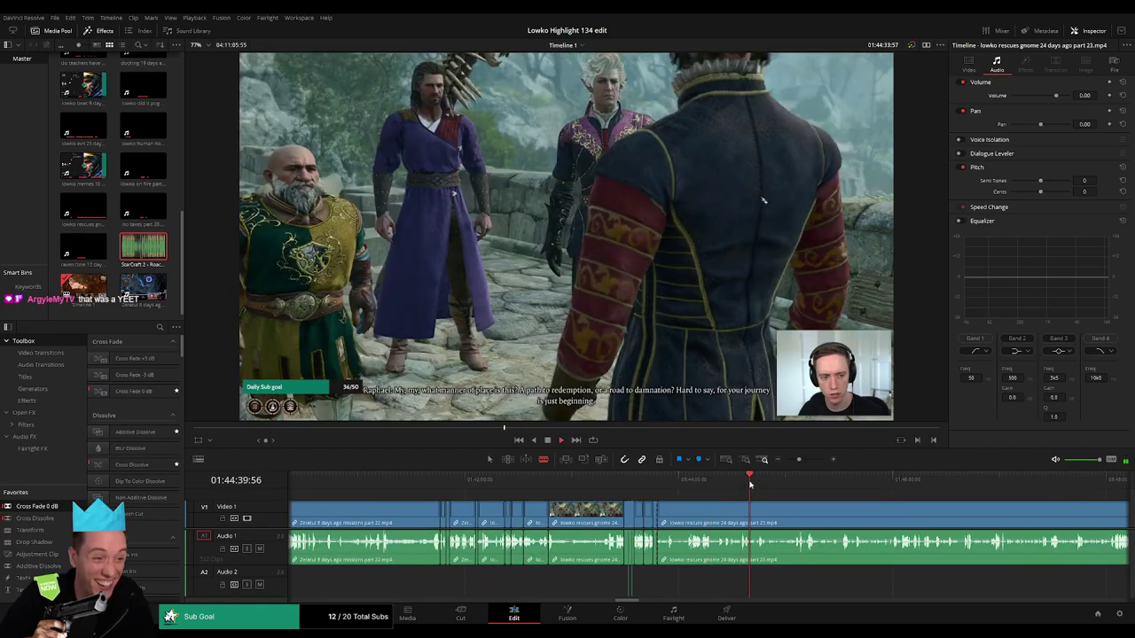
pyautogui.click(949, 489)
pyautogui.hscroll(2, 738, 501)
pyautogui.hscroll(2, 683, 498)
pyautogui.click(825, 483)
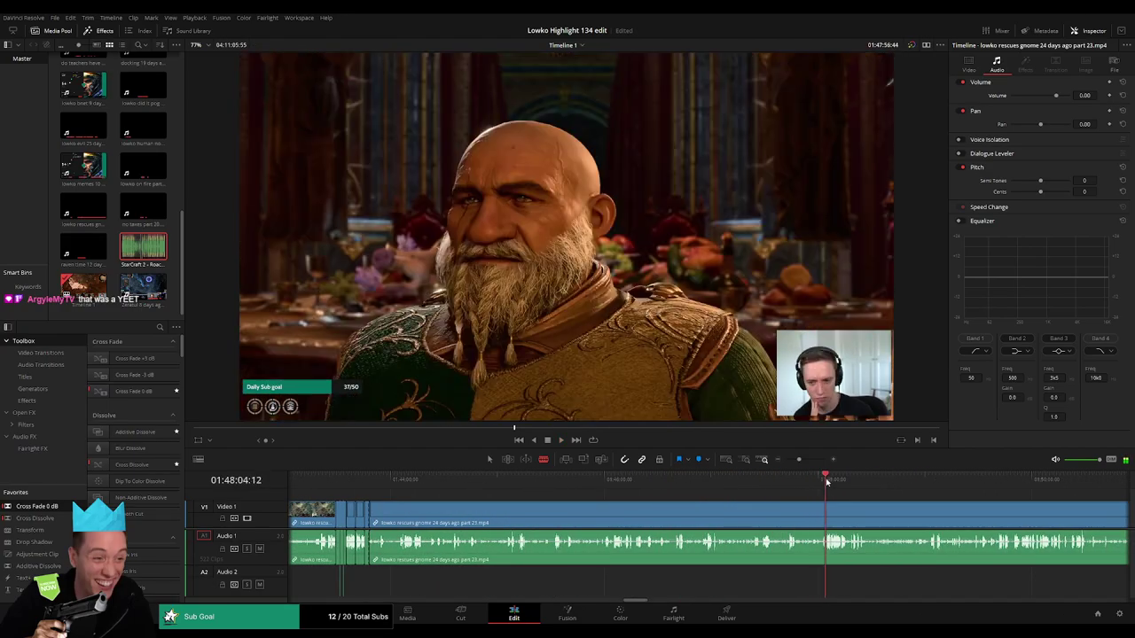
pyautogui.moveTo(799, 461); pyautogui.dragTo(831, 485)
pyautogui.click(755, 484)
pyautogui.press('a')
pyautogui.click(735, 512)
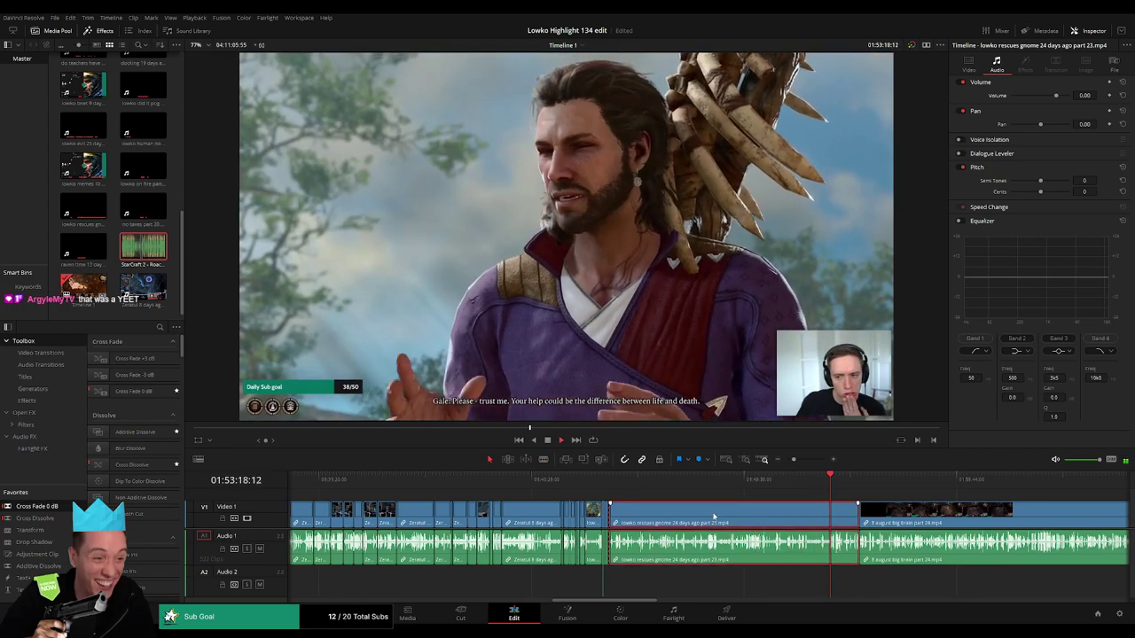
pyautogui.press('Delete')
# - Review the refectory fight in "8 august big brain part 24.mp4" up to about 01:51:02 for a new starting point before the explosion
pyautogui.click(639, 483)
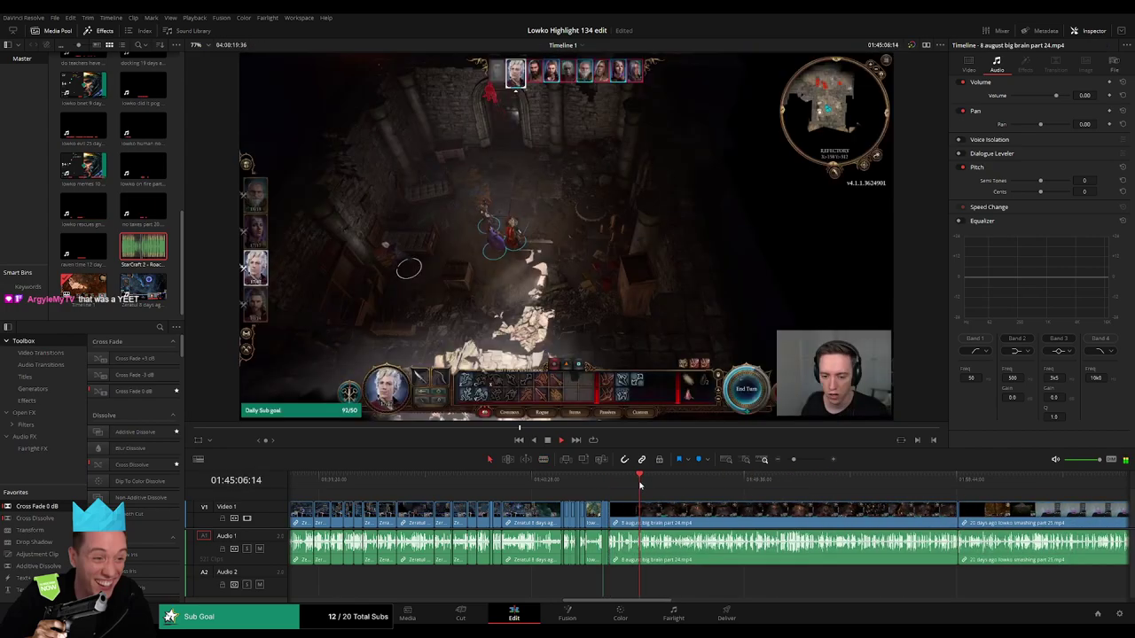
pyautogui.moveTo(794, 462); pyautogui.dragTo(799, 462)
pyautogui.moveTo(746, 489); pyautogui.dragTo(759, 489)
pyautogui.moveTo(824, 518); pyautogui.dragTo(601, 486)
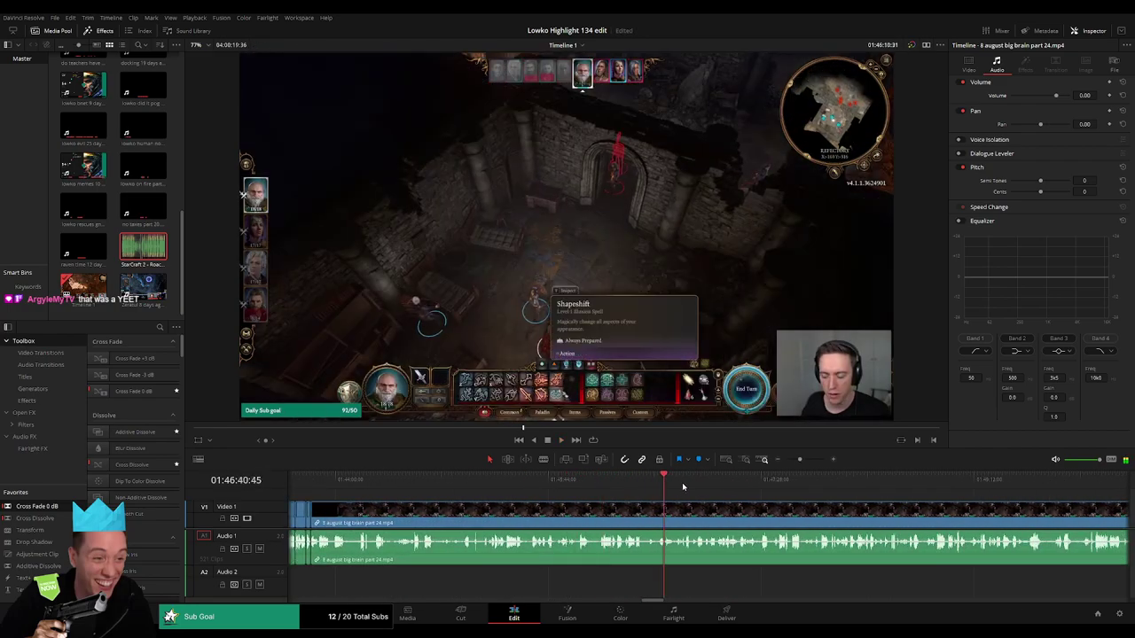
pyautogui.moveTo(682, 487); pyautogui.dragTo(880, 490)
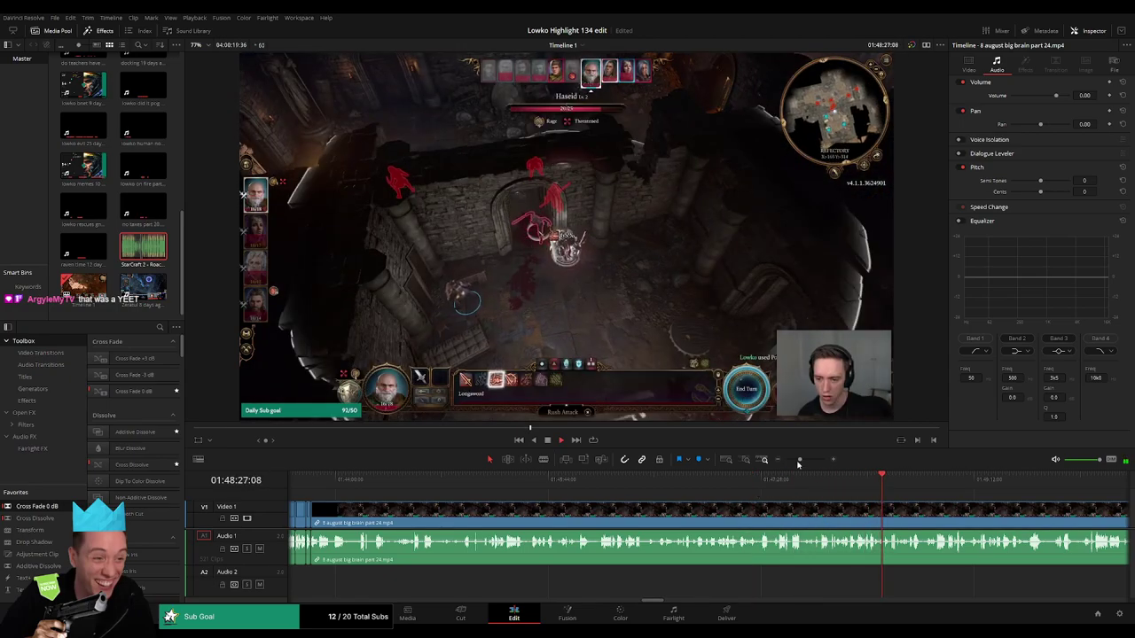
pyautogui.moveTo(799, 460); pyautogui.dragTo(777, 483)
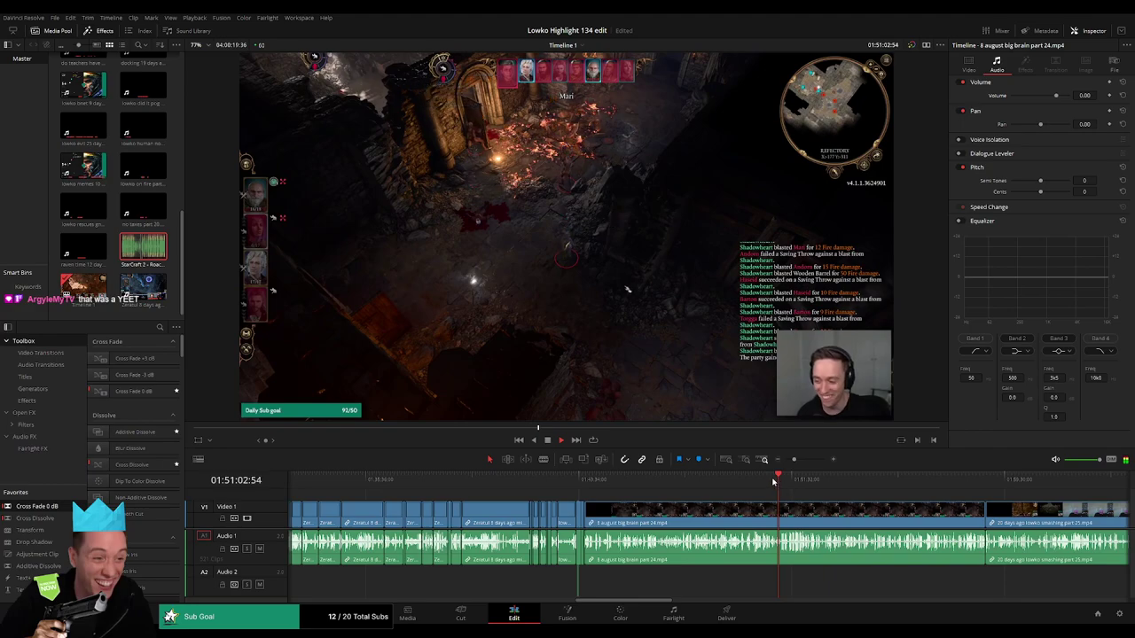
pyautogui.click(773, 481)
pyautogui.moveTo(793, 460); pyautogui.dragTo(805, 462)
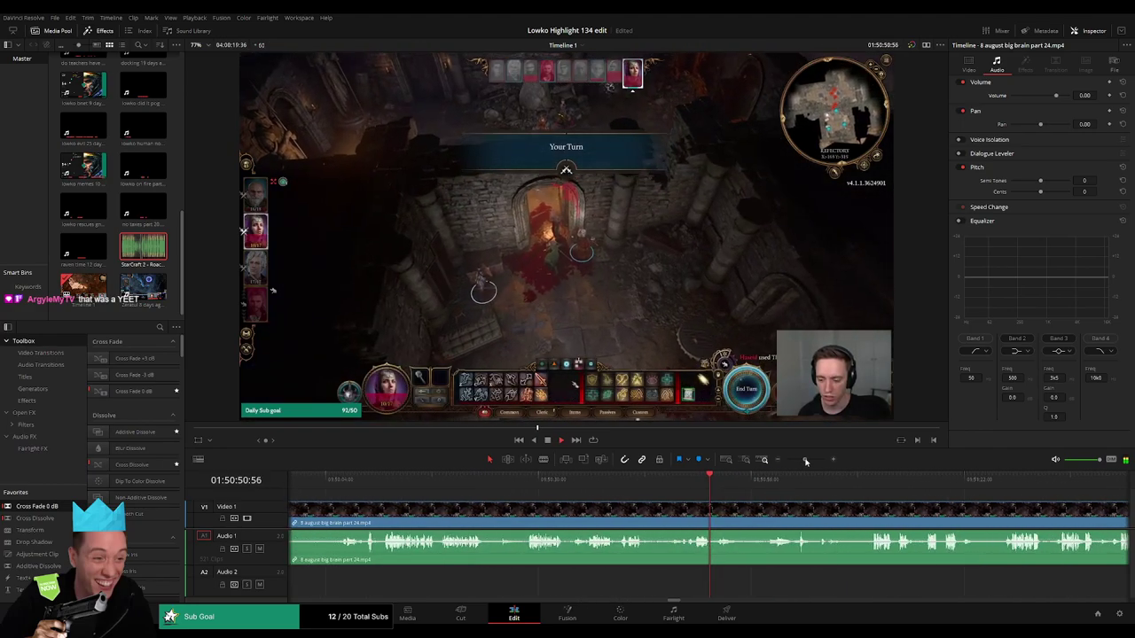
pyautogui.moveTo(622, 483); pyautogui.dragTo(619, 485)
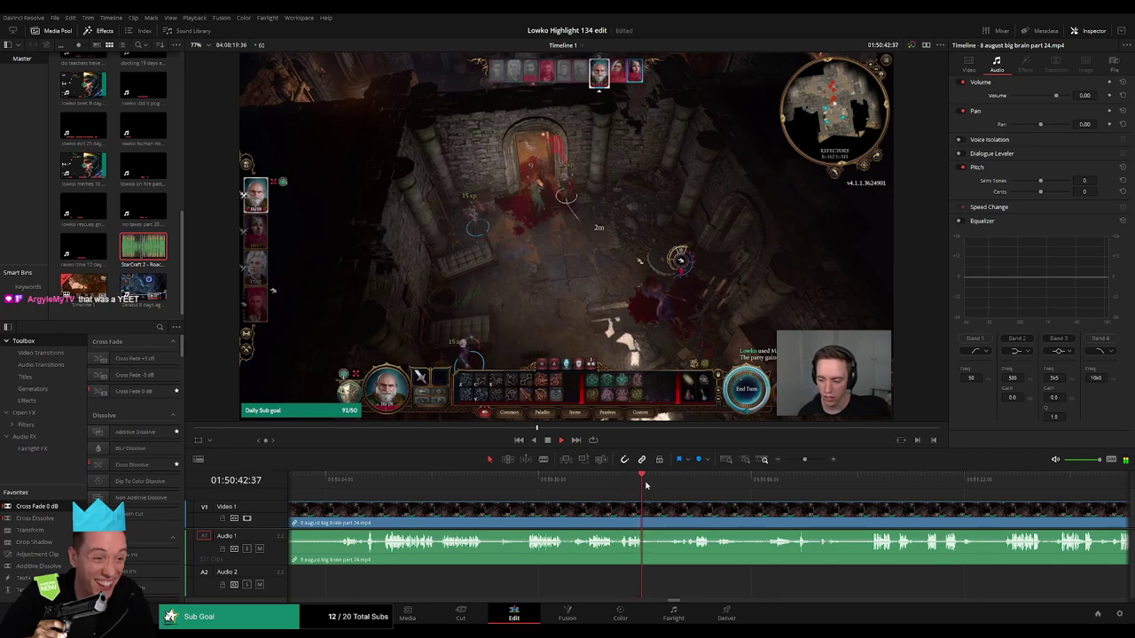
pyautogui.moveTo(645, 486); pyautogui.dragTo(676, 482)
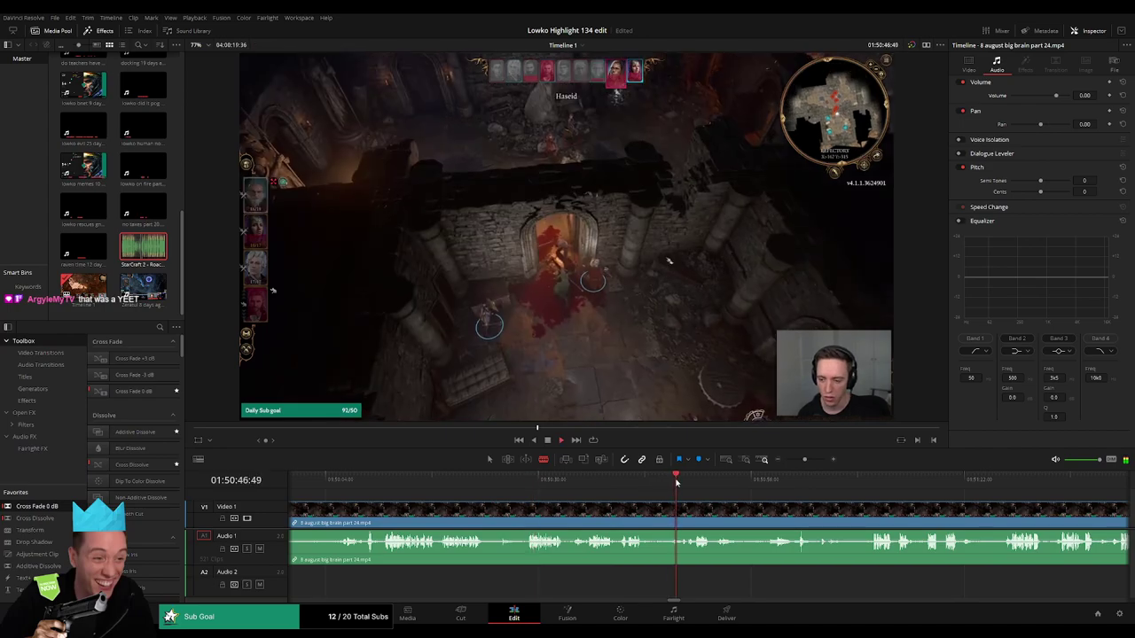
pyautogui.moveTo(535, 489); pyautogui.dragTo(526, 487)
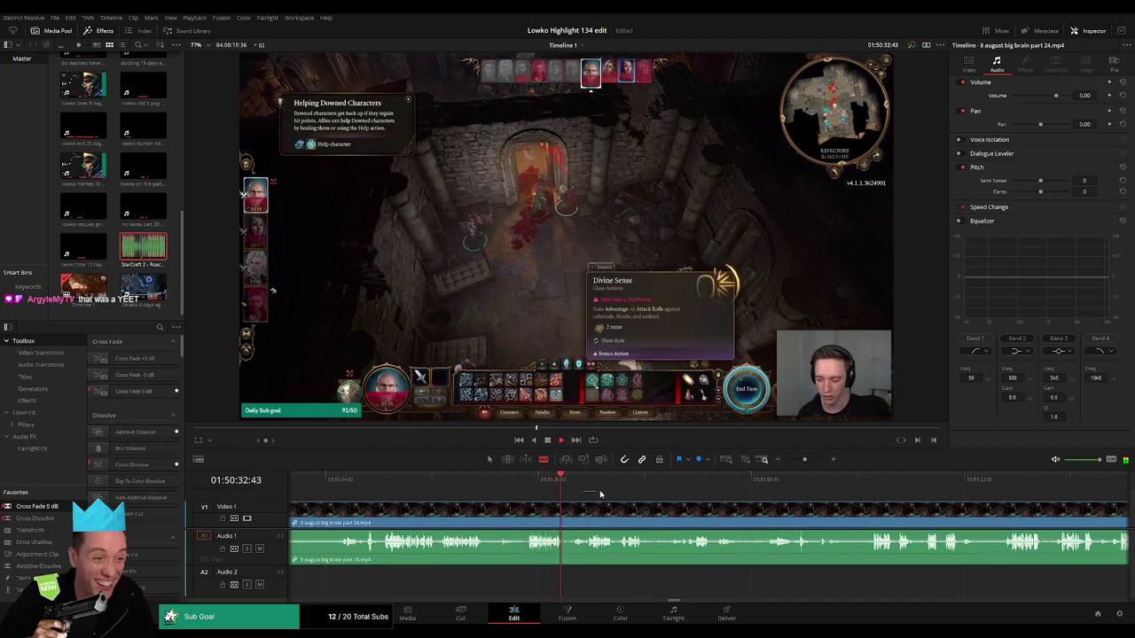
pyautogui.moveTo(599, 494); pyautogui.dragTo(694, 488)
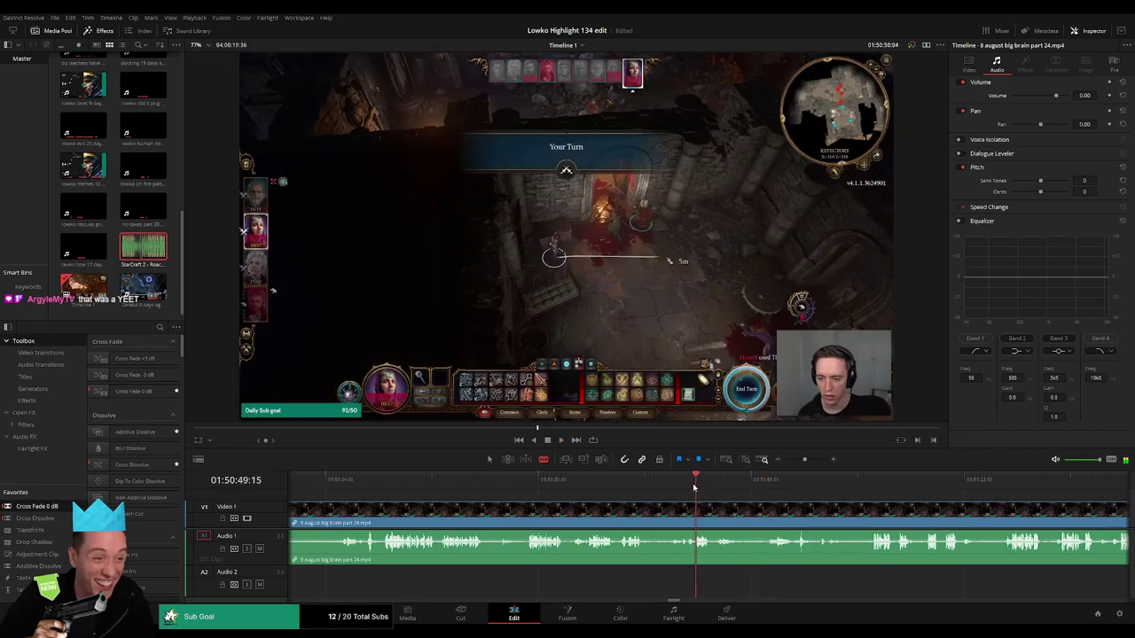
pyautogui.press('space')
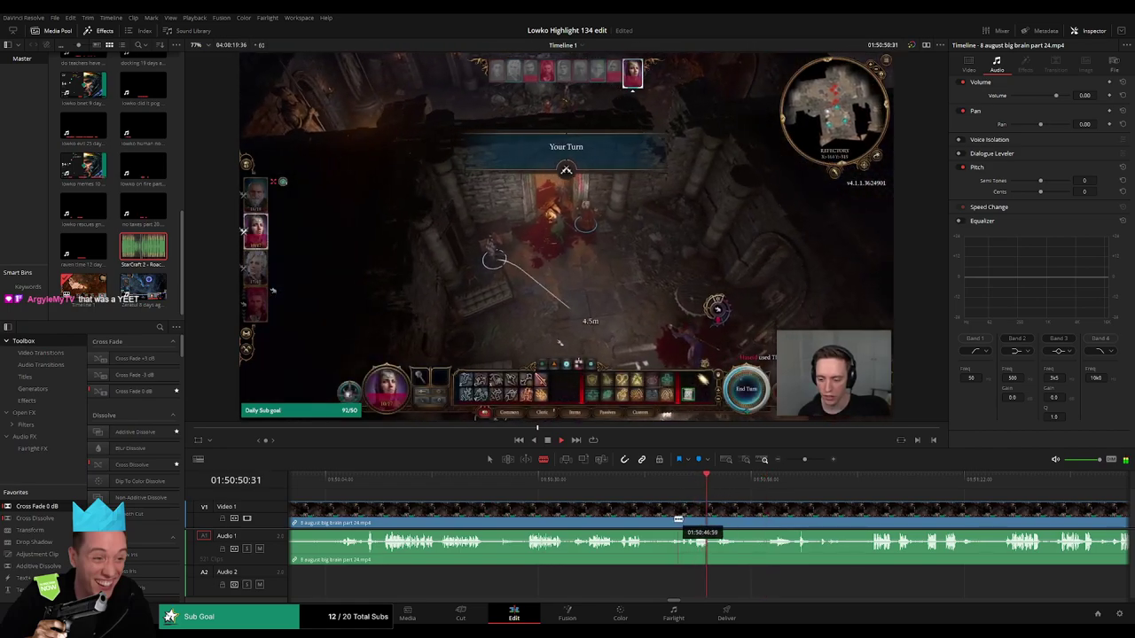
# - Split part 24 at about 01:50:46, ripple-delete its footage before the cut, and add an audio cross fade at the join
pyautogui.click(678, 520)
pyautogui.press('a')
pyautogui.click(650, 520)
pyautogui.press('Delete')
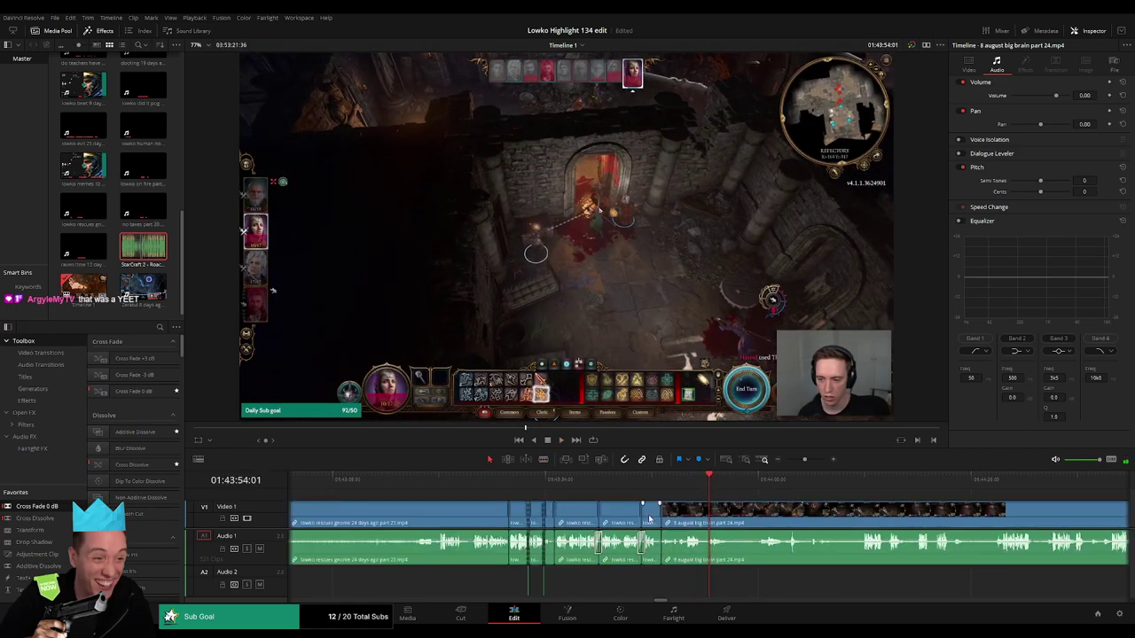
pyautogui.click(663, 479)
pyautogui.press('space')
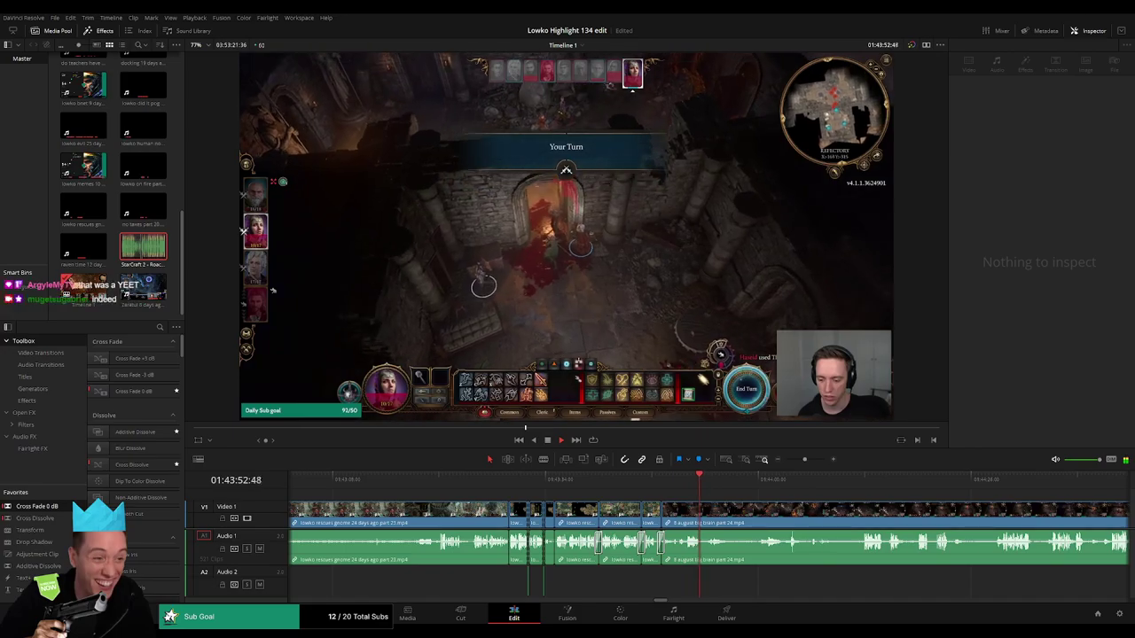
# - Review the refectory fight after the explosion up to about 01:44:28 and split part 24 at about 01:44:24
pyautogui.click(769, 478)
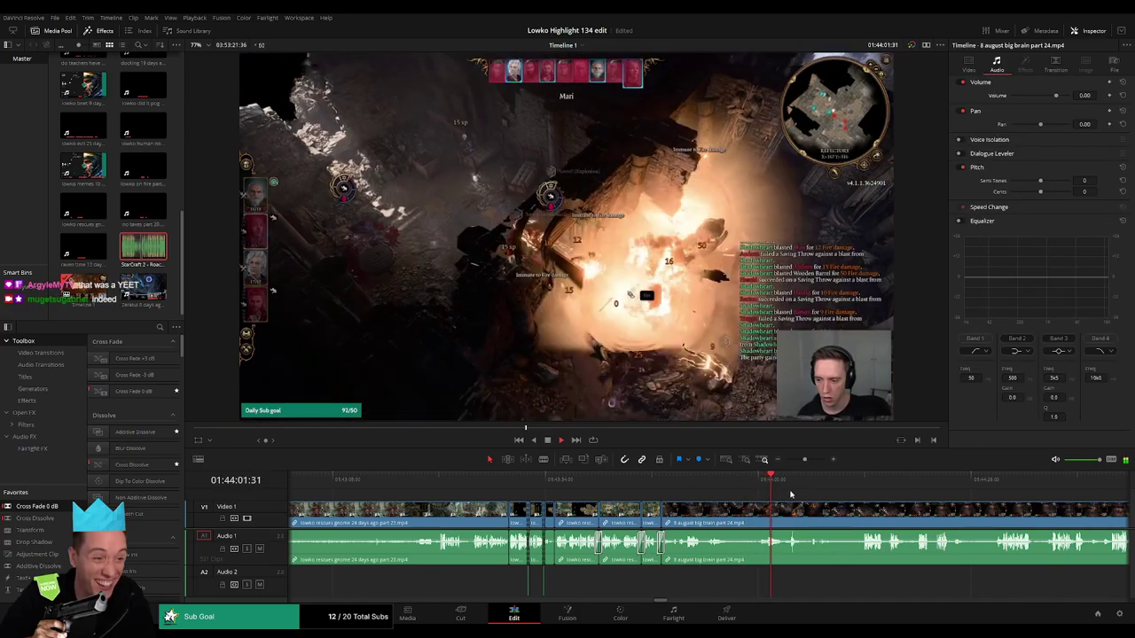
pyautogui.moveTo(846, 498); pyautogui.dragTo(570, 496)
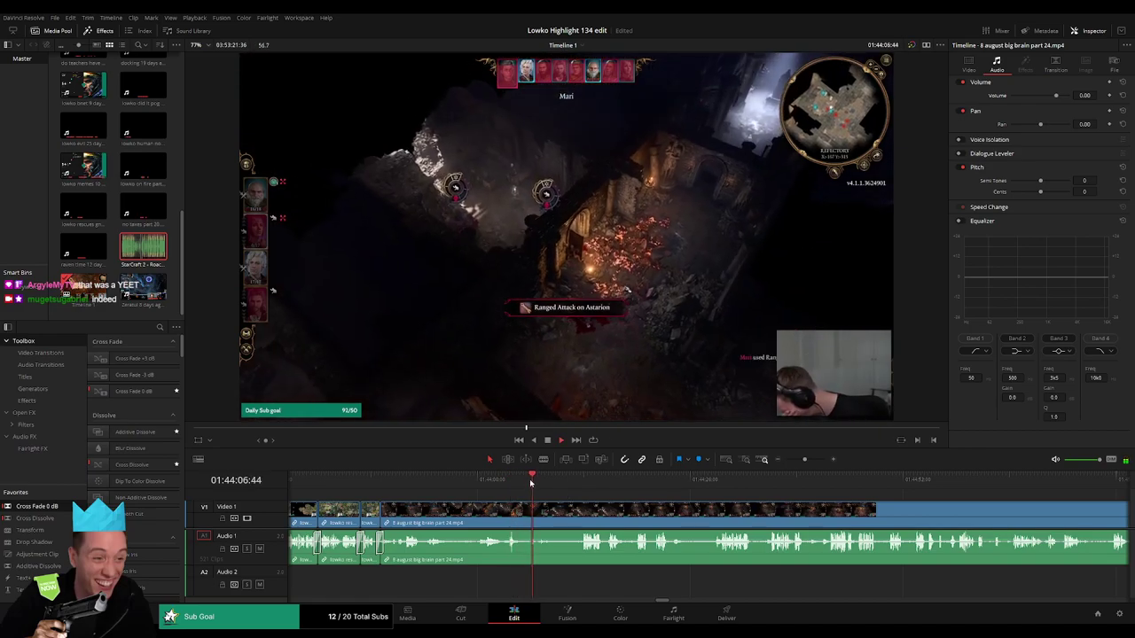
pyautogui.moveTo(545, 483); pyautogui.dragTo(569, 484)
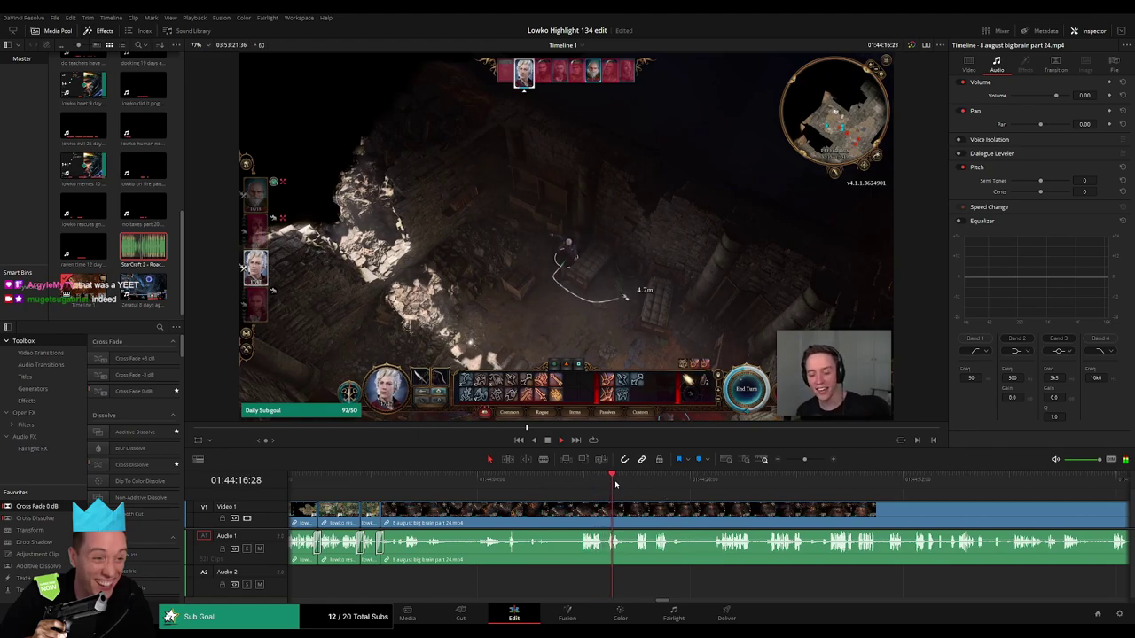
pyautogui.moveTo(615, 483); pyautogui.dragTo(636, 483)
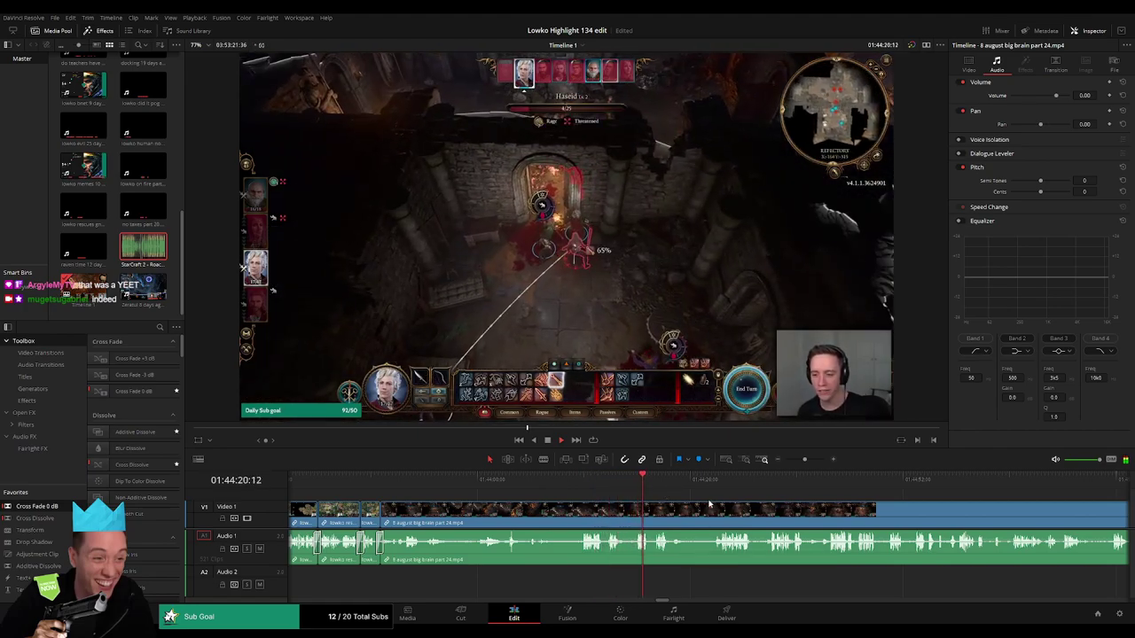
pyautogui.moveTo(709, 504); pyautogui.dragTo(602, 500)
pyautogui.click(549, 485)
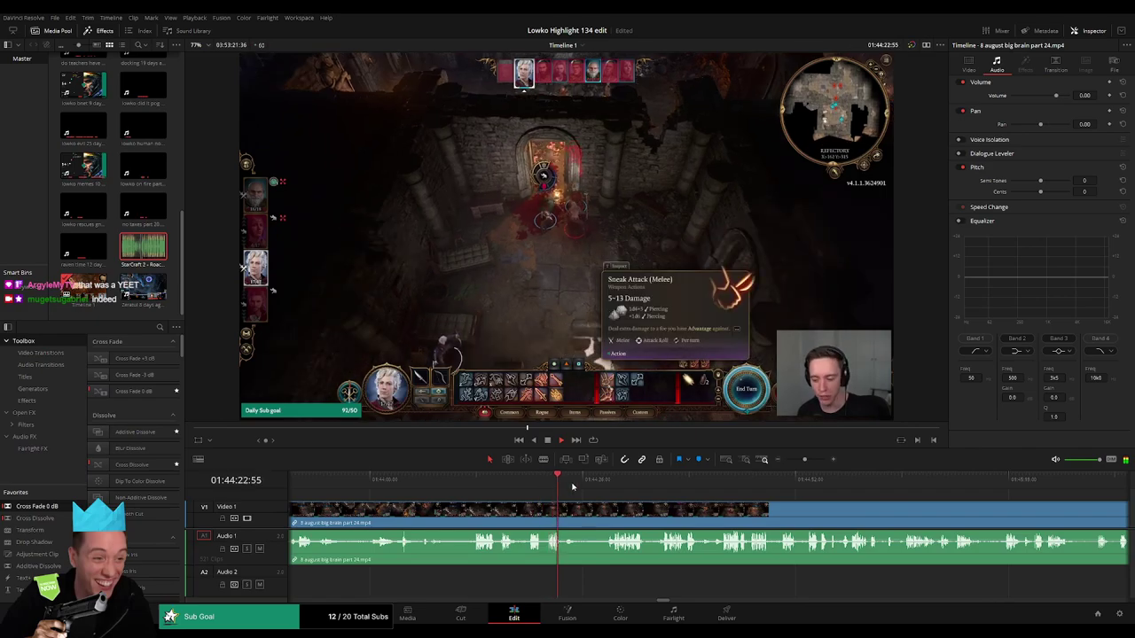
pyautogui.click(605, 482)
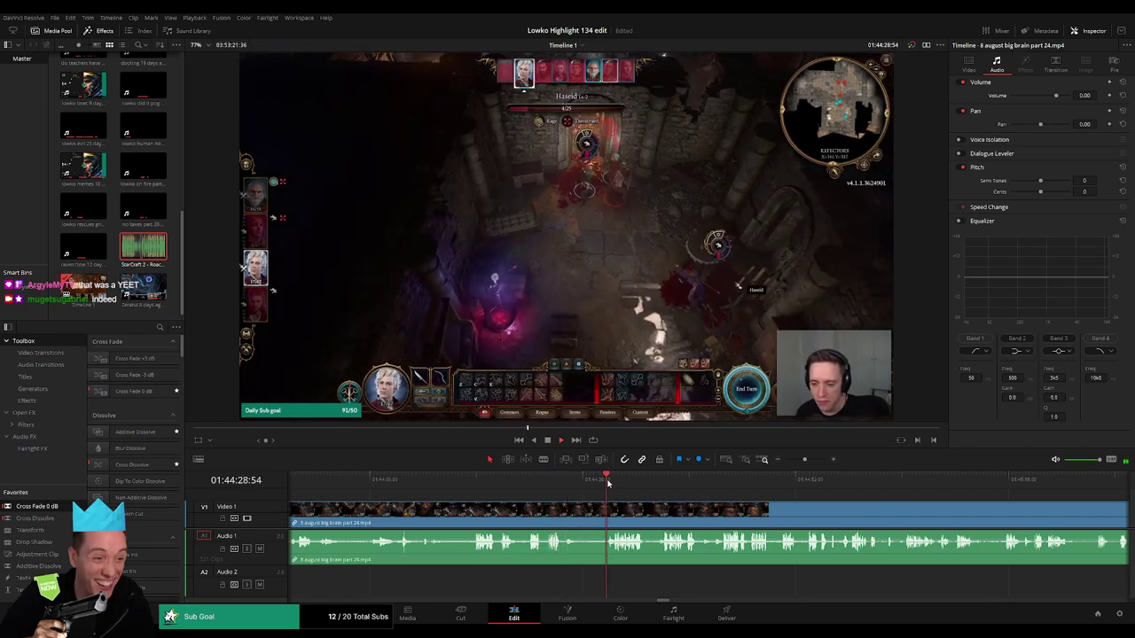
pyautogui.press('b')
pyautogui.click(564, 512)
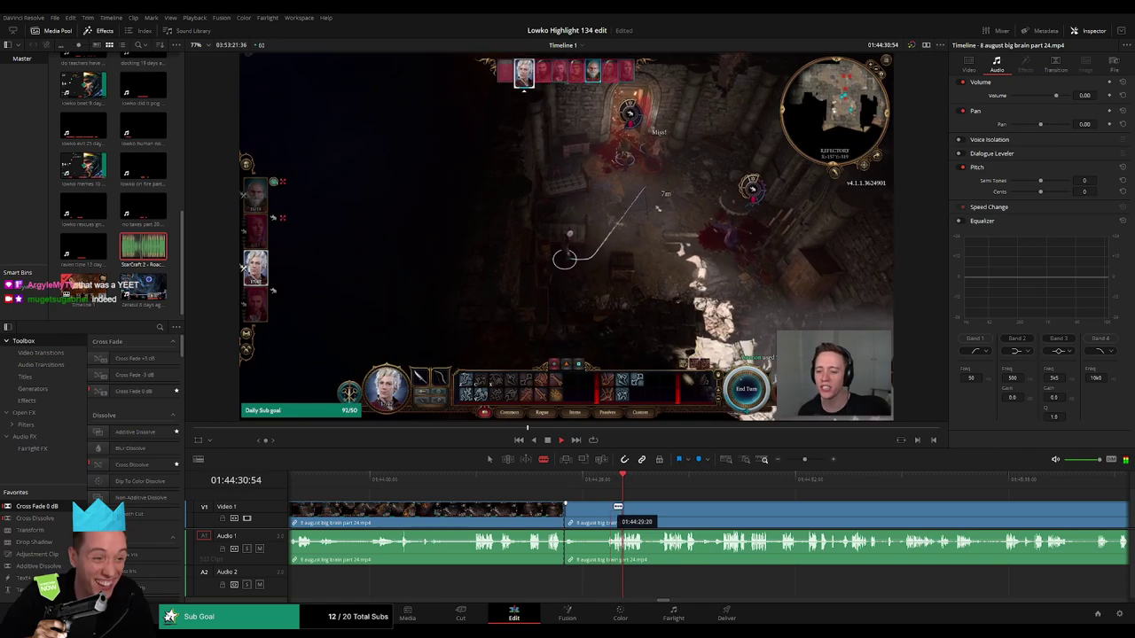
# - Skim the rest of part 24 up to about 01:49:39 and ripple-delete everything after the split
pyautogui.click(665, 483)
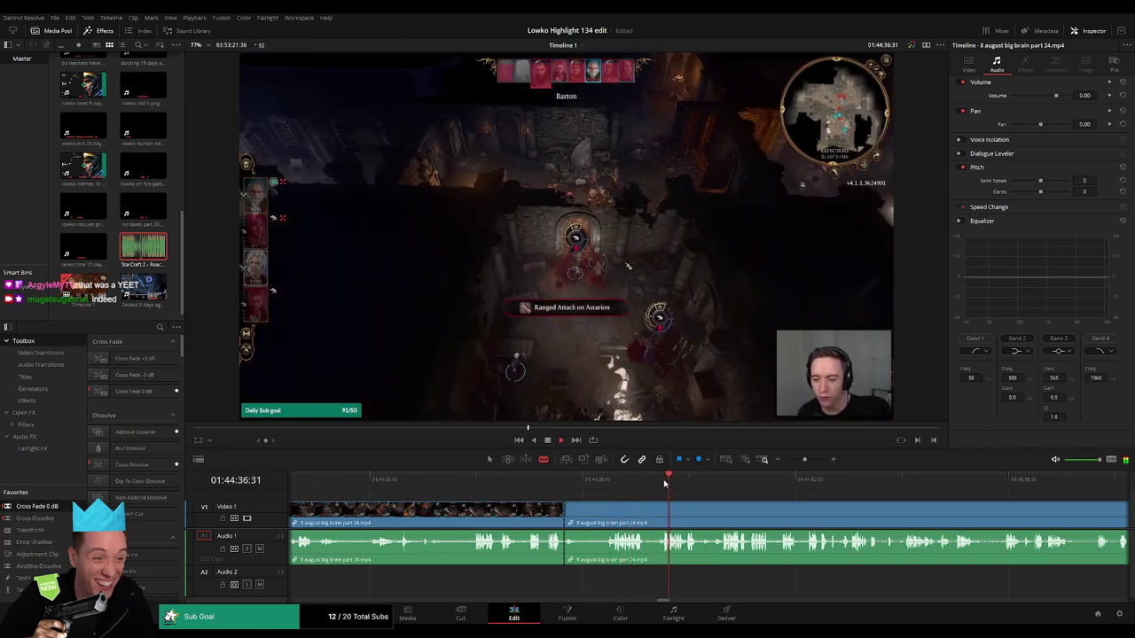
pyautogui.click(708, 483)
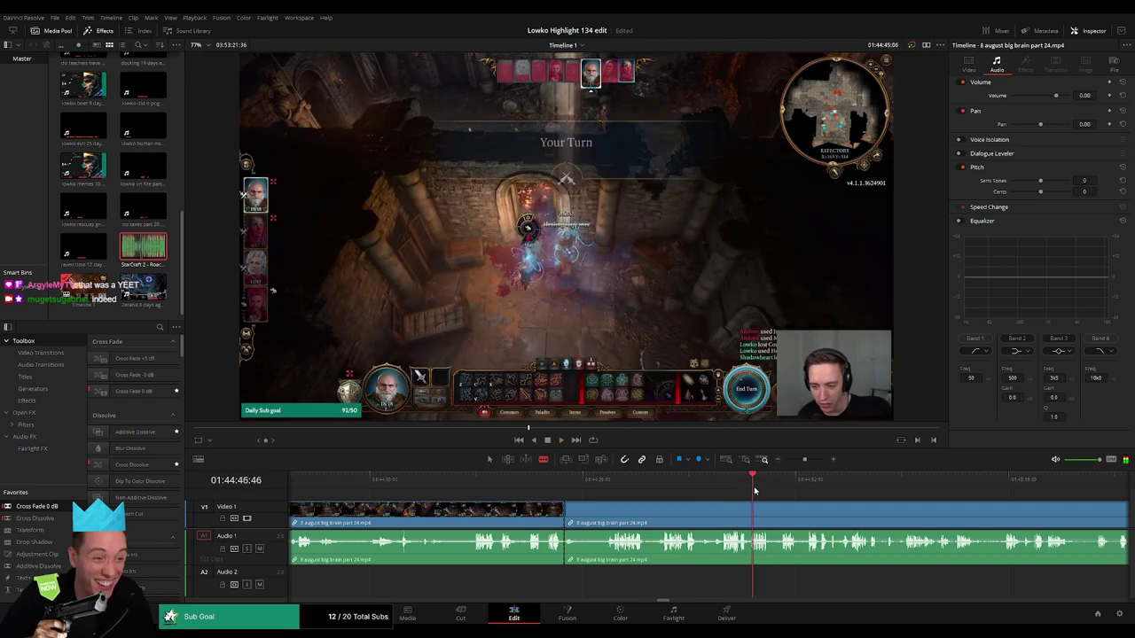
pyautogui.click(788, 486)
pyautogui.click(871, 485)
pyautogui.click(946, 487)
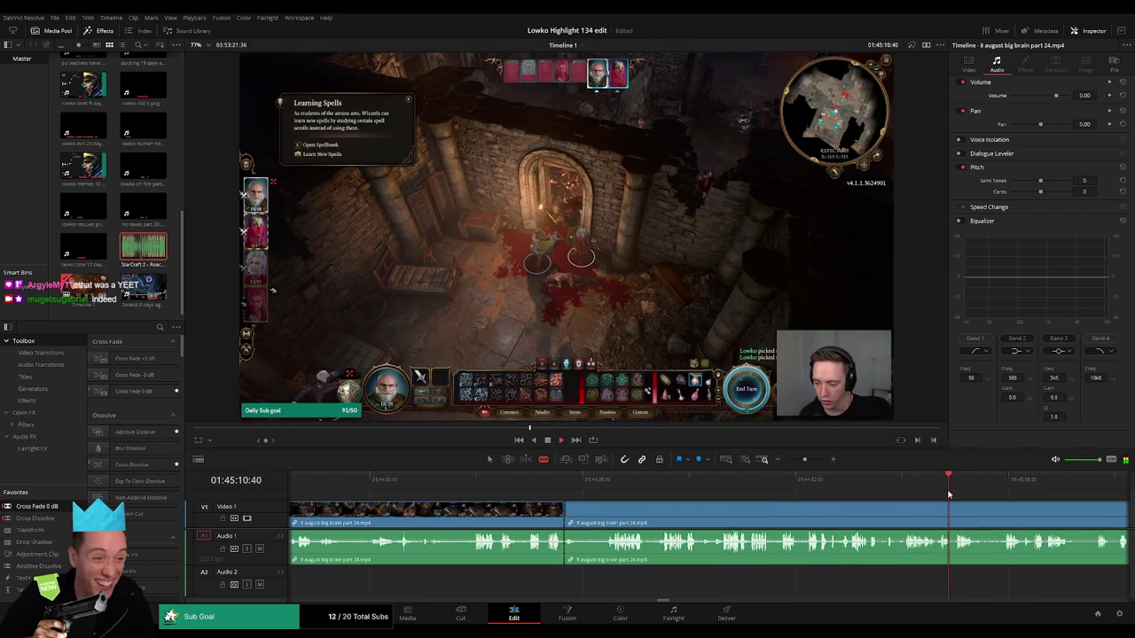
pyautogui.moveTo(804, 460); pyautogui.dragTo(884, 487)
pyautogui.moveTo(797, 460); pyautogui.dragTo(795, 463)
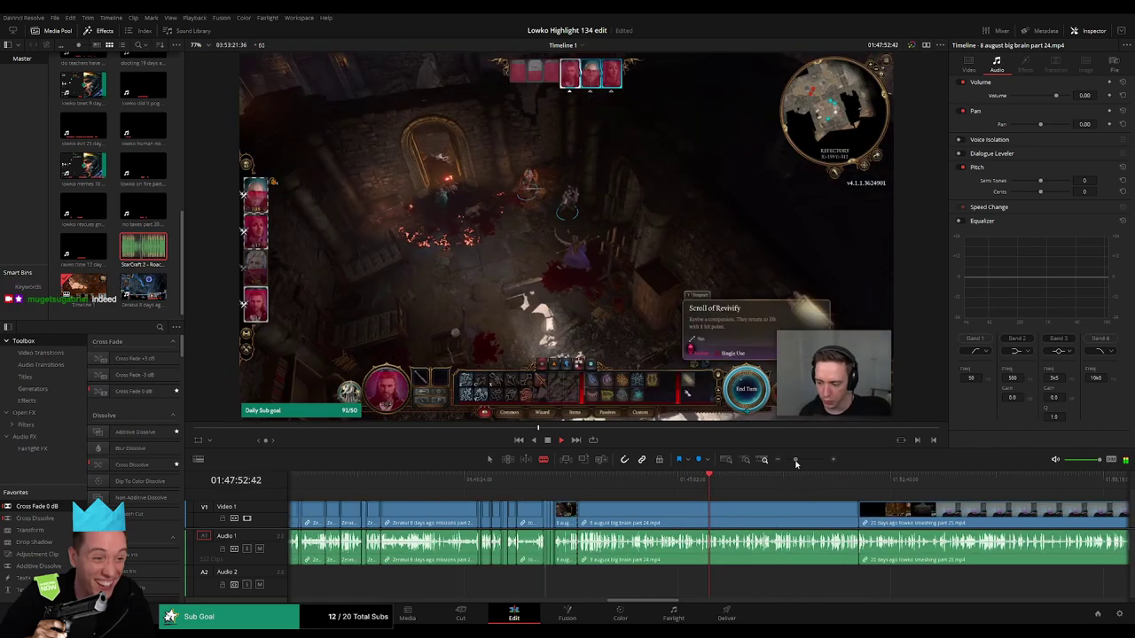
pyautogui.click(747, 486)
pyautogui.click(773, 486)
pyautogui.click(734, 520)
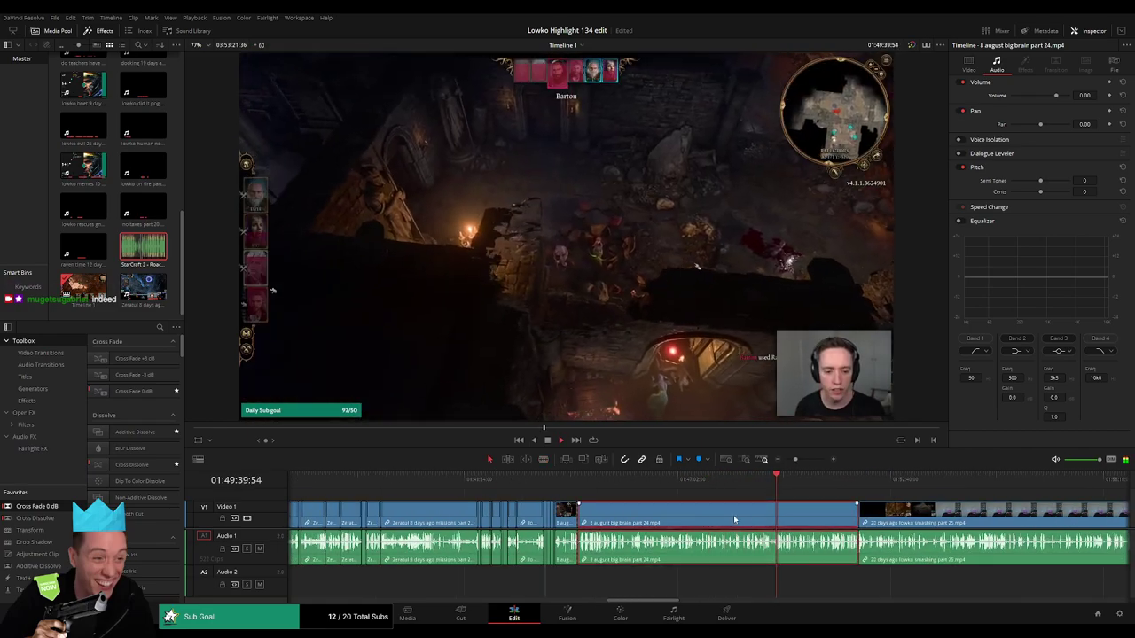
pyautogui.press('Delete')
# - Skim "20 days ago lowko smashing part 25.mp4" from the Karlach dialogue to the ogre cutscene at about 01:53:24
pyautogui.moveTo(608, 484); pyautogui.dragTo(667, 485)
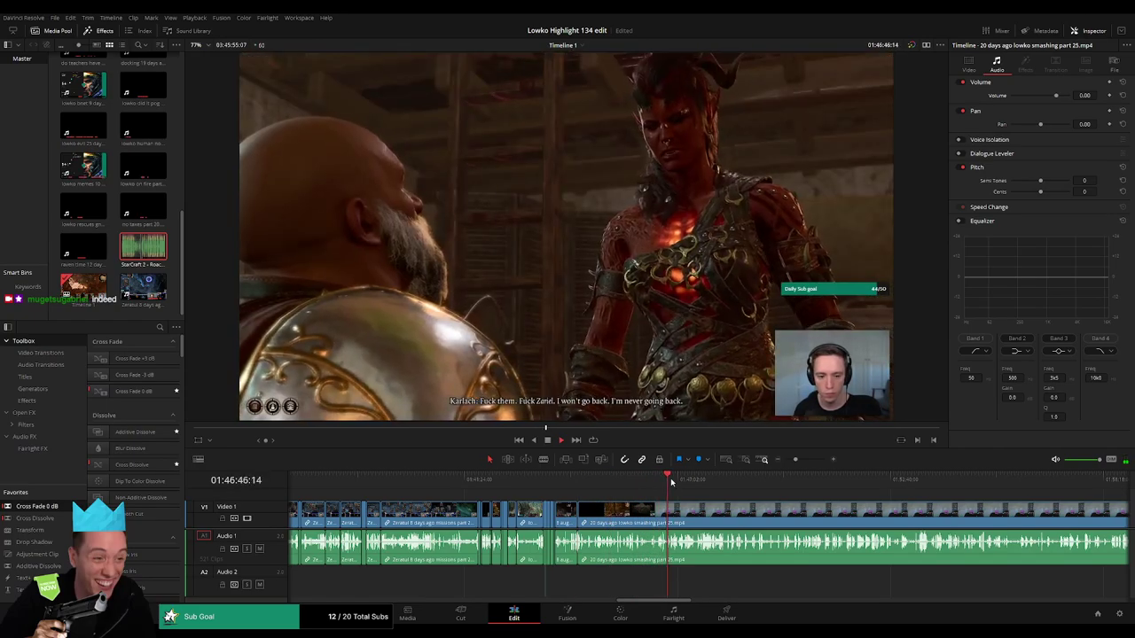
pyautogui.moveTo(671, 478); pyautogui.dragTo(722, 479)
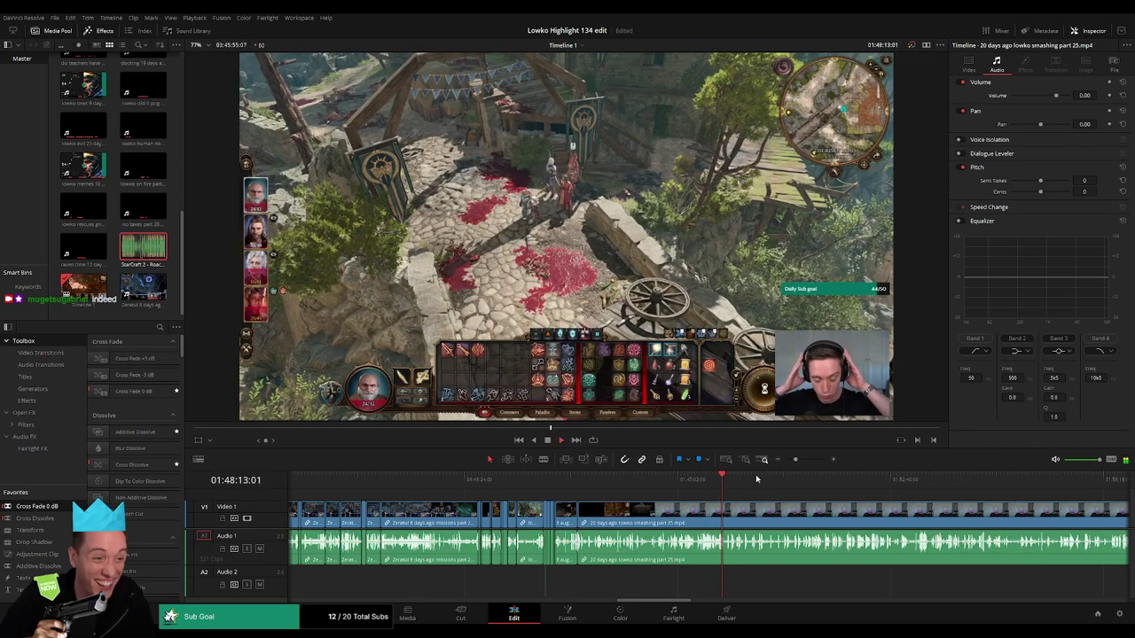
pyautogui.moveTo(795, 460); pyautogui.dragTo(797, 461)
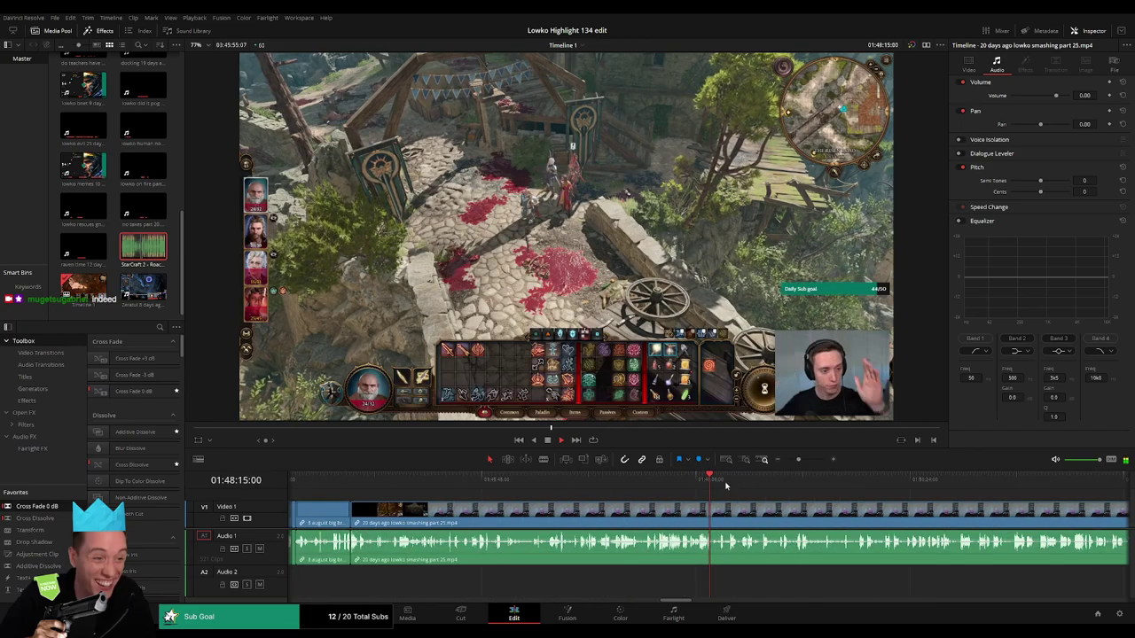
pyautogui.moveTo(725, 484); pyautogui.dragTo(928, 482)
pyautogui.hscroll(4, 938, 485)
pyautogui.moveTo(603, 488); pyautogui.dragTo(836, 485)
pyautogui.press('space')
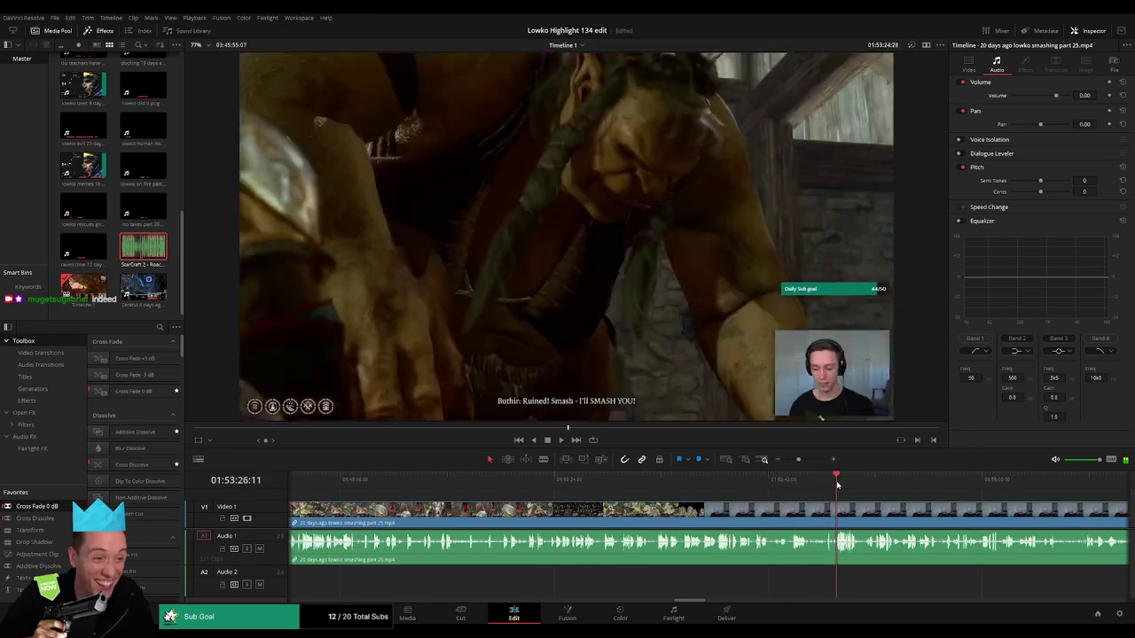
# - Check the approach to the barn between about 01:52:50 and 01:53:09 for a starting point before the ogre cutscene
pyautogui.click(783, 487)
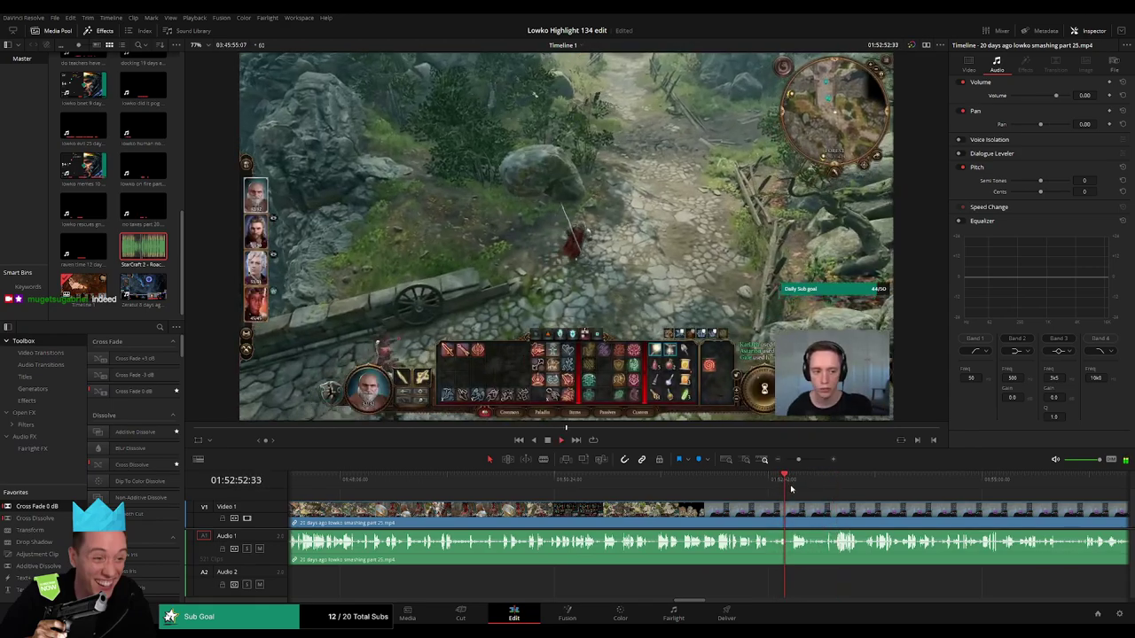
pyautogui.click(794, 485)
pyautogui.moveTo(801, 461); pyautogui.dragTo(808, 464)
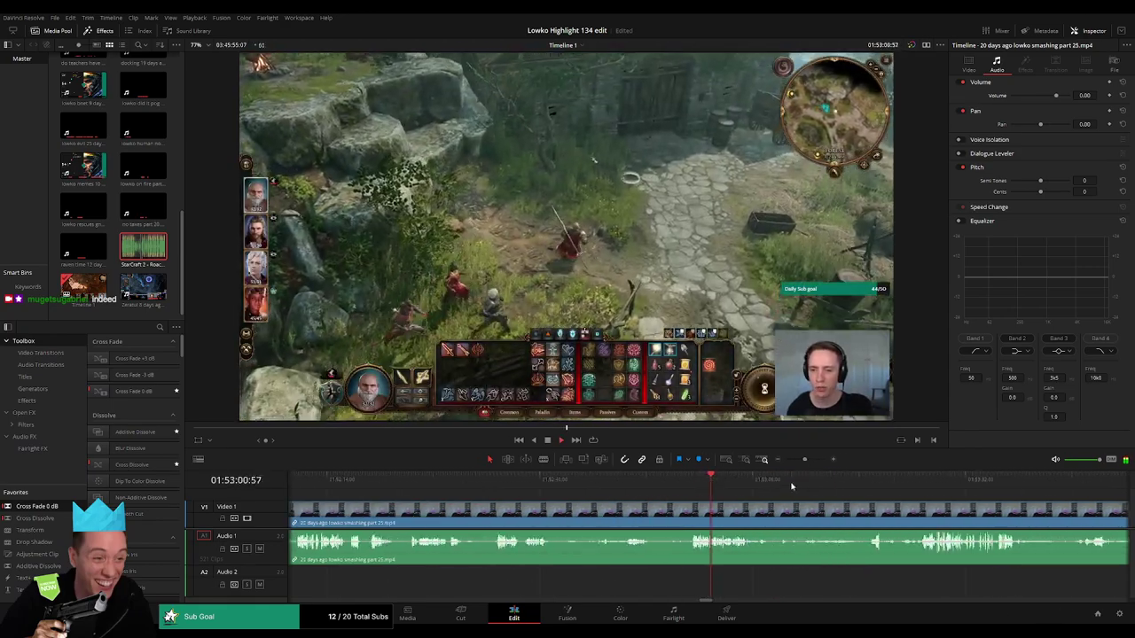
pyautogui.click(787, 487)
pyautogui.click(778, 487)
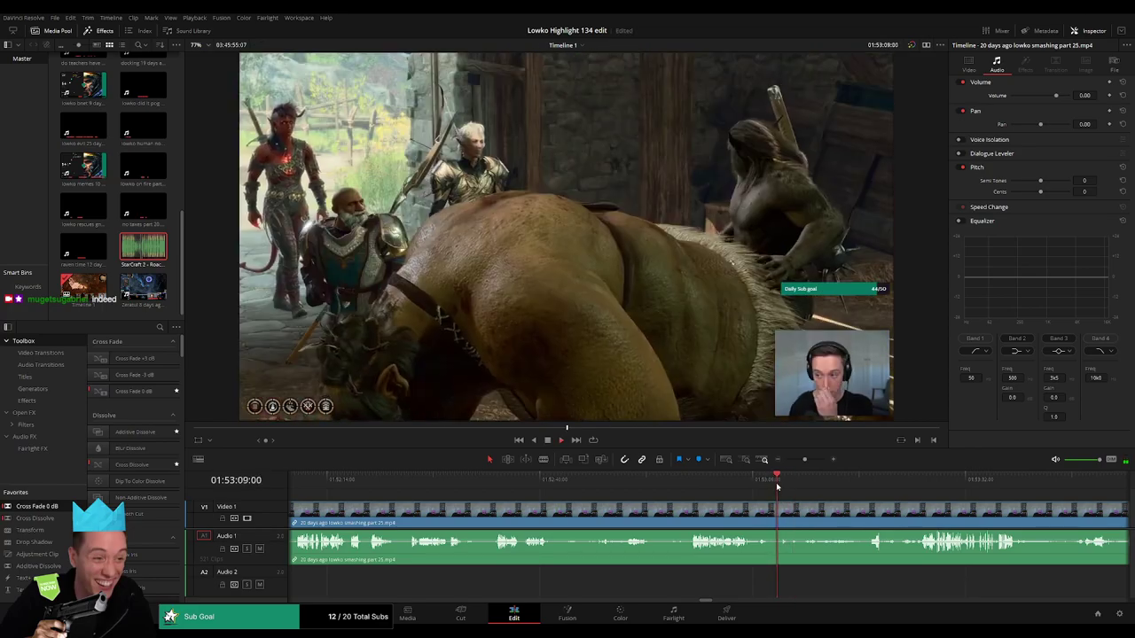
pyautogui.click(734, 487)
pyautogui.click(693, 486)
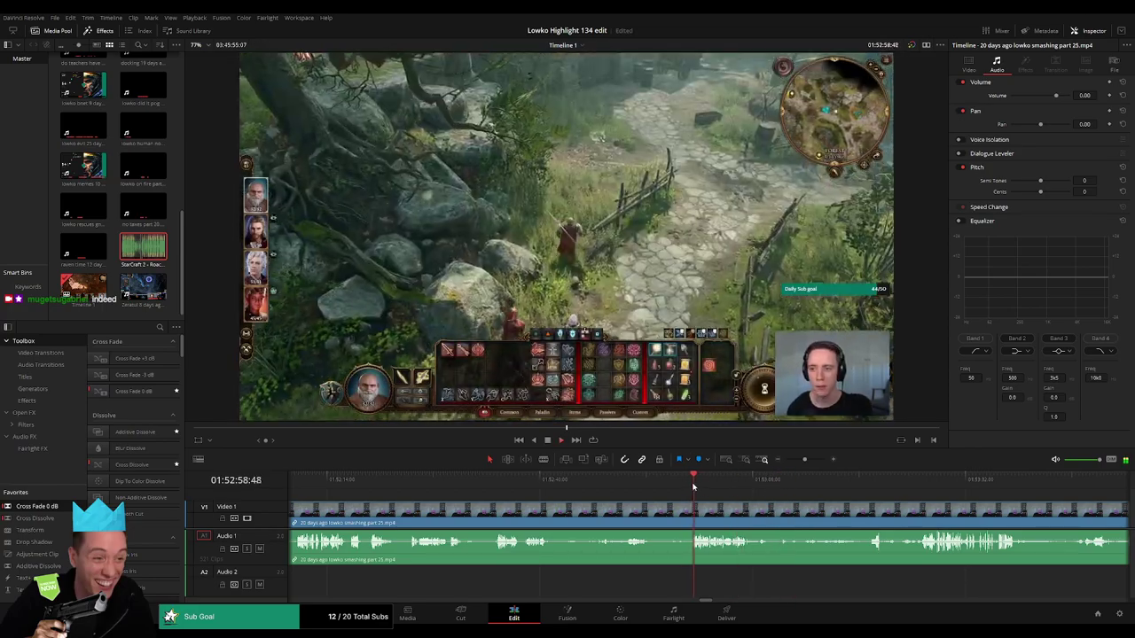
pyautogui.click(631, 489)
pyautogui.click(672, 486)
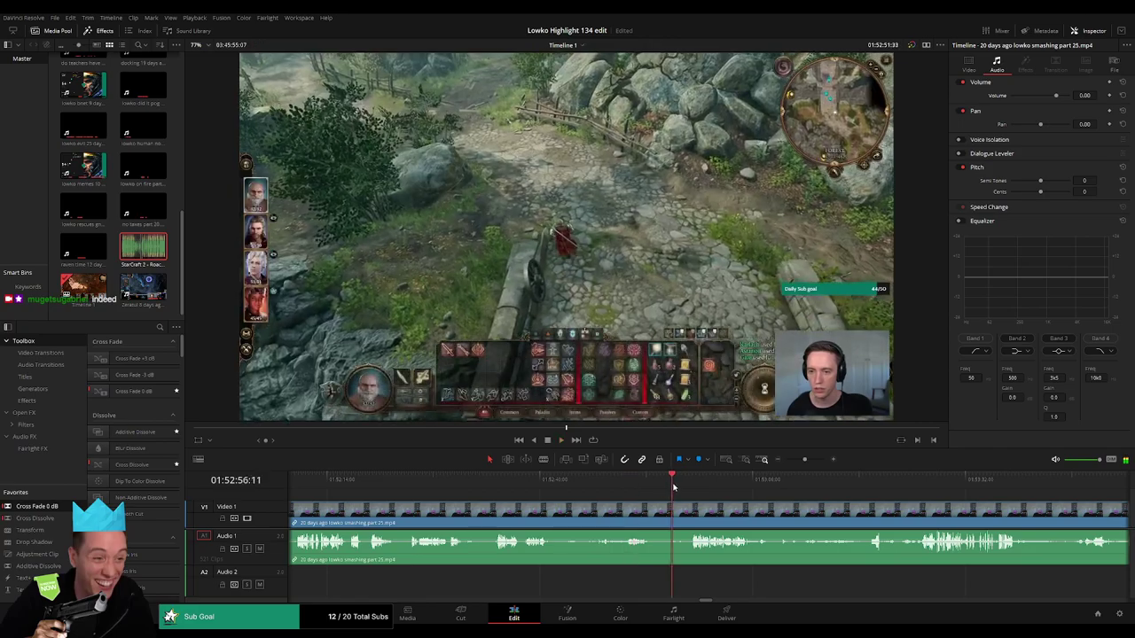
# - Split part 25 at about 01:52:58 and ripple-delete its footage before the cut
pyautogui.click(686, 487)
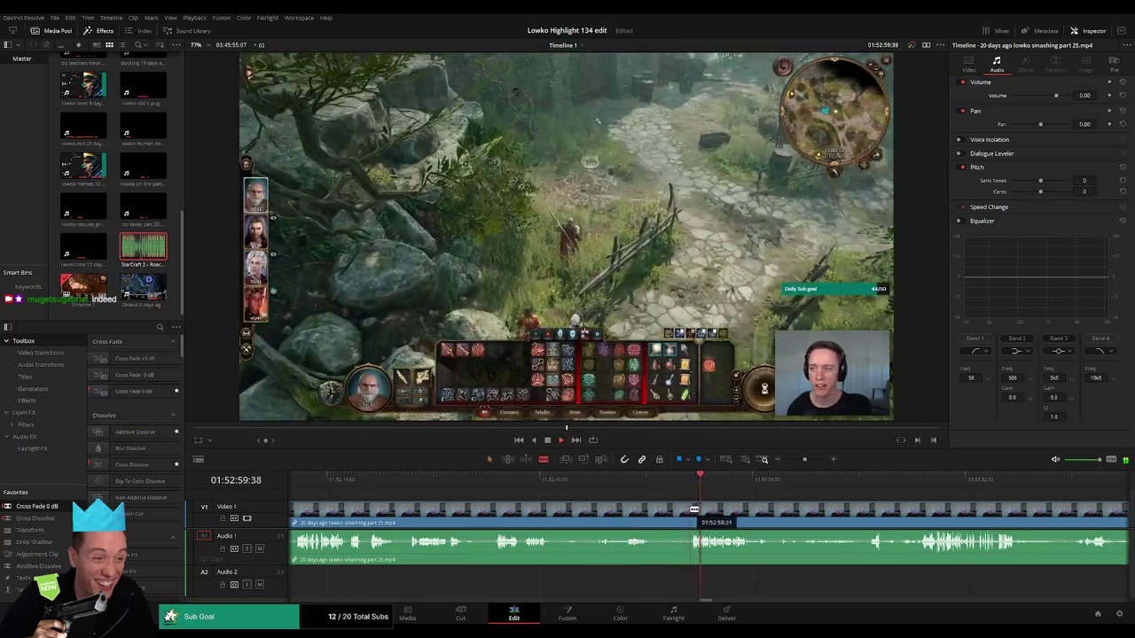
pyautogui.click(694, 508)
pyautogui.press('a')
pyautogui.click(658, 512)
pyautogui.press('Delete')
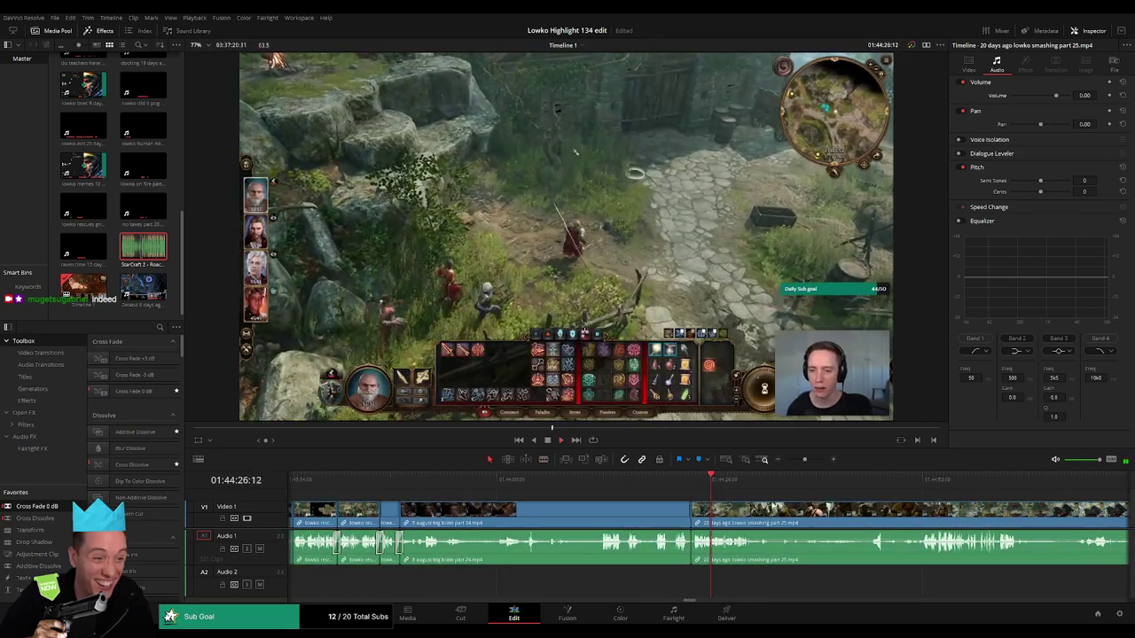
# - Review the ogre cutscene up to the start of the battle and split part 25 at about 01:45:00
pyautogui.hscroll(3, 595, 506)
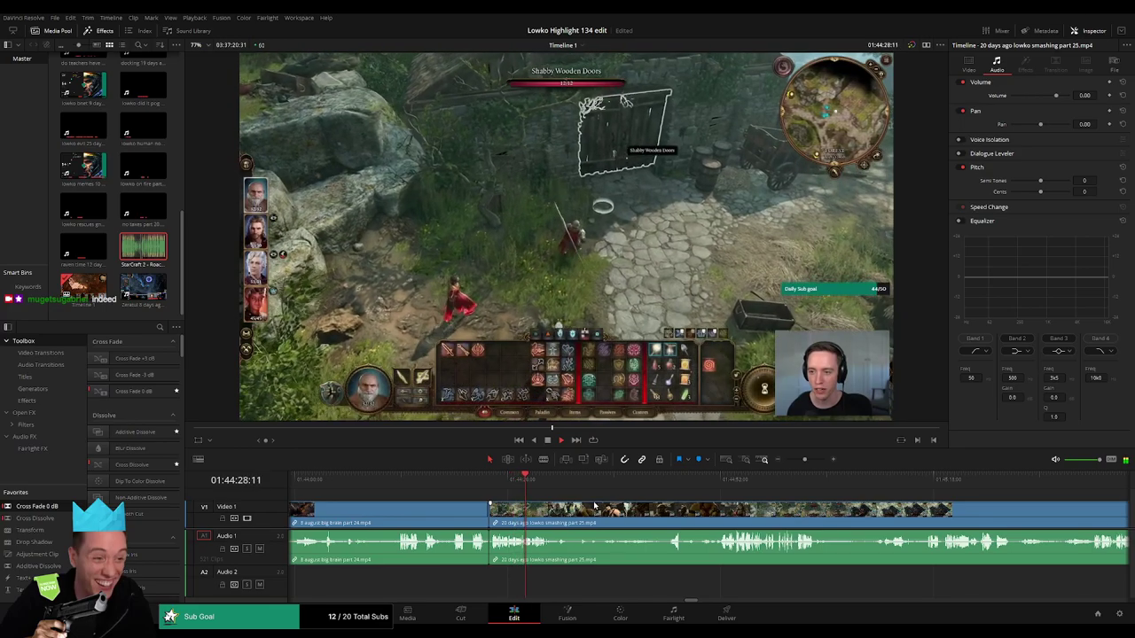
pyautogui.moveTo(804, 459)
pyautogui.mouseDown()
pyautogui.moveTo(774, 462)
pyautogui.moveTo(803, 464)
pyautogui.mouseUp()
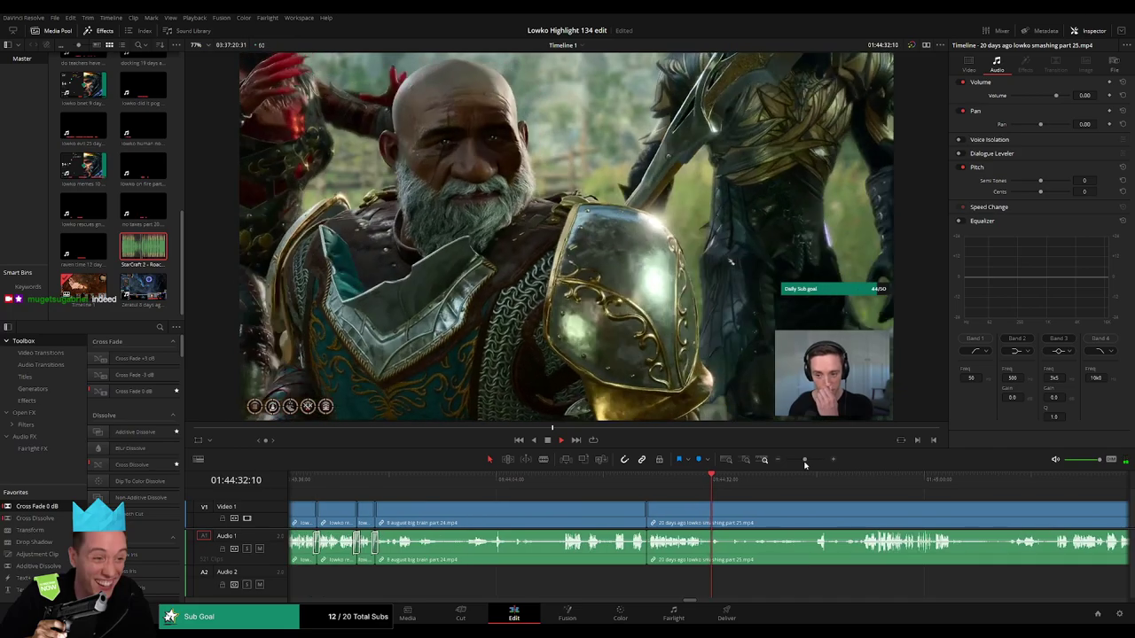
pyautogui.hscroll(2, 632, 504)
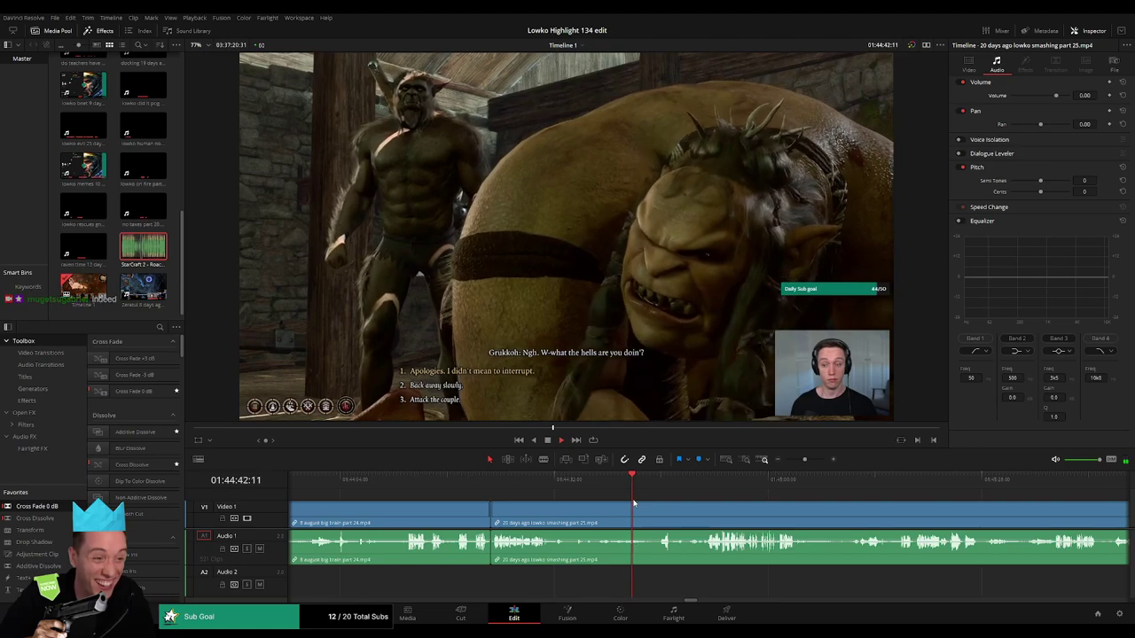
pyautogui.click(655, 480)
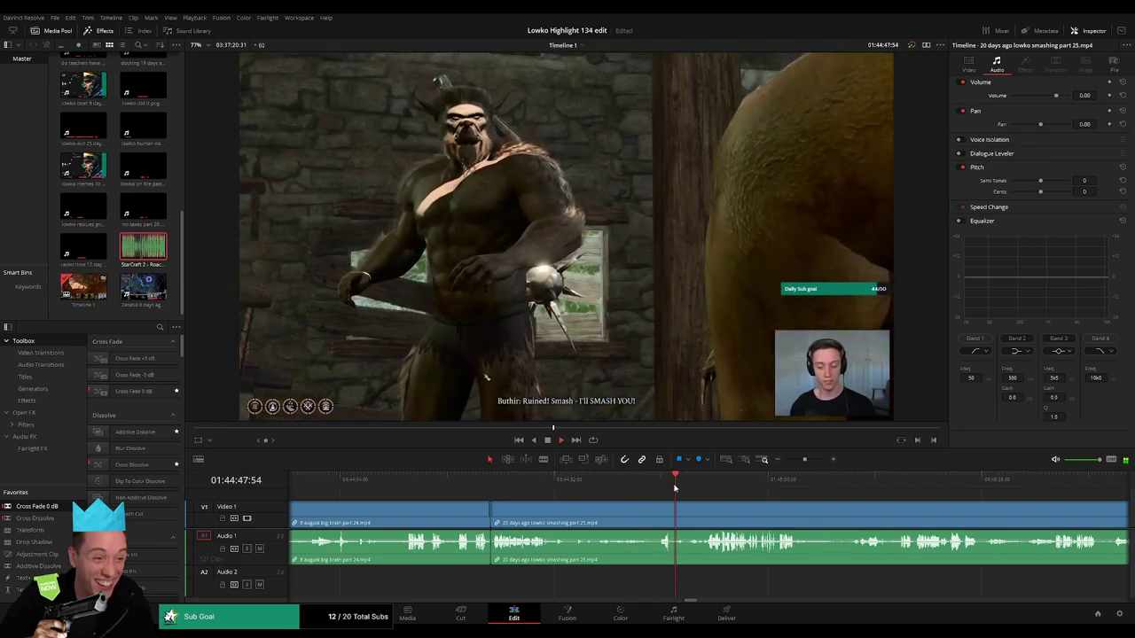
pyautogui.moveTo(721, 499); pyautogui.dragTo(576, 496)
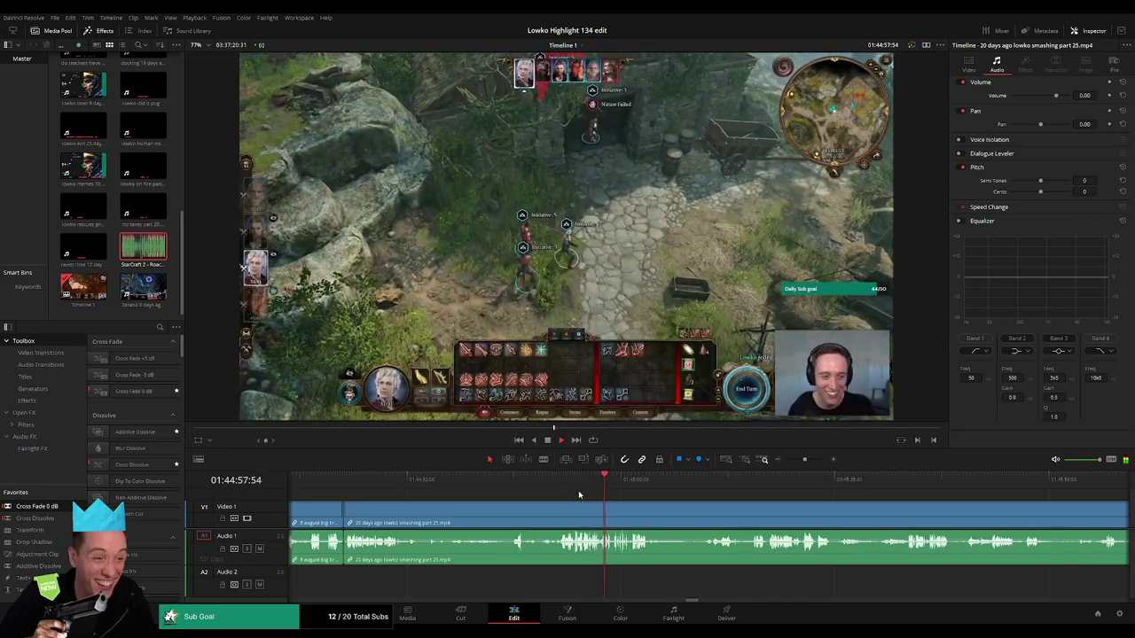
pyautogui.moveTo(806, 461); pyautogui.dragTo(811, 462)
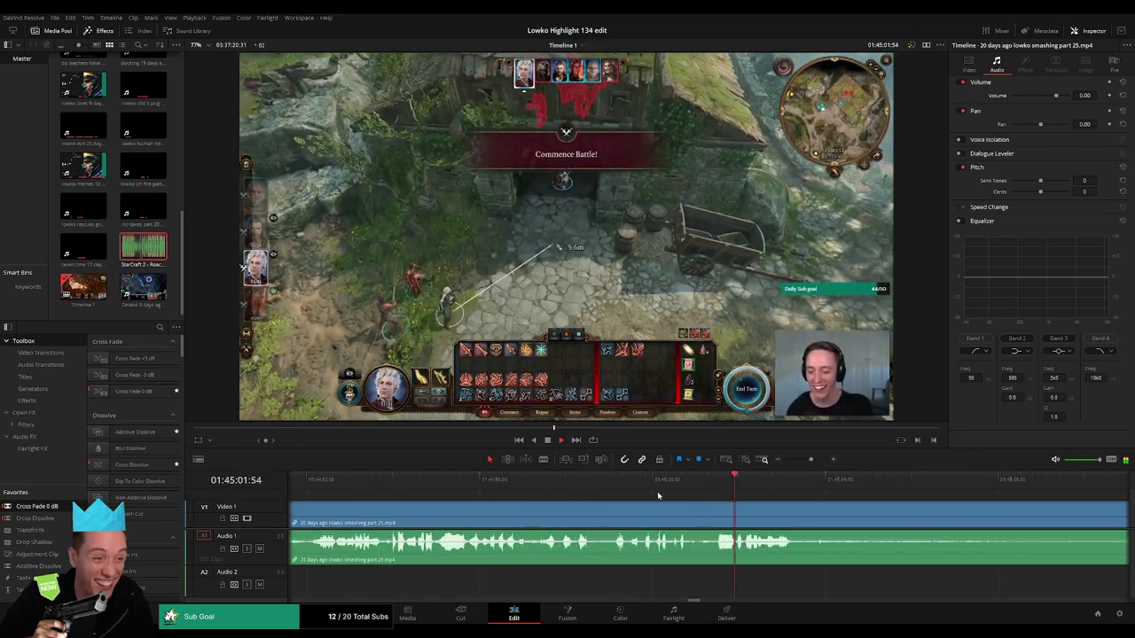
pyautogui.press('b')
pyautogui.click(674, 506)
# - Split part 25 again at about 01:45:01 and lower the short middle piece's audio to silence
pyautogui.press('space')
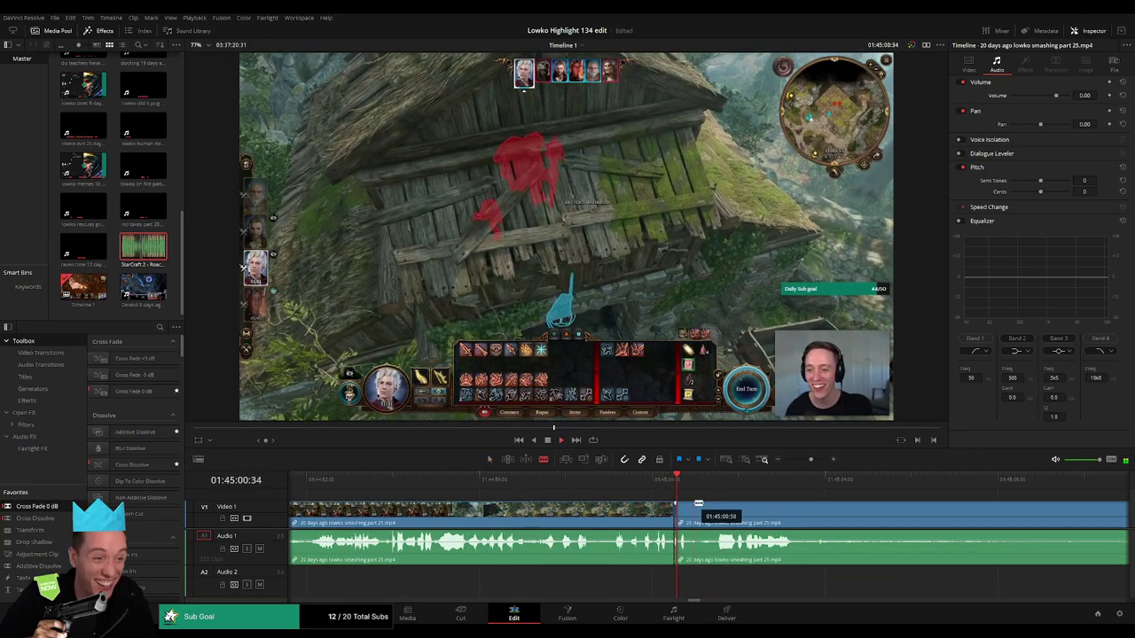
pyautogui.press('space')
pyautogui.click(698, 506)
pyautogui.press('a')
pyautogui.moveTo(684, 537); pyautogui.dragTo(685, 565)
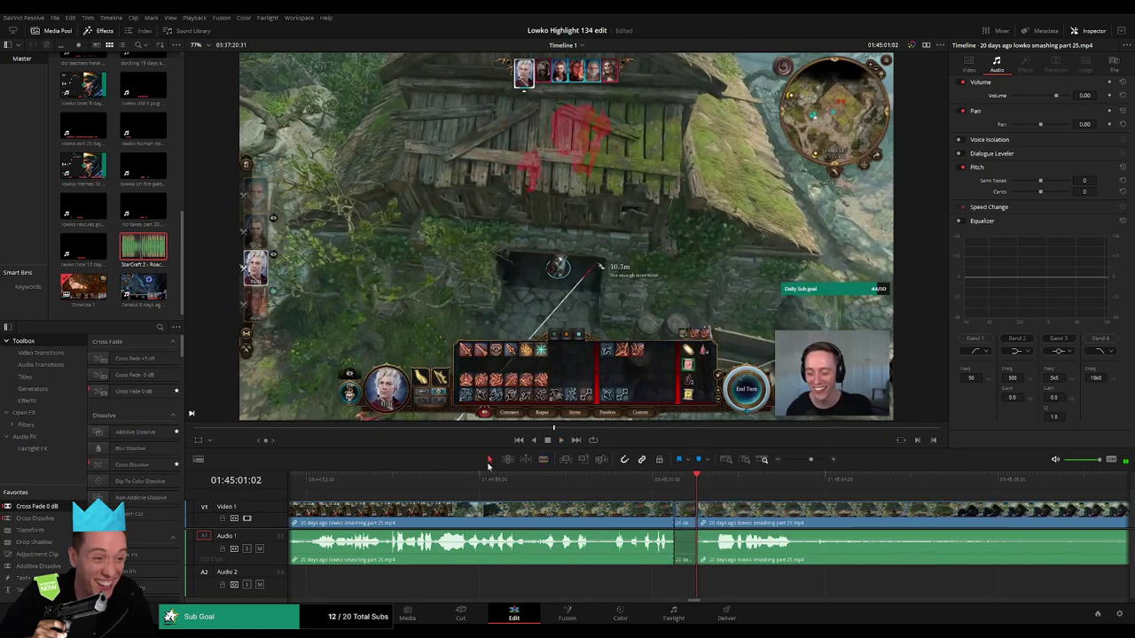
# - Place "StarCraft 2 - Roach Quotes.mp3" on Audio 2 under the silenced piece, set its volume to -23.00 and play on
pyautogui.moveTo(156, 252); pyautogui.dragTo(686, 586)
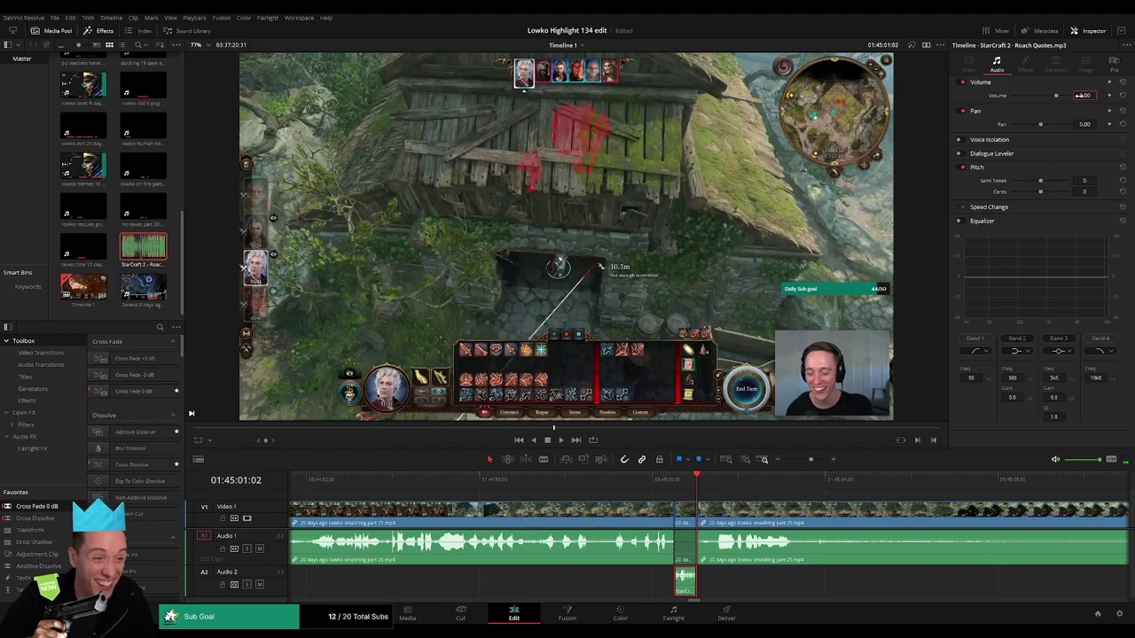
pyautogui.press('space')
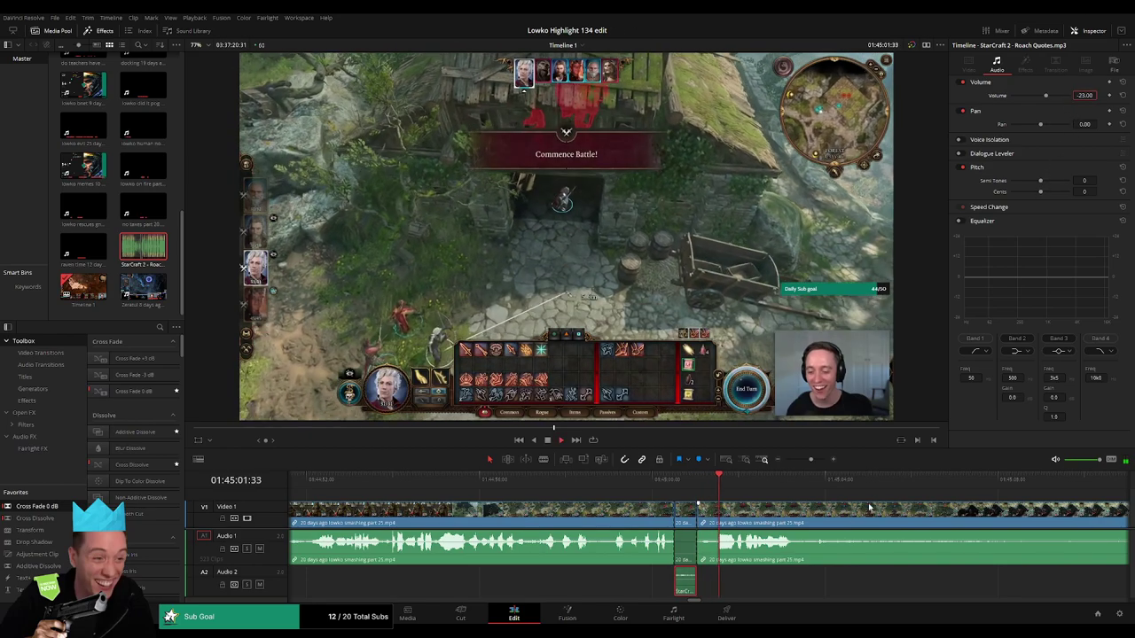
# - Review the start of the ogre fight up to about 01:45:11 and split part 25 at about 01:45:05
pyautogui.moveTo(810, 460); pyautogui.dragTo(808, 461)
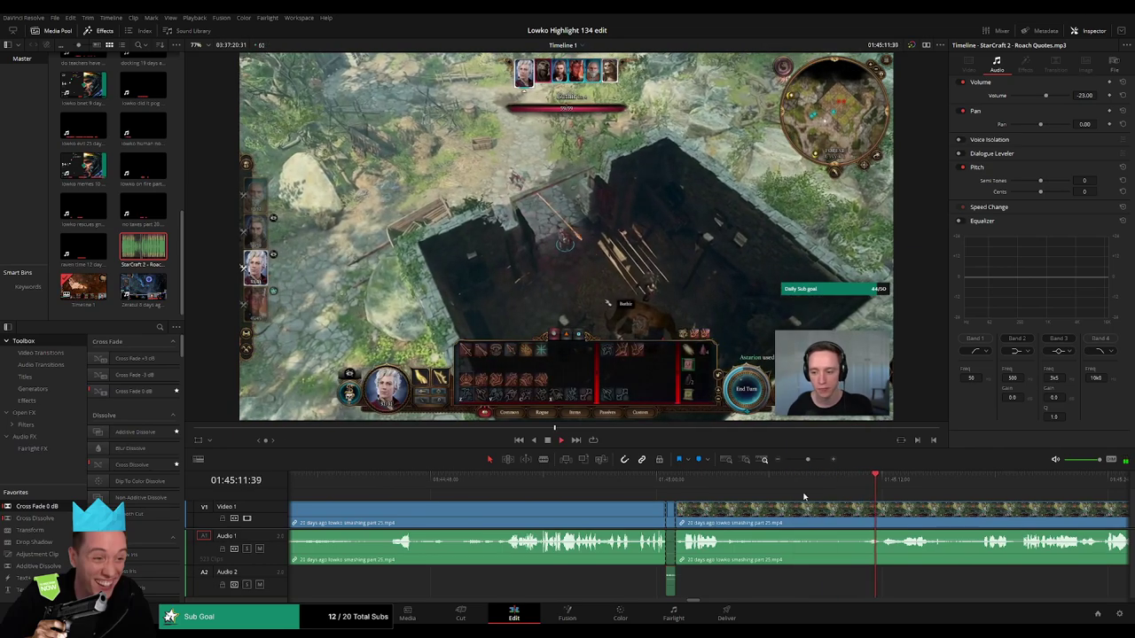
pyautogui.press('b')
pyautogui.click(743, 514)
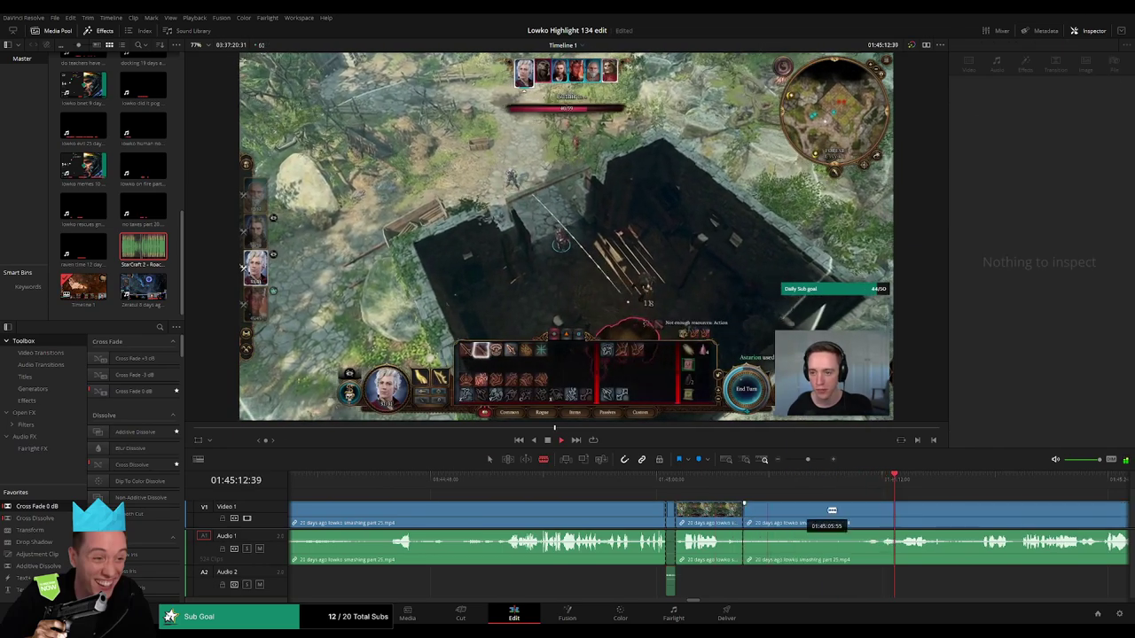
# - Split part 25 at about 01:45:12, delete the piece back to 01:45:05 and apply Cross Fade 0 dB to the cut
pyautogui.click(880, 511)
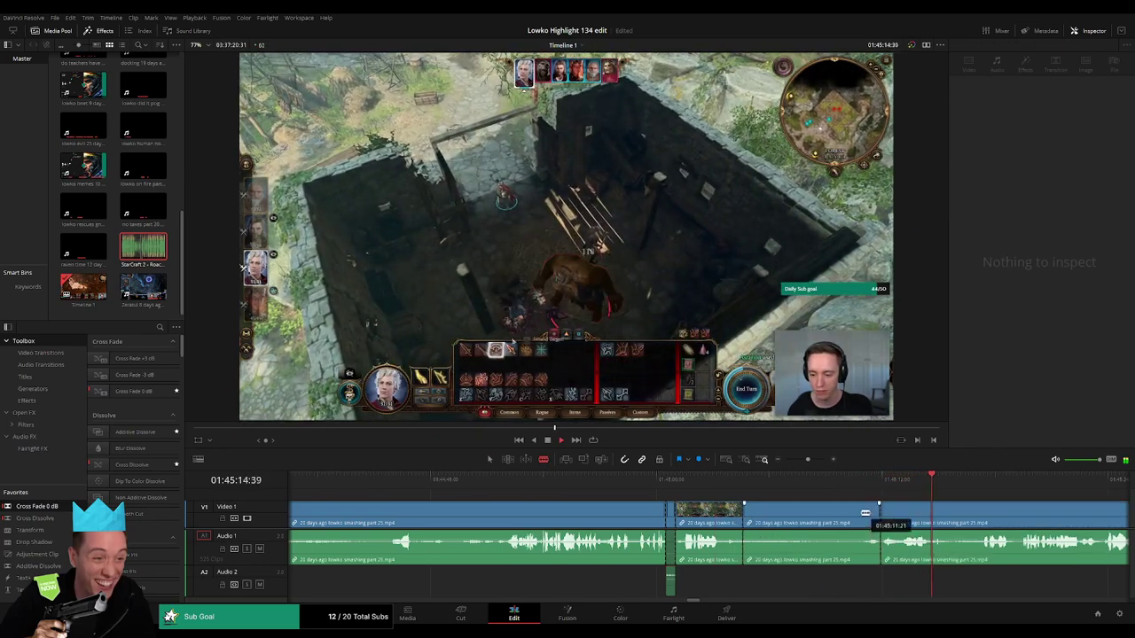
pyautogui.press('a')
pyautogui.click(861, 514)
pyautogui.press('Delete')
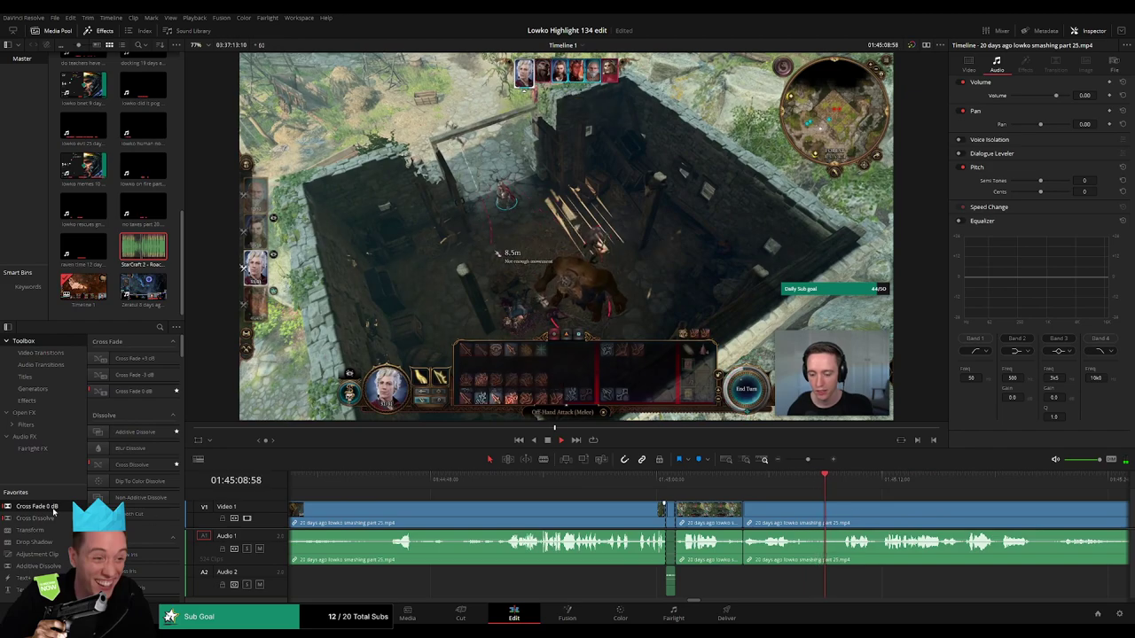
pyautogui.click(743, 542)
# - Review the ogre fight up to about 01:45:21 and split part 25 at about 01:45:20
pyautogui.moveTo(923, 522); pyautogui.dragTo(647, 514)
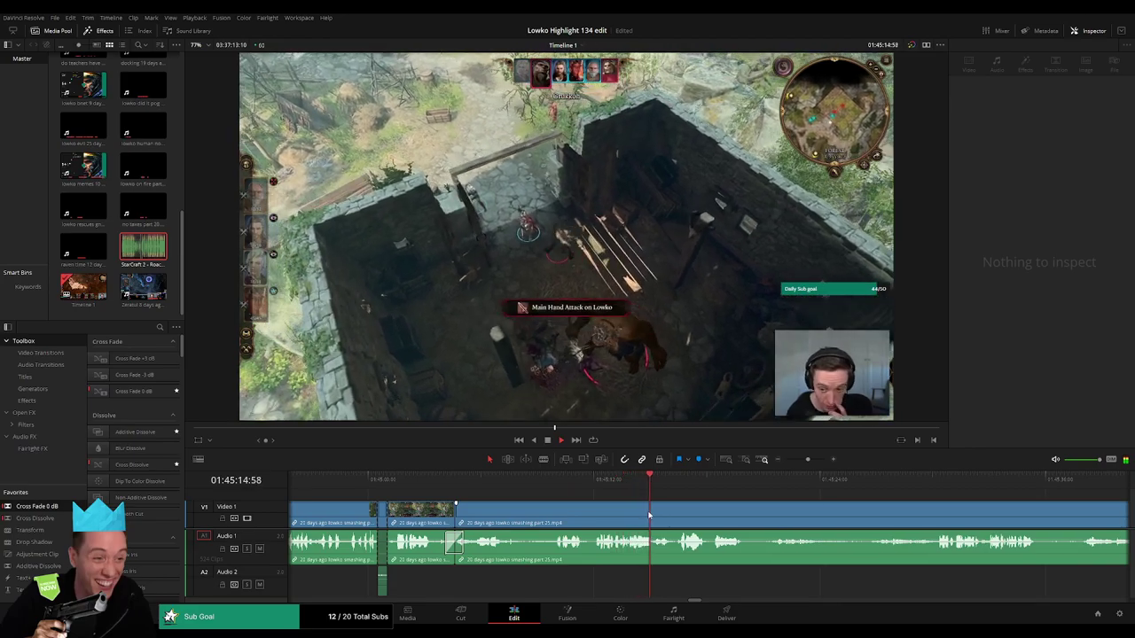
pyautogui.click(678, 480)
pyautogui.moveTo(815, 516); pyautogui.dragTo(619, 510)
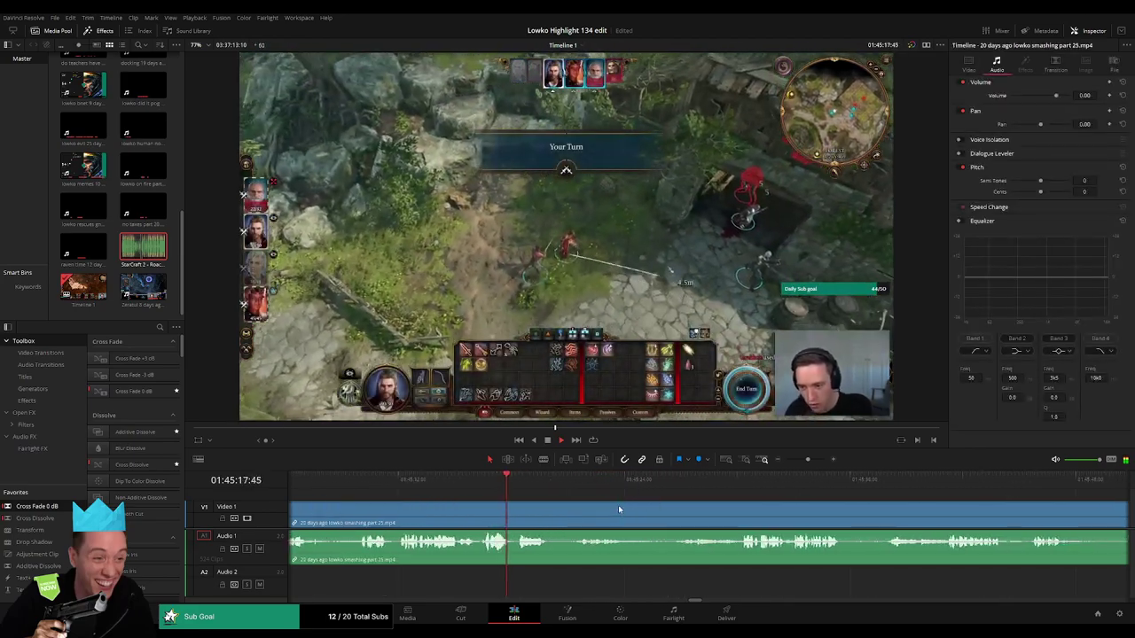
pyautogui.click(580, 481)
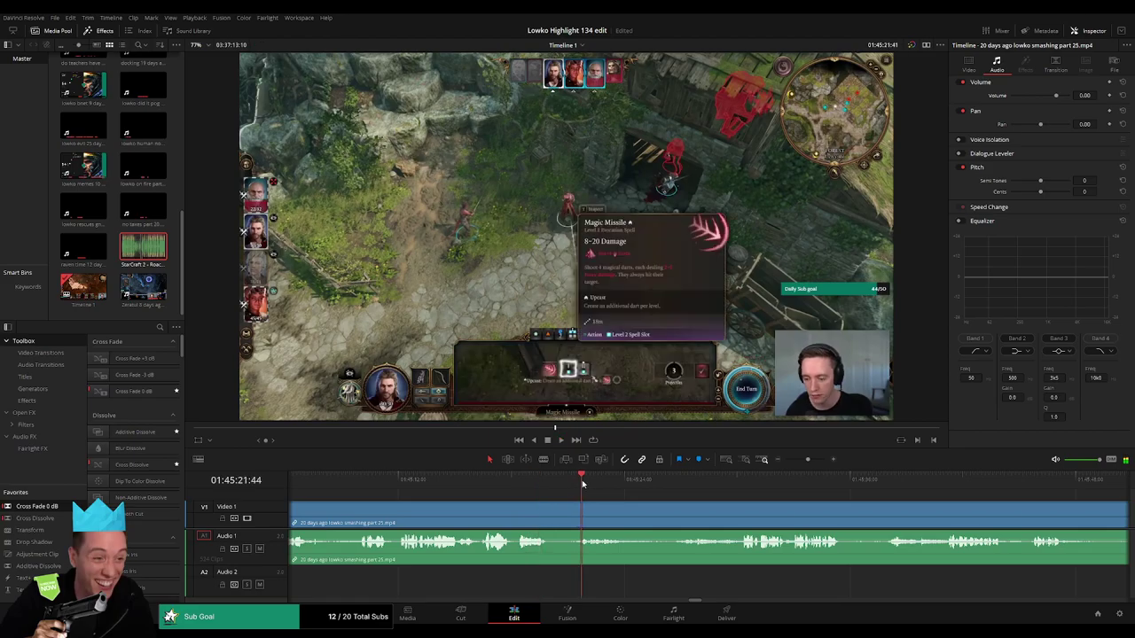
pyautogui.press('b')
pyautogui.click(559, 516)
# - Split part 25 at about 01:45:30, delete the piece back to 01:45:20 and crossfade the audio at the cut
pyautogui.click(719, 483)
pyautogui.click(737, 484)
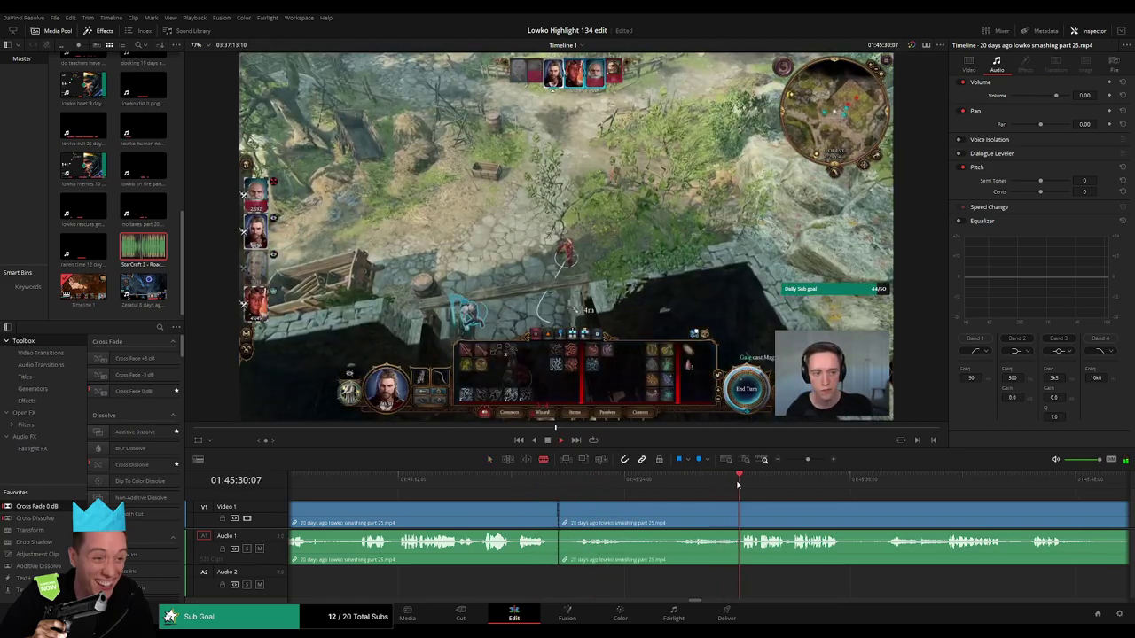
pyautogui.click(740, 509)
pyautogui.press('a')
pyautogui.click(701, 516)
pyautogui.press('Delete')
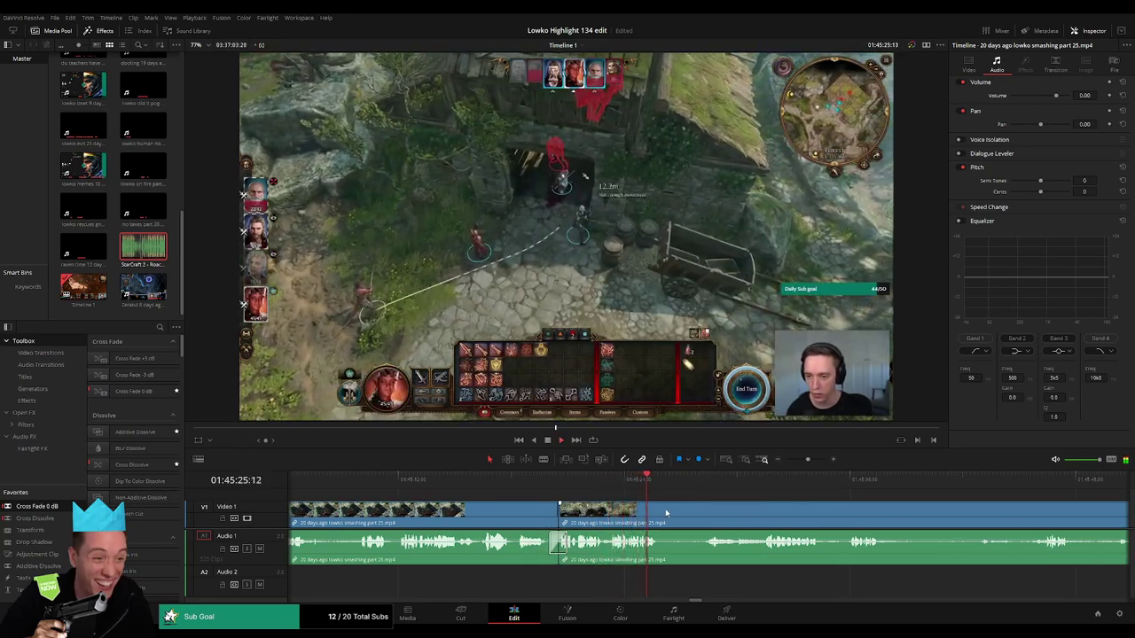
# - Remove the stretch of part 25 from about 01:45:26 to 01:45:31 and crossfade the audio at the cut
pyautogui.press('b')
pyautogui.click(669, 513)
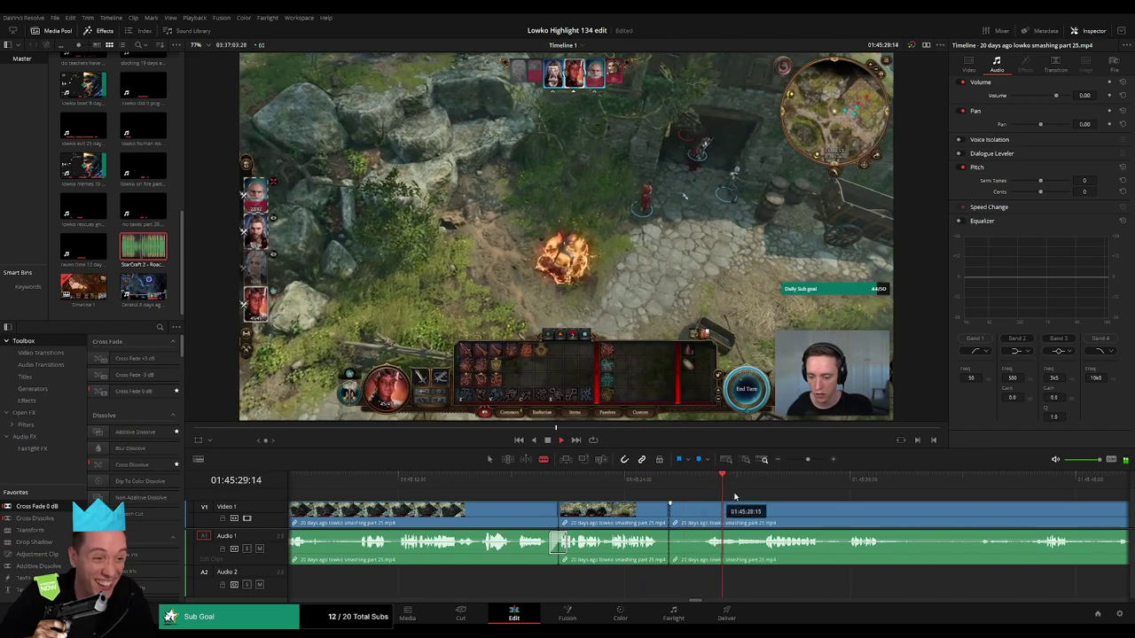
pyautogui.click(759, 512)
pyautogui.press('a')
pyautogui.click(727, 523)
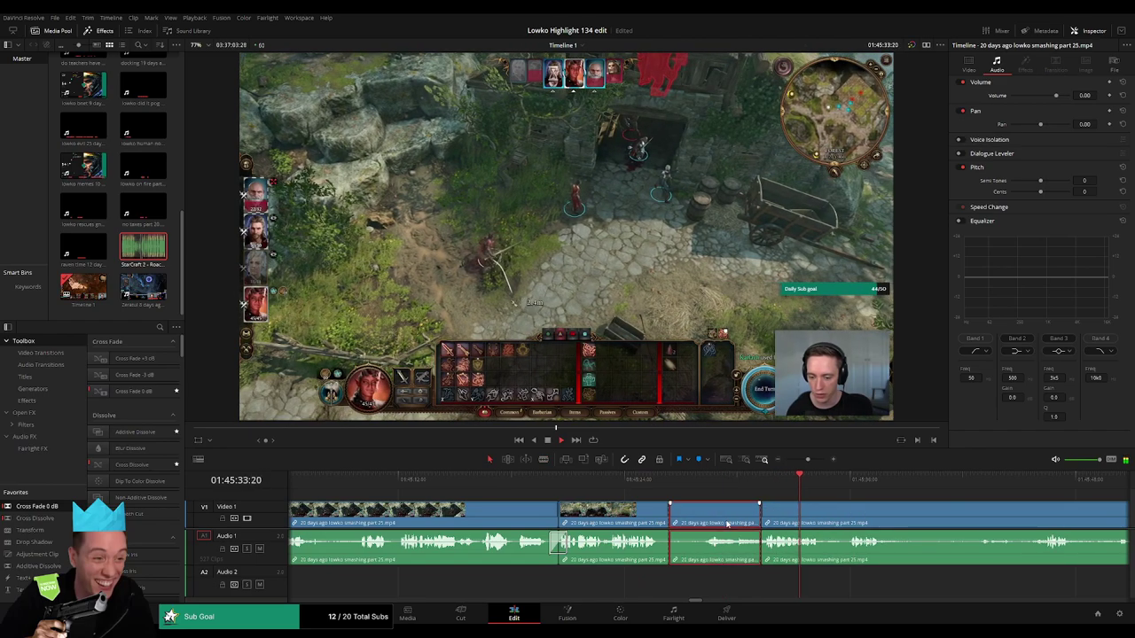
pyautogui.press('Delete')
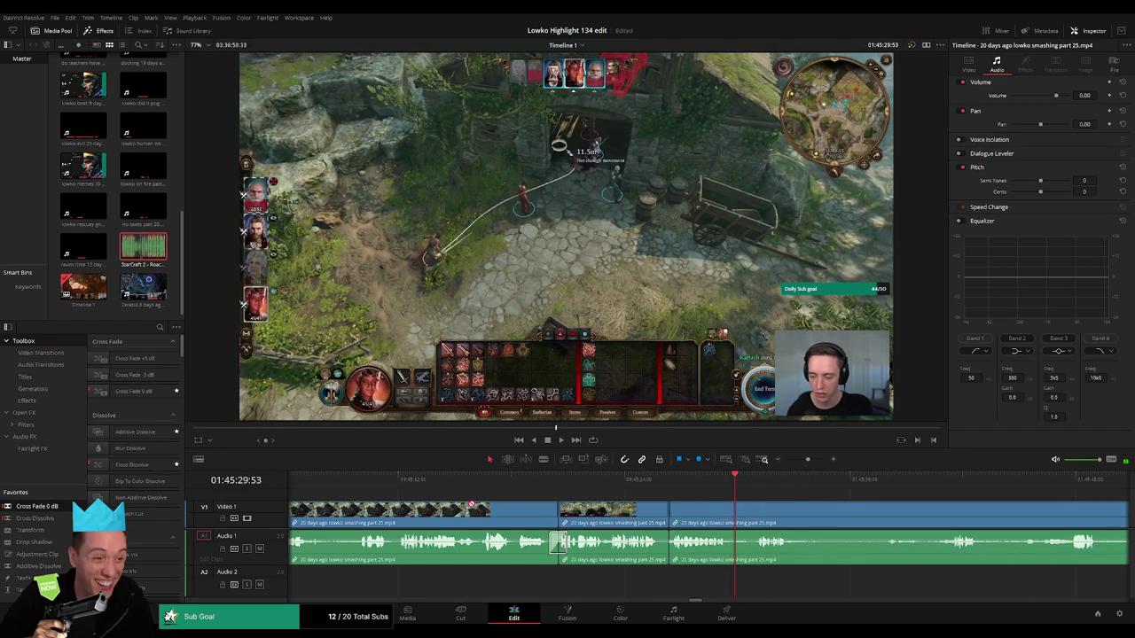
# - Review the fight up to about 01:45:54 and return to about 01:45:44 to check for a cutting point
pyautogui.click(757, 488)
pyautogui.moveTo(835, 514); pyautogui.dragTo(643, 505)
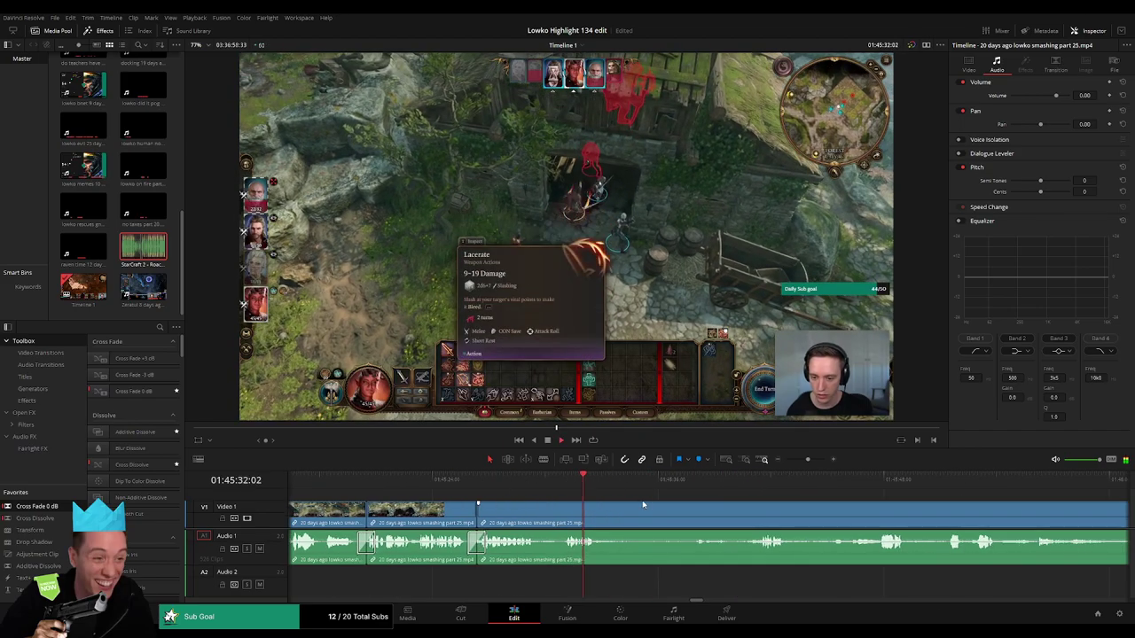
pyautogui.click(682, 480)
pyautogui.click(748, 480)
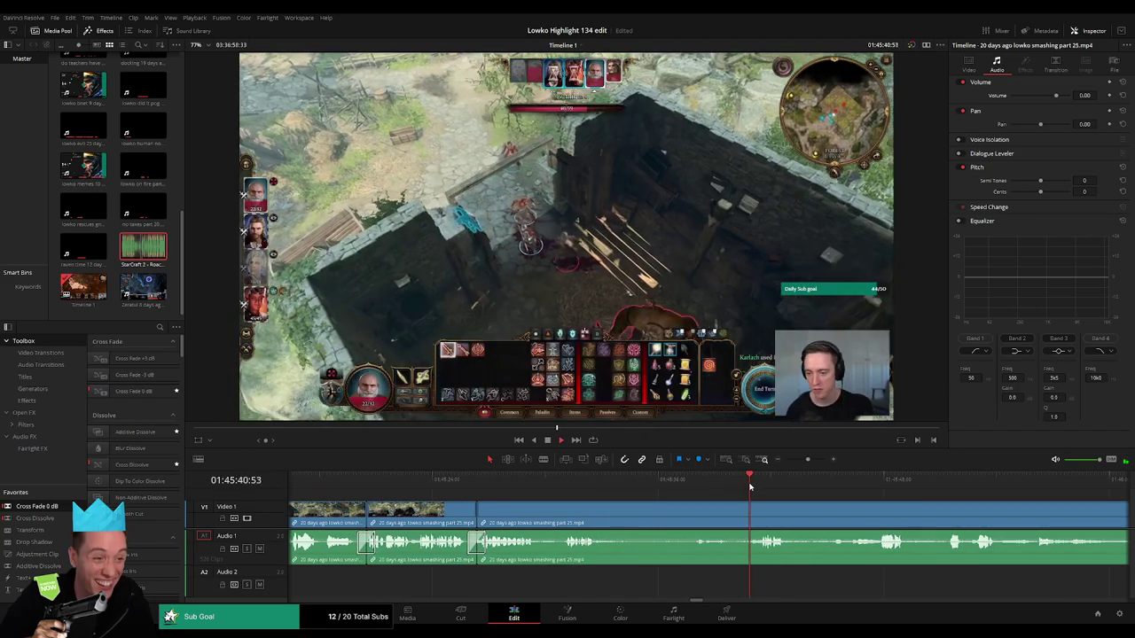
pyautogui.click(880, 478)
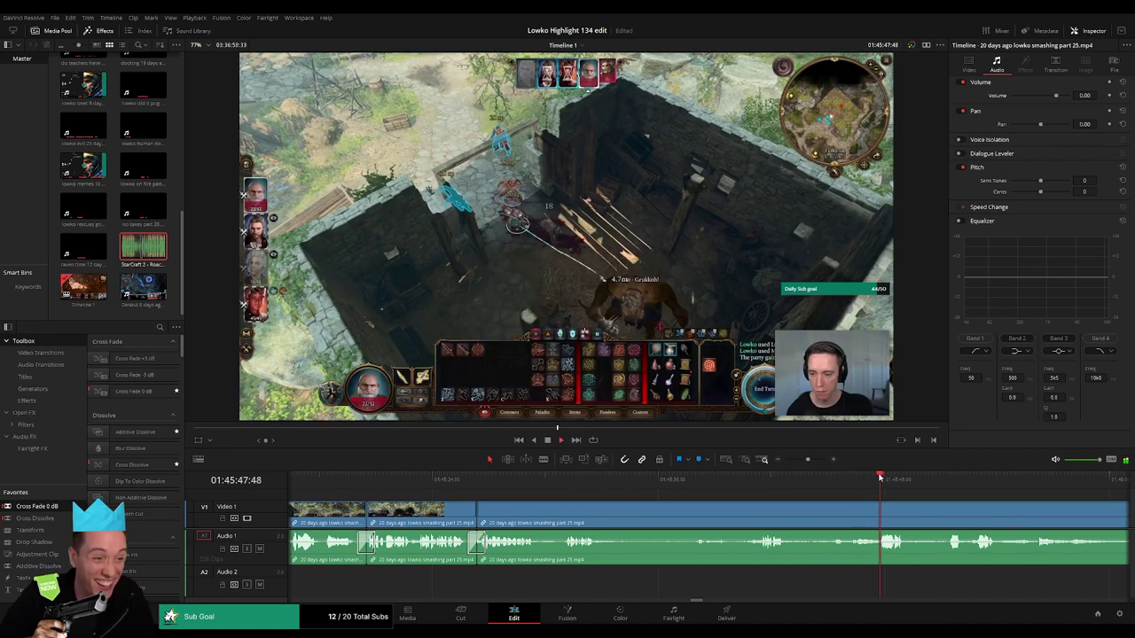
pyautogui.click(952, 479)
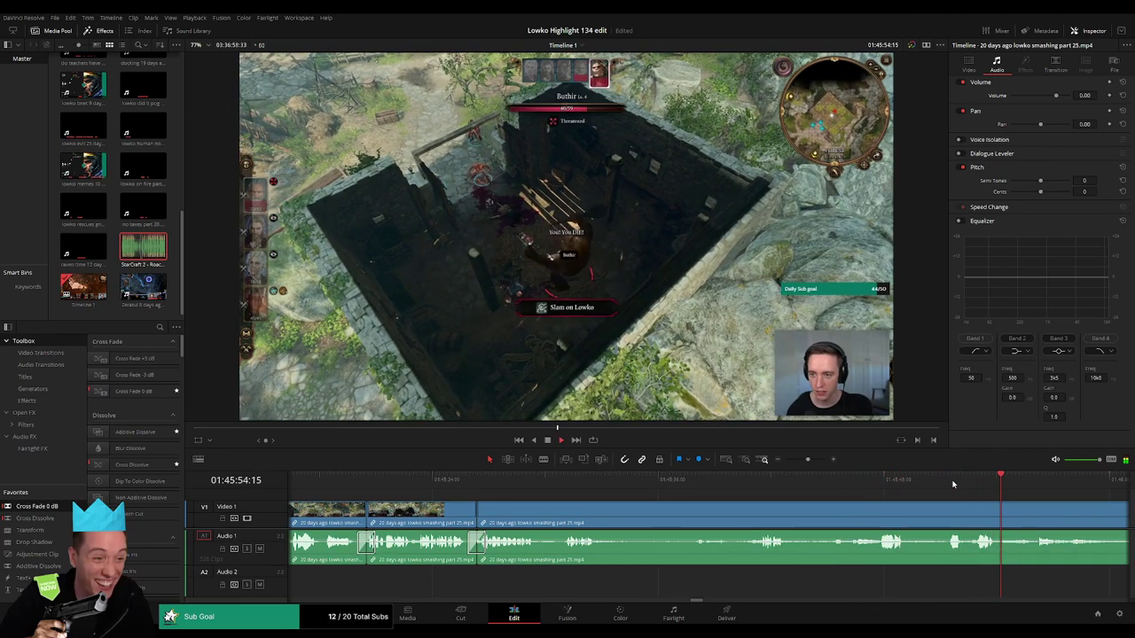
pyautogui.click(761, 486)
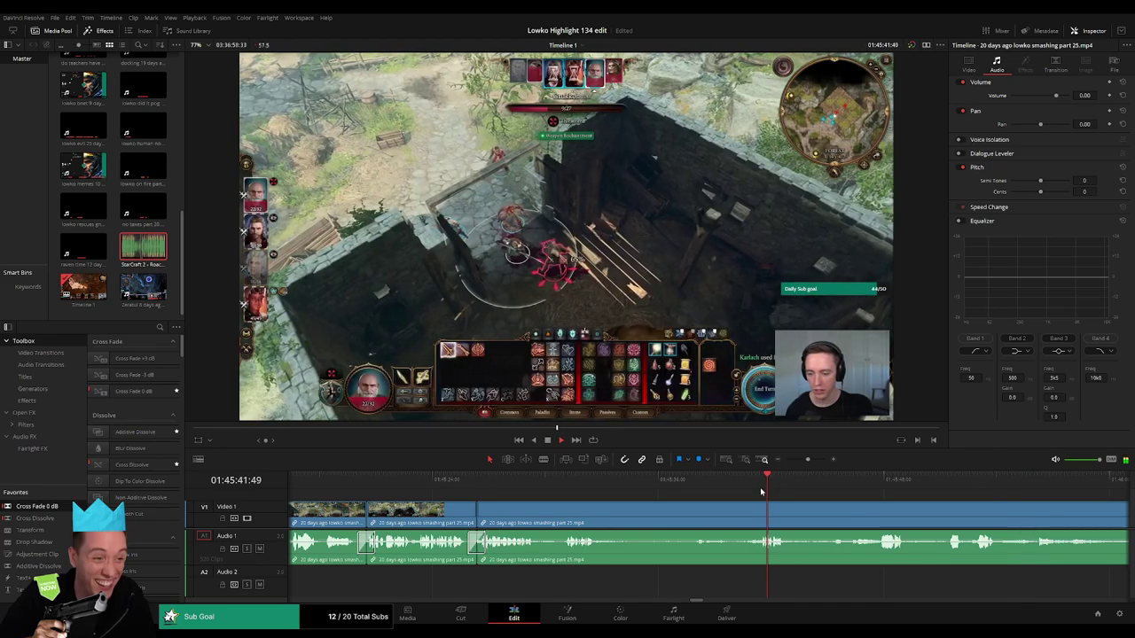
pyautogui.click(809, 485)
pyautogui.press('space')
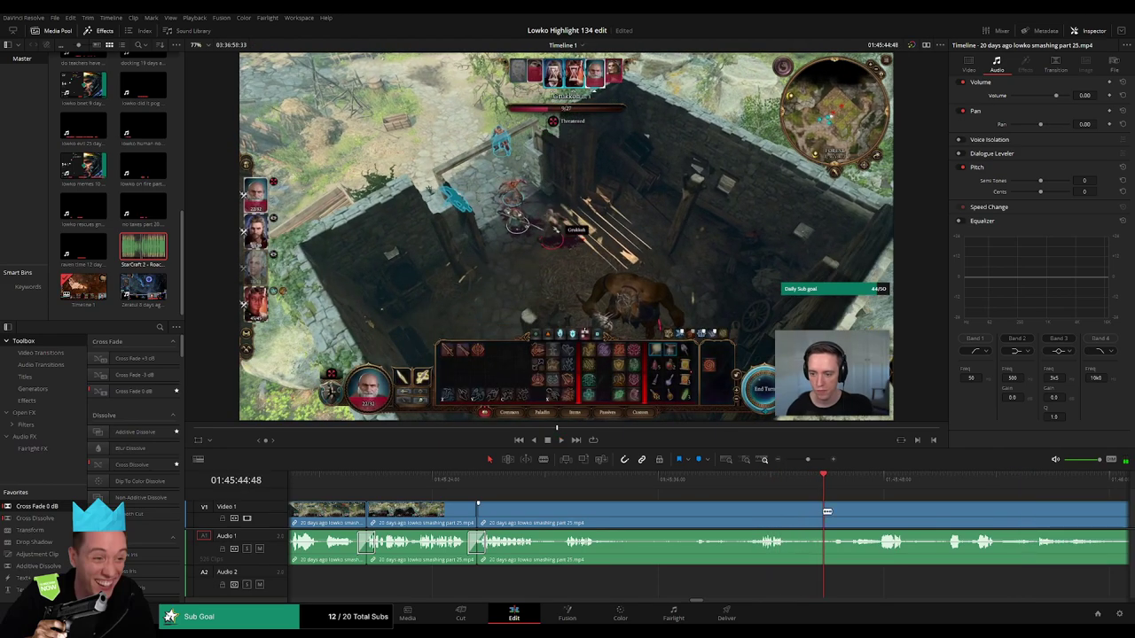
# - Split part 25 at about 01:45:44, delete the whole piece back to 01:45:26 and play on
pyautogui.hotkey('ctrl', 'b')
pyautogui.click(795, 515)
pyautogui.press('Delete')
pyautogui.press('space')
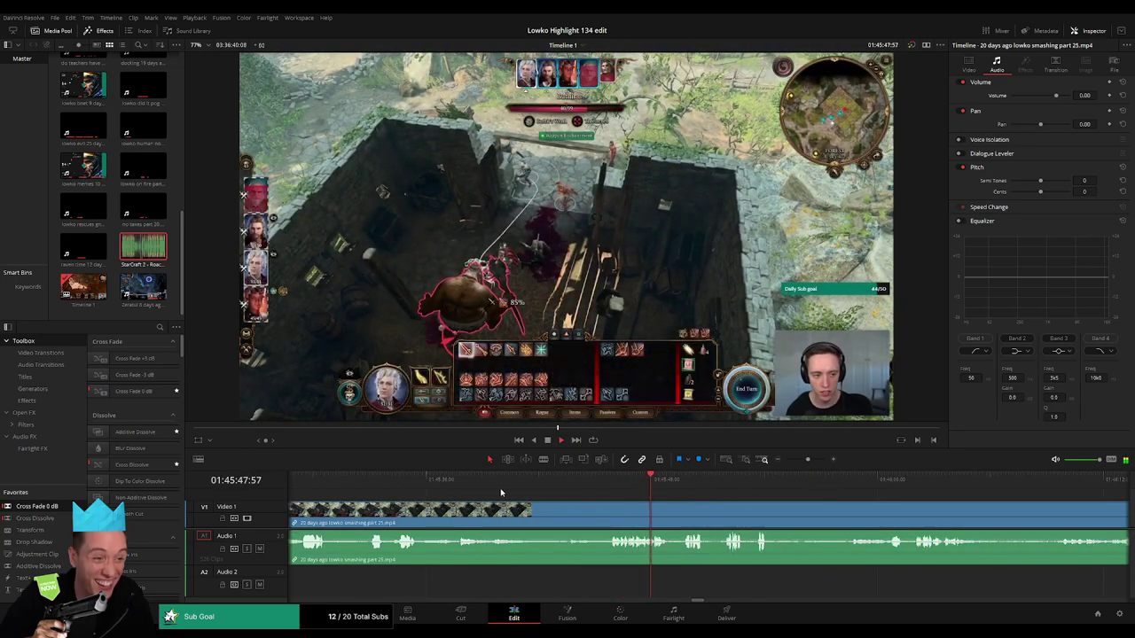
# - Go back to the ogre's attack and split part 25 at about 01:45:42
pyautogui.click(468, 486)
pyautogui.click(512, 485)
pyautogui.click(533, 487)
pyautogui.press('b')
pyautogui.click(541, 514)
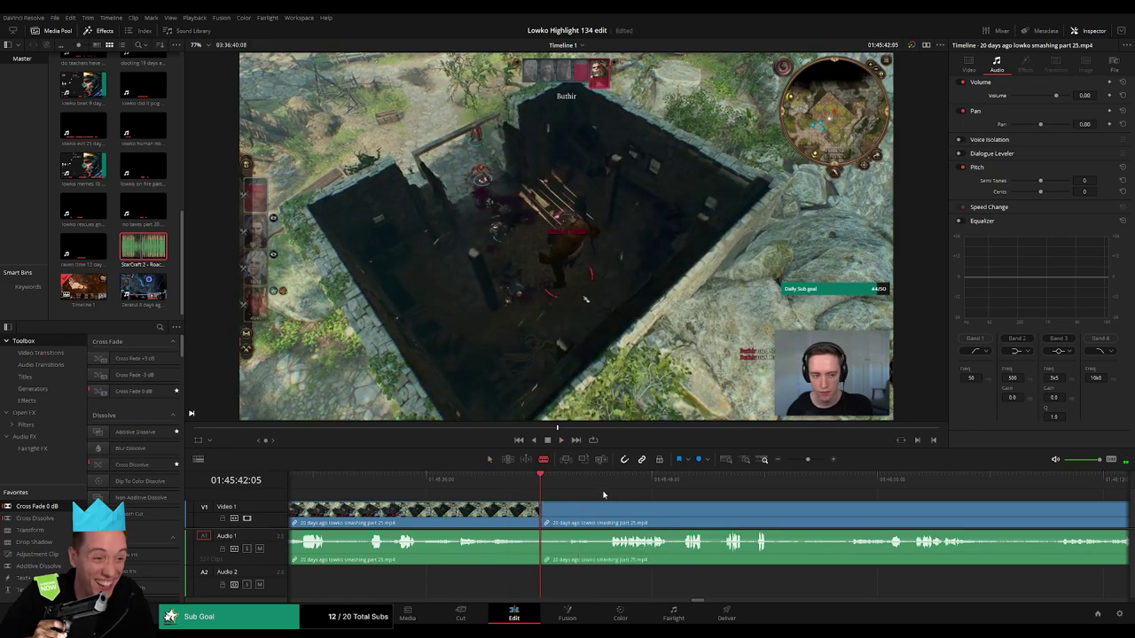
# - Split part 25 again at about 01:45:58, delete the piece back to 01:45:42 and apply Cross Fade 0 dB to the cut
pyautogui.press('space')
pyautogui.click(678, 486)
pyautogui.click(721, 488)
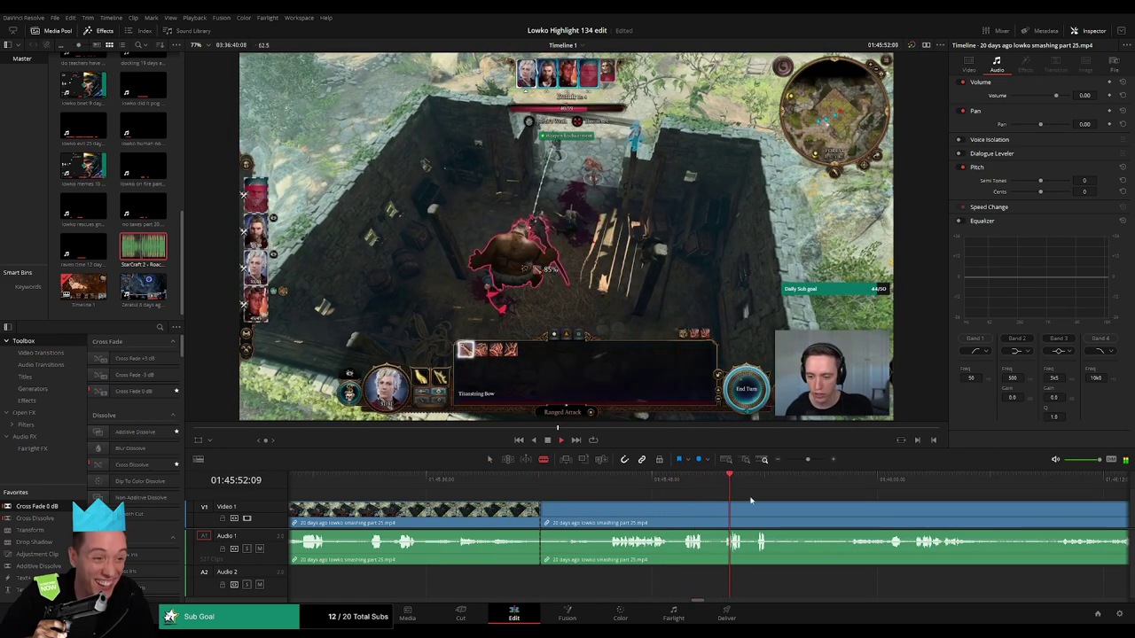
pyautogui.click(751, 489)
pyautogui.click(826, 489)
pyautogui.click(850, 489)
pyautogui.moveTo(893, 504); pyautogui.dragTo(712, 503)
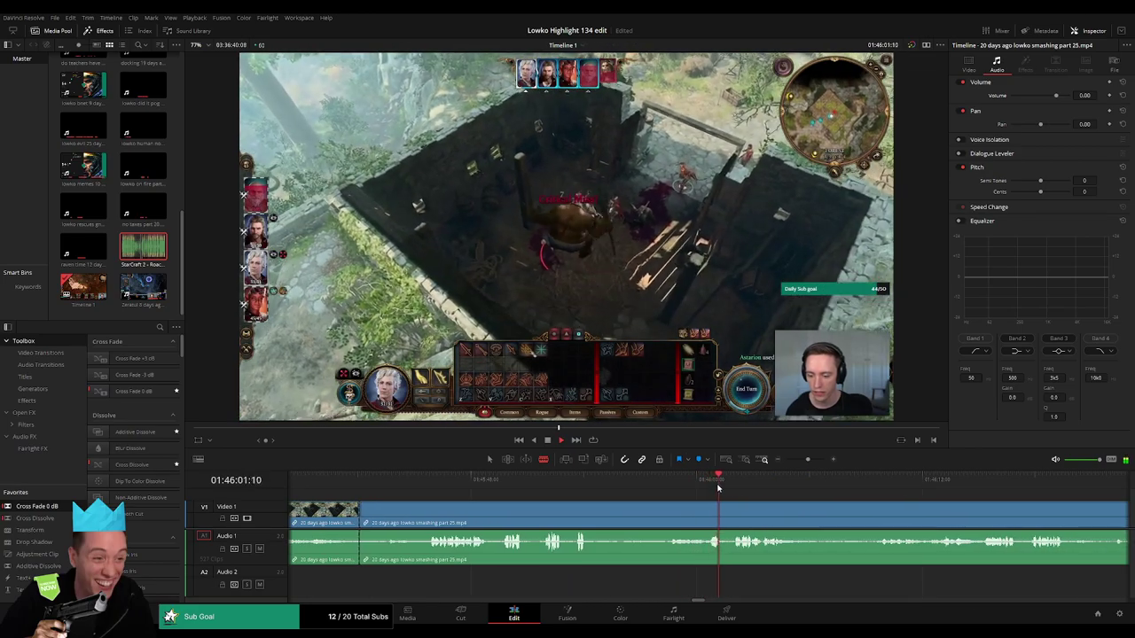
pyautogui.click(669, 514)
pyautogui.press('a')
pyautogui.click(647, 516)
pyautogui.press('Delete')
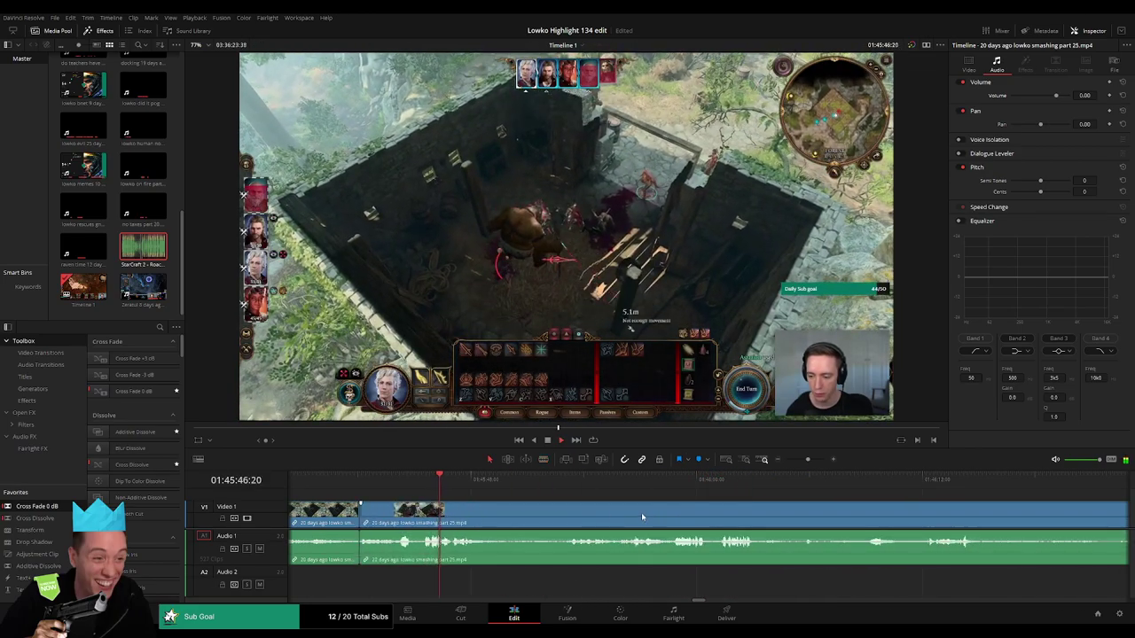
pyautogui.moveTo(379, 530); pyautogui.dragTo(360, 541)
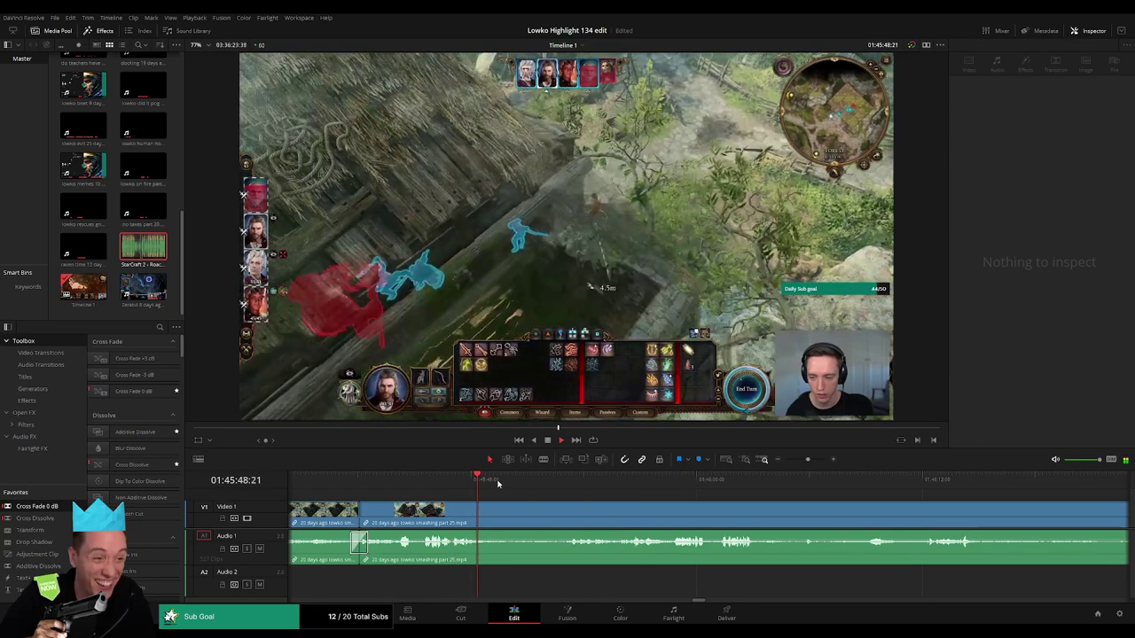
# - Review the following turns up to about 01:46:01 and split part 25 at about 01:45:49
pyautogui.click(563, 482)
pyautogui.click(635, 486)
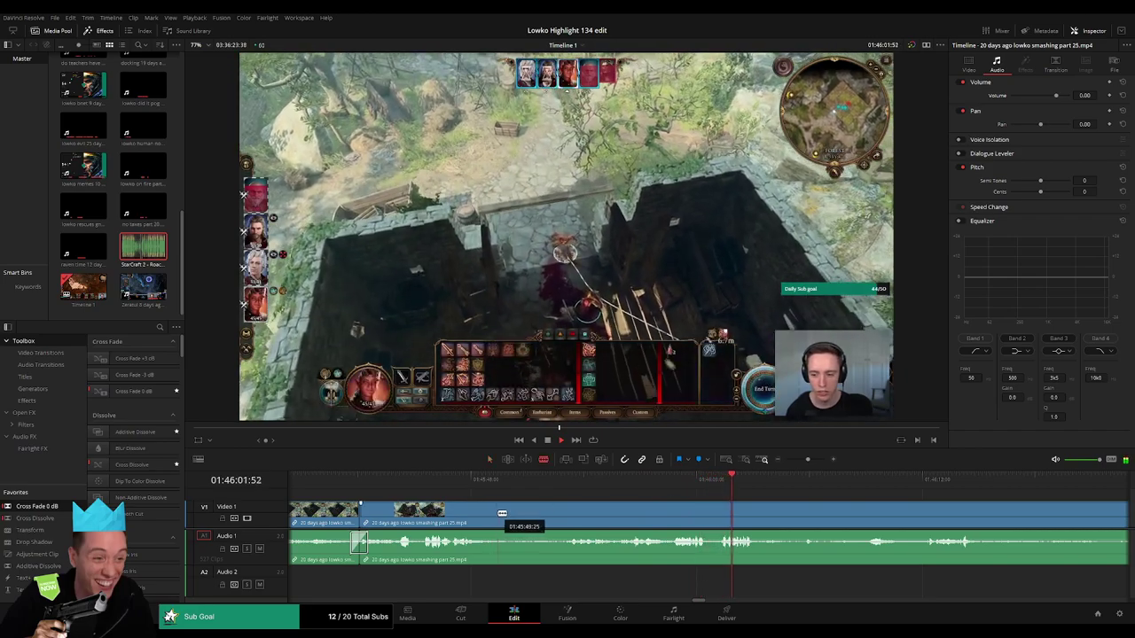
pyautogui.click(463, 482)
pyautogui.click(501, 481)
pyautogui.hotkey('ctrl', 'b')
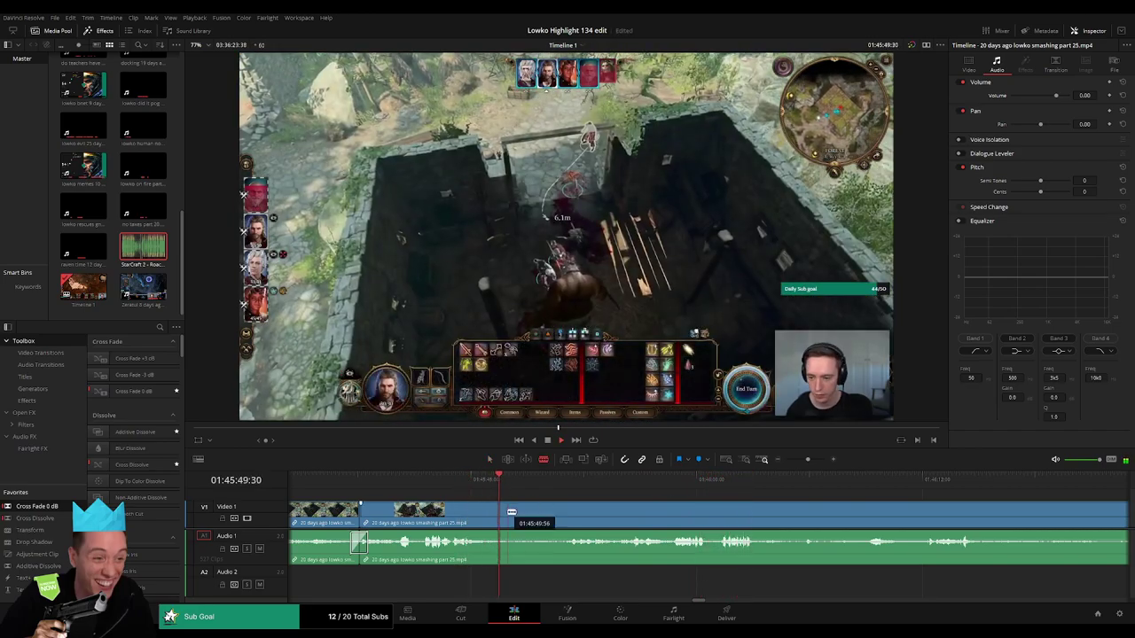
# - Remove part 25 from about 01:45:49 to 01:46:11 and apply Cross Fade 0 dB to the cut
pyautogui.click(900, 481)
pyautogui.moveTo(973, 514); pyautogui.dragTo(625, 495)
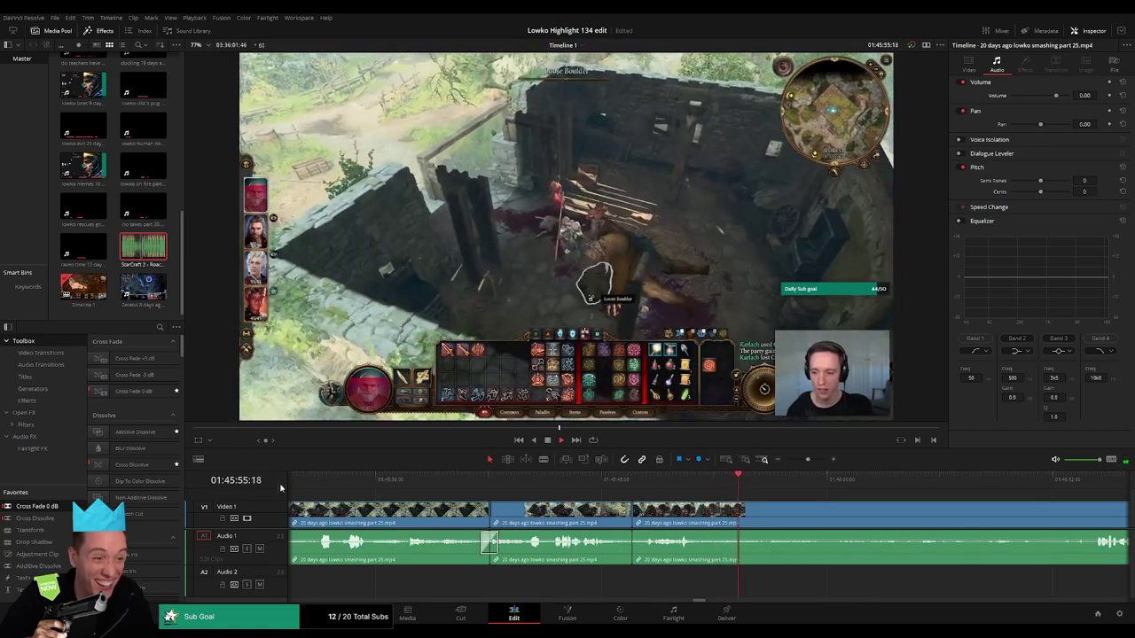
pyautogui.moveTo(623, 558); pyautogui.dragTo(630, 556)
# - Remove the looting footage of part 25 from about 01:45:56 to 01:46:14 and crossfade the audio at the cut
pyautogui.press('space')
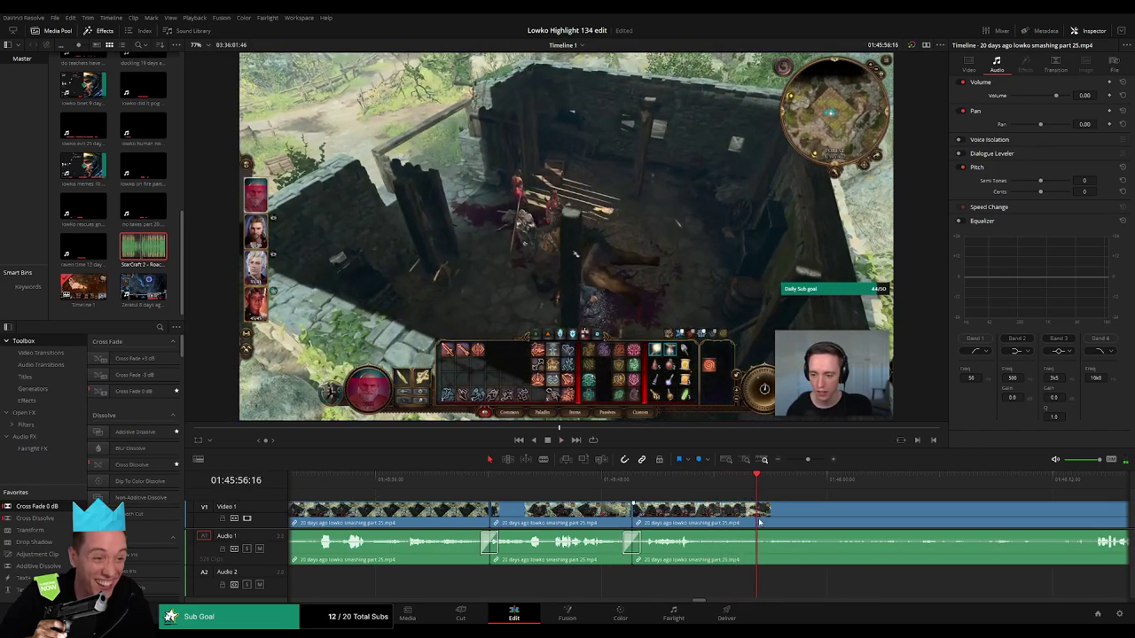
pyautogui.press('b')
pyautogui.click(758, 523)
pyautogui.moveTo(817, 485); pyautogui.dragTo(963, 493)
pyautogui.press('space')
pyautogui.moveTo(964, 510); pyautogui.dragTo(651, 507)
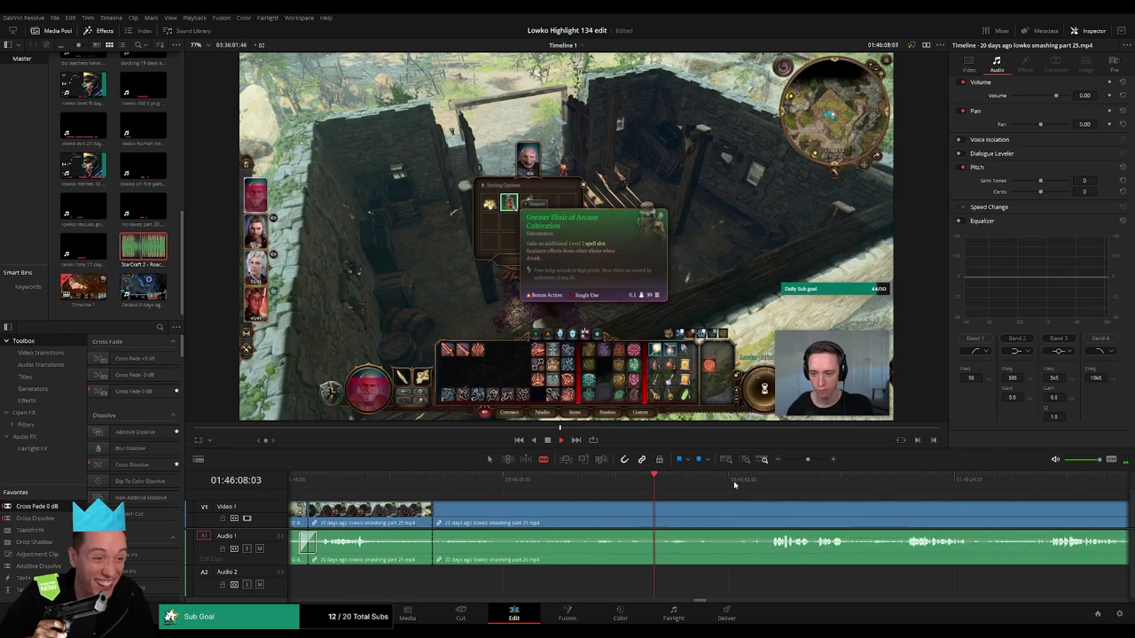
pyautogui.click(765, 481)
pyautogui.moveTo(795, 507)
pyautogui.mouseDown()
pyautogui.moveTo(686, 499)
pyautogui.moveTo(786, 510)
pyautogui.mouseUp()
pyautogui.click(626, 512)
pyautogui.press('a')
pyautogui.click(676, 513)
pyautogui.press('Delete')
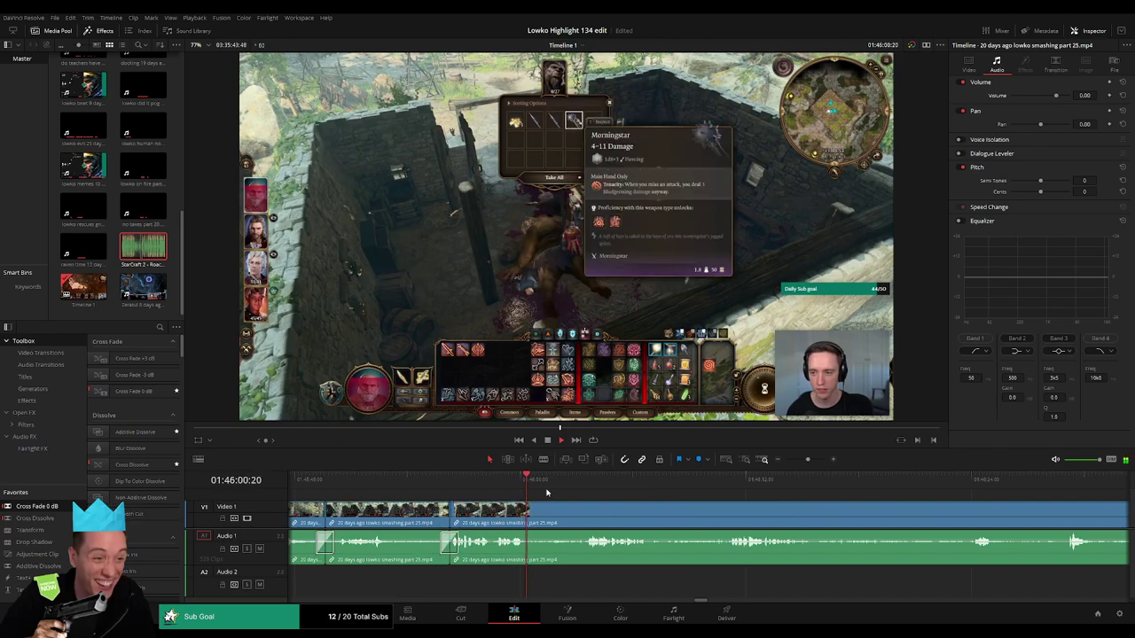
# - Split part 25 at about 01:46:00 and 01:46:03 and try to delete the short piece in between
pyautogui.moveTo(539, 515); pyautogui.dragTo(581, 512)
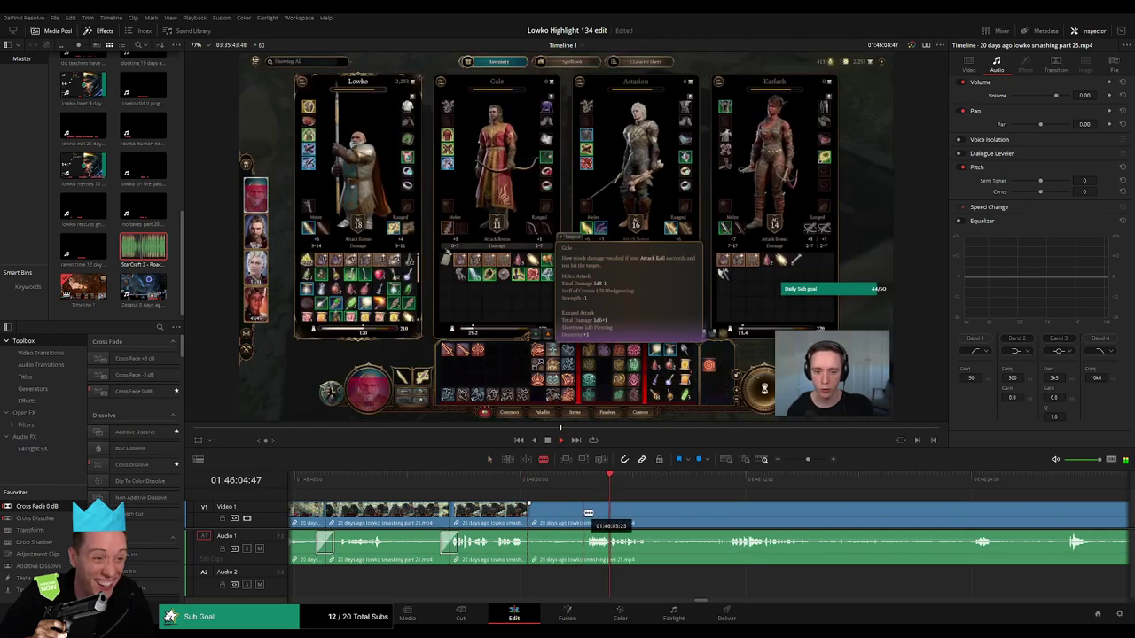
pyautogui.click(583, 513)
pyautogui.press('a')
pyautogui.click(557, 517)
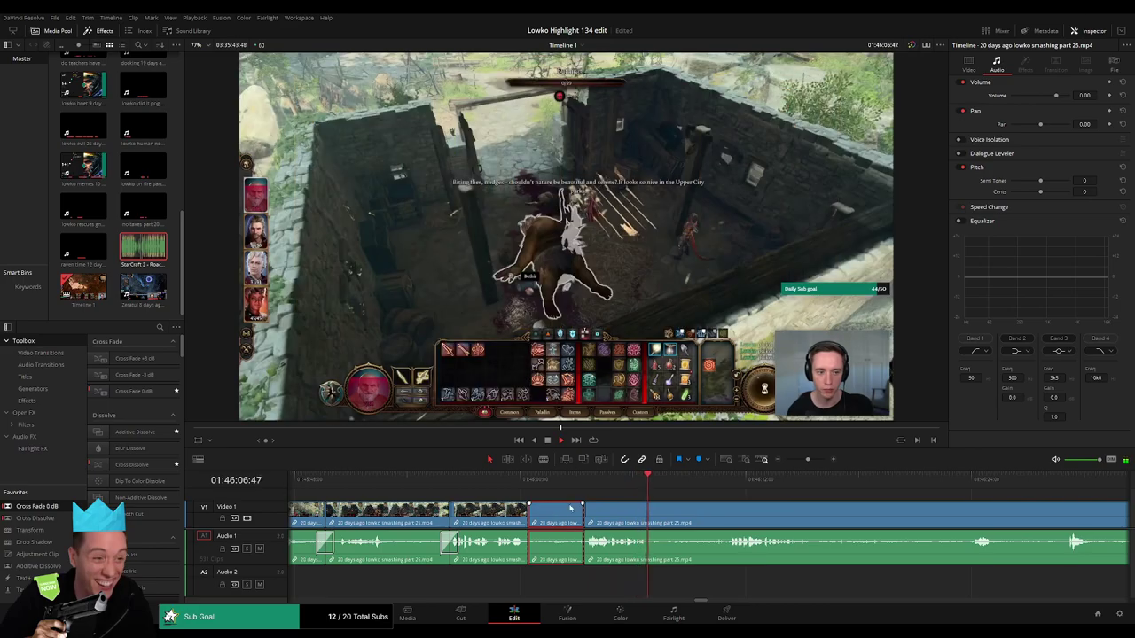
pyautogui.press('Delete')
# - Skim the rest of part 25 up to about 01:49:00 for events worth keeping
pyautogui.click(740, 489)
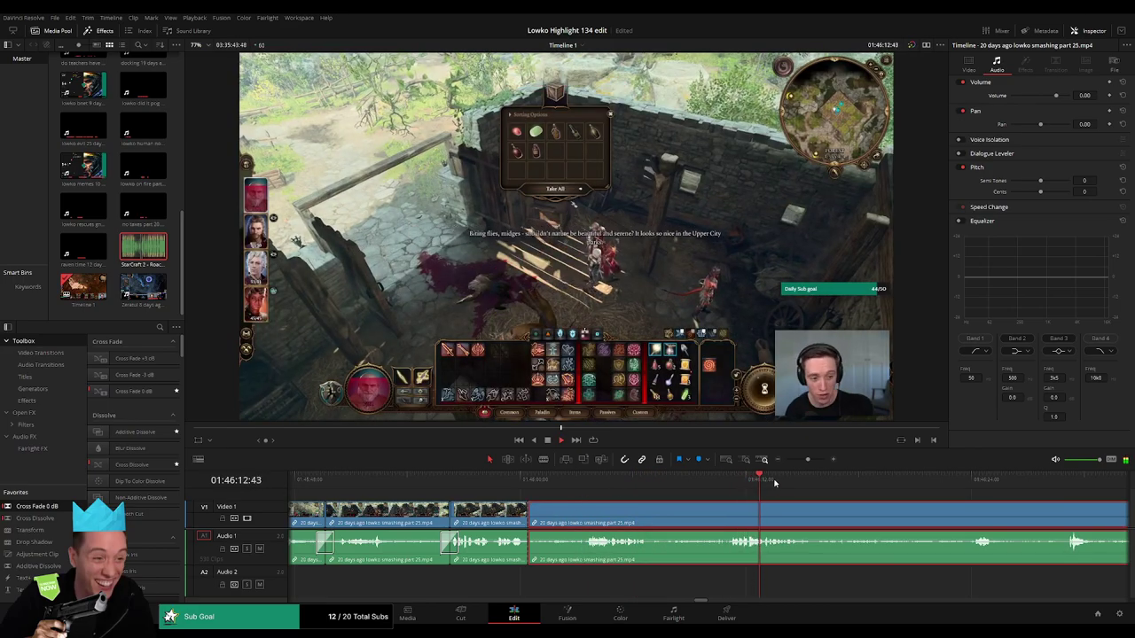
pyautogui.click(985, 483)
pyautogui.moveTo(807, 460); pyautogui.dragTo(799, 461)
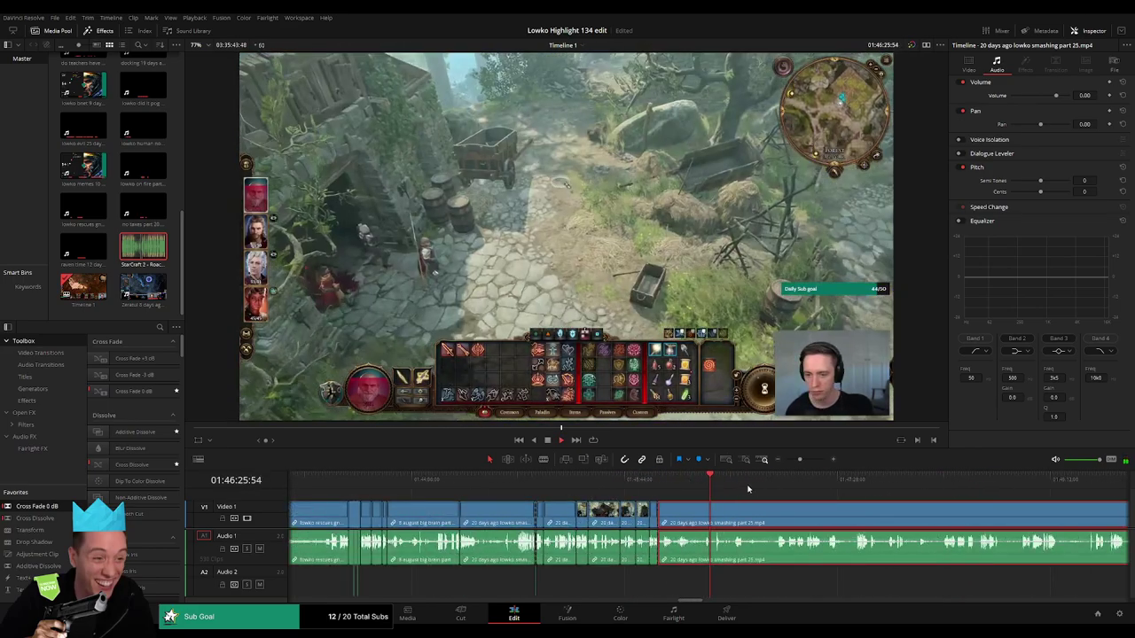
pyautogui.click(779, 483)
pyautogui.press('space')
pyautogui.click(842, 494)
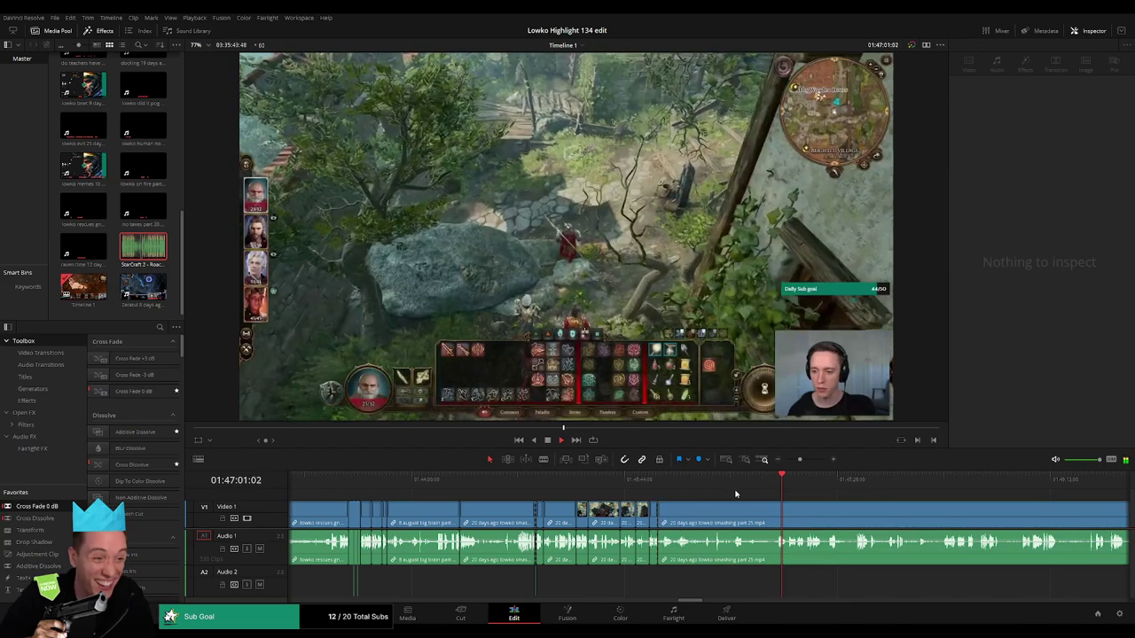
pyautogui.click(937, 483)
pyautogui.scroll(-2, 936, 483)
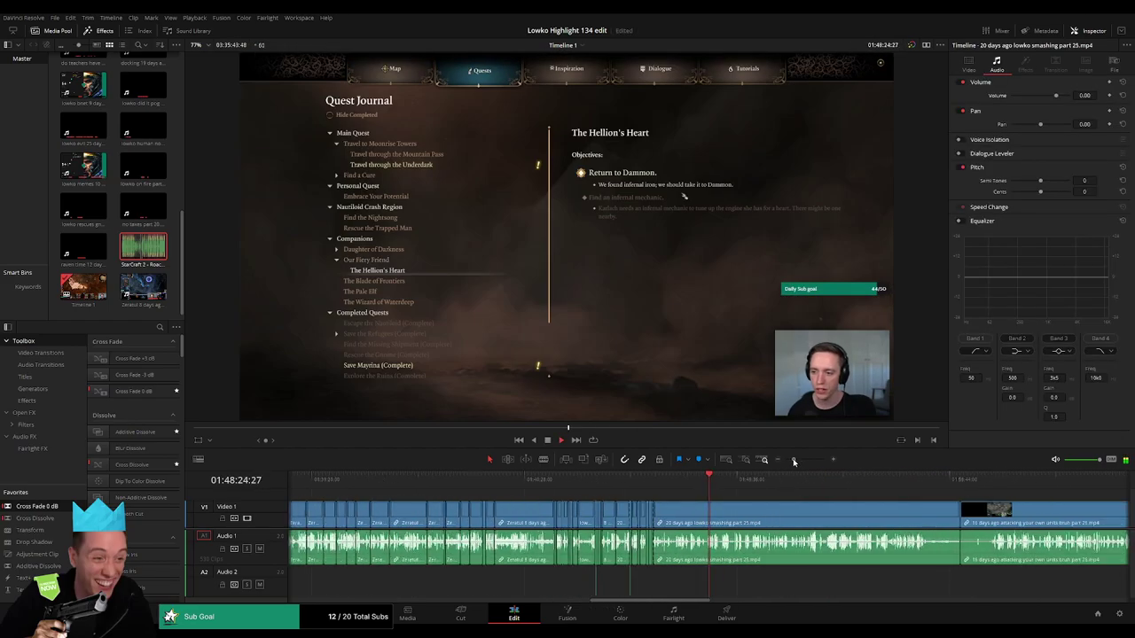
pyautogui.click(733, 483)
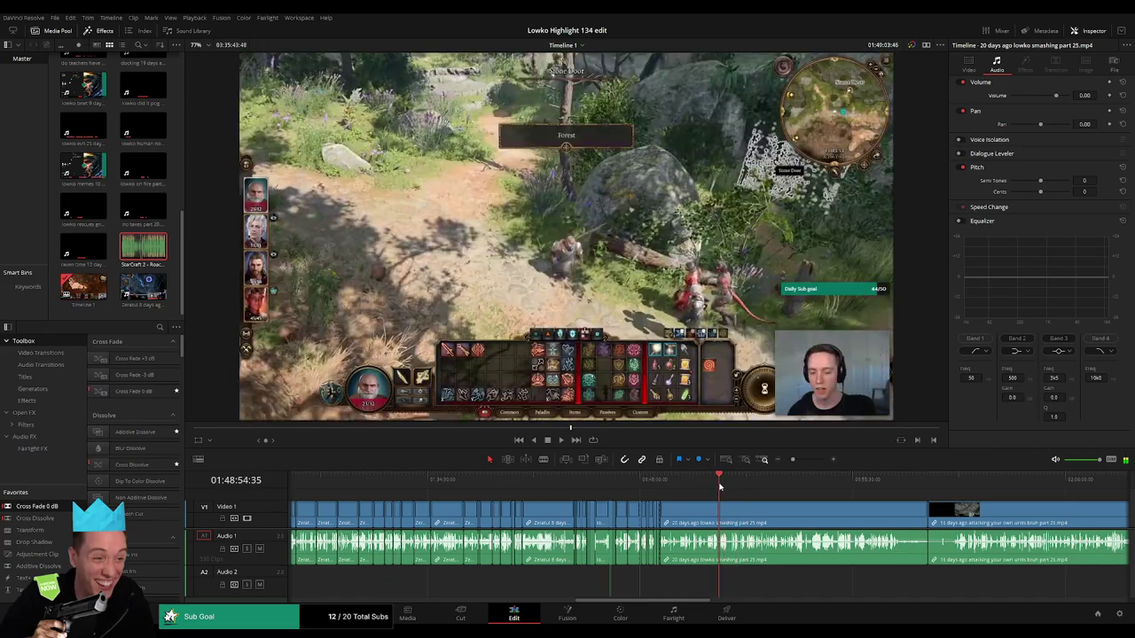
# - Skim the remainder of part 25 to about 01:55:53 and delete it, closing the gap
pyautogui.moveTo(774, 485); pyautogui.dragTo(797, 486)
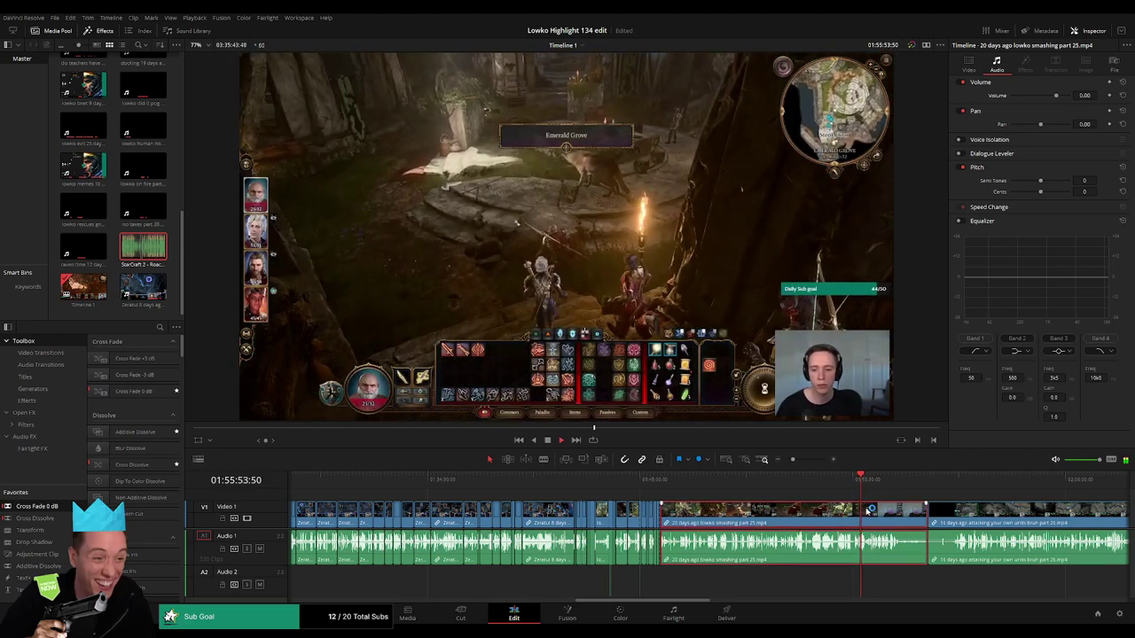
pyautogui.press('Delete')
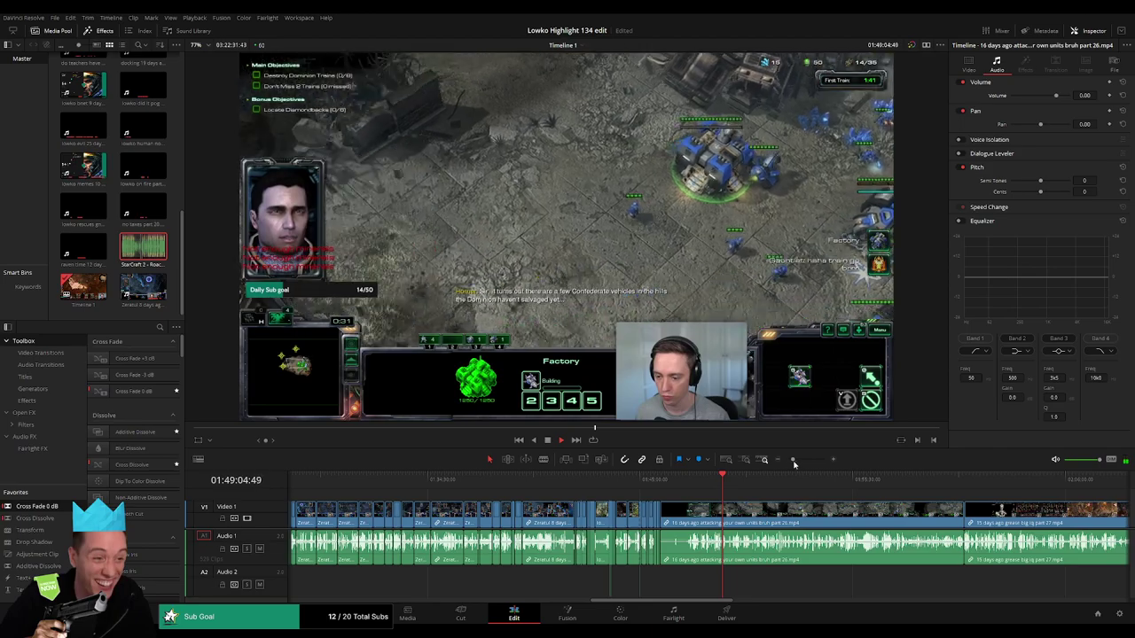
# - Skim the first minutes of part 26 up to about 01:51:45 for an event worth keeping
pyautogui.moveTo(794, 460); pyautogui.dragTo(798, 460)
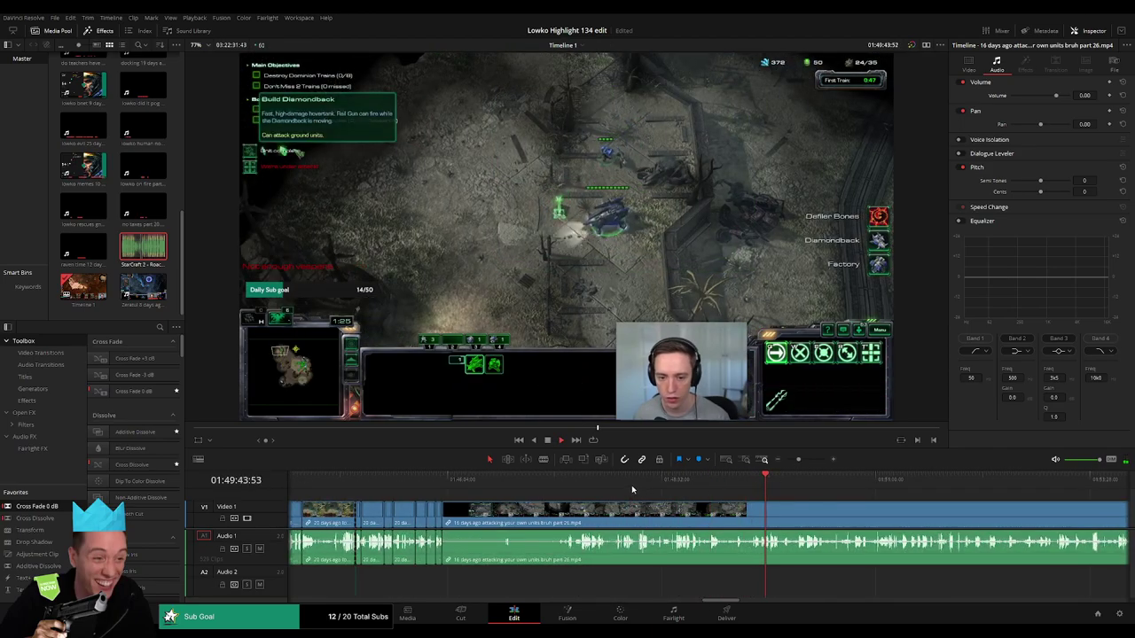
pyautogui.click(625, 487)
pyautogui.moveTo(714, 492); pyautogui.dragTo(635, 492)
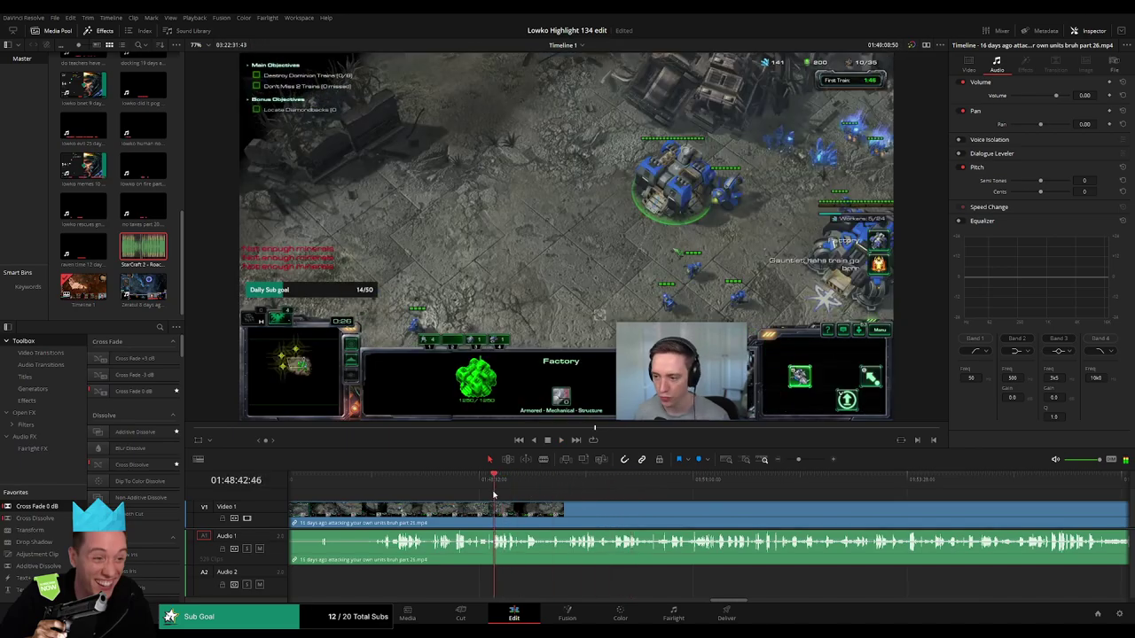
pyautogui.moveTo(493, 494); pyautogui.dragTo(636, 495)
pyautogui.press('space')
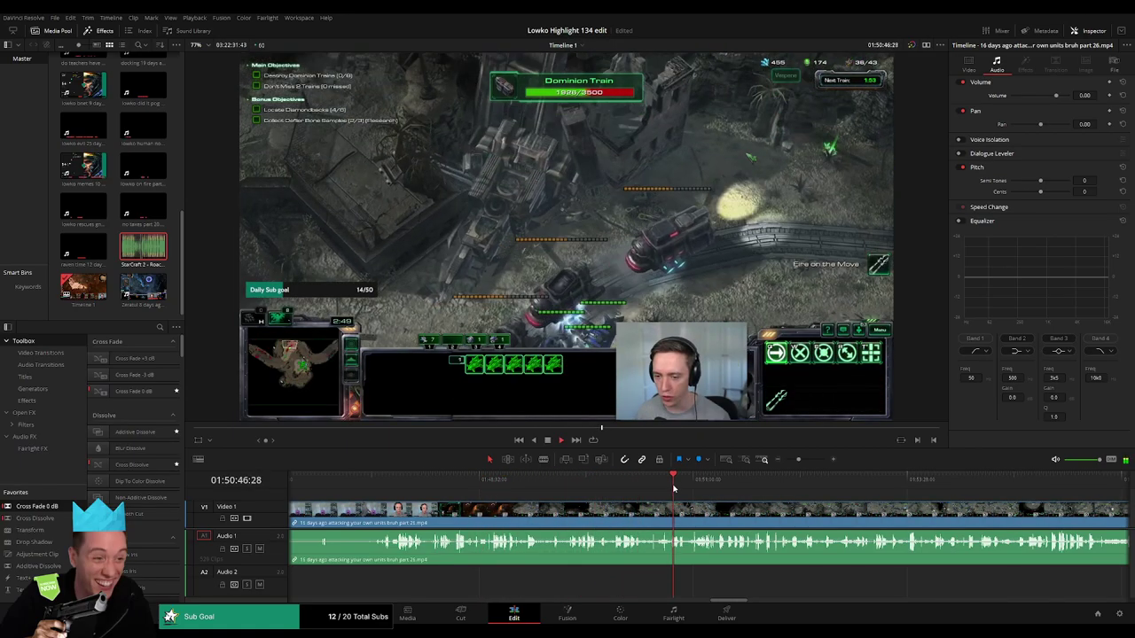
pyautogui.click(610, 493)
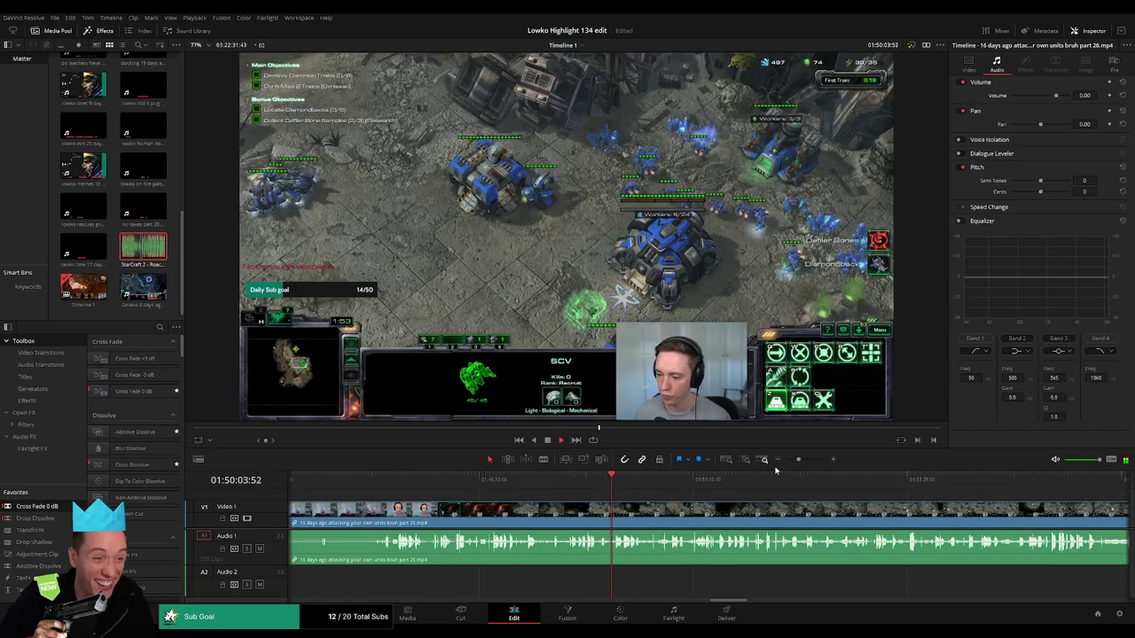
pyautogui.moveTo(799, 460); pyautogui.dragTo(799, 459)
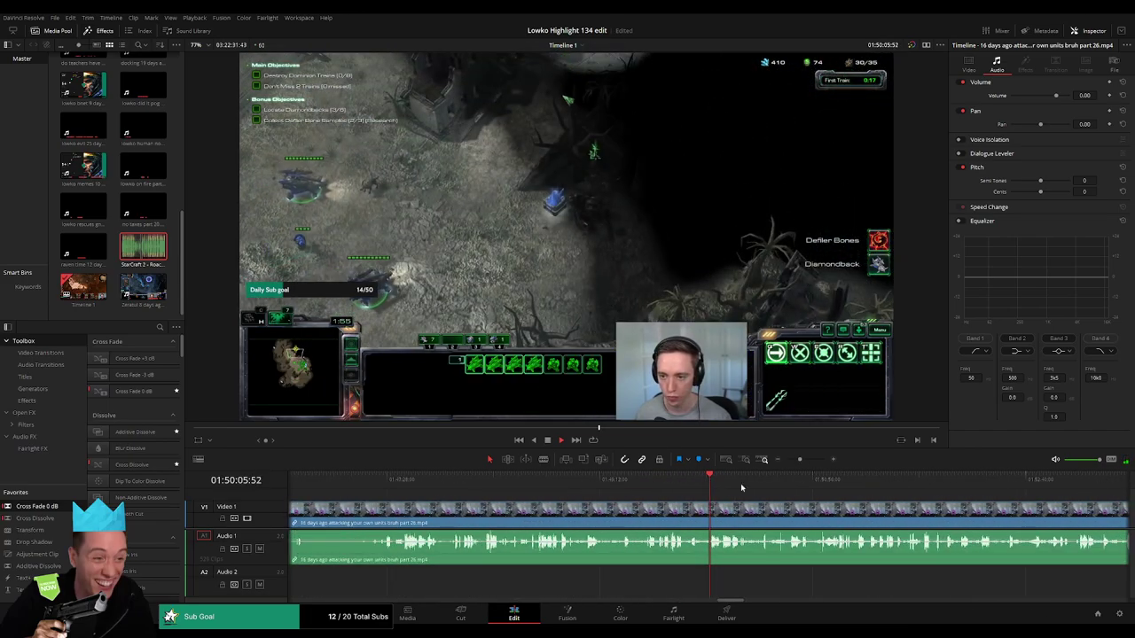
pyautogui.moveTo(459, 487); pyautogui.dragTo(602, 492)
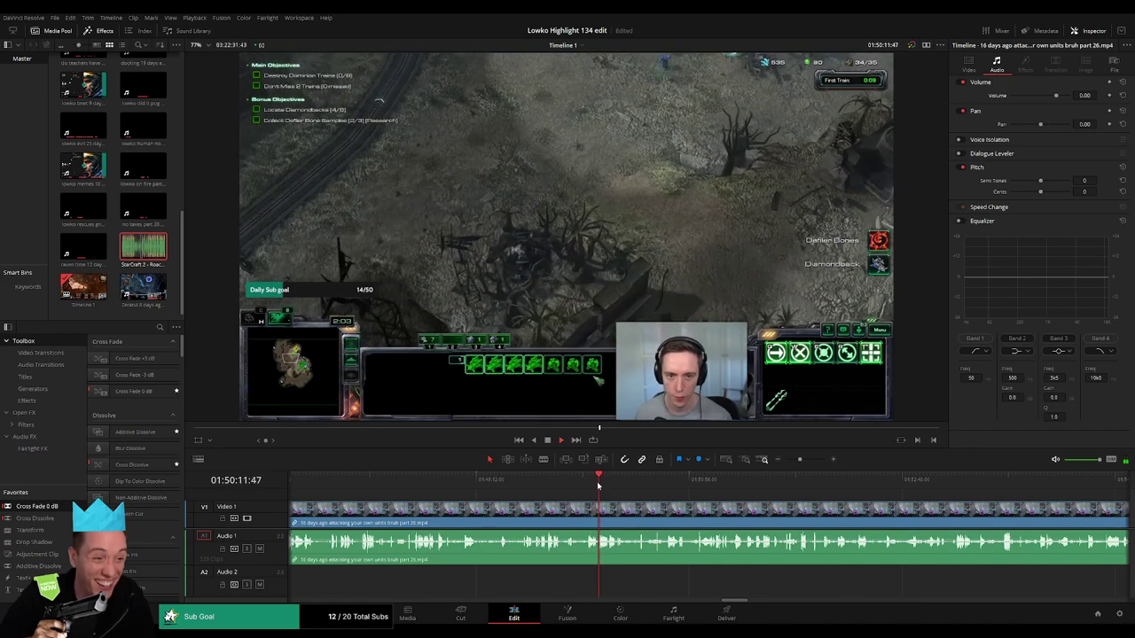
pyautogui.moveTo(604, 487)
pyautogui.mouseDown()
pyautogui.moveTo(749, 486)
pyautogui.moveTo(604, 486)
pyautogui.mouseUp()
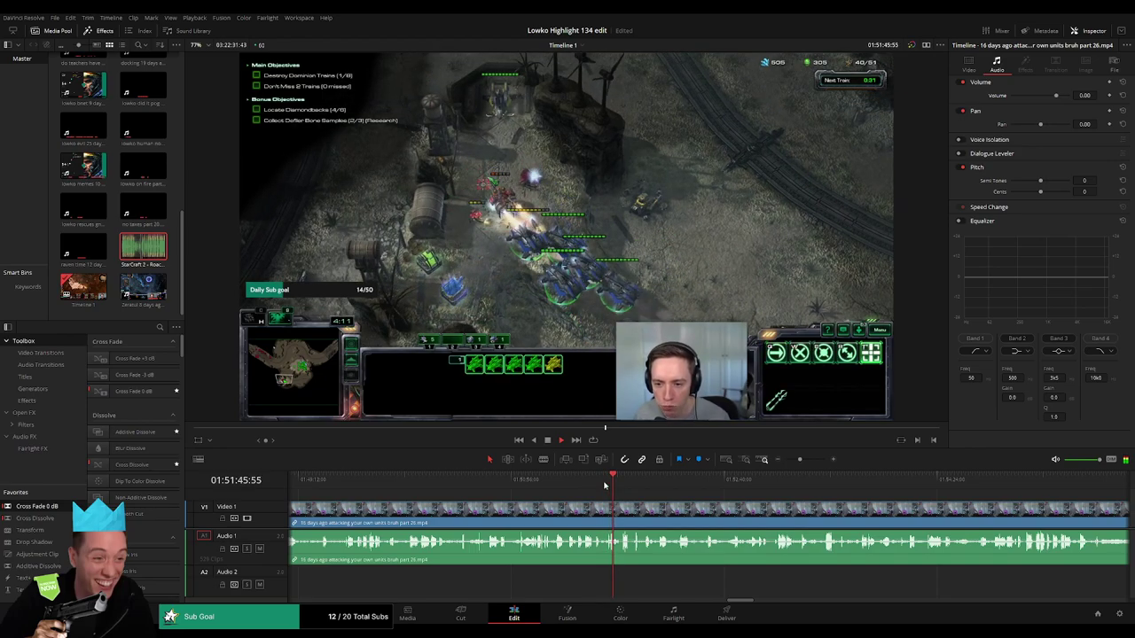
pyautogui.click(605, 481)
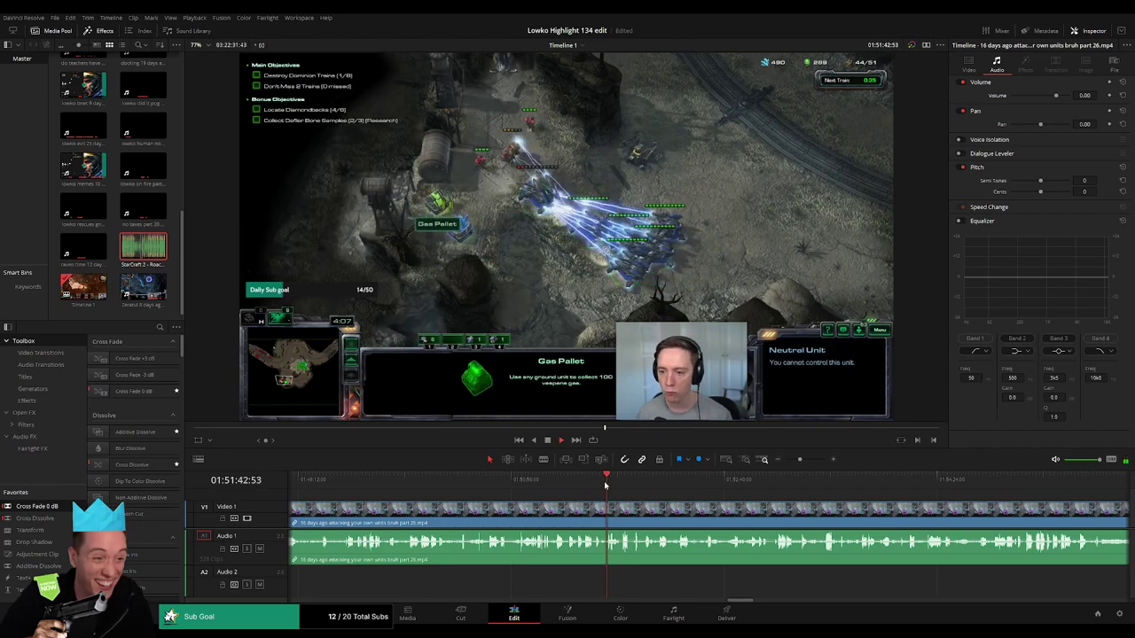
# - Cut part 26 at about 01:51:40 and remove all of its footage before that point, closing the gap
pyautogui.moveTo(800, 459); pyautogui.dragTo(805, 462)
pyautogui.click(673, 480)
pyautogui.press('space')
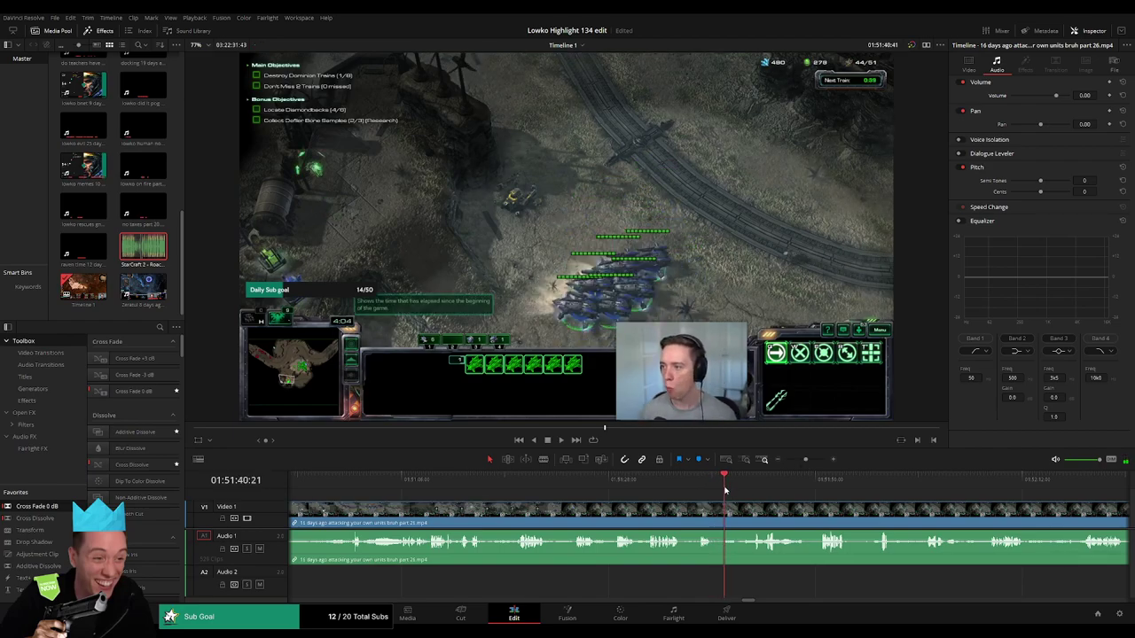
pyautogui.click(727, 506)
pyautogui.press('a')
pyautogui.click(710, 510)
pyautogui.press('BackSpace')
pyautogui.click(710, 510)
pyautogui.press('BackSpace')
# - Isolate a short piece of part 26 ending at about 01:46:05:52 by splitting the clip on both sides of it
pyautogui.press('space')
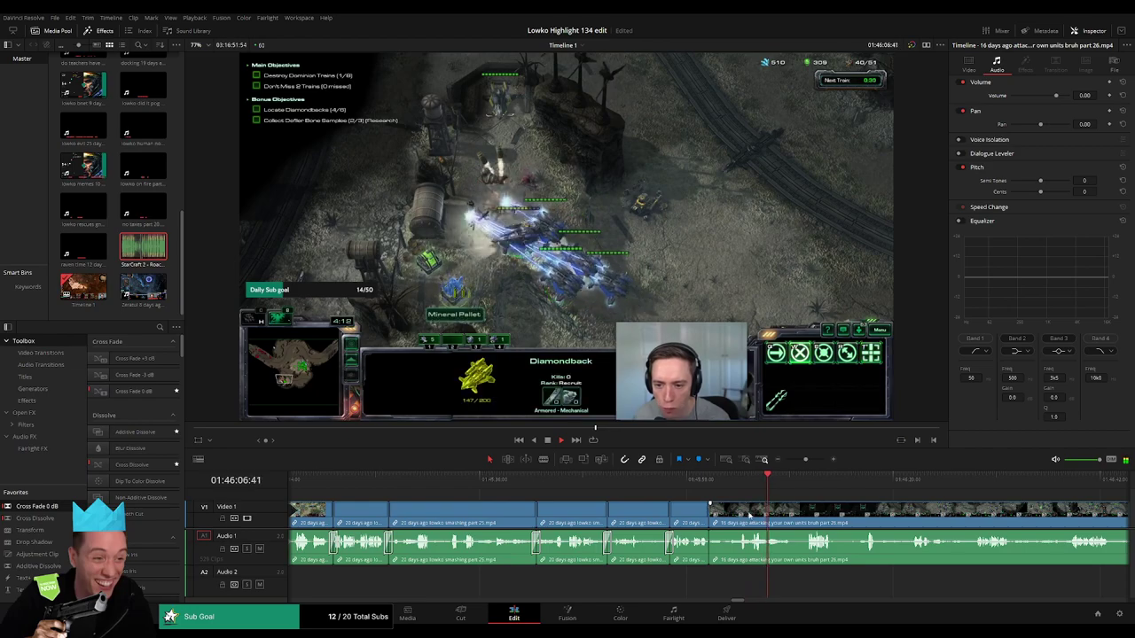
pyautogui.click(812, 460)
pyautogui.moveTo(570, 477); pyautogui.dragTo(583, 521)
pyautogui.press('b')
pyautogui.click(582, 521)
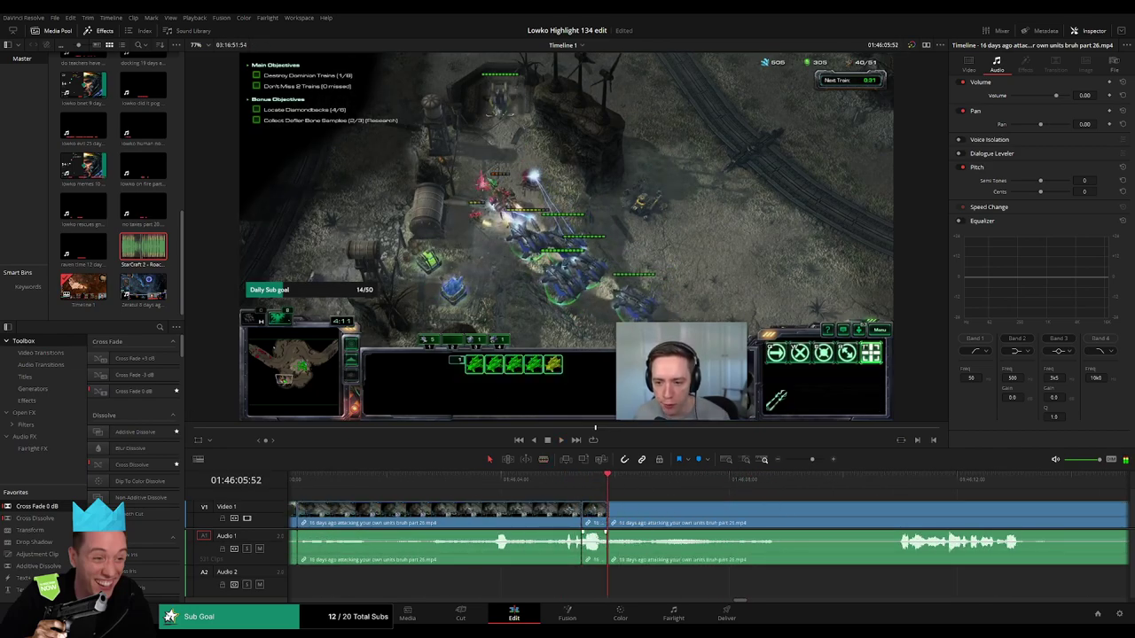
# - Silence the short piece and cover it with StarCraft 2 - Roach Quotes.mp3 on Audio 2 at volume -23.00
pyautogui.moveTo(155, 257); pyautogui.dragTo(589, 587)
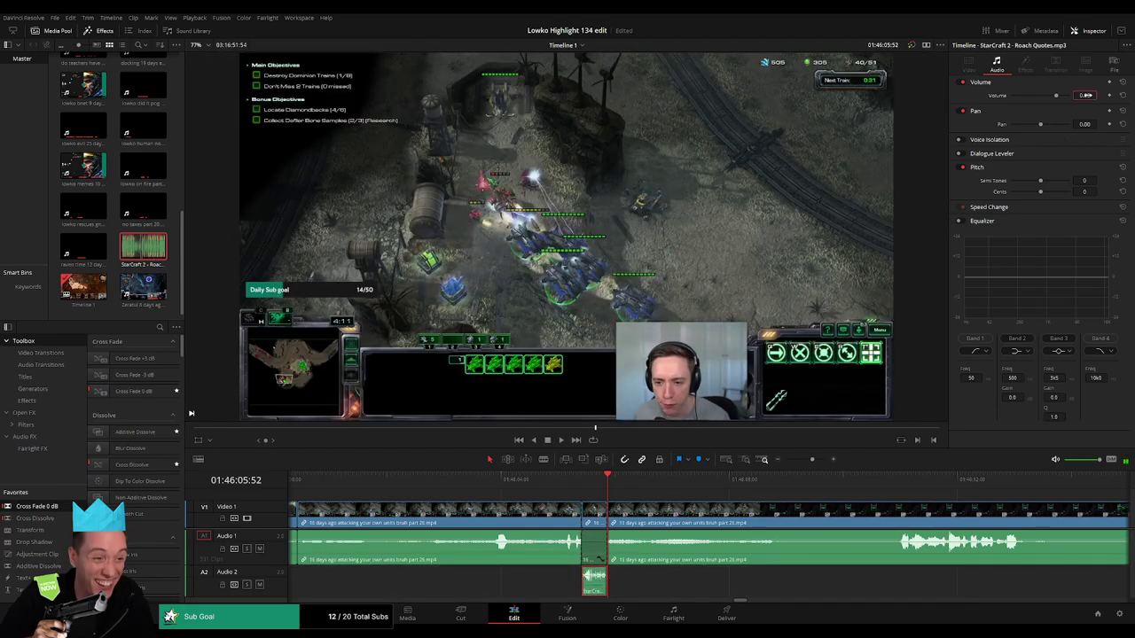
pyautogui.click(538, 486)
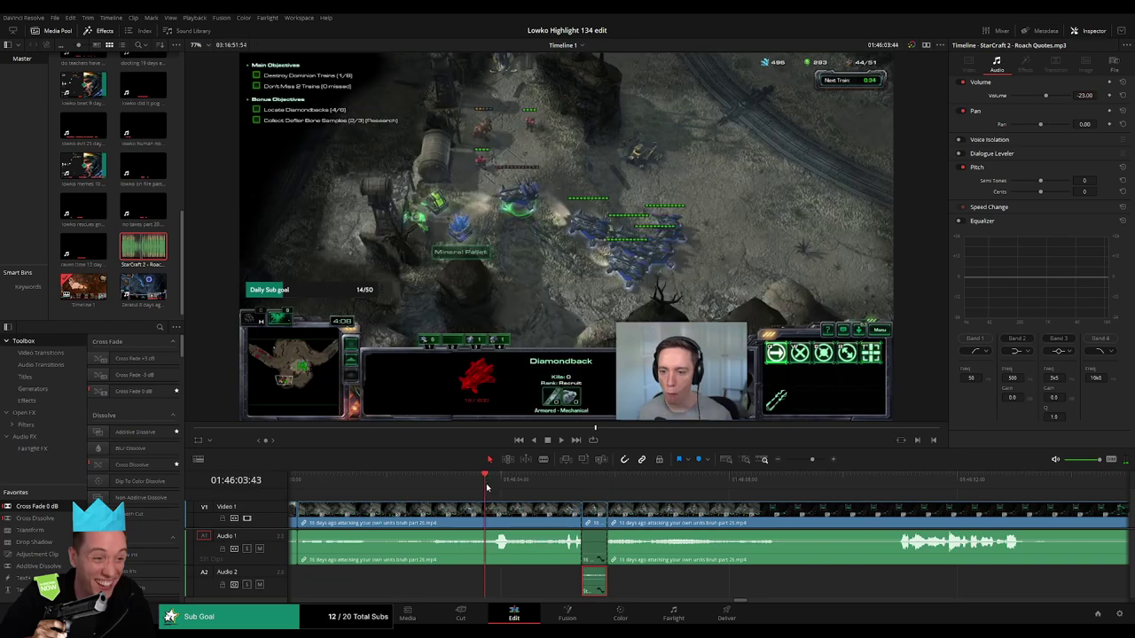
pyautogui.click(427, 488)
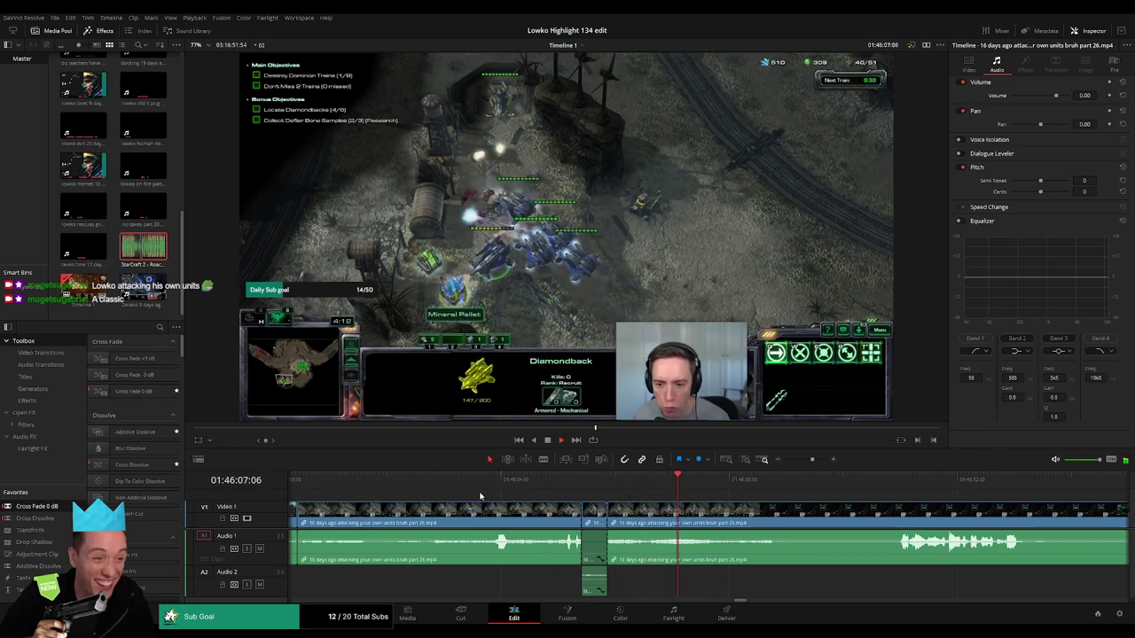
# - Split part 26 at about 01:46:12:44 and 01:46:13:15 to isolate the short piece in the game menu scene
pyautogui.click(863, 486)
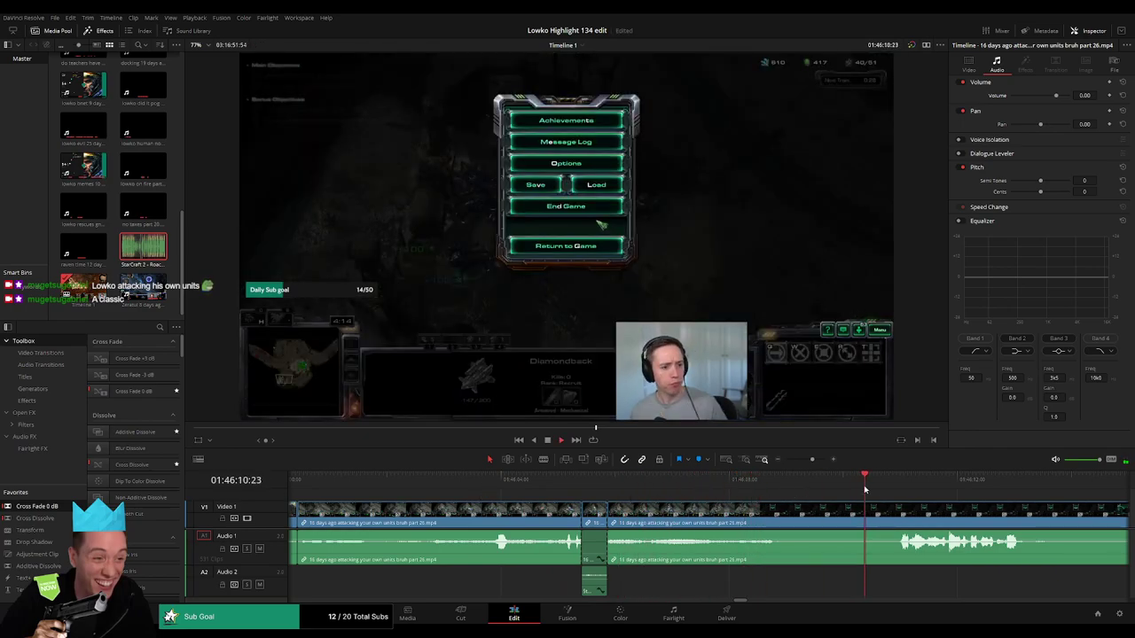
pyautogui.moveTo(974, 503); pyautogui.dragTo(611, 479)
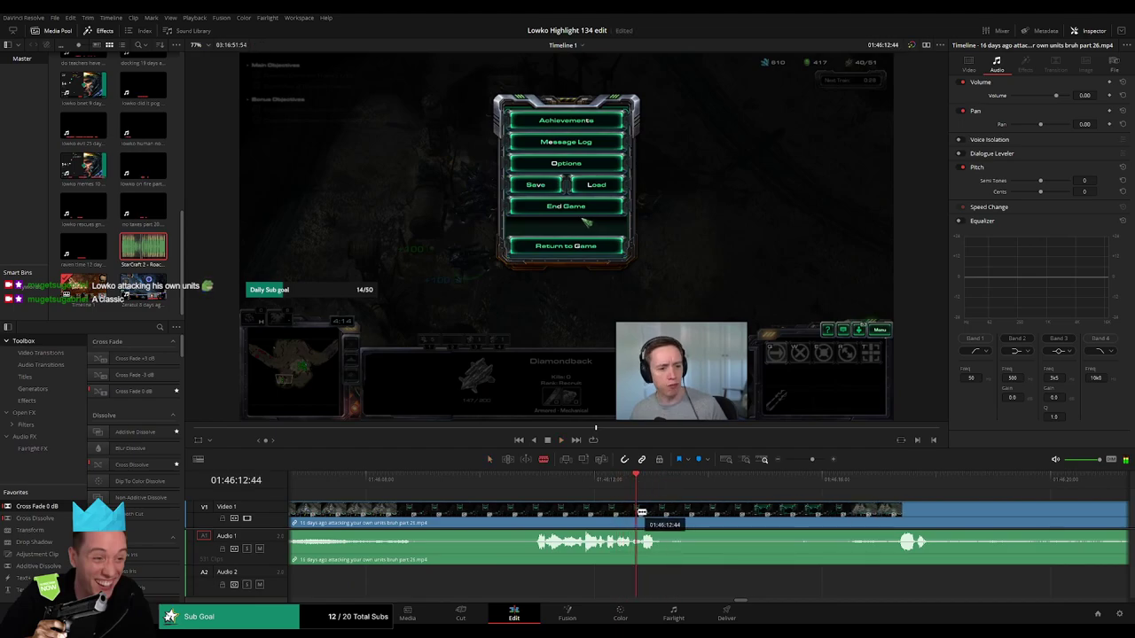
pyautogui.click(638, 512)
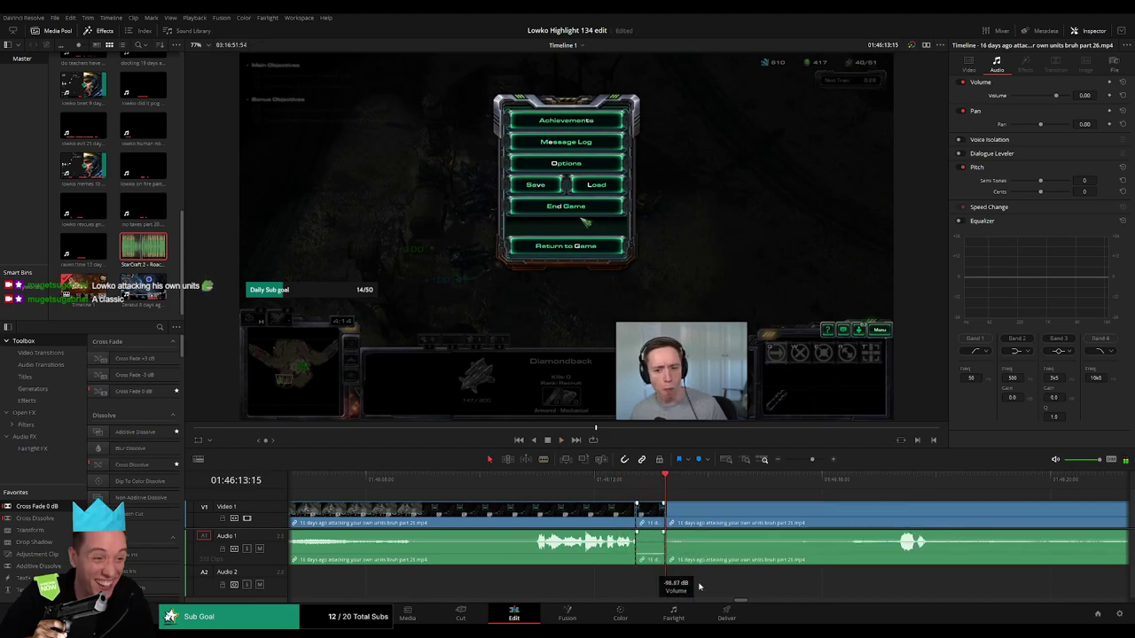
# - Silence the isolated game menu piece and place StarCraft 2 - Roach Quotes.mp3 beneath it on Audio 2 at volume -23.00
pyautogui.moveTo(167, 264); pyautogui.dragTo(681, 605)
pyautogui.moveTo(622, 580); pyautogui.dragTo(621, 581)
pyautogui.moveTo(621, 581); pyautogui.dragTo(665, 583)
pyautogui.click(654, 587)
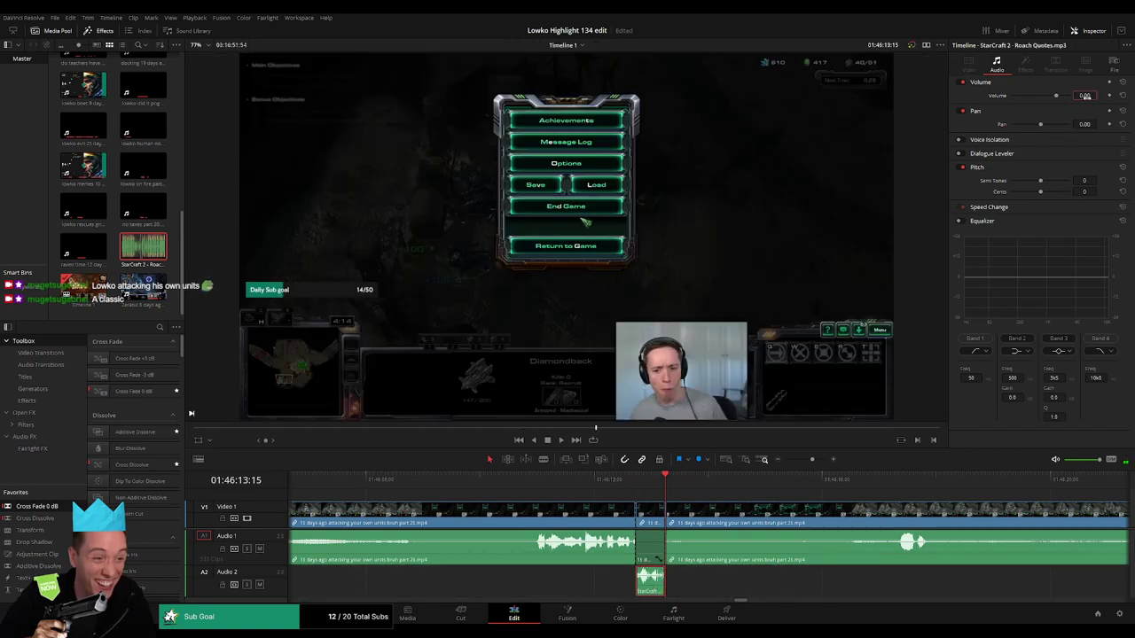
# - Remove part 26 from about 01:46:14 to 01:46:17 and apply Cross Fade 0 dB to the cut
pyautogui.press('b')
pyautogui.click(716, 512)
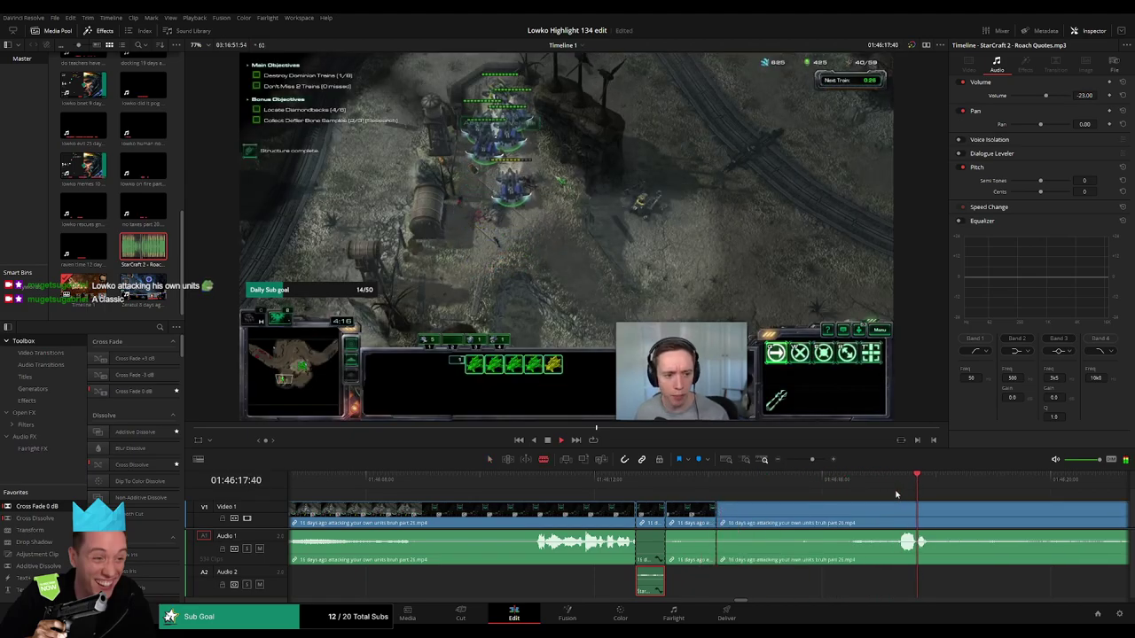
pyautogui.moveTo(816, 461); pyautogui.dragTo(811, 461)
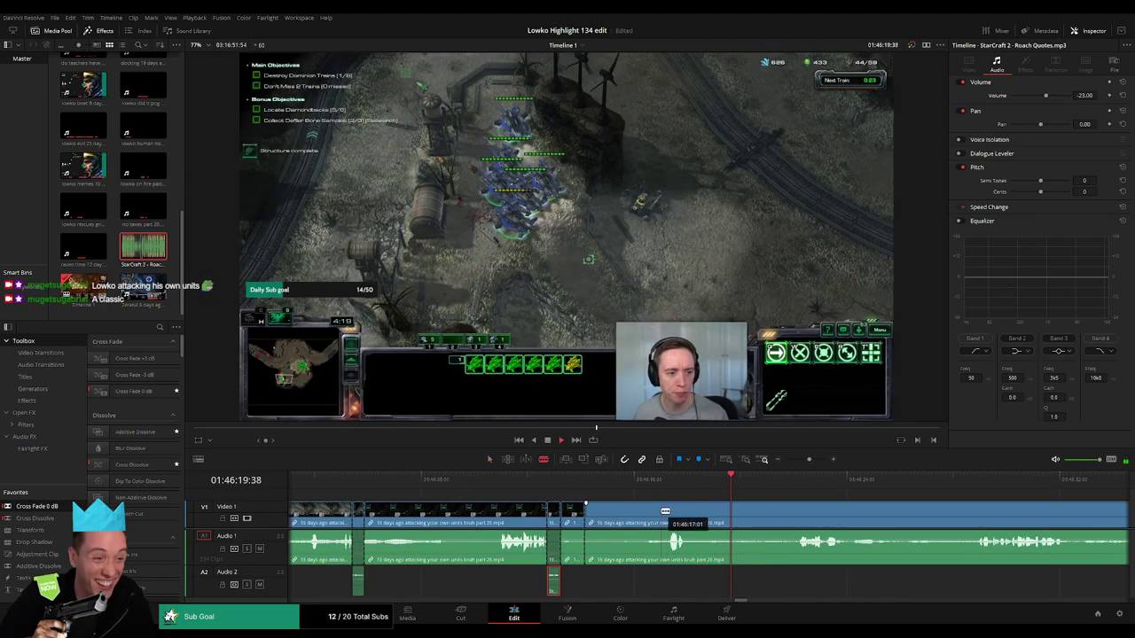
pyautogui.click(661, 512)
pyautogui.press('a')
pyautogui.click(642, 517)
pyautogui.press('Delete')
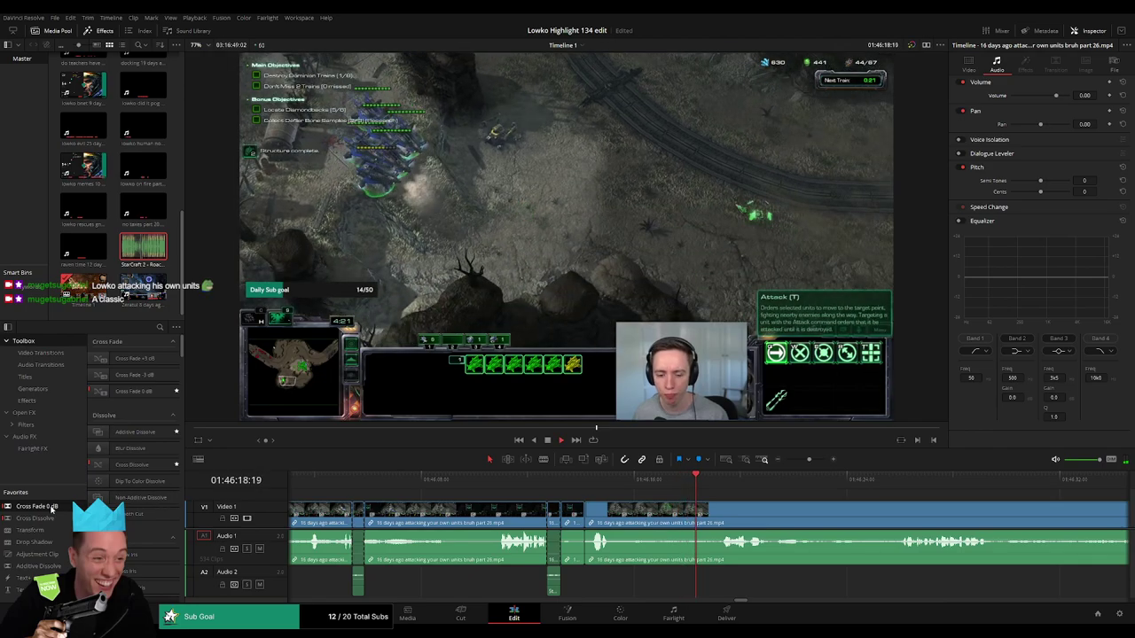
pyautogui.moveTo(589, 560); pyautogui.dragTo(590, 560)
# - Play on past the crossfade and split part 26 at about 01:46:16
pyautogui.press('space')
pyautogui.press('b')
pyautogui.click(626, 514)
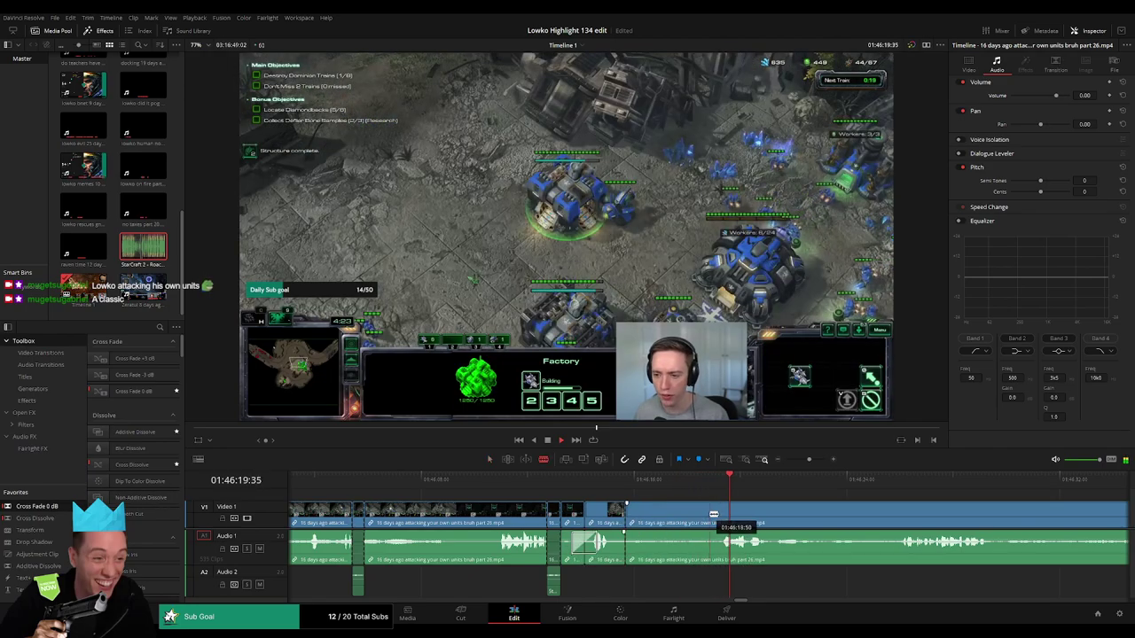
# - Try to remove part 26 from about 01:46:16 to 01:46:19, and undo the attempt
pyautogui.click(716, 514)
pyautogui.press('a')
pyautogui.click(698, 519)
pyautogui.press('Delete')
pyautogui.click(889, 479)
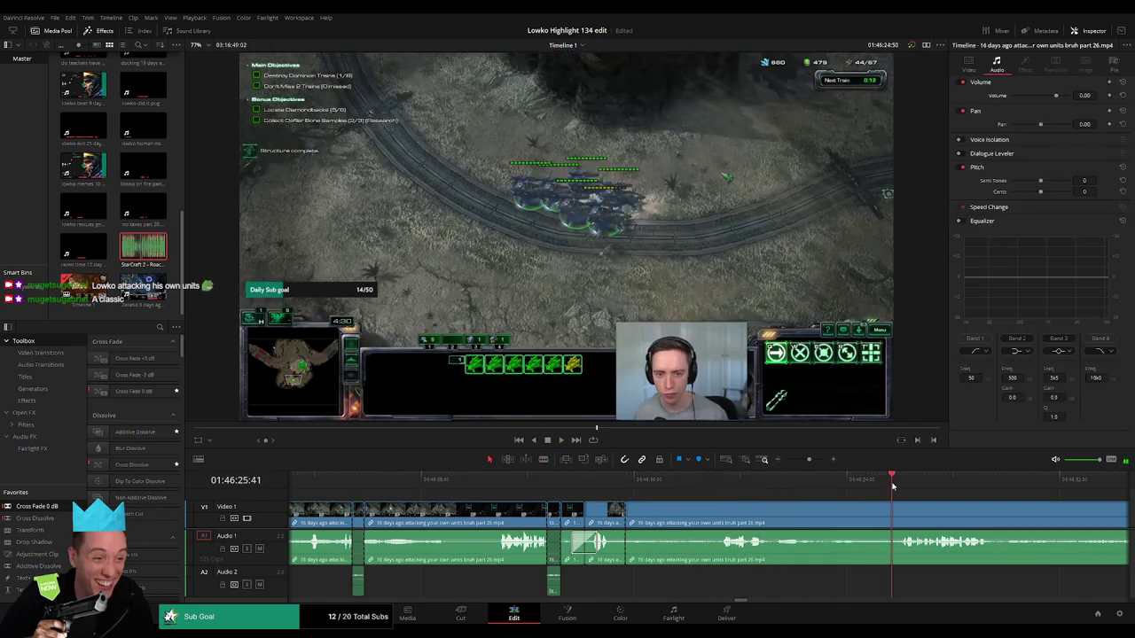
pyautogui.hotkey('ctrl', 'z')
pyautogui.hotkey('ctrl', 'z')
# - Skim part 26 from about 01:46:25 to 01:47:48 for the next event worth keeping
pyautogui.hscroll(3, 871, 508)
pyautogui.click(917, 481)
pyautogui.click(1013, 481)
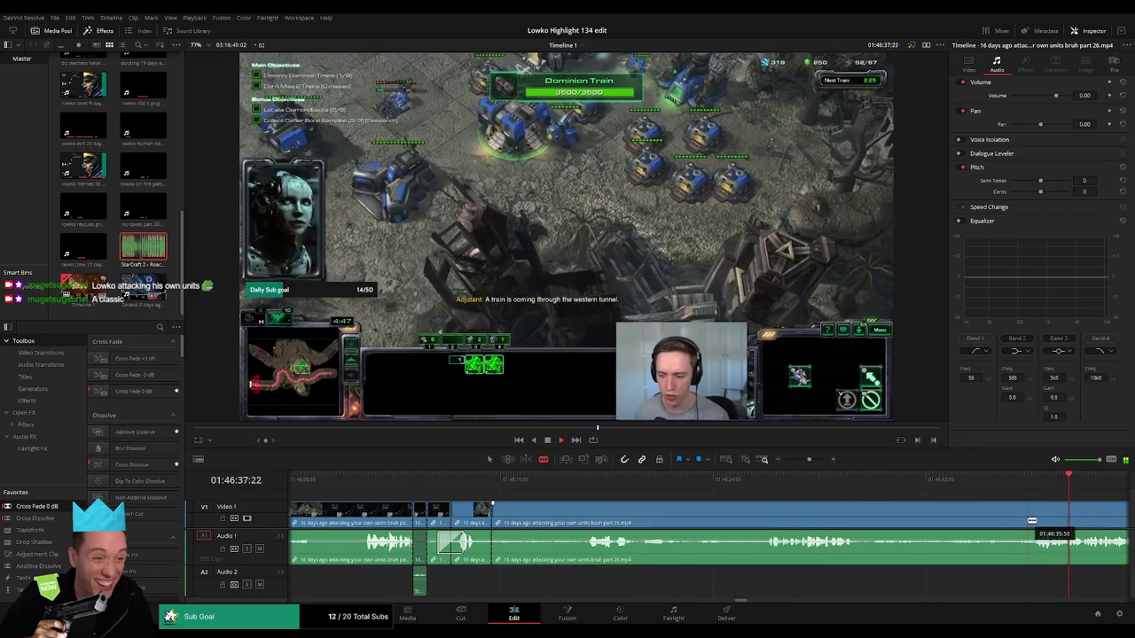
pyautogui.moveTo(810, 462); pyautogui.dragTo(804, 462)
pyautogui.click(805, 484)
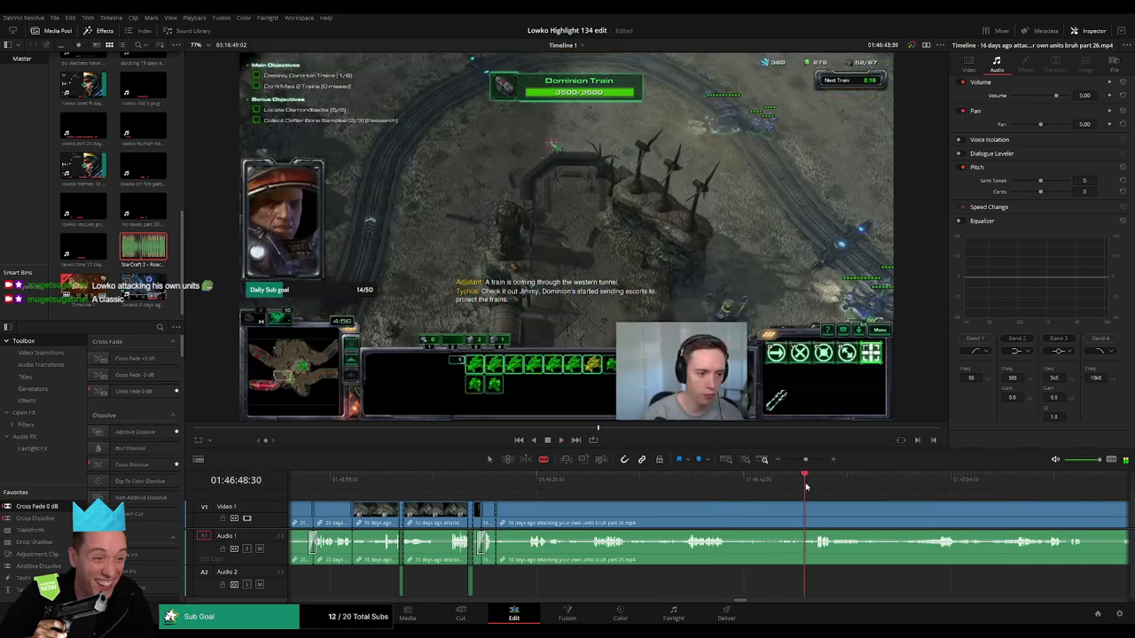
pyautogui.hscroll(3, 710, 507)
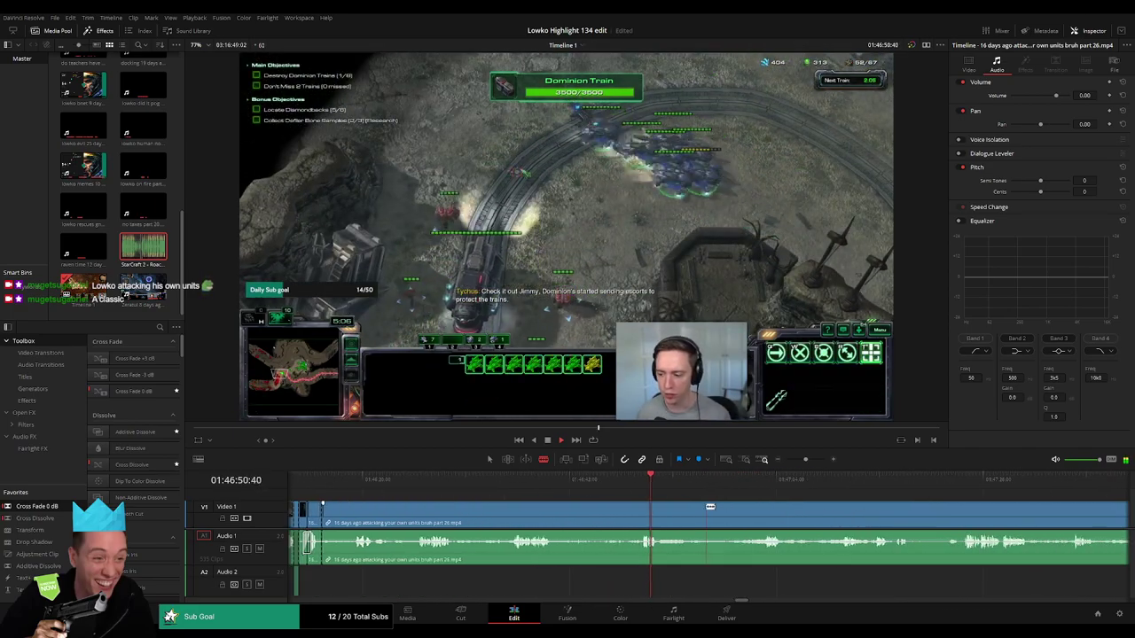
pyautogui.click(836, 483)
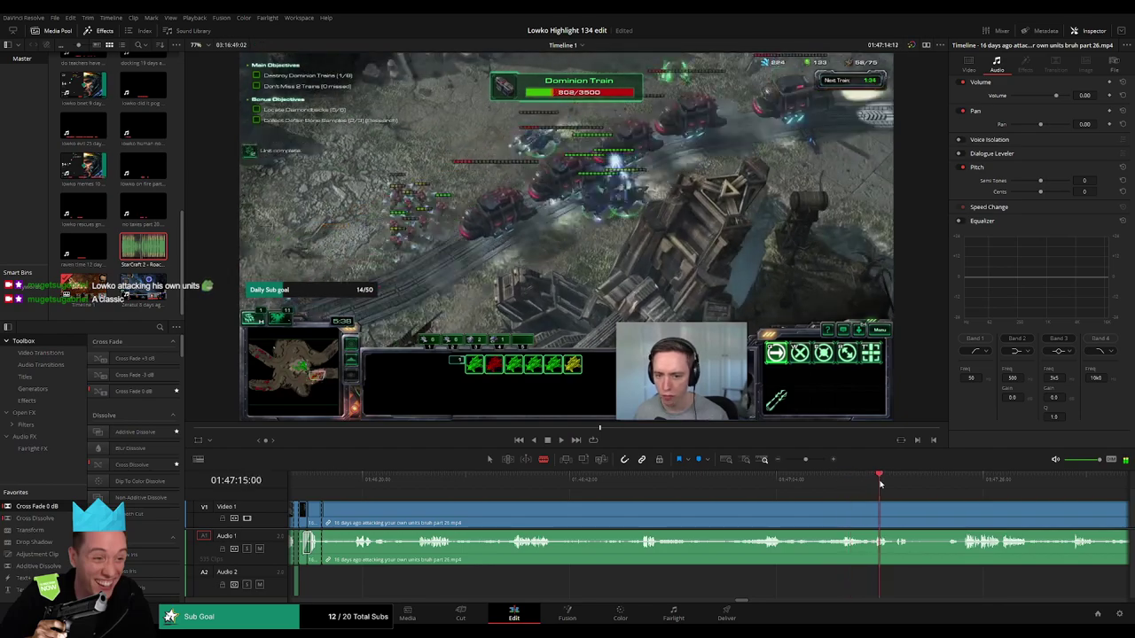
pyautogui.click(956, 483)
pyautogui.moveTo(1014, 504); pyautogui.dragTo(634, 503)
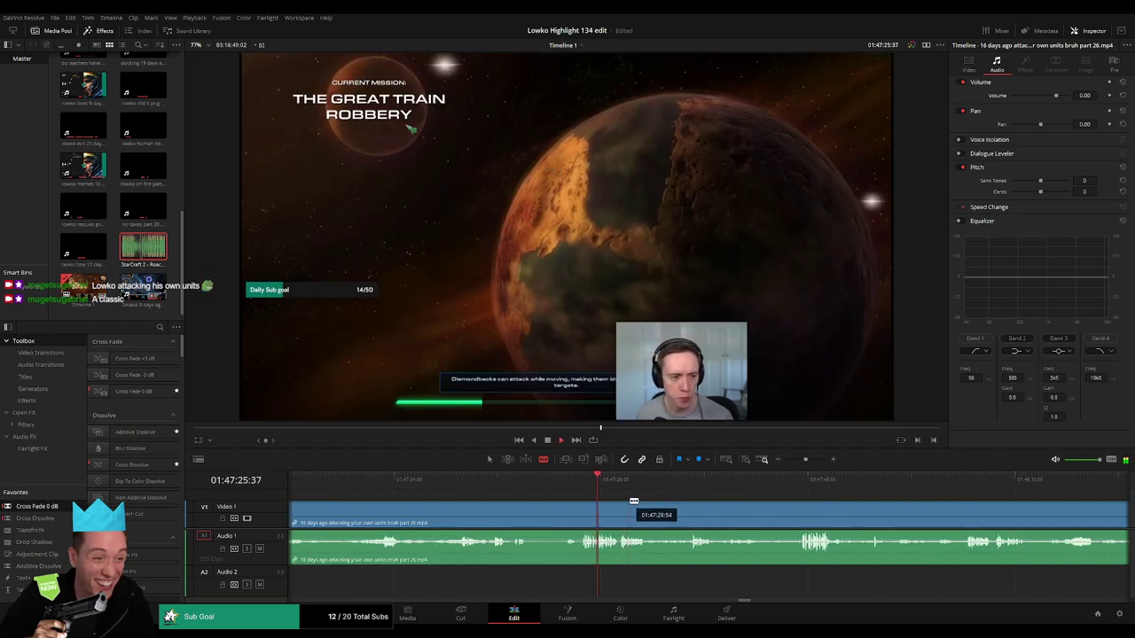
pyautogui.click(624, 485)
pyautogui.click(603, 484)
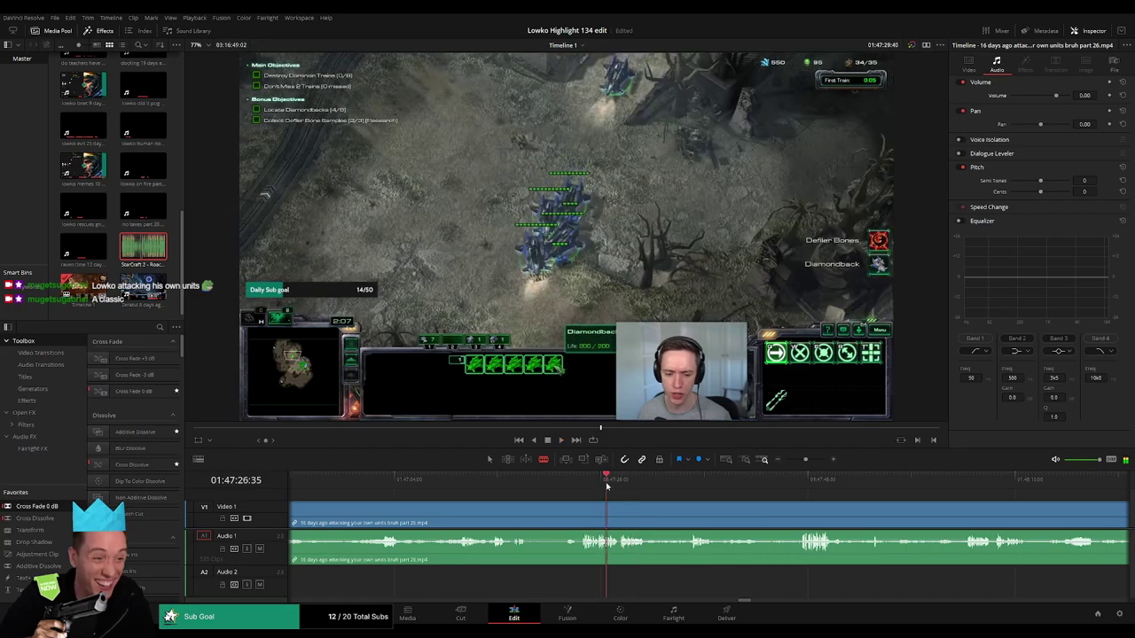
pyautogui.click(672, 483)
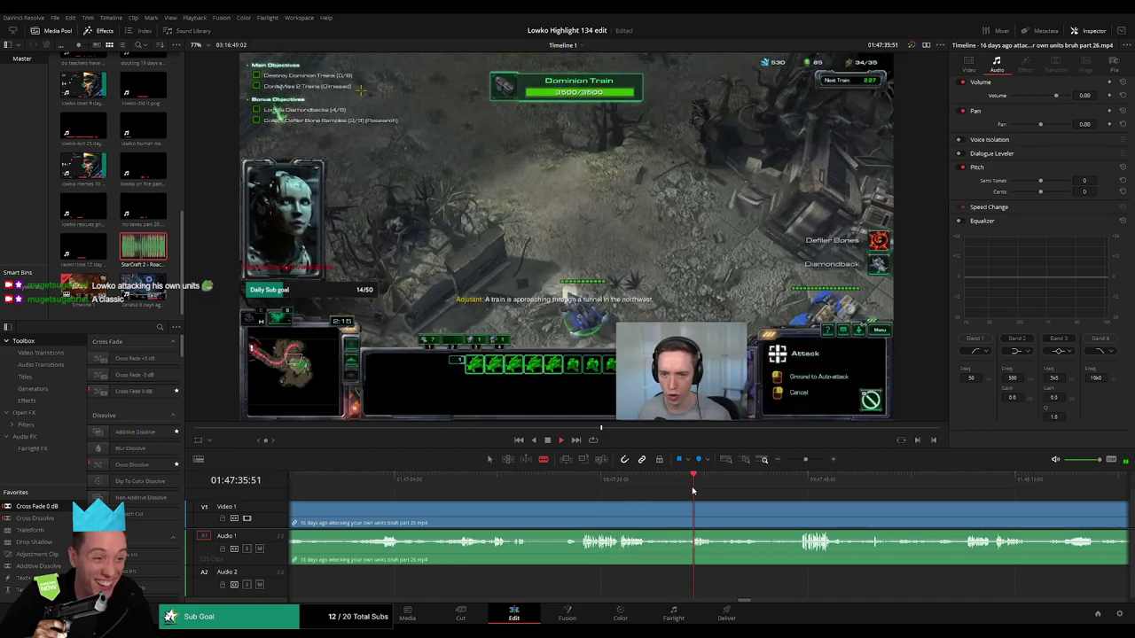
pyautogui.click(803, 483)
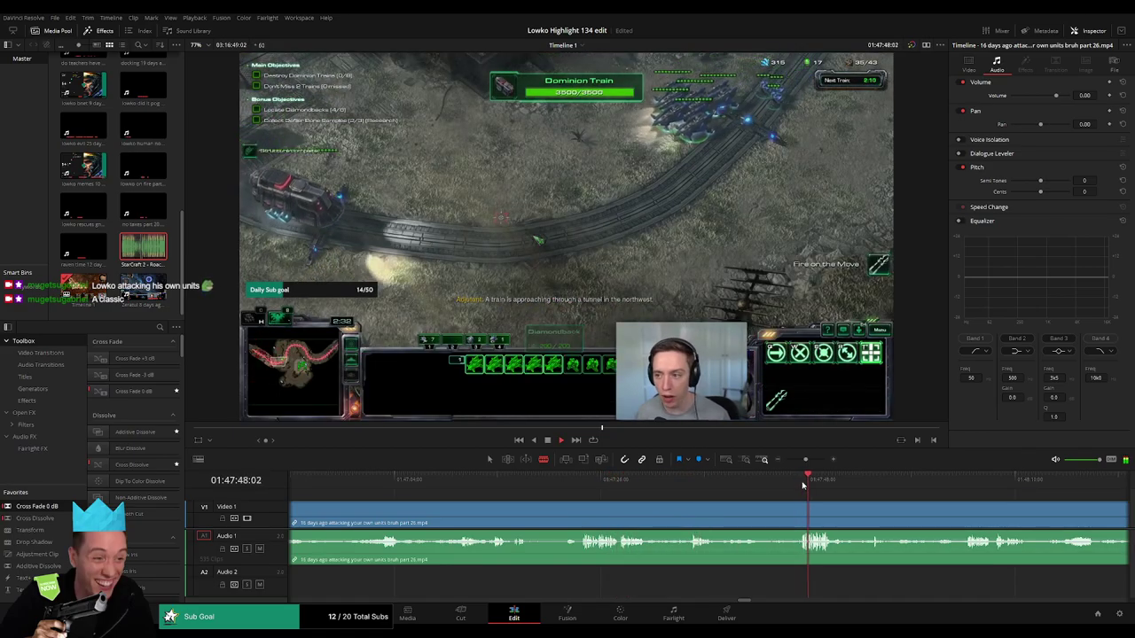
# - Remove the footage of part 26 from about 01:46:16 to 01:47:47 and crossfade the audio at the cut
pyautogui.click(803, 504)
pyautogui.press('a')
pyautogui.click(765, 511)
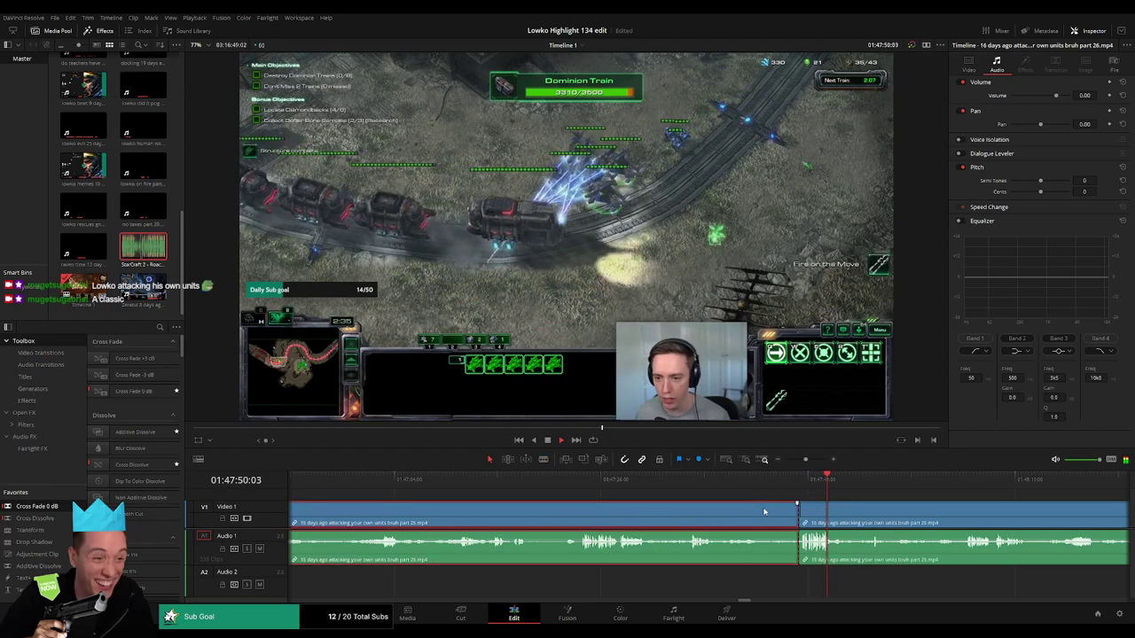
pyautogui.press('Delete')
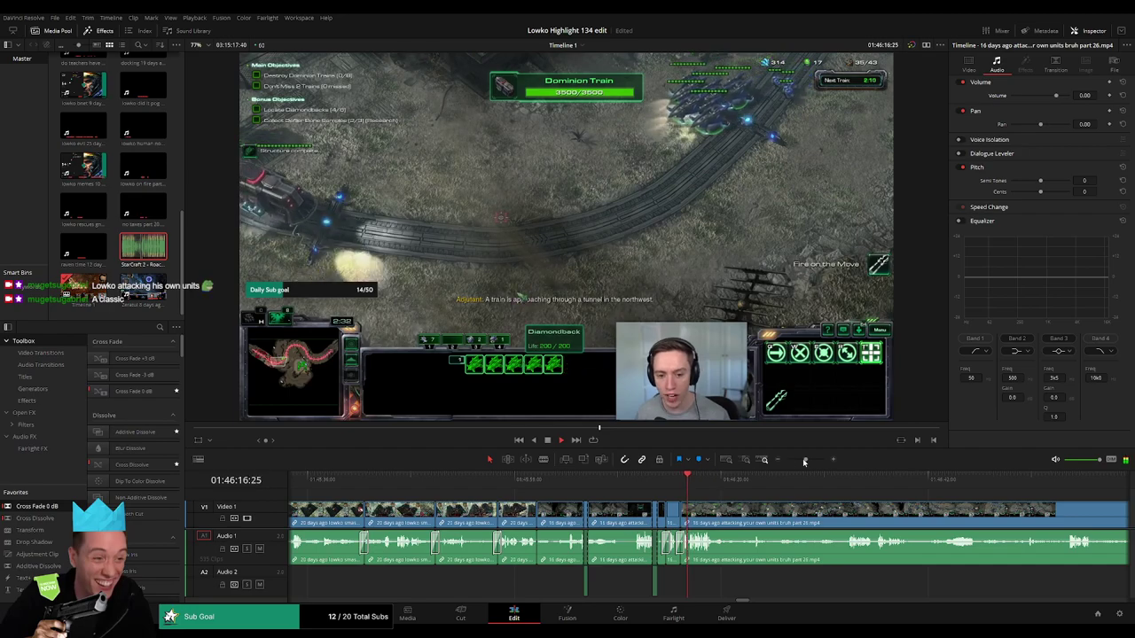
# - Review the edited cuts of part 26 by playing the timeline back from about 01:46:03
pyautogui.moveTo(805, 460); pyautogui.dragTo(809, 462)
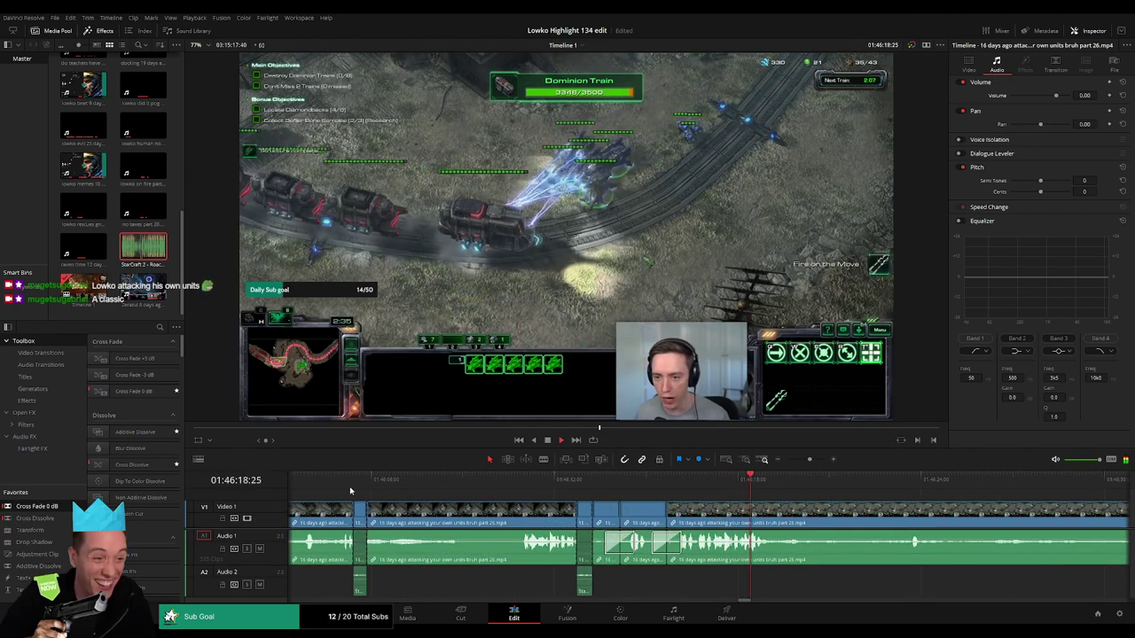
pyautogui.hscroll(-3, 353, 511)
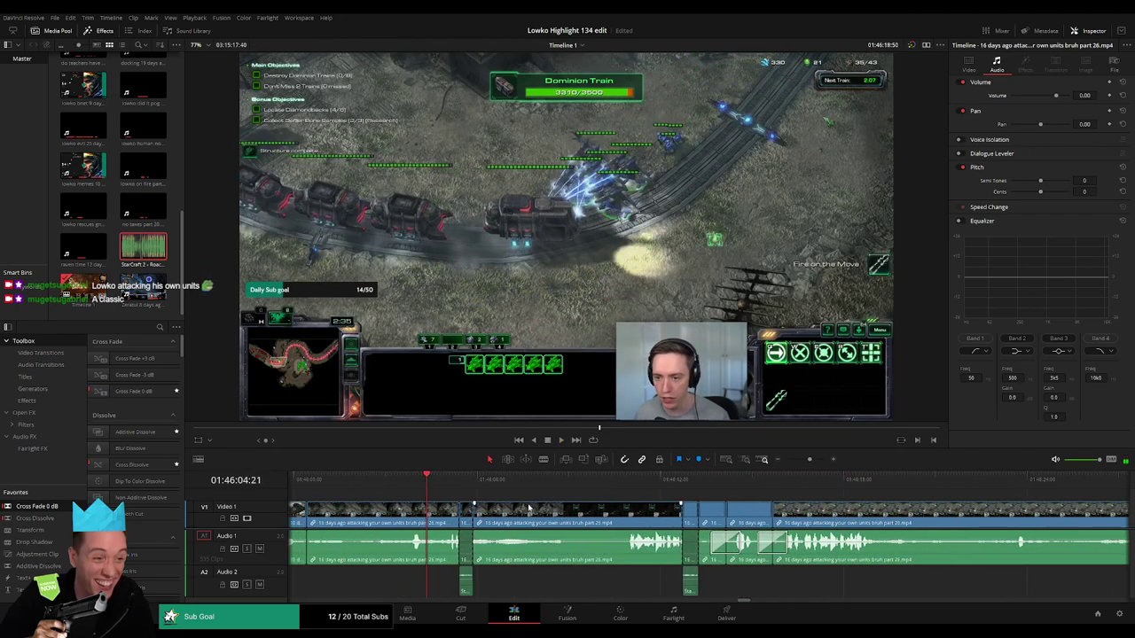
pyautogui.click(416, 485)
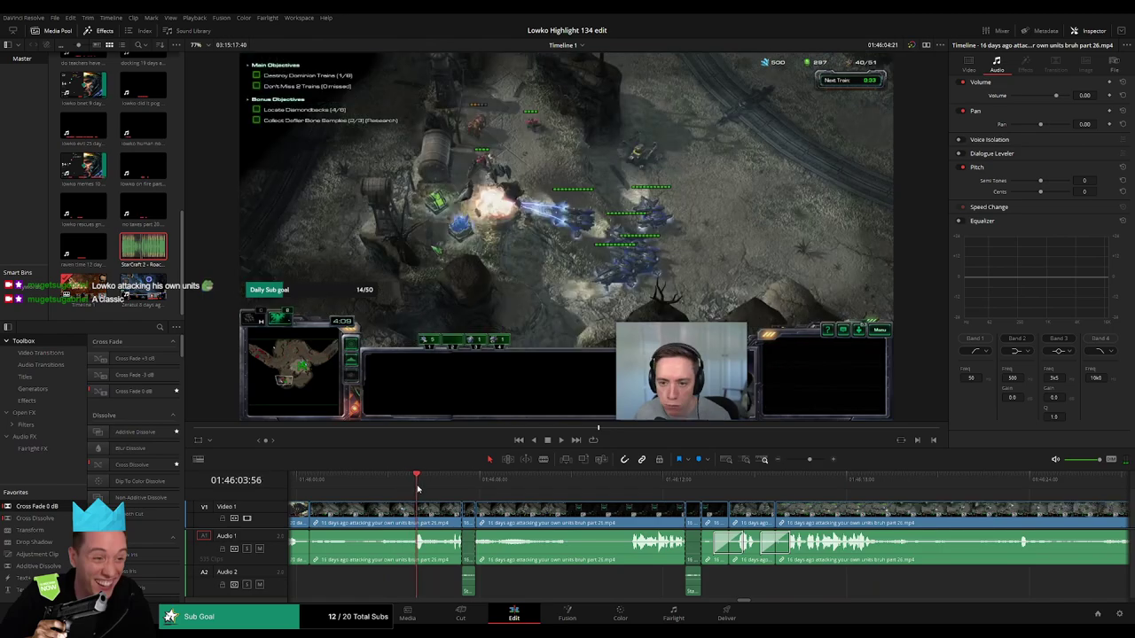
pyautogui.click(398, 486)
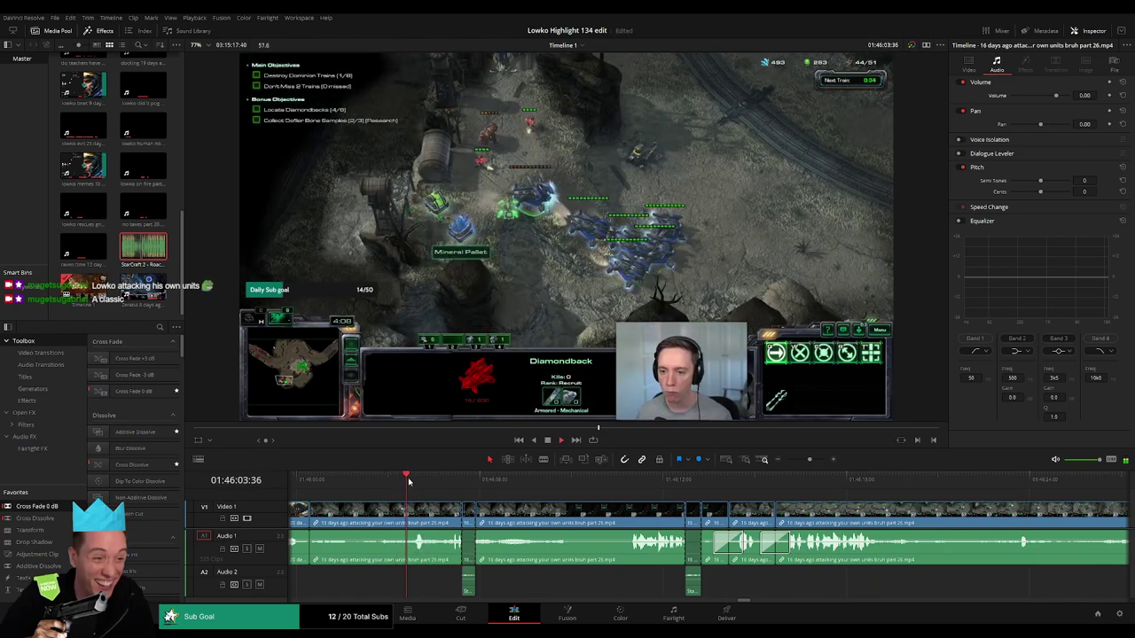
pyautogui.moveTo(408, 488); pyautogui.dragTo(397, 488)
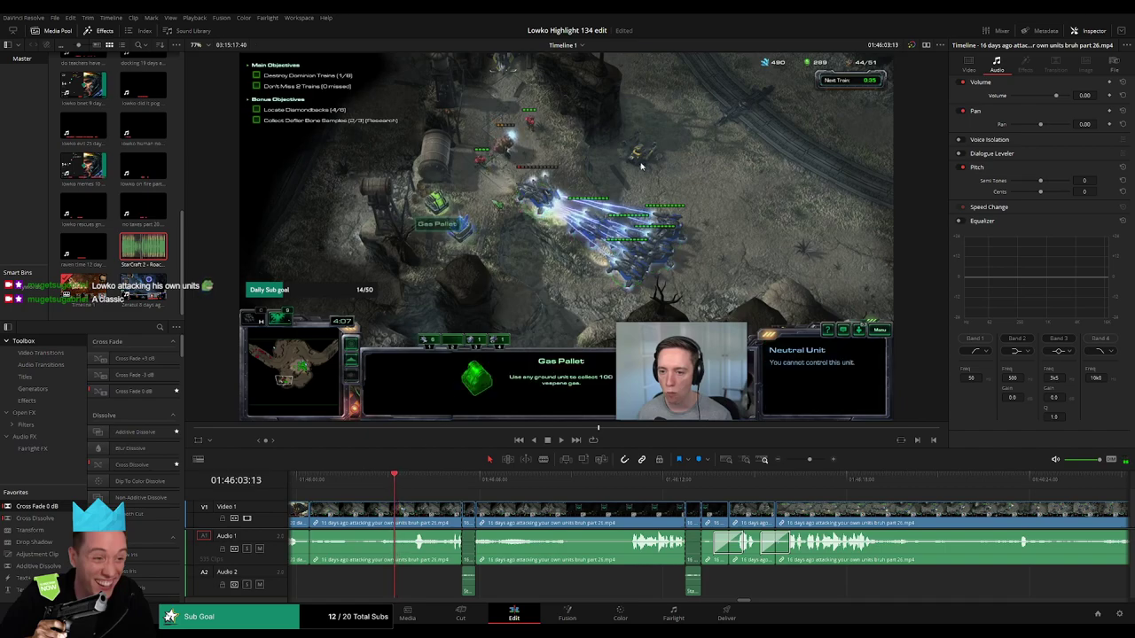
pyautogui.press('space')
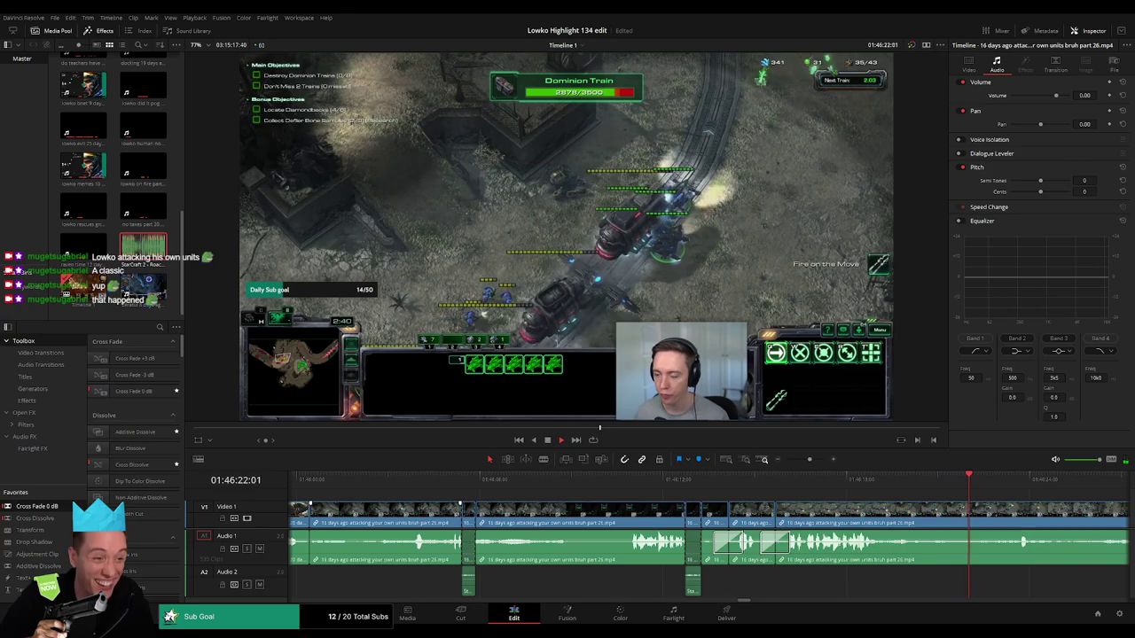
# - Split part 26 at about 01:46:20, during the attack on the Dominion train
pyautogui.scroll(-4, 776, 491)
pyautogui.scroll(2, 776, 491)
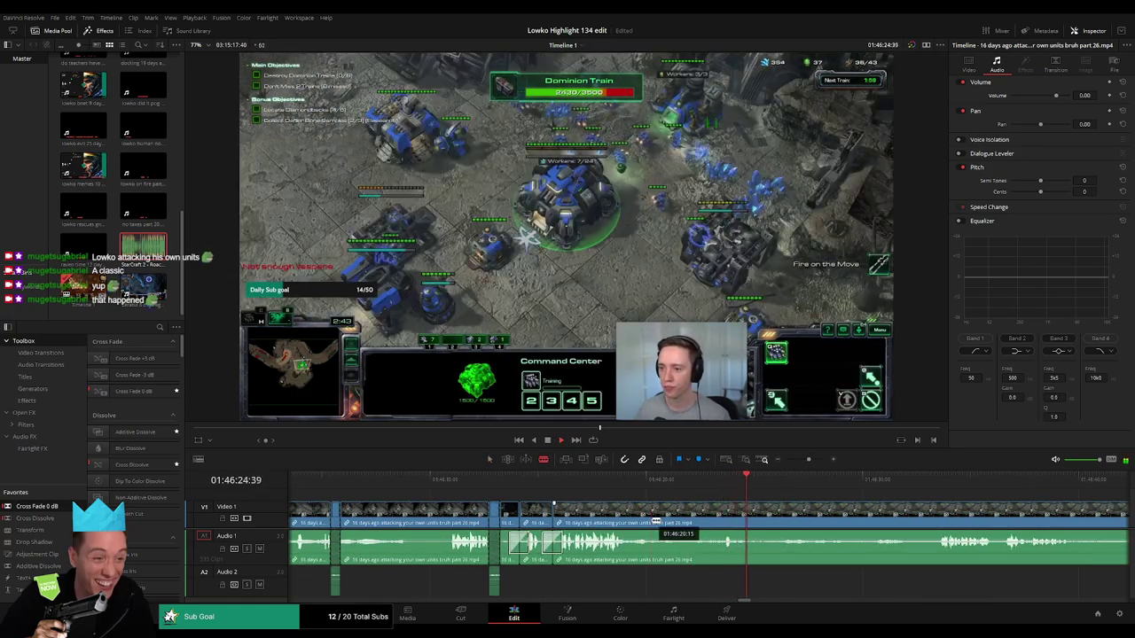
pyautogui.click(618, 490)
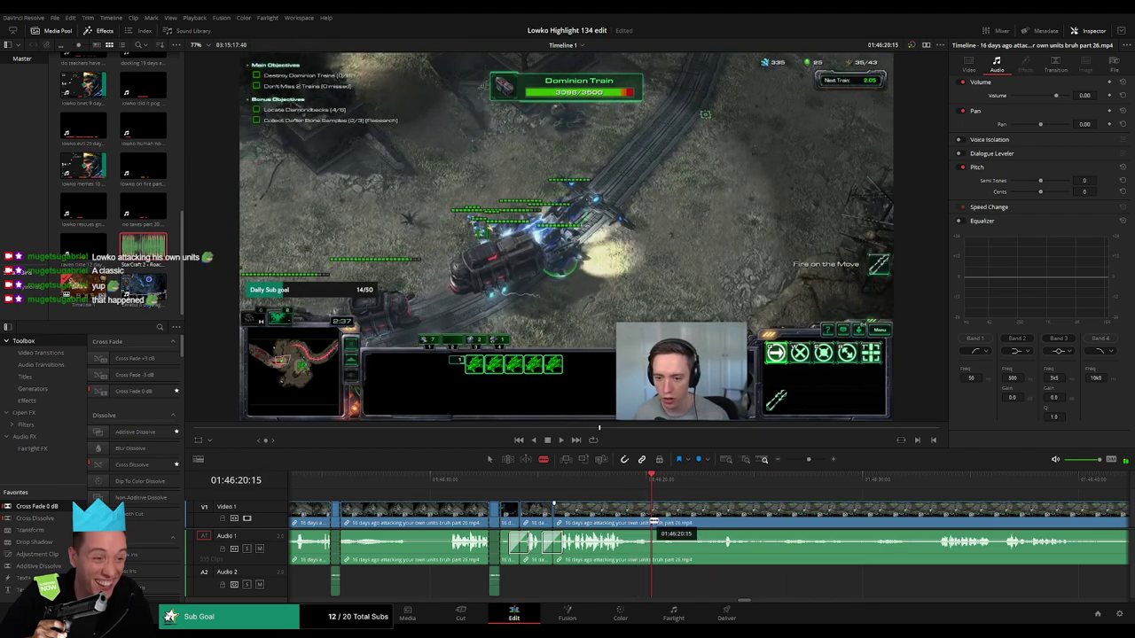
pyautogui.click(653, 522)
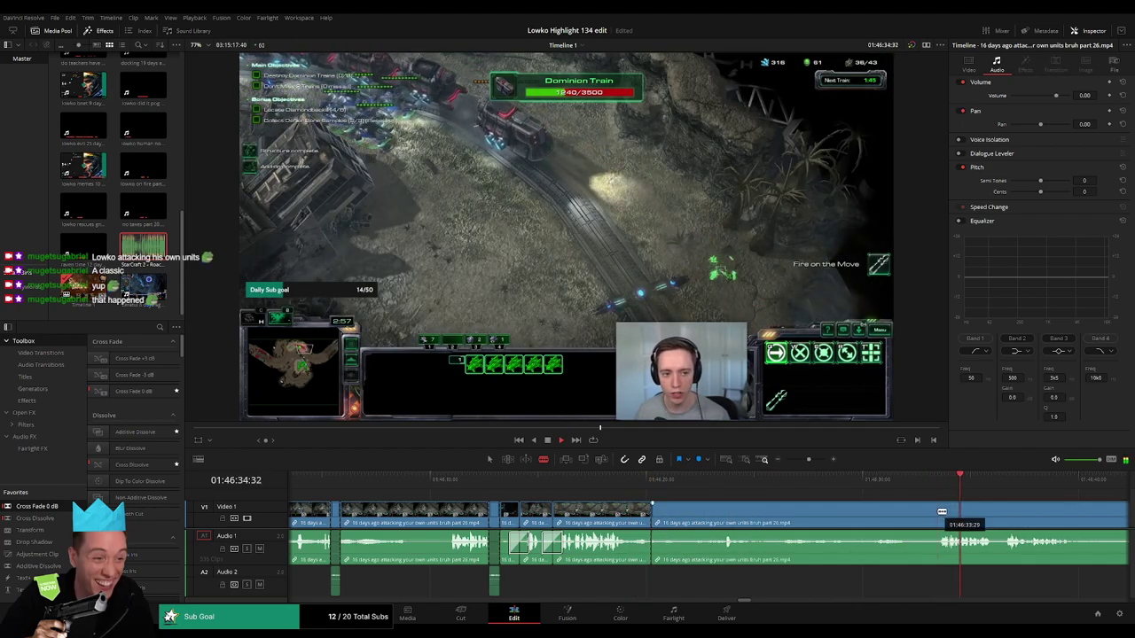
# - Try splitting part 26 at about 01:46:33 to isolate the footage before it, and undo that split
pyautogui.click(936, 512)
pyautogui.press('a')
pyautogui.click(869, 514)
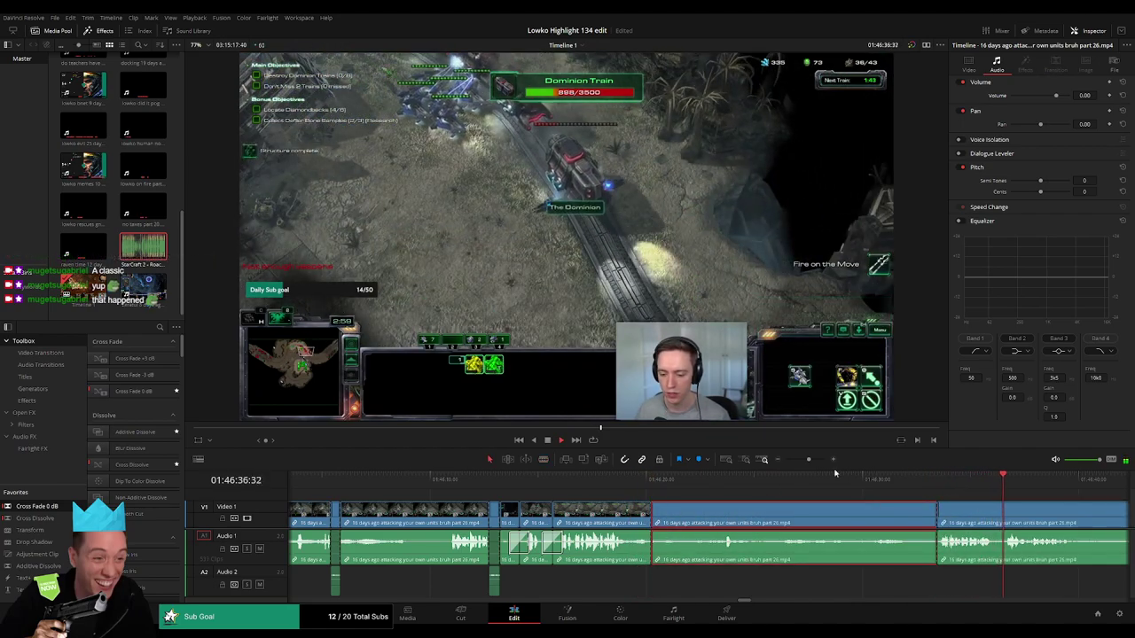
pyautogui.hotkey('ctrl', 'z')
# - Skim part 26 from about 01:46:57 to 01:48:20 for the next event worth keeping
pyautogui.moveTo(808, 460); pyautogui.dragTo(806, 461)
pyautogui.click(790, 482)
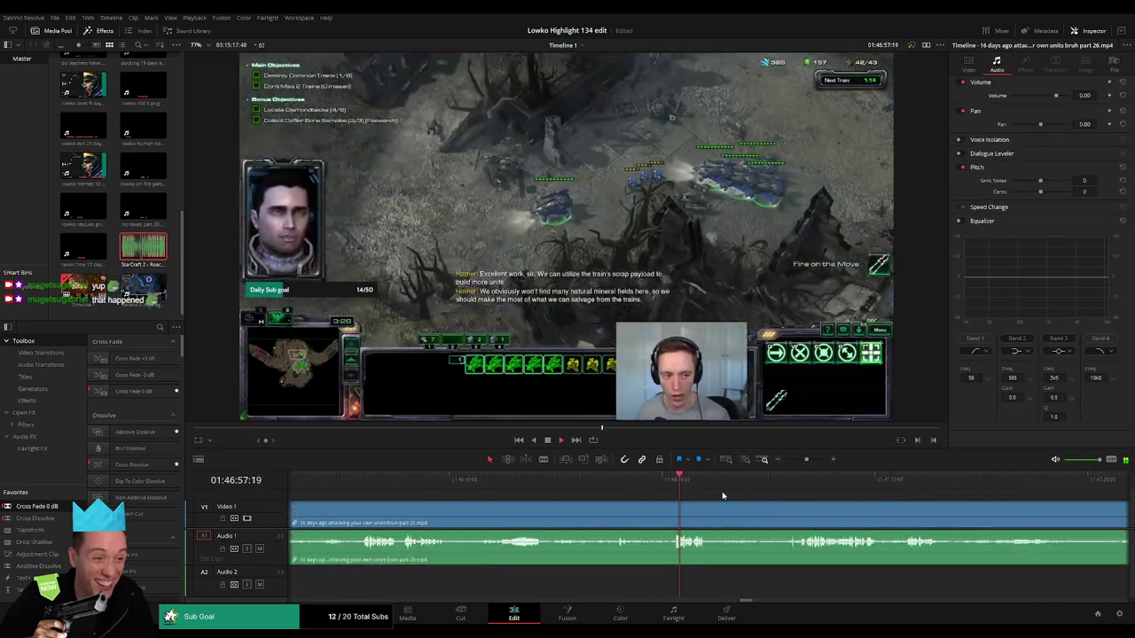
pyautogui.click(798, 485)
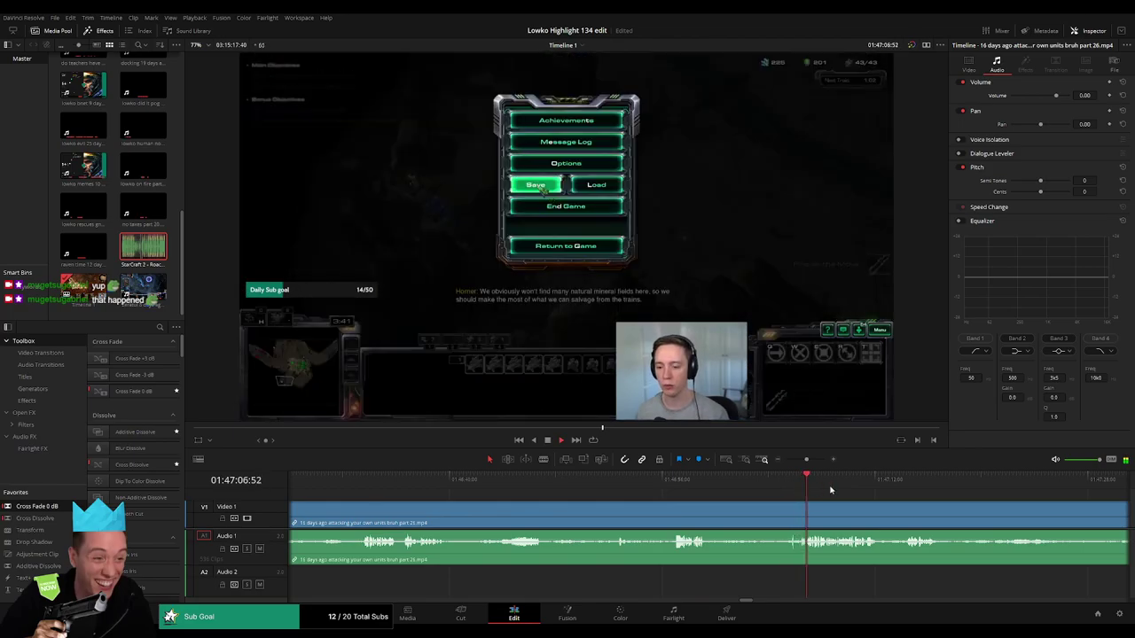
pyautogui.hscroll(3, 831, 492)
pyautogui.click(699, 487)
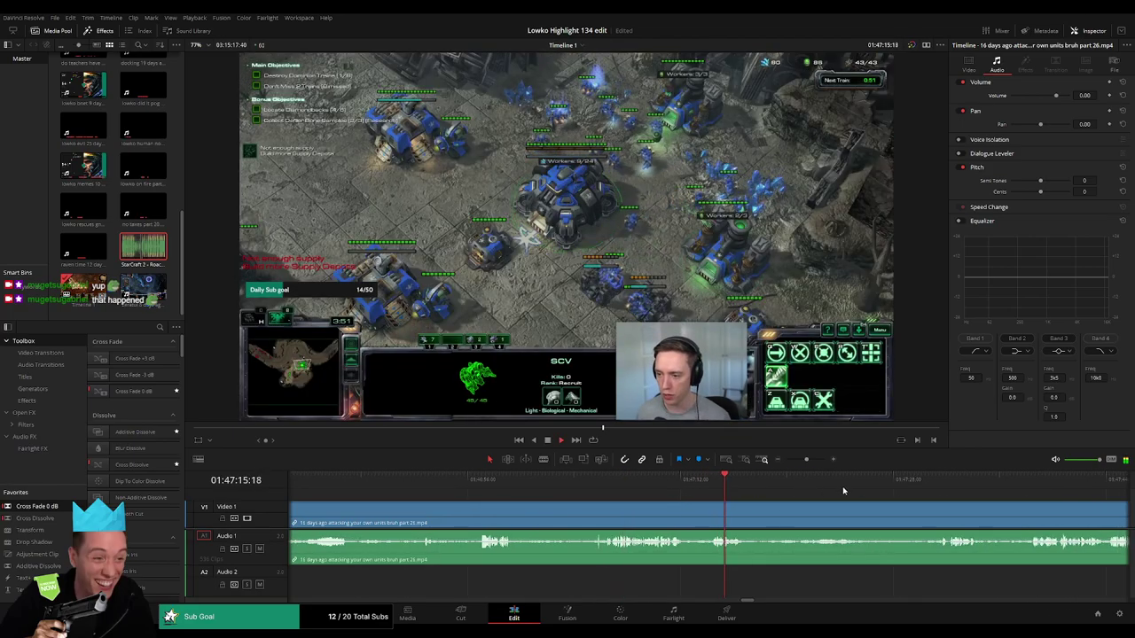
pyautogui.click(936, 488)
pyautogui.moveTo(1012, 516); pyautogui.dragTo(703, 496)
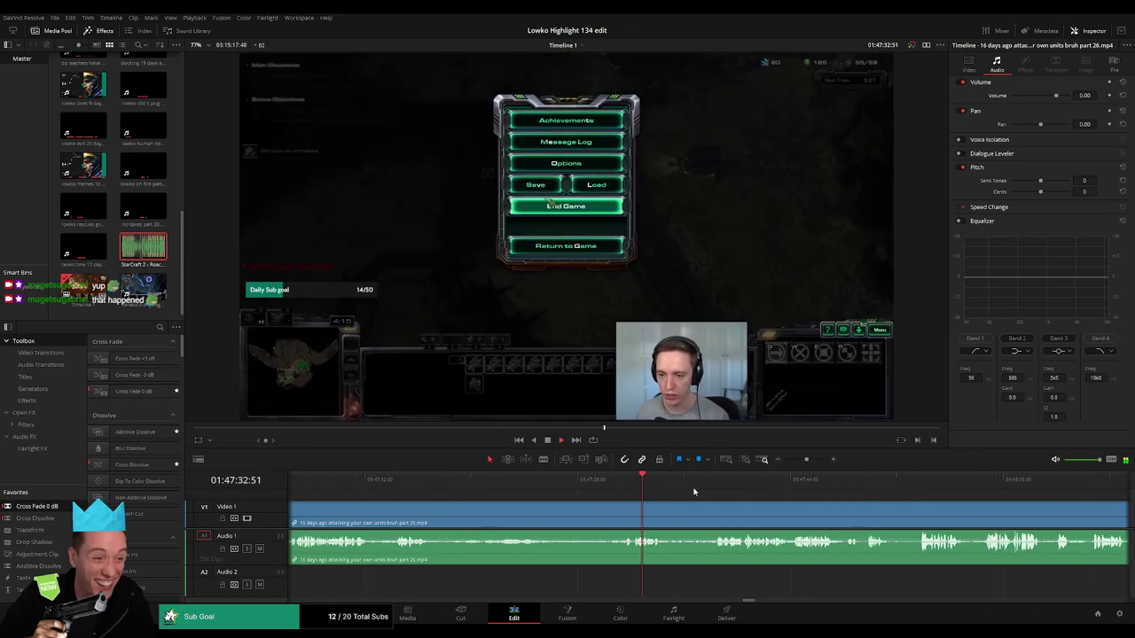
pyautogui.click(713, 486)
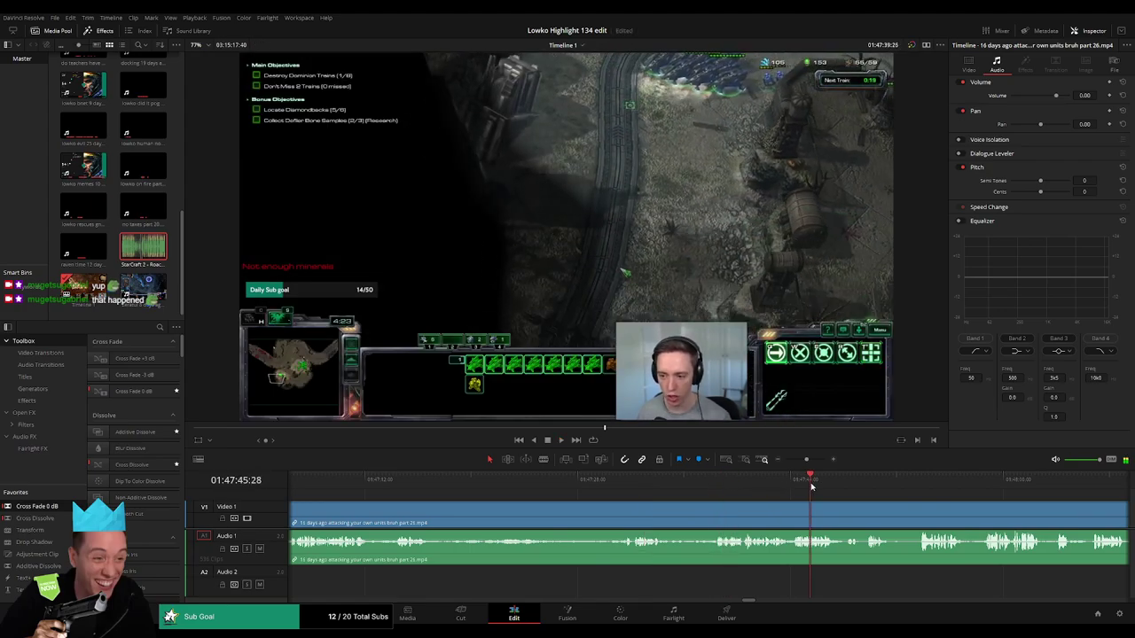
pyautogui.moveTo(1005, 516); pyautogui.dragTo(707, 501)
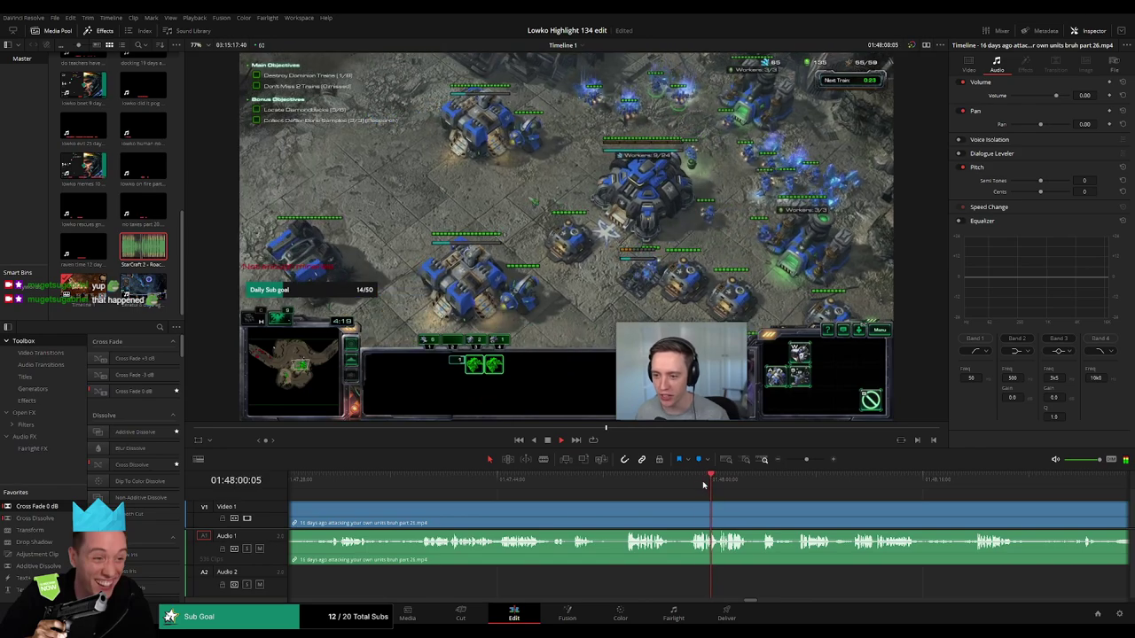
pyautogui.click(761, 482)
pyautogui.click(795, 483)
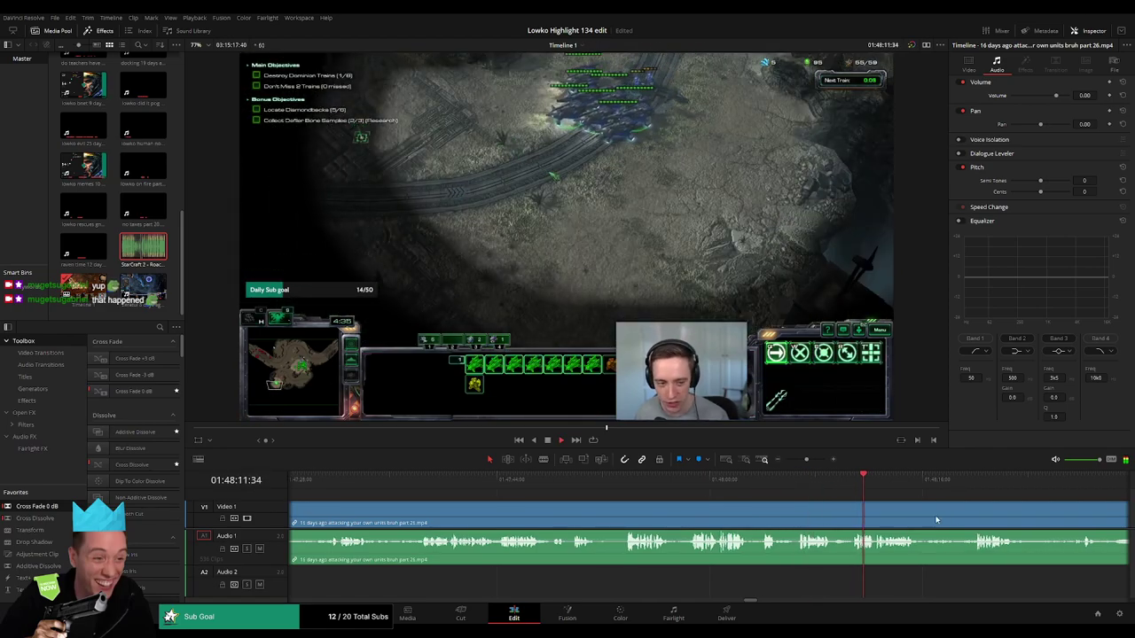
pyautogui.moveTo(936, 520); pyautogui.dragTo(686, 499)
pyautogui.click(669, 484)
pyautogui.click(729, 484)
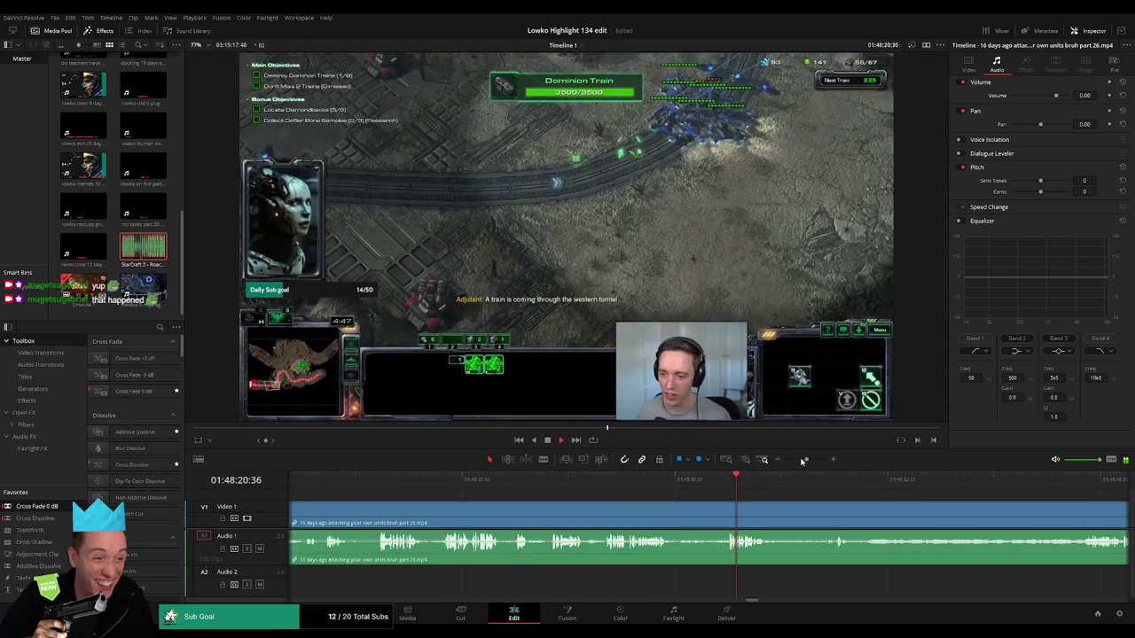
# - Skim part 26 from about 01:48:51 to 01:49:55, rechecking the train fight and save-menu moment around 01:49:00
pyautogui.moveTo(804, 460); pyautogui.dragTo(794, 462)
pyautogui.click(736, 486)
pyautogui.click(742, 486)
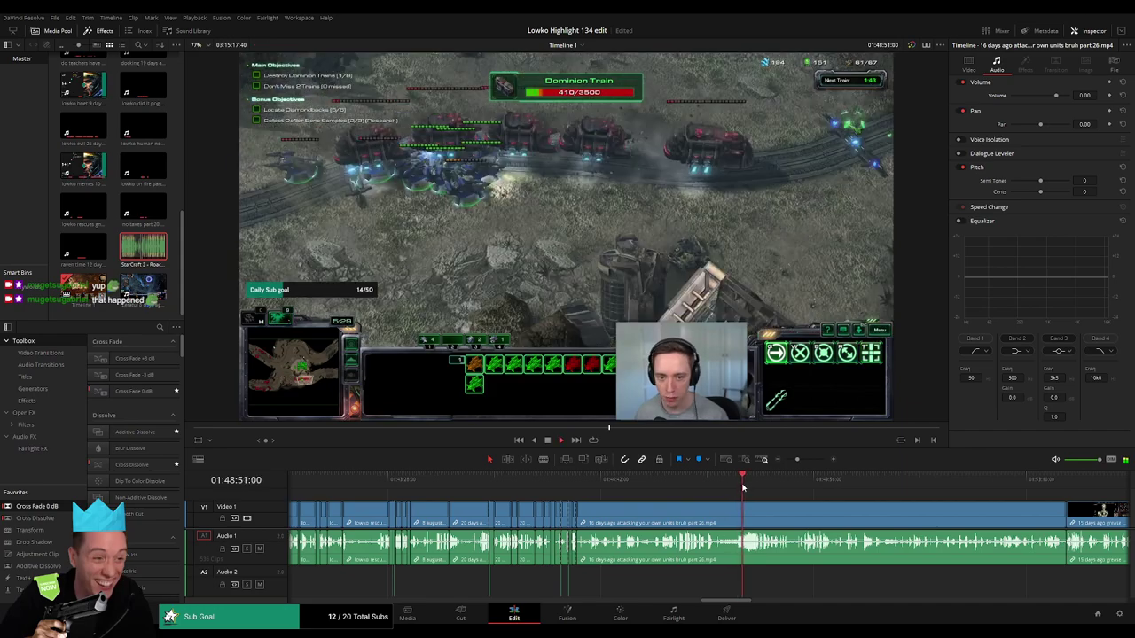
pyautogui.click(758, 486)
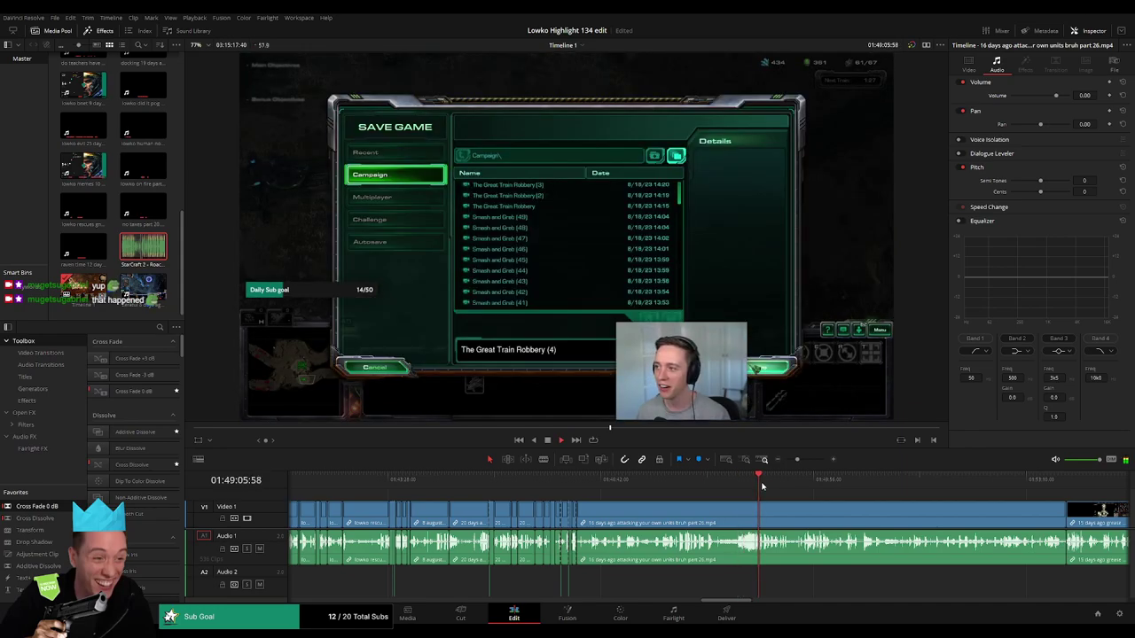
pyautogui.click(755, 486)
pyautogui.moveTo(797, 459); pyautogui.dragTo(803, 459)
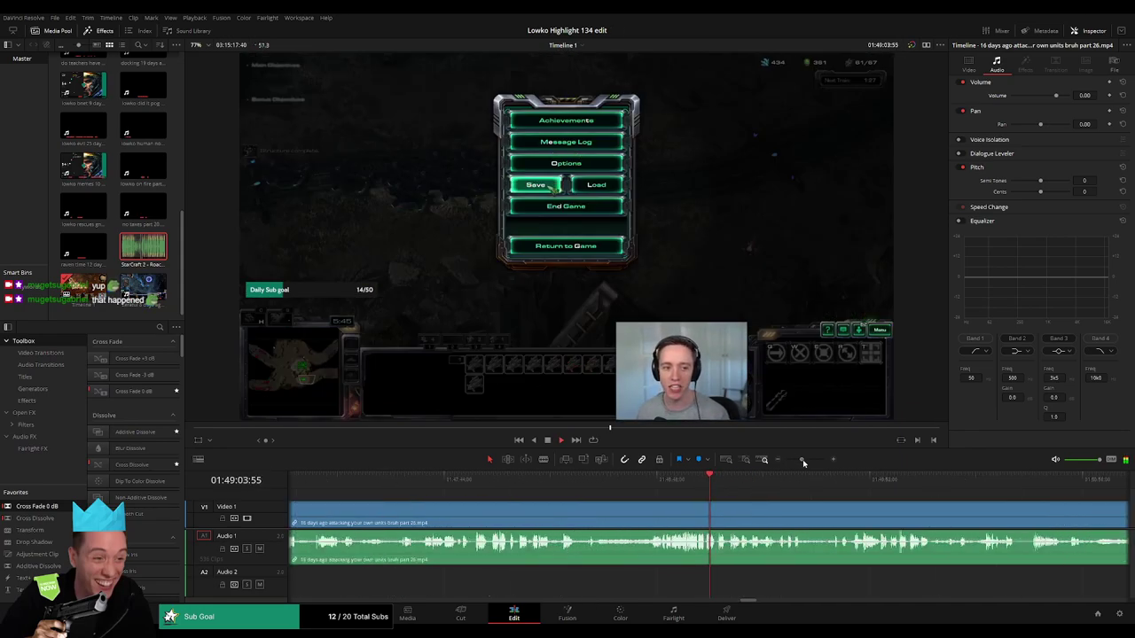
pyautogui.click(661, 483)
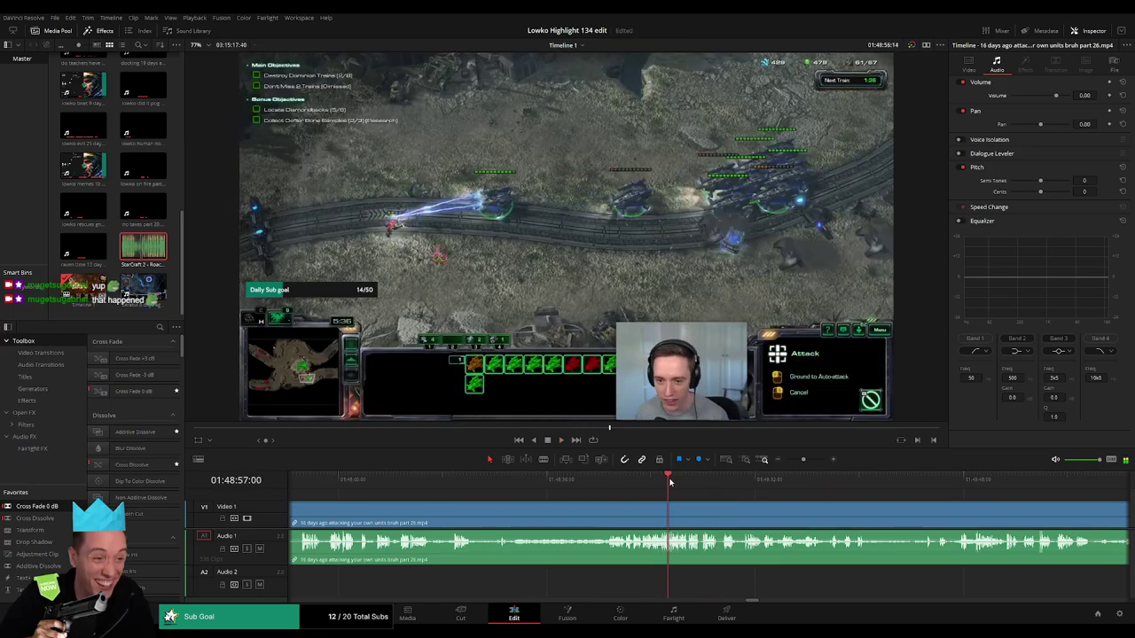
pyautogui.click(868, 479)
pyautogui.click(1000, 480)
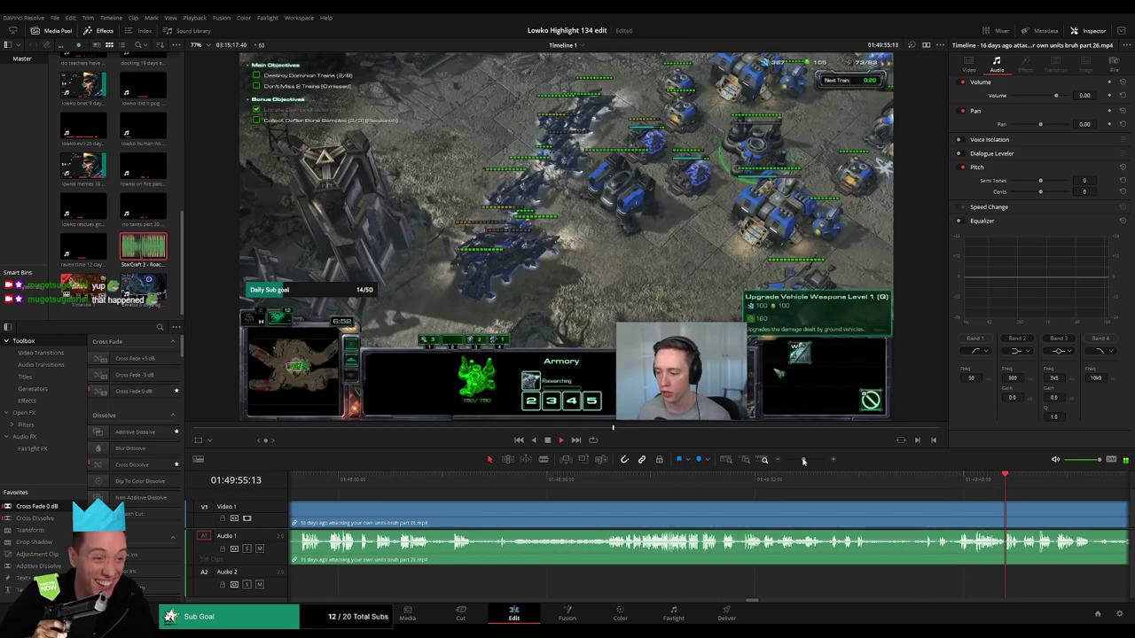
# - Ripple-delete the leftover section of the "16 days ago attacking your own units bruh part 26" clip before the part 27 clip
pyautogui.moveTo(803, 459); pyautogui.dragTo(794, 460)
pyautogui.click(750, 480)
pyautogui.click(724, 507)
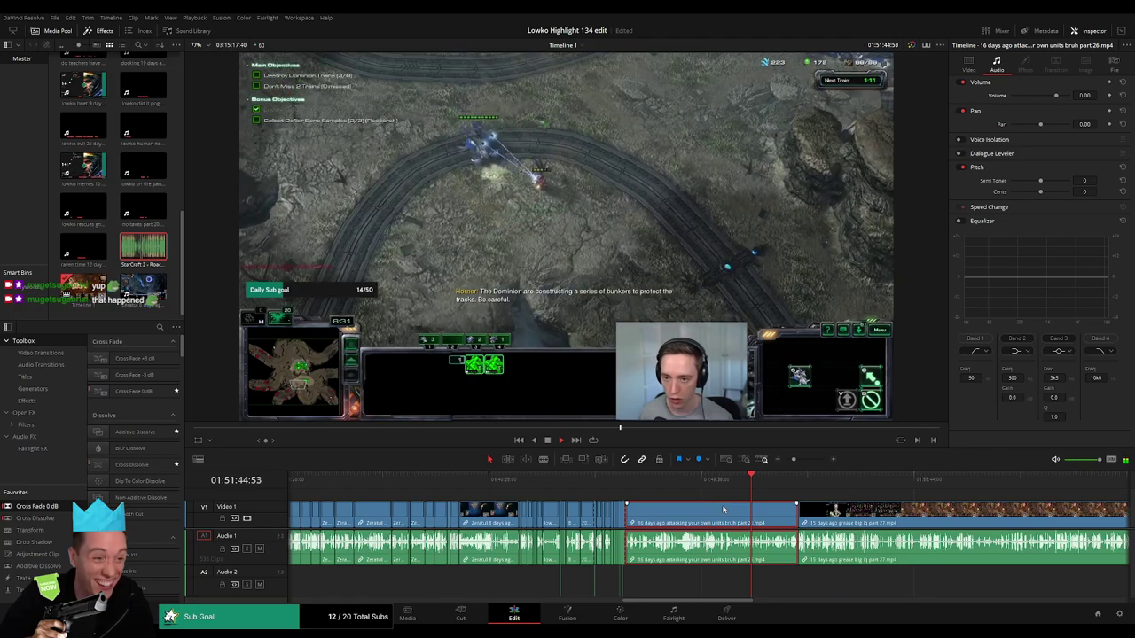
pyautogui.press('Delete')
# - Skim the opening of the "15 days ago grease big iq part 27" clip, from the raider fight through the quest journal and map
pyautogui.moveTo(641, 480); pyautogui.dragTo(653, 483)
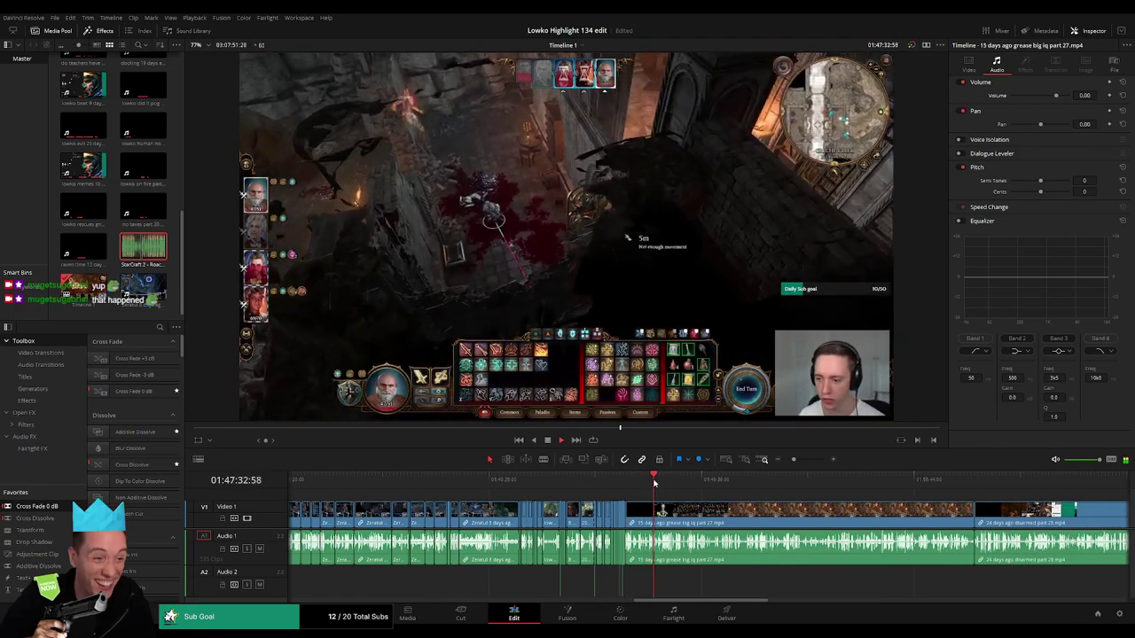
pyautogui.click(788, 460)
pyautogui.moveTo(789, 460); pyautogui.dragTo(803, 462)
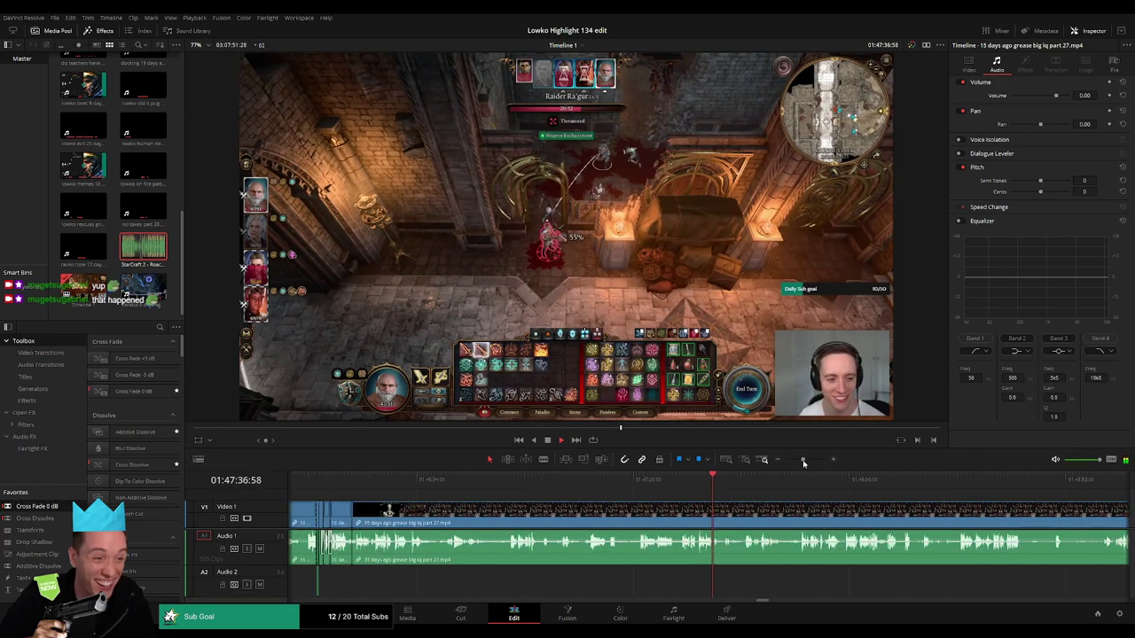
pyautogui.click(744, 485)
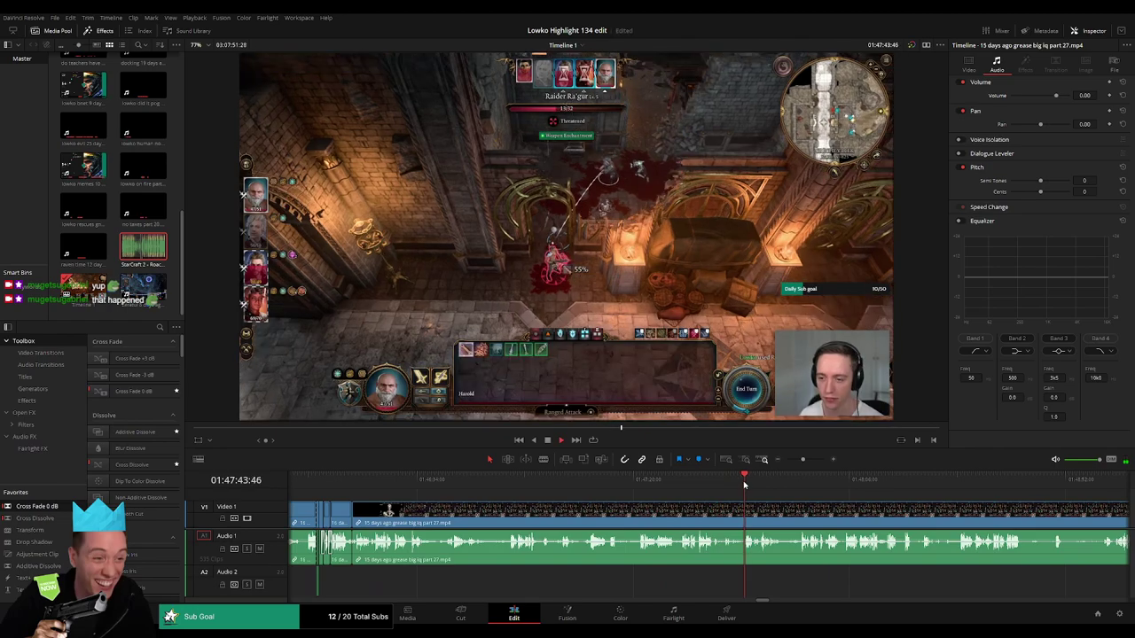
pyautogui.click(801, 482)
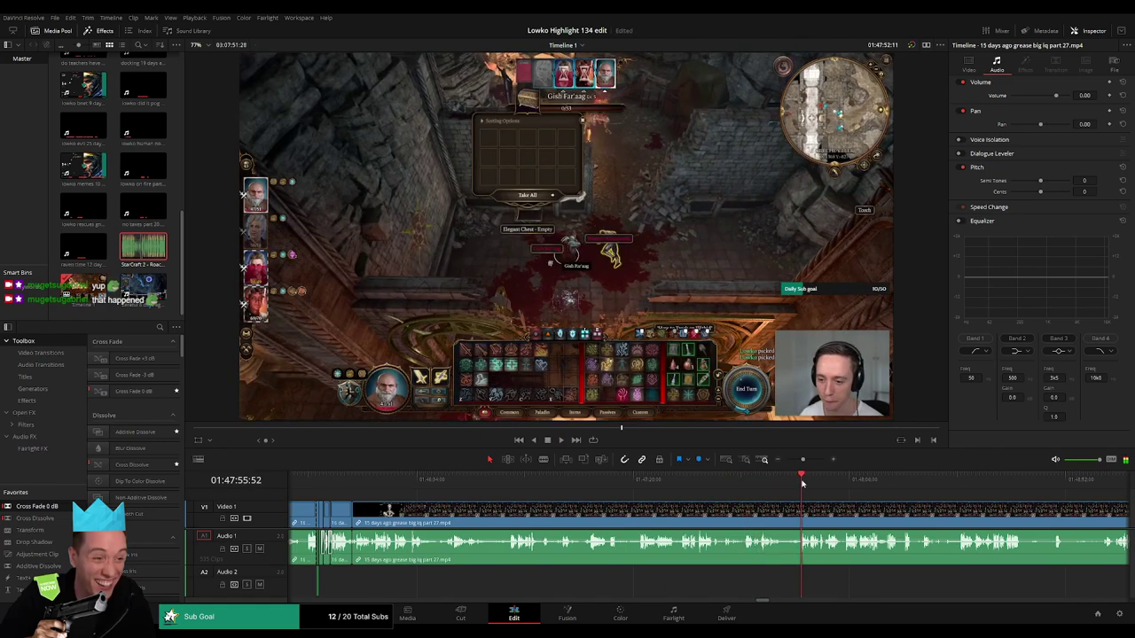
pyautogui.hscroll(10, 737, 505)
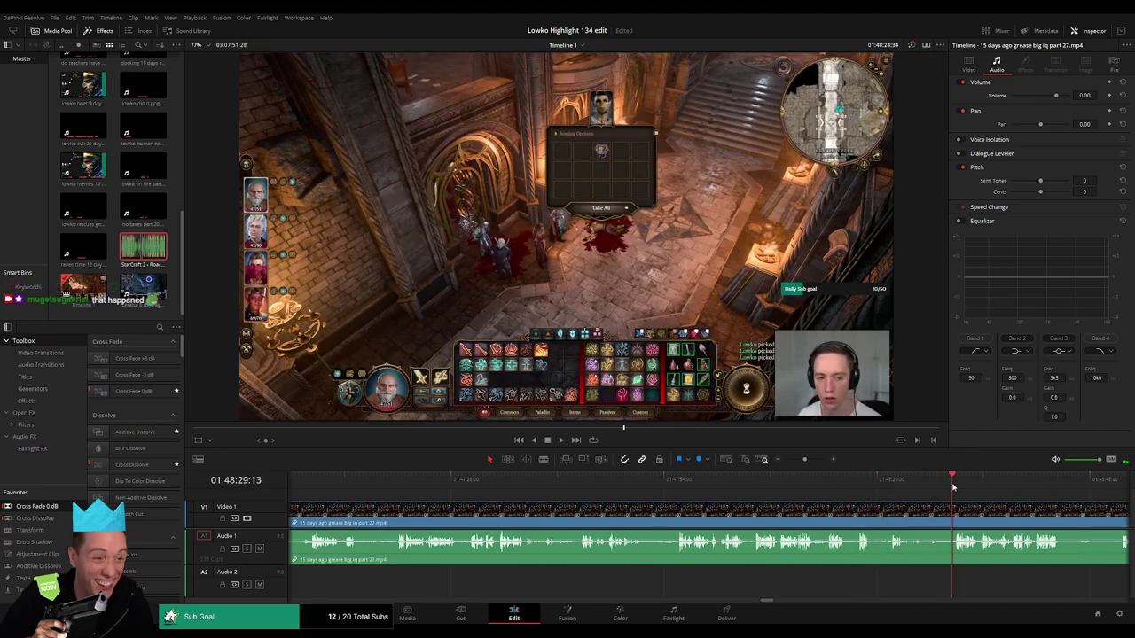
pyautogui.moveTo(961, 502); pyautogui.dragTo(610, 493)
pyautogui.moveTo(825, 491); pyautogui.dragTo(848, 494)
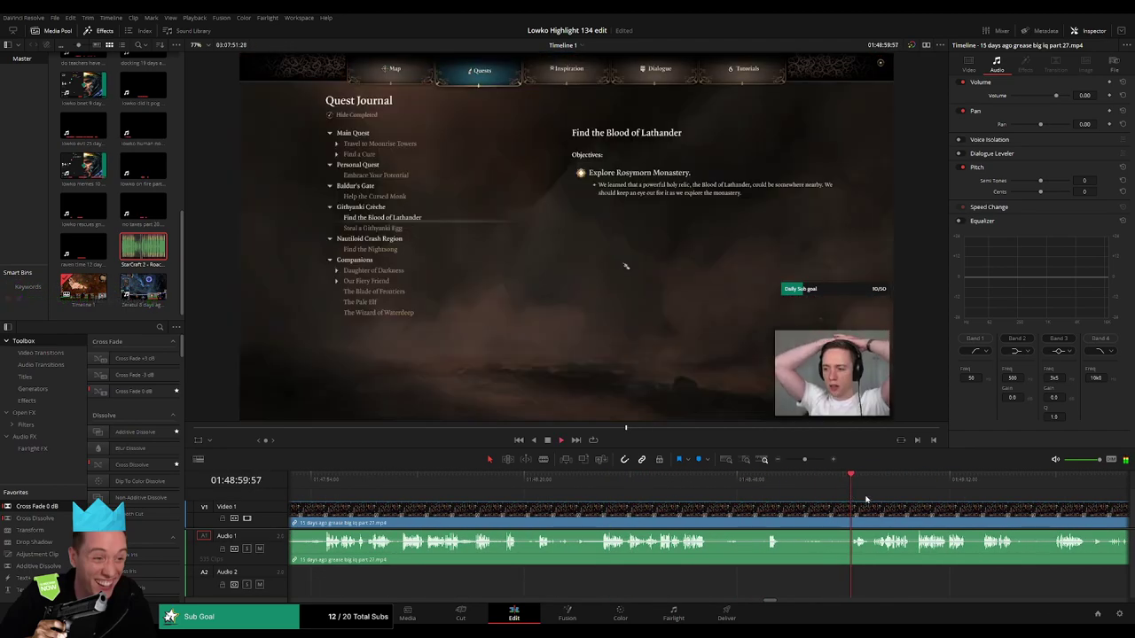
pyautogui.moveTo(918, 499); pyautogui.dragTo(626, 497)
pyautogui.moveTo(763, 495); pyautogui.dragTo(850, 492)
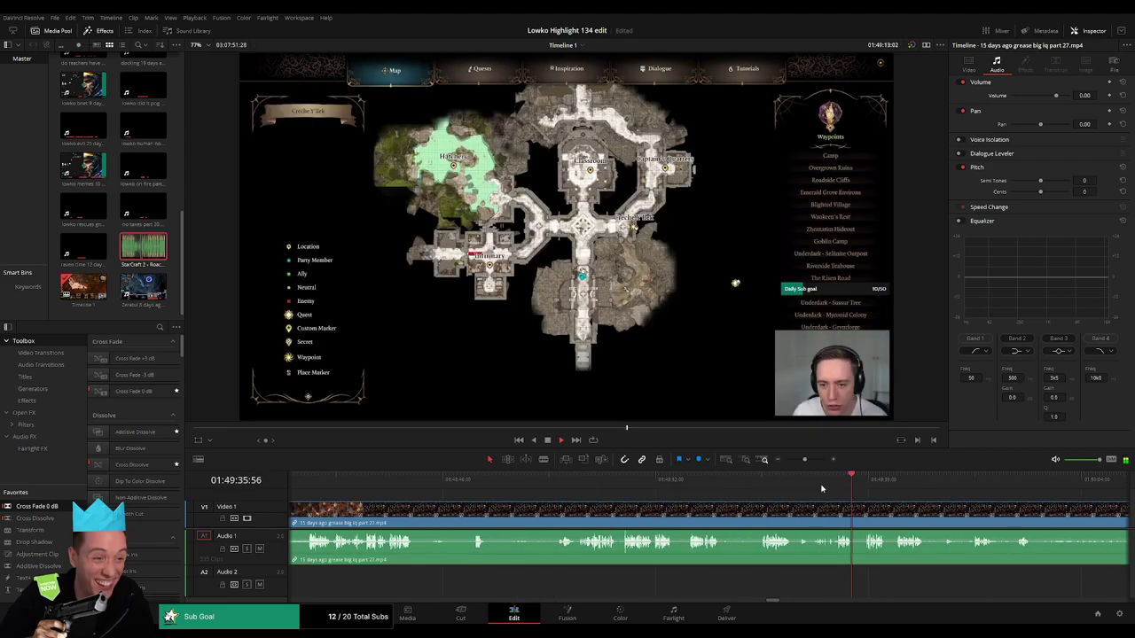
# - Skim further through the part 27 clip and examine the burning statue scene around 01:55:10
pyautogui.moveTo(805, 460); pyautogui.dragTo(798, 460)
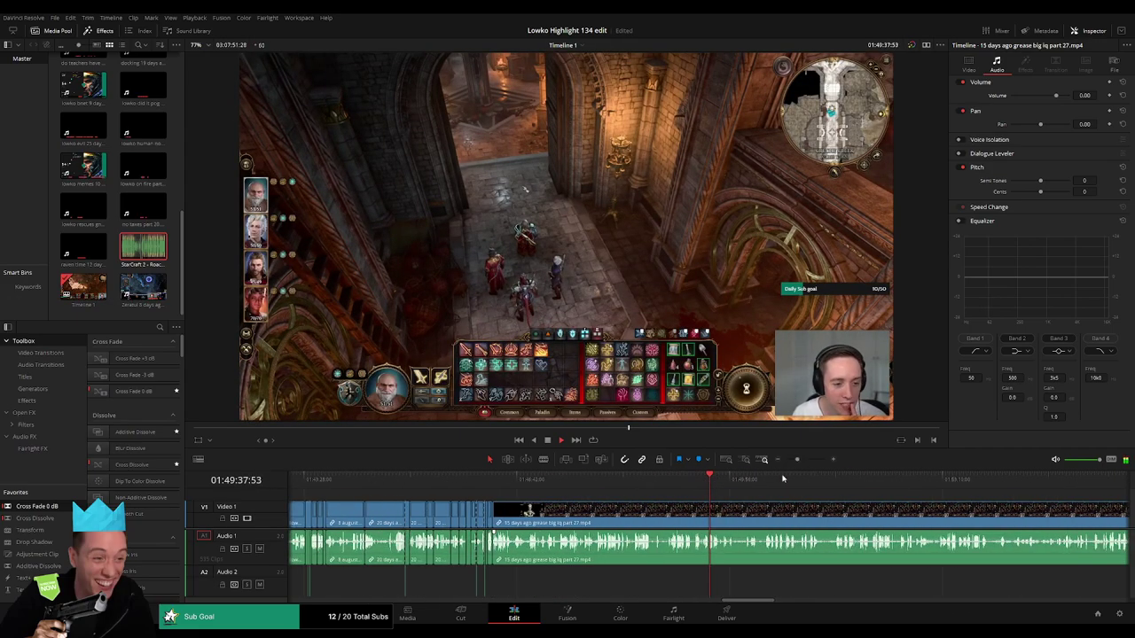
pyautogui.moveTo(714, 490); pyautogui.dragTo(536, 506)
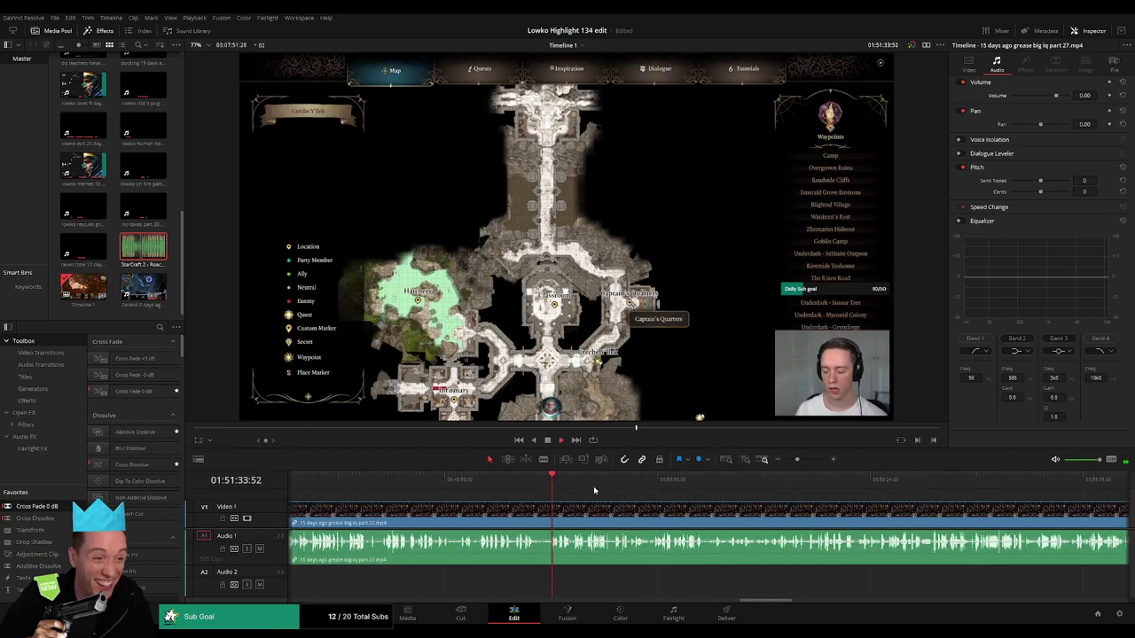
pyautogui.click(604, 490)
pyautogui.moveTo(604, 485); pyautogui.dragTo(593, 487)
pyautogui.moveTo(665, 490); pyautogui.dragTo(789, 488)
pyautogui.click(669, 489)
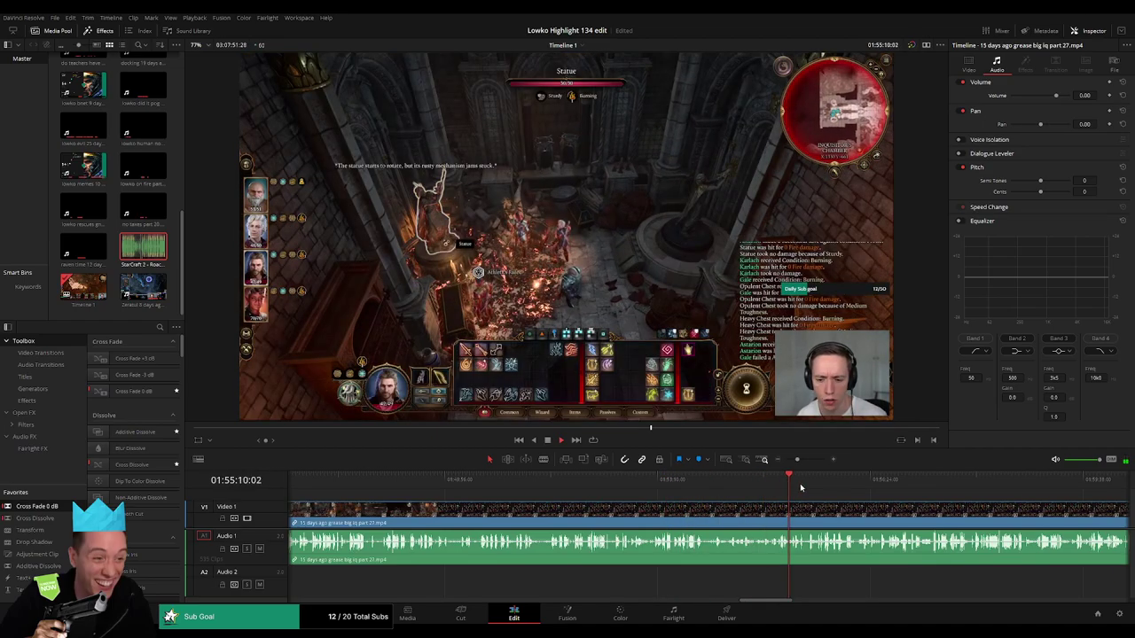
pyautogui.hotkey('ctrl', '=')
pyautogui.hotkey('ctrl', '=')
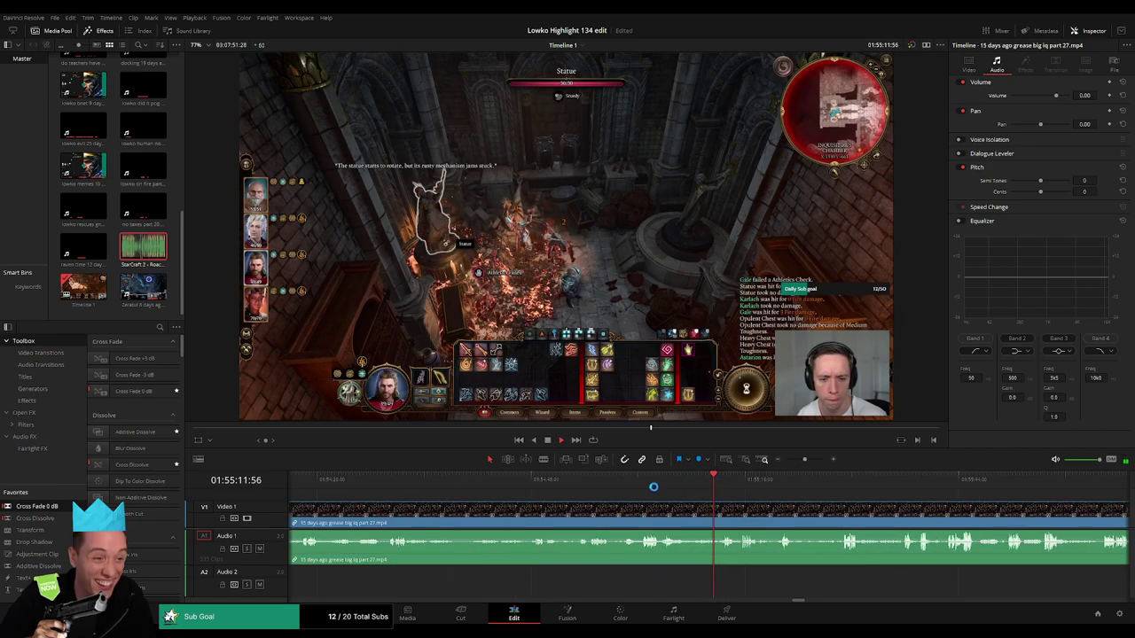
# - Split the part 27 clip shortly before the statue scene at about 01:54:15 and ripple-delete everything before the cut
pyautogui.click(643, 482)
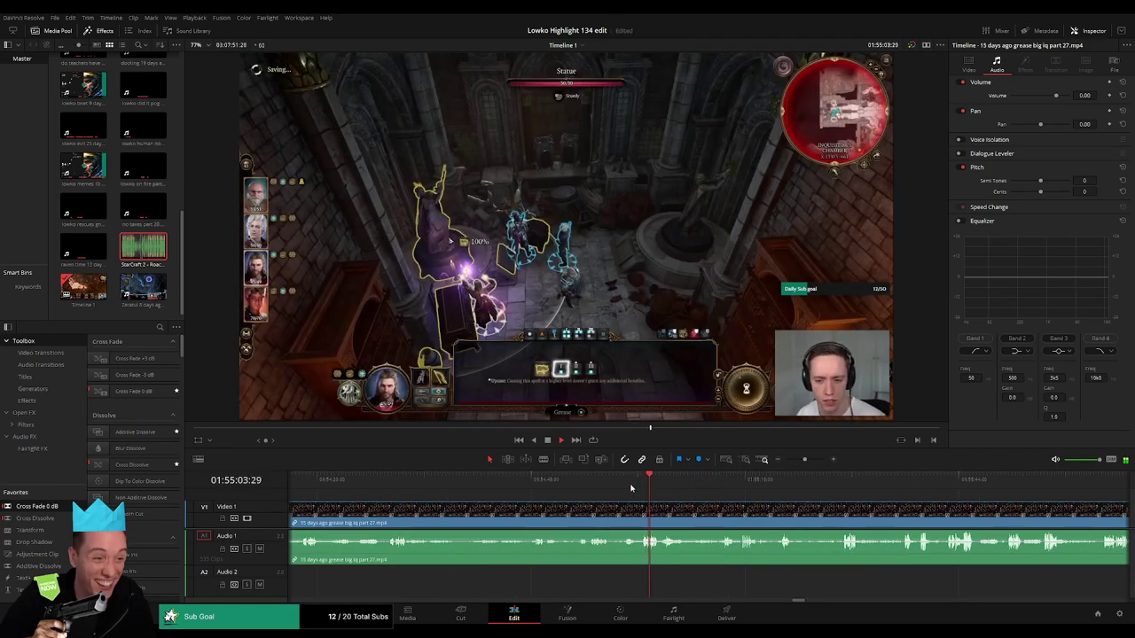
pyautogui.click(596, 489)
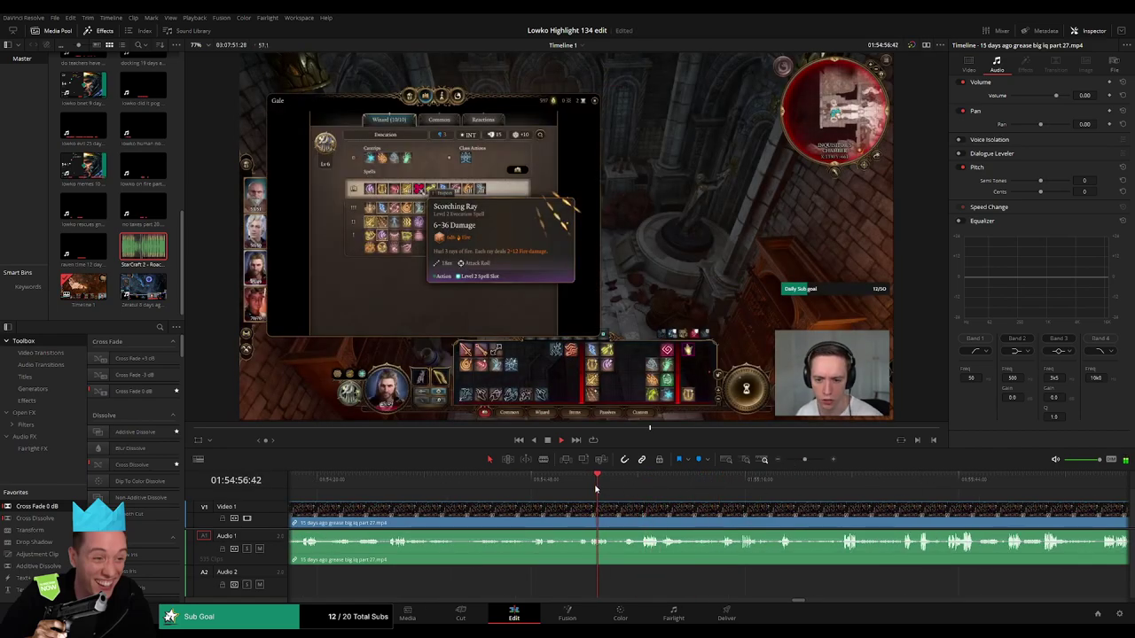
pyautogui.click(525, 488)
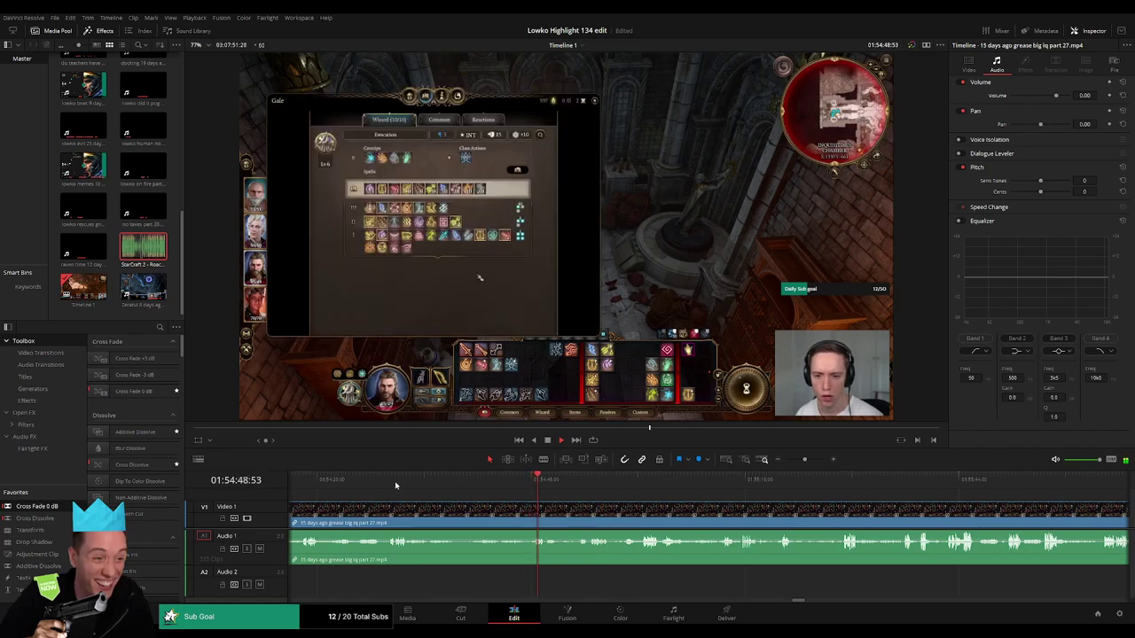
pyautogui.click(389, 486)
pyautogui.moveTo(390, 512); pyautogui.dragTo(718, 516)
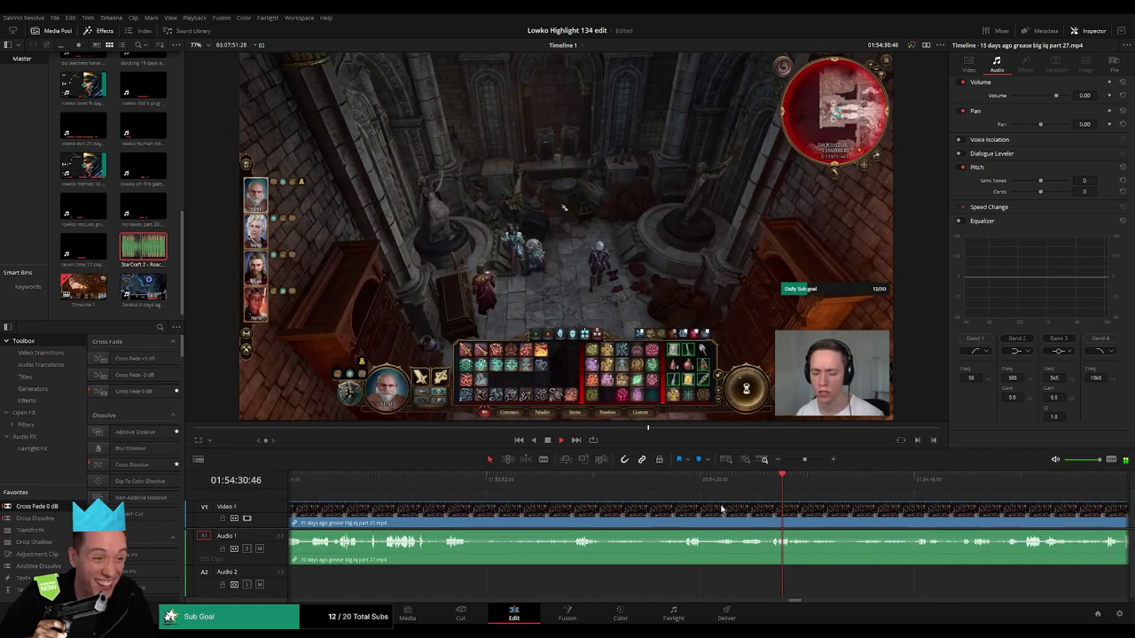
pyautogui.click(692, 493)
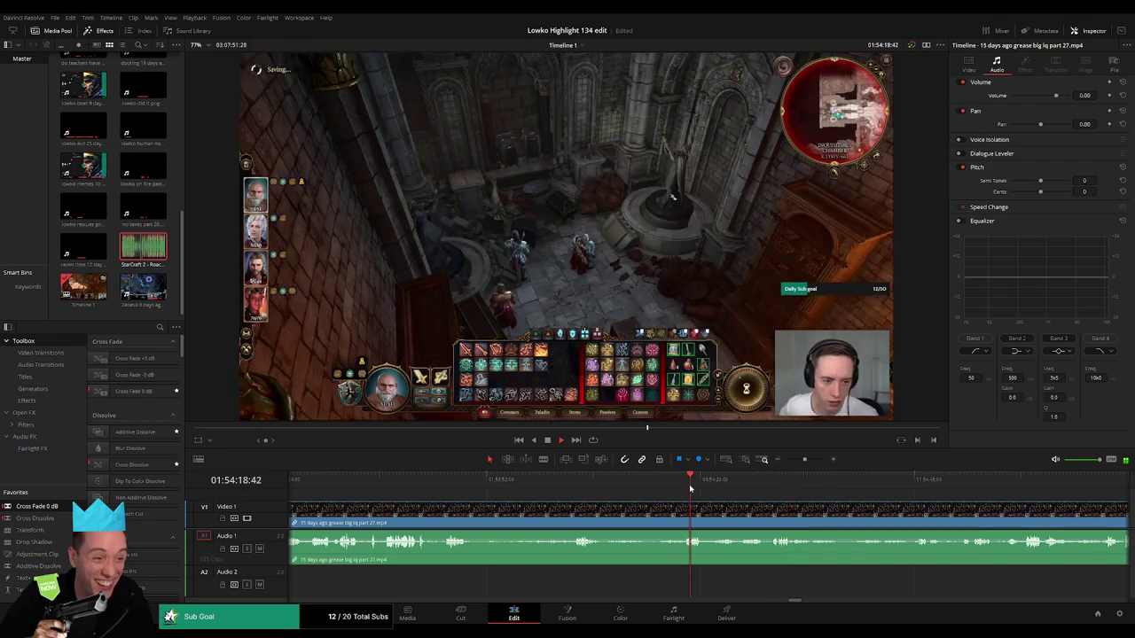
pyautogui.click(502, 484)
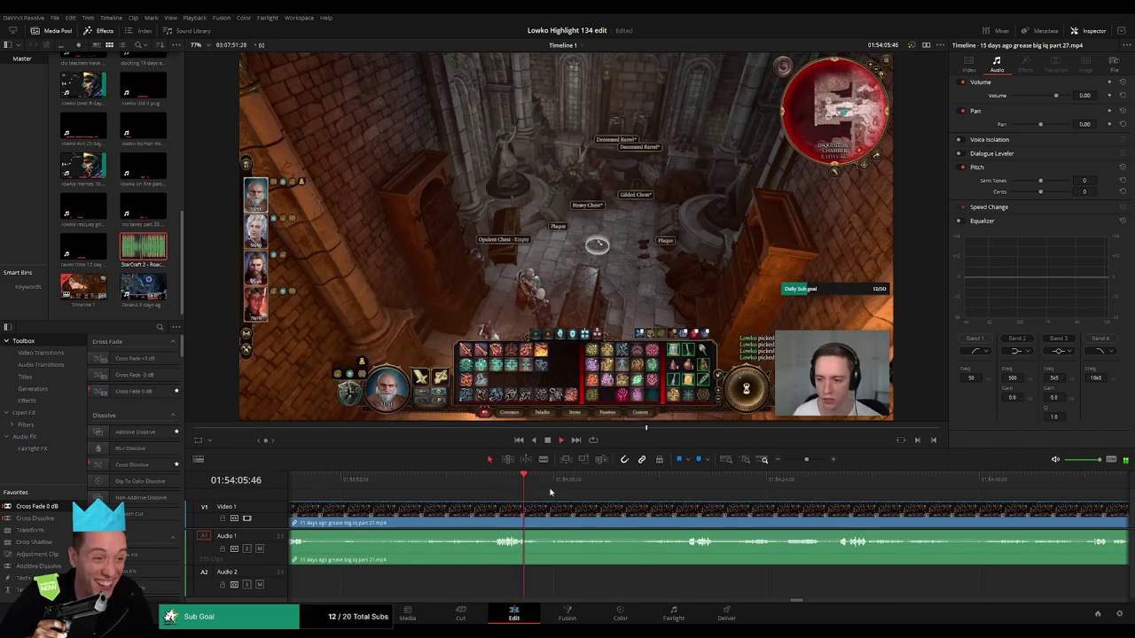
pyautogui.click(673, 494)
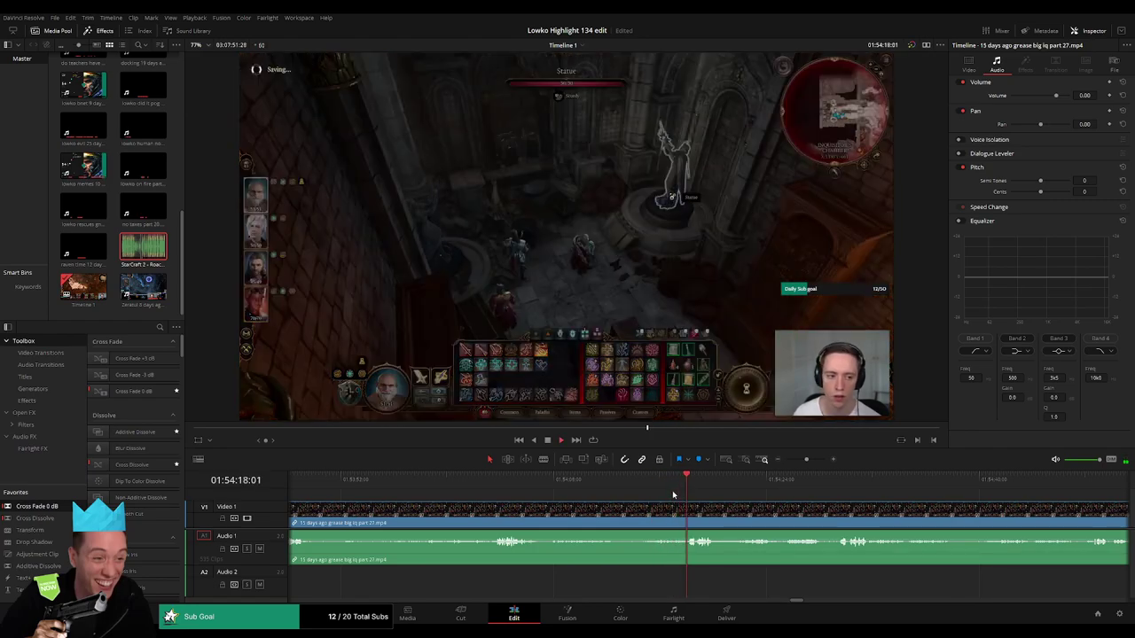
pyautogui.click(640, 514)
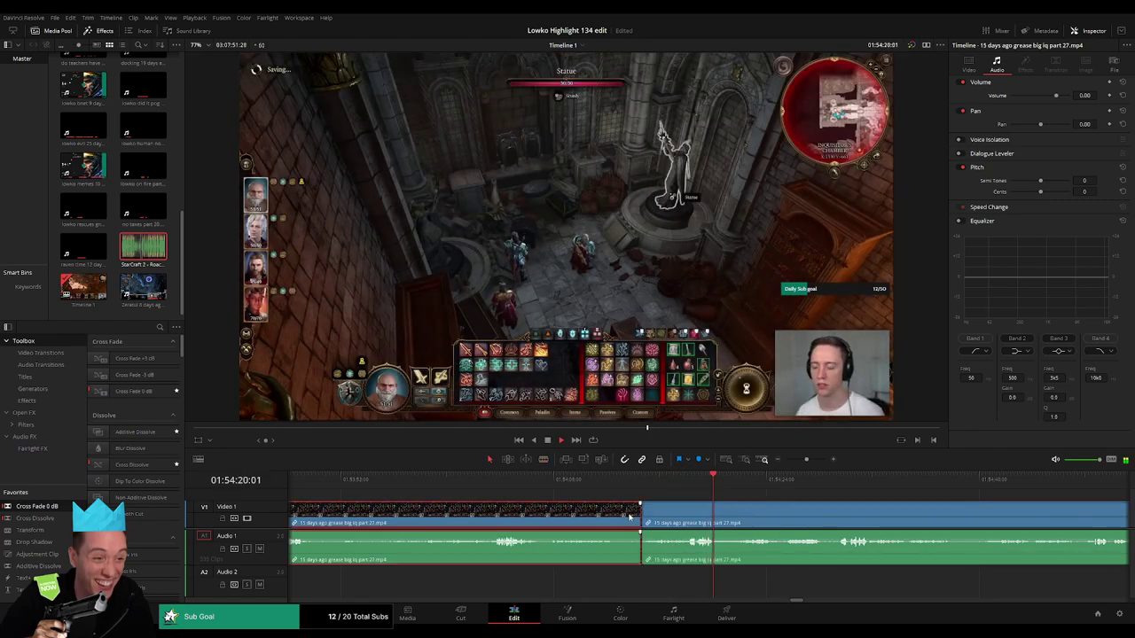
pyautogui.press('Delete')
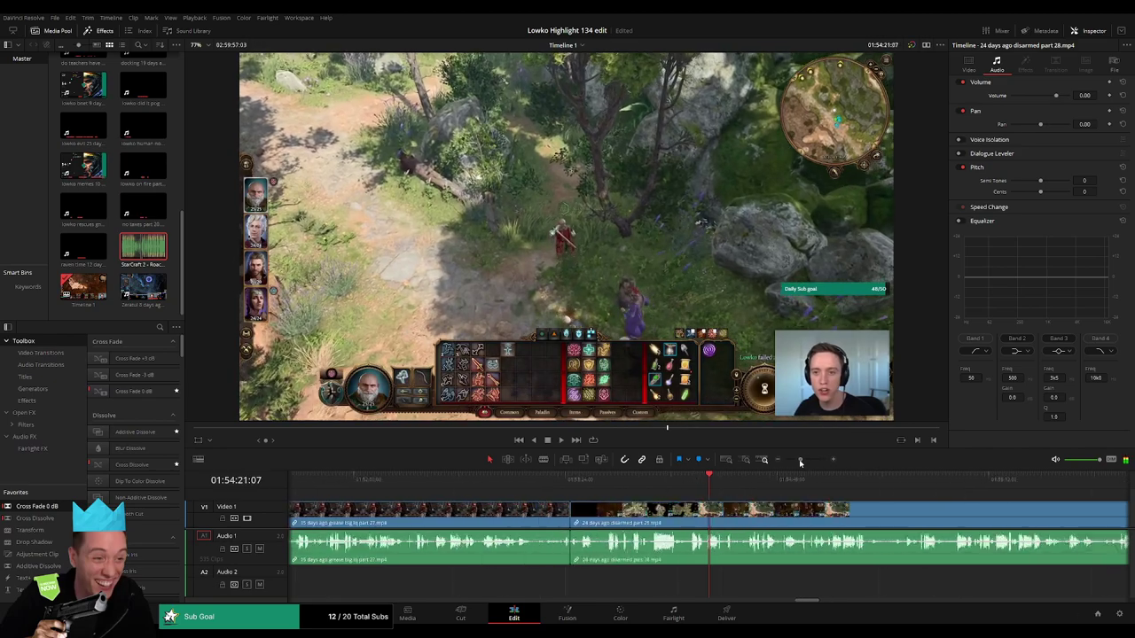
# - Return to the new start of the trimmed part 27 clip and play it from there
pyautogui.click(611, 481)
pyautogui.press('space')
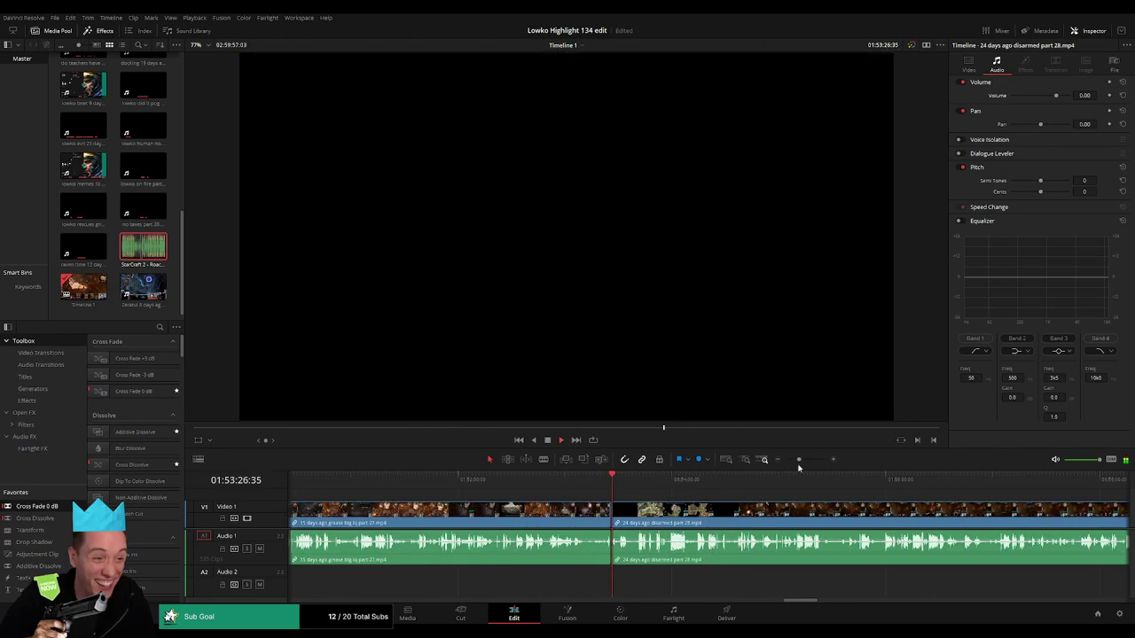
pyautogui.moveTo(799, 460); pyautogui.dragTo(809, 462)
pyautogui.click(690, 482)
pyautogui.click(474, 477)
pyautogui.press('space')
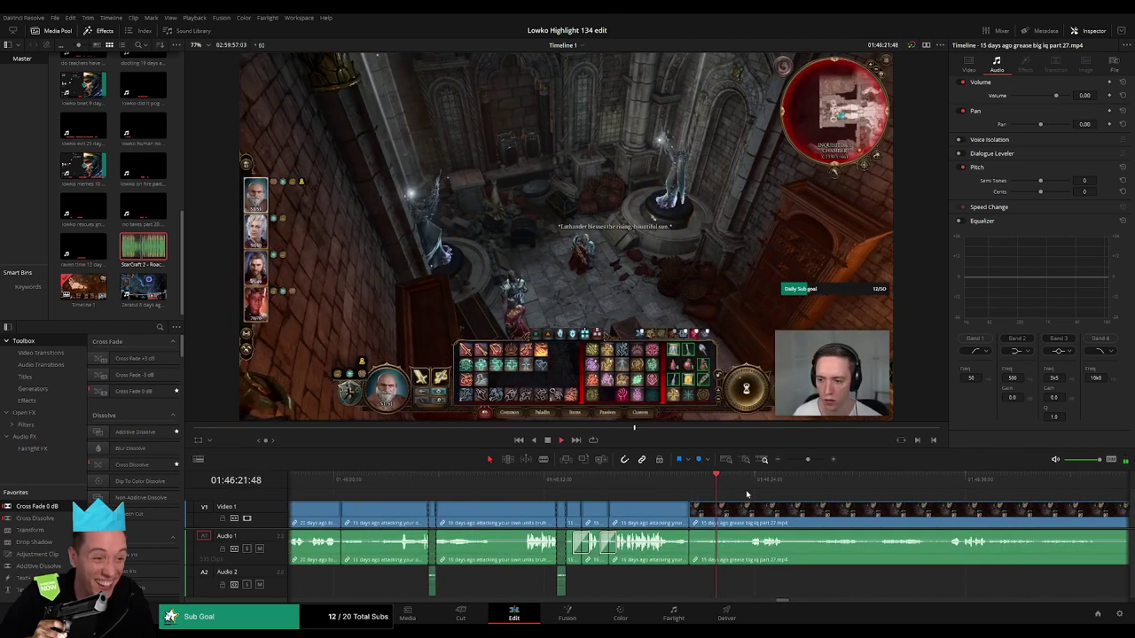
# - Review the statue puzzle footage in the part 27 clip, from the first statue attempts to the opening of the spellbook
pyautogui.click(752, 487)
pyautogui.hscroll(4, 620, 506)
pyautogui.click(618, 487)
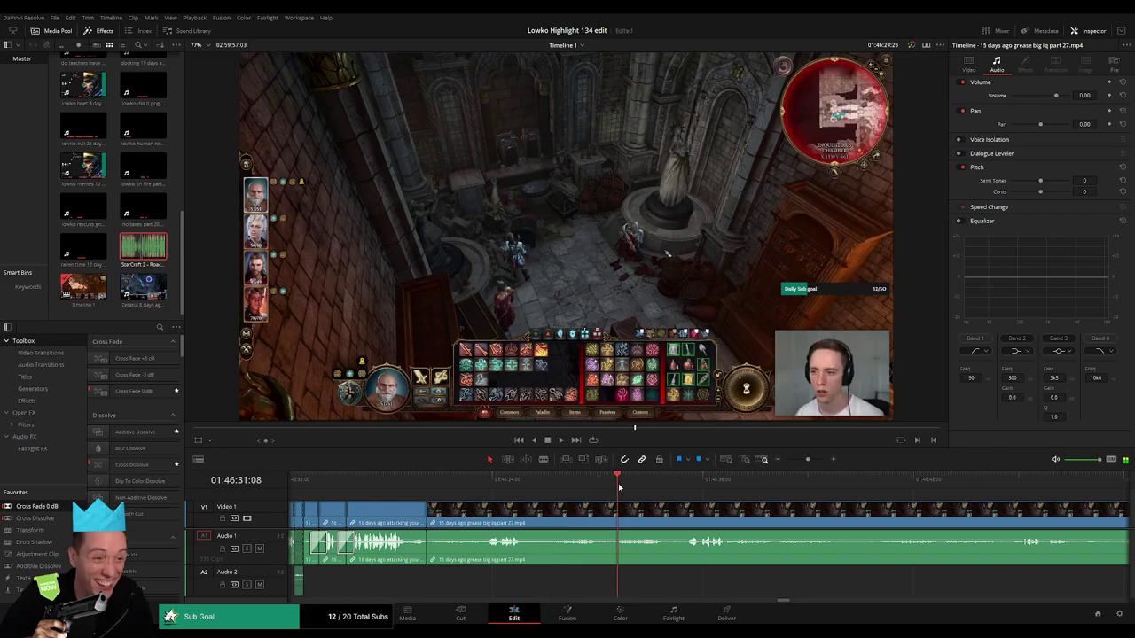
pyautogui.moveTo(674, 485); pyautogui.dragTo(687, 487)
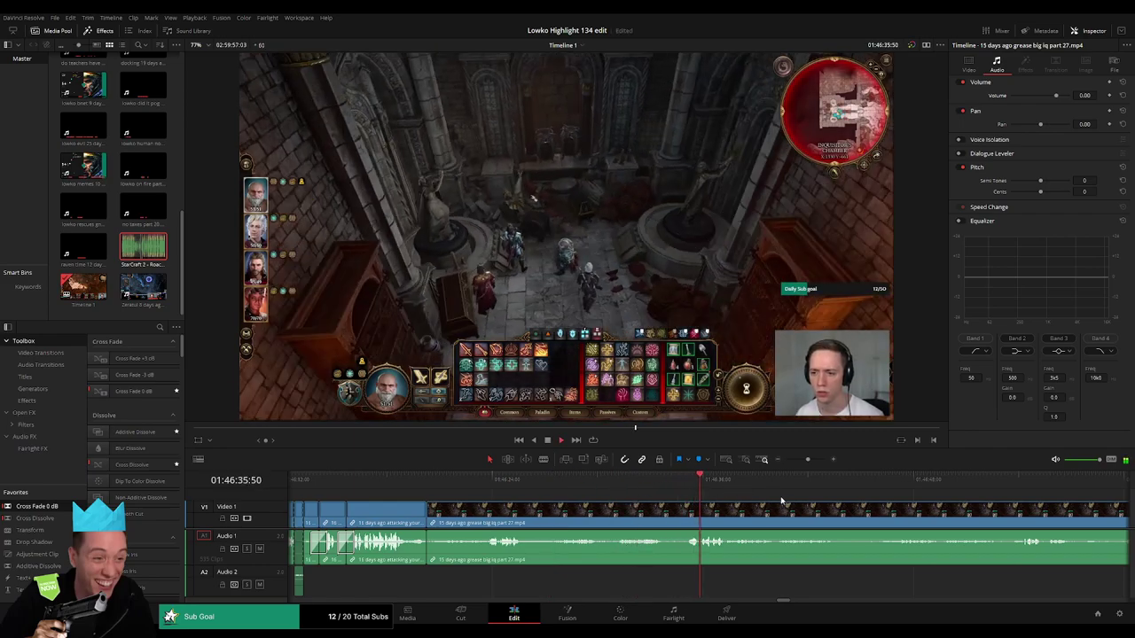
pyautogui.hscroll(3, 749, 500)
pyautogui.moveTo(582, 484); pyautogui.dragTo(640, 485)
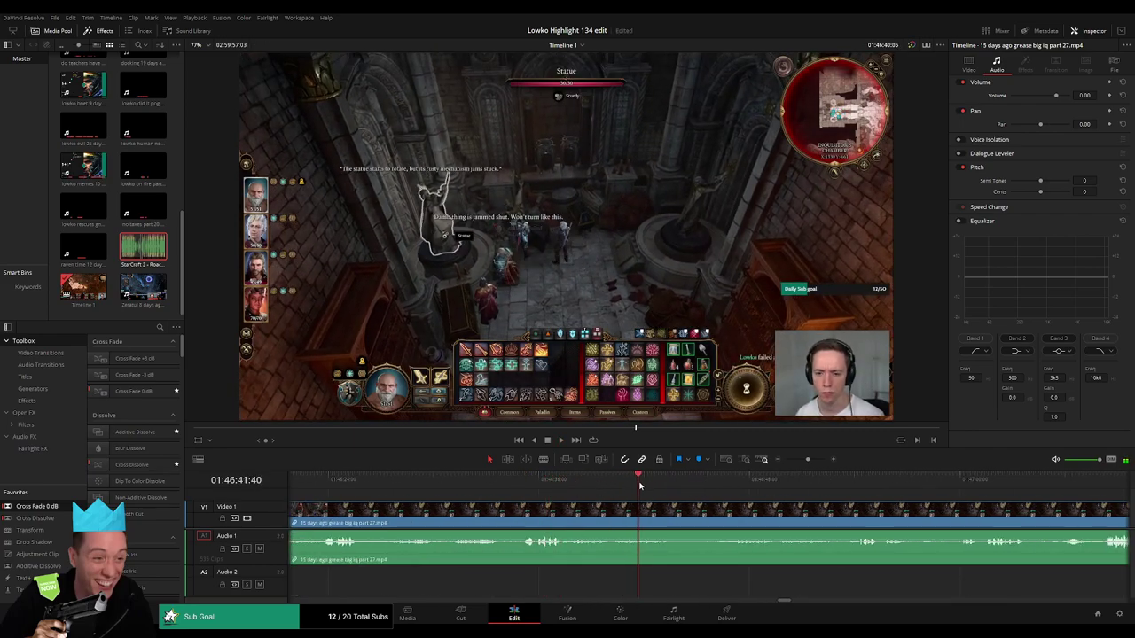
pyautogui.press('space')
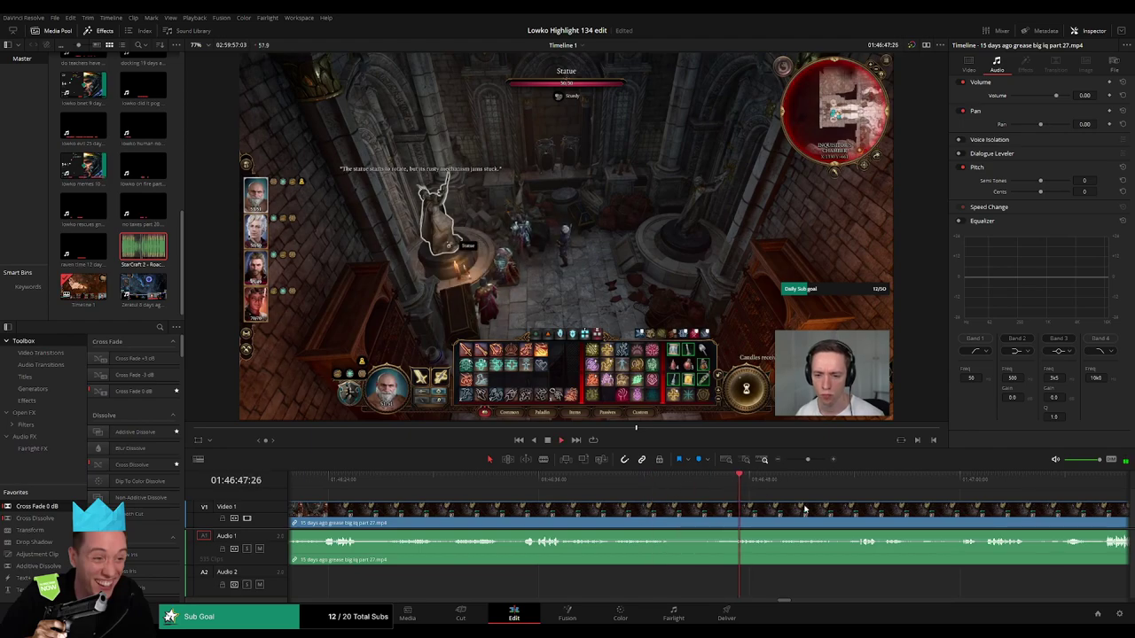
pyautogui.scroll(-2, 635, 502)
pyautogui.click(685, 486)
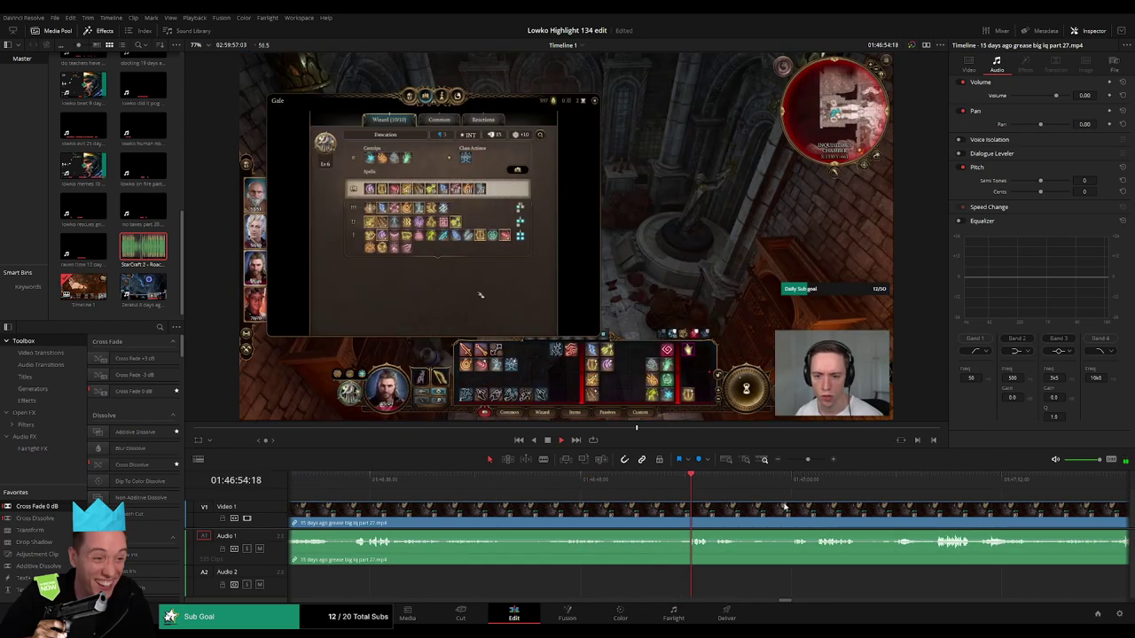
# - Skim the part 27 clip from the spellbook through the burning statue to the looted chest scene around 01:48:07
pyautogui.moveTo(786, 506); pyautogui.dragTo(583, 499)
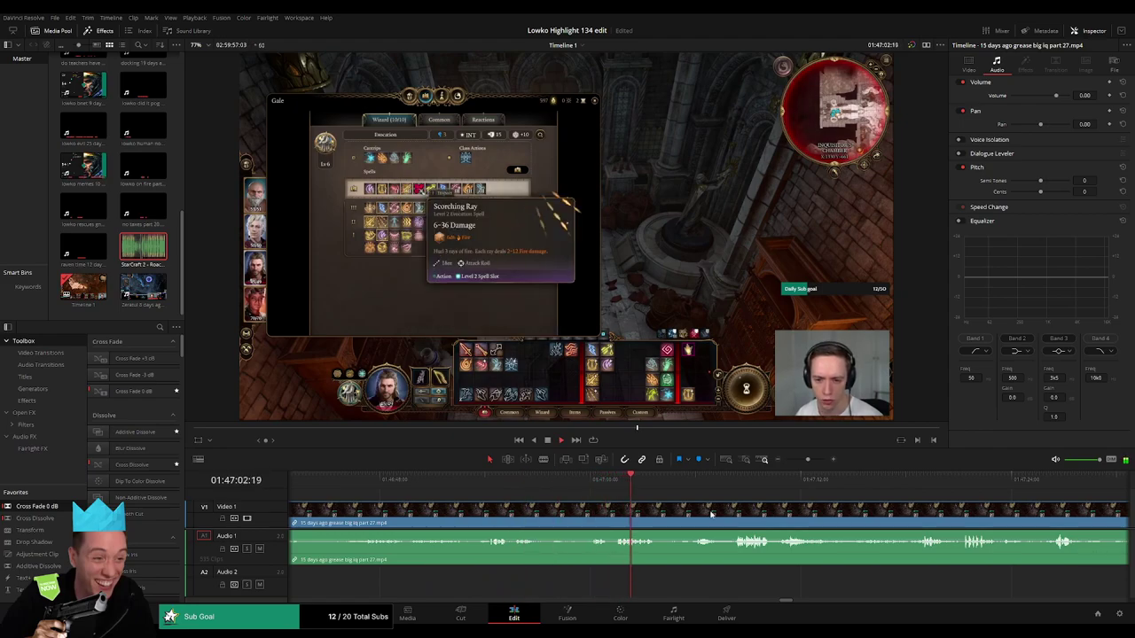
pyautogui.moveTo(713, 514); pyautogui.dragTo(567, 507)
pyautogui.click(543, 487)
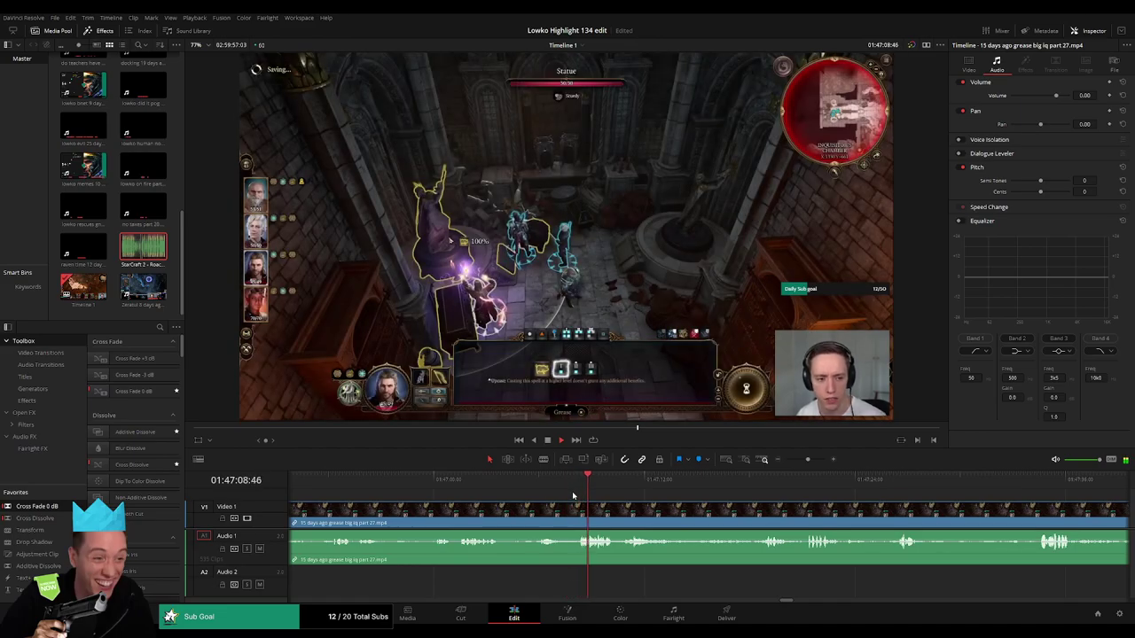
pyautogui.scroll(-1, 558, 501)
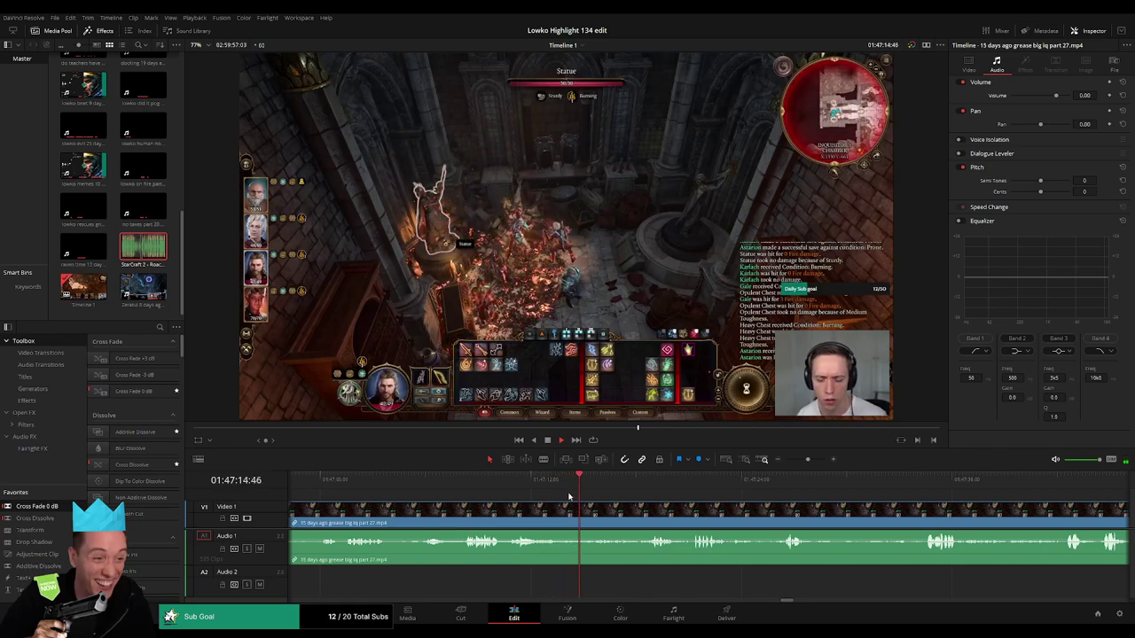
pyautogui.scroll(-1, 585, 496)
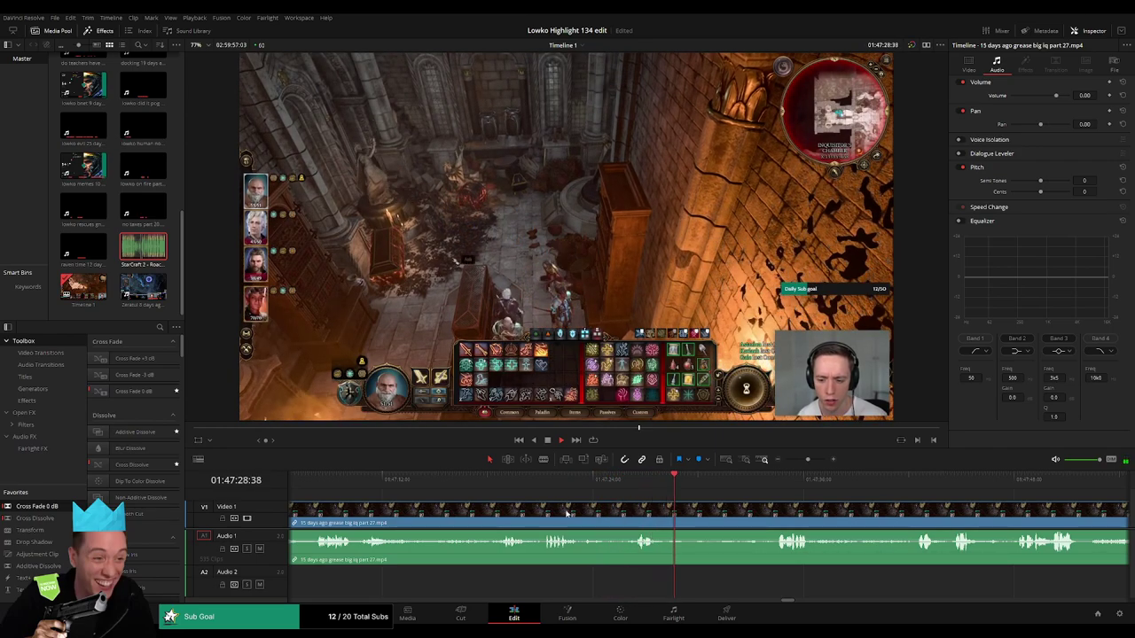
pyautogui.click(768, 483)
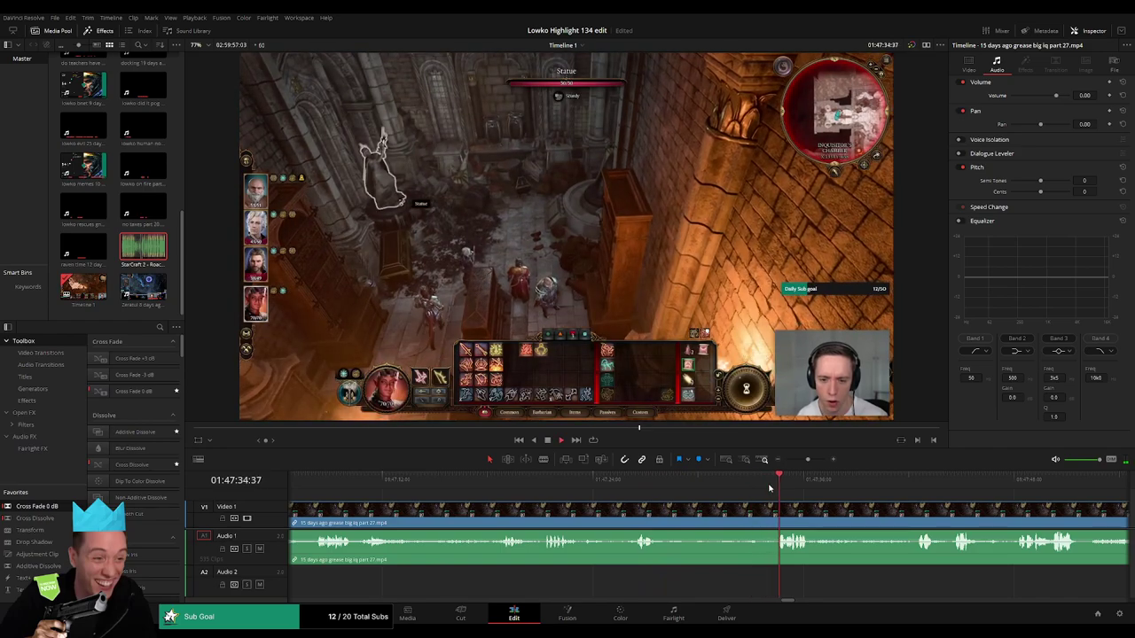
pyautogui.moveTo(838, 496); pyautogui.dragTo(548, 488)
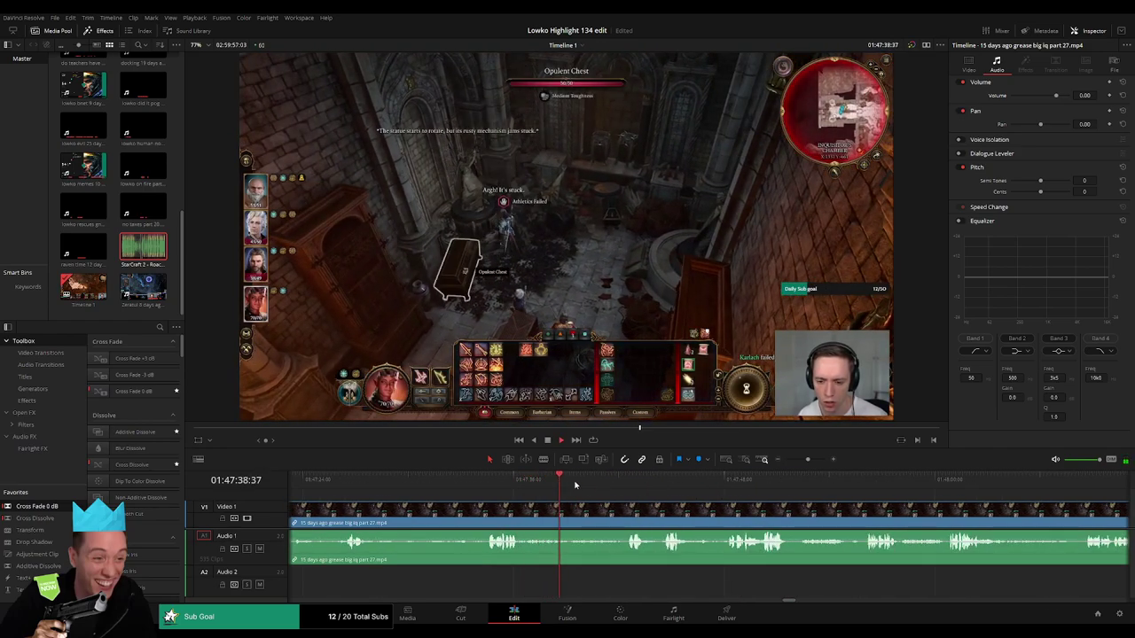
pyautogui.click(616, 483)
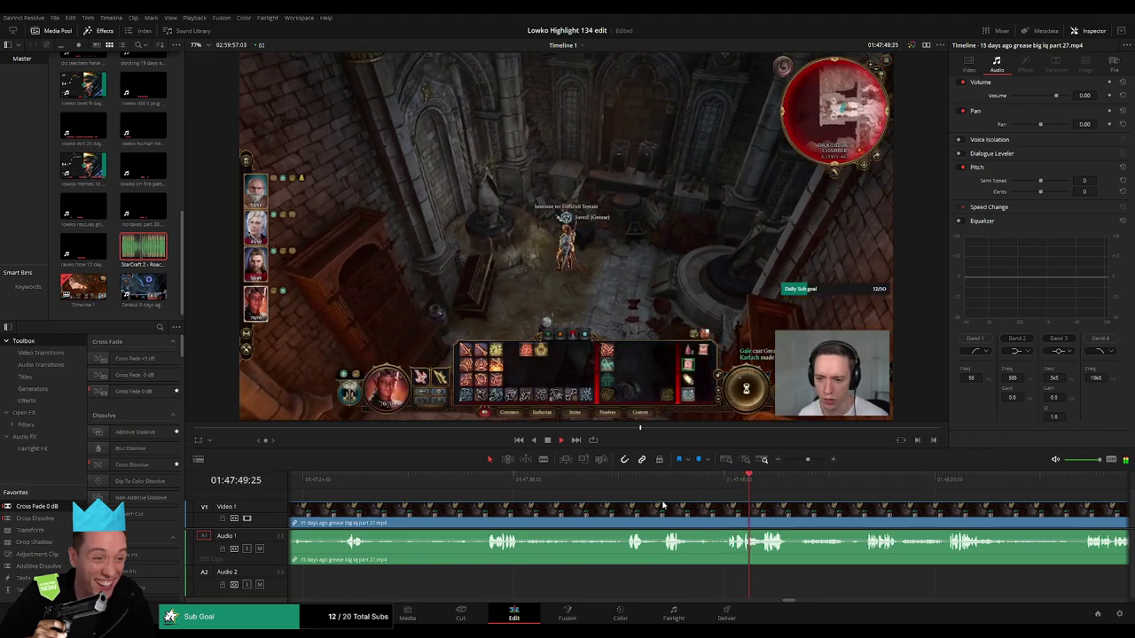
pyautogui.moveTo(799, 507); pyautogui.dragTo(590, 481)
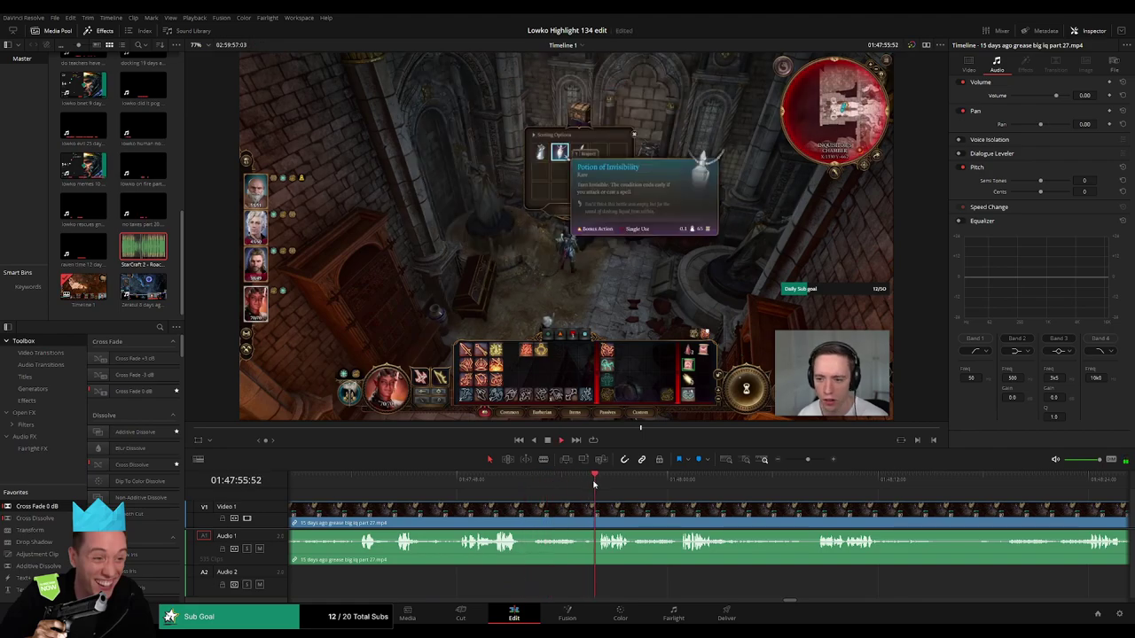
pyautogui.hscroll(2, 632, 489)
pyautogui.click(529, 478)
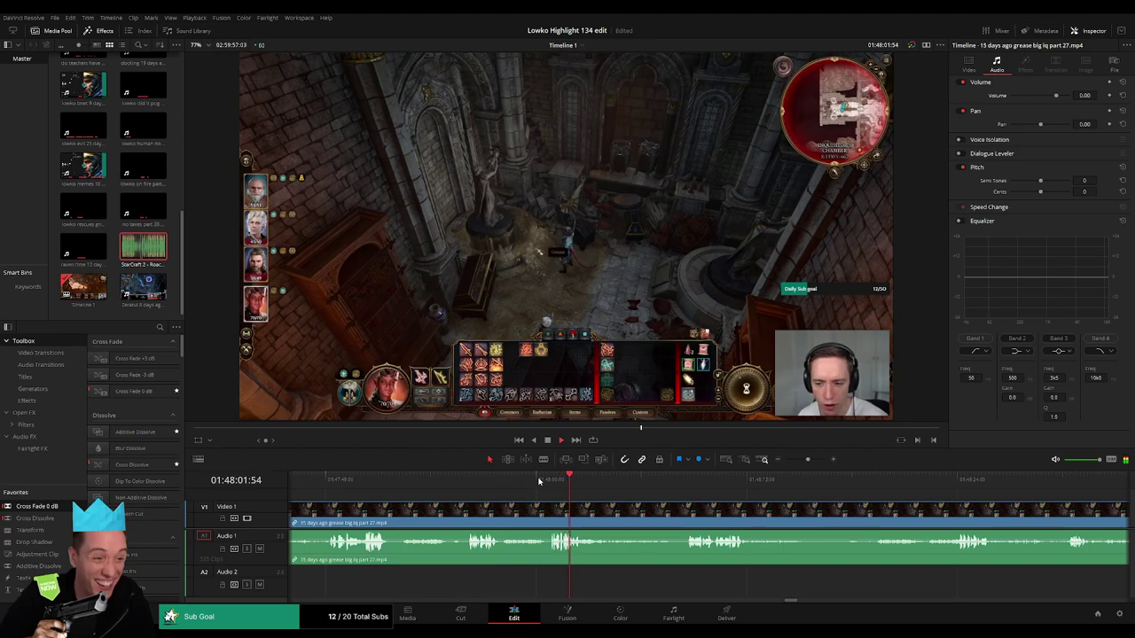
pyautogui.click(645, 493)
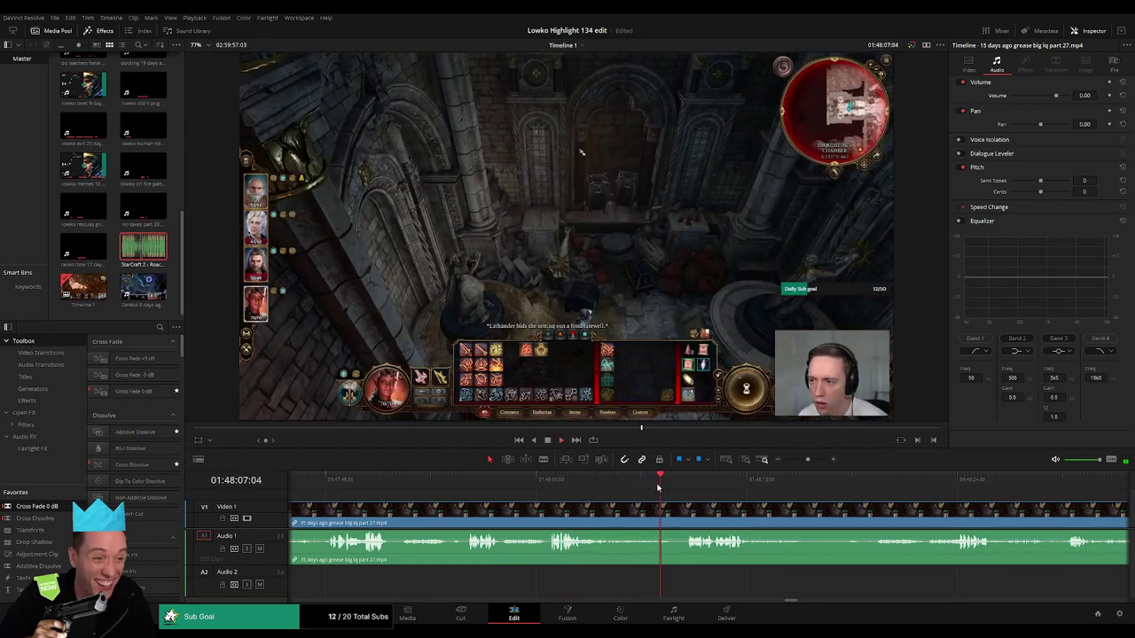
# - Cut the section from about 01:48:12 to 01:48:19 out of the part 27 clip, close the gap, and add an audio Cross Fade 0 dB at the join
pyautogui.hscroll(3, 781, 515)
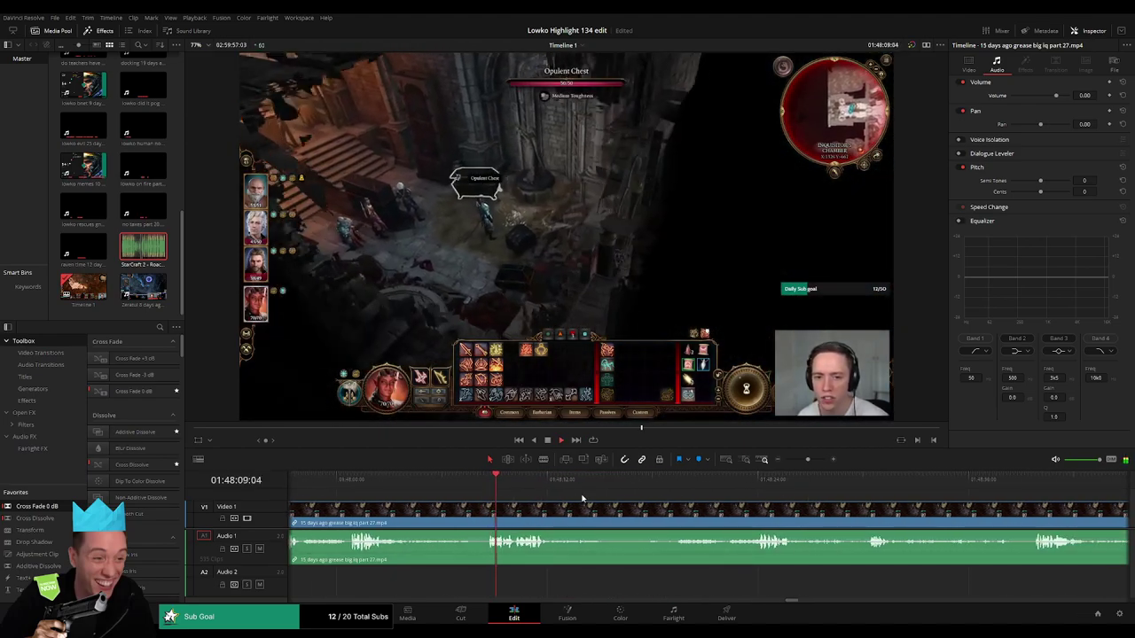
pyautogui.click(693, 493)
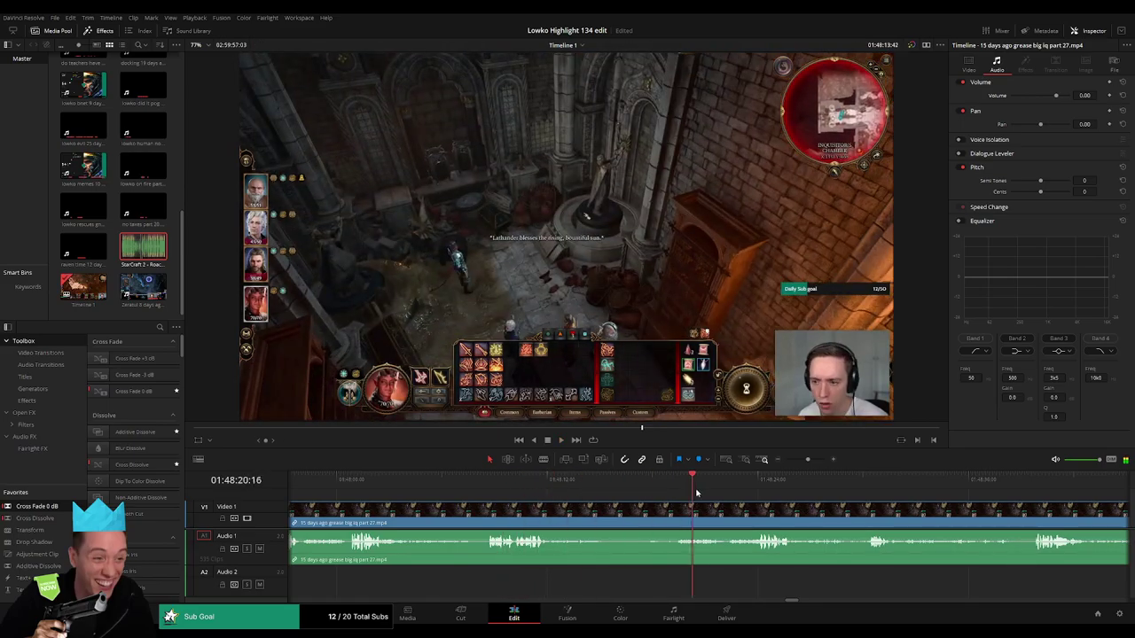
pyautogui.press('b')
pyautogui.click(559, 512)
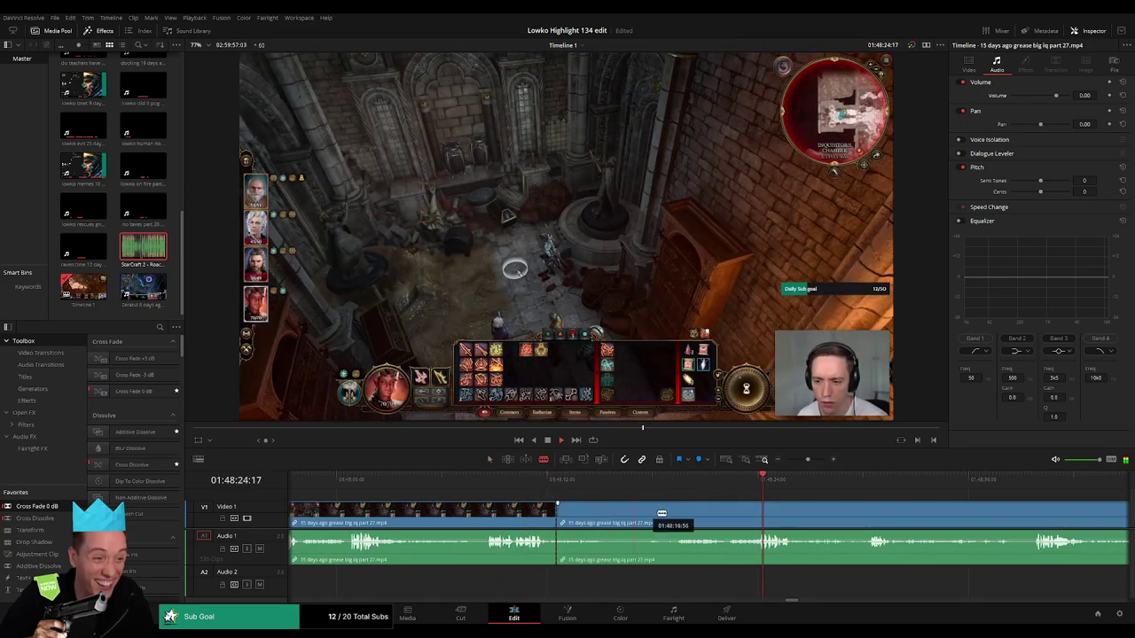
pyautogui.click(729, 511)
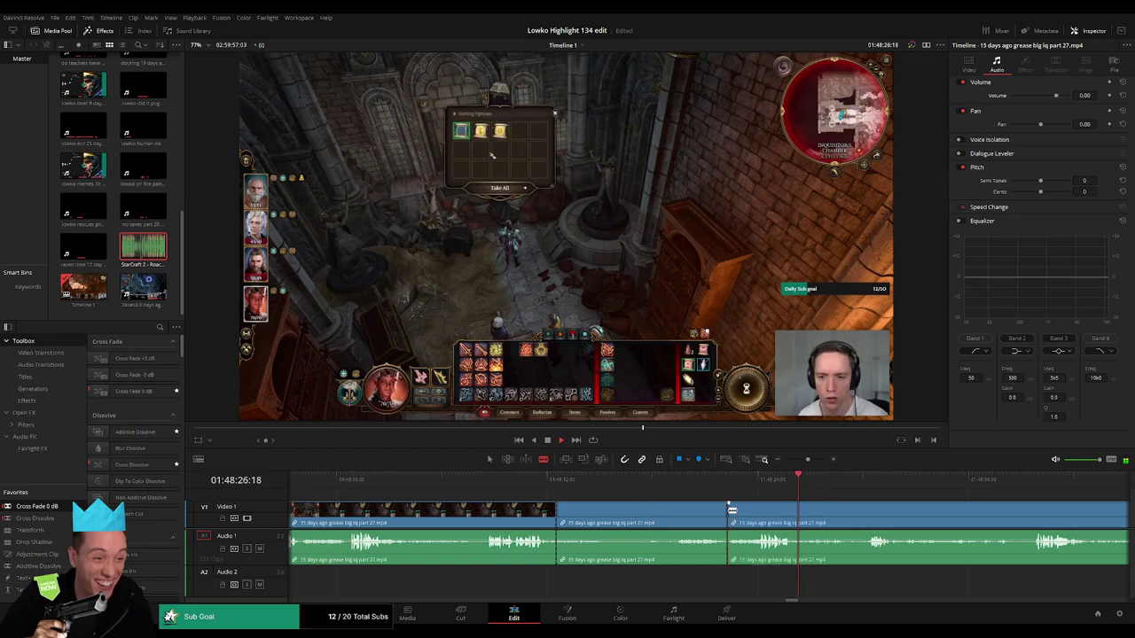
pyautogui.hotkey('ctrl', 'z')
pyautogui.click(677, 514)
pyautogui.press('a')
pyautogui.click(653, 516)
pyautogui.press('Delete')
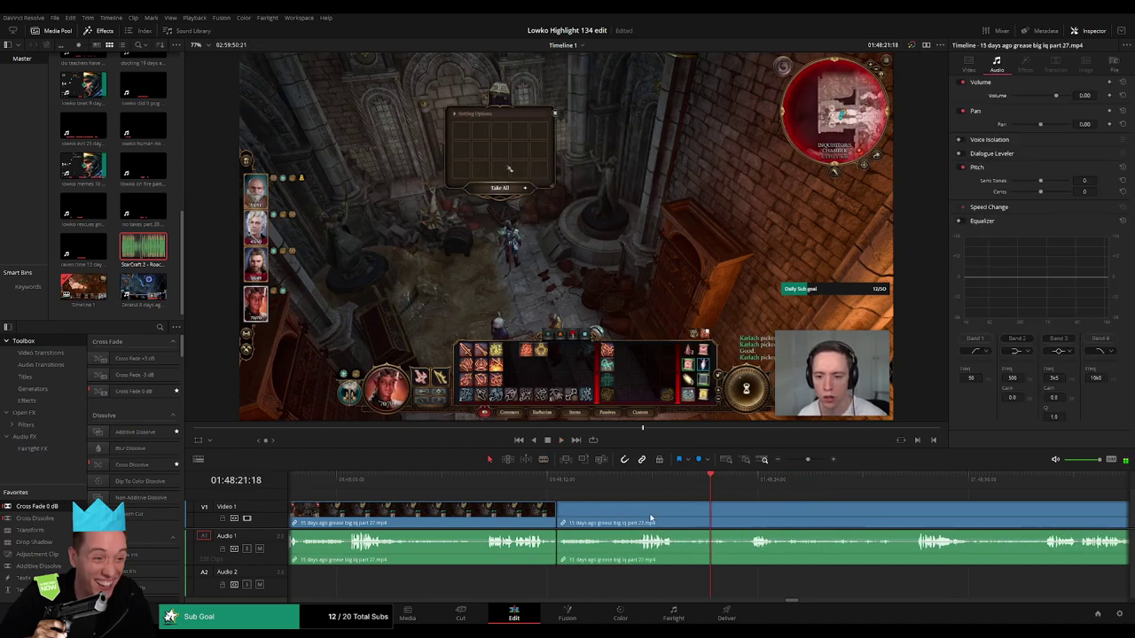
pyautogui.moveTo(563, 558); pyautogui.dragTo(563, 556)
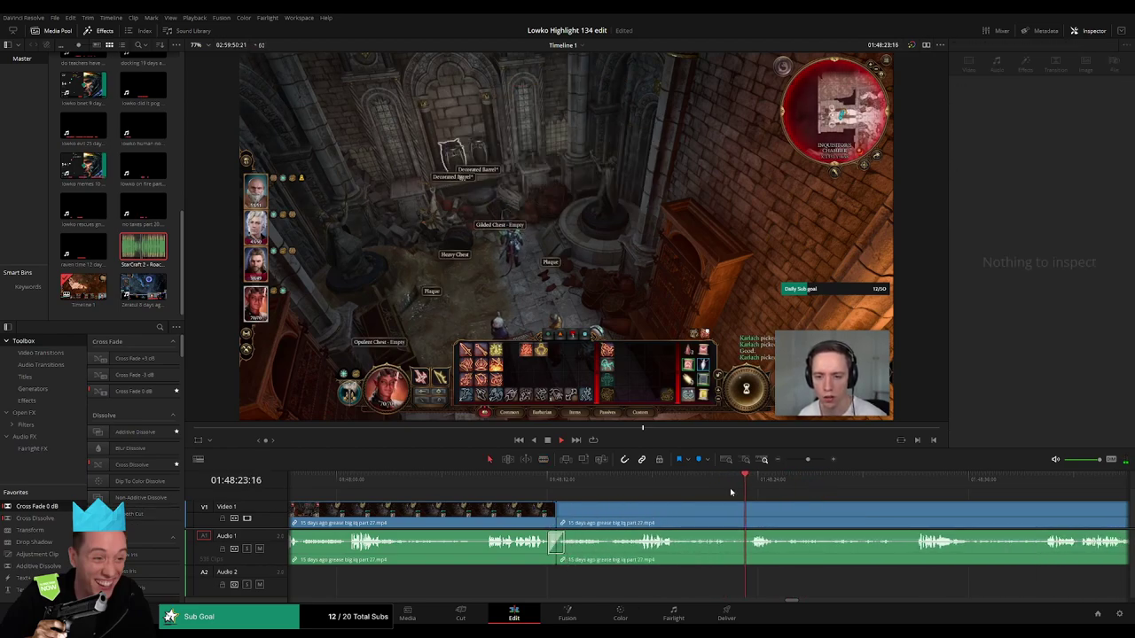
# - Ripple-delete the quiet footage after the chest looting, from about 01:48:25 to 01:48:33, and crossfade the audio at the join
pyautogui.hscroll(3, 769, 487)
pyautogui.click(572, 485)
pyautogui.press('b')
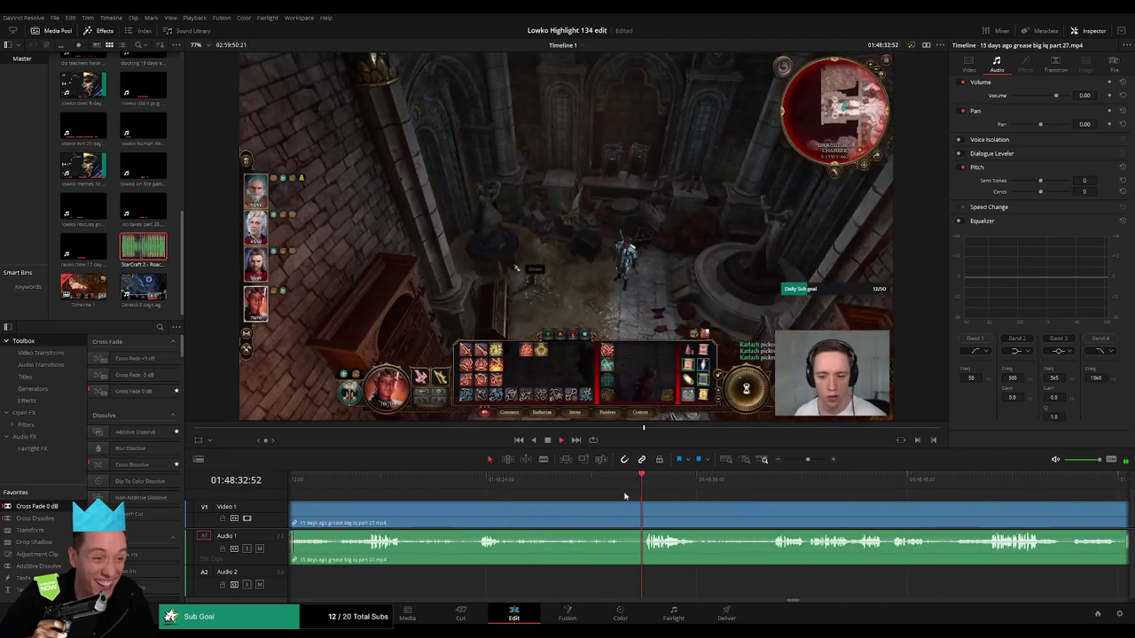
pyautogui.click(512, 514)
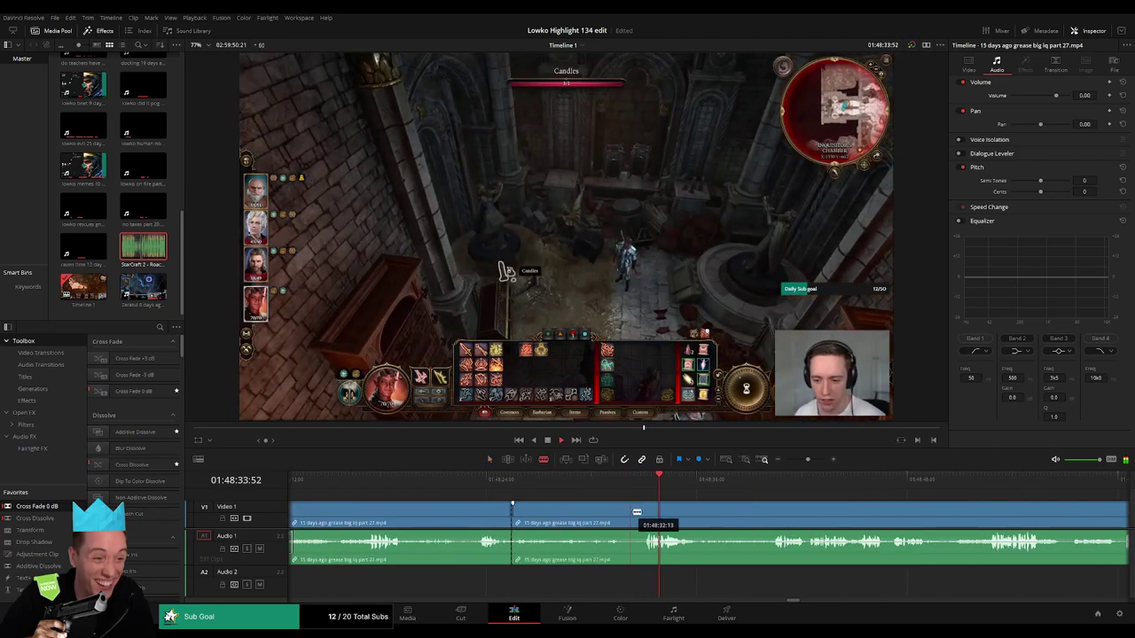
pyautogui.press('BackSpace')
pyautogui.click(590, 514)
pyautogui.press('Delete')
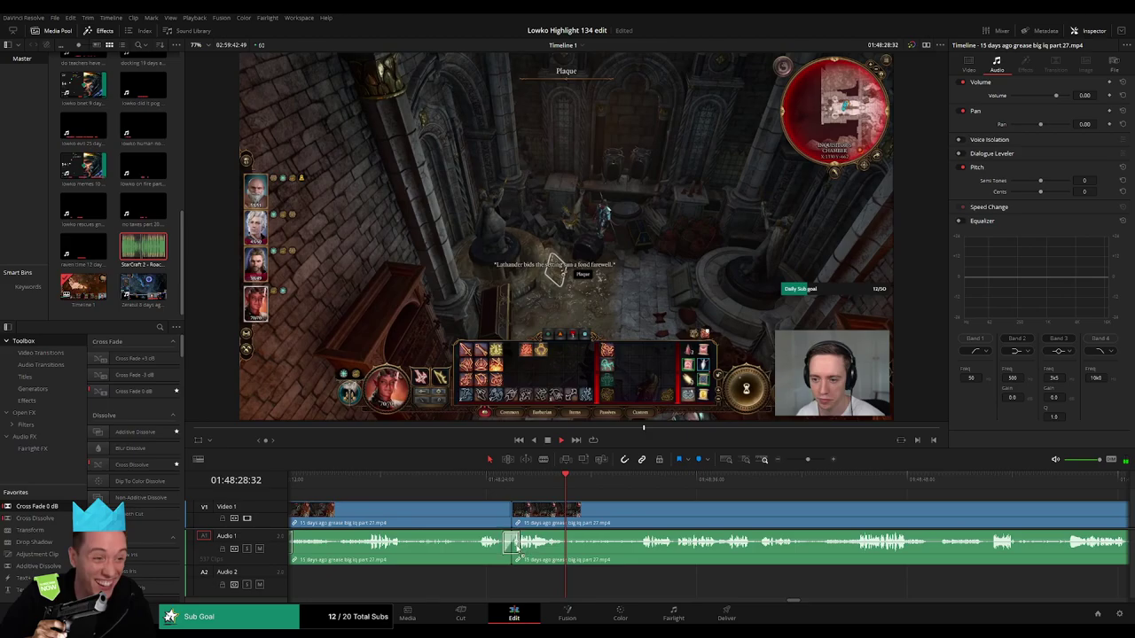
# - Split the part 27 clip at about 01:48:28 and 01:48:35 and ripple-delete the piece between the cuts
pyautogui.press('b')
pyautogui.click(565, 515)
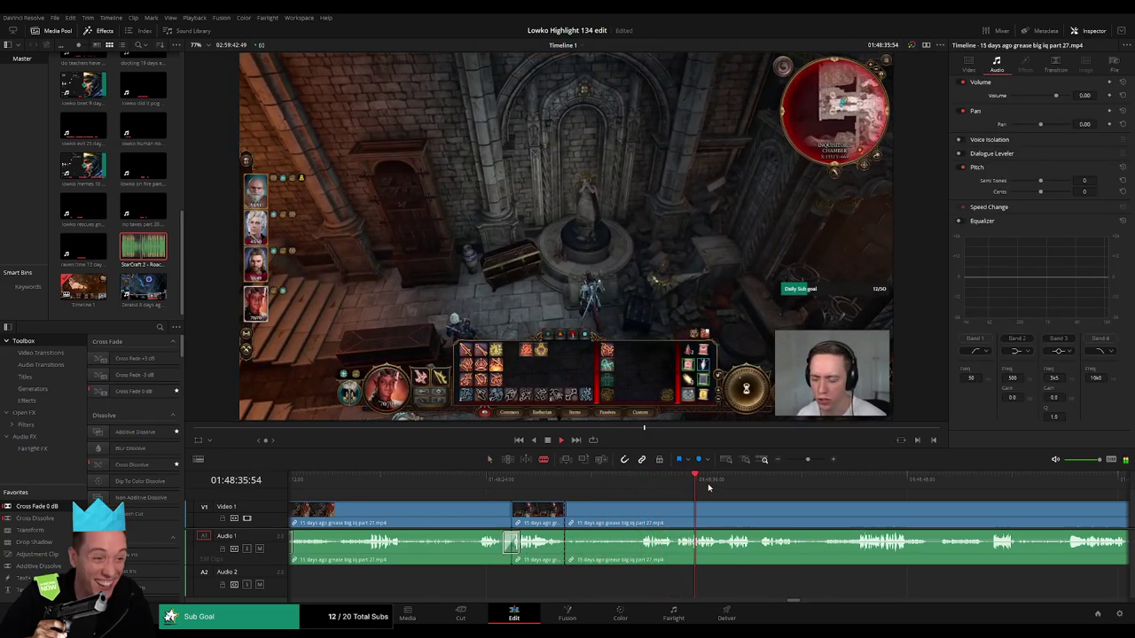
pyautogui.click(678, 511)
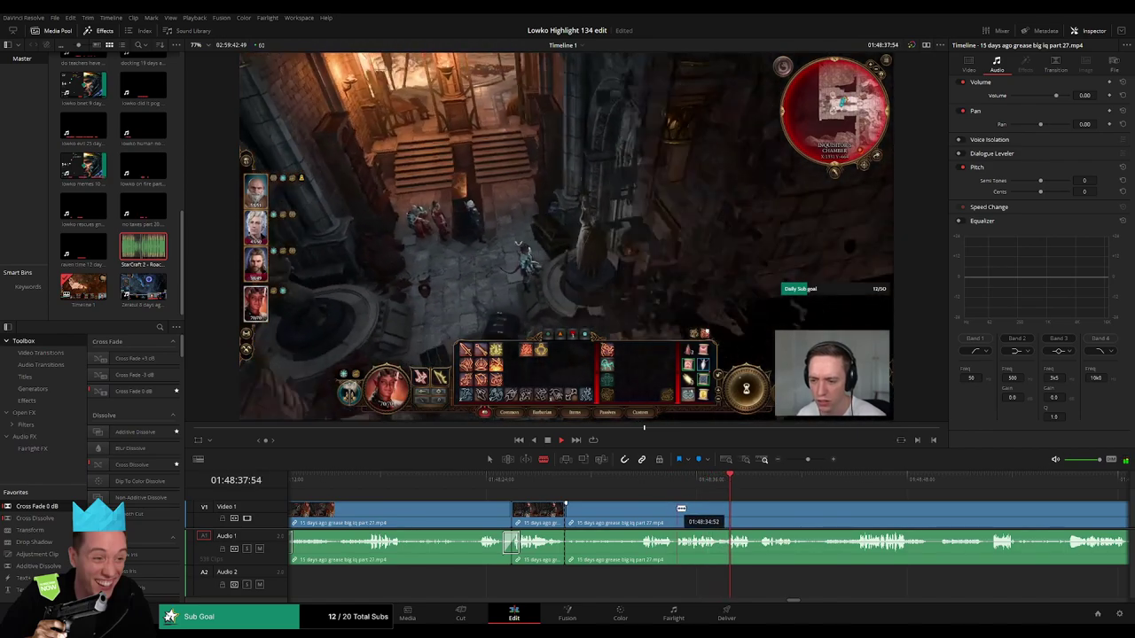
pyautogui.press('a')
pyautogui.click(647, 512)
pyautogui.press('Delete')
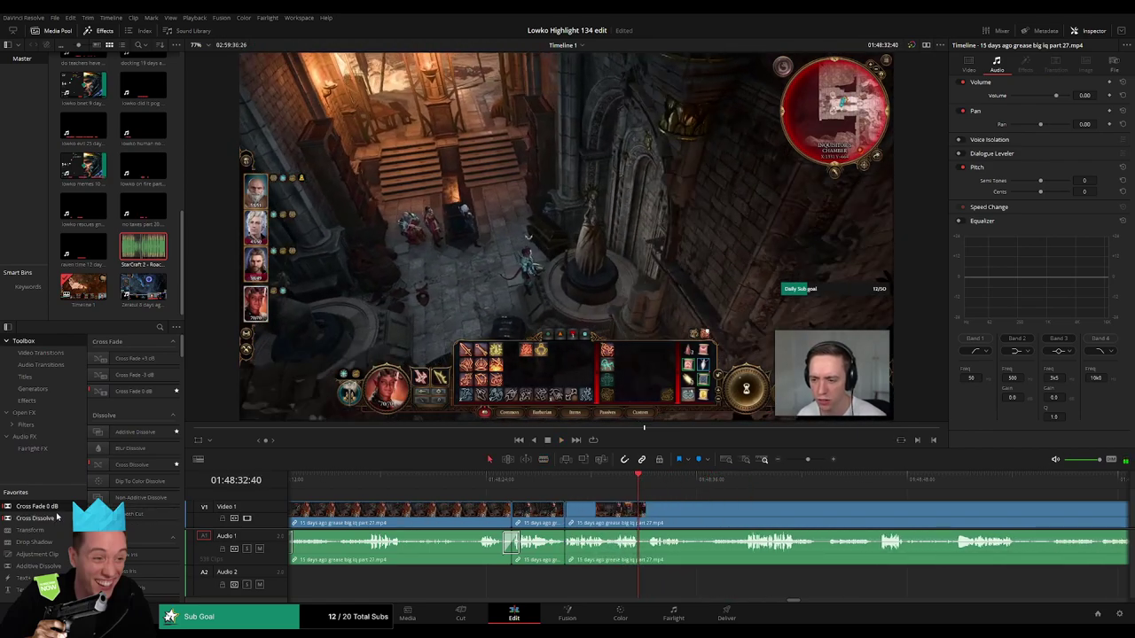
# - Play from the latest join with its audio crossfaded, and skim the statue-rotating footage up to about 01:49:32
pyautogui.click(556, 481)
pyautogui.press('space')
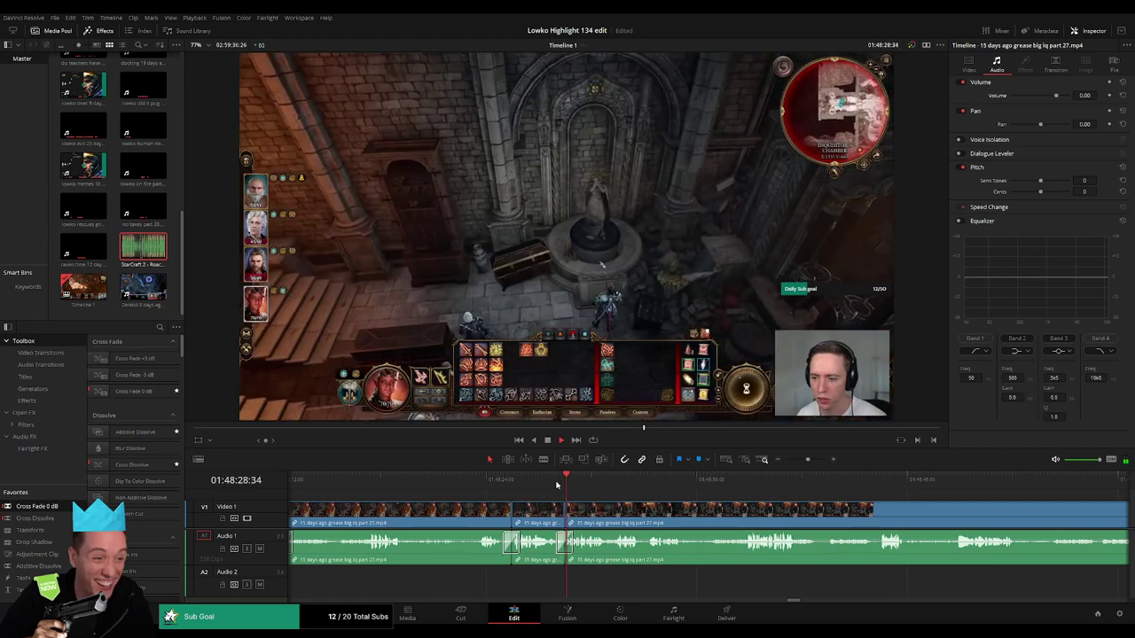
pyautogui.moveTo(622, 482); pyautogui.dragTo(633, 497)
pyautogui.click(666, 482)
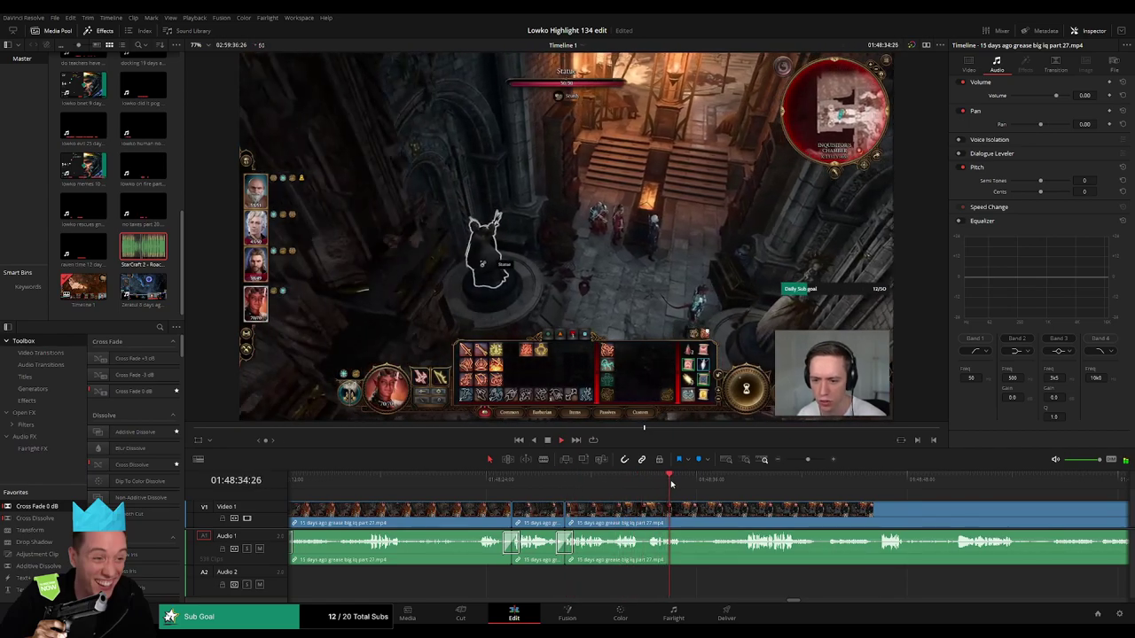
pyautogui.click(743, 481)
pyautogui.moveTo(850, 506); pyautogui.dragTo(618, 495)
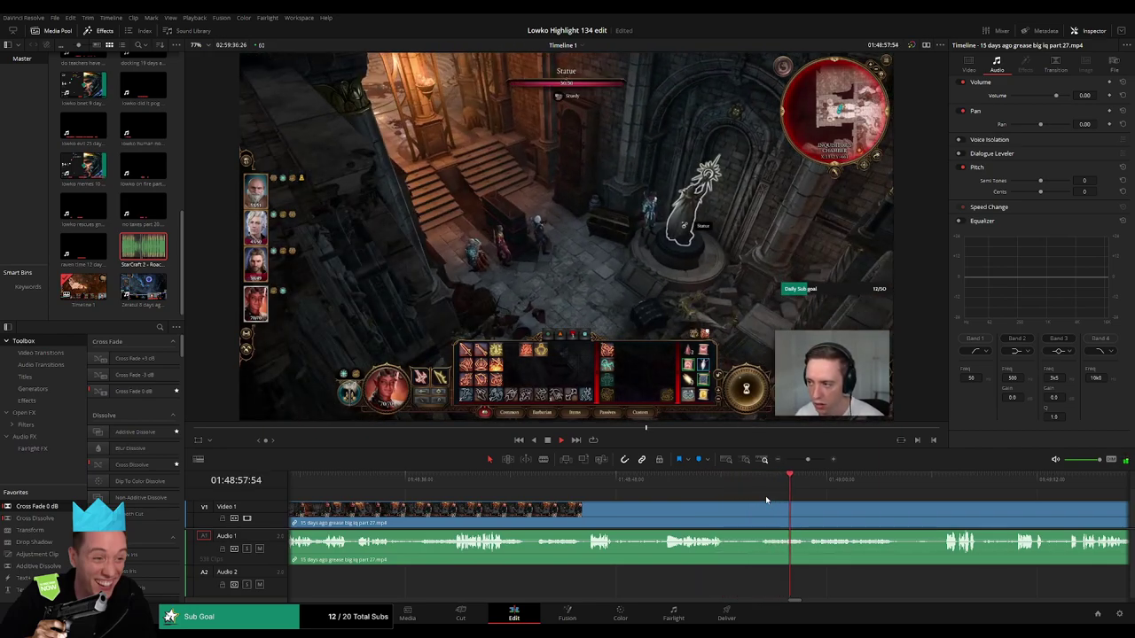
pyautogui.hscroll(3, 798, 508)
pyautogui.moveTo(646, 480); pyautogui.dragTo(657, 481)
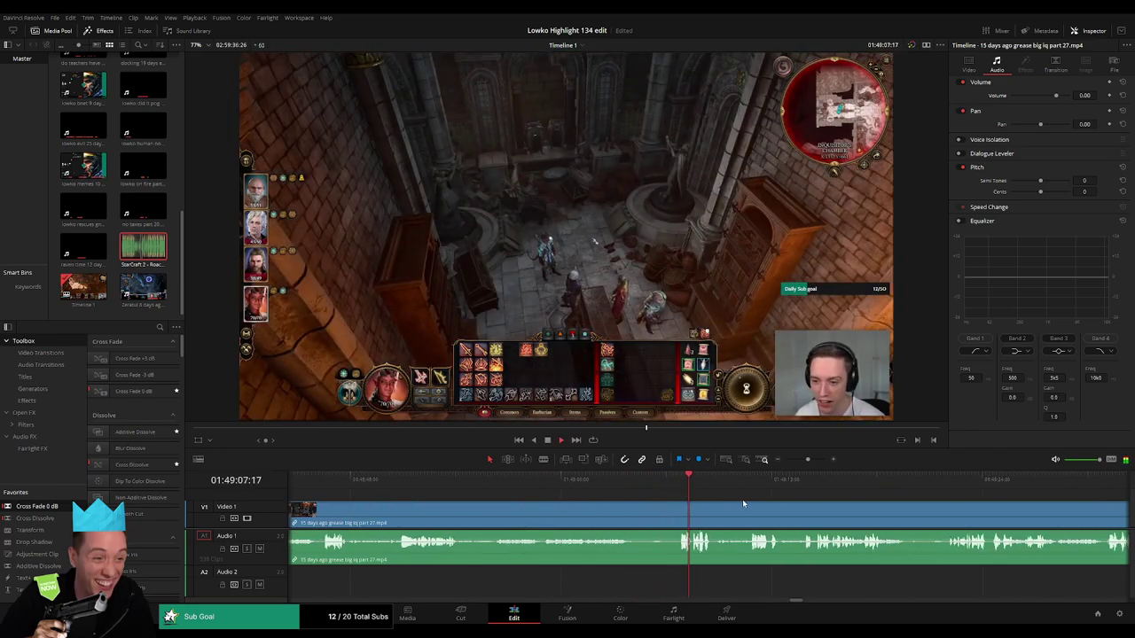
pyautogui.hscroll(2, 741, 503)
pyautogui.click(524, 485)
pyautogui.click(576, 484)
pyautogui.click(618, 486)
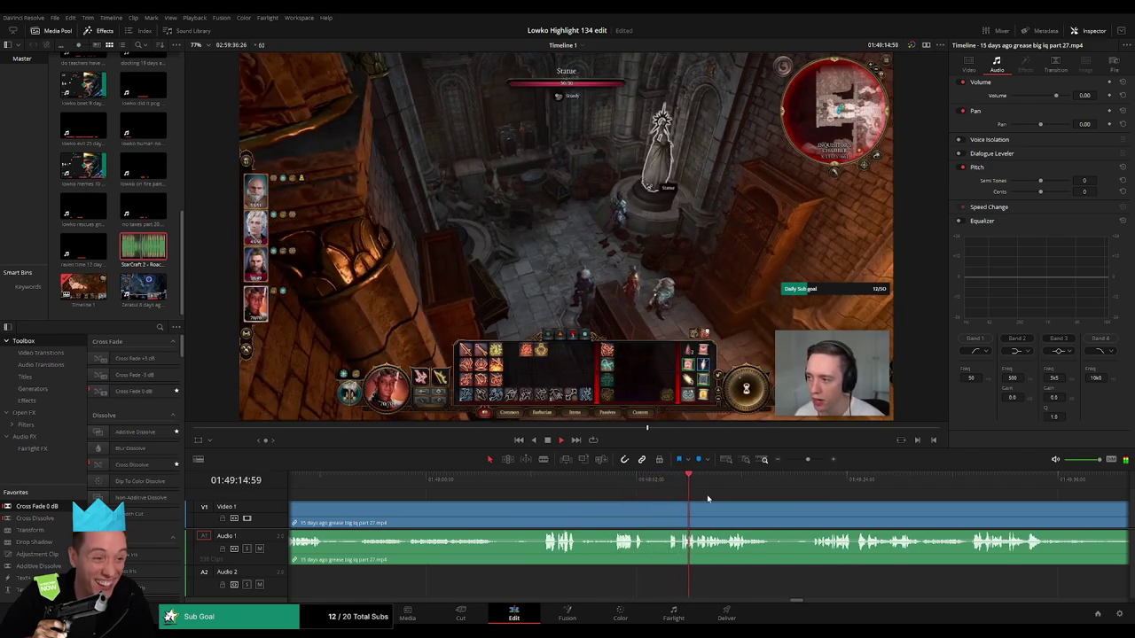
pyautogui.moveTo(707, 499); pyautogui.dragTo(489, 490)
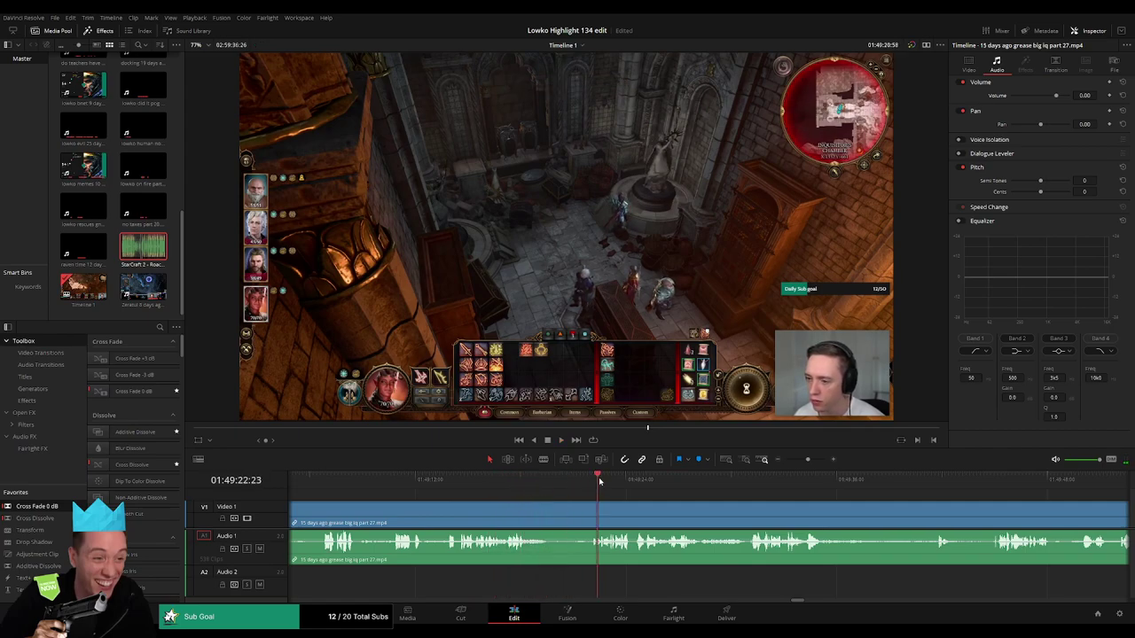
pyautogui.hscroll(2, 615, 499)
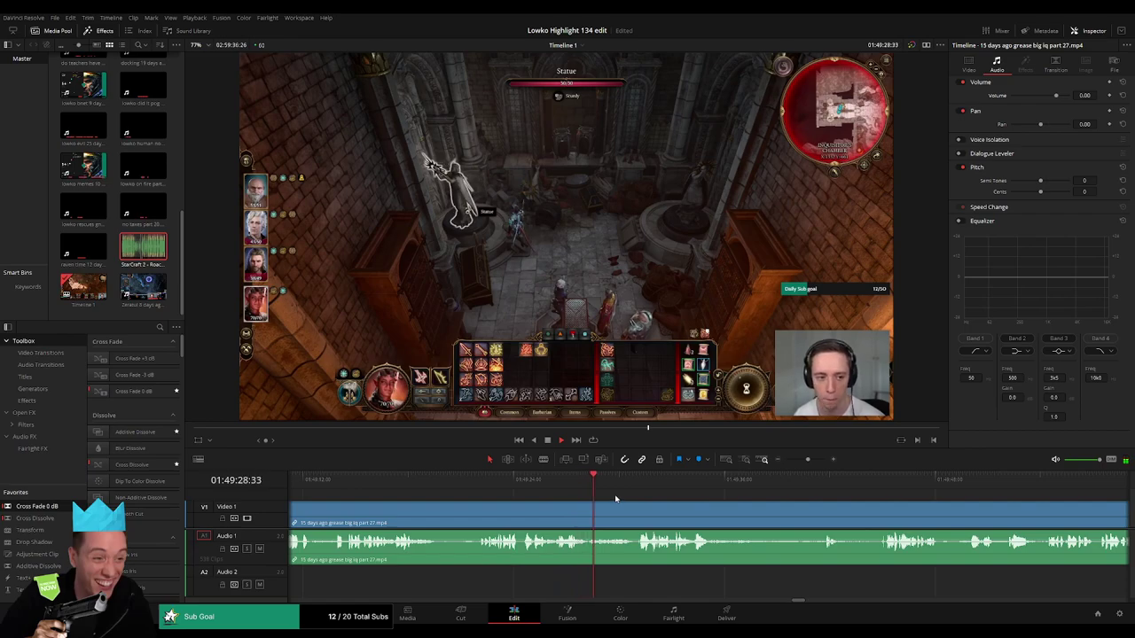
pyautogui.click(640, 483)
pyautogui.moveTo(753, 506); pyautogui.dragTo(539, 499)
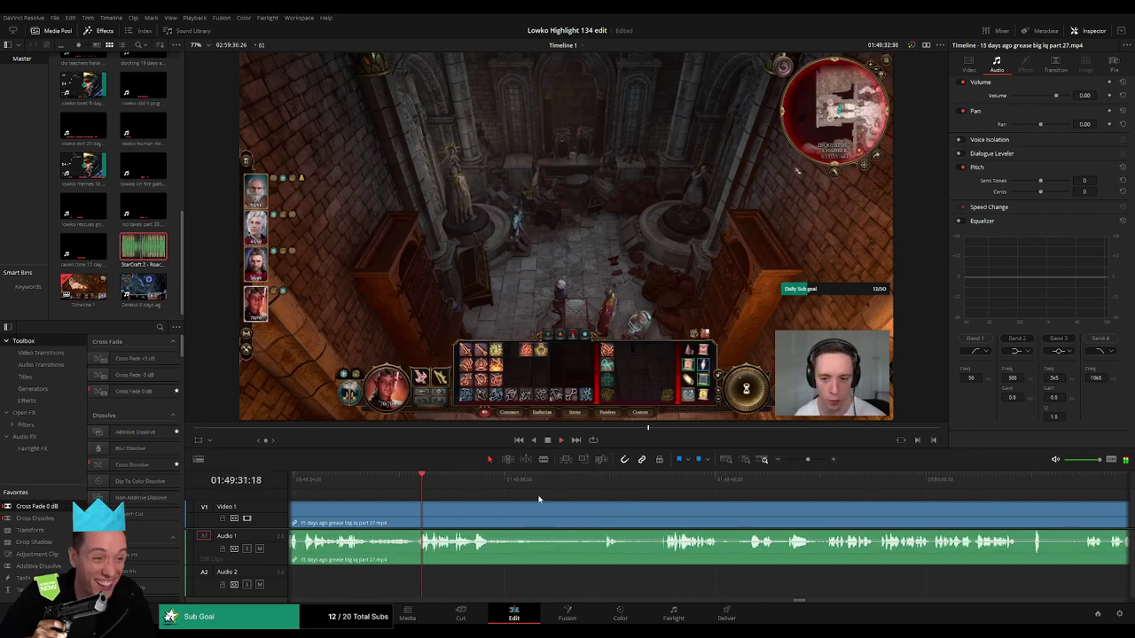
# - Ripple-delete the pause before the party enters the opened passage, from about 01:49:43 to 01:49:45
pyautogui.moveTo(451, 487); pyautogui.dragTo(661, 490)
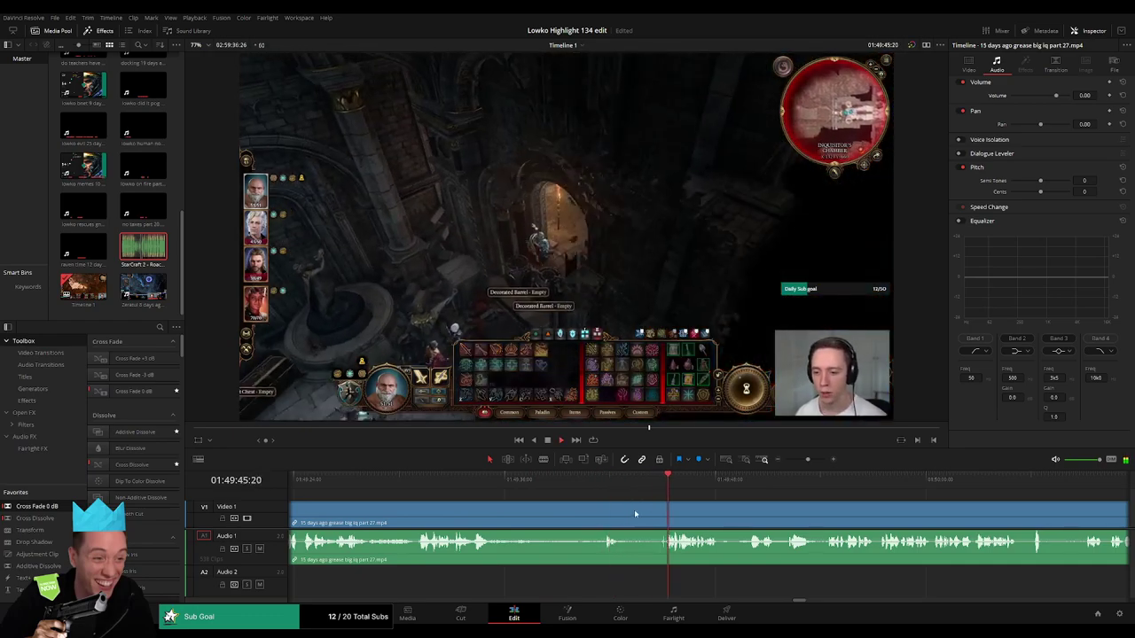
pyautogui.press('b')
pyautogui.click(622, 514)
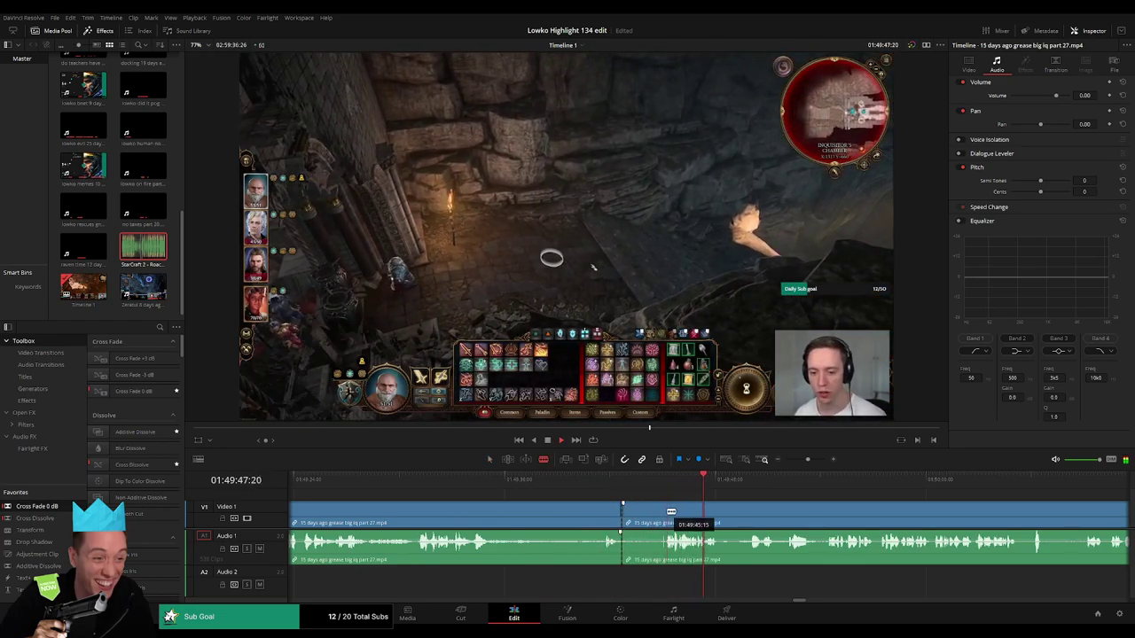
pyautogui.click(667, 511)
pyautogui.press('a')
pyautogui.click(653, 514)
pyautogui.press('Delete')
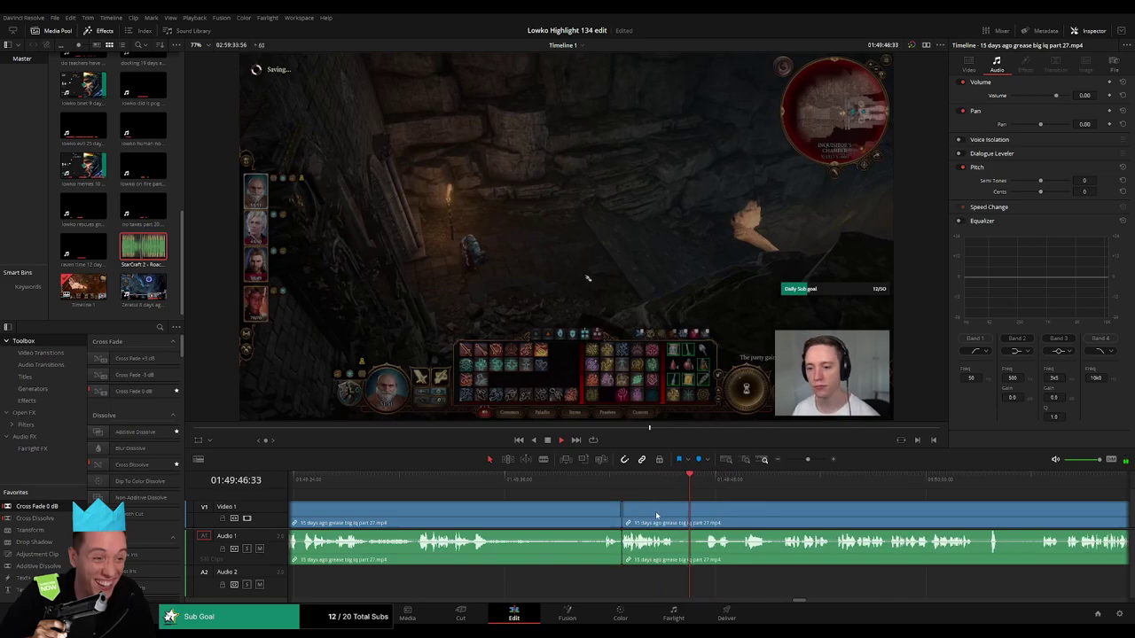
# - Cut the short silent piece between about 01:49:46 and 01:49:47 out of the passage scene and close the gap
pyautogui.press('b')
pyautogui.click(677, 514)
pyautogui.click(703, 514)
pyautogui.press('a')
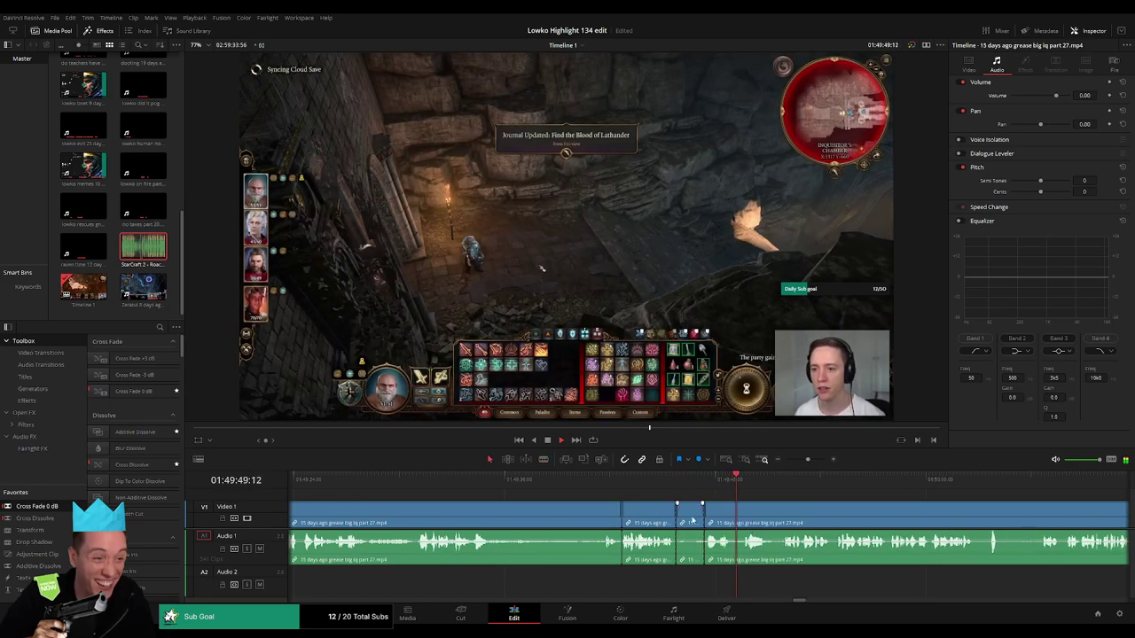
pyautogui.click(690, 514)
pyautogui.press('Delete')
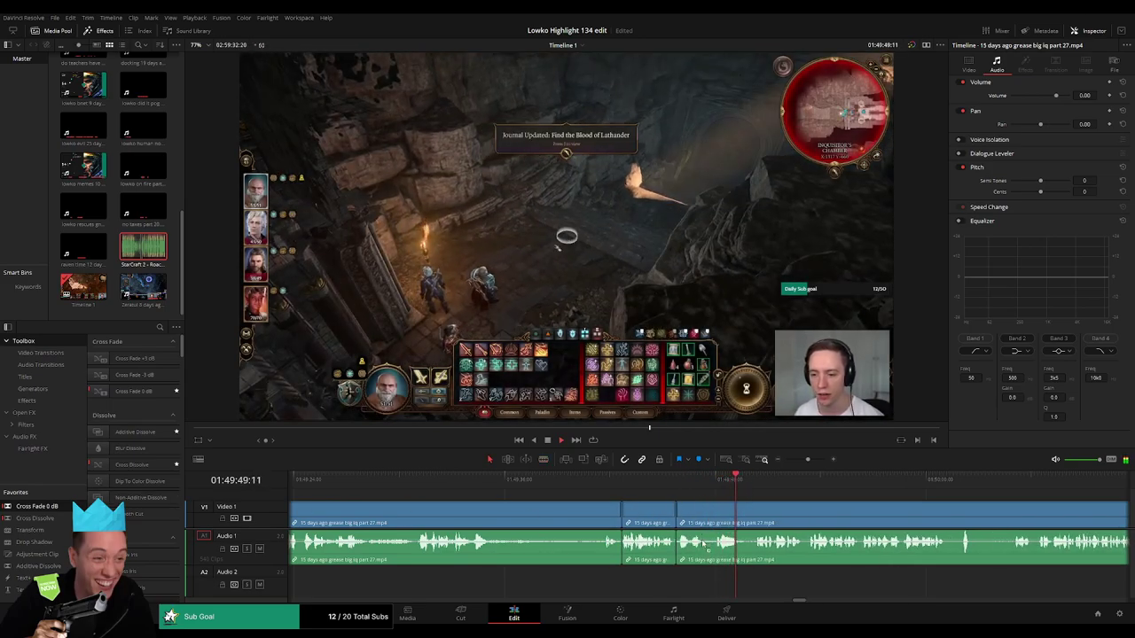
# - Crossfade the audio at the passage scene join around 01:49:45 and play on to about 01:49:59
pyautogui.moveTo(703, 543); pyautogui.dragTo(679, 542)
pyautogui.hscroll(5, 608, 521)
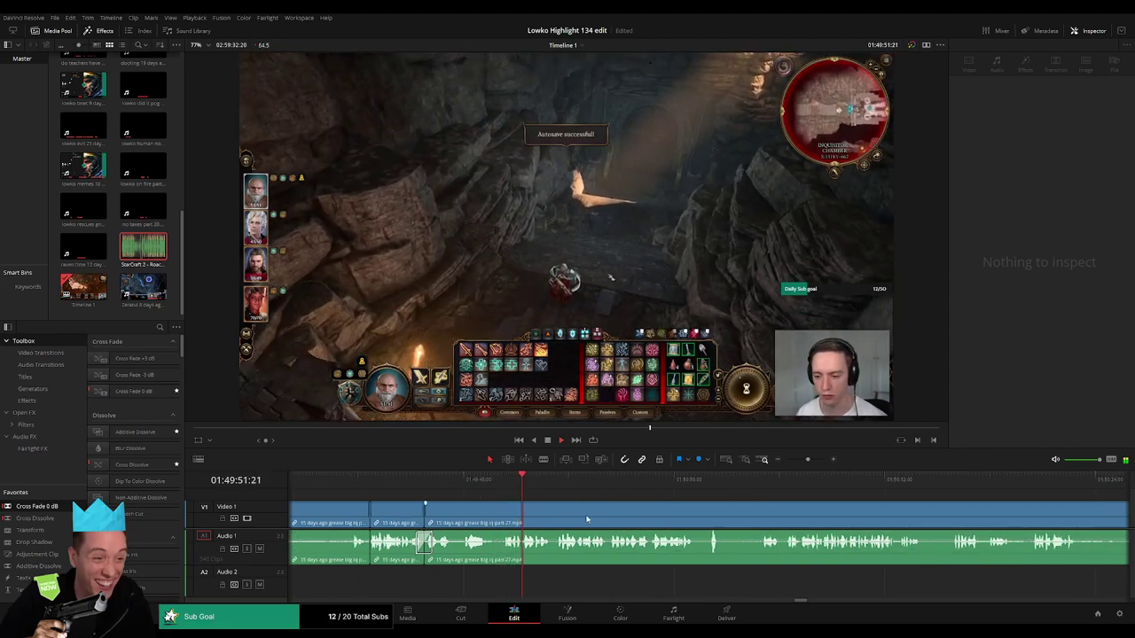
pyautogui.moveTo(806, 459)
pyautogui.mouseDown()
pyautogui.moveTo(787, 461)
pyautogui.moveTo(806, 459)
pyautogui.mouseUp()
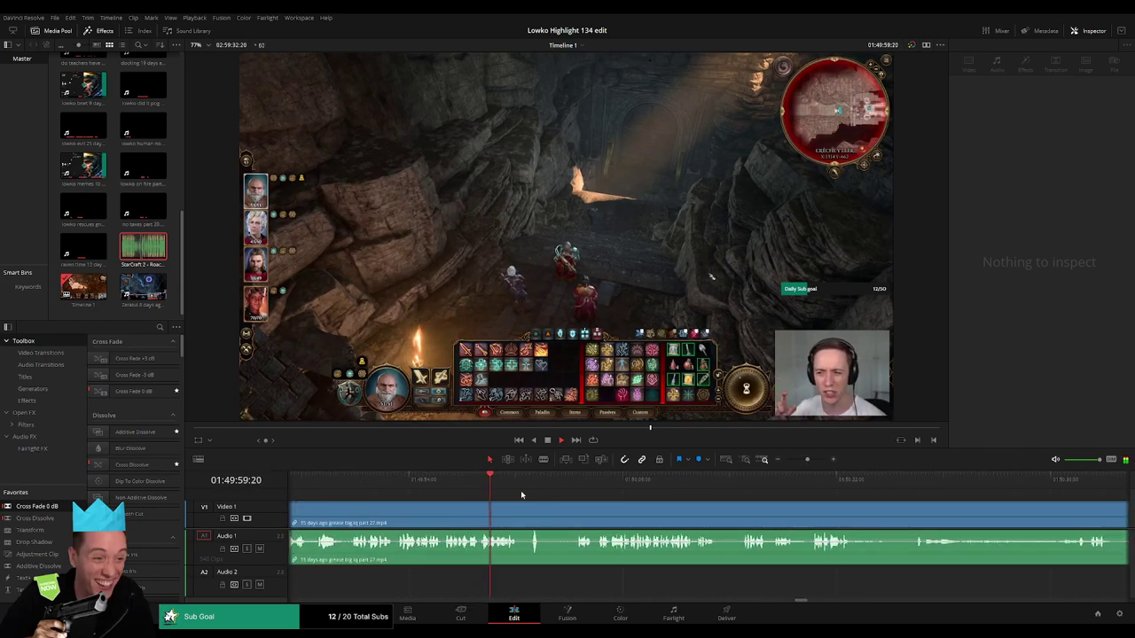
# - Cut out the pause between about 01:50:02 and 01:50:05, close the gap and crossfade the audio at the join
pyautogui.moveTo(514, 483); pyautogui.dragTo(528, 483)
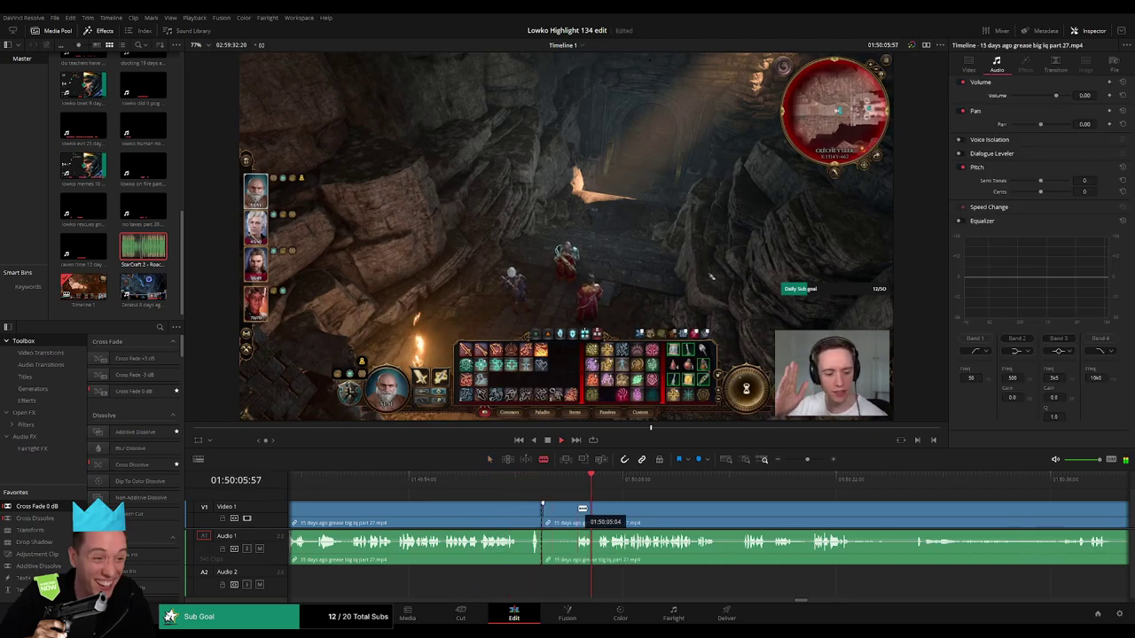
pyautogui.press('Delete')
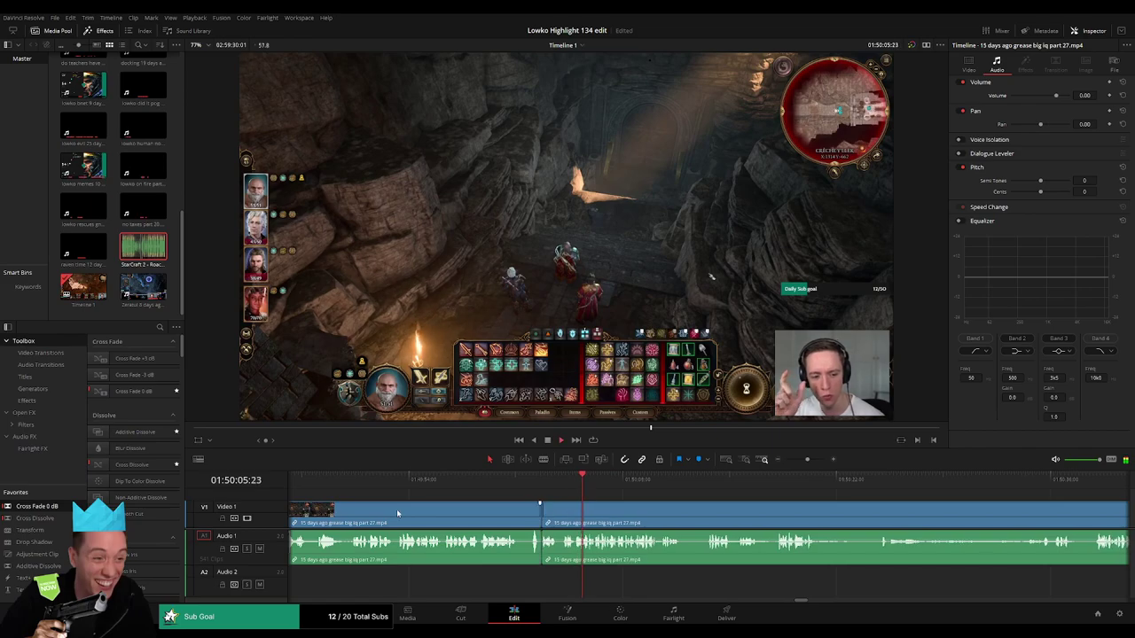
pyautogui.click(550, 547)
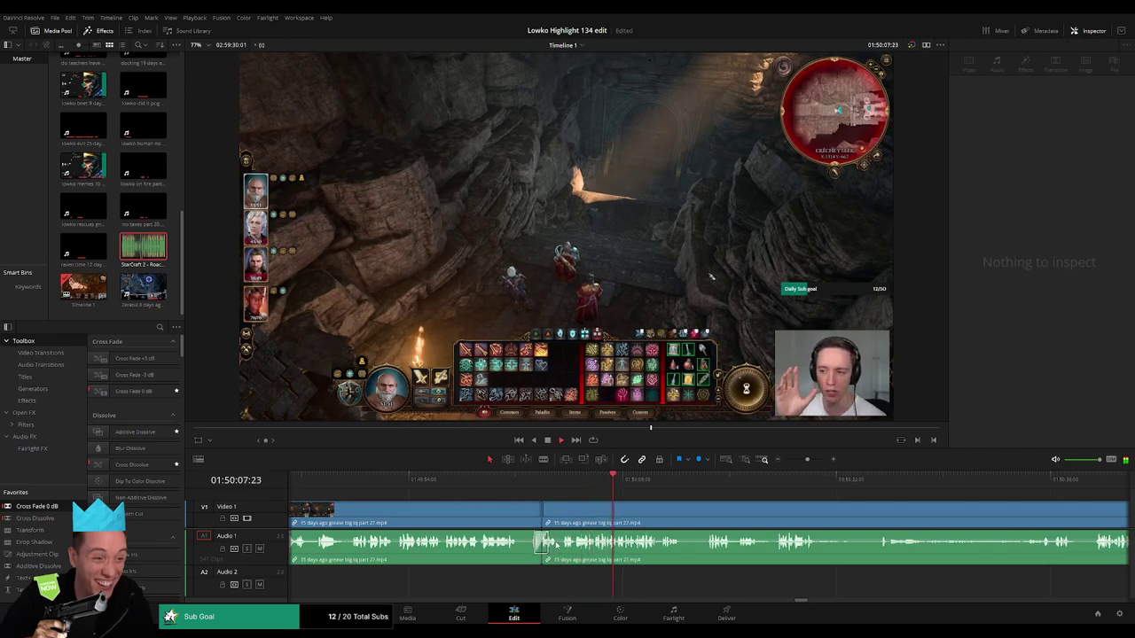
# - Ripple-delete the short piece between about 01:50:12 and 01:50:13 and crossfade the audio across the join
pyautogui.click(684, 523)
pyautogui.click(708, 516)
pyautogui.press('a')
pyautogui.click(697, 518)
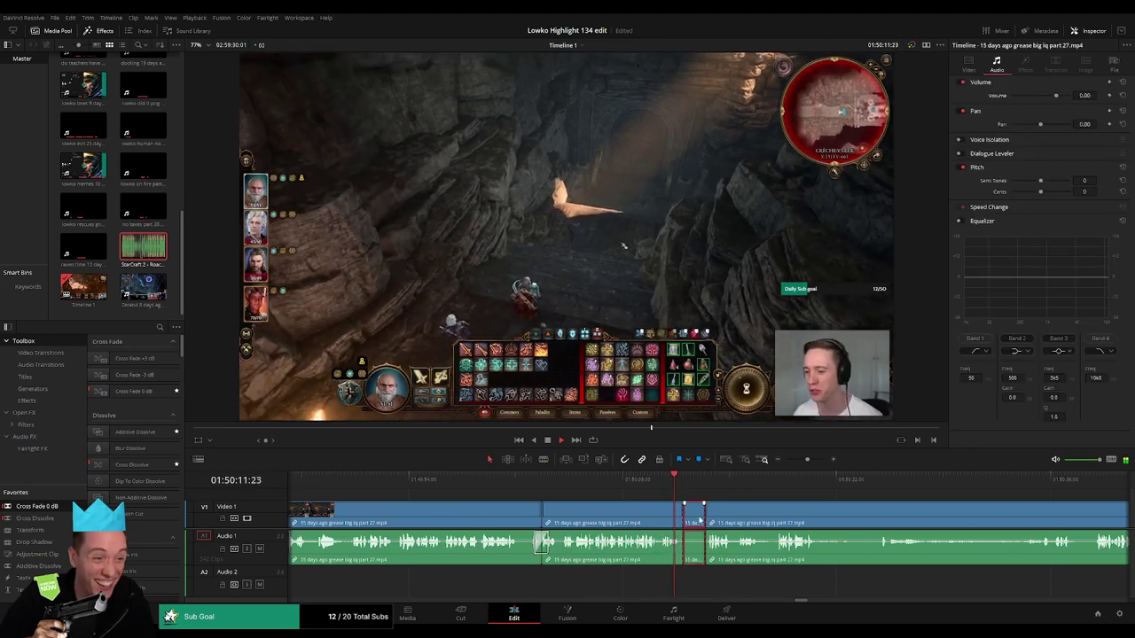
pyautogui.press('Delete')
pyautogui.moveTo(34, 519); pyautogui.dragTo(428, 502)
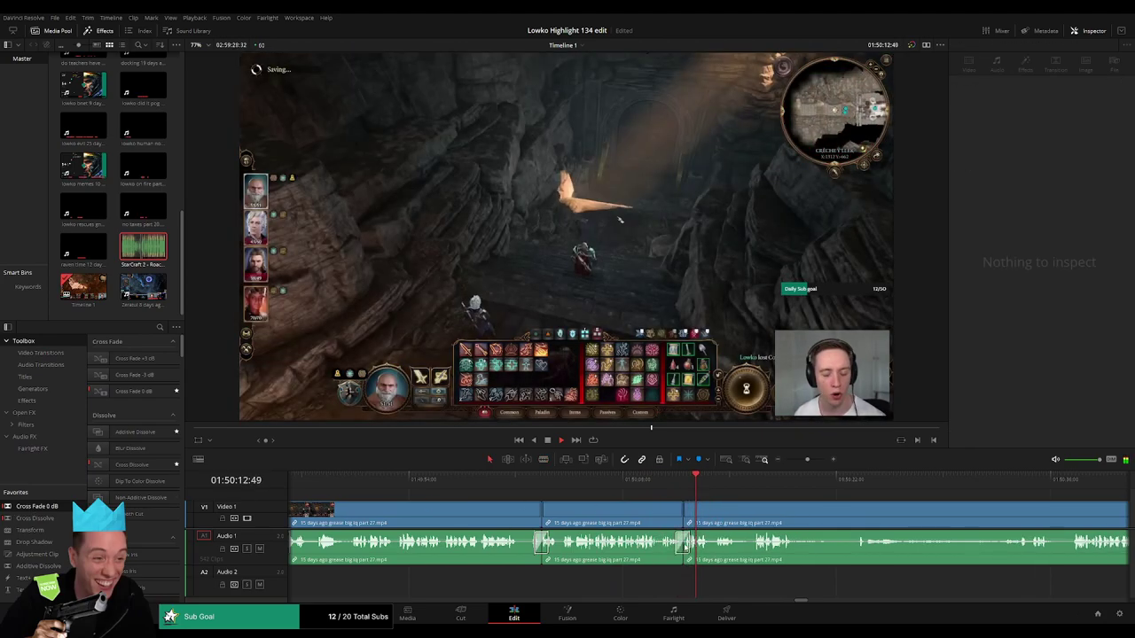
# - Play past the new join and split the part 27 clip at about 01:50:21, as the party nears the door
pyautogui.moveTo(744, 527); pyautogui.dragTo(464, 501)
pyautogui.click(409, 485)
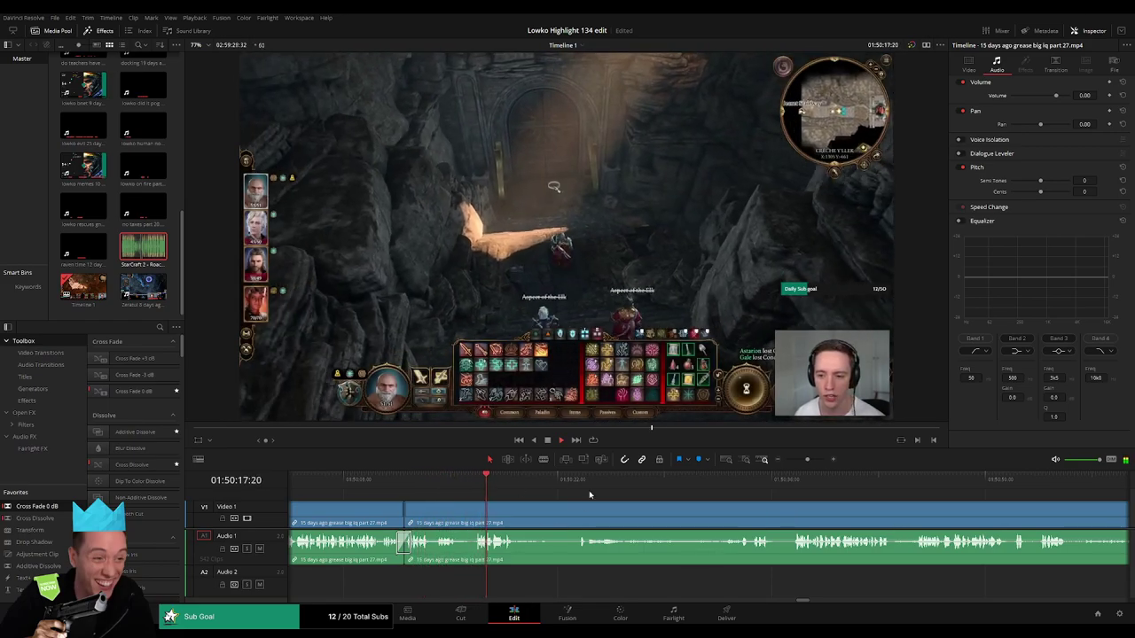
pyautogui.moveTo(596, 508); pyautogui.dragTo(510, 505)
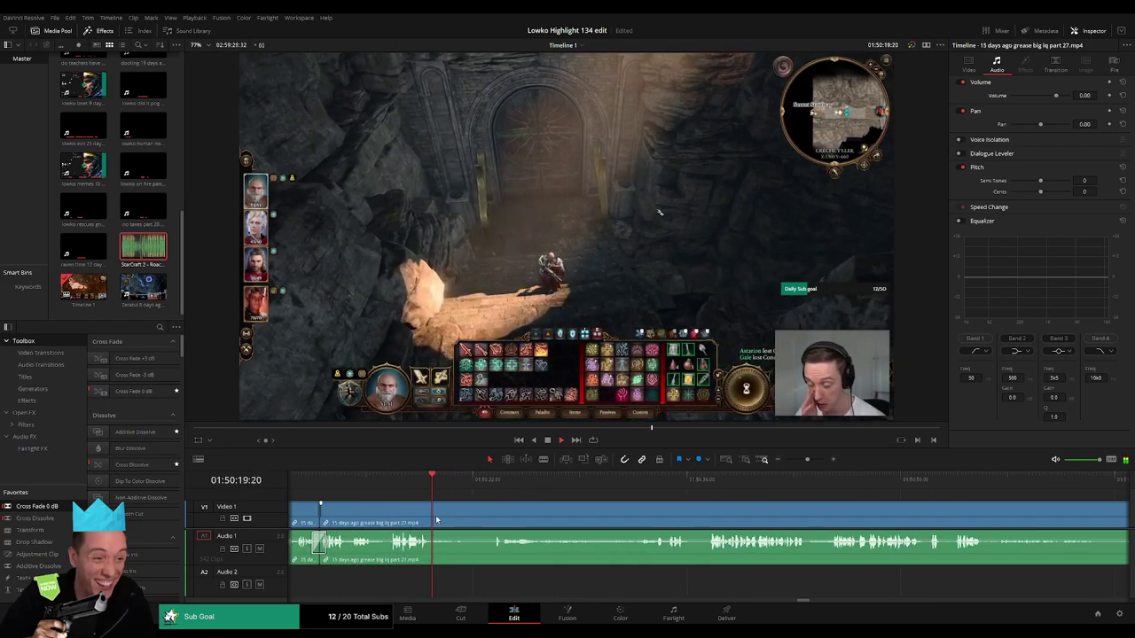
pyautogui.press('space')
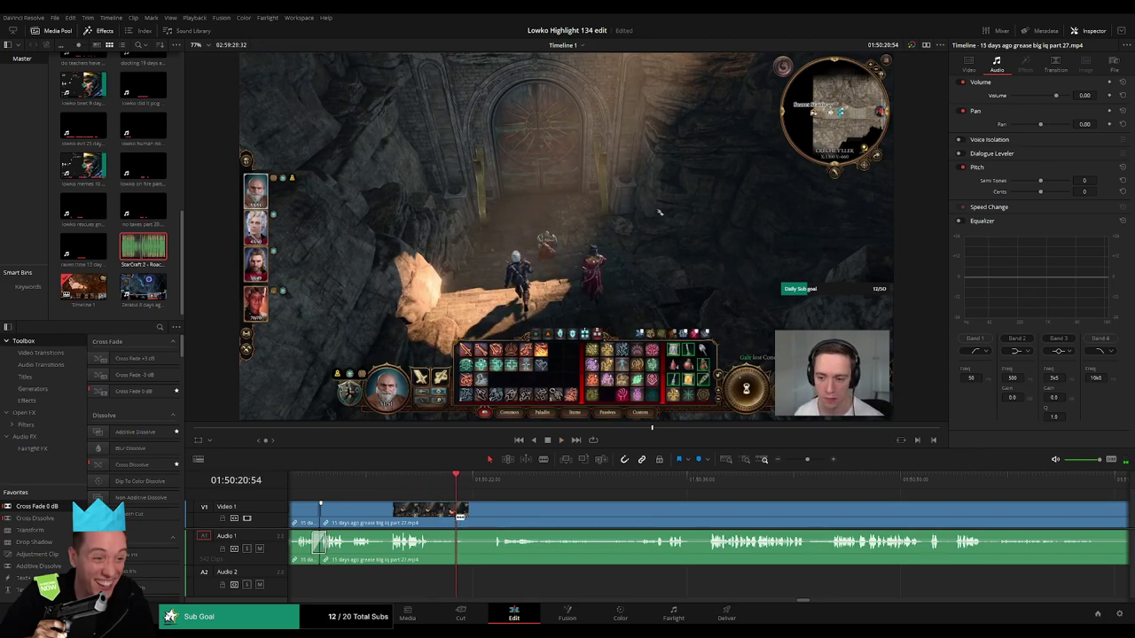
pyautogui.press('b')
pyautogui.click(459, 517)
# - Skim the secret chamber footage, split it again at about 01:50:45 and ripple-delete the piece between the two cuts
pyautogui.moveTo(575, 482); pyautogui.dragTo(654, 487)
pyautogui.press('space')
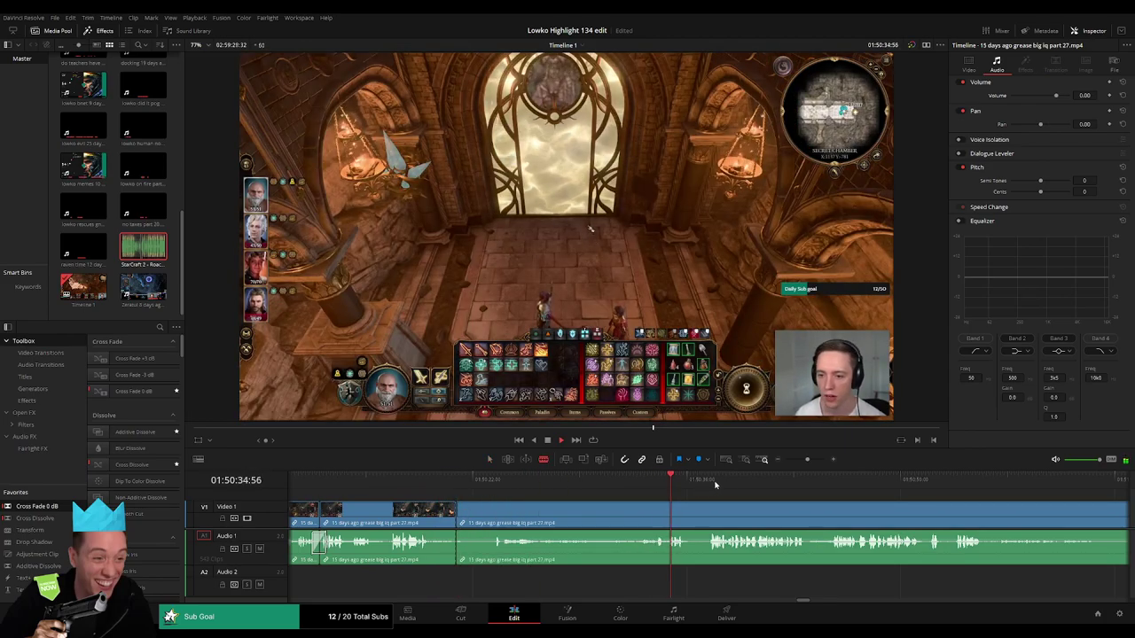
pyautogui.click(724, 483)
pyautogui.click(834, 484)
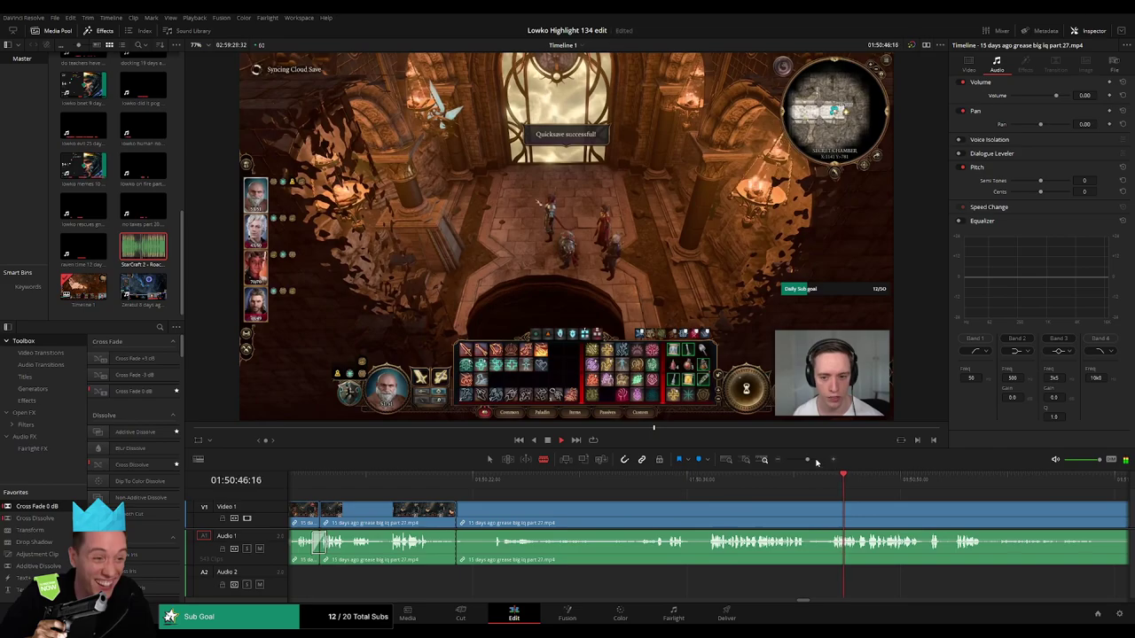
pyautogui.click(831, 508)
pyautogui.press('a')
pyautogui.click(776, 511)
pyautogui.press('Delete')
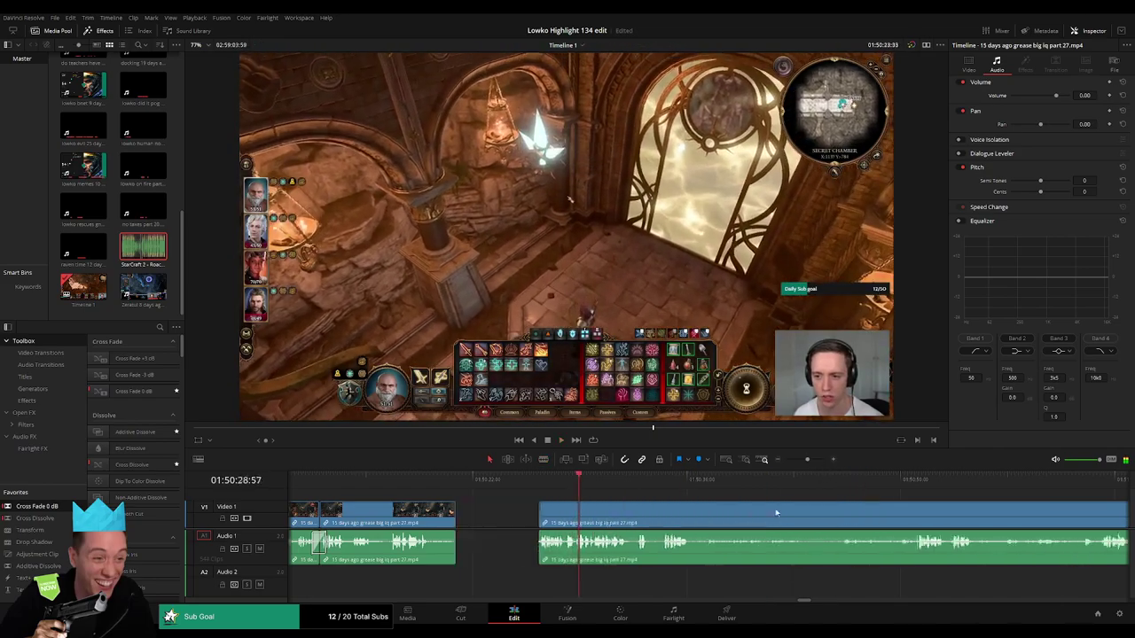
# - Play past the join at about 01:50:21 with its audio crossfaded, and split the part 27 clip at about 01:50:31
pyautogui.press('space')
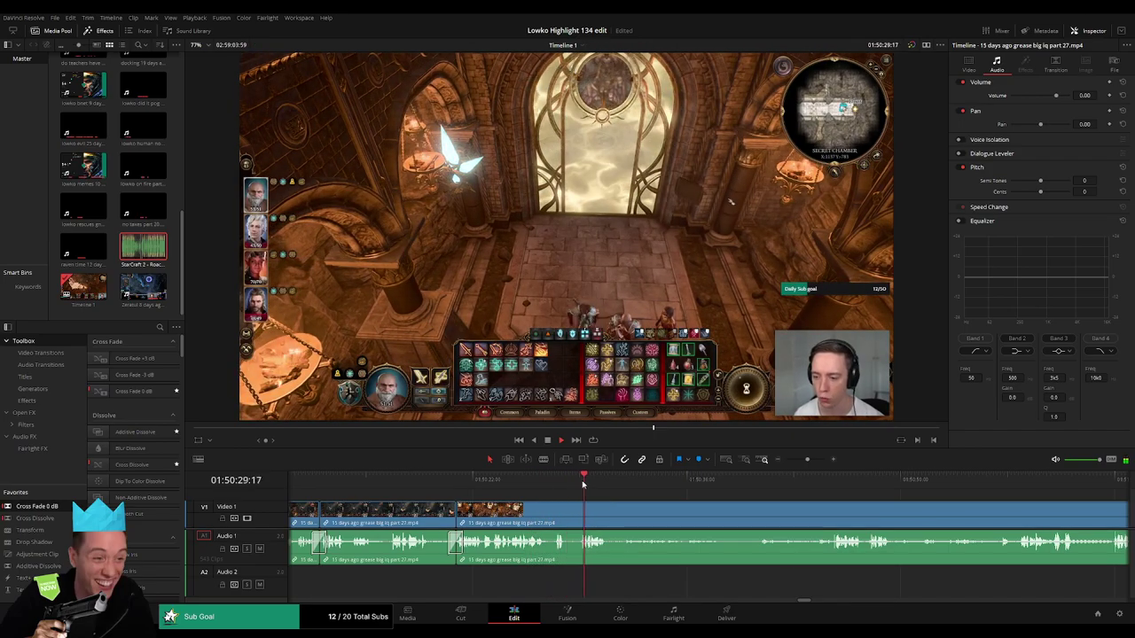
pyautogui.hscroll(3, 547, 511)
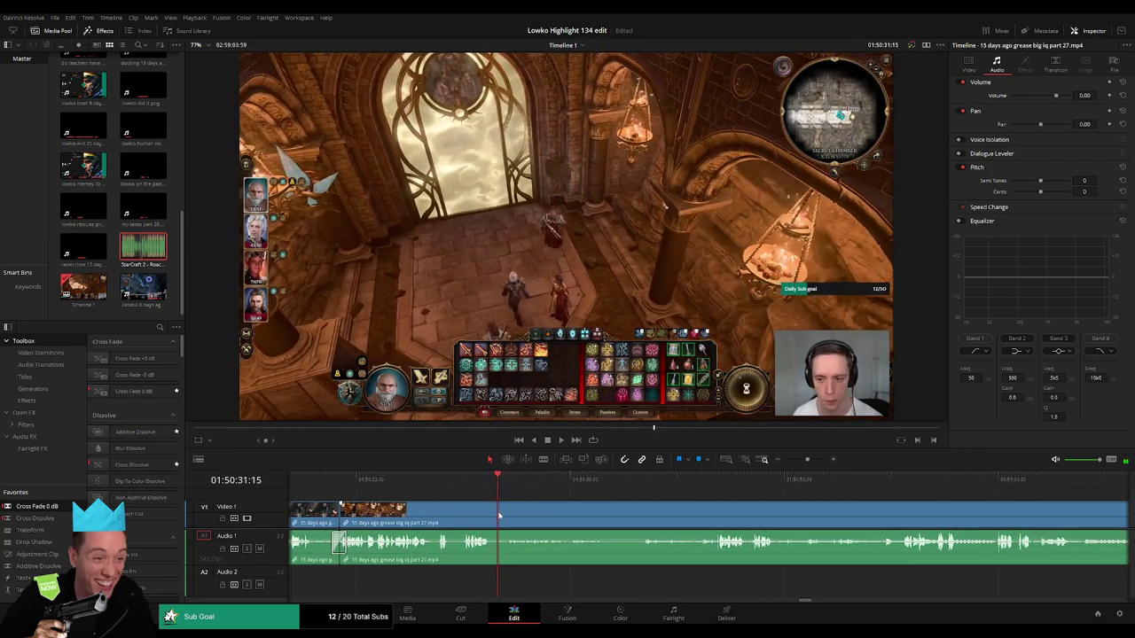
pyautogui.press('b')
pyautogui.click(498, 516)
# - Skim the rest of the part 27 clip and ripple-delete everything after the 01:50:31 cut up to the part 28 clip
pyautogui.press('space')
pyautogui.moveTo(691, 479); pyautogui.dragTo(898, 486)
pyautogui.hscroll(3, 745, 494)
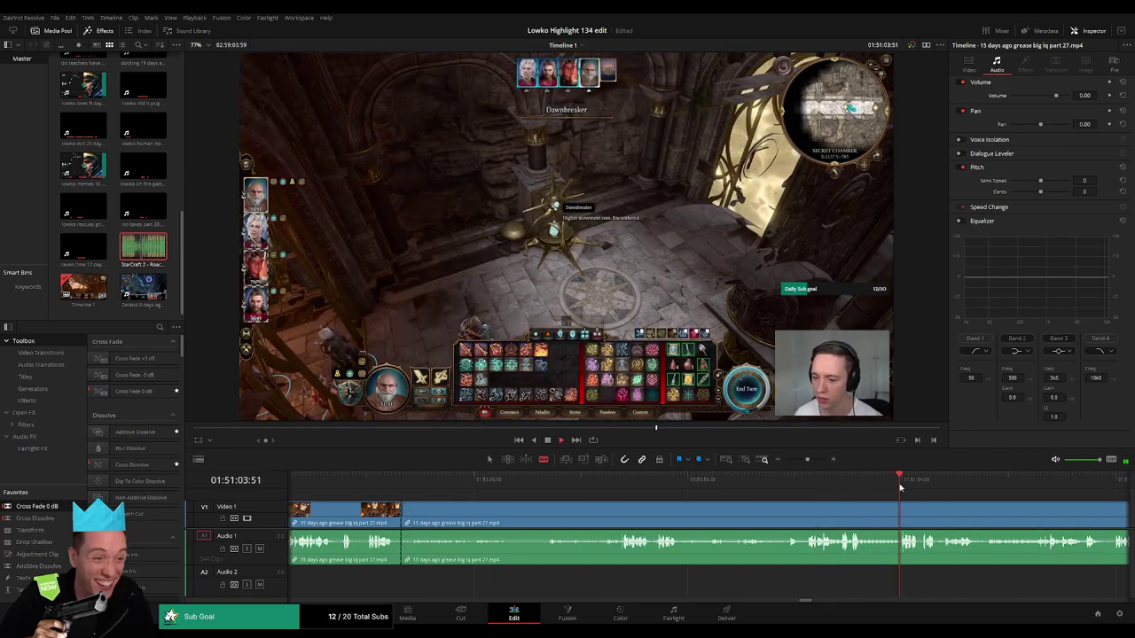
pyautogui.moveTo(809, 459); pyautogui.dragTo(791, 482)
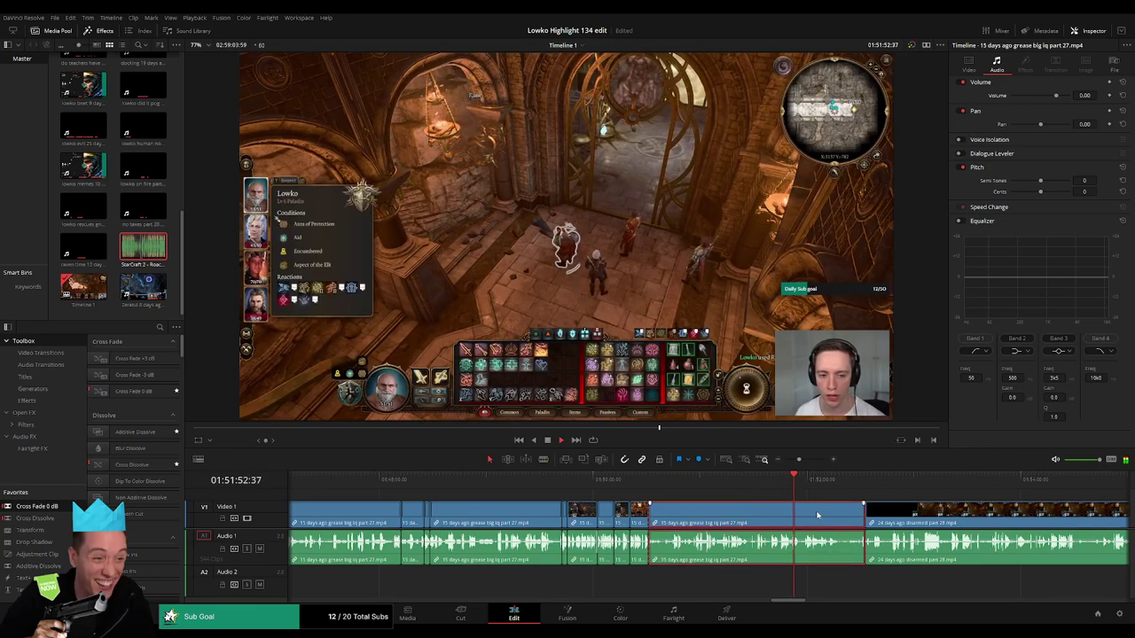
pyautogui.press('Delete')
# - Skim the part 28 clip from its start through the cave battle to the party's deaths at about 01:56:43
pyautogui.click(700, 480)
pyautogui.click(741, 479)
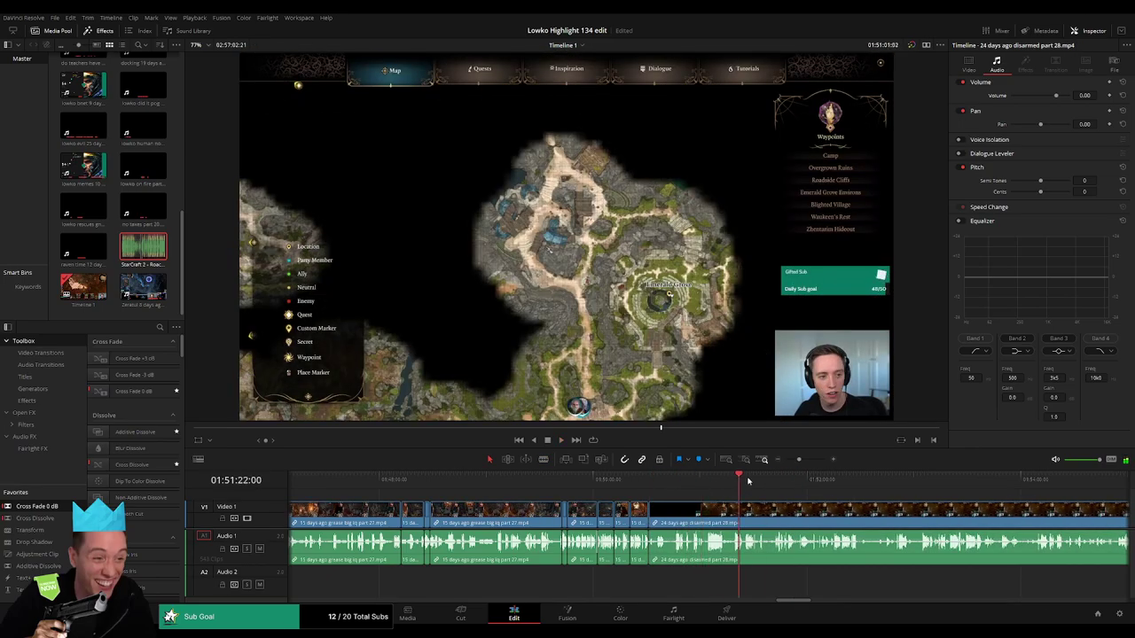
pyautogui.click(840, 479)
pyautogui.hscroll(2, 719, 499)
pyautogui.hscroll(3, 719, 499)
pyautogui.moveTo(799, 461); pyautogui.dragTo(749, 486)
pyautogui.press('space')
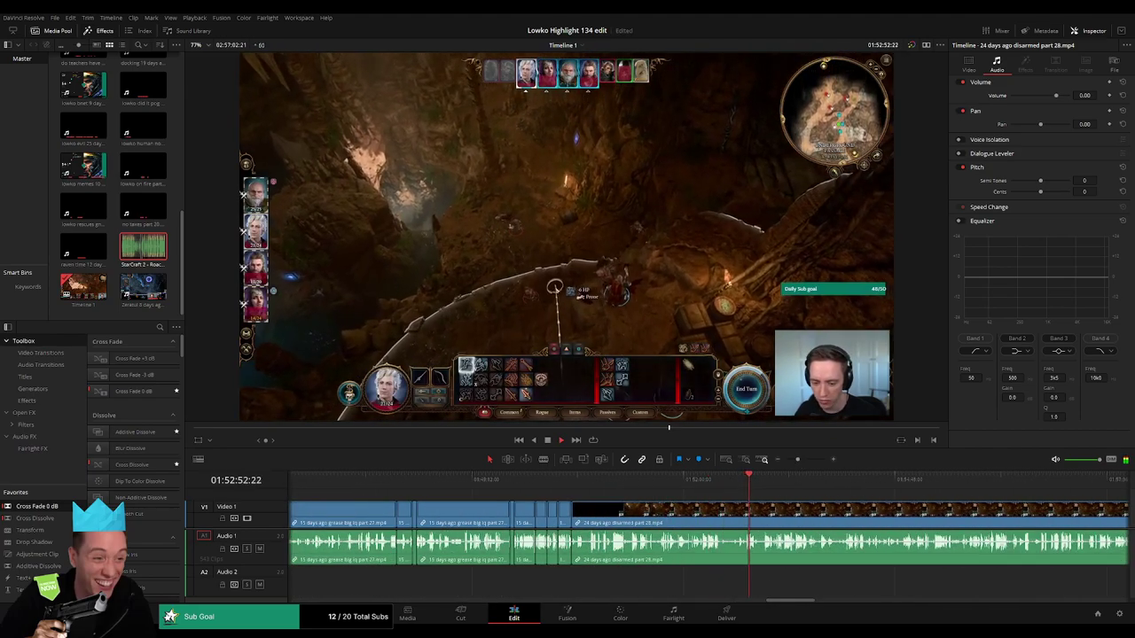
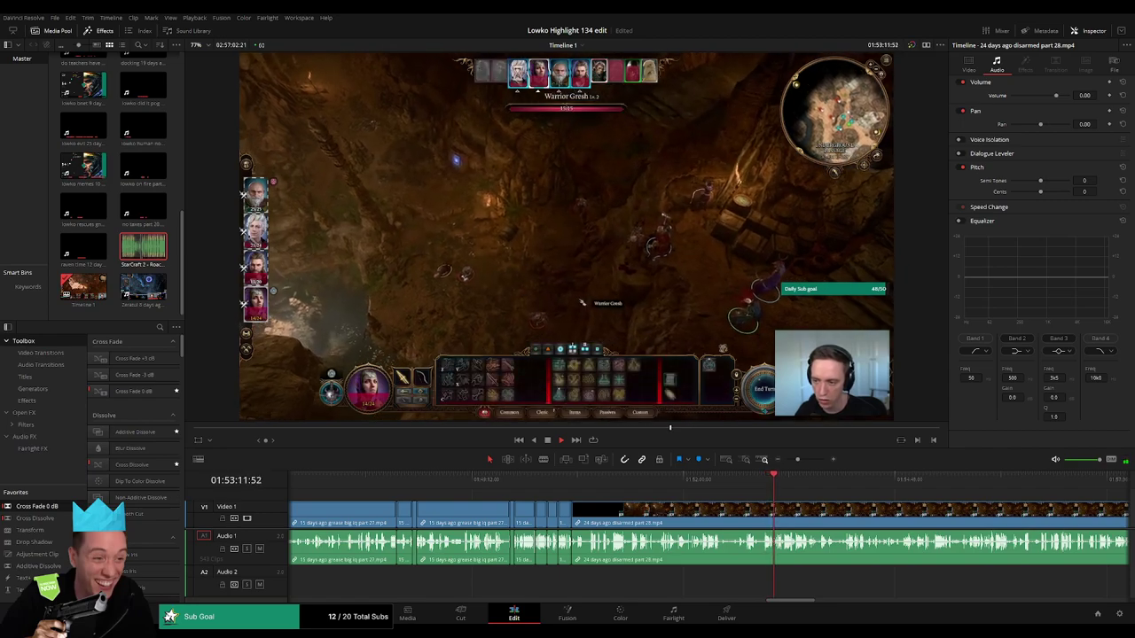
pyautogui.moveTo(772, 479); pyautogui.dragTo(842, 487)
pyautogui.hscroll(7, 717, 503)
pyautogui.click(595, 489)
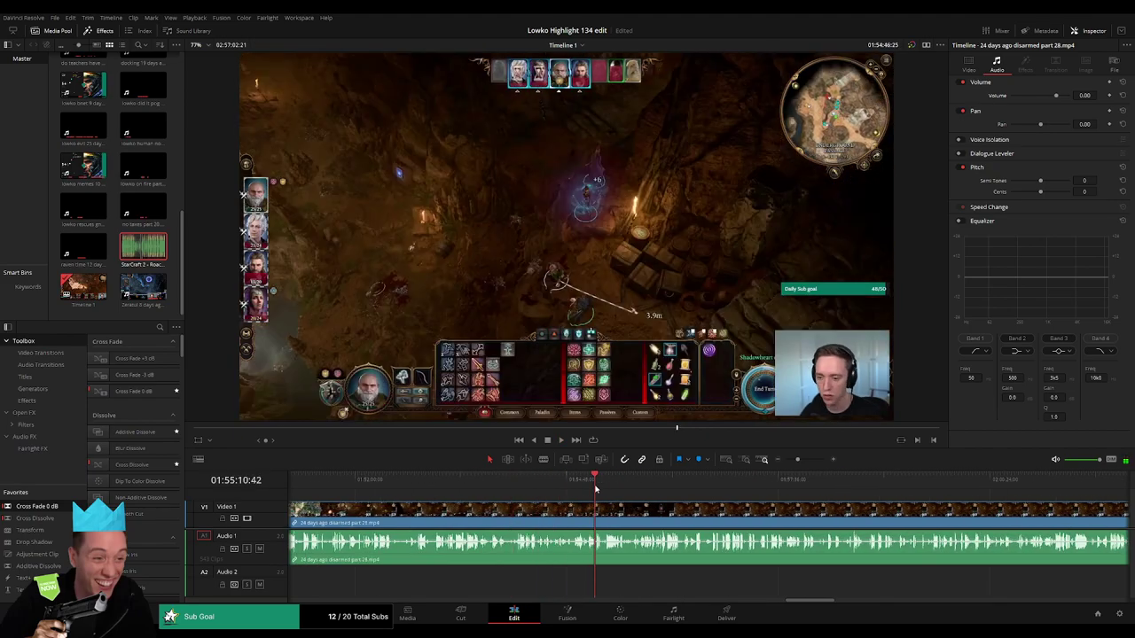
pyautogui.moveTo(595, 488); pyautogui.dragTo(710, 487)
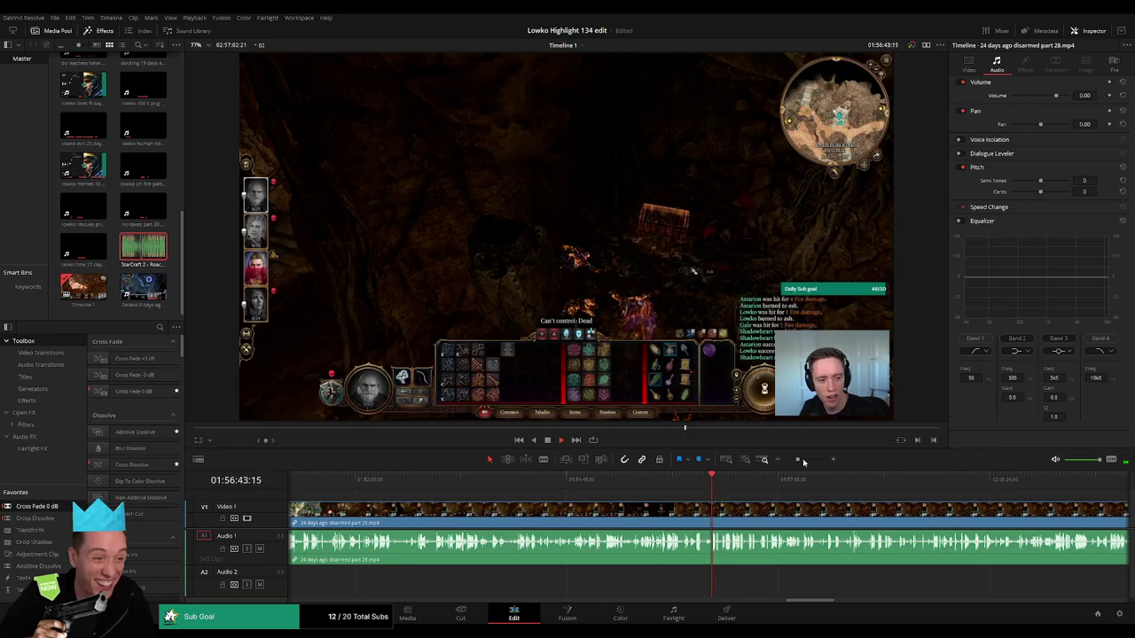
# - Split the part 28 clip at about 01:55:47, just before the heavy chest is inspected, and ripple-delete everything in it before the cut
pyautogui.moveTo(803, 462); pyautogui.dragTo(804, 461)
pyautogui.click(445, 484)
pyautogui.click(594, 488)
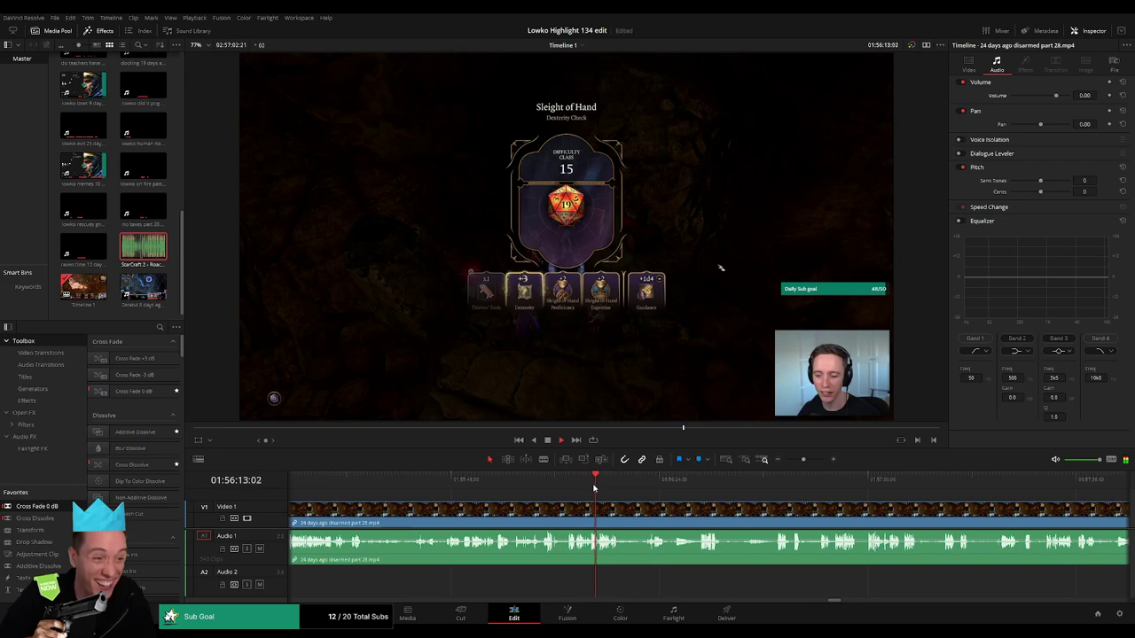
pyautogui.click(568, 490)
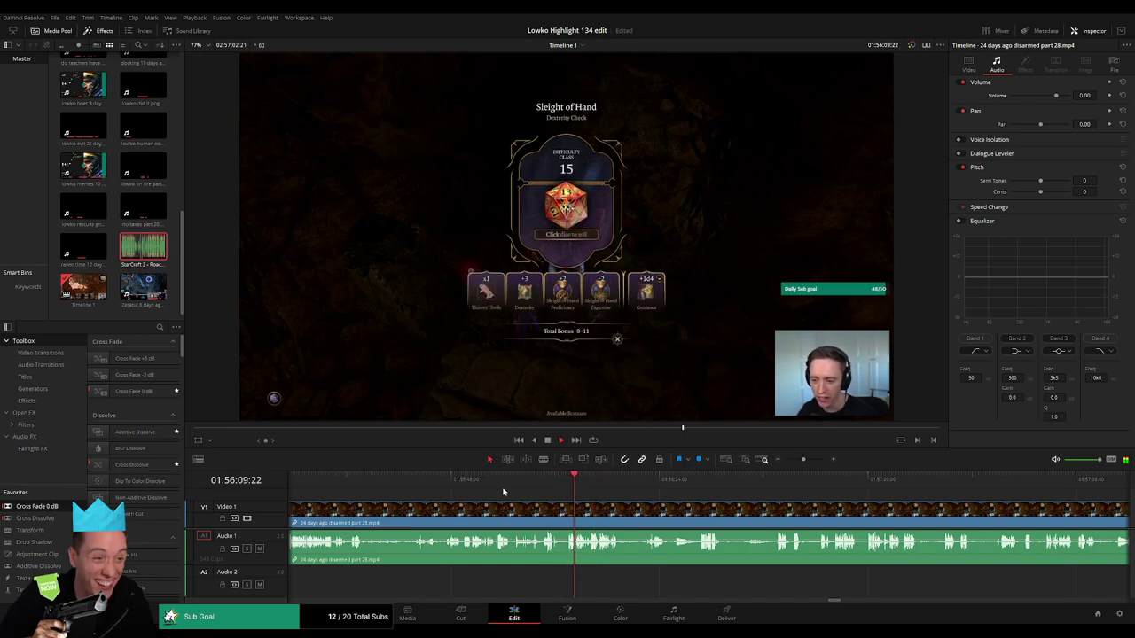
pyautogui.moveTo(802, 460); pyautogui.dragTo(806, 461)
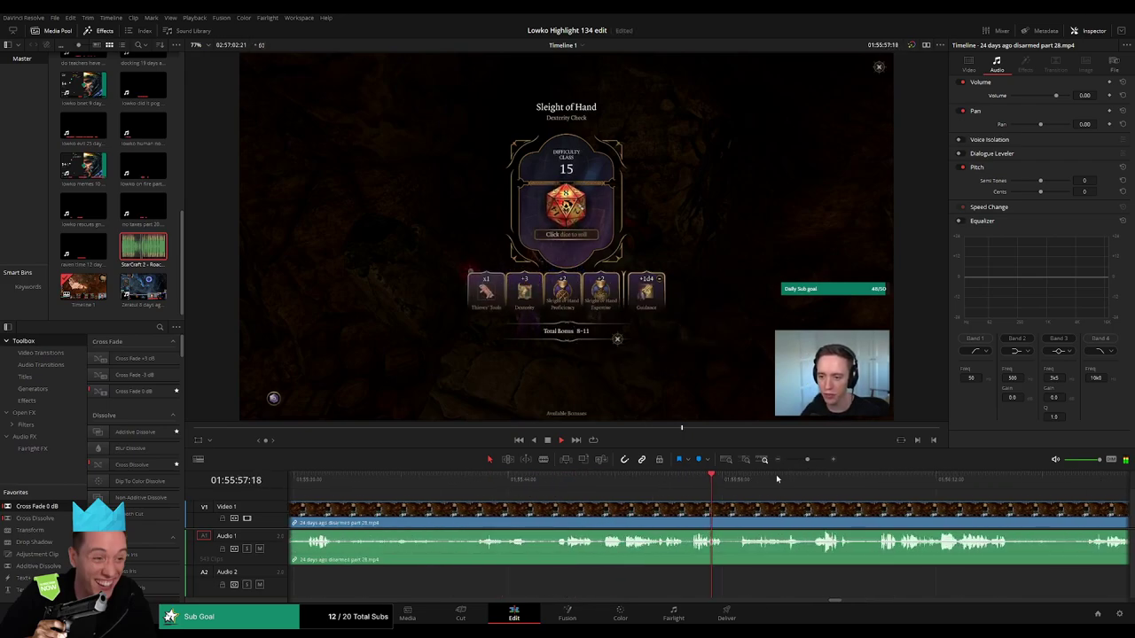
pyautogui.click(555, 492)
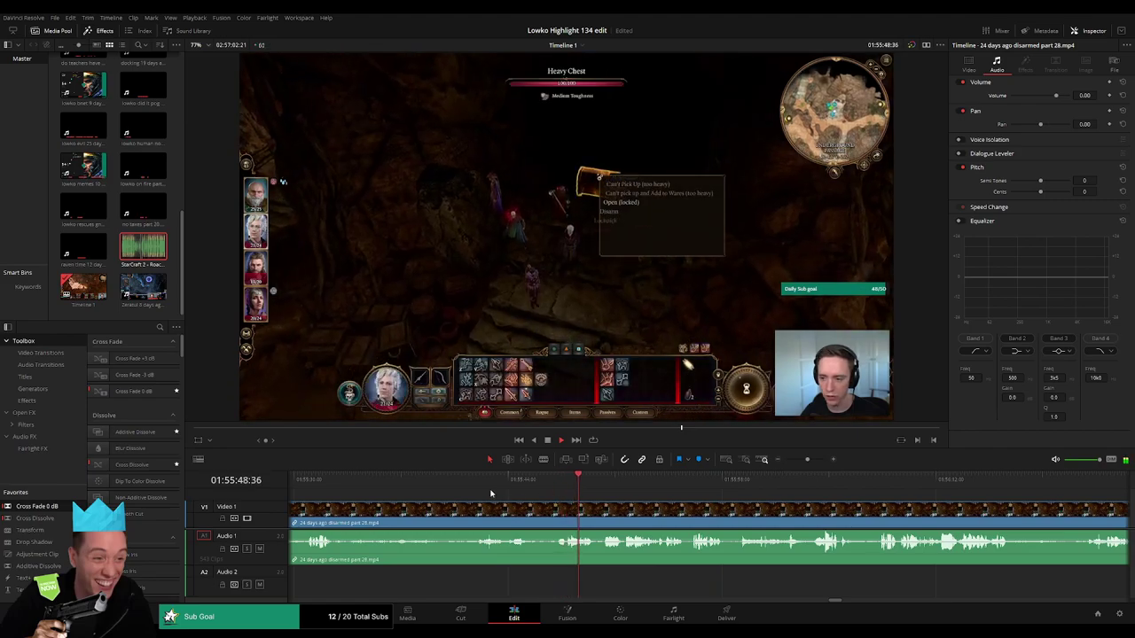
pyautogui.click(487, 492)
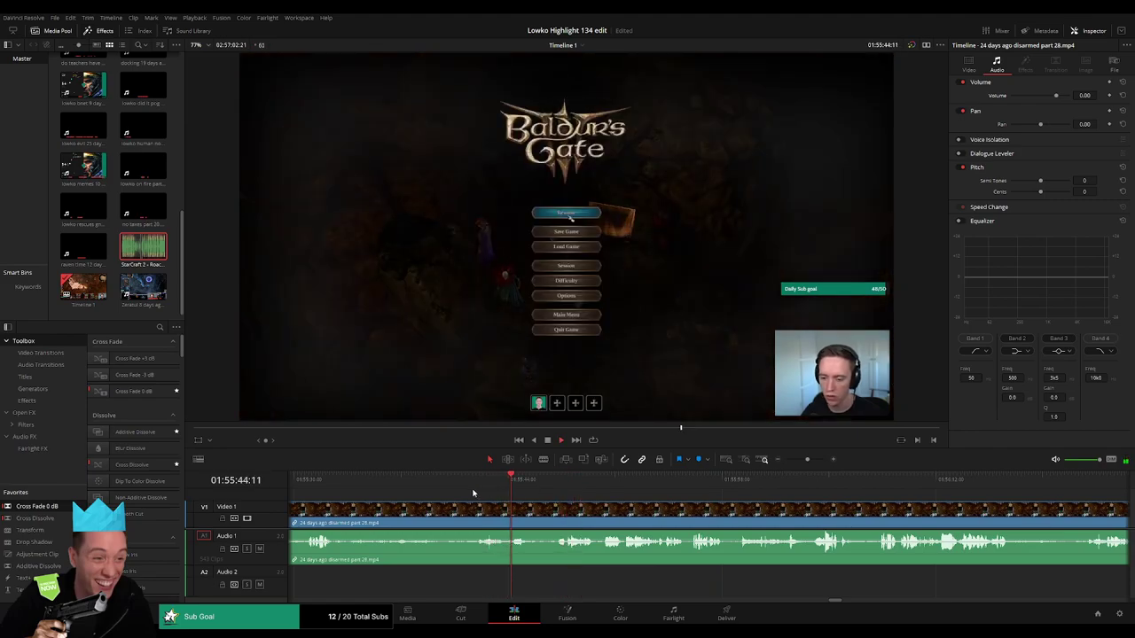
pyautogui.moveTo(563, 517); pyautogui.dragTo(659, 498)
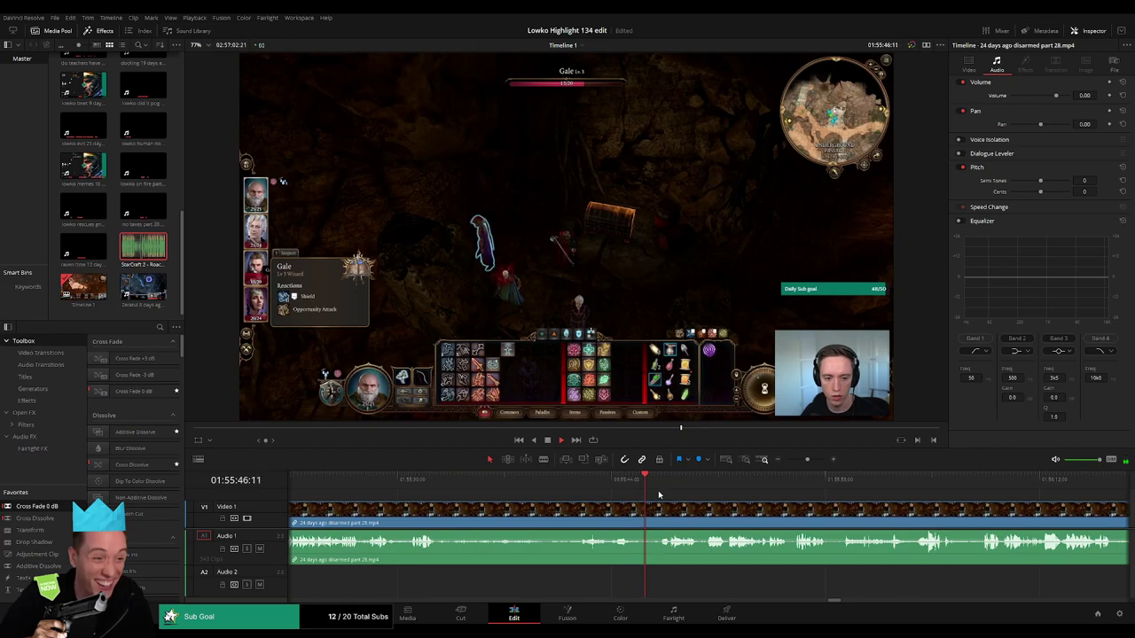
pyautogui.click(662, 516)
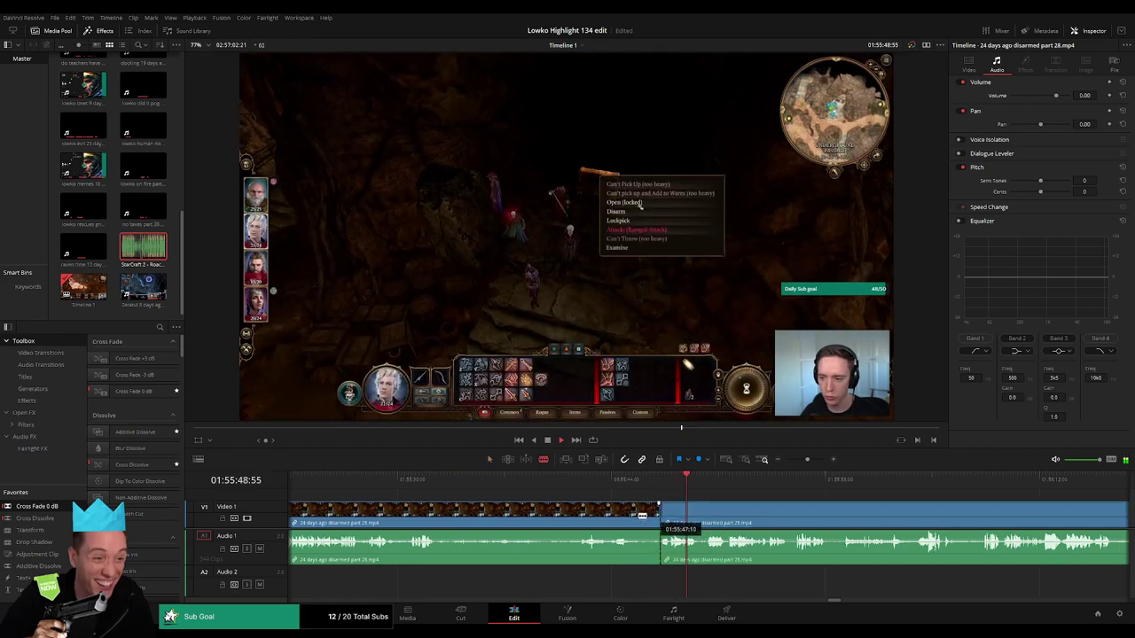
pyautogui.press('a')
pyautogui.click(626, 517)
pyautogui.press('Delete')
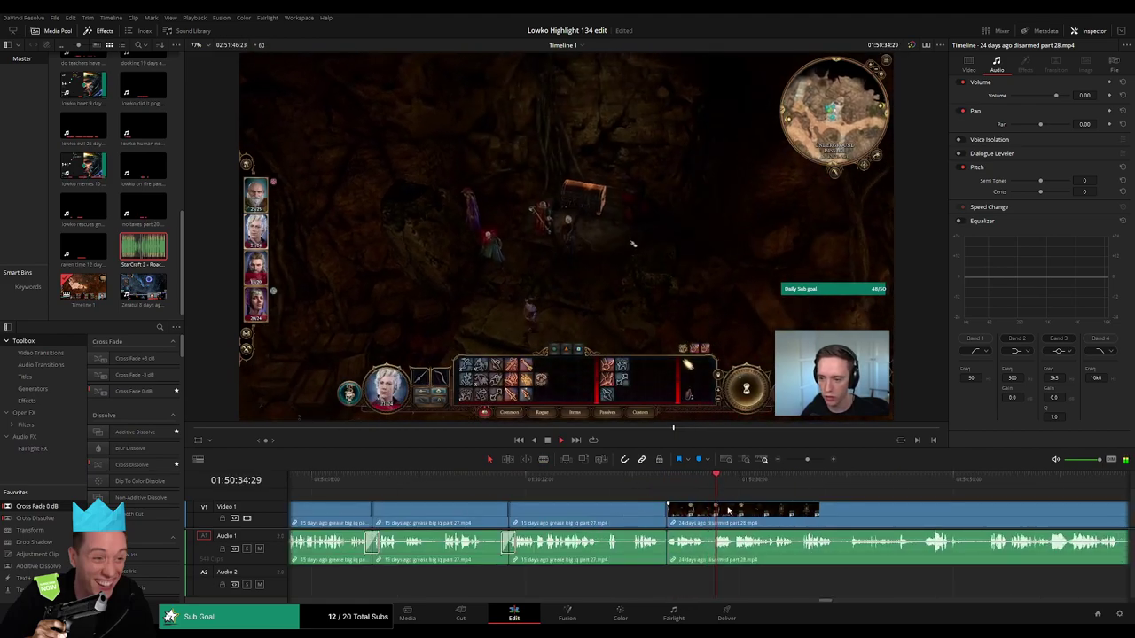
# - Split the Sleight of Hand scene at about 01:50:52:21 and 01:50:52:45 and disable the audio between the cuts
pyautogui.hscroll(3, 623, 517)
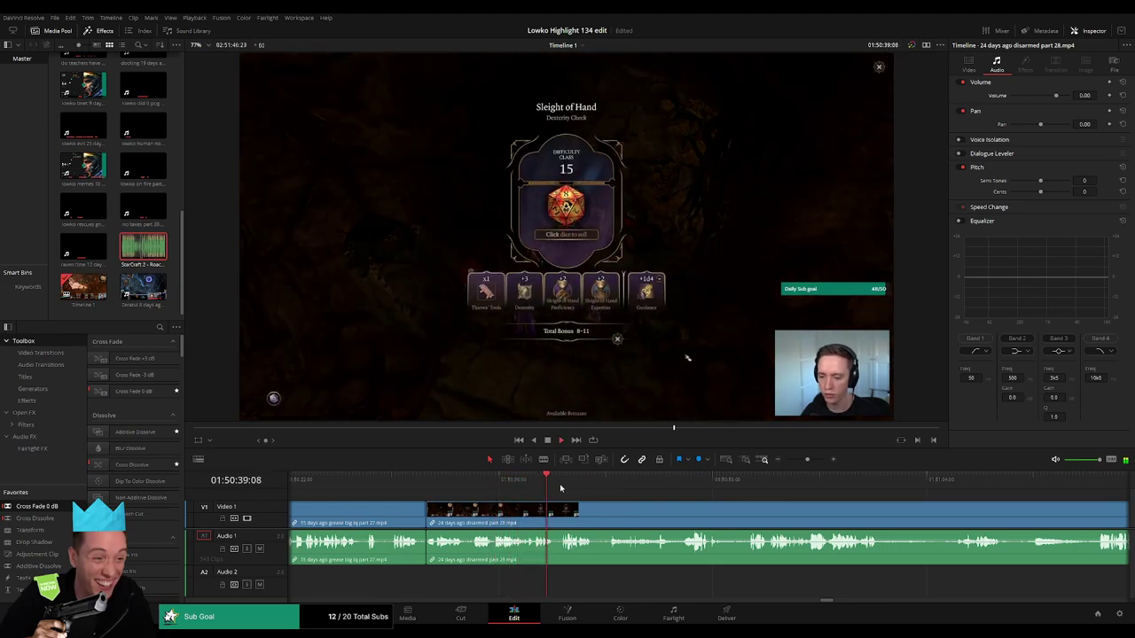
pyautogui.moveTo(611, 485); pyautogui.dragTo(693, 487)
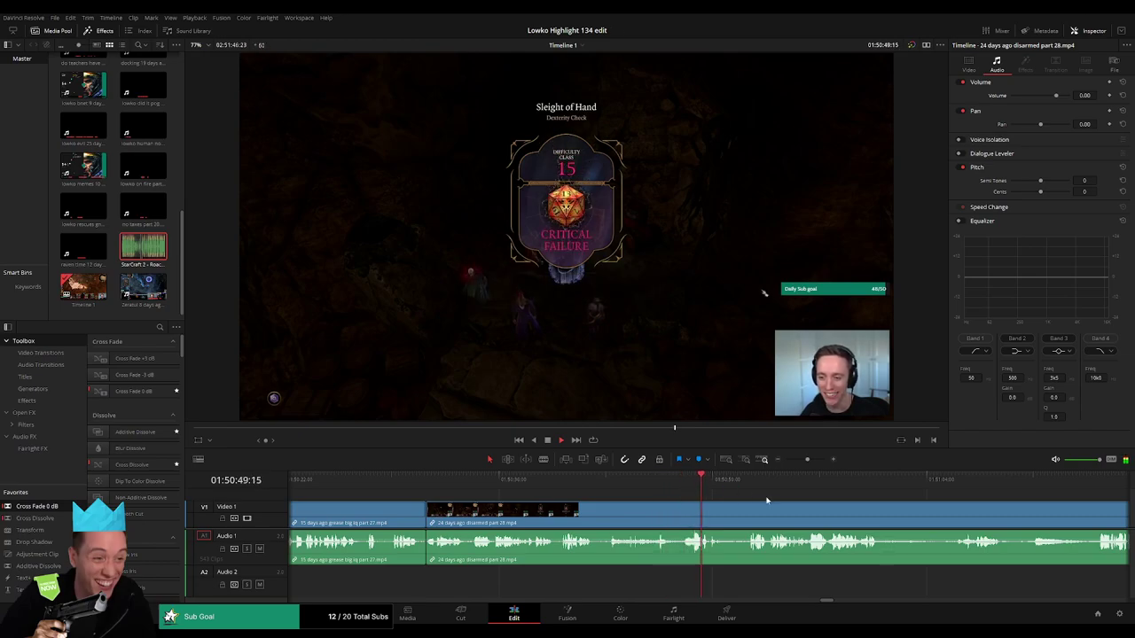
pyautogui.moveTo(768, 499); pyautogui.dragTo(594, 480)
pyautogui.click(582, 477)
pyautogui.press('space')
pyautogui.moveTo(807, 460); pyautogui.dragTo(815, 466)
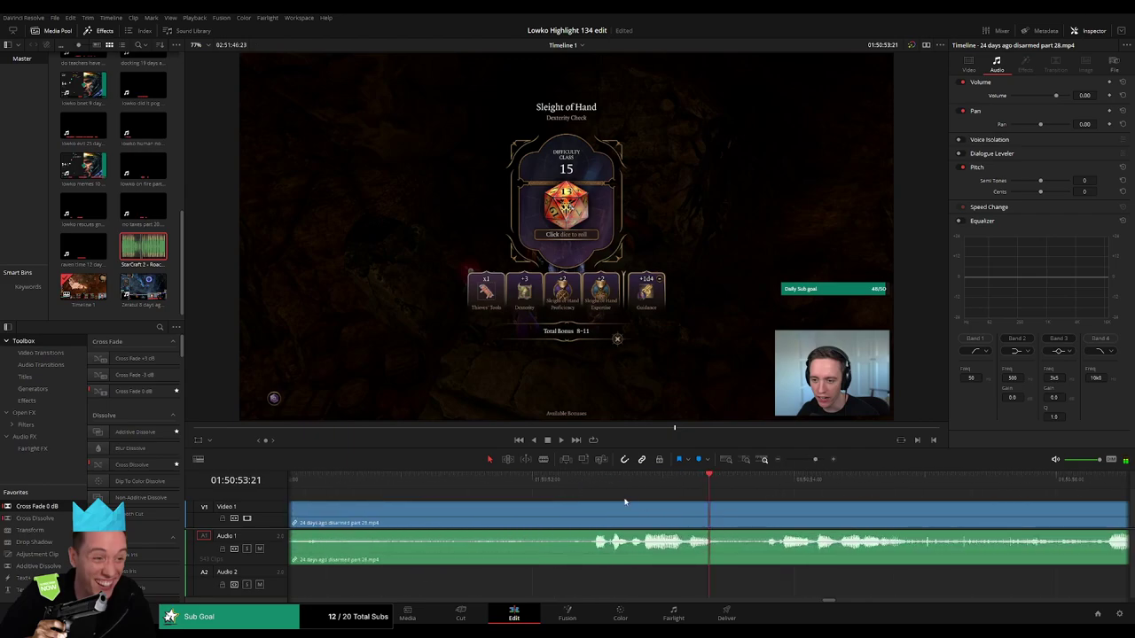
pyautogui.moveTo(536, 490); pyautogui.dragTo(596, 511)
pyautogui.click(578, 494)
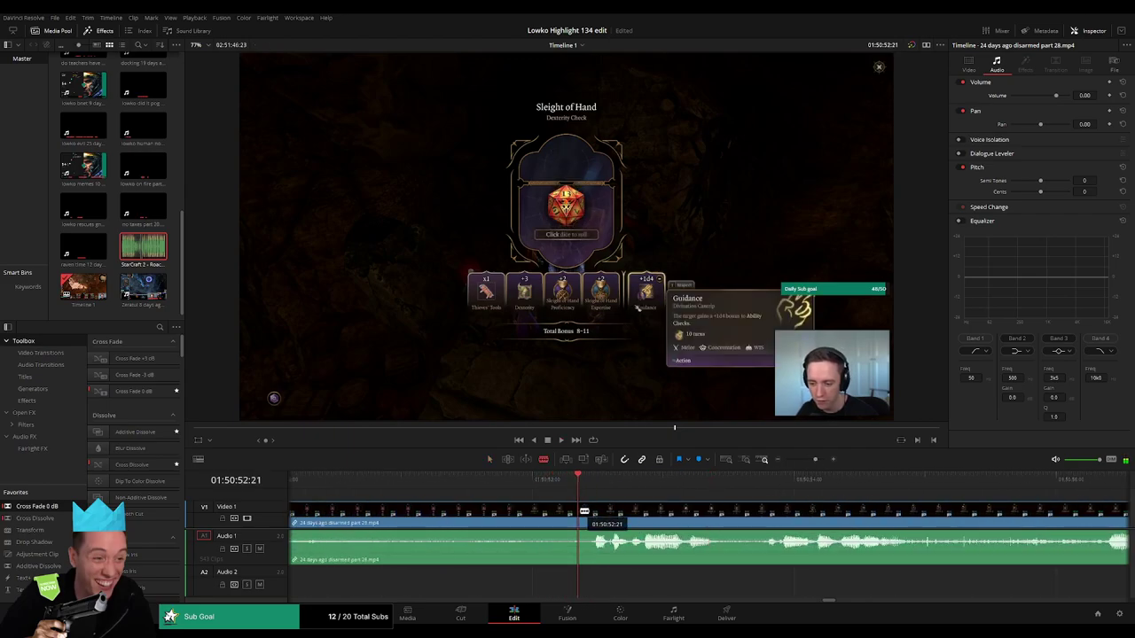
pyautogui.moveTo(582, 512); pyautogui.dragTo(629, 525)
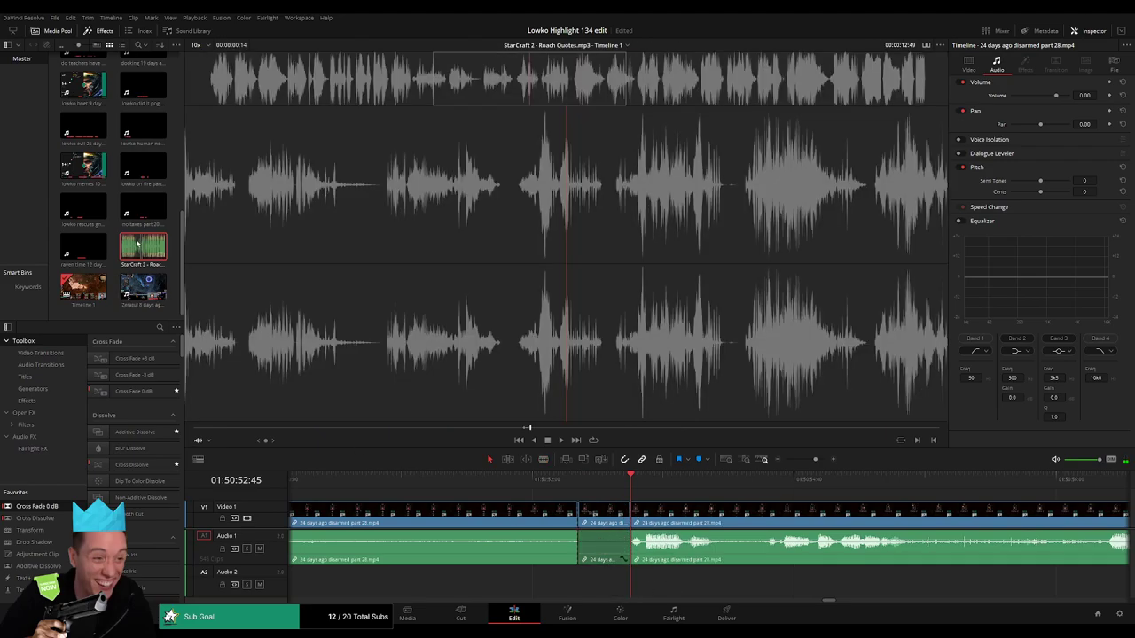
# - Place StarCraft 2 - Roach Quotes.mp3 on Audio 2 under the silenced gap at about 01:50:52:21 and set its volume to -23
pyautogui.moveTo(137, 246); pyautogui.dragTo(566, 585)
pyautogui.moveTo(570, 584); pyautogui.dragTo(580, 583)
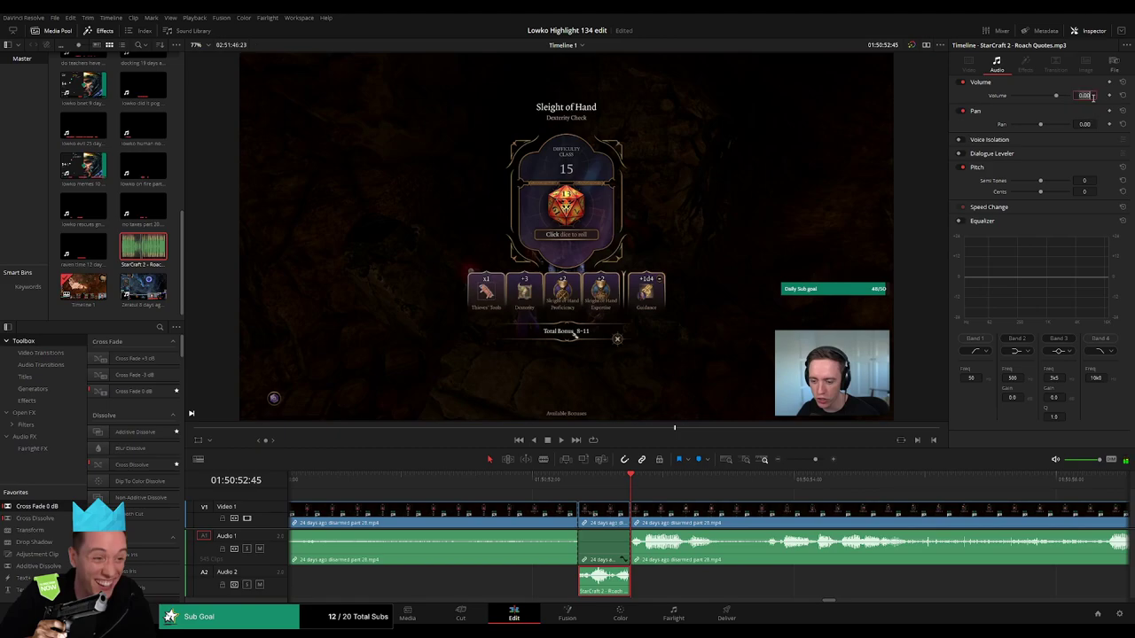
pyautogui.write('-23')
pyautogui.press('Return')
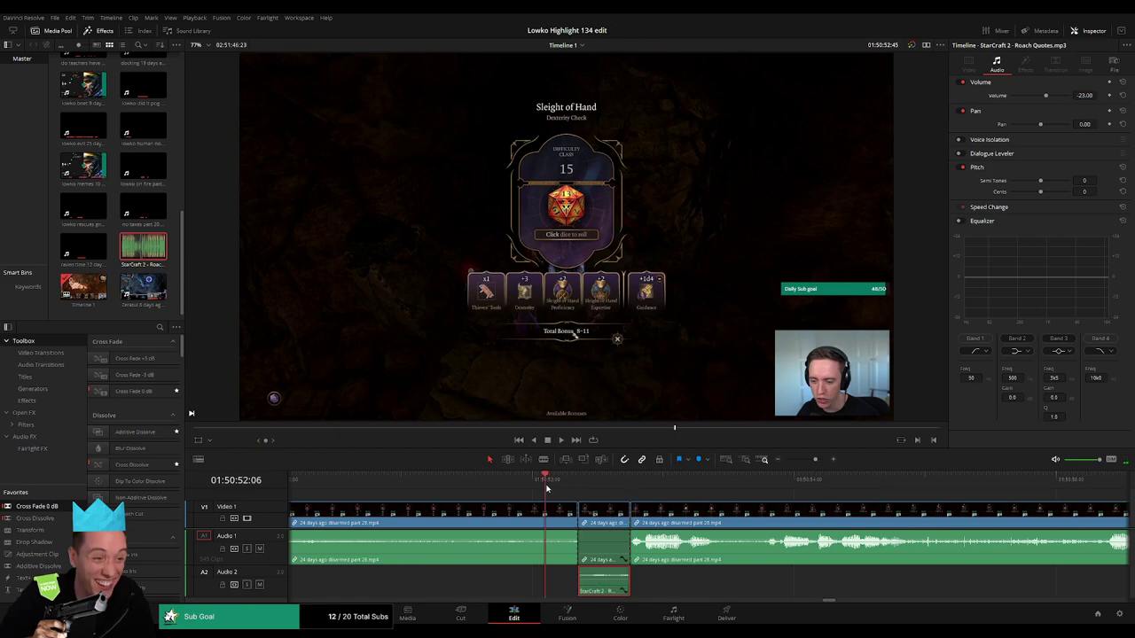
# - Play back the part 28 clip from the silenced Sleight of Hand moment through the barrel explosion to about 01:51:16
pyautogui.press('space')
pyautogui.moveTo(816, 460); pyautogui.dragTo(812, 461)
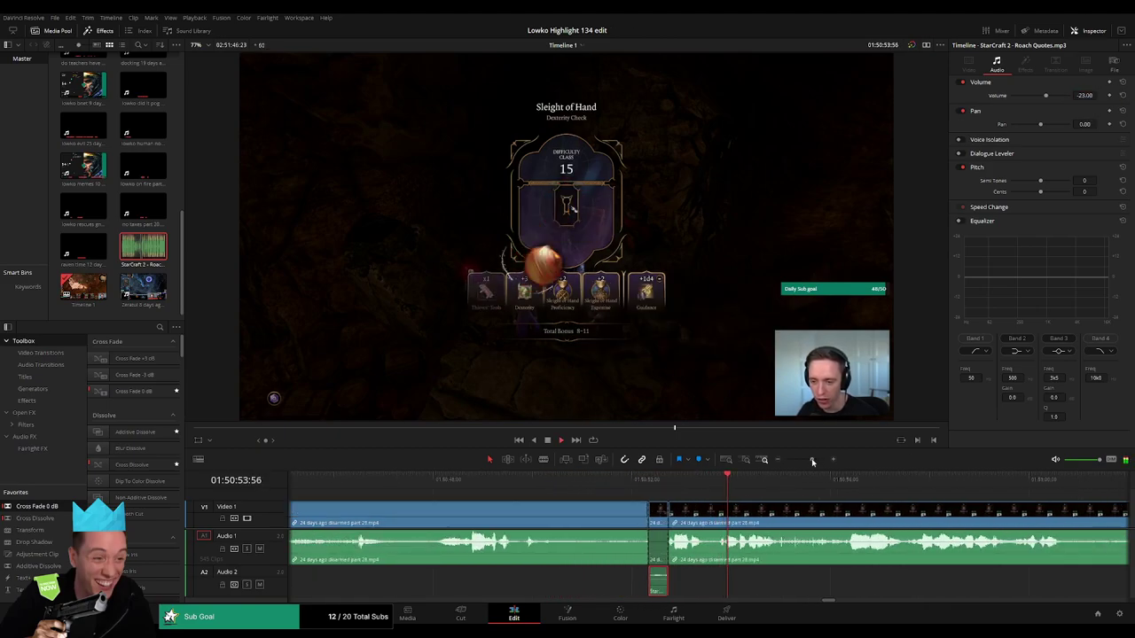
pyautogui.click(808, 496)
pyautogui.moveTo(852, 500); pyautogui.dragTo(612, 489)
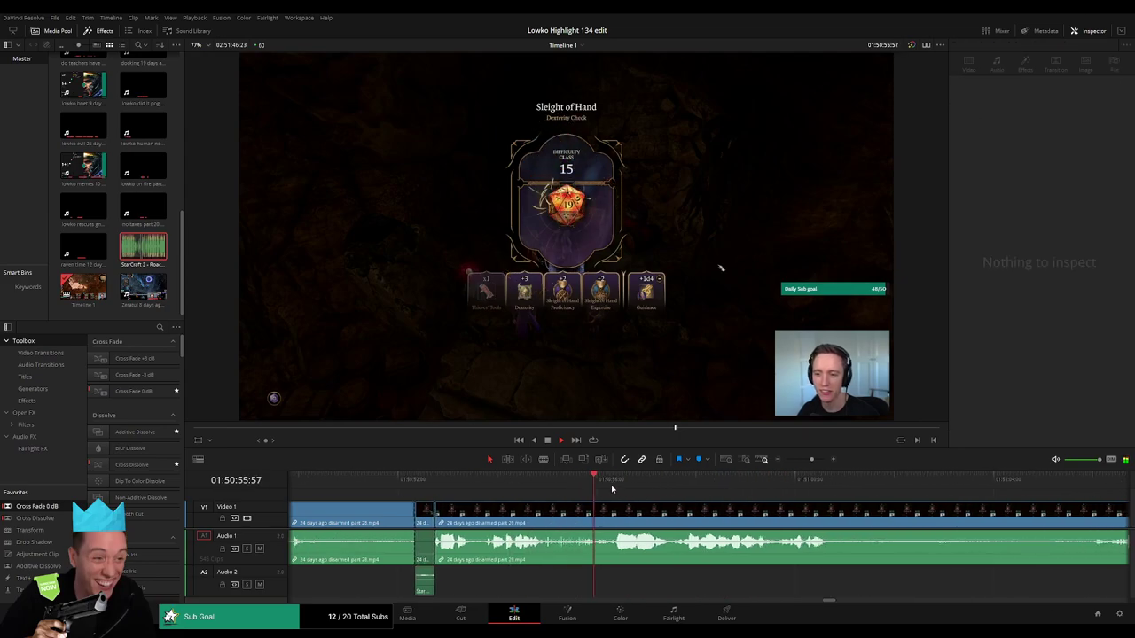
pyautogui.moveTo(811, 460); pyautogui.dragTo(806, 461)
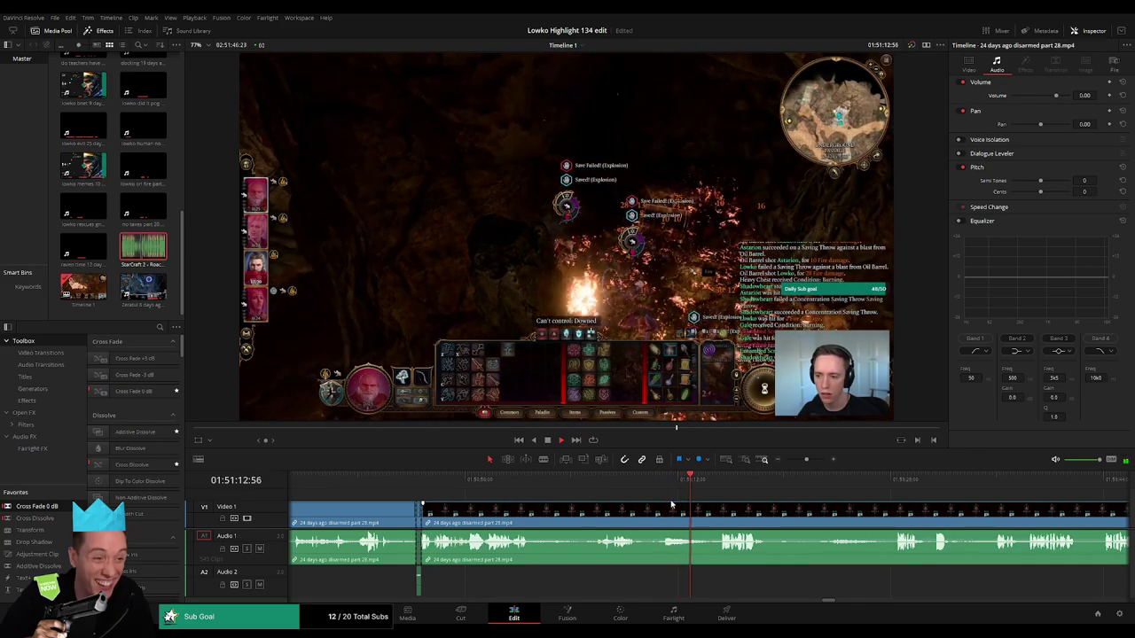
pyautogui.click(612, 492)
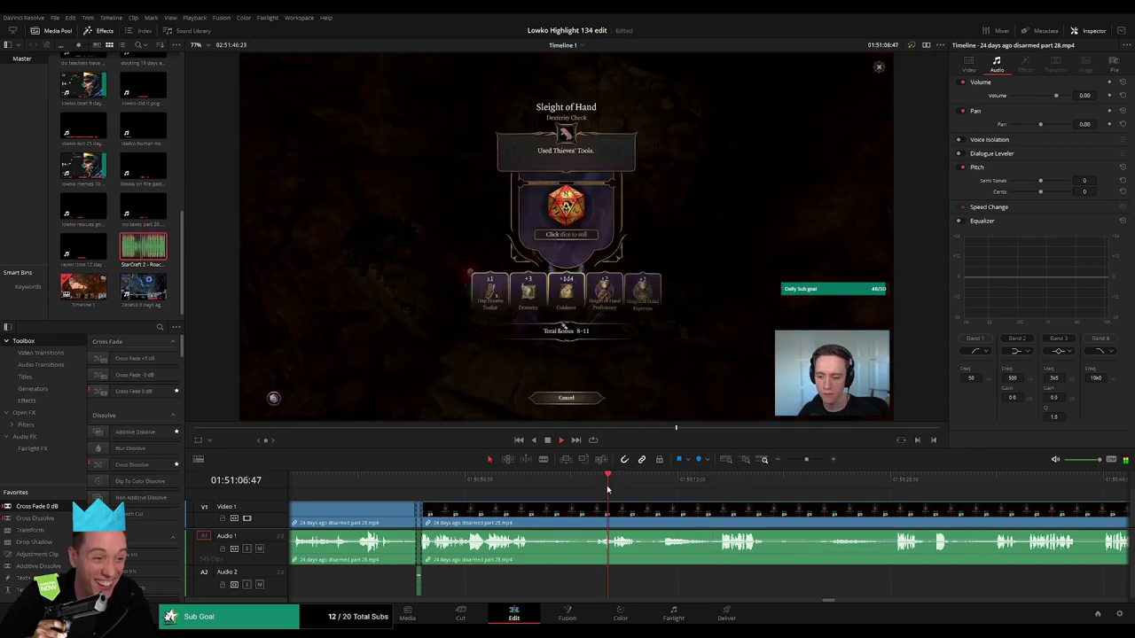
pyautogui.click(672, 489)
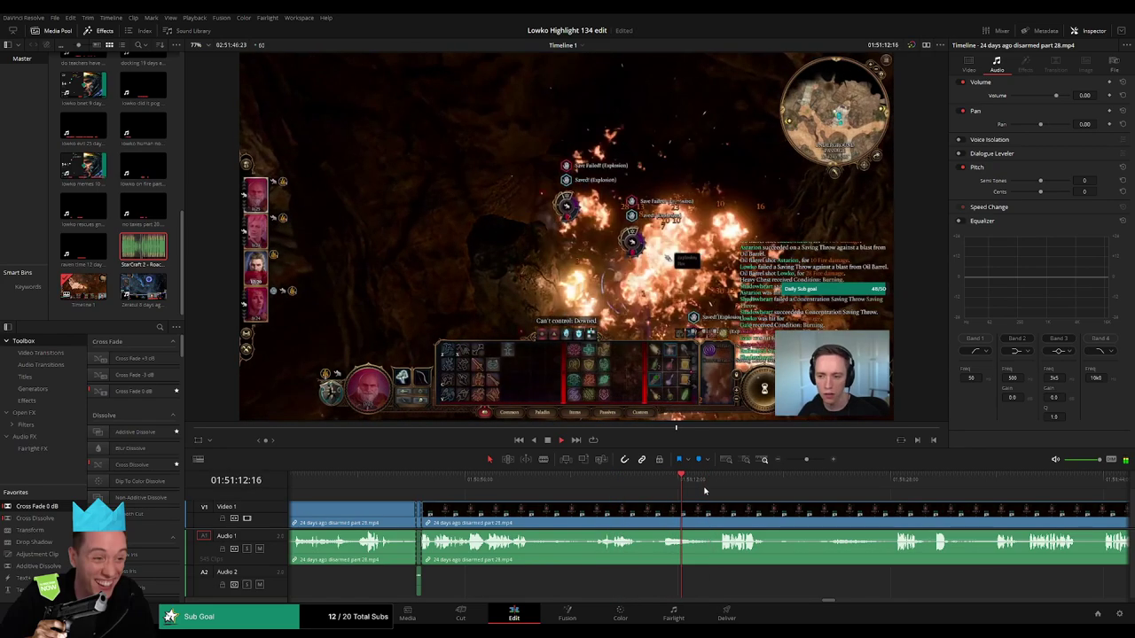
pyautogui.click(711, 490)
pyautogui.moveTo(802, 514); pyautogui.dragTo(648, 509)
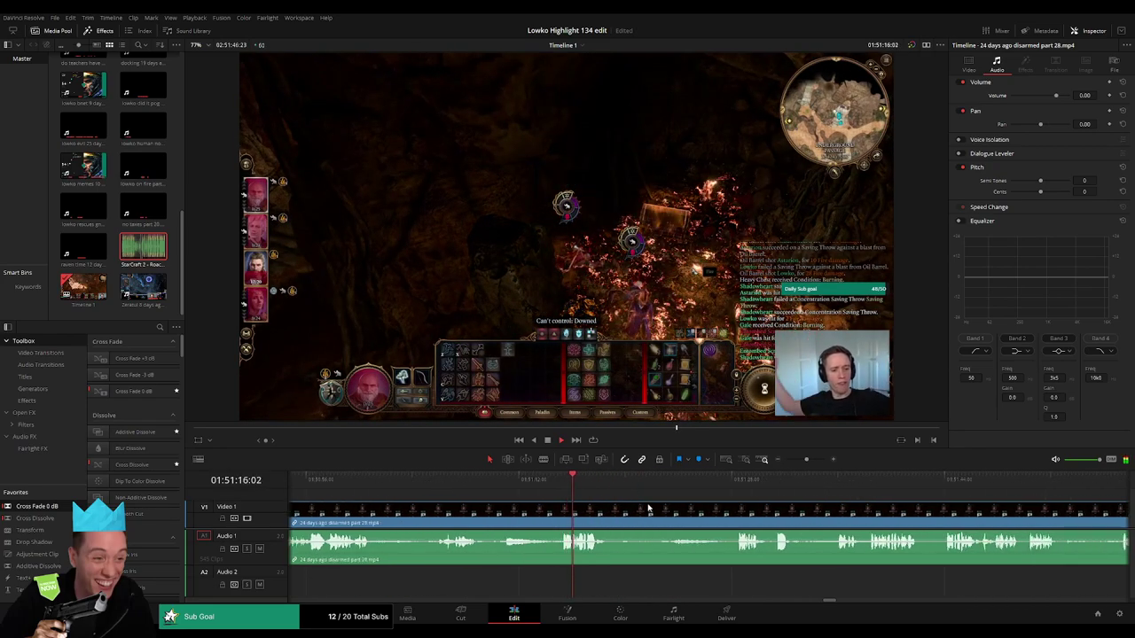
# - Split the burning party scene at about 01:51:16:00 and 01:51:16:22 and silence the original audio between the cuts
pyautogui.moveTo(809, 459); pyautogui.dragTo(815, 459)
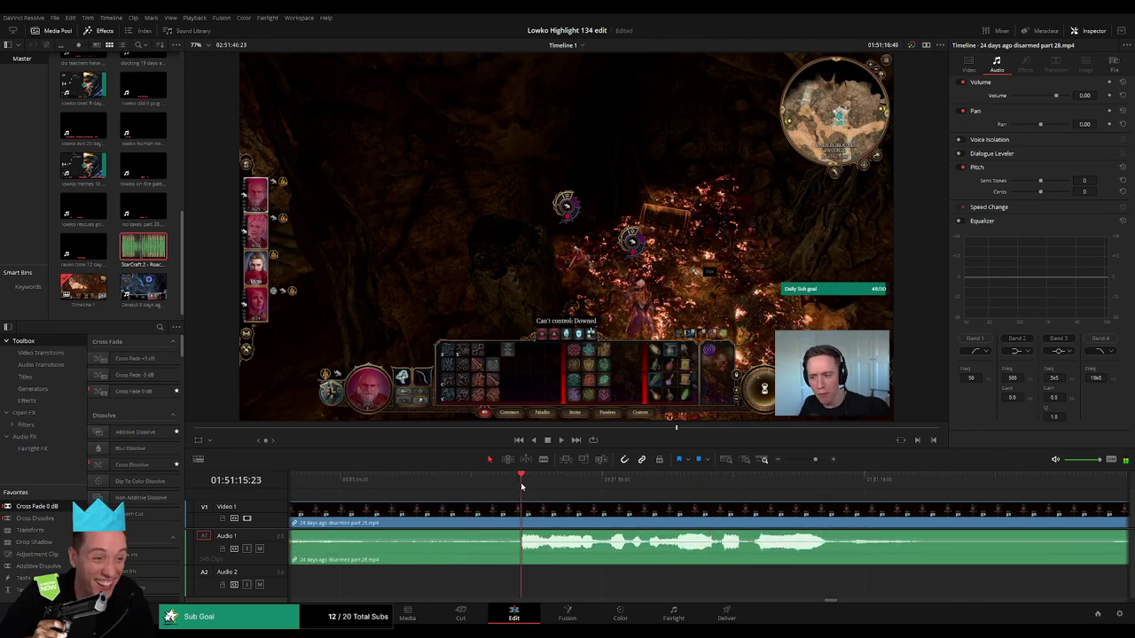
pyautogui.moveTo(522, 487); pyautogui.dragTo(604, 490)
pyautogui.press('b')
pyautogui.click(605, 518)
pyautogui.press('space')
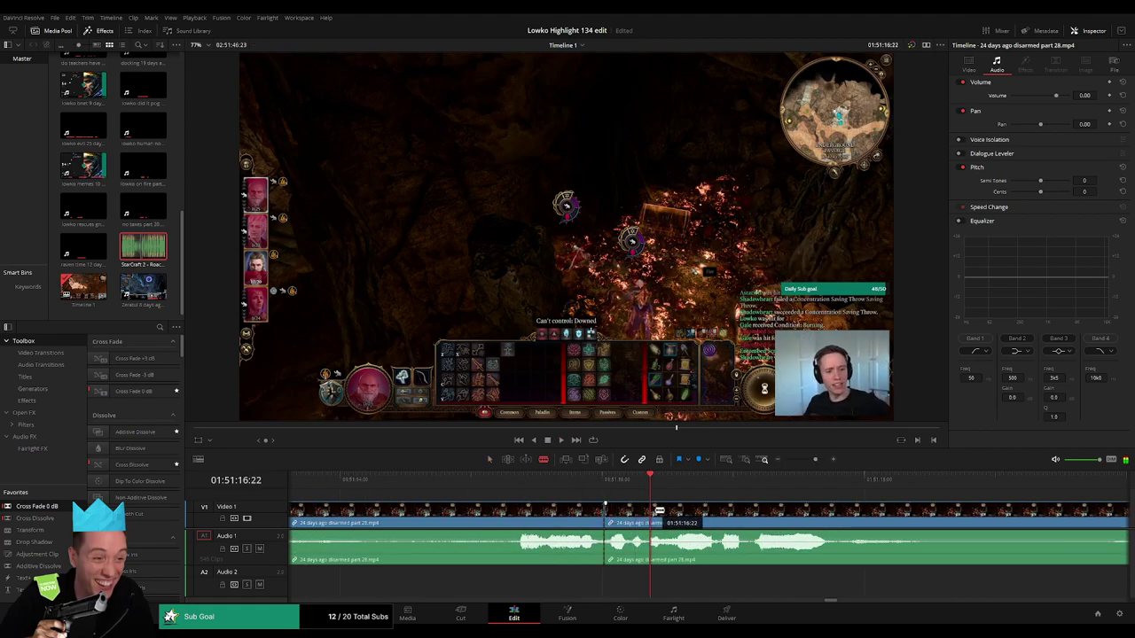
pyautogui.click(653, 514)
# - Place the Roach Quotes sound on Audio 2 under the 01:51:16 gap, set its volume to -23 and play it back
pyautogui.moveTo(633, 572)
pyautogui.mouseDown()
pyautogui.moveTo(664, 568)
pyautogui.moveTo(631, 580)
pyautogui.mouseUp()
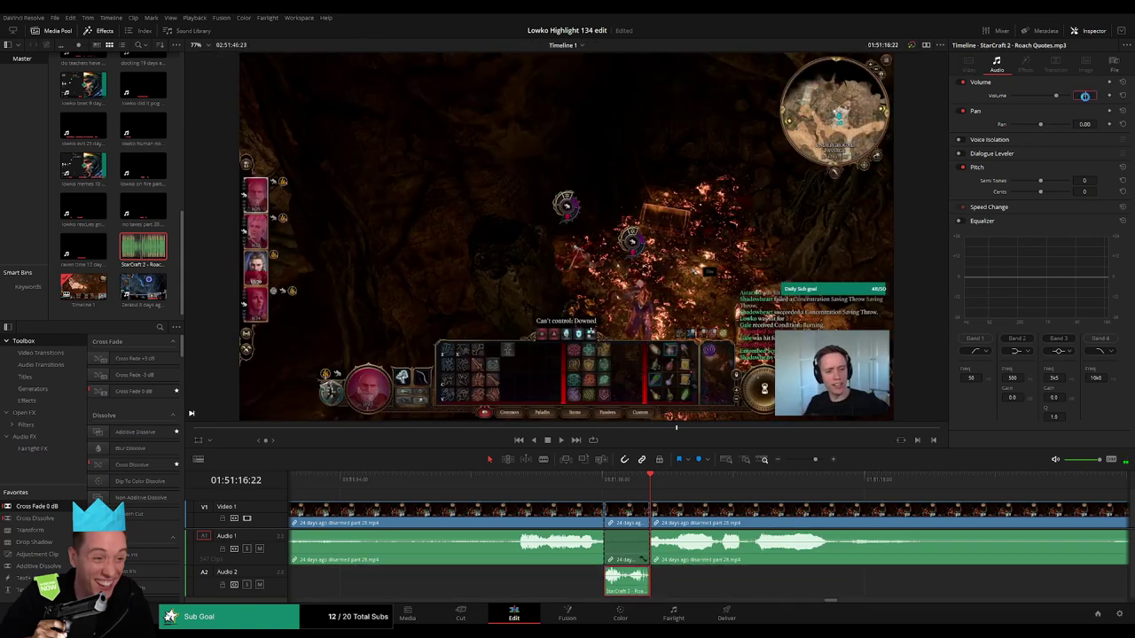
pyautogui.click(536, 484)
pyautogui.press('space')
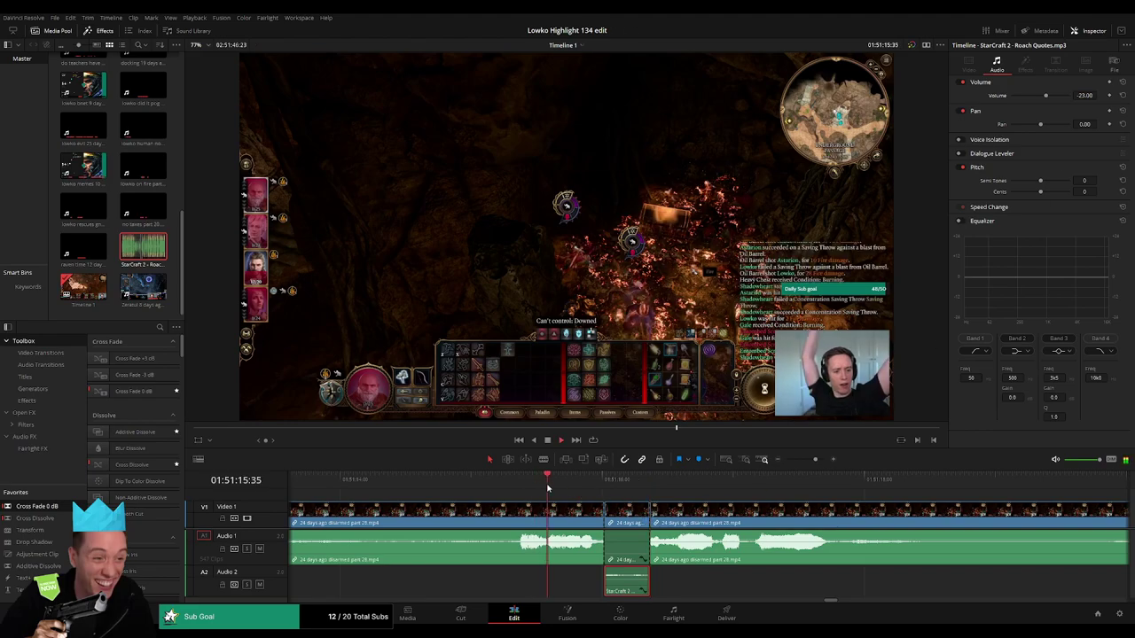
# - Split the part 28 clip at about 01:51:31 and 01:51:36 around the fade to the loading screen and ripple-delete the section between
pyautogui.moveTo(814, 459); pyautogui.dragTo(805, 460)
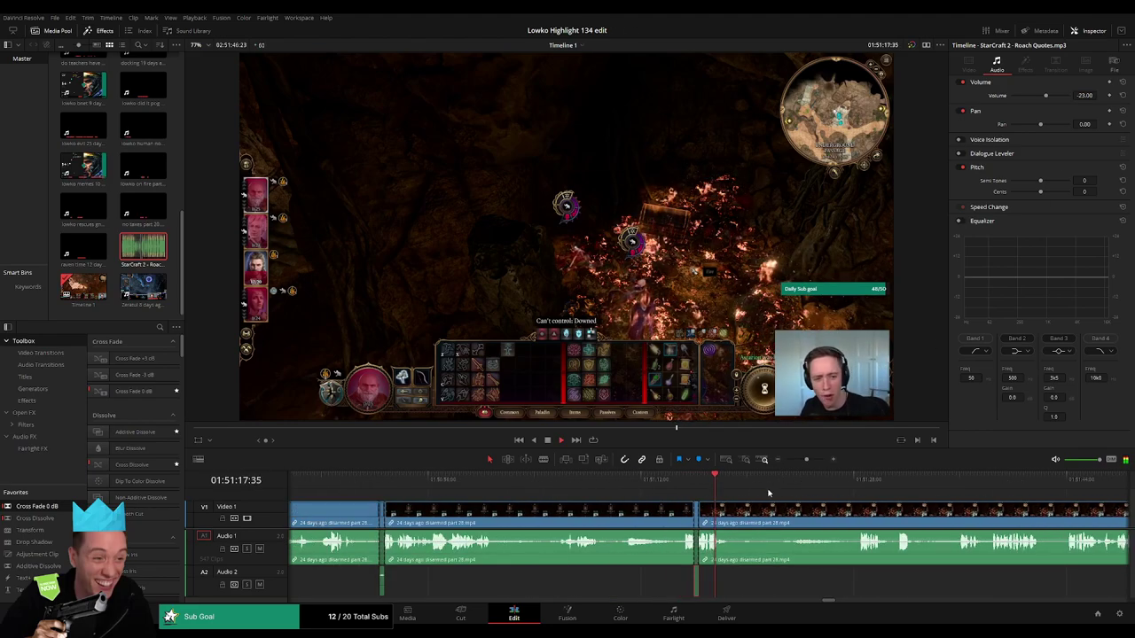
pyautogui.click(764, 495)
pyautogui.moveTo(732, 486); pyautogui.dragTo(647, 496)
pyautogui.press('space')
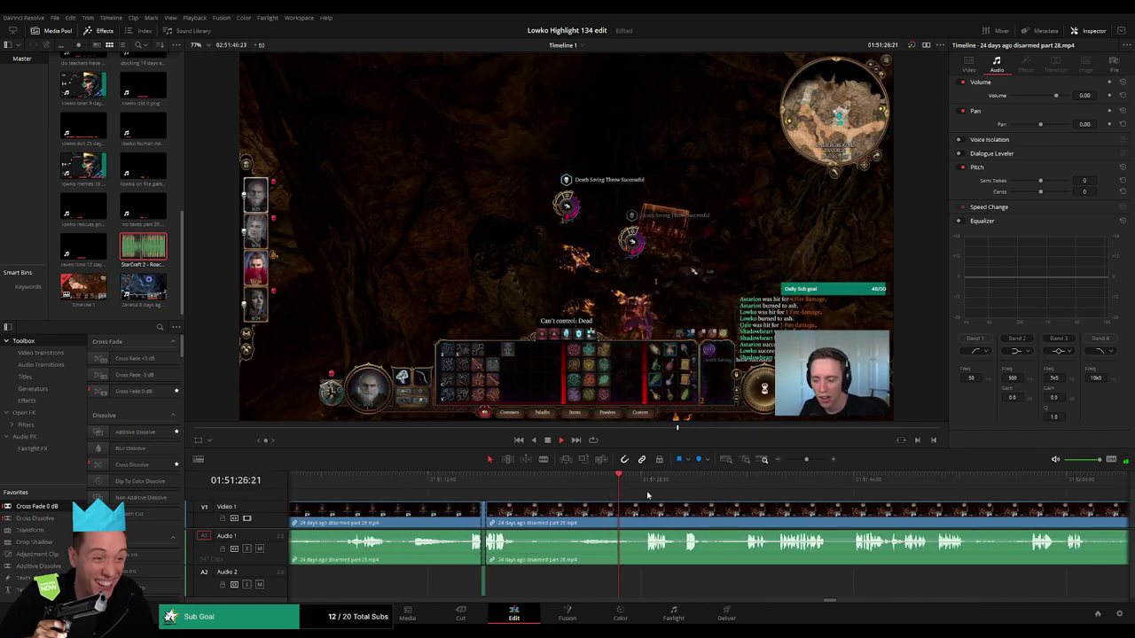
pyautogui.click(640, 487)
pyautogui.moveTo(670, 499); pyautogui.dragTo(534, 490)
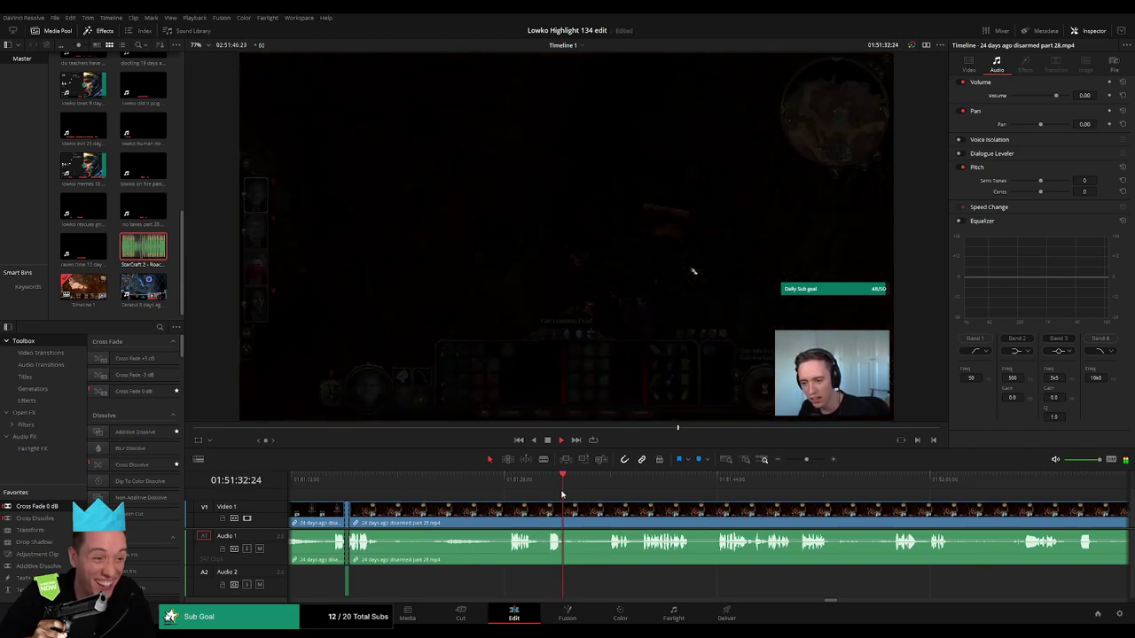
pyautogui.press('b')
pyautogui.click(541, 517)
pyautogui.moveTo(601, 493); pyautogui.dragTo(608, 491)
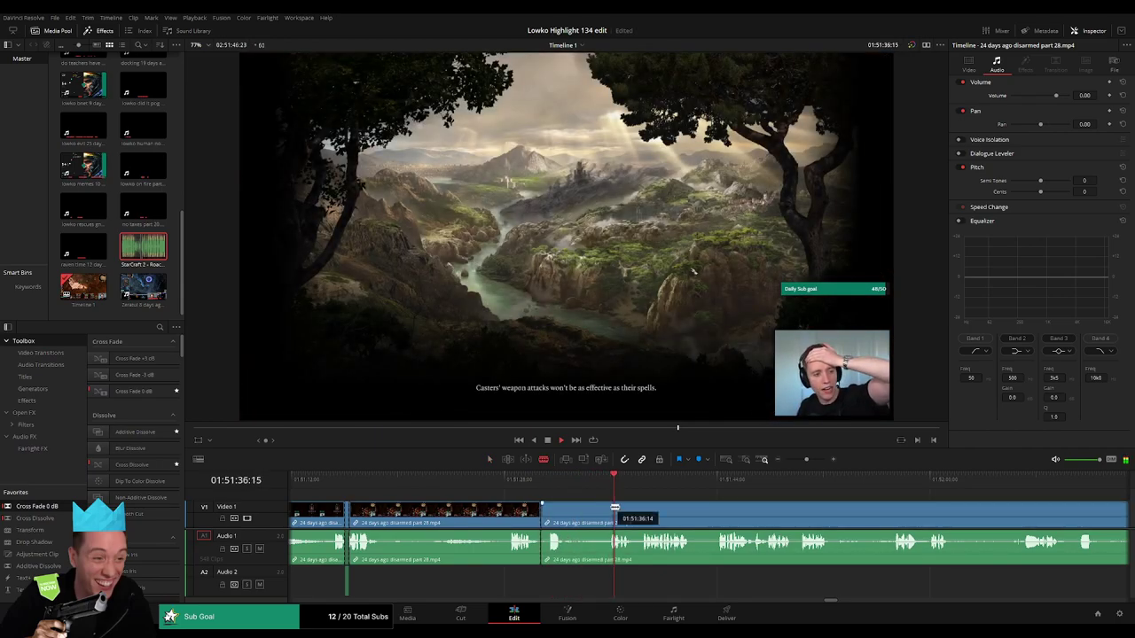
pyautogui.click(610, 515)
pyautogui.press('a')
pyautogui.click(591, 522)
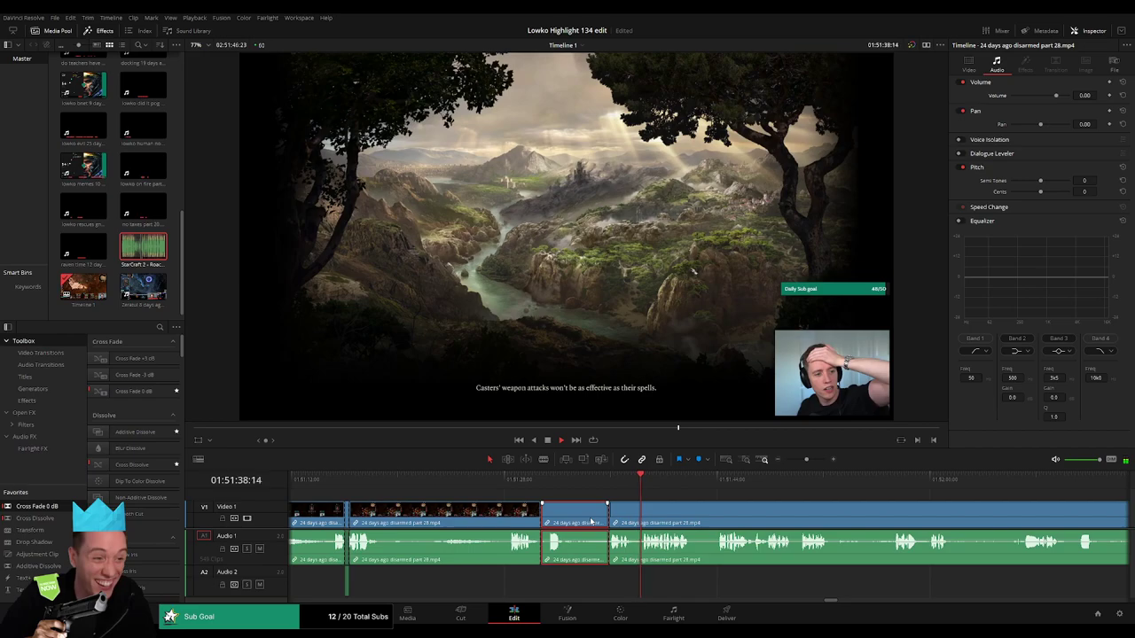
pyautogui.press('BackSpace')
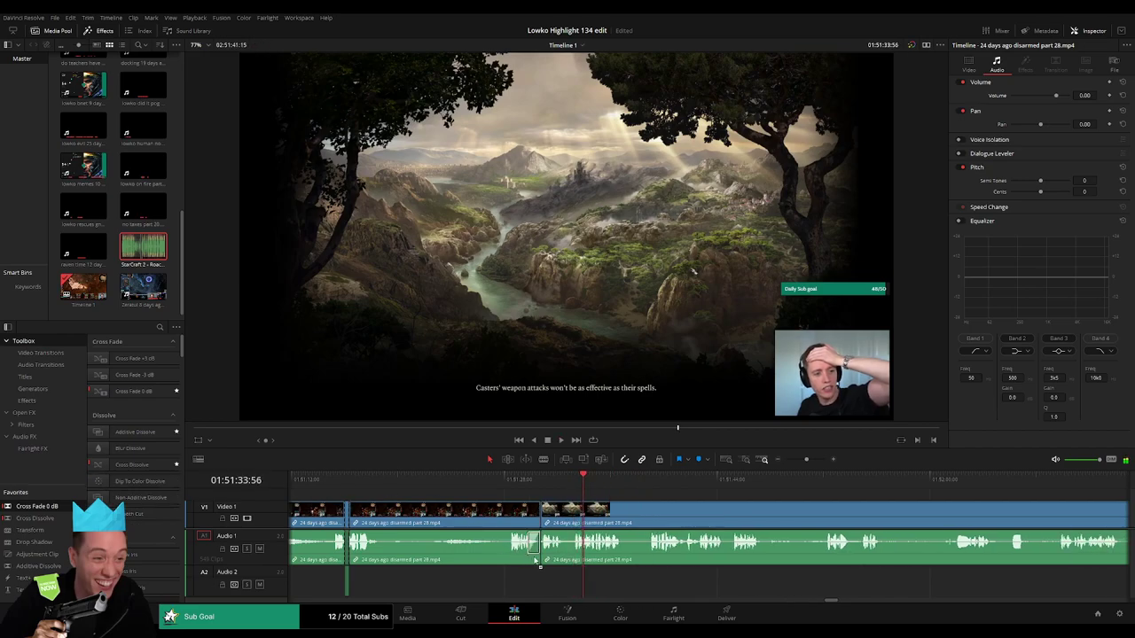
# - Add an audio cross fade at the join near 01:51:31 and play back the transition
pyautogui.click(529, 478)
pyautogui.press('space')
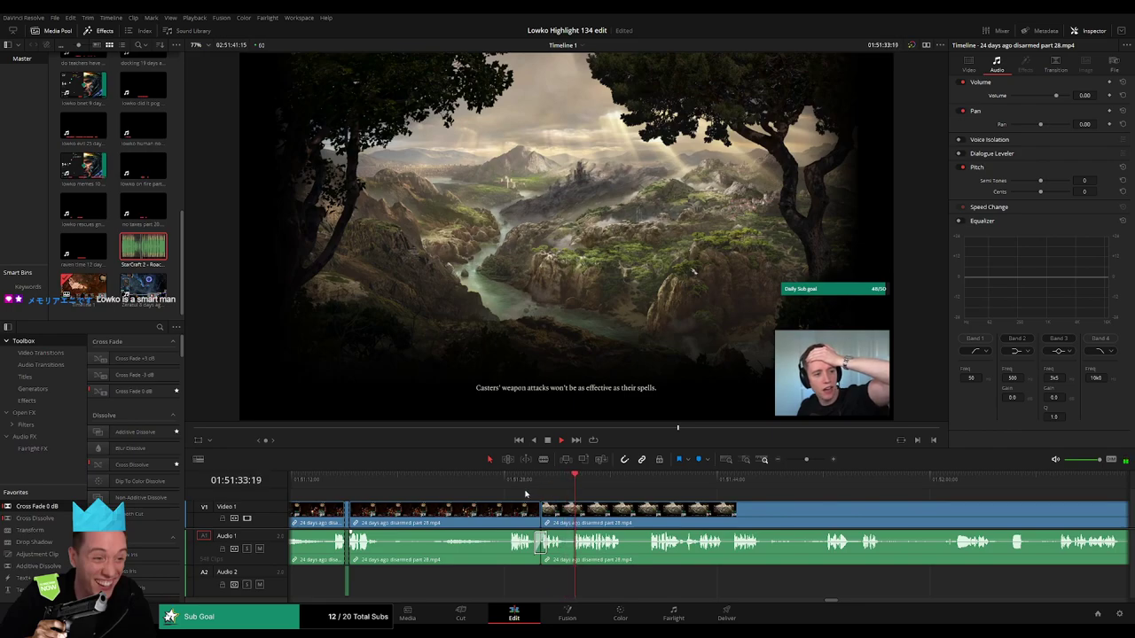
pyautogui.click(506, 480)
# - Recheck the lockpicking sequence from about 01:50:33, the silenced moments and the join into the loading screen
pyautogui.hscroll(-3, 607, 519)
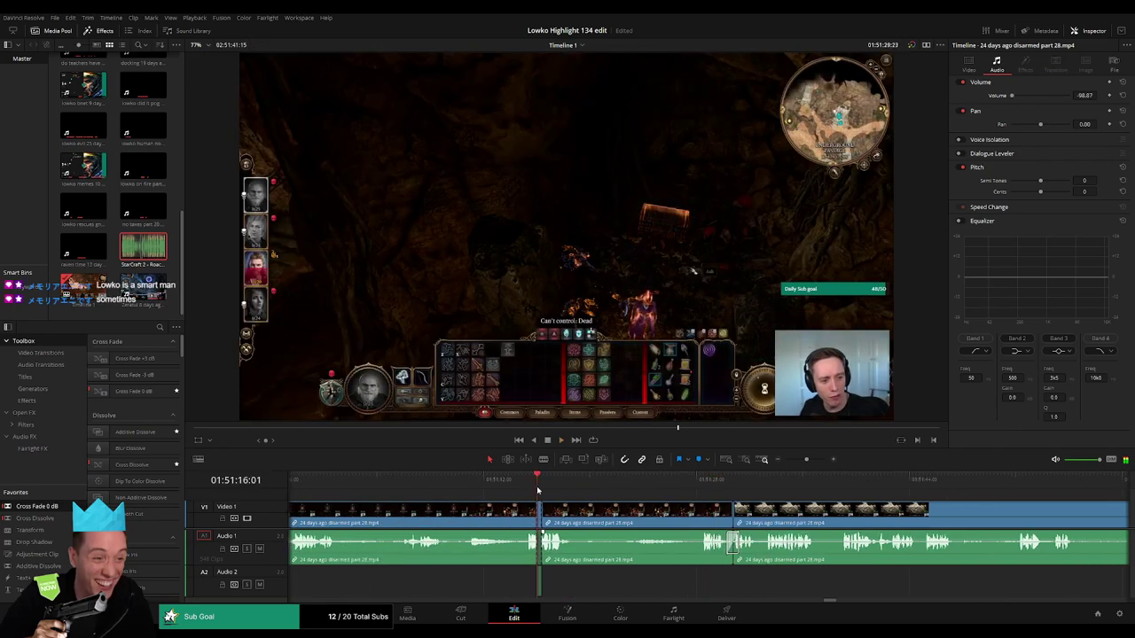
pyautogui.moveTo(806, 461); pyautogui.dragTo(802, 461)
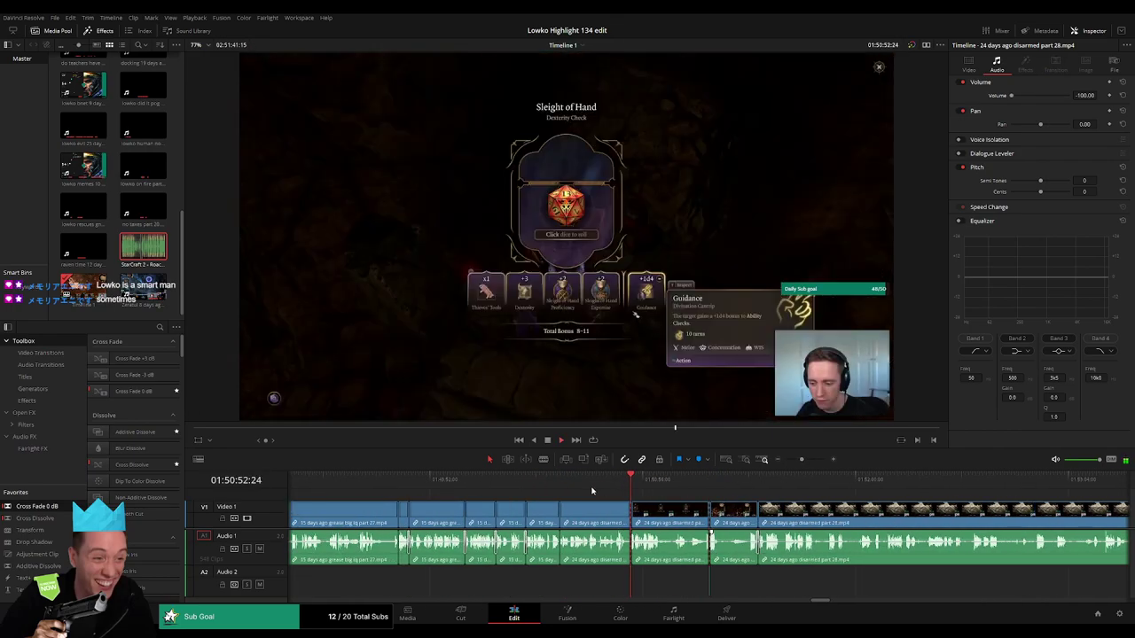
pyautogui.click(562, 486)
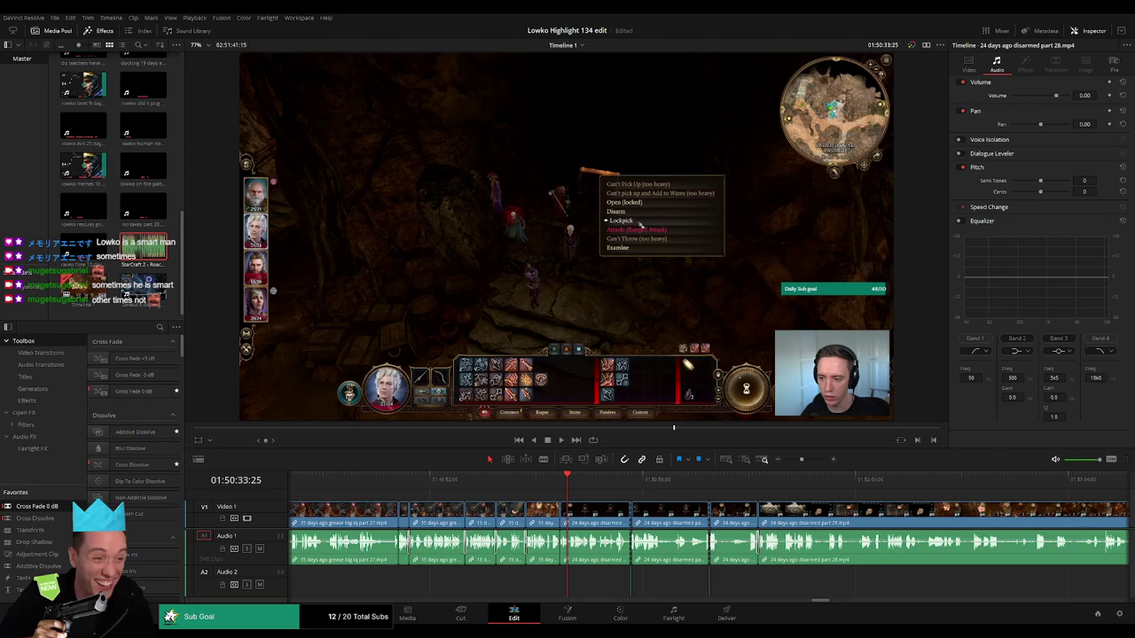
pyautogui.press('space')
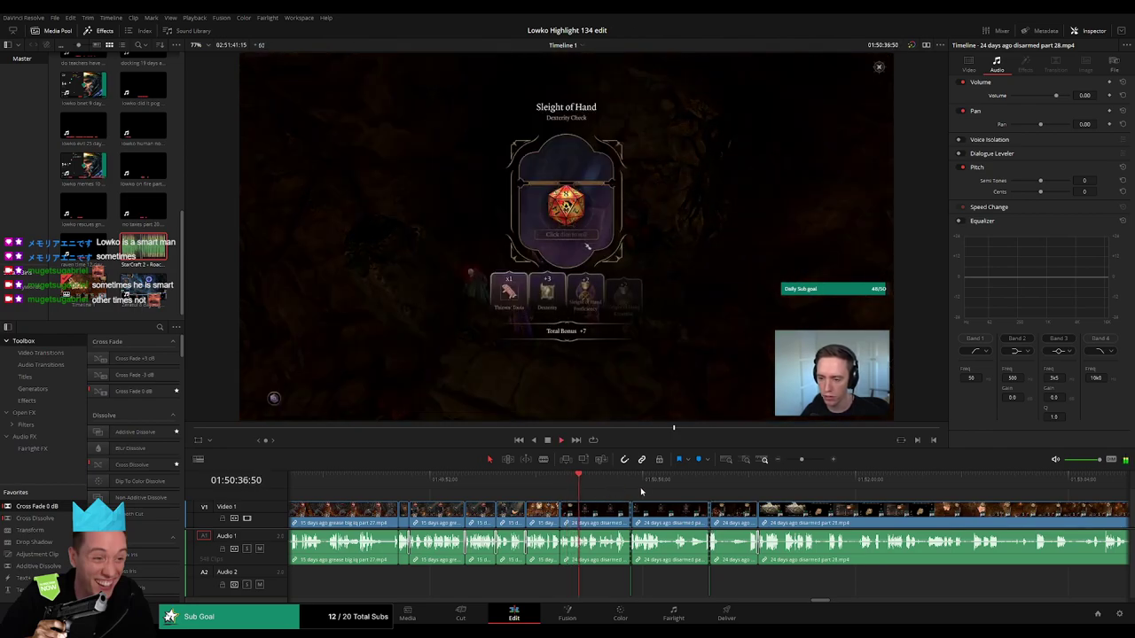
pyautogui.click(710, 482)
pyautogui.click(757, 481)
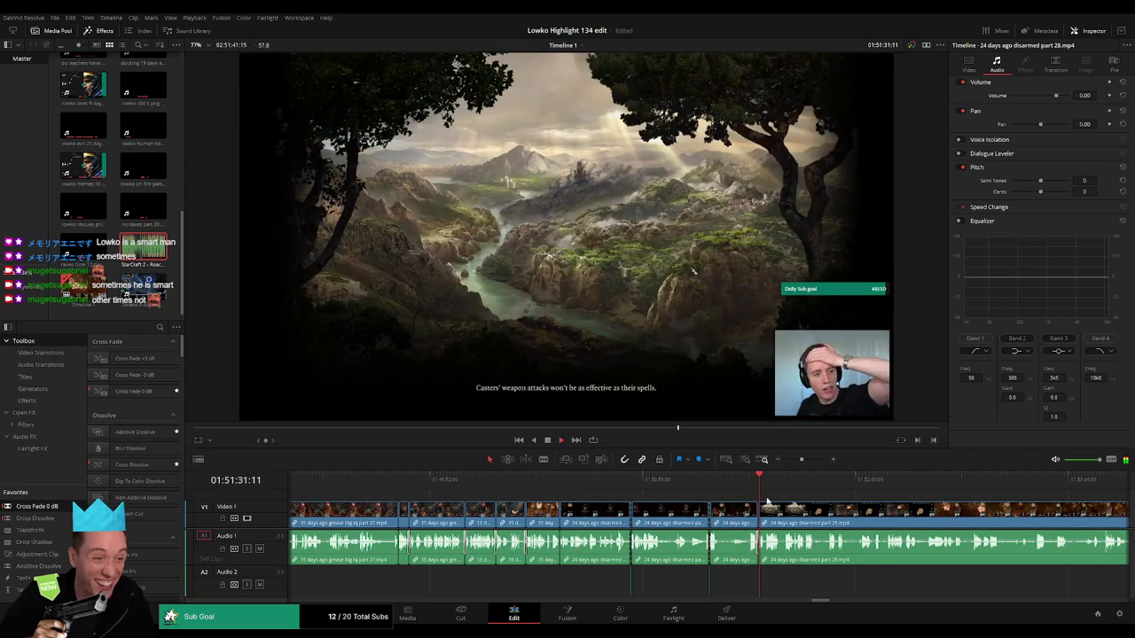
# - Split the loading screen section at about 01:51:37 and 01:51:39, ripple-delete the silence between and play back the join
pyautogui.moveTo(836, 522); pyautogui.dragTo(627, 512)
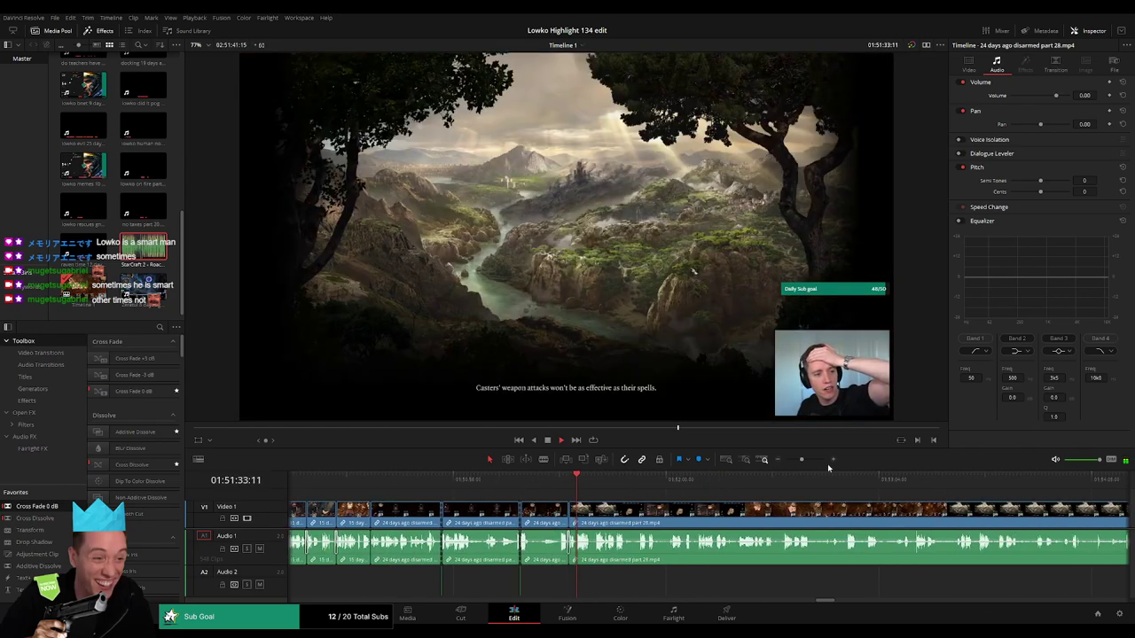
pyautogui.moveTo(806, 462); pyautogui.dragTo(809, 463)
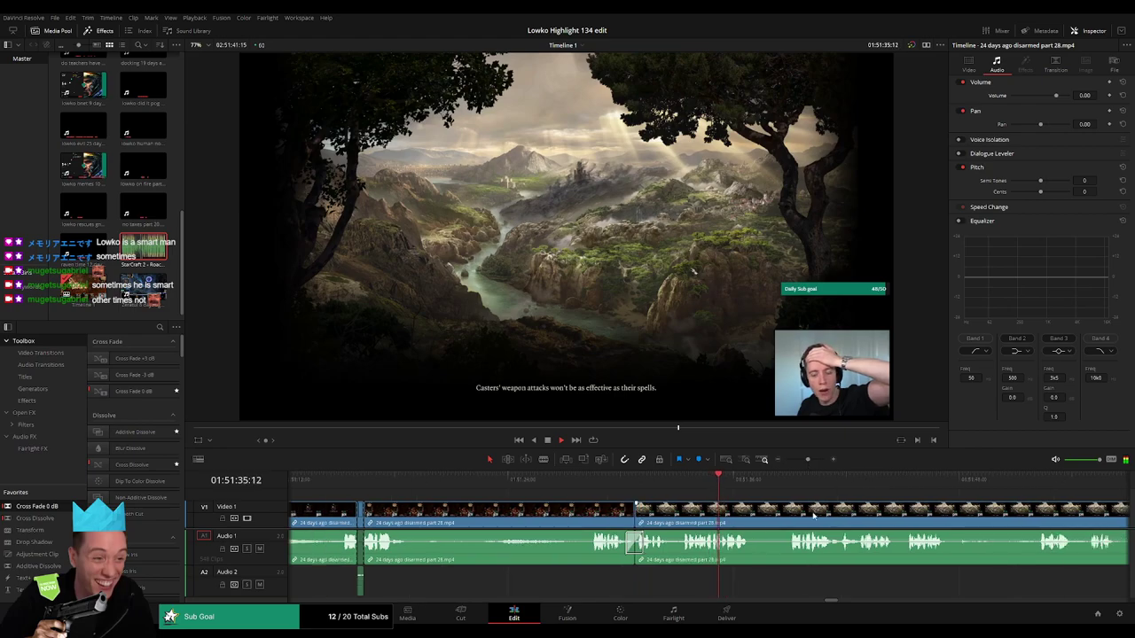
pyautogui.hscroll(6, 589, 508)
pyautogui.press('b')
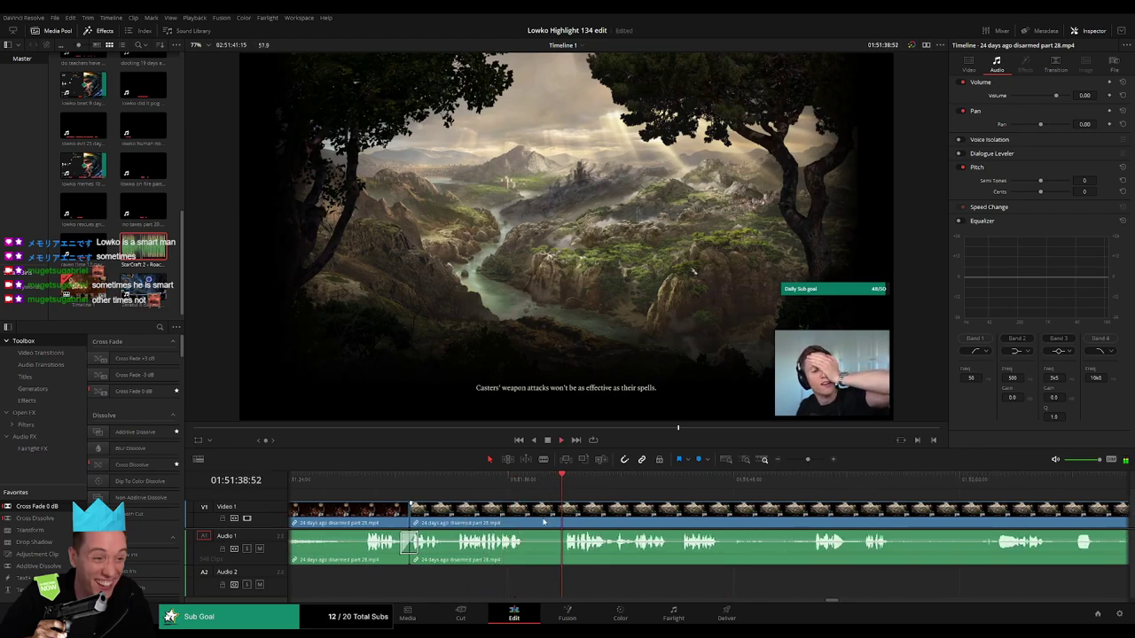
pyautogui.click(527, 515)
pyautogui.click(563, 514)
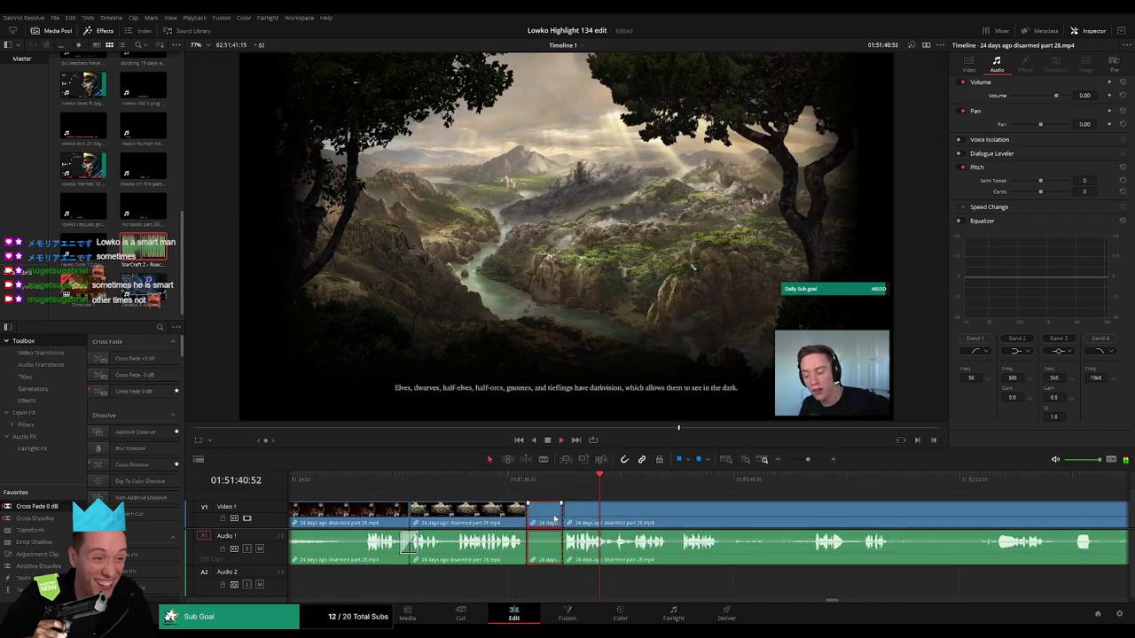
pyautogui.click(541, 483)
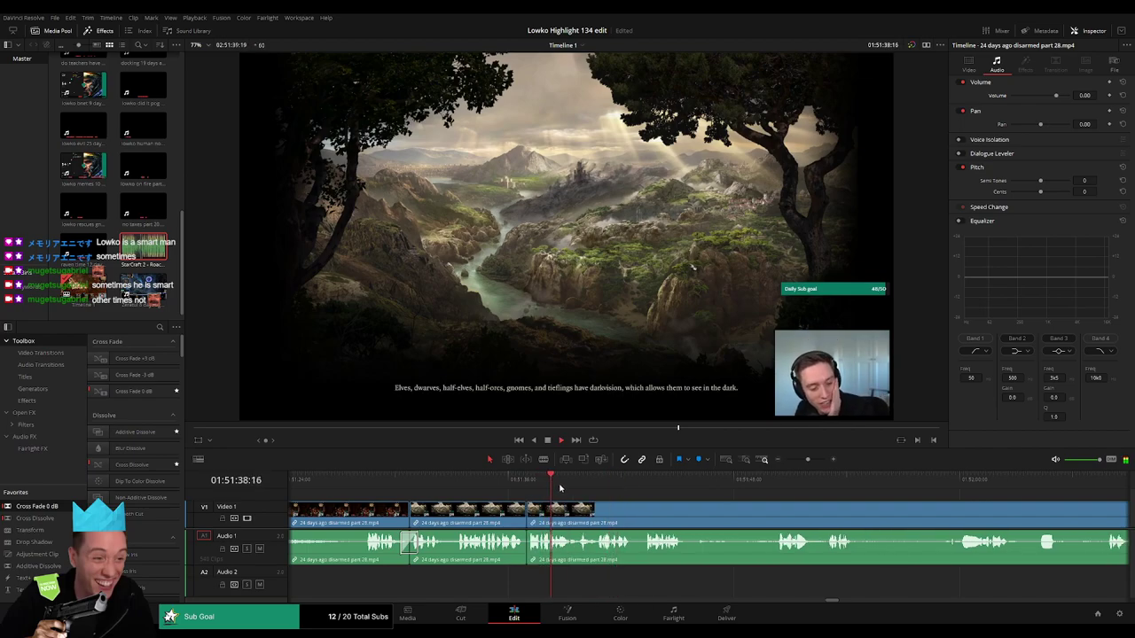
pyautogui.click(574, 483)
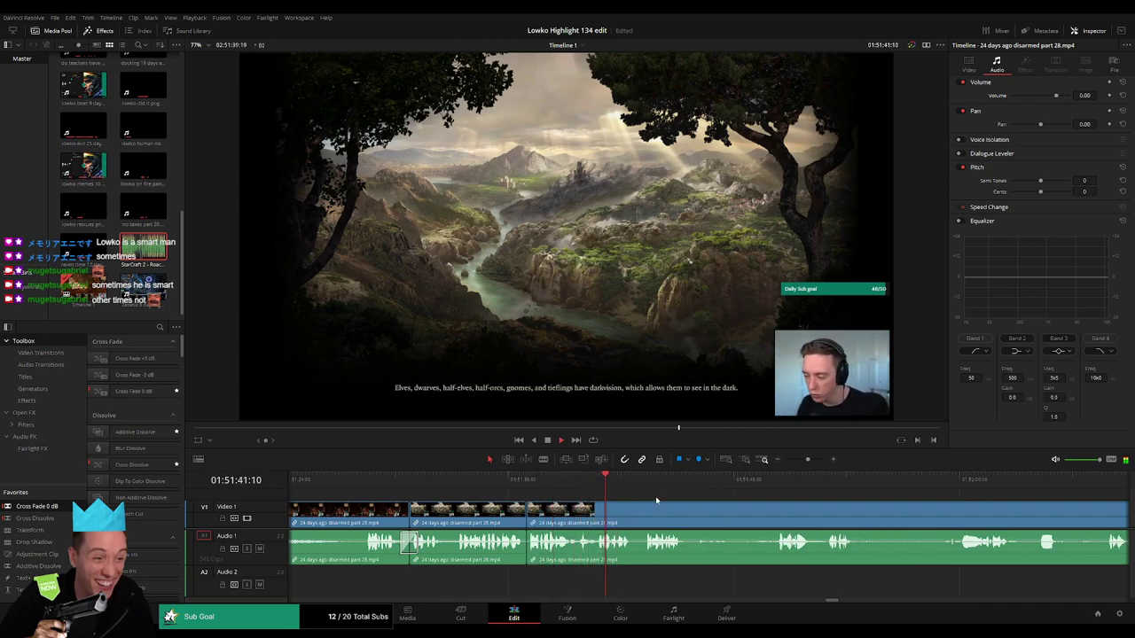
# - Split the part 28 clip at about 01:51:55 and 01:52:00 and ripple-delete the section between the cuts
pyautogui.hscroll(3, 567, 523)
pyautogui.click(521, 485)
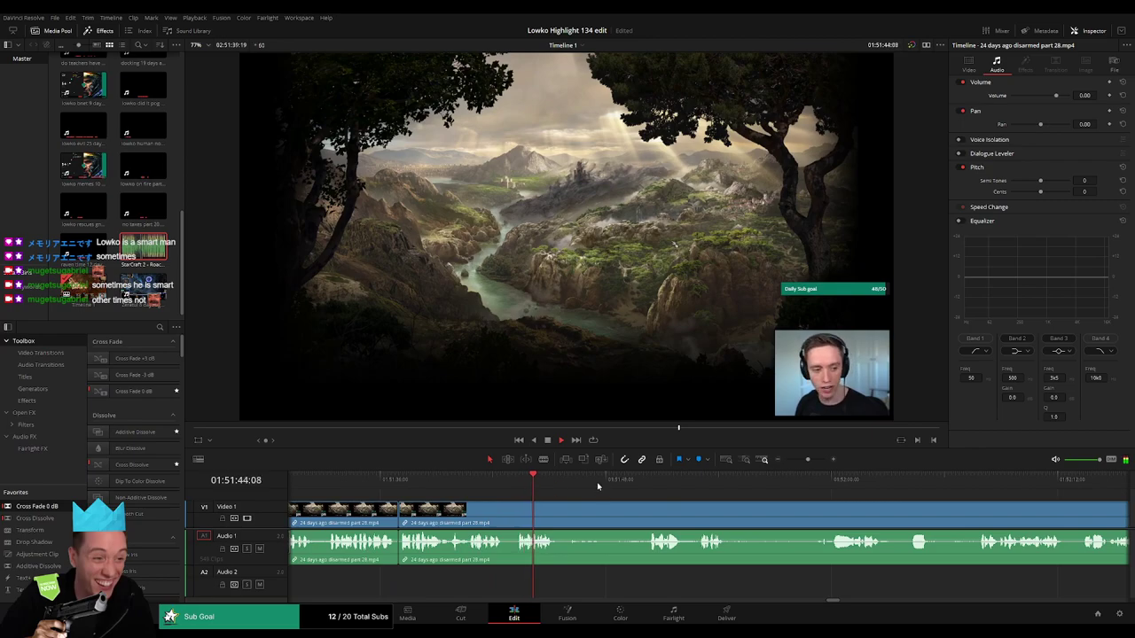
pyautogui.moveTo(563, 485); pyautogui.dragTo(635, 485)
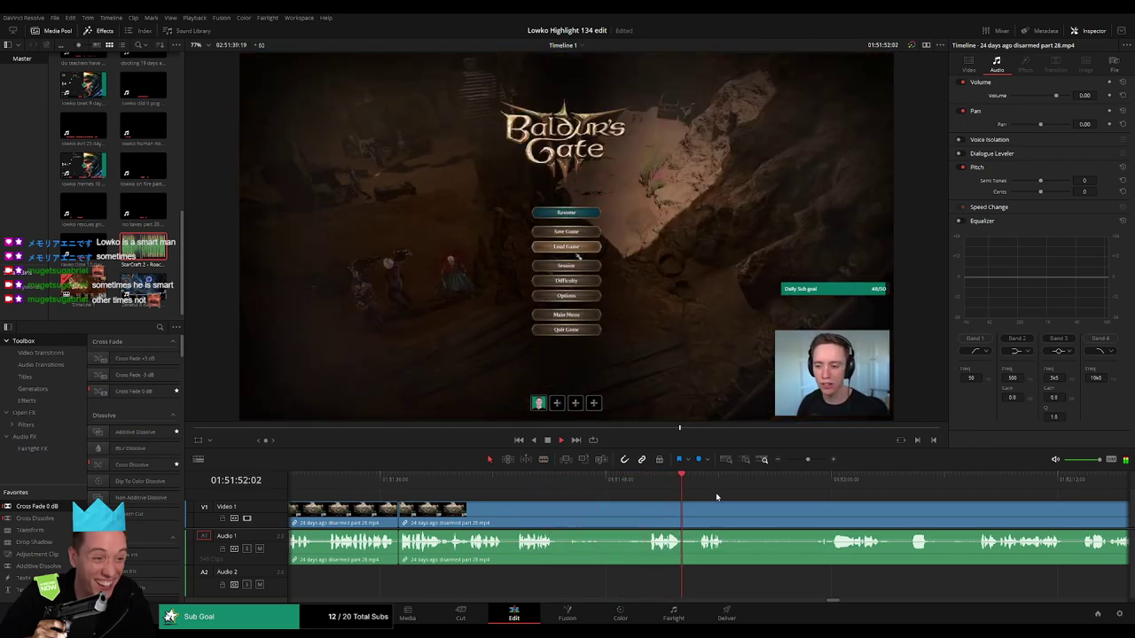
pyautogui.moveTo(804, 504); pyautogui.dragTo(661, 489)
pyautogui.click(568, 514)
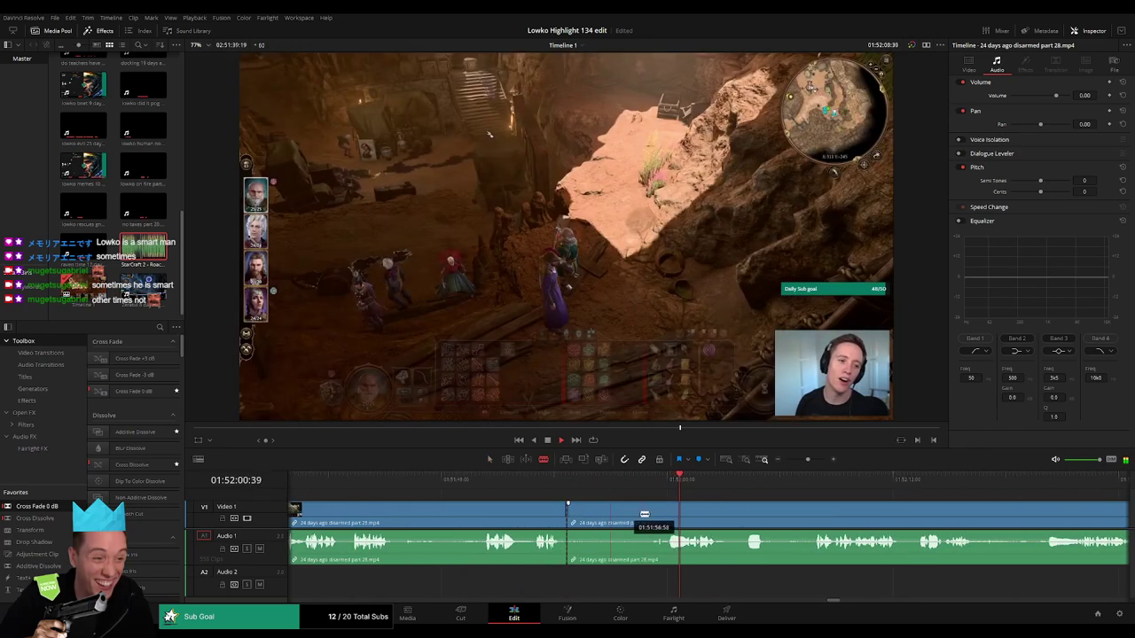
pyautogui.click(667, 517)
pyautogui.press('a')
pyautogui.click(635, 519)
pyautogui.press('Delete')
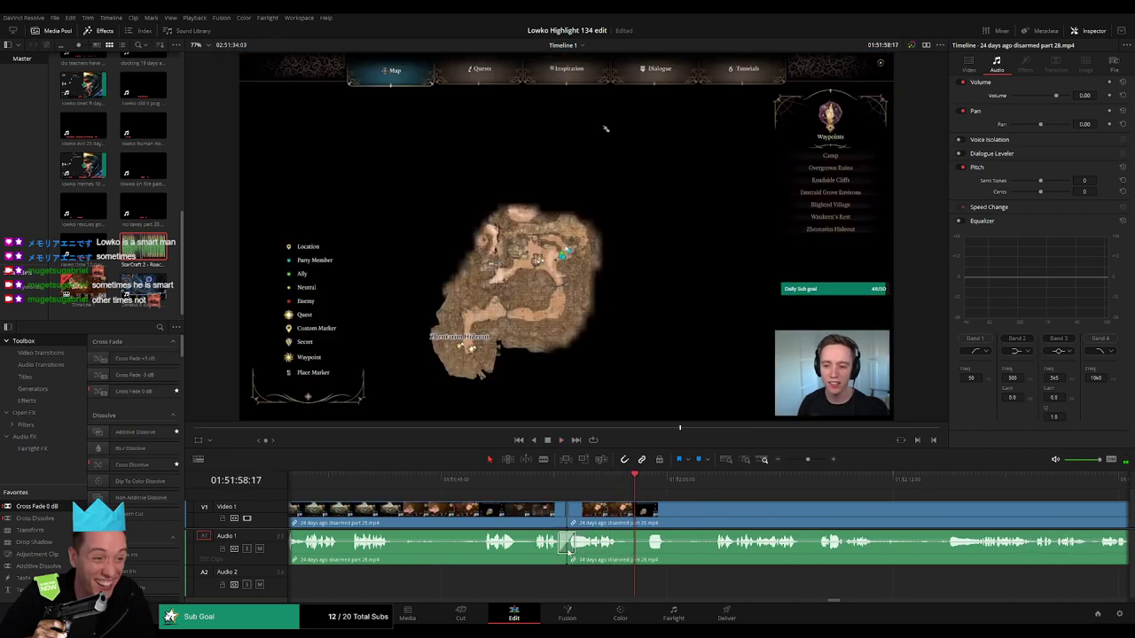
# - Split the part 28 clip at about 01:51:58 and 01:52:02 and ripple-delete the section between the cuts
pyautogui.hscroll(2, 681, 509)
pyautogui.press('b')
pyautogui.click(506, 516)
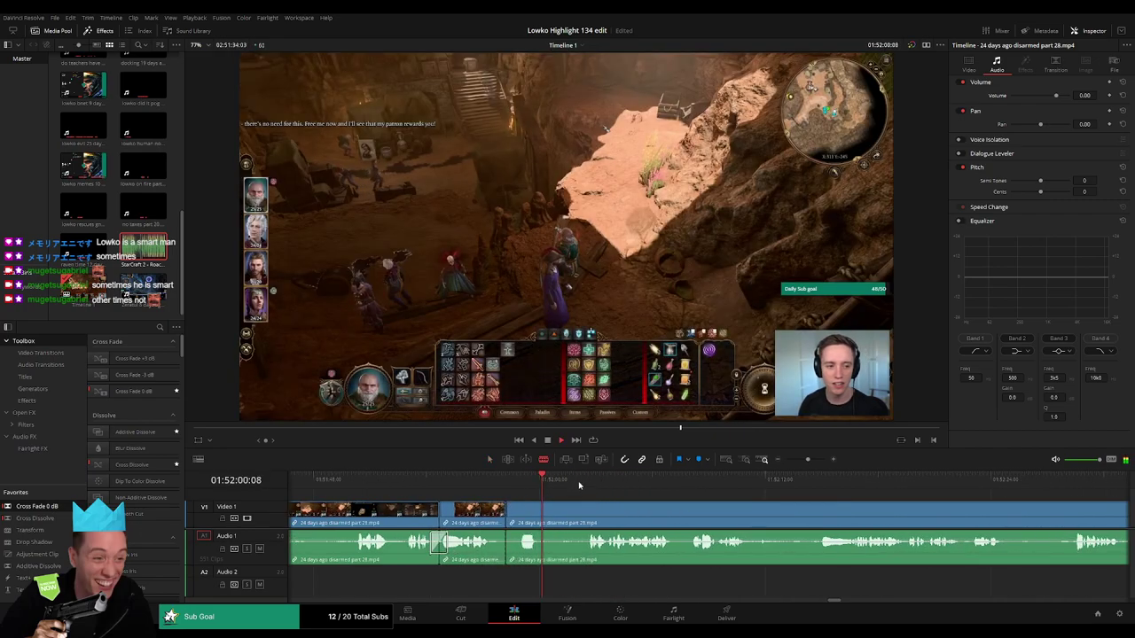
pyautogui.click(596, 479)
pyautogui.click(569, 513)
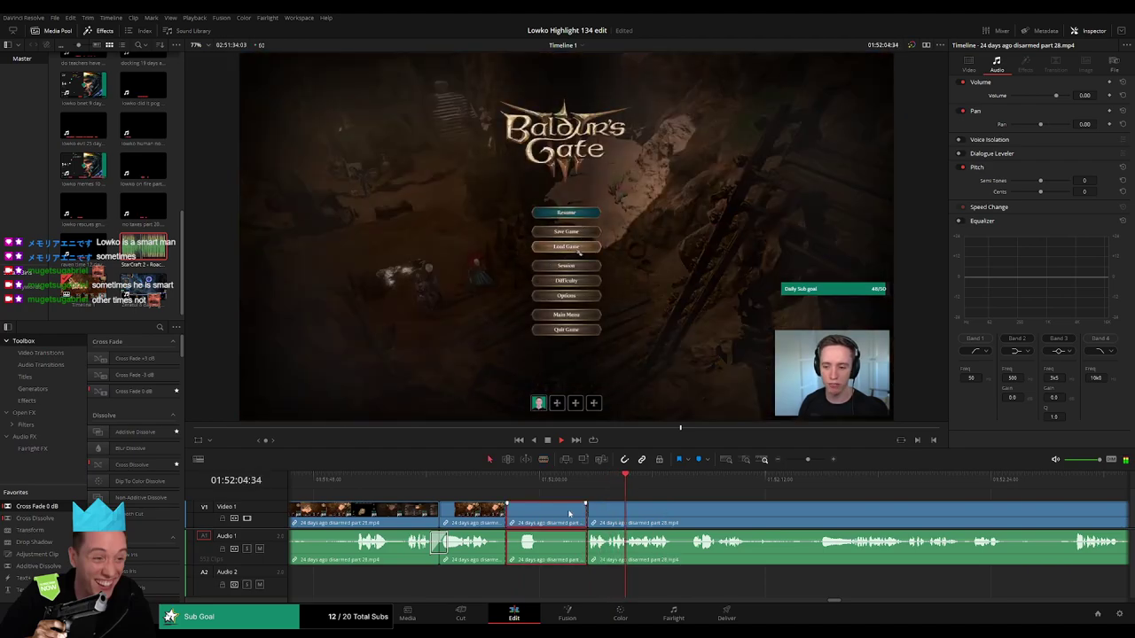
pyautogui.press('BackSpace')
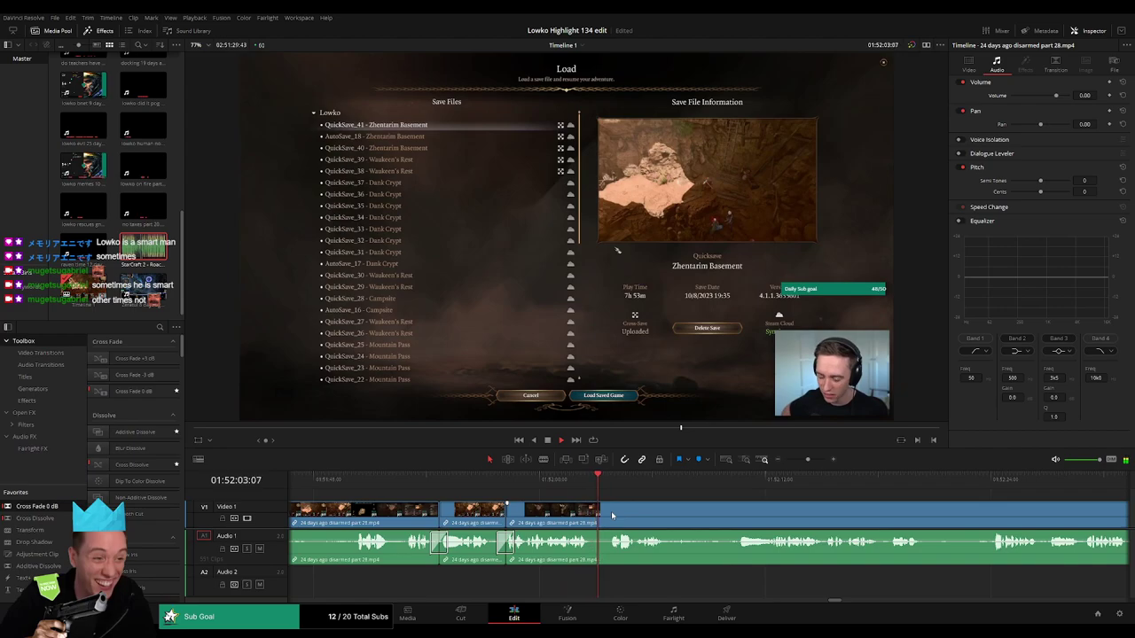
# - Cut the part 28 clip at about 01:52:07 and 01:52:10 and ripple-delete the piece between
pyautogui.moveTo(716, 517); pyautogui.dragTo(567, 508)
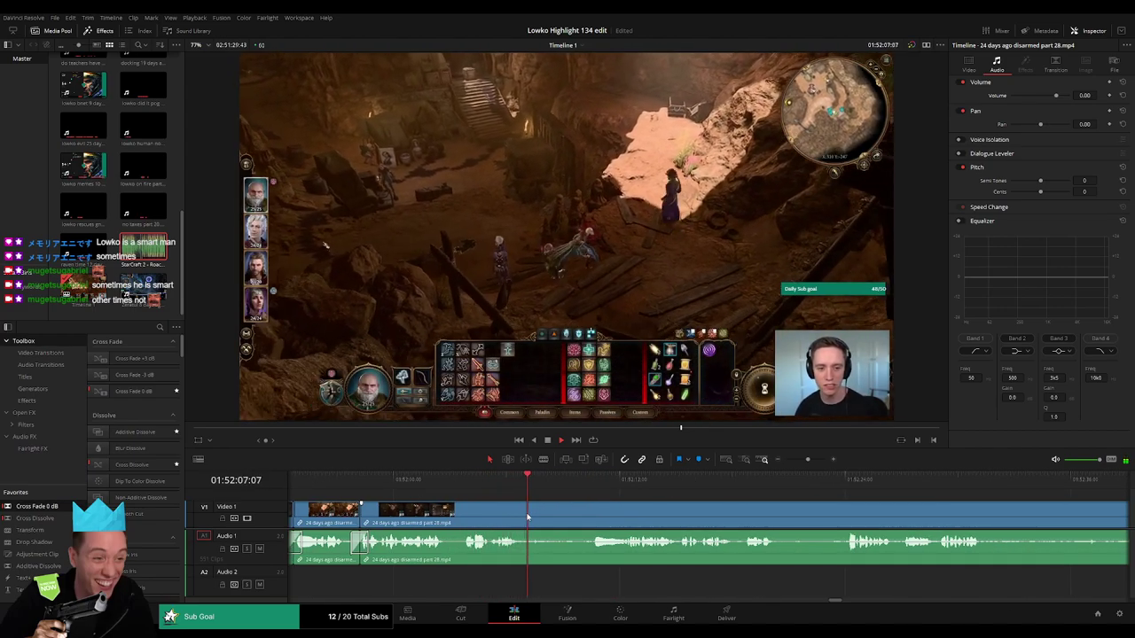
pyautogui.press('b')
pyautogui.click(529, 517)
pyautogui.click(592, 480)
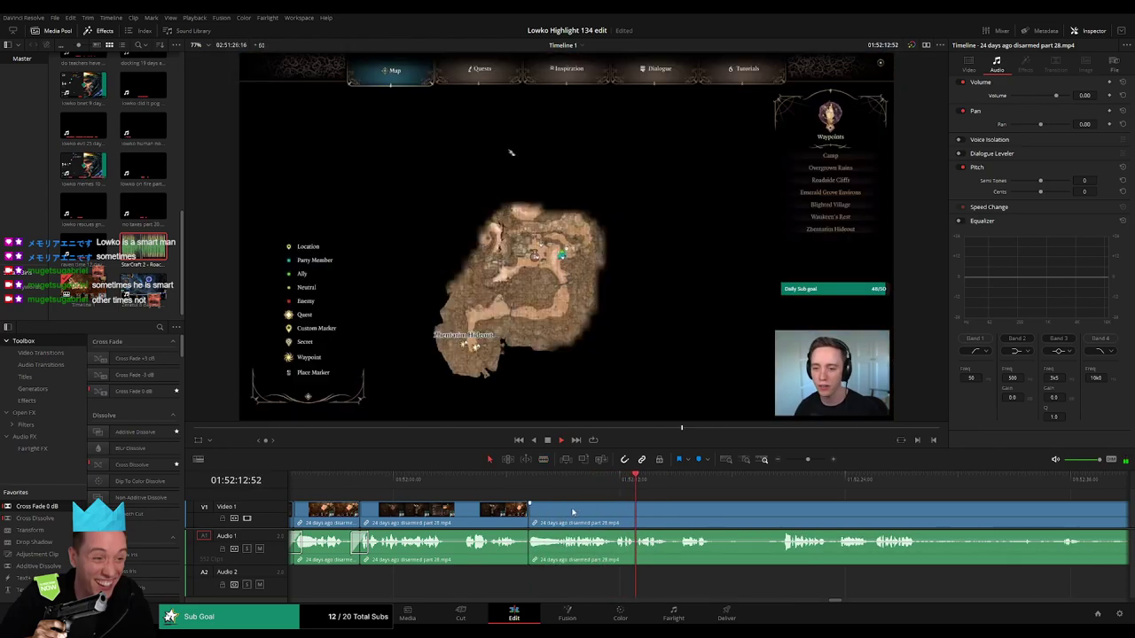
pyautogui.press('a')
# - Add an audio cross fade at the join near 01:52:07 and play back the map scene
pyautogui.click(594, 480)
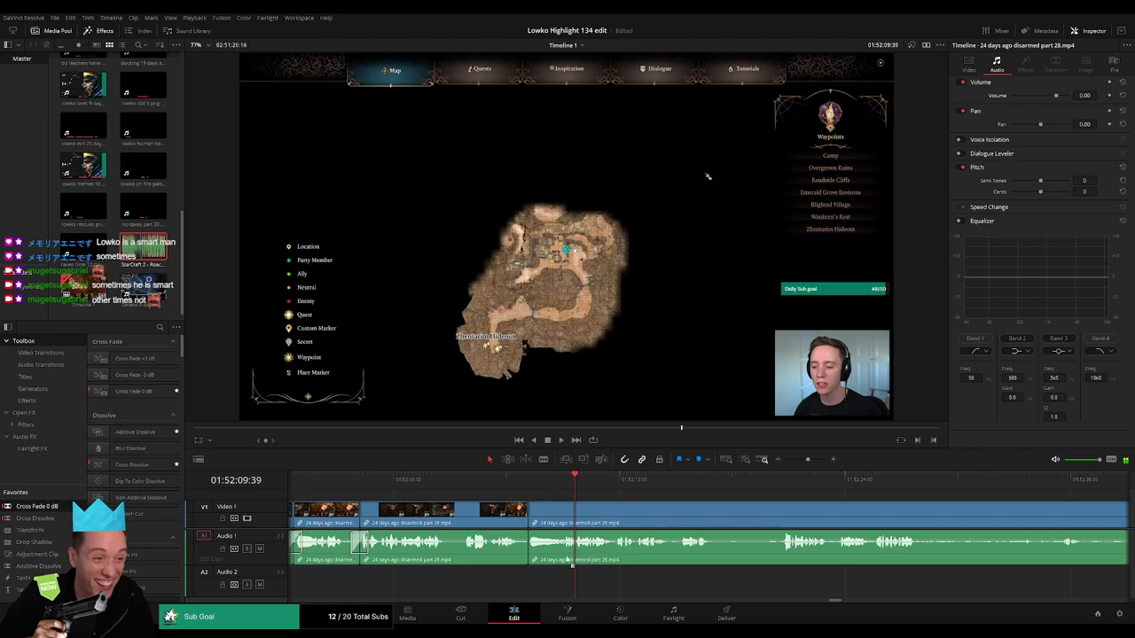
pyautogui.moveTo(568, 560); pyautogui.dragTo(531, 551)
pyautogui.press('space')
# - Split the part 28 clip at about 01:52:17 and 01:52:20 and ripple-delete the quiet section between
pyautogui.moveTo(684, 514); pyautogui.dragTo(553, 507)
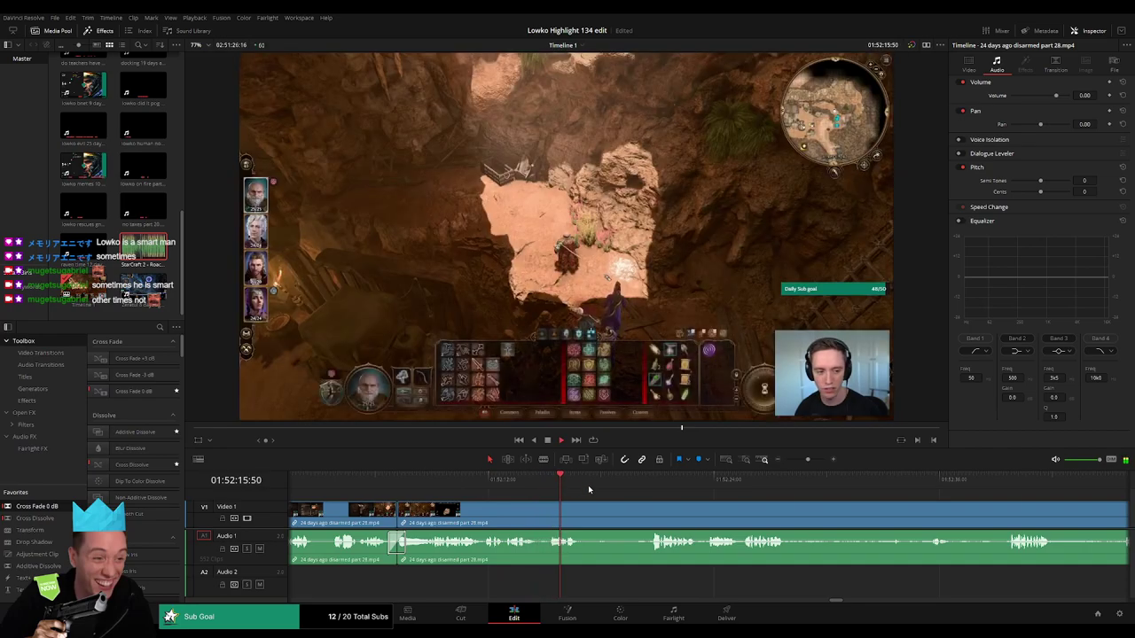
pyautogui.moveTo(601, 486); pyautogui.dragTo(646, 481)
pyautogui.press('b')
pyautogui.click(586, 512)
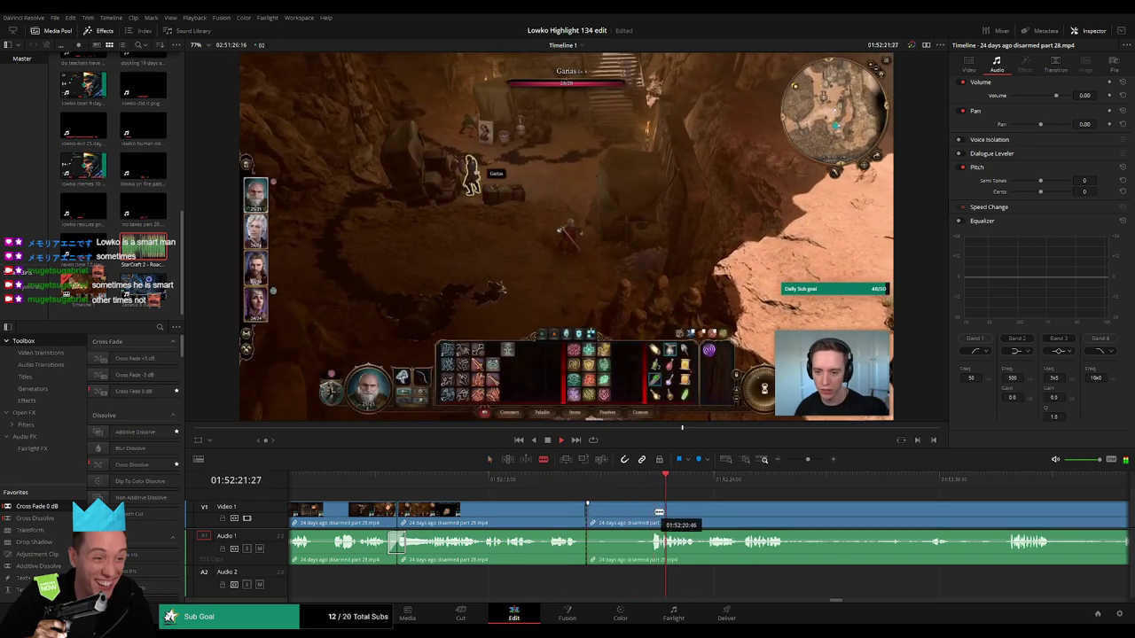
pyautogui.click(650, 514)
pyautogui.press('a')
pyautogui.click(626, 519)
pyautogui.press('Delete')
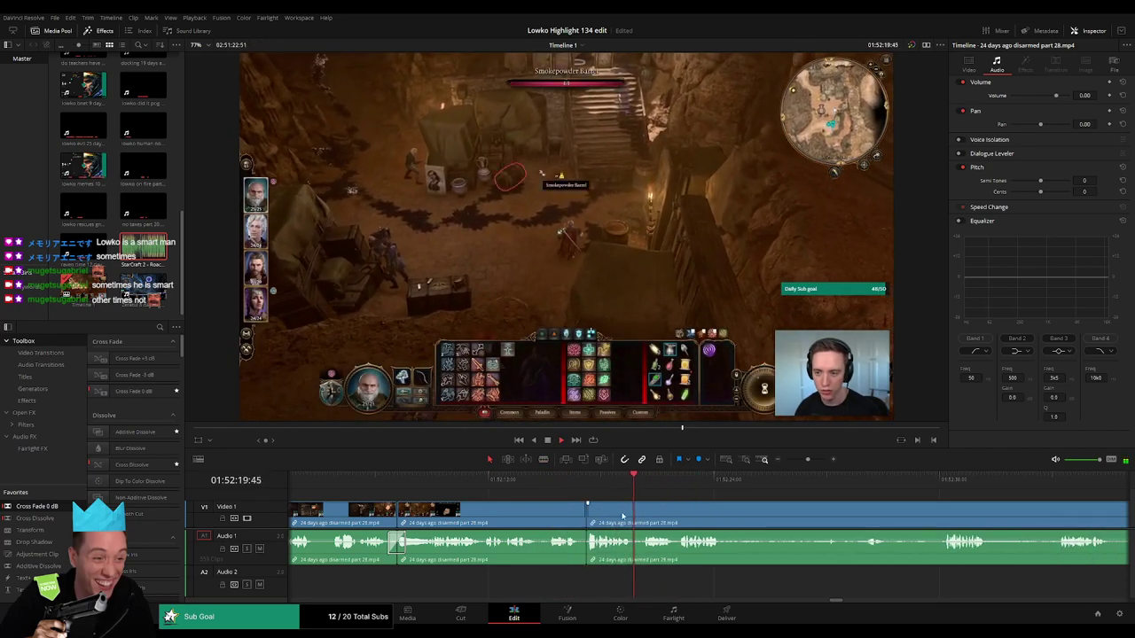
# - Add an audio cross fade at the join near 01:52:17 and play on to about 01:52:23
pyautogui.hotkey('shift', 't')
pyautogui.press('space')
pyautogui.moveTo(718, 506); pyautogui.dragTo(559, 503)
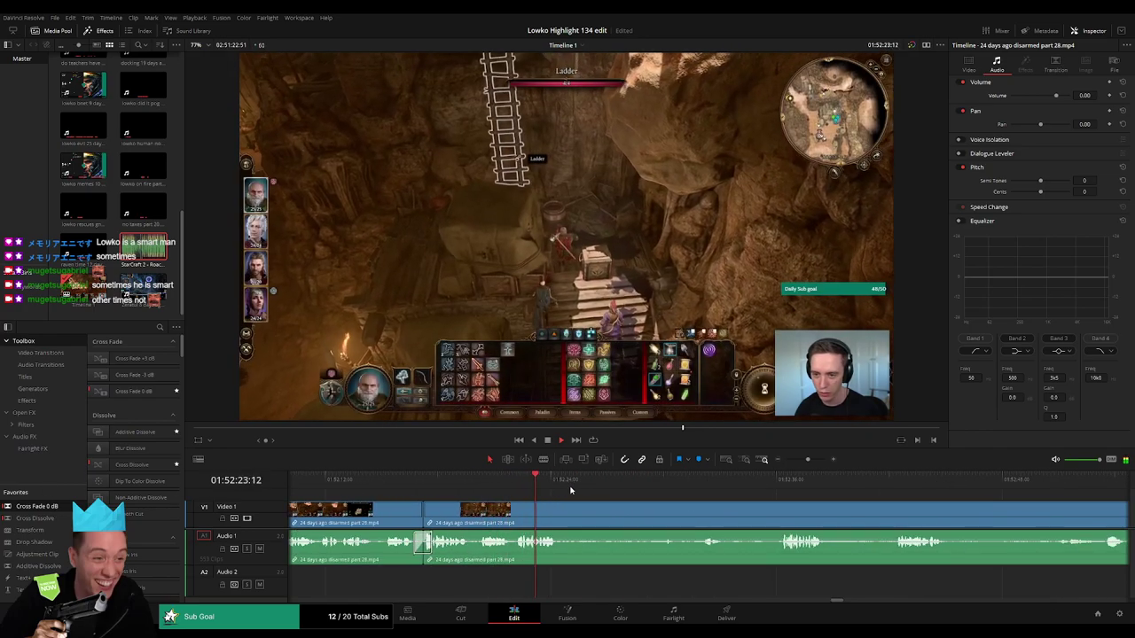
# - Split the part 28 clip at about 01:52:24 and 01:52:36, around the quiet walking stretch
pyautogui.click(757, 486)
pyautogui.press('b')
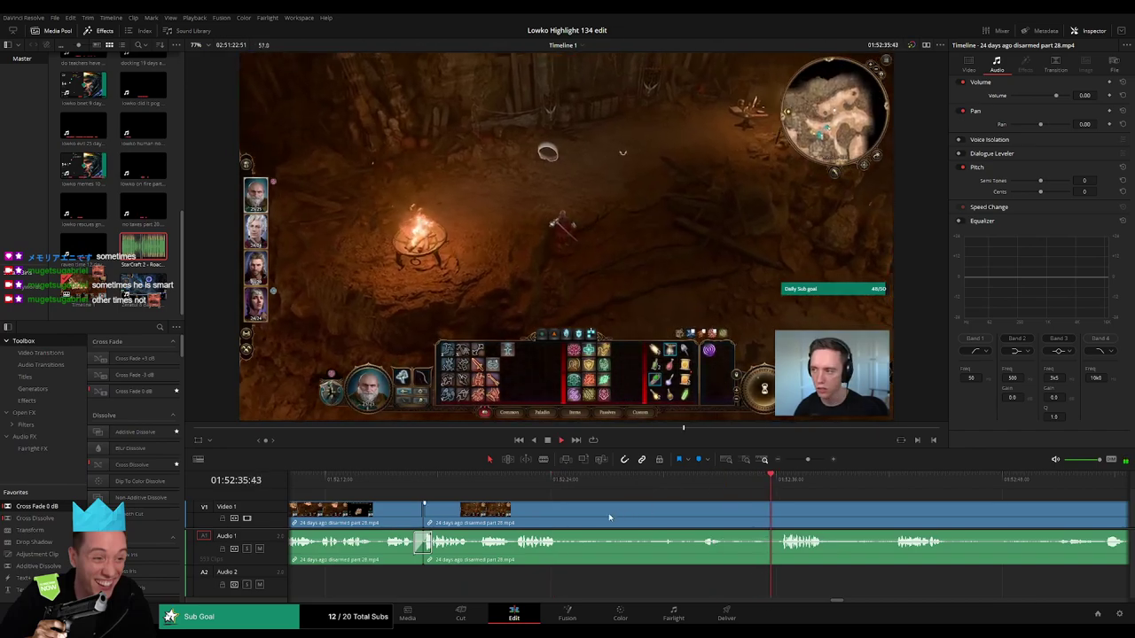
pyautogui.click(565, 519)
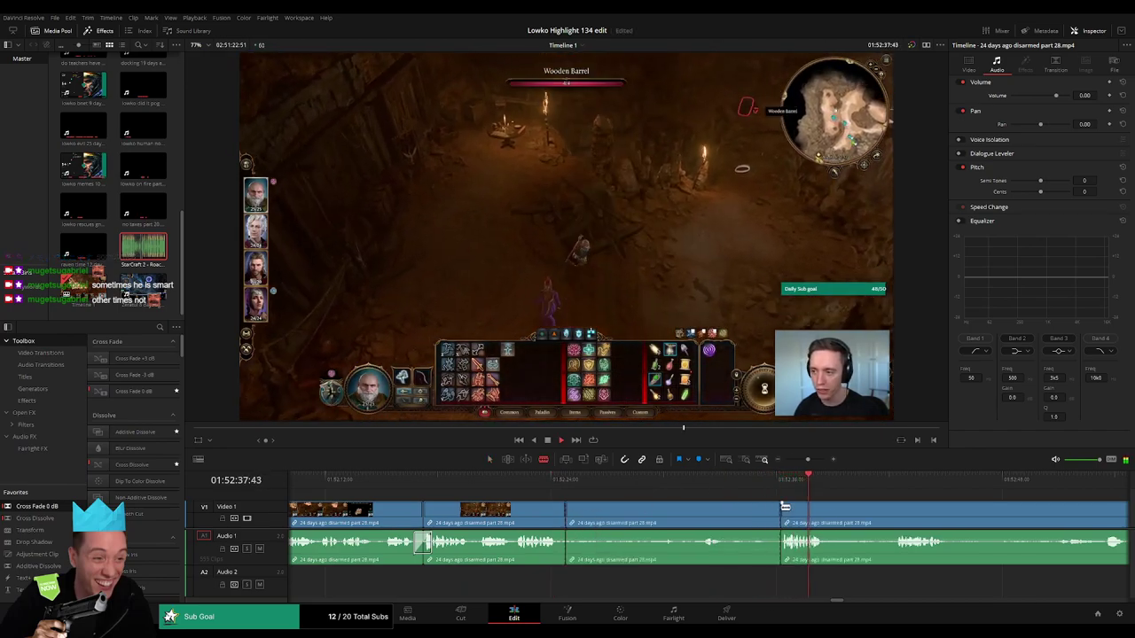
# - Skim the part 28 clip from about 01:52:43 to 01:58:37 for the next section worth keeping
pyautogui.click(894, 479)
pyautogui.moveTo(807, 460); pyautogui.dragTo(801, 460)
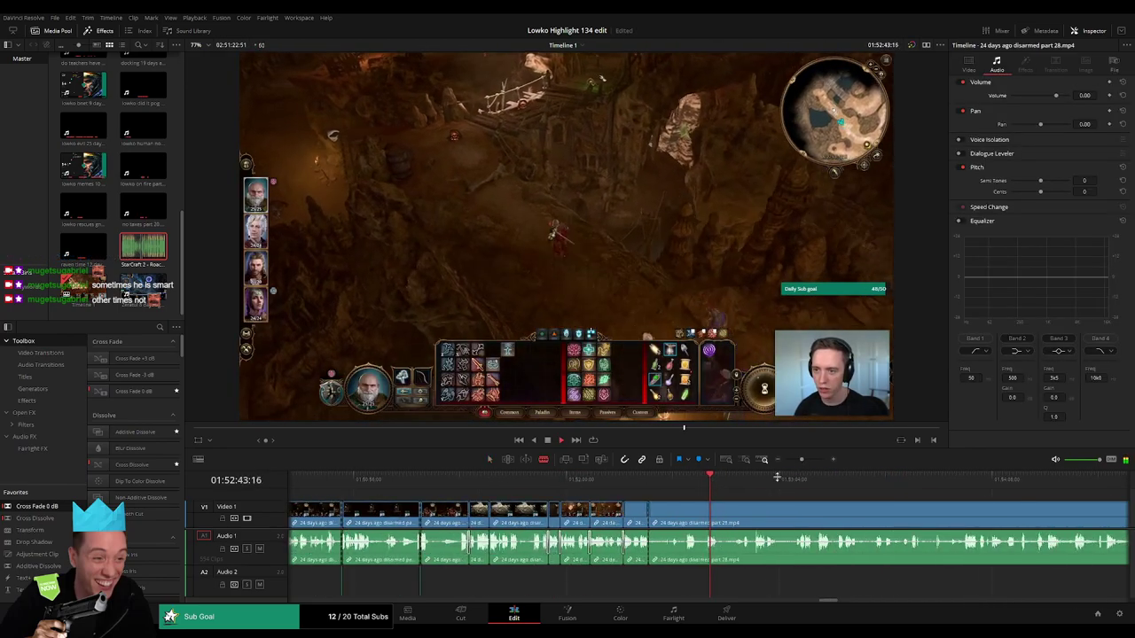
pyautogui.click(754, 479)
pyautogui.moveTo(828, 509); pyautogui.dragTo(729, 489)
pyautogui.moveTo(809, 498); pyautogui.dragTo(980, 490)
pyautogui.press('space')
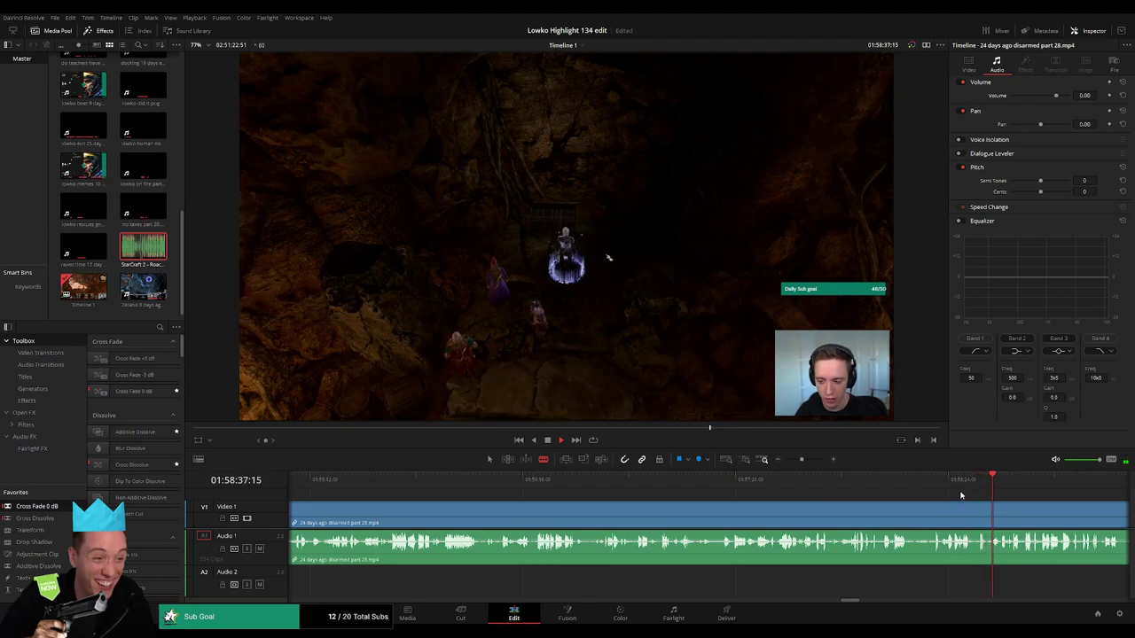
pyautogui.moveTo(802, 460); pyautogui.dragTo(804, 461)
pyautogui.moveTo(590, 481); pyautogui.dragTo(594, 481)
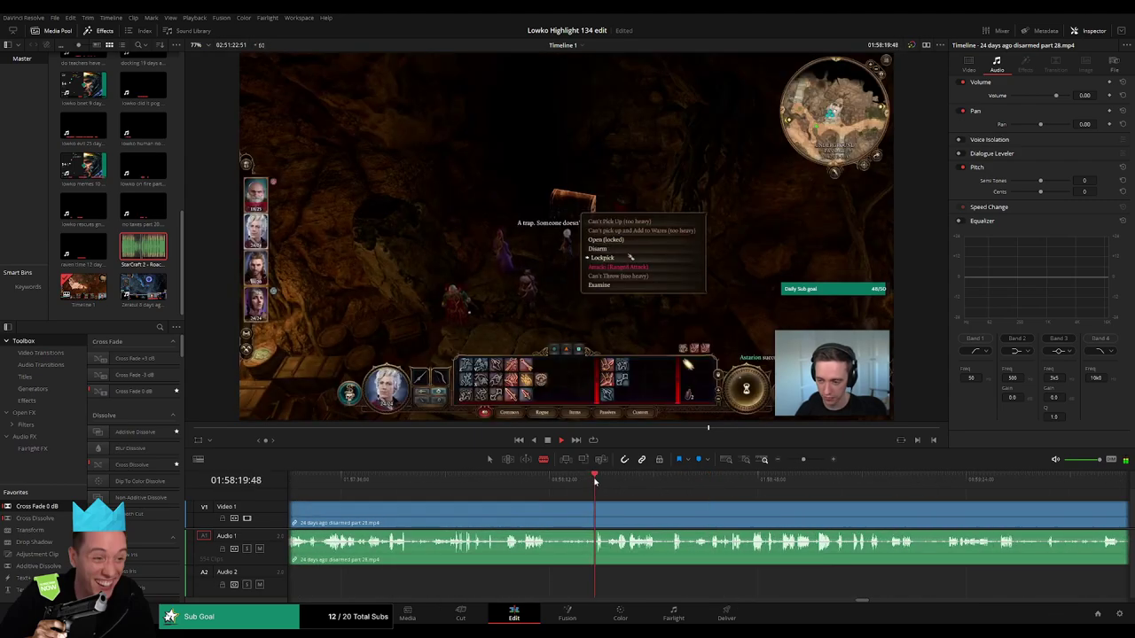
pyautogui.click(526, 481)
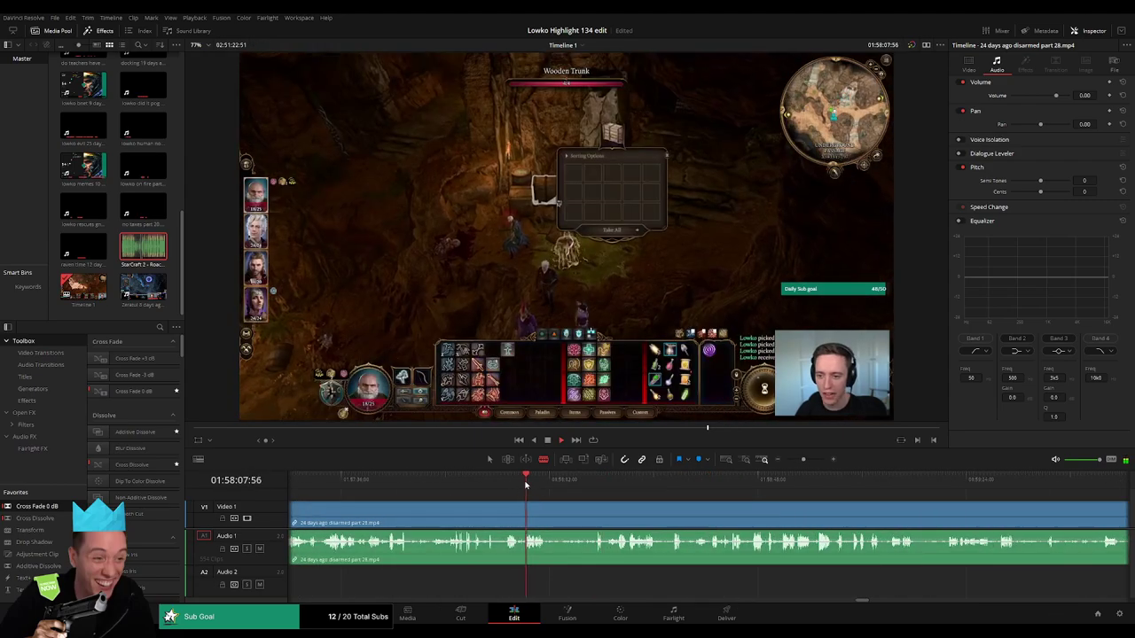
# - Split the part 28 clip at about 01:58:07, in the acid scene before the trapped chest
pyautogui.moveTo(804, 458); pyautogui.dragTo(808, 460)
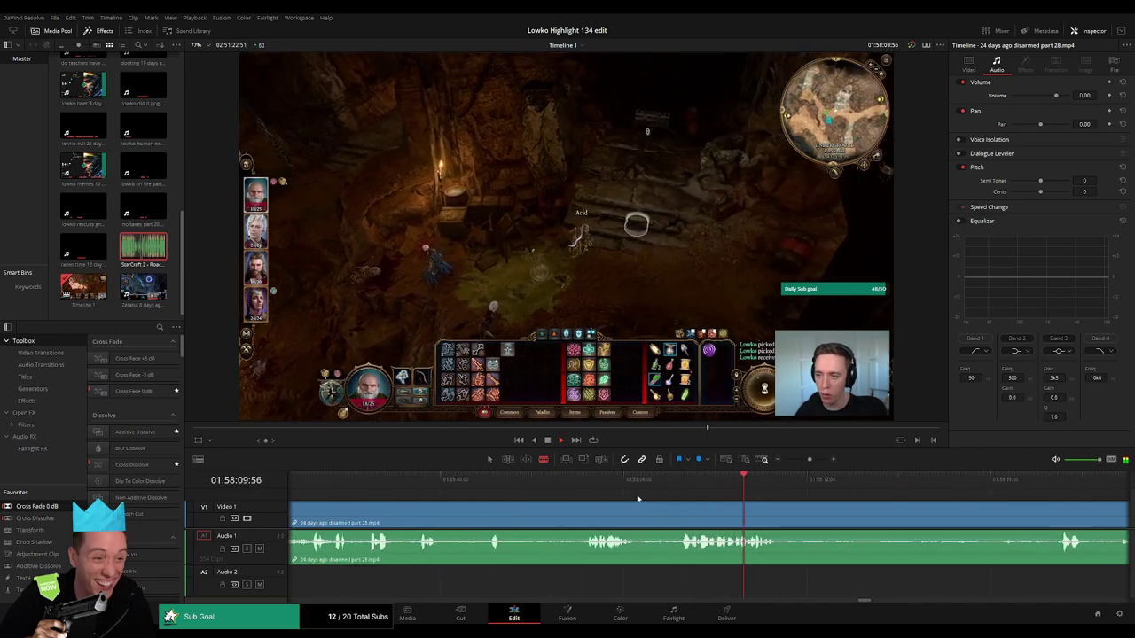
pyautogui.click(582, 482)
pyautogui.moveTo(582, 481); pyautogui.dragTo(659, 482)
pyautogui.press('space')
pyautogui.click(665, 515)
# - Ripple-delete the footage between about 01:52:24 and 01:58:07 and add an audio cross fade at the join
pyautogui.press('a')
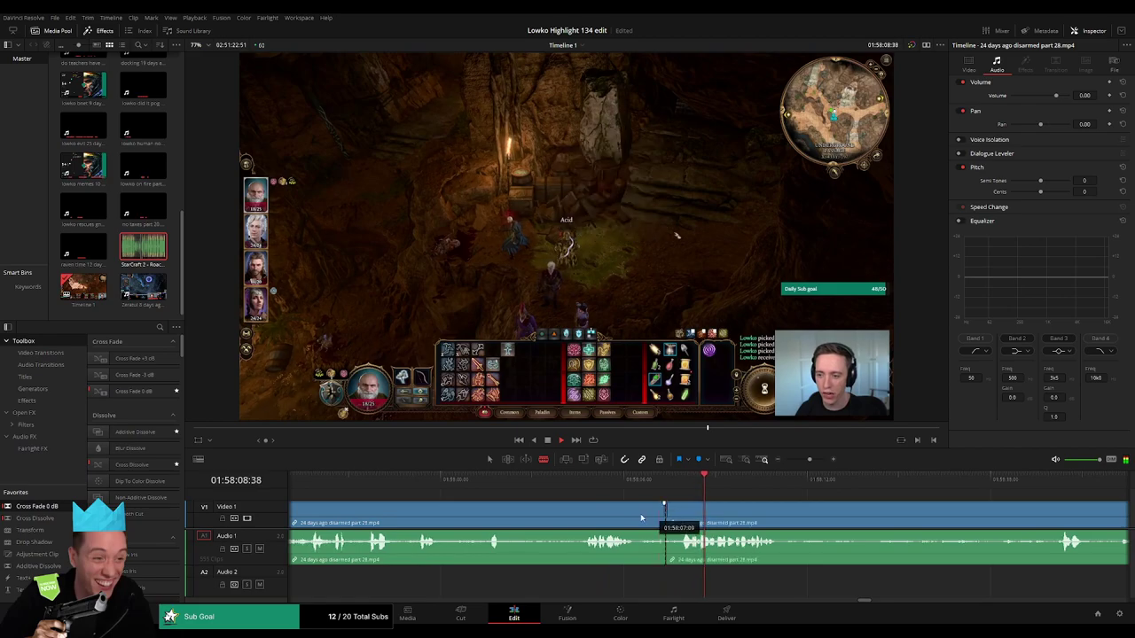
pyautogui.click(640, 517)
pyautogui.press('Delete')
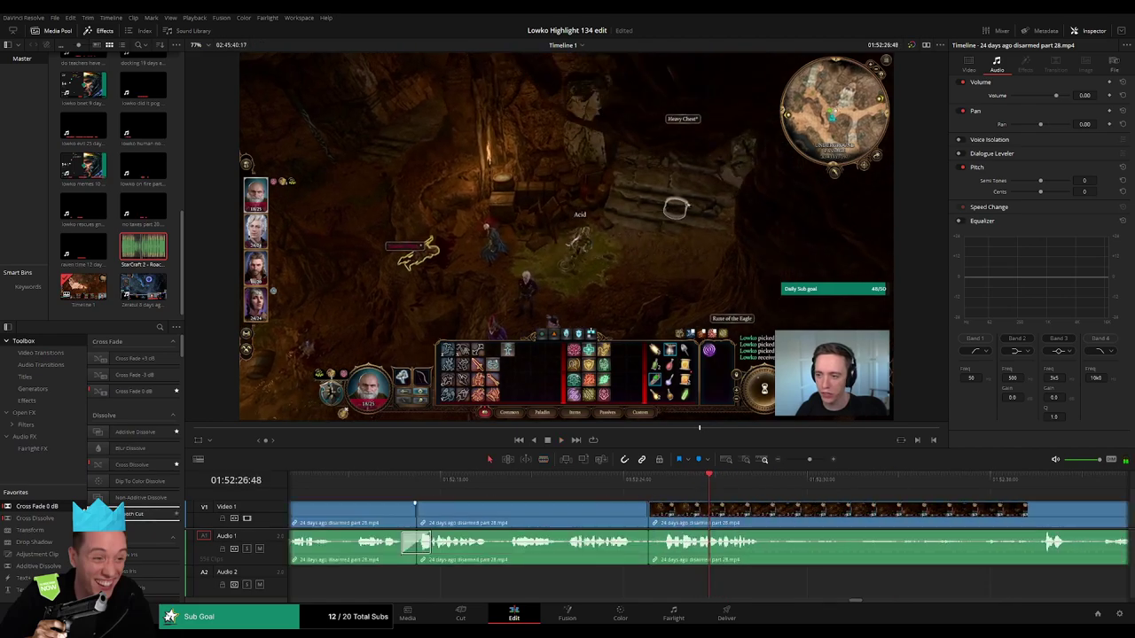
pyautogui.press('Delete')
pyautogui.press('space')
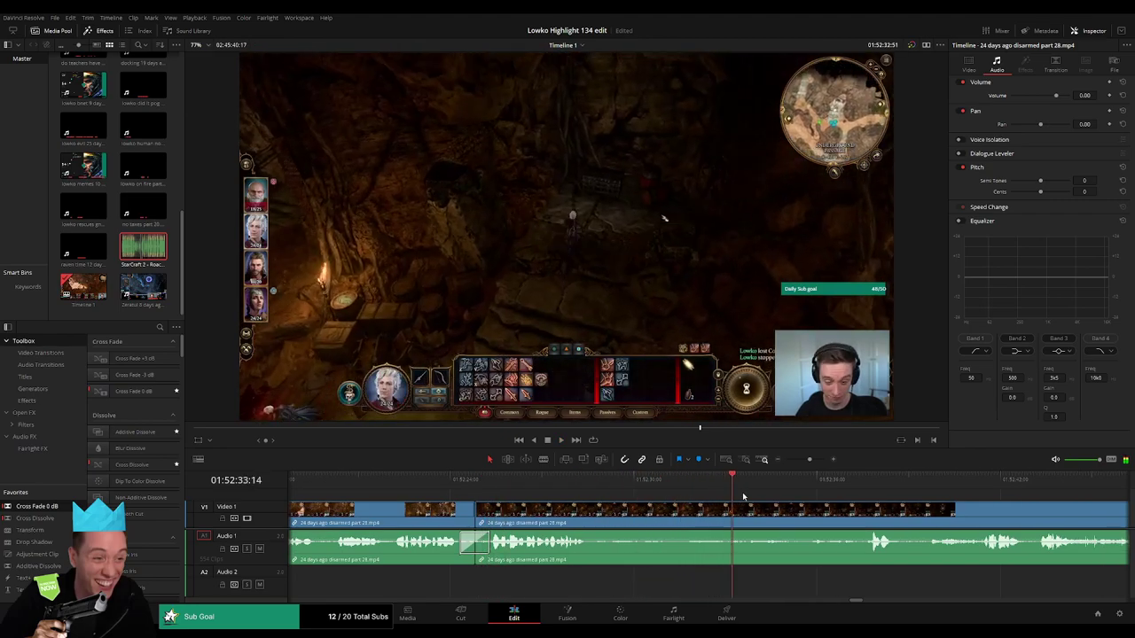
# - Split the chest scene at about 01:52:28 and 01:52:37 and ripple-delete the quiet section between
pyautogui.click(589, 515)
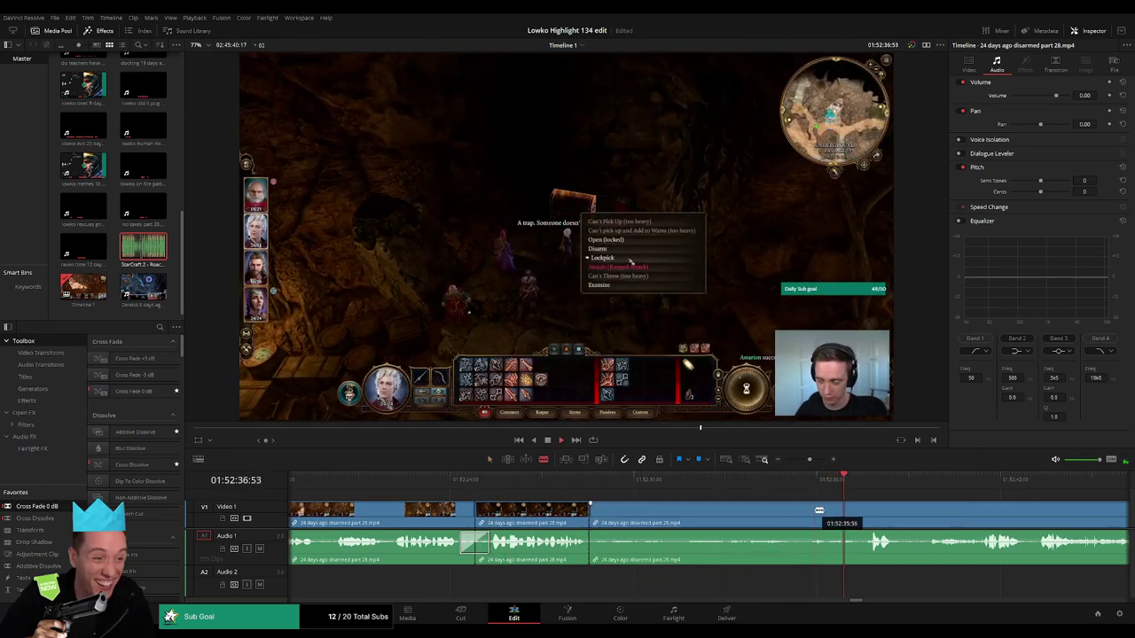
pyautogui.click(870, 511)
pyautogui.press('a')
pyautogui.click(810, 516)
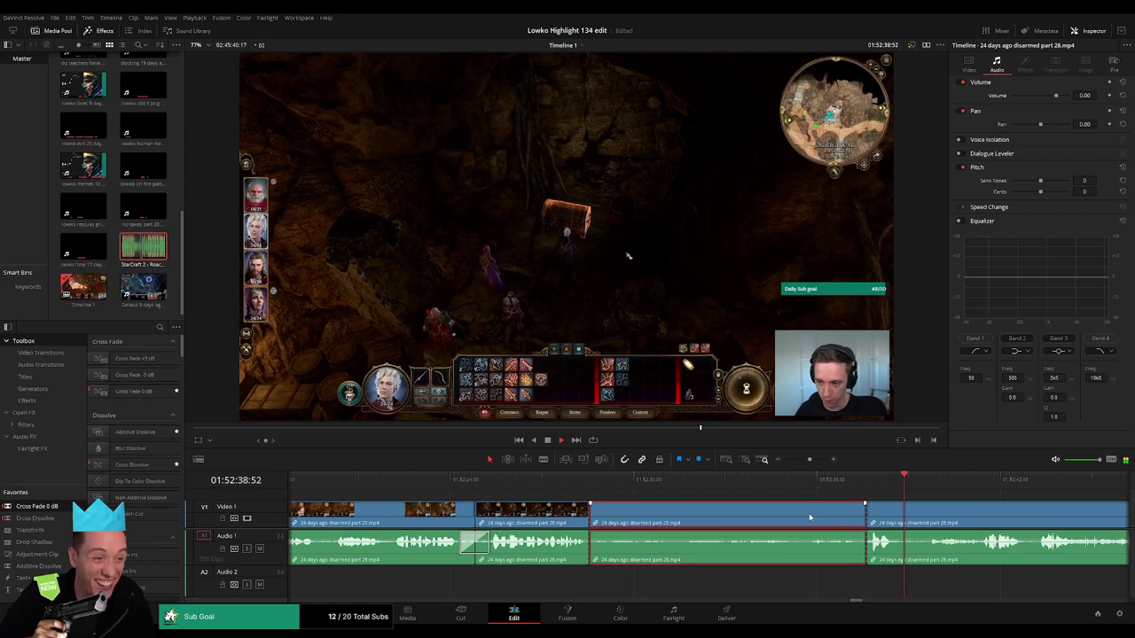
pyautogui.press('Delete')
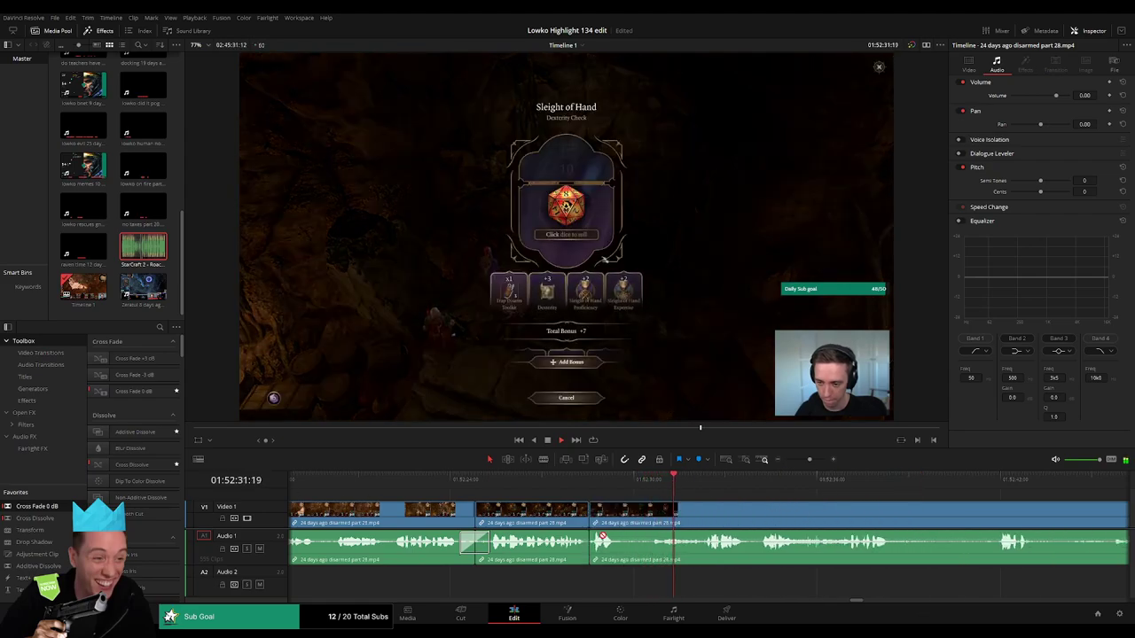
# - Add an audio cross fade at the join near 01:52:28 and play the start of the Sleight of Hand check
pyautogui.hotkey('shift', 't')
pyautogui.click(704, 496)
pyautogui.moveTo(785, 506); pyautogui.dragTo(620, 497)
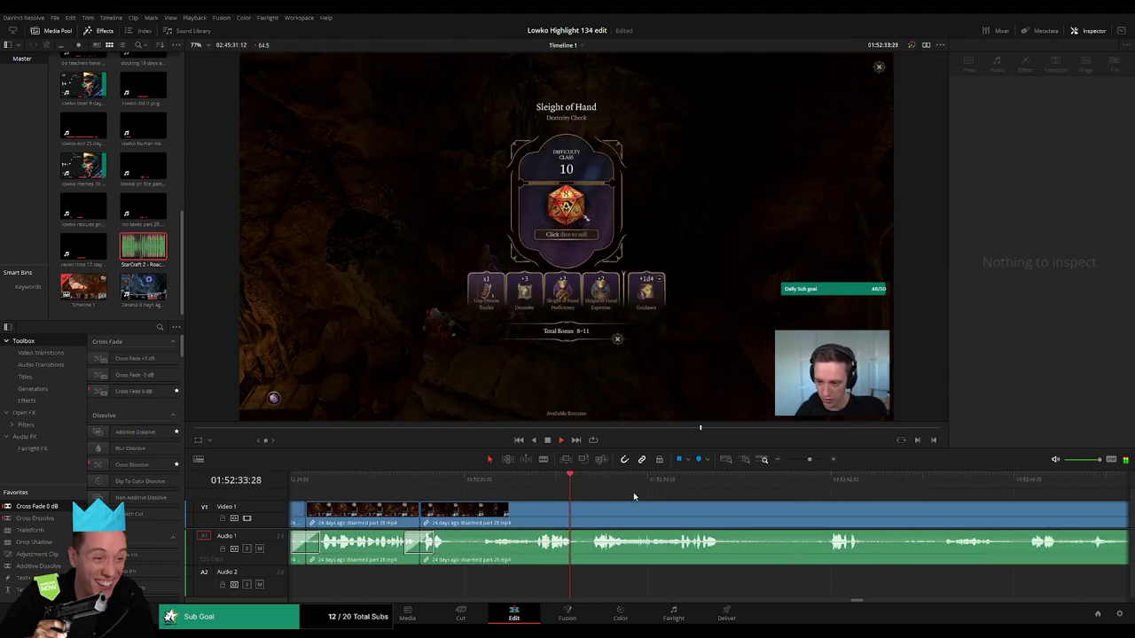
# - Review the disarming and lockpicking Sleight of Hand checks from about 01:52:33 to 01:52:58 for stretches to cut
pyautogui.click(595, 481)
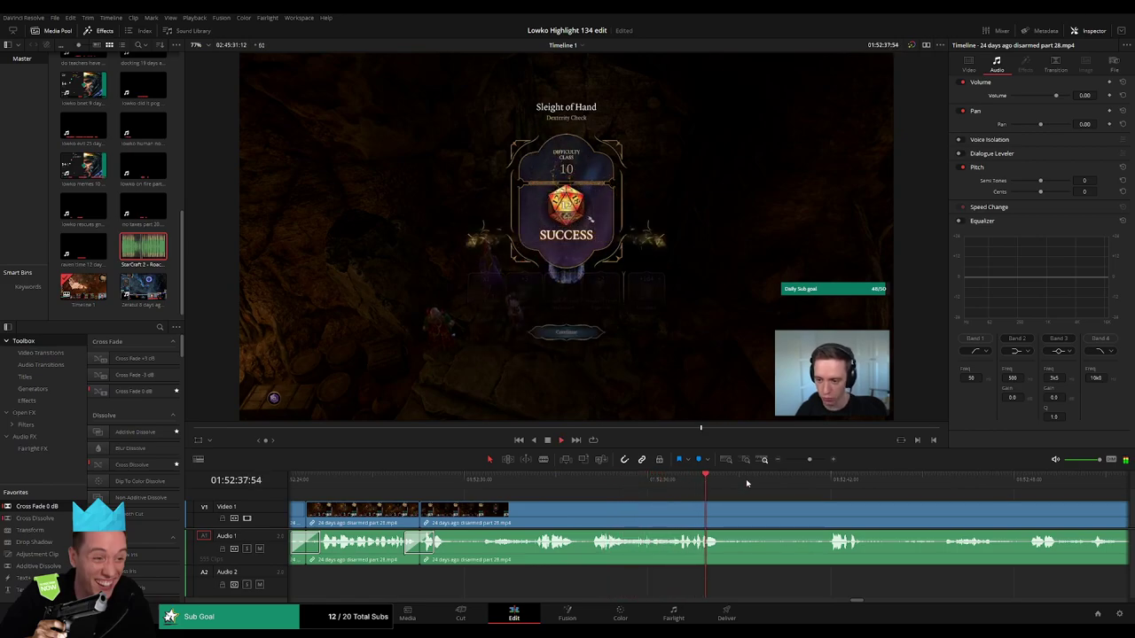
pyautogui.click(812, 481)
pyautogui.moveTo(884, 506); pyautogui.dragTo(707, 508)
pyautogui.hscroll(3, 706, 508)
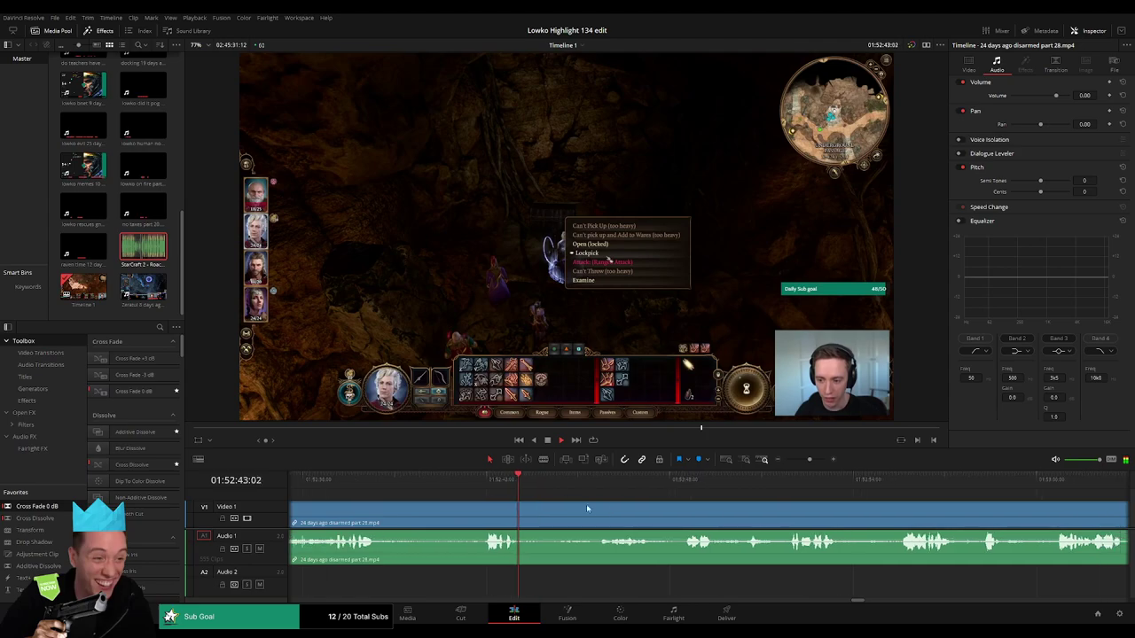
pyautogui.click(605, 485)
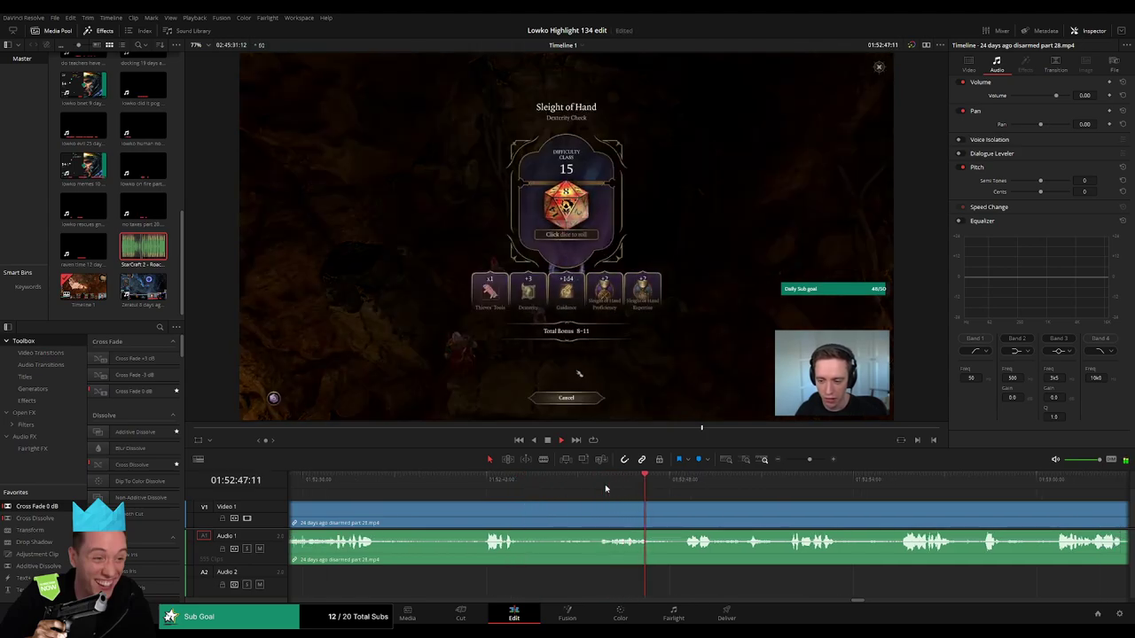
pyautogui.click(739, 488)
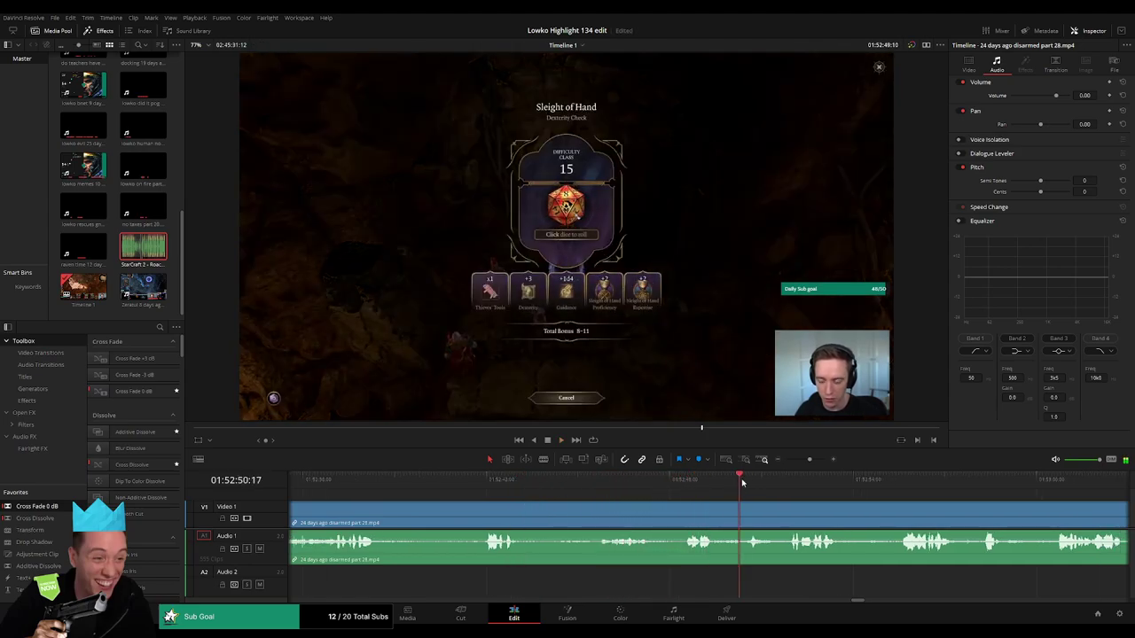
pyautogui.hscroll(4, 638, 503)
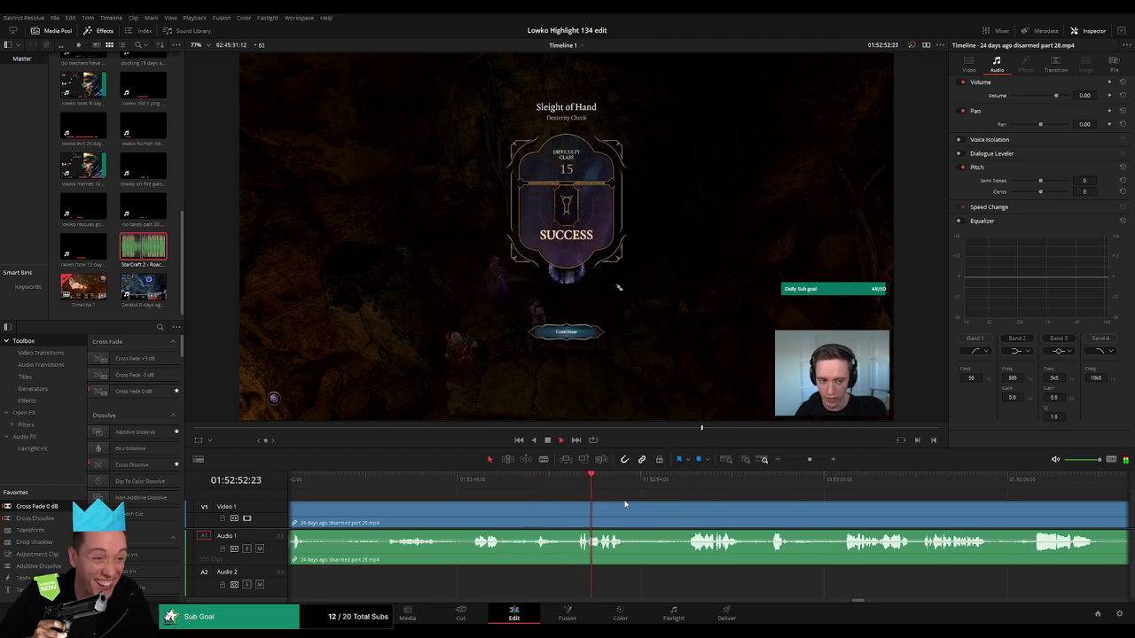
pyautogui.click(649, 487)
pyautogui.click(680, 486)
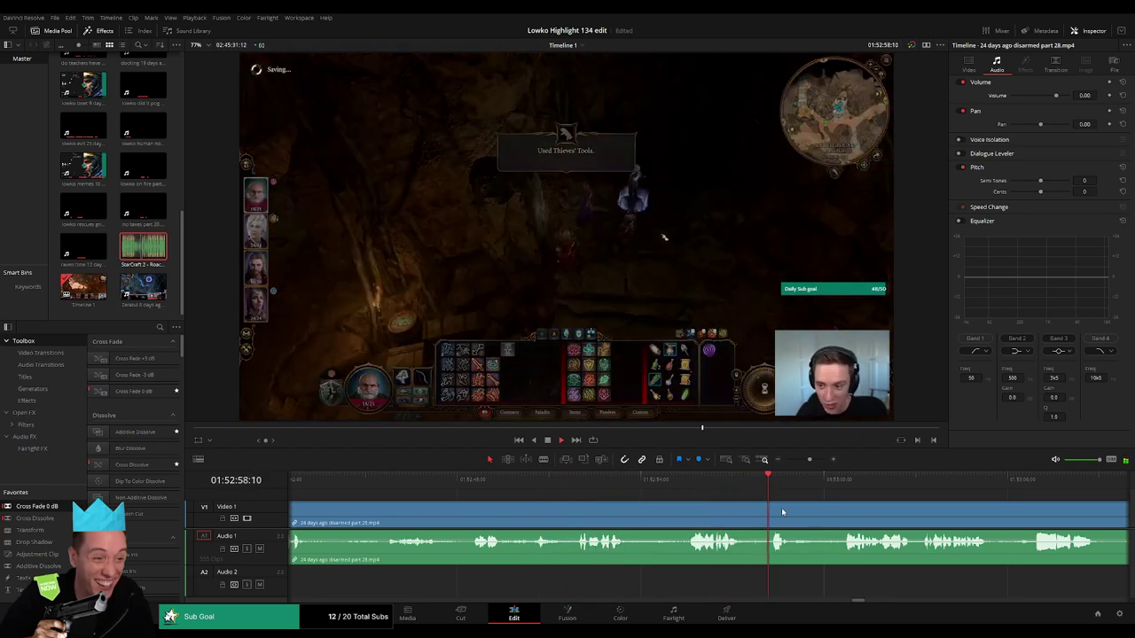
# - Review the Heavy Chest looting and the party inventory scene from about 01:53:00 to 01:53:19
pyautogui.hscroll(5, 771, 515)
pyautogui.click(548, 486)
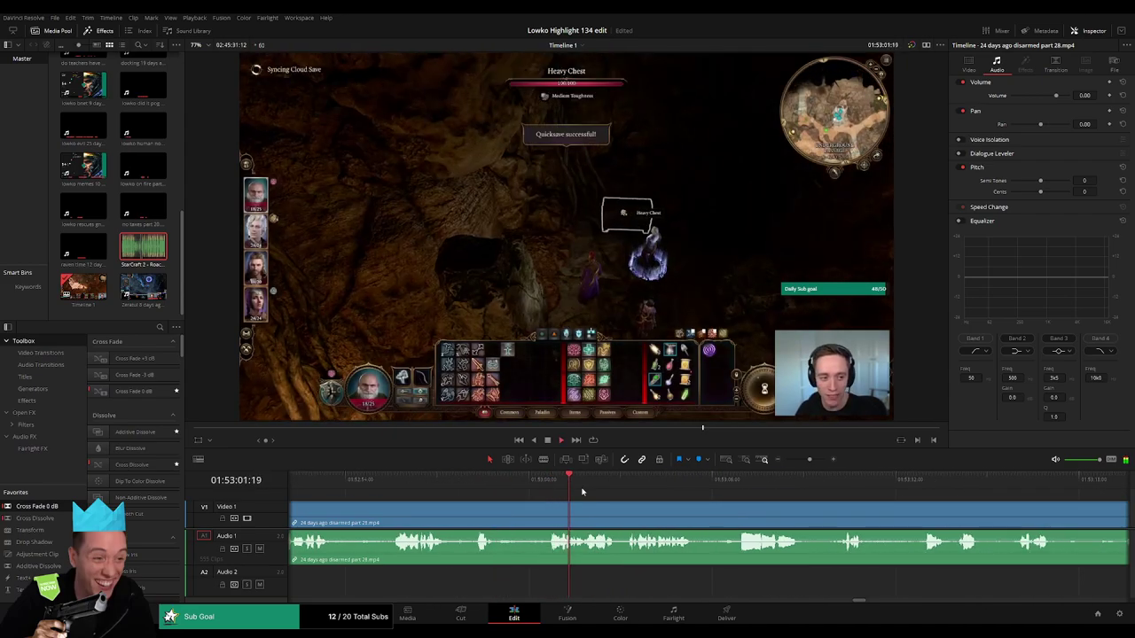
pyautogui.hscroll(3, 576, 505)
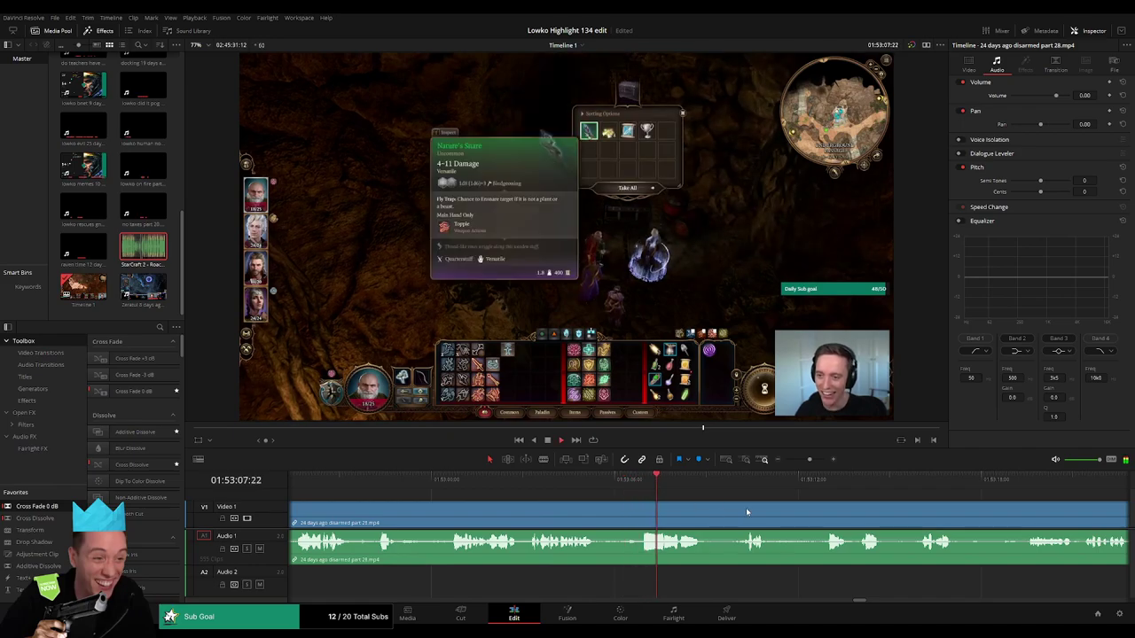
pyautogui.hscroll(4, 745, 507)
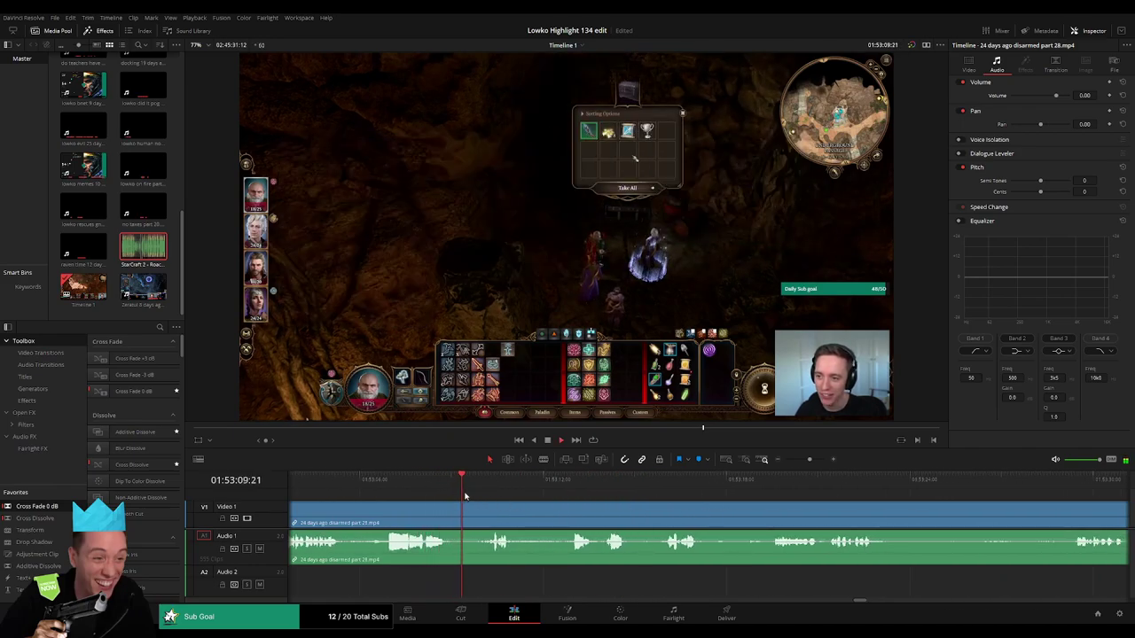
pyautogui.click(544, 484)
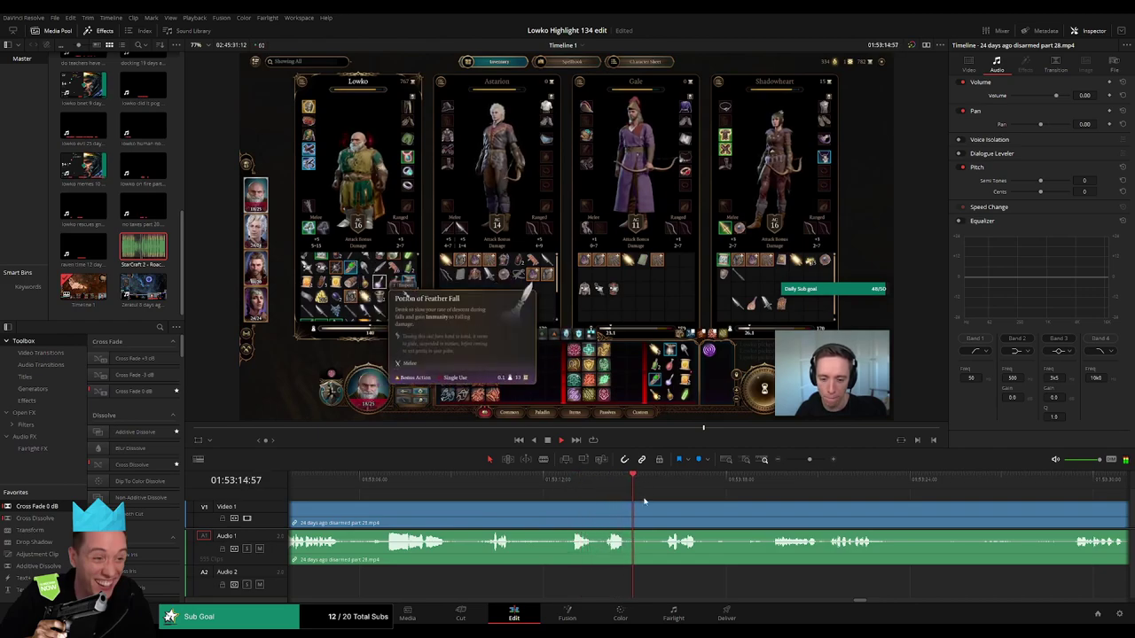
pyautogui.click(748, 483)
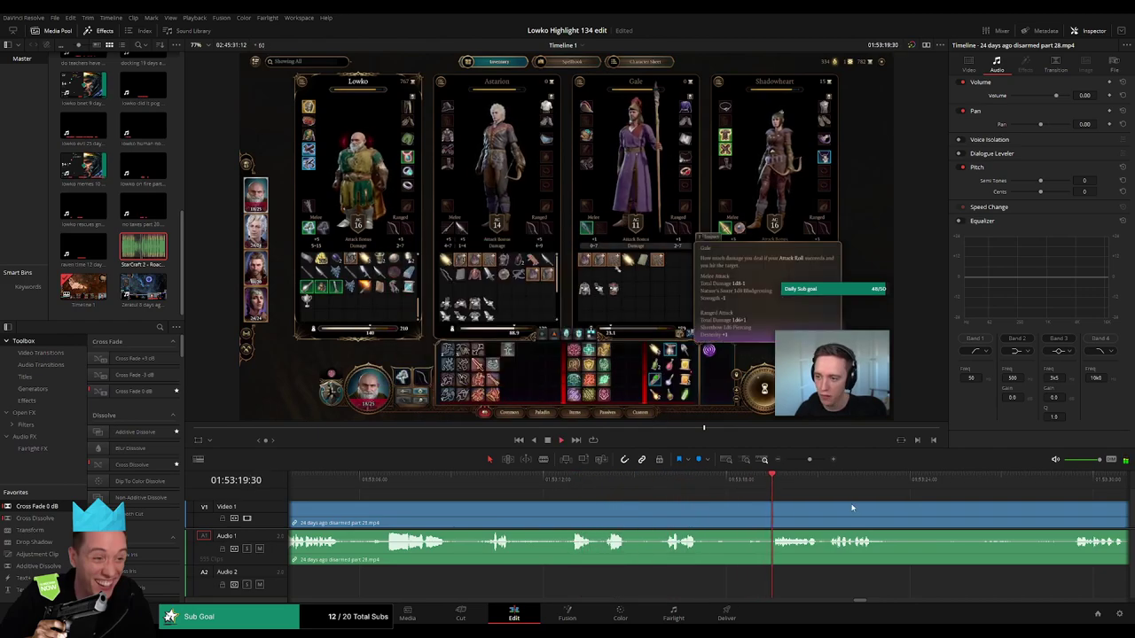
# - Split the disarmed part 28 clip at about 01:53:17 in the party inventory scene and select the remainder after the cut
pyautogui.hscroll(4, 496, 523)
pyautogui.press('b')
pyautogui.click(459, 520)
pyautogui.click(525, 522)
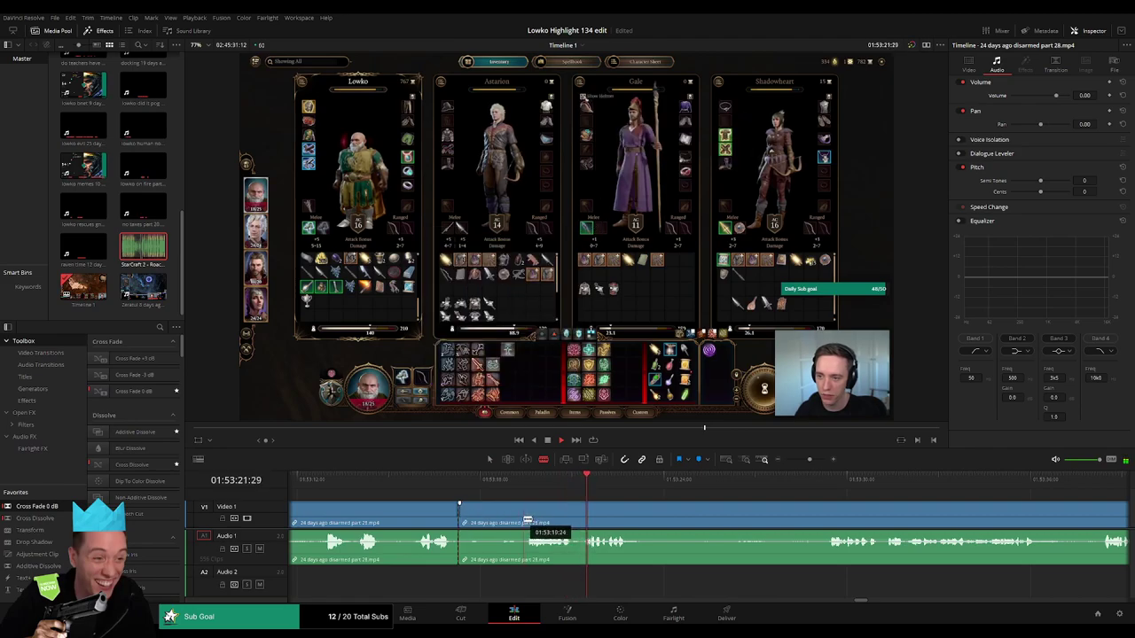
pyautogui.press('a')
pyautogui.press('Delete')
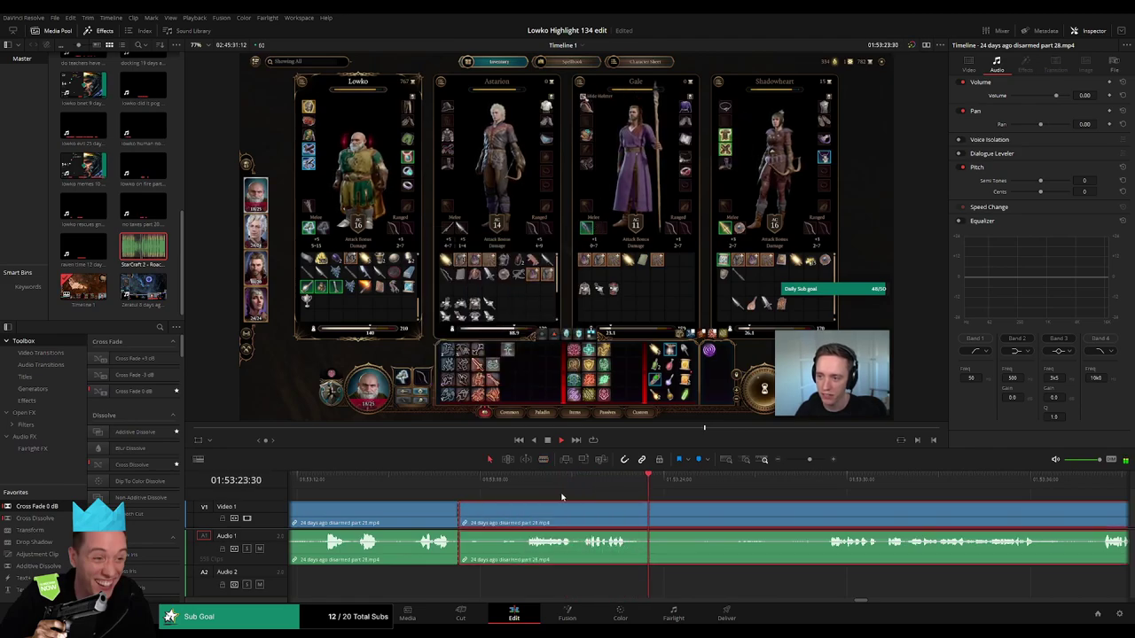
# - Review the remainder of the part 28 clip from about 01:53:30 to 01:55:23 for moments worth keeping
pyautogui.click(902, 496)
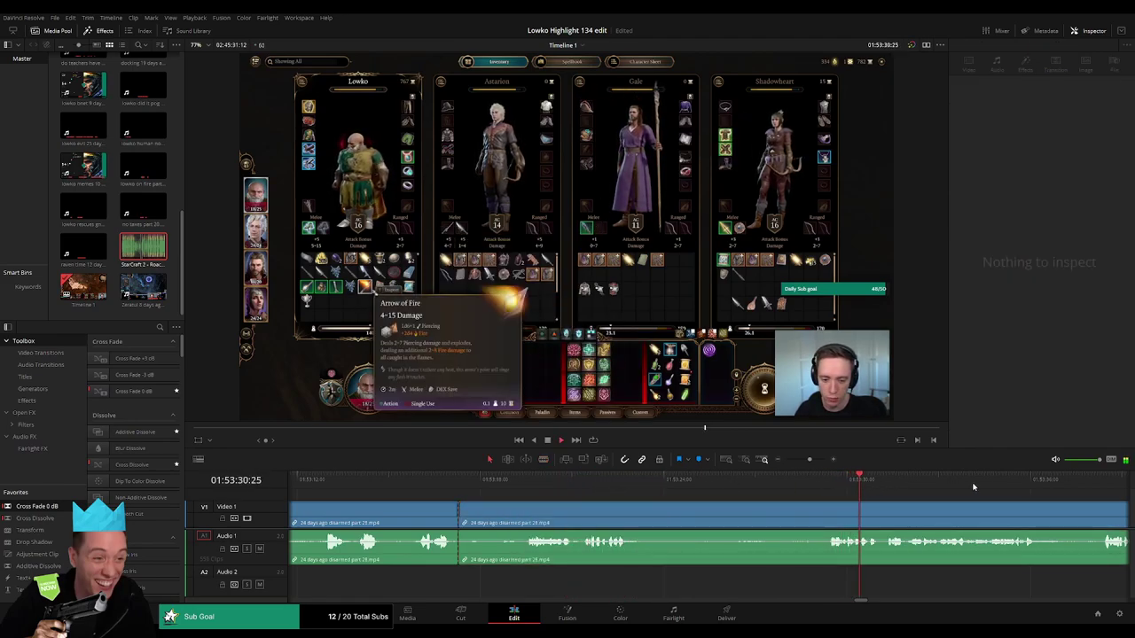
pyautogui.moveTo(984, 483); pyautogui.dragTo(1116, 493)
pyautogui.moveTo(810, 459); pyautogui.dragTo(784, 480)
pyautogui.moveTo(855, 506); pyautogui.dragTo(641, 498)
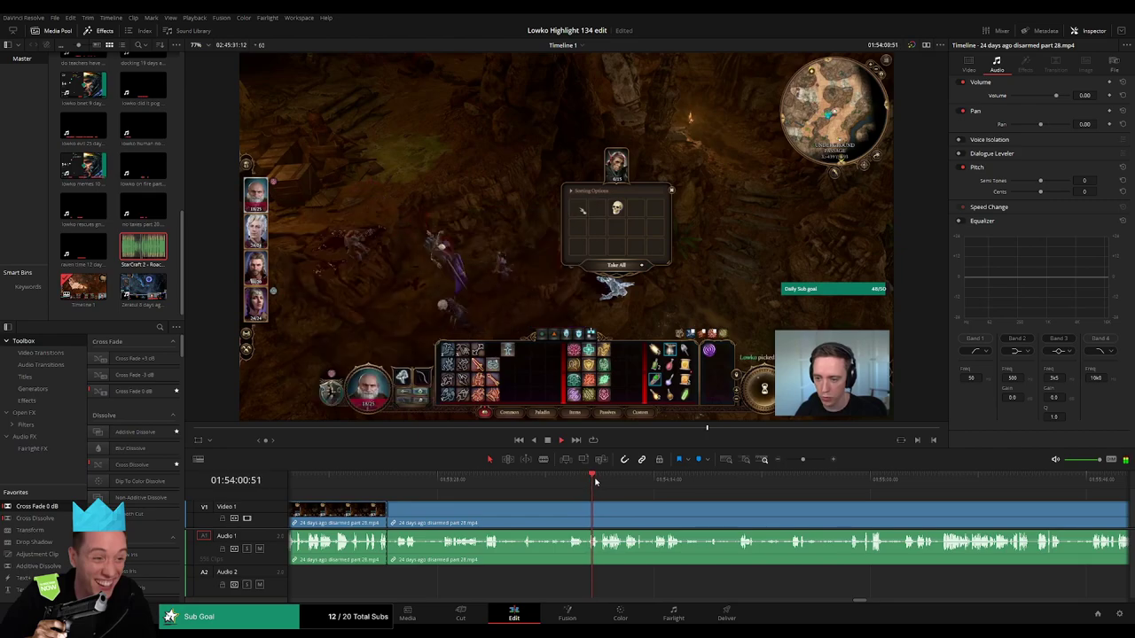
pyautogui.moveTo(645, 483); pyautogui.dragTo(938, 497)
pyautogui.moveTo(1007, 502); pyautogui.dragTo(619, 500)
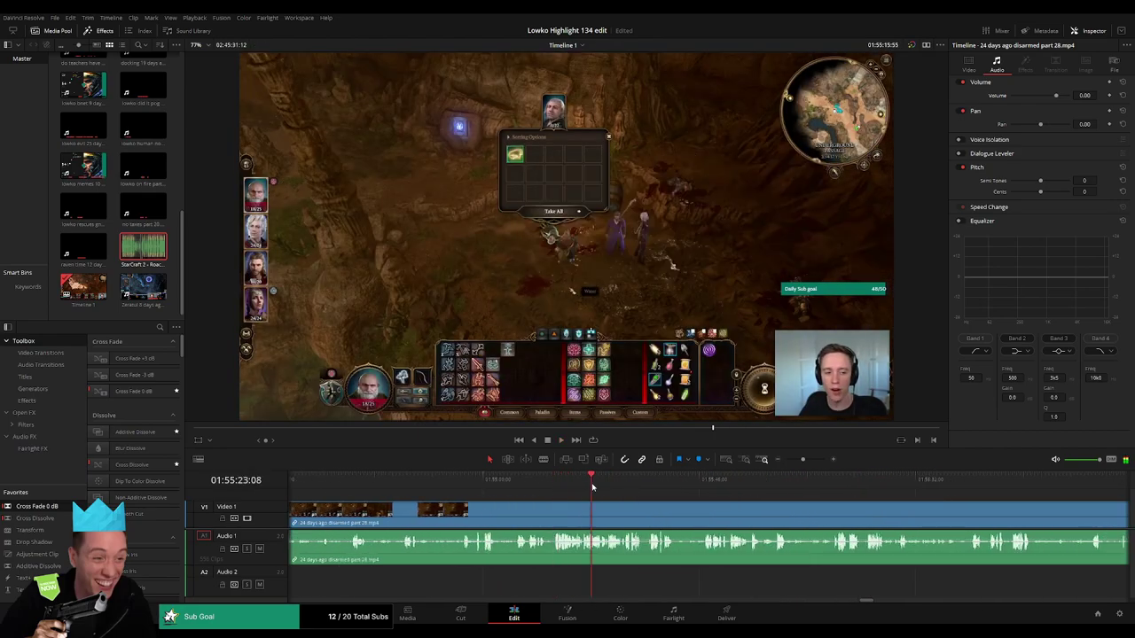
pyautogui.moveTo(802, 459); pyautogui.dragTo(802, 460)
pyautogui.click(663, 482)
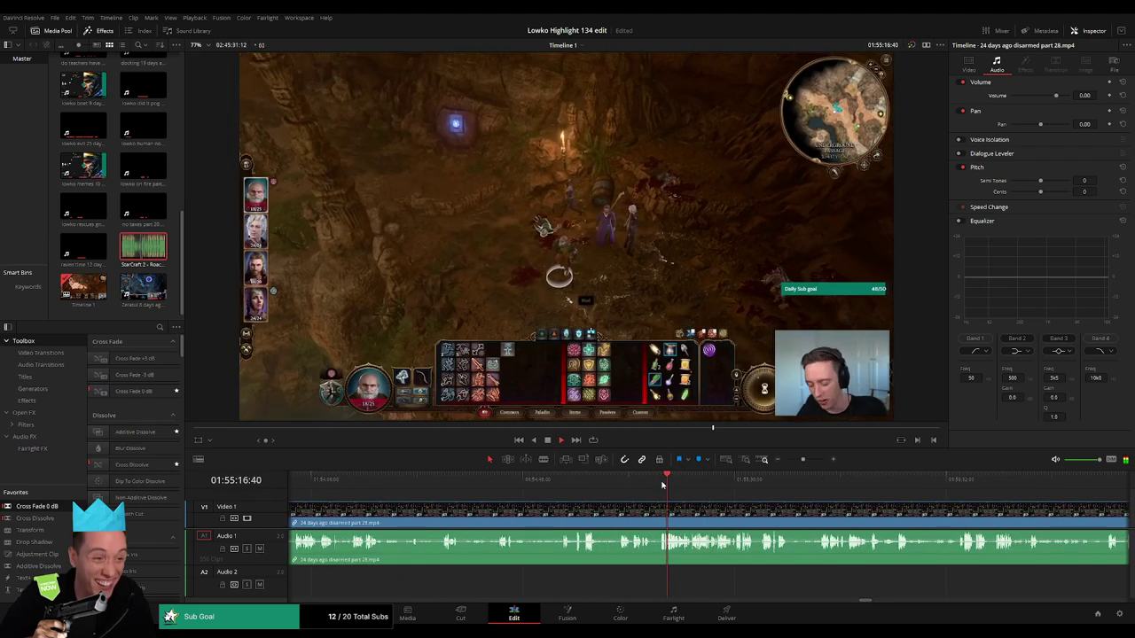
pyautogui.click(642, 481)
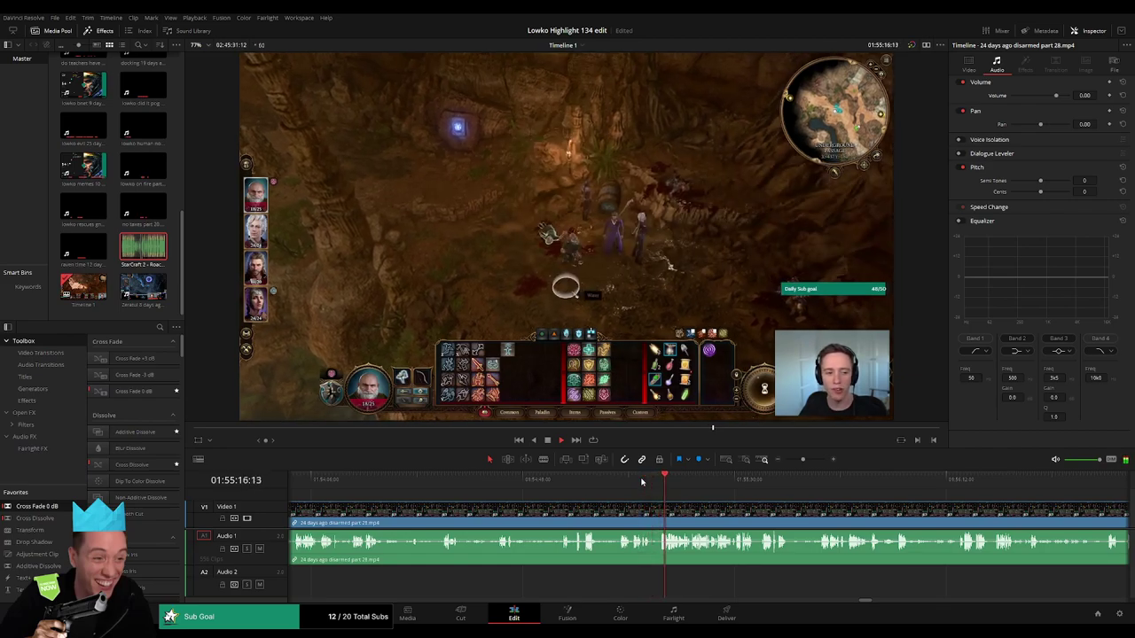
# - Skim the rest of the disarmed part 28 clip to about 02:06:04 and ripple-delete everything after the 01:53:17 cut
pyautogui.moveTo(679, 483); pyautogui.dragTo(769, 483)
pyautogui.moveTo(839, 484); pyautogui.dragTo(1000, 484)
pyautogui.moveTo(803, 459); pyautogui.dragTo(794, 459)
pyautogui.click(734, 483)
pyautogui.moveTo(734, 483); pyautogui.dragTo(933, 479)
pyautogui.press('space')
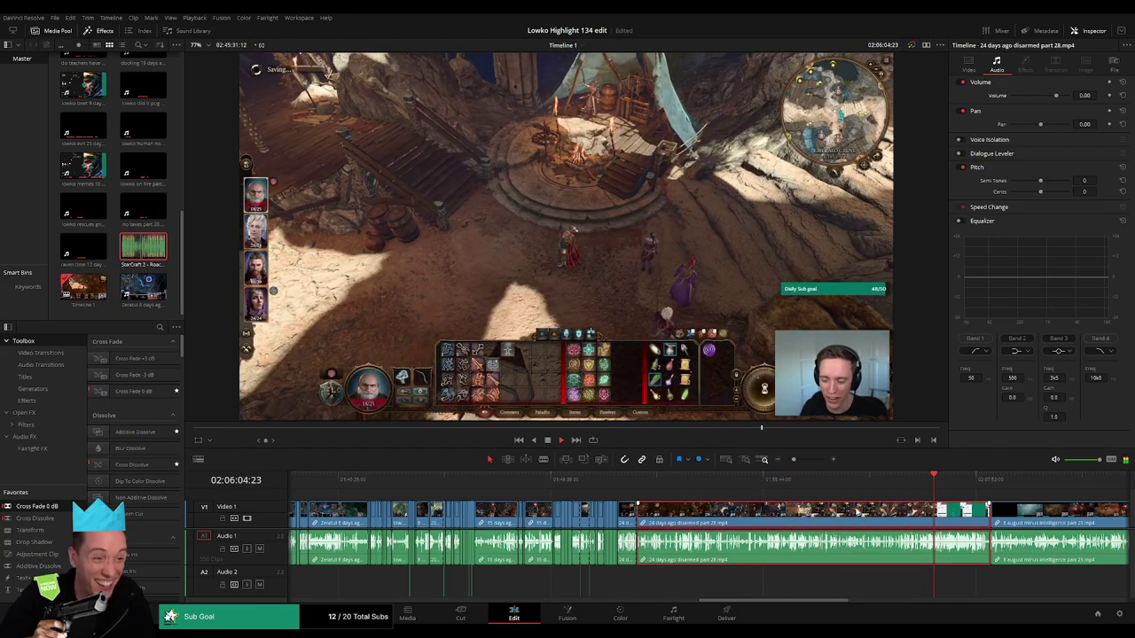
pyautogui.press('Delete')
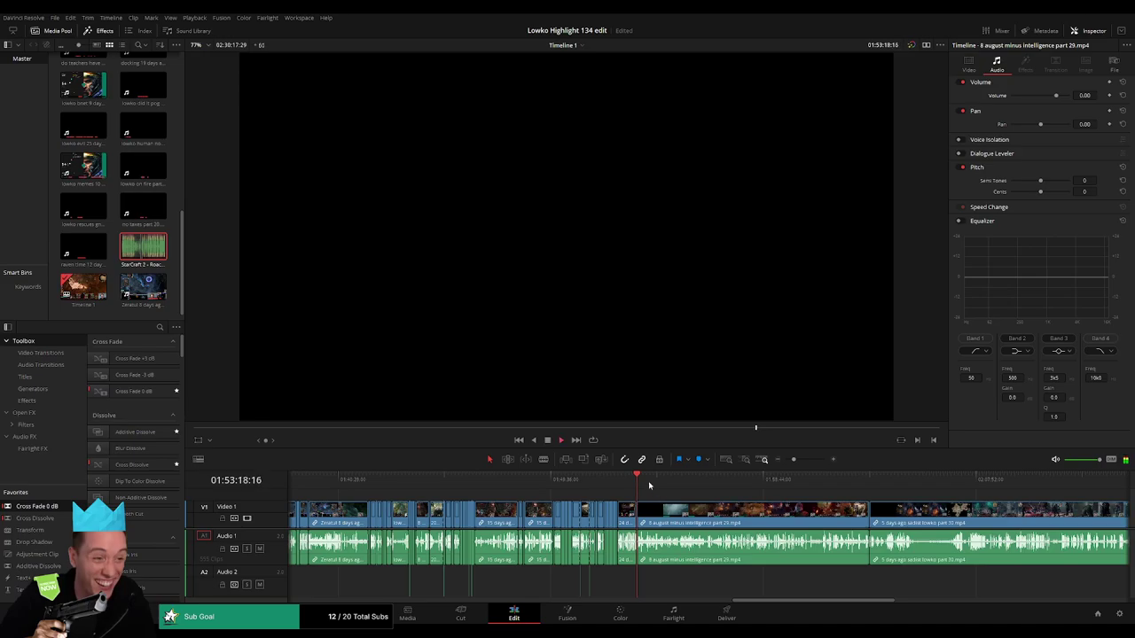
# - Review the opening cinematic of the minus intelligence part 29 clip from about 01:53:23 to 01:54:45
pyautogui.click(648, 480)
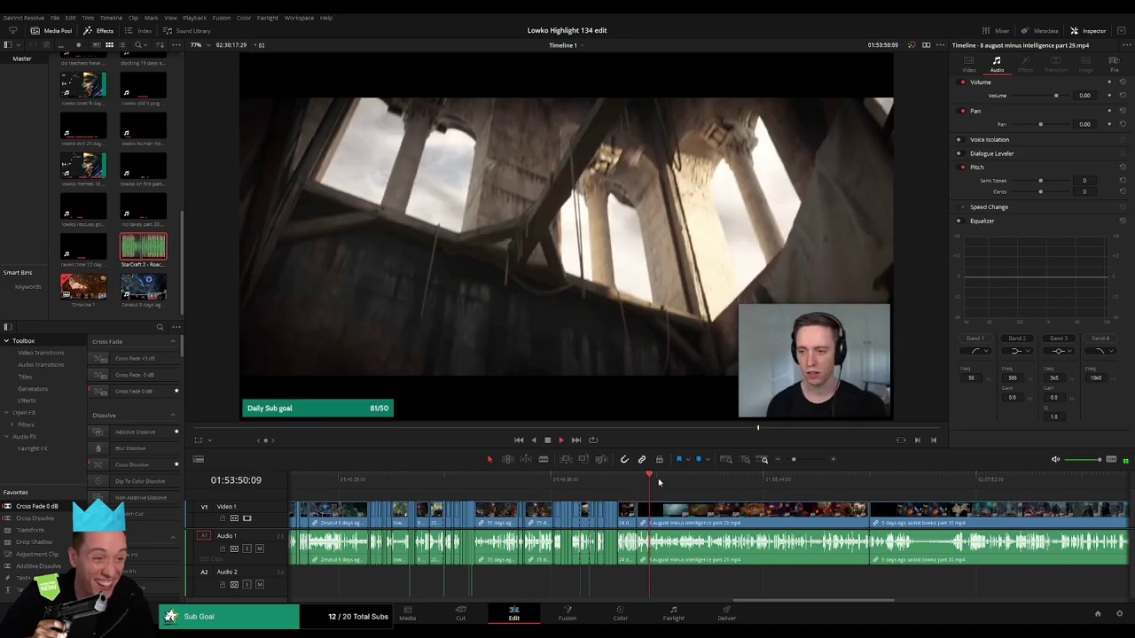
pyautogui.click(800, 459)
pyautogui.click(617, 486)
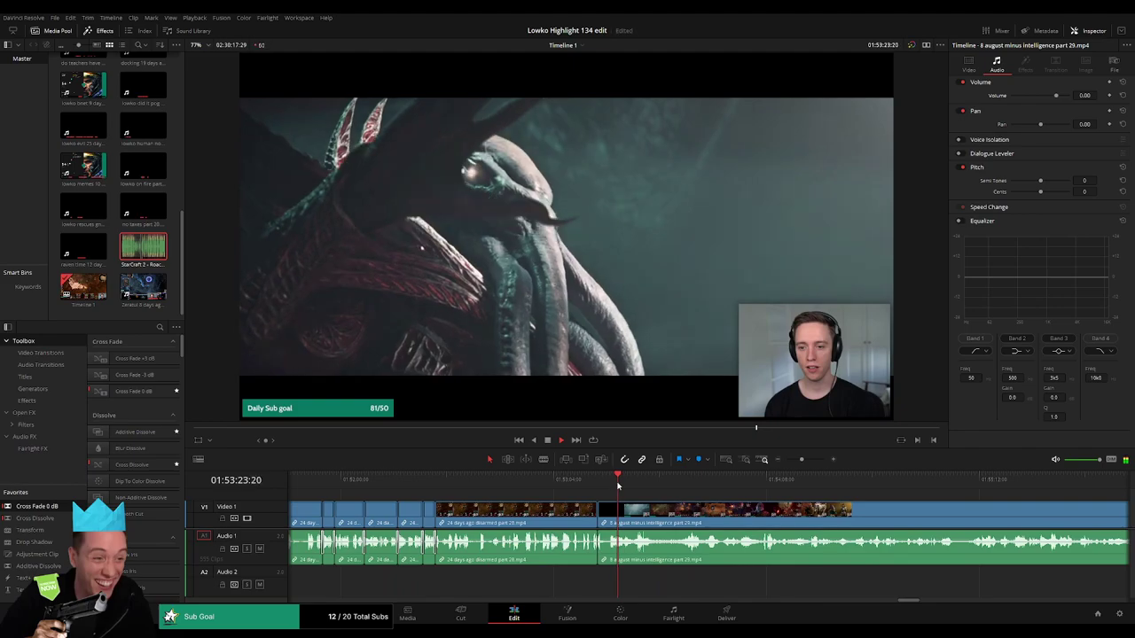
pyautogui.moveTo(632, 487); pyautogui.dragTo(641, 486)
pyautogui.click(693, 488)
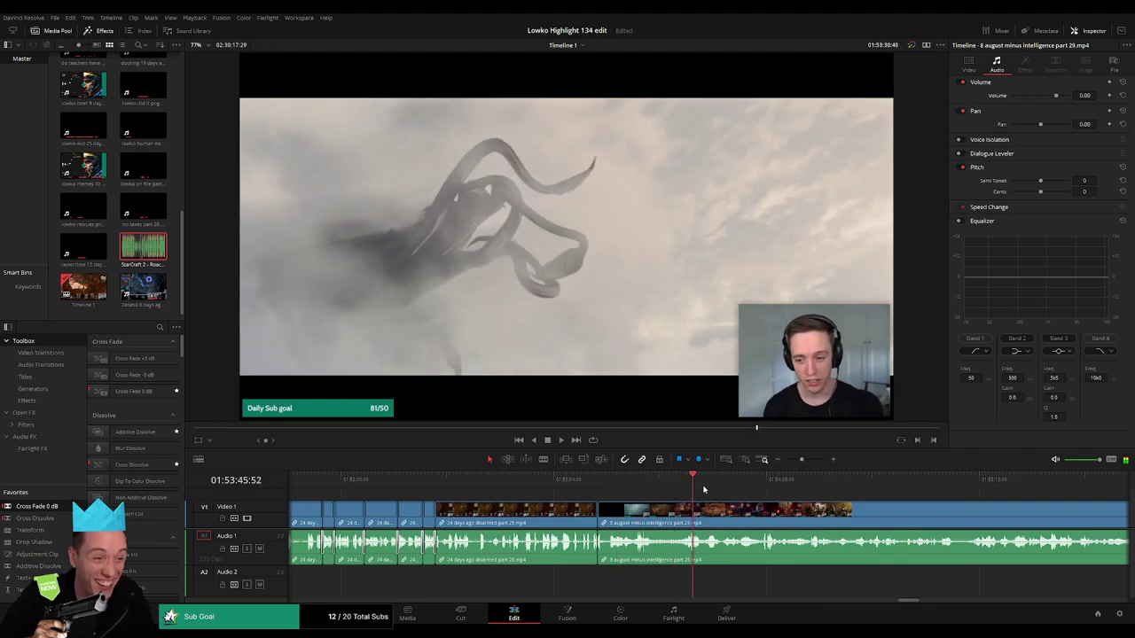
pyautogui.click(786, 487)
pyautogui.moveTo(800, 497); pyautogui.dragTo(601, 499)
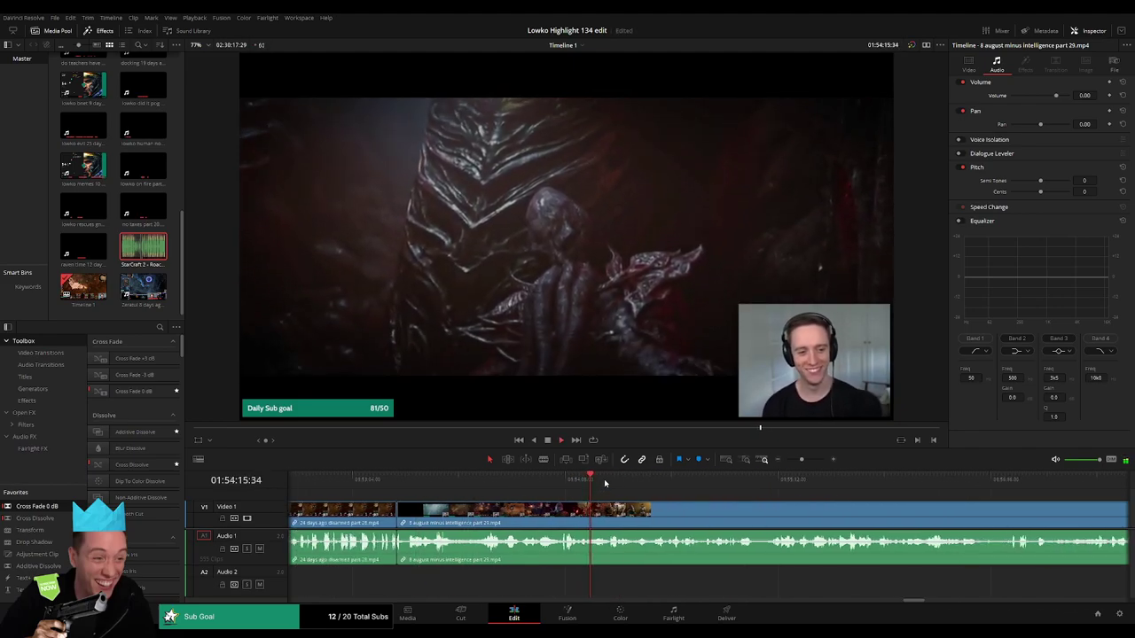
pyautogui.press('space')
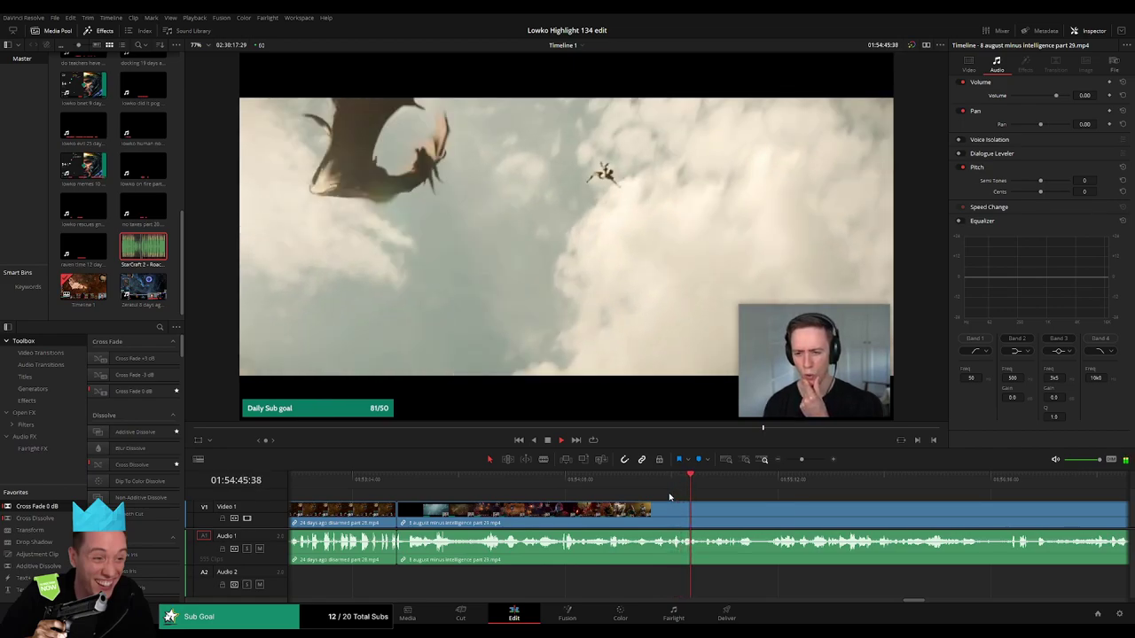
# - Skim the part 29 clip from about 01:55:05 through the end of the cinematic to the Investigation check near 01:58:47
pyautogui.moveTo(777, 503); pyautogui.dragTo(702, 502)
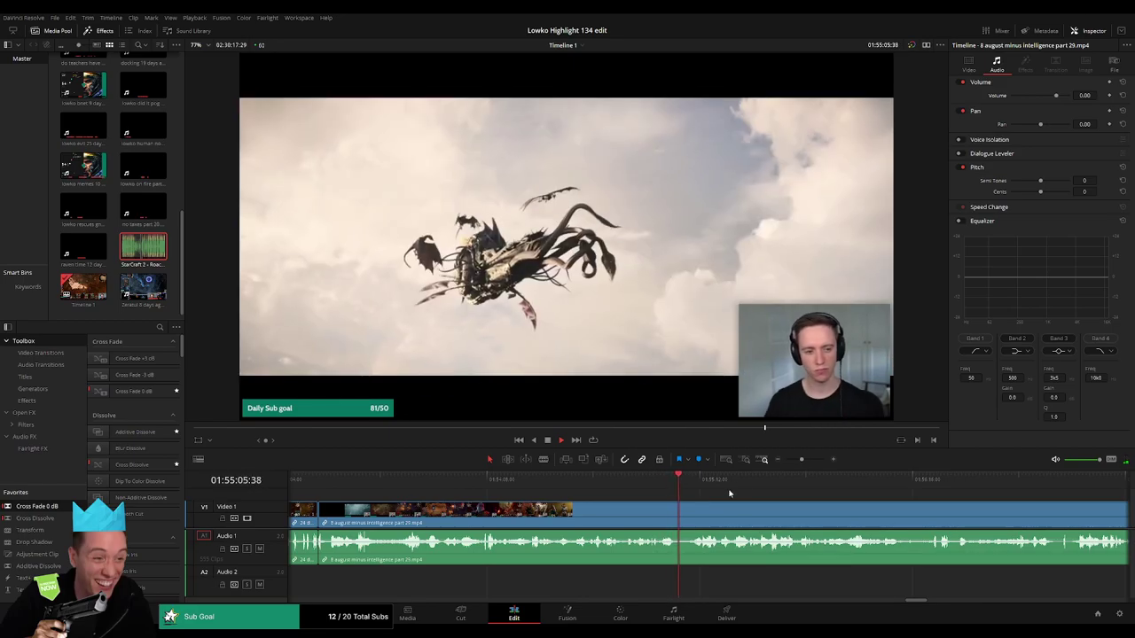
pyautogui.moveTo(800, 460); pyautogui.dragTo(797, 460)
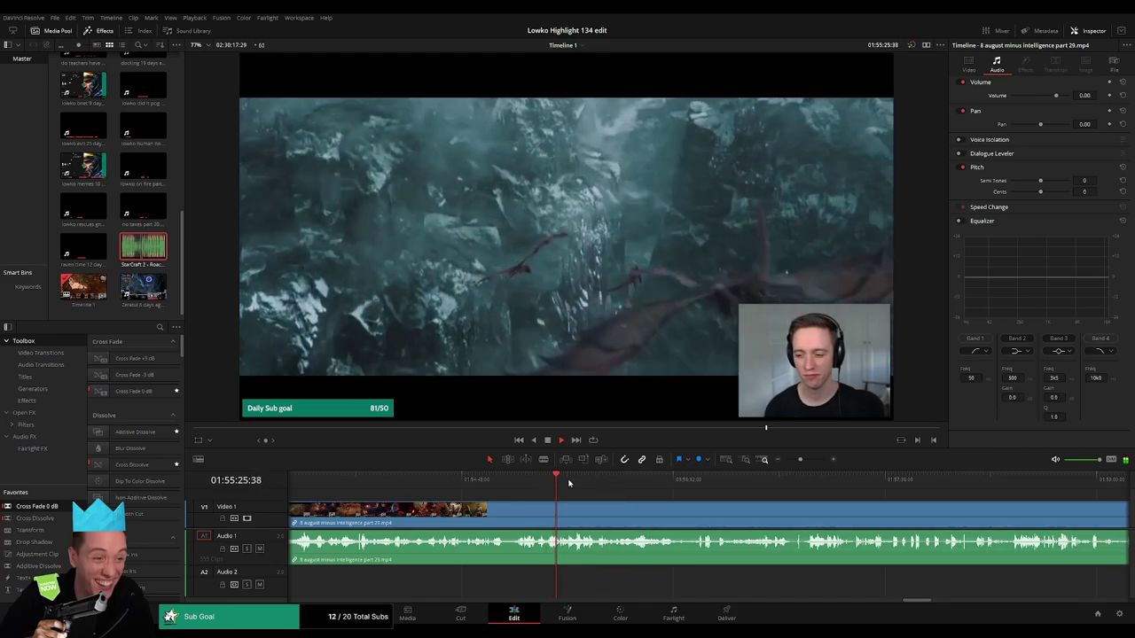
pyautogui.moveTo(568, 483); pyautogui.dragTo(637, 483)
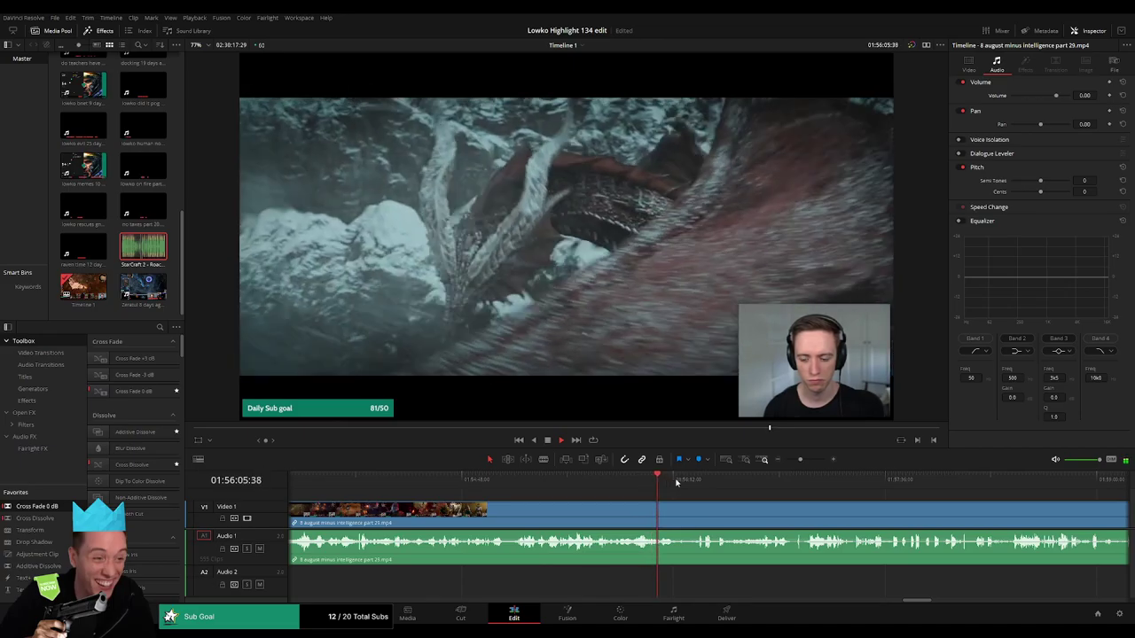
pyautogui.moveTo(677, 480); pyautogui.dragTo(836, 481)
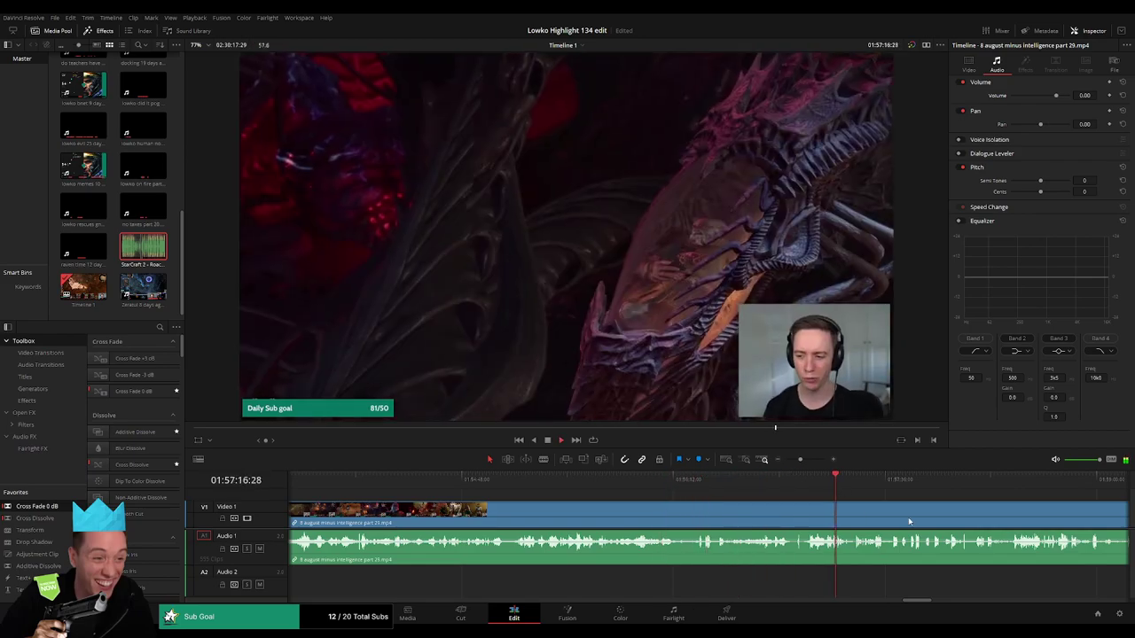
pyautogui.moveTo(909, 521); pyautogui.dragTo(648, 502)
pyautogui.moveTo(570, 484); pyautogui.dragTo(809, 489)
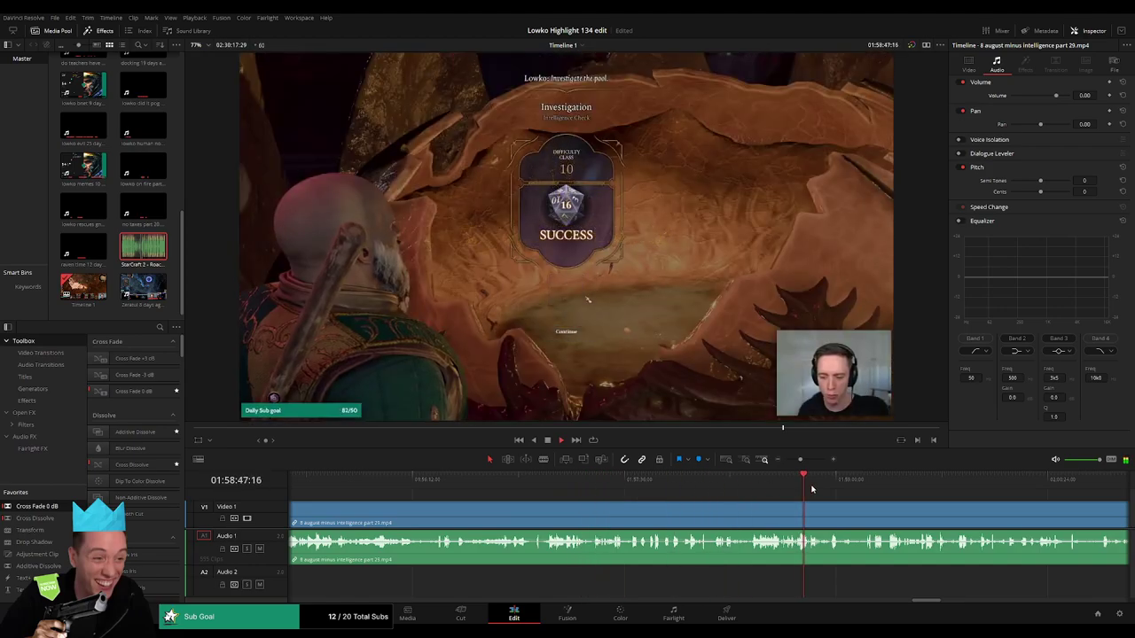
# - Split the part 29 clip at about 01:58:19, as the pool dialogue begins, and ripple-delete its portion before the cut
pyautogui.click(752, 484)
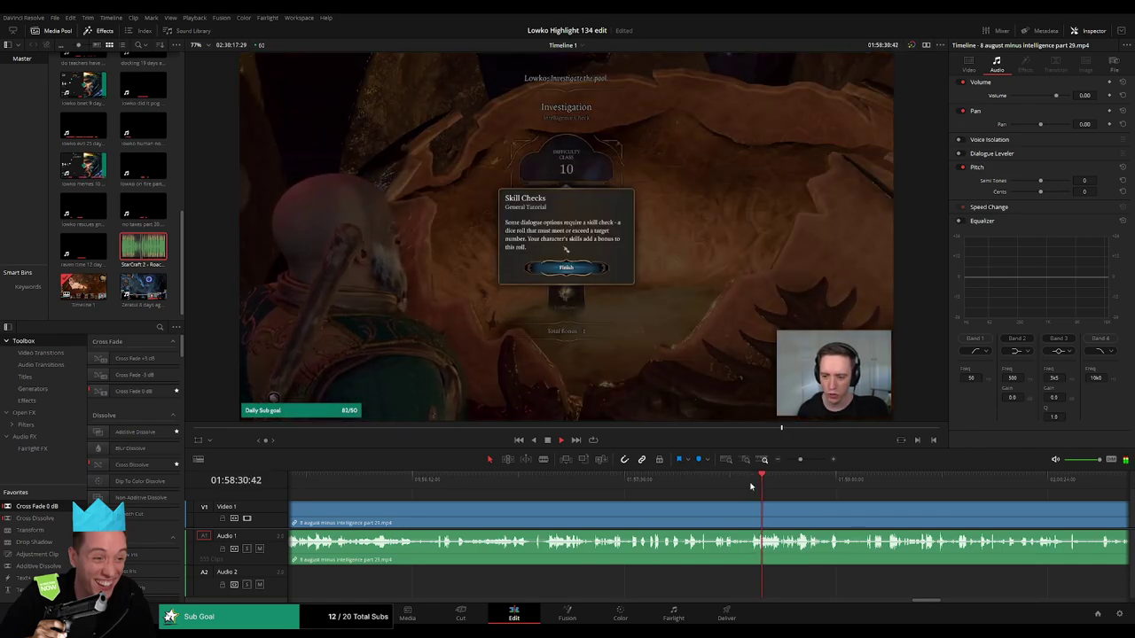
pyautogui.moveTo(799, 460); pyautogui.dragTo(805, 461)
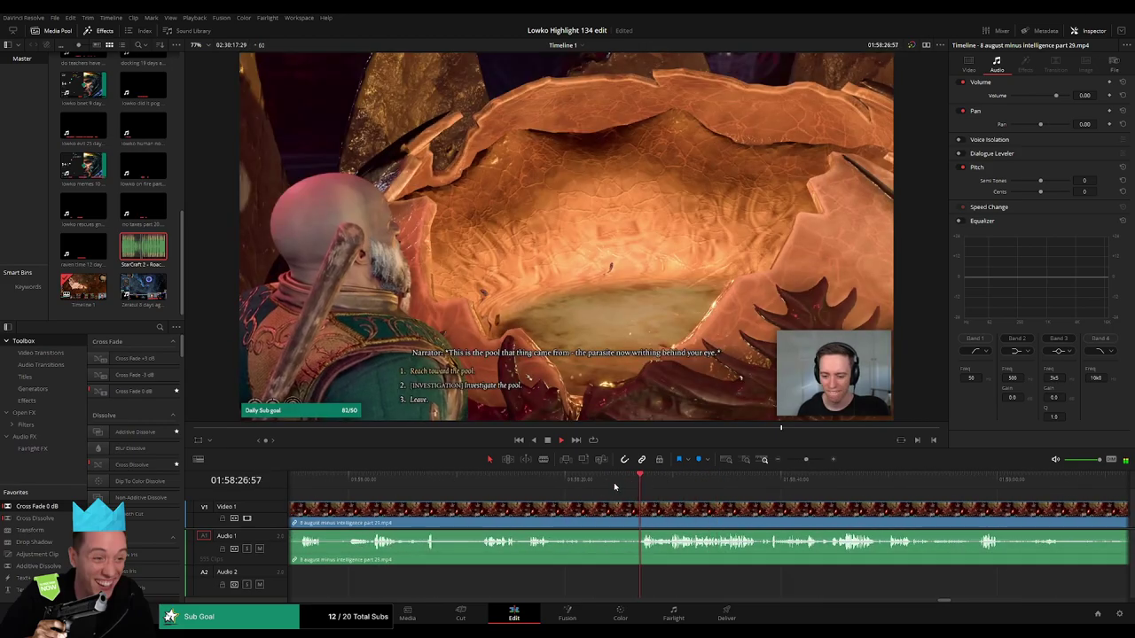
pyautogui.moveTo(635, 485); pyautogui.dragTo(563, 488)
pyautogui.click(557, 519)
pyautogui.press('a')
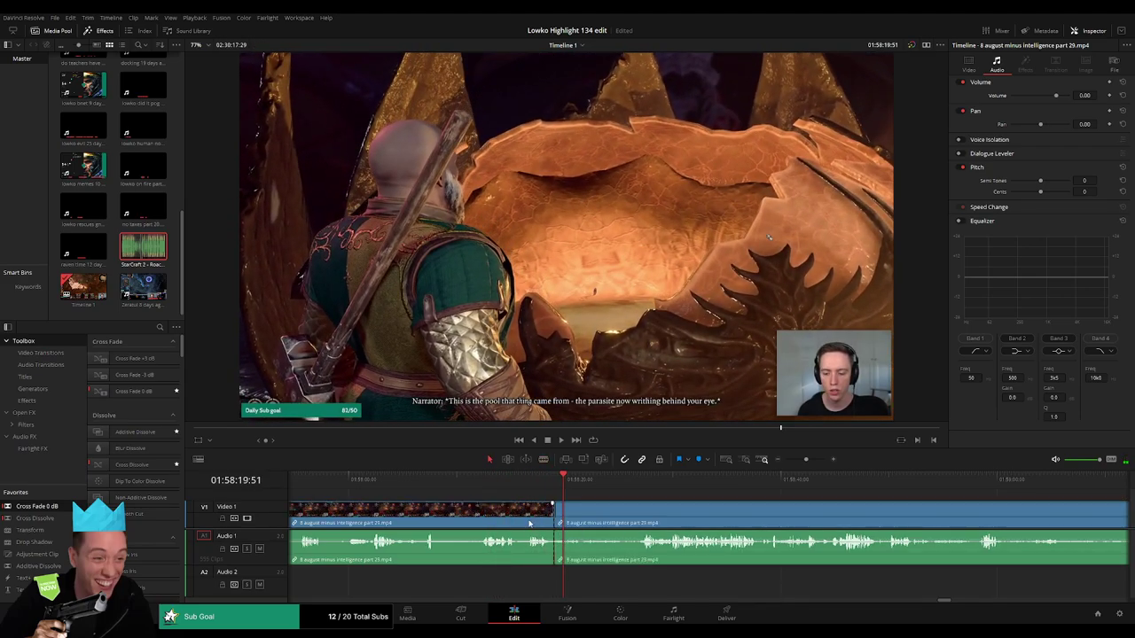
pyautogui.click(530, 523)
pyautogui.press('Delete')
pyautogui.press('space')
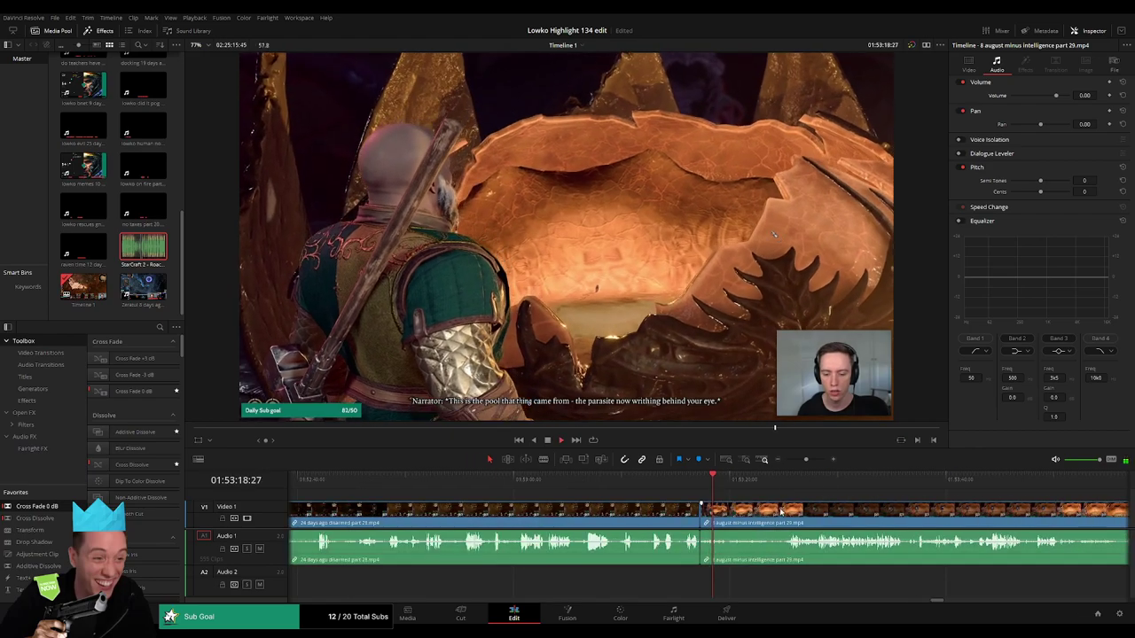
# - Check the join near 01:53:17 and undo the ripple delete and the split at 01:58:19
pyautogui.hscroll(5, 529, 523)
pyautogui.click(512, 484)
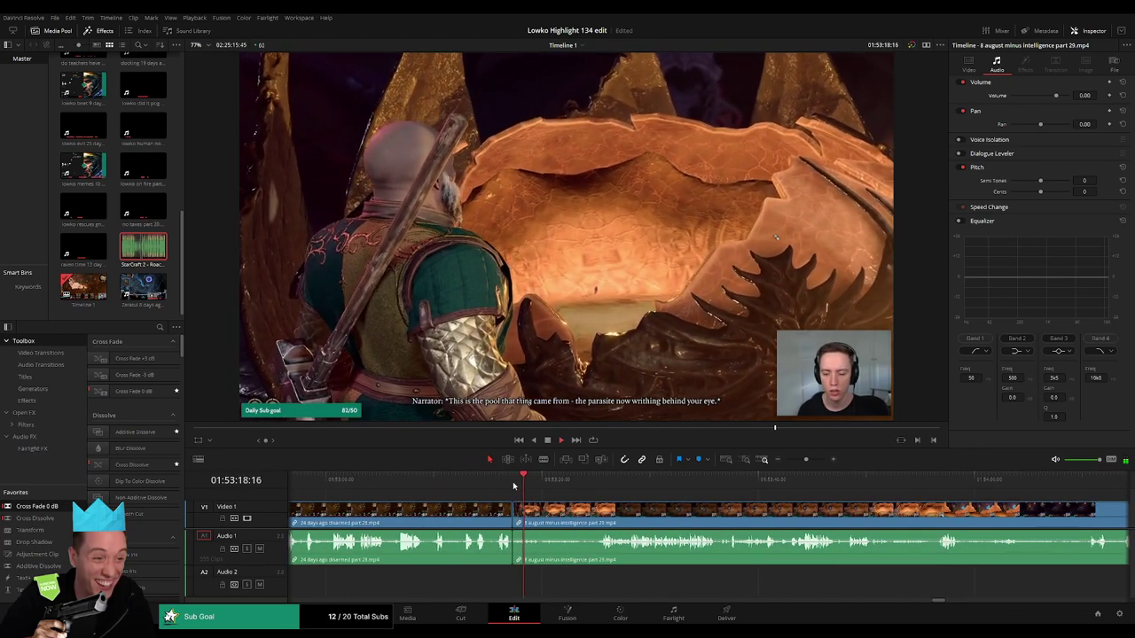
pyautogui.hotkey('ctrl', 'z')
pyautogui.hotkey('ctrl', 'z')
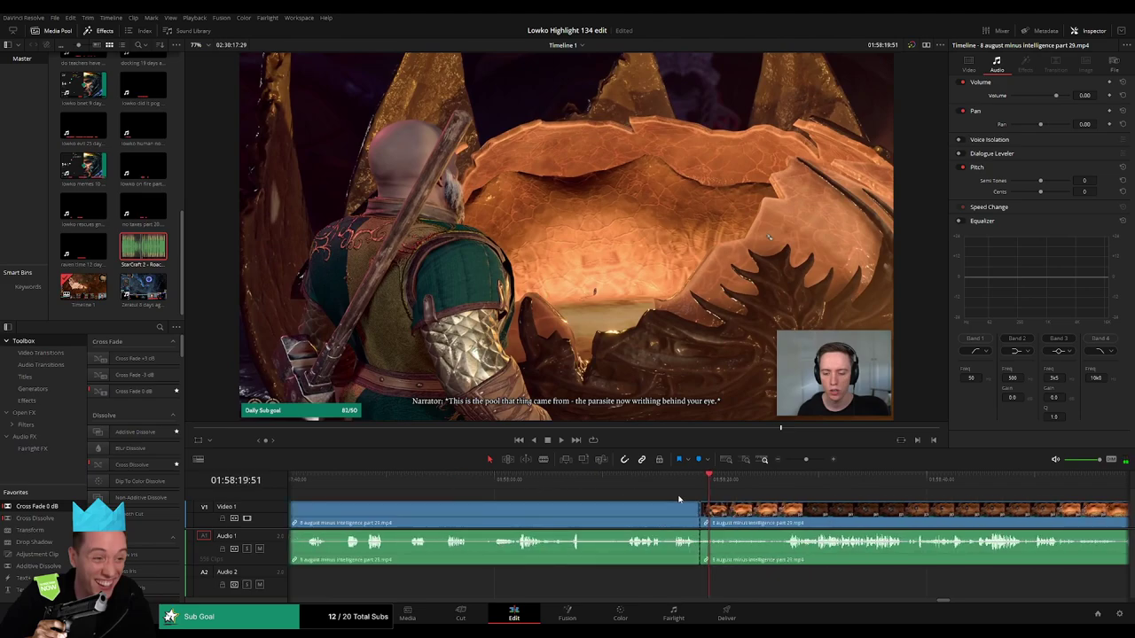
pyautogui.hotkey('ctrl', 'z')
# - Split the part 29 clip at about 01:58:16, before the Nursery is approached, and ripple-delete the portion before it
pyautogui.press('space')
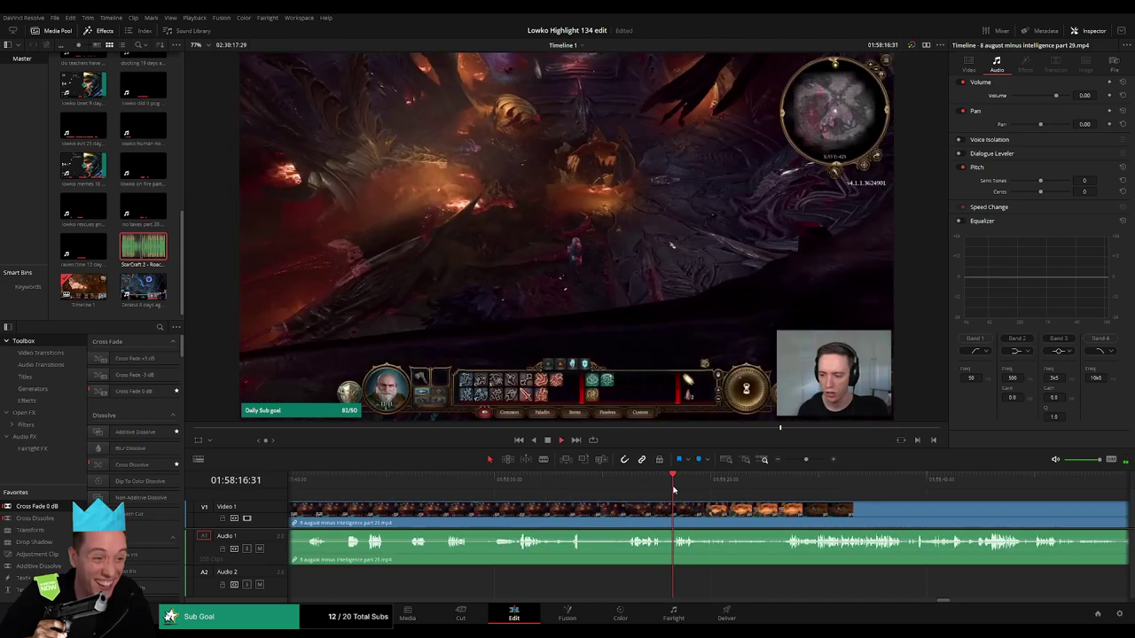
pyautogui.press('b')
pyautogui.click(674, 516)
pyautogui.press('a')
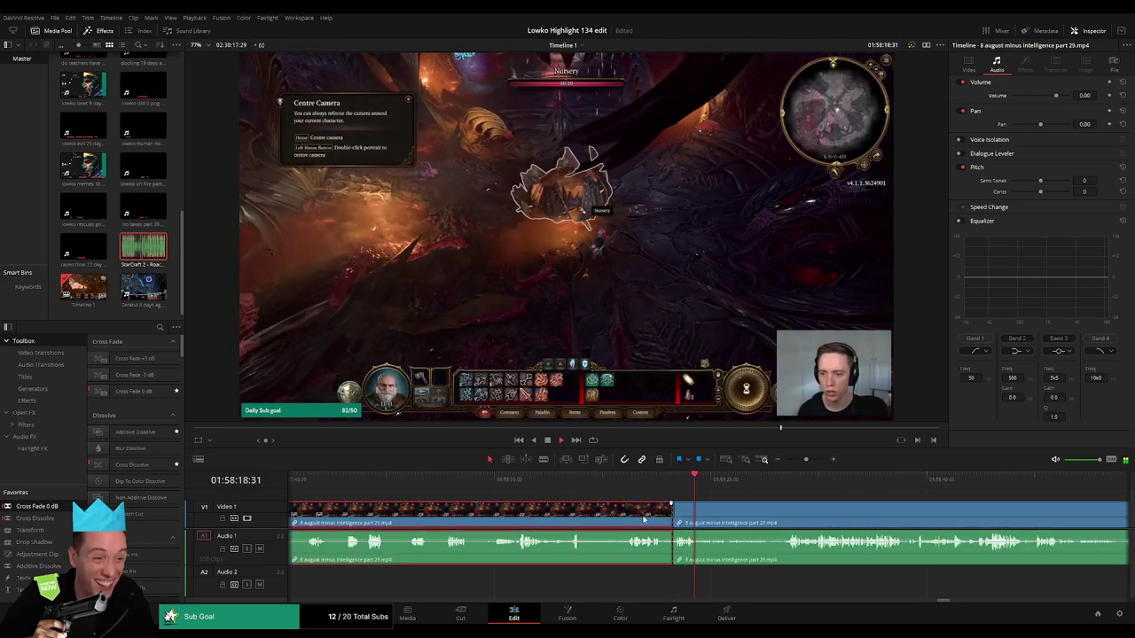
pyautogui.click(649, 518)
pyautogui.press('Delete')
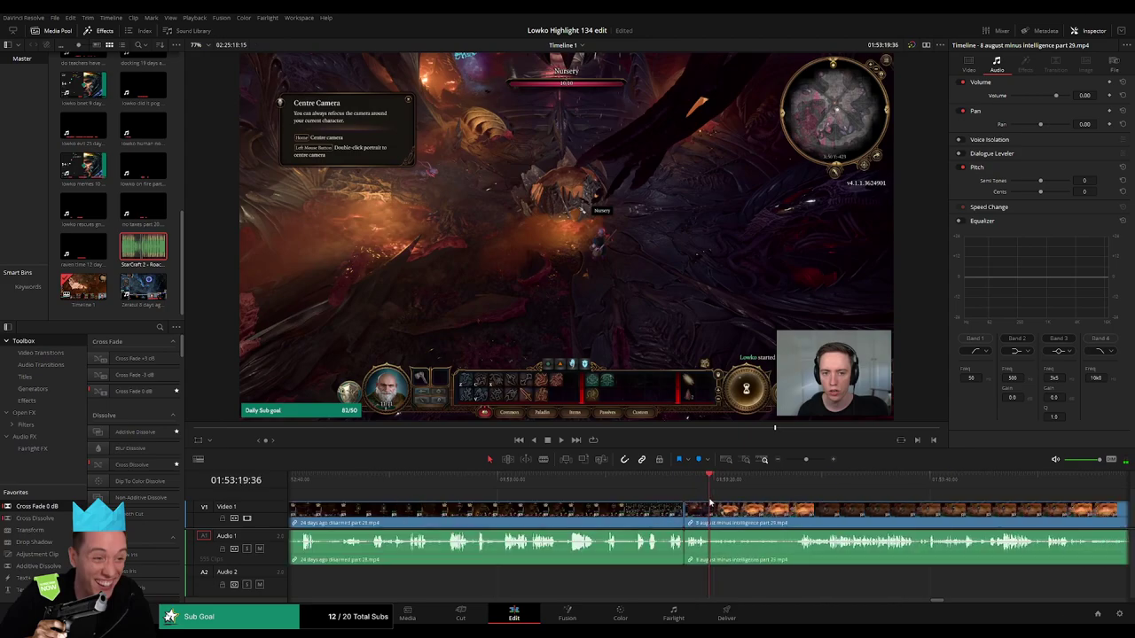
# - Split the part 29 clip at about 01:53:19 and ripple-delete the short opening piece before the cut
pyautogui.press('b')
pyautogui.click(710, 511)
pyautogui.press('a')
pyautogui.click(698, 516)
pyautogui.press('Delete')
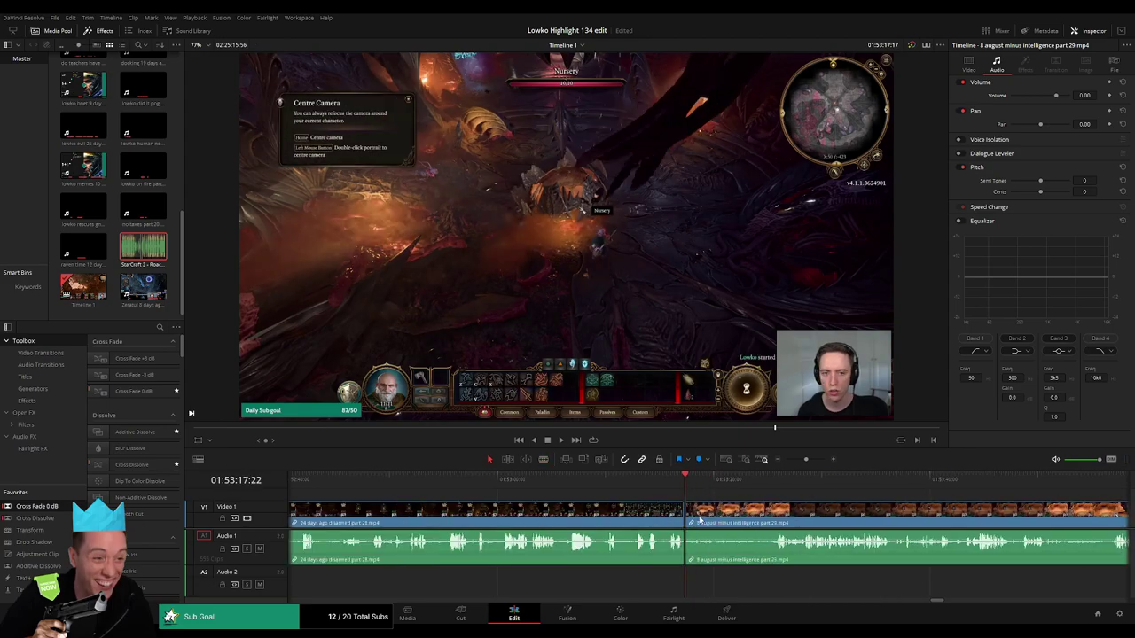
# - Review the Nursery pool dialogue and Investigation check from about 01:53:17 to 01:54:10 for stretches to cut
pyautogui.press('space')
pyautogui.hscroll(3, 691, 519)
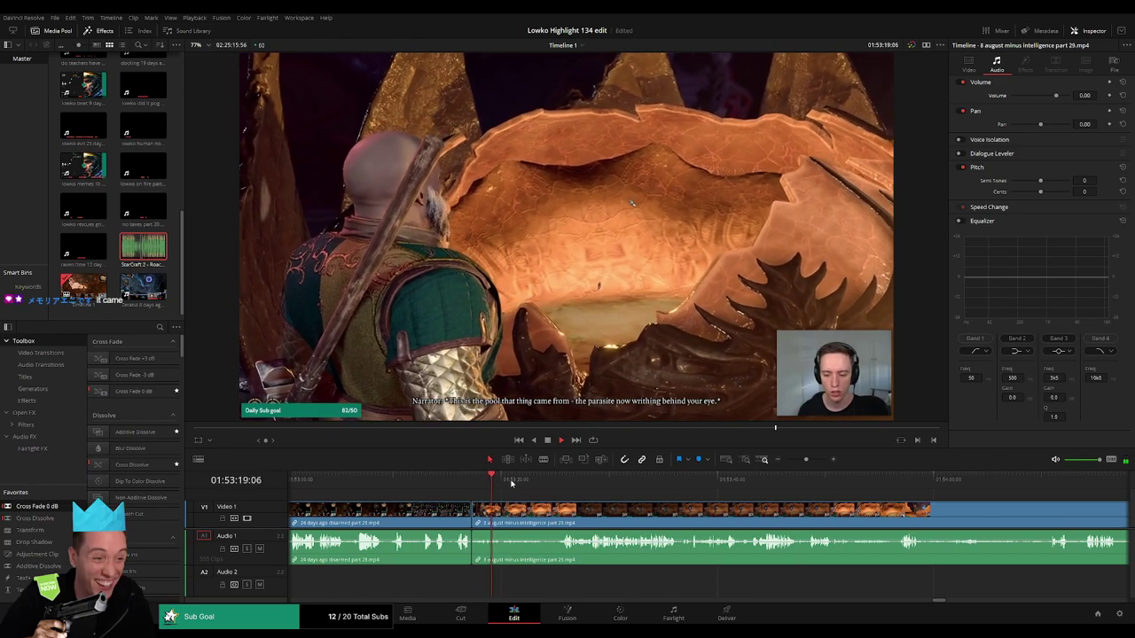
pyautogui.click(556, 483)
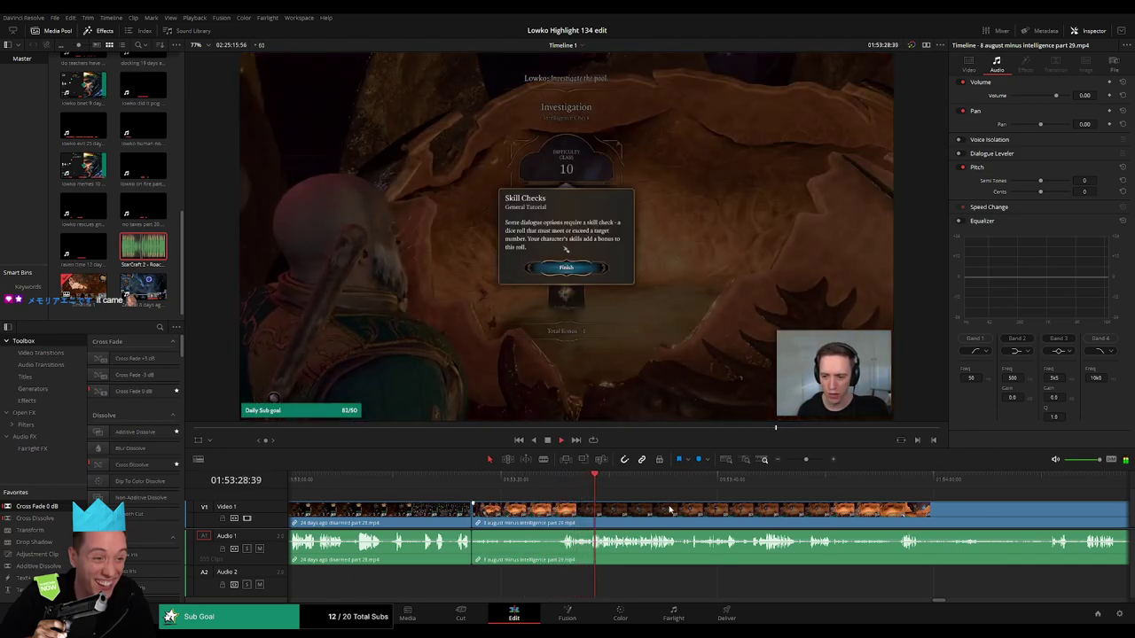
pyautogui.moveTo(606, 490); pyautogui.dragTo(638, 490)
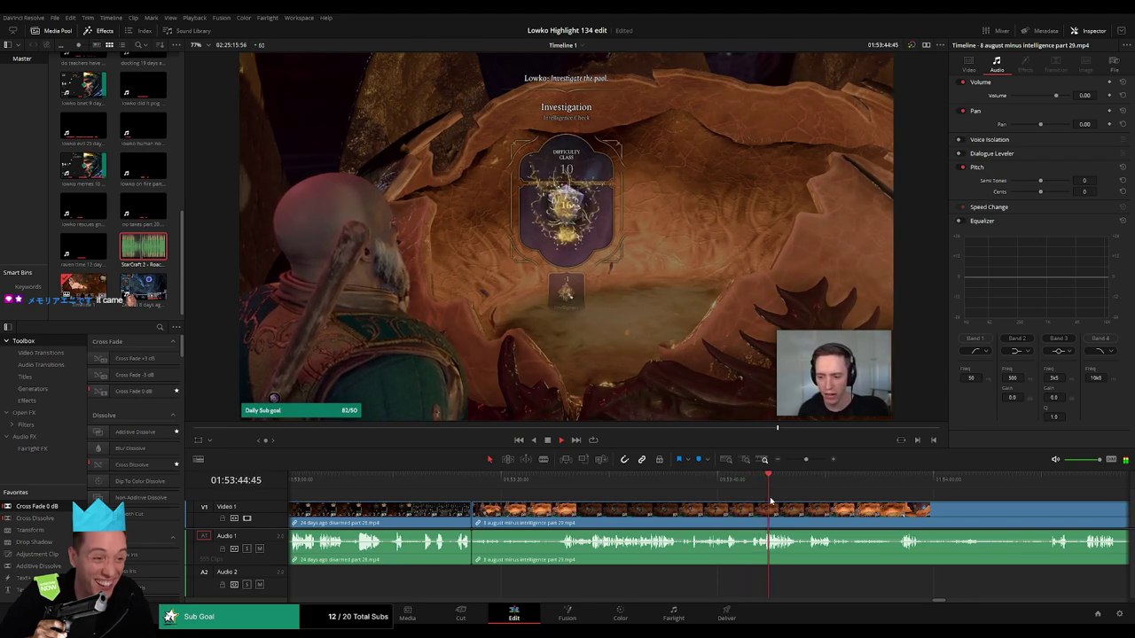
pyautogui.hscroll(3, 769, 501)
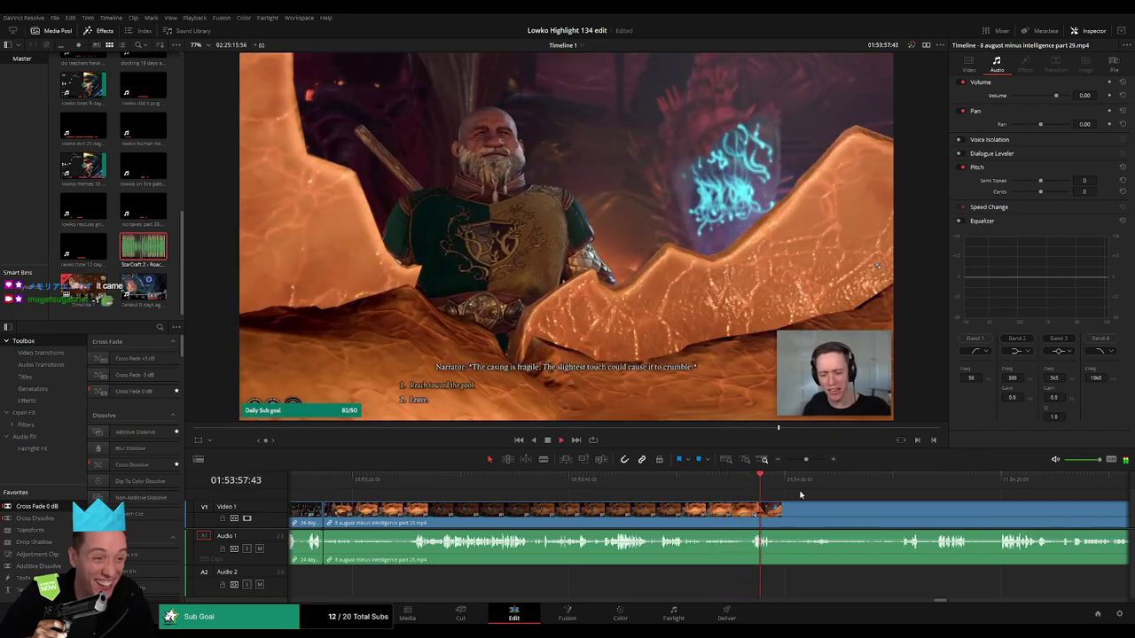
pyautogui.hscroll(3, 623, 502)
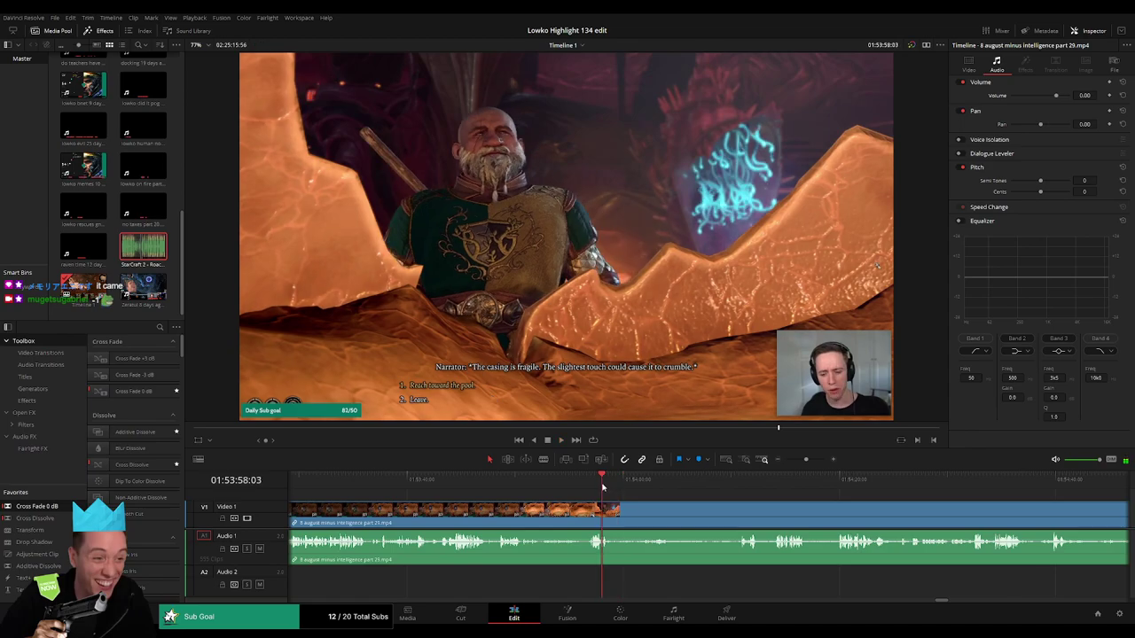
pyautogui.moveTo(603, 487); pyautogui.dragTo(652, 488)
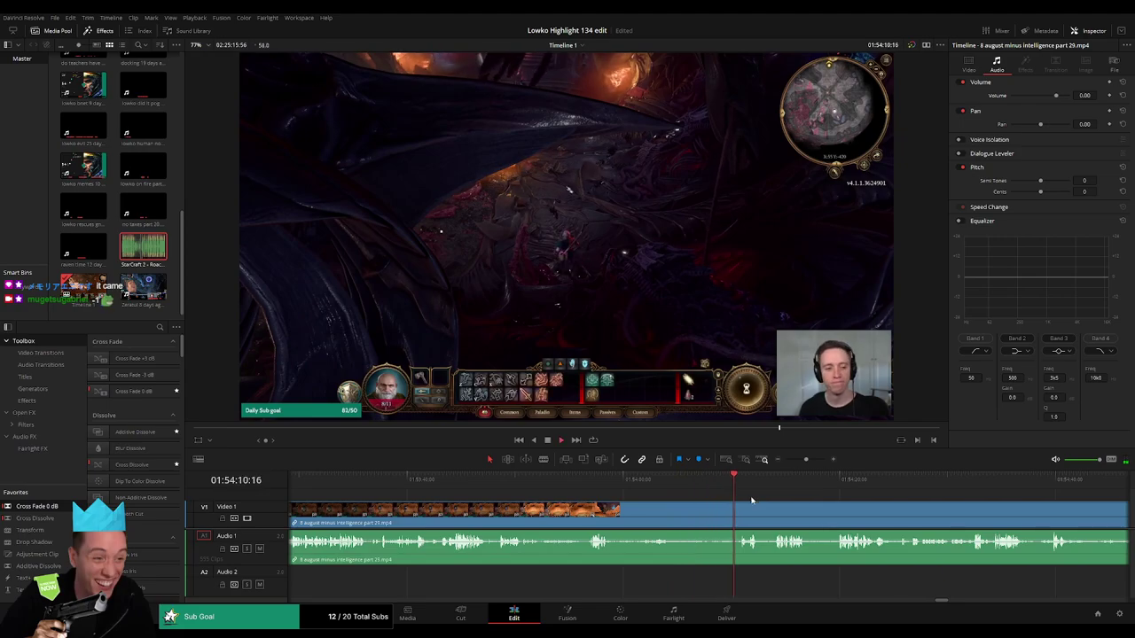
# - Split the part 29 clip at about 01:54:12 and 01:54:14, ripple-delete the piece between, and crossfade the audio join
pyautogui.moveTo(796, 512); pyautogui.dragTo(676, 507)
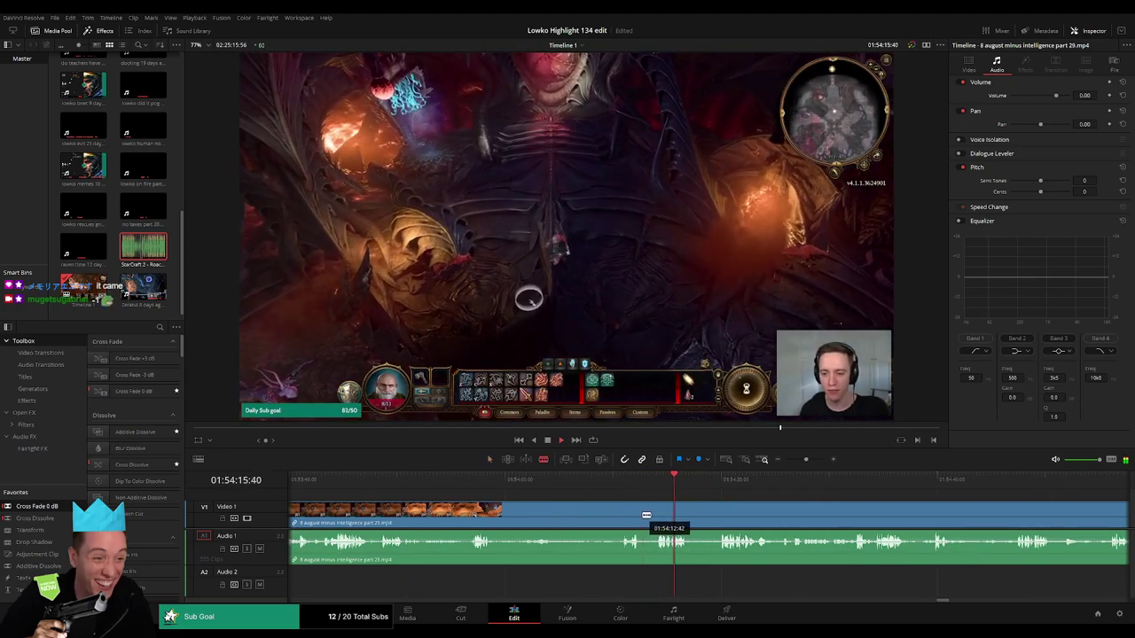
pyautogui.click(640, 514)
pyautogui.click(655, 513)
pyautogui.press('a')
pyautogui.click(652, 514)
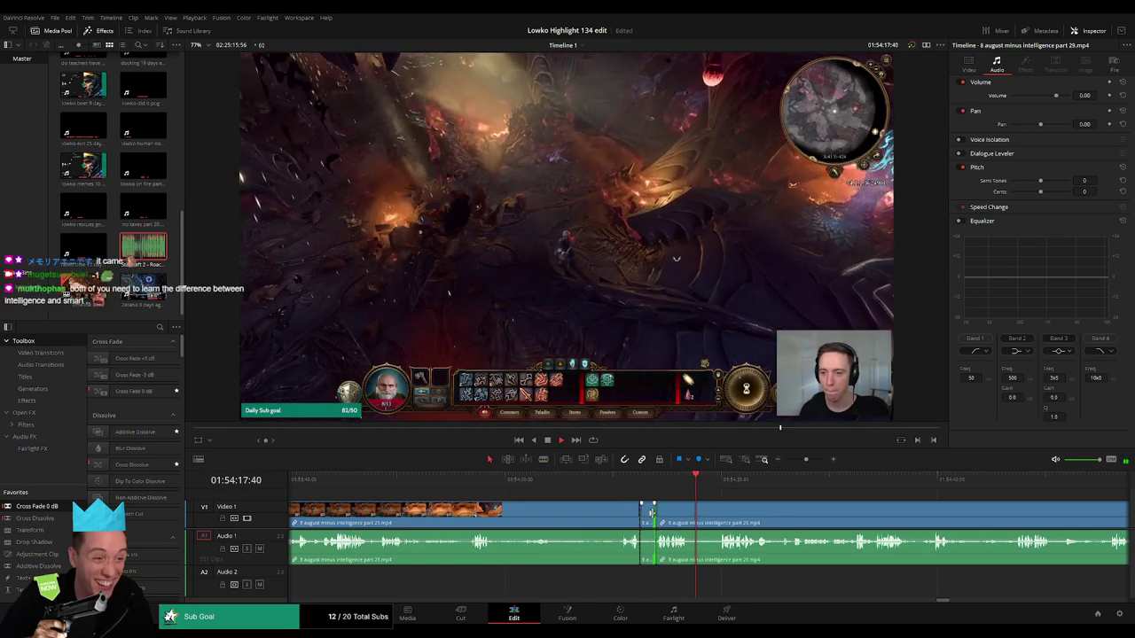
pyautogui.click(648, 518)
pyautogui.press('Delete')
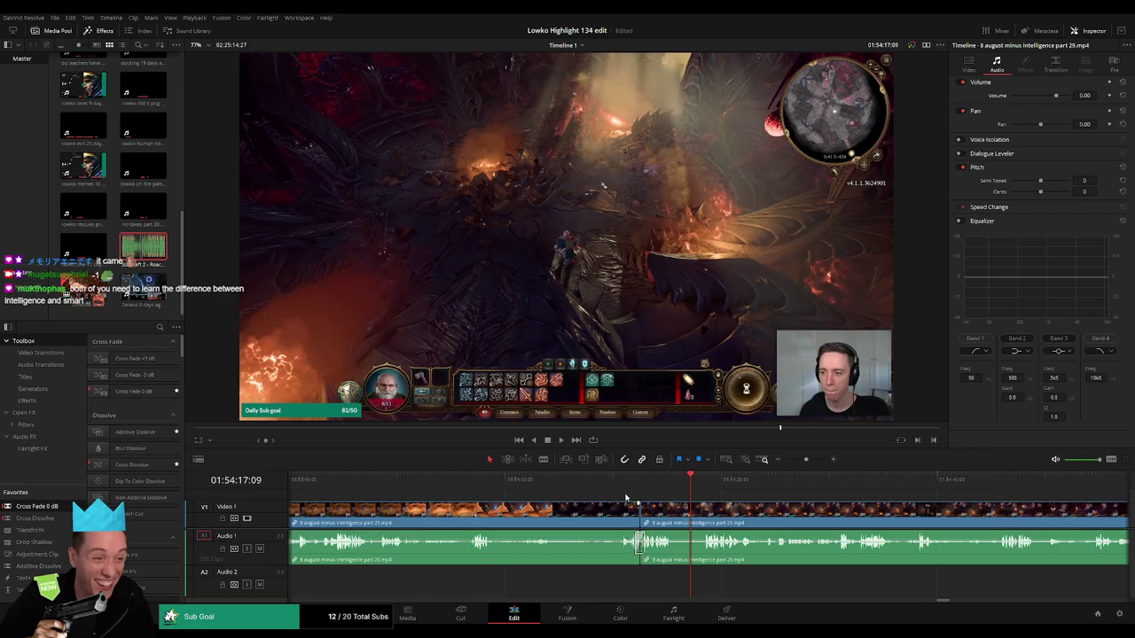
# - Review the Investigation check and pool dialogue again from about 01:53:44 up to the join near 01:54:12
pyautogui.click(470, 487)
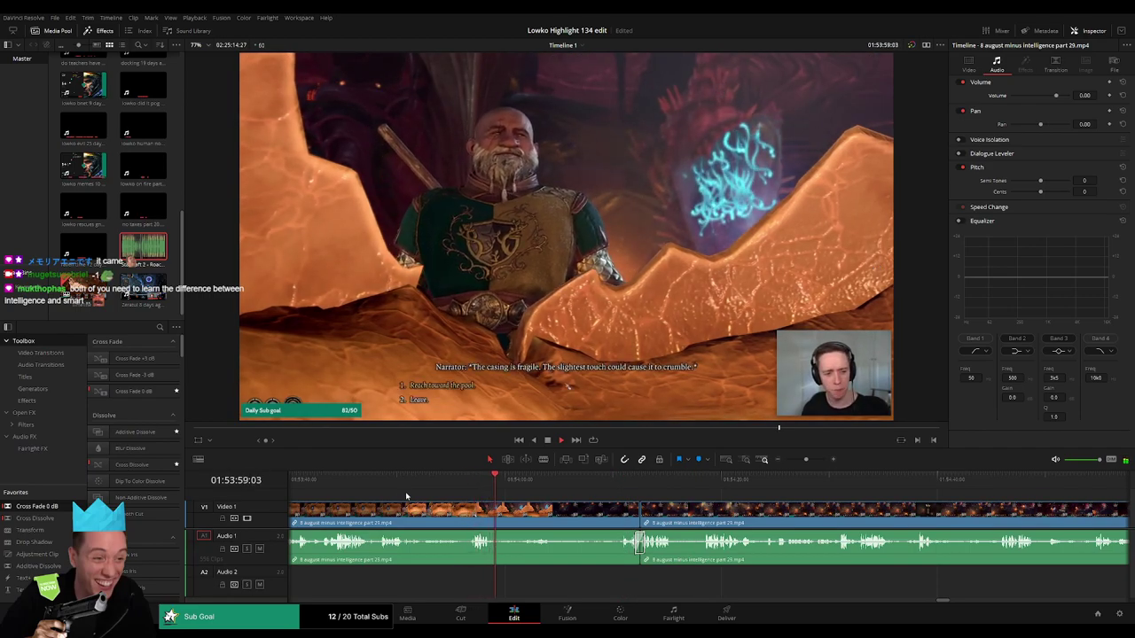
pyautogui.click(382, 483)
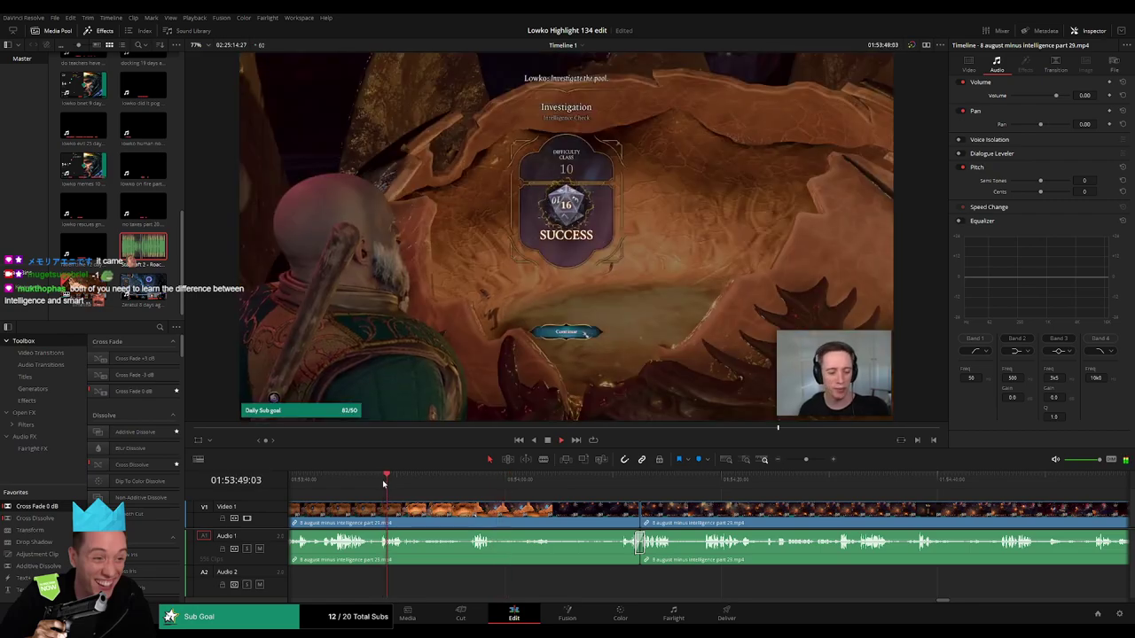
pyautogui.click(330, 485)
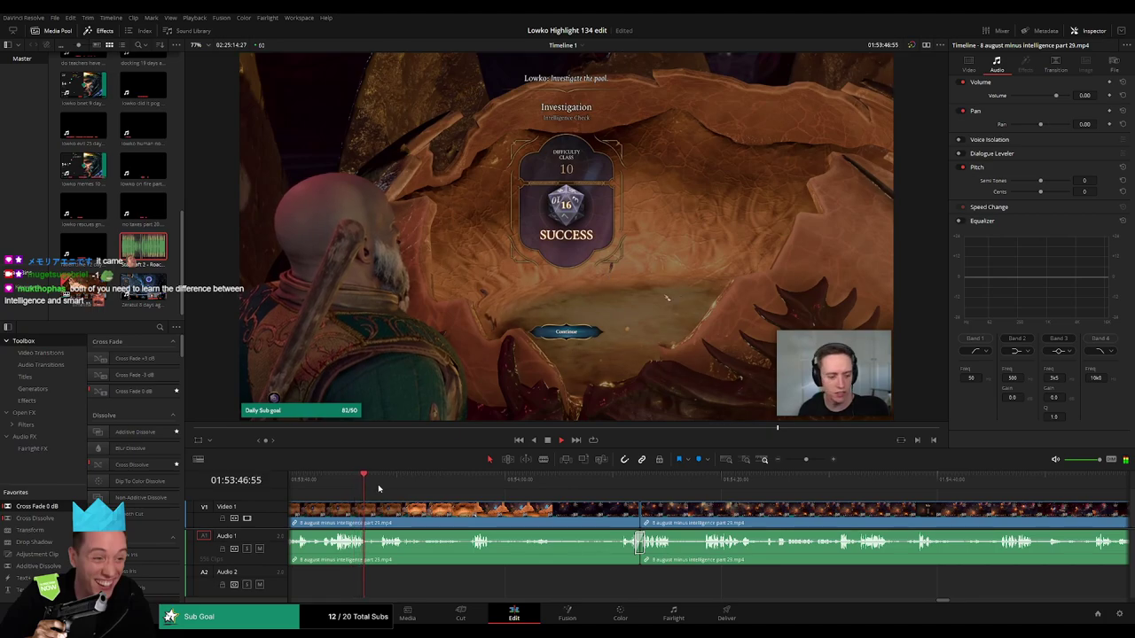
pyautogui.press('space')
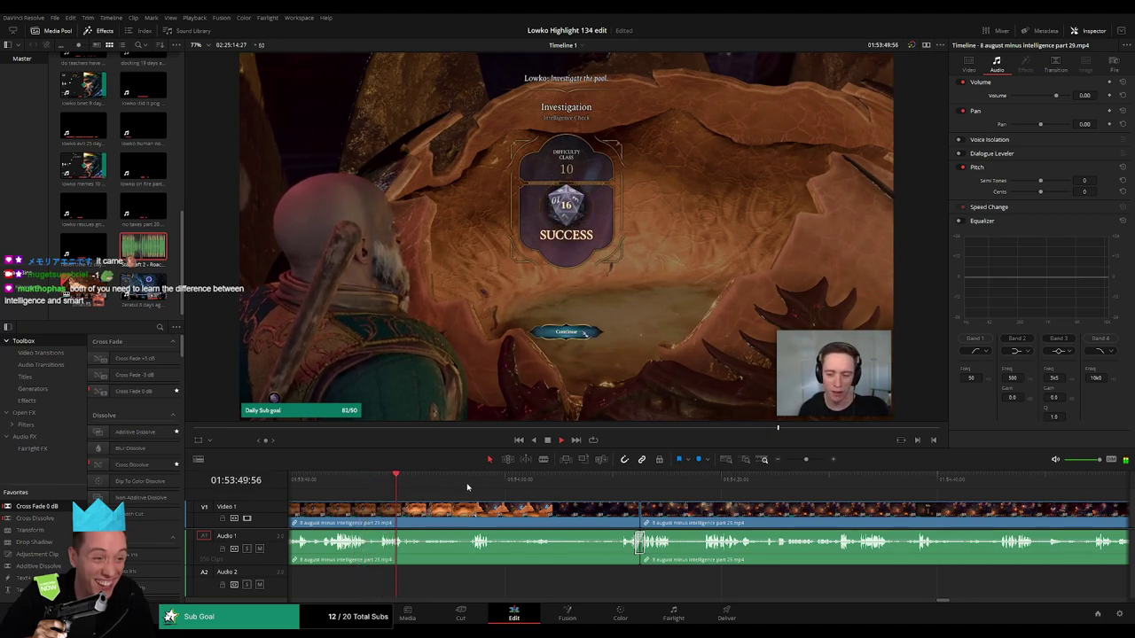
pyautogui.click(469, 483)
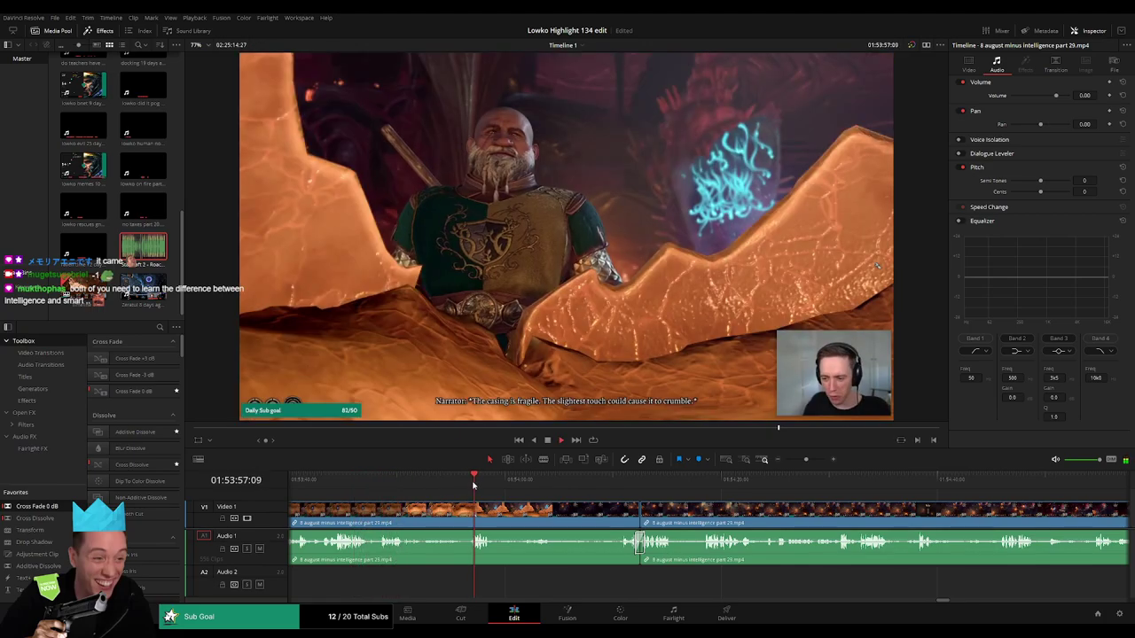
pyautogui.click(518, 483)
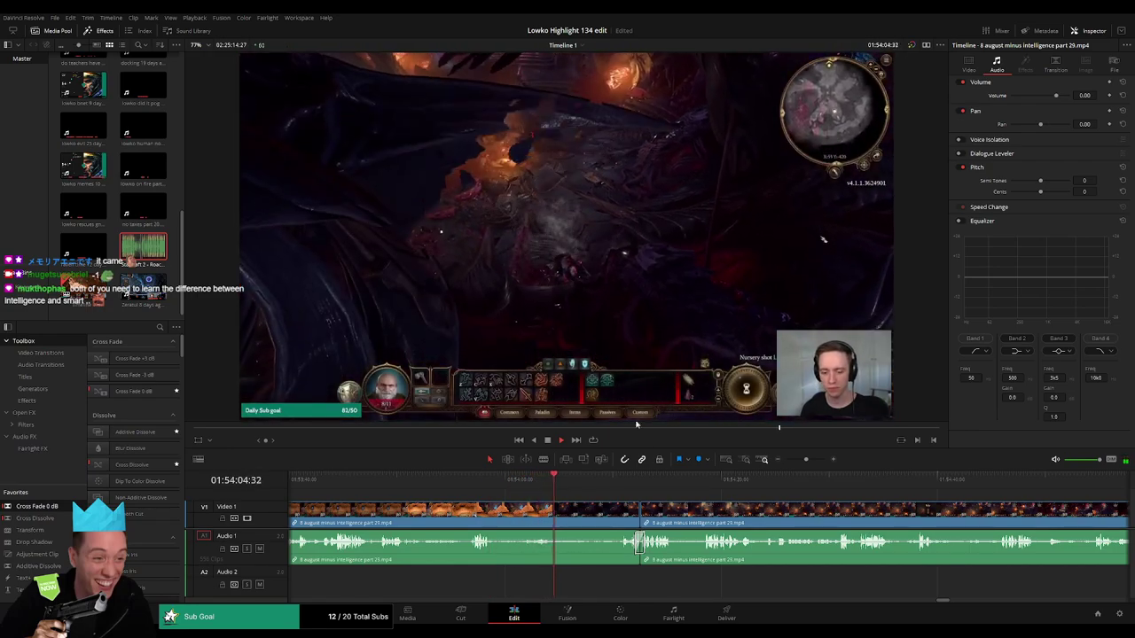
pyautogui.moveTo(602, 484); pyautogui.dragTo(635, 485)
# - Split the part 29 clip at about 01:54:15 and 01:54:18, ripple-delete the piece between, and crossfade the audio join
pyautogui.moveTo(746, 518); pyautogui.dragTo(554, 507)
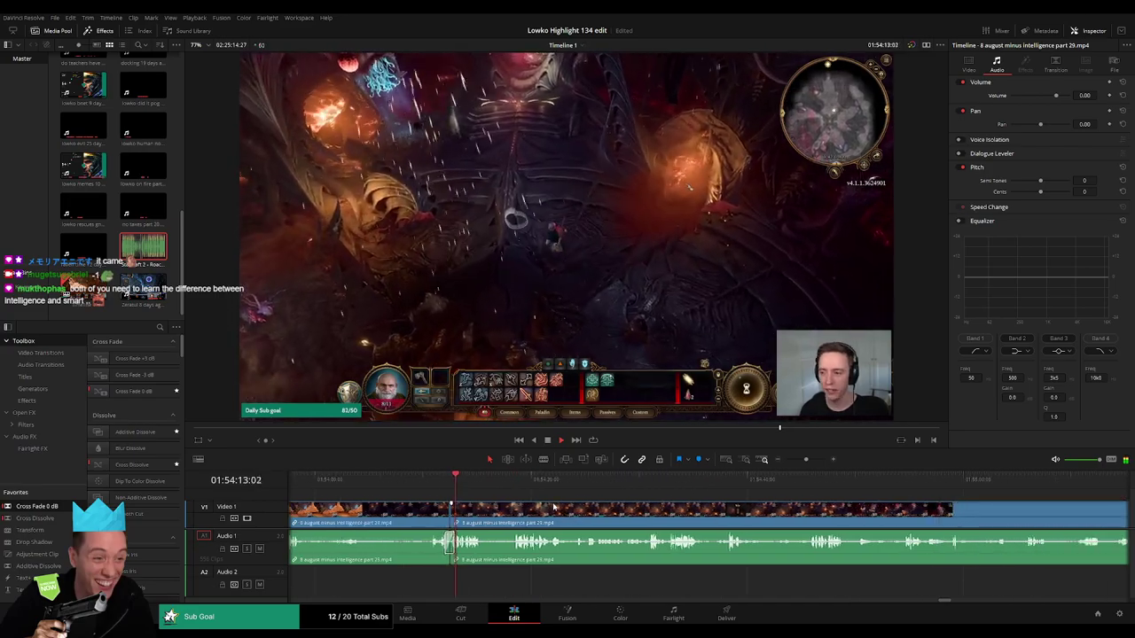
pyautogui.click(504, 485)
pyautogui.press('b')
pyautogui.click(483, 514)
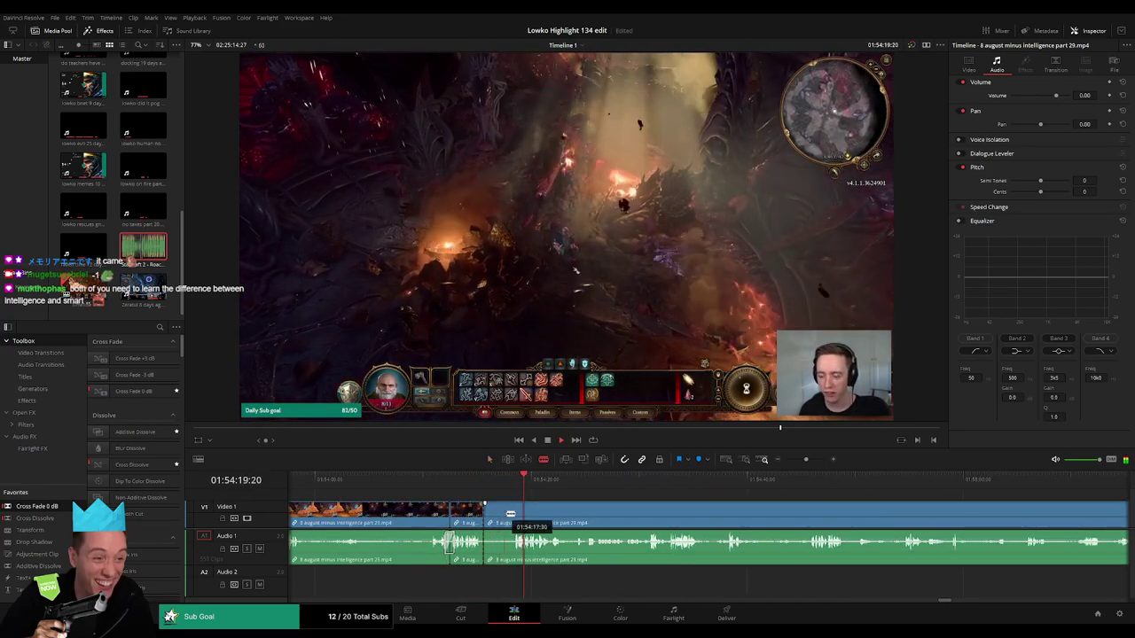
pyautogui.click(514, 514)
pyautogui.press('a')
pyautogui.click(497, 518)
pyautogui.press('Delete')
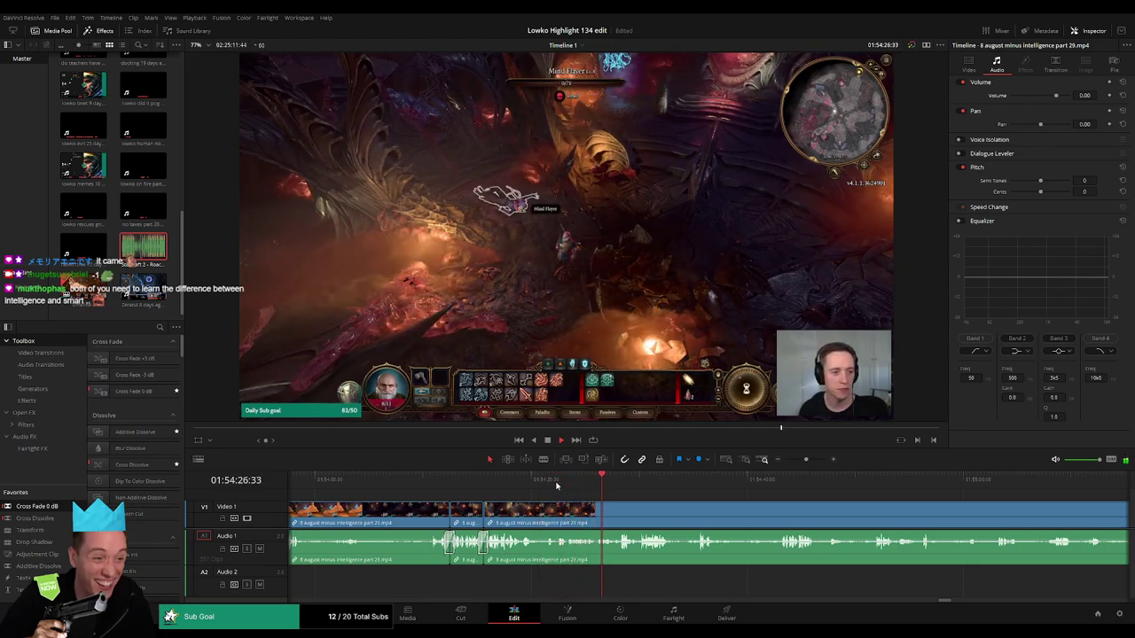
# - Split the part 29 clip at about 01:54:20 and skim the footage after the cut up to about 01:55:19
pyautogui.click(541, 517)
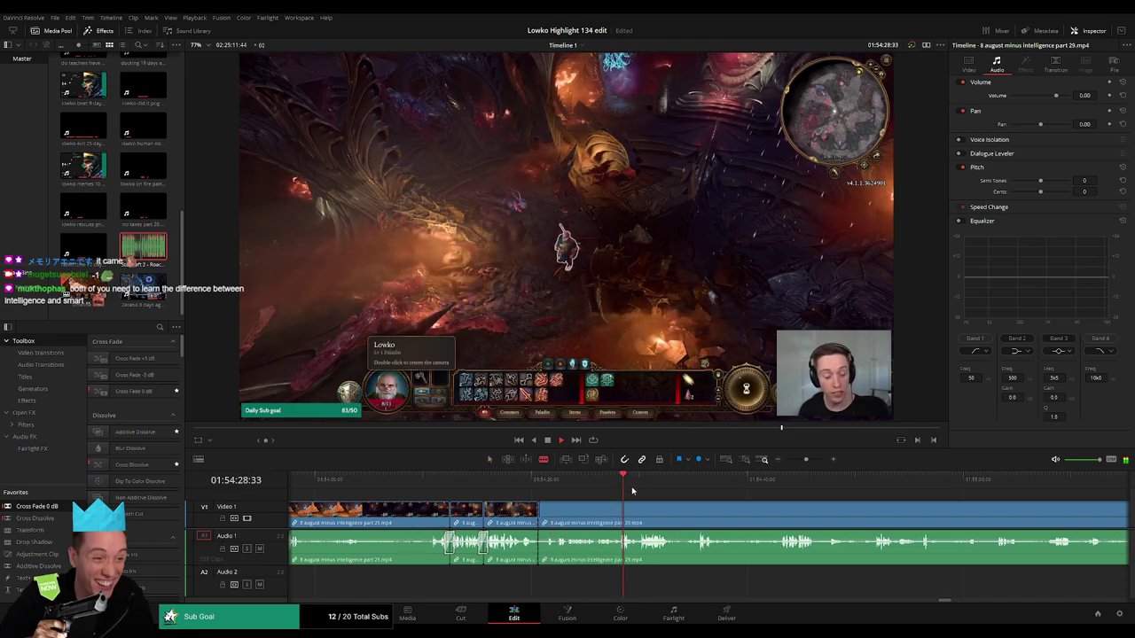
pyautogui.click(701, 481)
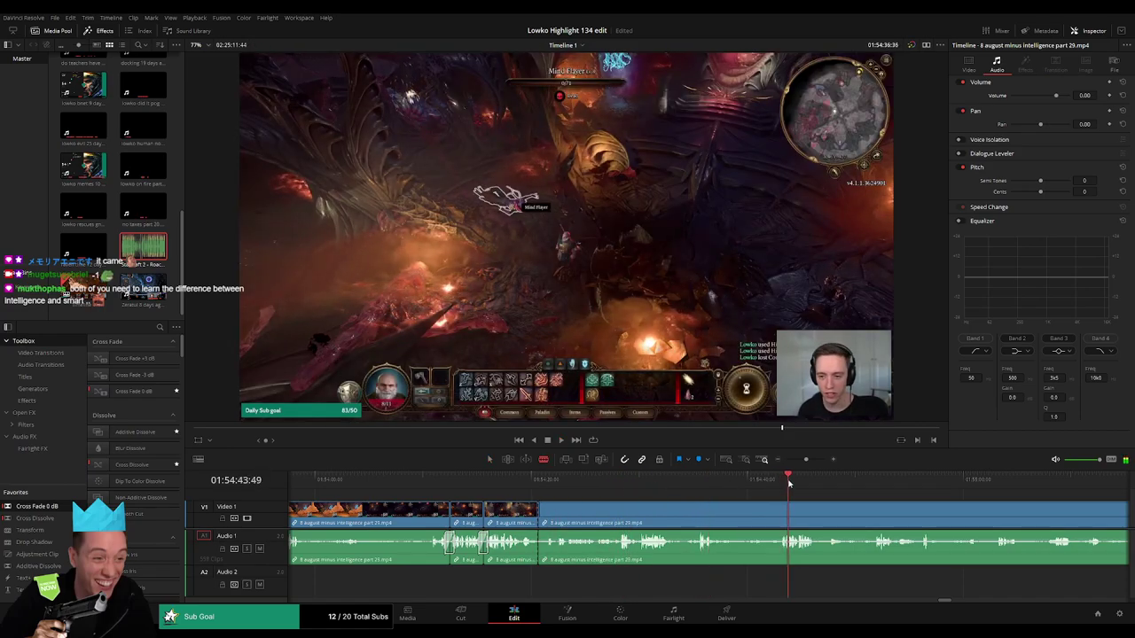
pyautogui.moveTo(860, 521); pyautogui.dragTo(610, 505)
pyautogui.click(642, 480)
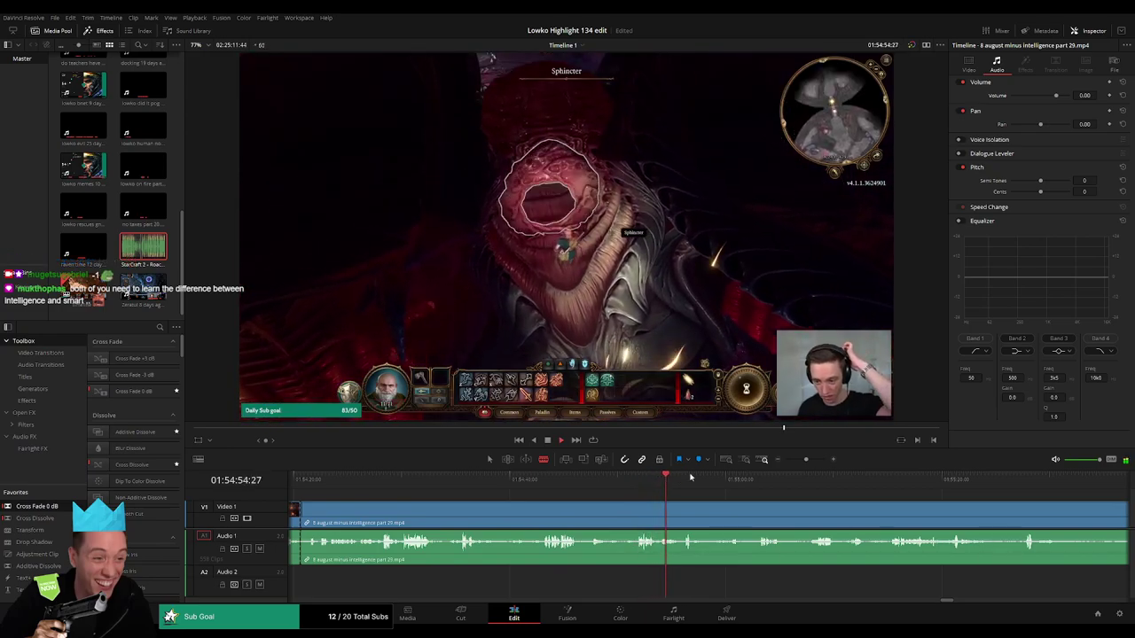
pyautogui.click(825, 480)
pyautogui.click(866, 481)
pyautogui.moveTo(806, 460); pyautogui.dragTo(804, 461)
pyautogui.moveTo(718, 489); pyautogui.dragTo(740, 490)
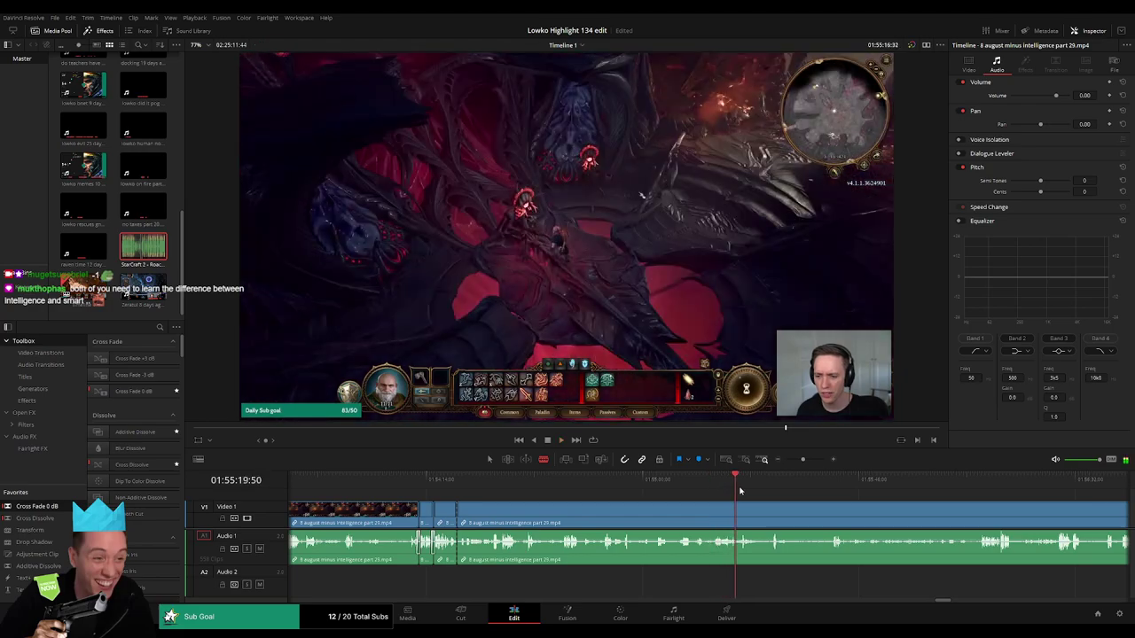
# - Review the Psionic Presence encounter and the walk after it from about 01:55:30 to 01:56:53 for moments to keep
pyautogui.click(768, 489)
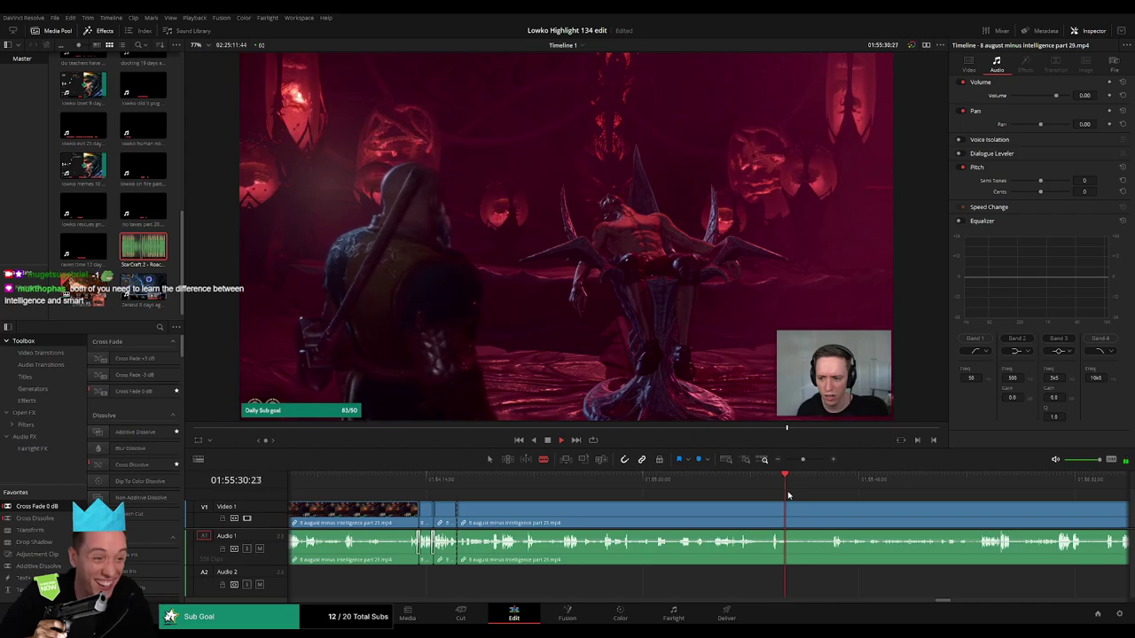
pyautogui.click(829, 489)
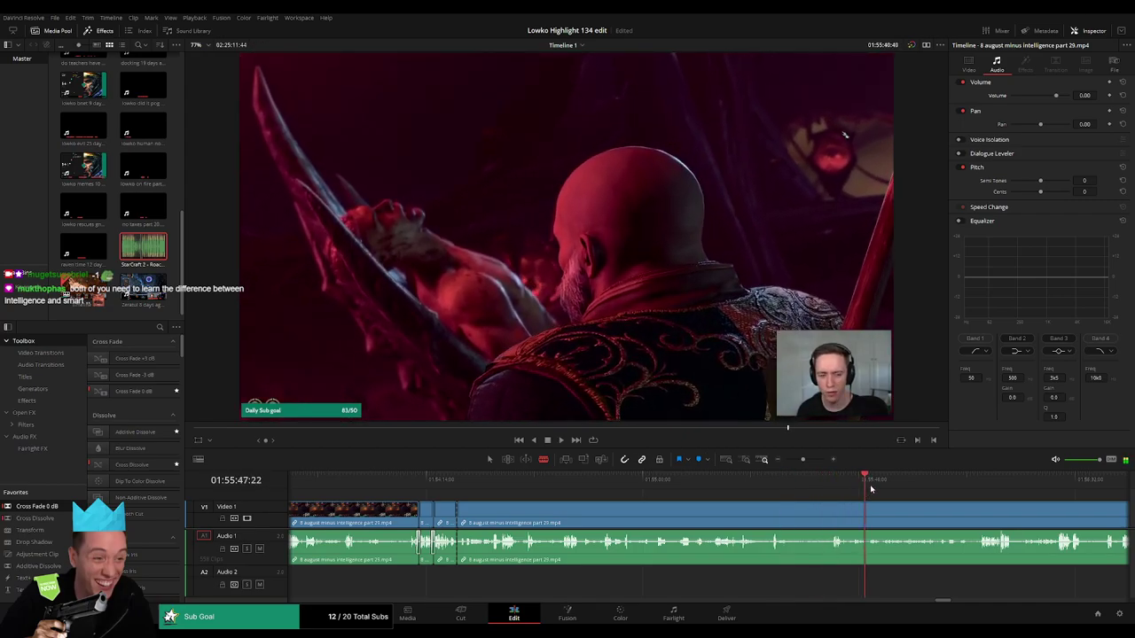
pyautogui.click(929, 487)
pyautogui.hscroll(3, 952, 521)
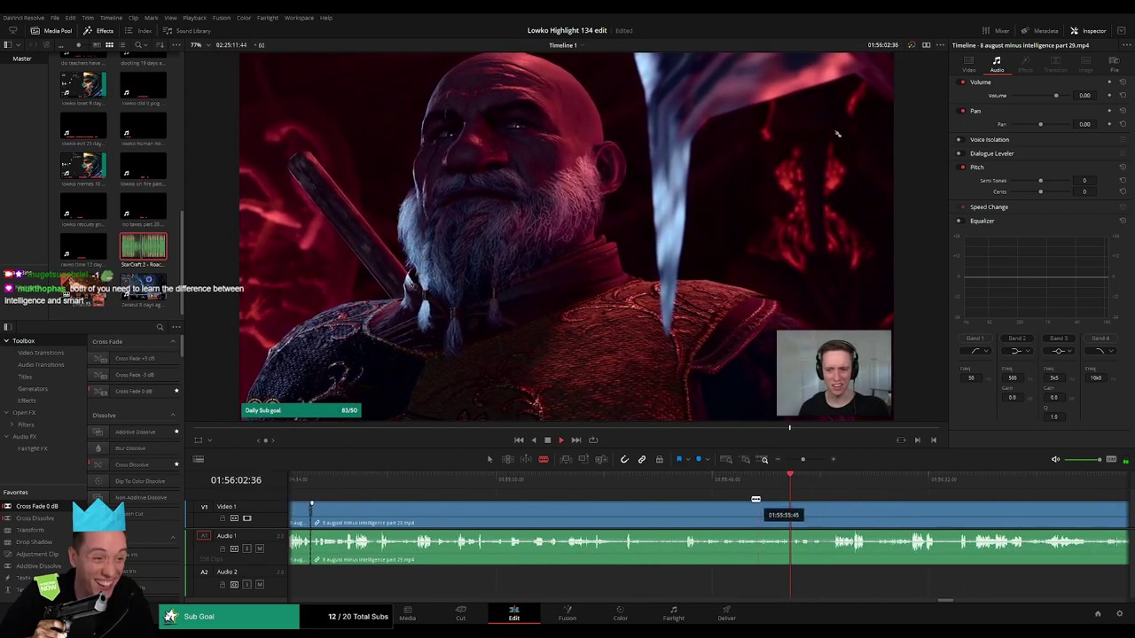
pyautogui.click(725, 488)
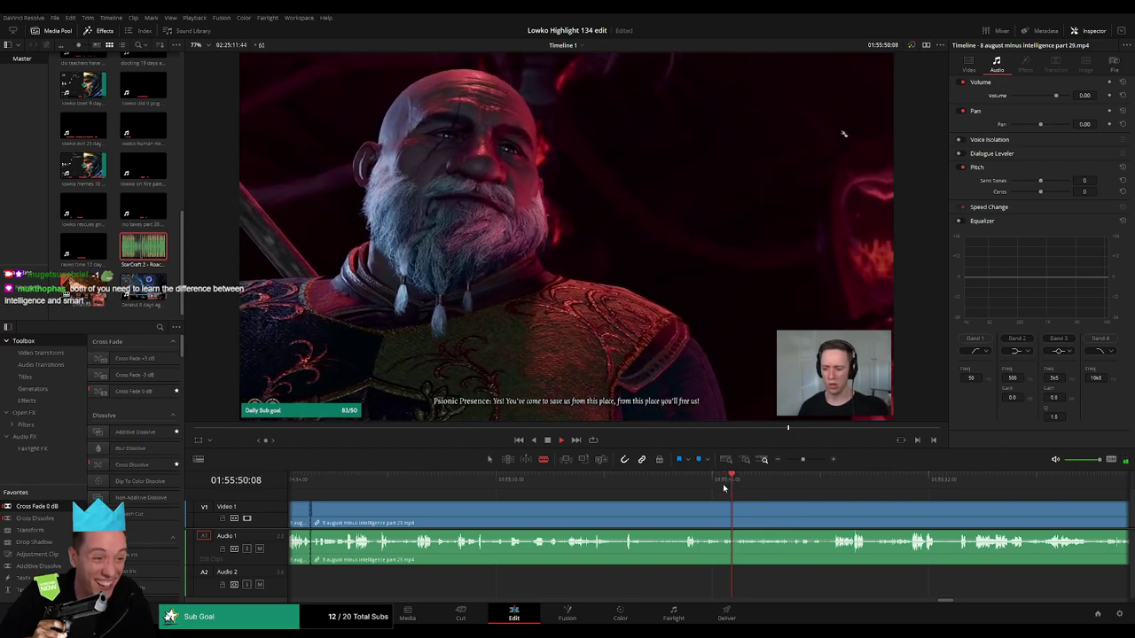
pyautogui.click(785, 486)
pyautogui.click(831, 486)
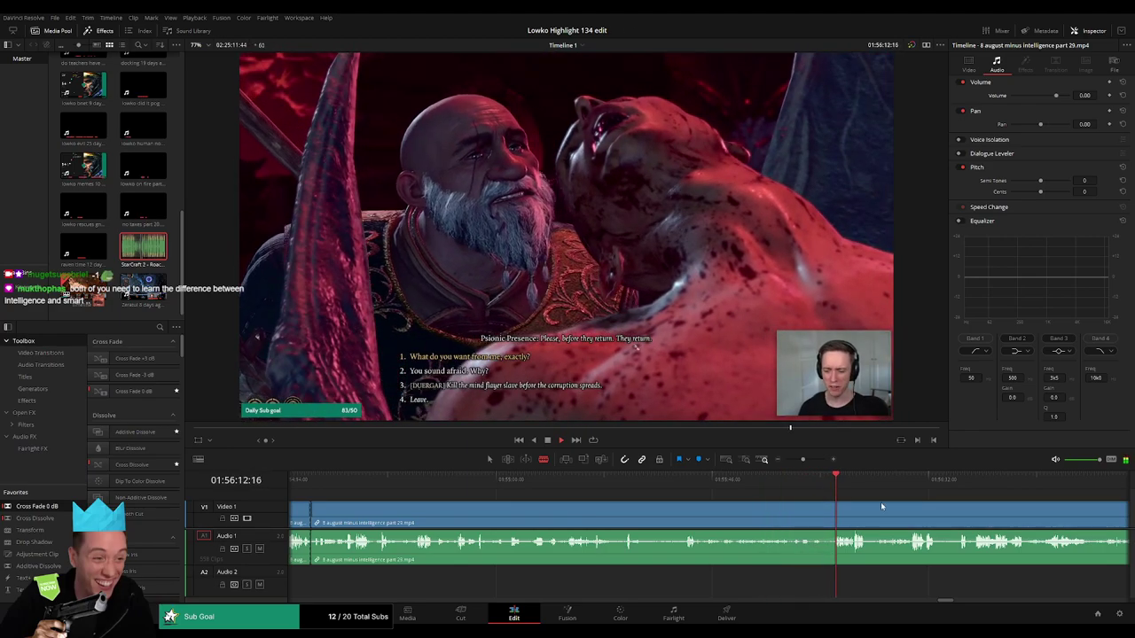
pyautogui.moveTo(889, 508); pyautogui.dragTo(690, 503)
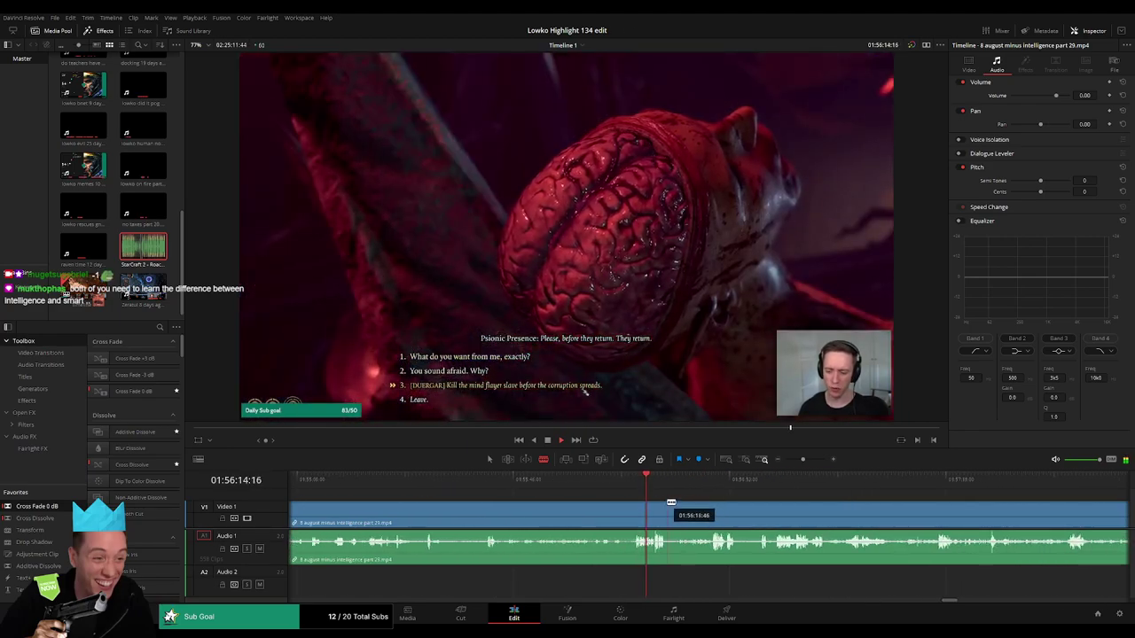
pyautogui.click(798, 484)
pyautogui.click(829, 483)
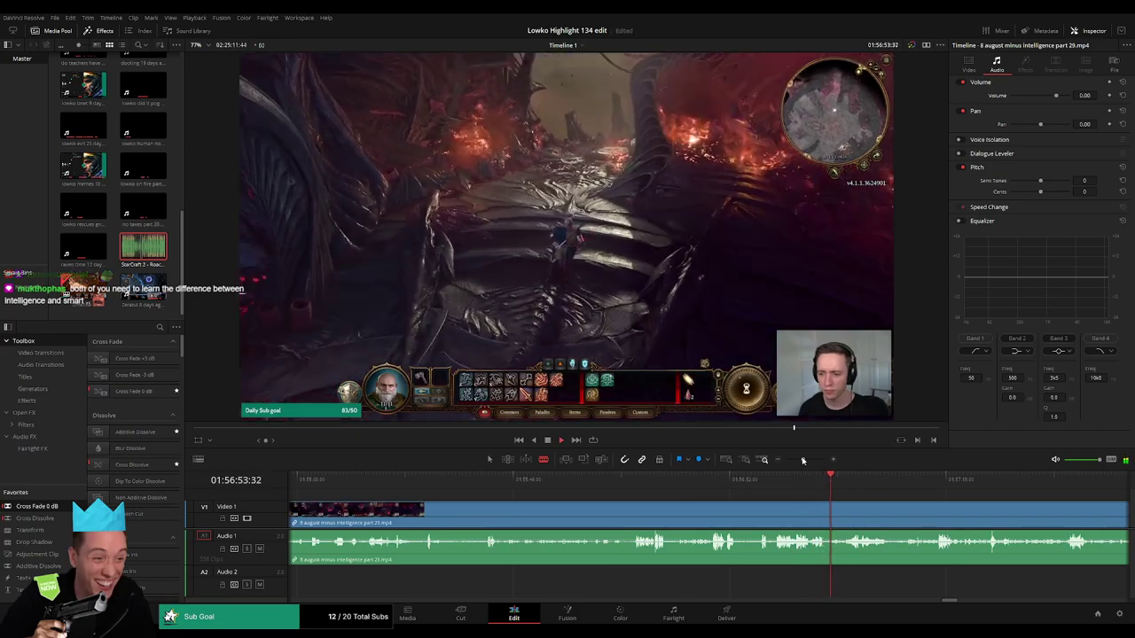
# - Ripple-delete the remainder of the part 29 clip after the 01:54:20 cut
pyautogui.moveTo(803, 459)
pyautogui.mouseDown()
pyautogui.moveTo(750, 479)
pyautogui.moveTo(792, 460)
pyautogui.mouseUp()
pyautogui.click(728, 481)
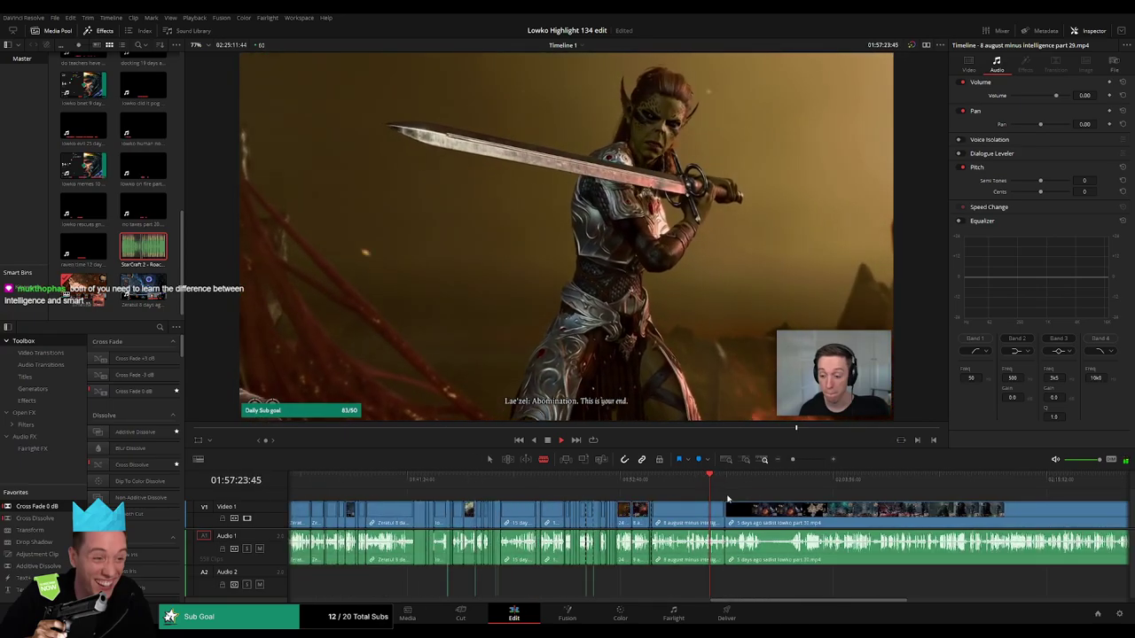
pyautogui.click(696, 518)
pyautogui.press('Delete')
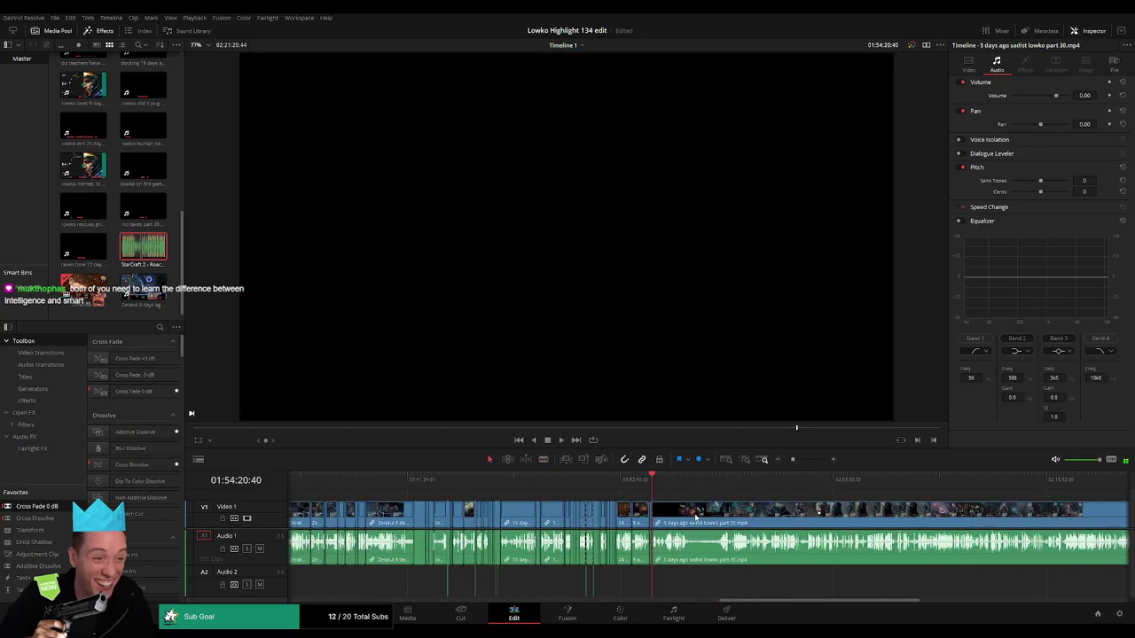
# - Skim the opening of the sadist lowko part 30 clip from the main menu near 01:55:49 to about 02:00:44
pyautogui.click(680, 485)
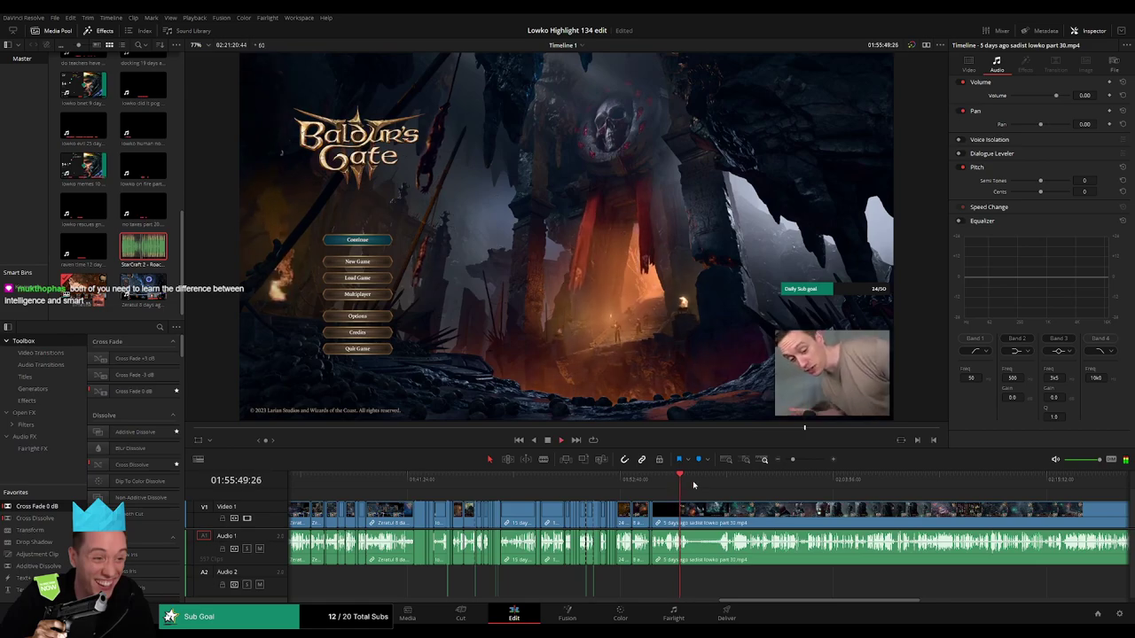
pyautogui.click(717, 484)
pyautogui.click(724, 486)
pyautogui.moveTo(792, 460); pyautogui.dragTo(796, 461)
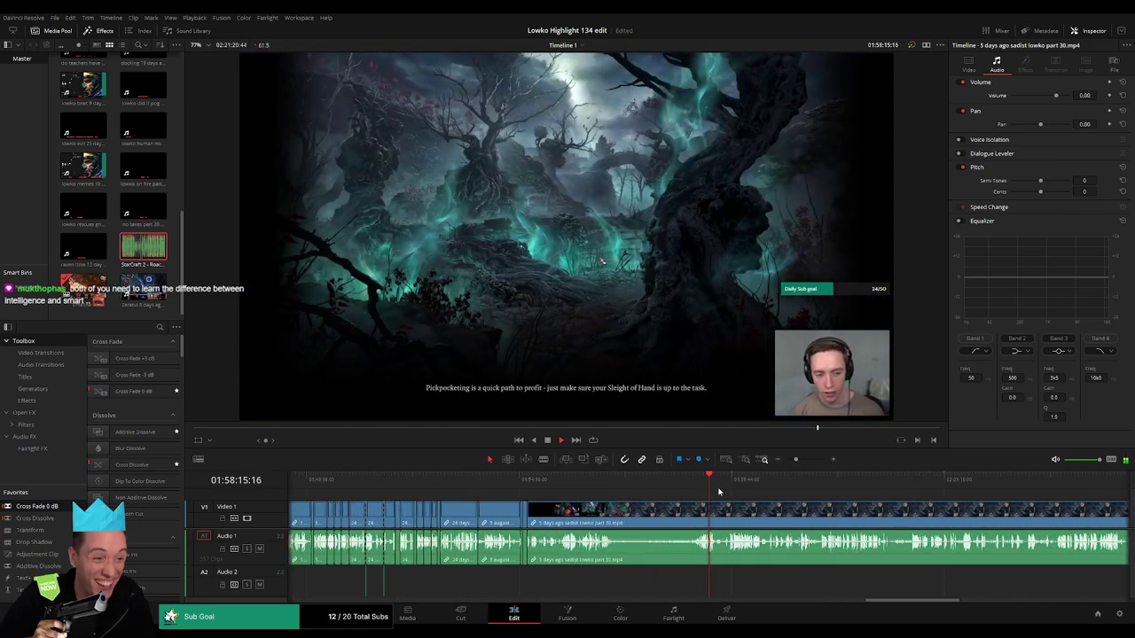
pyautogui.click(729, 484)
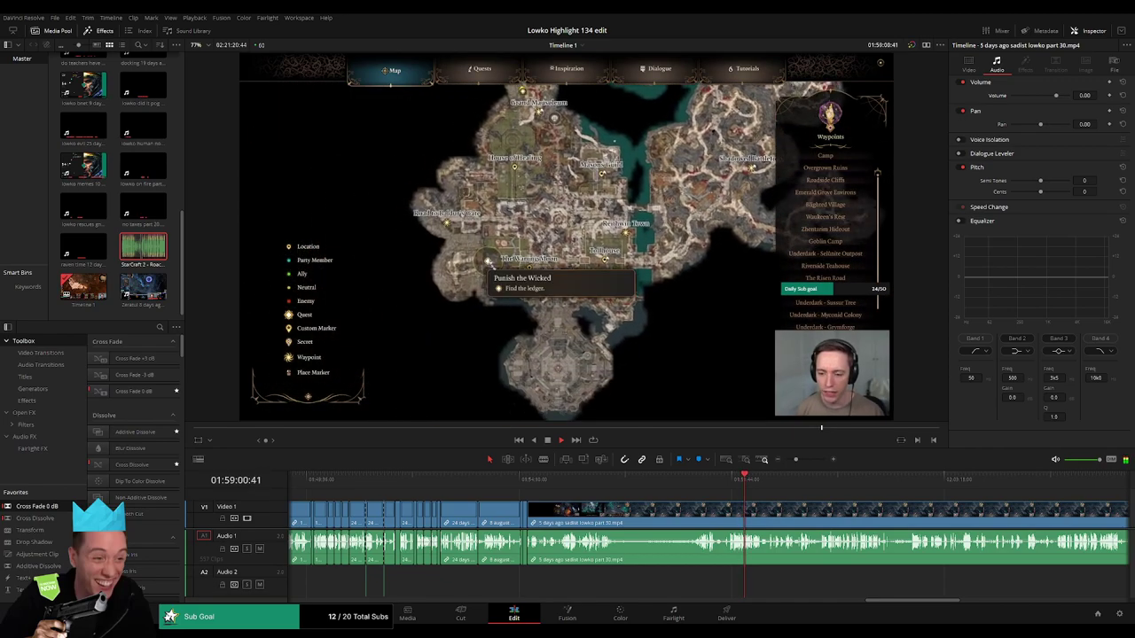
pyautogui.click(789, 478)
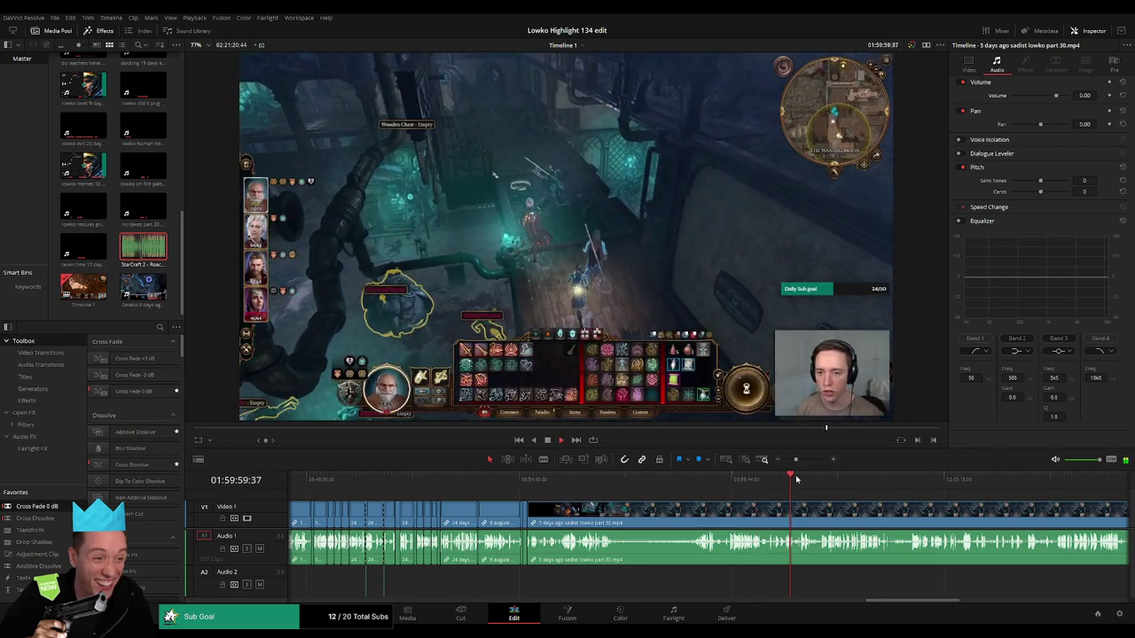
pyautogui.click(805, 479)
pyautogui.click(824, 479)
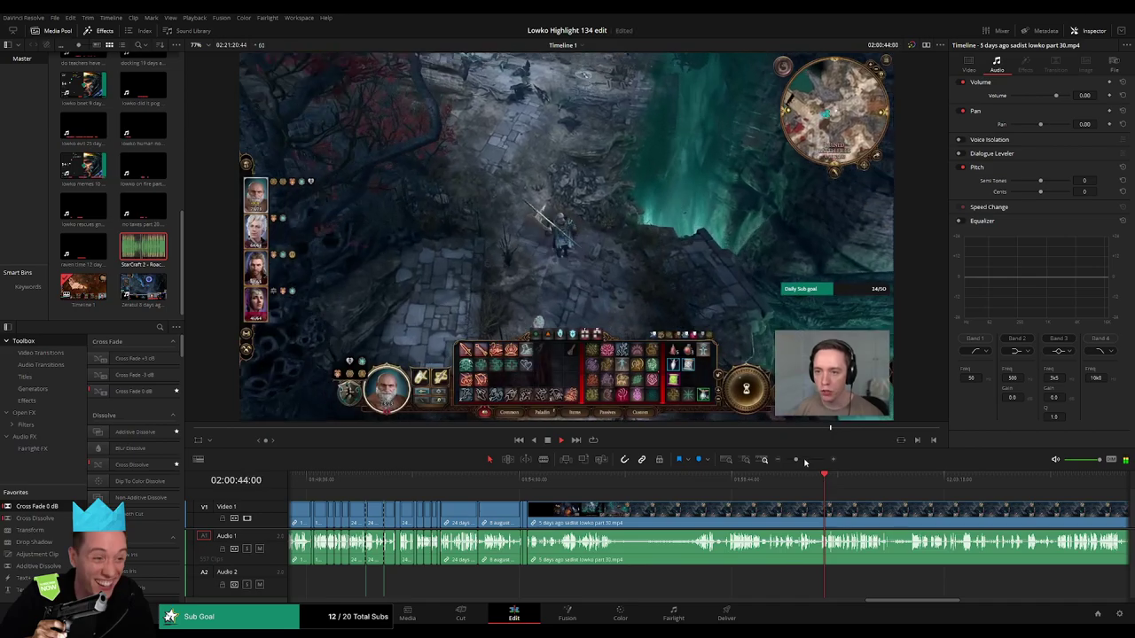
# - Skim the part 30 clip from about 02:00:44 to 02:02:00 for the start of the He Who Was conversation
pyautogui.moveTo(796, 460); pyautogui.dragTo(802, 461)
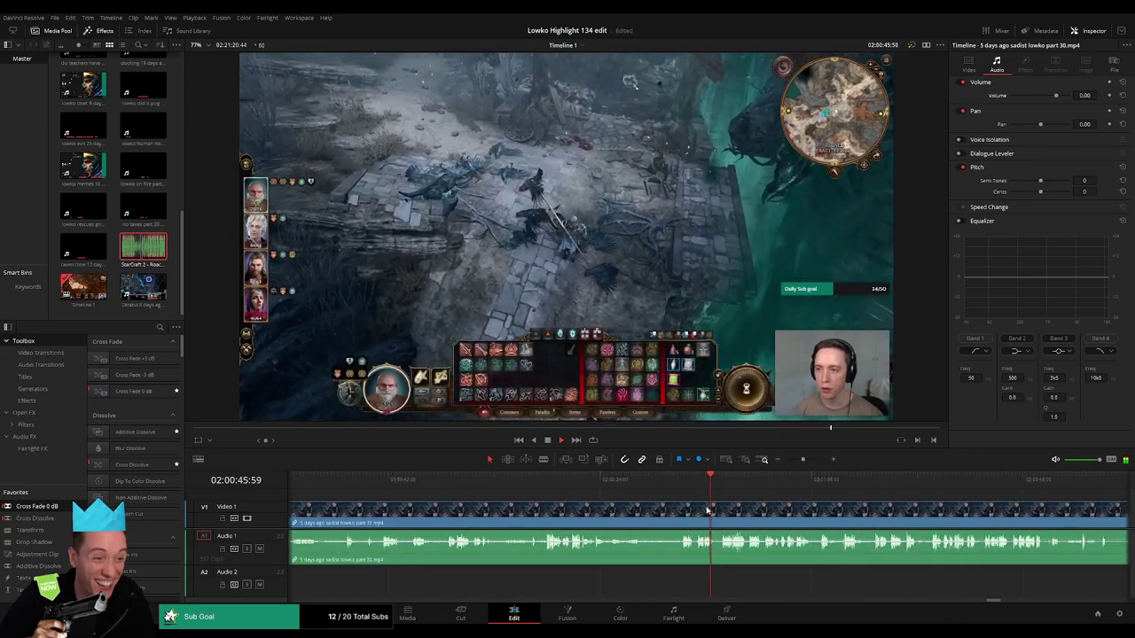
pyautogui.click(882, 486)
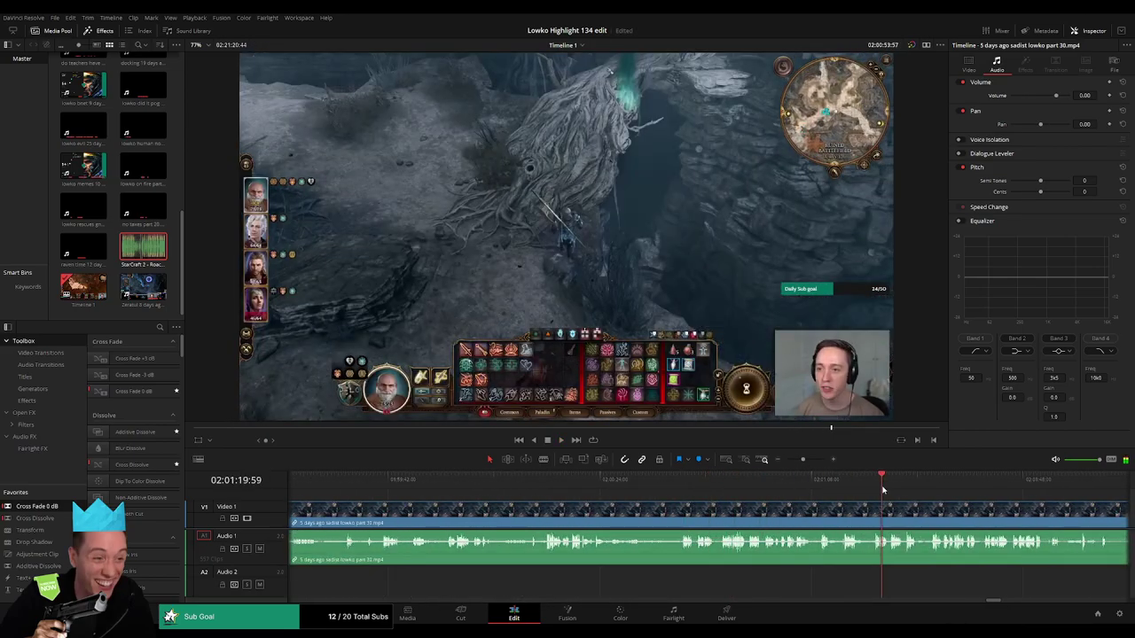
pyautogui.moveTo(884, 511); pyautogui.dragTo(630, 498)
pyautogui.click(677, 488)
pyautogui.click(777, 489)
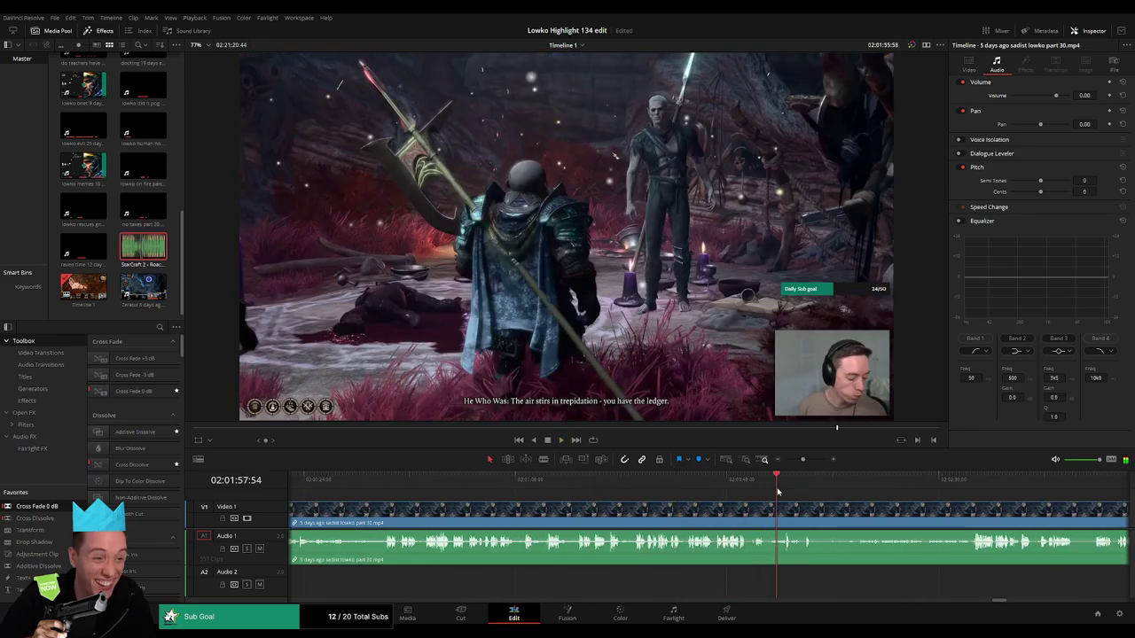
pyautogui.press('space')
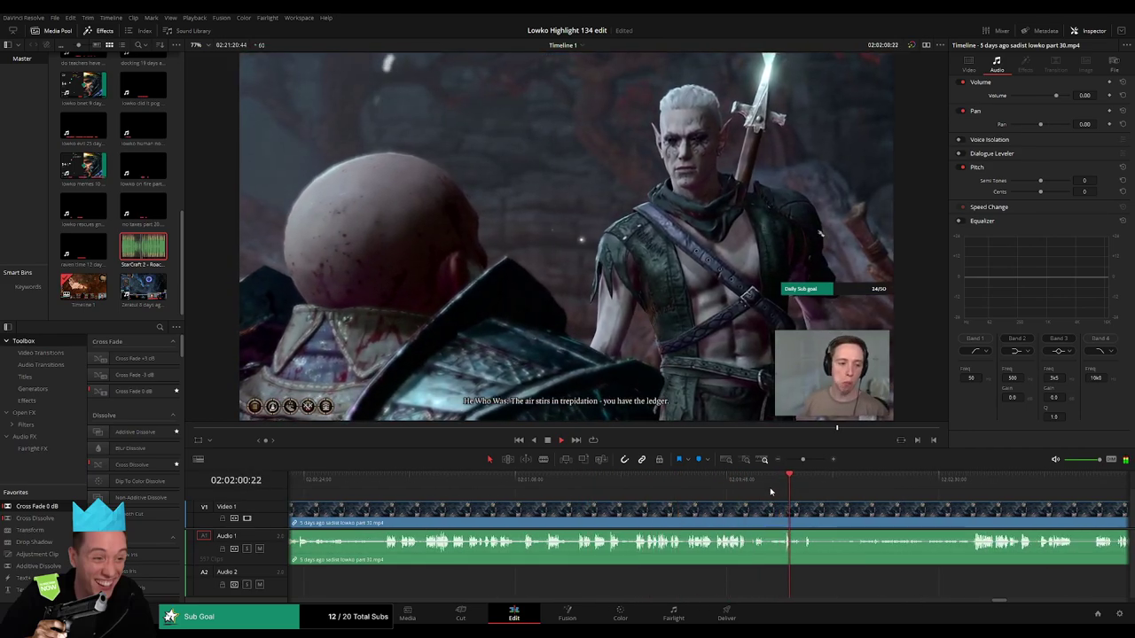
pyautogui.click(753, 490)
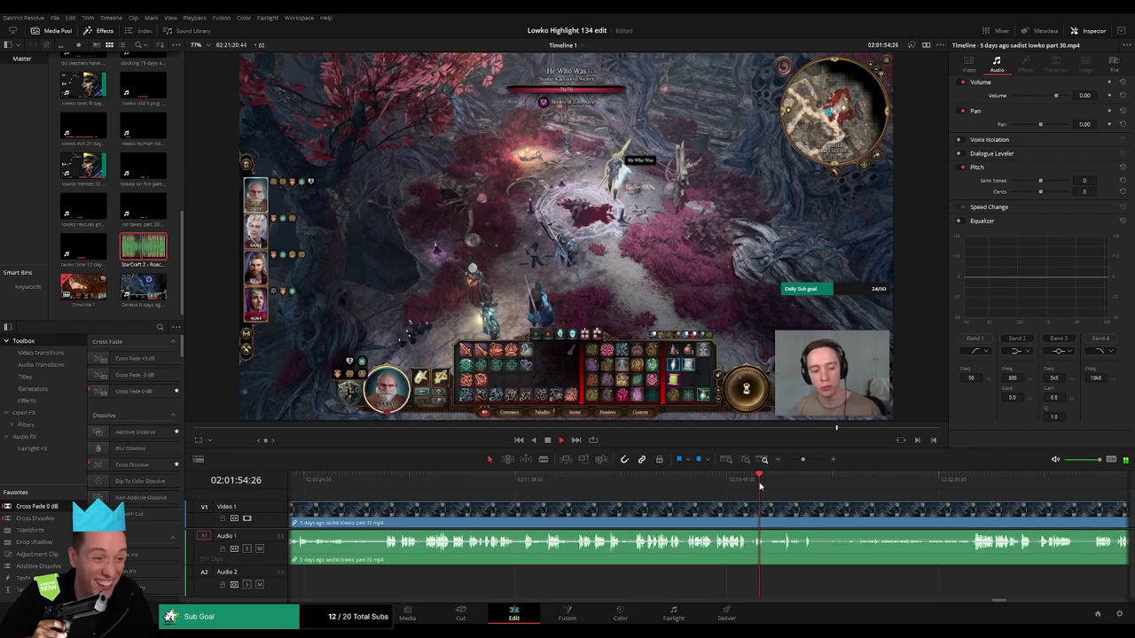
pyautogui.click(780, 486)
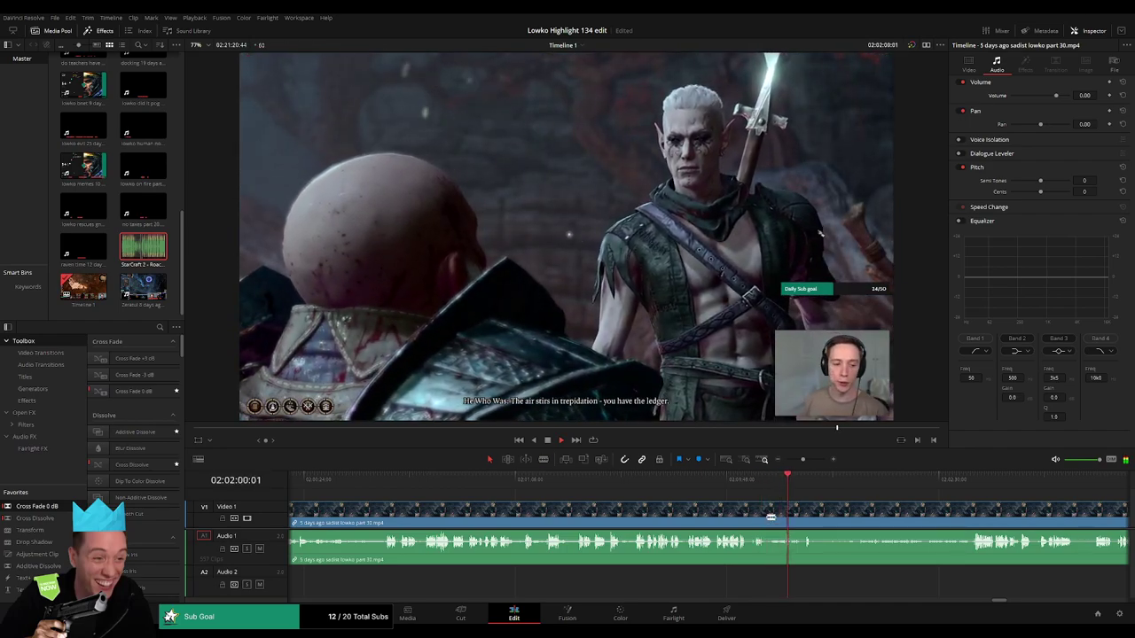
# - Split the part 30 clip at about 02:01:57, where the He Who Was dialogue starts, and ripple-delete the footage before it
pyautogui.click(771, 517)
pyautogui.press('a')
pyautogui.click(732, 522)
pyautogui.press('Delete')
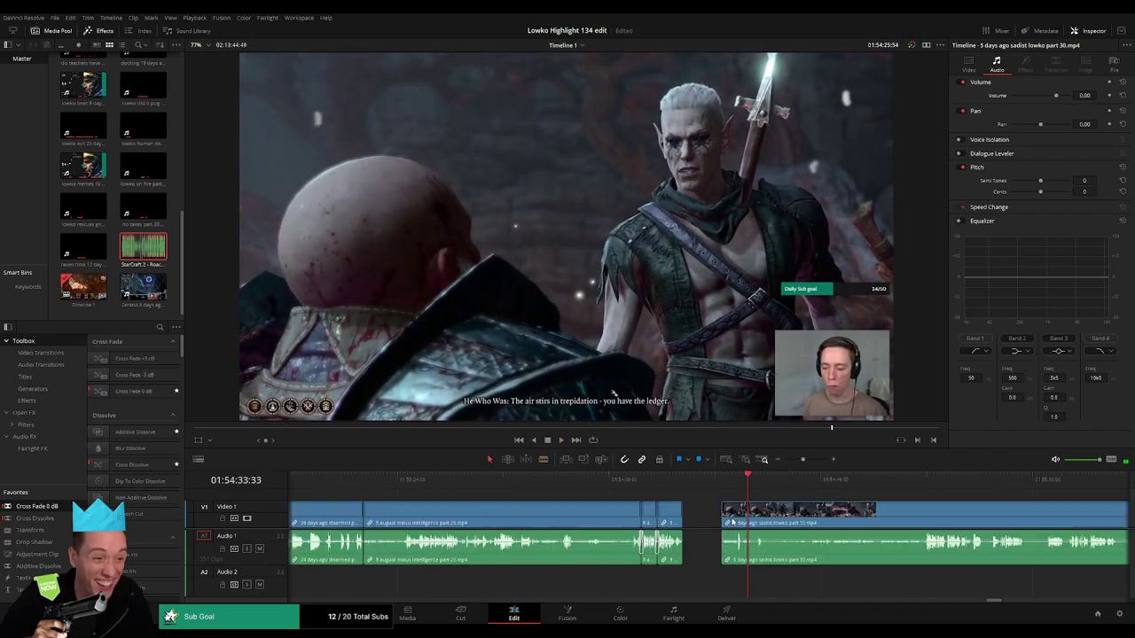
# - Review the He Who Was conversation from the new join near 01:54:20 to about 01:55:08 for moments to keep
pyautogui.click(683, 483)
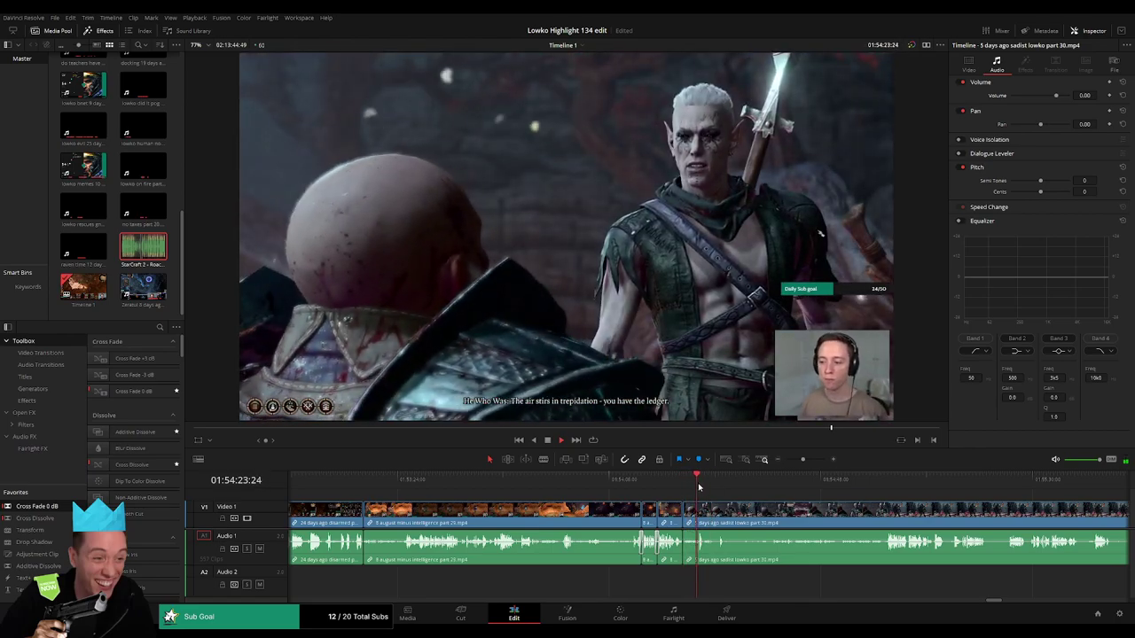
pyautogui.moveTo(712, 489); pyautogui.dragTo(720, 489)
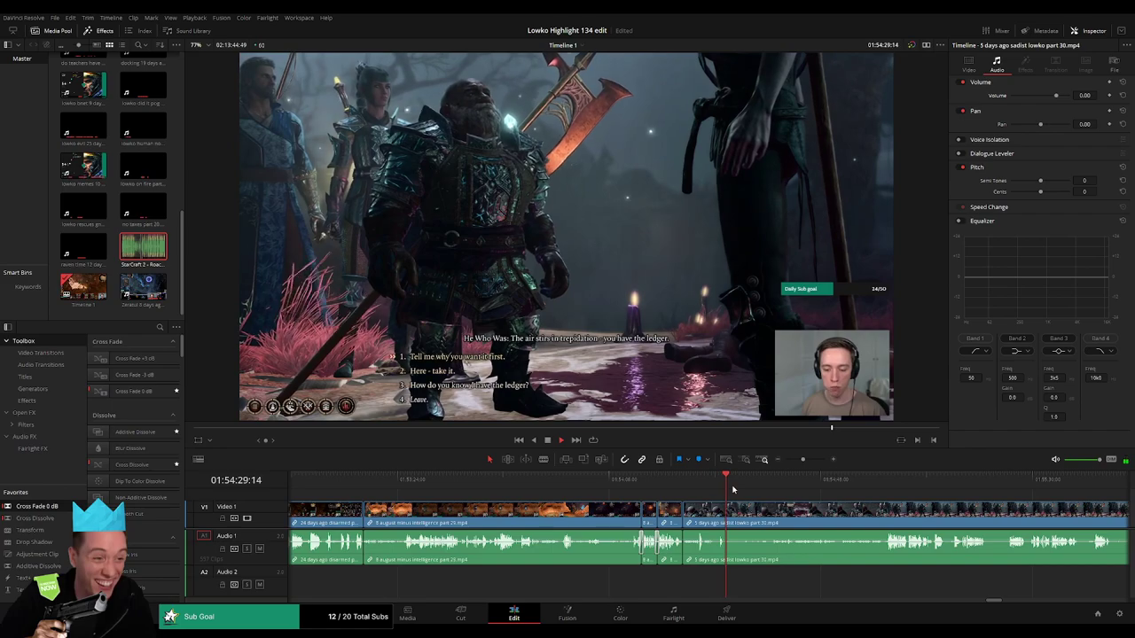
pyautogui.moveTo(737, 489); pyautogui.dragTo(767, 490)
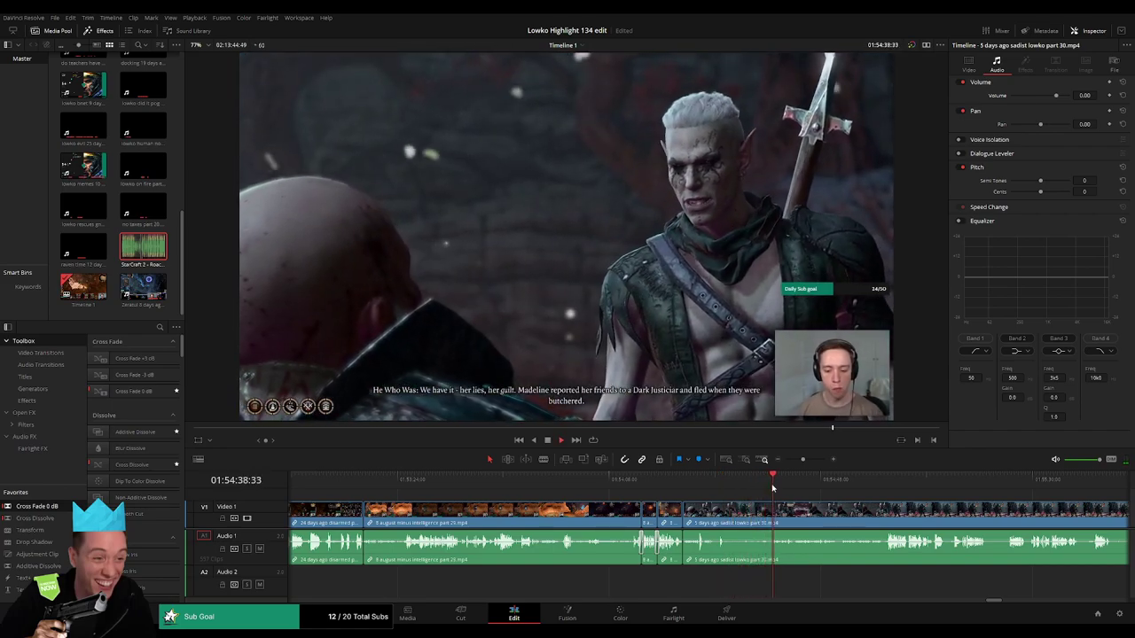
pyautogui.click(792, 485)
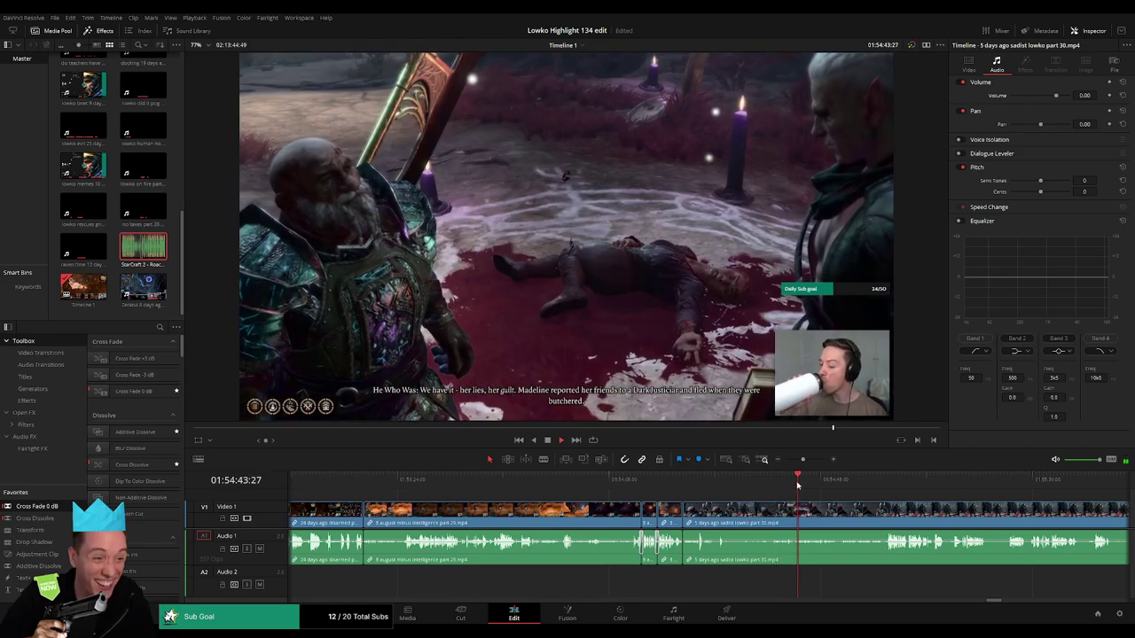
pyautogui.moveTo(777, 487); pyautogui.dragTo(672, 507)
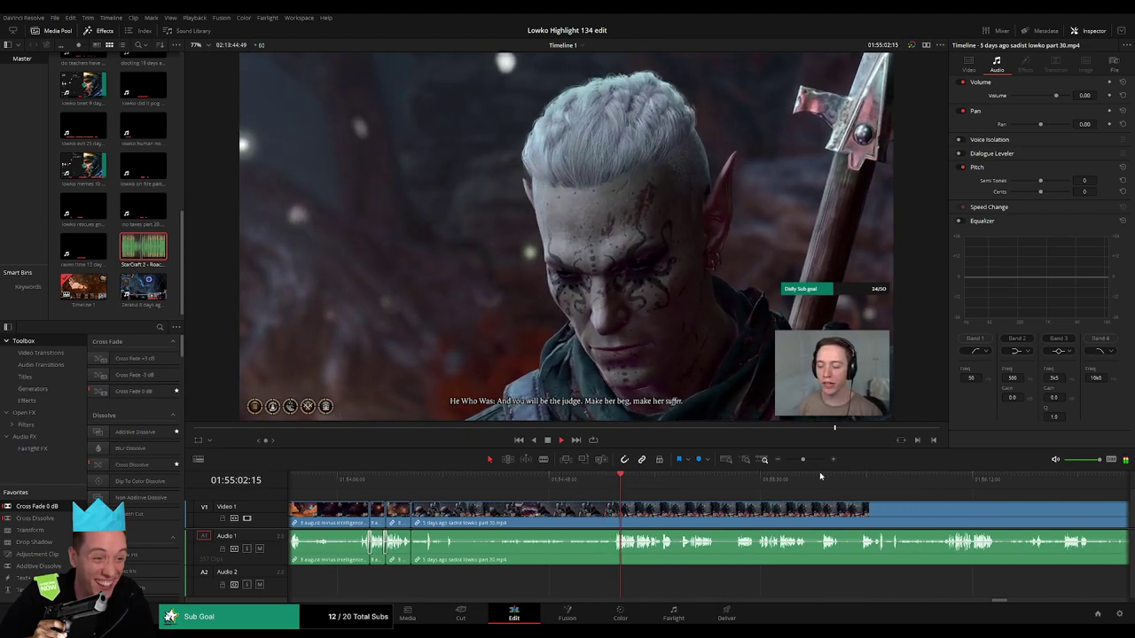
pyautogui.moveTo(803, 460)
pyautogui.mouseDown()
pyautogui.moveTo(786, 463)
pyautogui.moveTo(805, 462)
pyautogui.mouseUp()
pyautogui.moveTo(831, 520); pyautogui.dragTo(659, 516)
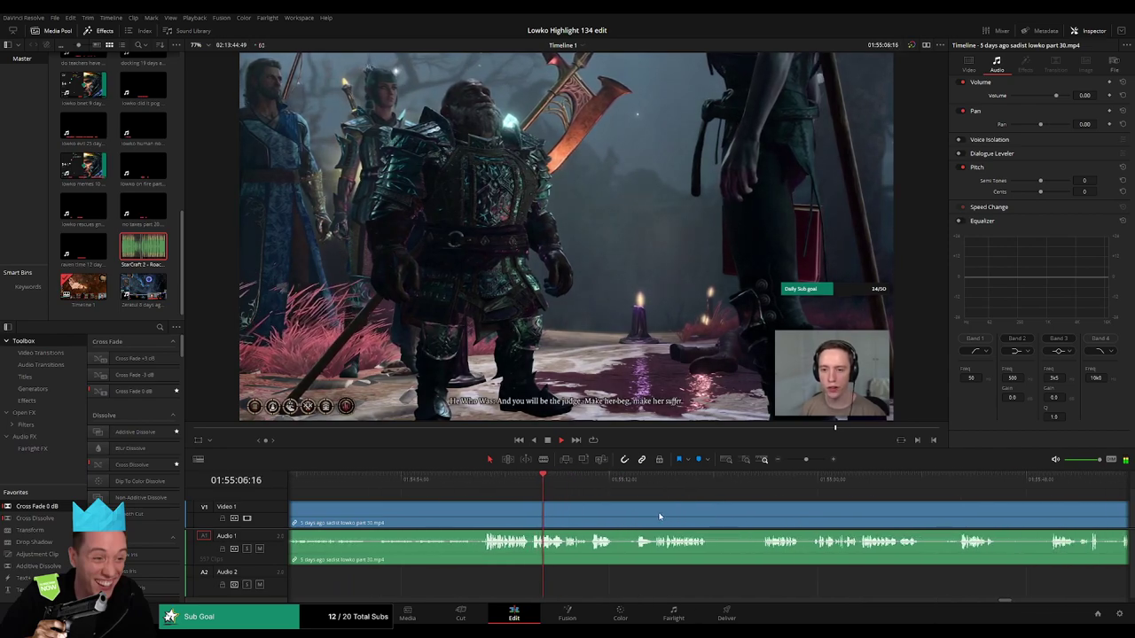
pyautogui.click(568, 484)
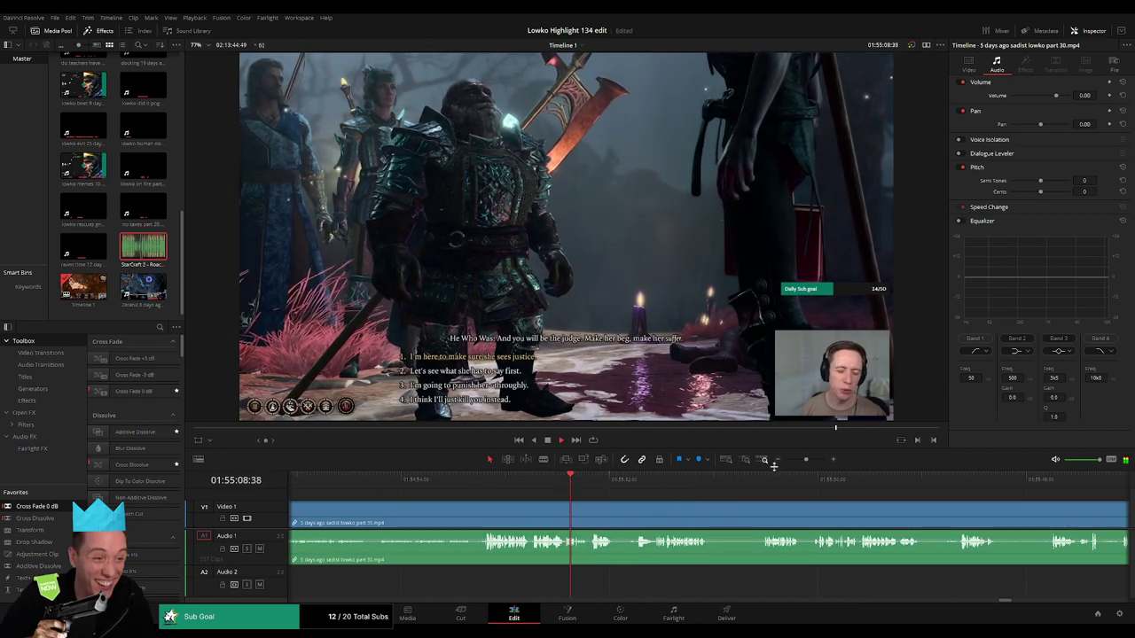
# - Isolate and mute a short piece at about 01:55:09, covering it with StarCraft 2 - Roach Quotes.mp3 on Audio 2 at -23 dB
pyautogui.moveTo(806, 459); pyautogui.dragTo(814, 460)
pyautogui.click(611, 485)
pyautogui.press('b')
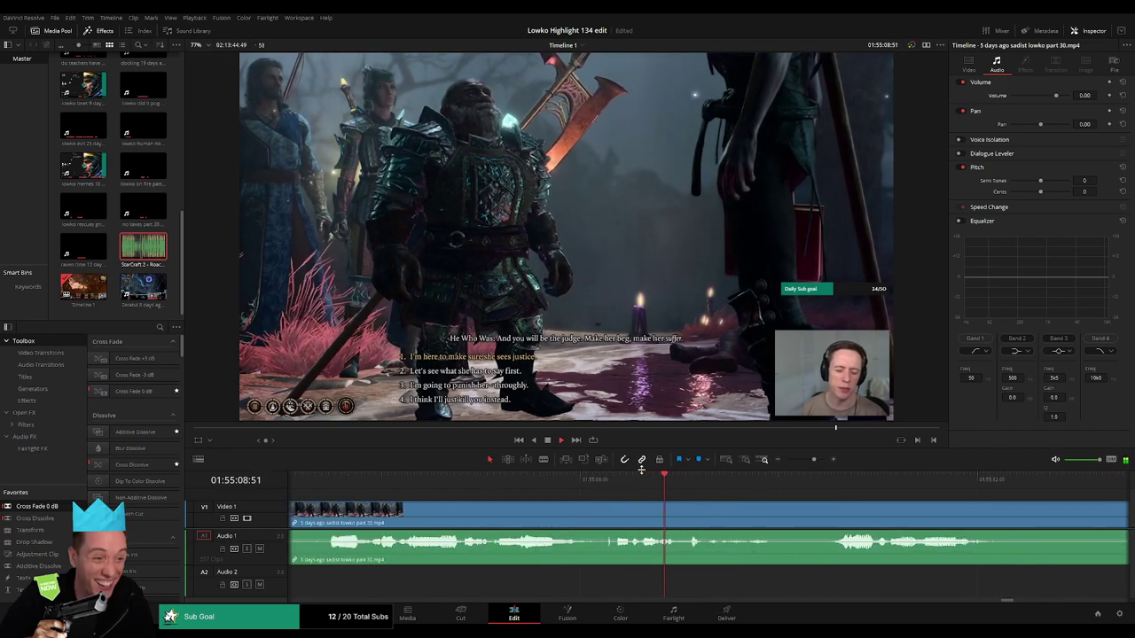
pyautogui.click(685, 512)
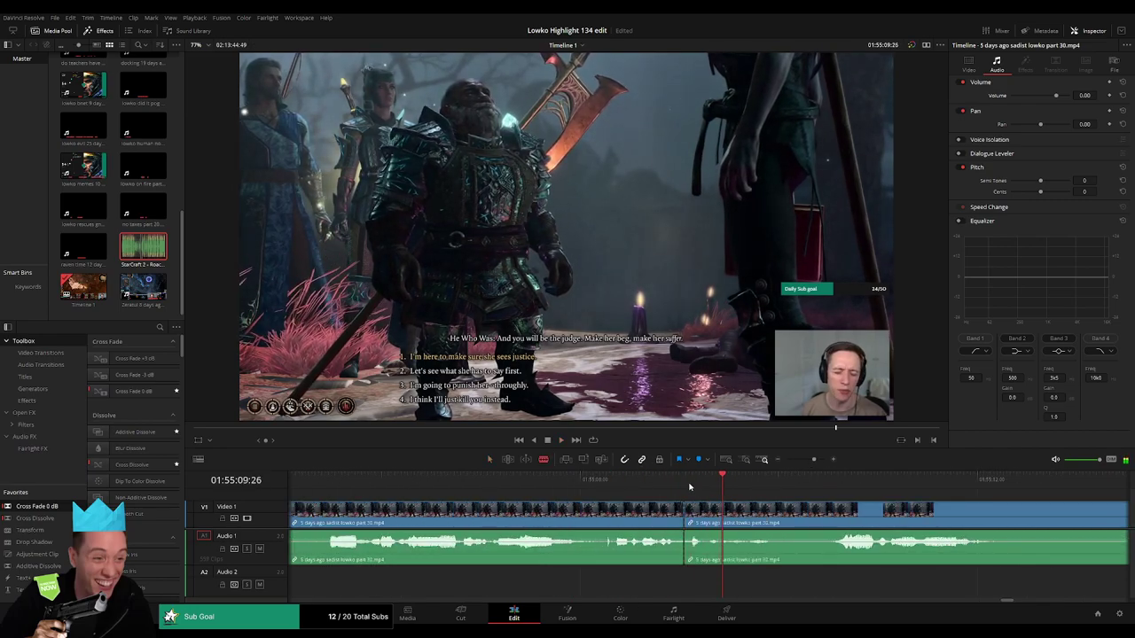
pyautogui.click(685, 485)
pyautogui.press('space')
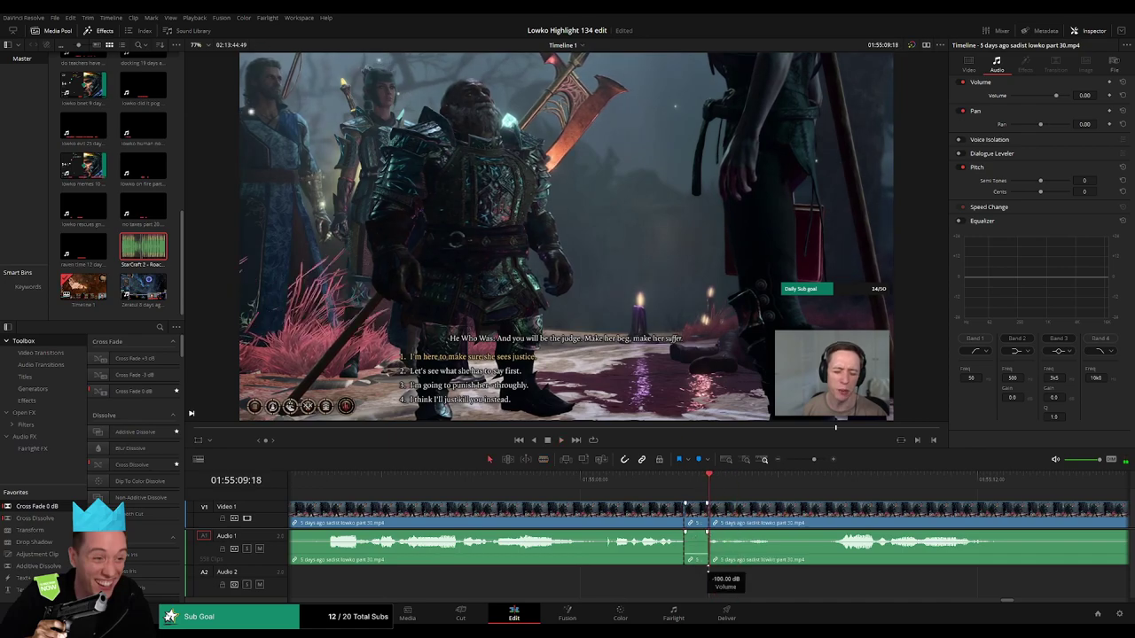
pyautogui.moveTo(147, 254); pyautogui.dragTo(695, 580)
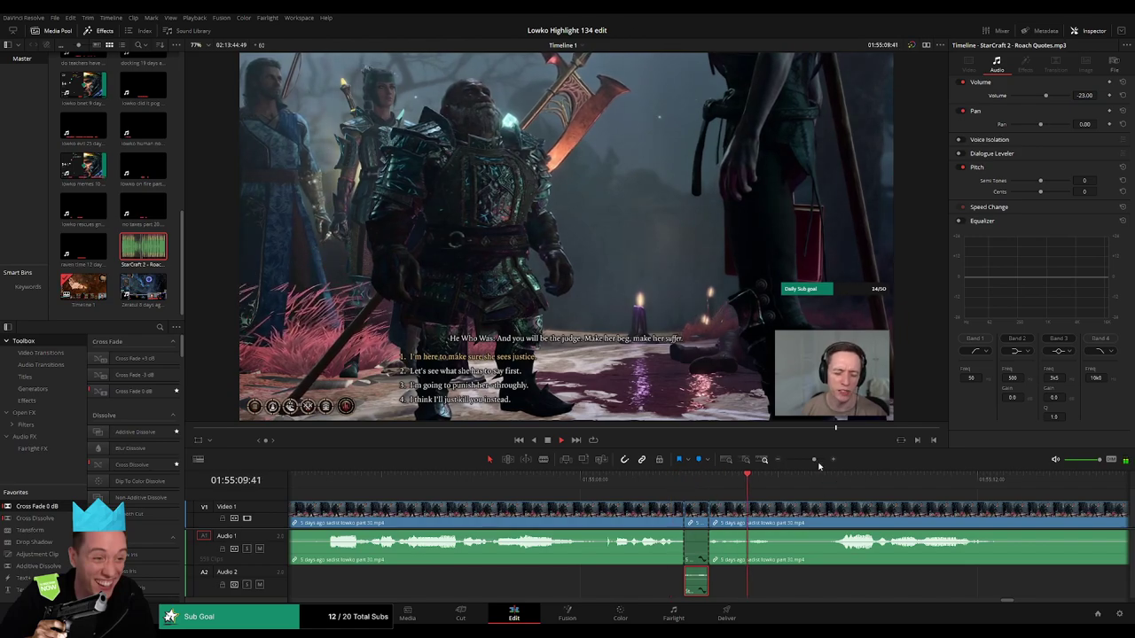
# - Cut out the stretch from about 01:55:12 to 01:55:16 and crossfade the audio at the join
pyautogui.moveTo(818, 464); pyautogui.dragTo(810, 462)
pyautogui.click(775, 497)
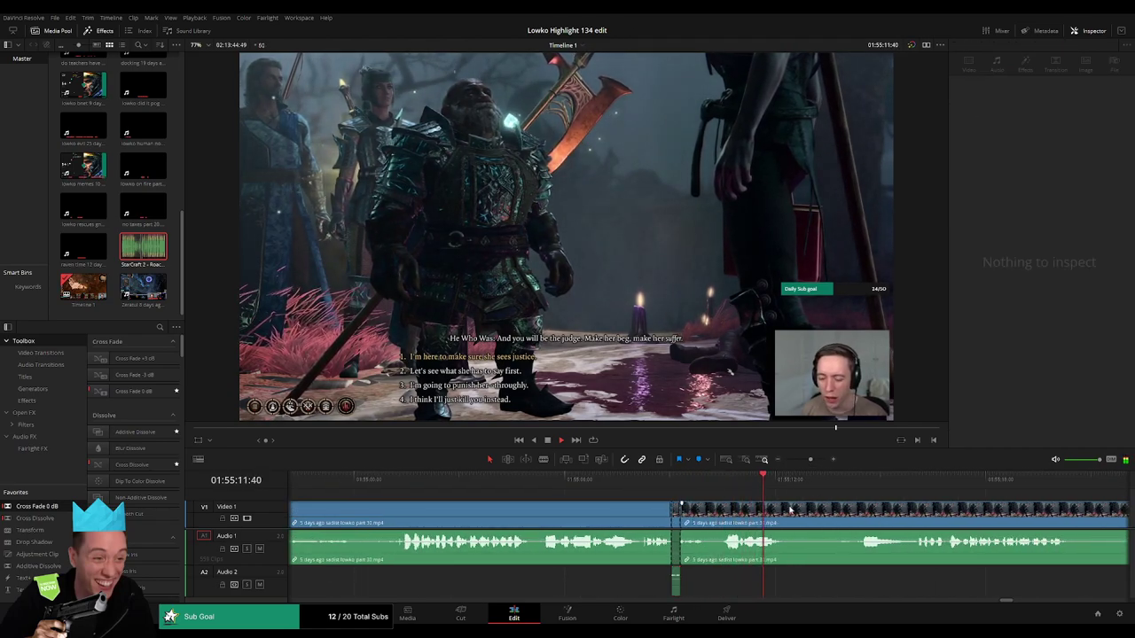
pyautogui.moveTo(792, 508); pyautogui.dragTo(618, 485)
pyautogui.press('space')
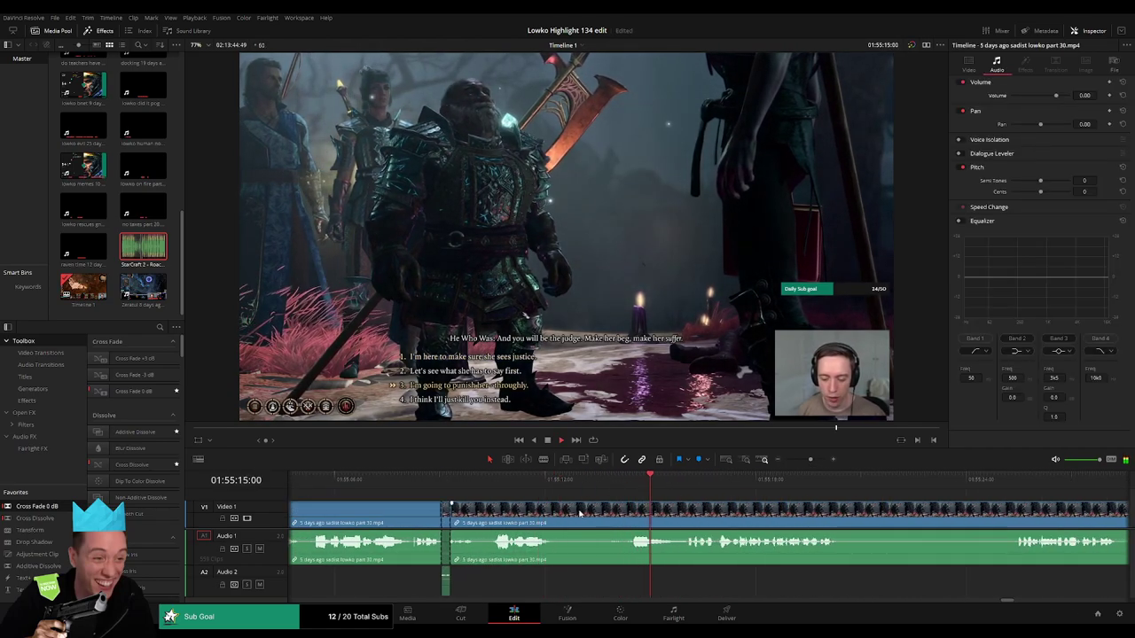
pyautogui.click(560, 517)
pyautogui.click(684, 516)
pyautogui.press('a')
pyautogui.click(652, 518)
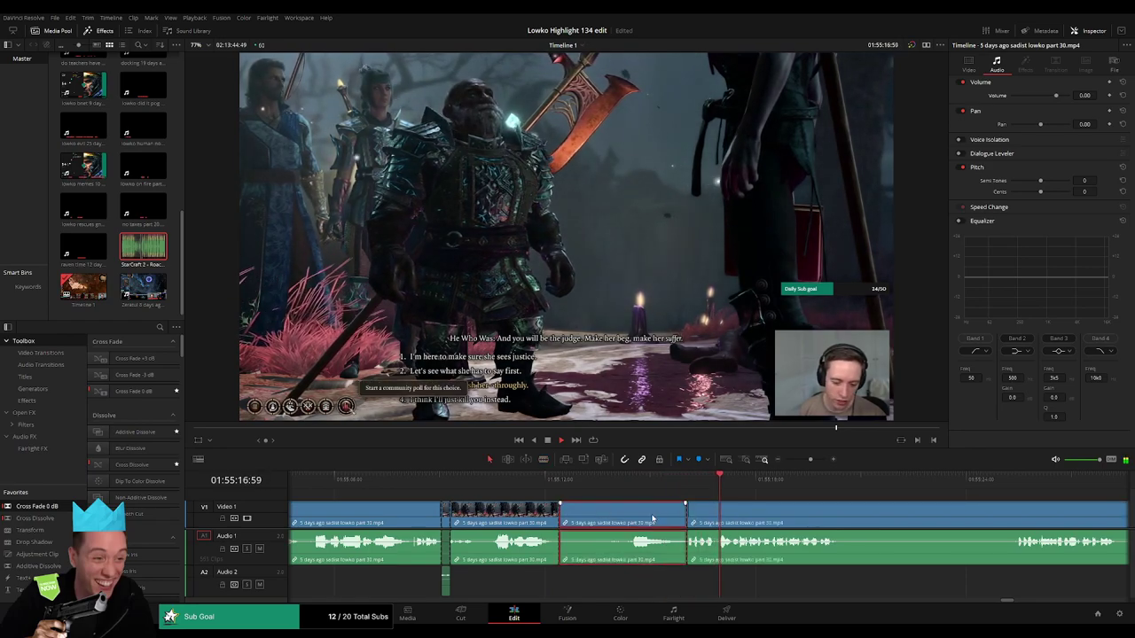
pyautogui.press('Delete')
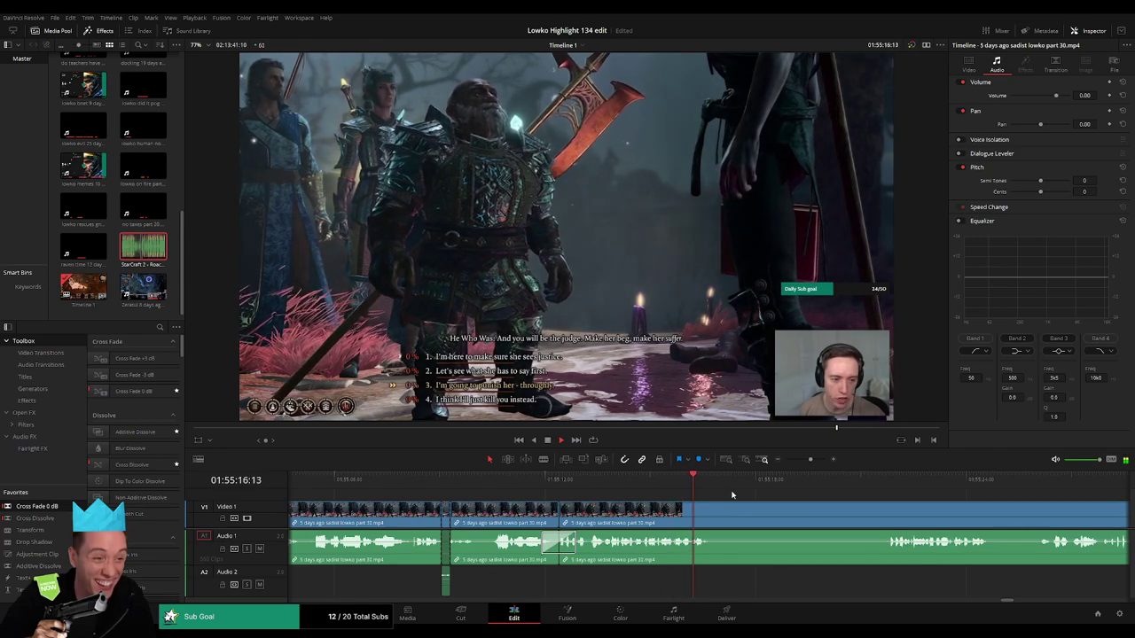
# - Ripple-delete the quiet stretch from about 01:55:17 to 01:55:22 and add an audio crossfade where the clips meet
pyautogui.click(883, 496)
pyautogui.press('b')
pyautogui.click(712, 521)
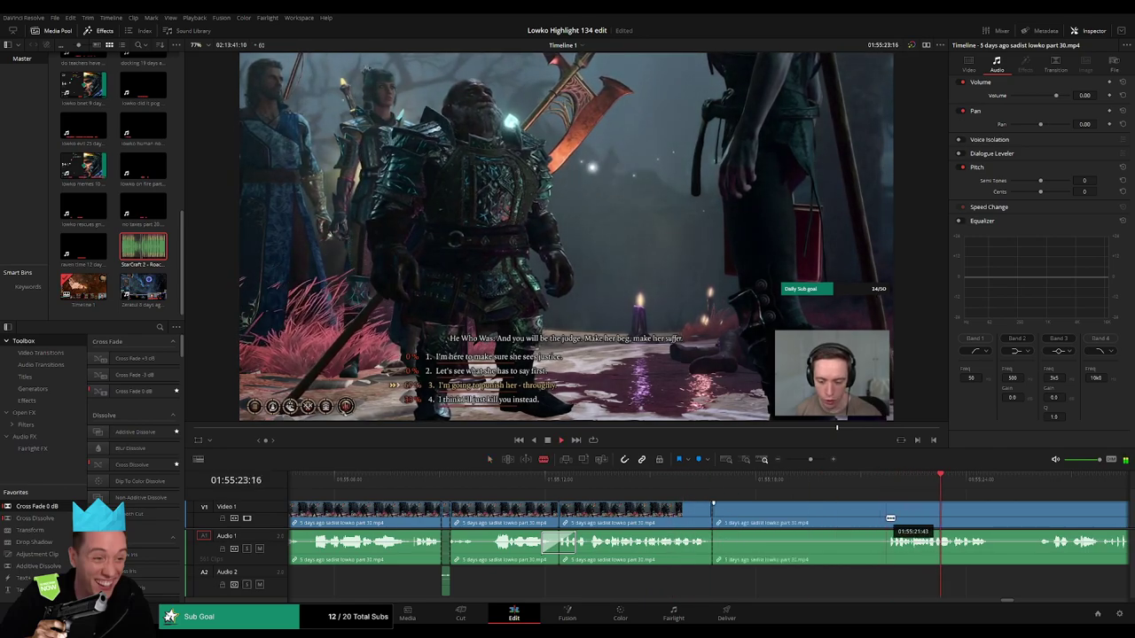
pyautogui.click(884, 518)
pyautogui.press('a')
pyautogui.click(841, 523)
pyautogui.press('Delete')
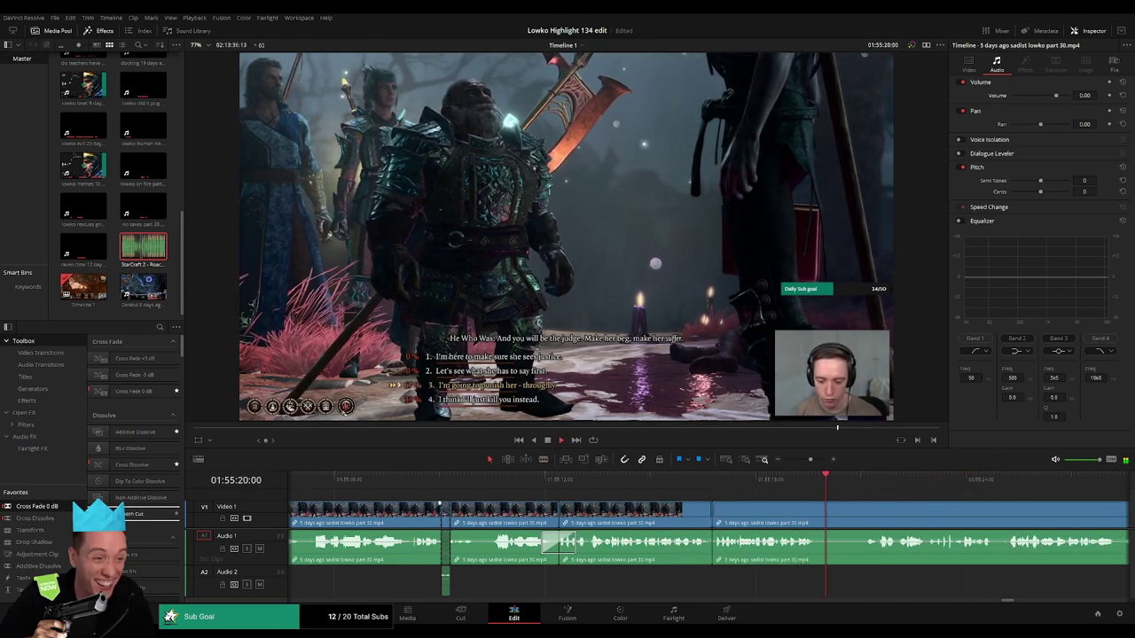
pyautogui.moveTo(692, 552); pyautogui.dragTo(711, 547)
# - Remove the short pause from about 01:55:20 to 01:55:21 and crossfade the audio across the cut
pyautogui.hscroll(4, 594, 520)
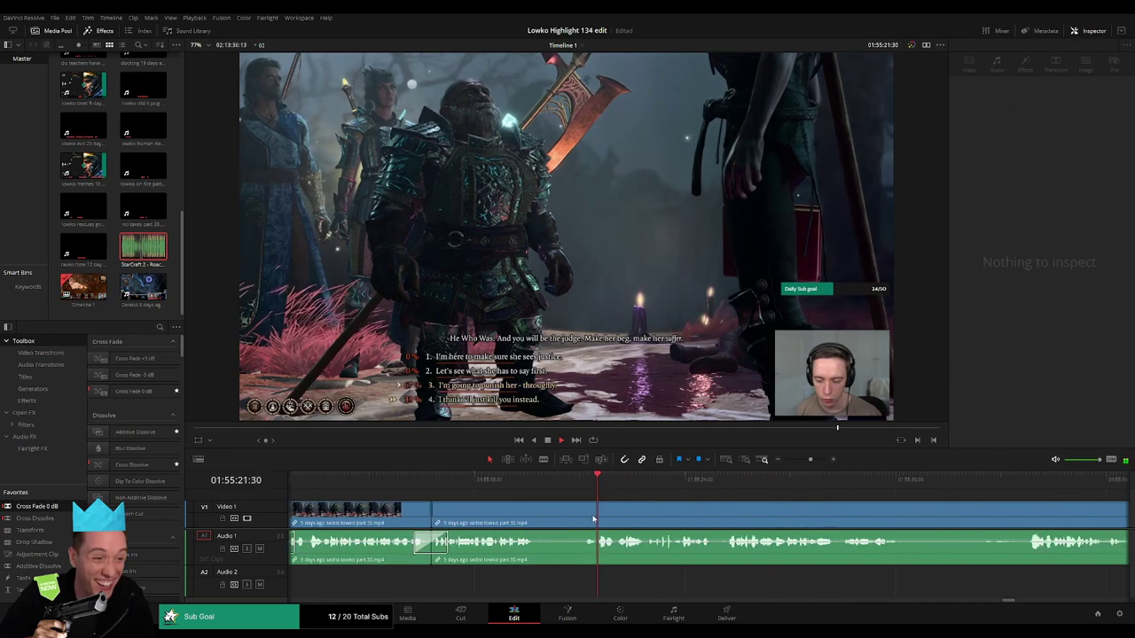
pyautogui.click(522, 519)
pyautogui.click(566, 519)
pyautogui.press('a')
pyautogui.click(547, 522)
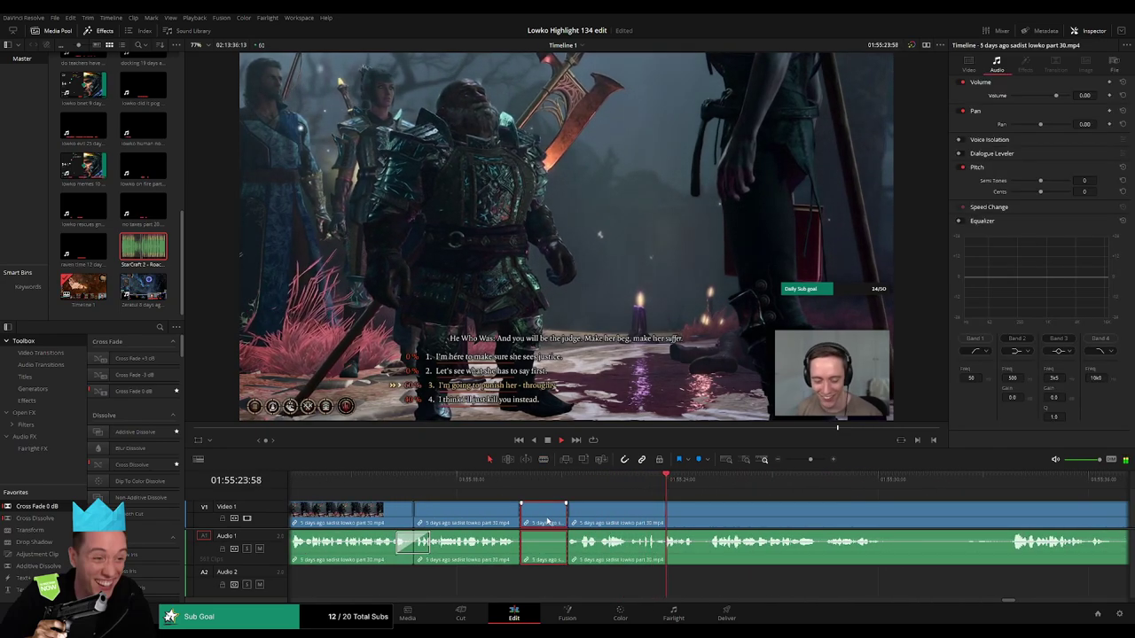
pyautogui.press('Delete')
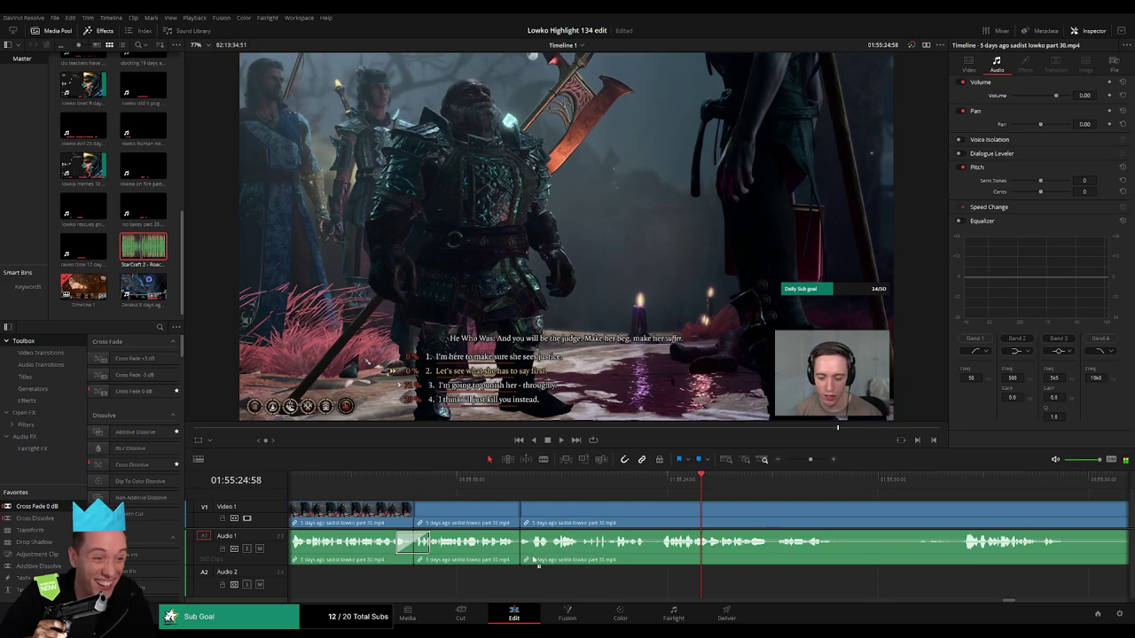
# - Ripple-delete the gap in talking from about 01:55:29 to 01:55:32 and crossfade the audio at that join
pyautogui.click(785, 486)
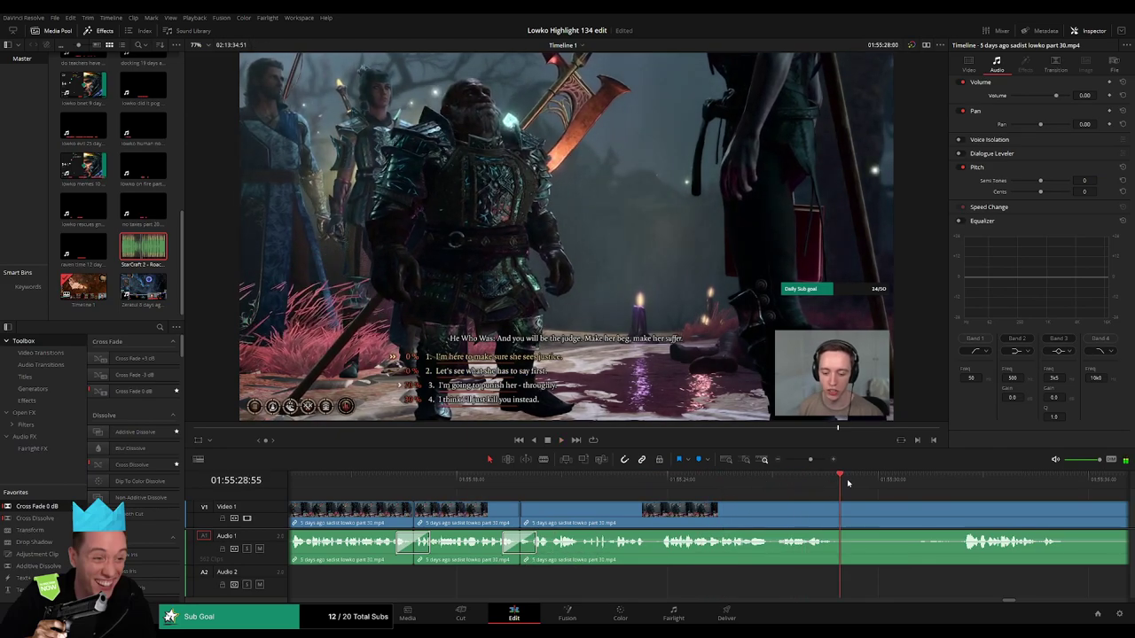
pyautogui.click(946, 484)
pyautogui.moveTo(933, 509); pyautogui.dragTo(618, 507)
pyautogui.click(526, 513)
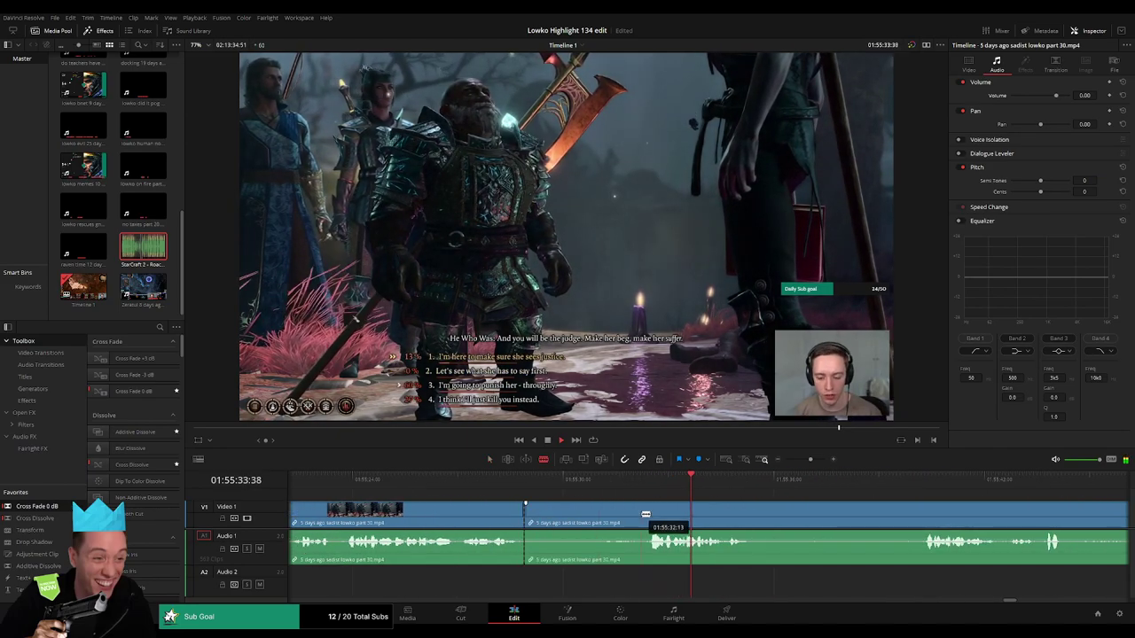
pyautogui.click(647, 514)
pyautogui.press('a')
pyautogui.click(630, 516)
pyautogui.press('Delete')
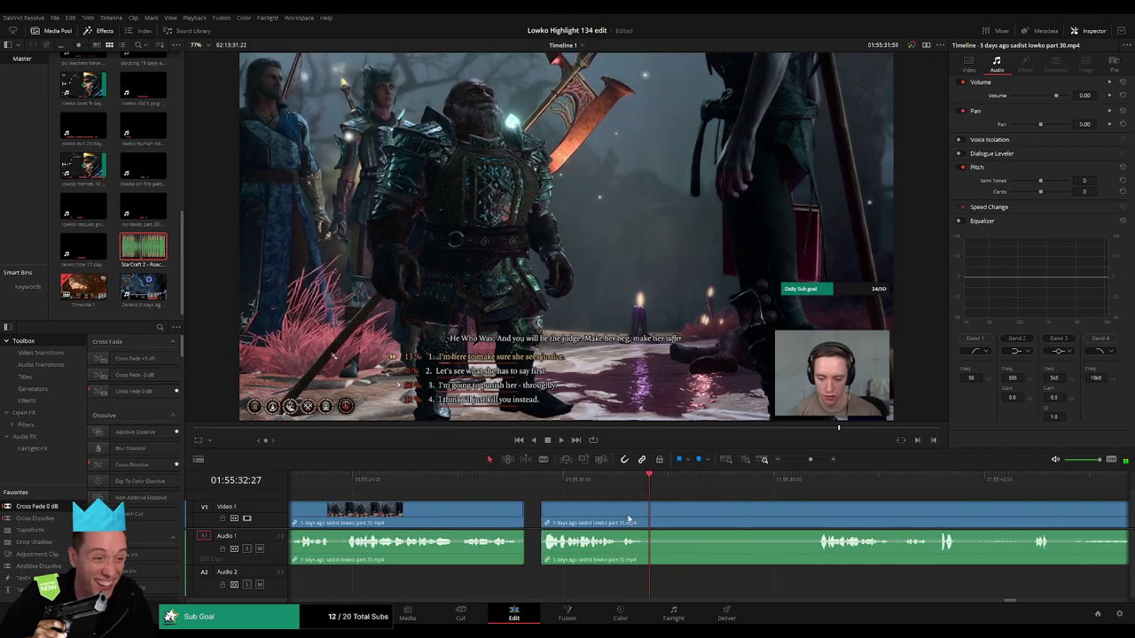
pyautogui.moveTo(477, 518); pyautogui.dragTo(524, 541)
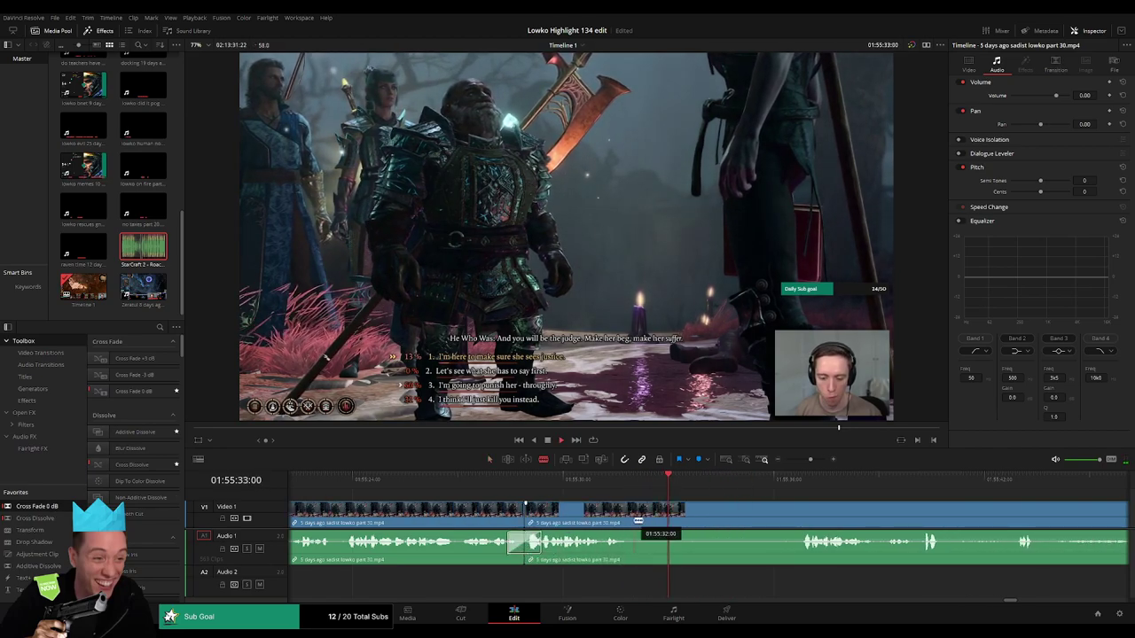
# - Split the part 30 clip at about 01:55:32 and skim the footage after the cut up to about 01:55:43
pyautogui.click(635, 520)
pyautogui.click(804, 480)
pyautogui.moveTo(900, 511); pyautogui.dragTo(646, 499)
pyautogui.click(656, 481)
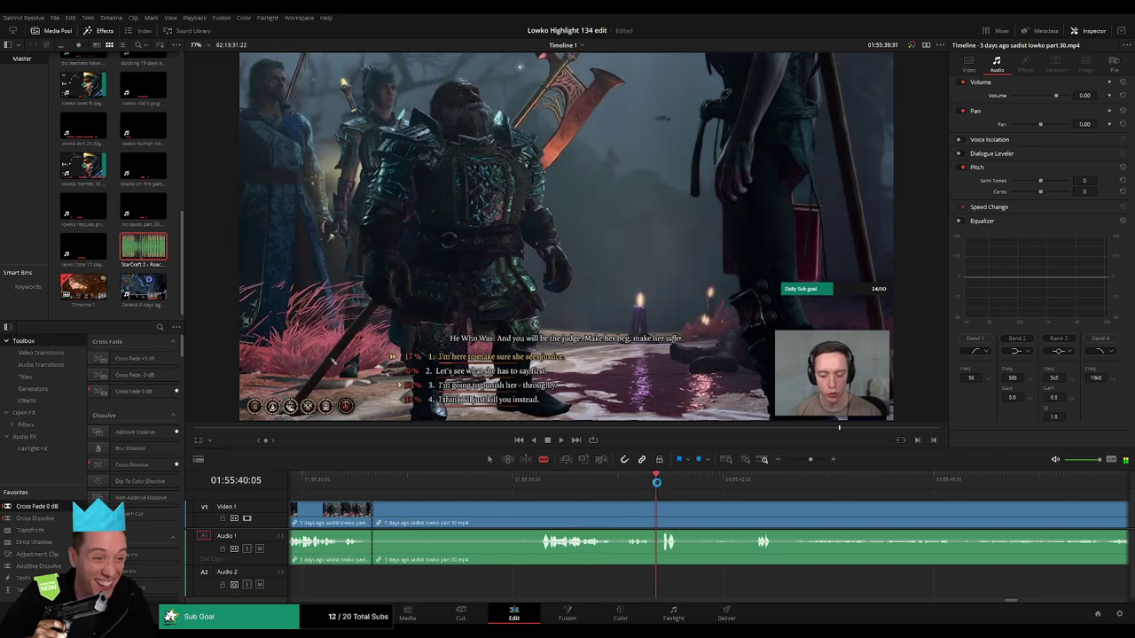
pyautogui.click(743, 491)
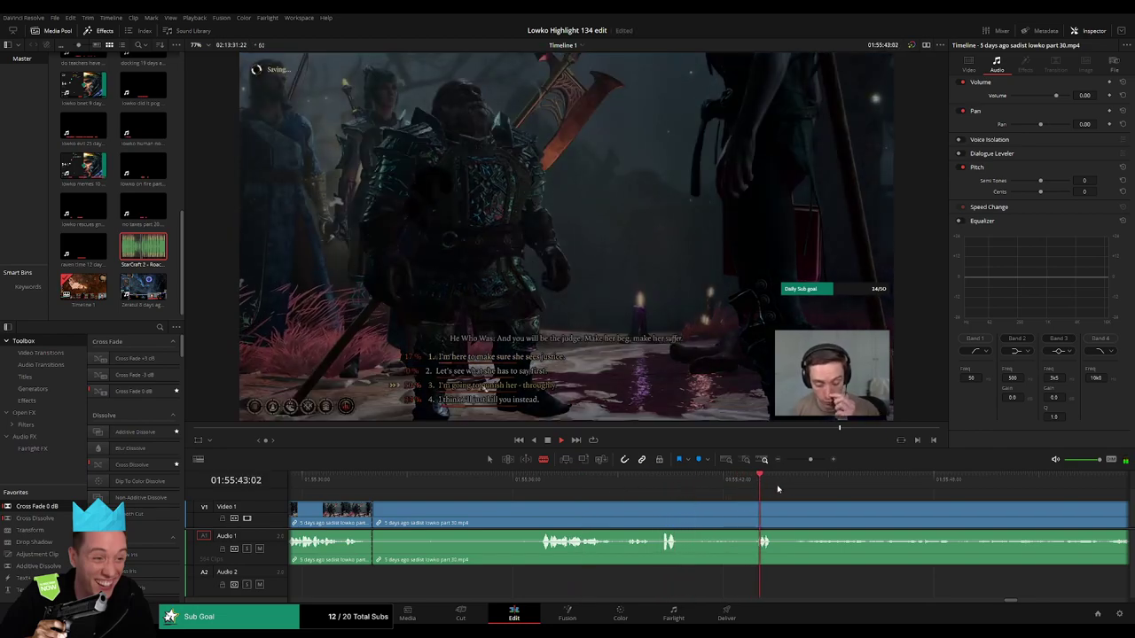
pyautogui.click(751, 521)
pyautogui.press('a')
pyautogui.click(699, 527)
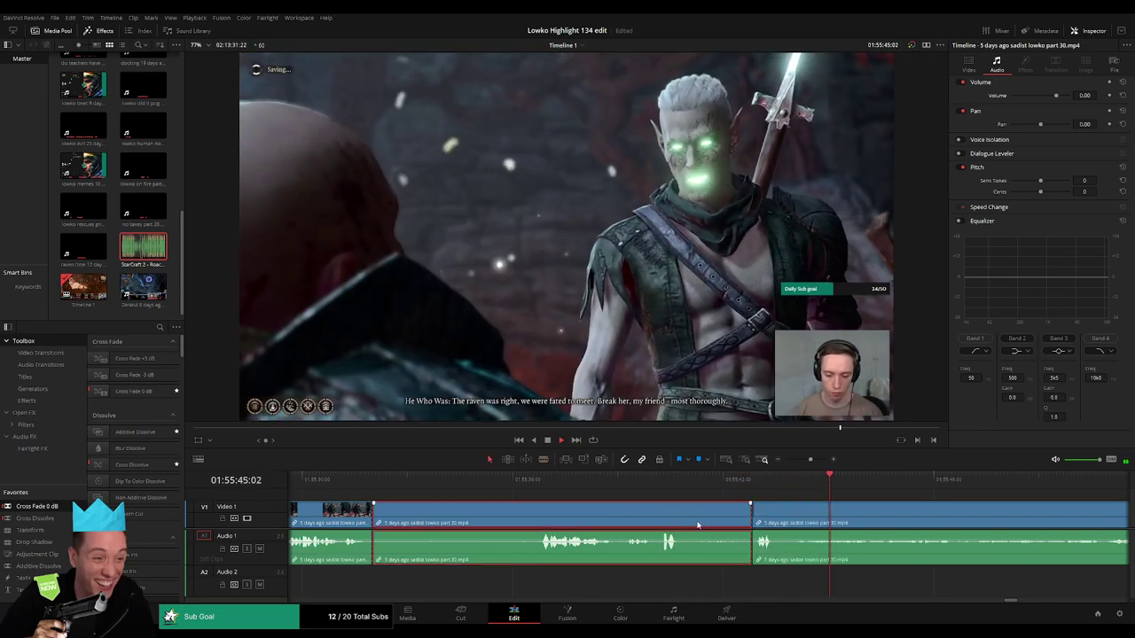
pyautogui.hotkey('ctrl', 'z')
pyautogui.click(657, 488)
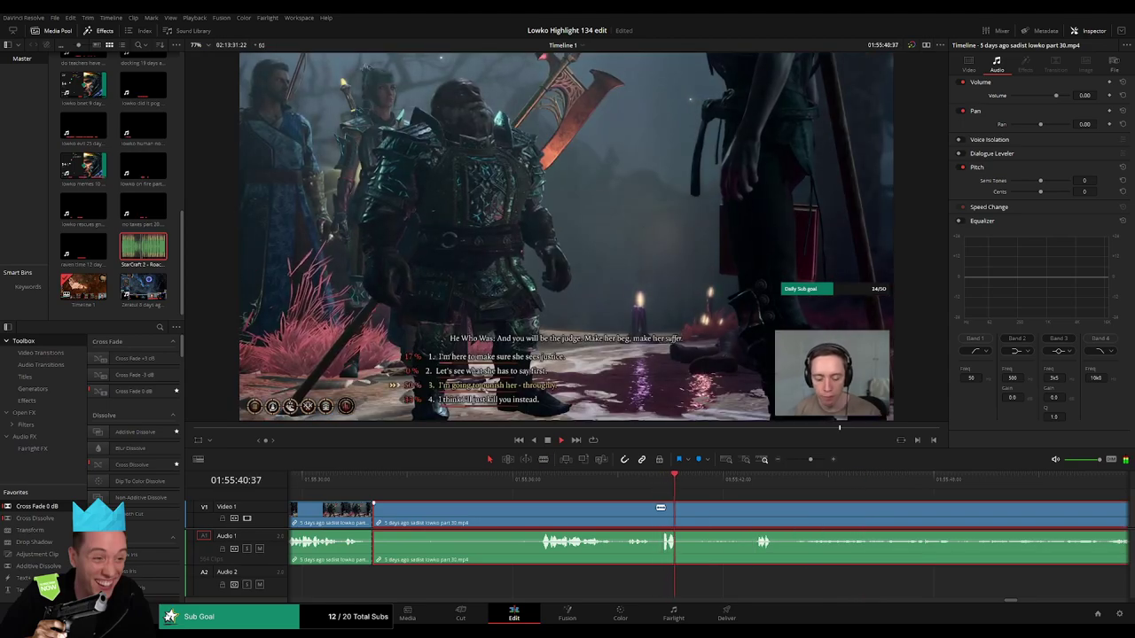
# - Ripple-delete the stretch from about 01:55:32 to 01:55:40 and crossfade the audio where the clips meet
pyautogui.click(656, 510)
pyautogui.press('Delete')
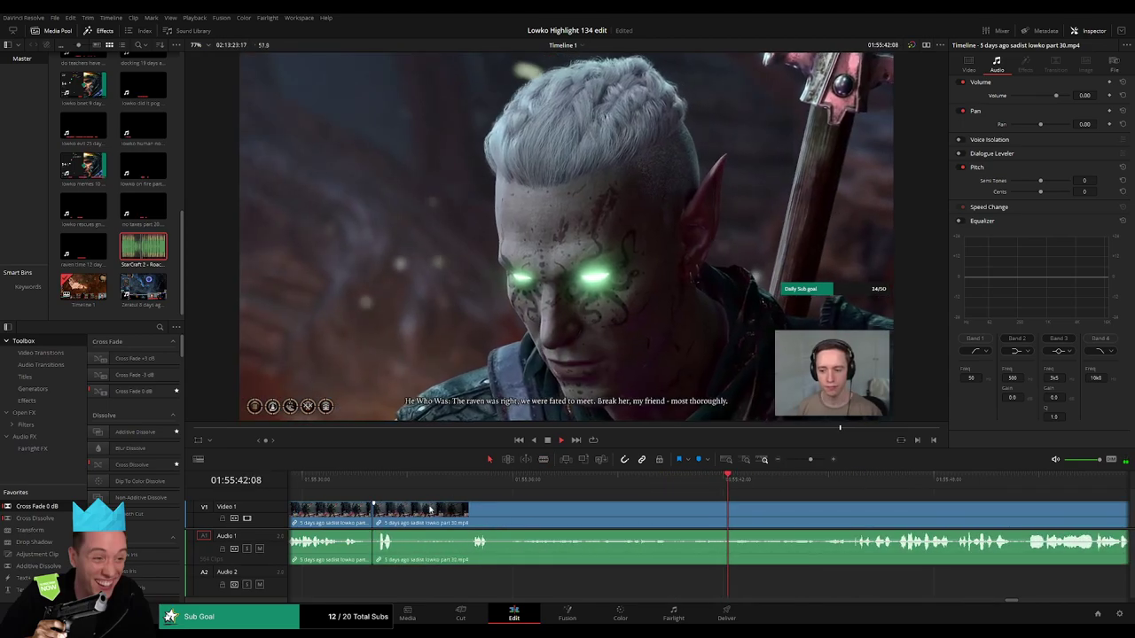
pyautogui.click(391, 493)
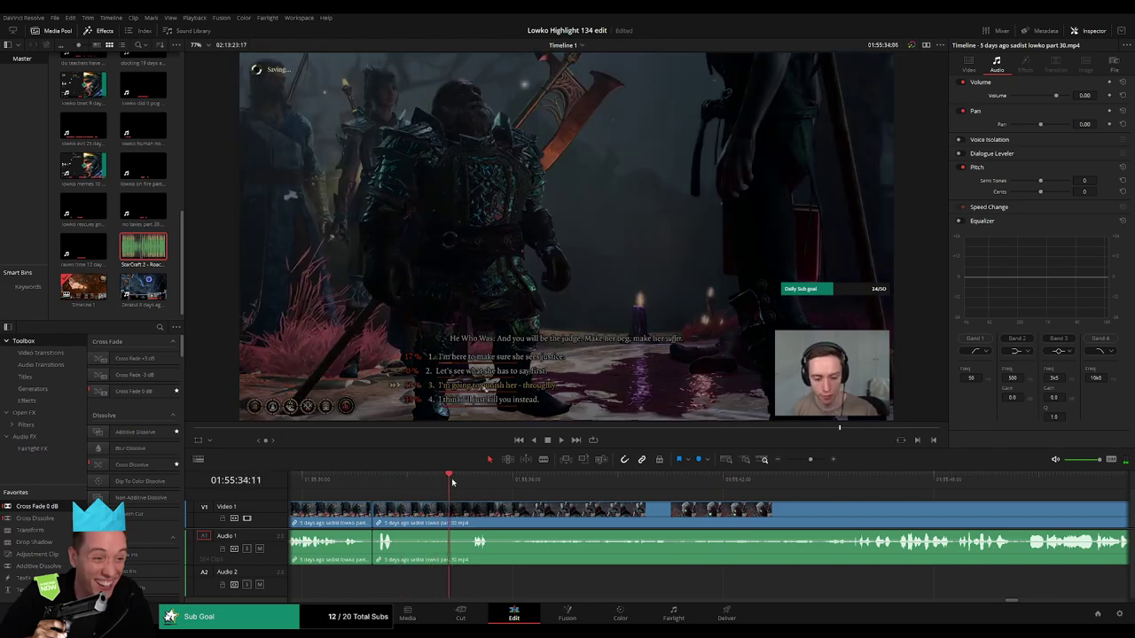
pyautogui.click(568, 489)
pyautogui.click(644, 486)
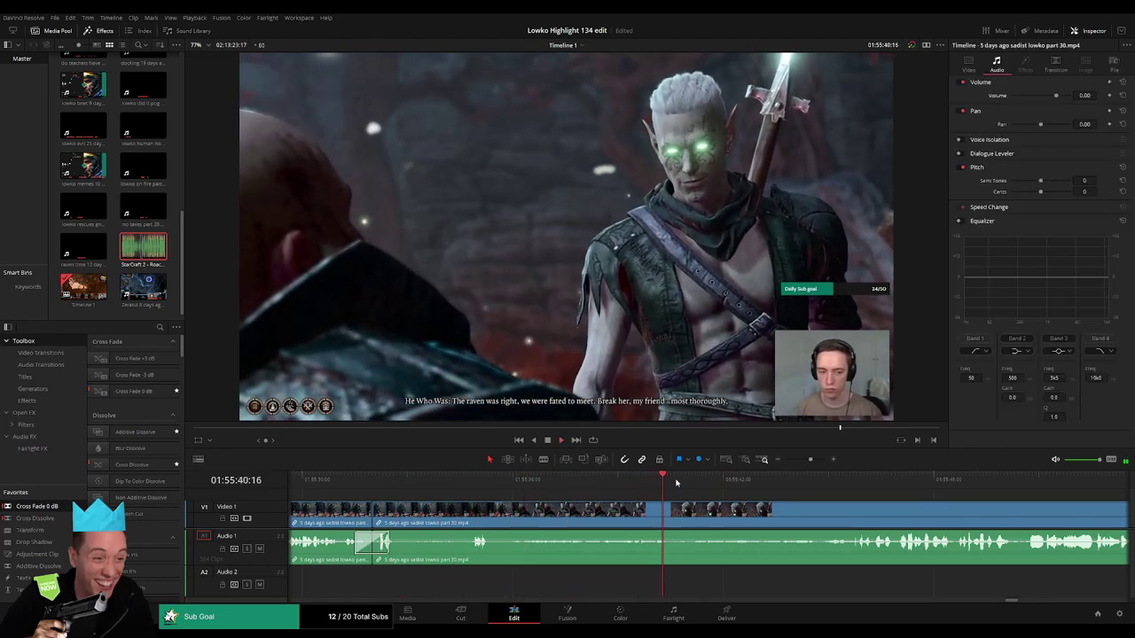
# - Skim the part 30 footage from about 01:55:40 to 01:56:20 for dull stretches and moments worth editing
pyautogui.click(754, 486)
pyautogui.click(824, 487)
pyautogui.moveTo(956, 512); pyautogui.dragTo(644, 497)
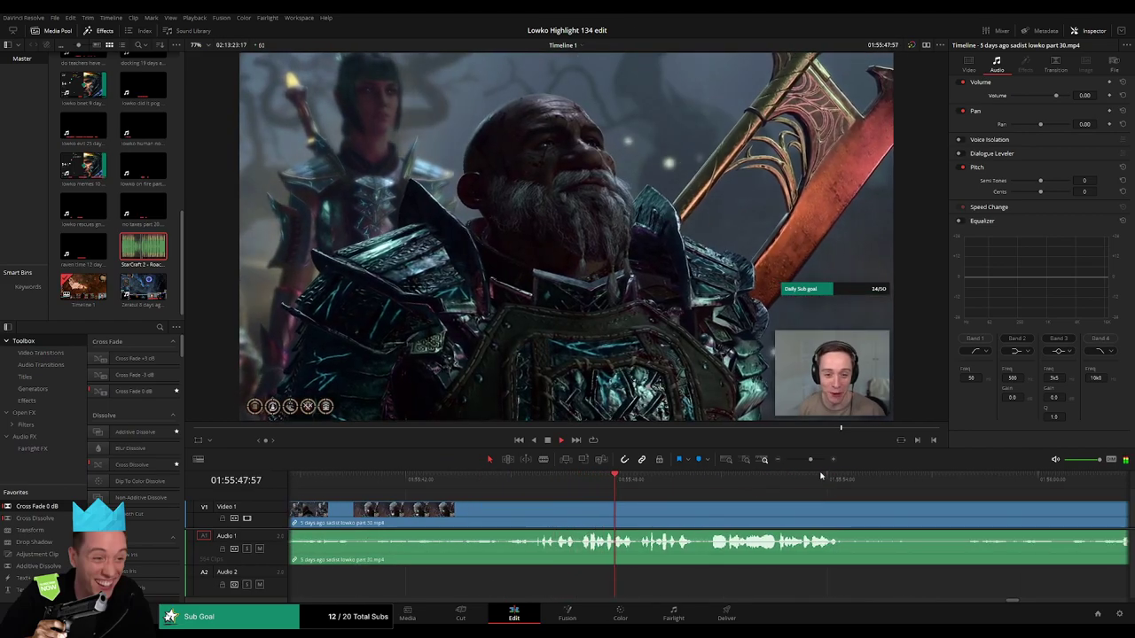
pyautogui.moveTo(809, 459); pyautogui.dragTo(808, 461)
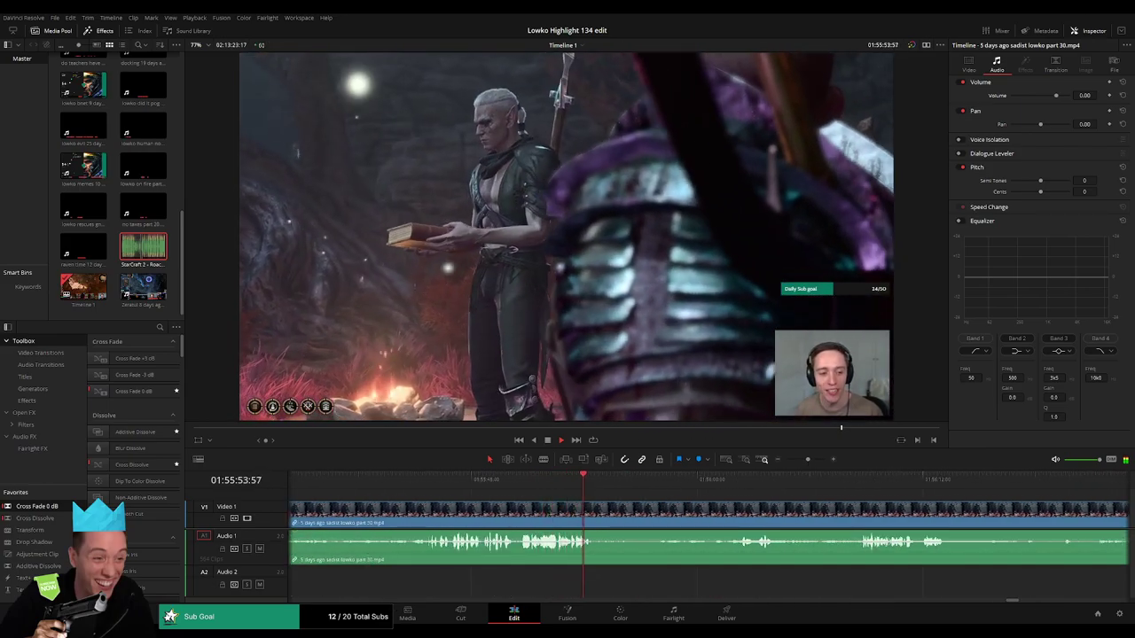
pyautogui.moveTo(608, 482); pyautogui.dragTo(728, 484)
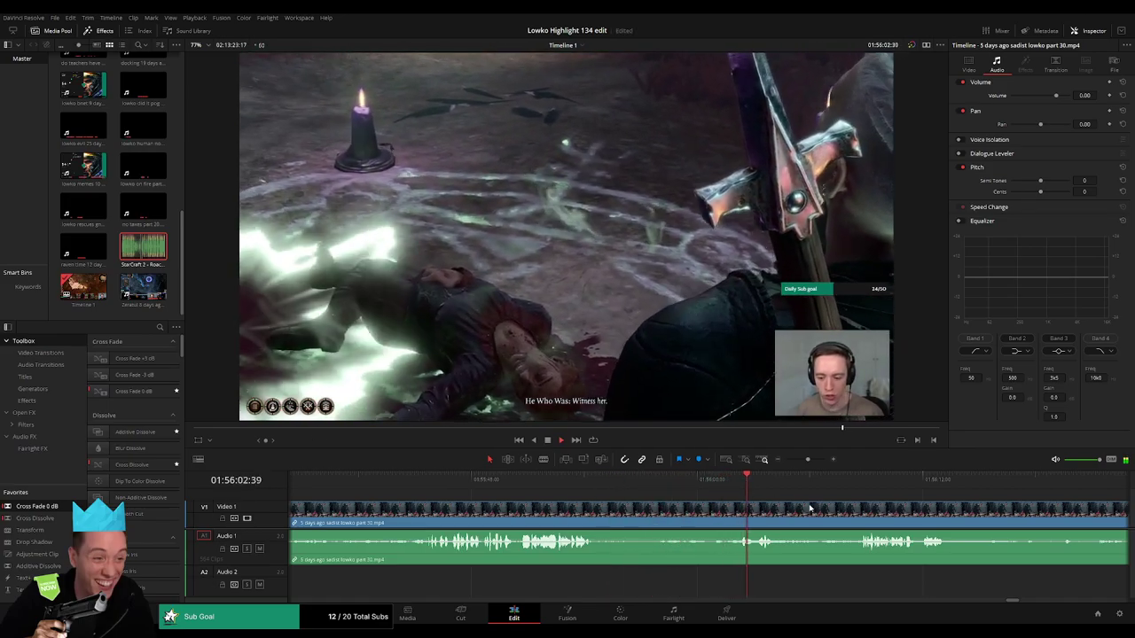
pyautogui.hscroll(4, 772, 513)
pyautogui.moveTo(650, 488); pyautogui.dragTo(707, 488)
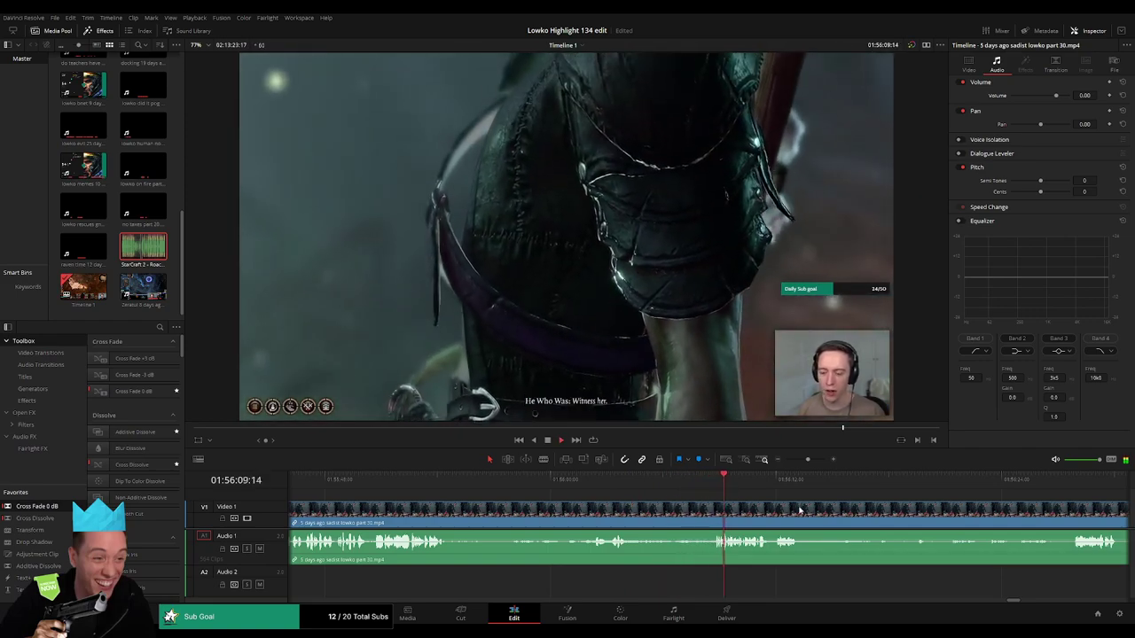
pyautogui.hscroll(4, 799, 510)
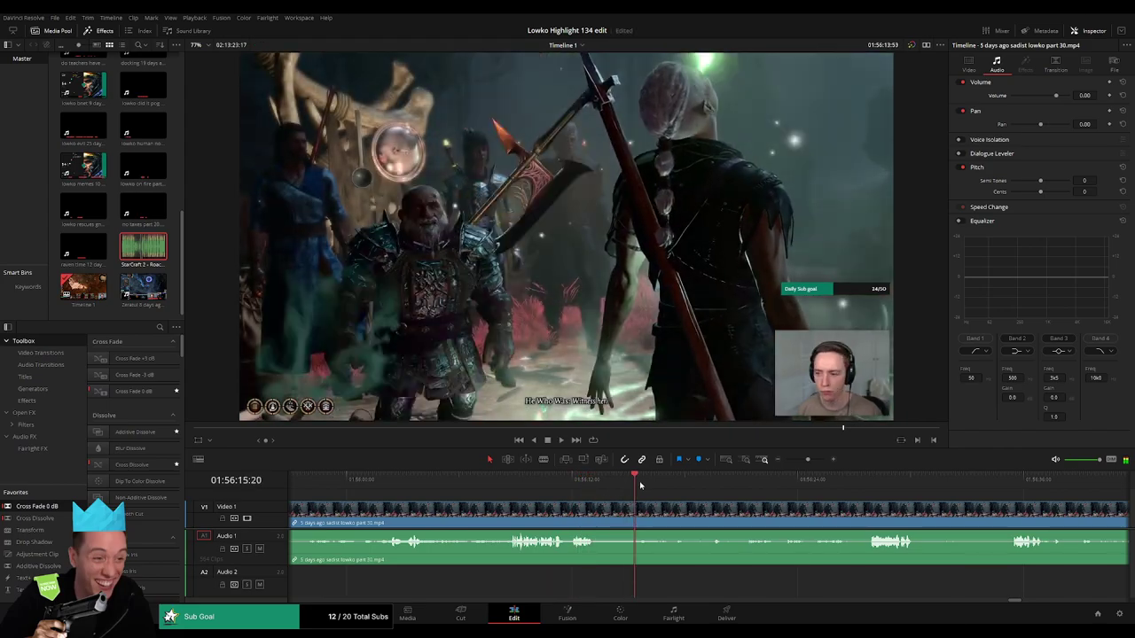
pyautogui.moveTo(640, 485)
pyautogui.mouseDown()
pyautogui.moveTo(668, 485)
pyautogui.moveTo(614, 483)
pyautogui.moveTo(654, 484)
pyautogui.mouseUp()
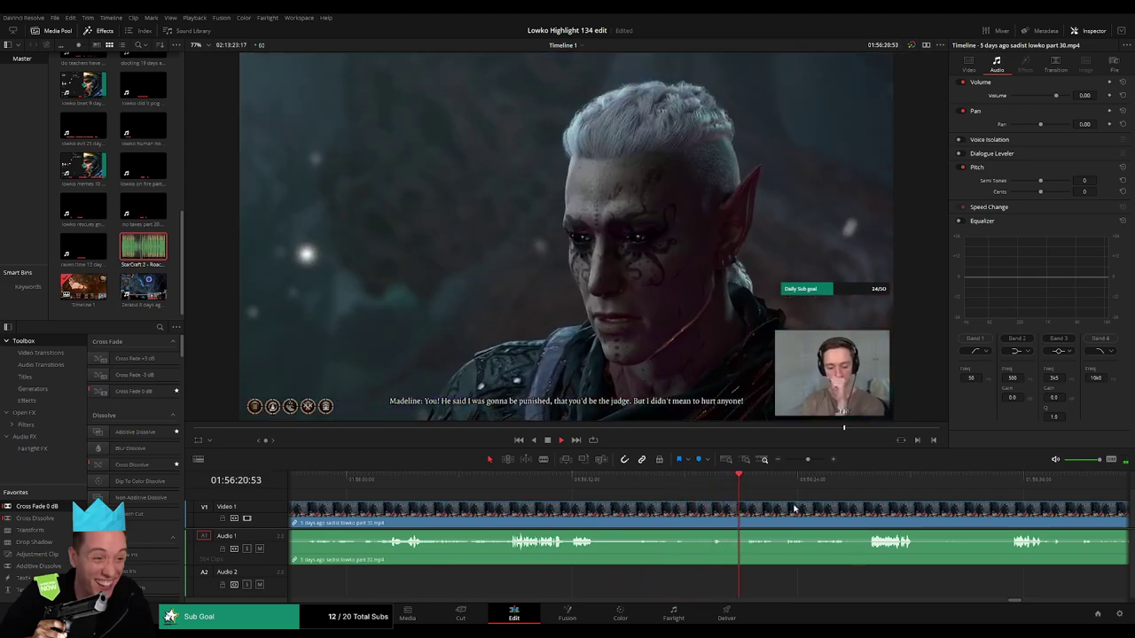
# - Ripple-delete the quiet gap from about 01:56:30 to 01:56:35 and crossfade the audio across the cut
pyautogui.moveTo(793, 506); pyautogui.dragTo(648, 498)
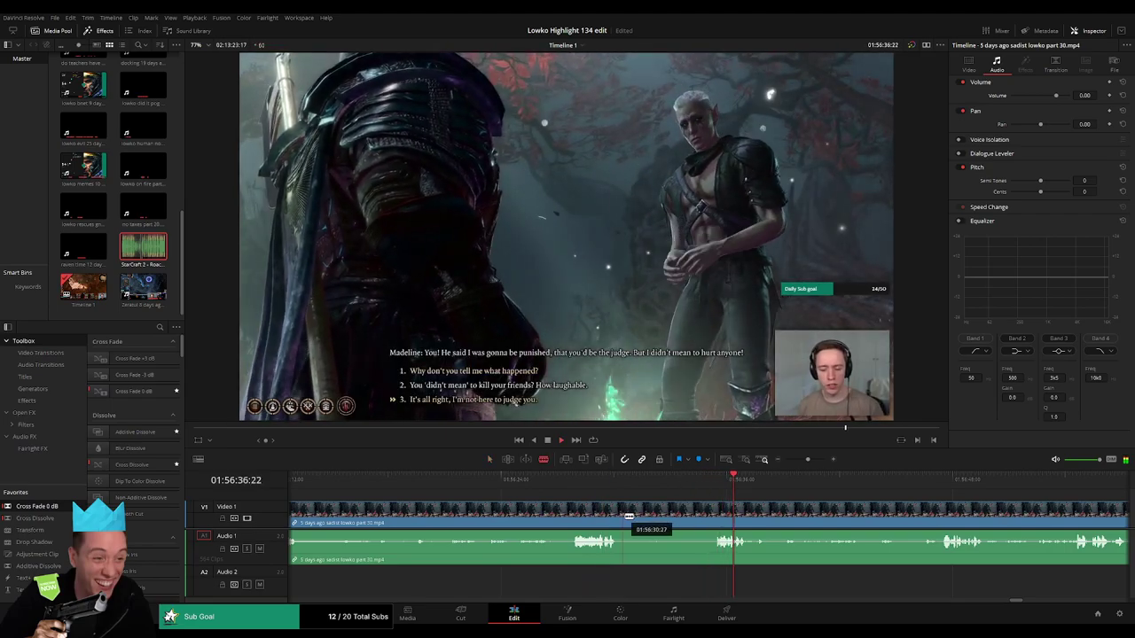
pyautogui.click(626, 516)
pyautogui.click(713, 516)
pyautogui.press('a')
pyautogui.click(696, 521)
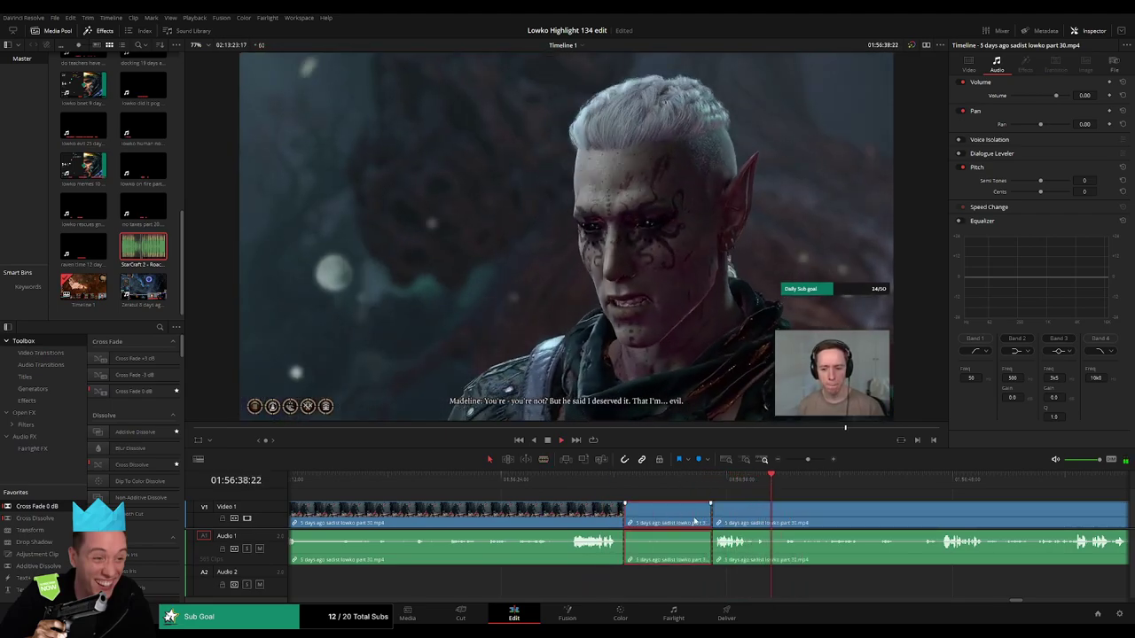
pyautogui.press('BackSpace')
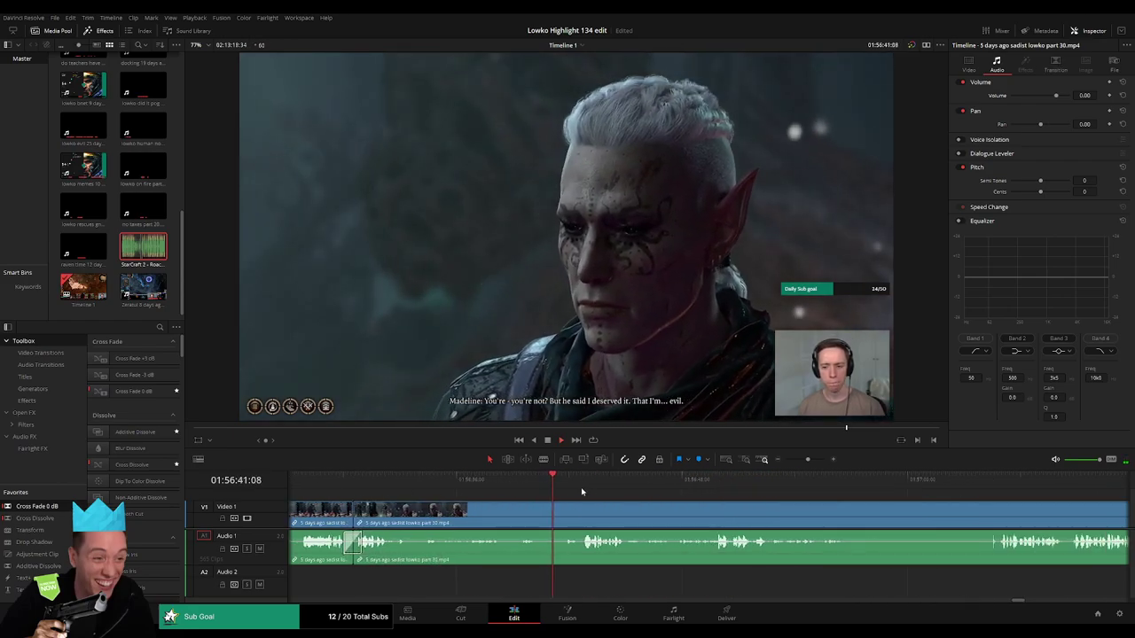
# - Review the dialogue after the crossfade and ripple-delete the quiet stretch from about 01:56:57 to 01:57:05
pyautogui.click(582, 492)
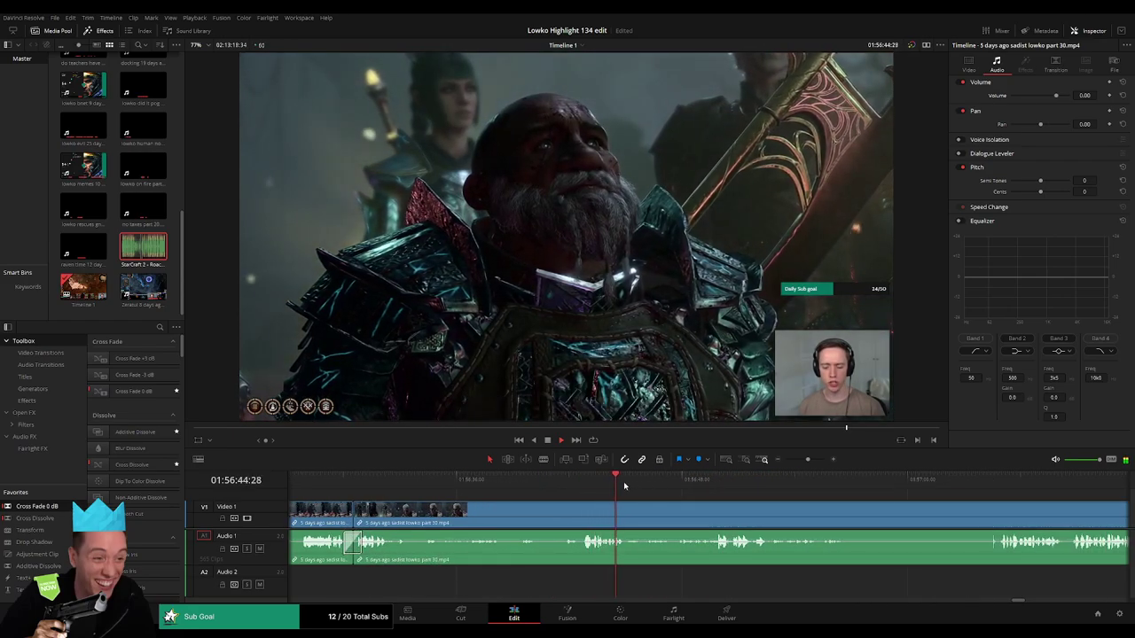
pyautogui.moveTo(624, 487); pyautogui.dragTo(699, 488)
pyautogui.moveTo(825, 514); pyautogui.dragTo(638, 510)
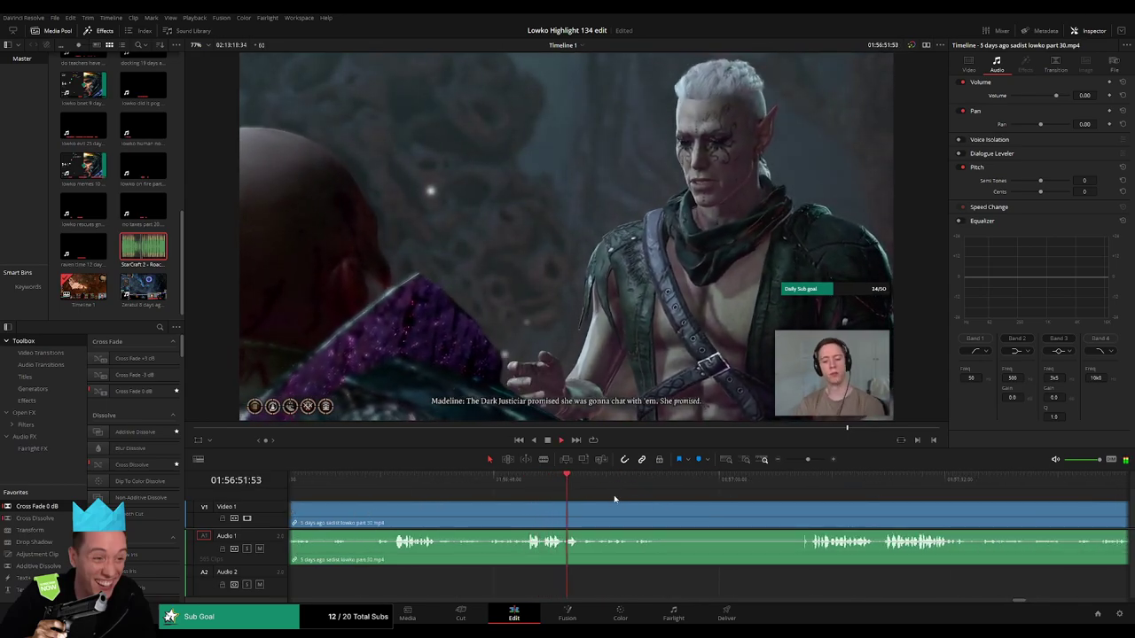
pyautogui.click(641, 491)
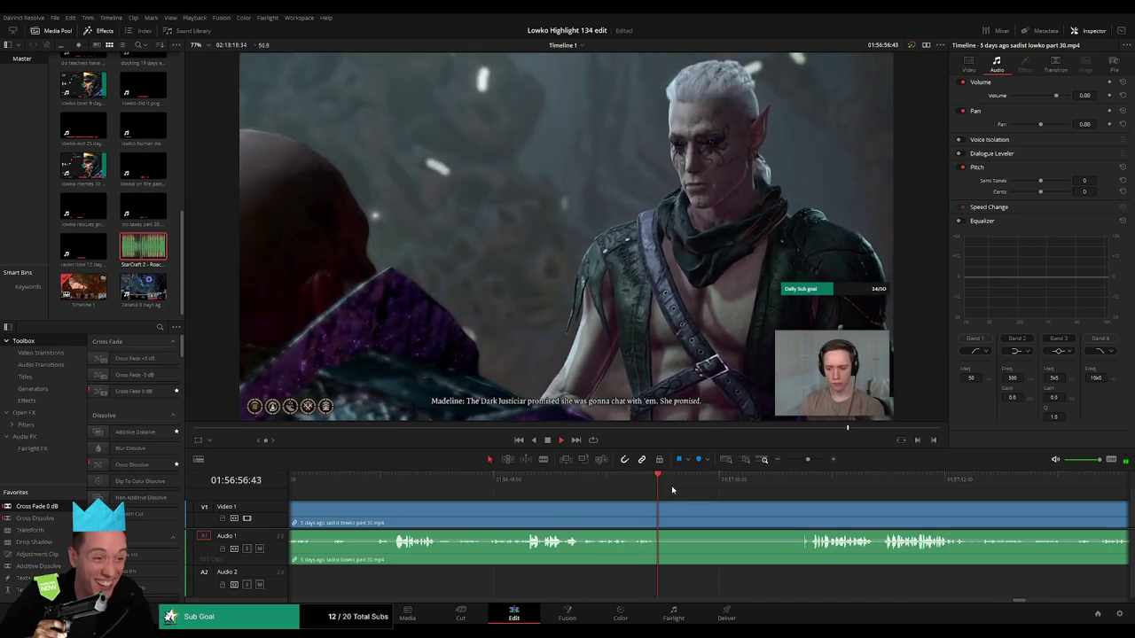
pyautogui.click(732, 491)
pyautogui.click(663, 517)
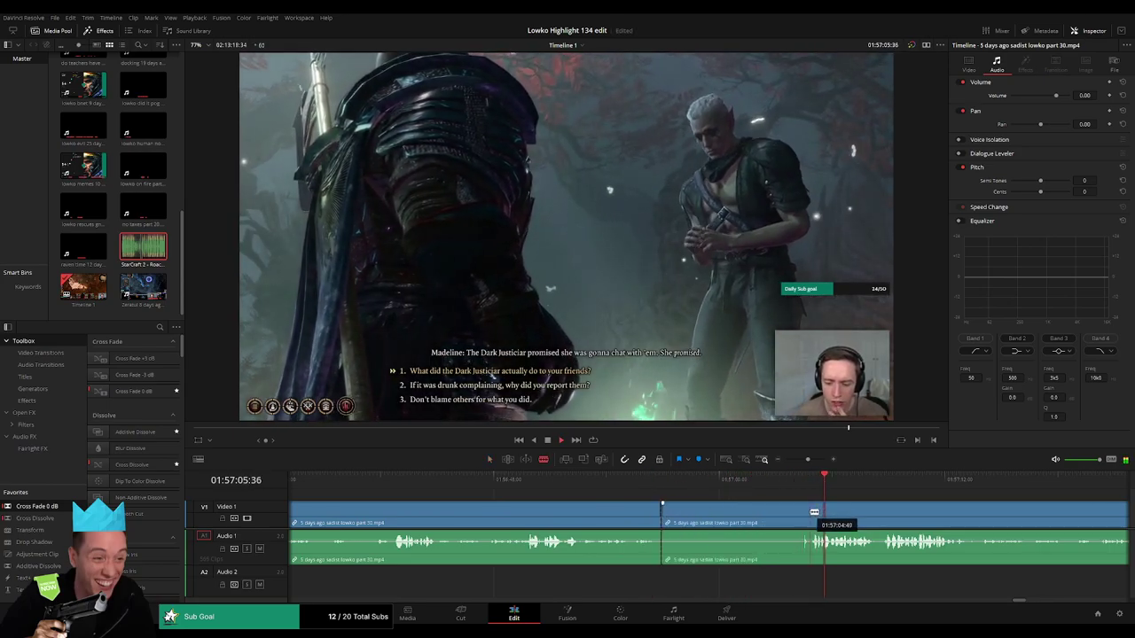
pyautogui.click(809, 511)
pyautogui.press('a')
pyautogui.click(791, 518)
pyautogui.press('BackSpace')
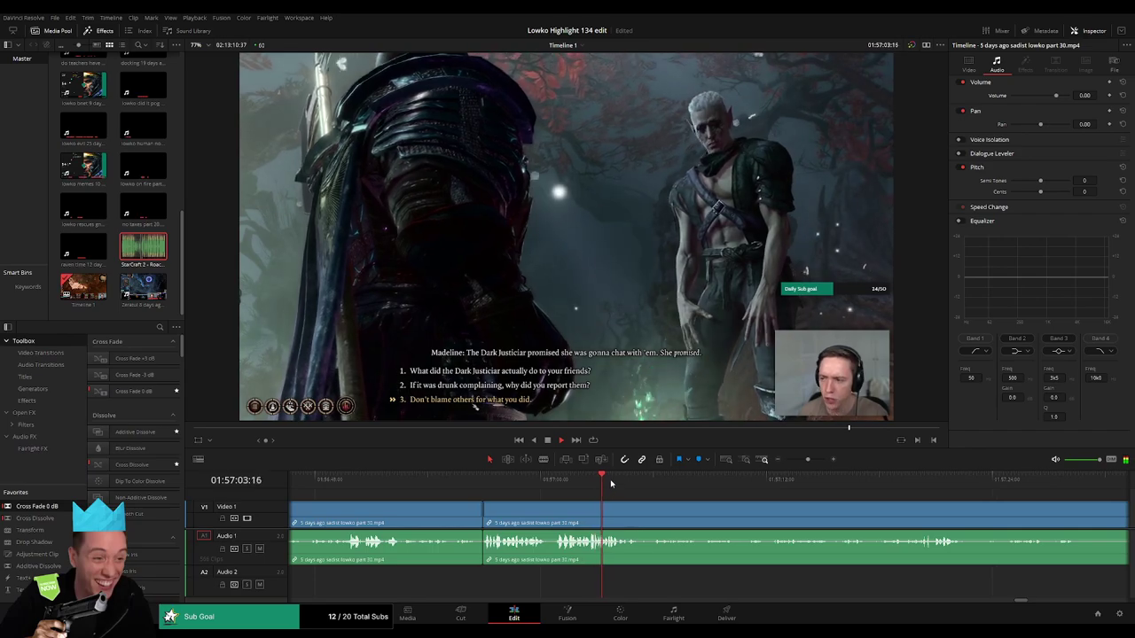
# - Isolate the short part 30 segment from 01:57:20:56 to about 01:57:21:12 and silence its audio
pyautogui.click(658, 477)
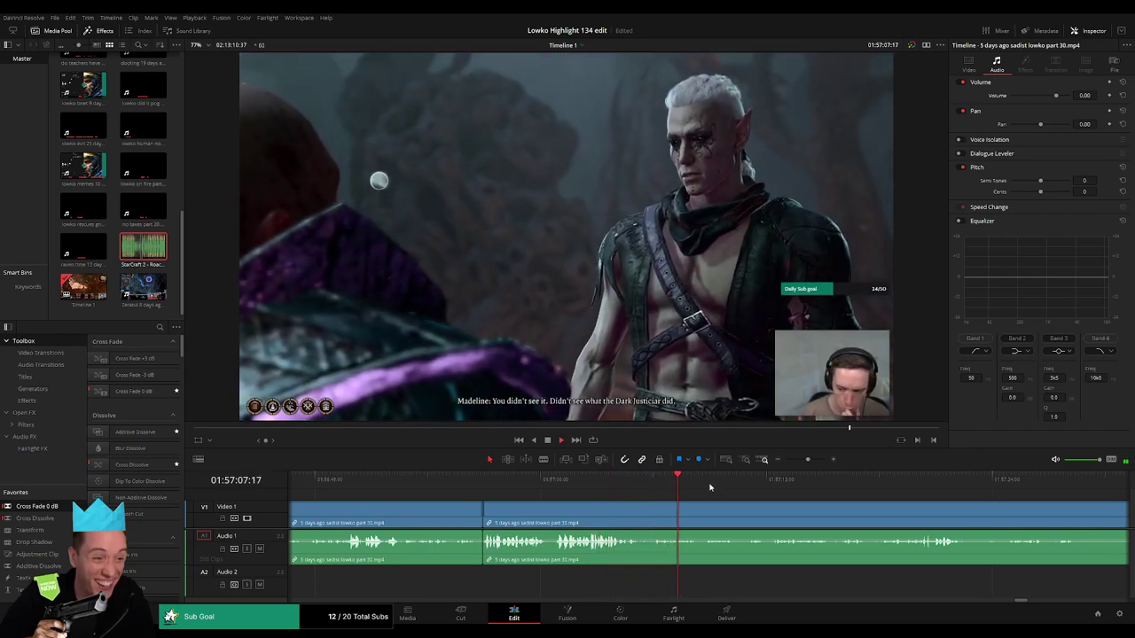
pyautogui.click(753, 477)
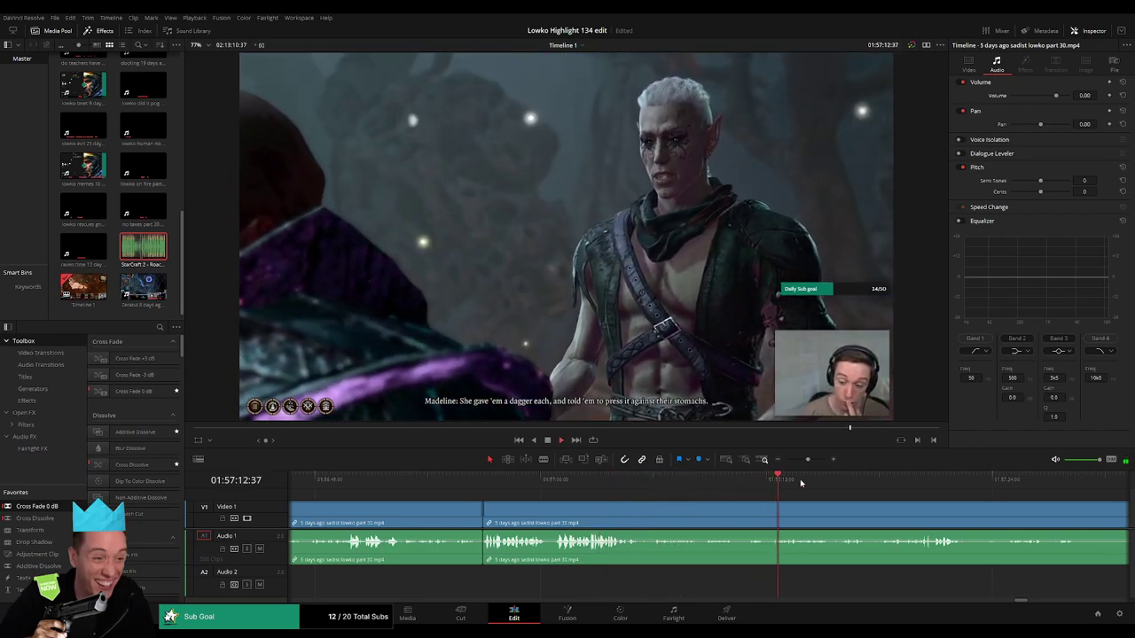
pyautogui.click(842, 477)
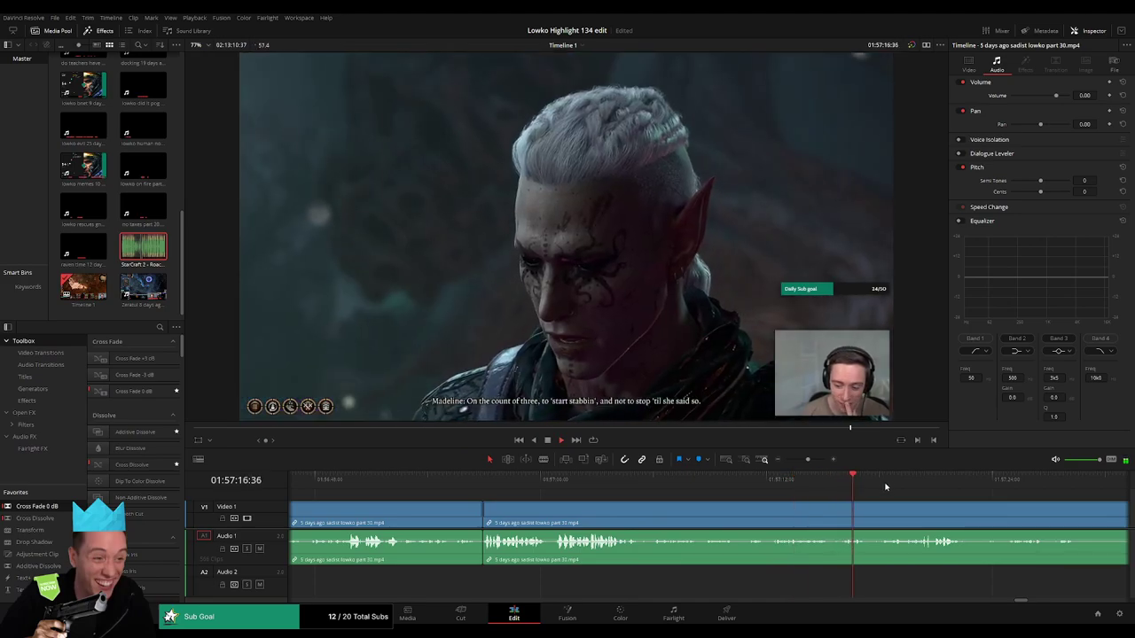
pyautogui.click(897, 480)
pyautogui.moveTo(826, 503); pyautogui.dragTo(593, 508)
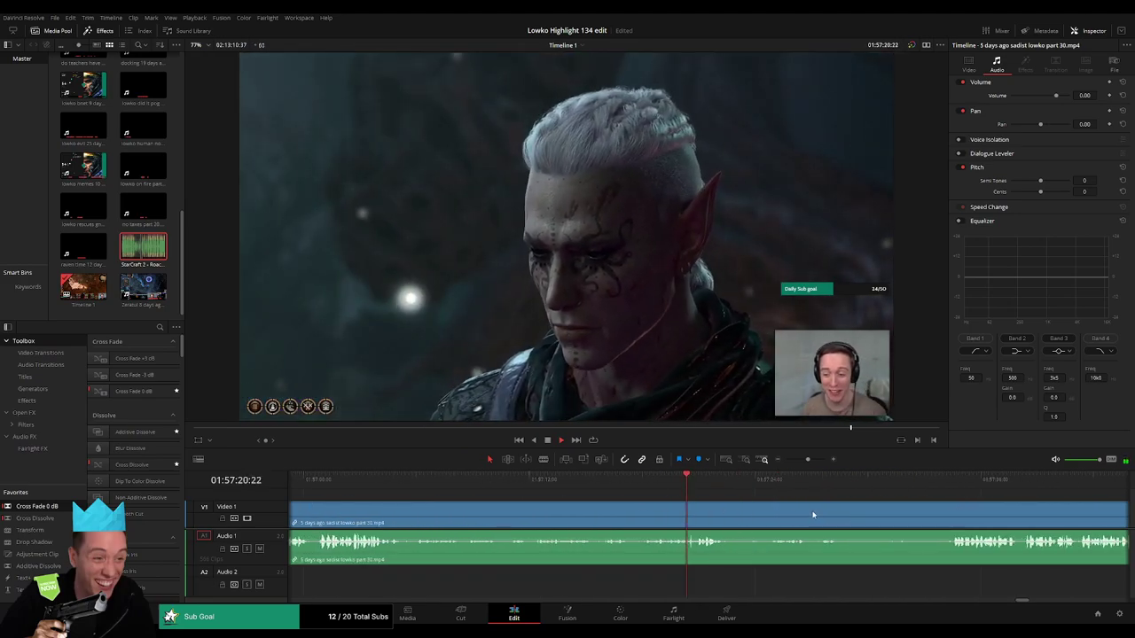
pyautogui.moveTo(747, 508); pyautogui.dragTo(587, 498)
pyautogui.moveTo(808, 459); pyautogui.dragTo(816, 459)
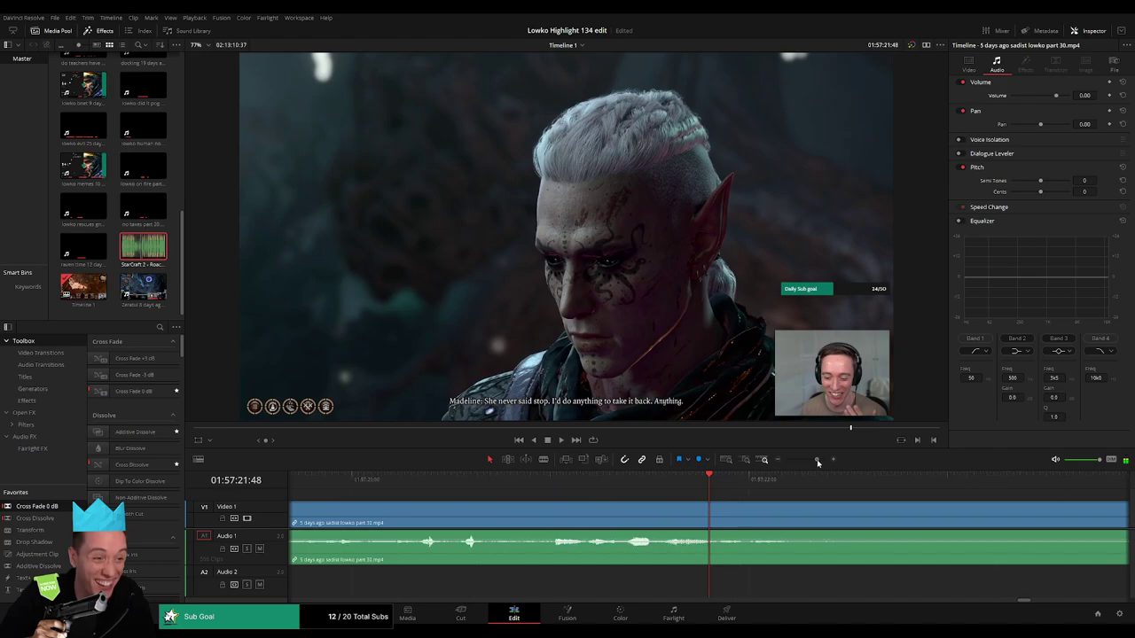
pyautogui.press('b')
pyautogui.click(537, 512)
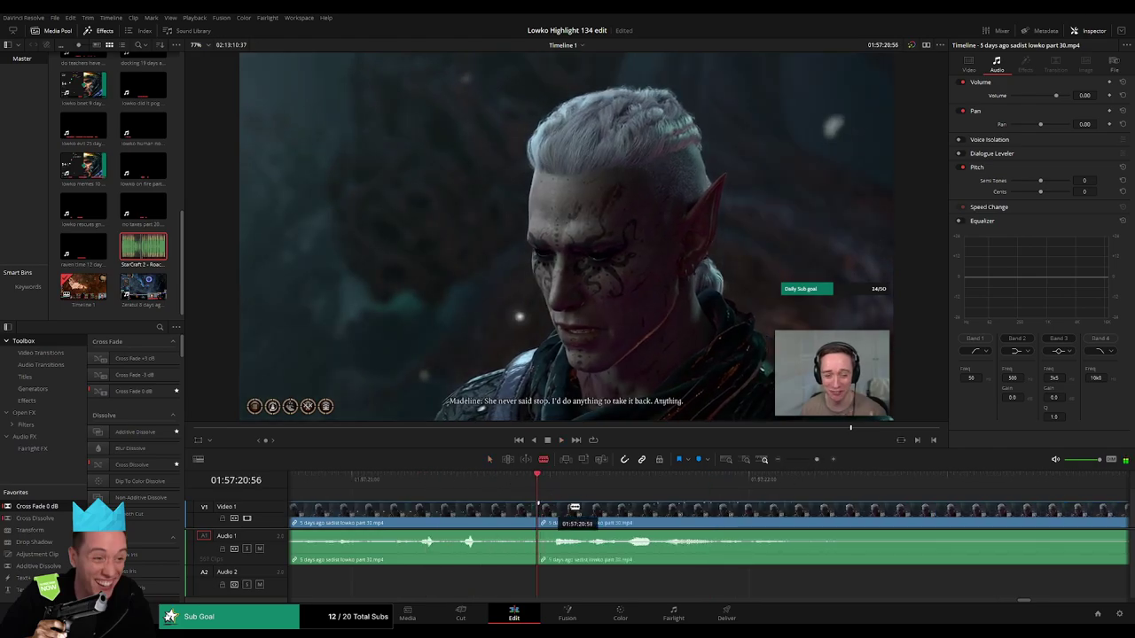
pyautogui.moveTo(566, 544); pyautogui.dragTo(567, 569)
# - Place the StarCraft 2 Roach Quotes sound on Audio 2 under the silenced segment, trim it to match, set its volume to -23.00 and preview it
pyautogui.moveTo(159, 254); pyautogui.dragTo(537, 585)
pyautogui.moveTo(661, 586); pyautogui.dragTo(589, 588)
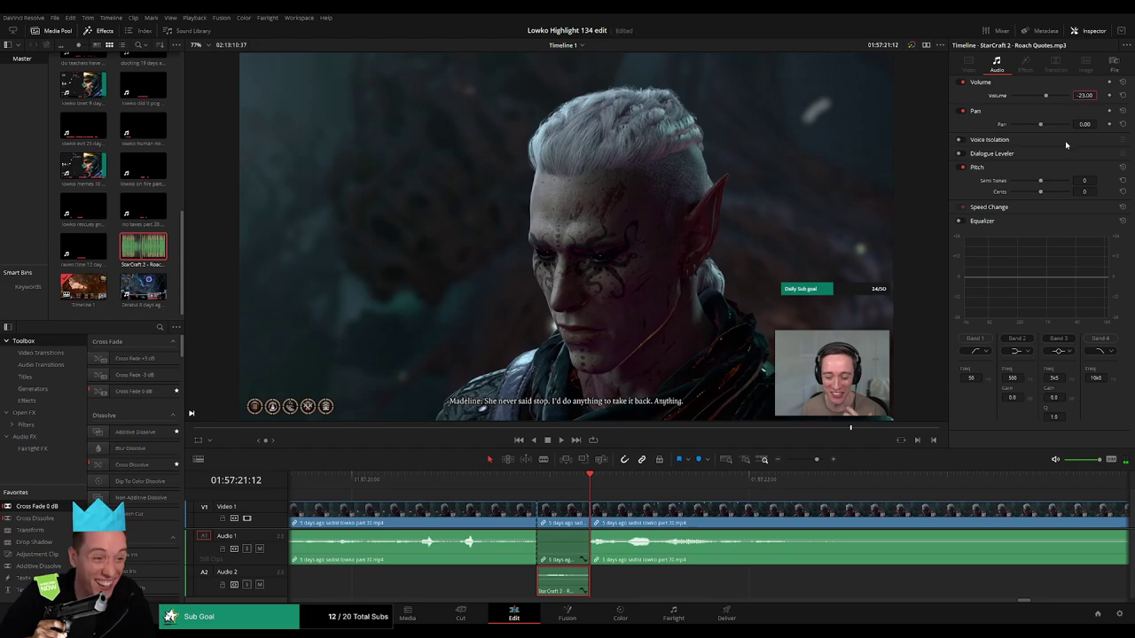
pyautogui.click(516, 487)
pyautogui.press('space')
# - Review the footage after the sound effect and ripple-delete the stretch from about 01:57:29 to 01:57:34
pyautogui.moveTo(817, 459); pyautogui.dragTo(807, 460)
pyautogui.click(749, 480)
pyautogui.click(797, 497)
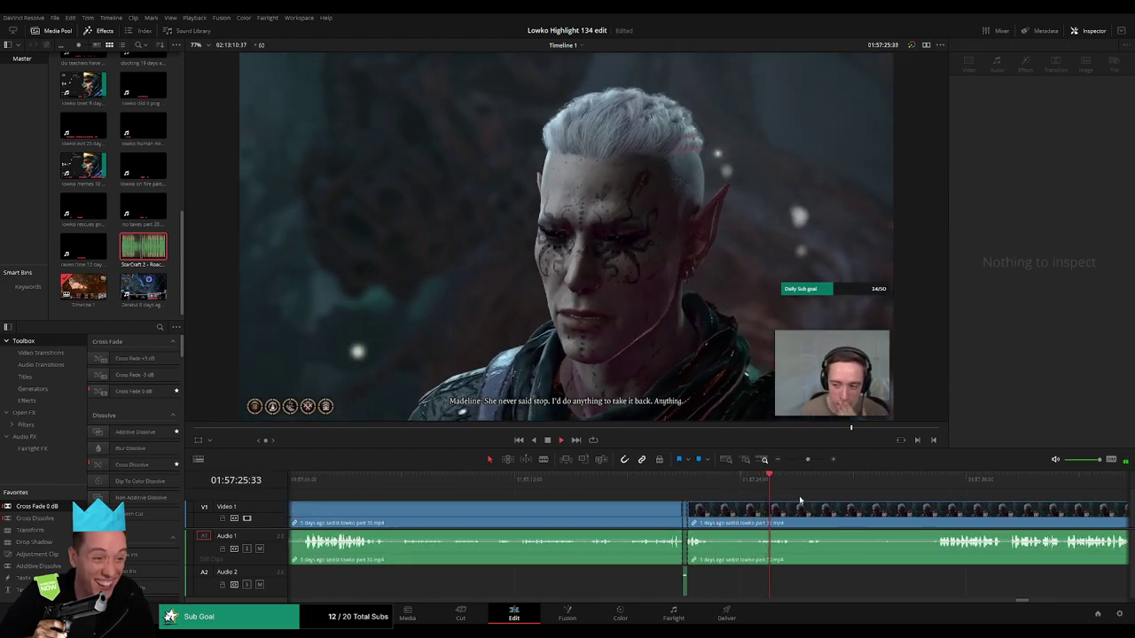
pyautogui.moveTo(880, 526); pyautogui.dragTo(649, 512)
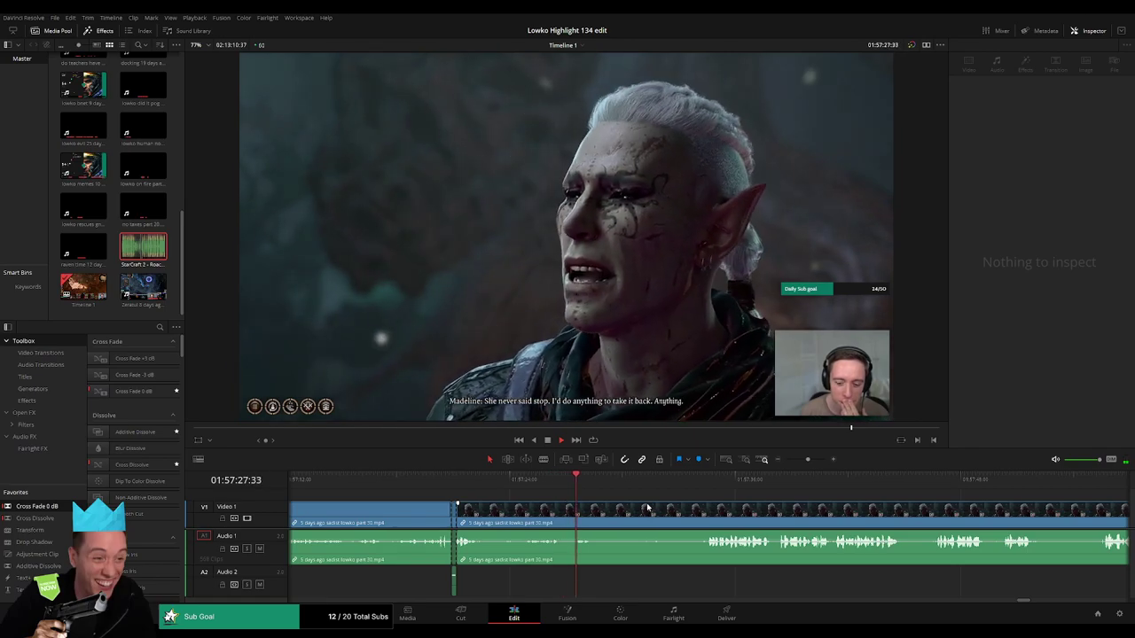
pyautogui.click(664, 486)
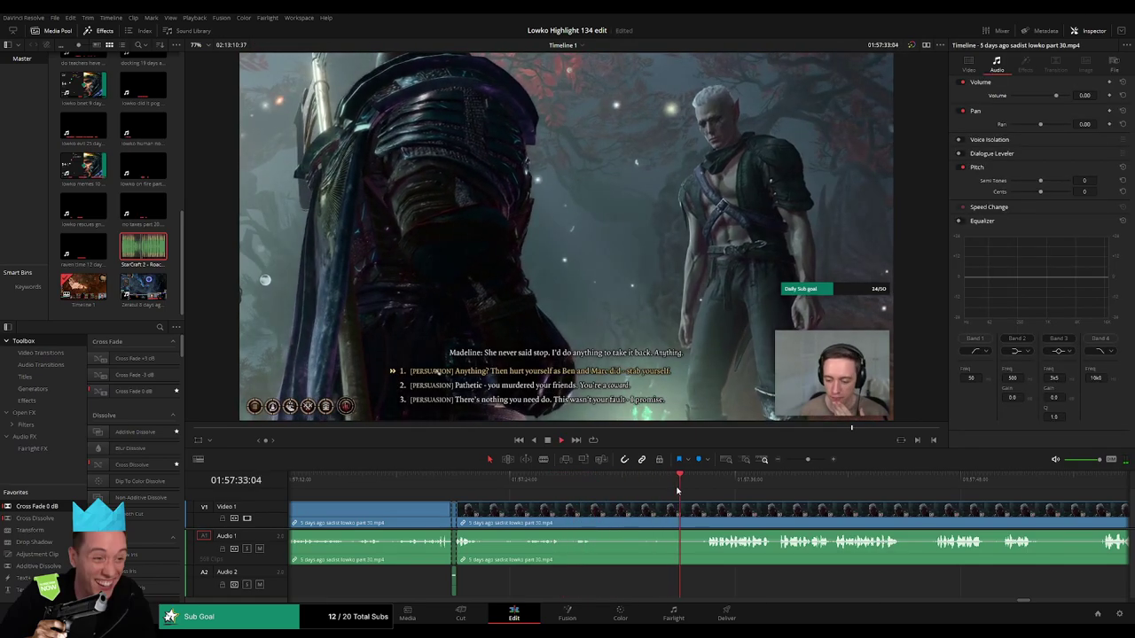
pyautogui.press('b')
pyautogui.click(613, 515)
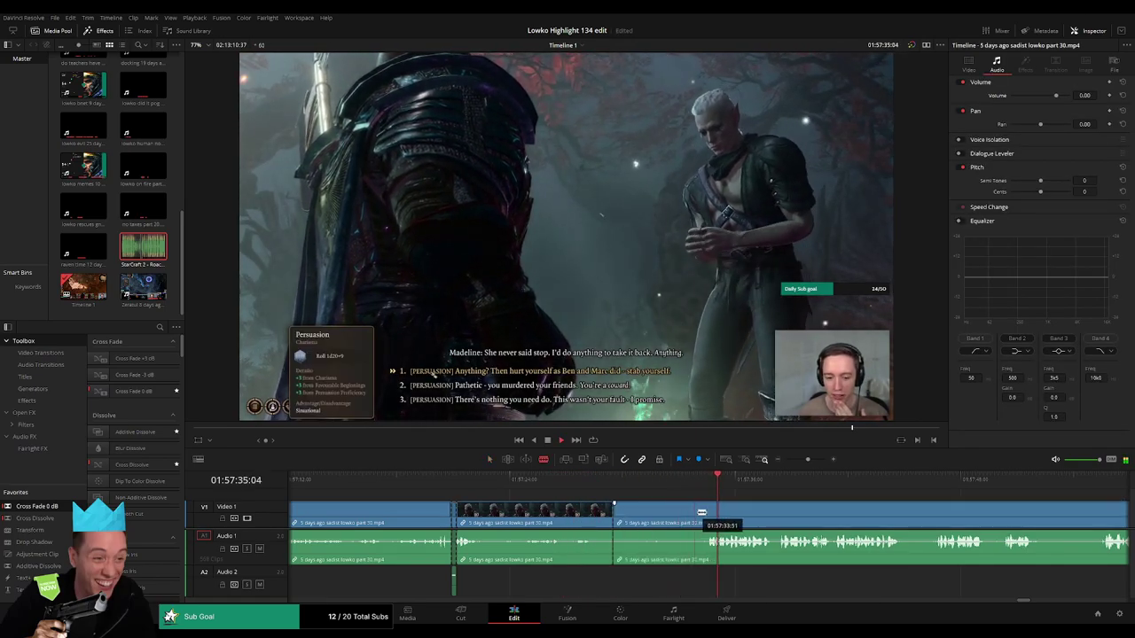
pyautogui.click(706, 513)
pyautogui.press('a')
pyautogui.click(689, 517)
pyautogui.press('Delete')
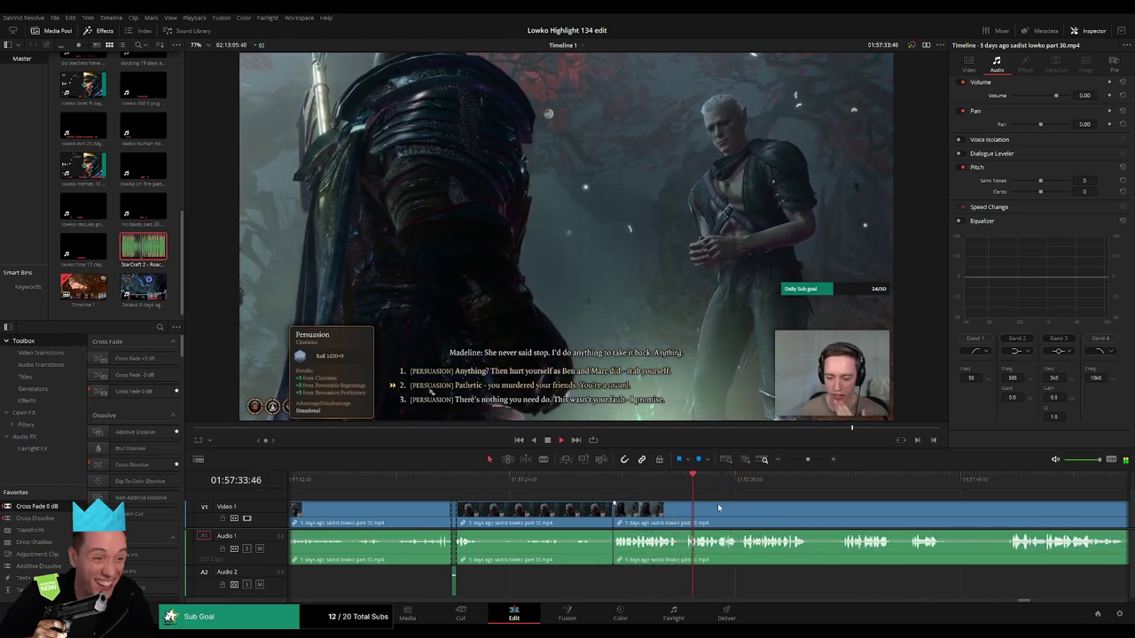
# - Review up to 01:57:52, isolate the short part 30 segment from about 01:57:52:14 to 01:57:52:31 and silence its audio
pyautogui.click(776, 484)
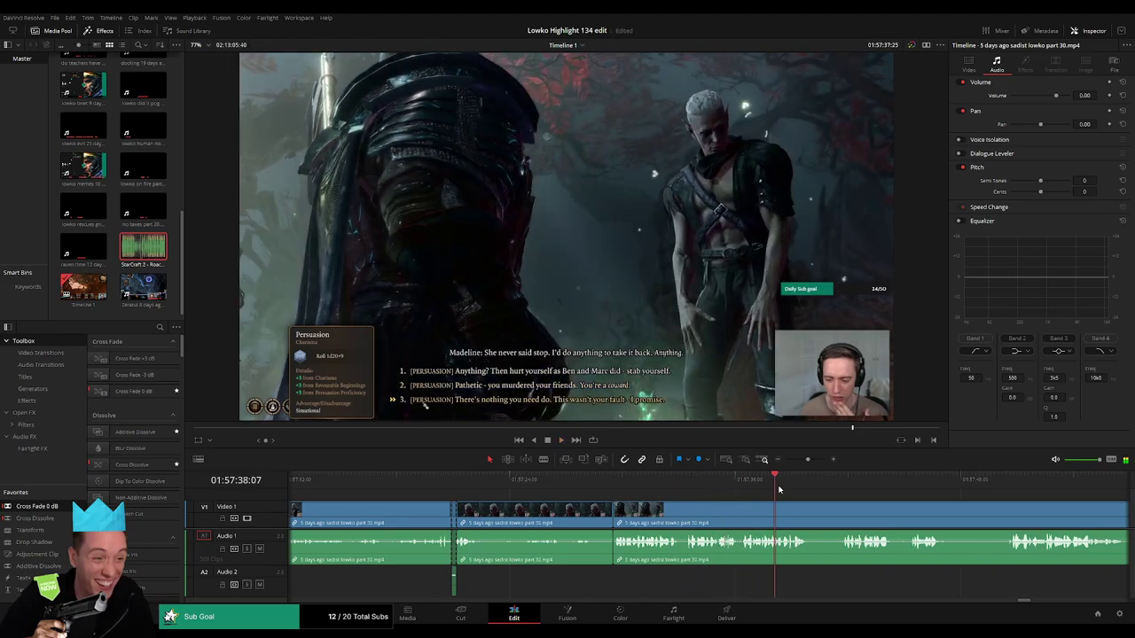
pyautogui.moveTo(779, 489); pyautogui.dragTo(848, 488)
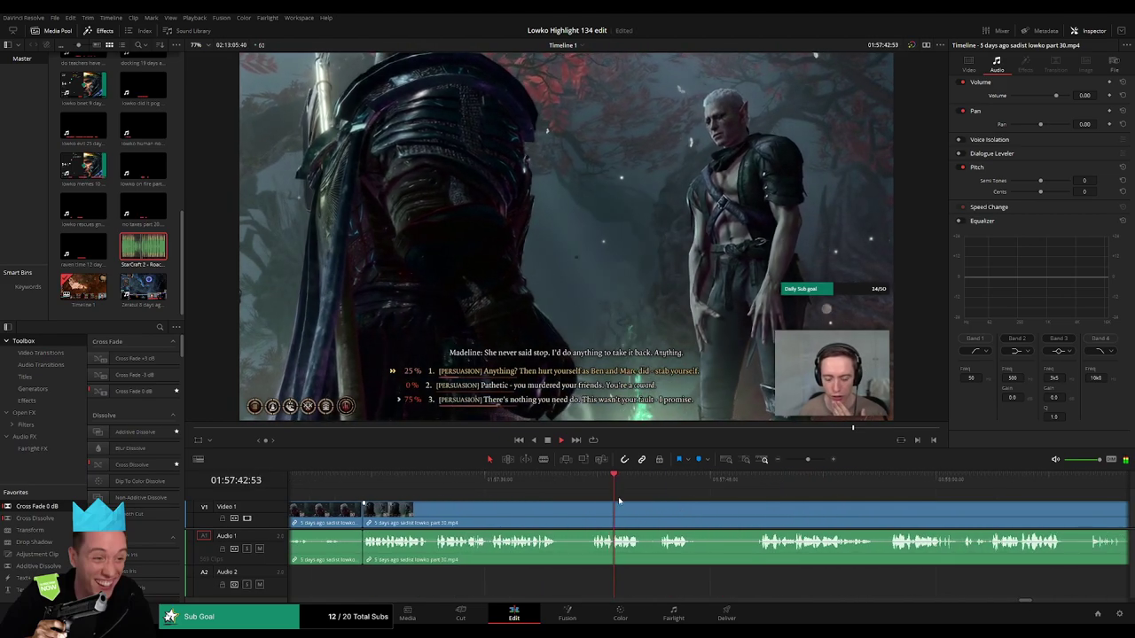
pyautogui.click(781, 485)
pyautogui.press('space')
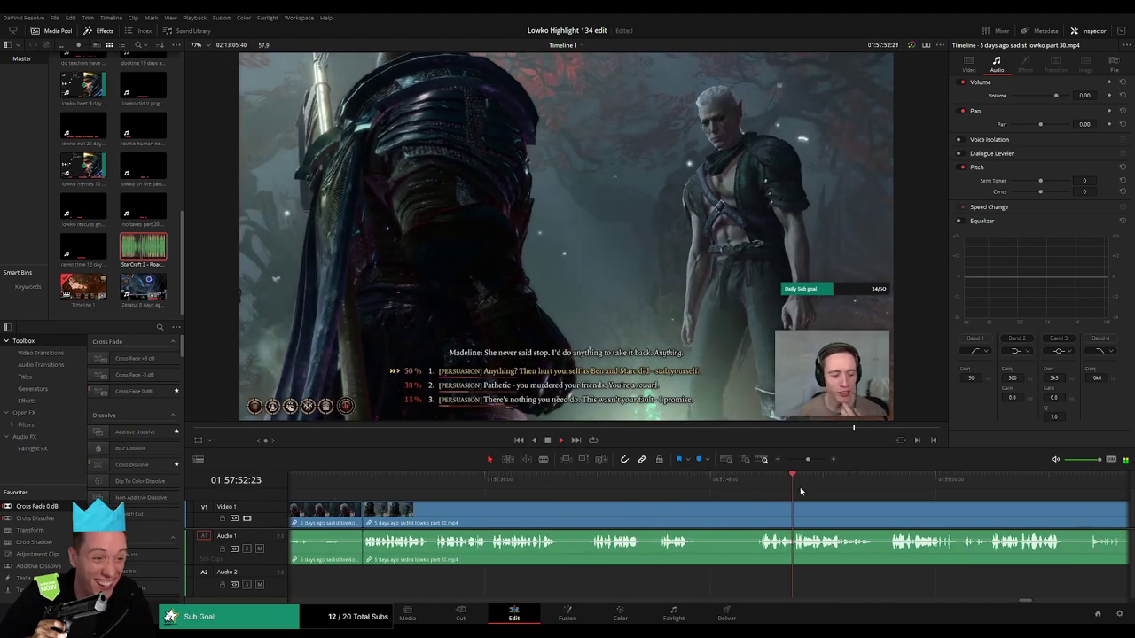
pyautogui.click(761, 486)
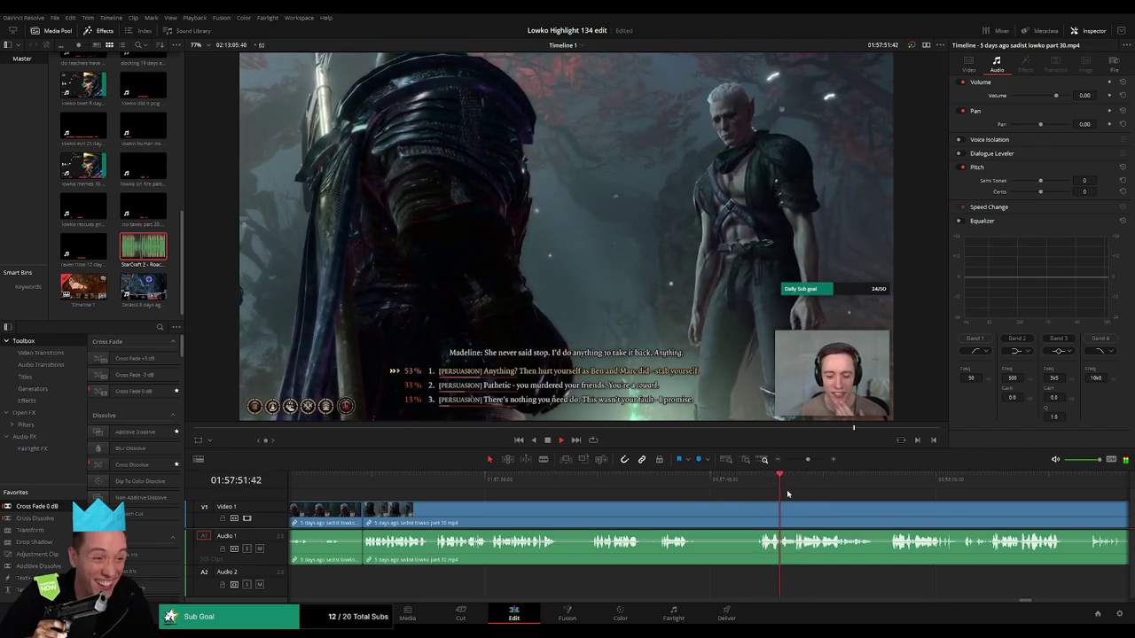
pyautogui.moveTo(806, 460); pyautogui.dragTo(815, 460)
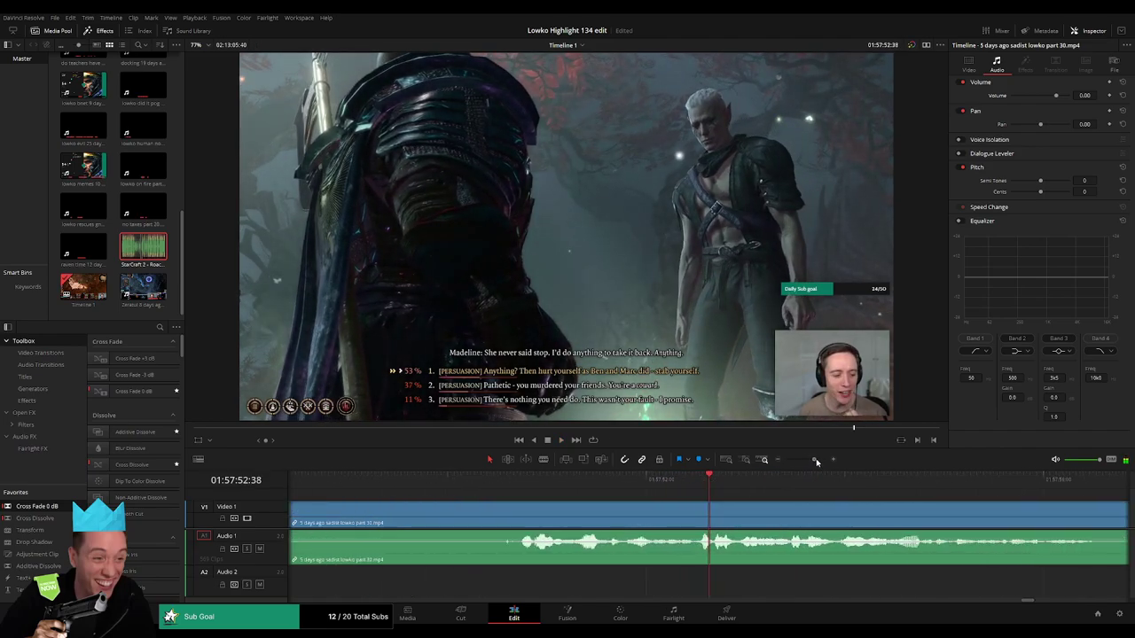
pyautogui.click(589, 479)
pyautogui.press('b')
pyautogui.click(646, 510)
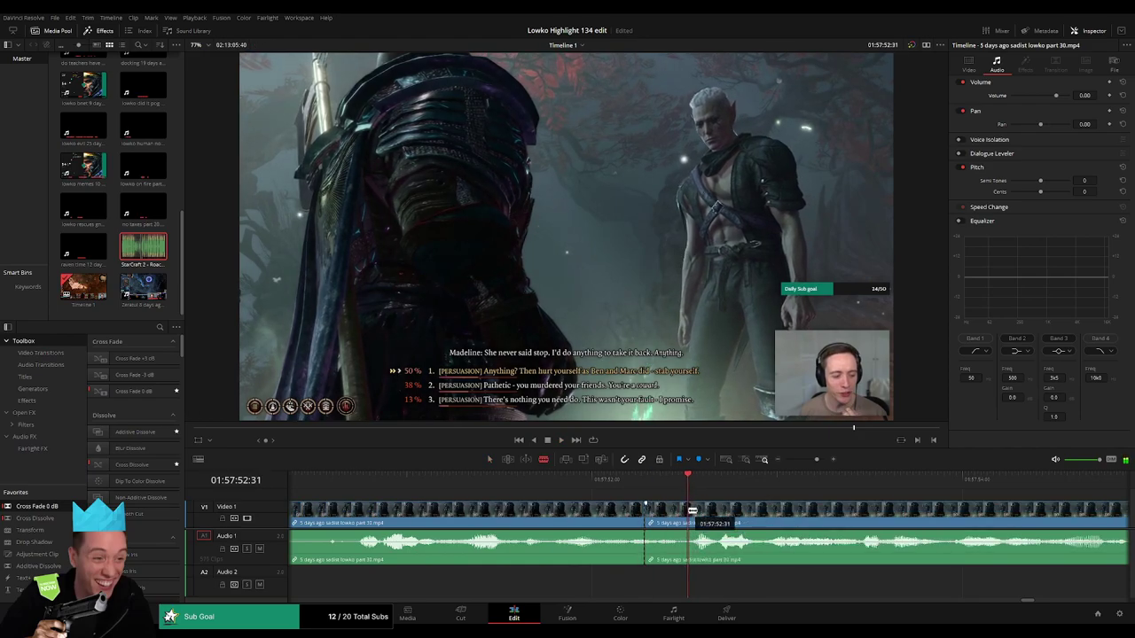
pyautogui.click(691, 511)
pyautogui.moveTo(644, 517); pyautogui.dragTo(679, 563)
pyautogui.click(658, 526)
# - Place the StarCraft 2 Roach Quotes sound on Audio 2 under the silenced segment, trim it to match, set its volume to -23.00 and preview it
pyautogui.moveTo(155, 256); pyautogui.dragTo(673, 580)
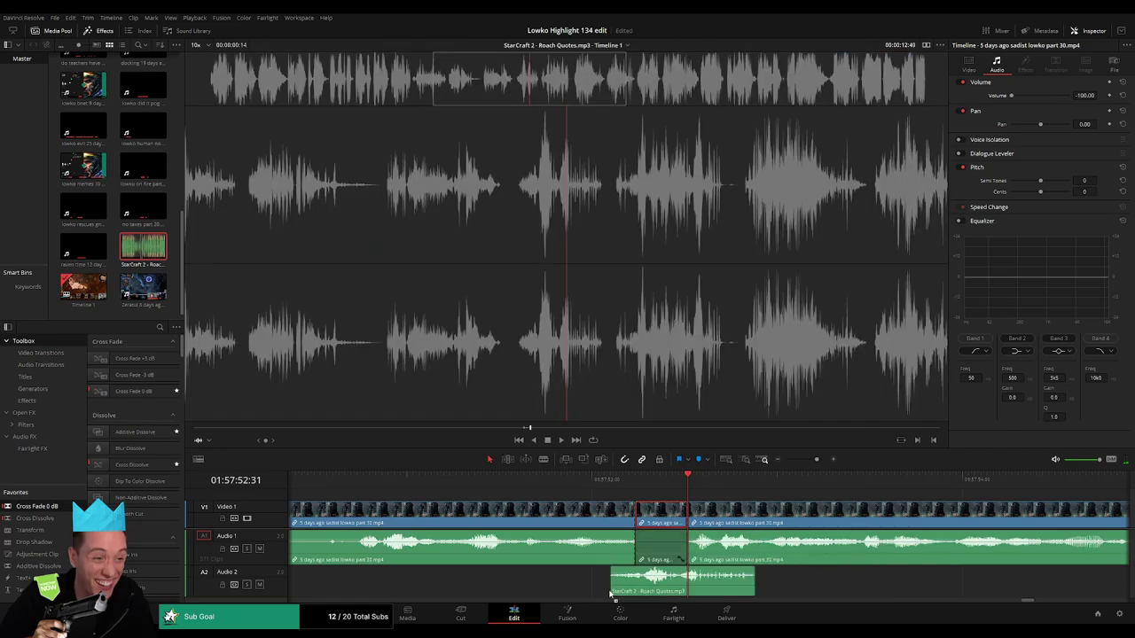
pyautogui.moveTo(742, 583); pyautogui.dragTo(685, 584)
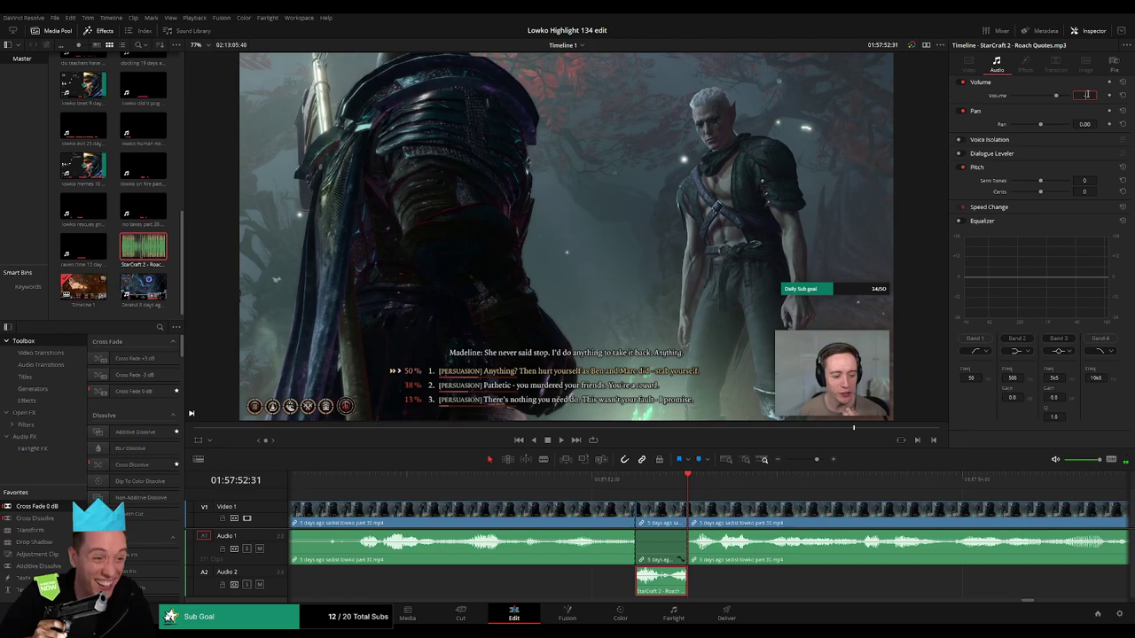
pyautogui.click(600, 482)
pyautogui.press('space')
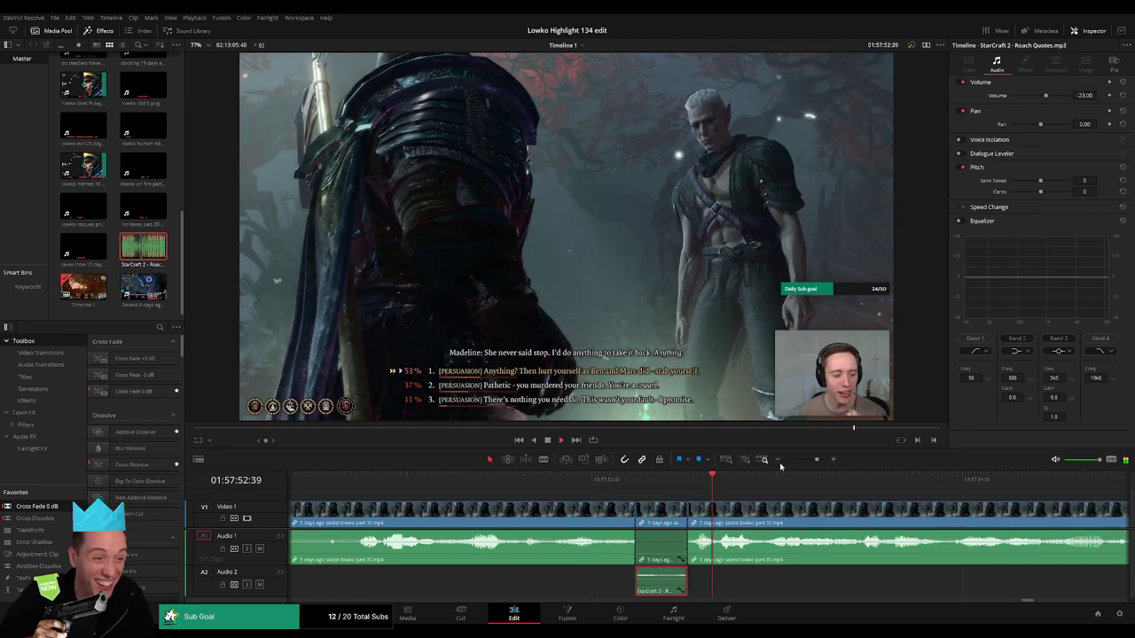
# - Ripple-delete the stretch from about 01:58:07 to 01:58:12 and add an audio crossfade at the join
pyautogui.moveTo(817, 459); pyautogui.dragTo(806, 460)
pyautogui.click(774, 497)
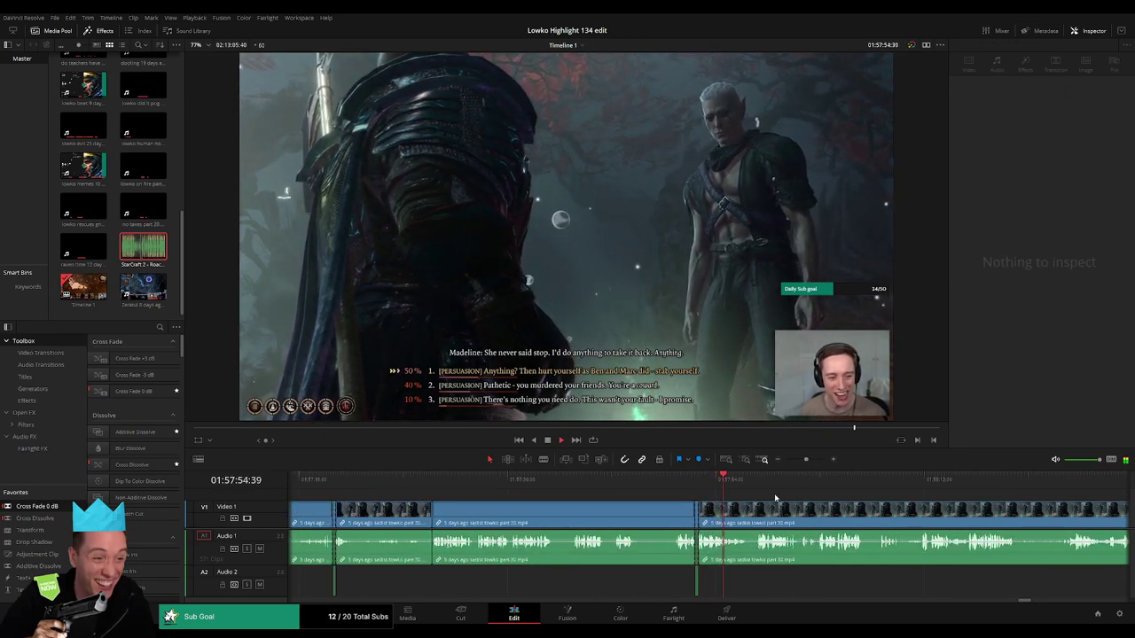
pyautogui.moveTo(772, 505); pyautogui.dragTo(633, 484)
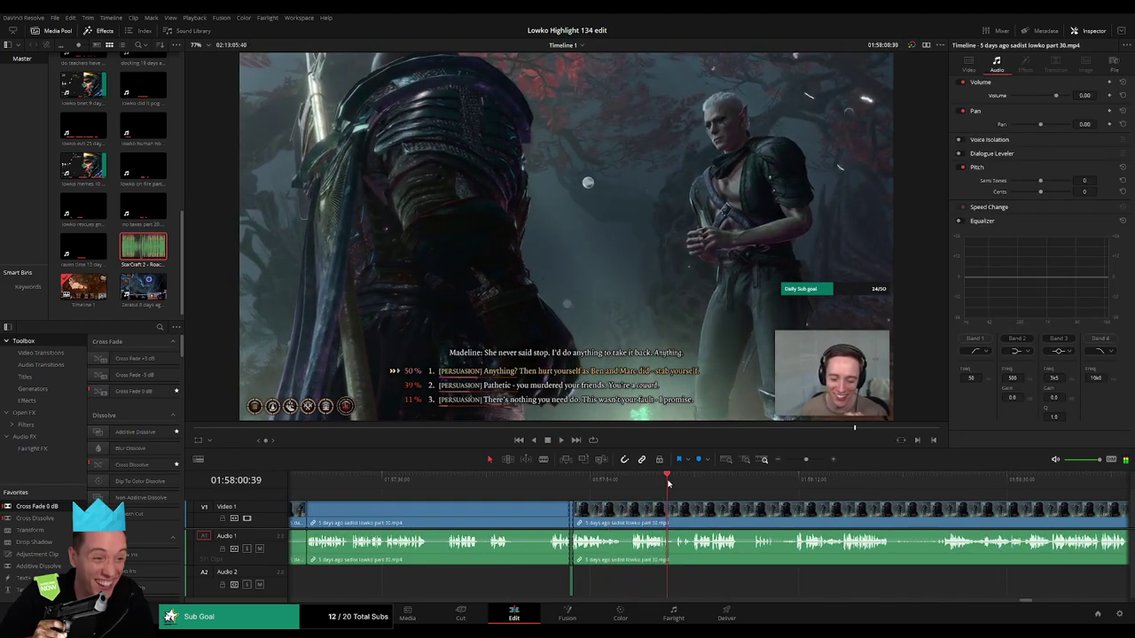
pyautogui.click(664, 479)
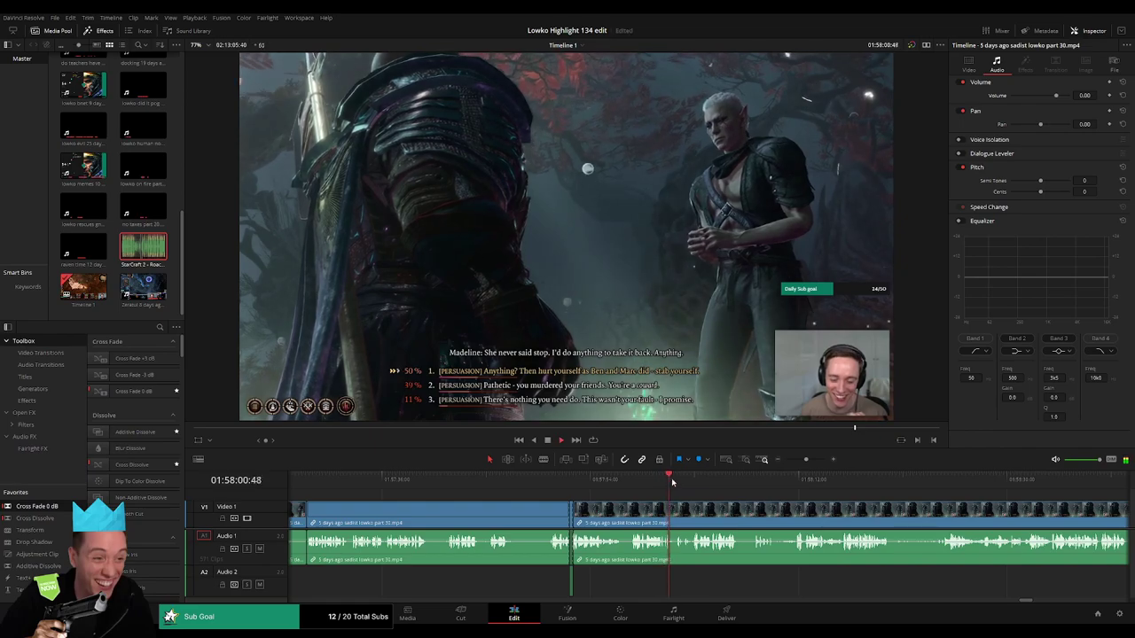
pyautogui.click(692, 483)
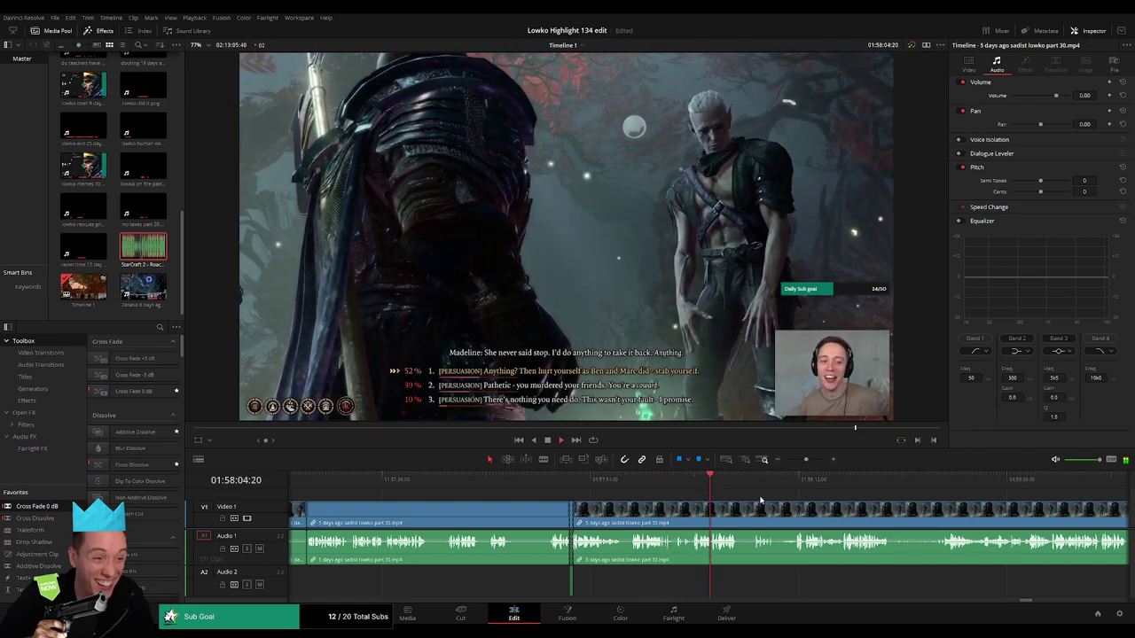
pyautogui.moveTo(804, 459)
pyautogui.mouseDown()
pyautogui.moveTo(788, 461)
pyautogui.moveTo(802, 460)
pyautogui.mouseUp()
pyautogui.press('b')
pyautogui.moveTo(733, 490); pyautogui.dragTo(768, 513)
pyautogui.click(707, 519)
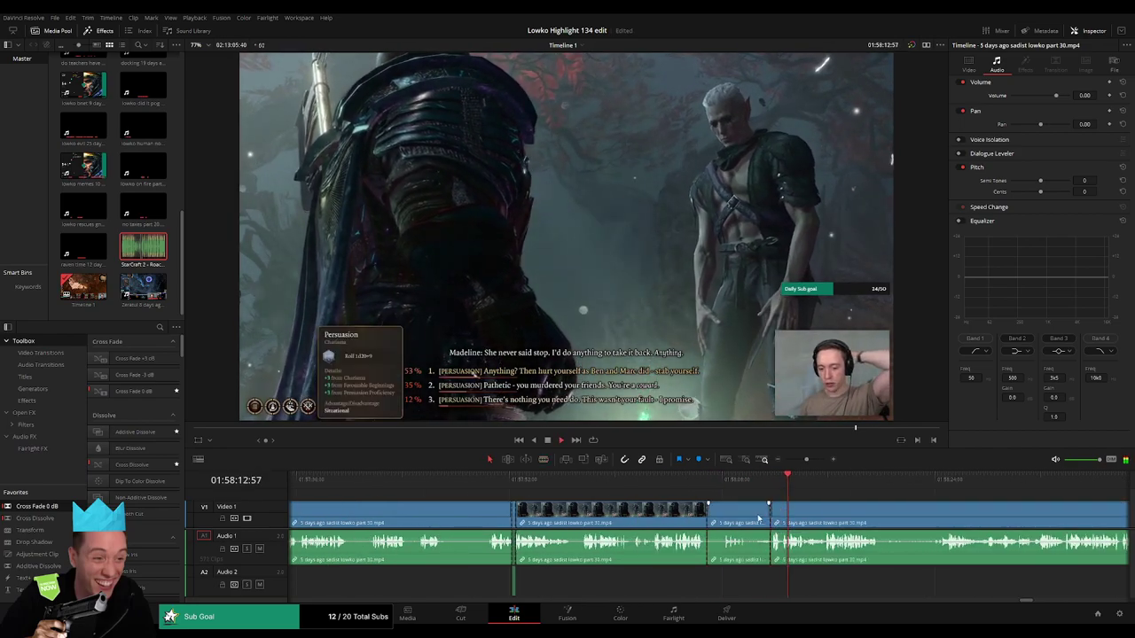
pyautogui.press('Delete')
pyautogui.click(743, 488)
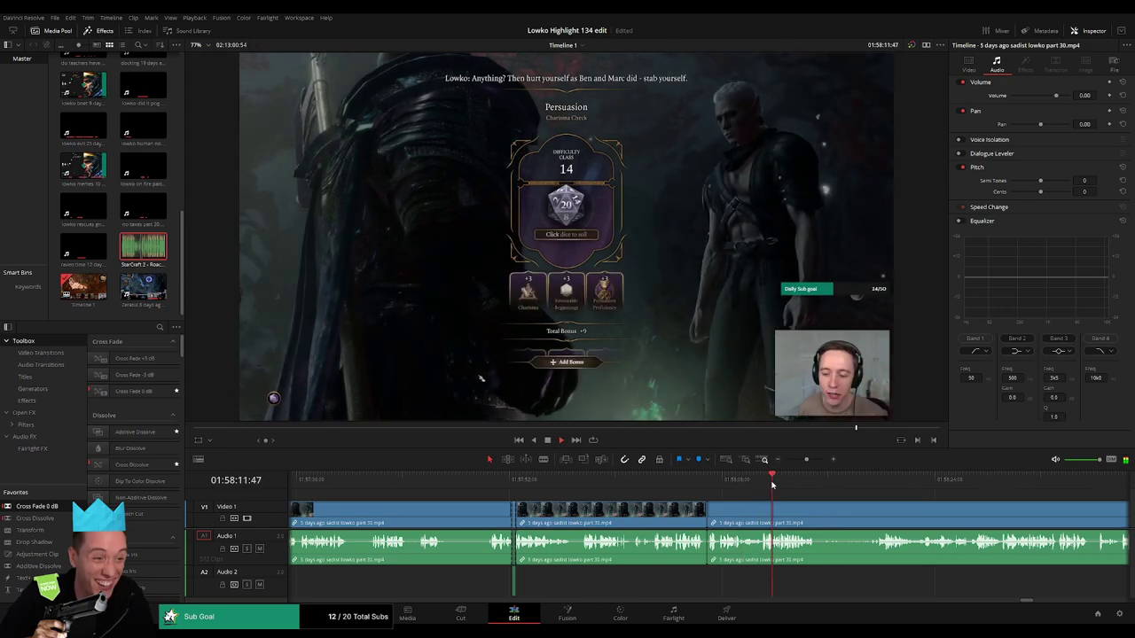
pyautogui.moveTo(700, 557); pyautogui.dragTo(707, 555)
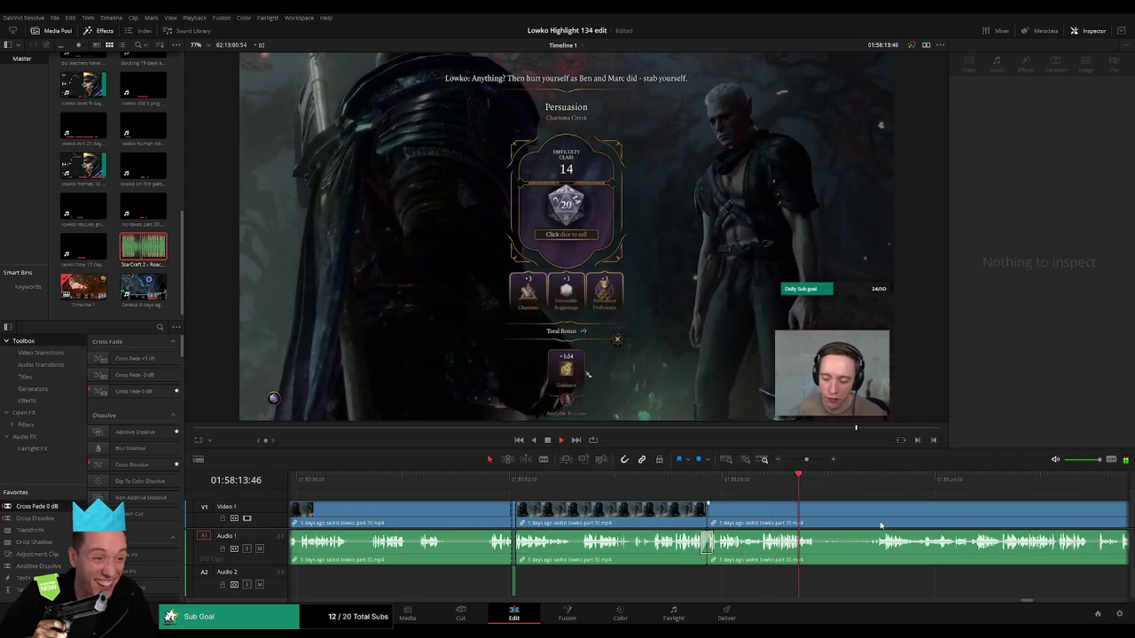
# - Ripple-delete the dice-roll wait from 01:58:15:14 to about 01:58:19 and crossfade the audio at the new join
pyautogui.moveTo(856, 524); pyautogui.dragTo(634, 506)
pyautogui.click(645, 478)
pyautogui.press('b')
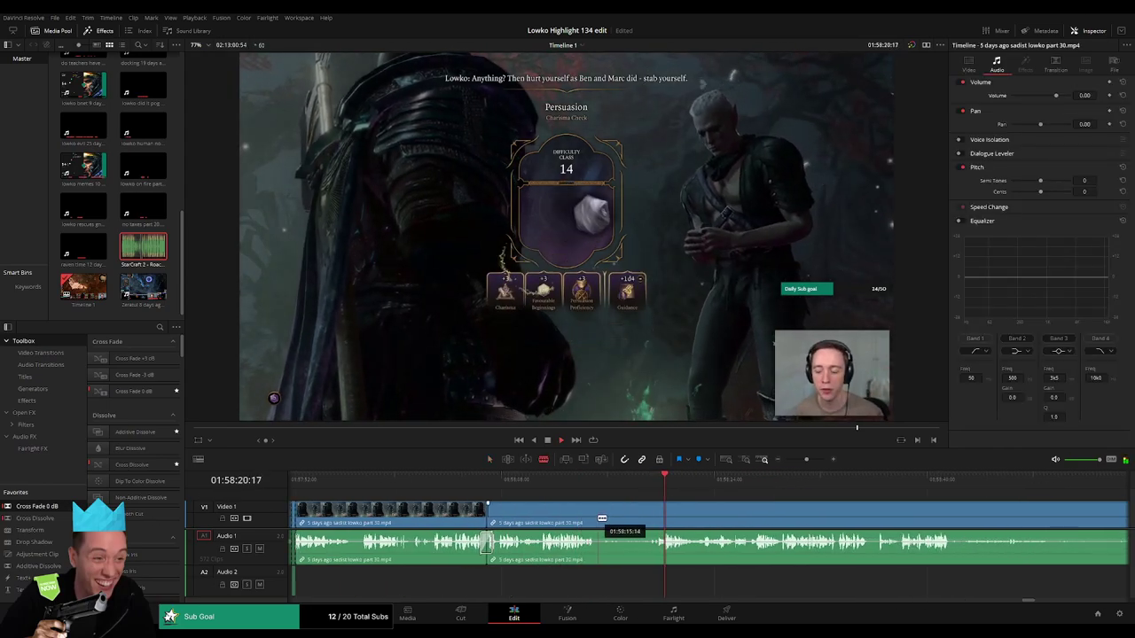
pyautogui.click(598, 518)
pyautogui.click(652, 517)
pyautogui.press('a')
pyautogui.click(634, 521)
pyautogui.press('Delete')
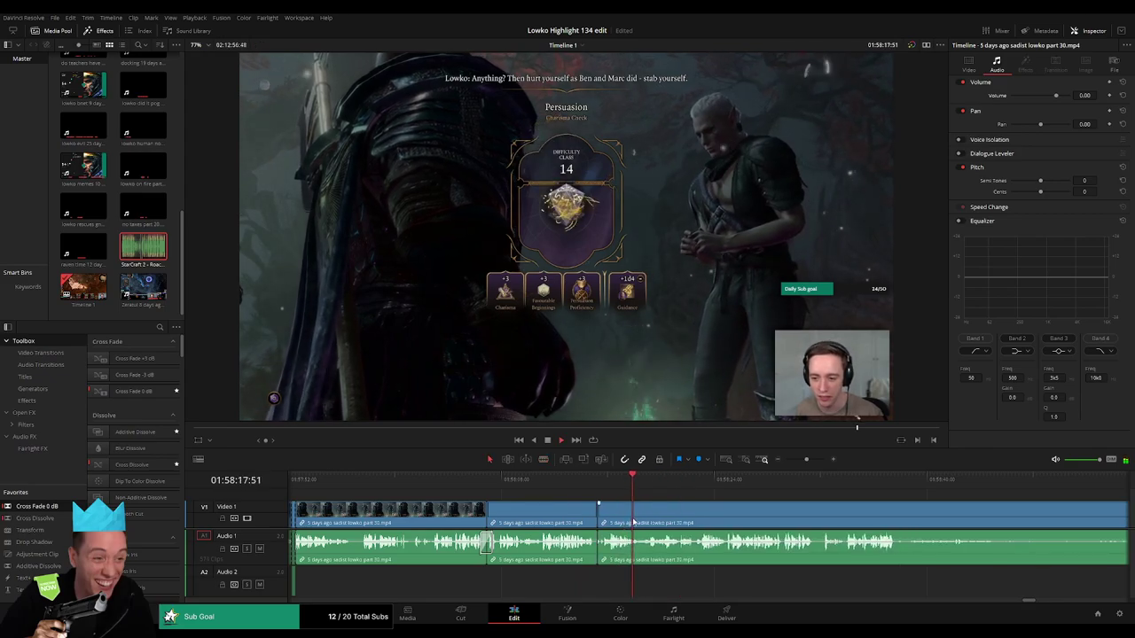
pyautogui.moveTo(603, 567); pyautogui.dragTo(601, 558)
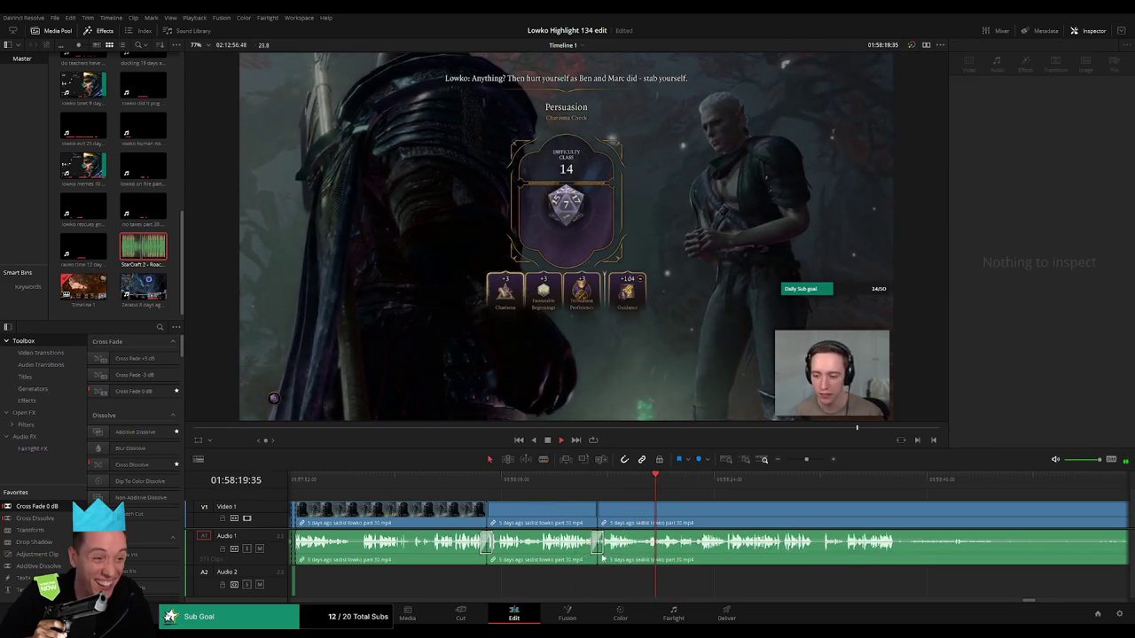
# - Review the persuasion result and the following Madeline dialogue from about 01:58:31 to 01:59:17 for parts to cut
pyautogui.click(700, 506)
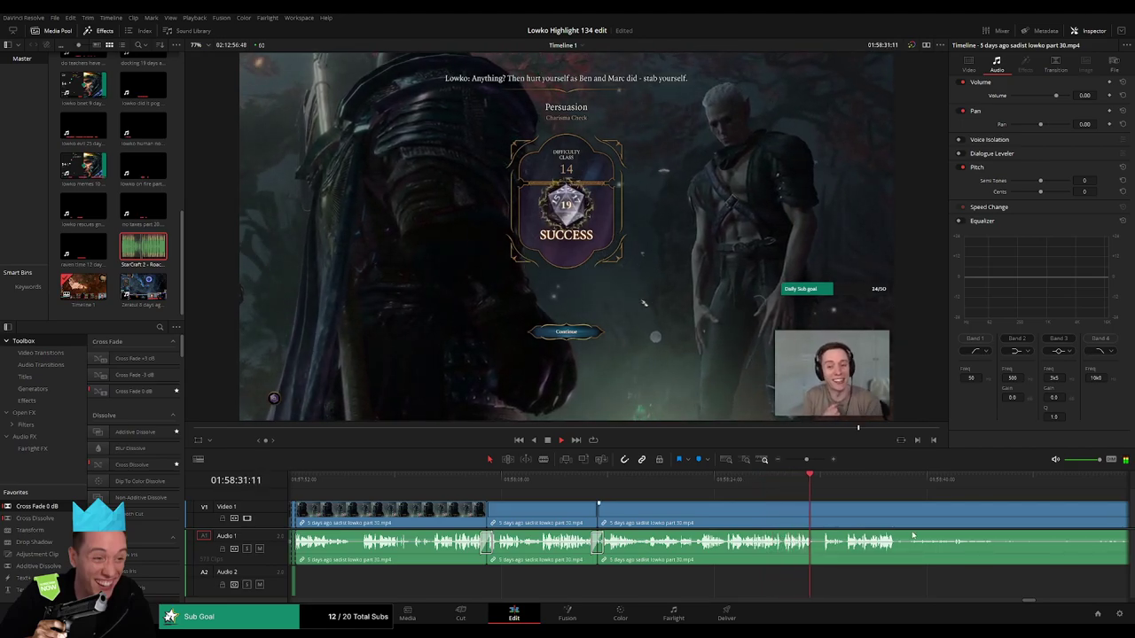
pyautogui.moveTo(924, 533); pyautogui.dragTo(725, 523)
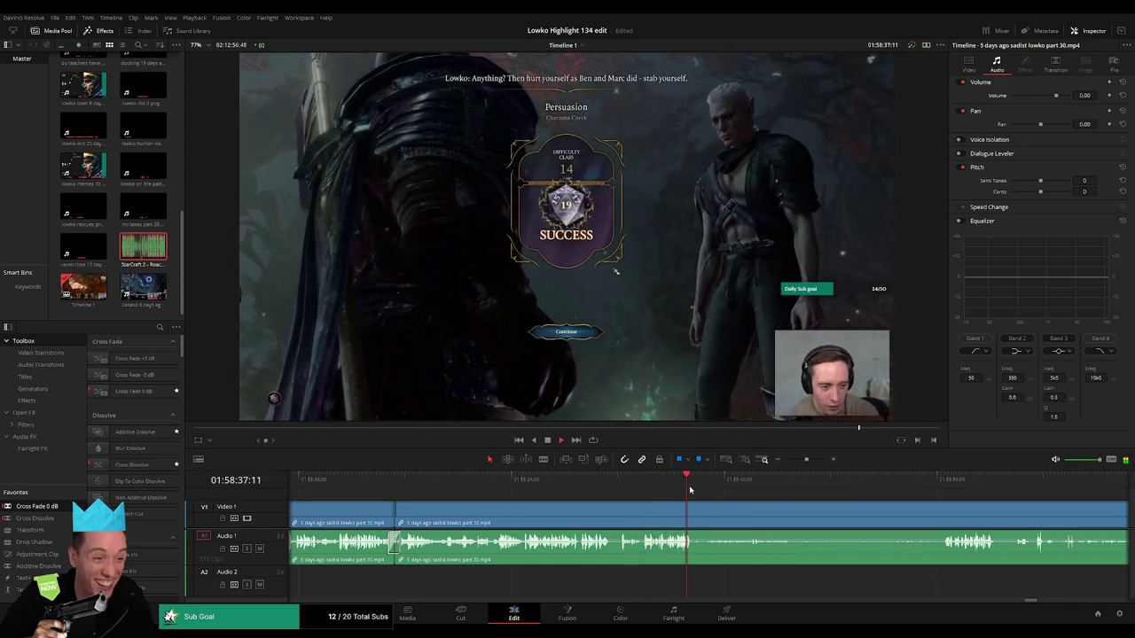
pyautogui.click(744, 486)
pyautogui.click(830, 486)
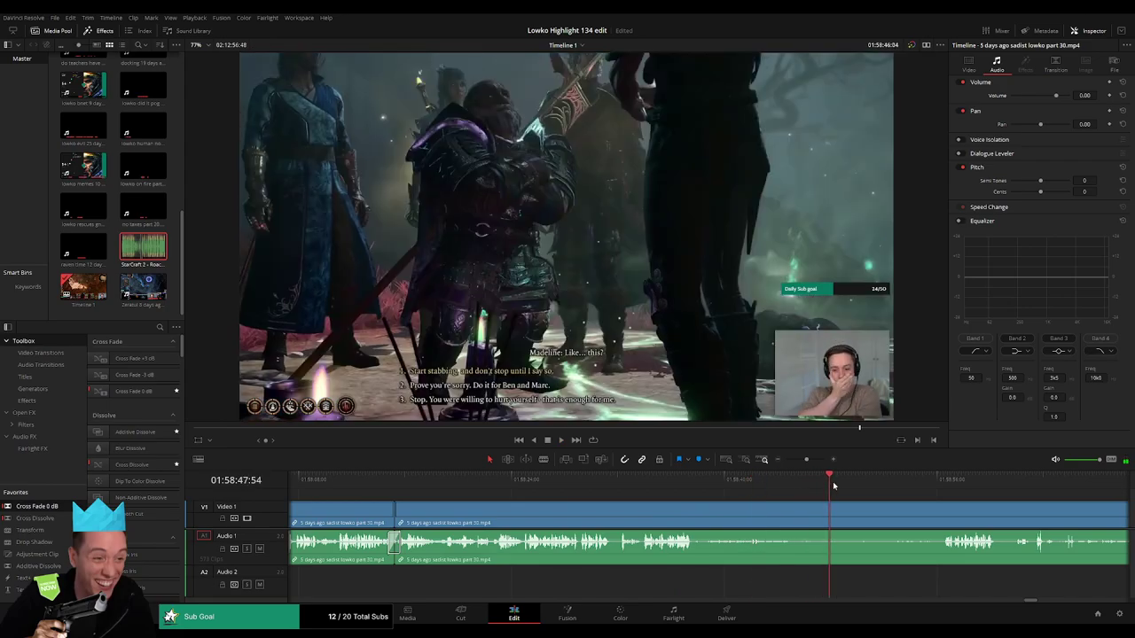
pyautogui.click(854, 486)
pyautogui.click(880, 485)
pyautogui.click(904, 486)
pyautogui.click(941, 485)
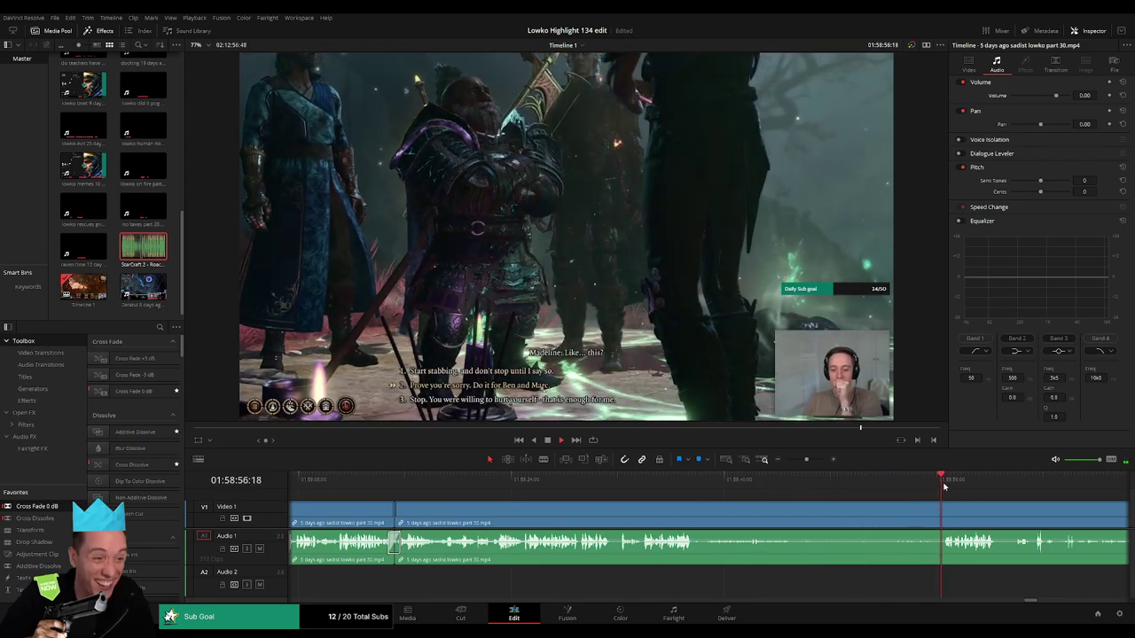
pyautogui.moveTo(588, 485); pyautogui.dragTo(842, 488)
pyautogui.press('space')
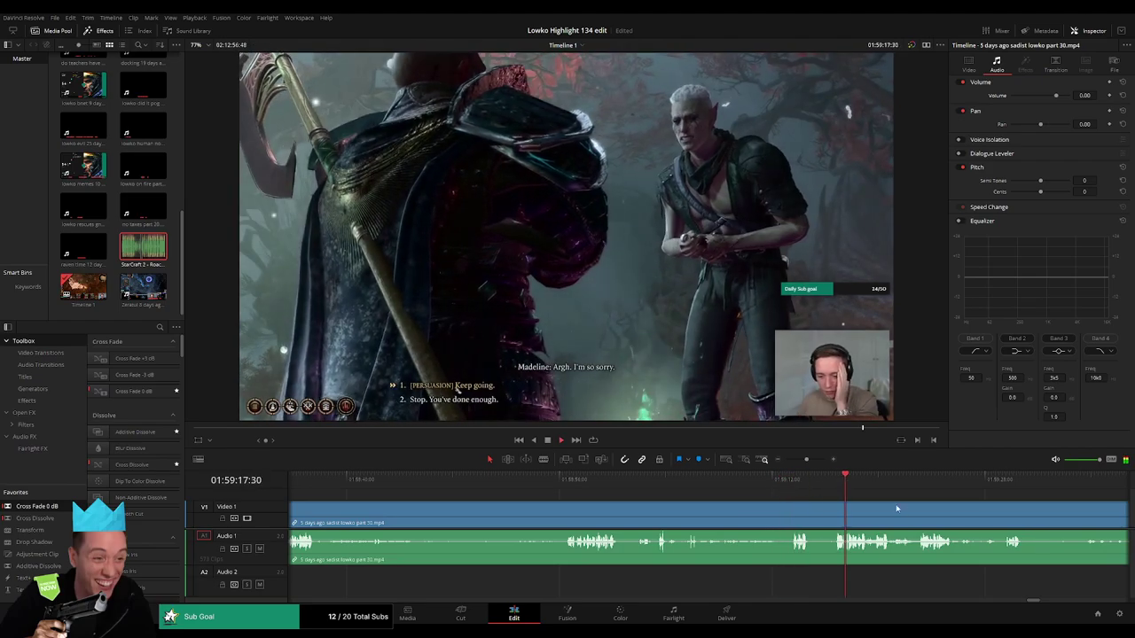
# - Review the second persuasion check and the cutscene after it, from about 01:59:19 to 01:59:53
pyautogui.moveTo(927, 519); pyautogui.dragTo(641, 514)
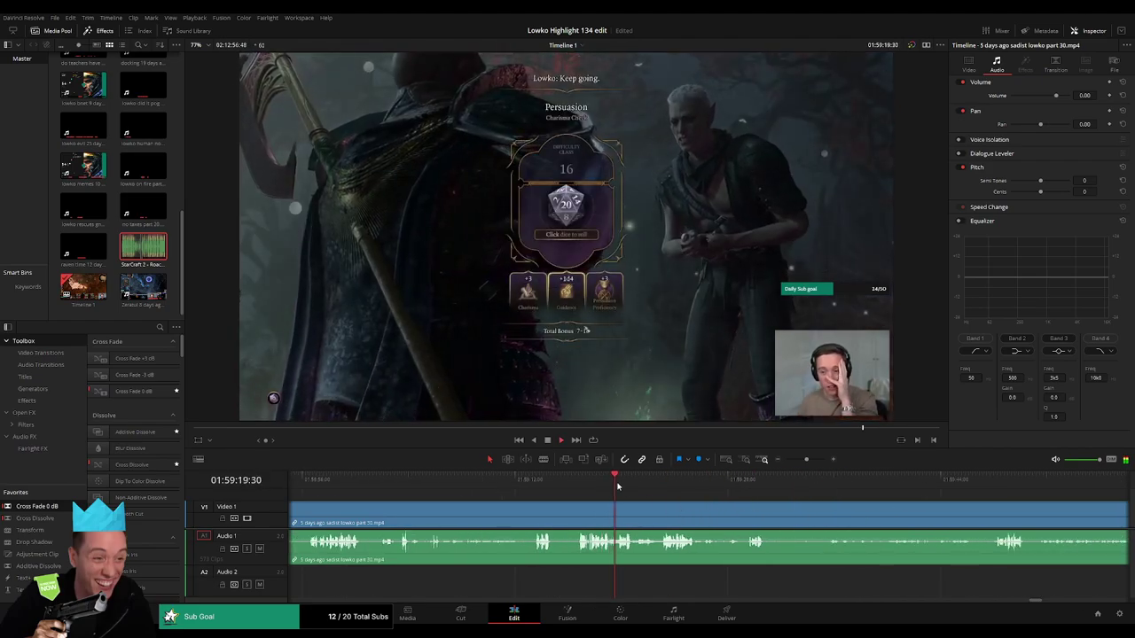
pyautogui.click(669, 484)
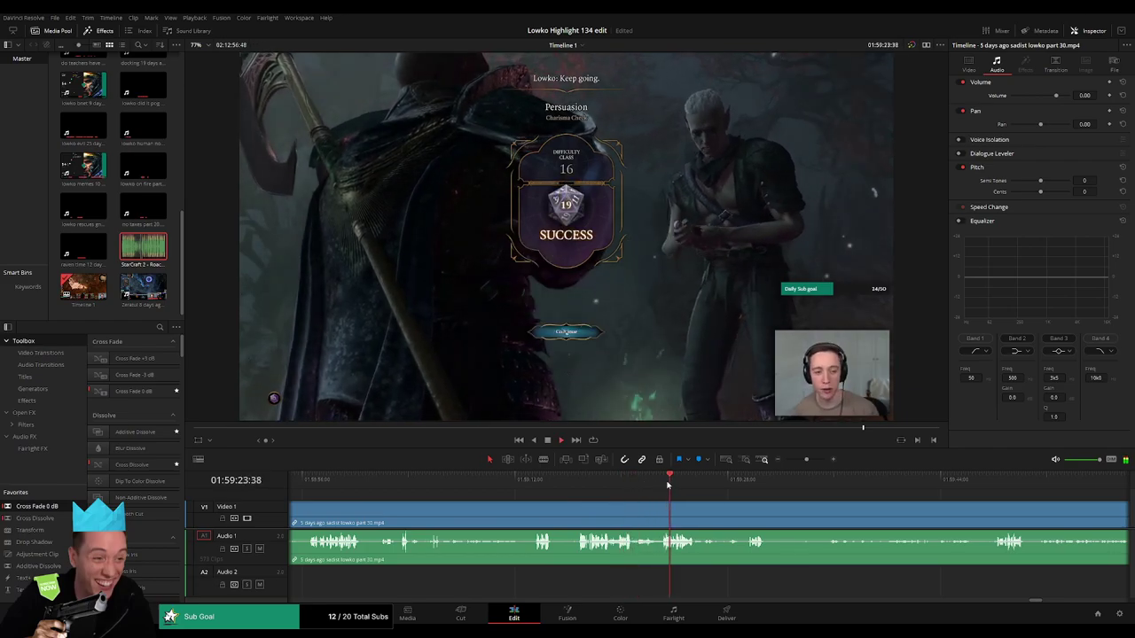
pyautogui.click(728, 483)
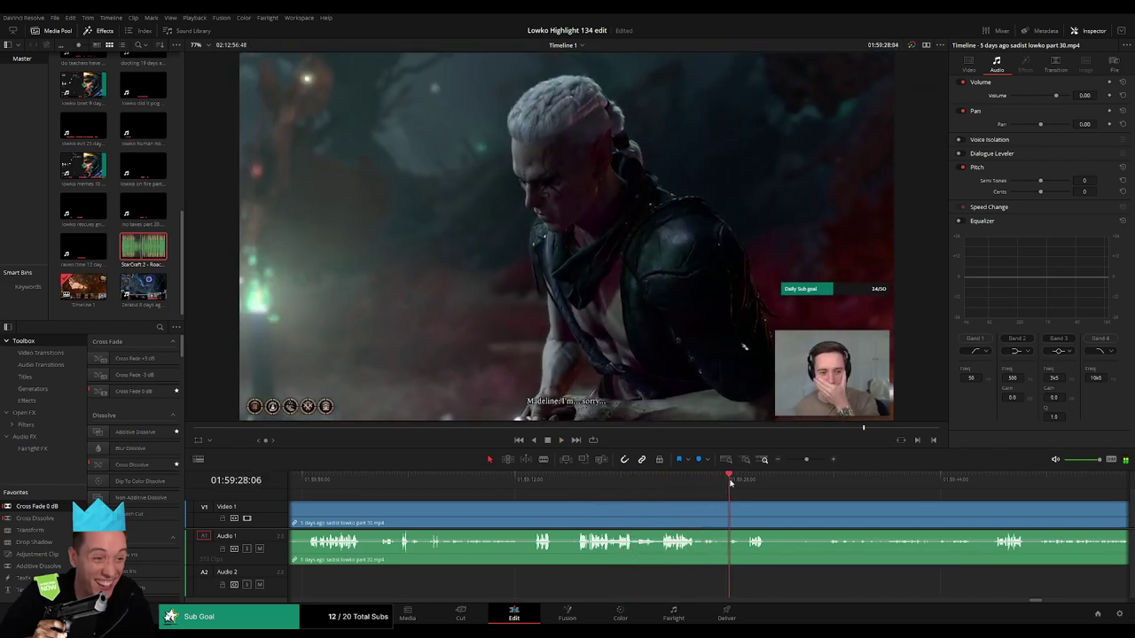
pyautogui.click(744, 483)
pyautogui.click(778, 484)
pyautogui.moveTo(780, 484); pyautogui.dragTo(834, 487)
pyautogui.hscroll(5, 706, 504)
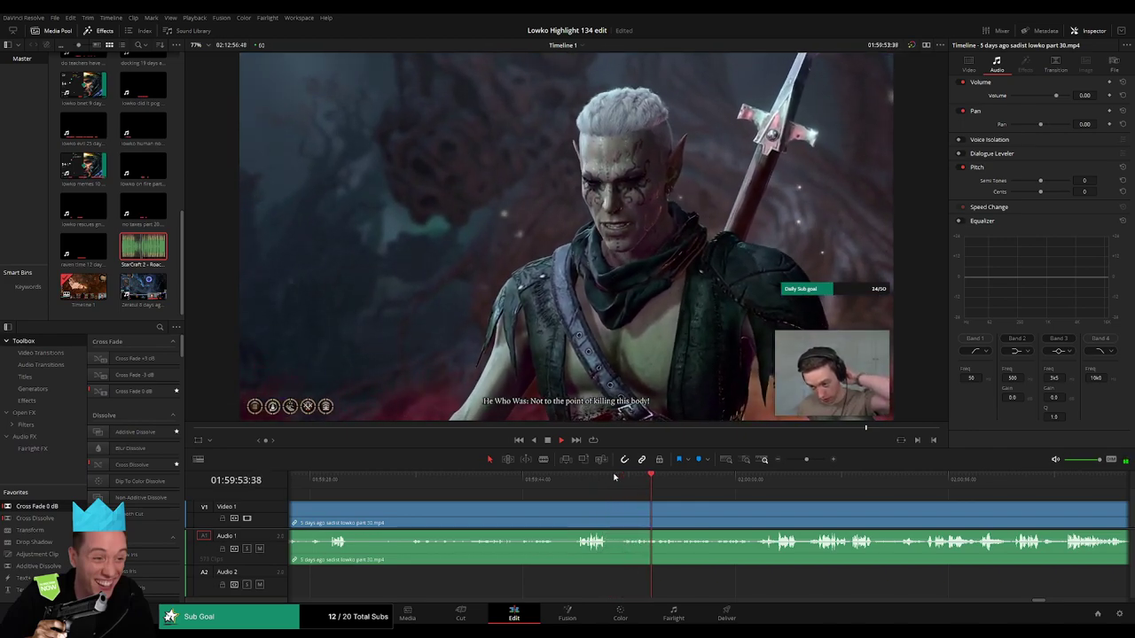
# - Review the combat footage following the cutscene, from about 02:00:03 to 02:00:22
pyautogui.click(714, 483)
pyautogui.moveTo(714, 483); pyautogui.dragTo(760, 483)
pyautogui.moveTo(876, 515); pyautogui.dragTo(675, 503)
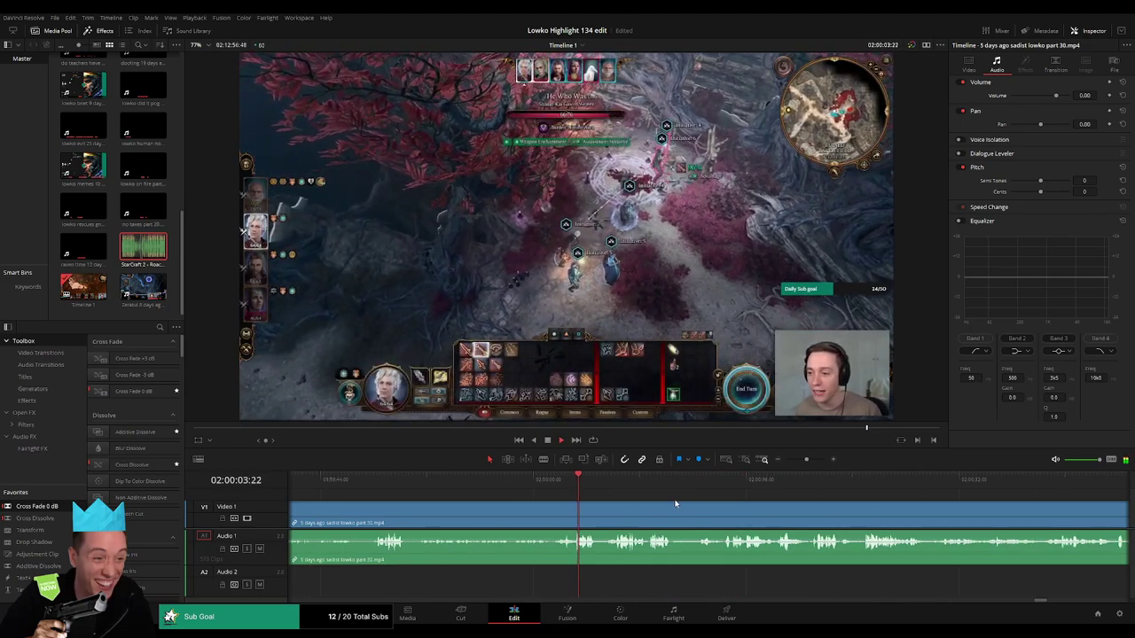
pyautogui.click(617, 483)
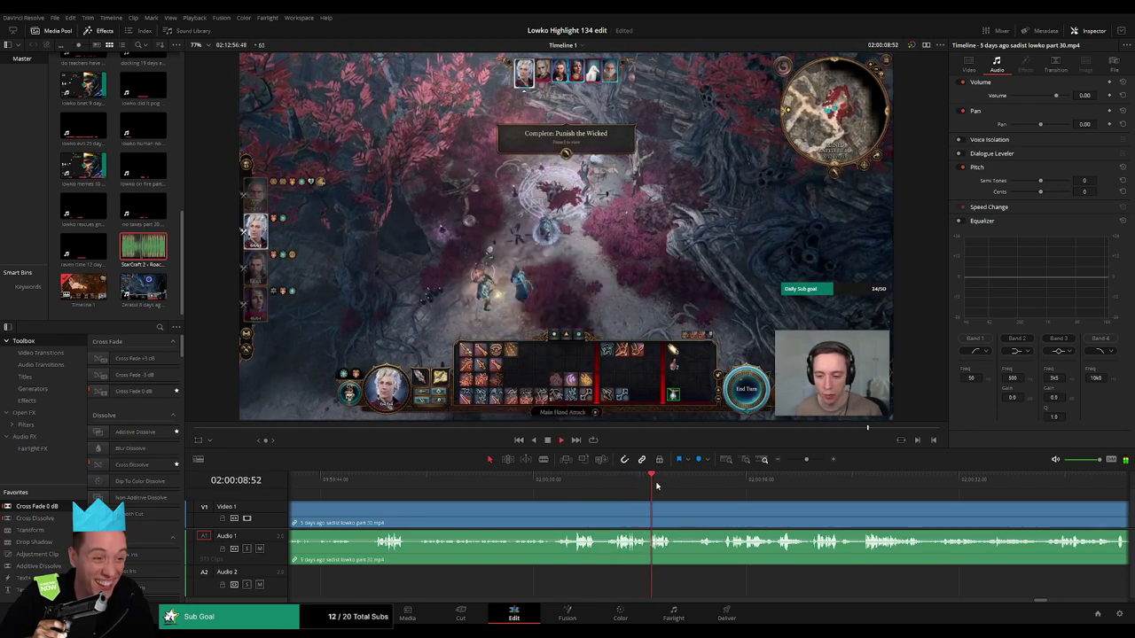
pyautogui.click(702, 479)
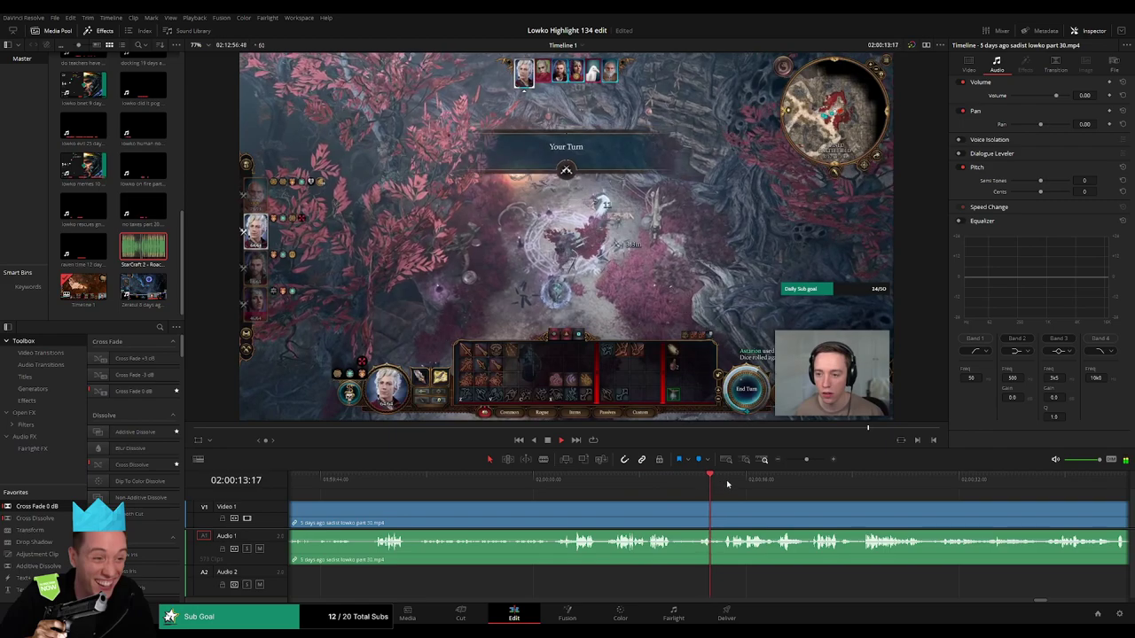
pyautogui.click(736, 484)
pyautogui.moveTo(861, 503); pyautogui.dragTo(650, 504)
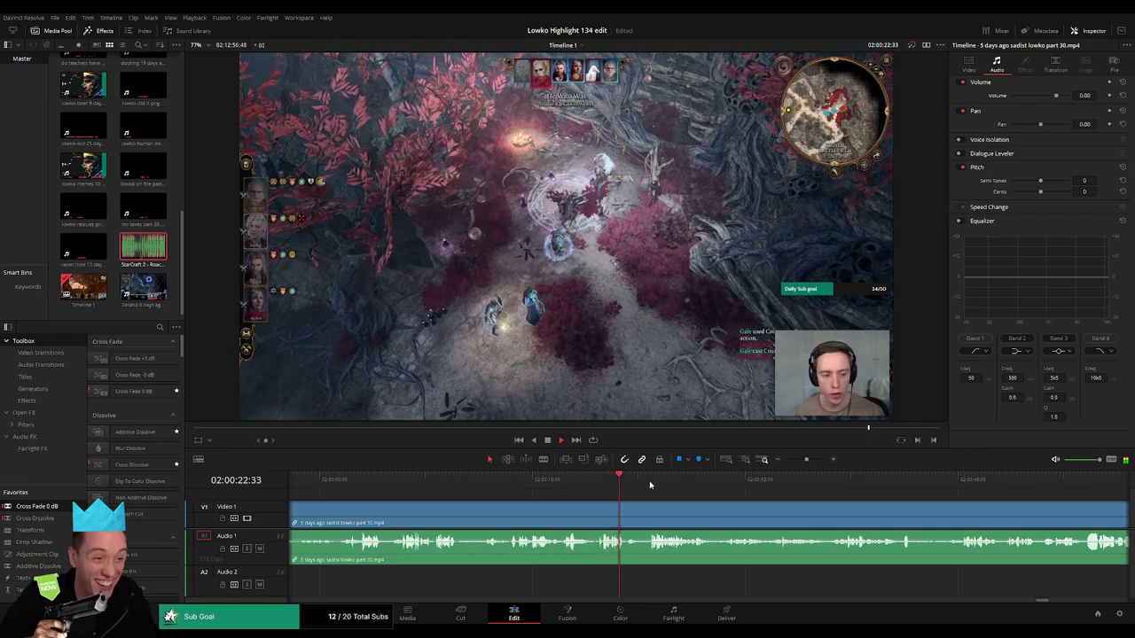
# - Ripple-delete the slow combat stretch from about 02:00:29:38 to 02:00:38 and crossfade the audio at the new join
pyautogui.hscroll(3, 543, 501)
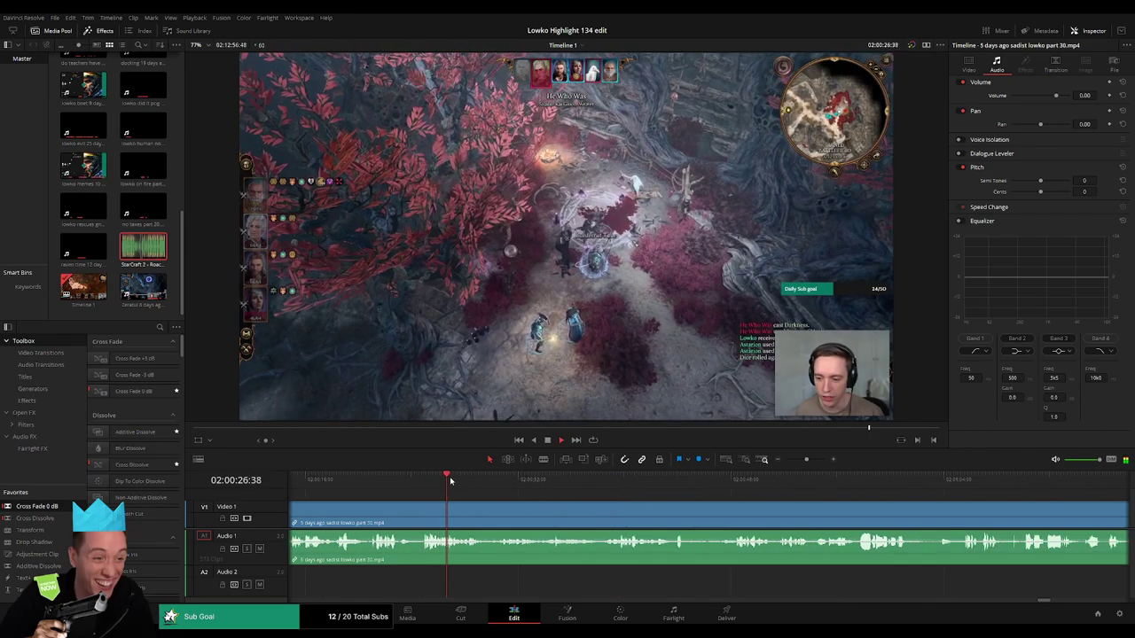
pyautogui.click(506, 482)
pyautogui.click(609, 485)
pyautogui.press('b')
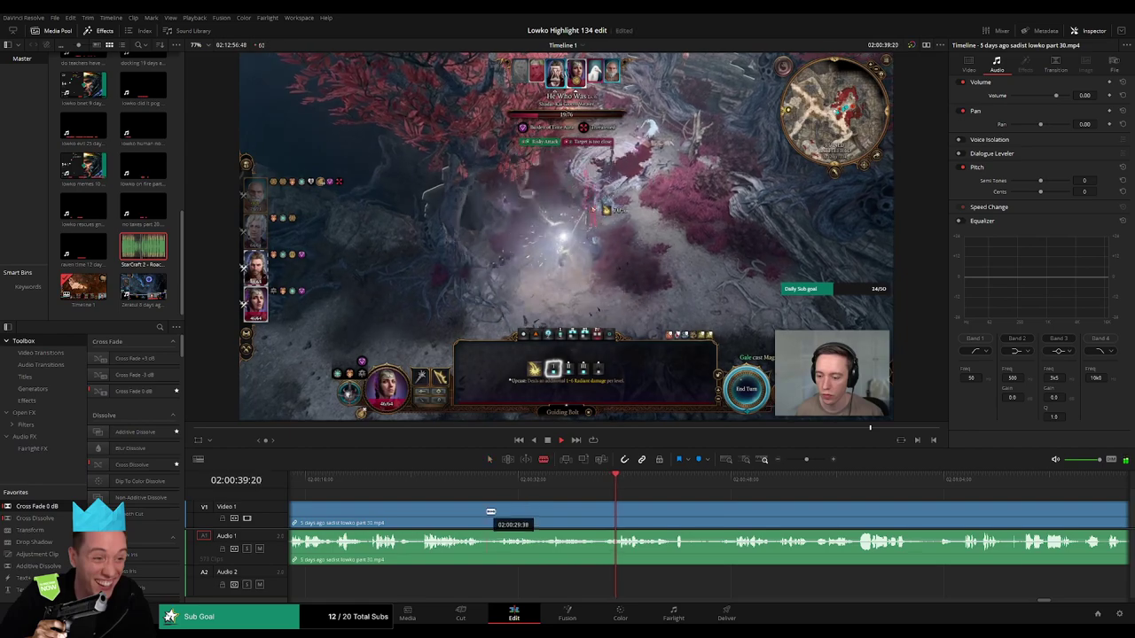
pyautogui.click(490, 514)
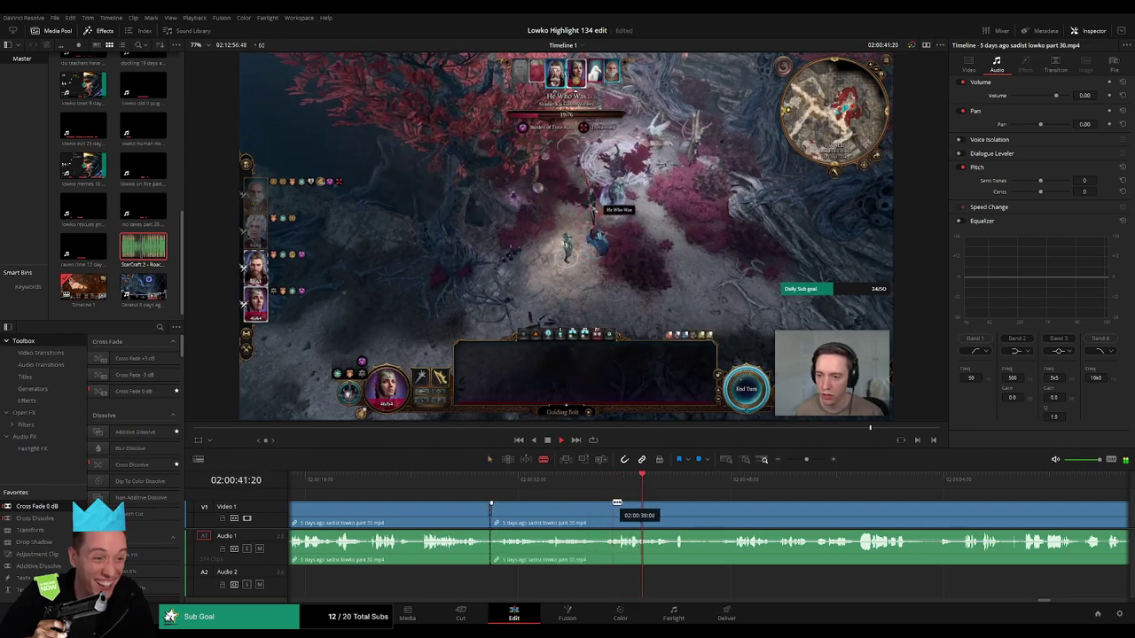
pyautogui.click(599, 503)
pyautogui.press('a')
pyautogui.click(574, 511)
pyautogui.press('Delete')
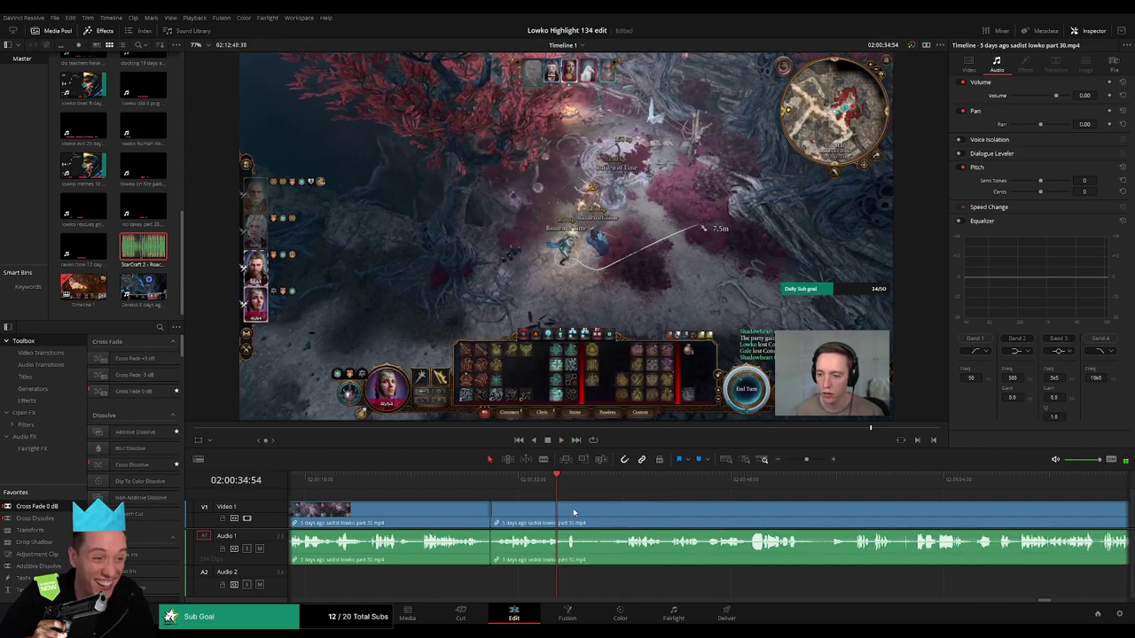
pyautogui.press('space')
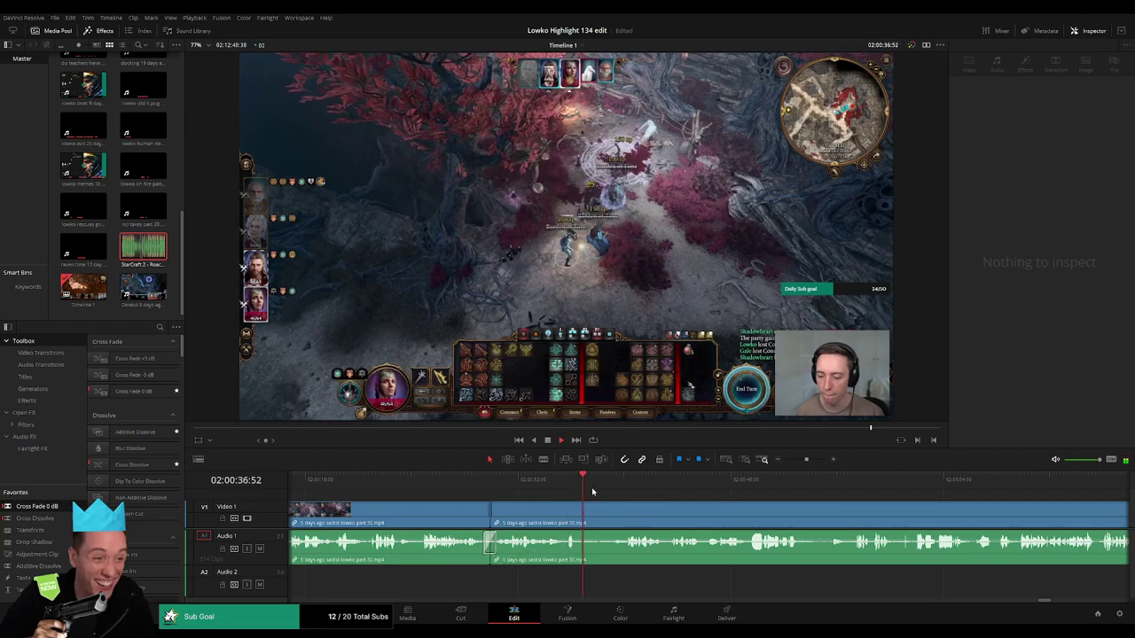
# - Review the raven combat footage and the moments after it, from about 02:00:41 to 02:00:58, for parts to cut
pyautogui.click(628, 479)
pyautogui.hscroll(2, 661, 508)
pyautogui.hscroll(1, 564, 509)
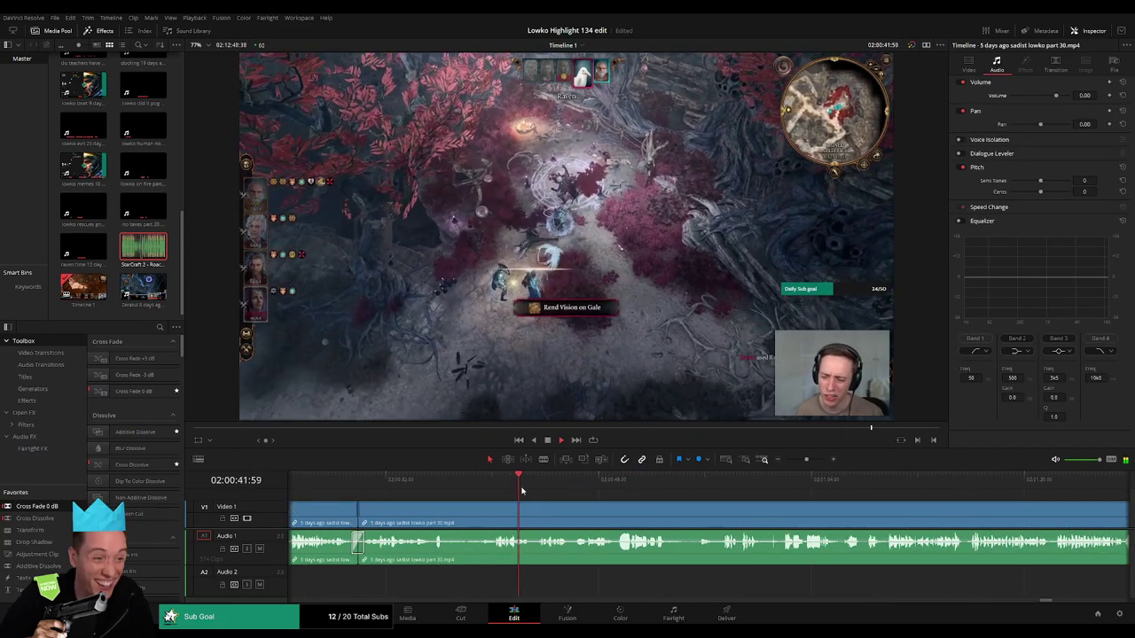
pyautogui.click(586, 488)
pyautogui.click(599, 487)
pyautogui.click(612, 488)
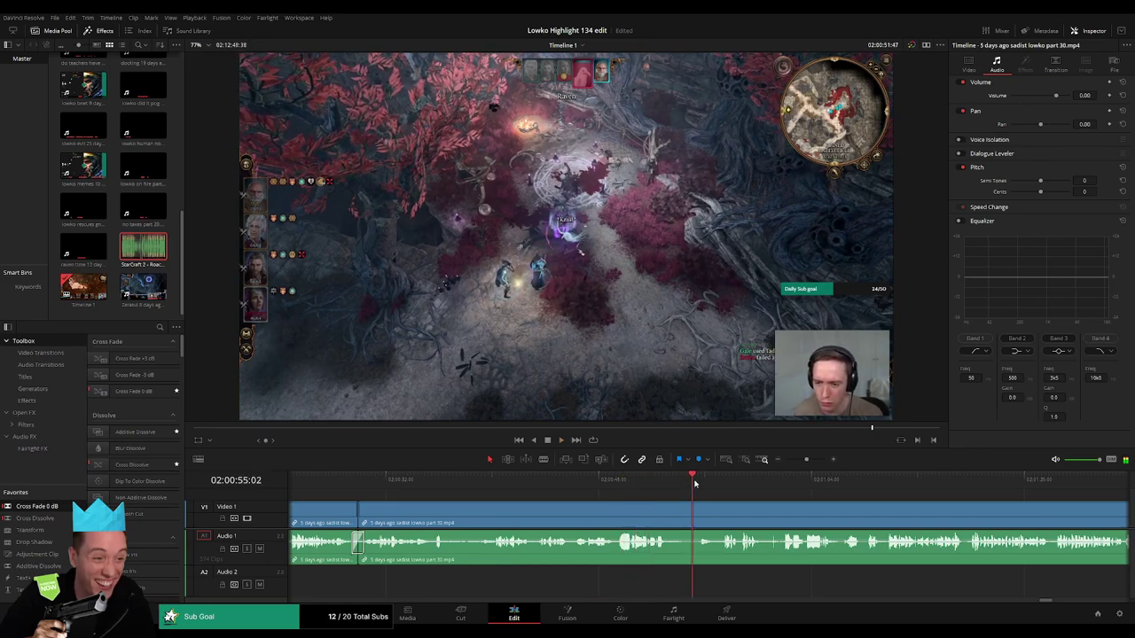
pyautogui.moveTo(694, 483); pyautogui.dragTo(723, 485)
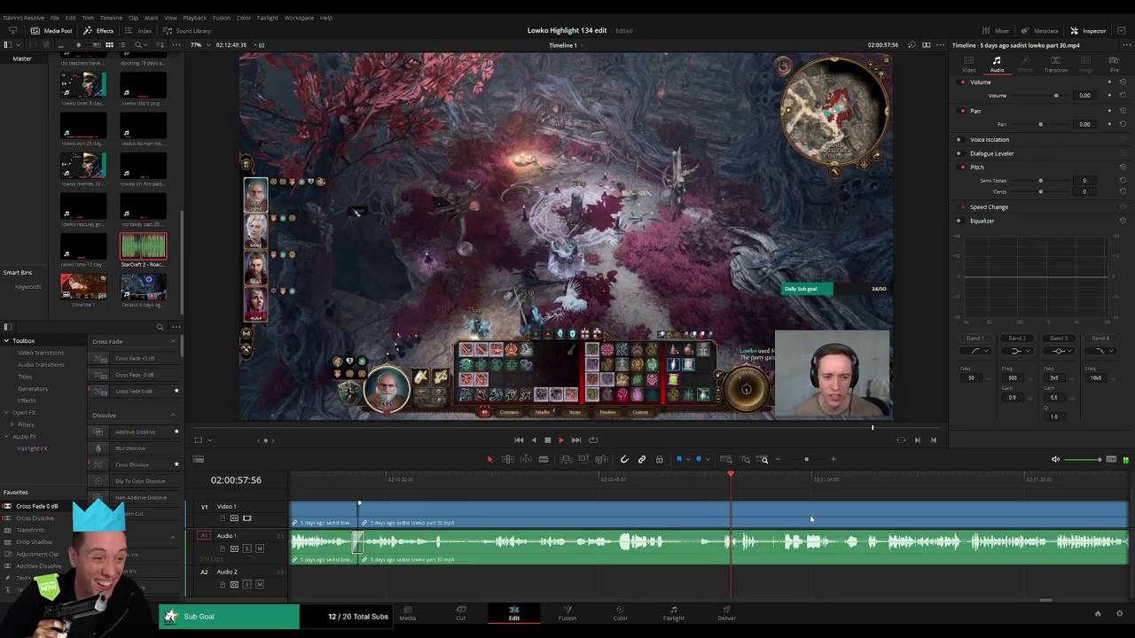
pyautogui.hscroll(4, 809, 519)
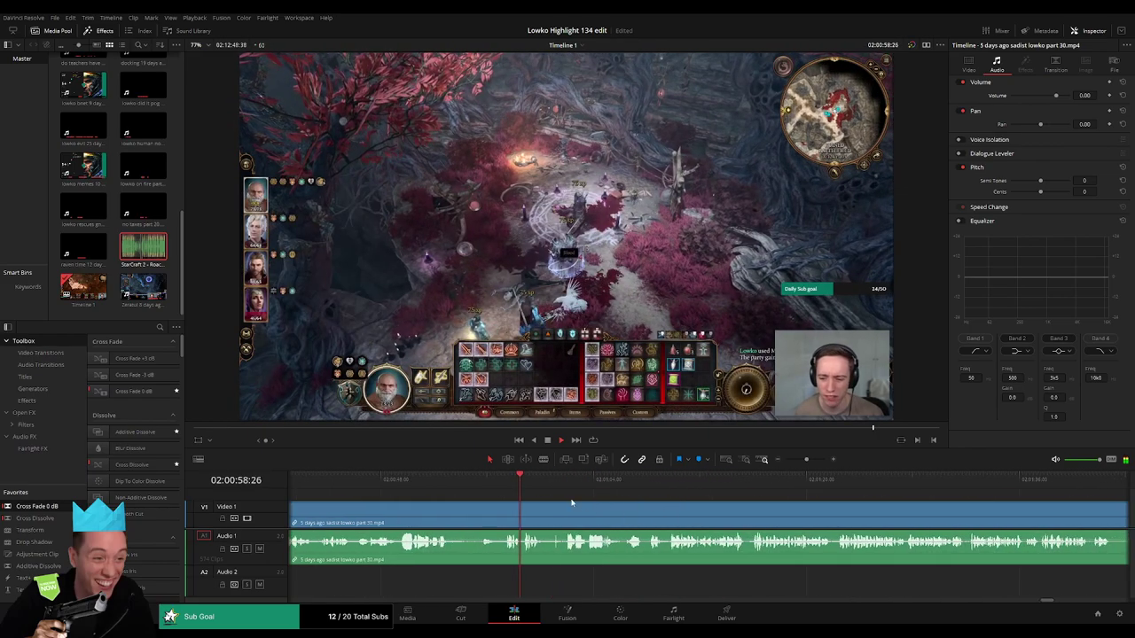
# - Ripple-delete the short pause before the body is looted, from about 02:00:59:30 to 02:01:01
pyautogui.press('b')
pyautogui.click(546, 514)
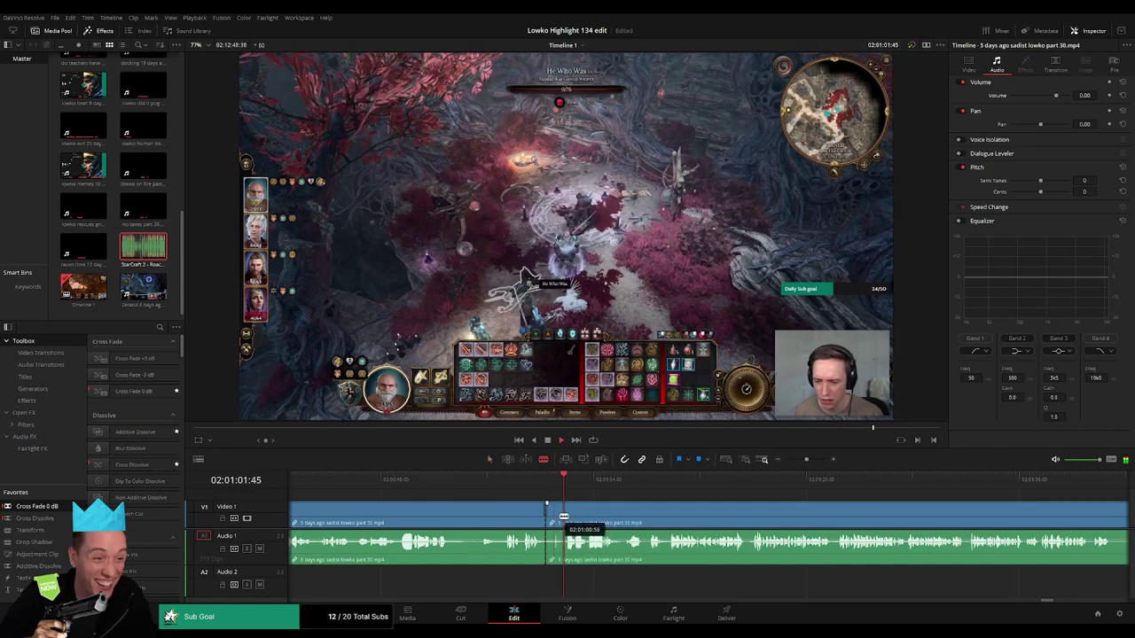
pyautogui.press('a')
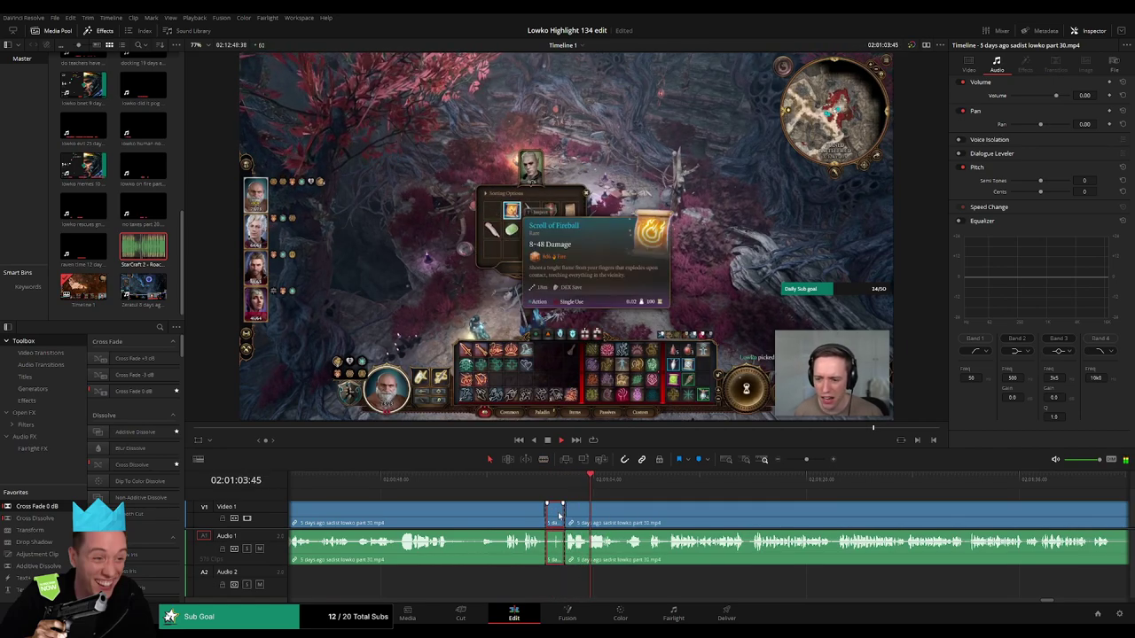
pyautogui.click(608, 484)
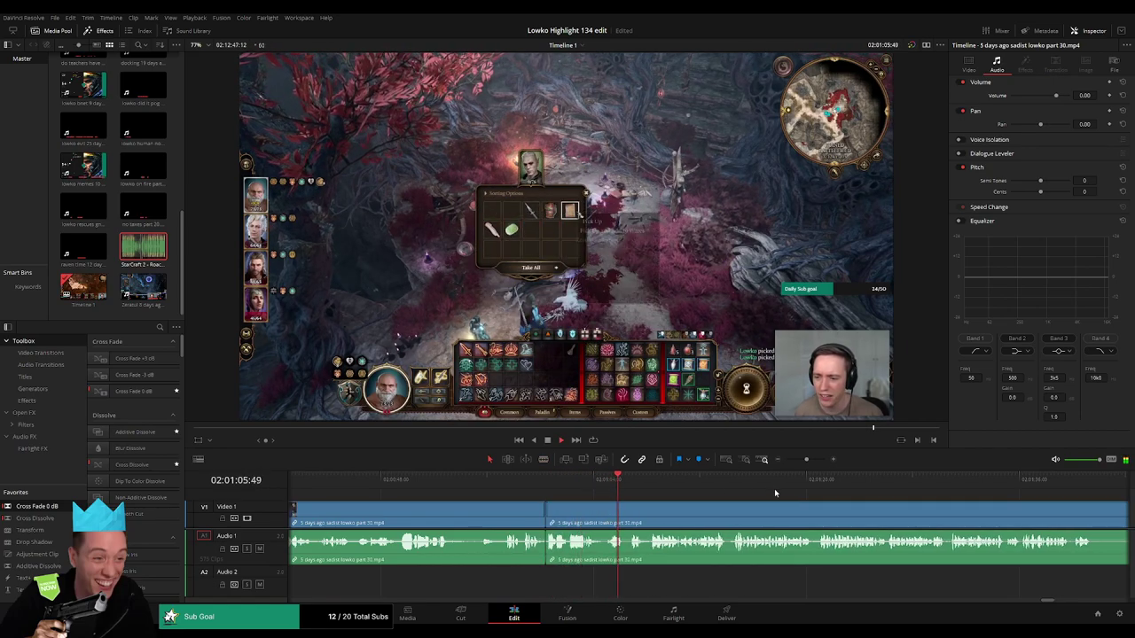
# - Ripple-delete the pause after the letter reading, from about 02:01:42 to 02:01:46, and crossfade the audio at the new join
pyautogui.moveTo(806, 461)
pyautogui.mouseDown()
pyautogui.moveTo(787, 460)
pyautogui.moveTo(807, 460)
pyautogui.mouseUp()
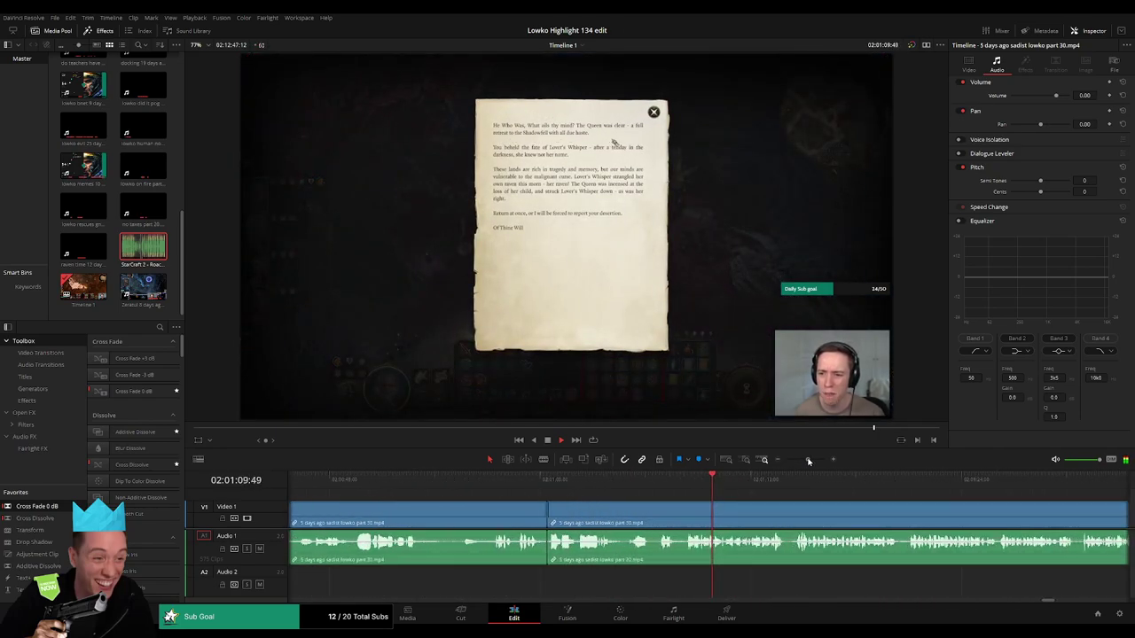
pyautogui.moveTo(856, 525); pyautogui.dragTo(642, 526)
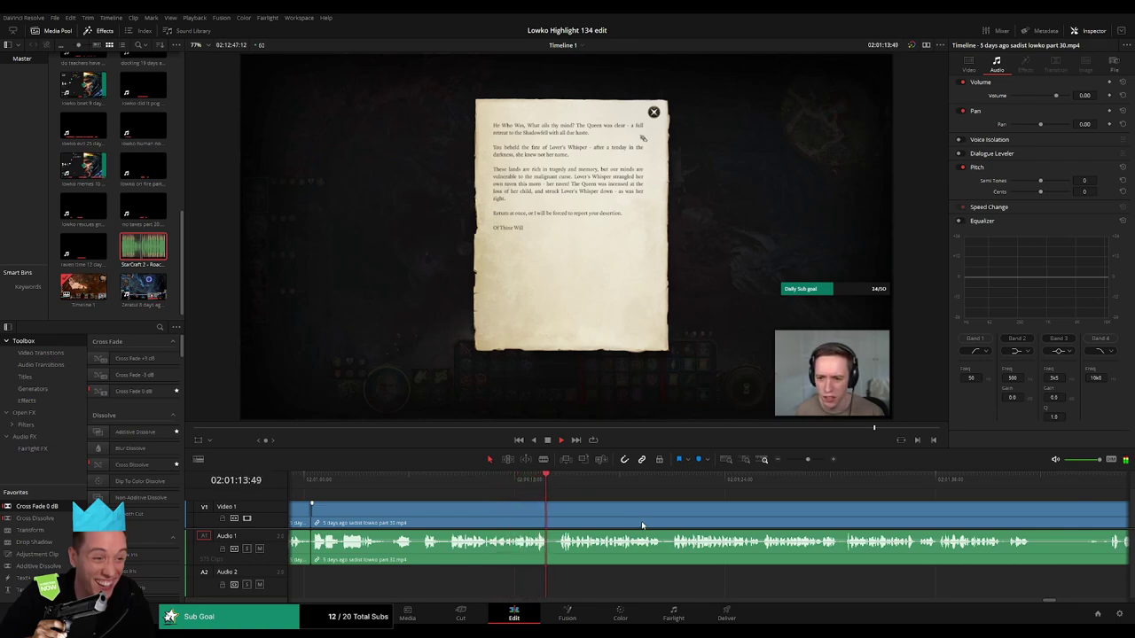
pyautogui.hscroll(2, 576, 515)
pyautogui.moveTo(589, 491); pyautogui.dragTo(727, 518)
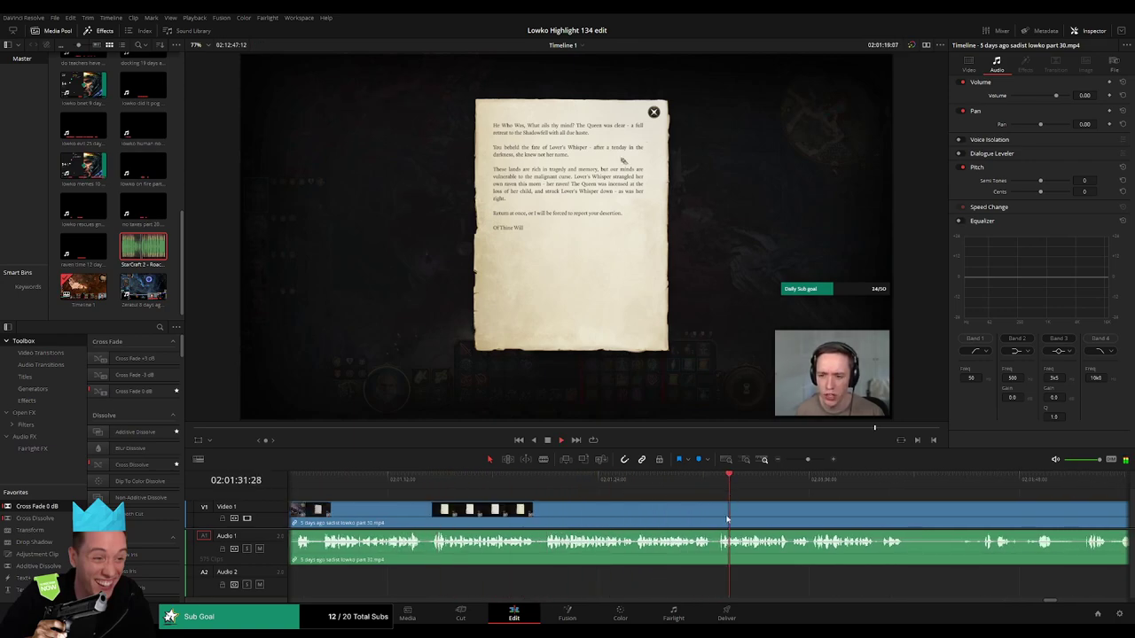
pyautogui.moveTo(828, 520); pyautogui.dragTo(557, 499)
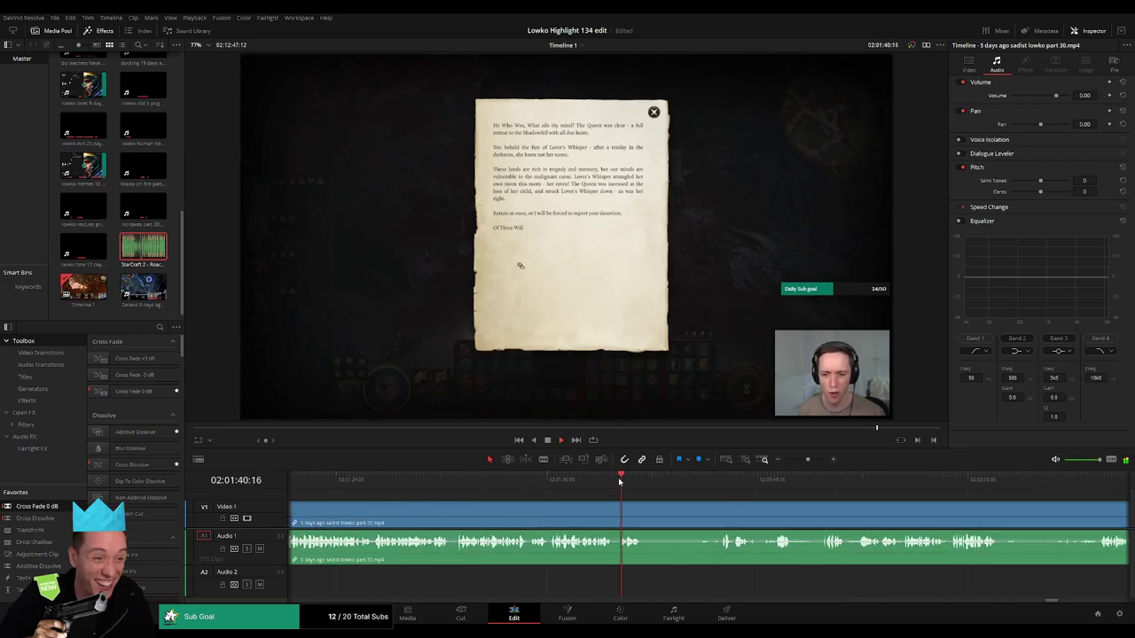
pyautogui.press('b')
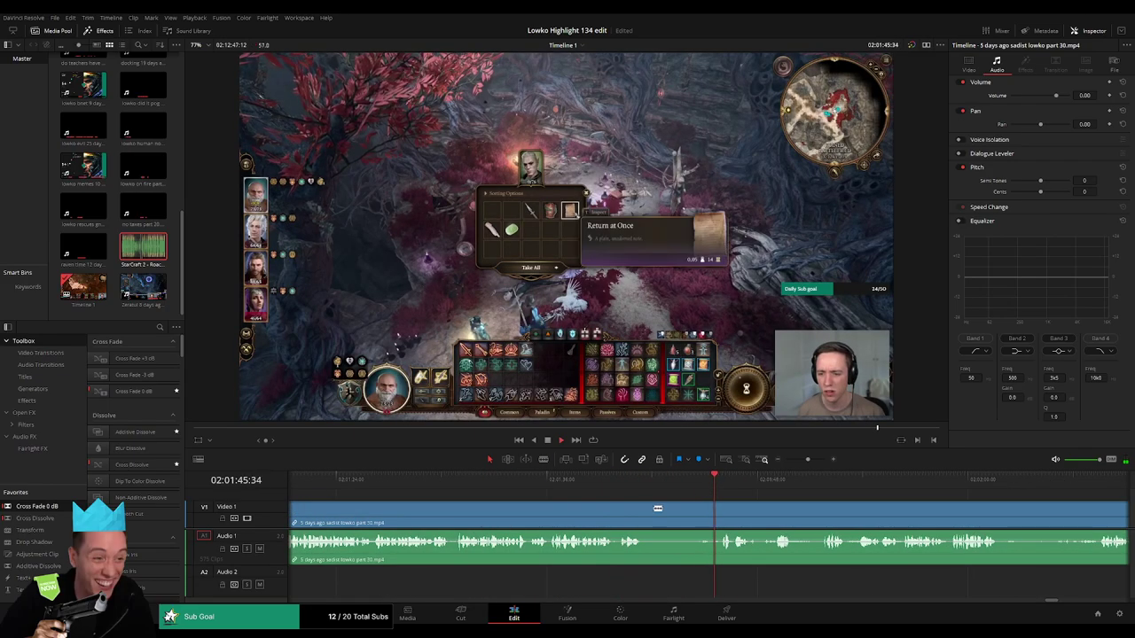
pyautogui.click(645, 507)
pyautogui.click(720, 507)
pyautogui.press('a')
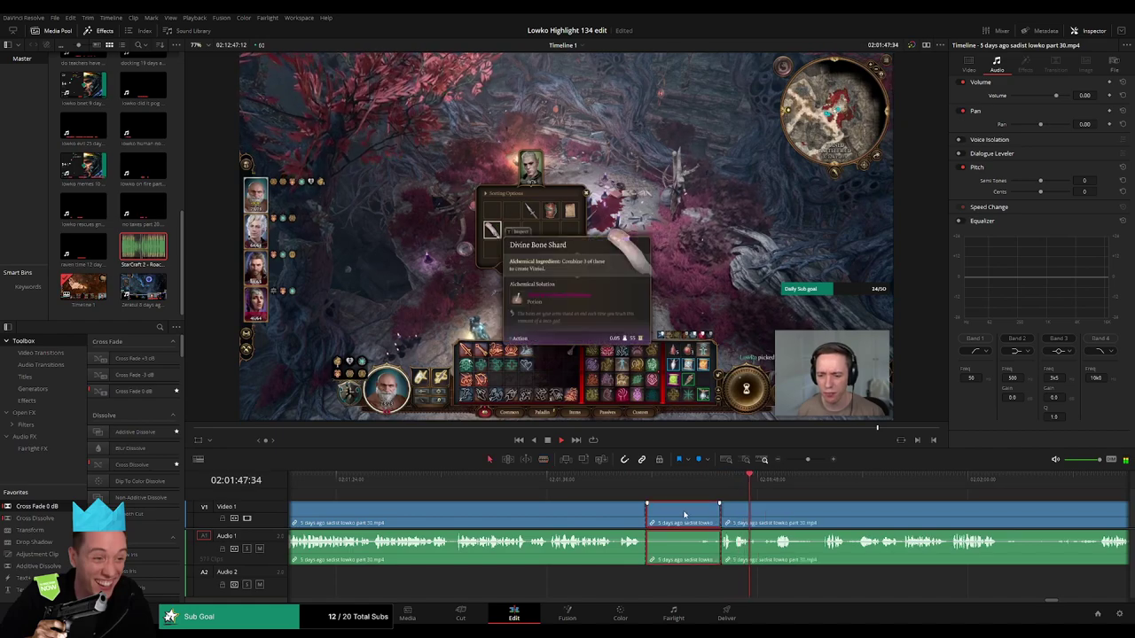
pyautogui.click(685, 514)
pyautogui.press('Delete')
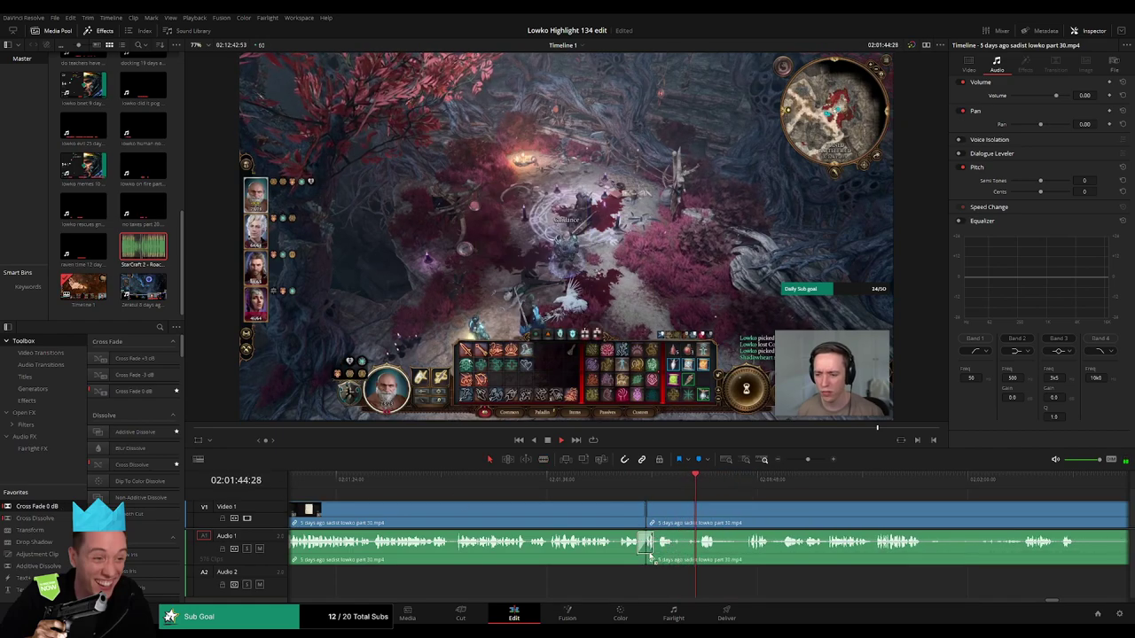
pyautogui.moveTo(651, 558); pyautogui.dragTo(650, 556)
# - Ripple-delete the short quiet stretch before the inventory opens, from about 02:01:46 to 02:01:47:30
pyautogui.click(738, 483)
pyautogui.moveTo(808, 510); pyautogui.dragTo(619, 516)
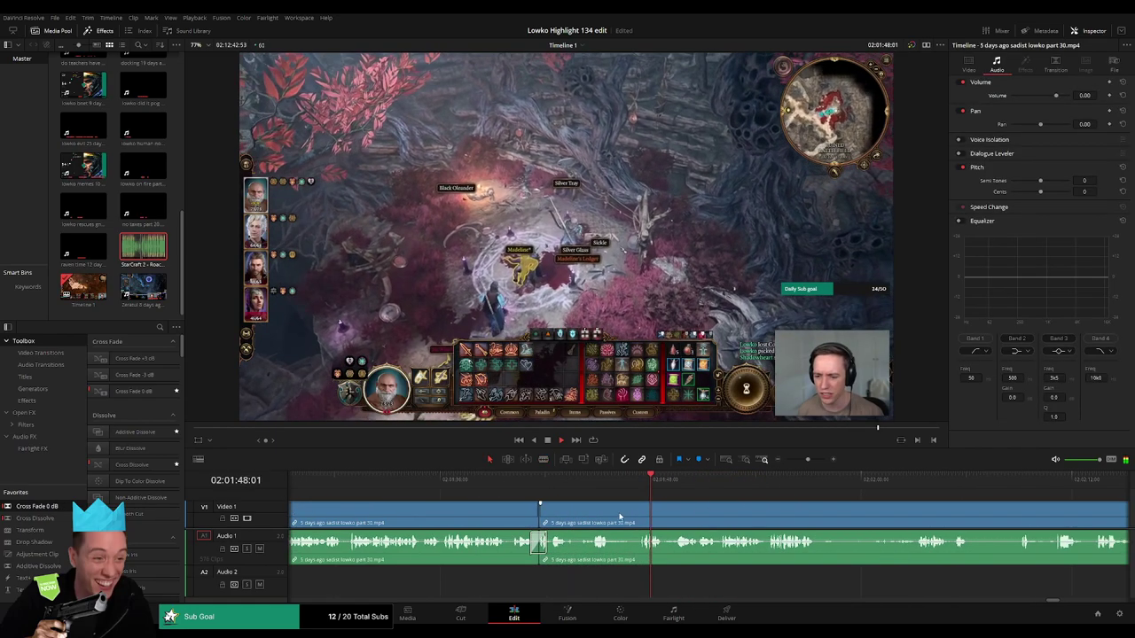
pyautogui.click(610, 514)
pyautogui.click(643, 515)
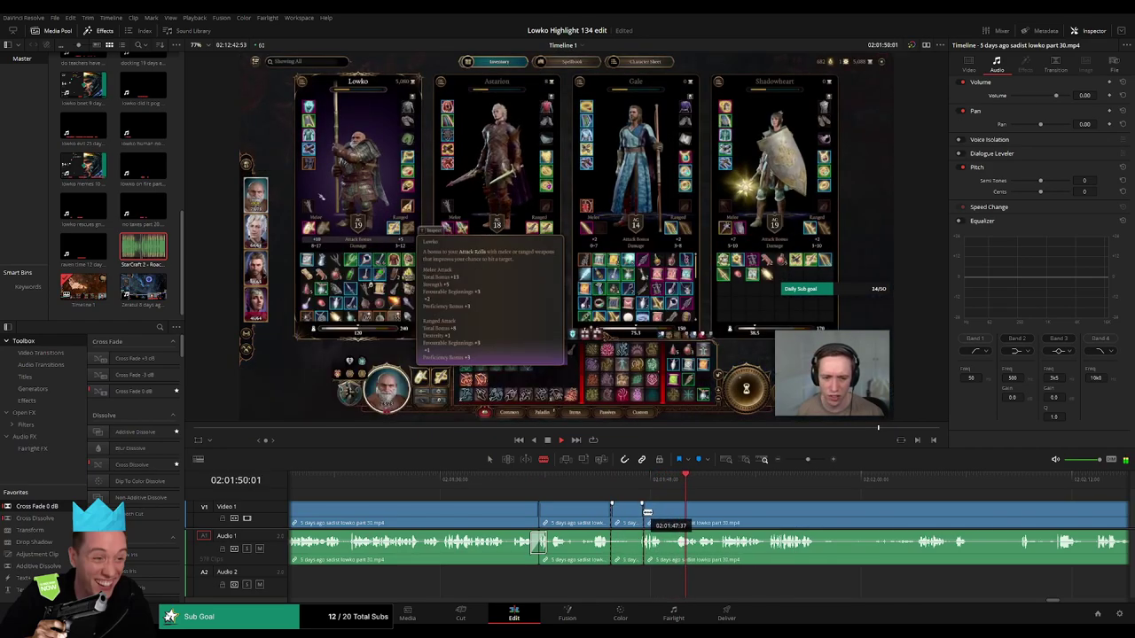
pyautogui.press('a')
pyautogui.click(628, 514)
pyautogui.press('Delete')
pyautogui.hscroll(3, 573, 508)
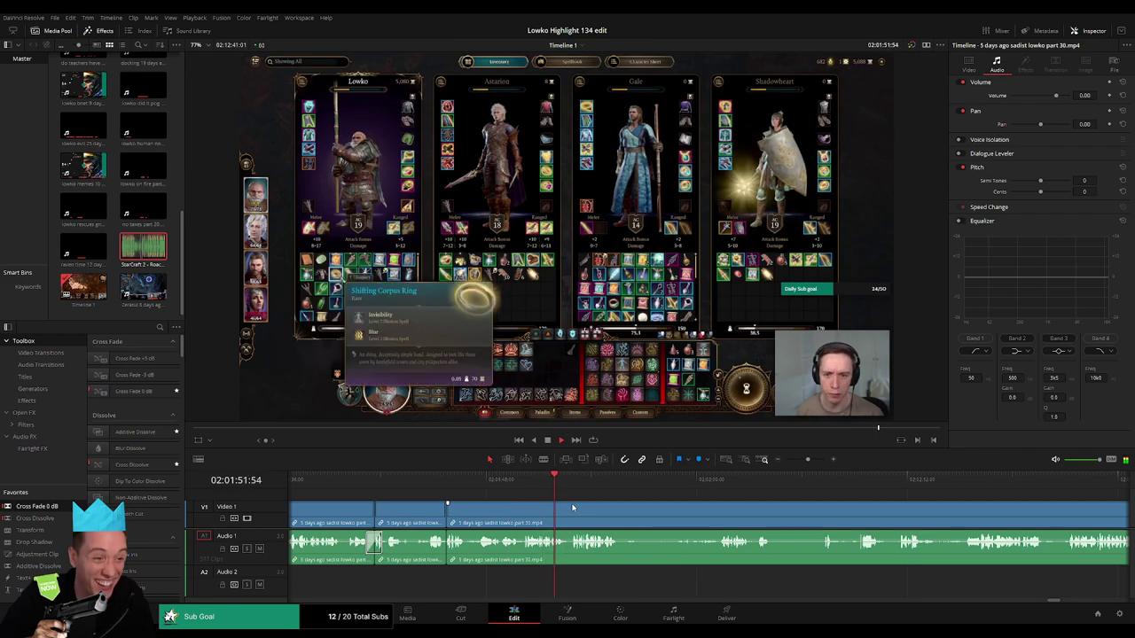
# - Ripple-delete the silent looting stretch from about 02:01:56 to 02:02:01 and crossfade the audio at the new join
pyautogui.hscroll(3, 578, 510)
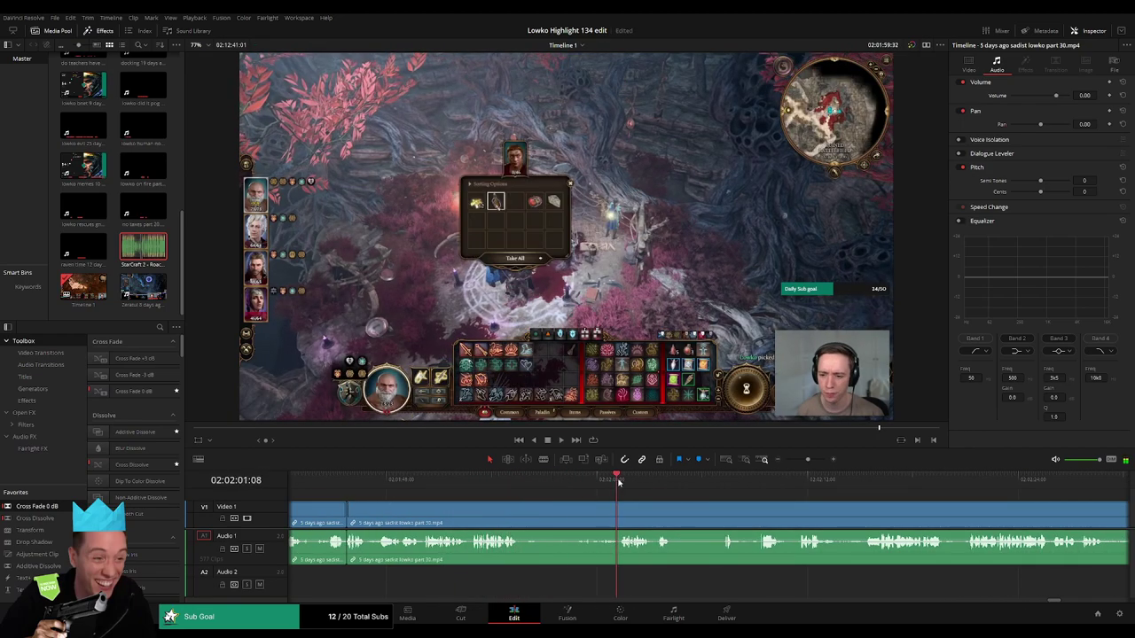
pyautogui.press('b')
pyautogui.click(523, 509)
pyautogui.click(616, 510)
pyautogui.press('a')
pyautogui.click(587, 516)
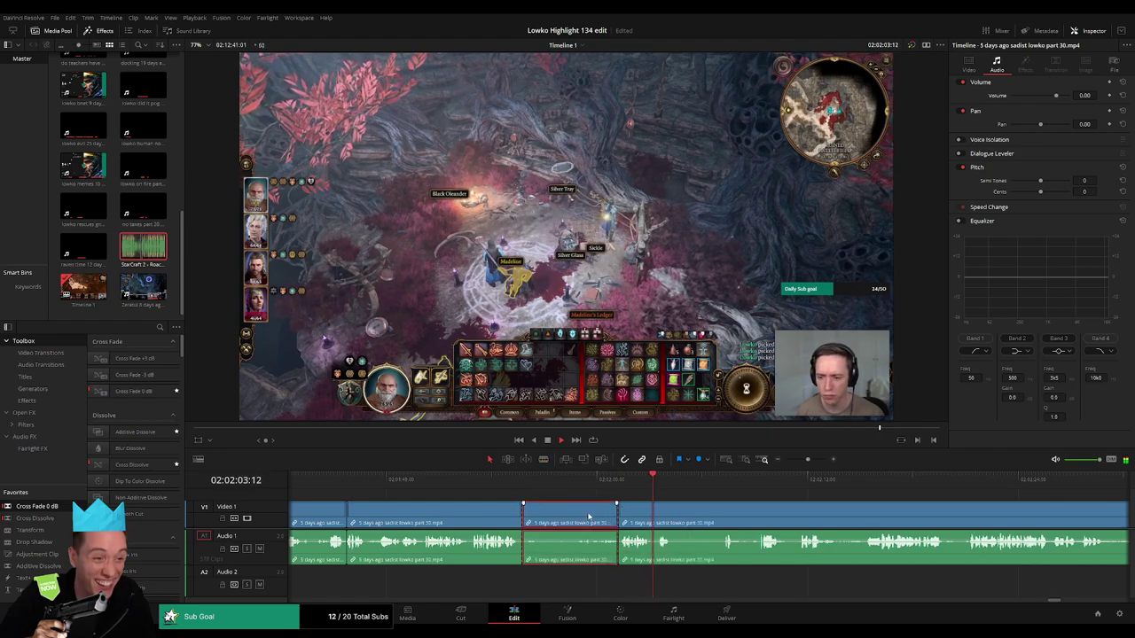
pyautogui.press('Delete')
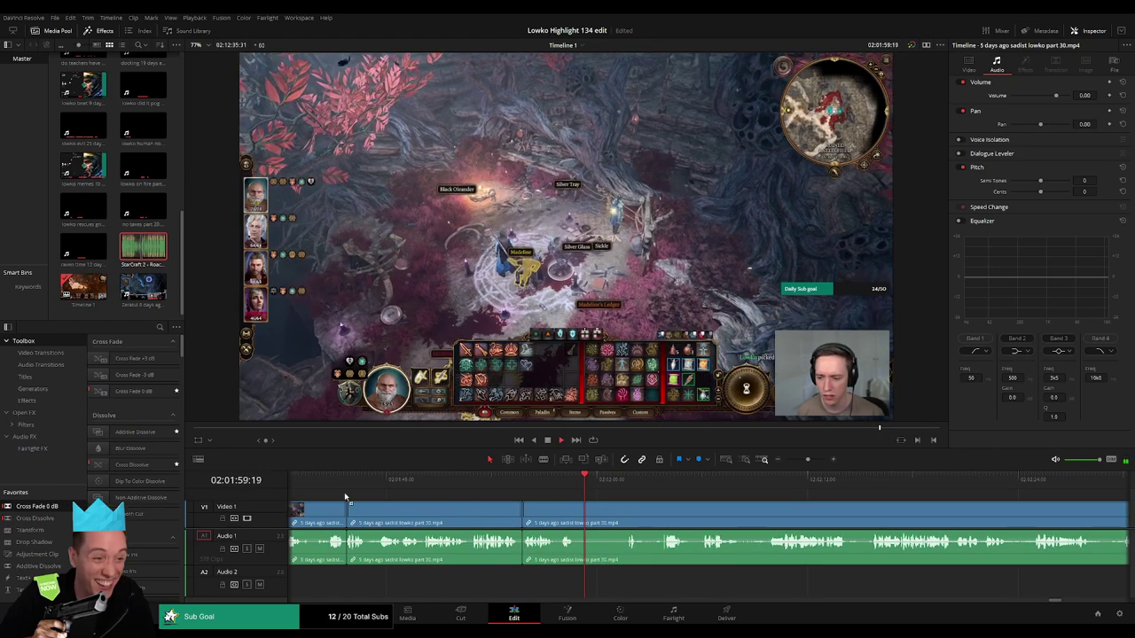
# - Ripple-delete the silent stretch from about 02:01:59 to 02:02:01:35, just before the world map talk
pyautogui.press('b')
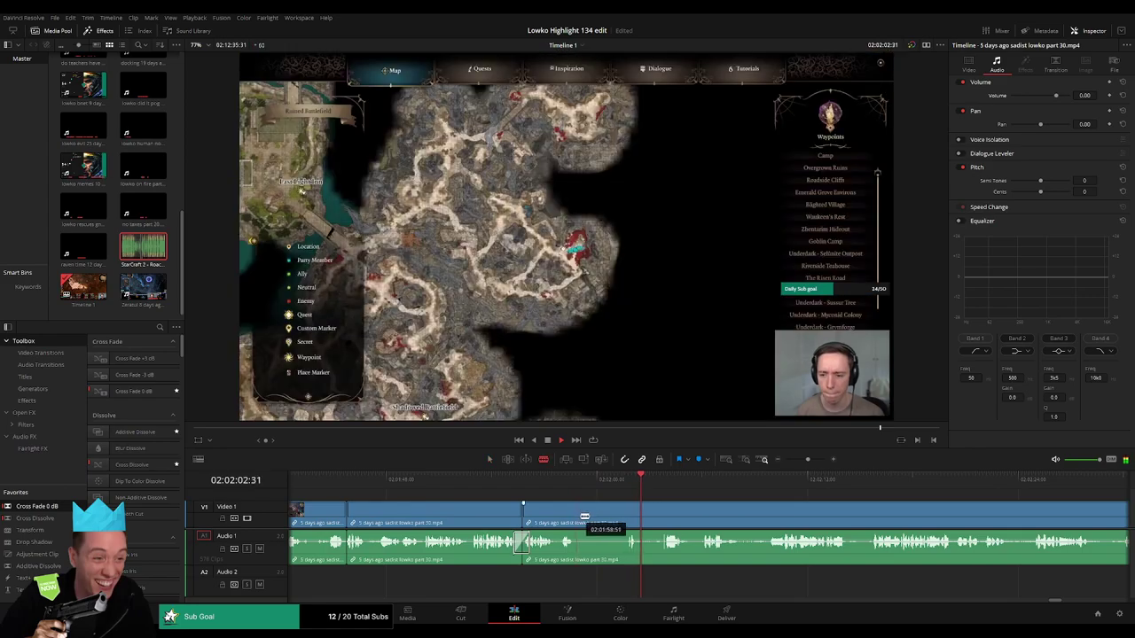
pyautogui.click(580, 509)
pyautogui.click(624, 512)
pyautogui.press('a')
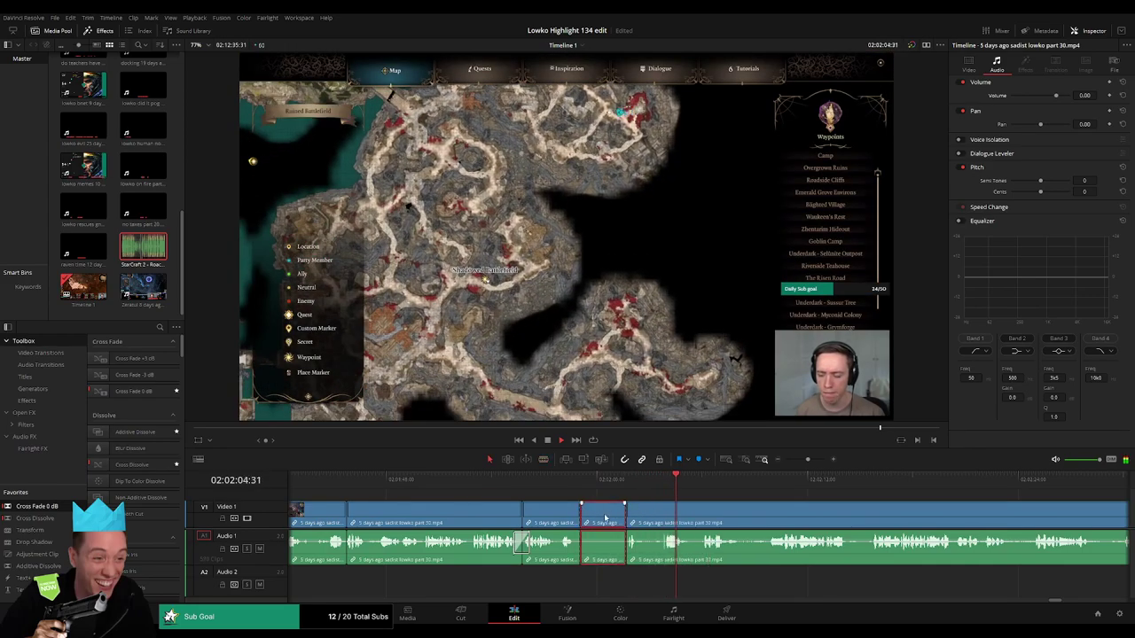
pyautogui.press('Delete')
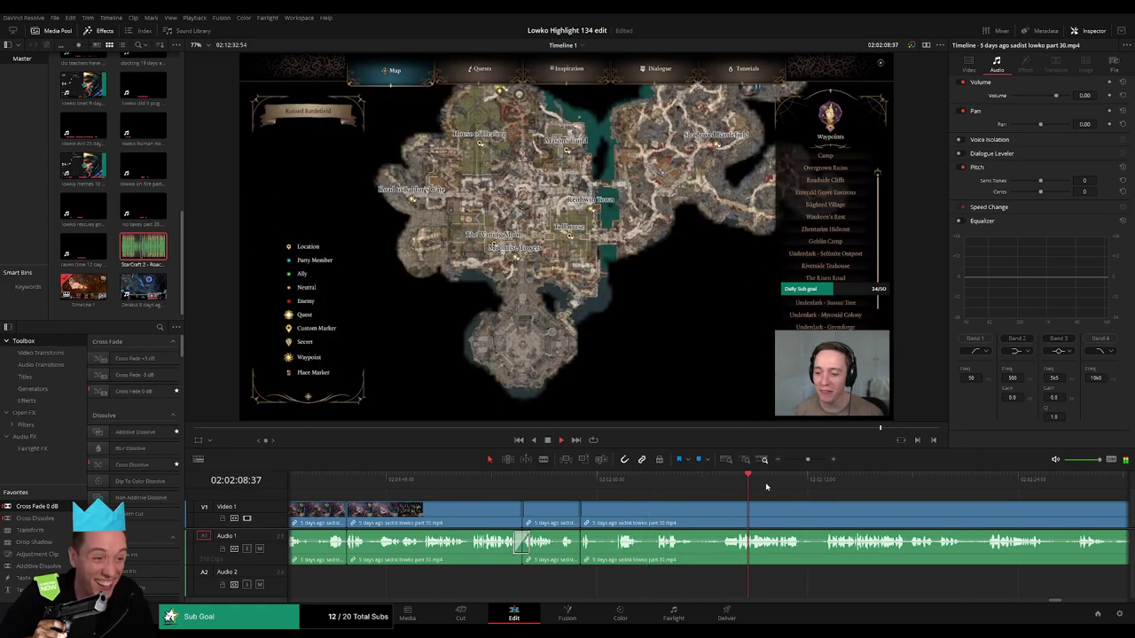
# - Ripple-delete the map browsing from about 02:01:59 to 02:02:07 and crossfade the audio at the new join
pyautogui.click(722, 489)
pyautogui.press('b')
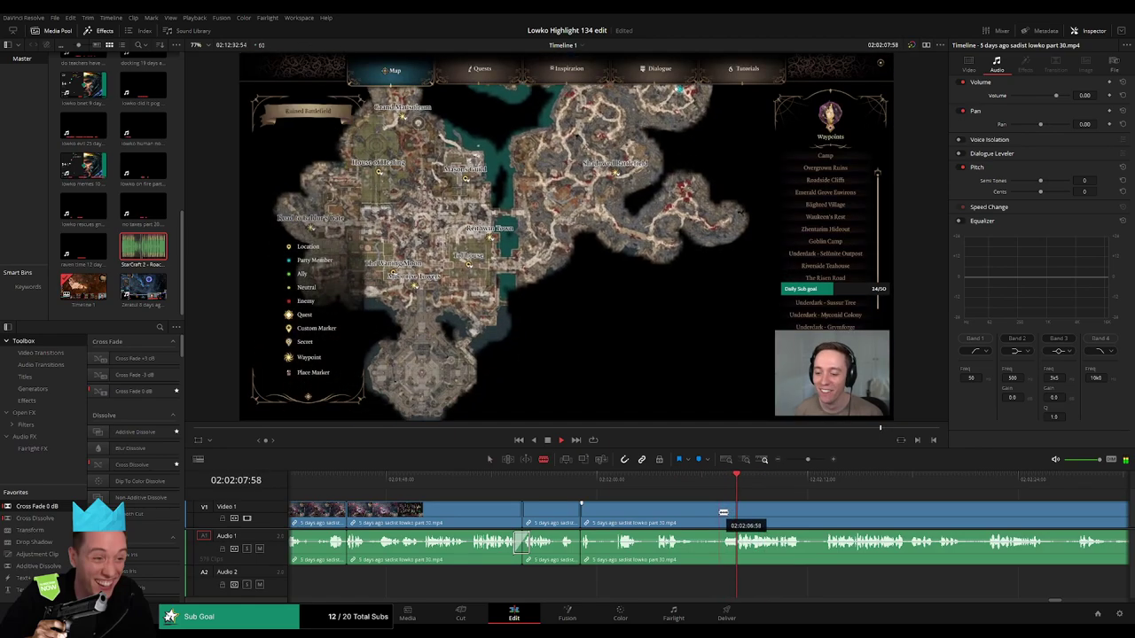
pyautogui.click(683, 519)
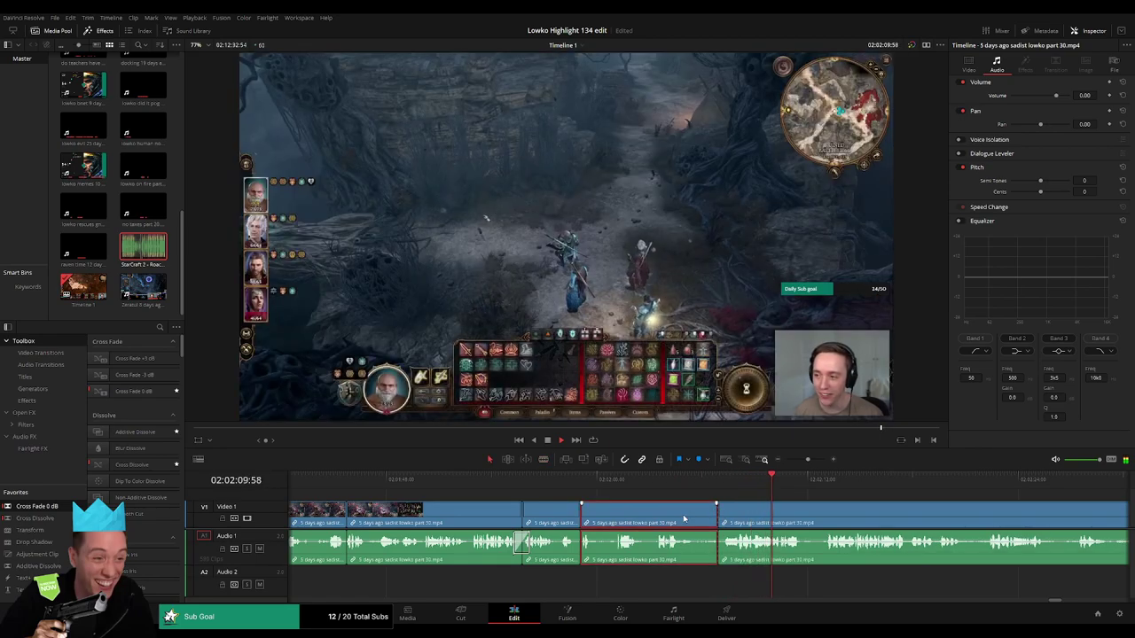
pyautogui.press('Delete')
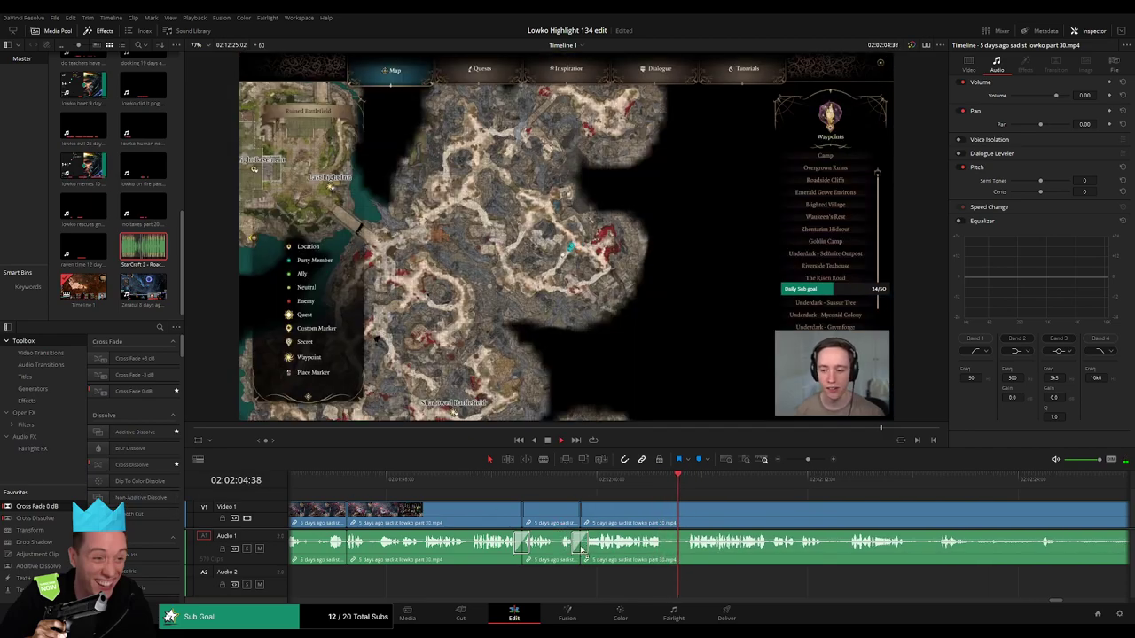
# - Ripple-delete the short silence from about 02:02:04 to 02:02:05 and apply a Cross Fade 0 dB centred on the new audio join
pyautogui.press('b')
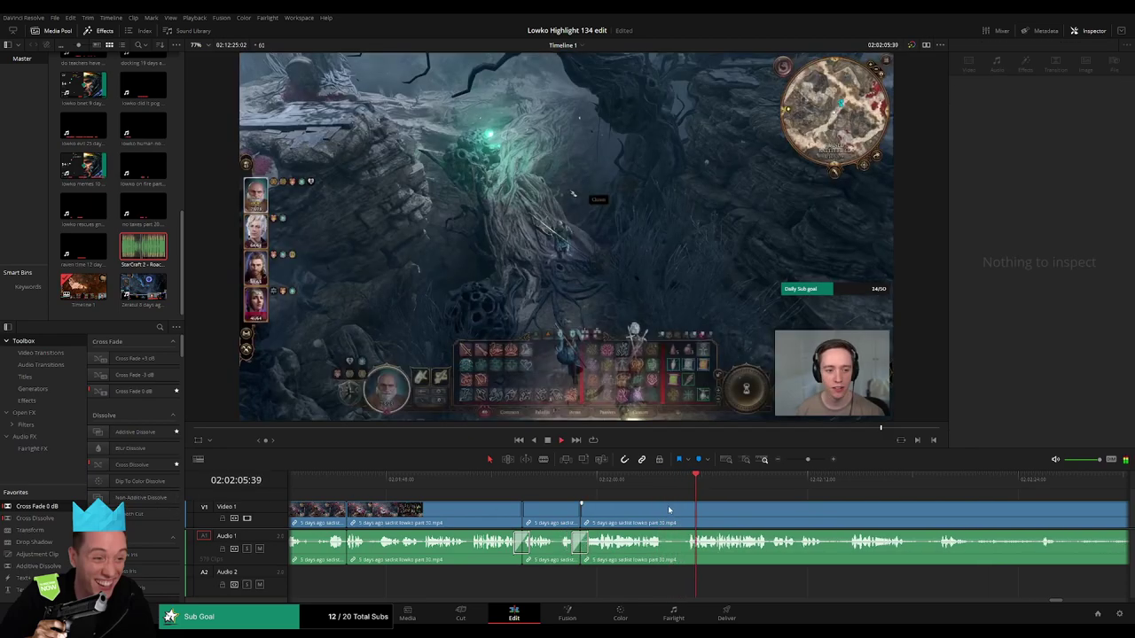
pyautogui.click(666, 514)
pyautogui.click(687, 515)
pyautogui.press('a')
pyautogui.click(673, 518)
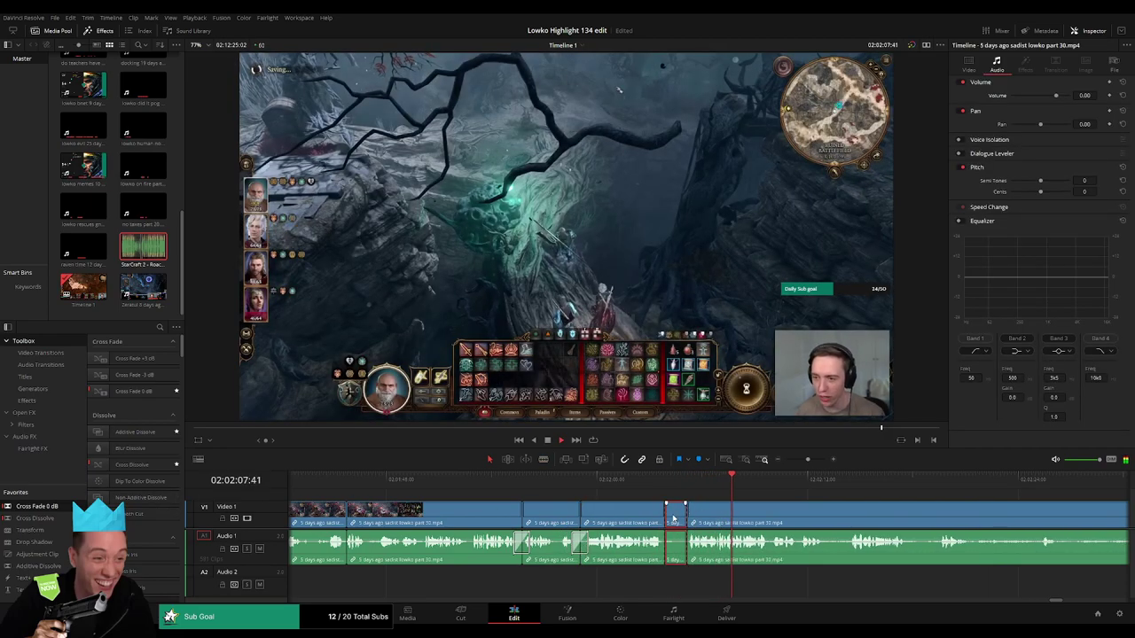
pyautogui.press('Delete')
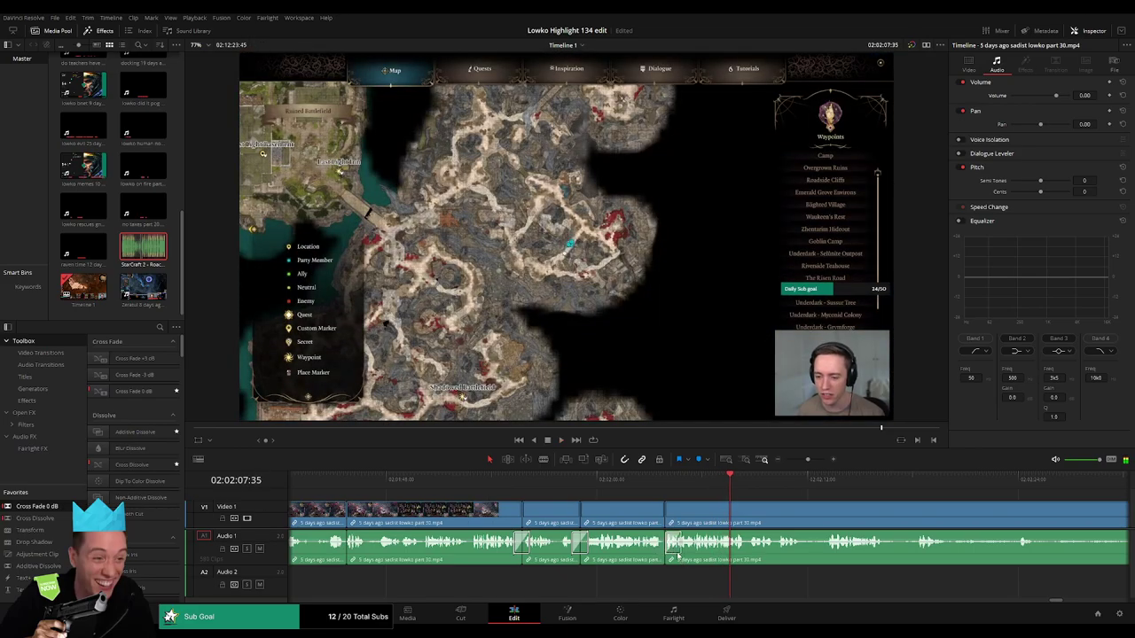
pyautogui.hotkey('ctrl', 'z')
pyautogui.moveTo(37, 506); pyautogui.dragTo(627, 565)
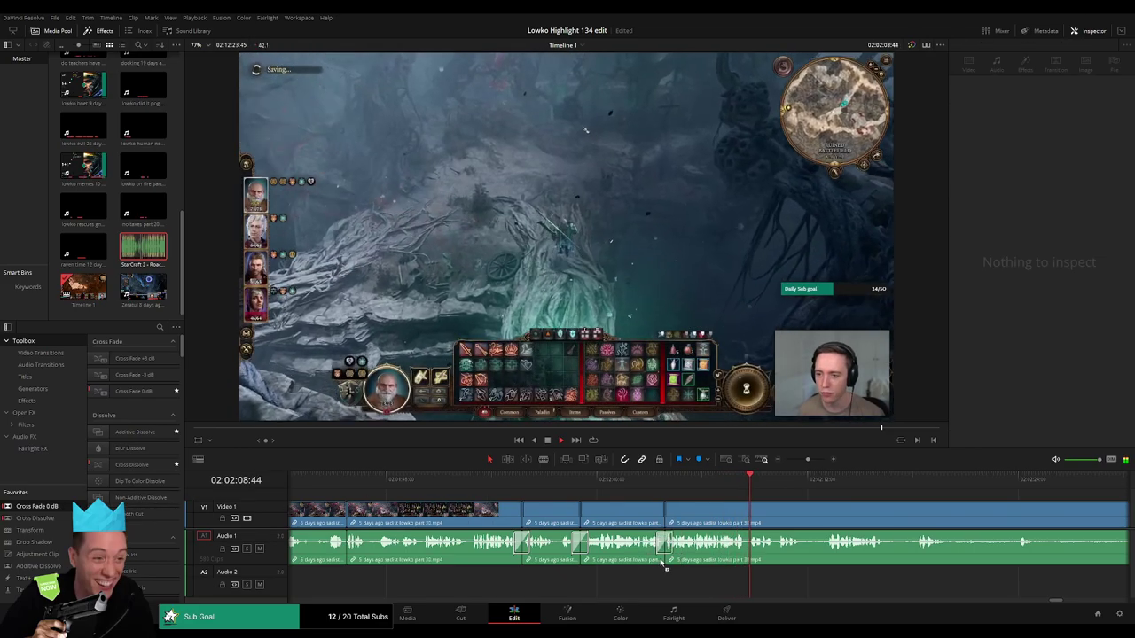
# - Review the footage after the last join and split the clip at about 02:02:20
pyautogui.click(728, 503)
pyautogui.click(726, 481)
pyautogui.moveTo(739, 483); pyautogui.dragTo(747, 483)
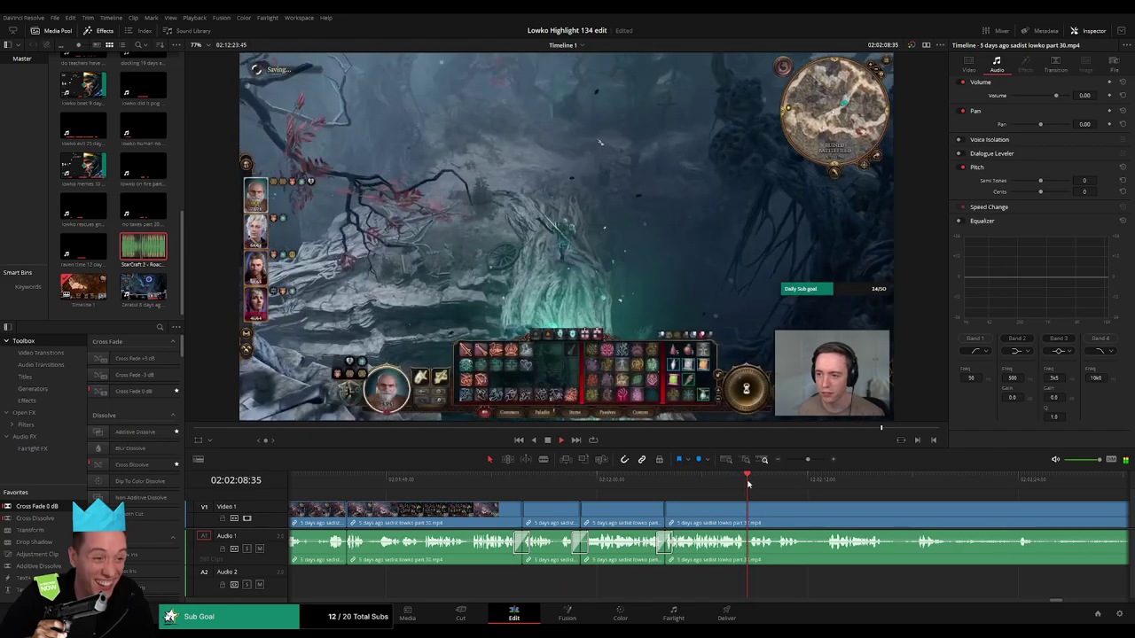
pyautogui.moveTo(814, 513); pyautogui.dragTo(623, 499)
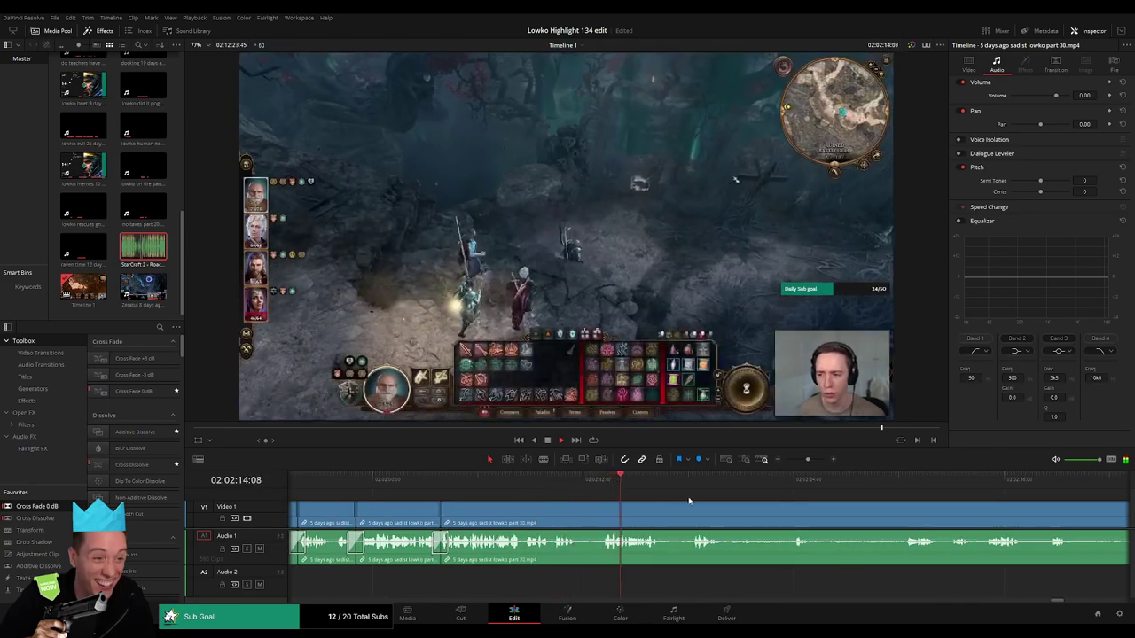
pyautogui.moveTo(807, 460); pyautogui.dragTo(810, 464)
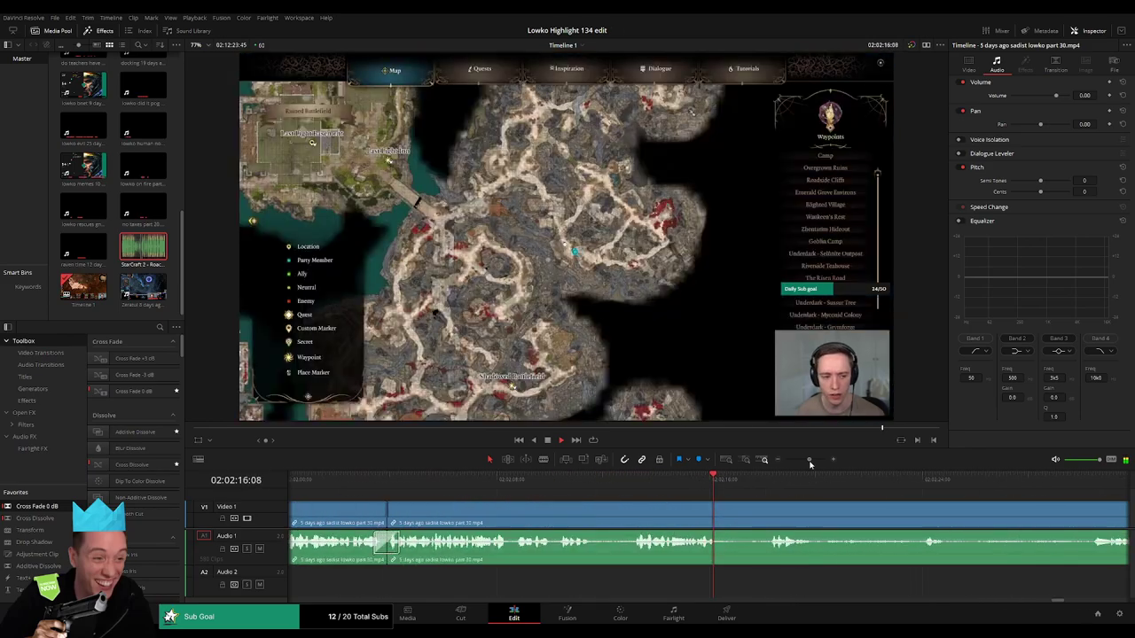
pyautogui.click(767, 487)
pyautogui.moveTo(877, 515); pyautogui.dragTo(620, 506)
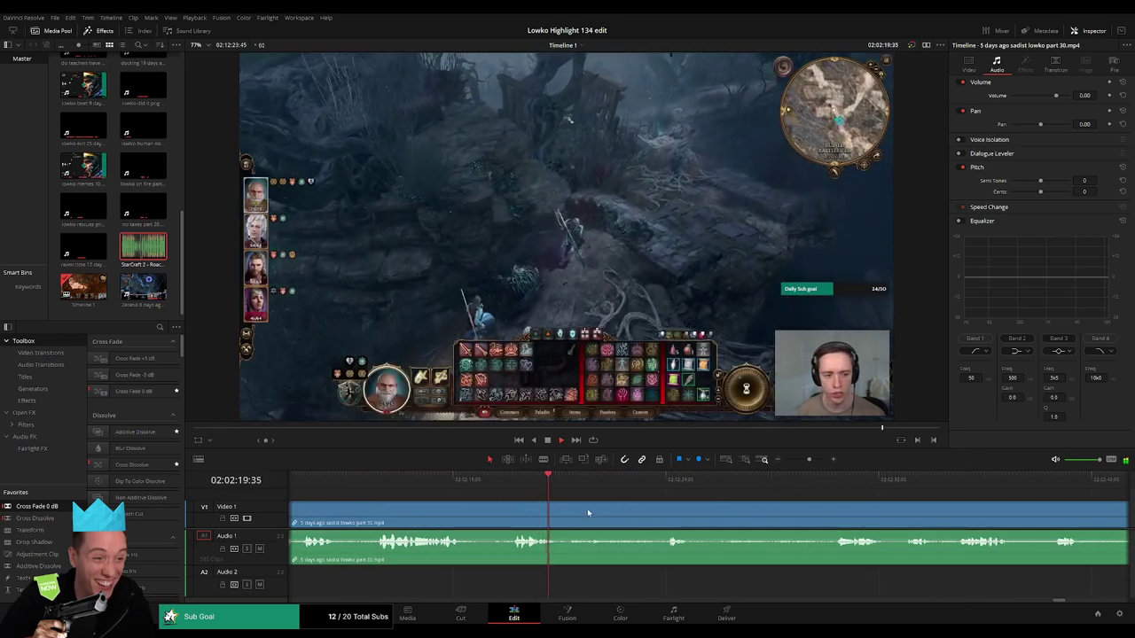
pyautogui.press('b')
pyautogui.click(566, 517)
# - Examine the remaining stream footage from about 02:02:35 to the end of the timeline for moments worth keeping
pyautogui.moveTo(797, 482); pyautogui.dragTo(806, 460)
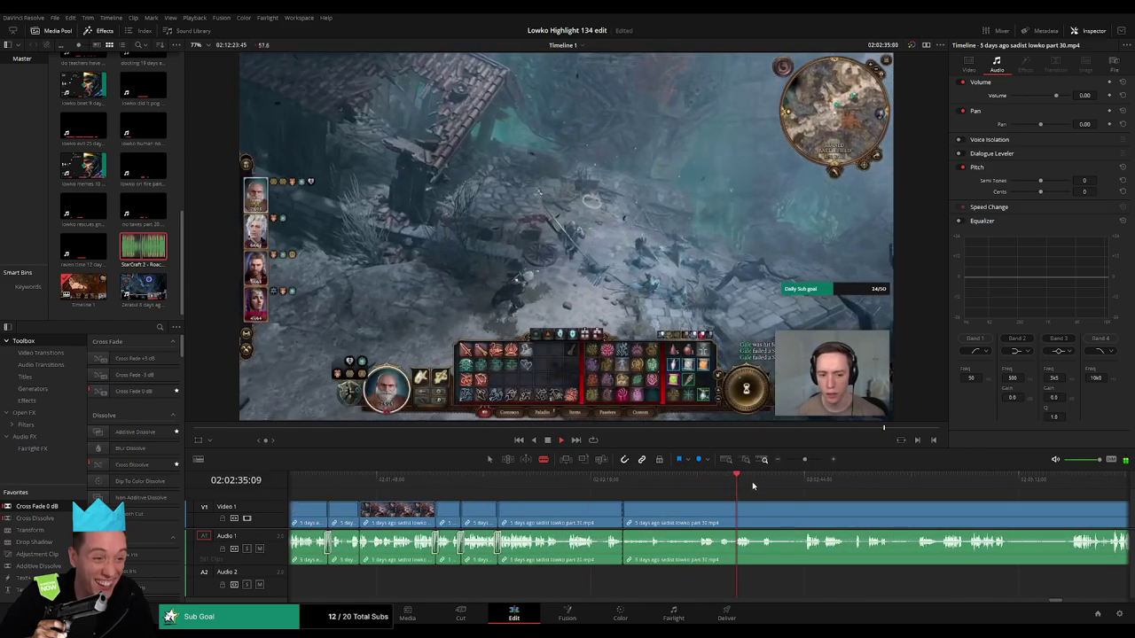
pyautogui.hscroll(3, 612, 496)
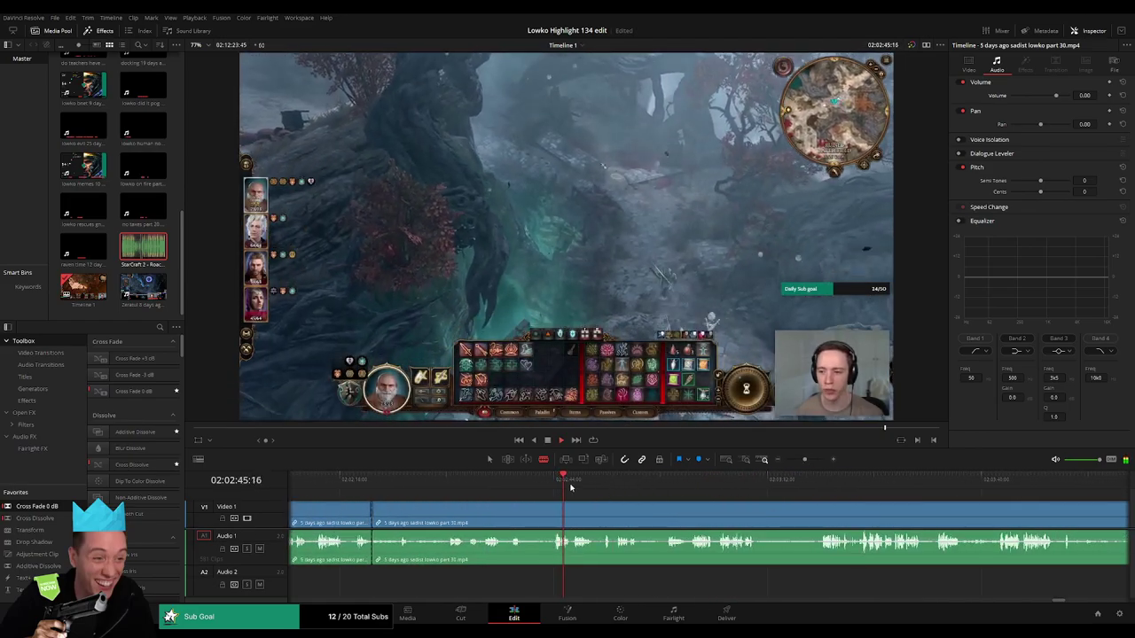
pyautogui.click(577, 482)
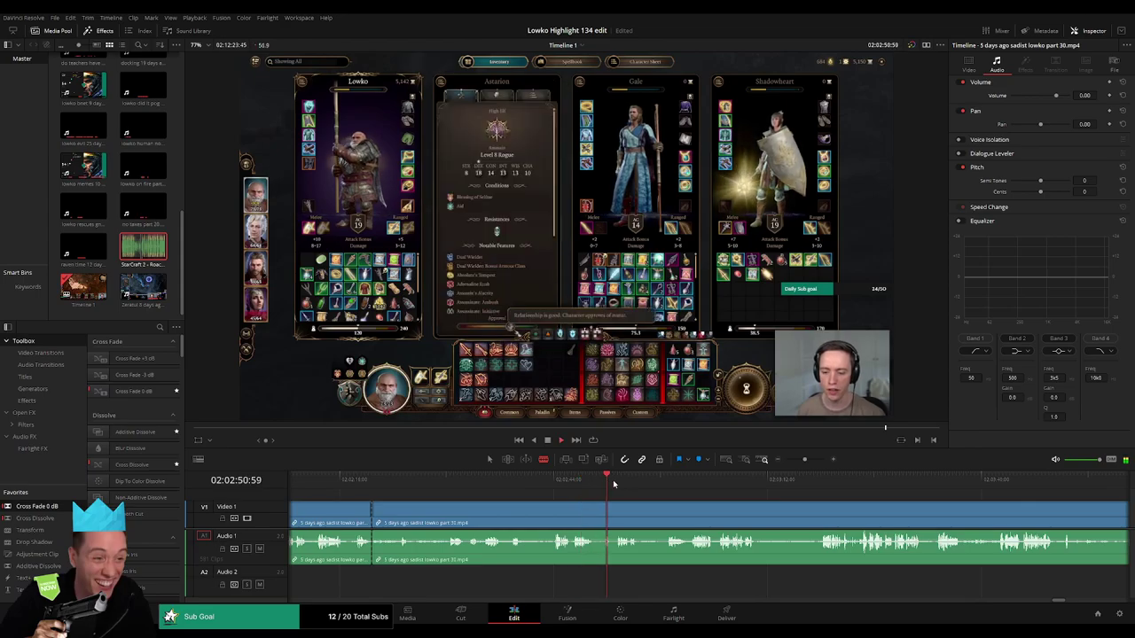
pyautogui.click(671, 482)
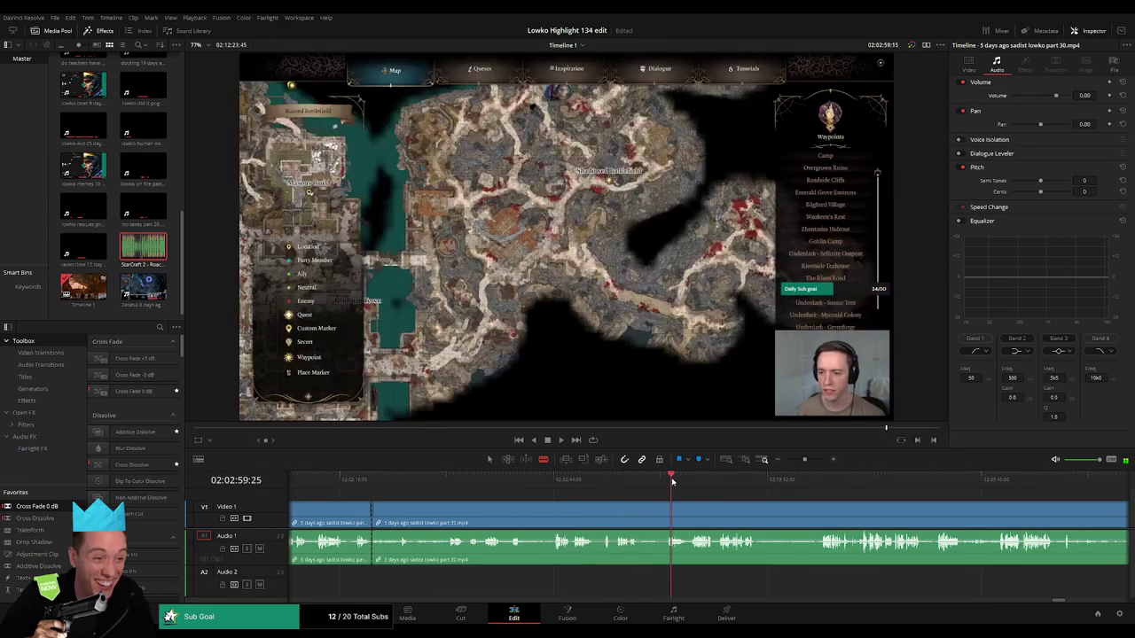
pyautogui.moveTo(695, 483); pyautogui.dragTo(725, 484)
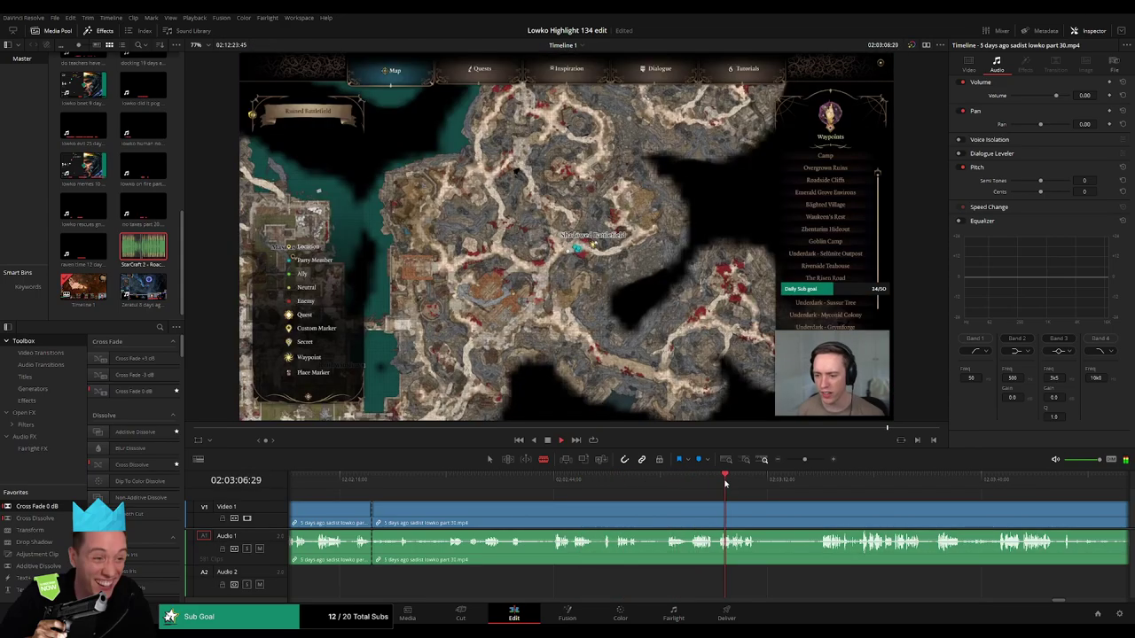
pyautogui.moveTo(931, 510); pyautogui.dragTo(638, 489)
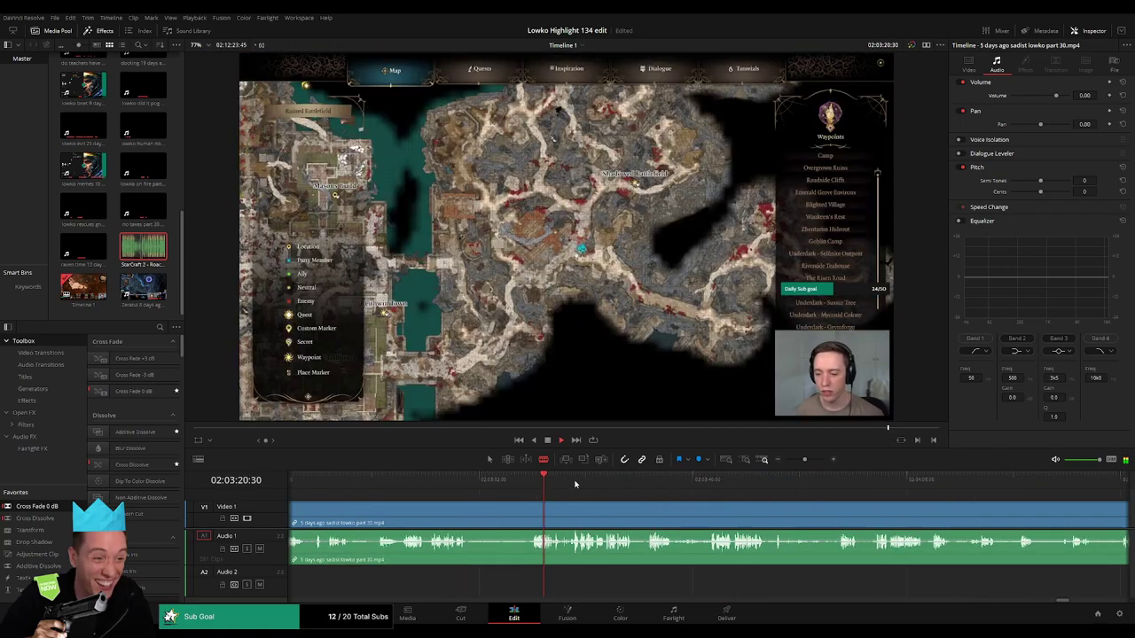
pyautogui.moveTo(550, 484); pyautogui.dragTo(573, 482)
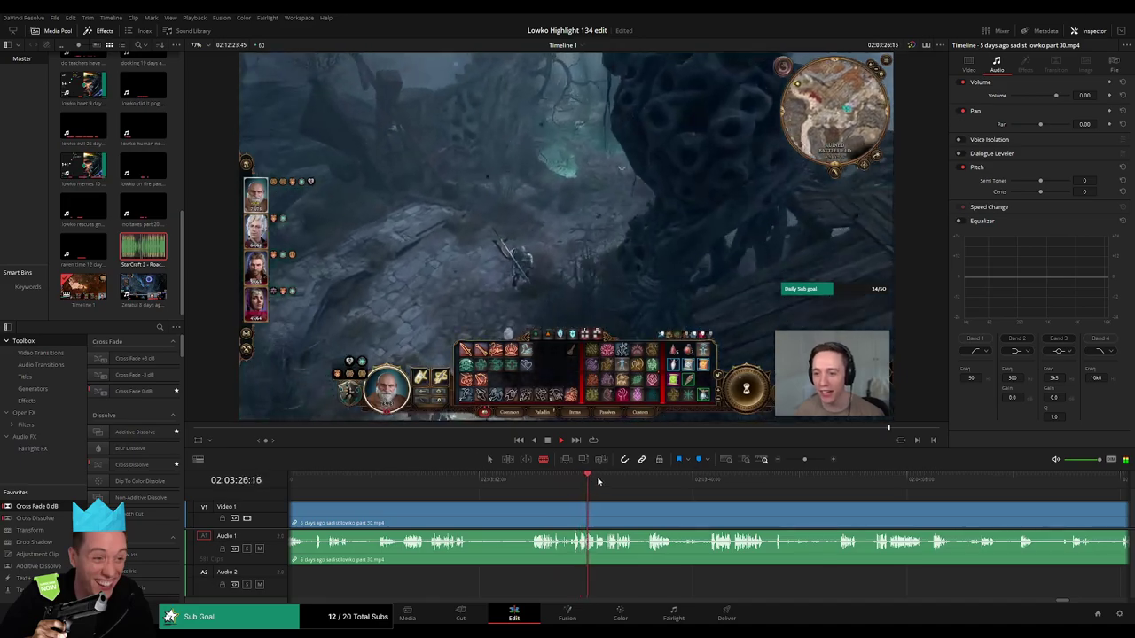
pyautogui.moveTo(622, 482); pyautogui.dragTo(946, 499)
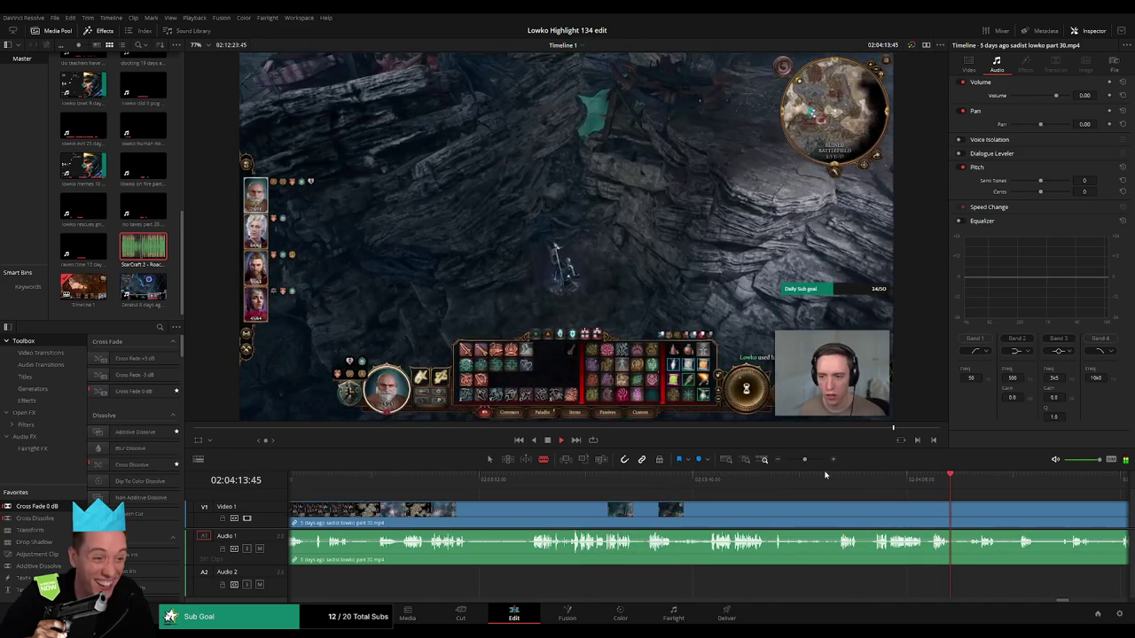
pyautogui.moveTo(805, 460); pyautogui.dragTo(904, 490)
pyautogui.moveTo(957, 517); pyautogui.dragTo(623, 499)
pyautogui.click(588, 492)
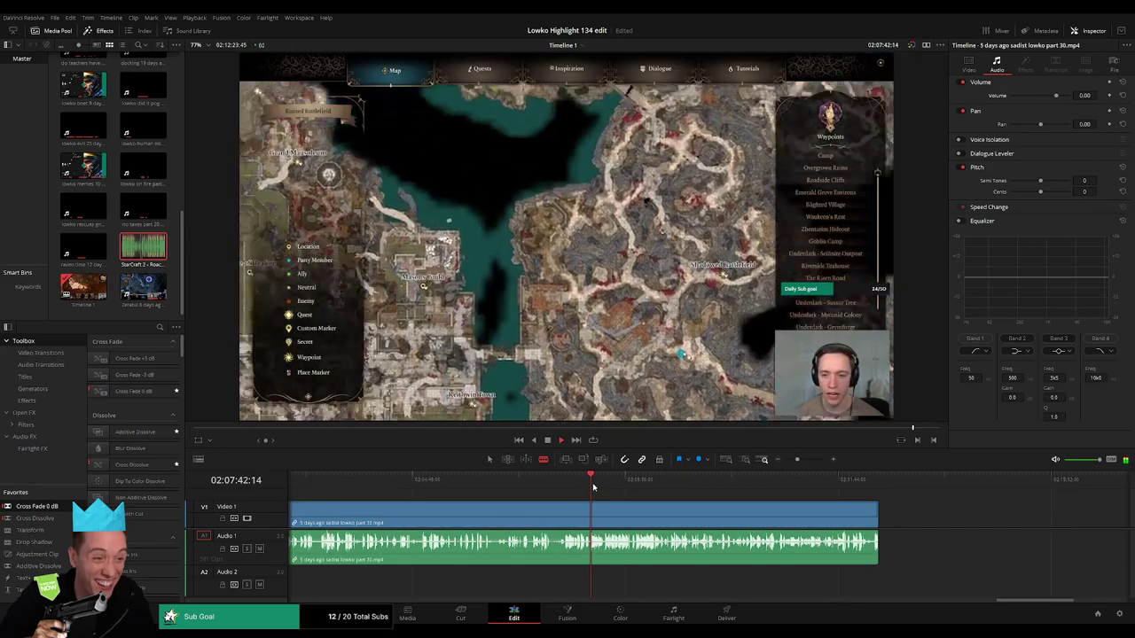
pyautogui.click(739, 485)
# - Delete all remaining footage after the cut at about 02:02:20 and play back the new ending from about 02:02:18
pyautogui.moveTo(797, 460); pyautogui.dragTo(804, 461)
pyautogui.press('Delete')
pyautogui.click(657, 480)
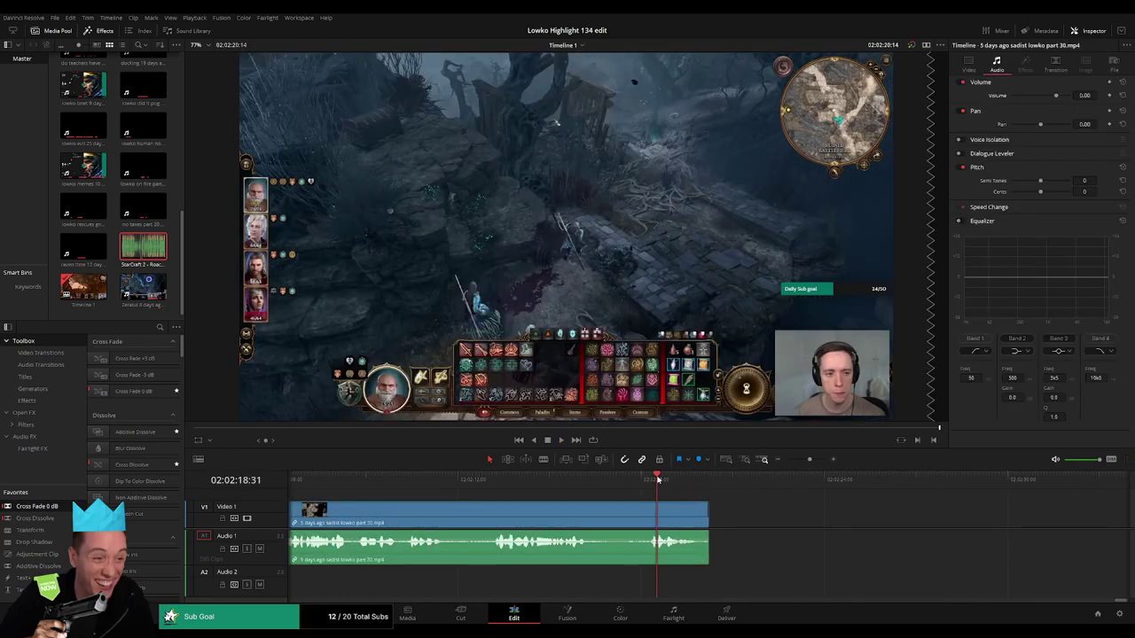
pyautogui.press('space')
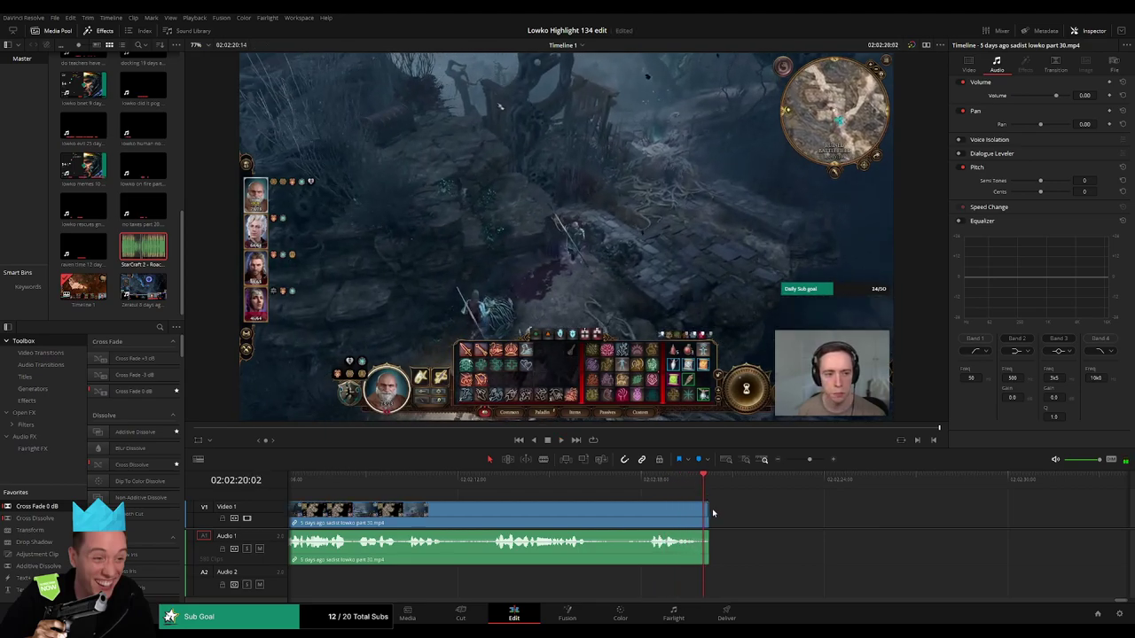
# - Extend the end of the last clip's video and audio to 02:02:21:00
pyautogui.moveTo(708, 513); pyautogui.dragTo(731, 509)
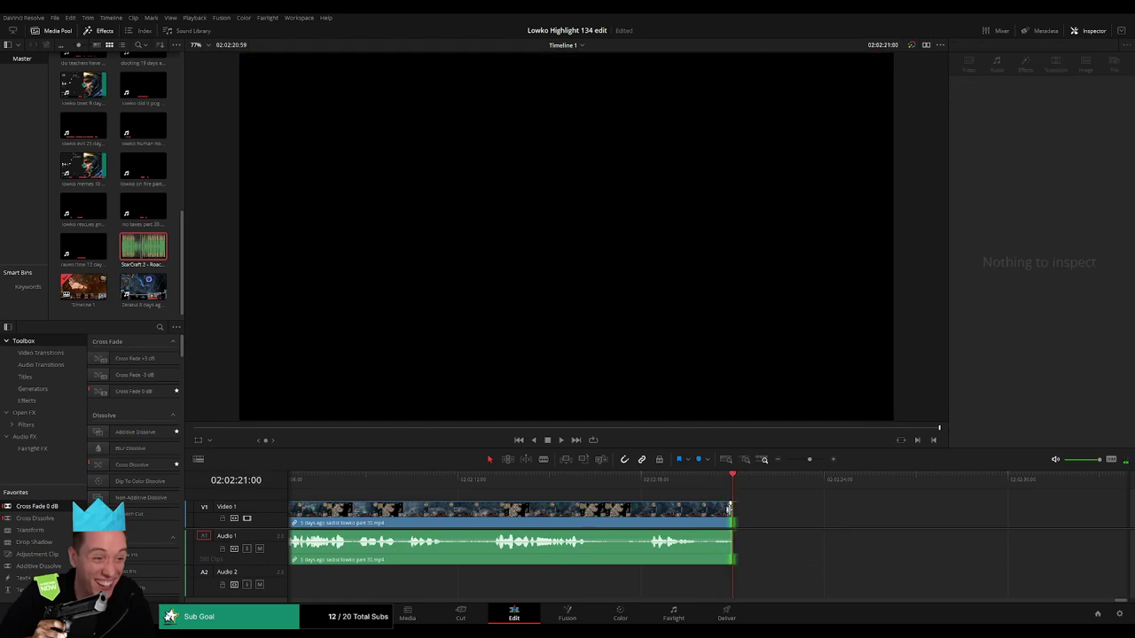
pyautogui.moveTo(728, 517); pyautogui.dragTo(730, 518)
pyautogui.click(796, 501)
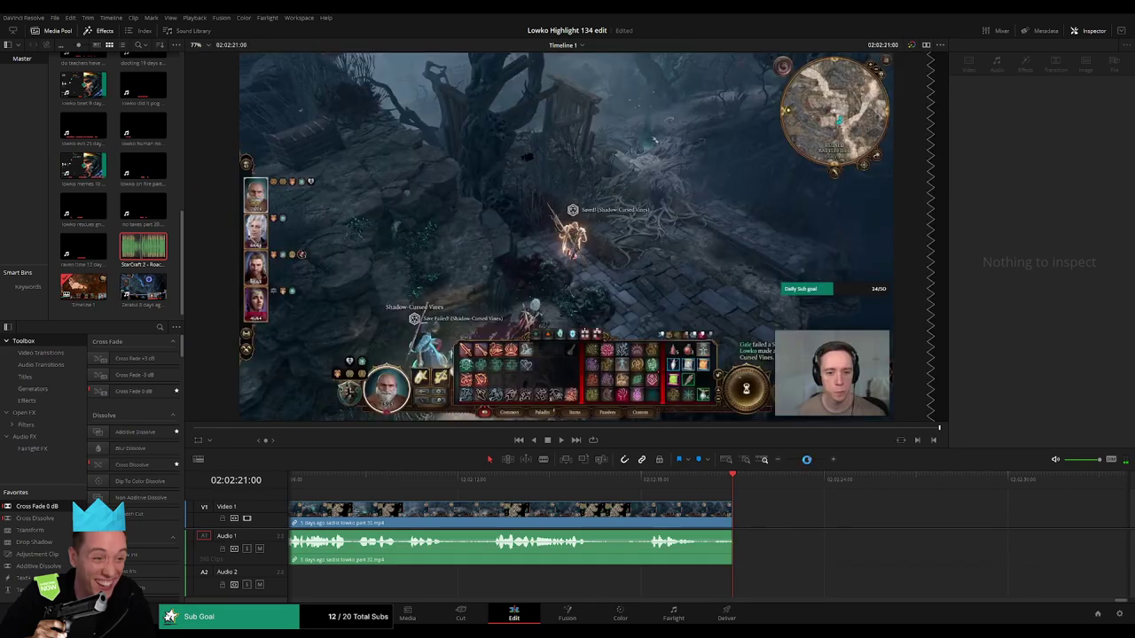
# - Show the whole finished timeline and save the project
pyautogui.moveTo(808, 459); pyautogui.dragTo(786, 459)
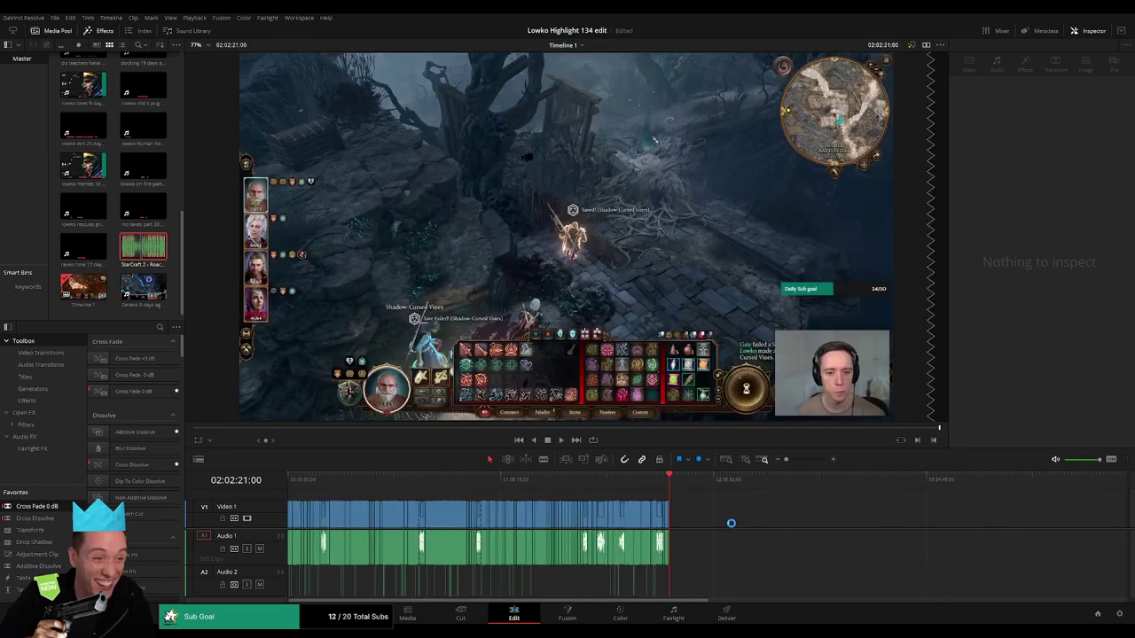
pyautogui.hotkey('ctrl', 's')
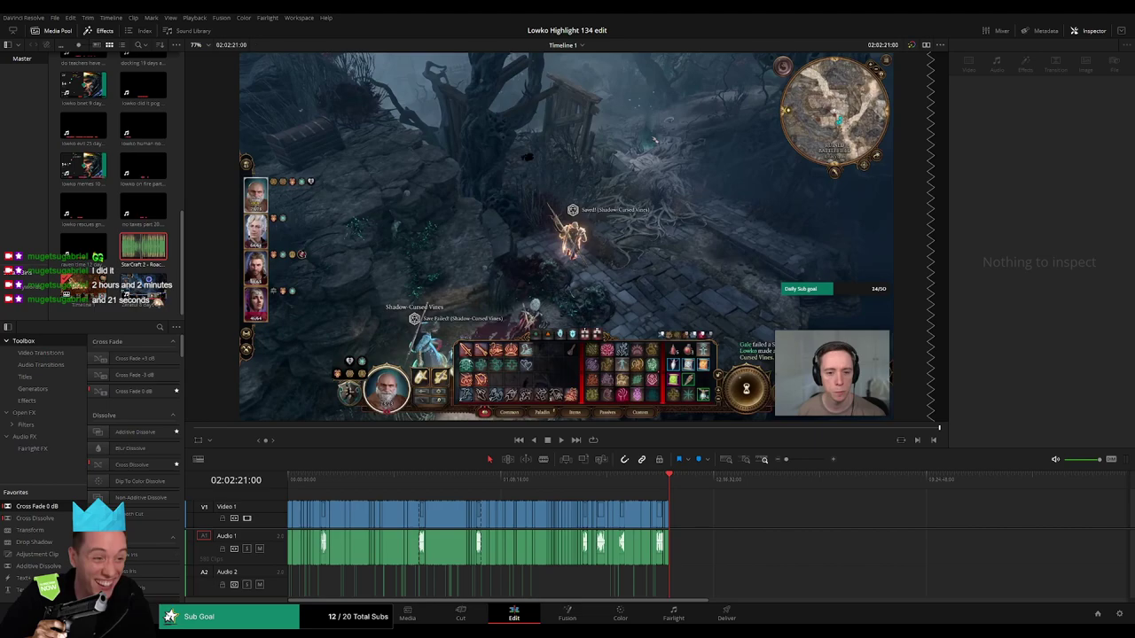
pyautogui.scroll(1, 766, 544)
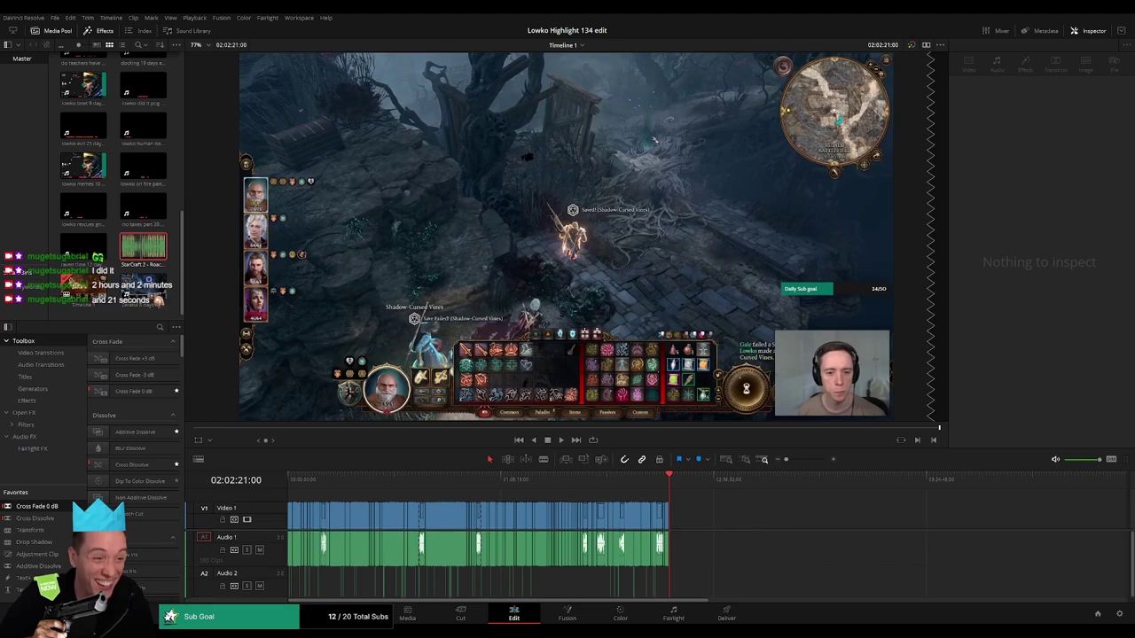